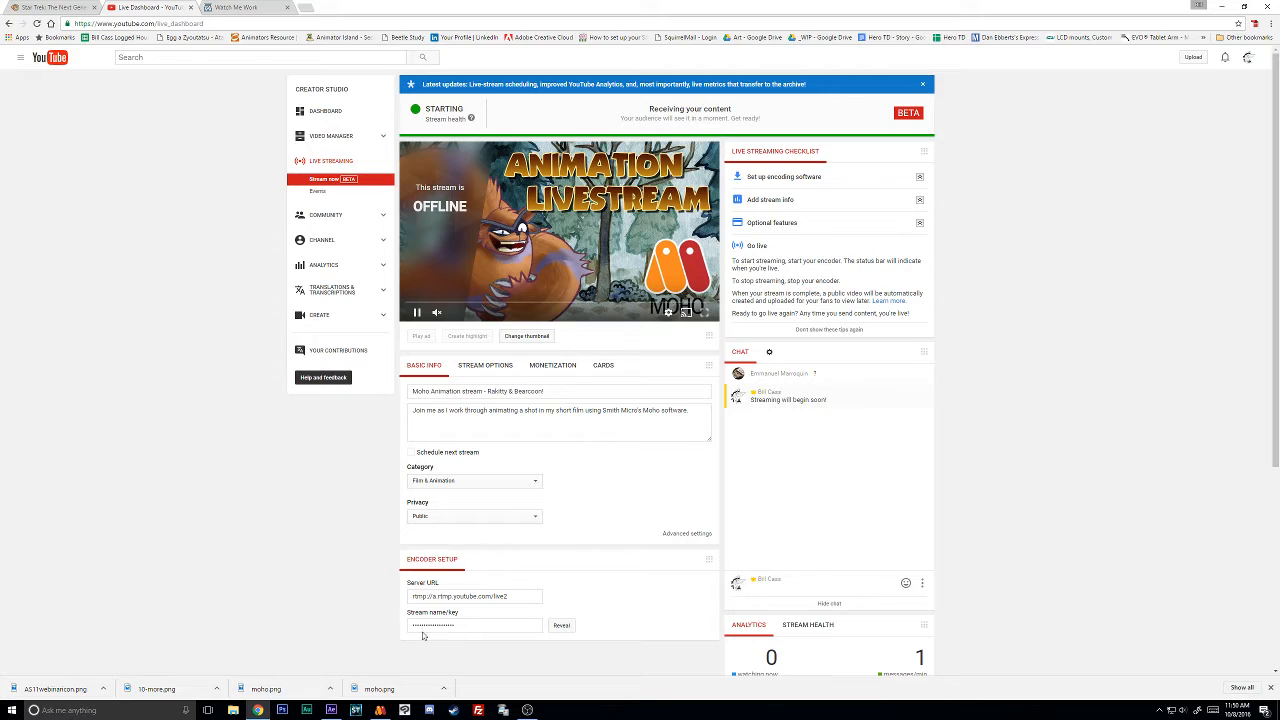
Switch to Moho and play the bear's walk animation from frame 1.
mouse_move(382, 713)
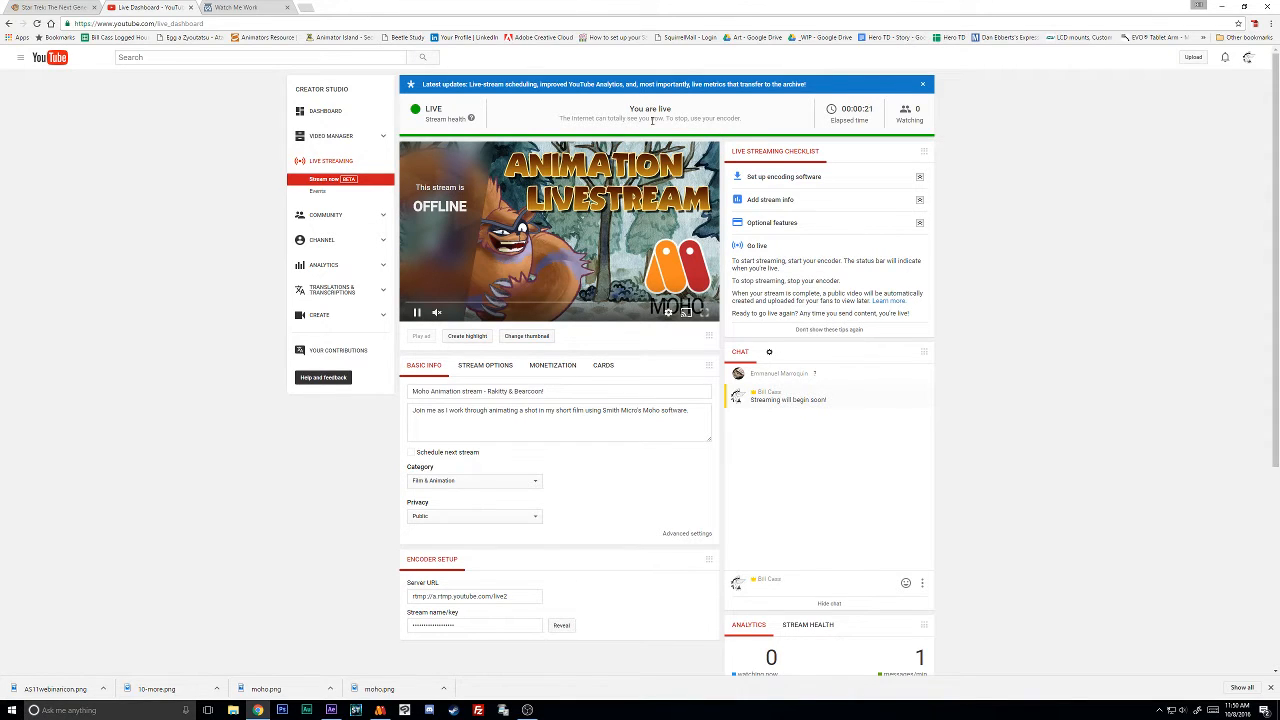
click(381, 711)
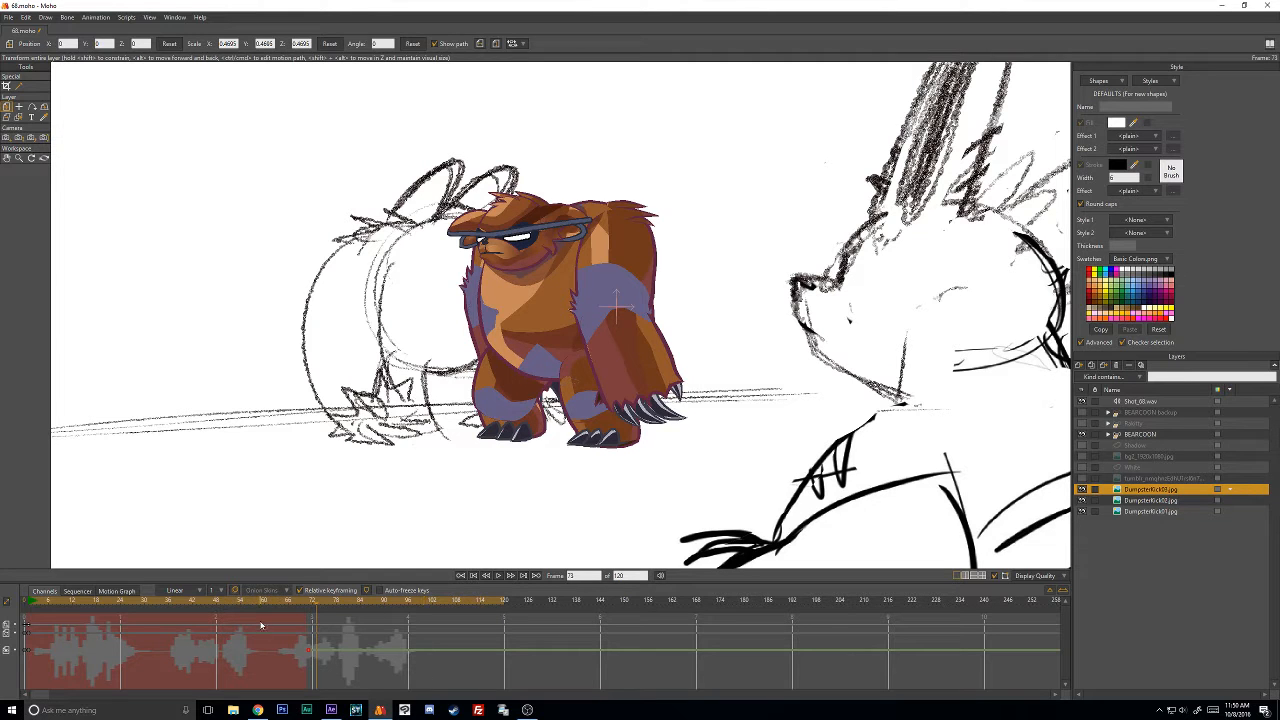
drag(243, 604, 209, 605)
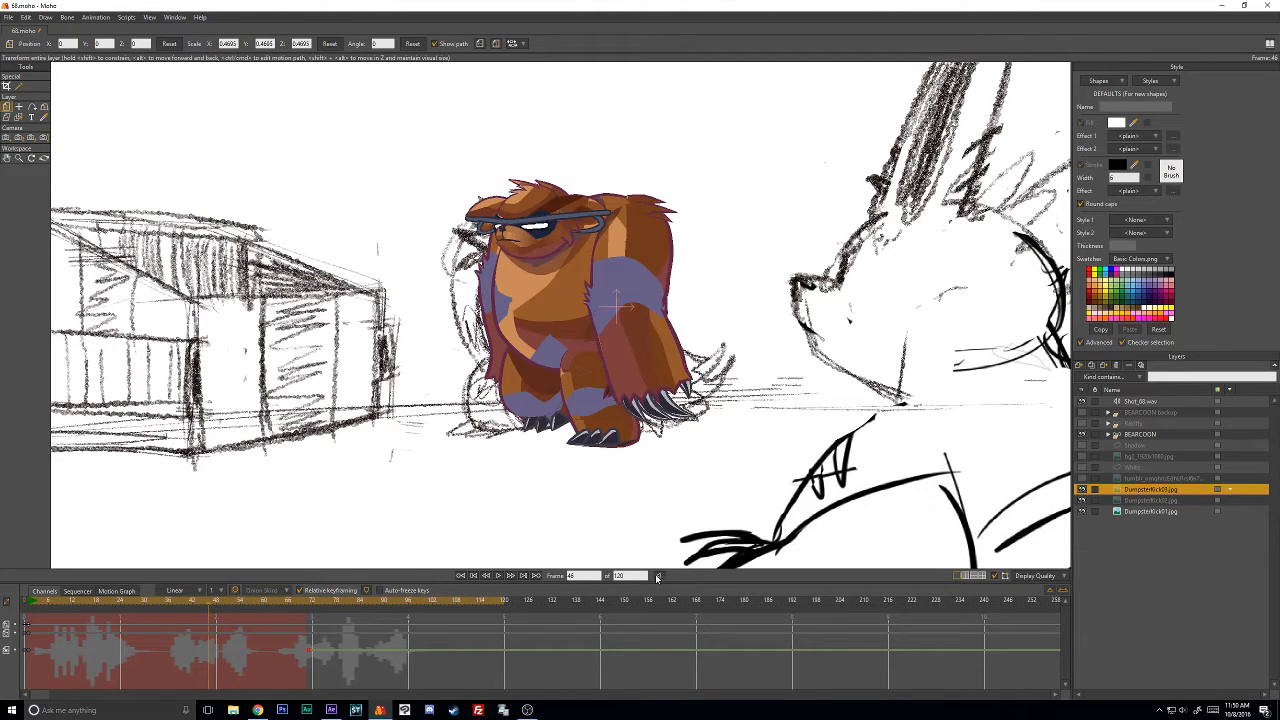
key(space)
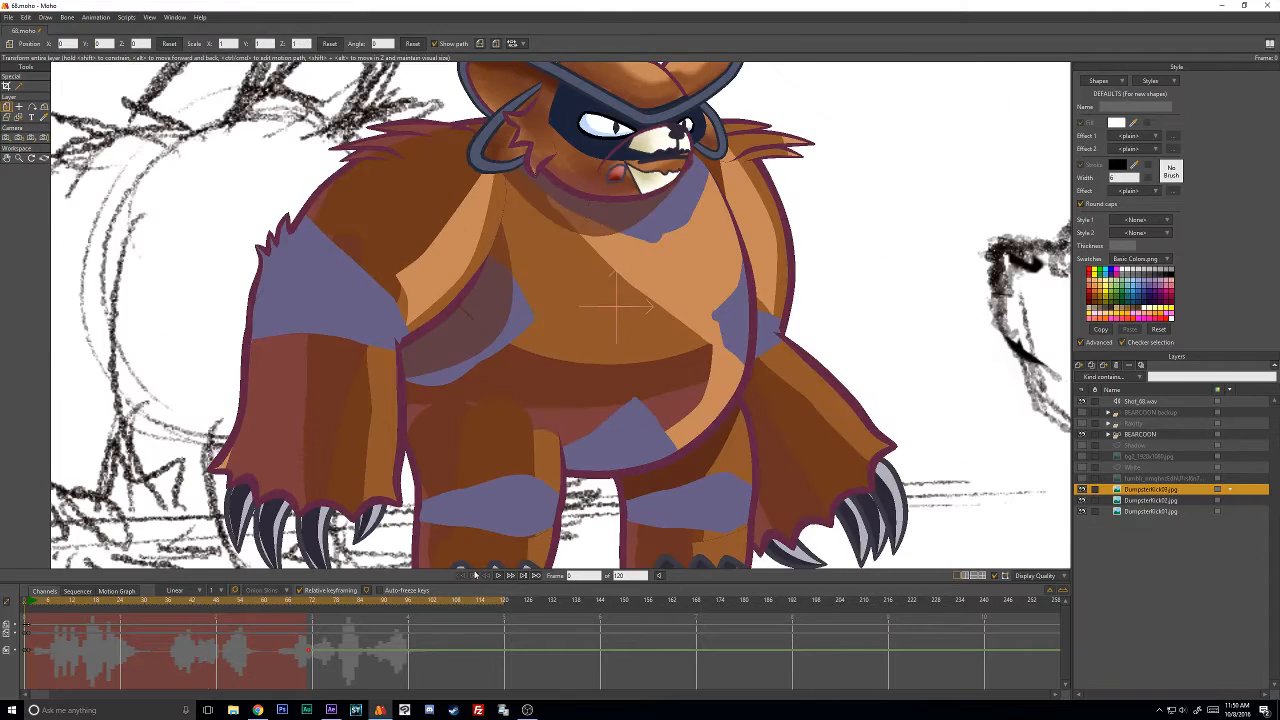
mouse_move(38, 604)
mouse_down()
mouse_move(268, 610)
mouse_move(34, 617)
mouse_up()
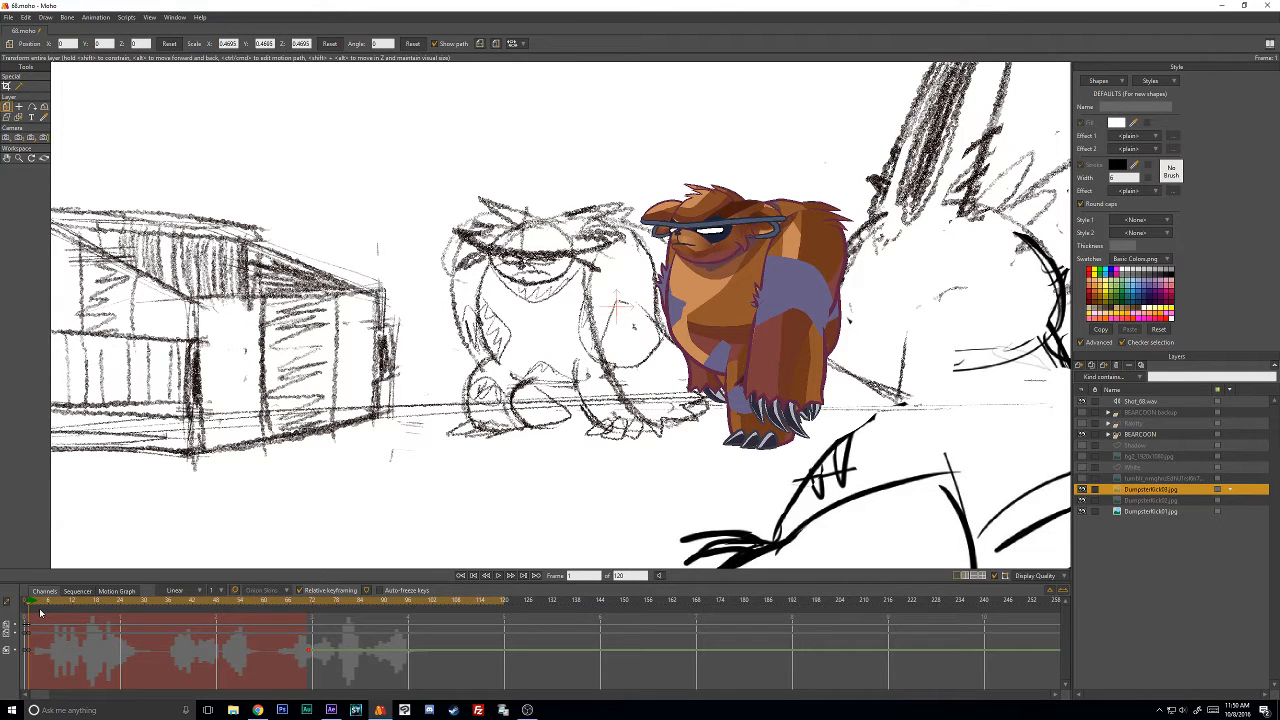
click(499, 576)
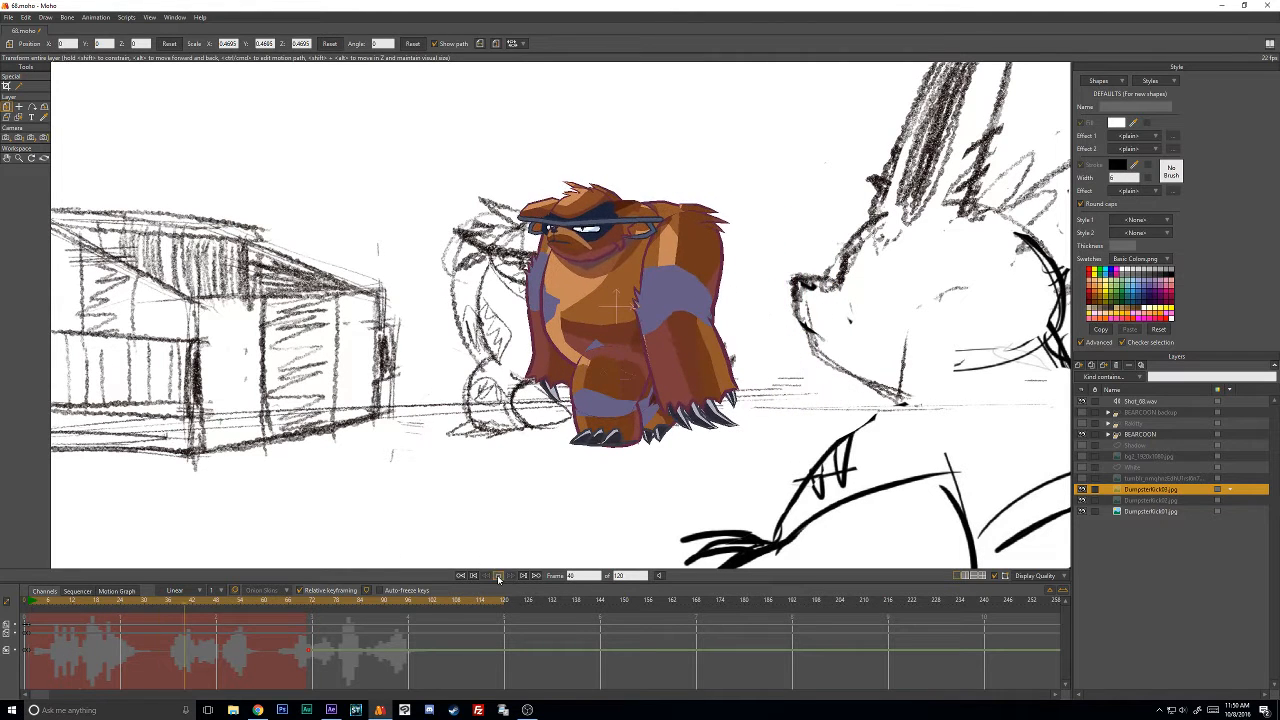
click(499, 577)
Select the BEARCOON layer and show its shy bones.
click(1139, 435)
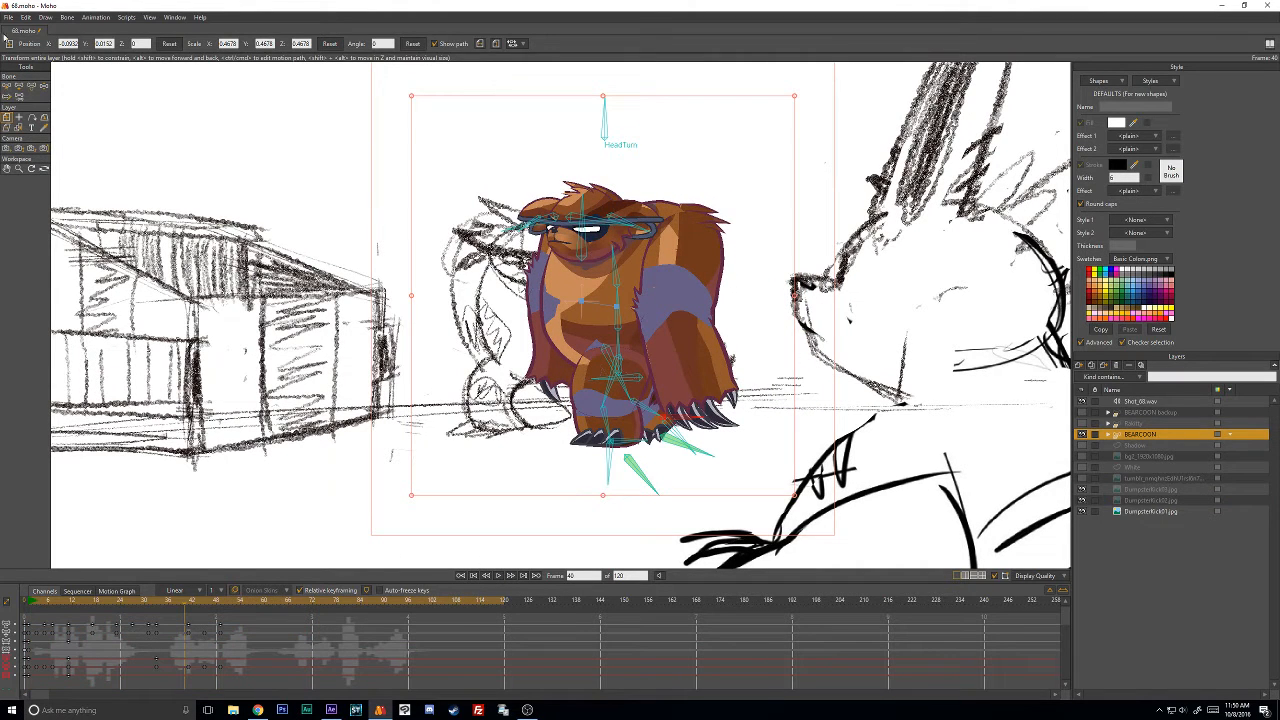
click(67, 17)
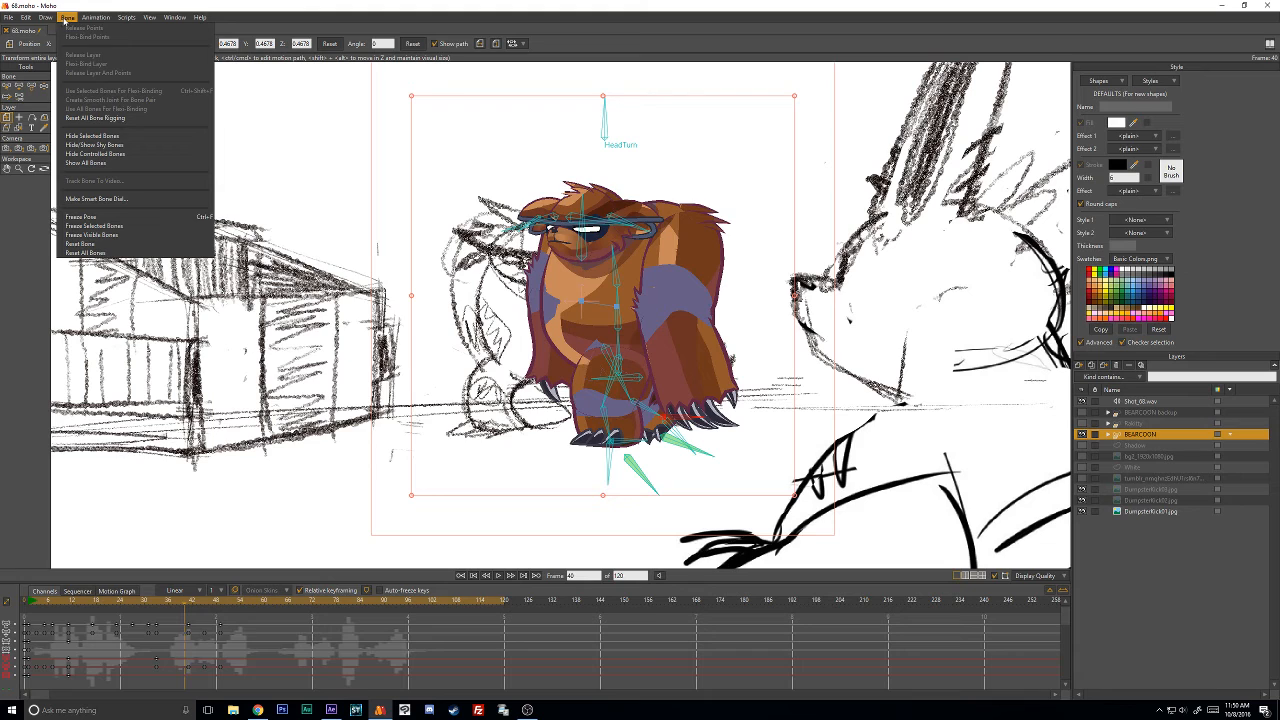
click(95, 145)
scroll(750, 307, up, 2)
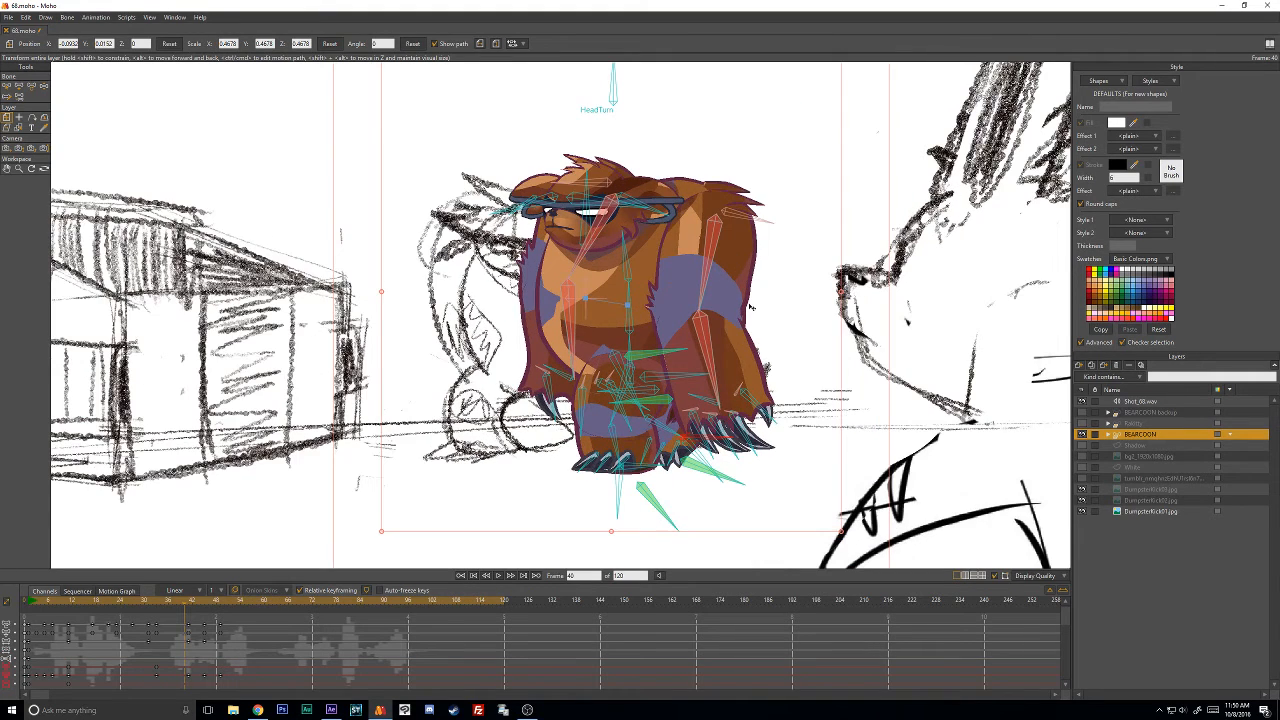
drag(738, 309, 648, 319)
Scrub the walk from frame 1 to frame 49 to examine the bear's poses and timing.
mouse_move(39, 601)
mouse_down()
mouse_move(264, 630)
mouse_move(88, 632)
mouse_move(243, 628)
mouse_up()
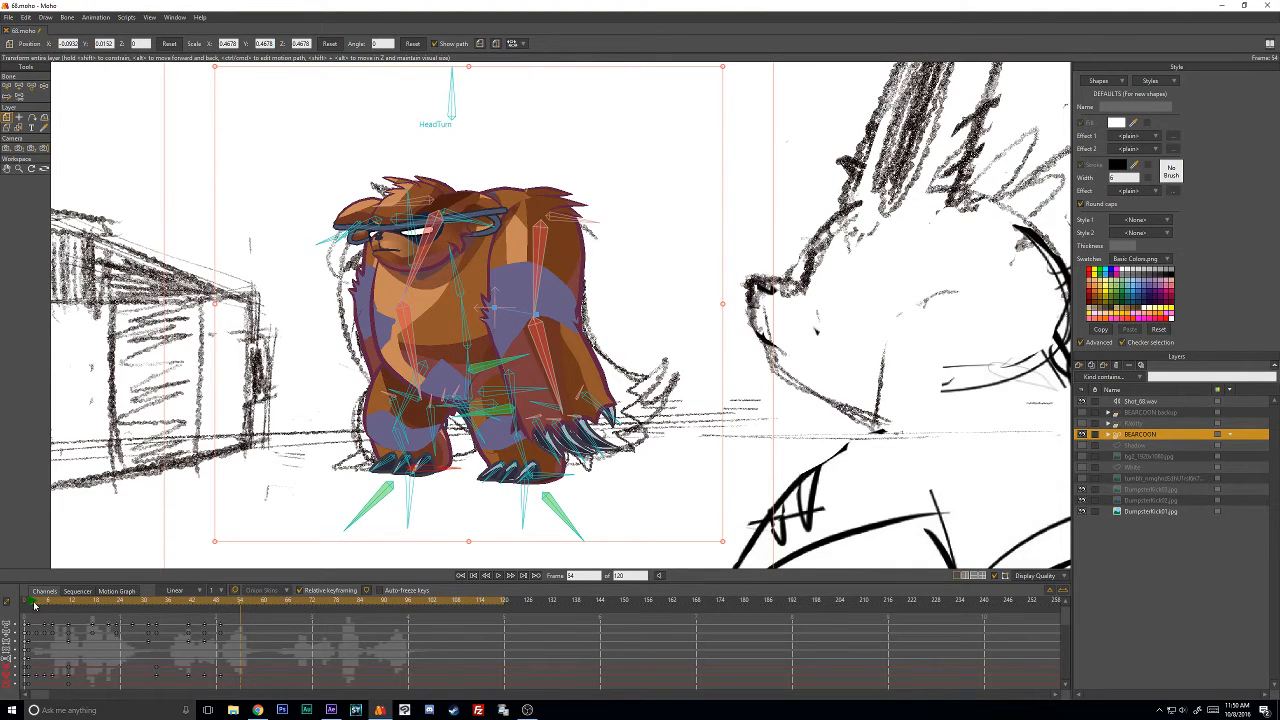
drag(35, 605, 200, 636)
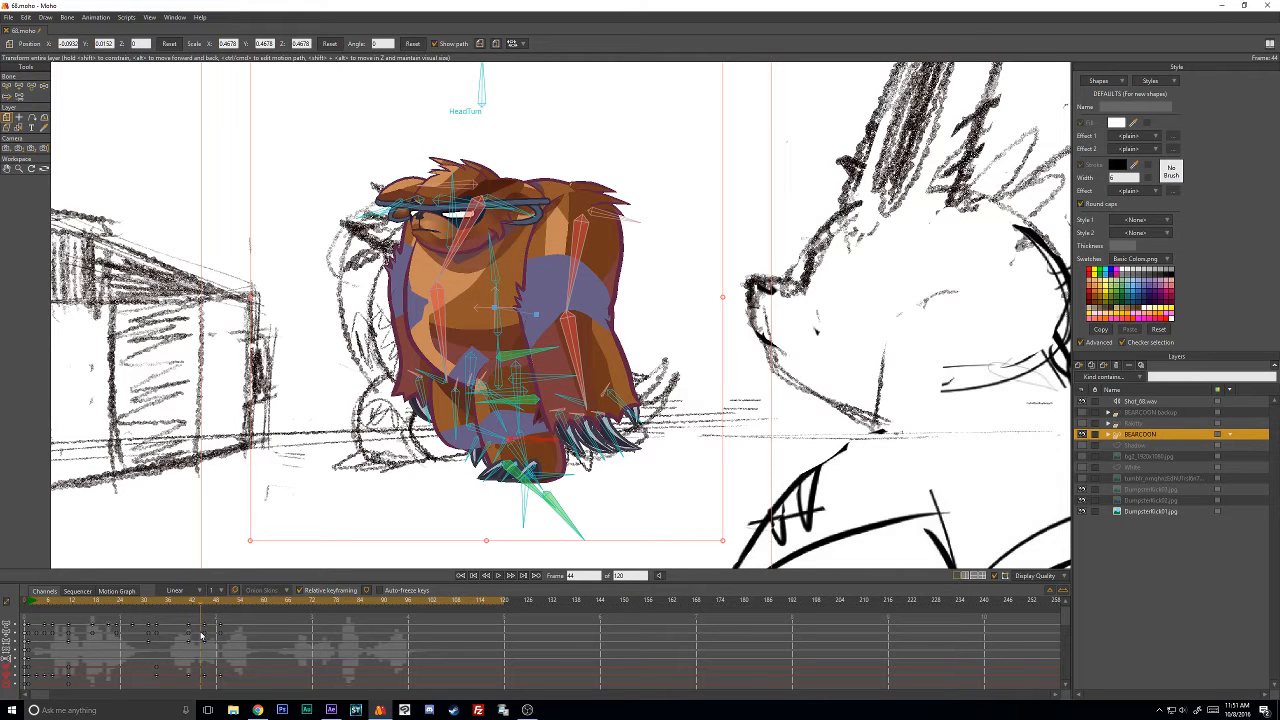
mouse_move(145, 601)
mouse_down()
mouse_move(216, 612)
mouse_move(55, 612)
mouse_move(236, 622)
mouse_move(171, 630)
mouse_move(232, 622)
mouse_move(221, 638)
mouse_up()
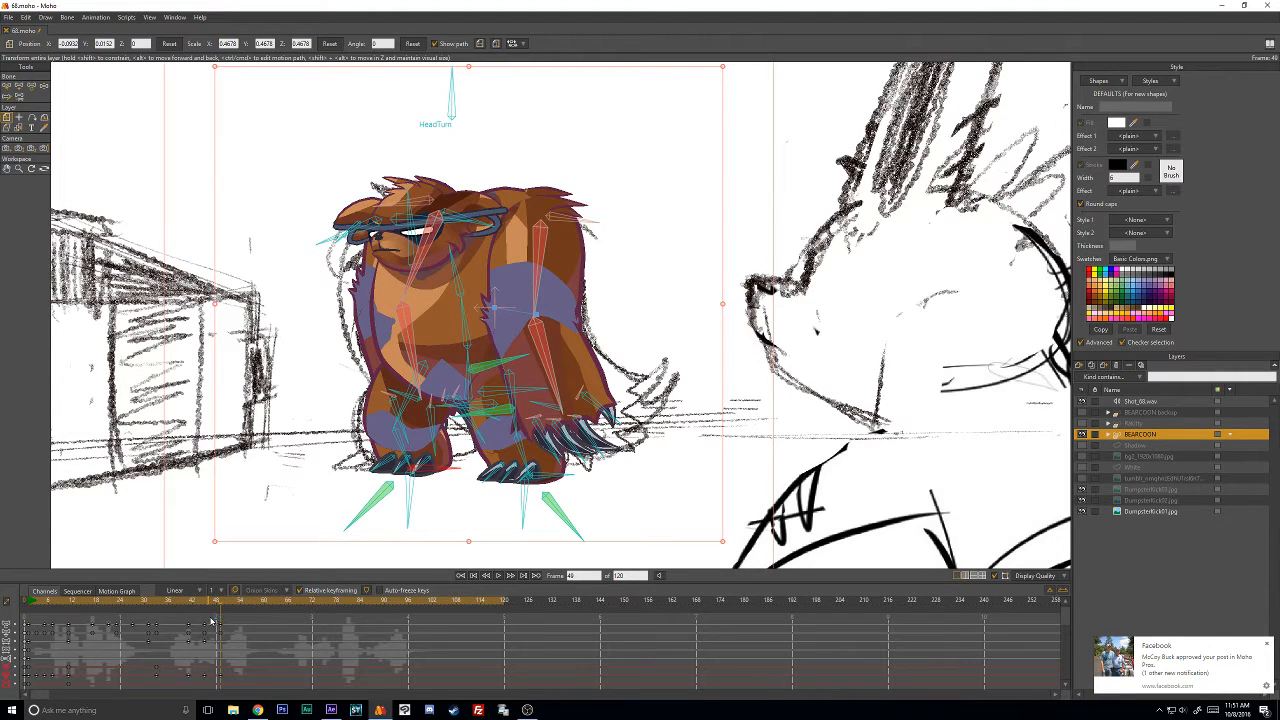
drag(32, 603, 128, 603)
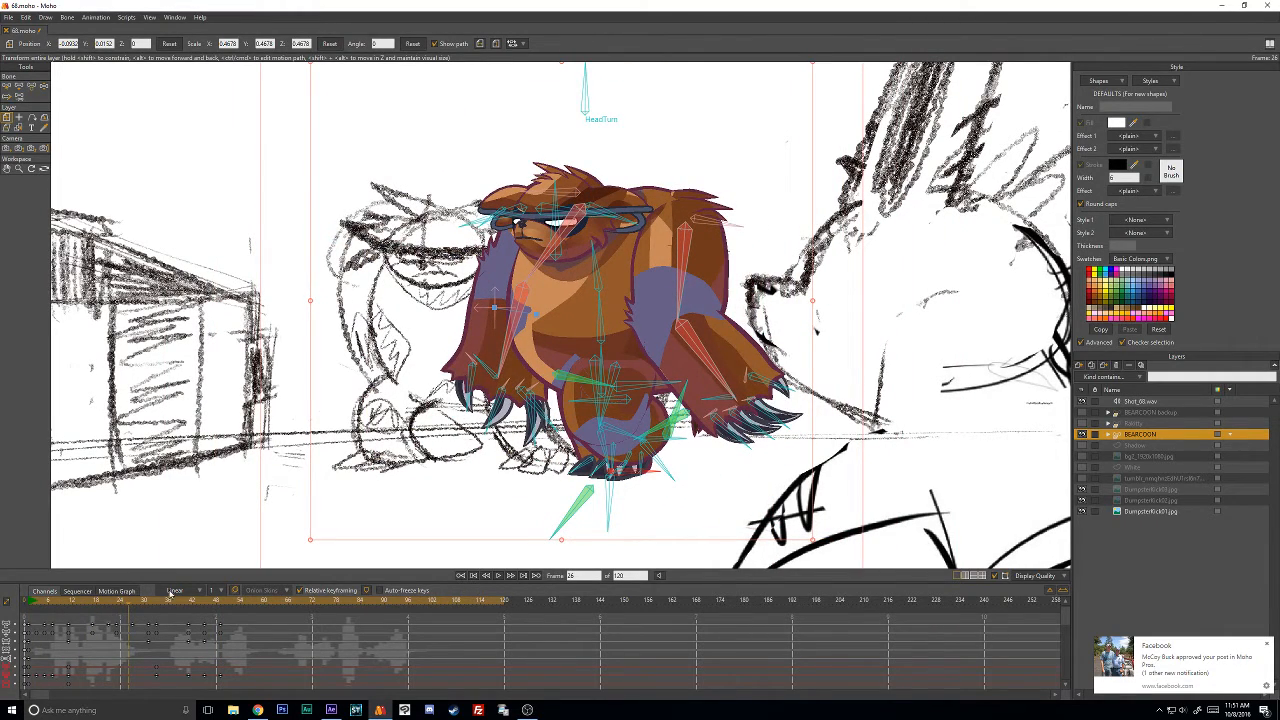
drag(176, 601, 219, 607)
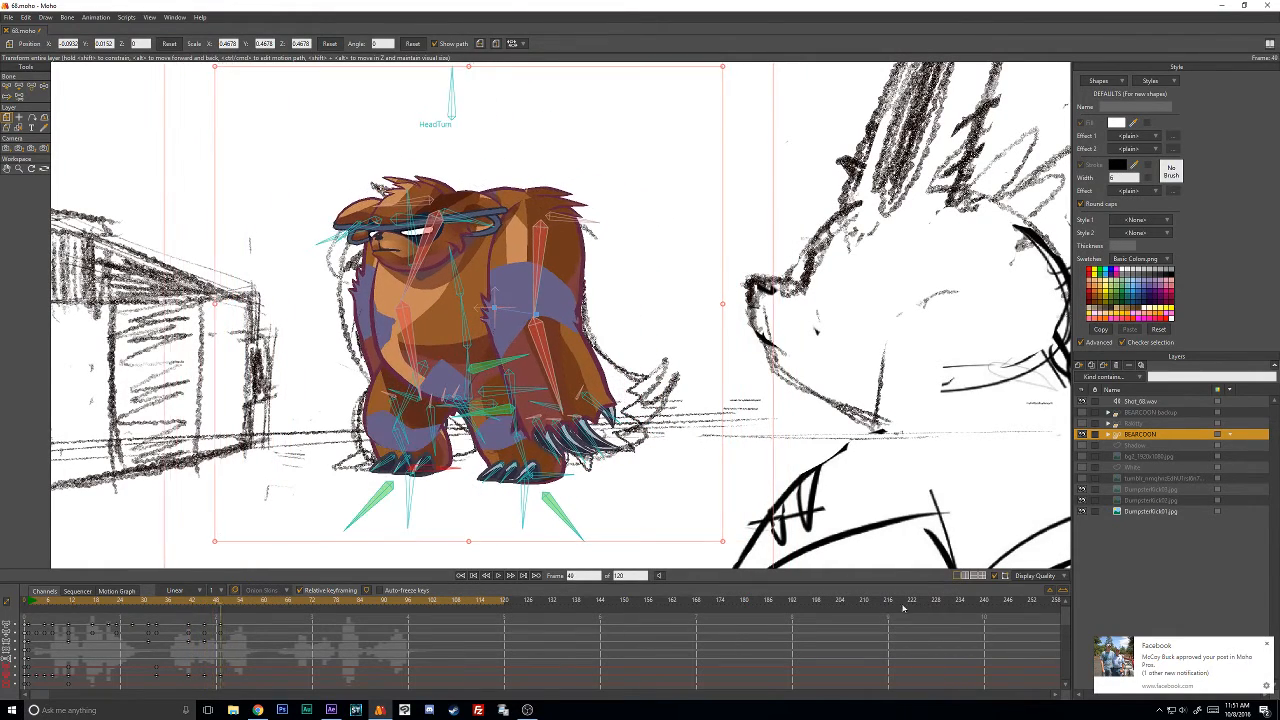
Step frame by frame between frames 45 and 49 to examine how the far leg swings into the final stance.
key(Left)
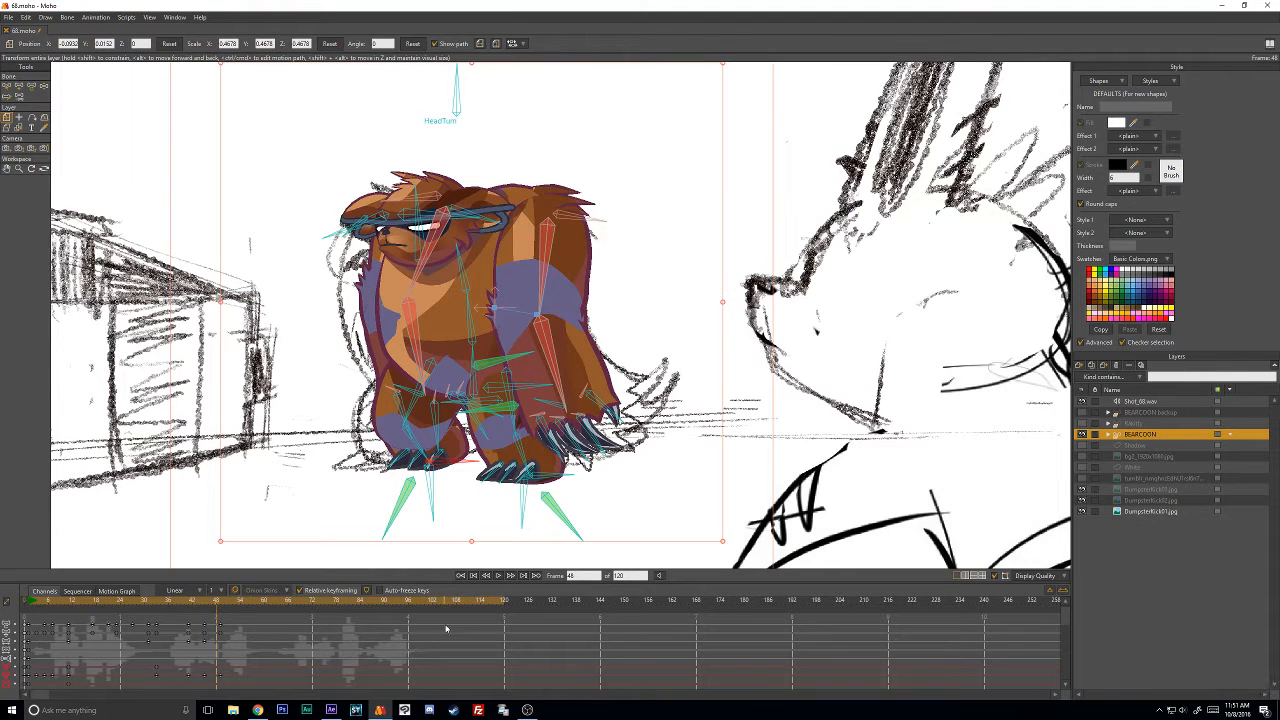
key(Left)
key(Left)
key(Left)
key(Right)
key(Right)
key(Right)
key(Left)
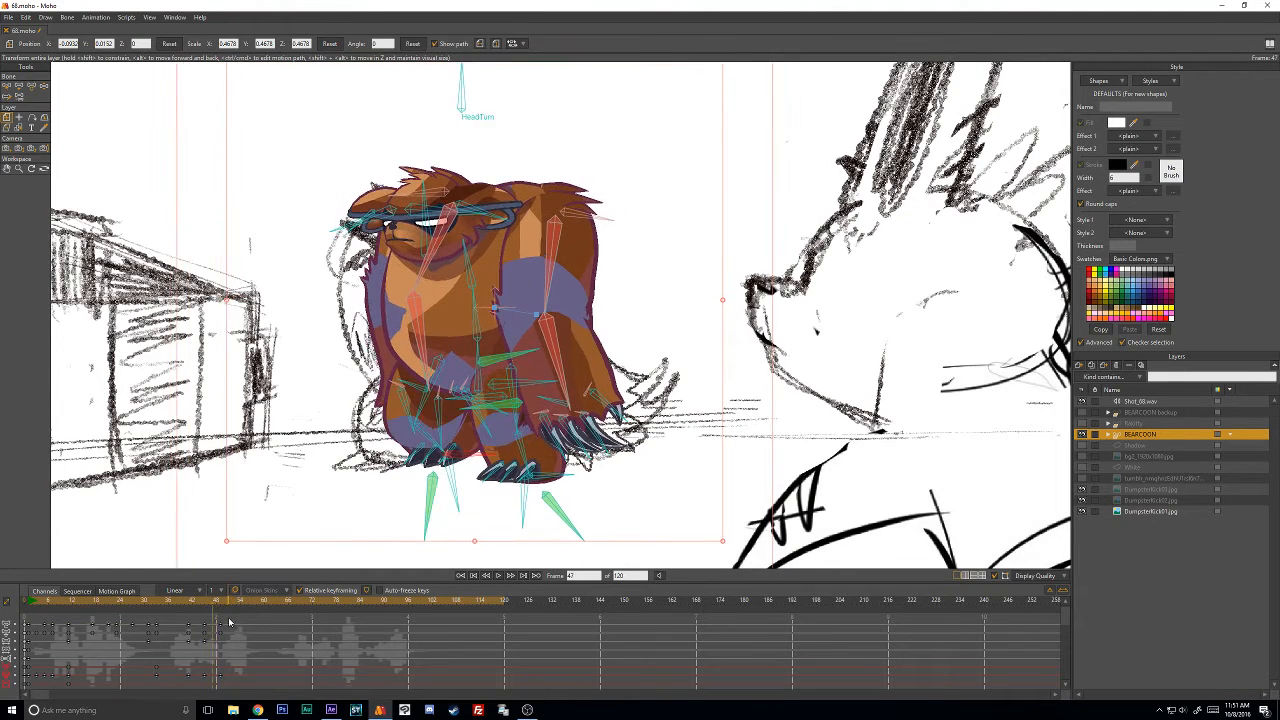
key(Left)
key(Left)
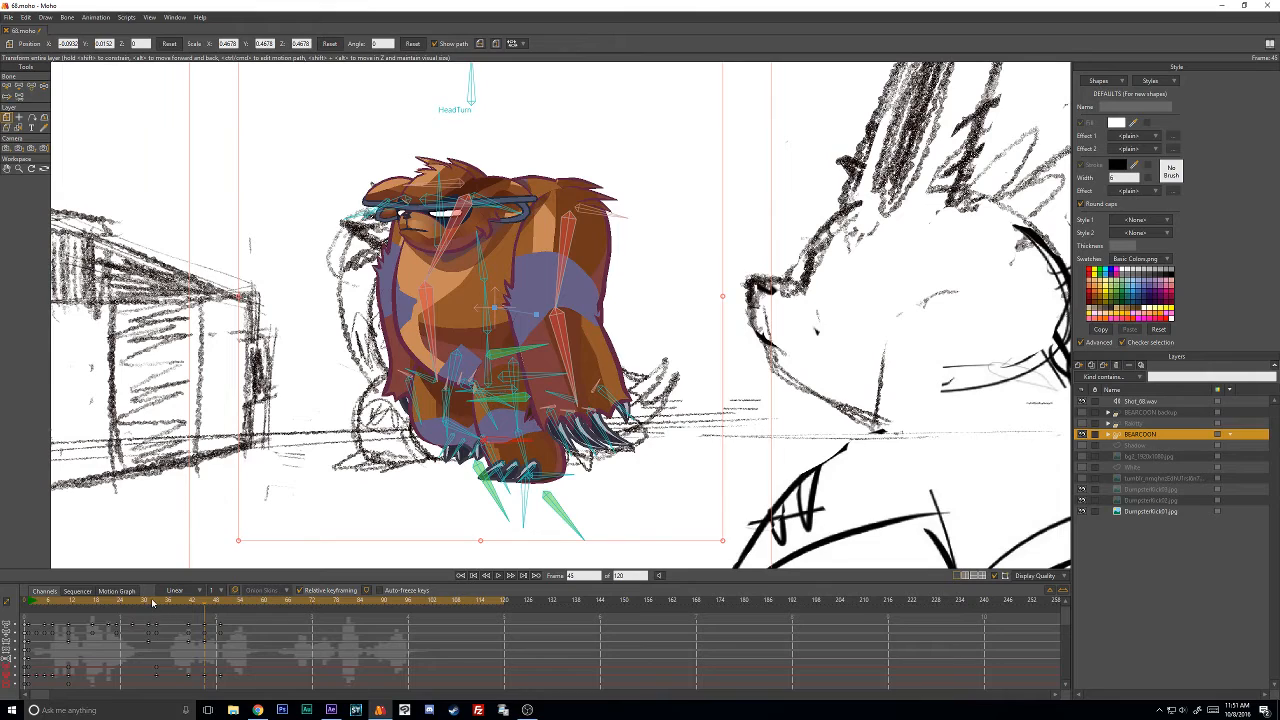
drag(152, 601, 227, 602)
key(Left)
key(Left)
key(Left)
key(Left)
At frame 45, swing the far leg forward and lift its foot off the ground with the Manipulate Bones tool.
click(32, 86)
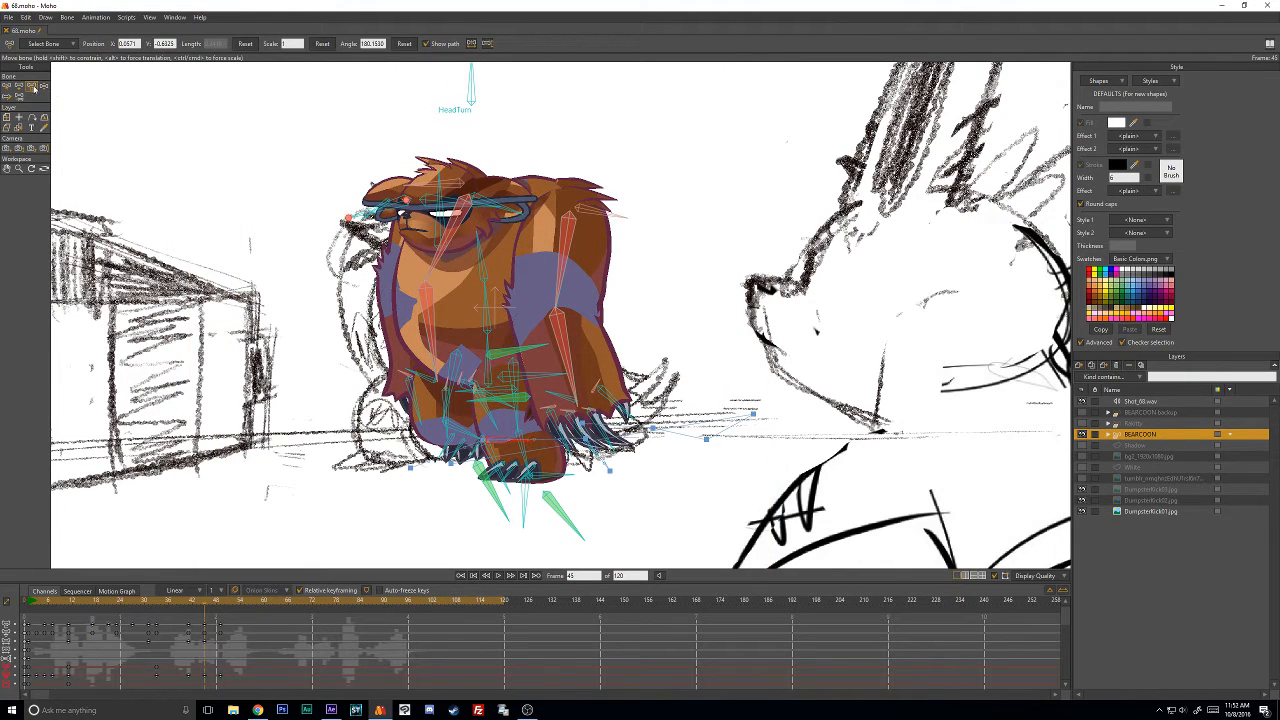
click(44, 86)
scroll(476, 428, up, 4)
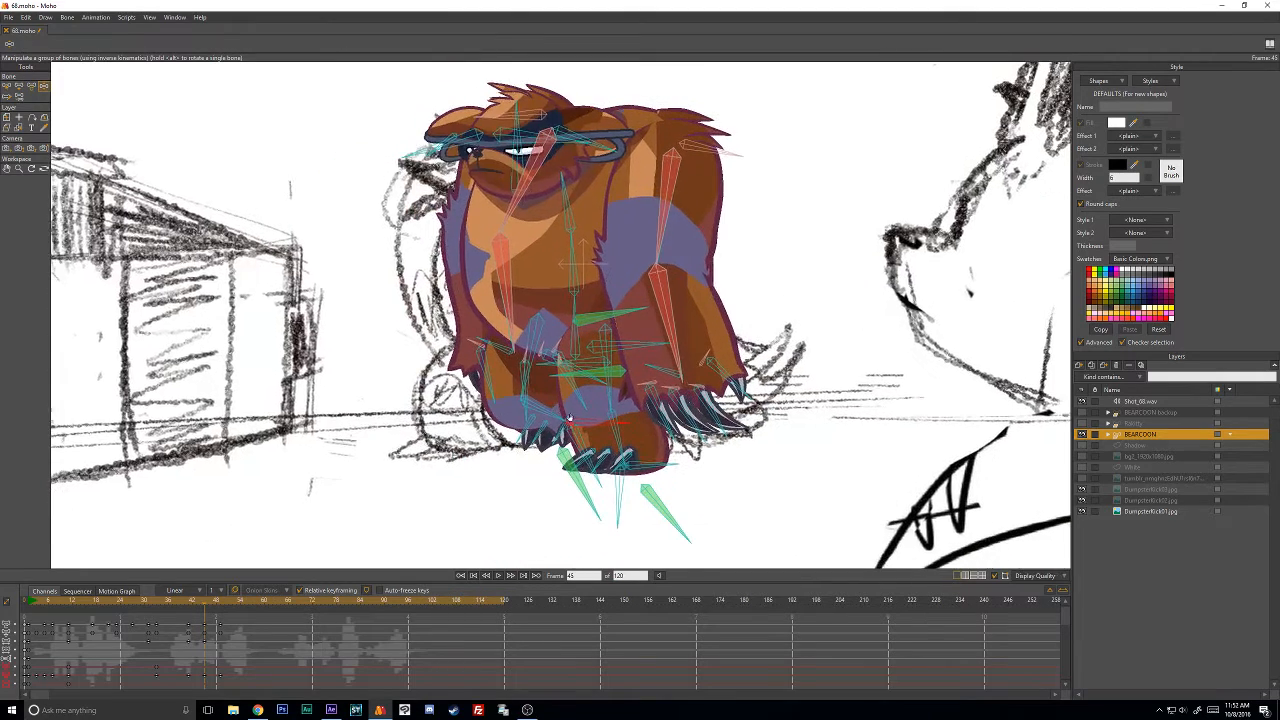
mouse_move(563, 427)
mouse_down()
mouse_move(505, 482)
mouse_move(474, 462)
mouse_move(466, 478)
mouse_move(442, 444)
mouse_move(402, 440)
mouse_move(497, 460)
mouse_move(503, 422)
mouse_up()
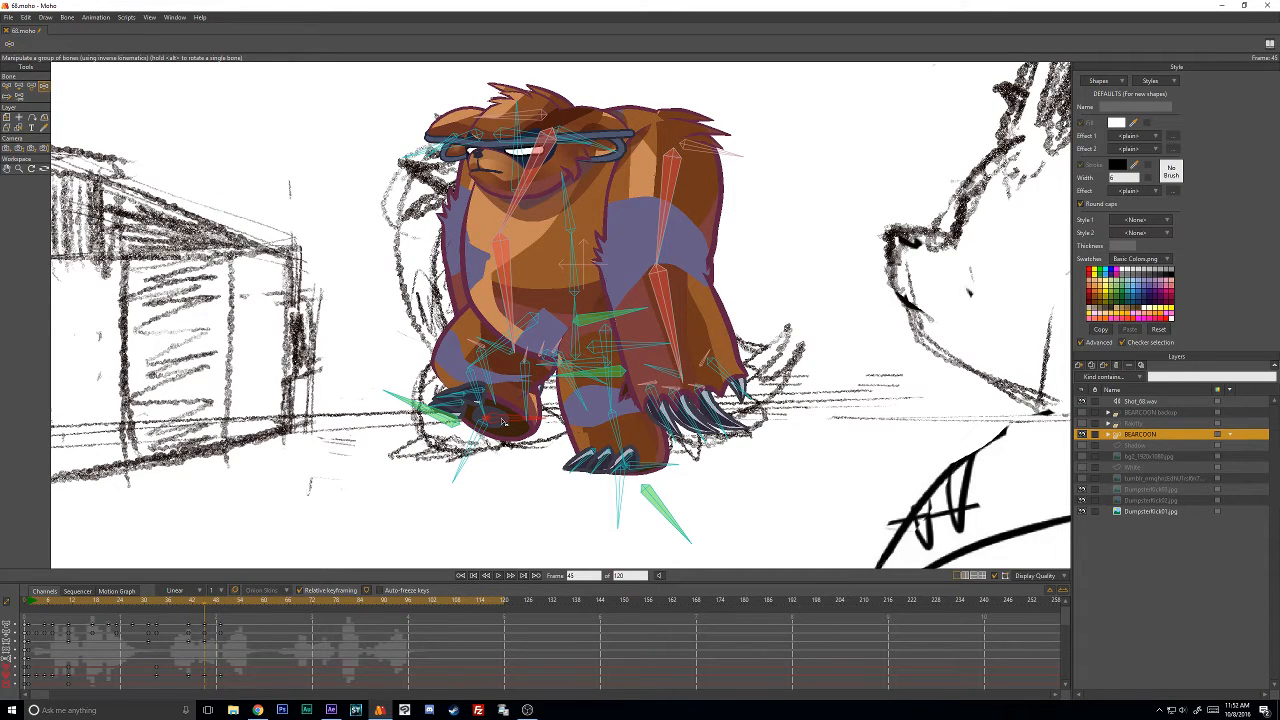
drag(504, 422, 496, 407)
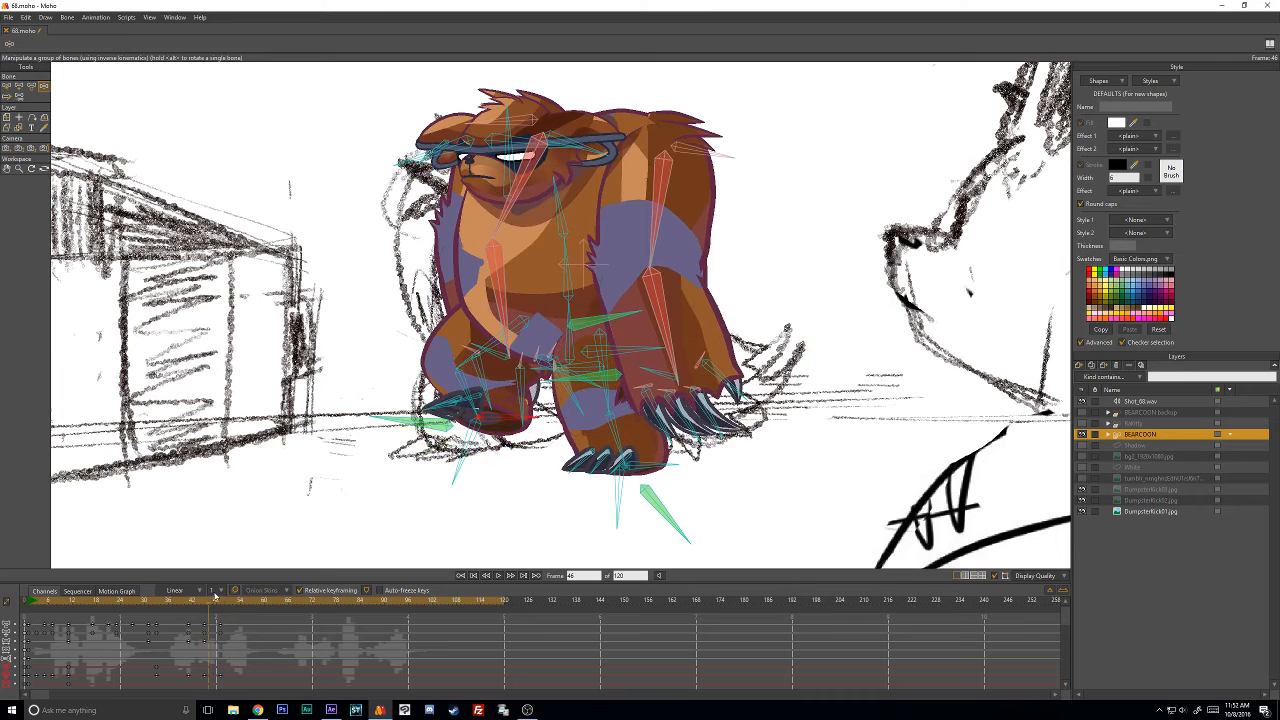
Select all the bear's keyframes across the walk and set their interpolation interval to 2.
drag(230, 617, 18, 702)
right_click(204, 628)
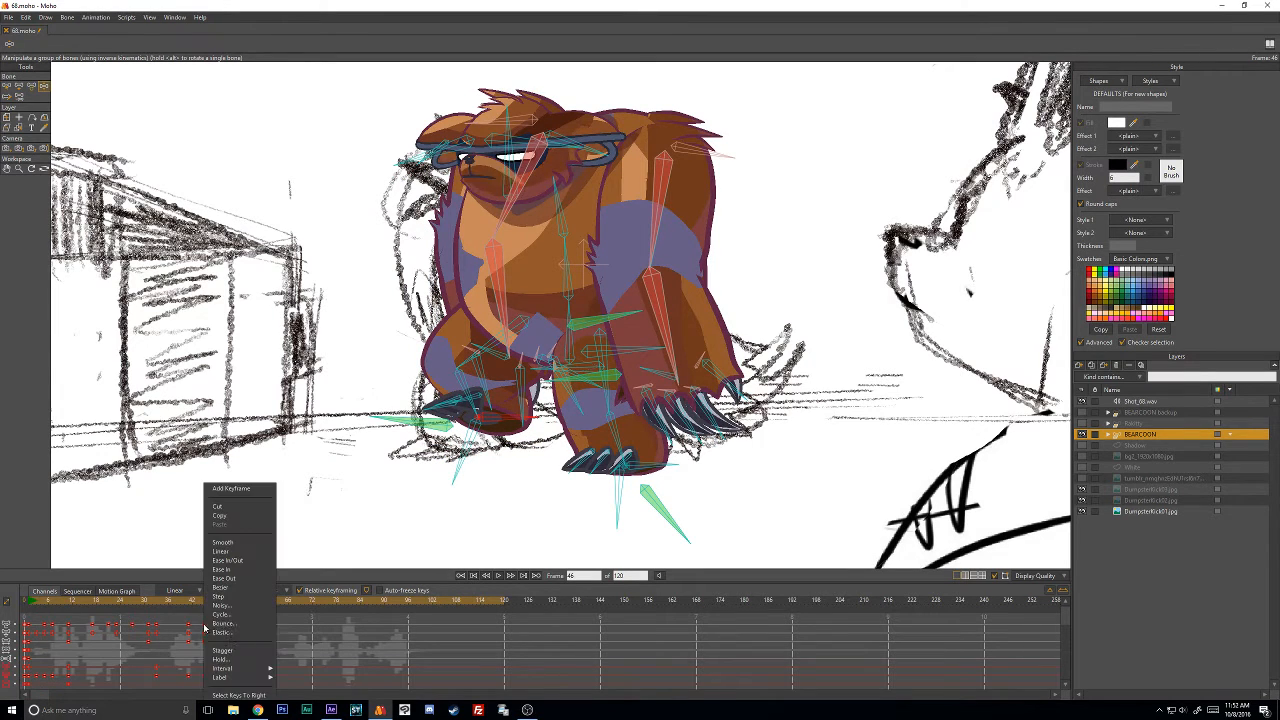
mouse_move(240, 668)
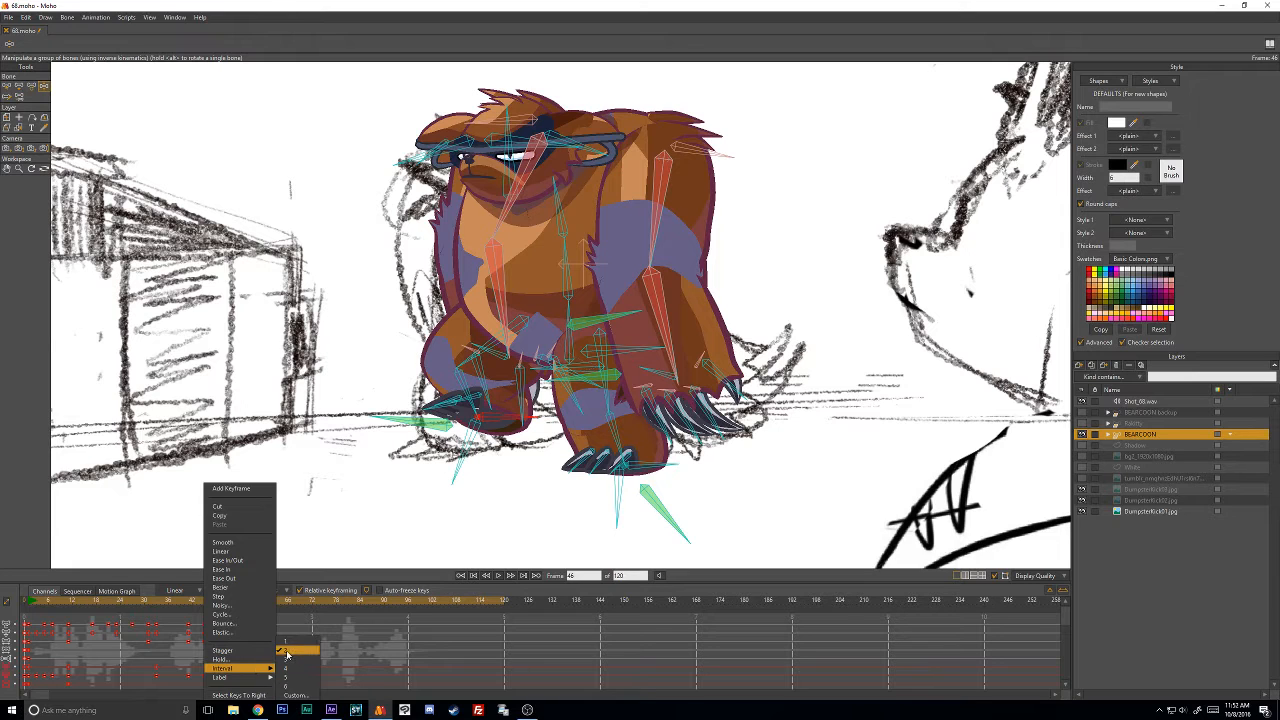
click(287, 652)
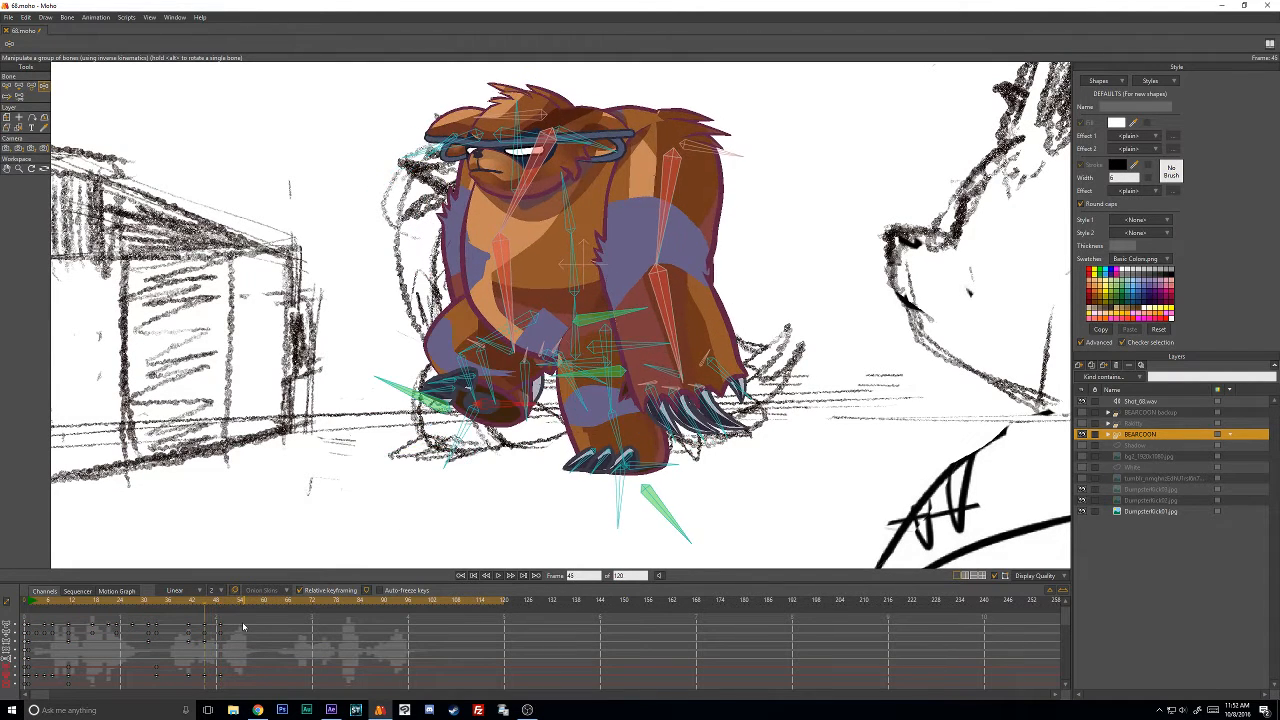
Step back and forth through frames 38 to 45 to examine the far leg's swing on twos.
drag(221, 605, 202, 605)
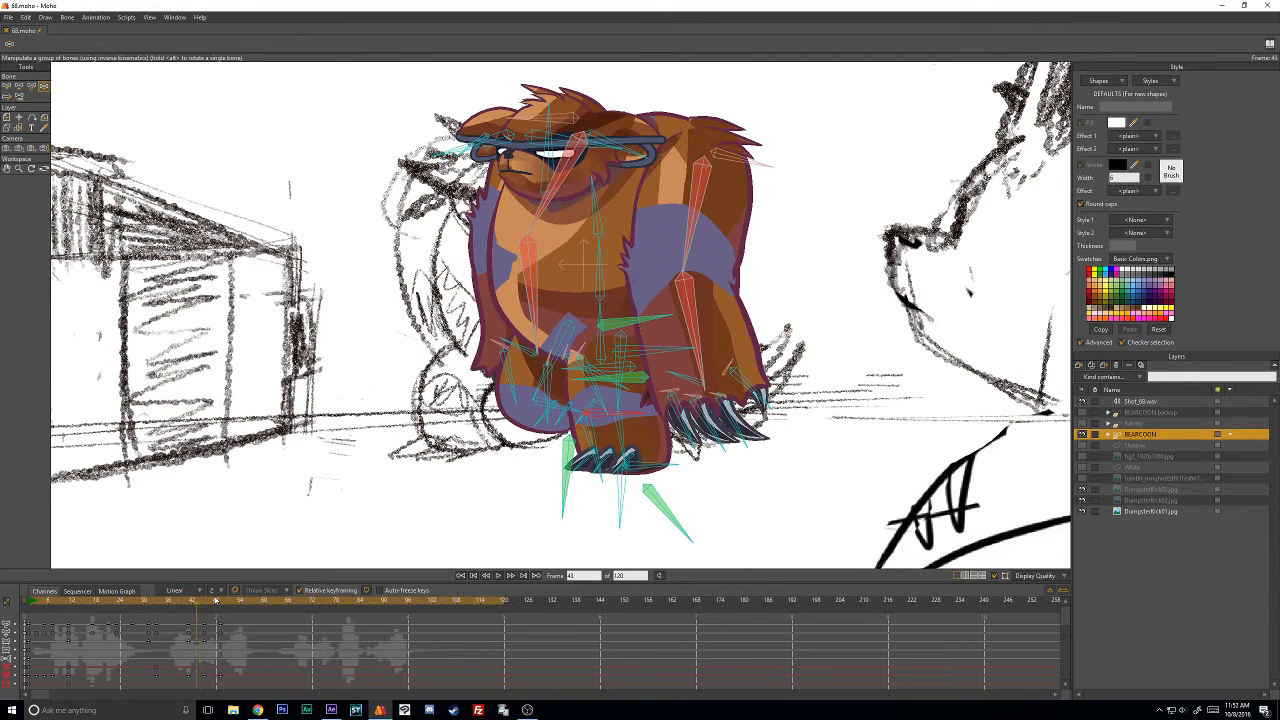
key(Left)
key(Left)
key(Left)
key(Left)
key(Left)
key(Left)
key(Left)
key(Left)
key(Left)
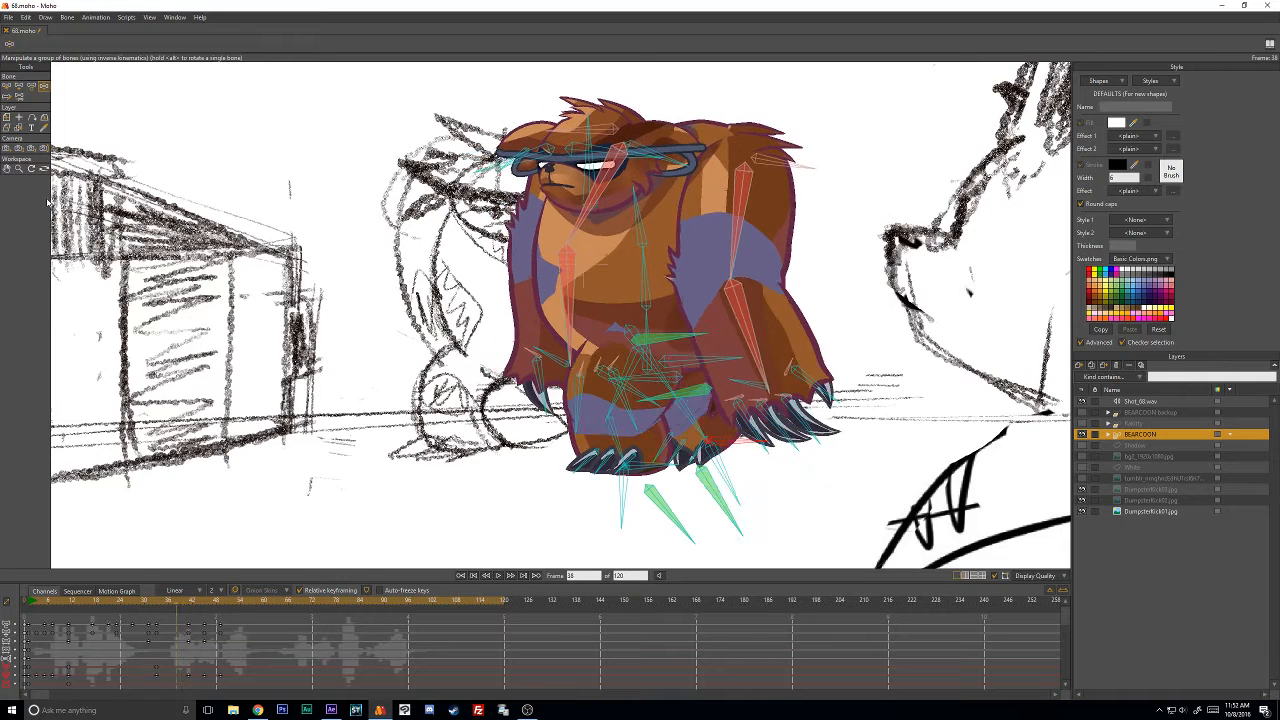
key(Right)
key(Right)
key(Right)
key(Right)
key(Right)
key(Right)
key(Right)
key(Right)
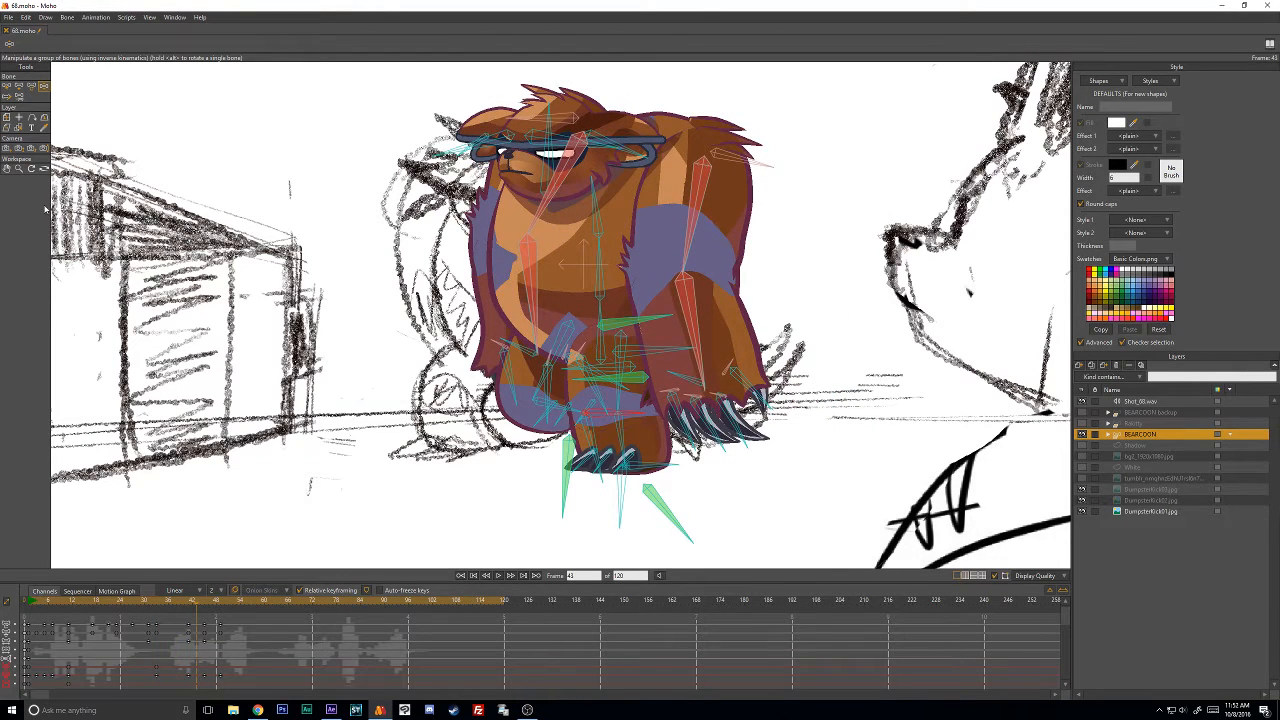
key(Left)
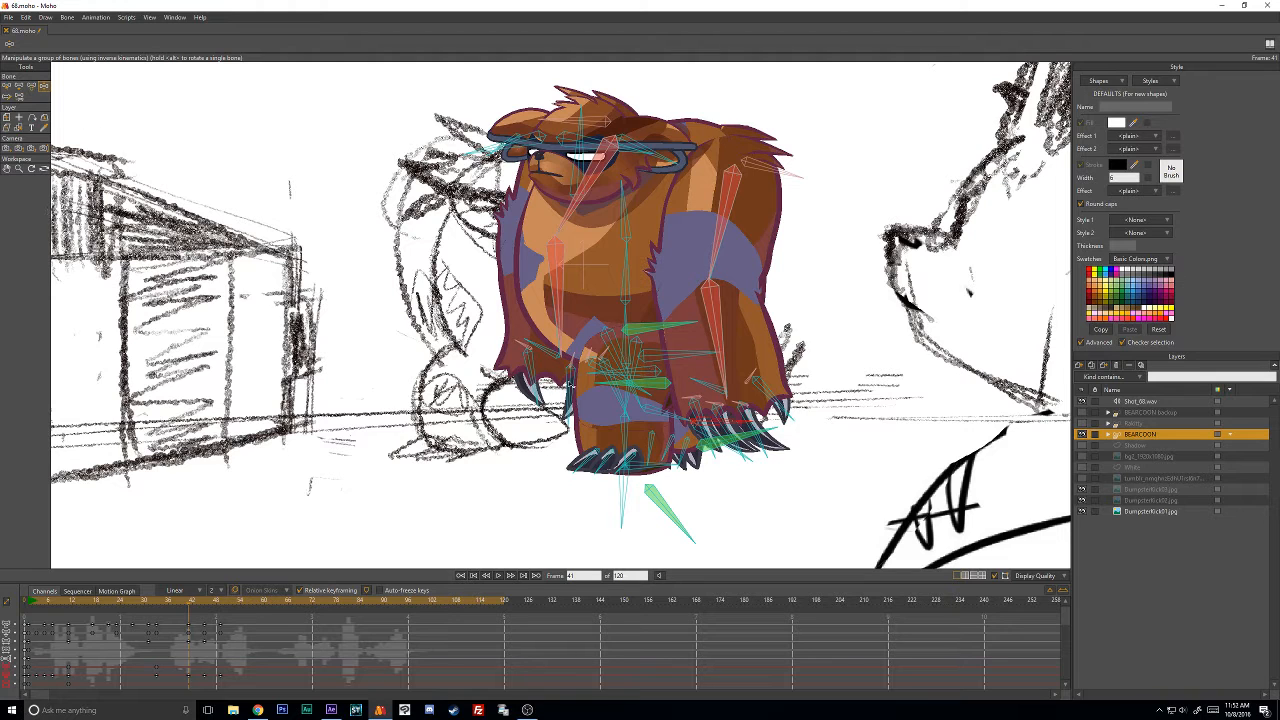
At frame 41, undo the last pose changes and shift the far leg's upper bone slightly forward with the Transform Bone tool.
key(ctrl+z)
key(ctrl+z)
key(ctrl+z)
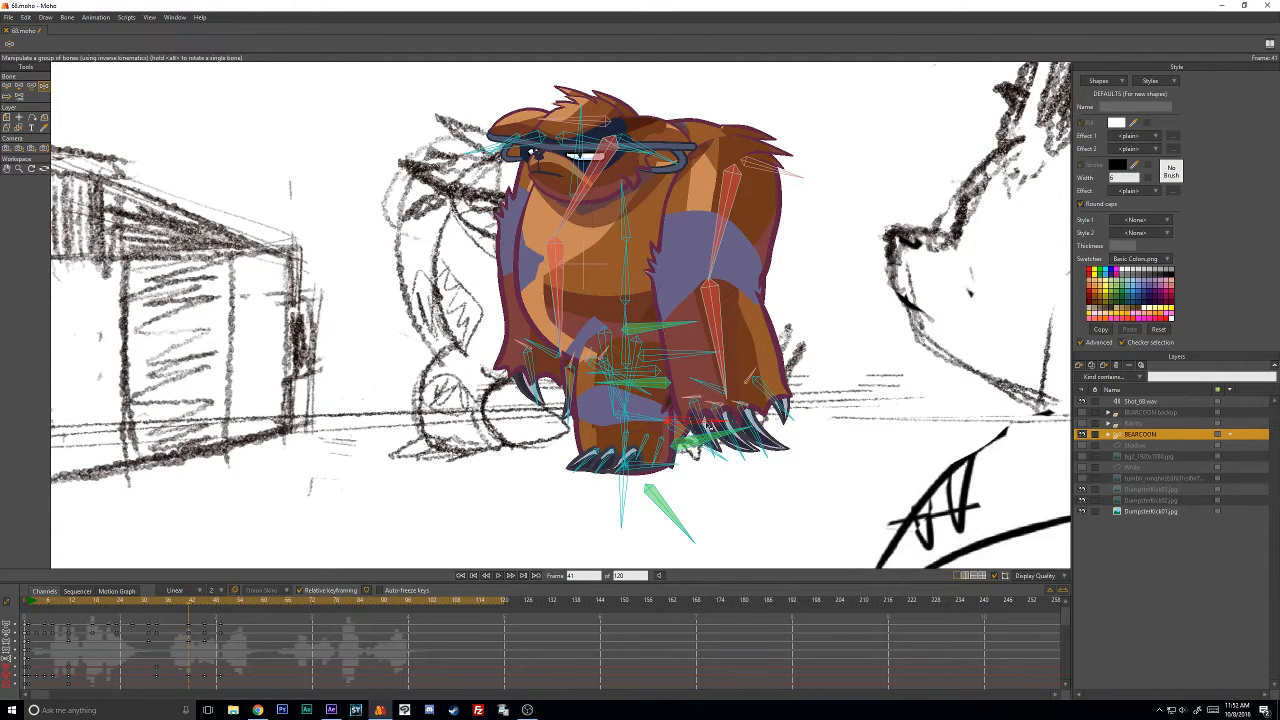
click(31, 87)
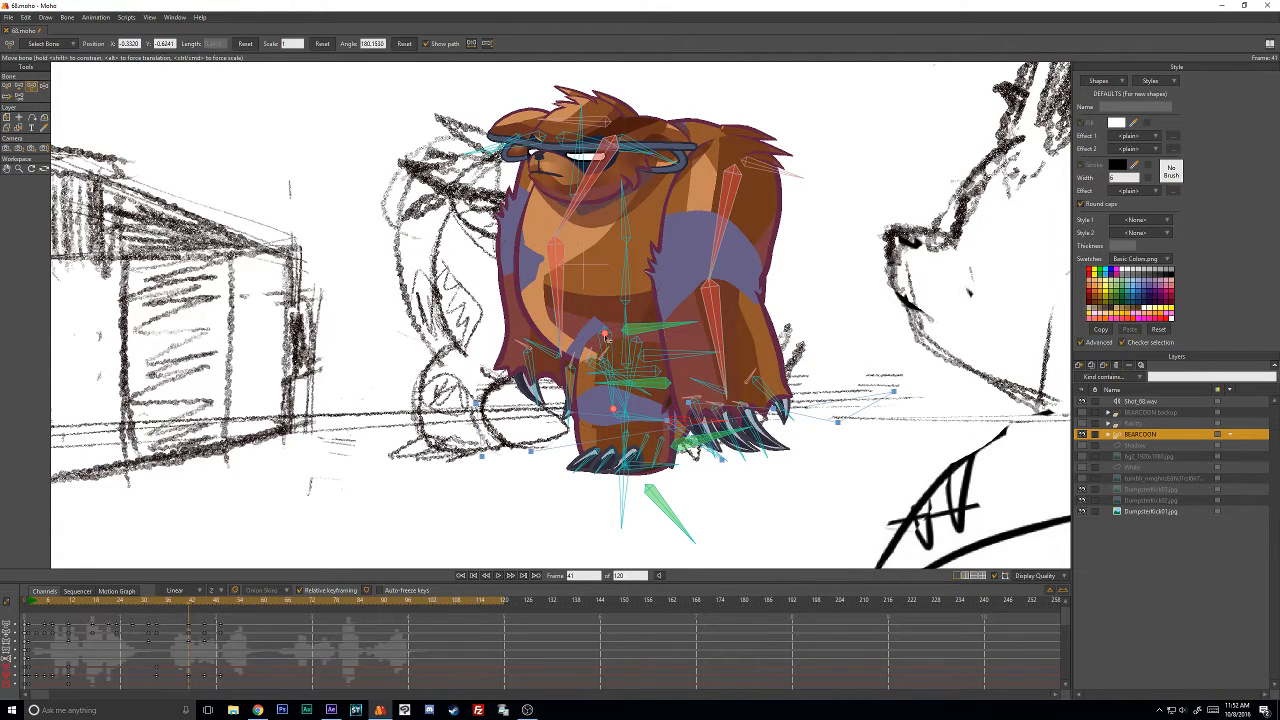
drag(604, 336, 589, 336)
At frame 43, swing the far leg's foot bone down so its claws point toward the ground, using the Manipulate Bones tool.
key(Right)
key(Right)
key(Right)
key(Right)
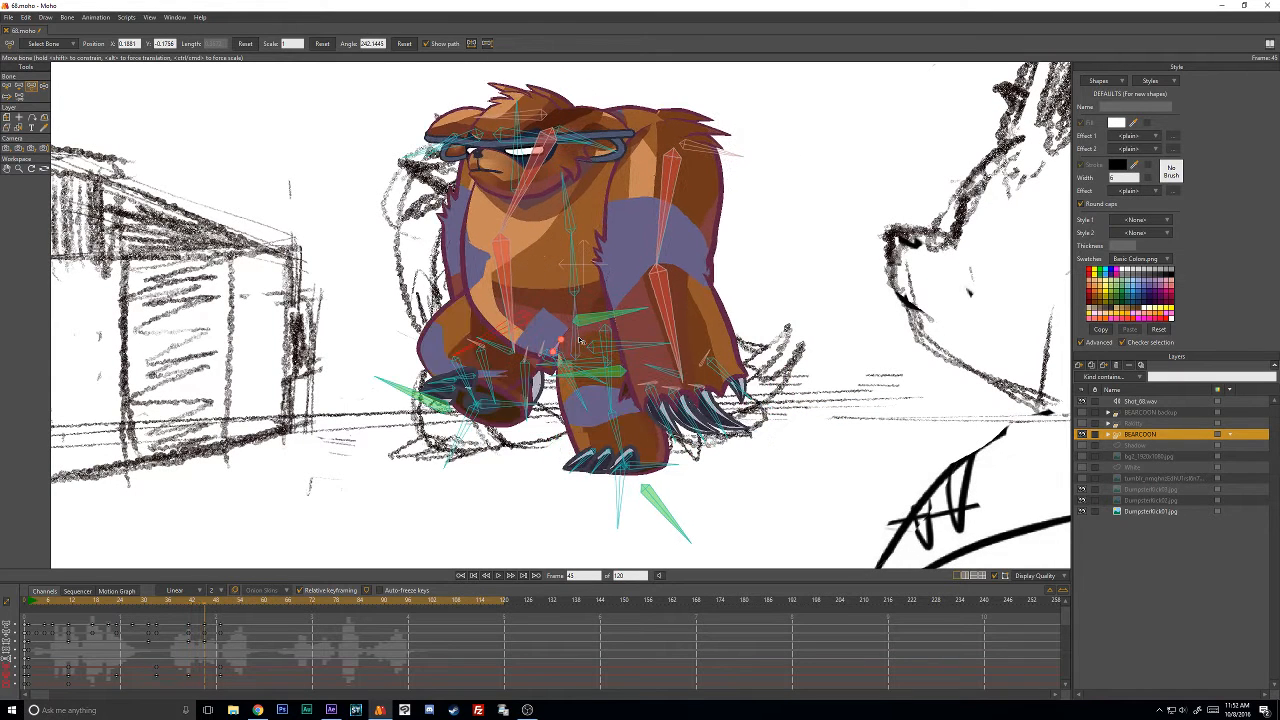
key(Left)
key(Left)
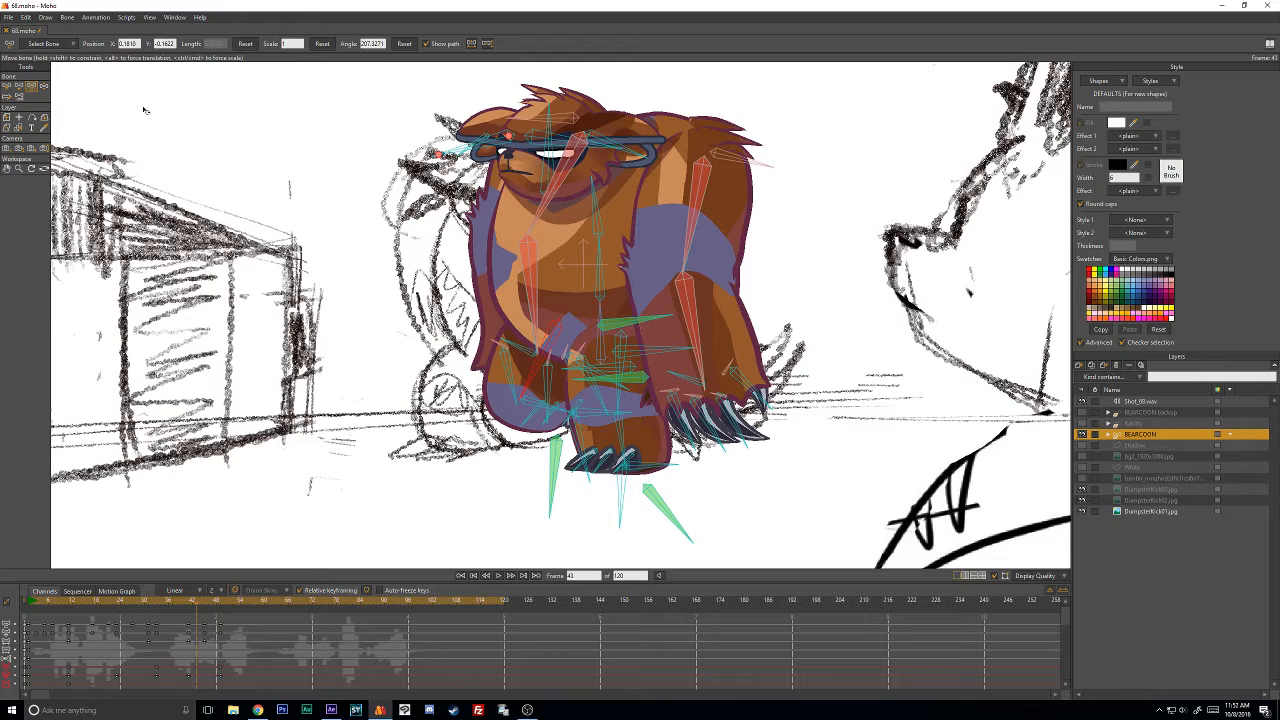
click(44, 86)
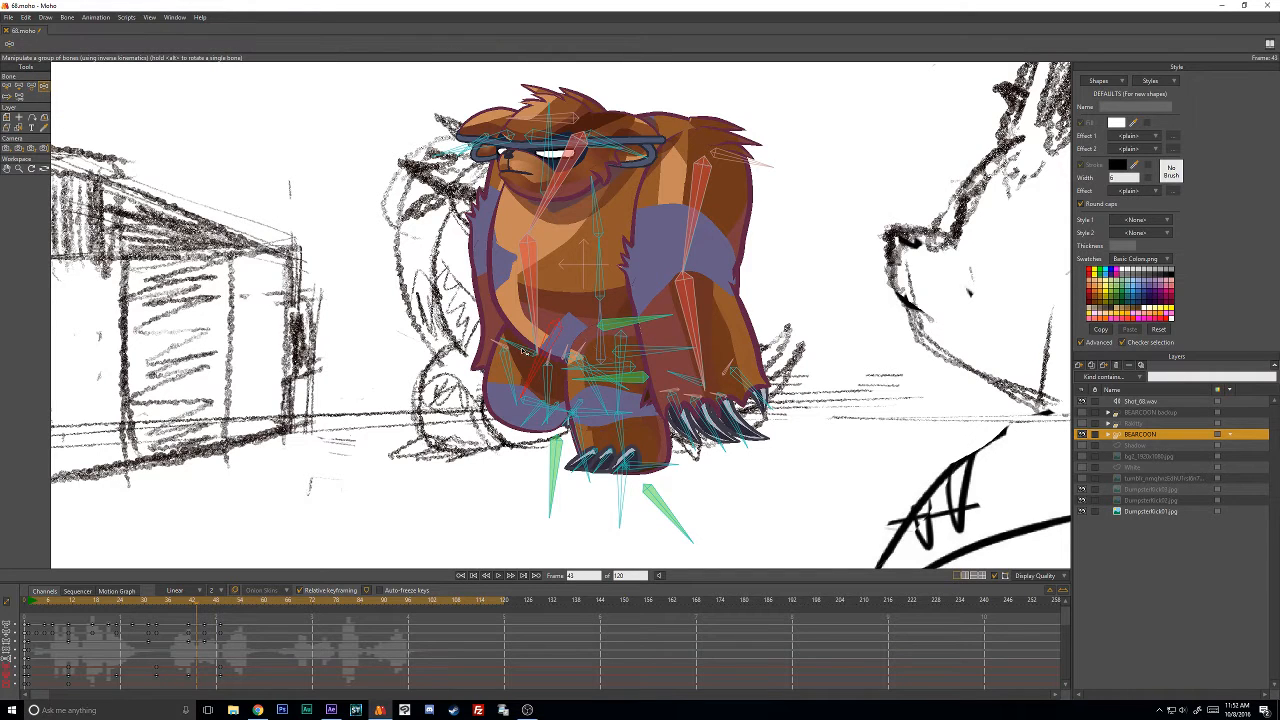
drag(605, 418, 604, 481)
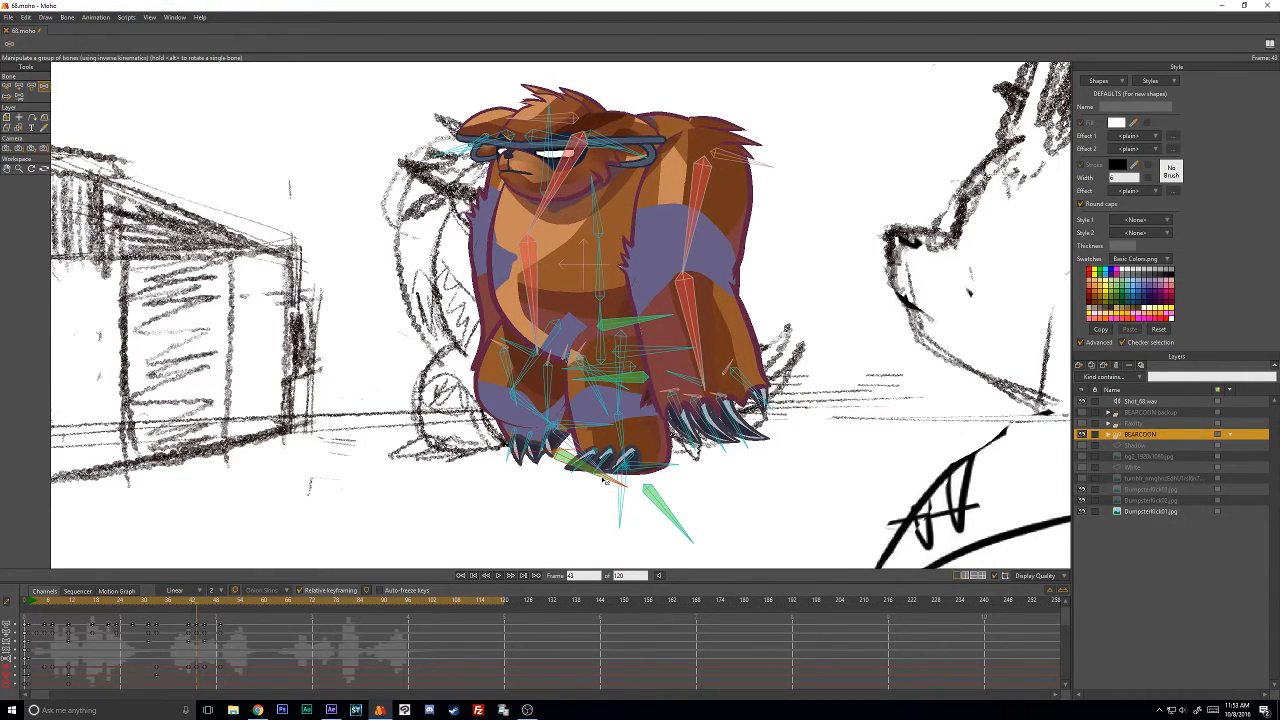
key(ctrl+Left)
key(Right)
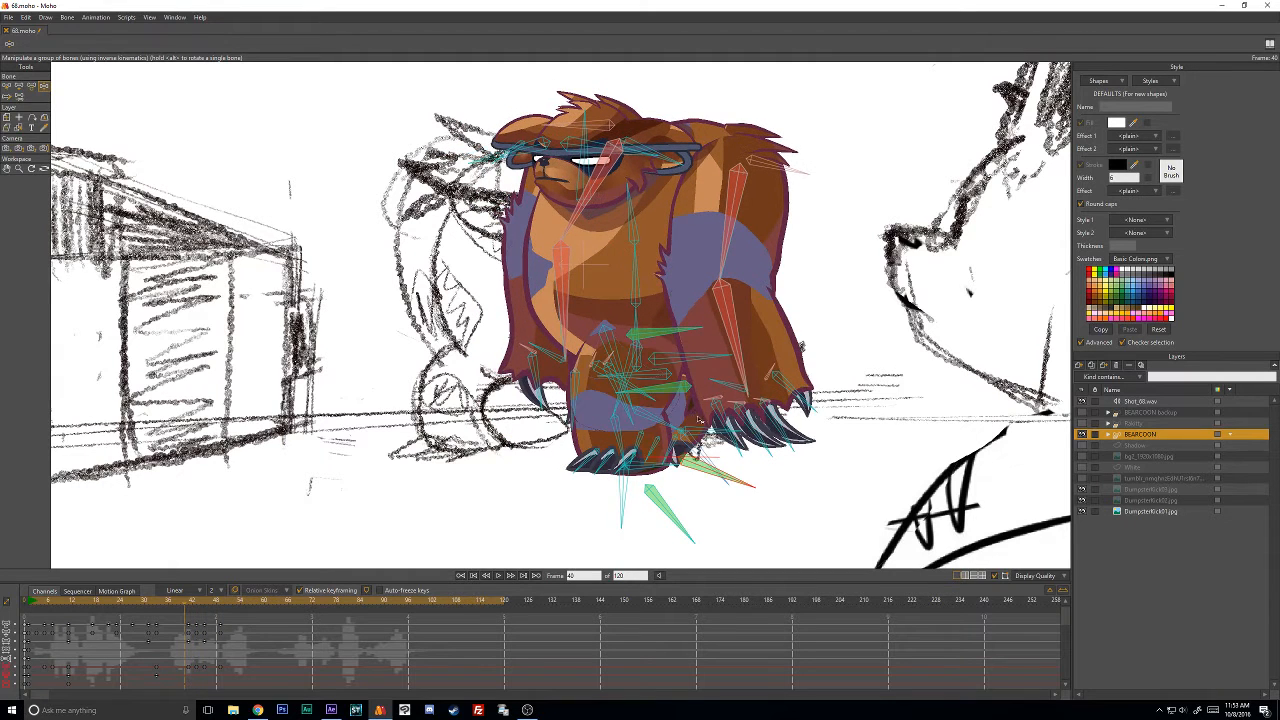
Step back and forth through frames 39 to 47 to examine the far leg's swing and foot plant.
key(Left)
key(Left)
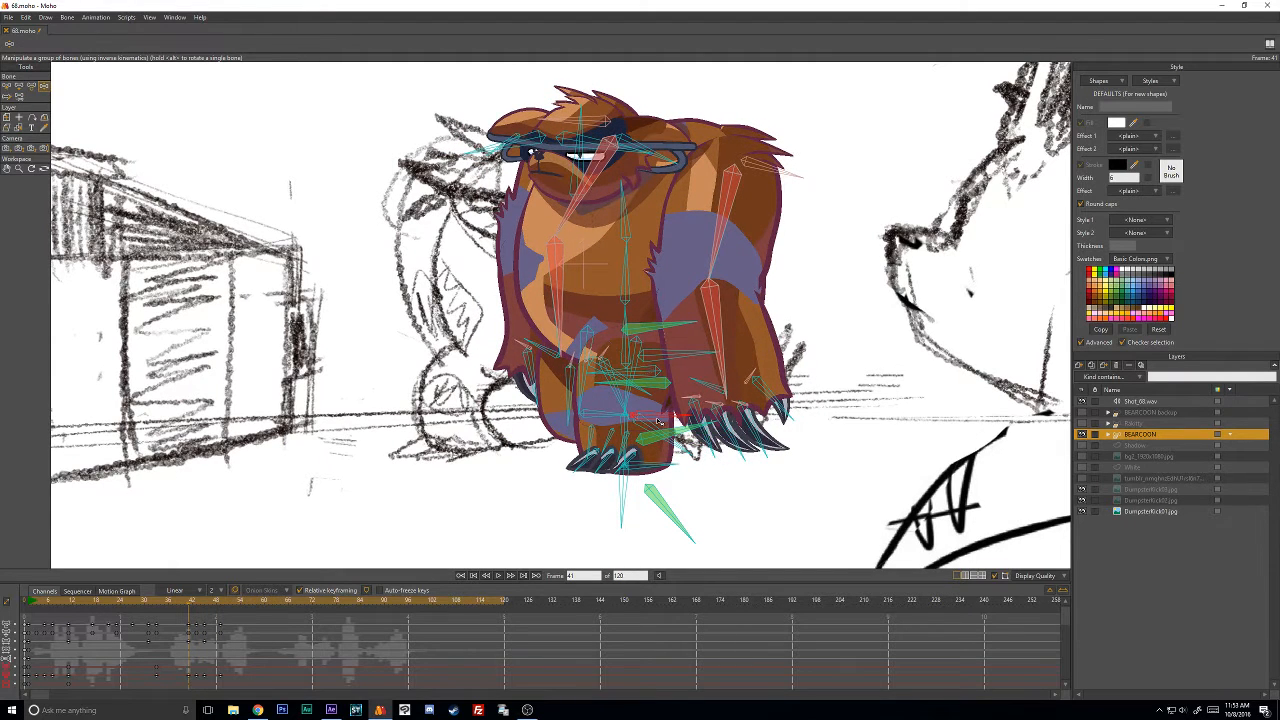
key(Right)
key(Right)
key(Right)
key(Right)
key(Right)
key(Right)
key(Right)
key(Right)
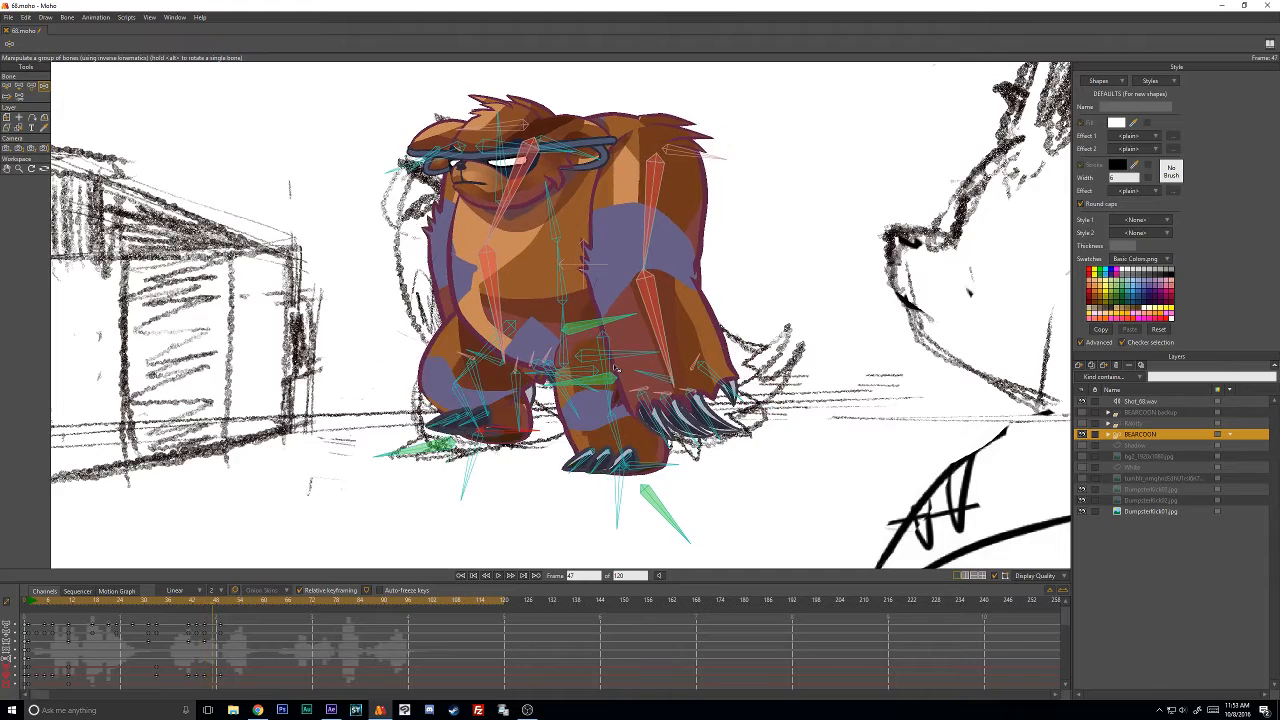
Rewind to frame 1 and play the shot to review the bear's whole walk into the stance.
drag(201, 602, 29, 603)
scroll(527, 549, down, 2)
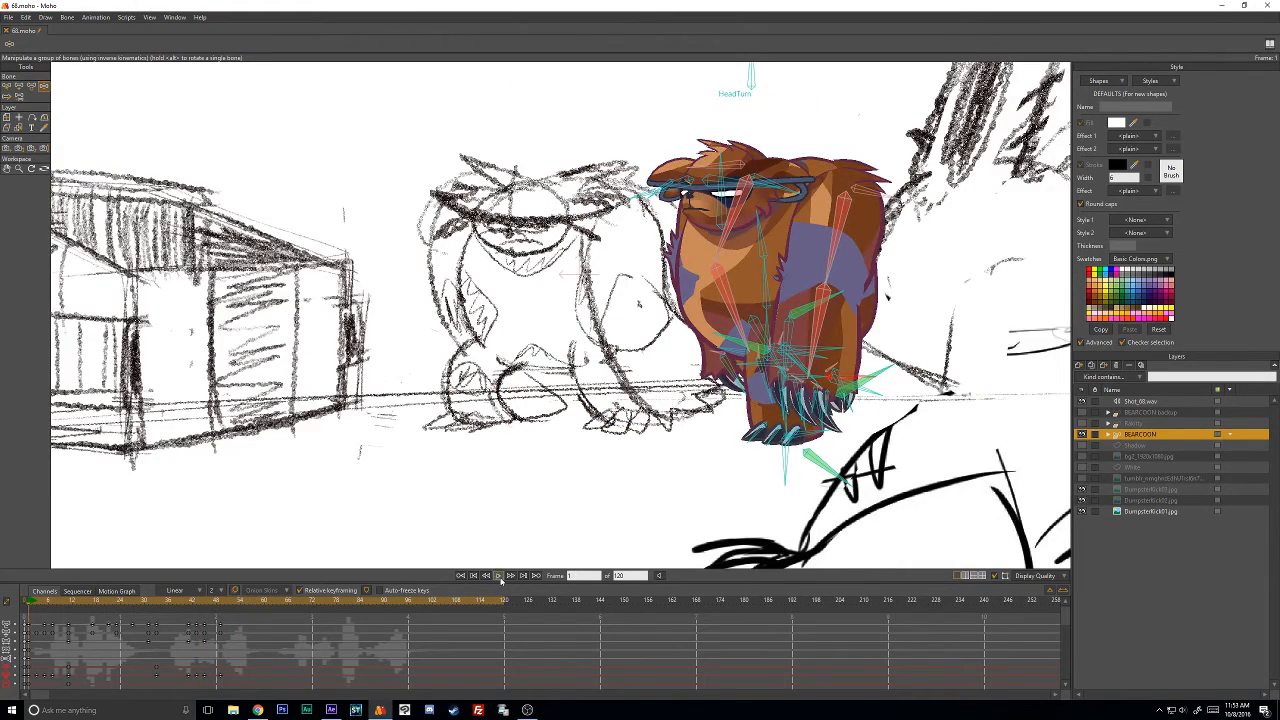
click(497, 575)
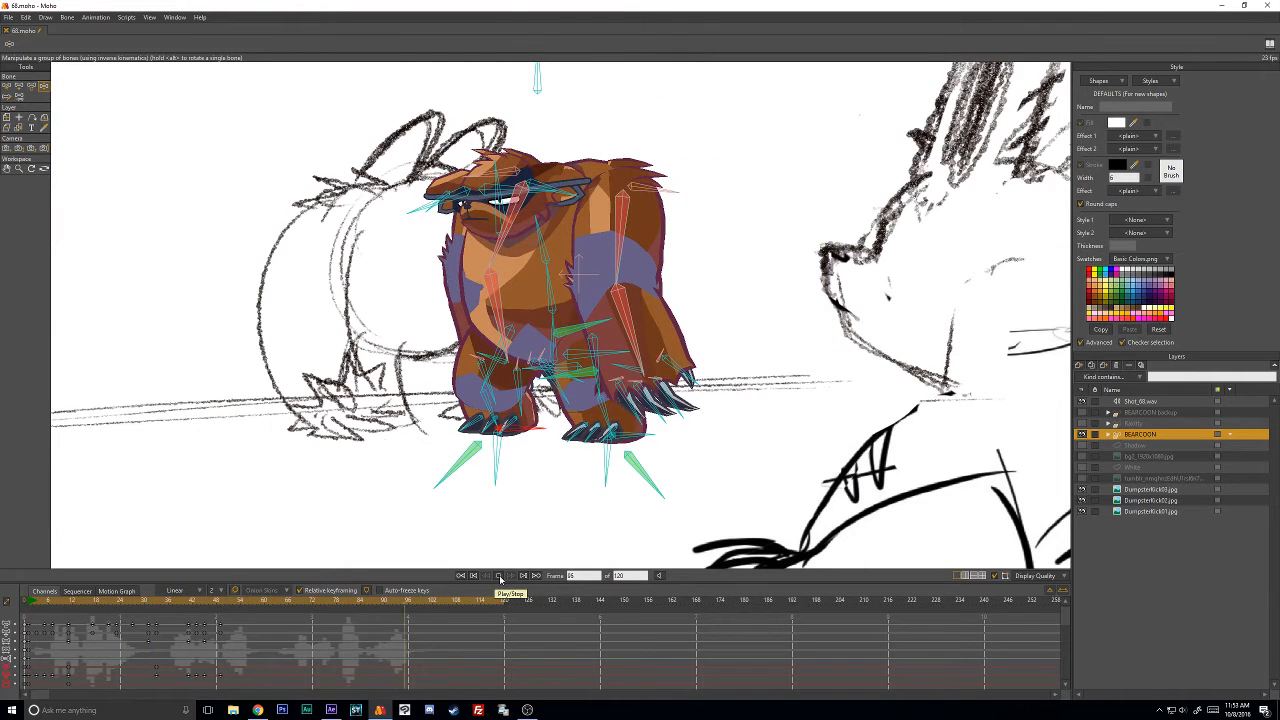
click(497, 576)
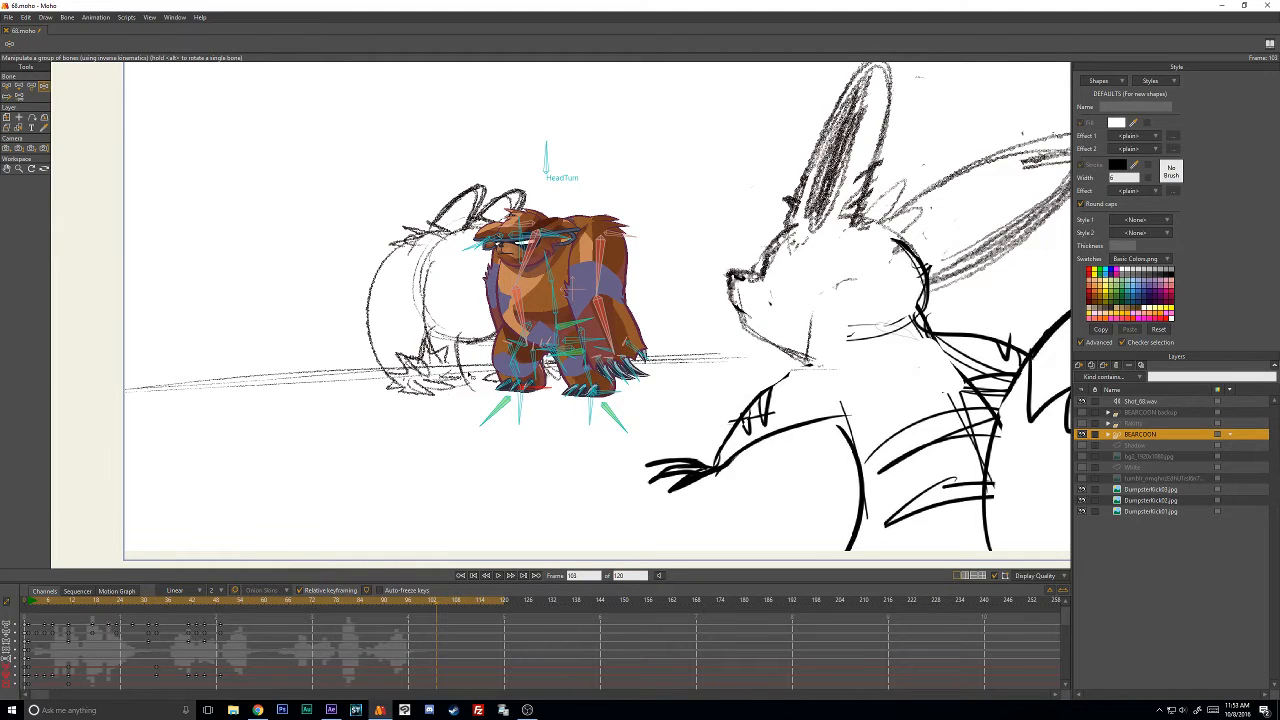
drag(572, 288, 627, 298)
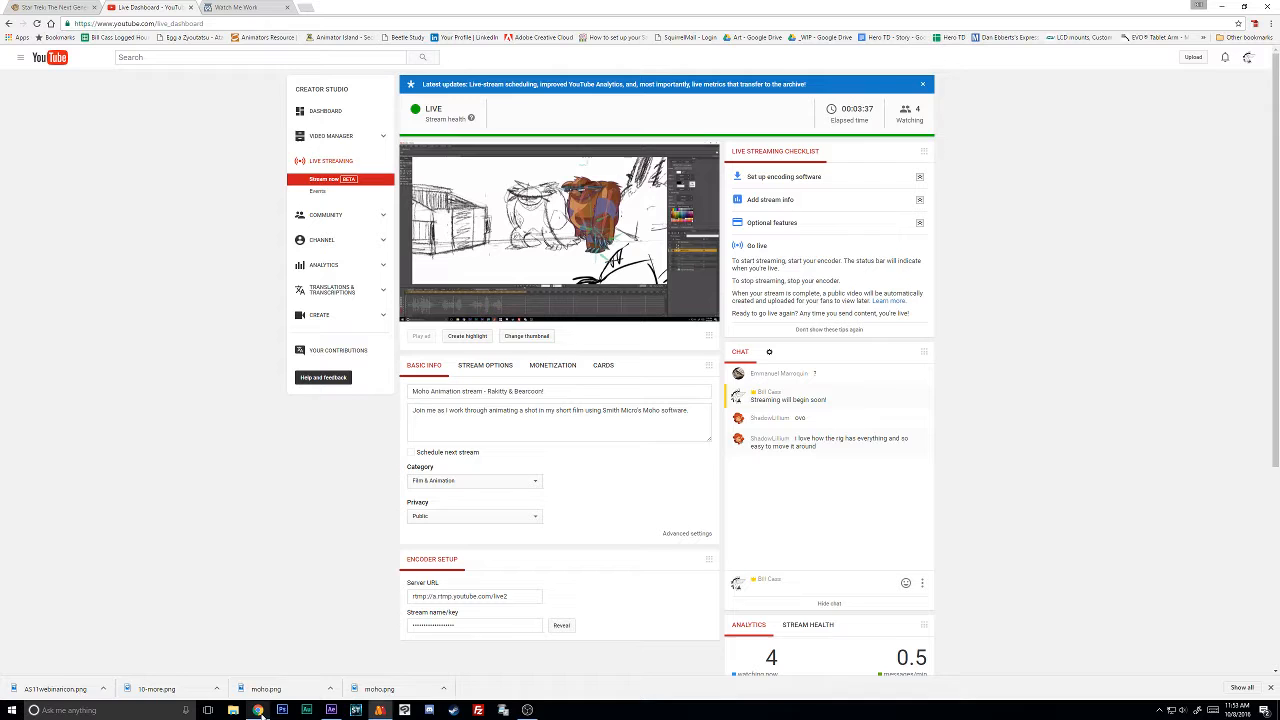
Switch to Chrome to check the YouTube live dashboard's chat and stream status, and return to Moho.
click(258, 710)
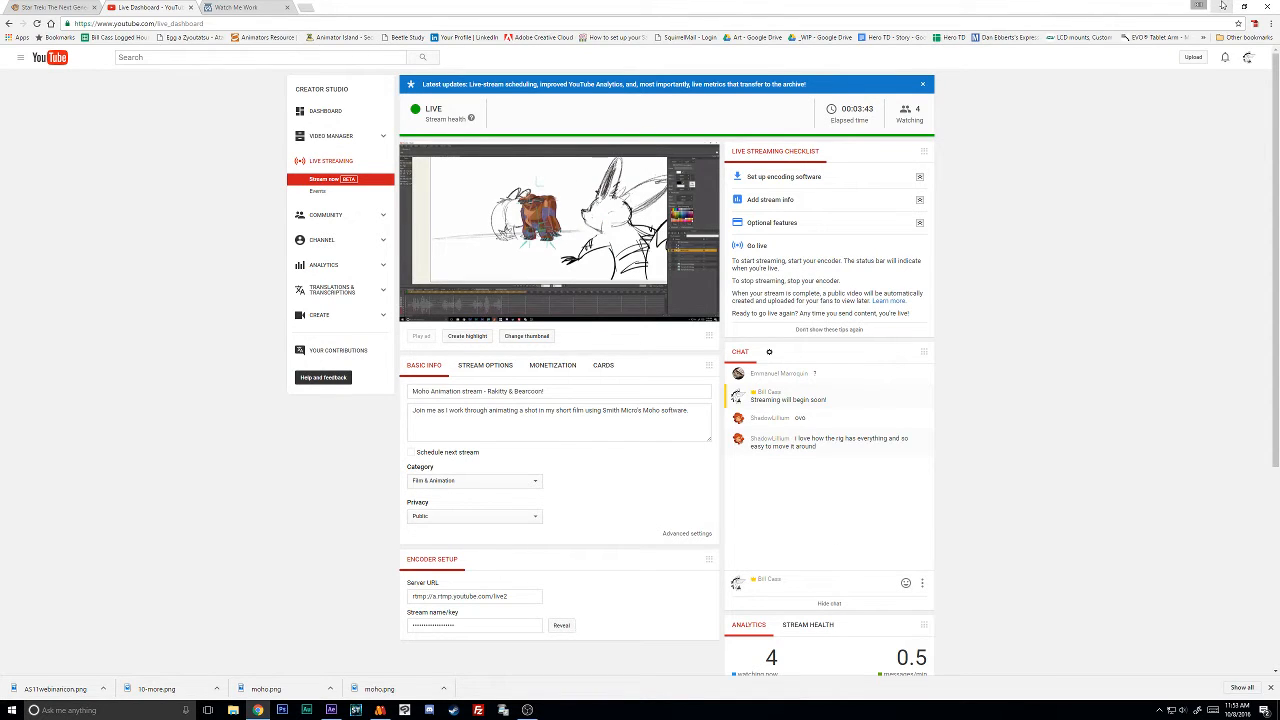
scroll(1107, 230, down, 1)
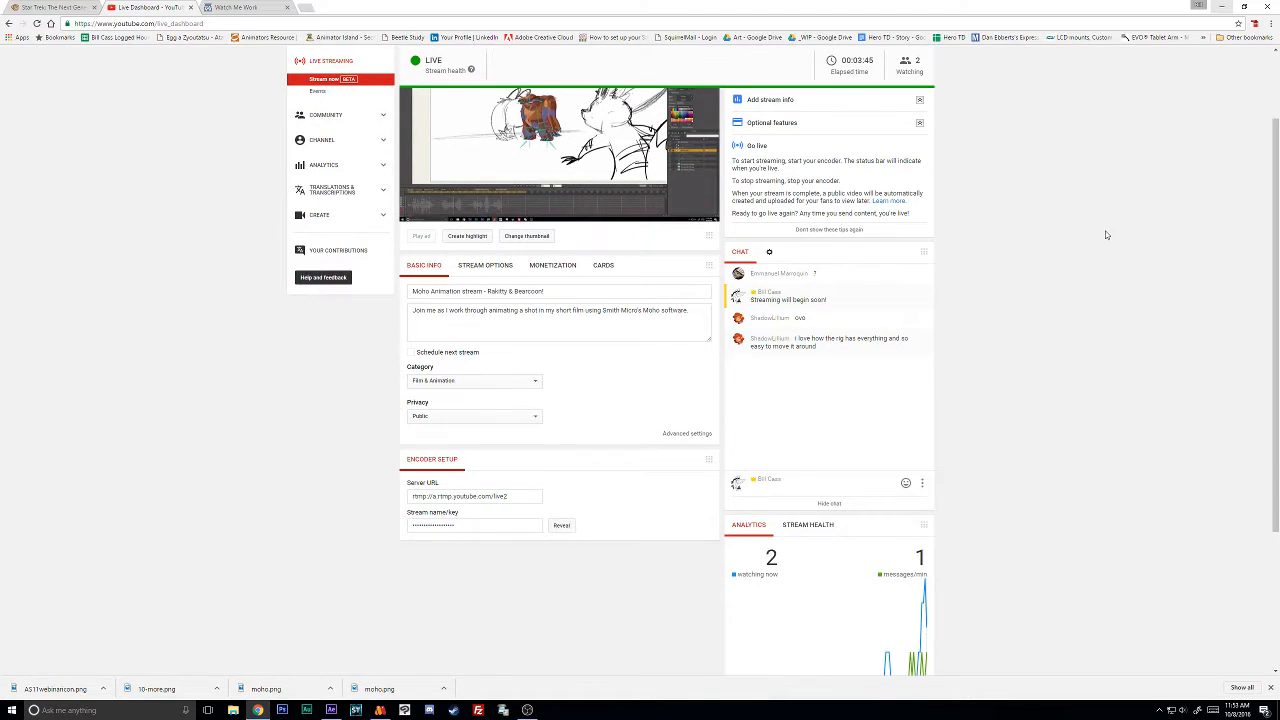
scroll(1107, 235, up, 1)
click(1221, 6)
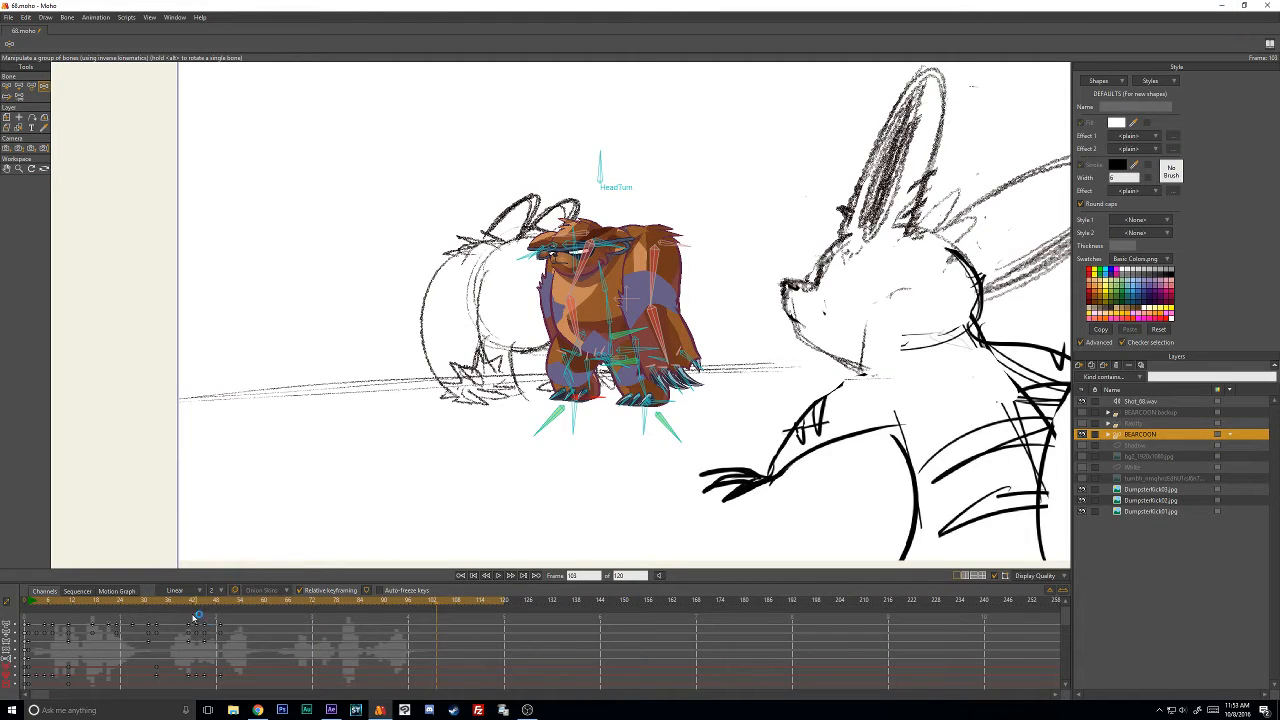
Scrub through the walk's final stance and play the bear's walk again from near the start.
mouse_move(142, 601)
mouse_down()
mouse_move(93, 602)
mouse_move(226, 609)
mouse_move(230, 620)
mouse_move(188, 603)
mouse_move(228, 606)
mouse_up()
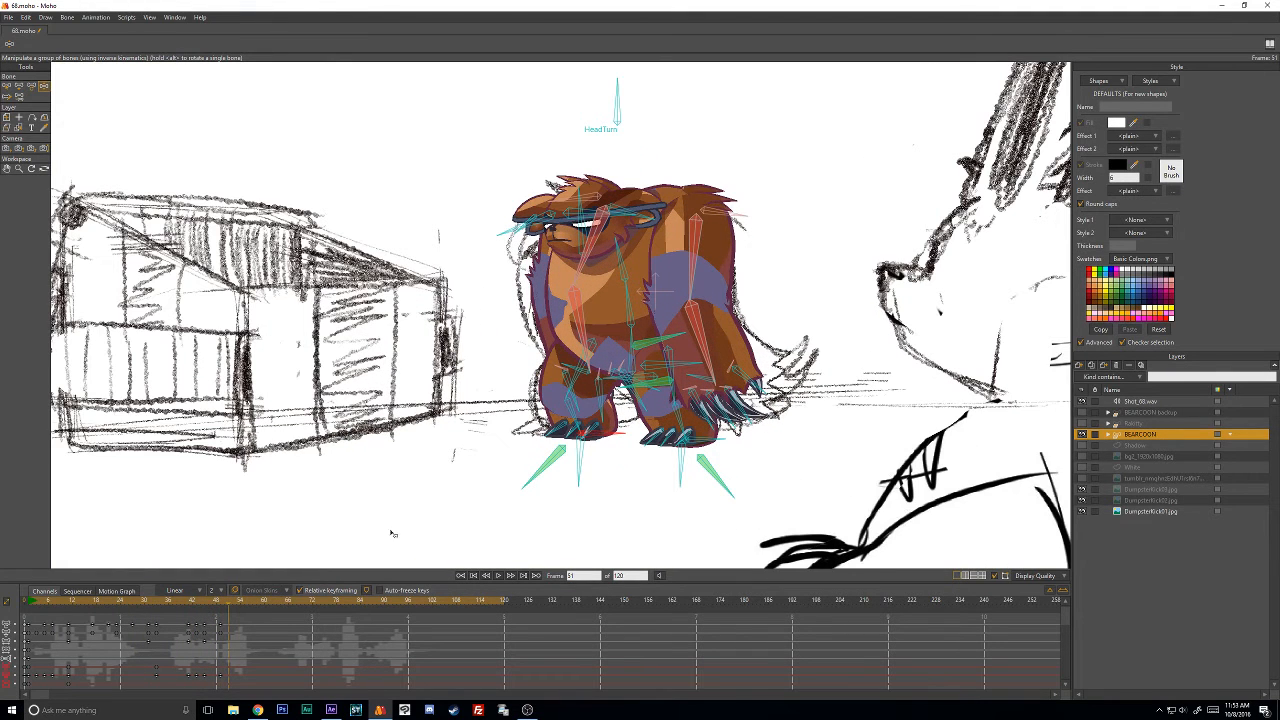
click(221, 604)
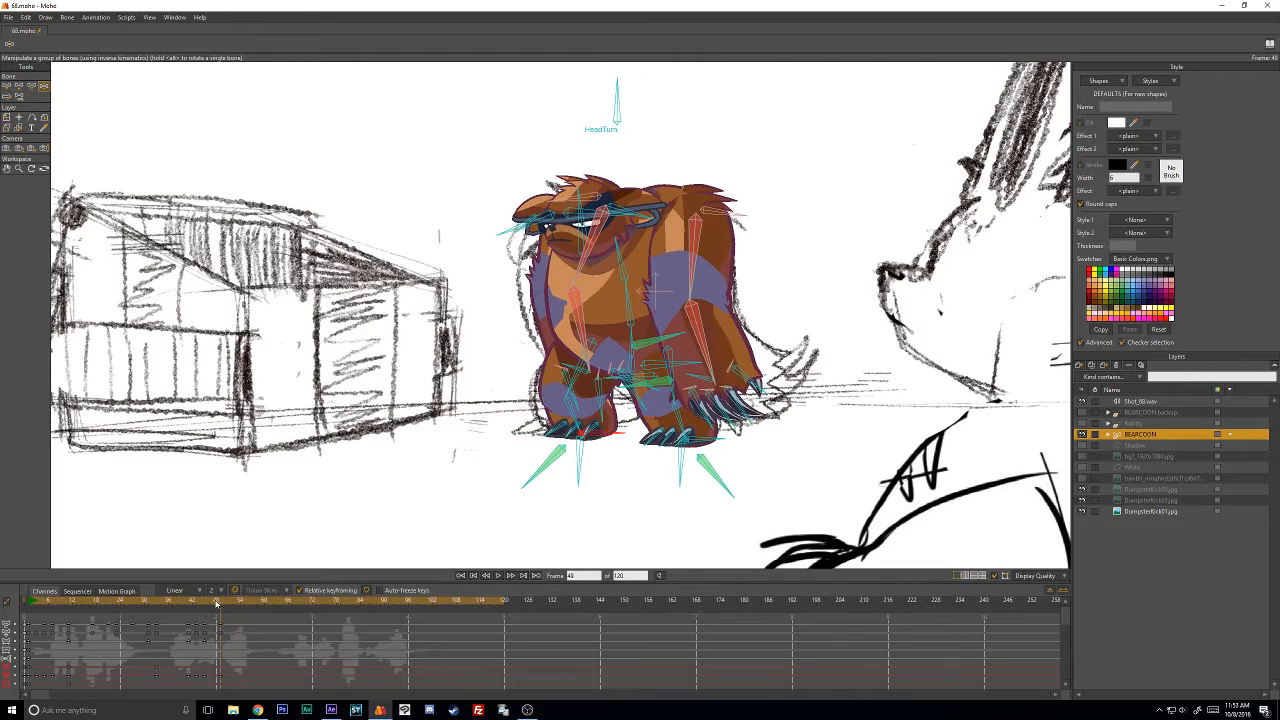
drag(216, 604, 37, 592)
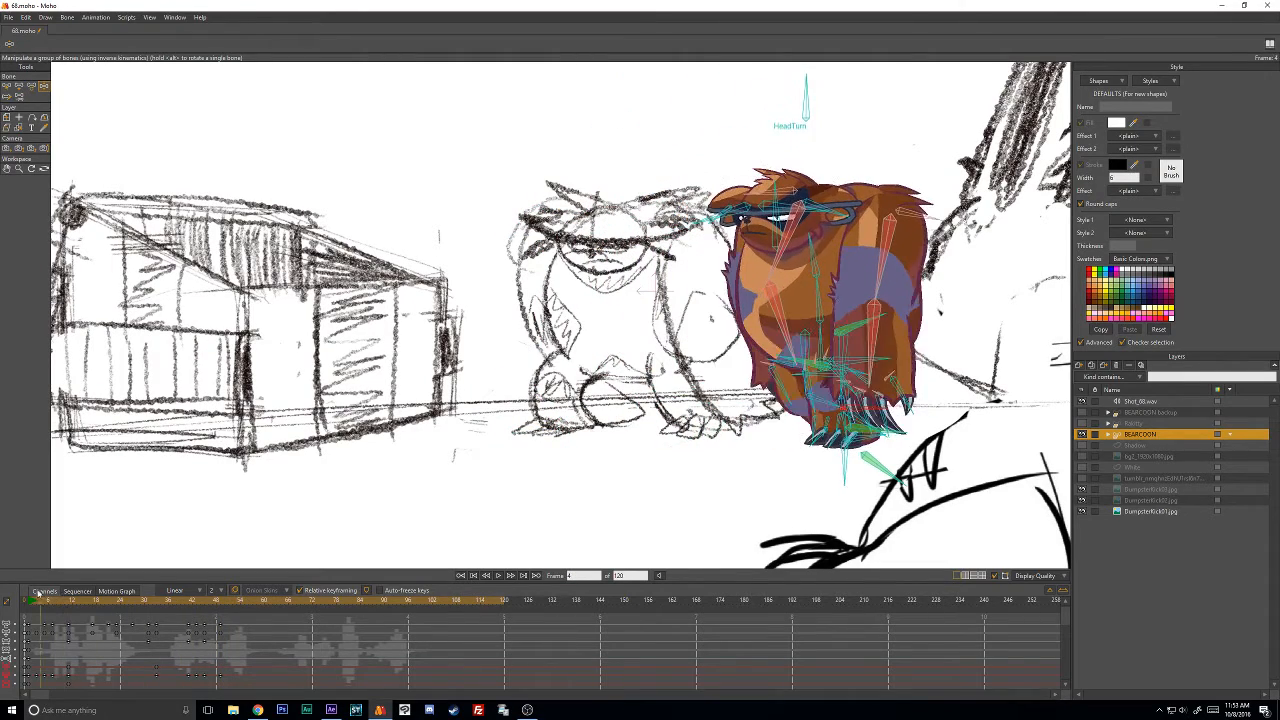
key(space)
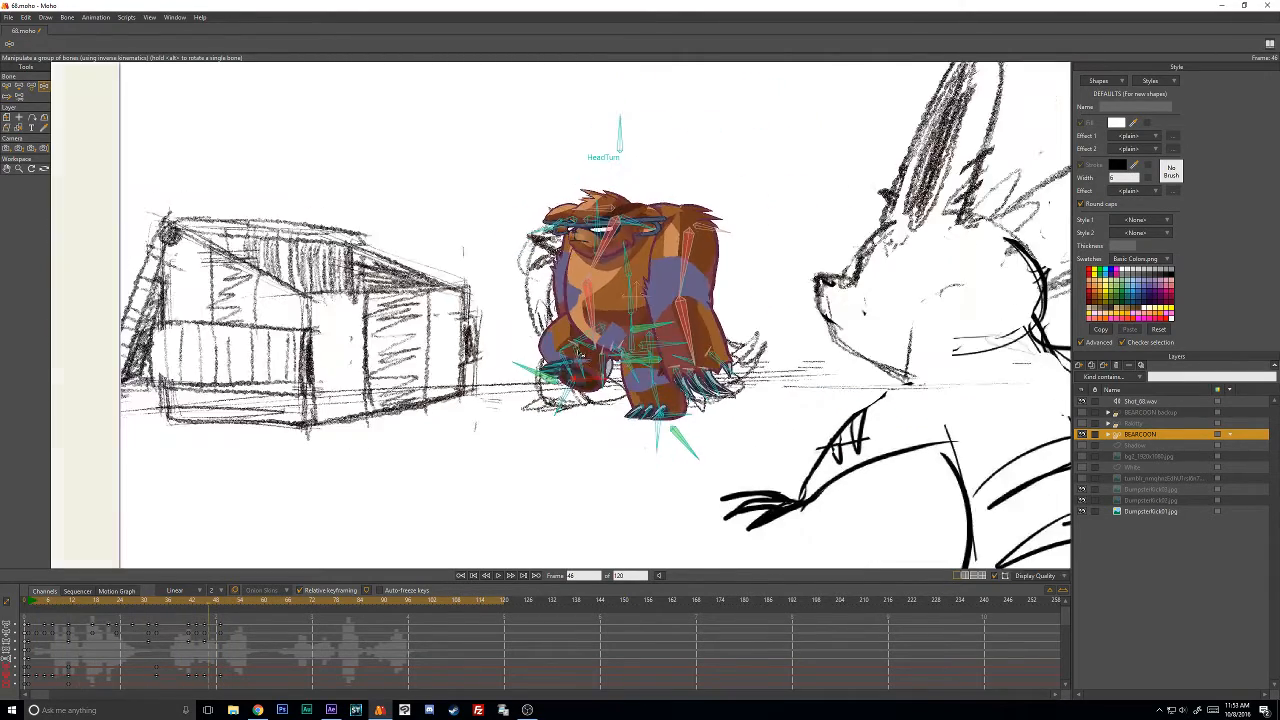
Show the Rakitty layer and scrub through frames 1 to 47 to view both characters in the full frame.
scroll(580, 354, down, 1)
scroll(957, 391, down, 1)
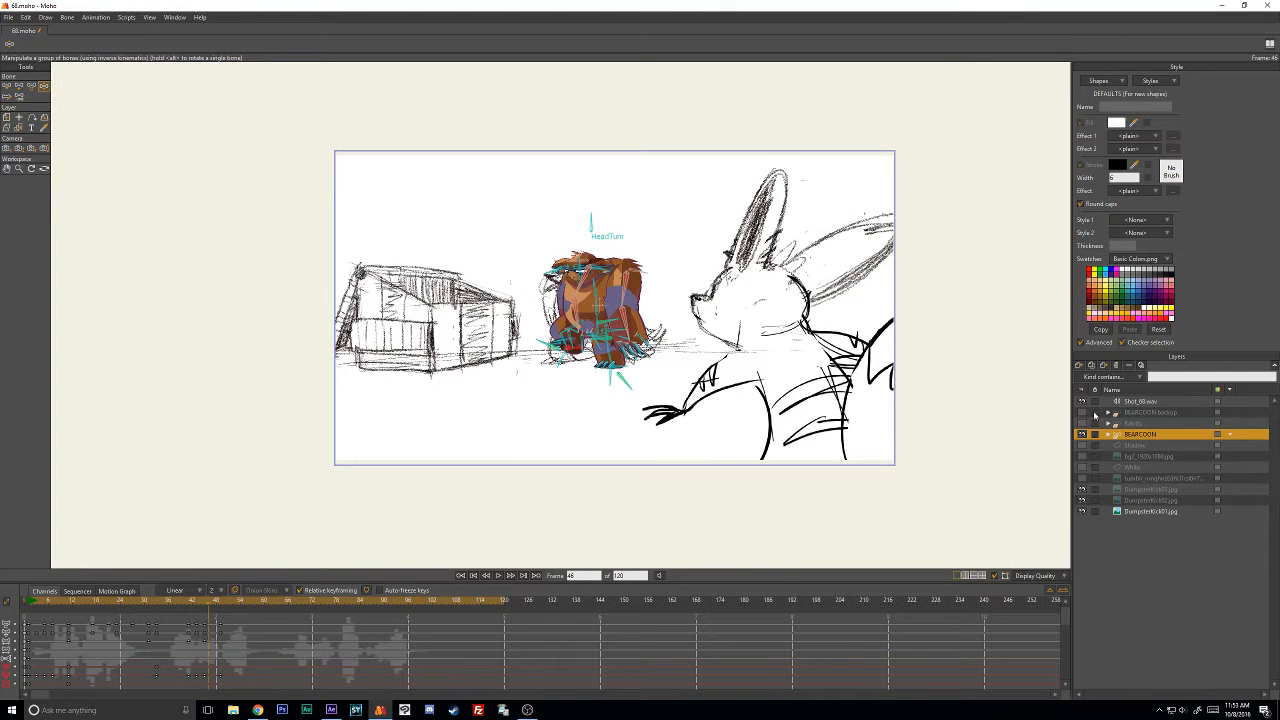
click(1082, 423)
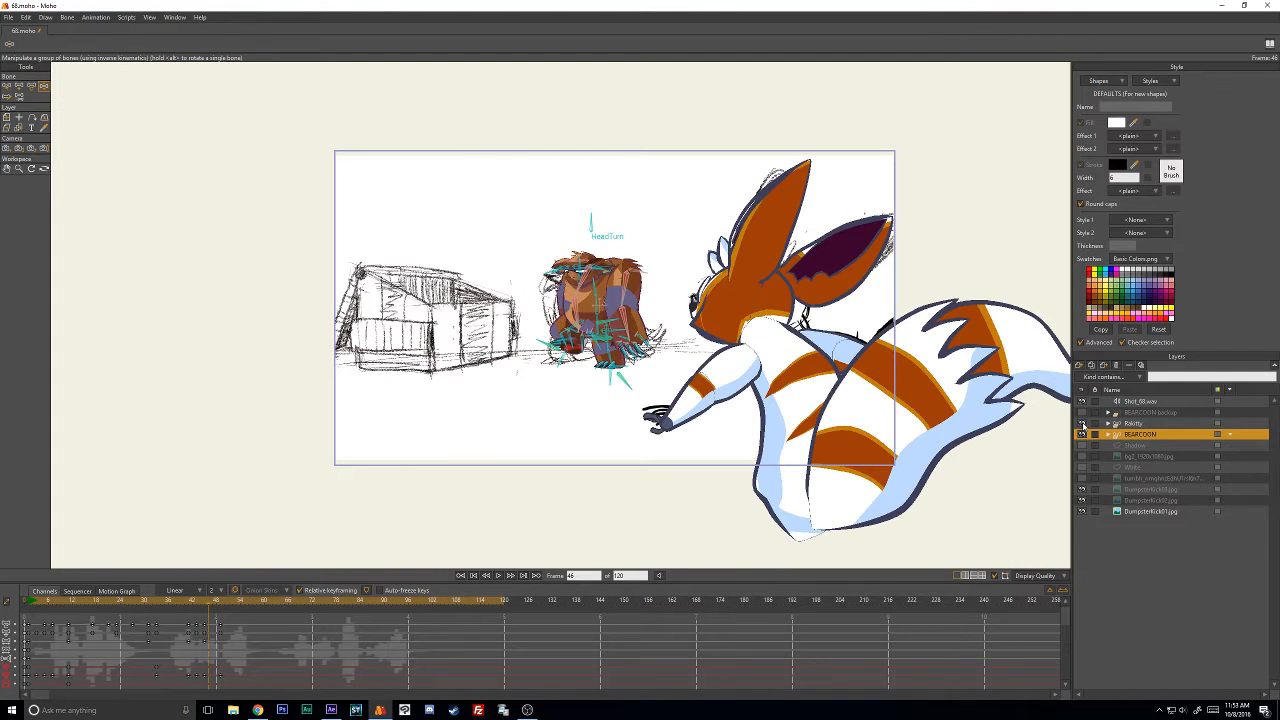
drag(30, 603, 213, 605)
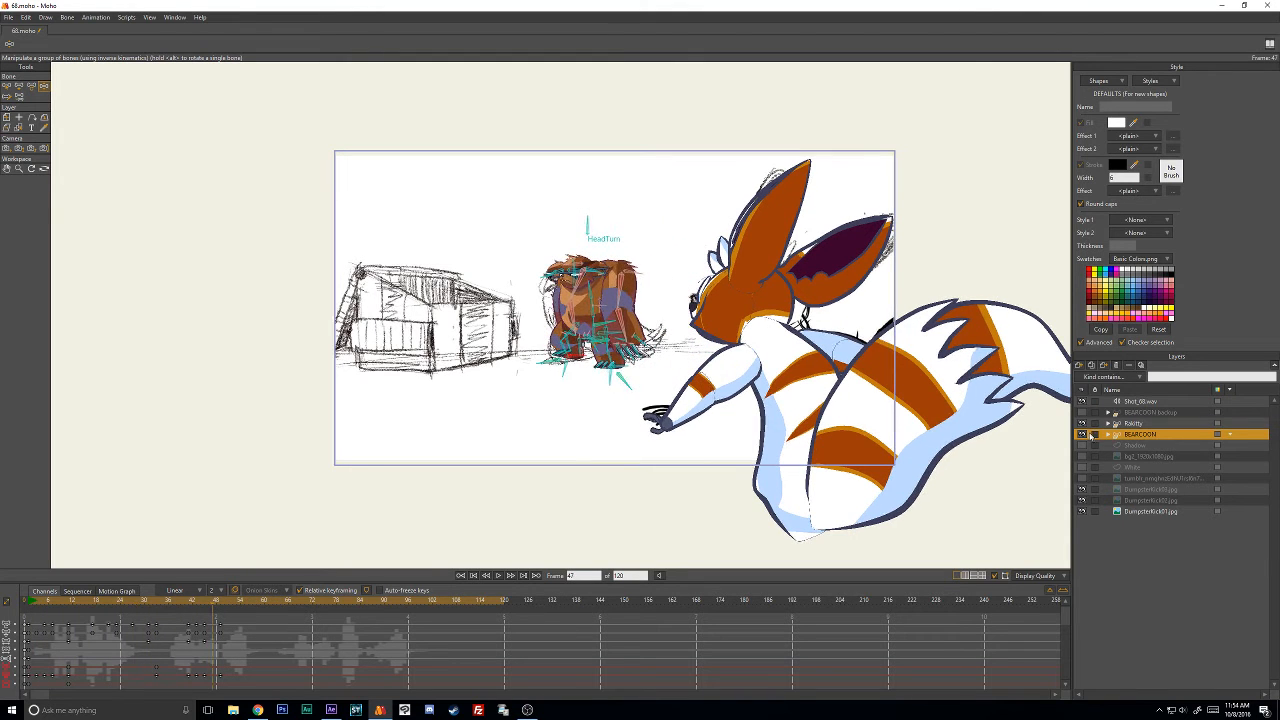
Try nudging the Rakitty layer upward with Transform Layer, undo the move, hide the layer and reselect BEARCOON.
click(1140, 424)
click(7, 117)
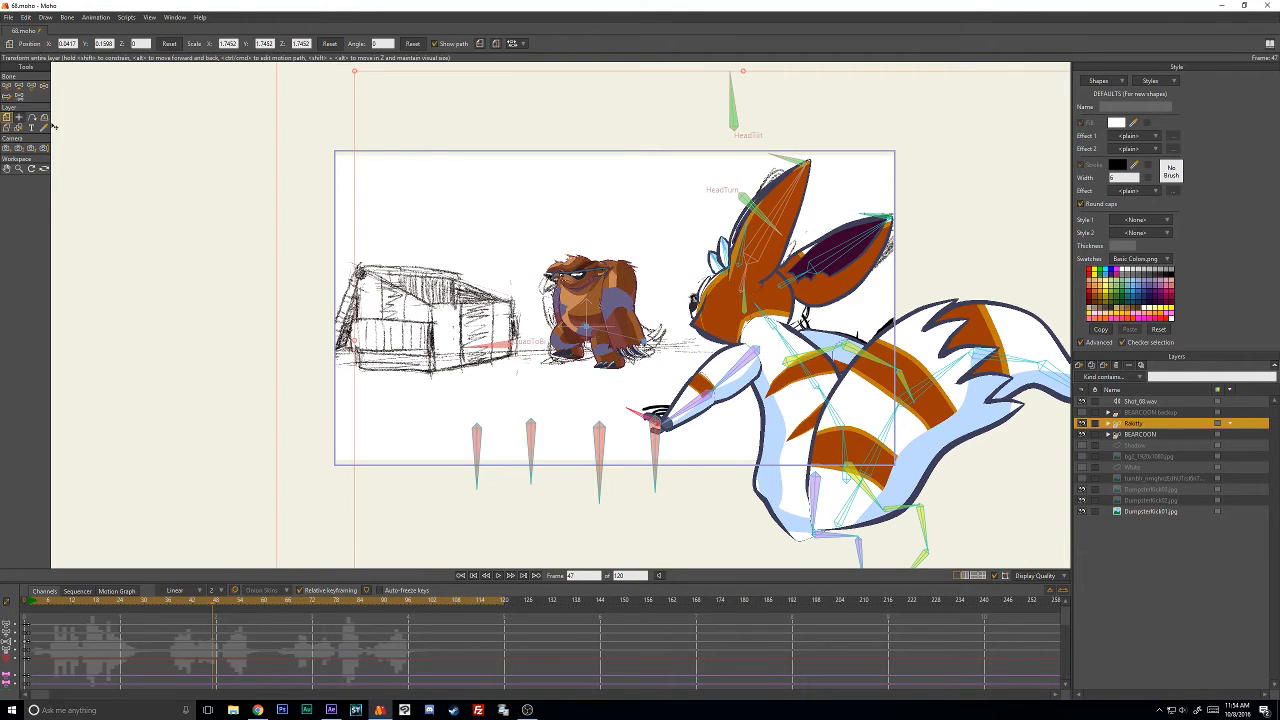
mouse_move(804, 283)
mouse_down()
mouse_move(785, 283)
mouse_move(803, 275)
mouse_up()
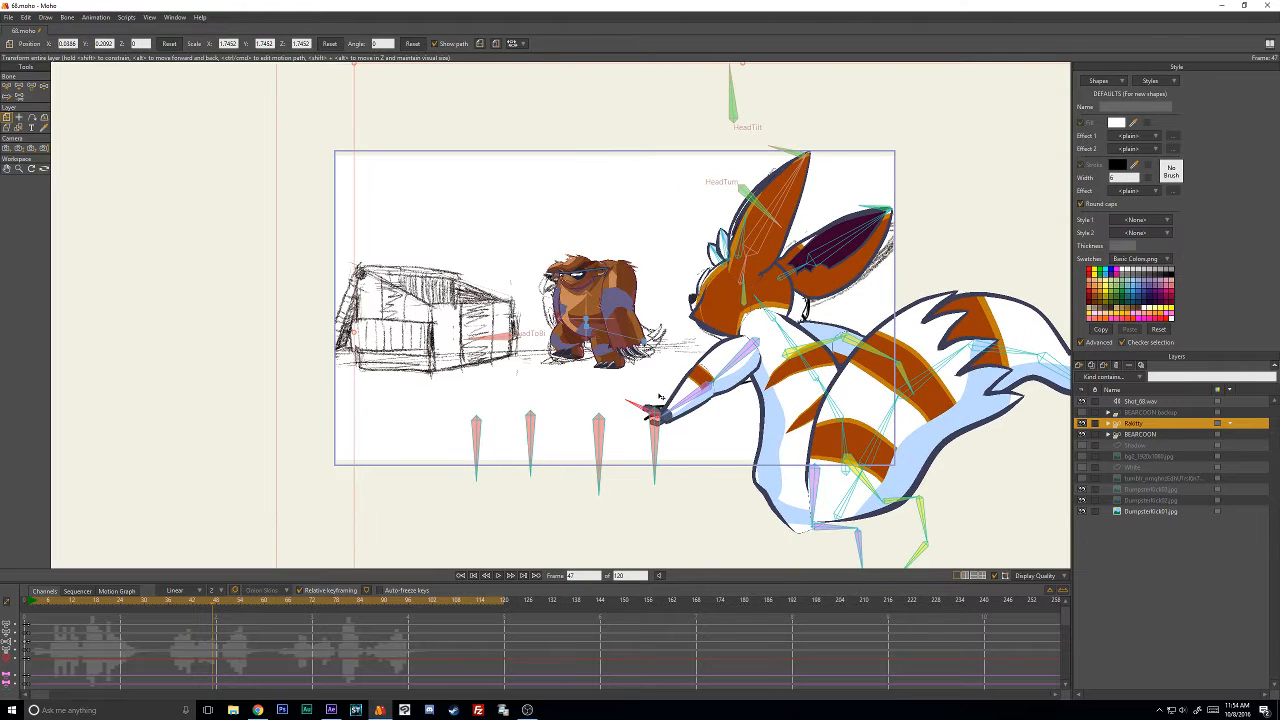
click(1082, 424)
scroll(614, 303, up, 2)
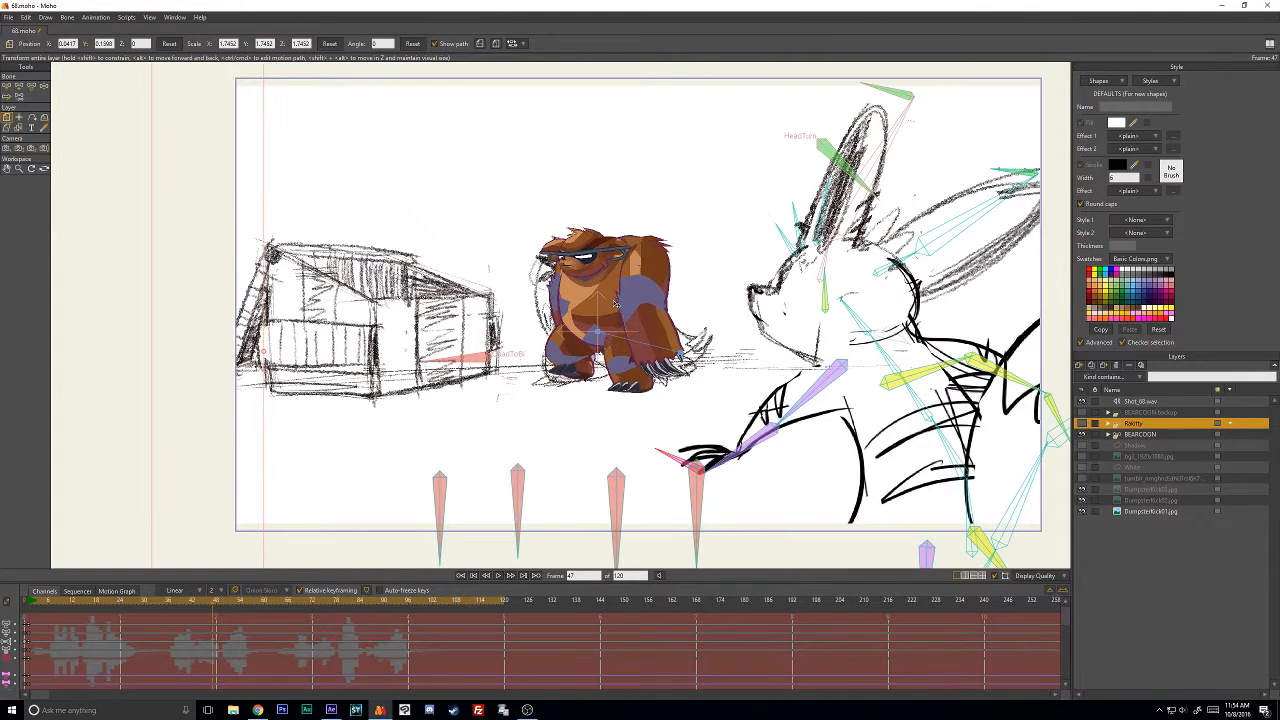
click(1141, 435)
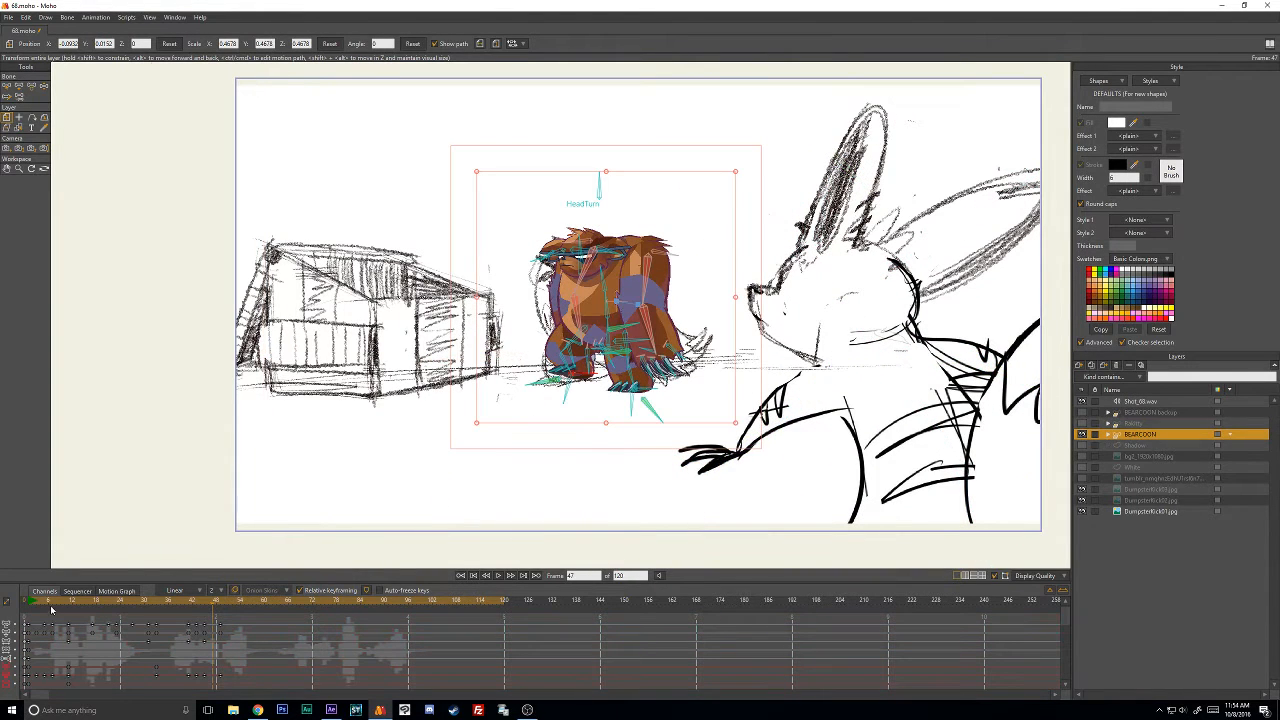
Scrub the early walk and play the shot from frame 1 to compare the bear's timing with the storyboard sketches.
mouse_move(54, 606)
mouse_down()
mouse_move(351, 617)
mouse_move(120, 617)
mouse_up()
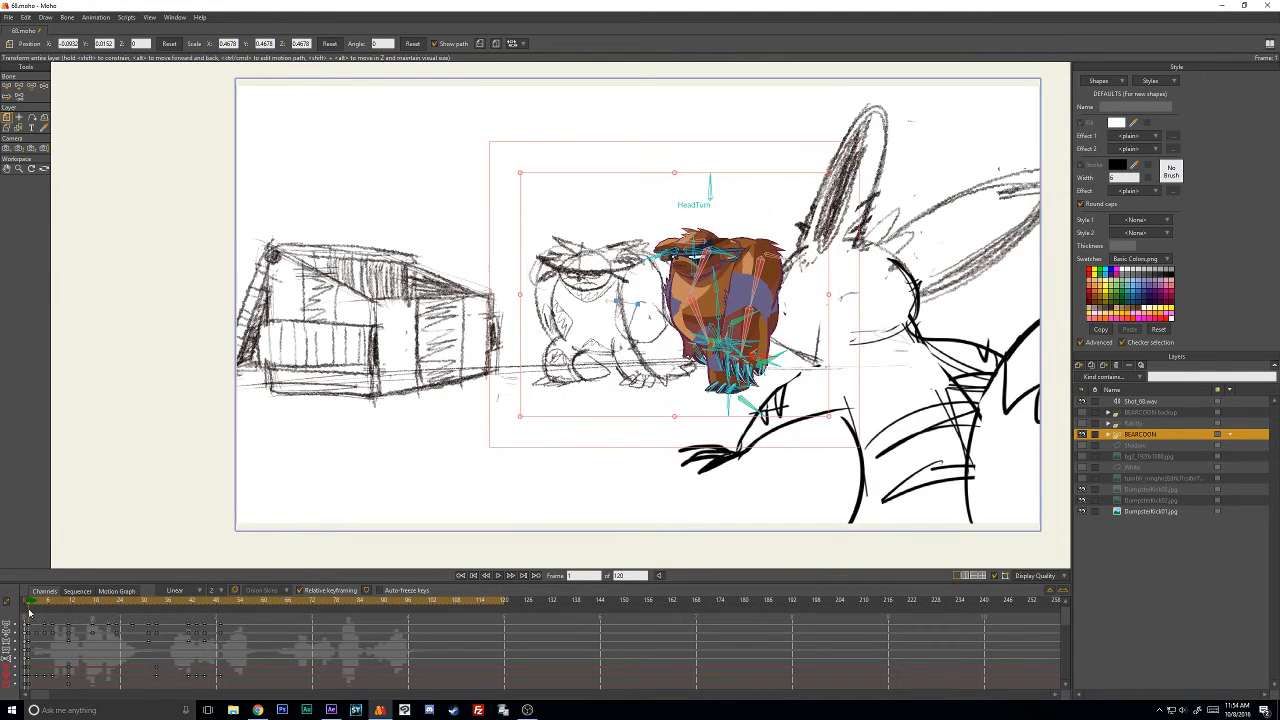
click(460, 575)
click(497, 577)
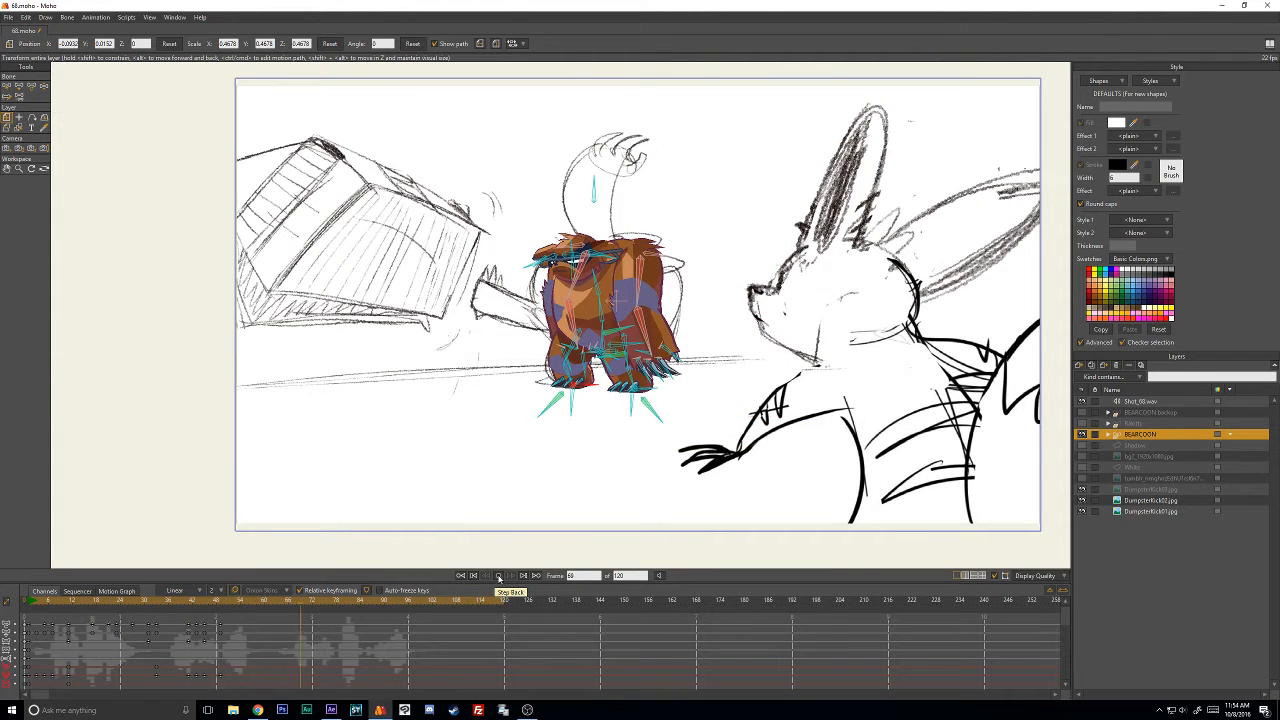
click(30, 600)
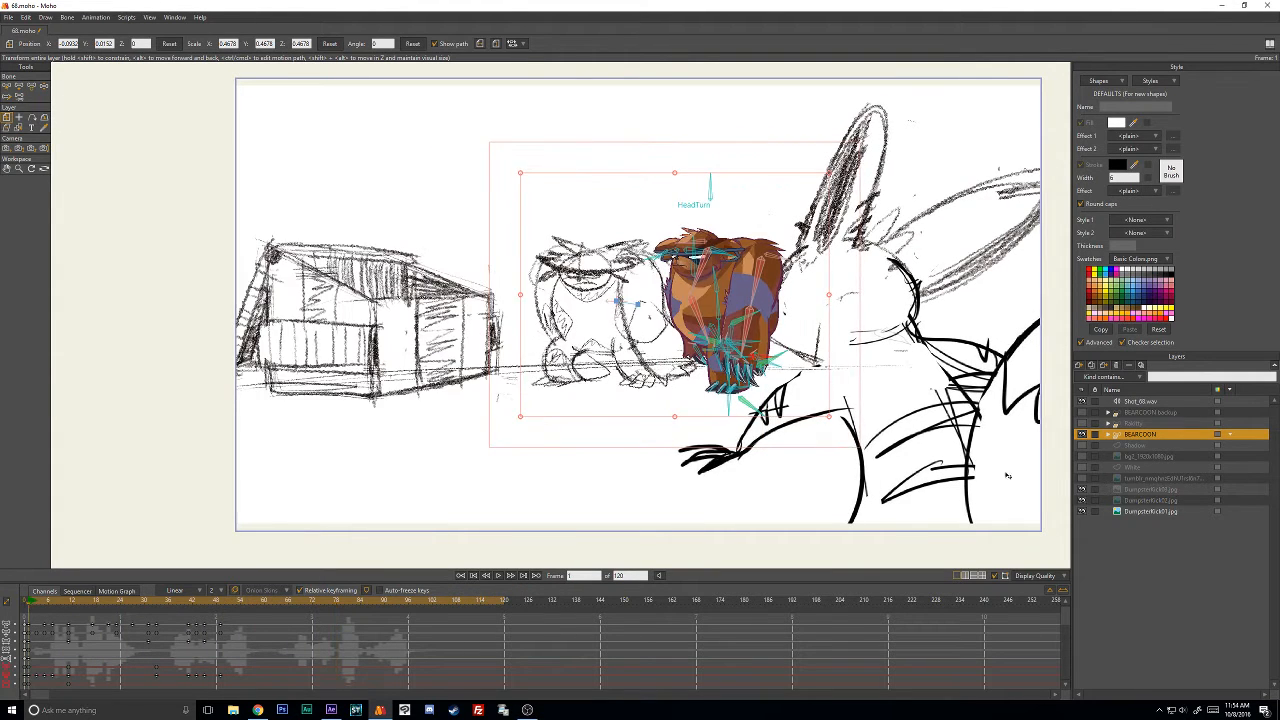
Hide the BEARCOON layer, play the storyboard sketches alone, rewind to frame 1 and show the bear again.
click(1081, 434)
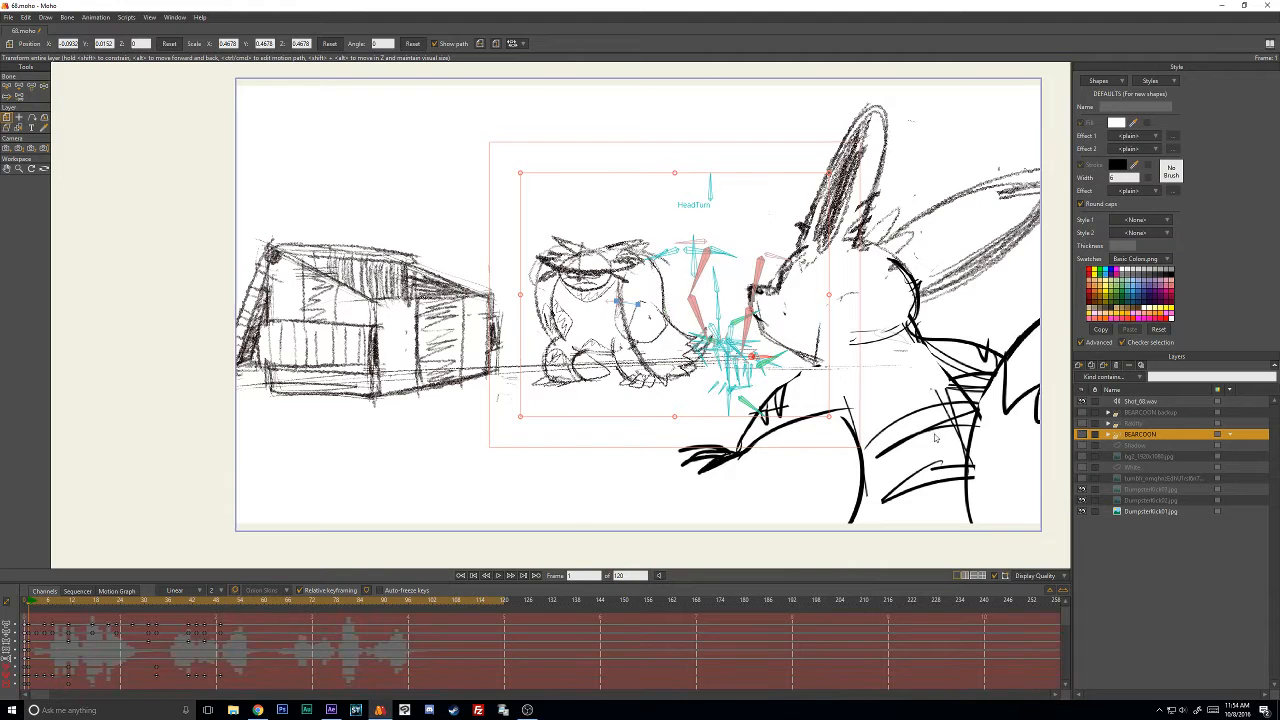
click(497, 576)
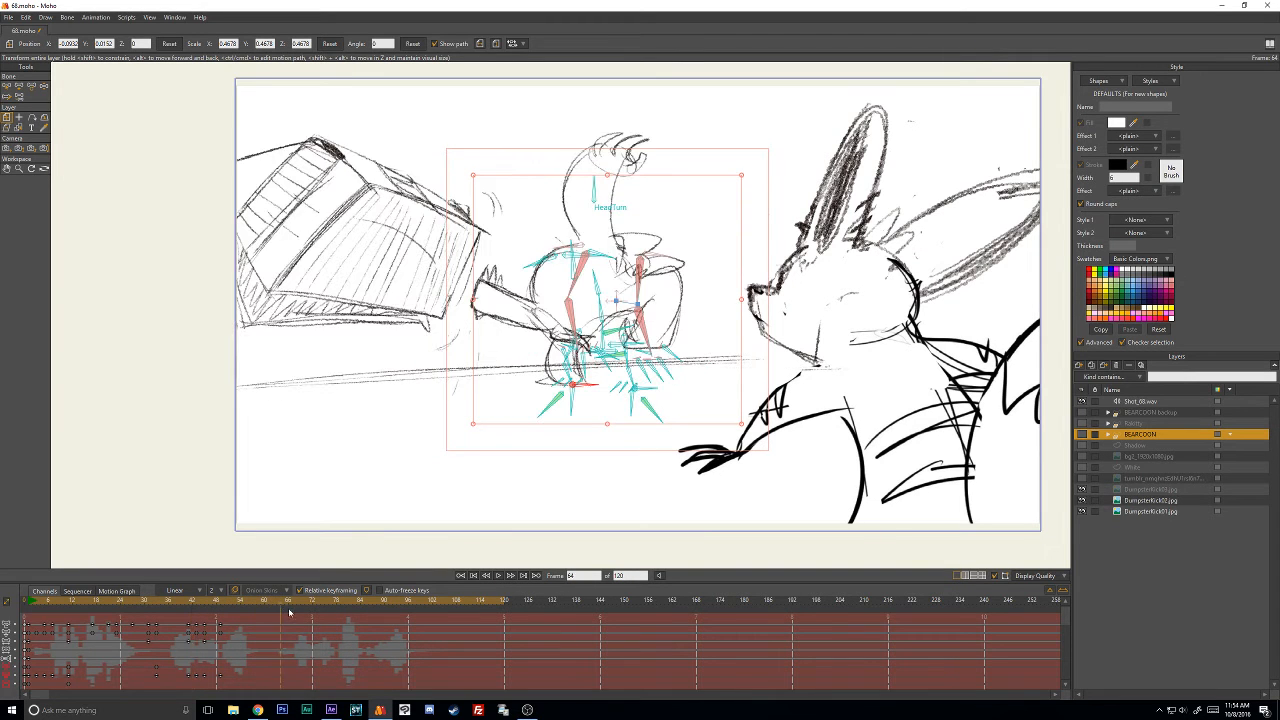
mouse_move(289, 612)
mouse_down()
mouse_move(363, 621)
mouse_move(29, 603)
mouse_up()
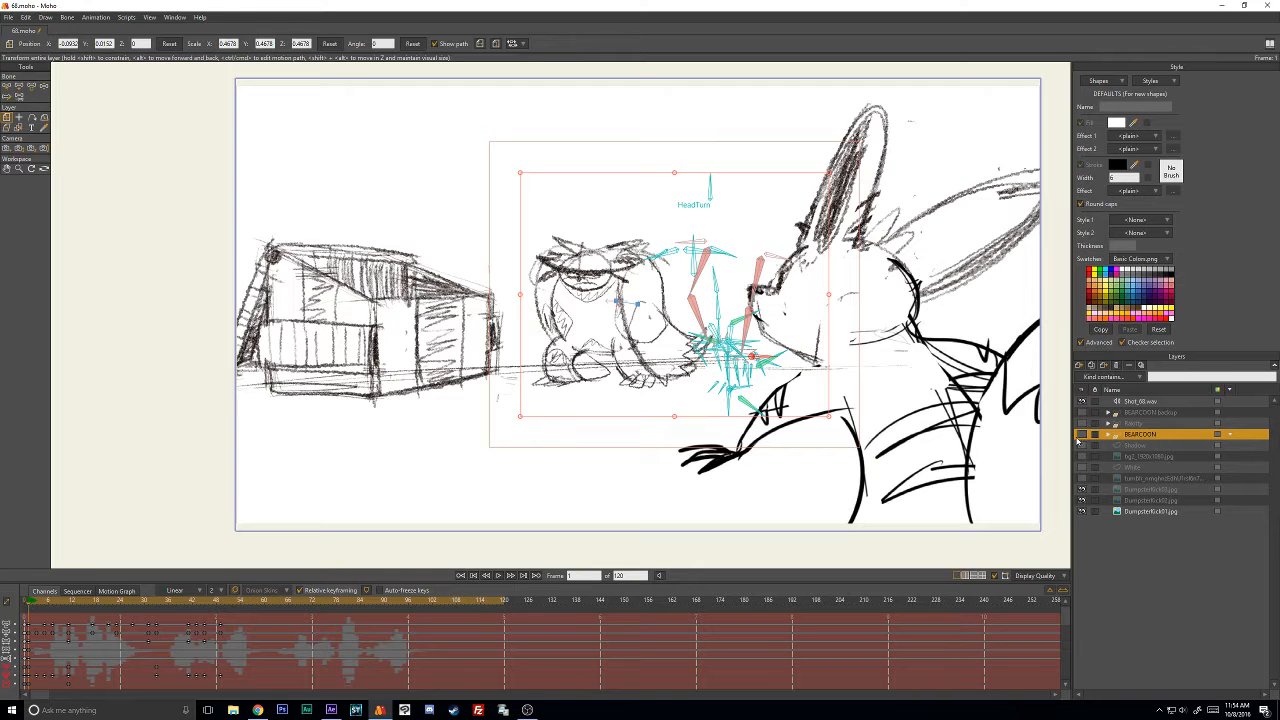
click(1081, 435)
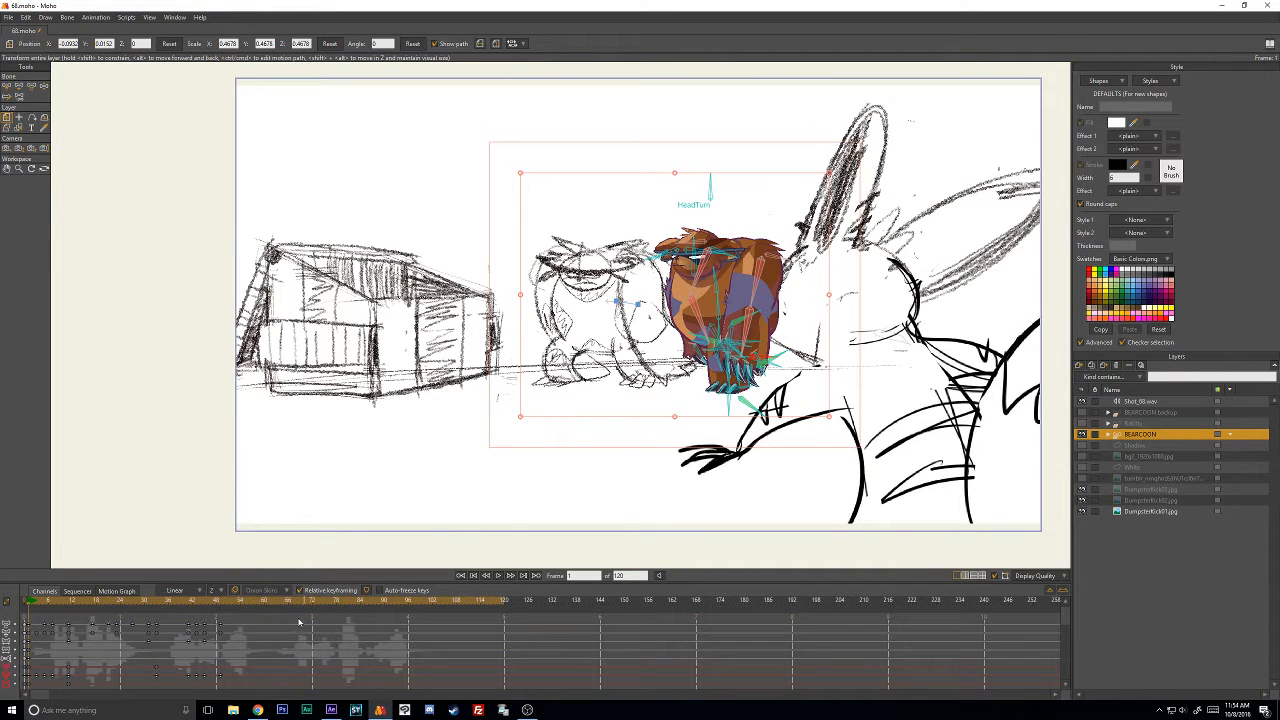
Go to frames 64 to 67 and toggle the BEARCOON layer's visibility to compare the bear with the kick sketch.
drag(181, 602, 280, 606)
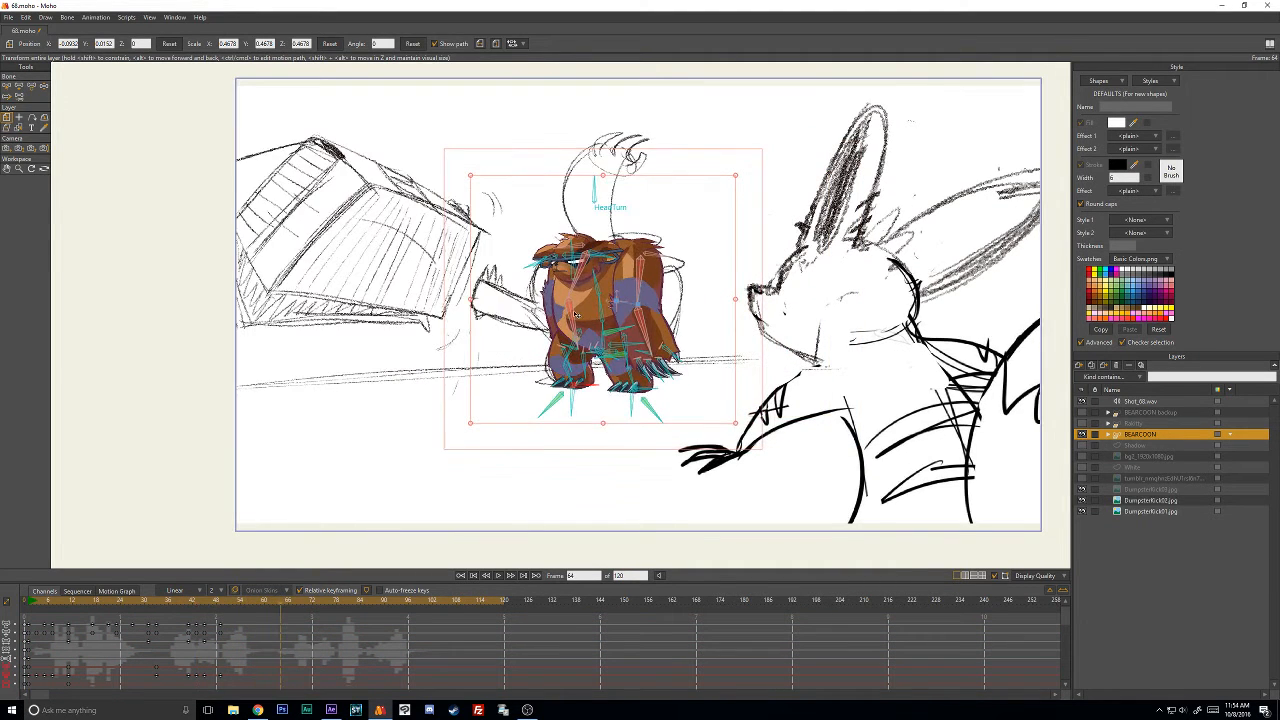
scroll(577, 316, up, 3)
scroll(594, 305, down, 3)
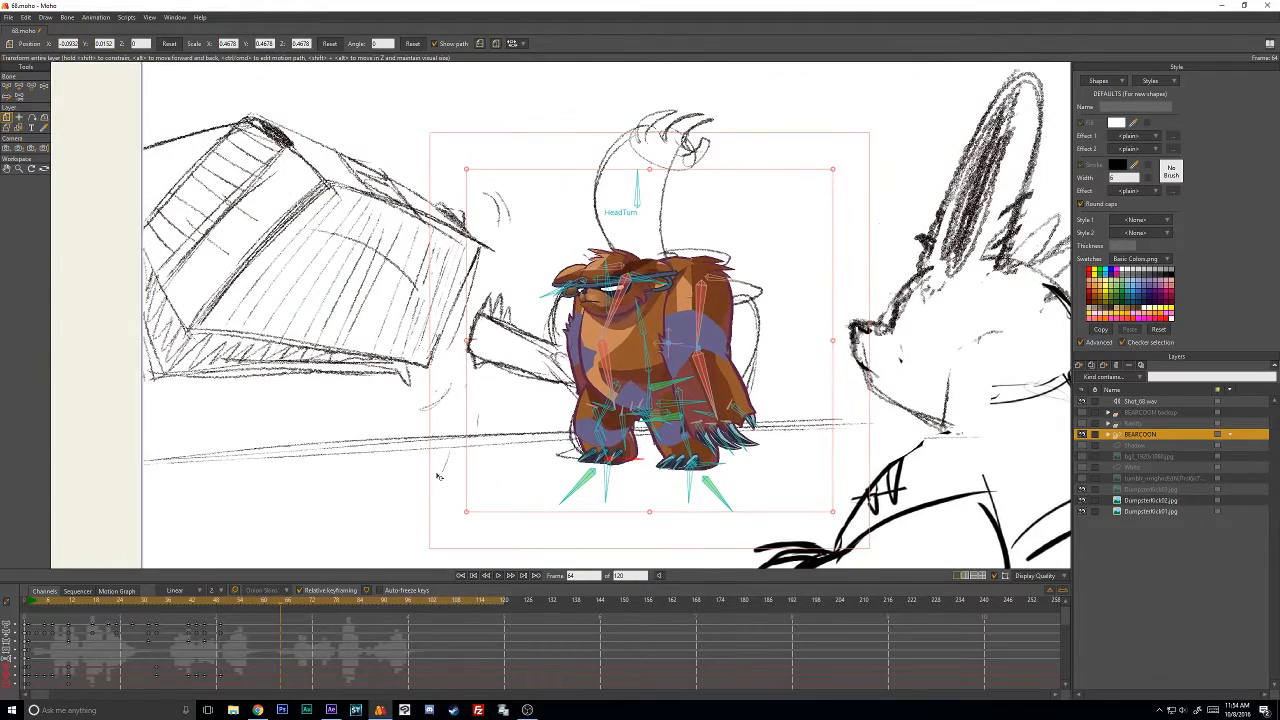
drag(227, 605, 293, 601)
click(1083, 435)
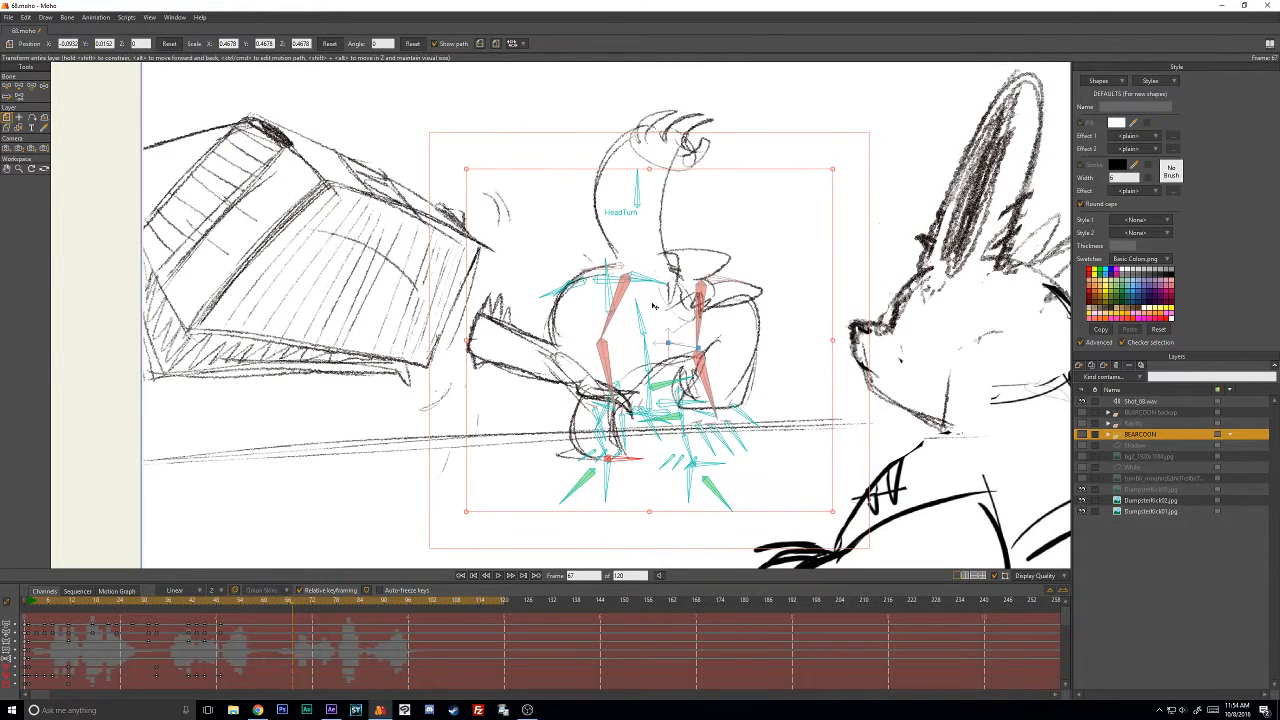
click(1083, 436)
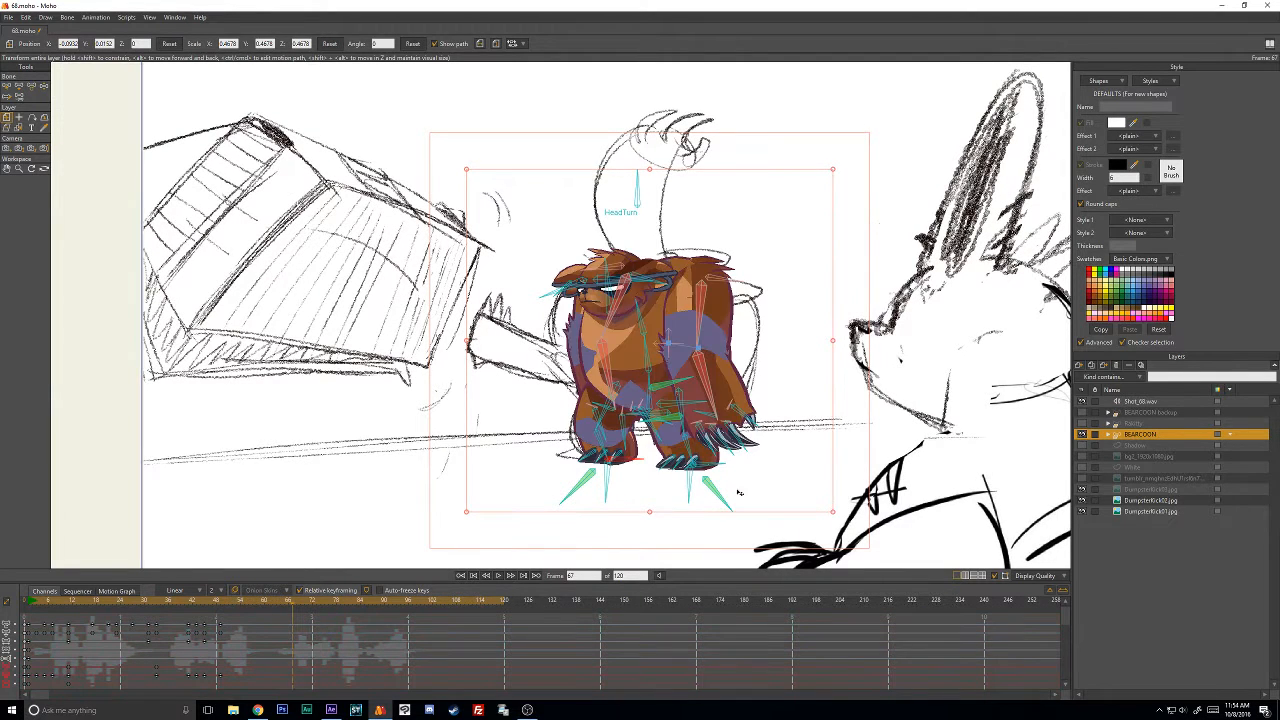
Scrub repeatedly between about frames 41 and 54 to study the timing from the last step into the stance.
mouse_move(217, 603)
mouse_down()
mouse_move(126, 603)
mouse_move(308, 610)
mouse_move(196, 600)
mouse_move(294, 608)
mouse_move(222, 611)
mouse_up()
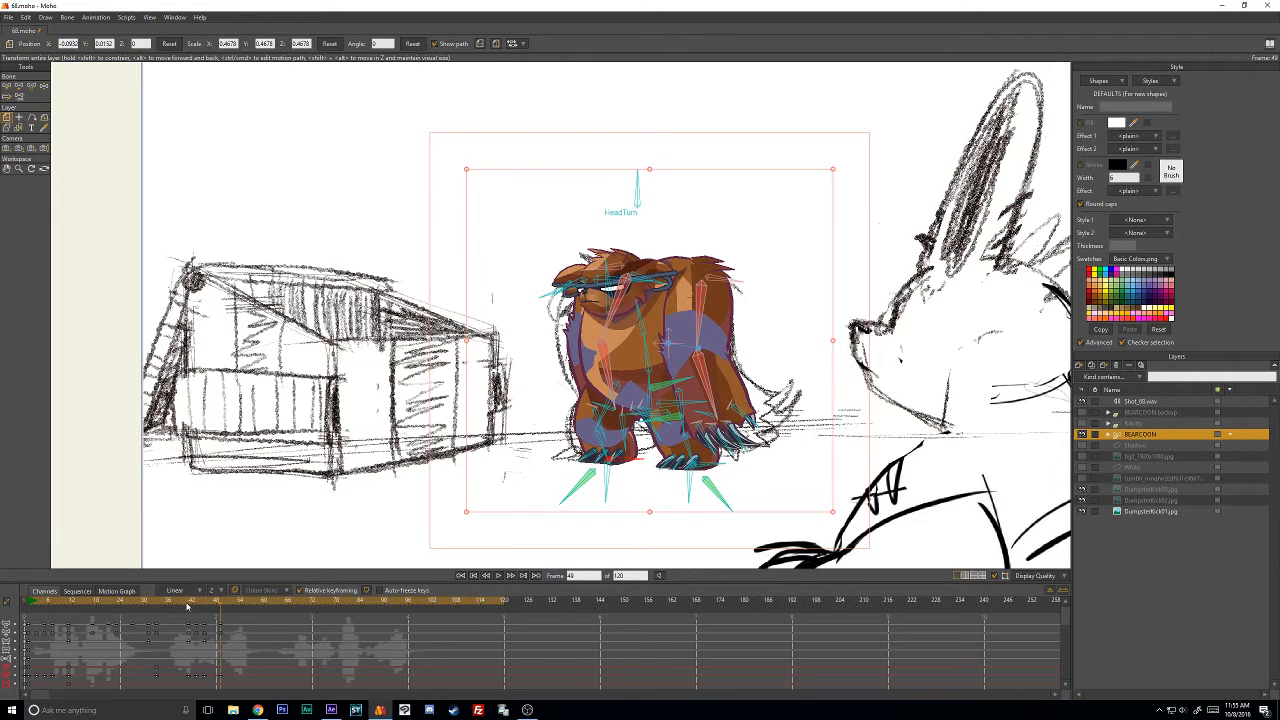
drag(187, 605, 225, 630)
mouse_move(217, 601)
mouse_down()
mouse_move(249, 603)
mouse_move(191, 603)
mouse_move(240, 603)
mouse_move(206, 614)
mouse_move(244, 621)
mouse_up()
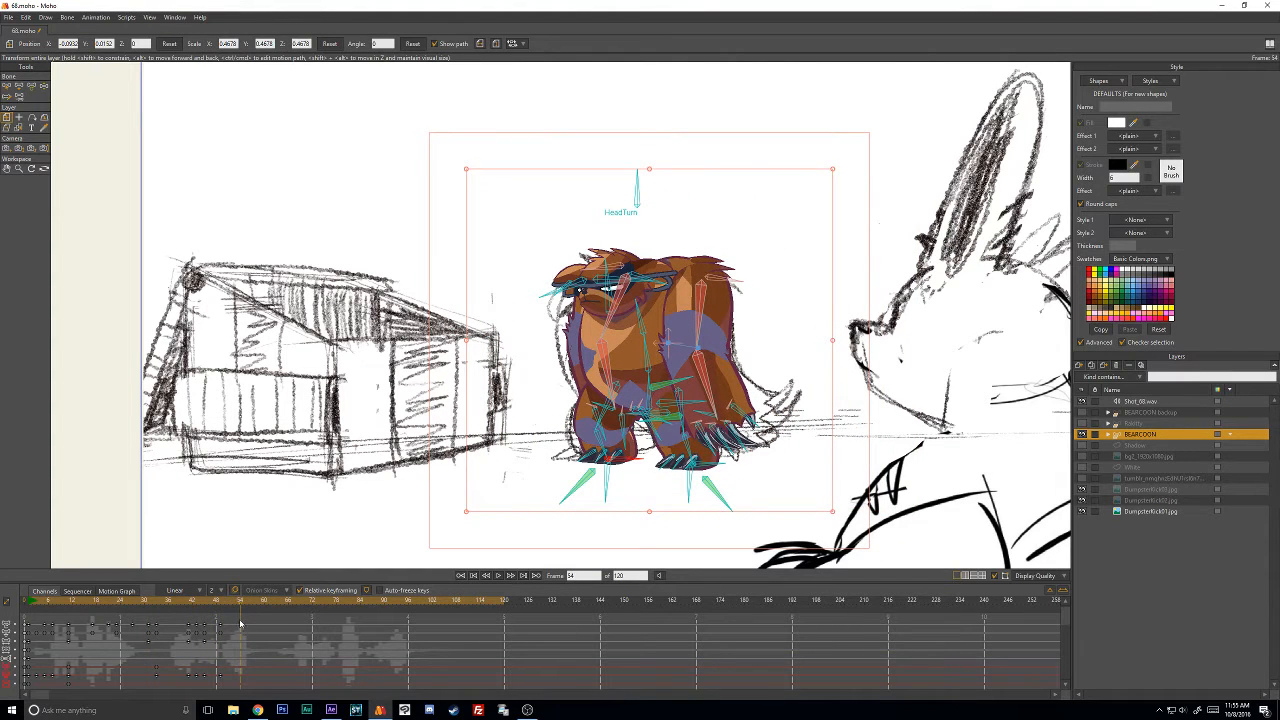
At about frame 59, raise the bear's near foot off the ground and extend that leg toward the sketched dumpster for the kick.
click(43, 86)
scroll(606, 319, down, 2)
scroll(648, 334, up, 2)
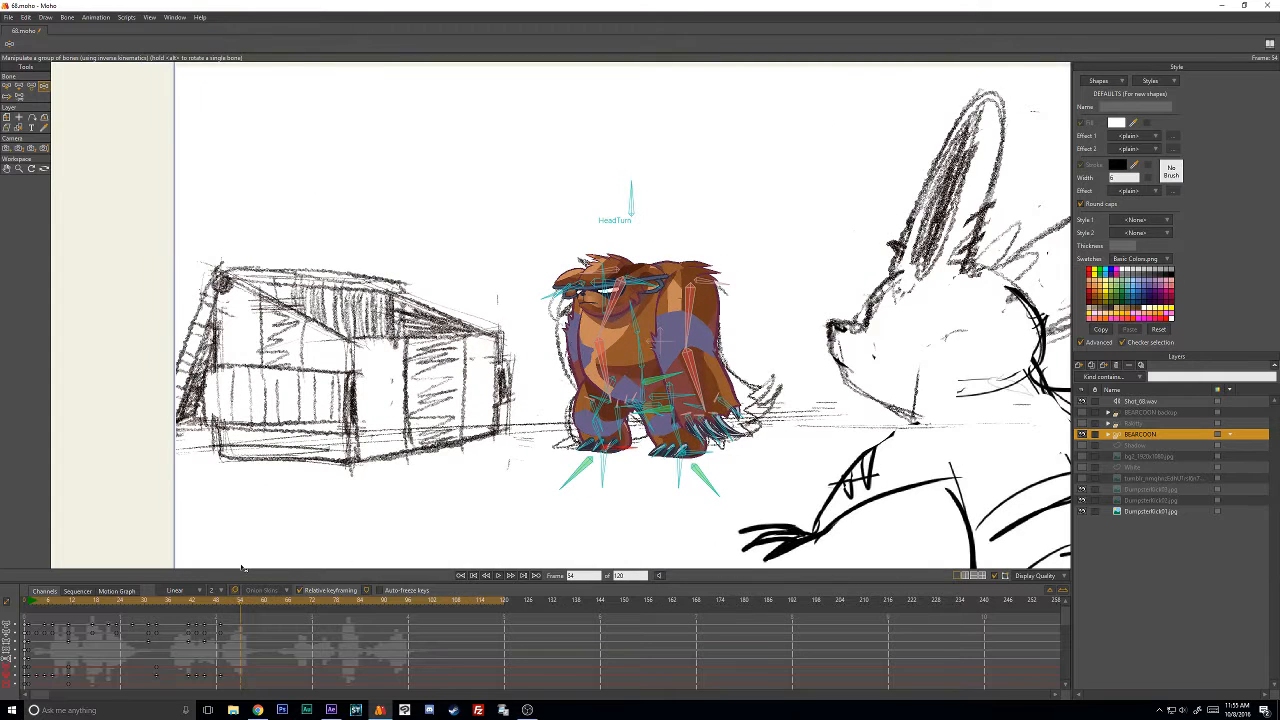
mouse_move(210, 600)
mouse_down()
mouse_move(185, 604)
mouse_move(229, 606)
mouse_move(106, 606)
mouse_move(270, 610)
mouse_move(221, 625)
mouse_move(260, 612)
mouse_up()
drag(674, 336, 614, 338)
scroll(613, 338, up, 2)
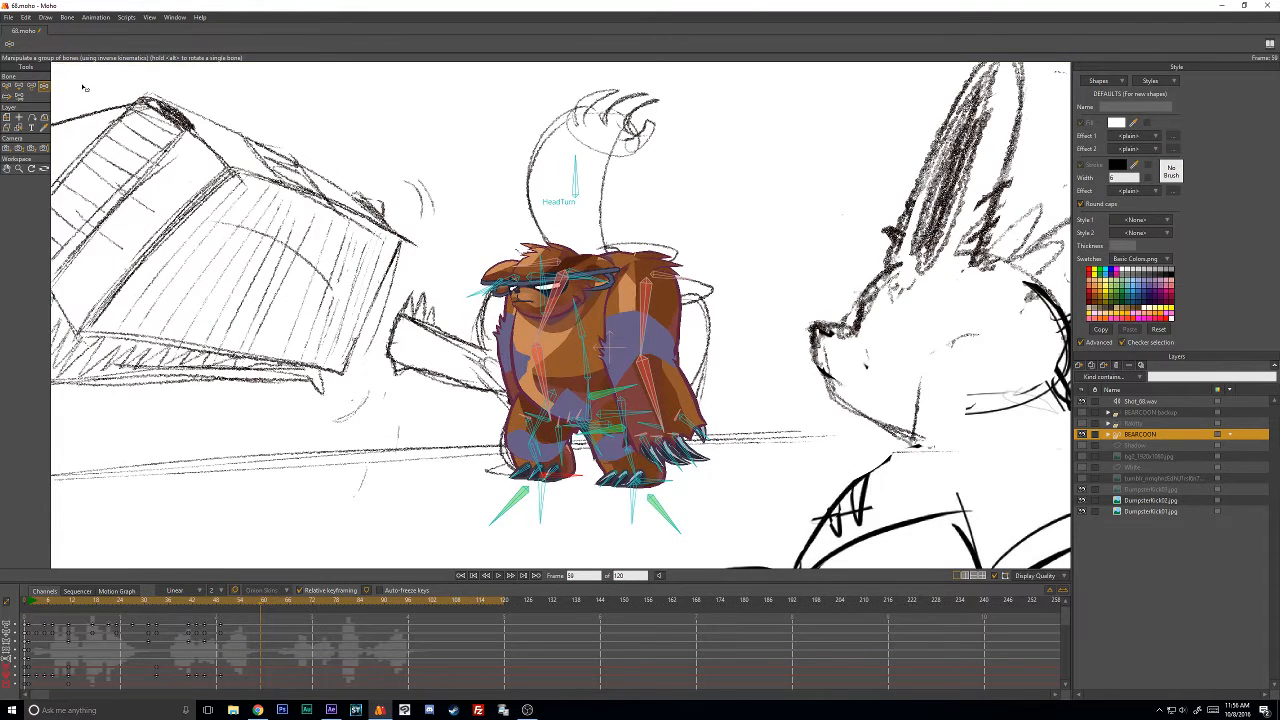
click(30, 86)
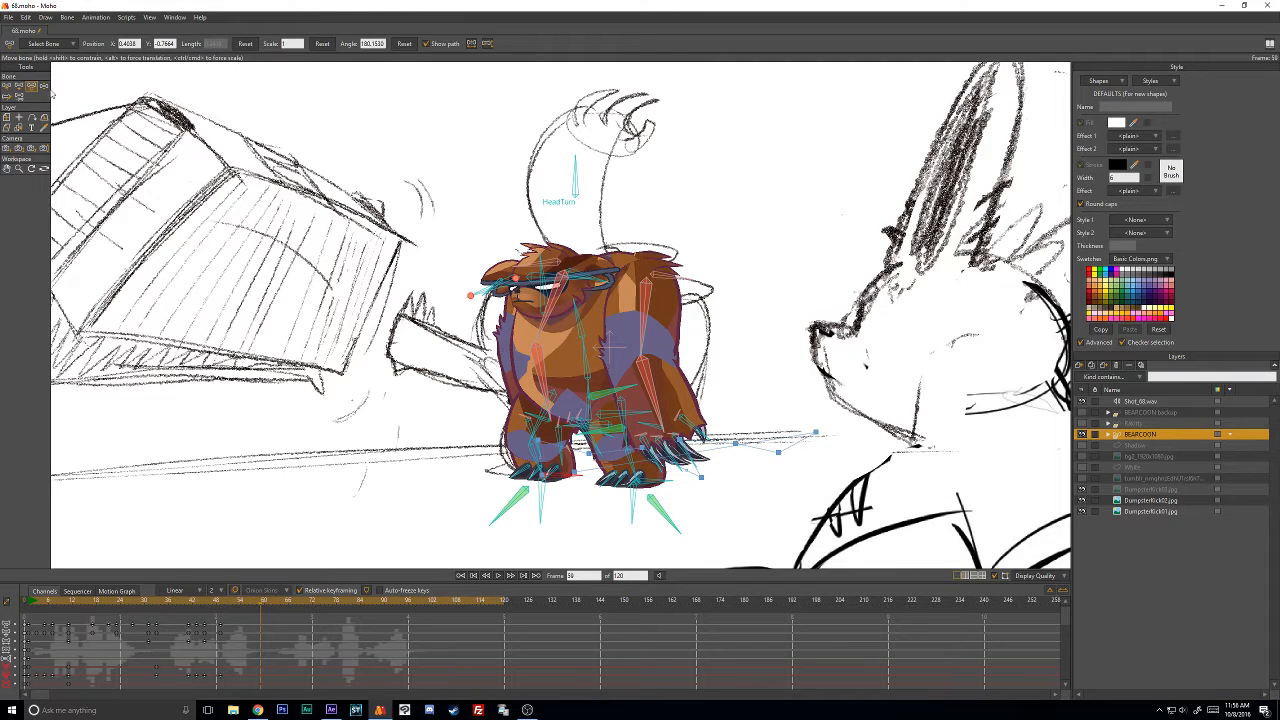
click(43, 86)
mouse_move(593, 416)
mouse_down()
mouse_move(571, 428)
mouse_move(586, 430)
mouse_move(571, 414)
mouse_move(607, 425)
mouse_move(590, 400)
mouse_move(610, 345)
mouse_up()
mouse_move(662, 508)
mouse_down()
mouse_move(606, 498)
mouse_move(433, 386)
mouse_move(422, 416)
mouse_move(358, 341)
mouse_move(365, 385)
mouse_move(400, 400)
mouse_move(426, 437)
mouse_move(392, 336)
mouse_move(388, 356)
mouse_move(390, 326)
mouse_move(410, 352)
mouse_move(424, 352)
mouse_move(424, 328)
mouse_up()
Move the top of the bear's kicking leg to the front of the hips so the leg follows the kick sketch.
click(31, 86)
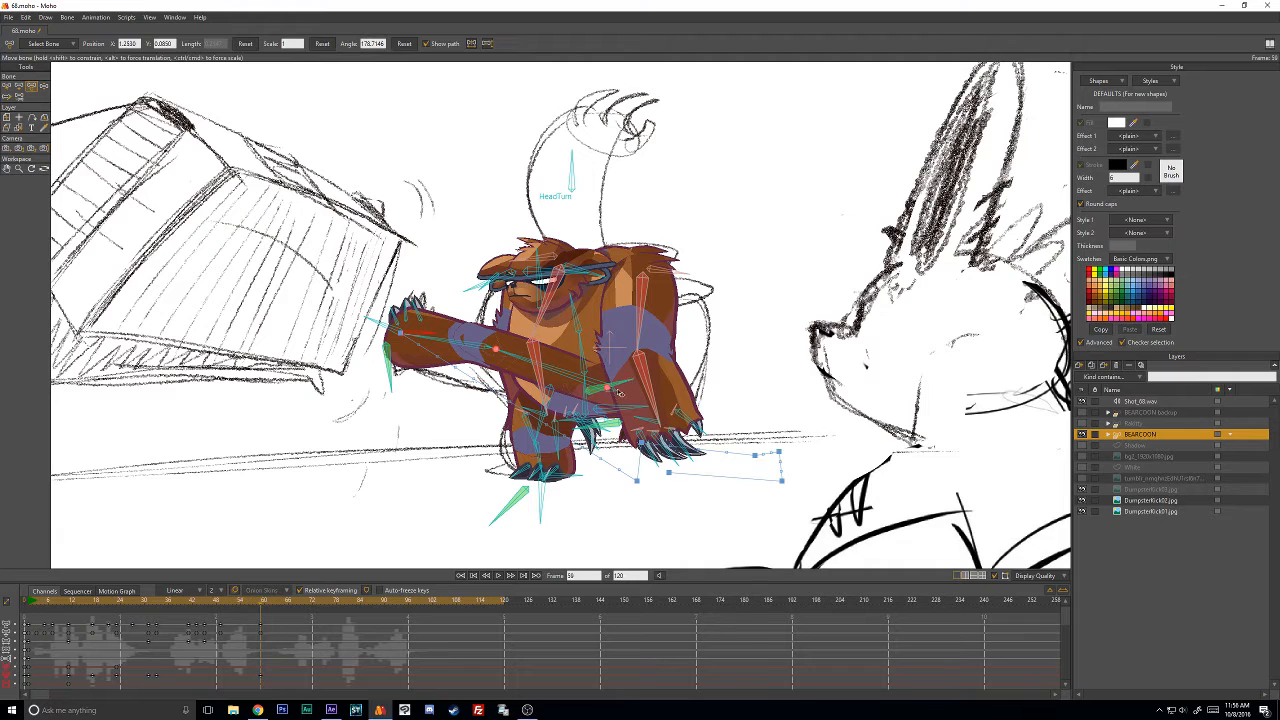
click(619, 393)
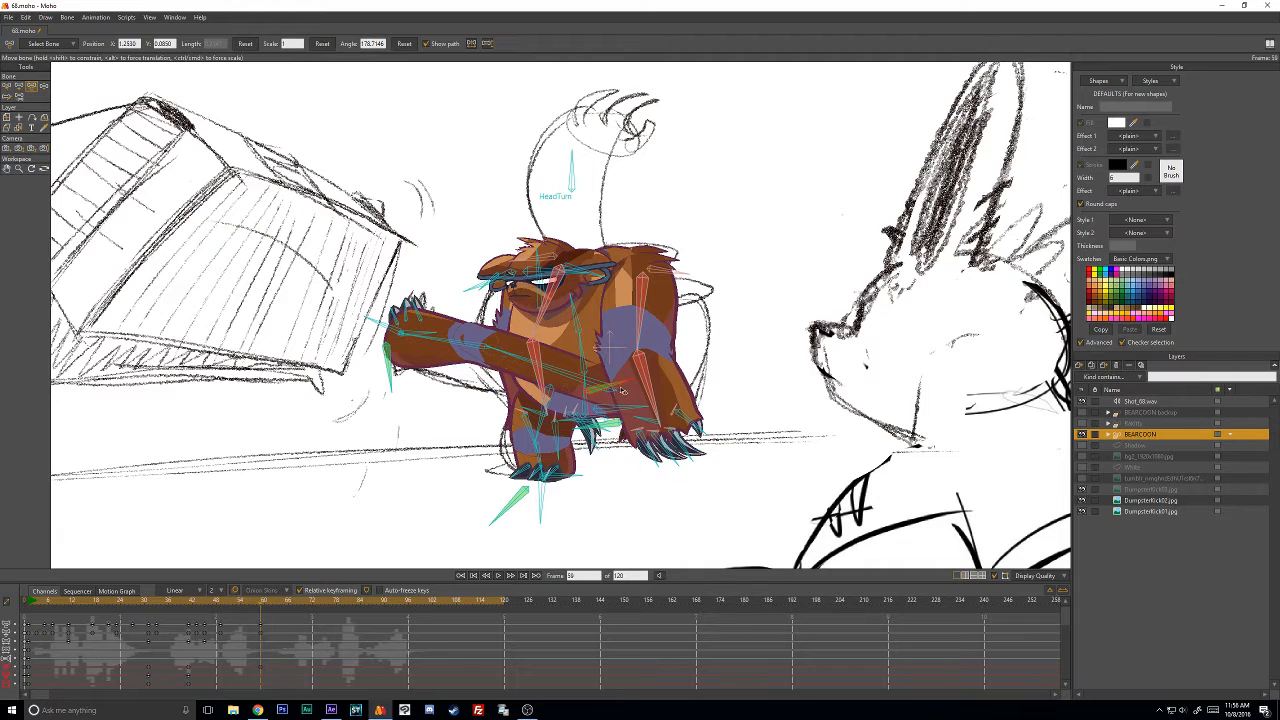
click(44, 87)
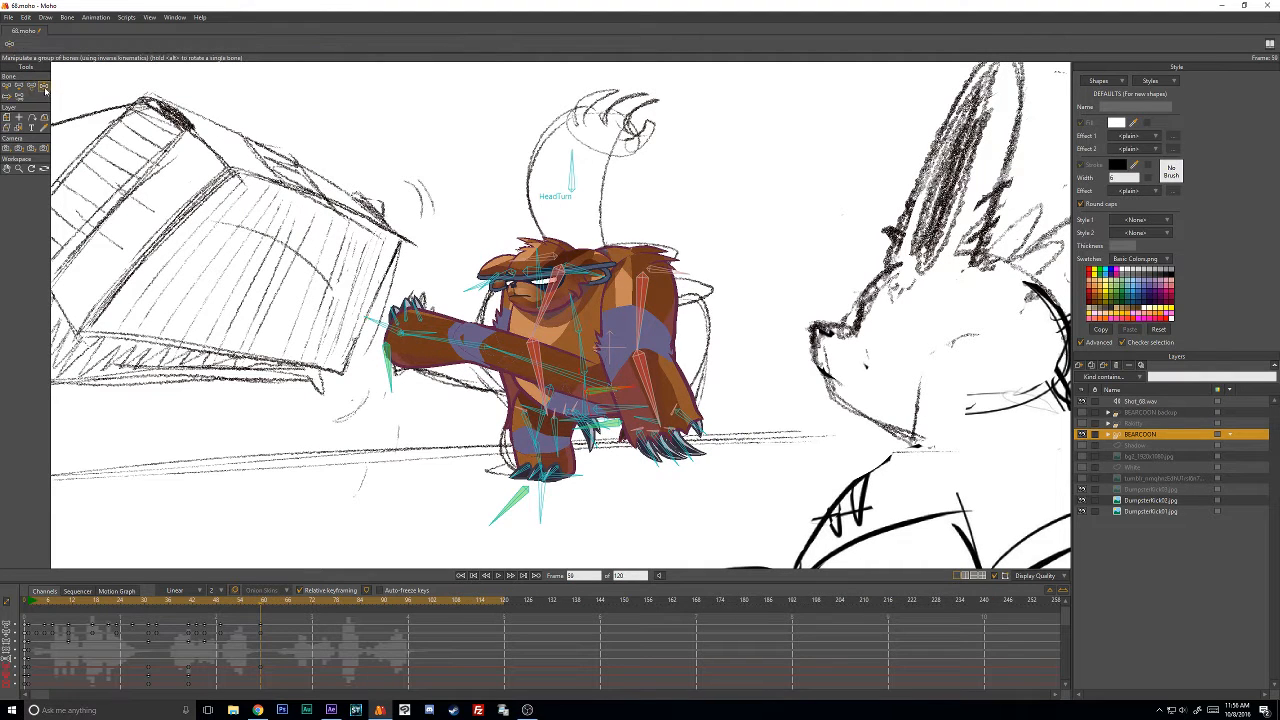
click(546, 375)
scroll(560, 393, up, 2)
scroll(580, 442, down, 2)
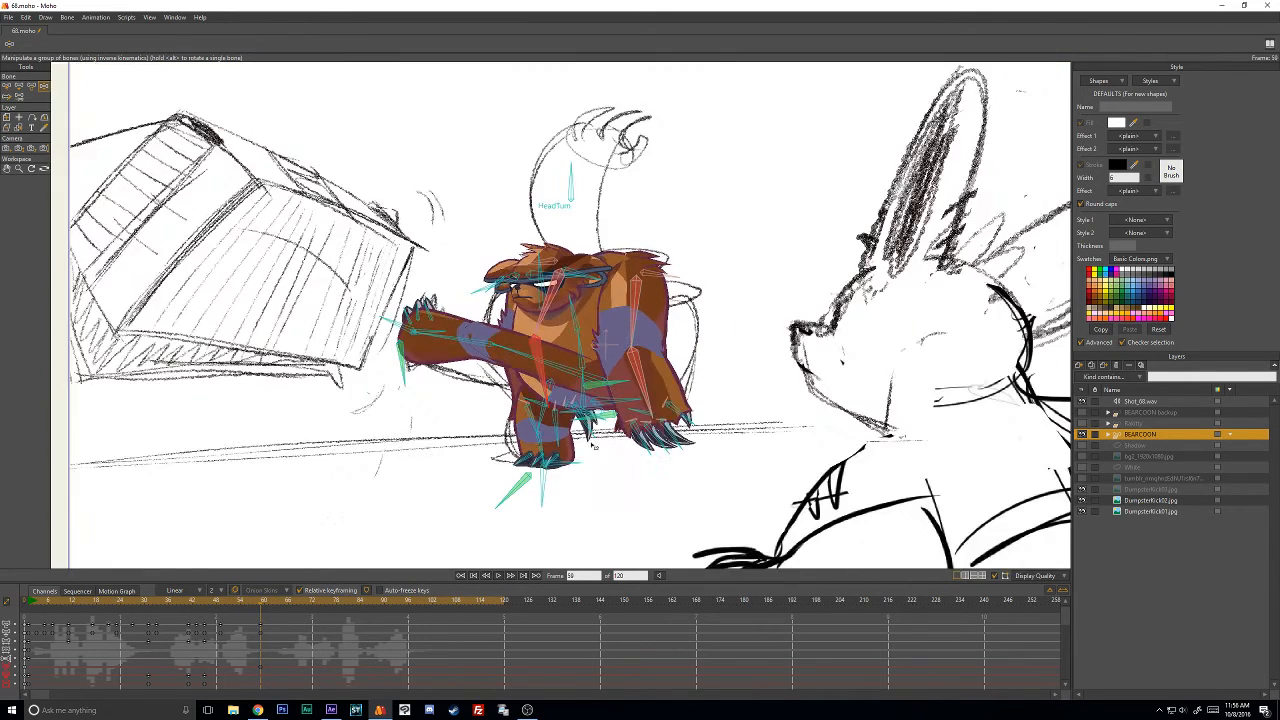
scroll(590, 430, up, 2)
scroll(610, 400, down, 2)
drag(617, 390, 497, 379)
click(31, 86)
scroll(530, 369, up, 2)
scroll(477, 377, up, 2)
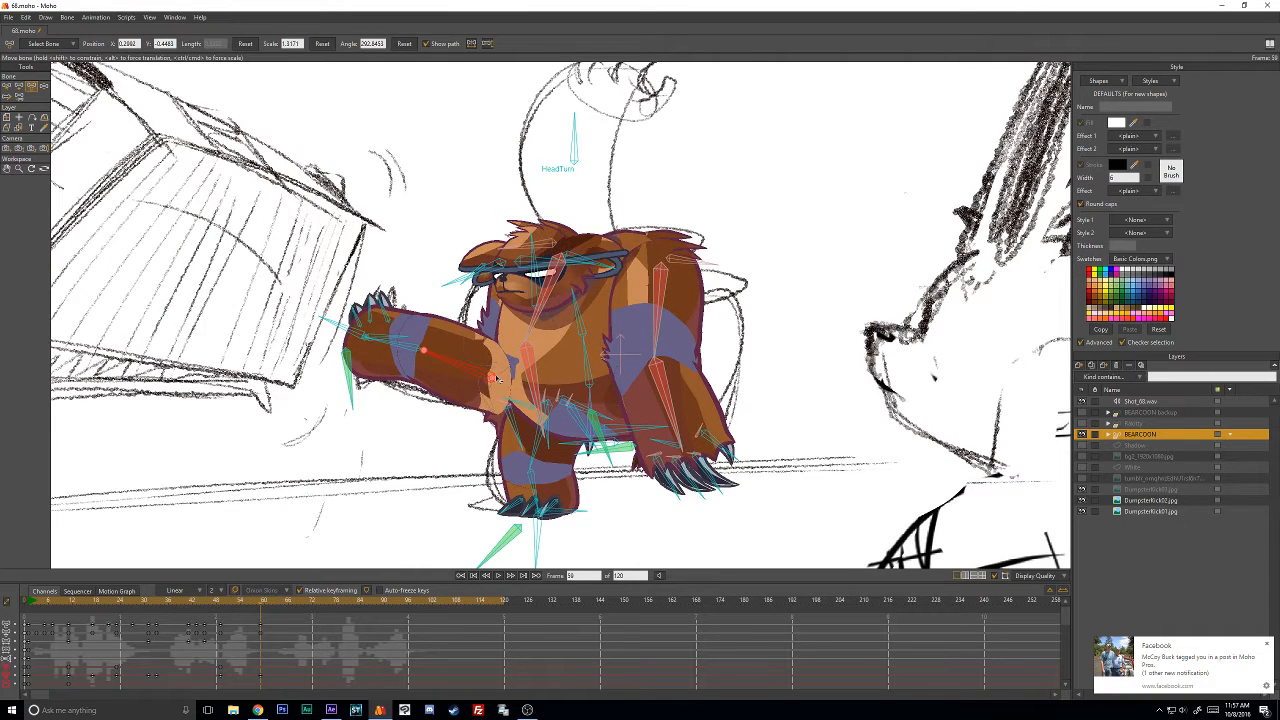
Lean the bear's torso back for the kick and rotate both ears.
click(44, 86)
drag(589, 321, 529, 250)
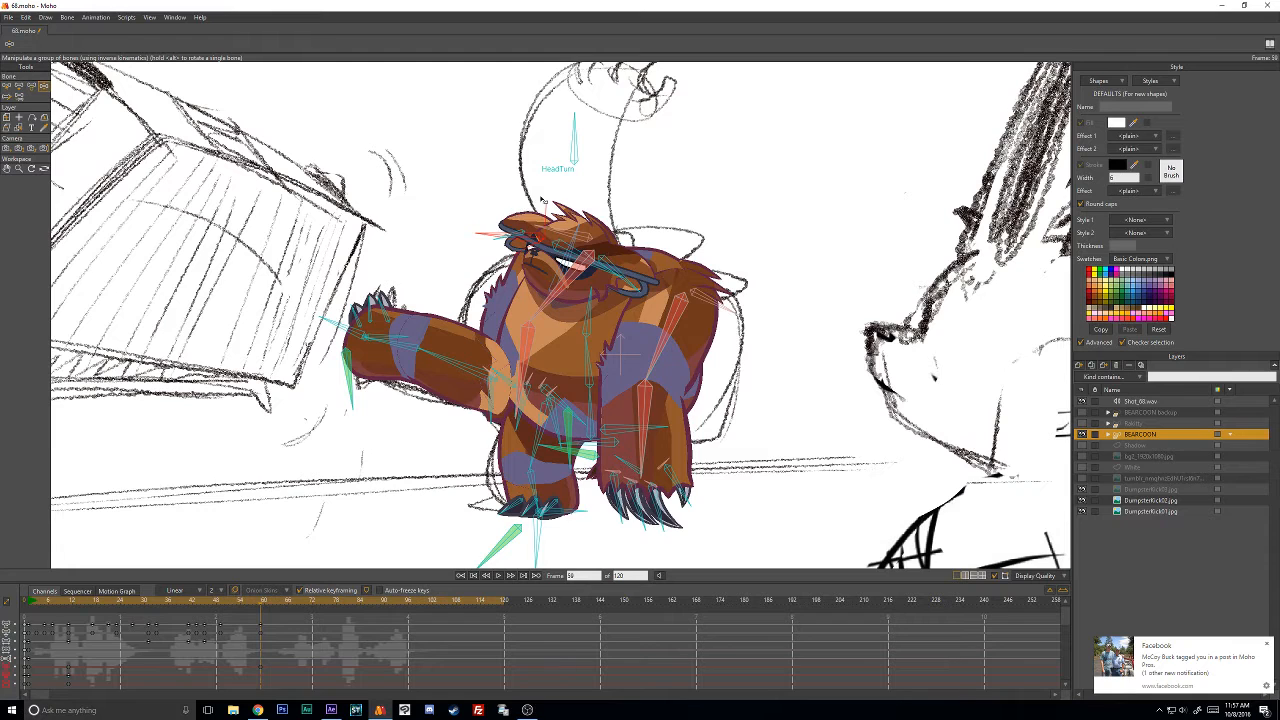
drag(542, 199, 546, 178)
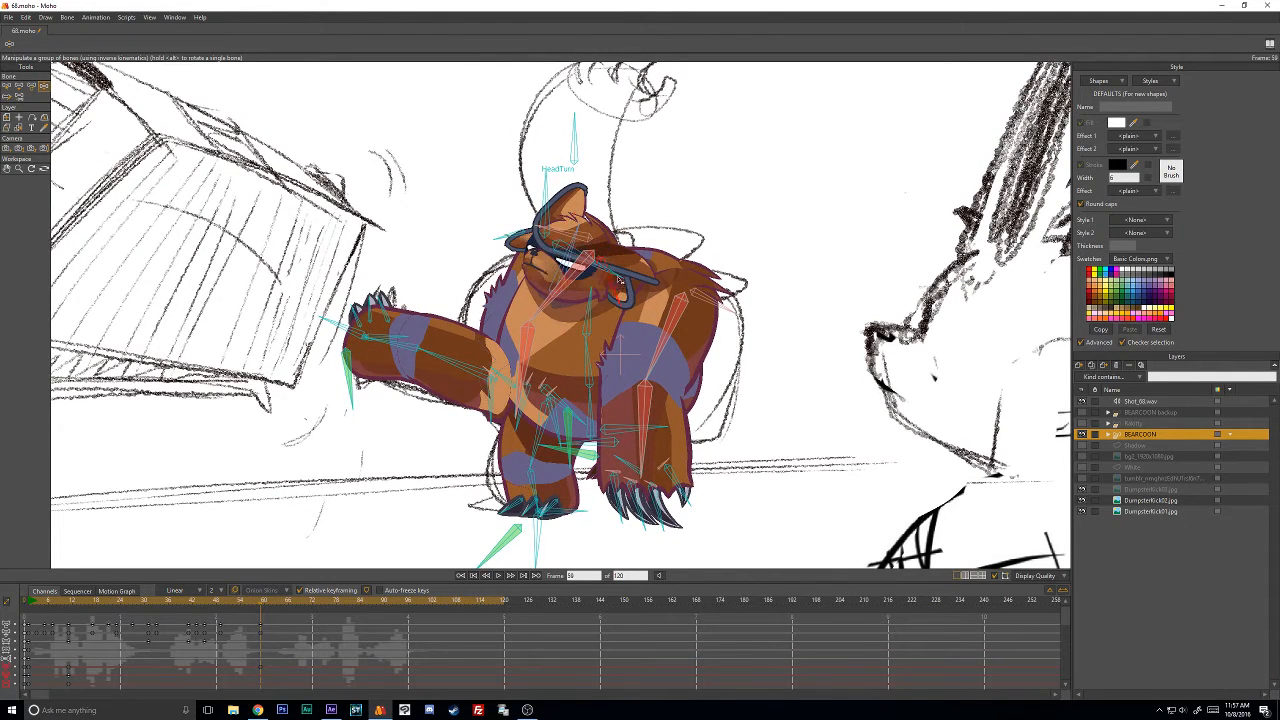
mouse_move(631, 256)
mouse_down()
mouse_move(606, 198)
mouse_move(585, 242)
mouse_up()
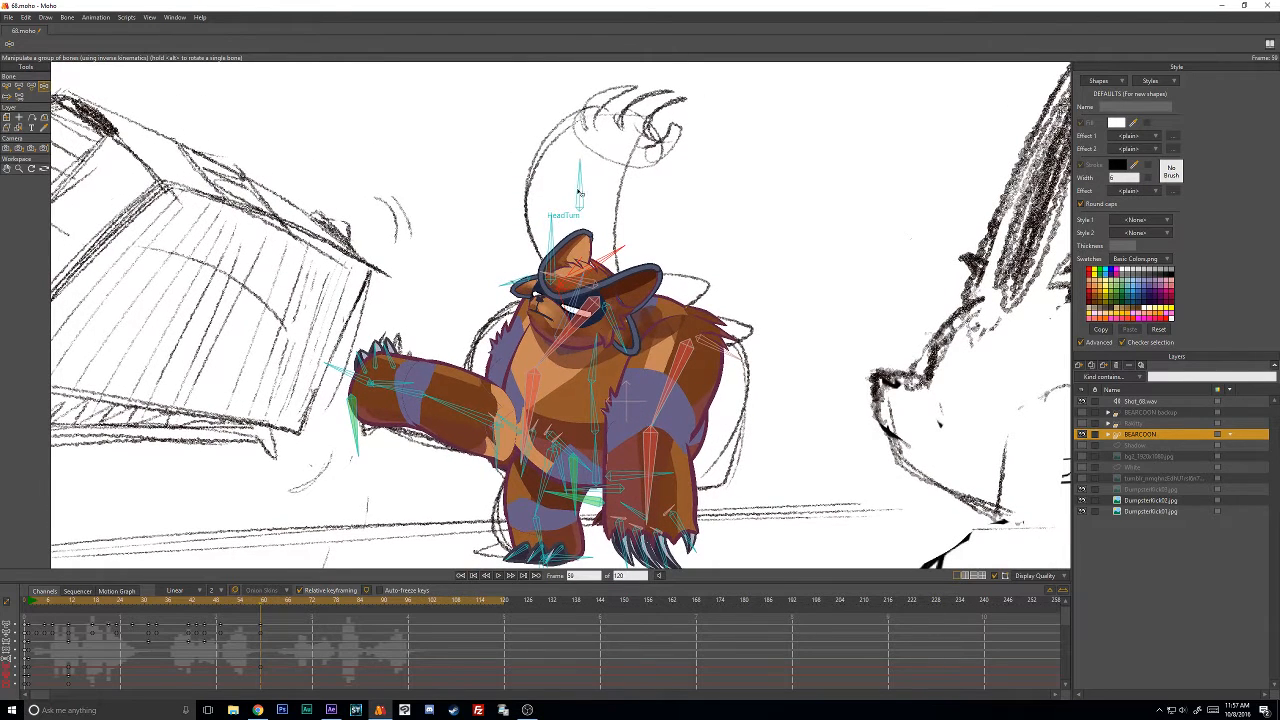
Turn the bear's head into profile facing the dumpster using the HeadTurn bone and adjust its tilt.
drag(579, 183, 574, 307)
drag(575, 233, 511, 238)
drag(596, 195, 613, 255)
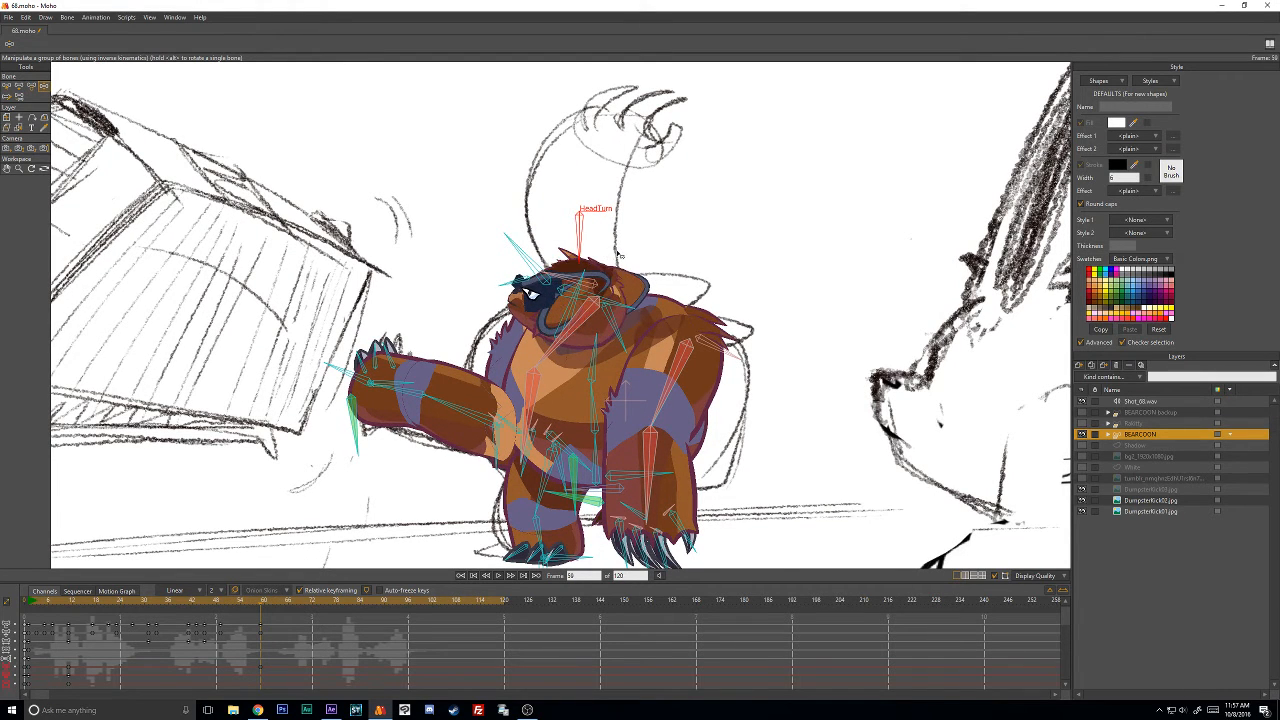
Select the red shading bones over the bear's arms and hide them to reach the arm bones underneath.
click(32, 87)
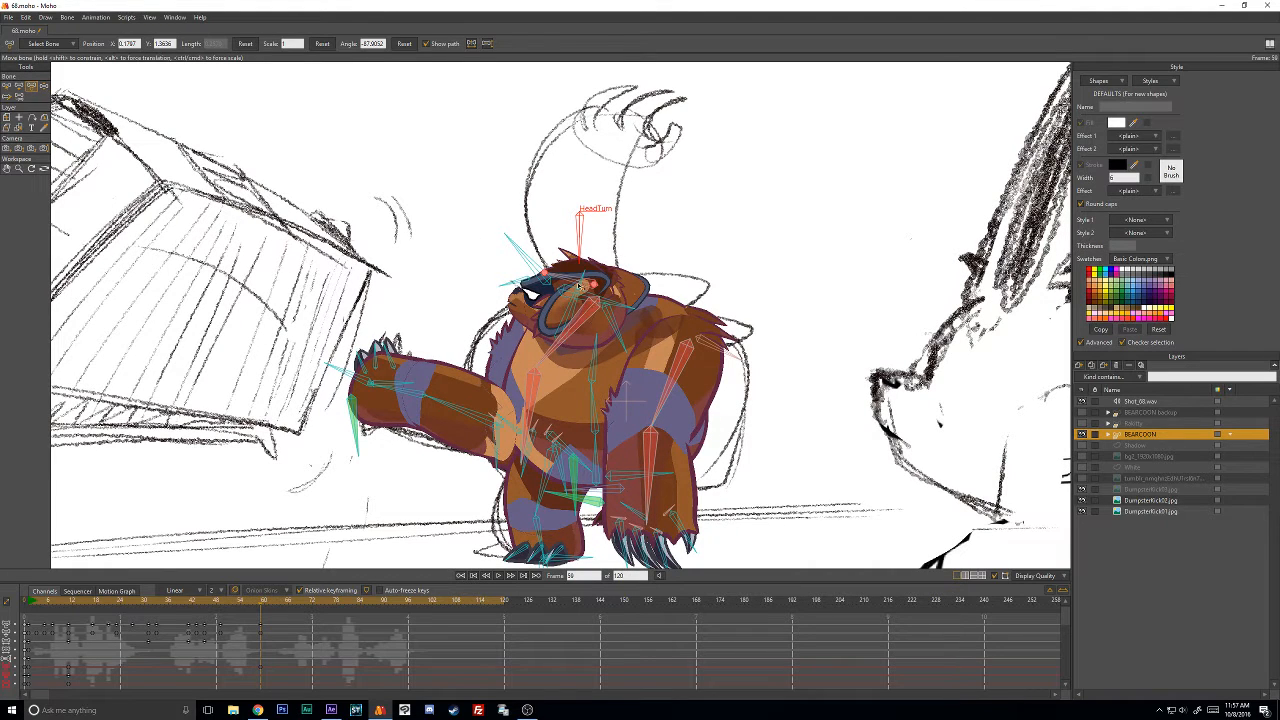
click(688, 347)
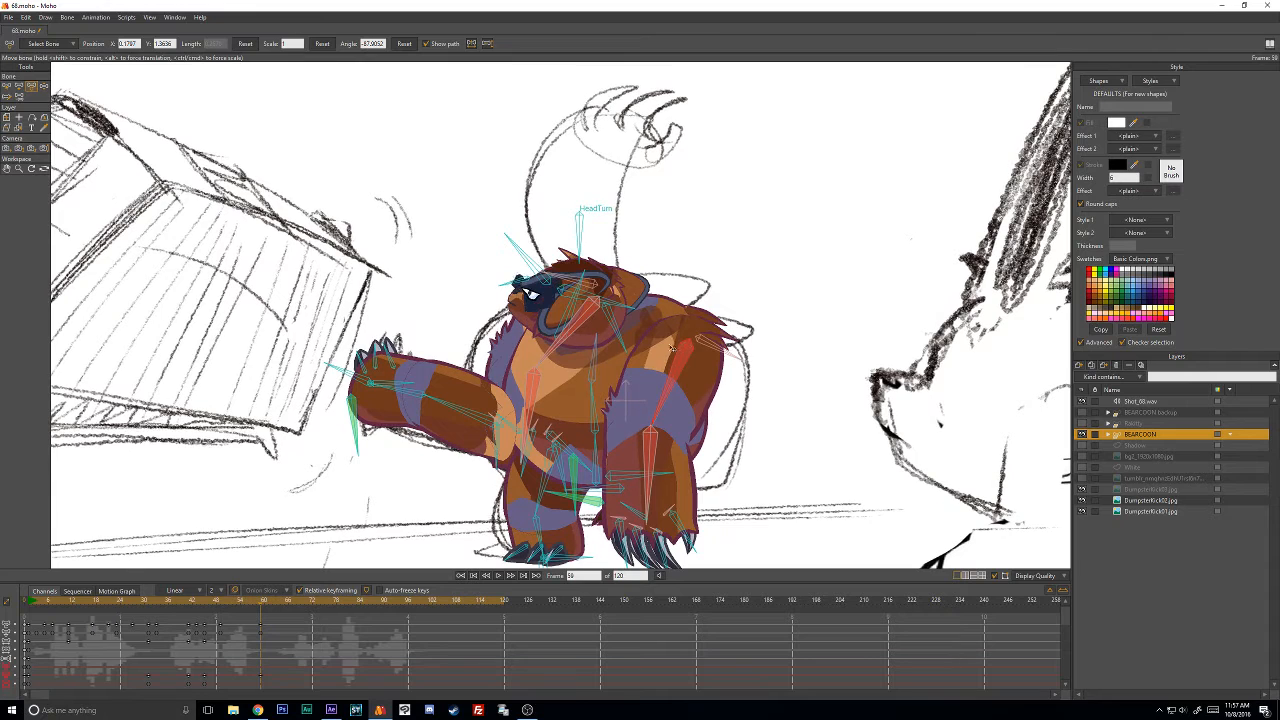
click(689, 346)
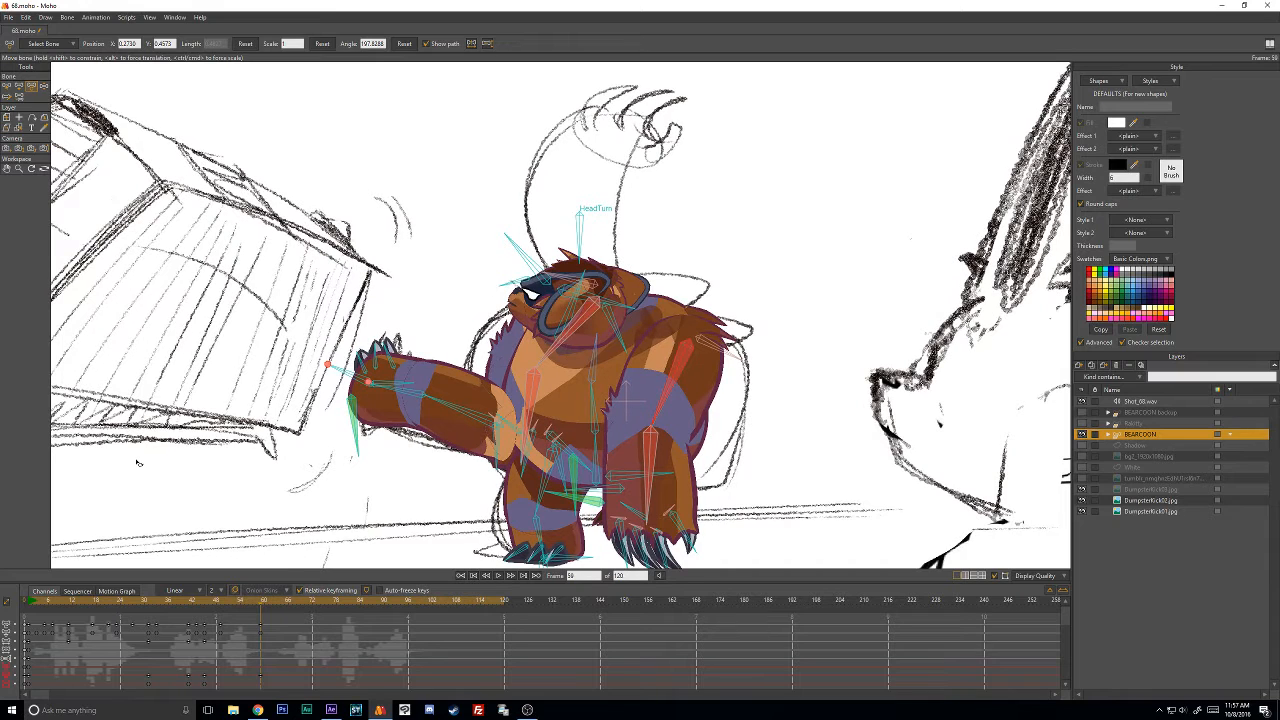
click(7, 86)
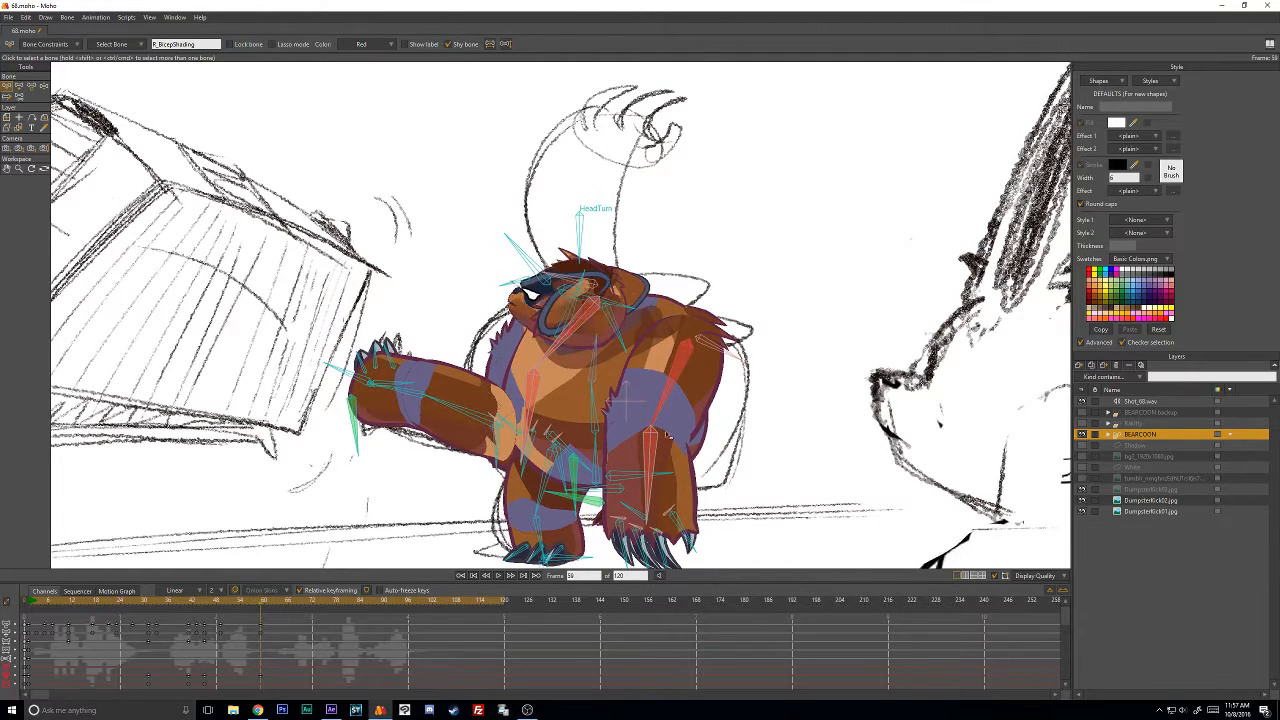
click(682, 362)
click(534, 390)
click(594, 287)
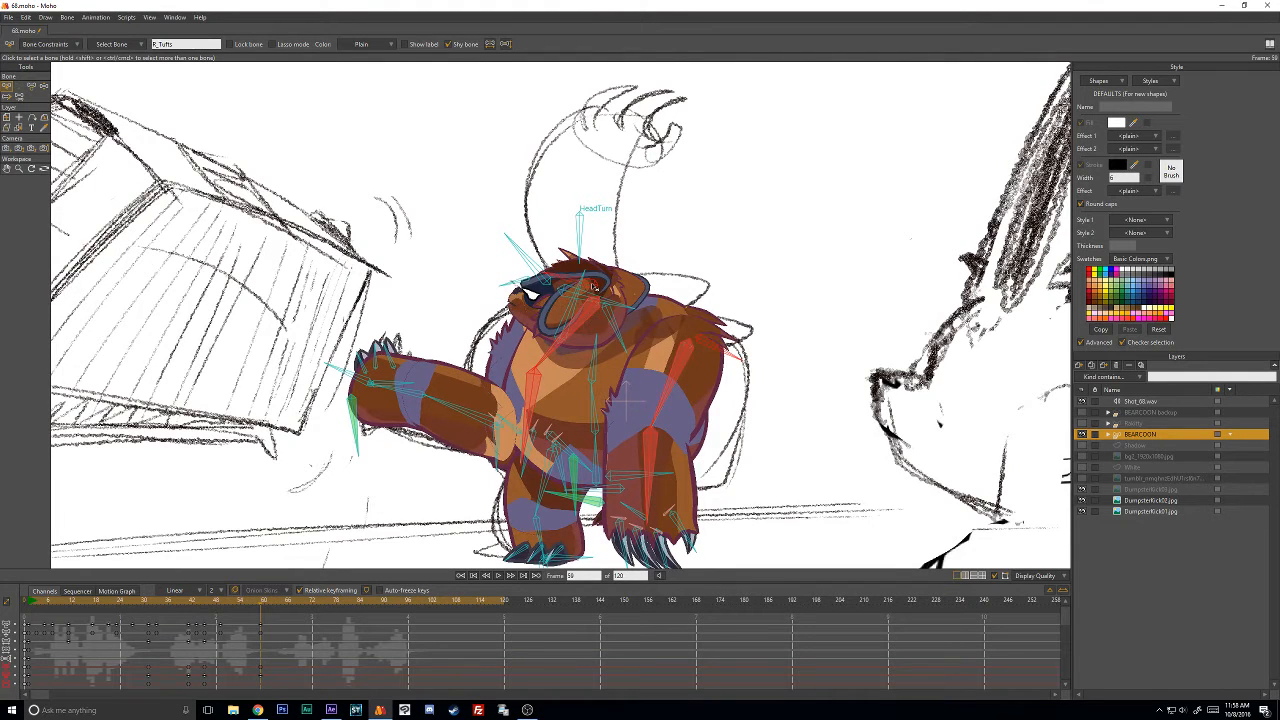
click(46, 18)
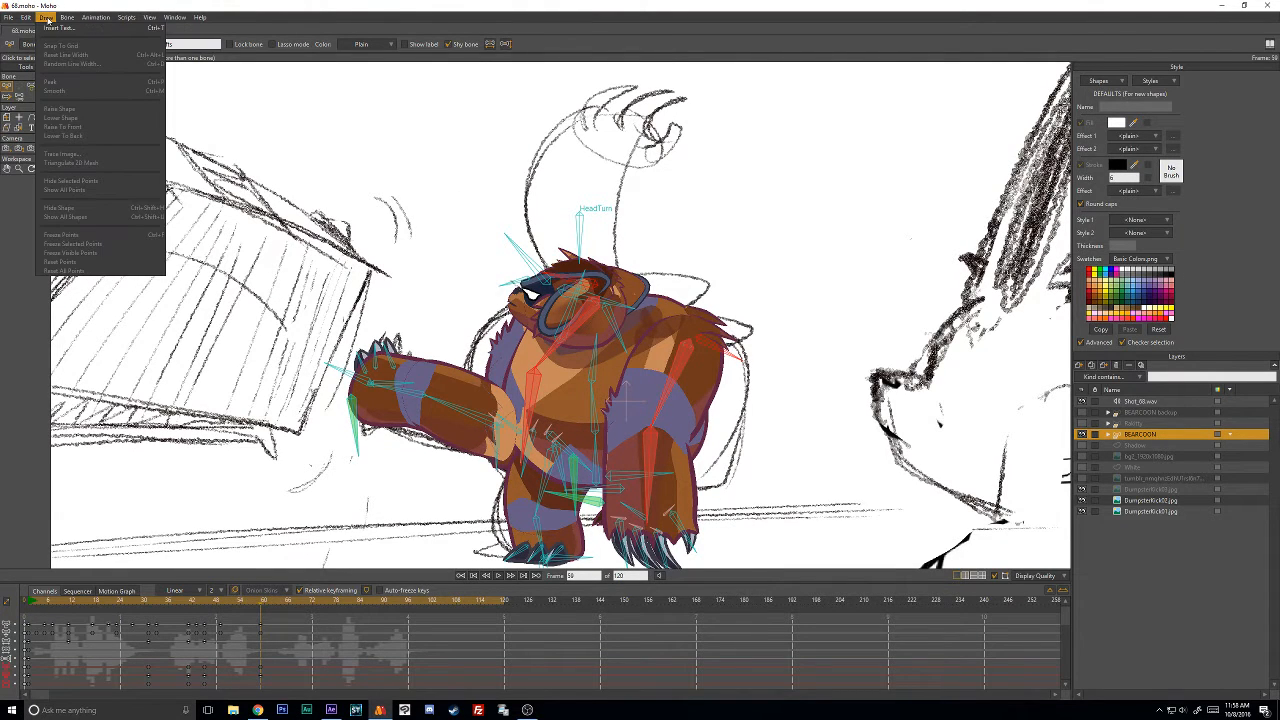
mouse_move(68, 18)
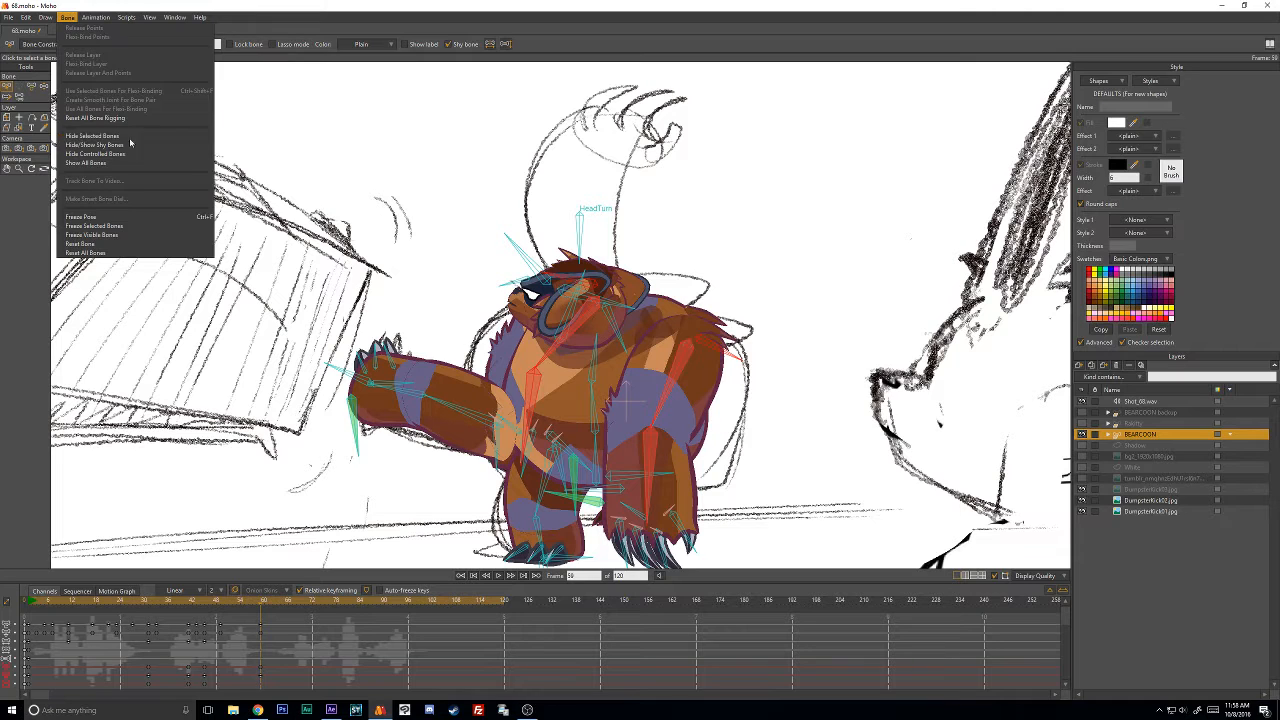
click(310, 184)
Move the bear's right shoulder across to the front of the body and raise the right arm above the head.
click(30, 87)
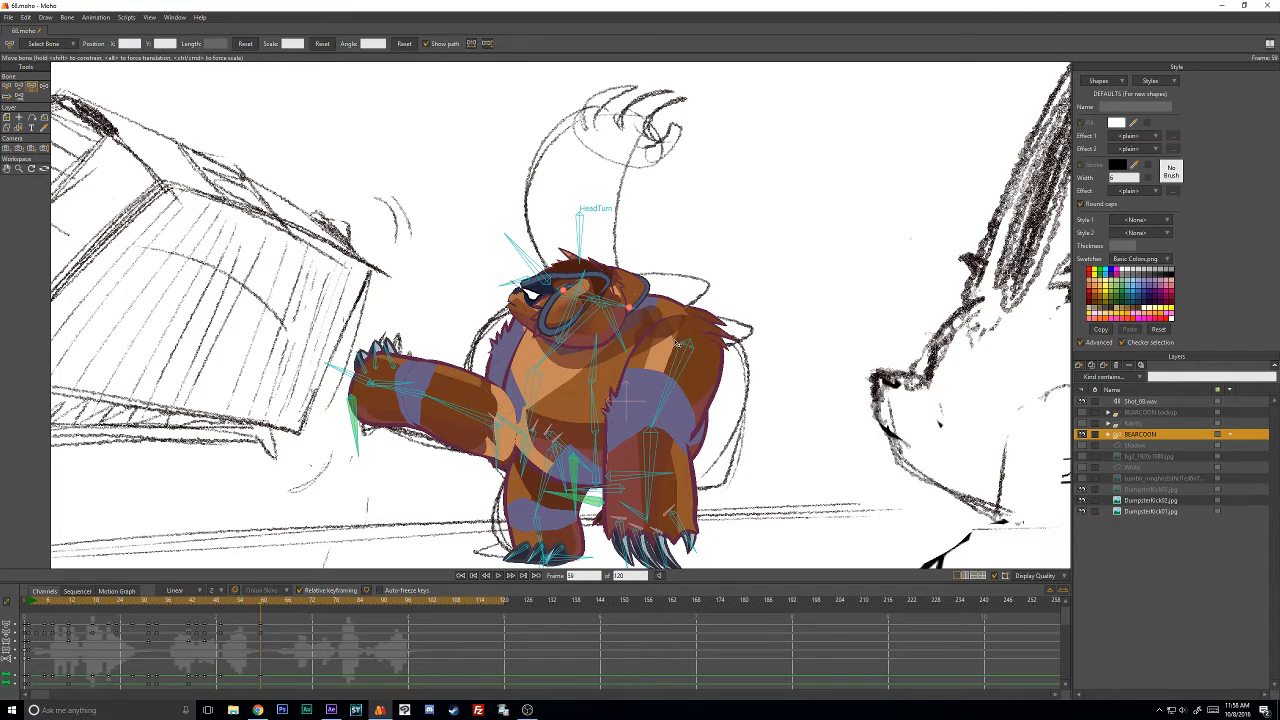
mouse_move(688, 347)
mouse_down()
mouse_move(577, 327)
mouse_move(540, 350)
mouse_move(688, 345)
mouse_up()
key(z)
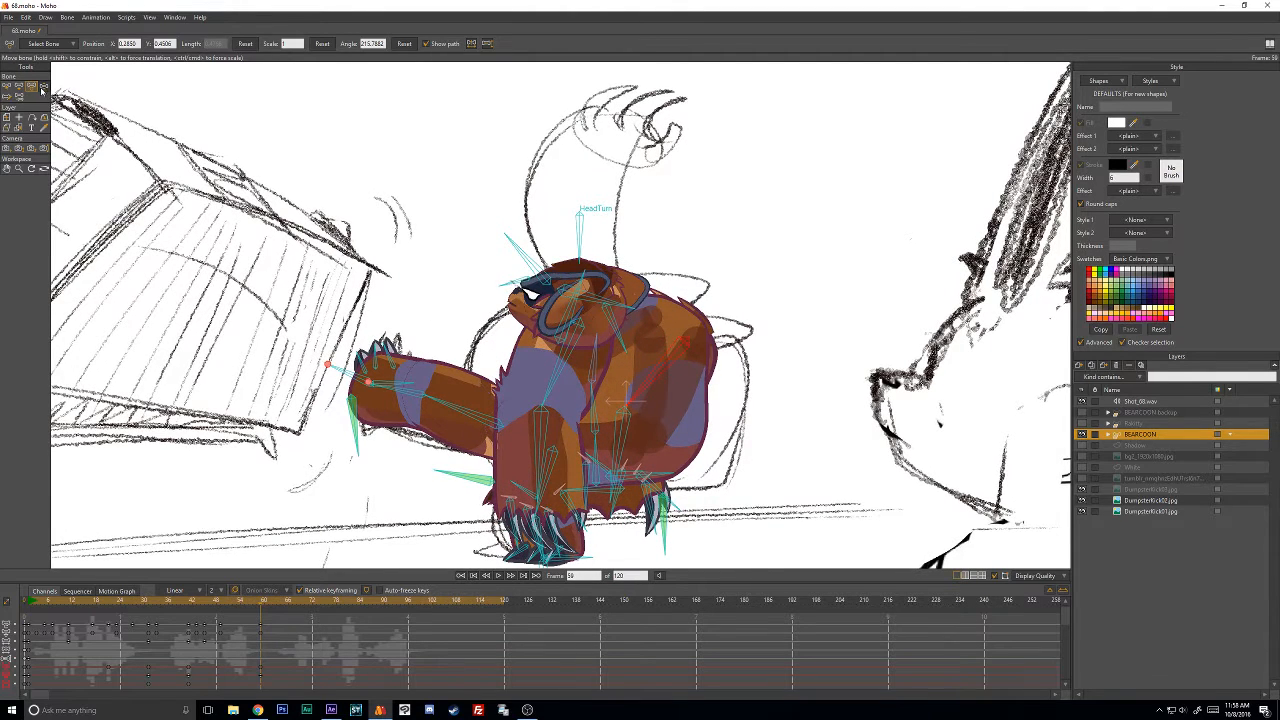
drag(561, 364, 555, 226)
Flip the R_Bicep bone and rotate the raised forearm and upper arm to line up with the sketched paw.
click(7, 86)
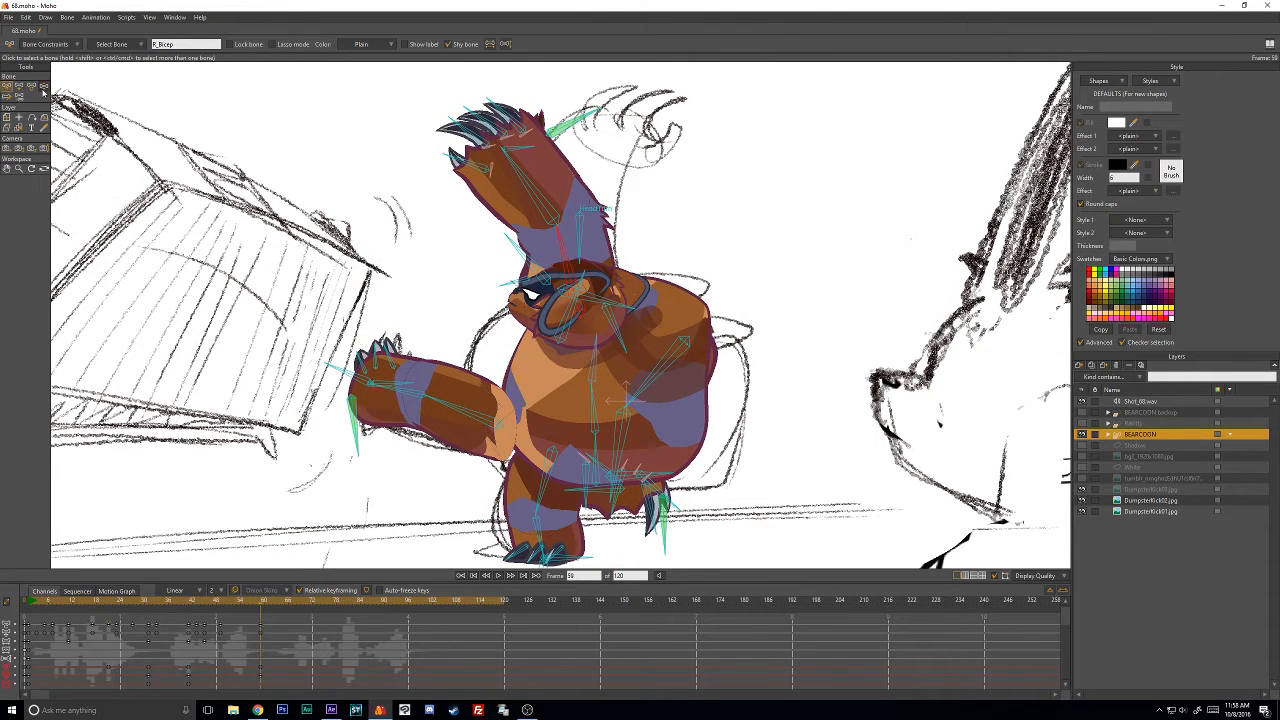
click(505, 45)
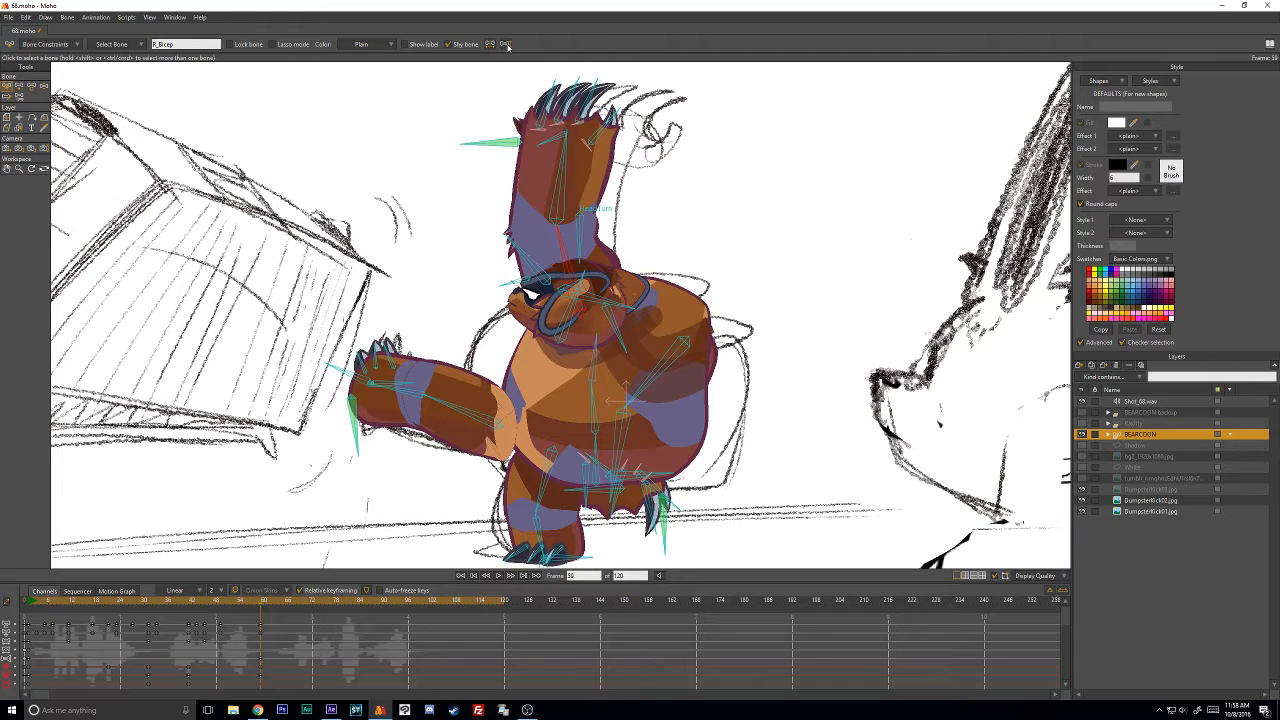
click(43, 87)
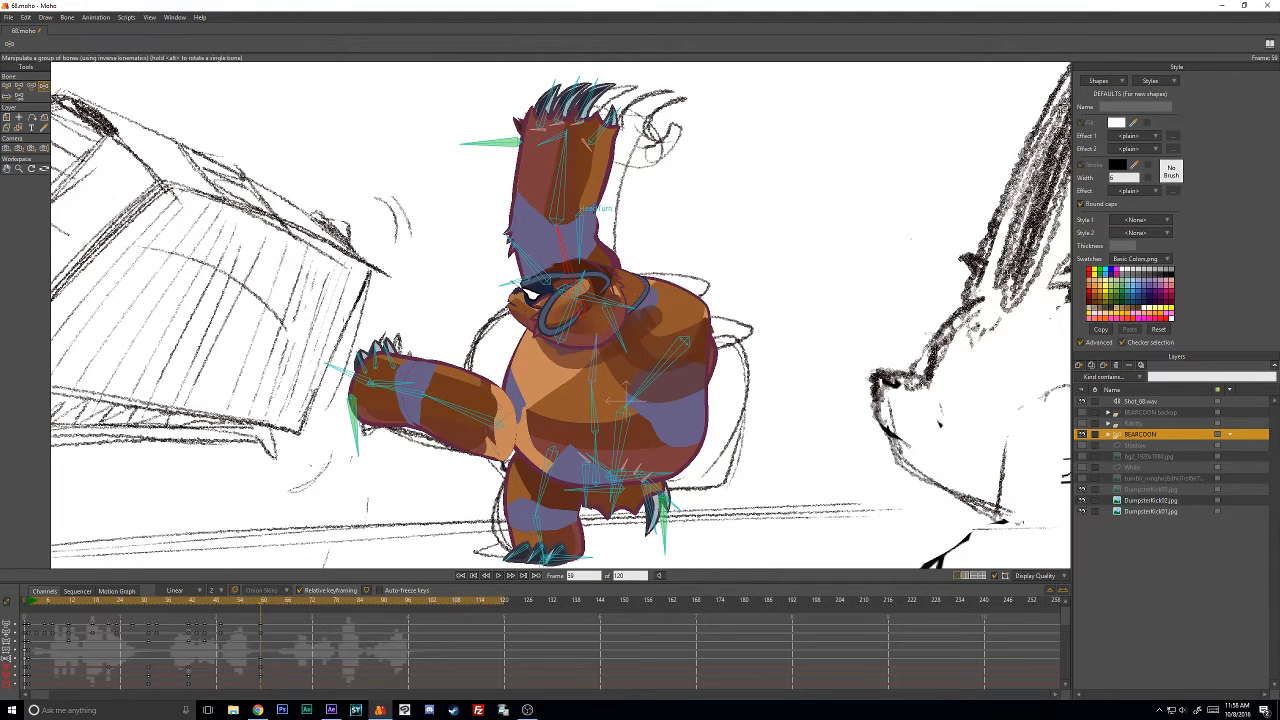
drag(567, 173, 579, 214)
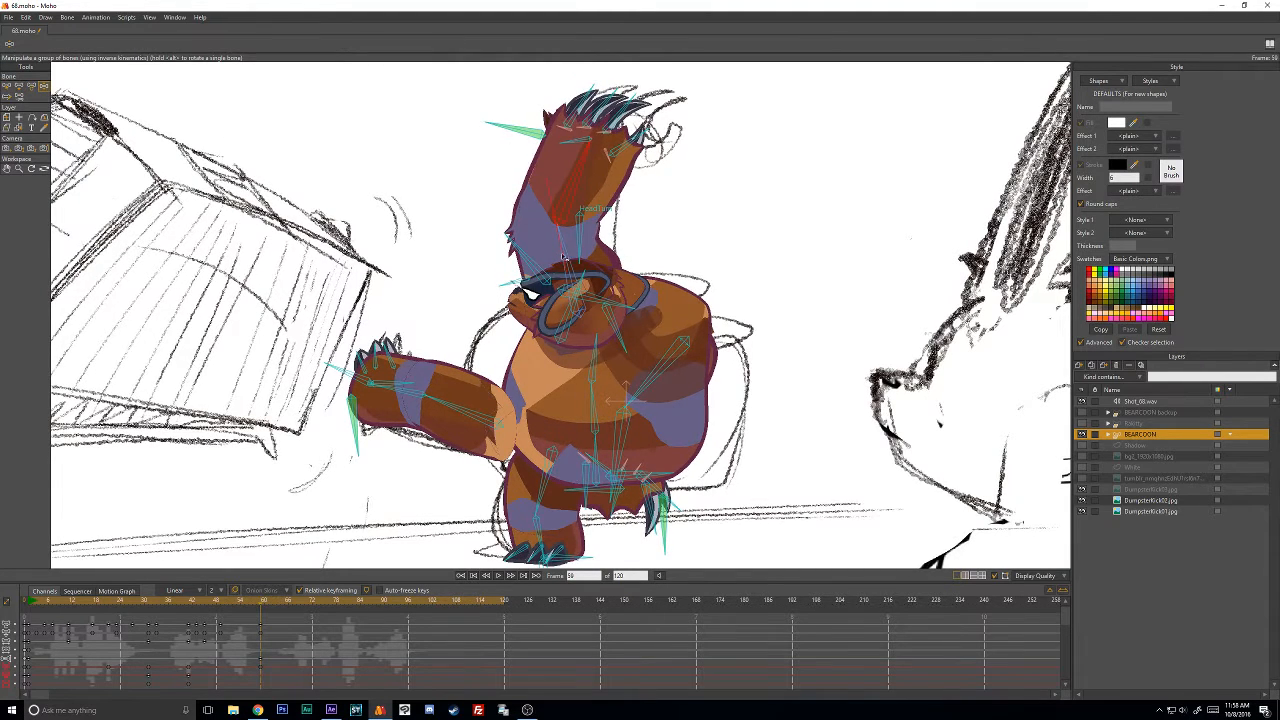
drag(564, 257, 538, 232)
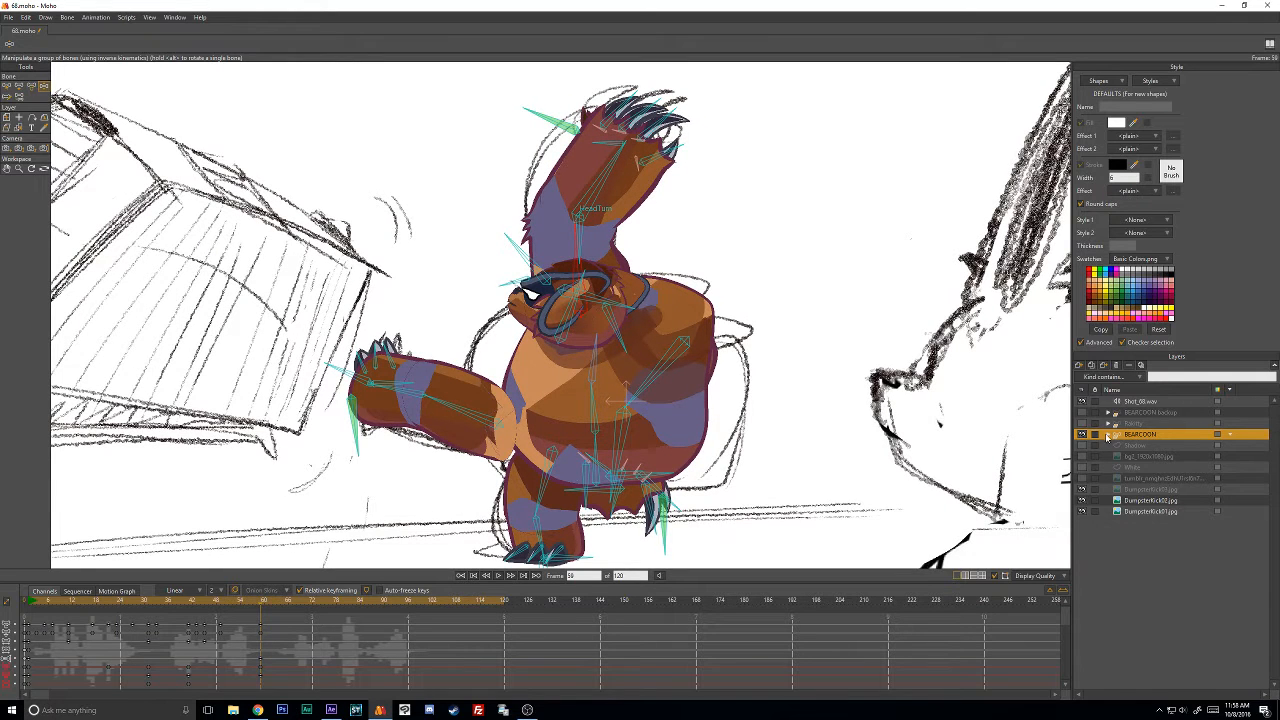
Expand the BEARCOON layer, place RightUpperArmMask above the Head layer, and make BEARCOON the active layer again.
click(1108, 436)
click(1117, 512)
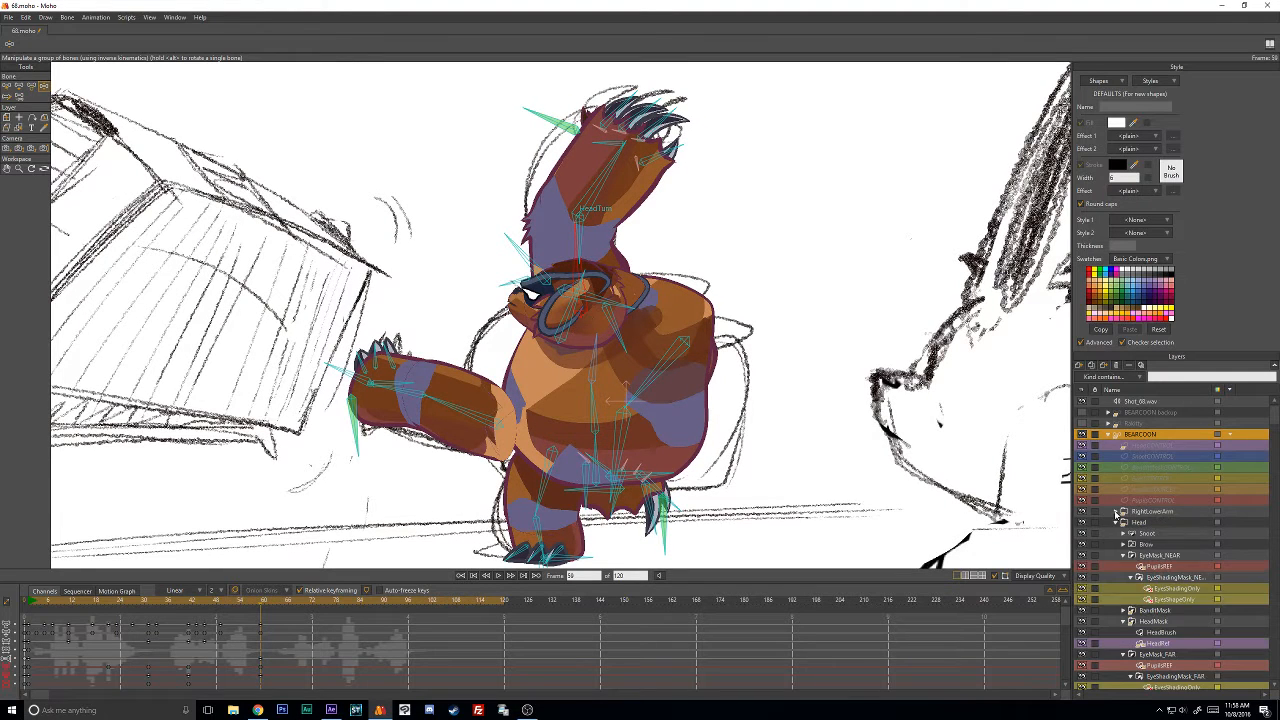
click(1117, 523)
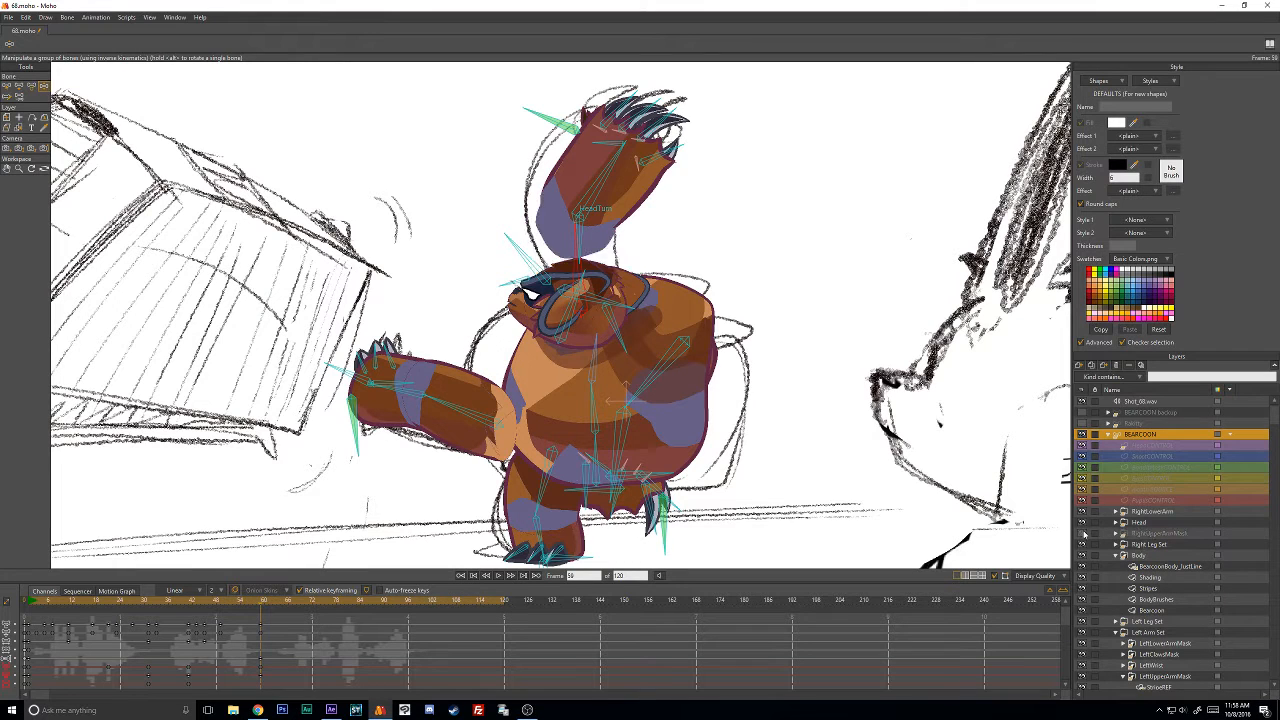
click(1163, 537)
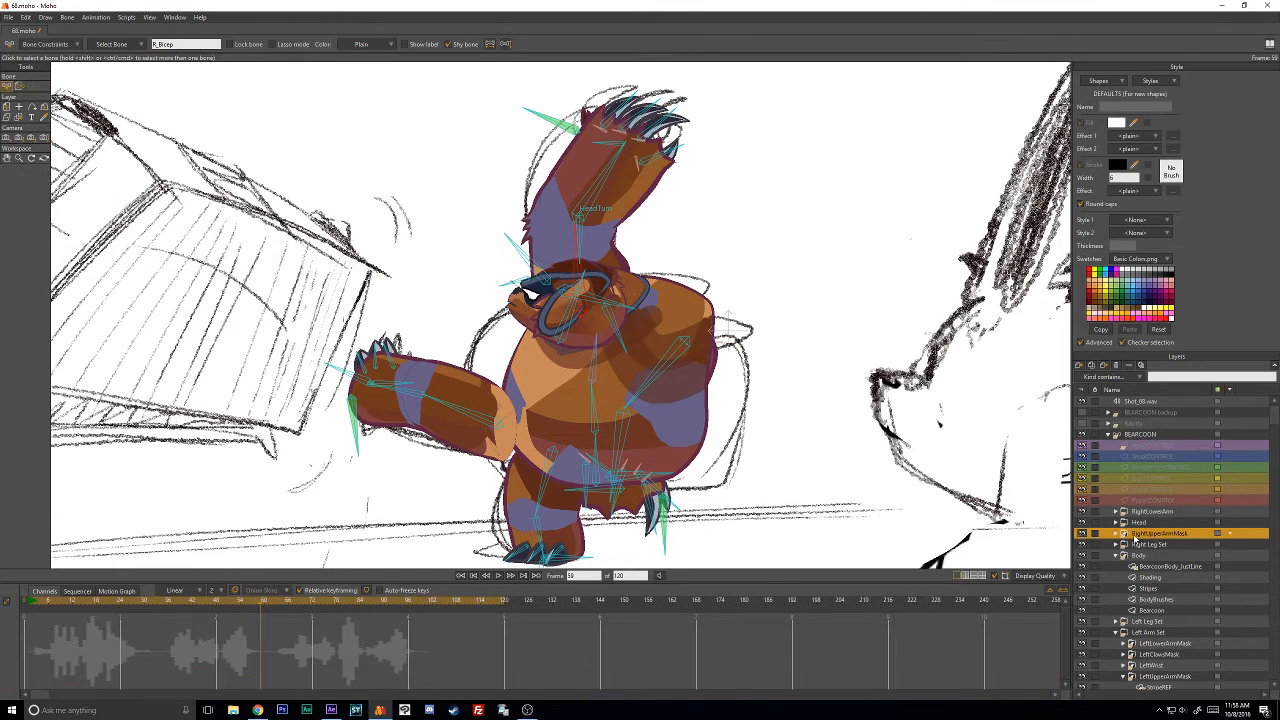
drag(1140, 522, 1142, 518)
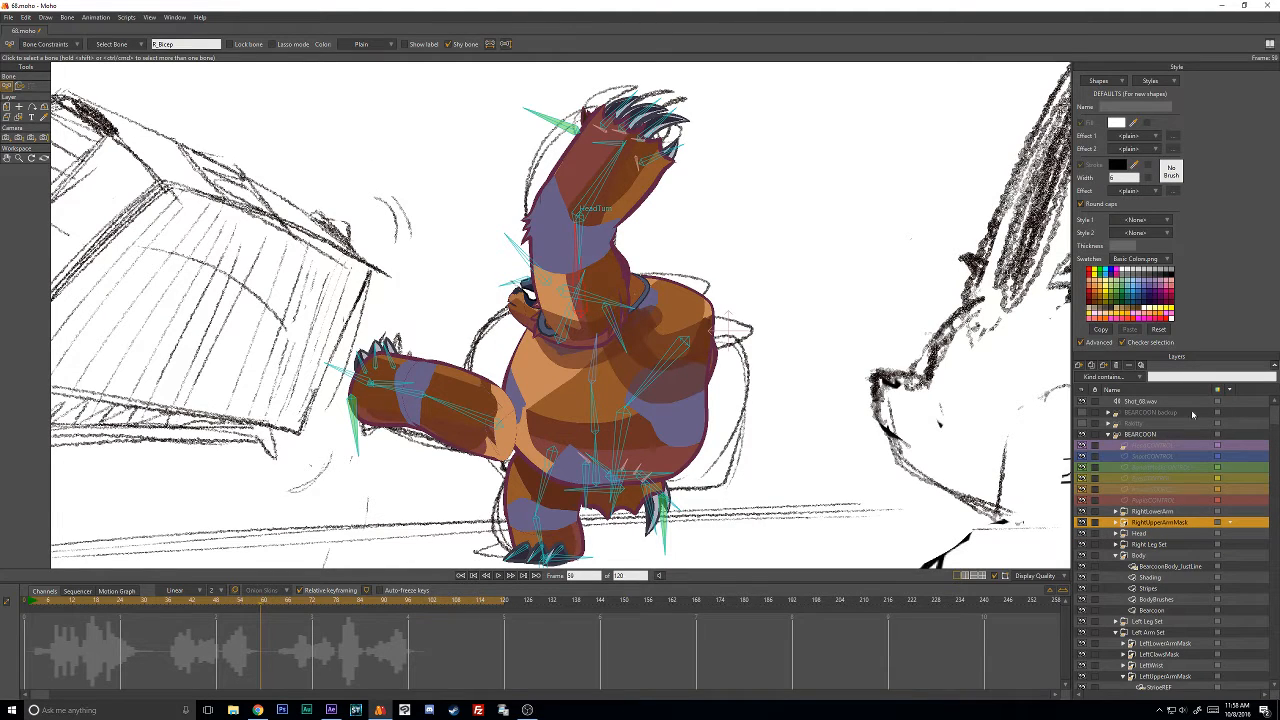
click(1153, 435)
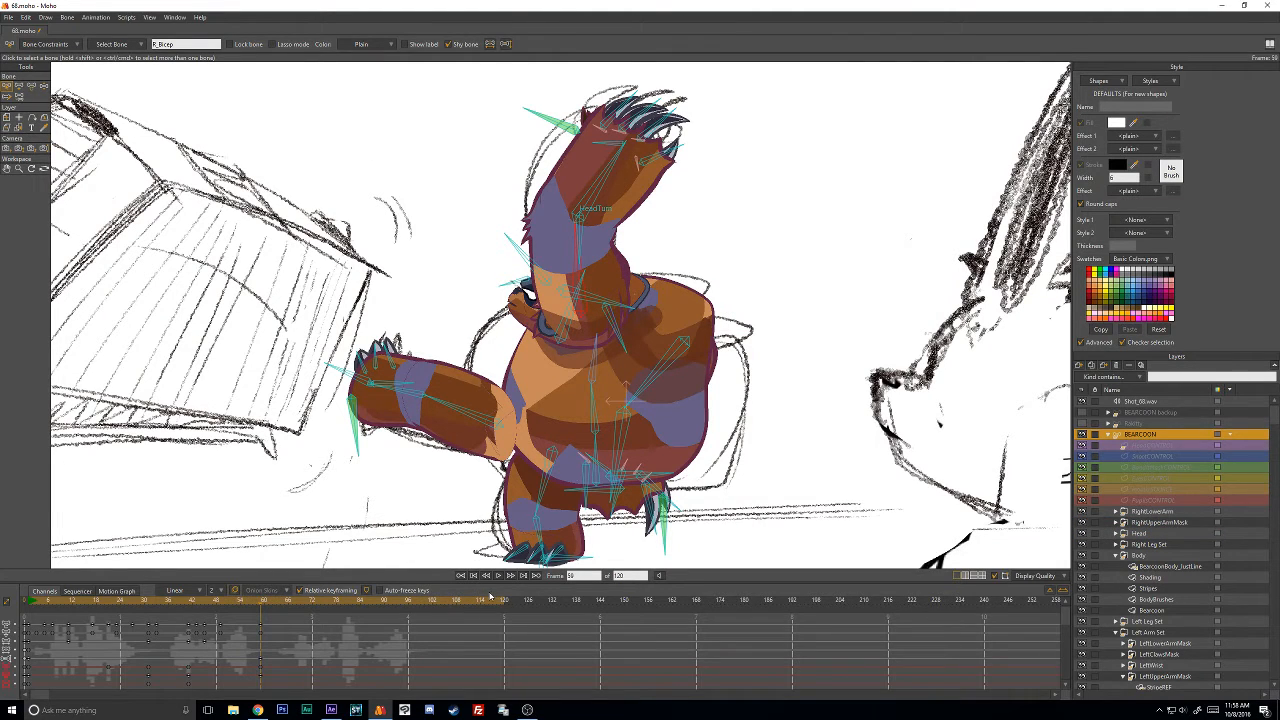
Switch to the YouTube live dashboard in Chrome to check the stream and chat, and return to Moho.
click(257, 710)
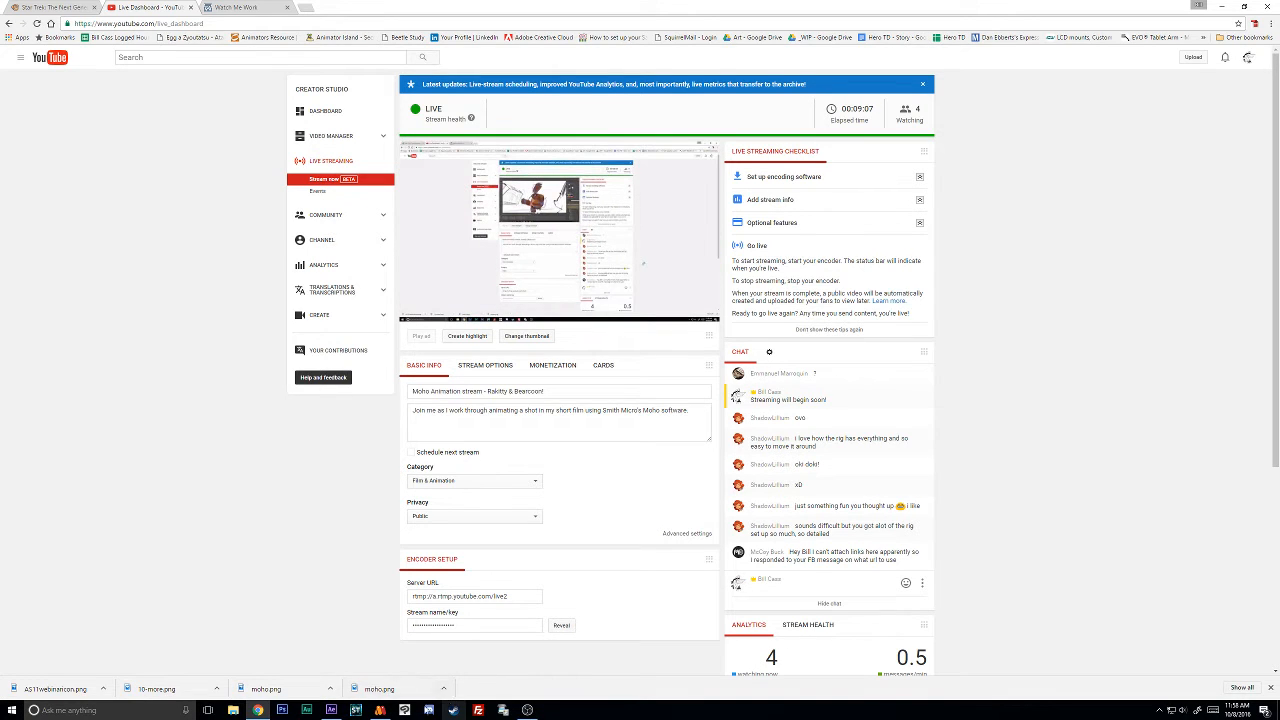
mouse_move(380, 712)
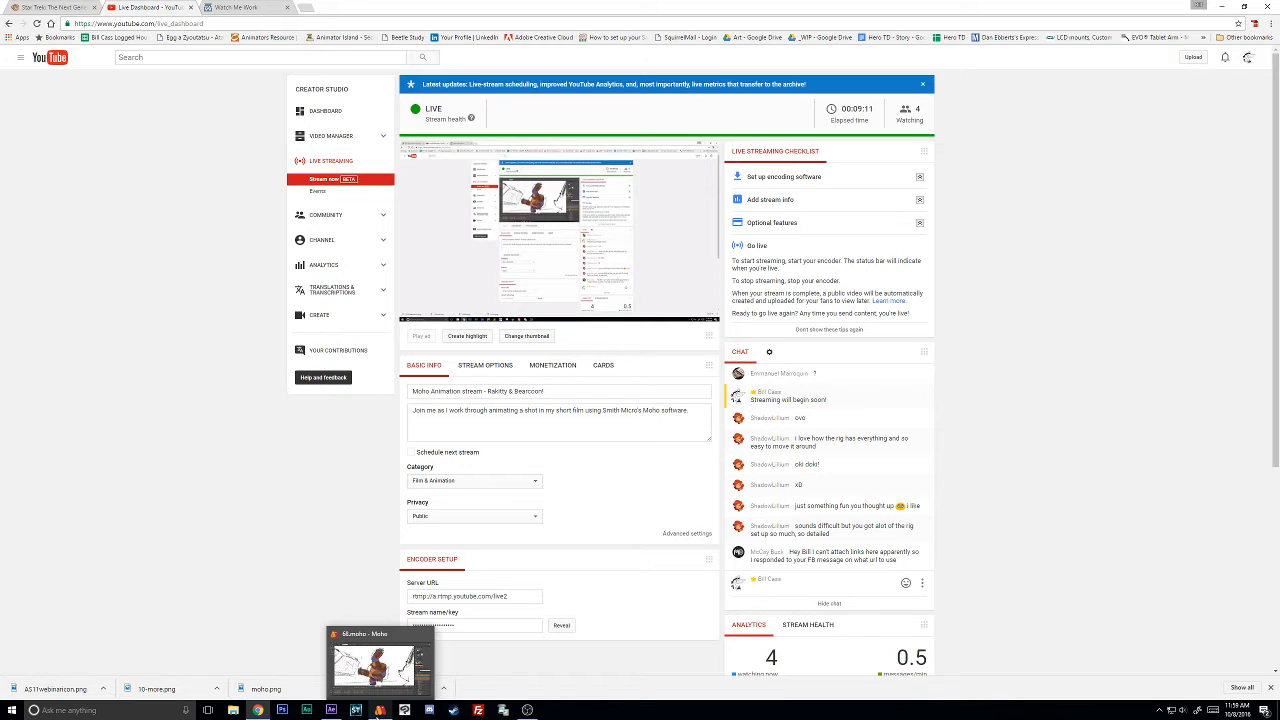
click(380, 712)
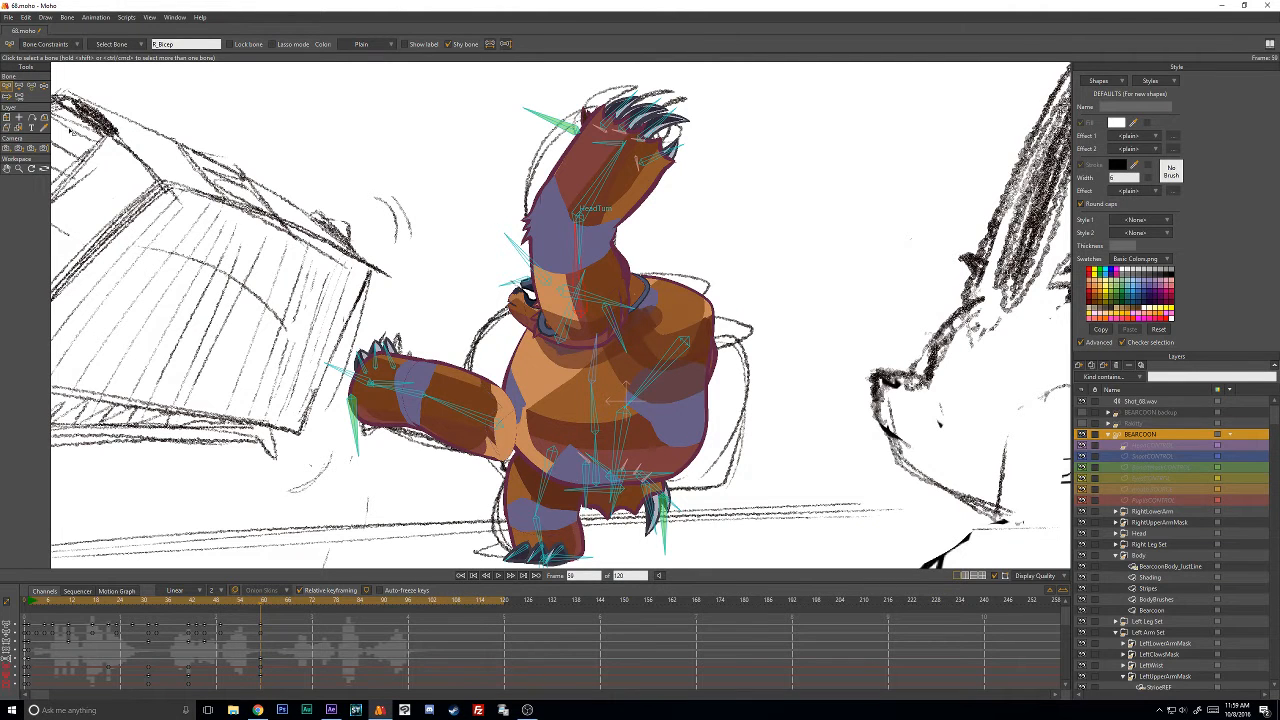
Move the bear's head out from behind the raised right arm onto the sketched head, toggling the BEARCOON layer's visibility to compare.
click(31, 86)
drag(566, 334, 692, 302)
drag(717, 357, 618, 329)
click(1081, 434)
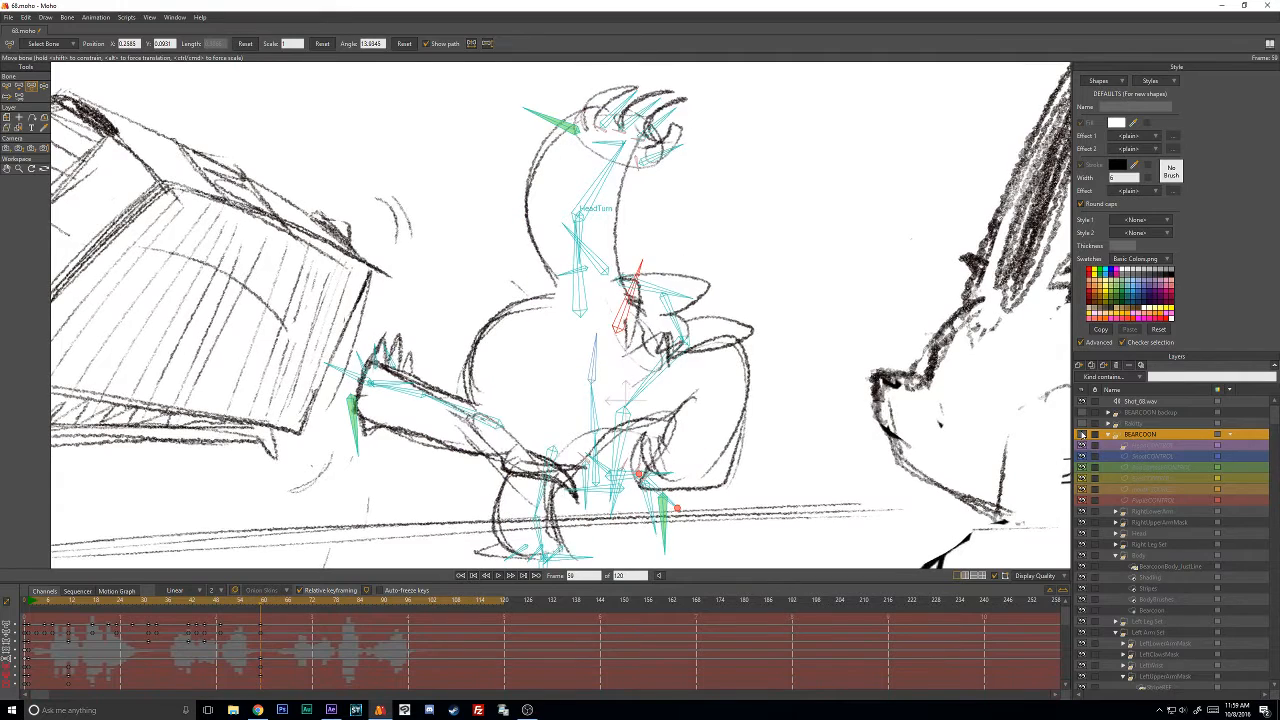
click(1081, 434)
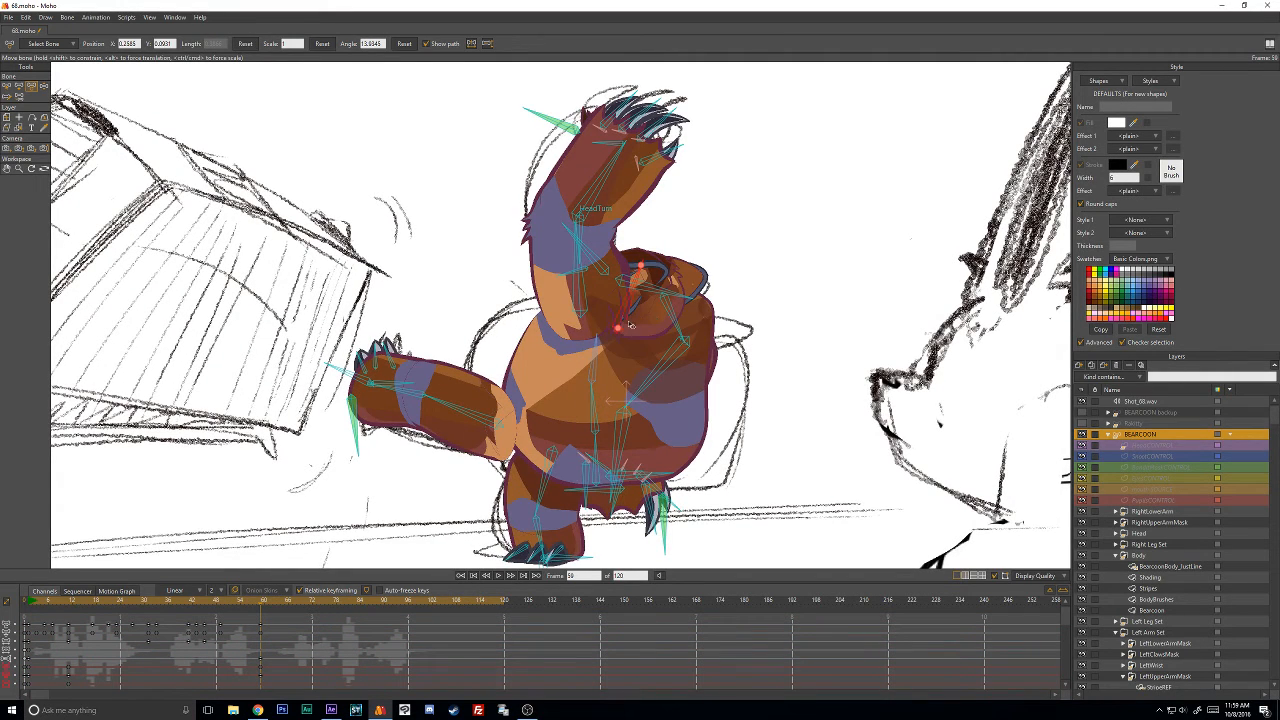
key(ctrl+z)
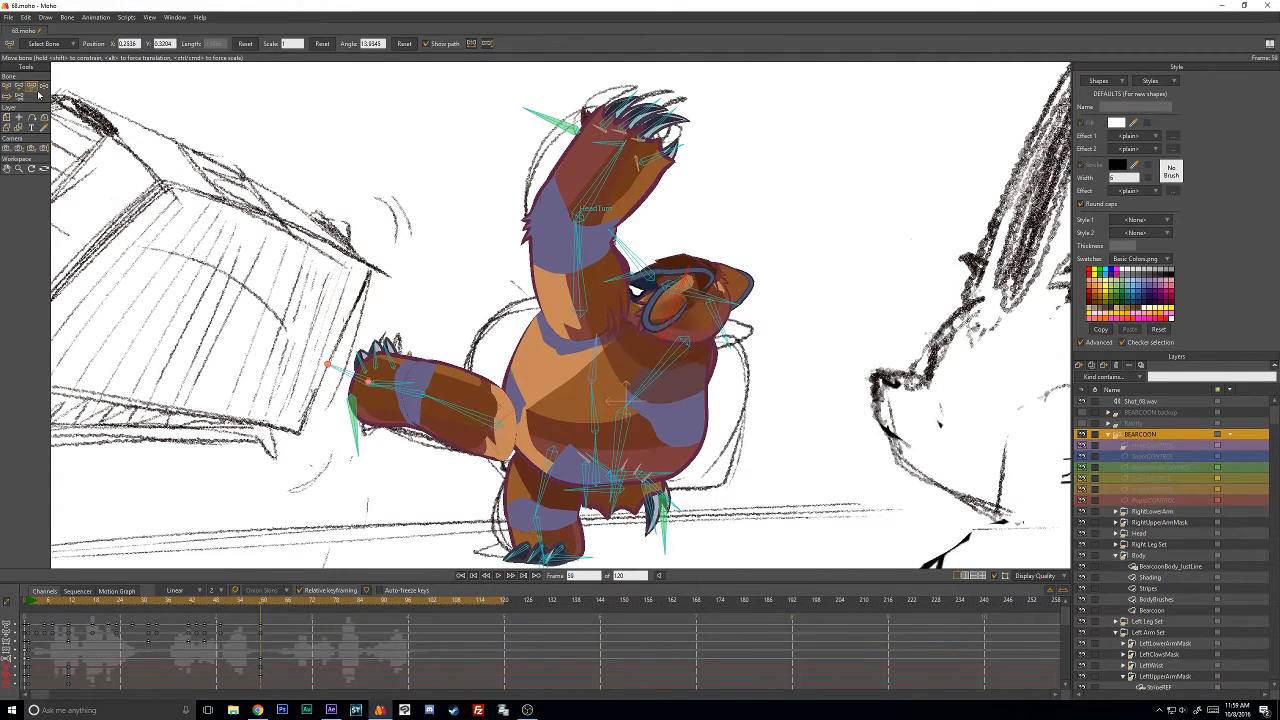
Lean the bear's upper body away from the dumpster and toggle the BEARCOON layer's visibility to compare the pose with the sketch.
drag(581, 397, 722, 356)
drag(640, 368, 626, 362)
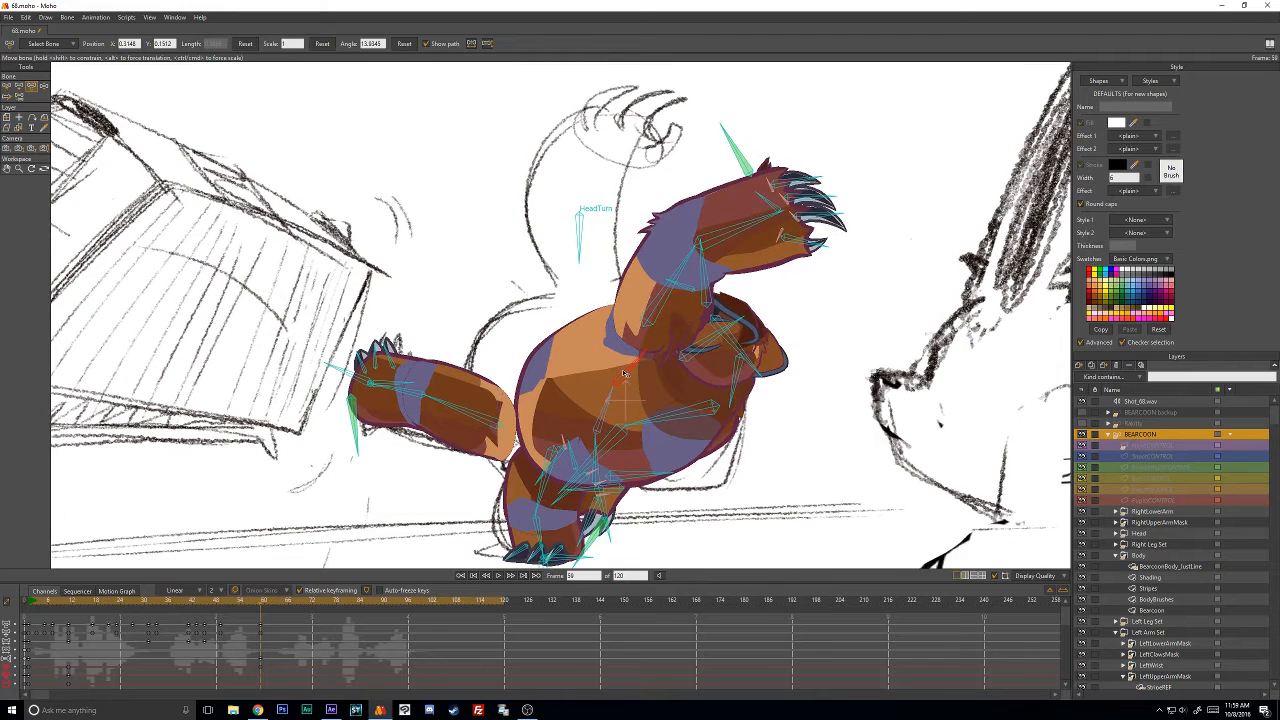
click(1081, 436)
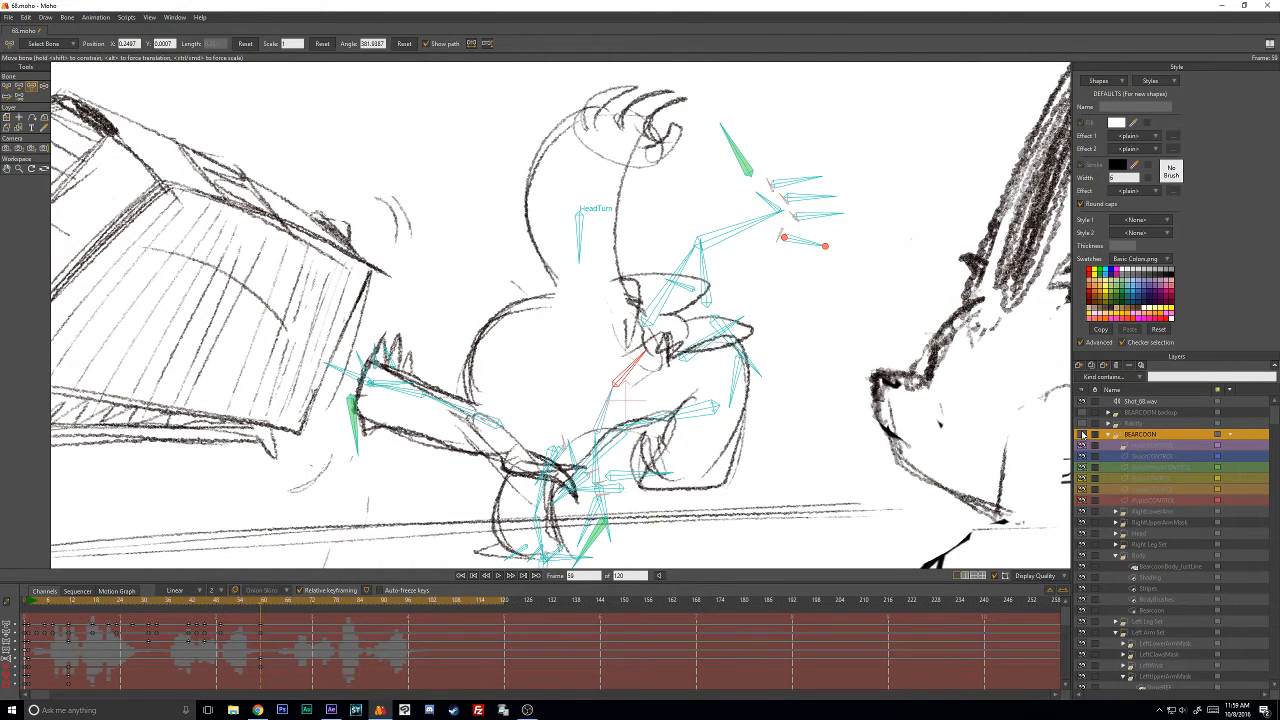
click(1082, 435)
click(1082, 434)
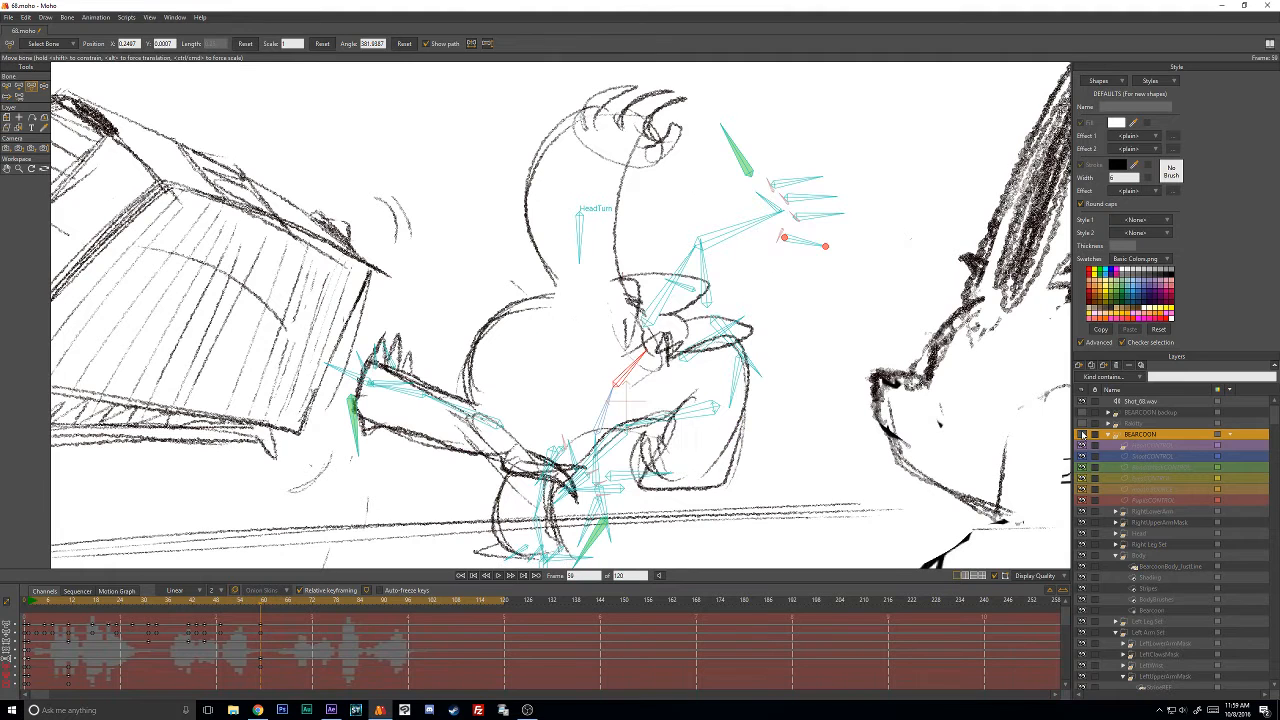
click(1082, 434)
Adjust the kicking leg's lower leg and foot, and reposition its thigh bone to follow the sketched kick.
click(43, 87)
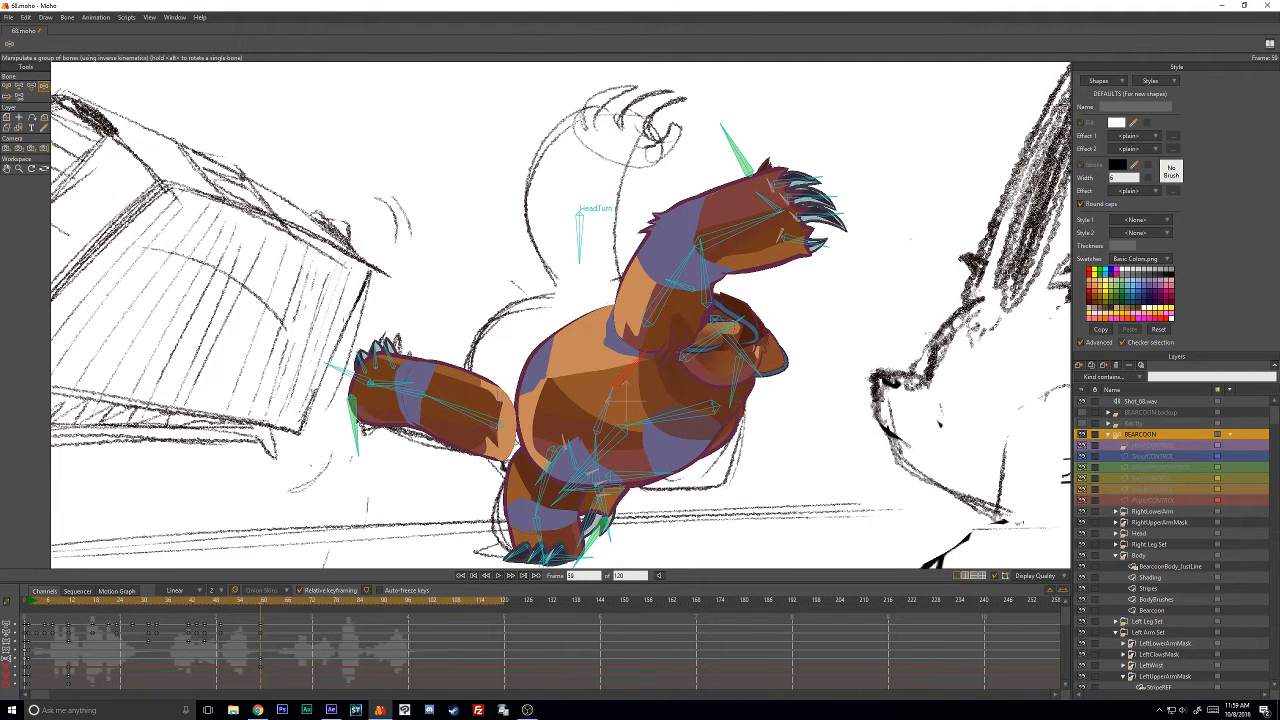
drag(360, 424, 397, 386)
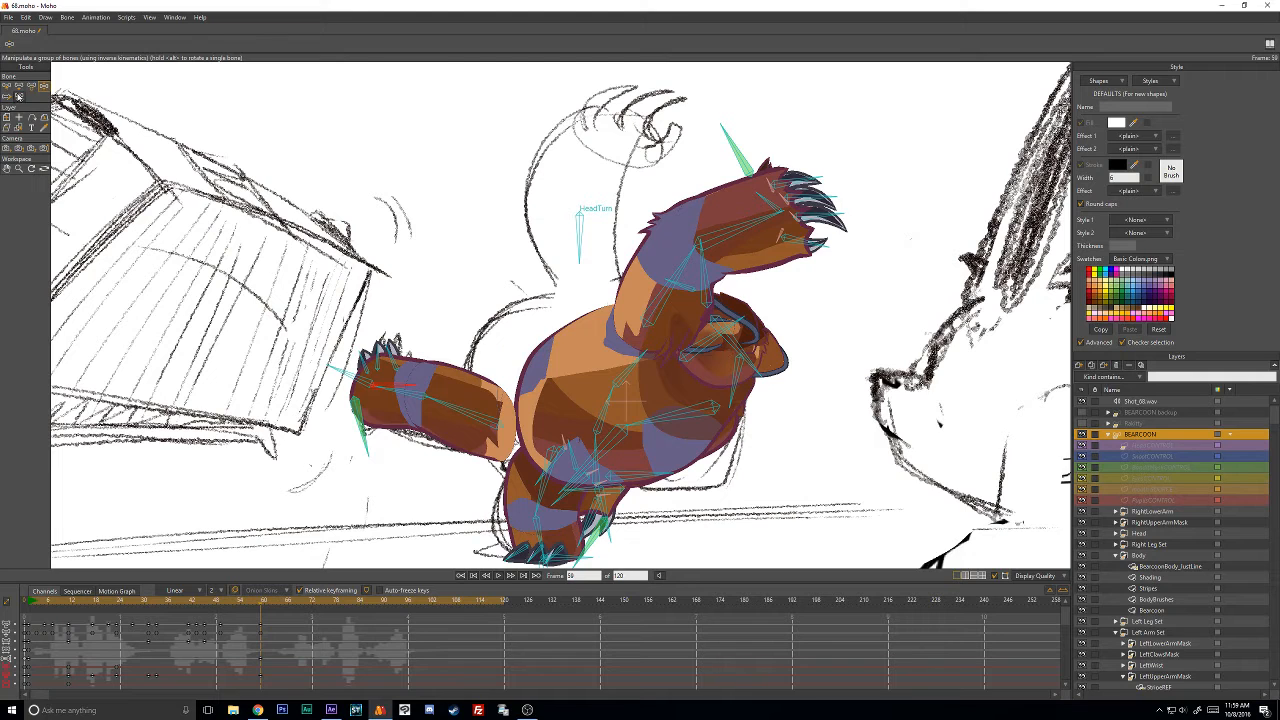
key(t)
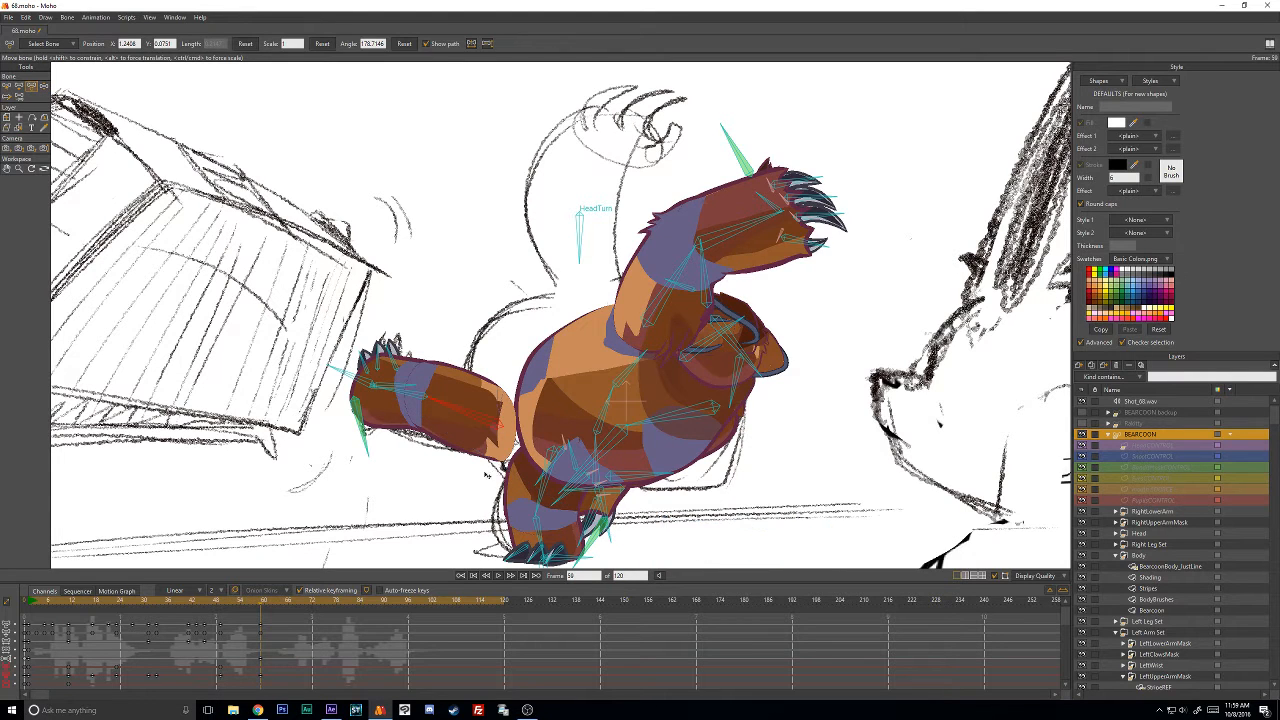
drag(486, 474, 492, 428)
click(42, 87)
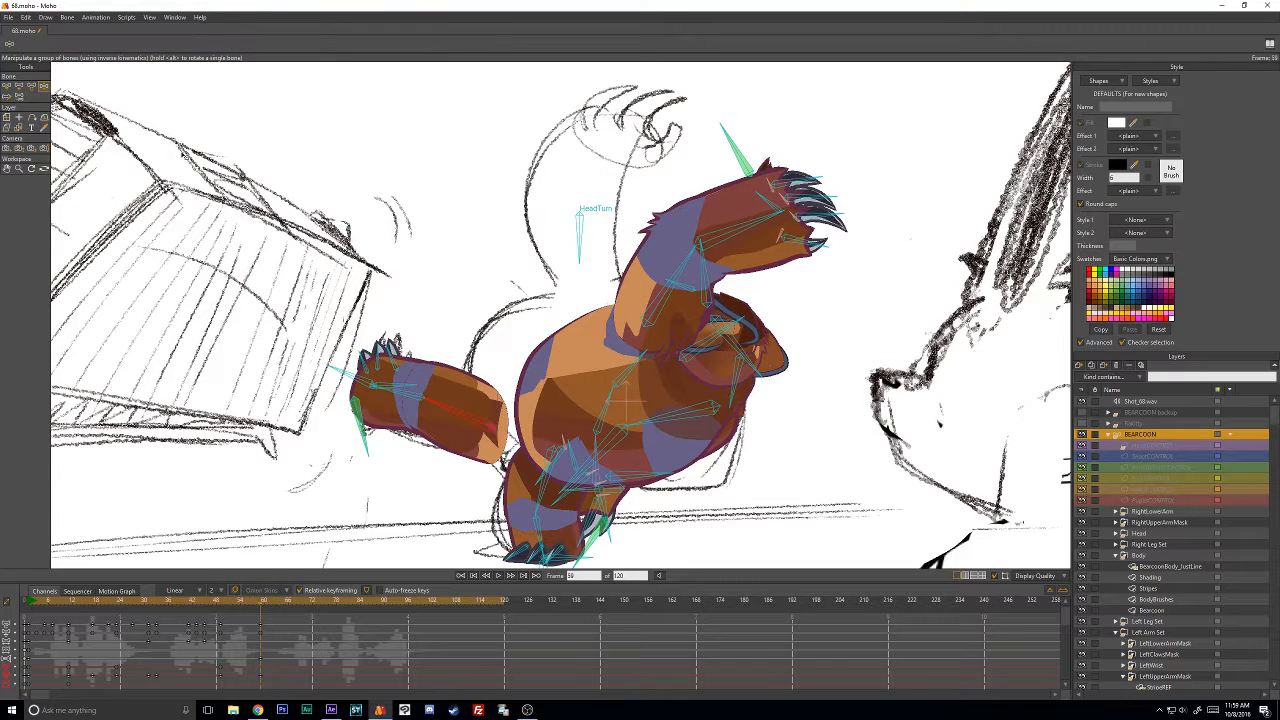
Straighten the torso through the spine bone, and swing the left arm out in front of the body with its forearm raised.
click(31, 87)
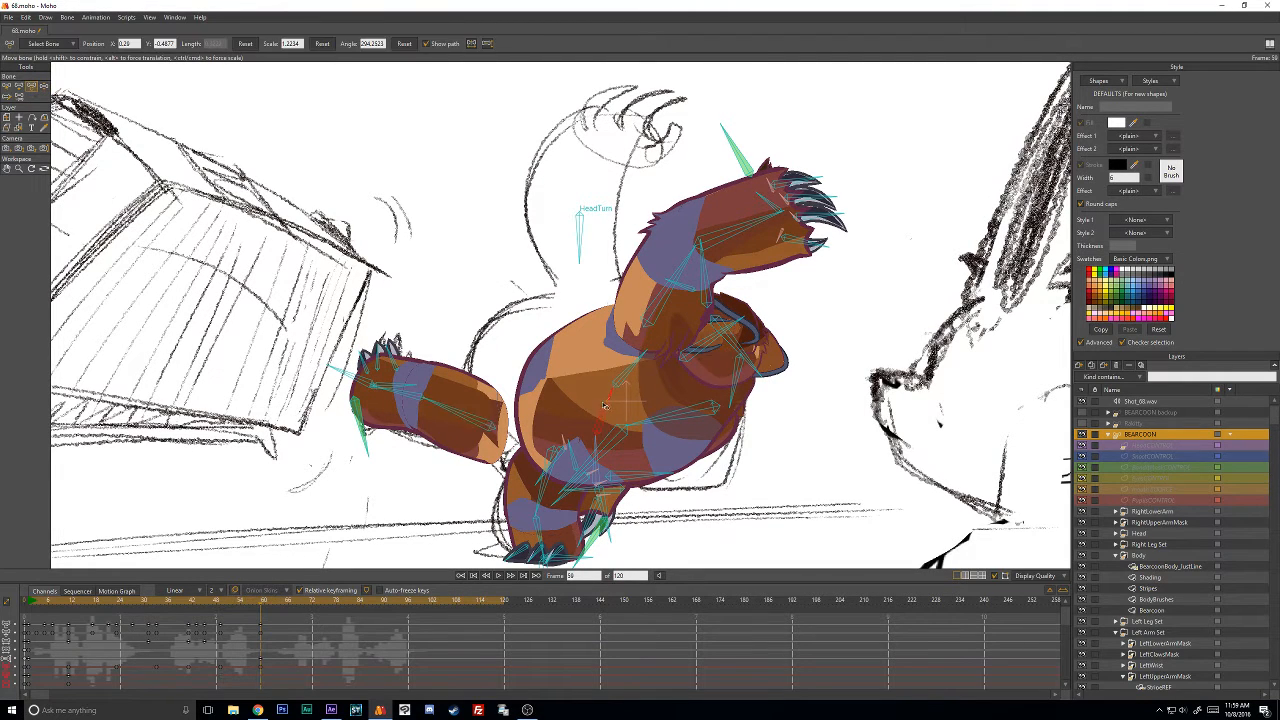
drag(613, 408, 601, 402)
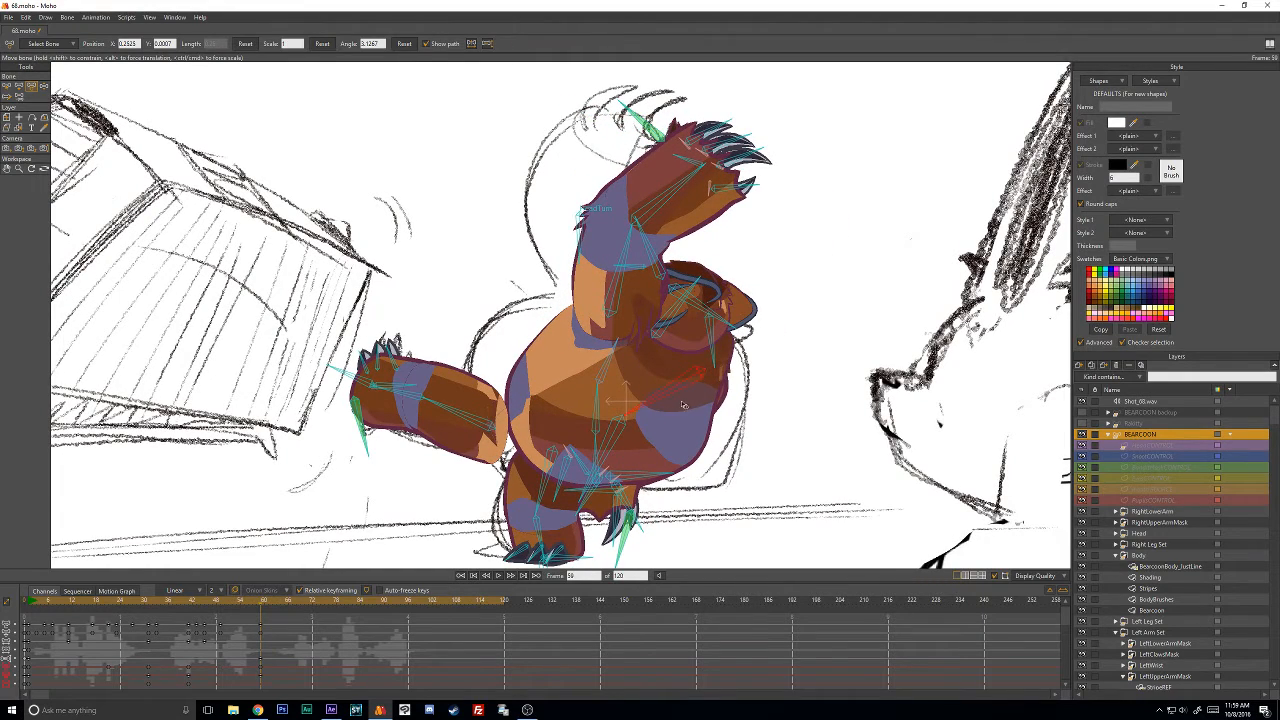
drag(681, 402, 862, 414)
click(44, 87)
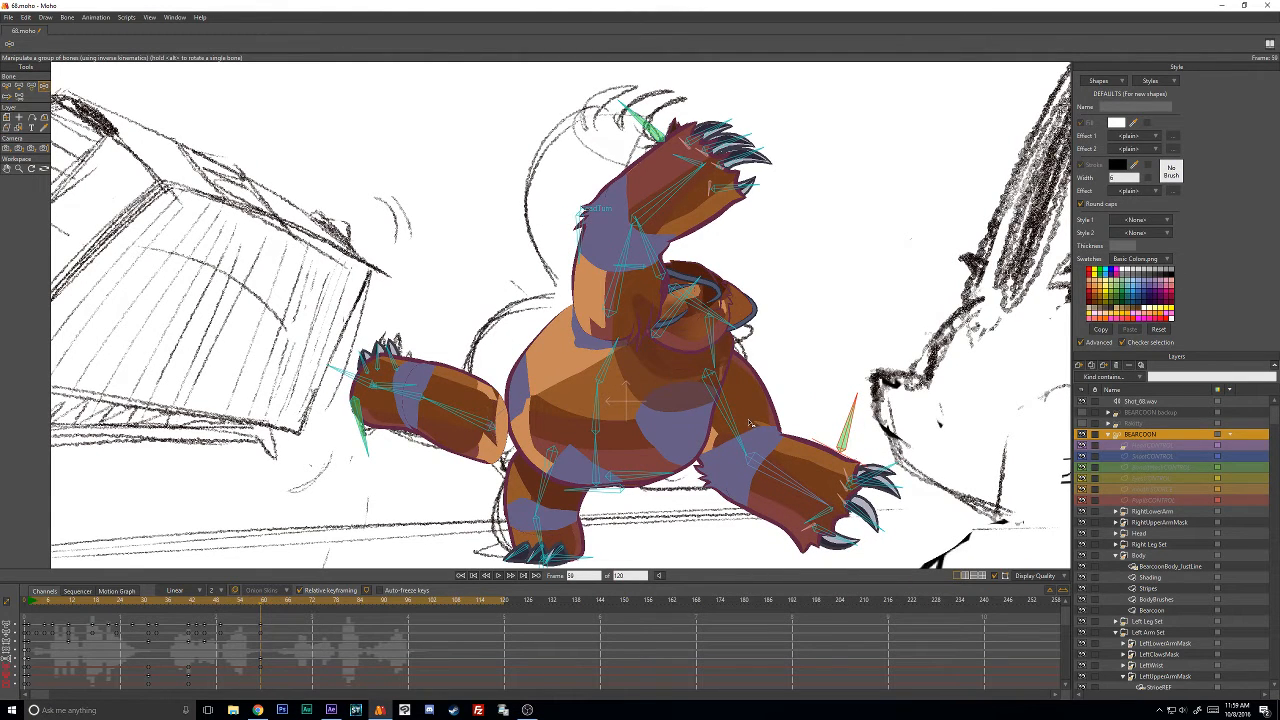
mouse_move(795, 445)
mouse_down()
mouse_move(815, 405)
mouse_move(798, 449)
mouse_move(761, 420)
mouse_up()
drag(740, 397, 764, 382)
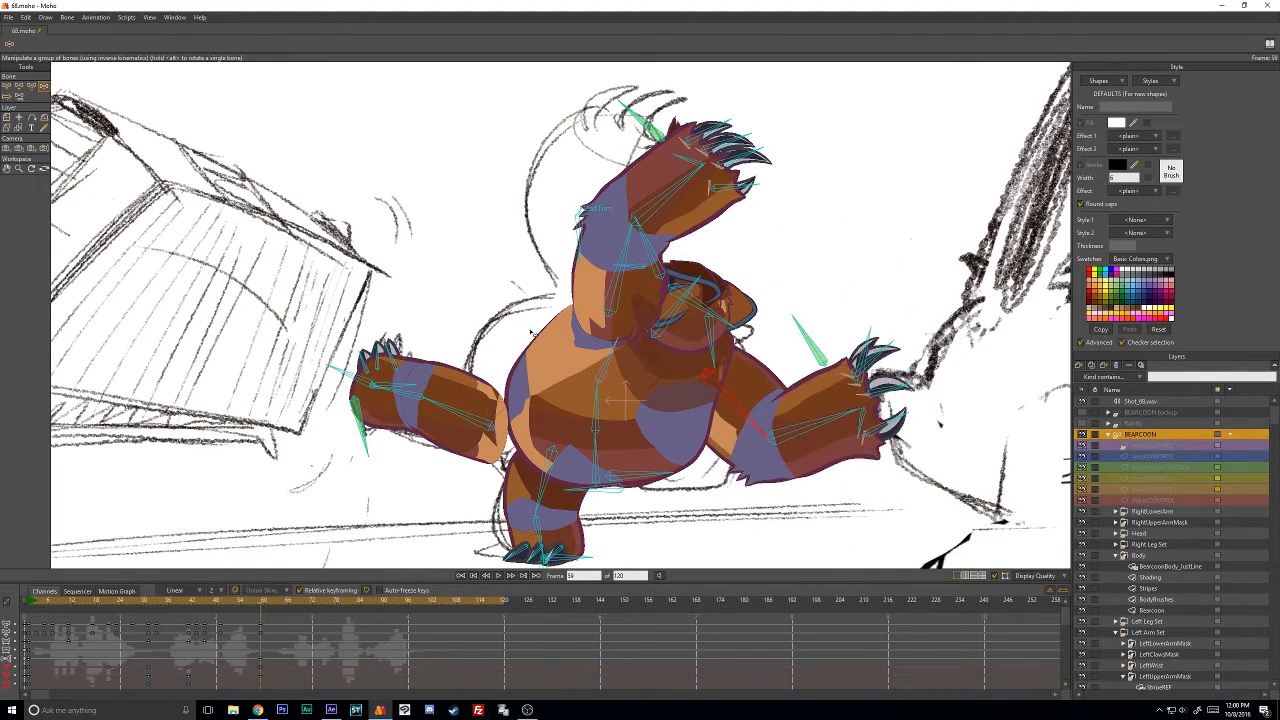
click(31, 87)
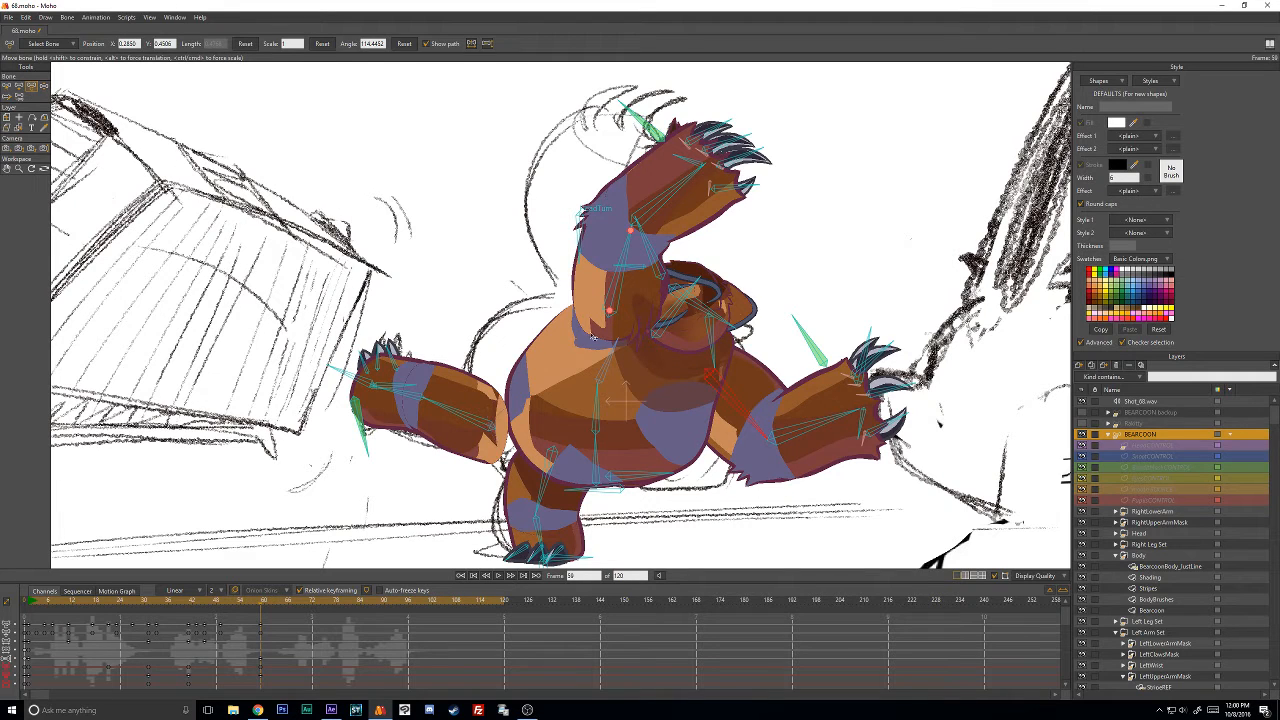
drag(573, 346, 587, 421)
click(600, 488)
click(593, 480)
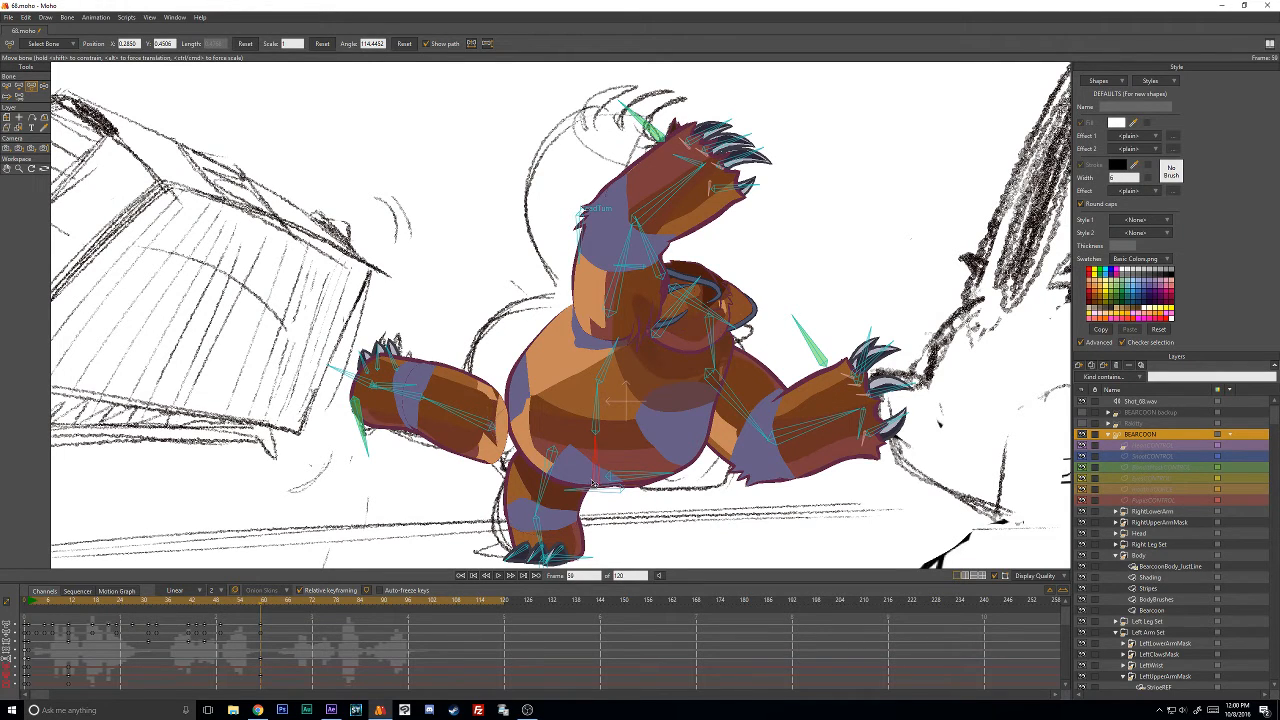
drag(593, 483, 549, 470)
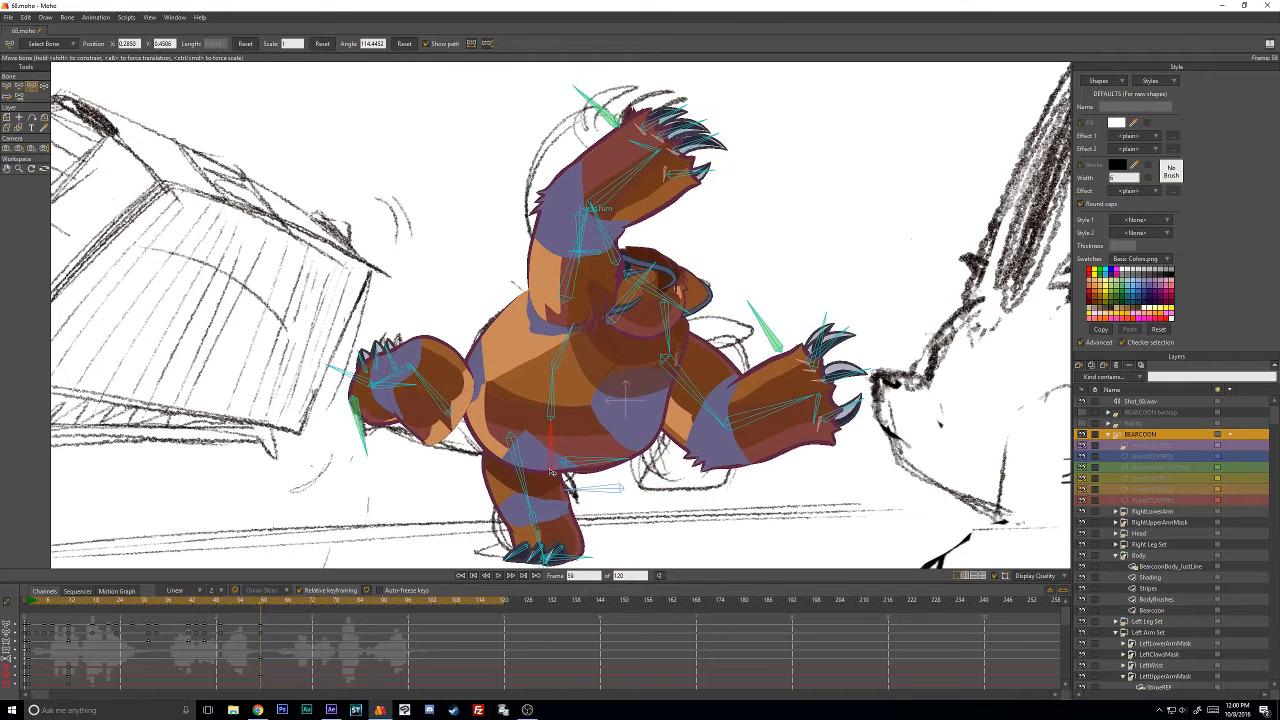
click(329, 366)
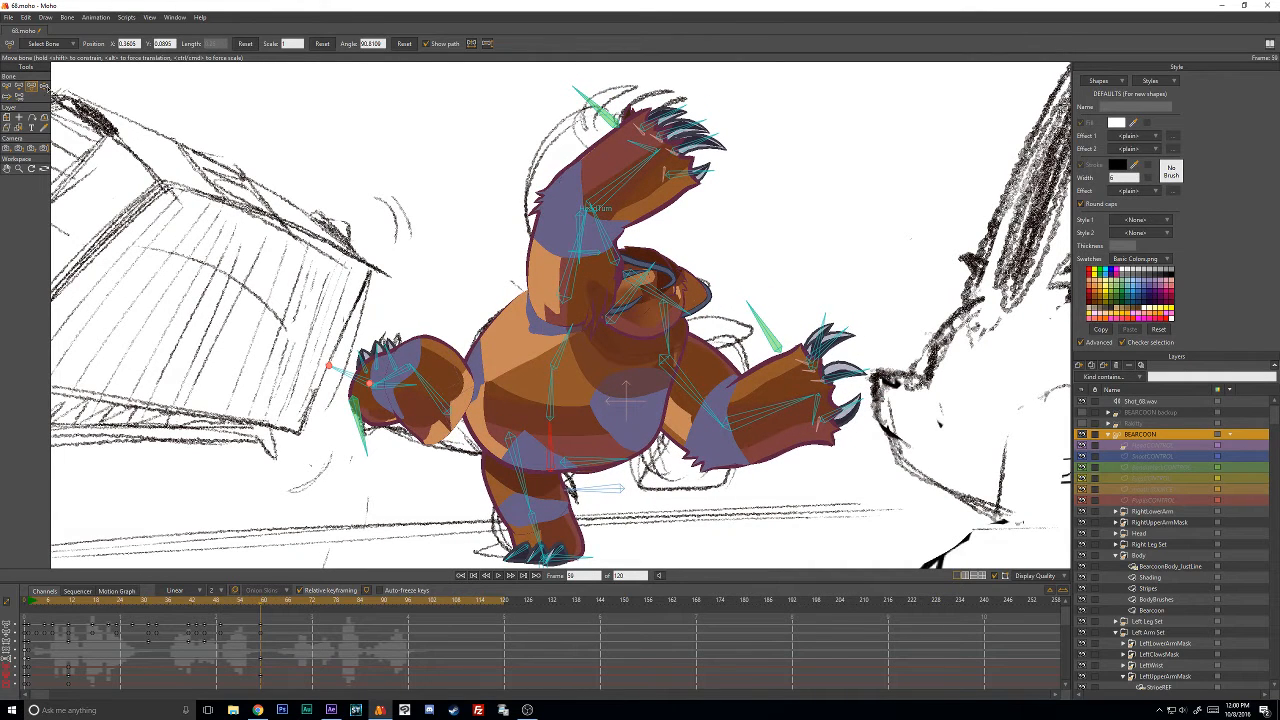
key(ctrl+z)
Shift the whole body toward the dumpster with the base bone below the hips, and move the kicking thigh to extend that leg again.
click(44, 86)
click(612, 491)
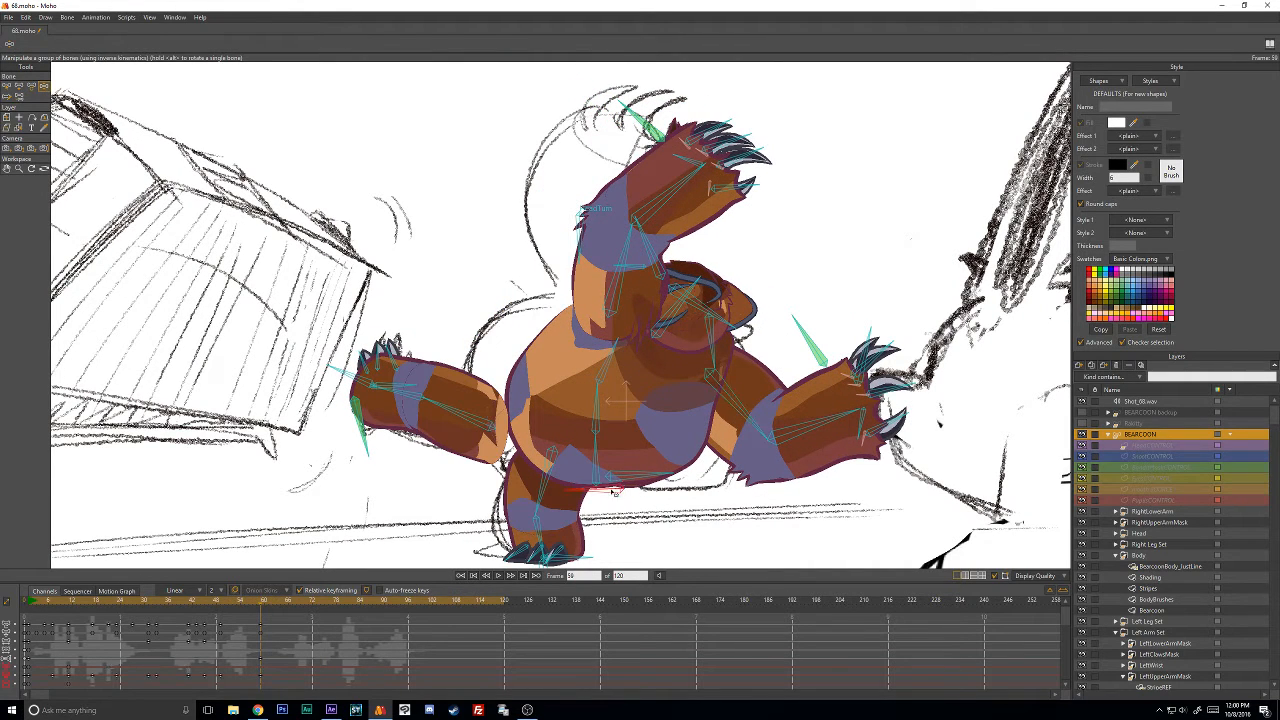
drag(614, 491, 569, 484)
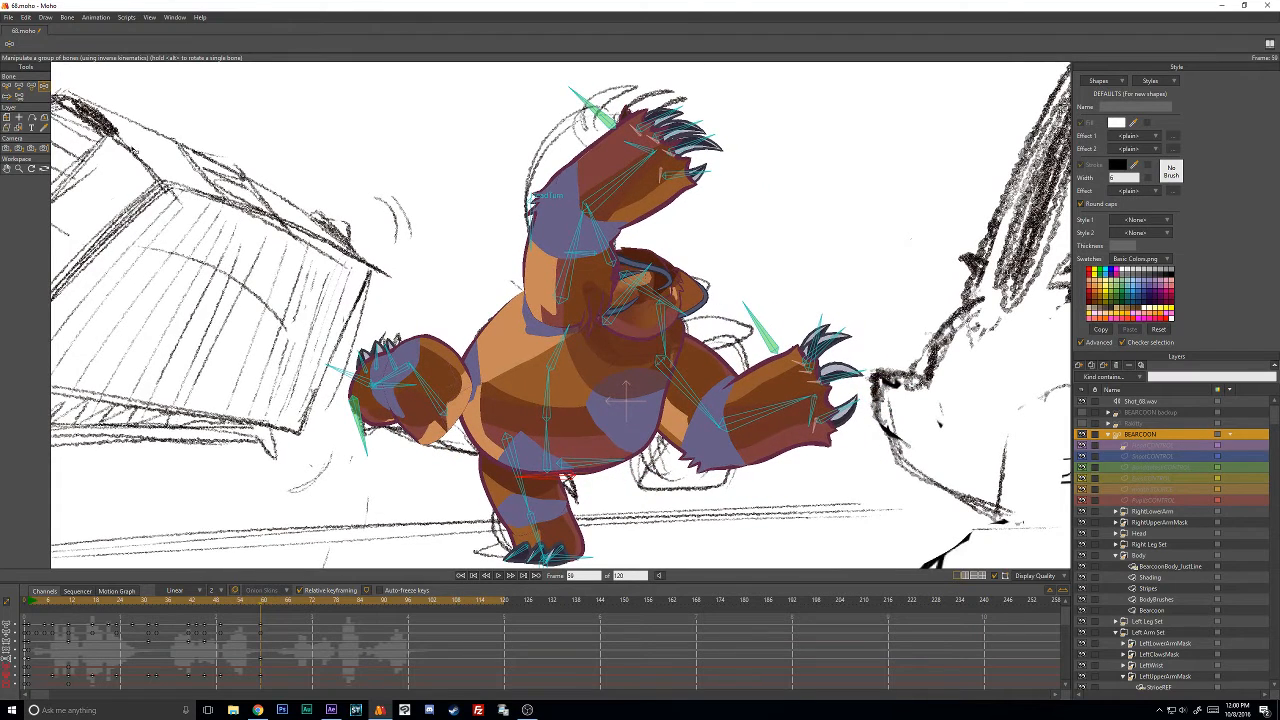
click(31, 86)
drag(452, 414, 484, 434)
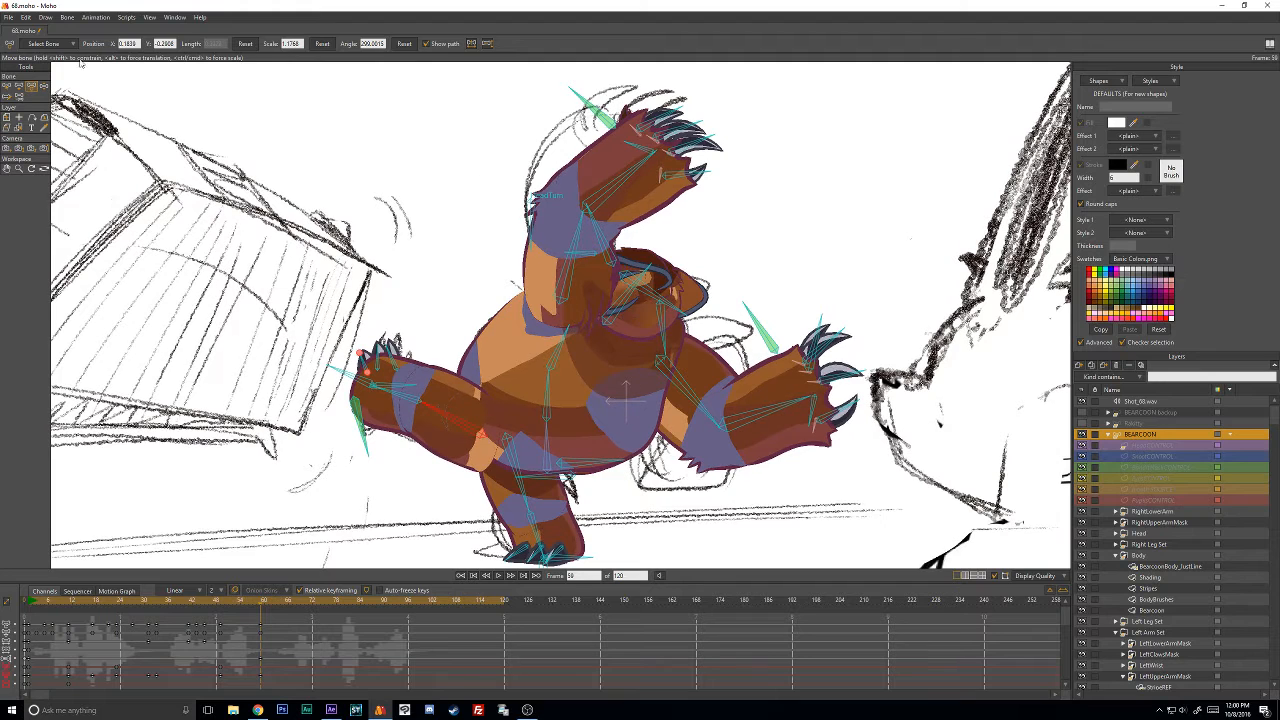
Reposition the raised right arm's upper arm and rotate its forearm to fit the sketched arm, checking with the BEARCOON layer hidden.
click(43, 86)
click(578, 273)
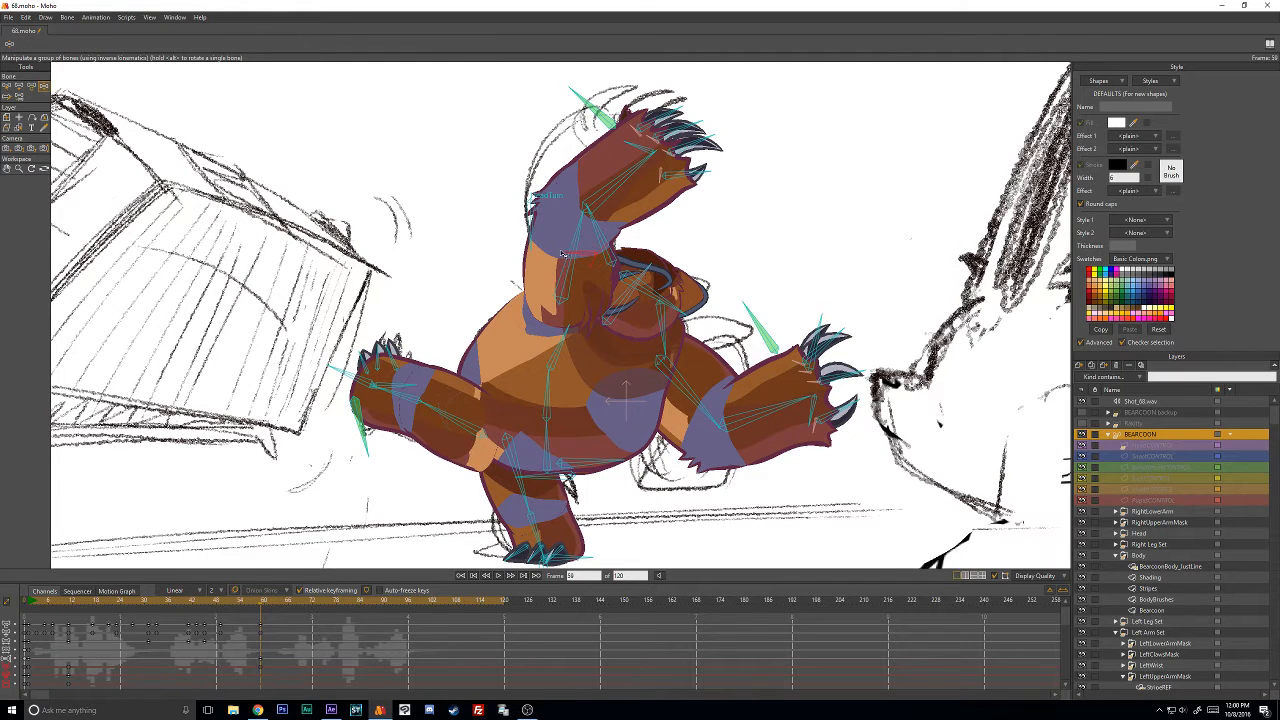
drag(587, 254, 573, 299)
key(t)
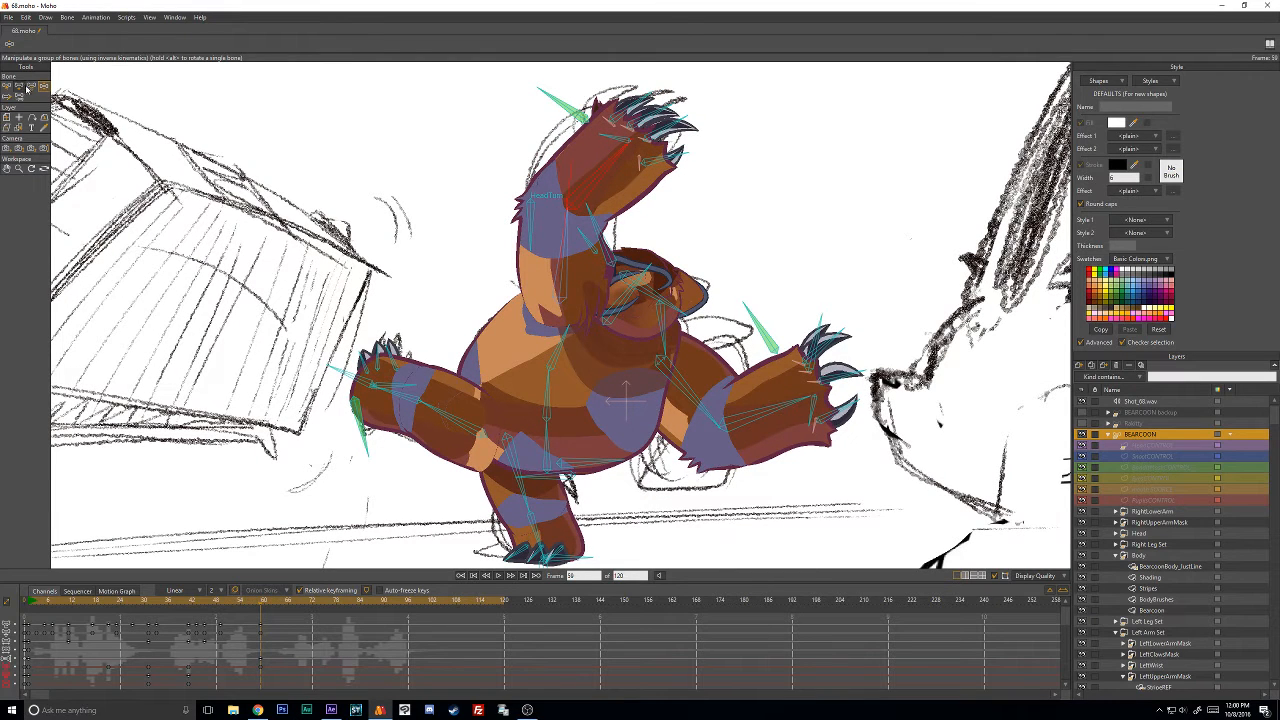
mouse_move(560, 297)
mouse_down()
mouse_move(628, 258)
mouse_move(566, 274)
mouse_move(732, 286)
mouse_move(550, 278)
mouse_up()
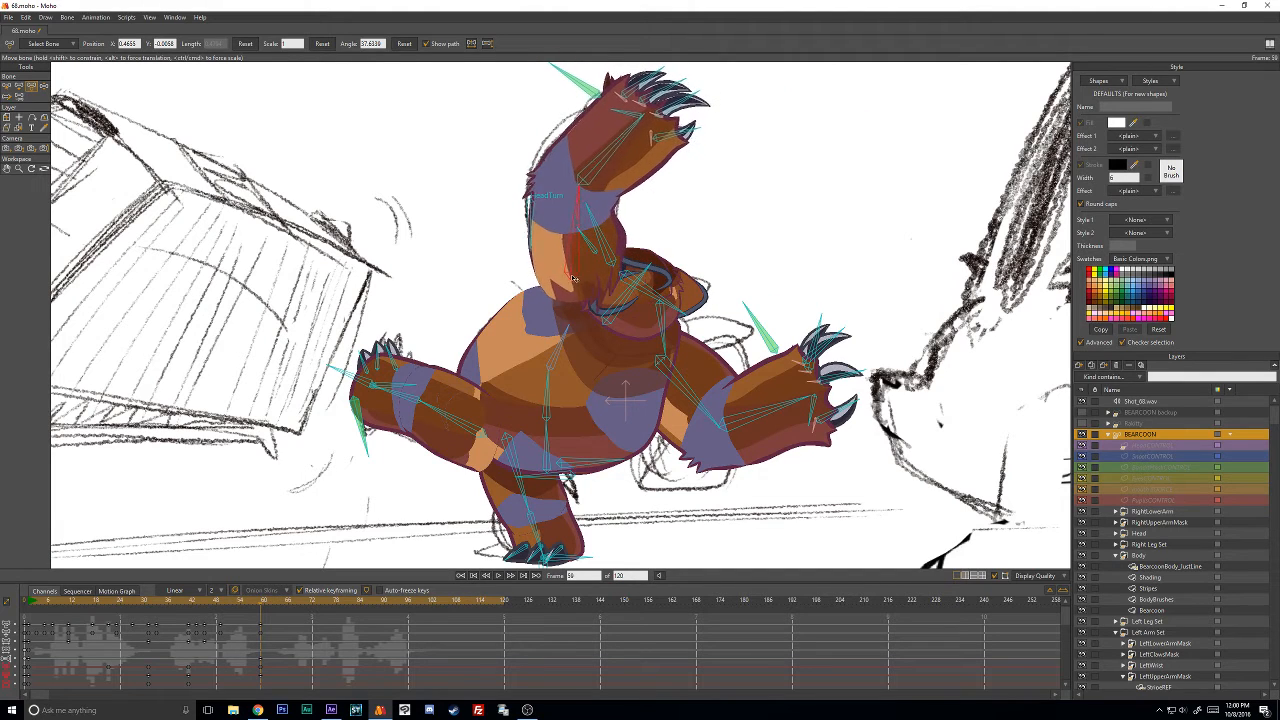
click(1081, 435)
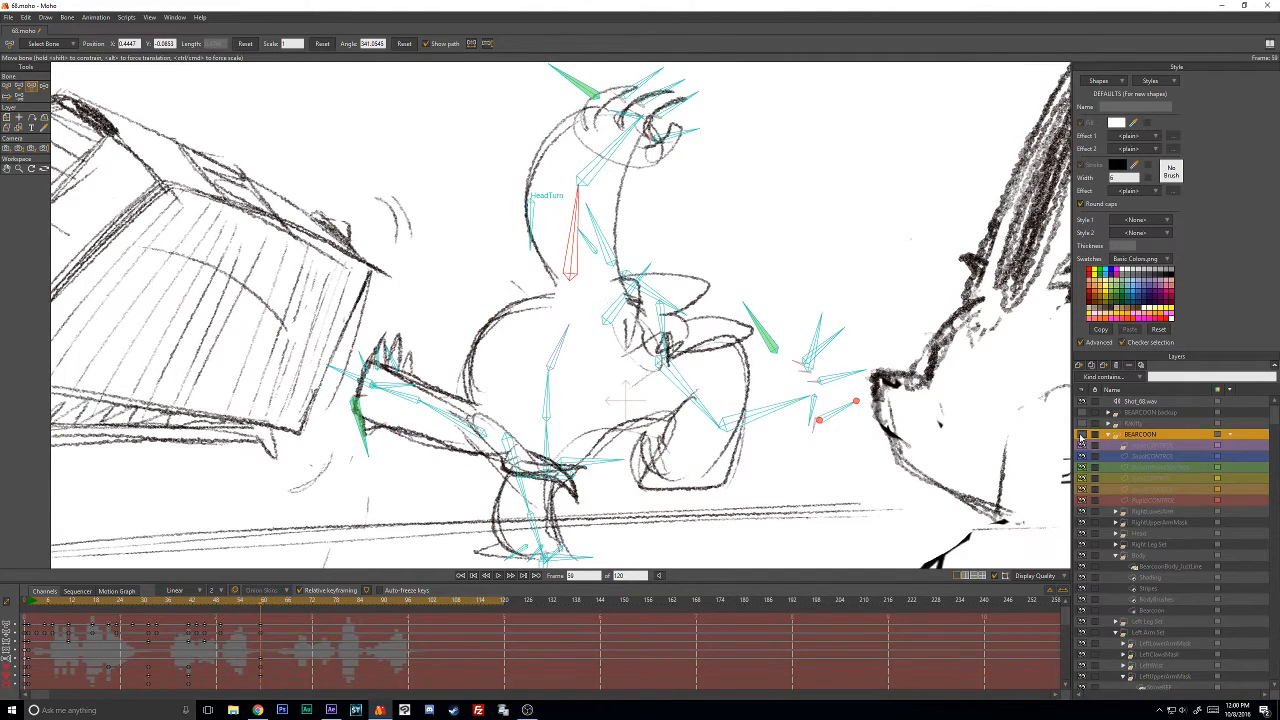
click(1081, 435)
mouse_move(575, 288)
mouse_down()
mouse_move(588, 172)
mouse_move(614, 170)
mouse_move(575, 163)
mouse_move(612, 150)
mouse_move(600, 140)
mouse_move(618, 152)
mouse_up()
key(z)
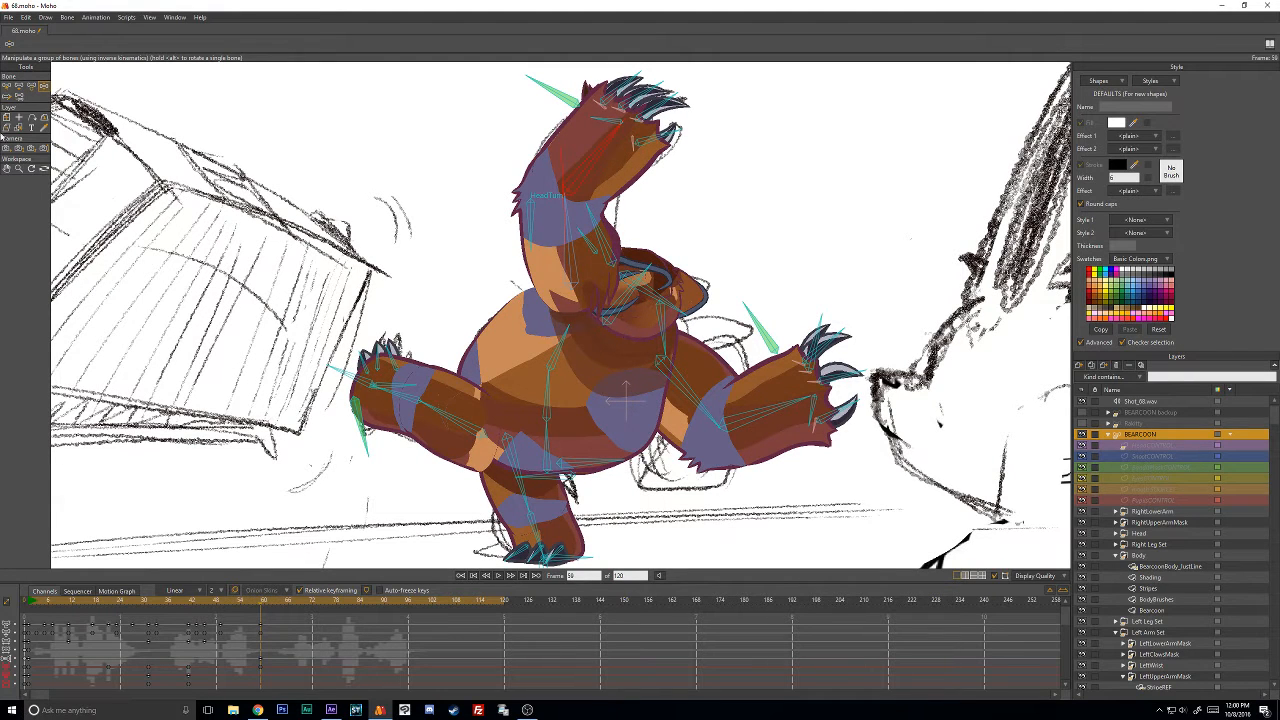
Move the head farther forward from the raised arm, and rotate the left upper arm upward from the shoulder.
key(t)
mouse_move(611, 327)
mouse_down()
mouse_move(715, 300)
mouse_move(632, 338)
mouse_move(676, 280)
mouse_up()
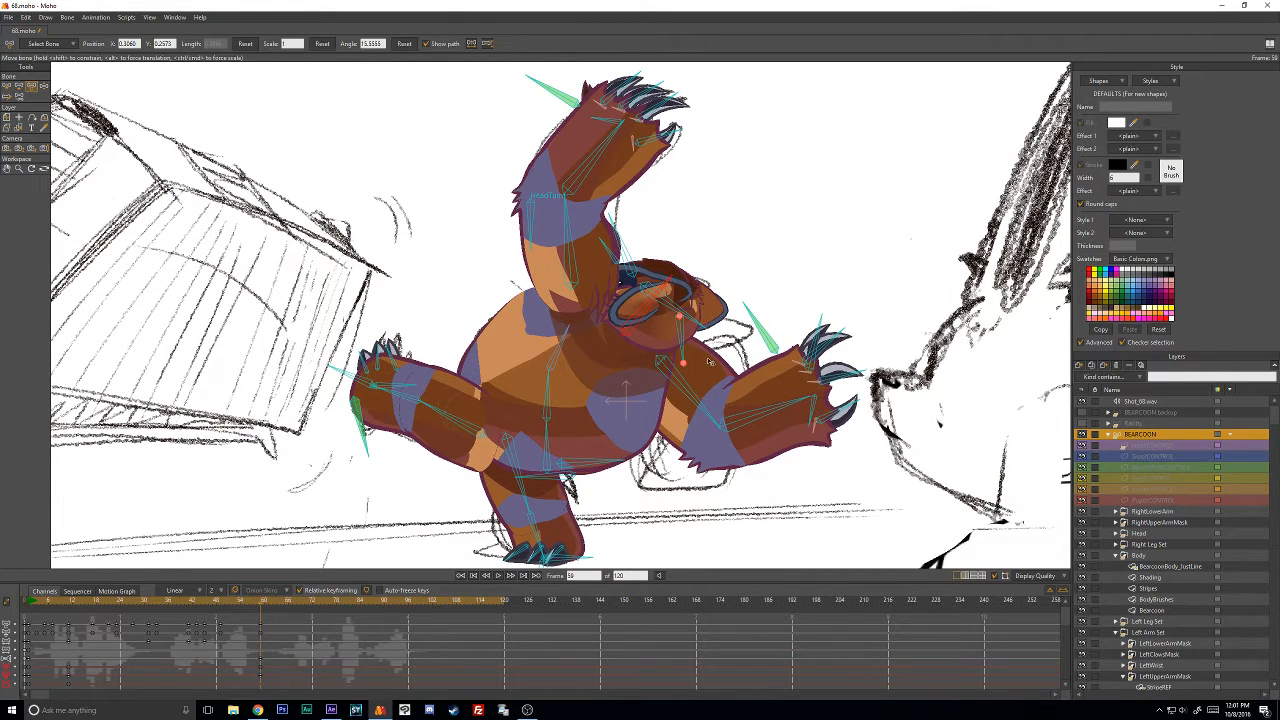
click(44, 86)
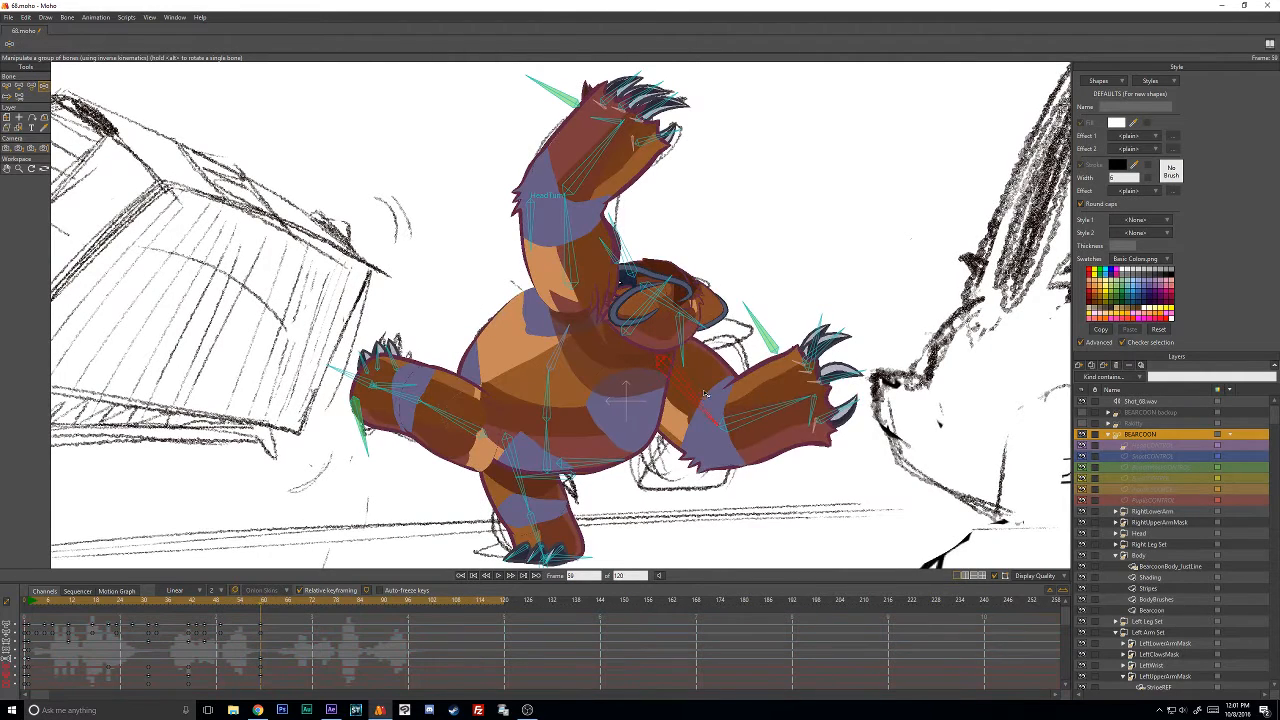
drag(705, 393, 728, 355)
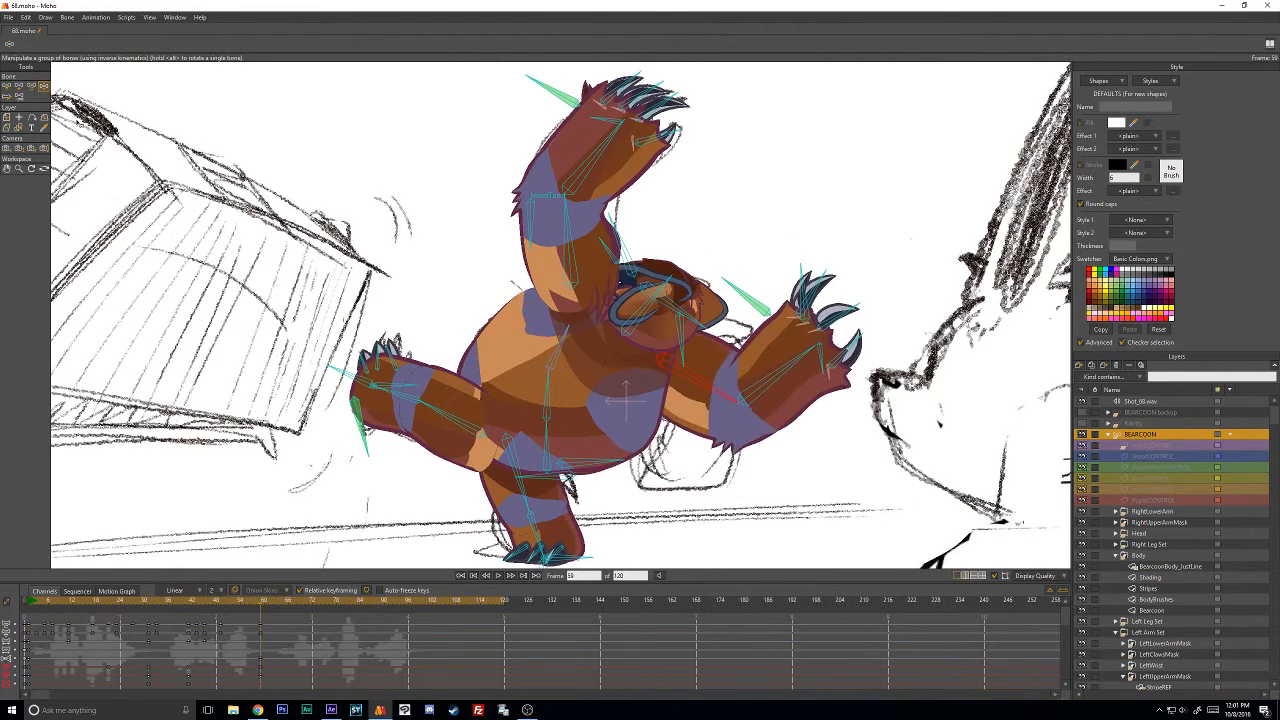
Flip the L_Bicep bone so the left elbow bends downward, and rotate the arm so the paw nears the sketched fist.
click(6, 87)
click(505, 44)
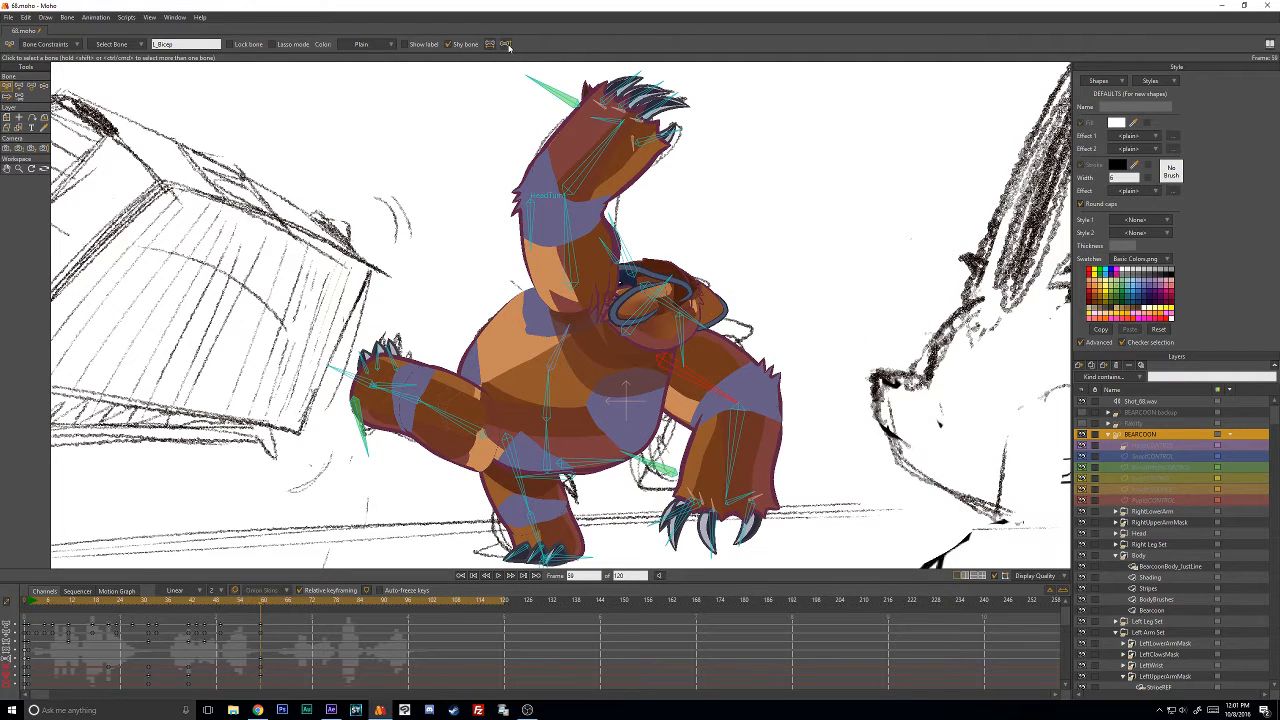
click(43, 86)
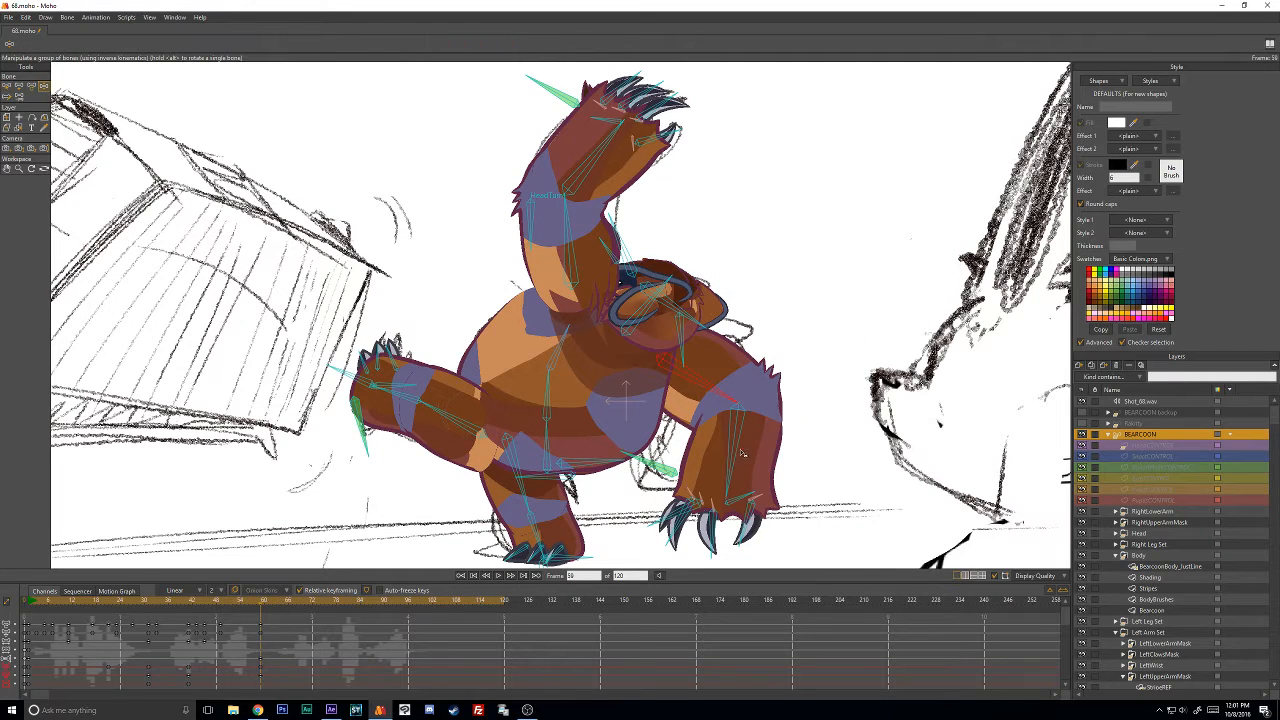
drag(742, 453, 738, 440)
drag(738, 440, 733, 425)
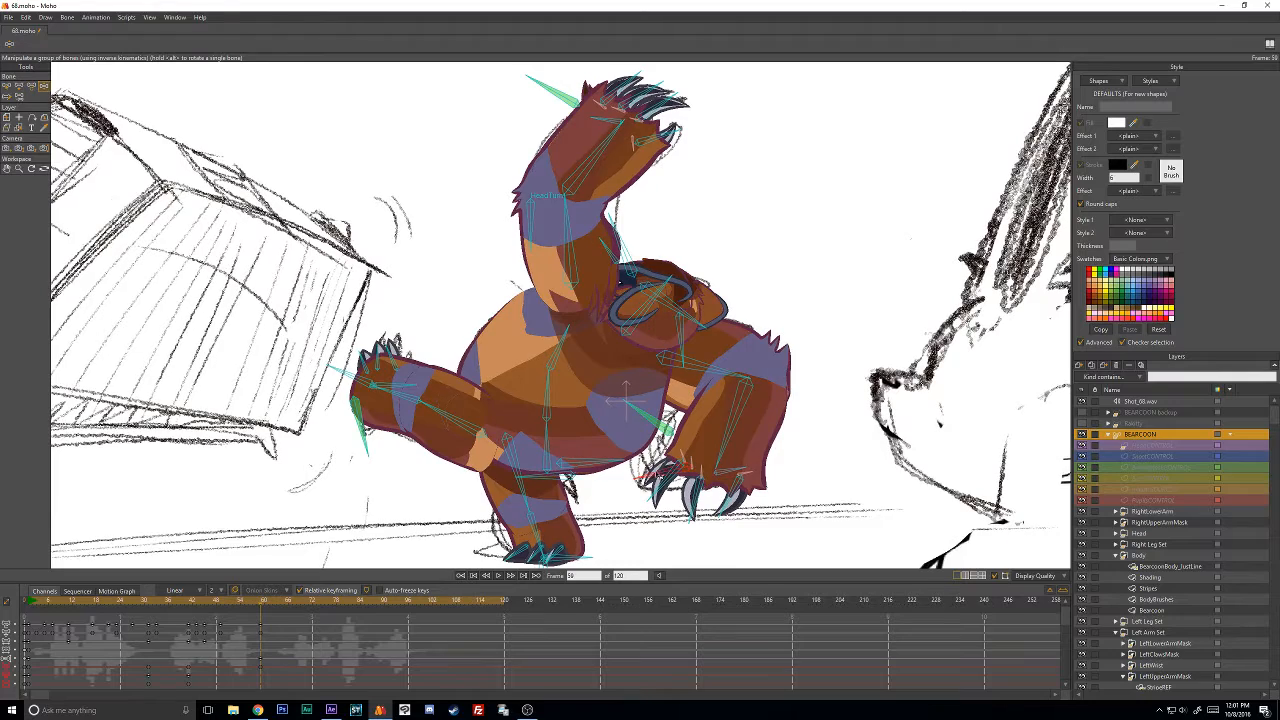
Rotate the left paw's individual claws to spread them into their pose.
drag(658, 472, 692, 510)
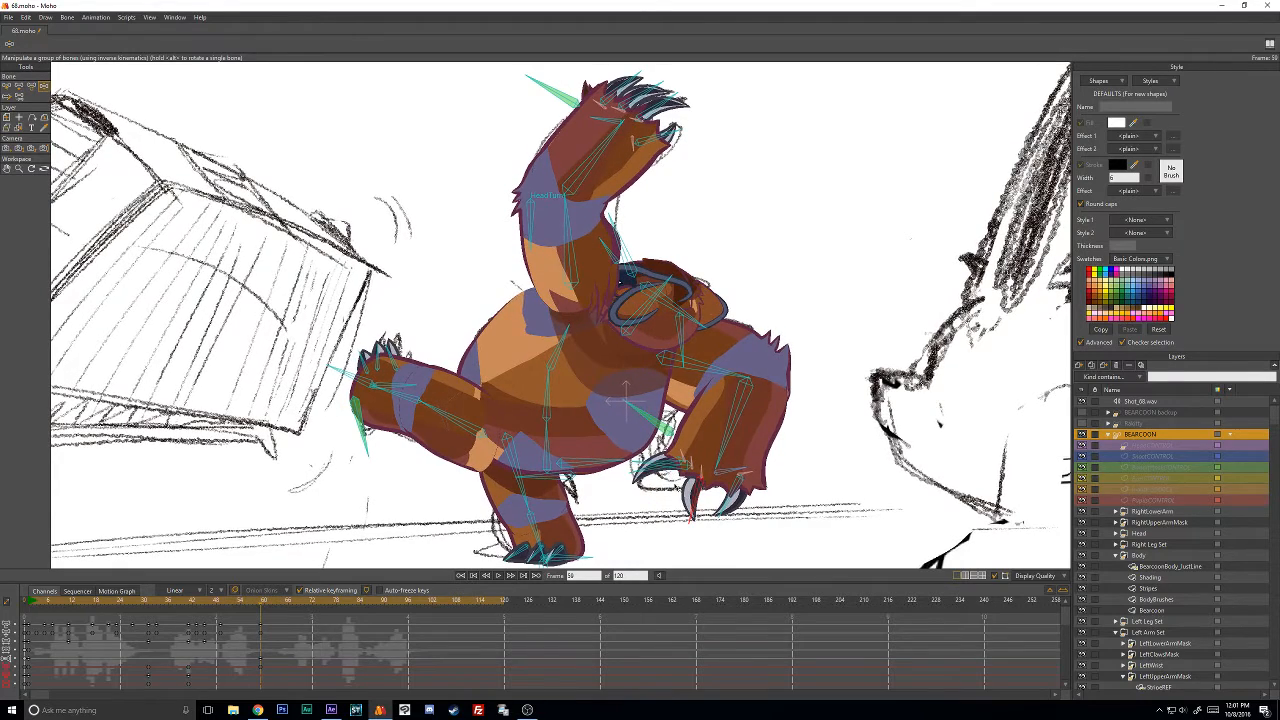
drag(692, 510, 758, 510)
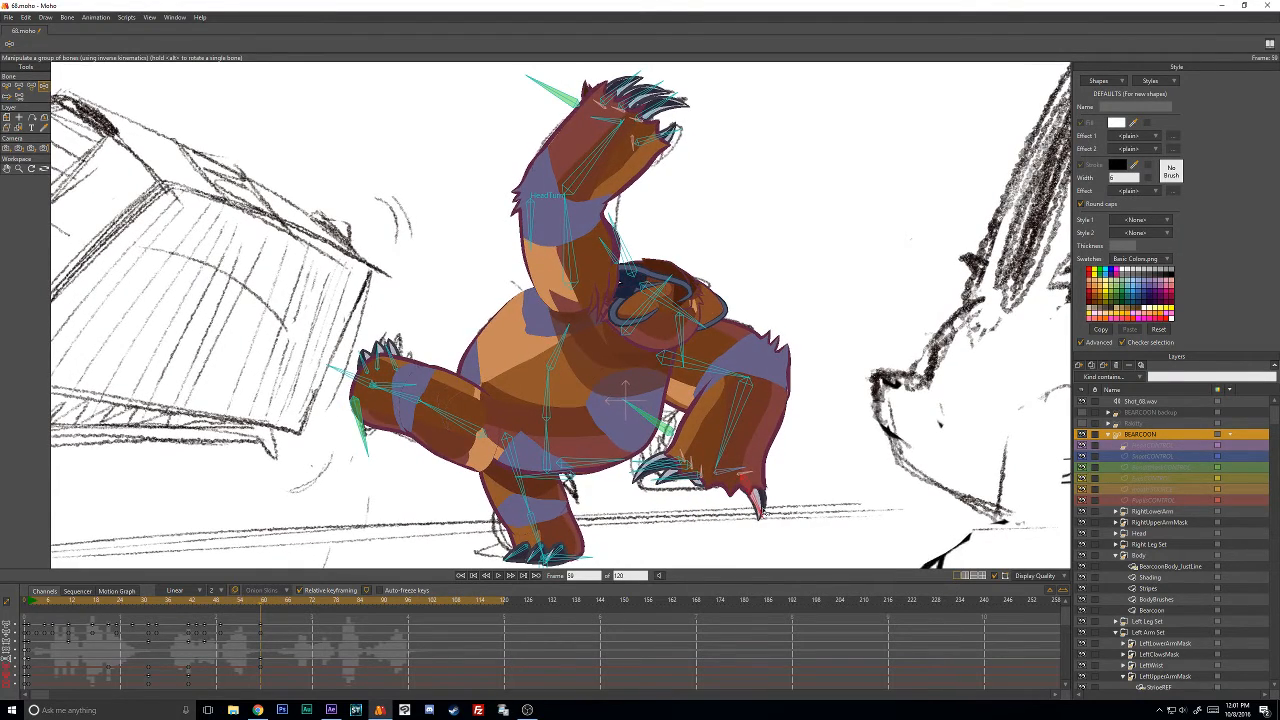
drag(758, 510, 760, 512)
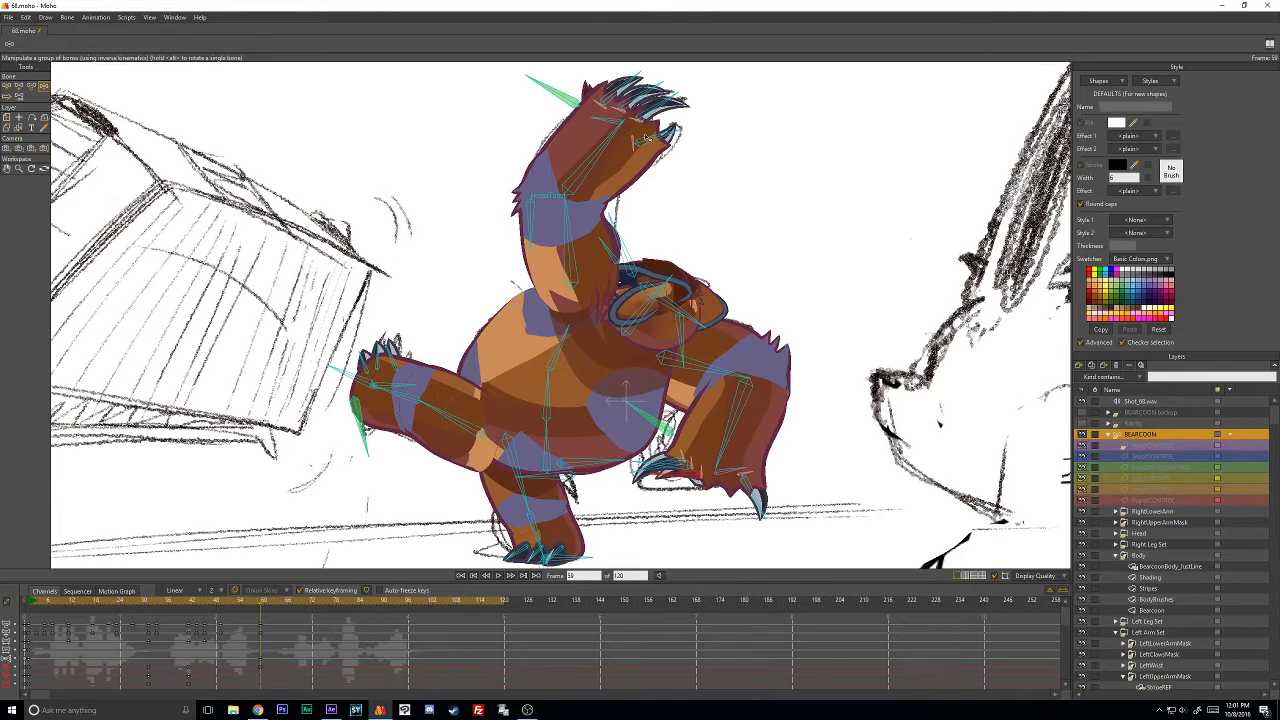
Rotate the kicking leg's foot and its control bones toward the sketched foot at the dumpster.
drag(409, 387, 377, 430)
drag(377, 430, 417, 467)
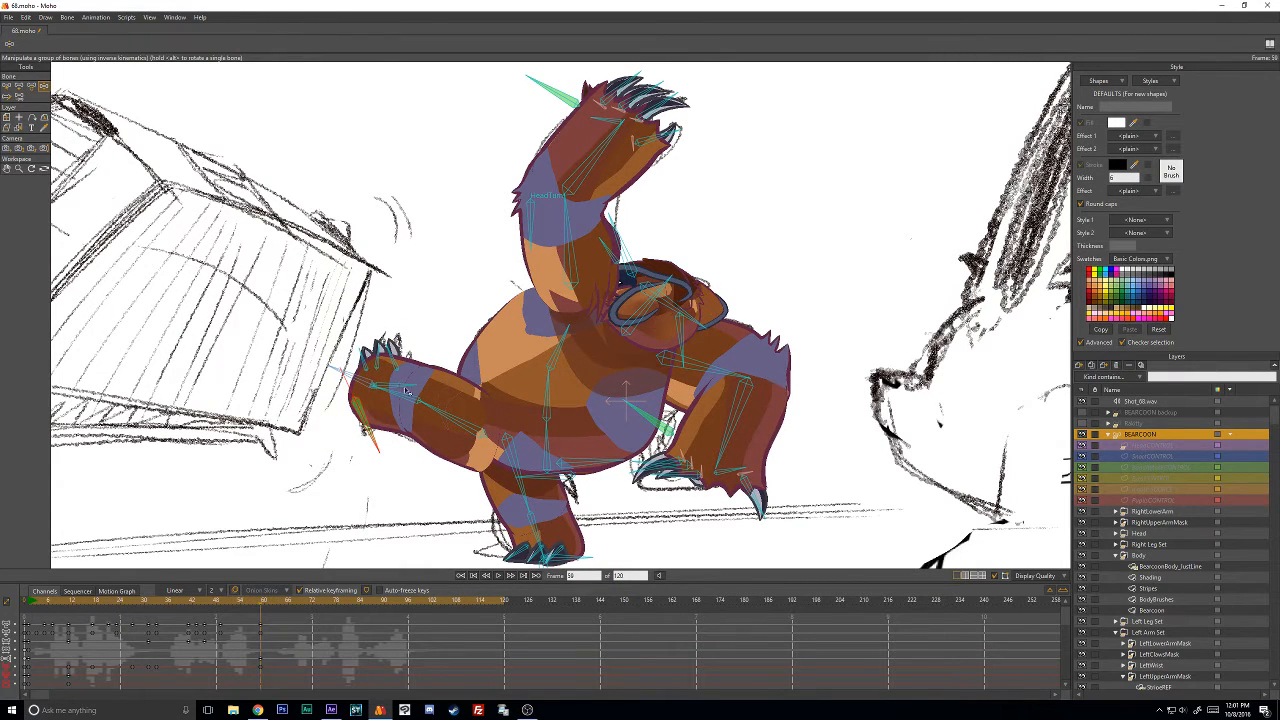
drag(408, 403, 345, 394)
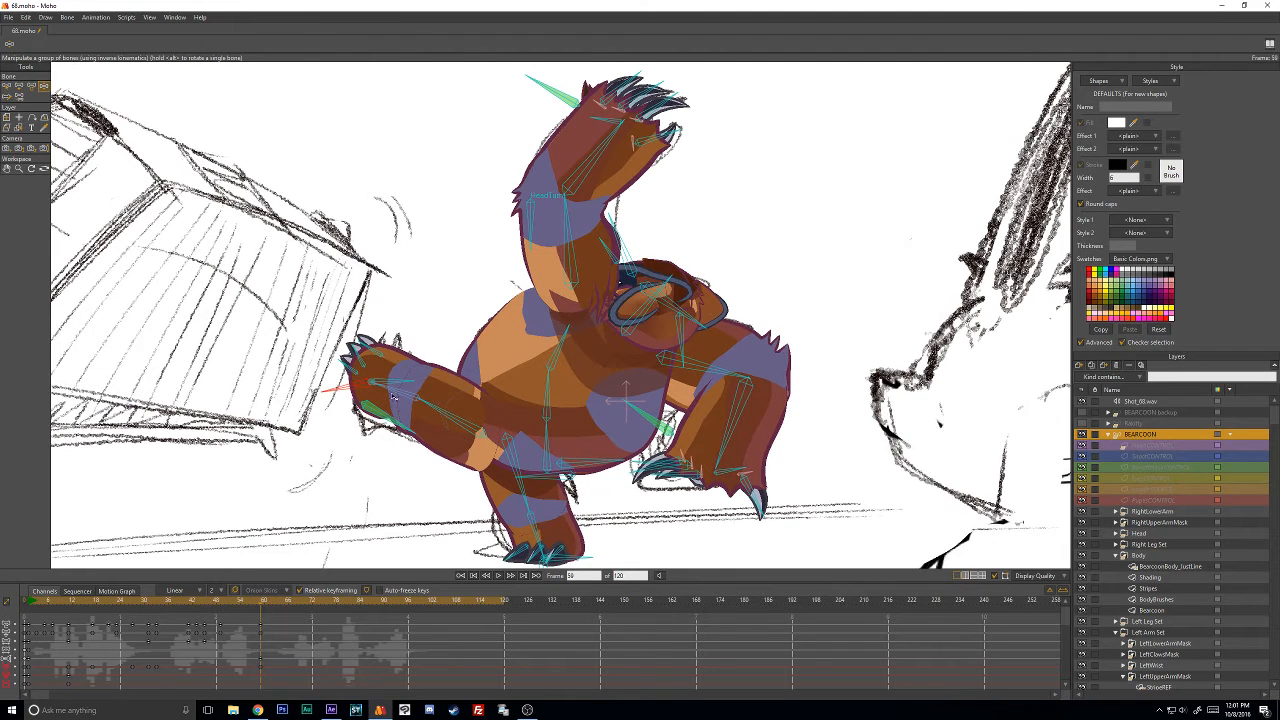
click(396, 390)
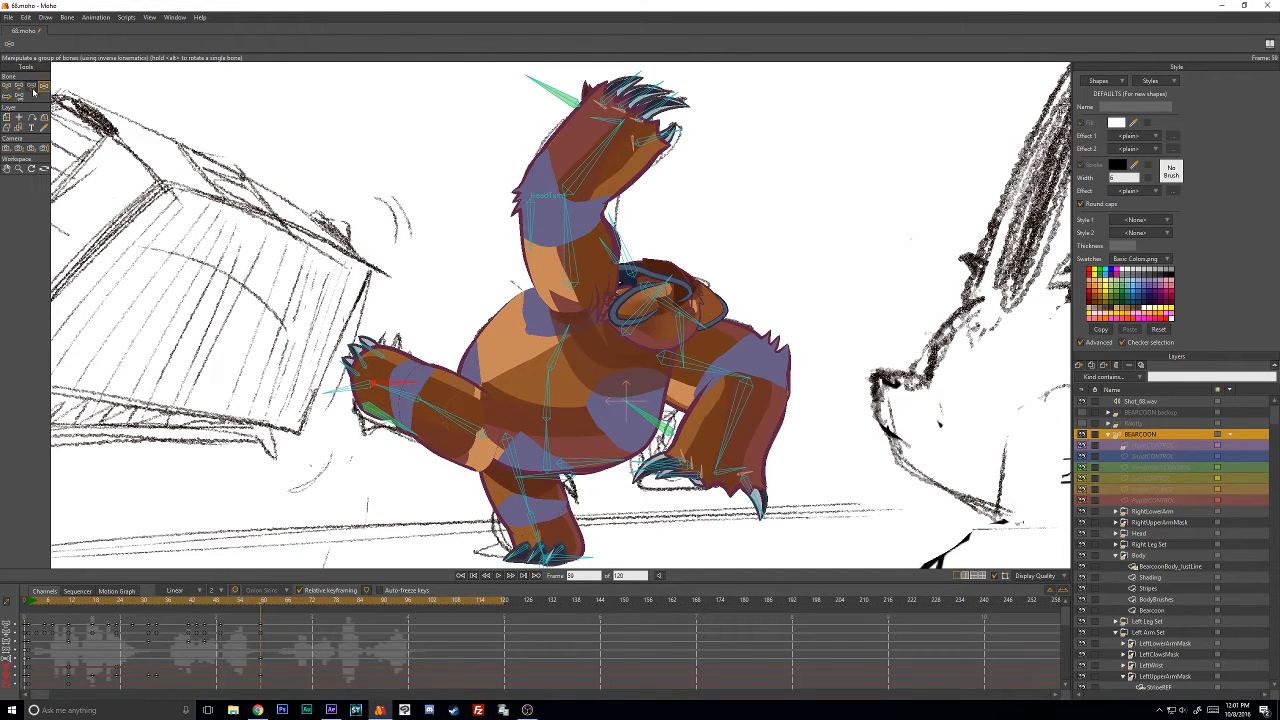
Move the kicking leg's knee bone upward with the Transform Bone tool, and reposition the standing leg's L_Thigh bone.
key(t)
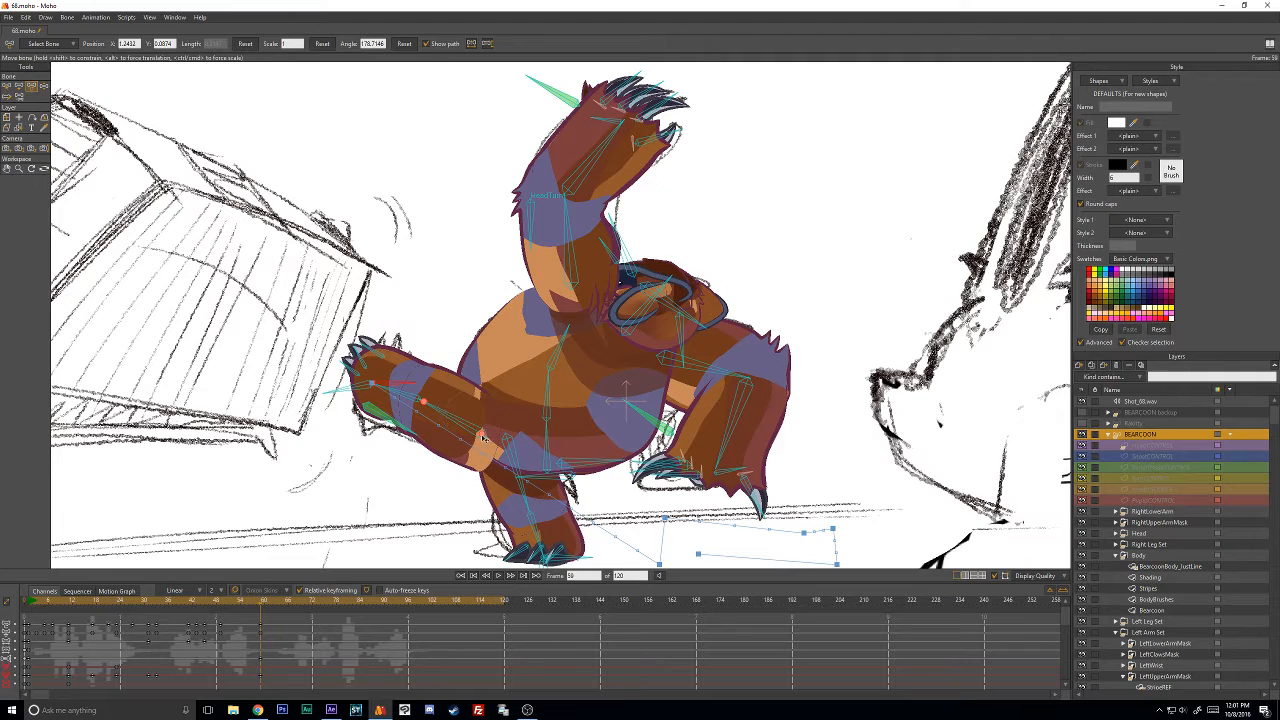
drag(483, 437, 485, 418)
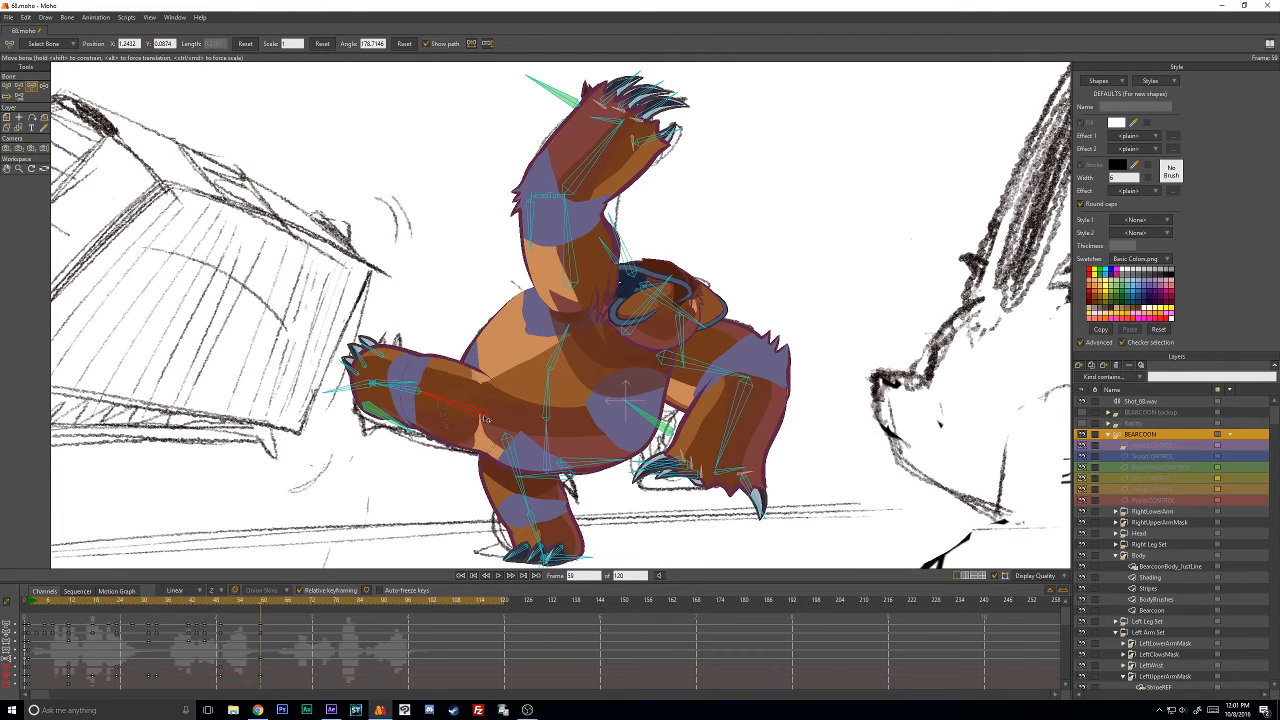
drag(512, 445, 545, 450)
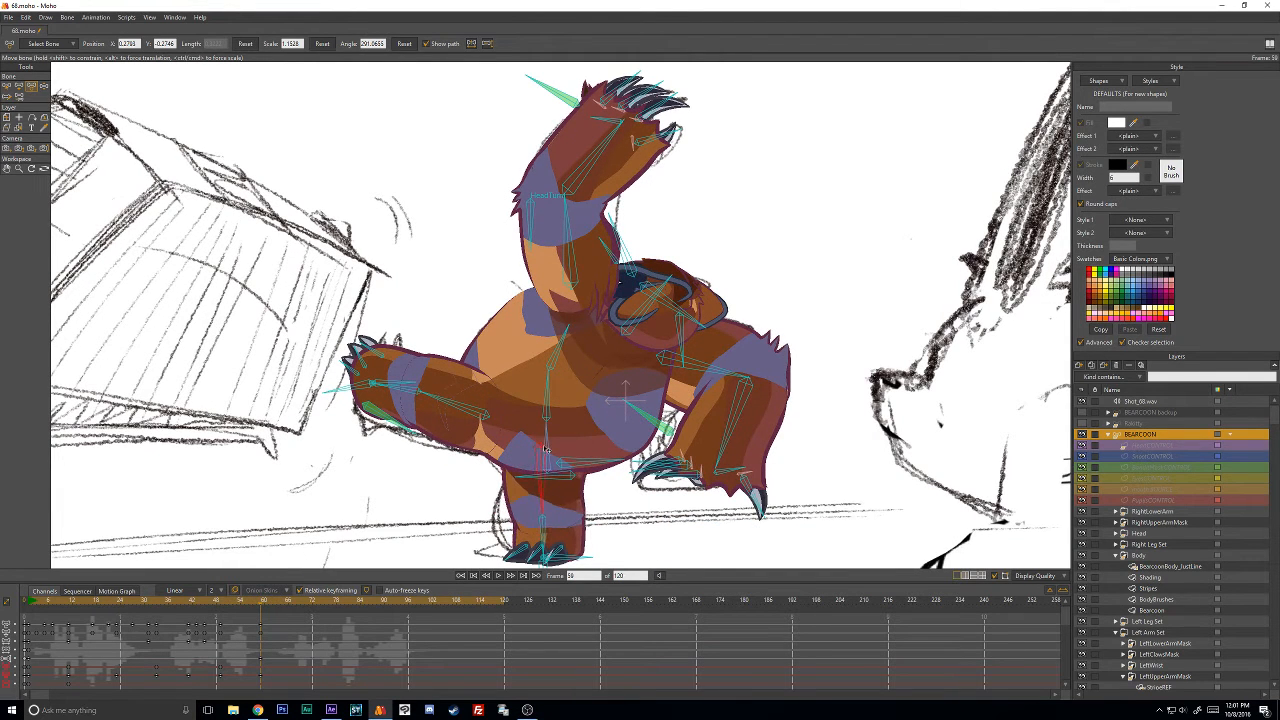
drag(545, 450, 538, 495)
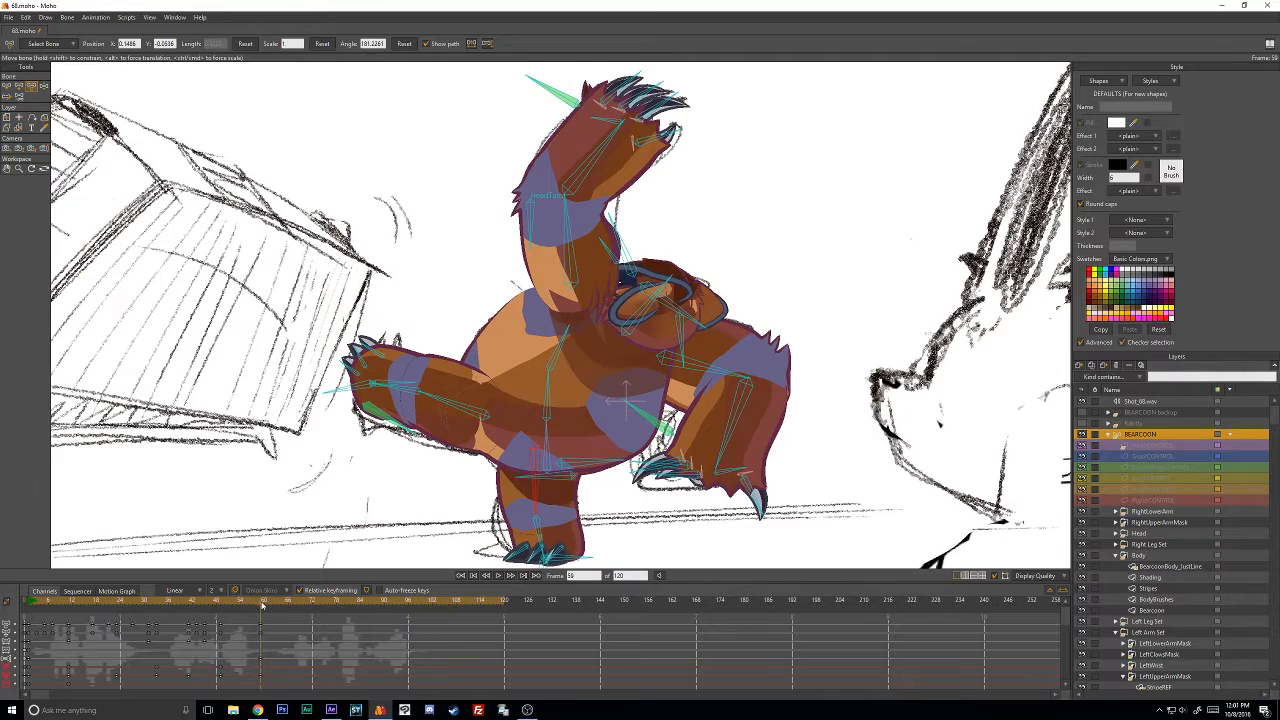
At frame 49, paste the HeadTurn bone's early keyframe to turn the head back toward the camera.
drag(262, 606, 216, 611)
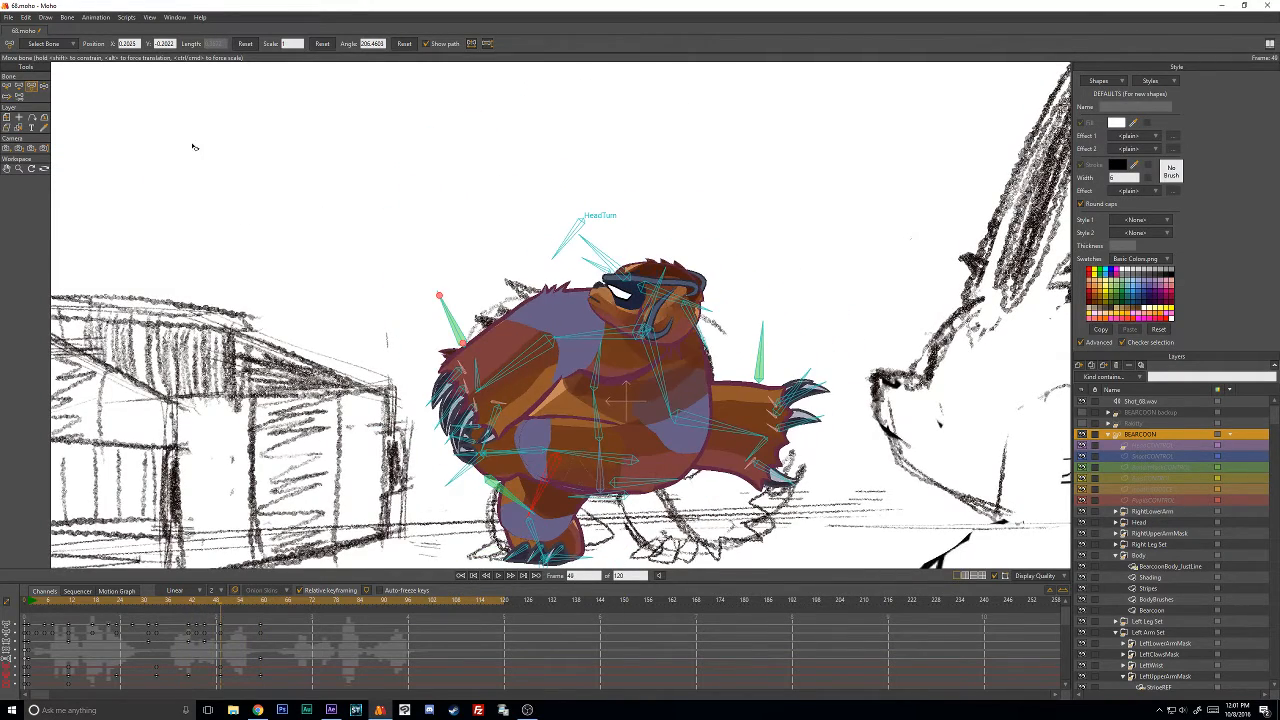
click(6, 86)
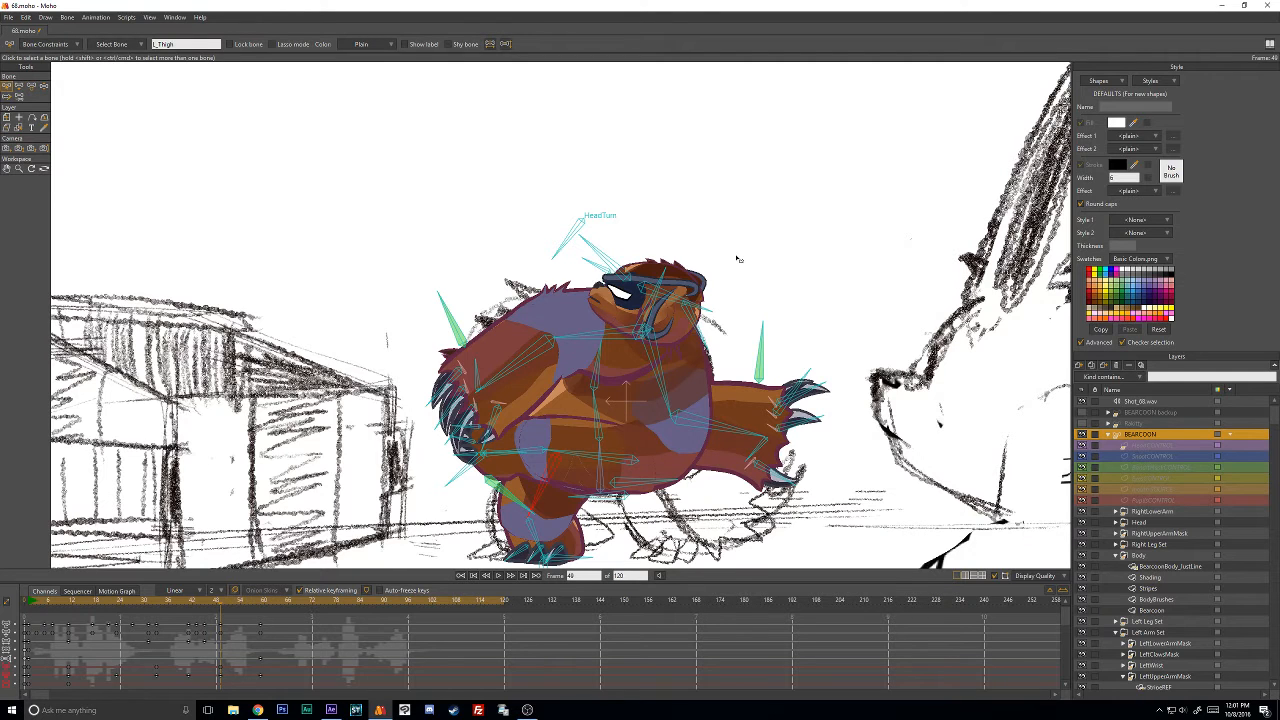
click(577, 241)
scroll(234, 636, down, 4)
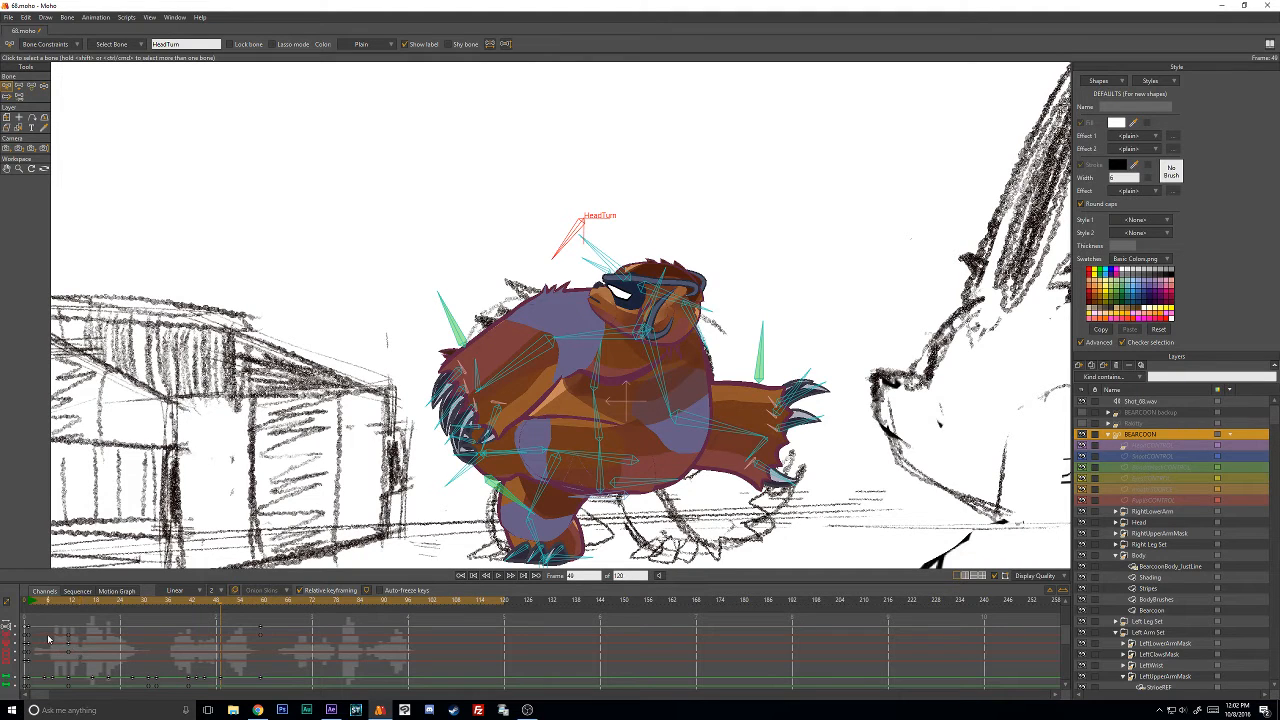
drag(51, 633, 84, 640)
key(ctrl+v)
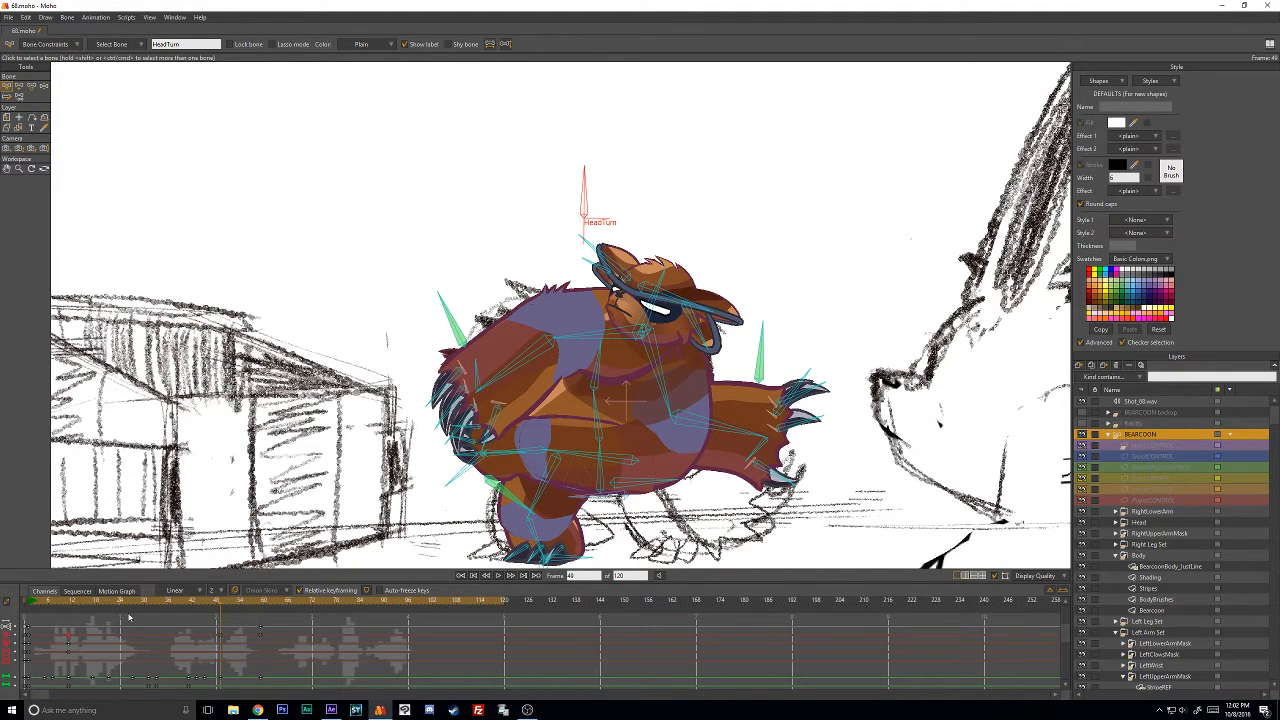
Copy the R_Foot bone's earlier standing keyframe and paste it at frame 49.
click(516, 392)
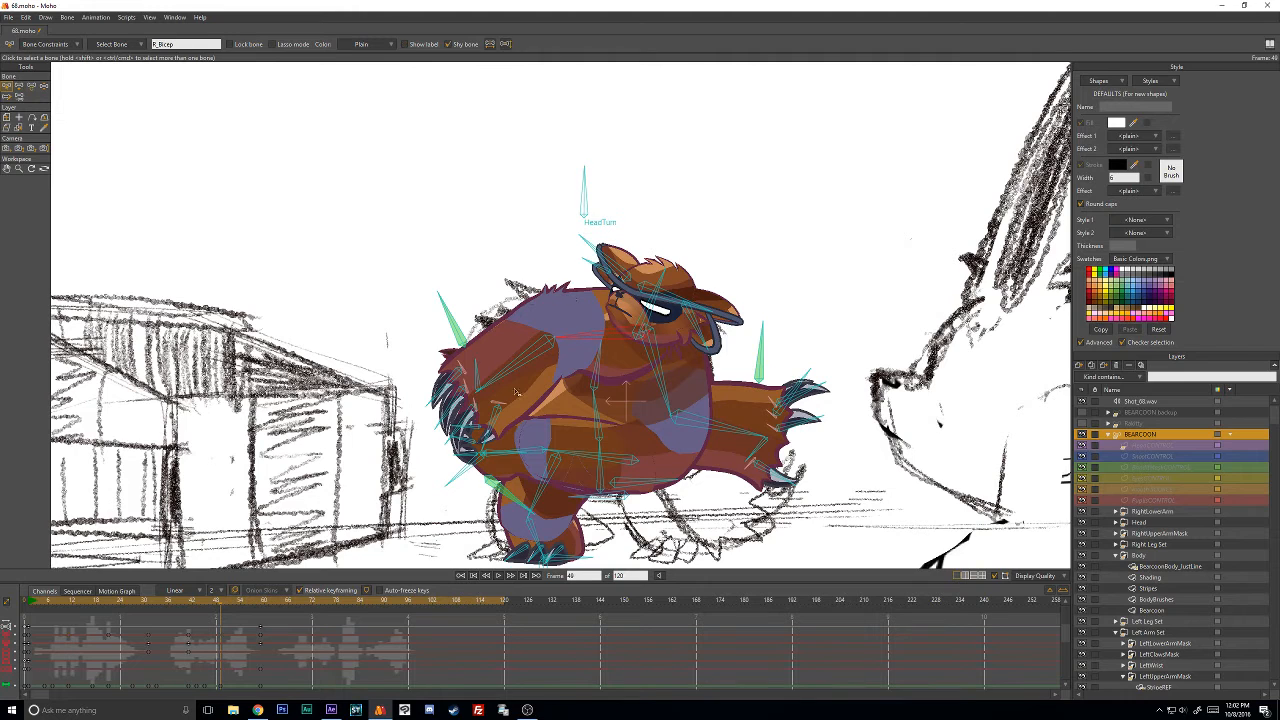
scroll(260, 631, up, 4)
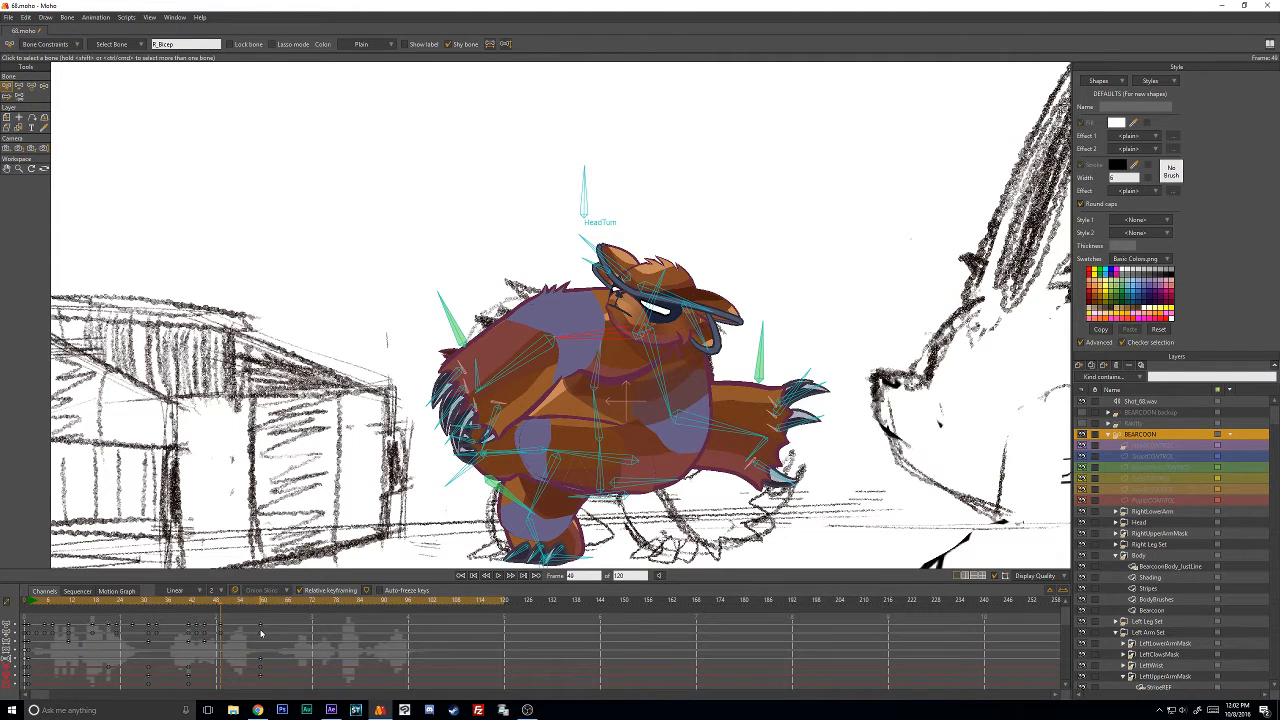
click(617, 460)
click(459, 478)
scroll(245, 644, up, 2)
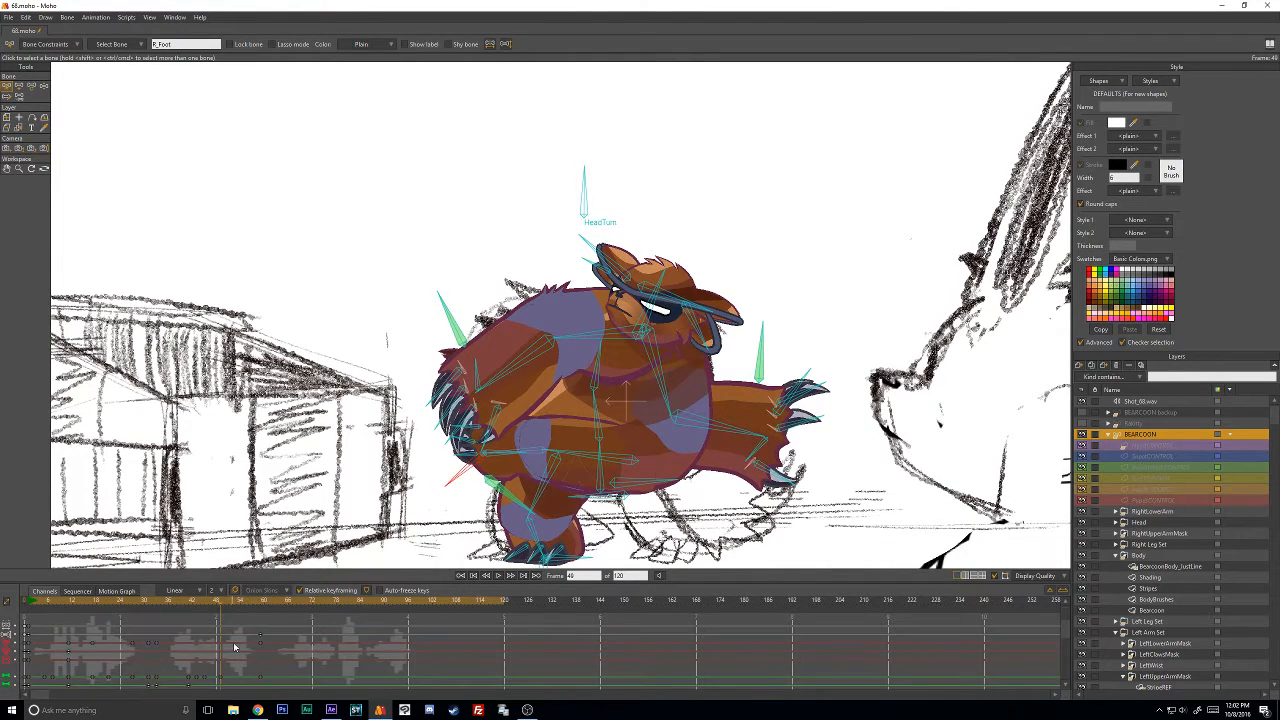
click(156, 643)
key(ctrl+c)
key(ctrl+v)
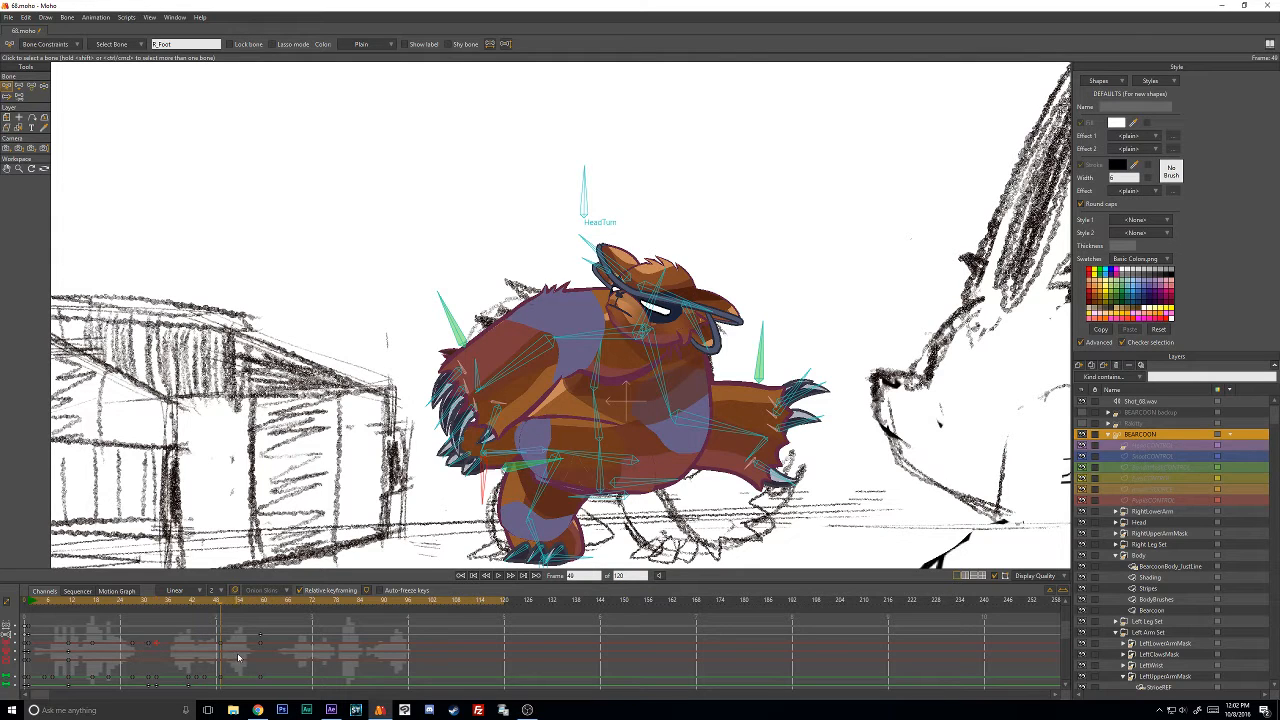
Copy the left arm bones' earlier keyframes, including L_Bicep, and paste them at frame 49.
click(494, 454)
click(668, 374)
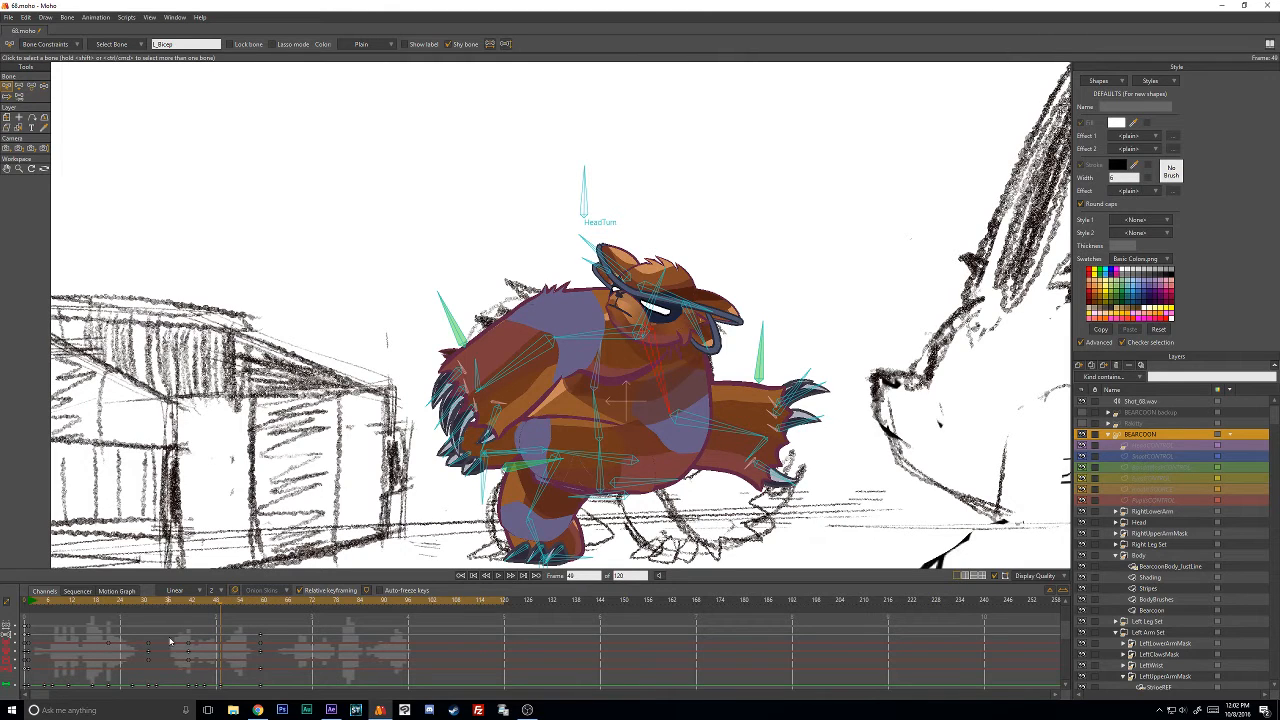
drag(165, 639, 197, 668)
key(ctrl+c)
key(ctrl+v)
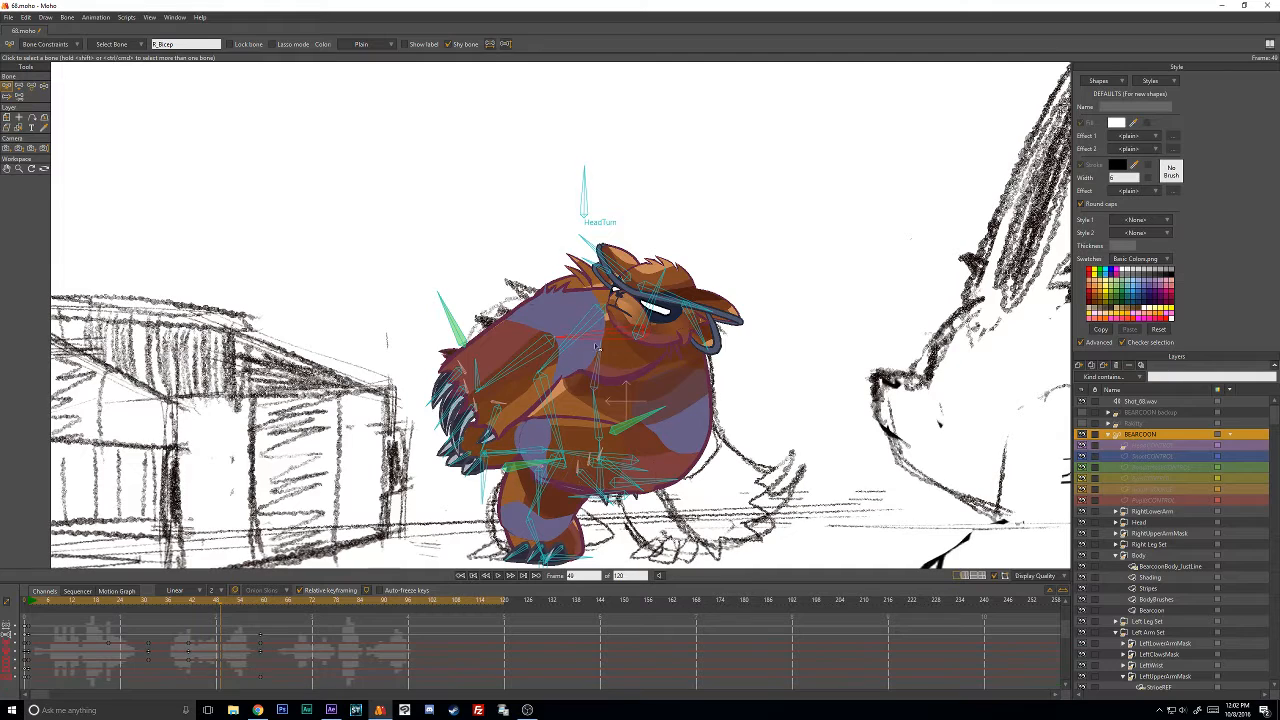
Copy the right arm bones' earlier keyframes, including R_Bicep, and paste them at frame 49.
click(487, 382)
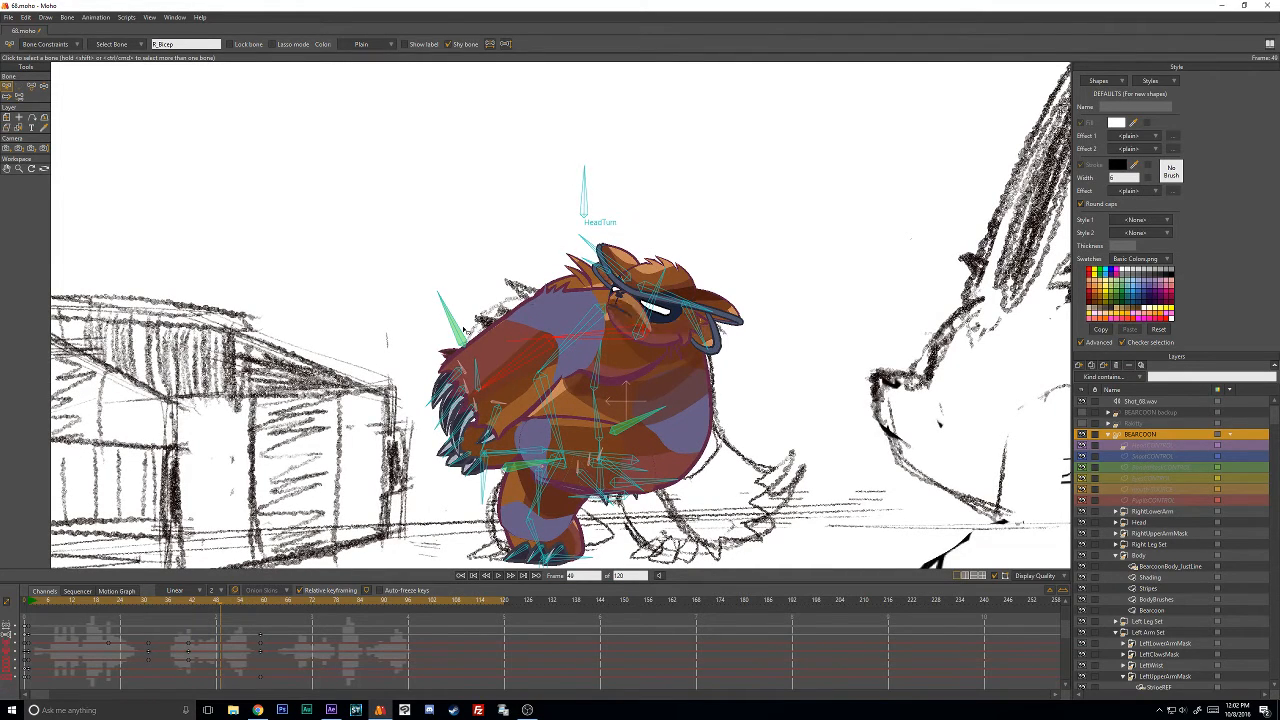
drag(179, 633, 211, 665)
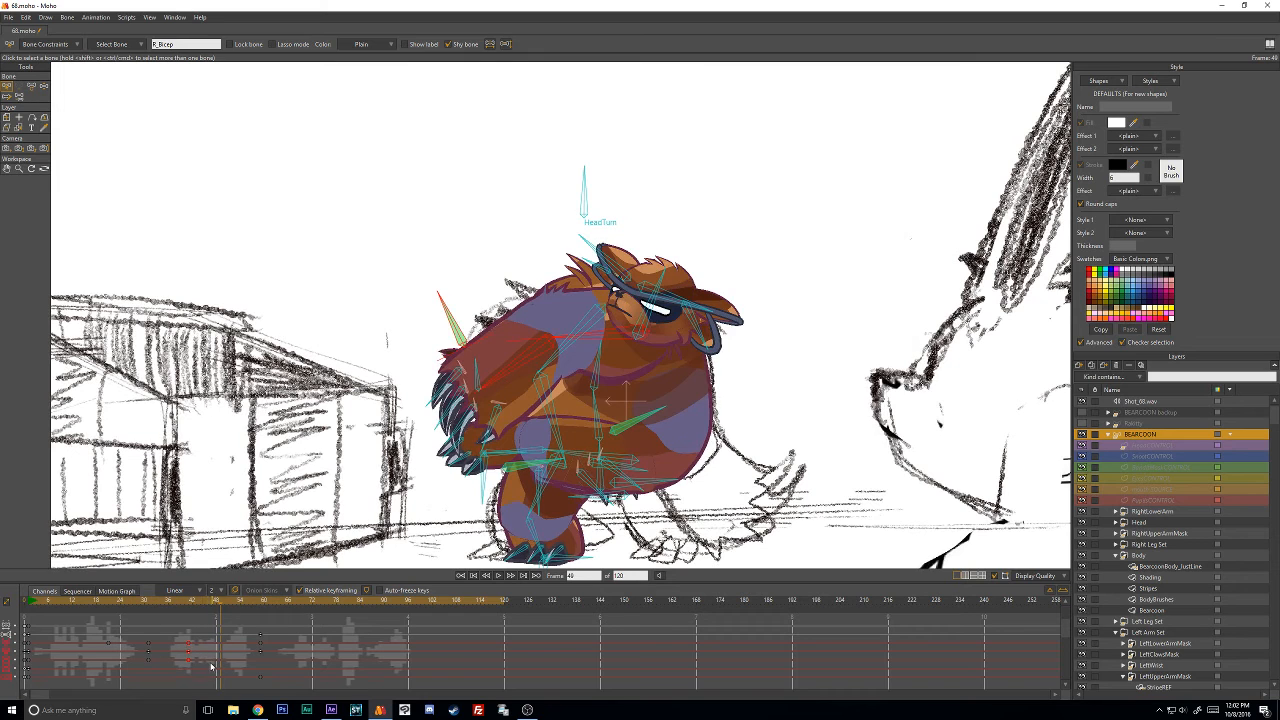
key(ctrl+v)
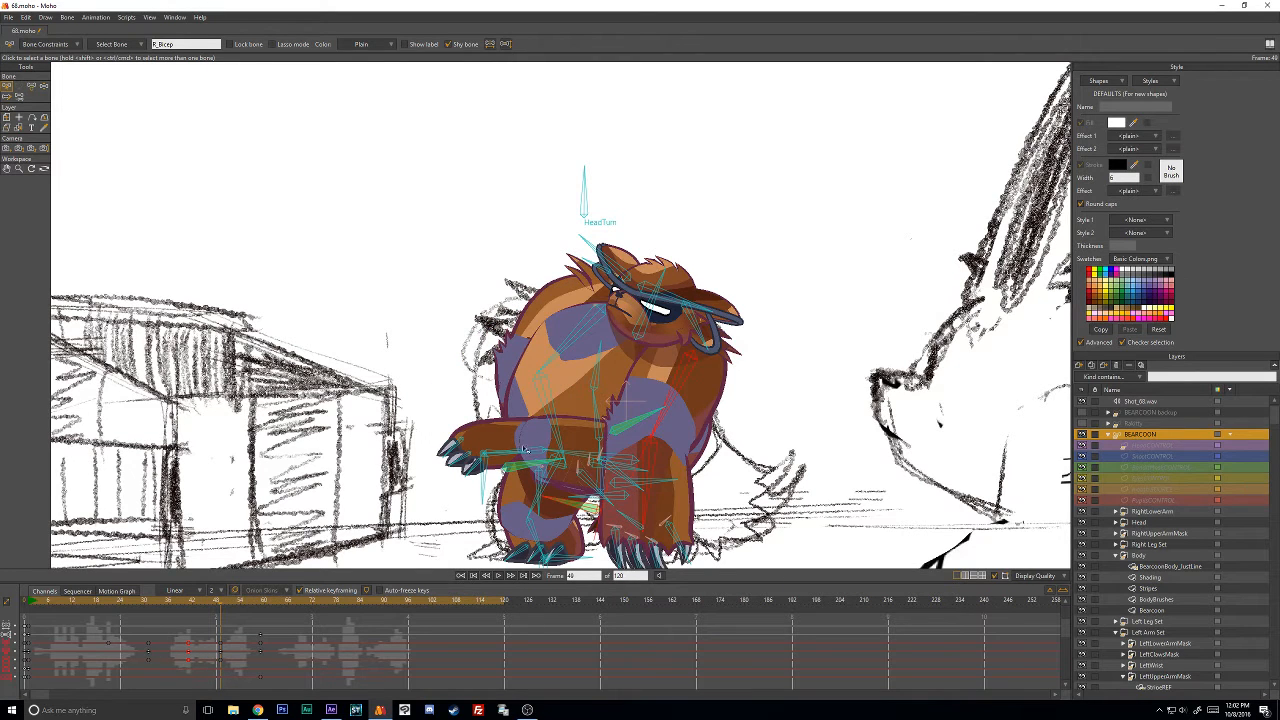
Paste the right leg bones' earlier standing keyframes, including R_Thigh, at frame 49 to bring the raised leg down.
click(490, 455)
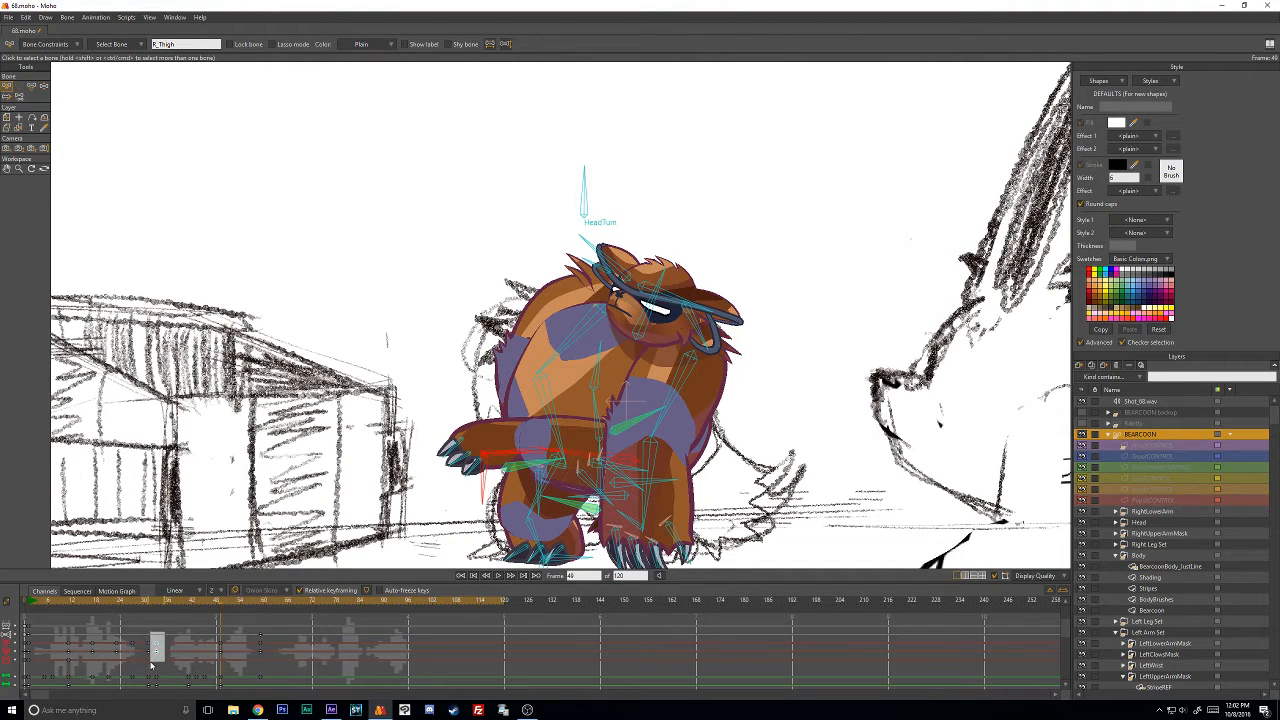
drag(165, 628, 156, 664)
key(ctrl+v)
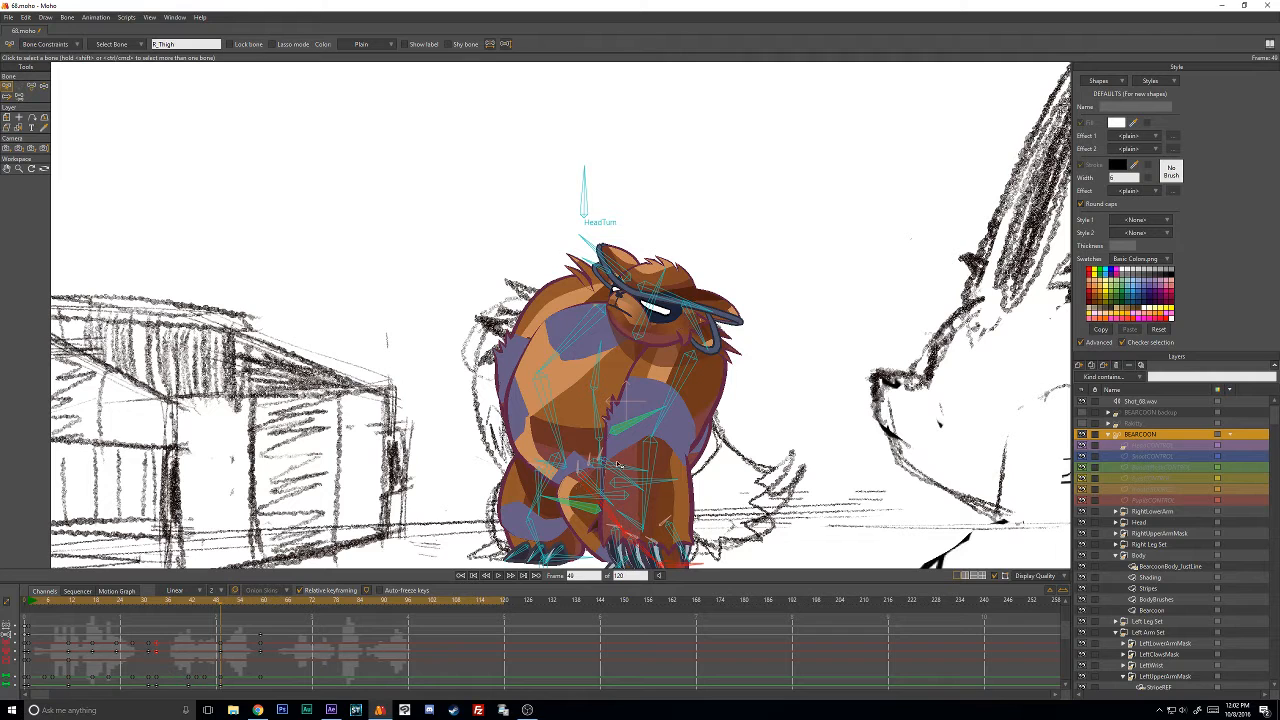
drag(400, 543, 356, 498)
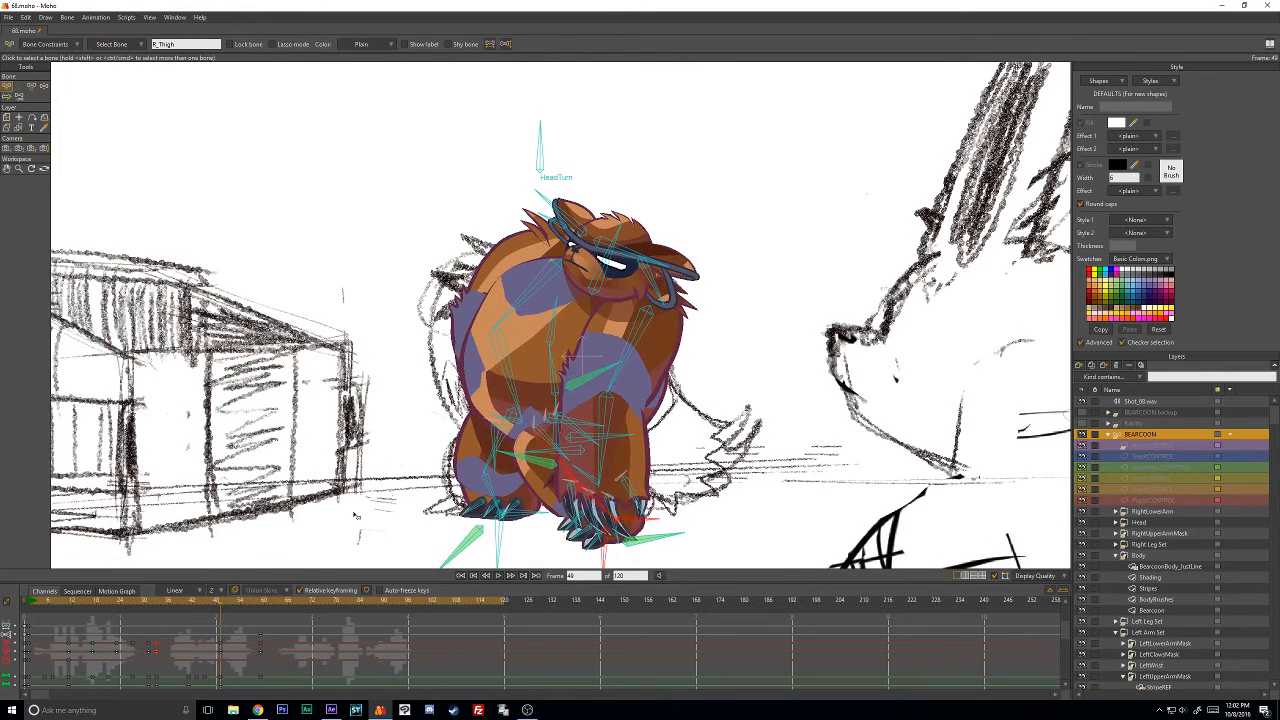
click(221, 606)
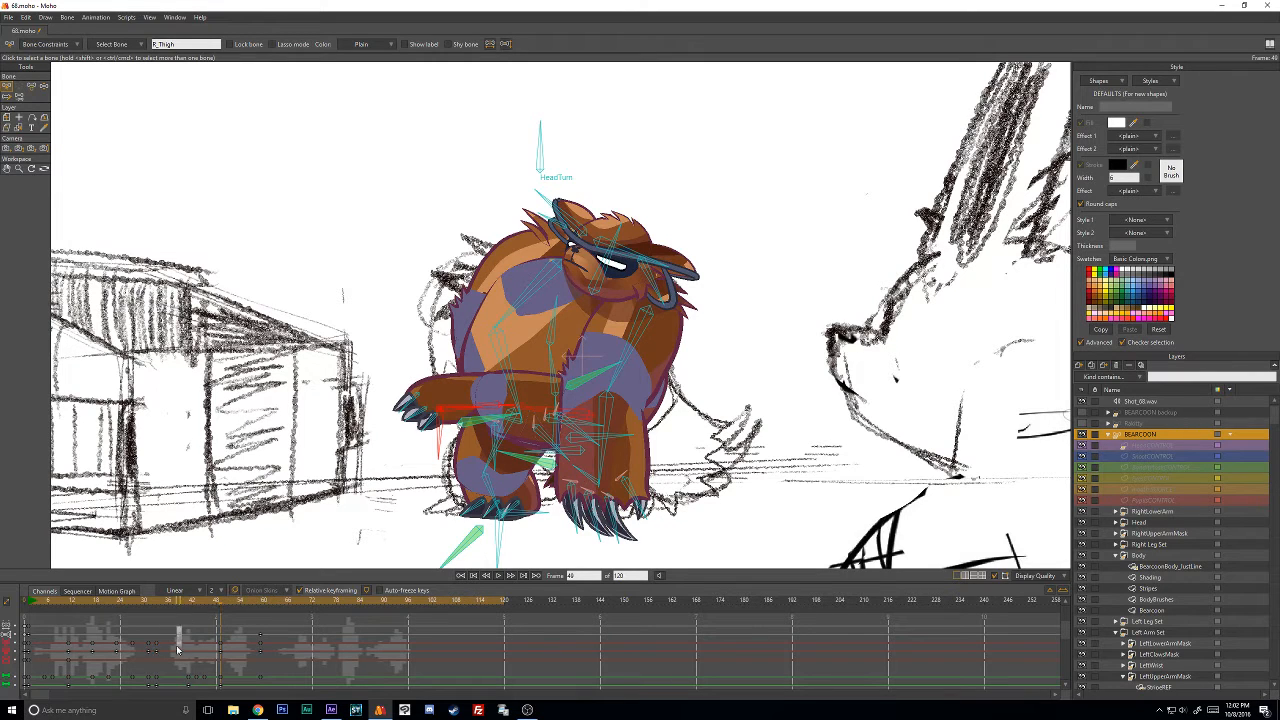
click(224, 603)
Paste the head bone B14's early keyframe at frame 49 and scrub the nearby frames to check the pose.
drag(224, 603, 64, 668)
click(685, 285)
click(220, 604)
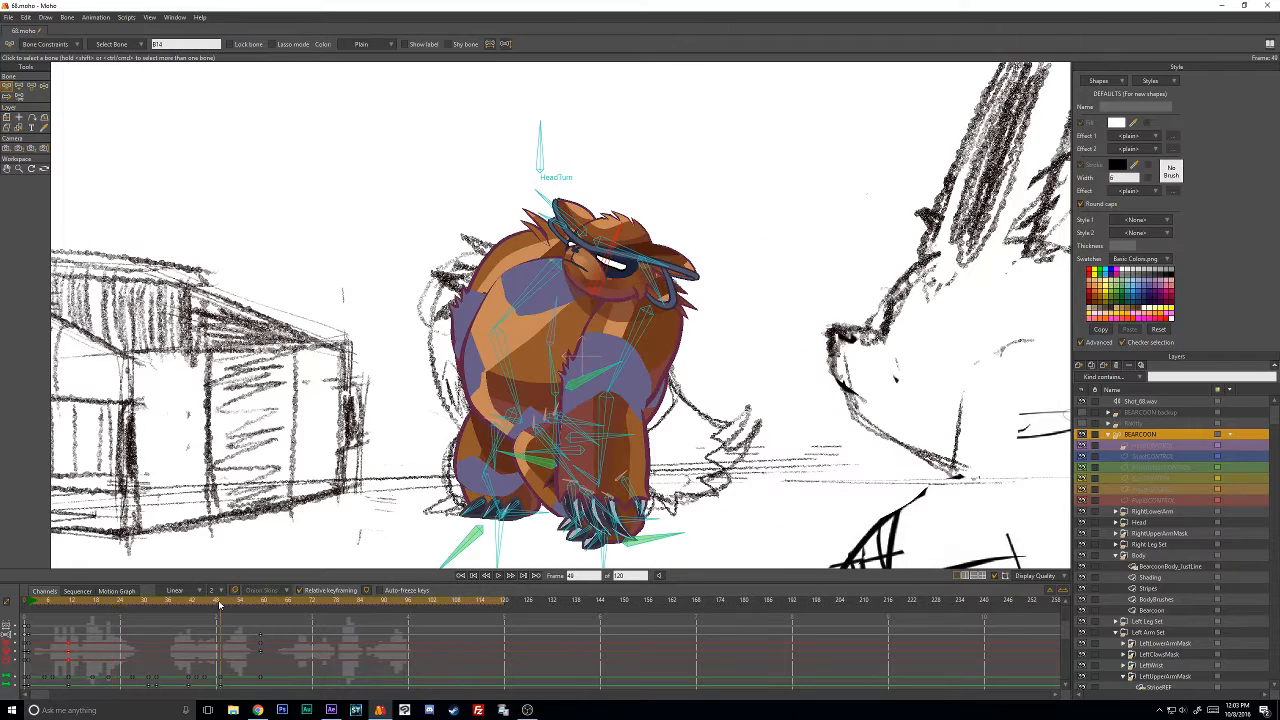
key(ctrl+v)
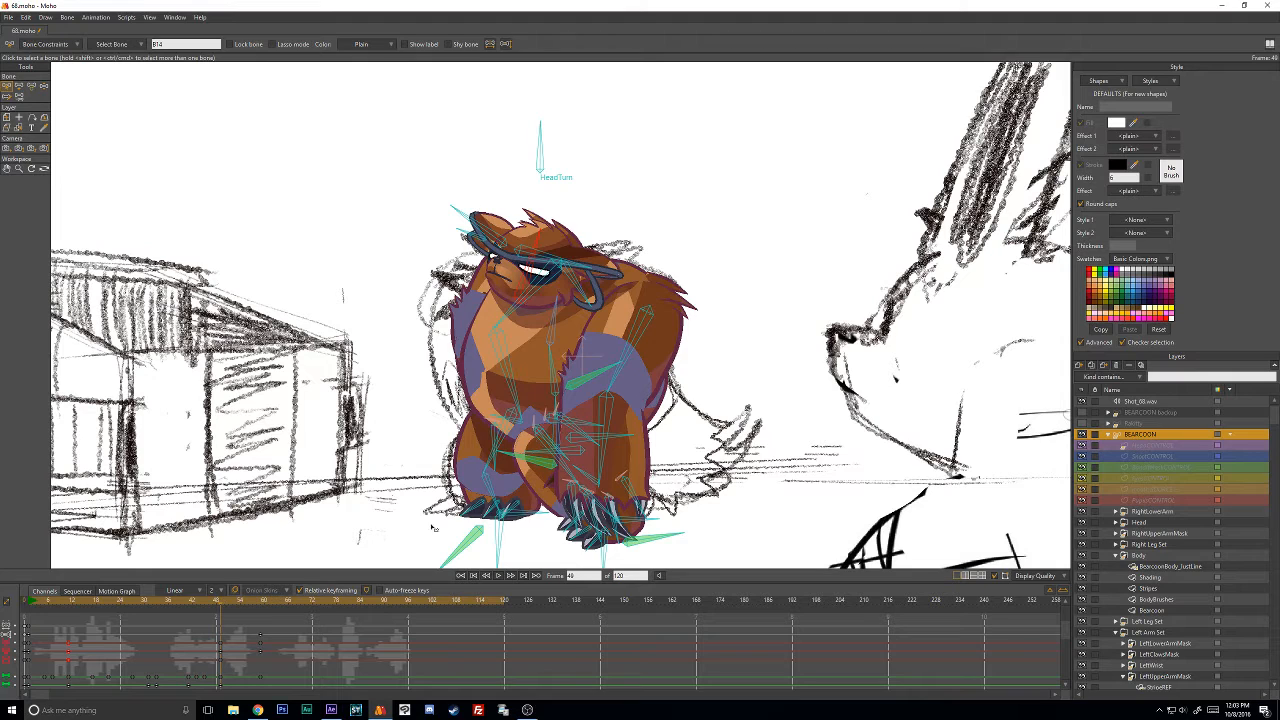
mouse_move(201, 606)
mouse_down()
mouse_move(254, 617)
mouse_move(212, 605)
mouse_move(233, 613)
mouse_move(266, 598)
mouse_move(225, 614)
mouse_up()
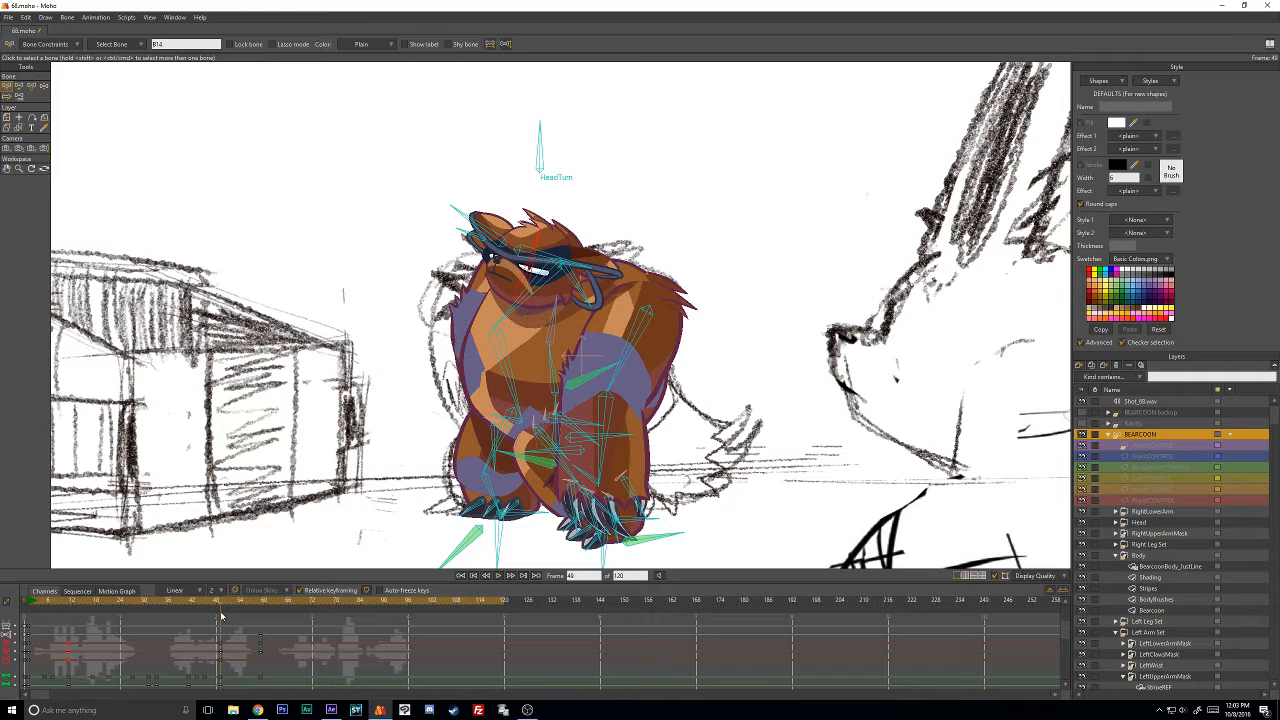
Try moving the RightUpperArmMask layer above Head at frame 51, undo the reorder, and step back one frame.
key(Right)
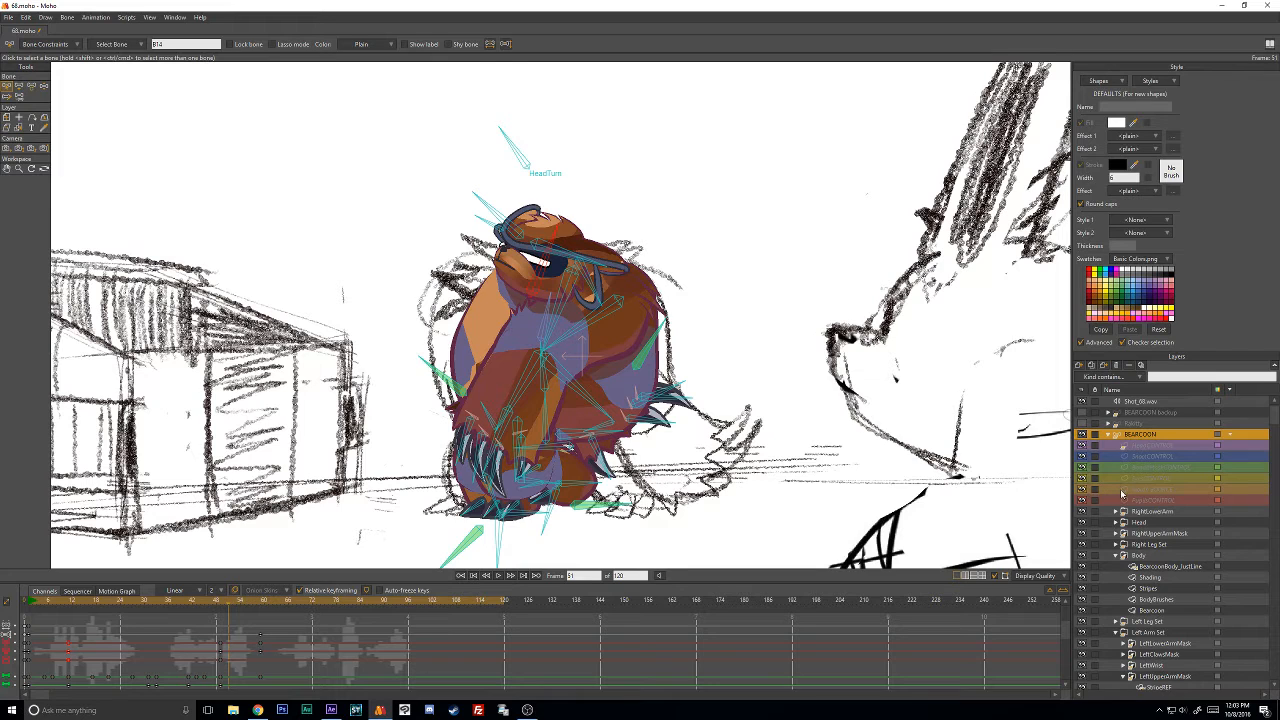
click(1139, 534)
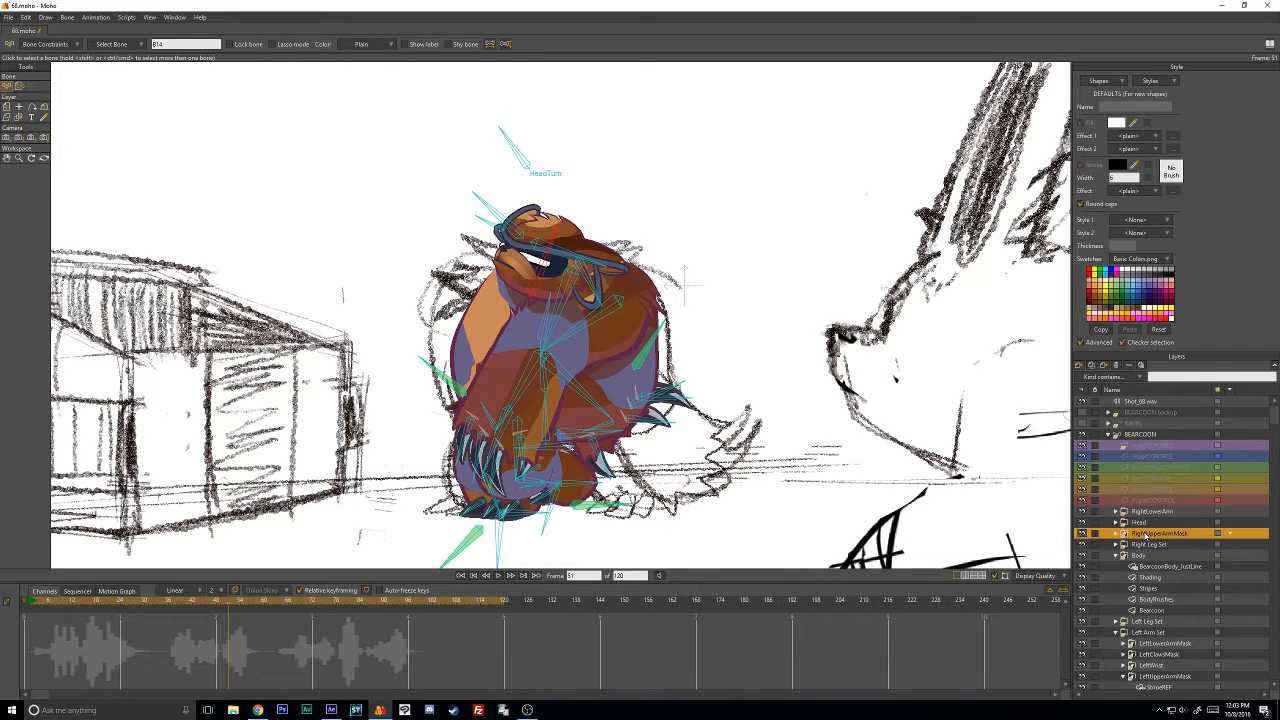
drag(1160, 523, 1191, 528)
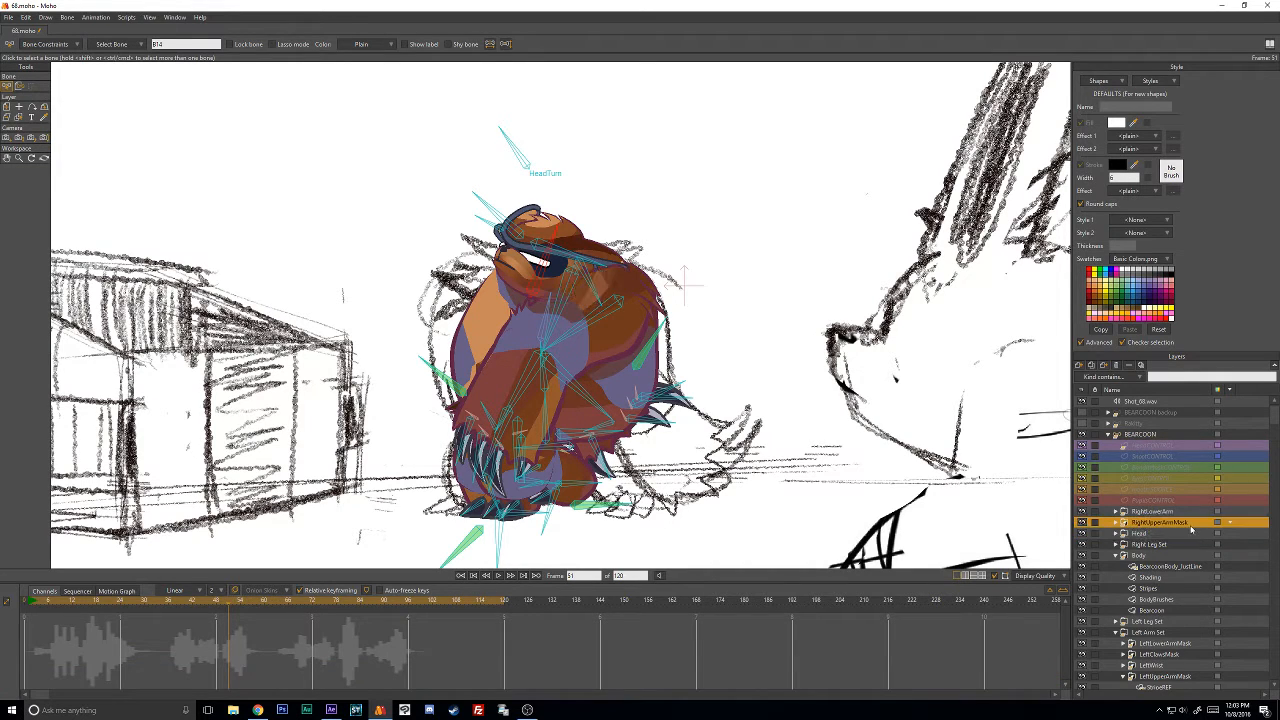
key(ctrl+z)
key(Left)
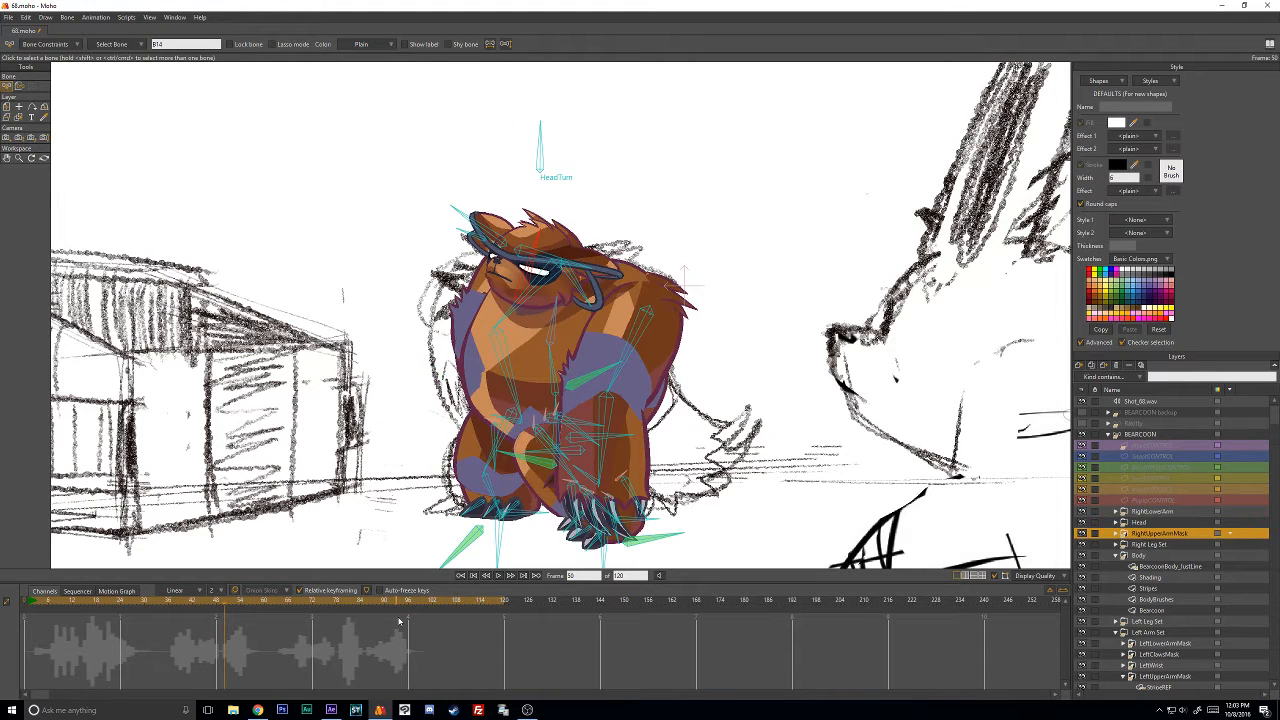
Copy the right leg bones' keyframes at frame 33, including R_Foot and R_Thigh, and paste them at frame 49.
click(235, 621)
mouse_move(220, 610)
mouse_down()
mouse_move(274, 600)
mouse_move(137, 606)
mouse_move(169, 605)
mouse_up()
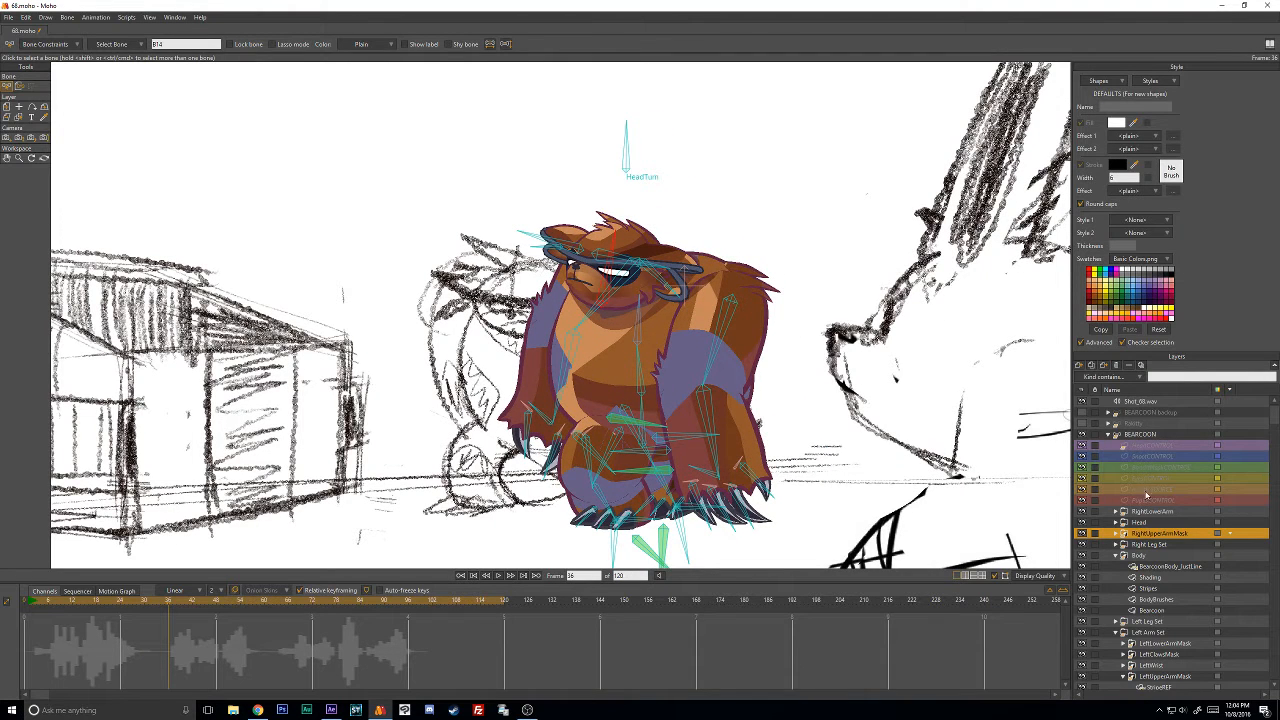
click(1139, 437)
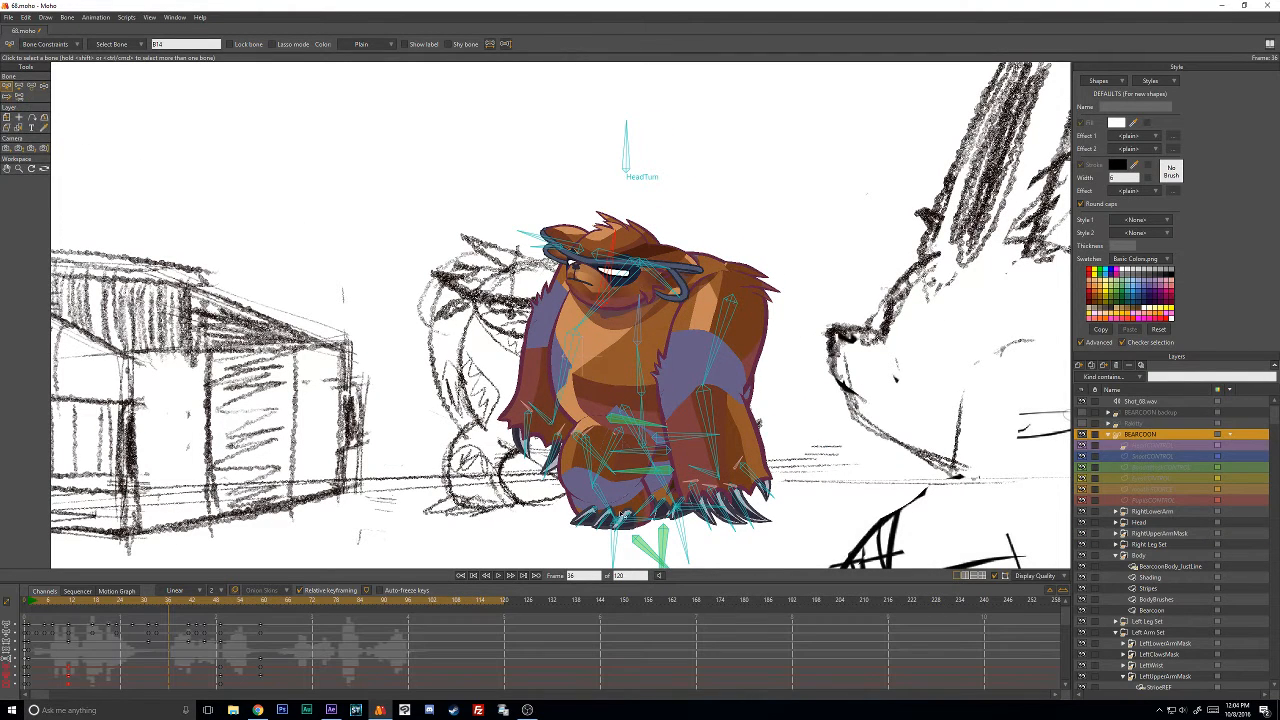
click(617, 538)
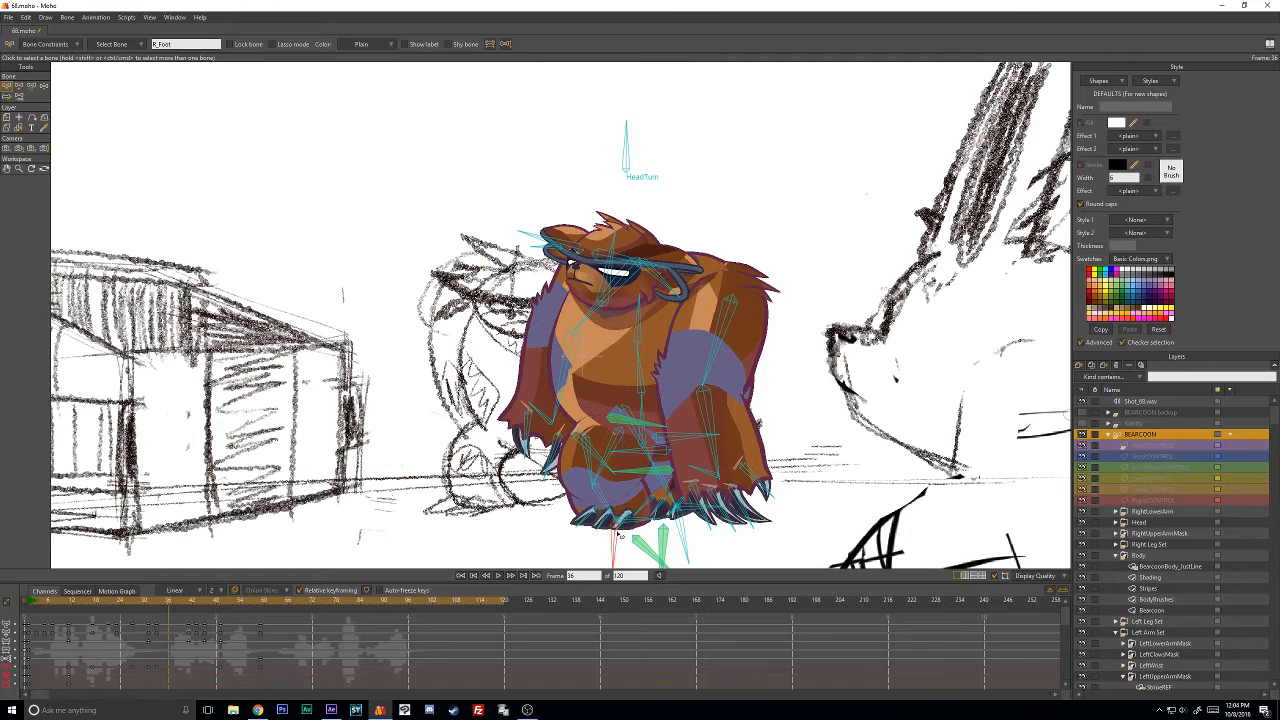
click(228, 655)
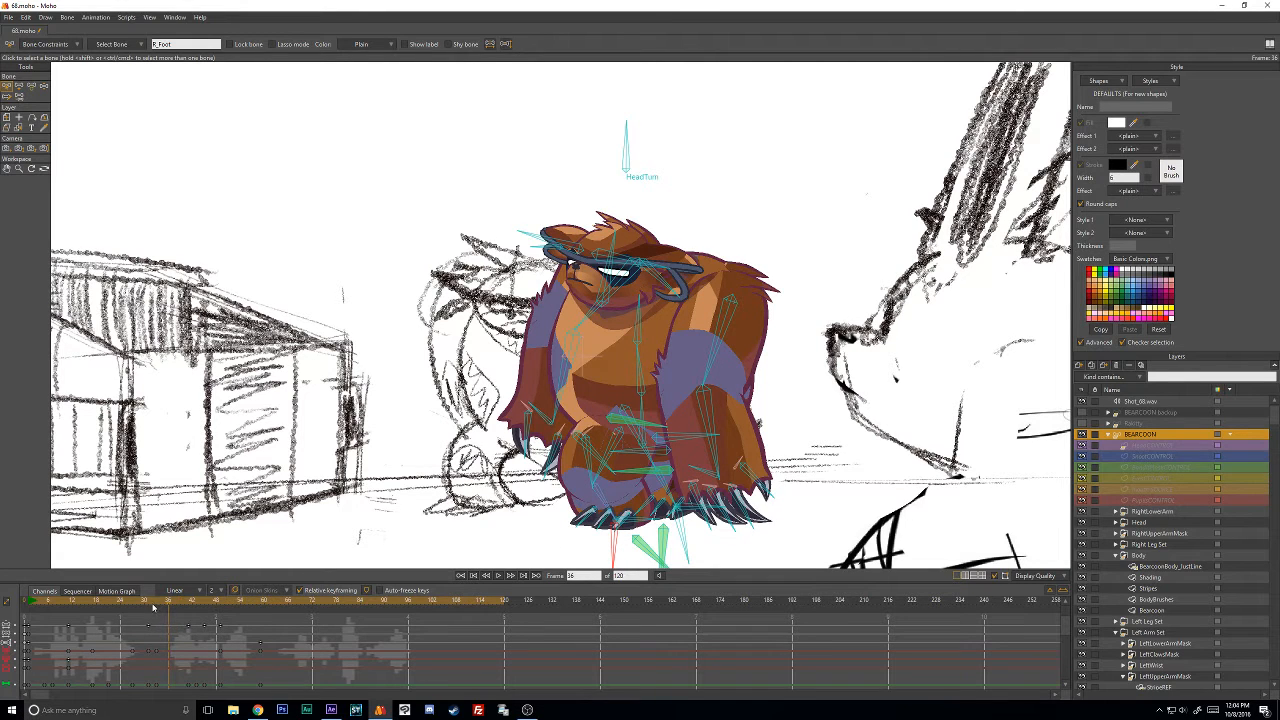
mouse_move(158, 601)
mouse_down()
mouse_move(190, 605)
mouse_move(156, 620)
mouse_up()
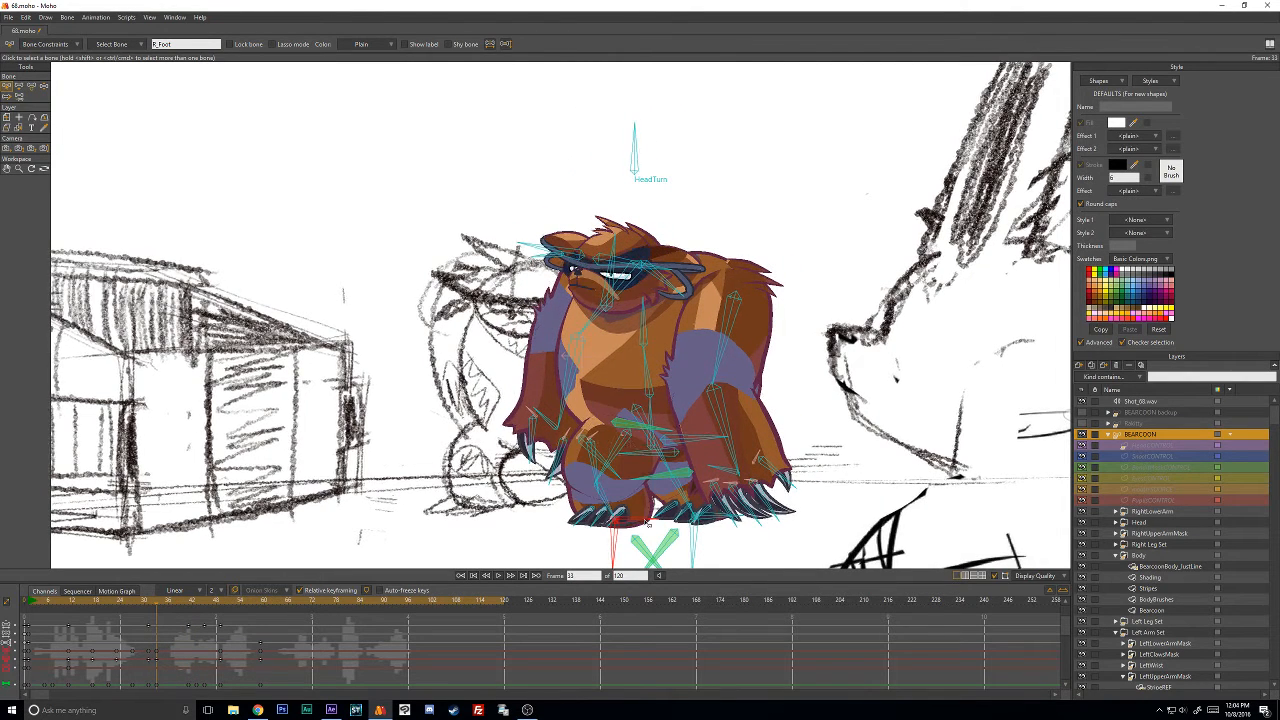
click(621, 451)
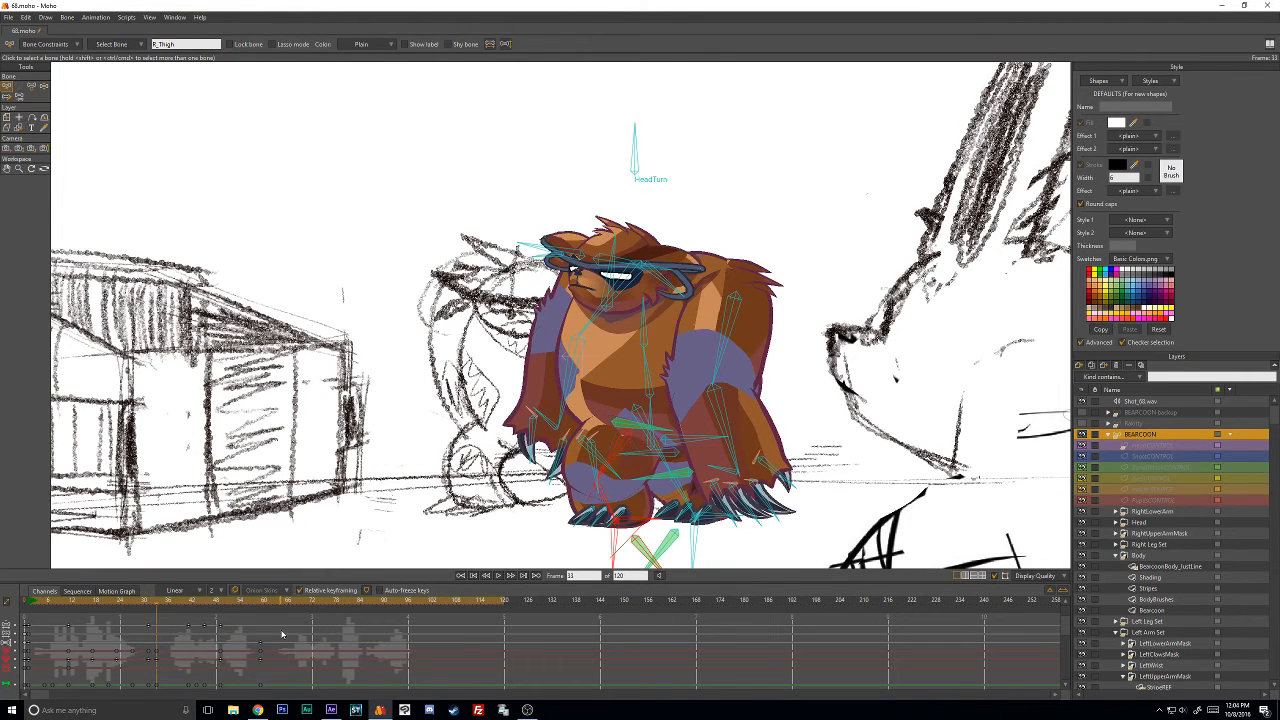
drag(163, 652, 154, 667)
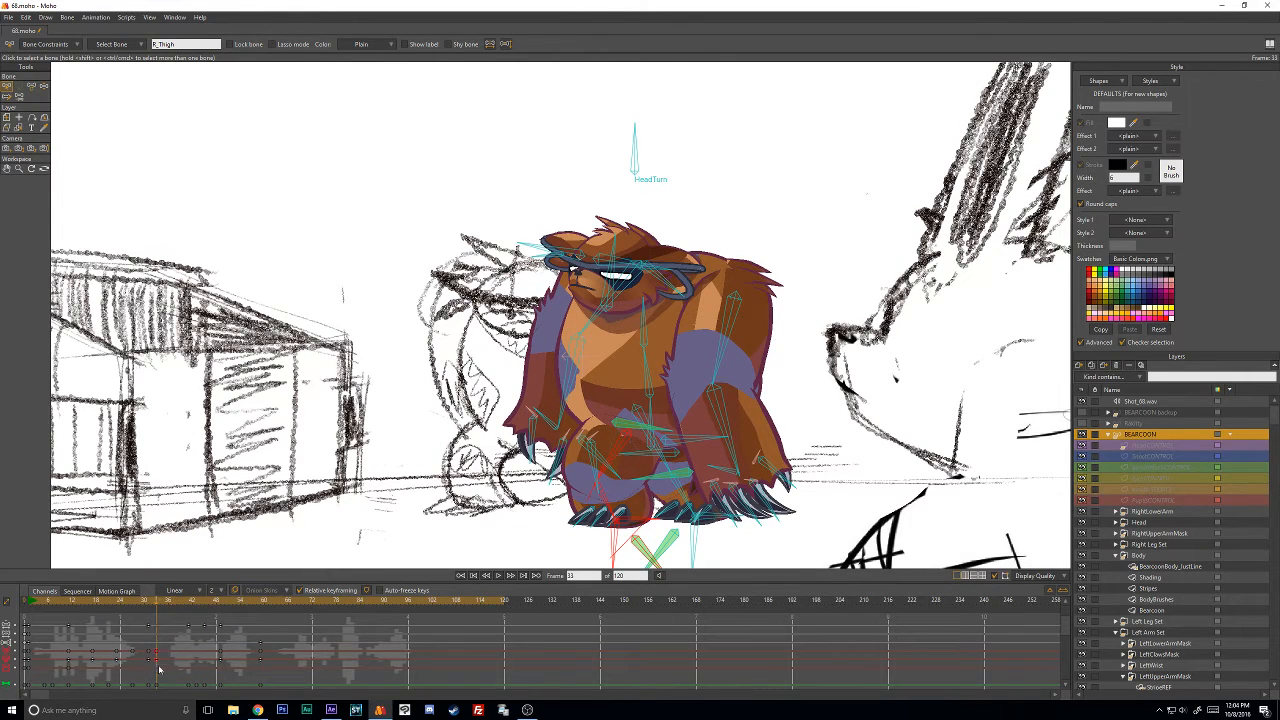
click(222, 603)
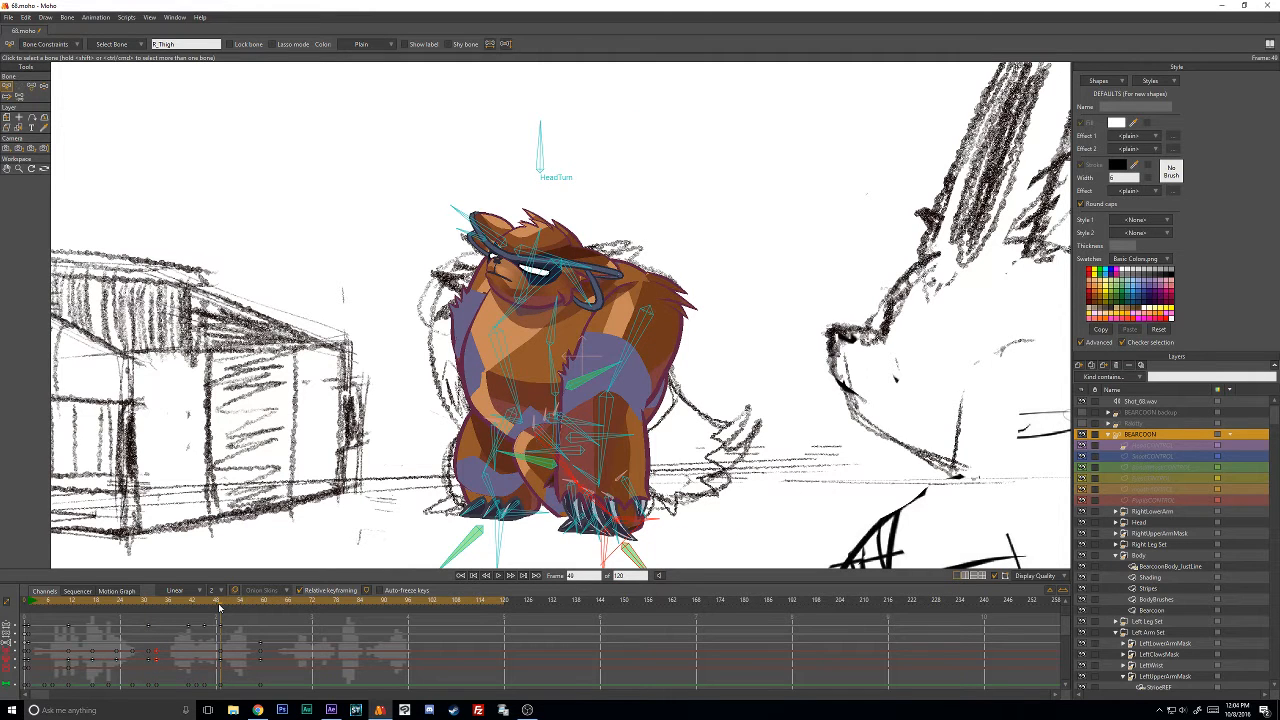
Reposition the bear's right leg at frame 53, swinging the foot in front of the standing leg and adjusting the thigh bone.
drag(206, 605, 237, 608)
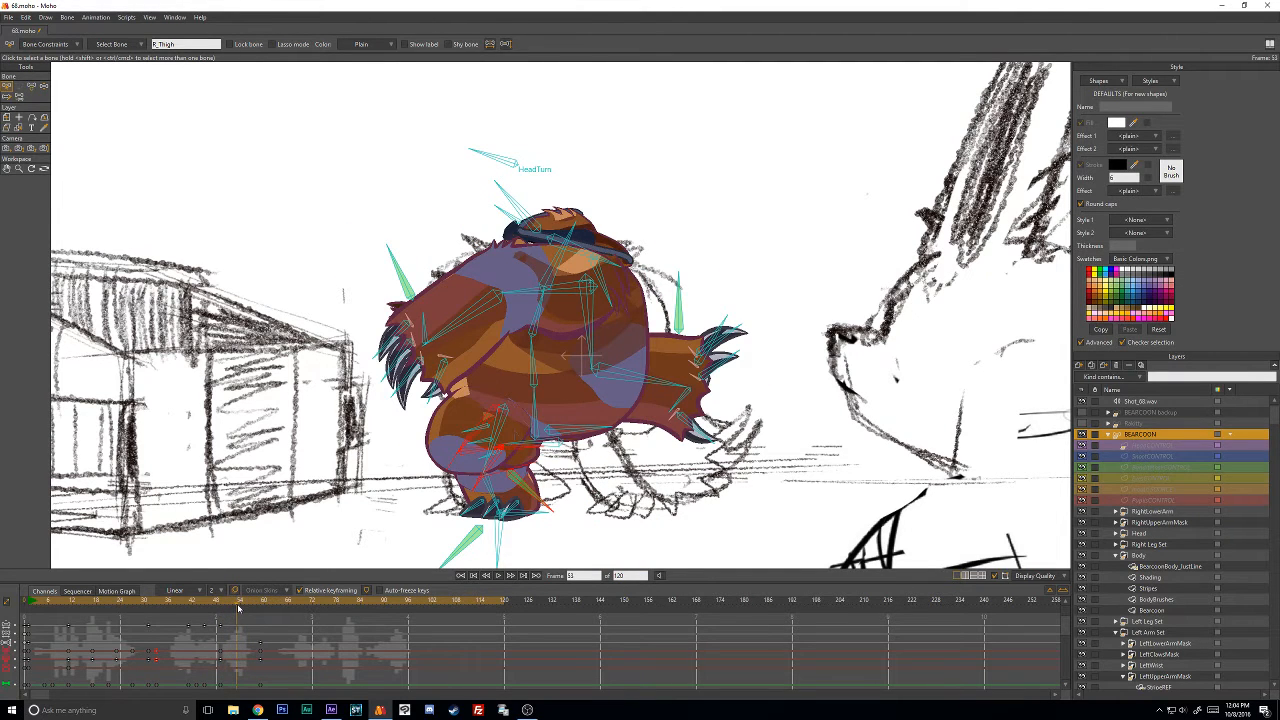
click(43, 86)
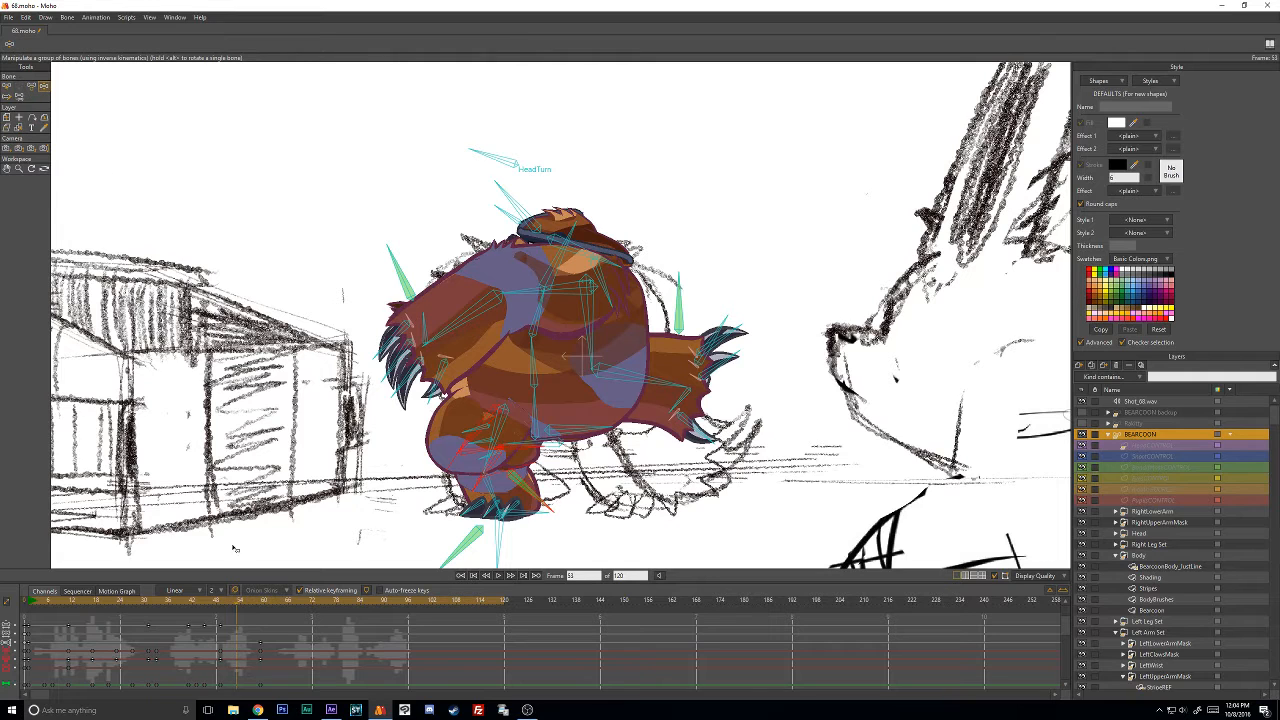
click(7, 86)
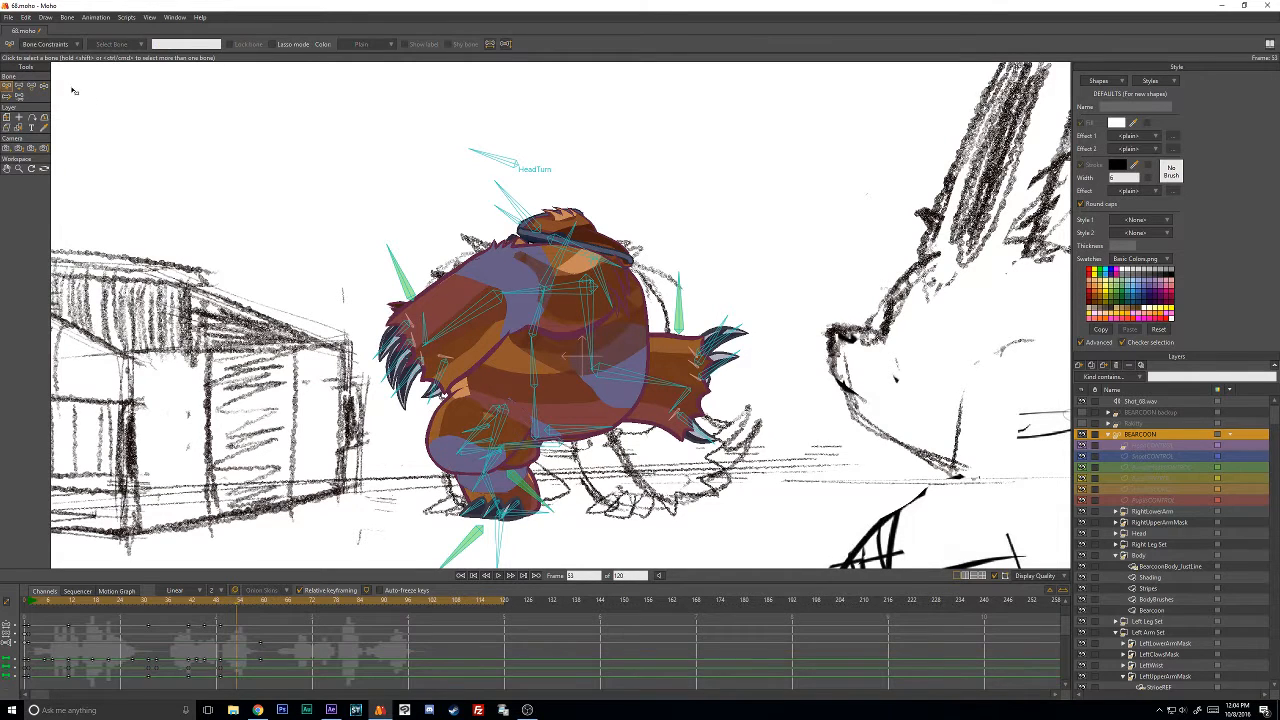
click(43, 86)
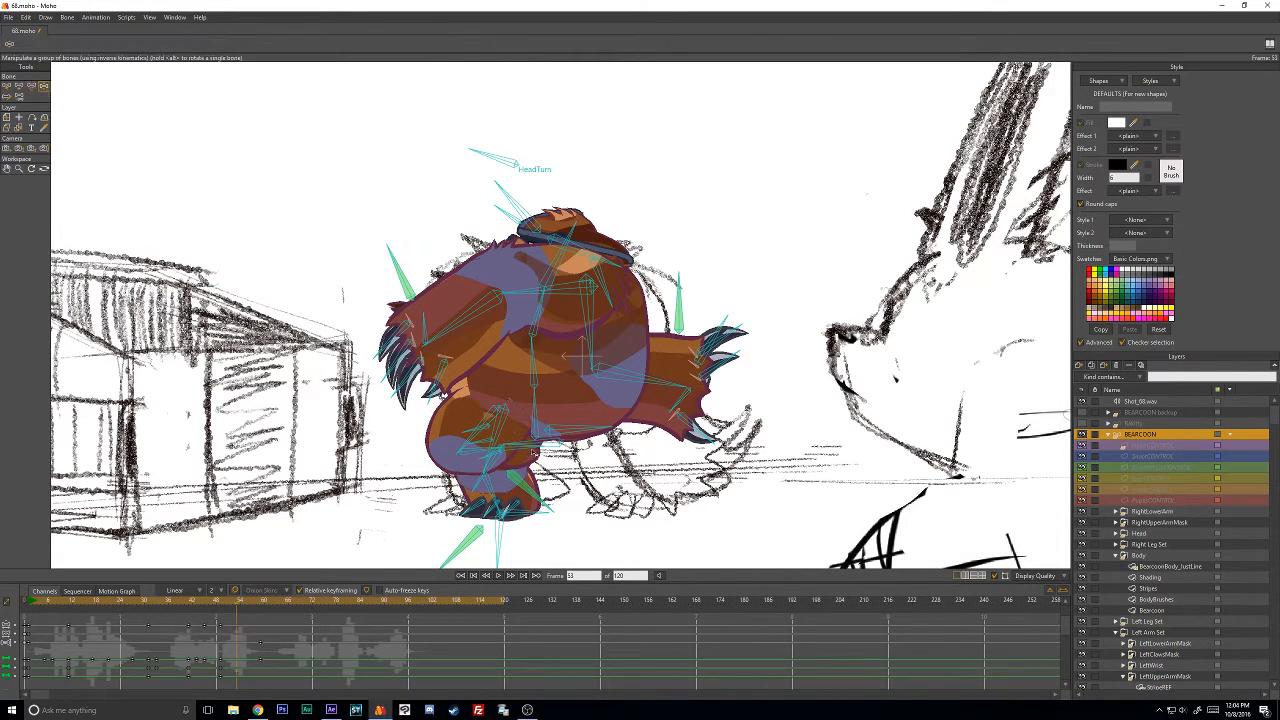
drag(534, 452, 499, 422)
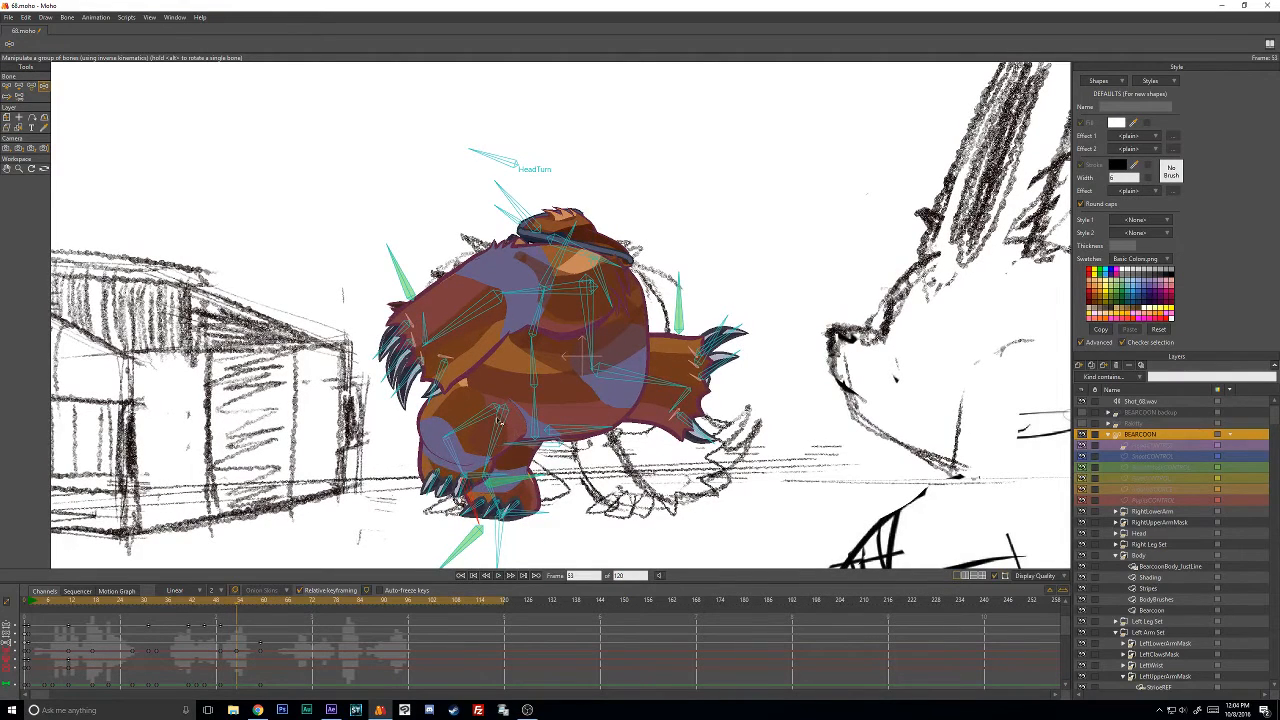
click(31, 86)
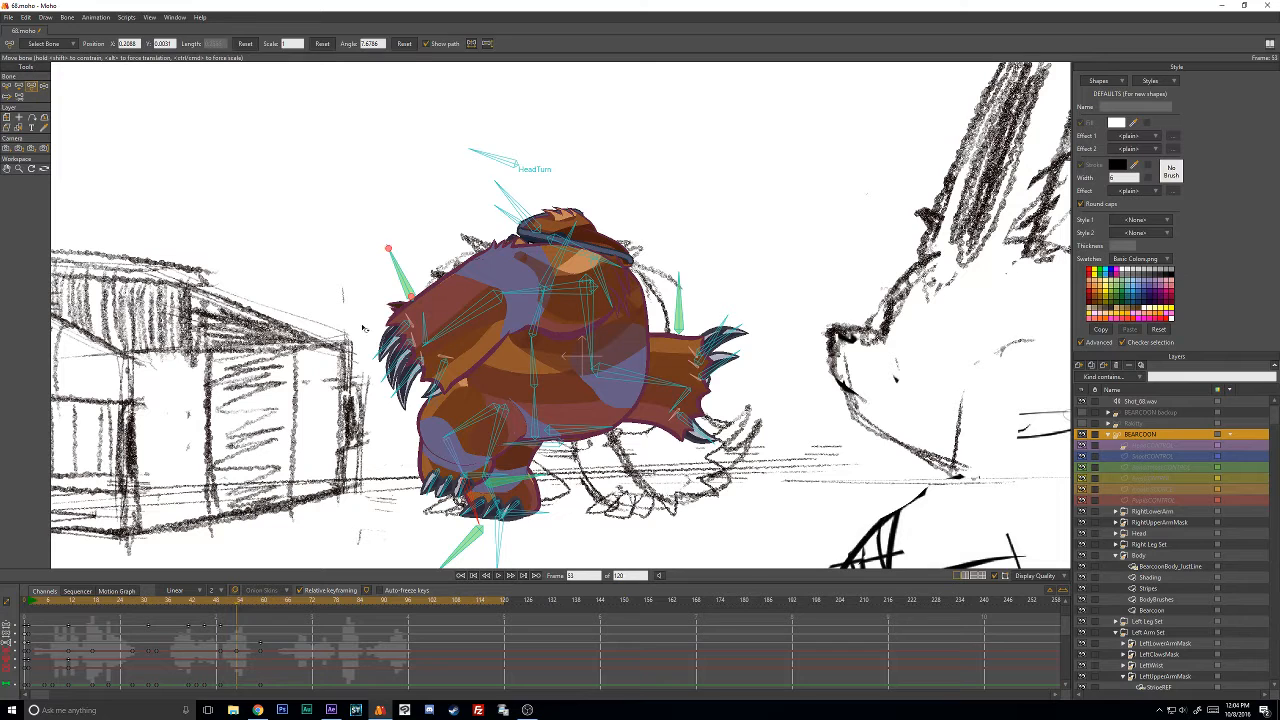
click(495, 404)
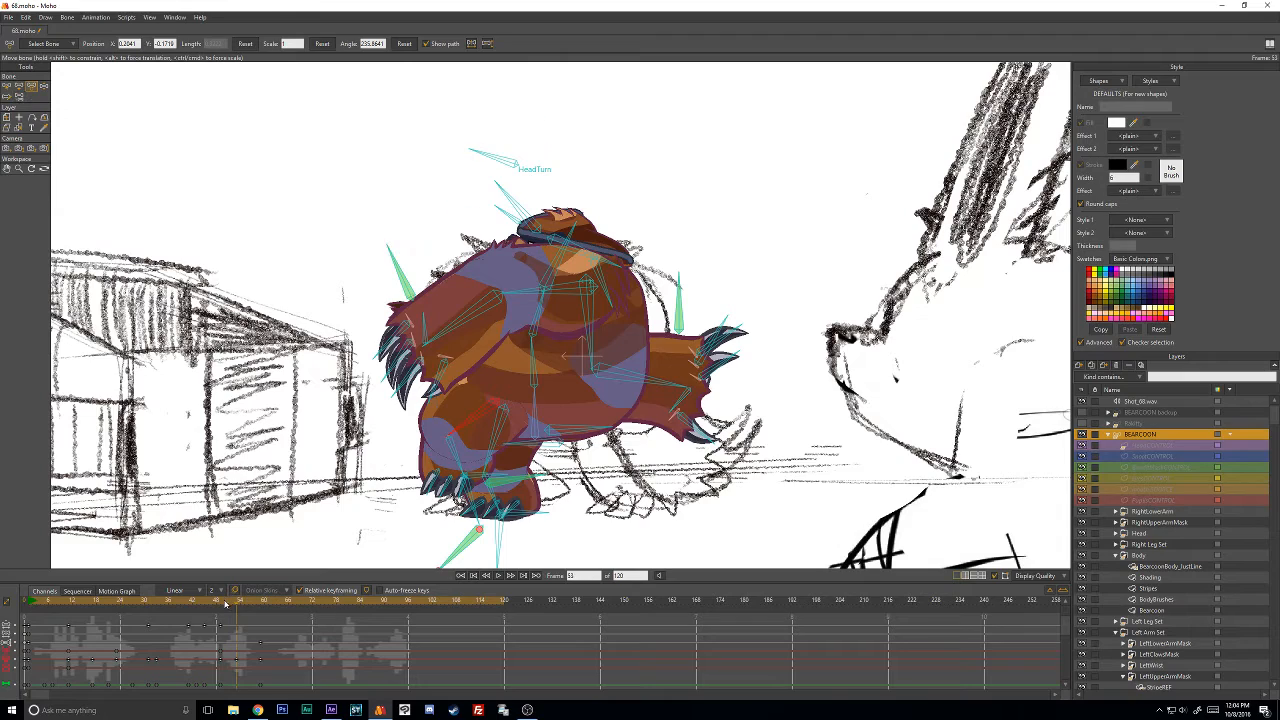
Copy the spine bones' earlier keyframe, including Spine1 and Spine3, and paste it at frame 49.
mouse_move(226, 604)
mouse_down()
mouse_move(306, 602)
mouse_move(88, 600)
mouse_move(235, 603)
mouse_move(200, 614)
mouse_move(220, 616)
mouse_up()
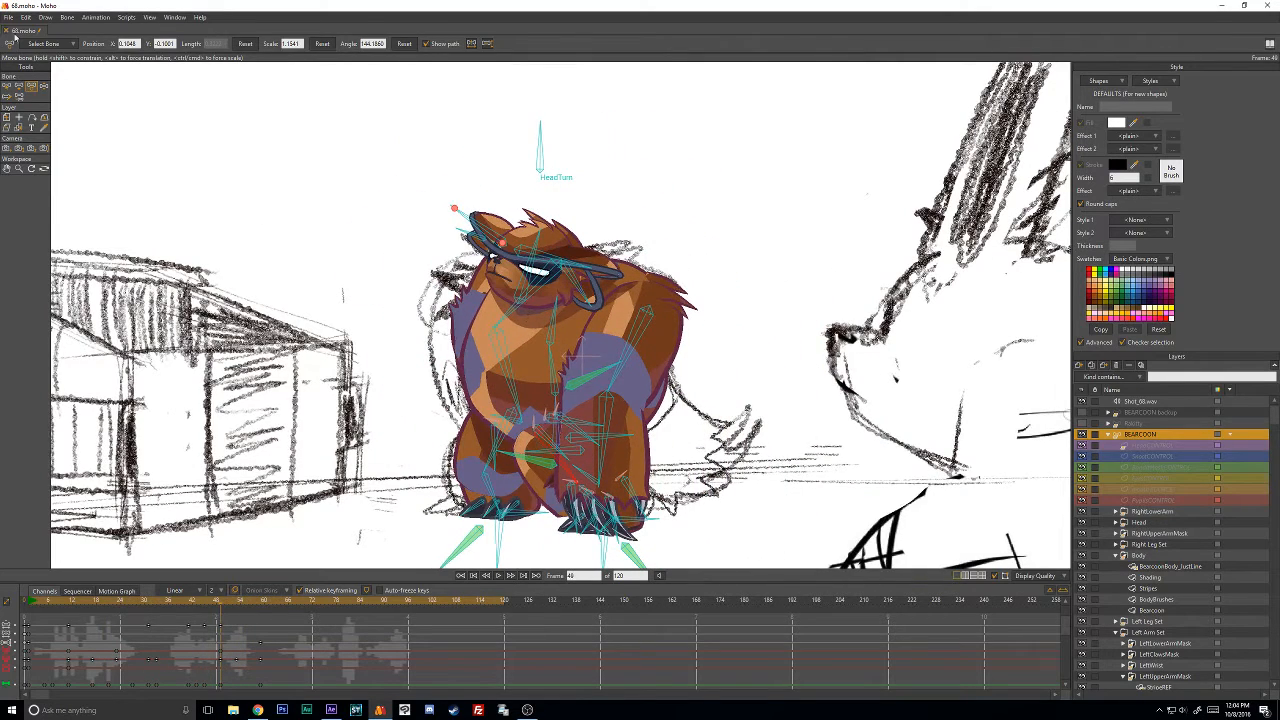
click(7, 86)
click(553, 332)
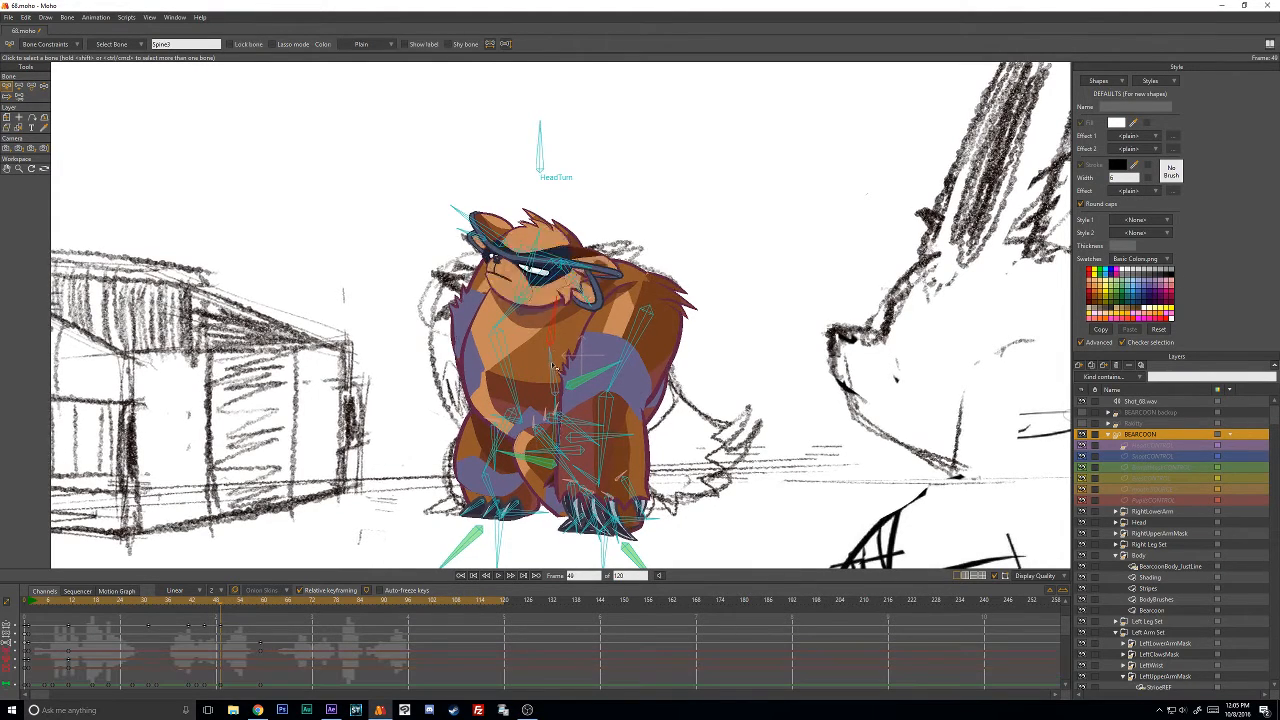
click(557, 404)
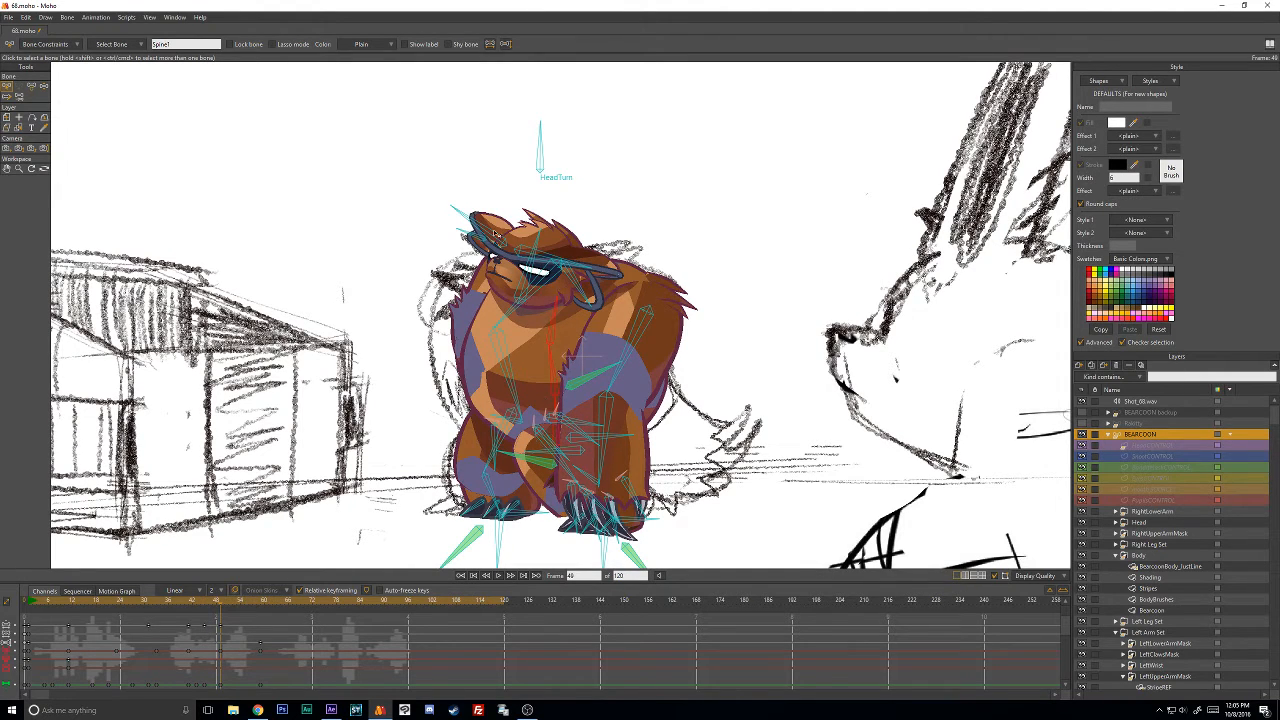
click(189, 651)
key(ctrl+v)
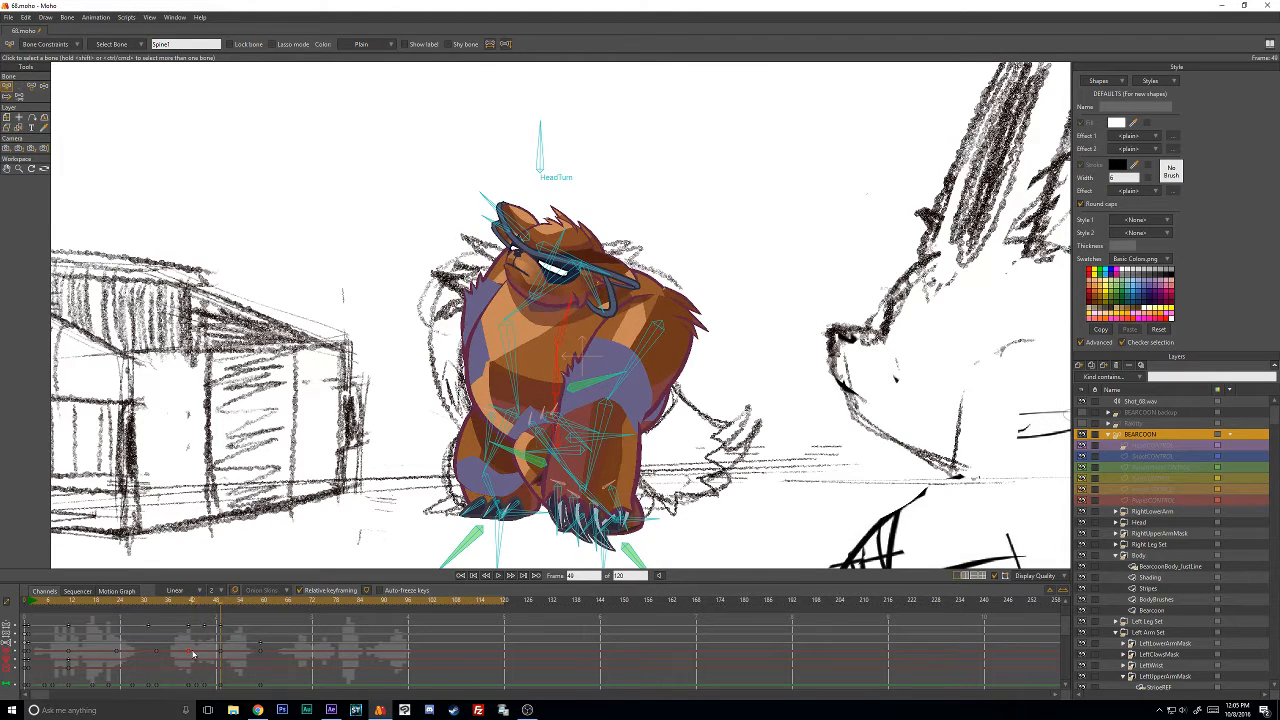
key(Return)
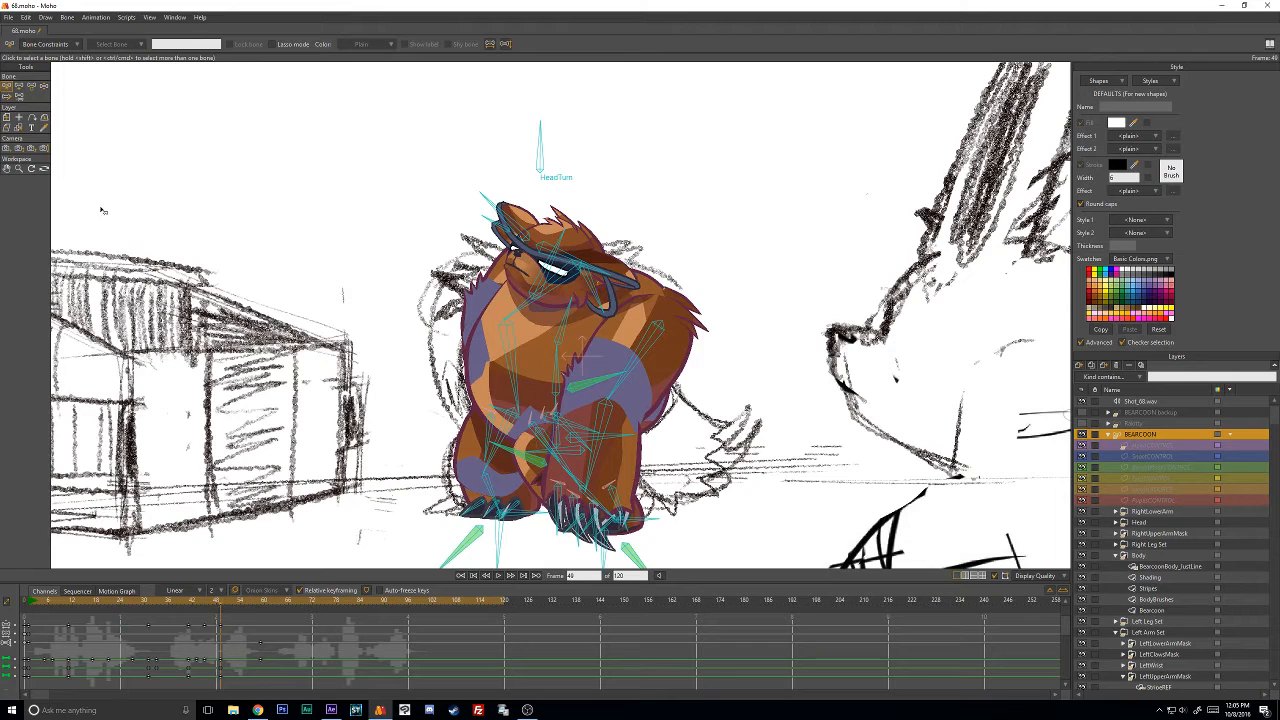
Bend the bear's spine forward at frame 49 to form a hunched standing pose.
click(43, 87)
drag(563, 330, 524, 455)
key(z)
Reuse R_Thigh's frame 33 keyframe at frame 49 and shift the thigh bone so the right leg stands straight under the body.
click(525, 453)
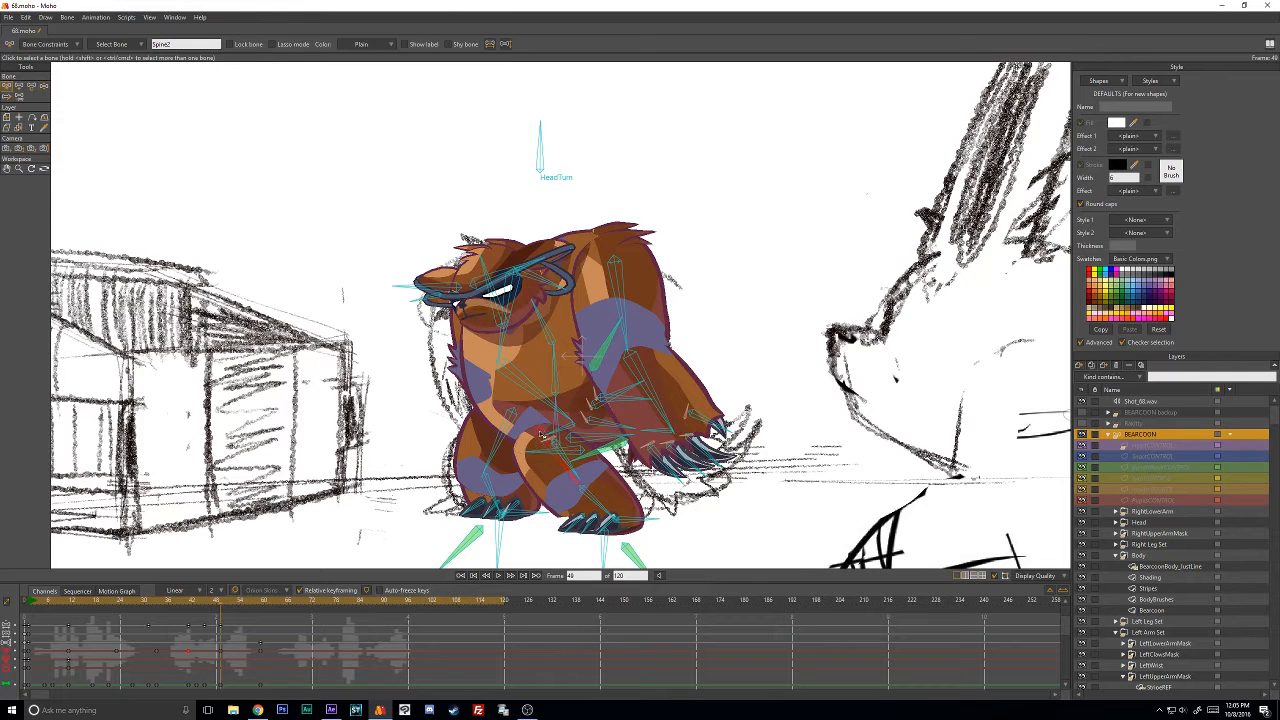
click(156, 661)
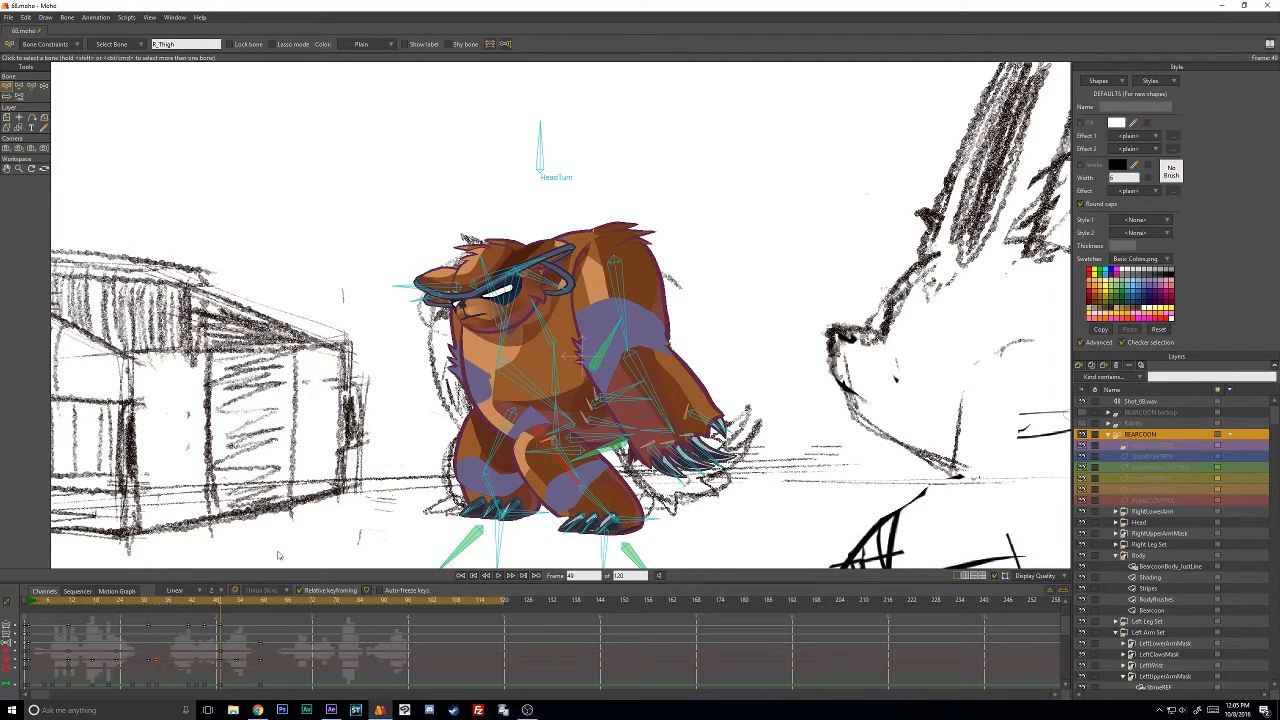
click(19, 86)
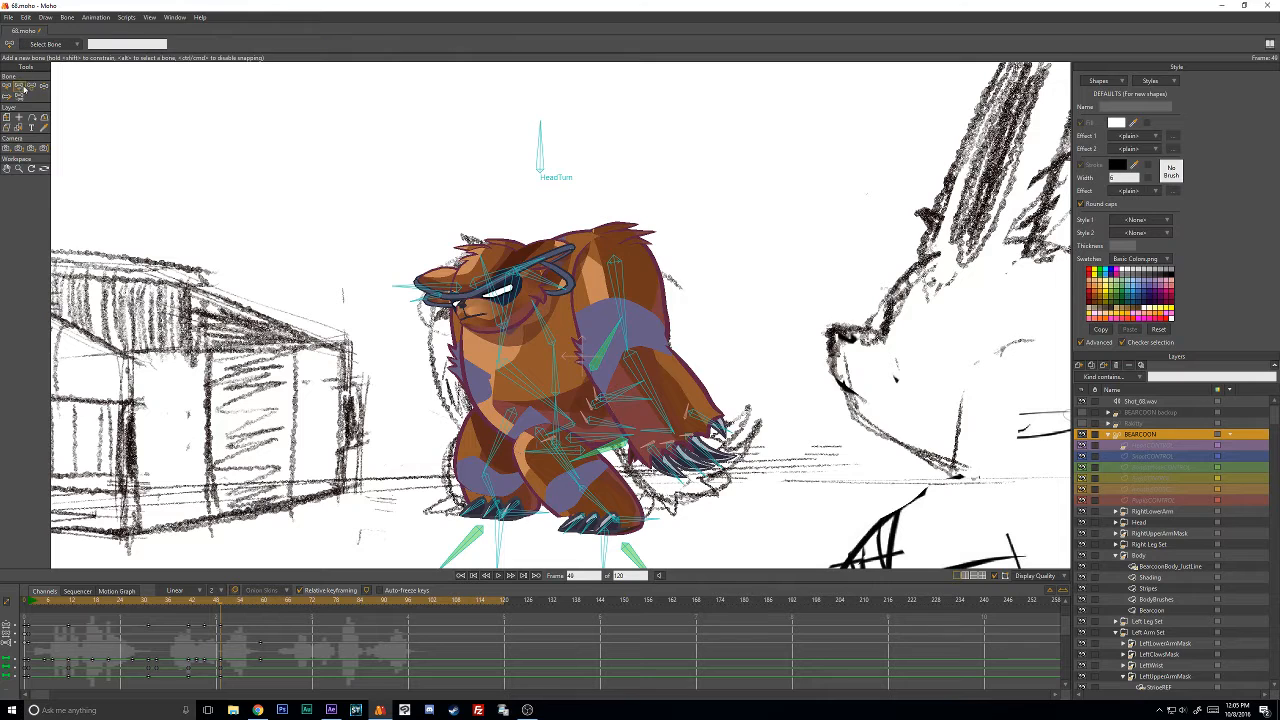
click(31, 86)
drag(546, 432, 585, 418)
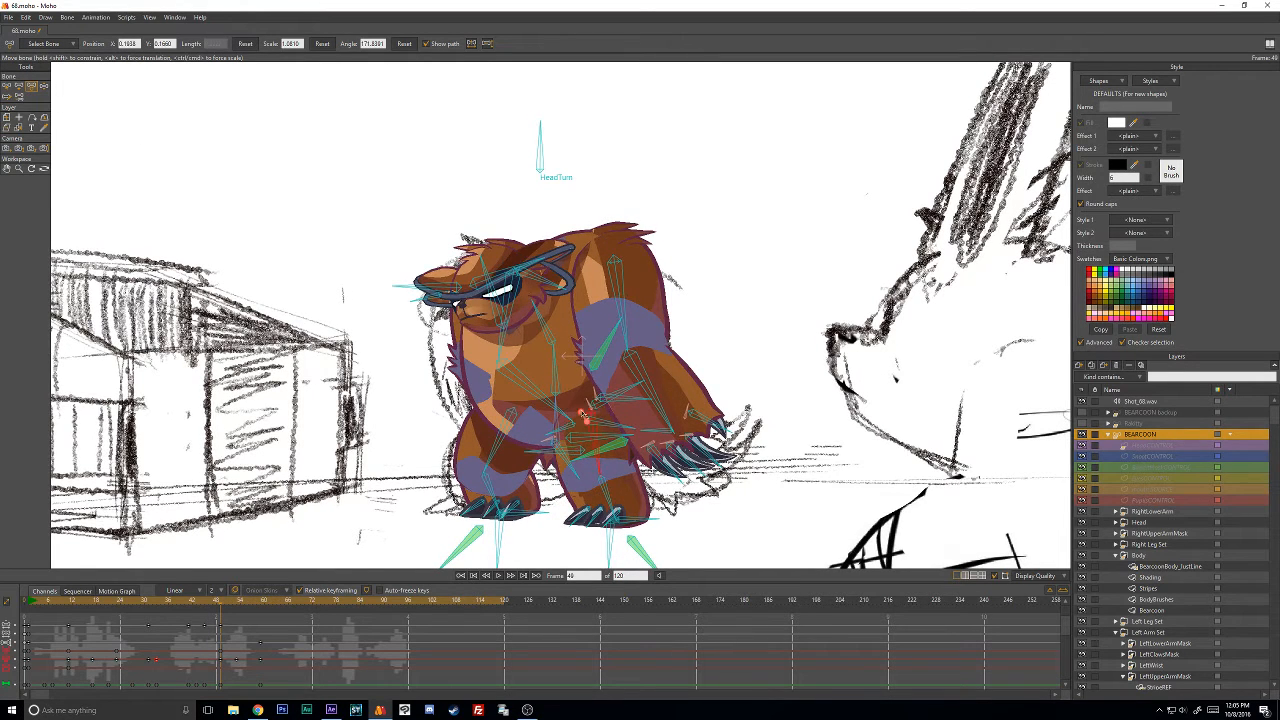
Move the kick pose keyframes after frame 49 six frames later, ending at frame 65, and scrub the timing.
mouse_move(220, 605)
mouse_down()
mouse_move(167, 596)
mouse_move(265, 600)
mouse_move(260, 624)
mouse_move(226, 626)
mouse_move(255, 614)
mouse_move(205, 630)
mouse_move(268, 622)
mouse_move(221, 632)
mouse_move(250, 690)
mouse_move(230, 700)
mouse_up()
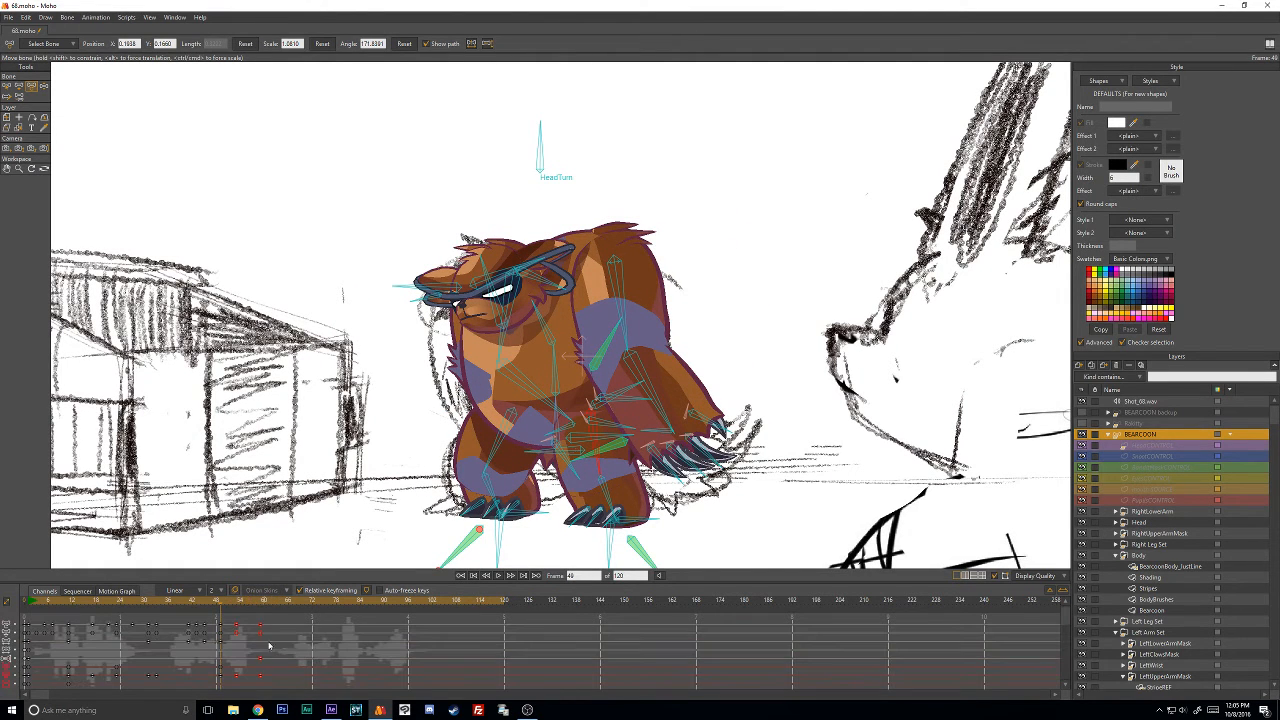
drag(266, 604, 259, 632)
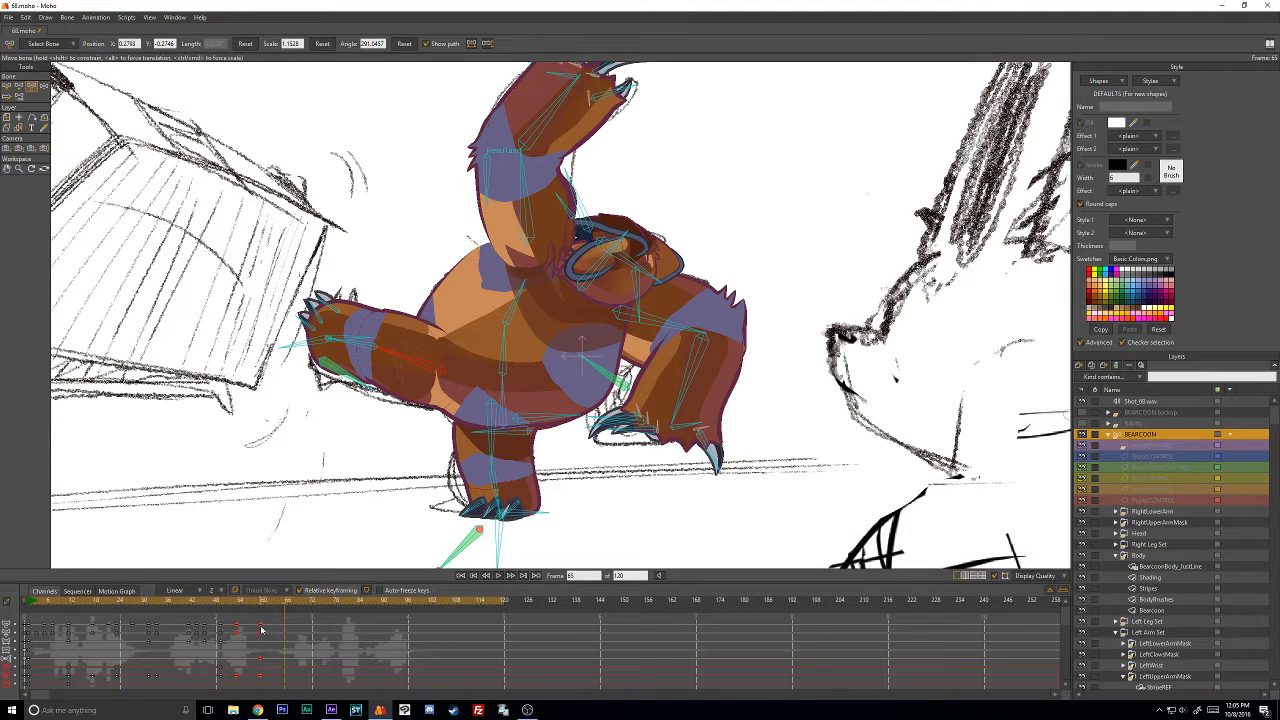
drag(261, 627, 222, 597)
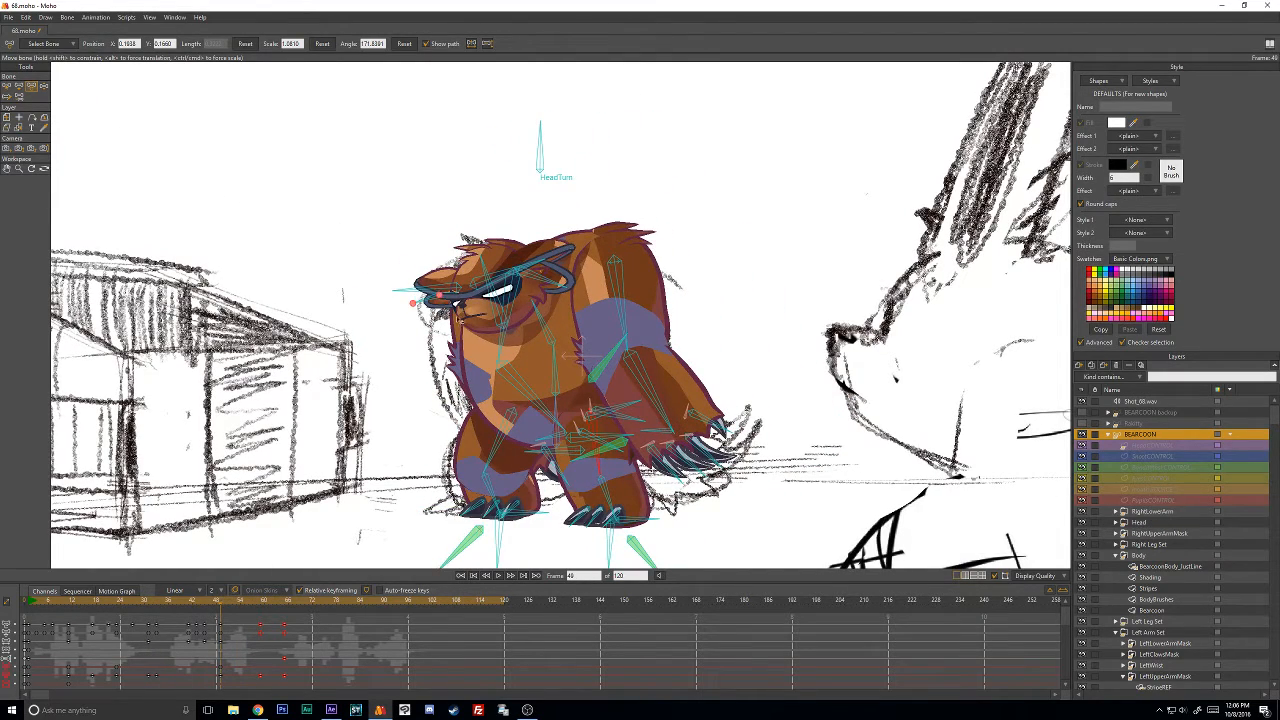
scroll(566, 337, down, 3)
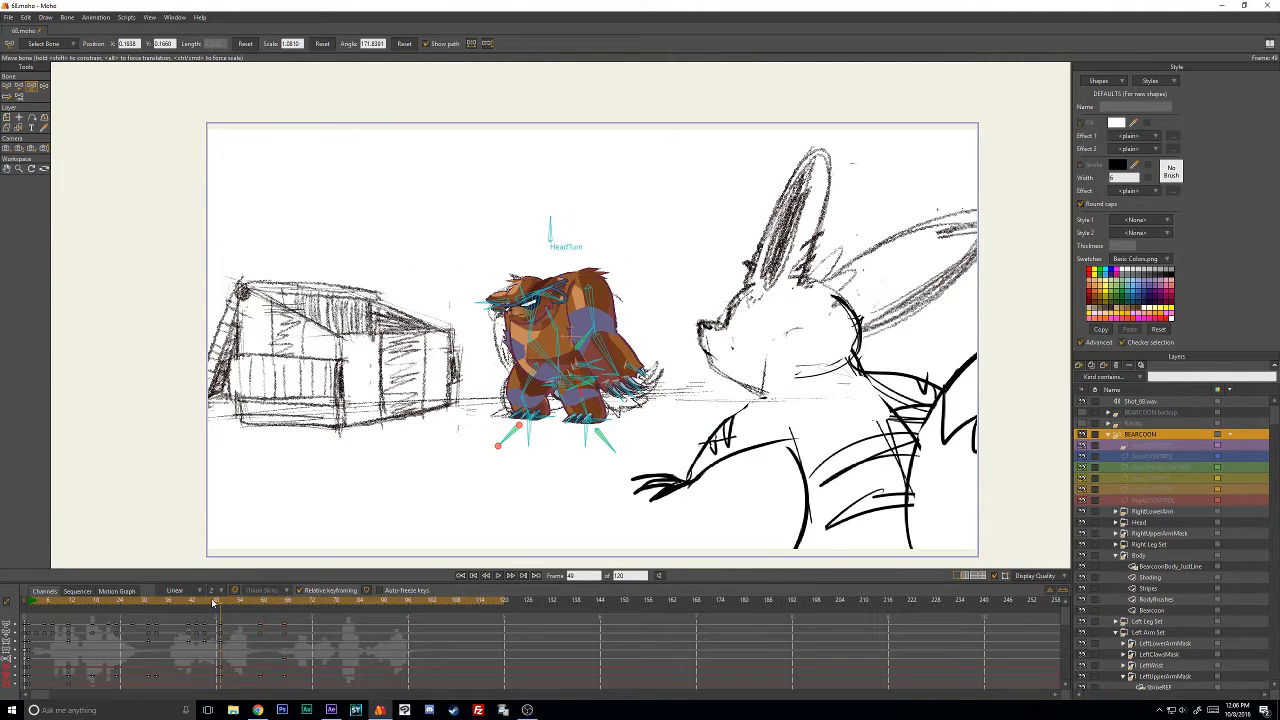
drag(212, 601, 227, 622)
scroll(625, 314, up, 2)
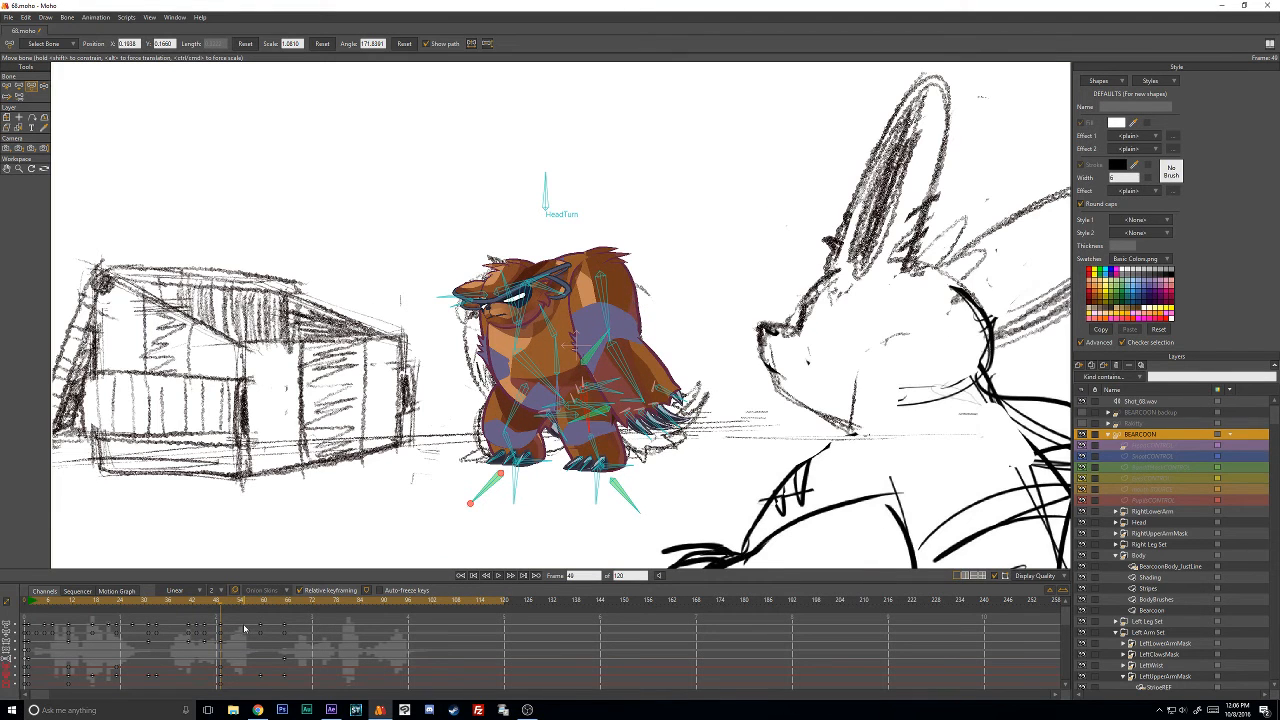
Copy all the bear's bone keyframes at frame 49 and paste them at frame 57 to hold the hunched pose, scrubbing to check.
drag(226, 621, 218, 648)
click(250, 606)
key(Right)
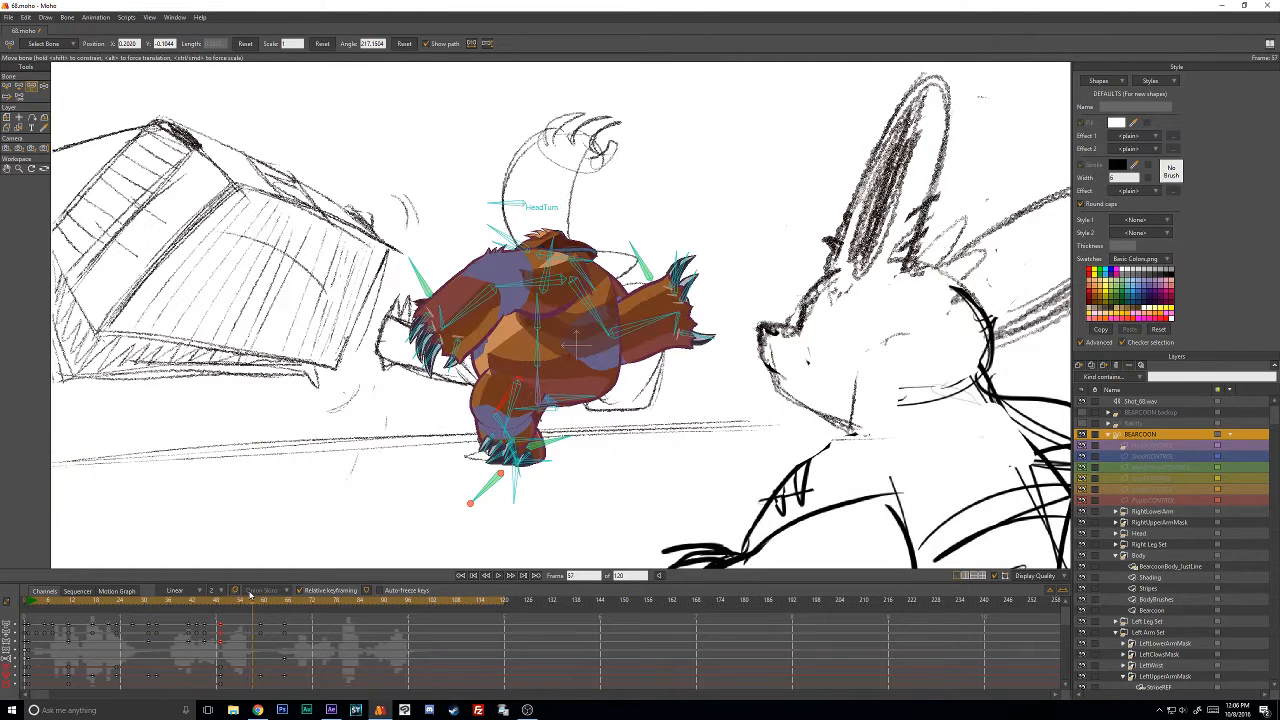
key(ctrl+v)
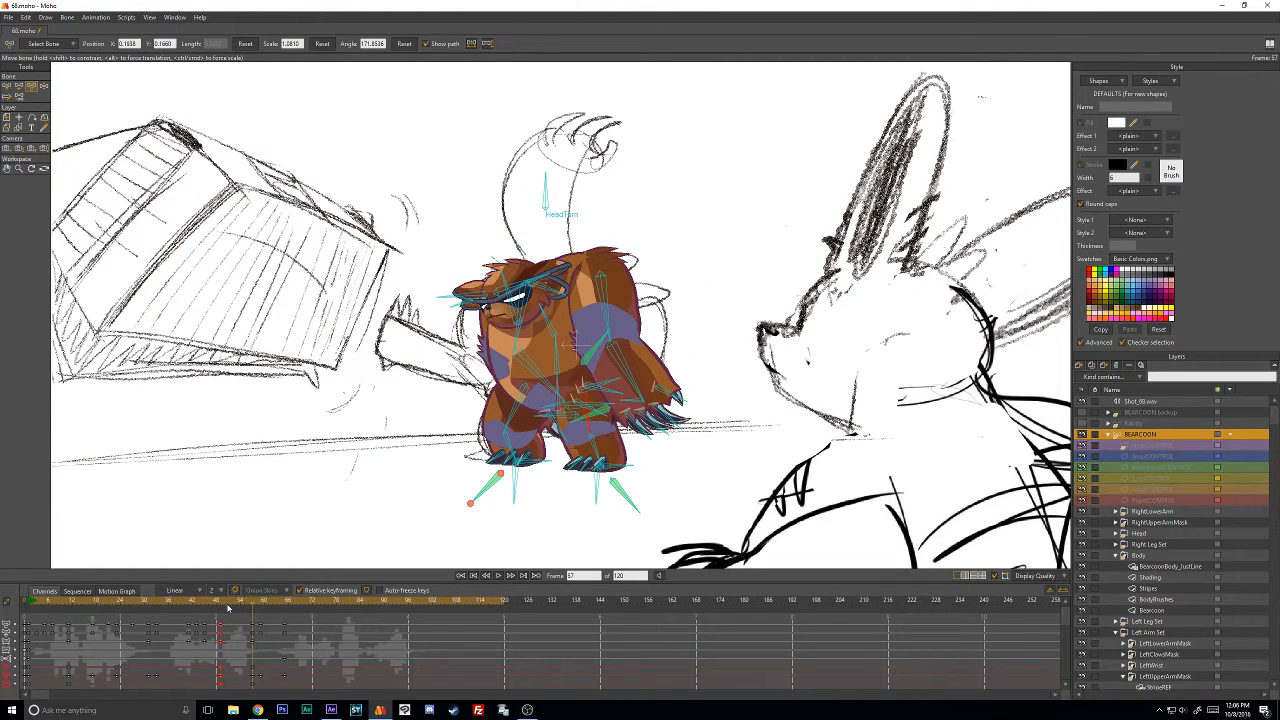
mouse_move(228, 606)
mouse_down()
mouse_move(214, 603)
mouse_move(246, 603)
mouse_move(185, 600)
mouse_move(236, 600)
mouse_up()
mouse_move(251, 598)
mouse_down()
mouse_move(322, 600)
mouse_move(253, 605)
mouse_up()
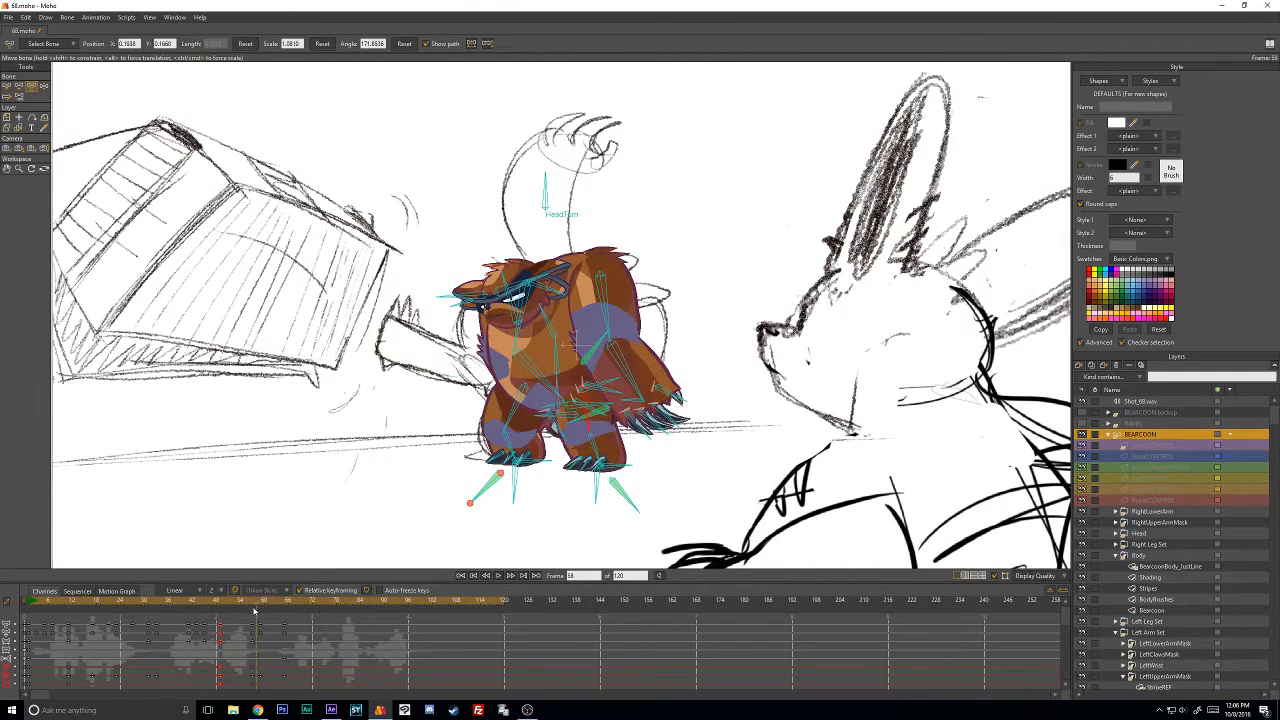
Move the DumpsterKick02.jpg layer's visibility keyframe from frame 57 to about frame 64 to match the delayed kick.
scroll(1277, 421, down, 3)
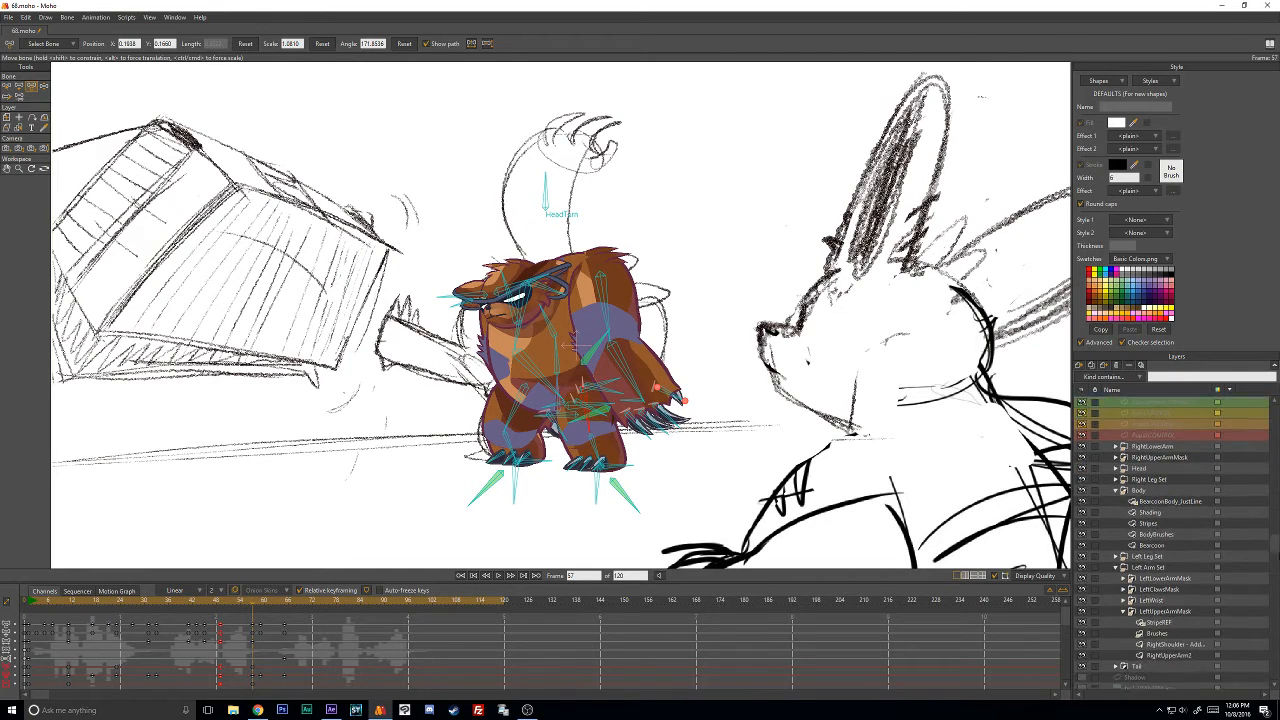
click(1230, 668)
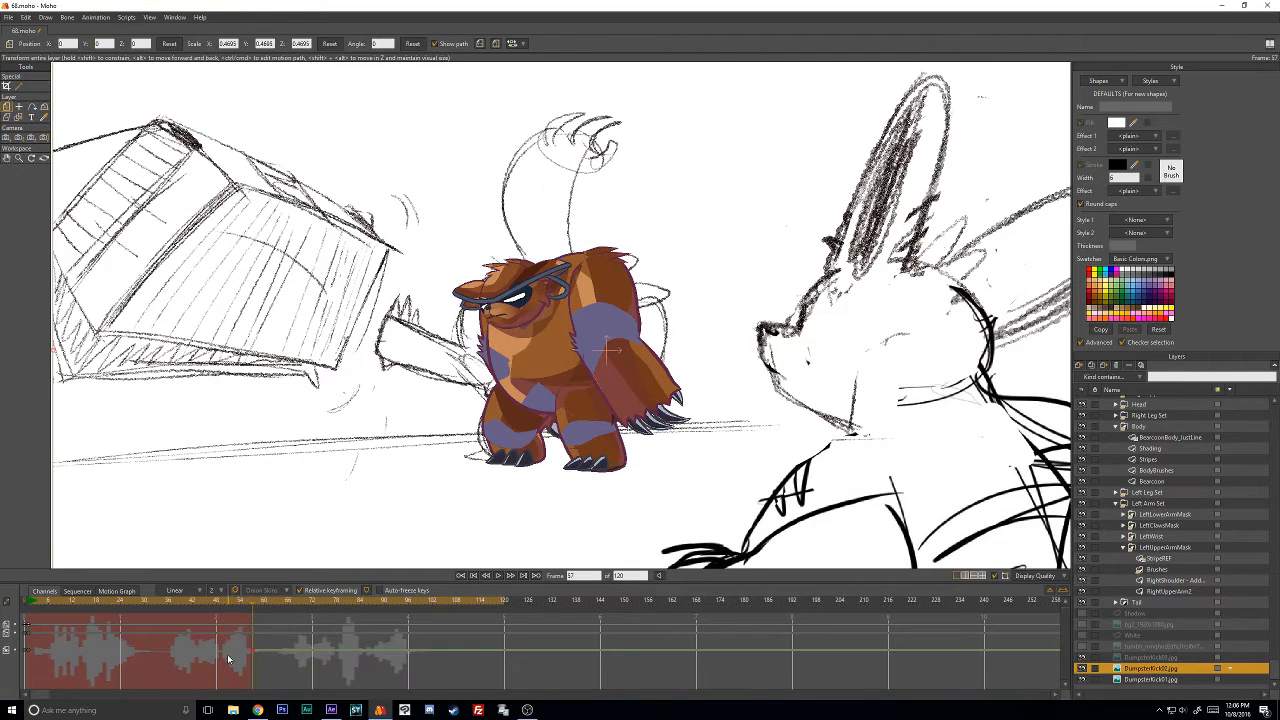
drag(252, 656, 282, 653)
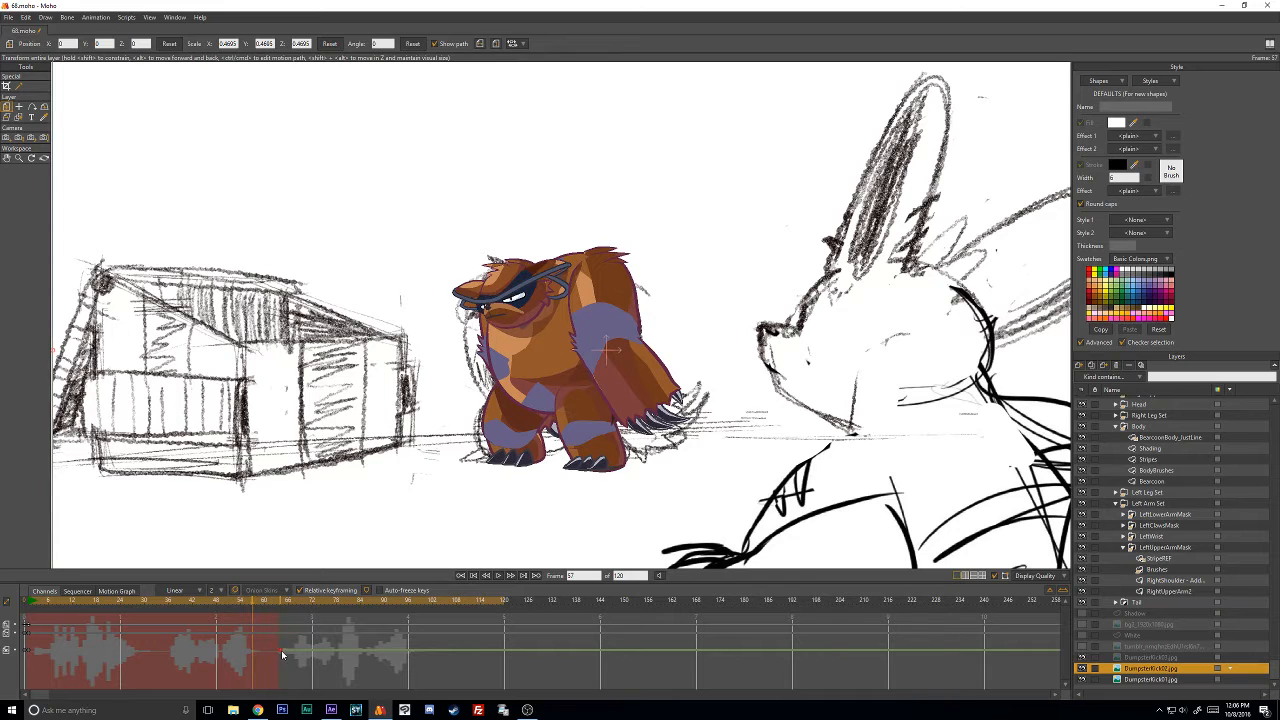
Move the DumpsterKick03.jpg layer's visibility keyframe to about frame 81 and scrub back to check the sketch timing.
click(1133, 658)
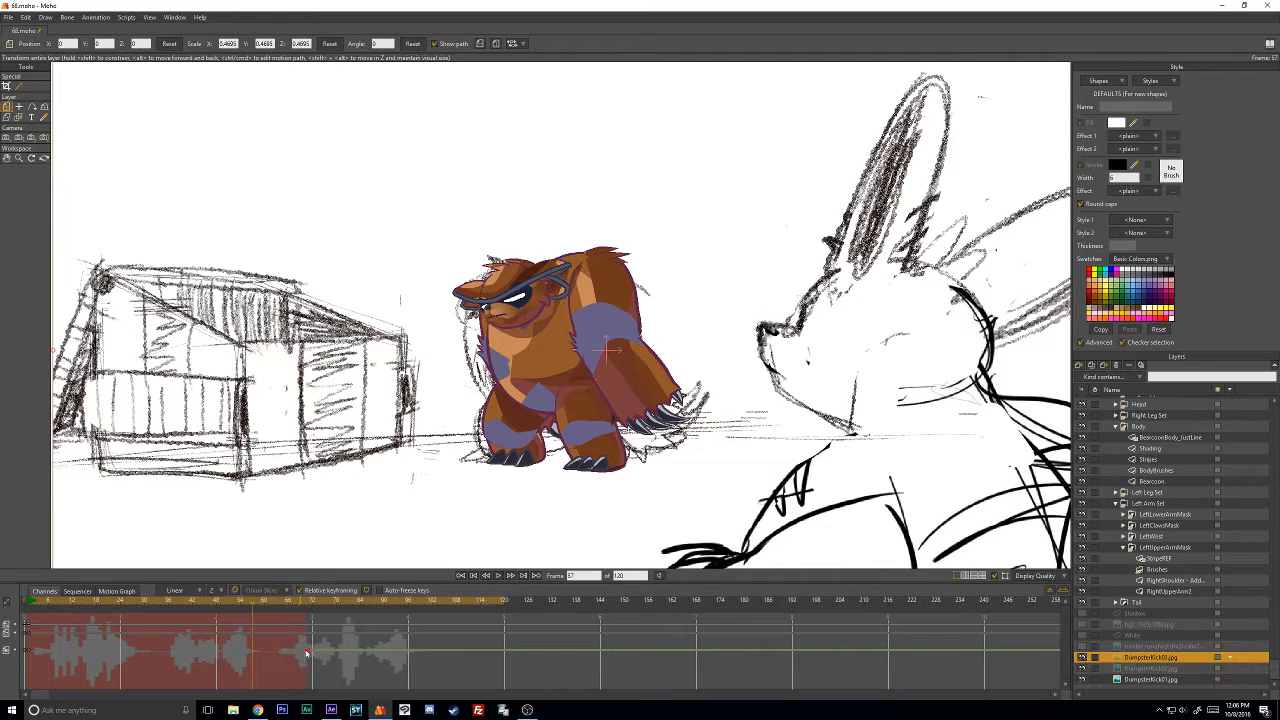
drag(327, 652, 350, 652)
mouse_move(290, 610)
mouse_down()
mouse_move(37, 609)
mouse_move(239, 630)
mouse_move(41, 628)
mouse_move(365, 645)
mouse_move(204, 644)
mouse_move(248, 640)
mouse_up()
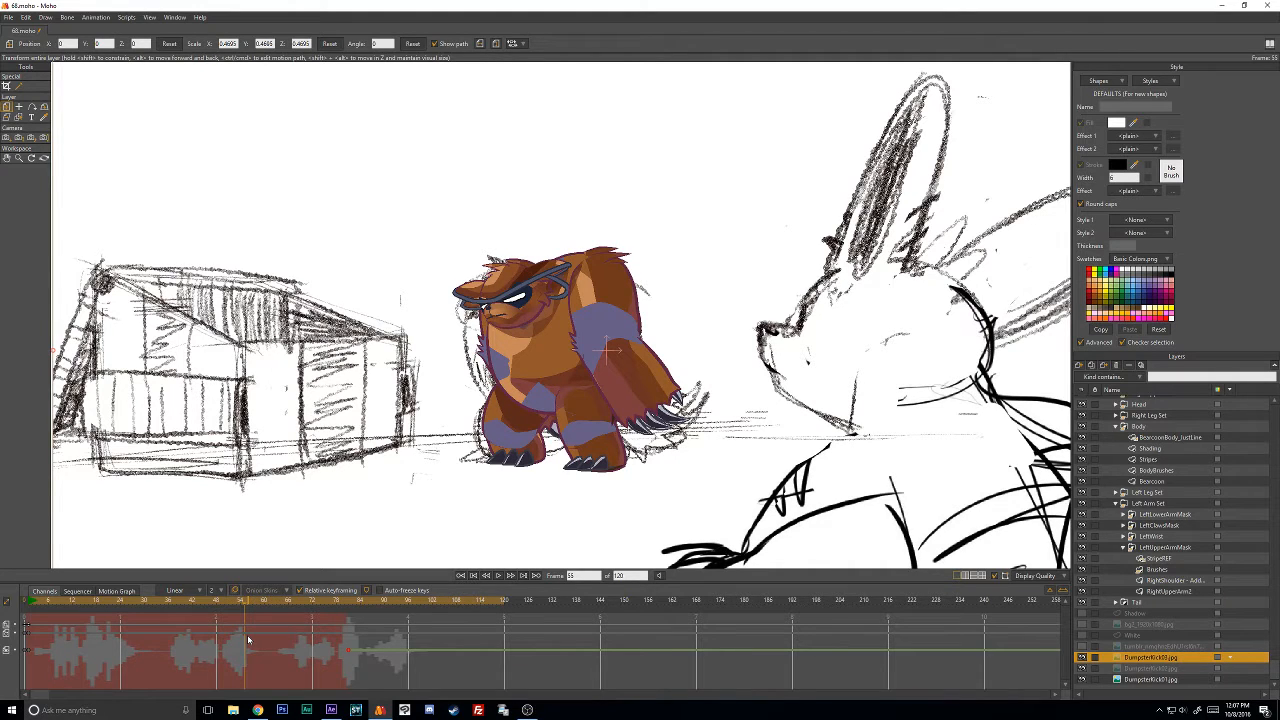
Switch to OBS, mute the audio sources in the mixer and minimize its window.
click(527, 710)
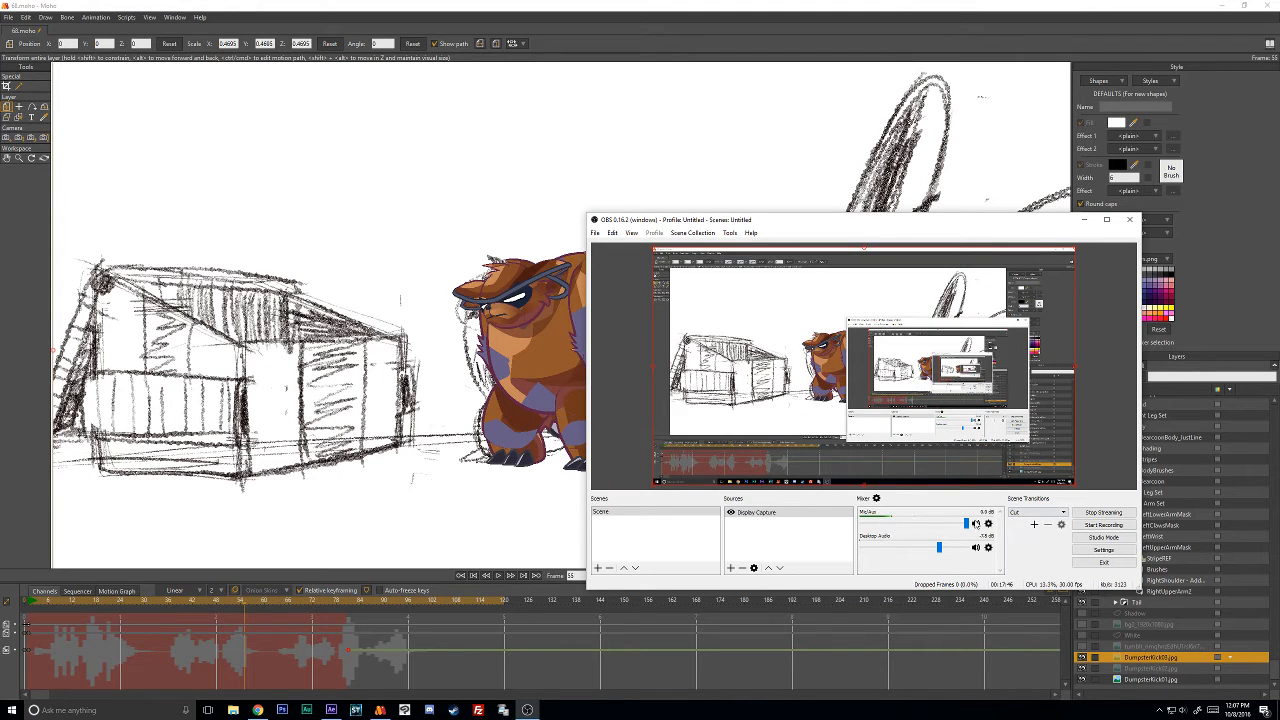
click(976, 523)
click(1084, 219)
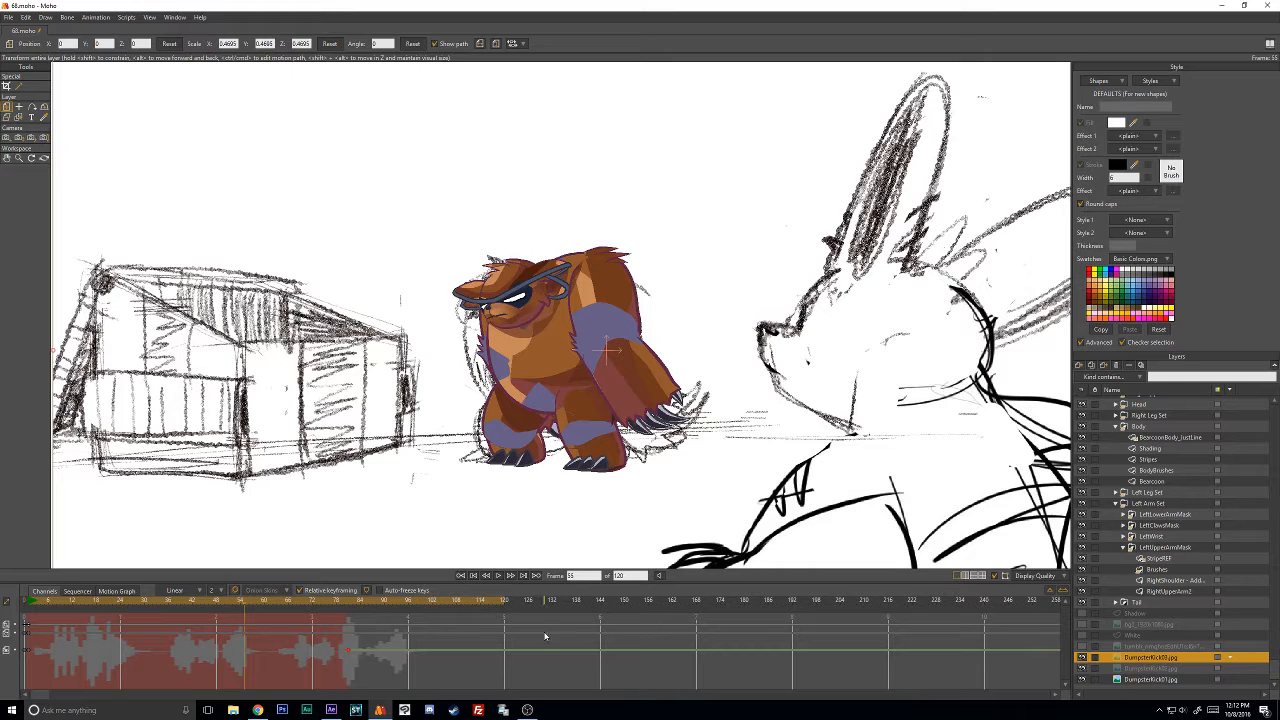
Bring OBS back up, unmute the microphone in the mixer and return to the Moho scene.
click(527, 710)
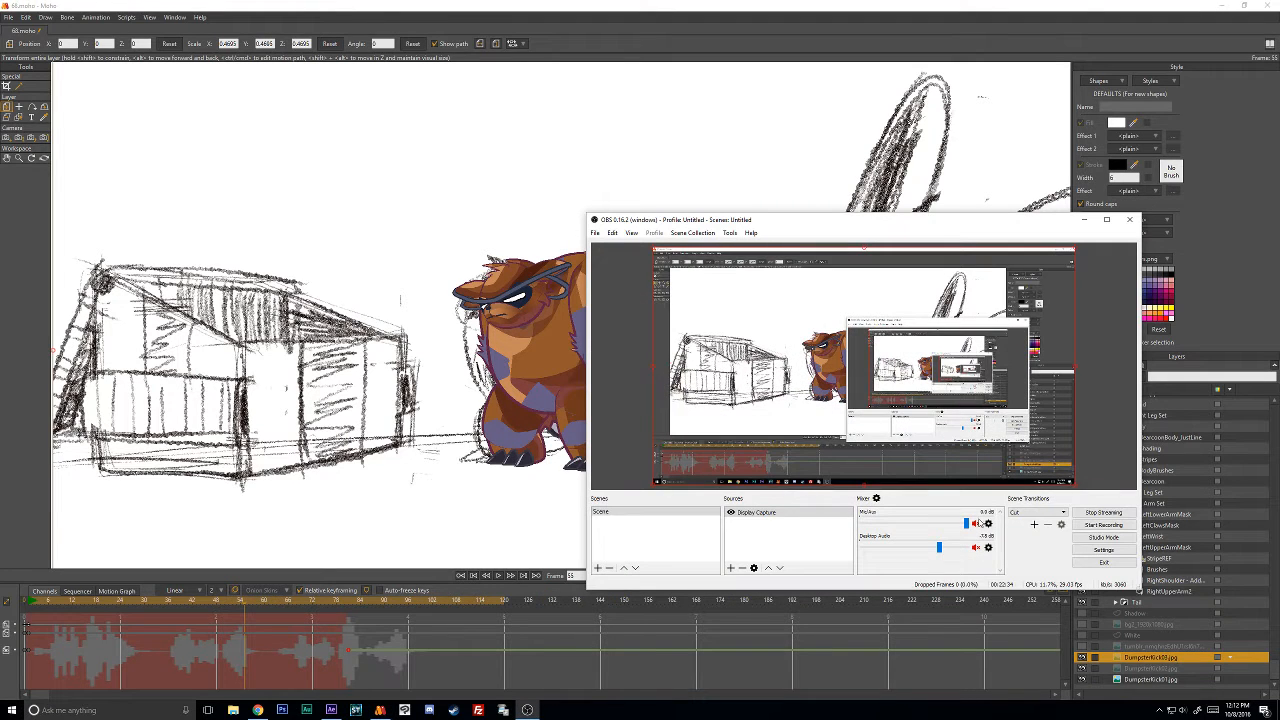
click(977, 523)
click(1084, 219)
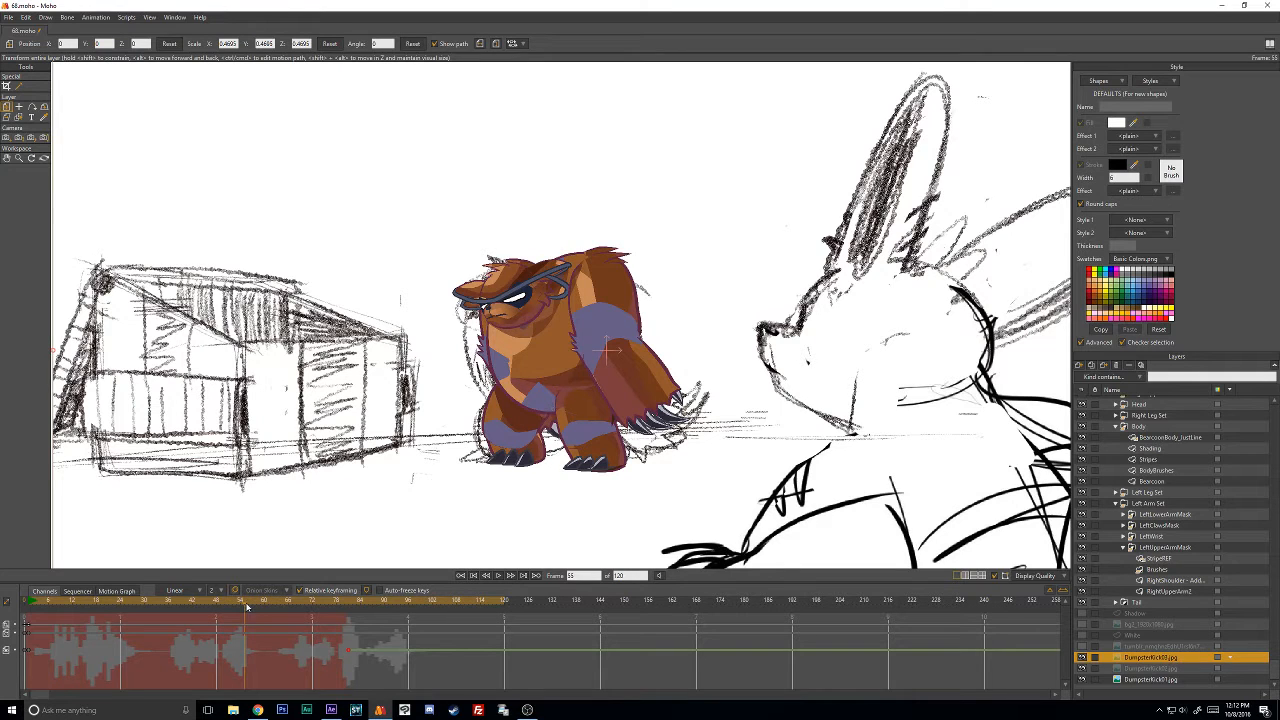
Select the BEARCOON layer and scrub from about frame 33 to frame 61 to review the move into the hunched pose.
scroll(1205, 520, up, 3)
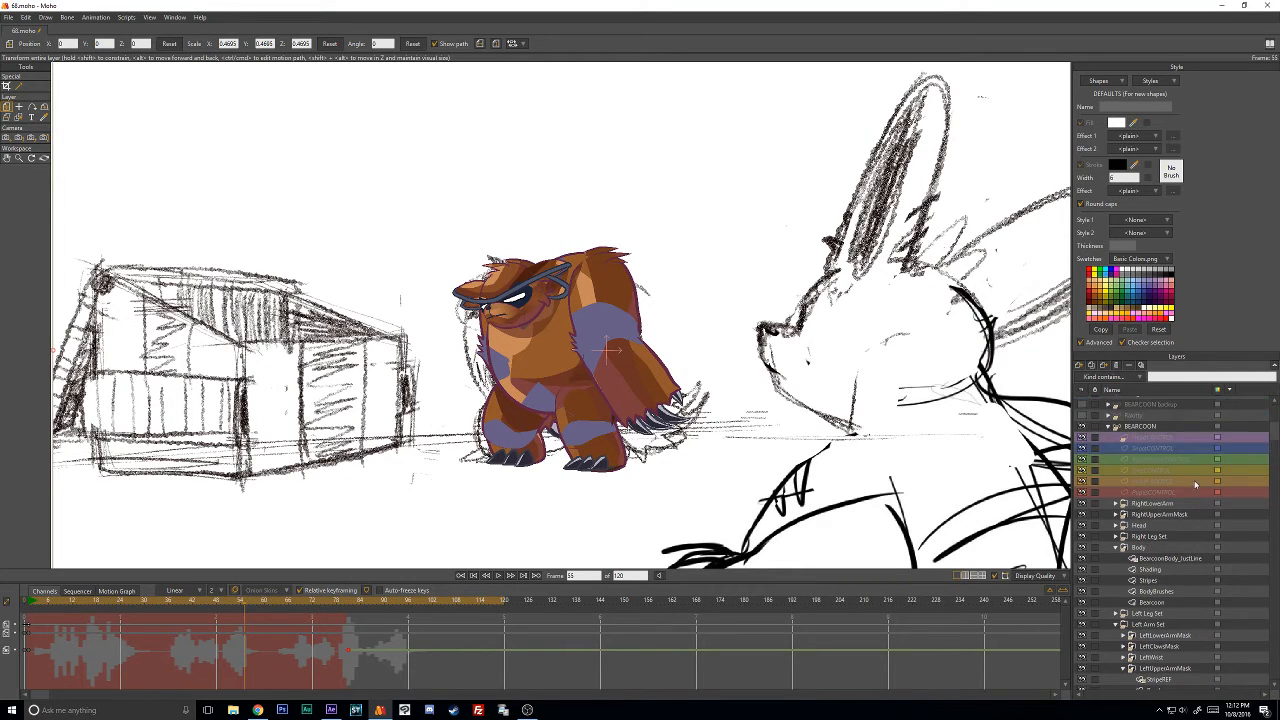
scroll(1195, 485, up, 1)
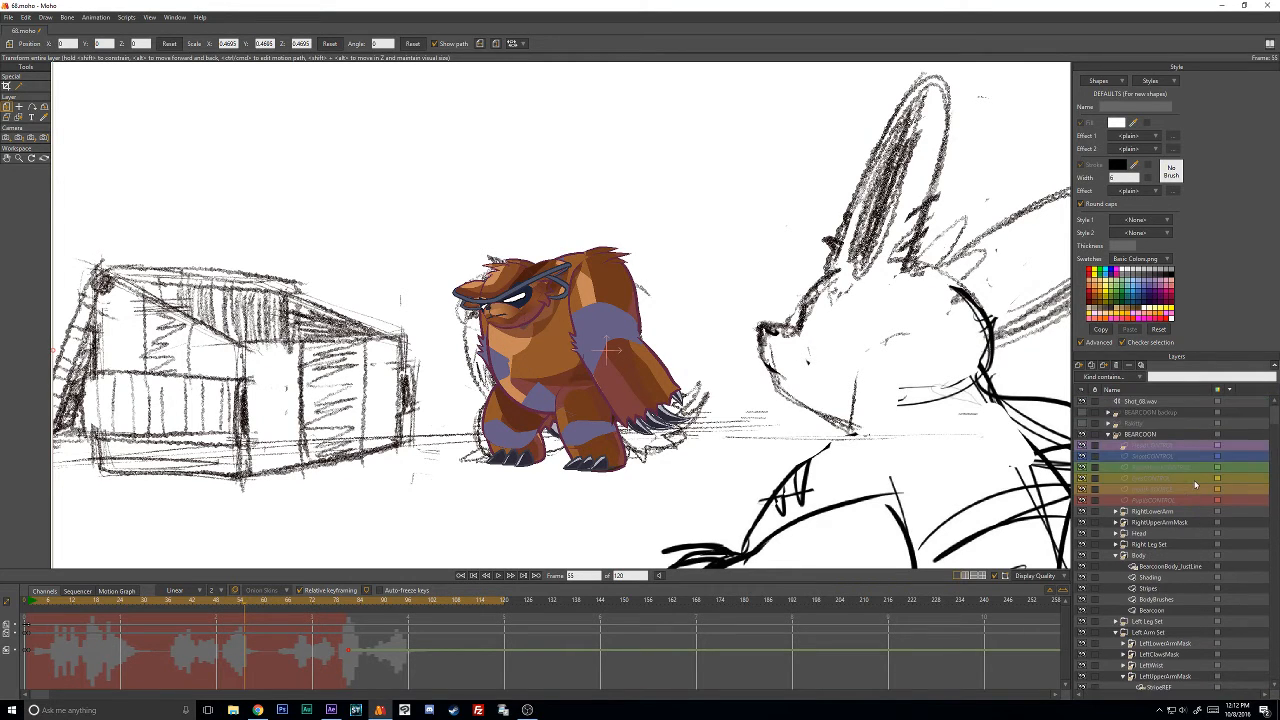
click(1140, 435)
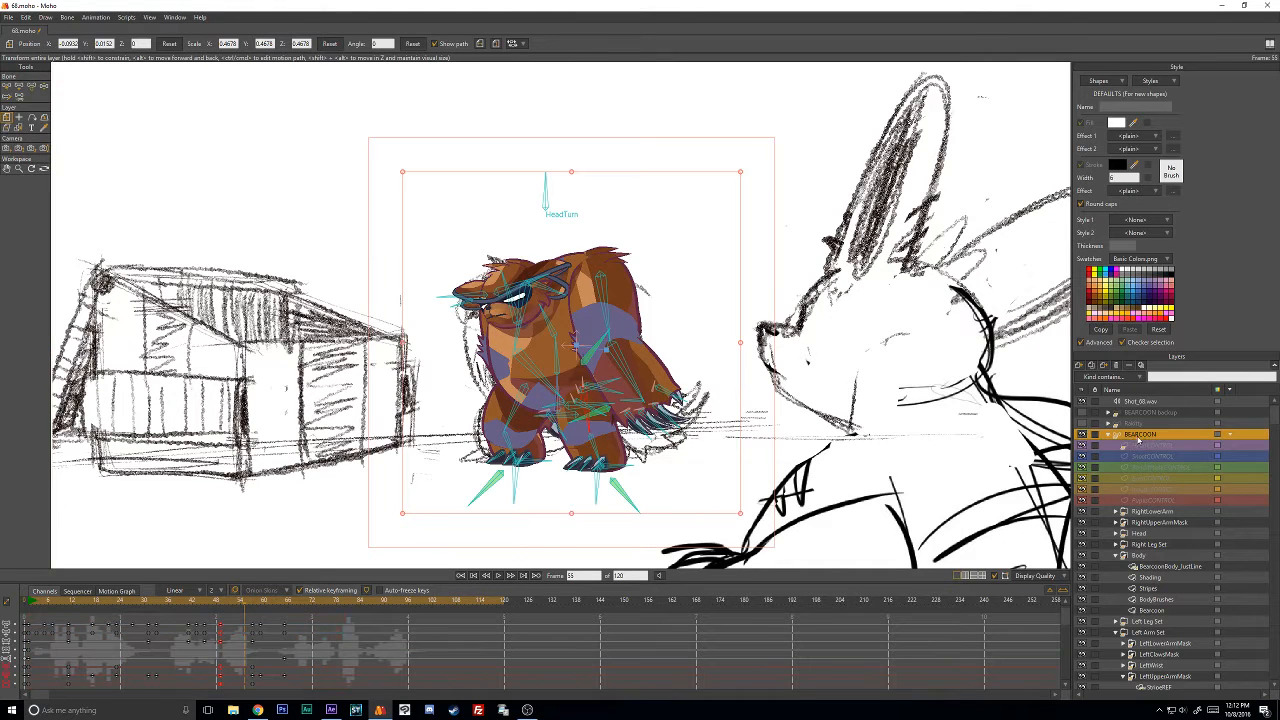
click(156, 603)
drag(156, 607, 269, 600)
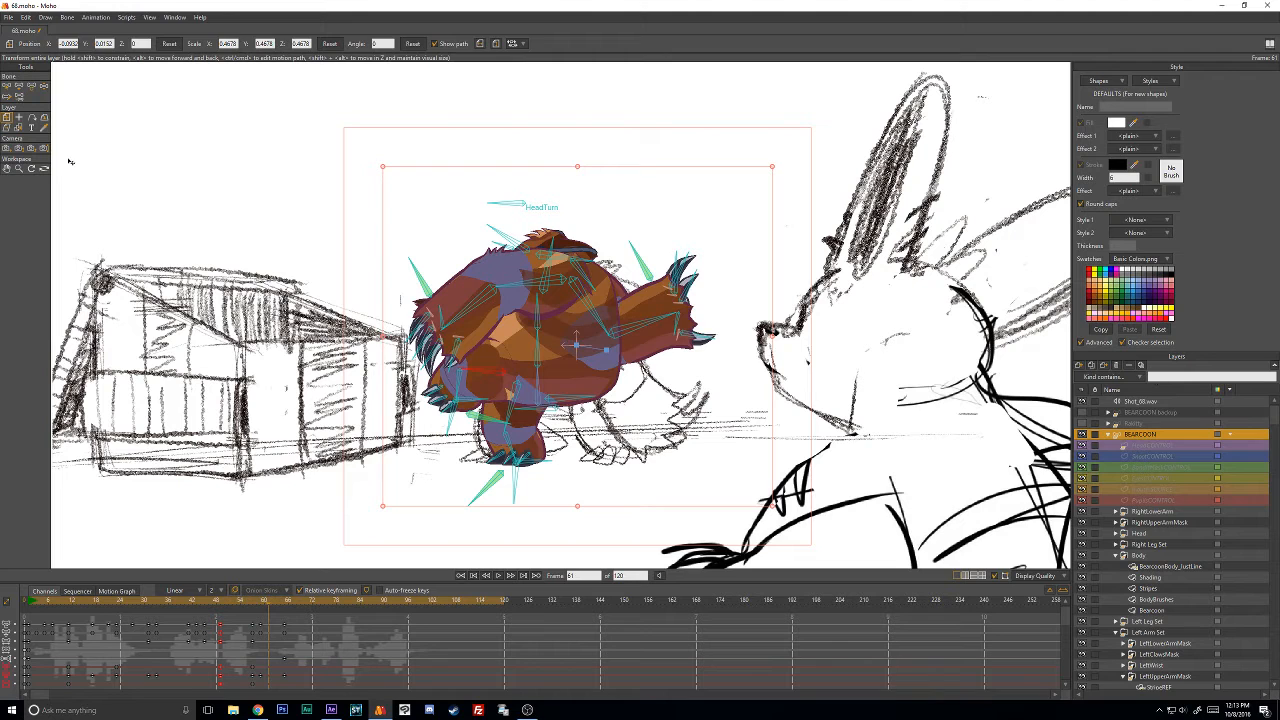
click(44, 85)
click(222, 602)
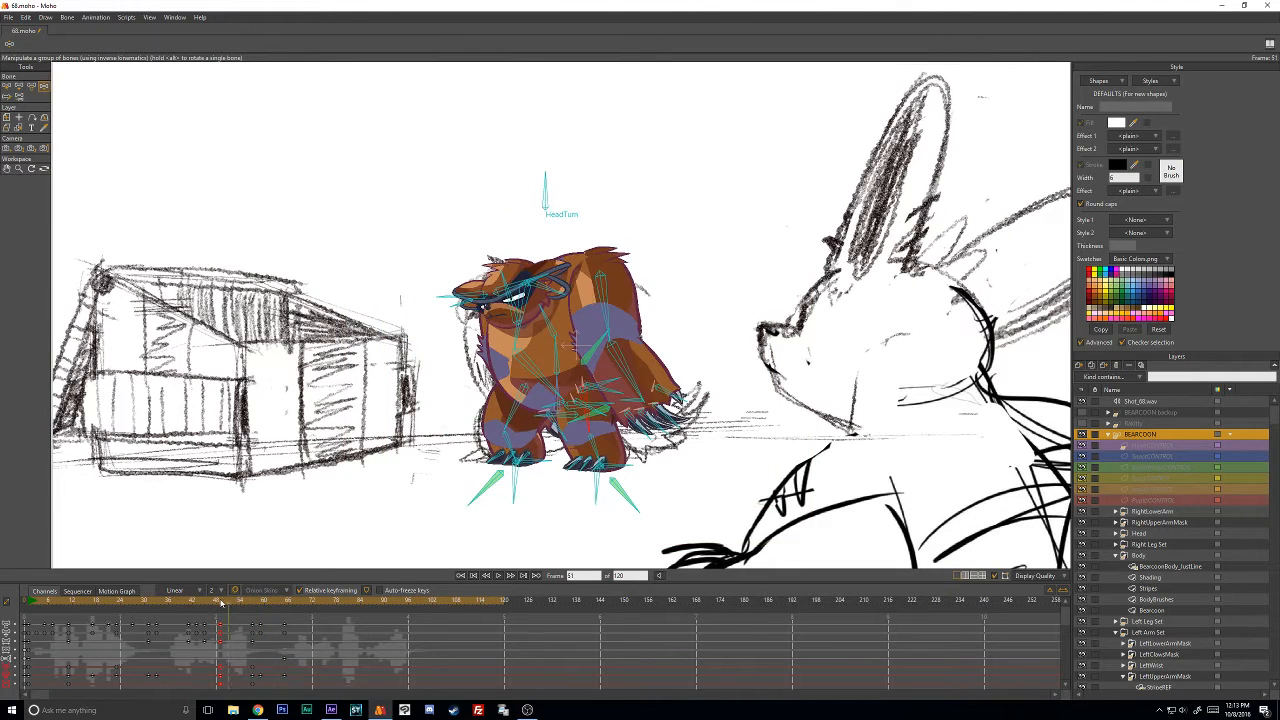
mouse_move(248, 601)
mouse_down()
mouse_move(288, 590)
mouse_move(268, 590)
mouse_up()
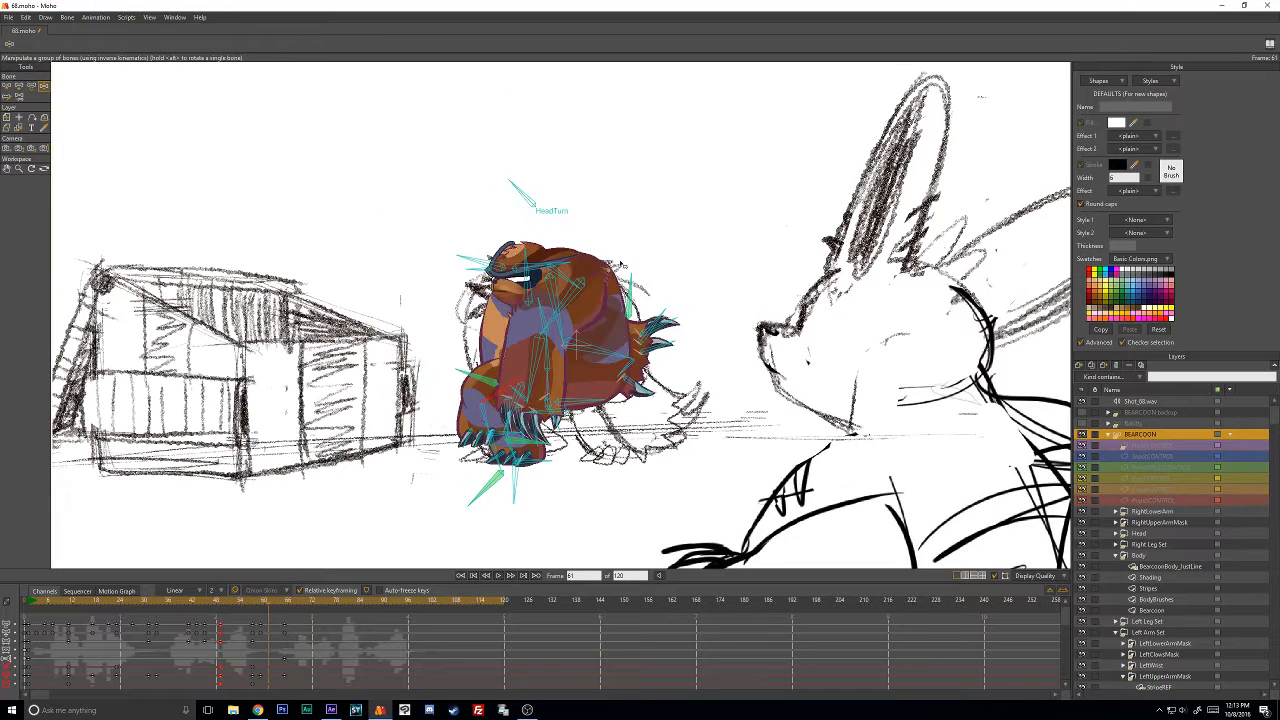
Step frame by frame from the hunched pose to frame 65 to examine the transition into the kick.
key(Left)
key(Right)
key(Right)
key(Right)
key(Right)
key(Right)
key(Right)
key(Right)
key(Right)
key(Right)
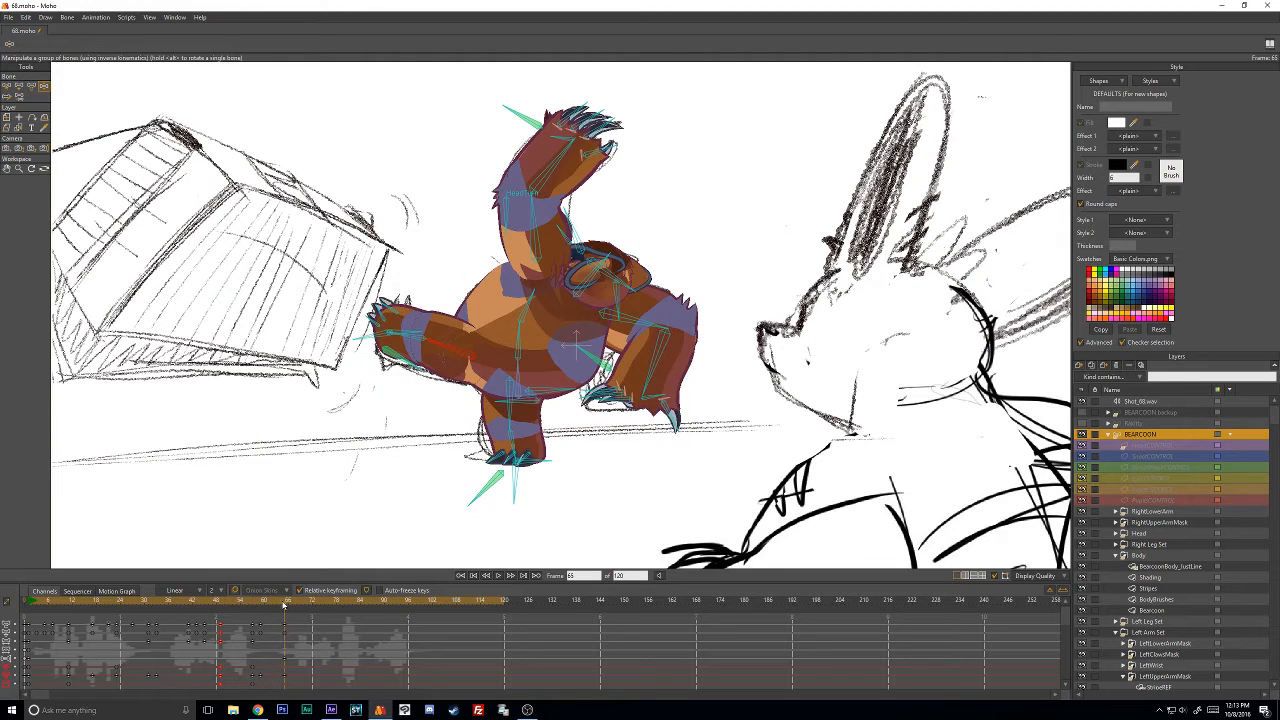
mouse_move(283, 604)
mouse_down()
mouse_move(248, 605)
mouse_move(285, 605)
mouse_up()
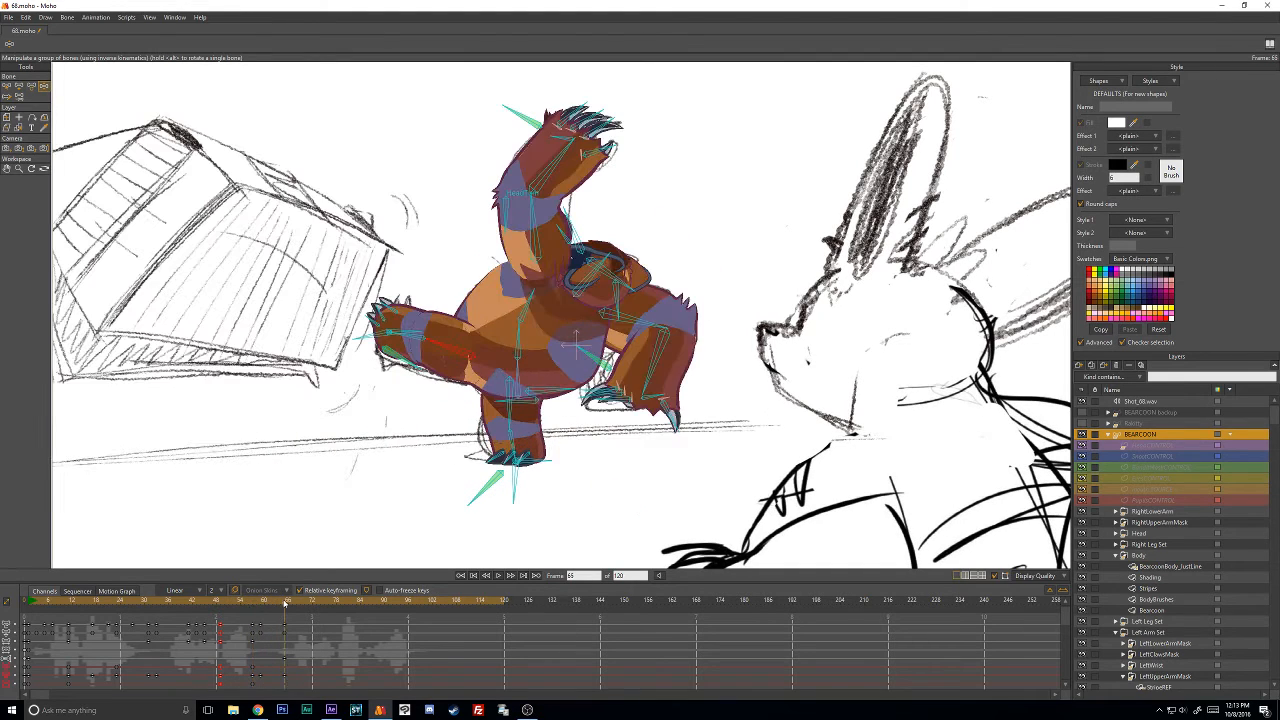
Select the R_Bicep bone at frame 65 and examine its keyframe channels in the timeline.
click(6, 87)
click(533, 215)
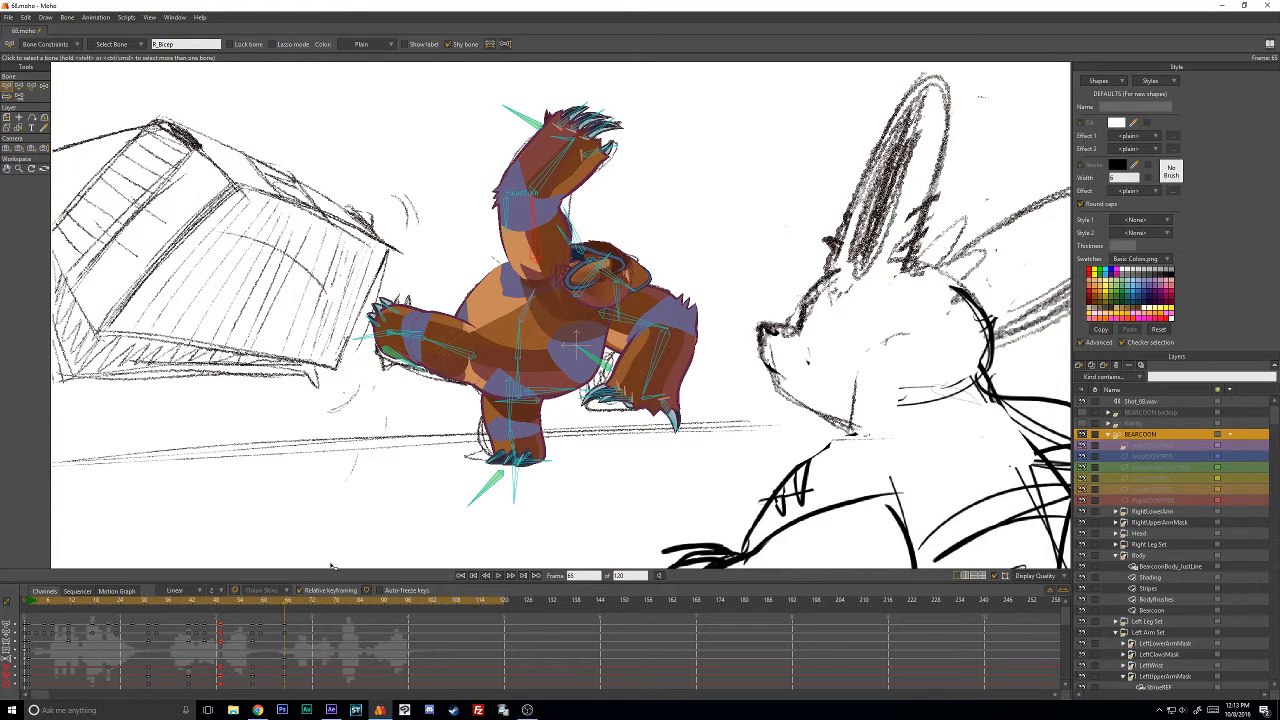
mouse_move(285, 603)
mouse_down()
mouse_move(166, 604)
mouse_move(288, 603)
mouse_up()
scroll(312, 647, up, 4)
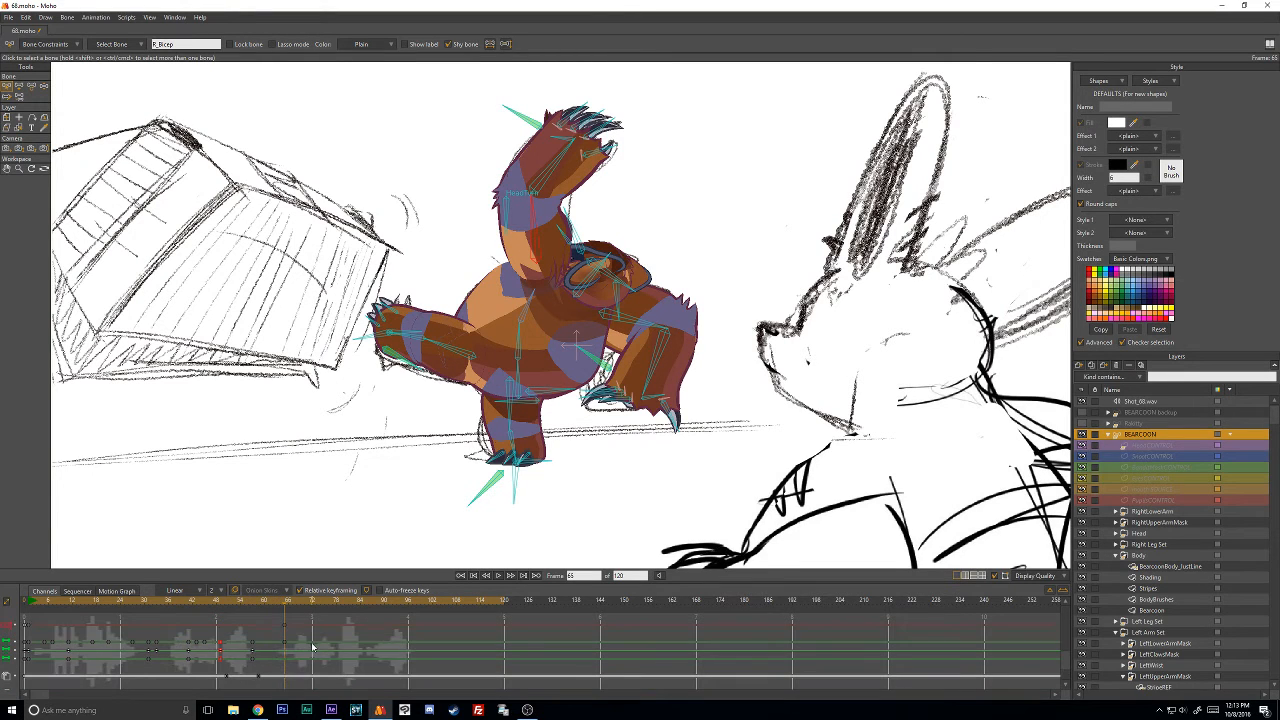
scroll(312, 647, up, 2)
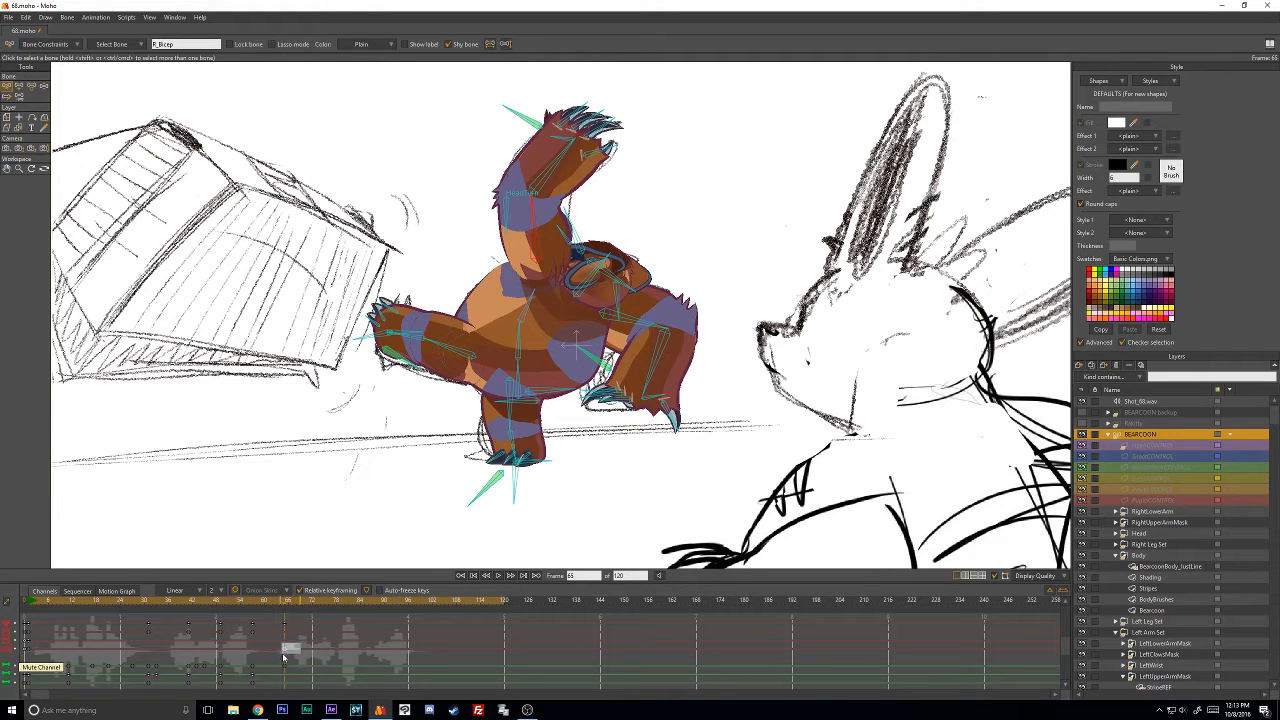
drag(283, 655, 296, 645)
scroll(561, 315, up, 1)
scroll(530, 333, down, 3)
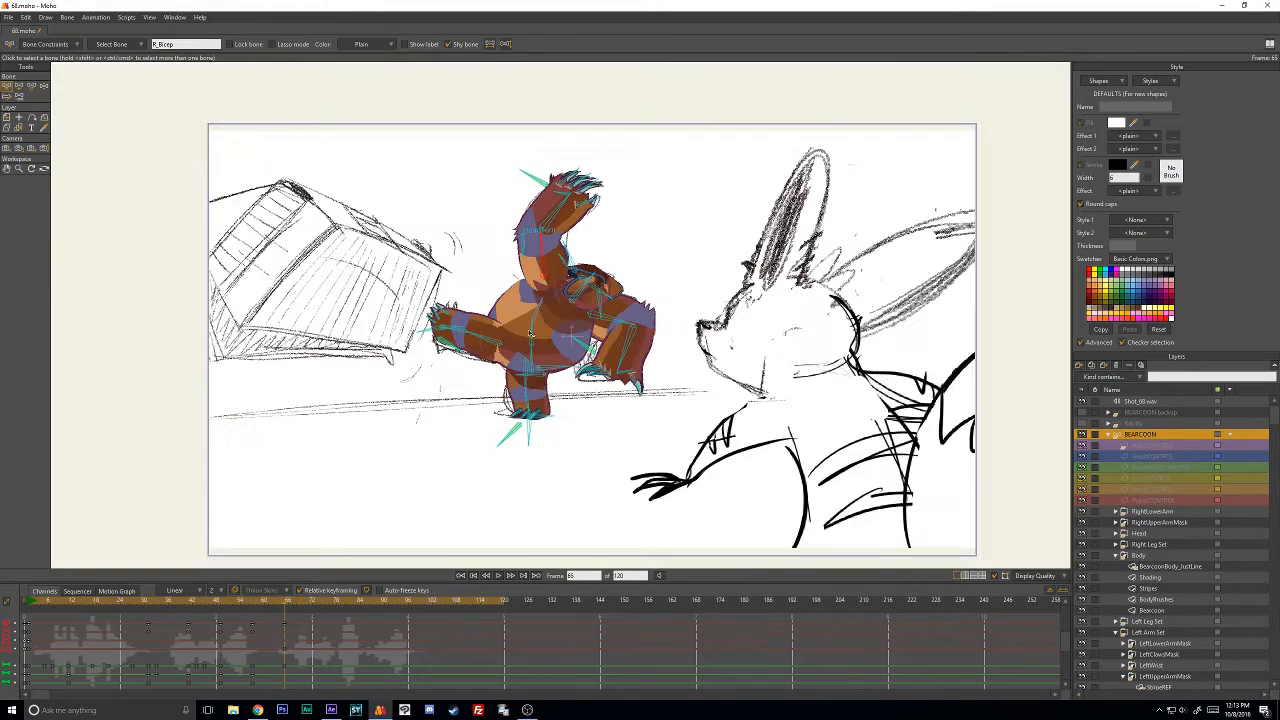
Scrub and step between about frames 60 and 66 to examine how the arms swing into the kick pose.
mouse_move(287, 600)
mouse_down()
mouse_move(248, 600)
mouse_move(262, 601)
mouse_up()
key(Right)
key(Right)
key(Right)
key(Right)
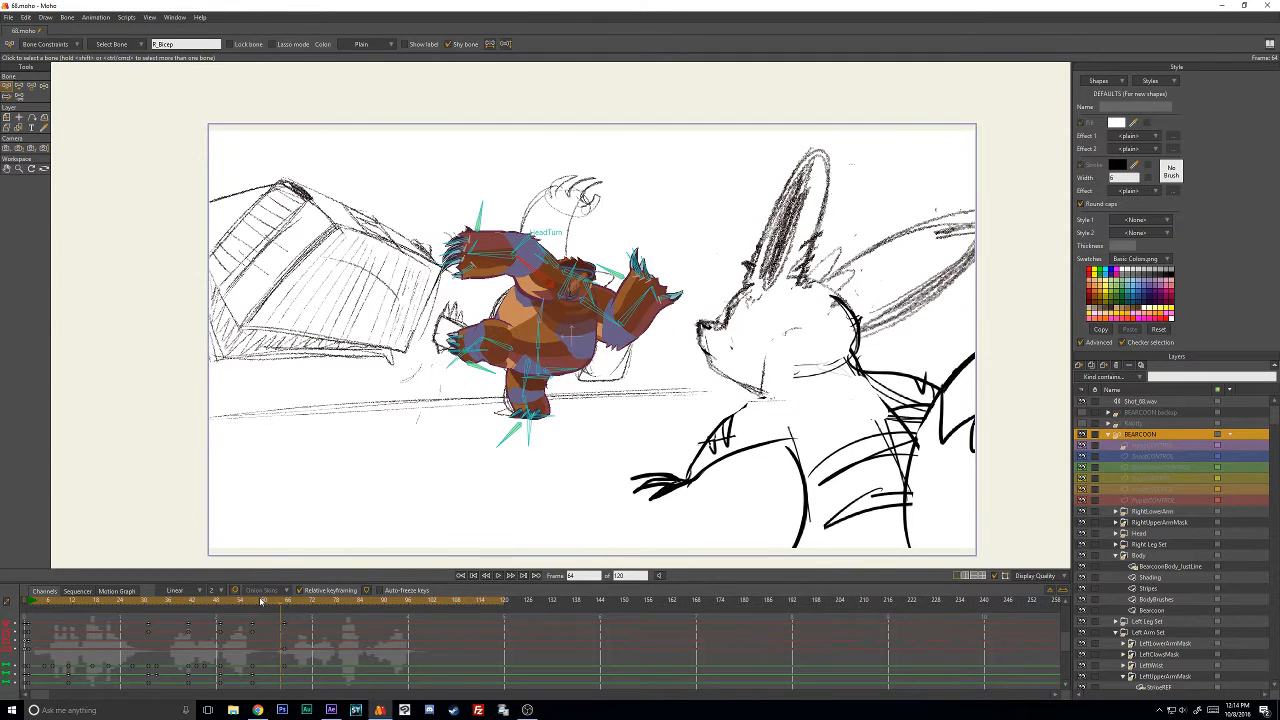
key(Left)
key(Right)
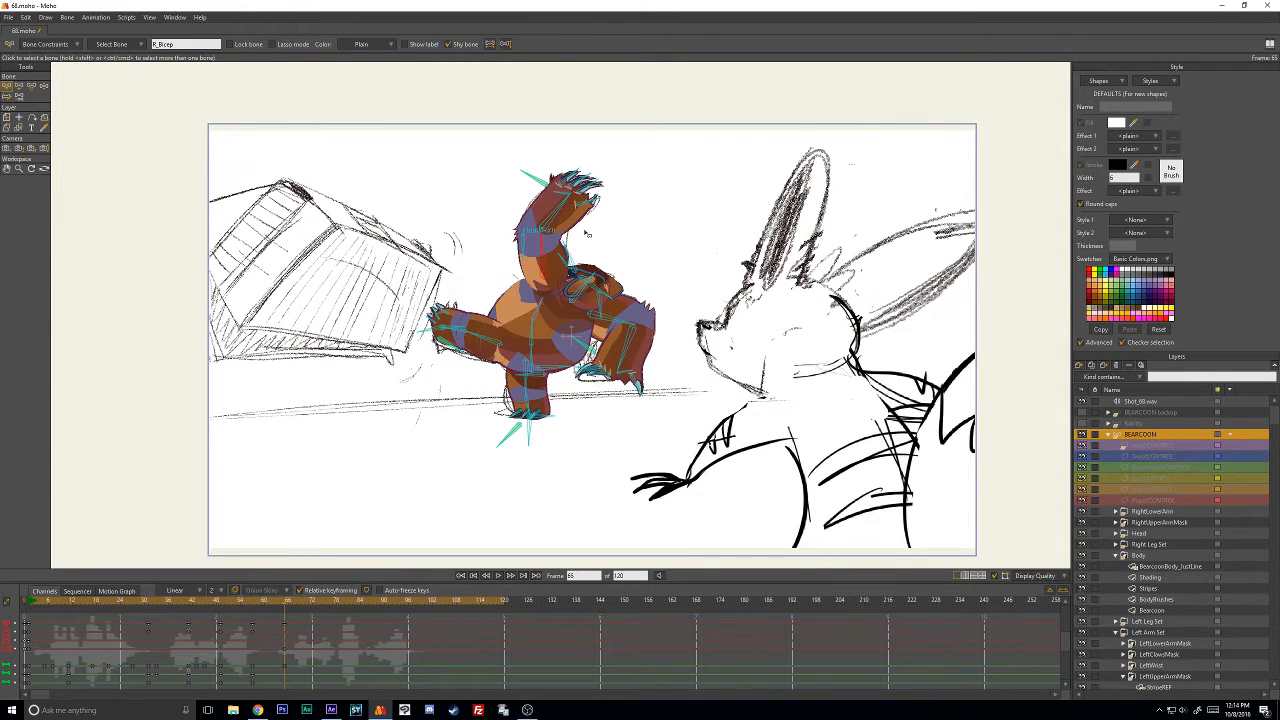
scroll(587, 233, up, 1)
key(Right)
key(Left)
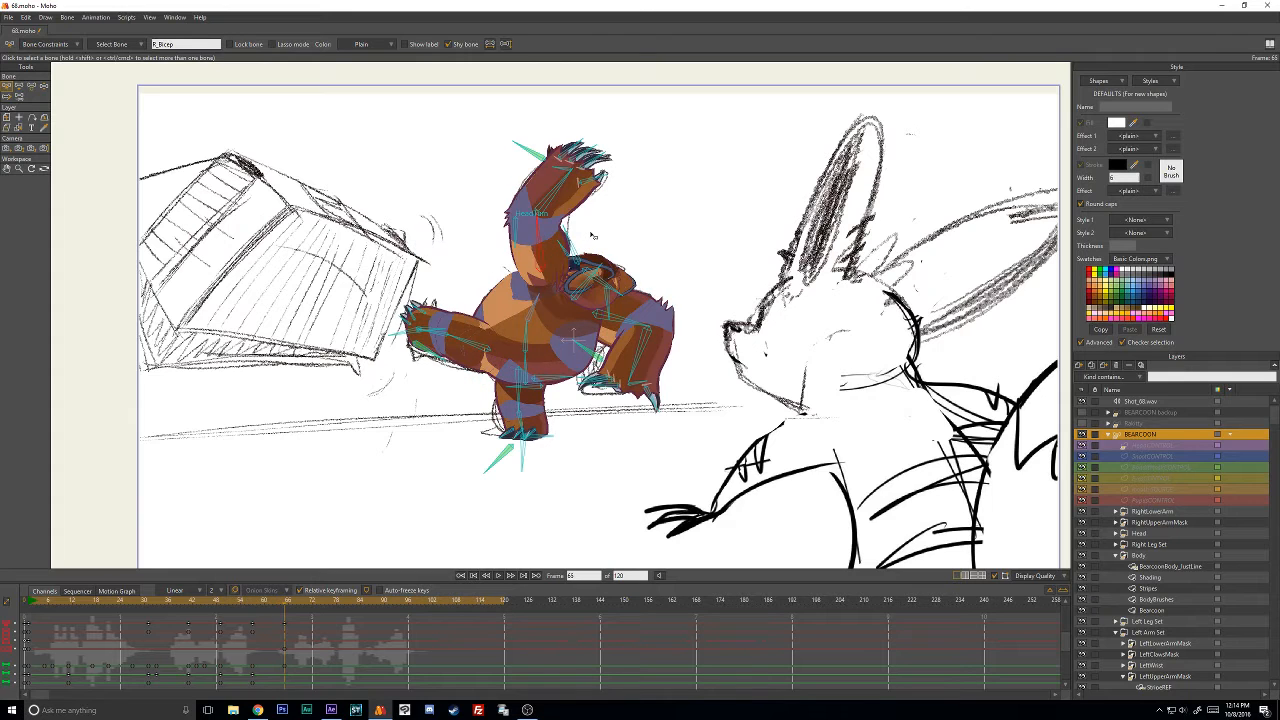
key(Right)
key(Left)
Select the L_Bicep bone and step between frames 65 and 52 to examine the left arm around the hunched hold.
click(618, 320)
key(Left)
key(Left)
key(Left)
key(Left)
key(Left)
key(Left)
key(Left)
key(Left)
key(Left)
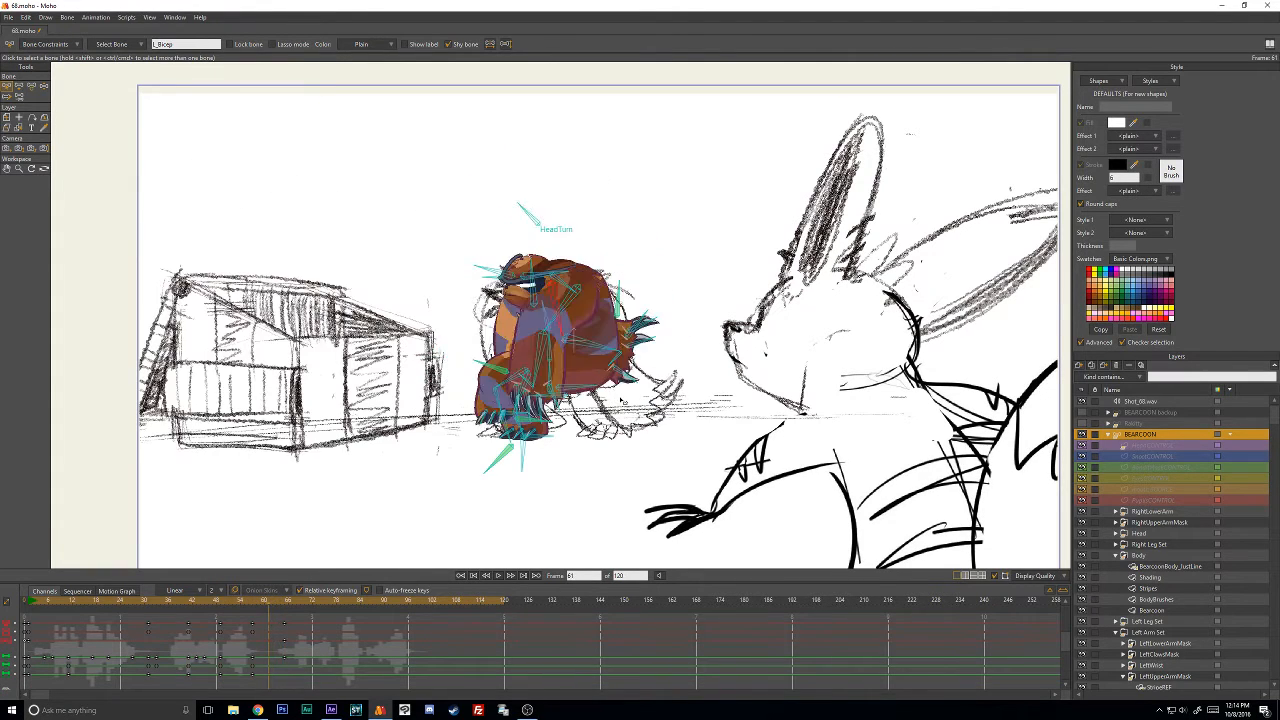
key(Left)
key(Left)
key(Left)
key(Left)
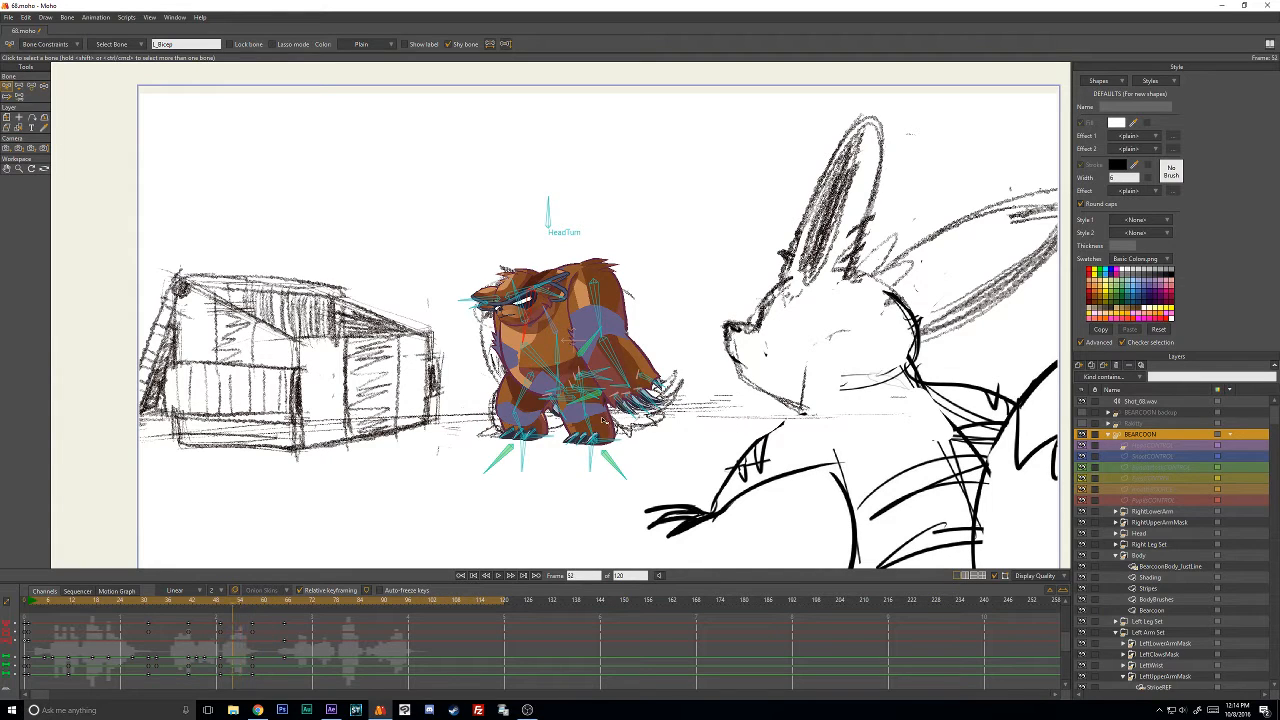
key(Right)
key(Right)
key(Right)
key(Right)
key(Right)
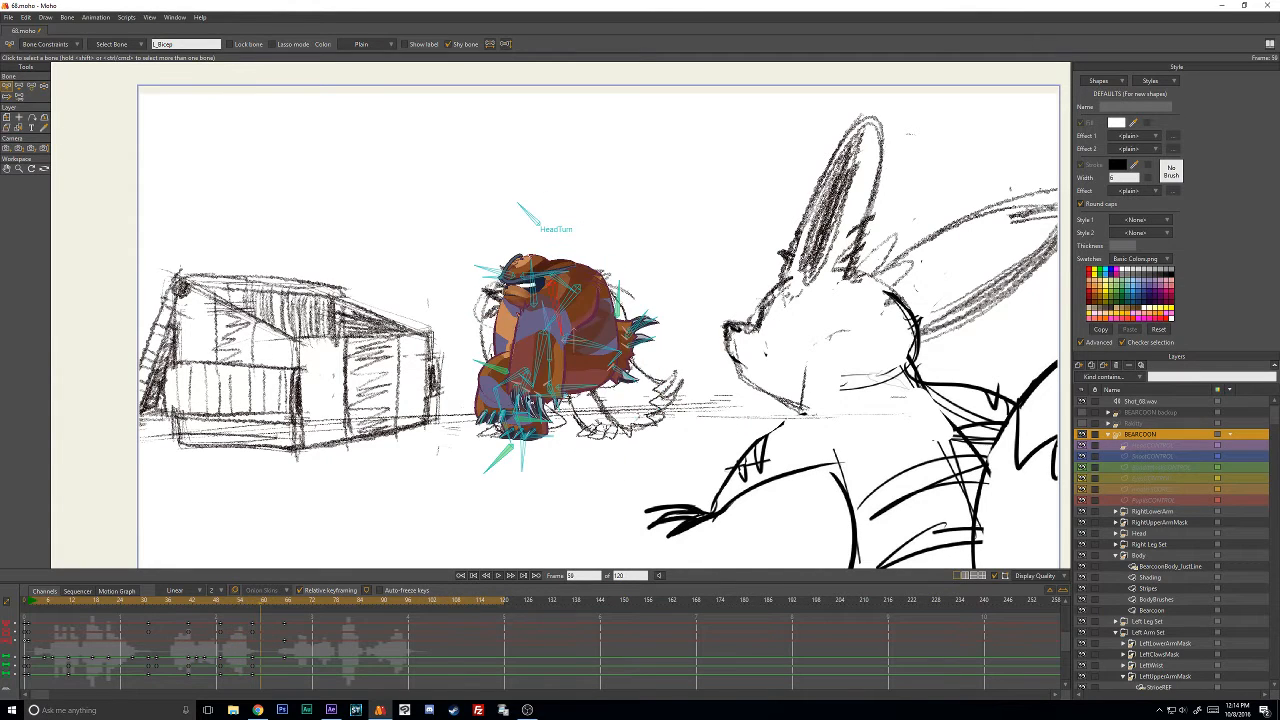
key(Left)
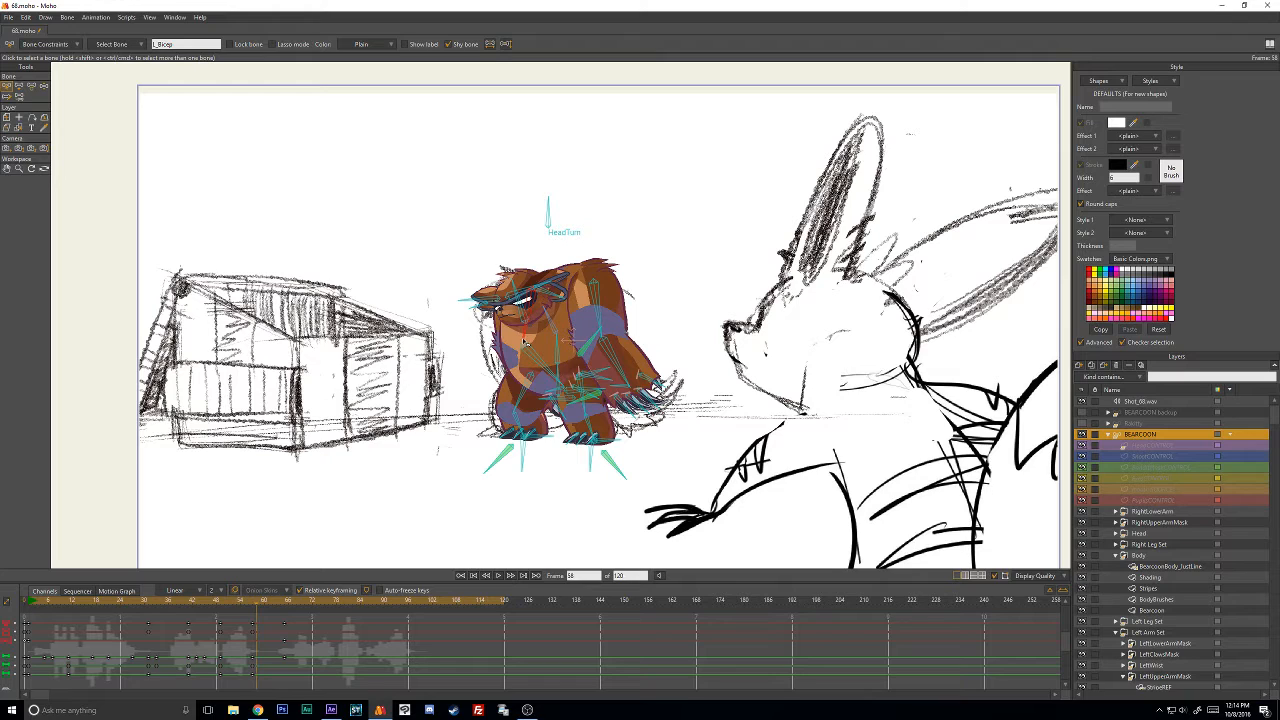
key(Left)
key(Right)
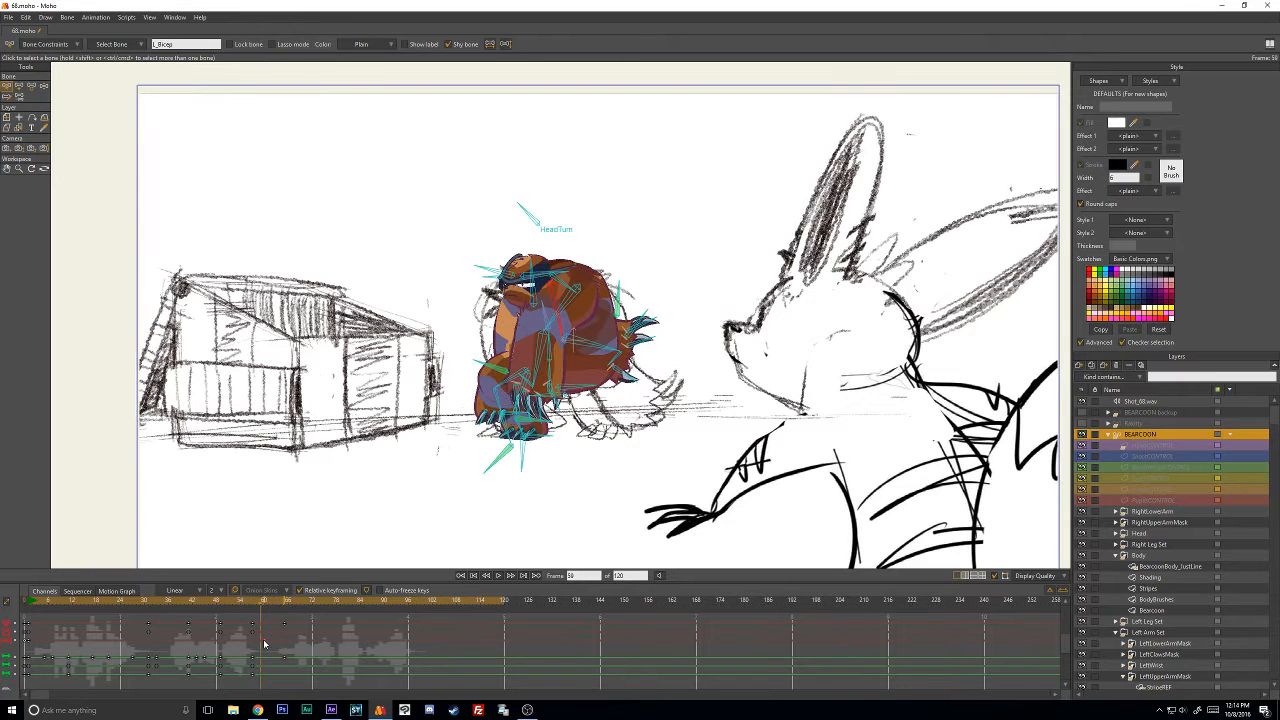
Add an L_Bicep keyframe at about frame 59 to change the left arm's swing, stepping forward to check it.
key(Left)
key(Right)
key(Right)
key(Right)
key(Right)
key(Right)
key(Right)
key(Right)
key(Right)
key(Right)
key(Right)
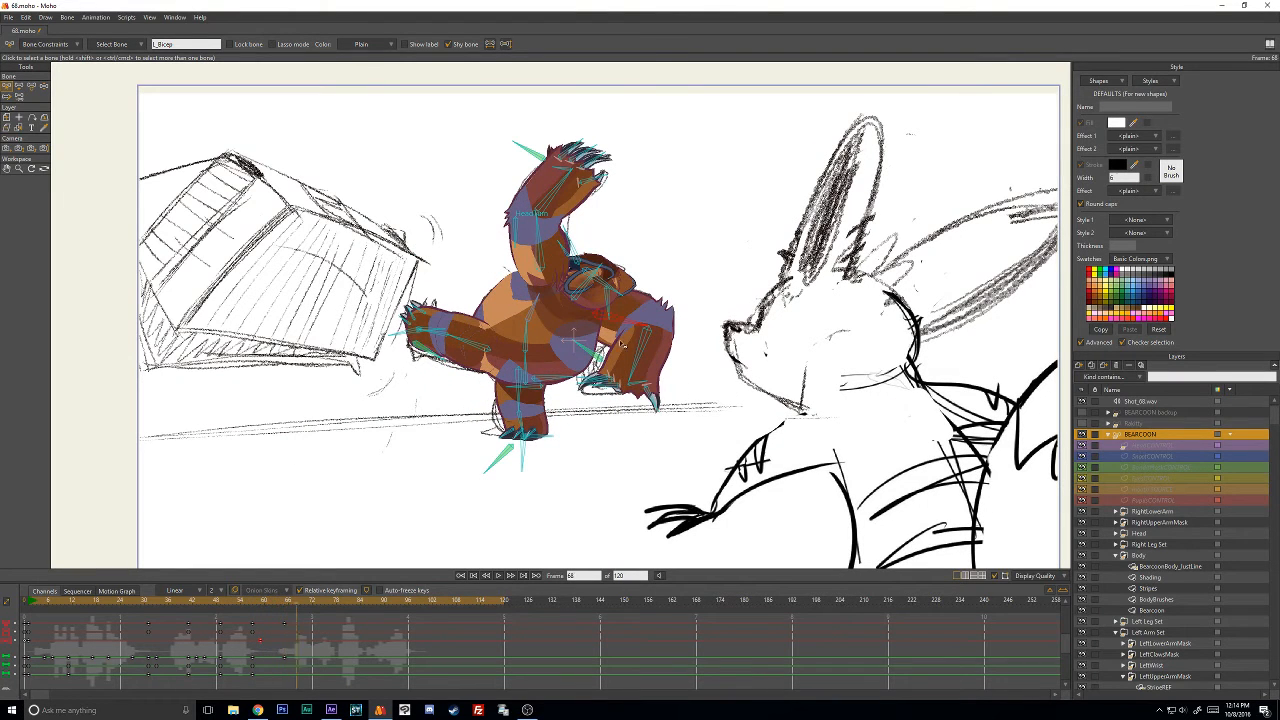
Step back to frame 60 and forward again into the kick to check the left arm's swing.
key(Left)
key(Left)
key(Left)
key(Left)
key(Left)
key(Left)
key(Left)
key(Left)
key(Left)
key(Left)
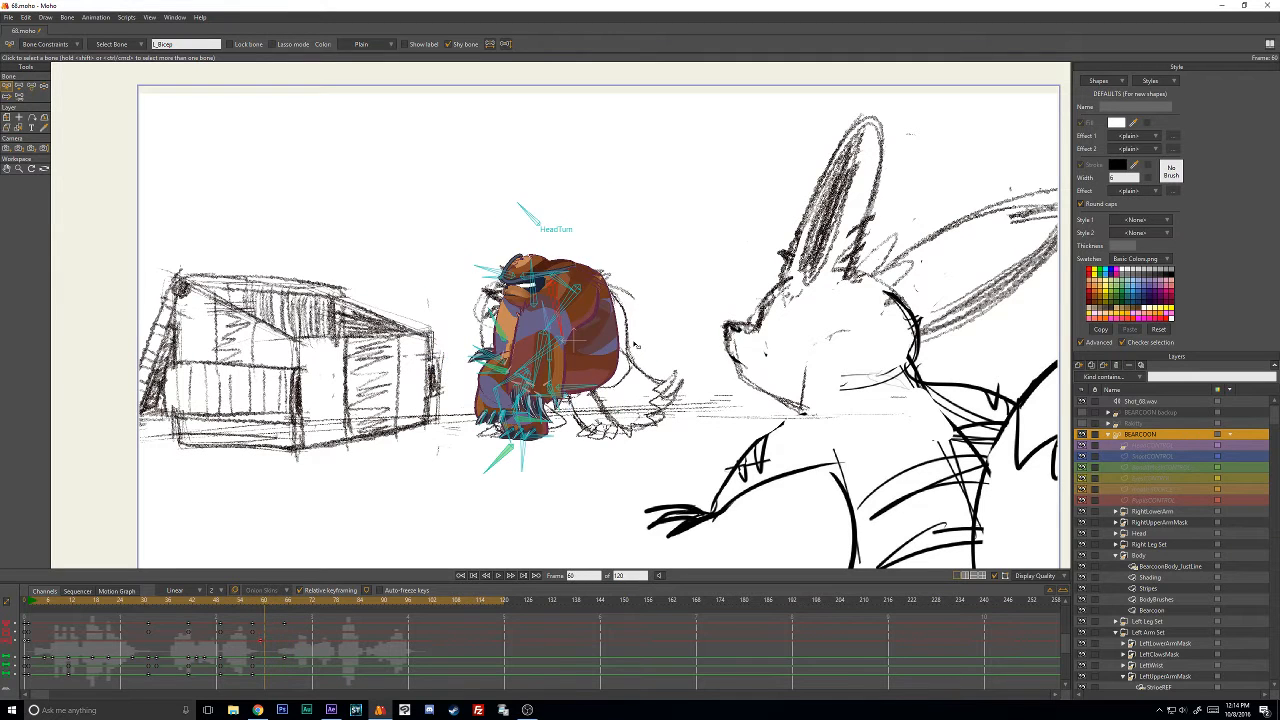
key(Right)
key(Right)
key(Right)
key(Right)
key(Right)
key(Right)
key(Right)
key(Right)
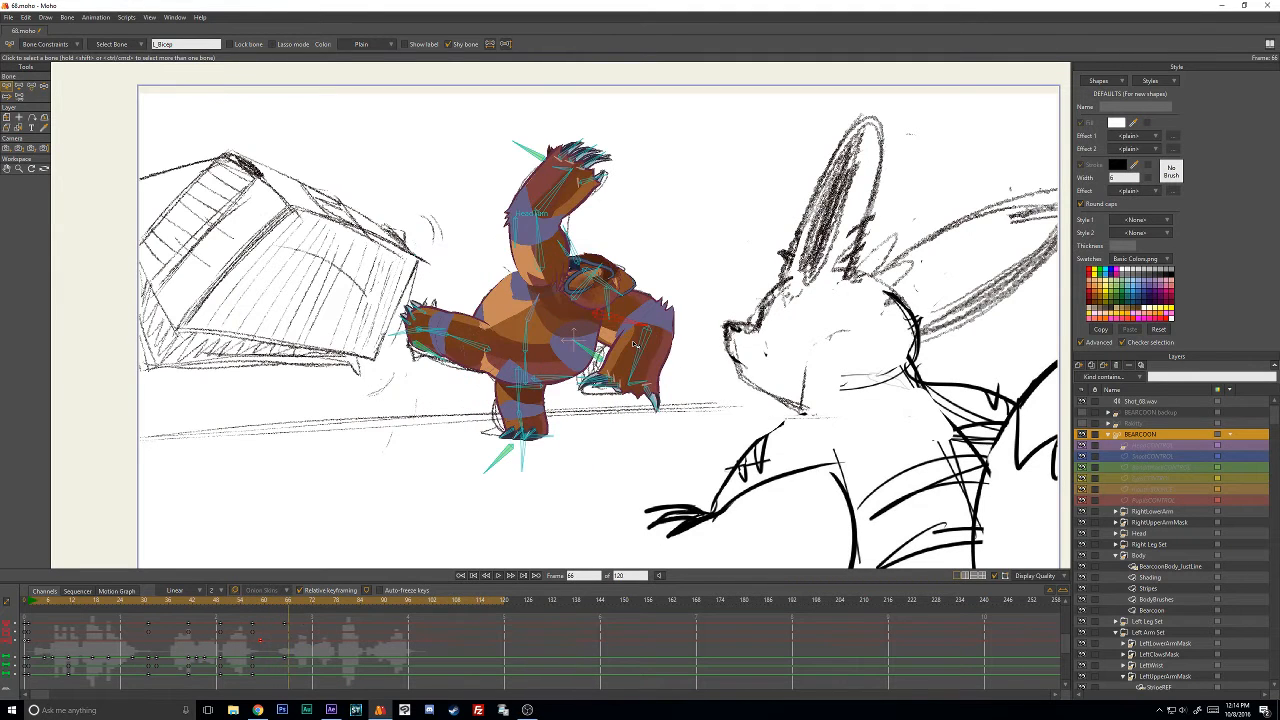
Rewind to frame 1 and play the animation through the kick to review the overall timing.
click(285, 604)
drag(278, 603, 32, 607)
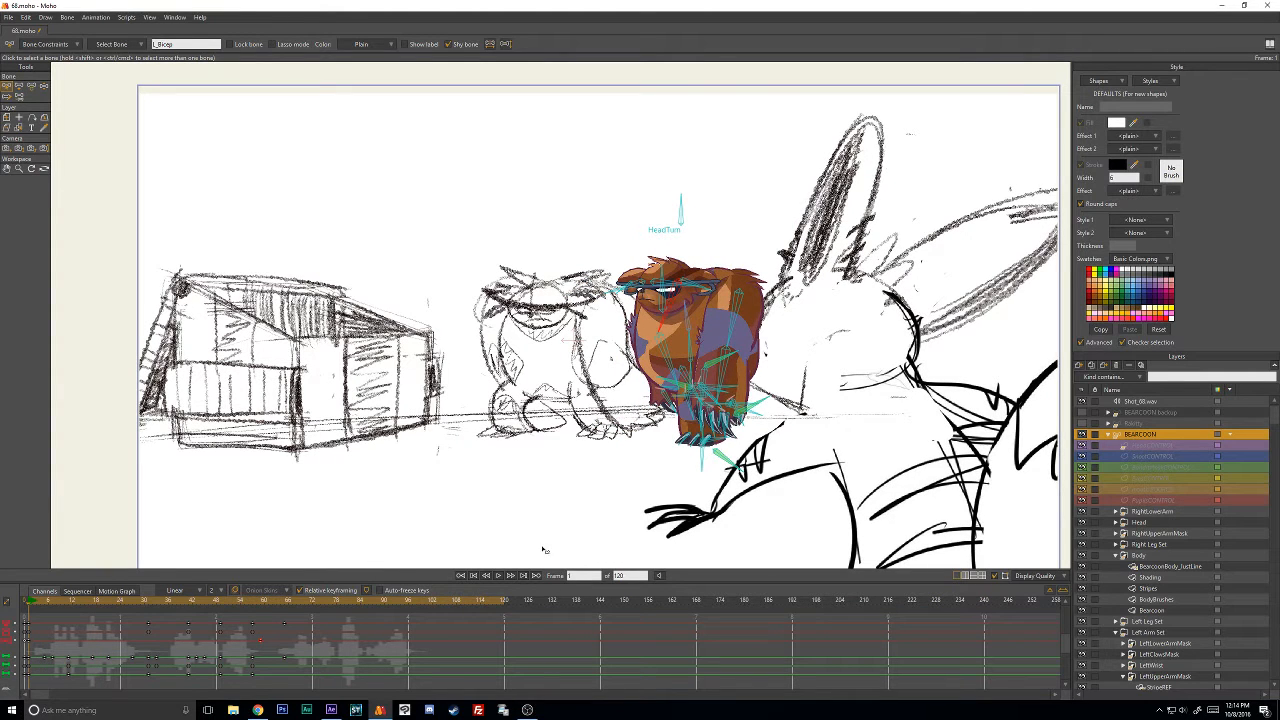
click(498, 576)
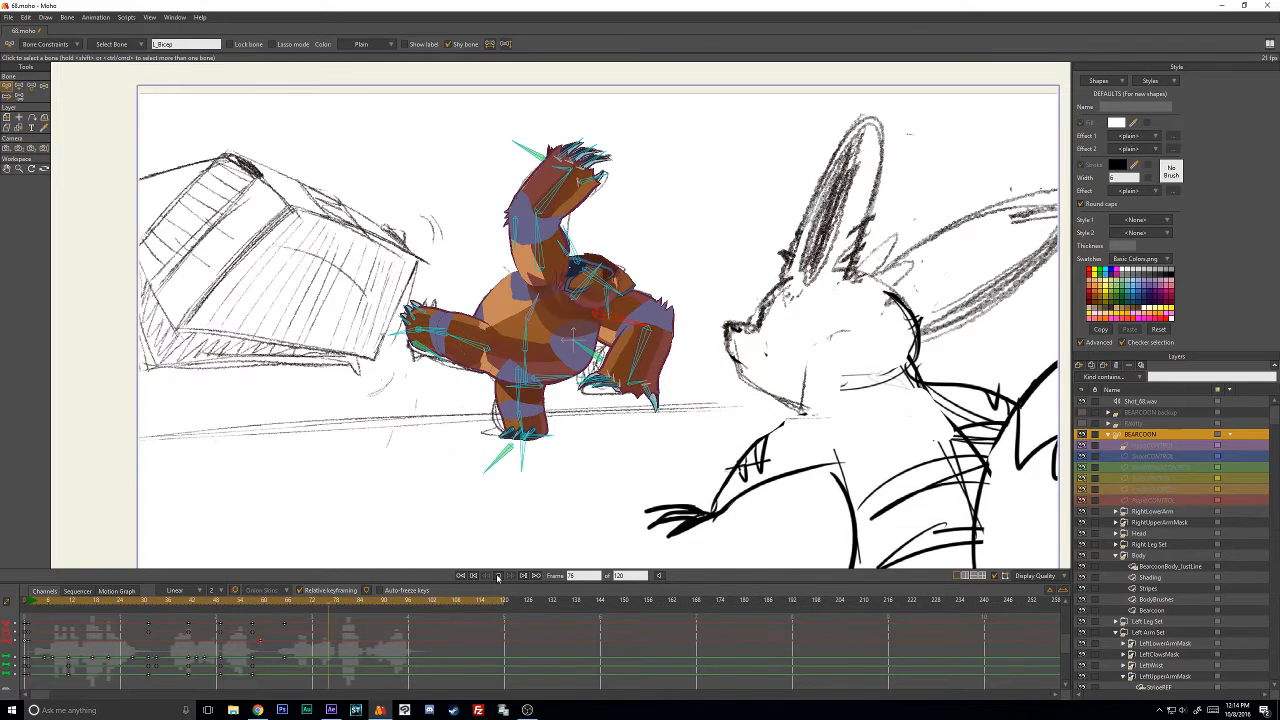
click(498, 576)
Examine the kick transition up close through frame 65, then scrub back to frame 40.
mouse_move(242, 606)
mouse_down()
mouse_move(180, 607)
mouse_move(285, 614)
mouse_move(240, 618)
mouse_move(271, 608)
mouse_up()
scroll(229, 628, up, 2)
scroll(529, 301, up, 2)
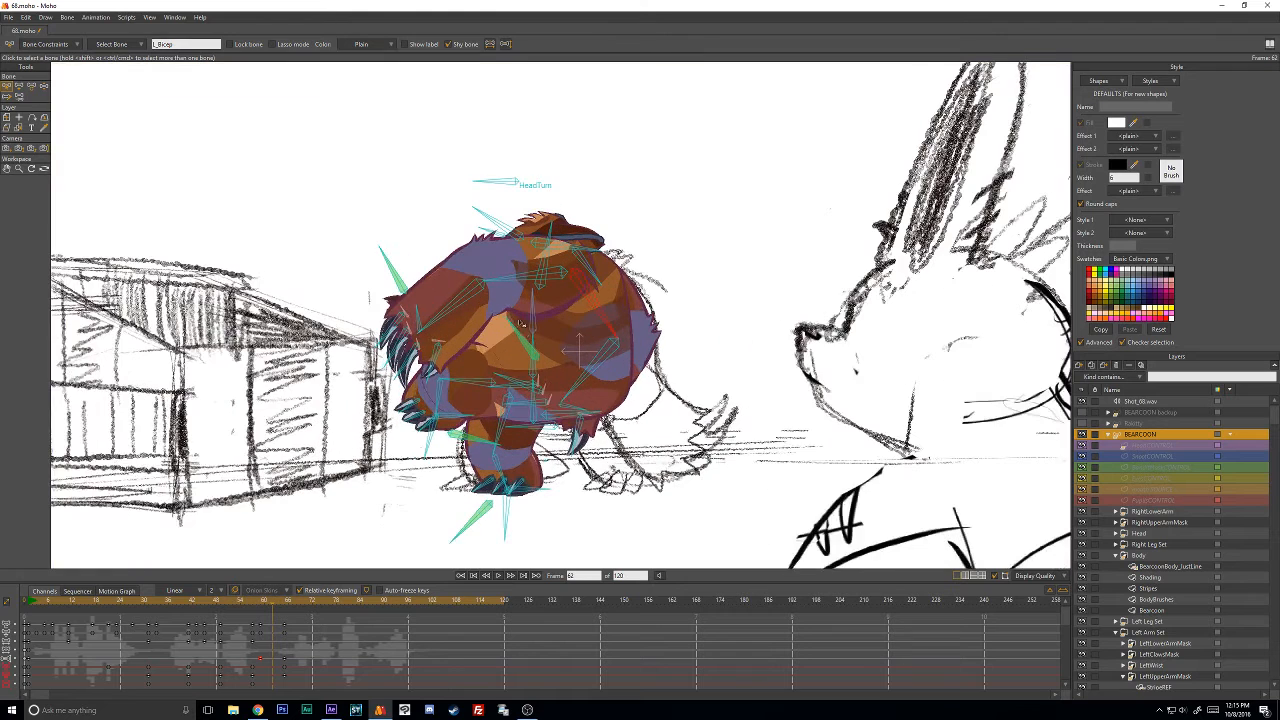
key(Right)
key(Right)
key(Right)
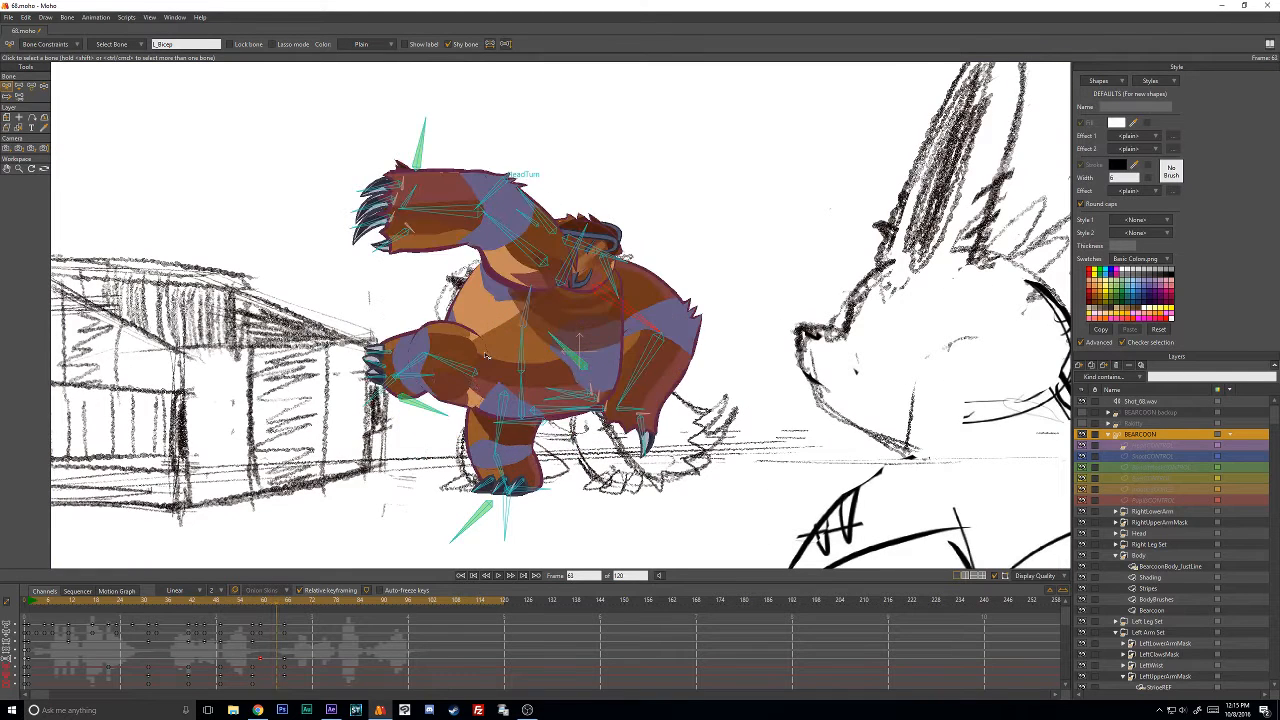
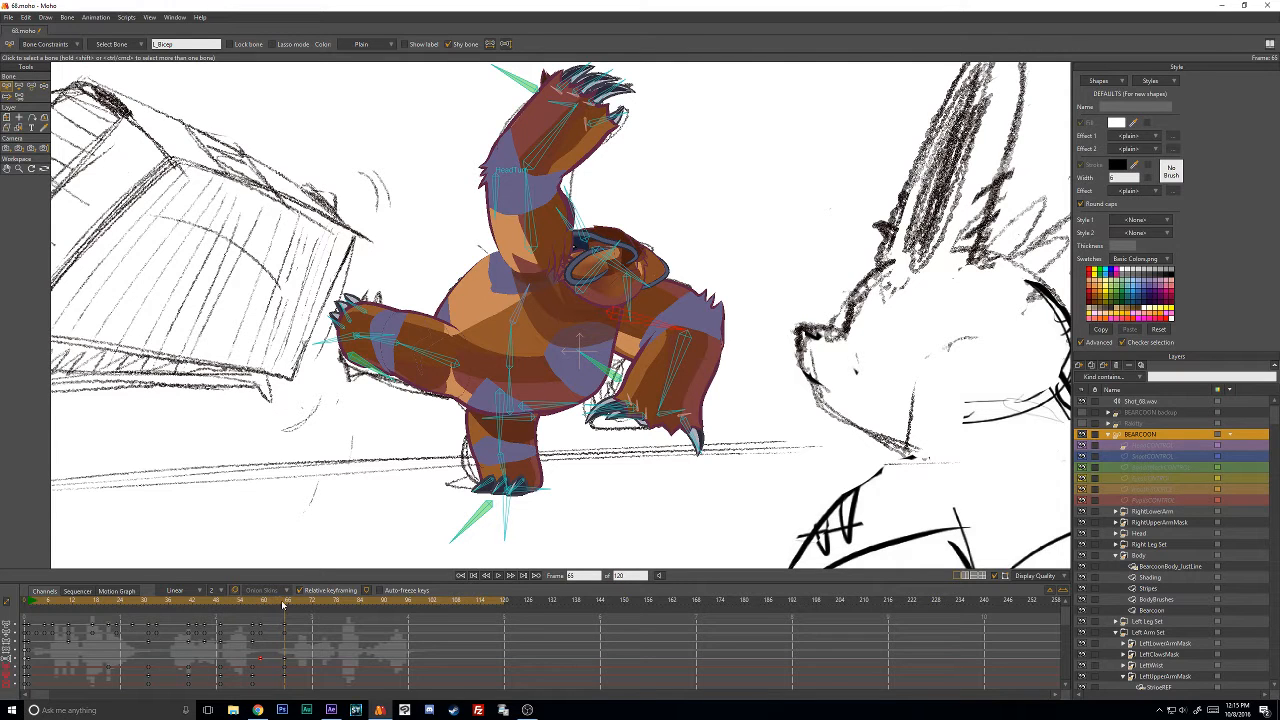
mouse_move(284, 600)
mouse_down()
mouse_move(216, 600)
mouse_move(286, 600)
mouse_move(212, 611)
mouse_move(285, 607)
mouse_up()
drag(283, 607, 184, 608)
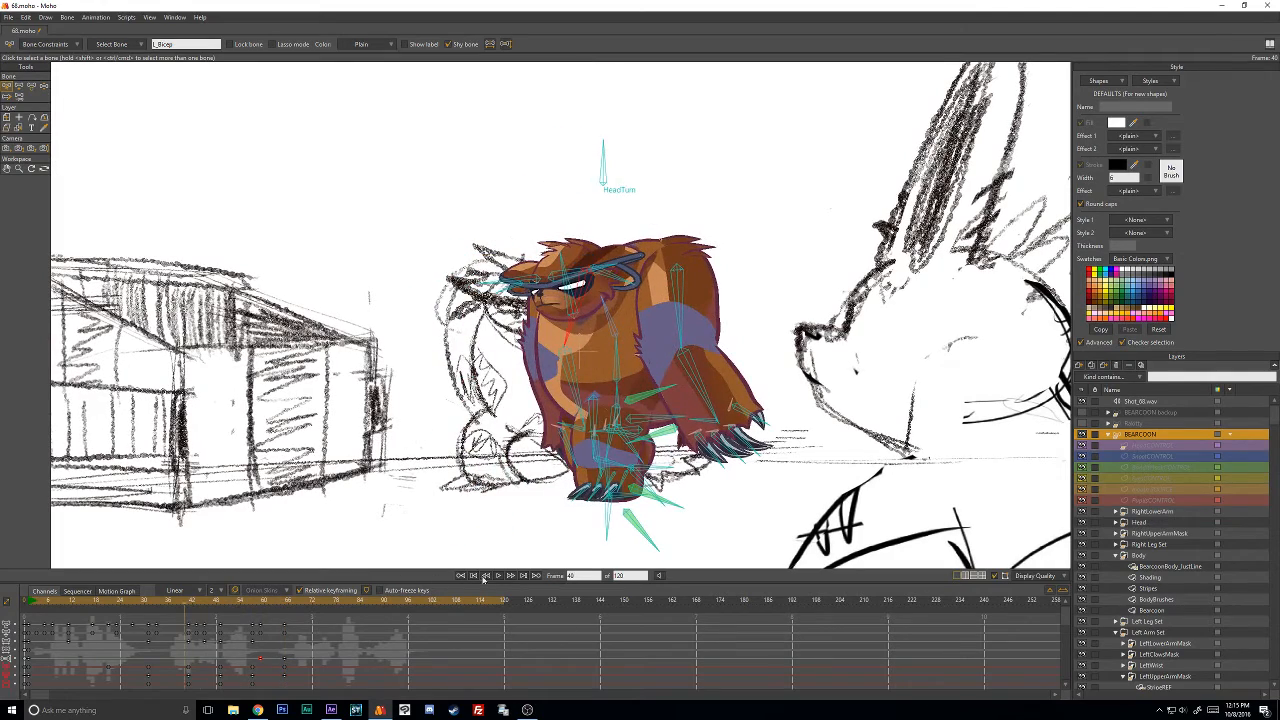
Play through the kick, then repose the bear's legs and arms in the hunched pose at about frame 59 using Manipulate Bones.
click(497, 576)
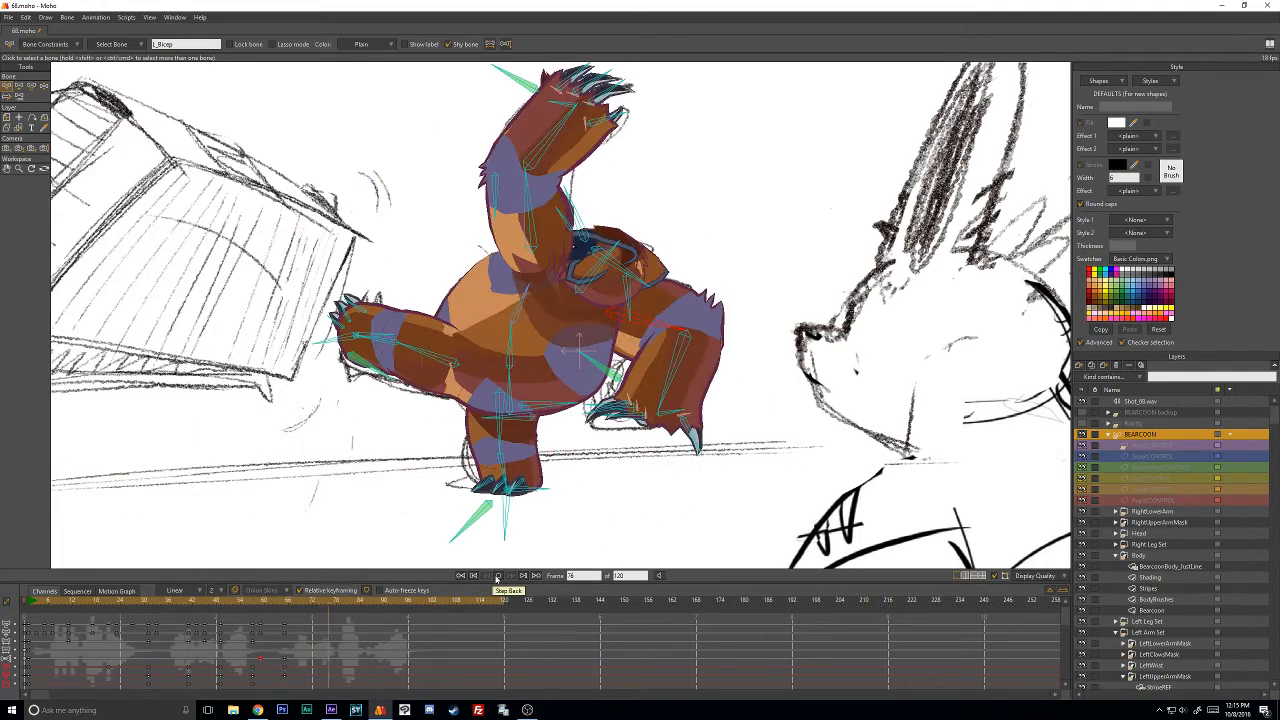
drag(242, 604, 263, 610)
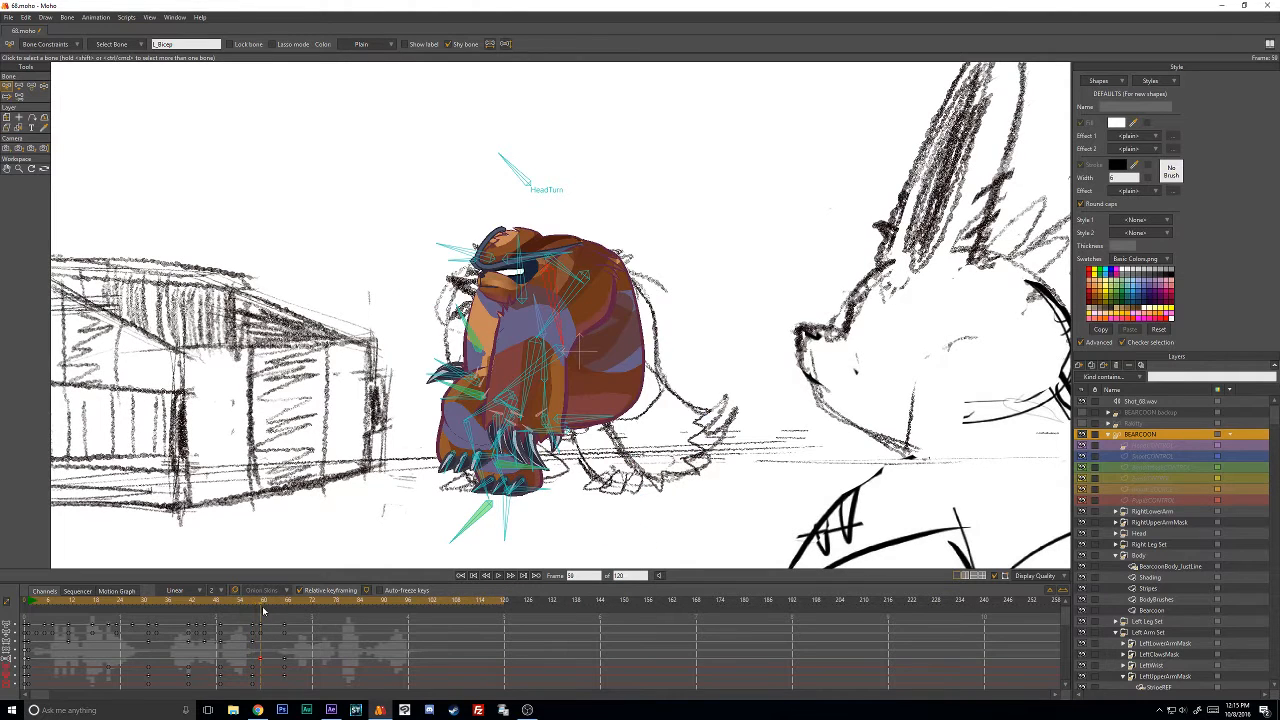
click(44, 85)
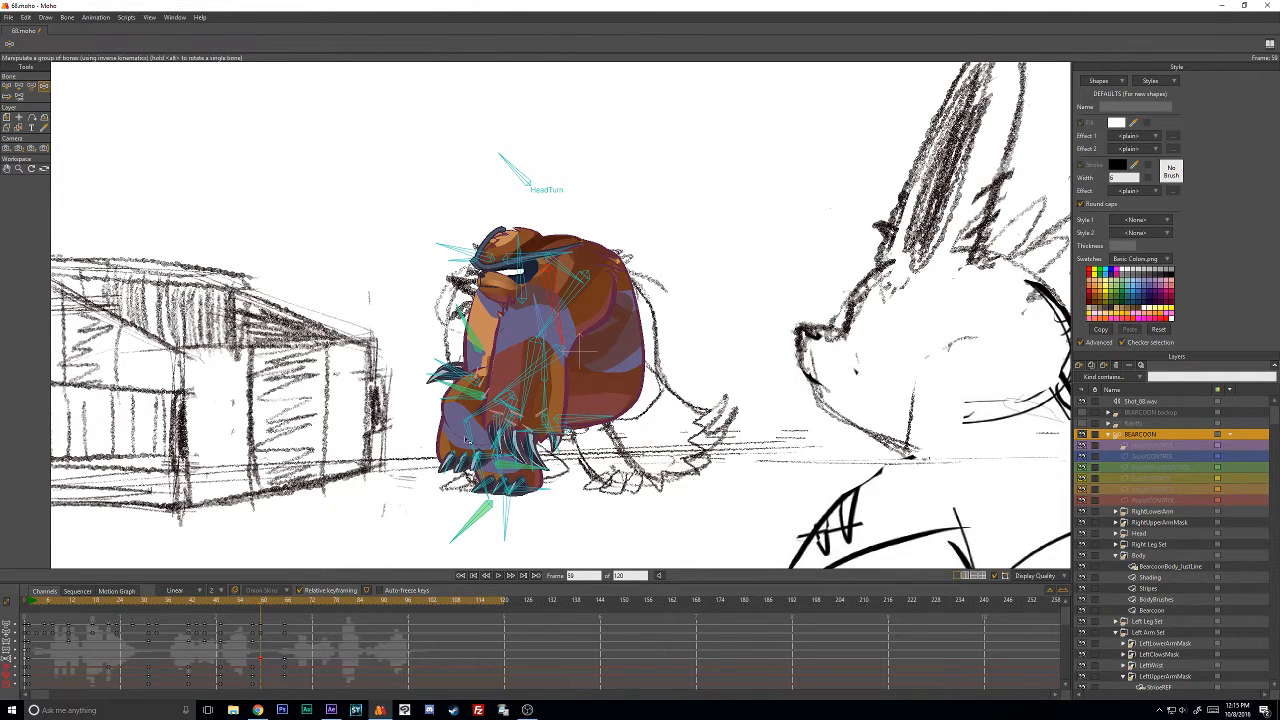
drag(505, 396, 545, 458)
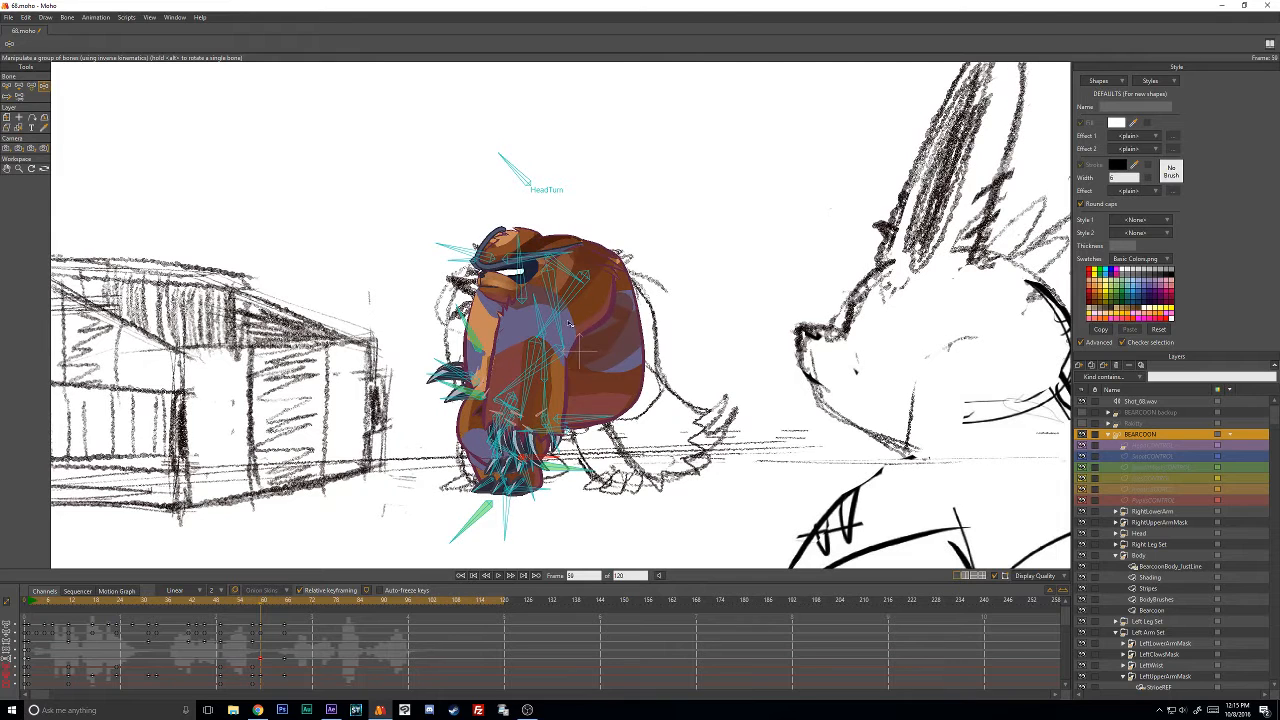
drag(533, 368, 571, 351)
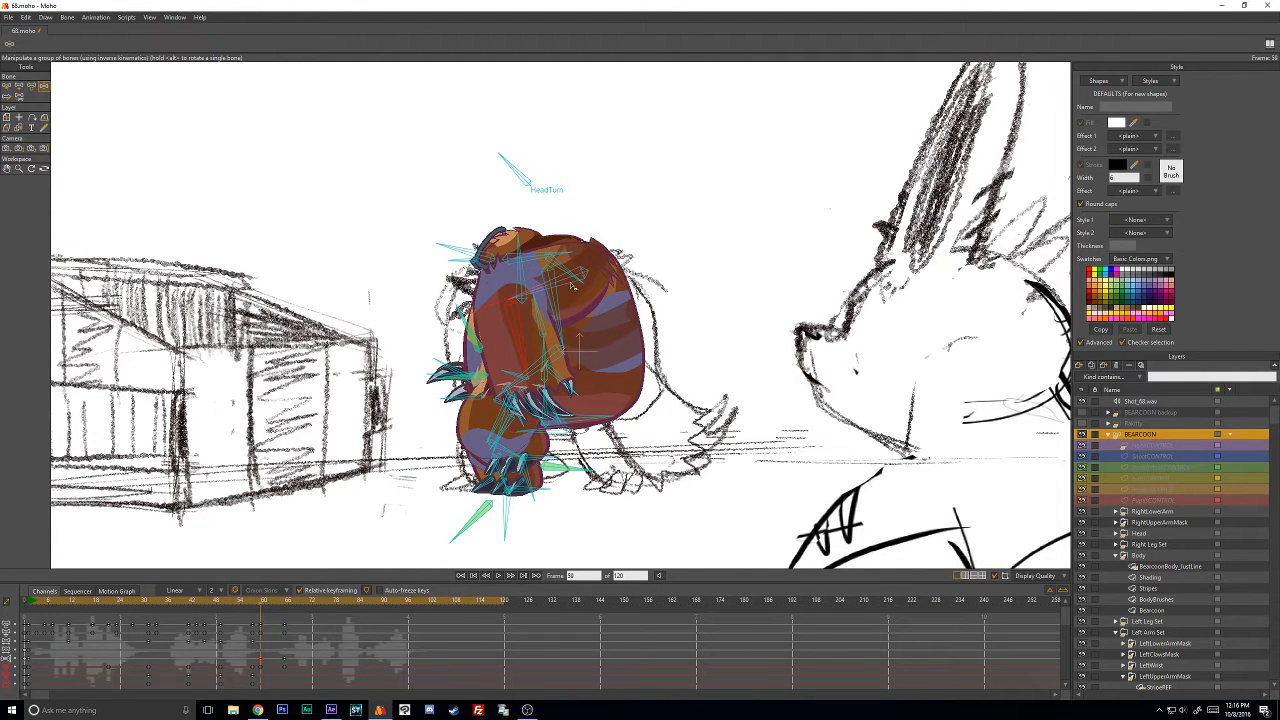
drag(571, 286, 585, 338)
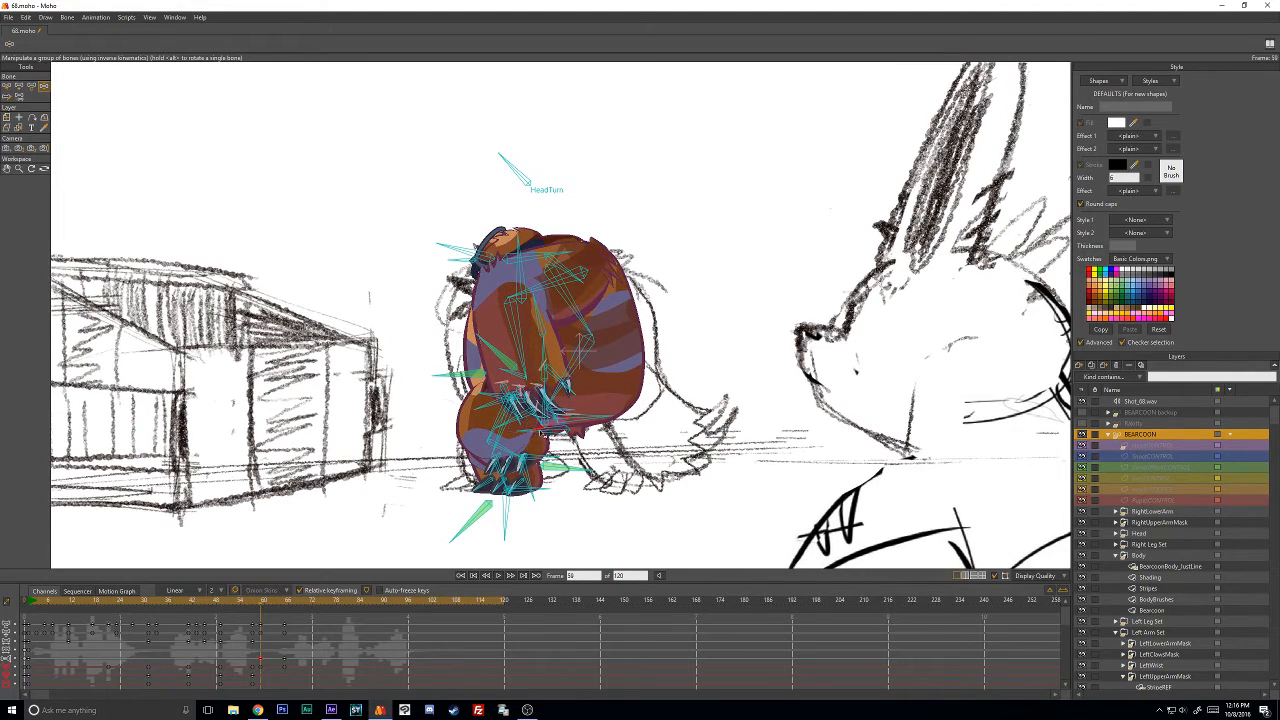
drag(540, 398, 505, 372)
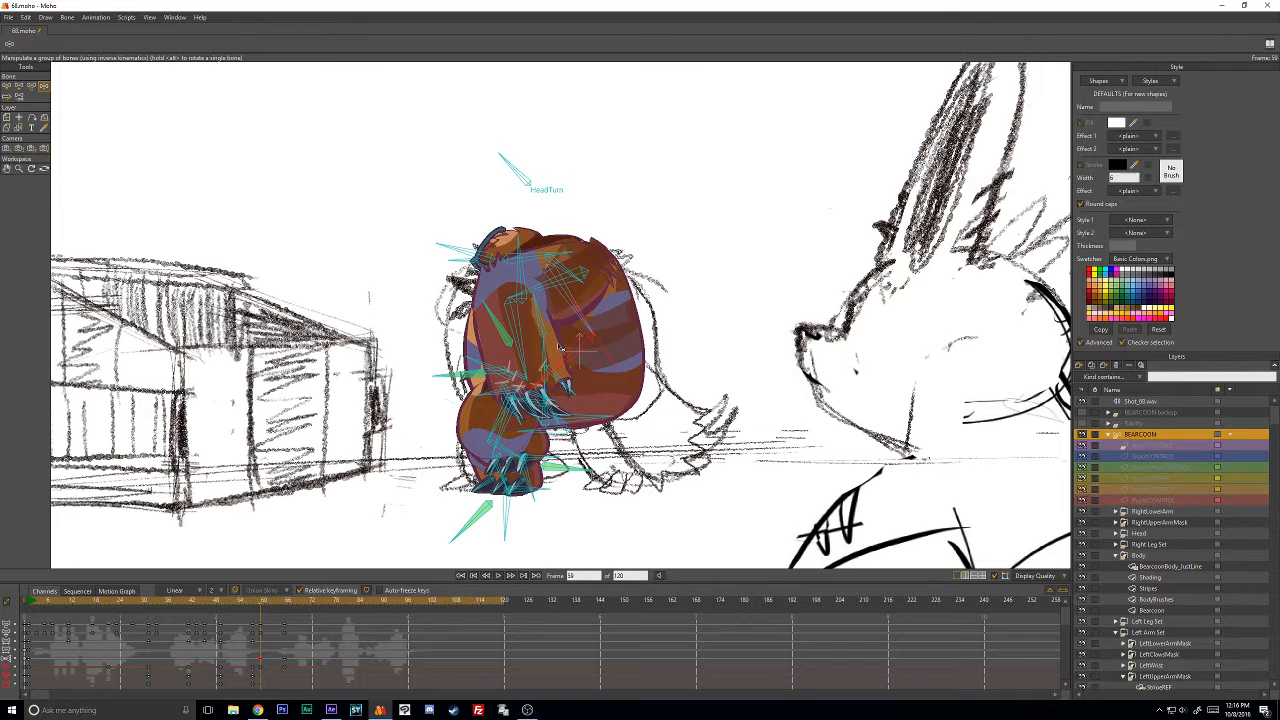
Step frame by frame from the hunched pose to frame 66 to check the transition into the kick.
key(Left)
key(Right)
key(Right)
key(Right)
key(Right)
key(Right)
key(Right)
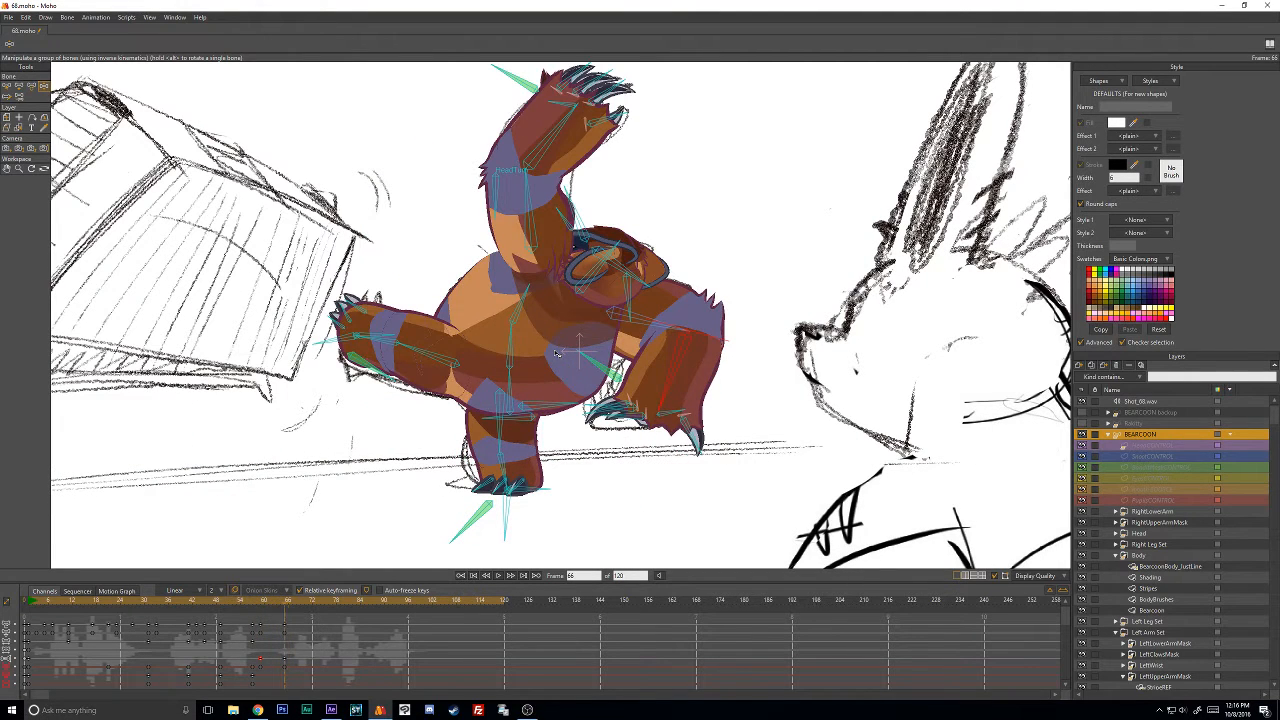
Tuck the kicking leg back toward the body at frame 64 and shift its keyframes slightly earlier.
key(Left)
mouse_move(392, 403)
mouse_down()
mouse_move(450, 412)
mouse_move(445, 385)
mouse_move(478, 388)
mouse_up()
key(Right)
key(Left)
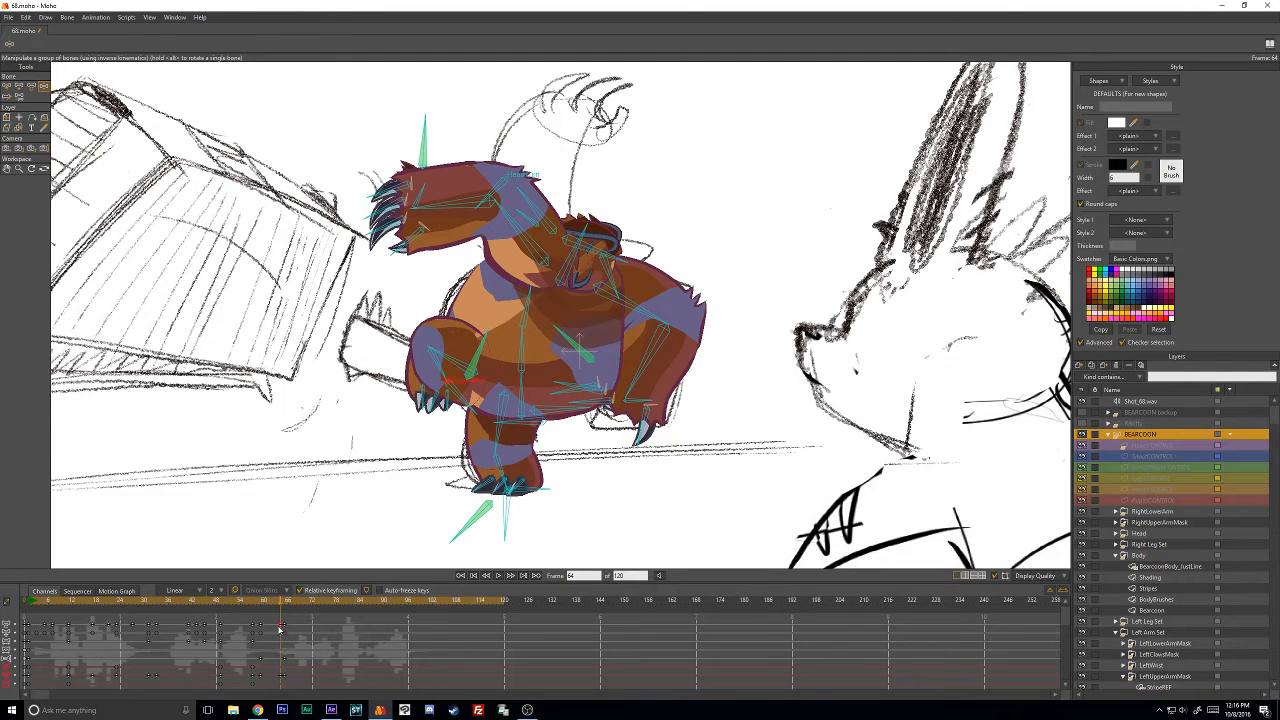
mouse_move(284, 634)
mouse_down()
mouse_move(264, 605)
mouse_move(243, 605)
mouse_move(285, 606)
mouse_up()
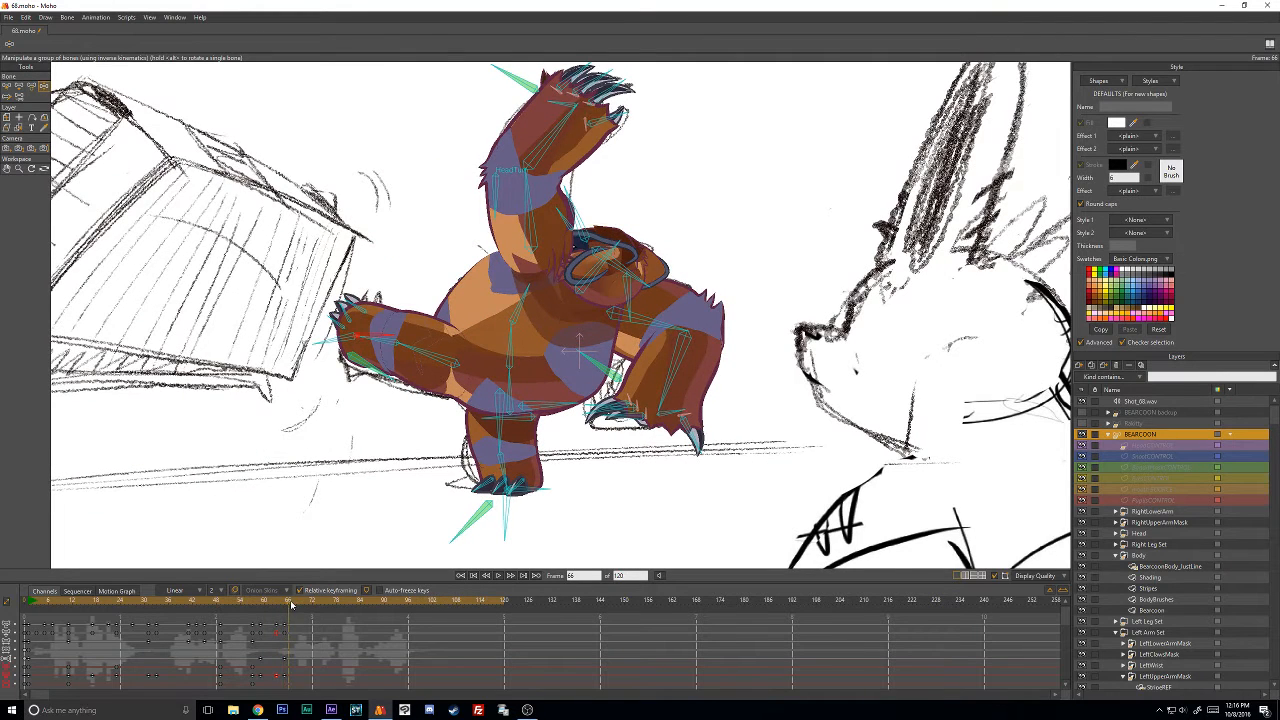
Reposition the kicking foot a few frames after the kick lands and move the new keyframes to about frame 71.
key(Right)
key(Right)
key(Right)
key(Right)
mouse_move(356, 336)
mouse_down()
mouse_move(336, 342)
mouse_move(381, 336)
mouse_up()
click(378, 380)
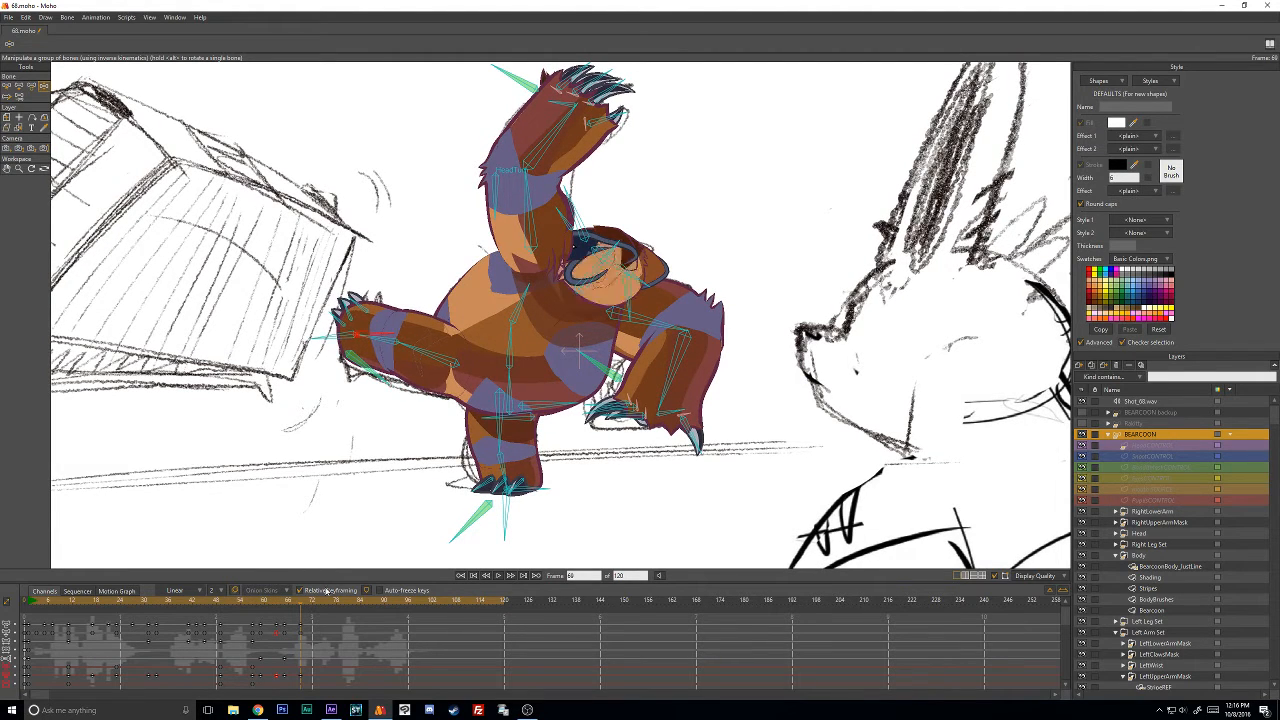
click(300, 625)
key(Right)
key(Right)
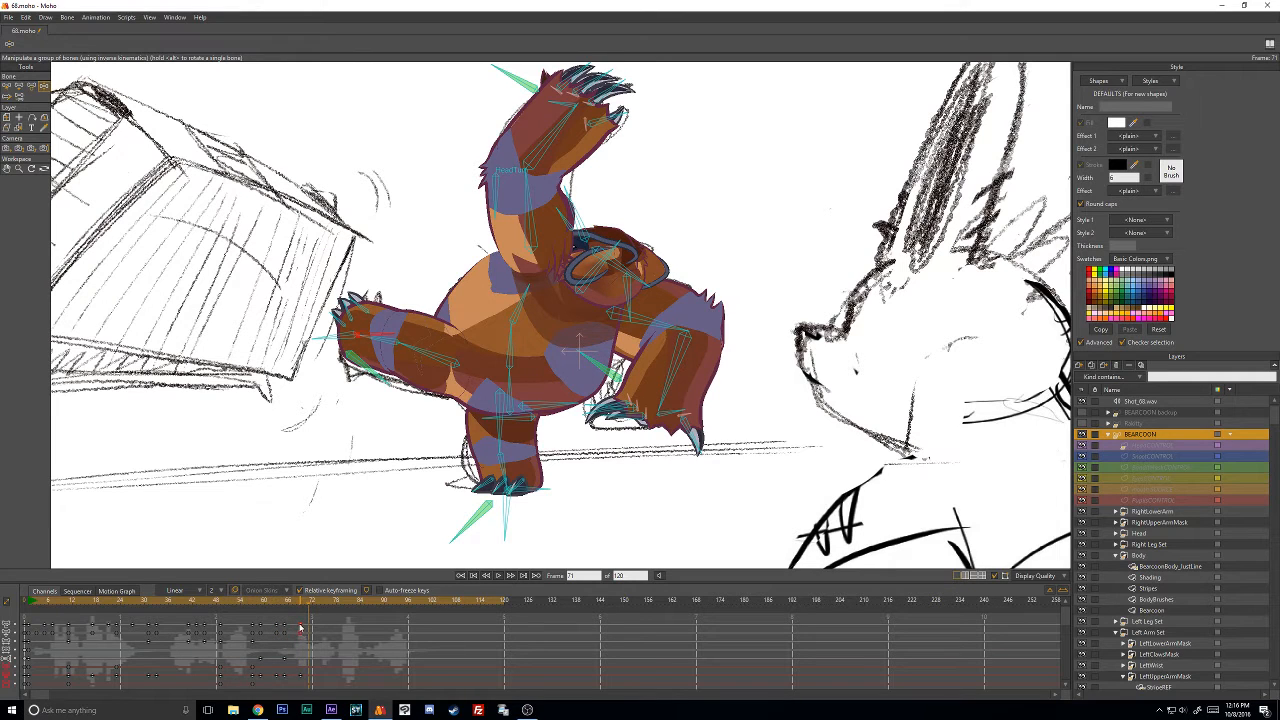
drag(300, 627, 309, 628)
key(Right)
Extend the kicking leg farther toward the dumpster at frame 65 and select its R_Shin bone.
click(285, 604)
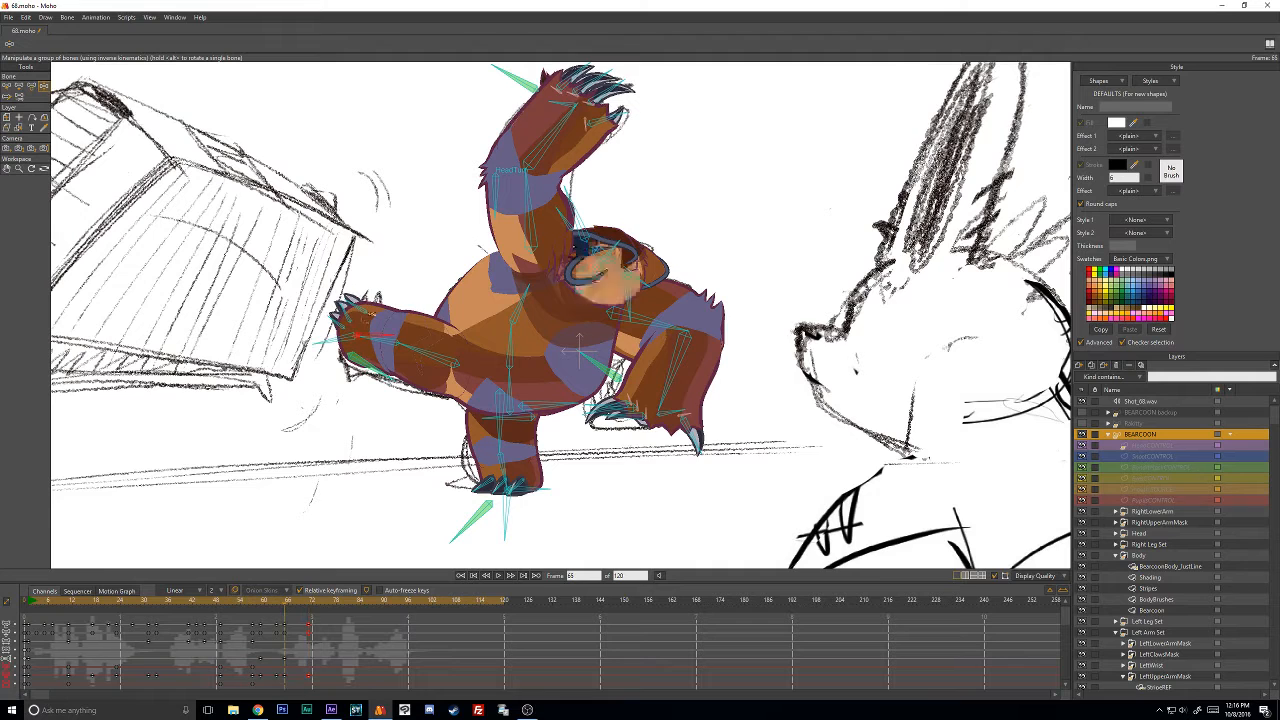
drag(372, 335, 343, 316)
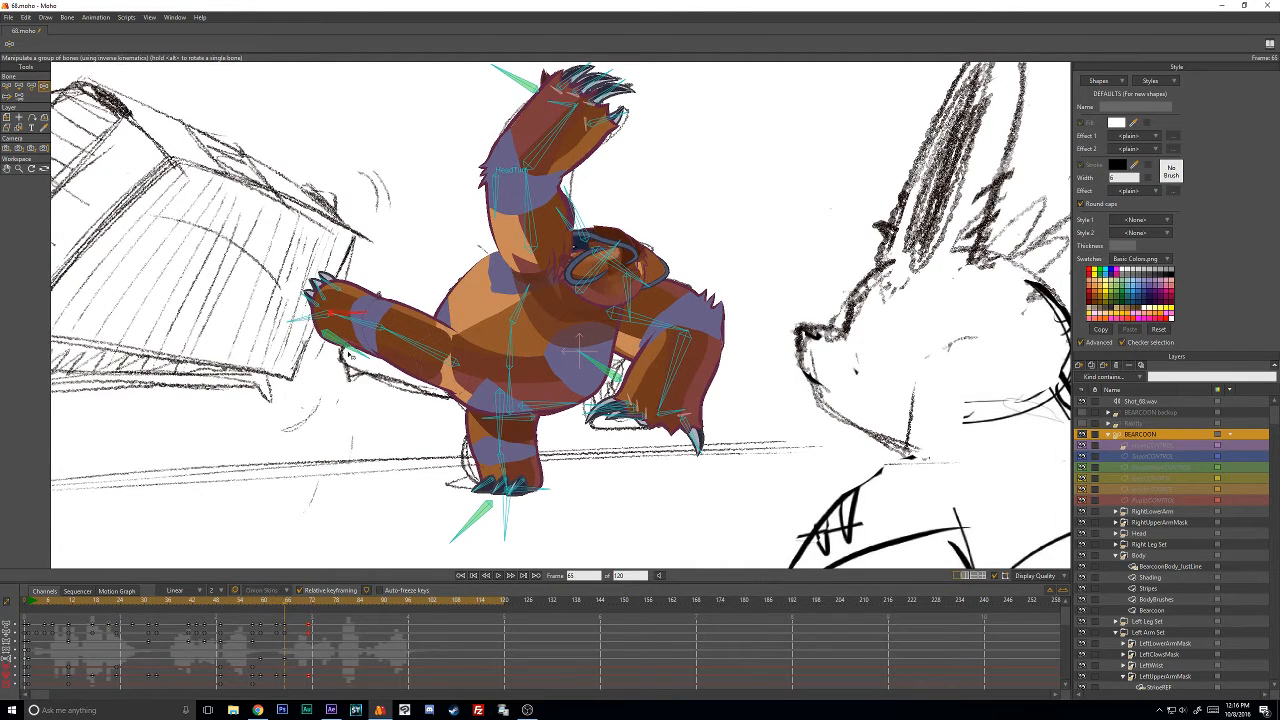
click(346, 349)
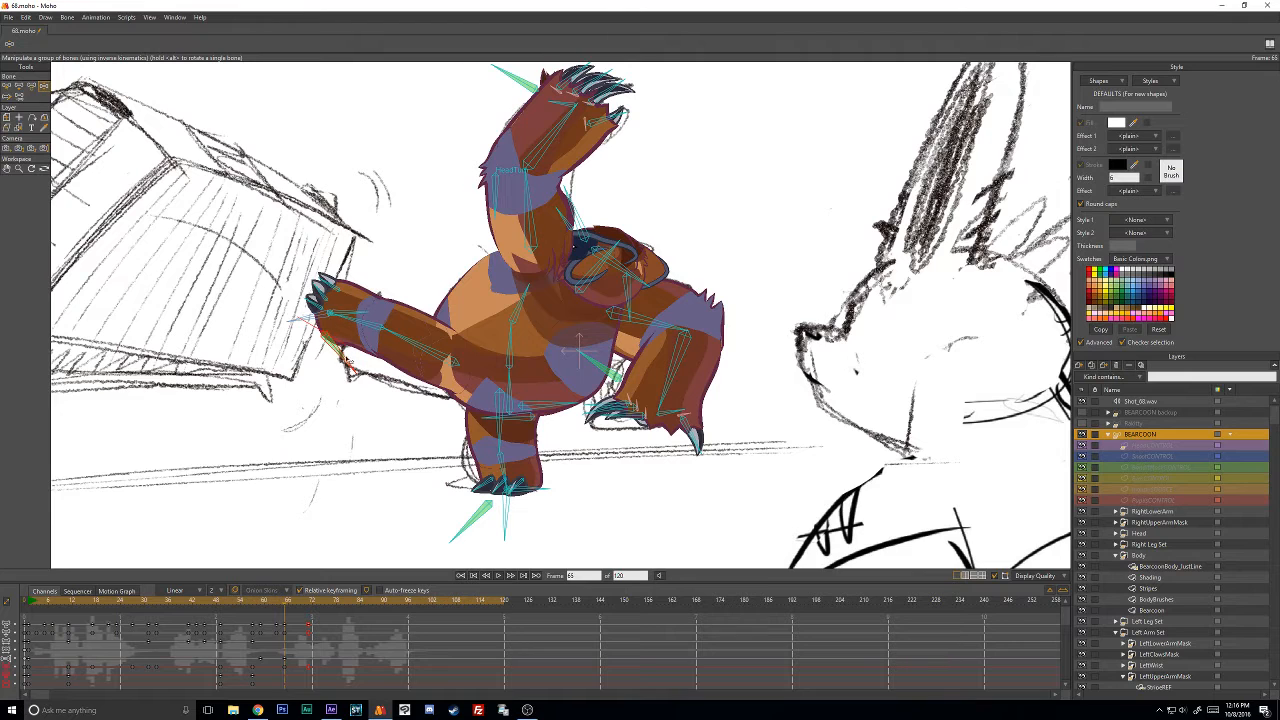
click(10, 88)
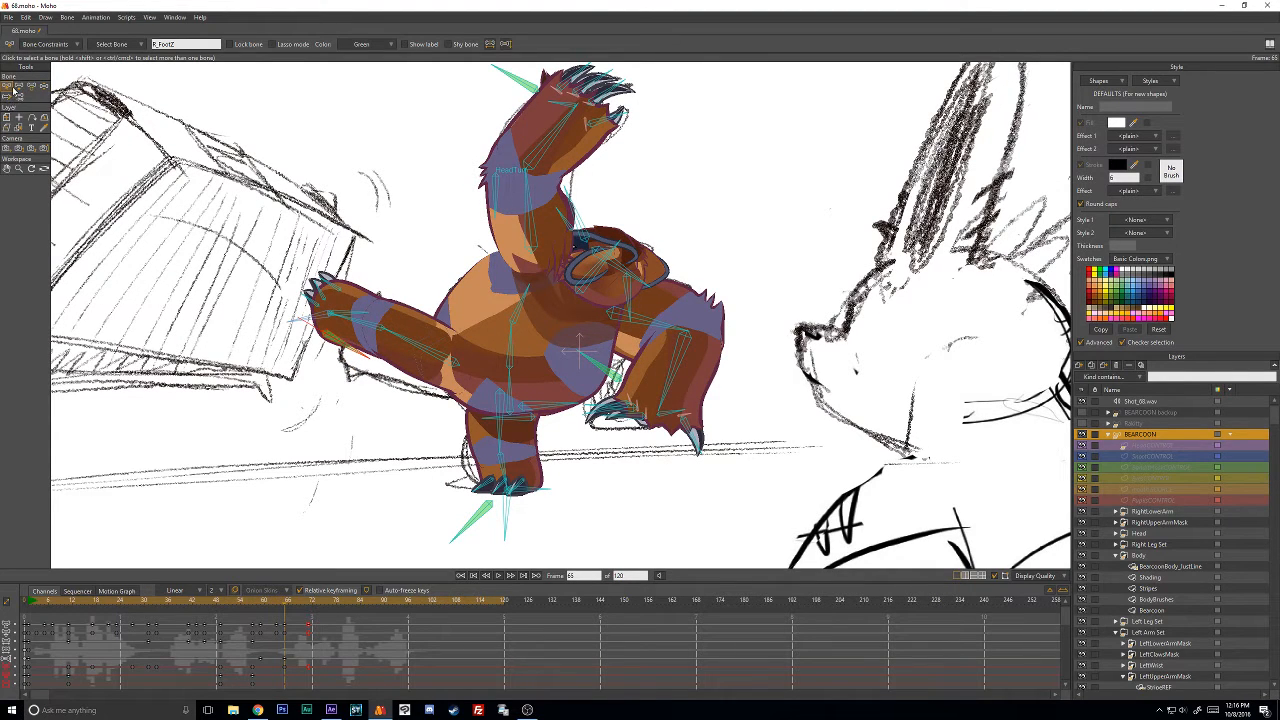
click(333, 331)
Look through the bear's layers and collapse the Body group.
scroll(1166, 511, down, 4)
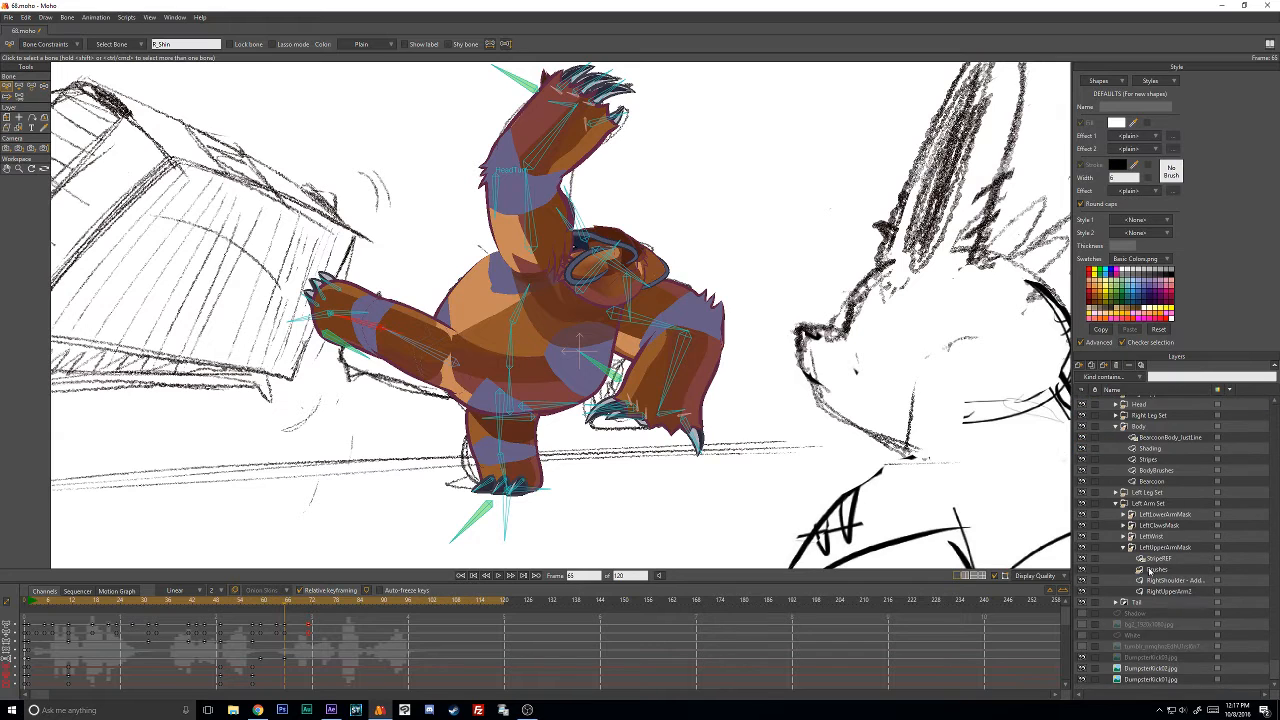
scroll(1160, 490, up, 5)
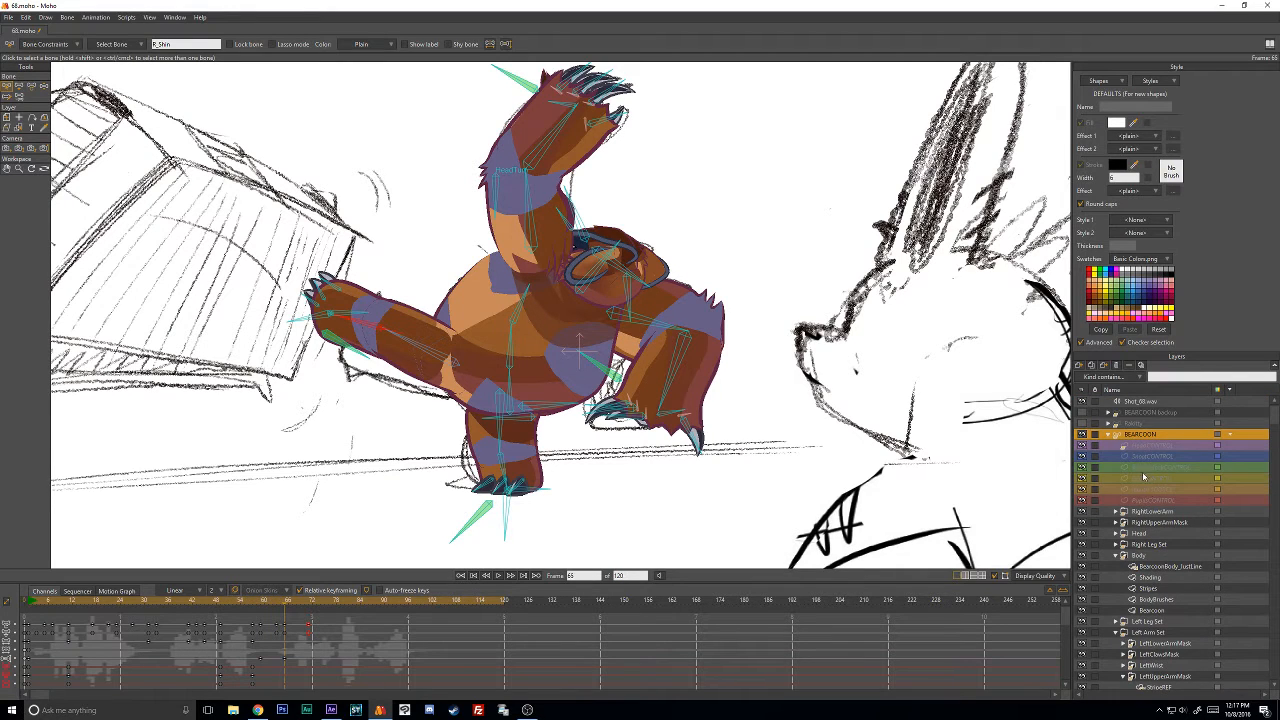
scroll(1136, 521, down, 2)
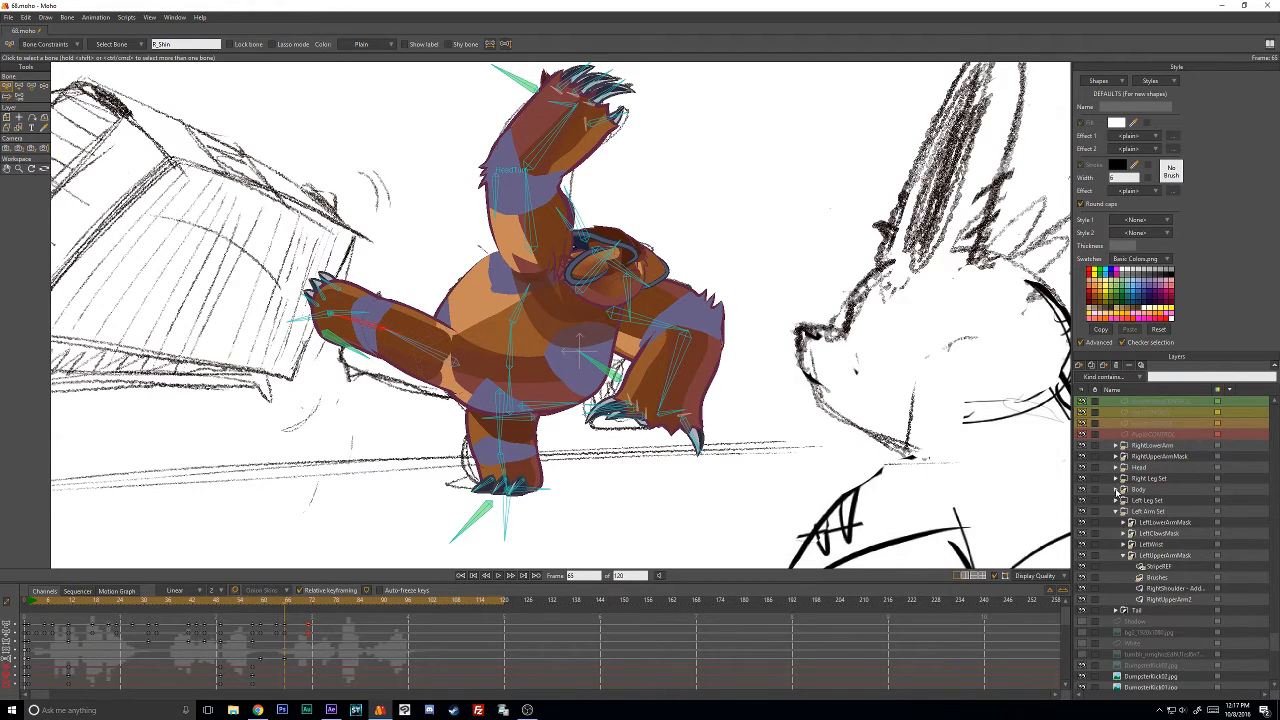
click(1116, 490)
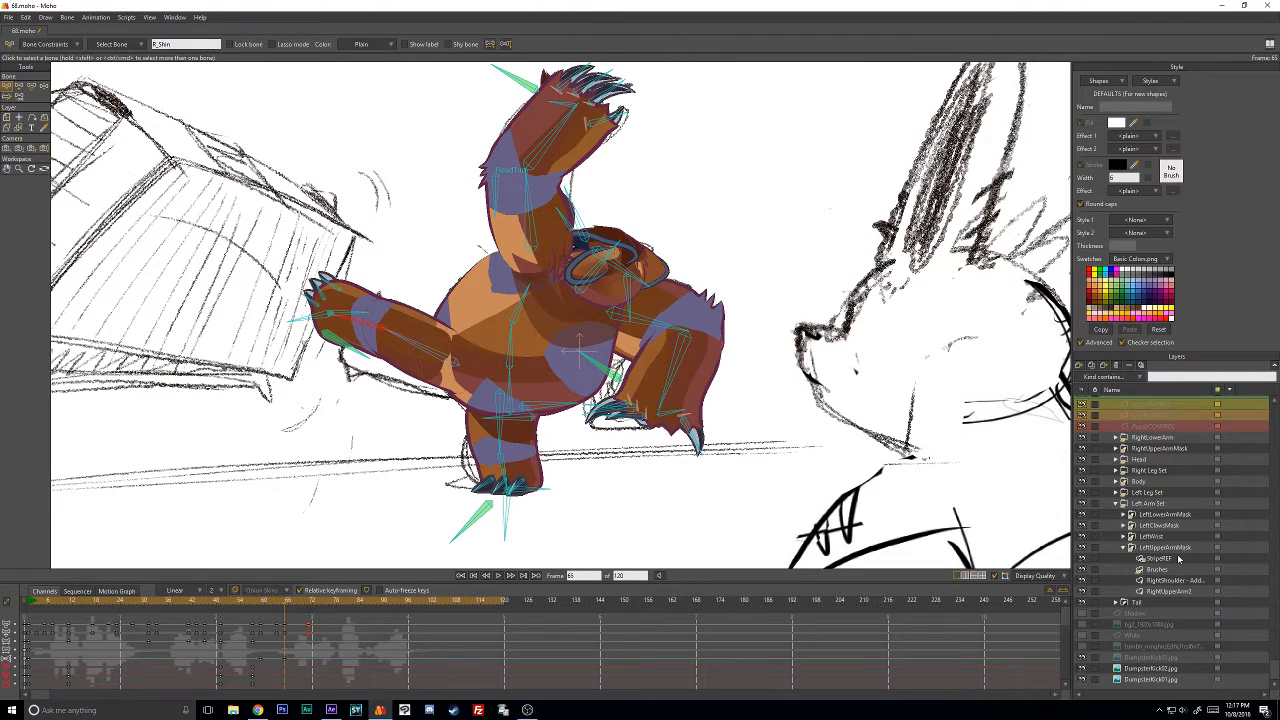
scroll(1150, 510, up, 3)
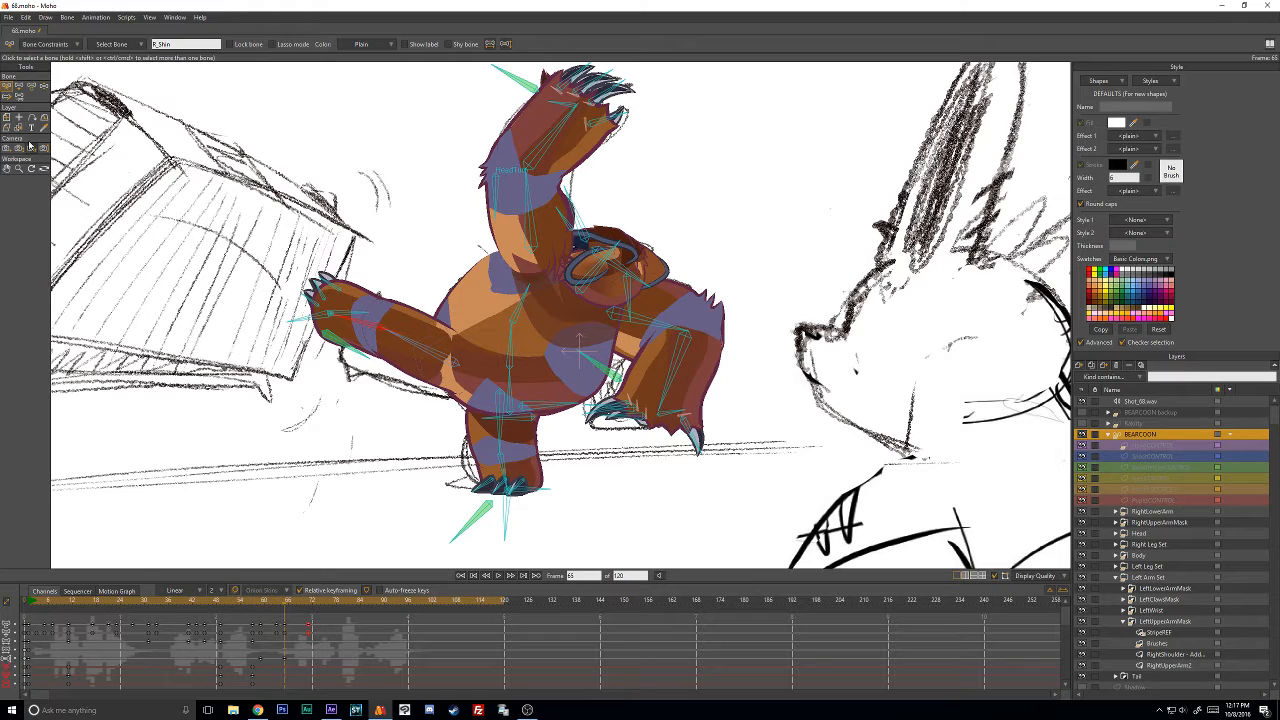
Rotate the raised paw's control bone and adjust the lower paw and ear bones in the frame 65 kick pose.
click(44, 86)
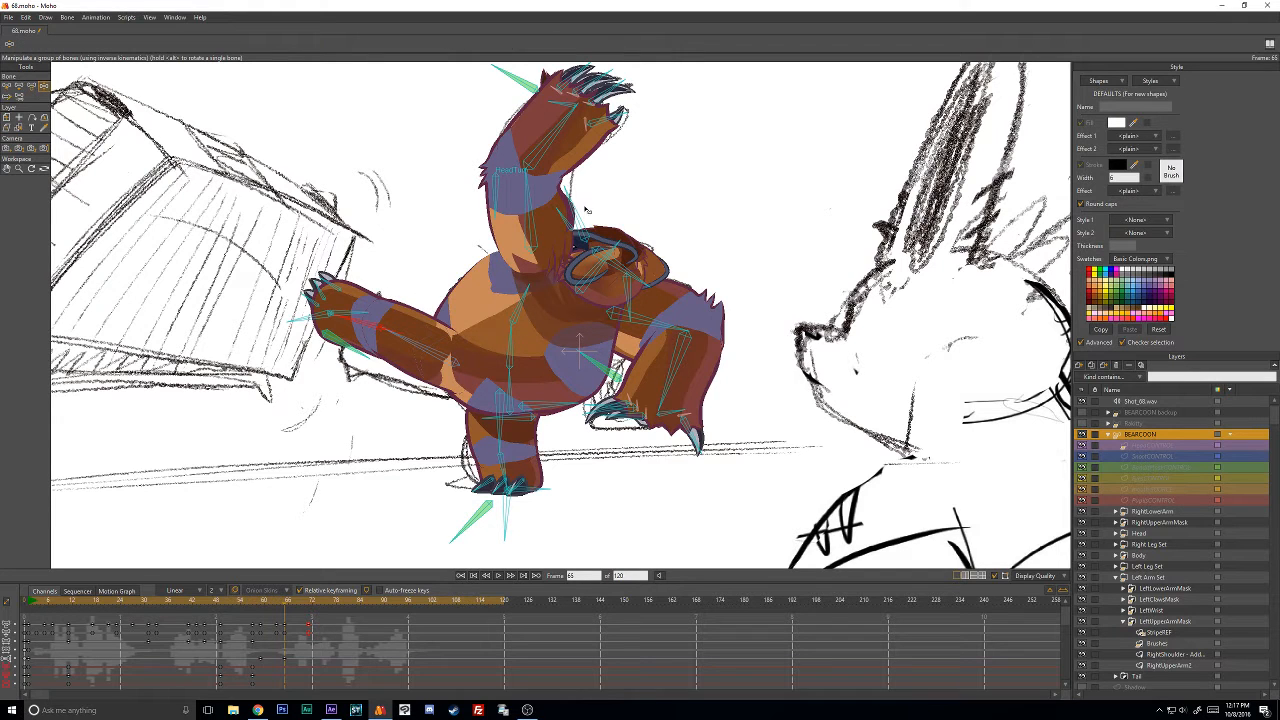
drag(530, 108, 532, 164)
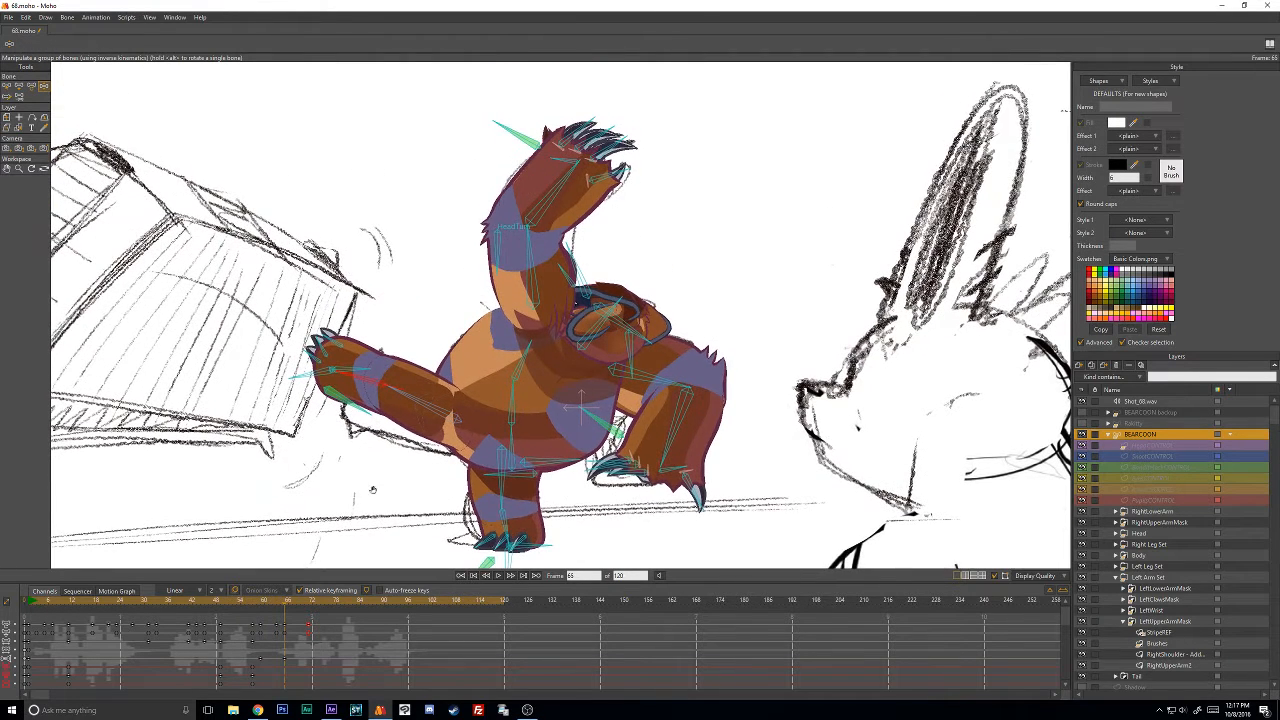
mouse_move(280, 597)
mouse_down()
mouse_move(251, 605)
mouse_move(297, 606)
mouse_move(285, 605)
mouse_up()
mouse_move(536, 131)
mouse_down()
mouse_move(530, 118)
mouse_move(540, 220)
mouse_move(506, 147)
mouse_move(565, 195)
mouse_move(515, 132)
mouse_move(540, 140)
mouse_move(490, 147)
mouse_move(557, 190)
mouse_move(534, 112)
mouse_move(495, 152)
mouse_move(555, 180)
mouse_move(530, 115)
mouse_move(555, 185)
mouse_move(530, 112)
mouse_move(535, 125)
mouse_move(555, 118)
mouse_move(555, 180)
mouse_move(552, 130)
mouse_up()
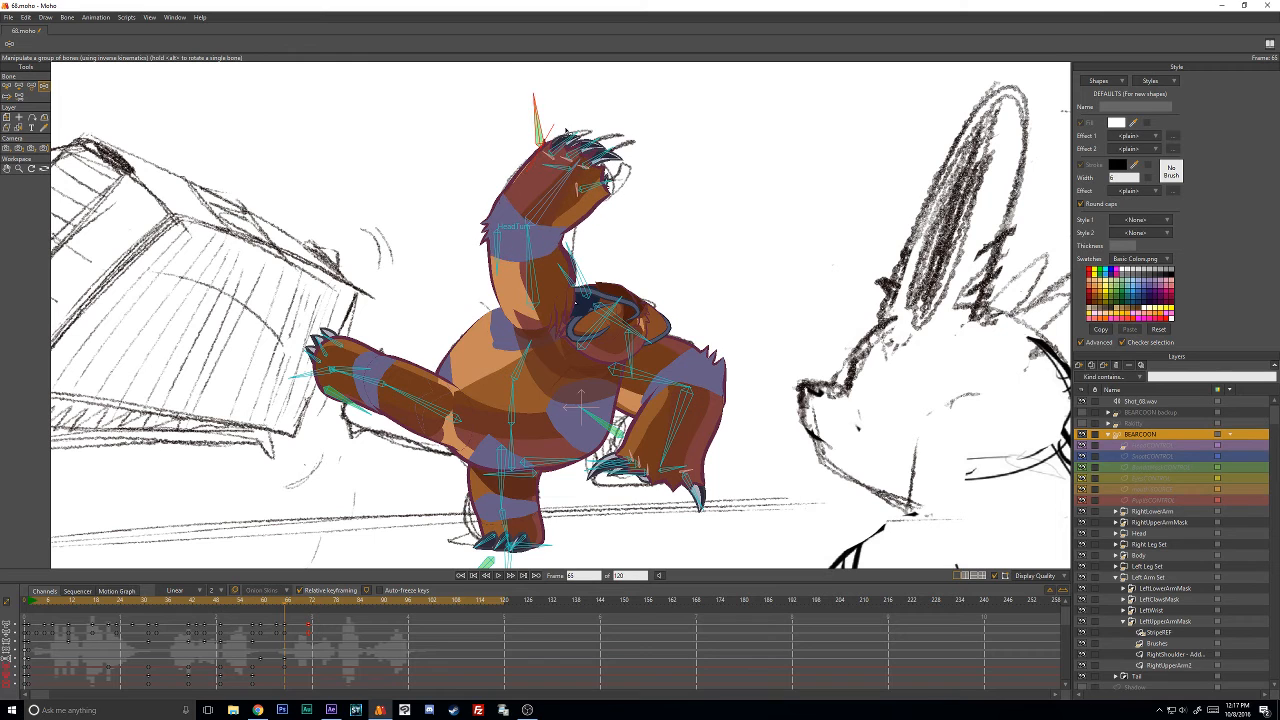
drag(607, 425, 608, 455)
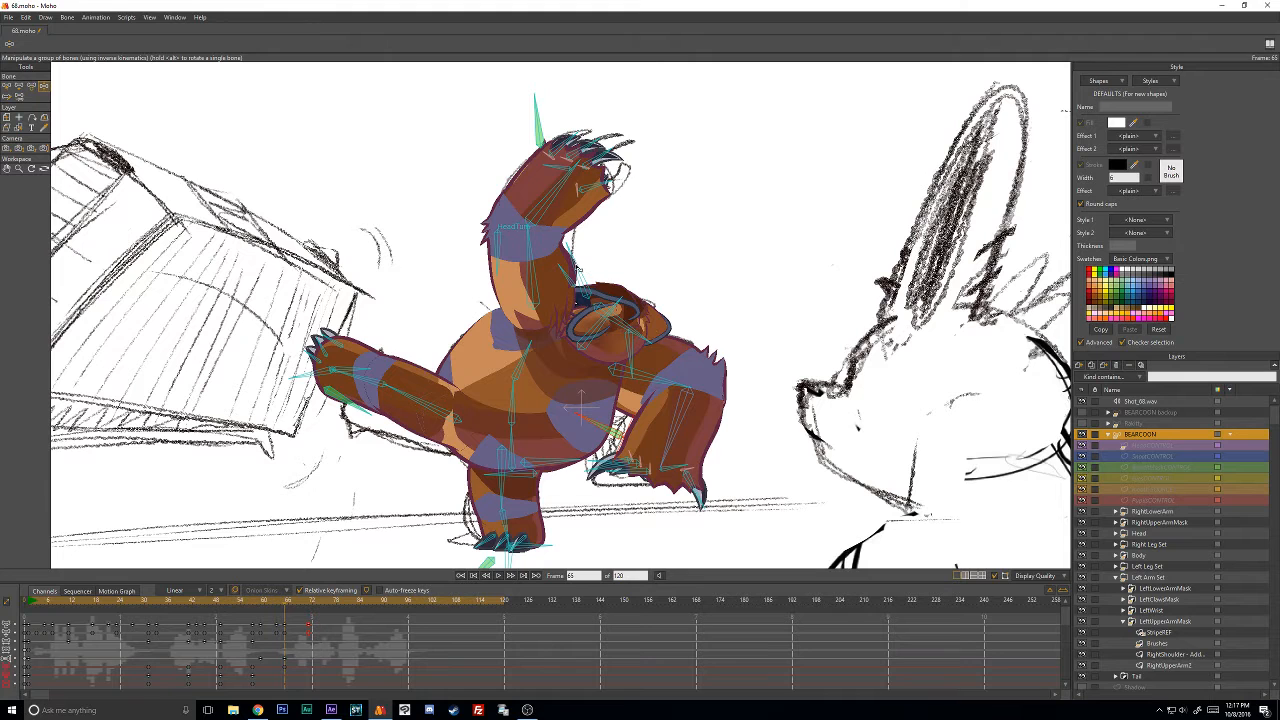
mouse_move(577, 268)
mouse_down()
mouse_move(553, 279)
mouse_move(575, 277)
mouse_up()
drag(623, 327, 638, 318)
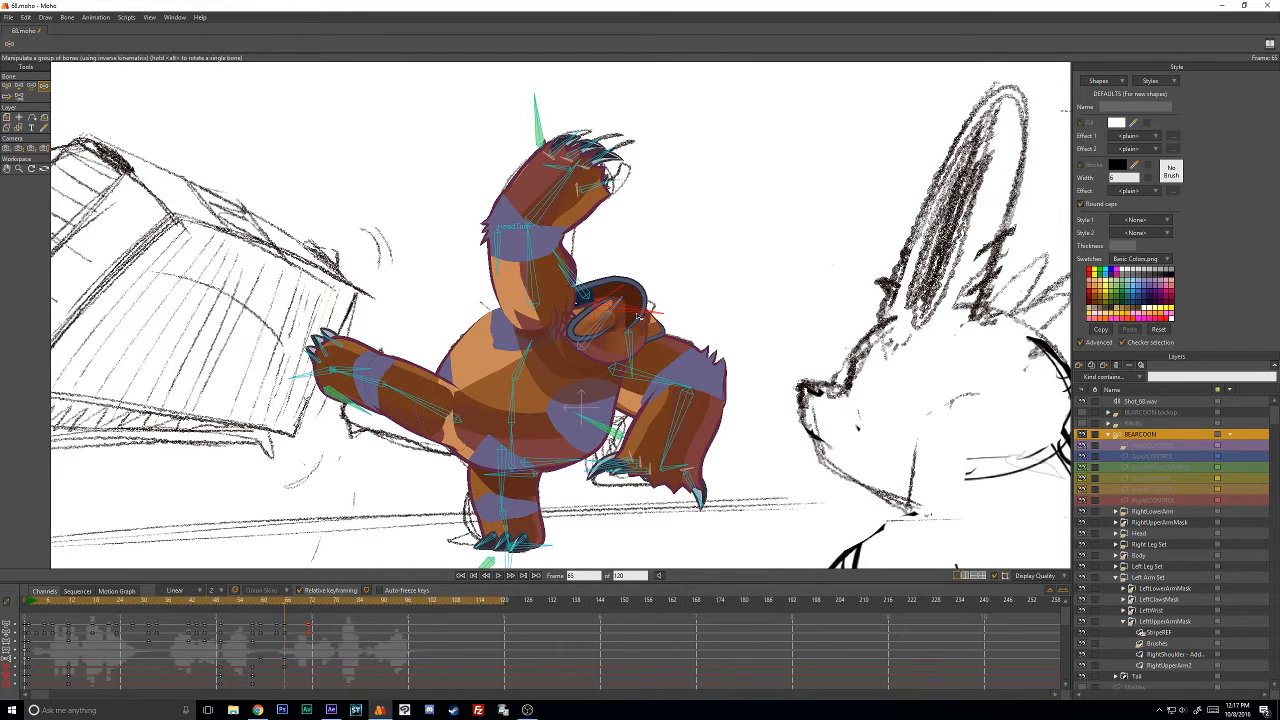
Return to frame 0 and examine the bear's rest pose and face up close.
click(7, 86)
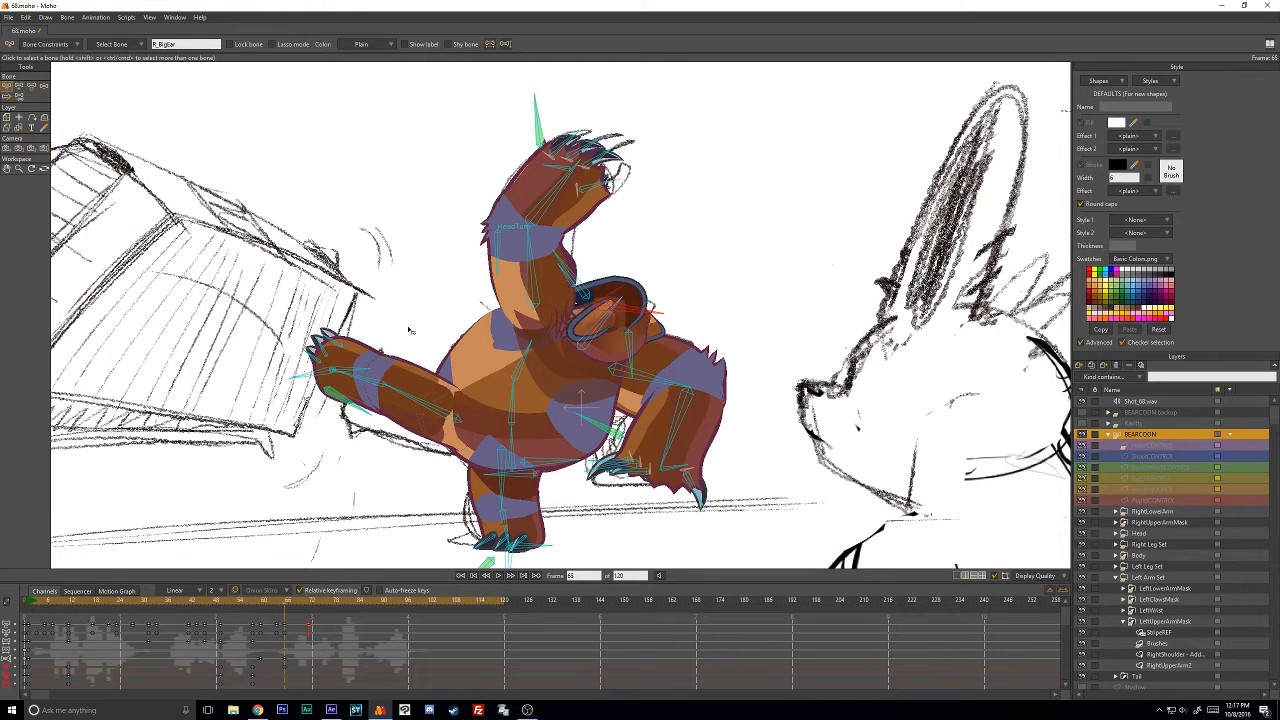
scroll(533, 380, down, 1)
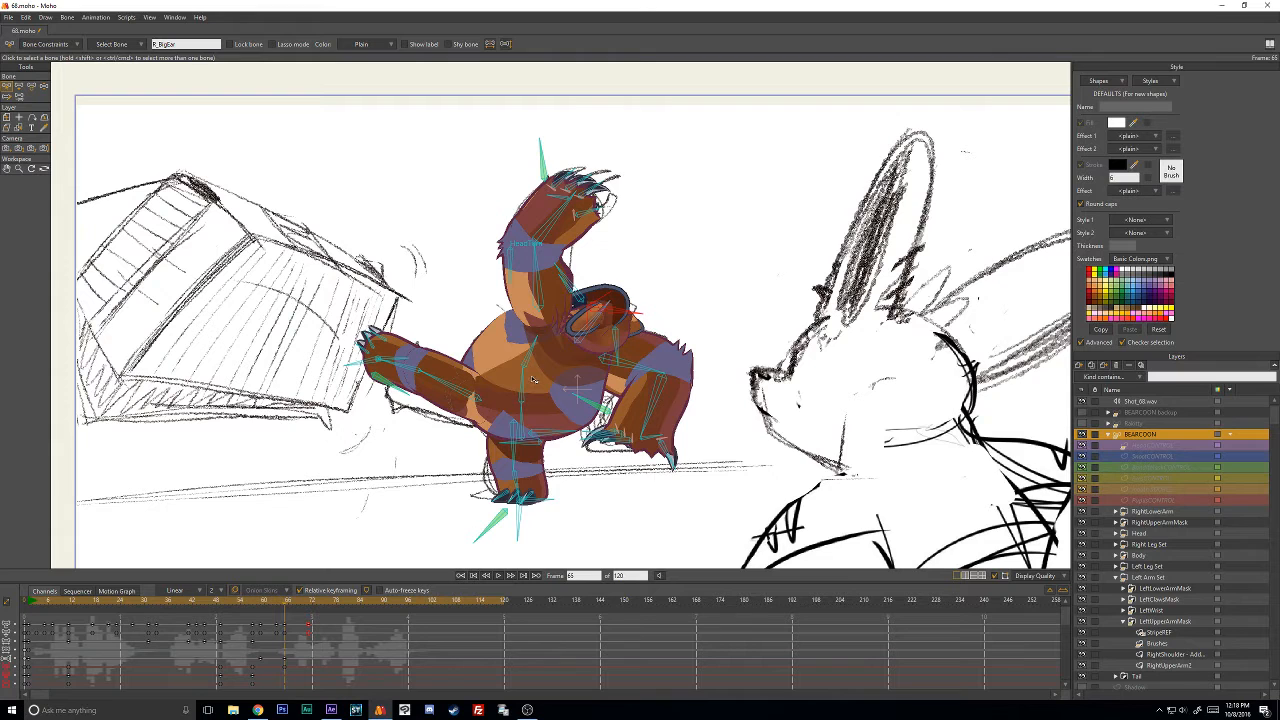
scroll(536, 380, up, 1)
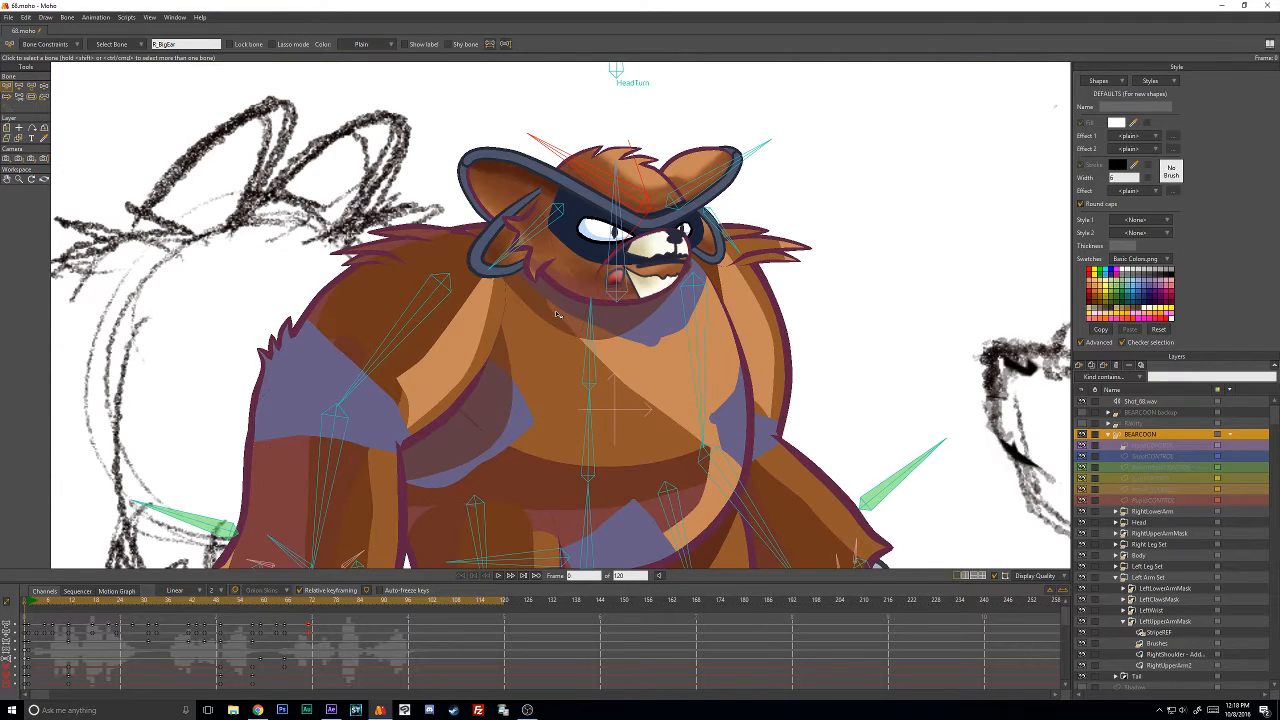
scroll(965, 350, up, 1)
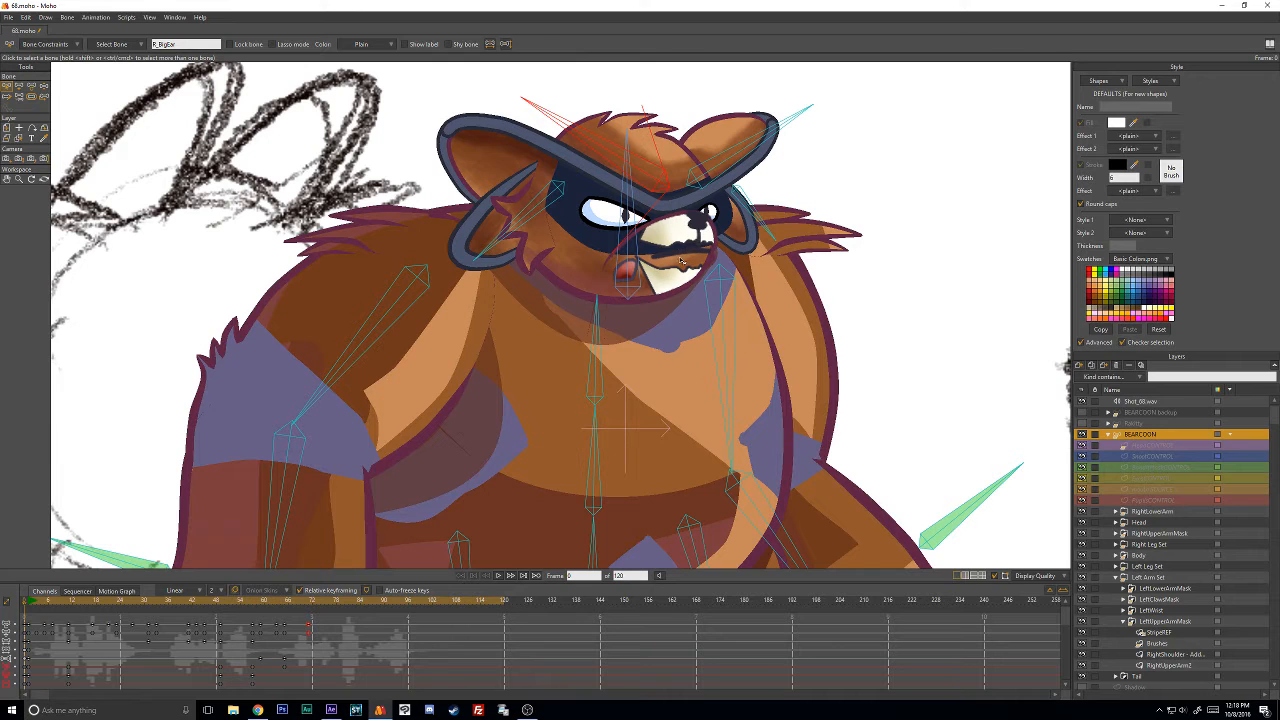
scroll(1027, 484, down, 3)
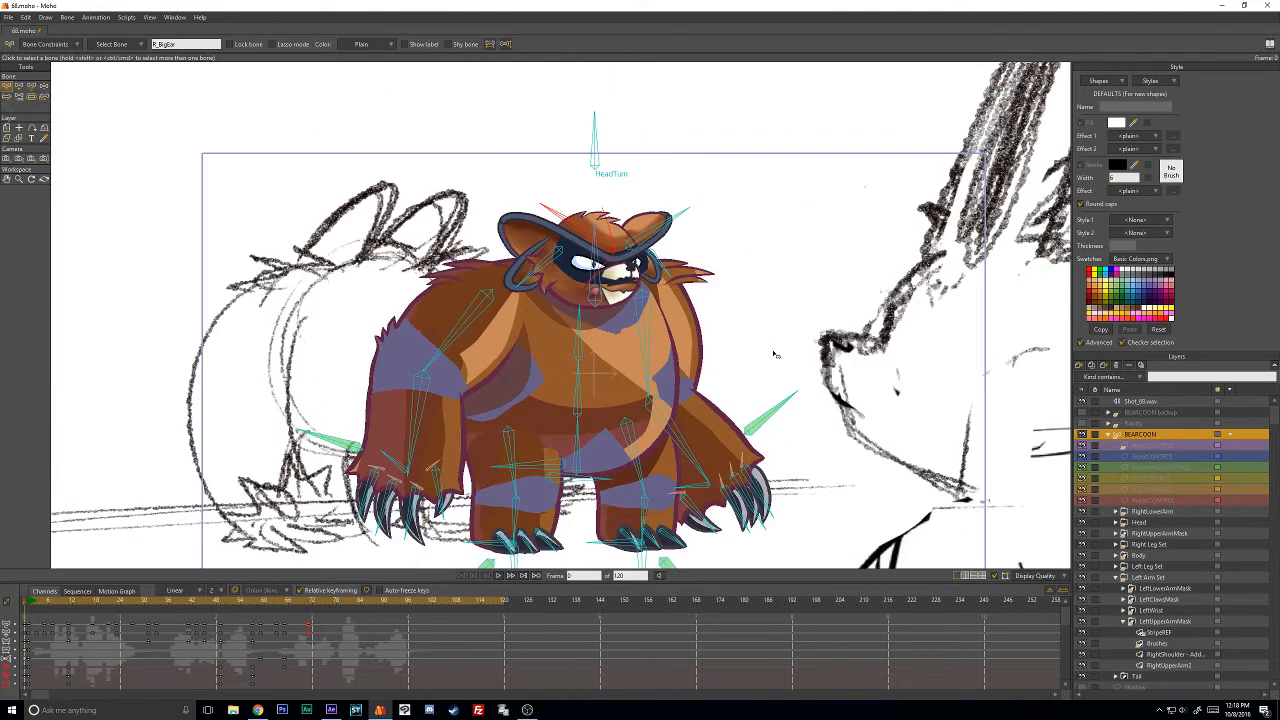
scroll(701, 357, up, 2)
scroll(633, 362, down, 2)
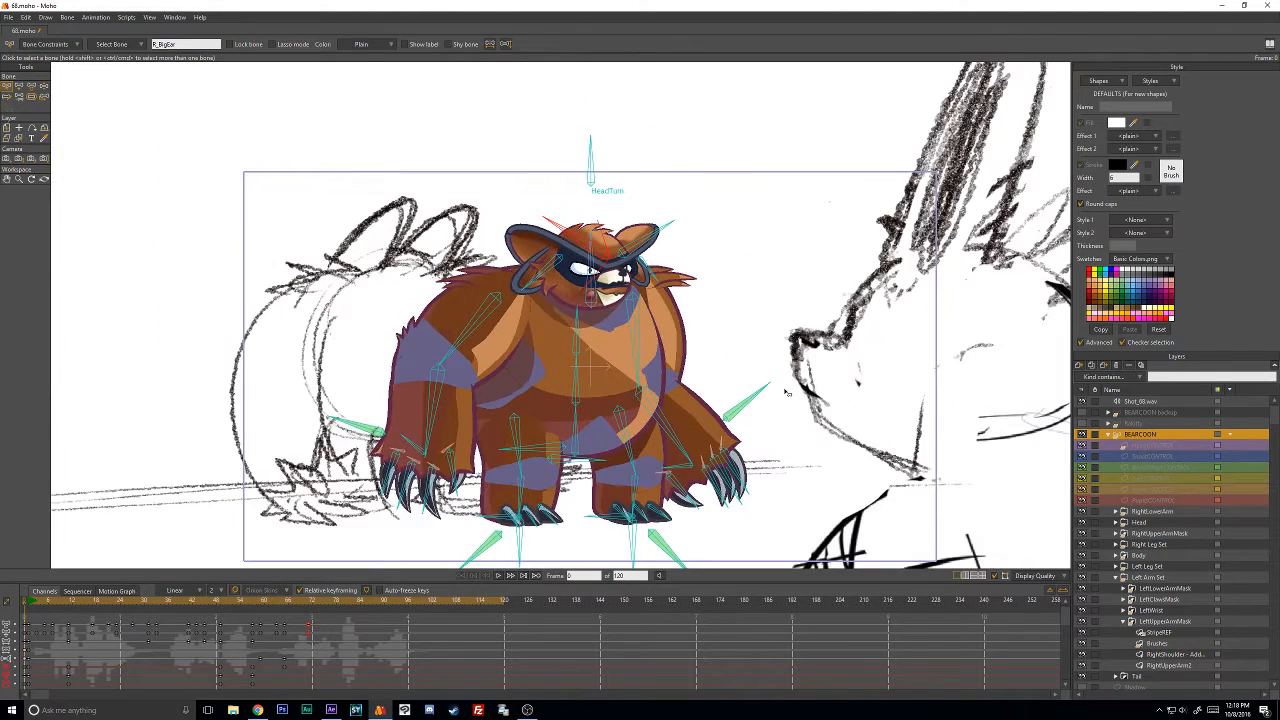
Render a preview of frame 0 to inspect the finished brush shading, then close it.
key(ctrl+r)
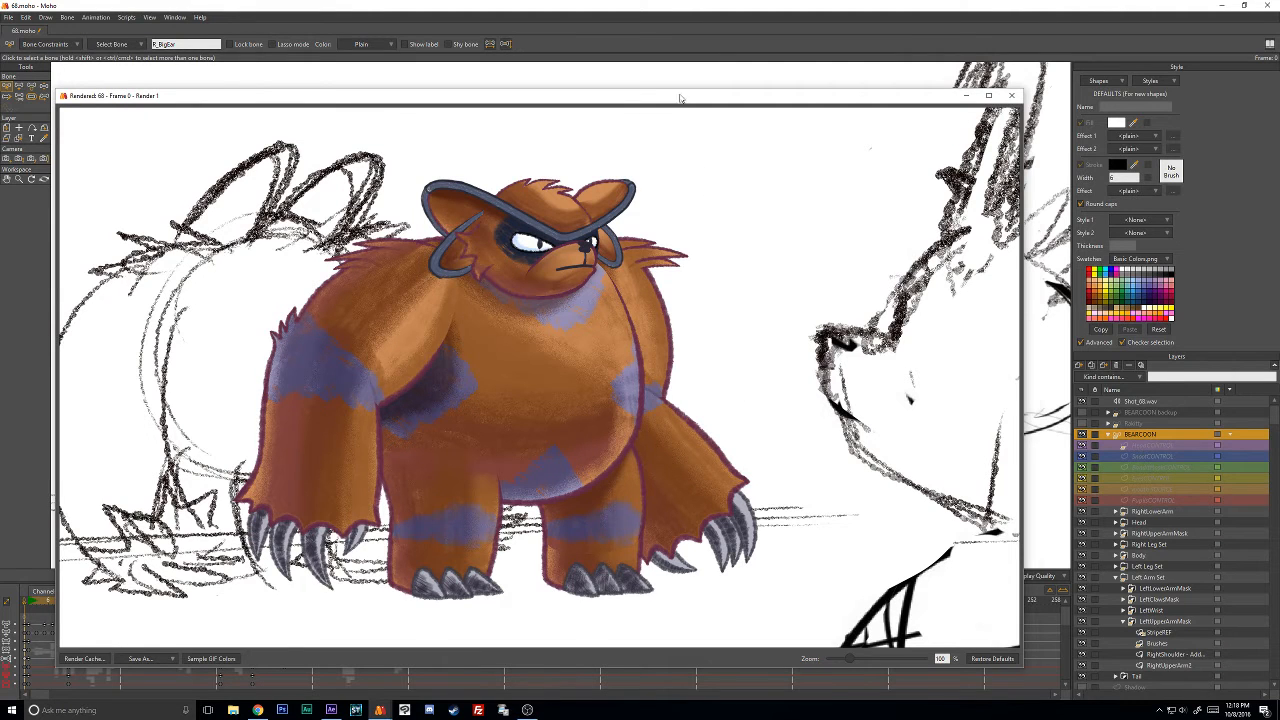
drag(679, 100, 717, 96)
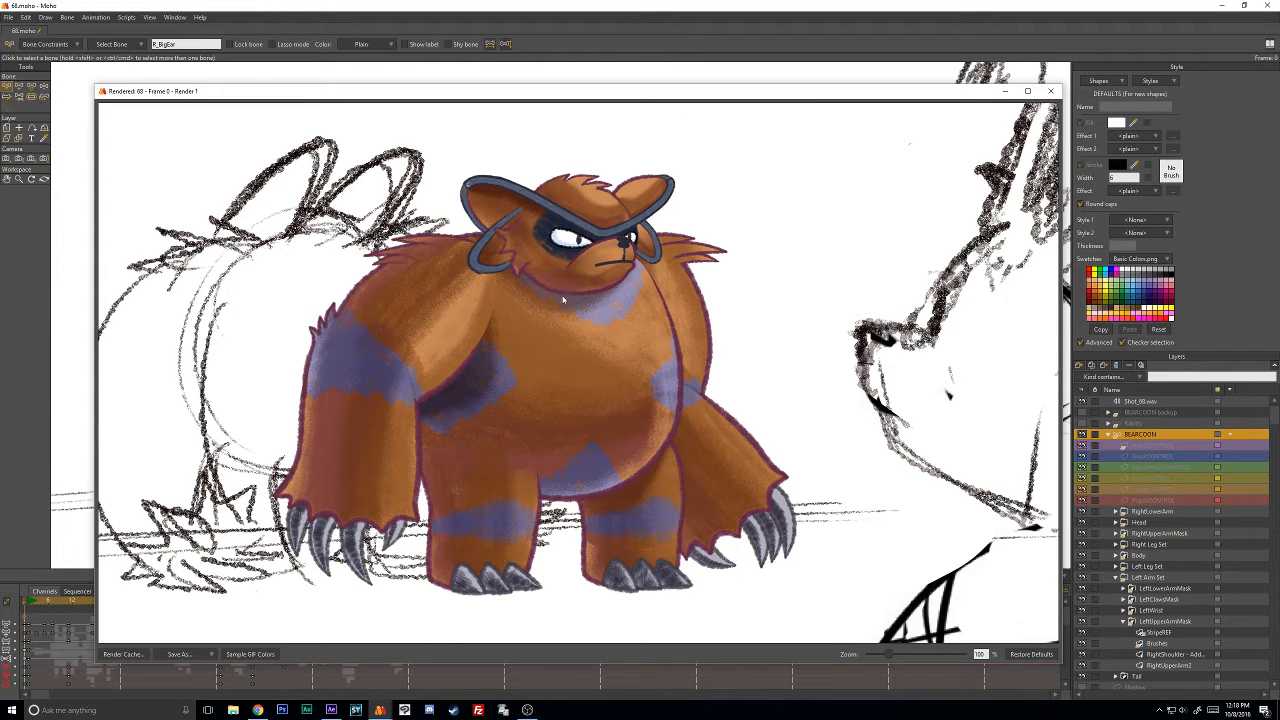
click(1050, 91)
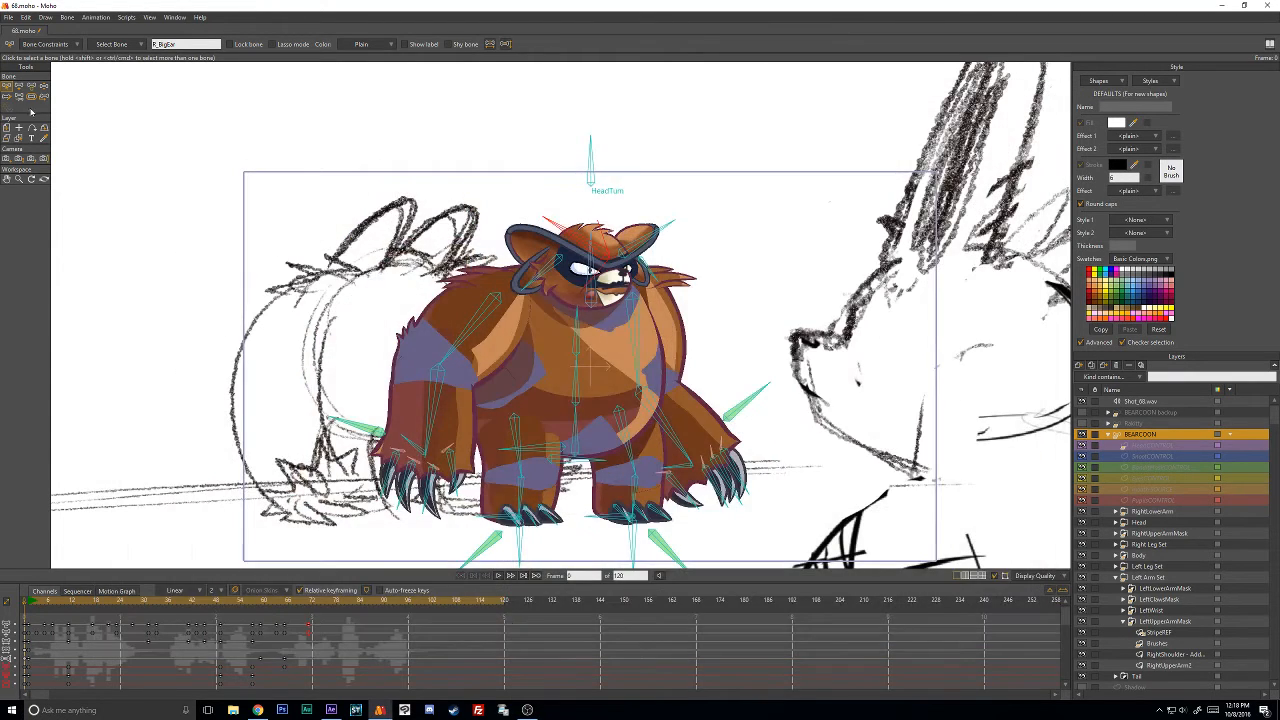
Test the bear rig at frame 0 with Manipulate Bones by lowering the hips and swinging both arms outward.
click(43, 86)
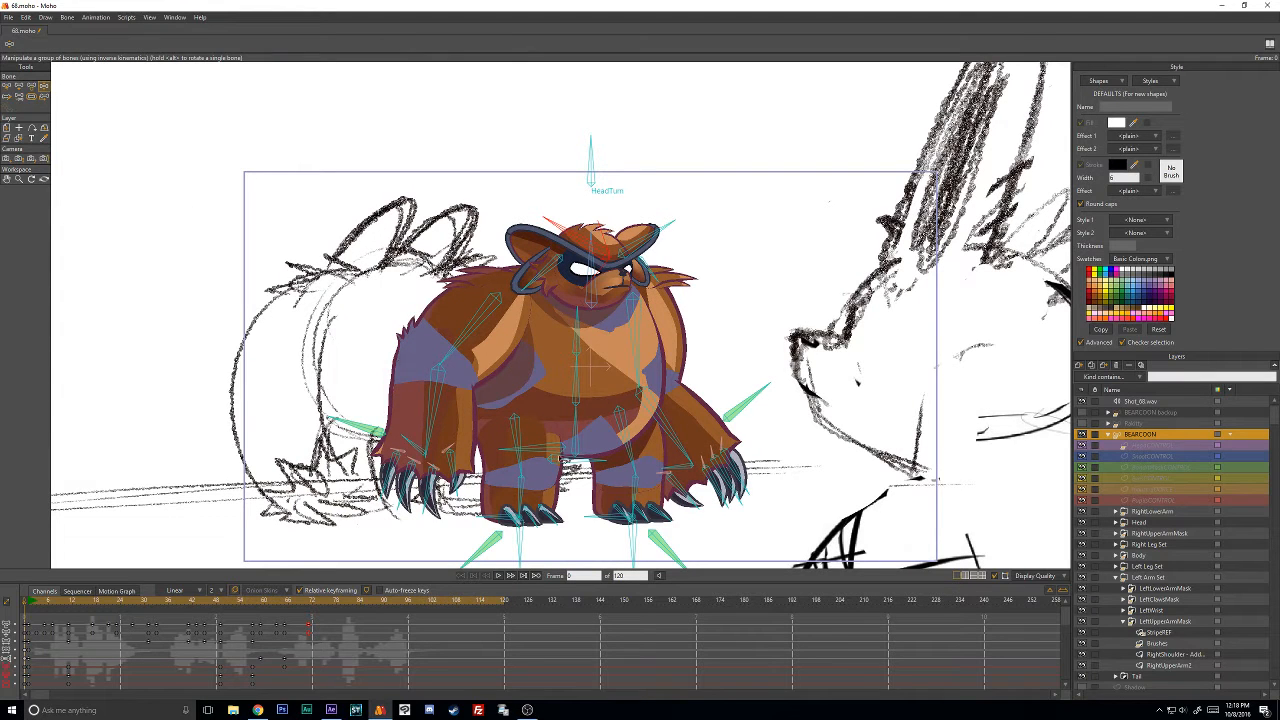
click(563, 460)
mouse_move(564, 482)
mouse_down()
mouse_move(563, 465)
mouse_move(569, 478)
mouse_up()
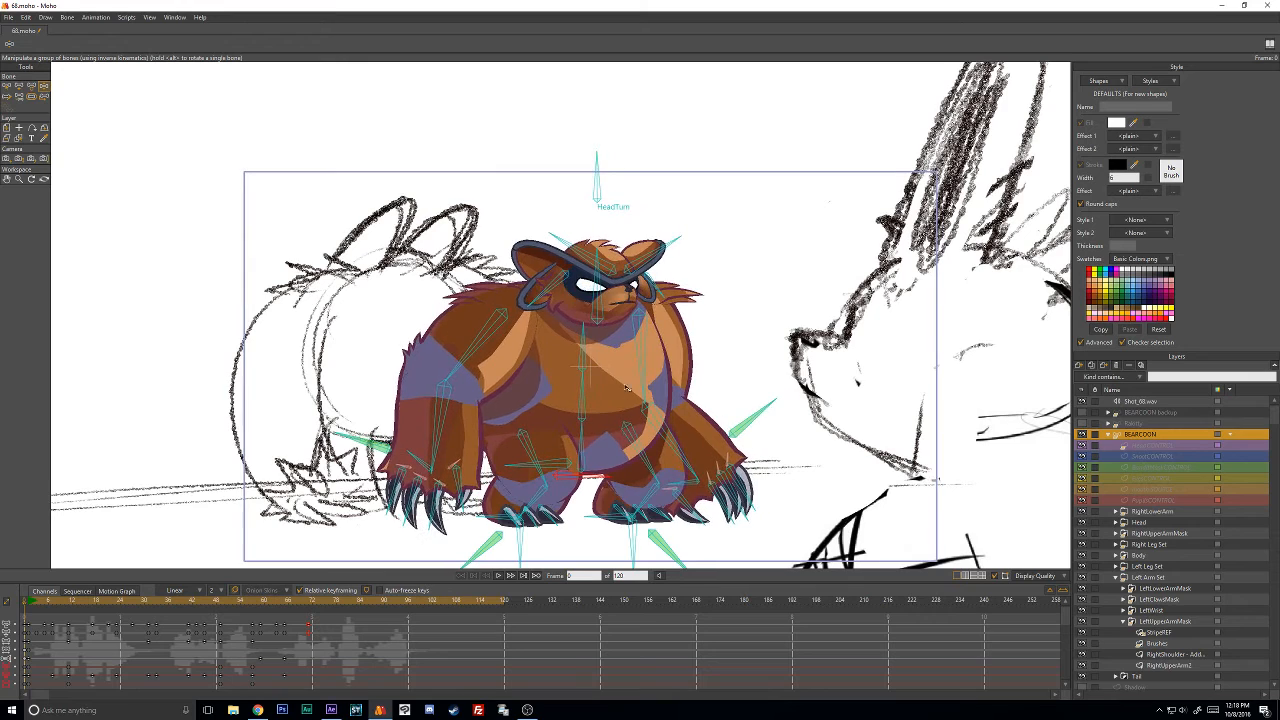
drag(648, 363, 690, 357)
drag(480, 356, 452, 347)
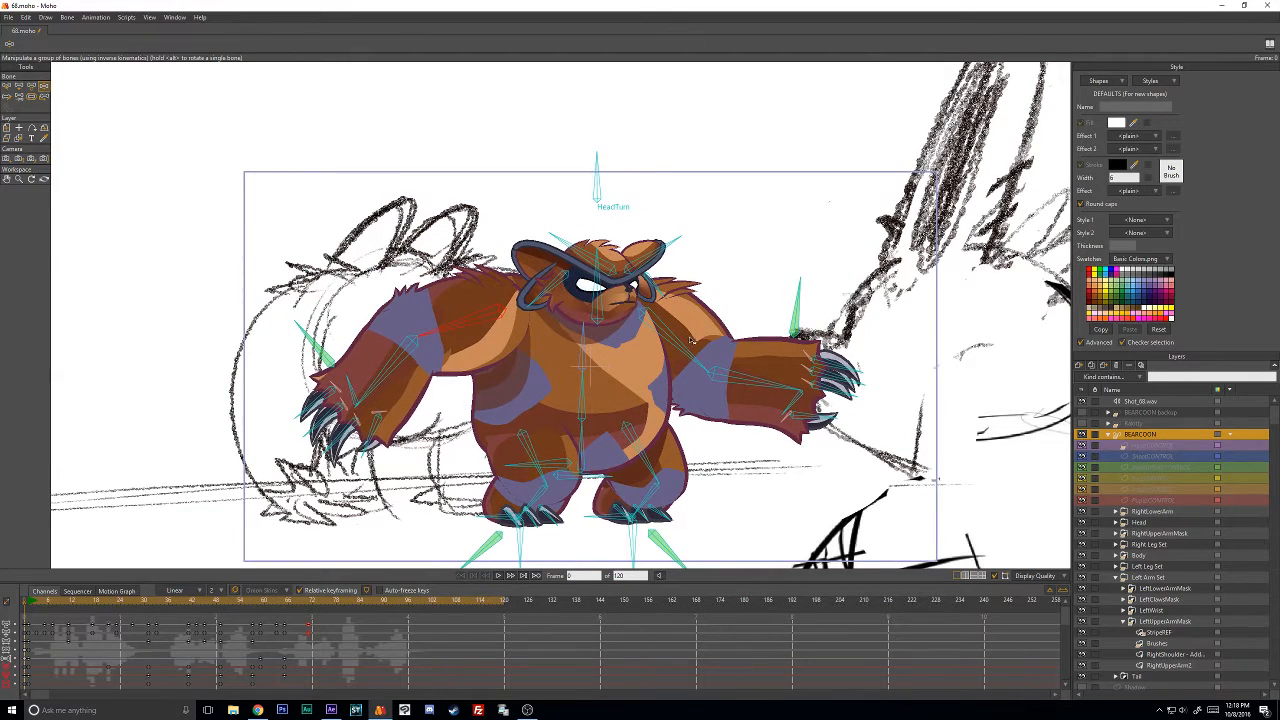
mouse_move(692, 341)
mouse_down()
mouse_move(701, 332)
mouse_move(692, 342)
mouse_up()
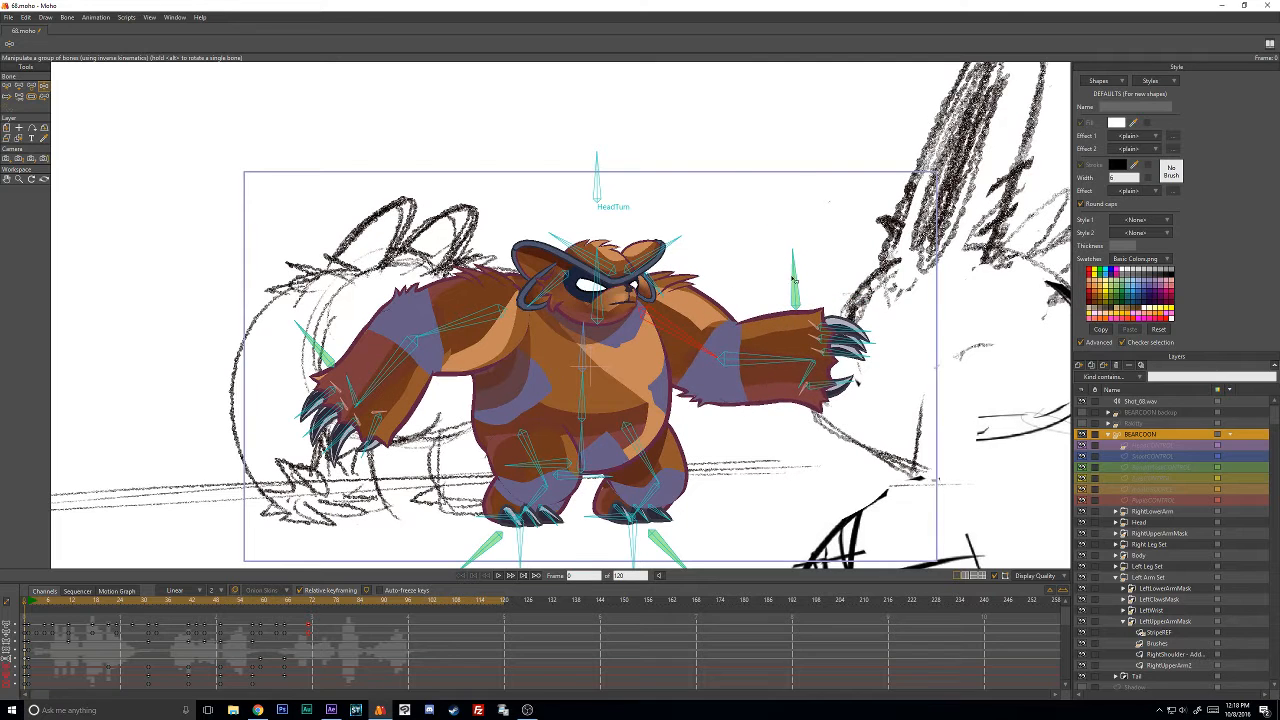
Test the wrist controls and head bone at frame 0 by turning both paws palm-out and tilting the head.
mouse_move(787, 280)
mouse_down()
mouse_move(758, 303)
mouse_move(770, 296)
mouse_up()
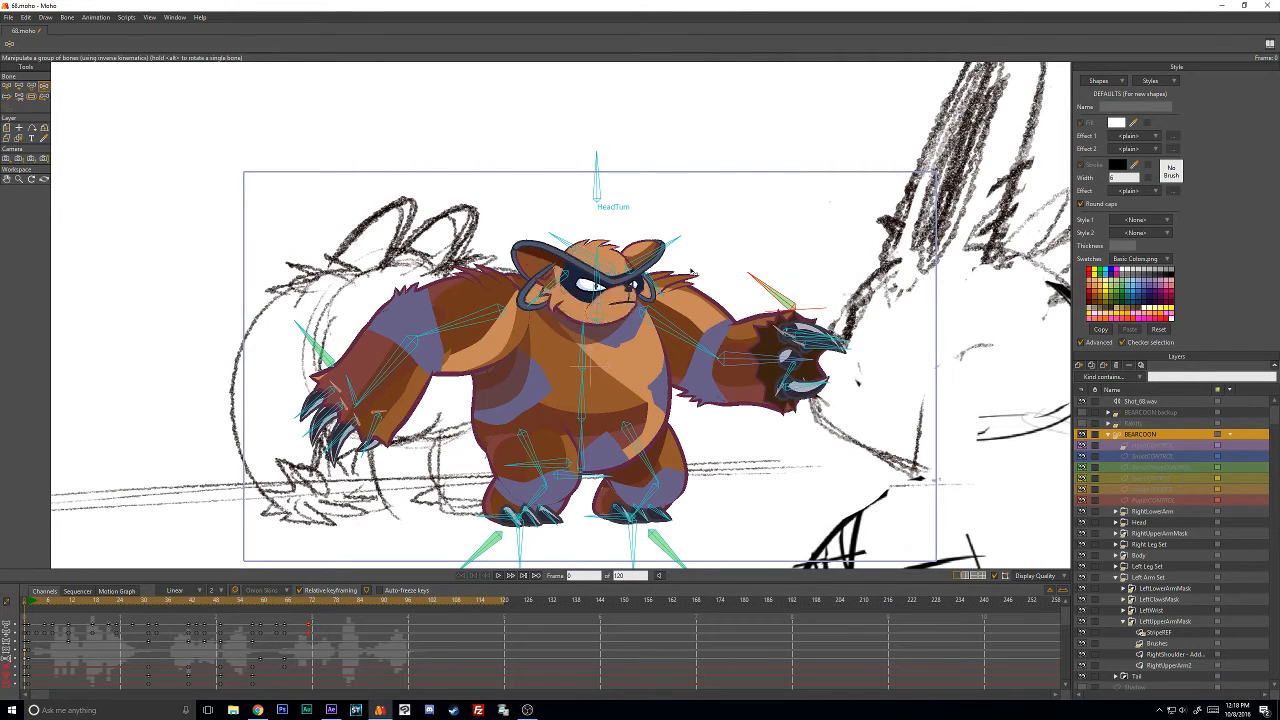
click(325, 345)
drag(341, 335, 341, 322)
drag(600, 265, 577, 285)
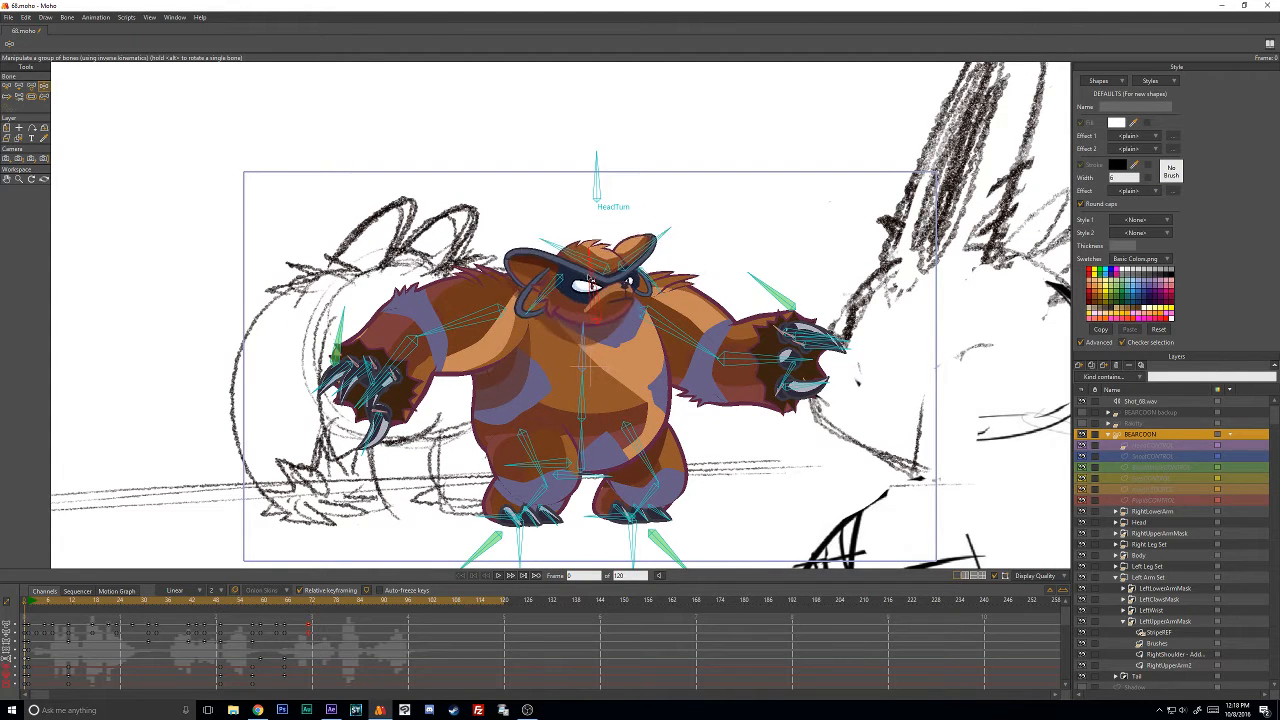
drag(596, 283, 592, 231)
Swing the HeadTurn bone through its range of head angles at frame 0, leaning the torso slightly in between.
click(600, 178)
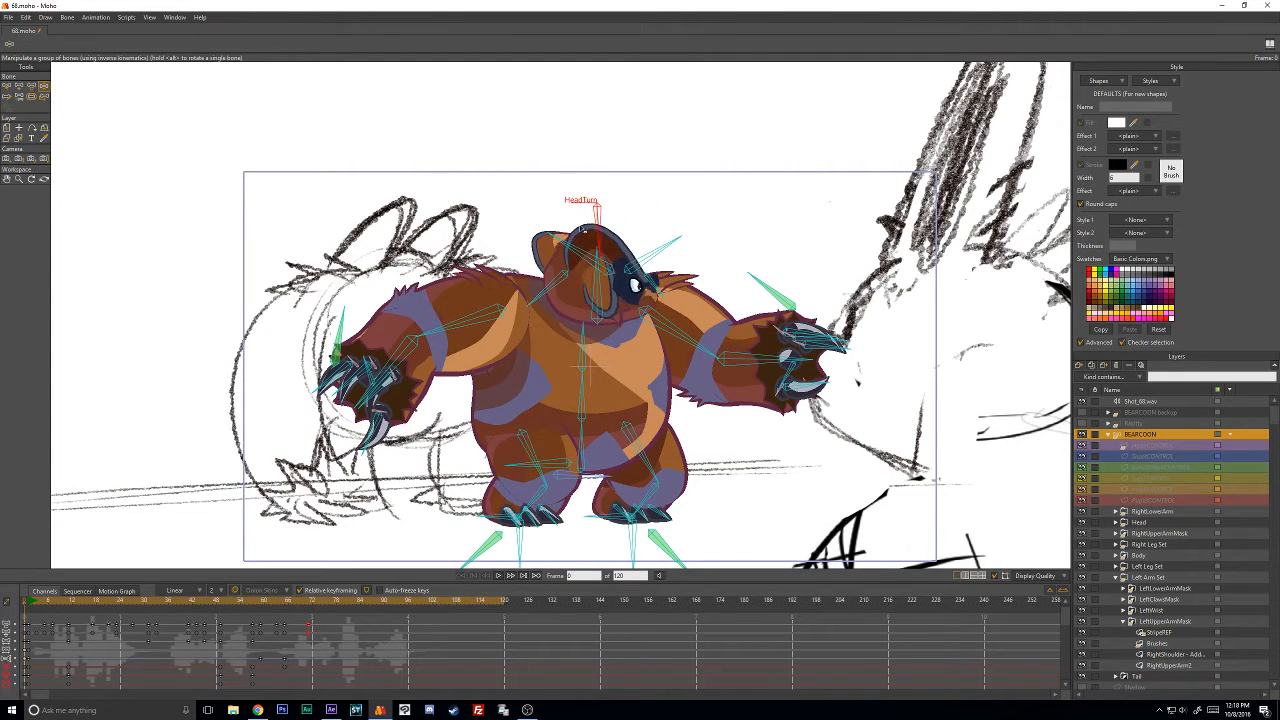
drag(586, 157, 614, 157)
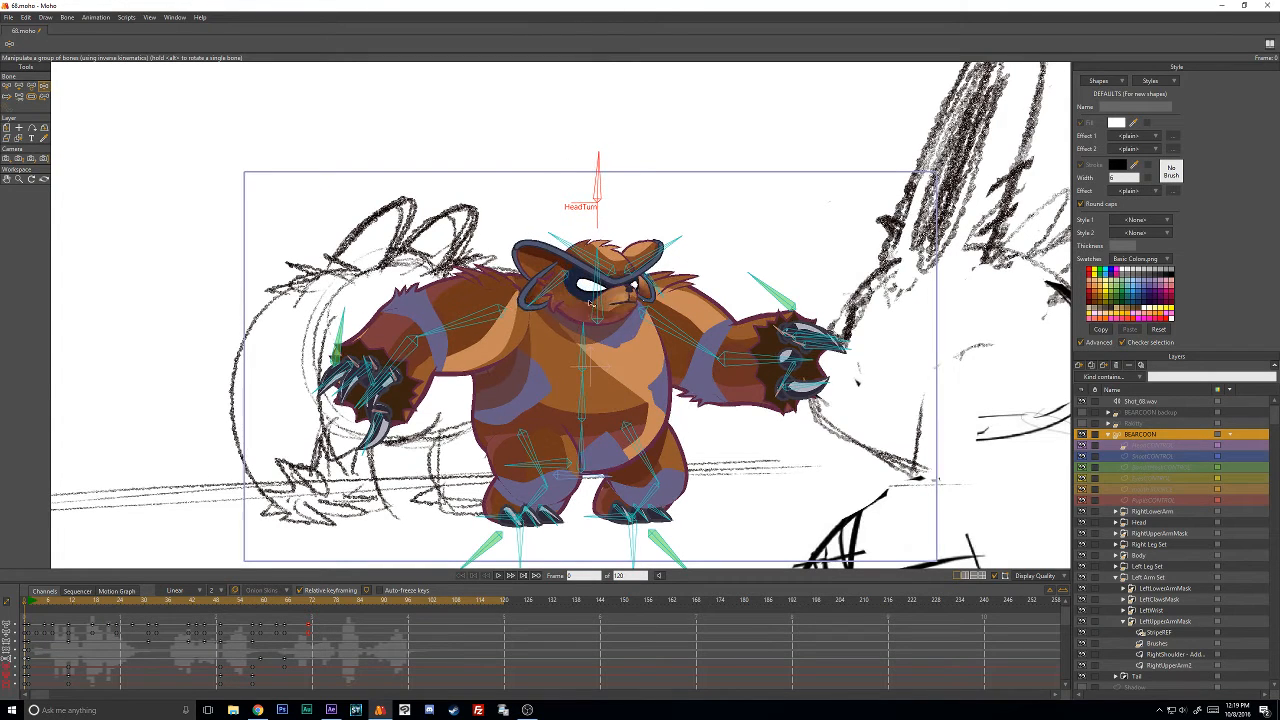
drag(585, 339, 584, 256)
drag(609, 181, 614, 207)
drag(598, 160, 614, 239)
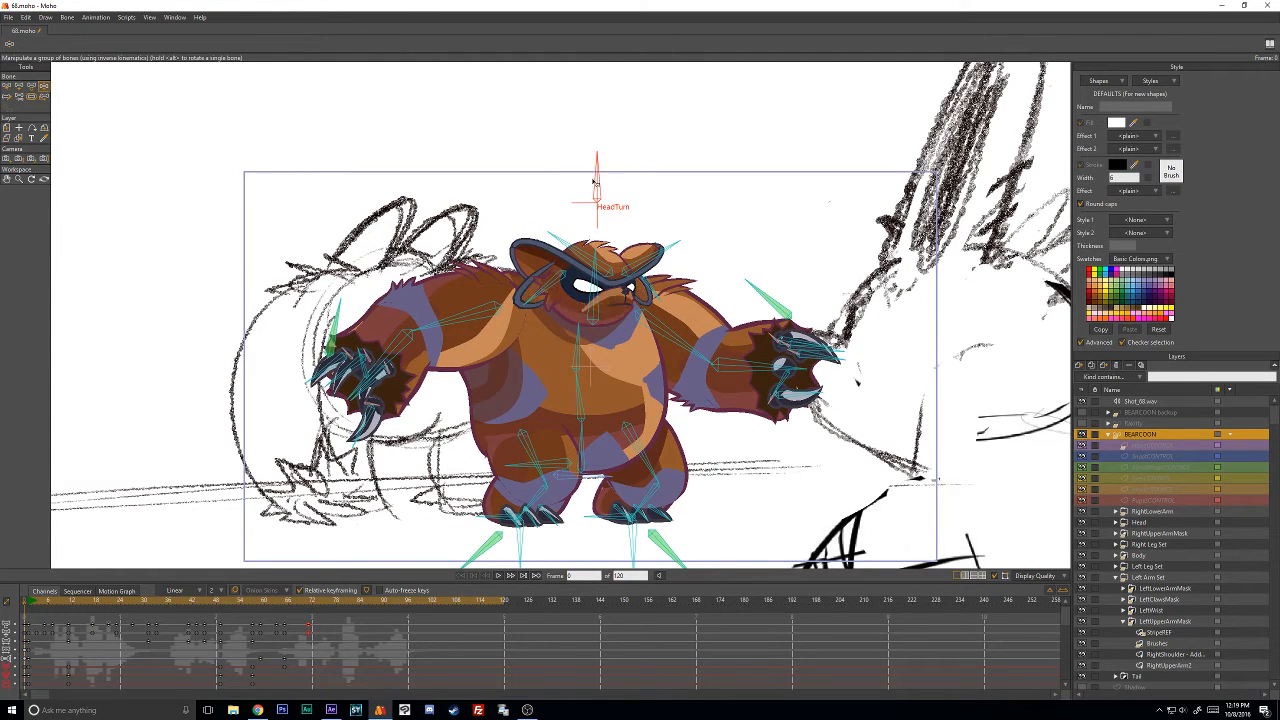
mouse_move(595, 182)
mouse_down()
mouse_move(583, 188)
mouse_move(589, 178)
mouse_up()
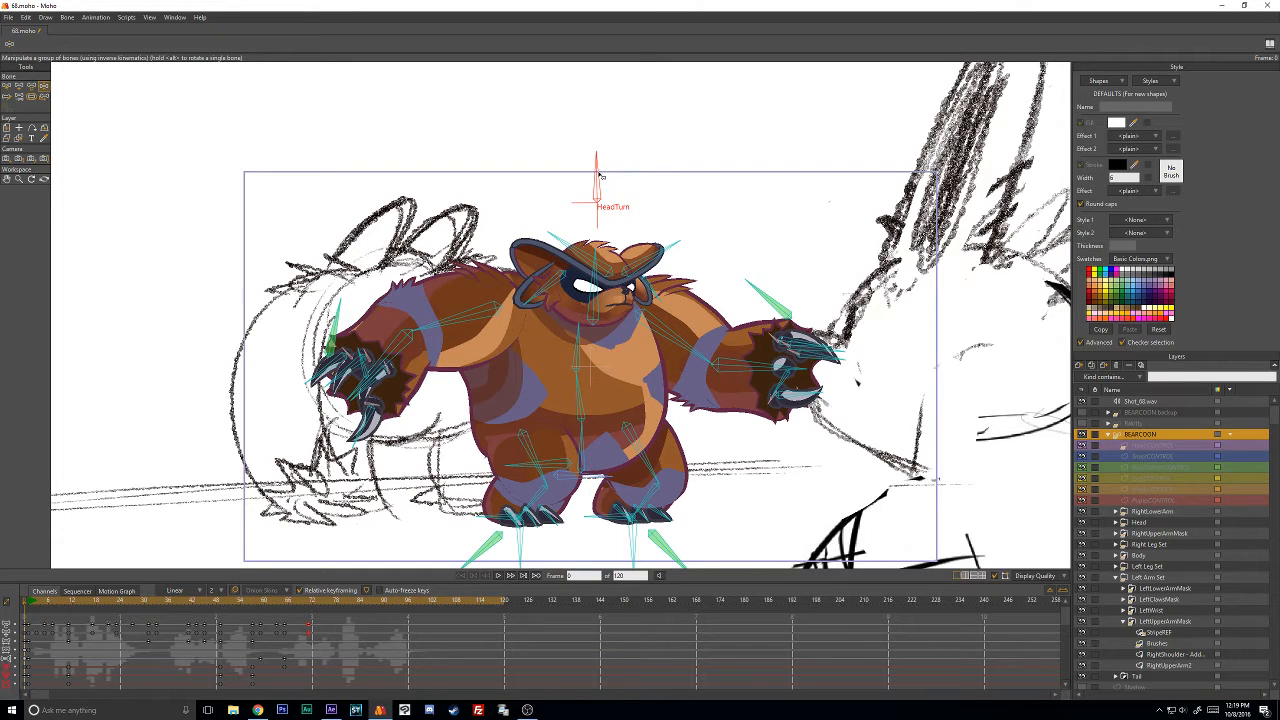
drag(597, 175, 550, 200)
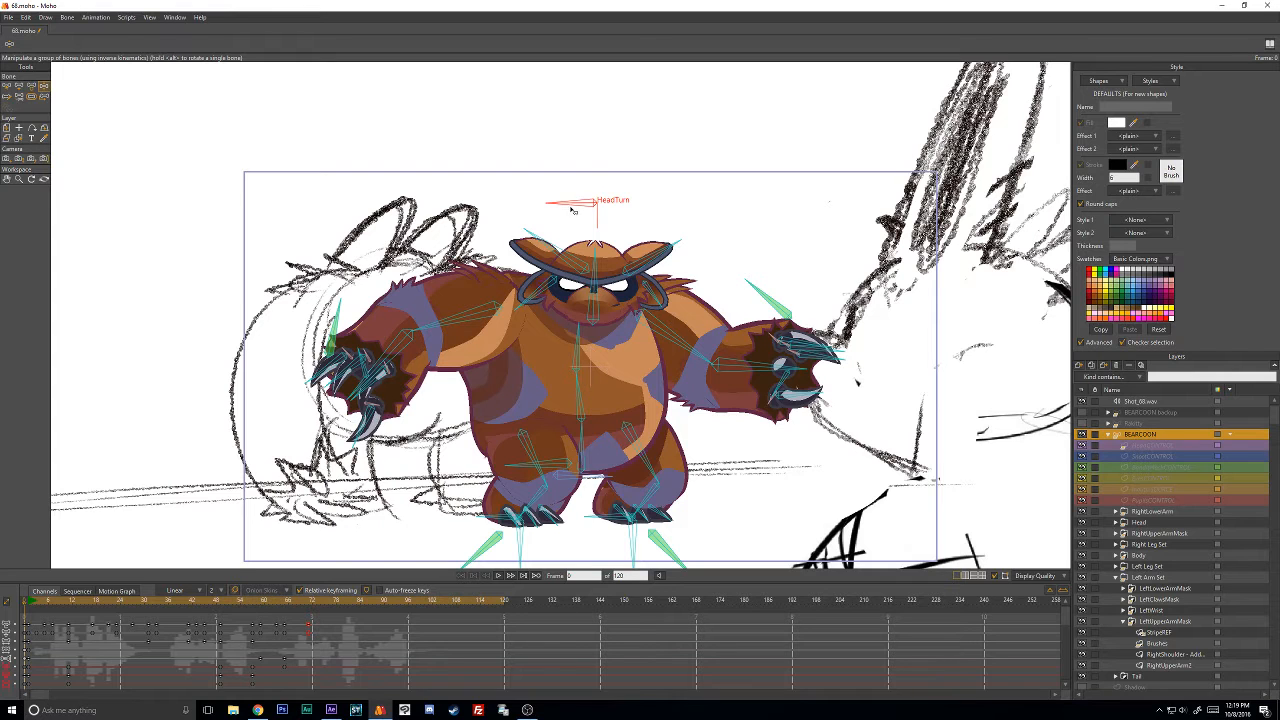
drag(604, 172, 635, 165)
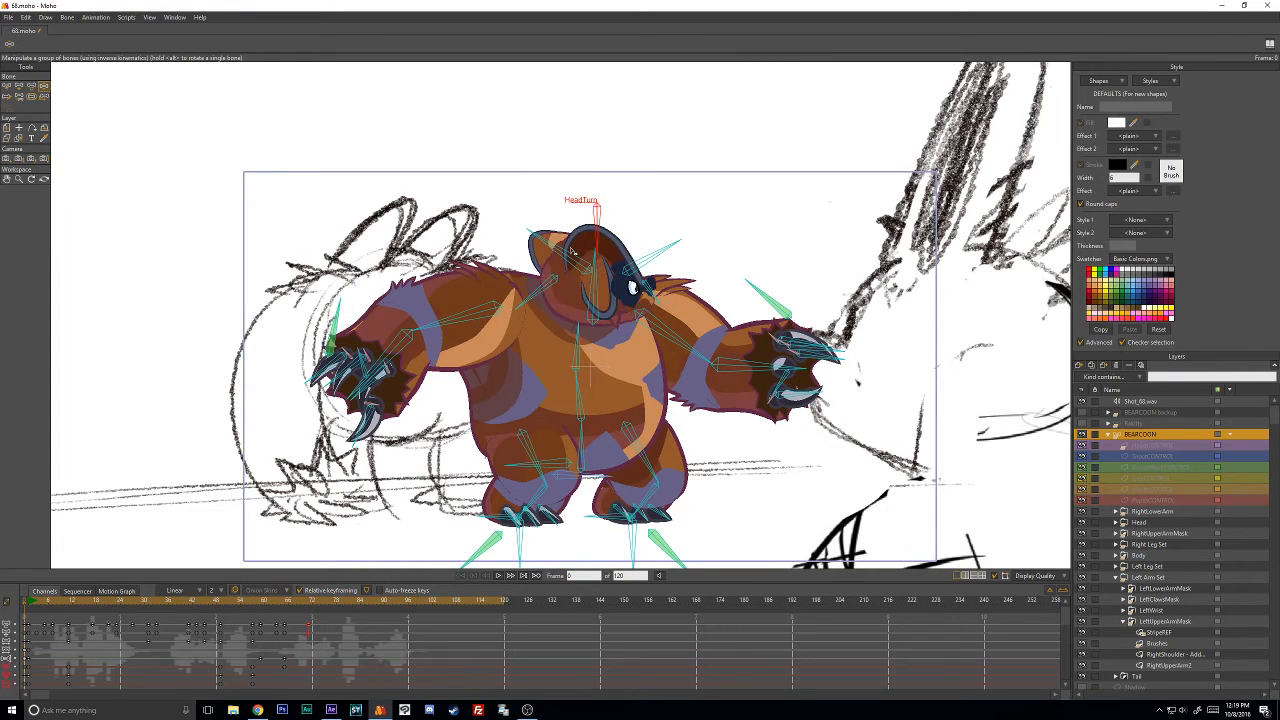
drag(571, 251, 623, 155)
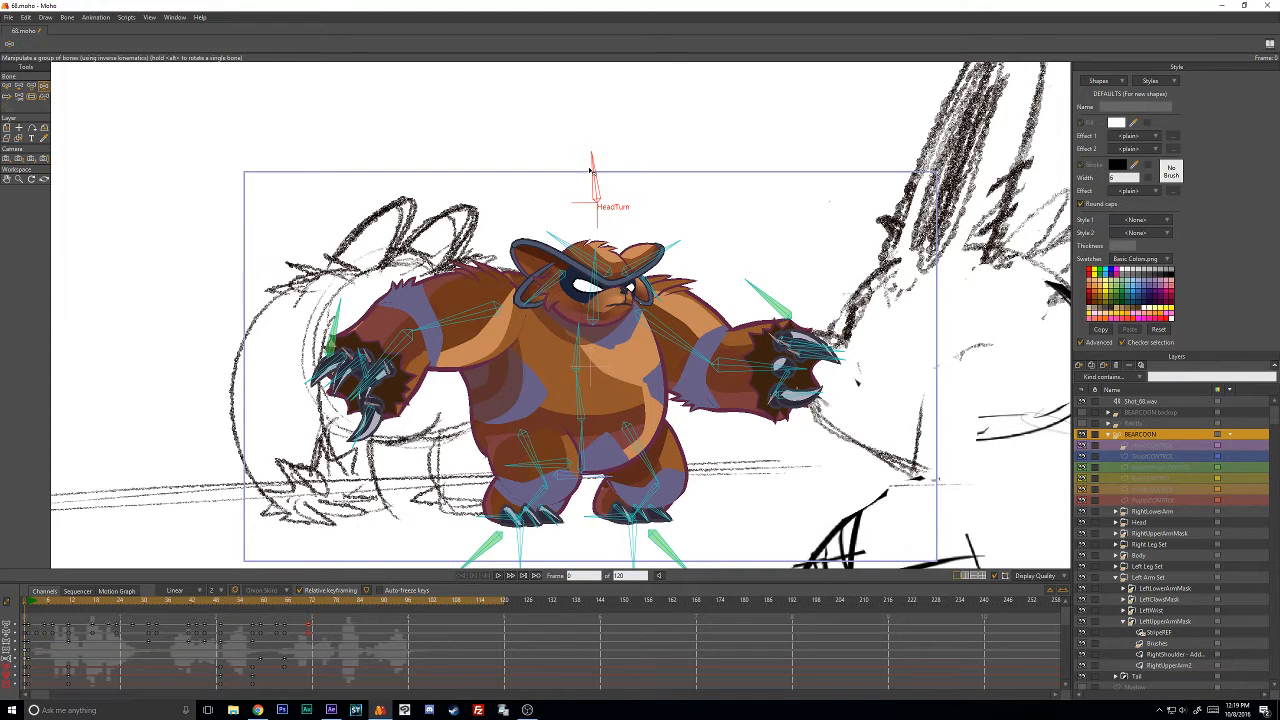
mouse_move(590, 170)
mouse_down()
mouse_move(568, 165)
mouse_move(573, 180)
mouse_move(591, 164)
mouse_move(598, 182)
mouse_move(583, 164)
mouse_up()
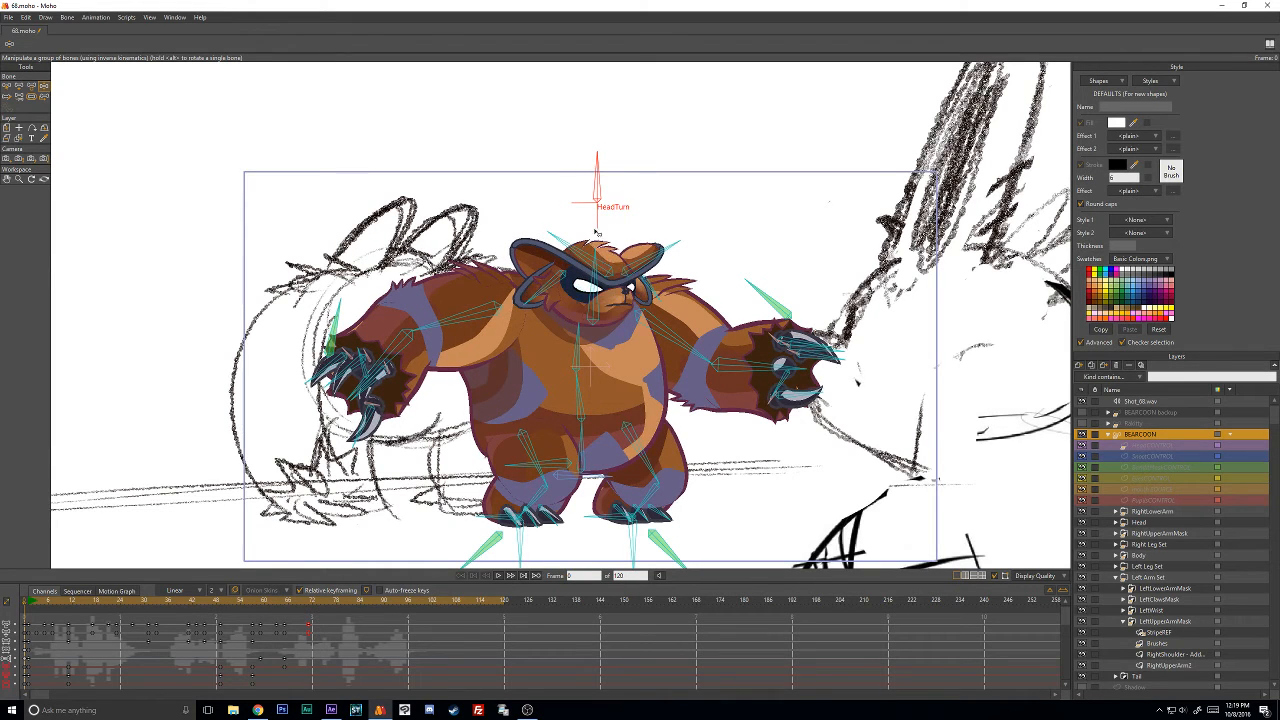
Try different arm poses at frame 0 by bending both outstretched arms at the elbows and rotating a wrist control.
click(407, 345)
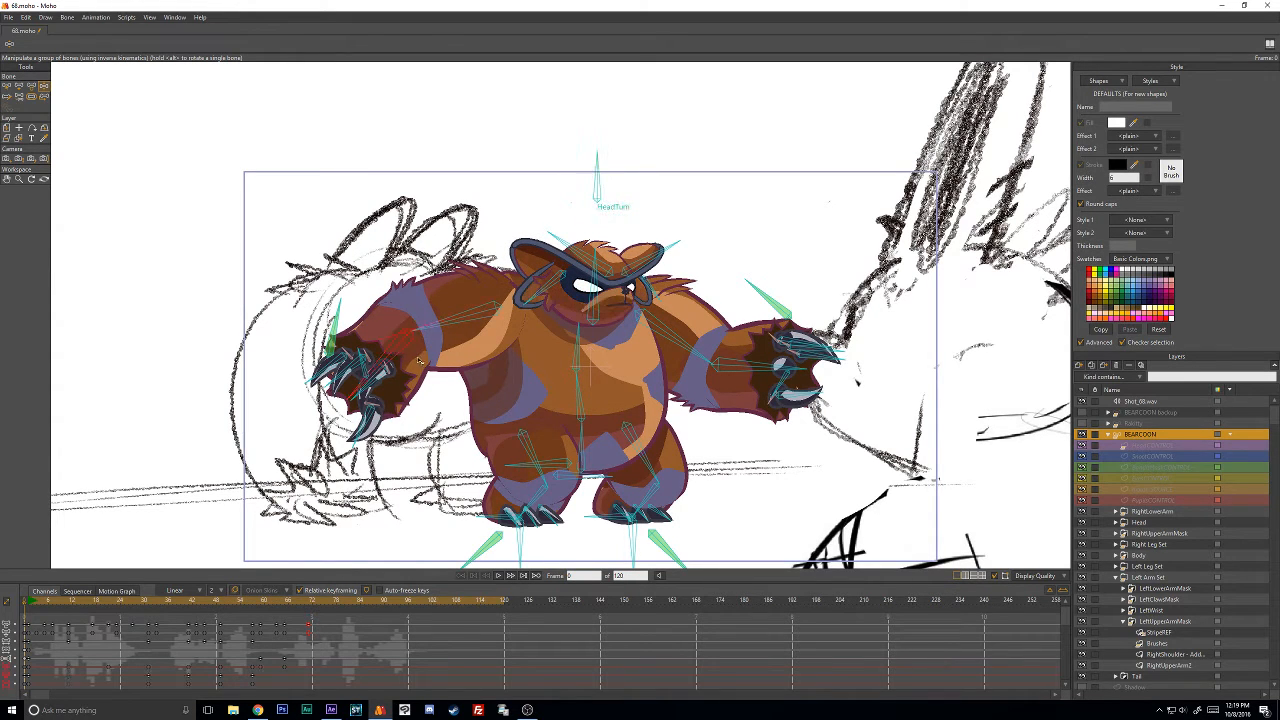
mouse_move(435, 341)
mouse_down()
mouse_move(430, 378)
mouse_move(428, 328)
mouse_move(426, 352)
mouse_up()
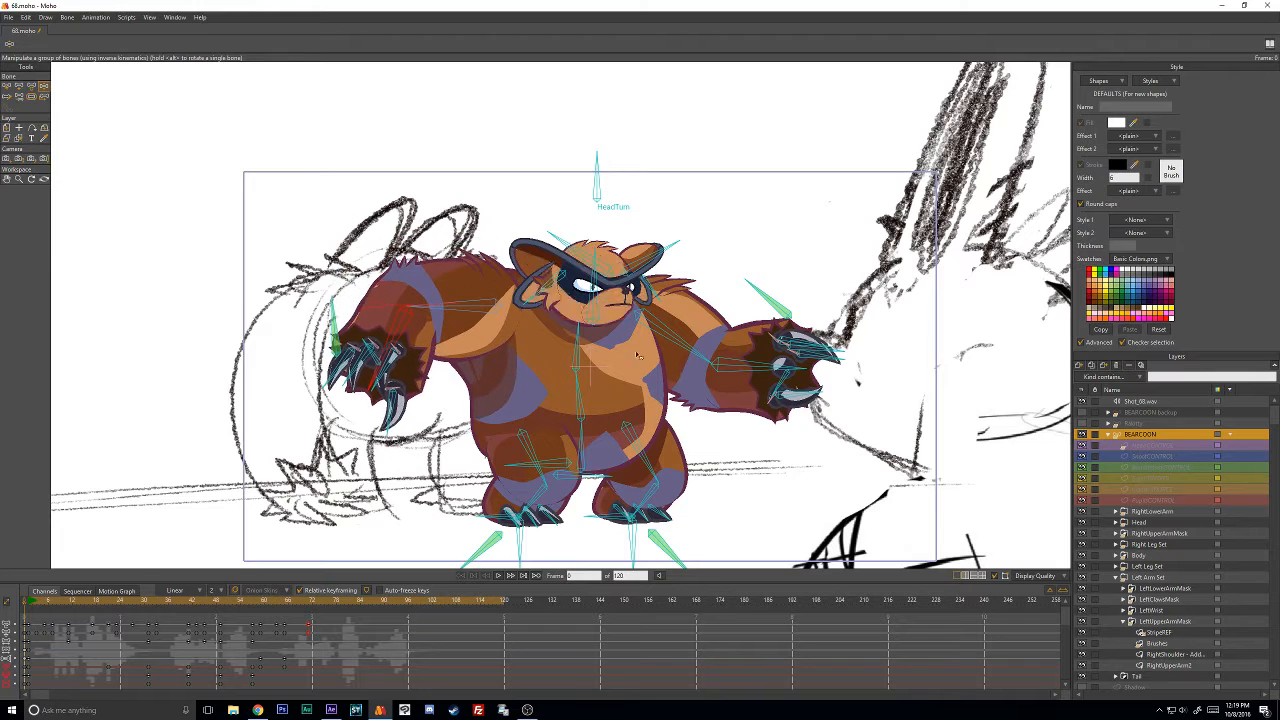
drag(750, 372, 790, 318)
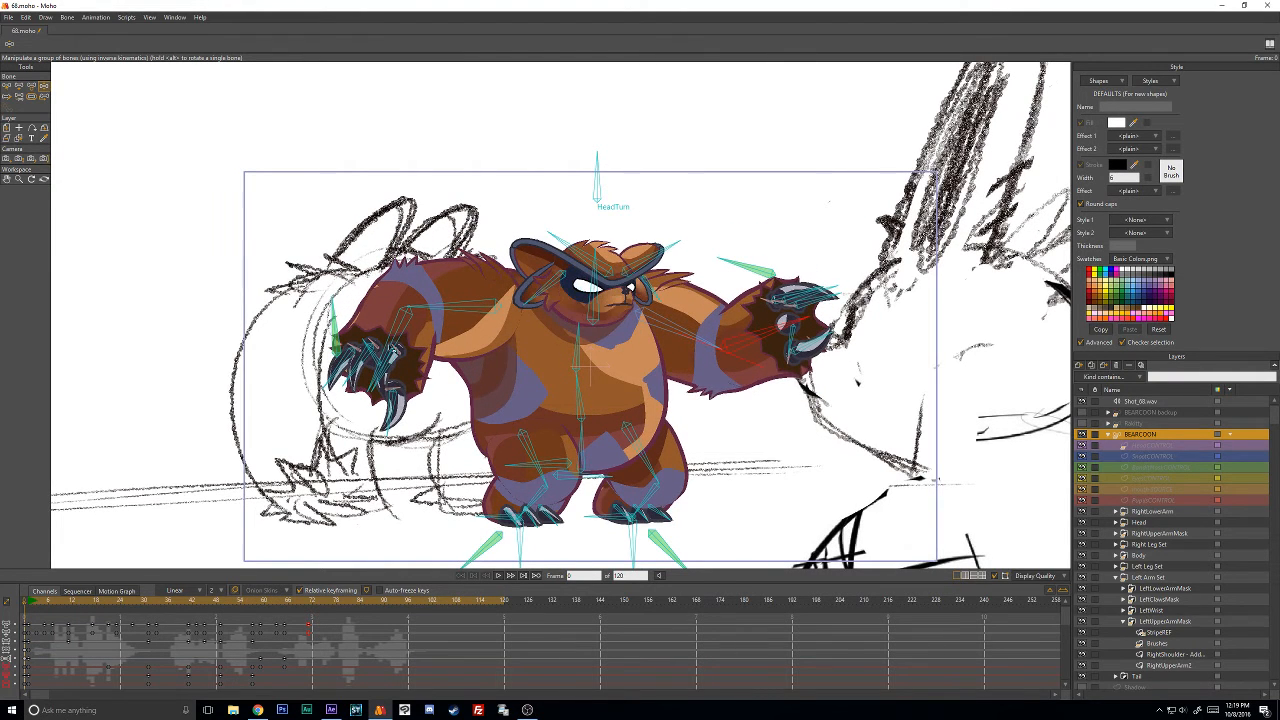
drag(399, 340, 370, 328)
mouse_move(294, 348)
mouse_down()
mouse_move(318, 310)
mouse_move(298, 325)
mouse_up()
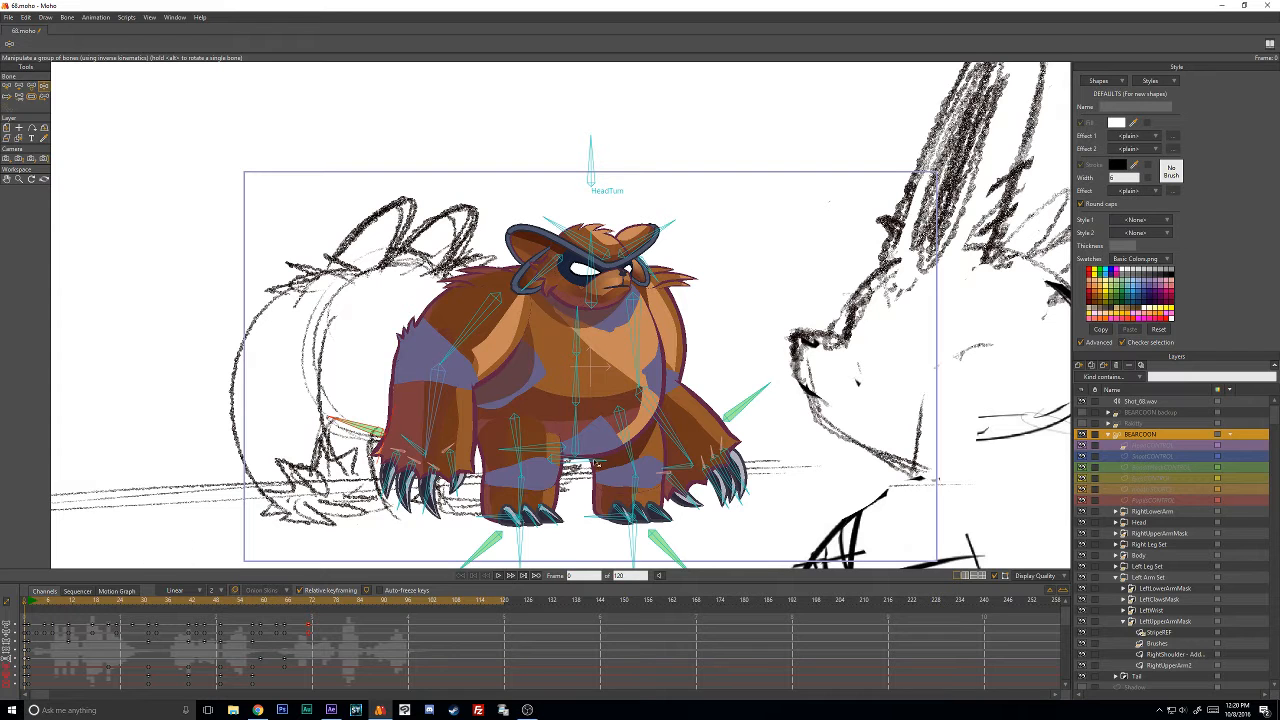
From the rest pose at frame 0, crouch the bear again by lowering the hips and swing one upper arm outward.
mouse_move(607, 486)
mouse_down()
mouse_move(599, 494)
mouse_move(614, 499)
mouse_up()
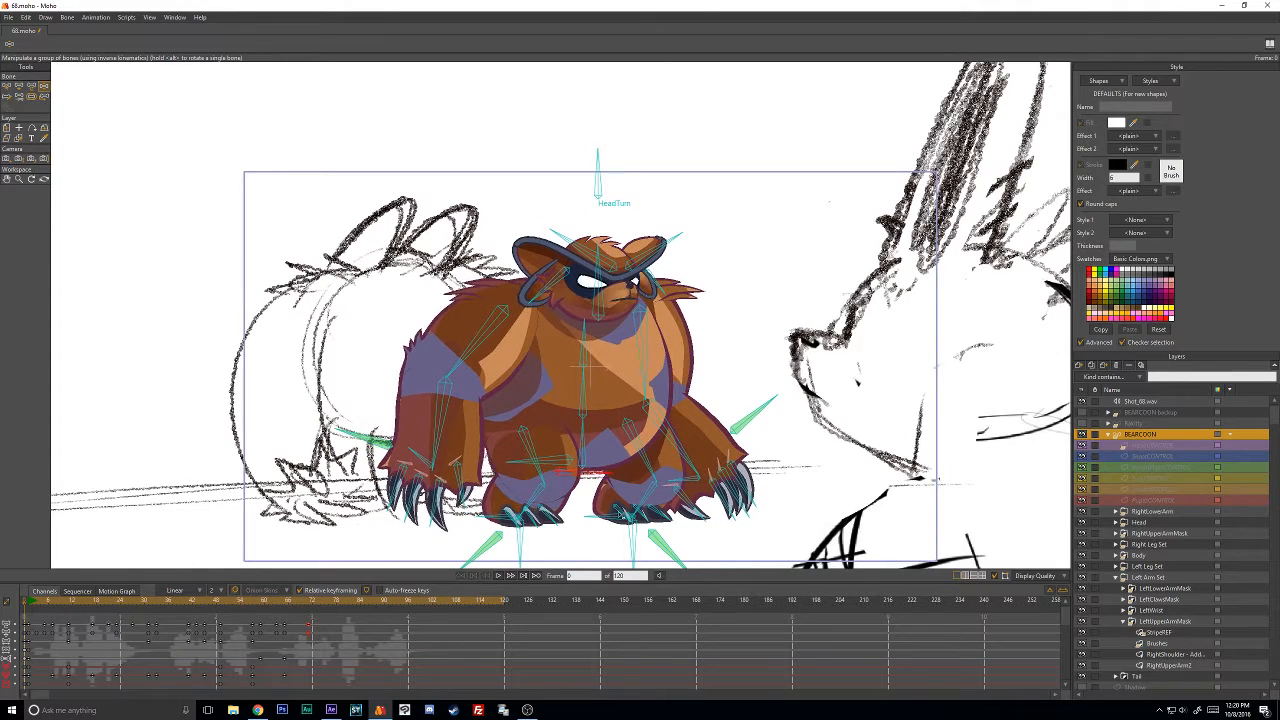
click(673, 343)
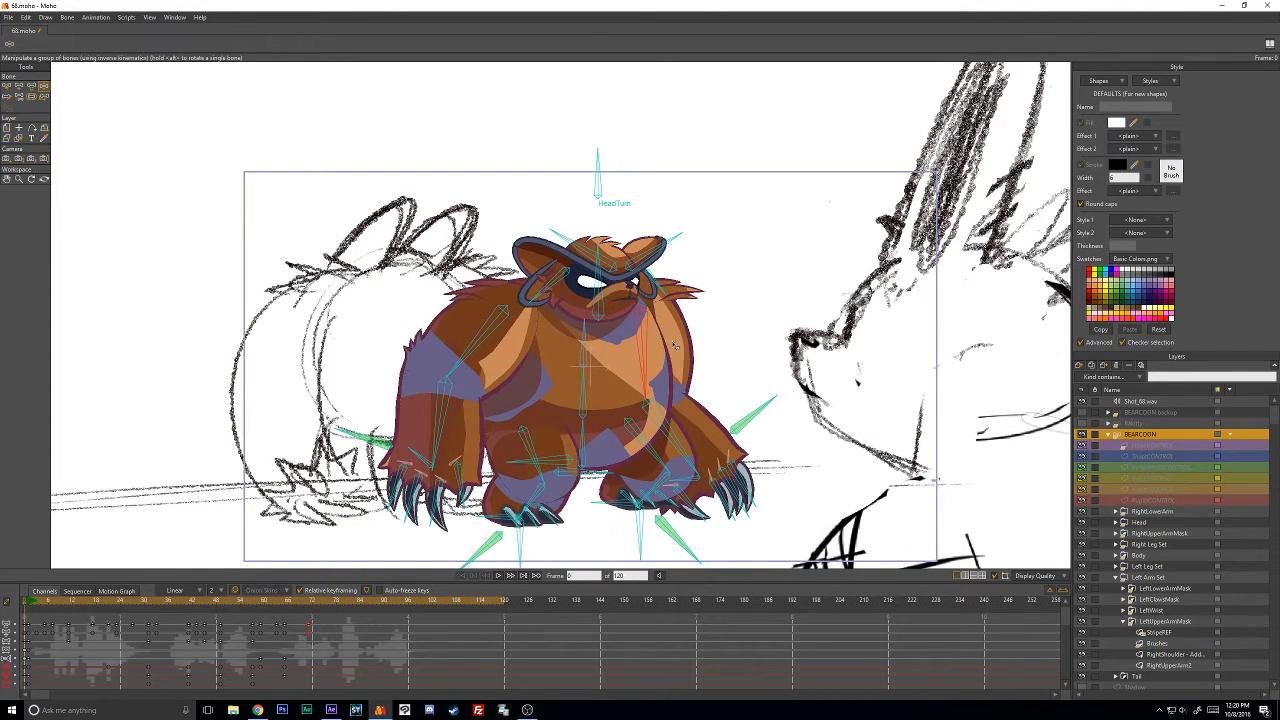
drag(675, 346, 851, 286)
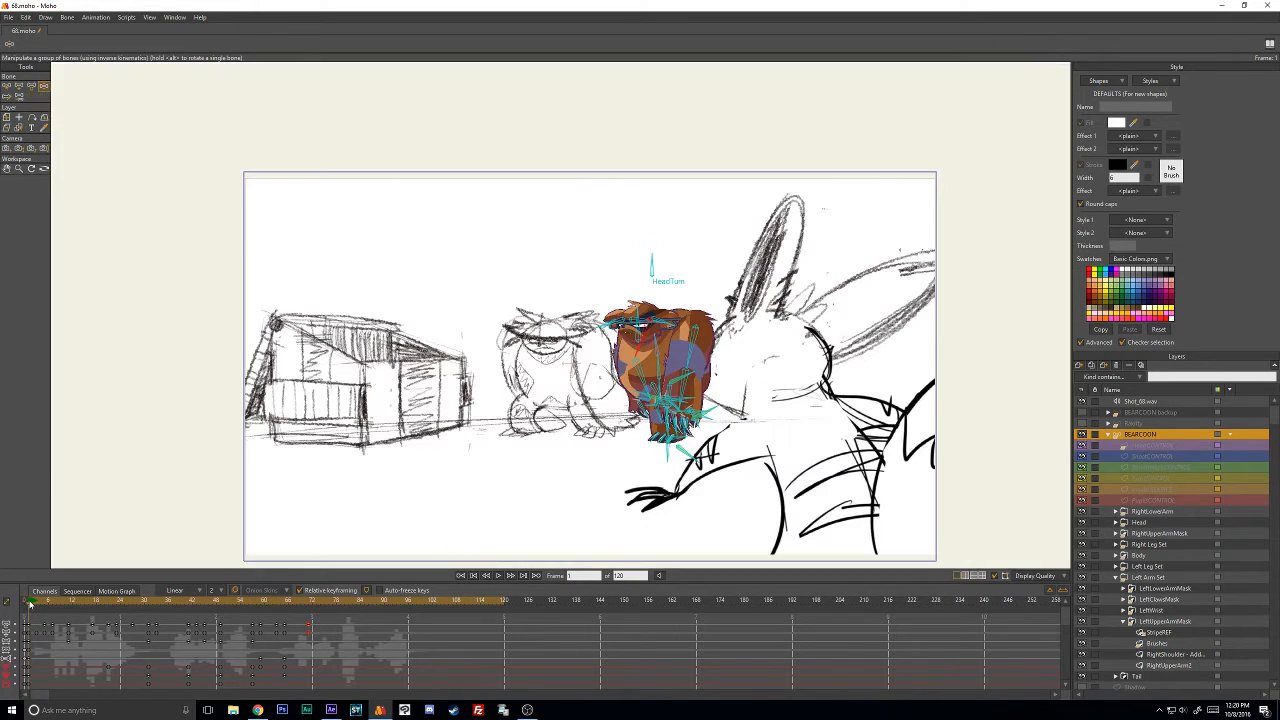
At frame 65 of the kick, lean the torso away from the dumpster and adjust the raised arm, lowered arm and hip bones.
click(498, 576)
scroll(623, 401, up, 2)
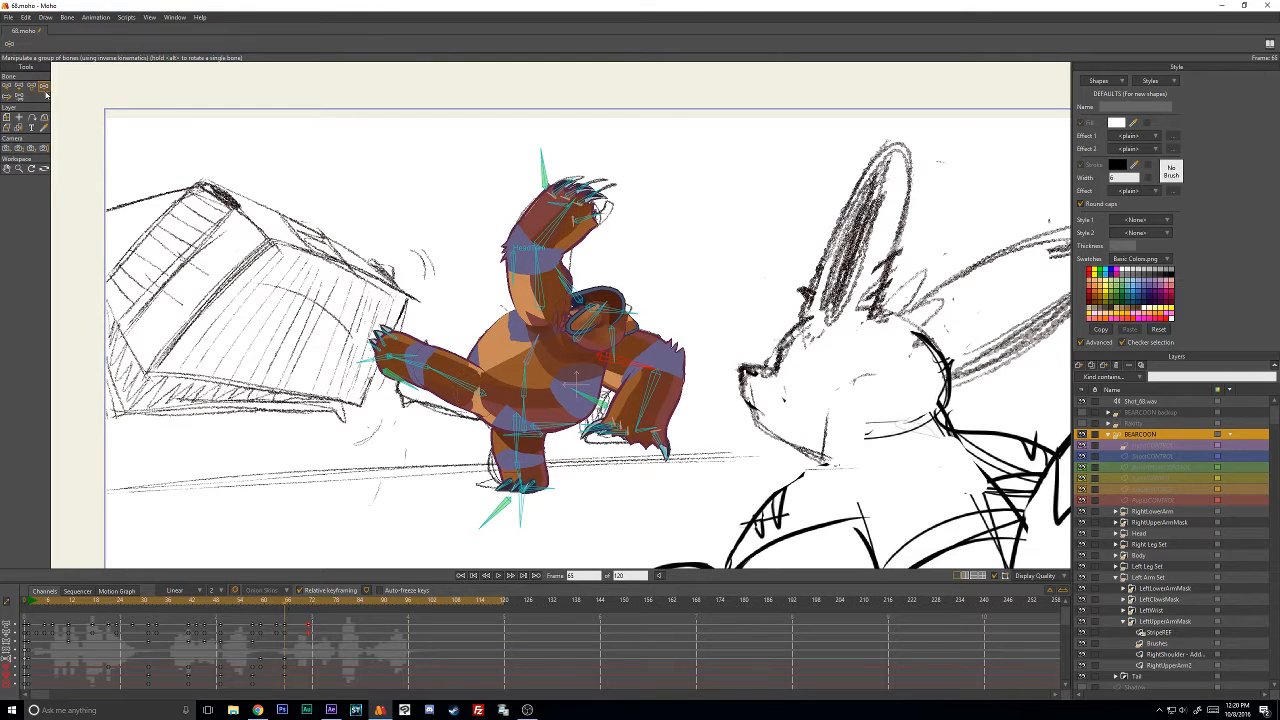
mouse_move(285, 604)
mouse_down()
mouse_move(318, 604)
mouse_move(286, 606)
mouse_up()
drag(526, 386, 554, 349)
drag(646, 392, 656, 384)
drag(568, 292, 611, 239)
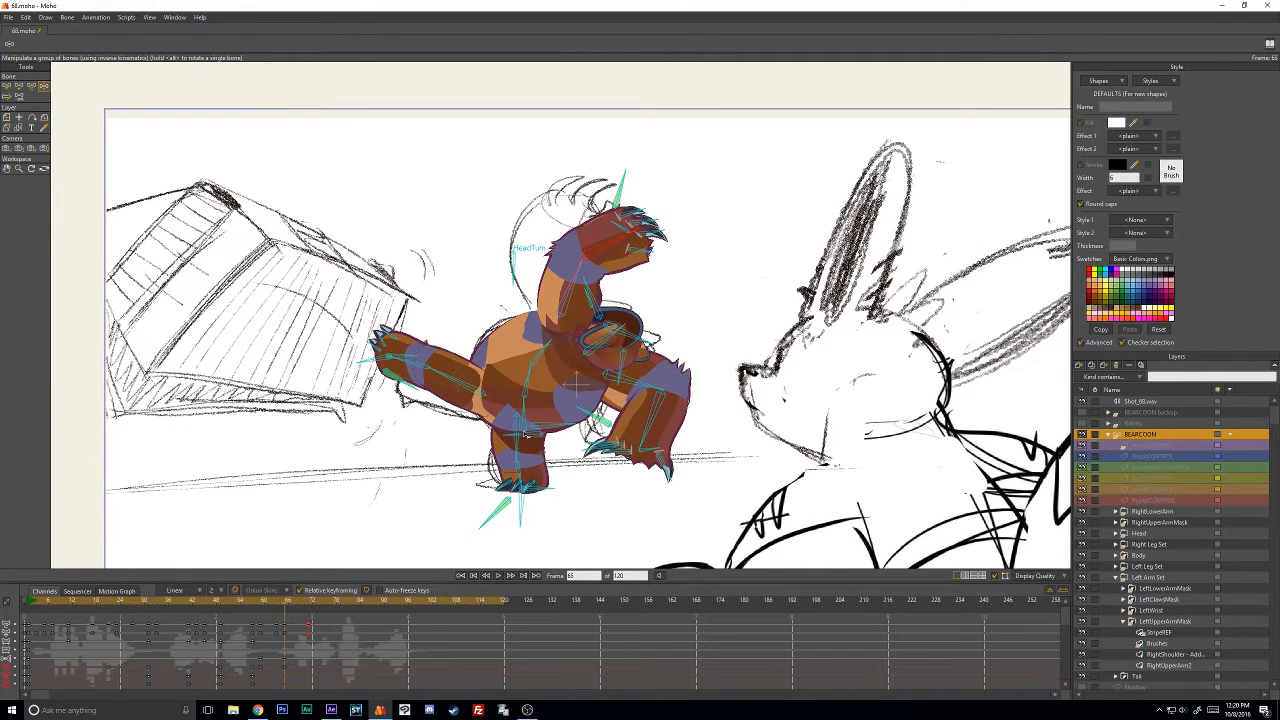
drag(536, 434, 526, 425)
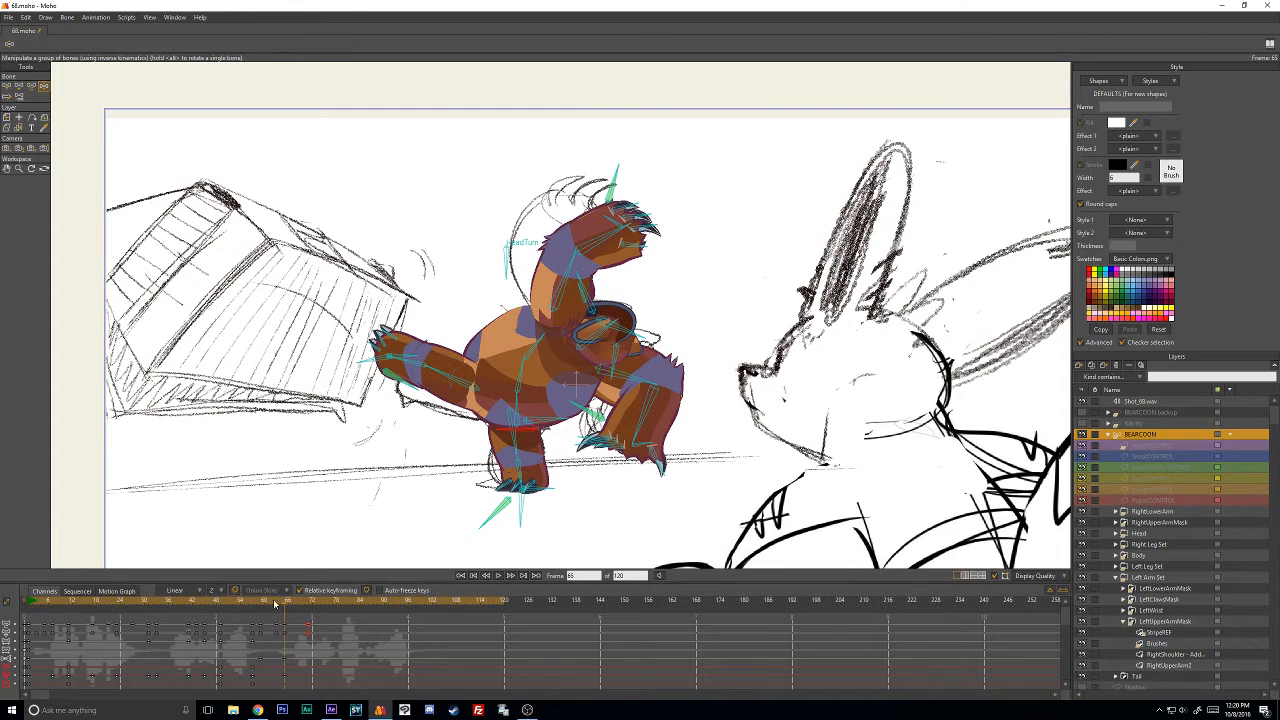
At frame 71, rotate the spine and lowered arm bones to bring the upper body back in line with the kick sketch.
drag(275, 604, 311, 615)
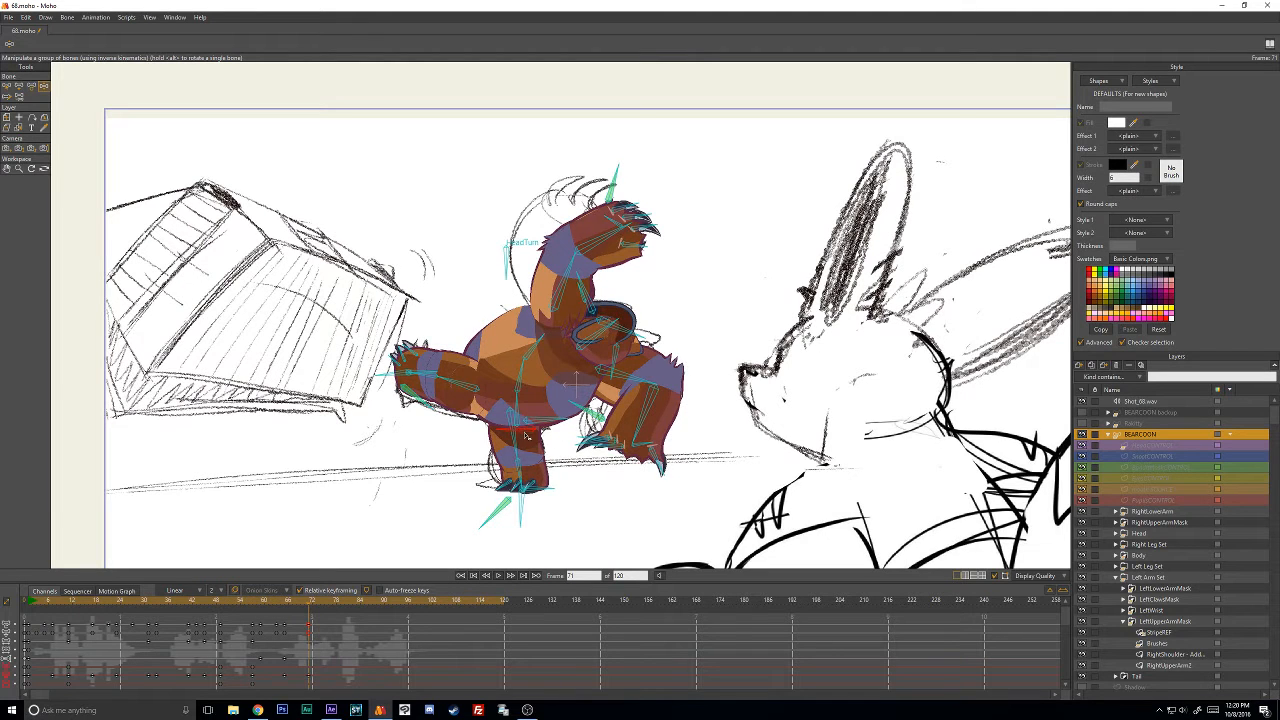
drag(524, 438, 546, 278)
drag(648, 398, 642, 401)
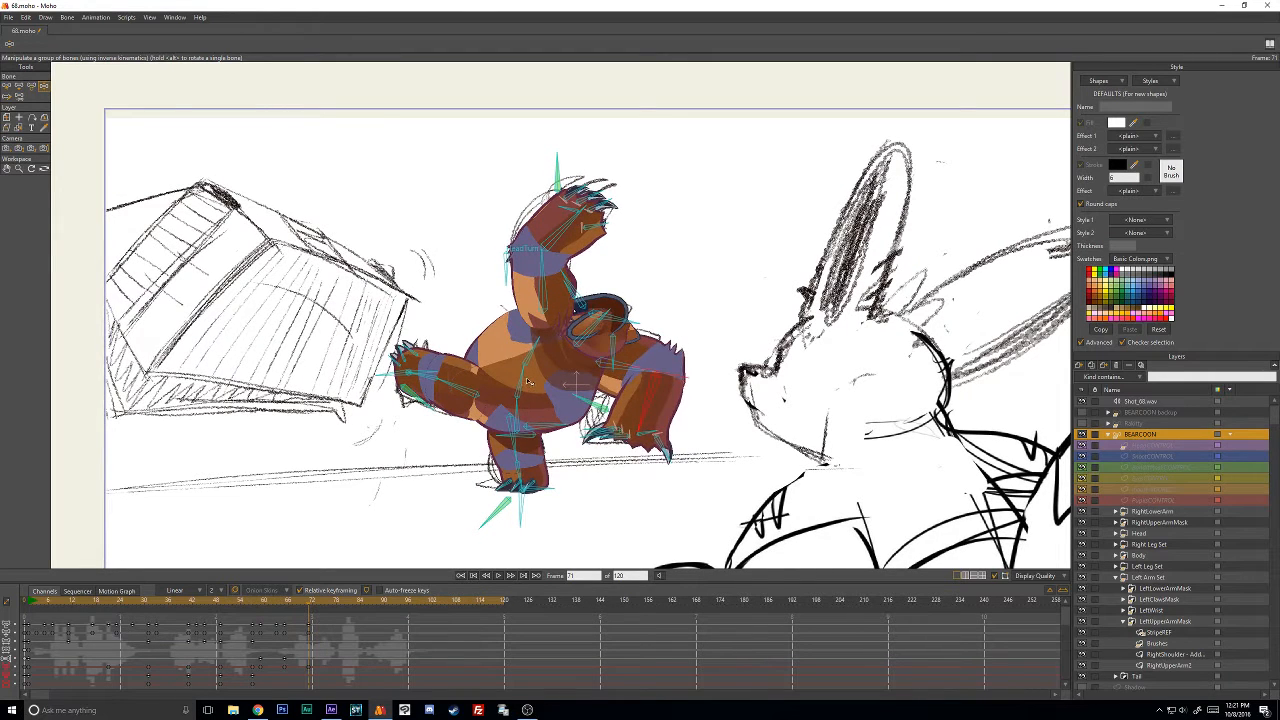
drag(530, 381, 527, 380)
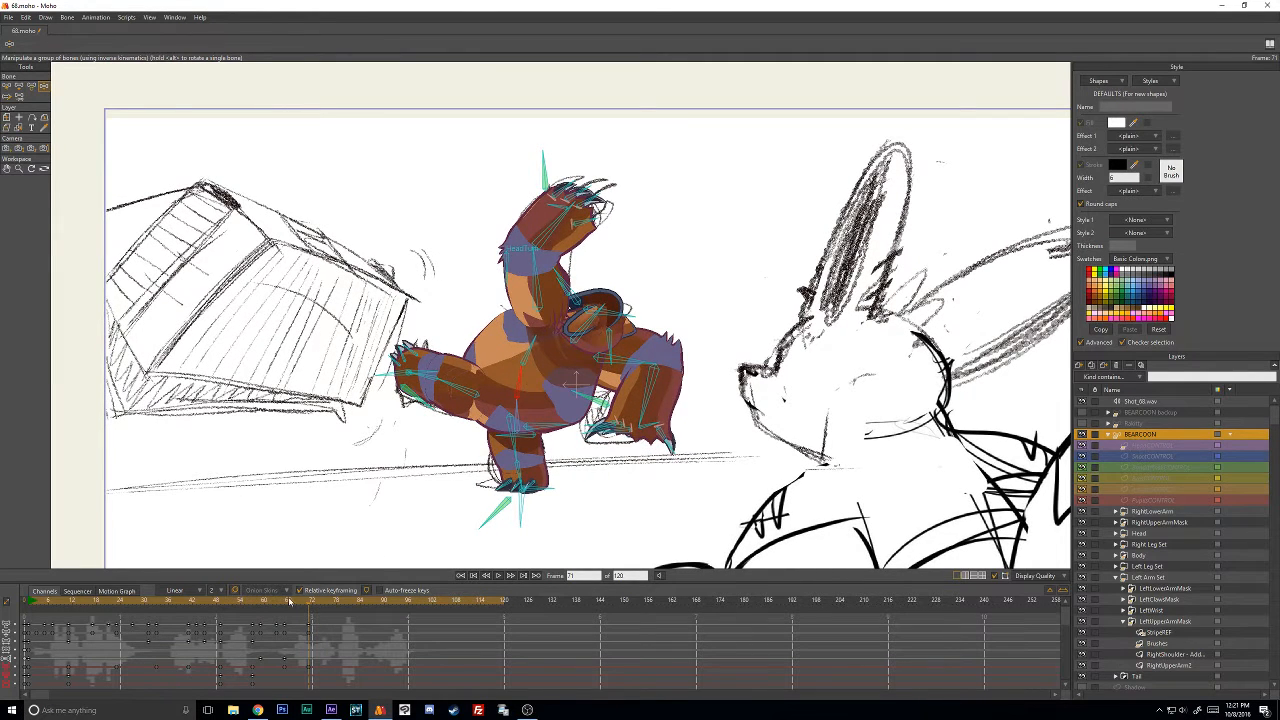
Return to frame 65 and adjust the head bone's angle and position with Manipulate Bones and Transform Bone.
mouse_move(290, 600)
mouse_down()
mouse_move(240, 597)
mouse_move(323, 600)
mouse_move(286, 616)
mouse_up()
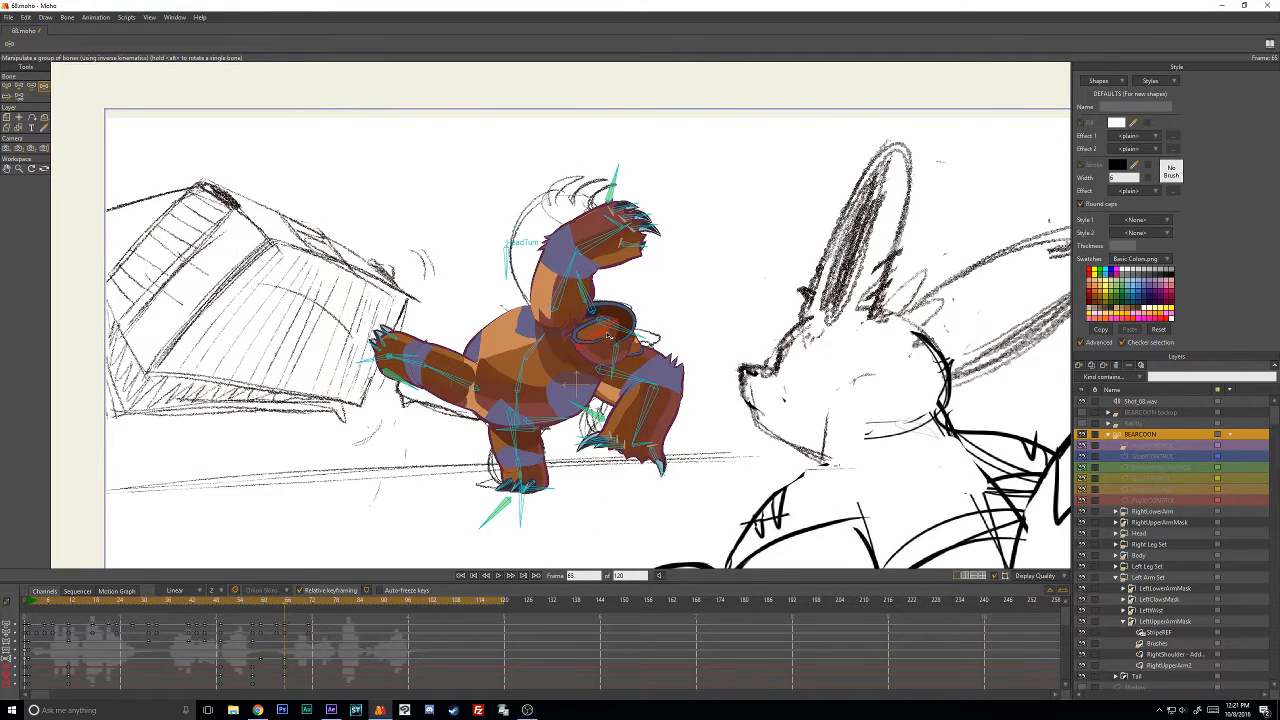
drag(607, 335, 610, 338)
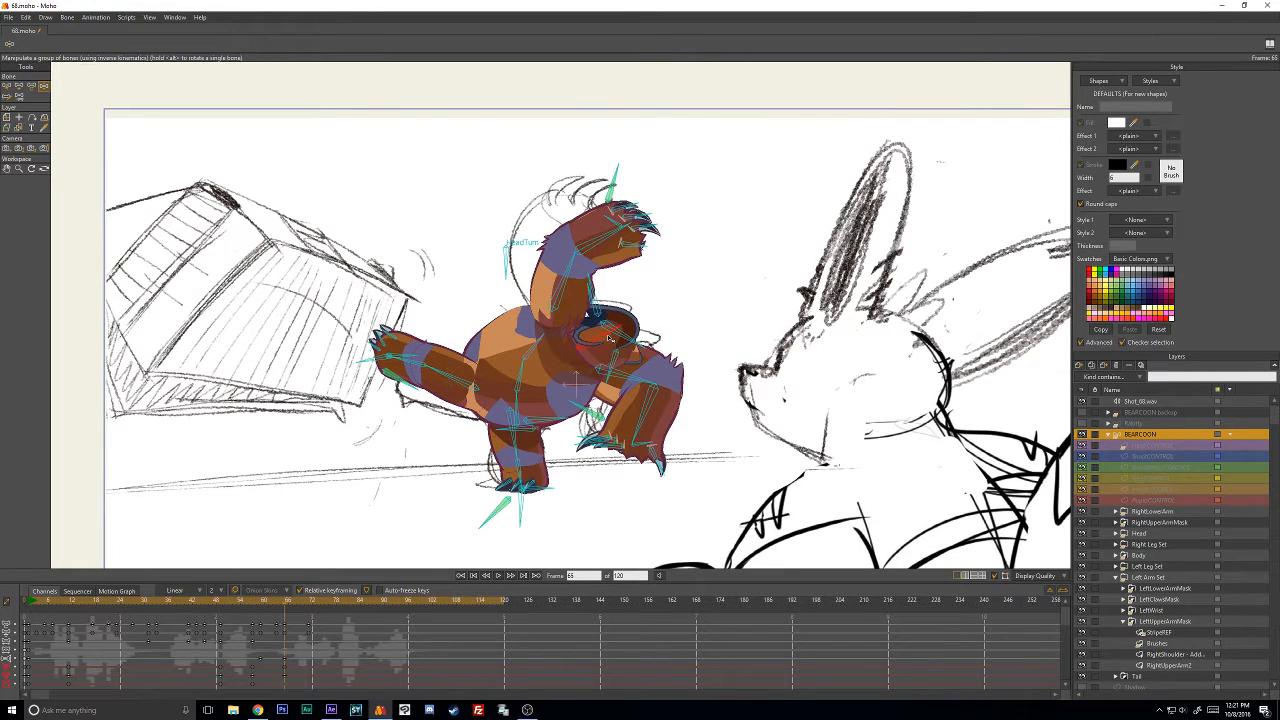
click(31, 86)
drag(583, 345, 586, 330)
Examine the bear's pose up close at frame 16 and scrub forward to frame 31.
drag(242, 604, 88, 650)
drag(717, 417, 567, 357)
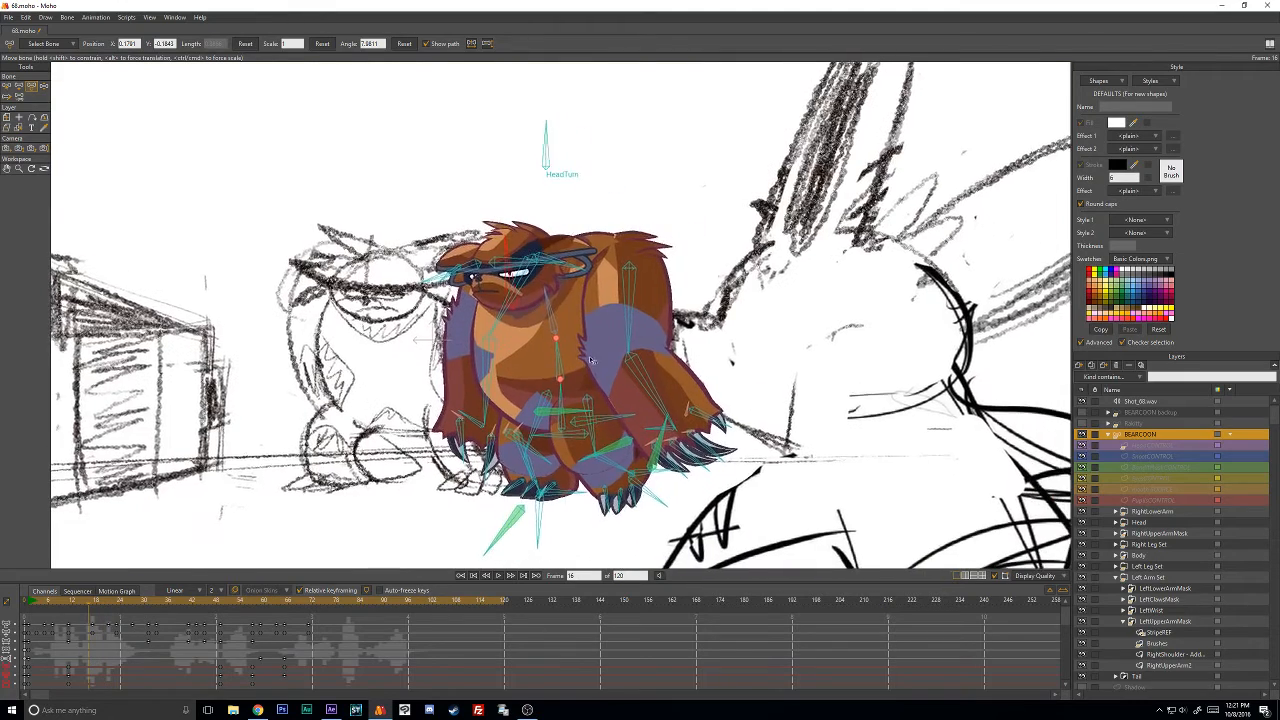
scroll(562, 409, up, 2)
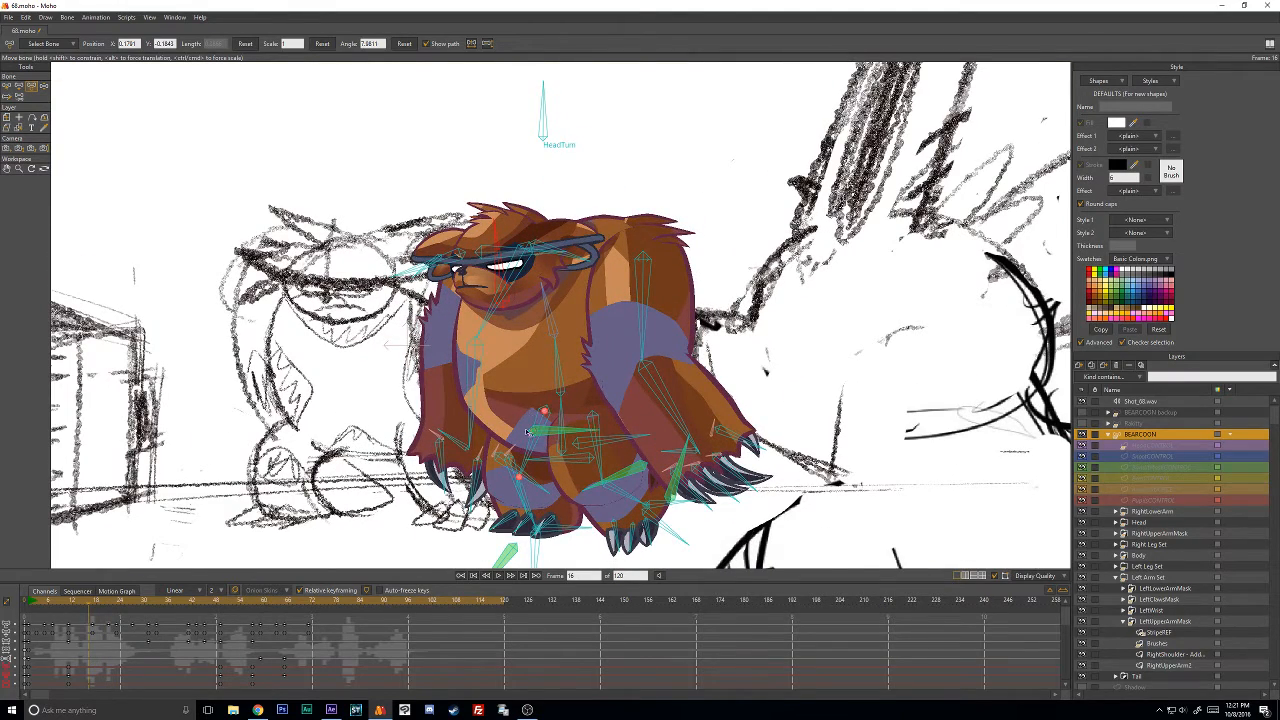
mouse_move(81, 609)
mouse_down()
mouse_move(41, 604)
mouse_move(148, 632)
mouse_move(62, 626)
mouse_move(88, 627)
mouse_up()
drag(92, 604, 149, 611)
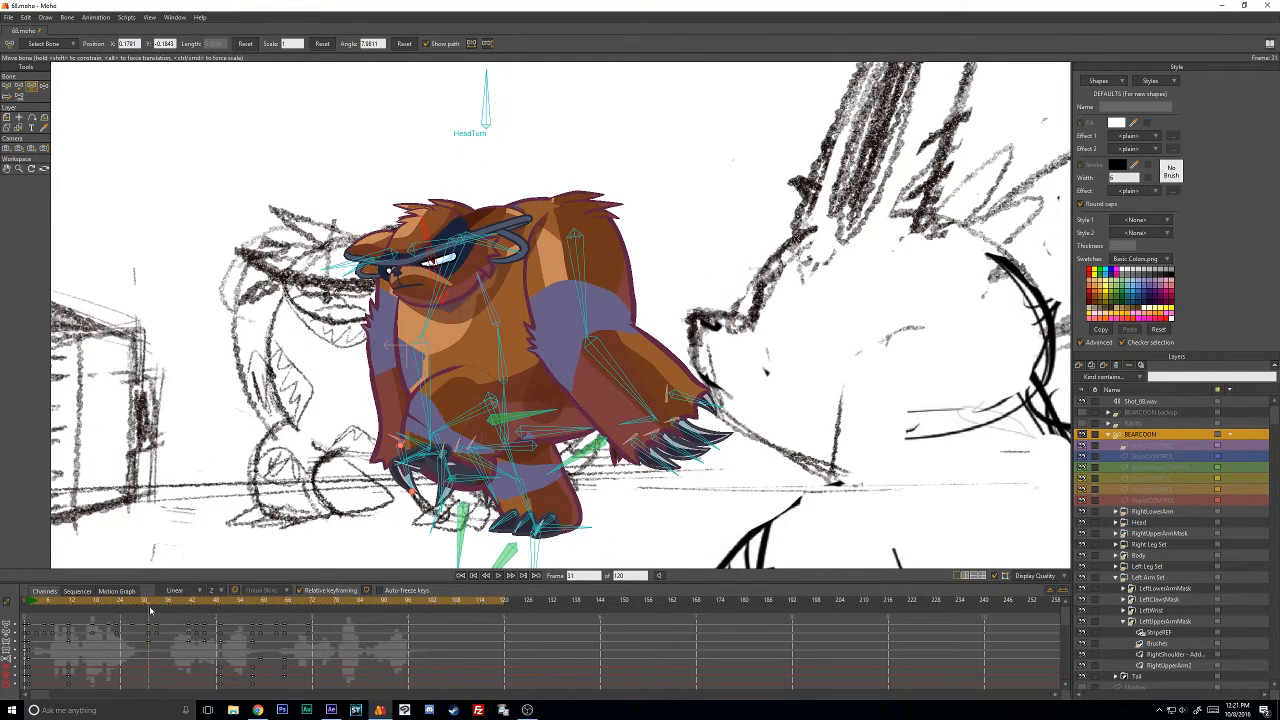
At frame 31, reposition the belly stripe in the Body group's Stripes layer with Transform Points and refine it with the Magnet tool.
click(1116, 556)
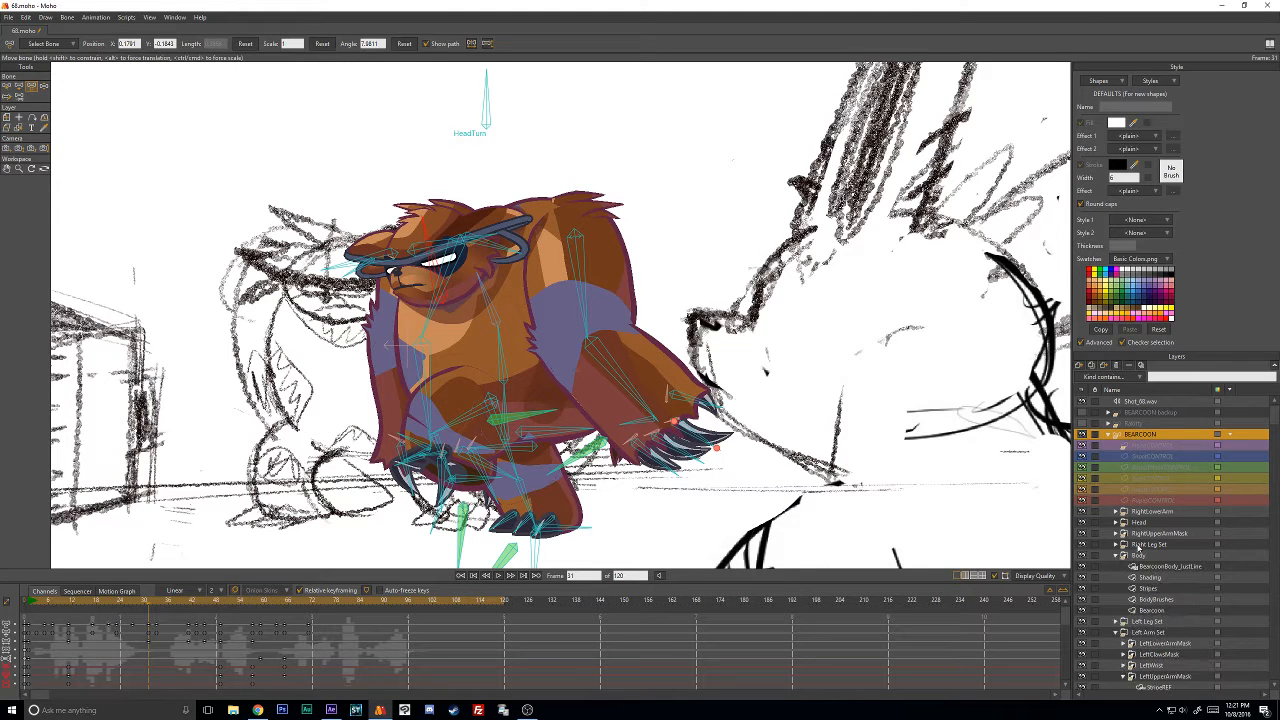
scroll(1165, 542, down, 1)
click(1150, 566)
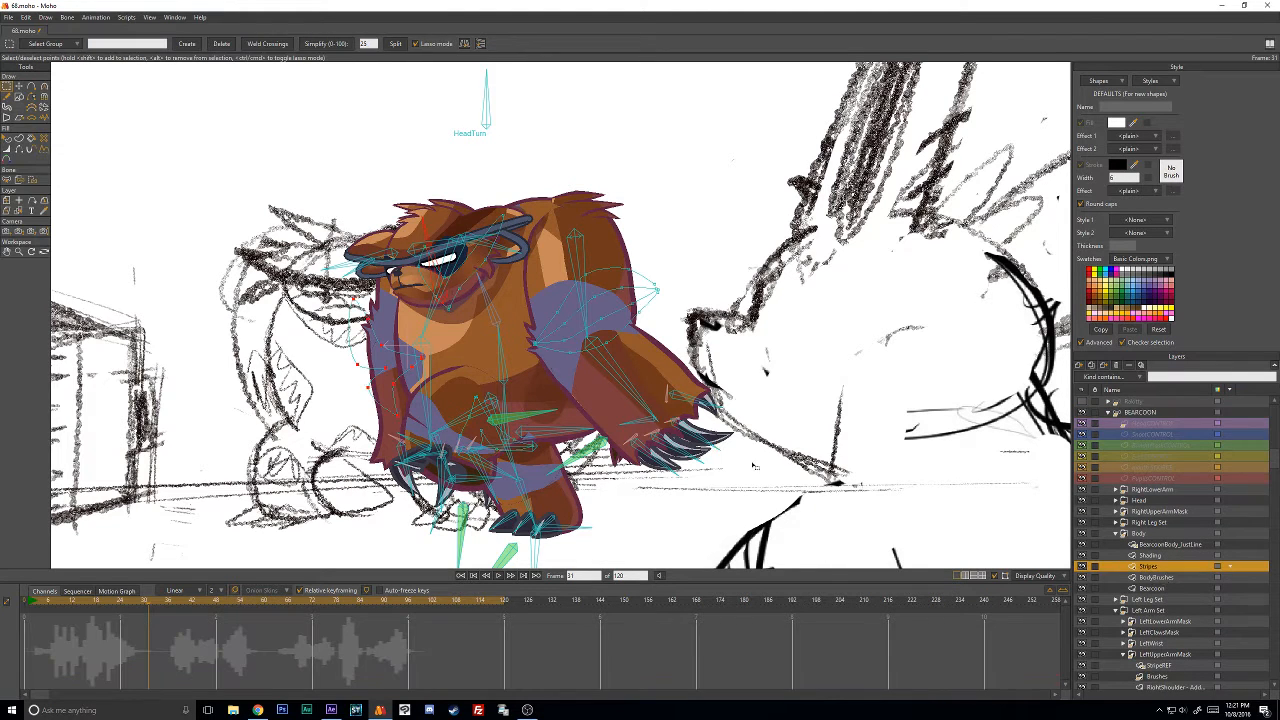
scroll(582, 300, down, 3)
scroll(585, 300, up, 5)
key(t)
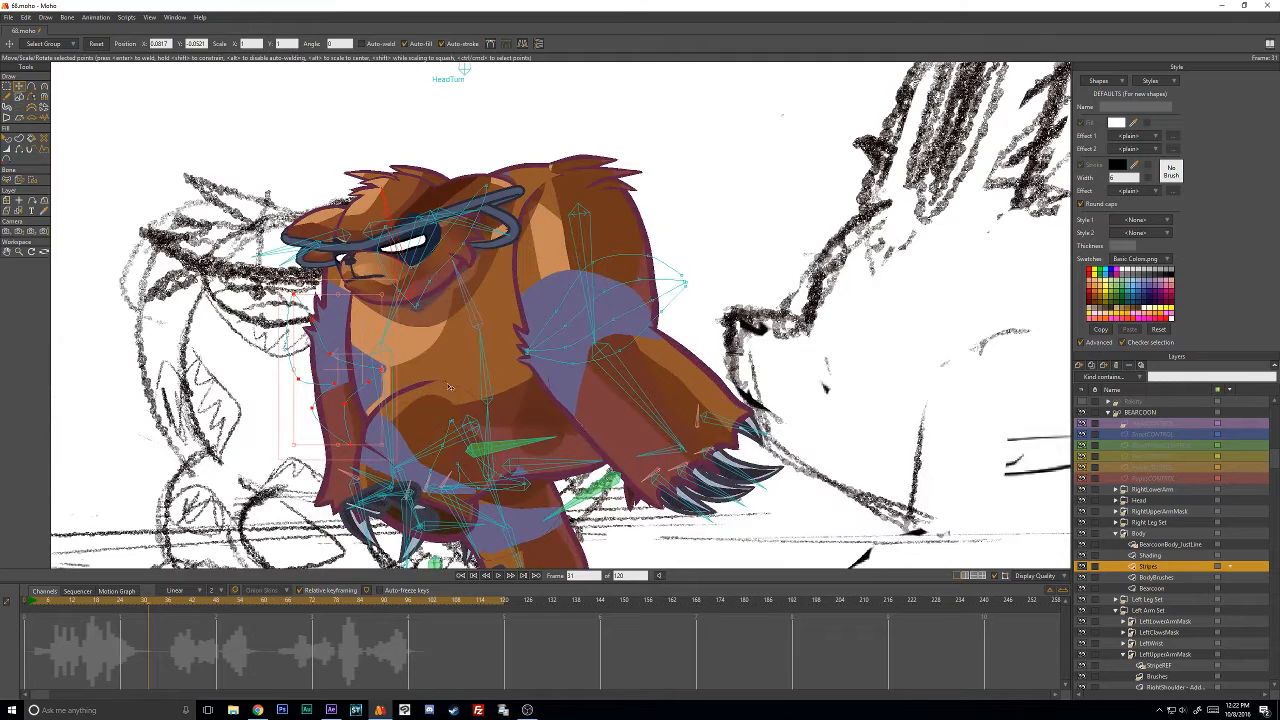
drag(450, 379, 498, 368)
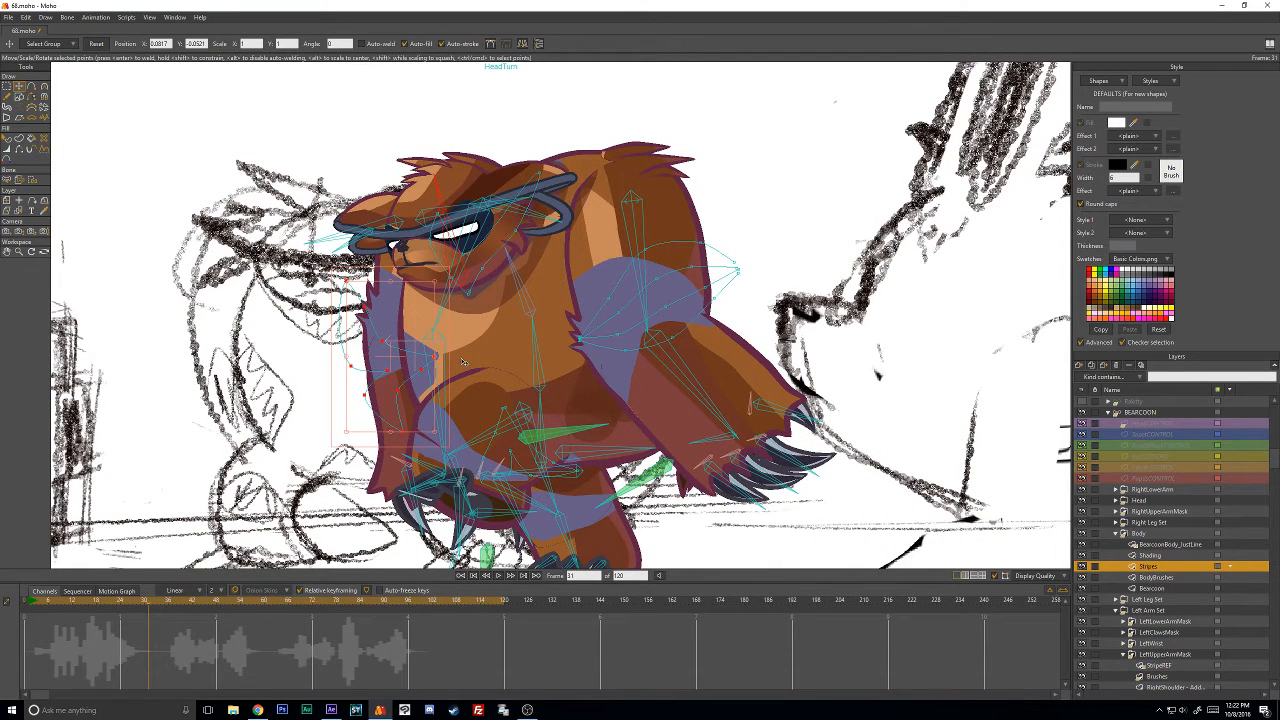
key(Return)
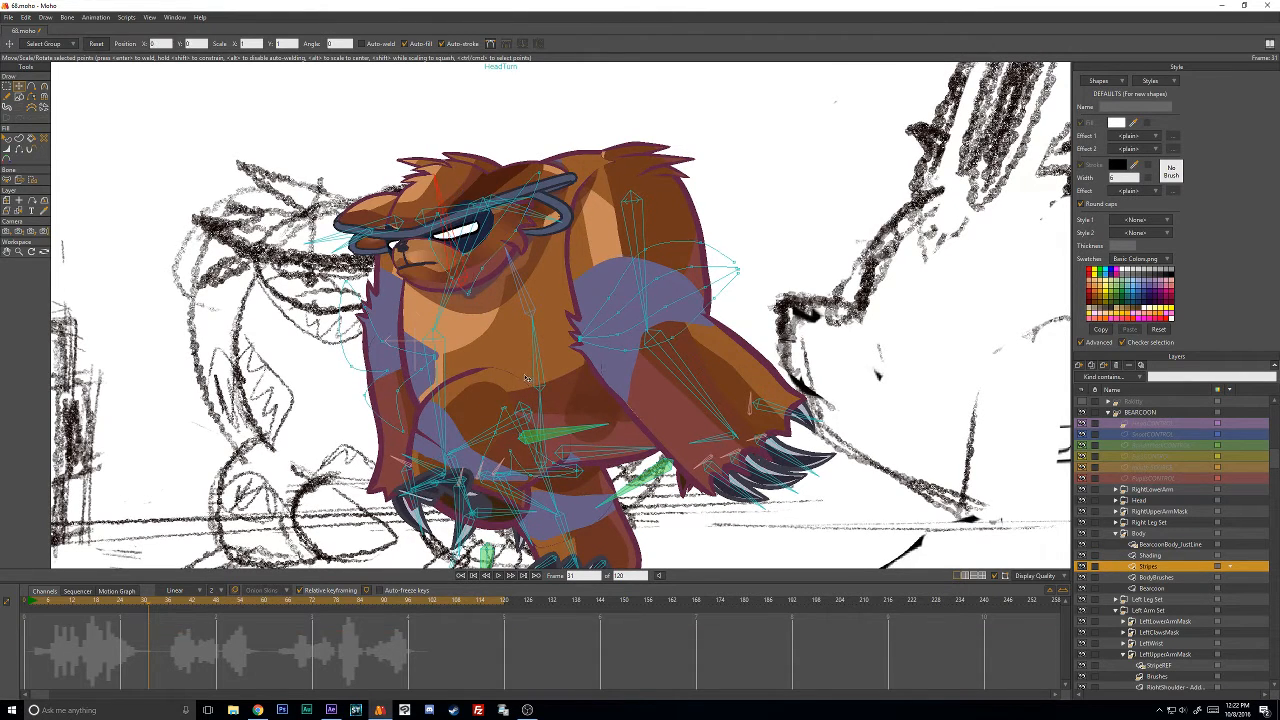
click(451, 445)
drag(537, 393, 498, 457)
click(31, 97)
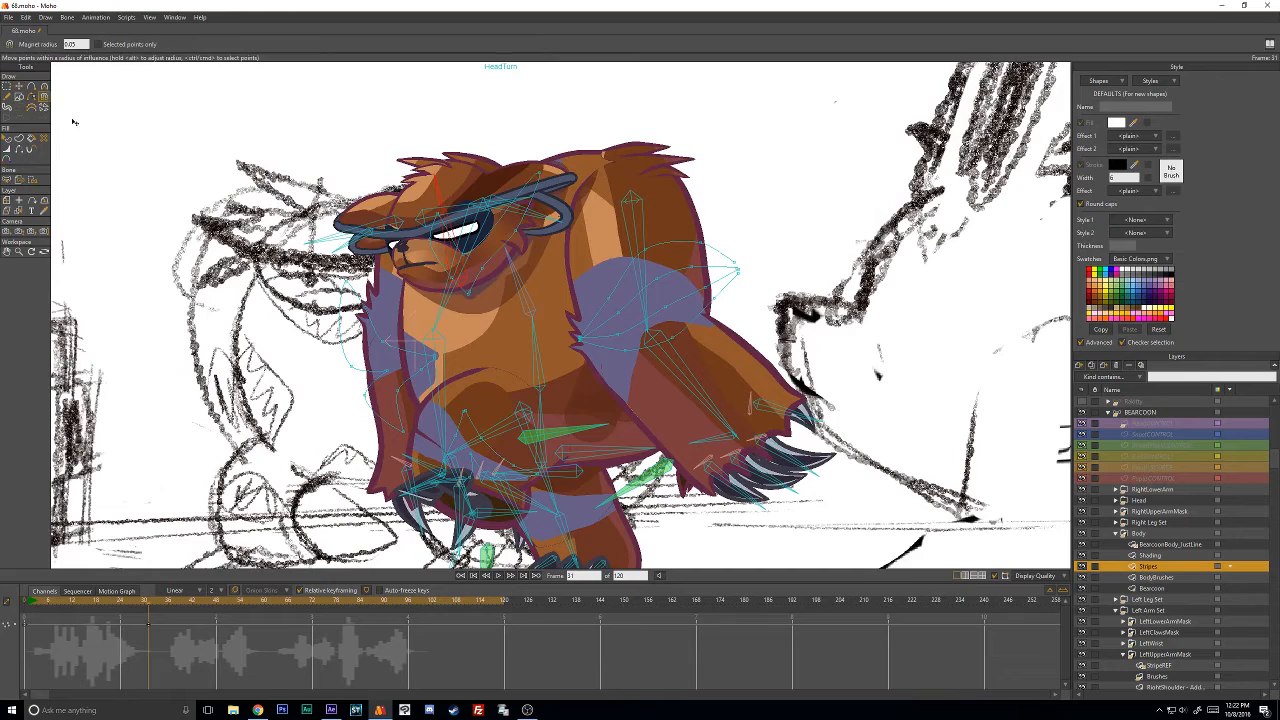
mouse_move(472, 437)
mouse_down()
mouse_move(466, 418)
mouse_move(448, 422)
mouse_move(437, 461)
mouse_move(472, 450)
mouse_up()
Key the body stripes at frame 11 and set the stripe keyframes' interval to 2.
drag(147, 605, 77, 603)
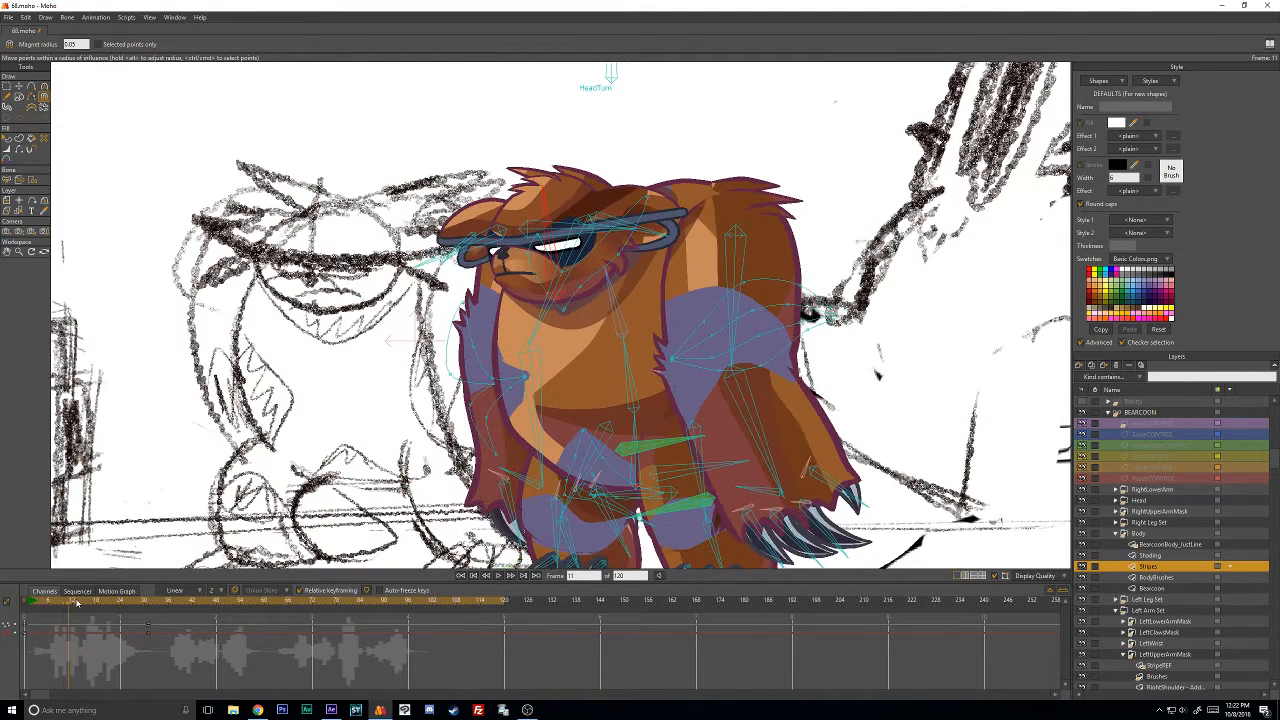
key(Right)
drag(68, 605, 148, 605)
click(68, 605)
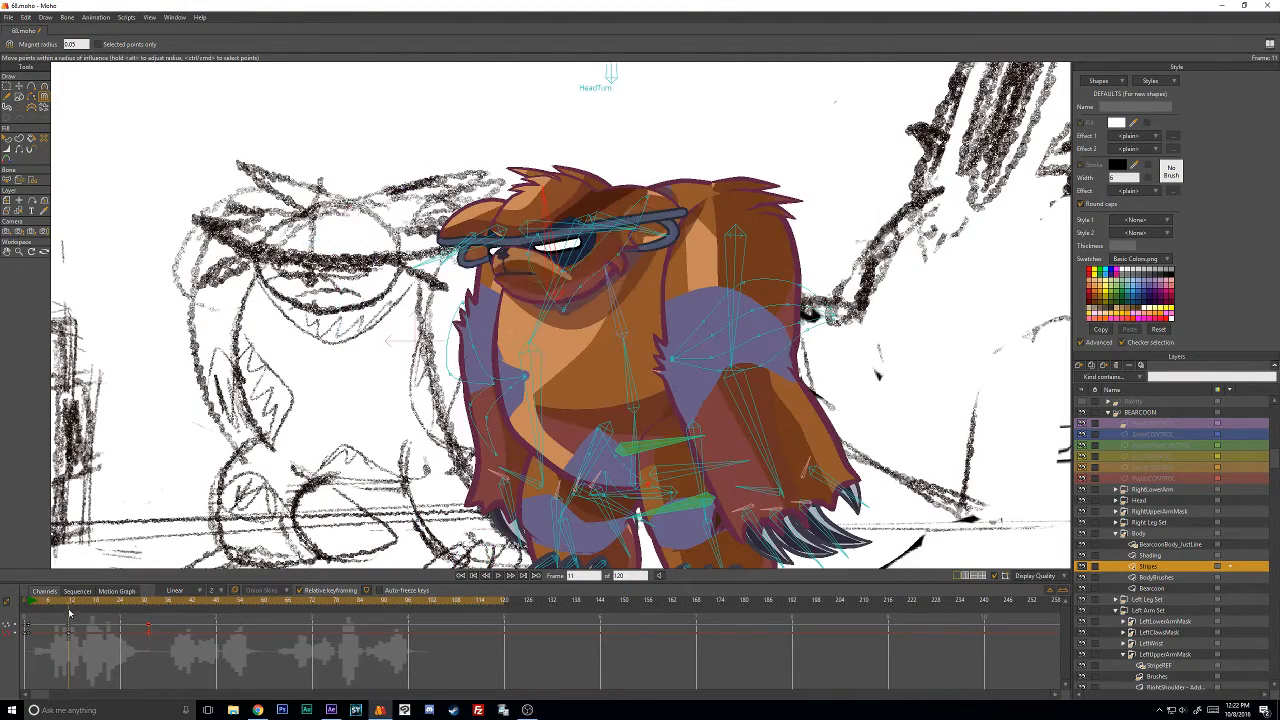
drag(69, 601, 133, 607)
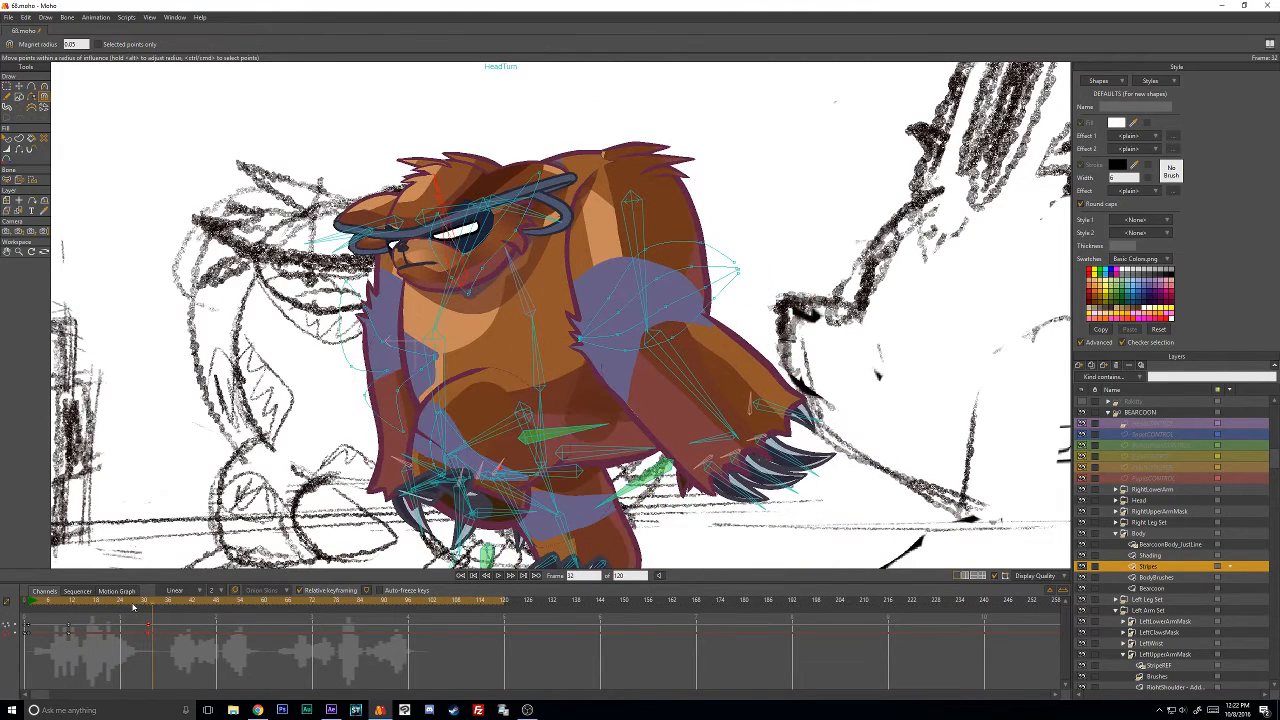
right_click(71, 638)
mouse_move(107, 669)
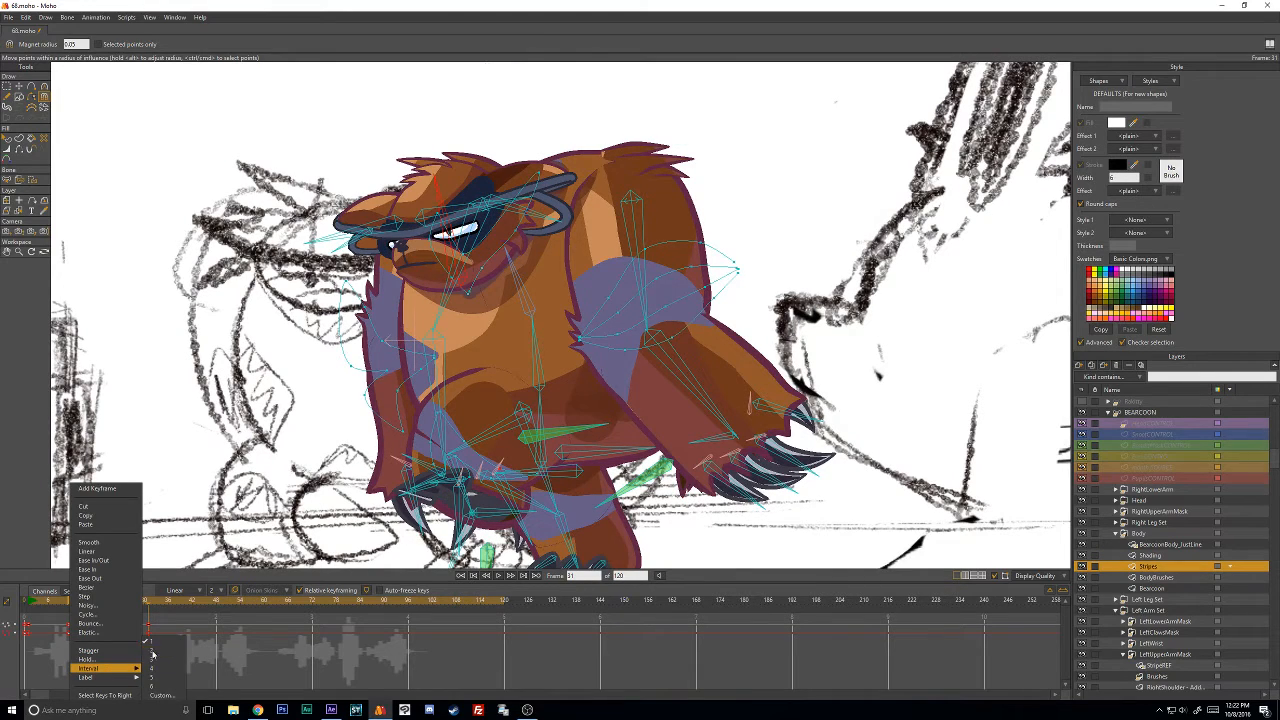
click(152, 650)
At frame 21, reshape the belly stripe with the Magnet tool and check its motion from frame 1.
drag(142, 610, 82, 612)
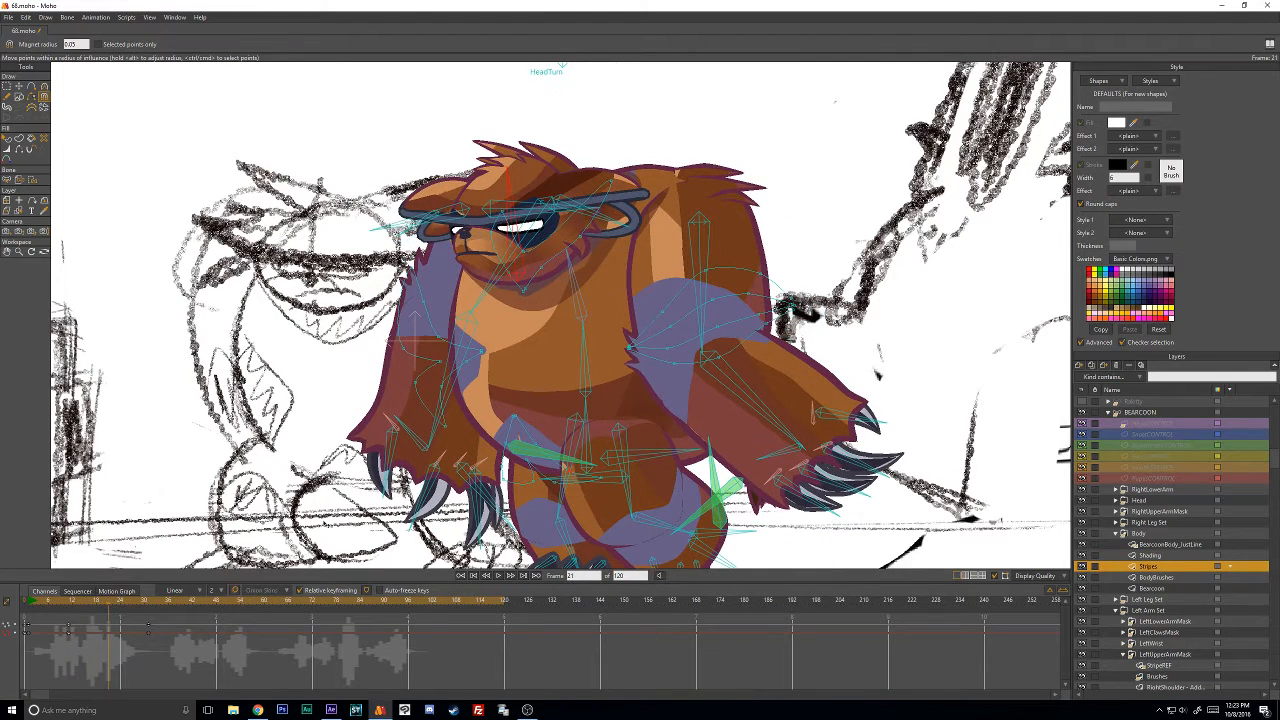
mouse_move(516, 424)
mouse_down()
mouse_move(488, 451)
mouse_move(521, 447)
mouse_up()
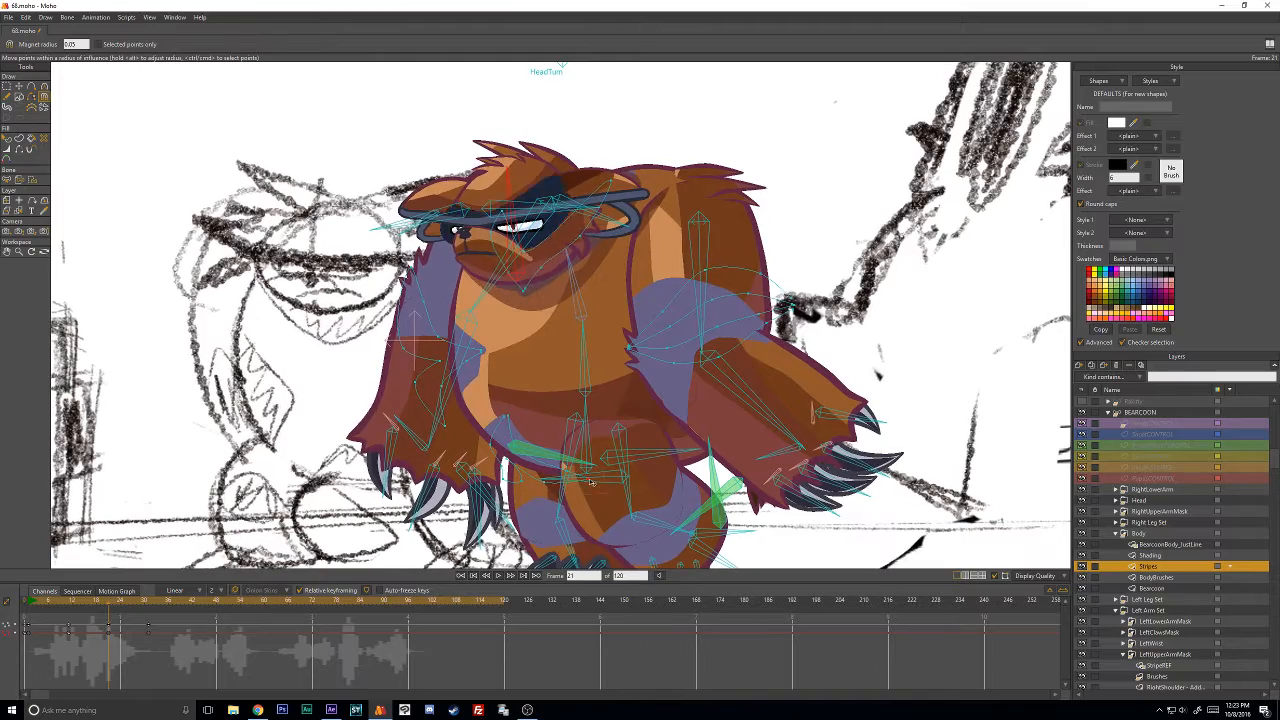
click(35, 604)
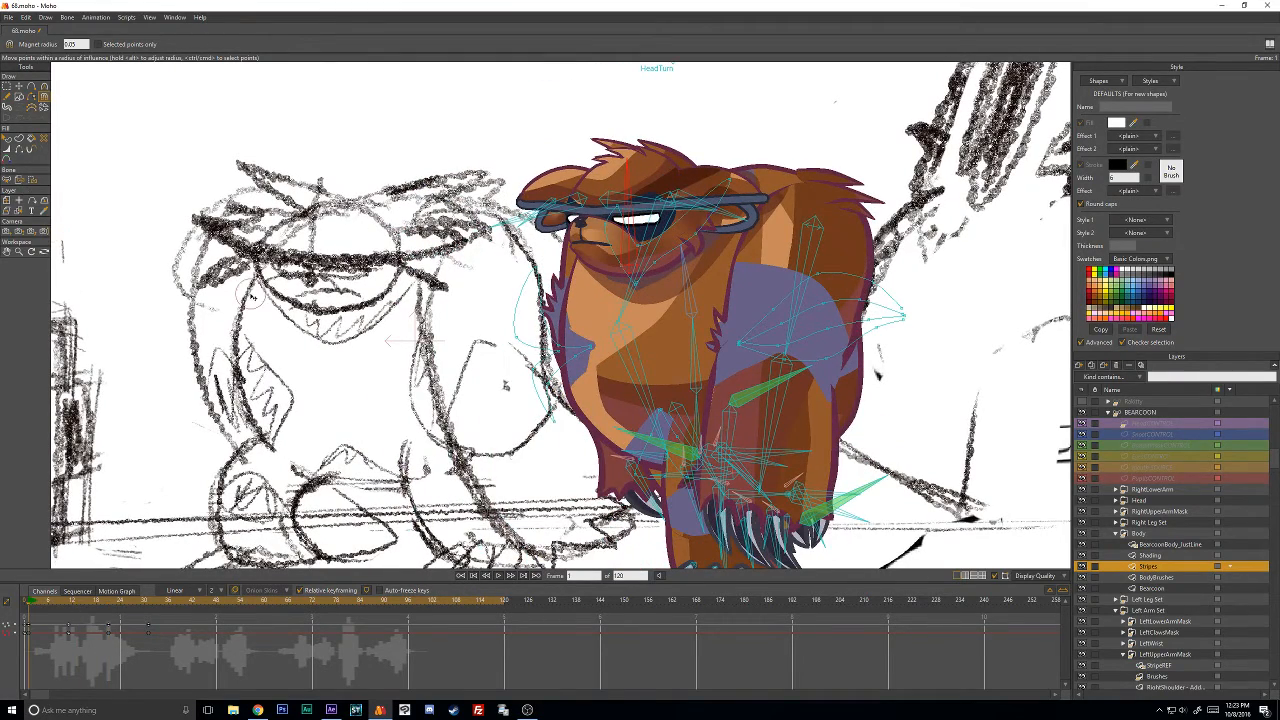
key(ctrl+f)
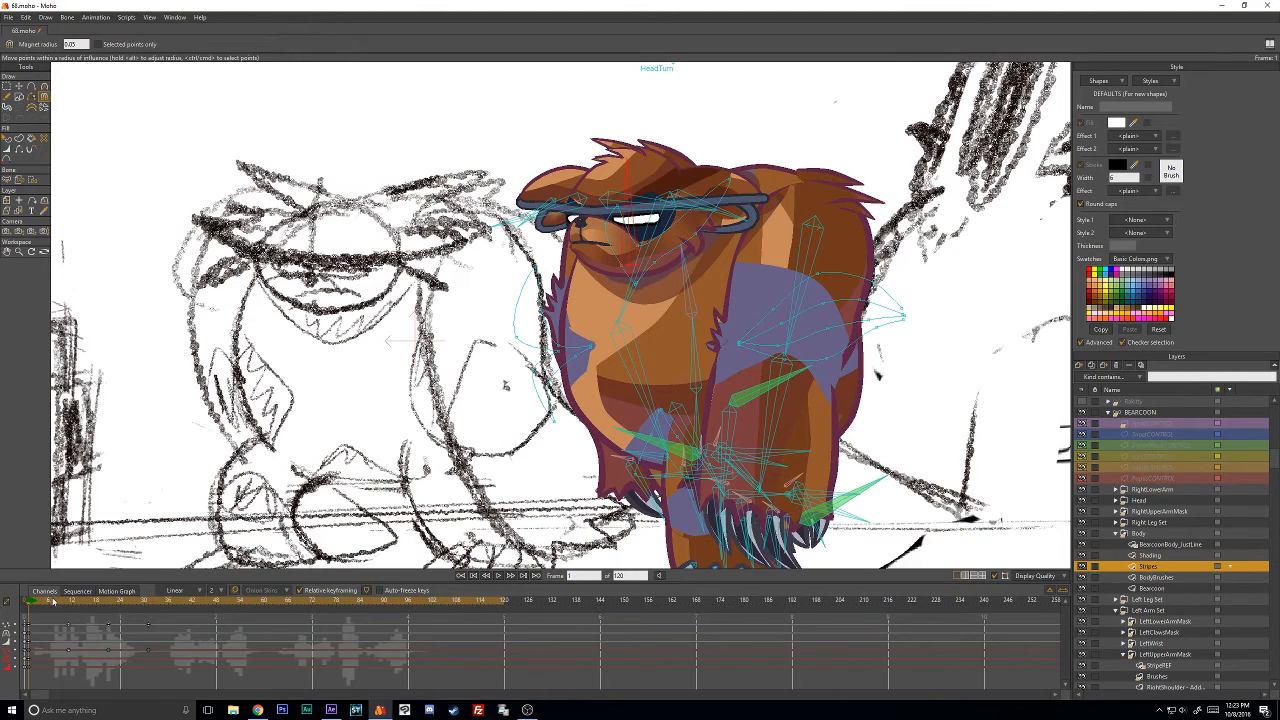
drag(54, 601, 125, 623)
Move the belly stripe along the lower stomach with Transform Points at frames 45 and 58.
drag(119, 668, 211, 603)
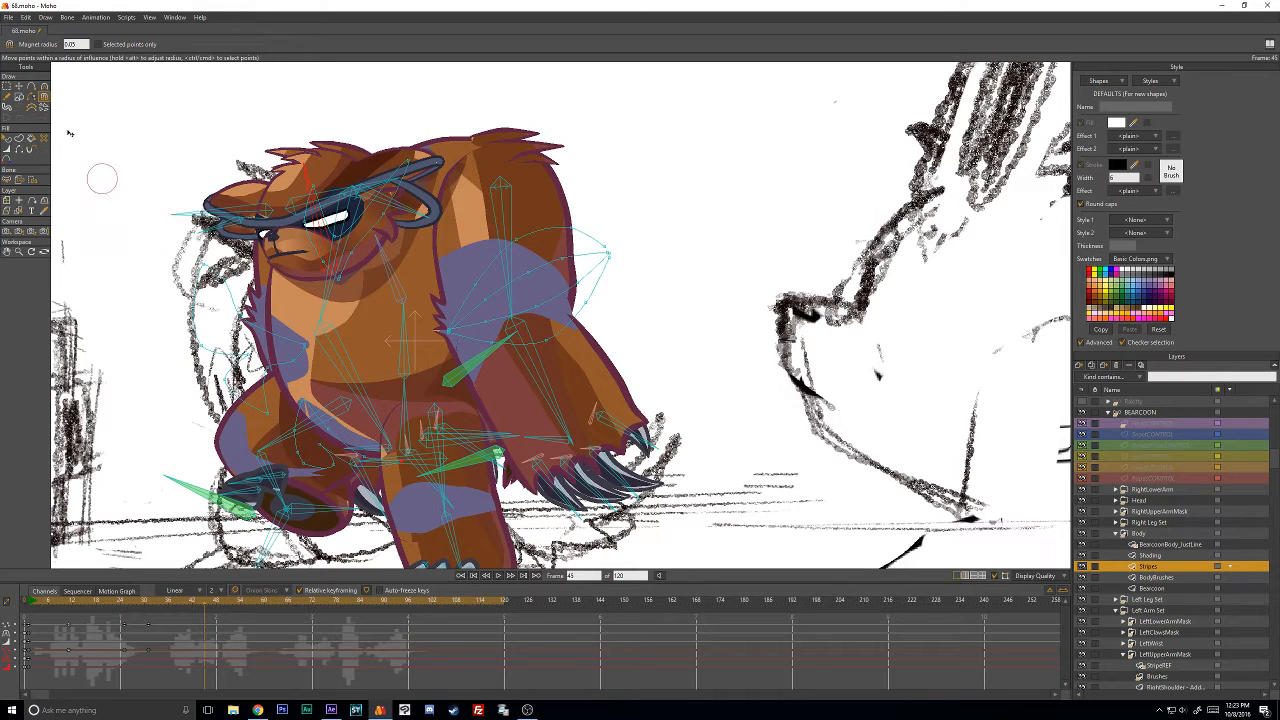
click(18, 87)
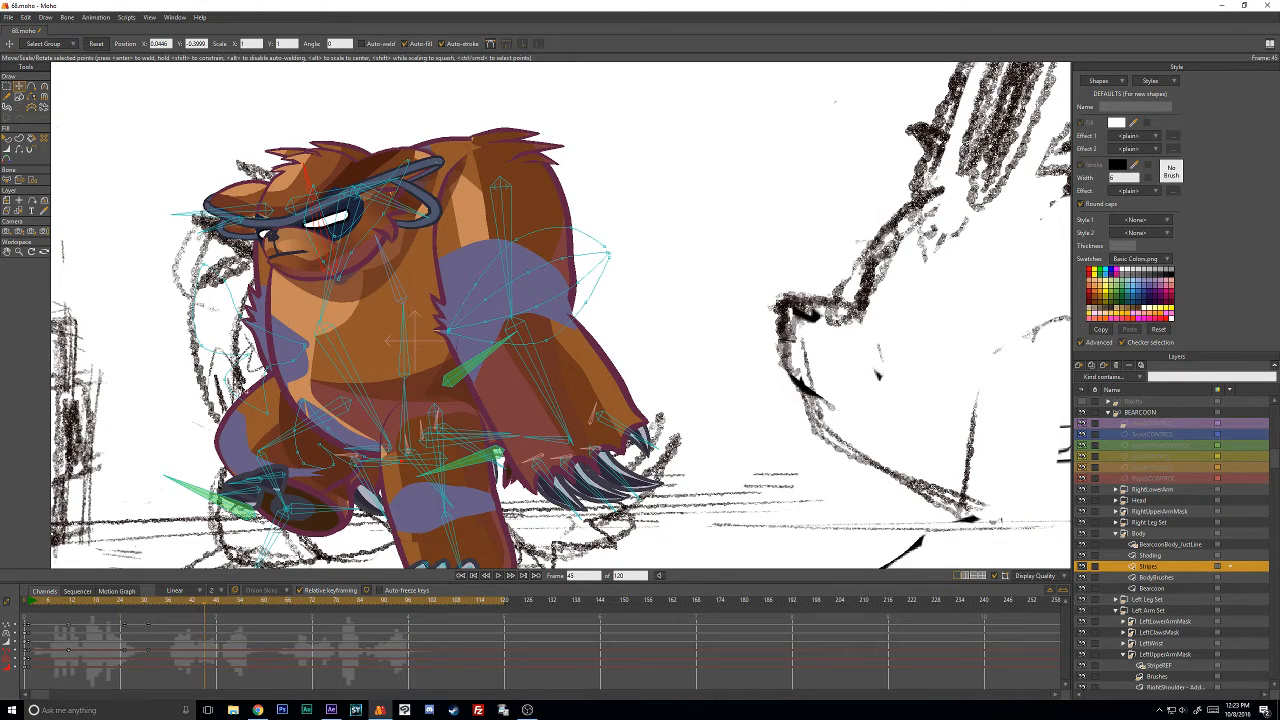
click(323, 422)
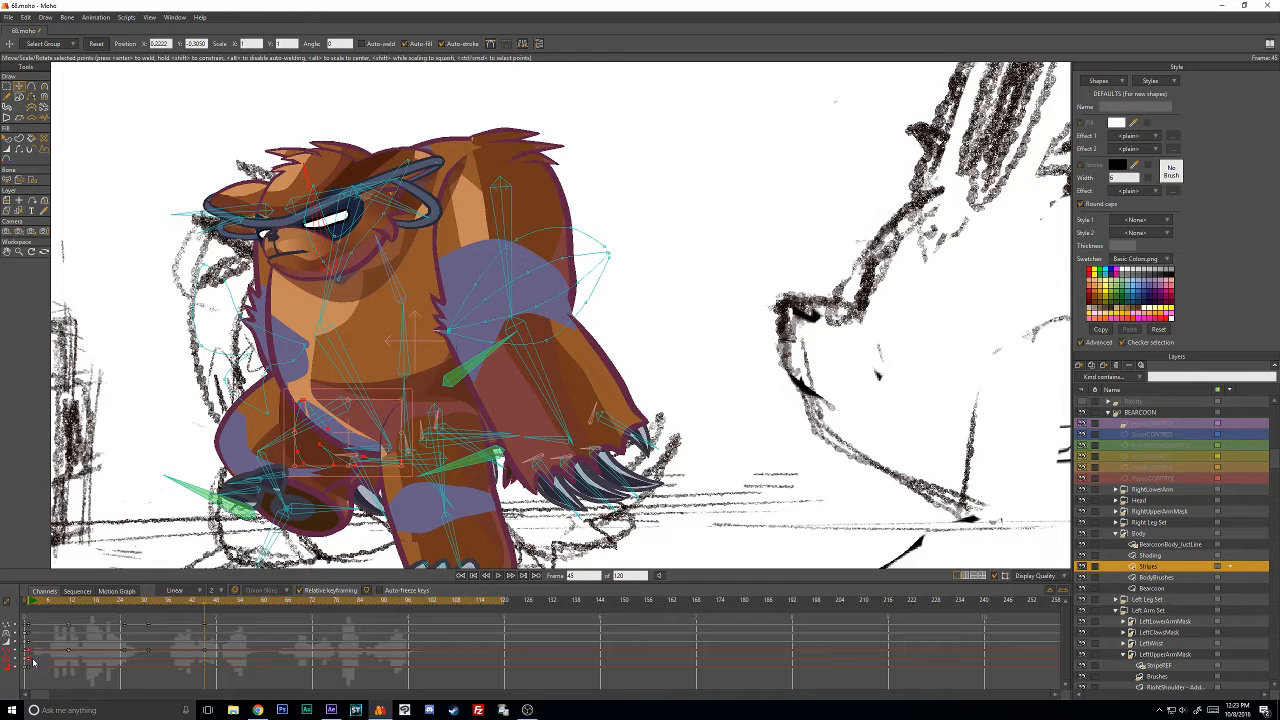
key(ctrl+v)
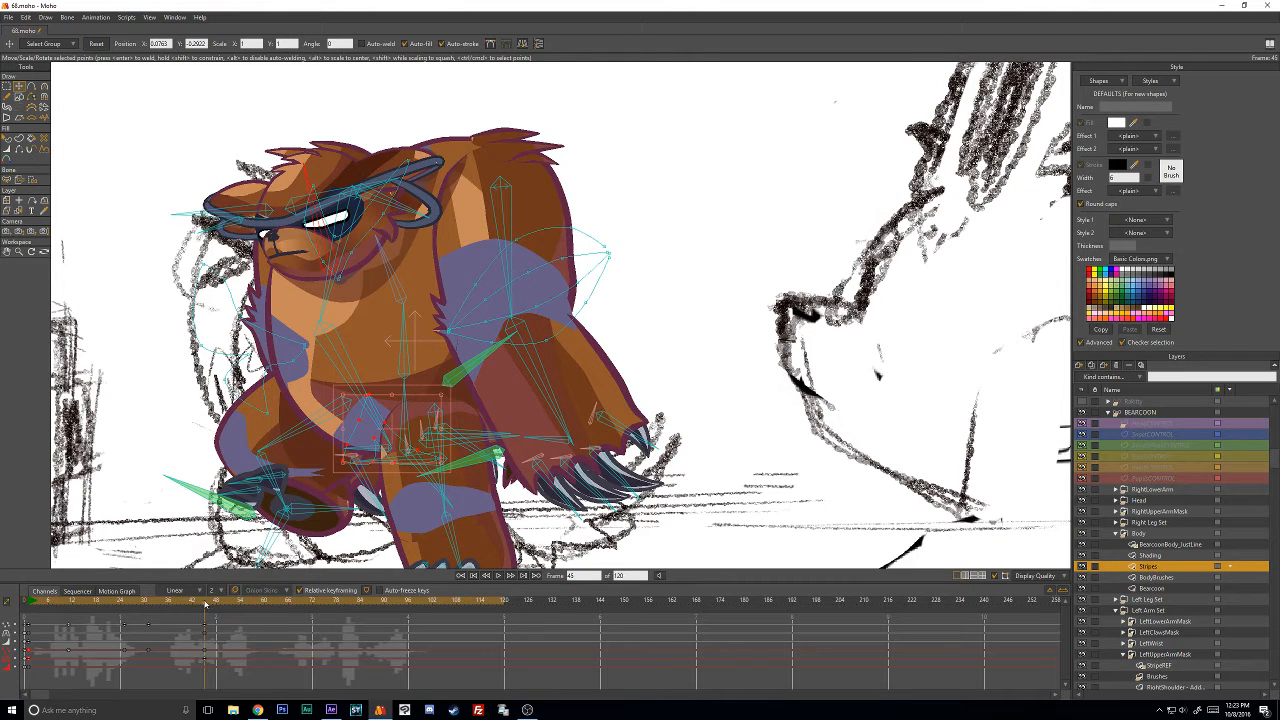
drag(203, 604, 264, 616)
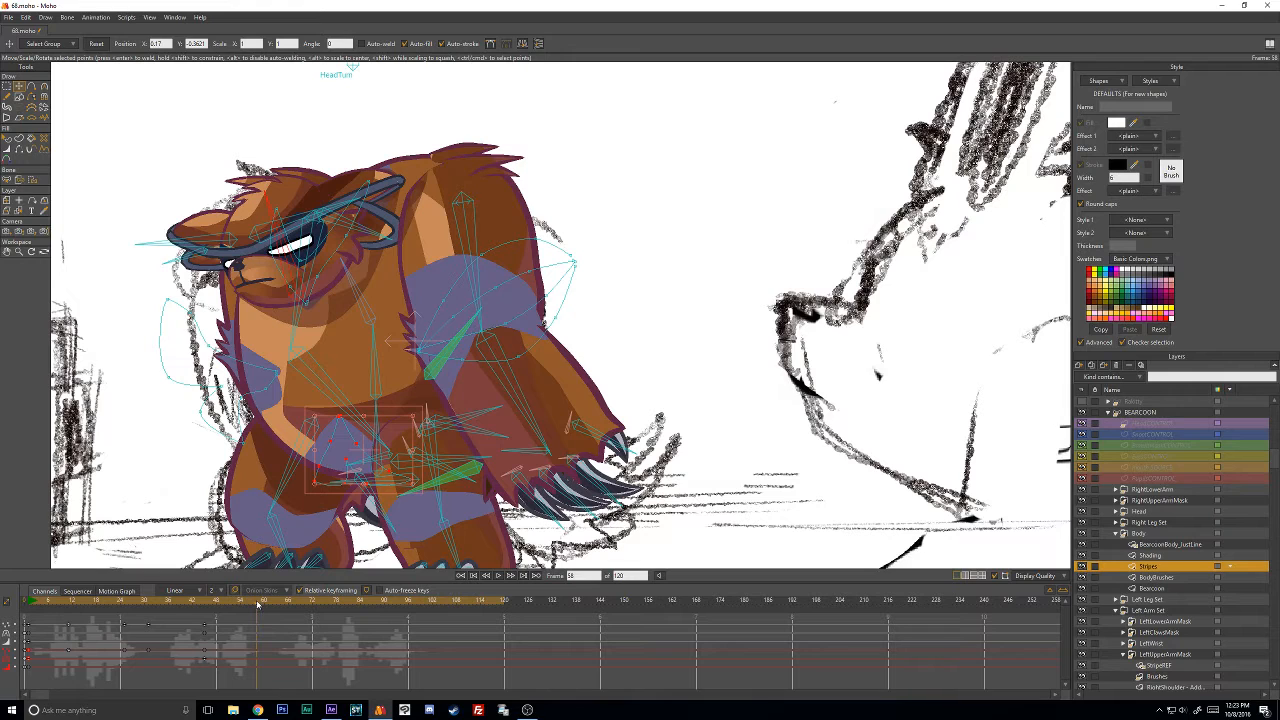
key(Left)
Render frame 58, inspect the bear's stripes up close, and close the render.
key(ctrl+r)
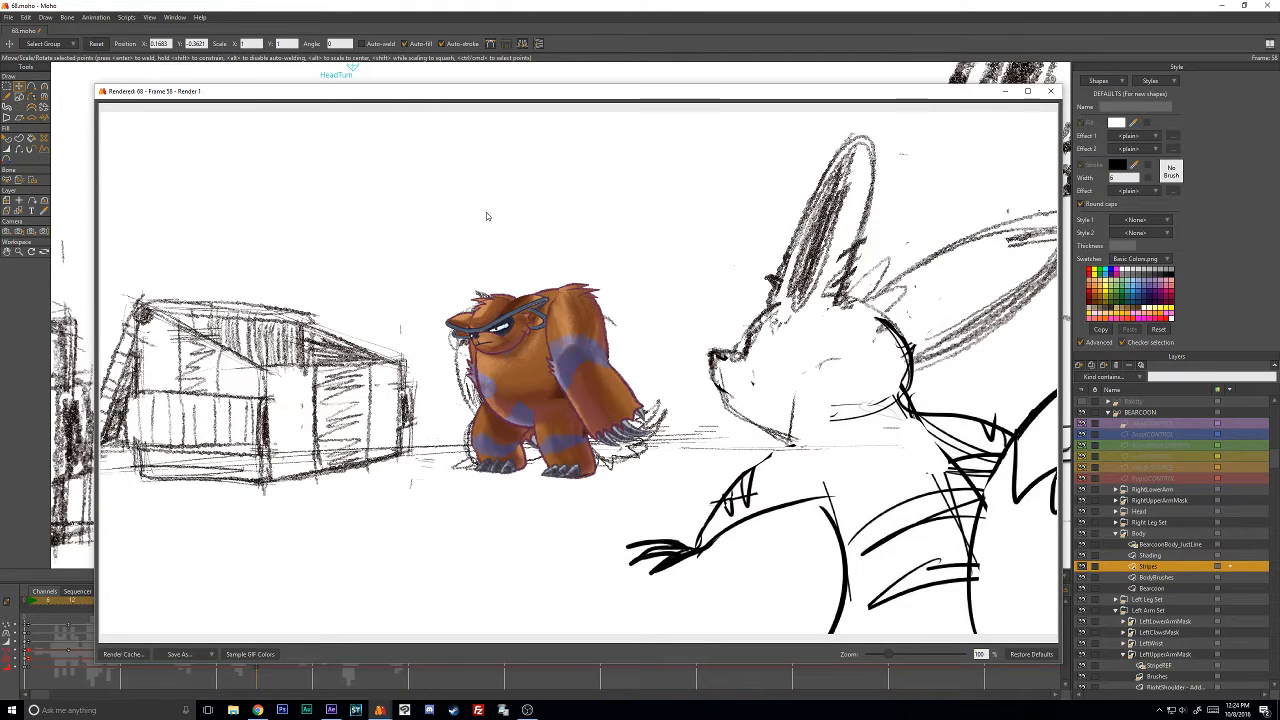
scroll(482, 344, up, 2)
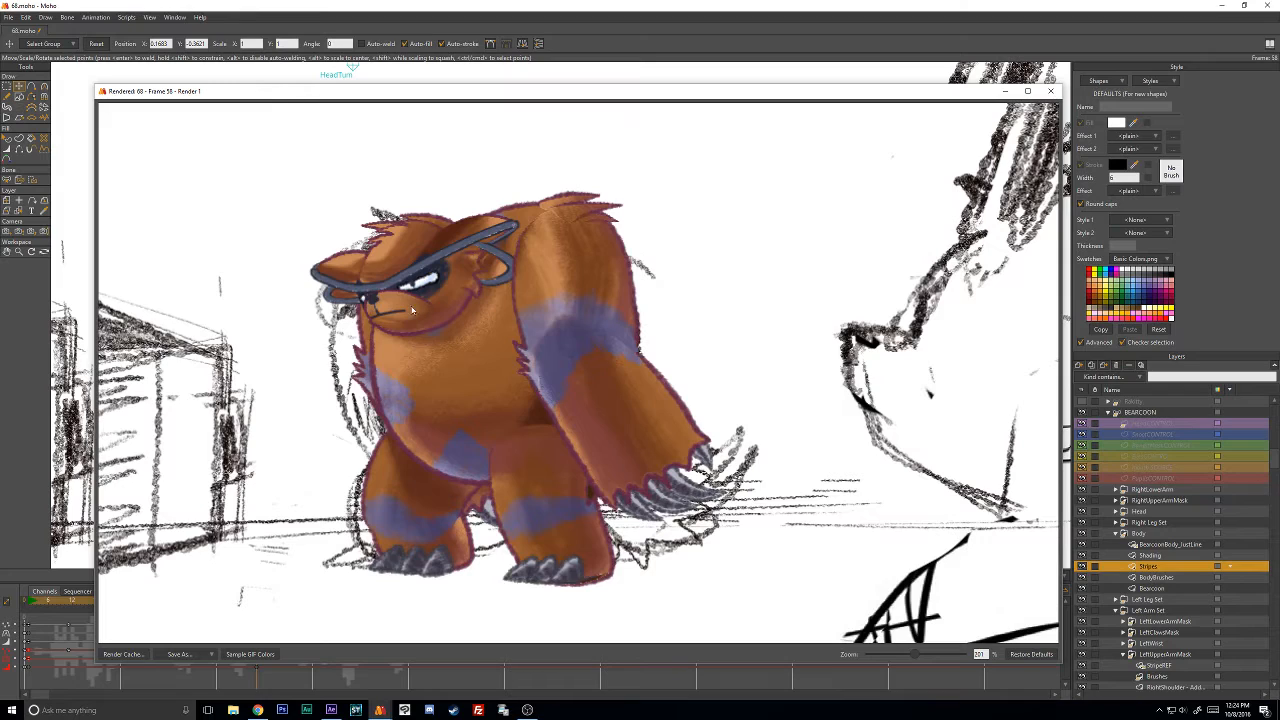
scroll(395, 282, down, 4)
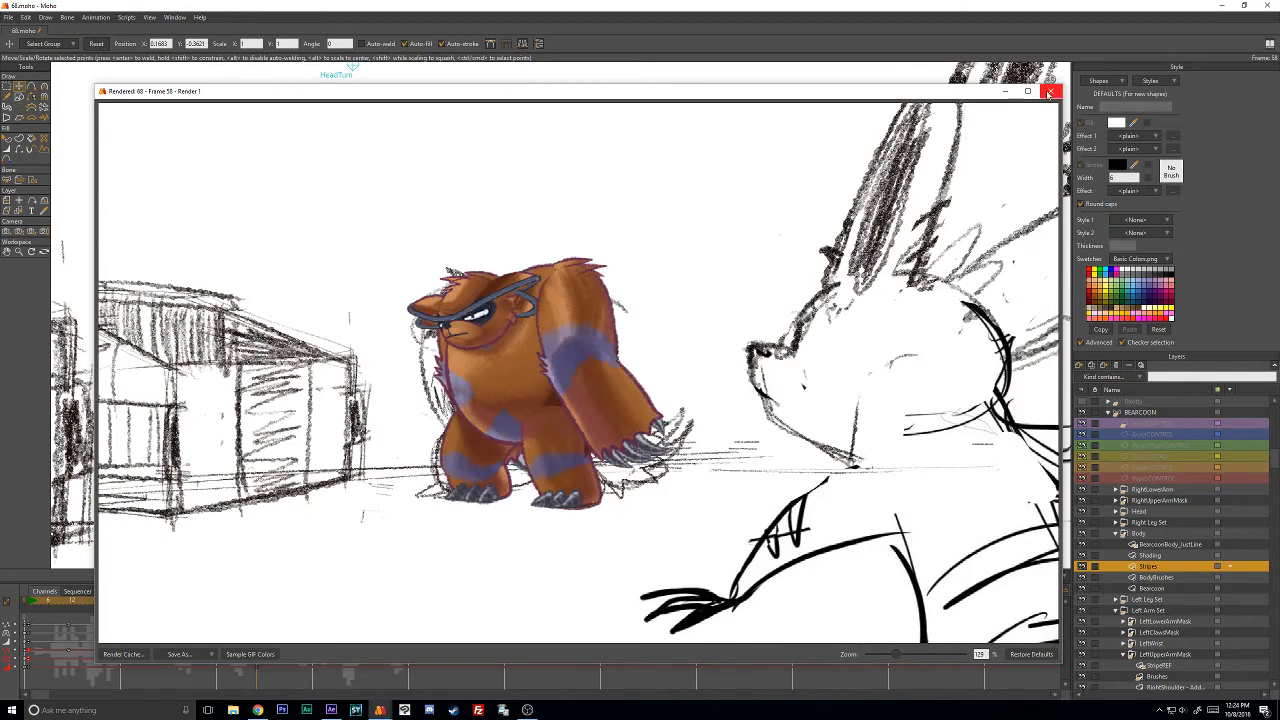
click(1050, 91)
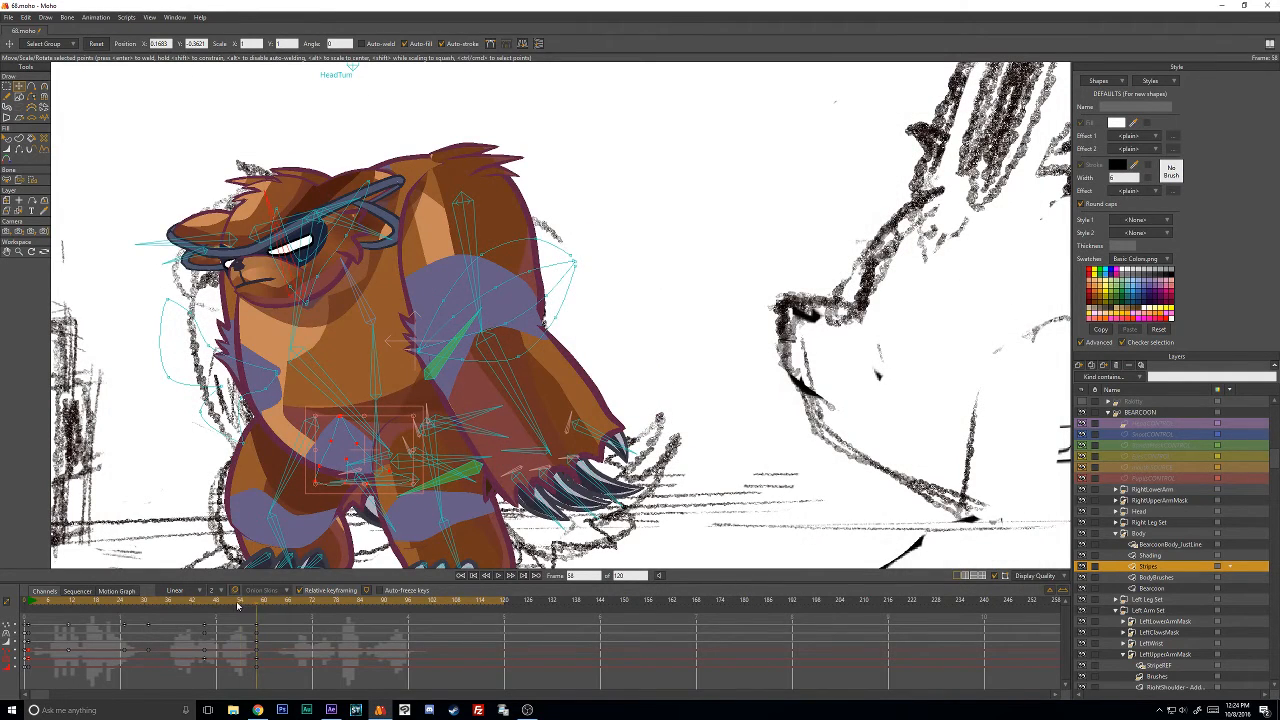
At frame 65, move the belly stripe at the hip and reposition the upper points of the stripe along the back with Transform Points.
drag(238, 605, 295, 627)
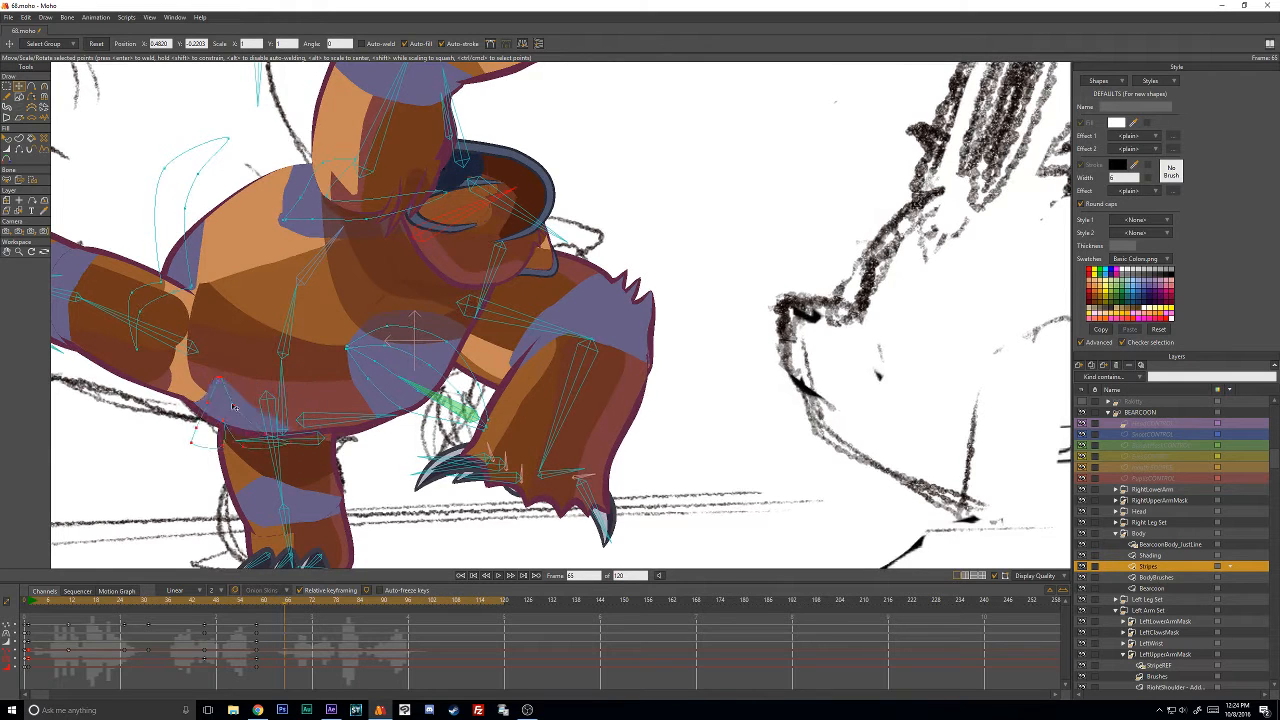
drag(263, 402, 213, 388)
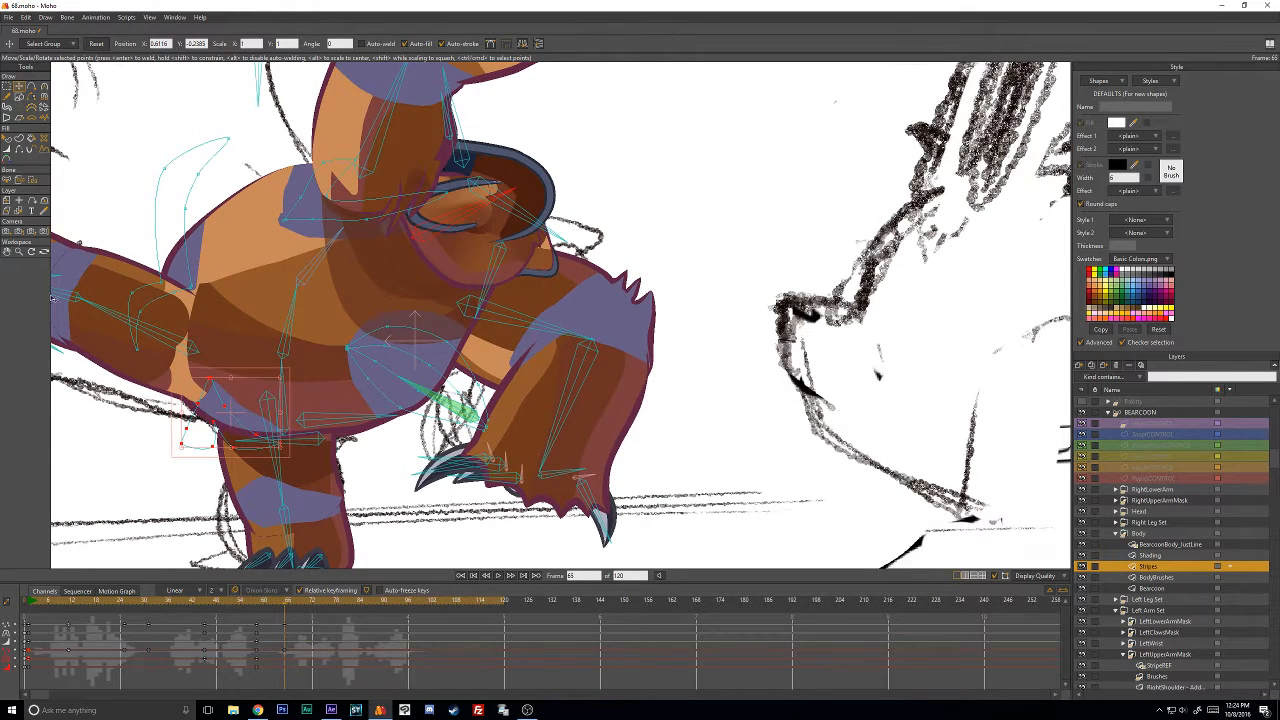
key(Return)
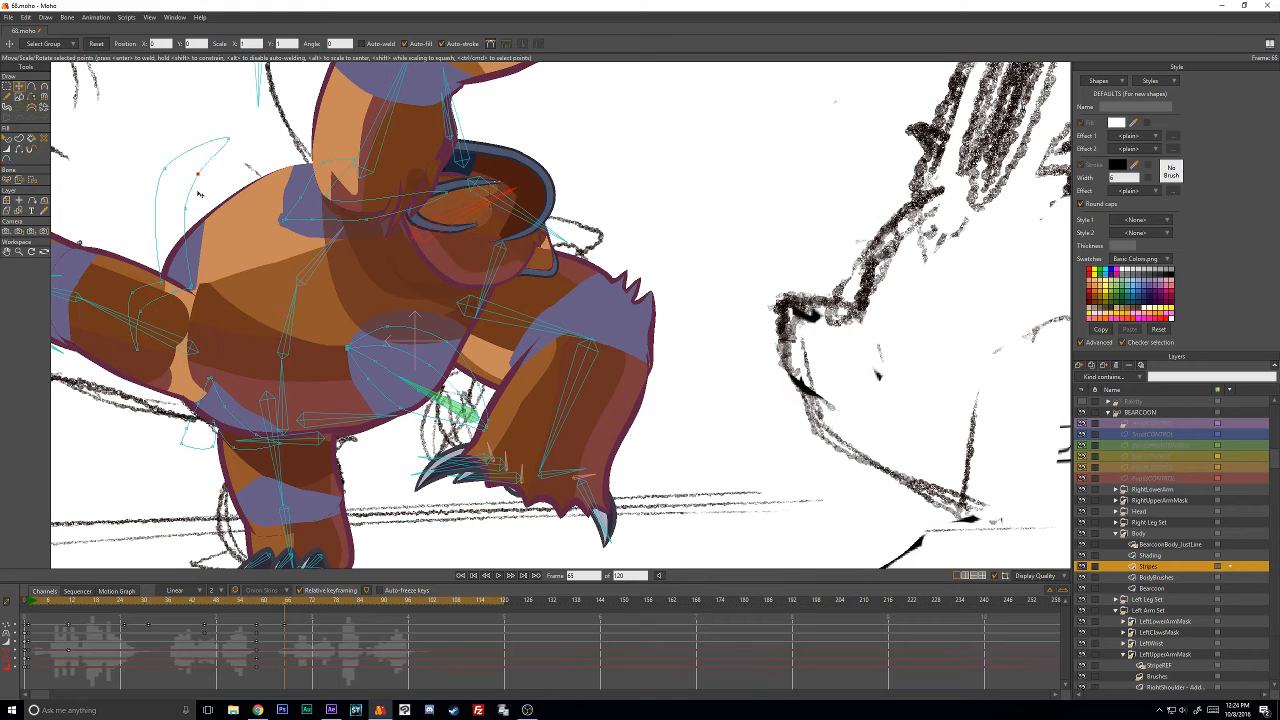
click(197, 191)
drag(207, 127, 289, 173)
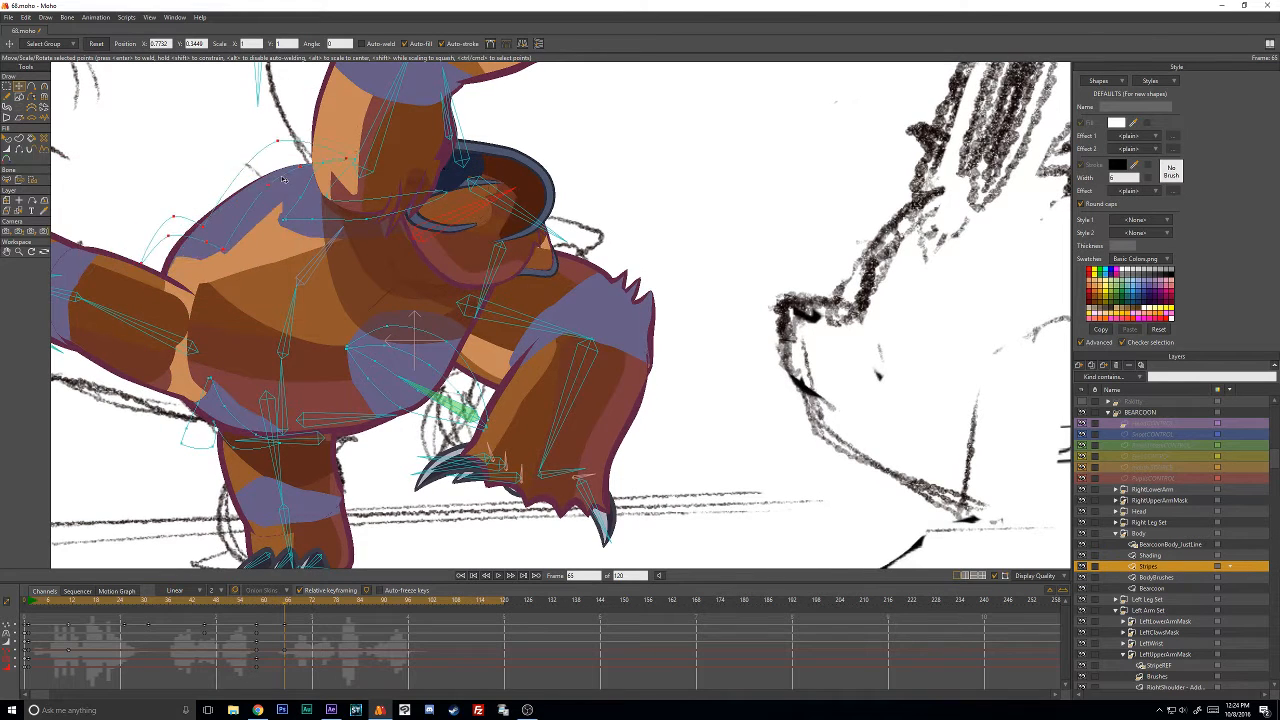
key(Return)
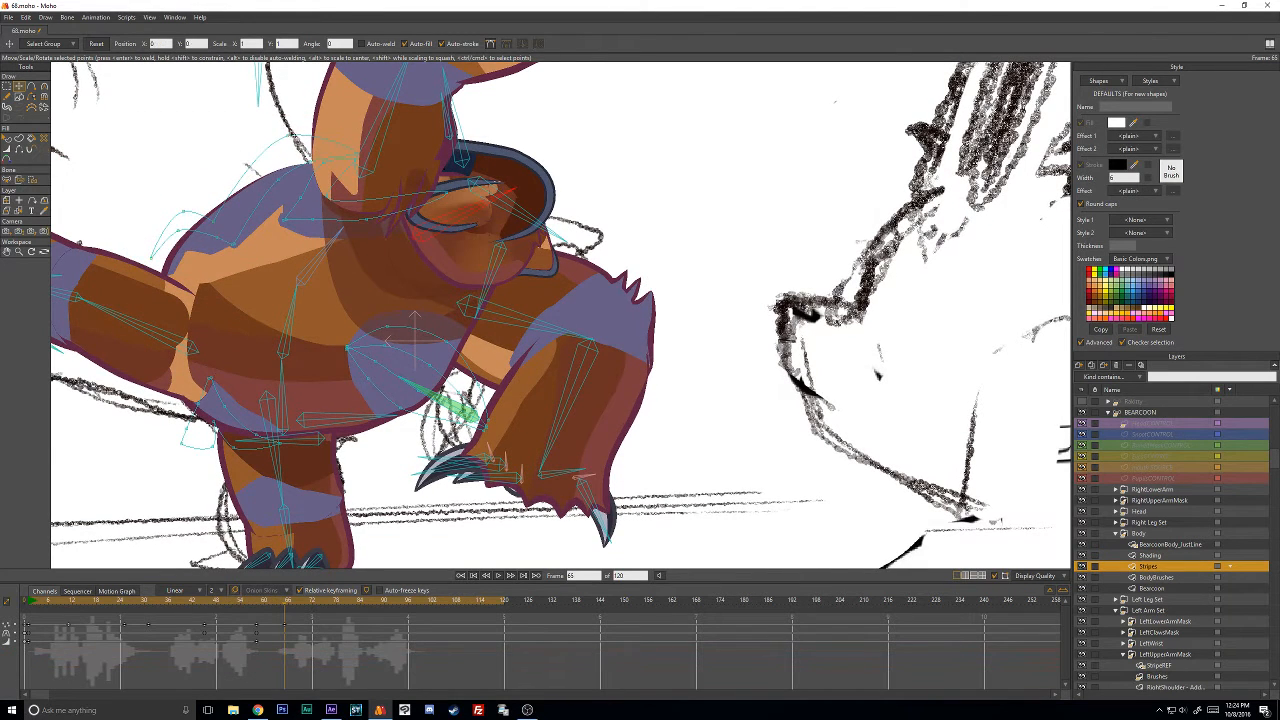
Reshape the back stripe's edges at frame 65 with the Magnet tool to follow the torso's outline.
click(46, 97)
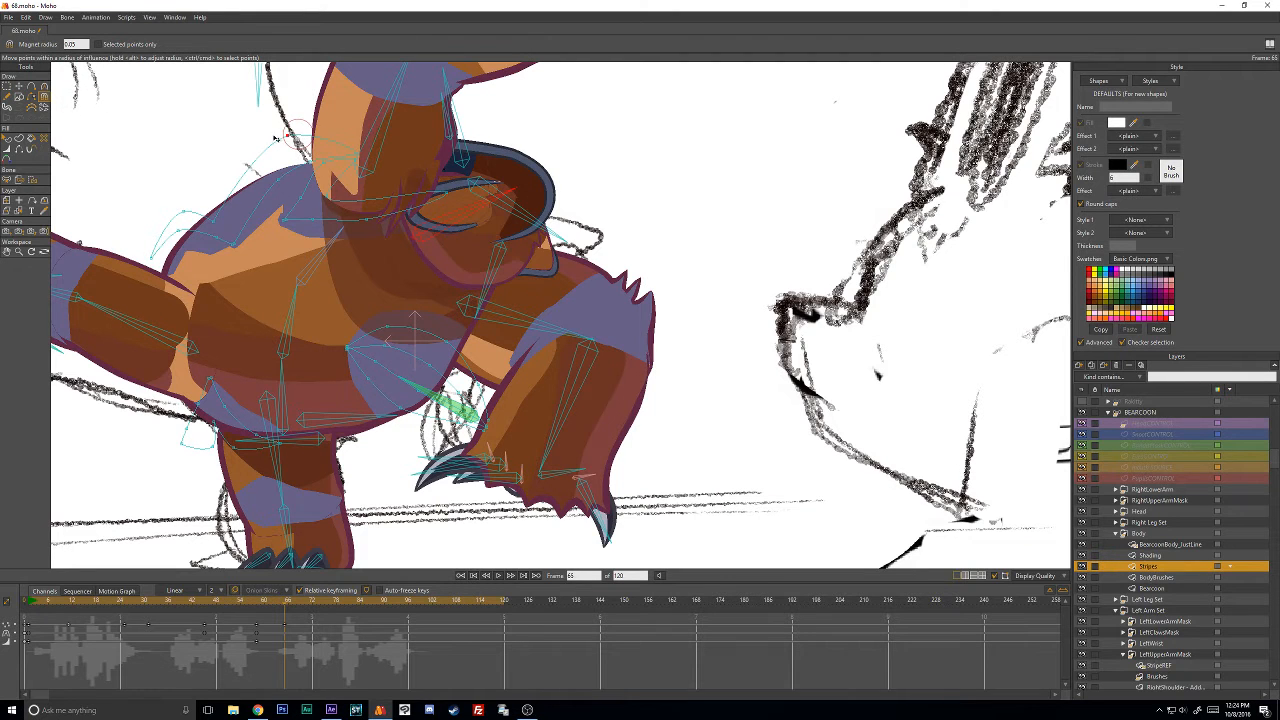
drag(357, 160, 333, 124)
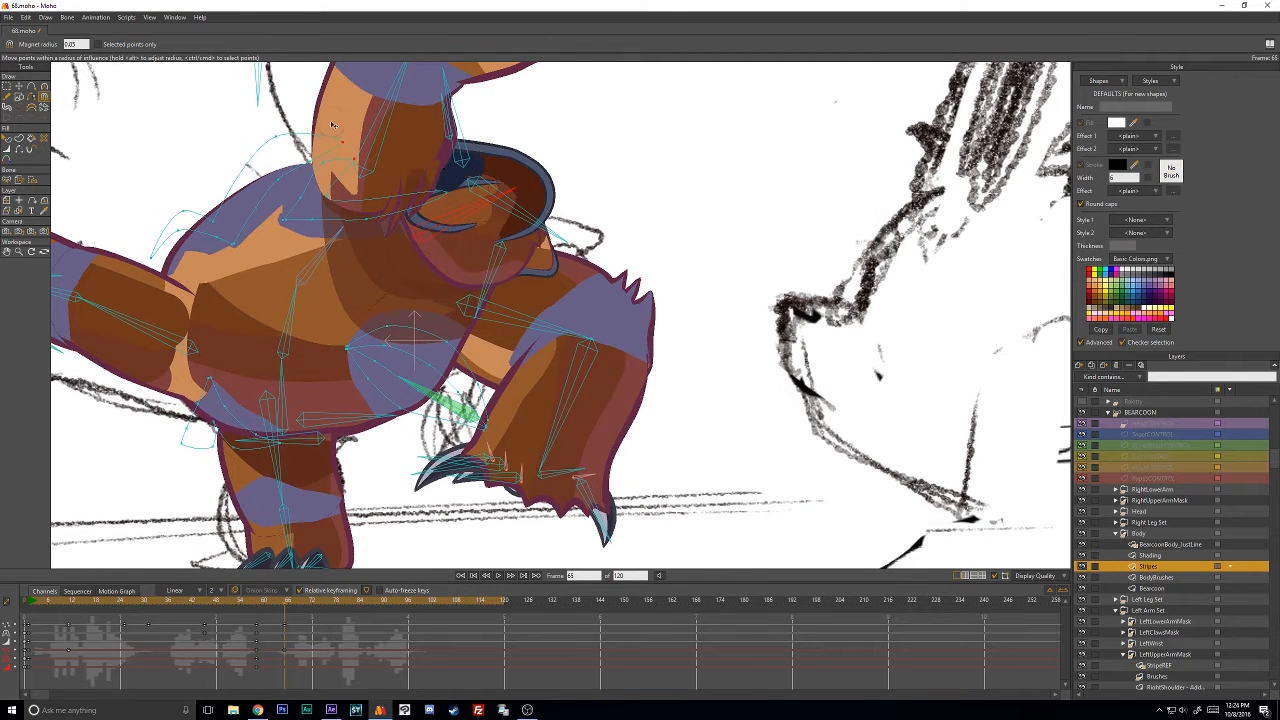
click(258, 164)
drag(216, 206, 256, 204)
click(267, 192)
drag(341, 143, 316, 142)
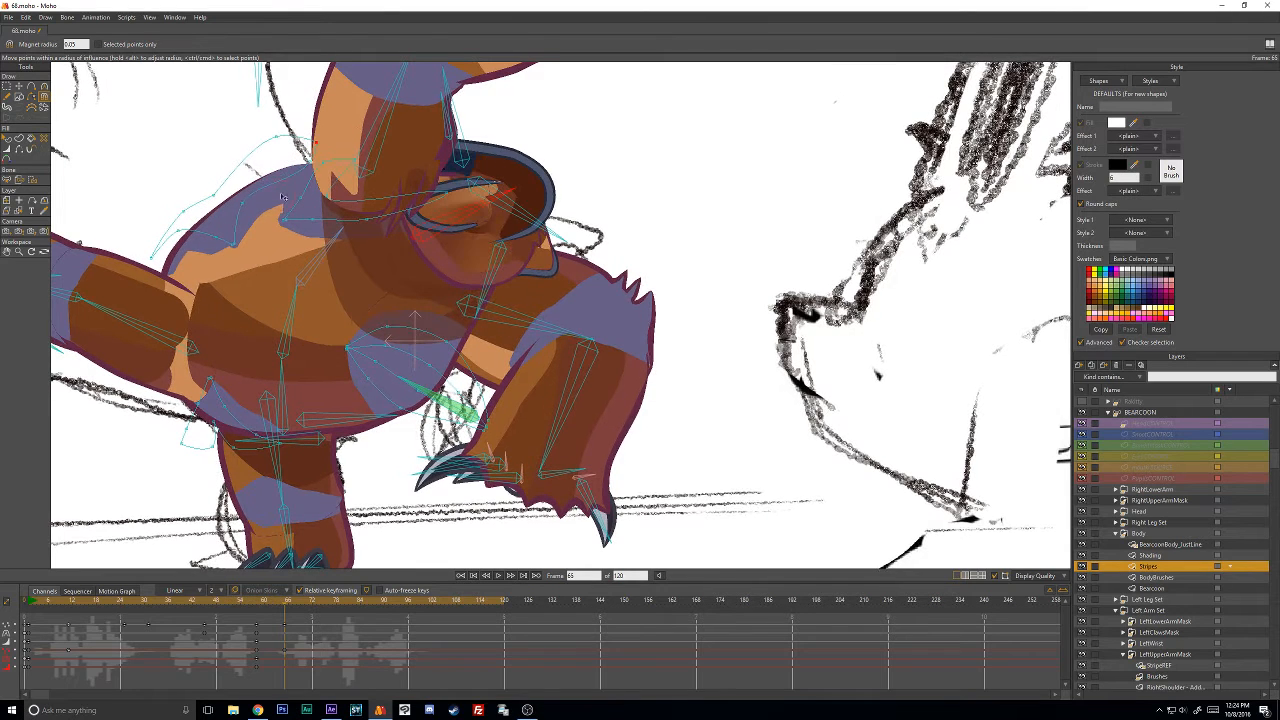
Adjust individual back stripe points with Transform Points and shift the neighbouring shoulder stripe behind the bear's head at frame 65.
key(t)
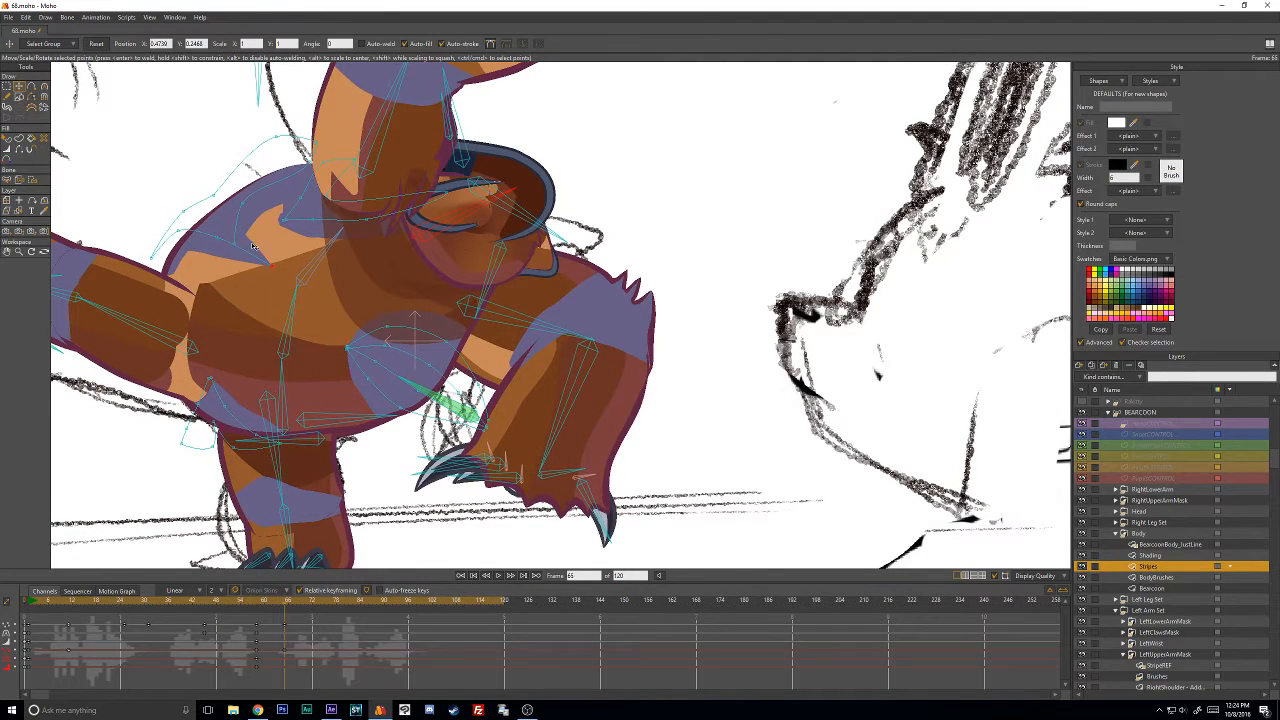
drag(276, 265, 253, 207)
key(ctrl+z)
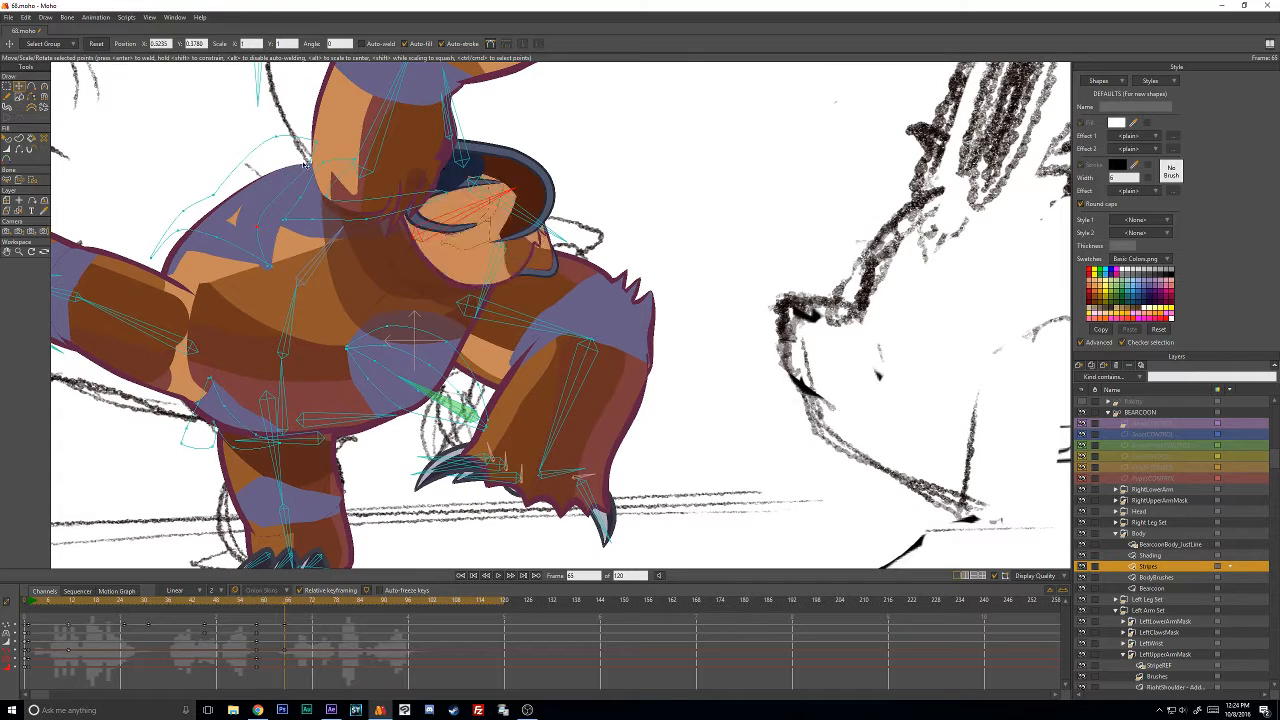
drag(315, 142, 291, 140)
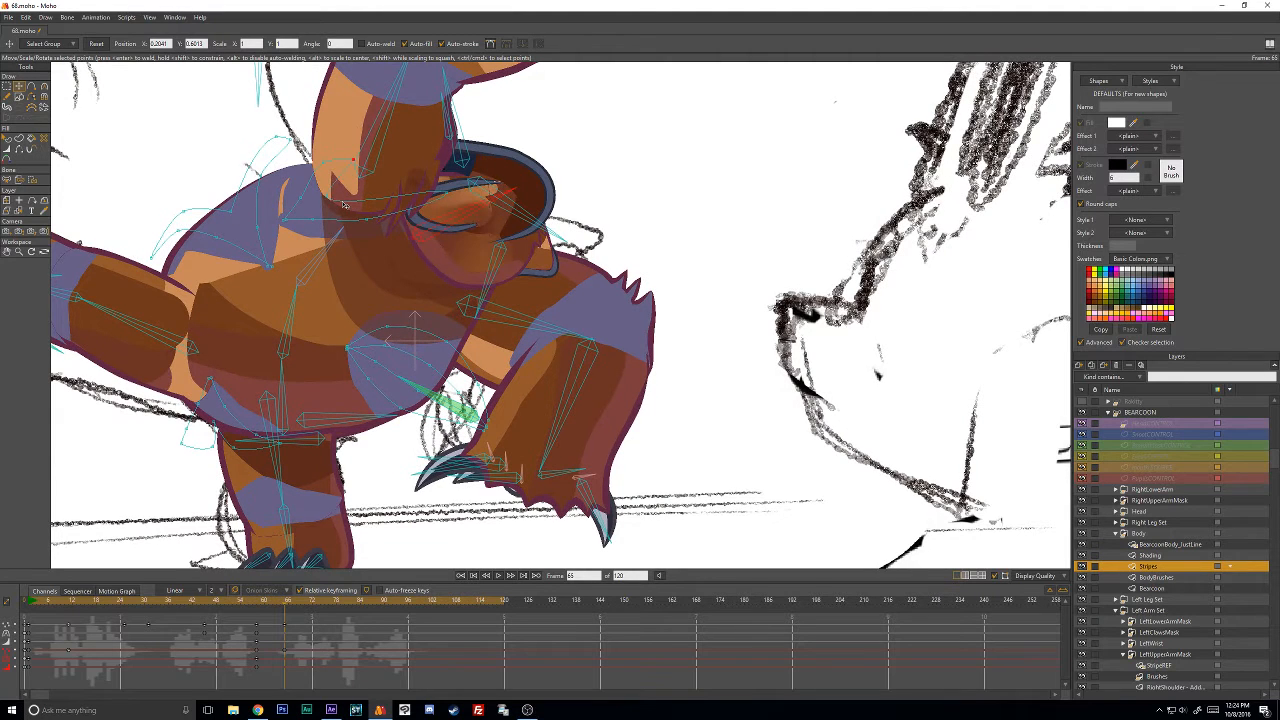
key(ctrl+a)
drag(343, 206, 419, 199)
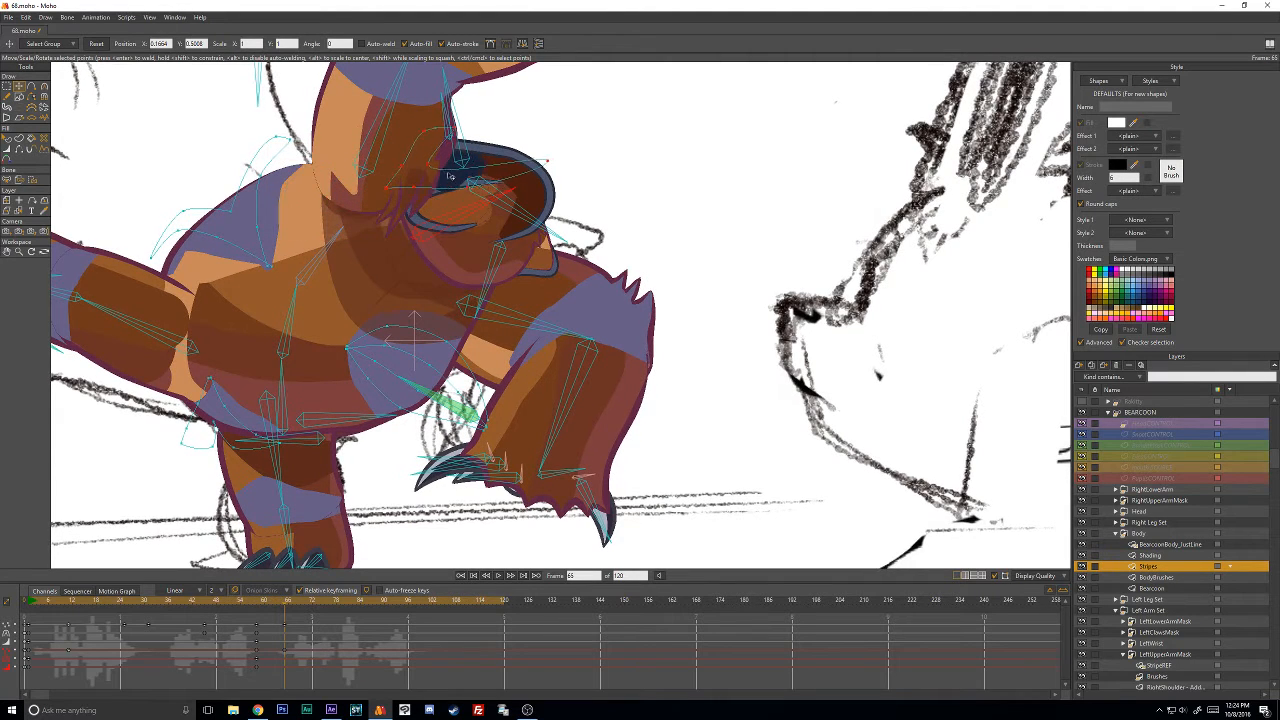
At frame 65, reposition the points of the stripe beneath the bear's head, extending its lower edge toward the chin and raised arm.
click(552, 157)
click(389, 207)
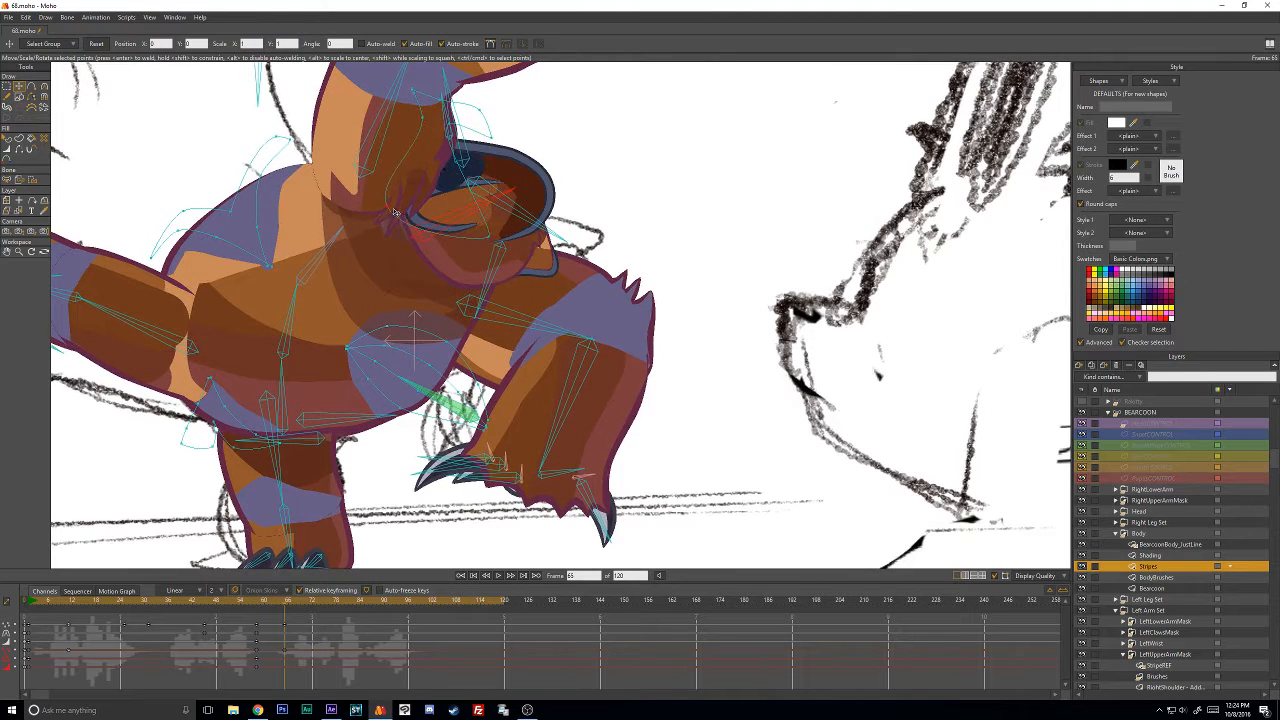
drag(453, 278, 438, 291)
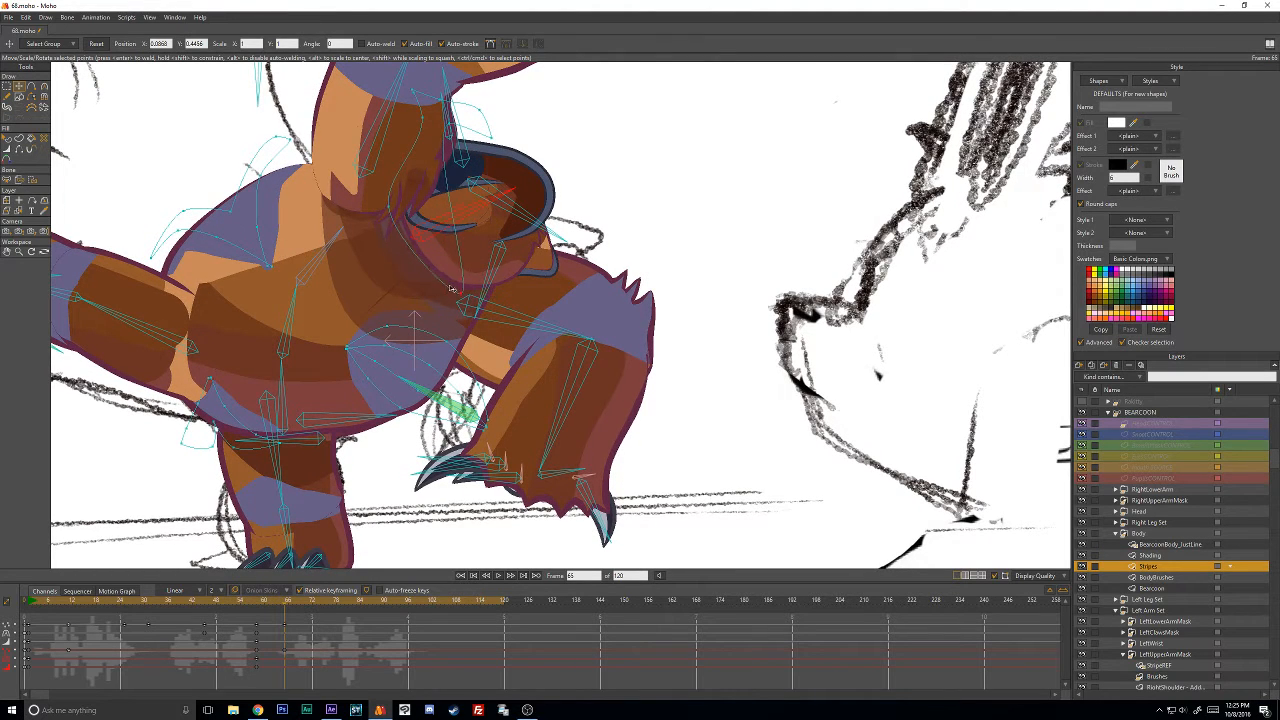
drag(465, 249, 456, 128)
drag(501, 244, 515, 278)
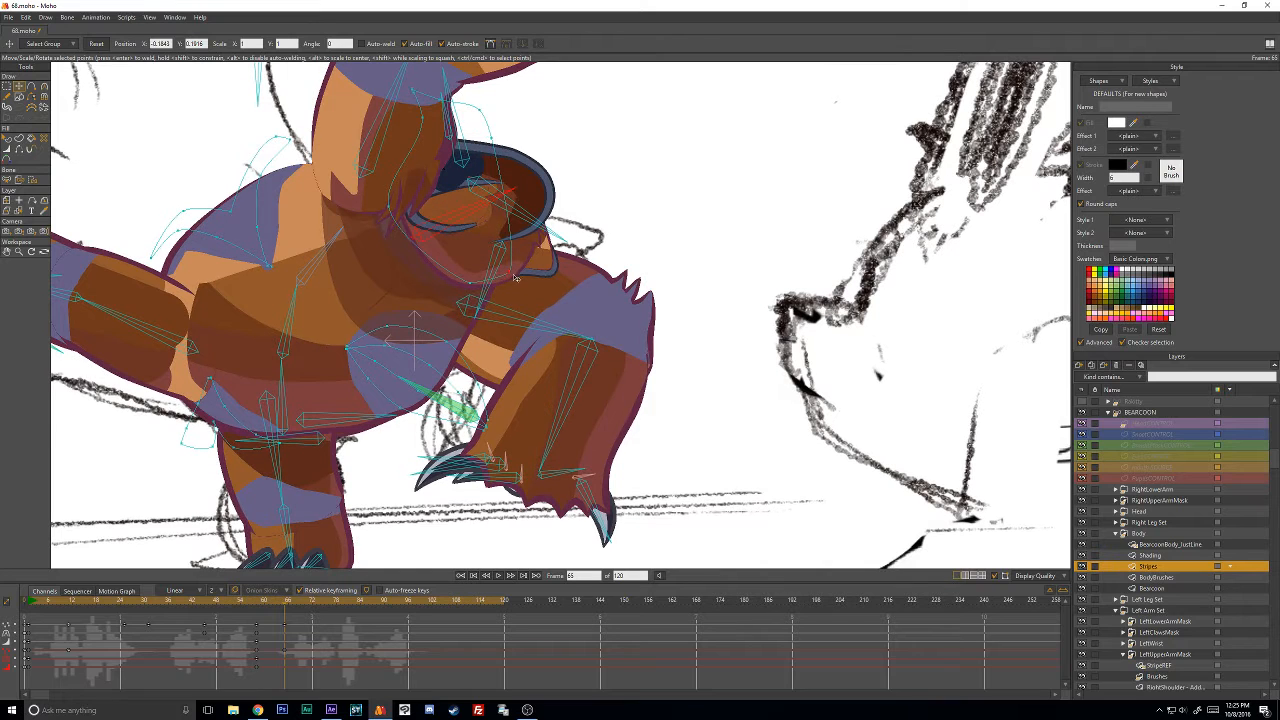
Shift the belly-side stripe at frame 65 down toward the bear's front knee so only its tip covers the torso edge.
click(420, 330)
drag(443, 352, 421, 333)
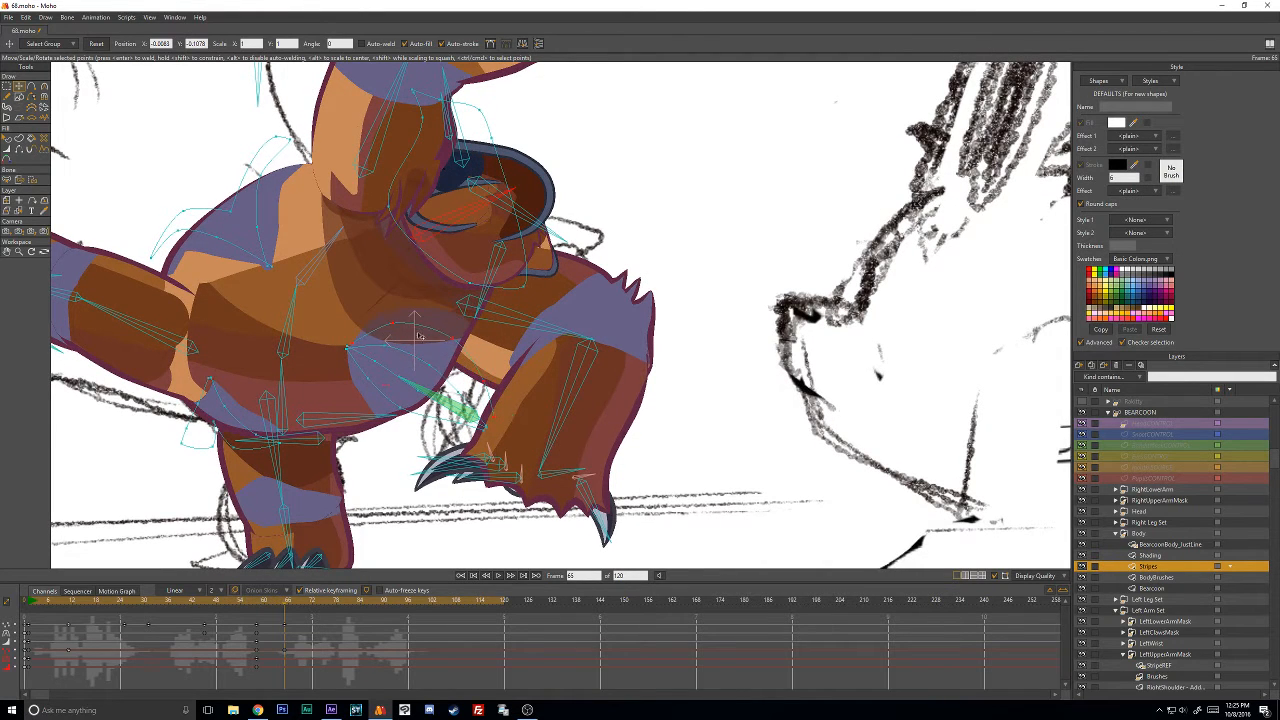
mouse_move(530, 452)
mouse_down()
mouse_move(547, 374)
mouse_move(523, 338)
mouse_move(414, 308)
mouse_move(316, 355)
mouse_move(426, 497)
mouse_move(543, 361)
mouse_move(453, 352)
mouse_move(482, 411)
mouse_move(469, 416)
mouse_move(546, 398)
mouse_move(533, 430)
mouse_move(475, 430)
mouse_up()
key(Return)
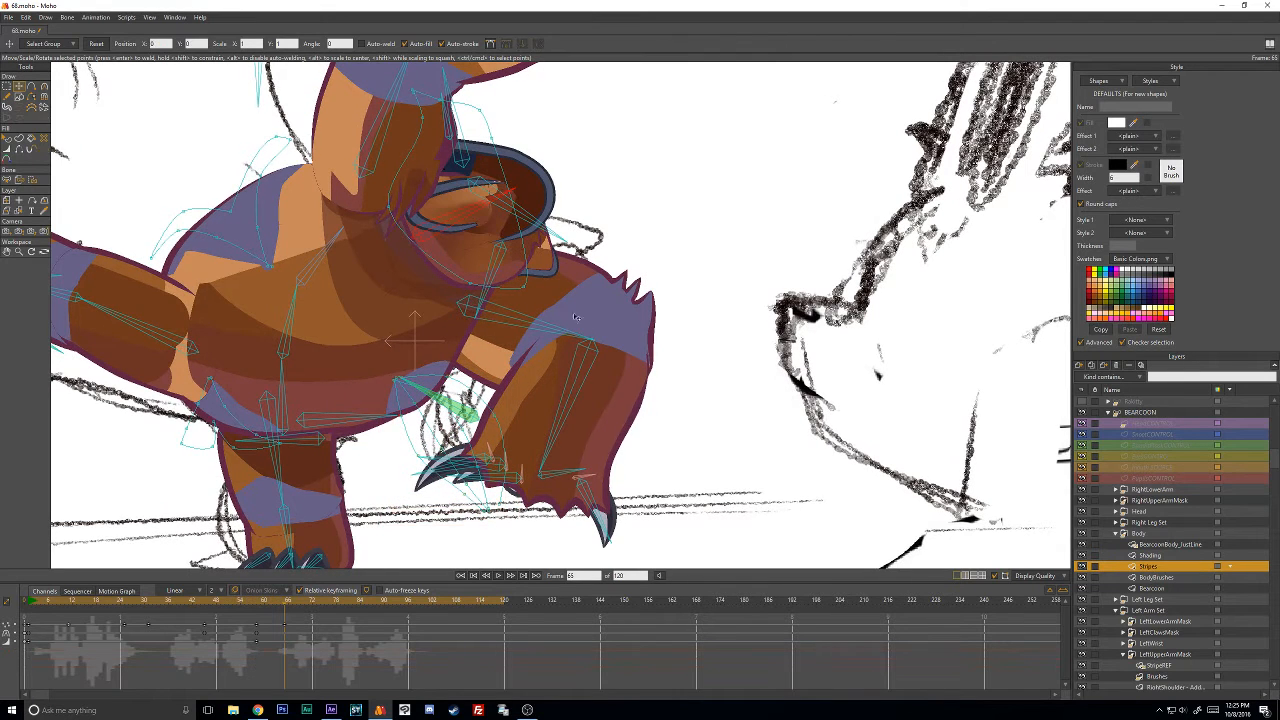
Reposition the hip stripe's points at frame 65 to form a thin band along the belly's lower edge above the standing leg.
click(208, 382)
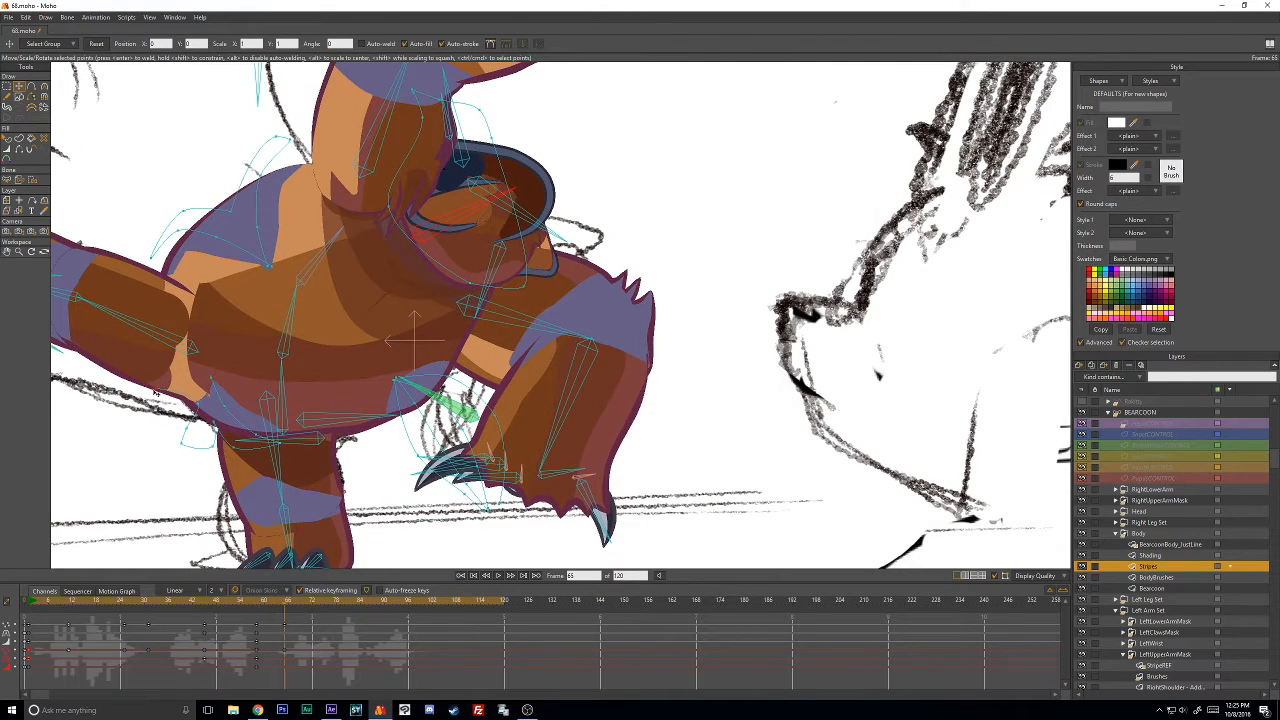
drag(208, 382, 176, 388)
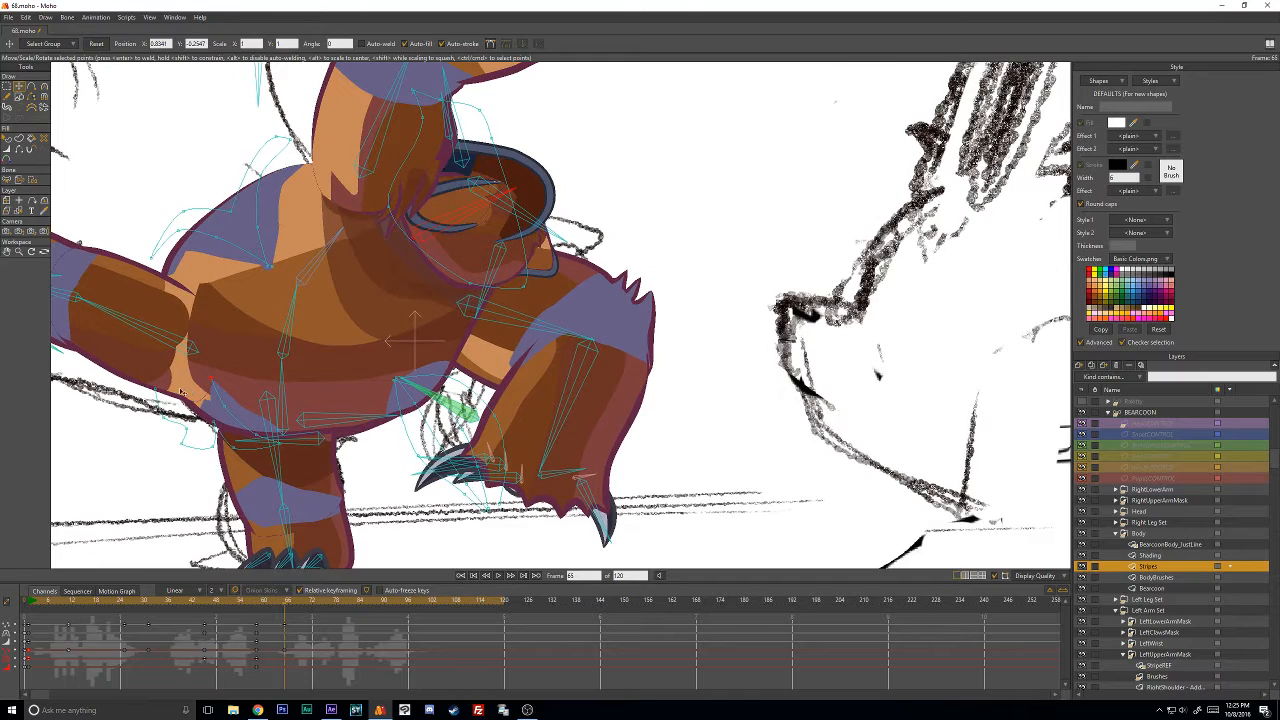
drag(267, 370, 434, 377)
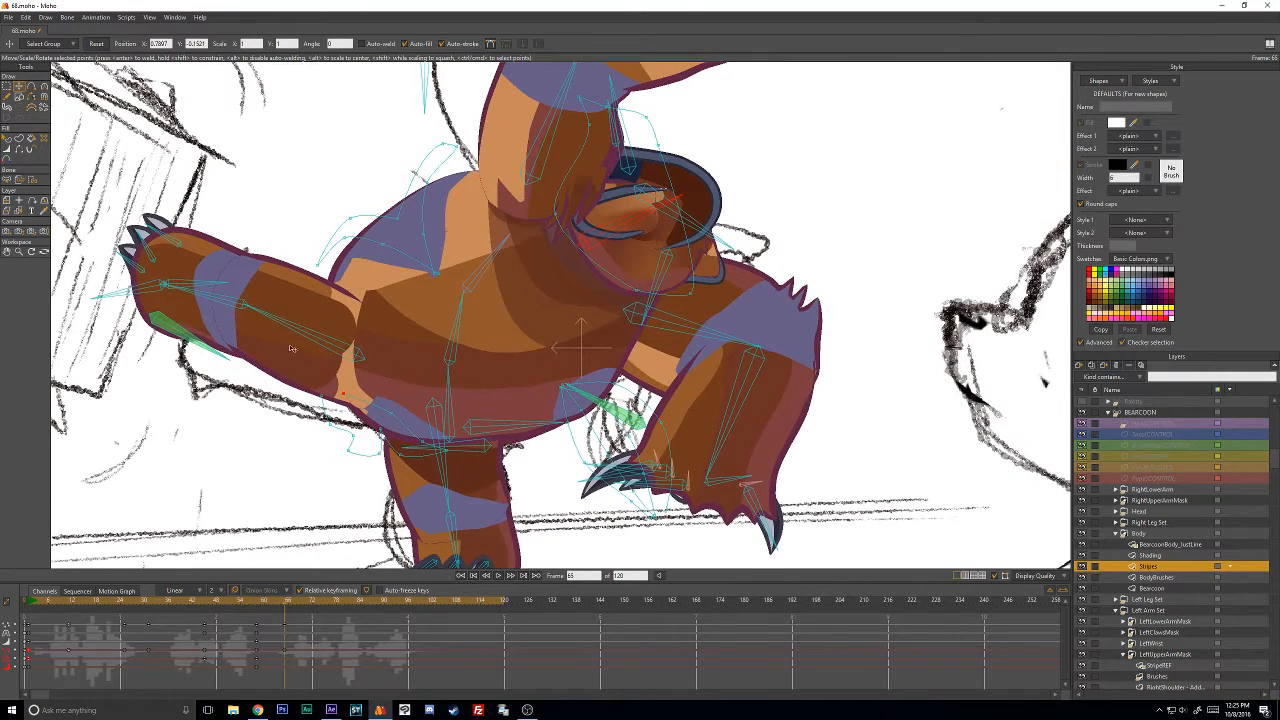
drag(384, 439, 359, 411)
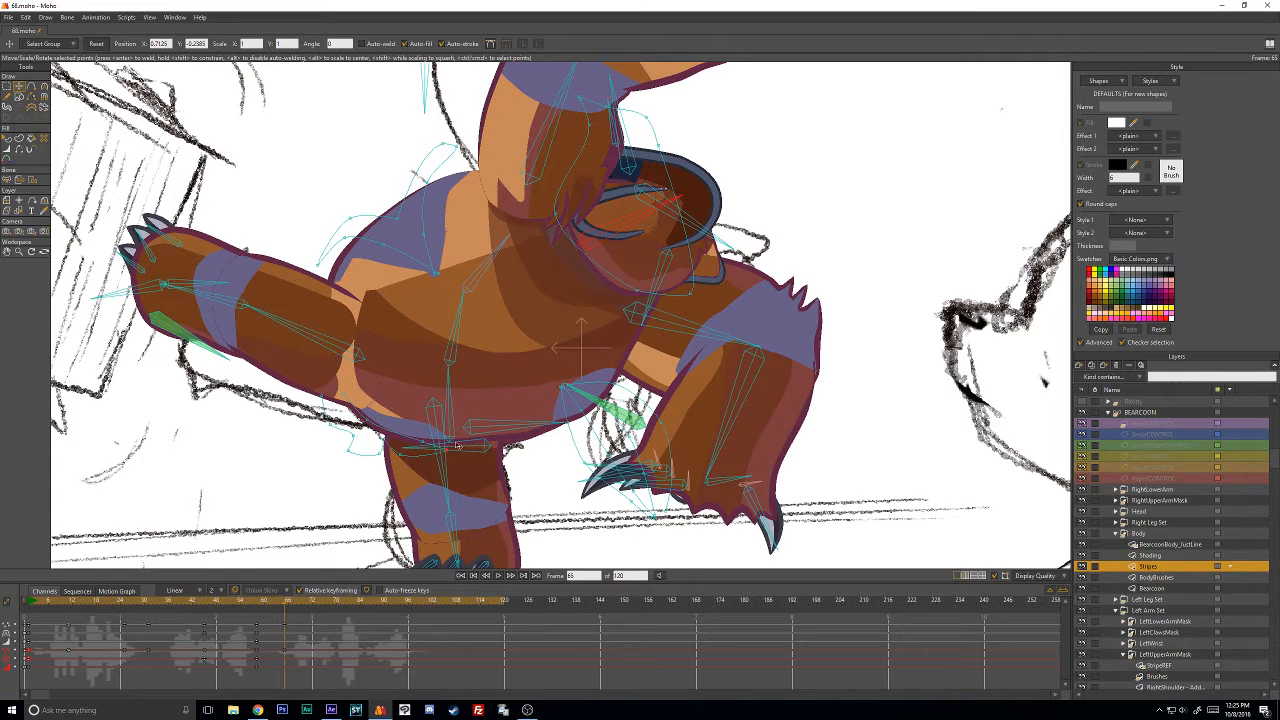
drag(468, 433, 402, 437)
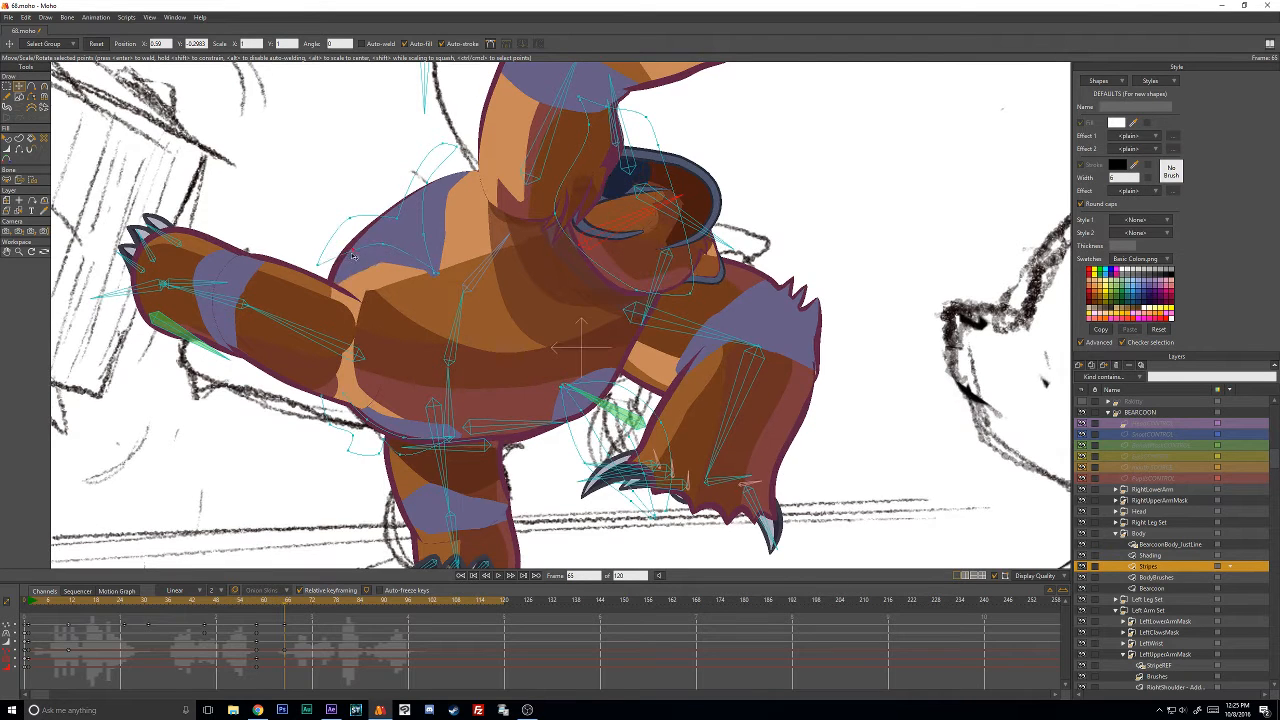
Adjust the lower-edge points of the back stripe at frame 65 to curve it above the raised leg.
click(388, 256)
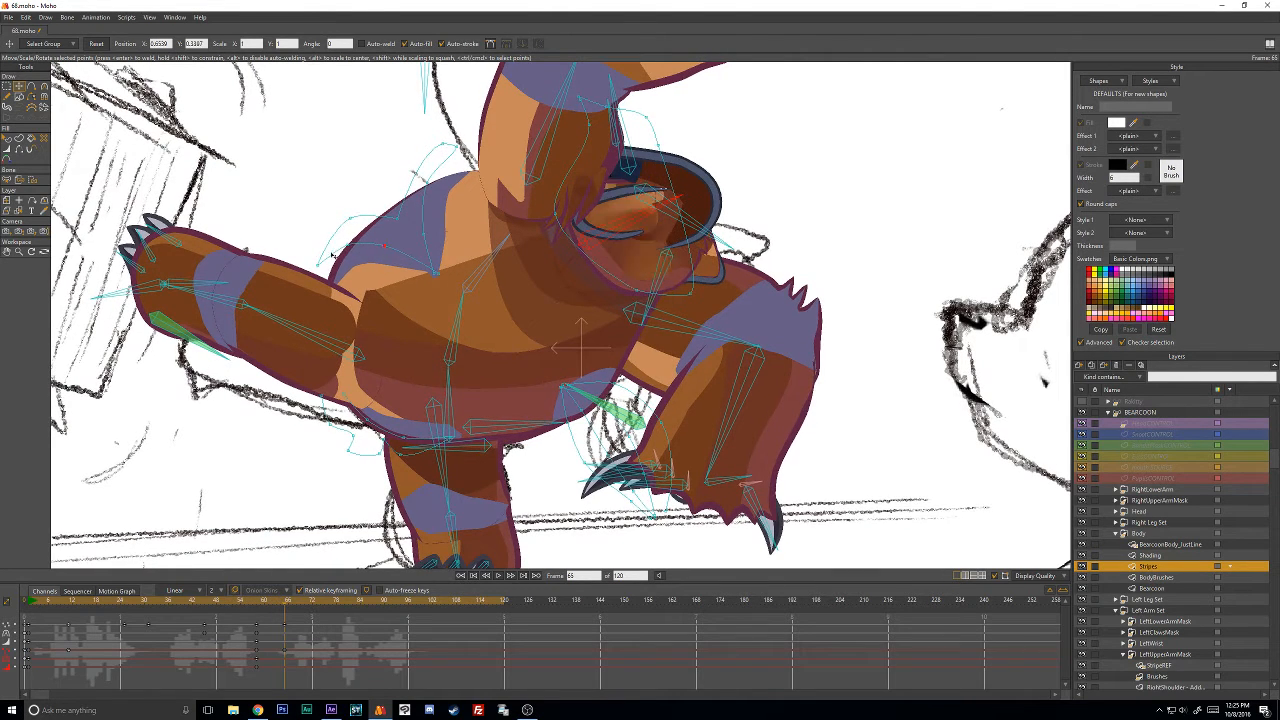
click(359, 255)
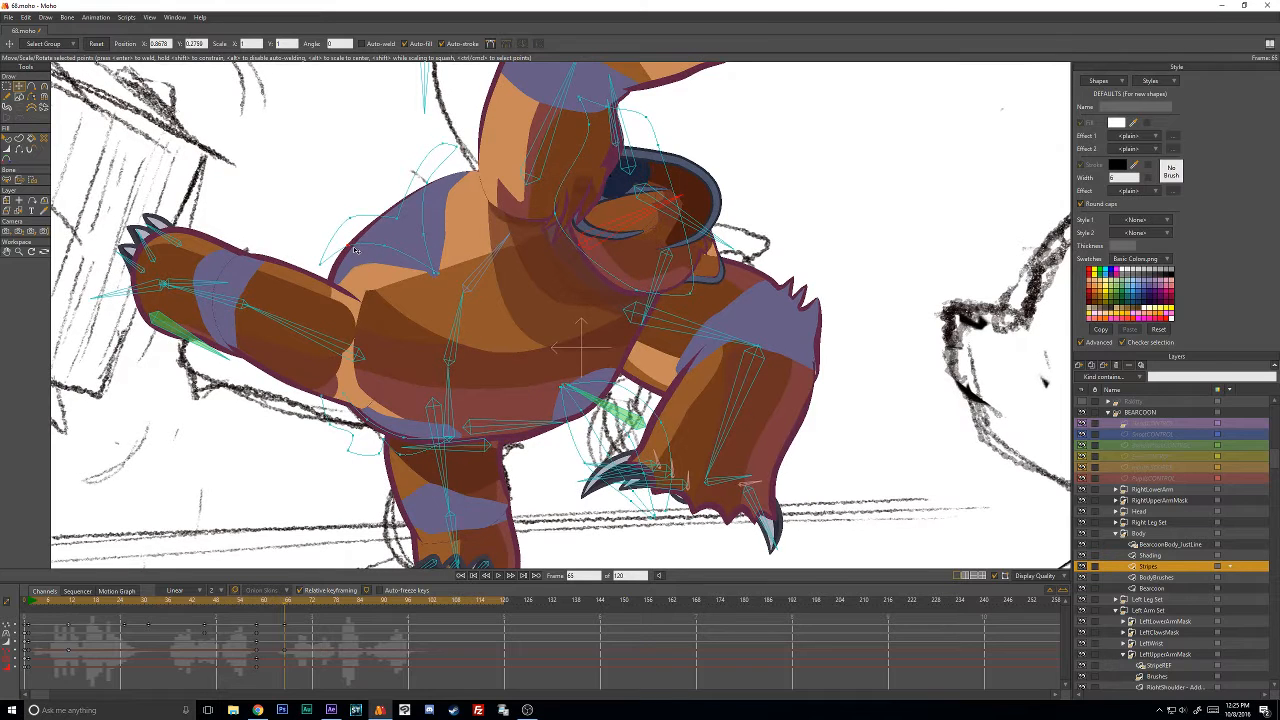
click(432, 272)
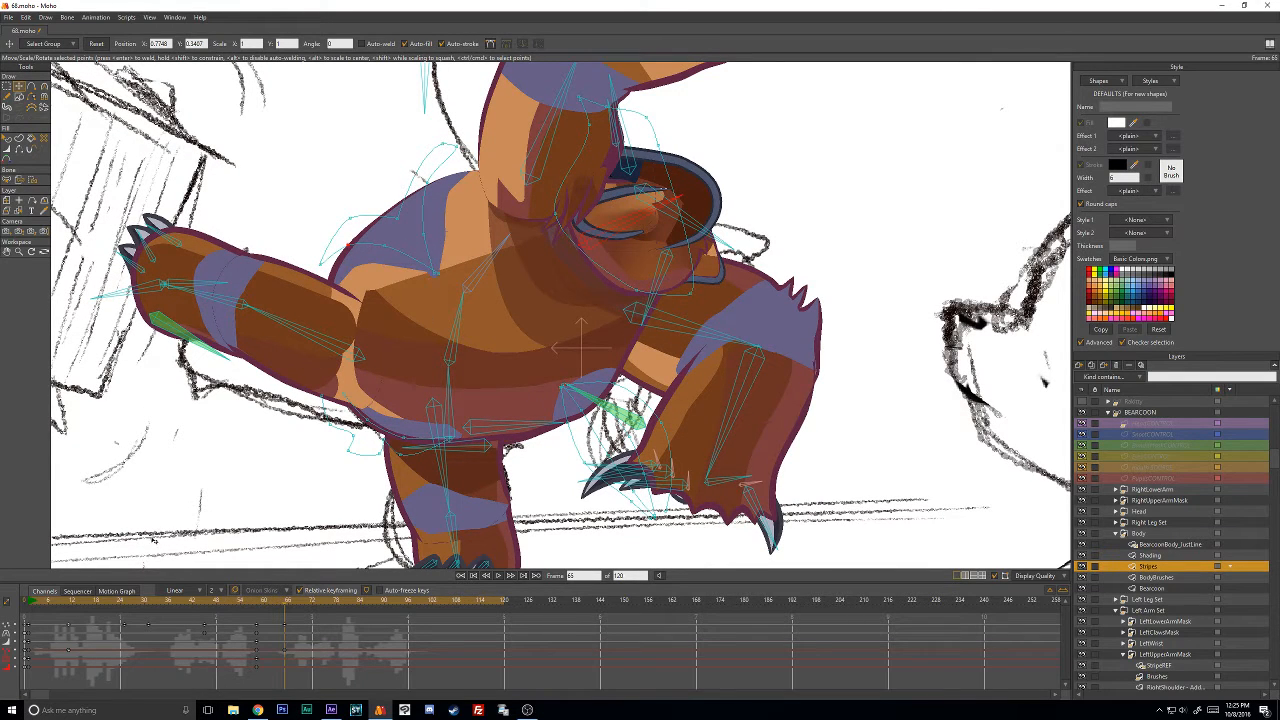
Check the stripes against the frame 0 pose and readjust the stripe points around the bear's lowered head at frame 65.
click(25, 601)
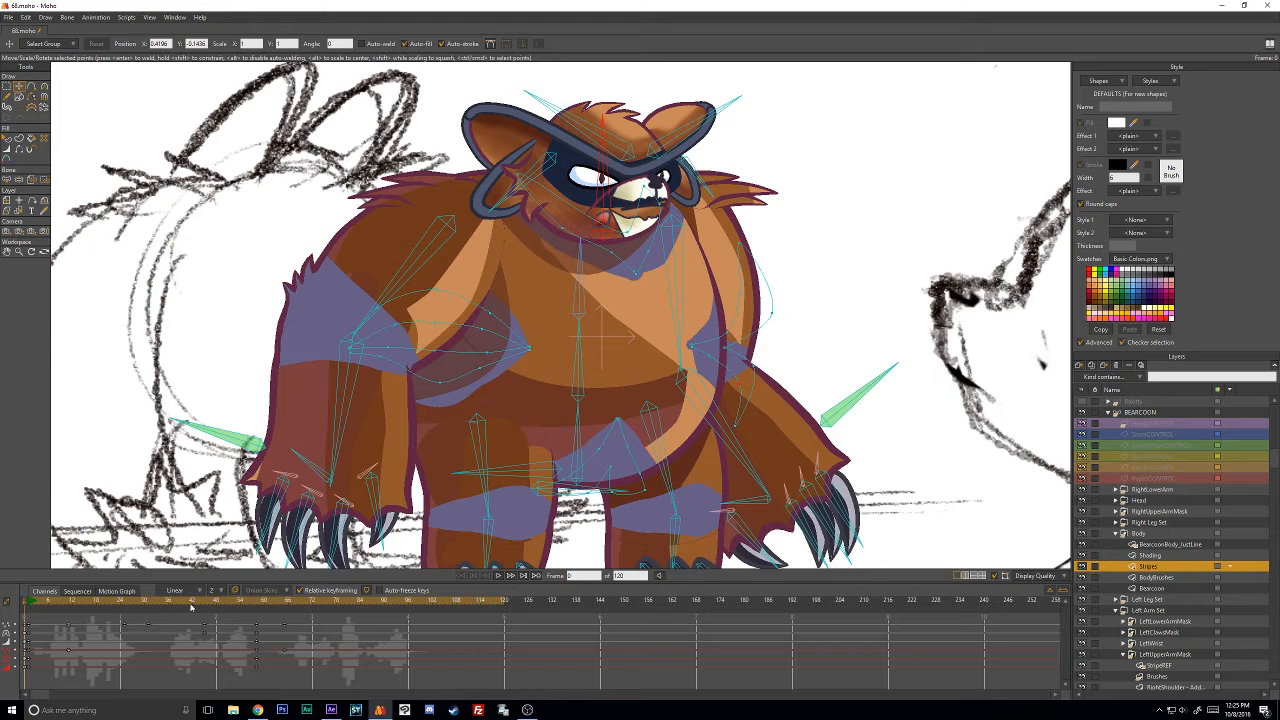
click(288, 608)
scroll(551, 345, up, 3)
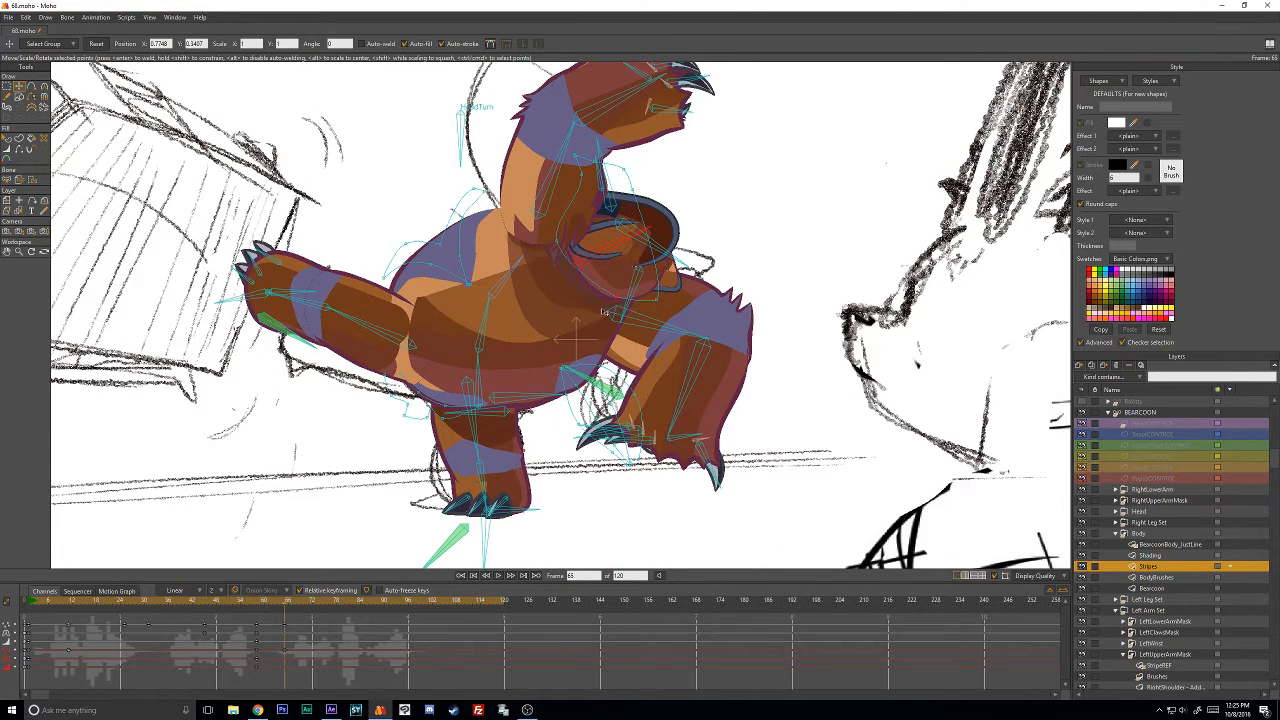
drag(601, 309, 596, 309)
key(ctrl+z)
key(ctrl+z)
key(ctrl+z)
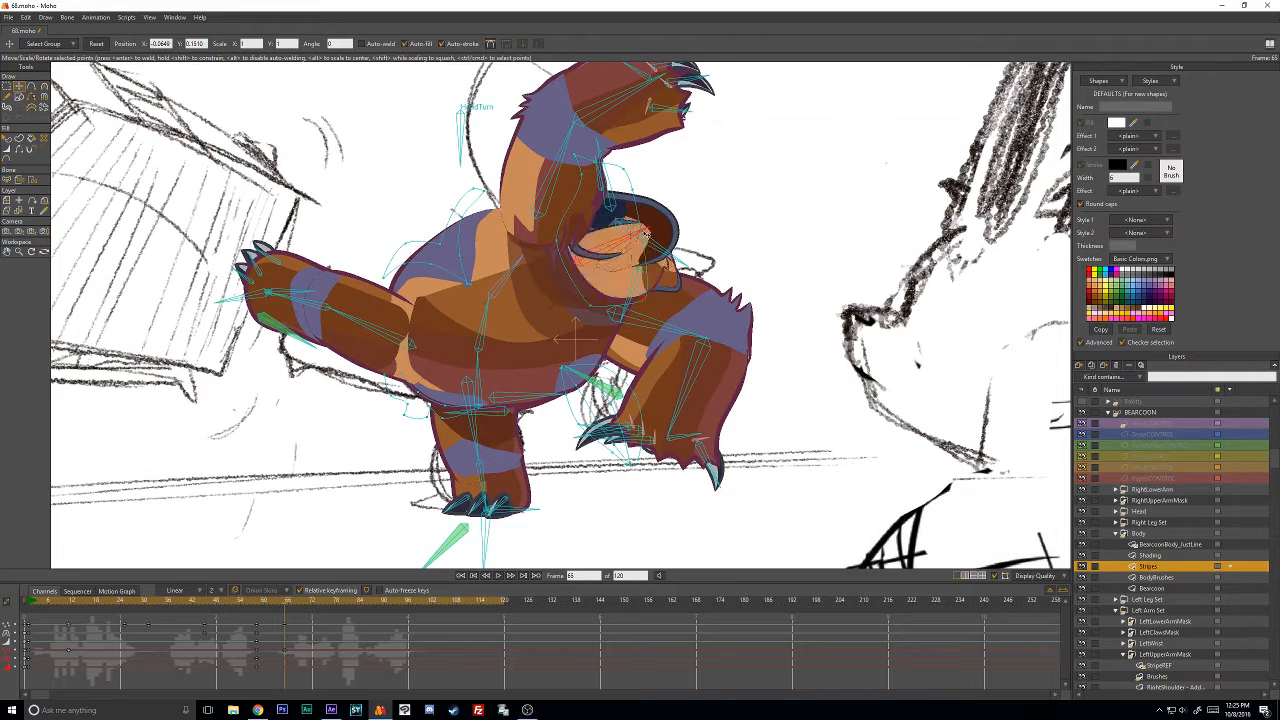
key(ctrl+z)
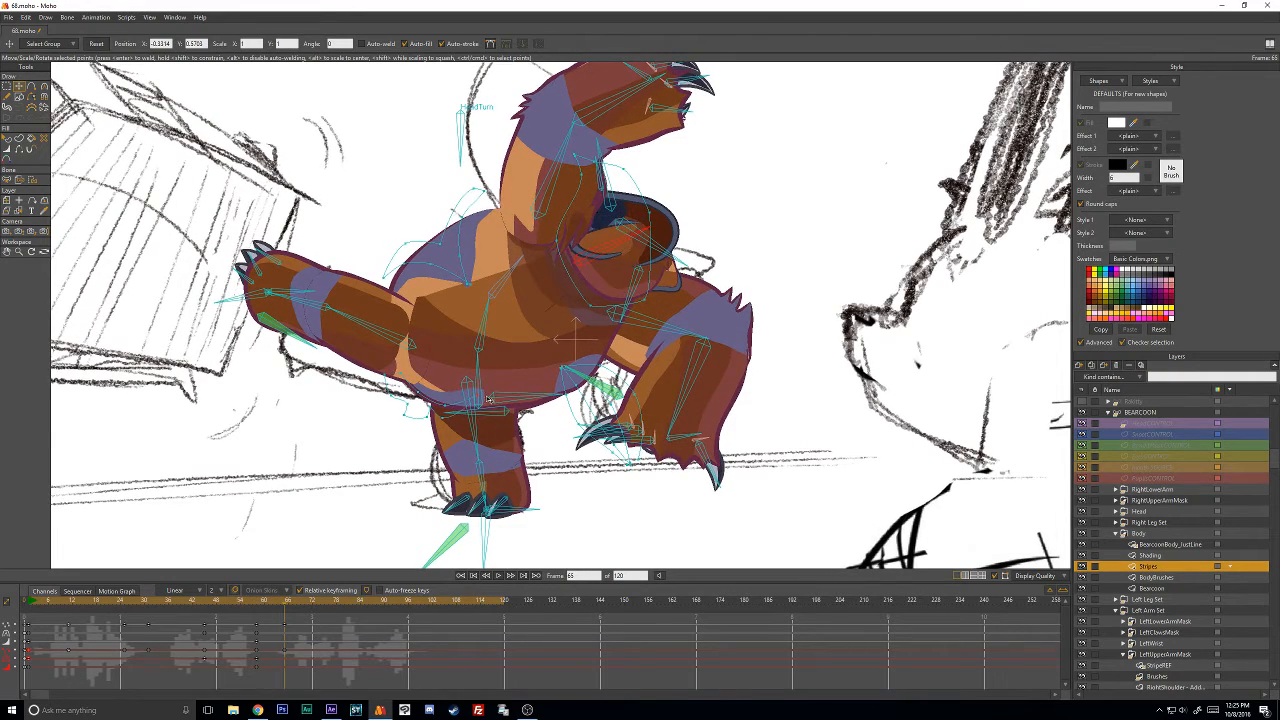
Return to frame 58 and move its column of keyframes on the Stripes layer one frame earlier.
mouse_move(283, 604)
mouse_down()
mouse_move(244, 606)
mouse_move(259, 607)
mouse_up()
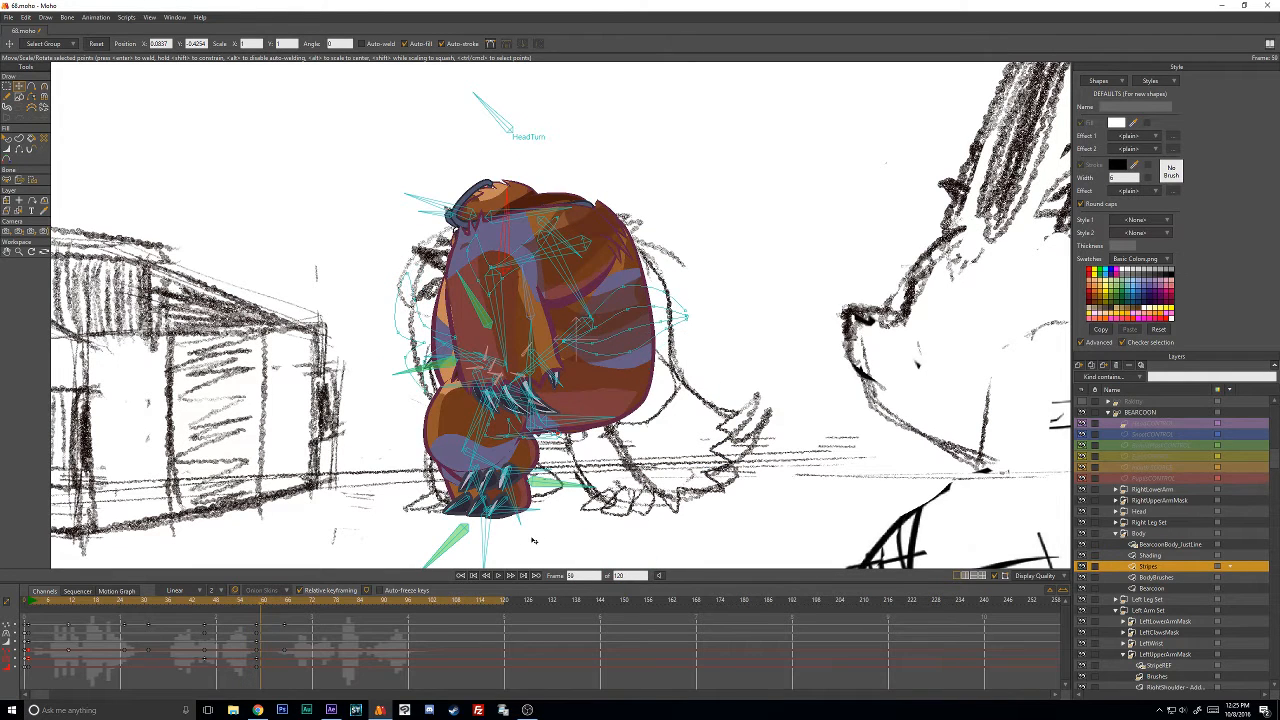
key(ctrl+Left)
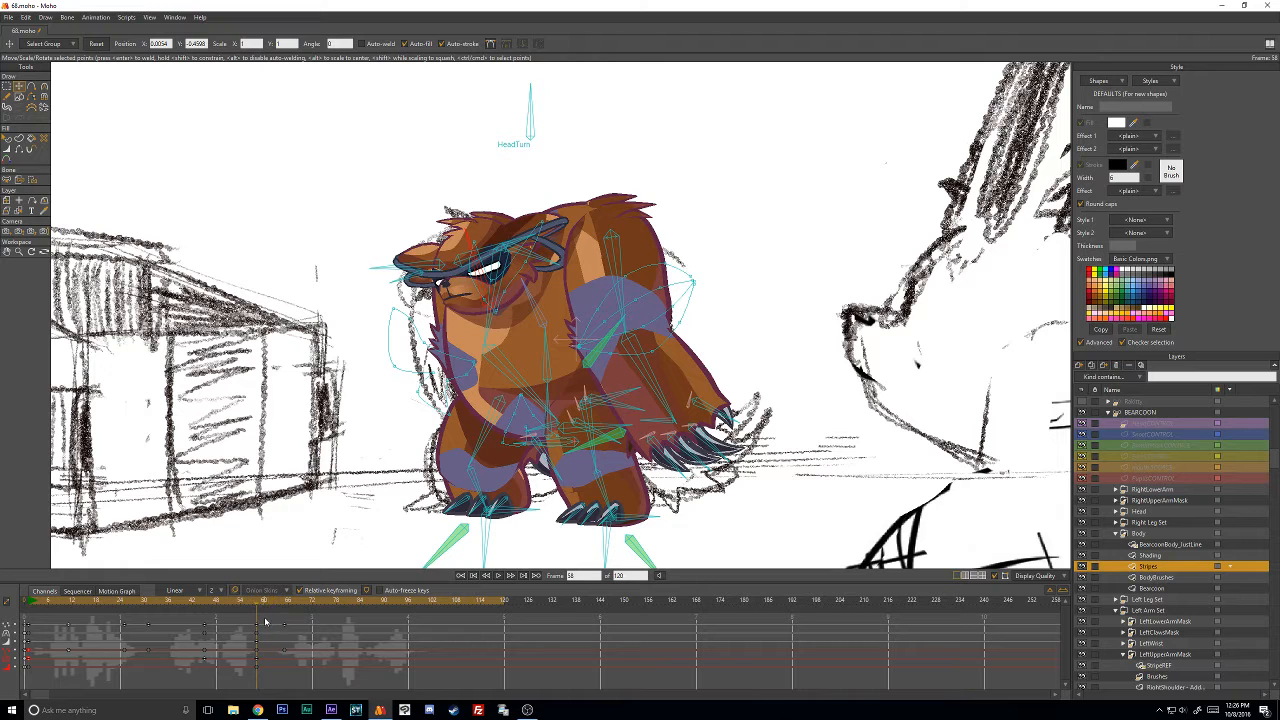
drag(265, 619, 253, 677)
drag(257, 628, 253, 629)
Step through the frames up to 65 and back to frame 60, examining how the stripes travel through the bear's turn.
key(Right)
key(Right)
key(Right)
key(Right)
key(Right)
key(Right)
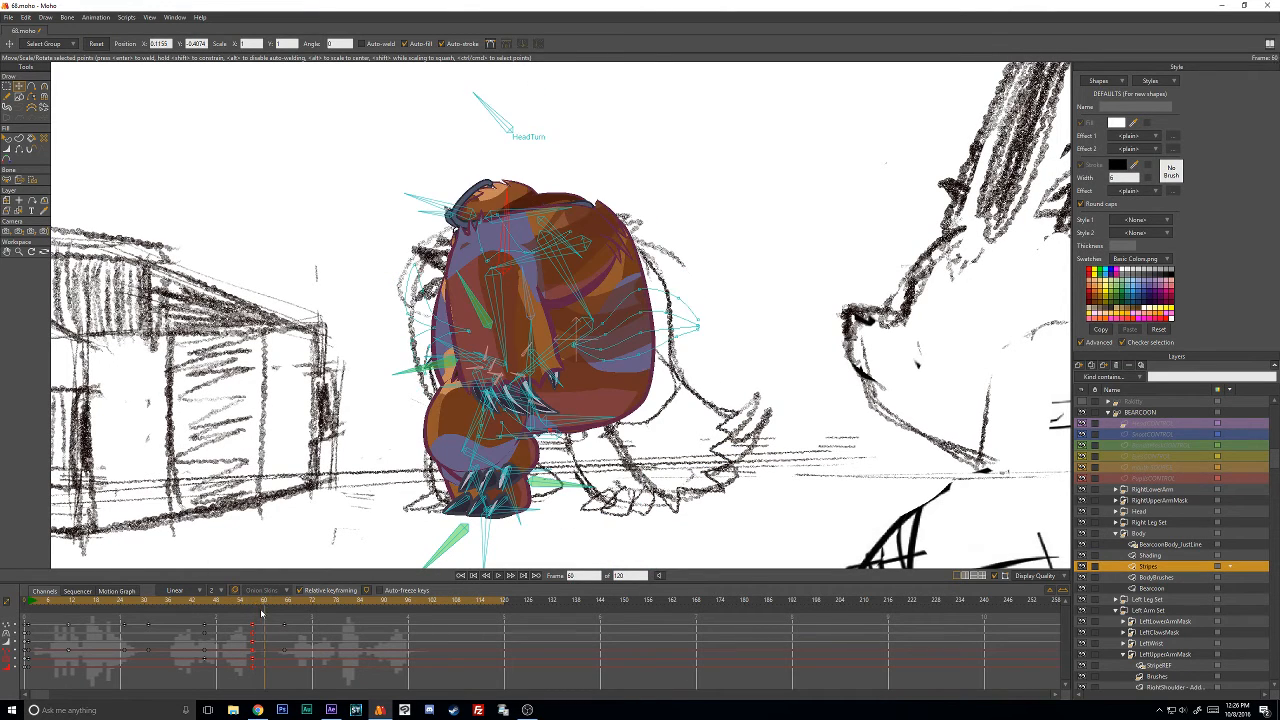
key(Right)
key(Right)
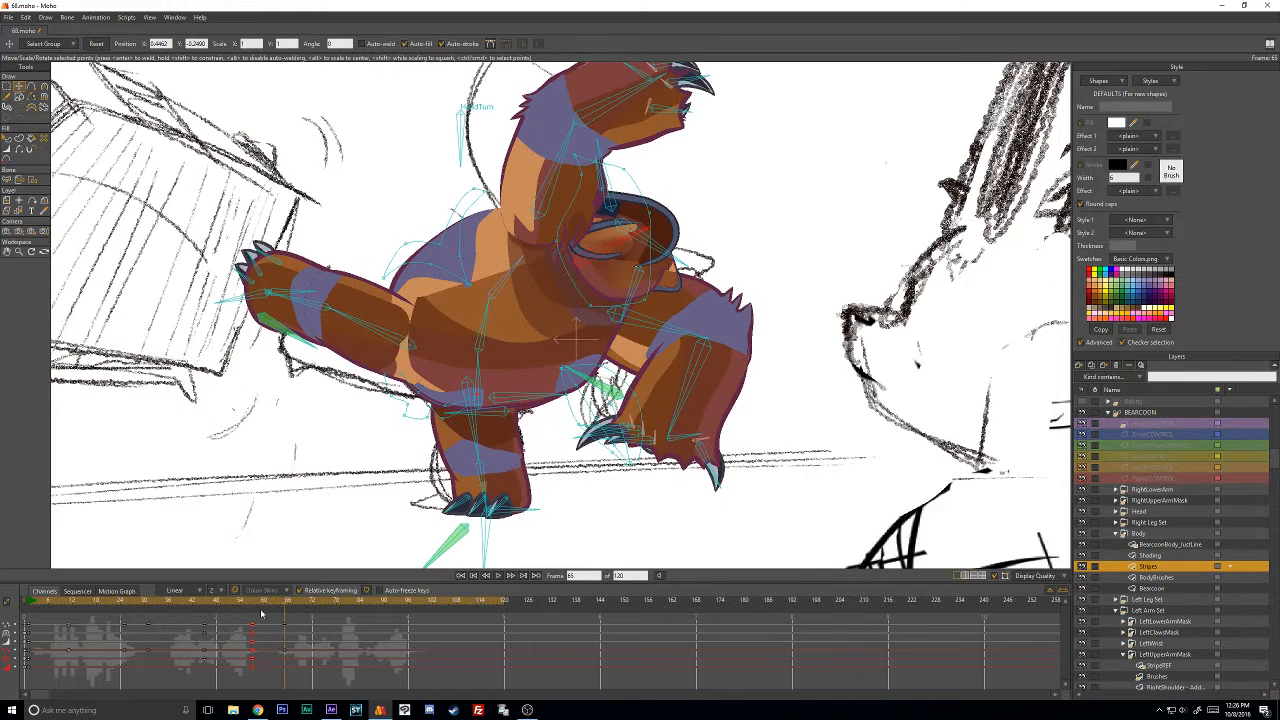
key(Left)
key(Left)
key(Left)
key(Left)
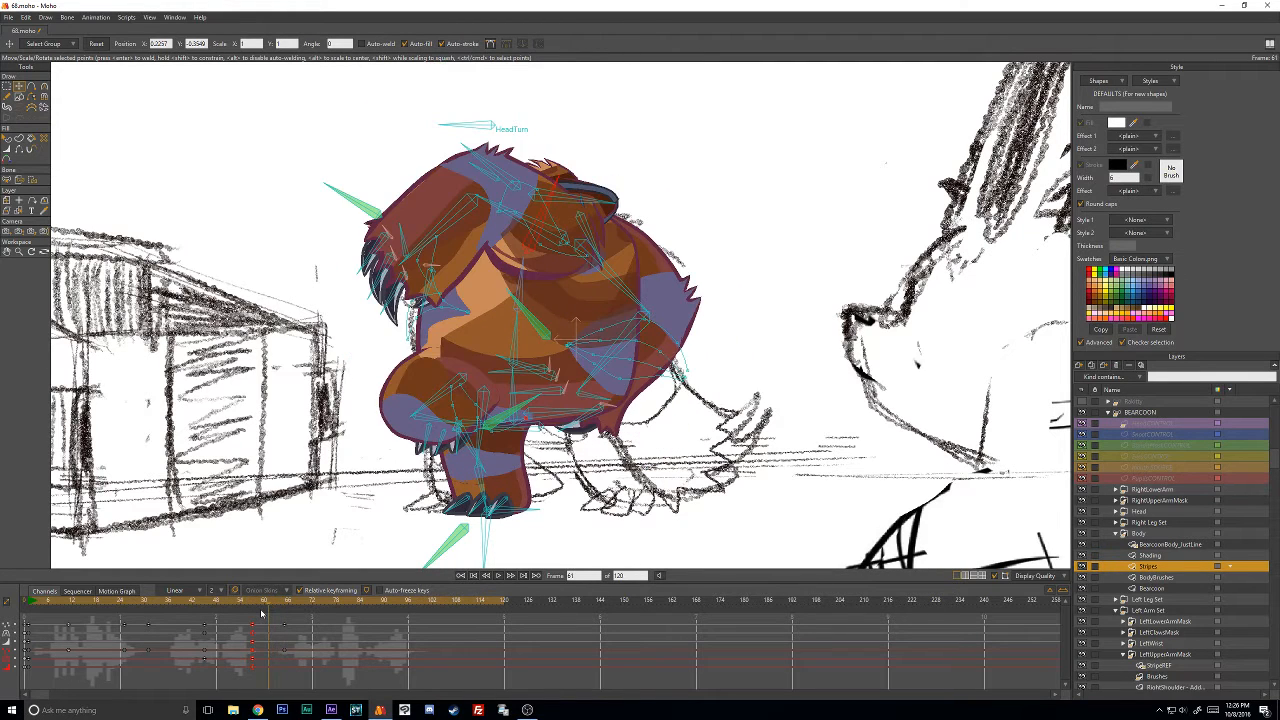
key(Left)
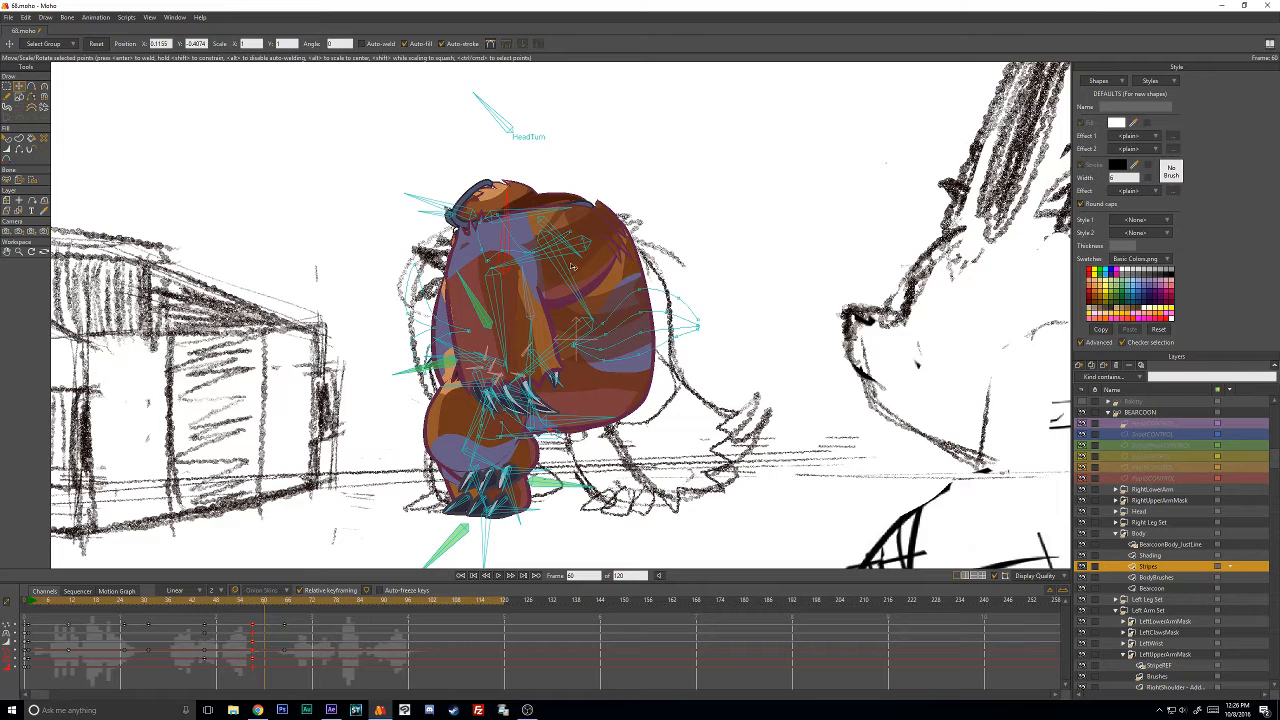
Try to reposition the outer points of the flank stripe on the bear's back at frame 60.
drag(532, 239, 541, 229)
click(620, 308)
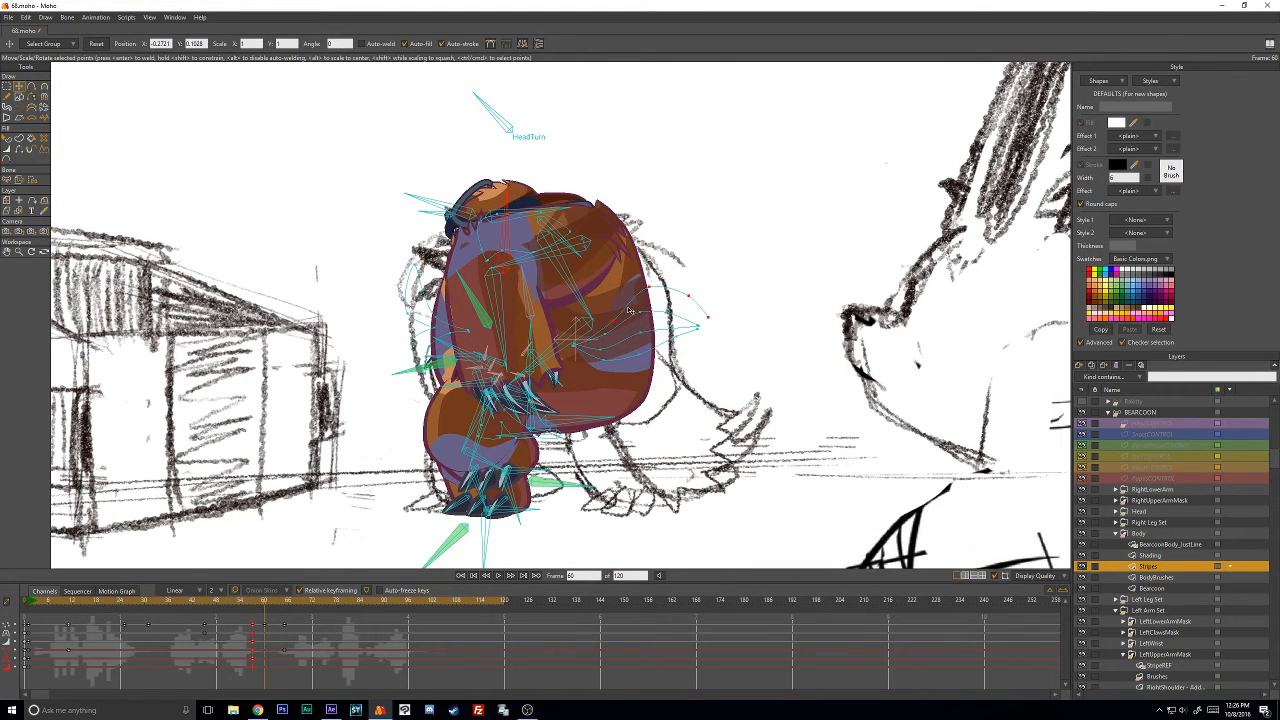
drag(642, 314, 631, 316)
mouse_move(694, 244)
mouse_down()
mouse_move(602, 268)
mouse_move(555, 382)
mouse_move(796, 351)
mouse_move(757, 236)
mouse_up()
click(746, 246)
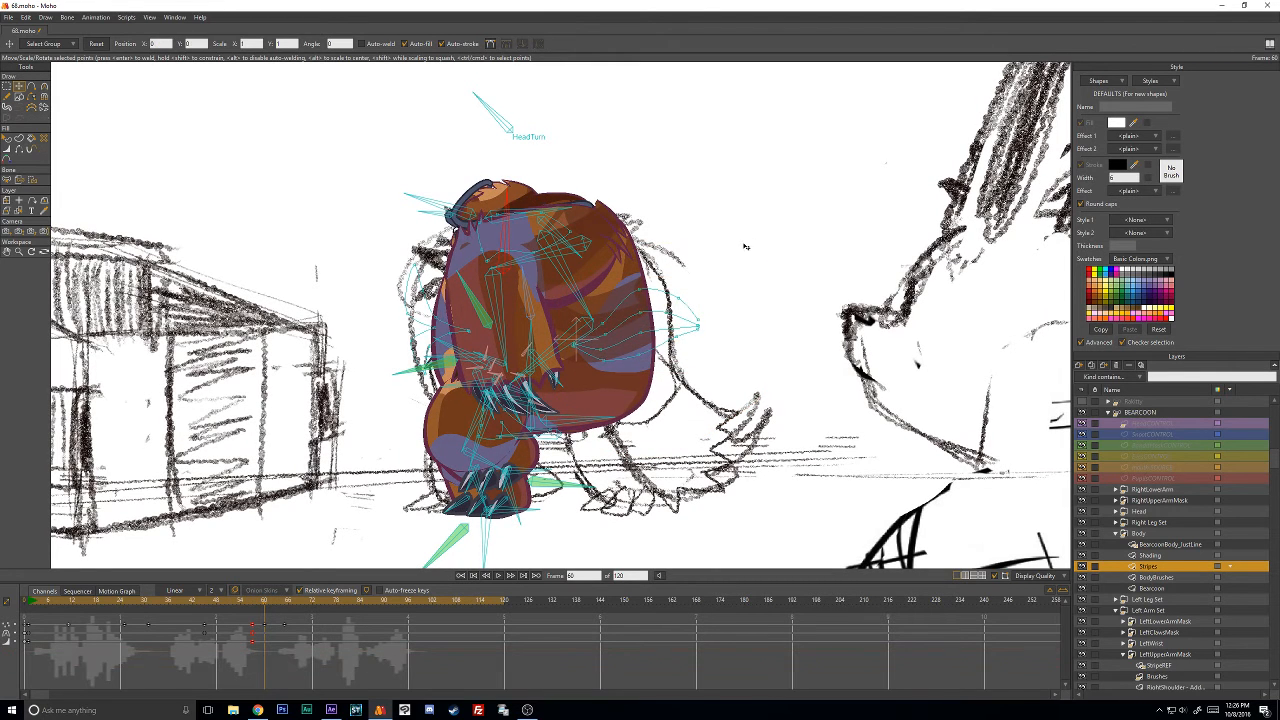
Select the BEARCOON layer and scrub the animation back to frame 27 to review the bear's front pose.
click(1130, 414)
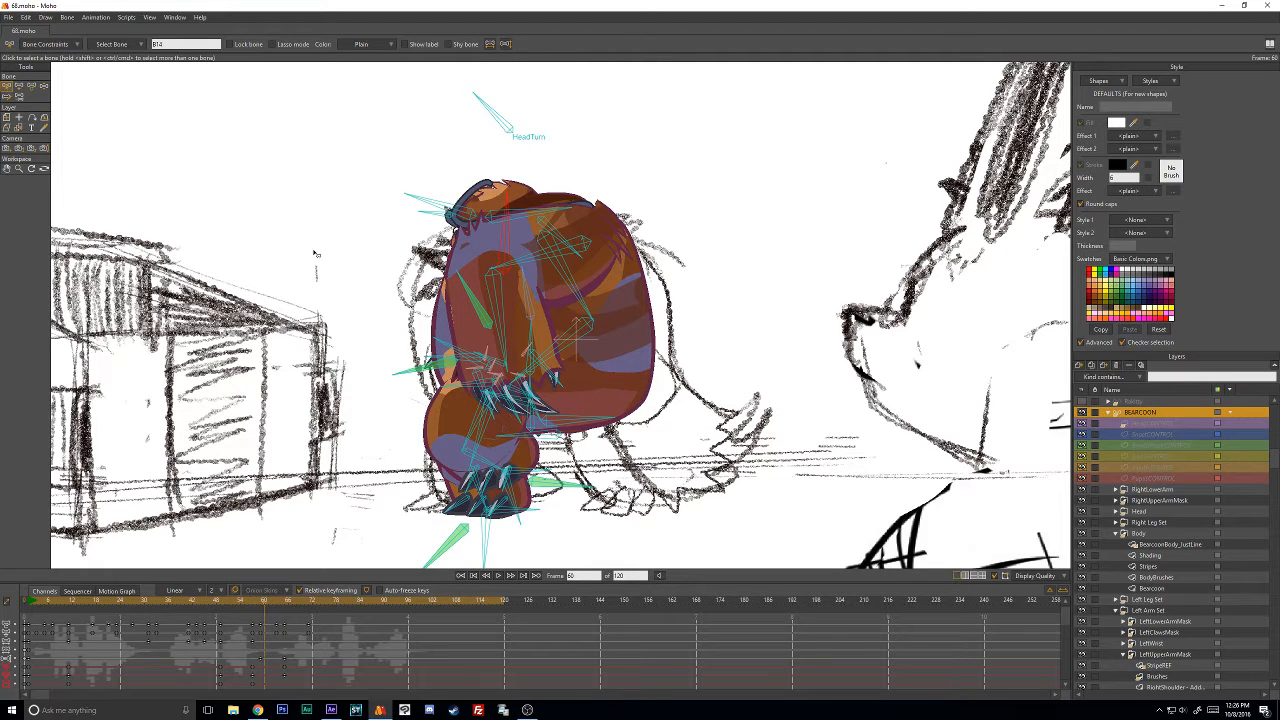
scroll(508, 306, down, 3)
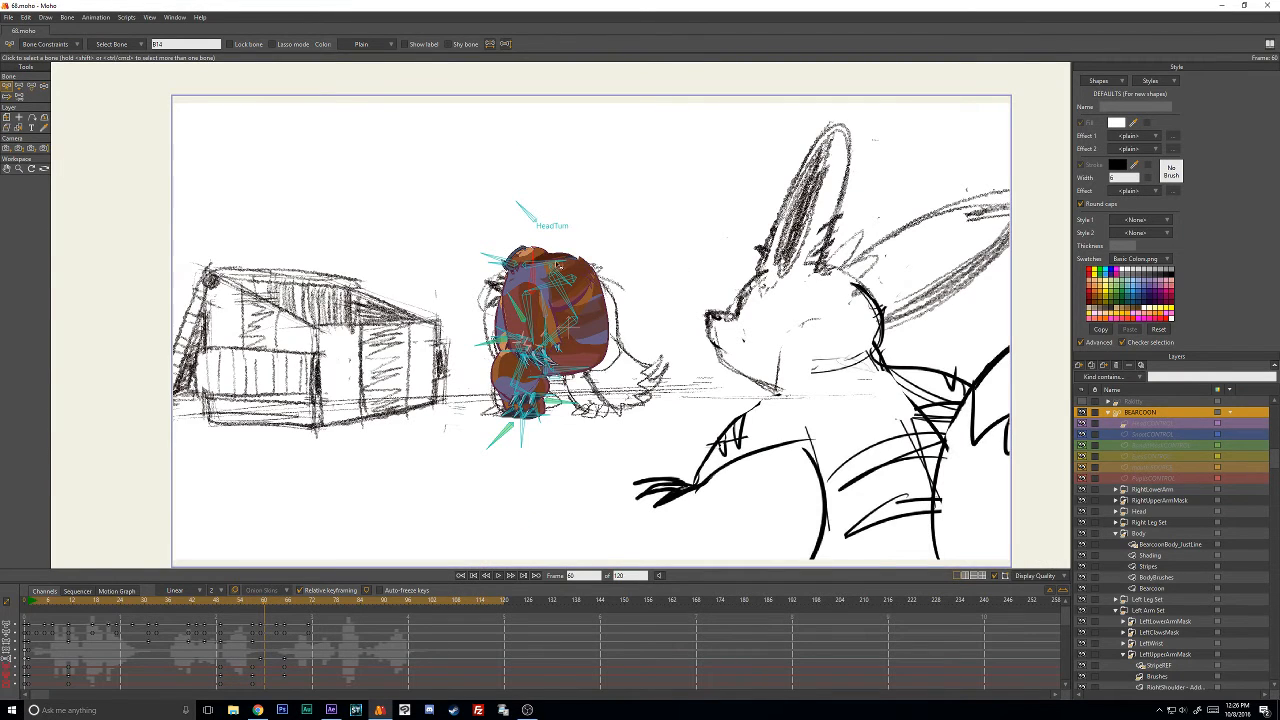
scroll(559, 265, up, 2)
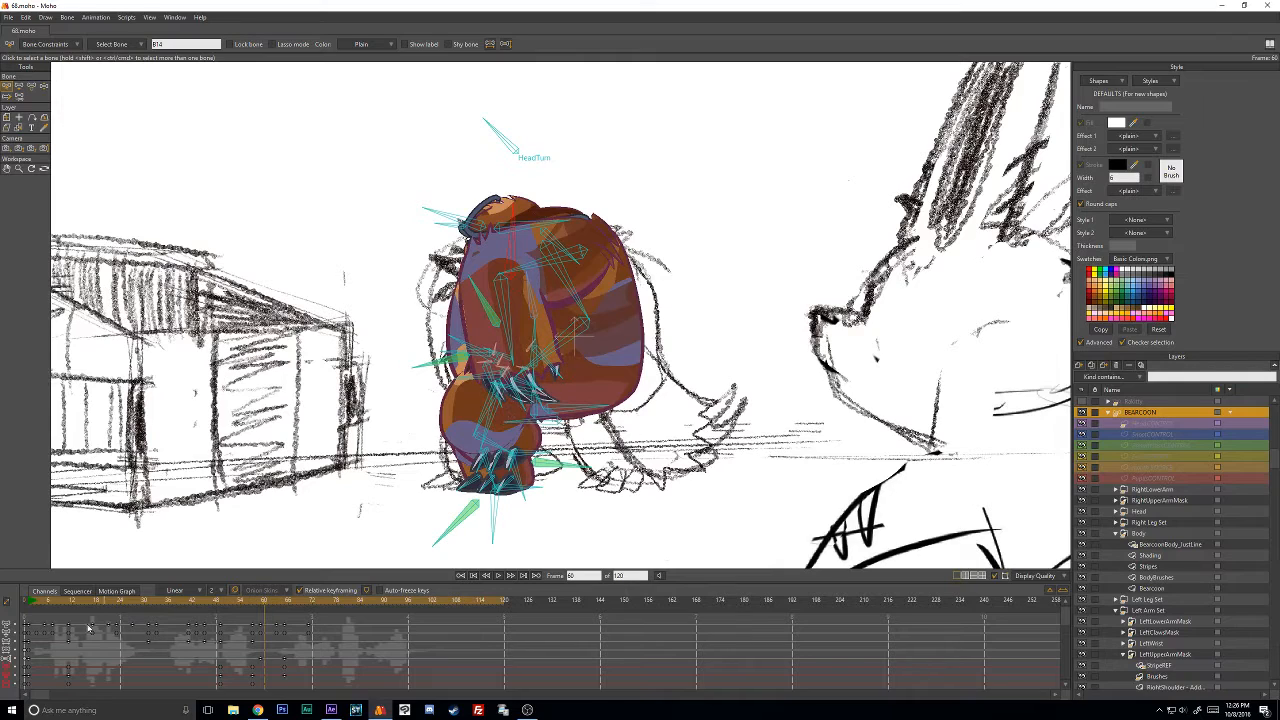
drag(38, 601, 133, 613)
Open the recent file 52_RakittyParts.moho.
click(8, 17)
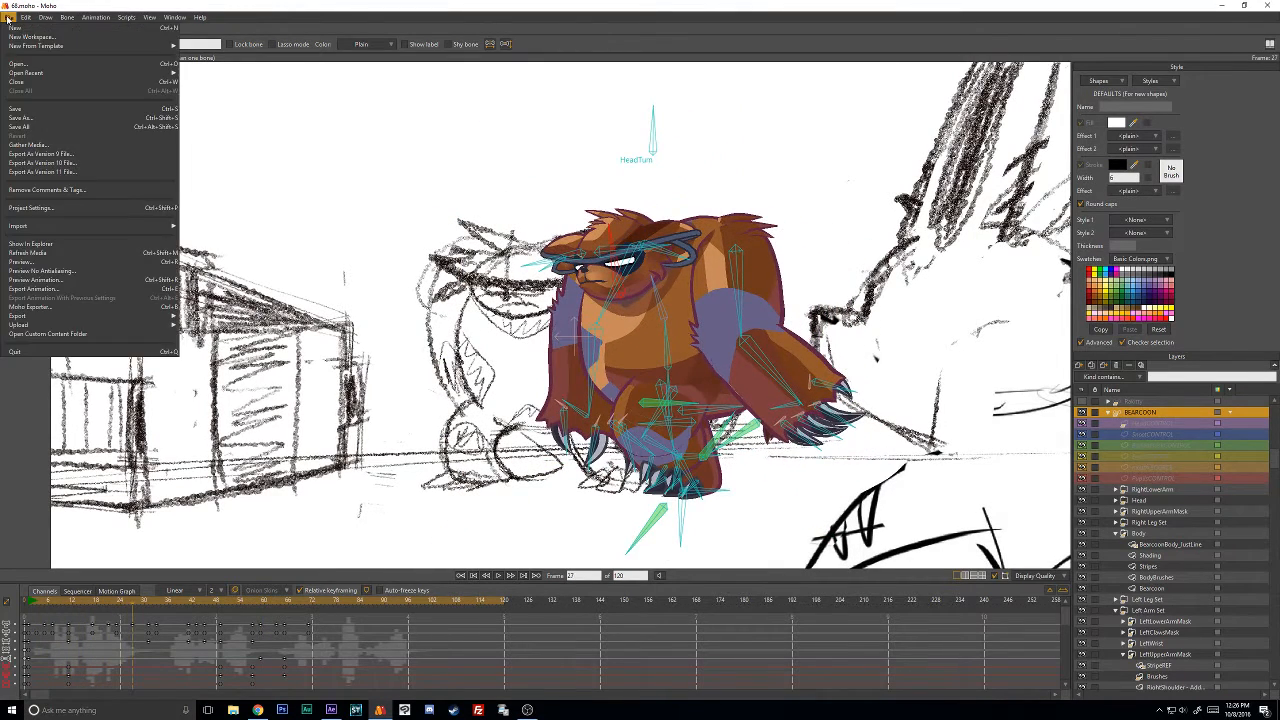
mouse_move(120, 73)
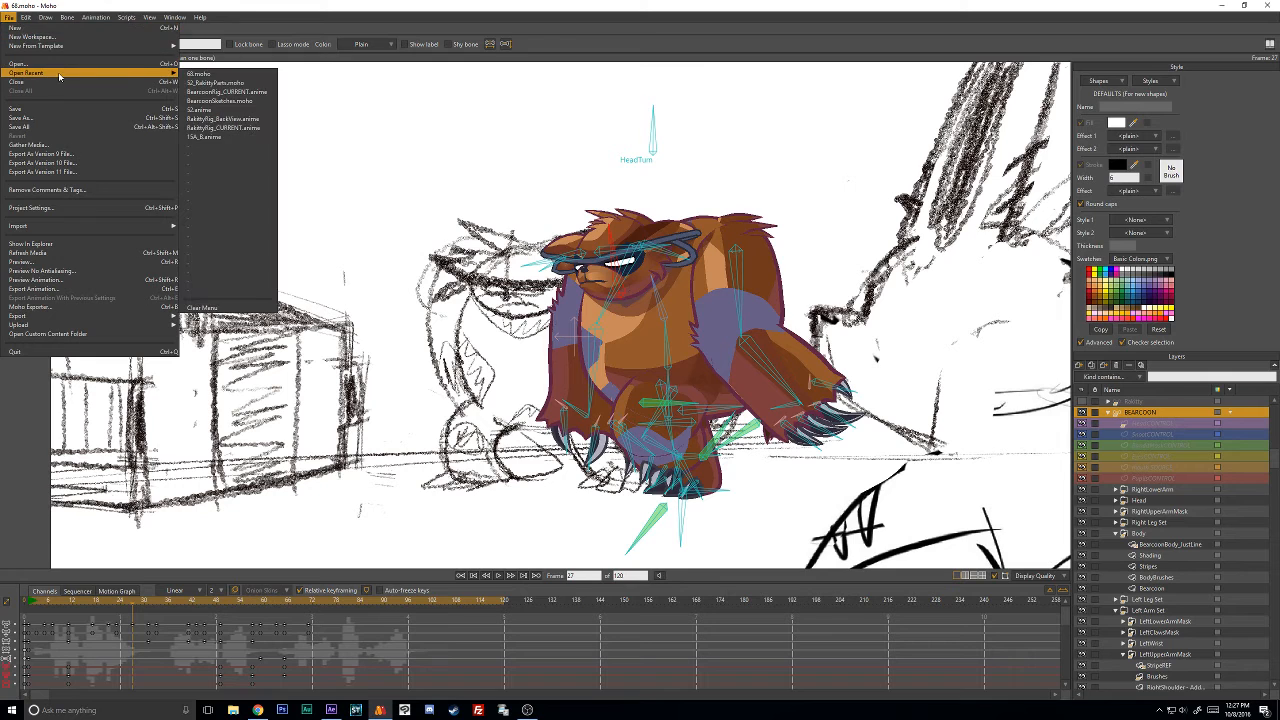
click(237, 84)
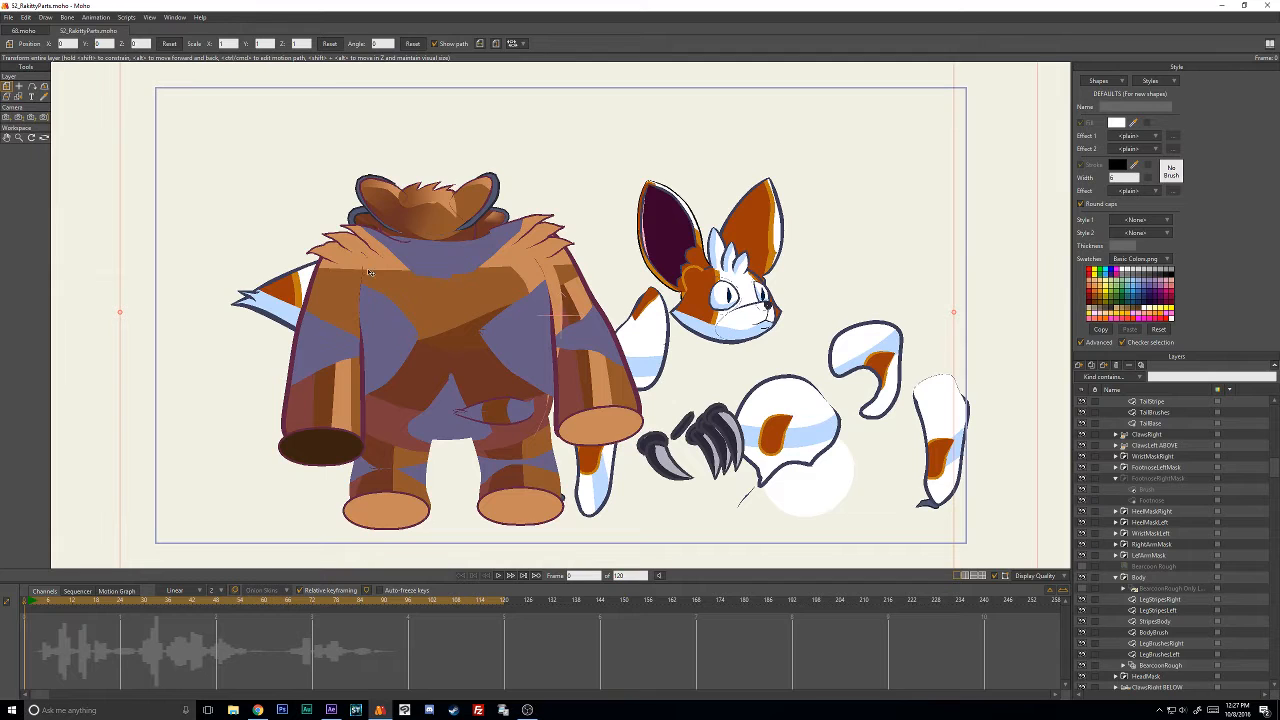
Play the walking animation of both characters from frame 1 and stop it at frame 43.
click(29, 601)
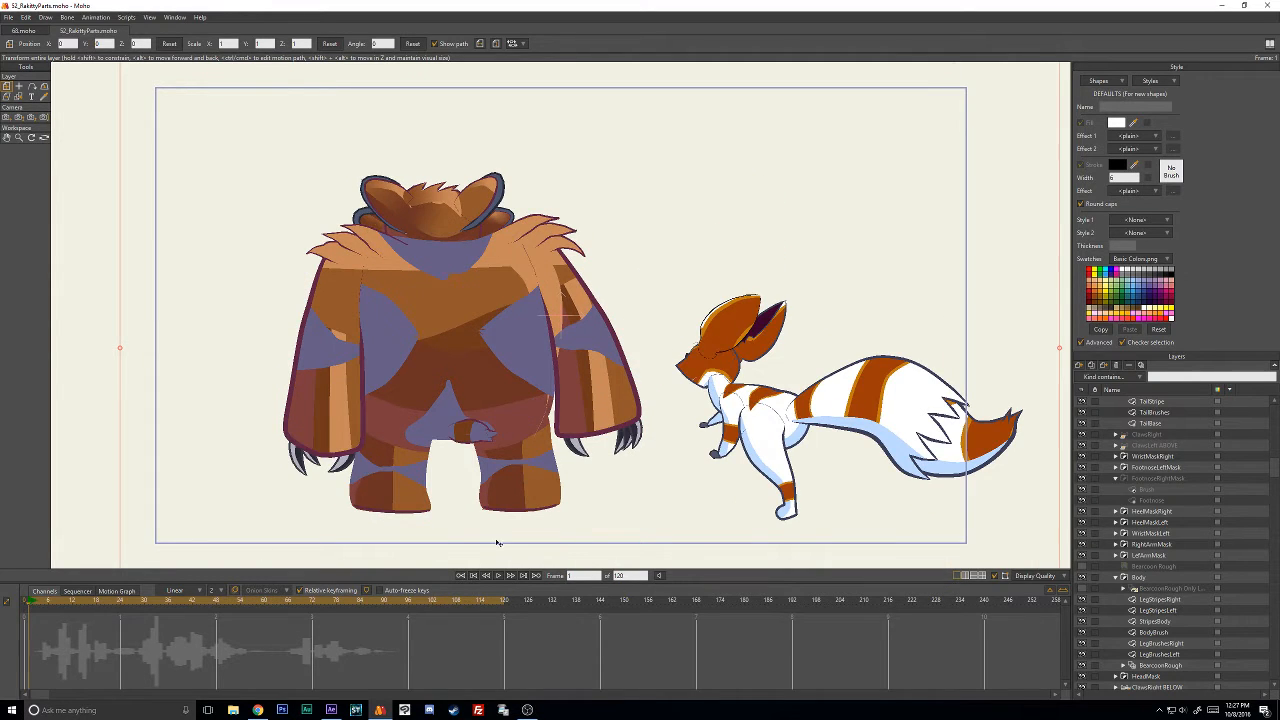
click(498, 576)
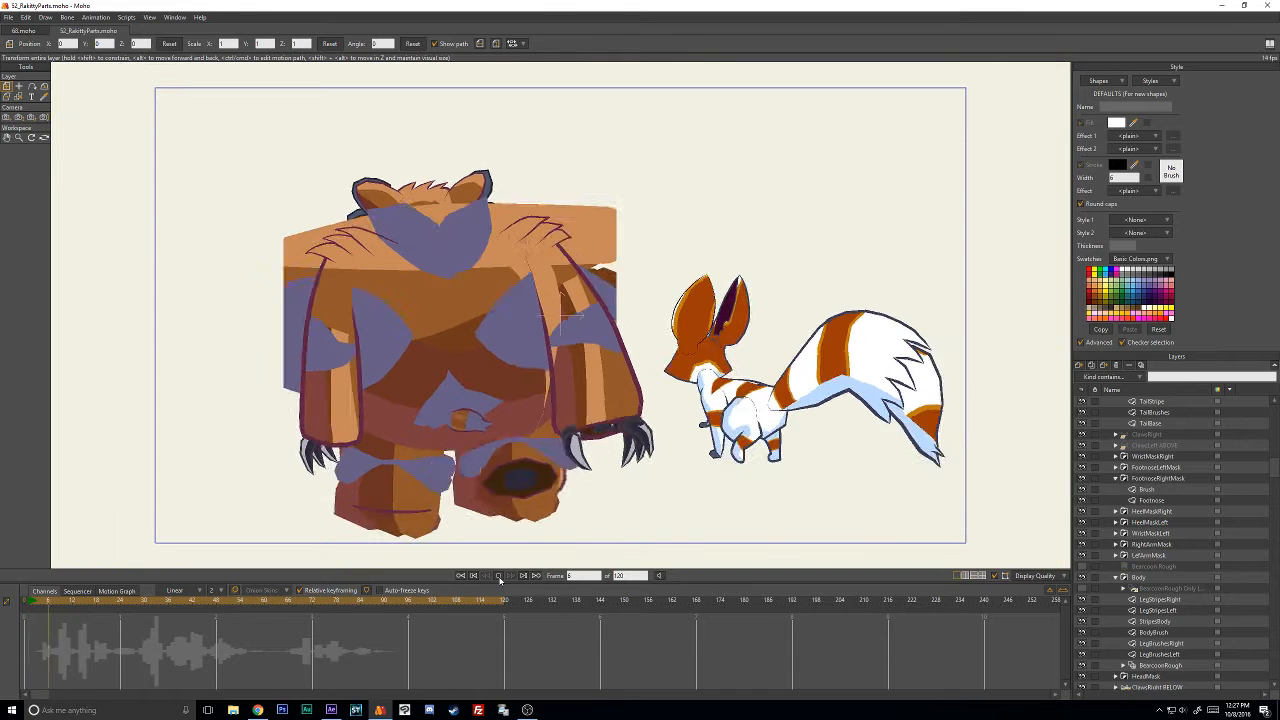
click(498, 576)
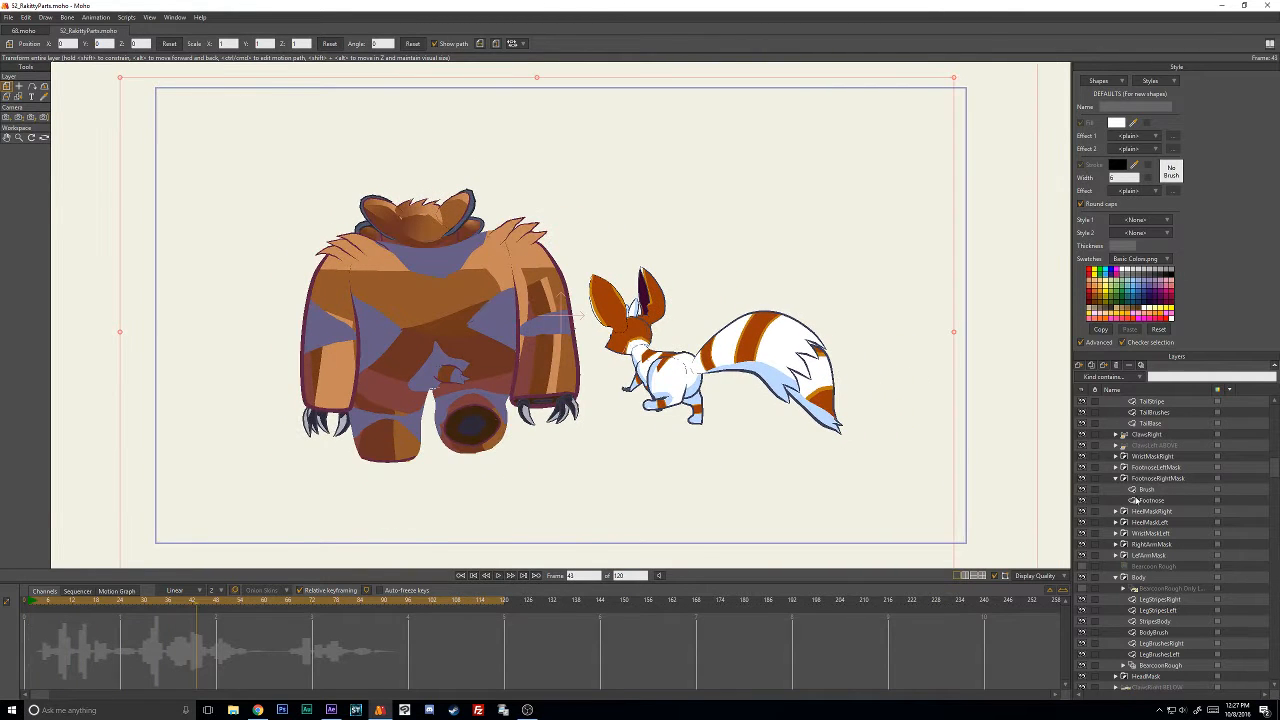
Select the BearcoonRough layer in the Body group, play the animation from the start, and return to frame 1.
scroll(1163, 484, down, 1)
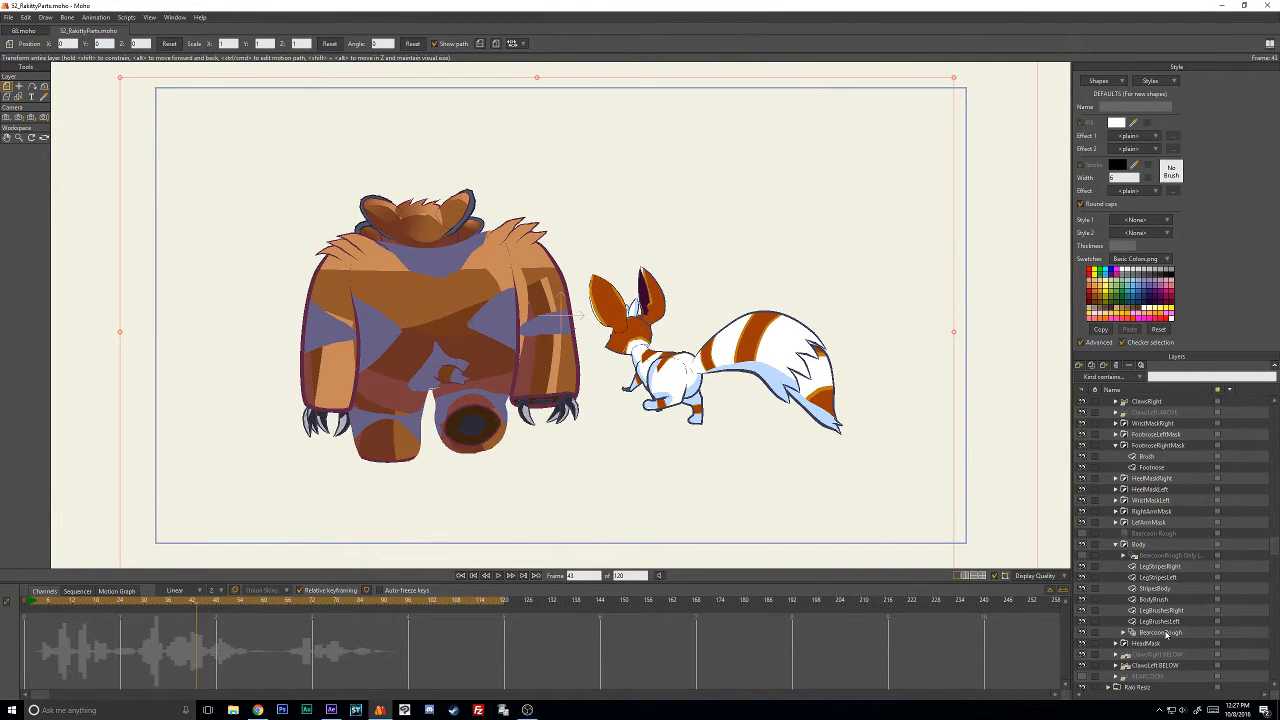
click(1162, 633)
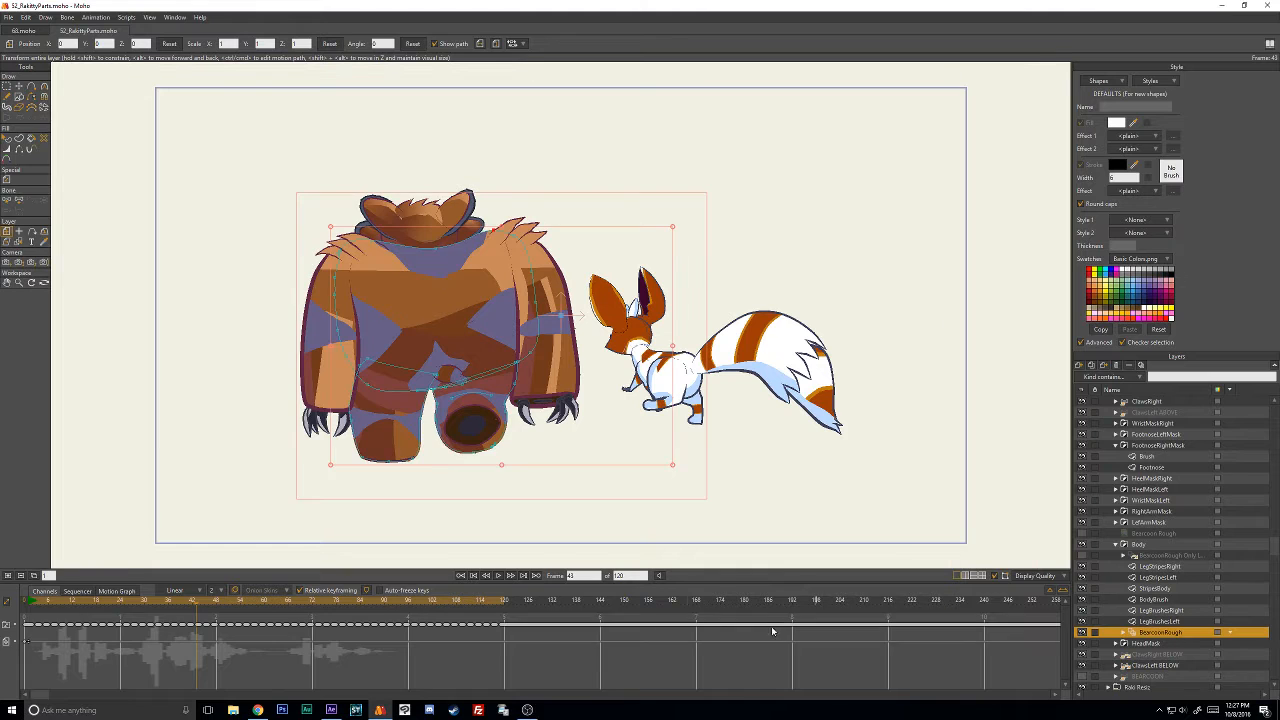
click(30, 601)
click(497, 576)
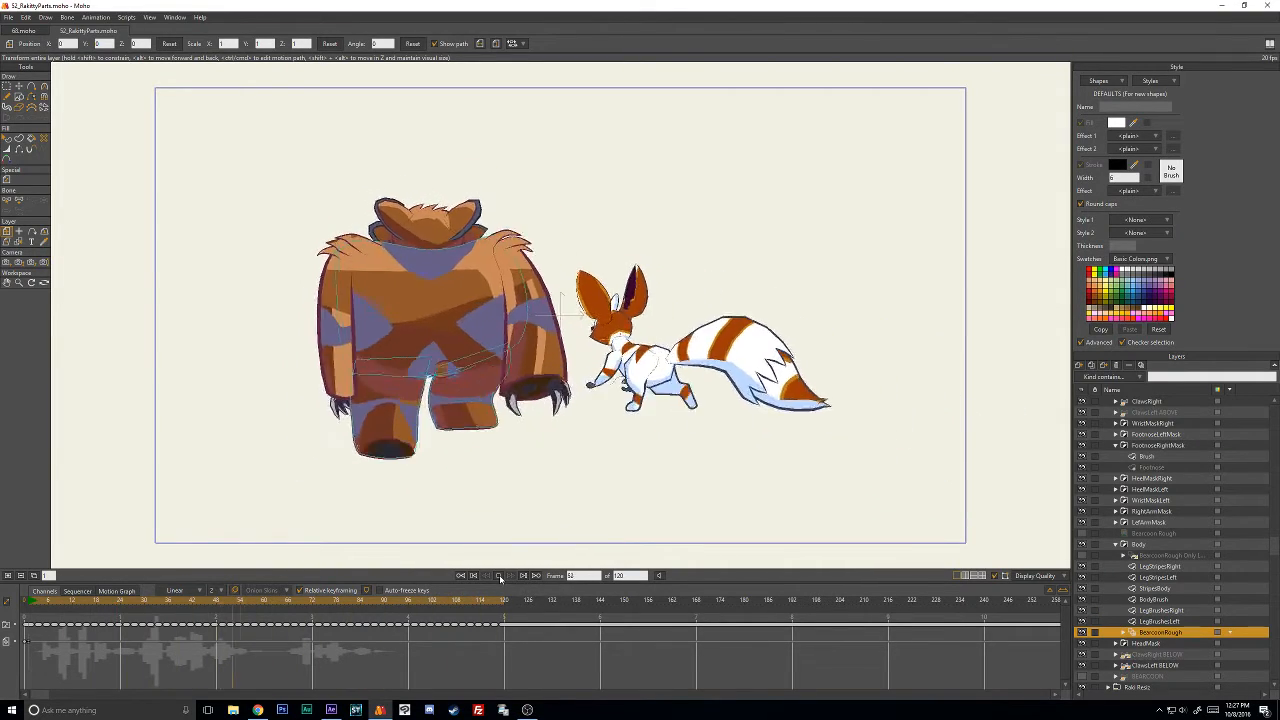
click(499, 576)
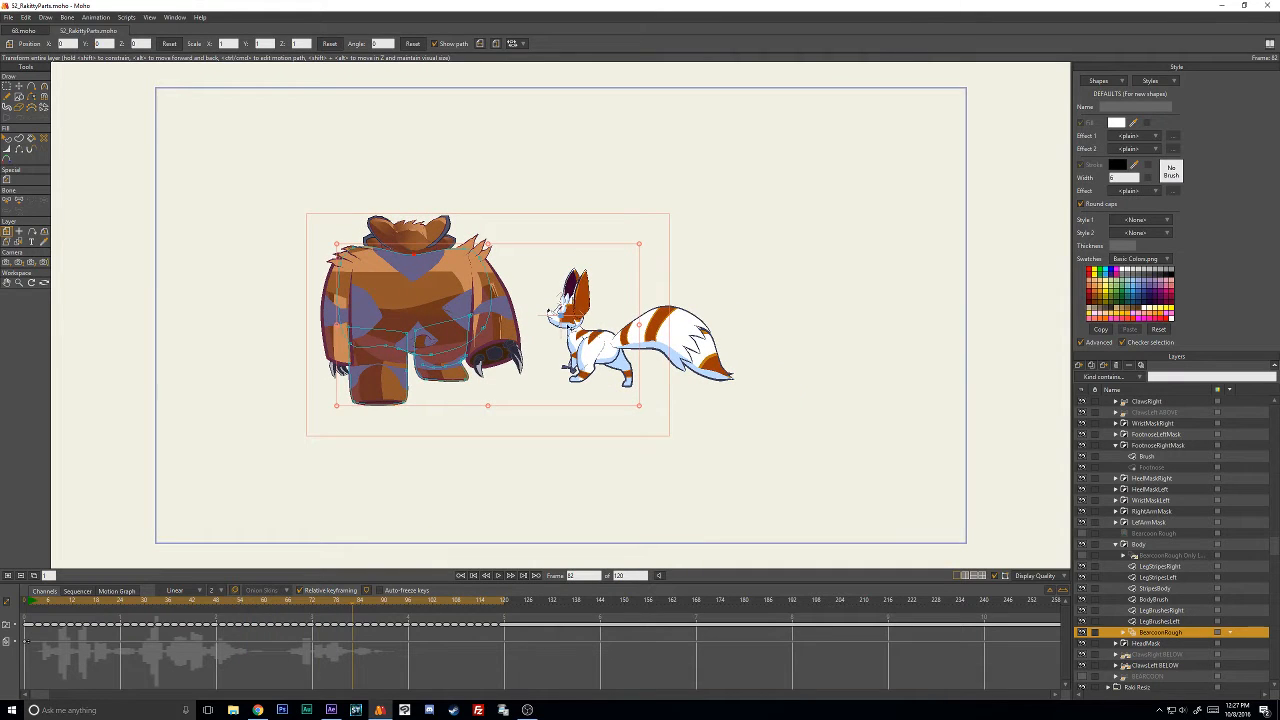
drag(346, 603, 28, 604)
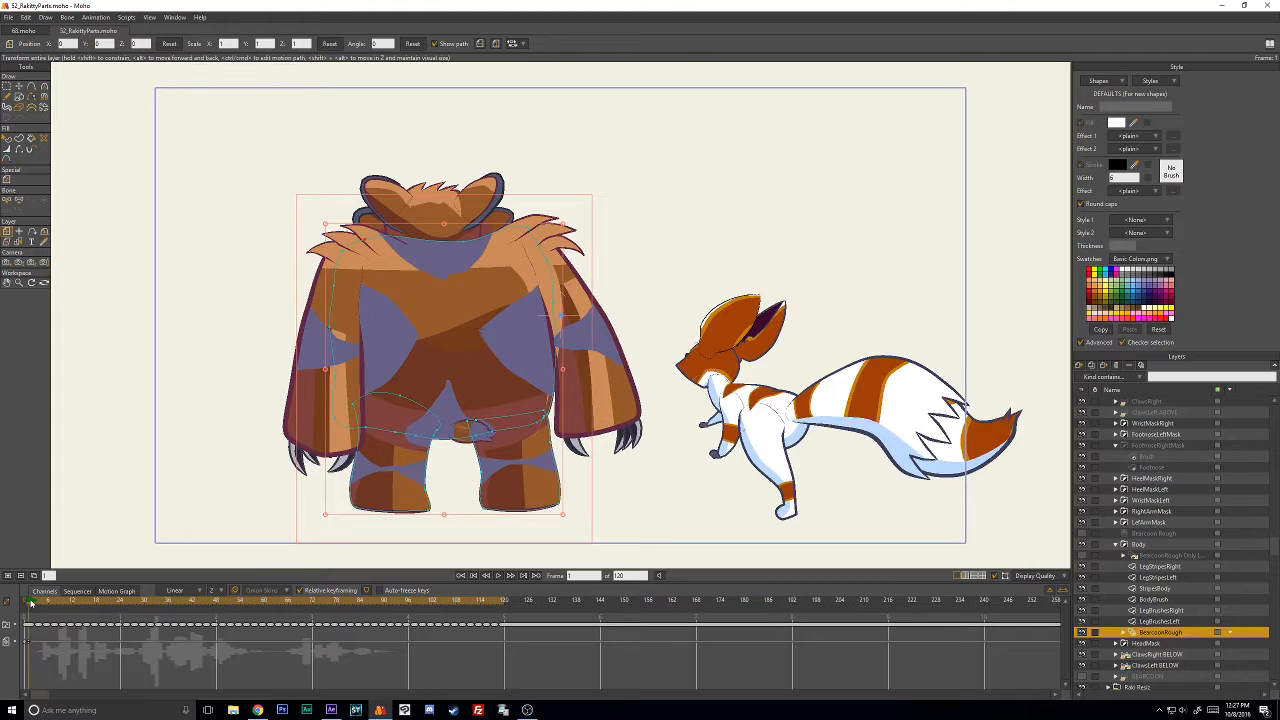
Play the animation to frame 58, render a preview of that frame to examine the brush texturing, and close it.
click(499, 576)
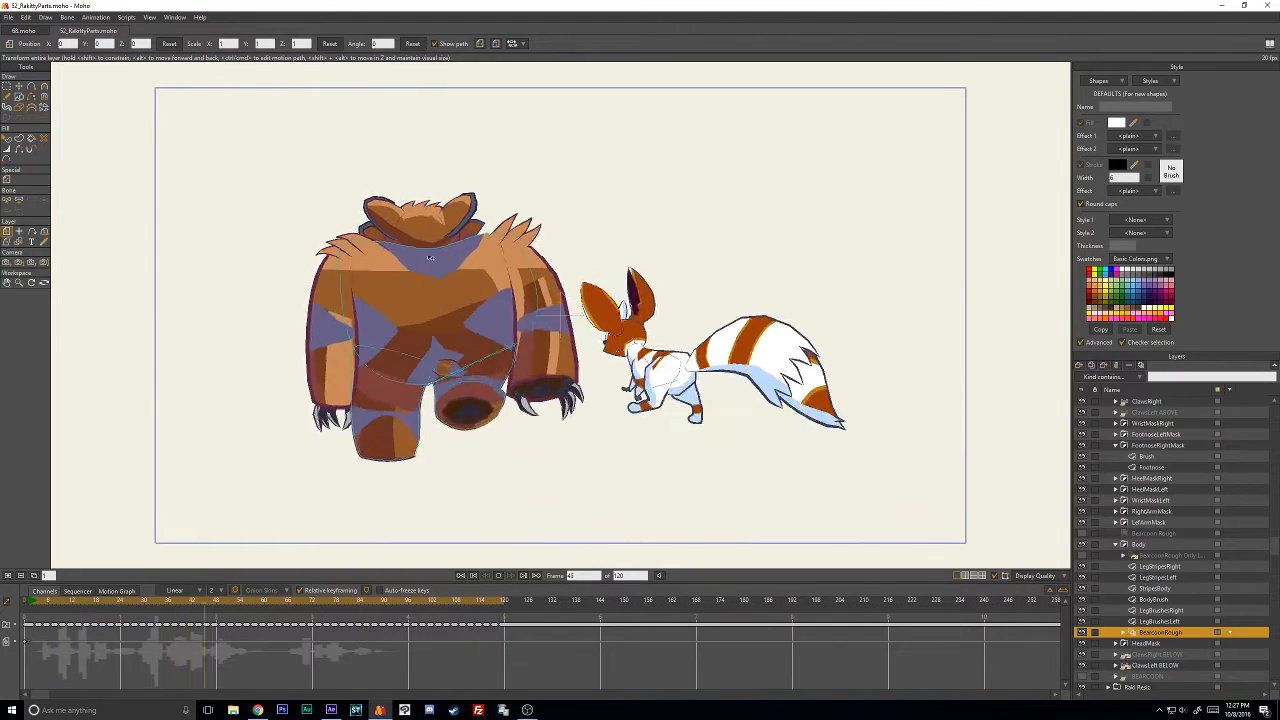
click(259, 602)
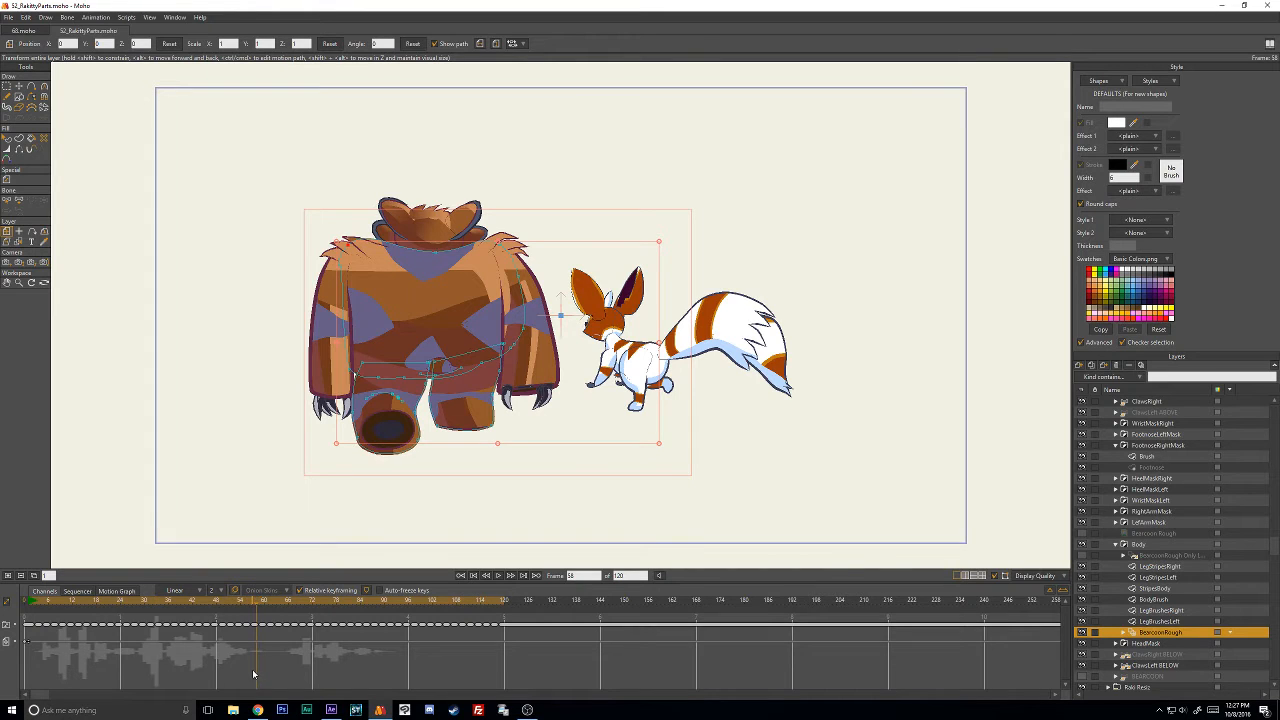
key(ctrl+r)
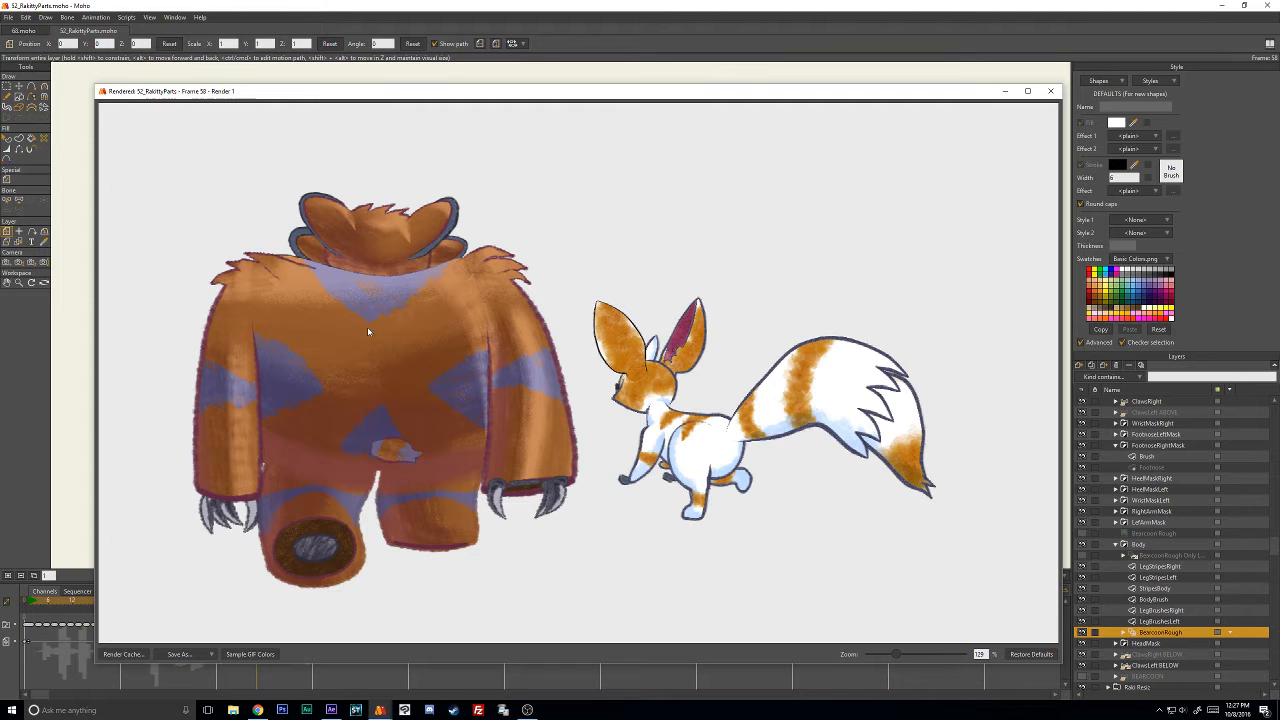
click(1050, 91)
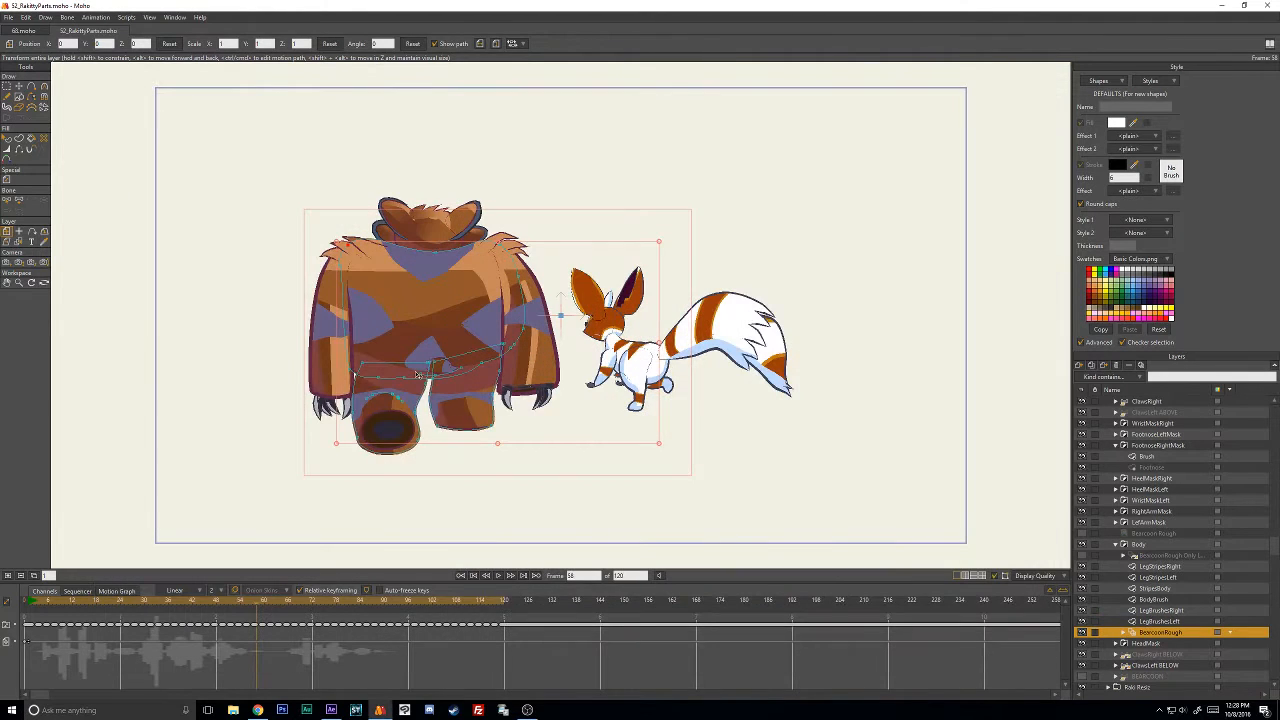
Scrub repeatedly through the middle of the walk, between about frames 40 and 71, to examine the body movement.
drag(202, 604, 308, 636)
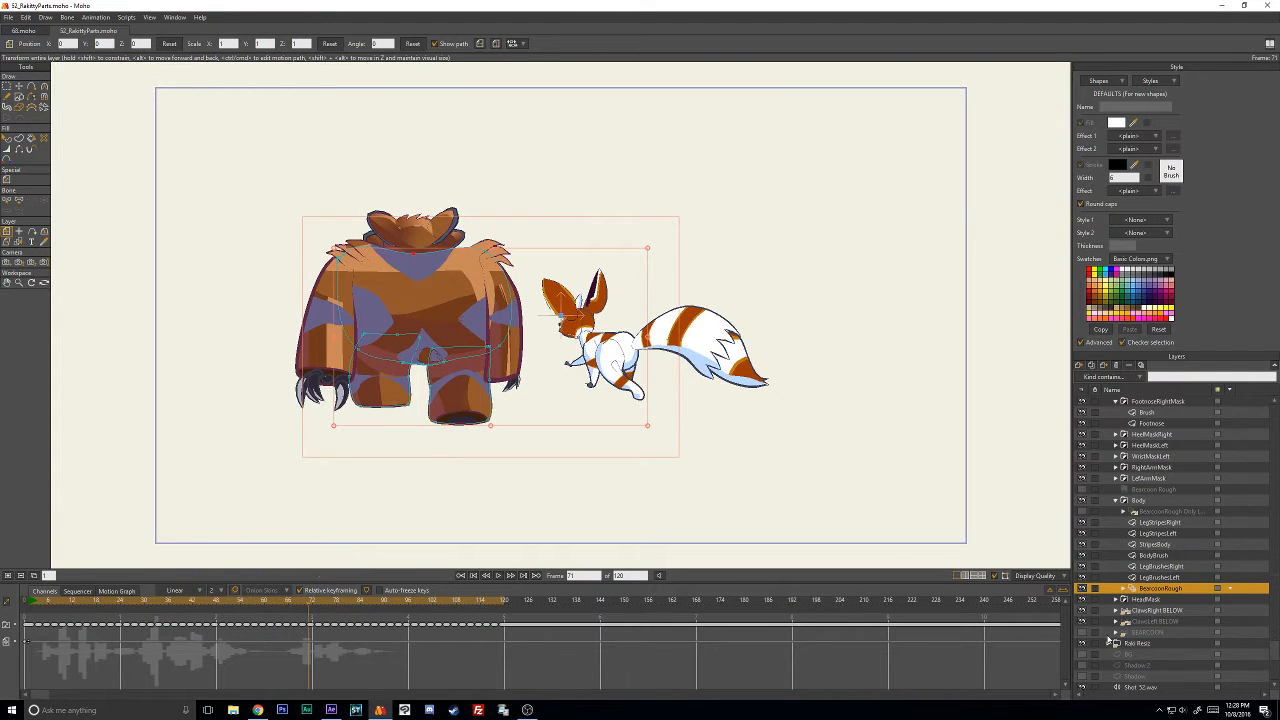
scroll(1100, 660, down, 2)
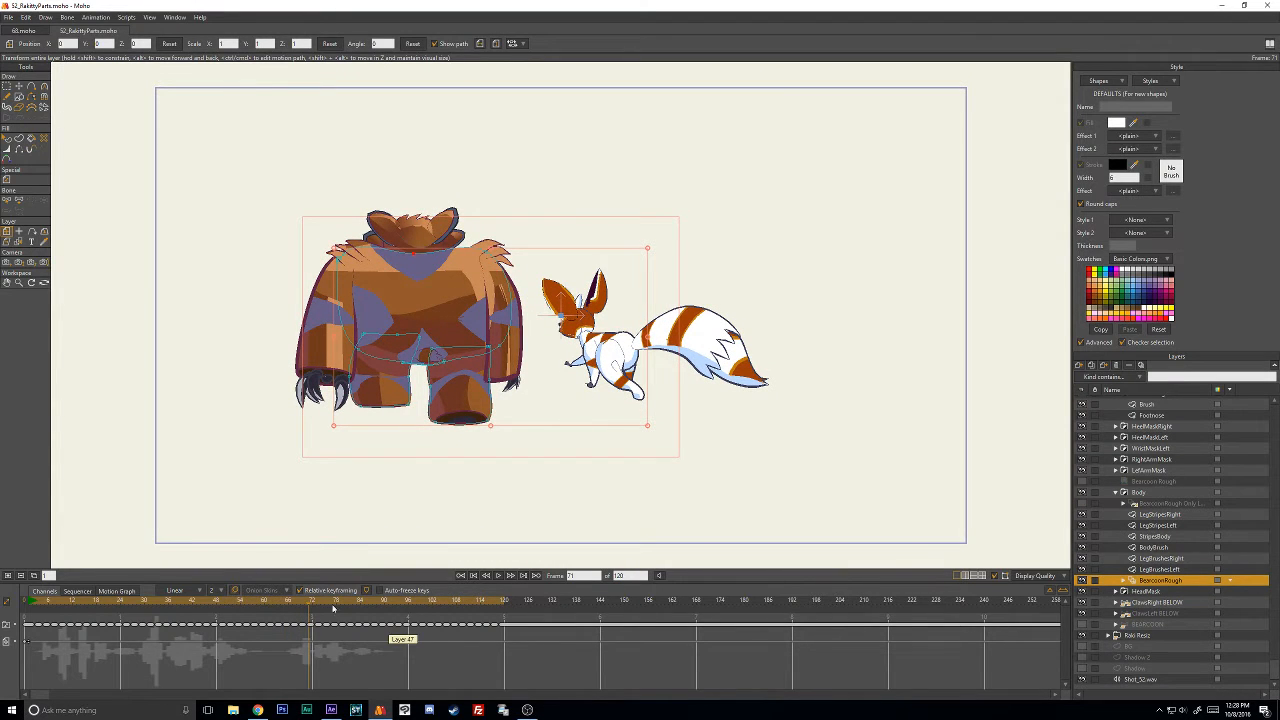
click(174, 604)
drag(174, 604, 290, 606)
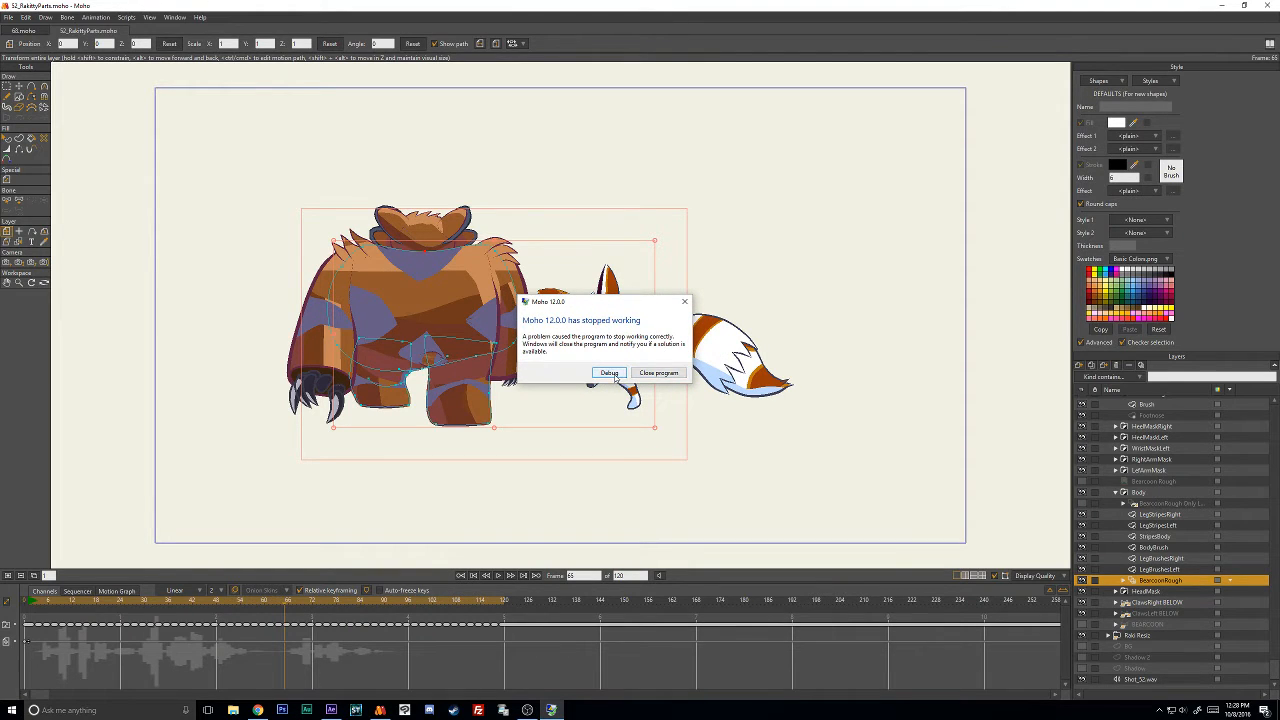
Close the crashed program, relaunch Moho, and recover the unsaved file.
click(659, 372)
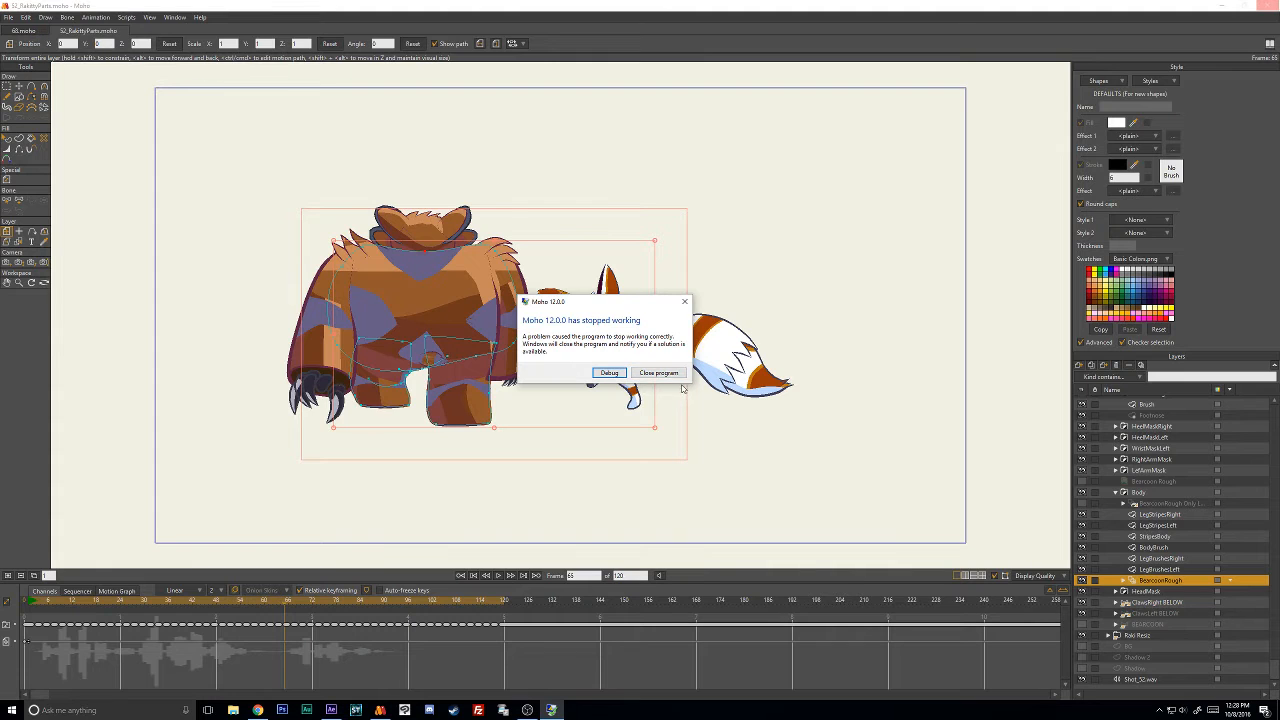
click(668, 372)
click(379, 710)
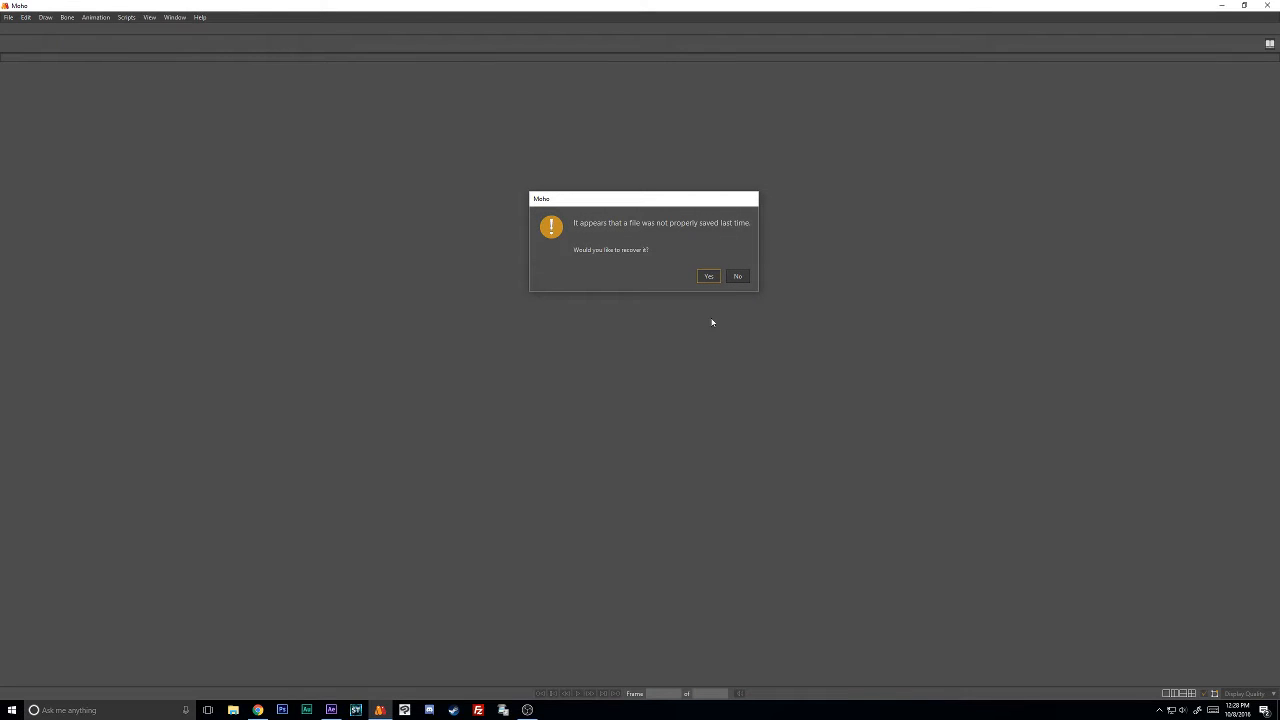
click(709, 277)
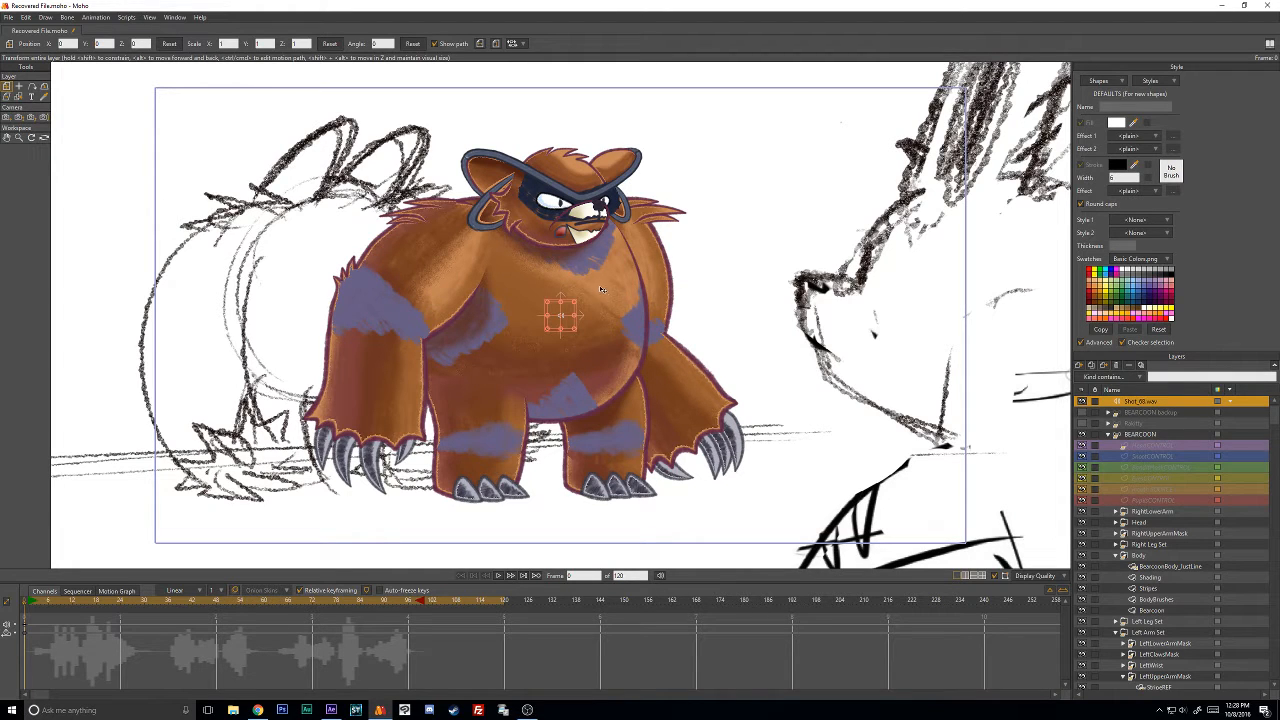
Scrub the recovered file to frame 17 and examine the bear's textured pose up close.
key(space)
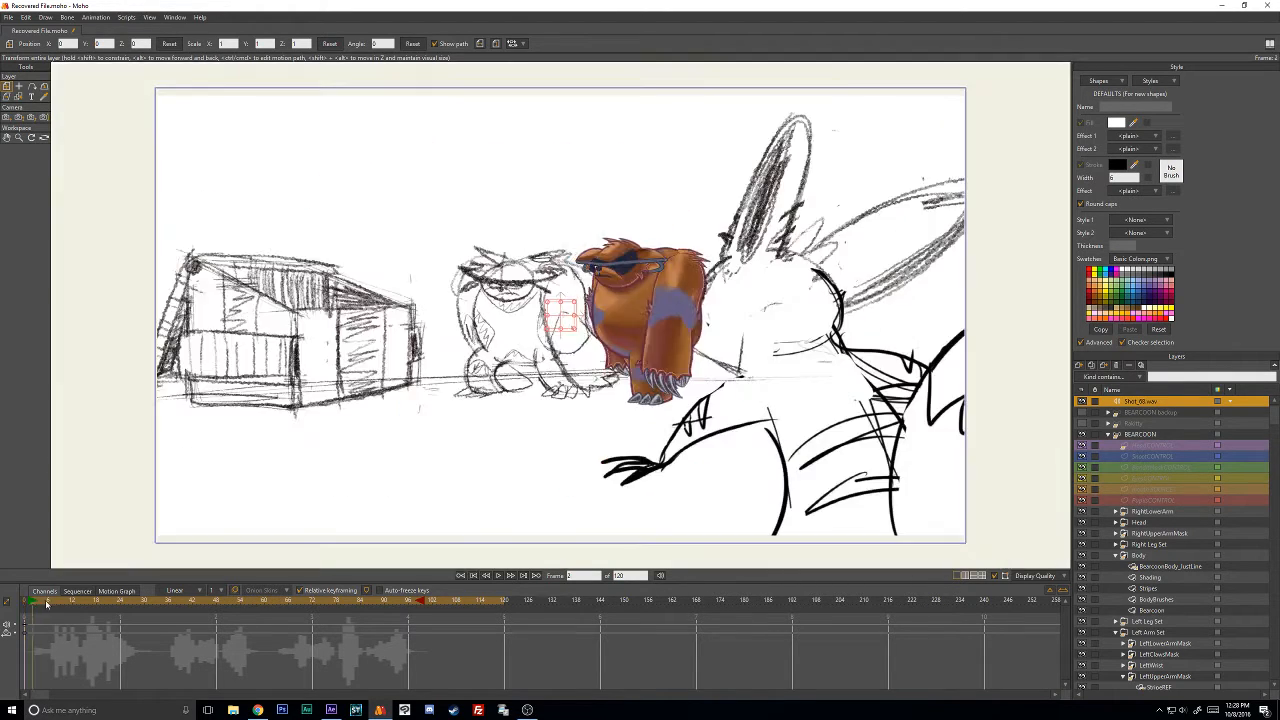
drag(196, 604, 56, 615)
scroll(554, 291, up, 2)
scroll(552, 291, up, 4)
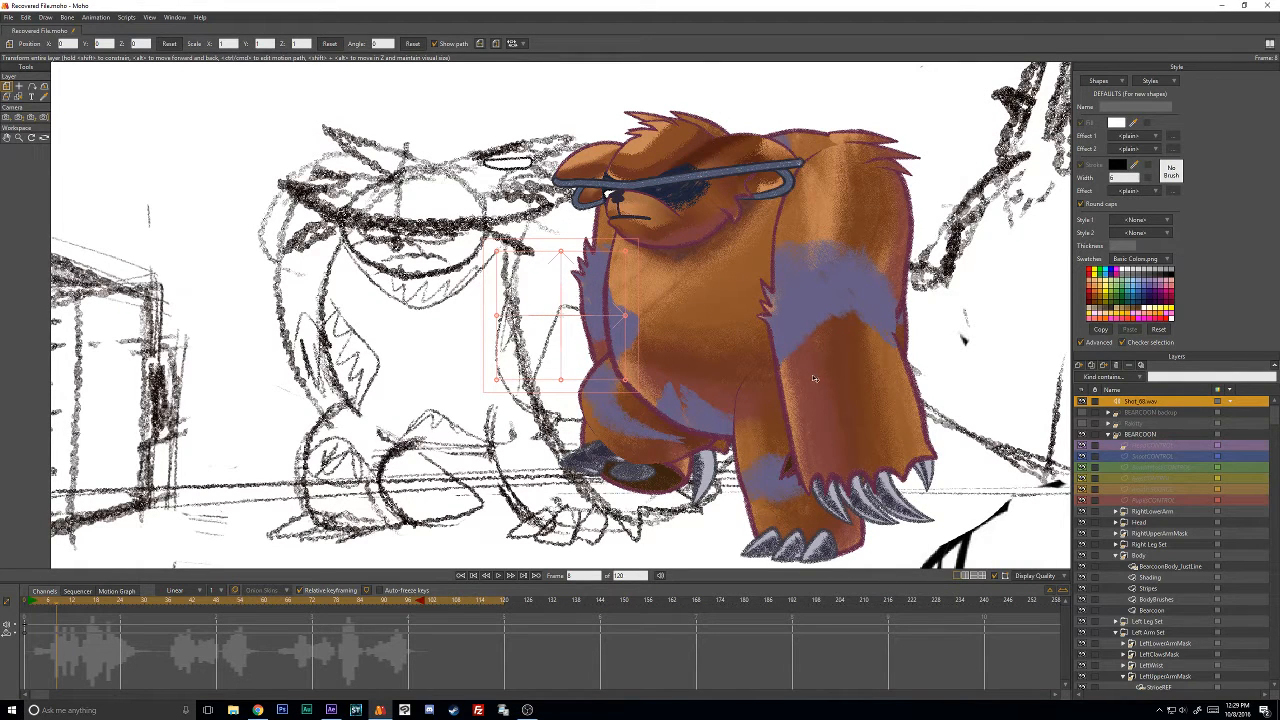
drag(57, 607, 95, 603)
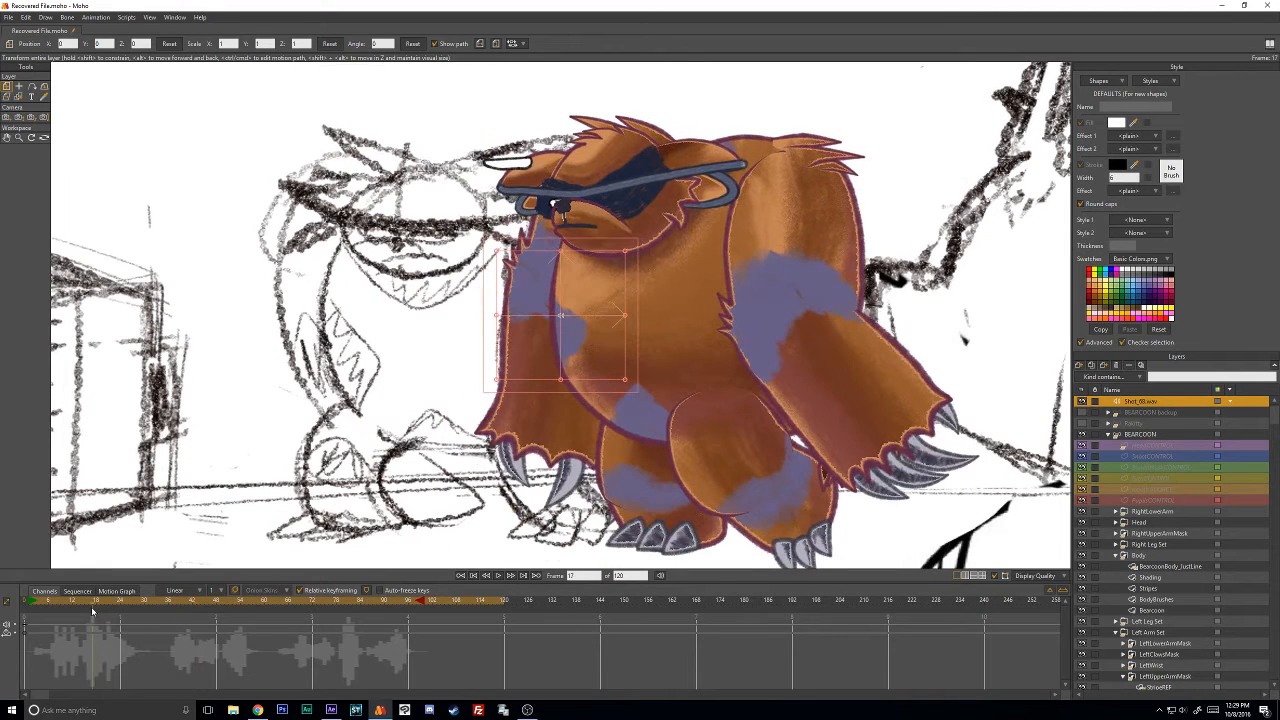
Reopen the original saved file of the bear shot from the recent files.
click(13, 19)
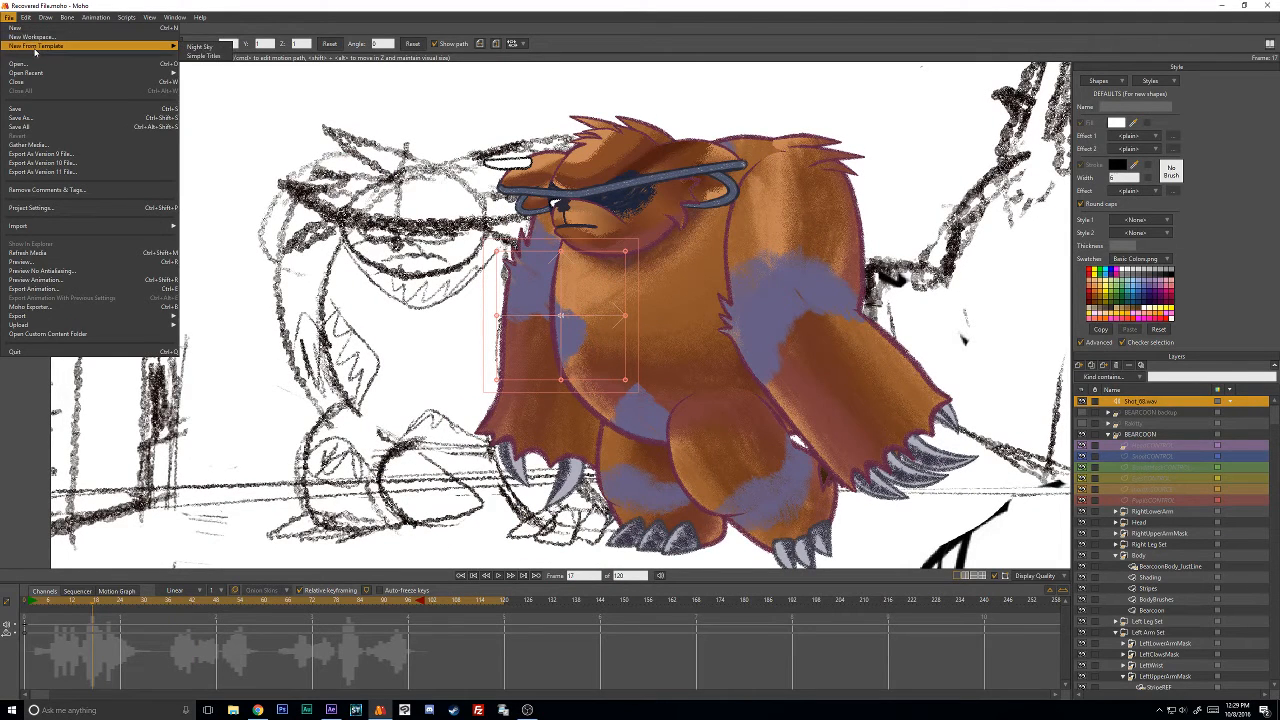
mouse_move(120, 72)
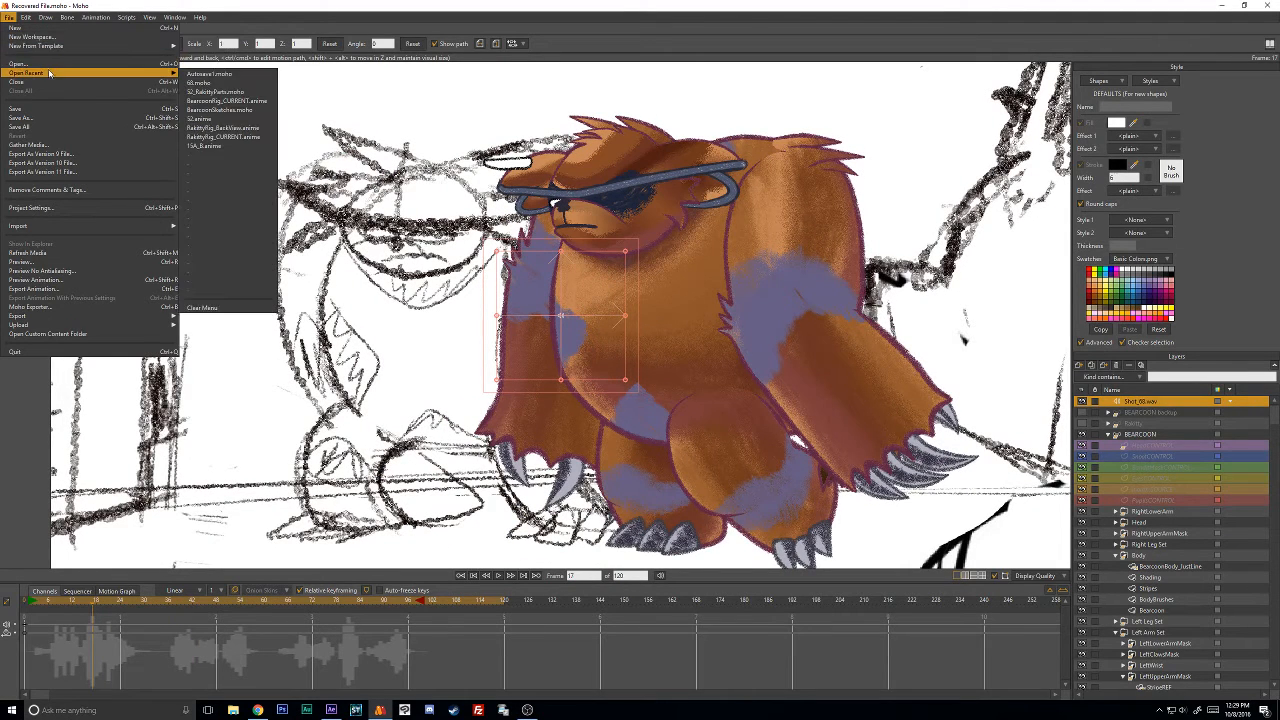
click(239, 84)
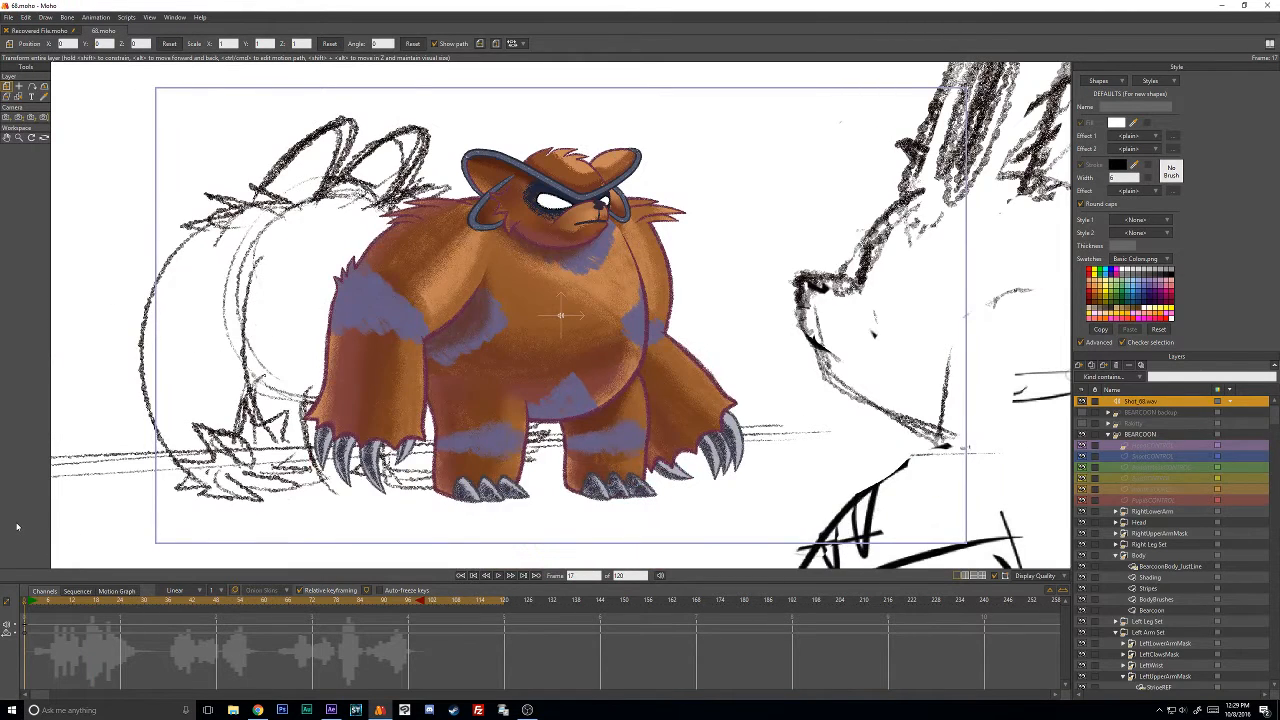
Play the bear shot from frame 1 to frame 97, and scrub back to frame 74 to examine the kicking pose.
key(shift+Left)
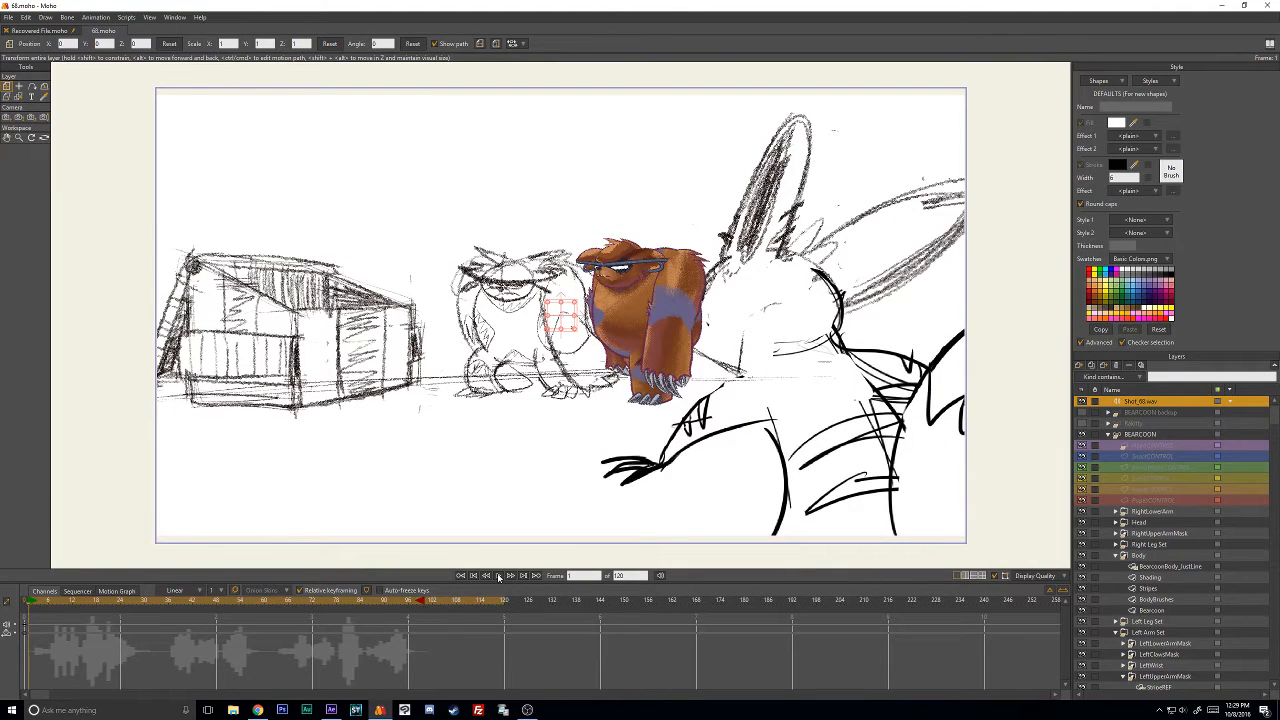
scroll(884, 516, up, 3)
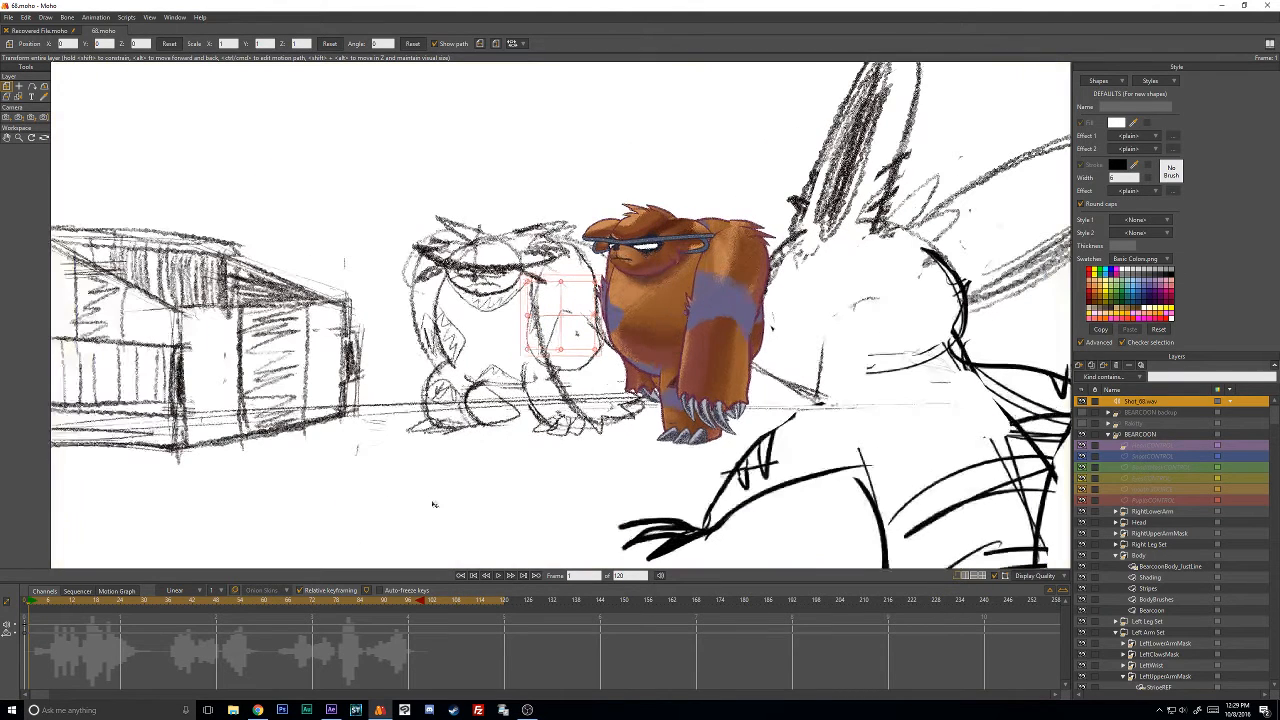
click(507, 577)
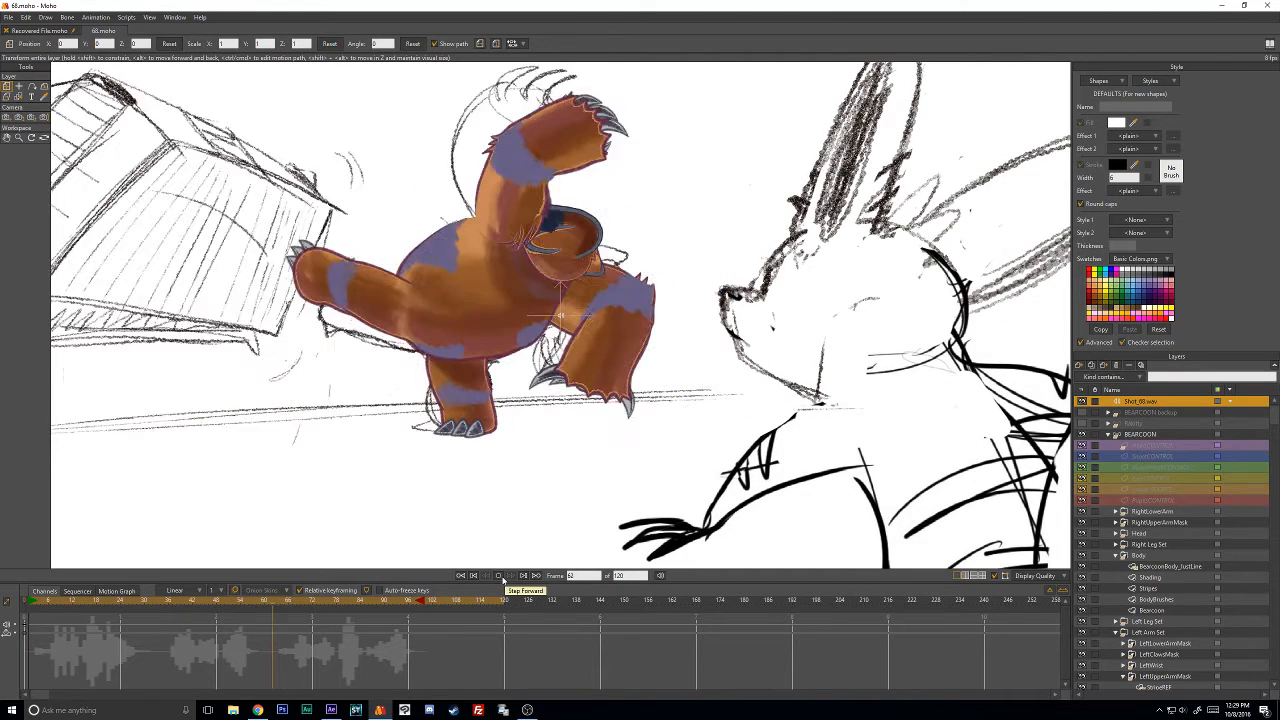
click(500, 577)
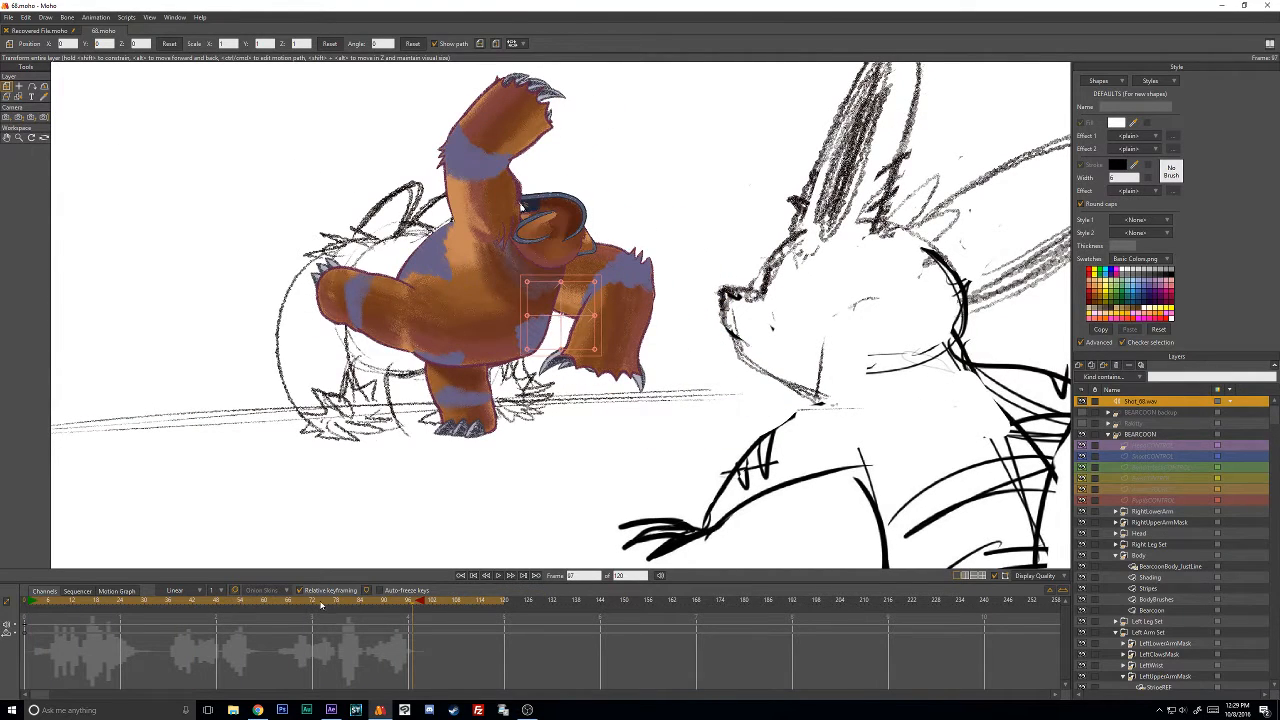
mouse_move(336, 601)
mouse_down()
mouse_move(140, 601)
mouse_move(316, 601)
mouse_up()
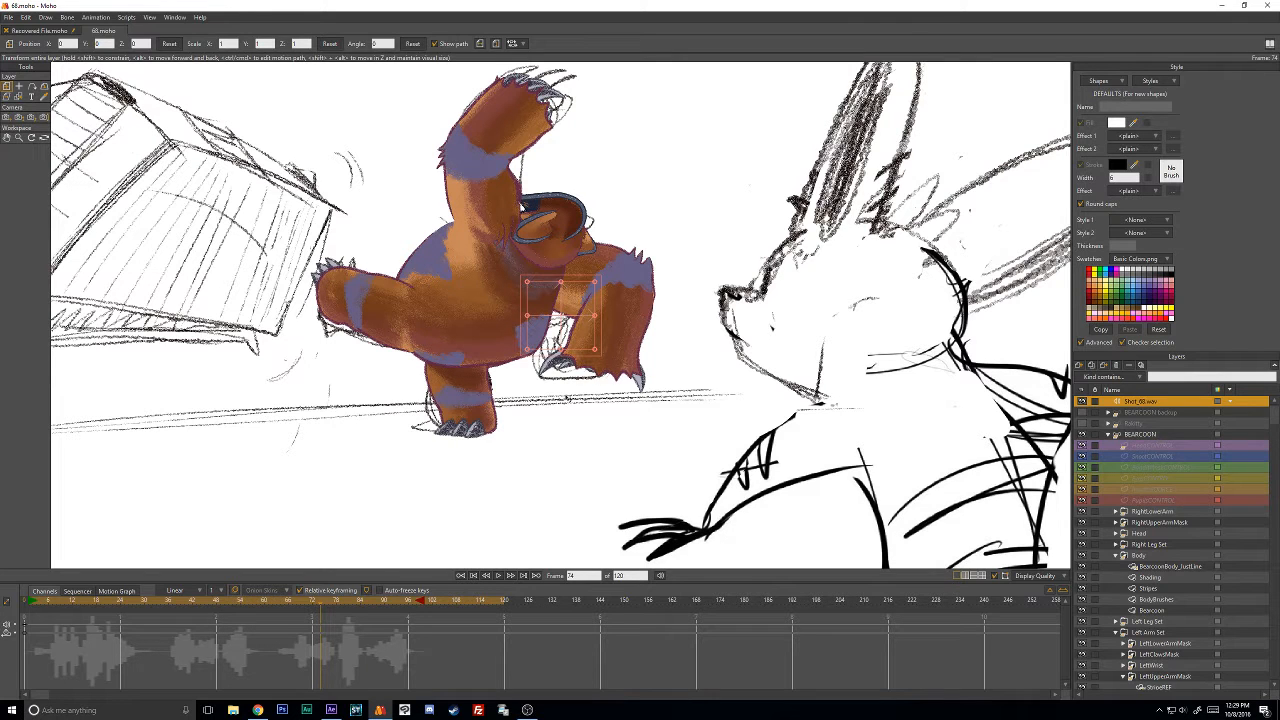
Go to frame 12 and turn off Brushes in the viewport's display quality options.
drag(252, 604, 72, 605)
click(1037, 577)
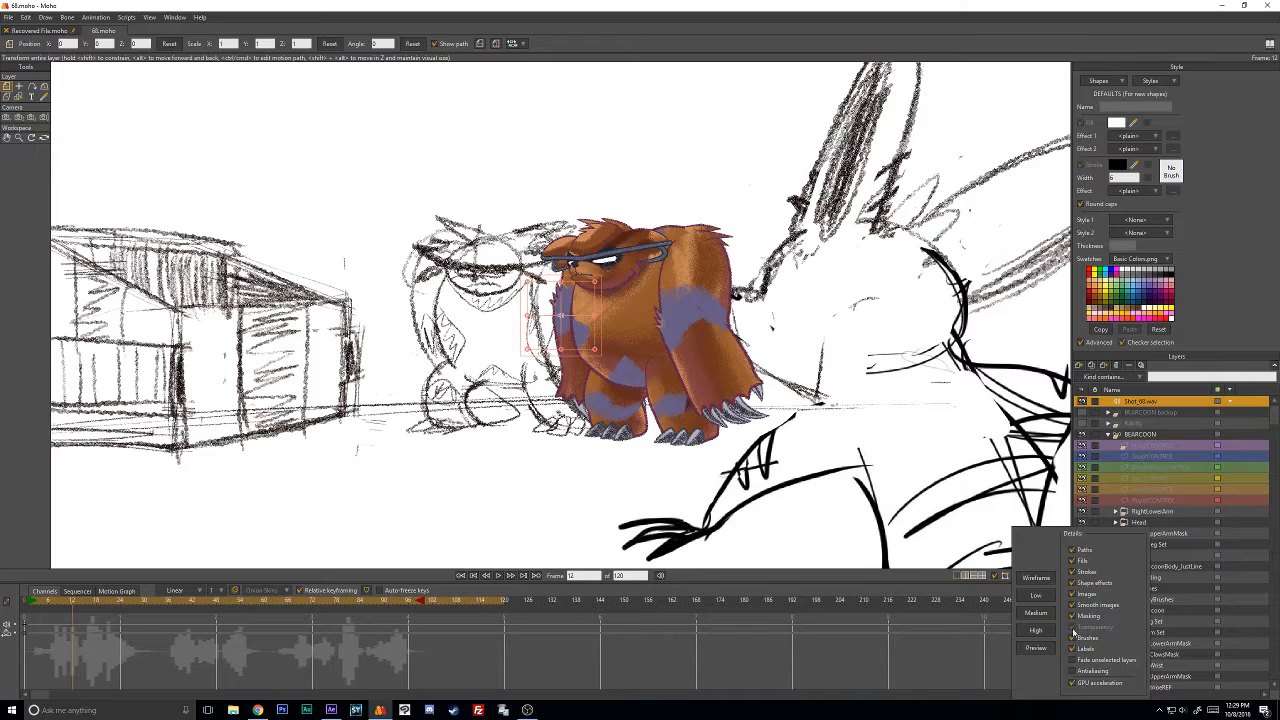
click(1073, 638)
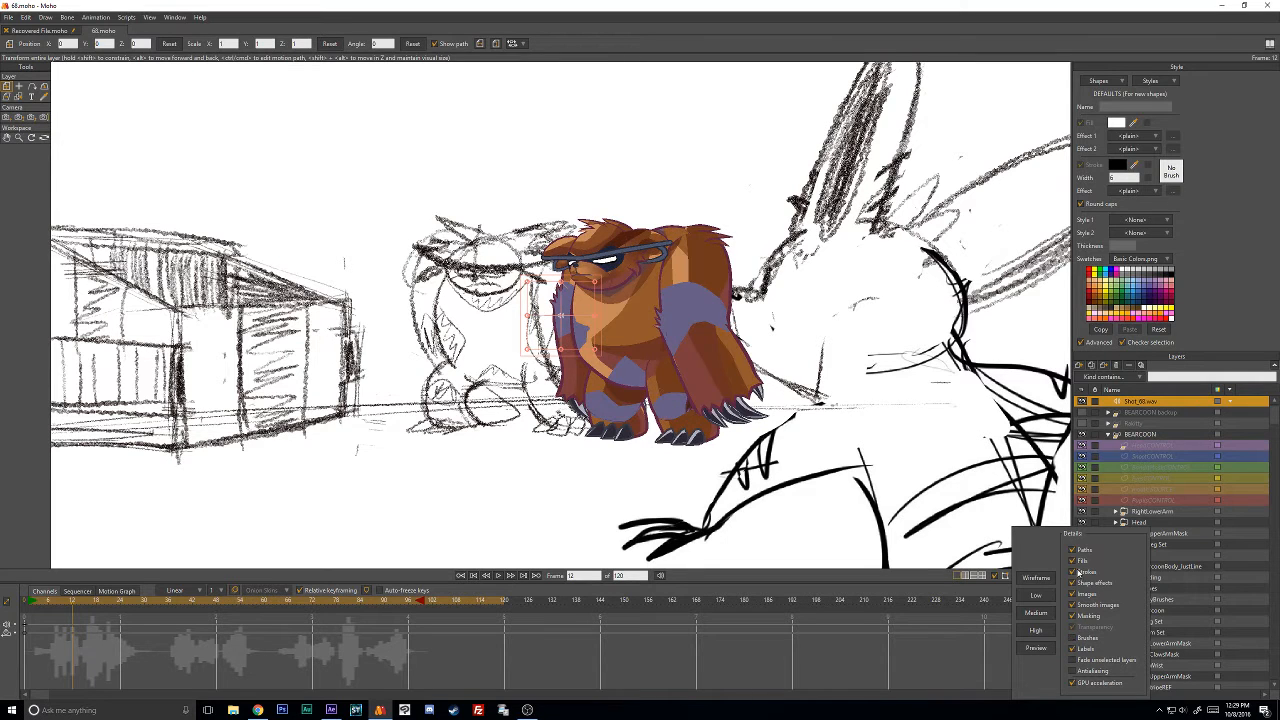
Compare the bear with Fills and Strokes toggled off and on, and turn off Shape effects in the viewport display.
click(1073, 561)
click(1073, 561)
click(1073, 572)
click(1074, 572)
click(1074, 584)
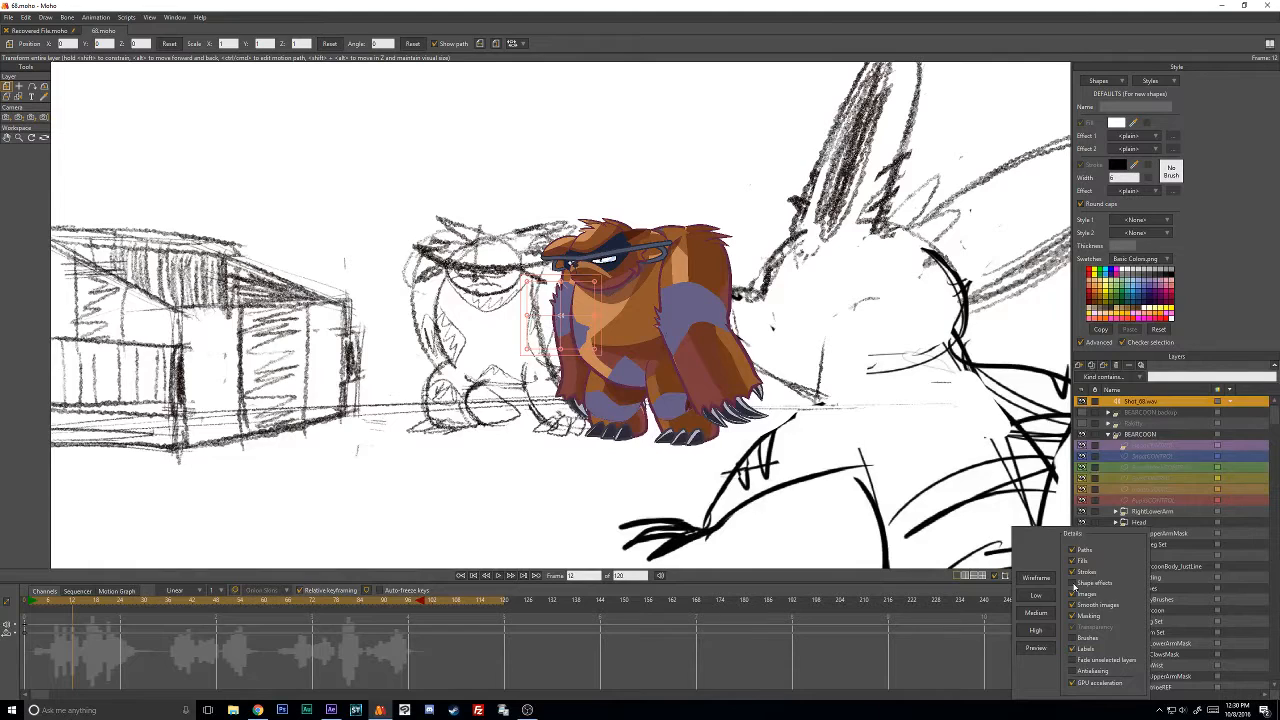
Select the BEARCOON layer and scrub to frame 44 to examine the bear's bone rig in the full shot.
click(1140, 434)
scroll(462, 335, down, 1)
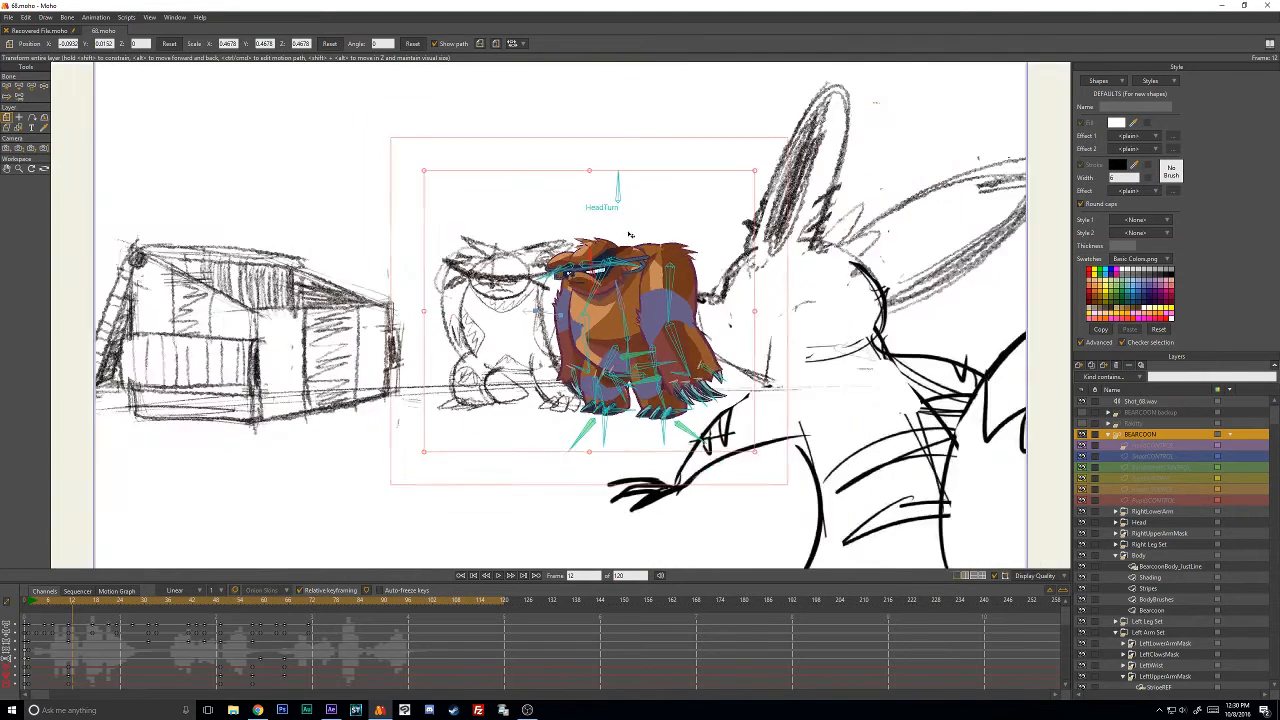
scroll(676, 254, up, 2)
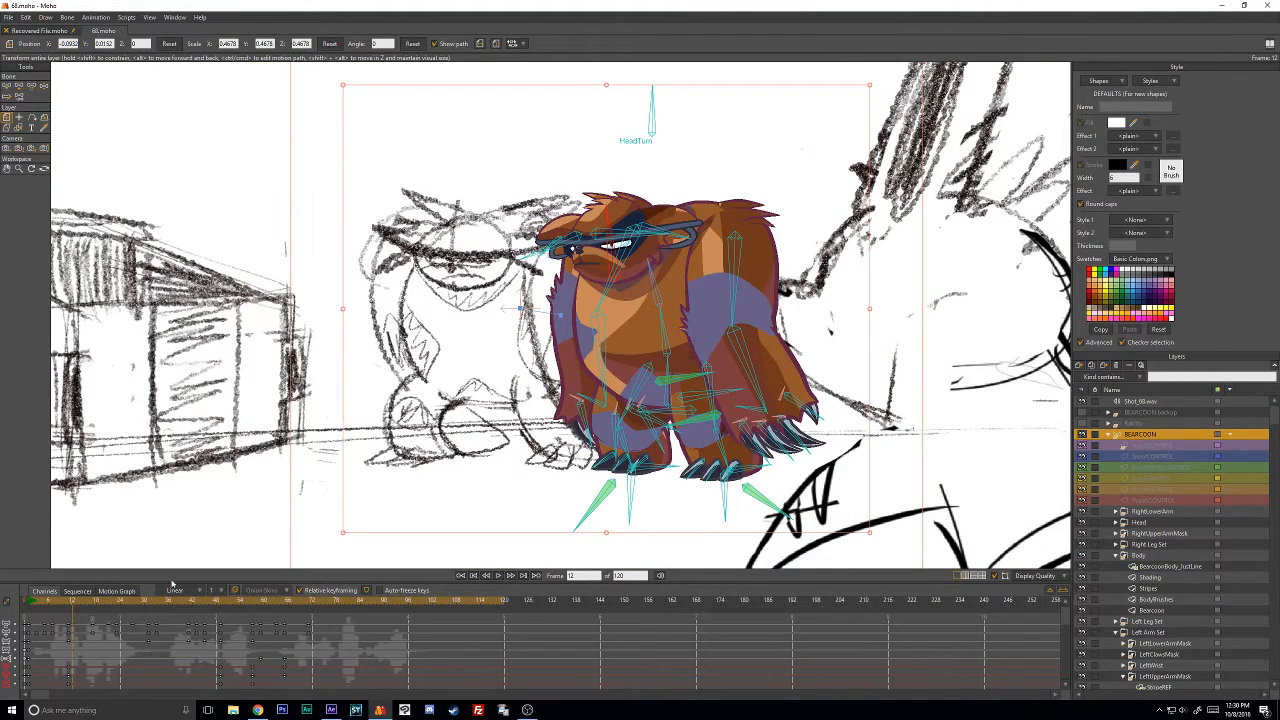
mouse_move(68, 608)
mouse_down()
mouse_move(302, 625)
mouse_move(277, 612)
mouse_move(177, 612)
mouse_move(294, 608)
mouse_move(223, 612)
mouse_up()
key(Home)
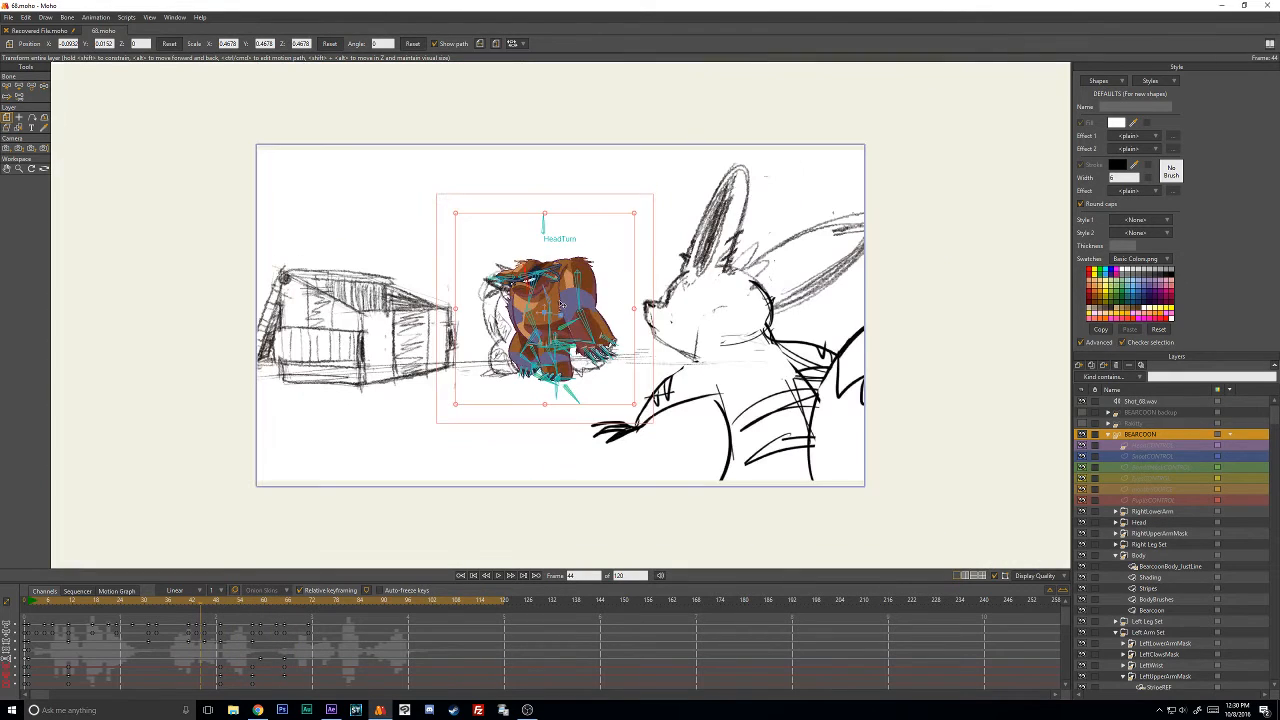
Show the Rakitty layer over its sketch for comparison and hide it again.
click(1082, 424)
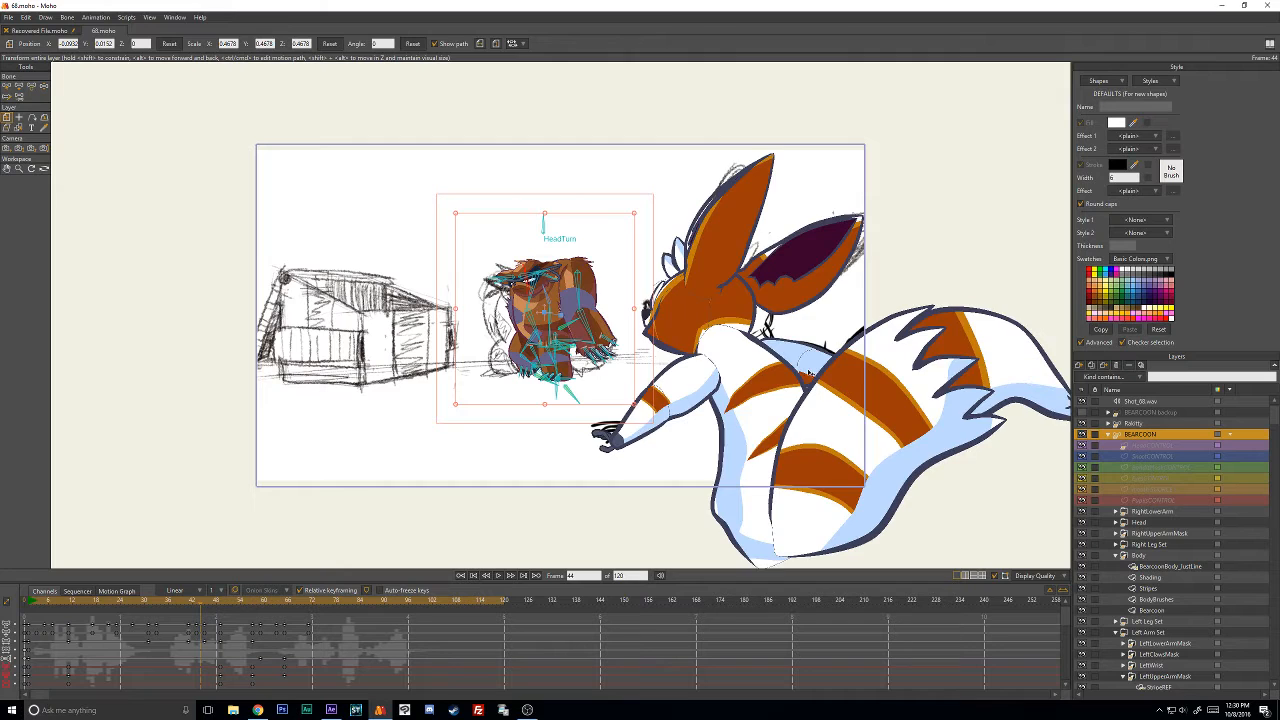
click(1082, 424)
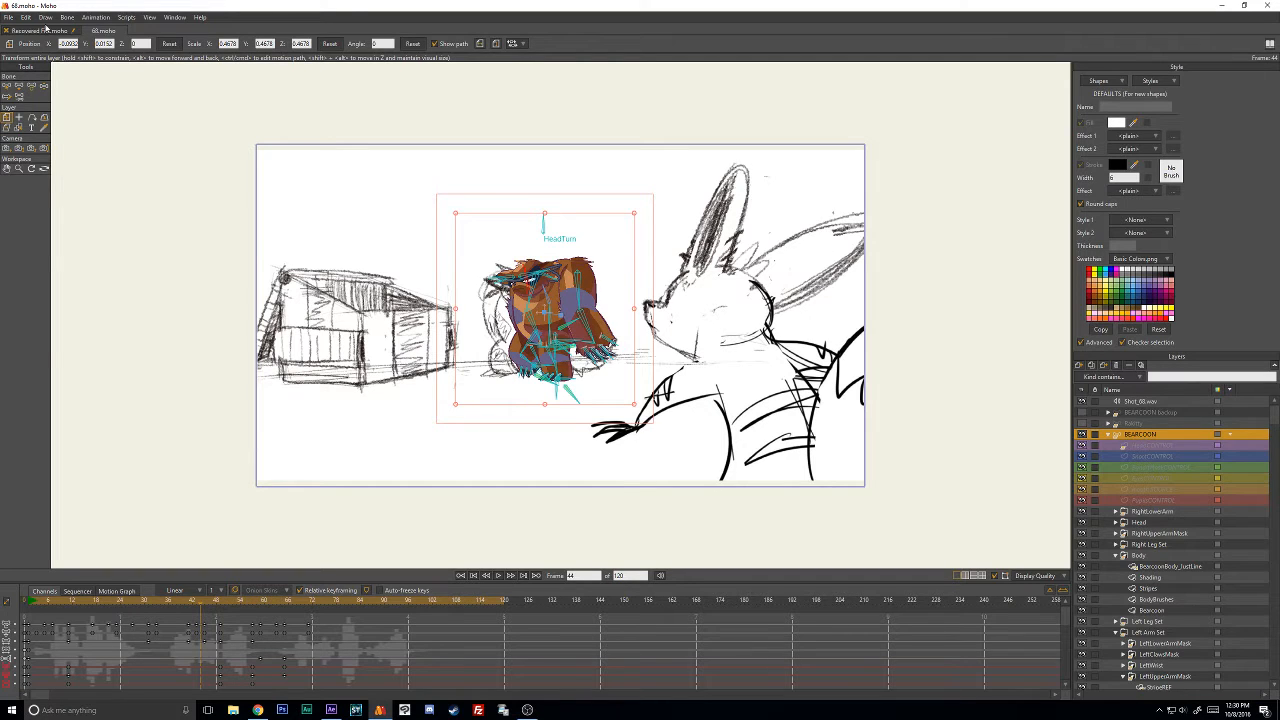
Open the RakittyRig_CURRENT project from the RakittyBearcoon_FAT folder.
click(9, 17)
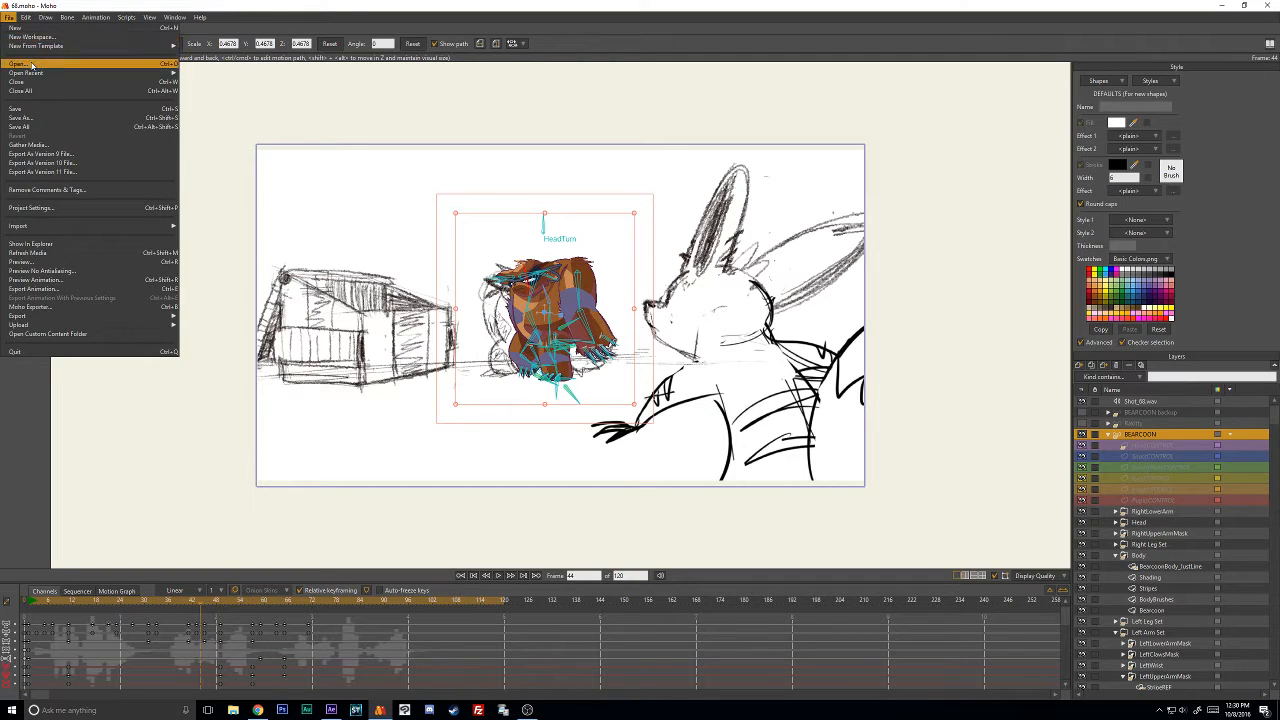
click(22, 64)
click(328, 204)
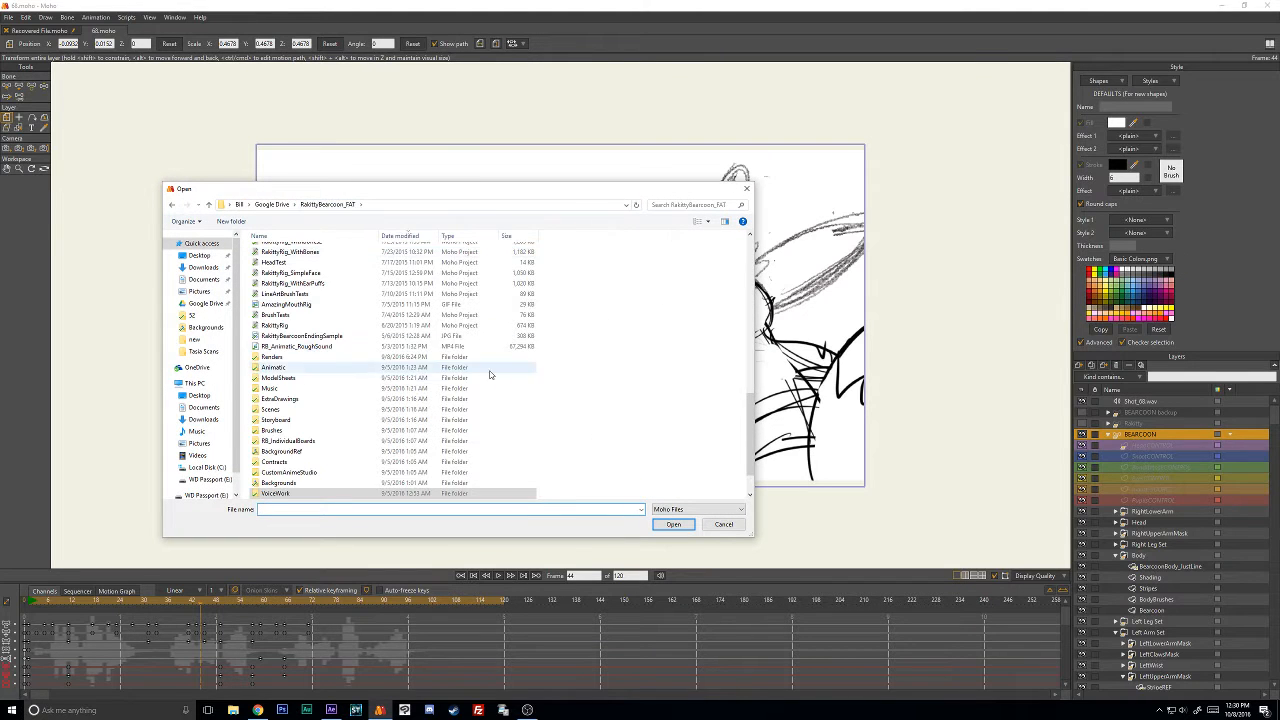
scroll(474, 401, up, 10)
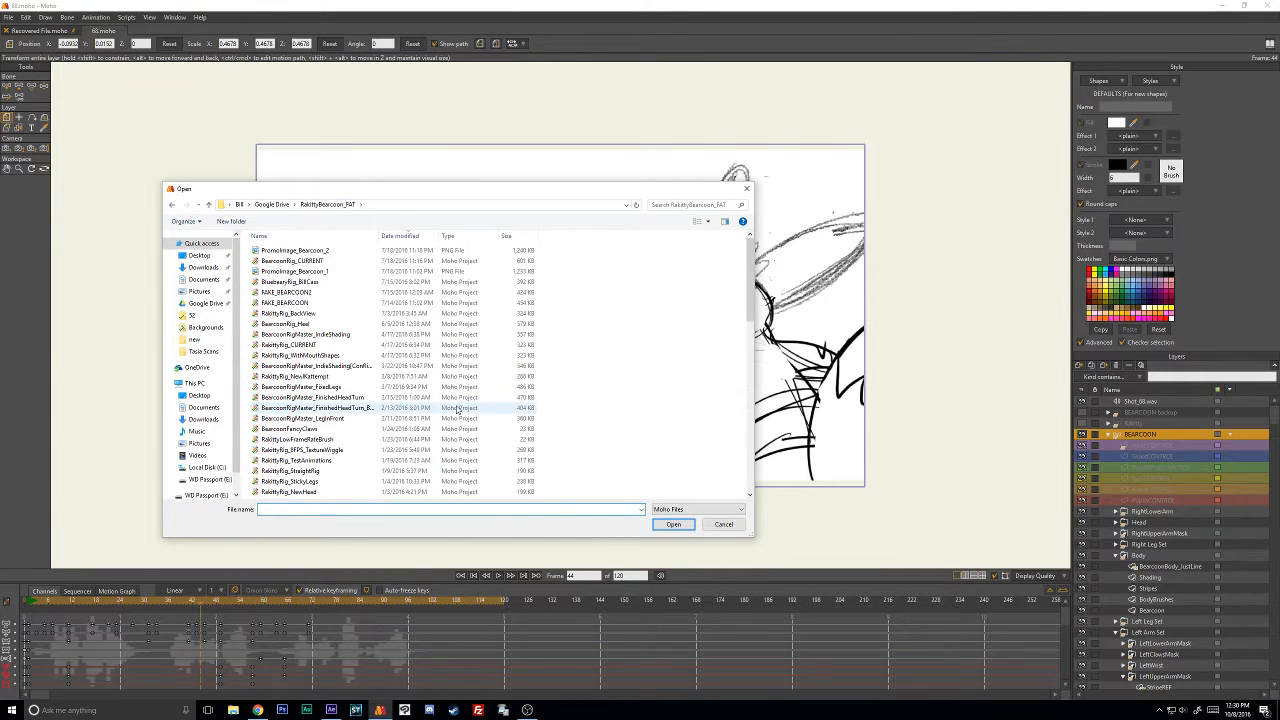
double_click(303, 346)
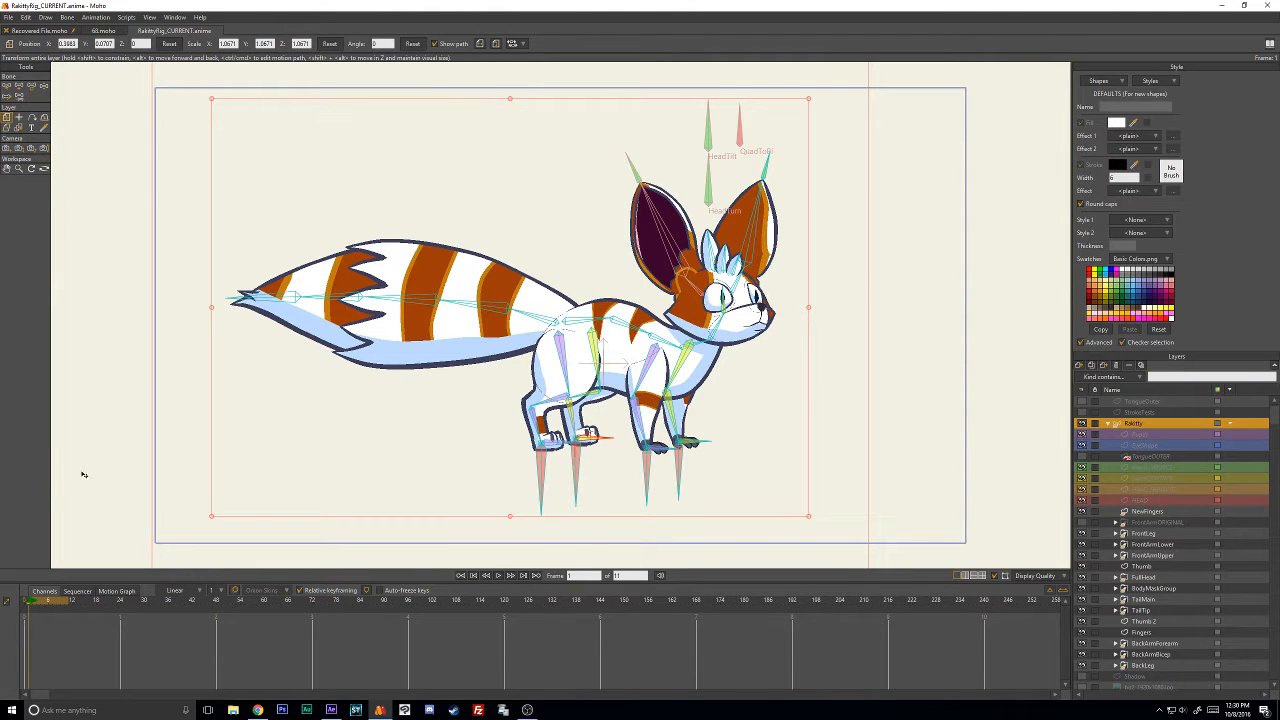
At frame 1, test Rakitty's body and legs with Manipulate Bones by lowering the hips, shifting a front foot and swinging a back leg.
mouse_move(41, 605)
mouse_down()
mouse_move(92, 607)
mouse_move(29, 618)
mouse_up()
click(42, 88)
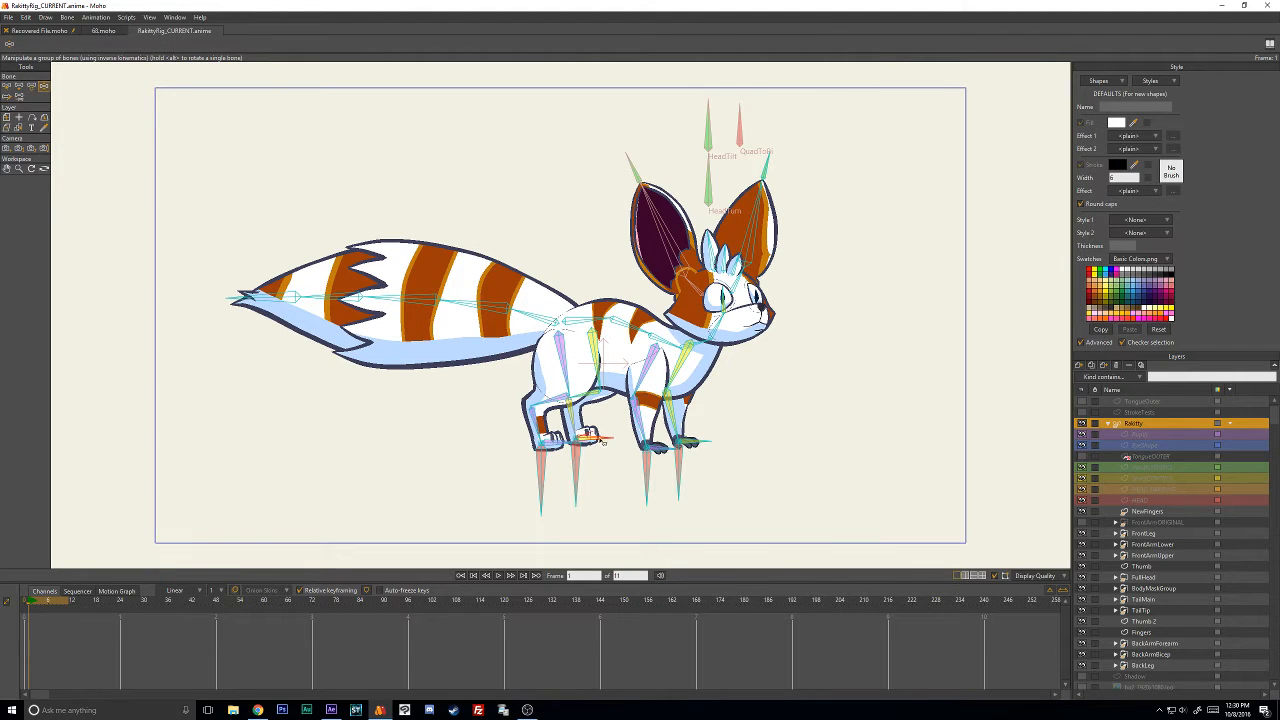
mouse_move(574, 326)
mouse_down()
mouse_move(572, 344)
mouse_move(565, 332)
mouse_up()
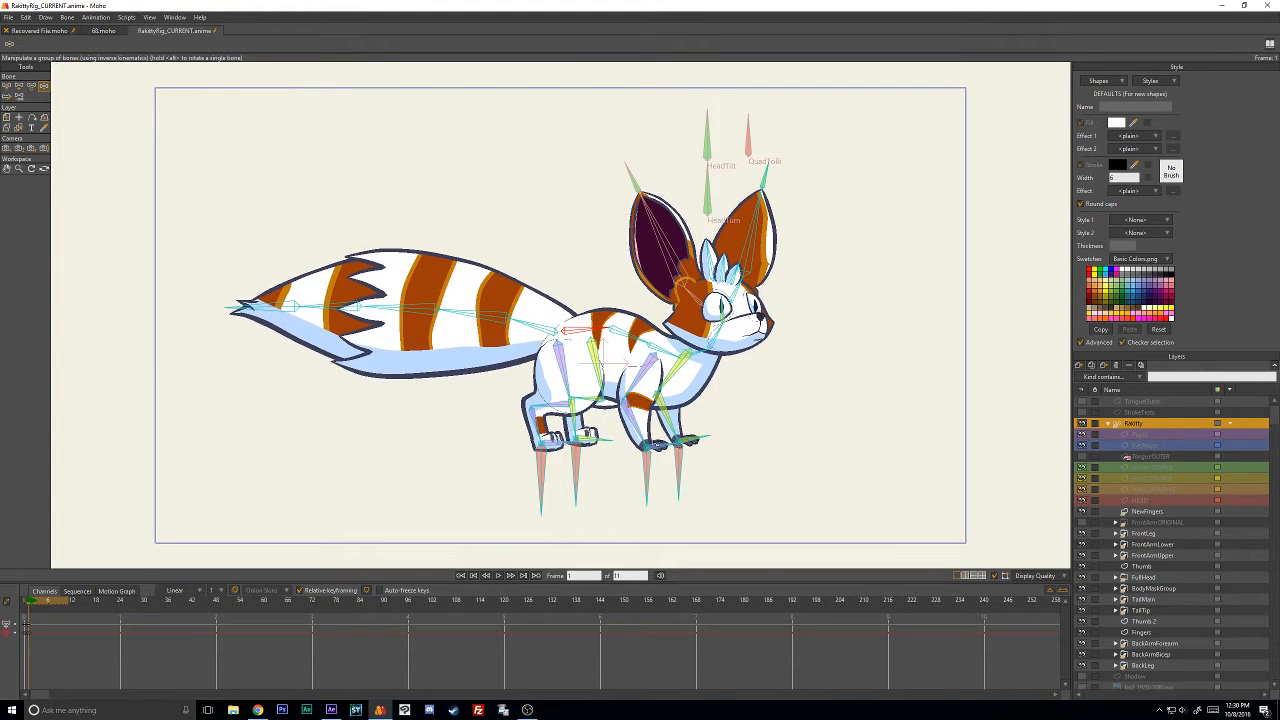
drag(681, 465, 703, 484)
drag(541, 475, 611, 441)
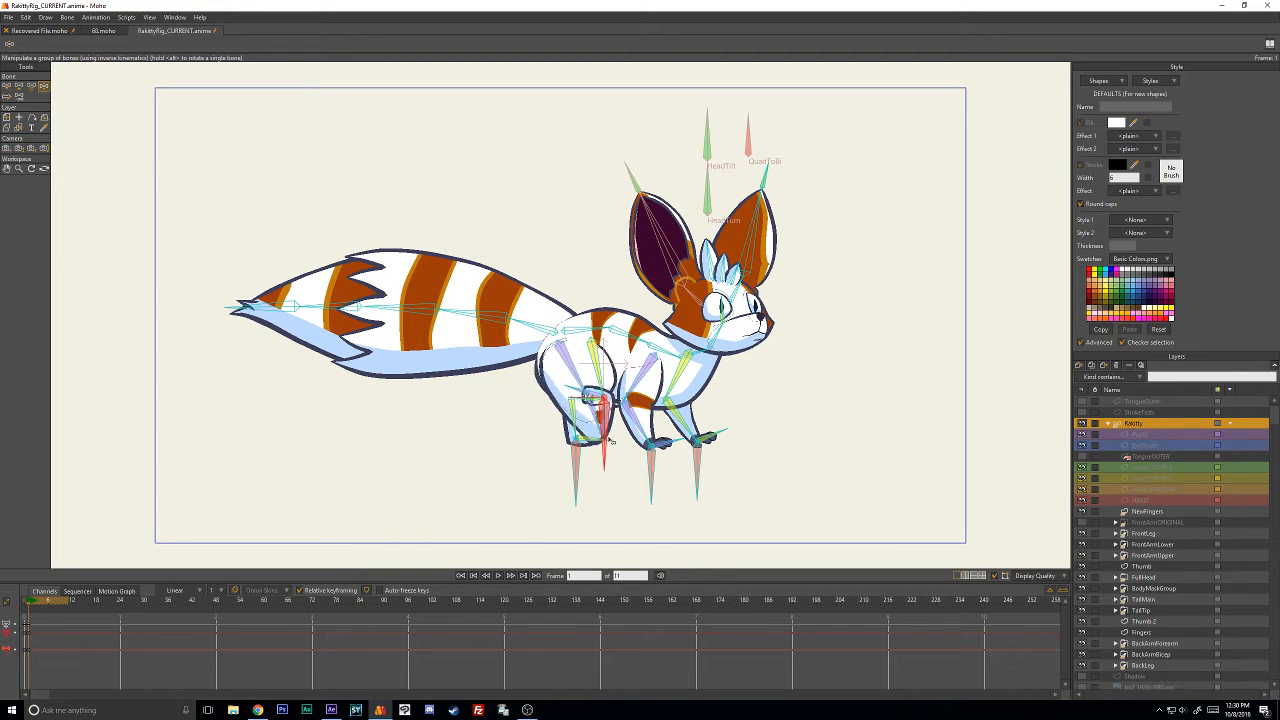
drag(590, 355, 615, 318)
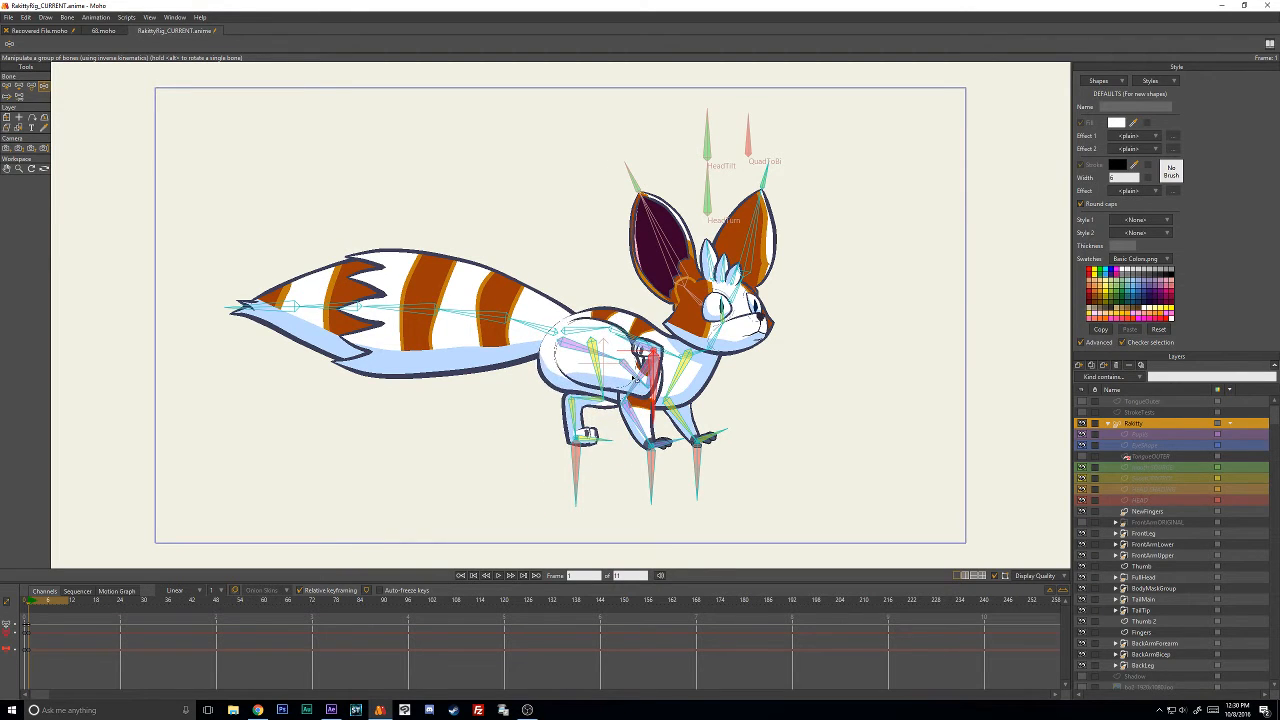
drag(636, 380, 522, 412)
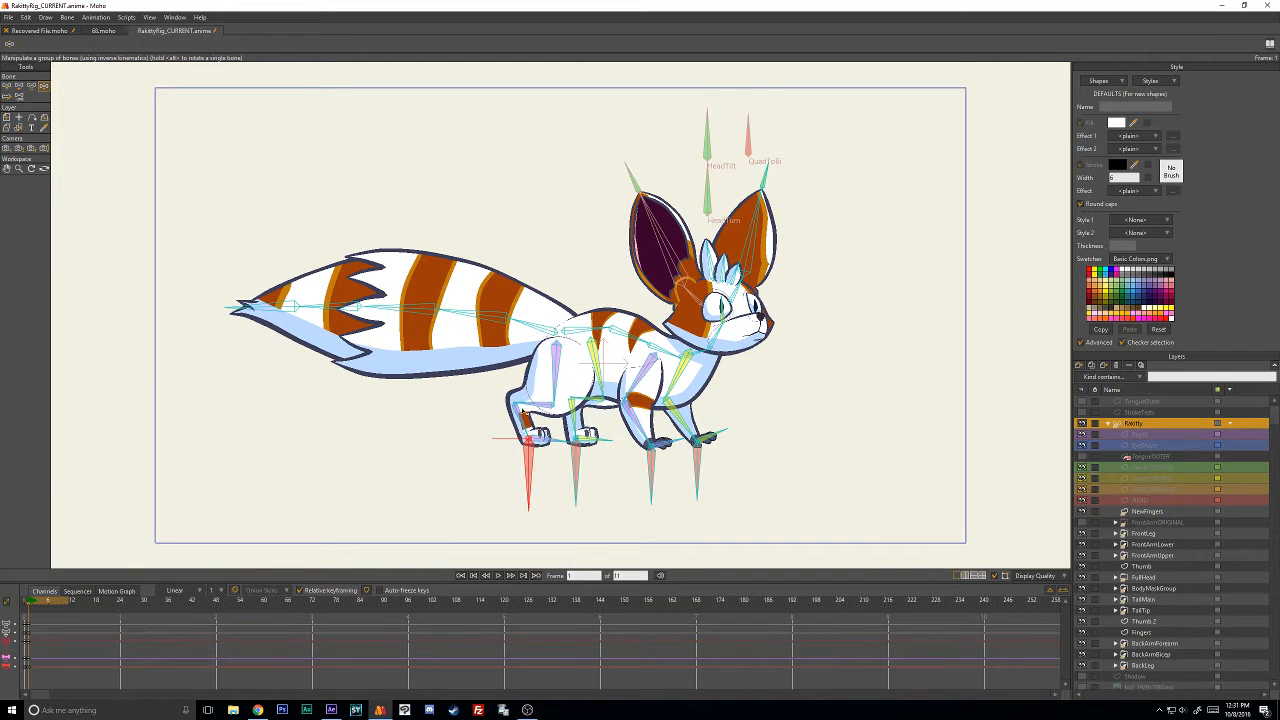
Test Rakitty's tail and head bones by bending the tail tip downward and nudging the head.
drag(297, 310, 663, 141)
drag(725, 340, 723, 336)
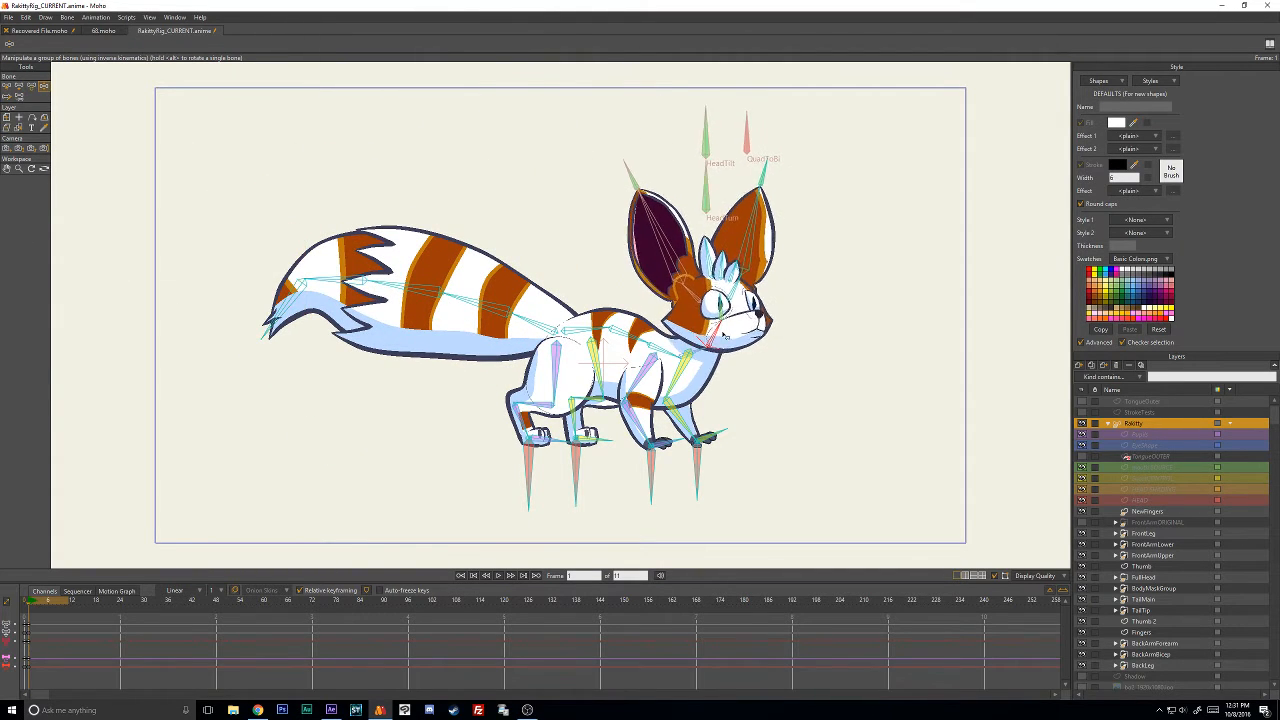
mouse_move(712, 176)
mouse_down()
mouse_move(690, 176)
mouse_move(728, 178)
mouse_move(643, 205)
mouse_move(700, 200)
mouse_move(745, 235)
mouse_move(700, 154)
mouse_move(735, 215)
mouse_move(713, 175)
mouse_move(735, 215)
mouse_move(683, 193)
mouse_move(735, 212)
mouse_move(711, 172)
mouse_up()
Reposition Rakitty's two ear bones with Transform Bone, lowering the far-back ear outward and tilting the front ear forward.
click(632, 176)
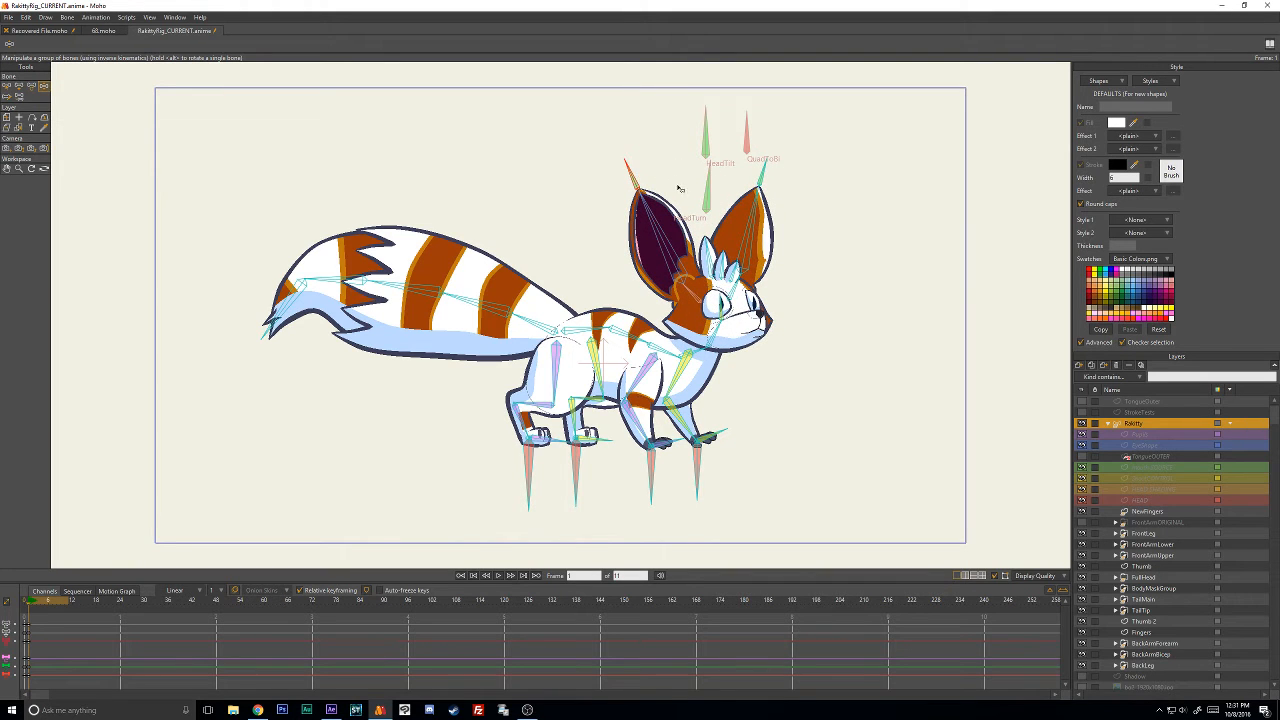
click(31, 86)
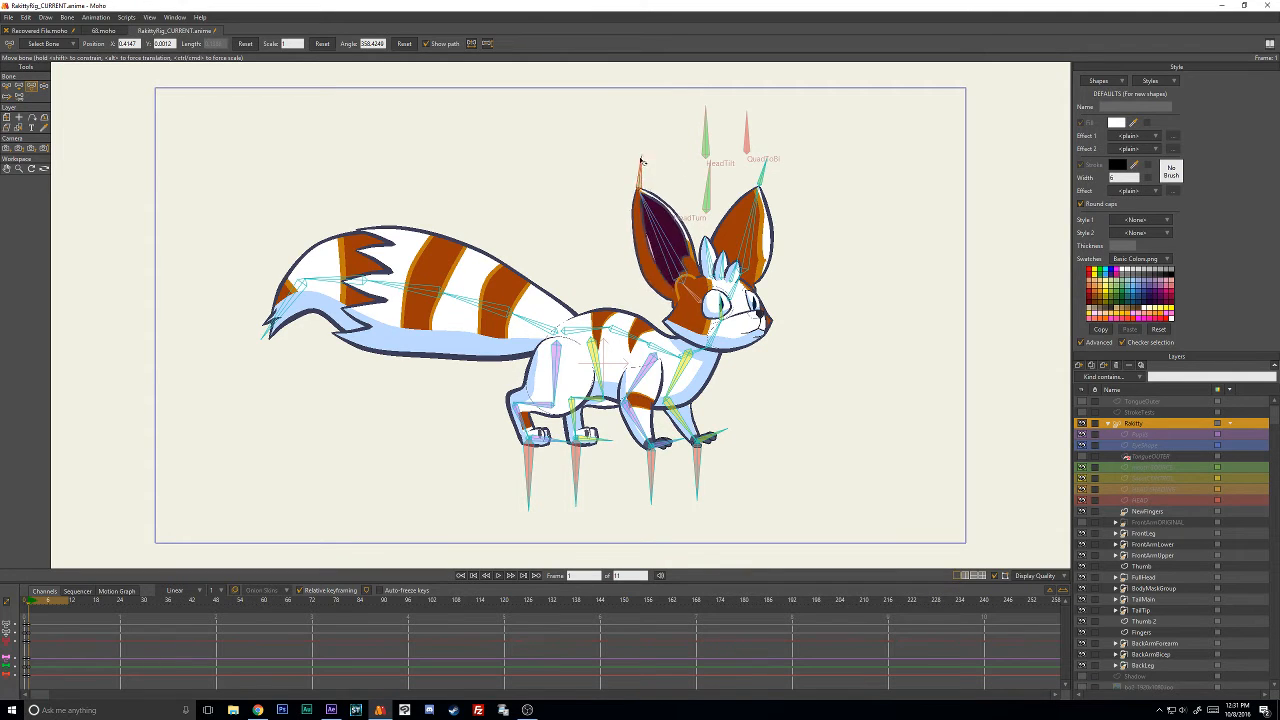
click(750, 176)
mouse_move(747, 174)
mouse_down()
mouse_move(771, 197)
mouse_move(774, 162)
mouse_up()
drag(656, 212, 615, 243)
drag(746, 220, 694, 186)
drag(580, 246, 601, 188)
drag(681, 214, 740, 151)
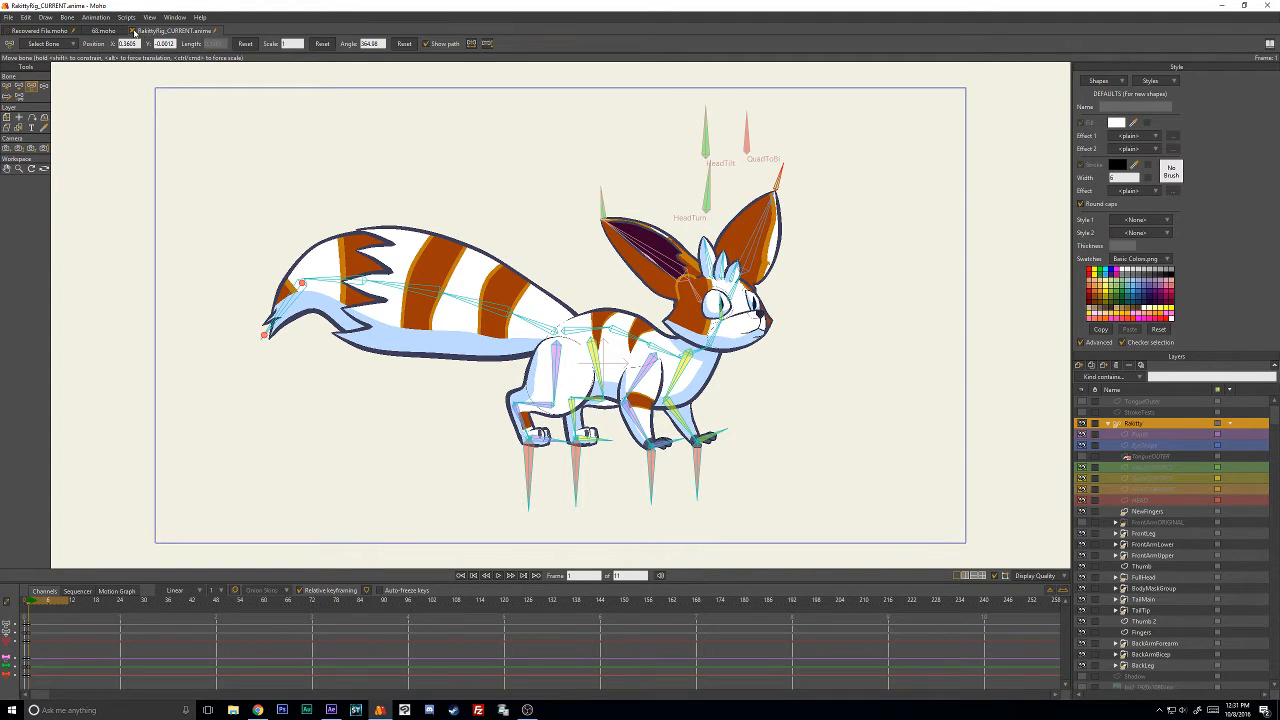
Close RakittyRig_CURRENT without saving the changes.
click(133, 31)
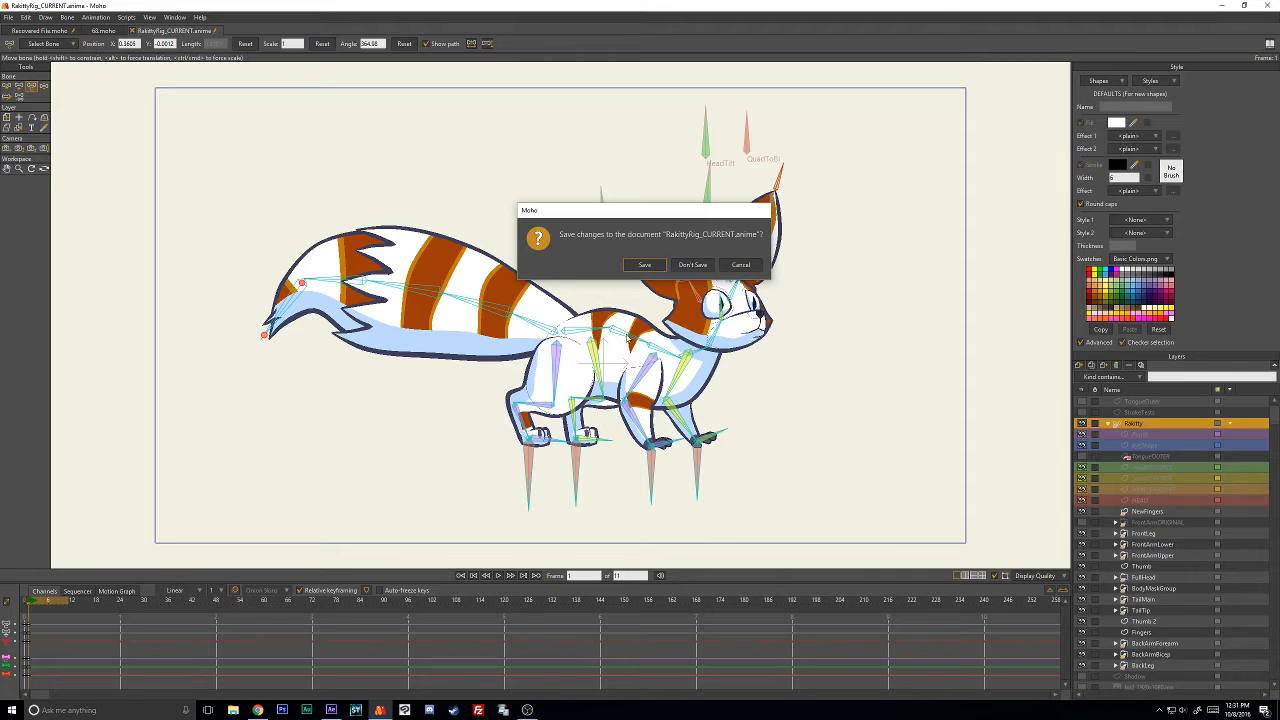
drag(651, 214, 617, 205)
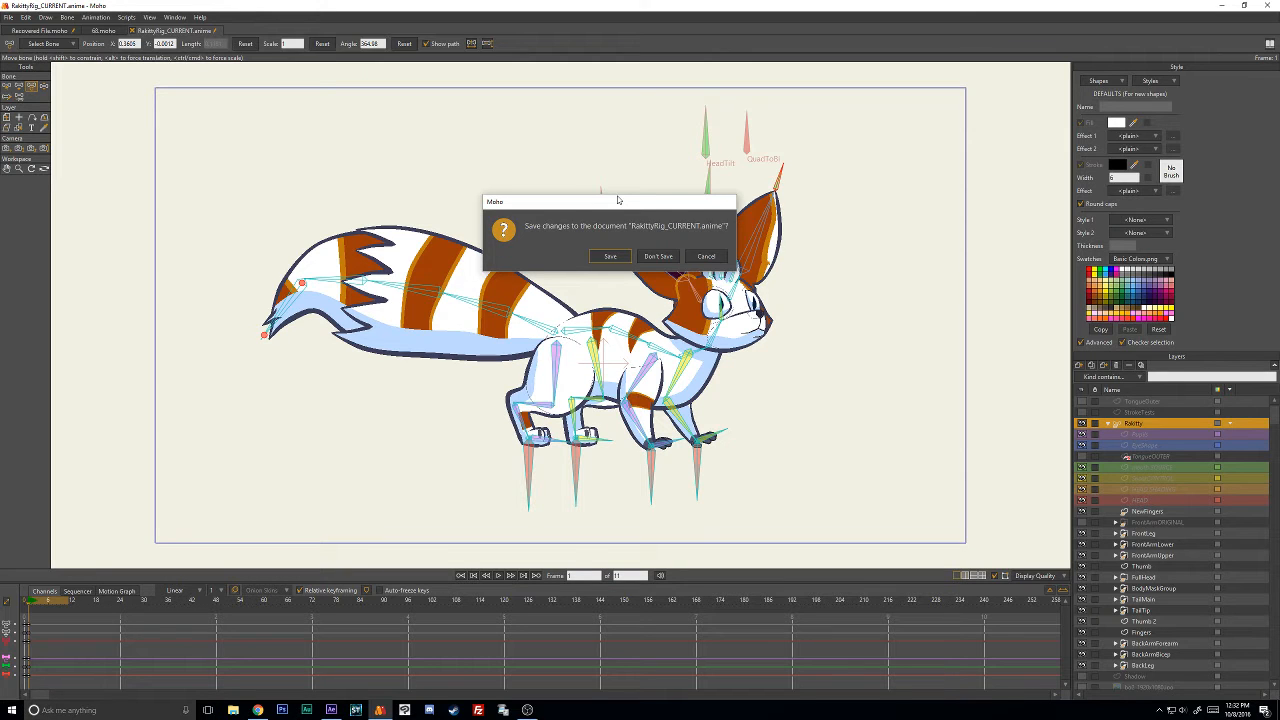
click(658, 256)
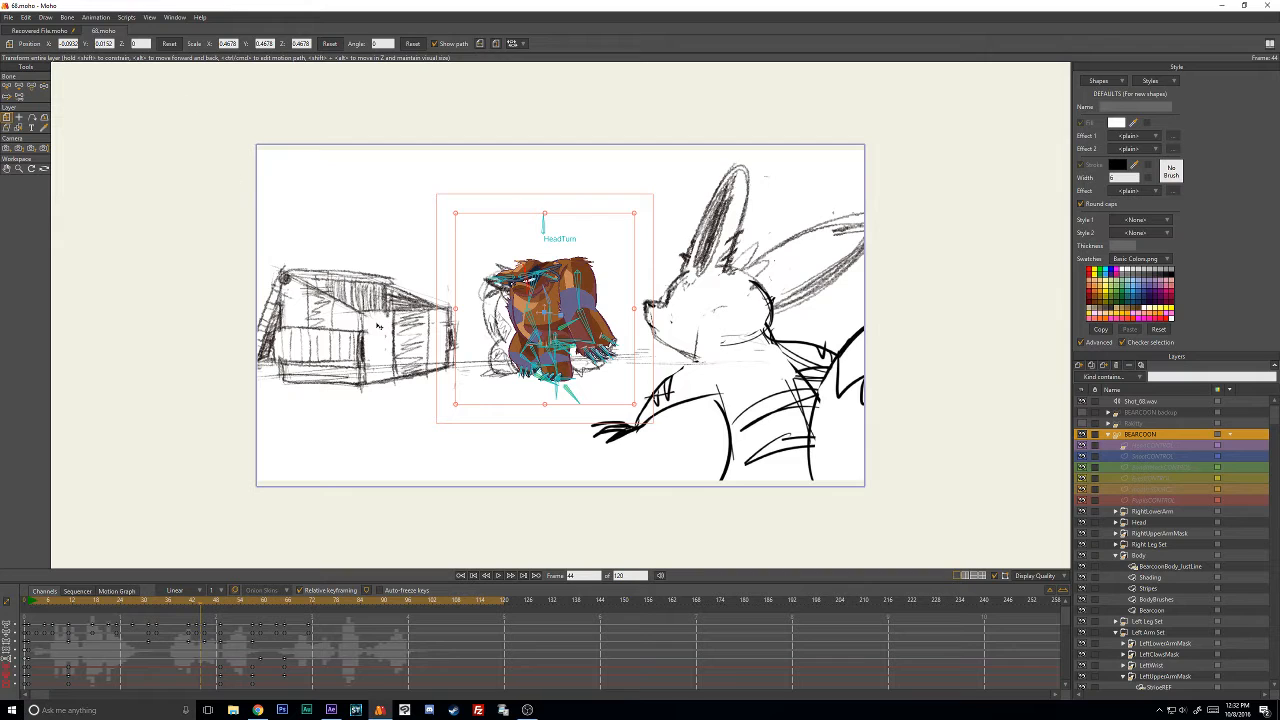
View the bear's rest pose at frame 0, and scrub the shot from frame 1 to the kicking pose at frame 65.
click(27, 600)
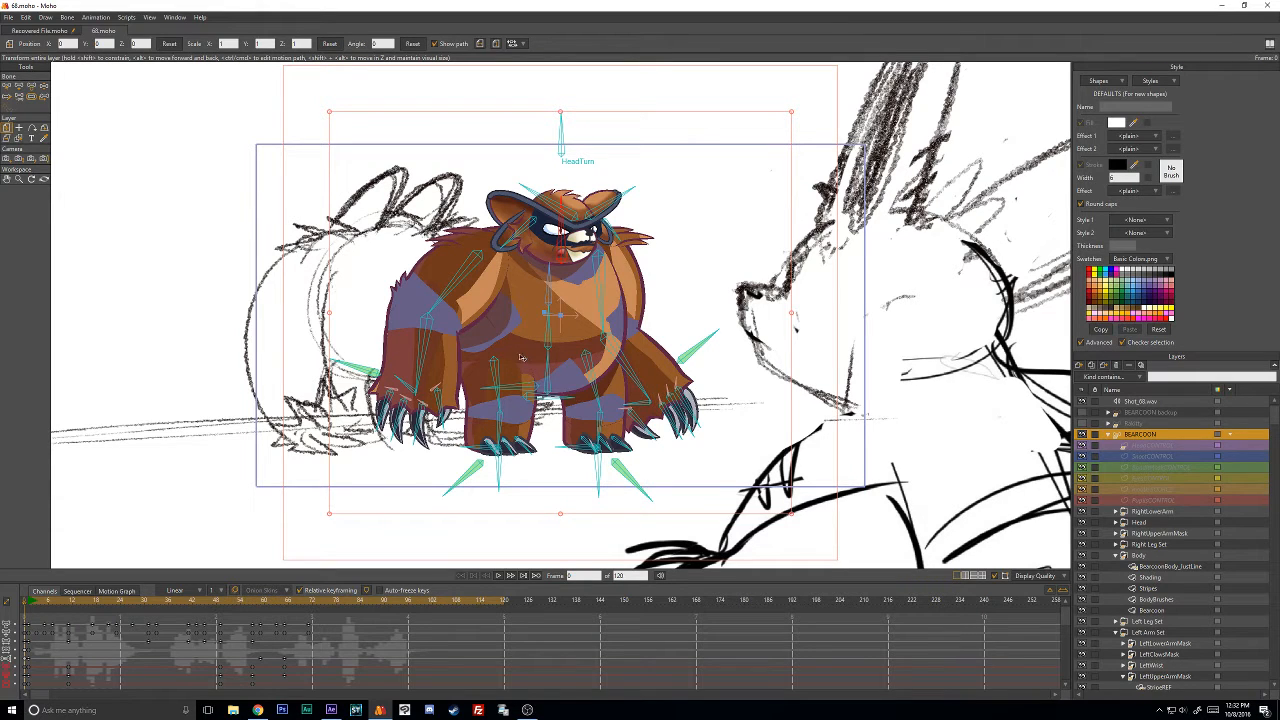
click(34, 92)
key(Right)
scroll(934, 386, up, 2)
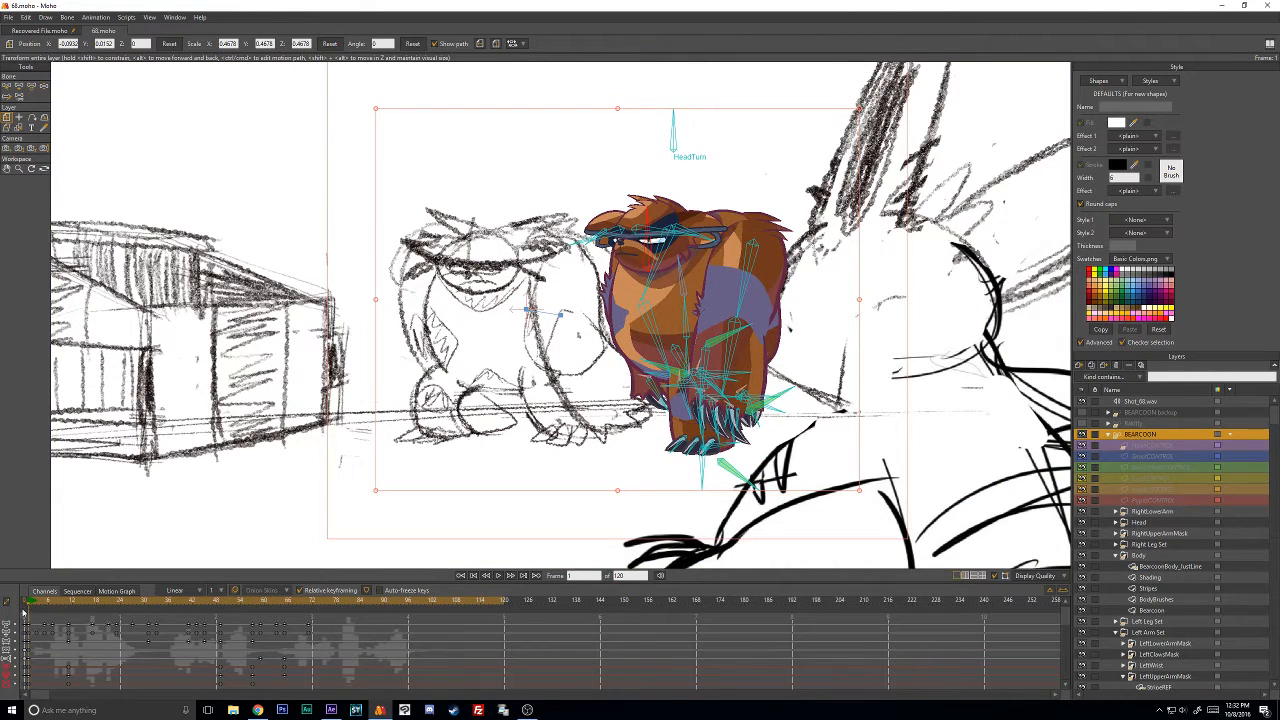
drag(33, 605, 211, 624)
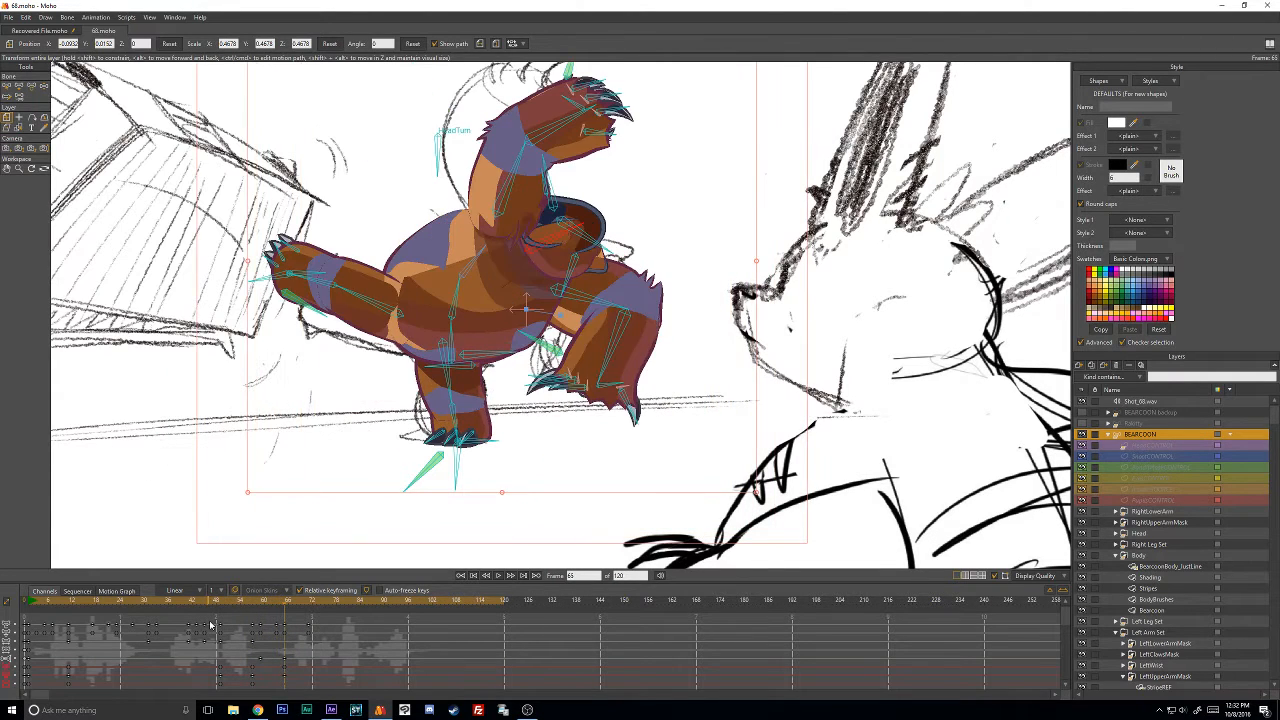
Go back to frame 63 and repose the bear's raised leg with Manipulate Bones, lowering the foot.
key(Left)
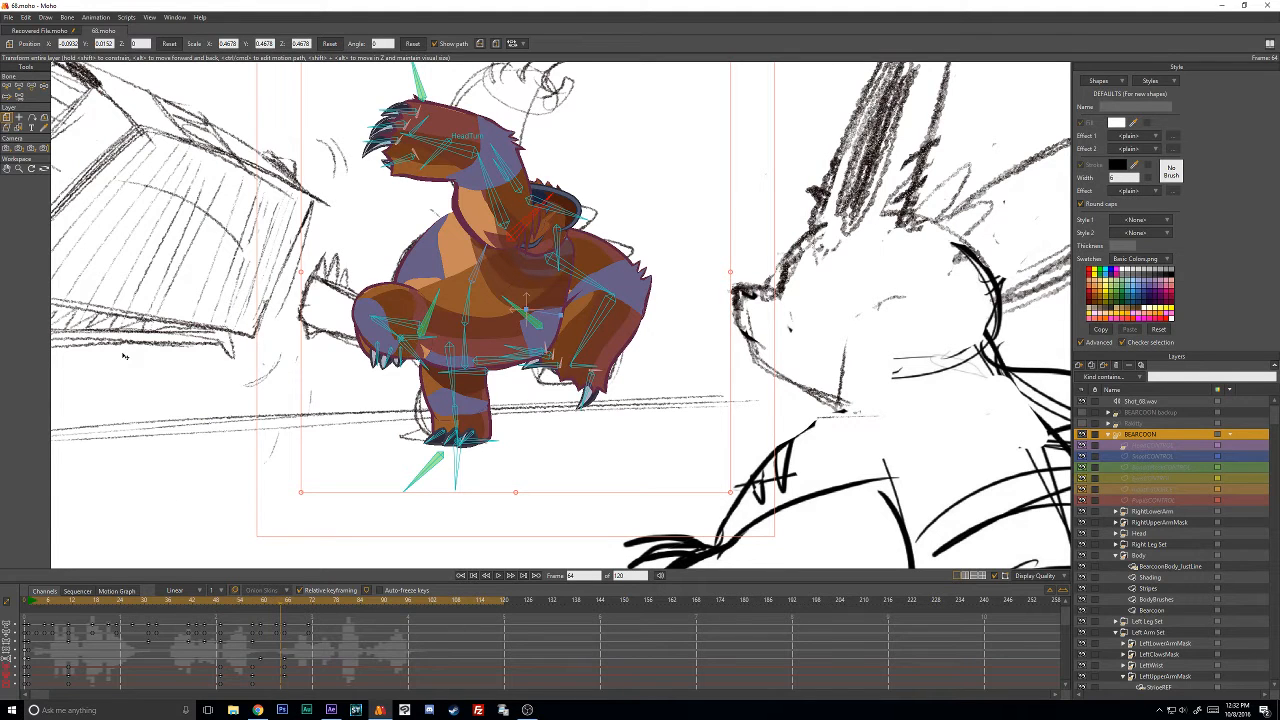
click(43, 86)
key(Left)
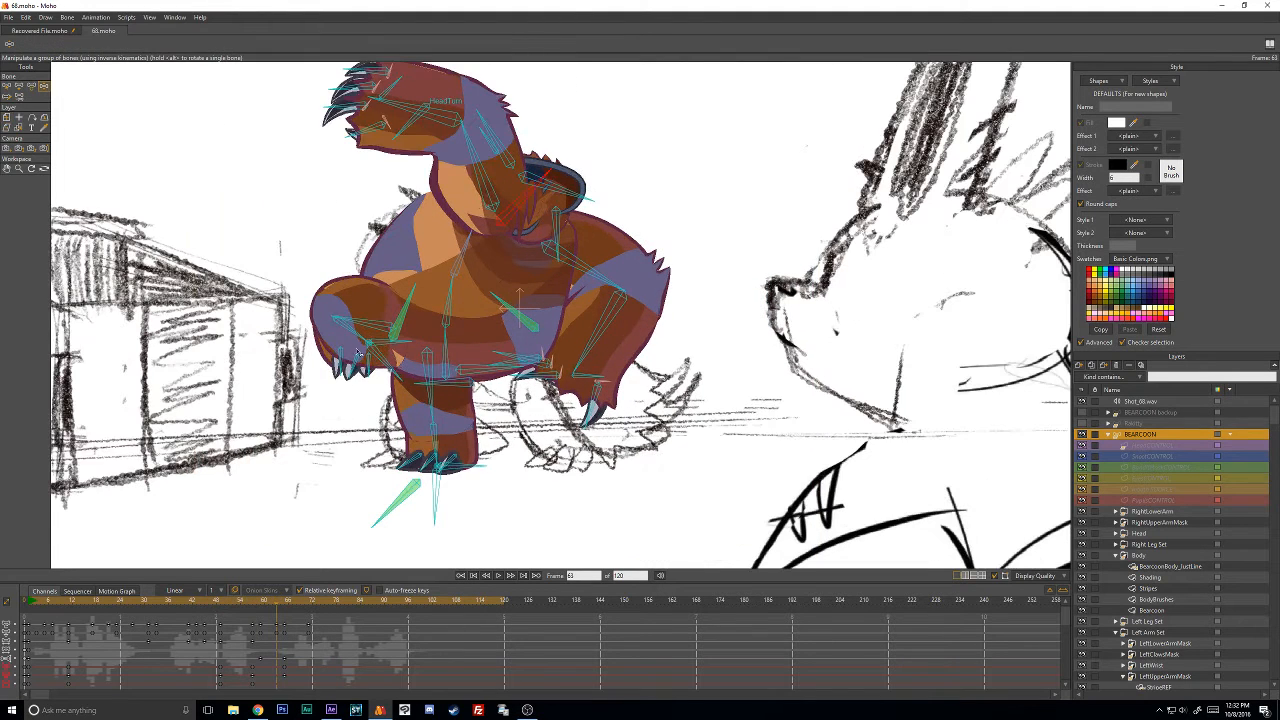
drag(358, 354, 386, 330)
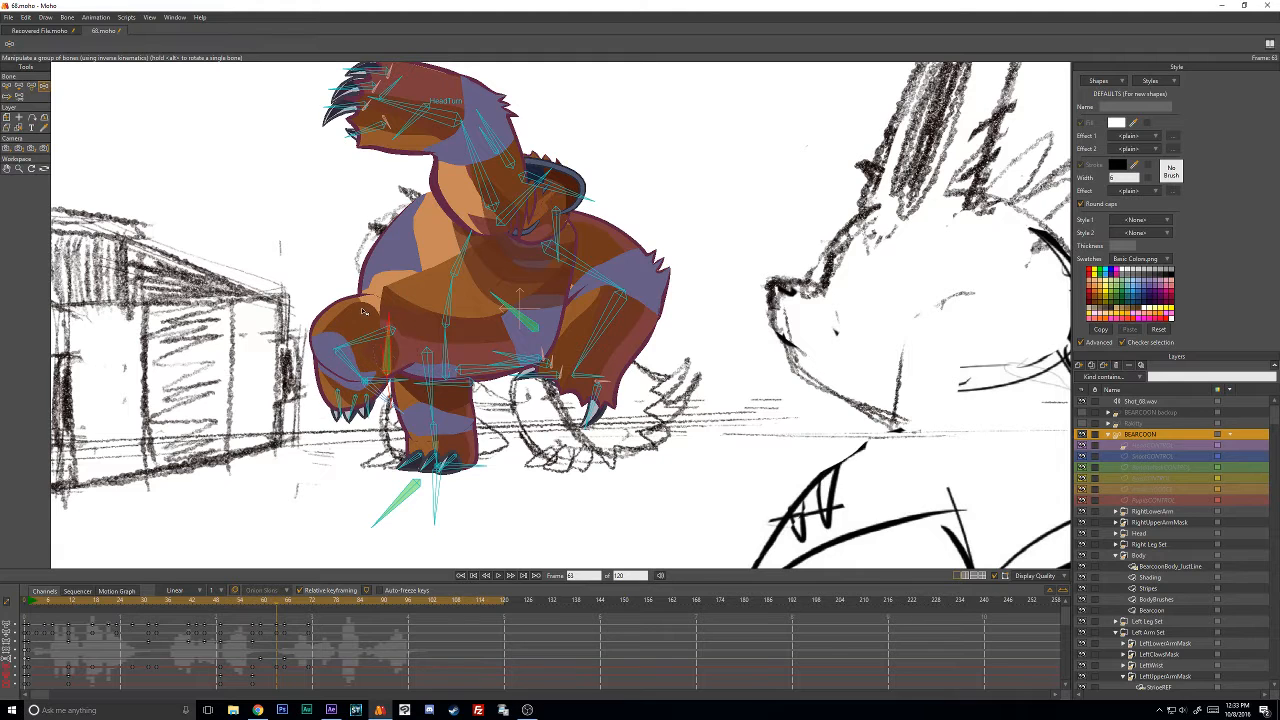
Step back and forth through the frames around 63 to check how the reposed leg holds.
key(Left)
key(Right)
key(Right)
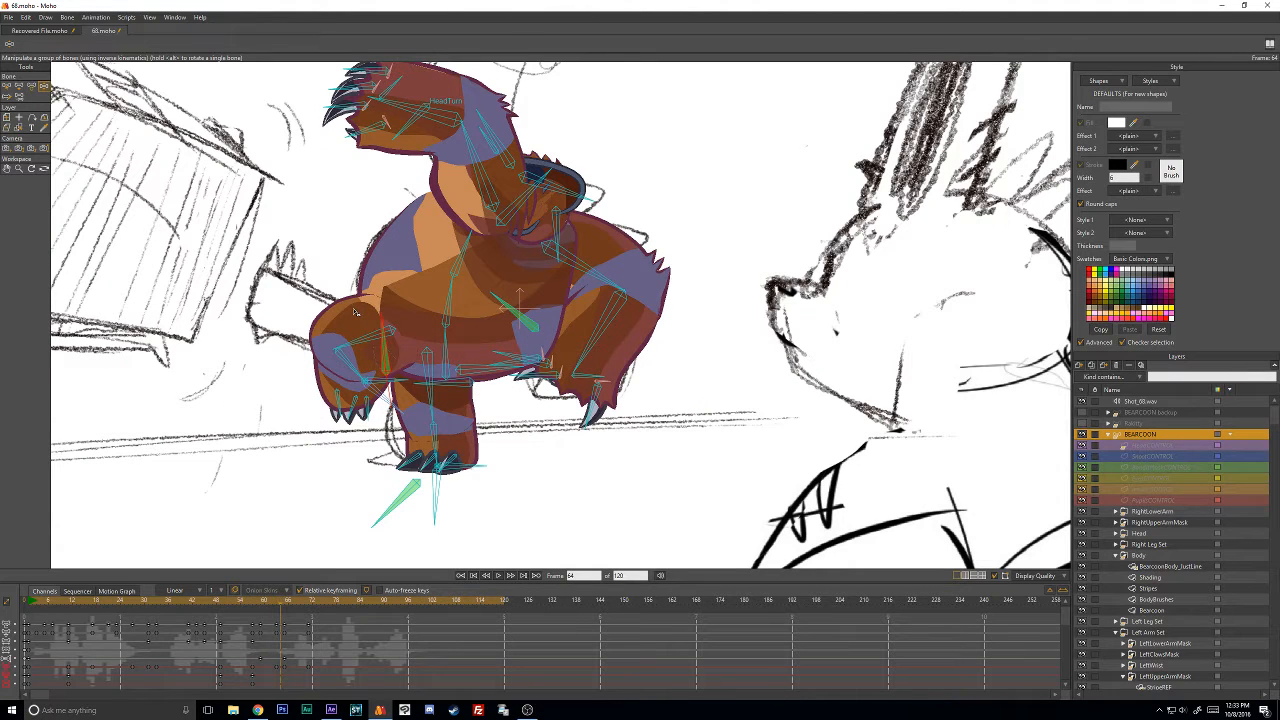
key(Right)
key(Left)
key(Left)
Apply a keyframe interval of 2 to the bear's selected keyframes and scrub back to frame 1.
click(214, 591)
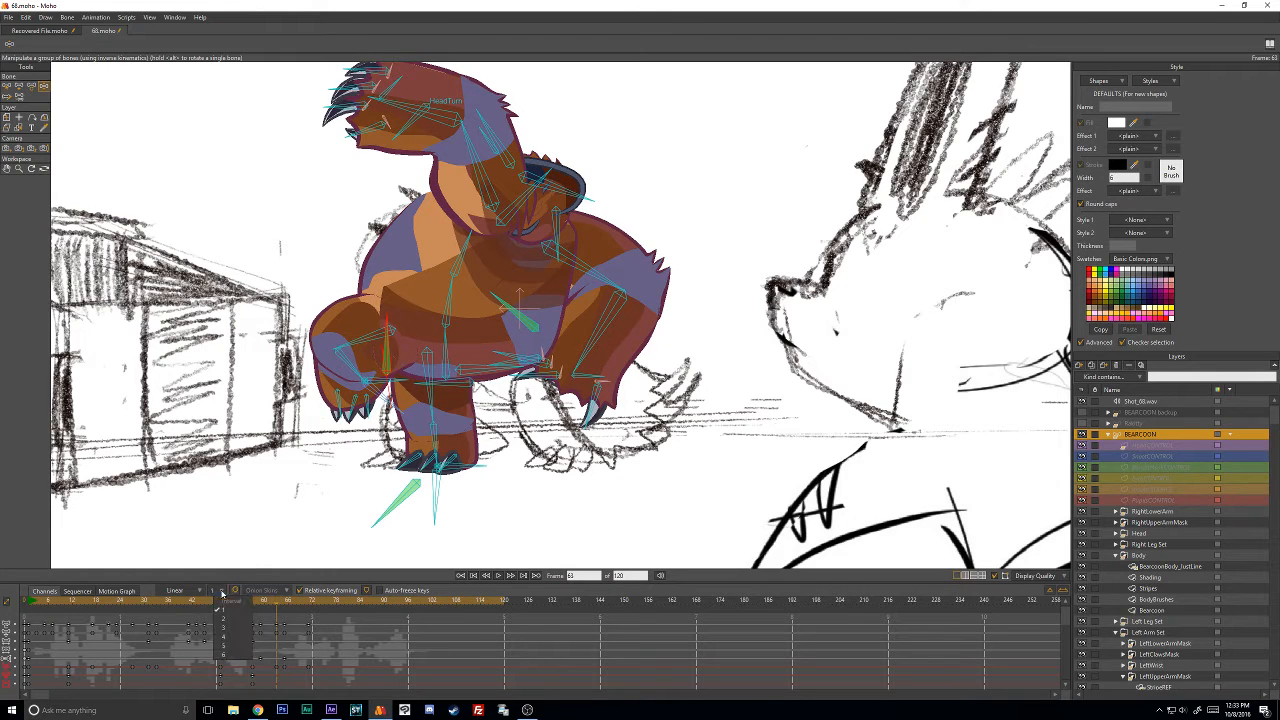
drag(336, 617, 82, 695)
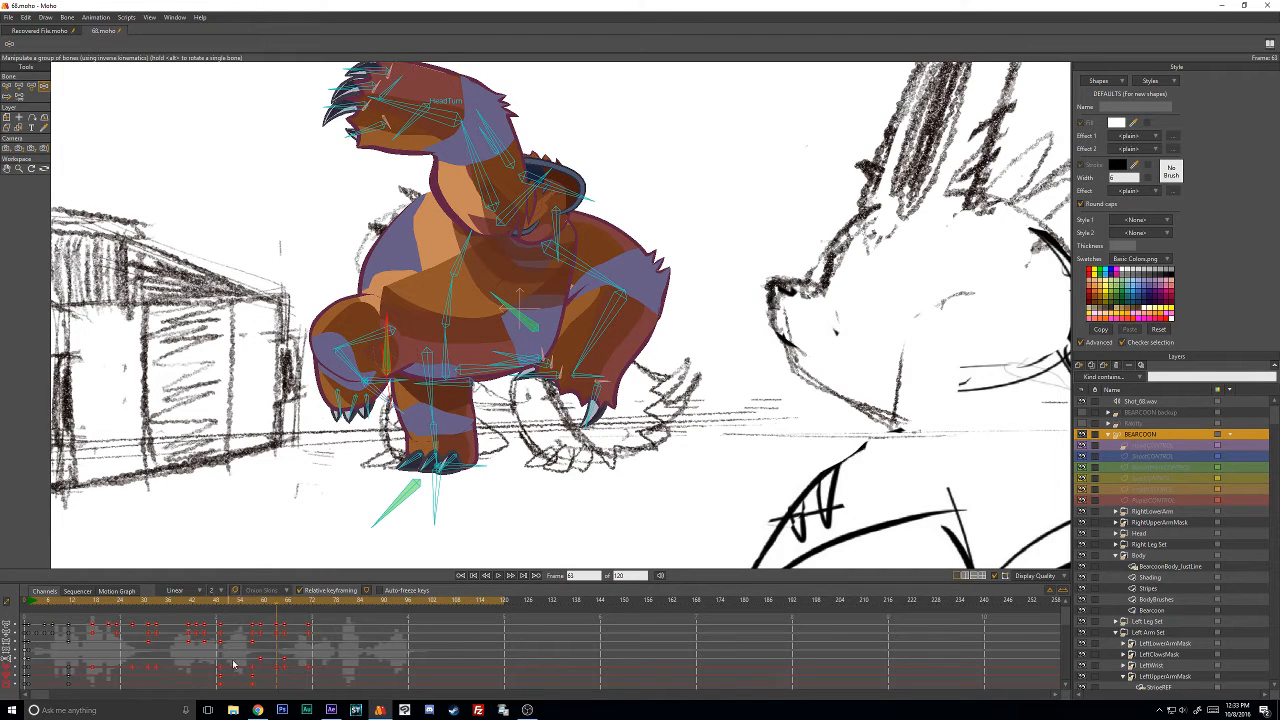
right_click(259, 627)
mouse_move(300, 668)
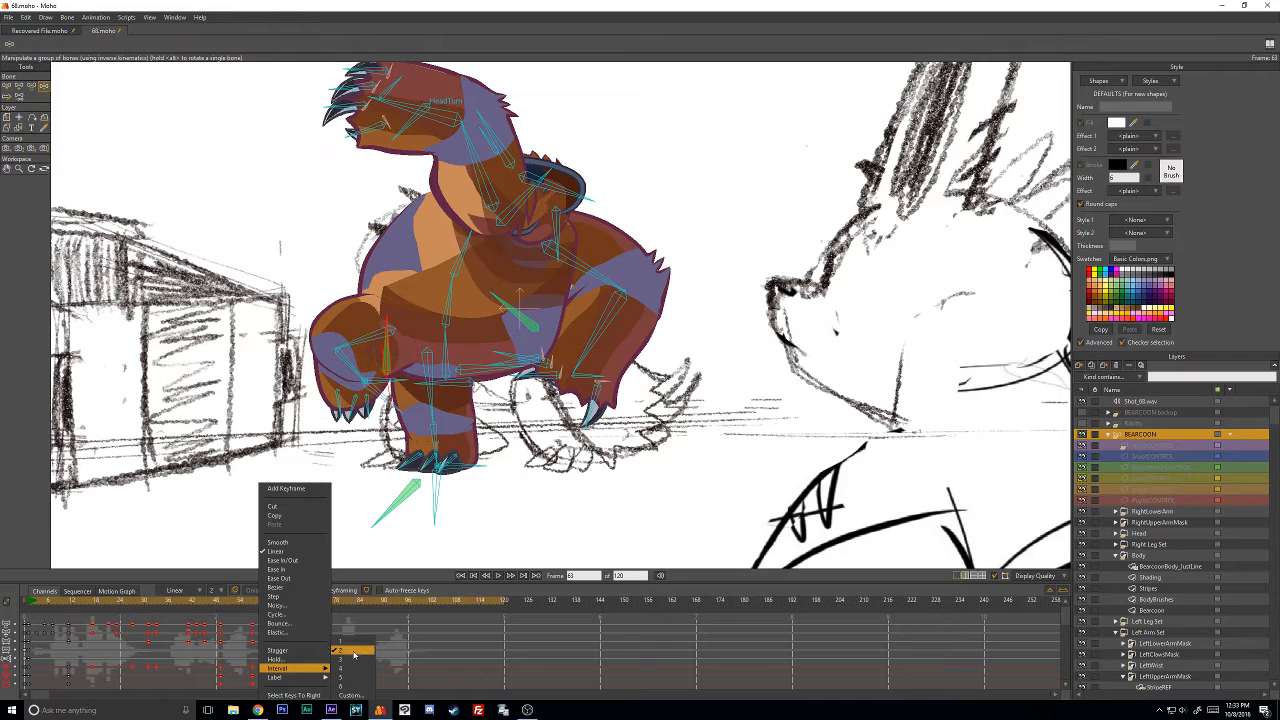
click(340, 650)
drag(278, 606, 28, 611)
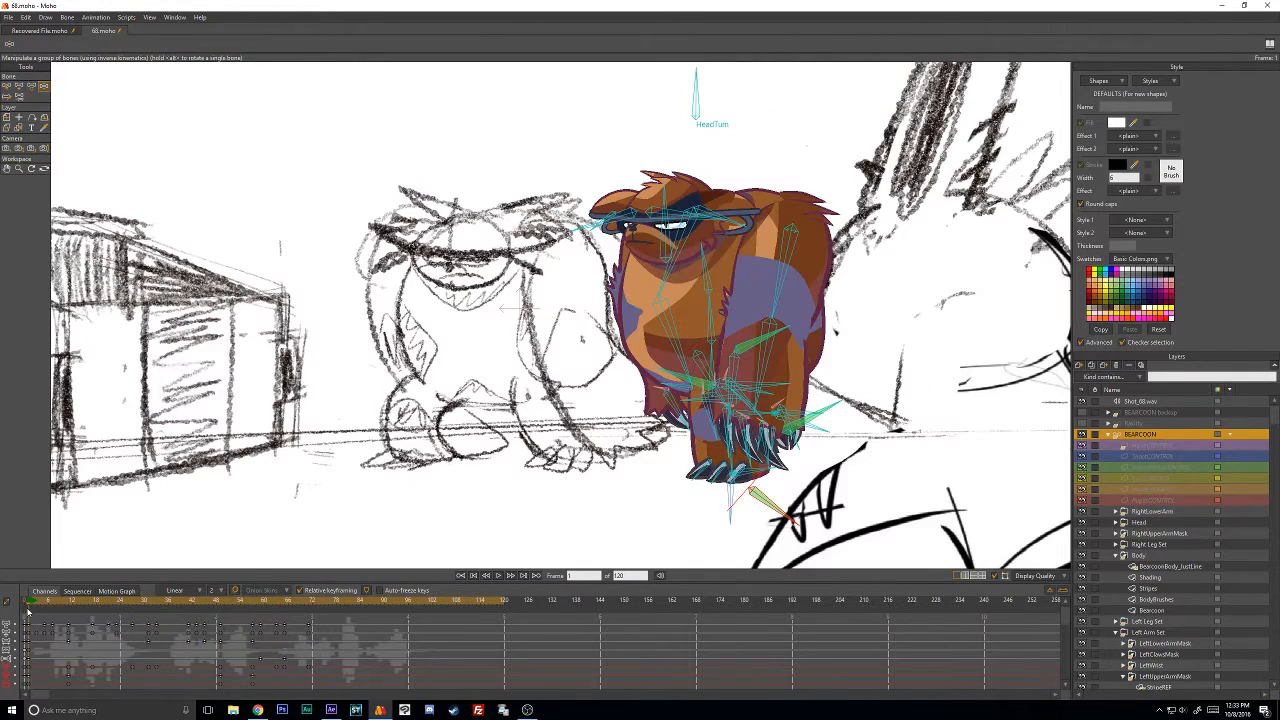
Play the shot from frame 1, stop playback, and scrub back over the bear's kicking pose between frames 65 and 71.
click(498, 576)
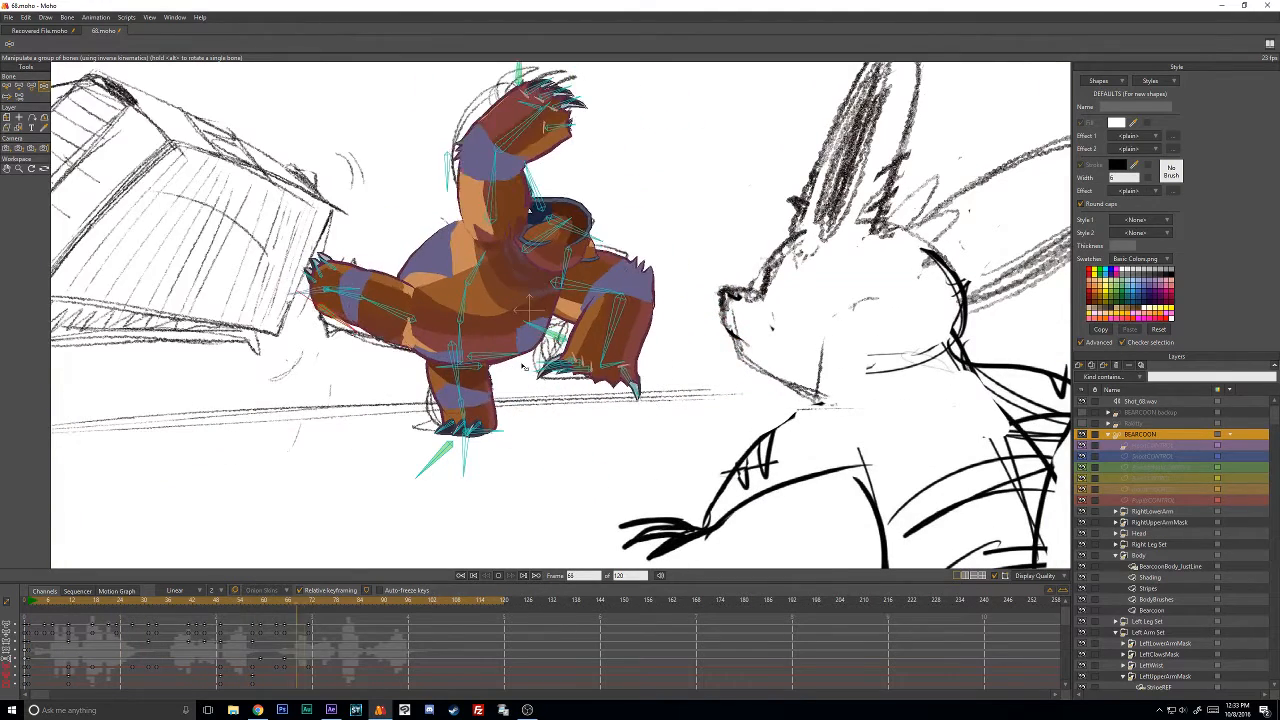
click(500, 575)
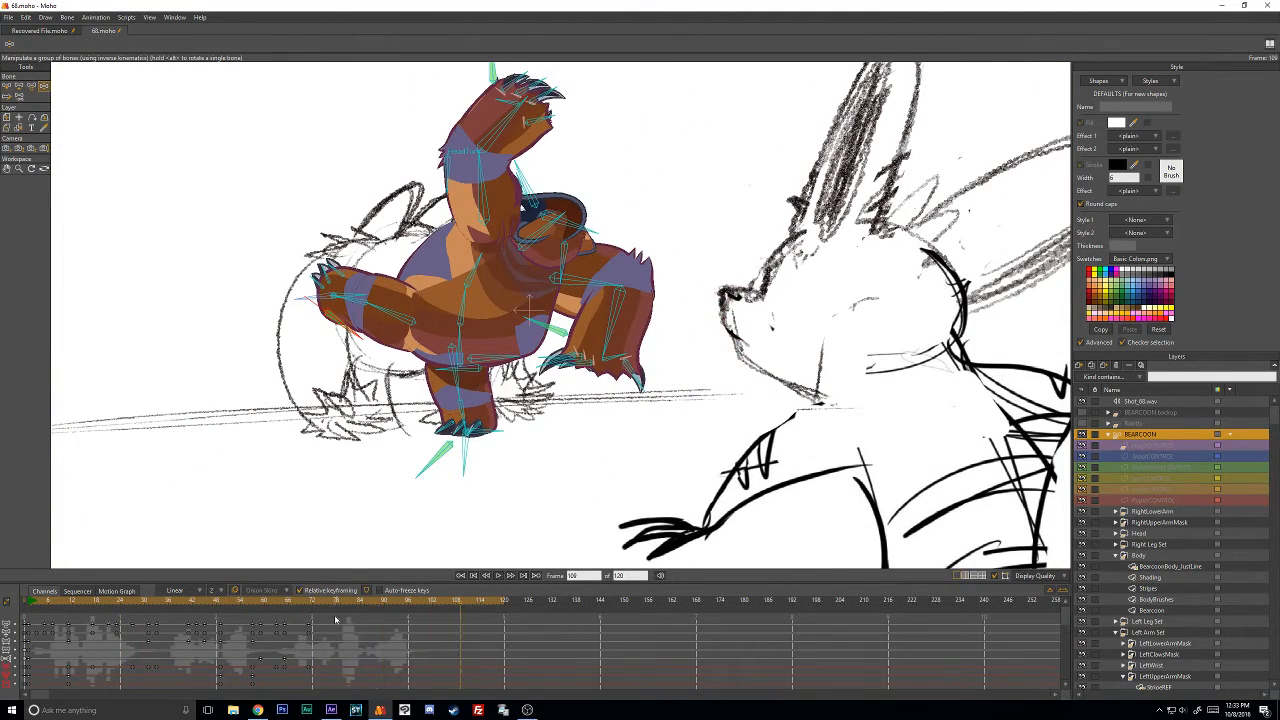
mouse_move(287, 605)
mouse_down()
mouse_move(157, 606)
mouse_move(310, 612)
mouse_up()
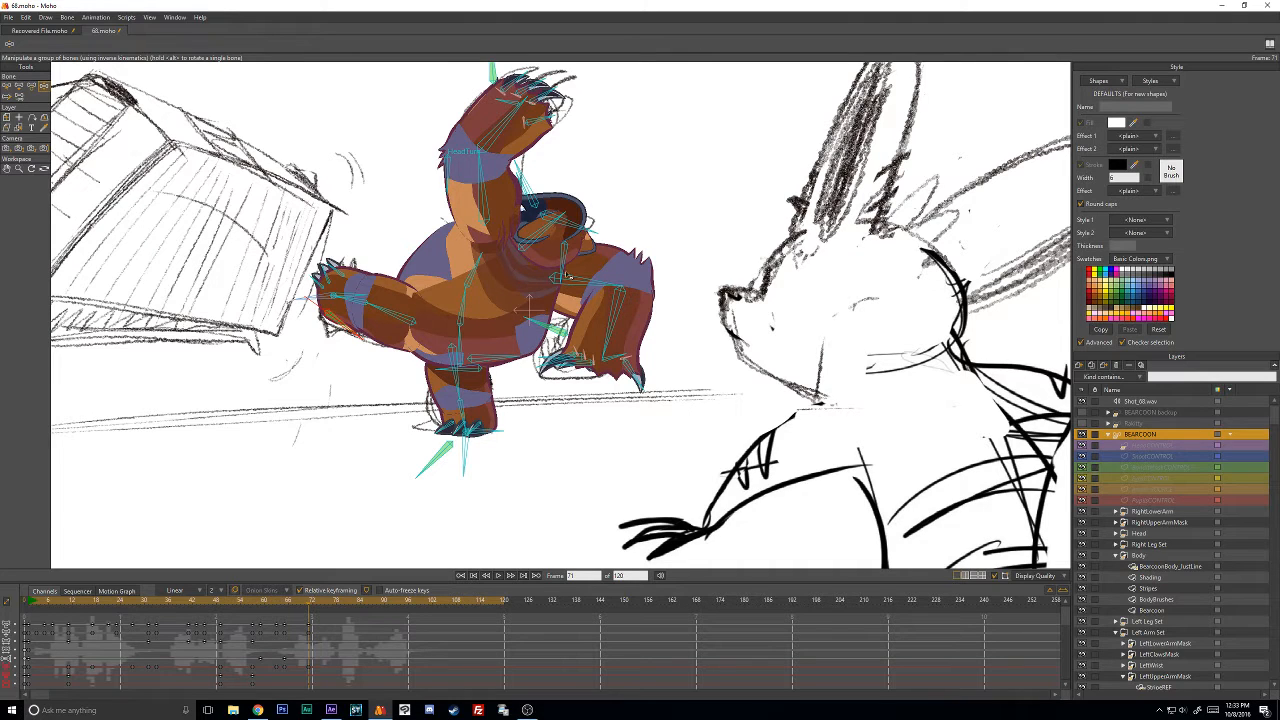
click(286, 606)
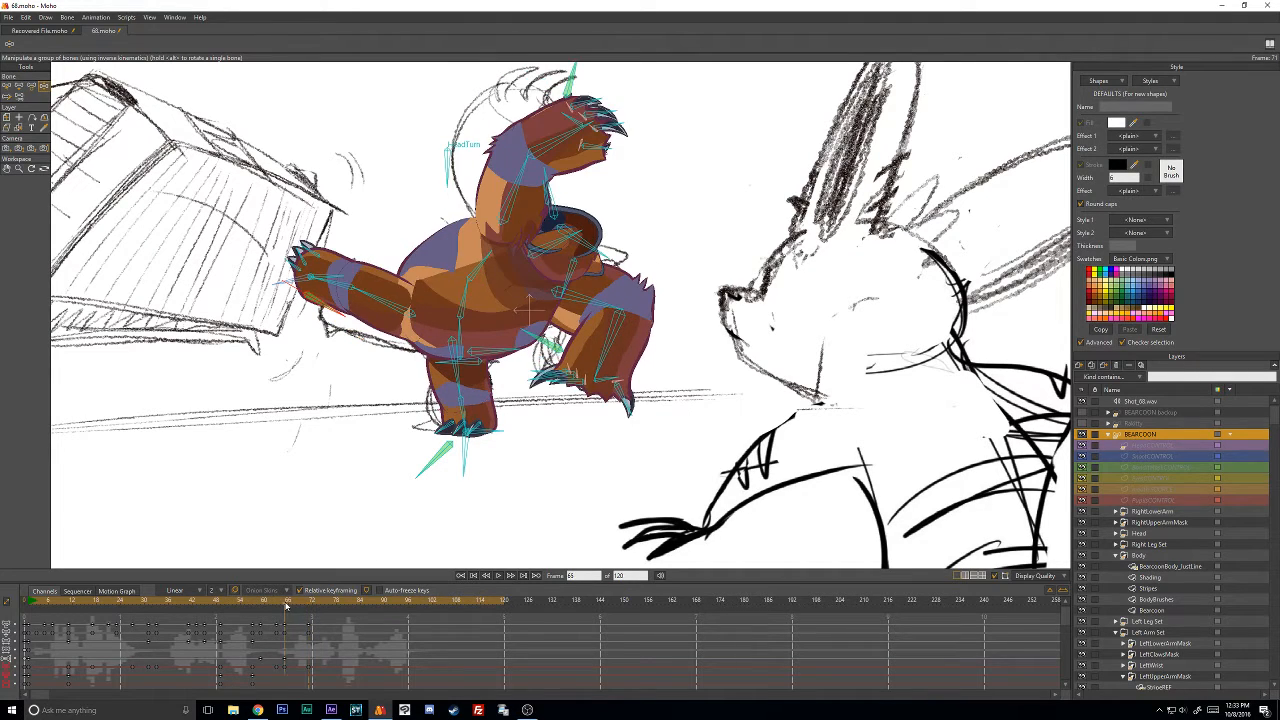
Select the Body group's Shading layer, go to frame 67, and turn on brush display.
click(1150, 579)
drag(50, 602, 295, 602)
scroll(476, 315, up, 3)
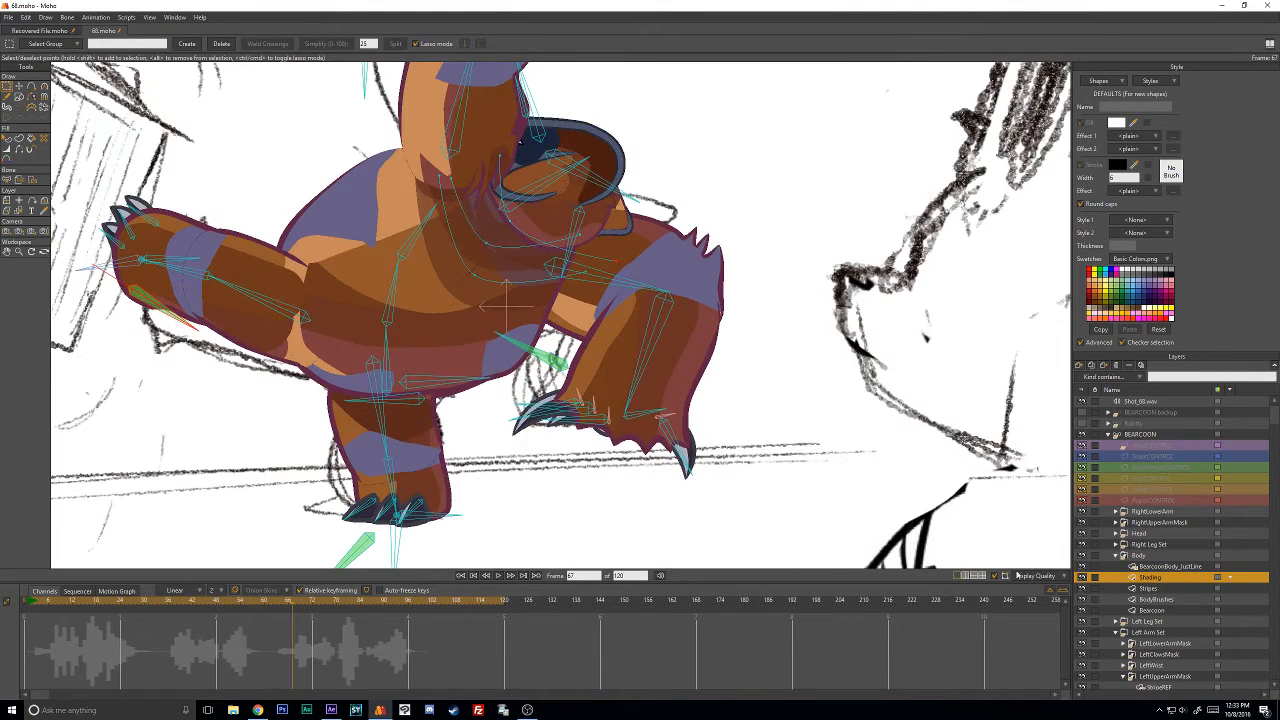
click(1017, 576)
click(1071, 638)
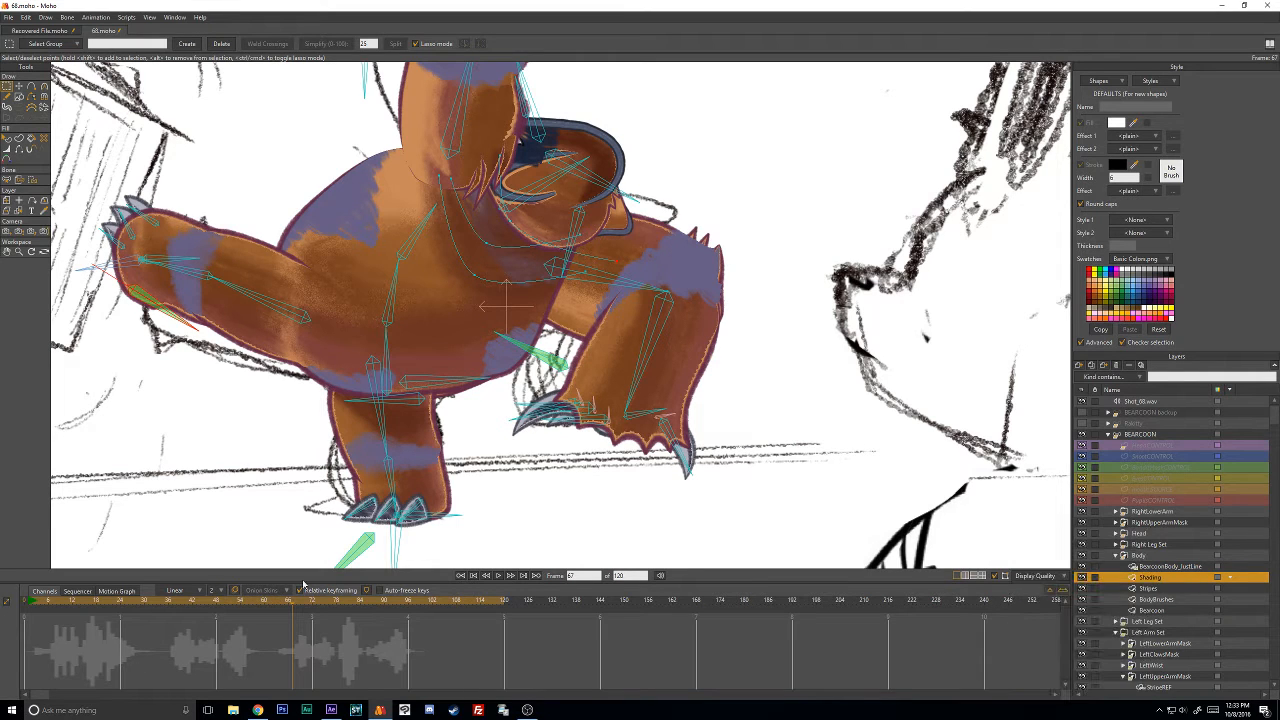
click(18, 86)
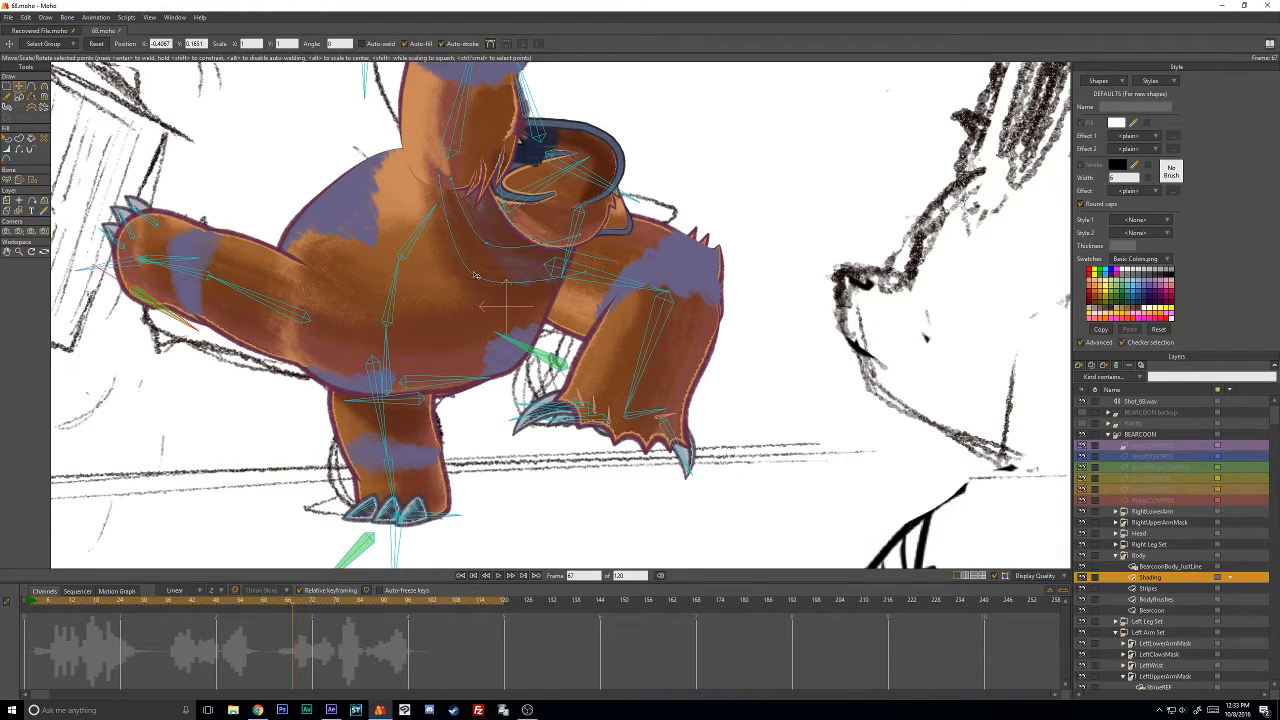
mouse_move(452, 296)
mouse_down()
mouse_move(405, 314)
mouse_move(476, 271)
mouse_up()
mouse_move(448, 182)
mouse_down()
mouse_move(398, 156)
mouse_move(452, 192)
mouse_move(440, 182)
mouse_up()
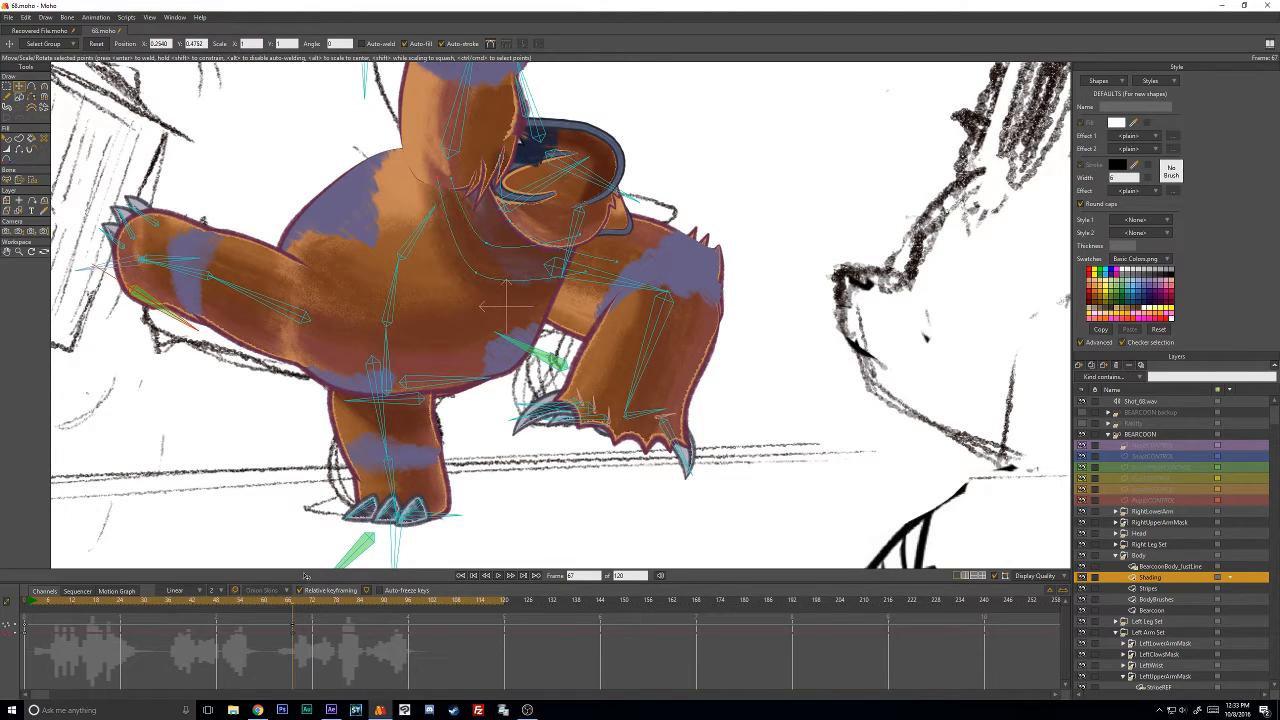
drag(277, 619, 323, 645)
key(Delete)
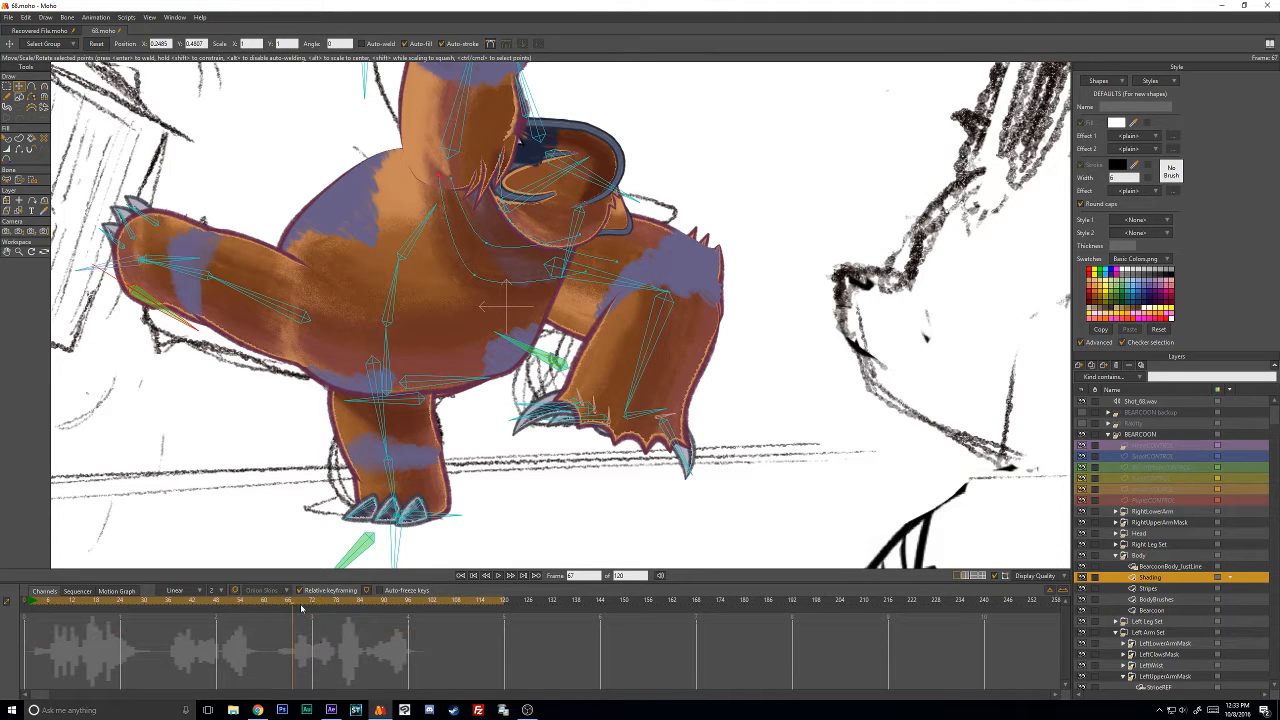
Step back and forth between frames 58 and 66 to examine how the body shading follows the bear's turn.
drag(287, 605, 246, 605)
key(Right)
key(Right)
key(Right)
key(Right)
key(Right)
key(Right)
key(Right)
key(Right)
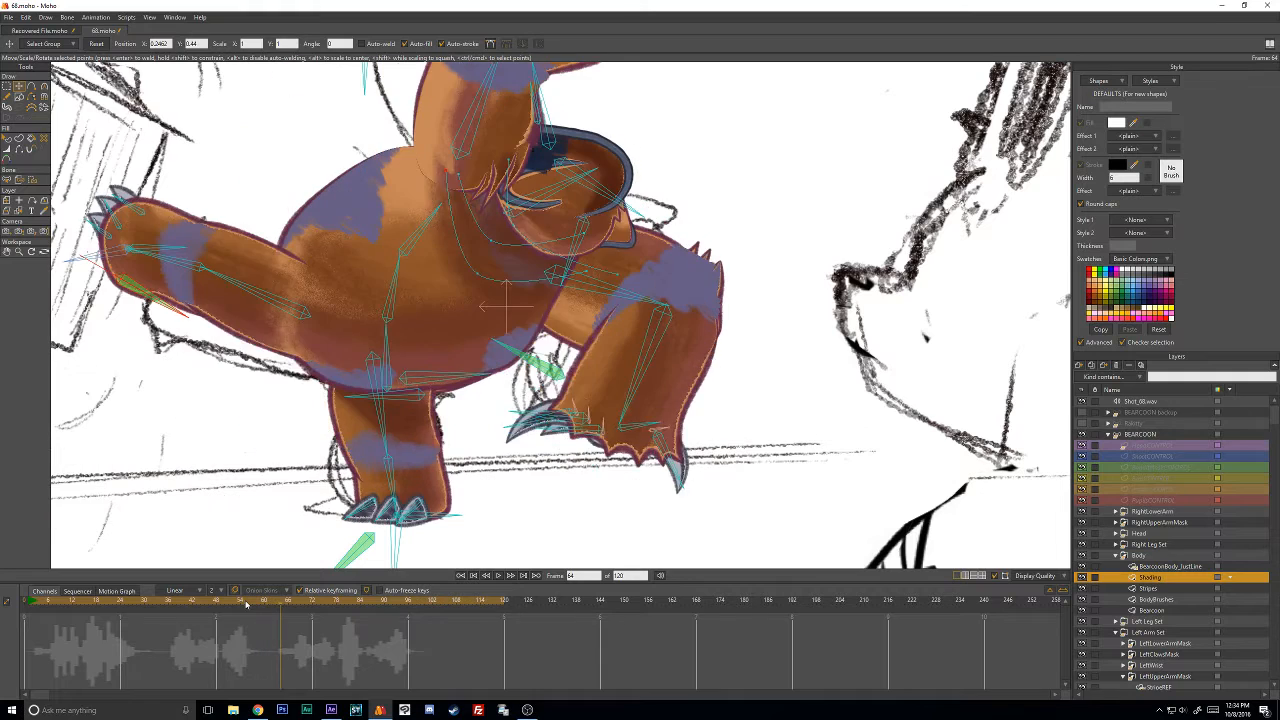
key(Left)
key(Left)
key(Left)
key(Left)
key(Left)
key(Left)
key(Left)
key(Left)
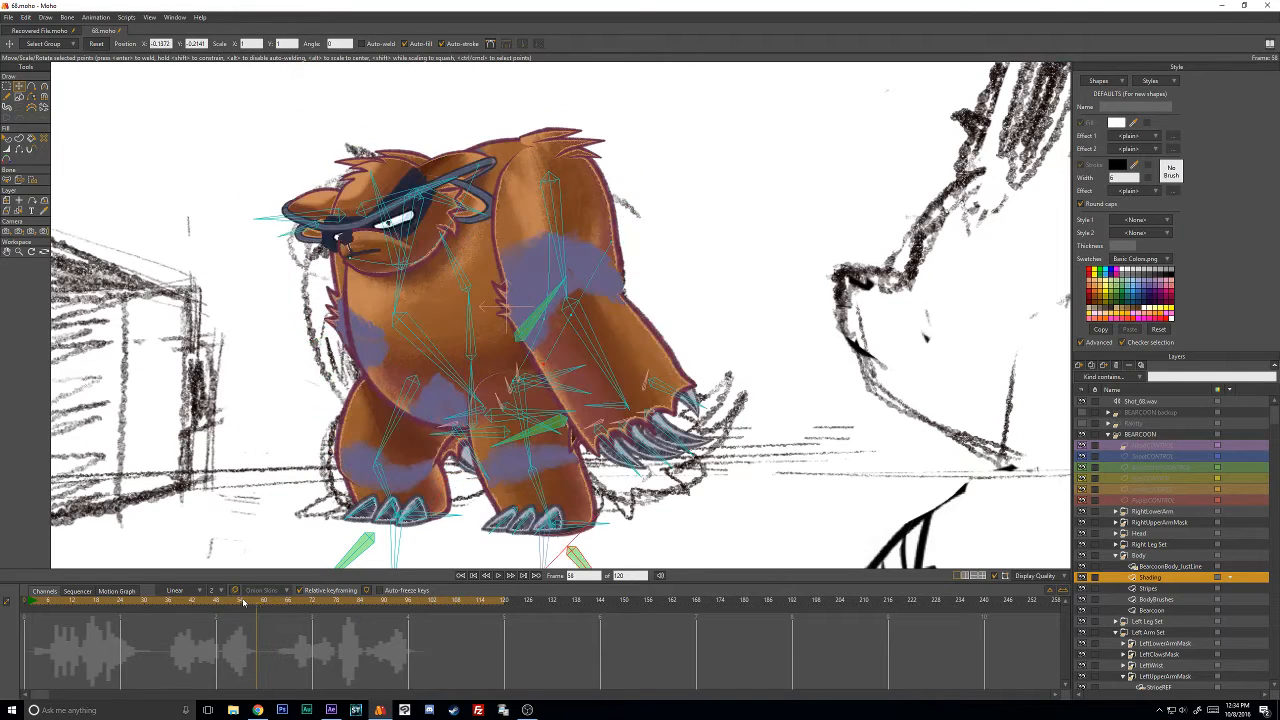
Go to frame 60 and reposition the Shading layer's points across the bear's back with Transform Points.
key(Right)
click(246, 588)
key(Right)
key(Right)
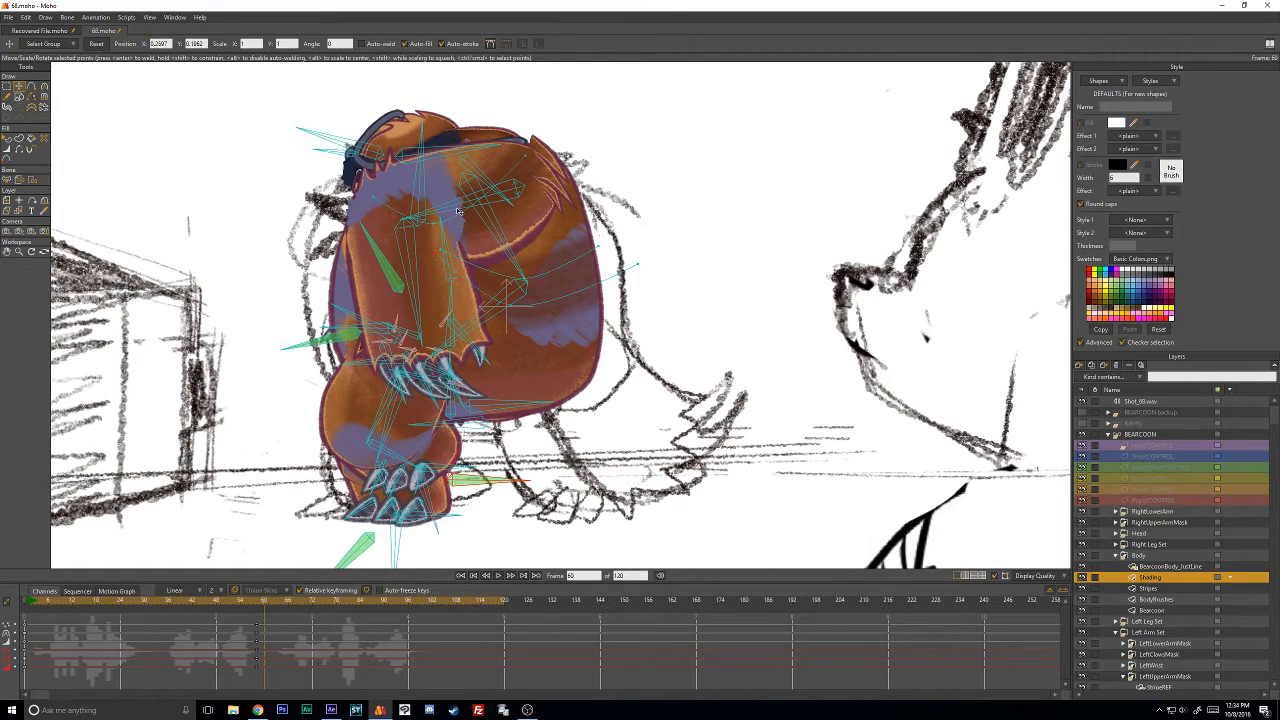
mouse_move(450, 270)
mouse_down()
mouse_move(490, 286)
mouse_move(536, 276)
mouse_up()
drag(660, 242, 478, 328)
drag(527, 277, 449, 277)
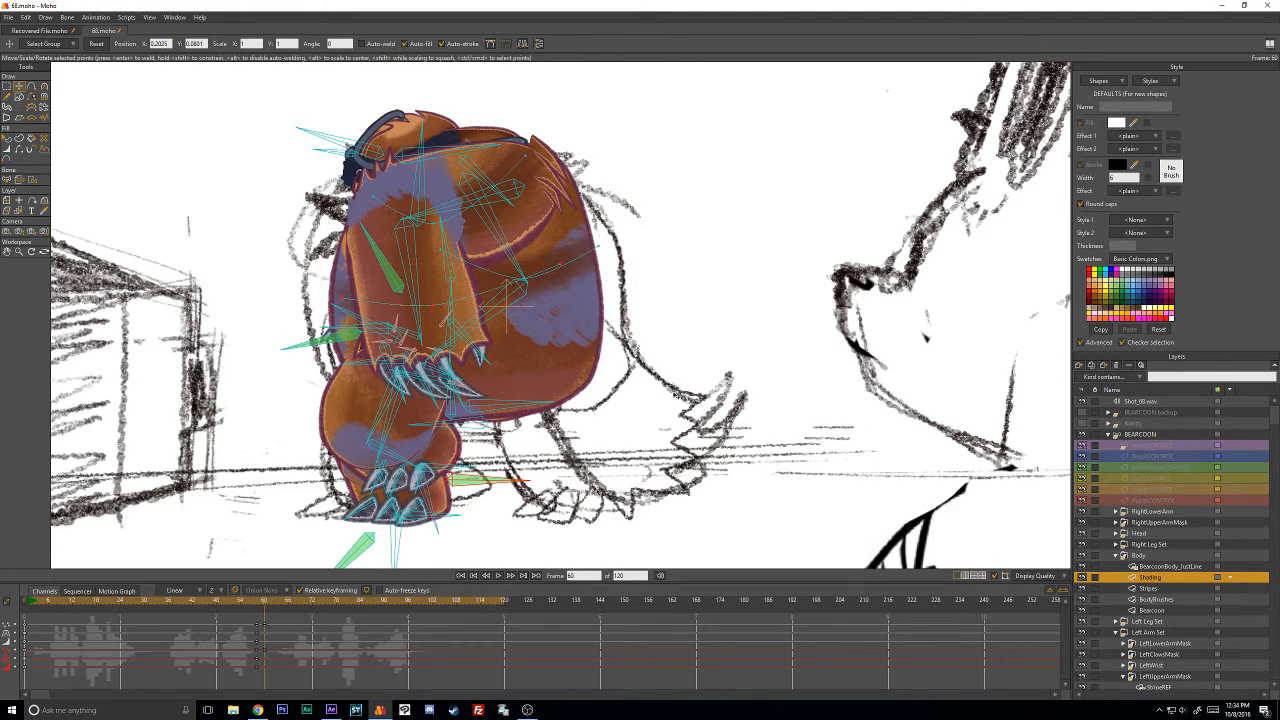
key(Return)
Turn off brush display and pull the Shading layer's points into shape at frame 60 with the Magnet tool.
click(43, 97)
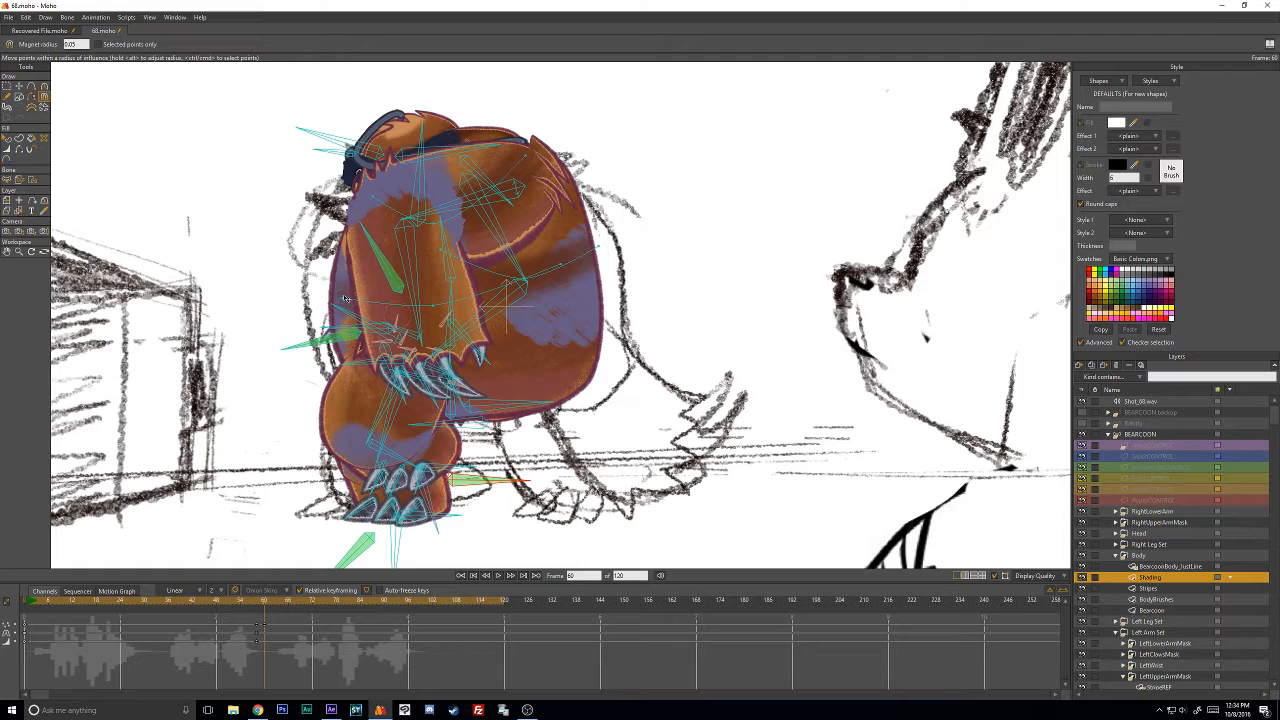
click(1033, 576)
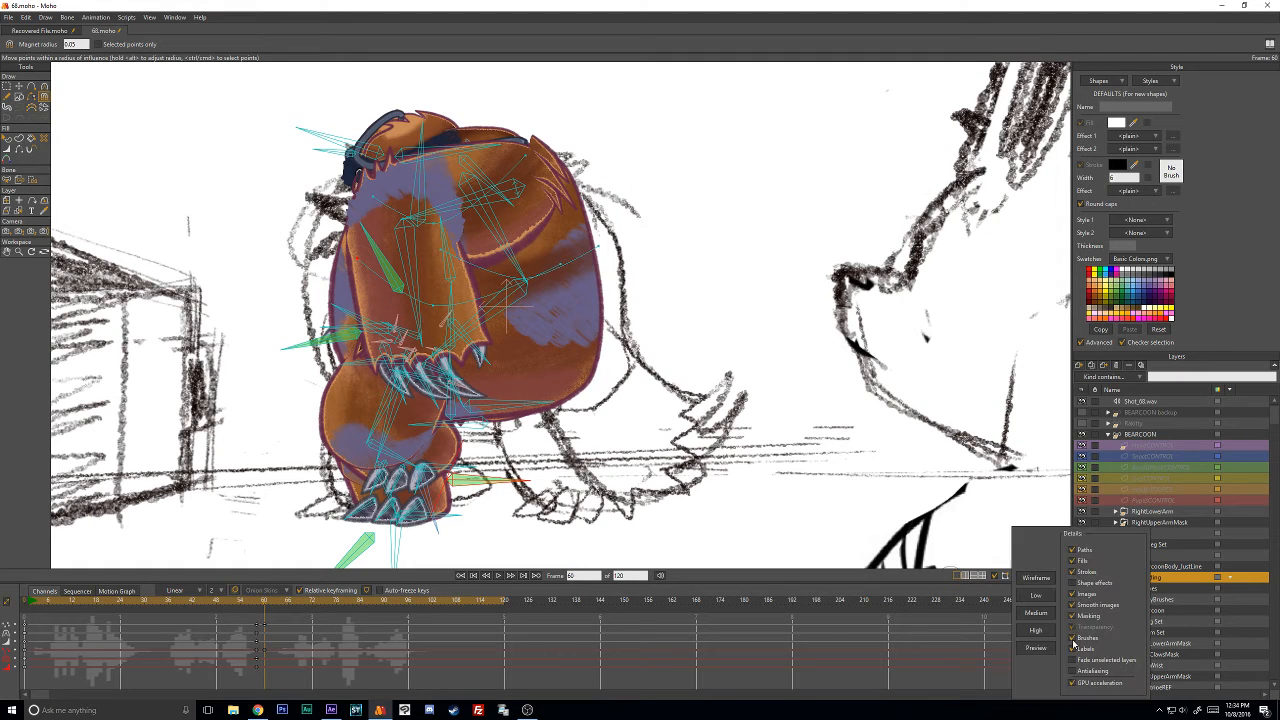
click(1073, 640)
click(1171, 579)
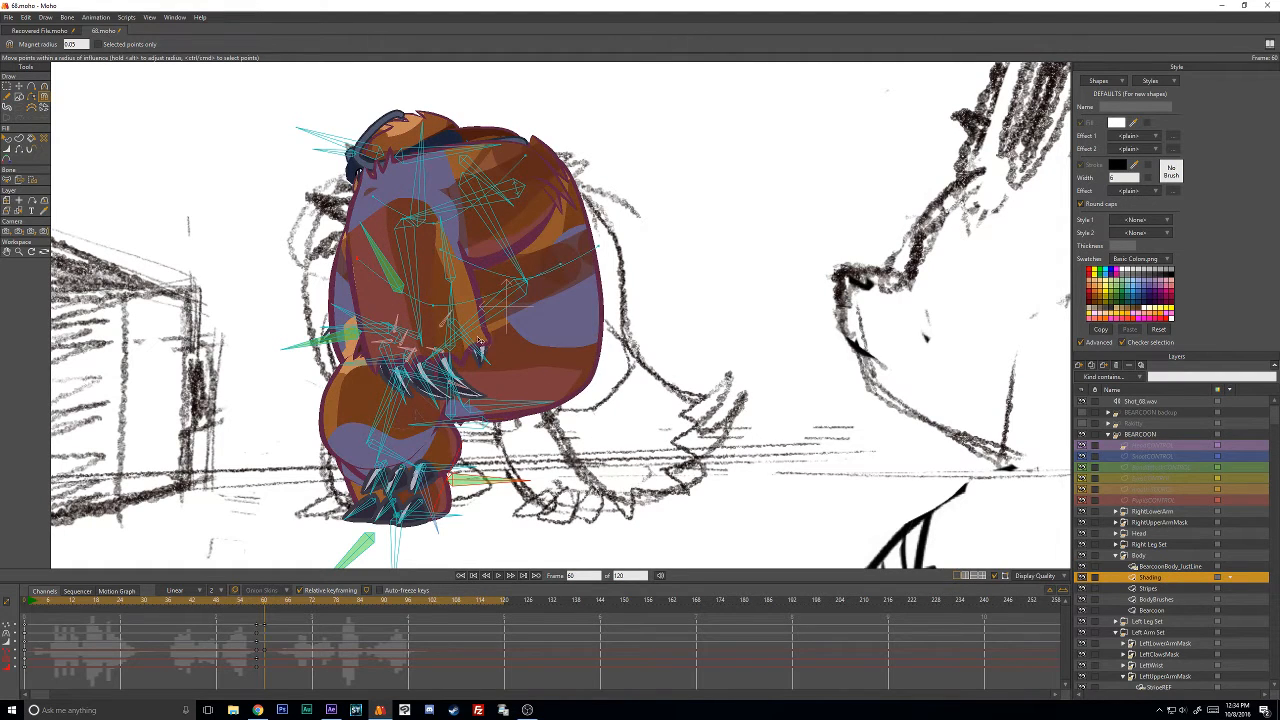
drag(555, 265, 490, 285)
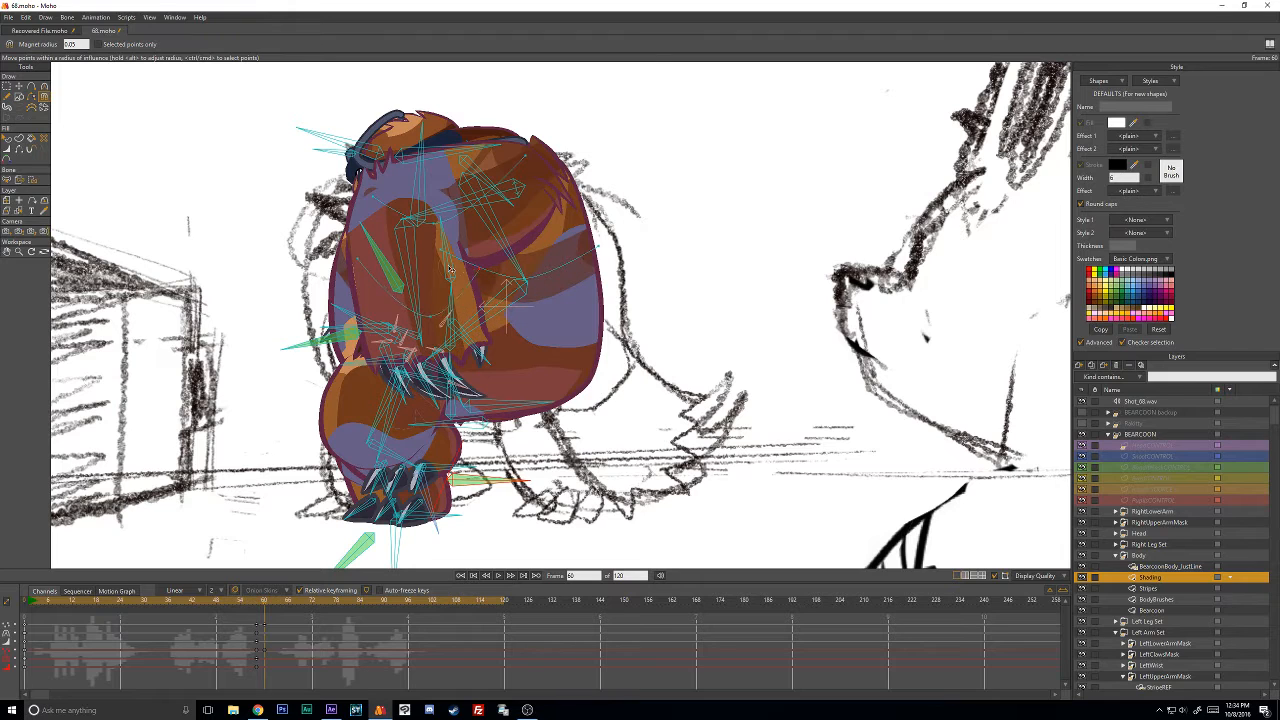
drag(440, 250, 575, 293)
drag(598, 248, 553, 226)
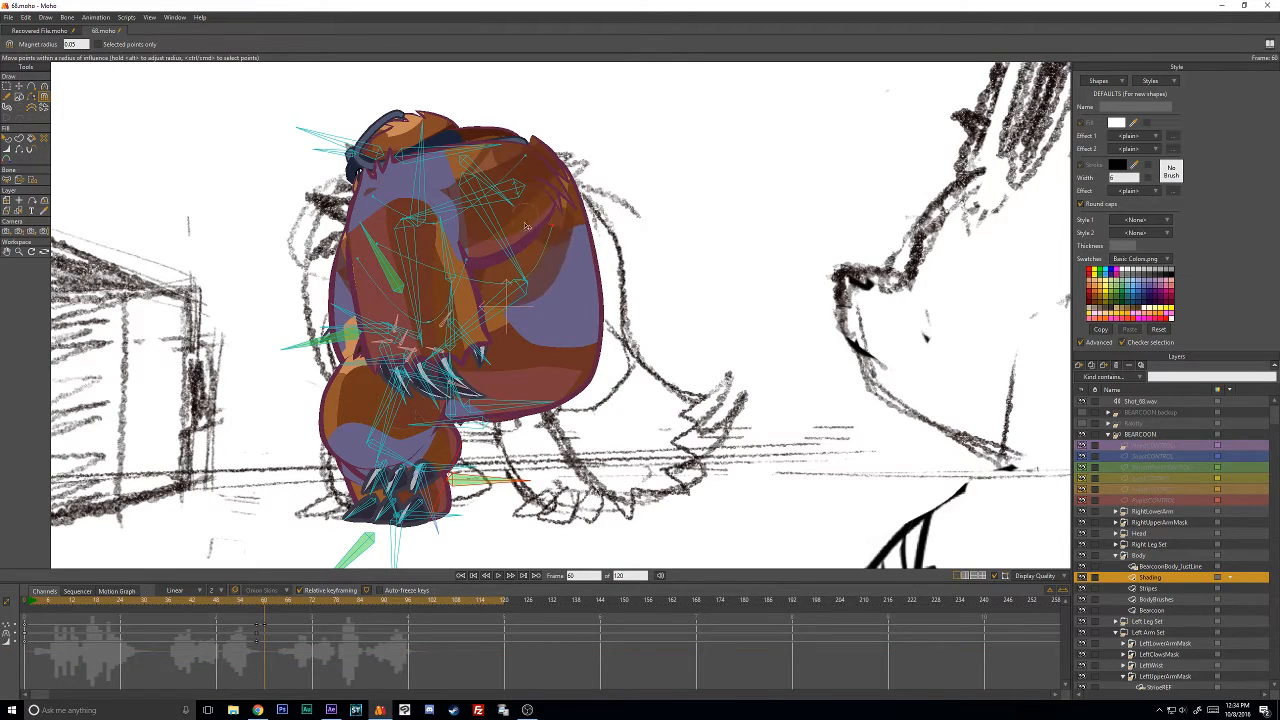
drag(520, 280, 450, 292)
At frame 62, reshape the shading below the bear's head with the Magnet tool, refining single points with Transform Points.
key(Right)
key(Right)
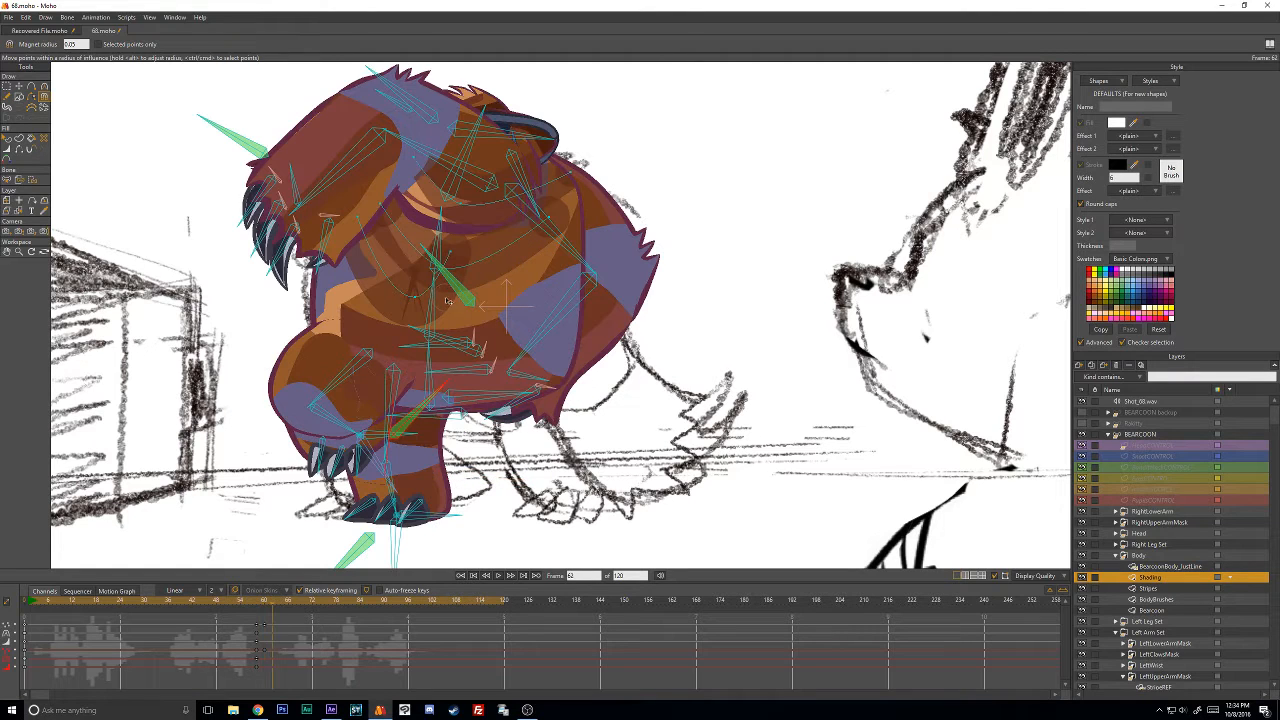
drag(362, 218, 338, 190)
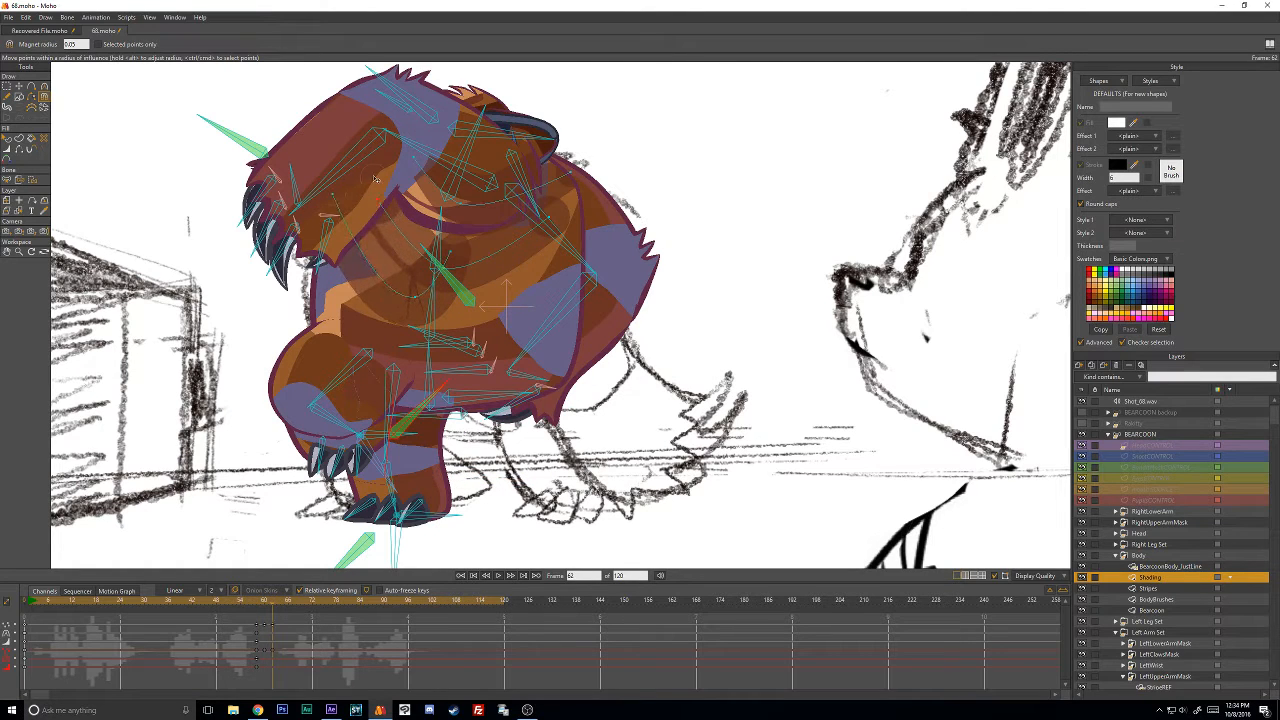
mouse_move(446, 256)
mouse_down()
mouse_move(458, 306)
mouse_move(392, 207)
mouse_up()
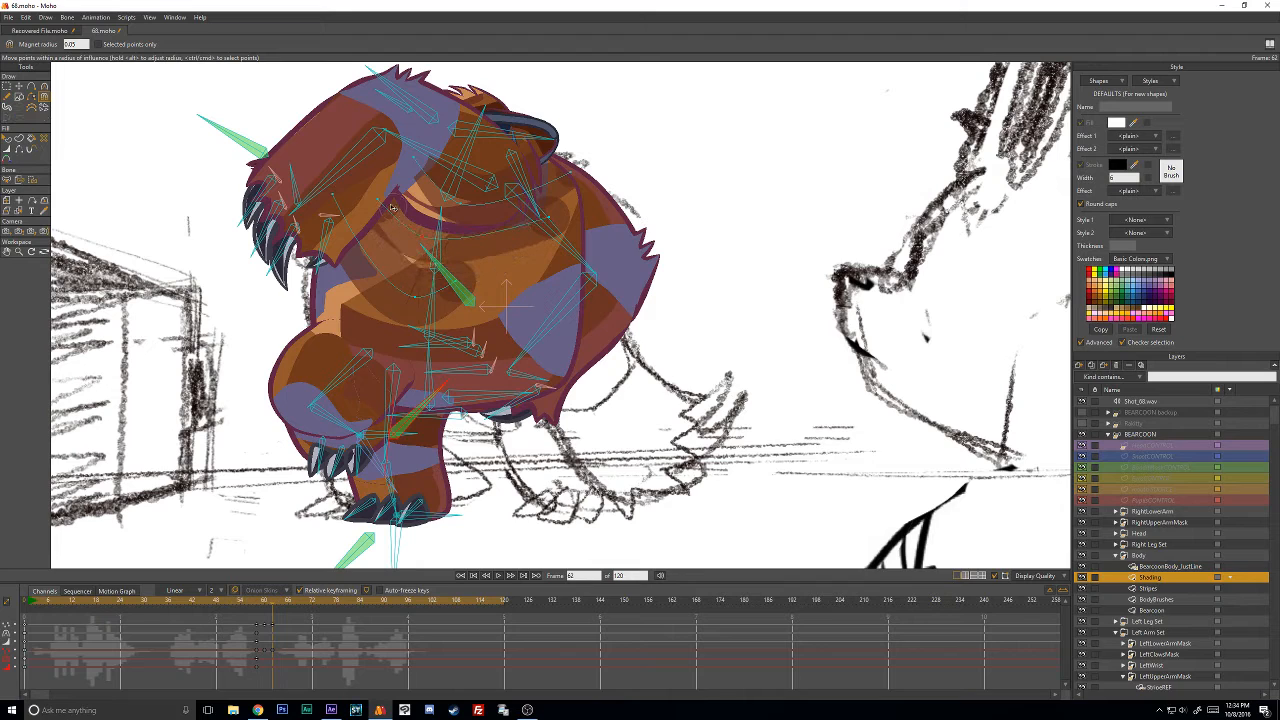
drag(558, 226, 480, 224)
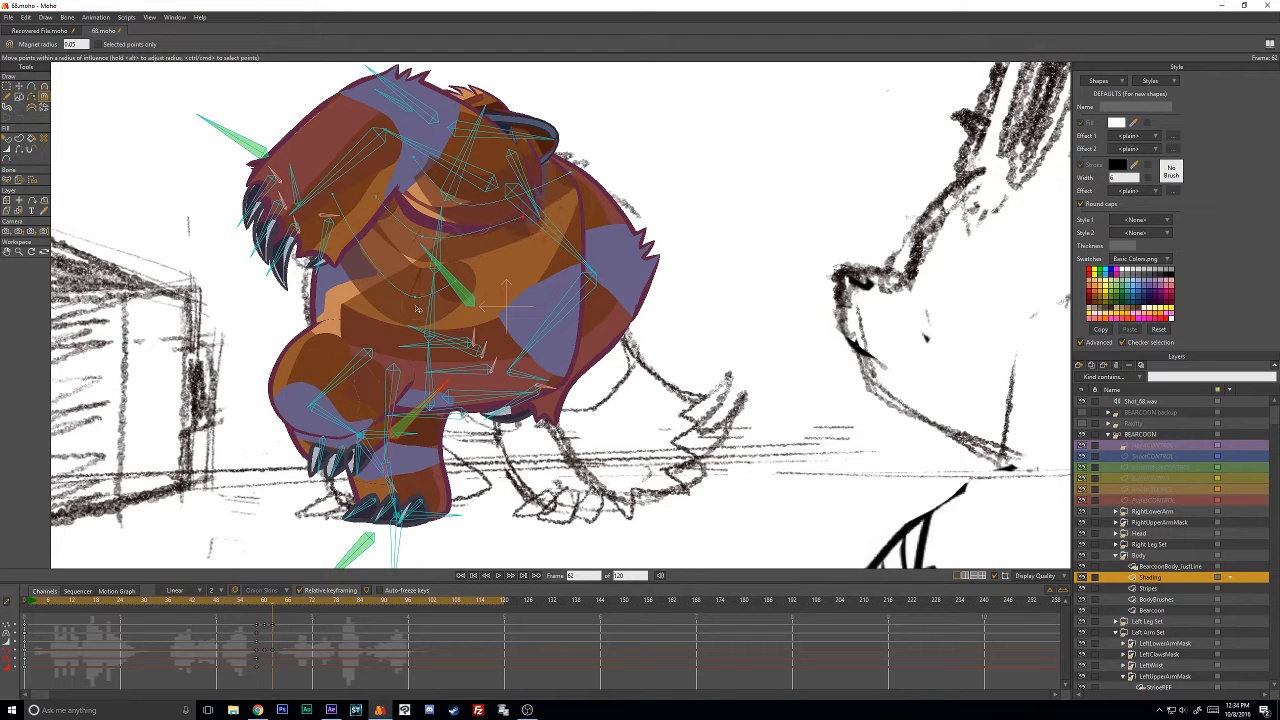
drag(416, 306, 398, 236)
drag(460, 285, 456, 240)
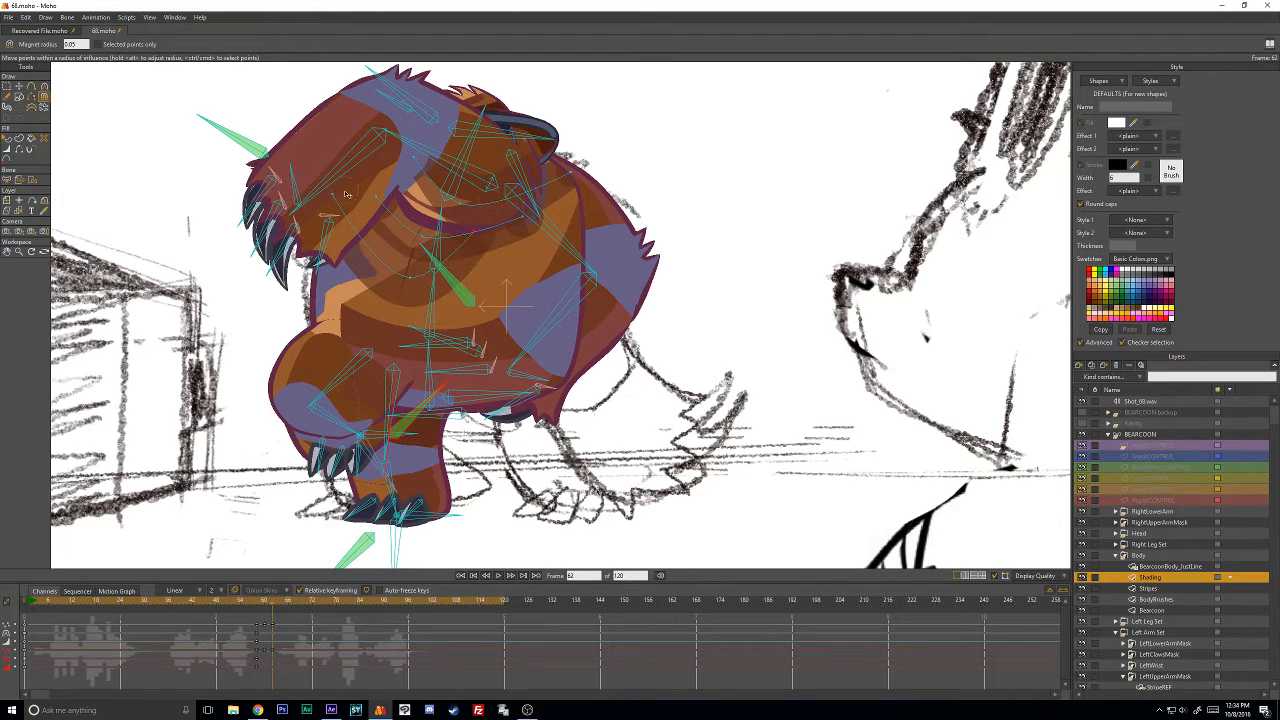
key(t)
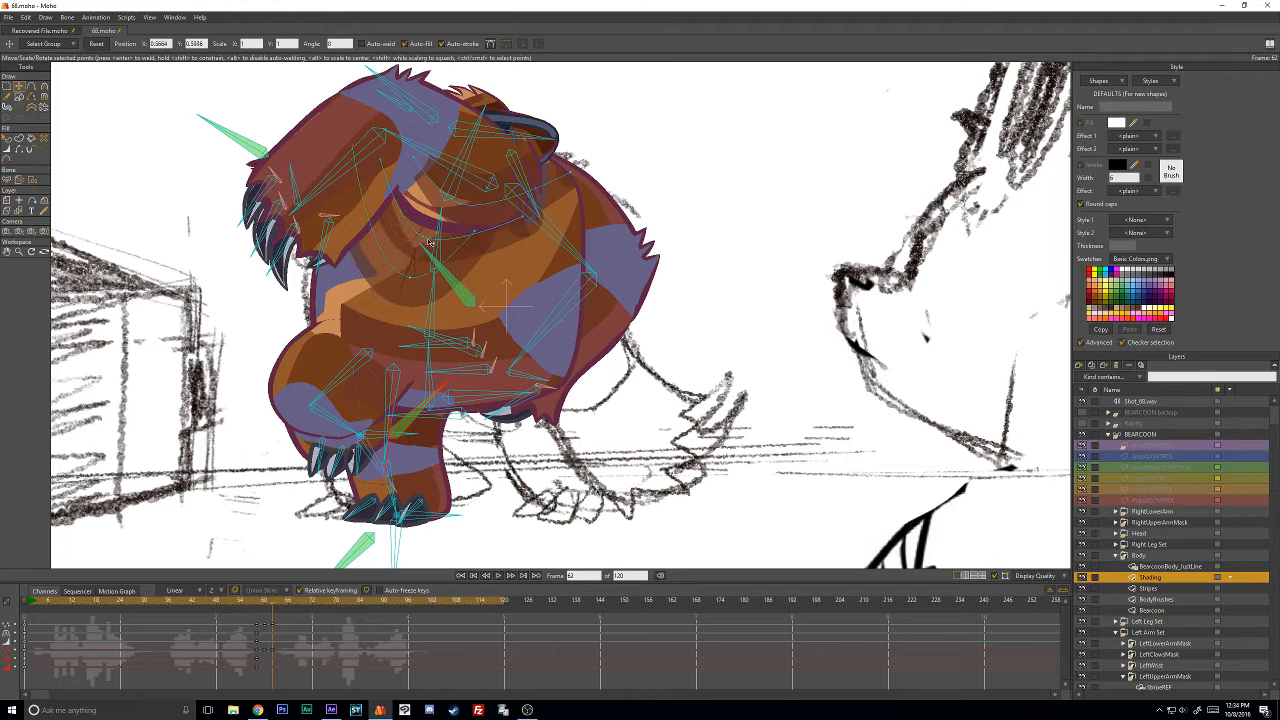
drag(428, 241, 516, 250)
At frame 64, move the shading points up under the bear's raised arm and chin.
key(Right)
key(Right)
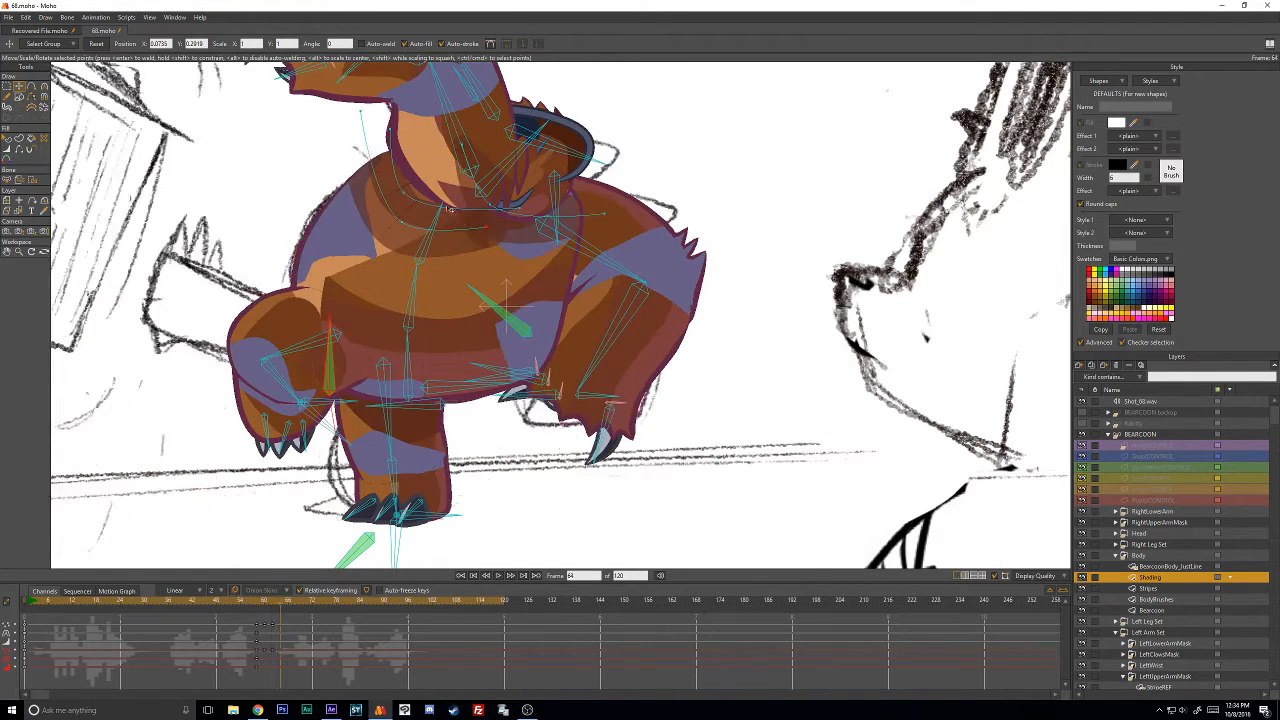
drag(400, 184, 428, 156)
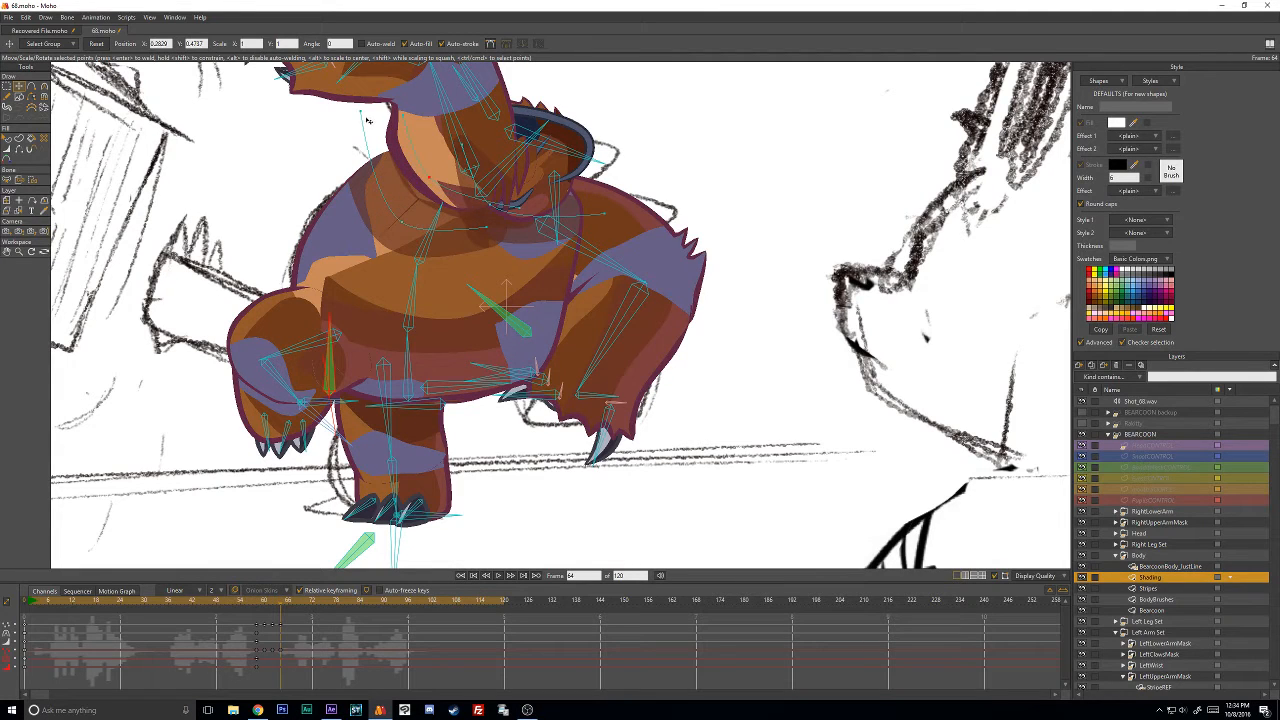
drag(370, 117, 385, 109)
mouse_move(415, 206)
mouse_down()
mouse_move(420, 232)
mouse_move(489, 231)
mouse_move(510, 209)
mouse_up()
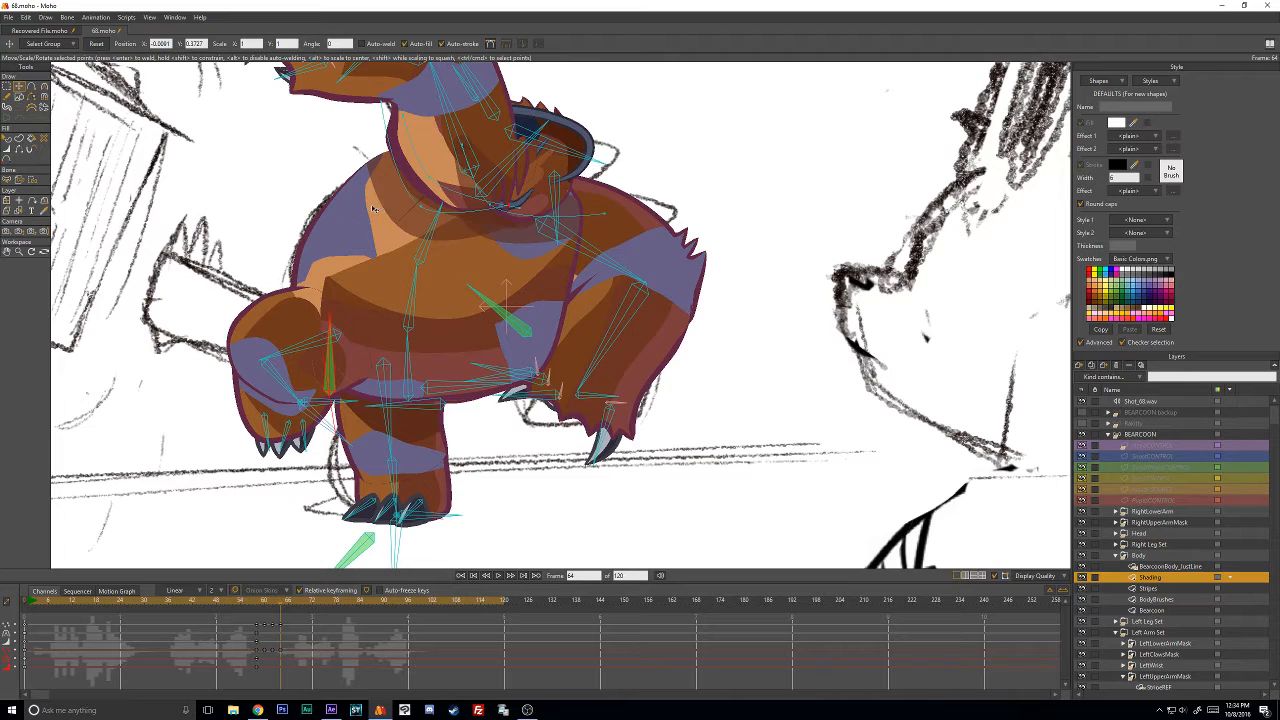
At frame 66, move the shading points to tuck the shadow under the bear's upper arm and chin.
key(Right)
key(Right)
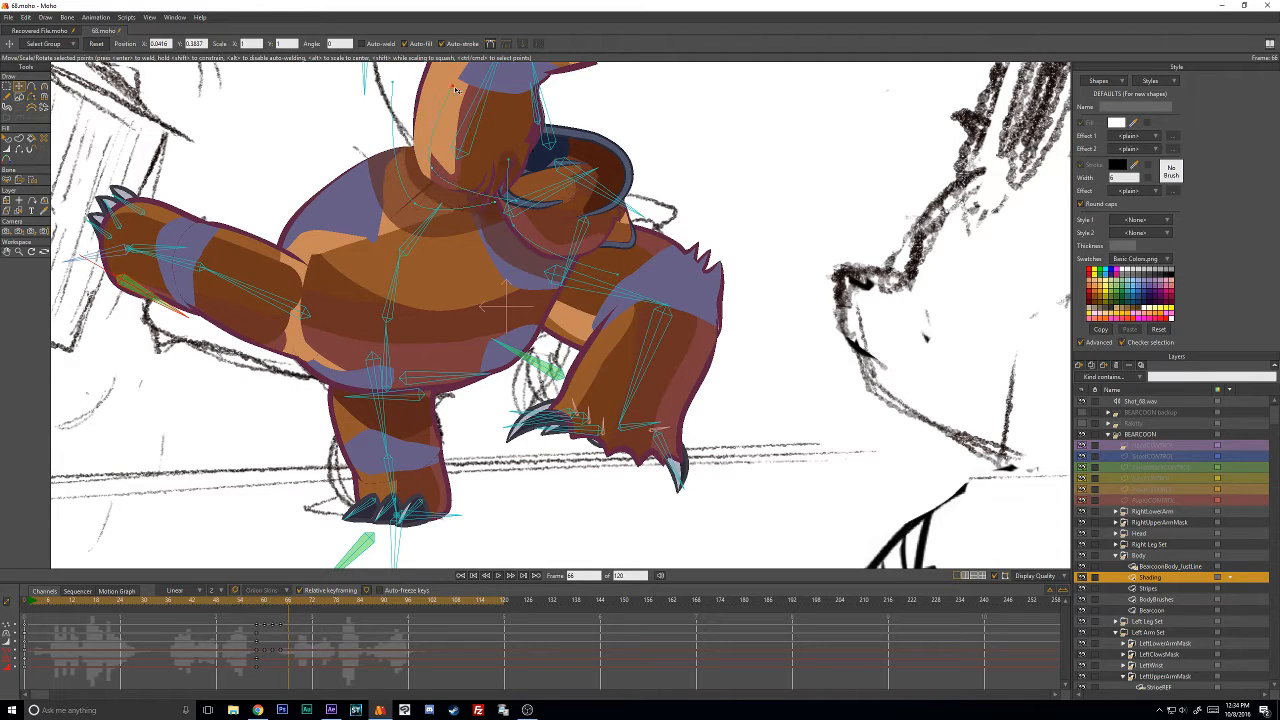
click(408, 82)
drag(413, 208, 426, 184)
mouse_move(531, 203)
mouse_down()
mouse_move(534, 185)
mouse_move(510, 200)
mouse_move(522, 198)
mouse_up()
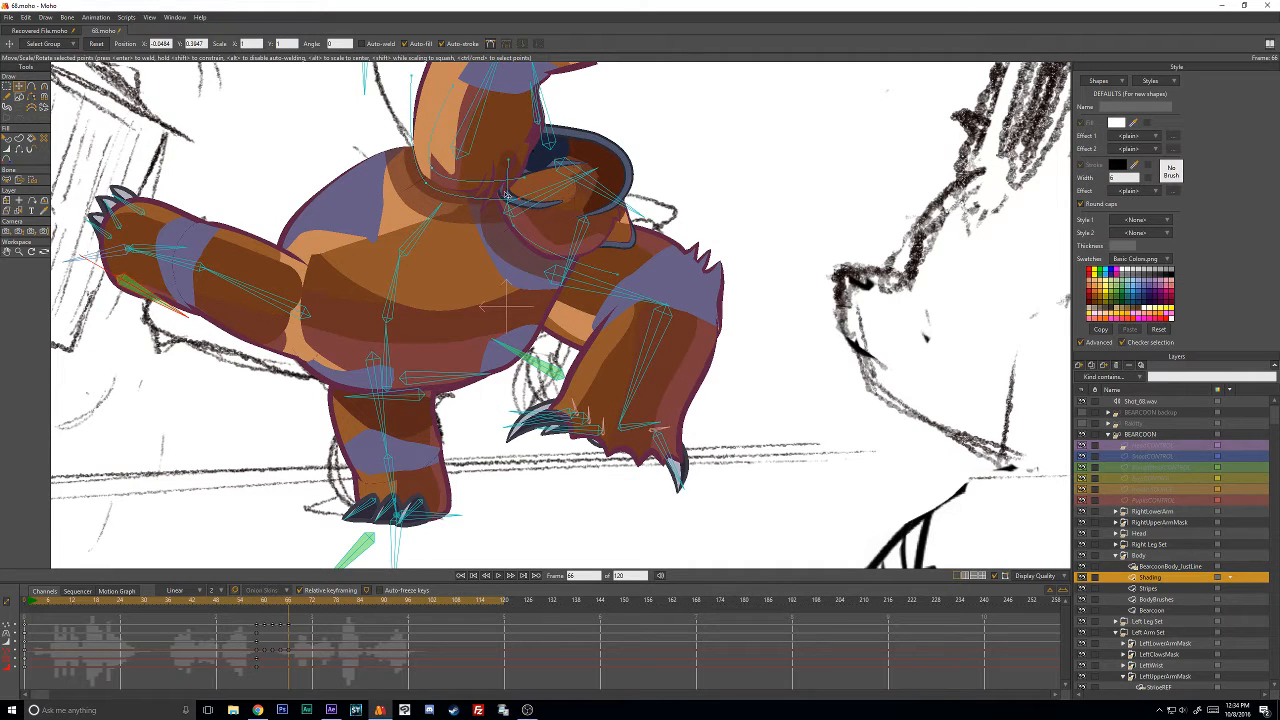
Step forward to frame 70 and back to frame 58 to check the reshaped shading across the kick.
key(Right)
key(Right)
key(Right)
key(Right)
key(Right)
key(Right)
key(Right)
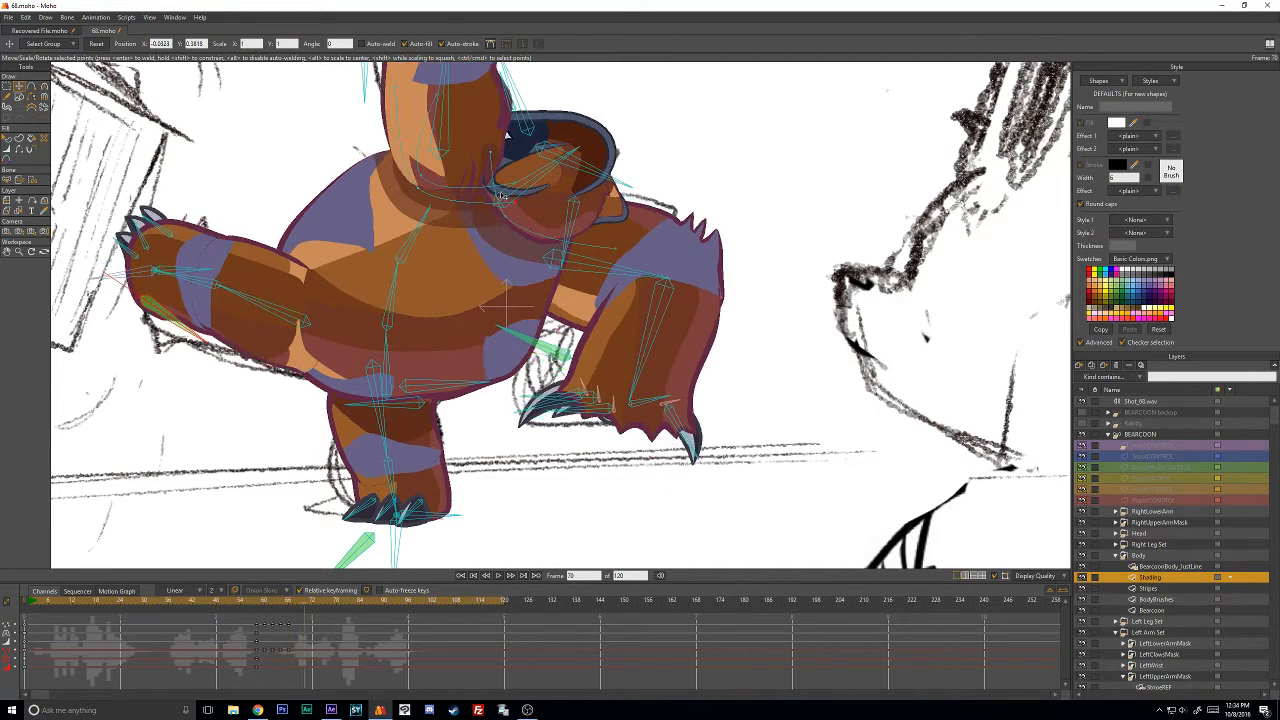
key(Left)
key(Left)
key(Left)
key(Left)
key(Left)
key(Left)
key(Left)
key(Left)
key(Left)
key(Left)
key(Left)
key(Left)
key(Left)
key(Left)
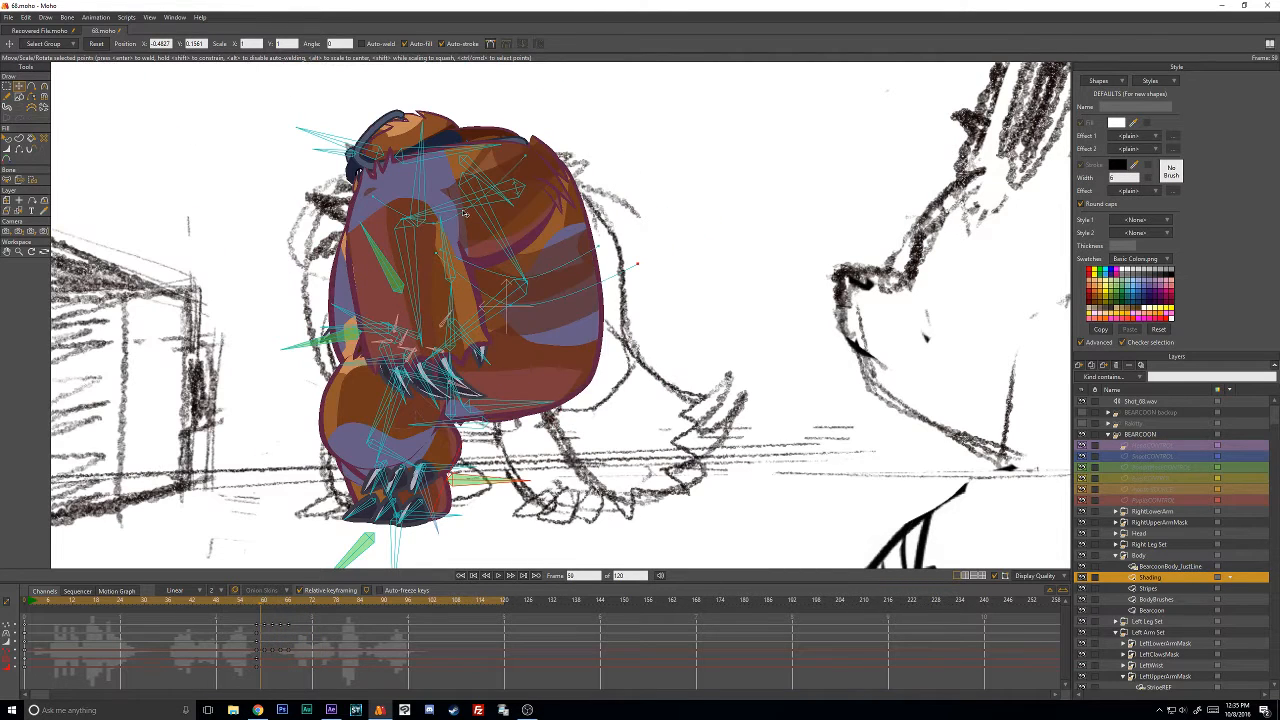
key(Left)
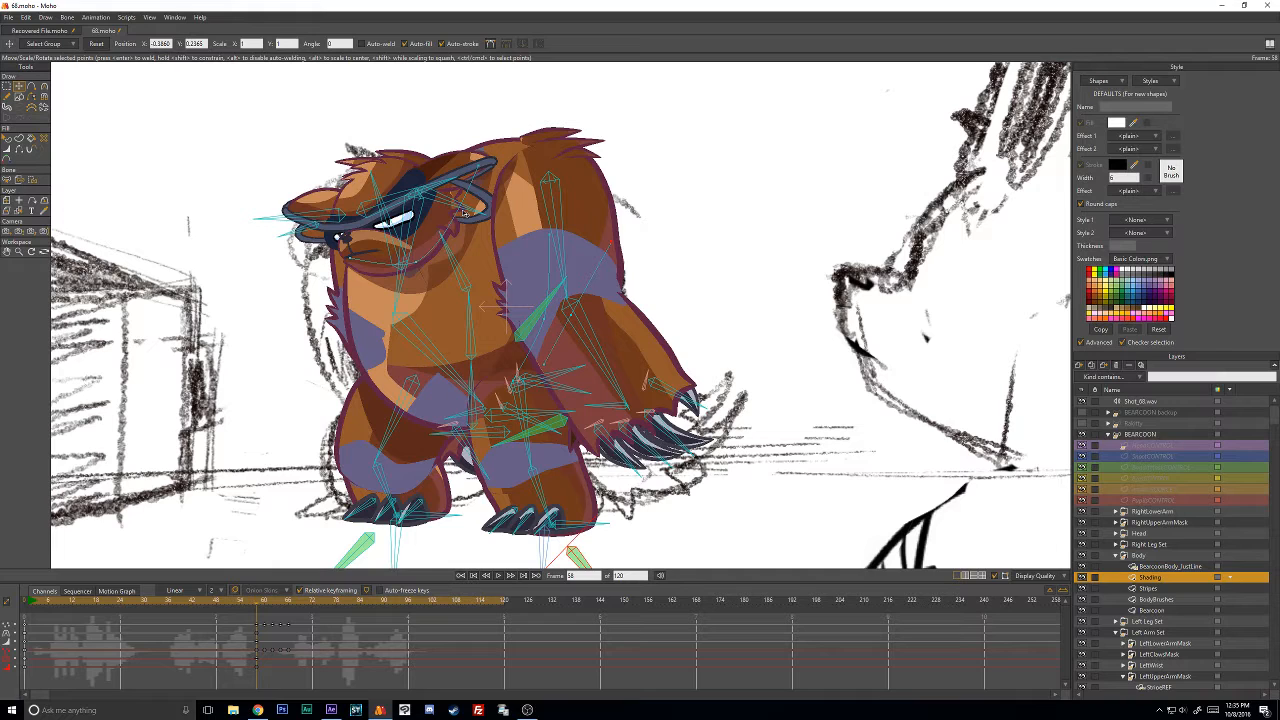
Select the Shading layer's keyframes between frames 58 and 66, view their interval options, and go to frame 58.
click(30, 601)
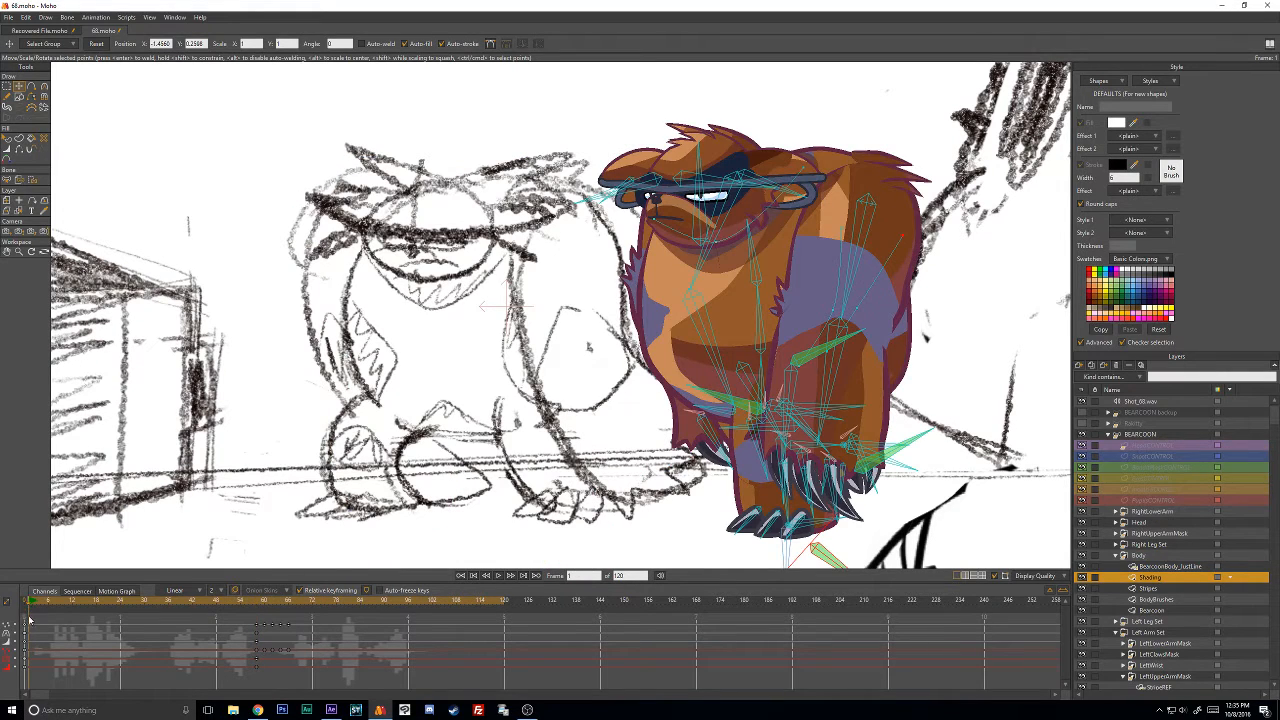
drag(167, 620, 262, 652)
right_click(273, 627)
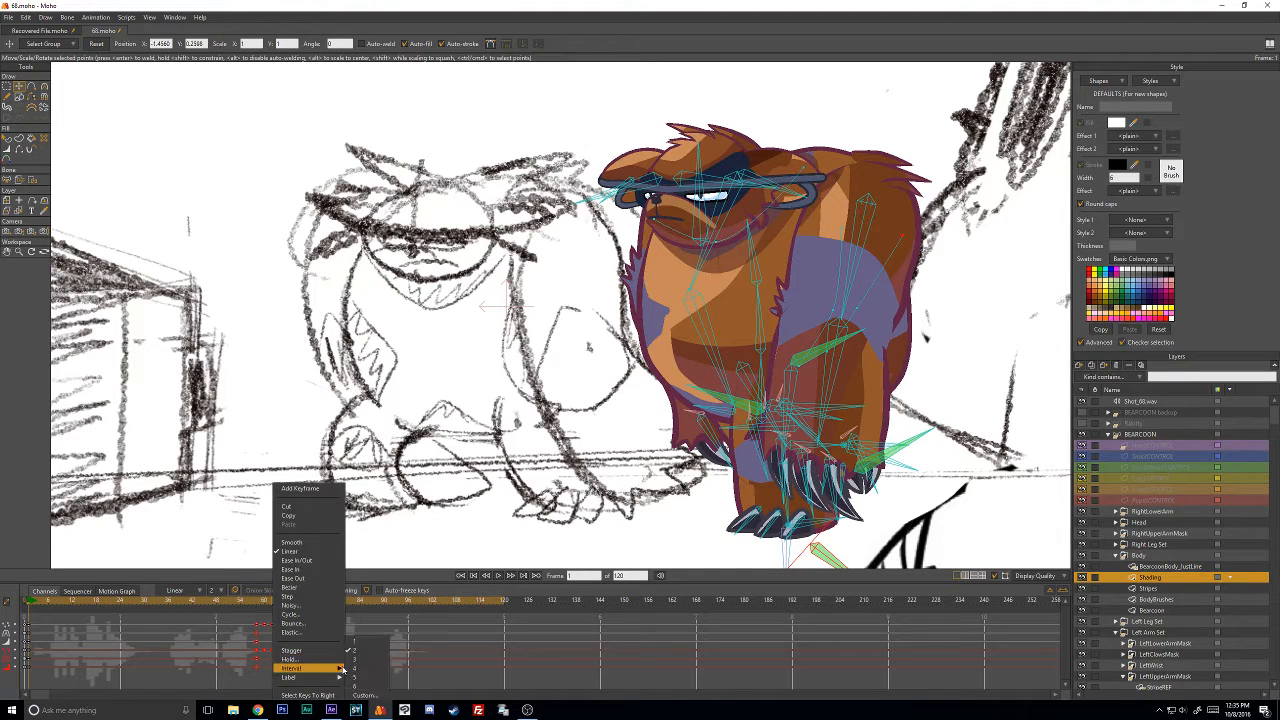
click(300, 657)
drag(265, 602, 257, 606)
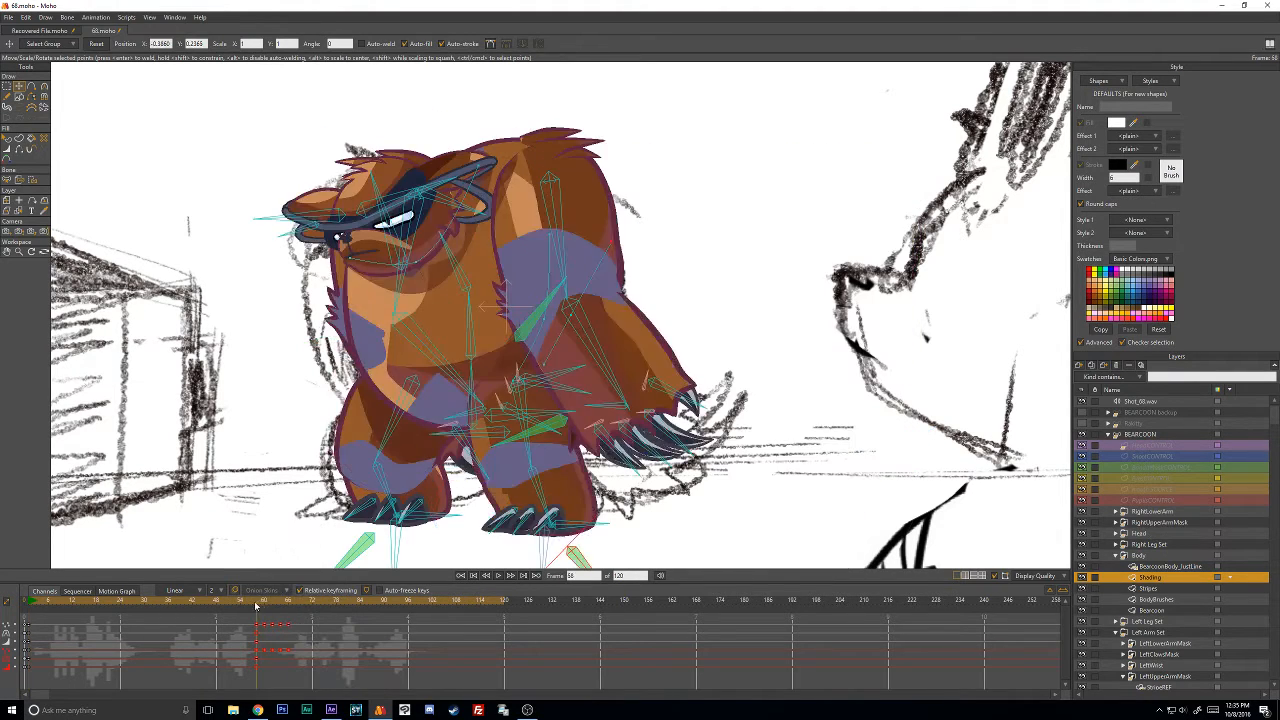
Step from frame 58 to frame 62 and back to check the shading, and reselect the Shading keyframes from frame 58 to 66.
key(Right)
key(Right)
key(Right)
click(301, 627)
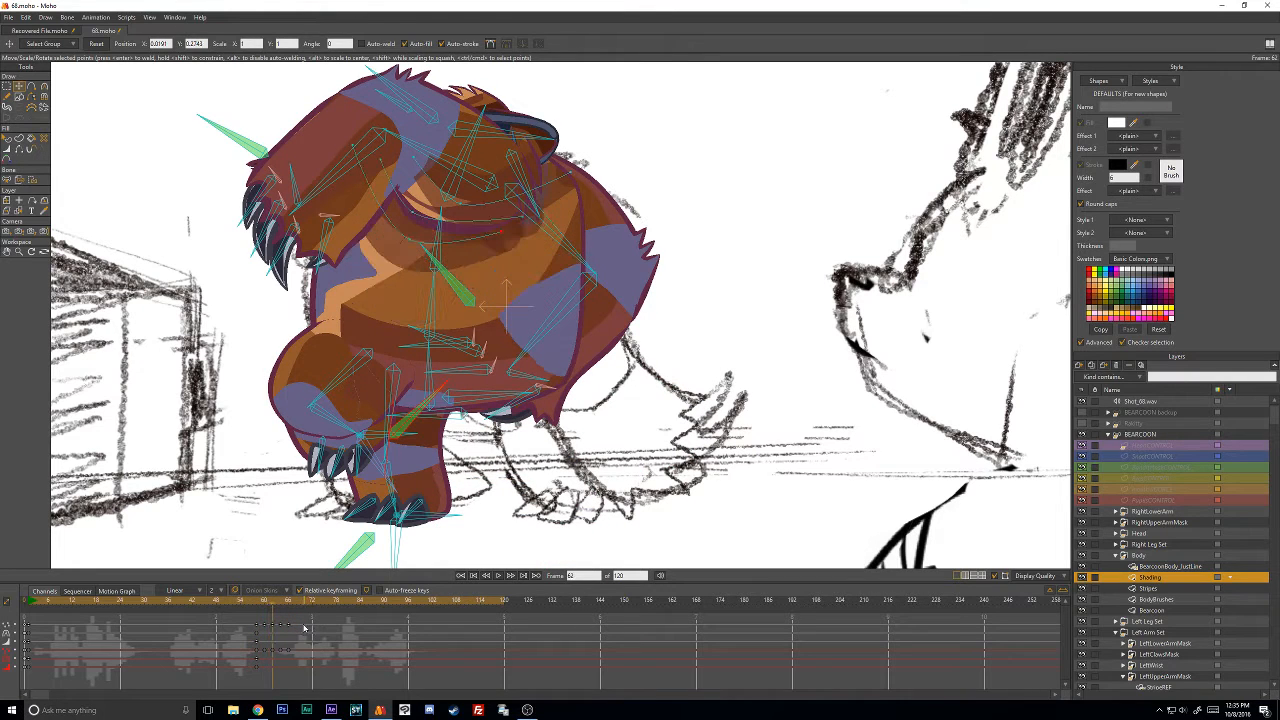
key(Left)
key(Left)
key(Left)
drag(310, 618, 267, 671)
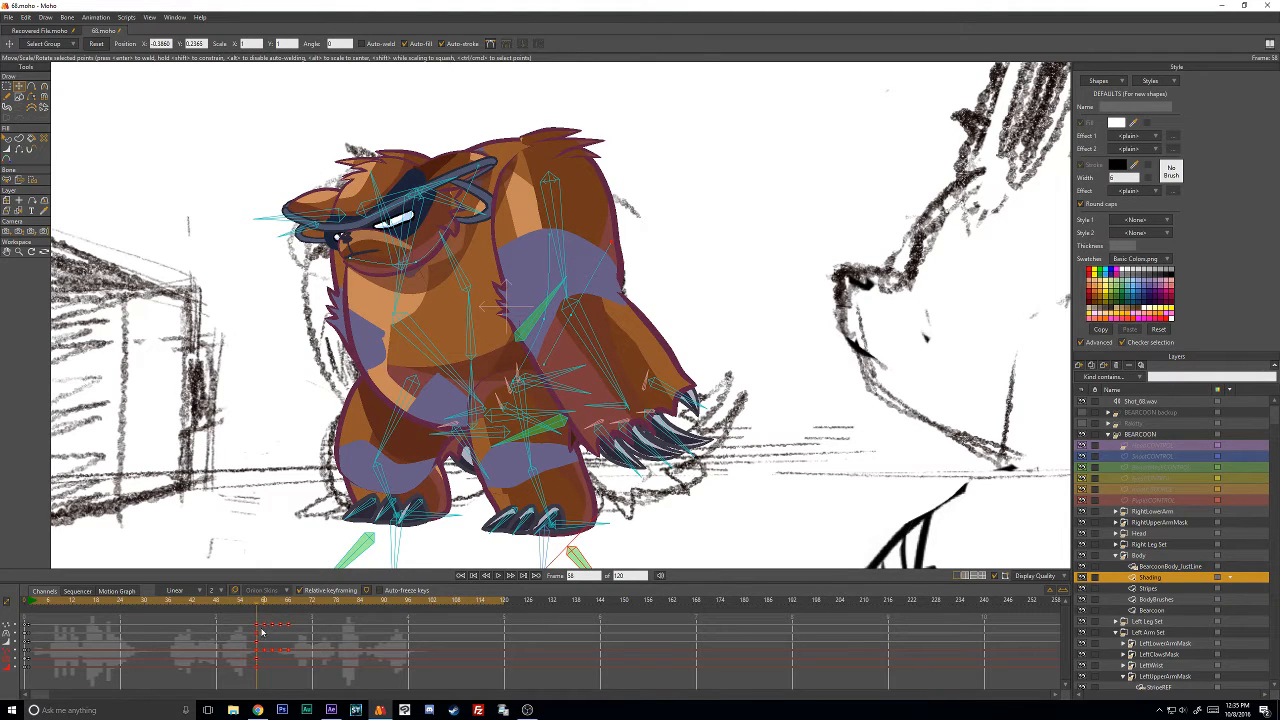
Step back and forth through the frames from 58 to the full kick to examine when the body shading changes against each pose.
key(Right)
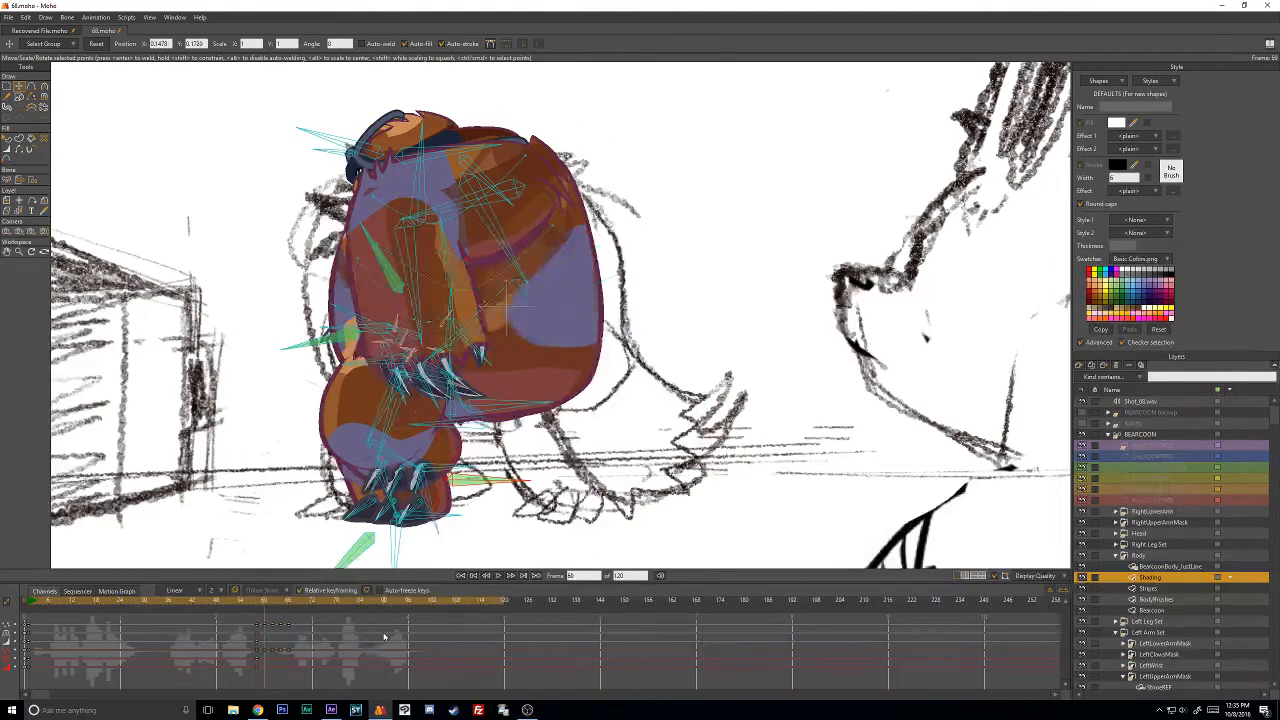
key(Right)
key(Left)
key(Right)
key(Right)
key(Right)
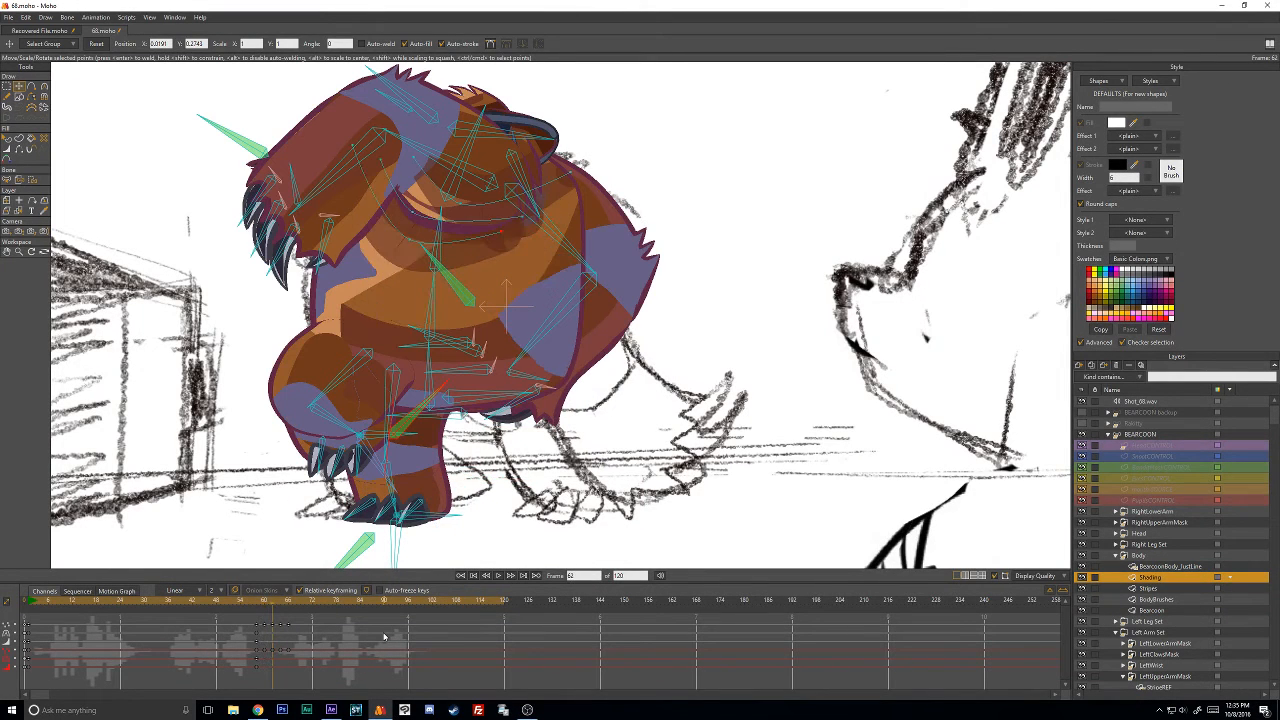
key(Left)
key(Right)
key(Left)
key(Right)
key(Left)
key(Right)
key(Right)
key(Right)
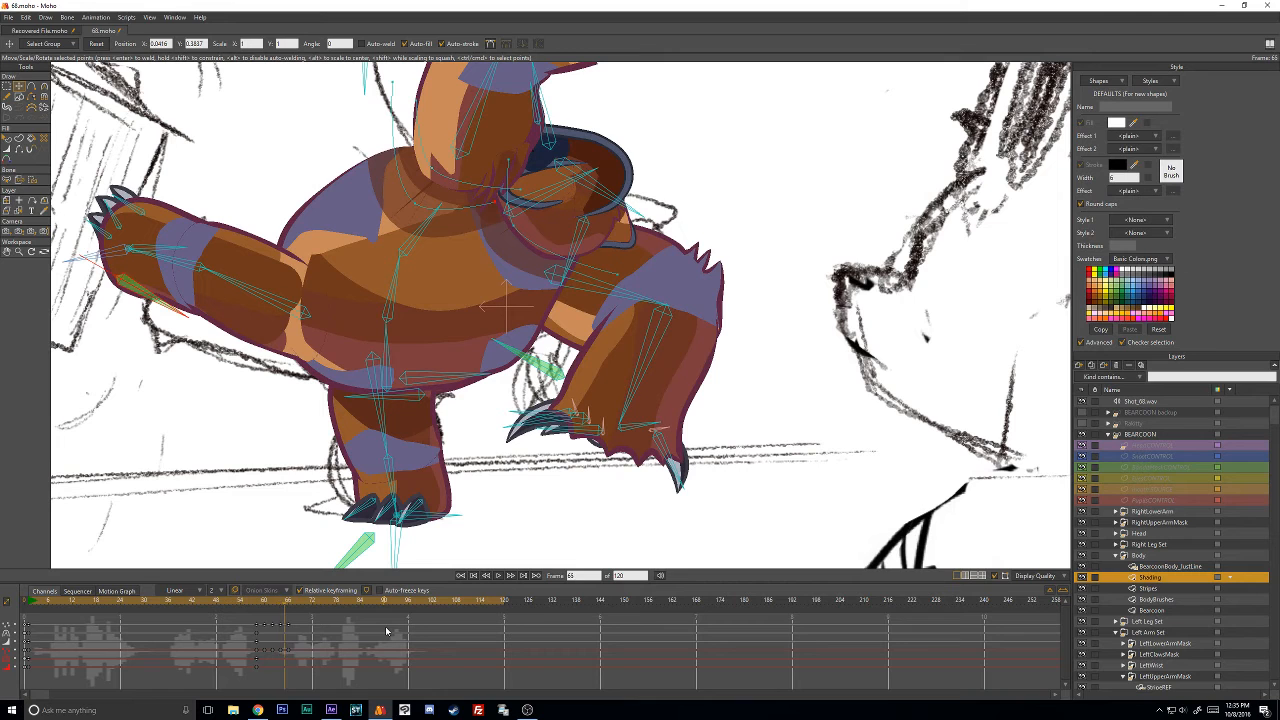
Shift the Shading layer's keyframes between frames 58 and 66 one frame earlier, starting them at frame 57.
drag(336, 621, 246, 682)
click(258, 600)
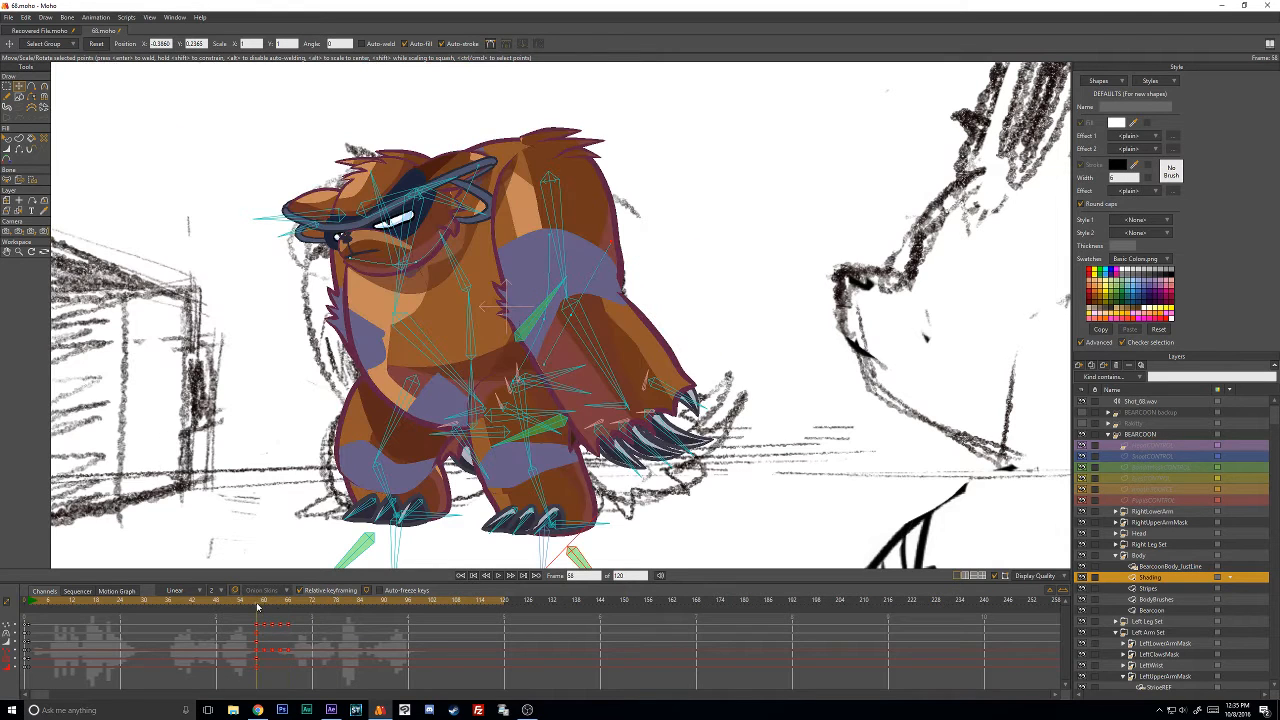
mouse_move(258, 606)
mouse_down()
mouse_move(289, 606)
mouse_move(255, 624)
mouse_up()
Step forward to frame 64 and back to frame 61 to check the shading's timing against the bear's poses.
key(Right)
key(Right)
key(Right)
key(Right)
key(Right)
key(Right)
key(Right)
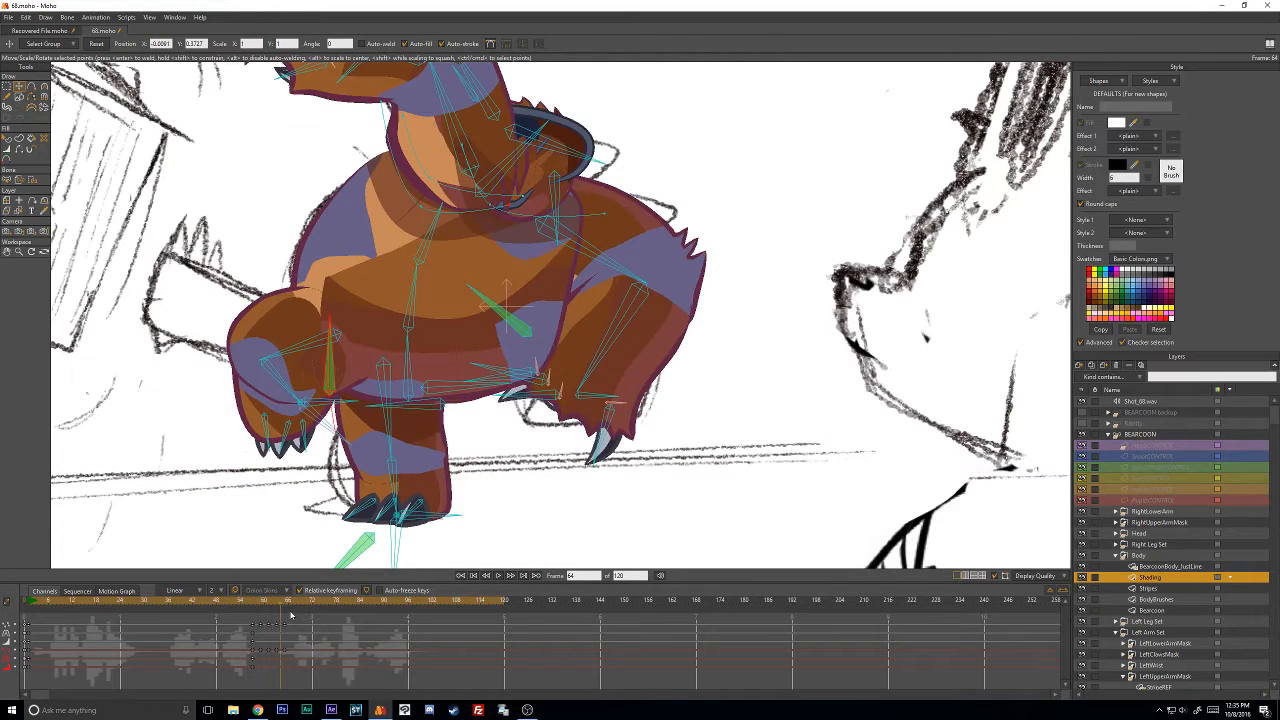
key(Left)
key(Left)
key(Left)
key(Left)
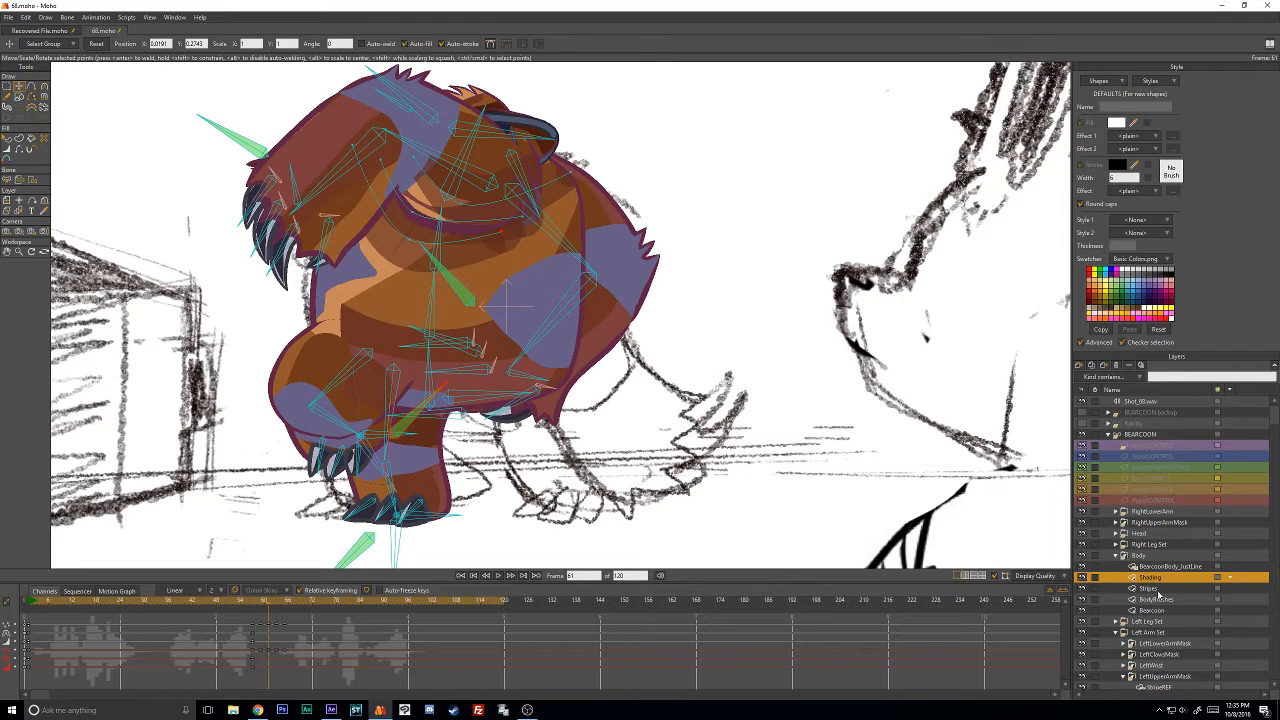
On the Stripes layer, move the keyframe near frame 60 to frame 59 and step forward through the kick to check the stripes.
click(1150, 588)
key(Left)
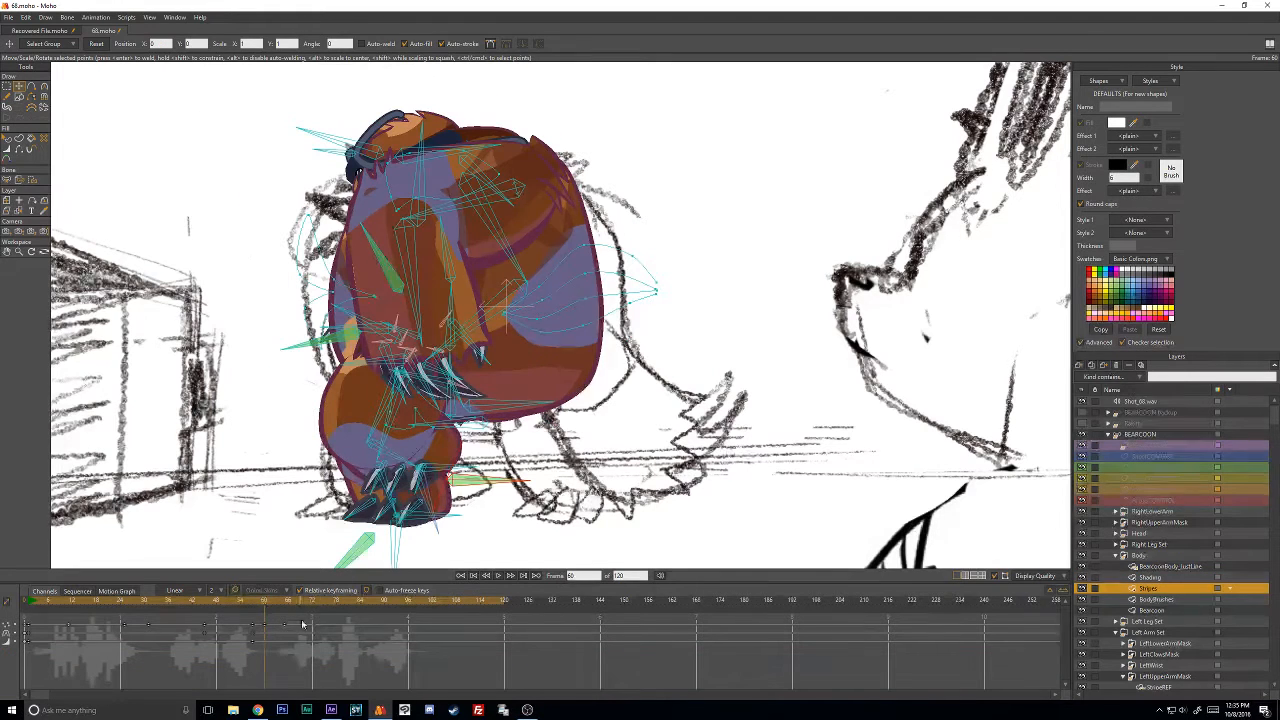
click(254, 604)
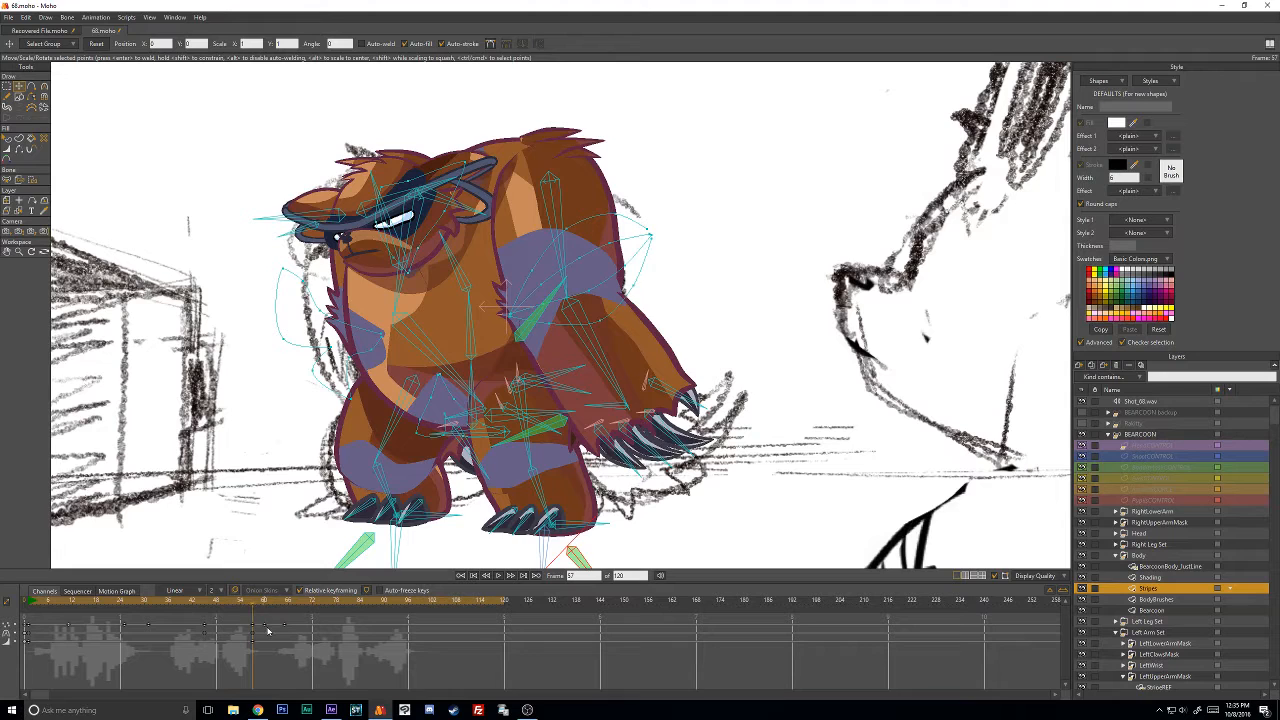
key(Right)
key(Right)
key(Right)
key(Right)
key(Left)
key(Left)
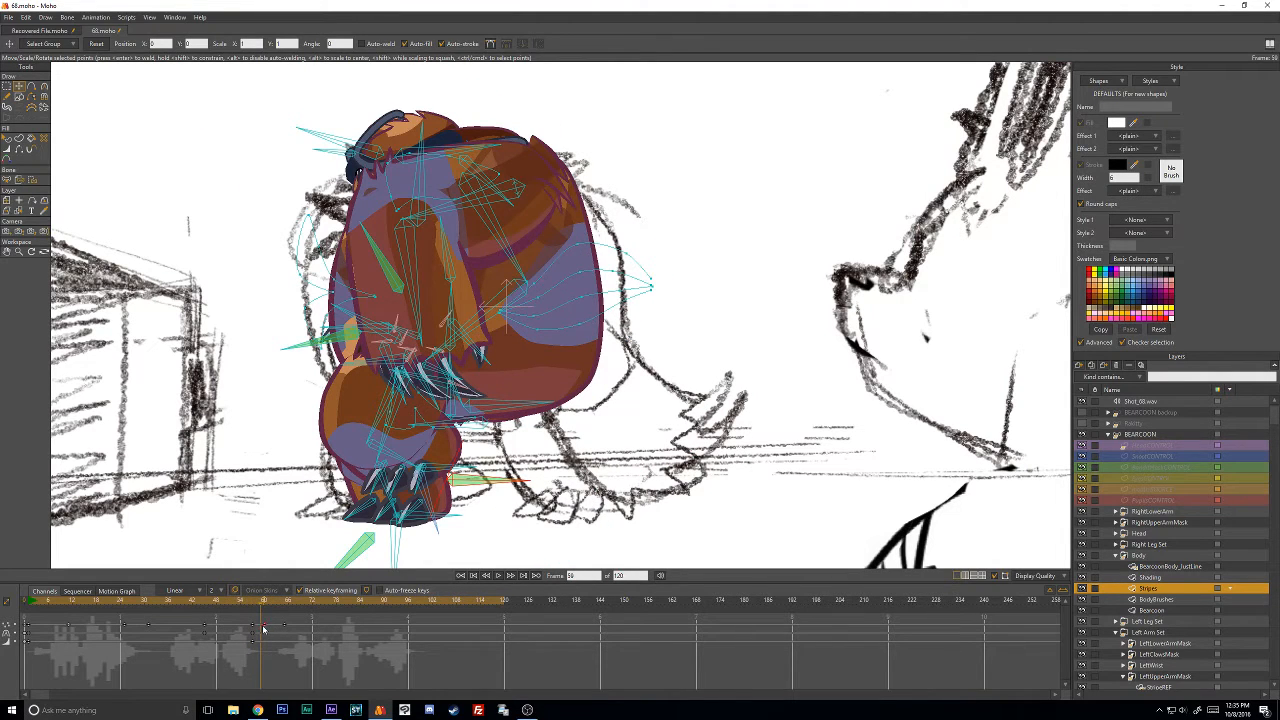
drag(264, 625, 297, 616)
key(Right)
key(Right)
key(Right)
key(Right)
key(Right)
key(Right)
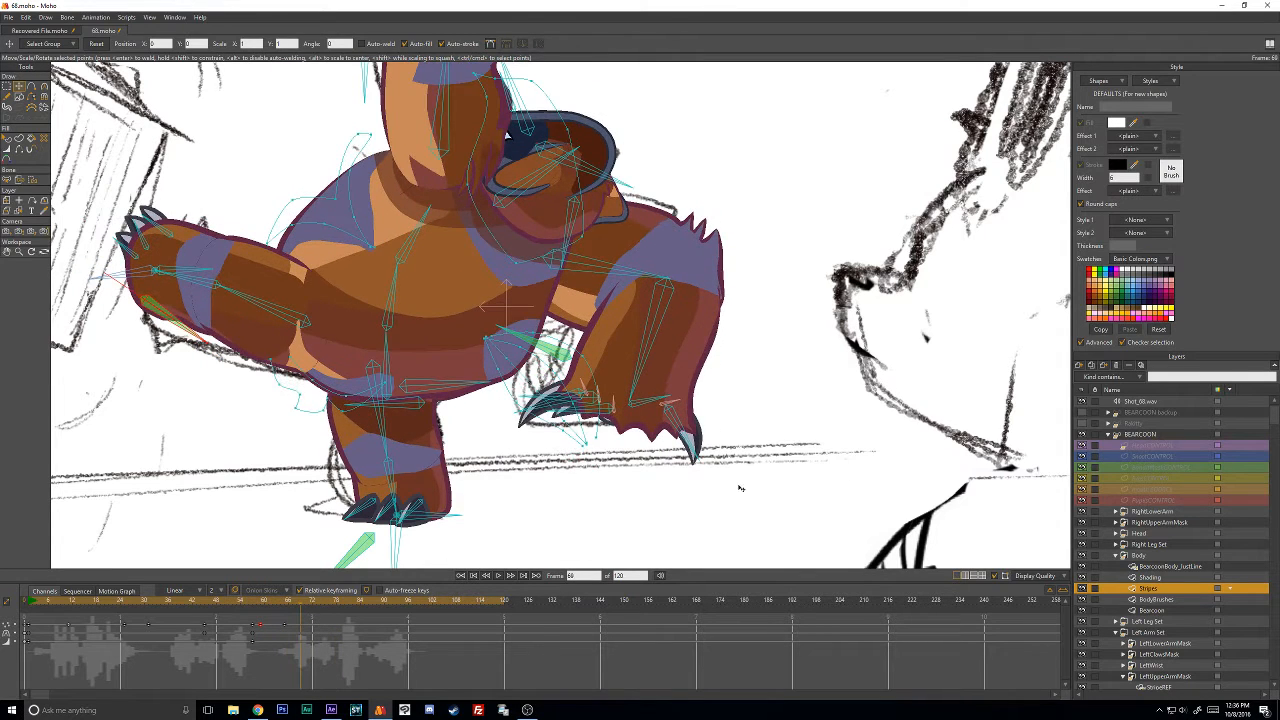
At frame 61, move the Tail layer above the Body layer in the layer order.
scroll(1160, 512, down, 2)
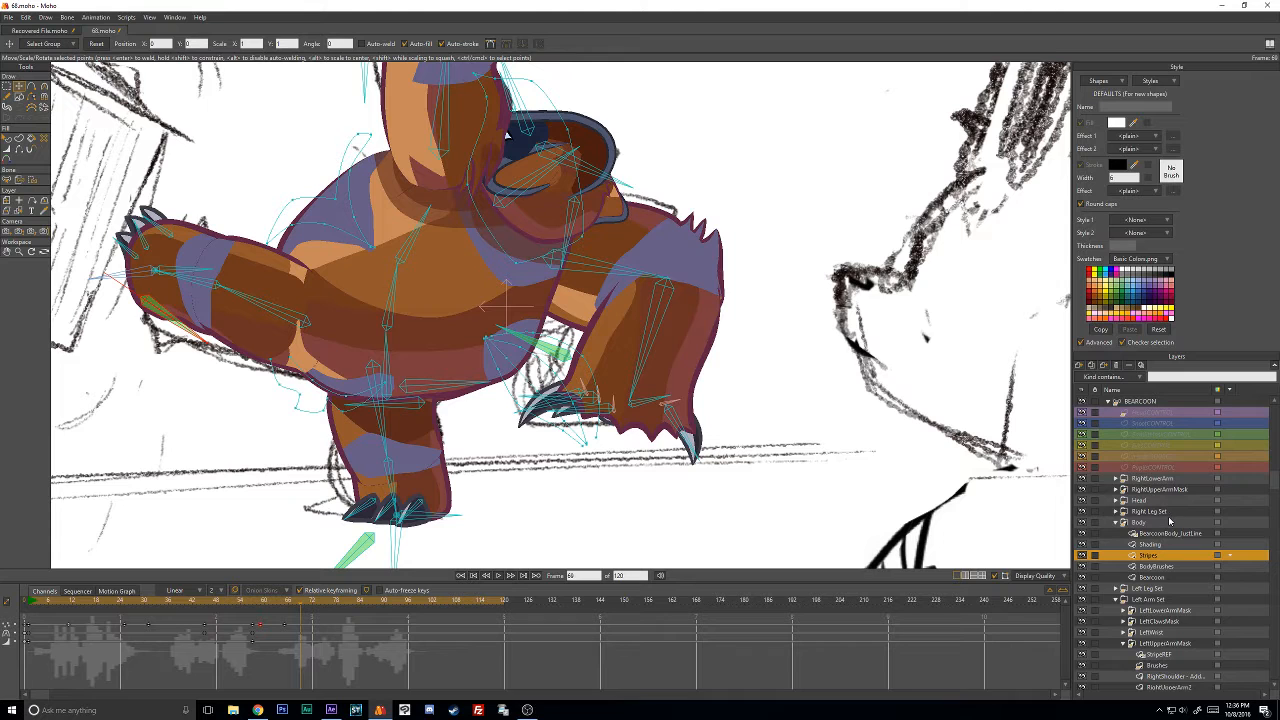
scroll(1134, 566, down, 1)
click(1116, 534)
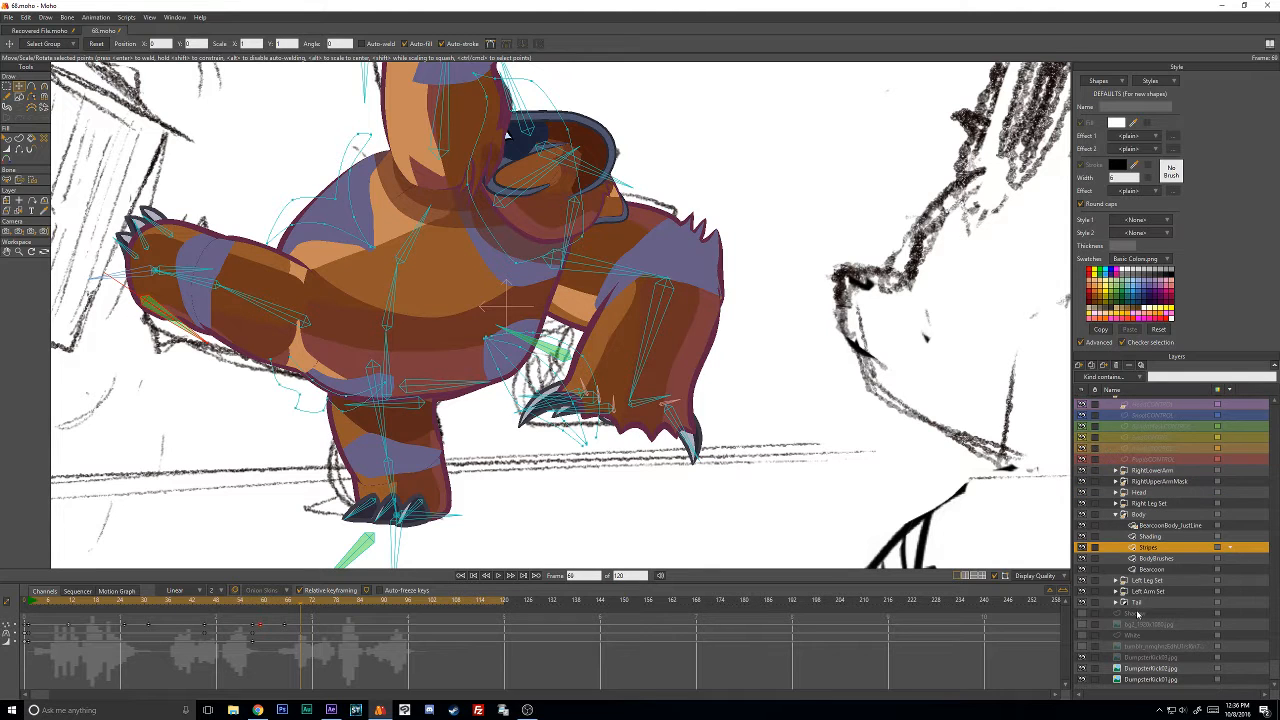
click(1140, 603)
mouse_move(289, 603)
mouse_down()
mouse_move(249, 603)
mouse_move(268, 605)
mouse_up()
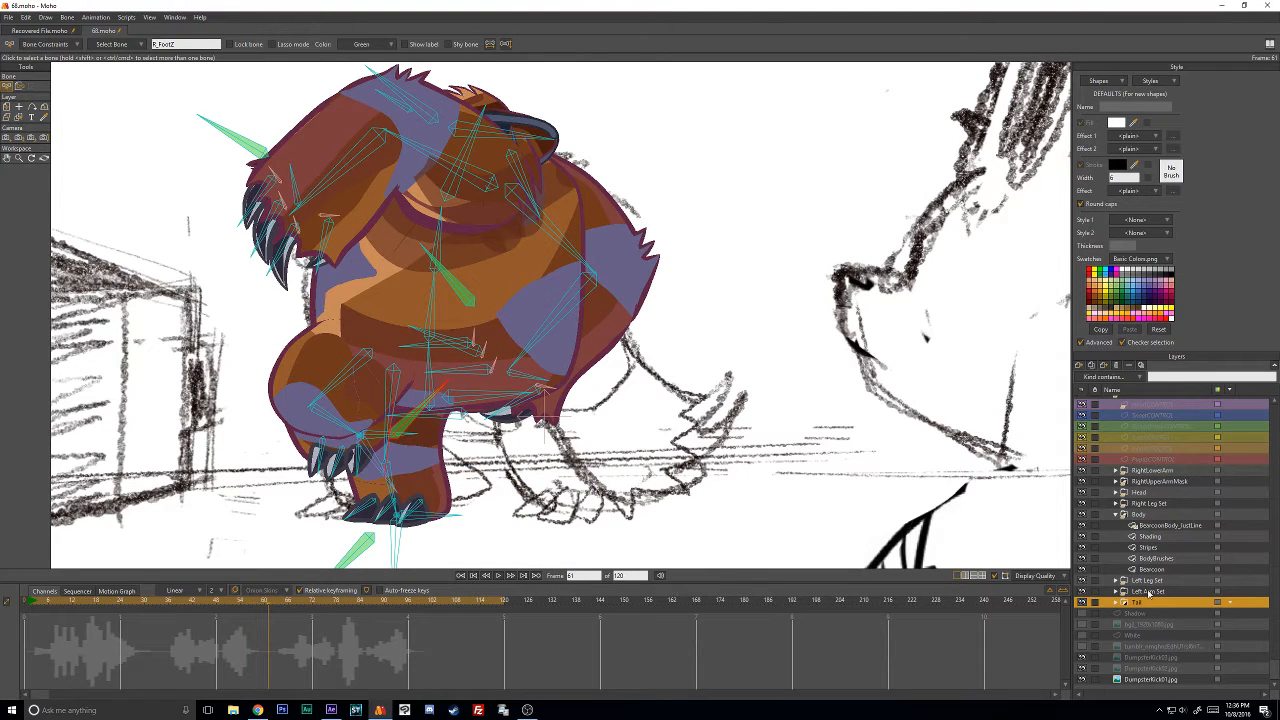
drag(1133, 606, 1140, 514)
Flip between frames 60 and 61 to compare the tail's layer order behind and in front of the body.
key(ctrl+z)
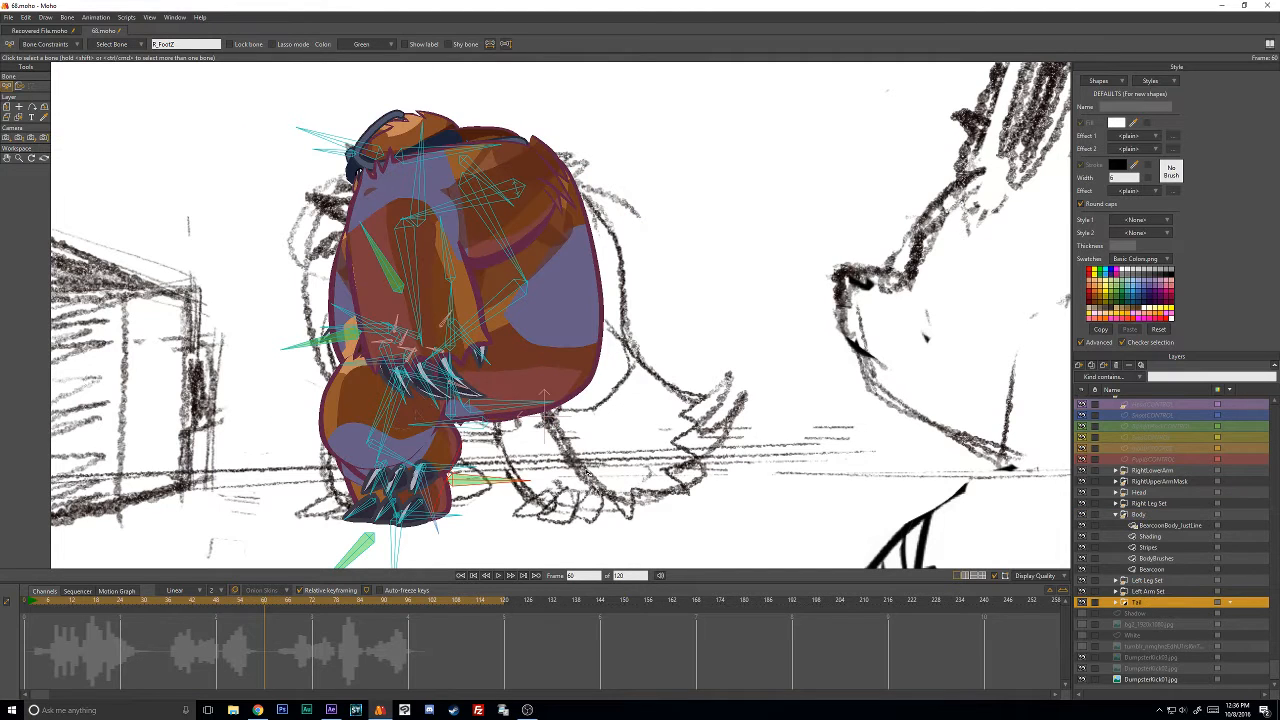
key(ctrl+shift+z)
key(ctrl+z)
key(ctrl+shift+z)
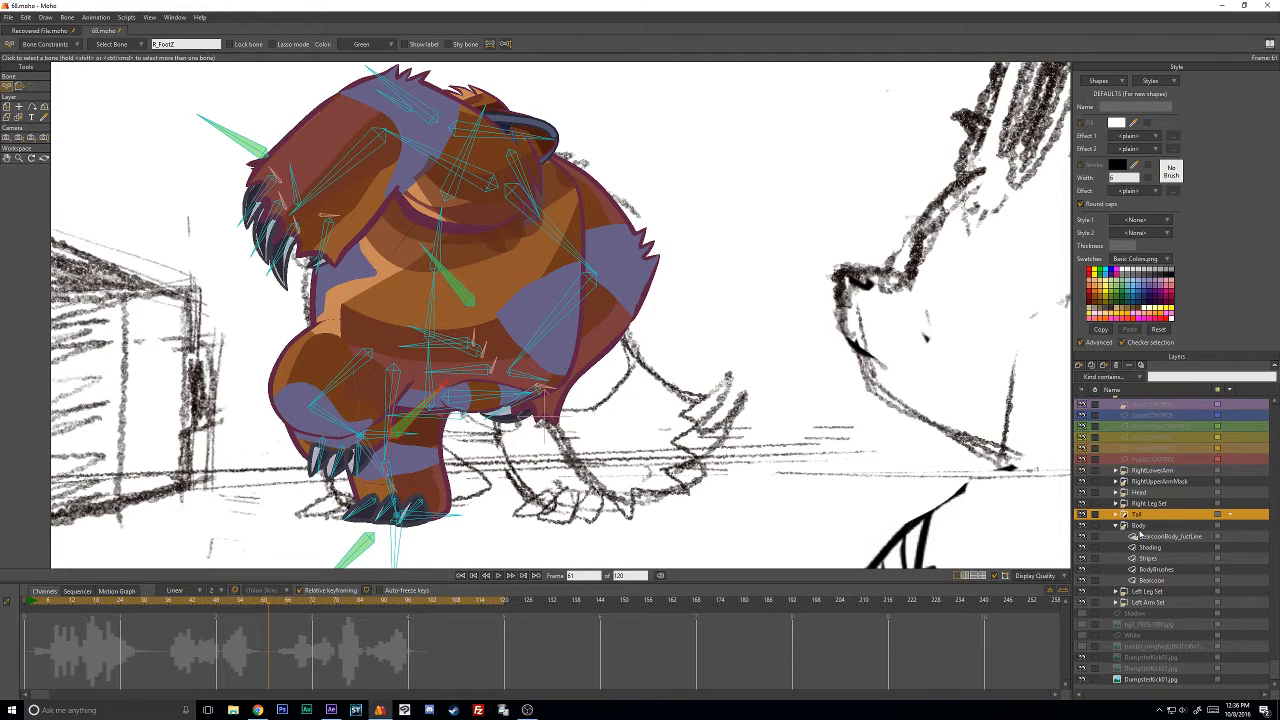
key(ctrl+z)
key(ctrl+shift+z)
key(ctrl+z)
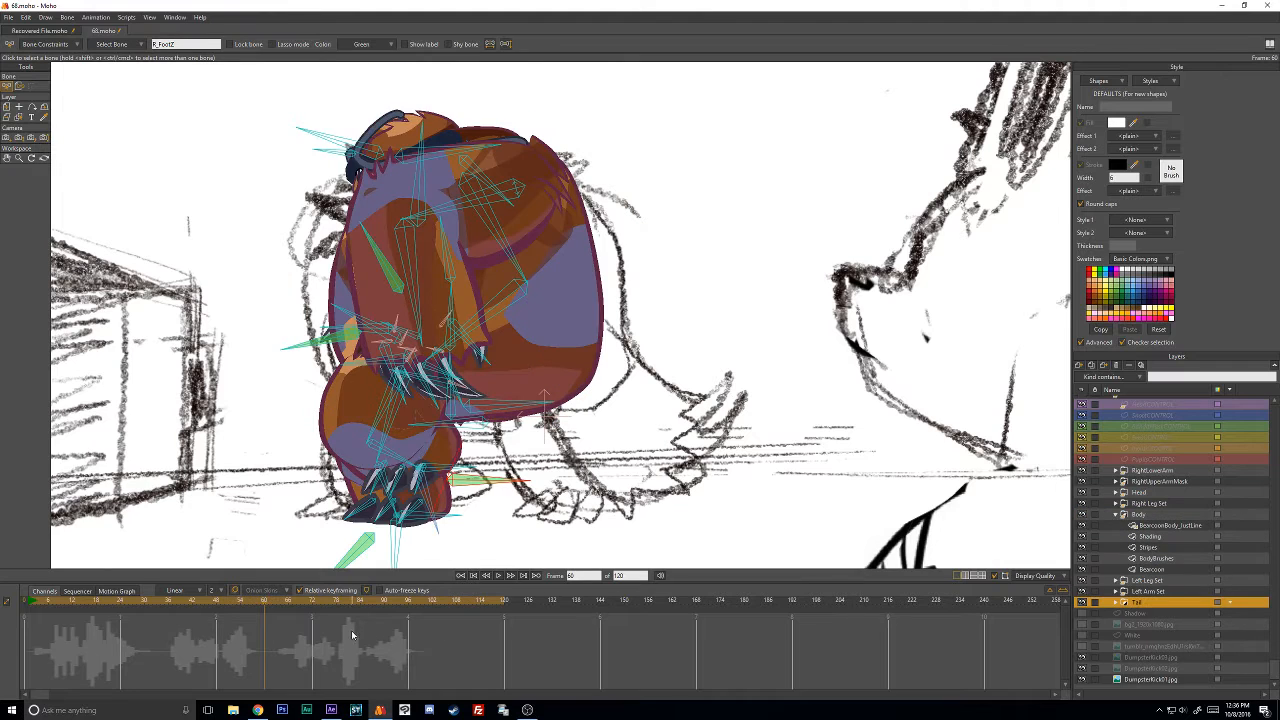
key(ctrl+shift+z)
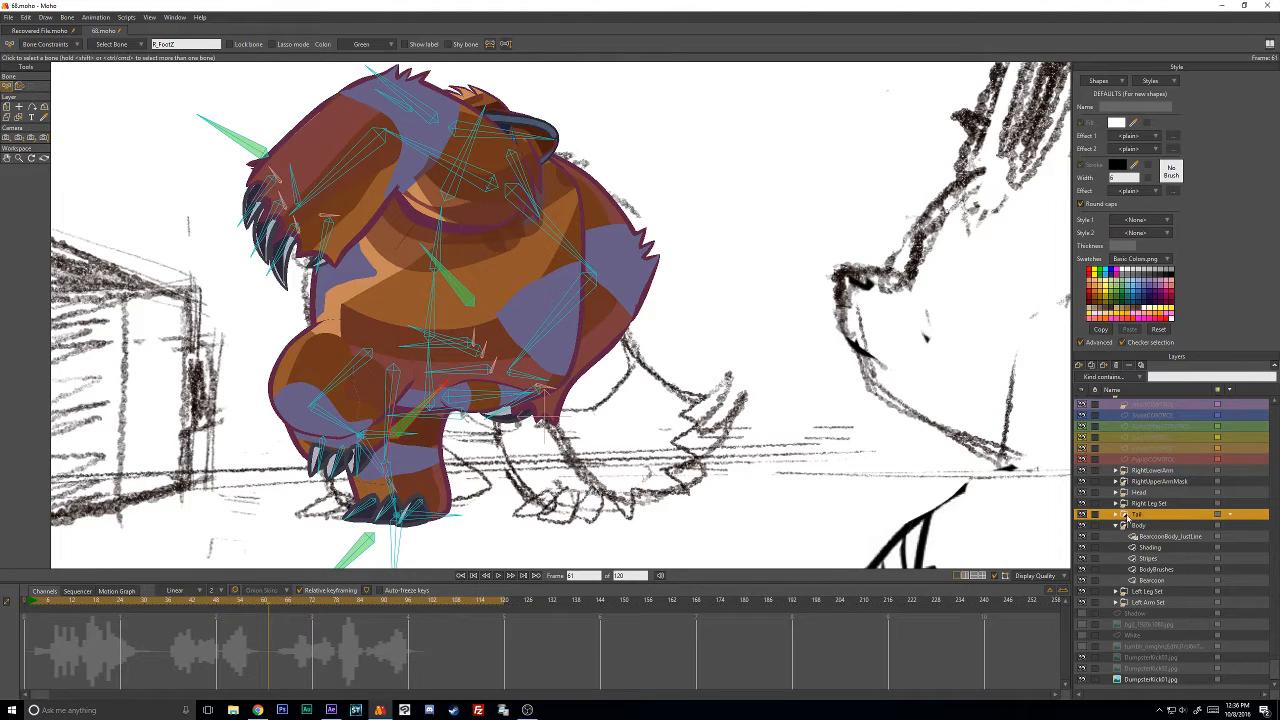
key(ctrl+z)
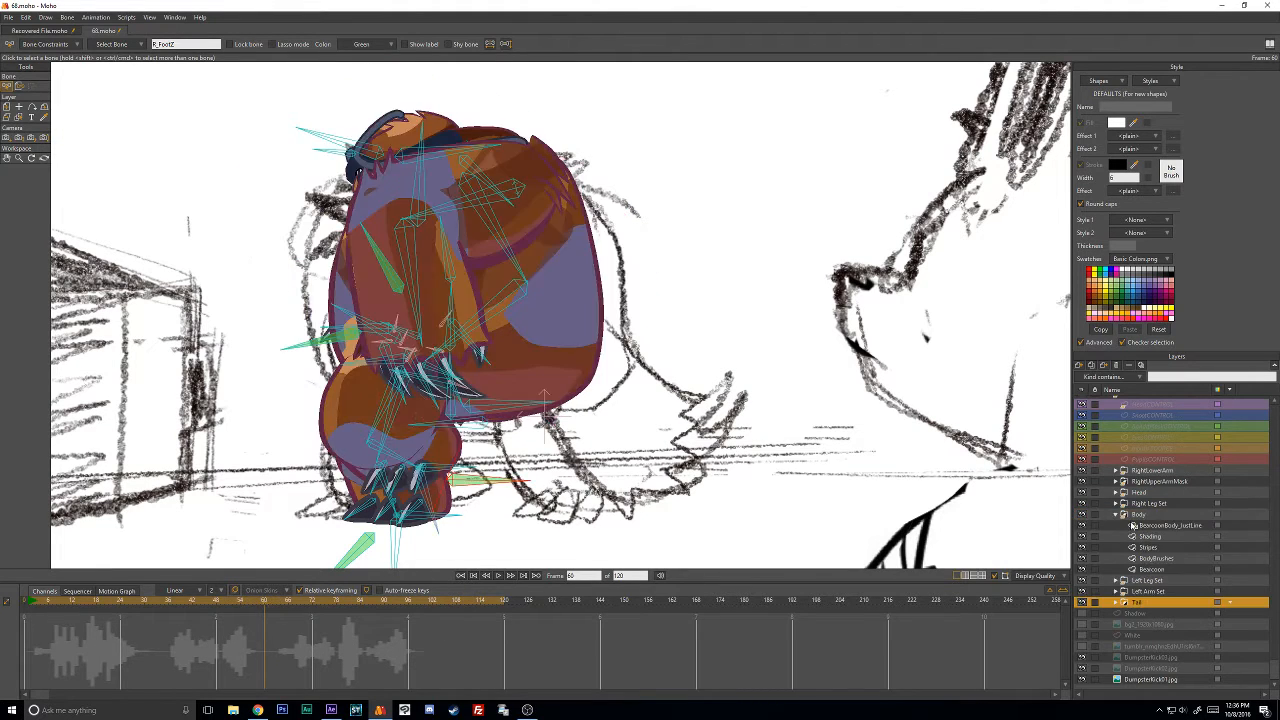
key(ctrl+shift+z)
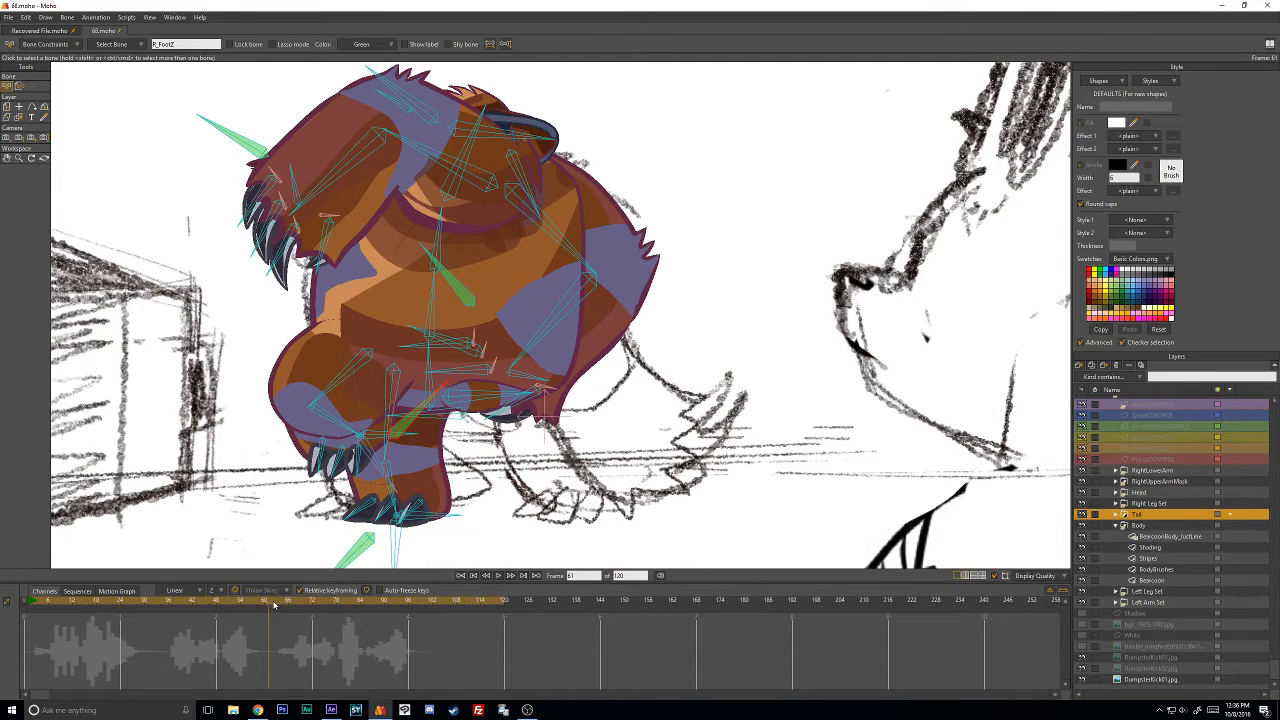
mouse_move(274, 605)
mouse_down()
mouse_move(306, 605)
mouse_move(258, 608)
mouse_up()
At frame 61, use Transform Bone on the BEARCOON layer to pull the tail away from the body and reposition it underneath.
scroll(1195, 418, up, 1)
click(1138, 426)
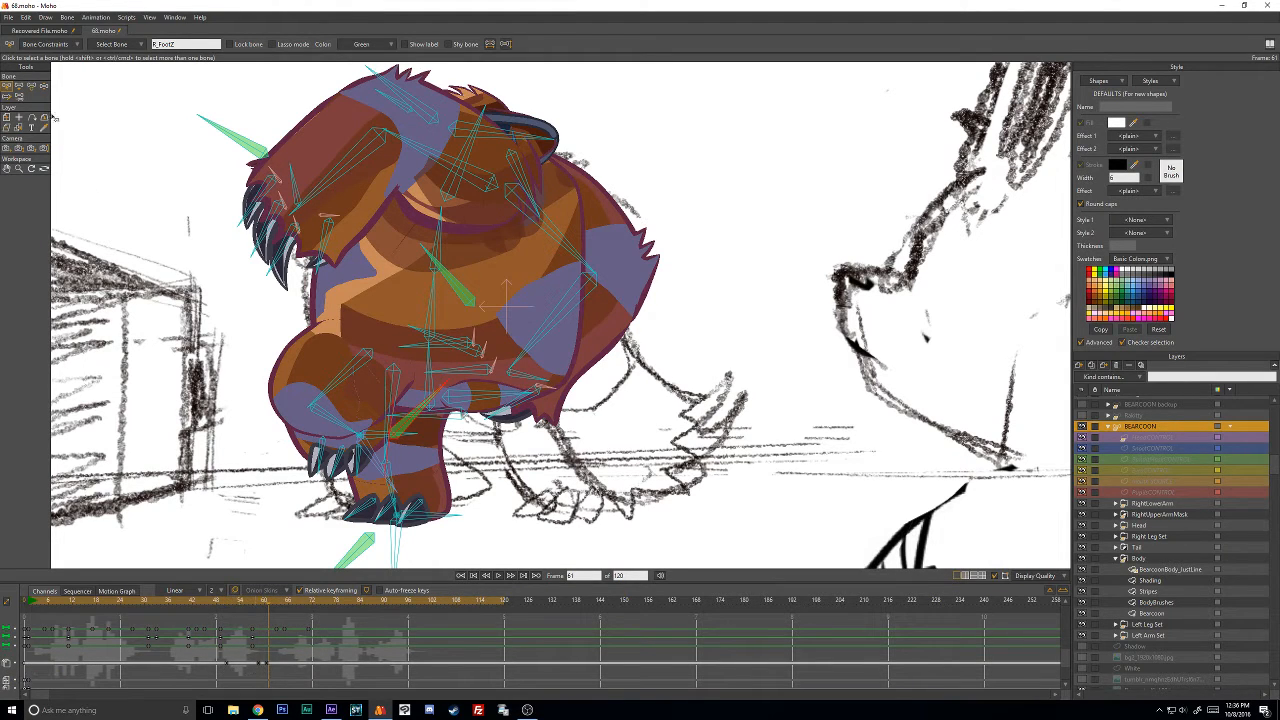
click(31, 87)
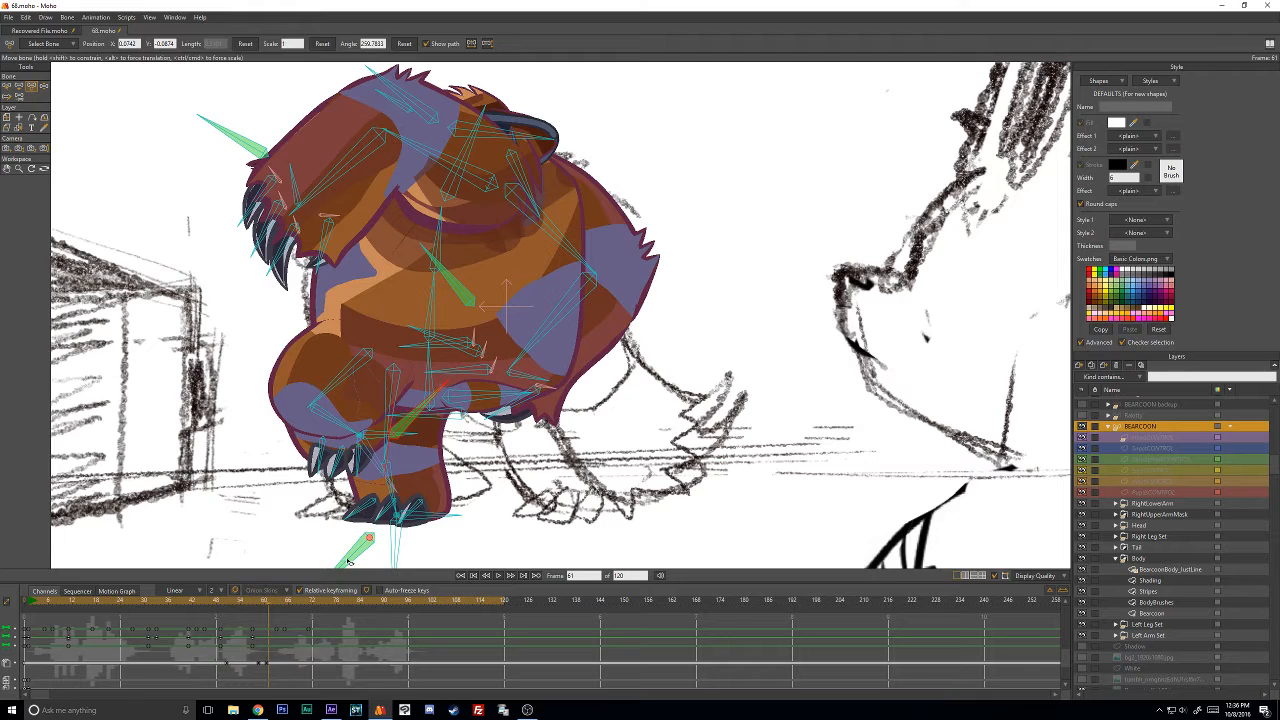
drag(459, 402, 730, 415)
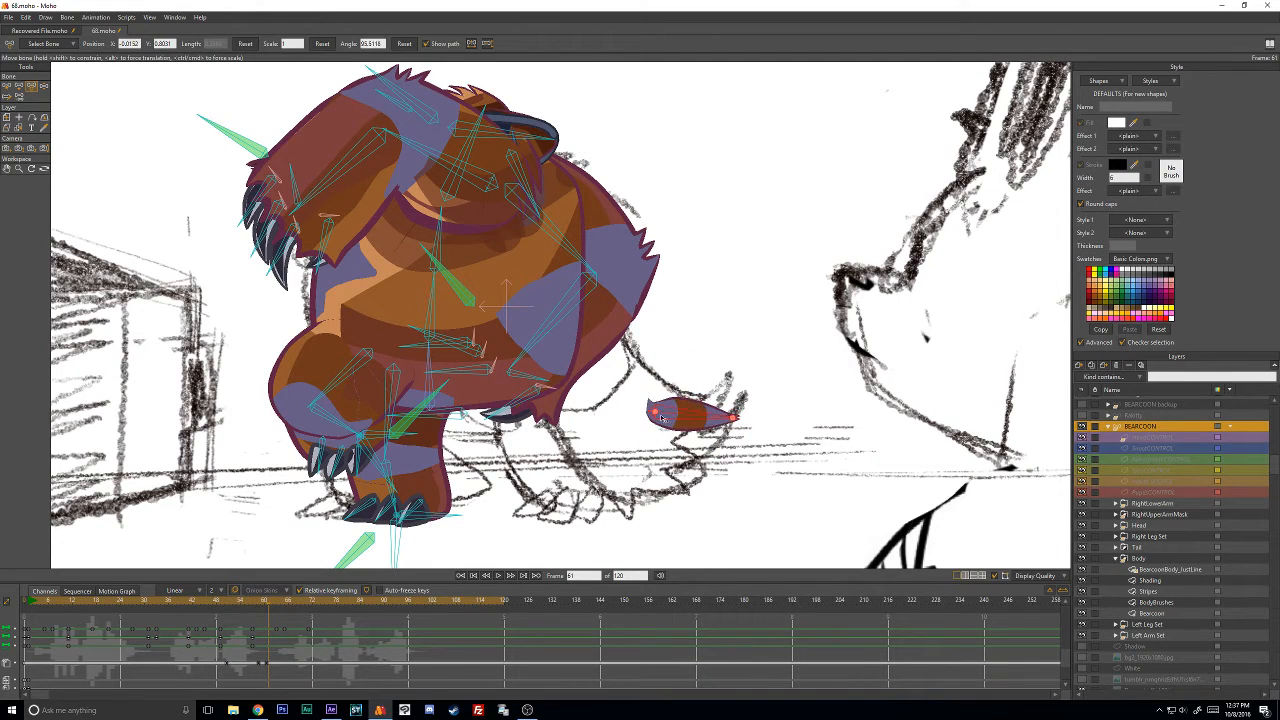
drag(640, 416, 485, 397)
On the TailBase layer at frame 61, move the points at the tail's root slightly upward to refine its shape.
scroll(404, 430, up, 2)
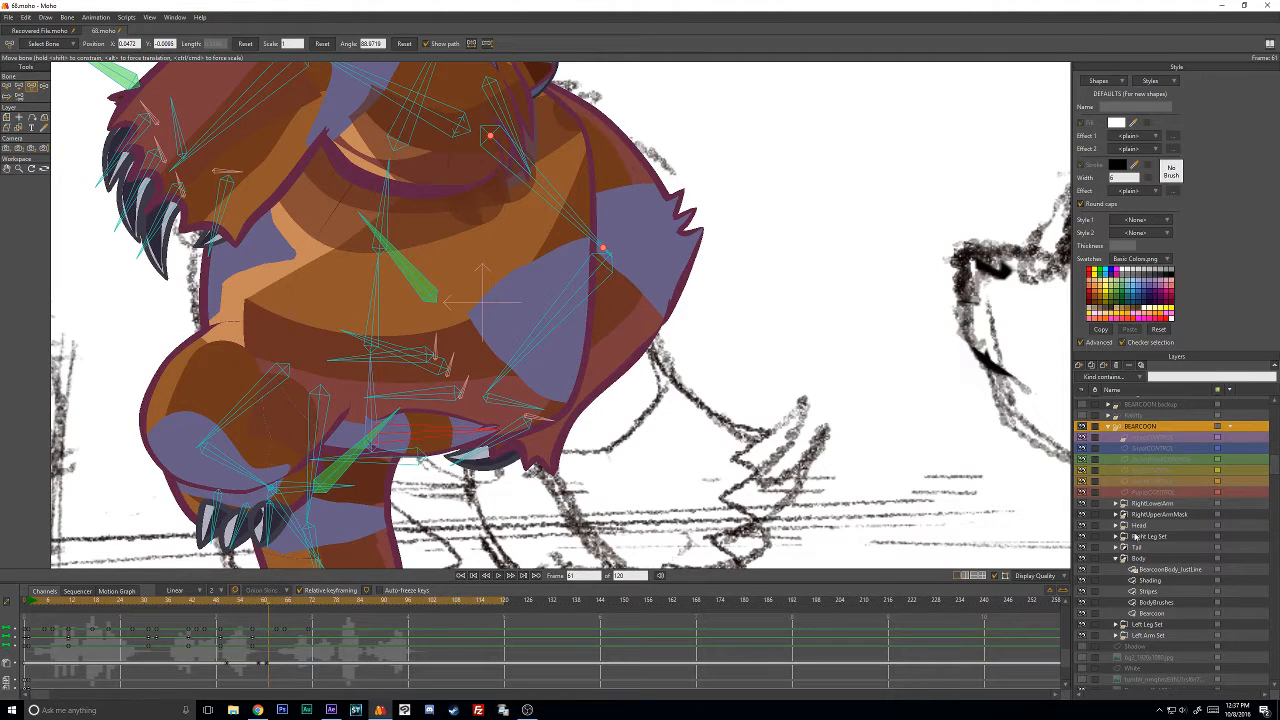
click(1116, 548)
click(1152, 580)
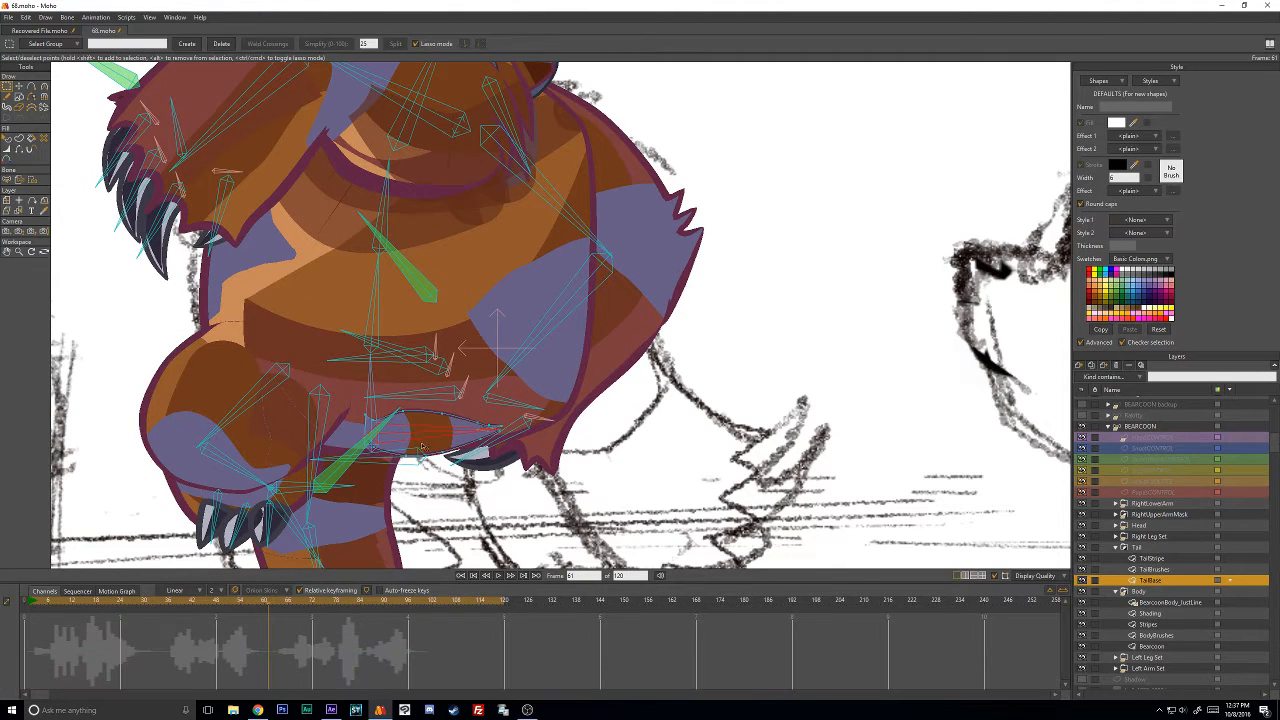
key(t)
drag(362, 440, 373, 431)
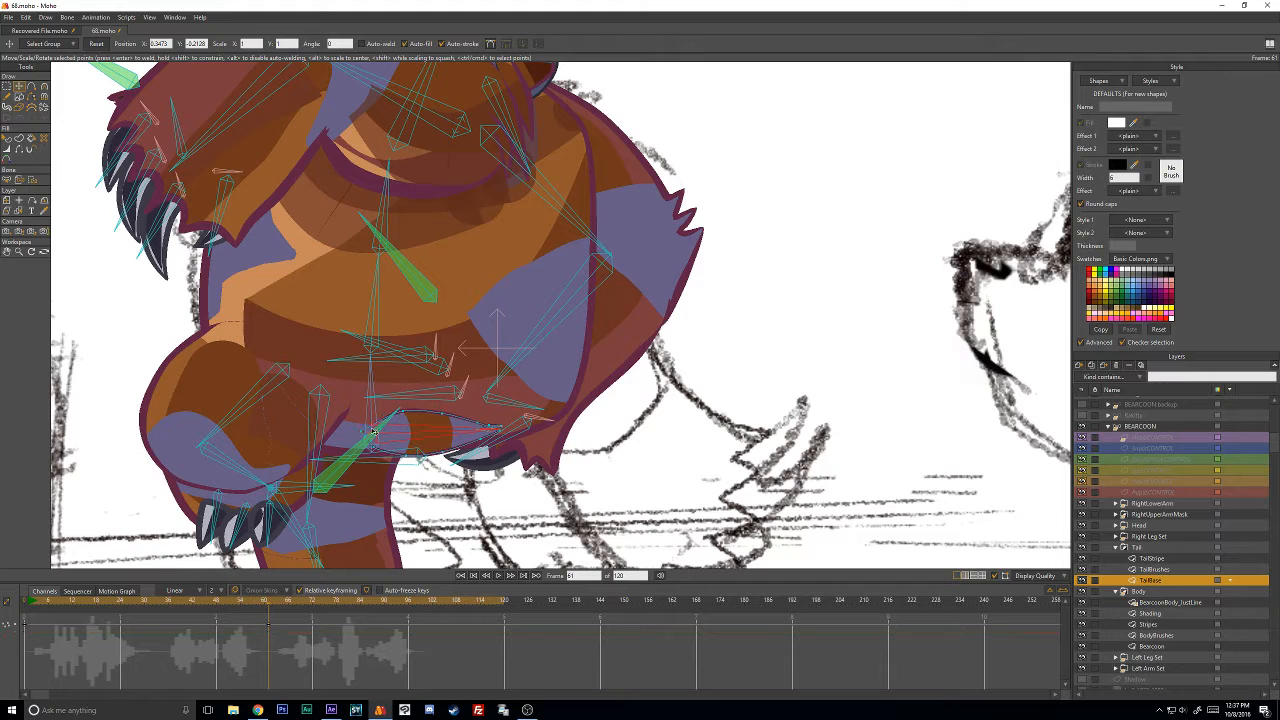
Activate Manipulate Bones on the BEARCOON layer and scrub the kick up to frame 71 and back to frame 50.
click(1142, 428)
click(43, 85)
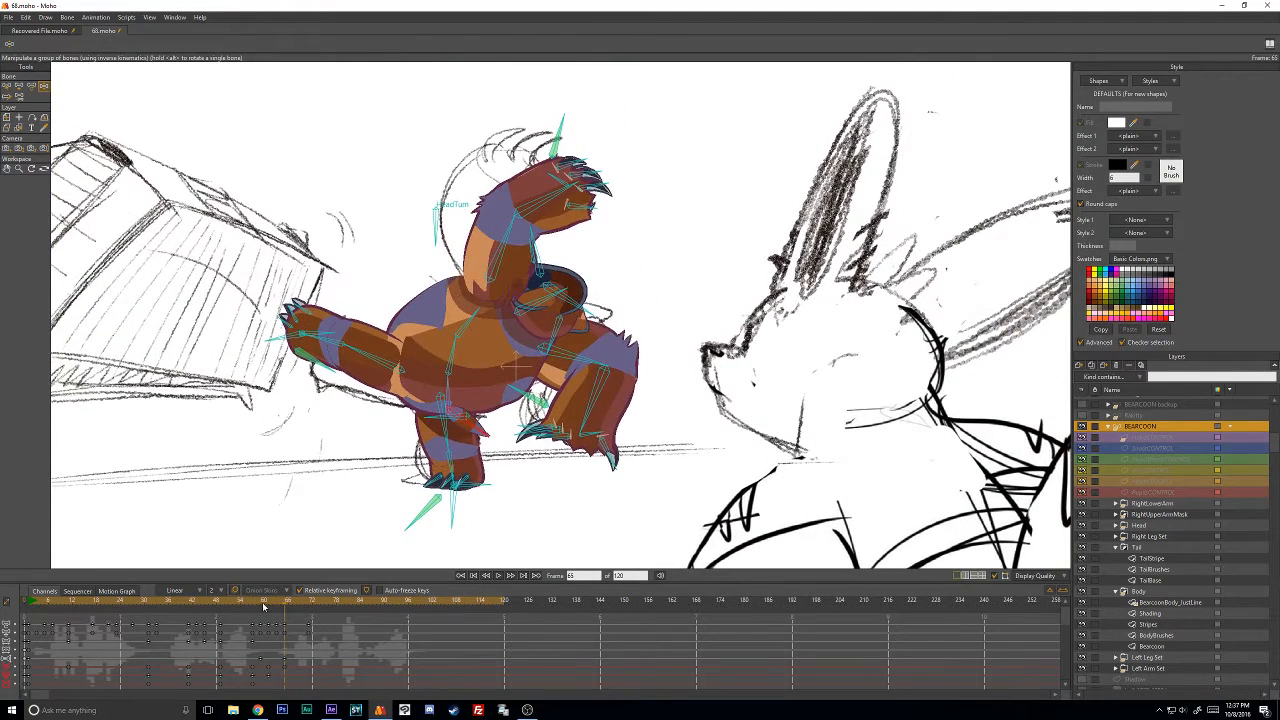
mouse_move(263, 604)
mouse_down()
mouse_move(231, 607)
mouse_move(312, 598)
mouse_move(288, 607)
mouse_up()
click(310, 600)
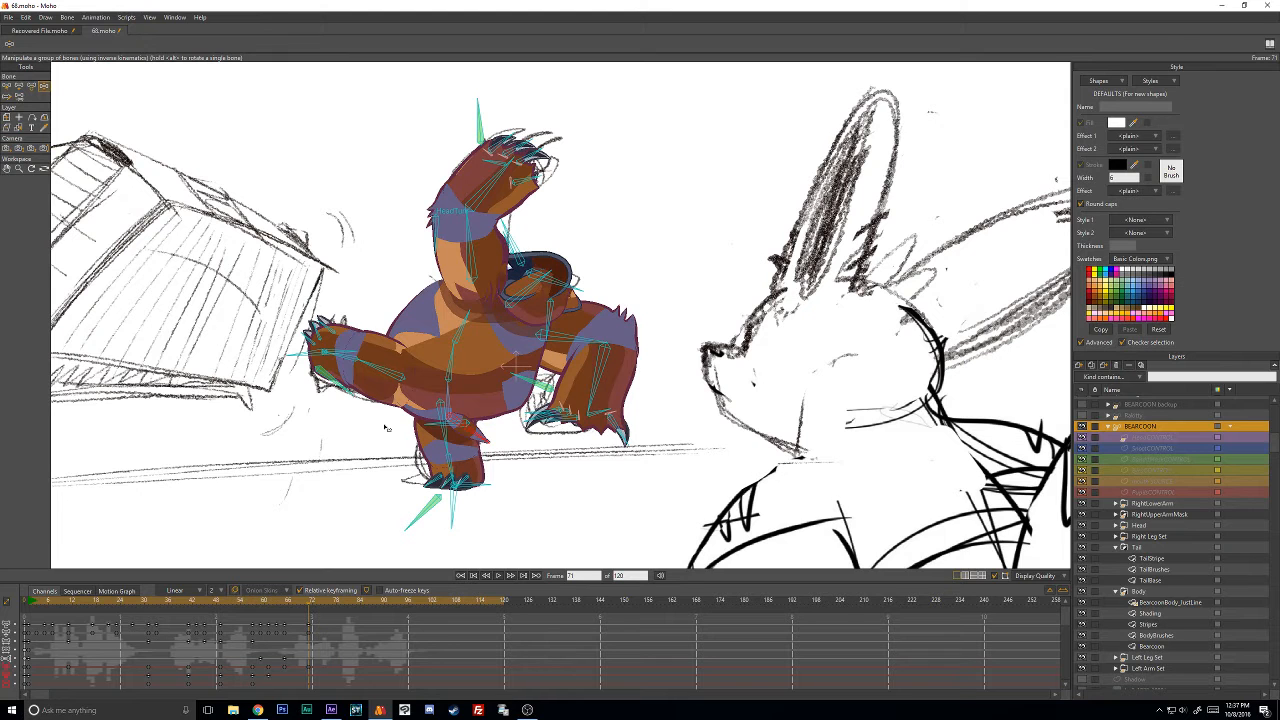
mouse_move(311, 604)
mouse_down()
mouse_move(120, 603)
mouse_move(329, 617)
mouse_move(181, 622)
mouse_move(299, 620)
mouse_move(225, 620)
mouse_up()
scroll(308, 404, down, 2)
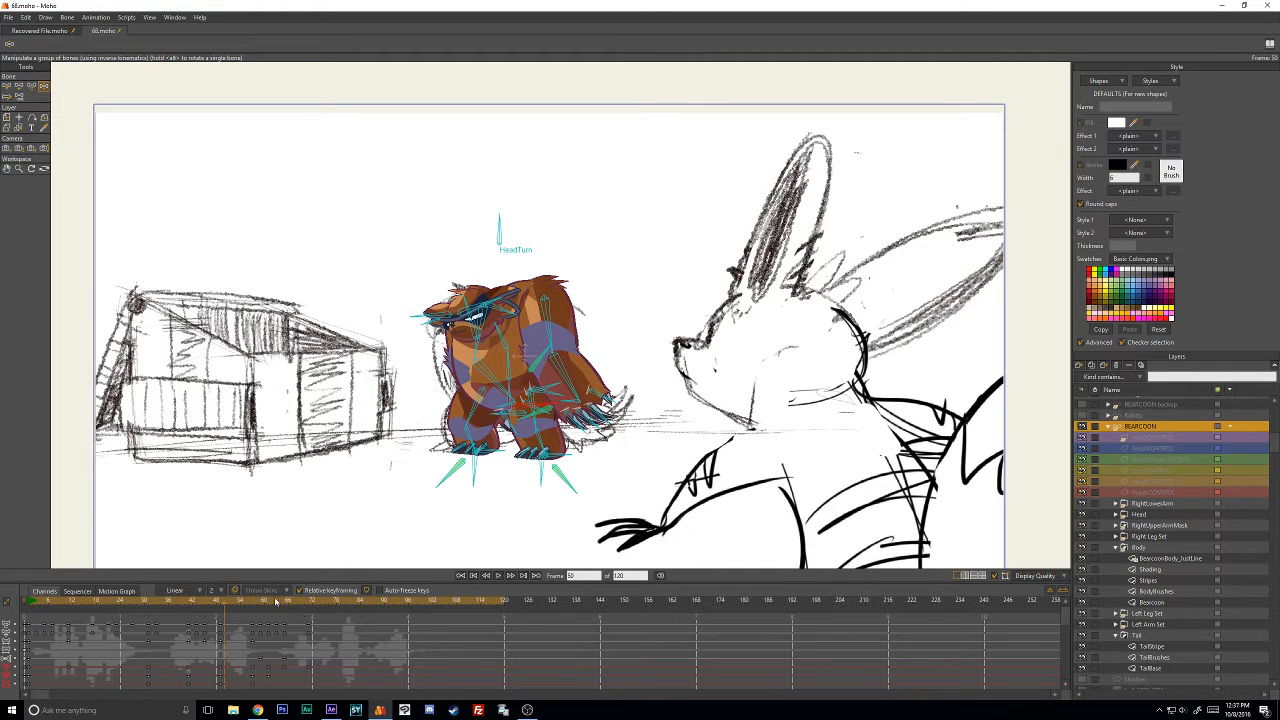
Scrub repeatedly through the kick from frame 50, return to frame 37, and run the animation forward to review the motion.
mouse_move(276, 600)
mouse_down()
mouse_move(311, 607)
mouse_move(245, 622)
mouse_move(321, 617)
mouse_move(299, 625)
mouse_up()
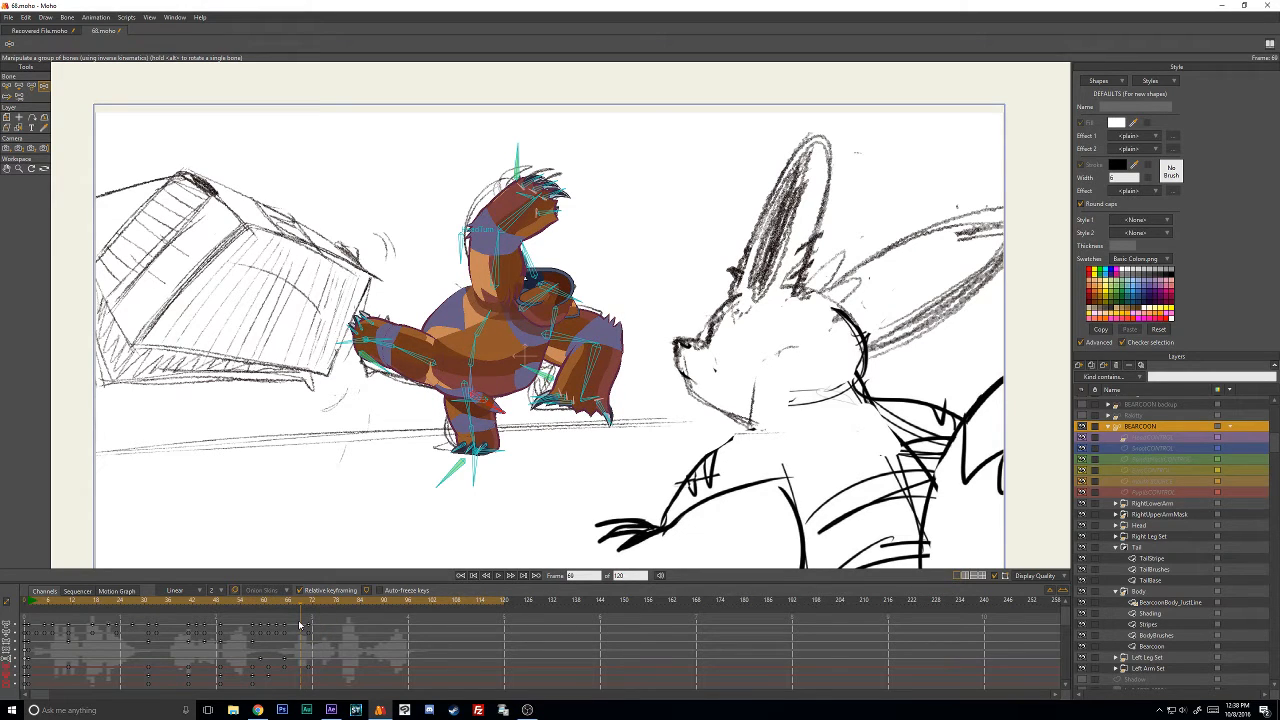
mouse_move(277, 610)
mouse_down()
mouse_move(266, 612)
mouse_move(313, 607)
mouse_move(240, 617)
mouse_move(353, 612)
mouse_move(254, 626)
mouse_move(295, 620)
mouse_up()
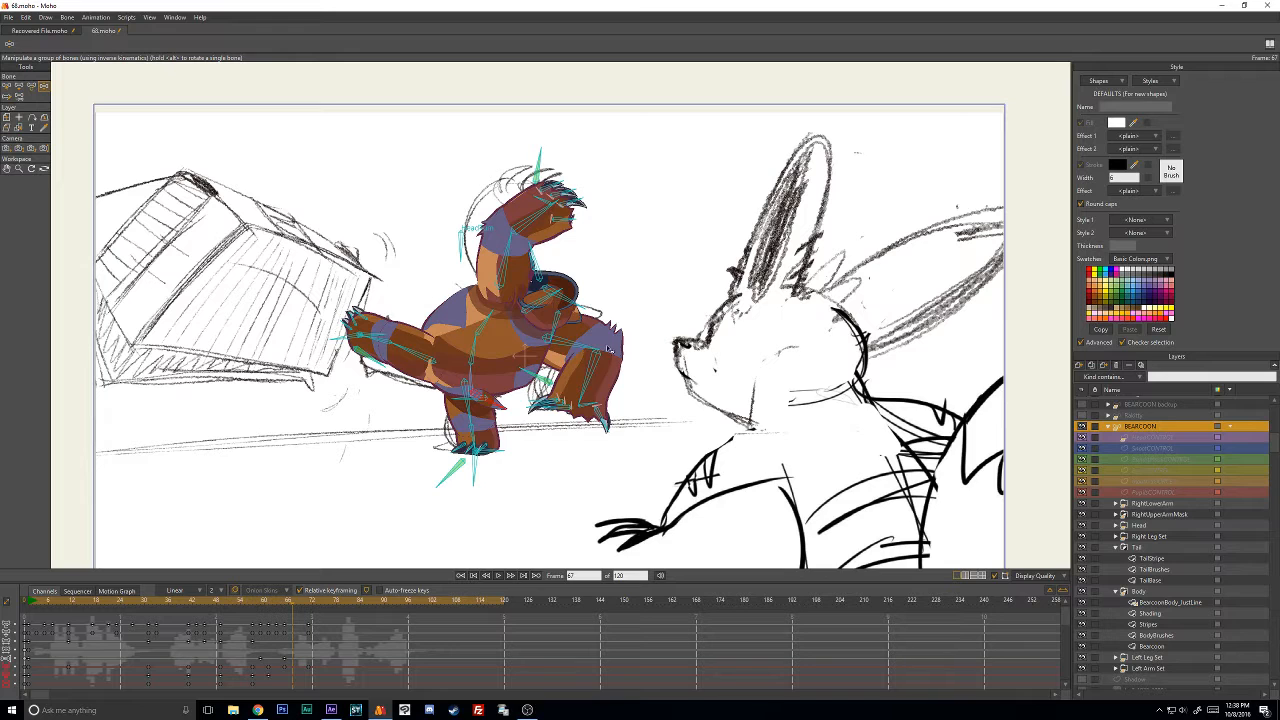
mouse_move(249, 603)
mouse_down()
mouse_move(194, 603)
mouse_move(270, 603)
mouse_move(205, 603)
mouse_move(224, 605)
mouse_up()
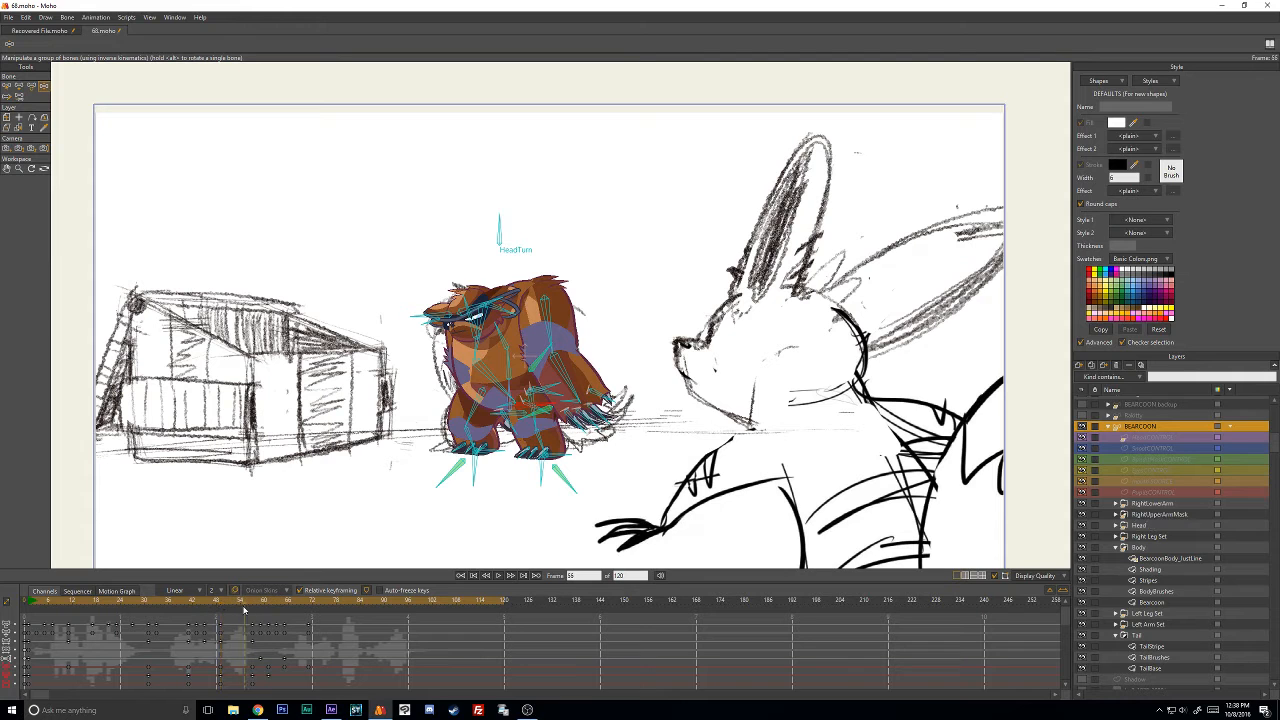
click(264, 603)
mouse_move(264, 603)
mouse_down()
mouse_move(302, 603)
mouse_move(173, 604)
mouse_up()
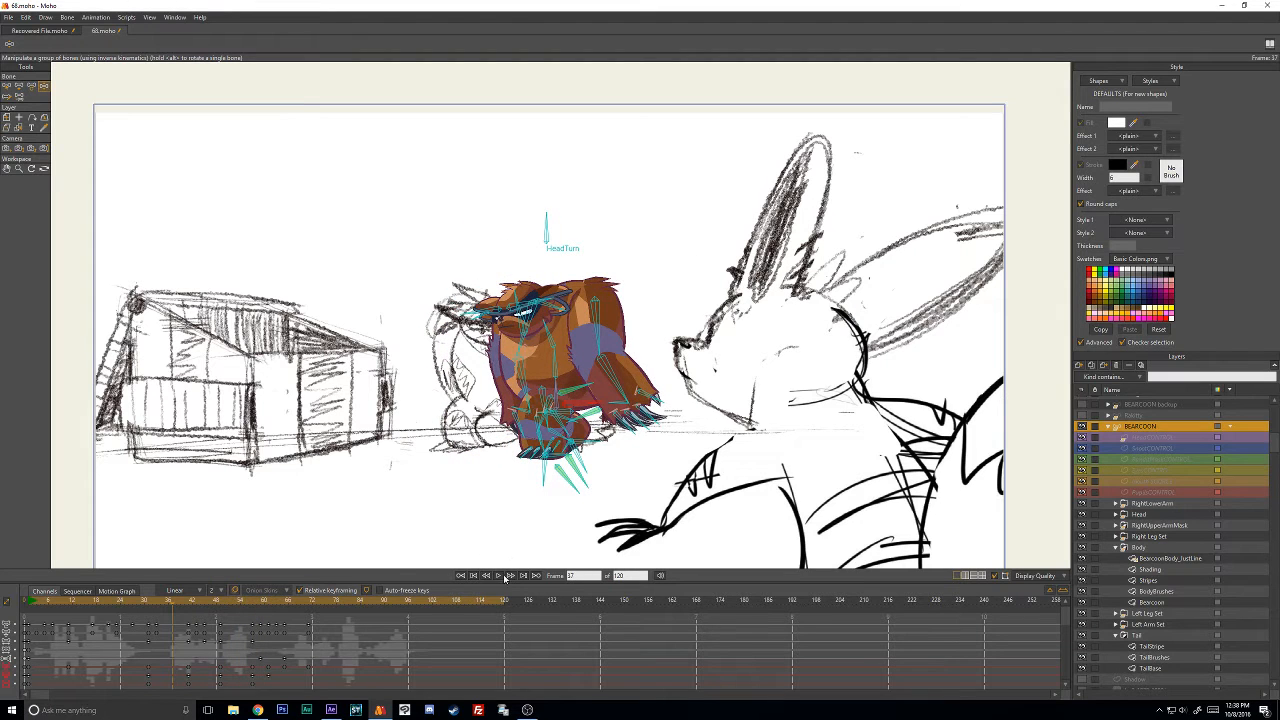
click(509, 576)
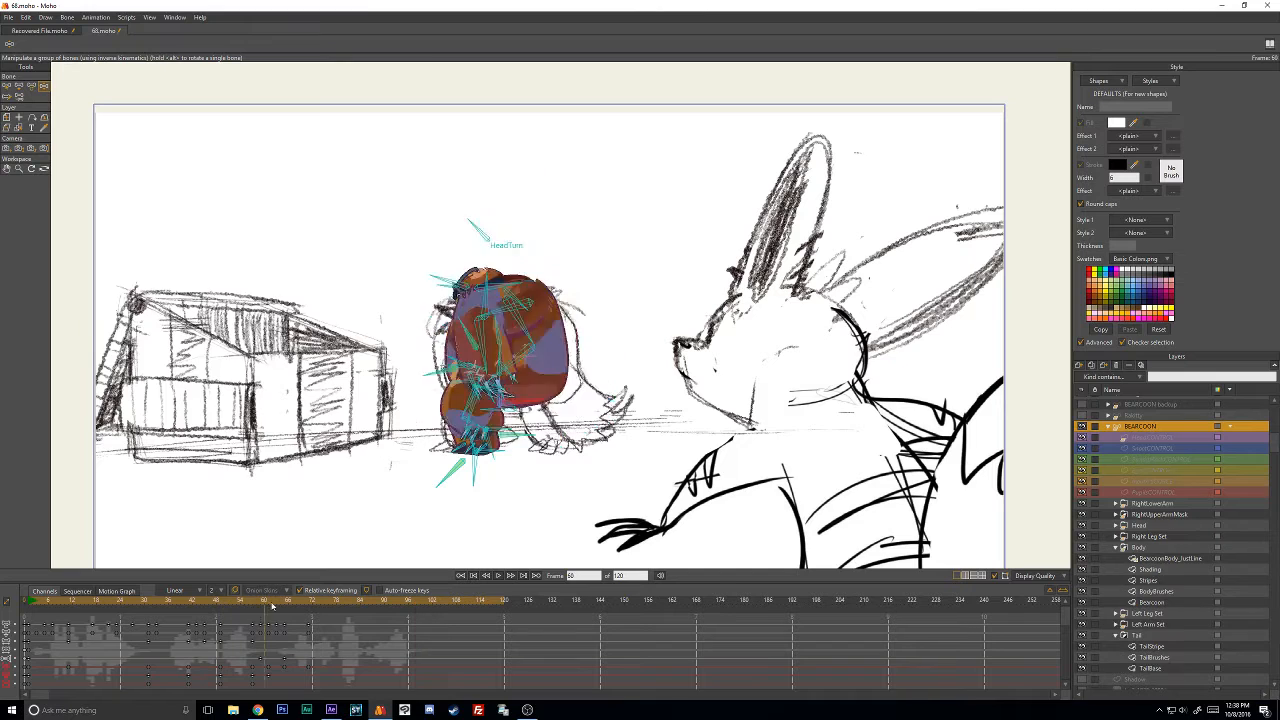
Play the animation through the bear's turn and kick to review the timing.
click(526, 576)
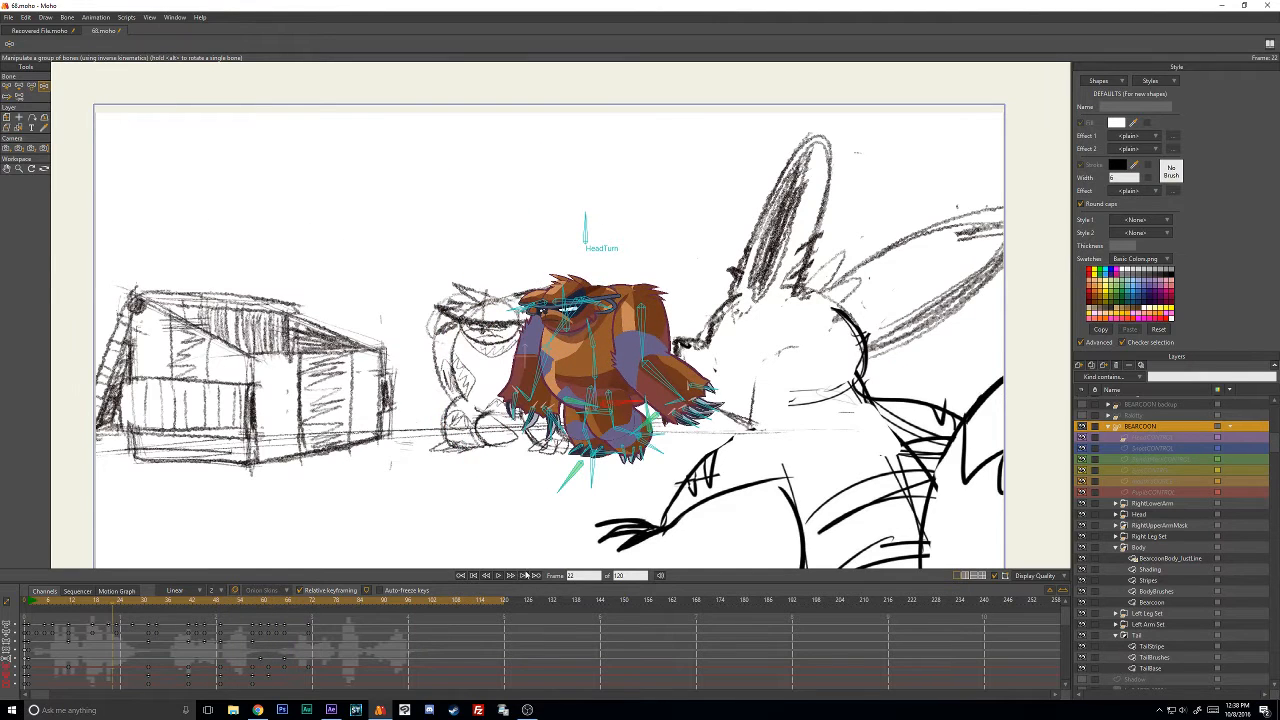
click(498, 576)
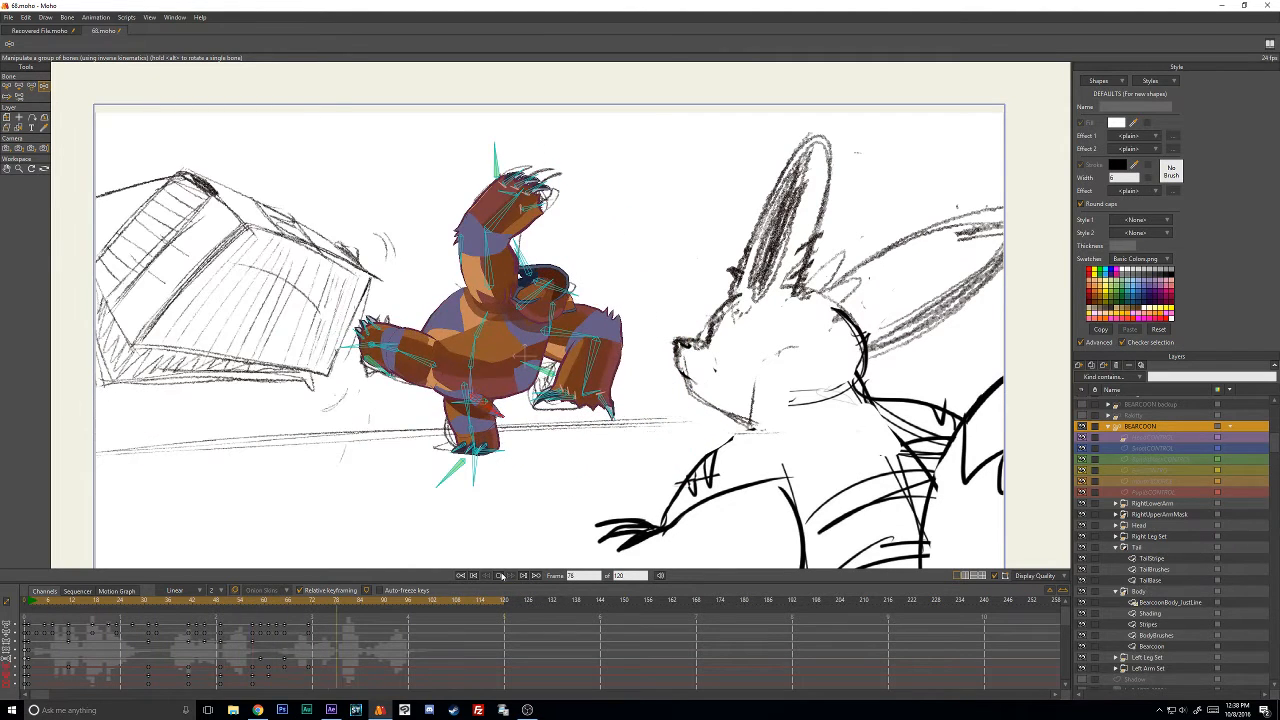
click(500, 575)
Shift all kick keyframes after frame 57 four frames later, so the first one sits at frame 63, and play the result.
mouse_move(255, 602)
mouse_down()
mouse_move(293, 600)
mouse_move(237, 606)
mouse_move(256, 608)
mouse_move(288, 666)
mouse_move(256, 702)
mouse_up()
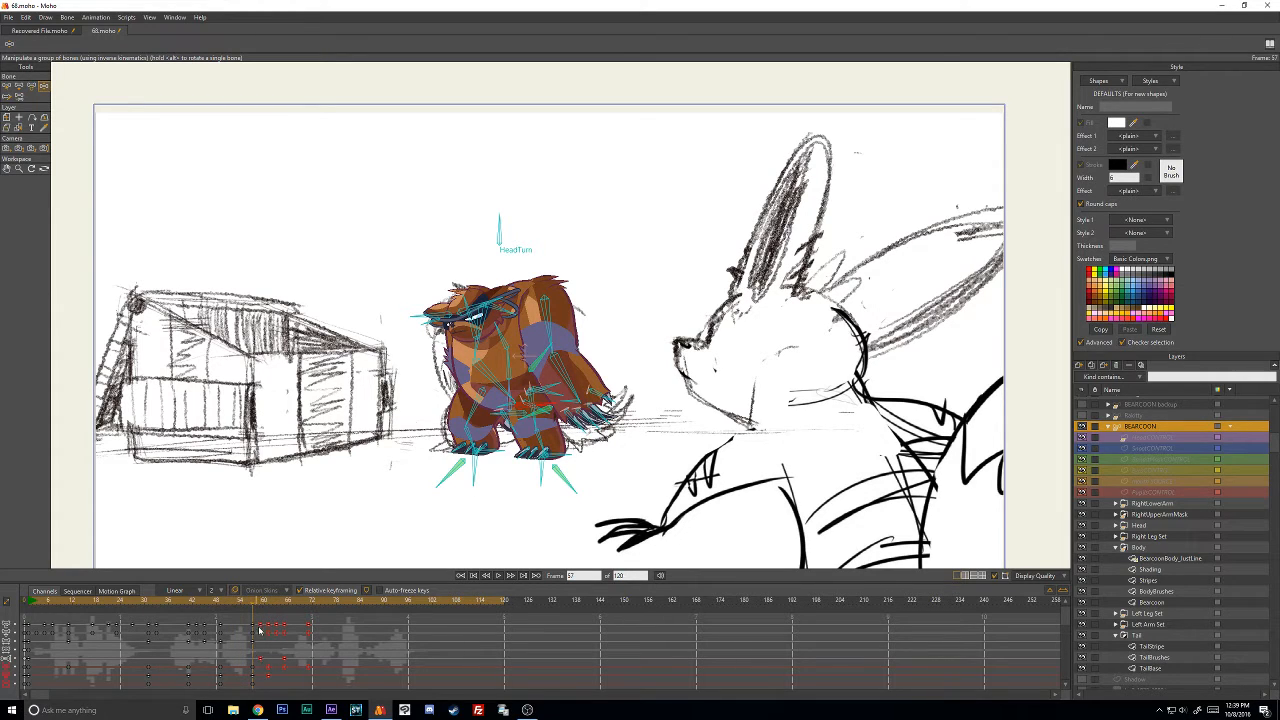
click(1063, 589)
drag(484, 604, 503, 626)
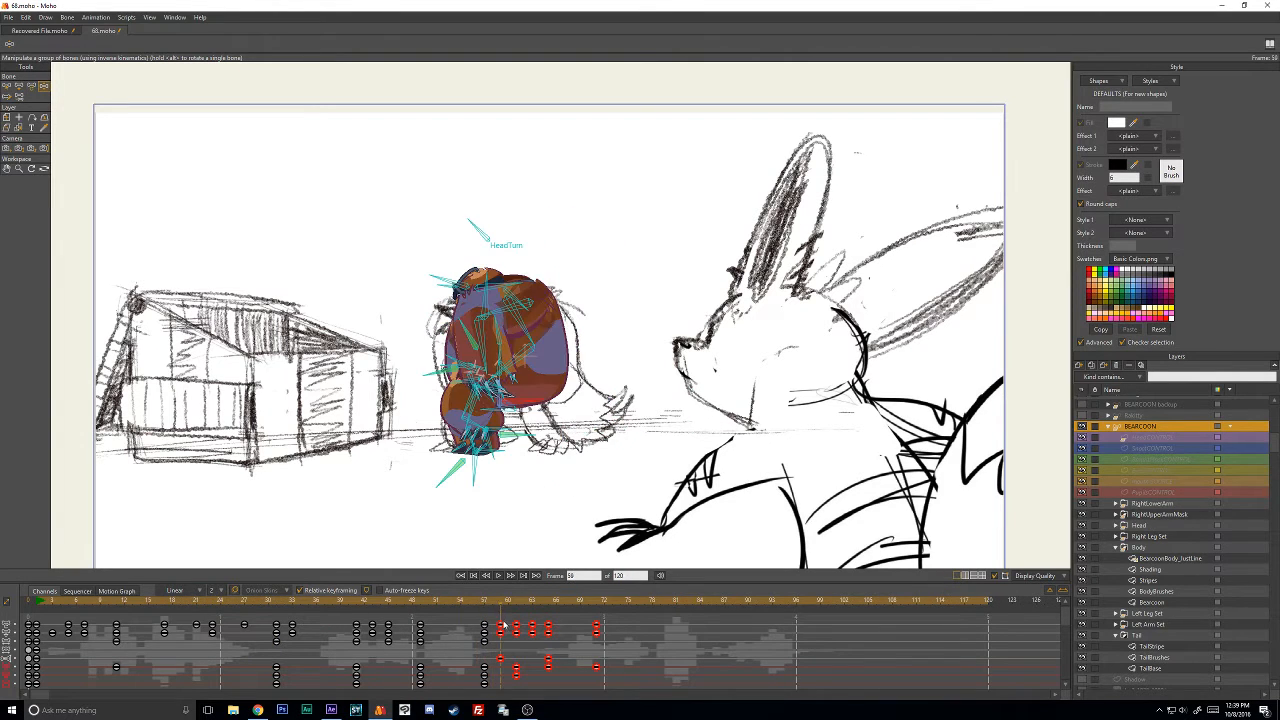
key(Right)
key(Right)
key(Right)
key(Right)
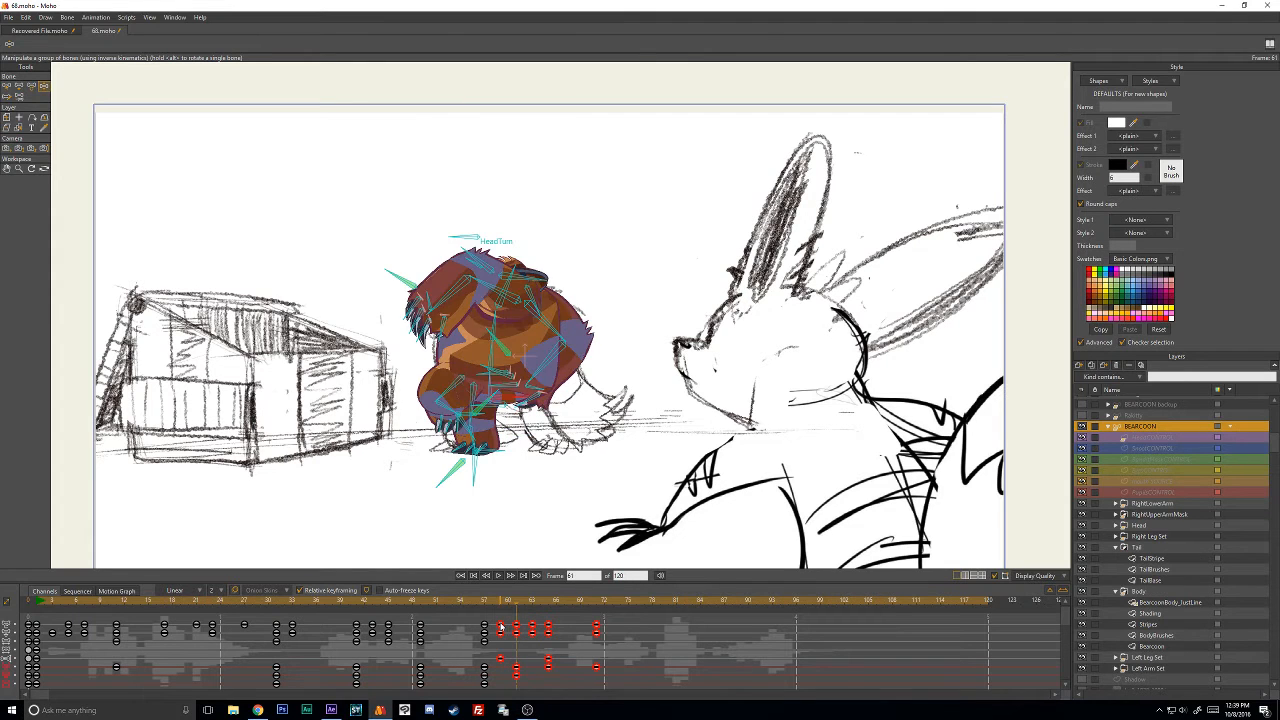
drag(501, 627, 275, 628)
click(497, 575)
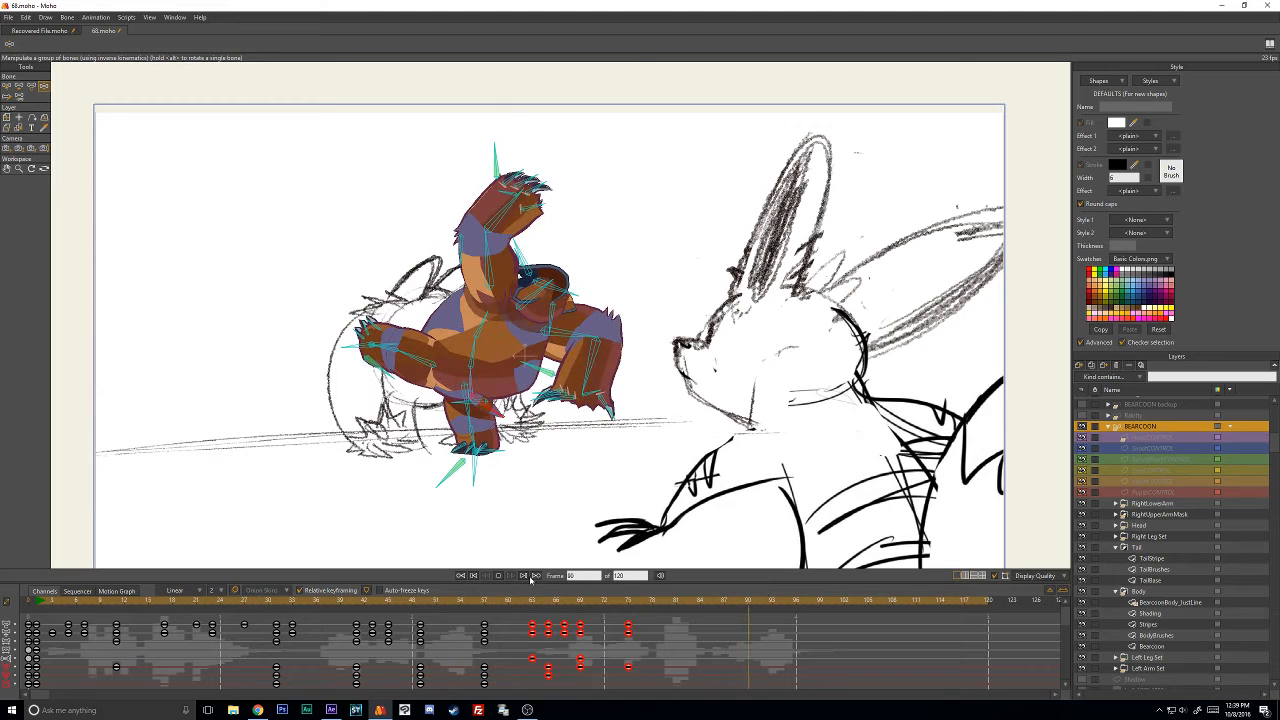
click(497, 578)
Copy the bear's pose keyframes from frame 57 and paste them at frame 61.
click(488, 606)
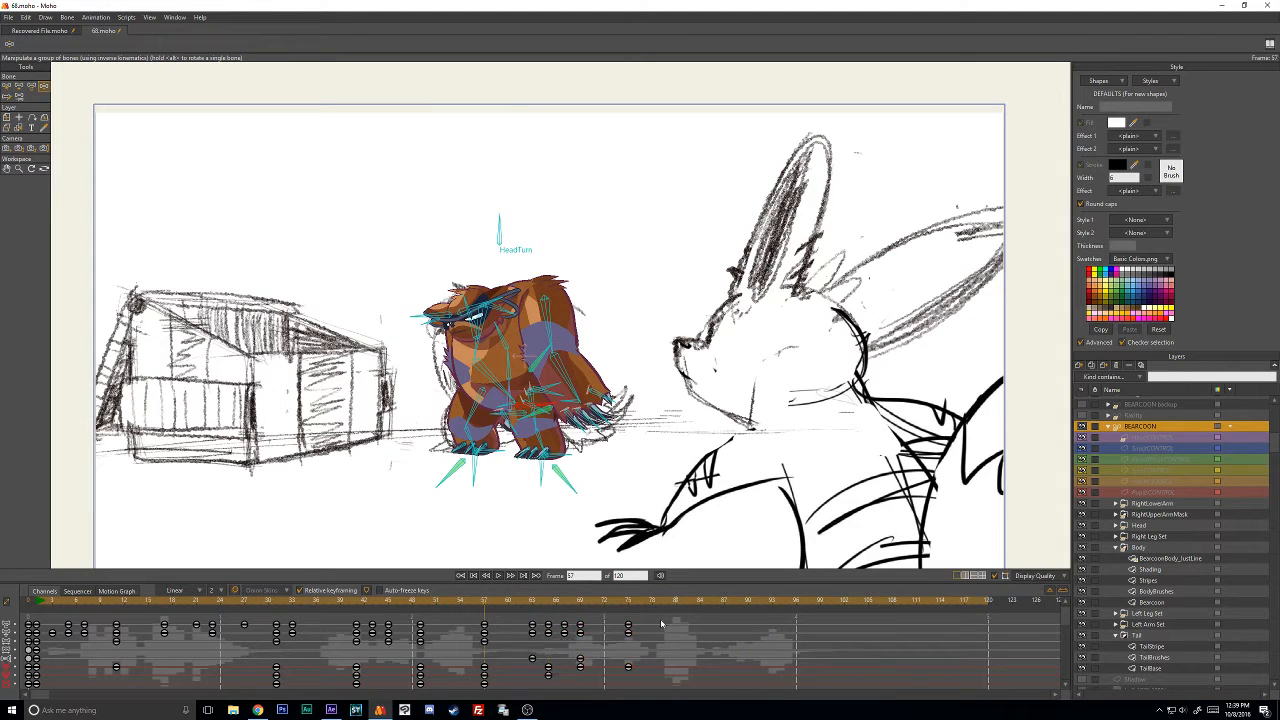
click(508, 603)
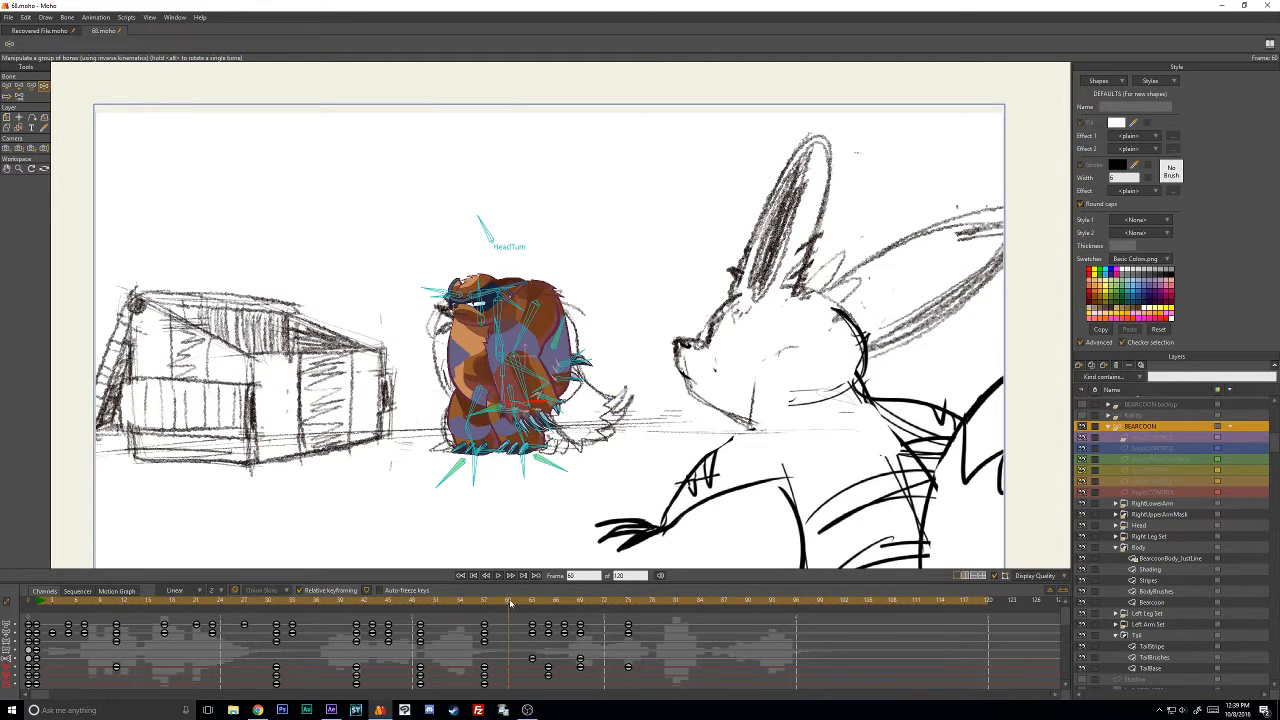
key(Right)
key(Right)
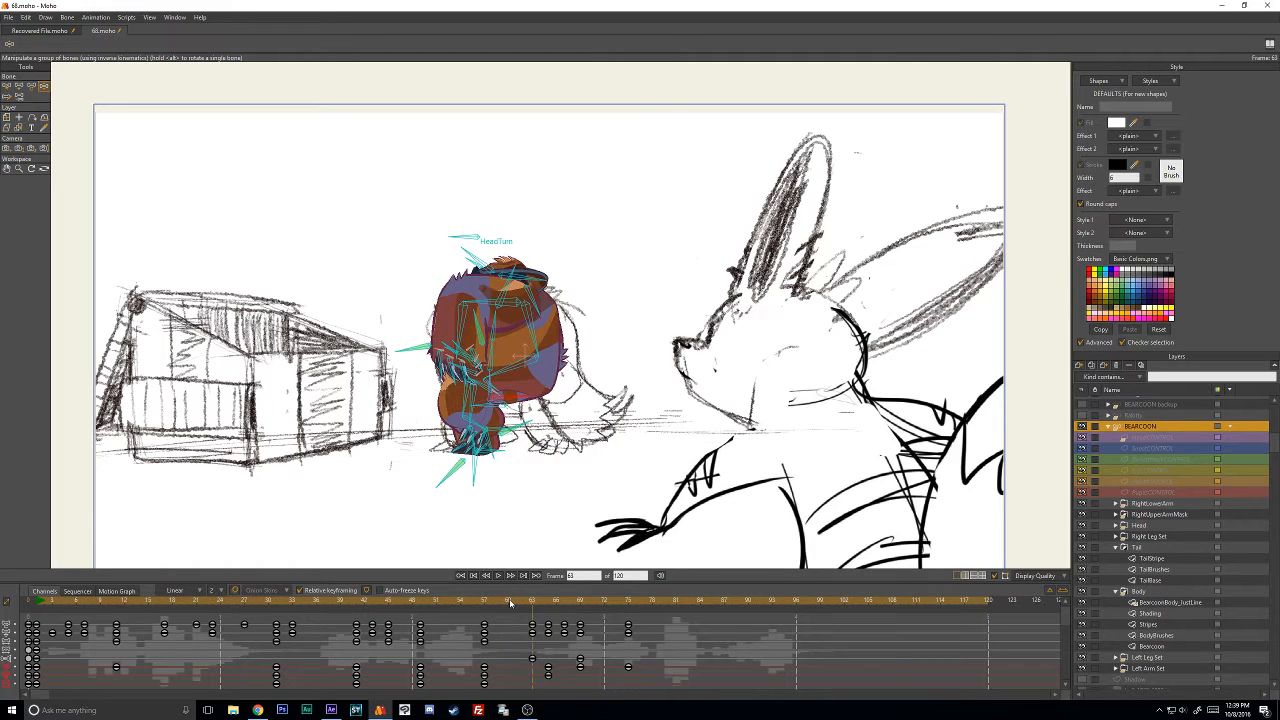
key(Left)
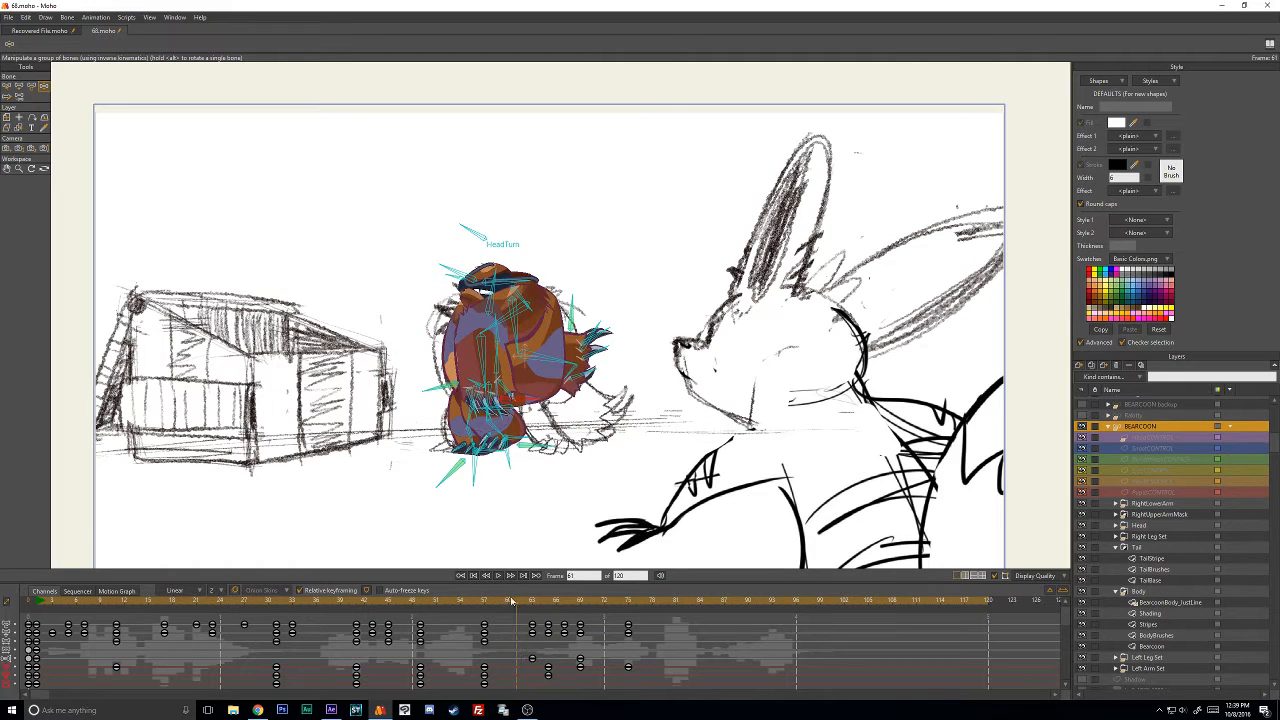
drag(470, 617, 500, 710)
key(ctrl+v)
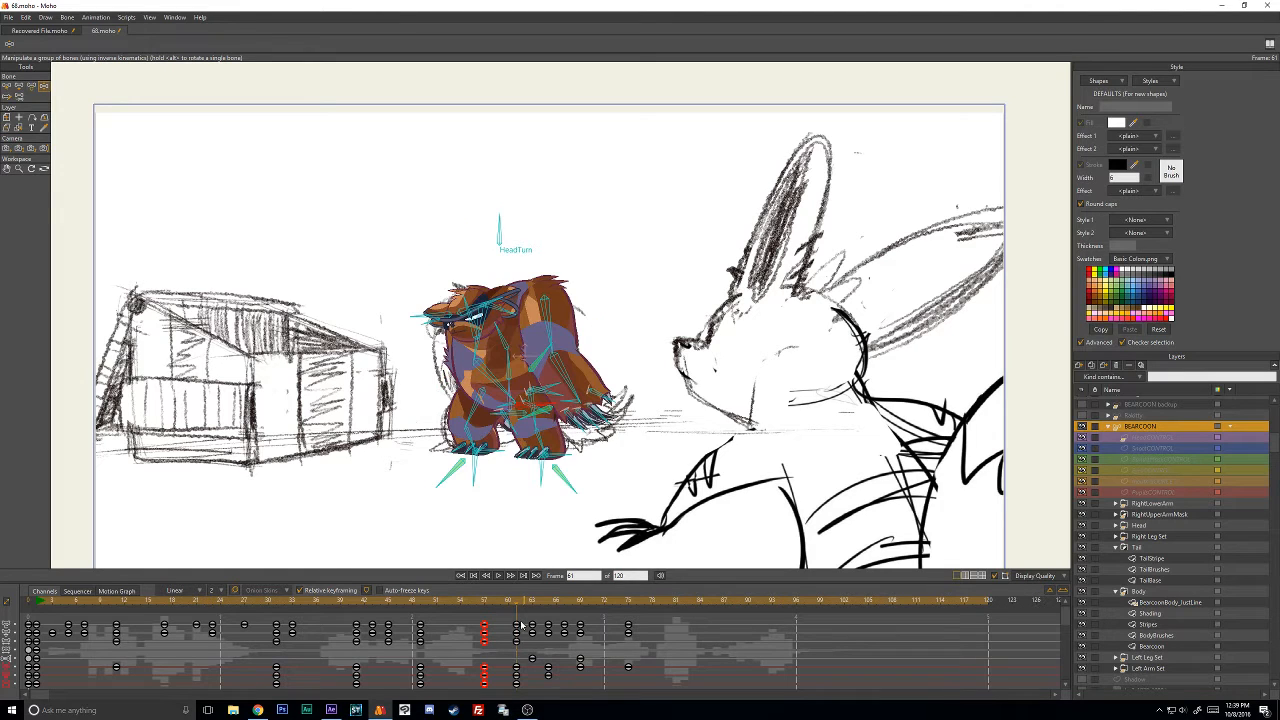
drag(478, 601, 515, 606)
At frame 61, use Manipulate Bones to lower the bear's body into a deeper crouch and slide the rabbit-side foot outward.
scroll(563, 392, up, 2)
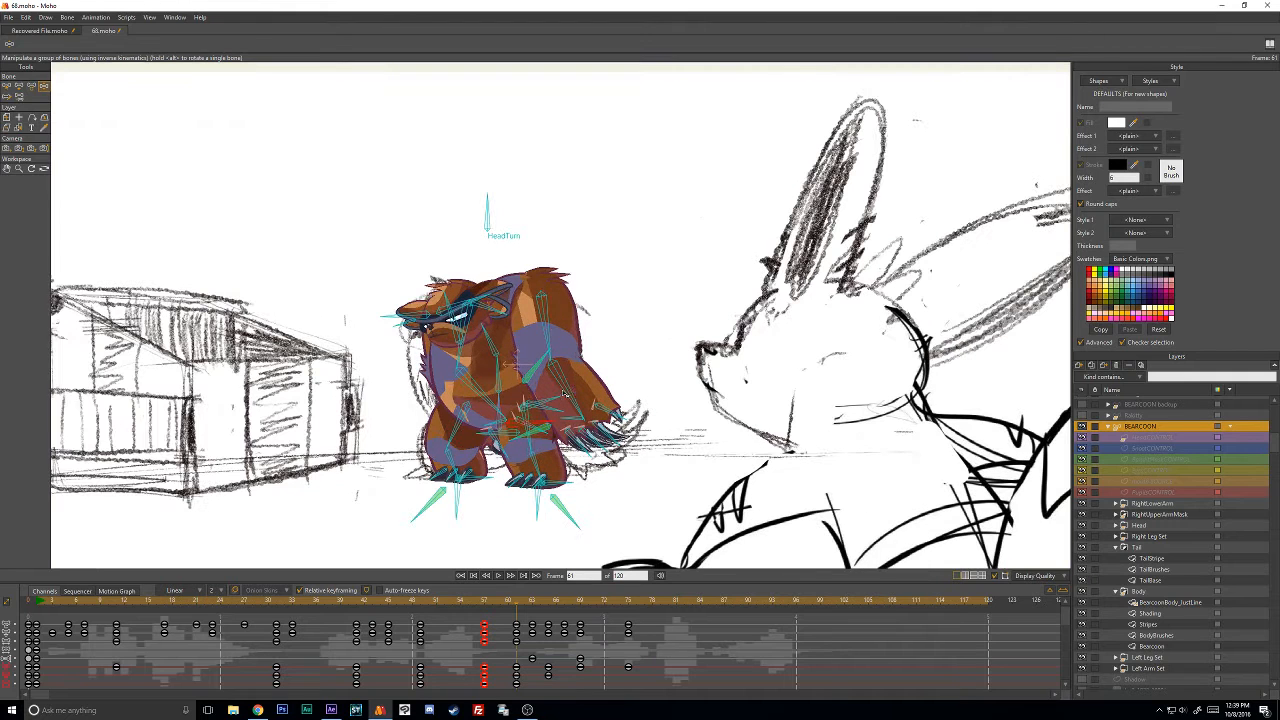
click(6, 86)
click(43, 86)
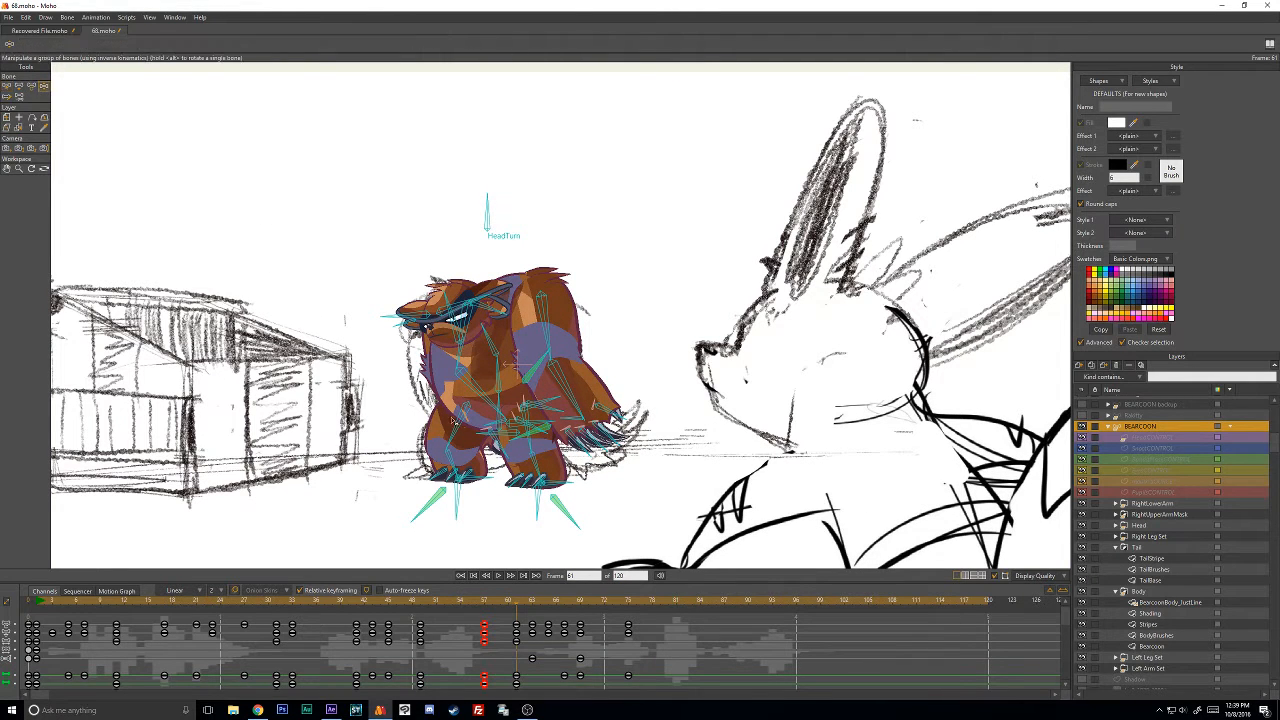
scroll(490, 437, up, 1)
drag(496, 457, 501, 459)
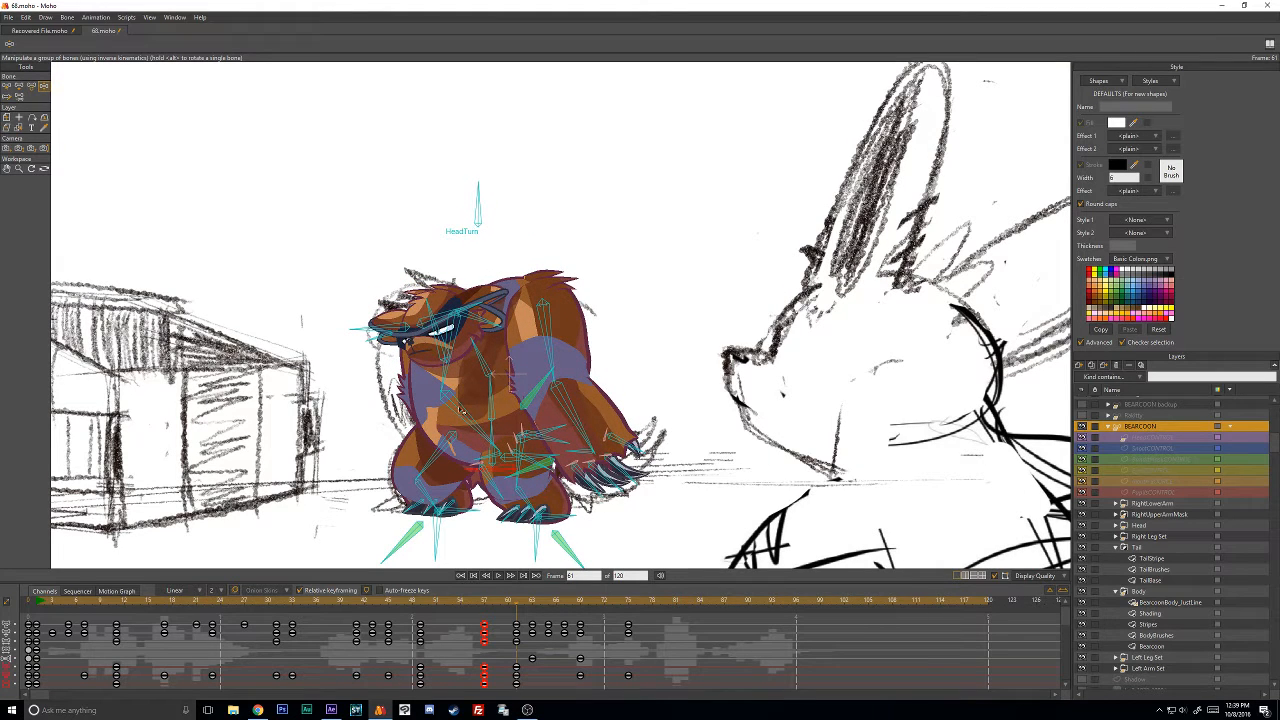
drag(557, 518, 585, 513)
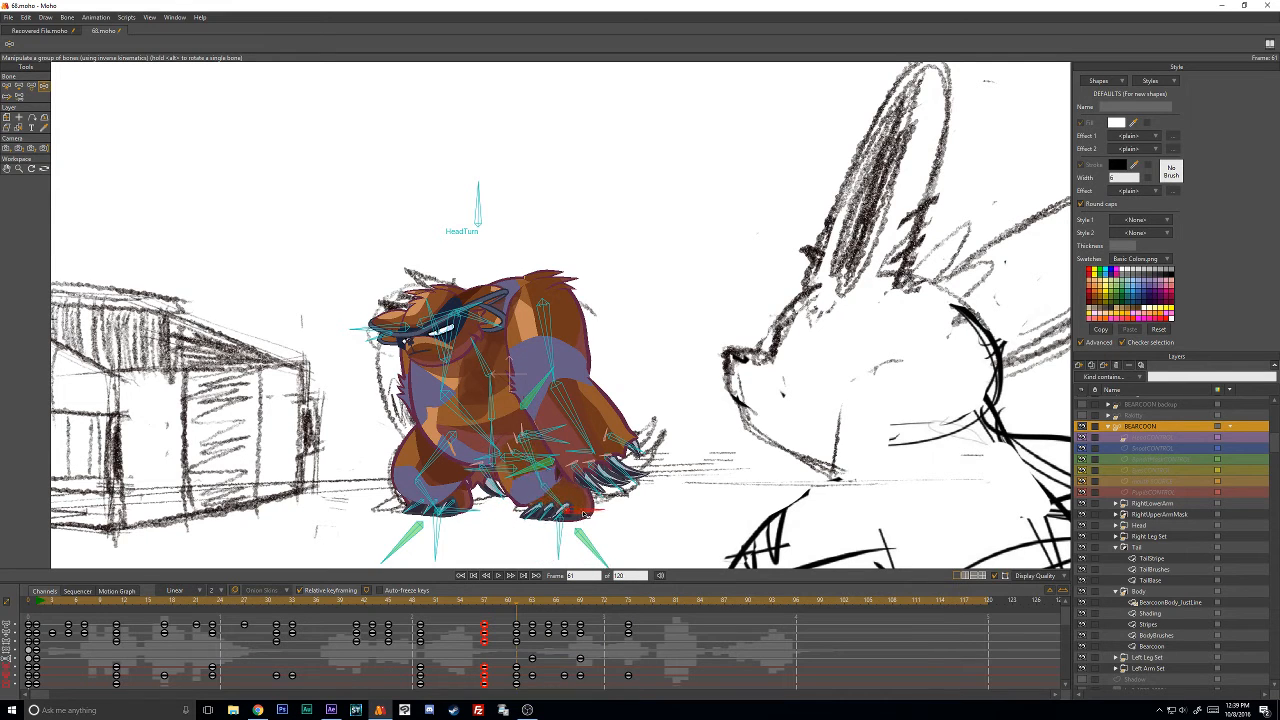
click(489, 603)
click(524, 606)
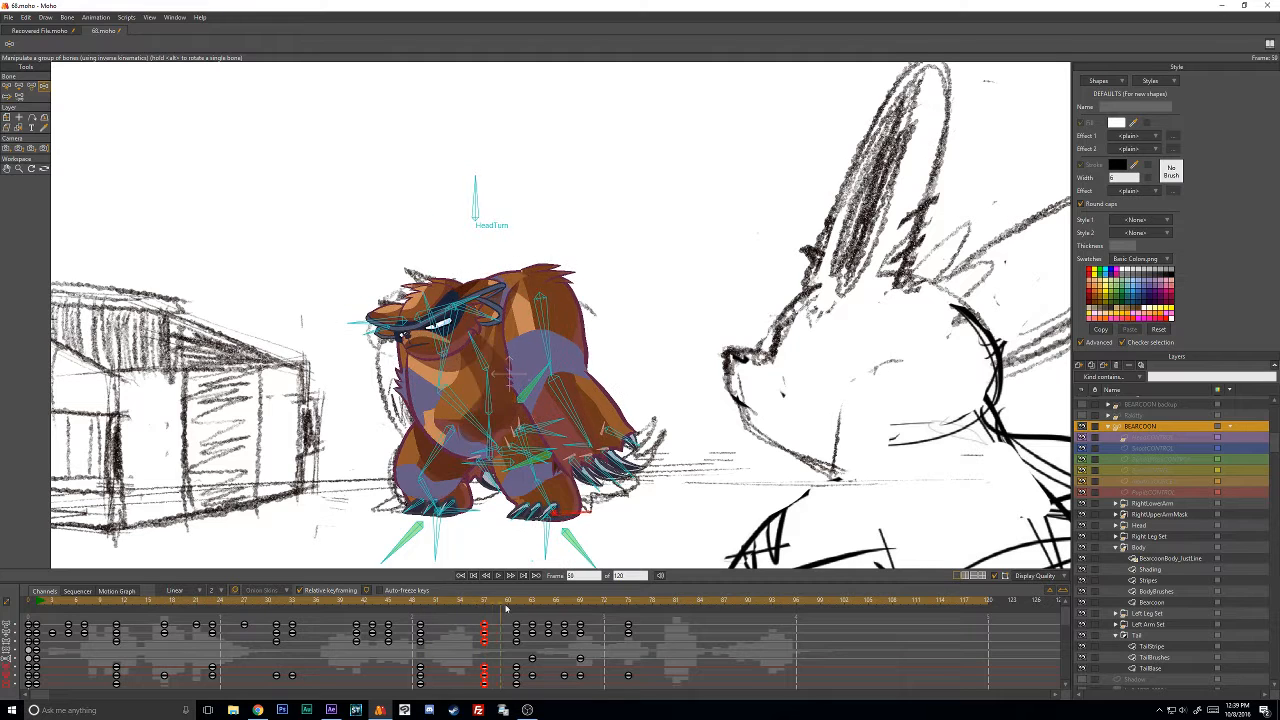
drag(524, 608, 533, 607)
Try tilting the bear's head and snout downward at frame 62, and delete the keyframes made there.
mouse_move(534, 608)
mouse_down()
mouse_move(431, 620)
mouse_move(521, 624)
mouse_up()
drag(473, 347, 380, 360)
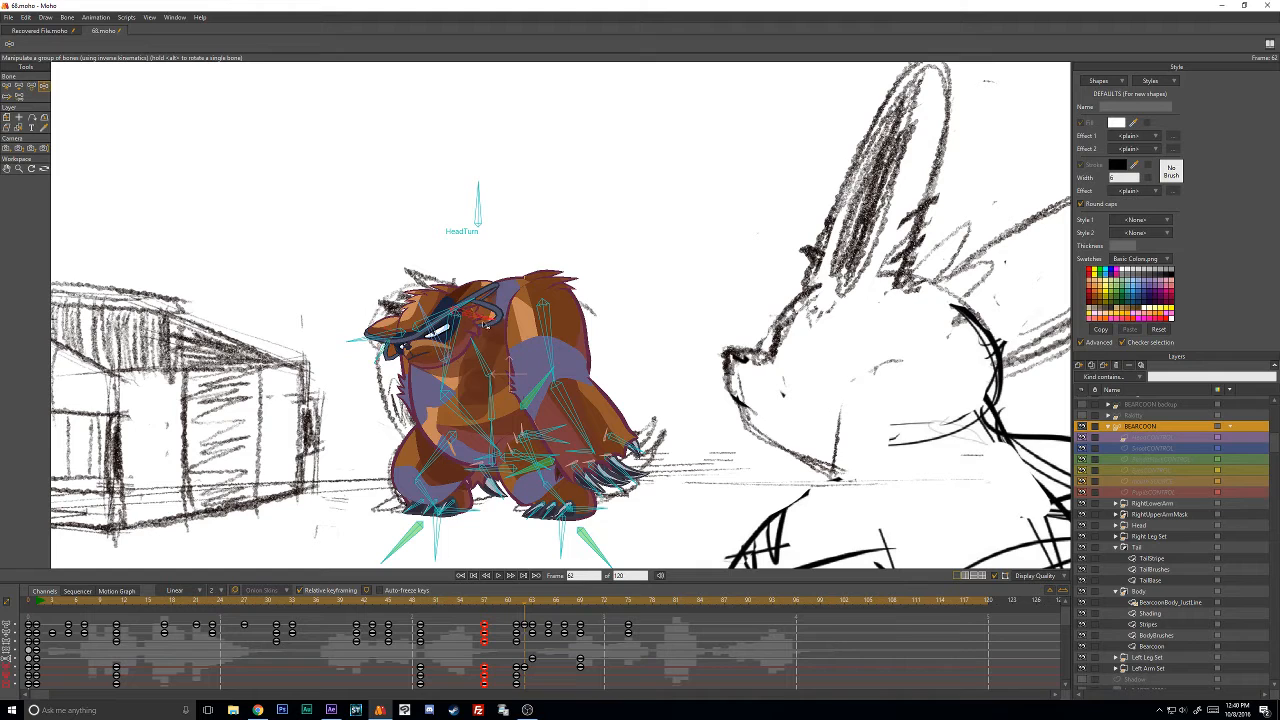
drag(485, 331, 374, 370)
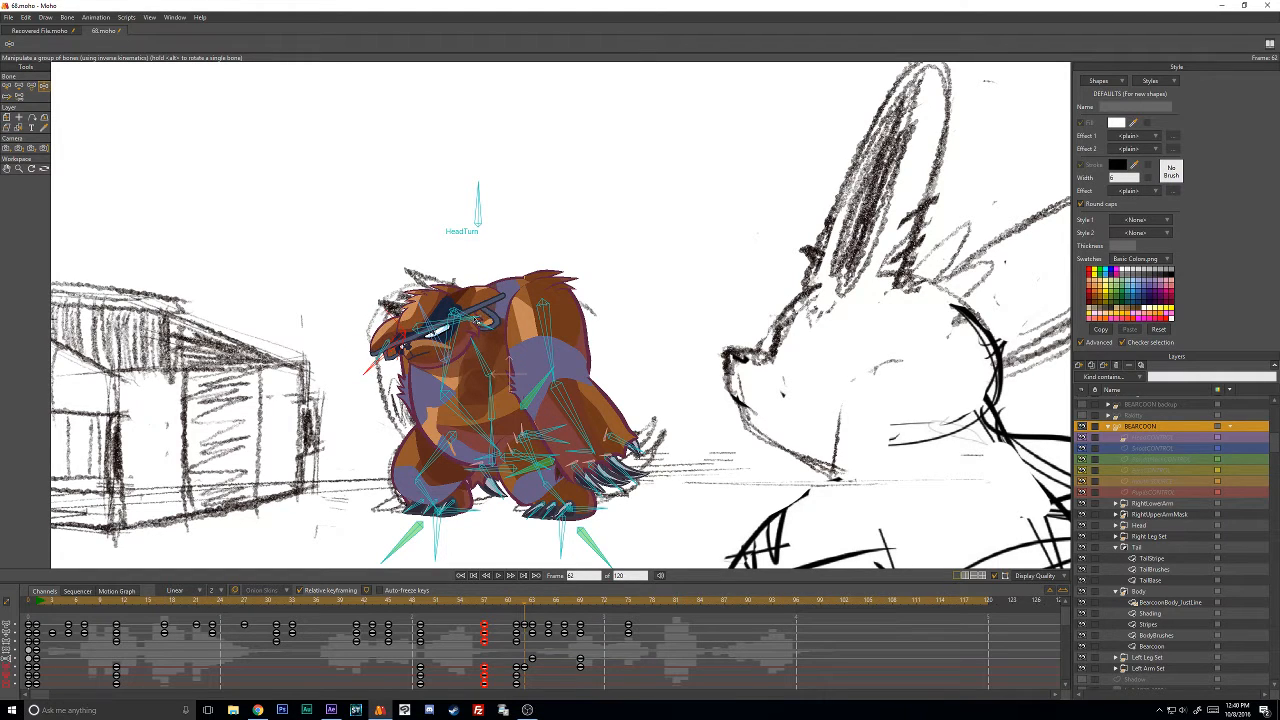
drag(476, 322, 480, 328)
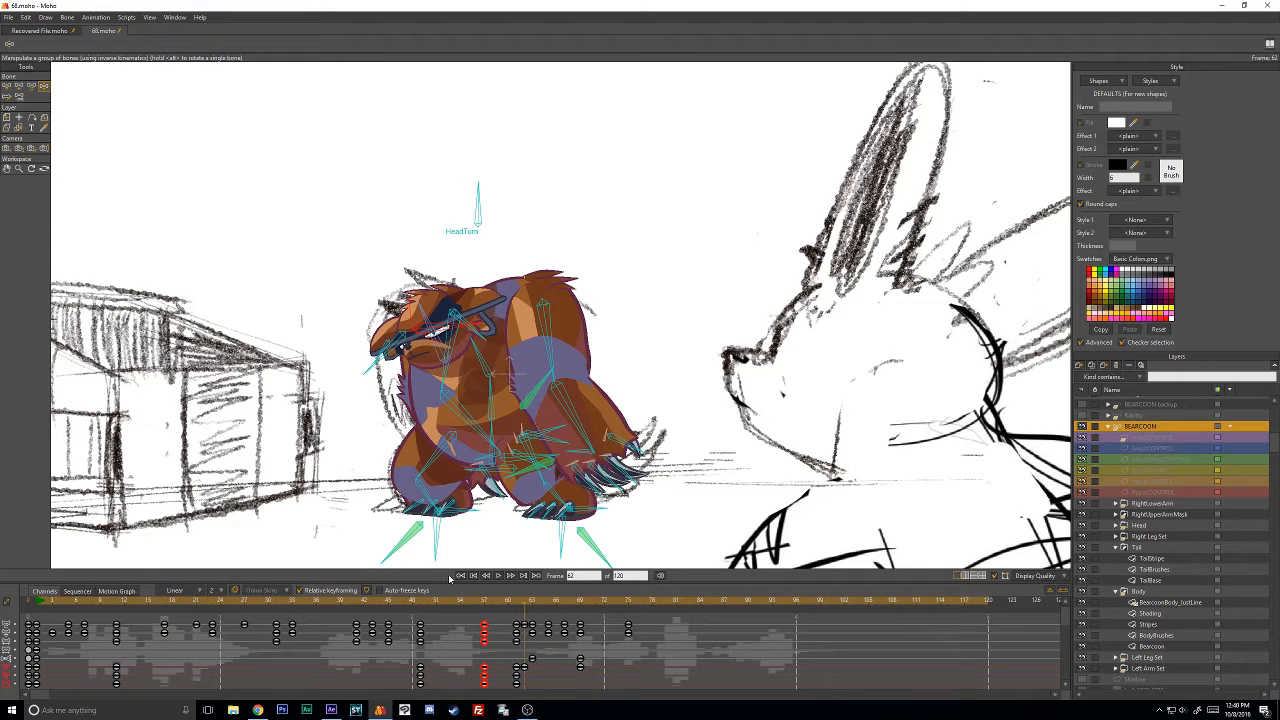
drag(460, 597, 522, 618)
click(524, 627)
key(Delete)
At frame 61, swing the bear's right forearm bone inward with Manipulate Bones.
mouse_move(516, 603)
mouse_down()
mouse_move(634, 603)
mouse_move(329, 614)
mouse_move(514, 611)
mouse_up()
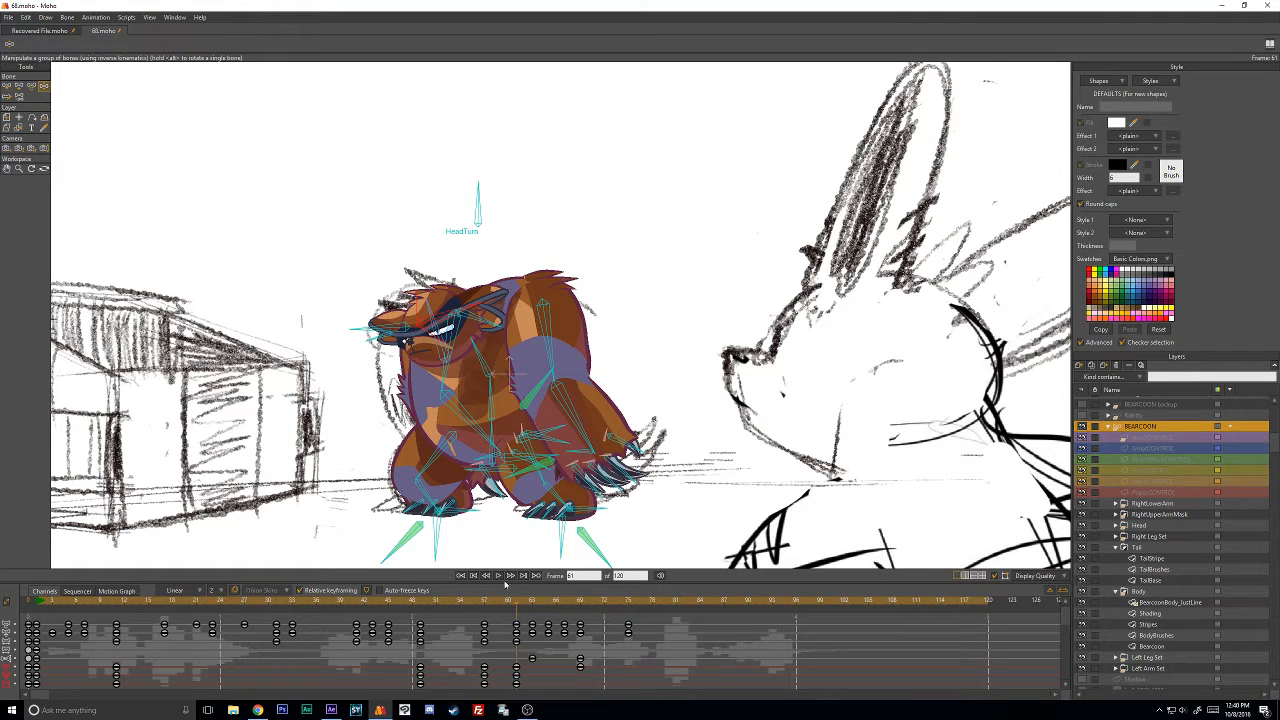
mouse_move(476, 610)
mouse_down()
mouse_move(465, 612)
mouse_move(583, 604)
mouse_move(488, 610)
mouse_move(516, 610)
mouse_up()
drag(585, 421, 535, 448)
Return to frame 1 and briefly hide the BEARCOON layer to compare the bear with the sketch beneath.
click(38, 600)
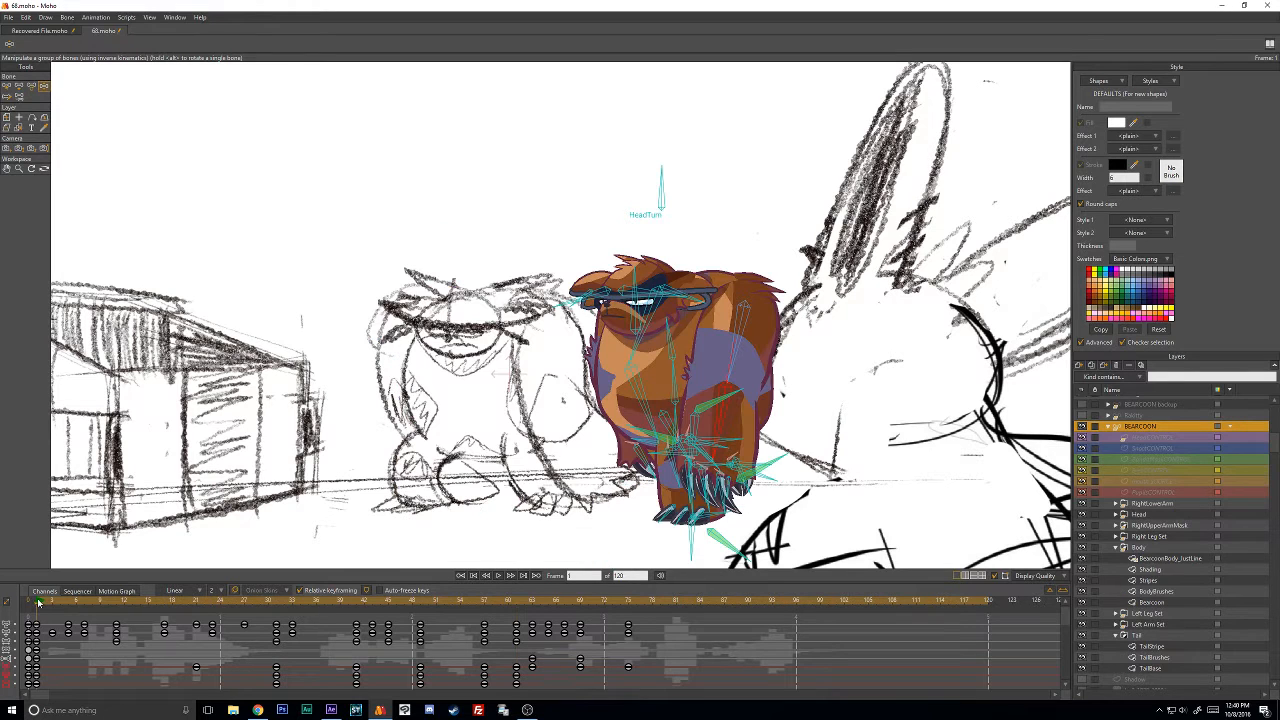
click(1081, 427)
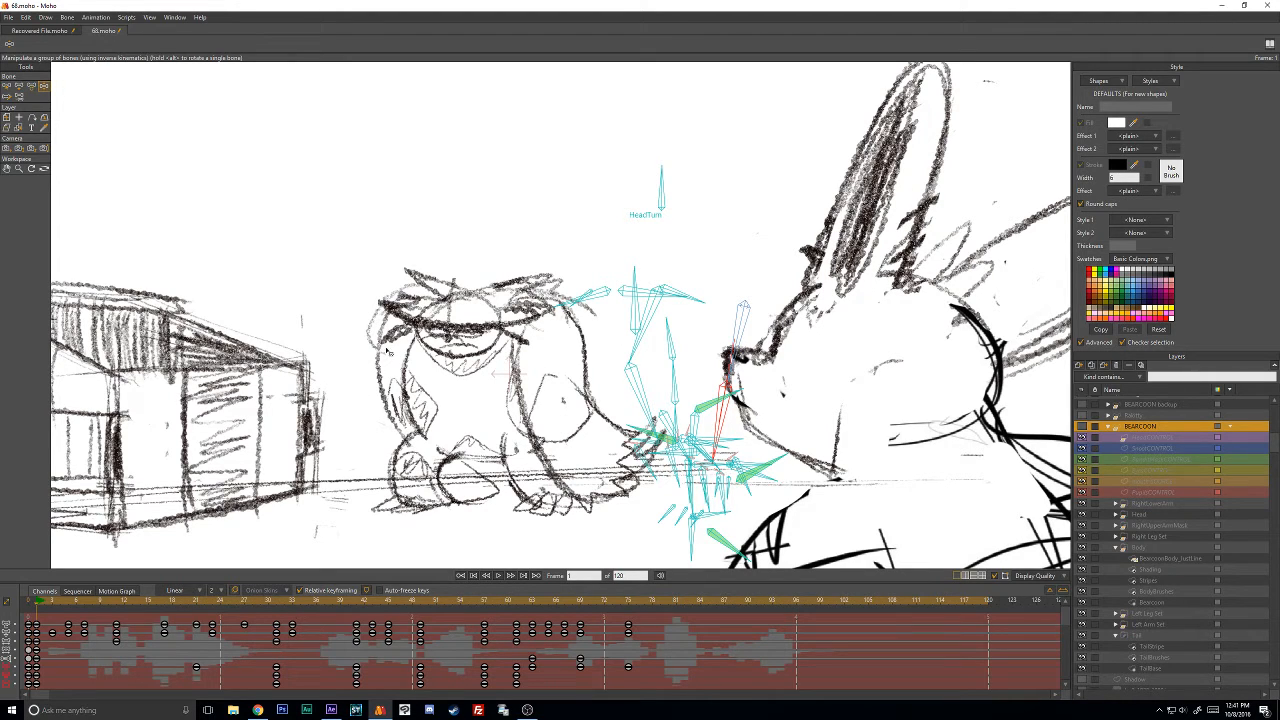
click(1081, 428)
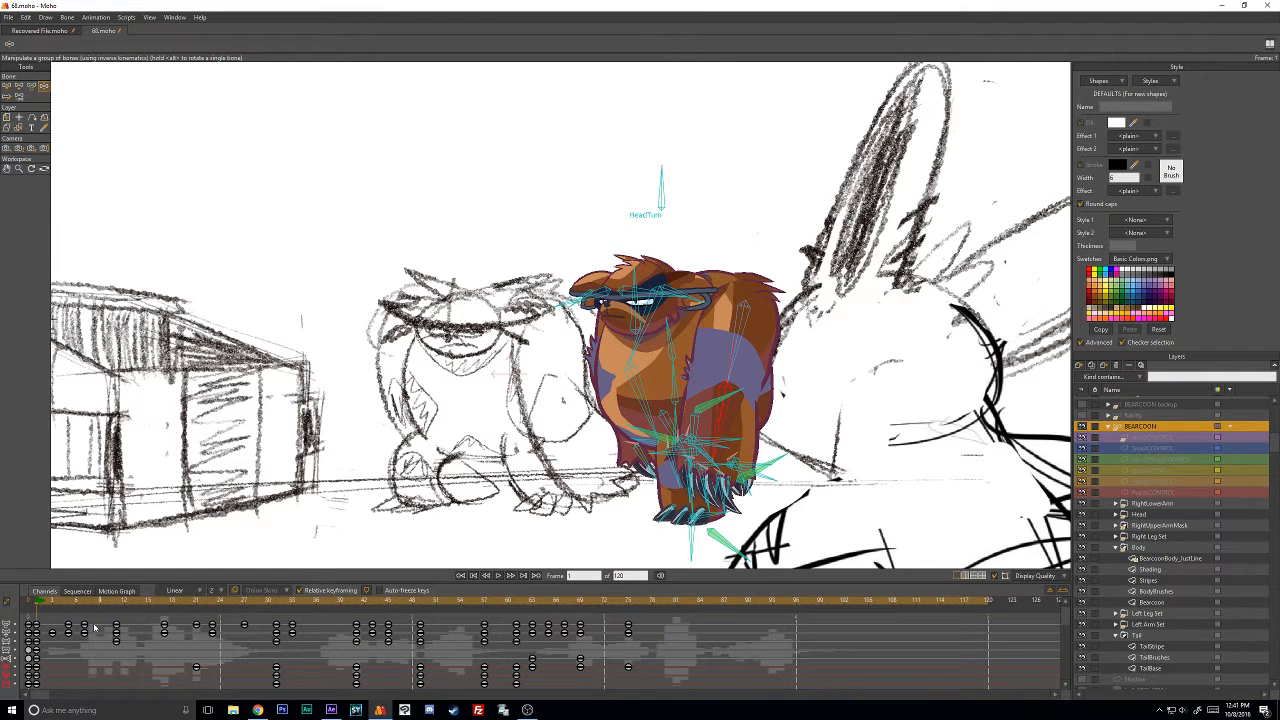
At frame 21, swing the right forearm inward toward the body, briefly hiding the BEARCOON layer to compare with the sketch.
drag(44, 600, 197, 625)
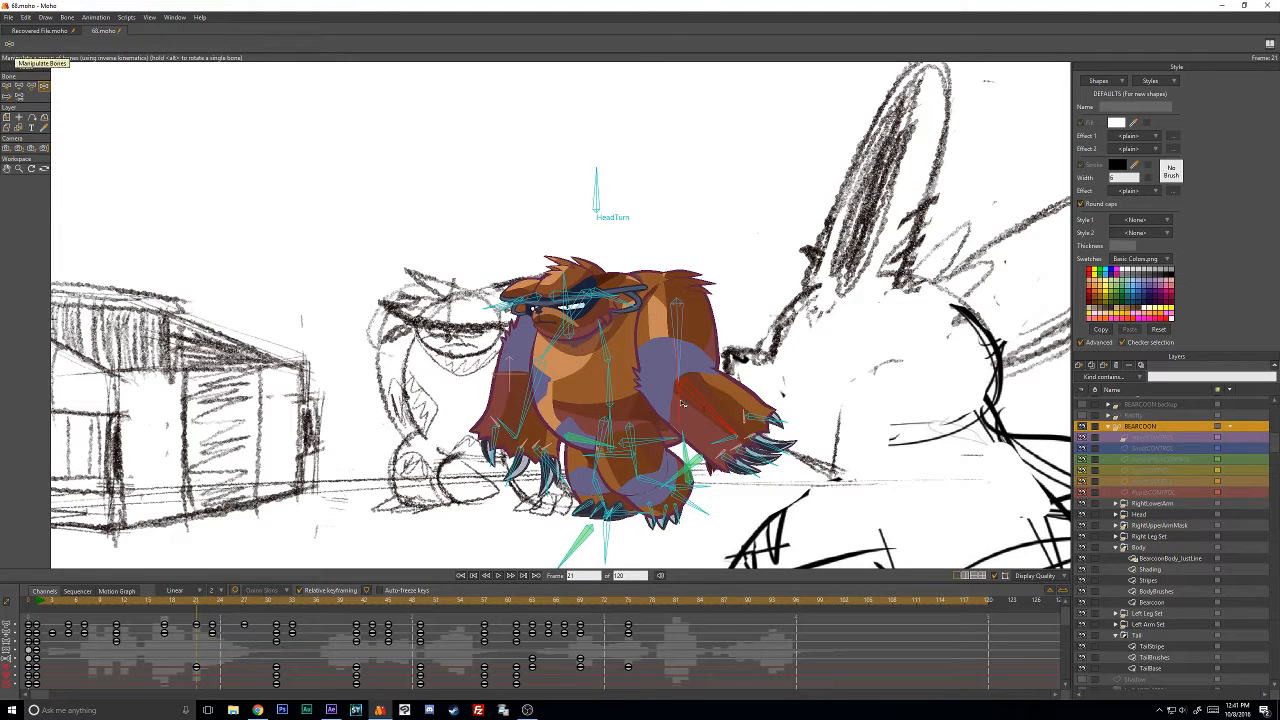
drag(681, 404, 679, 428)
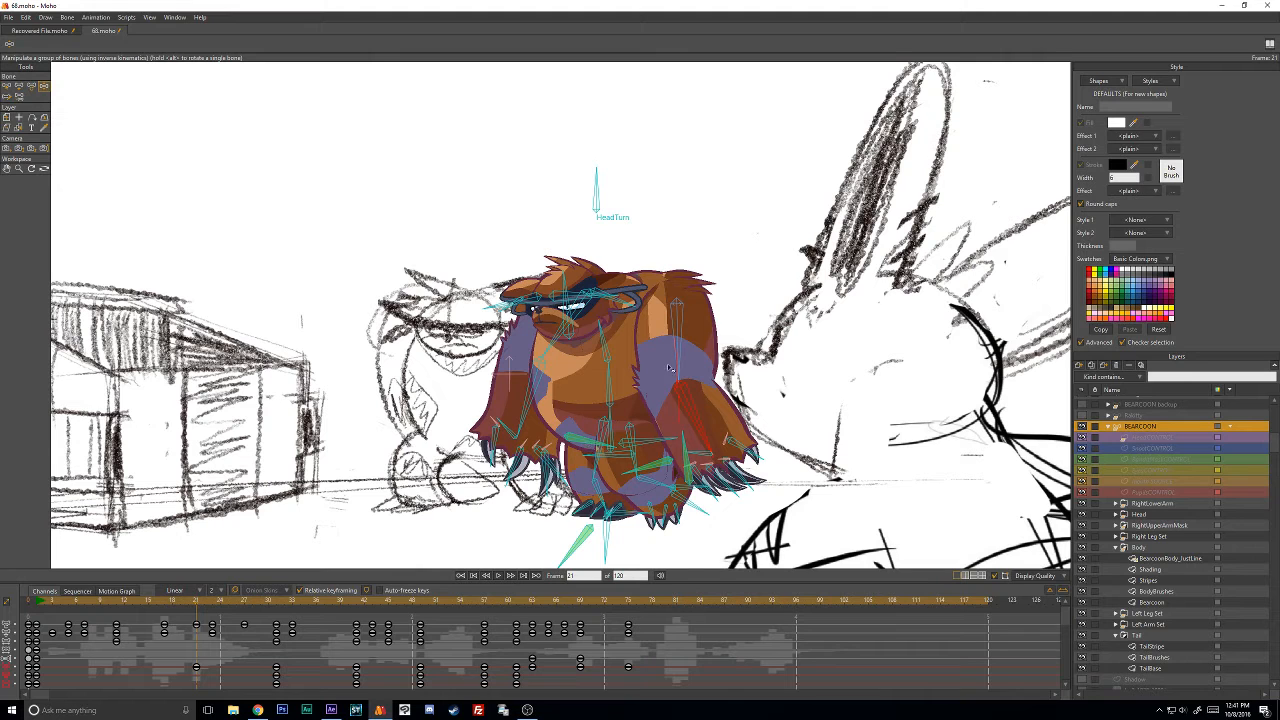
drag(704, 436, 654, 481)
click(1081, 427)
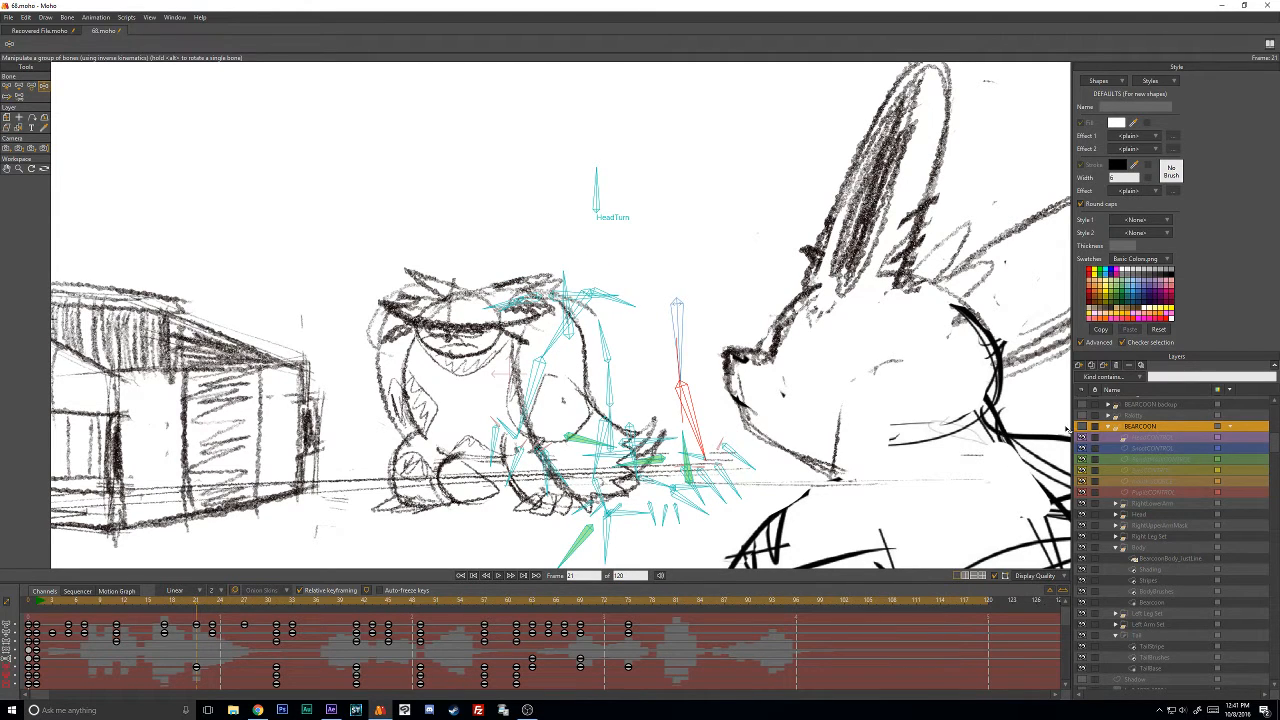
click(1081, 427)
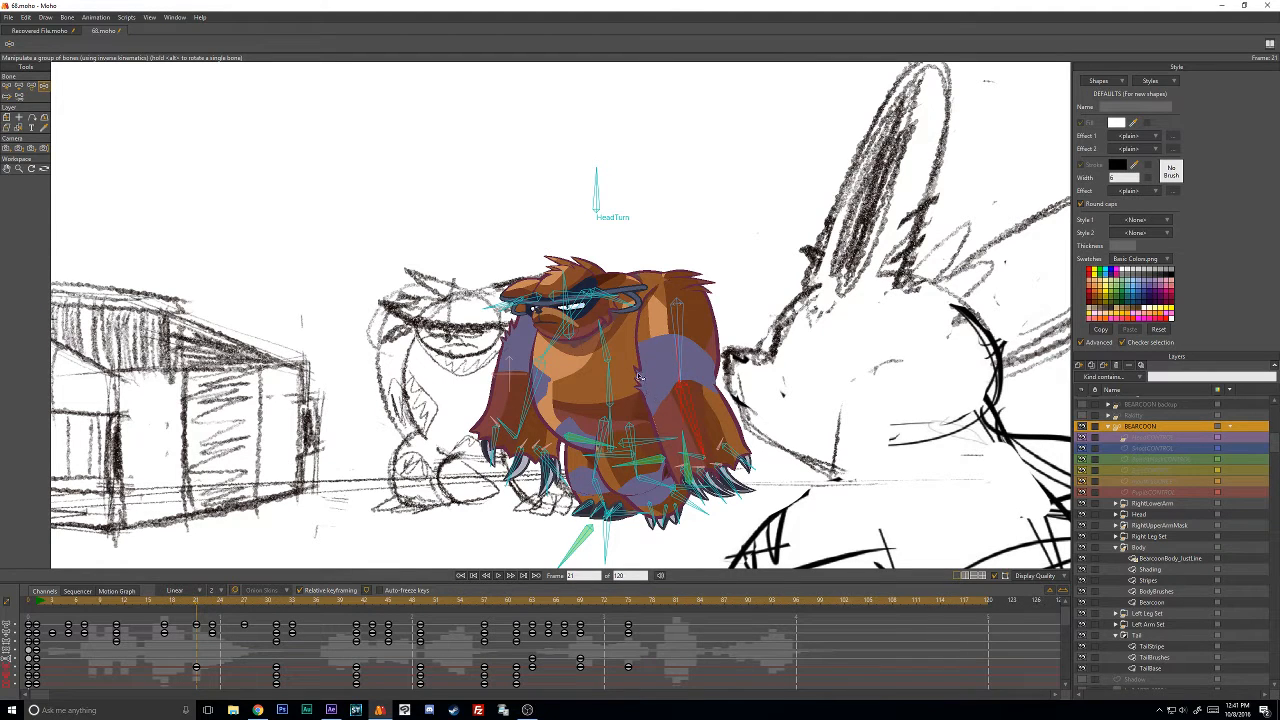
scroll(650, 388, up, 3)
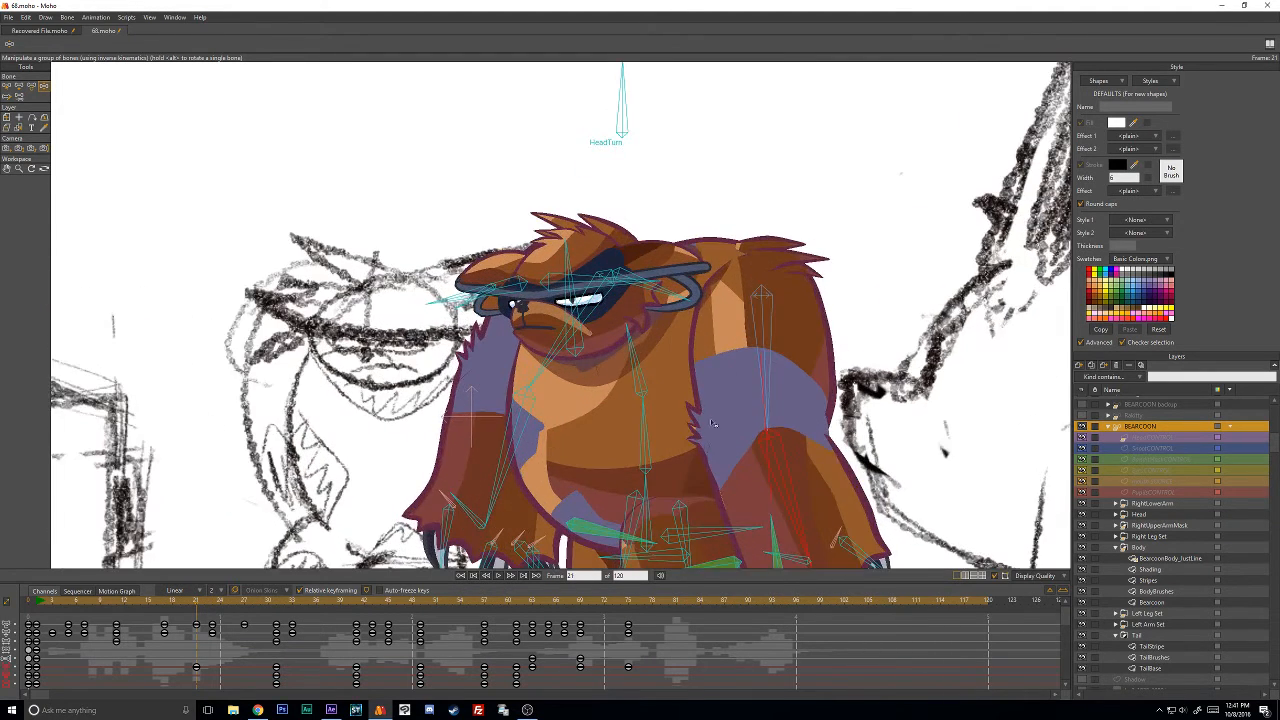
scroll(755, 420, down, 3)
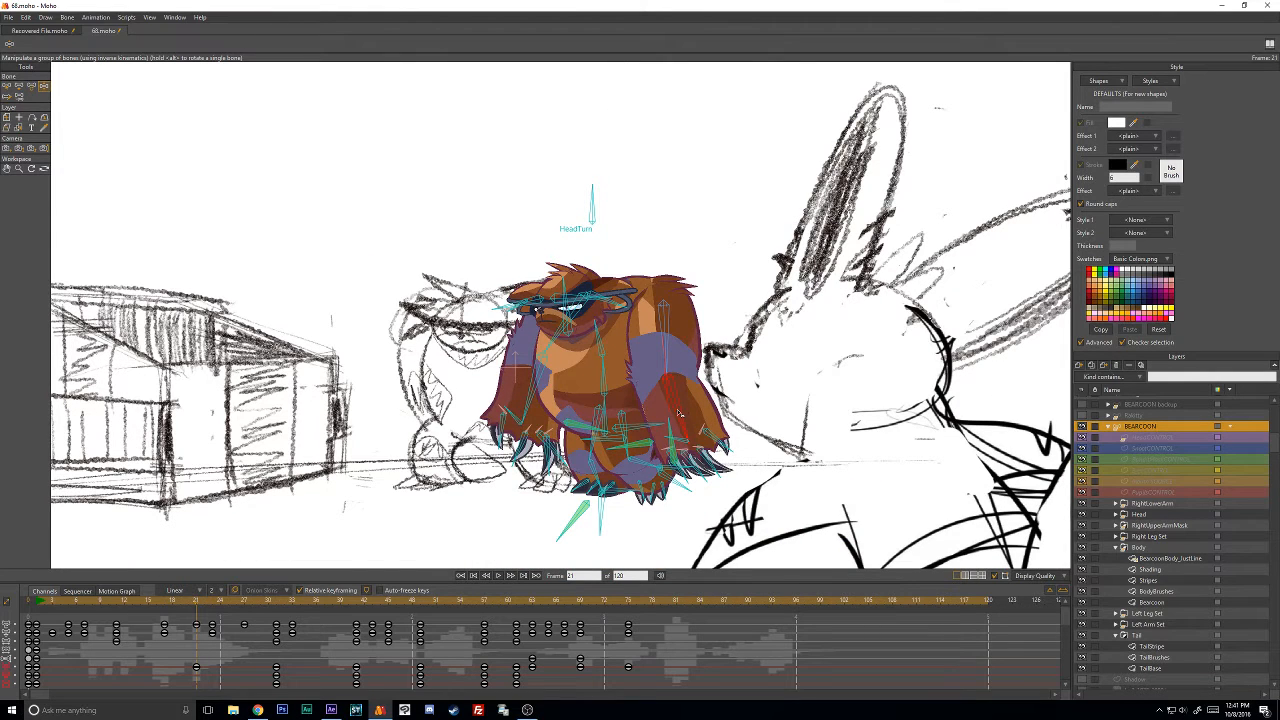
mouse_move(679, 406)
mouse_down()
mouse_move(691, 405)
mouse_move(667, 418)
mouse_move(680, 410)
mouse_up()
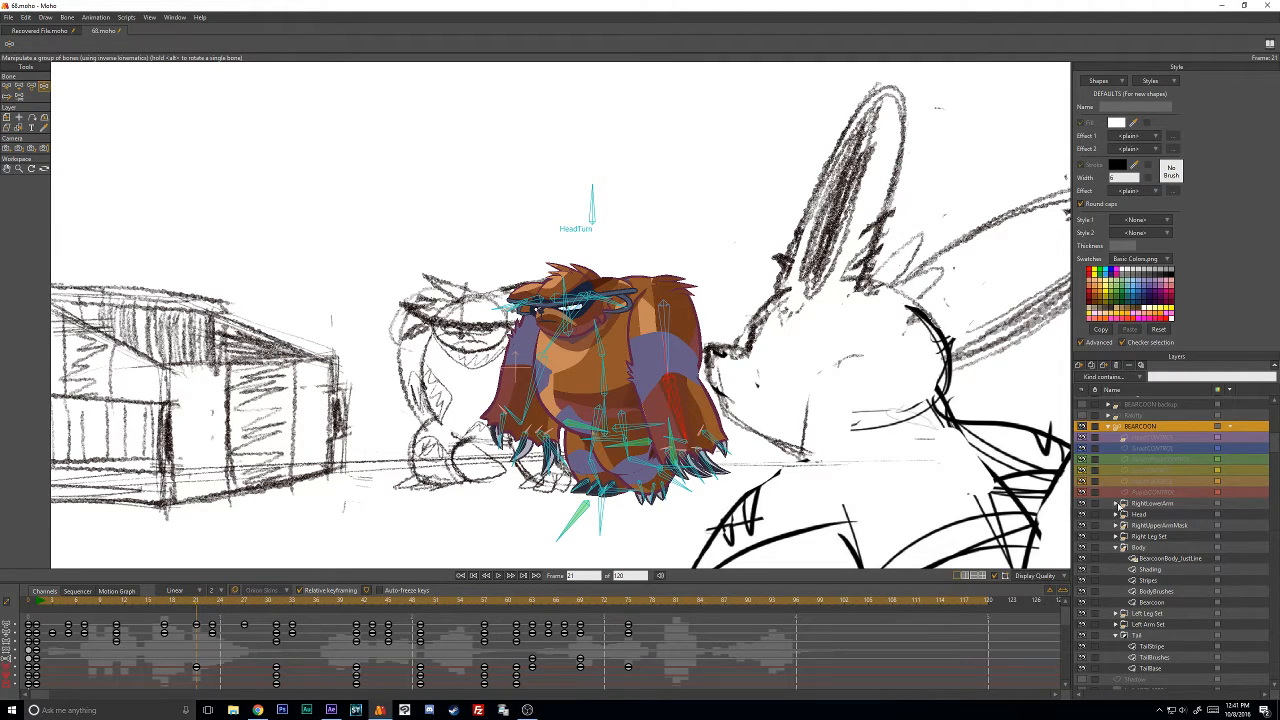
At frame 21, try reshaping the RightLowerArm outline by moving its points near the wrist and inner forearm edge.
click(1116, 504)
click(1143, 557)
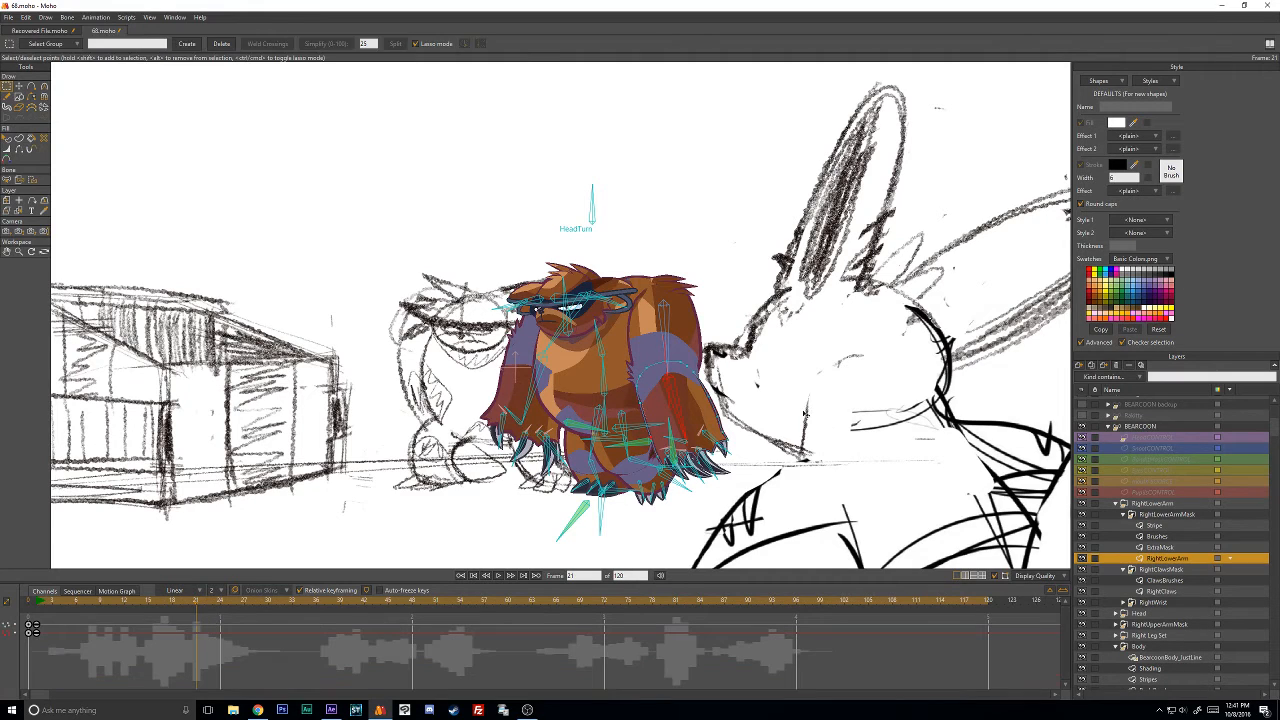
drag(763, 428, 643, 344)
scroll(643, 344, up, 2)
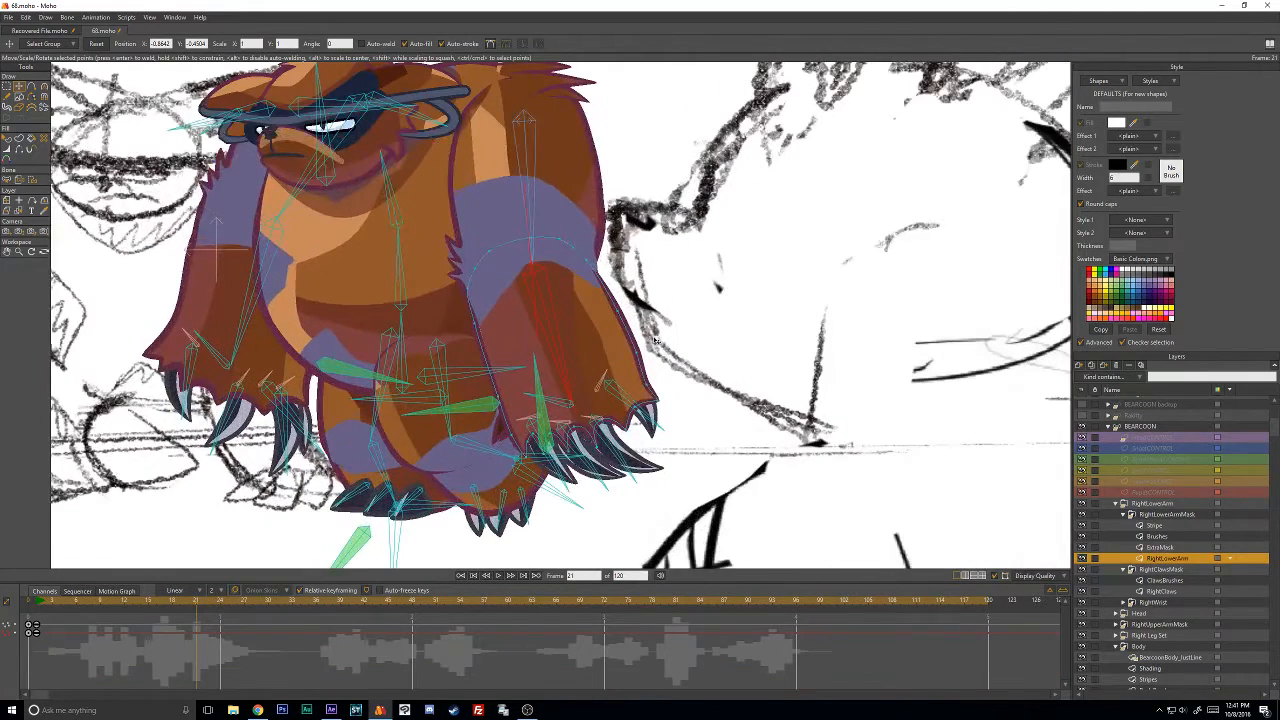
drag(465, 469, 773, 440)
mouse_move(665, 461)
mouse_down()
mouse_move(680, 444)
mouse_move(640, 420)
mouse_up()
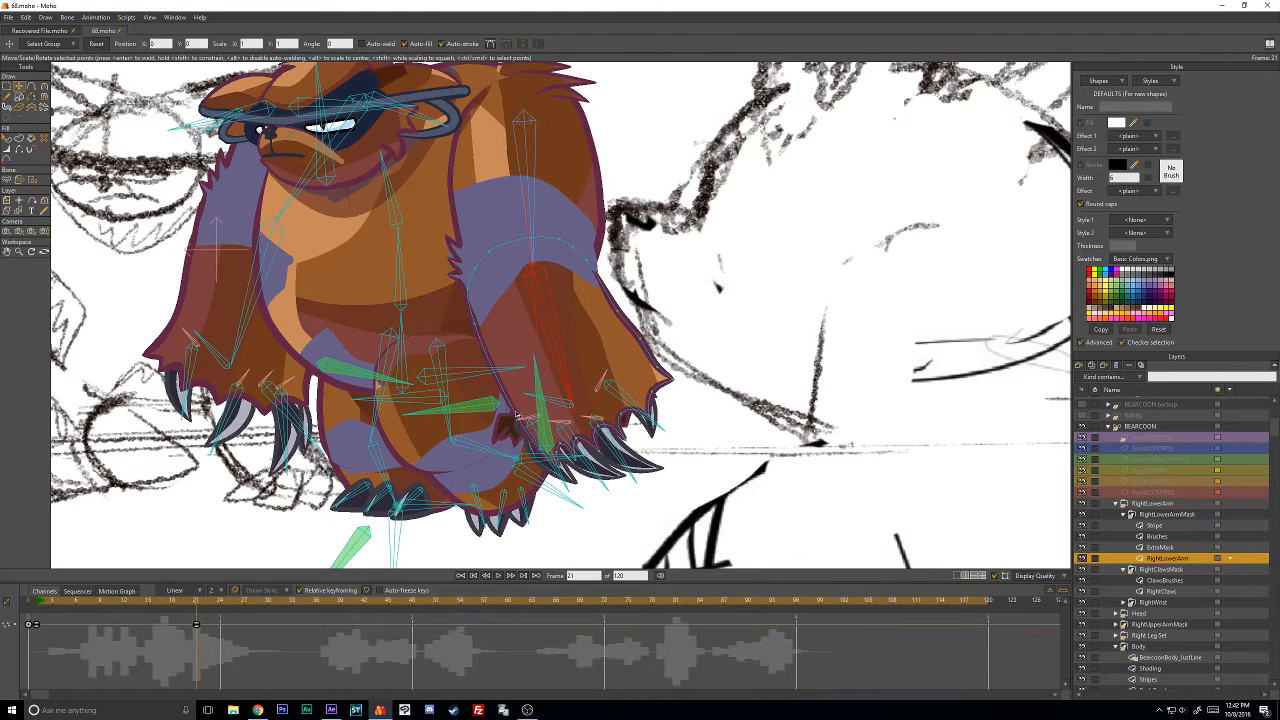
mouse_move(498, 403)
mouse_down()
mouse_move(625, 345)
mouse_move(607, 312)
mouse_move(489, 335)
mouse_move(501, 386)
mouse_up()
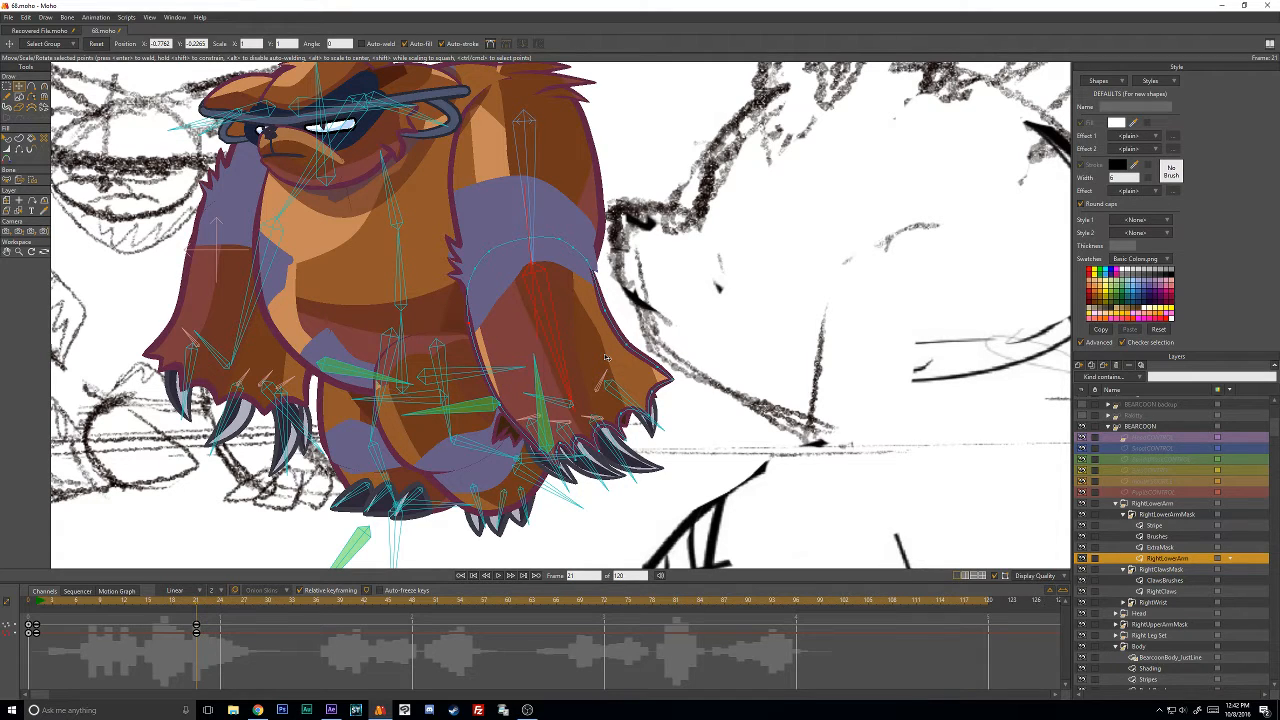
mouse_move(605, 357)
mouse_down()
mouse_move(618, 342)
mouse_move(605, 357)
mouse_up()
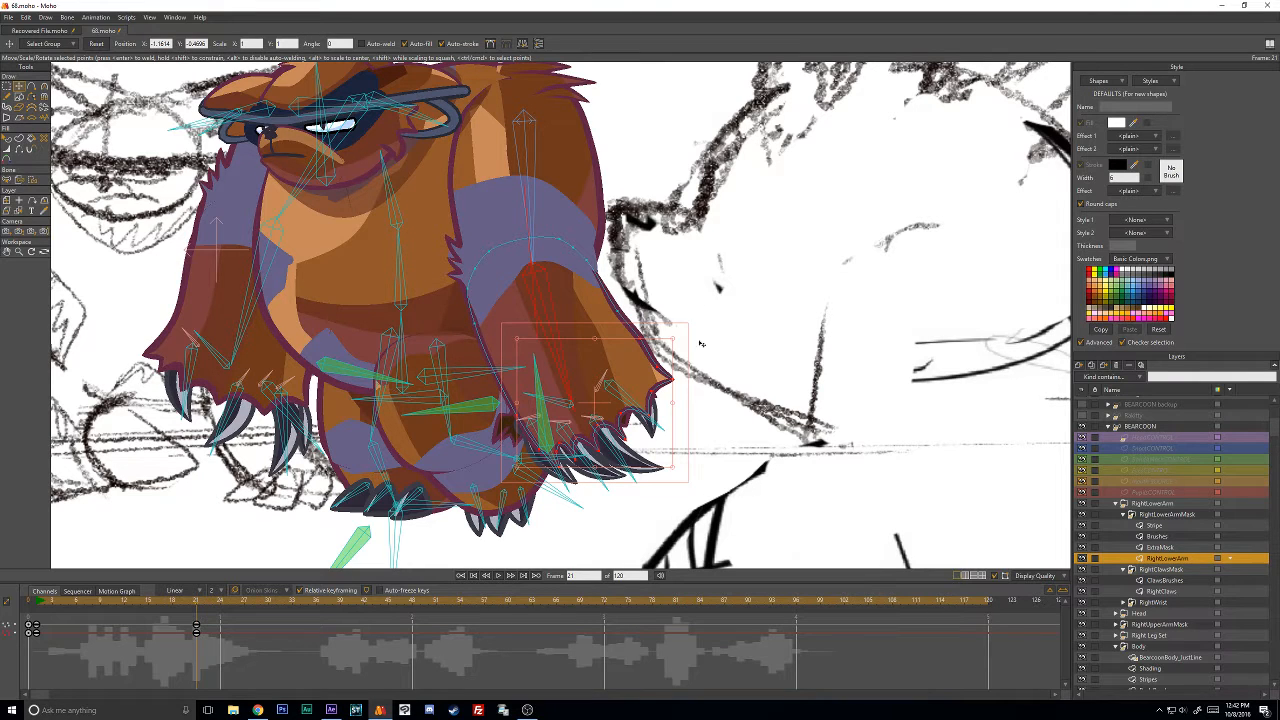
click(687, 288)
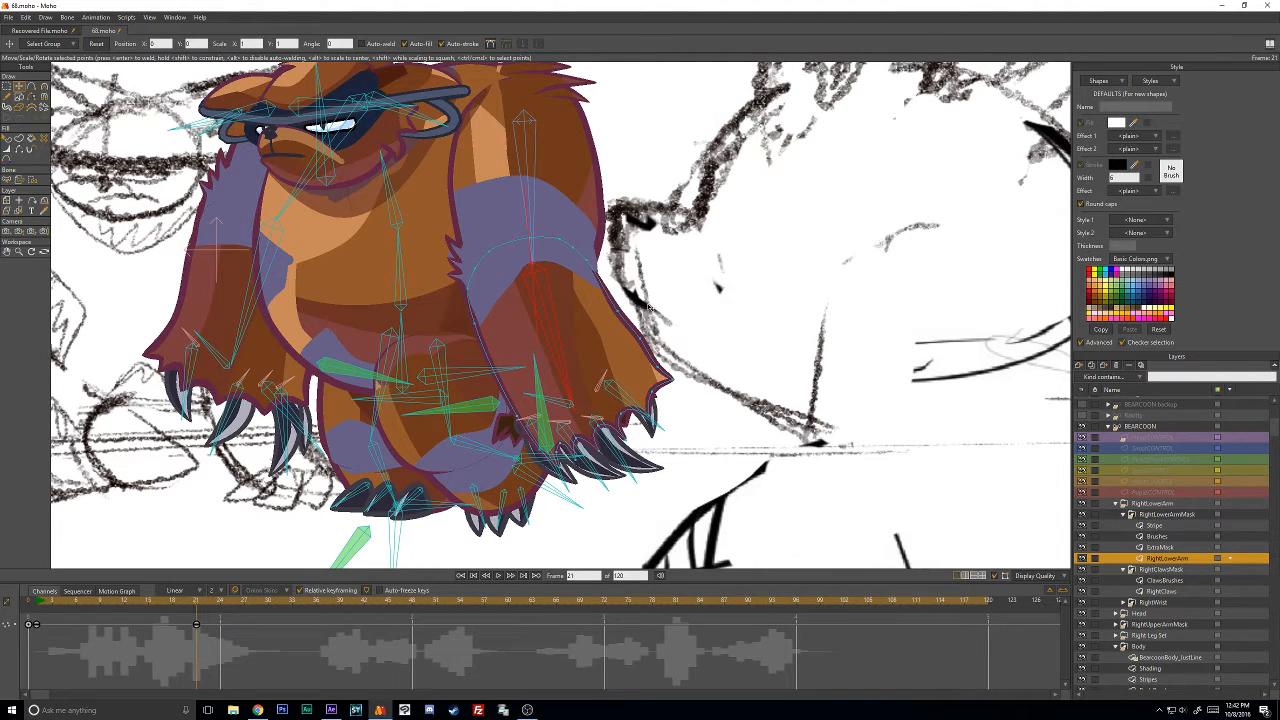
click(9, 17)
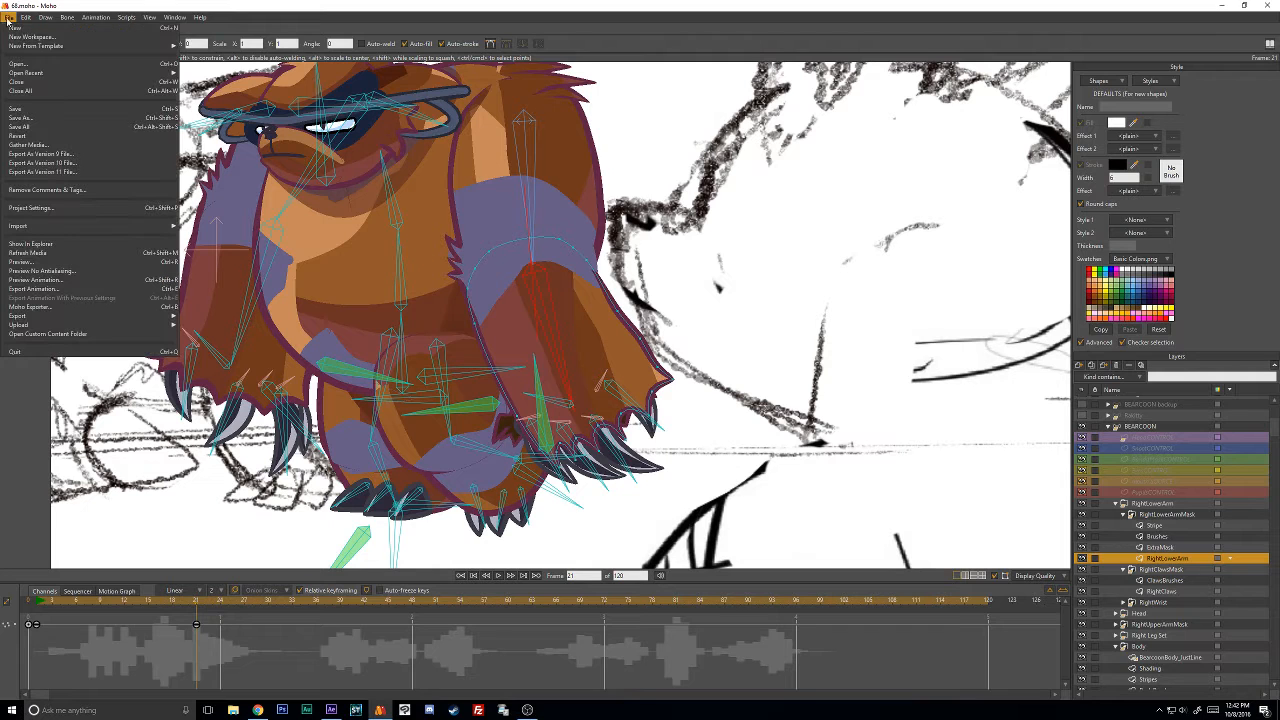
click(31, 65)
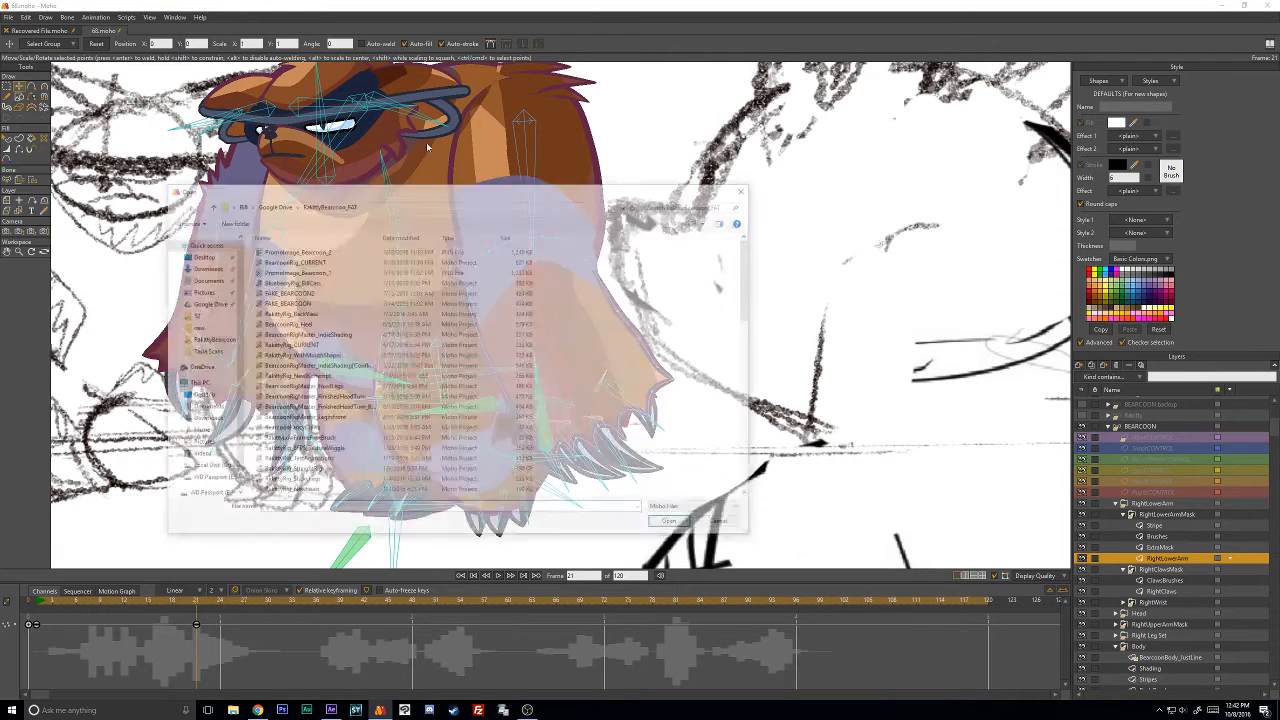
scroll(421, 402, down, 10)
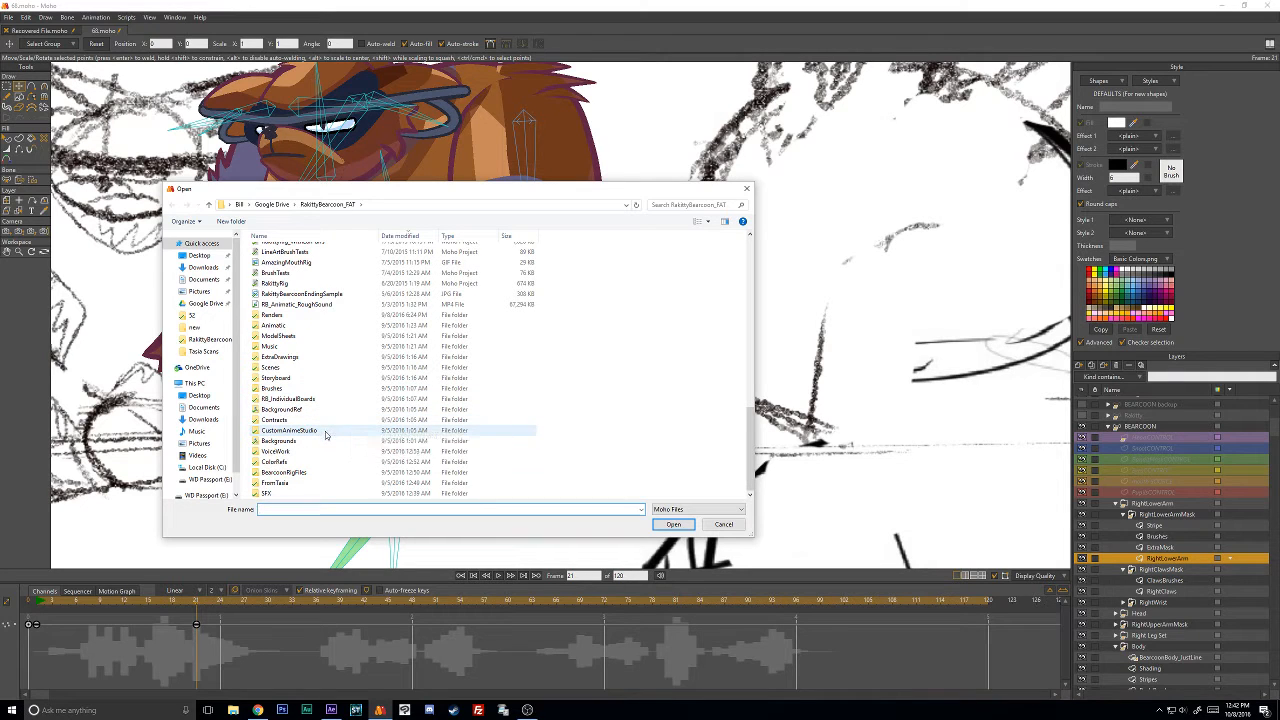
double_click(293, 369)
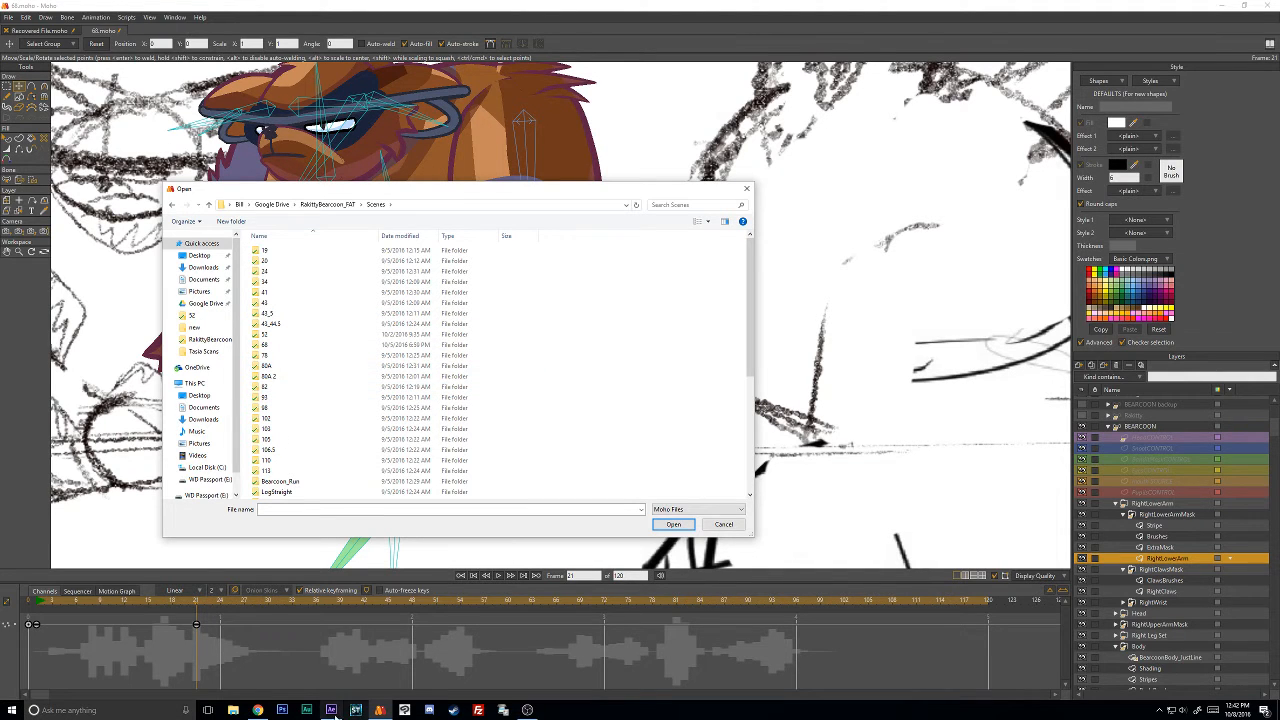
click(330, 709)
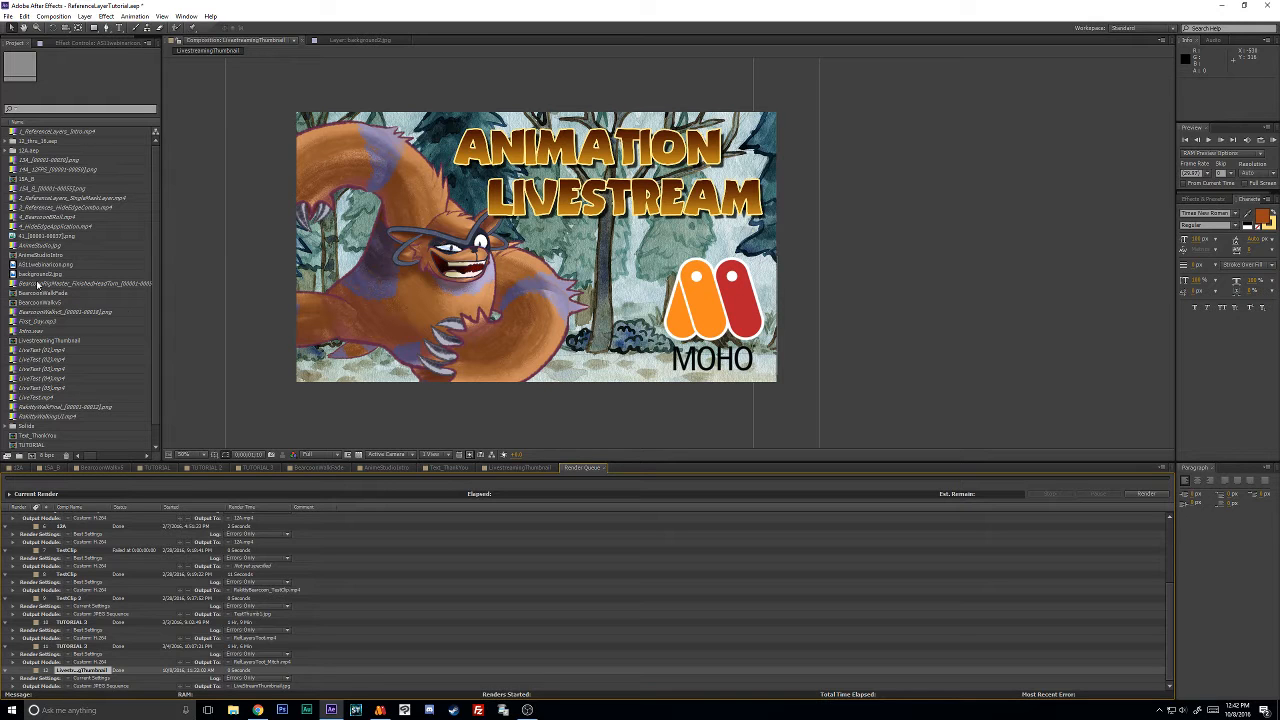
click(27, 237)
drag(37, 240, 31, 455)
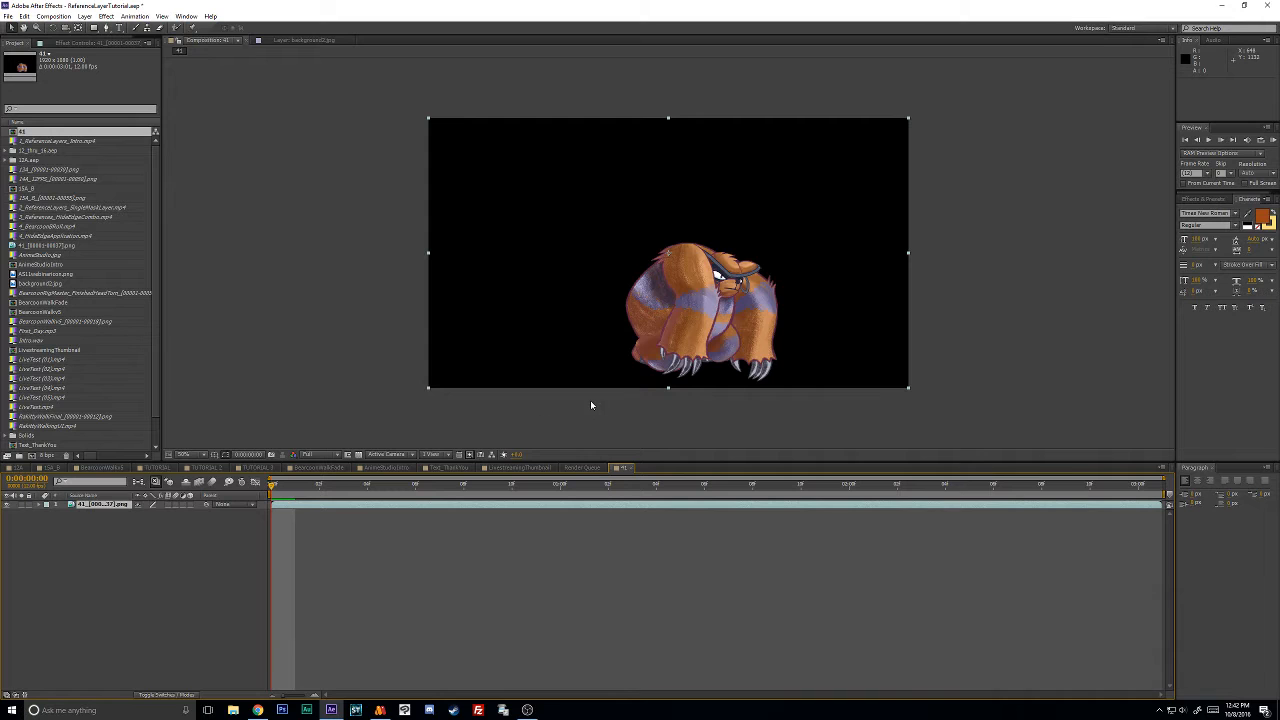
key(space)
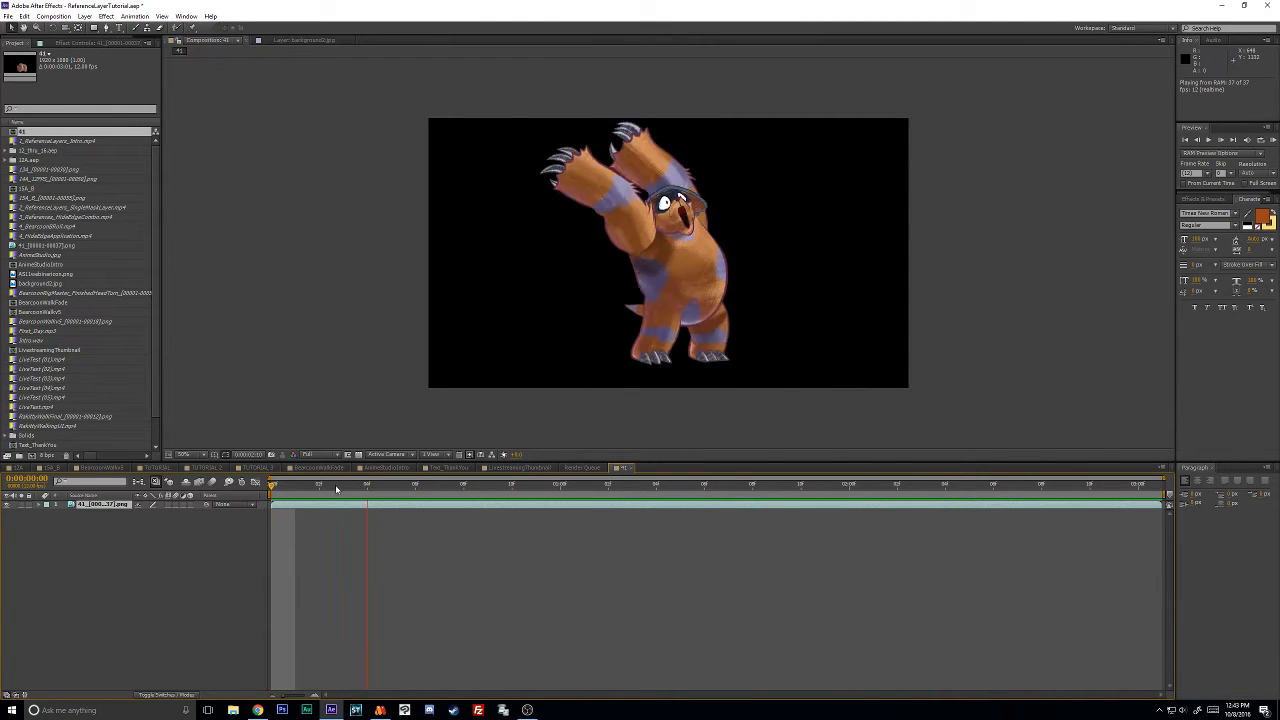
Replay the bear animation in composition 41, moving the playhead to 0:00:02:04 to examine the arm poses.
key(space)
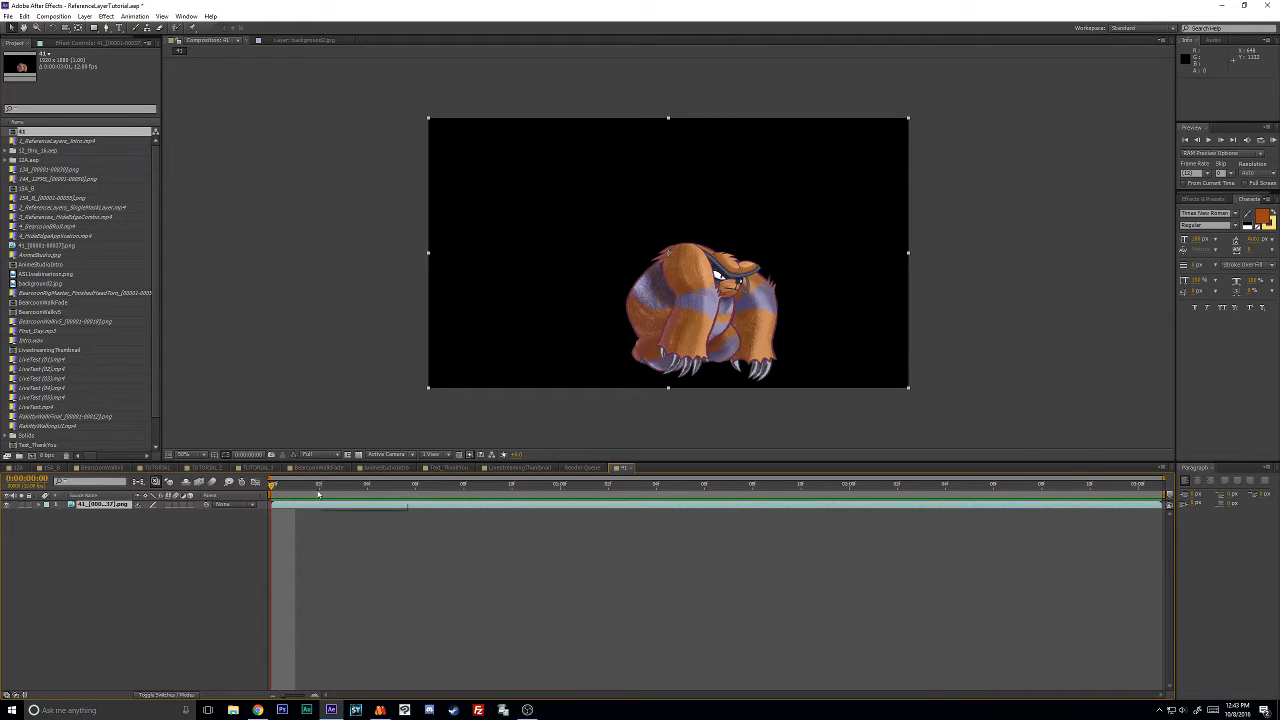
drag(326, 488, 276, 470)
key(space)
click(948, 484)
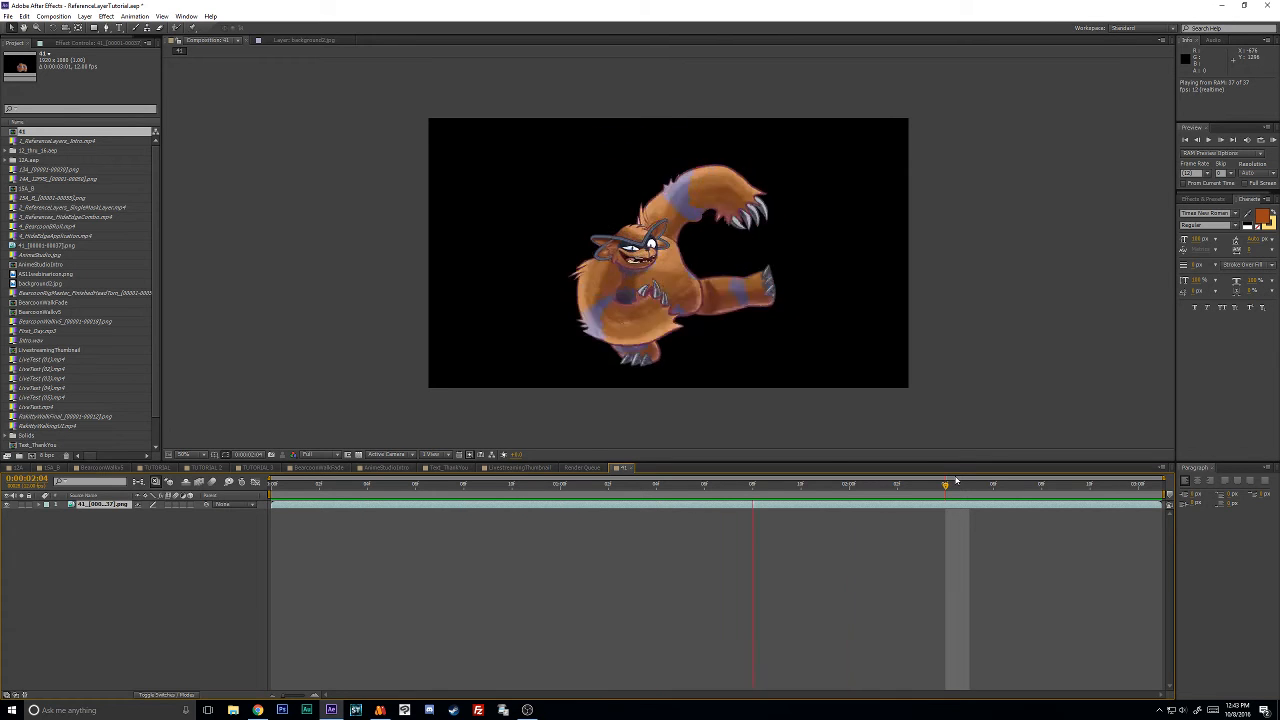
key(space)
Switch back to Moho, dismiss the file-opening dialog, and delete the RightLowerArm keyframes at frame 21.
click(381, 708)
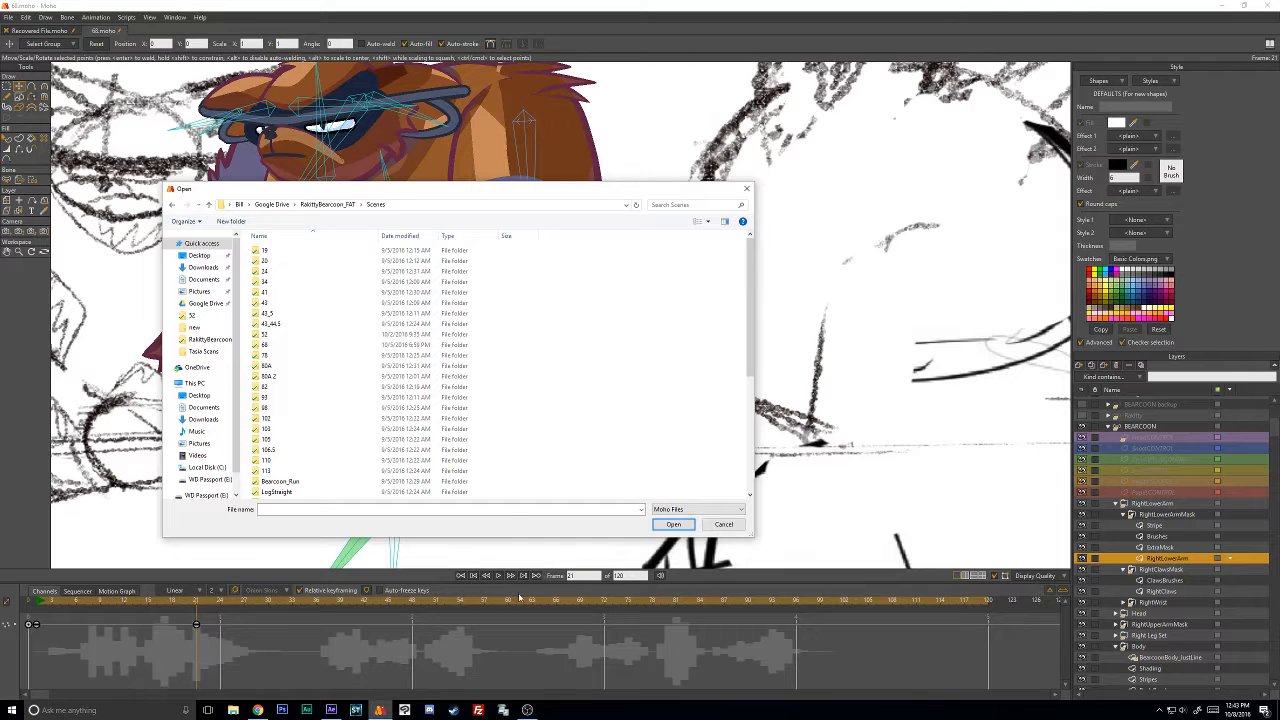
click(728, 523)
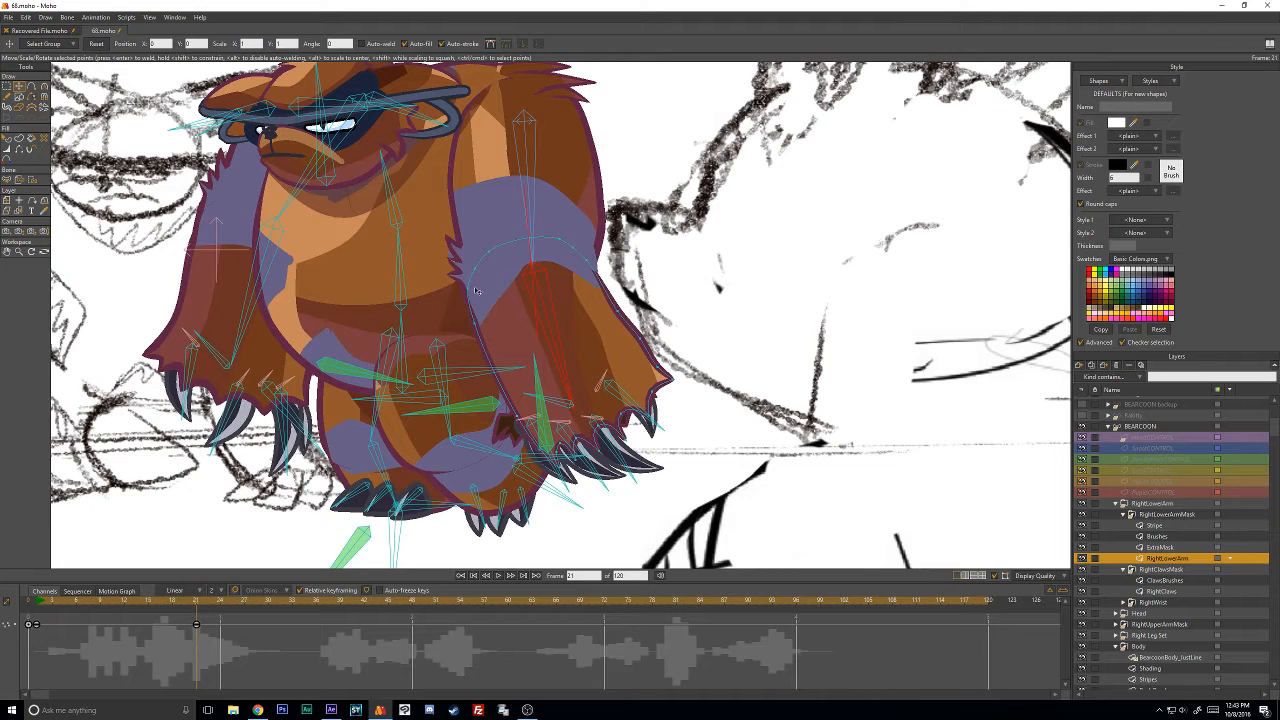
drag(481, 295, 524, 326)
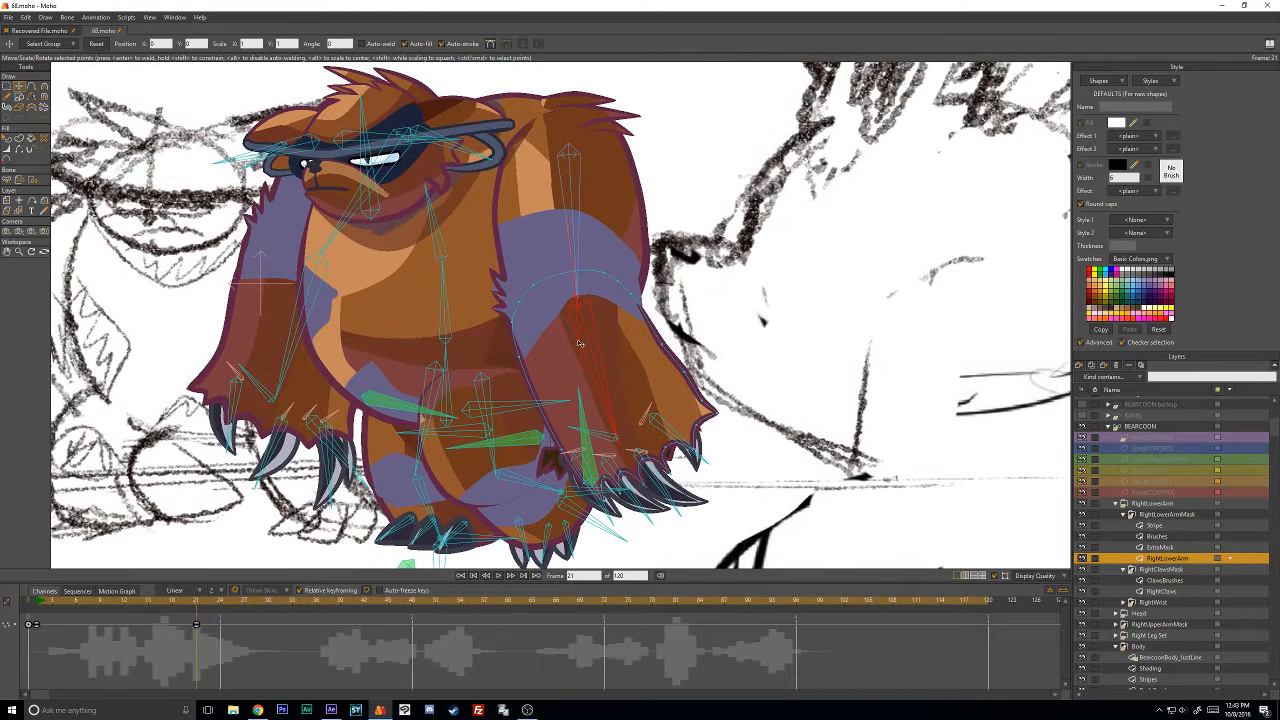
drag(154, 612, 223, 645)
key(Delete)
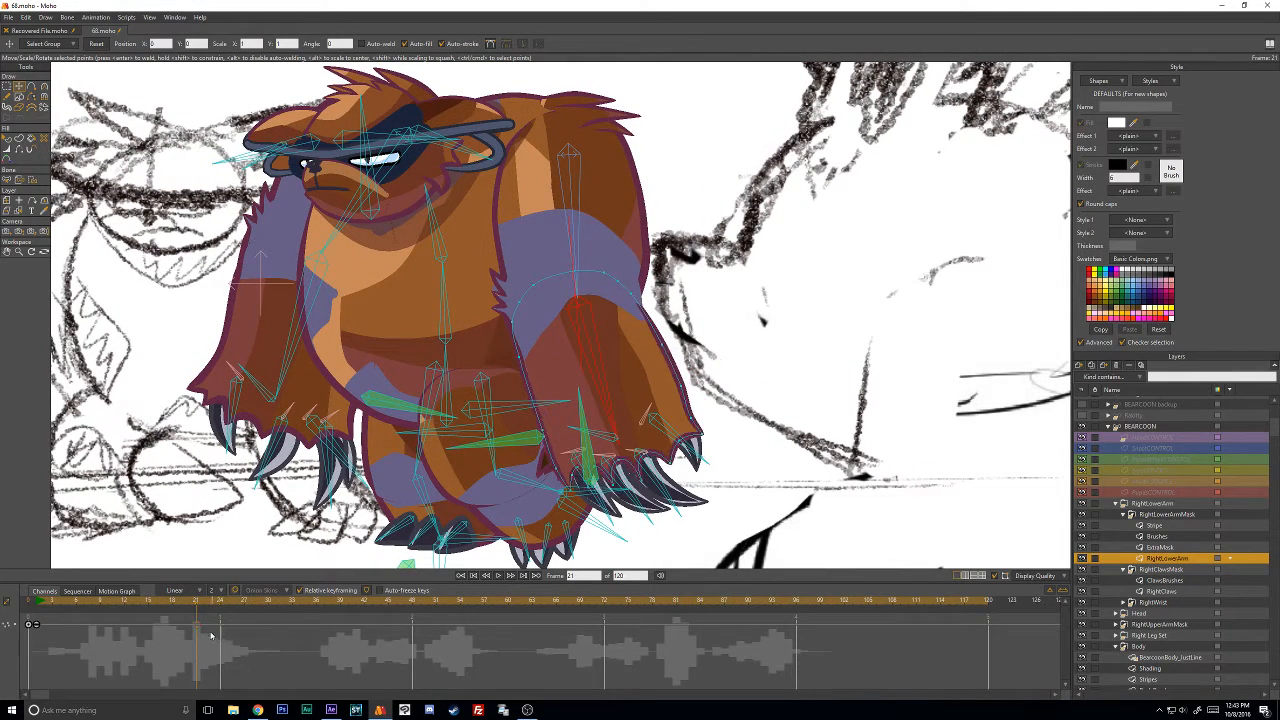
Select the BEARCOON layer and examine the bear's right arm in the poses at frames 1 and 31.
drag(215, 598, 36, 607)
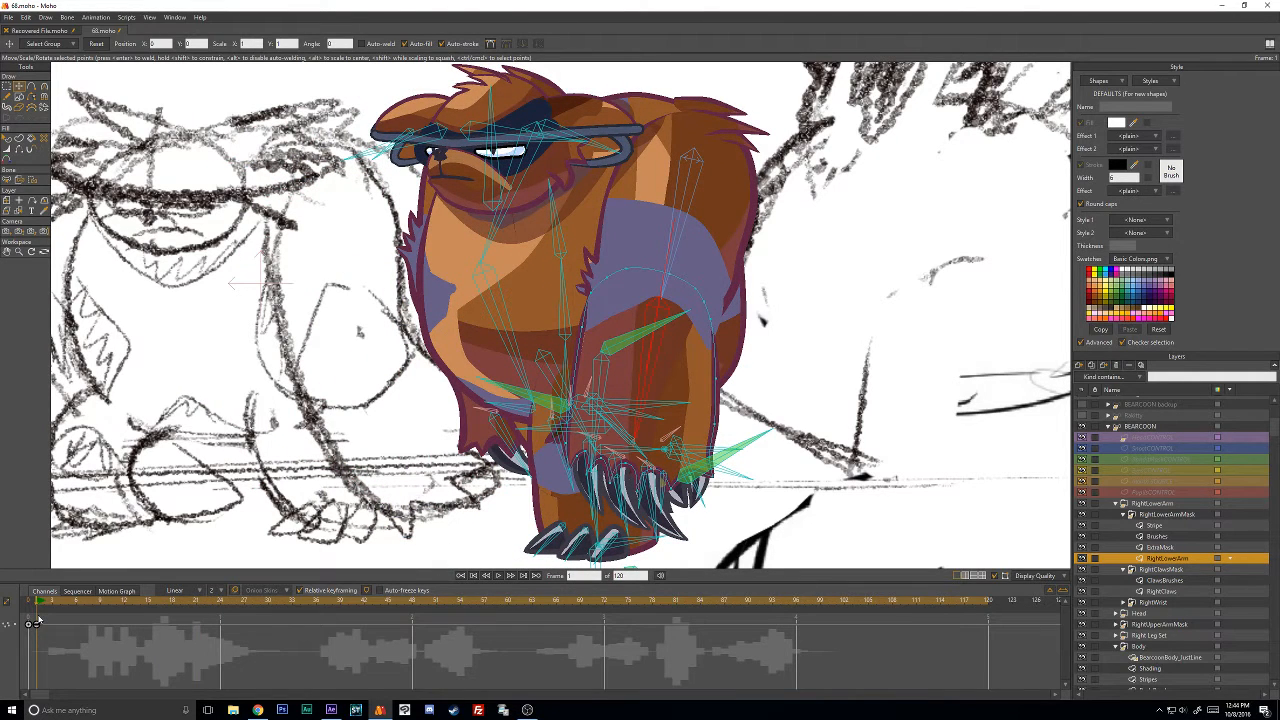
click(1140, 426)
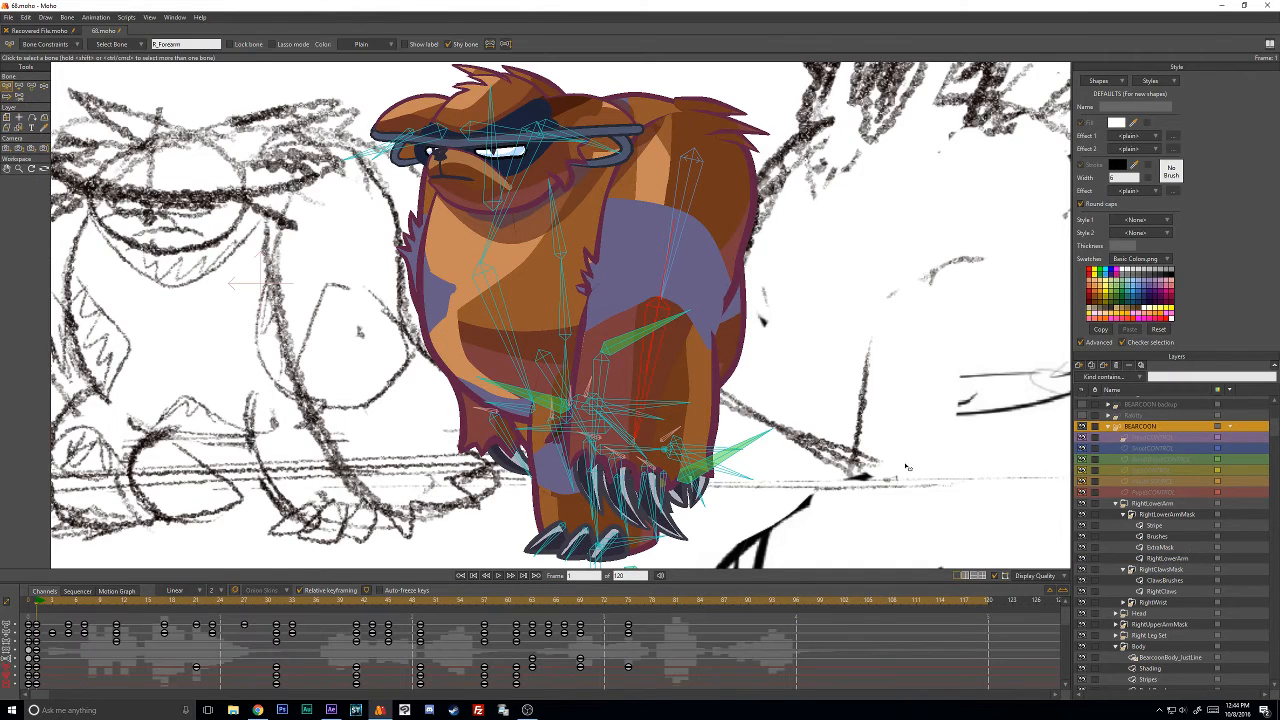
scroll(797, 458, up, 5)
scroll(797, 458, down, 4)
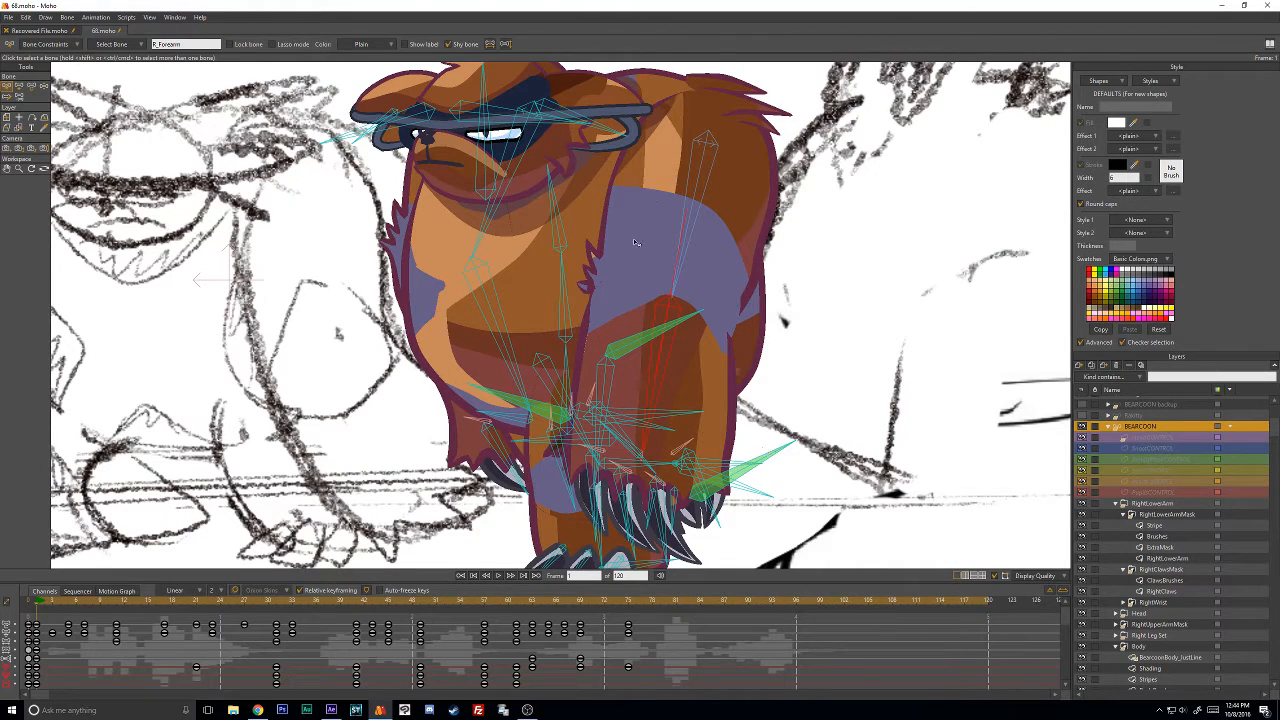
drag(46, 602, 276, 627)
scroll(460, 243, down, 5)
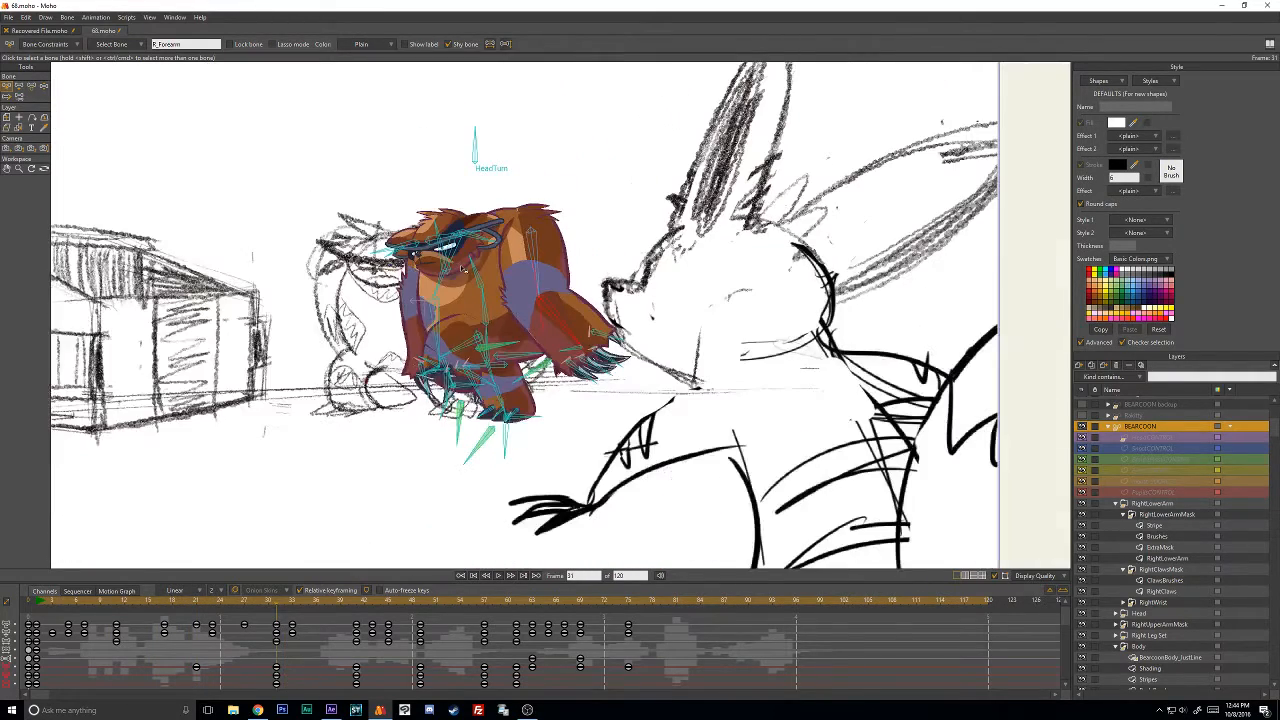
drag(513, 292, 621, 326)
Compare the bear's poses around frames 57 and 61 with the sketch, scrubbing between them.
drag(291, 599, 529, 647)
key(Right)
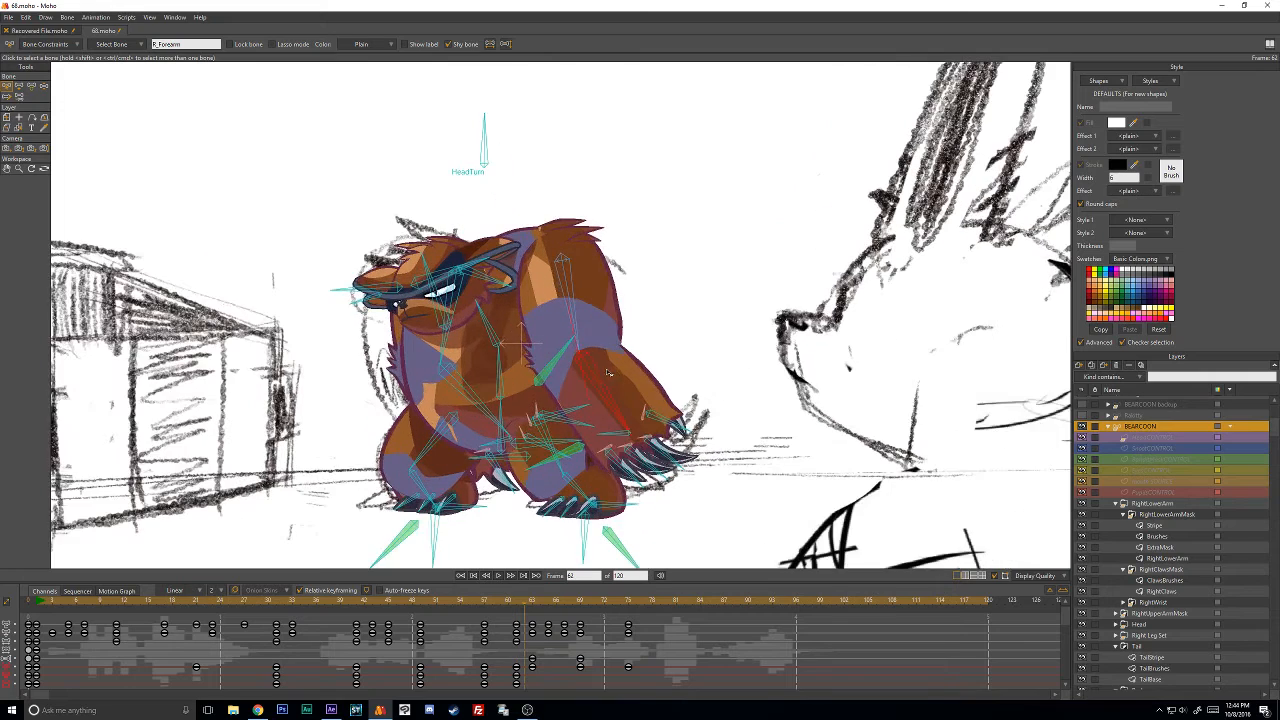
mouse_move(587, 394)
mouse_down()
mouse_move(536, 398)
mouse_move(499, 383)
mouse_up()
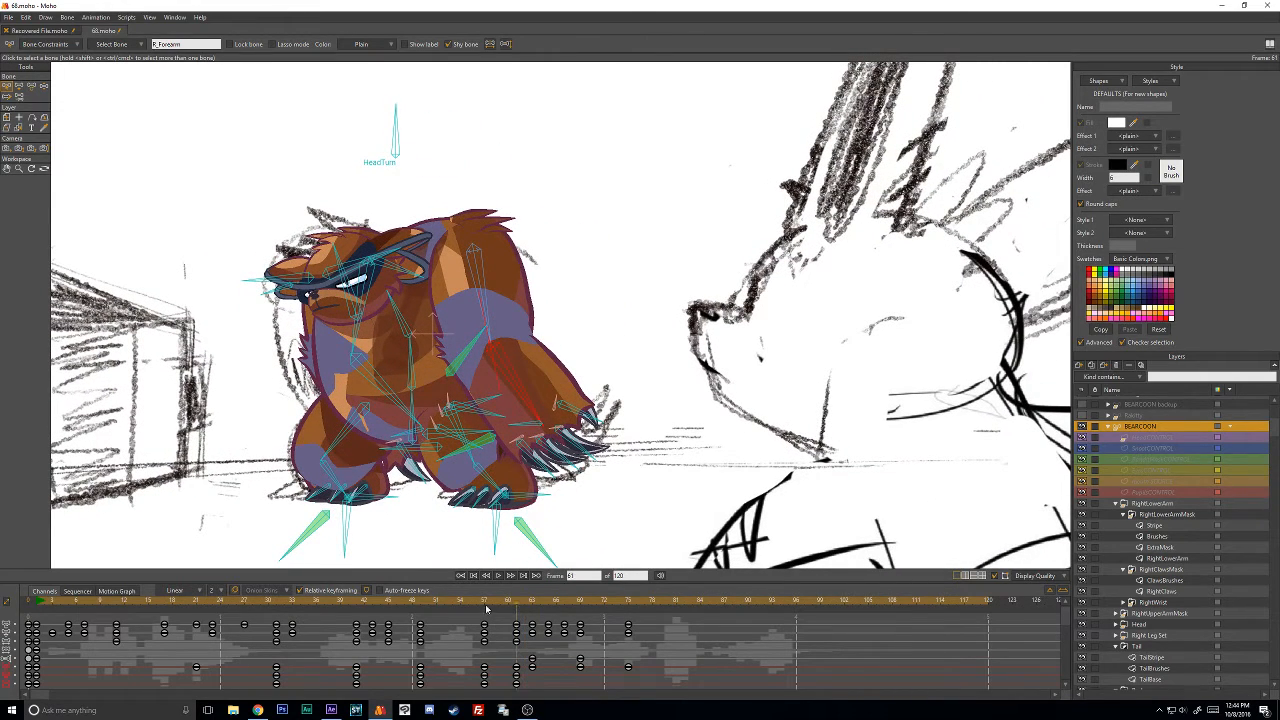
drag(486, 608, 444, 622)
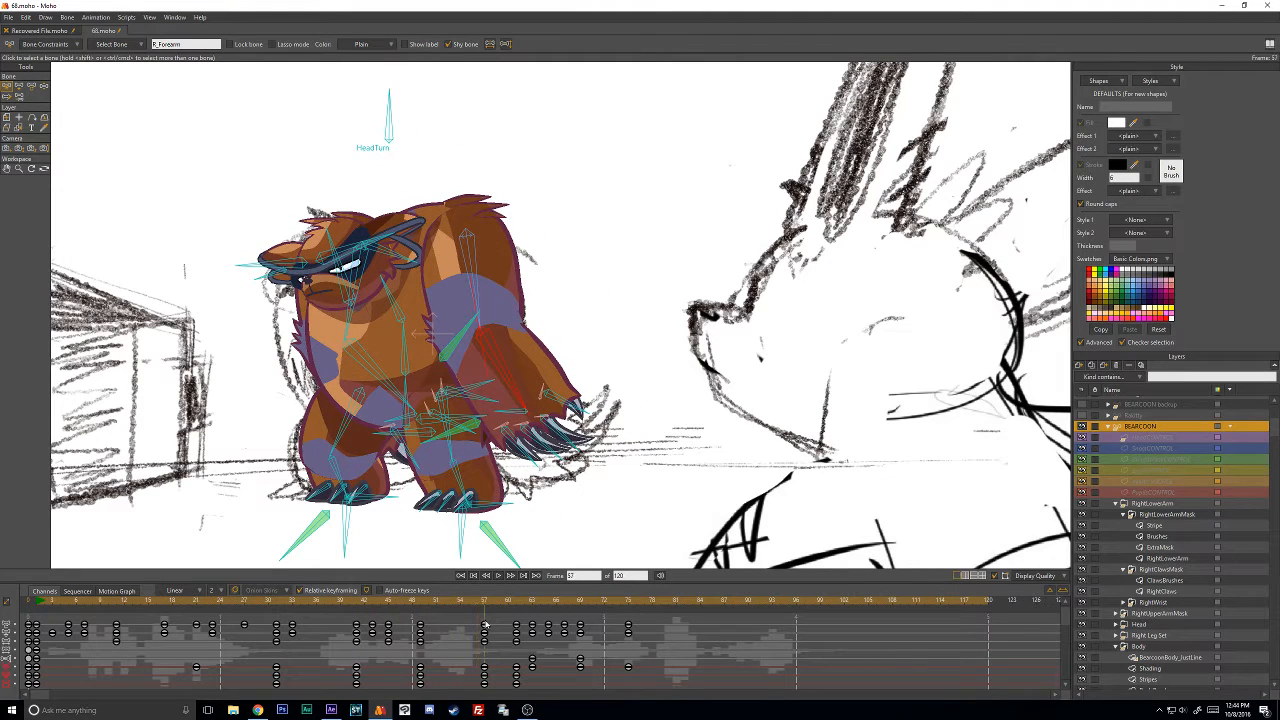
click(44, 87)
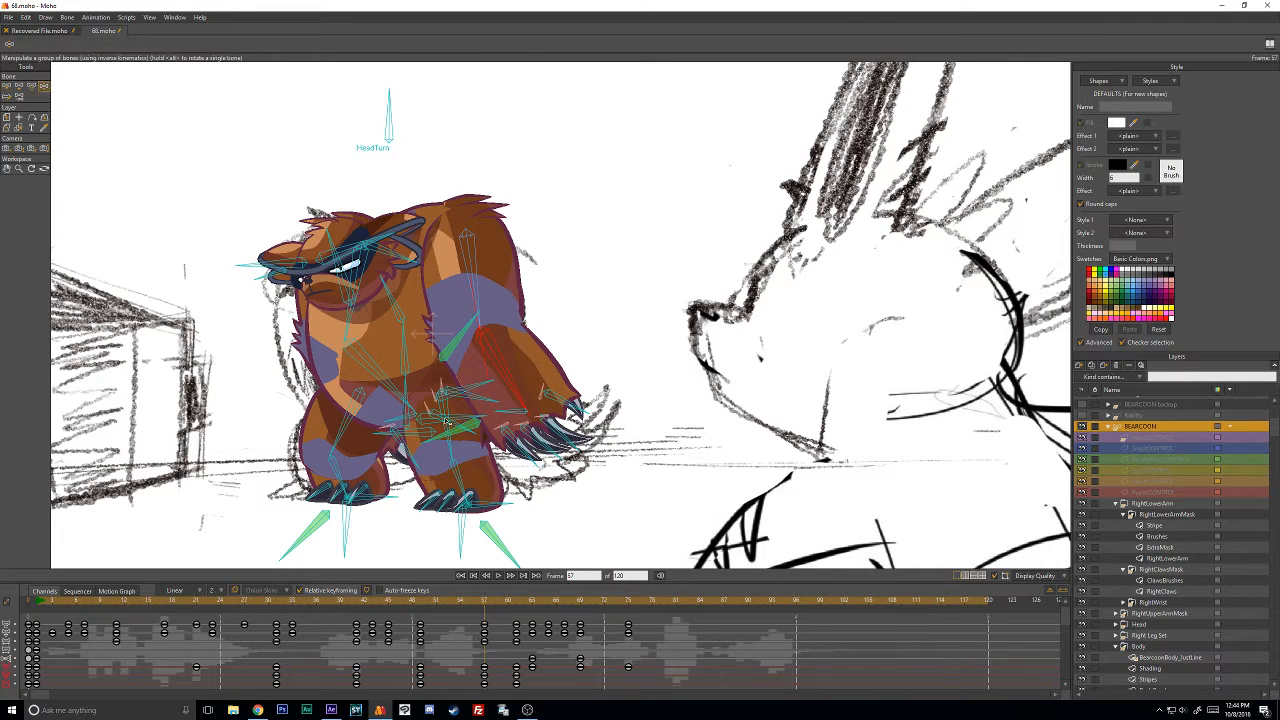
drag(424, 606, 485, 622)
drag(457, 604, 520, 608)
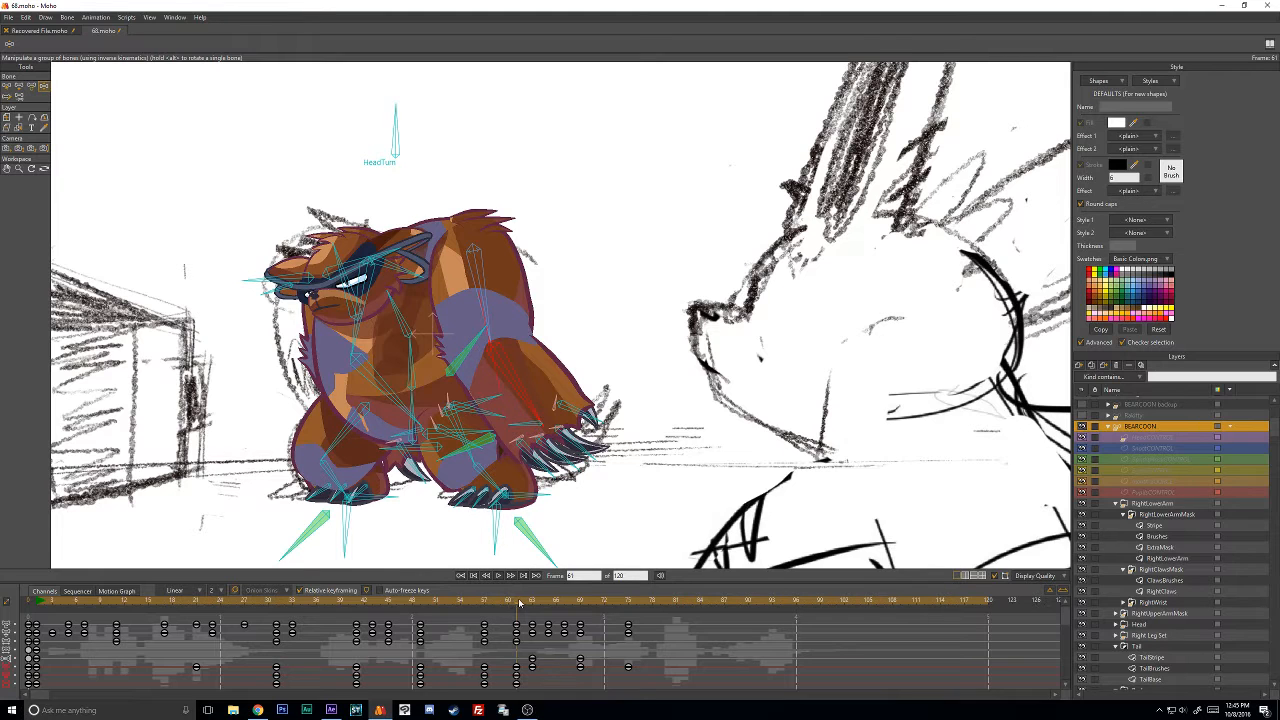
Return to frame 1, select the R_Bicep bone, and flip it.
mouse_move(519, 602)
mouse_down()
mouse_move(604, 598)
mouse_move(40, 606)
mouse_up()
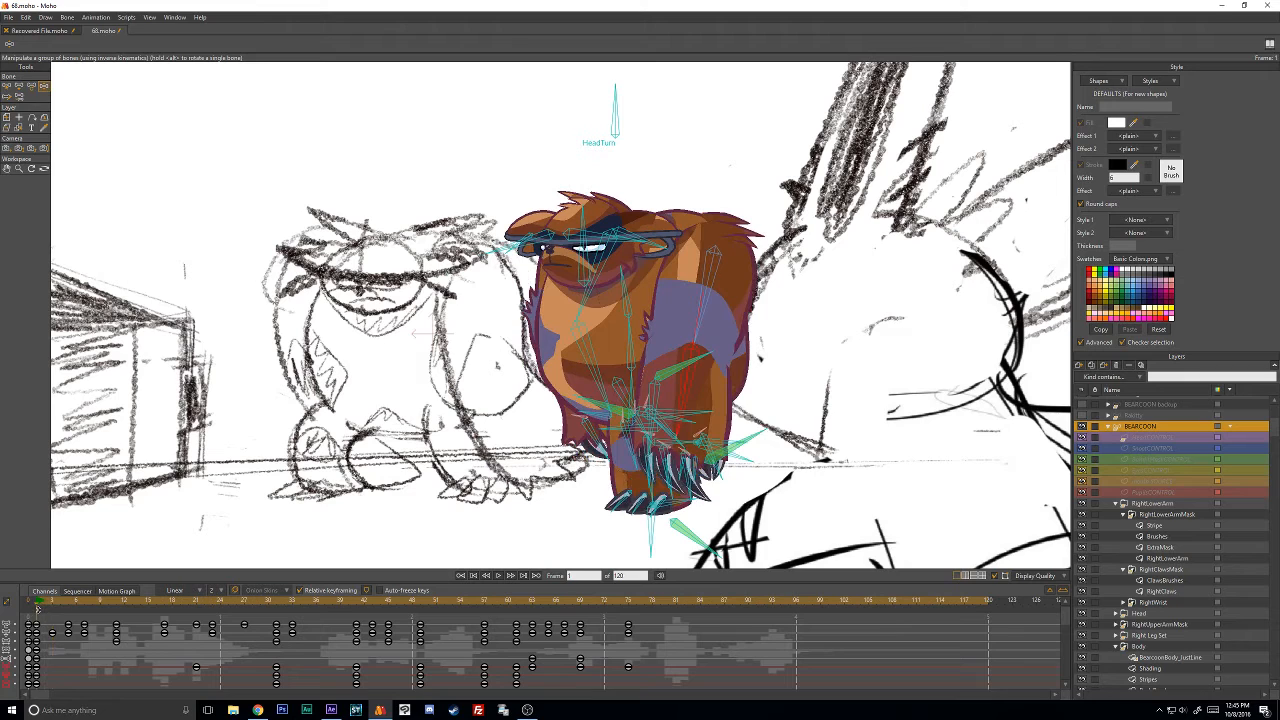
click(7, 86)
click(720, 277)
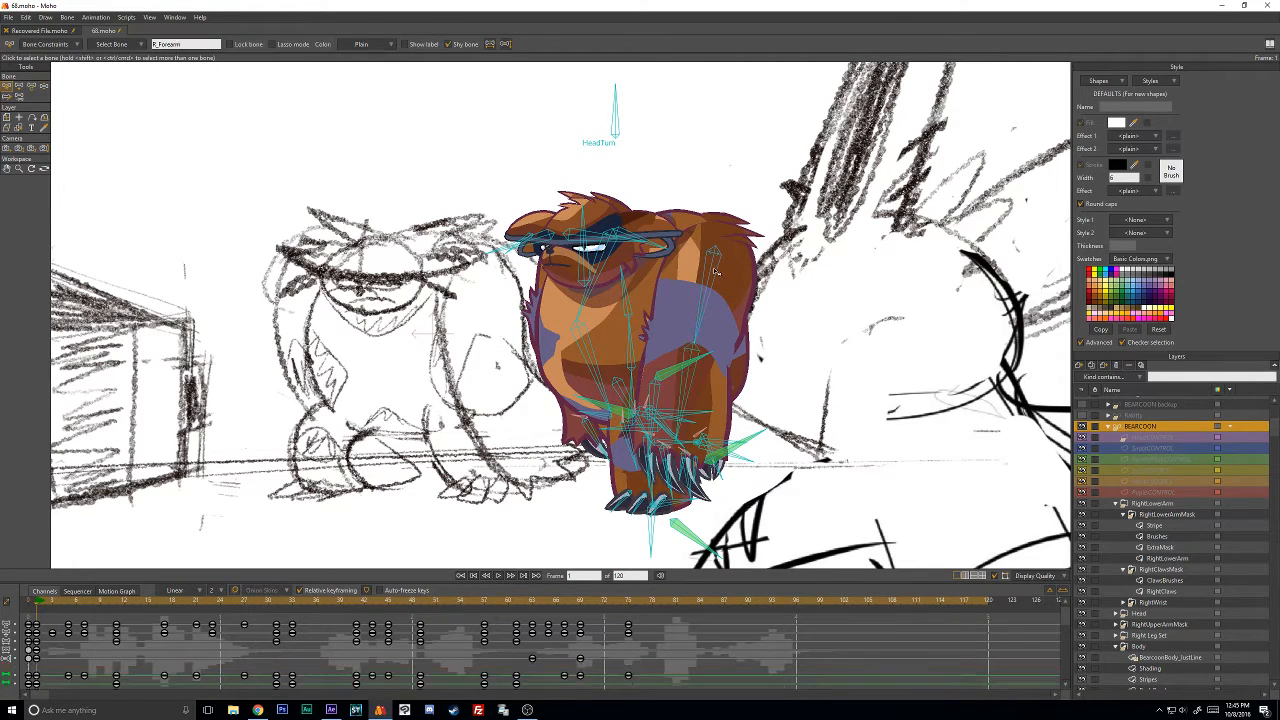
click(716, 266)
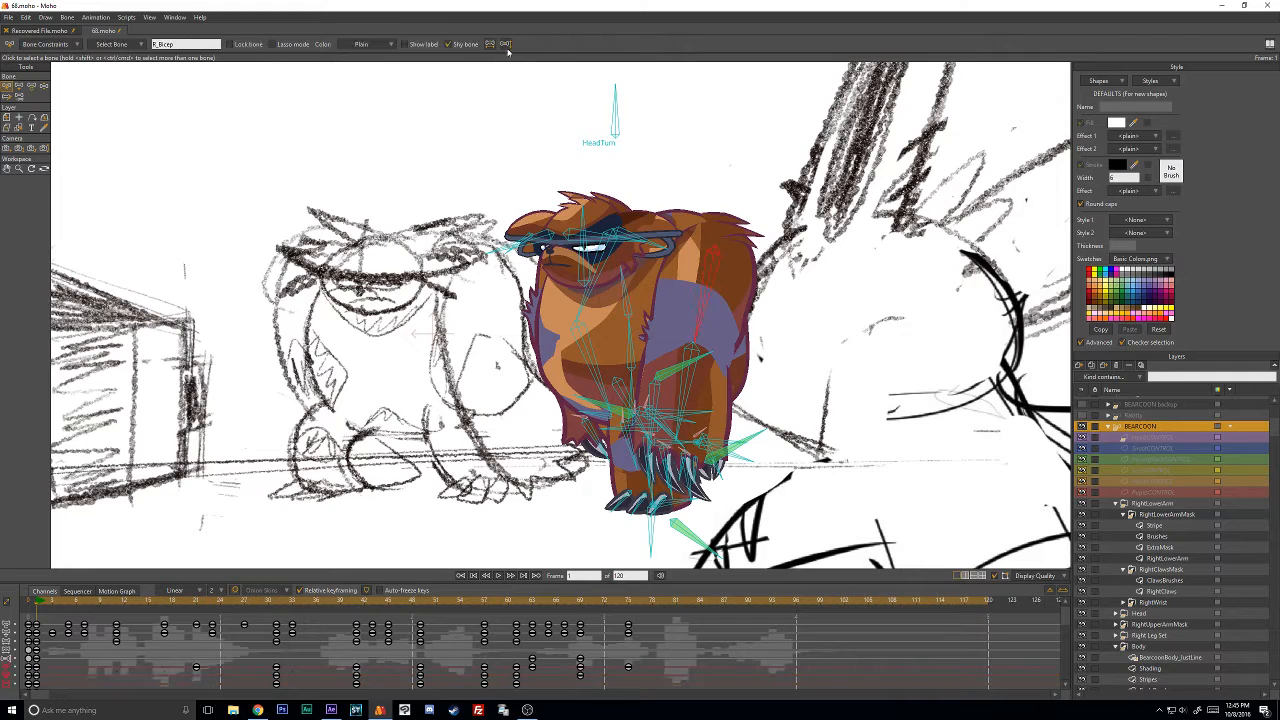
click(505, 45)
Test the flipped bend at frame 1 by raising the bear's right arm outward and lowering the forearm with Manipulate Bones.
click(44, 87)
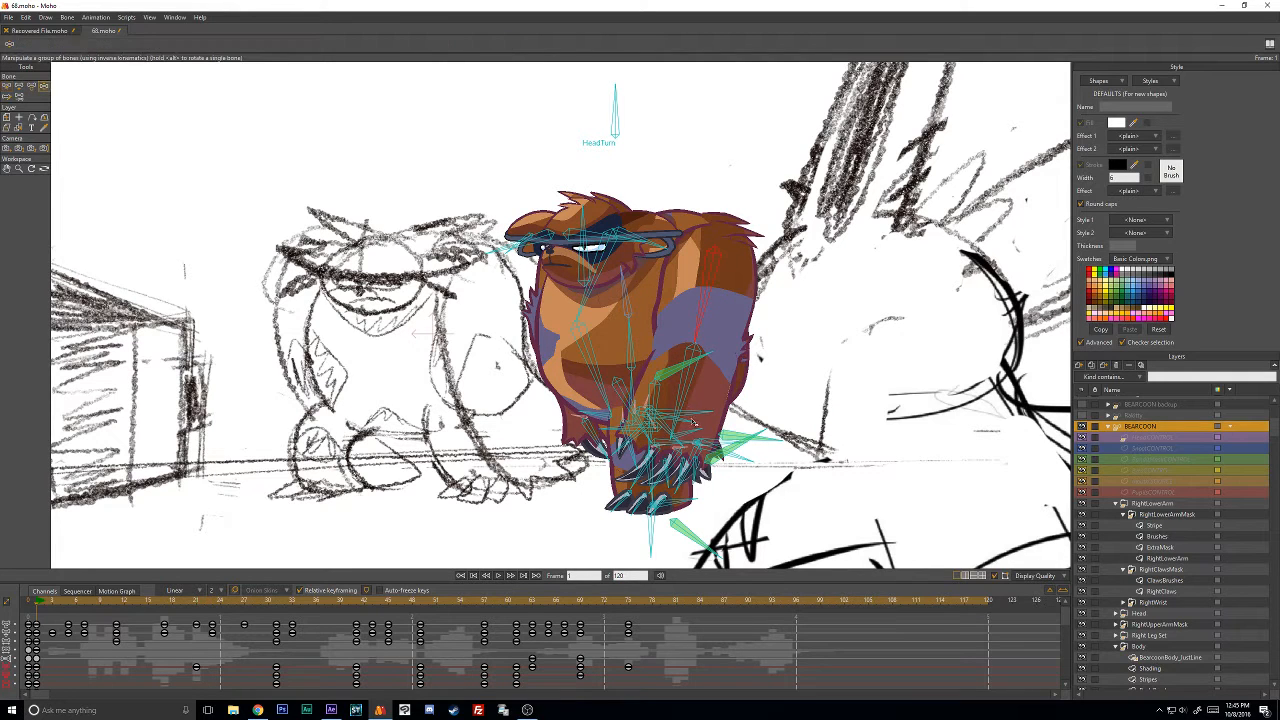
drag(684, 399, 752, 222)
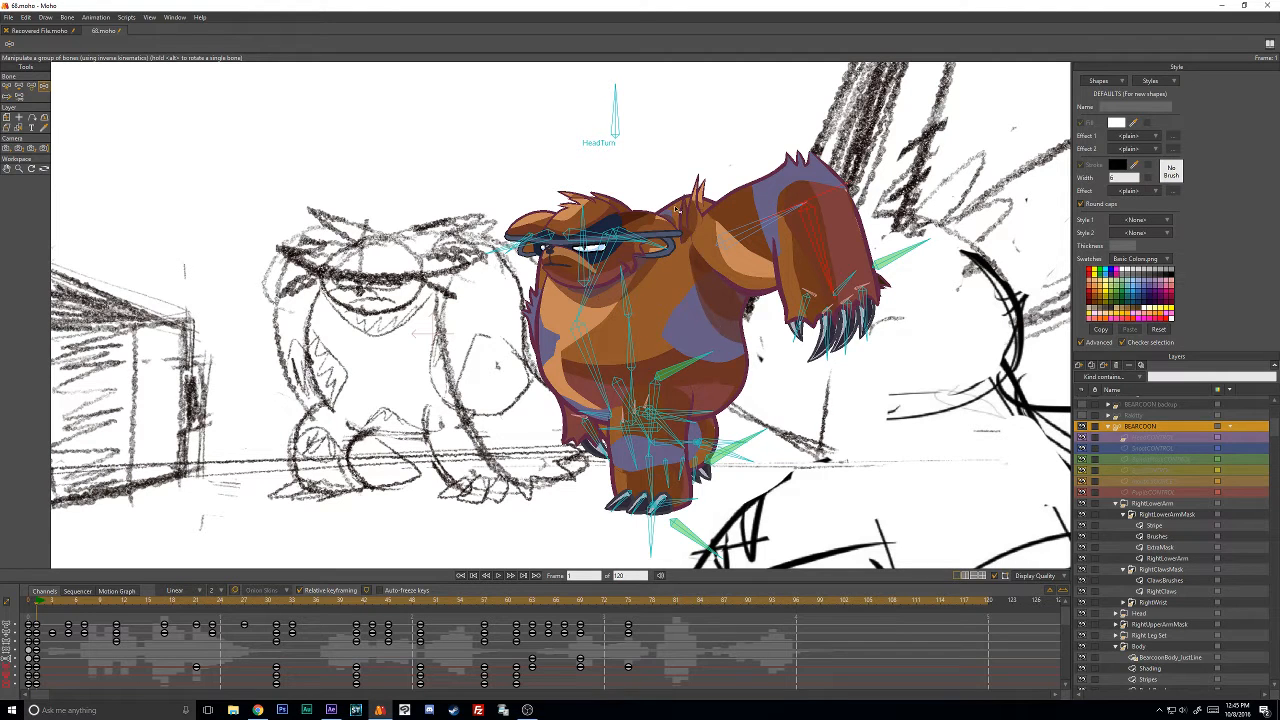
drag(803, 250, 773, 356)
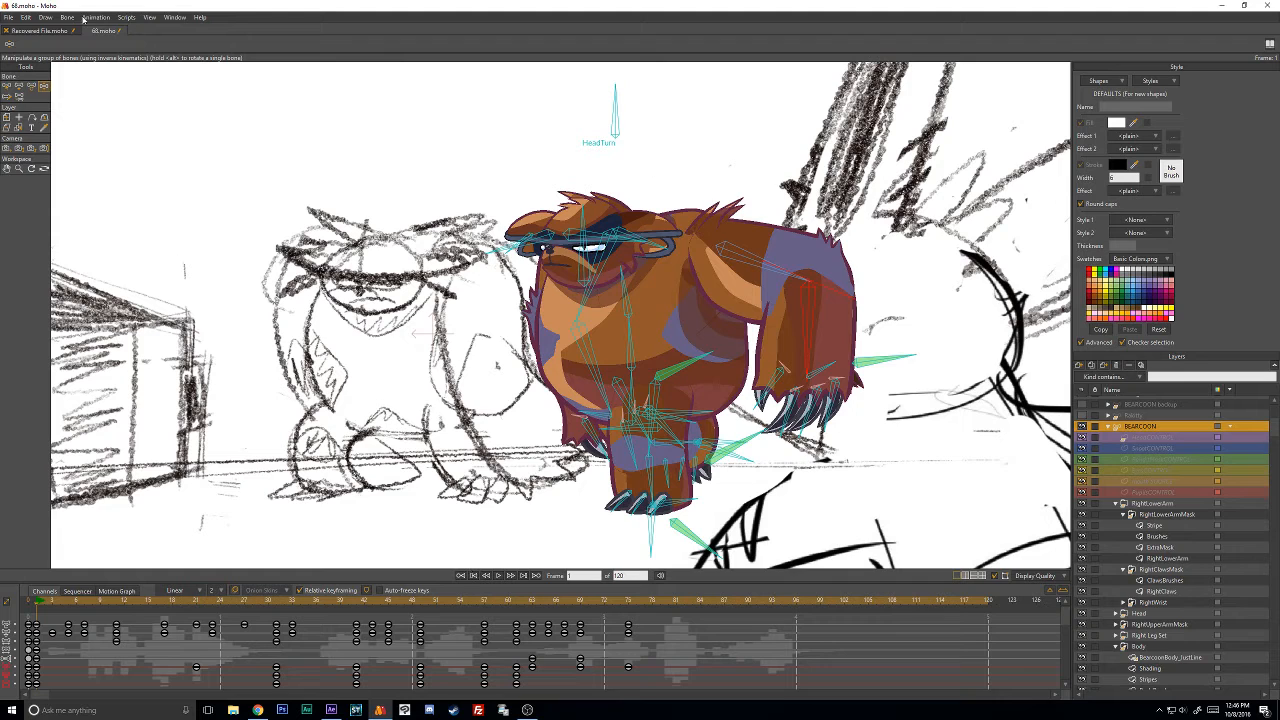
Try to reposition the bear's right arm at frame 1, adjusting its upper arm and forearm.
click(30, 87)
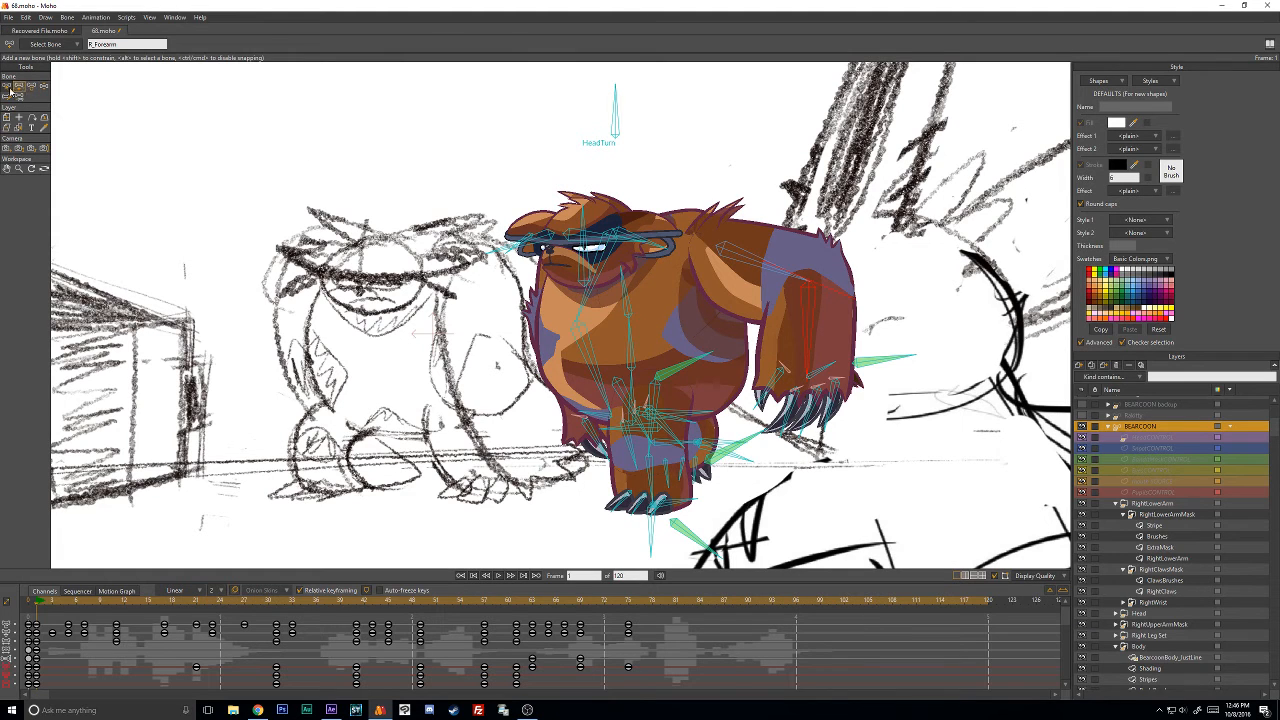
click(7, 87)
click(31, 87)
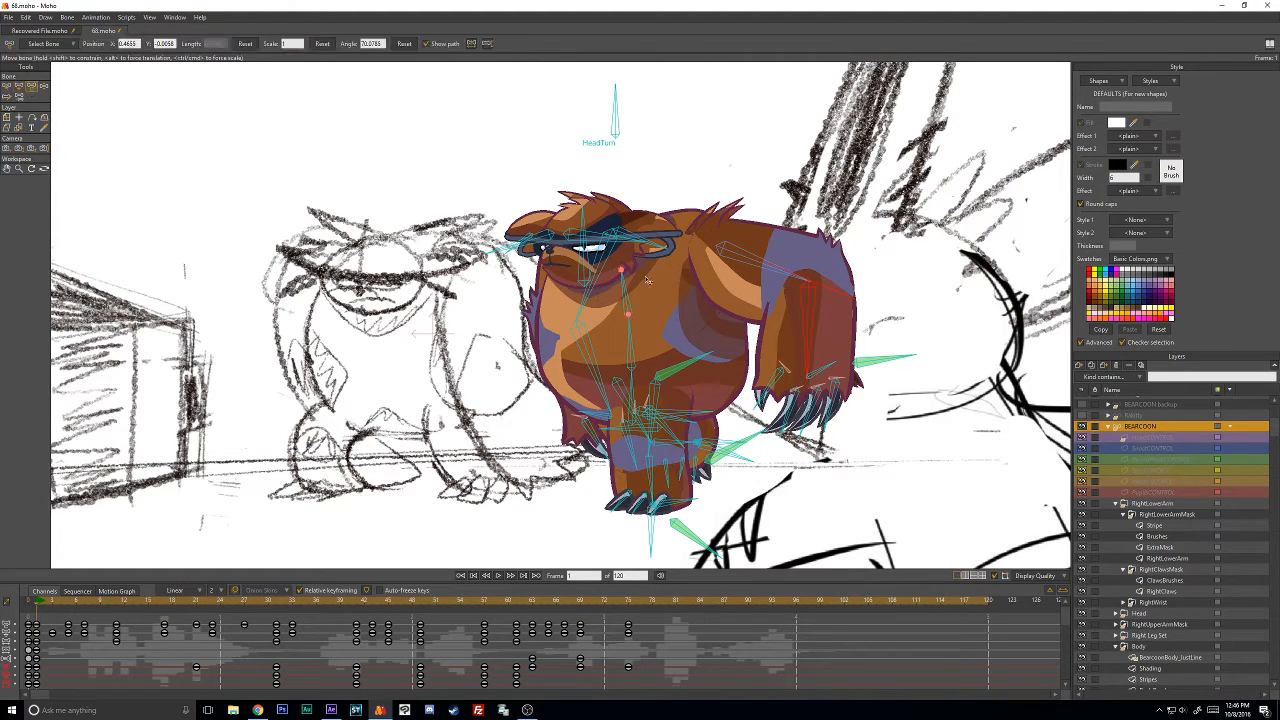
mouse_move(727, 255)
mouse_down()
mouse_move(452, 257)
mouse_move(468, 326)
mouse_move(440, 330)
mouse_move(400, 305)
mouse_move(410, 300)
mouse_move(429, 332)
mouse_move(380, 230)
mouse_move(400, 320)
mouse_move(420, 290)
mouse_move(428, 340)
mouse_move(380, 200)
mouse_move(390, 350)
mouse_move(400, 360)
mouse_move(449, 348)
mouse_move(486, 390)
mouse_move(746, 260)
mouse_up()
key(z)
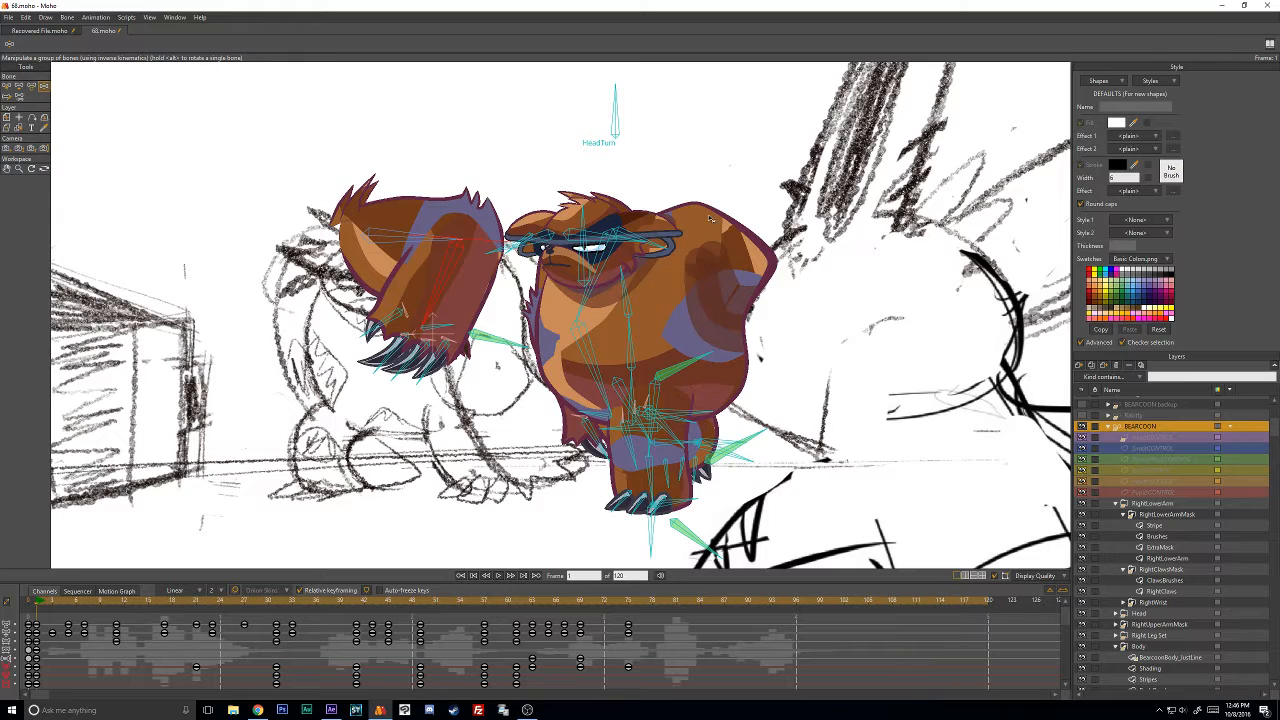
drag(420, 281, 446, 357)
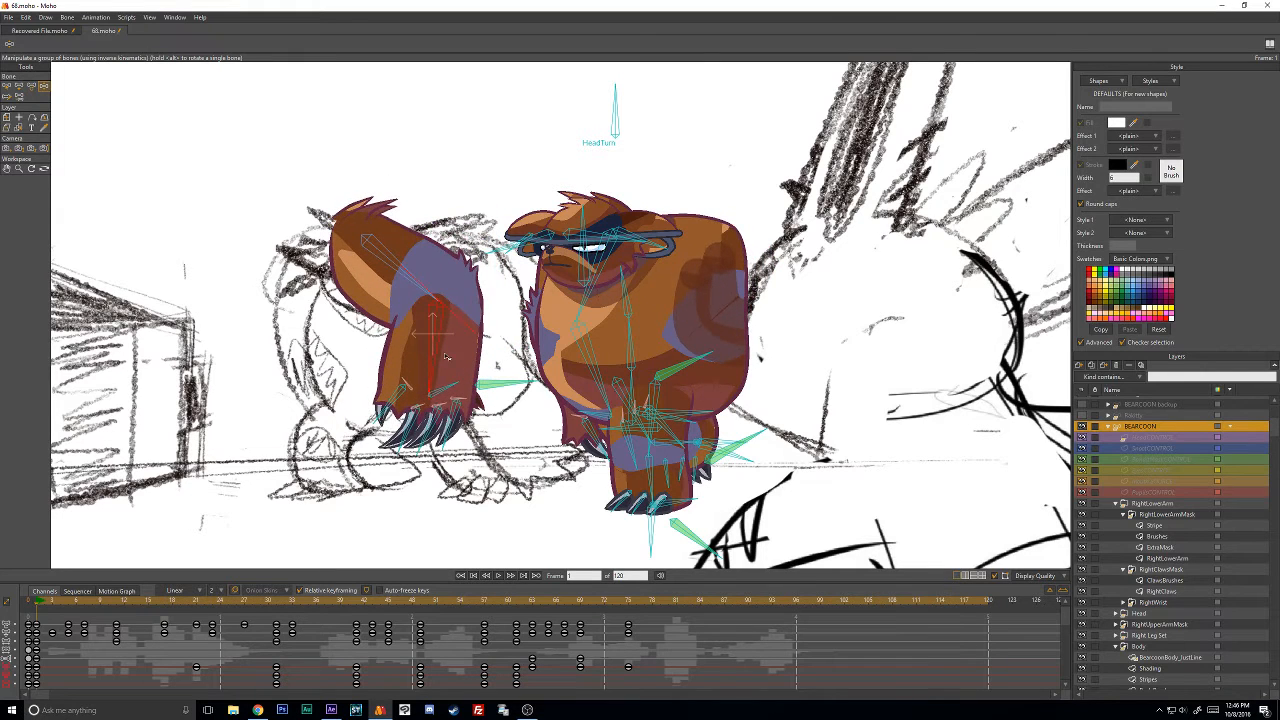
Delete the frame 1 keyframes of the R_Forearm and R_Bicep bones to reset the misplaced right arm.
click(31, 86)
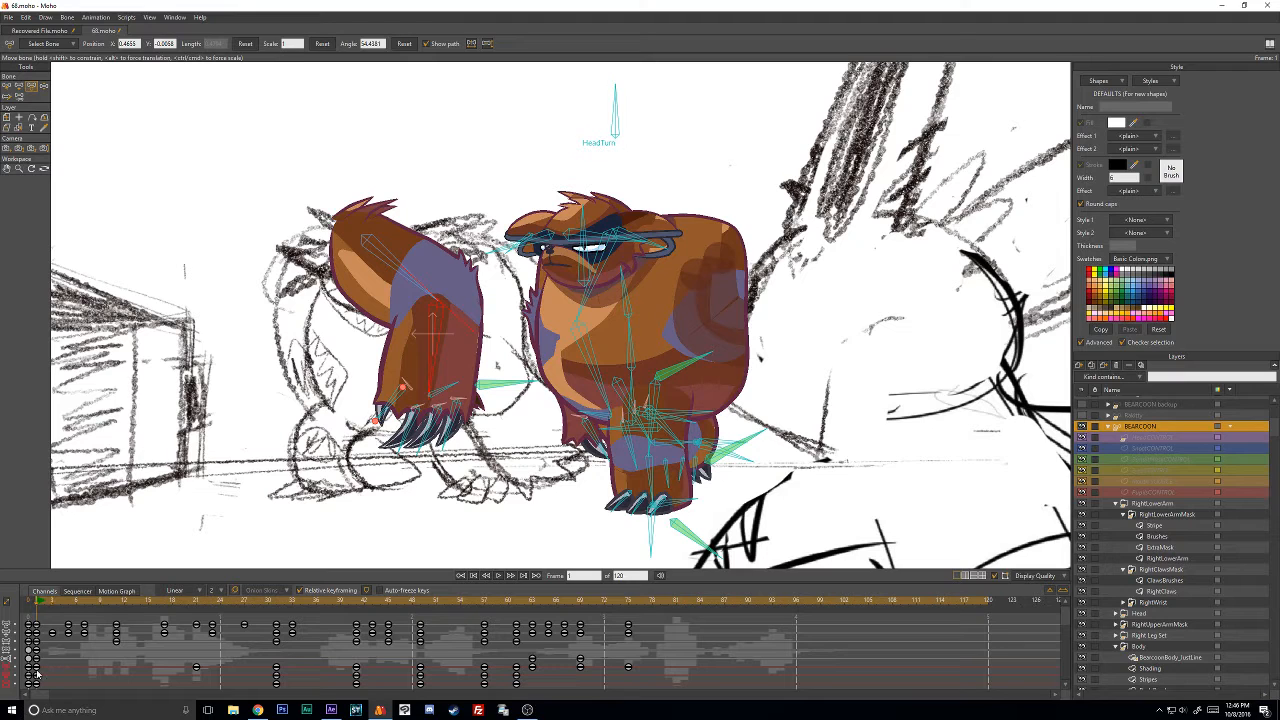
key(Delete)
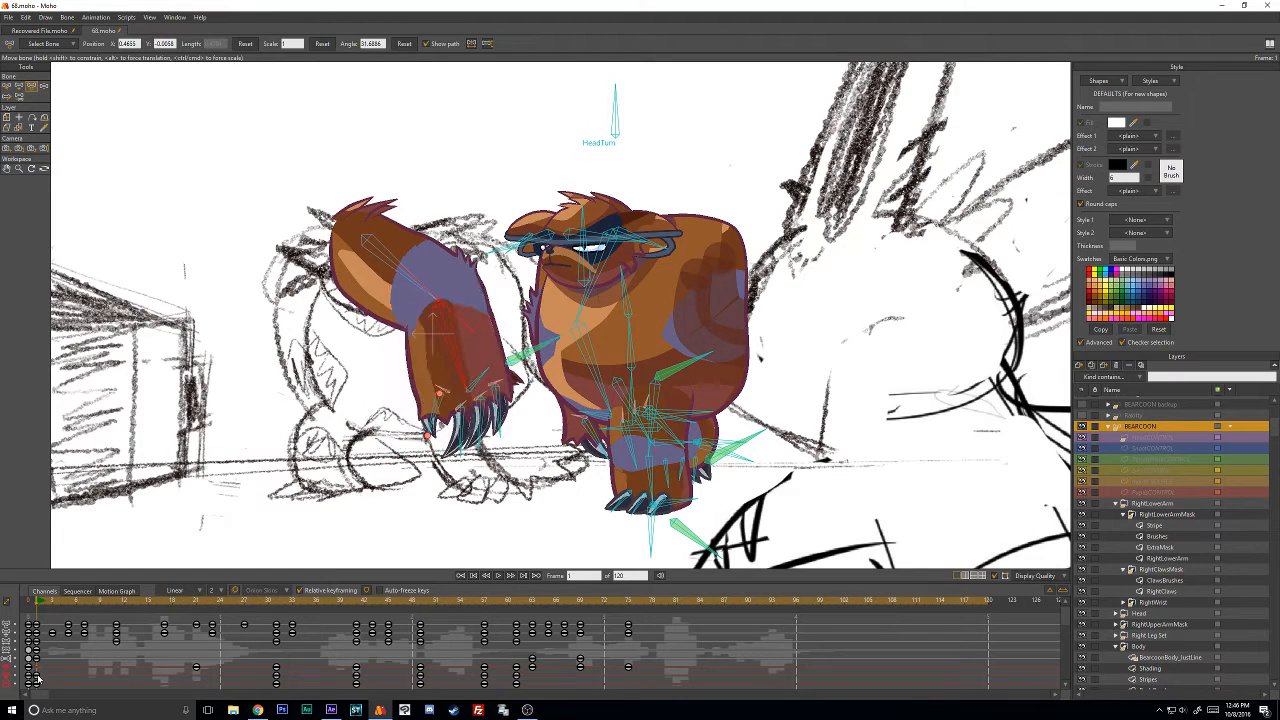
click(6, 86)
click(226, 519)
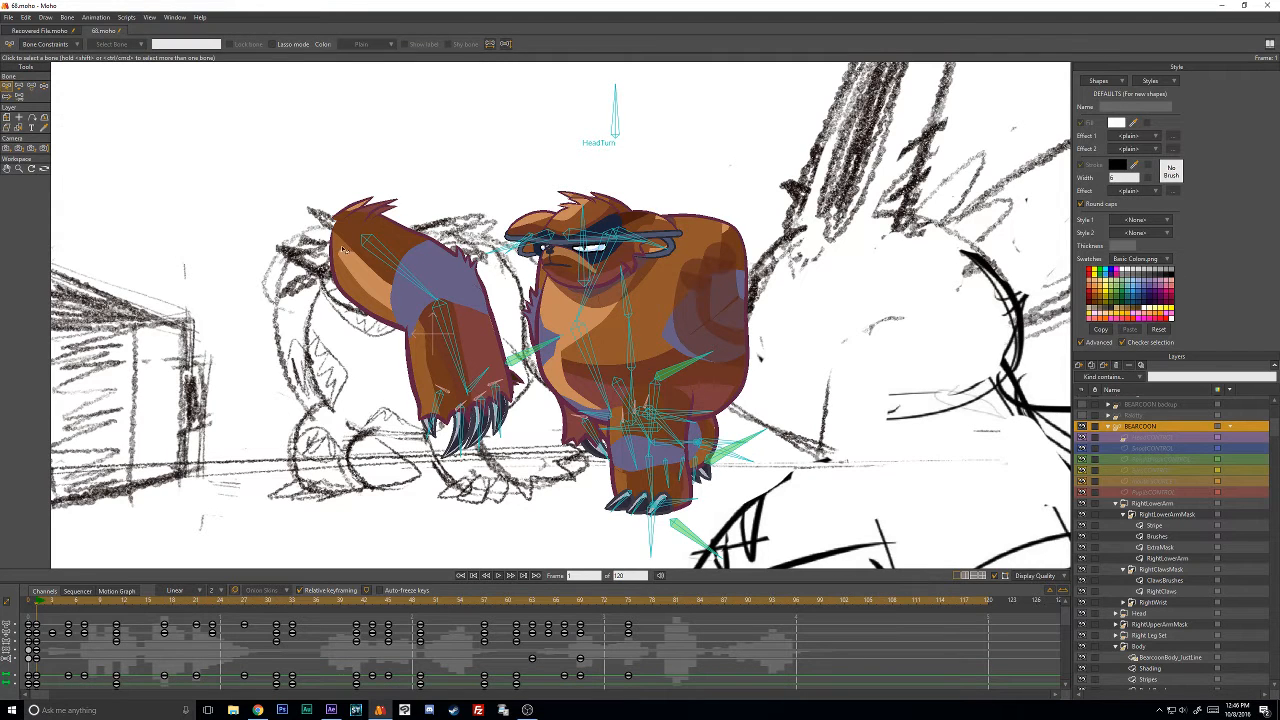
click(370, 248)
click(36, 676)
key(Delete)
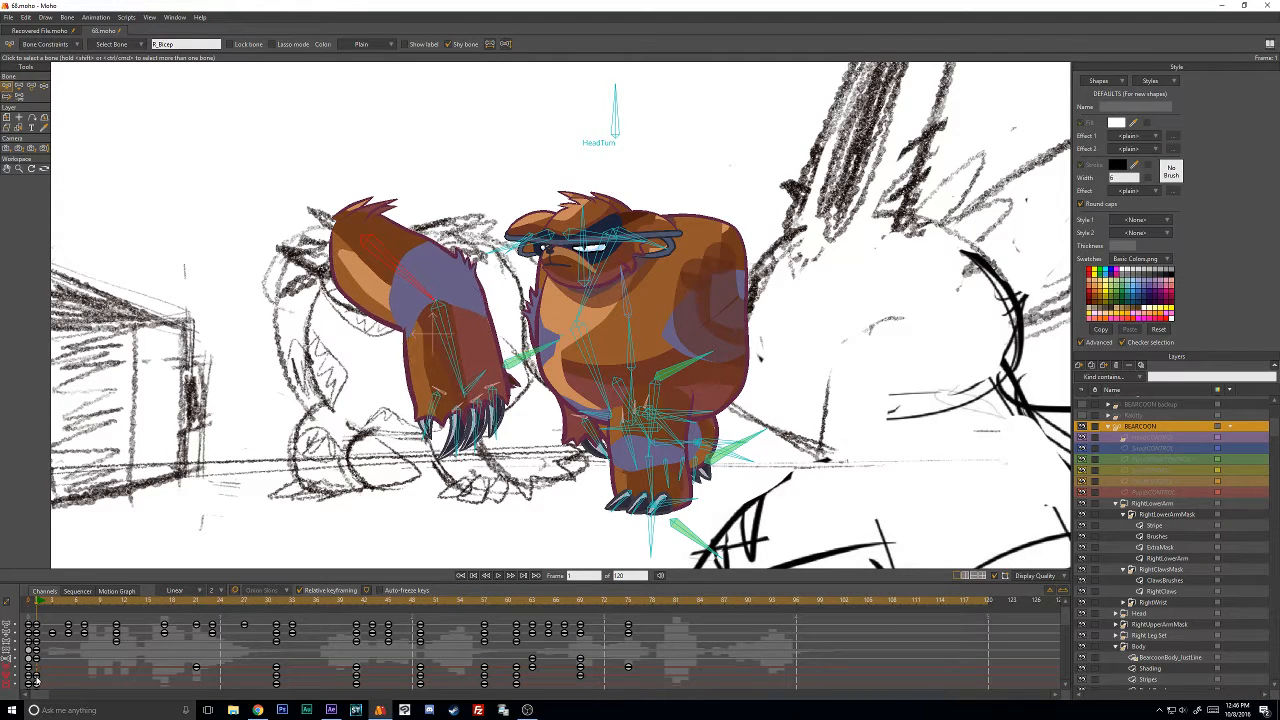
key(Delete)
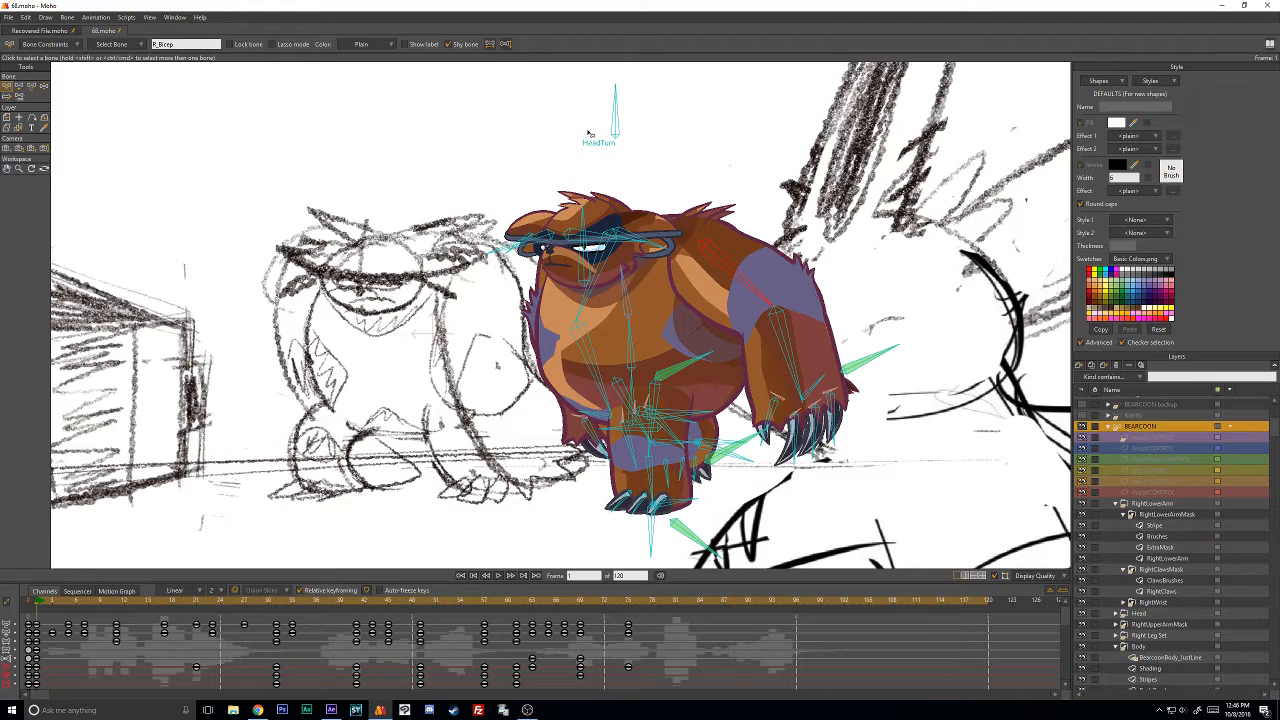
Bend the bear's right arm inward at frame 1 so the forearm crosses toward the body.
click(44, 87)
drag(790, 330, 650, 350)
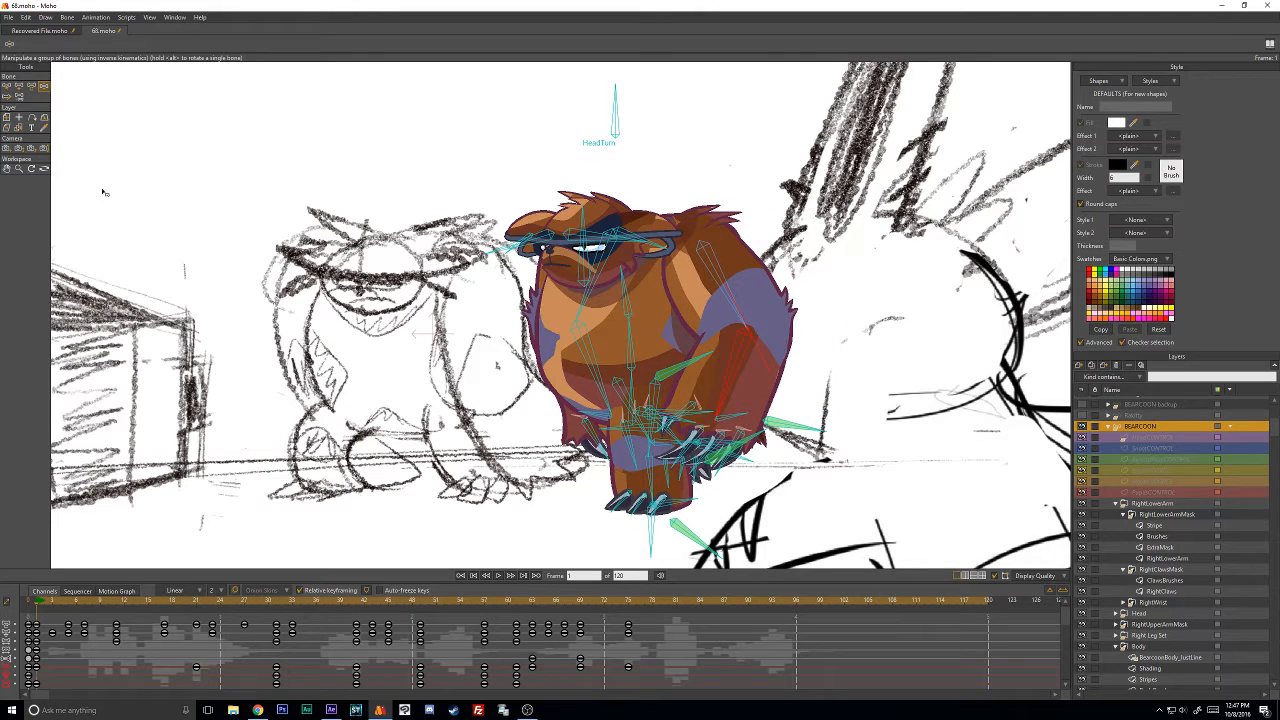
Select the L_Bicep bone at frame 1 and flip it.
key(b)
click(594, 308)
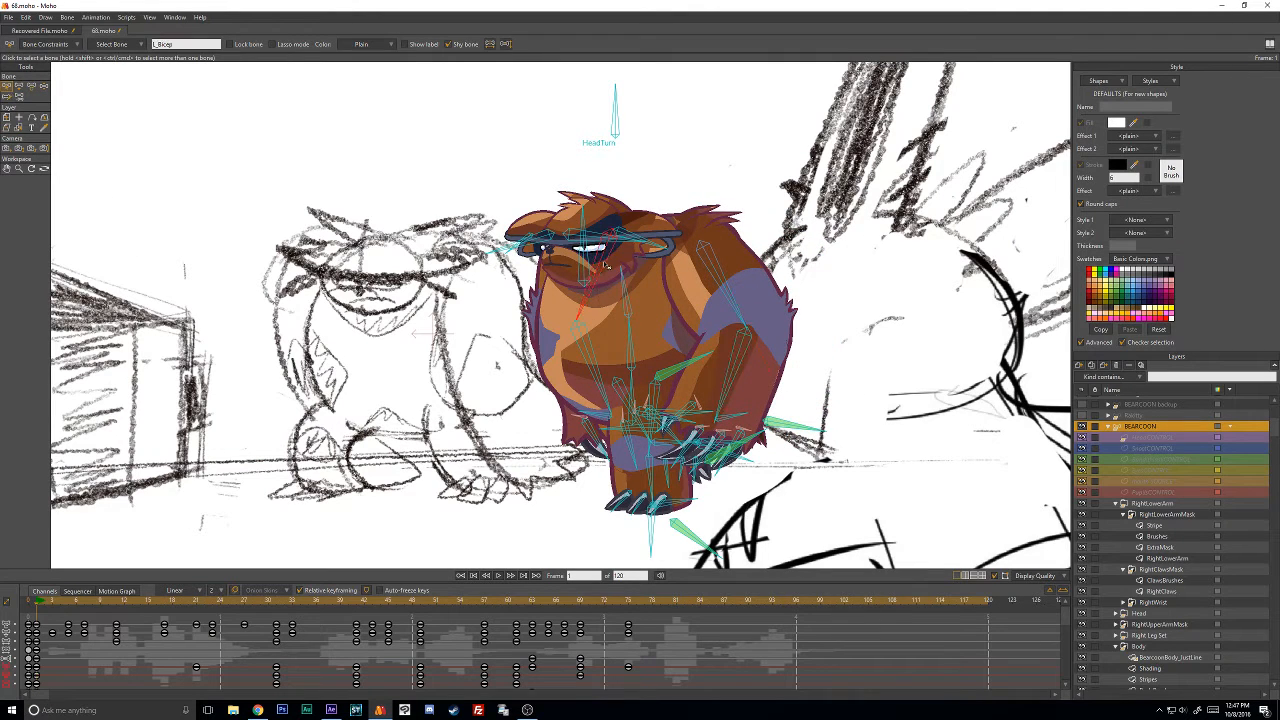
click(506, 44)
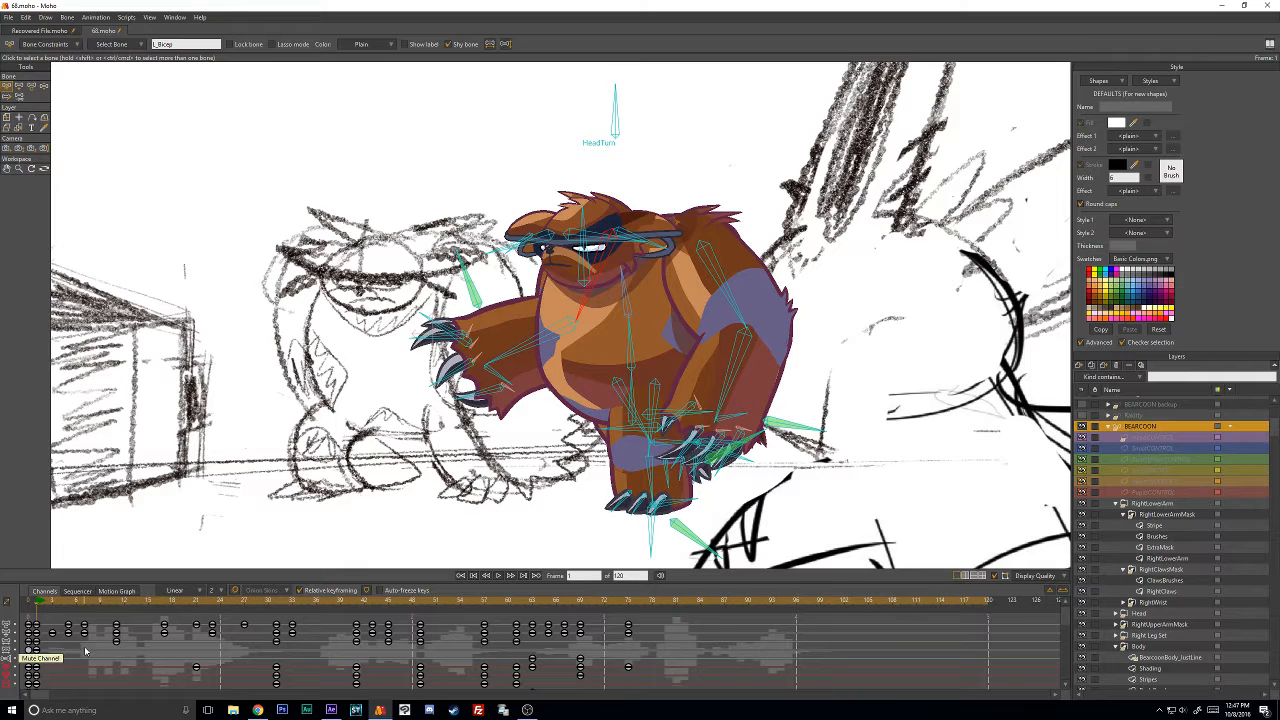
scroll(86, 652, down, 3)
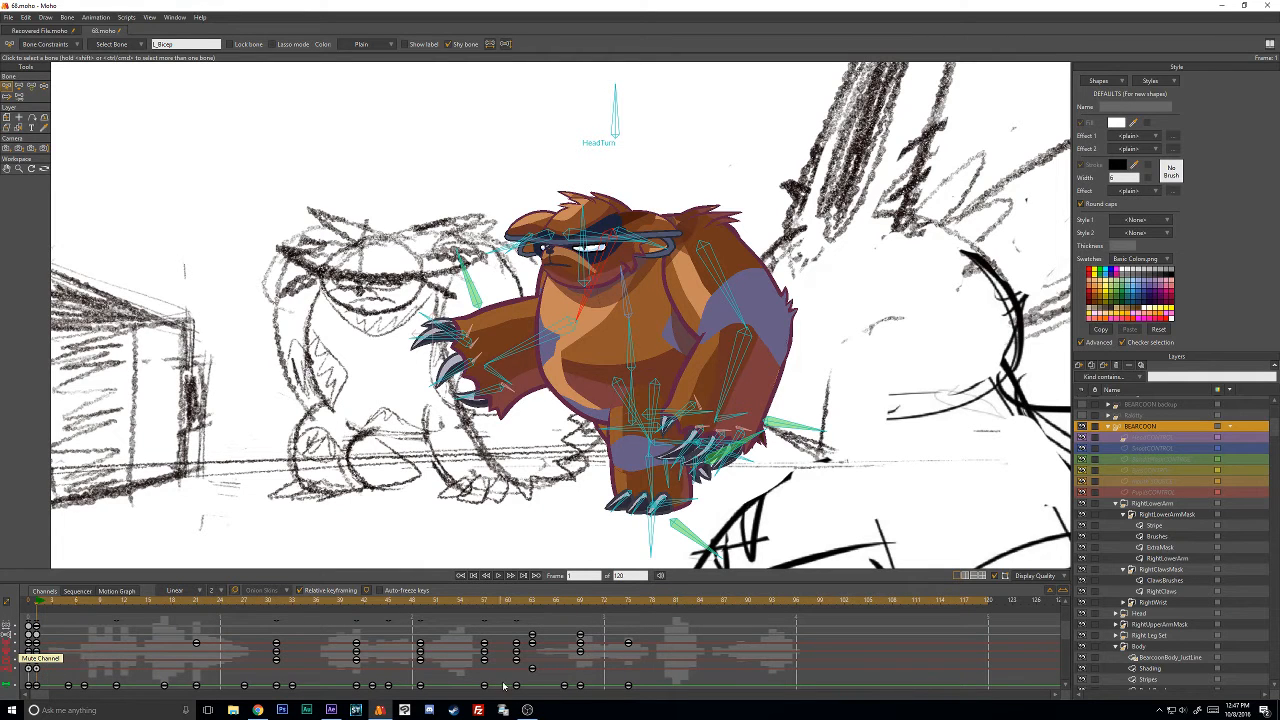
drag(60, 620, 31, 612)
Pose the bear's left arm at frame 1, lowering the forearm and rotating the L_Bicep bone so the elbow bends outward.
click(43, 87)
drag(492, 366, 585, 359)
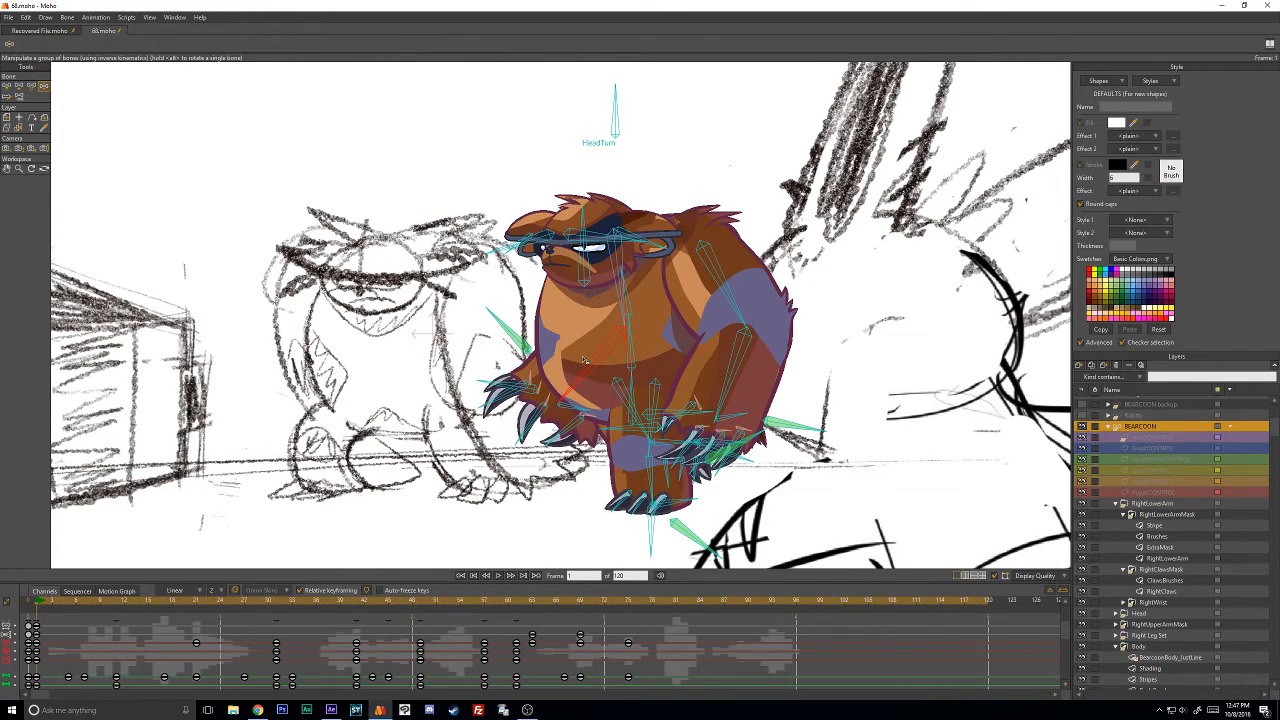
click(31, 86)
click(620, 245)
drag(614, 236, 578, 260)
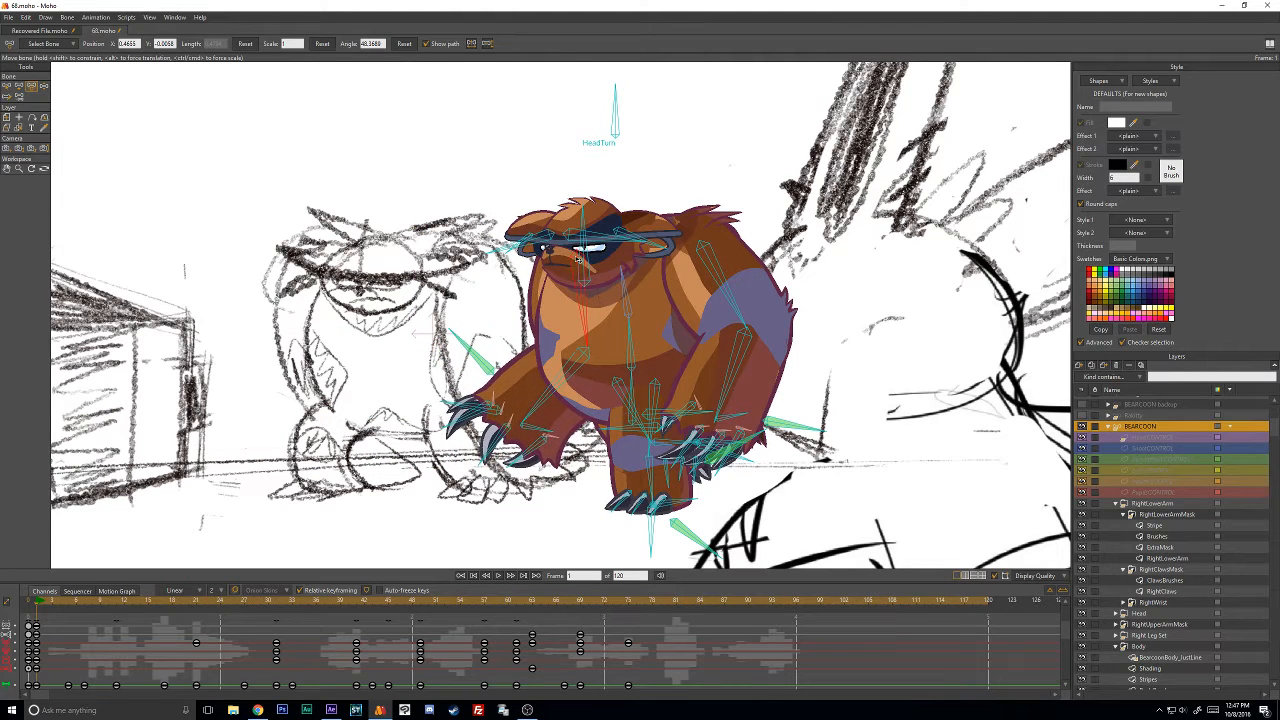
Go to frame 21 and pull the bear's left arm down closer to the body.
drag(40, 600, 198, 603)
click(44, 86)
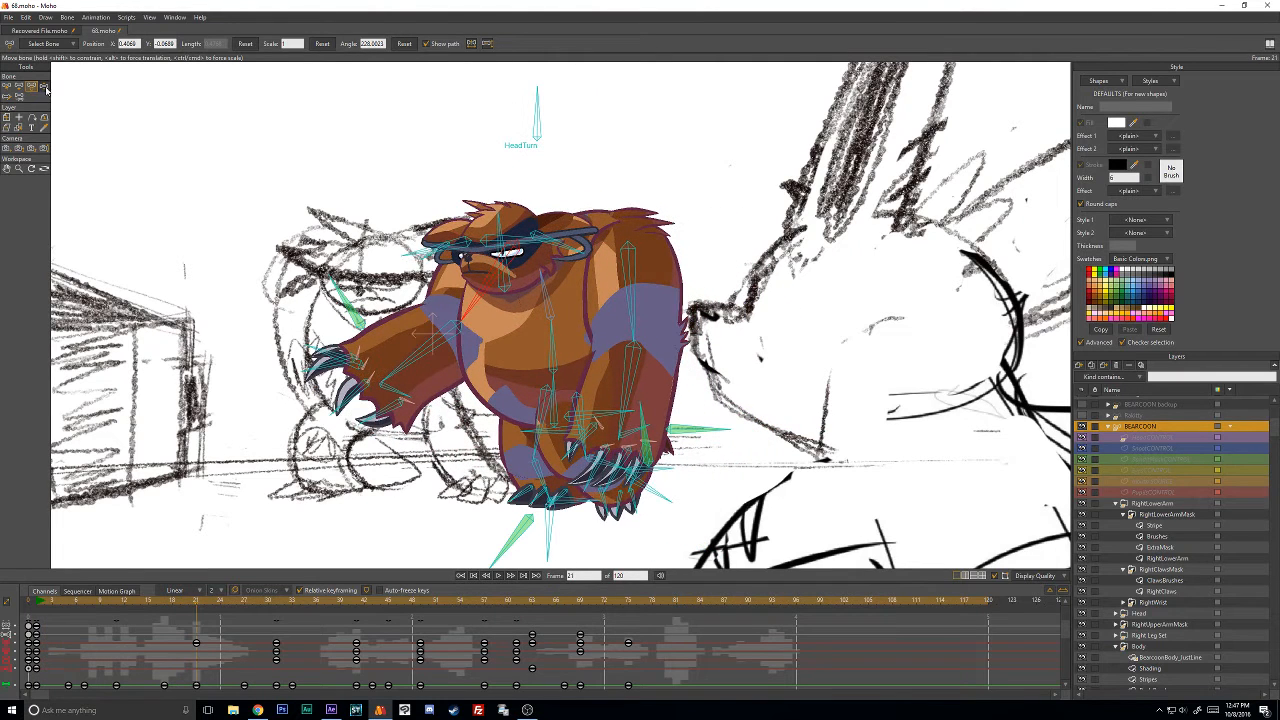
drag(389, 346, 484, 414)
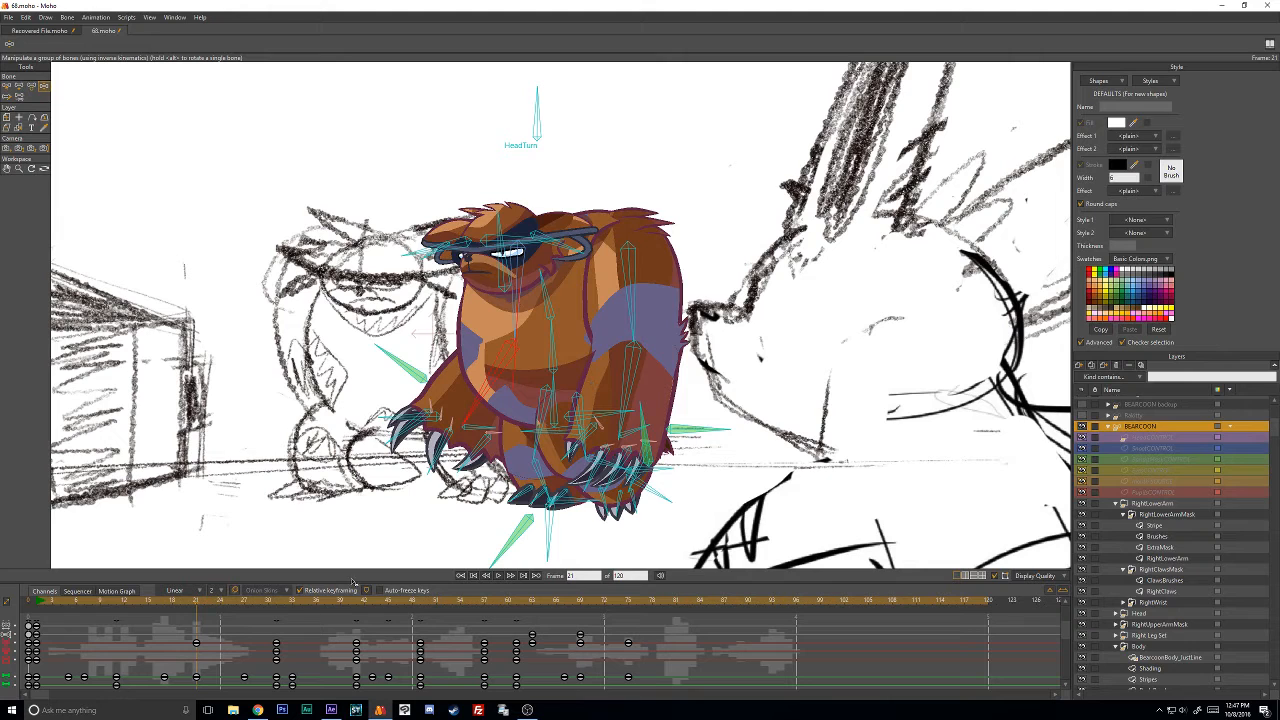
At frame 11, bring both of the bear's forearms inward across the front of the body.
click(40, 600)
drag(47, 600, 118, 598)
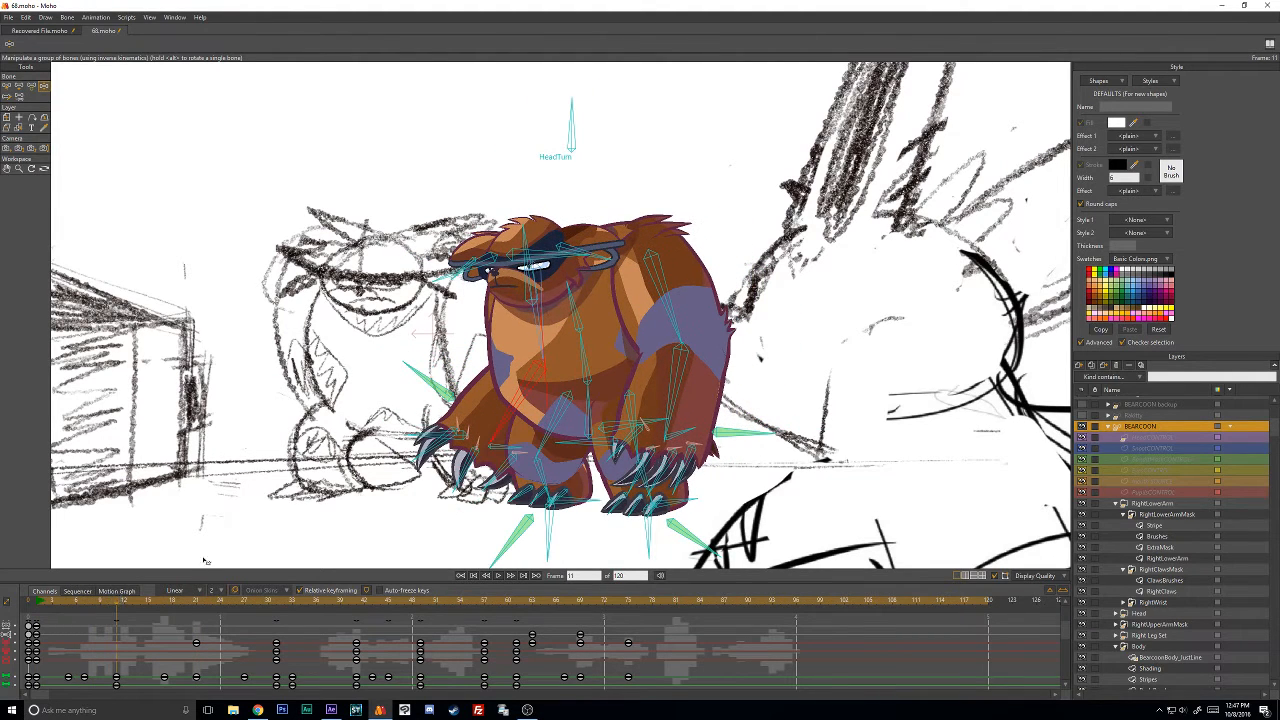
drag(676, 357, 545, 332)
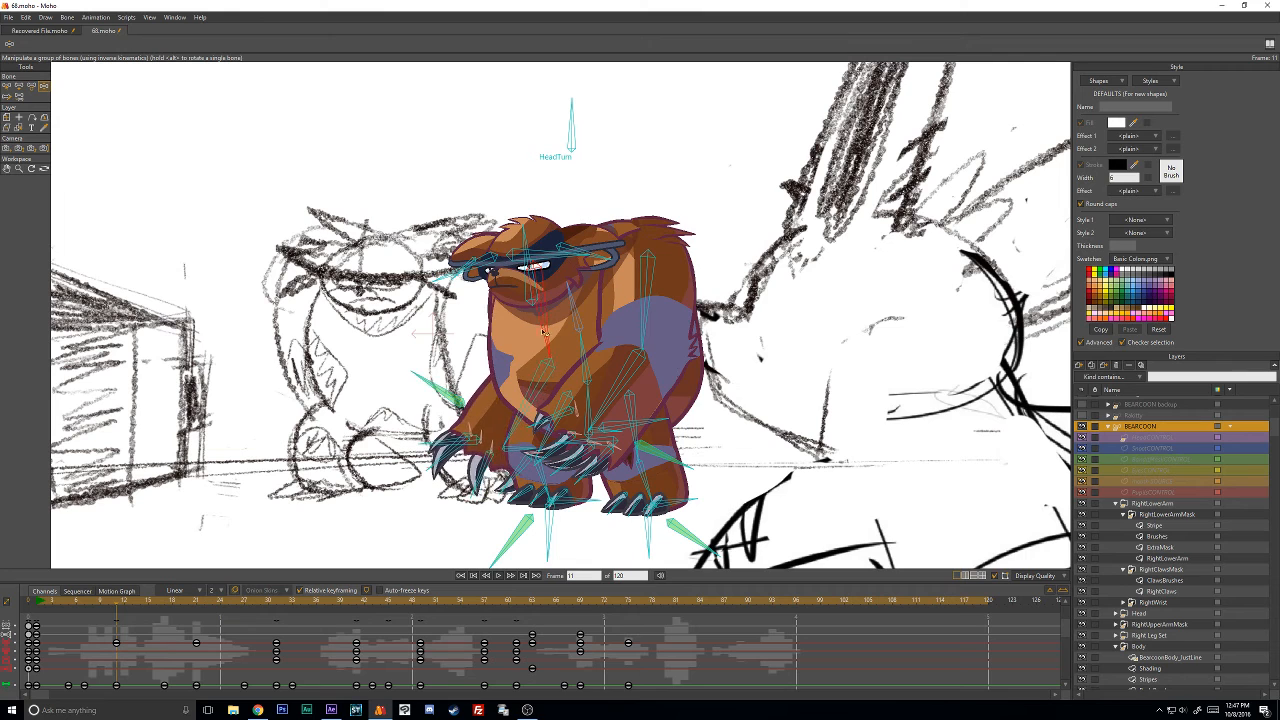
drag(447, 436, 474, 402)
drag(628, 382, 597, 407)
drag(623, 364, 613, 385)
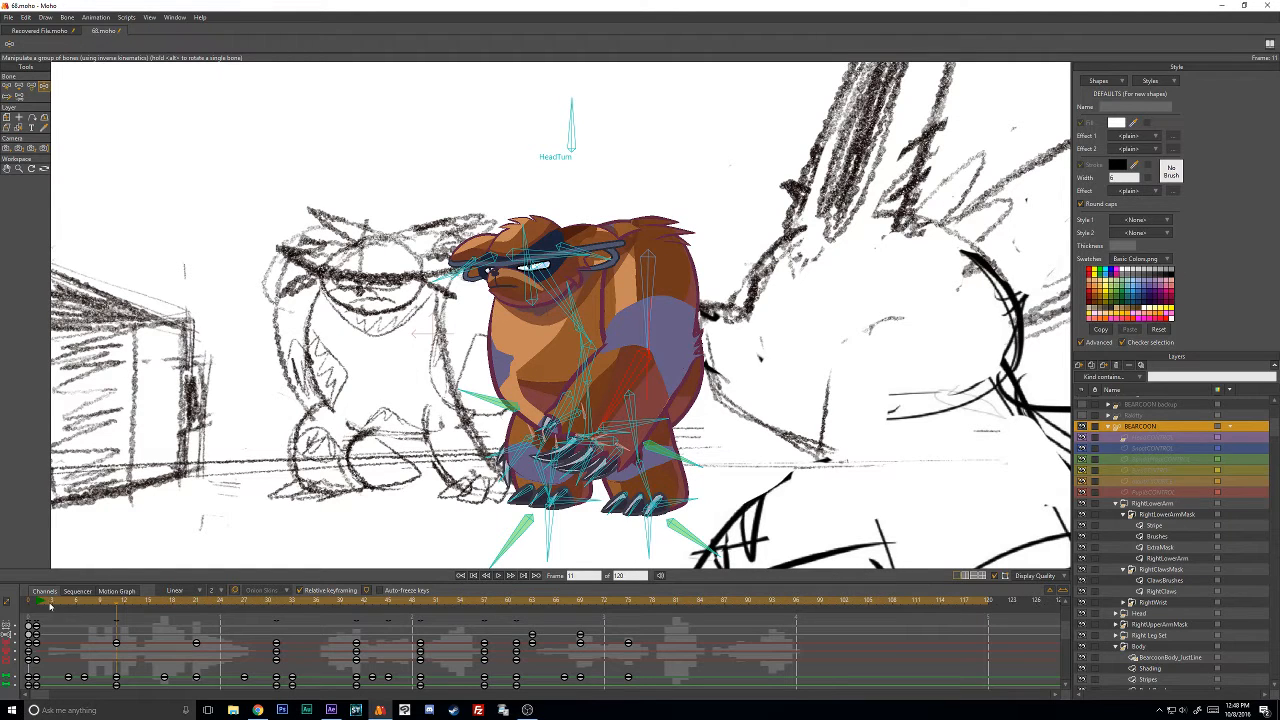
At frame 33, move the bear's right elbow outward, lower the left arm, and turn the left hand downward.
drag(50, 606, 290, 632)
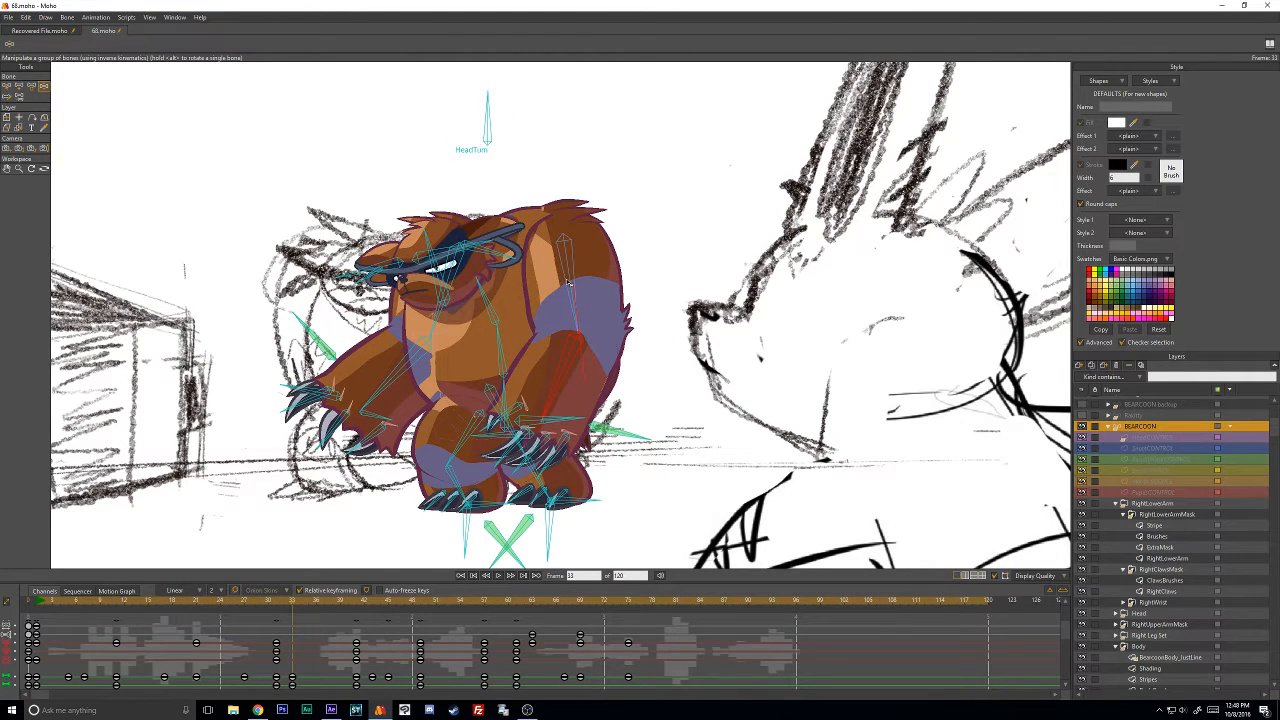
drag(569, 372, 605, 365)
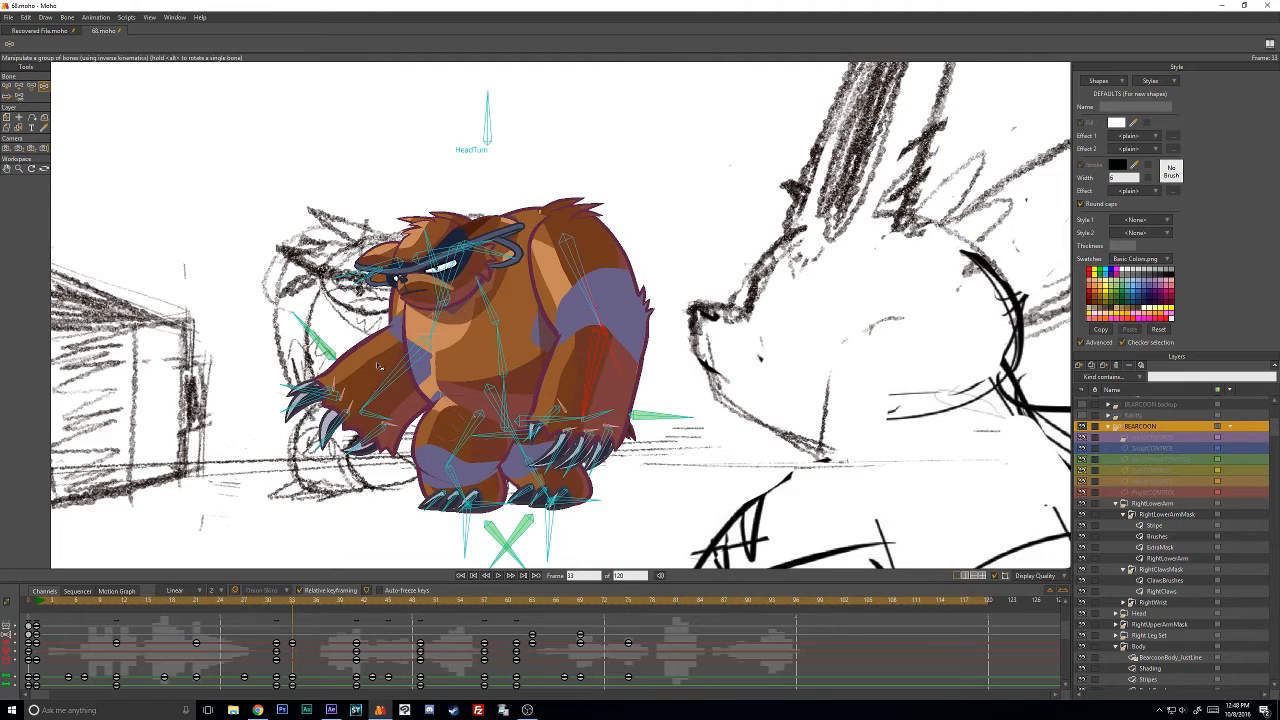
click(432, 378)
drag(432, 380, 429, 393)
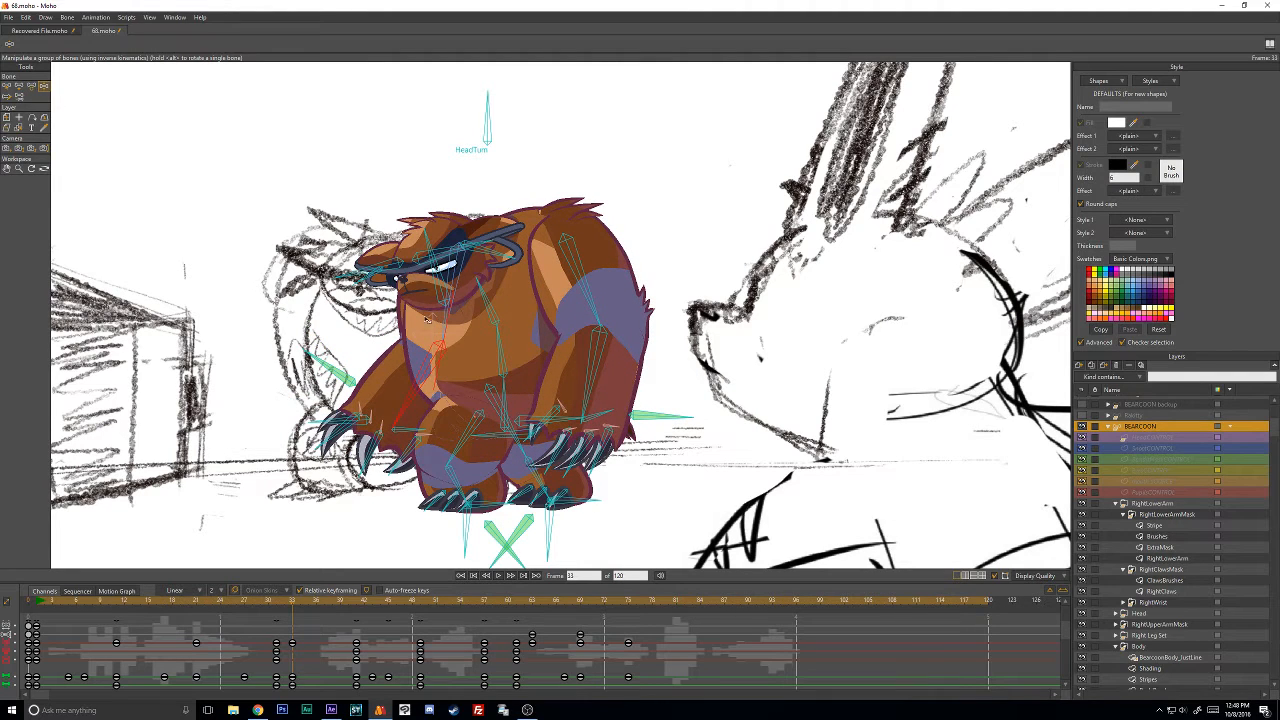
drag(331, 428, 407, 465)
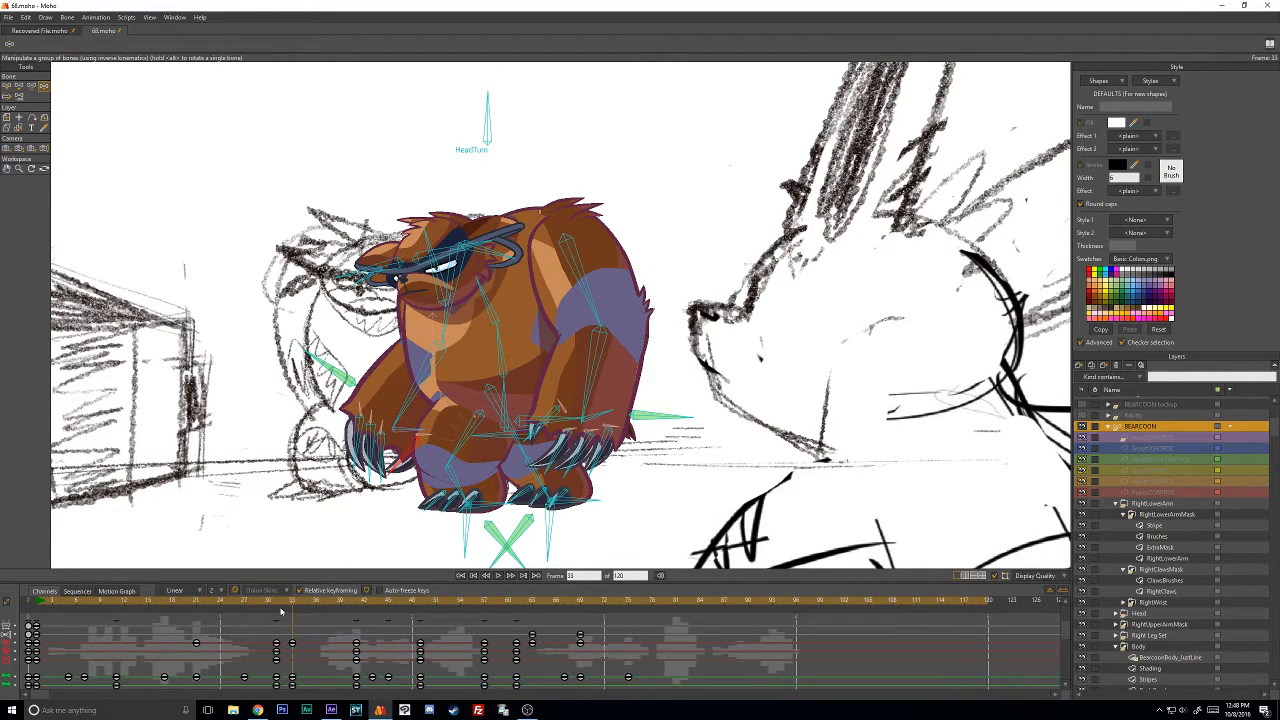
Go to frame 31 and lower the bear's left arm closer to the body.
drag(293, 602, 279, 660)
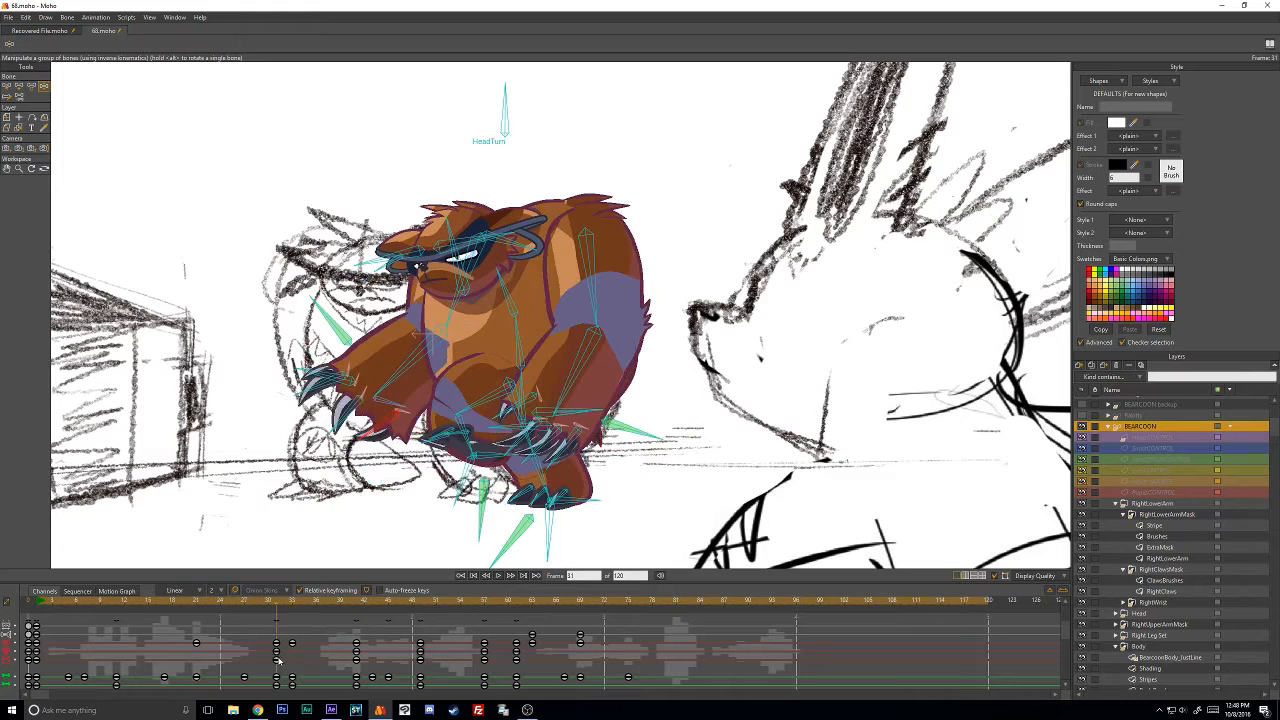
drag(419, 358, 437, 389)
scroll(320, 648, down, 1)
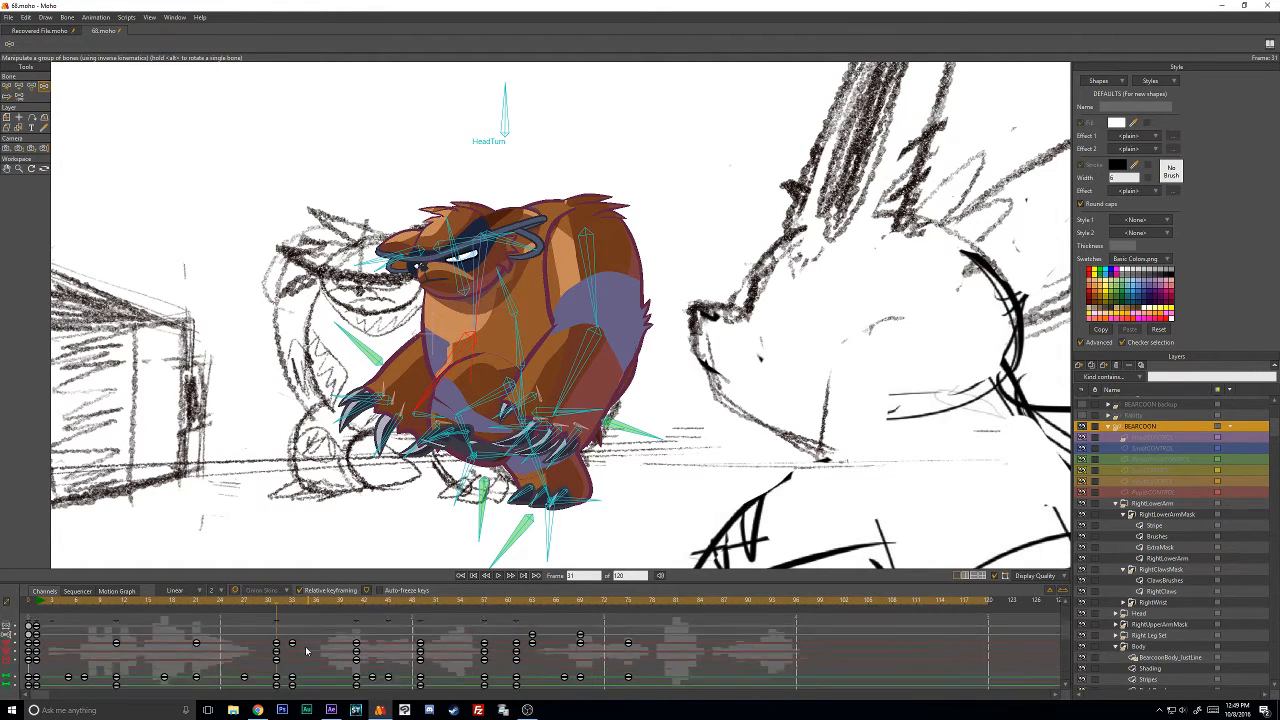
Repose both of the bear's arms forward at frame 12, and move the new keyframes to frame 11.
drag(278, 600, 124, 606)
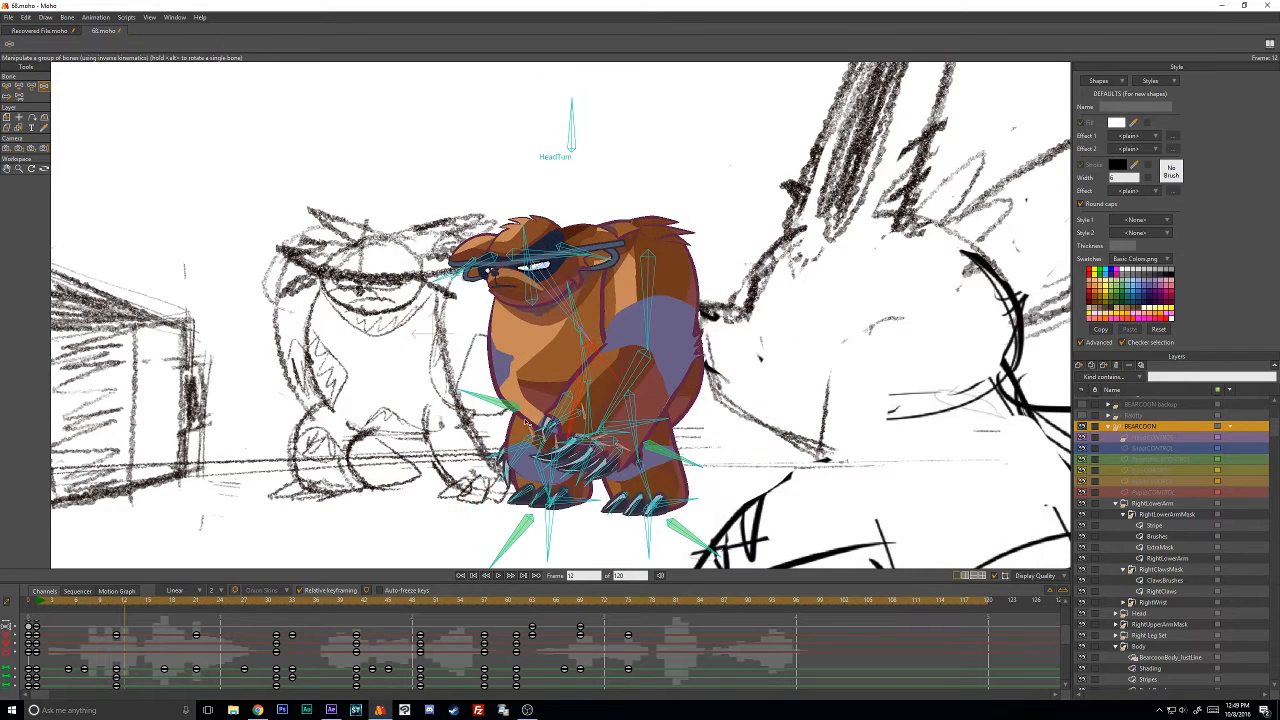
drag(590, 383, 558, 366)
mouse_move(573, 310)
mouse_down()
mouse_move(535, 340)
mouse_move(558, 324)
mouse_up()
drag(642, 299, 548, 365)
click(31, 86)
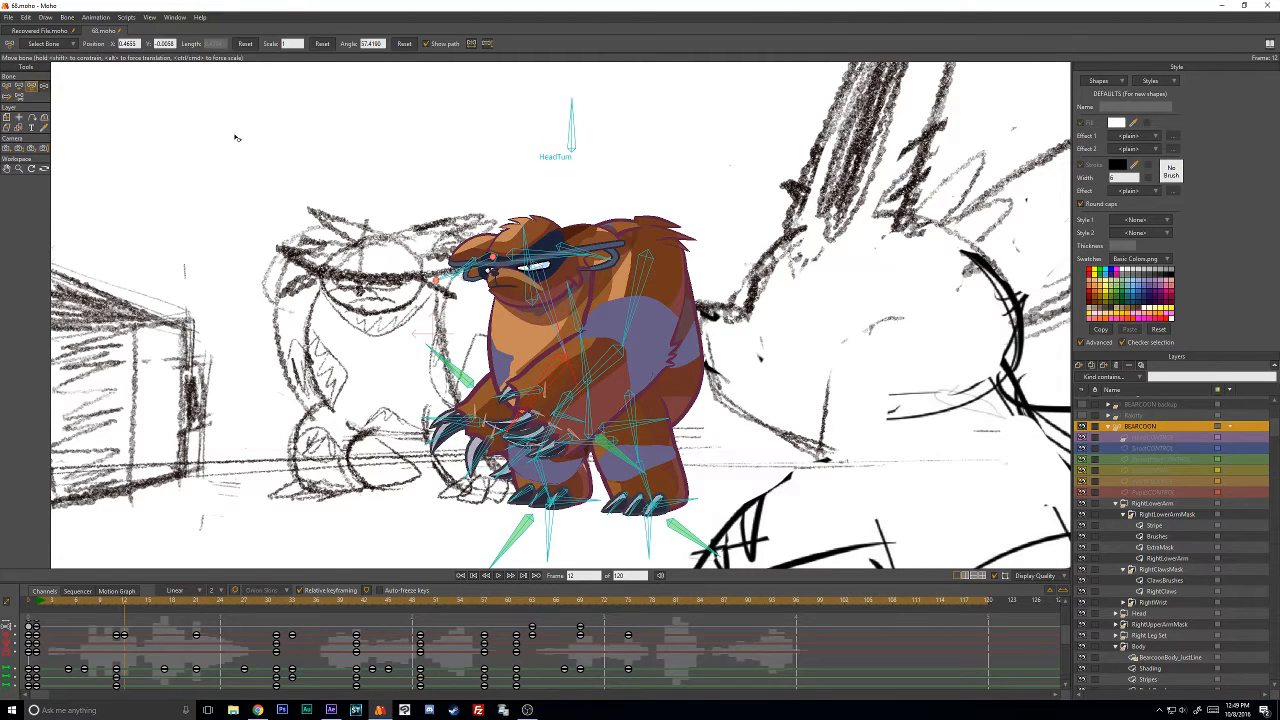
drag(537, 268, 541, 260)
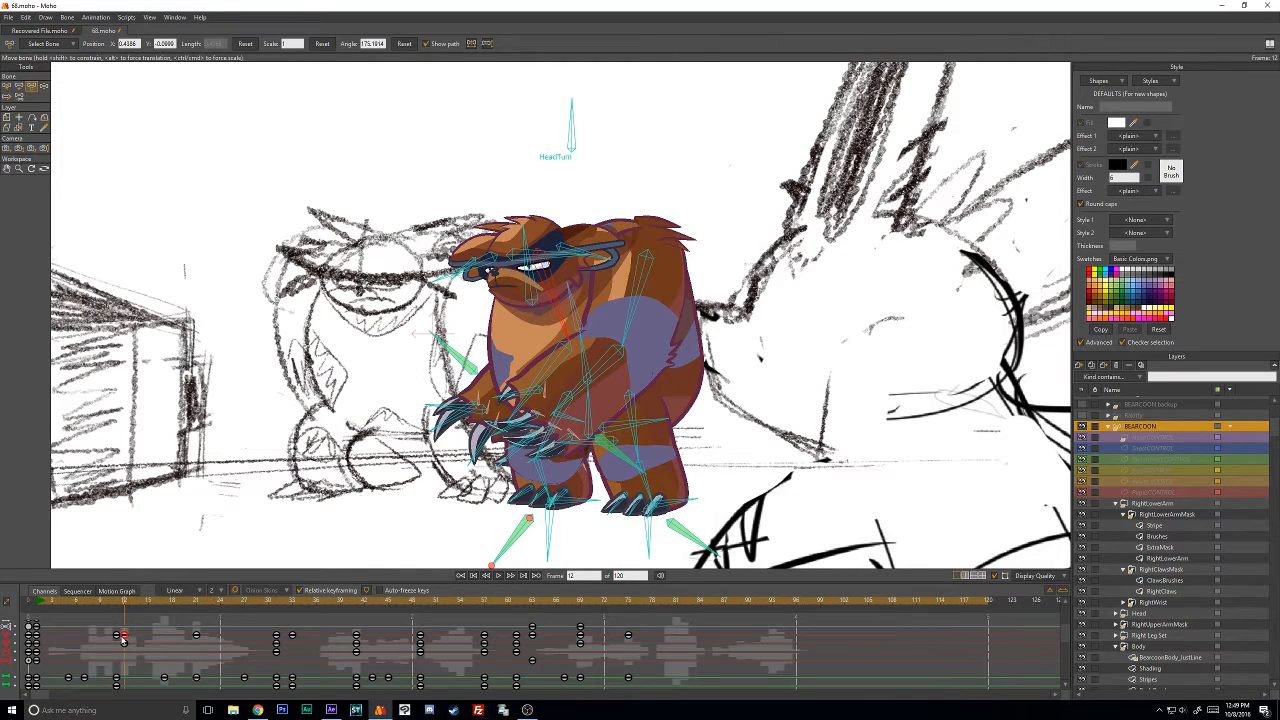
scroll(140, 658, up, 1)
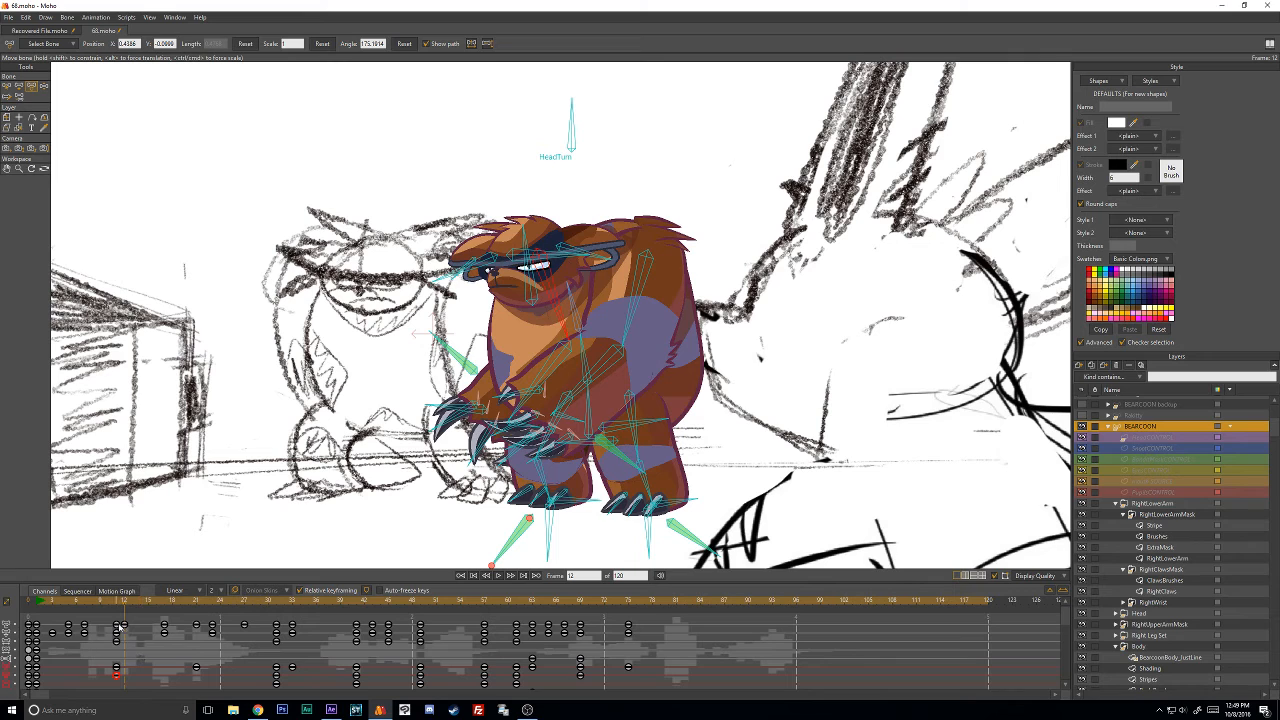
drag(123, 627, 116, 627)
At frame 33, select the claw bones of the bear's left hand and freeze their pose.
drag(117, 608, 293, 622)
click(6, 86)
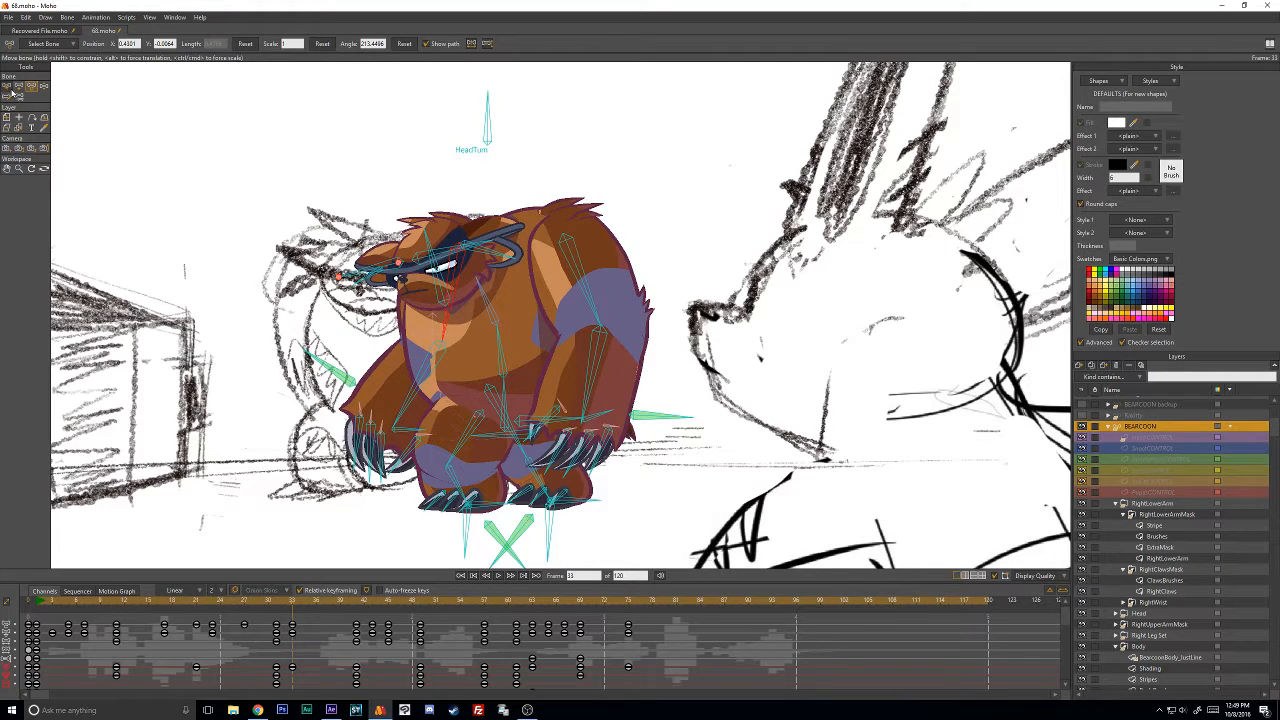
click(361, 433)
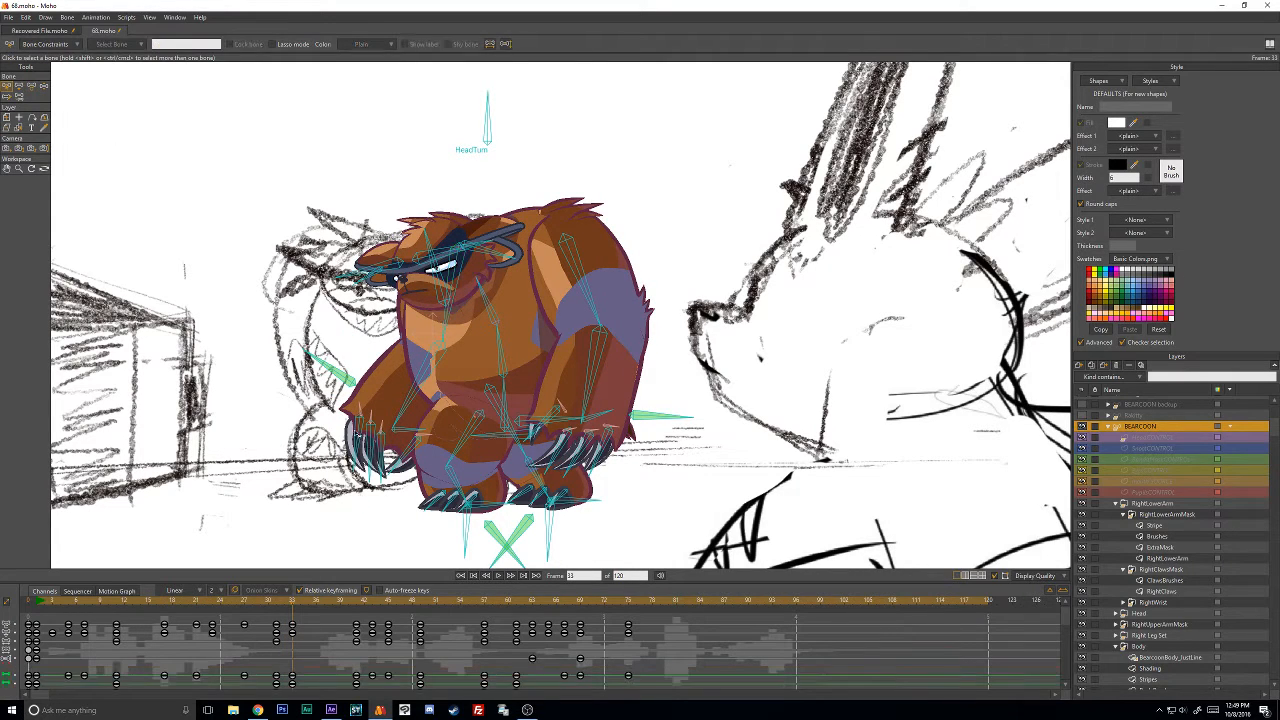
shift+click(372, 436)
shift+click(388, 444)
shift+click(404, 458)
scroll(337, 626, down, 4)
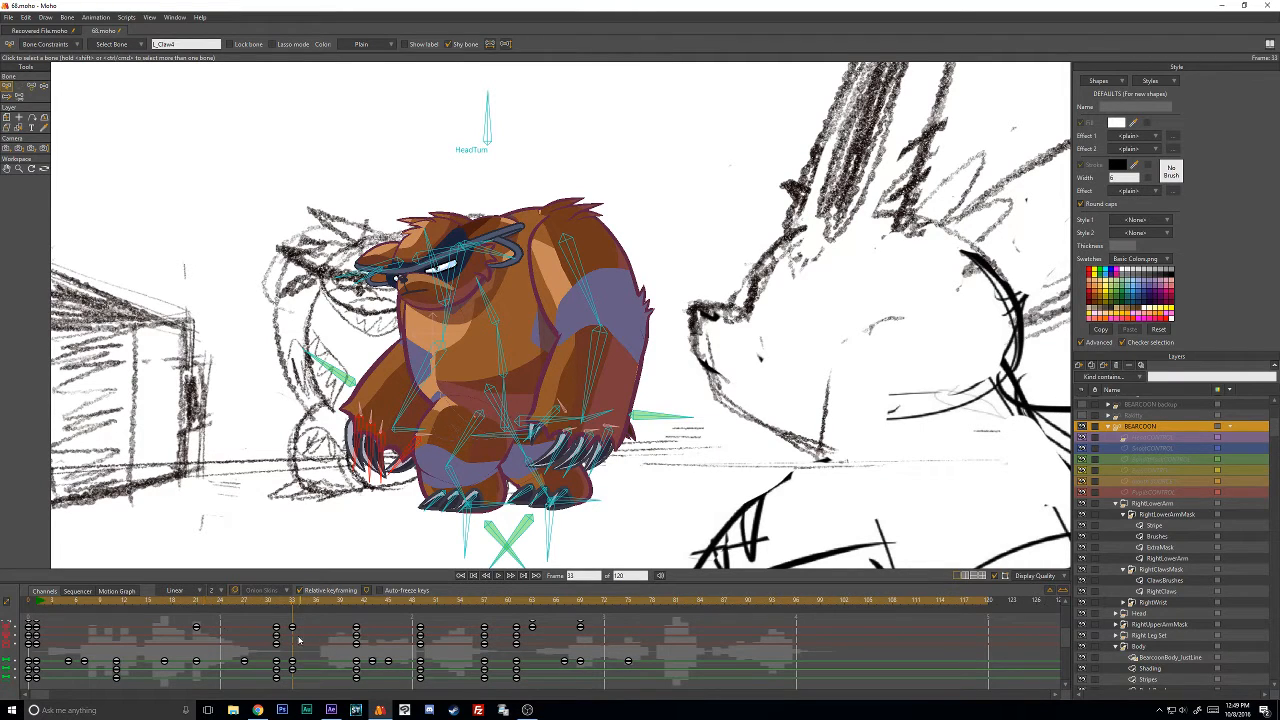
key(ctrl+f)
drag(304, 627, 289, 648)
Delete the left claw keyframes at frames 21 and 31.
click(36, 601)
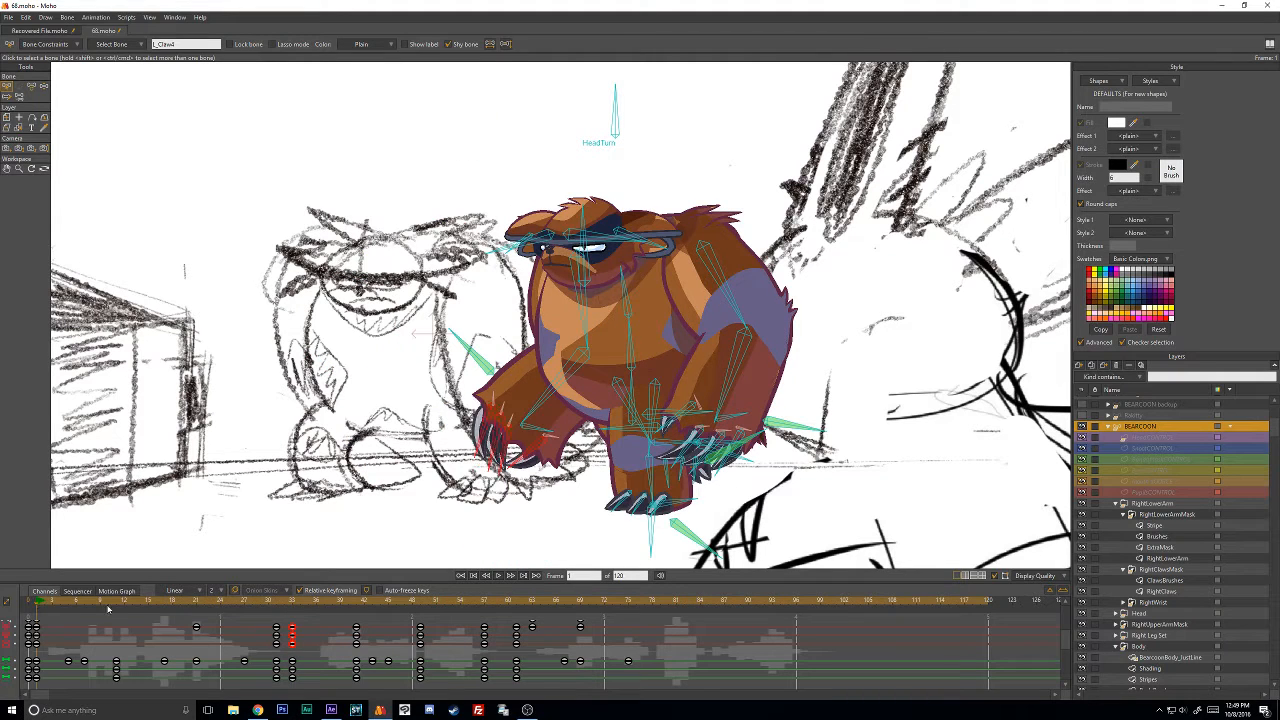
drag(153, 619, 245, 652)
drag(276, 648, 284, 648)
key(Delete)
Delete the remaining left claw keyframes from frame 33 through frame 57.
drag(48, 606, 419, 614)
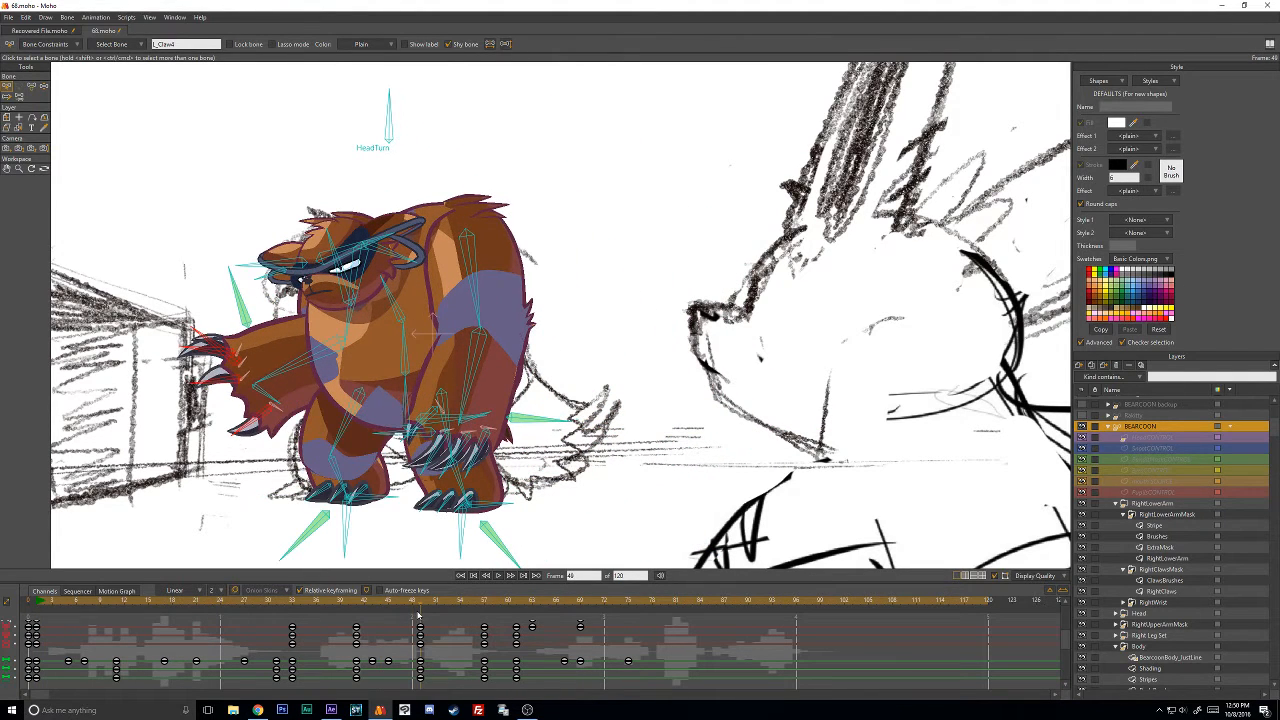
drag(320, 620, 446, 656)
key(Delete)
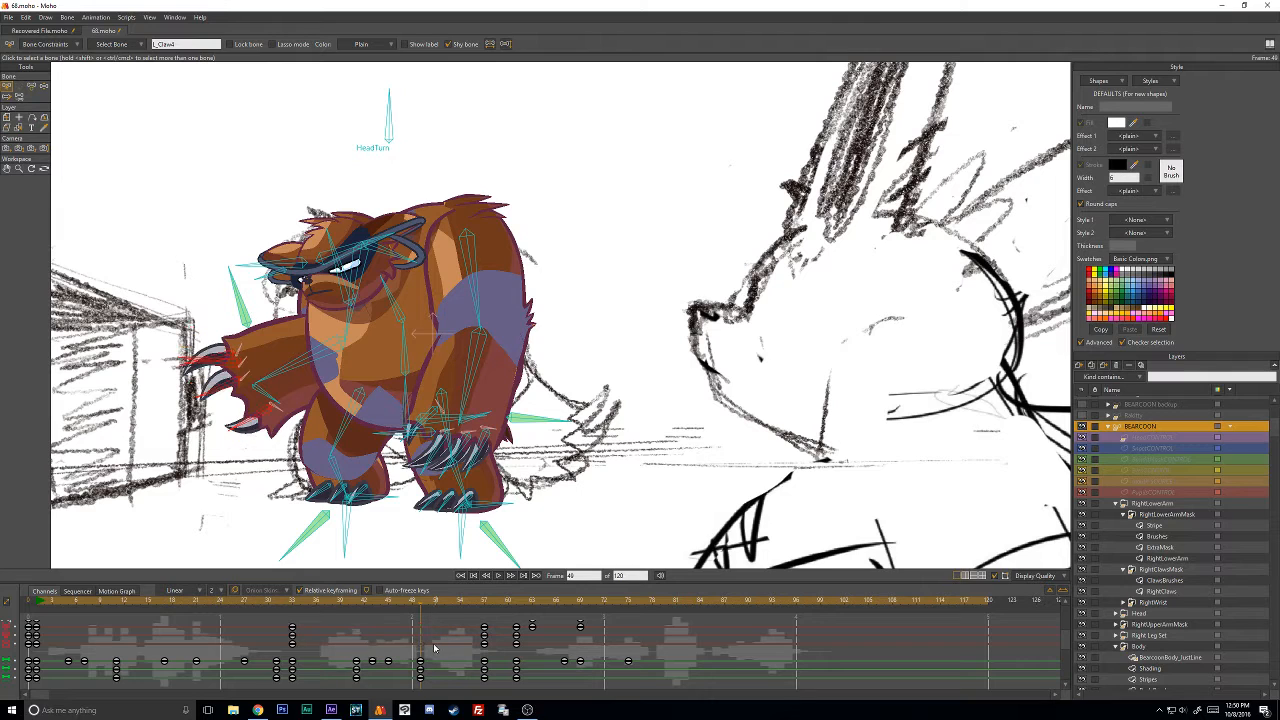
key(ctrl+z)
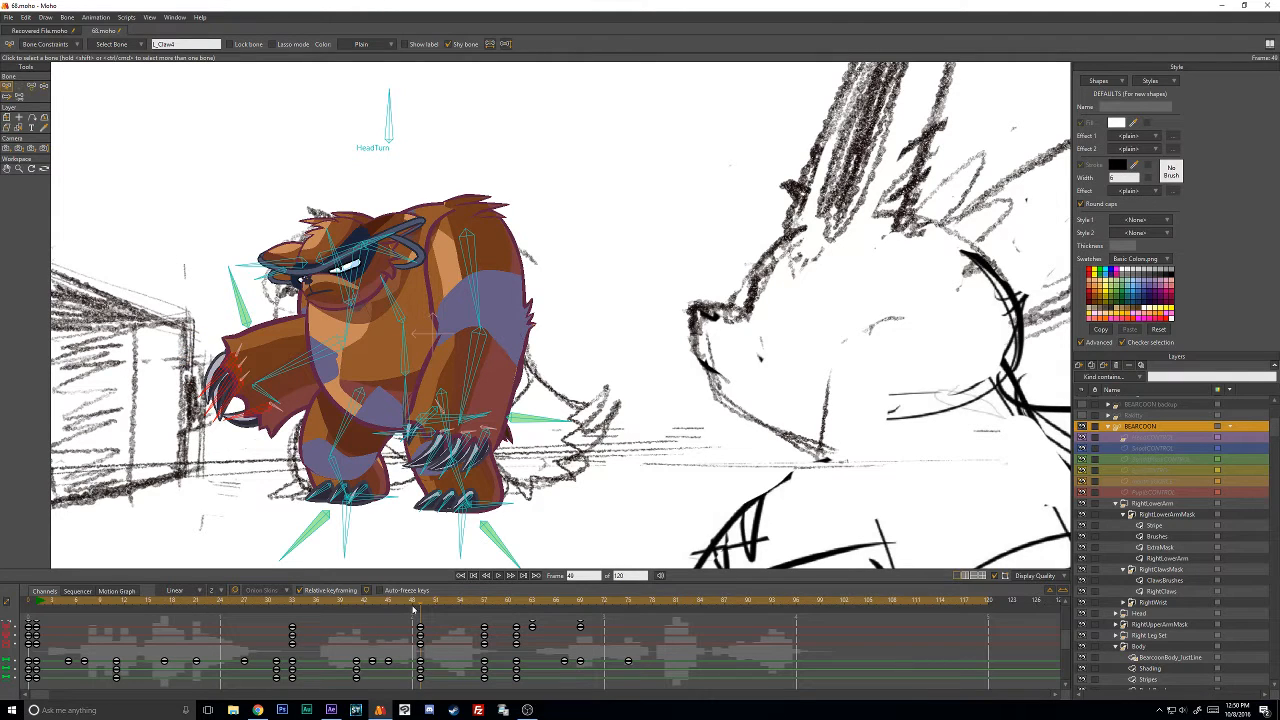
drag(435, 607, 490, 609)
click(518, 607)
drag(403, 626, 498, 657)
key(Delete)
drag(271, 621, 319, 649)
key(Delete)
Scrub the animation between frames 1 and 75 to examine the left claws and arm motion.
drag(514, 605, 35, 613)
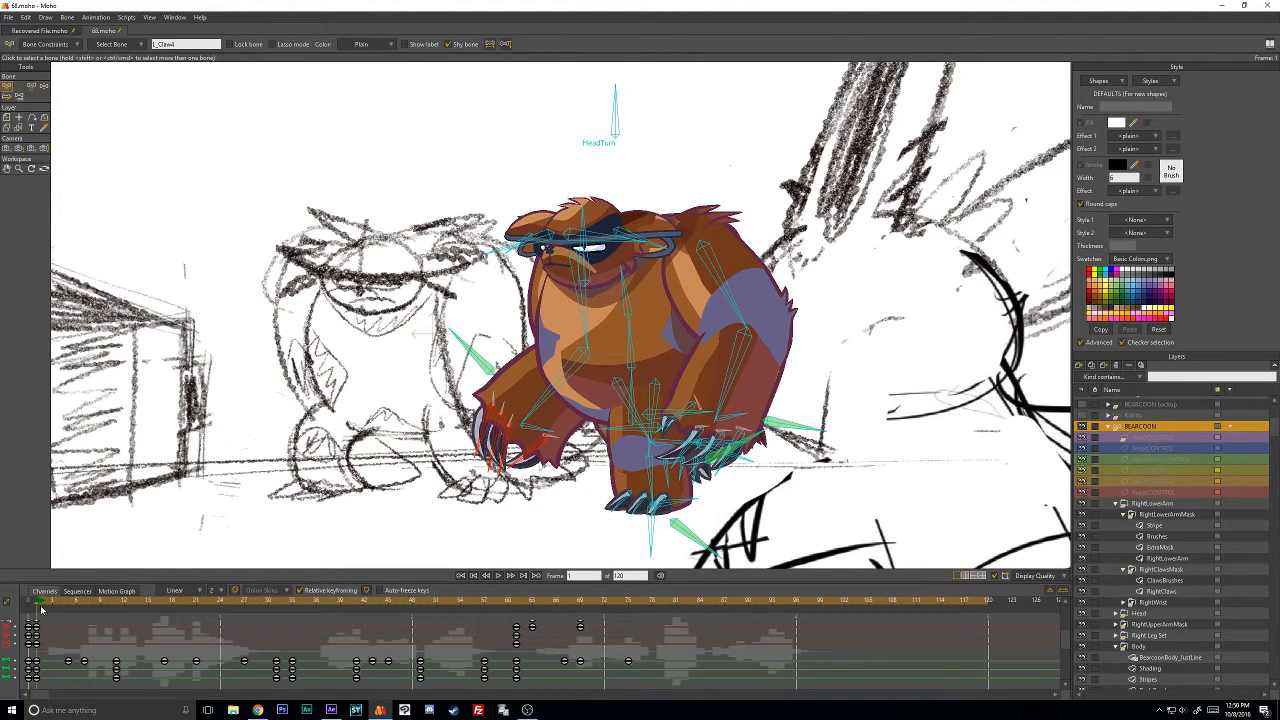
drag(40, 607, 628, 621)
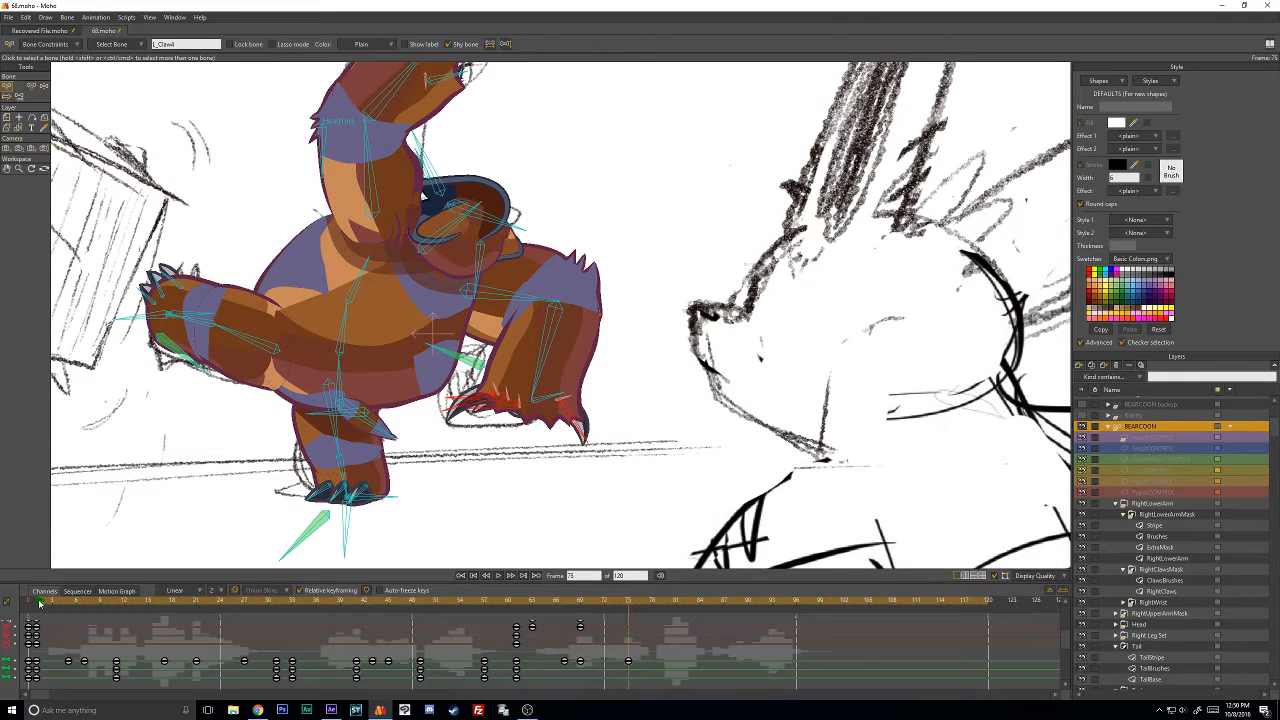
drag(40, 603, 122, 645)
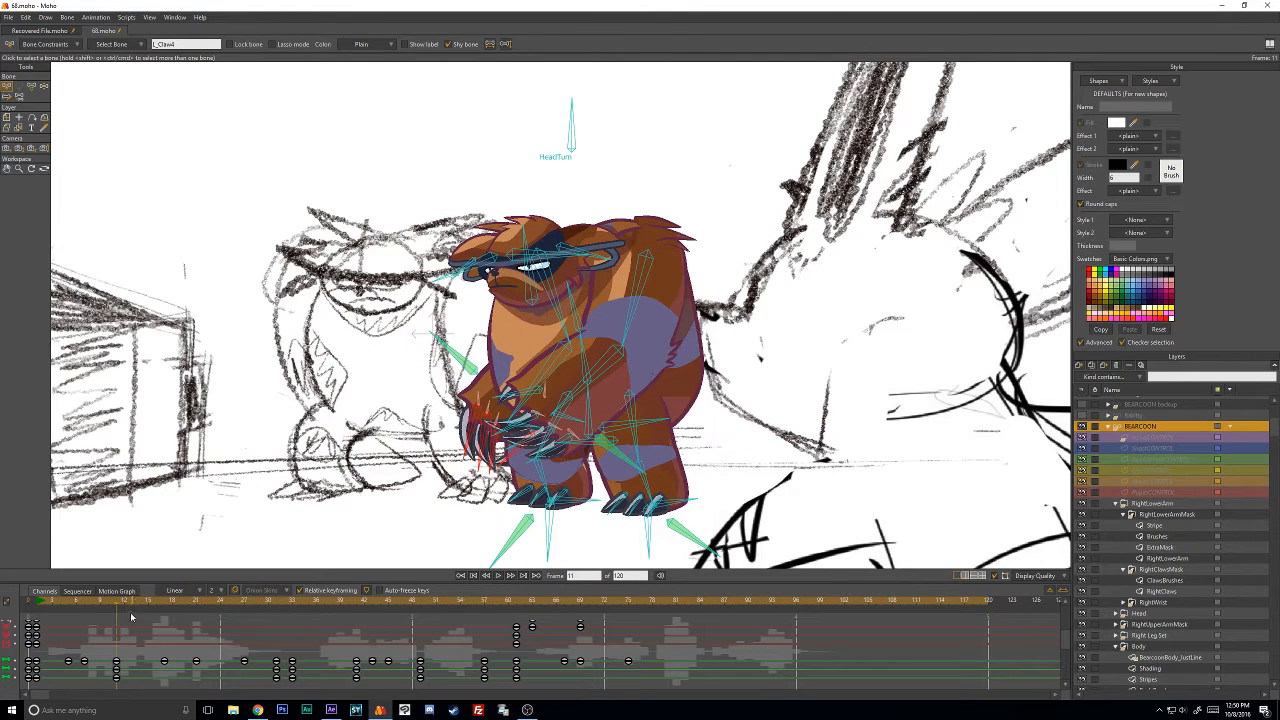
click(39, 605)
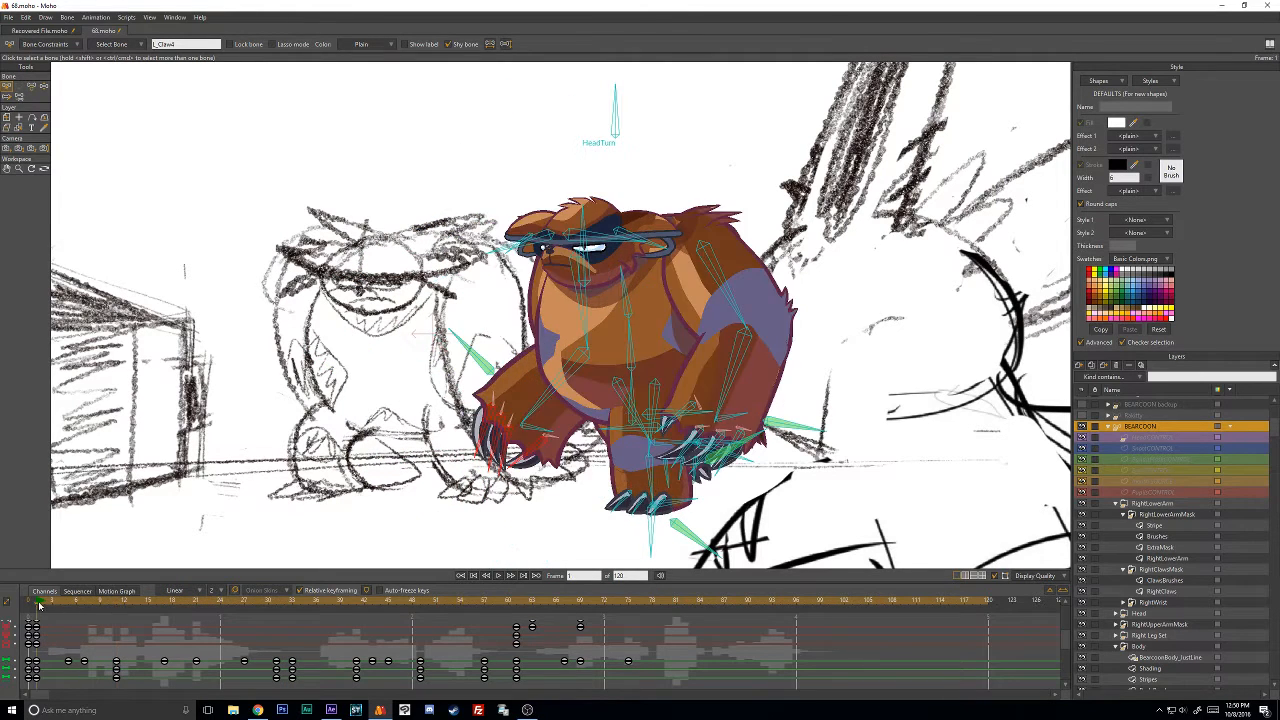
drag(39, 605, 116, 614)
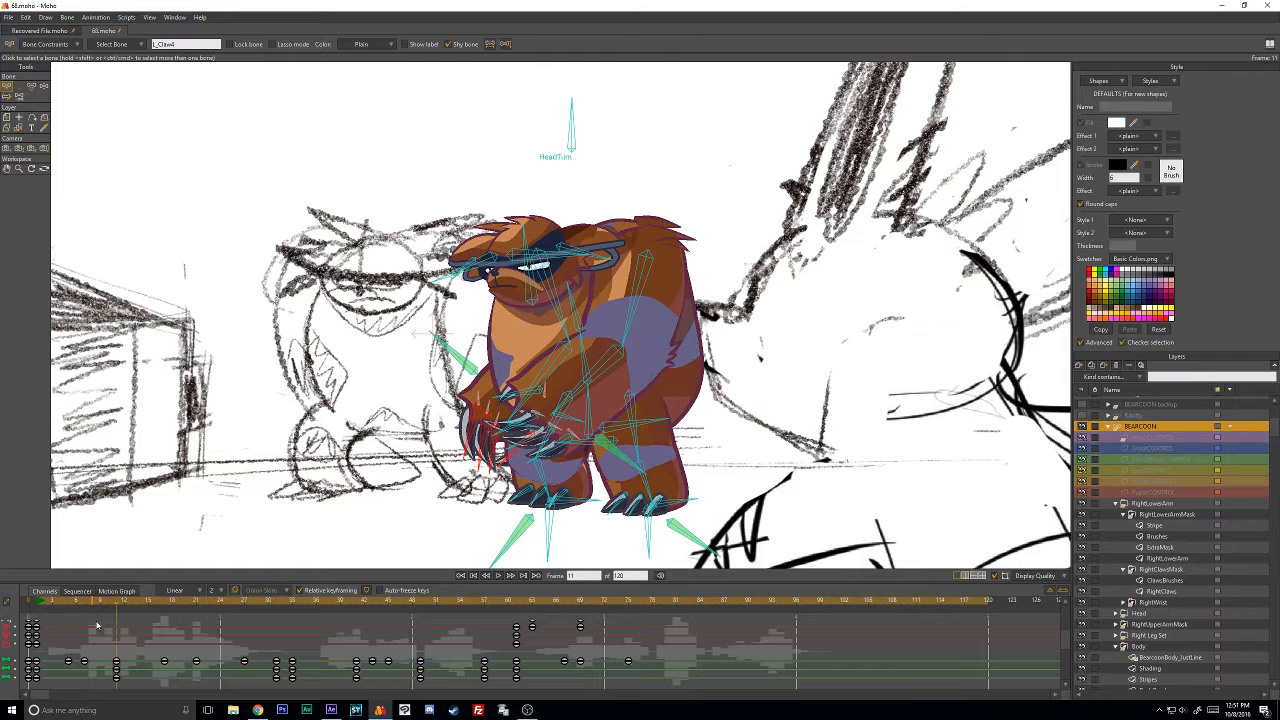
drag(122, 607, 276, 612)
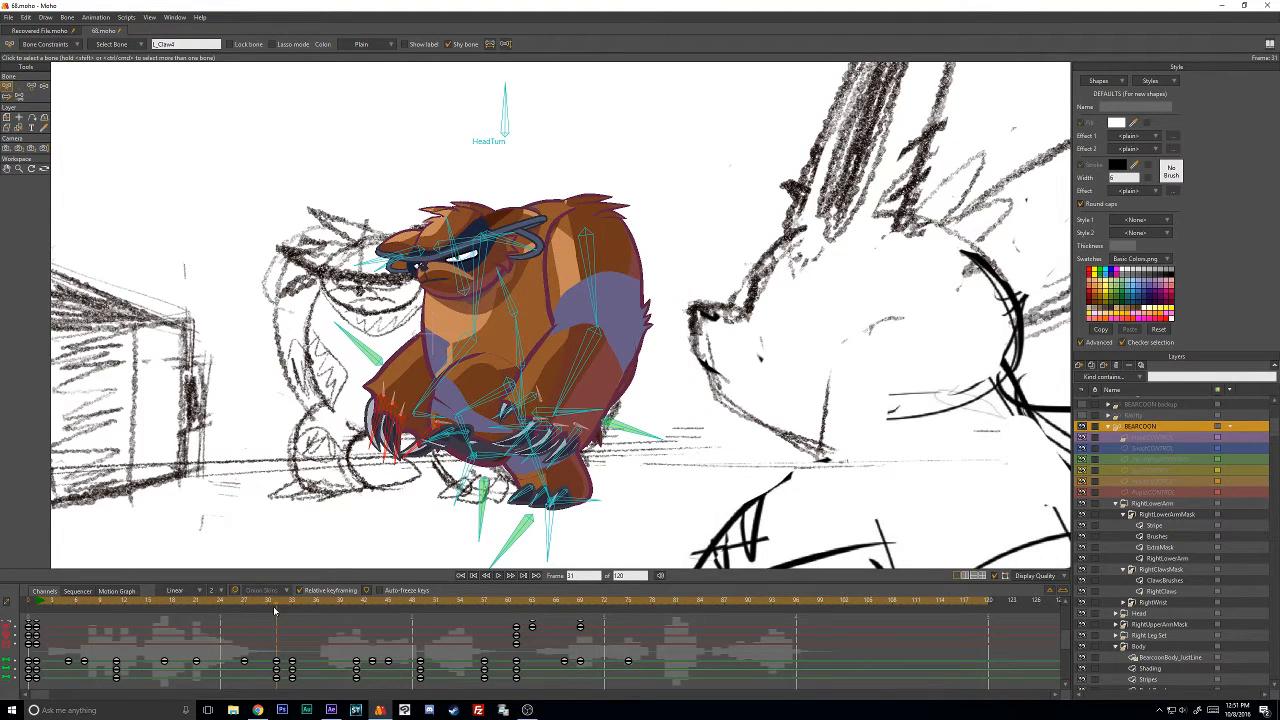
At frame 33, pull the bear's right elbow outward and back, move the left arm outward, and compare with frame 31.
drag(293, 608, 296, 672)
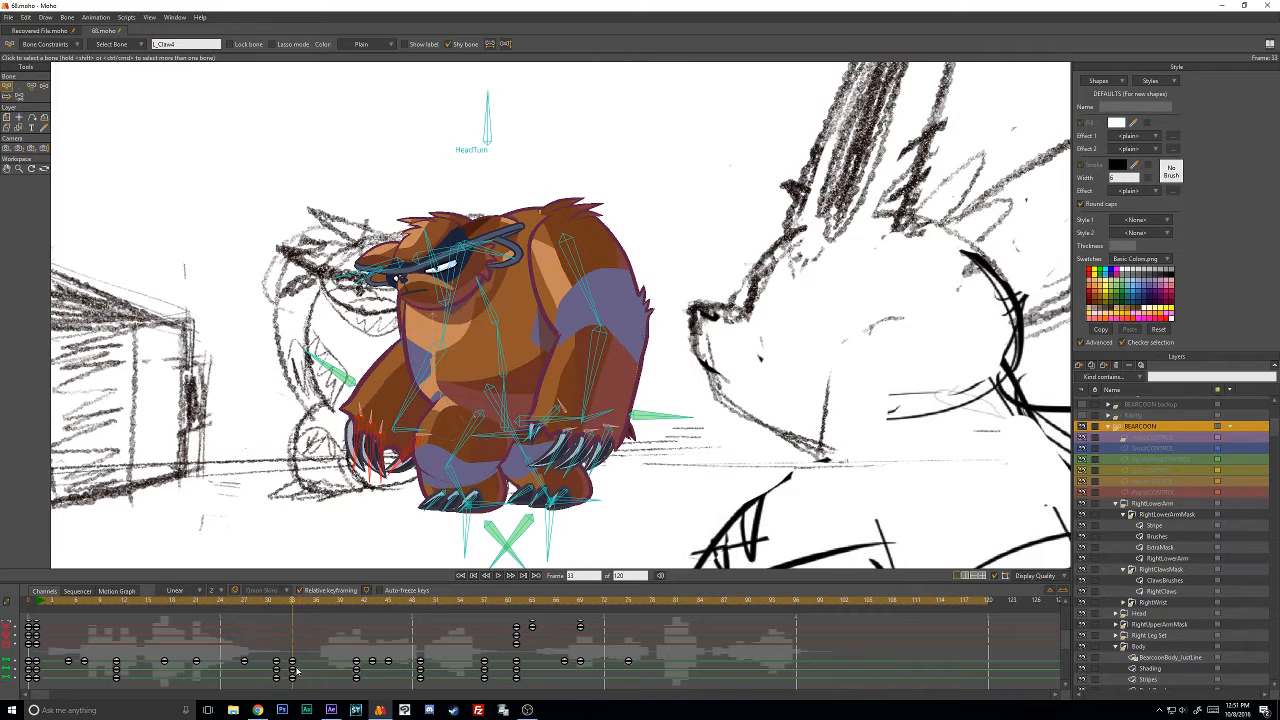
click(44, 87)
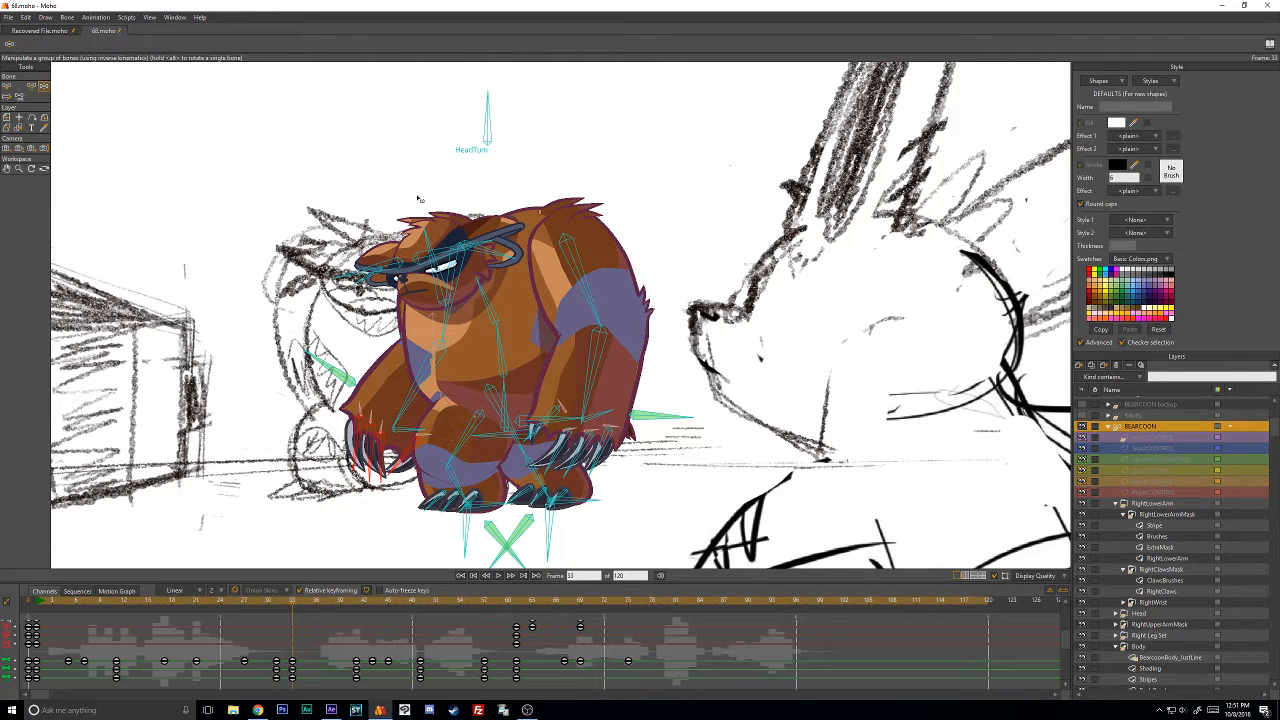
drag(592, 353, 628, 320)
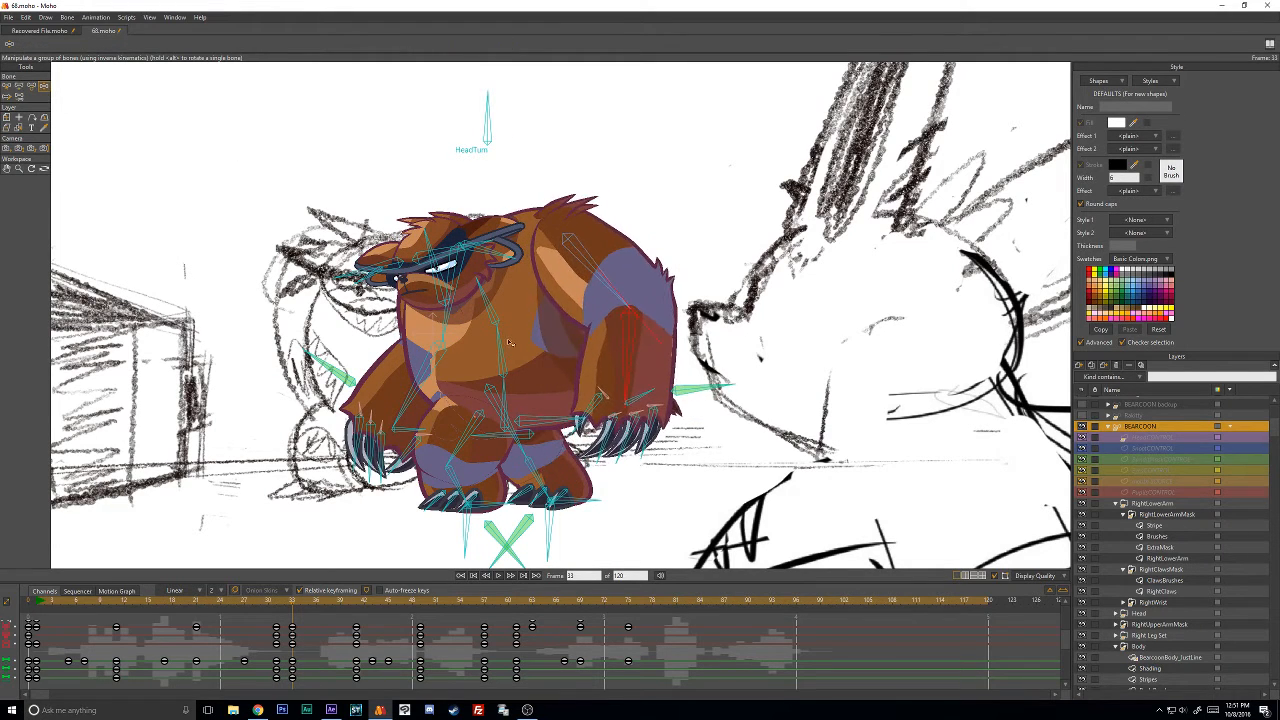
drag(435, 369, 395, 375)
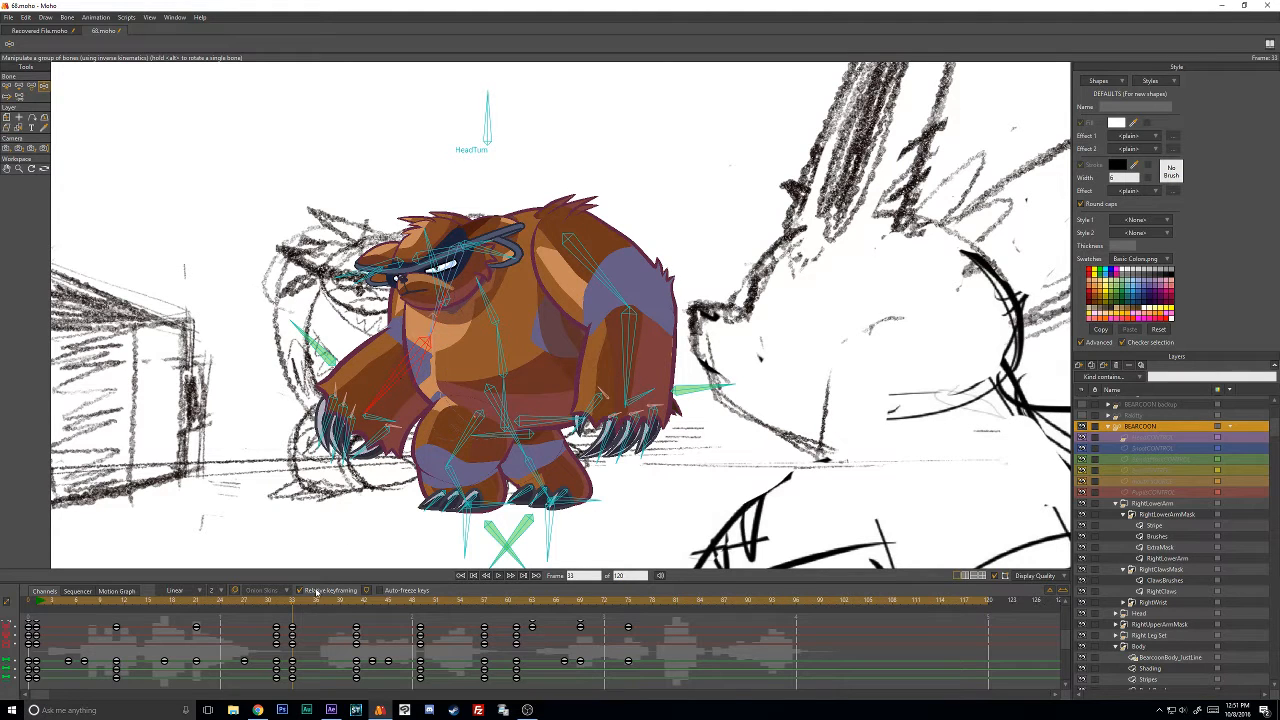
key(Left)
key(Left)
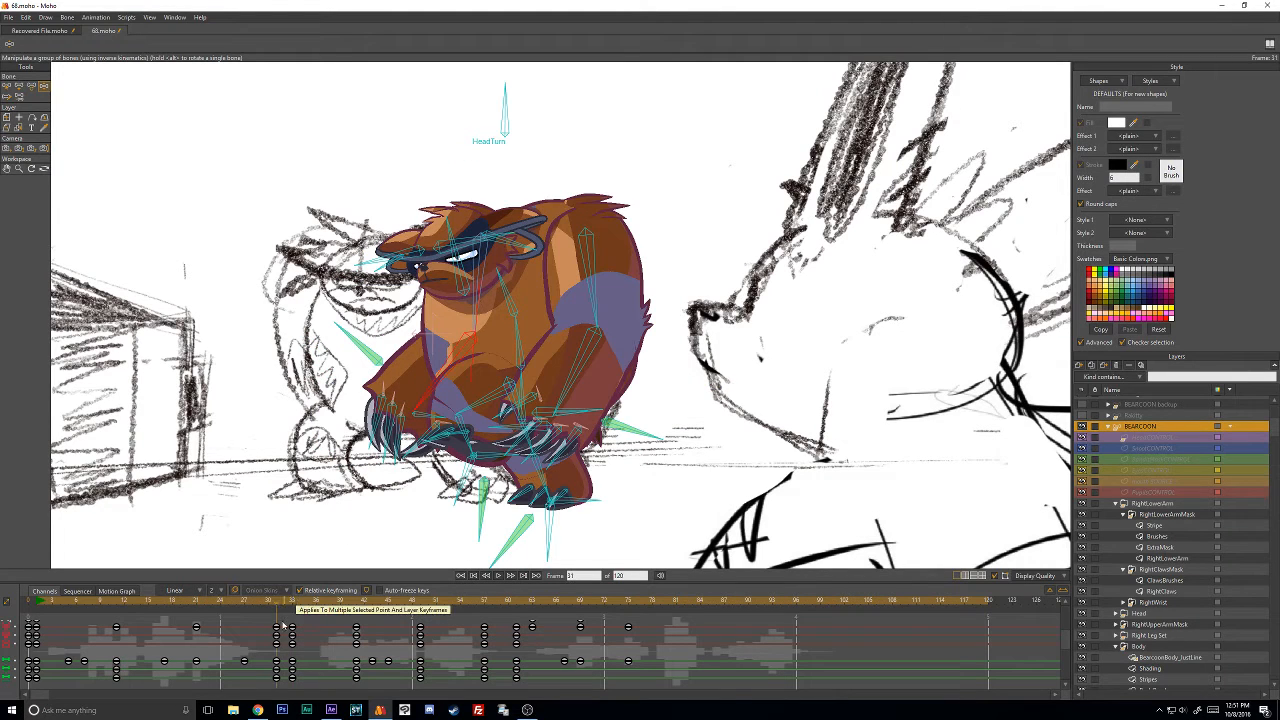
key(Right)
key(Right)
Select the left bicep and forearm bones and remove their keyframes at frame 31.
click(7, 86)
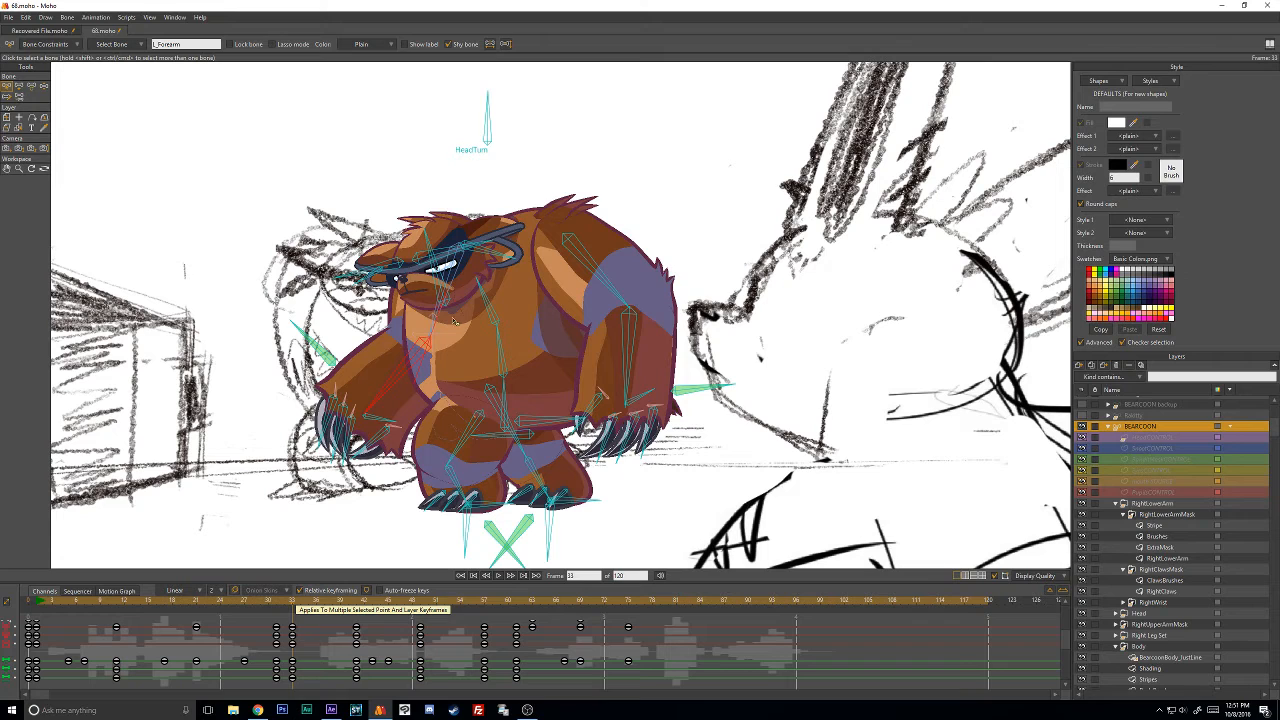
click(456, 272)
shift+click(405, 374)
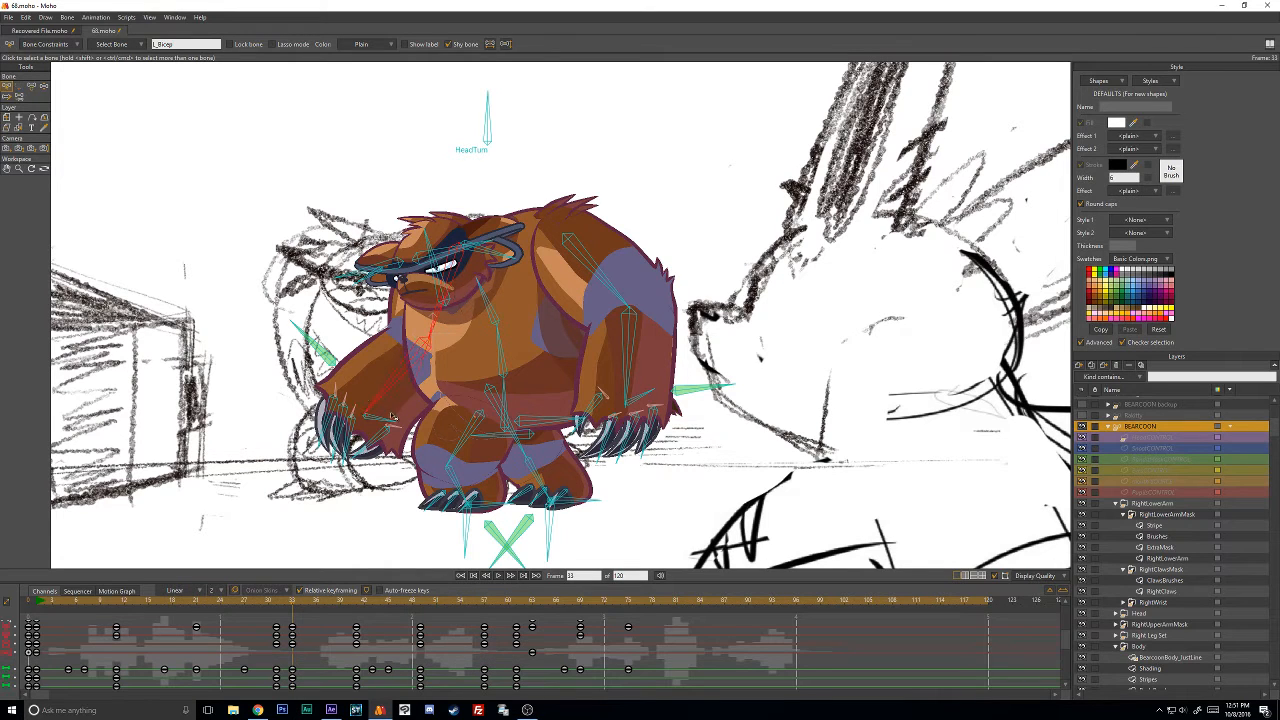
key(Left)
key(Left)
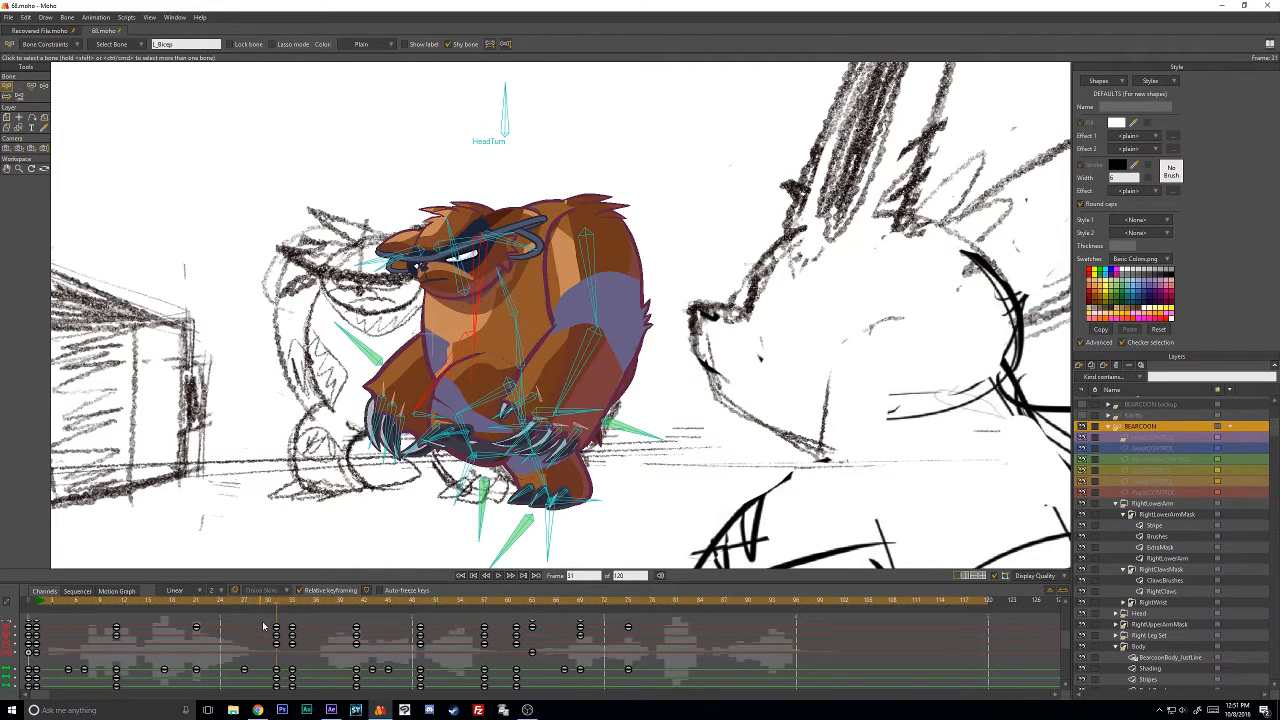
Delete the right bicep and forearm keyframes at frame 31.
click(596, 295)
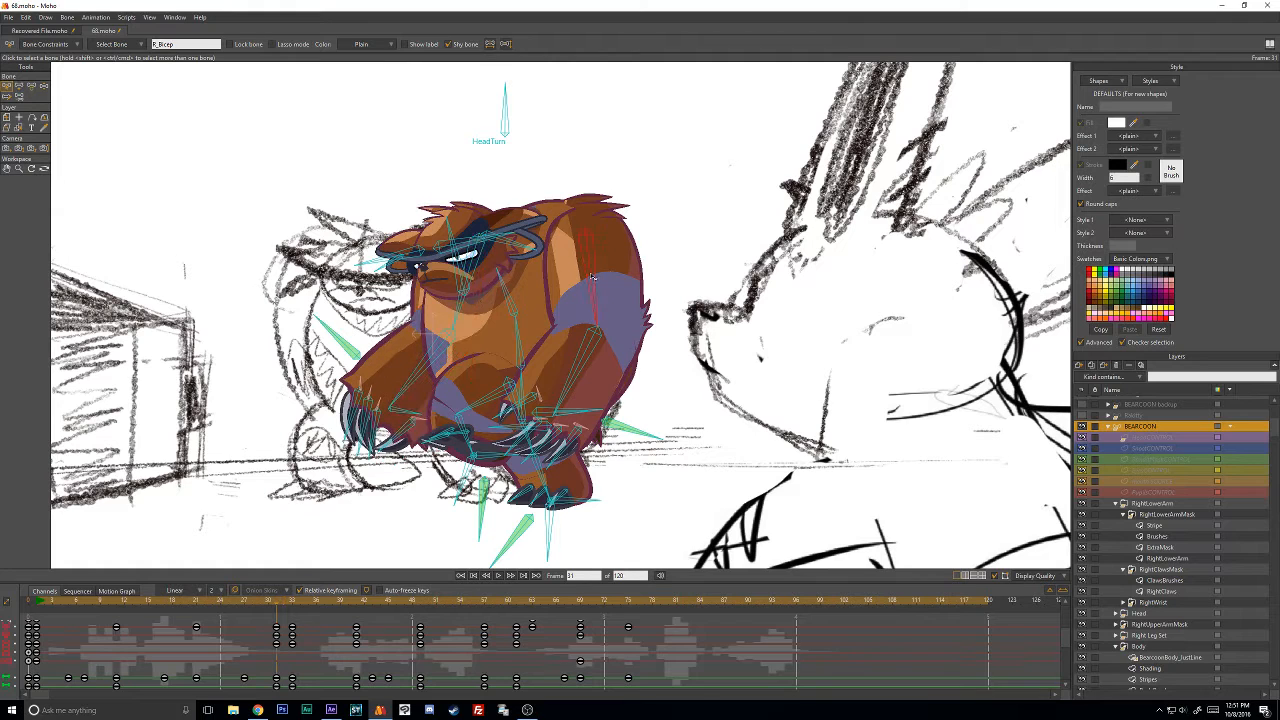
shift+click(588, 355)
drag(260, 630, 285, 658)
key(Delete)
key(Right)
key(Right)
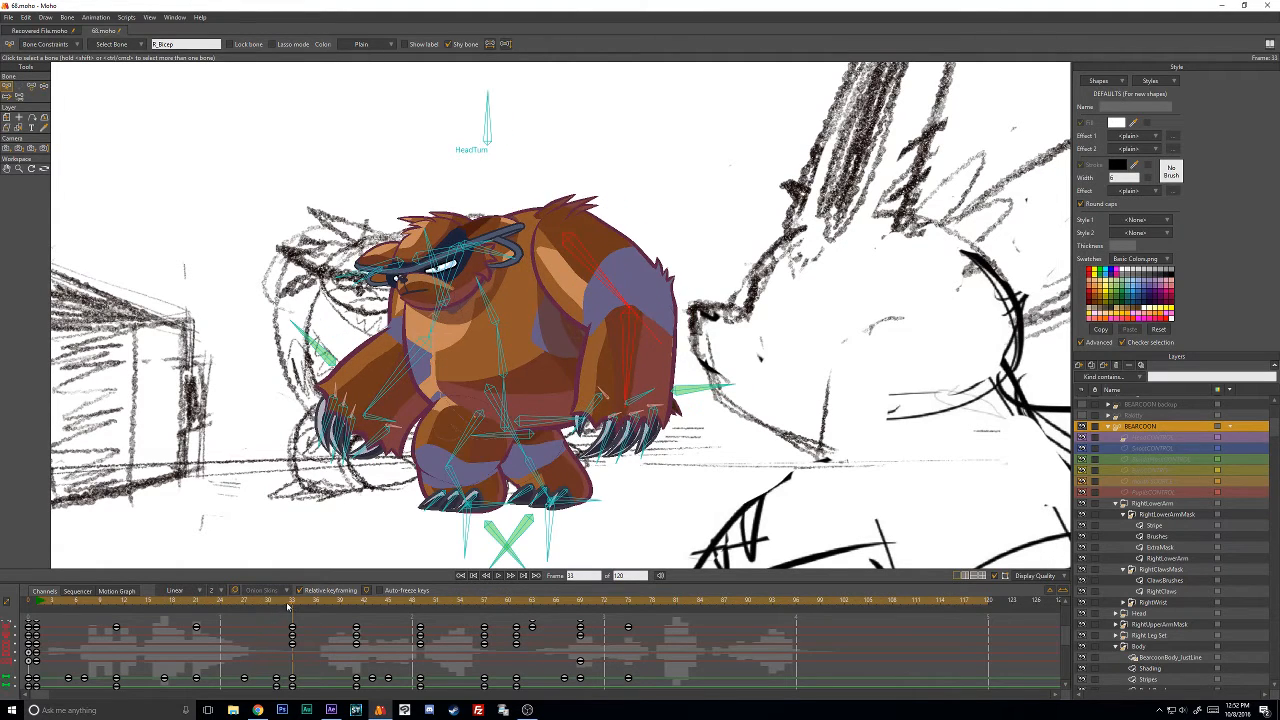
Swing the bear's right forearm inward at frame 27 and adjust it at frame 21.
drag(288, 607, 243, 628)
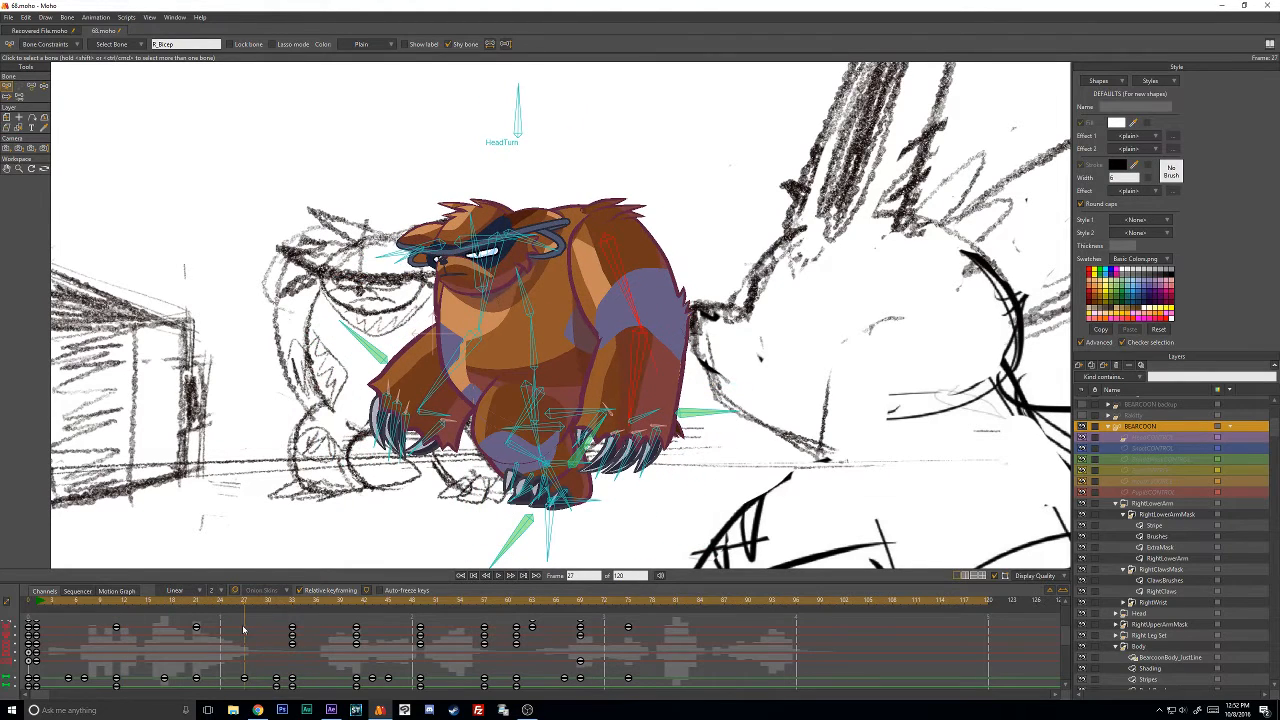
click(44, 86)
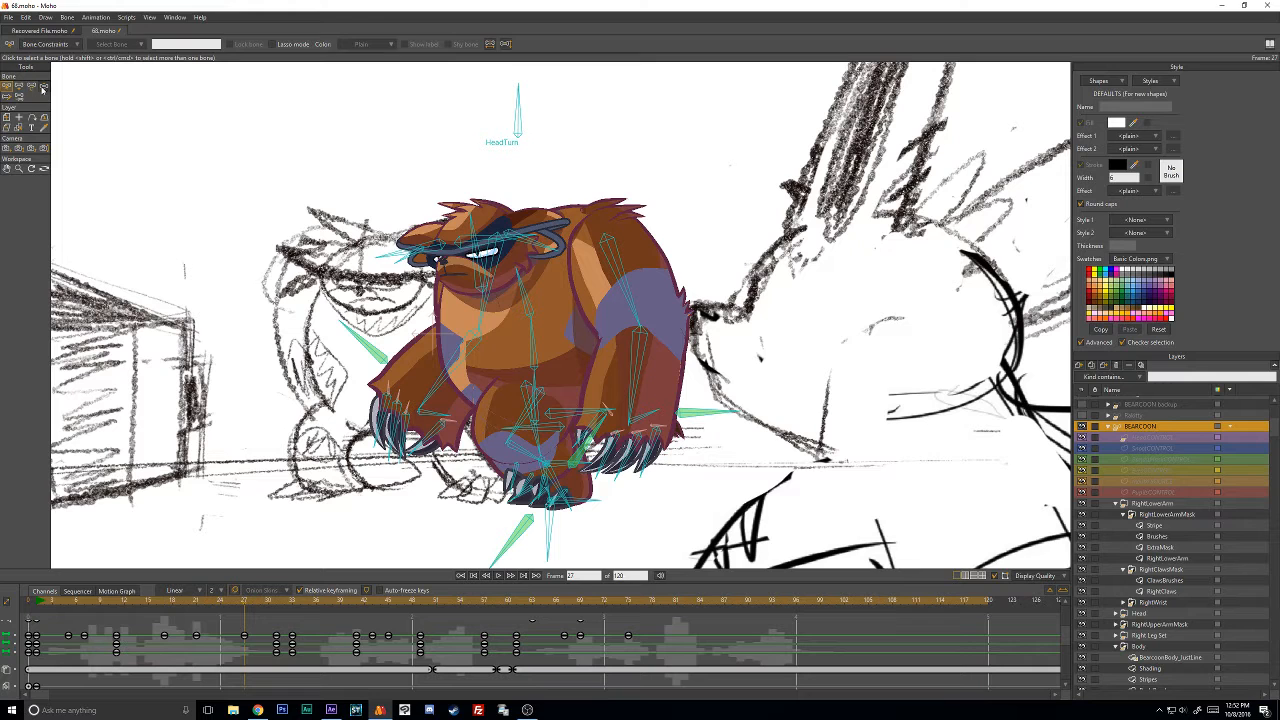
drag(647, 388, 608, 371)
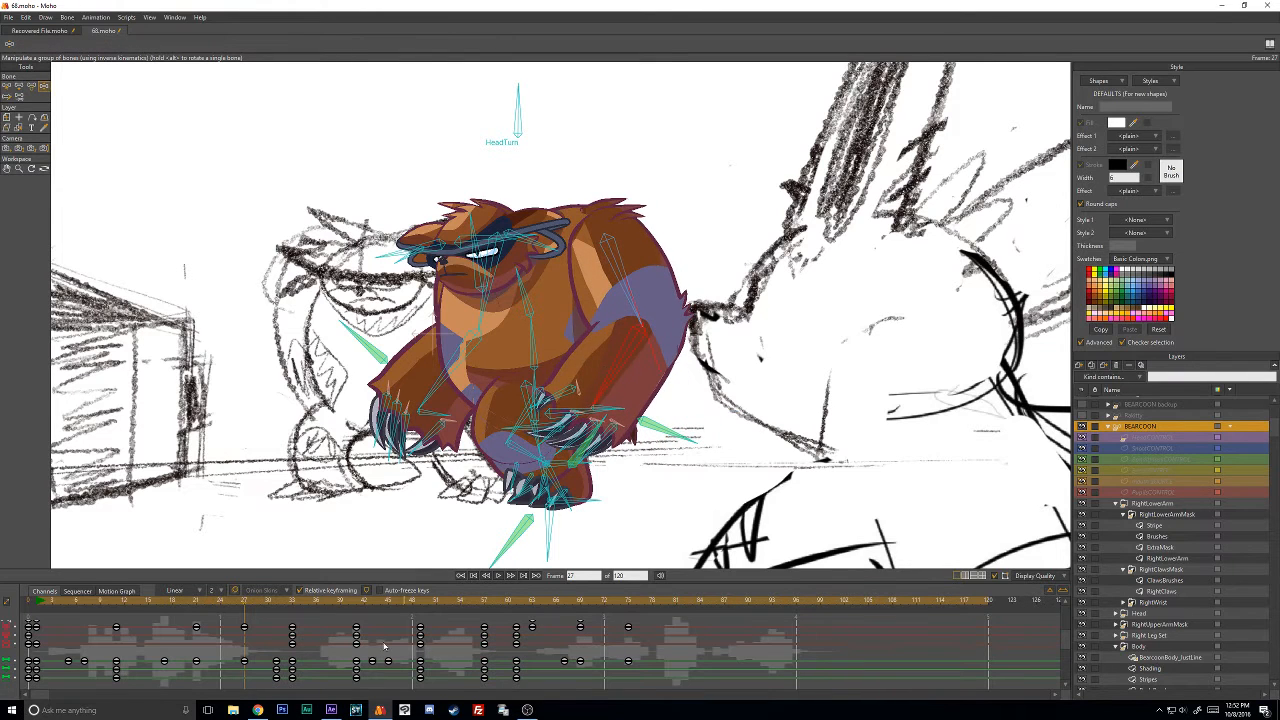
mouse_move(181, 606)
mouse_down()
mouse_move(113, 613)
mouse_move(197, 622)
mouse_up()
drag(632, 397, 605, 412)
Refine the right forearm's pose at frame 28, and move the new forearm and bicep keyframes to frame 27.
drag(203, 603, 248, 612)
drag(614, 376, 623, 397)
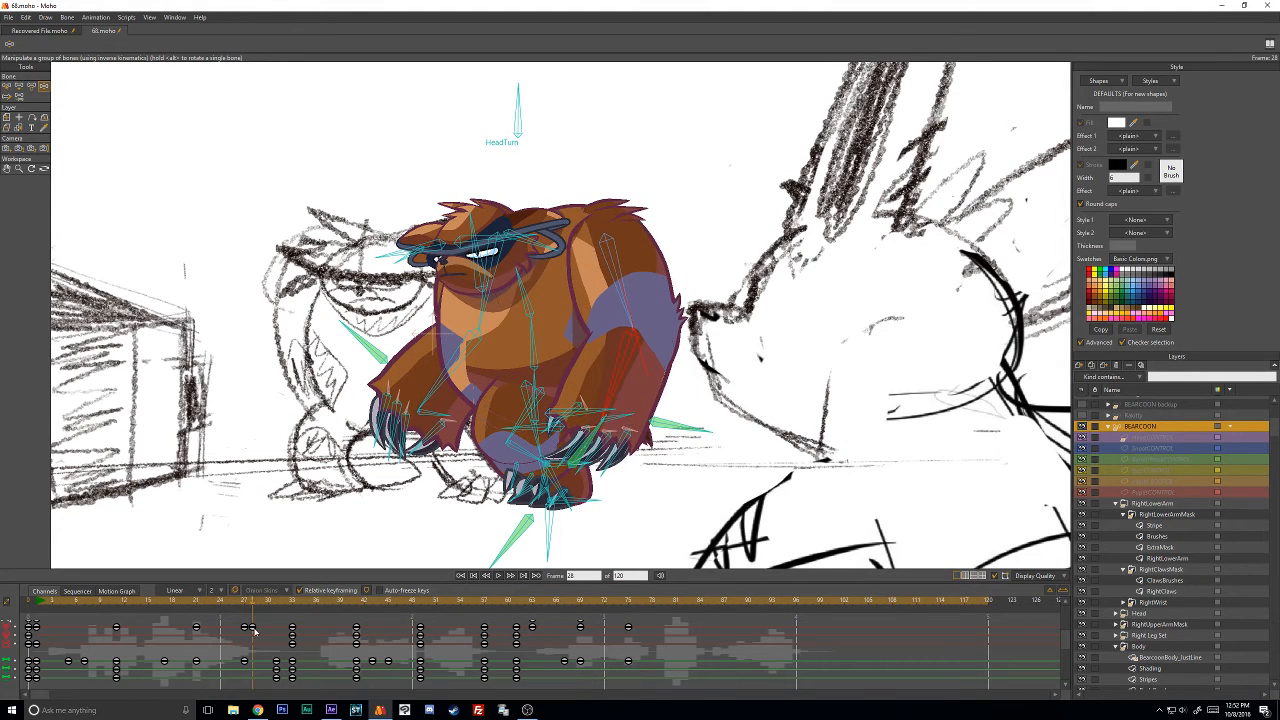
mouse_move(251, 629)
mouse_down()
mouse_move(197, 604)
mouse_move(282, 628)
mouse_move(243, 636)
mouse_up()
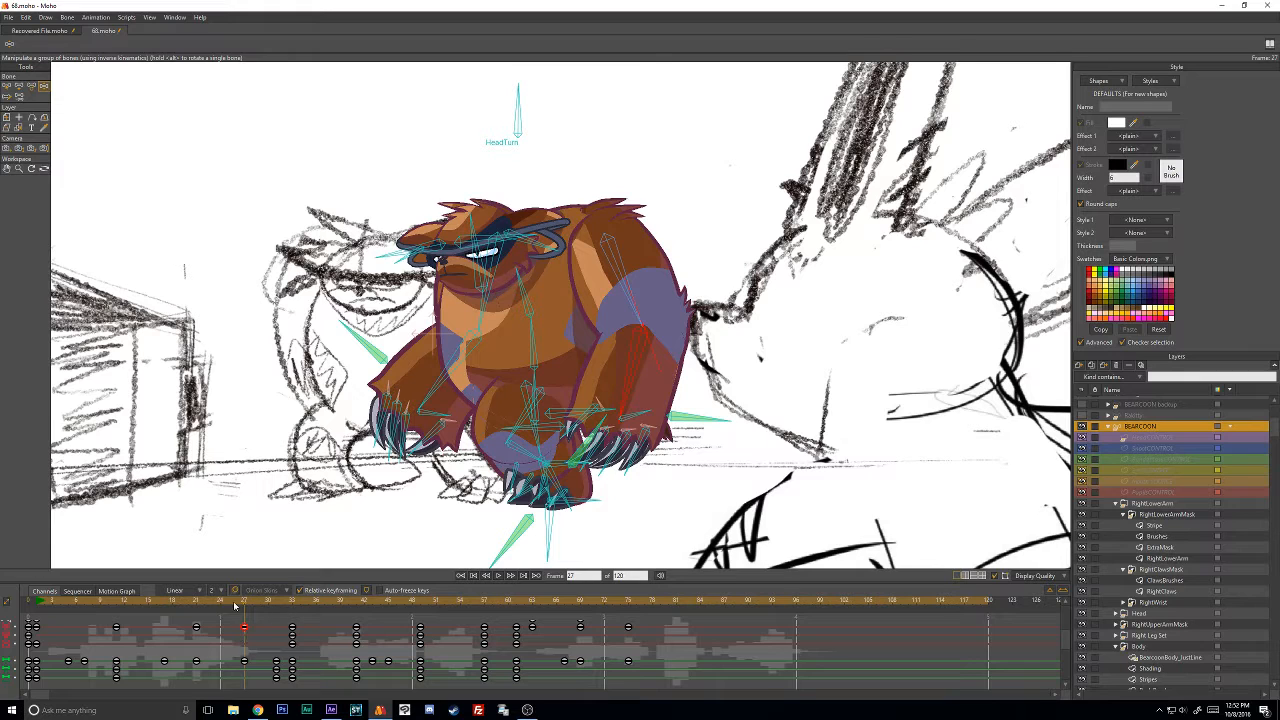
click(204, 603)
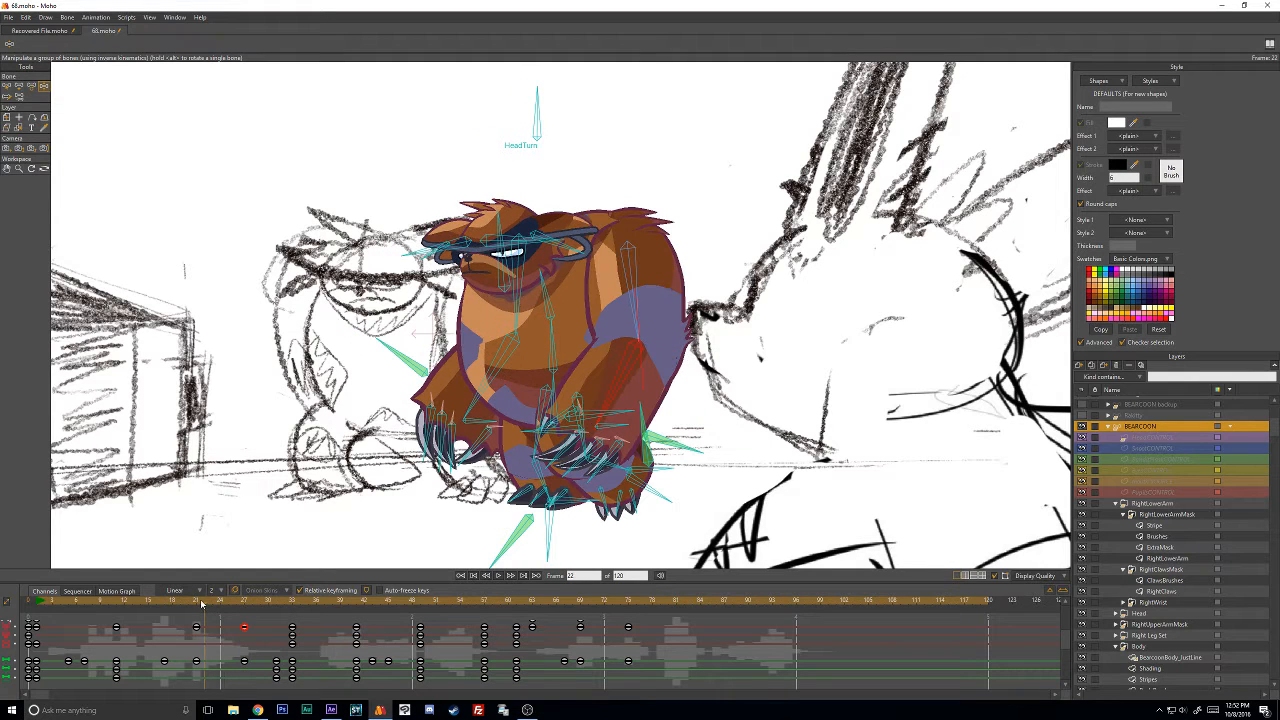
click(7, 87)
click(629, 261)
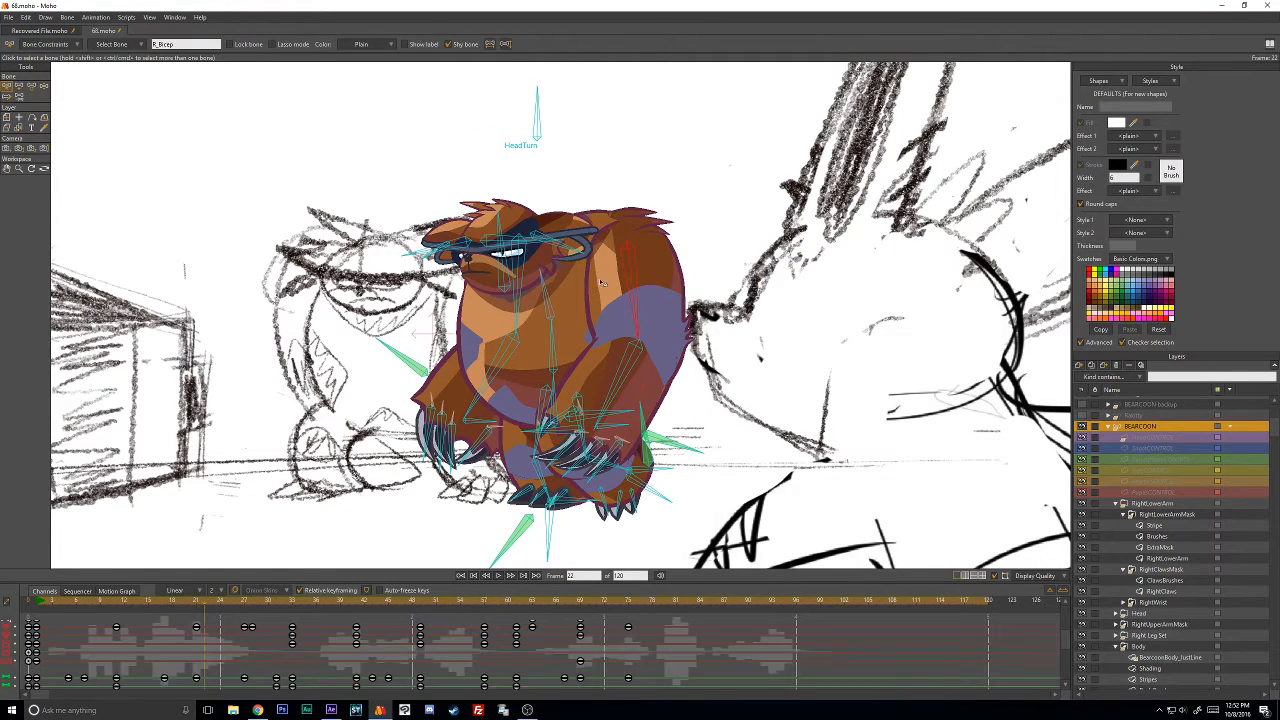
drag(250, 631, 357, 636)
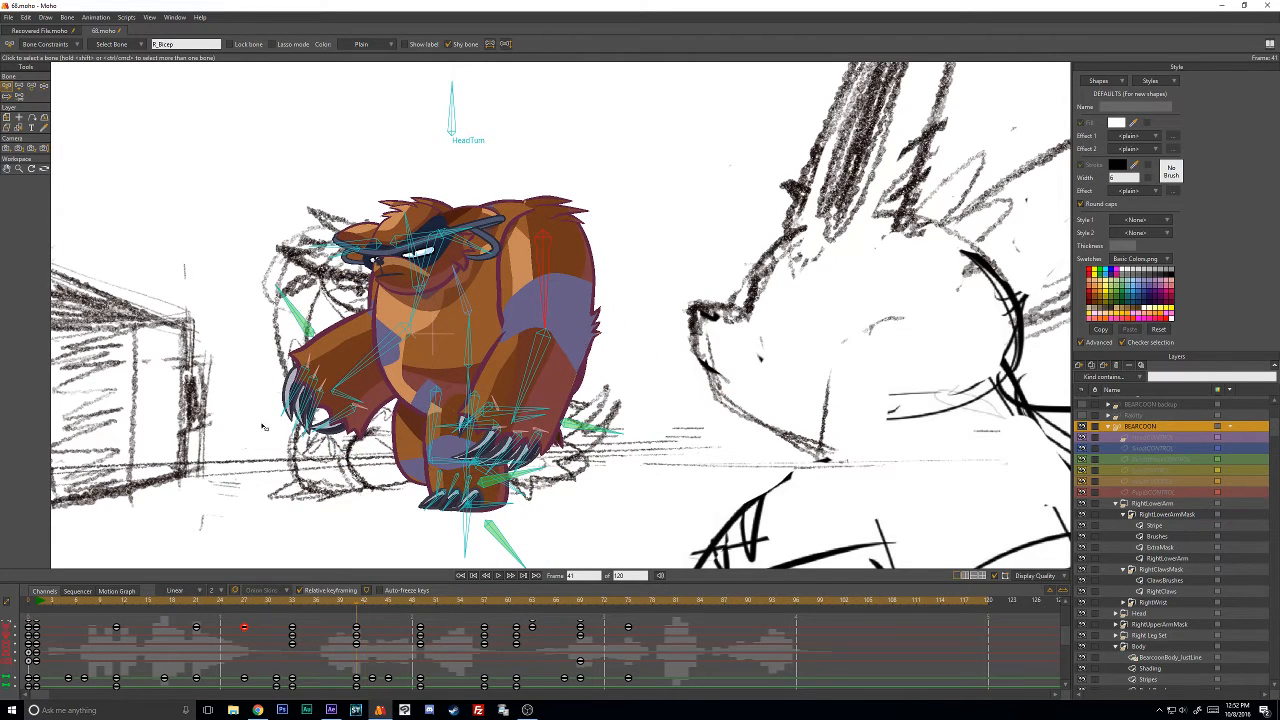
At frame 41, pull the bear's right elbow outward away from the body and raise the forearm.
click(43, 86)
drag(540, 384, 576, 364)
drag(560, 410, 572, 377)
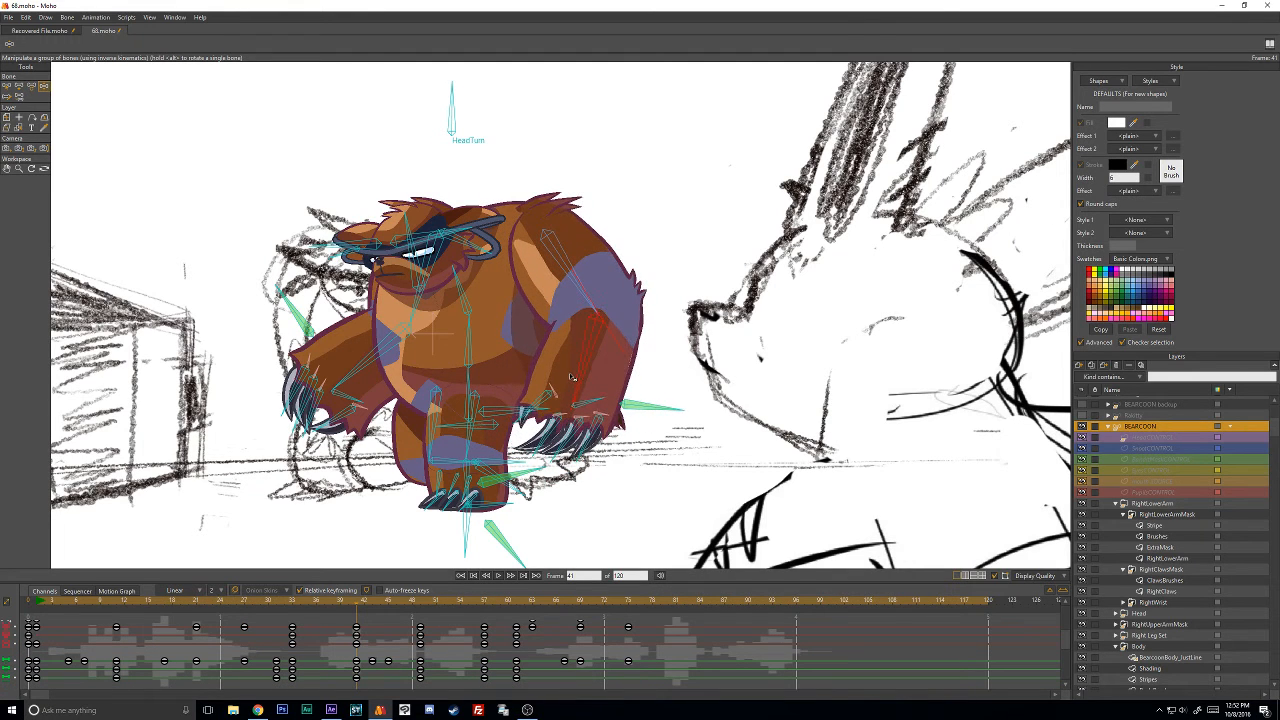
At frame 49, pull the bear's right elbow outward and lower the left forearm.
drag(322, 600, 422, 624)
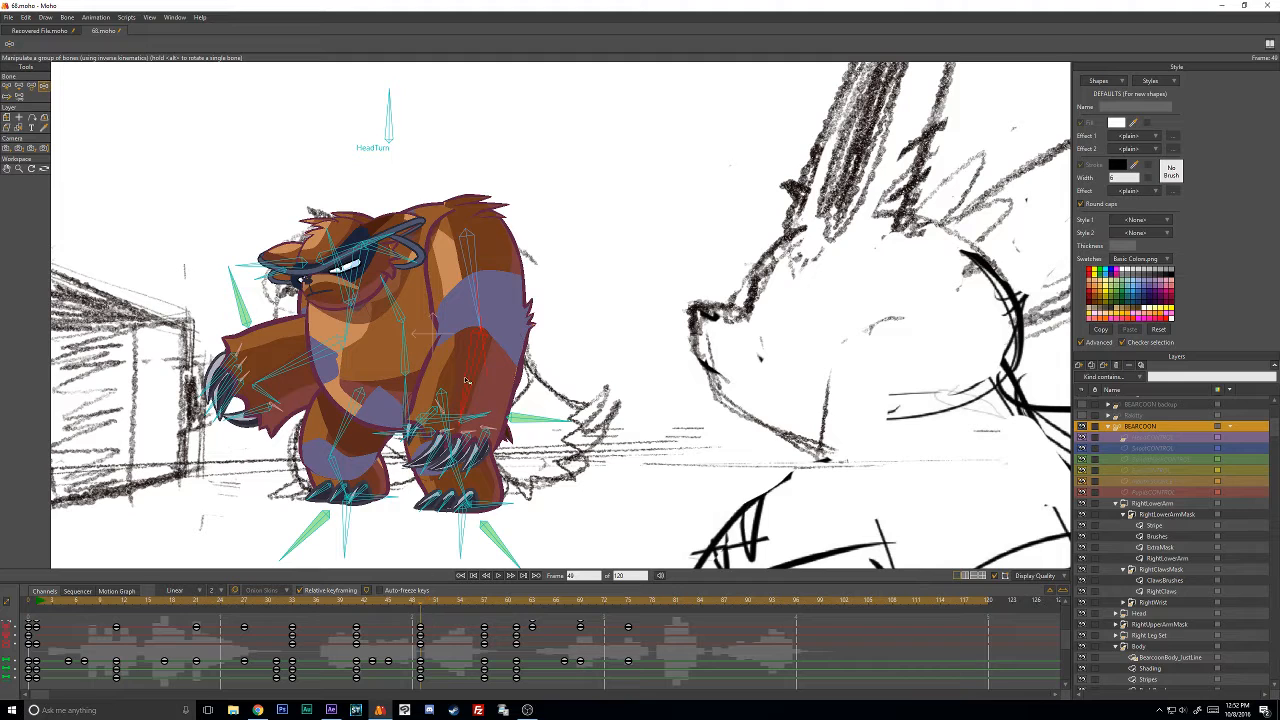
drag(465, 395, 502, 349)
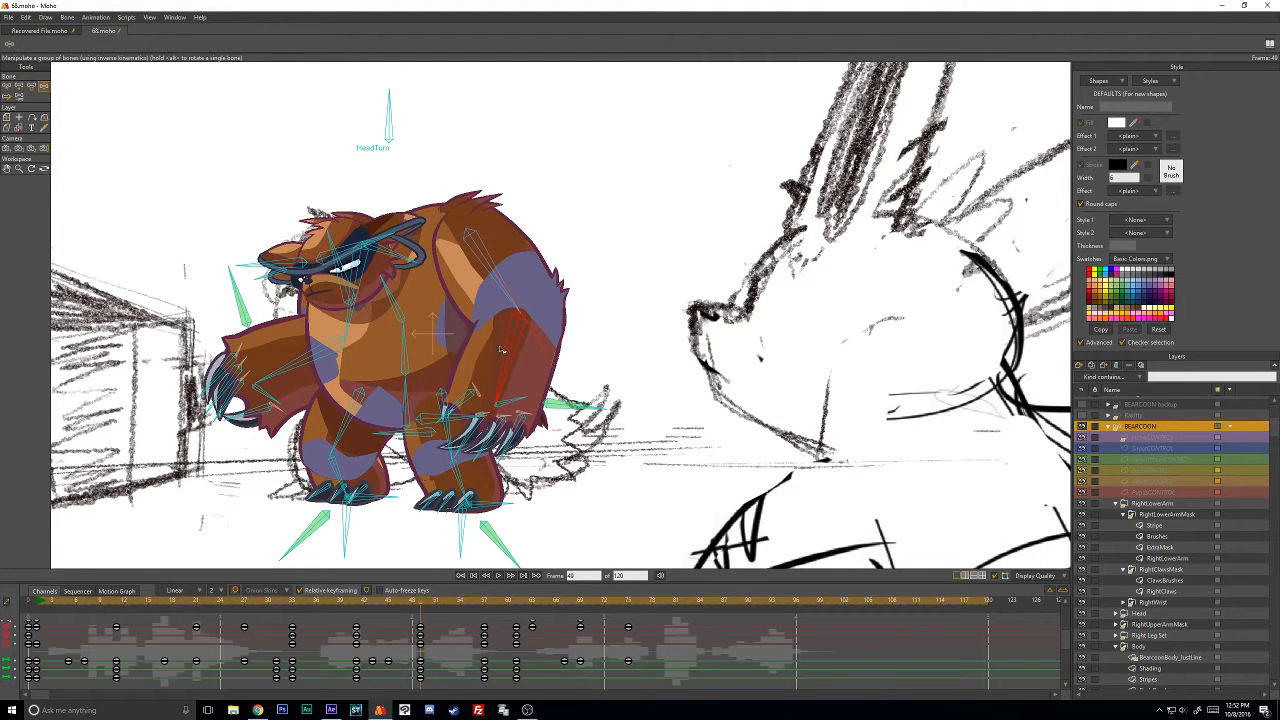
drag(305, 365, 308, 404)
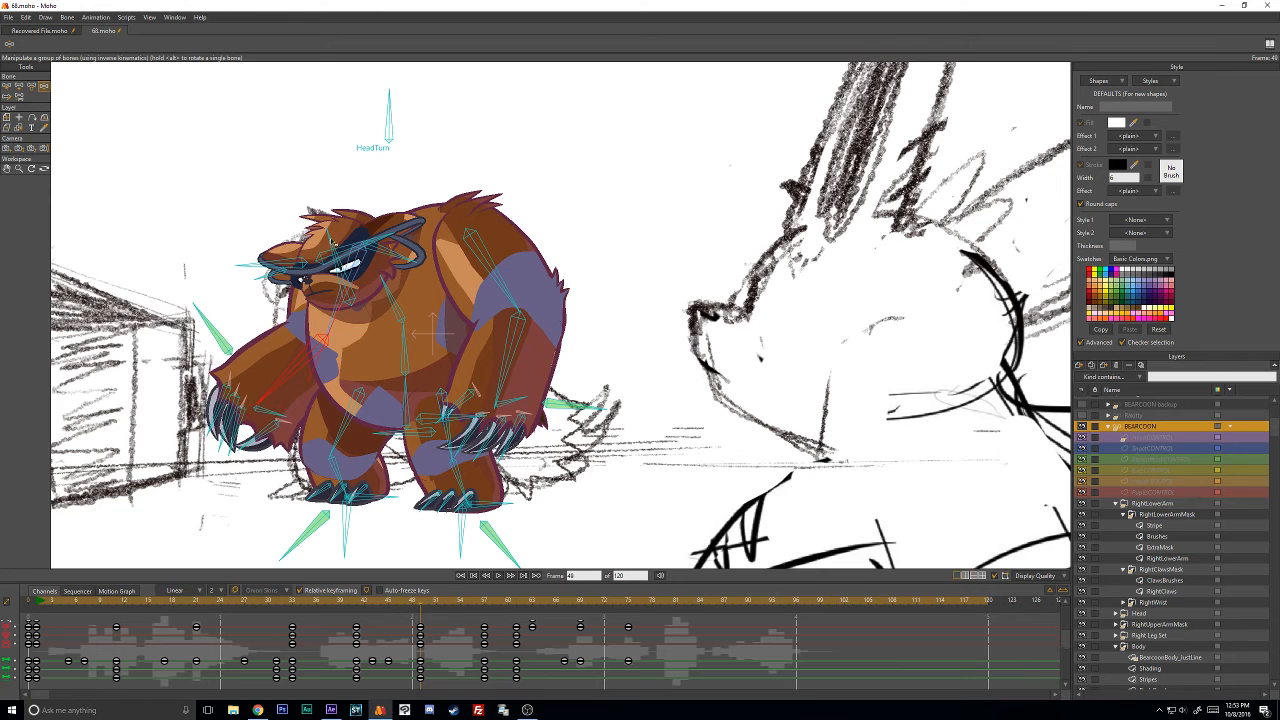
Rotate the bear's head more level at frames 49 and 33, and fine-tune its tilt at frame 11.
drag(340, 225, 348, 239)
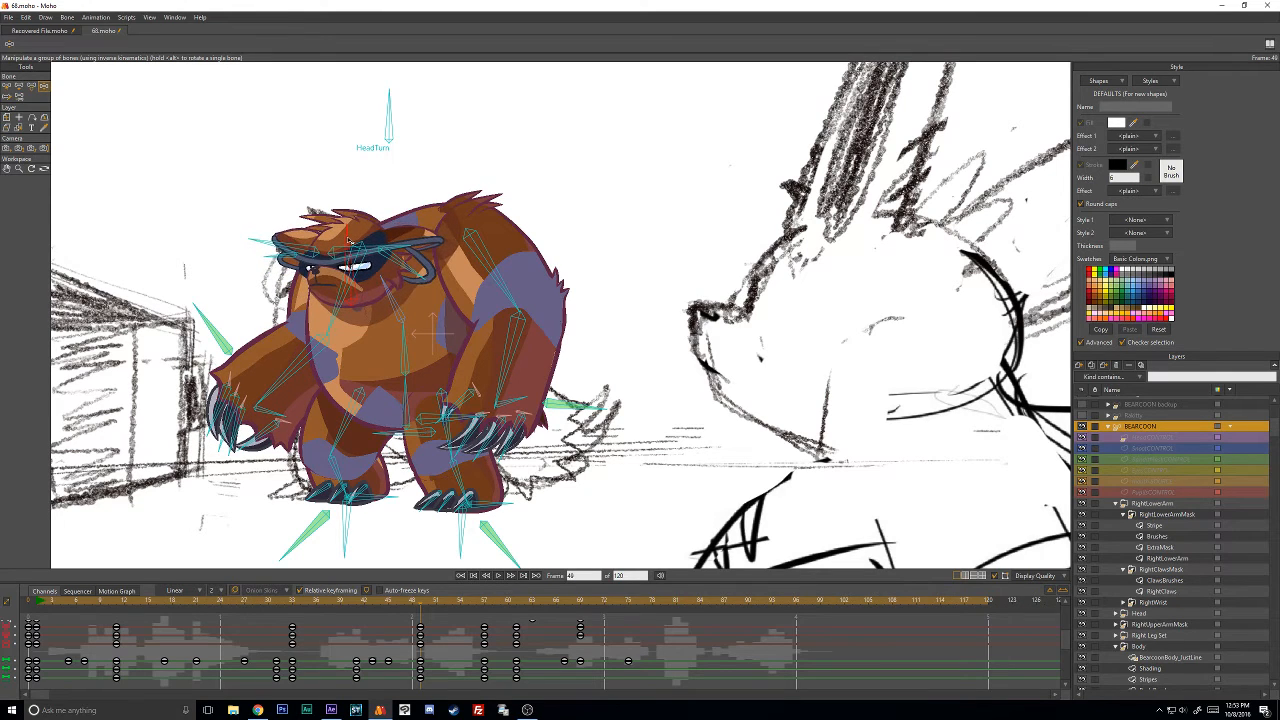
click(297, 601)
drag(417, 244, 443, 236)
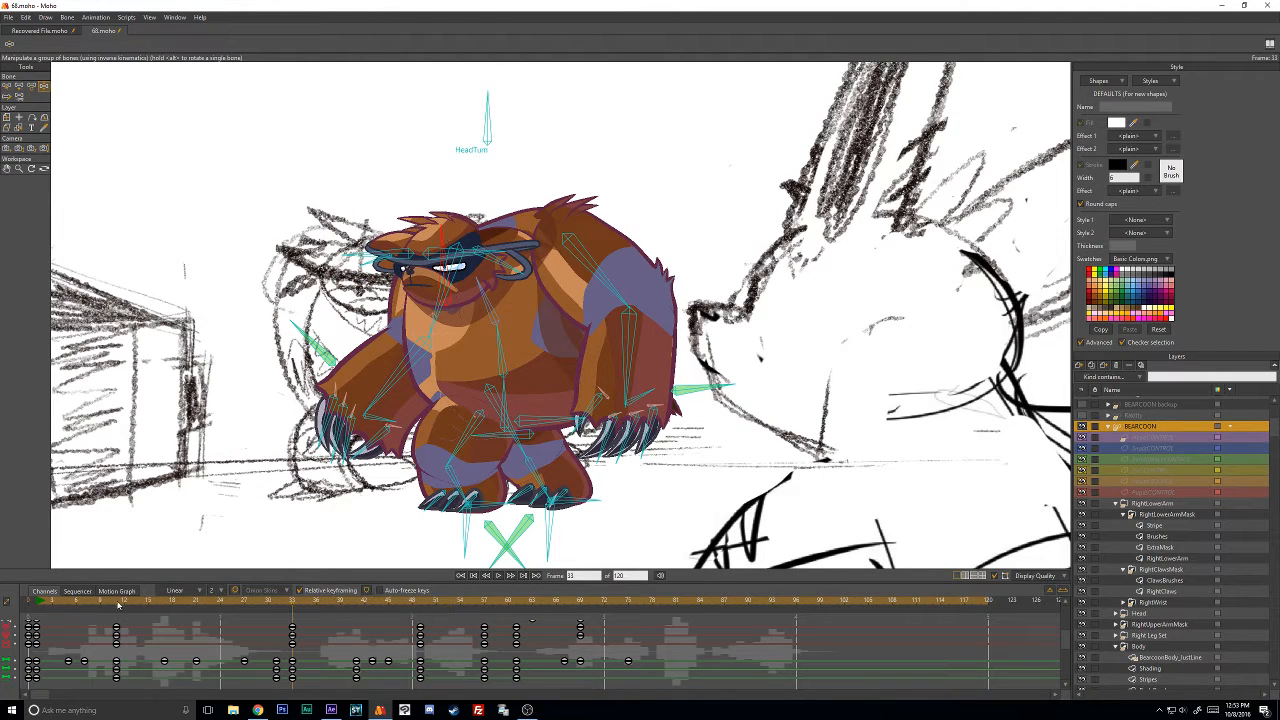
click(117, 603)
drag(525, 231, 530, 234)
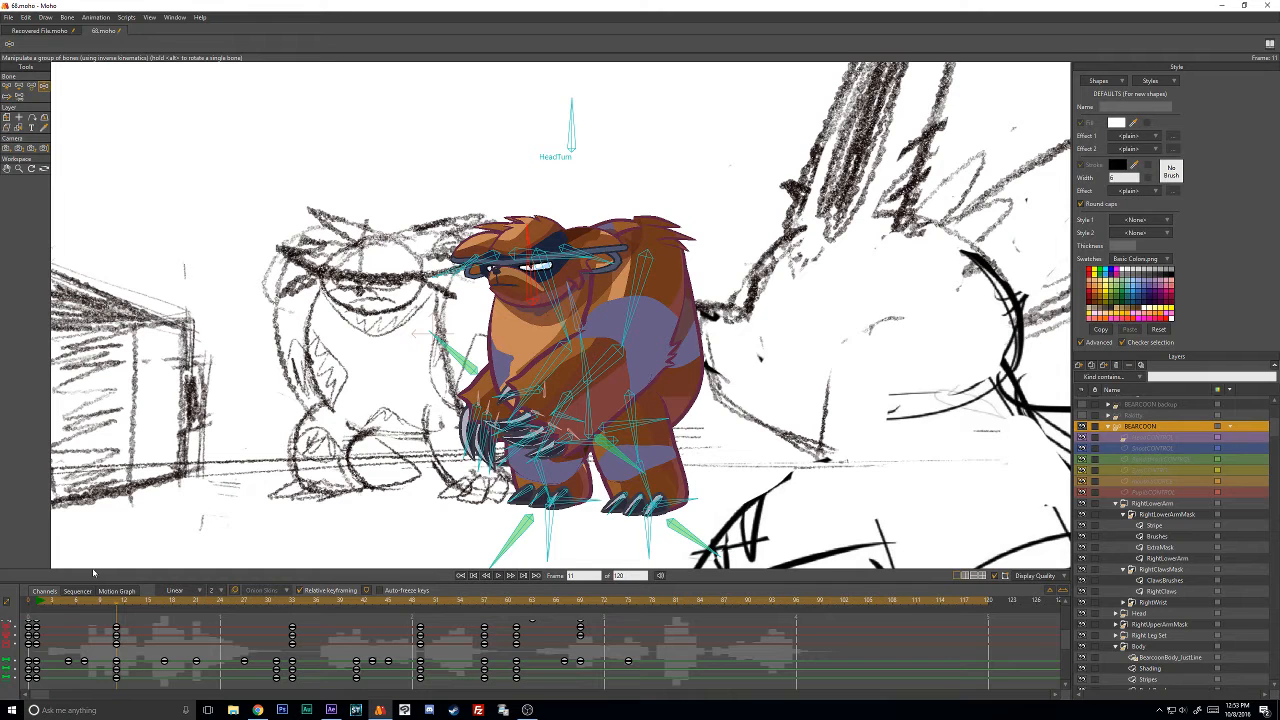
click(38, 602)
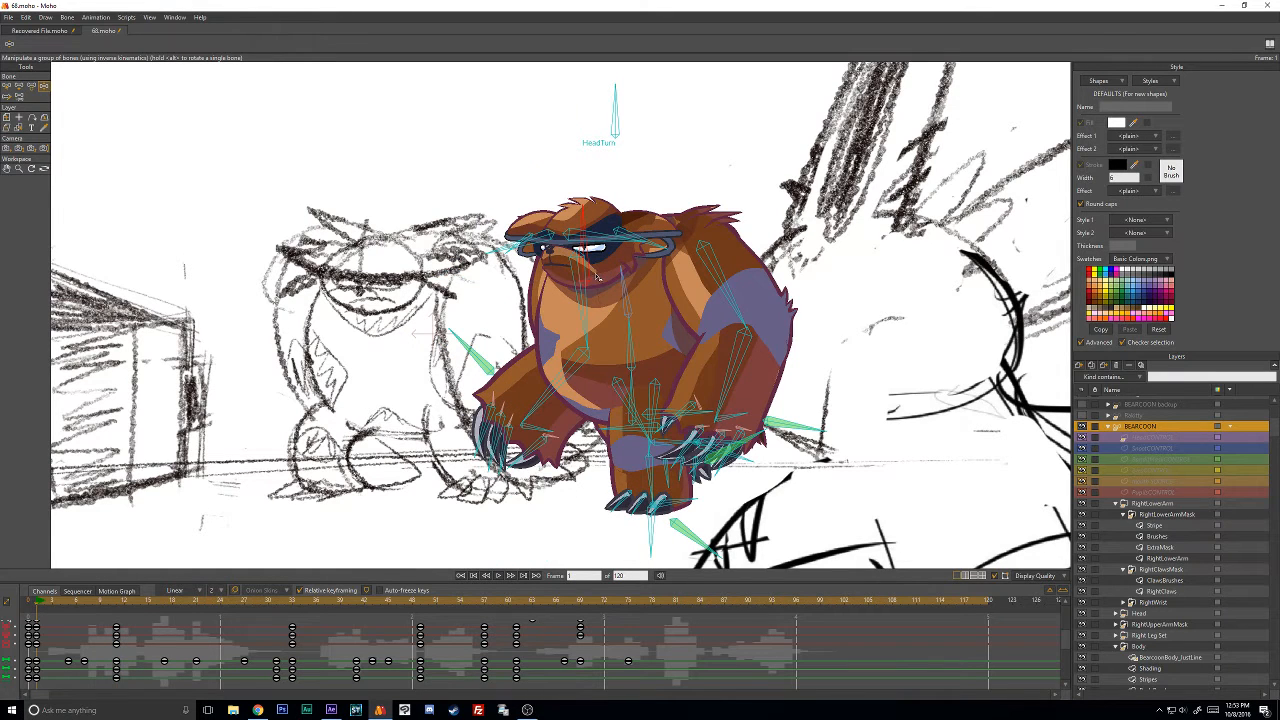
scroll(596, 276, up, 3)
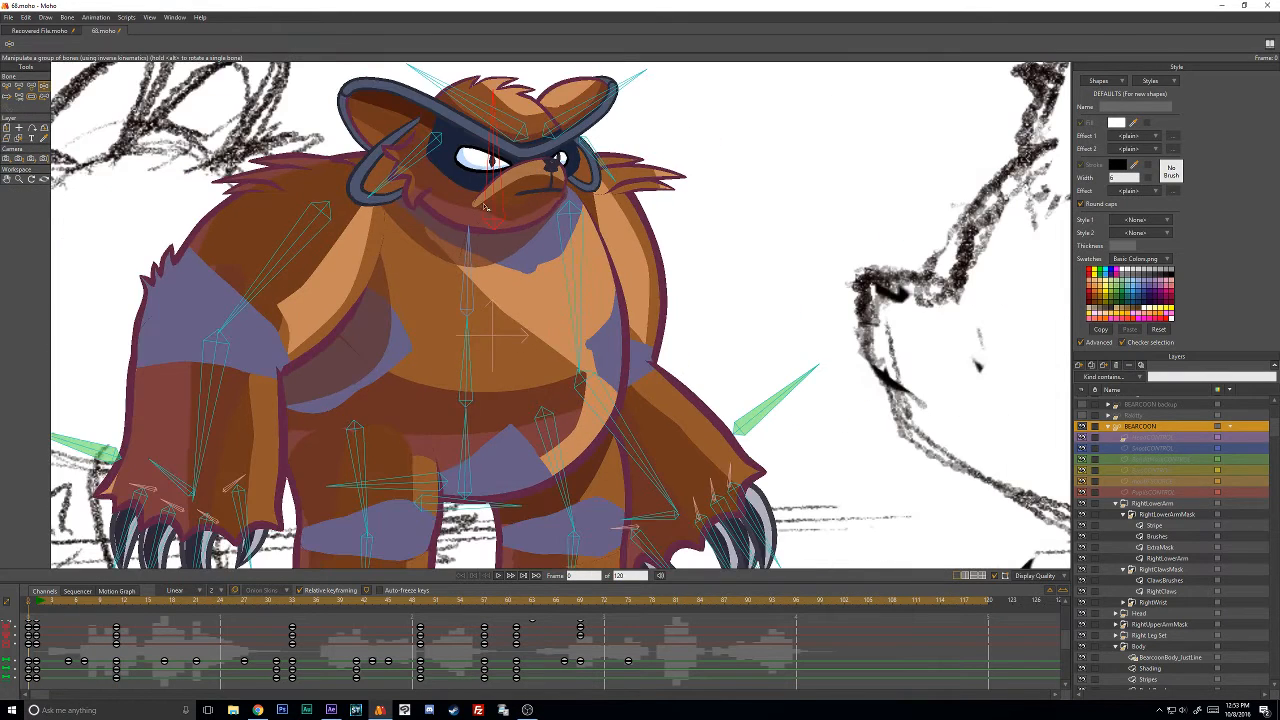
click(17, 93)
drag(526, 245, 538, 259)
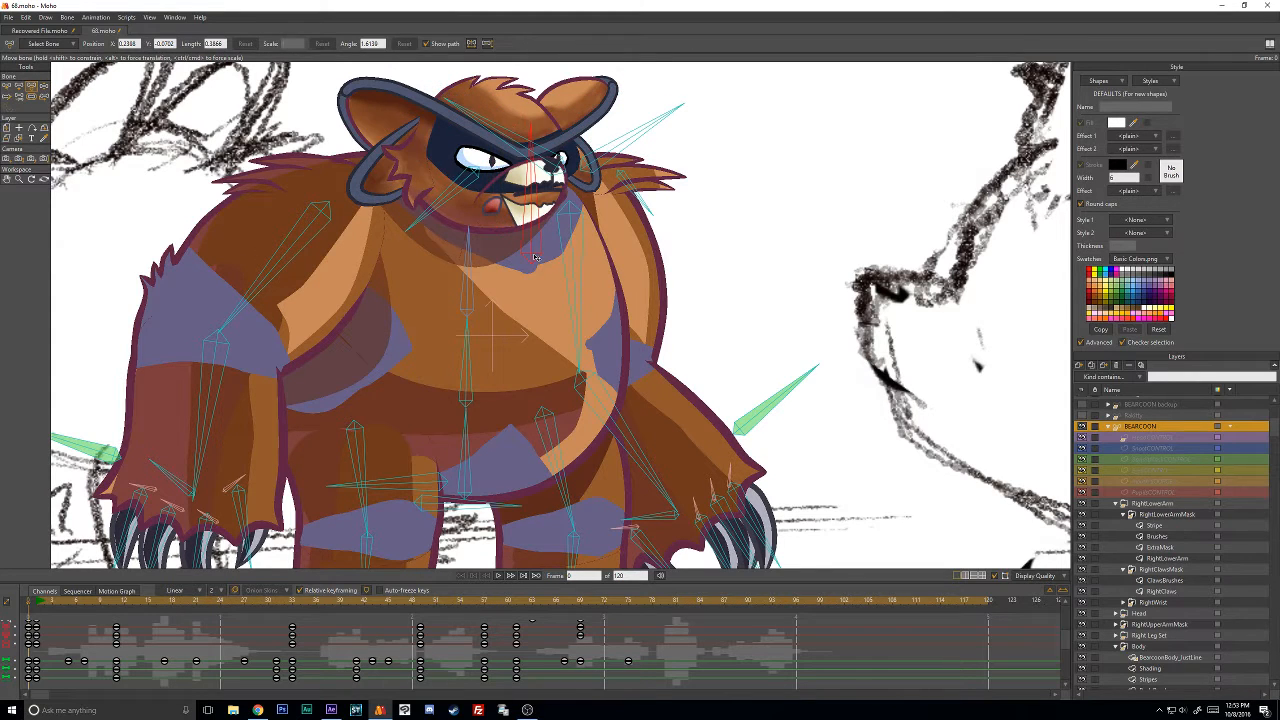
key(ctrl+z)
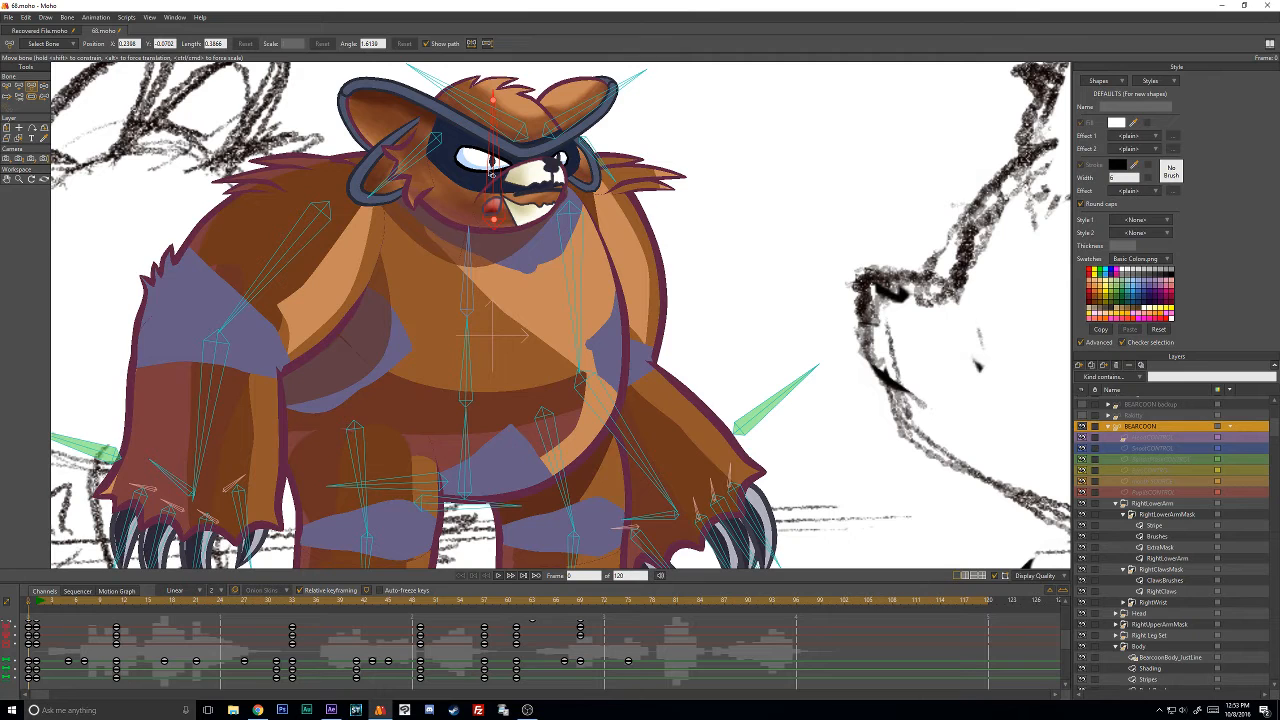
key(Right)
key(Left)
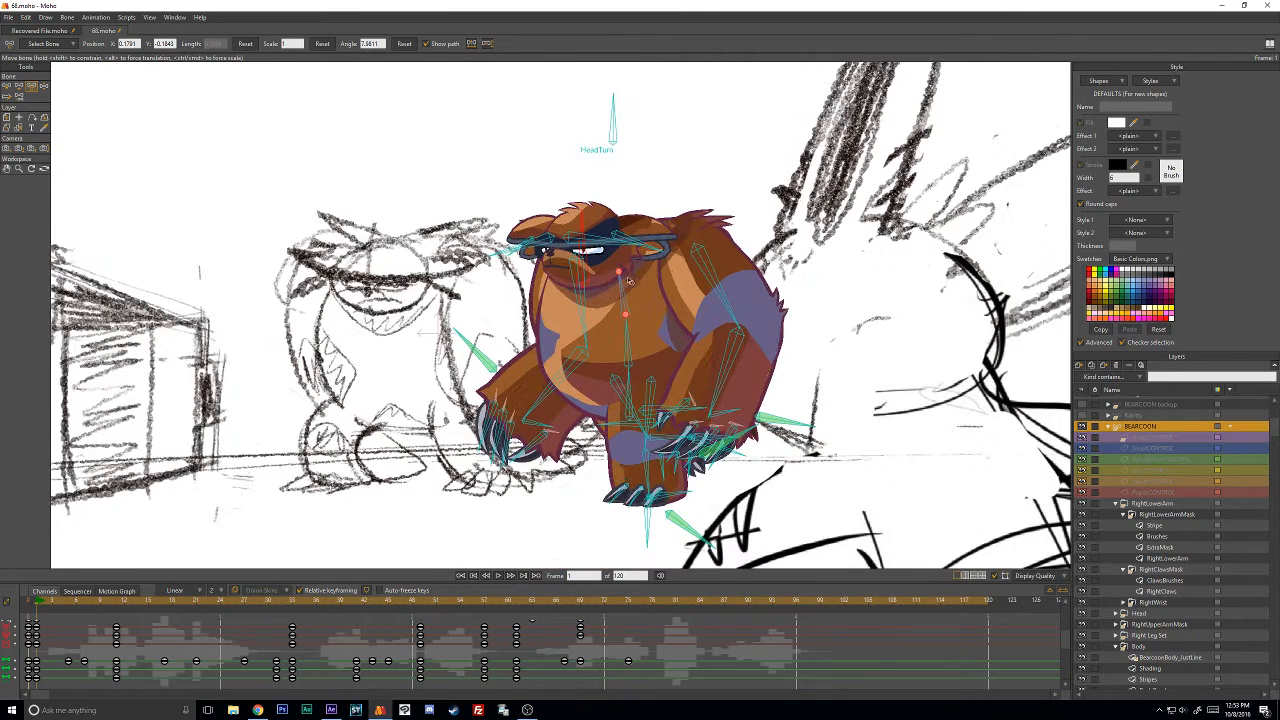
On the body's Stripes layer at frame 1, move the neck stripe's points so the stripe extends below the bear's chin.
scroll(1178, 584, down, 3)
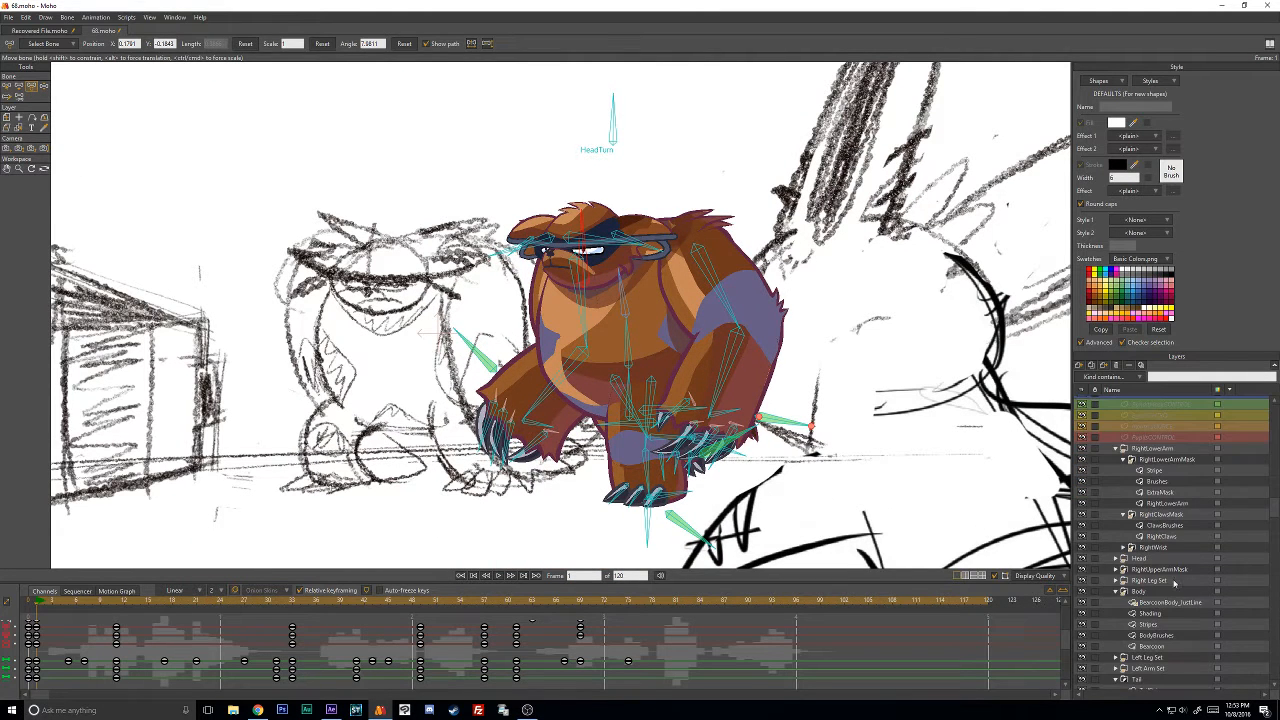
click(1140, 580)
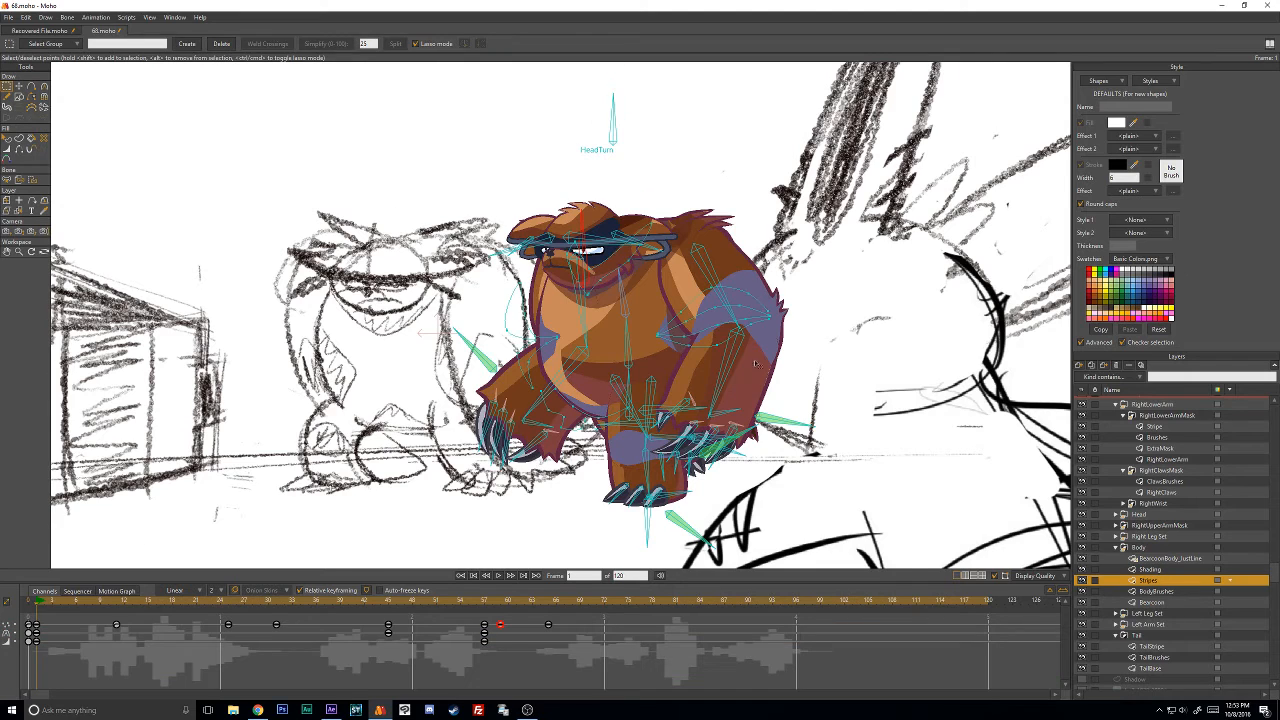
scroll(755, 364, up, 3)
key(t)
click(593, 175)
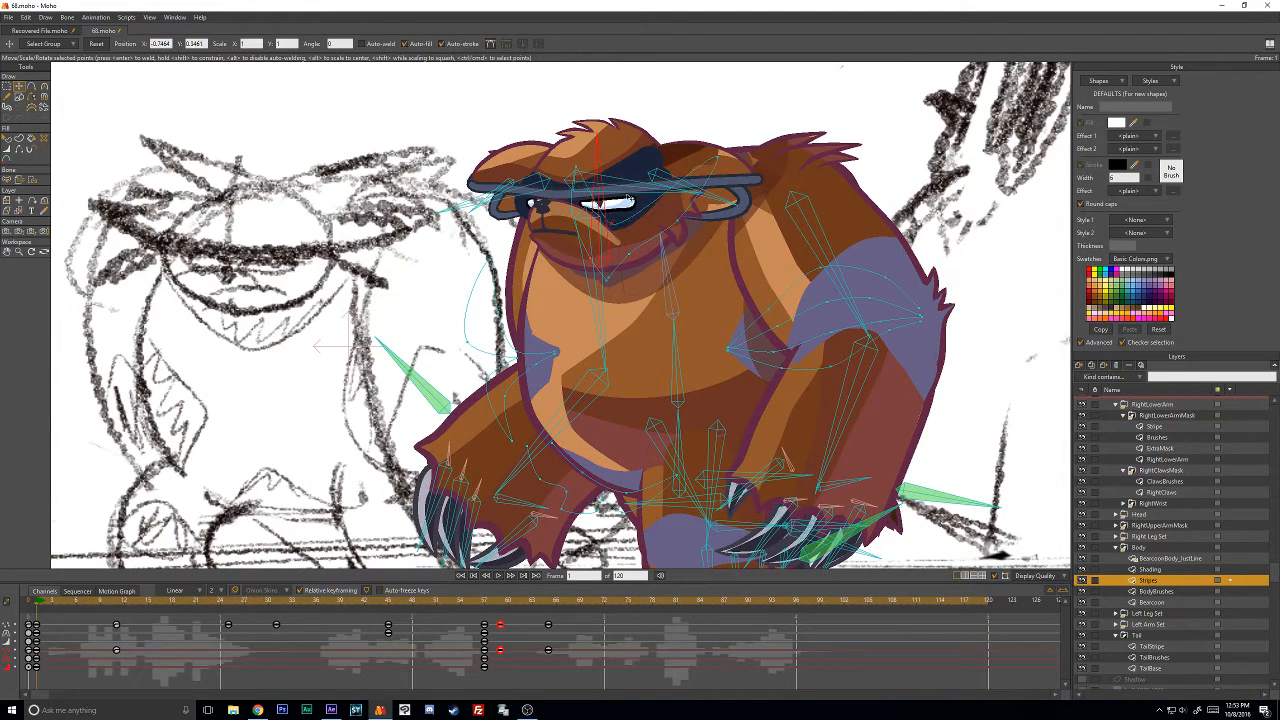
click(650, 201)
drag(676, 218, 660, 244)
Refine the neck stripe's remaining points around the bear's head at frame 1.
click(718, 147)
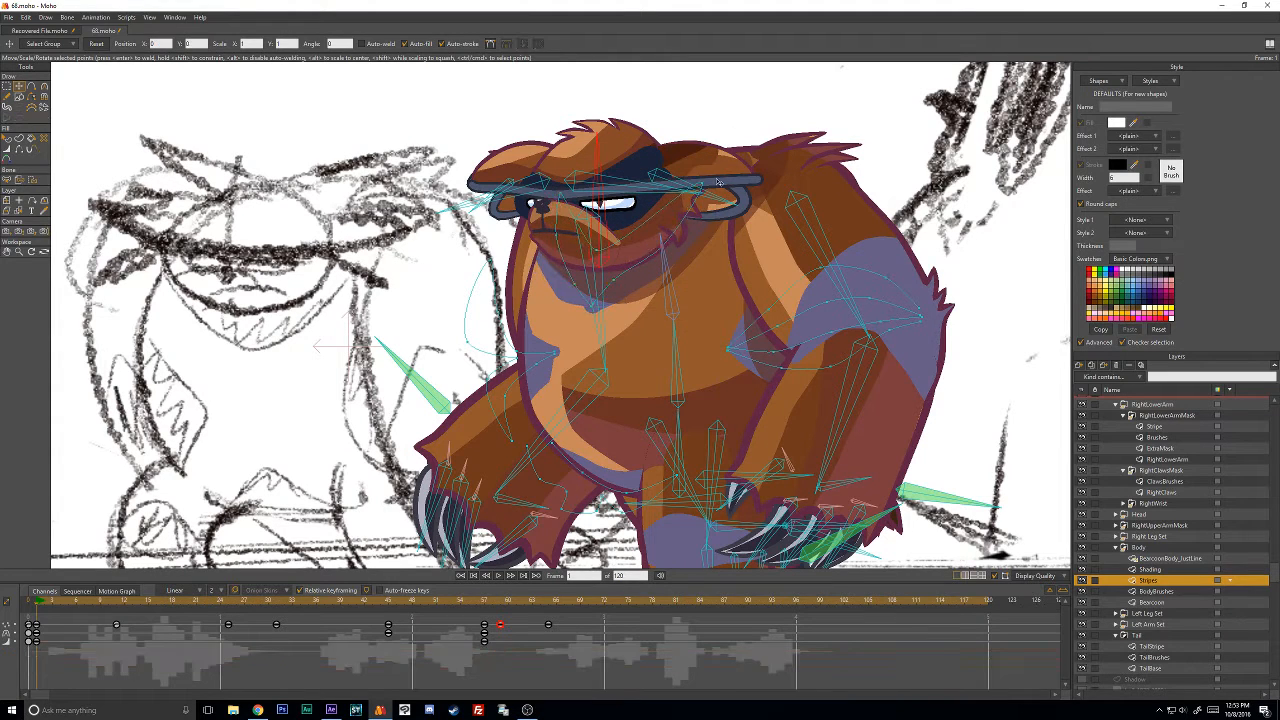
click(710, 183)
click(563, 183)
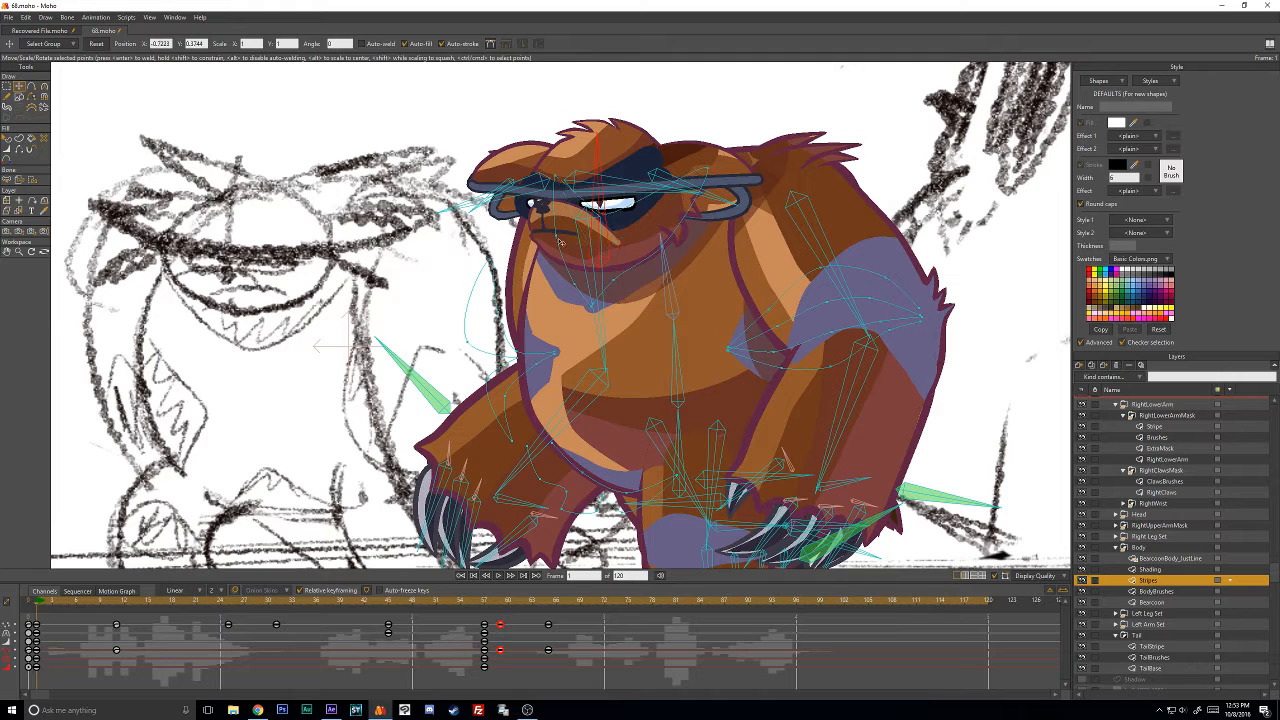
drag(564, 267, 699, 172)
click(551, 183)
click(526, 199)
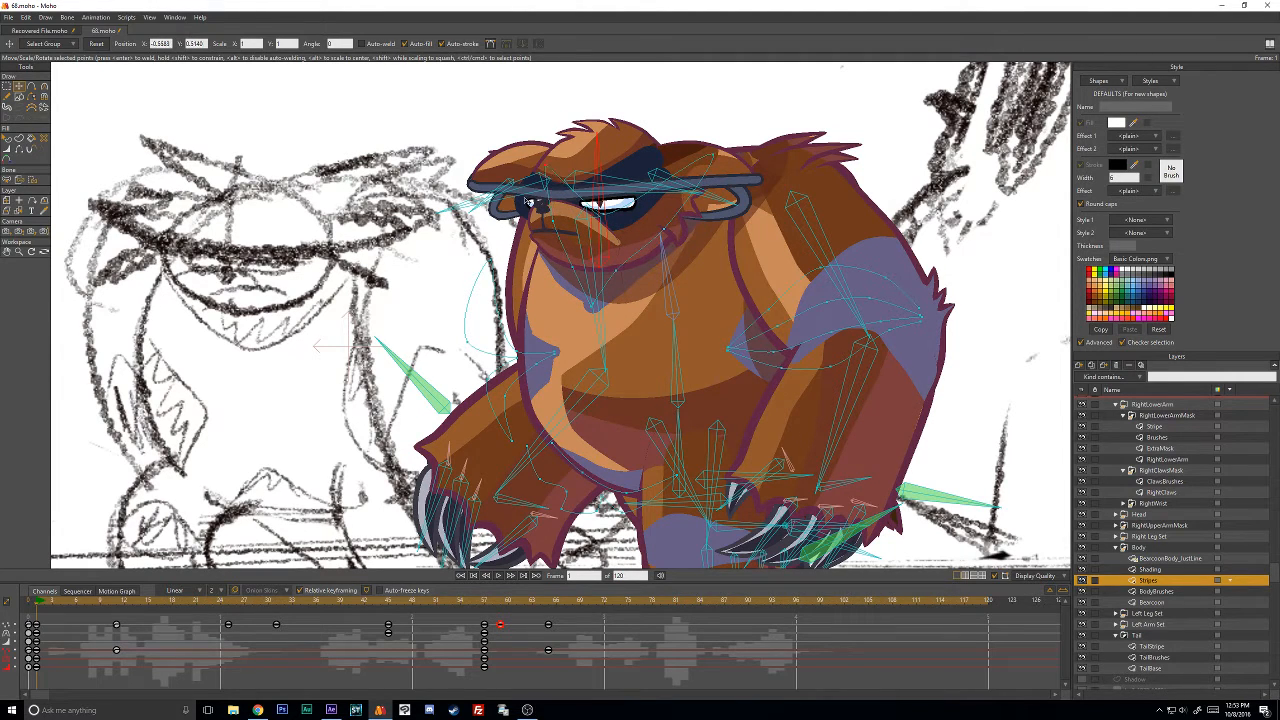
Copy the neck stripe's point keyframes from frame 1 to frame 57.
drag(50, 603, 486, 629)
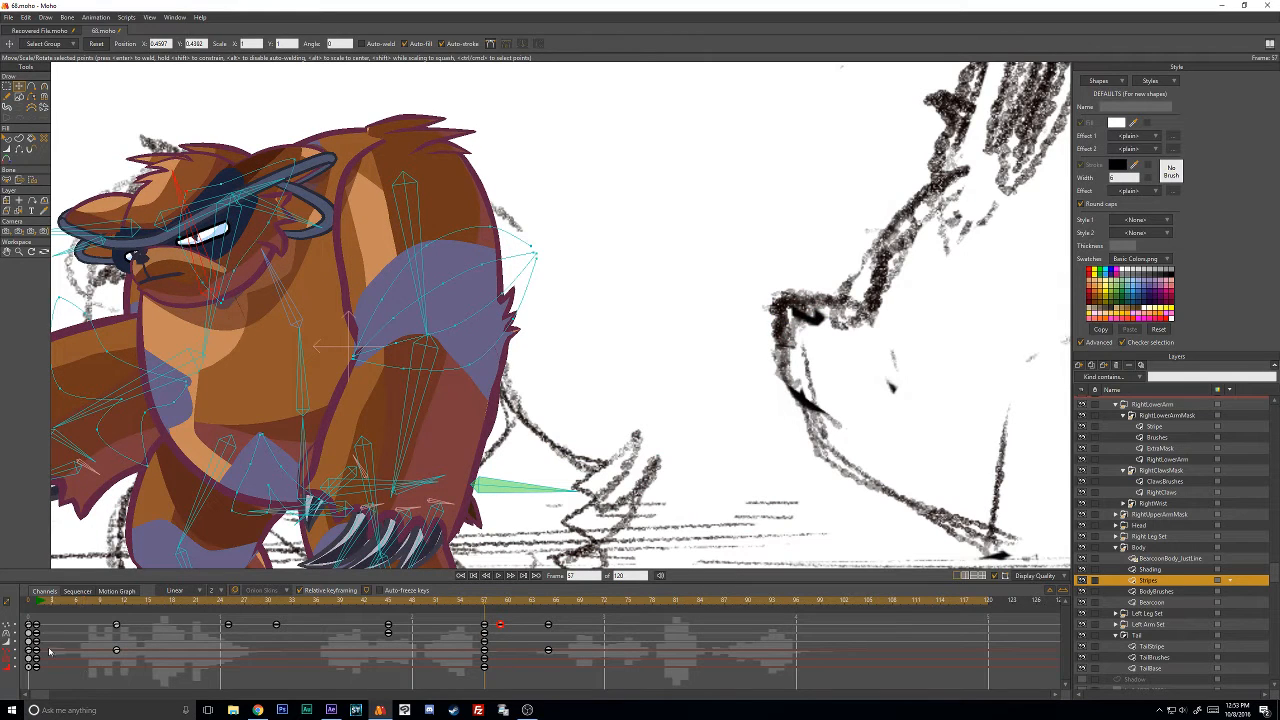
drag(49, 648, 34, 678)
key(ctrl+v)
click(286, 199)
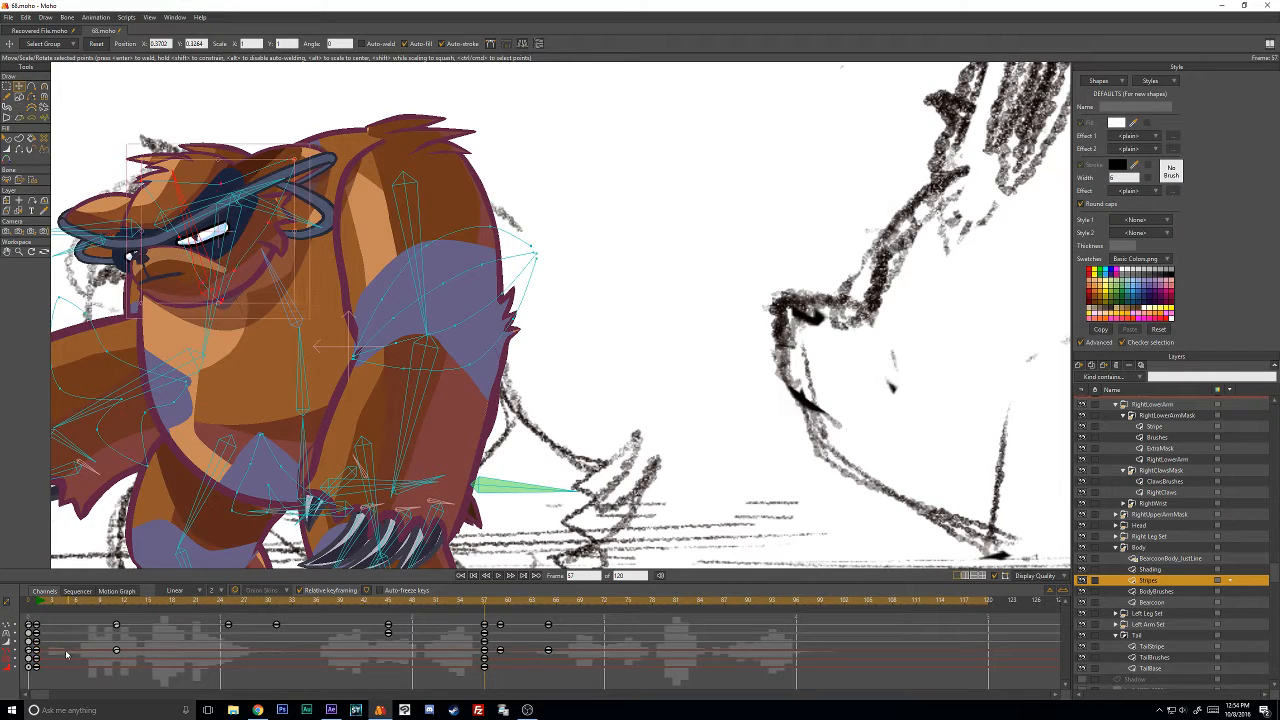
drag(66, 654, 37, 682)
key(ctrl+v)
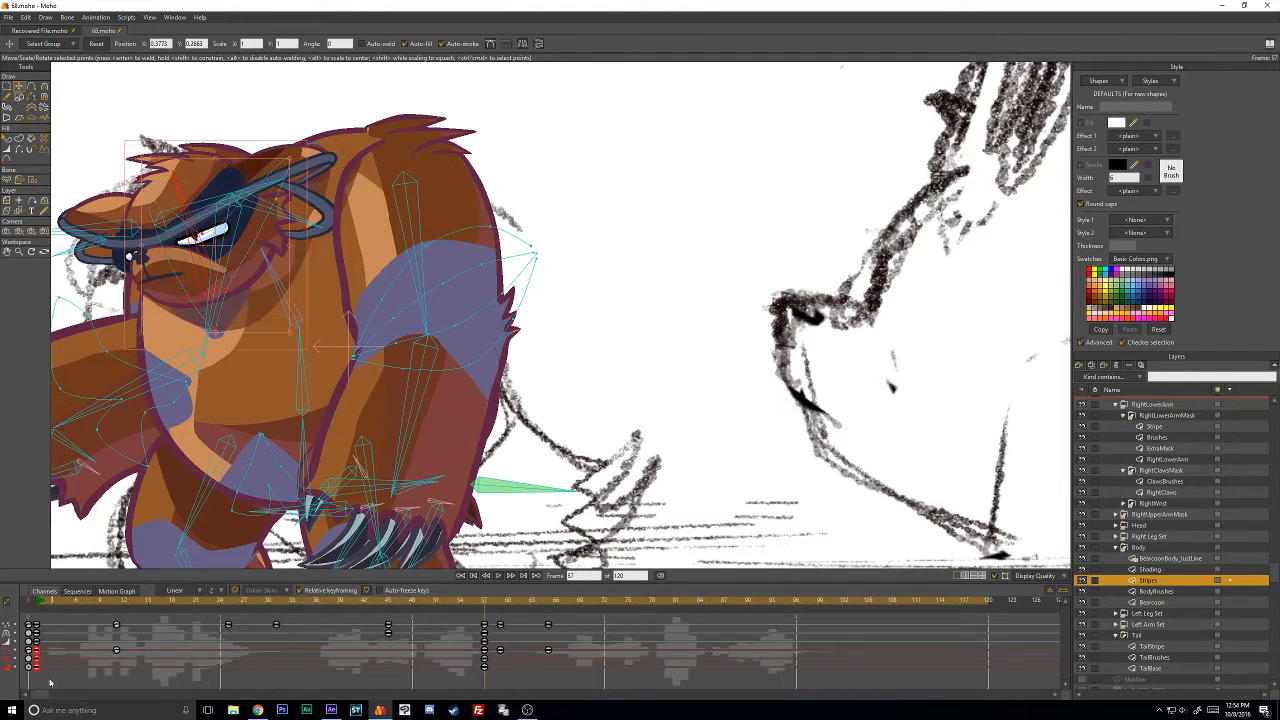
Delete the neck stripe's point keyframe at frame 11 and scrub from frame 1 to frame 57 to check the stripe.
drag(82, 641, 152, 680)
click(38, 602)
drag(40, 604, 484, 650)
On the BEARCOON layer at frame 57, rotate the bear's head level and shift it slightly forward.
scroll(1155, 440, up, 3)
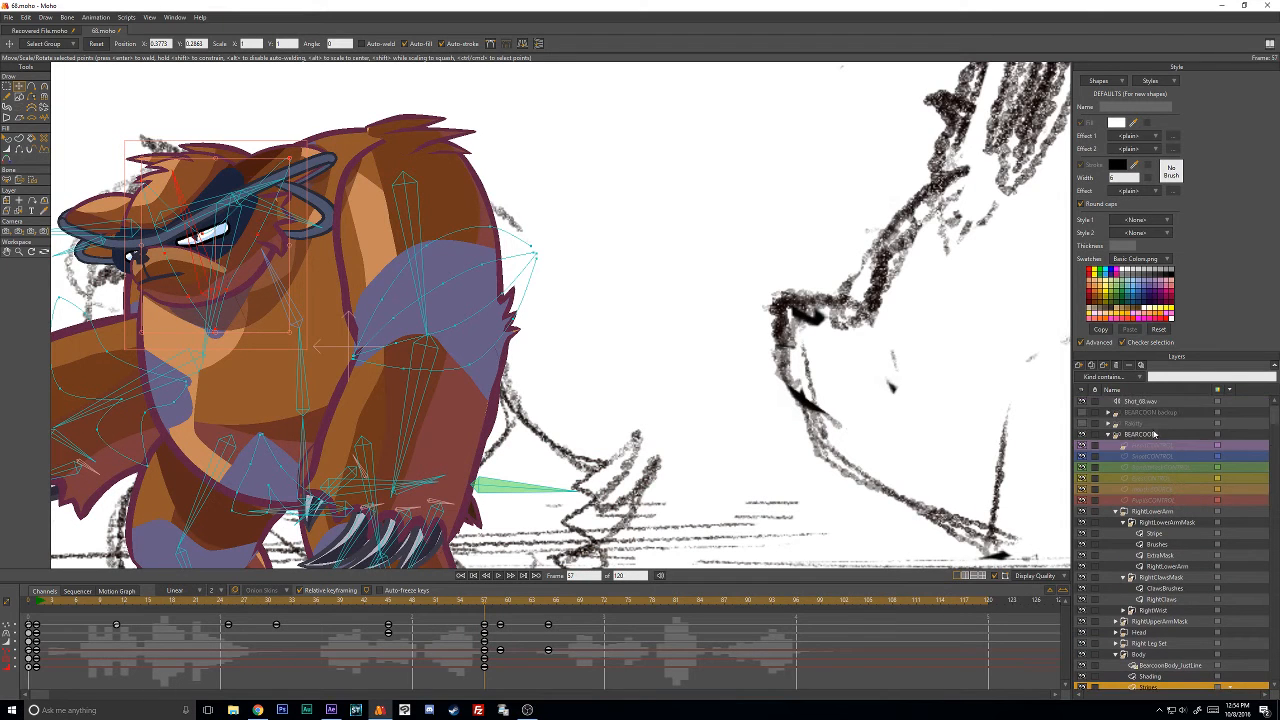
click(1145, 434)
click(43, 89)
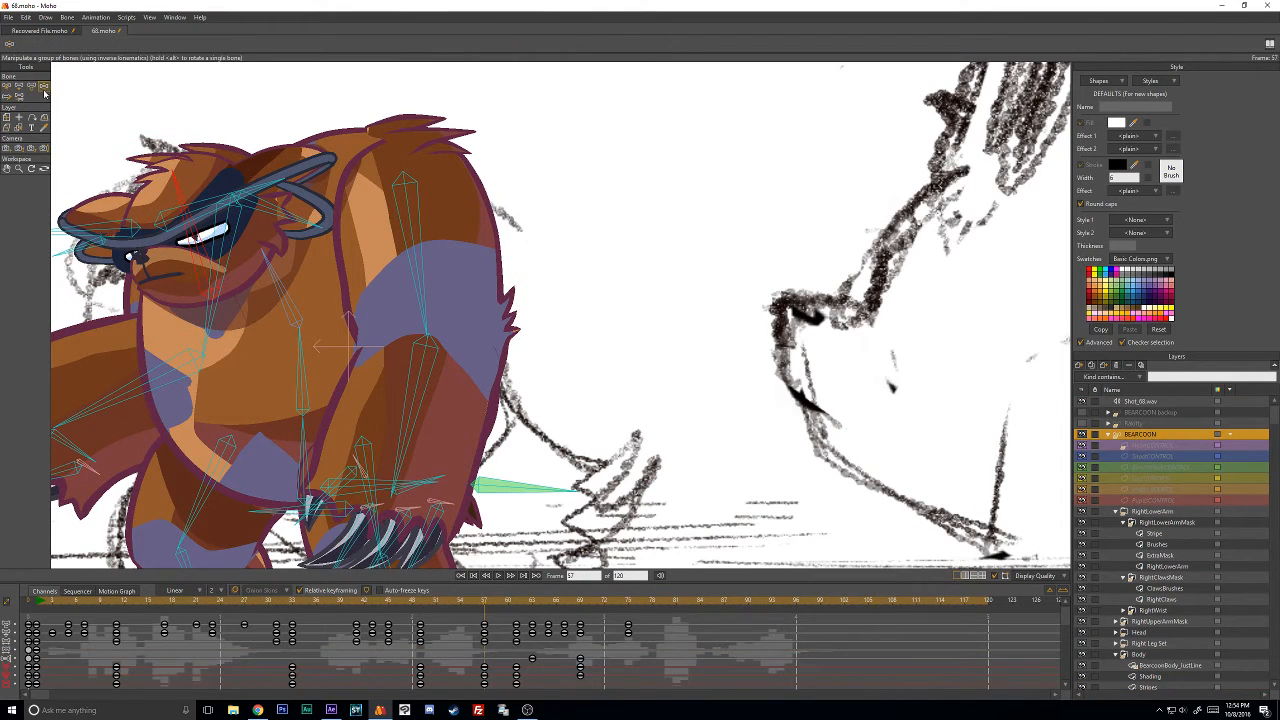
drag(307, 247, 471, 230)
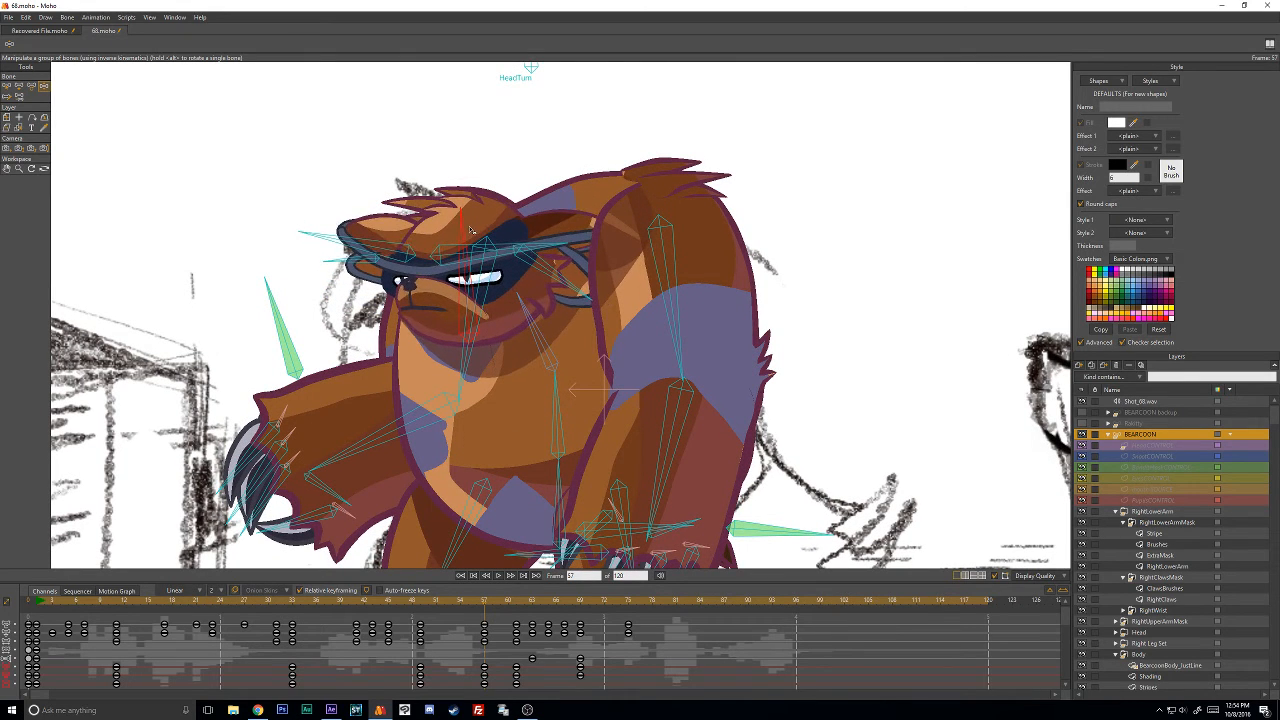
click(31, 86)
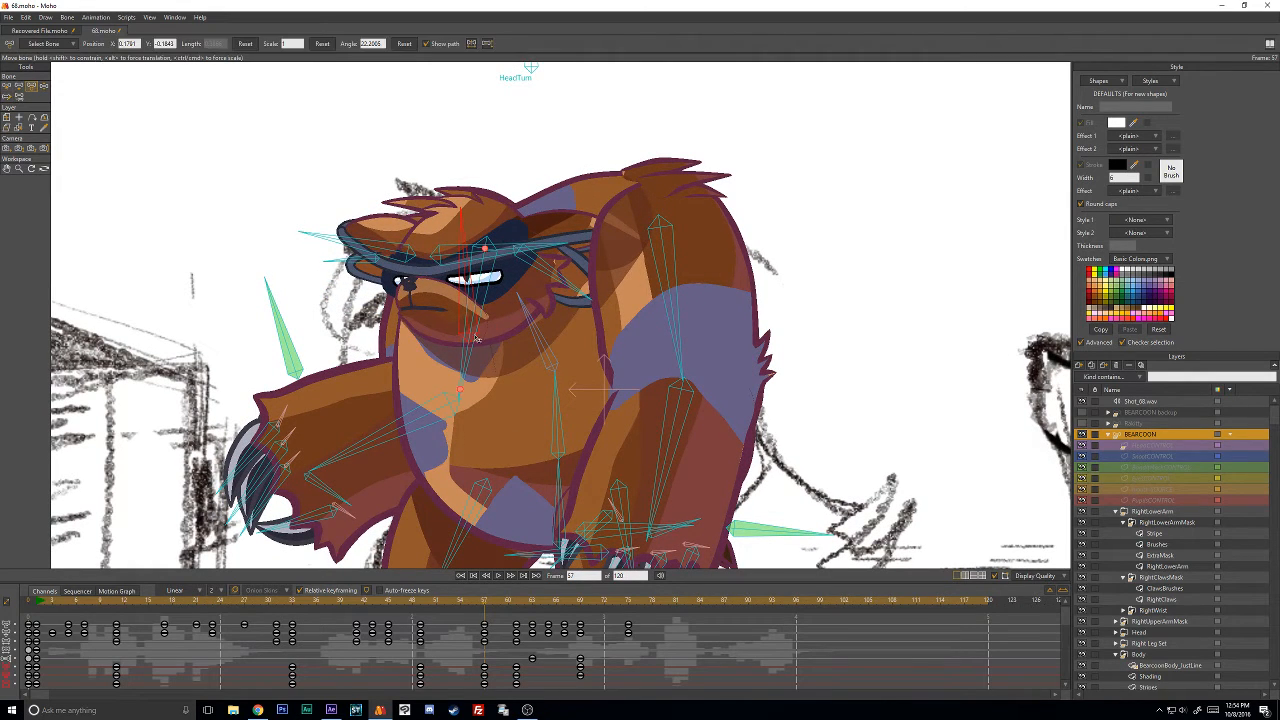
drag(469, 335, 459, 332)
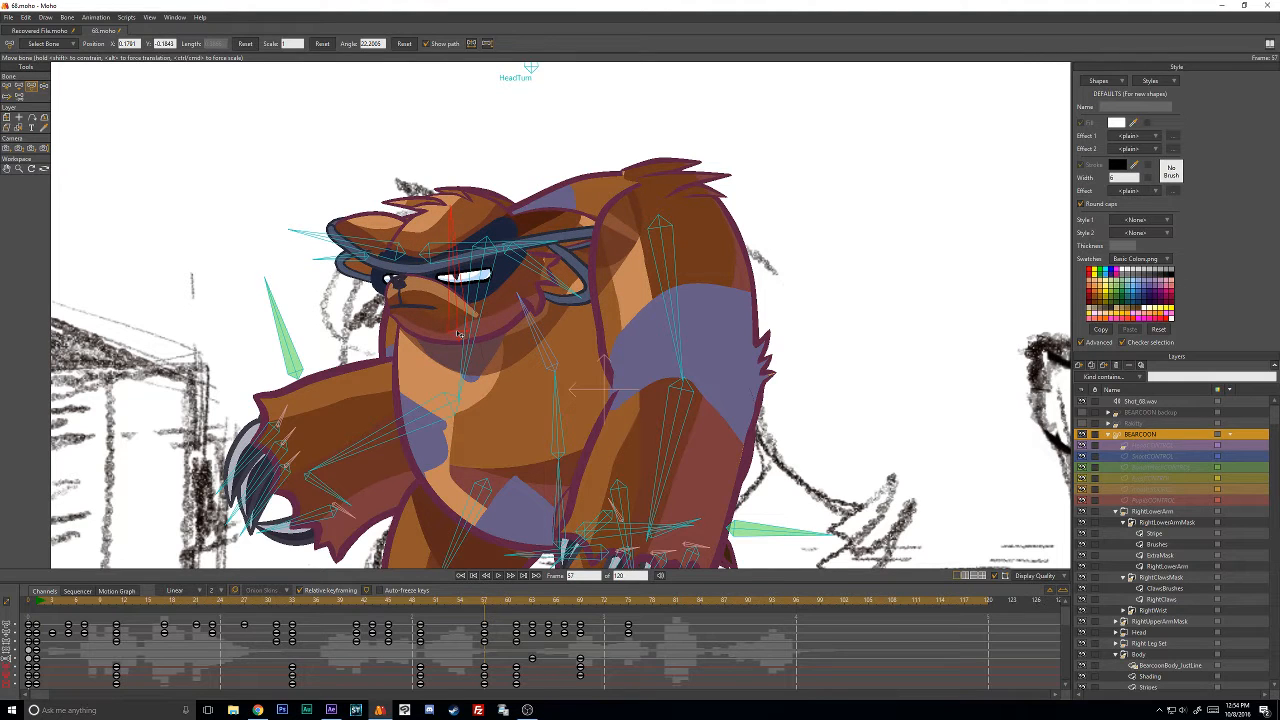
click(43, 87)
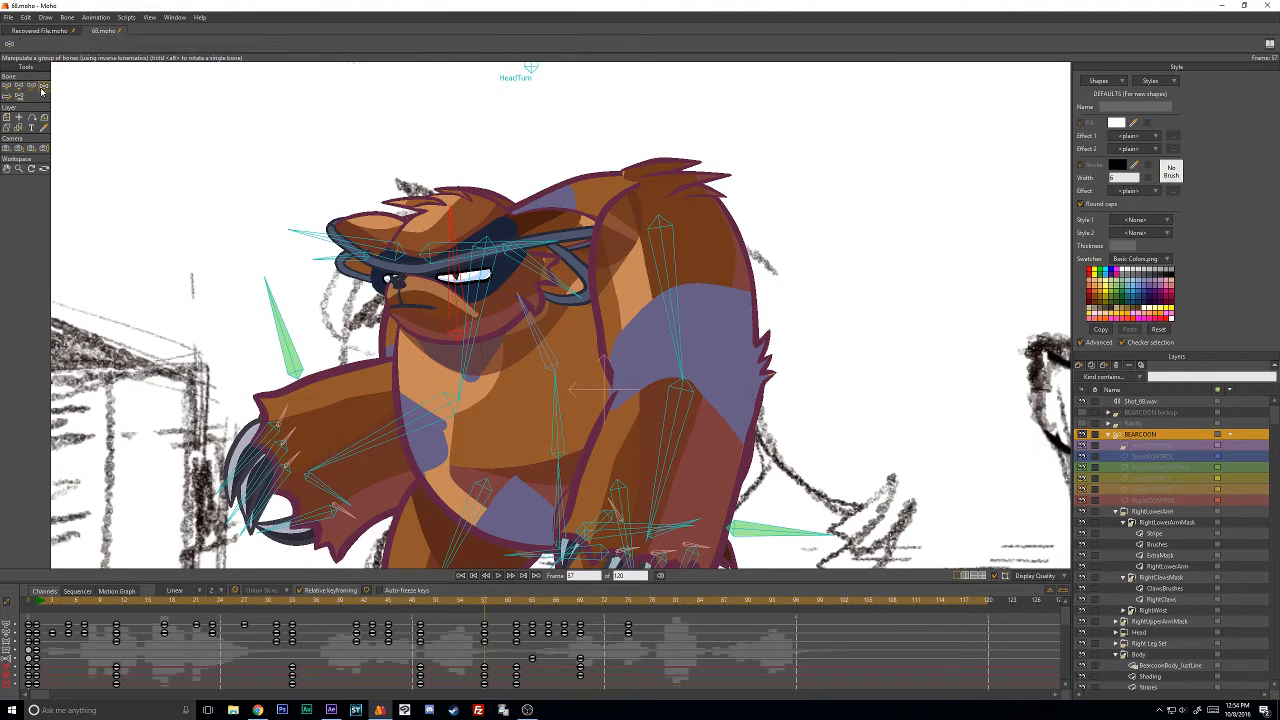
scroll(523, 350, down, 2)
scroll(523, 350, up, 1)
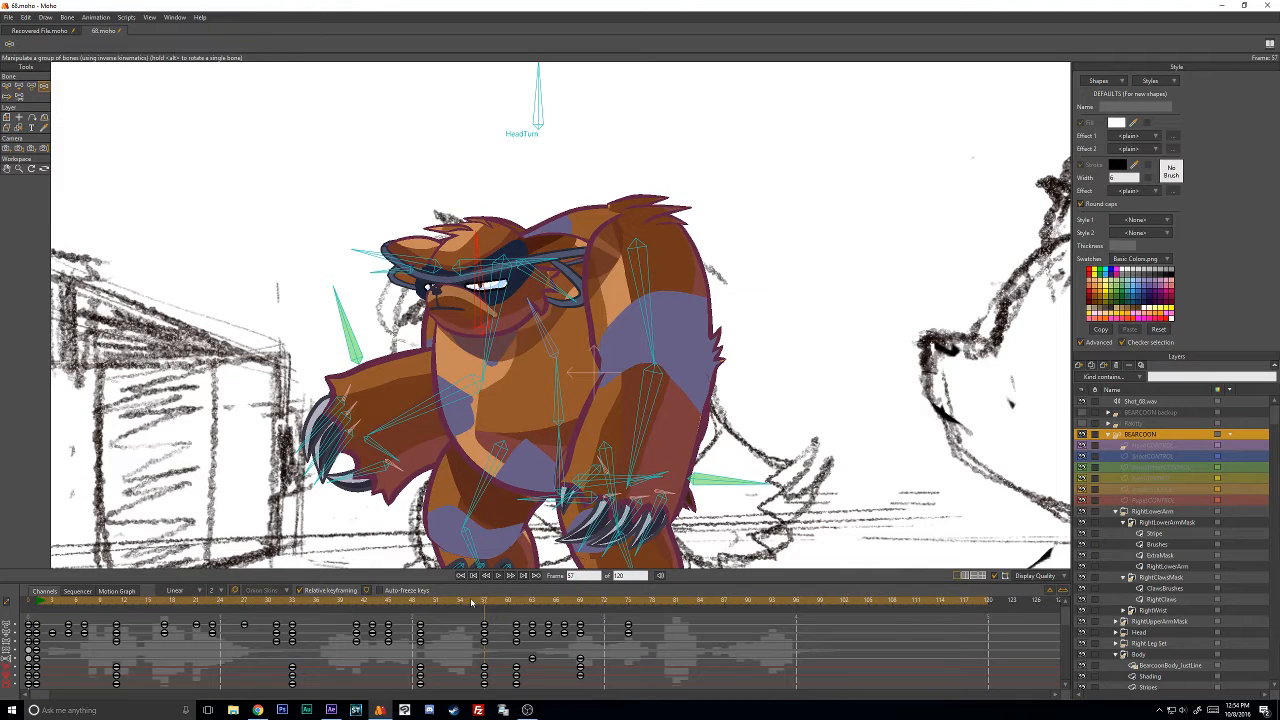
mouse_move(472, 601)
mouse_down()
mouse_move(424, 601)
mouse_move(485, 601)
mouse_up()
drag(536, 312, 561, 321)
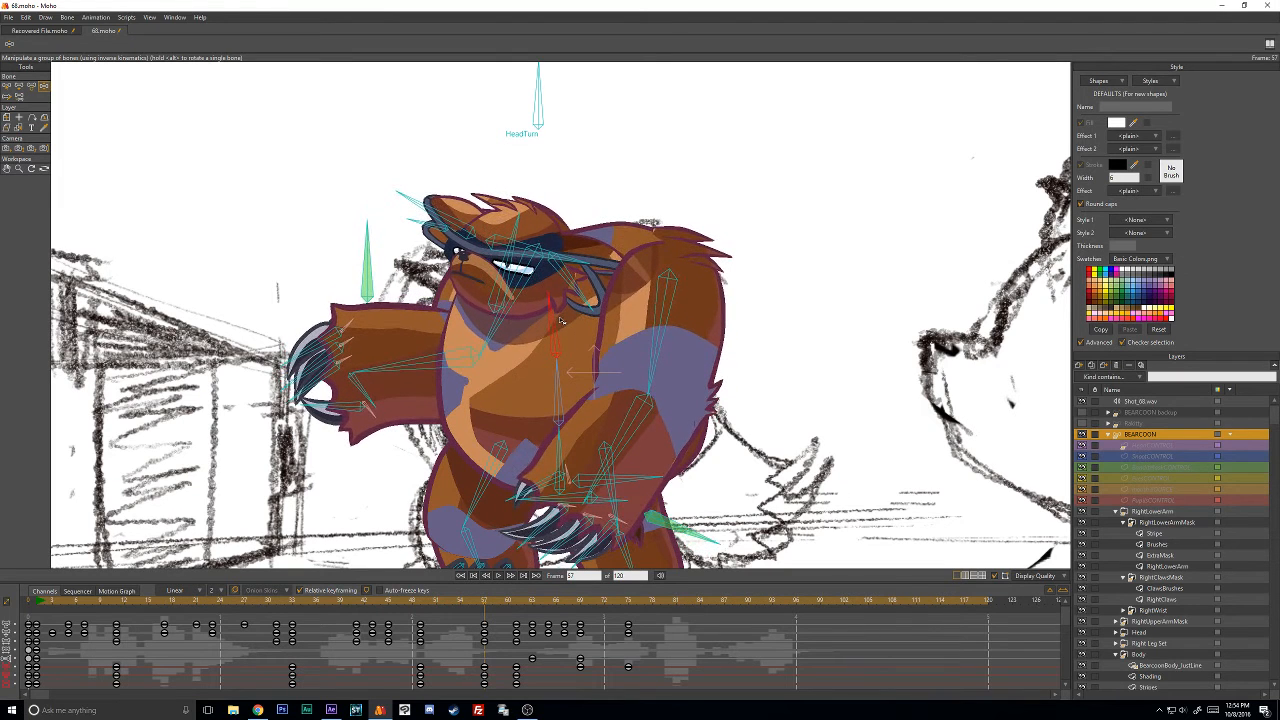
drag(523, 233, 500, 235)
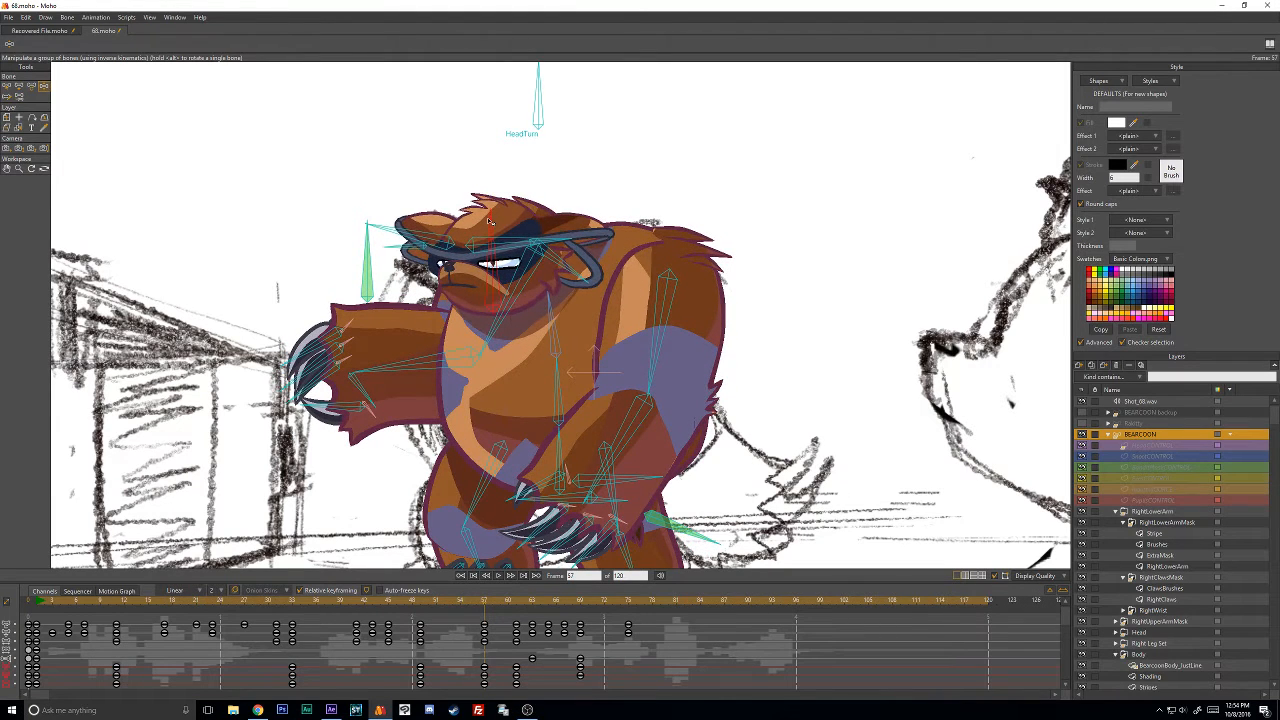
click(31, 88)
drag(493, 310, 527, 350)
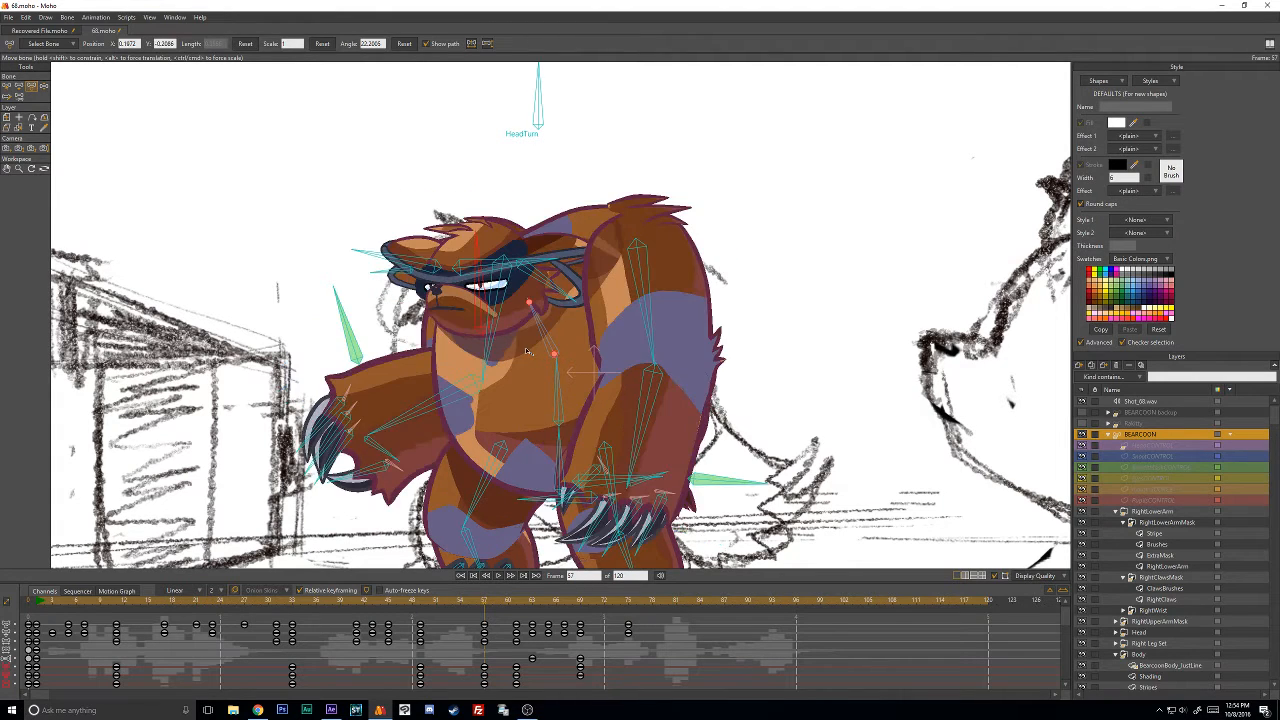
Shift the bear's head slightly further forward over the chest at frame 57.
drag(484, 292, 530, 322)
click(574, 322)
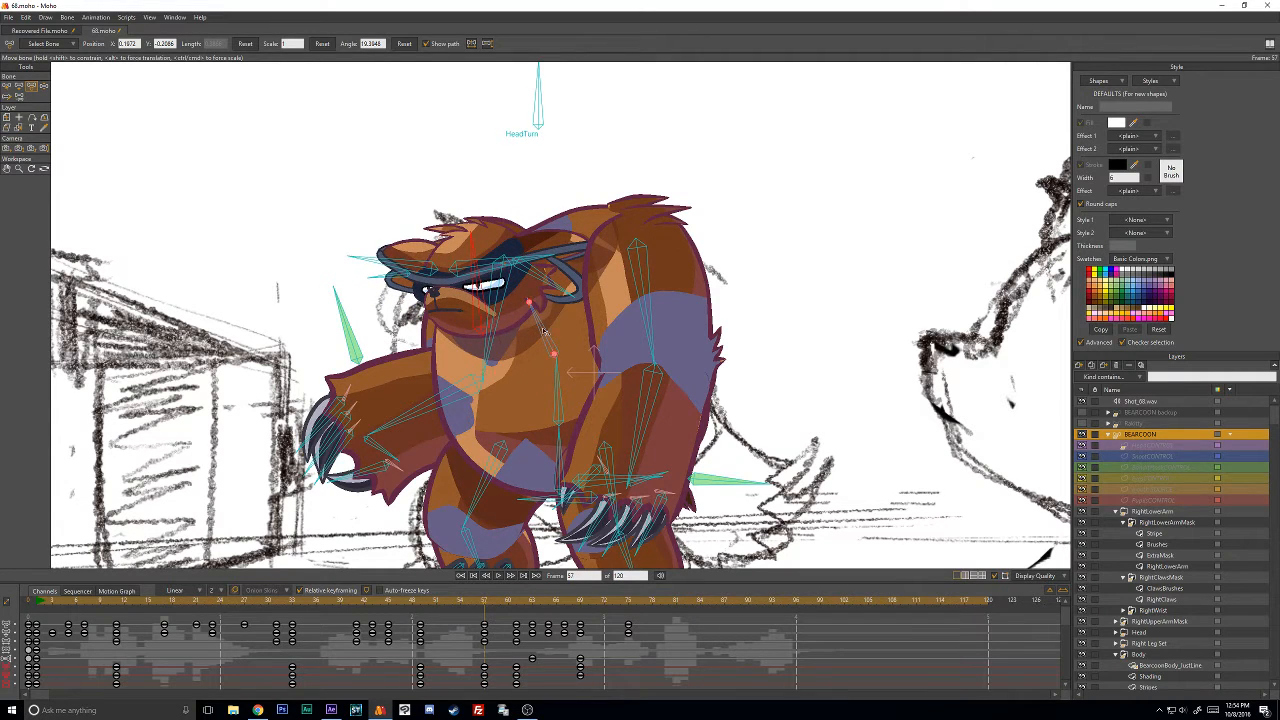
click(574, 349)
Copy the BEARCOON layer's bone keyframes from frame 49 to frame 57.
drag(481, 606, 429, 642)
click(419, 605)
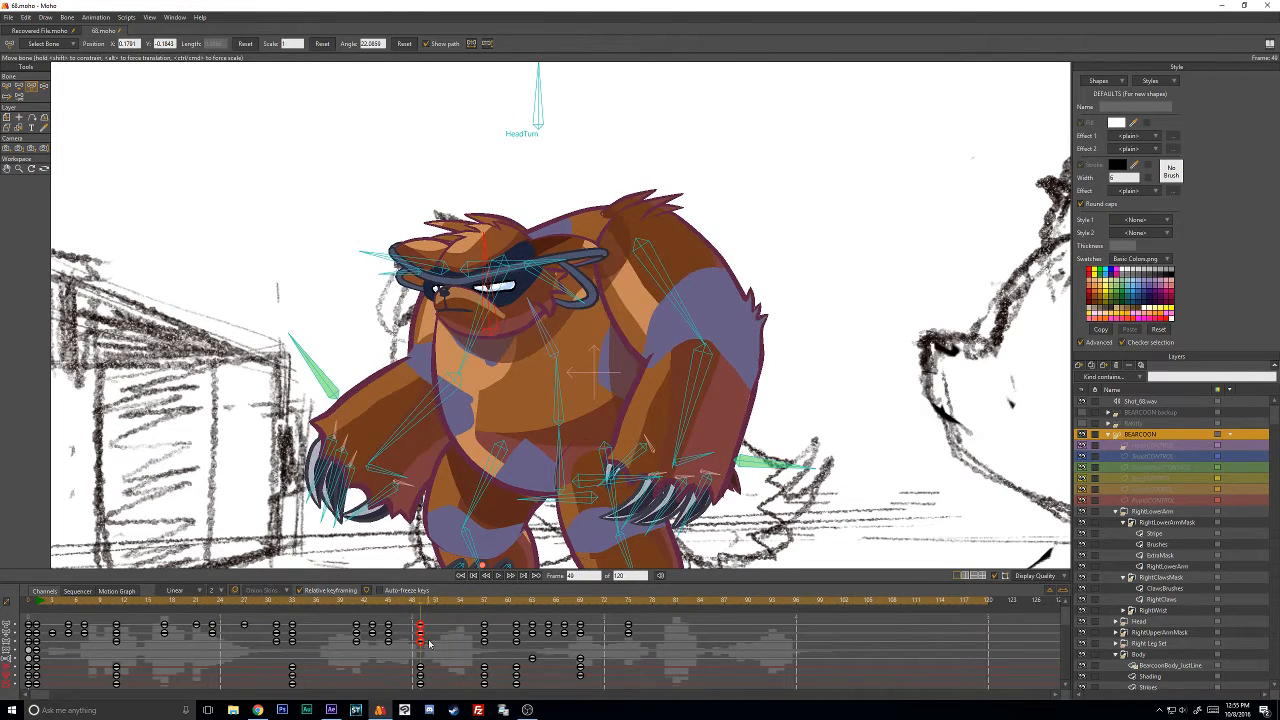
click(485, 604)
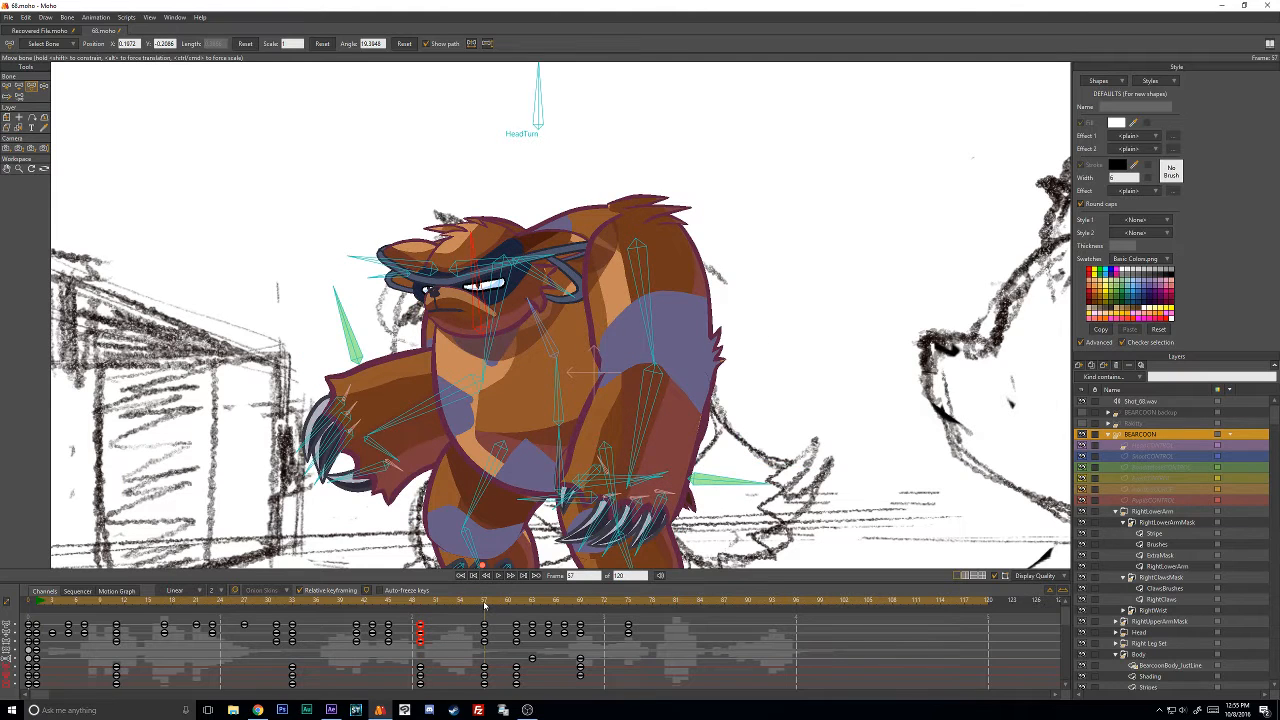
key(ctrl+v)
click(461, 623)
At frame 61, pull the bear's right elbow outward away from the body and raise the left arm slightly.
drag(484, 605, 516, 603)
click(43, 87)
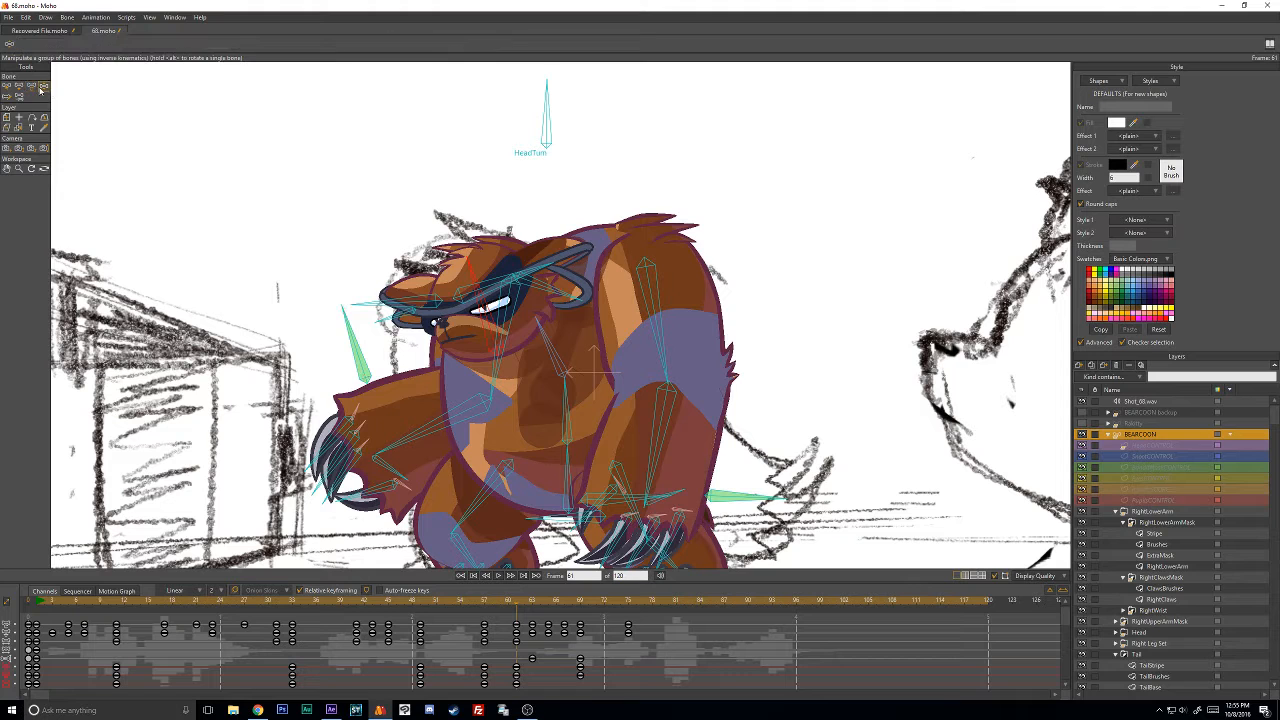
drag(643, 421, 676, 360)
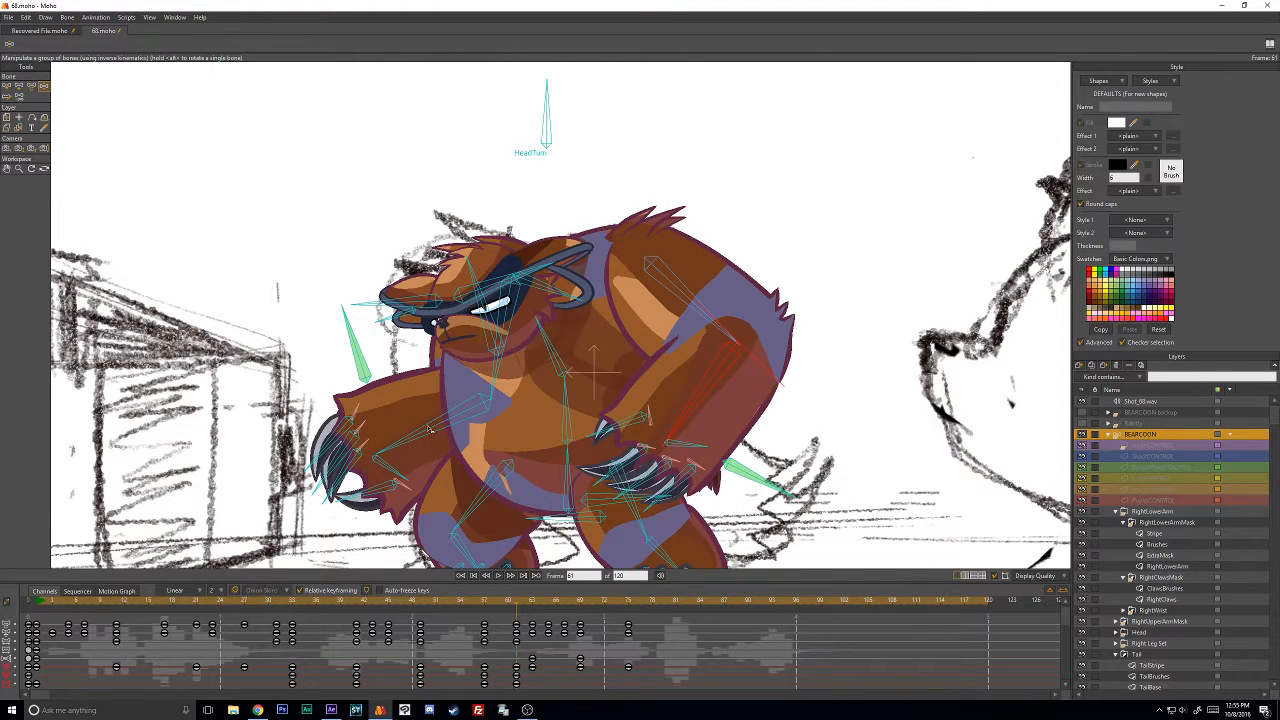
drag(430, 428, 418, 400)
drag(617, 423, 608, 450)
scroll(568, 355, down, 2)
scroll(612, 369, up, 1)
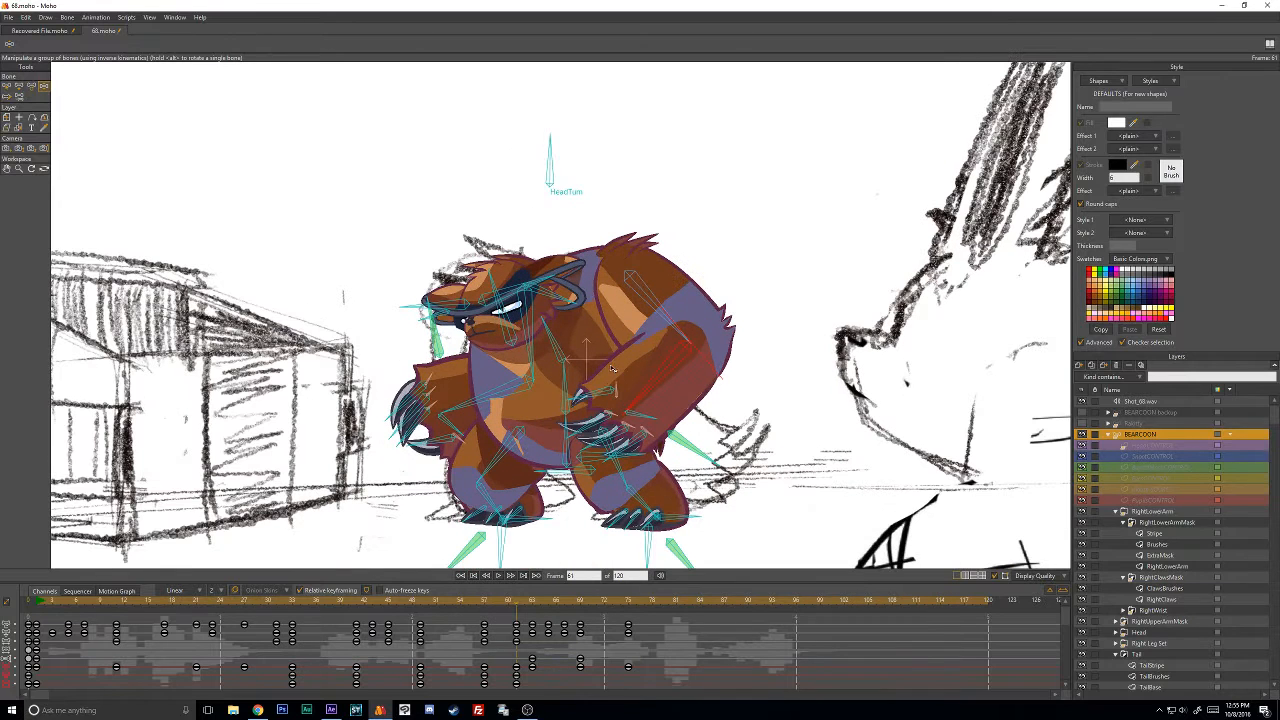
Tilt the bear's head upward to a more level pose at frame 61.
drag(513, 313, 516, 308)
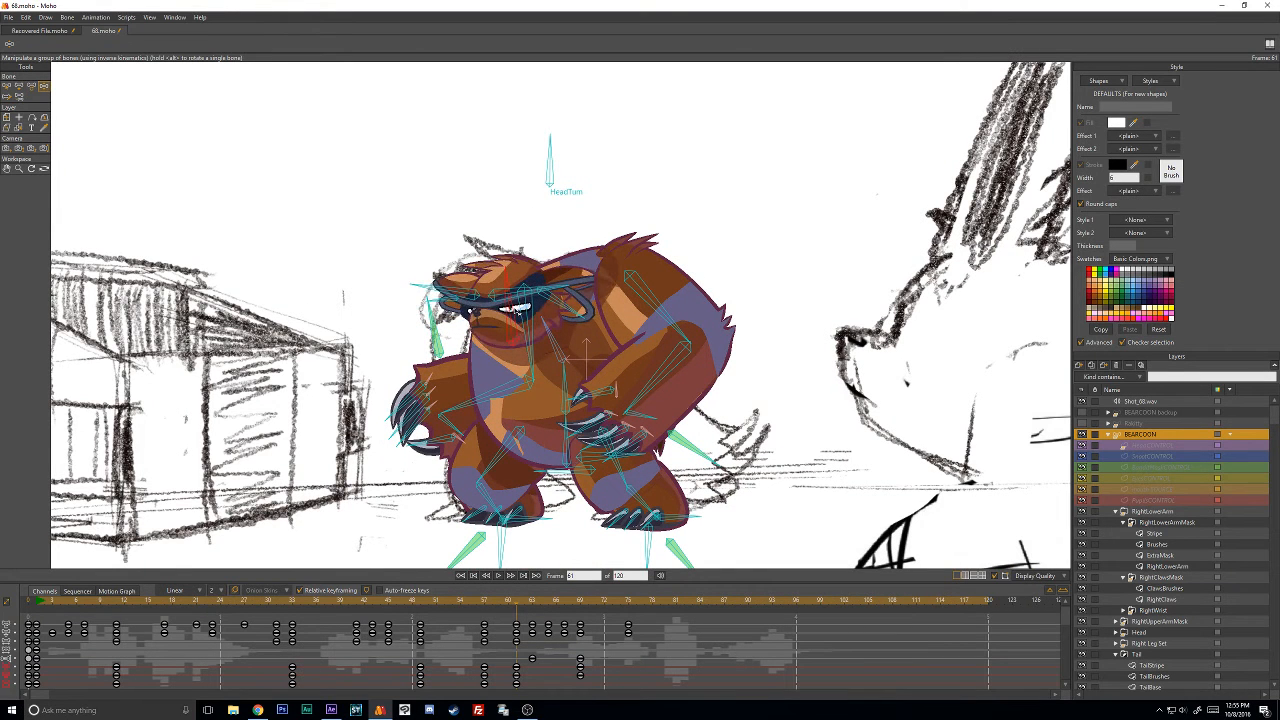
scroll(1165, 560, down, 3)
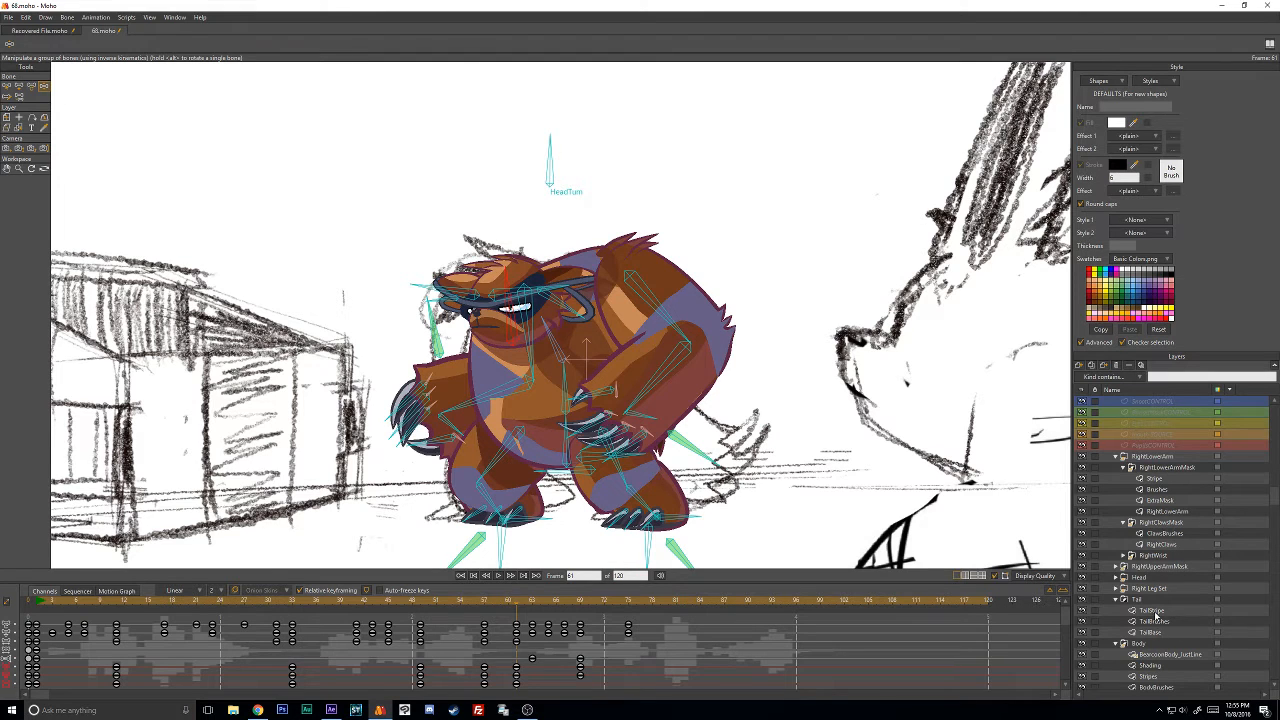
Copy the Body group's Stripes layer keyframes from frame 57 to frame 61.
click(1153, 614)
scroll(1170, 630, down, 1)
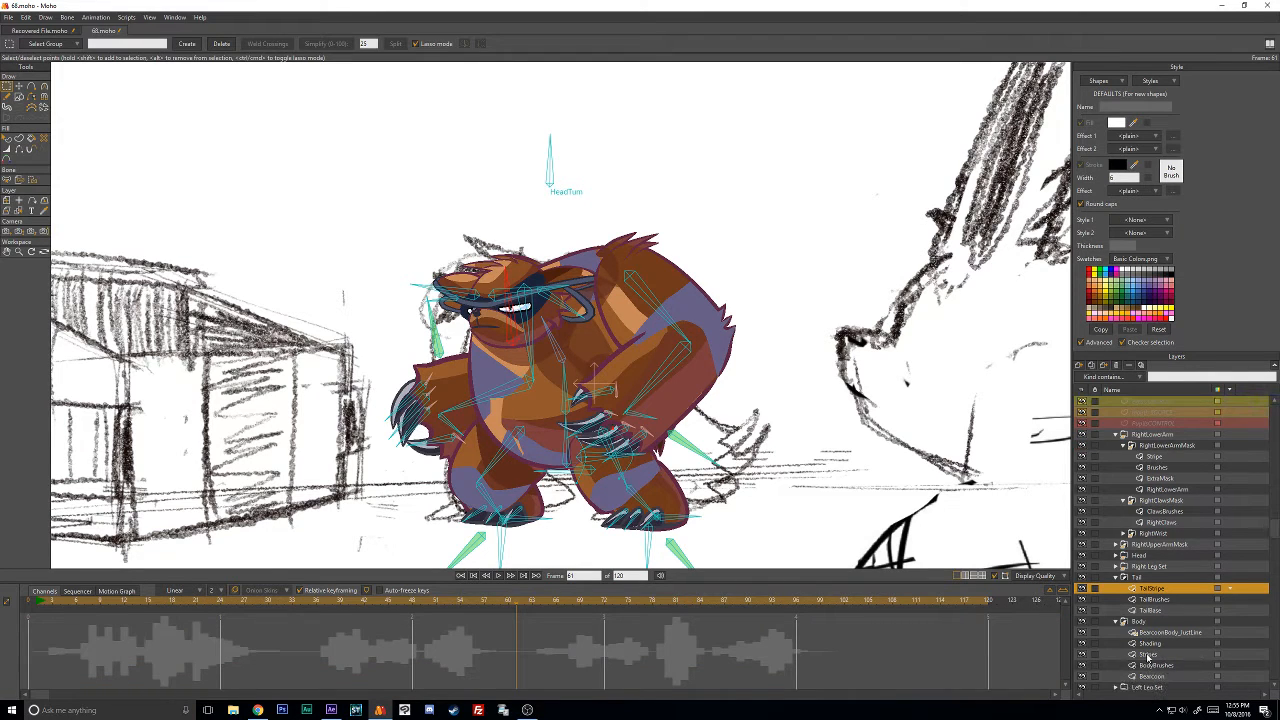
click(1147, 655)
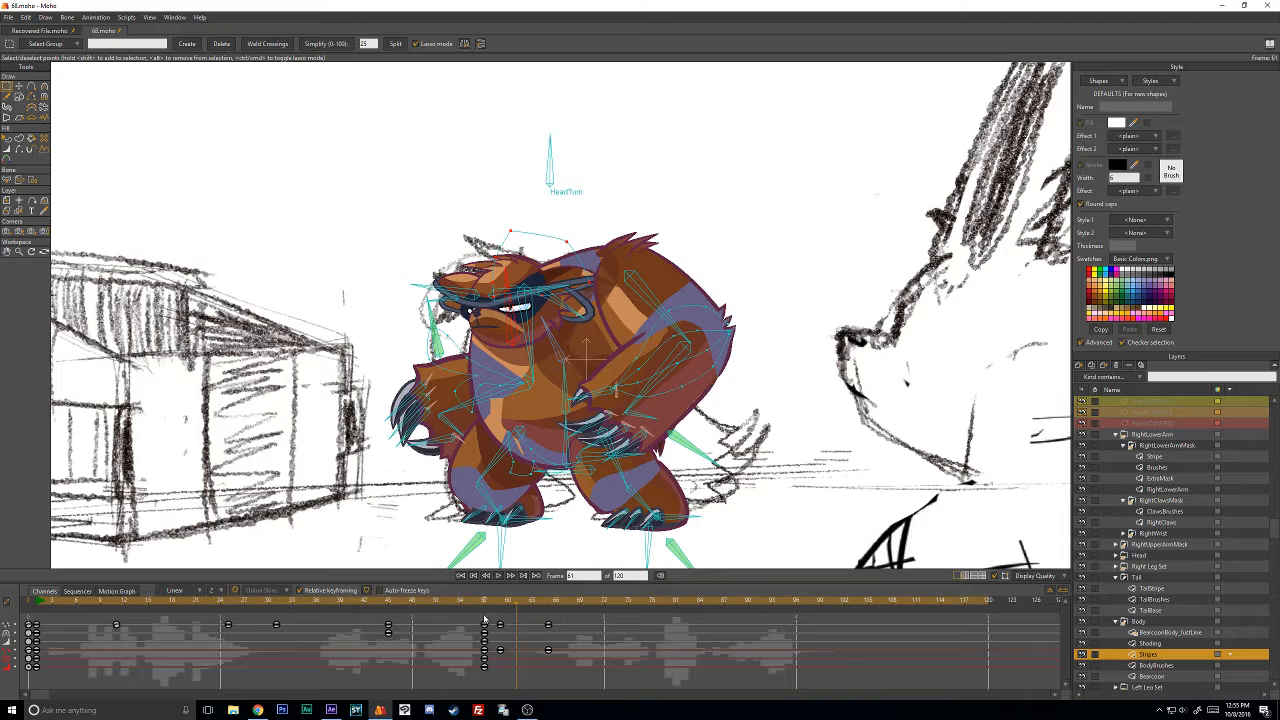
drag(475, 620, 528, 630)
key(ctrl+v)
key(Left)
key(Left)
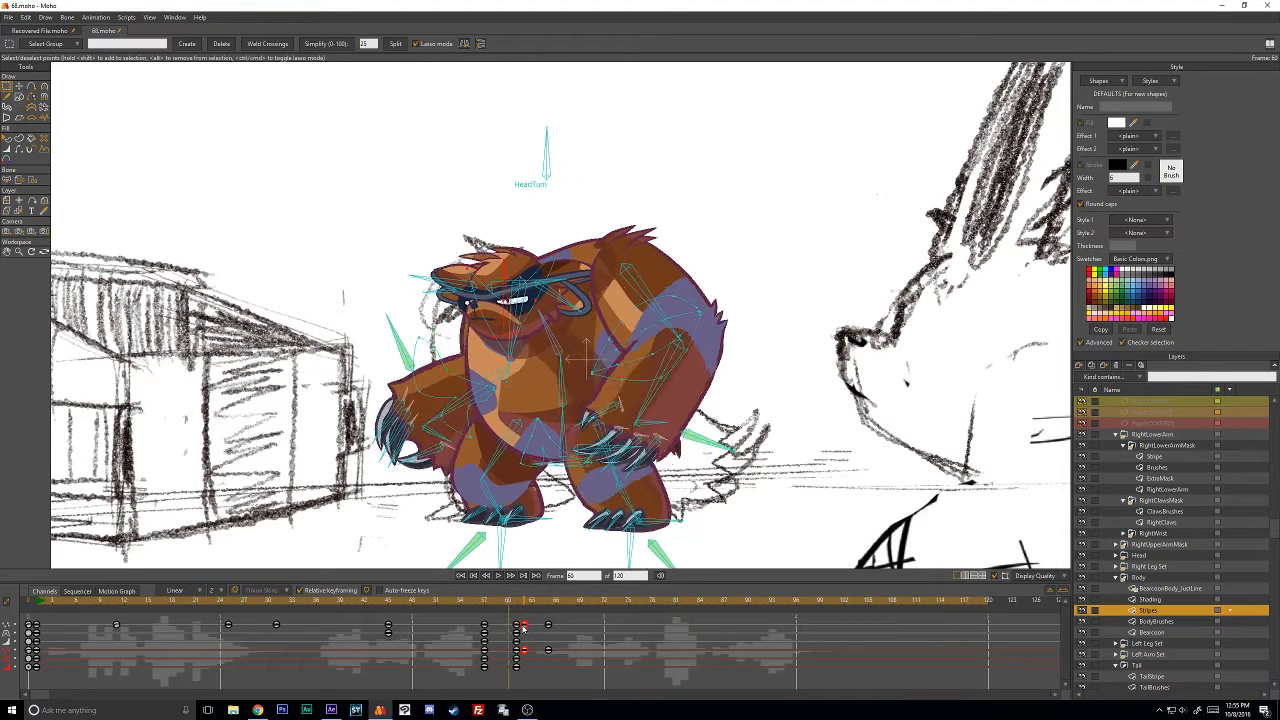
Move the Stripes layer's selected keyframes just after frame 61 to frame 63 and step through the kick frames.
key(Right)
key(Right)
key(Right)
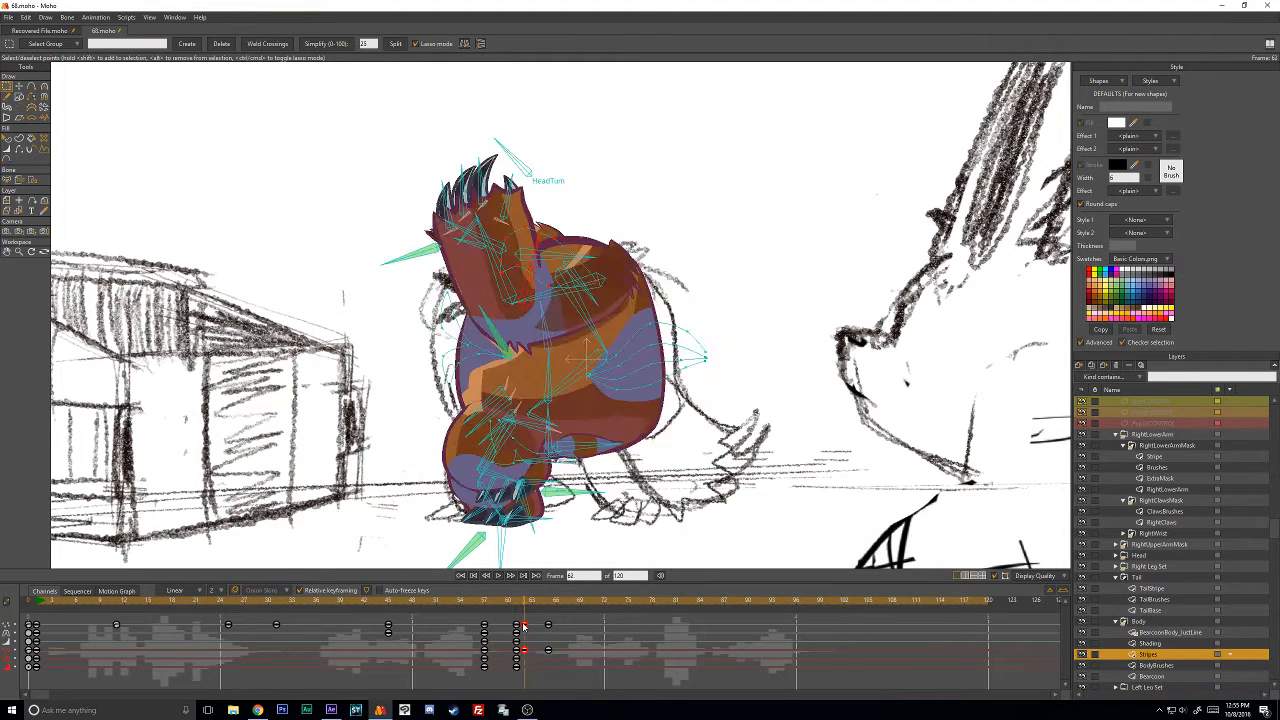
drag(524, 627, 535, 626)
key(Right)
key(Right)
key(Right)
key(Right)
key(Right)
key(Right)
key(Right)
key(Right)
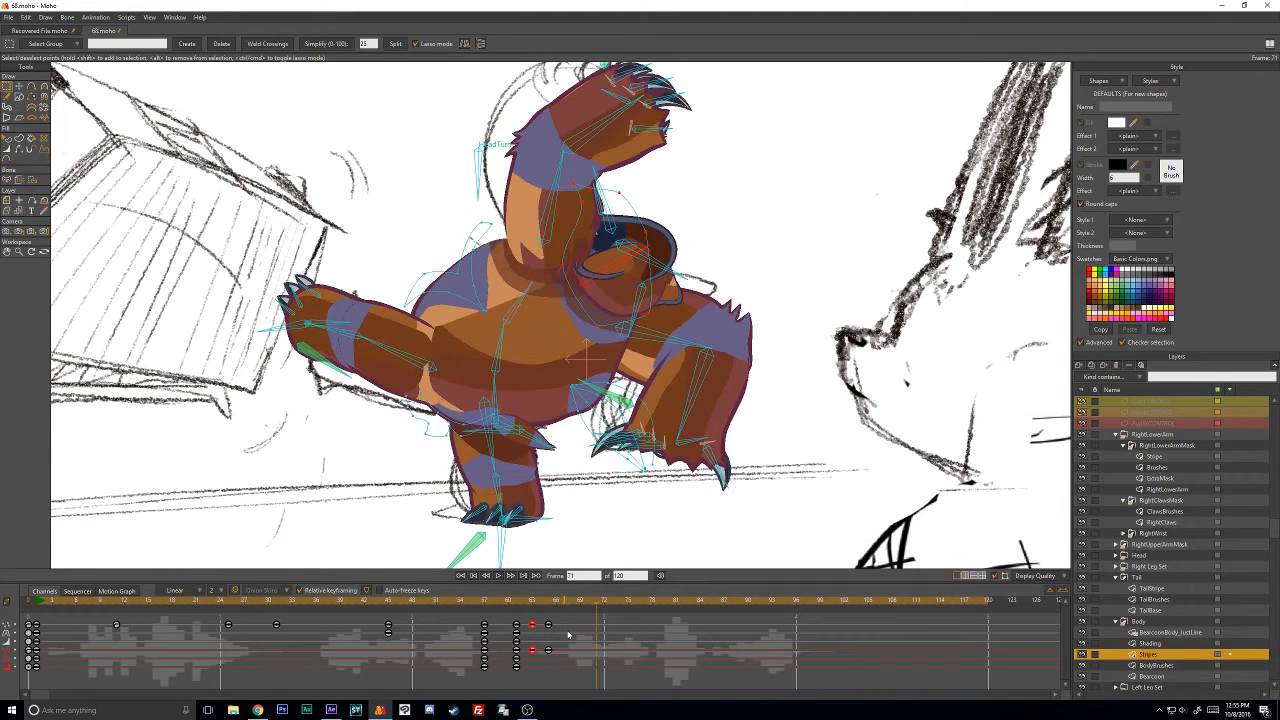
Move the Stripes layer's frame 65 keyframes to the kick pose at frame 69.
key(Left)
key(Left)
key(Left)
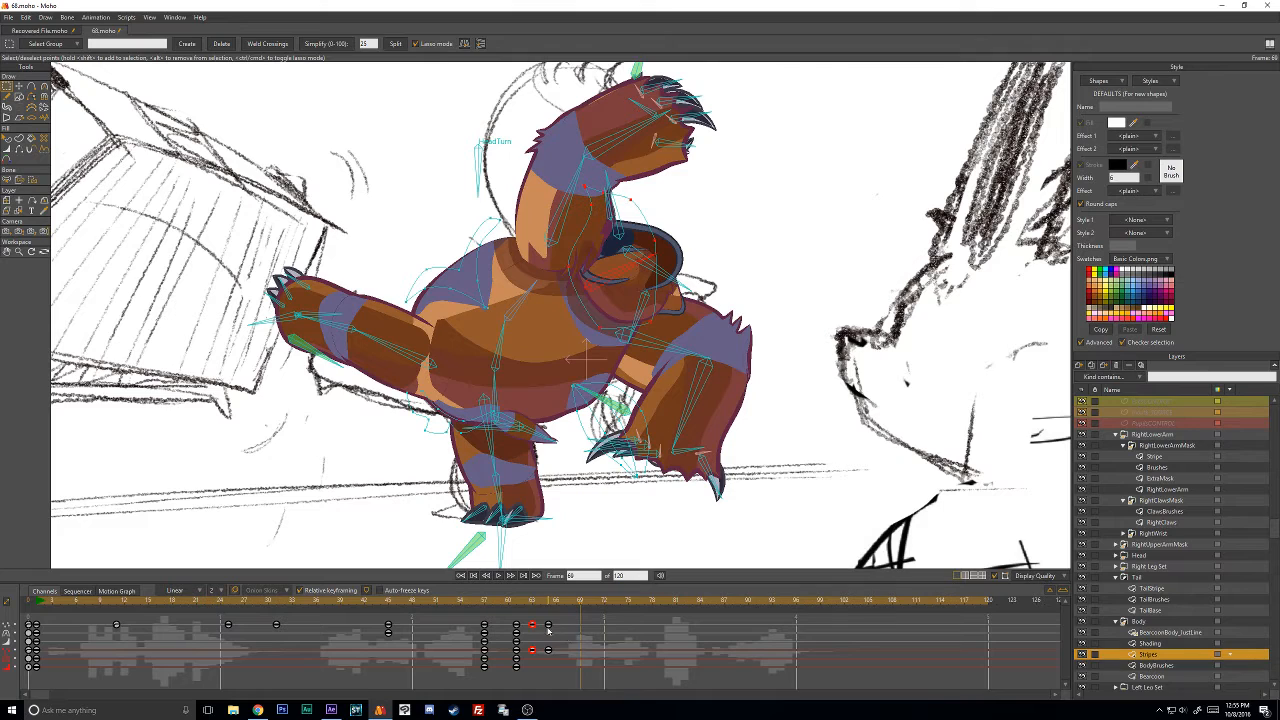
mouse_move(548, 627)
mouse_down()
mouse_move(580, 627)
mouse_move(540, 600)
mouse_move(27, 597)
mouse_up()
Play the animation from frame 1 to review the stripe timing.
scroll(427, 477, down, 2)
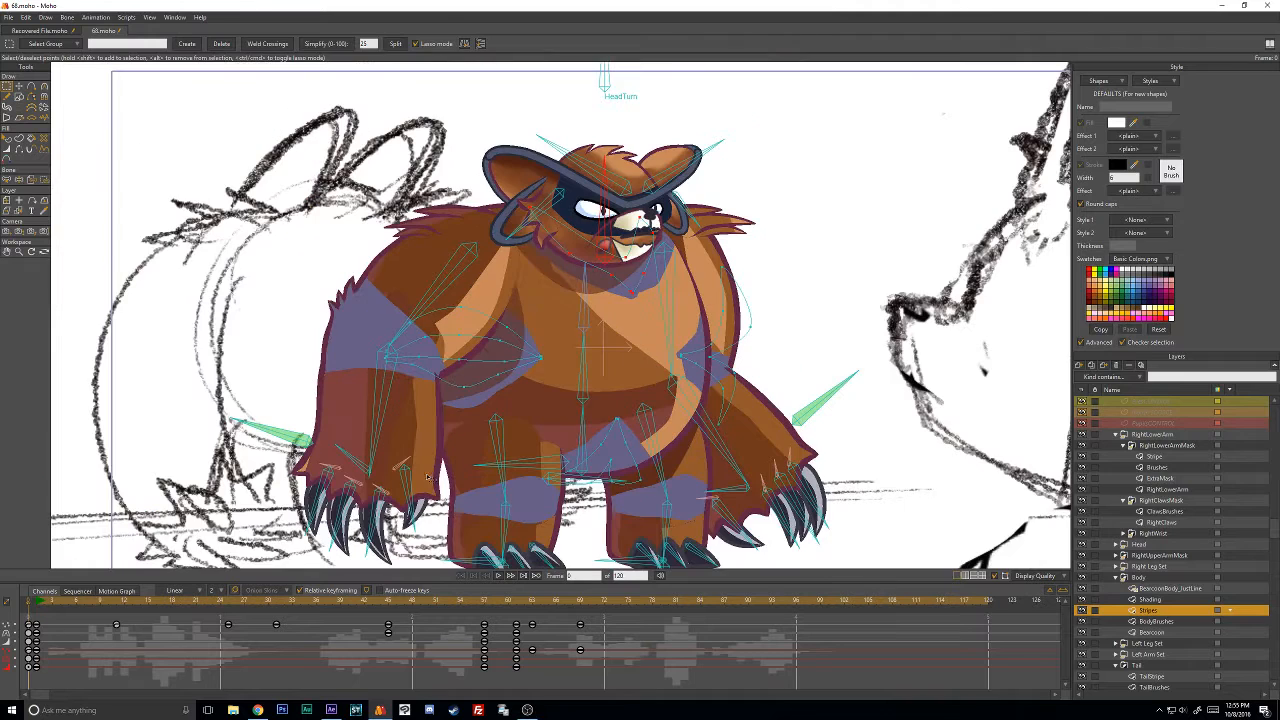
click(36, 599)
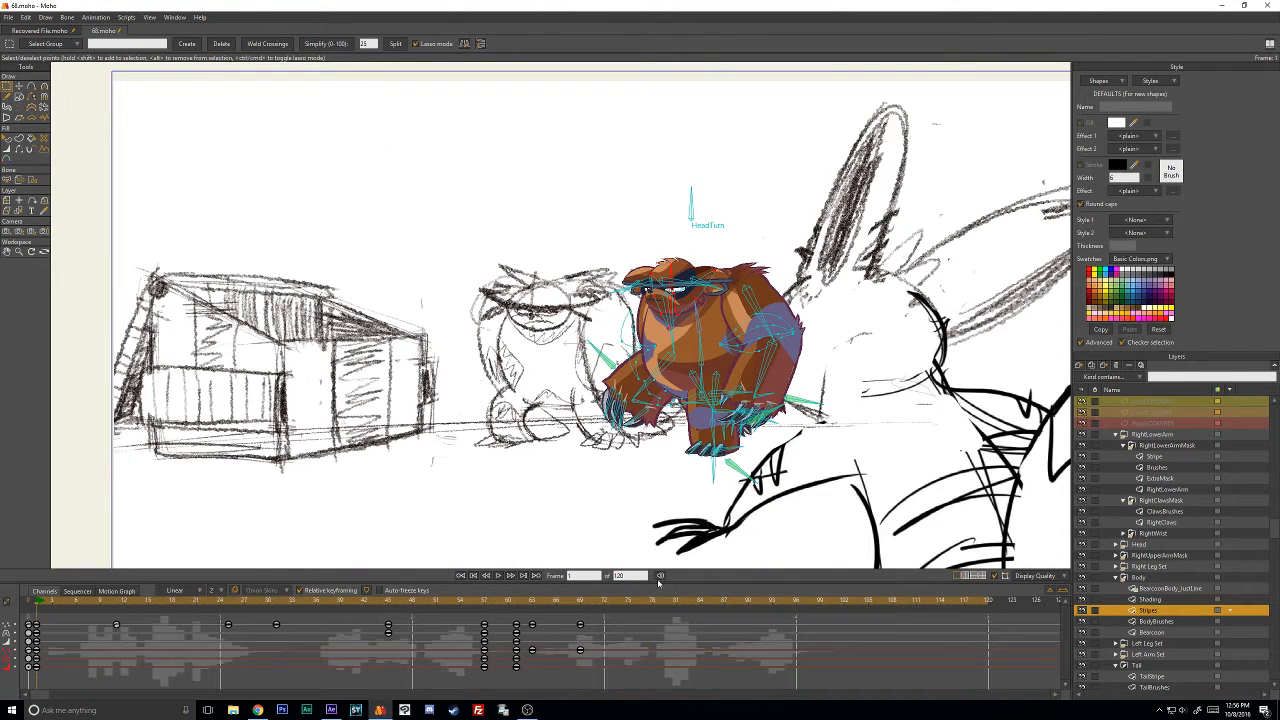
click(499, 576)
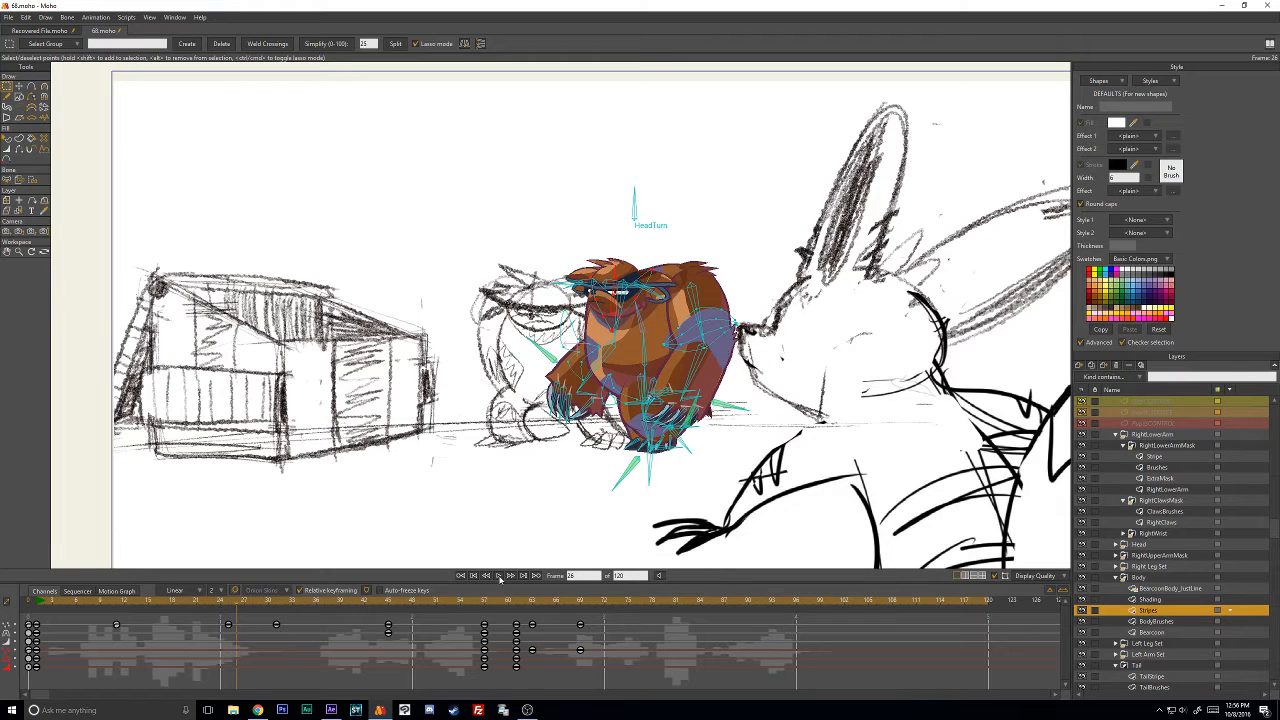
Test how the left forearm of the BEARCOON rig bends in the frame 0 rest pose.
click(30, 603)
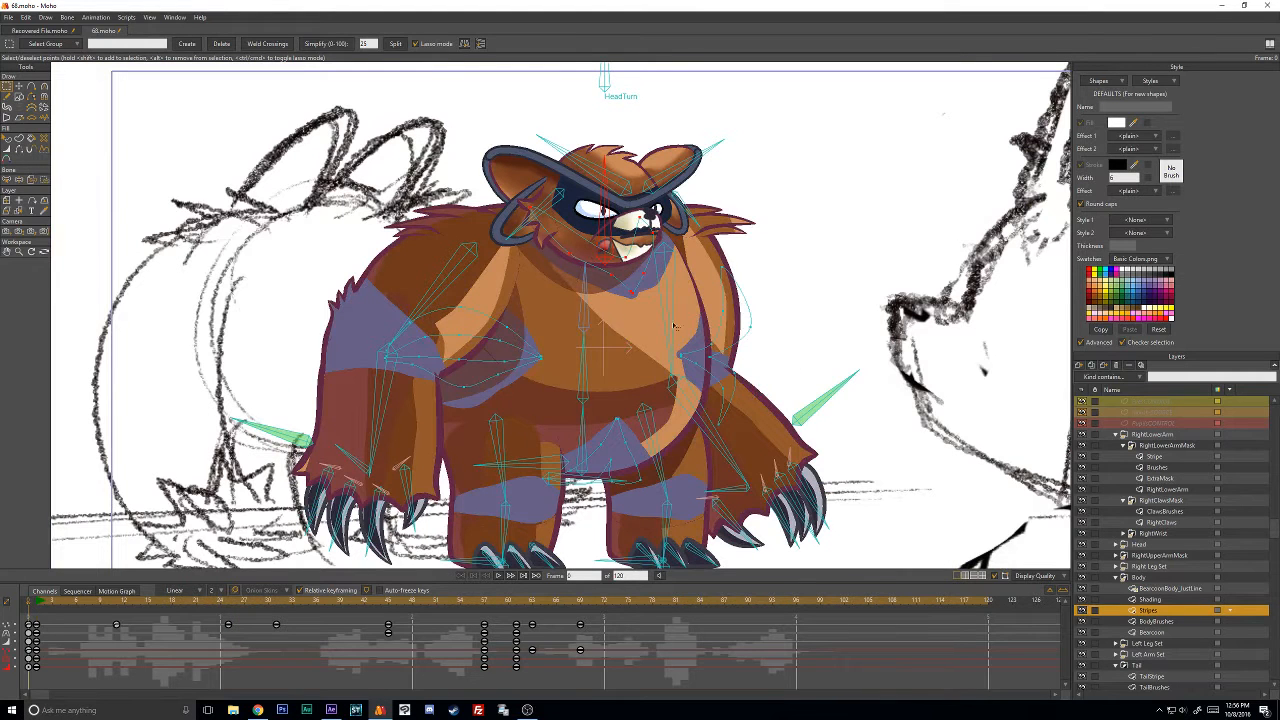
scroll(1128, 428, up, 3)
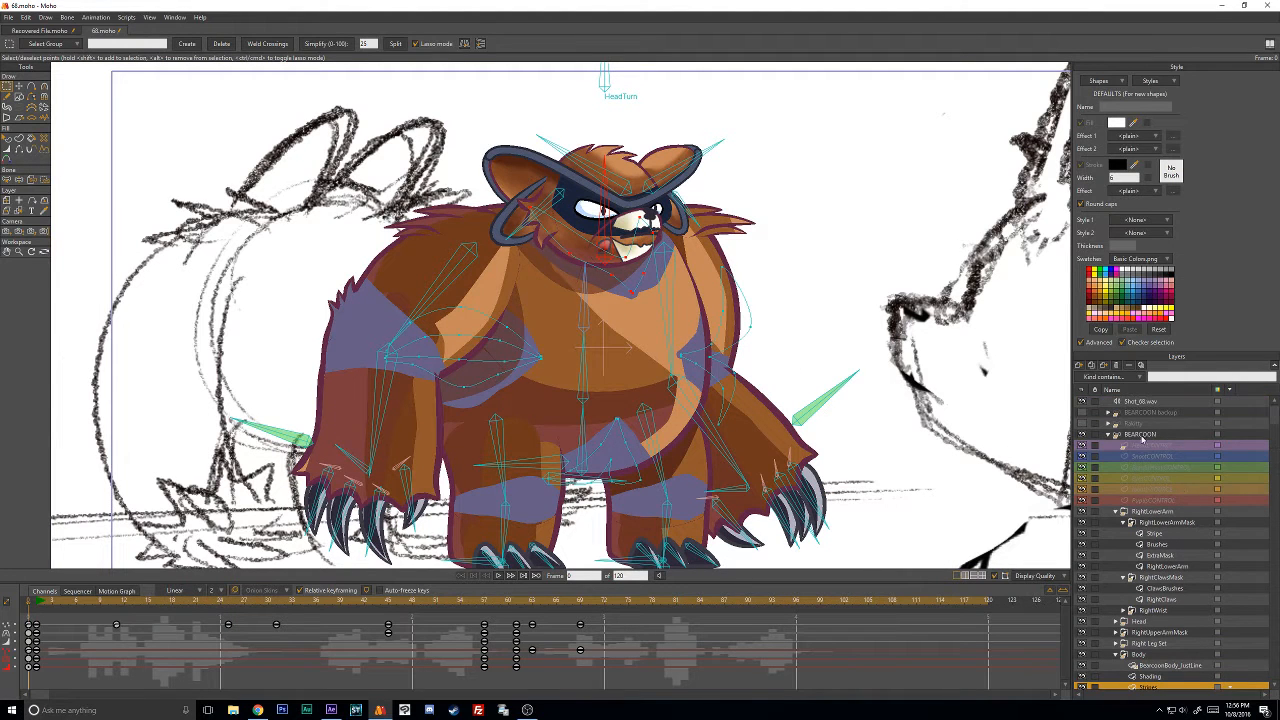
click(1140, 435)
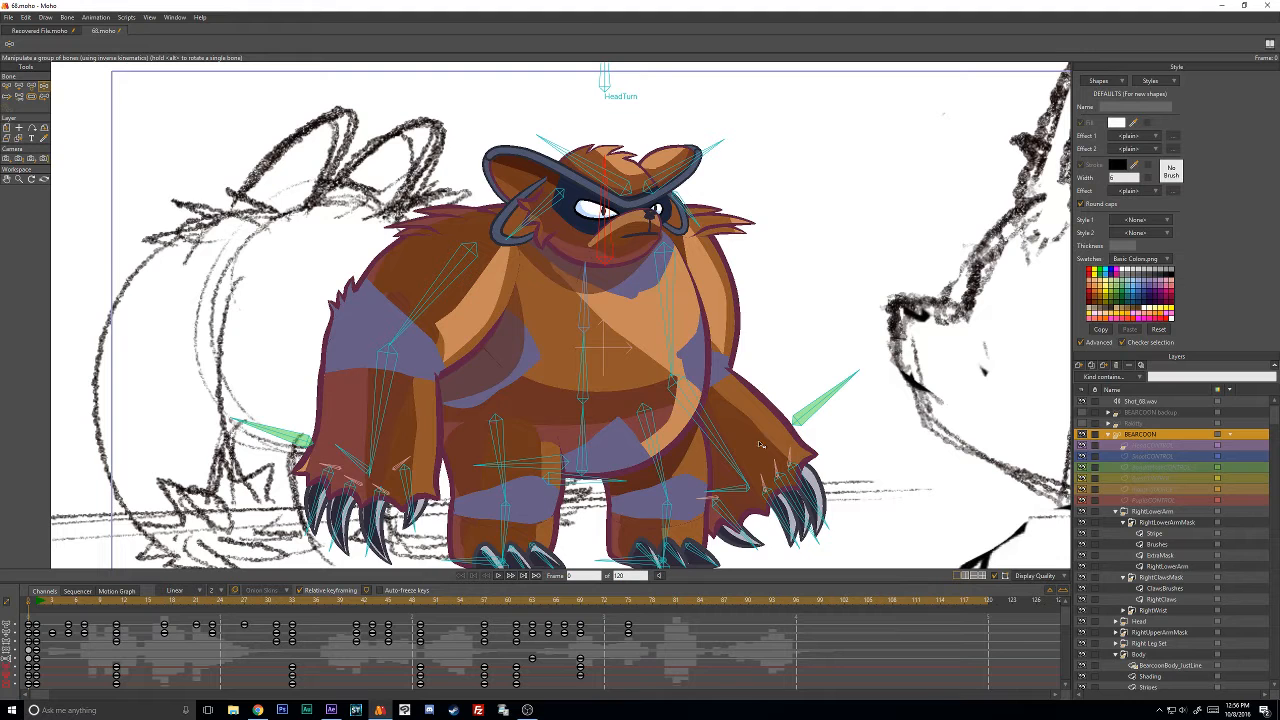
drag(760, 444, 798, 318)
scroll(690, 185, down, 2)
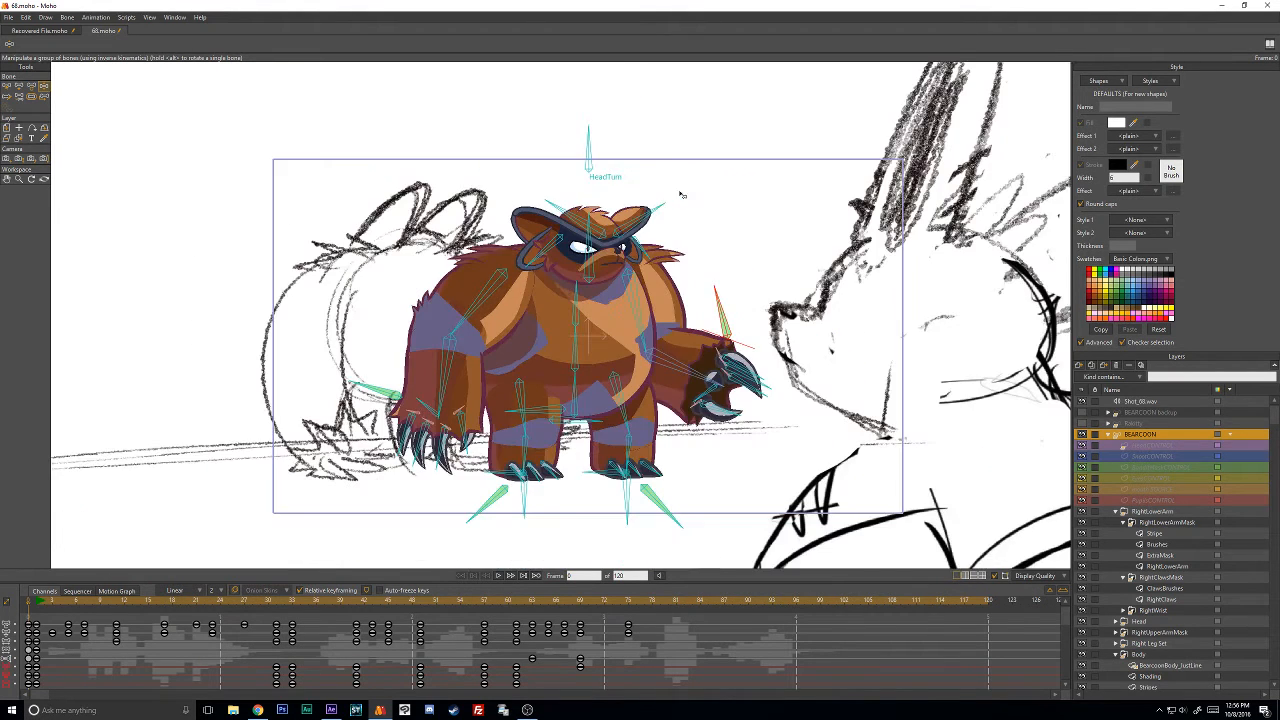
scroll(659, 202, up, 3)
drag(757, 407, 863, 375)
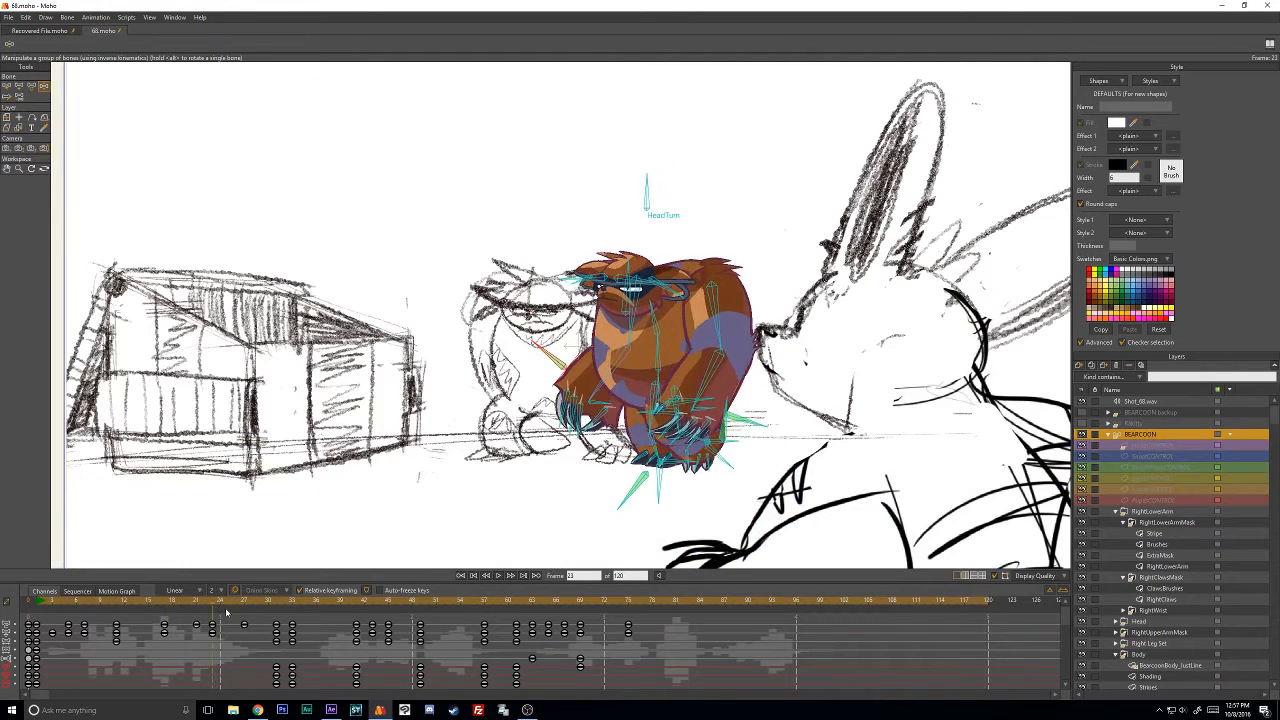
Scrub the BEARCOON animation to frame 43, checking its motion graph at frame 41 on the way.
drag(330, 635, 360, 597)
click(116, 591)
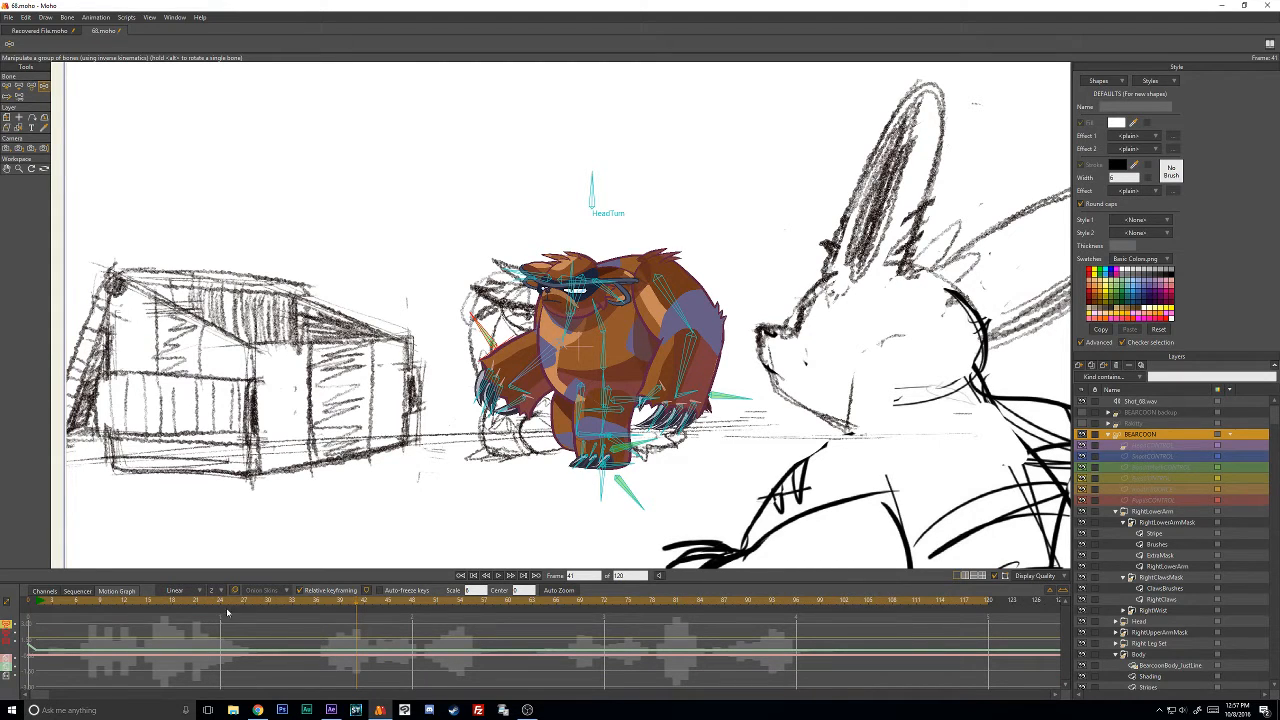
click(50, 591)
mouse_move(356, 606)
mouse_down()
mouse_move(212, 612)
mouse_move(373, 622)
mouse_up()
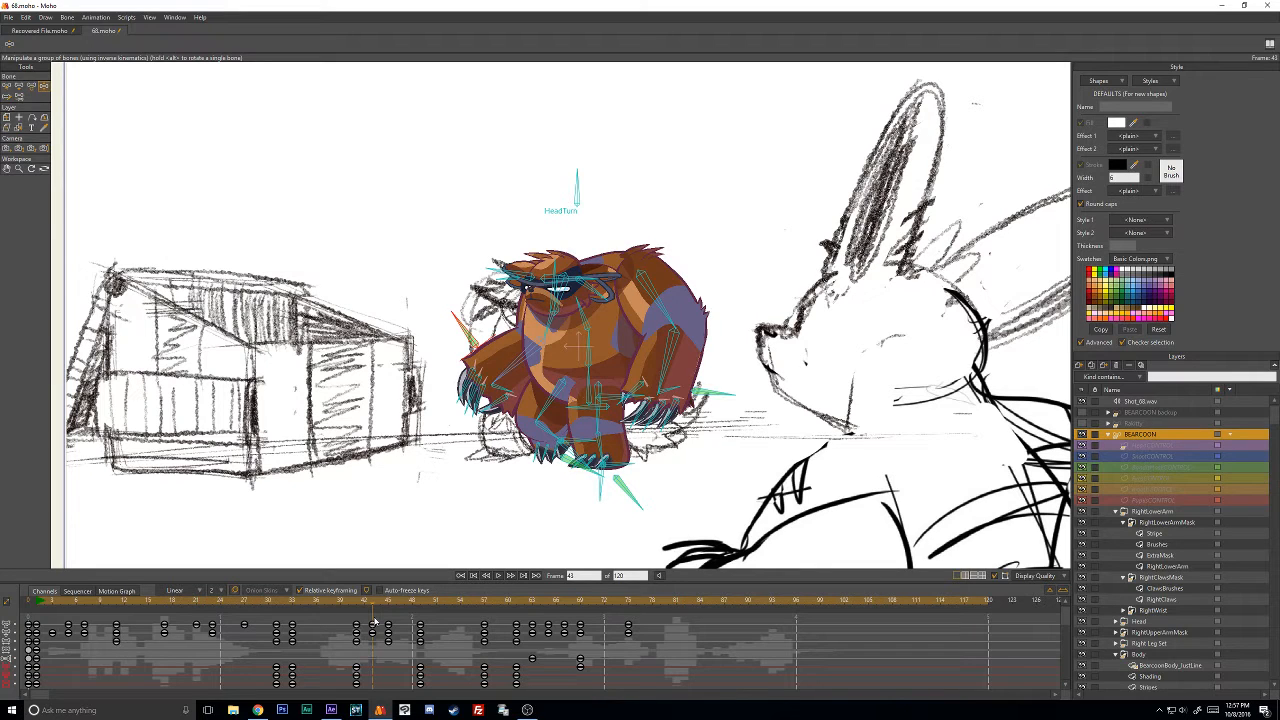
Examine the body layers and scrub through the walk and kick to check the bear's poses.
scroll(1133, 597, down, 5)
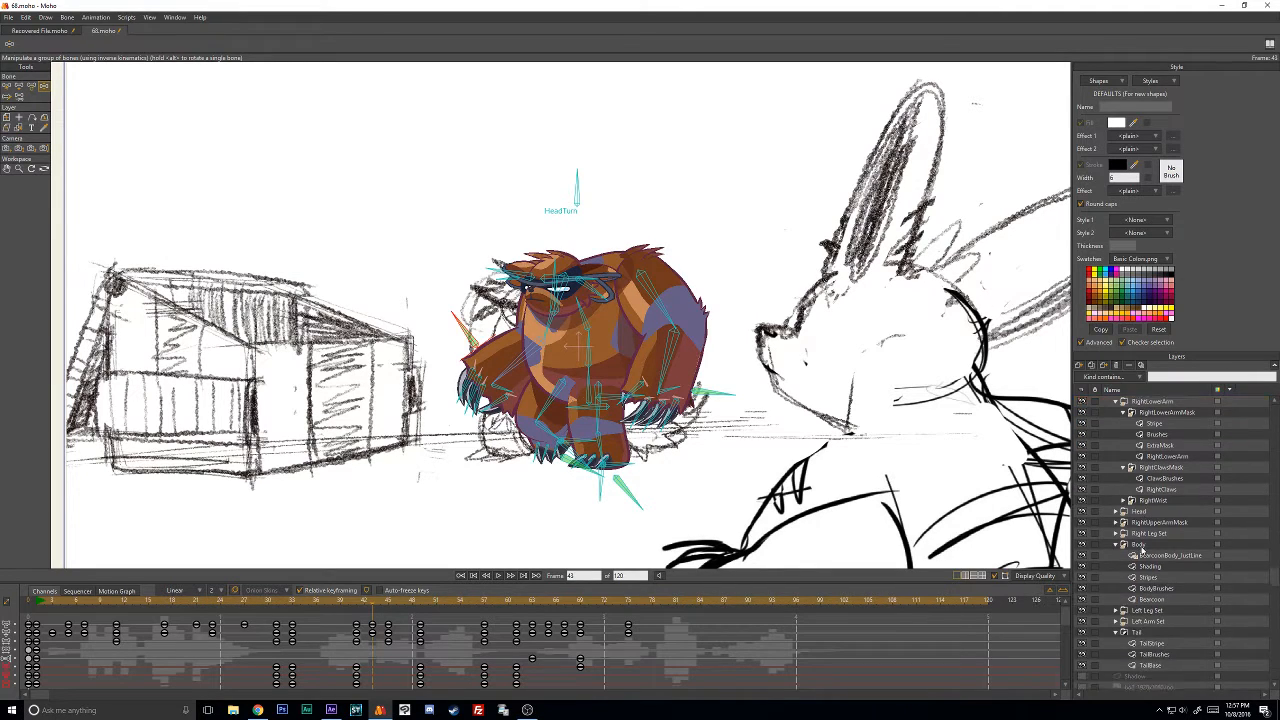
scroll(1142, 550, down, 1)
scroll(1150, 551, up, 2)
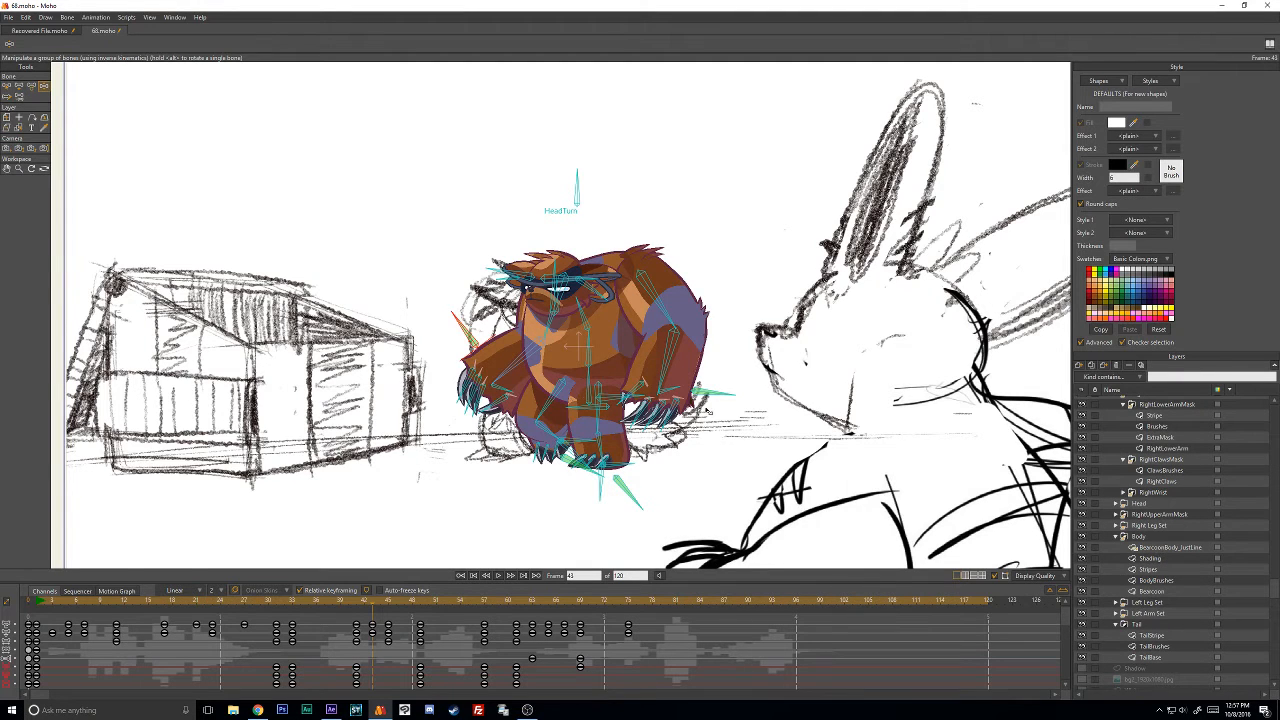
scroll(596, 351, up, 2)
drag(398, 600, 578, 620)
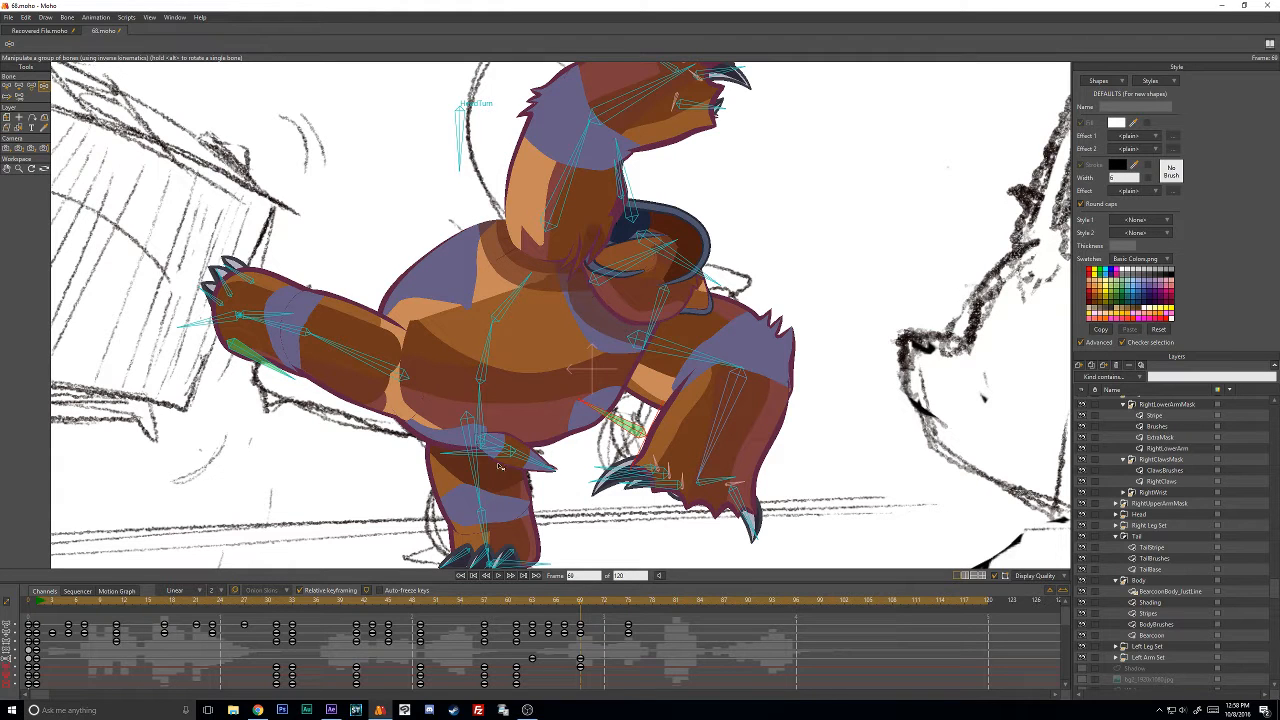
drag(601, 604, 40, 591)
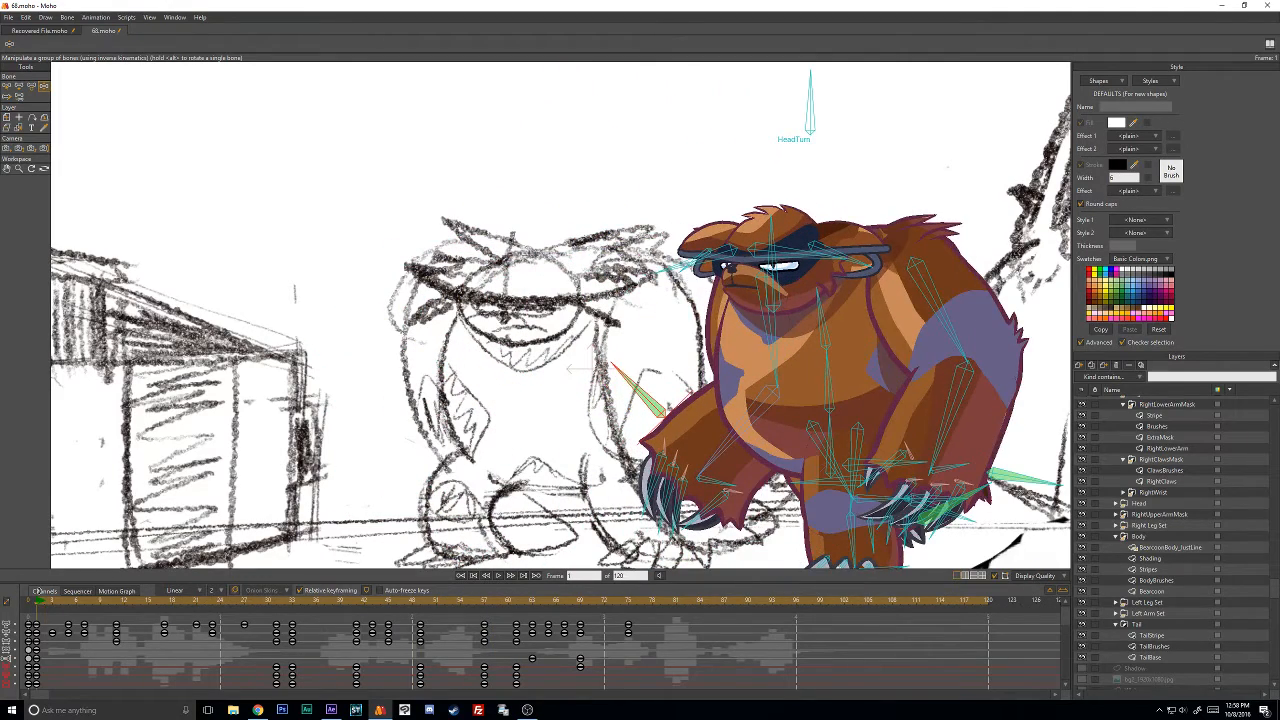
scroll(740, 407, down, 1)
scroll(747, 410, up, 1)
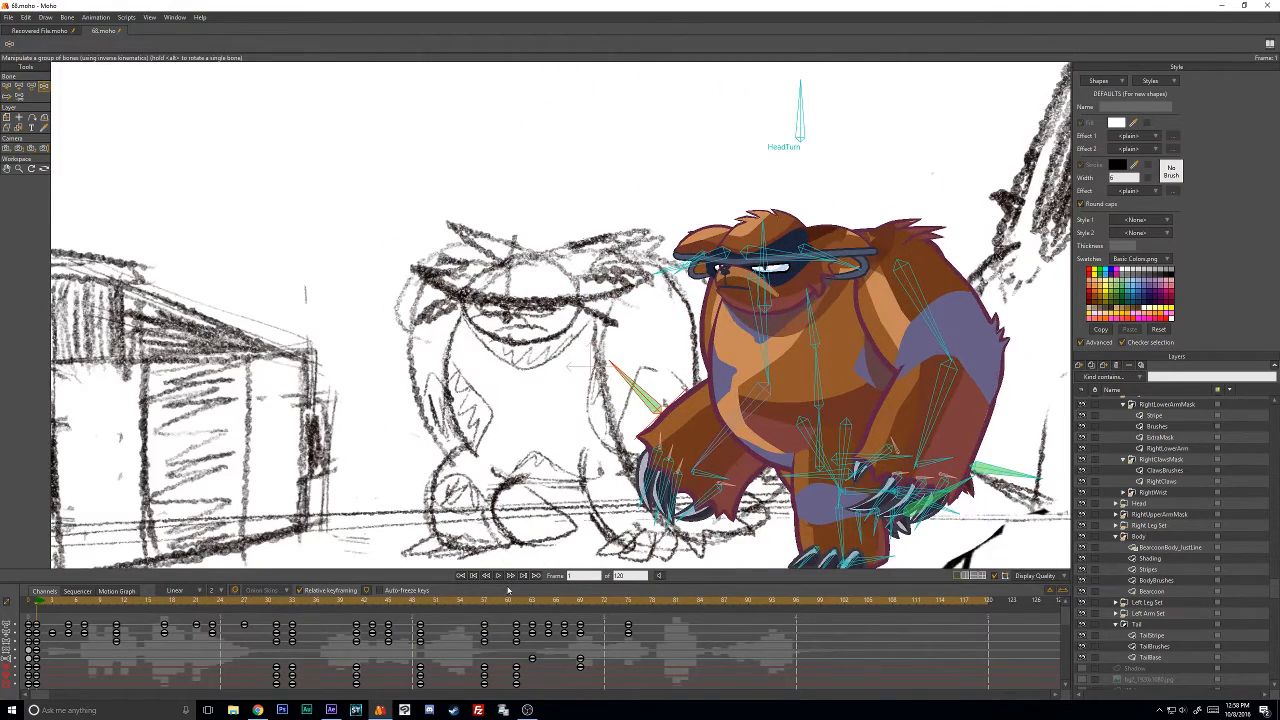
drag(464, 603, 340, 598)
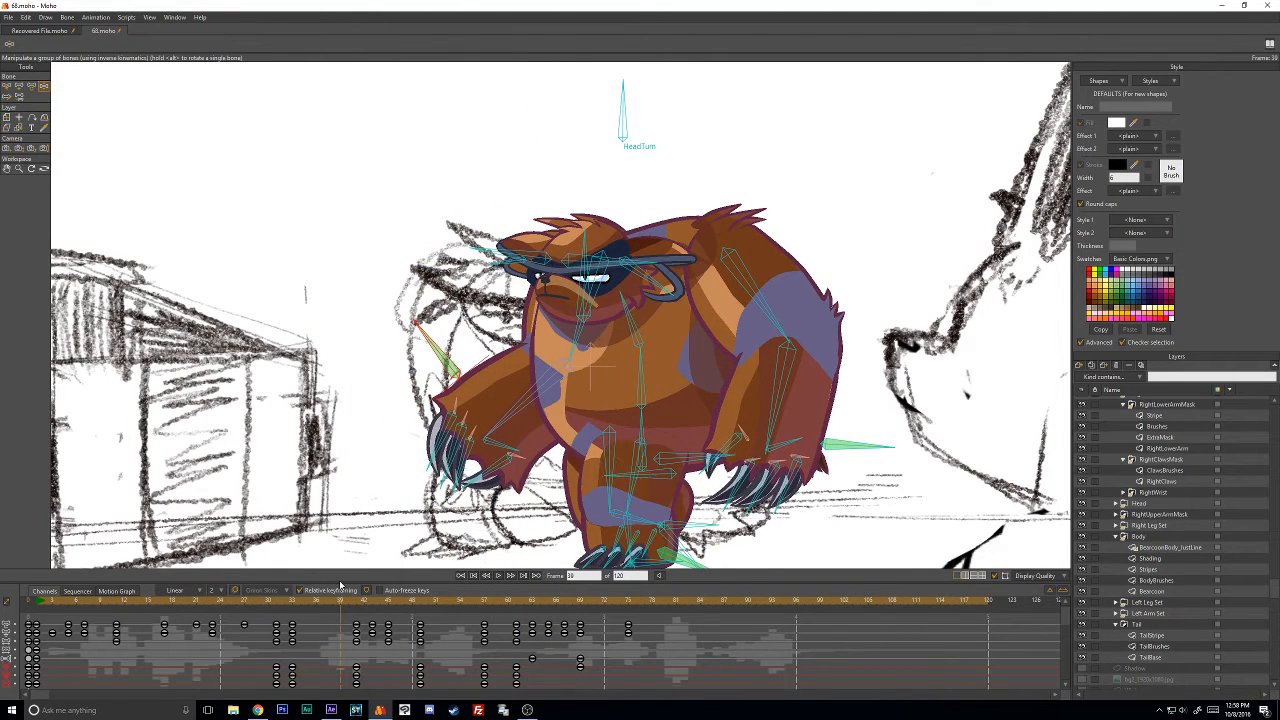
scroll(533, 426, down, 2)
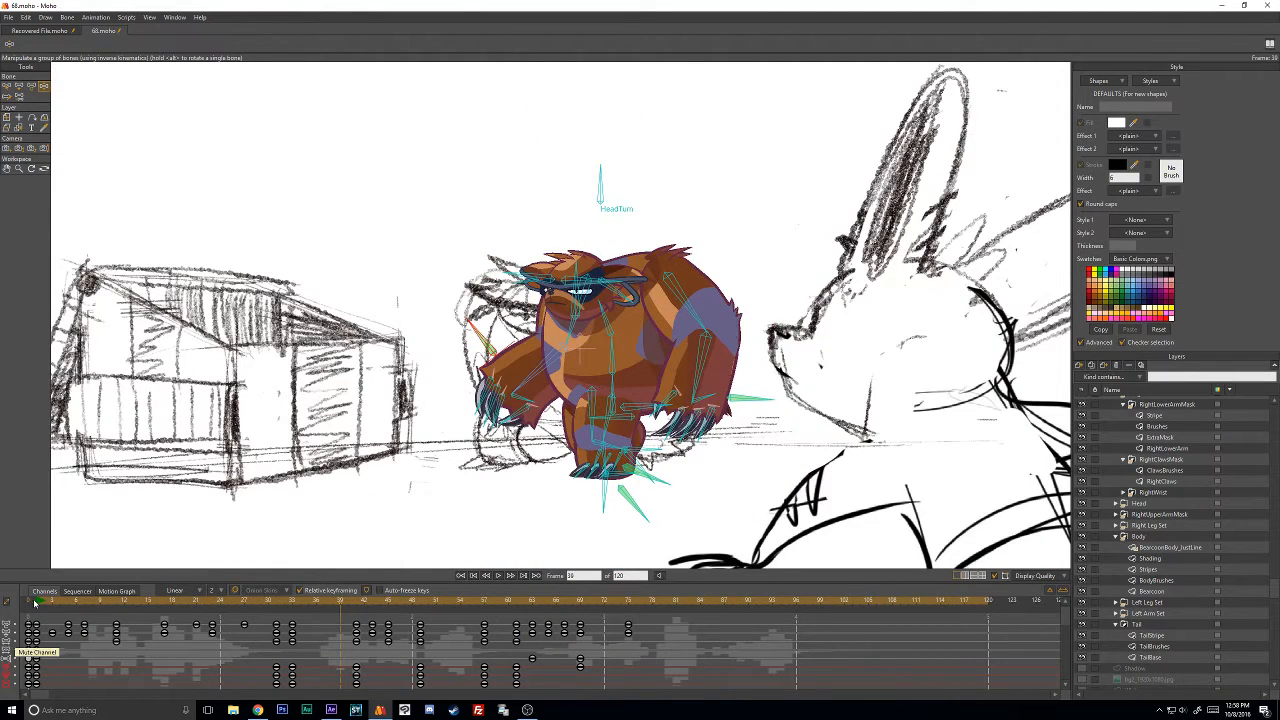
Play the animation from frame 1 and stop it at frame 100.
click(36, 602)
click(496, 576)
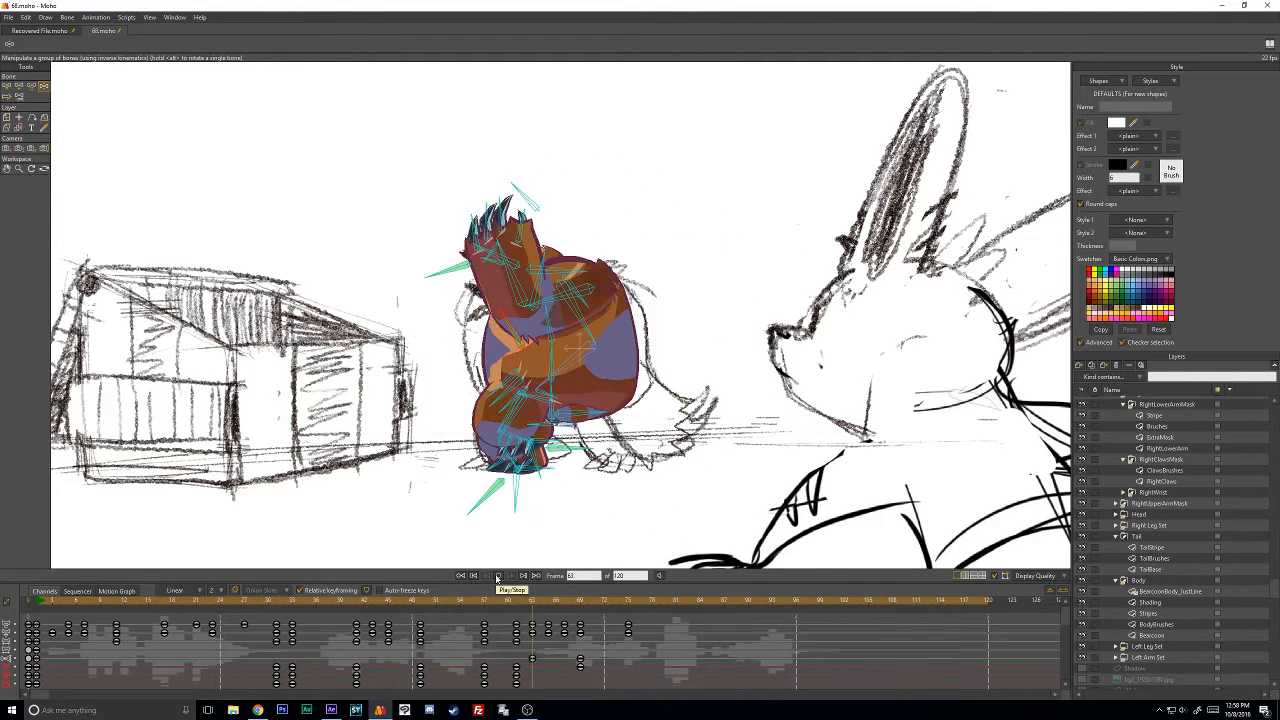
click(497, 577)
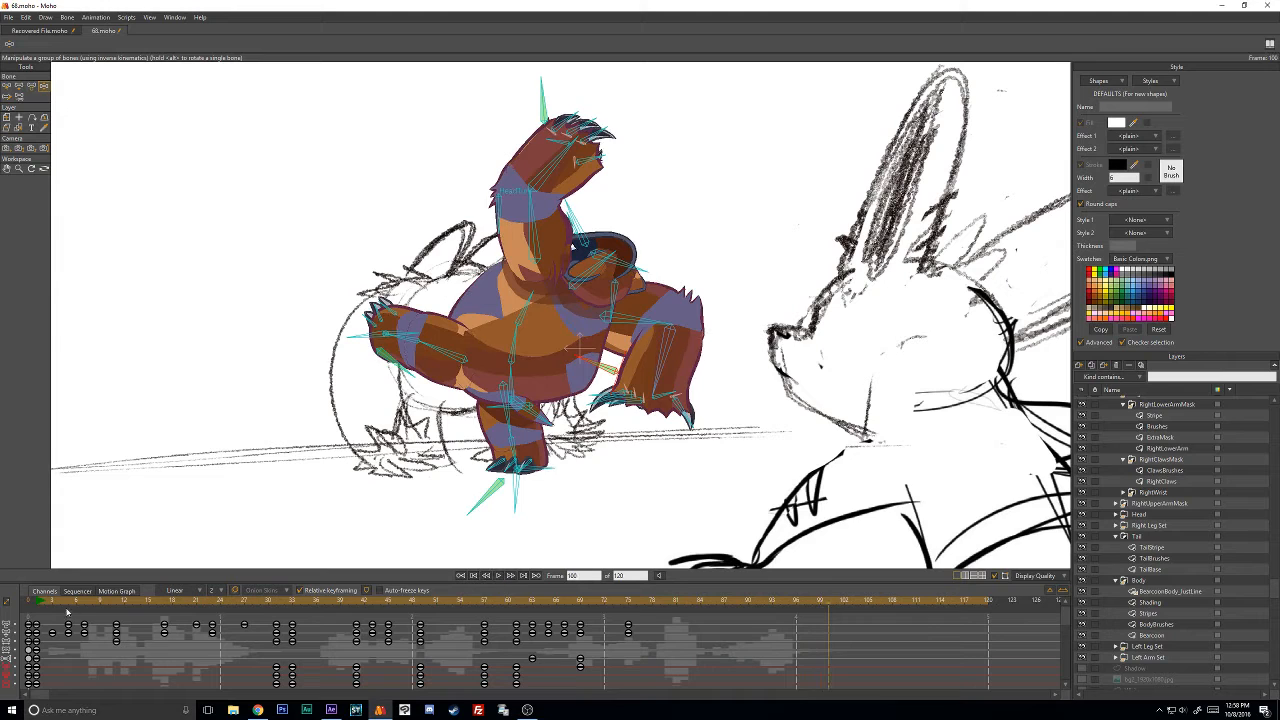
At frame 1, swing the BEARCOON rig's right arm outward and straighten it so it hangs beside the body.
click(37, 602)
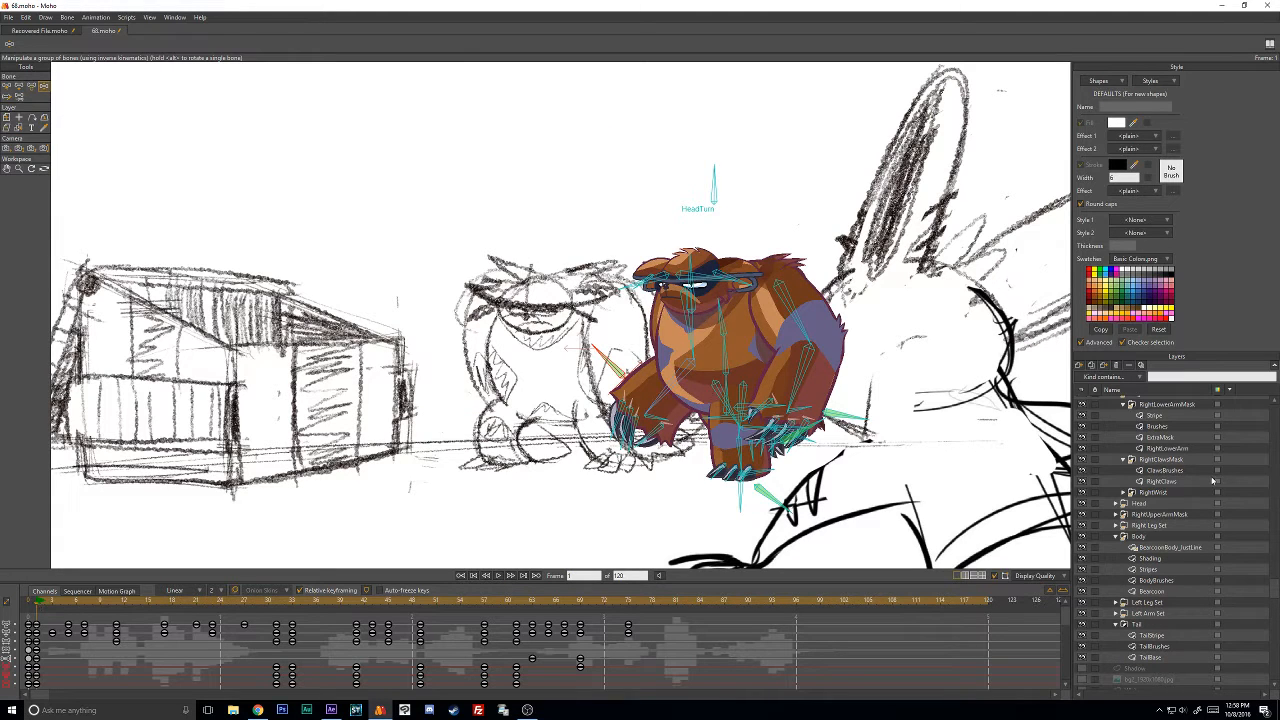
scroll(1200, 470, up, 3)
click(1143, 435)
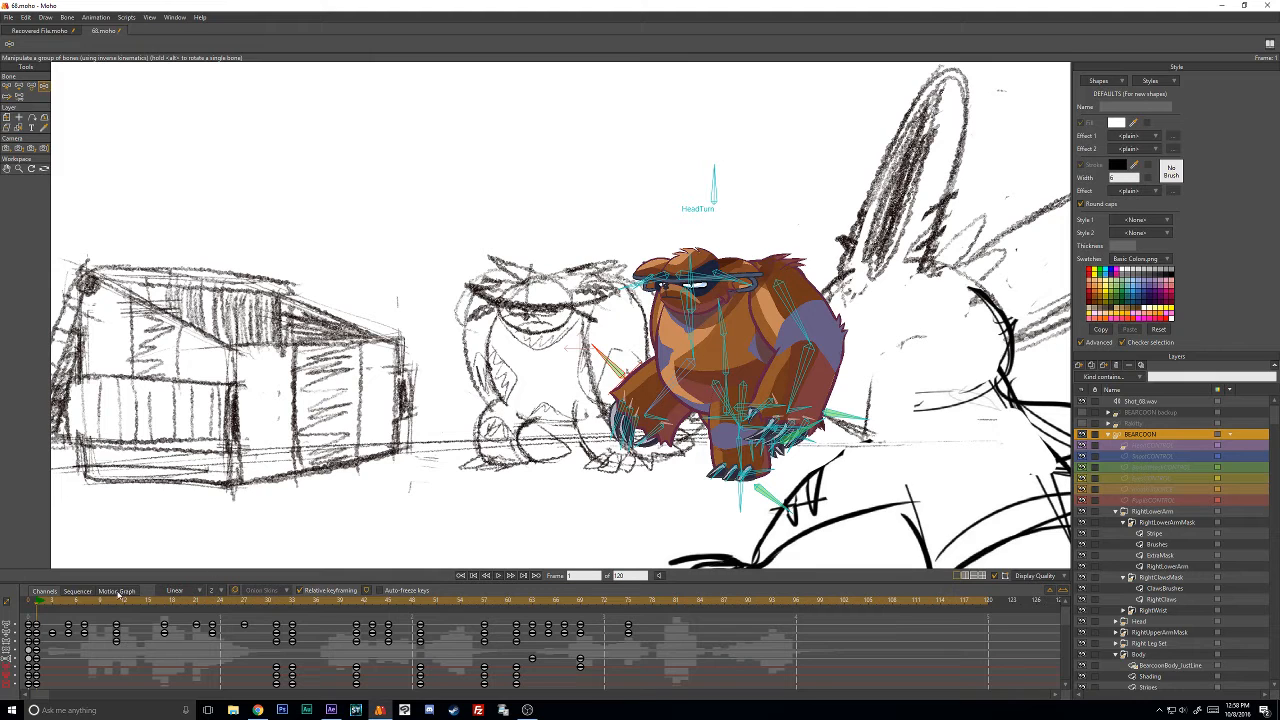
drag(799, 390, 789, 314)
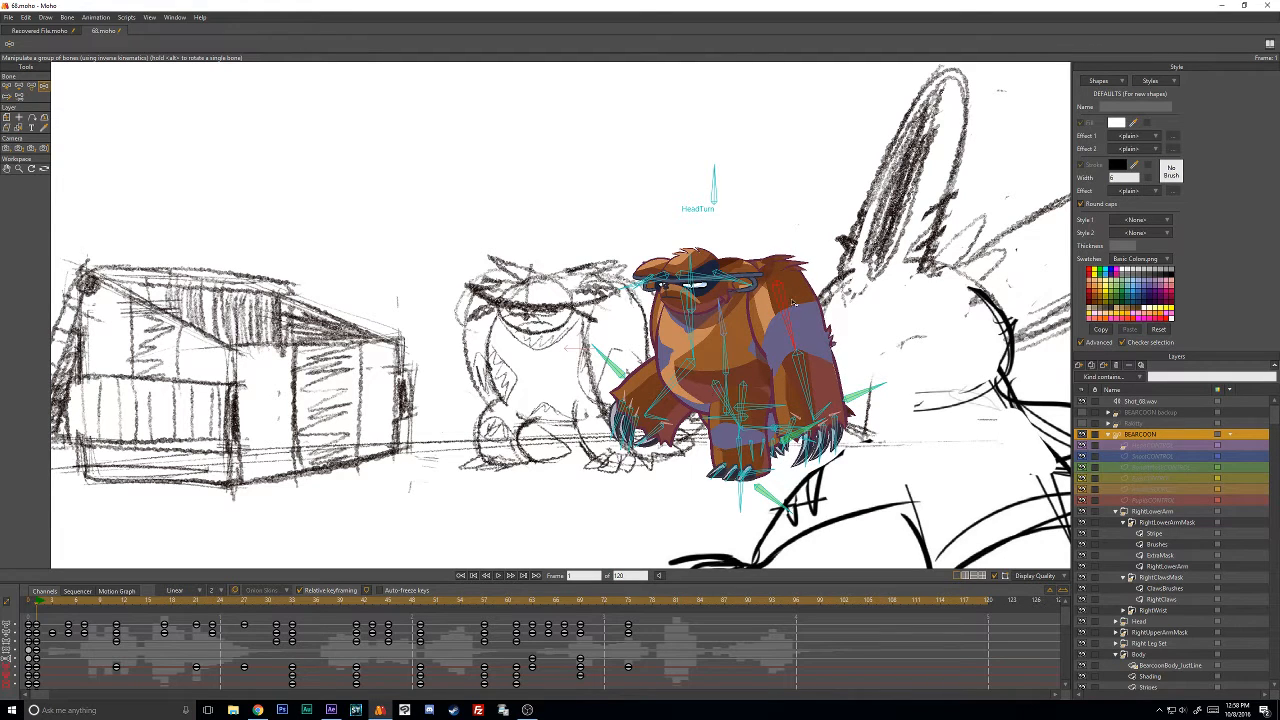
drag(791, 302, 792, 308)
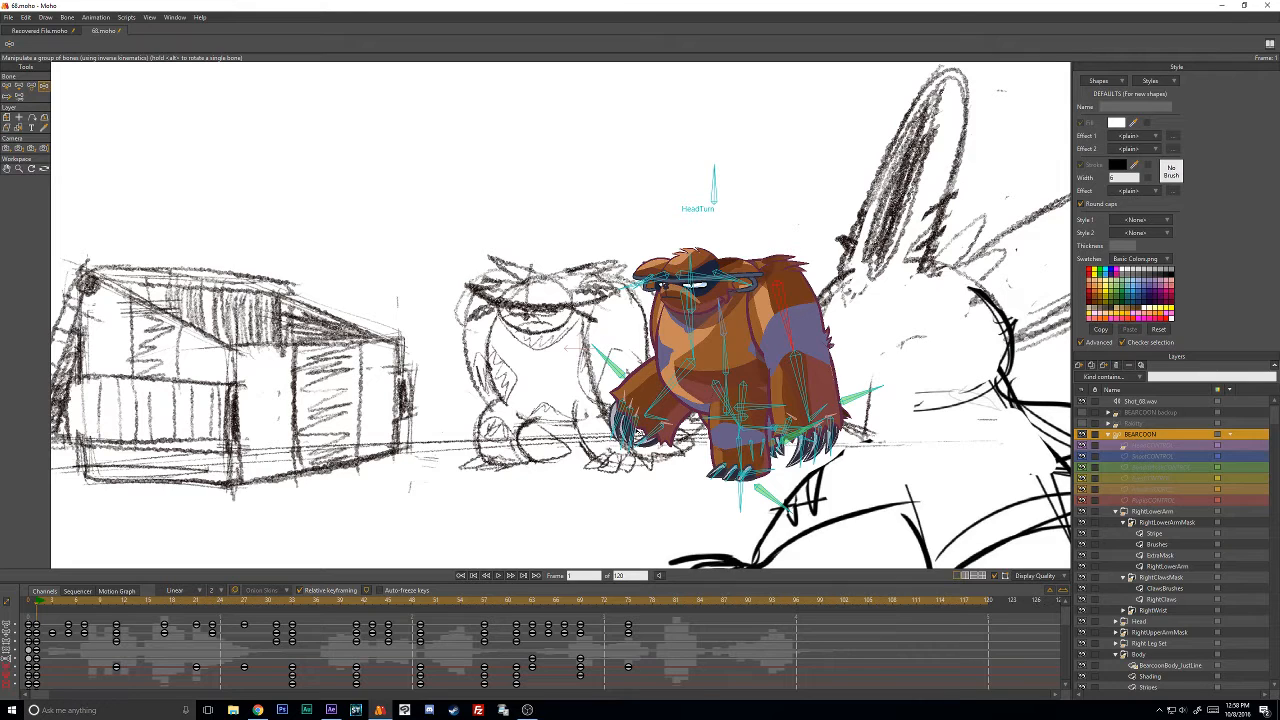
drag(787, 320, 796, 319)
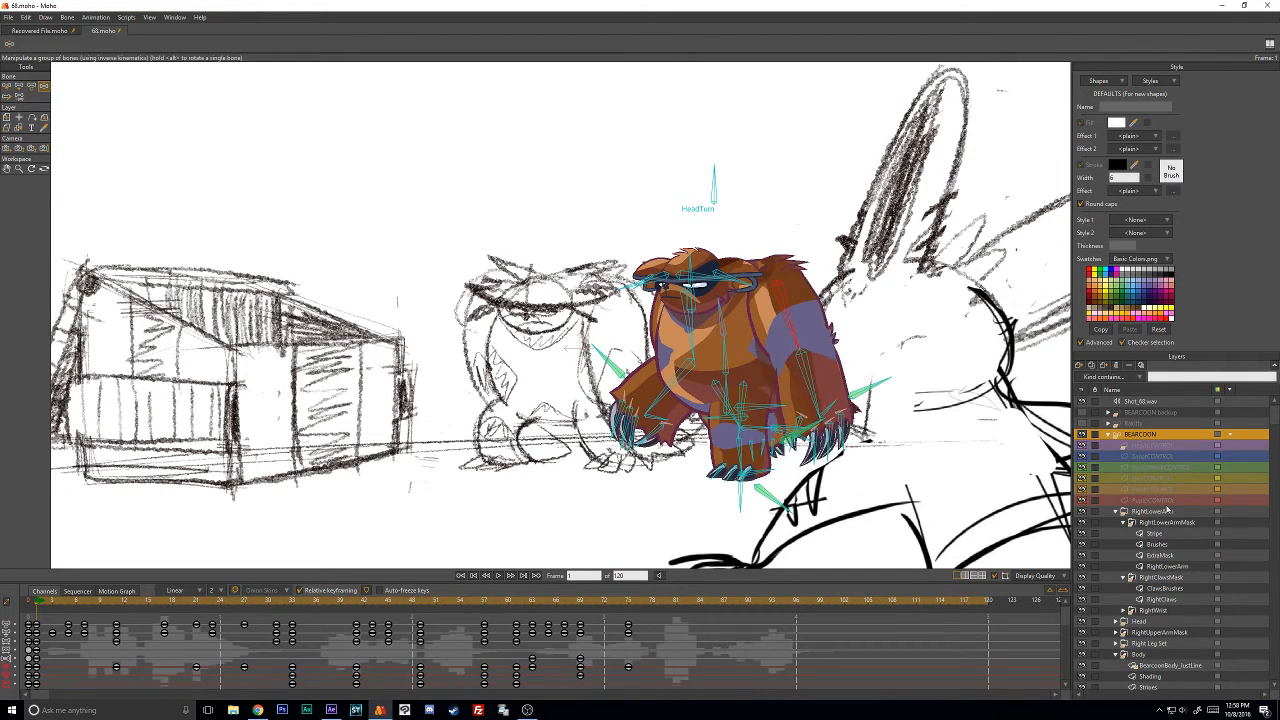
Go to frame 57, delete the right arm bones' keys between about frames 10 and 52, and clear the bone selection.
scroll(561, 368, down, 5)
scroll(563, 368, up, 3)
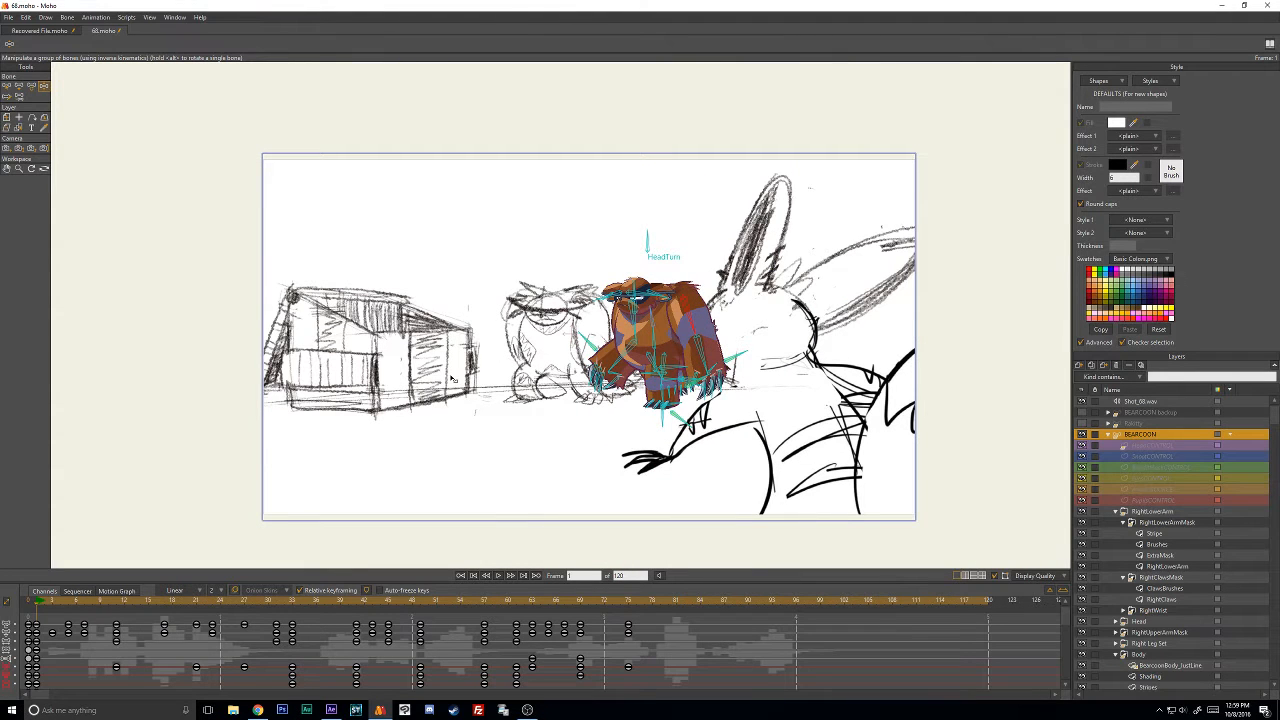
scroll(766, 330, down, 3)
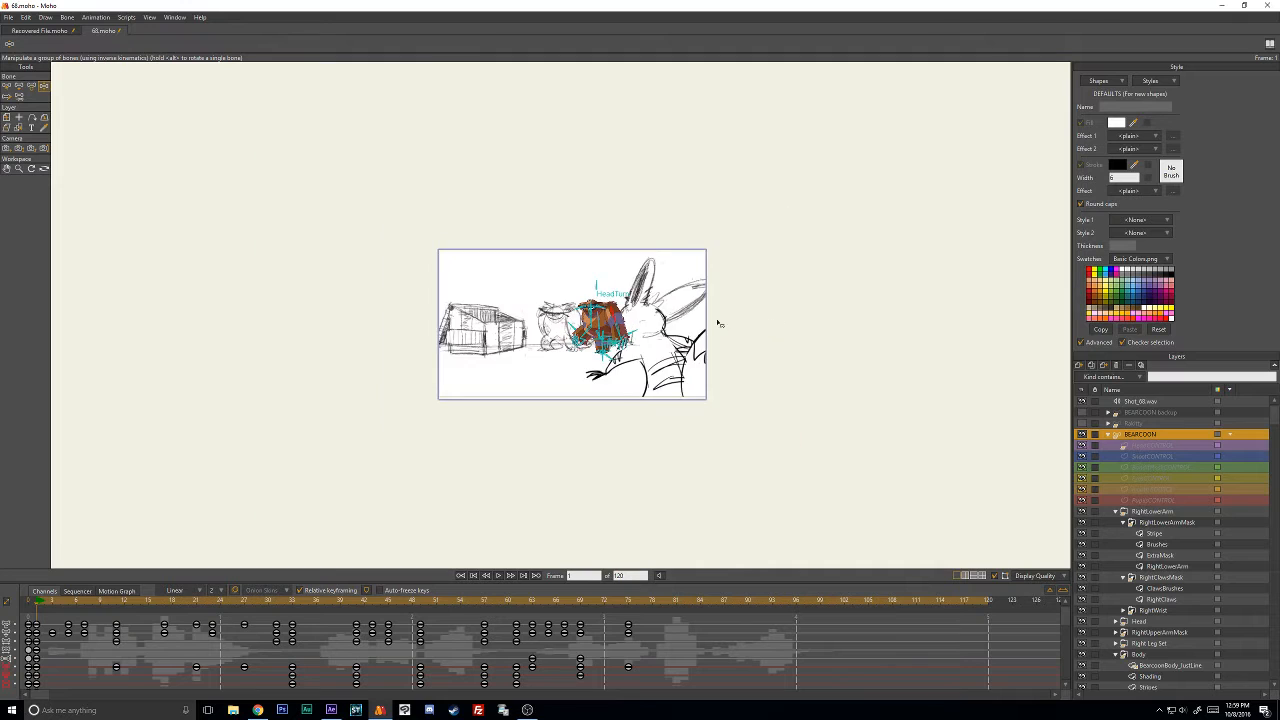
scroll(725, 318, up, 5)
key(b)
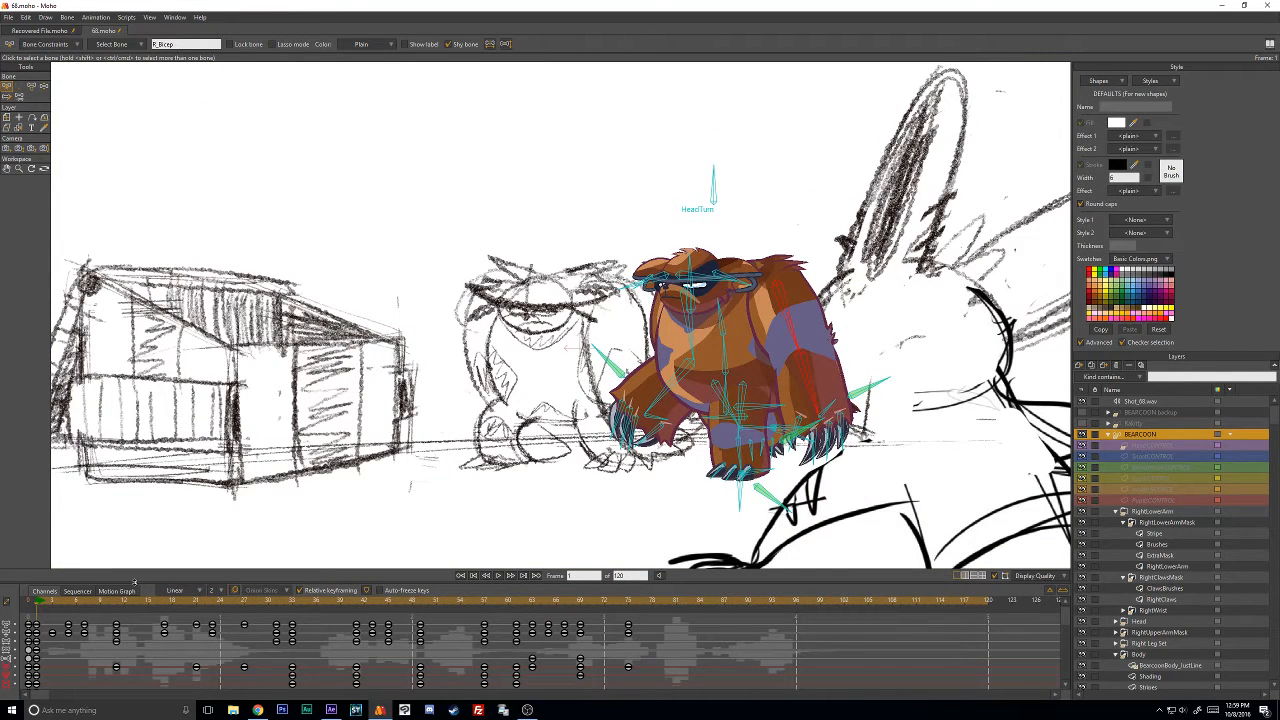
scroll(99, 650, down, 2)
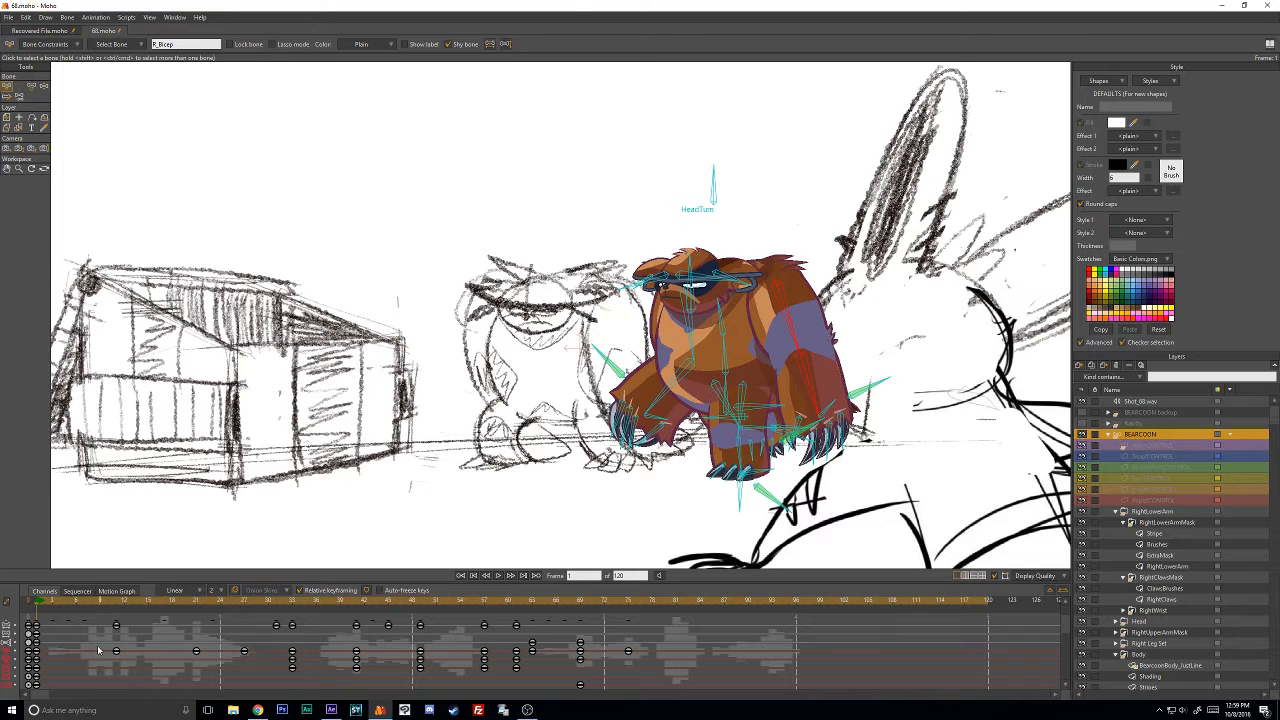
drag(420, 605, 104, 684)
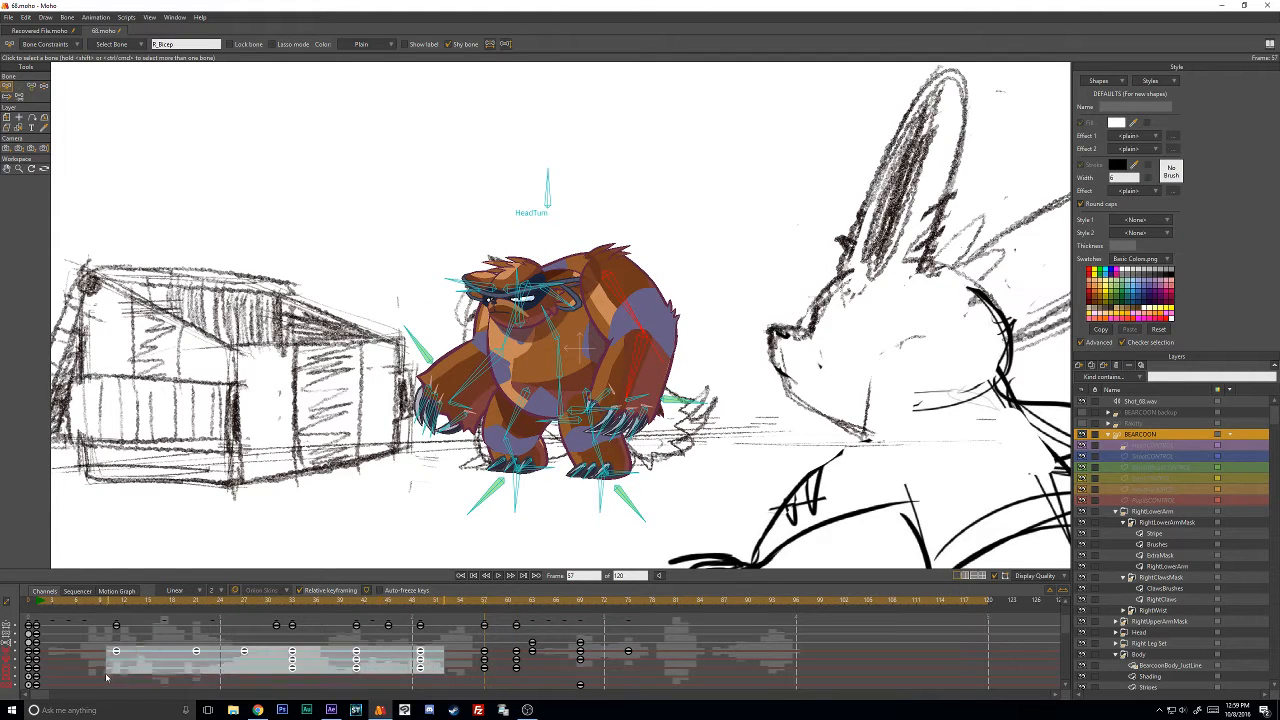
key(Delete)
key(Return)
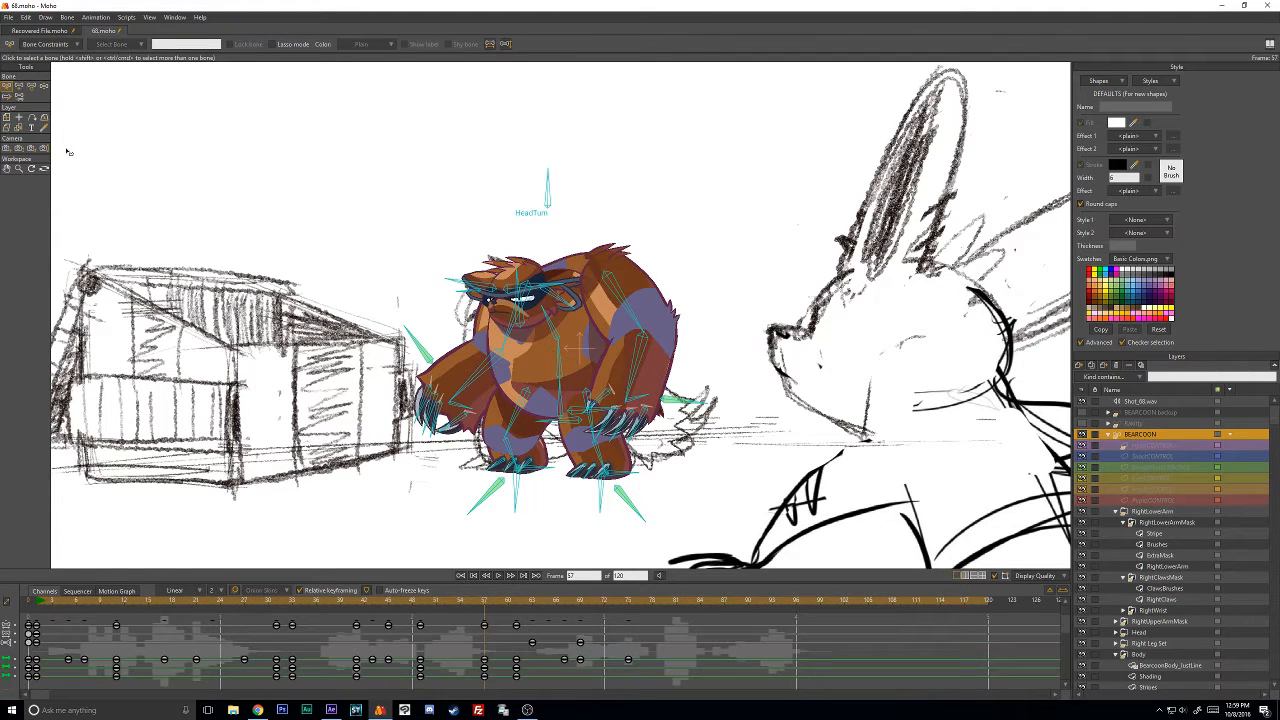
At frame 57, use Transform Bone to rotate the right forearm outward so the arm straightens away from the body.
click(32, 87)
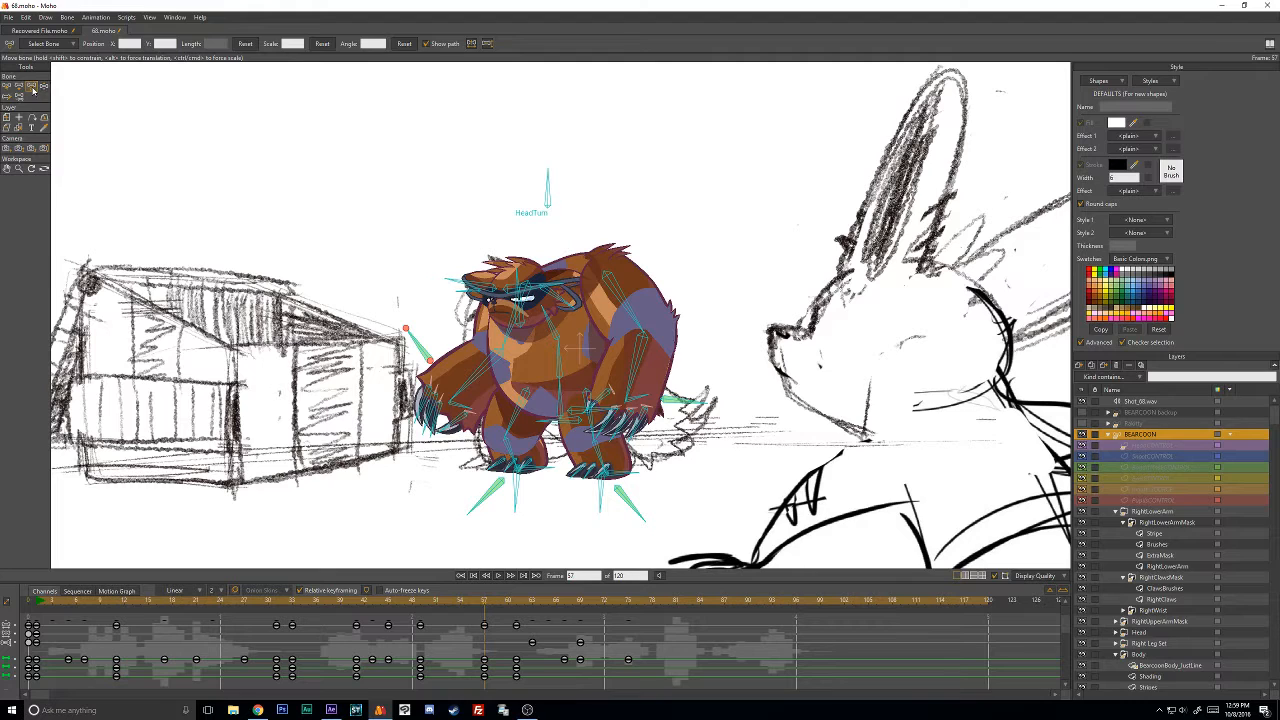
click(650, 376)
drag(650, 376, 701, 335)
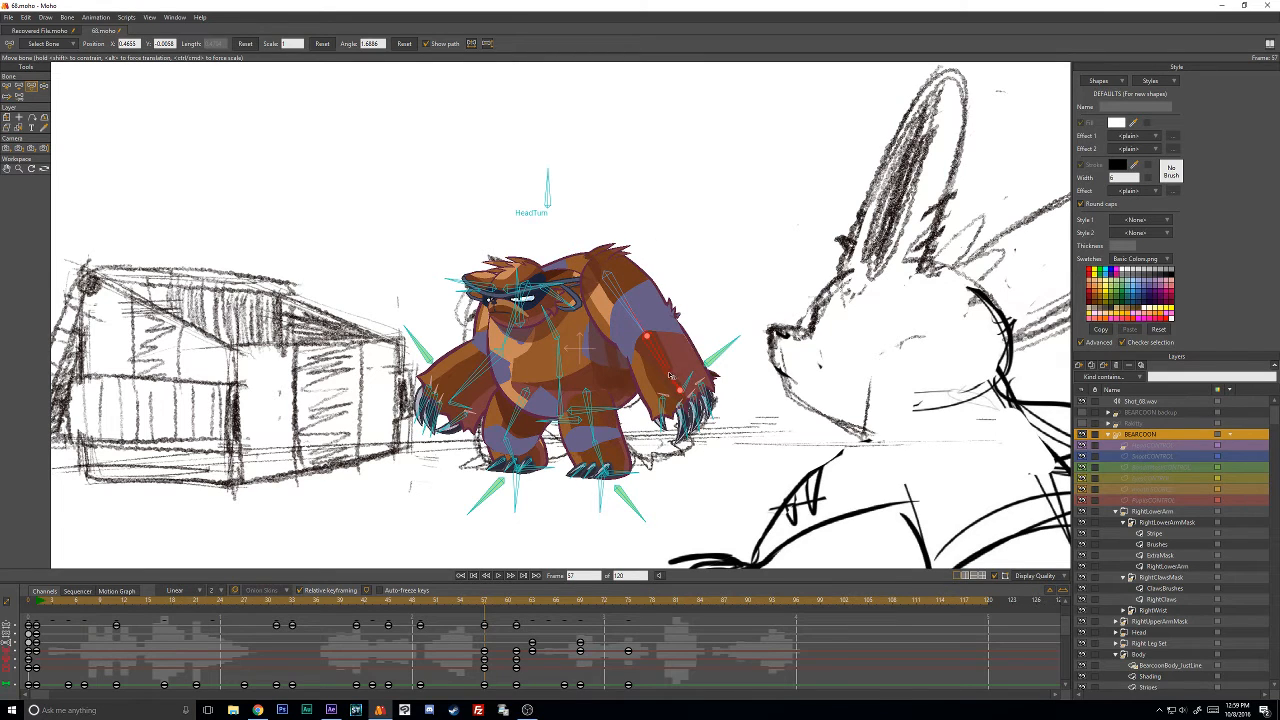
mouse_move(669, 375)
mouse_down()
mouse_move(652, 381)
mouse_move(676, 371)
mouse_up()
scroll(570, 340, down, 2)
scroll(590, 350, up, 3)
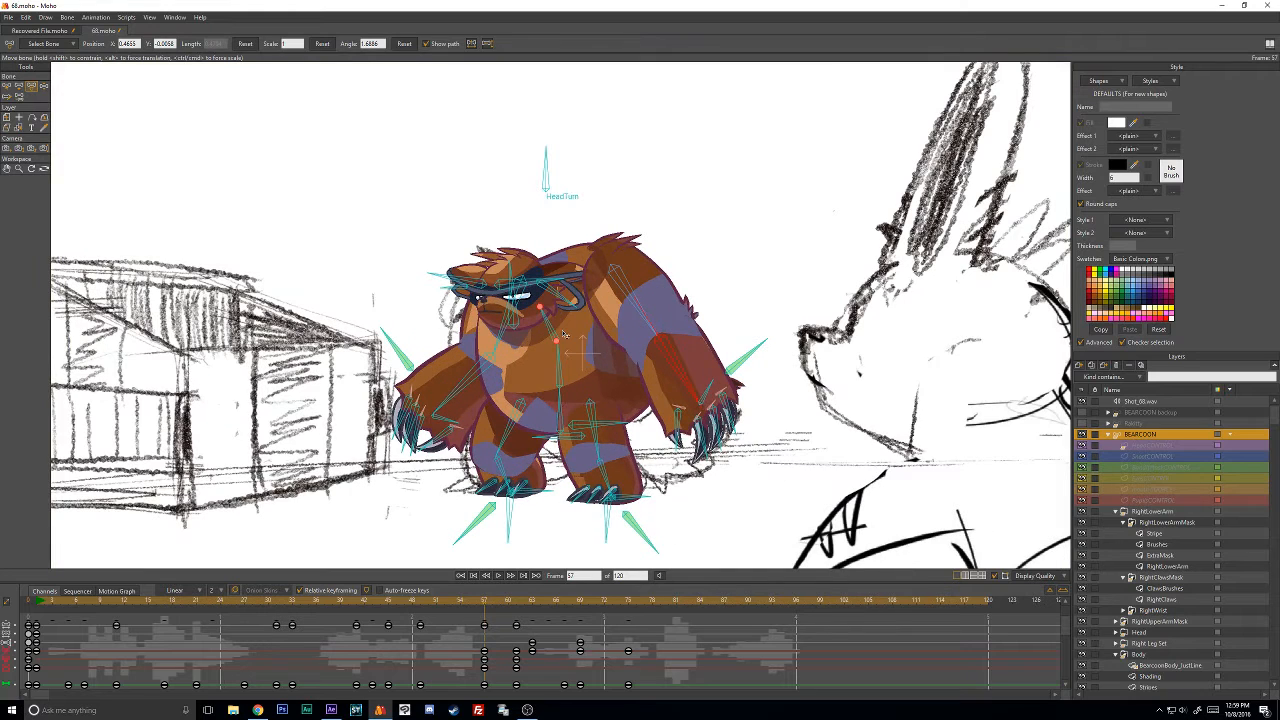
Try other rotation angles for the right forearm at frame 57 and undo each of them.
drag(677, 372, 707, 390)
mouse_move(683, 378)
mouse_down()
mouse_move(660, 423)
mouse_move(628, 398)
mouse_move(672, 394)
mouse_up()
key(ctrl+z)
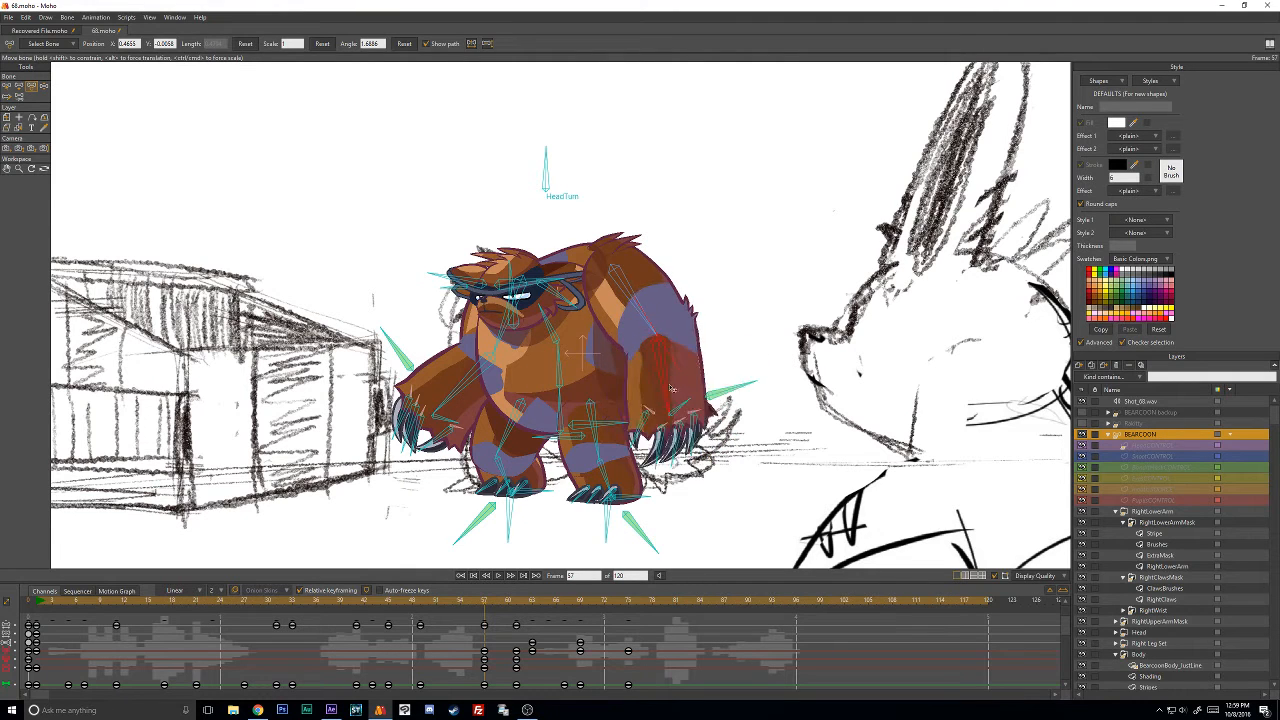
key(ctrl+z)
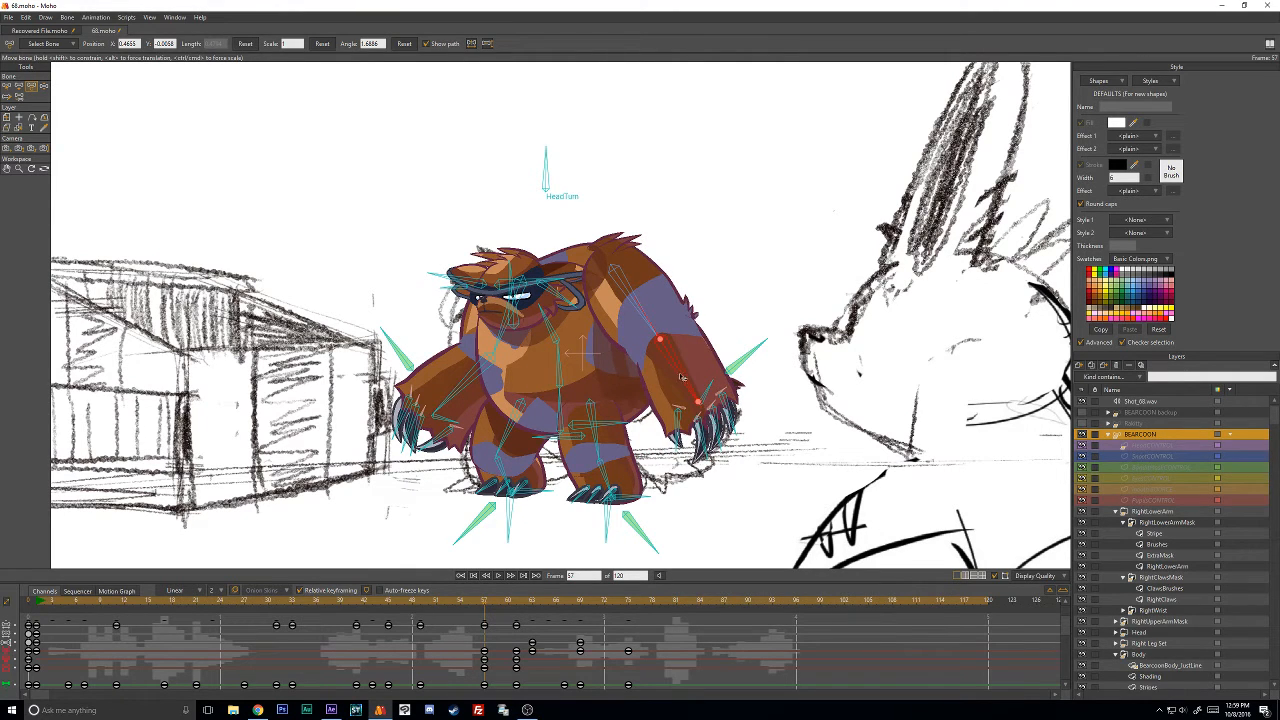
drag(685, 378, 645, 394)
key(ctrl+z)
drag(697, 392, 726, 383)
key(ctrl+z)
Adjust the right upper arm's rotation at frame 57, finishing with Manipulate Bones to swing the arm back closer to the body.
mouse_move(641, 298)
mouse_down()
mouse_move(656, 262)
mouse_move(650, 235)
mouse_move(630, 230)
mouse_move(653, 305)
mouse_up()
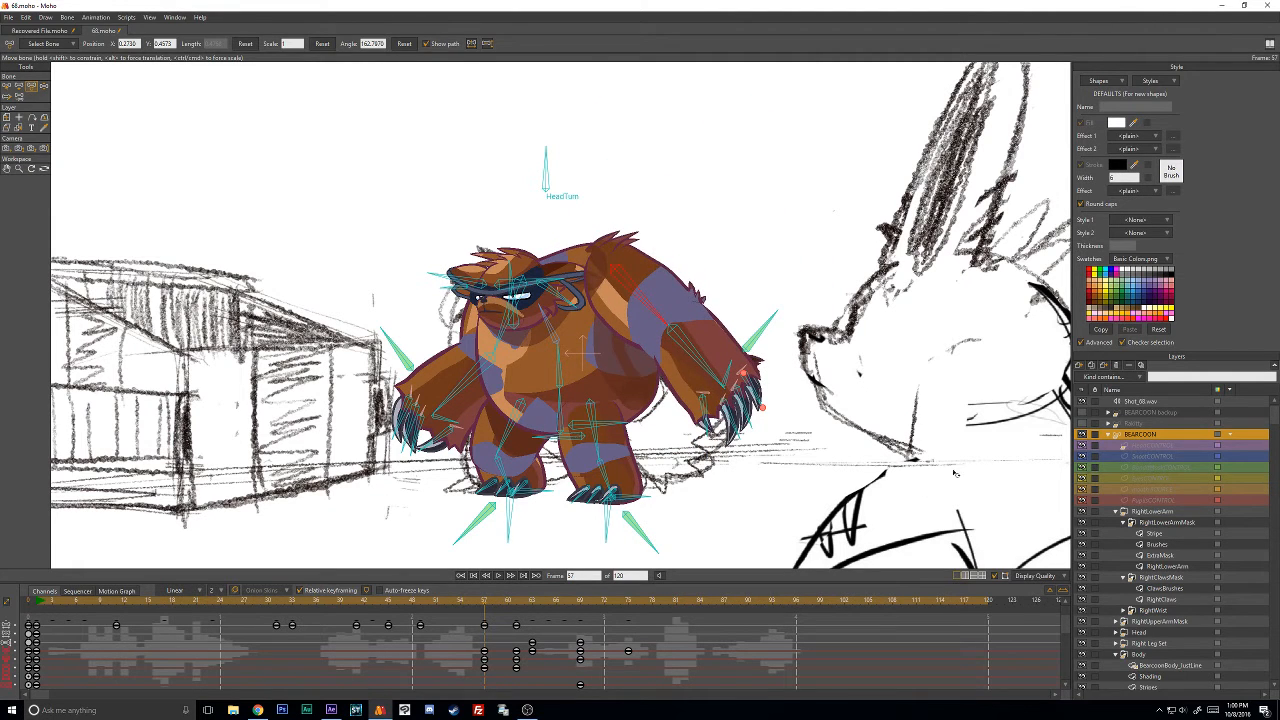
scroll(826, 390, down, 3)
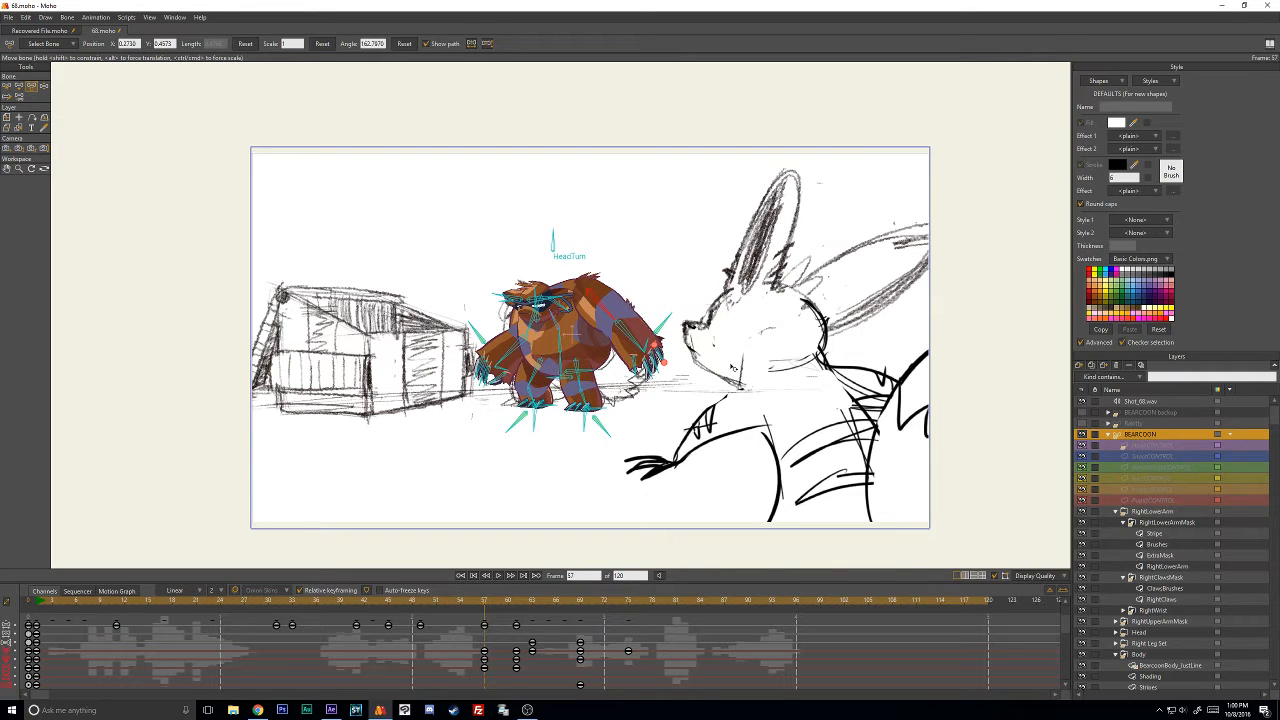
scroll(770, 405, up, 4)
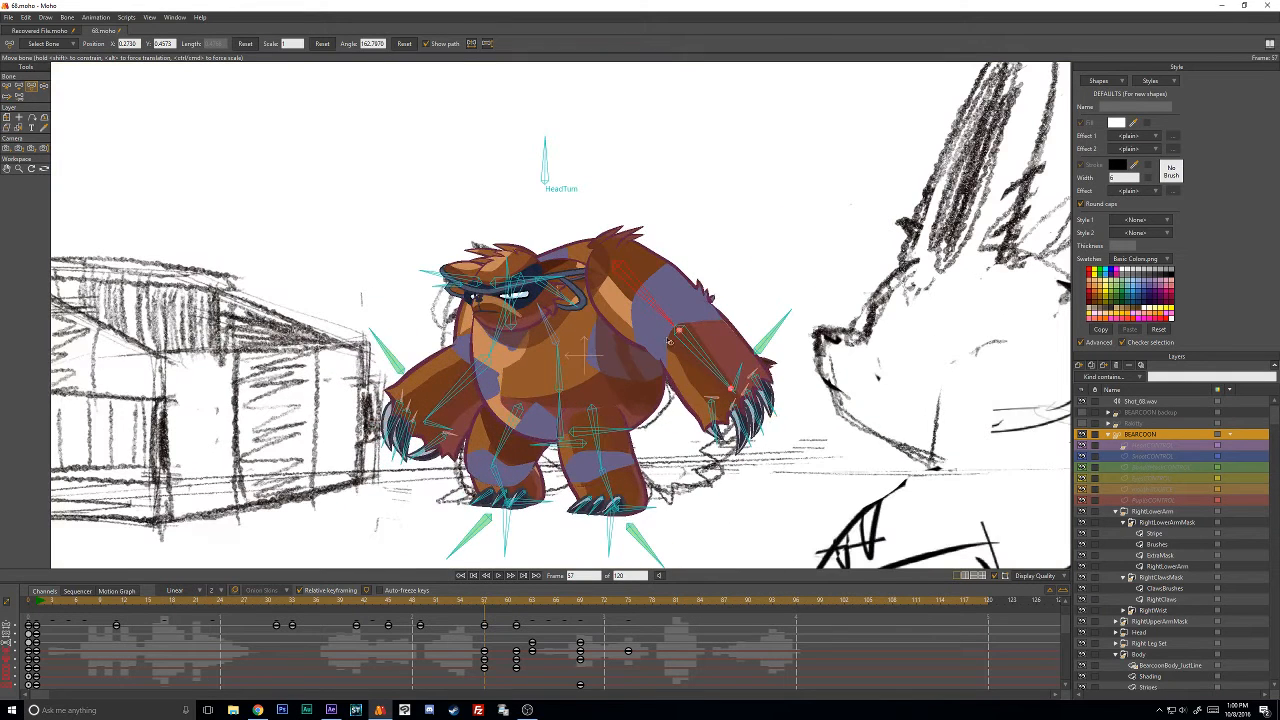
drag(643, 289, 647, 298)
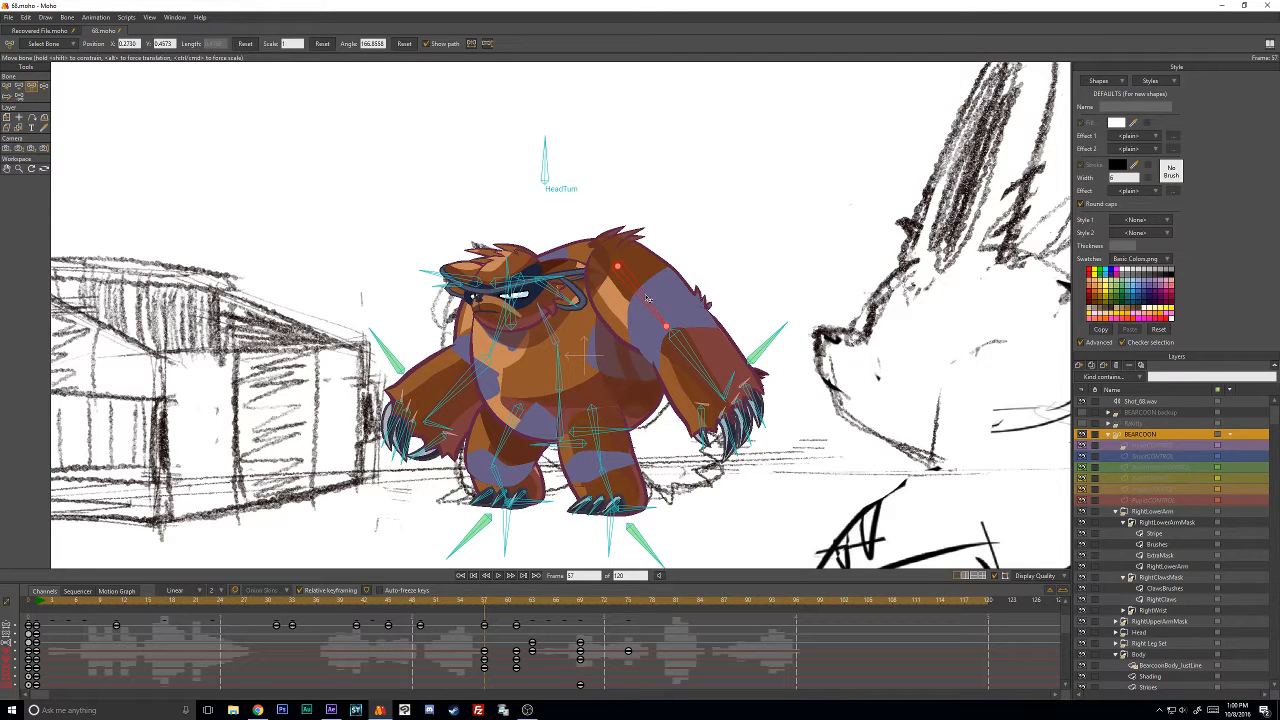
scroll(743, 288, down, 2)
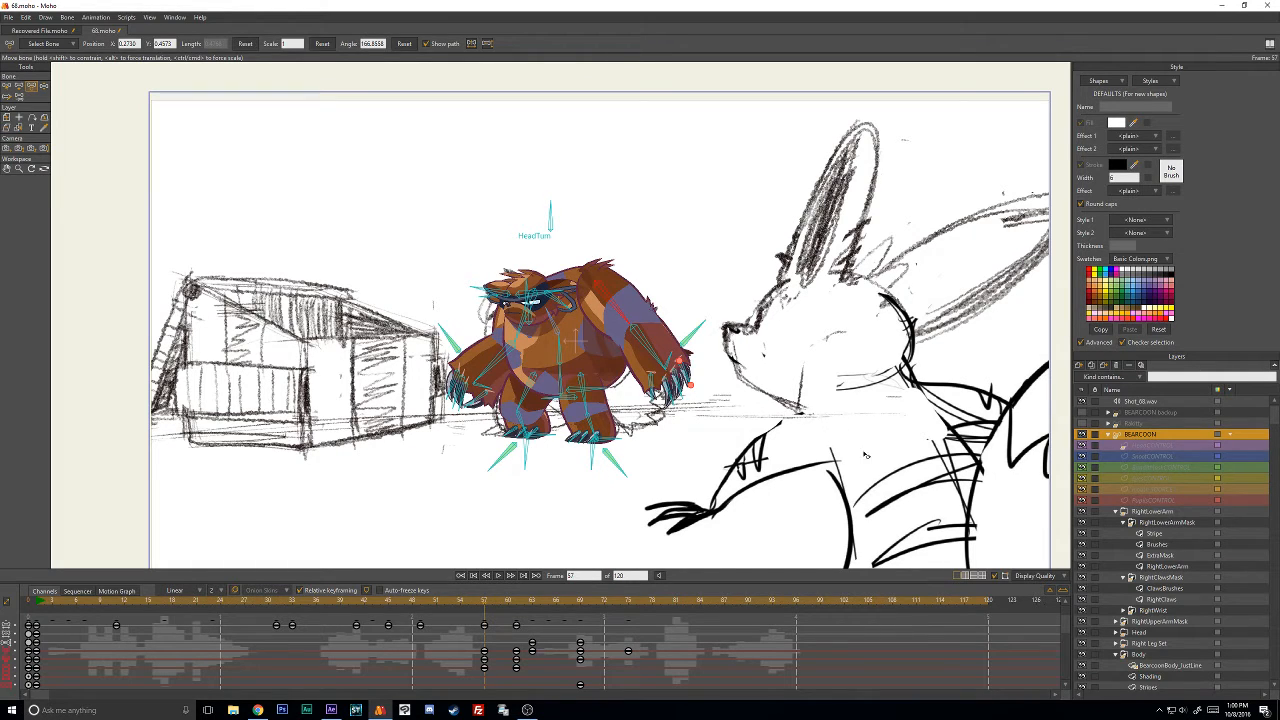
scroll(826, 425, up, 4)
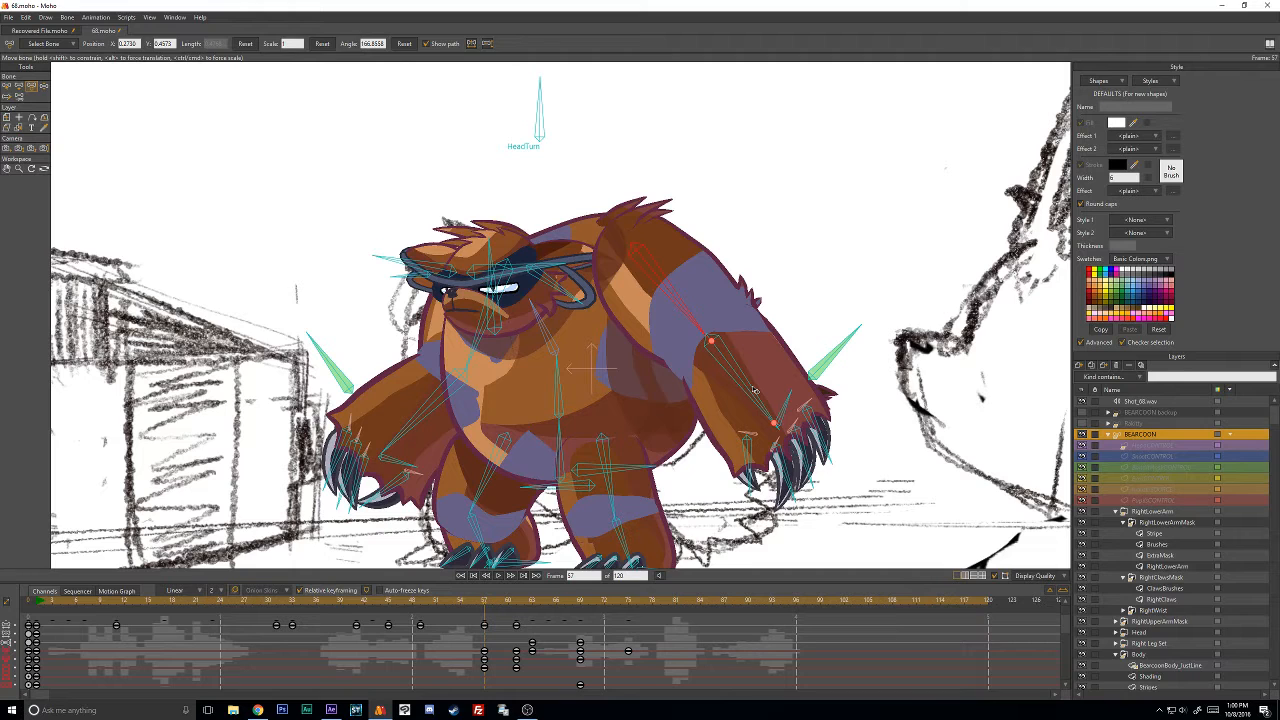
click(44, 87)
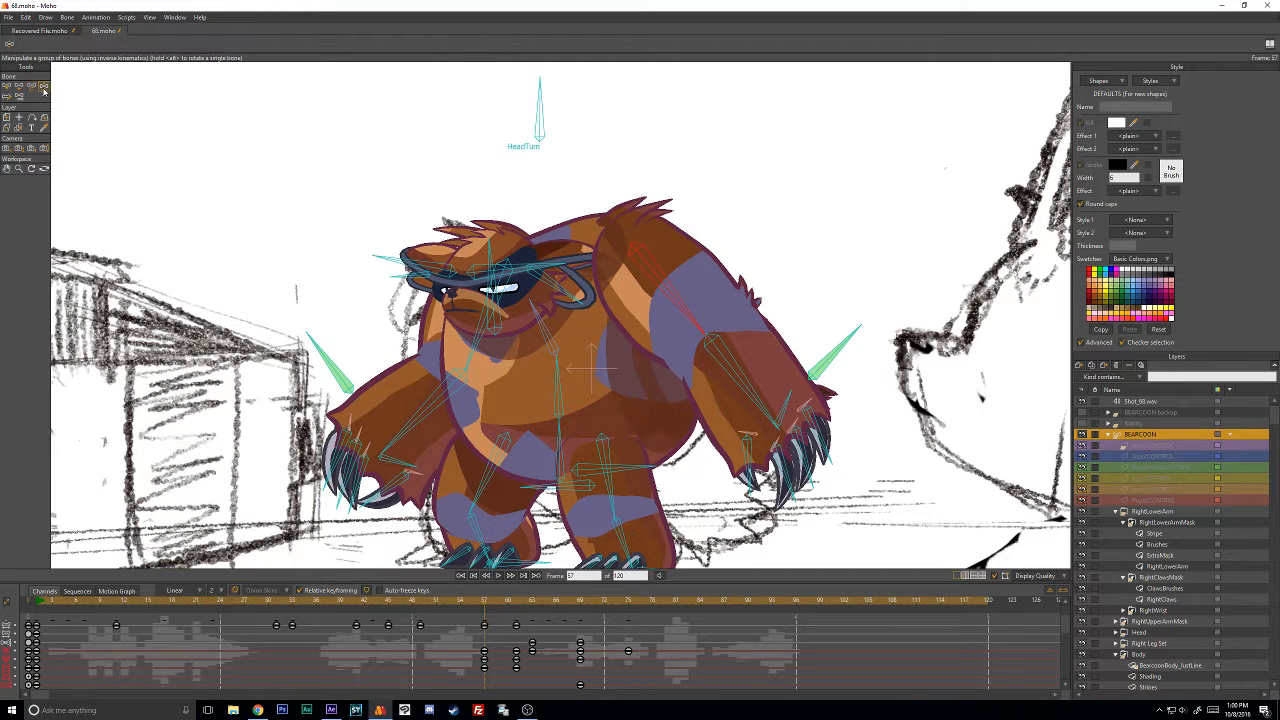
drag(664, 284, 657, 296)
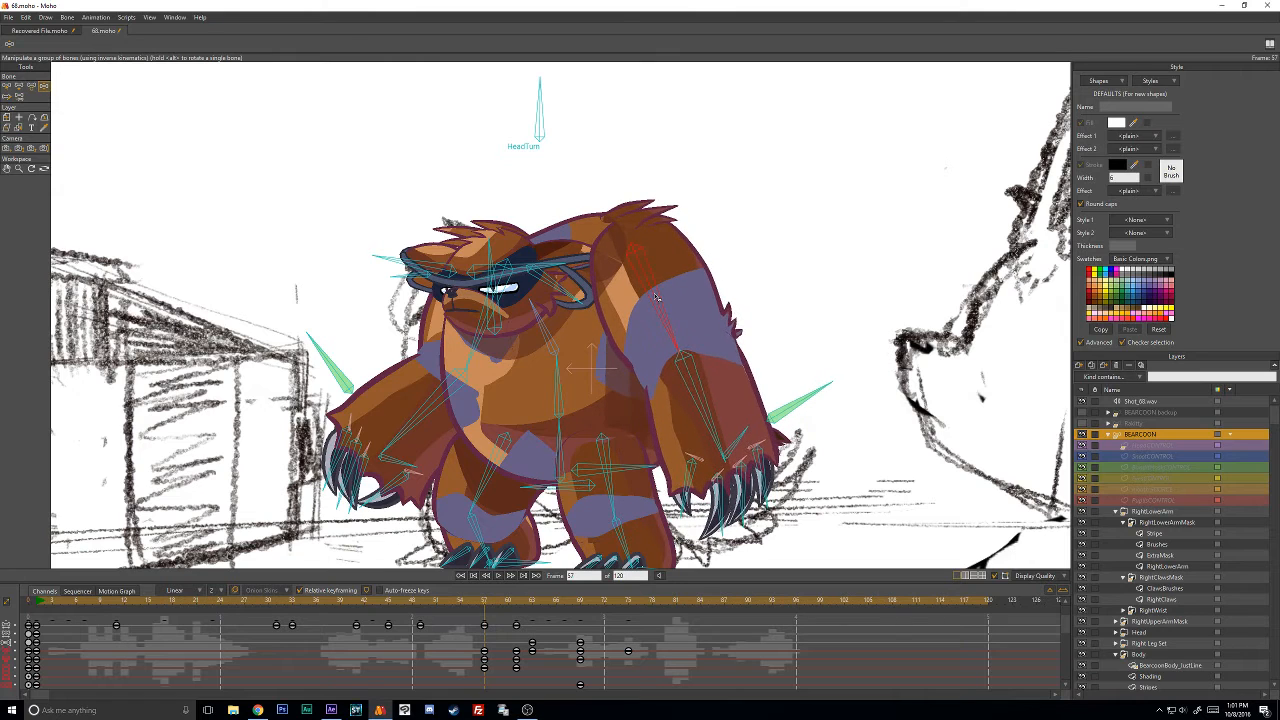
Nudge the BEARCOON rig's right upper arm slightly outward at frame 1 and again at frame 33.
drag(466, 606, 47, 587)
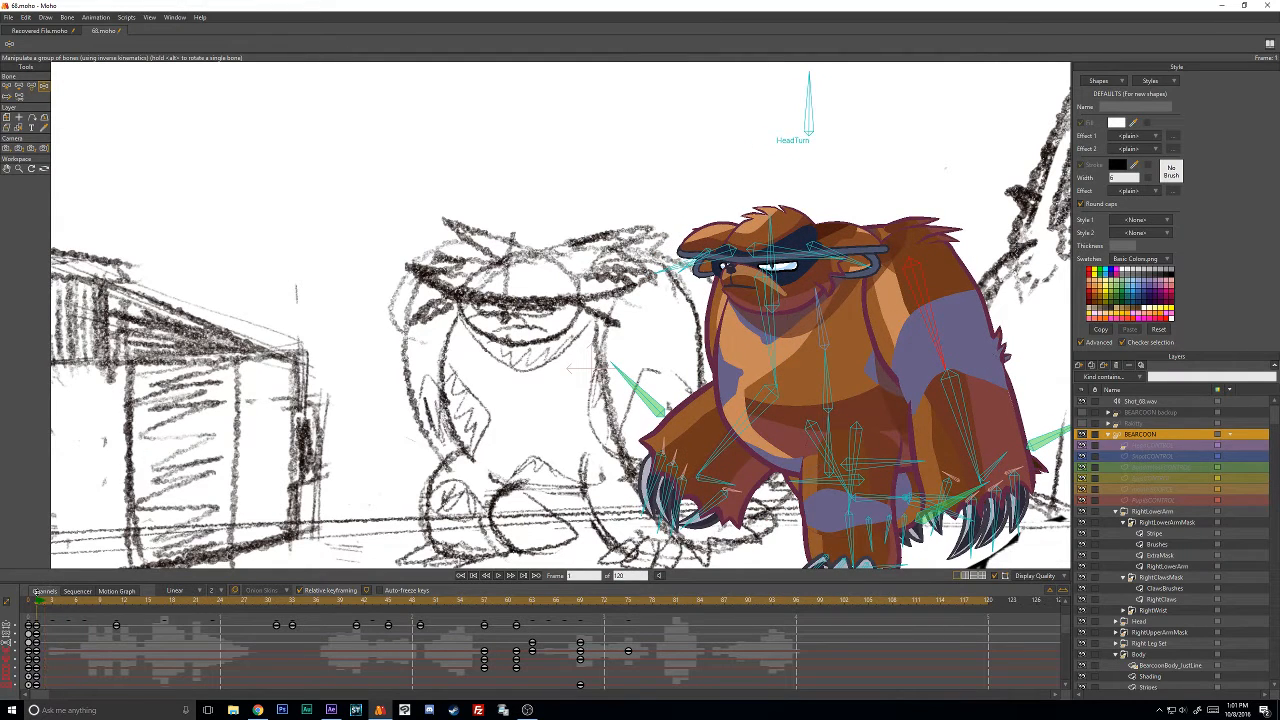
scroll(858, 339, down, 2)
scroll(858, 339, up, 2)
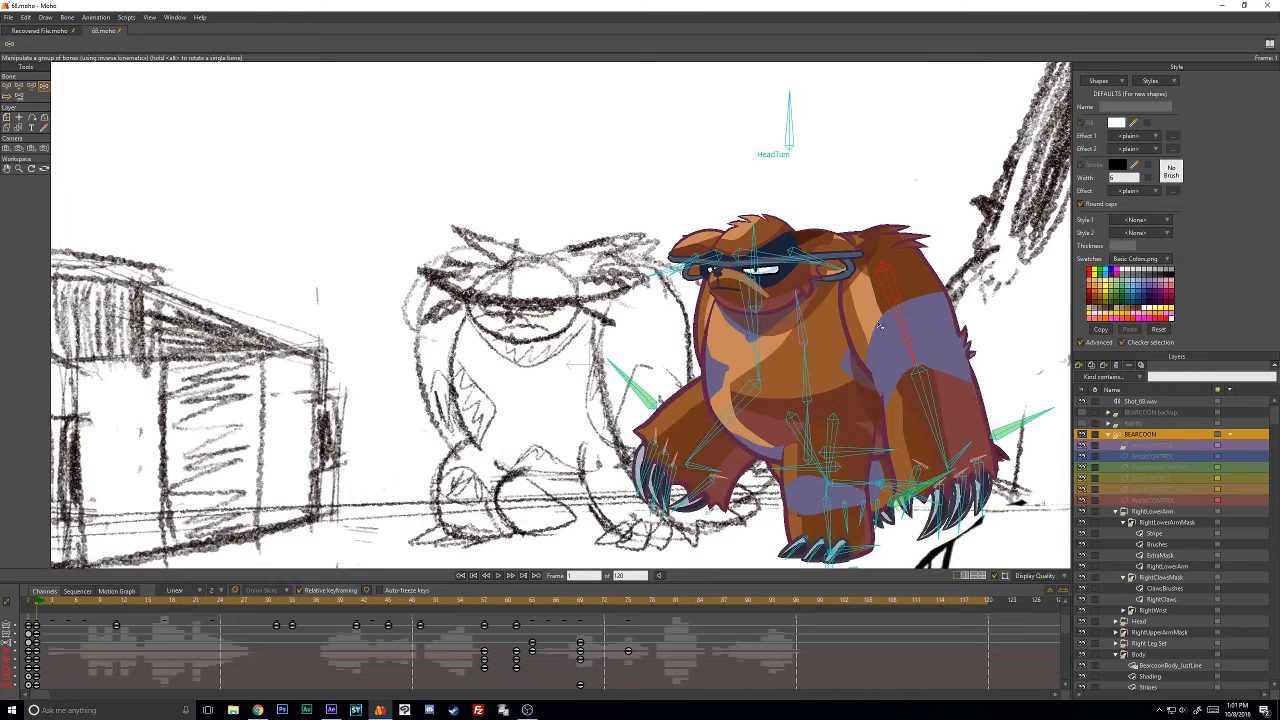
drag(894, 312, 899, 312)
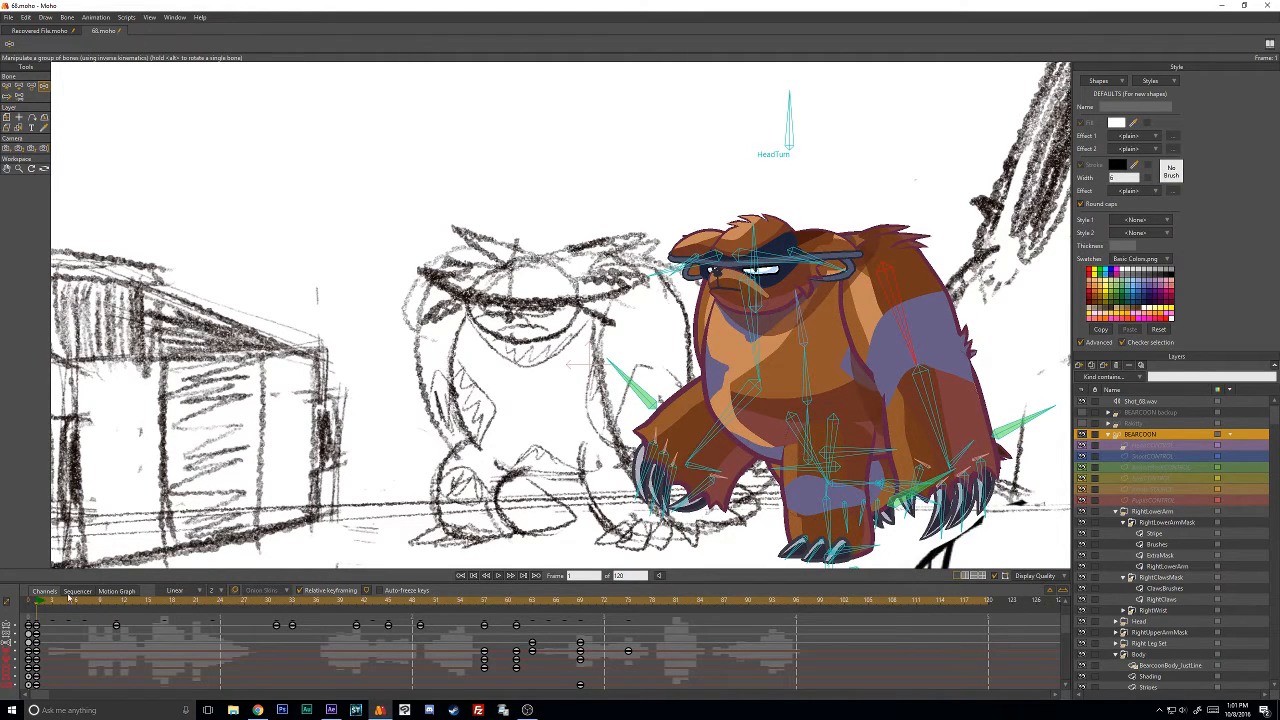
drag(69, 598, 294, 621)
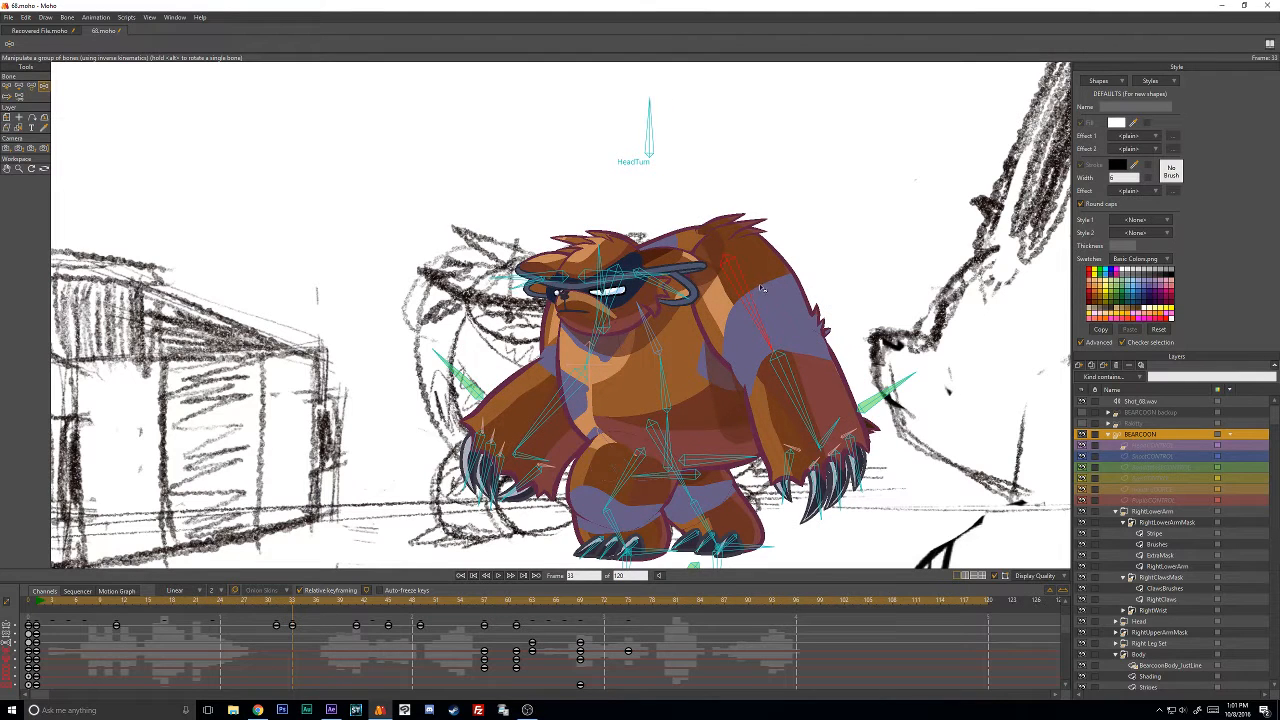
drag(755, 293, 752, 294)
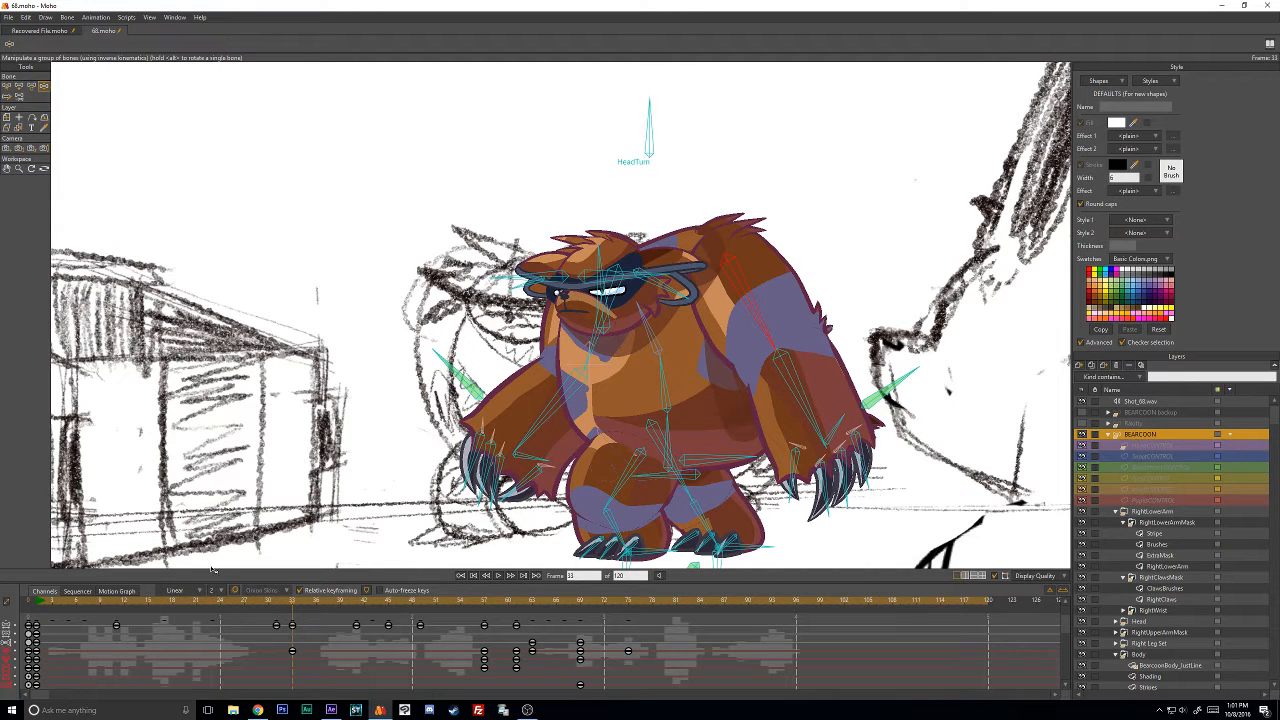
Swing the right arm inward across the body at frame 12, and touch up the upper arm's angle at frame 1.
drag(298, 613, 128, 618)
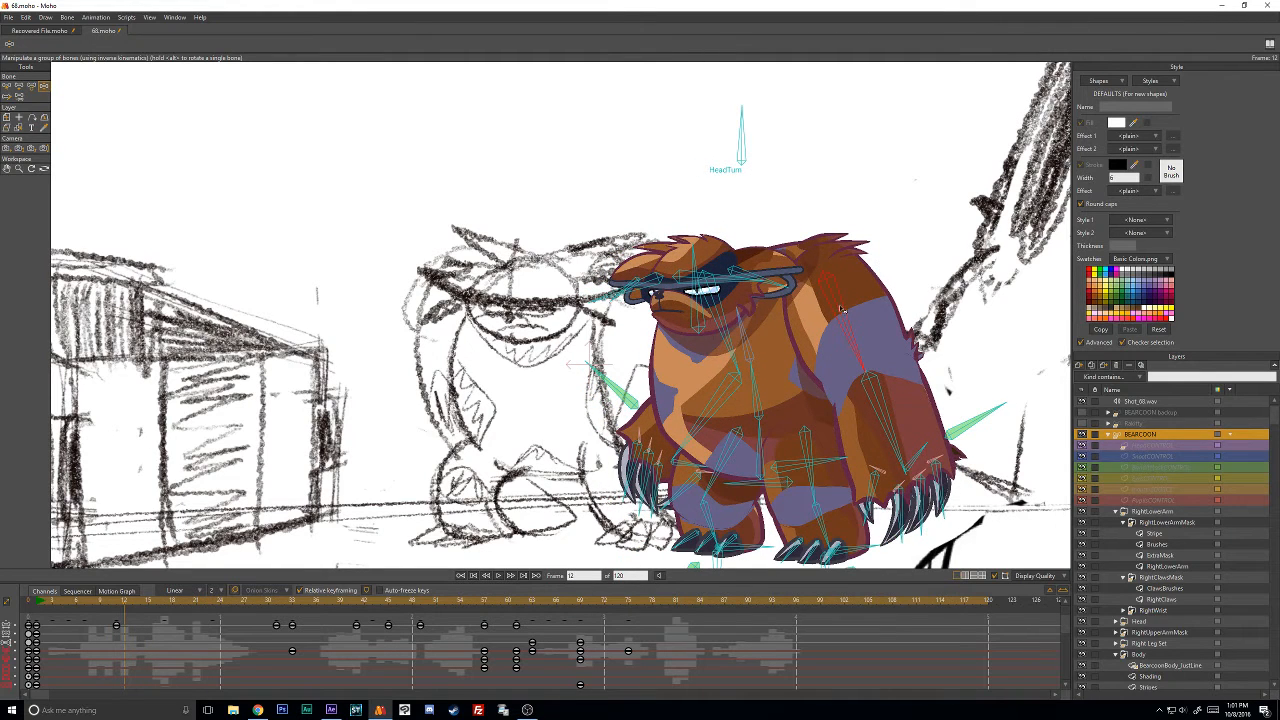
drag(838, 309, 816, 328)
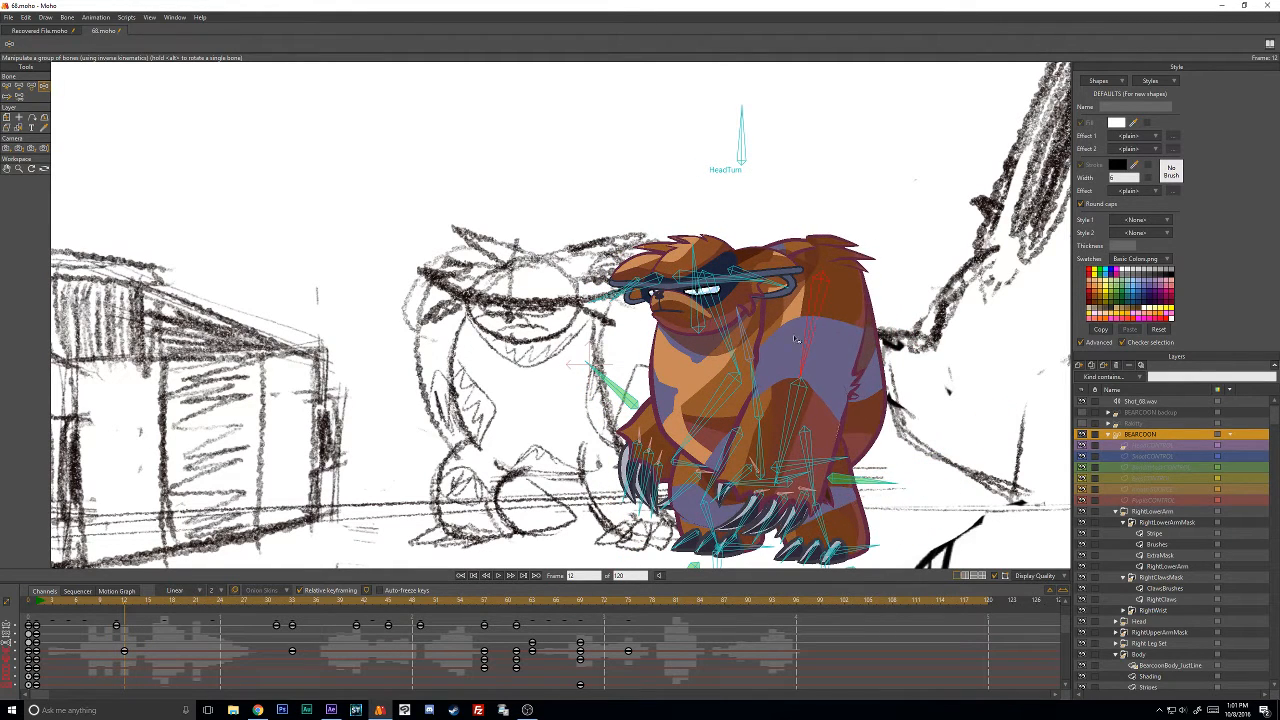
drag(125, 598, 37, 615)
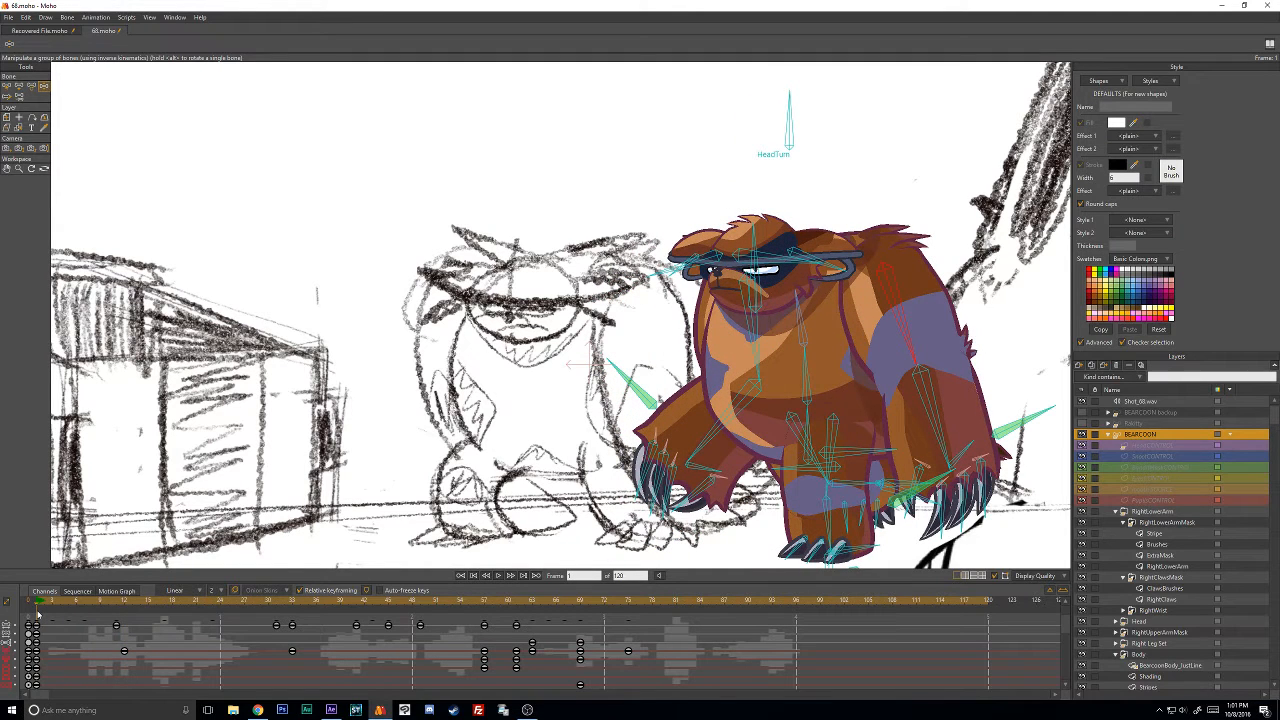
drag(896, 299, 891, 301)
Review the arm swing, move the right upper arm's key from frame 12 to frame 11, and go to that frame.
drag(47, 605, 126, 626)
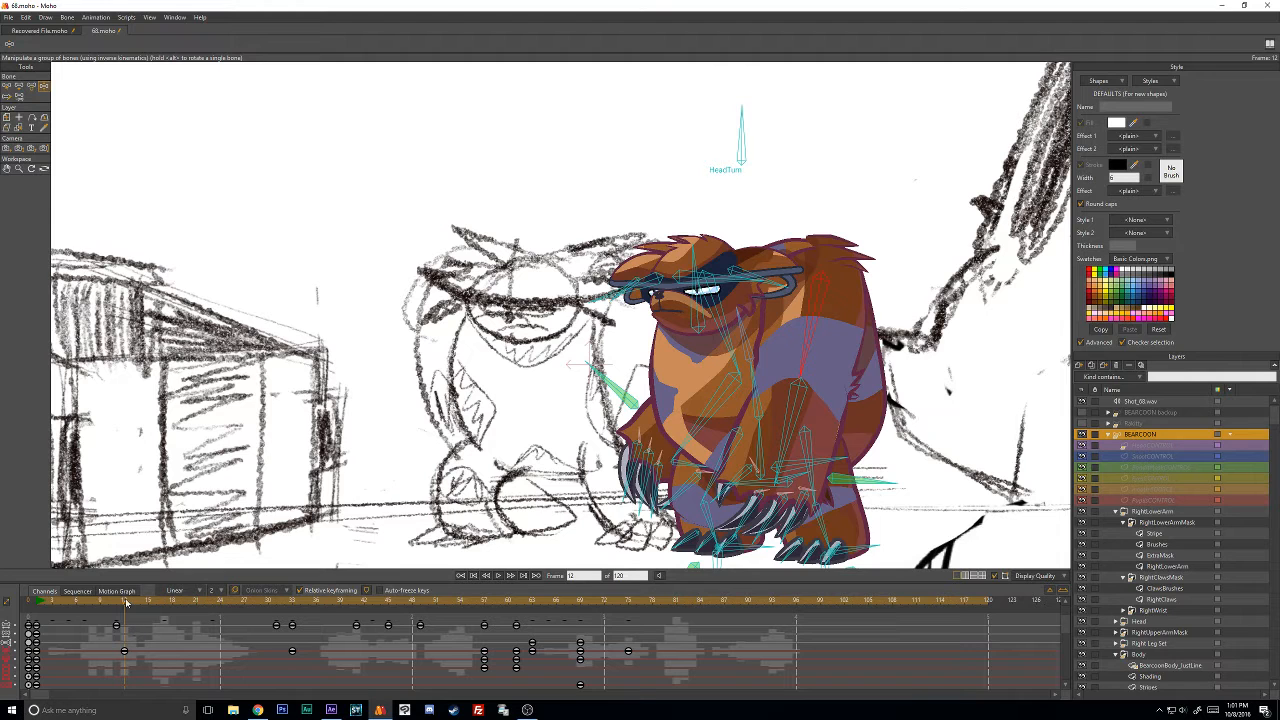
mouse_move(122, 602)
mouse_down()
mouse_move(83, 608)
mouse_move(108, 608)
mouse_up()
key(space)
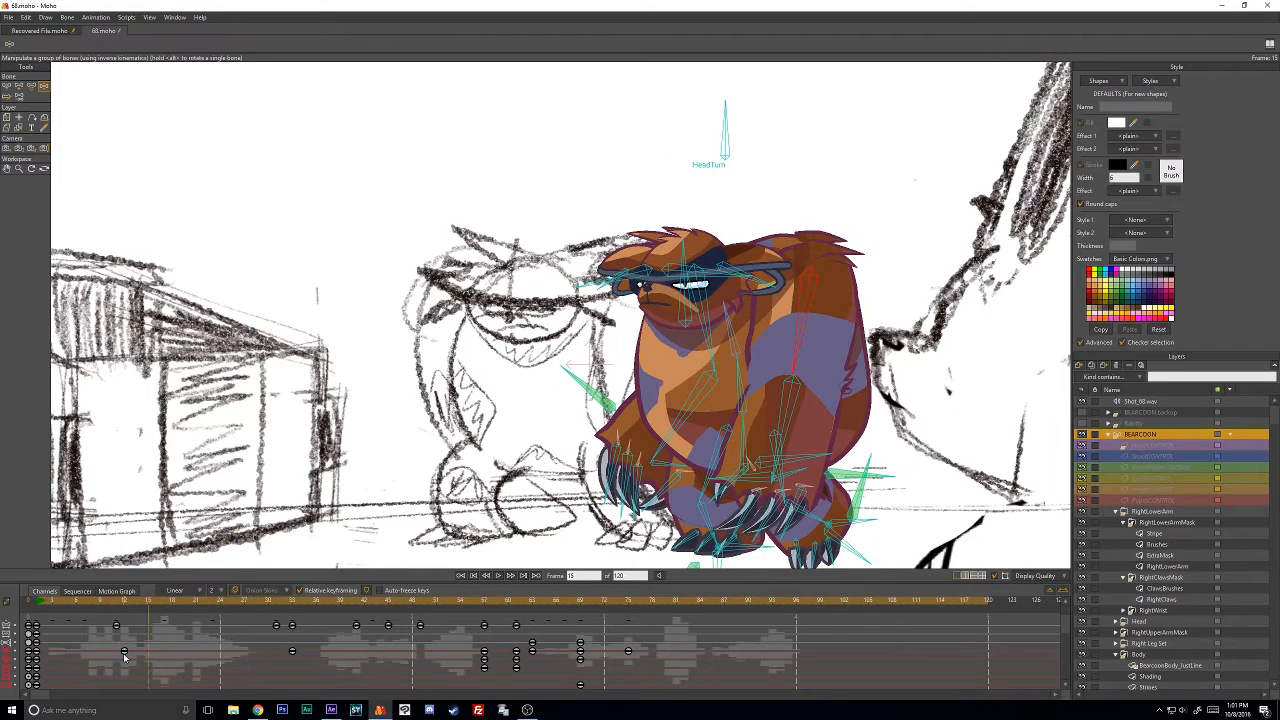
drag(124, 656, 119, 659)
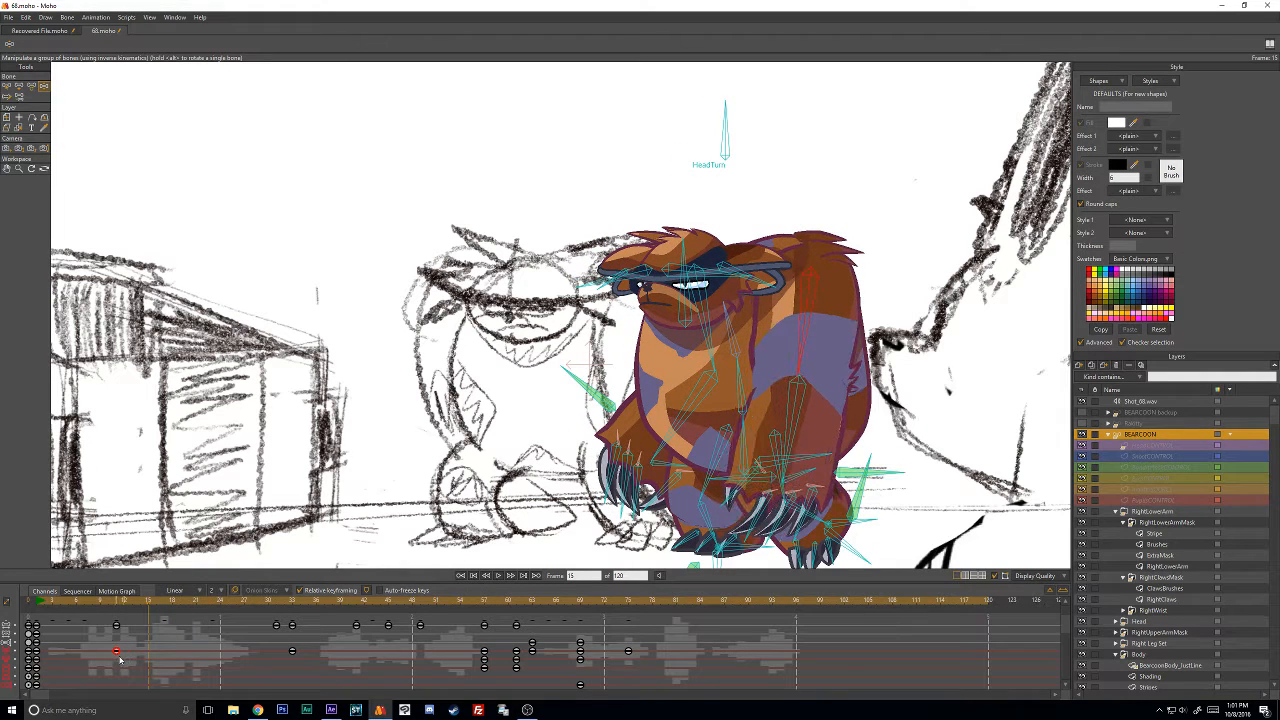
mouse_move(120, 601)
mouse_down()
mouse_move(208, 601)
mouse_move(30, 612)
mouse_move(120, 611)
mouse_up()
right_click(212, 618)
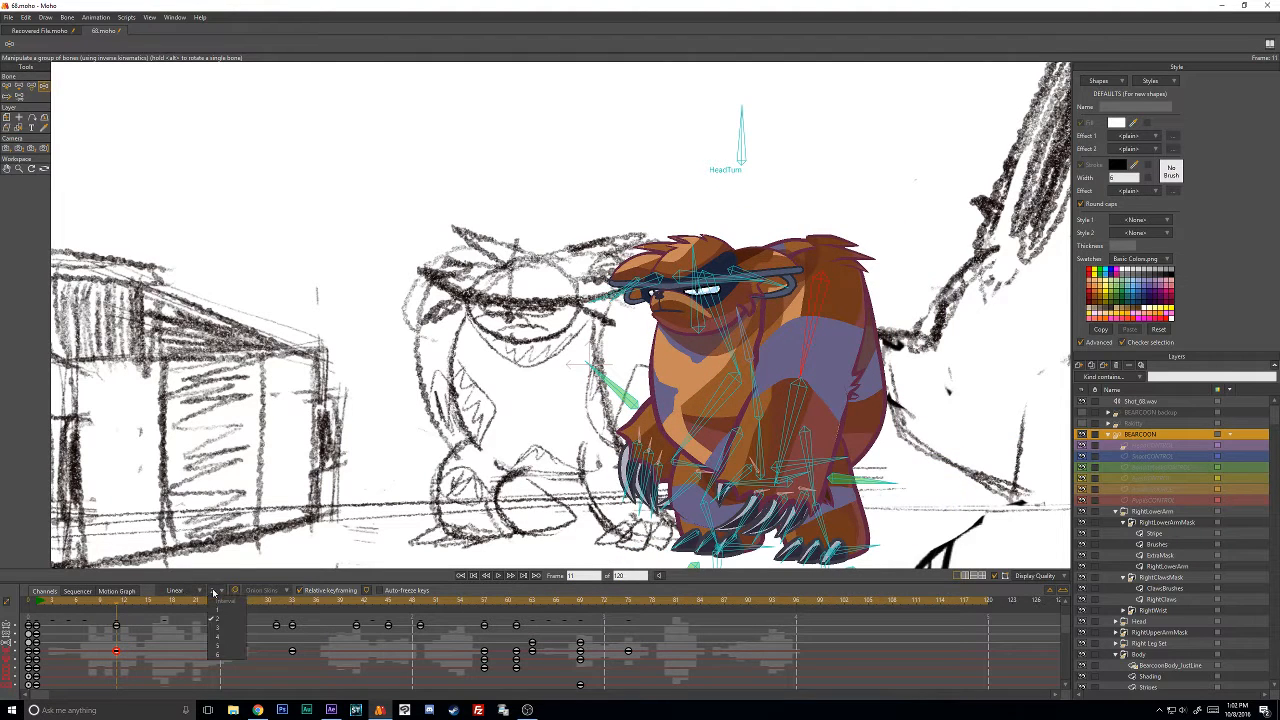
click(224, 619)
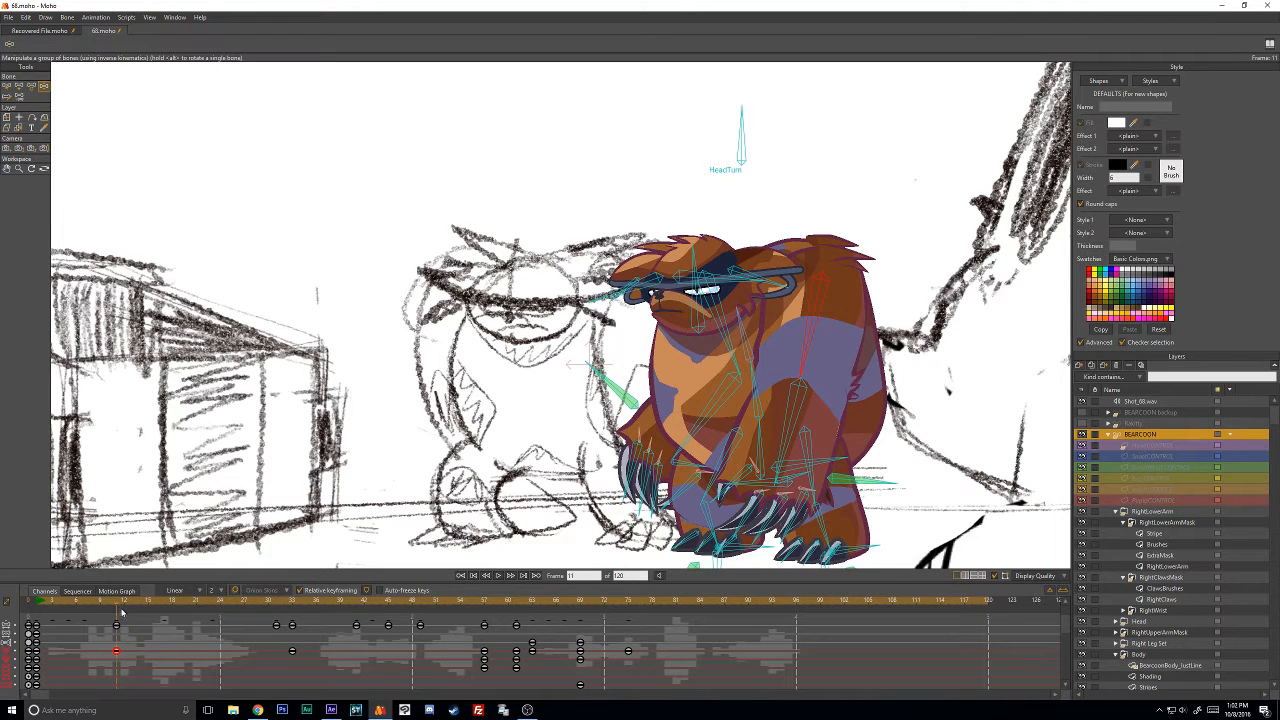
Compare the bear's walk poses at frames 11, 33 and 41 on the timeline.
drag(122, 608, 293, 614)
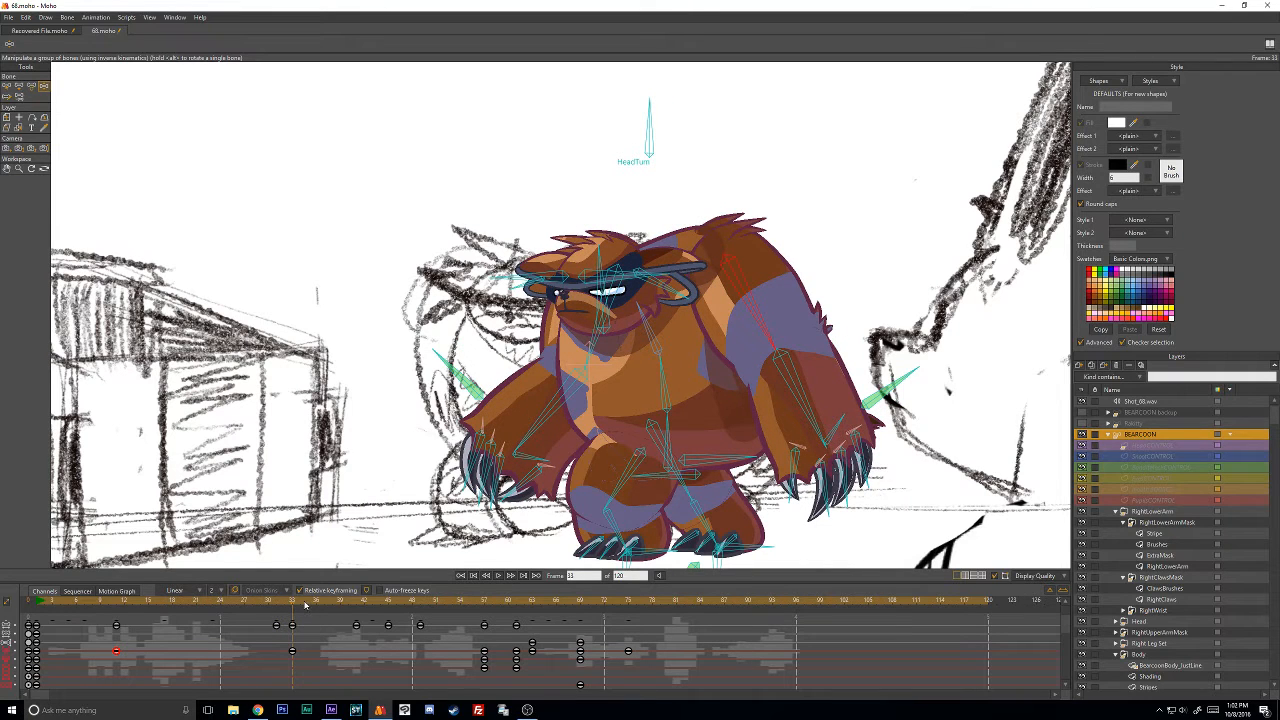
mouse_move(293, 605)
mouse_down()
mouse_move(281, 612)
mouse_move(304, 612)
mouse_move(293, 618)
mouse_up()
drag(288, 605, 116, 614)
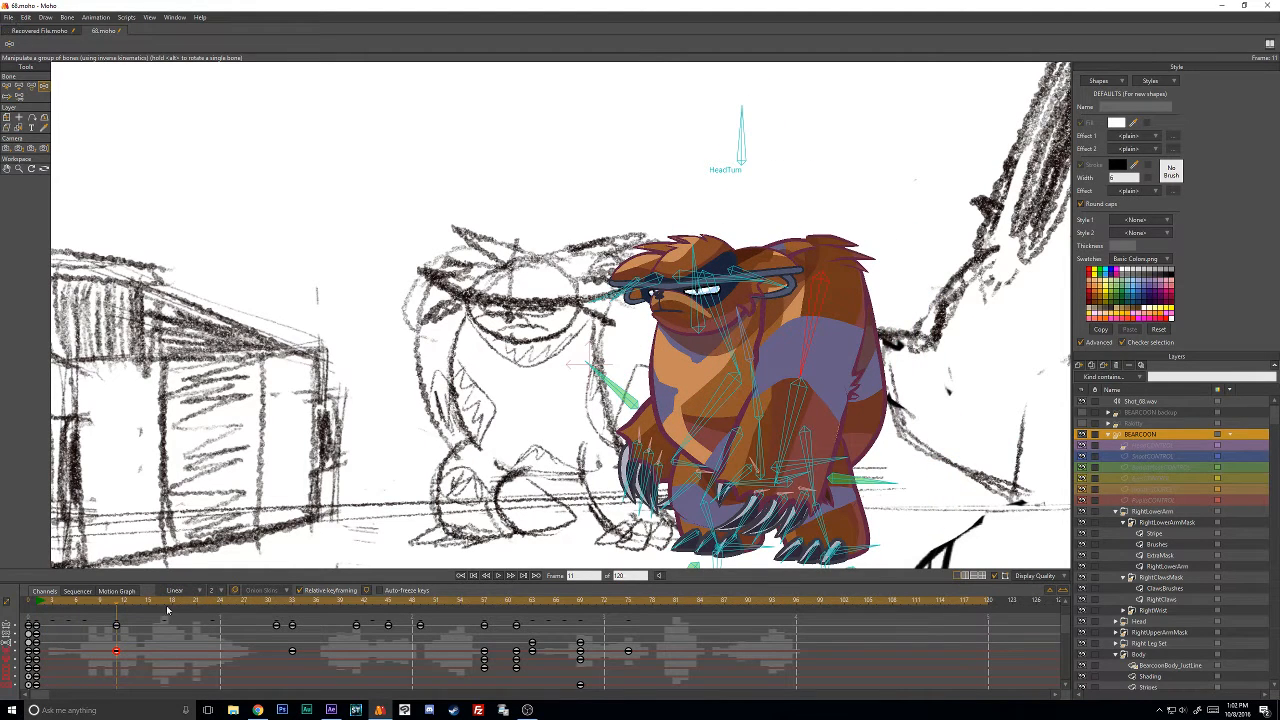
drag(168, 610, 360, 601)
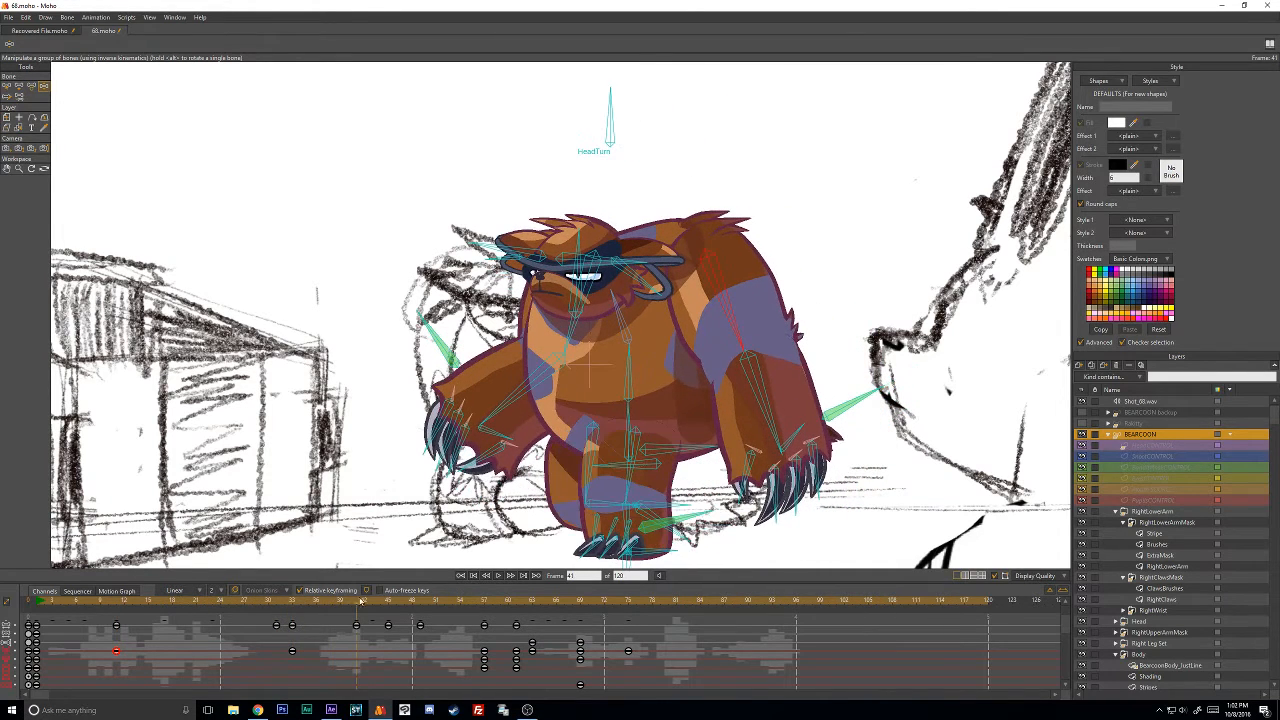
click(8, 18)
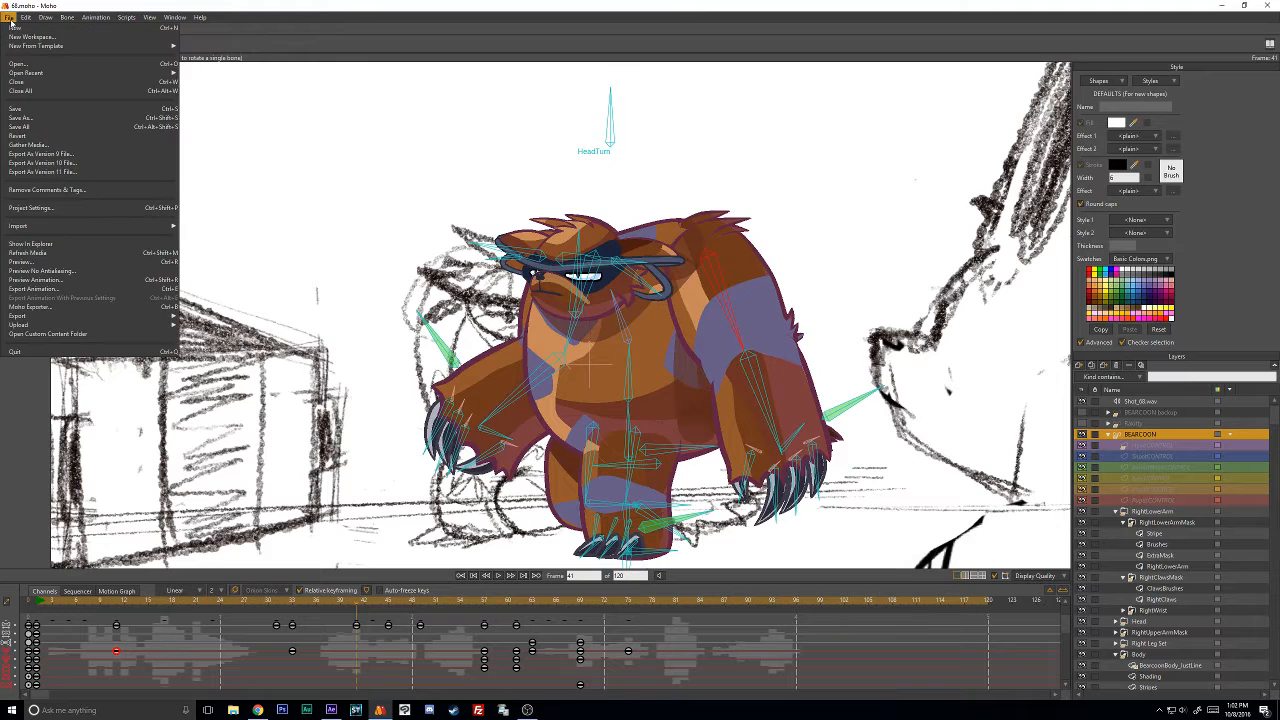
click(65, 289)
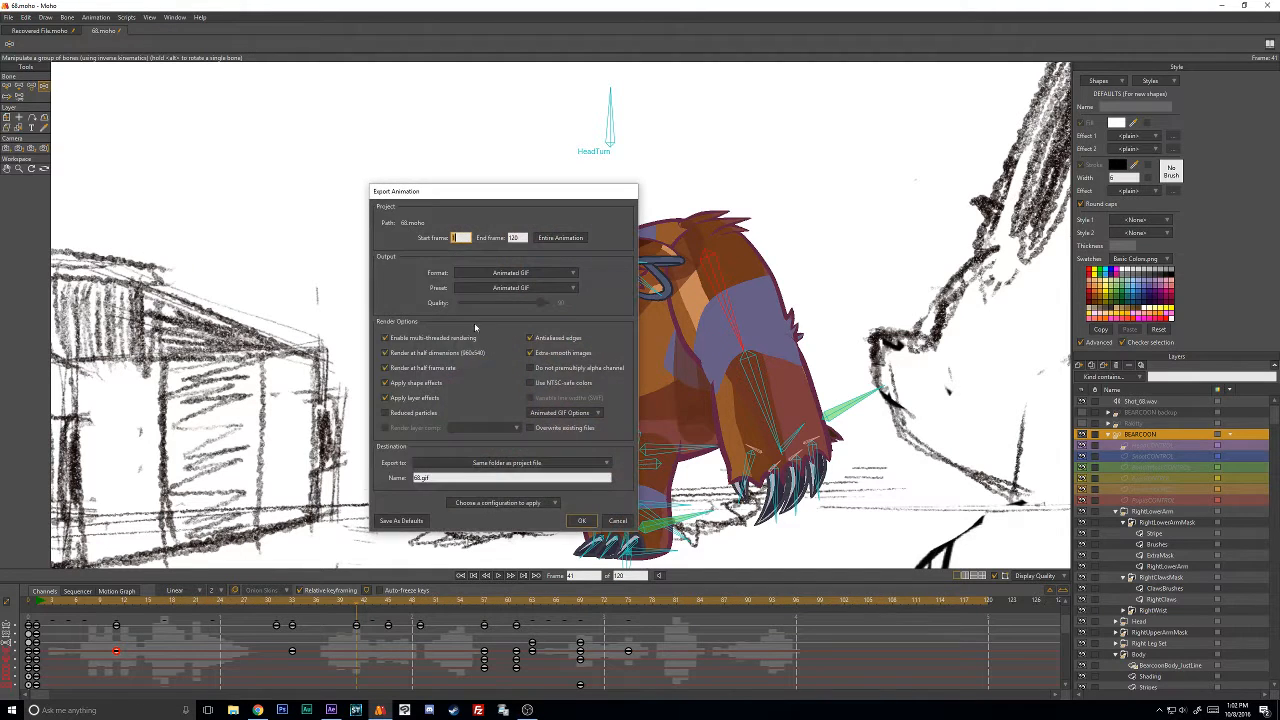
click(402, 353)
click(393, 369)
click(619, 520)
Review the bear's arm movement back and forth between frames 33 and 11.
click(294, 602)
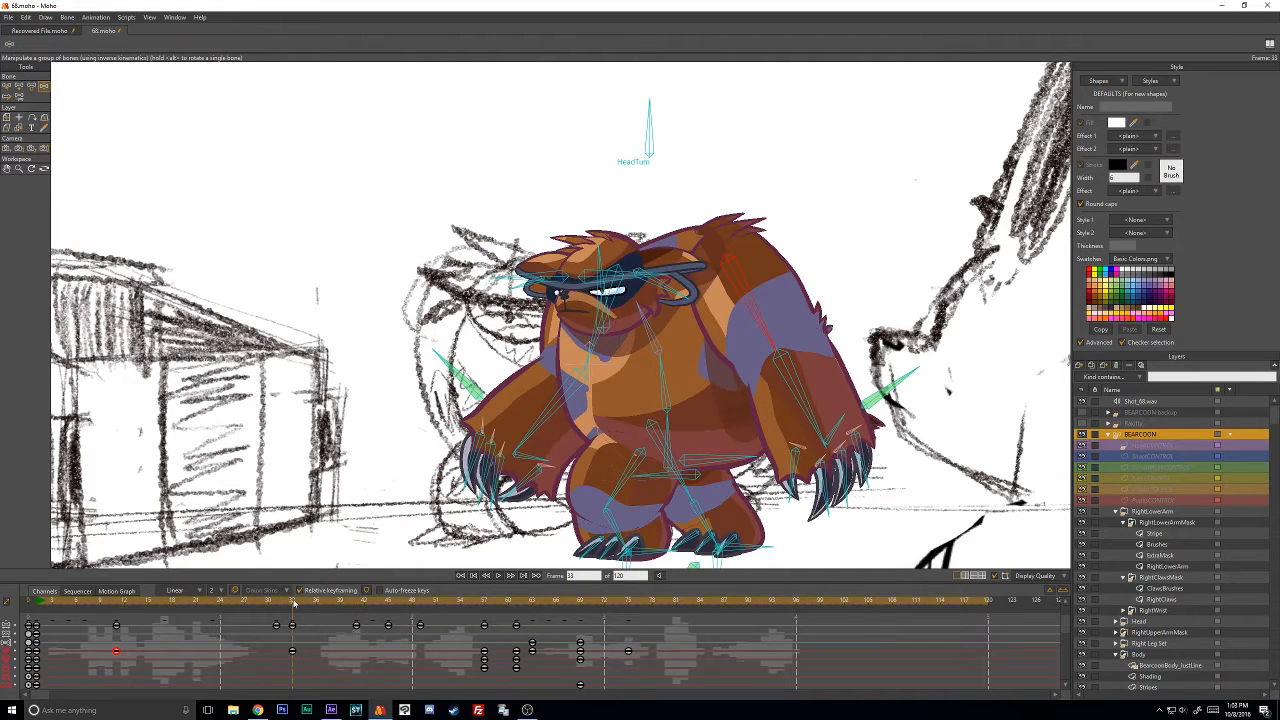
drag(294, 602, 122, 606)
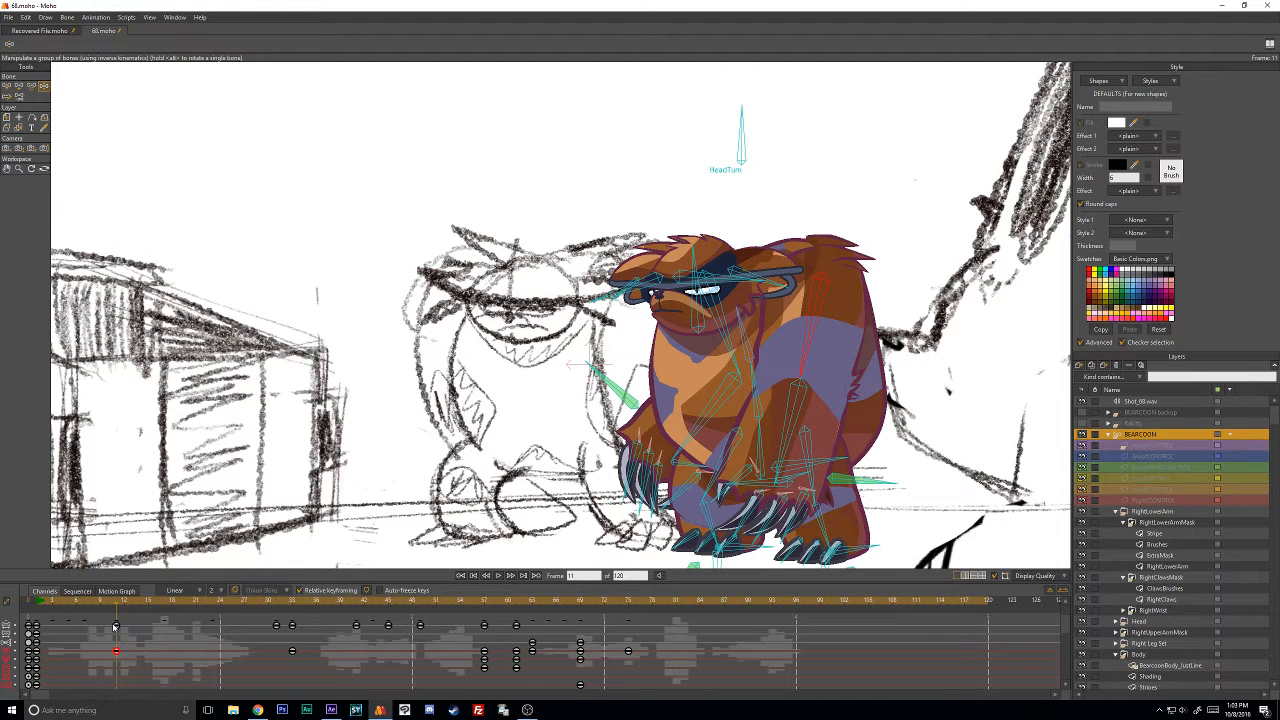
drag(122, 604, 292, 606)
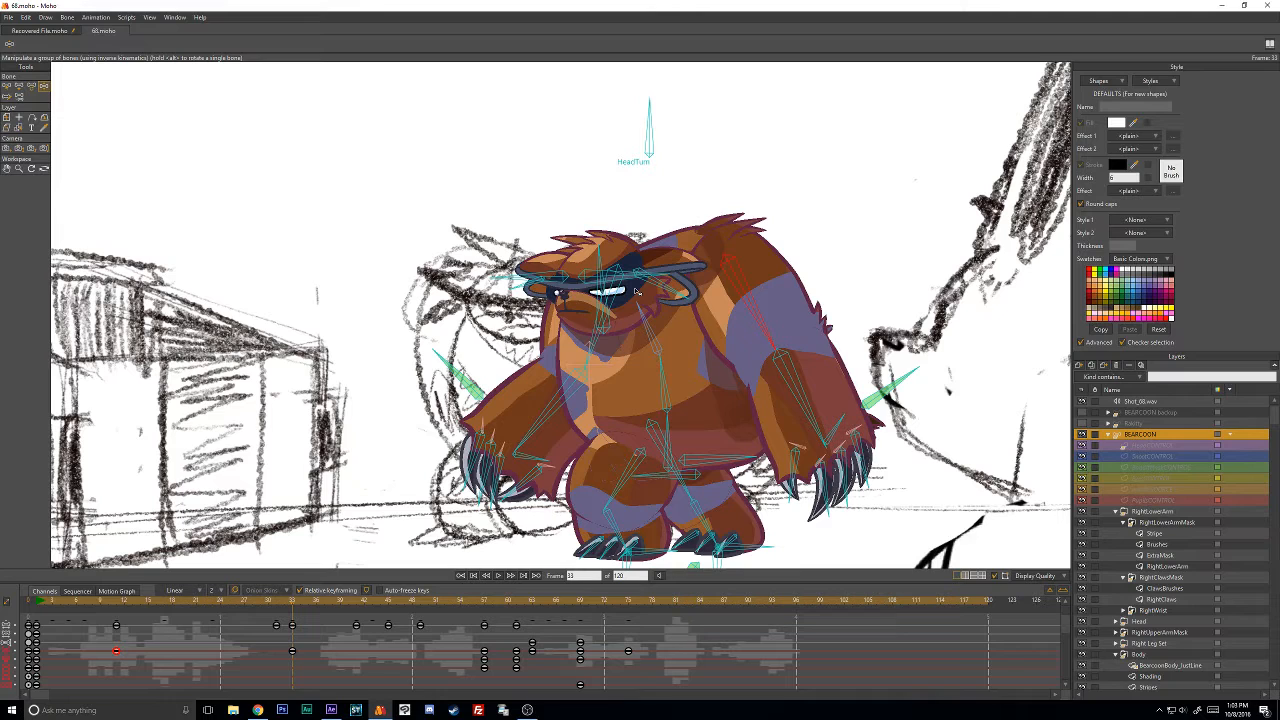
Switch to the Recovered File.moho project, play its animation and view the whole bear around frame 30.
click(44, 32)
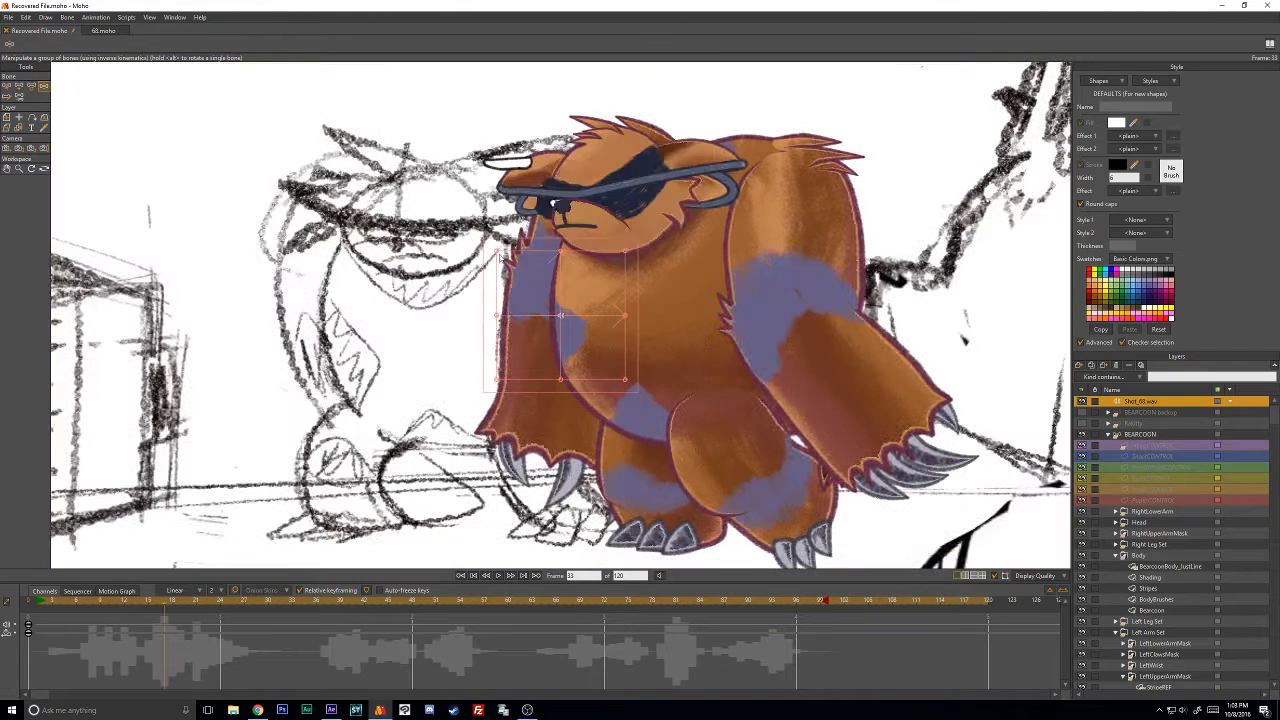
click(39, 602)
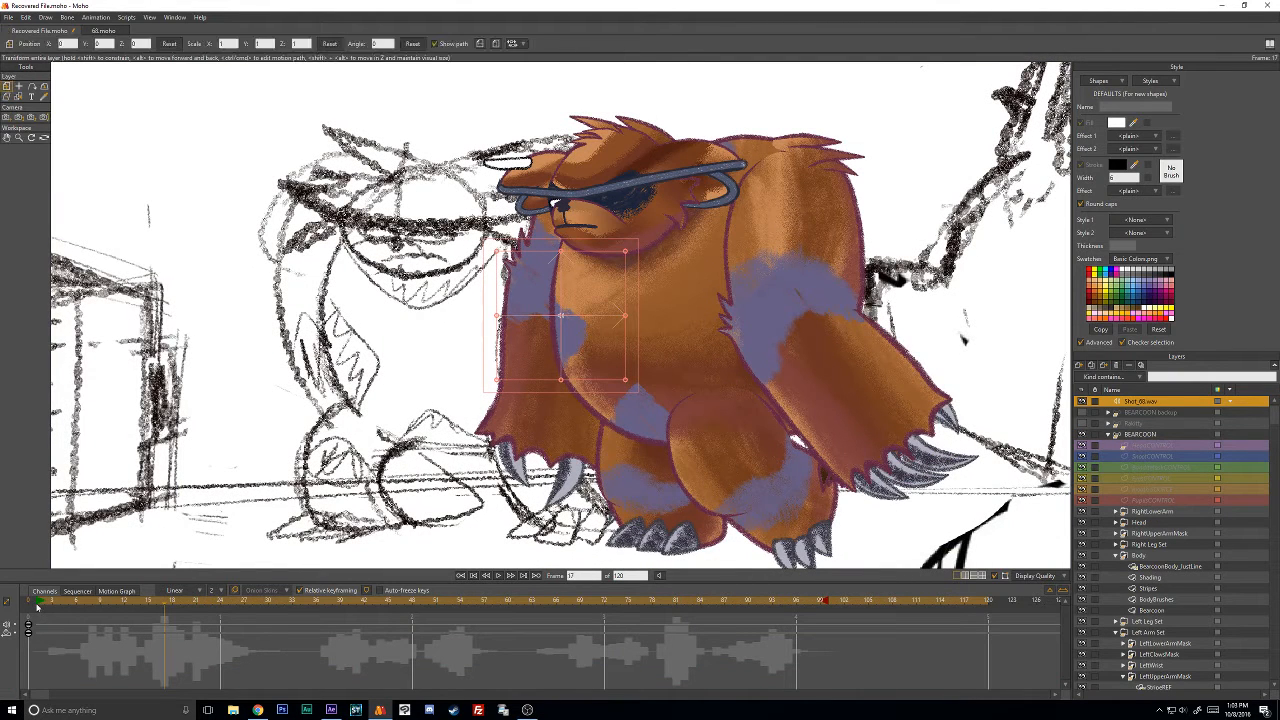
click(498, 576)
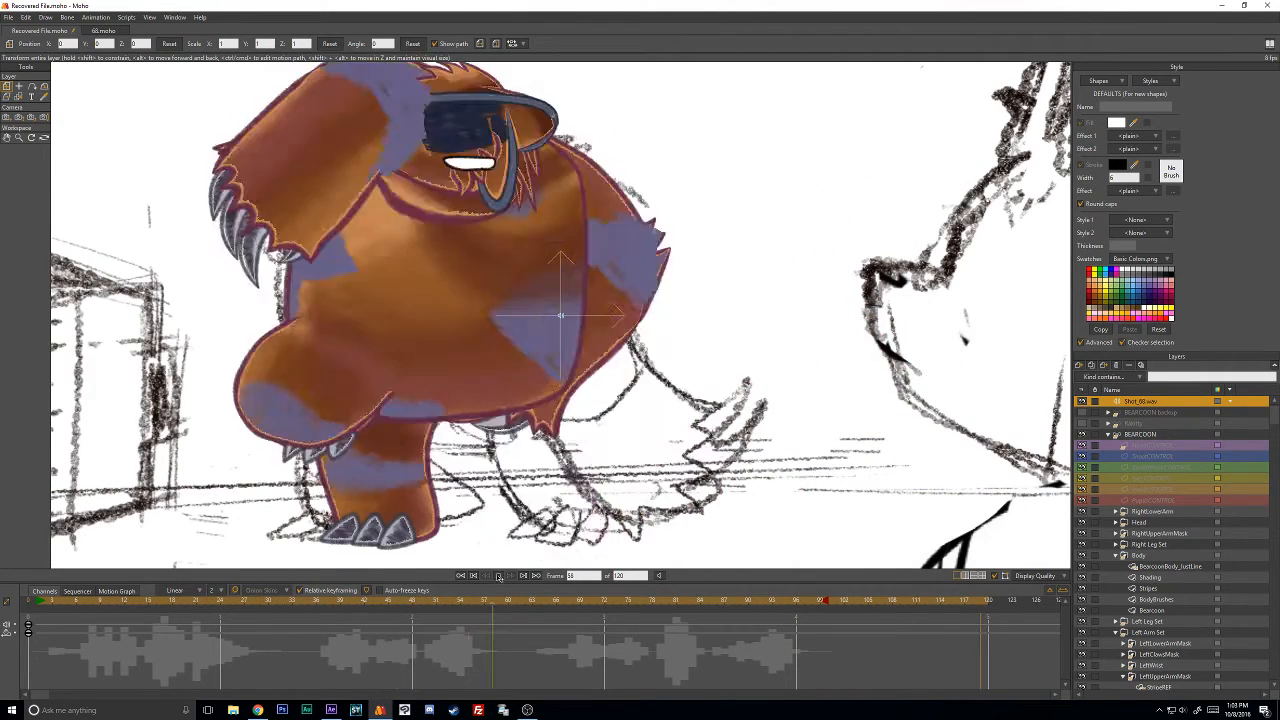
key(space)
scroll(537, 361, down, 3)
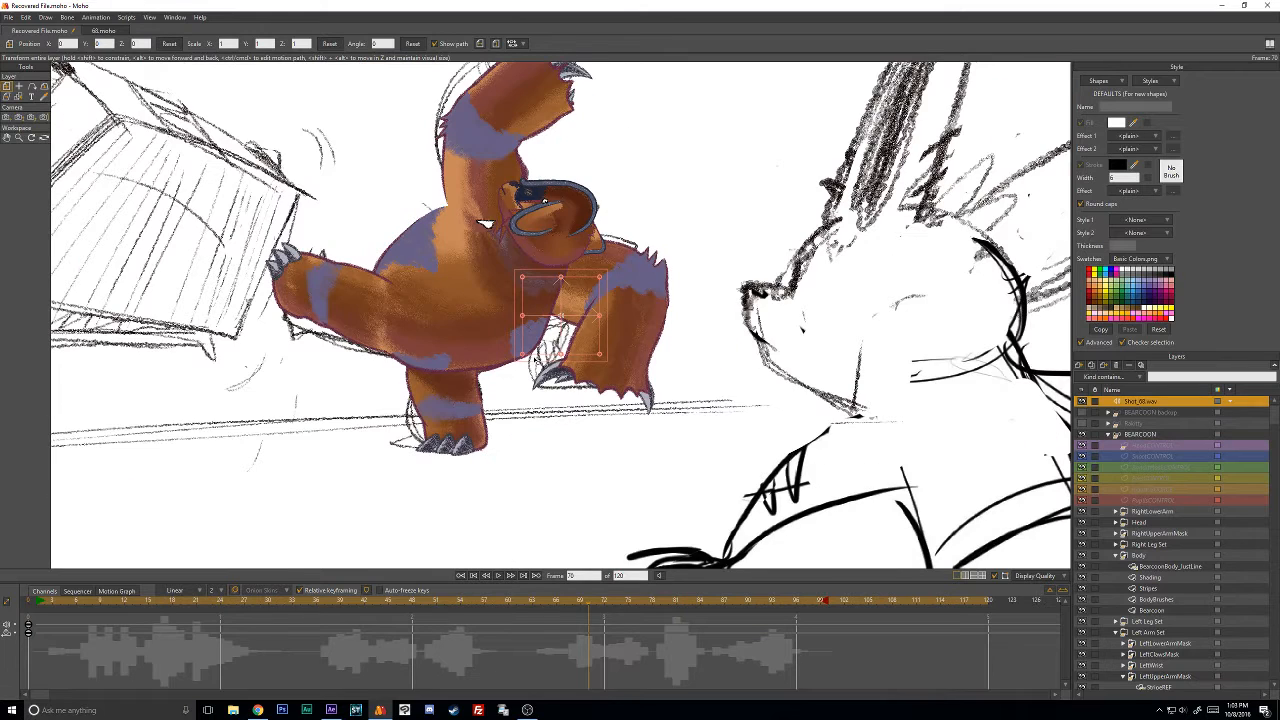
click(262, 600)
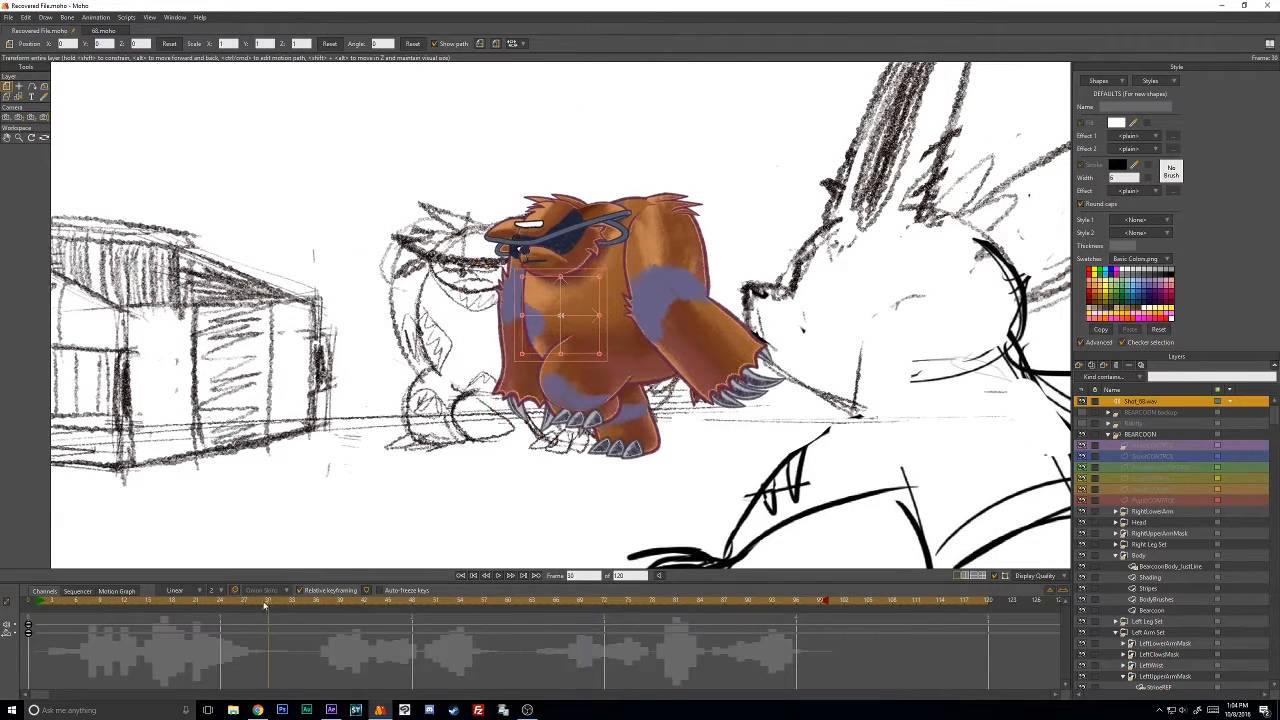
Return to the 68.moho project and examine the bear's poses at frames 31, 33 and 49.
click(103, 31)
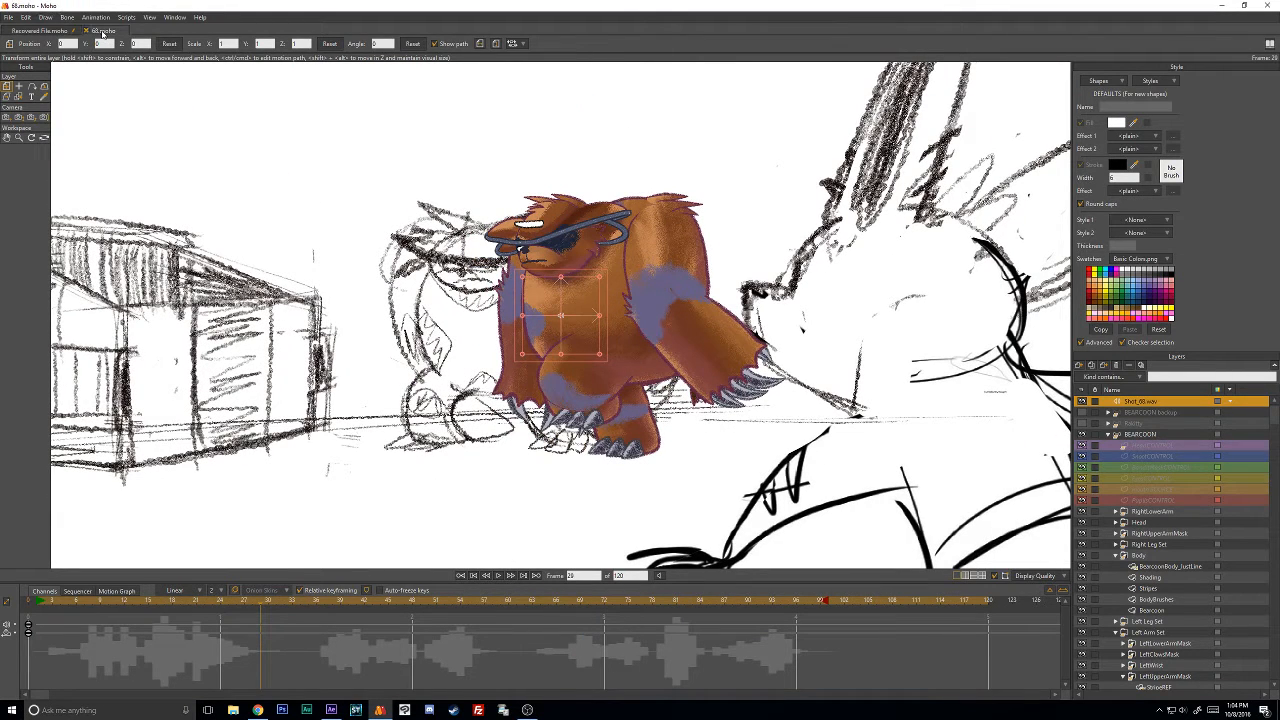
scroll(512, 258, up, 4)
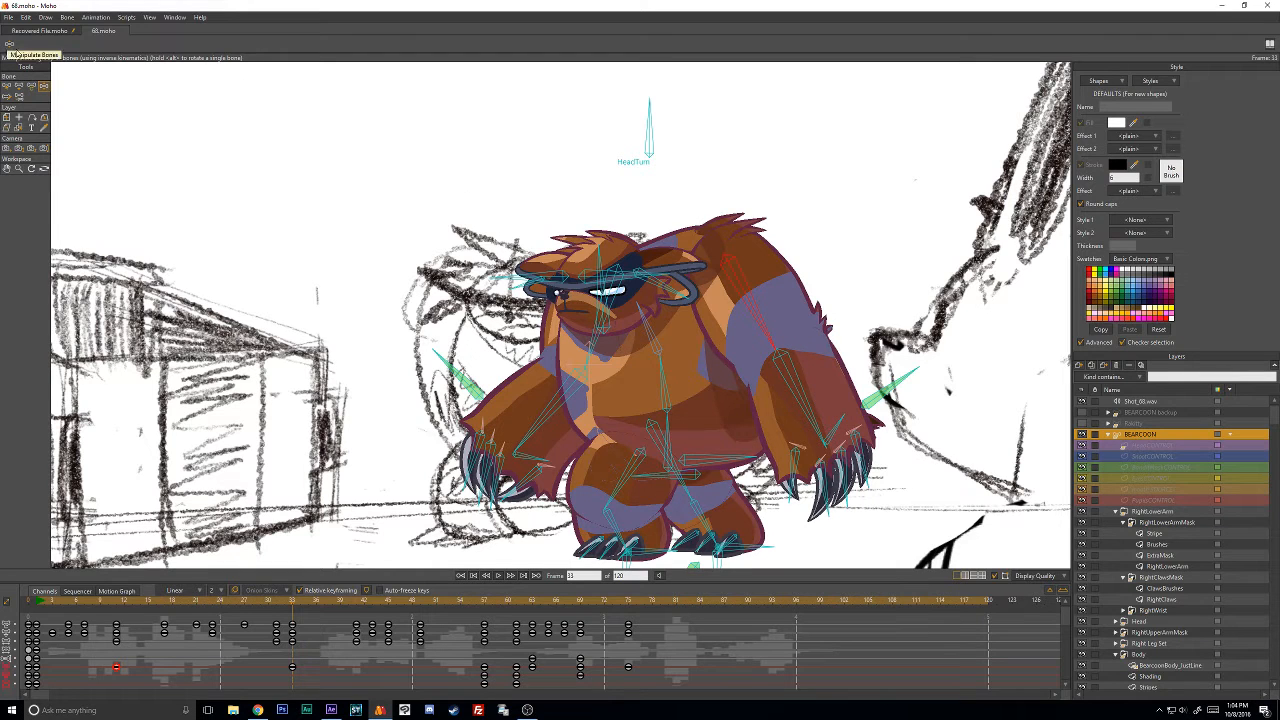
click(276, 605)
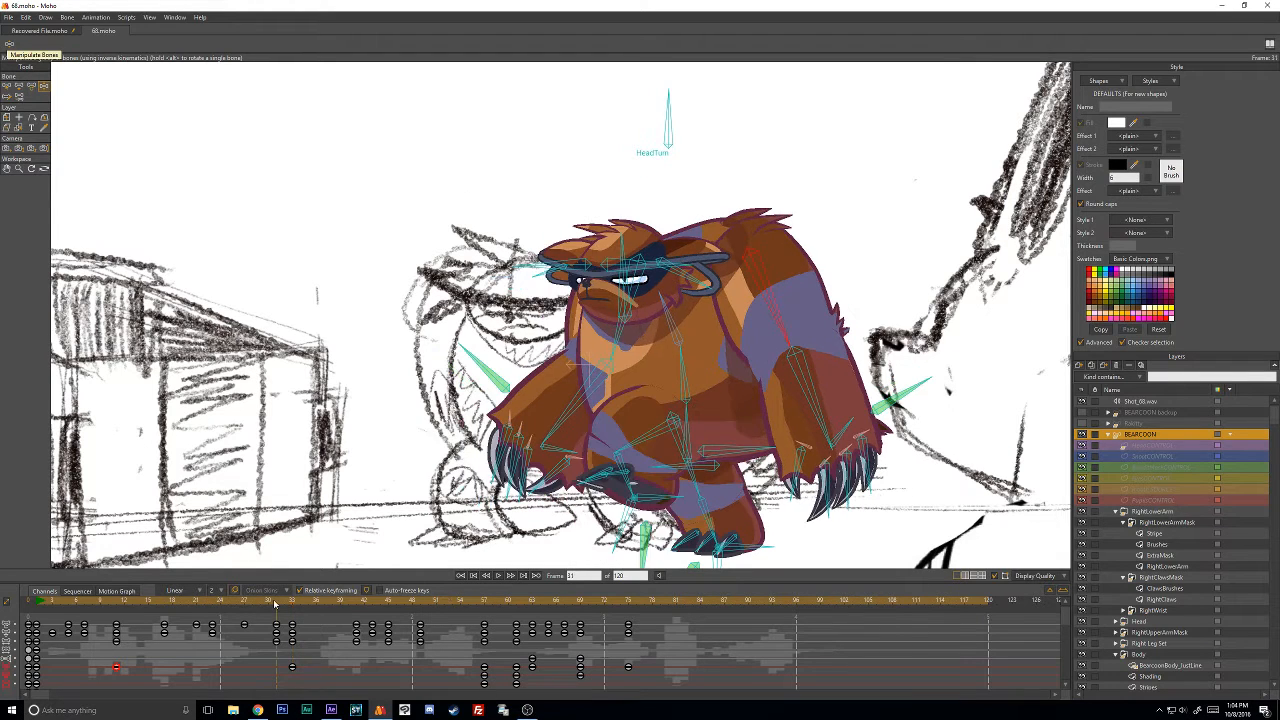
click(293, 606)
drag(295, 607, 421, 636)
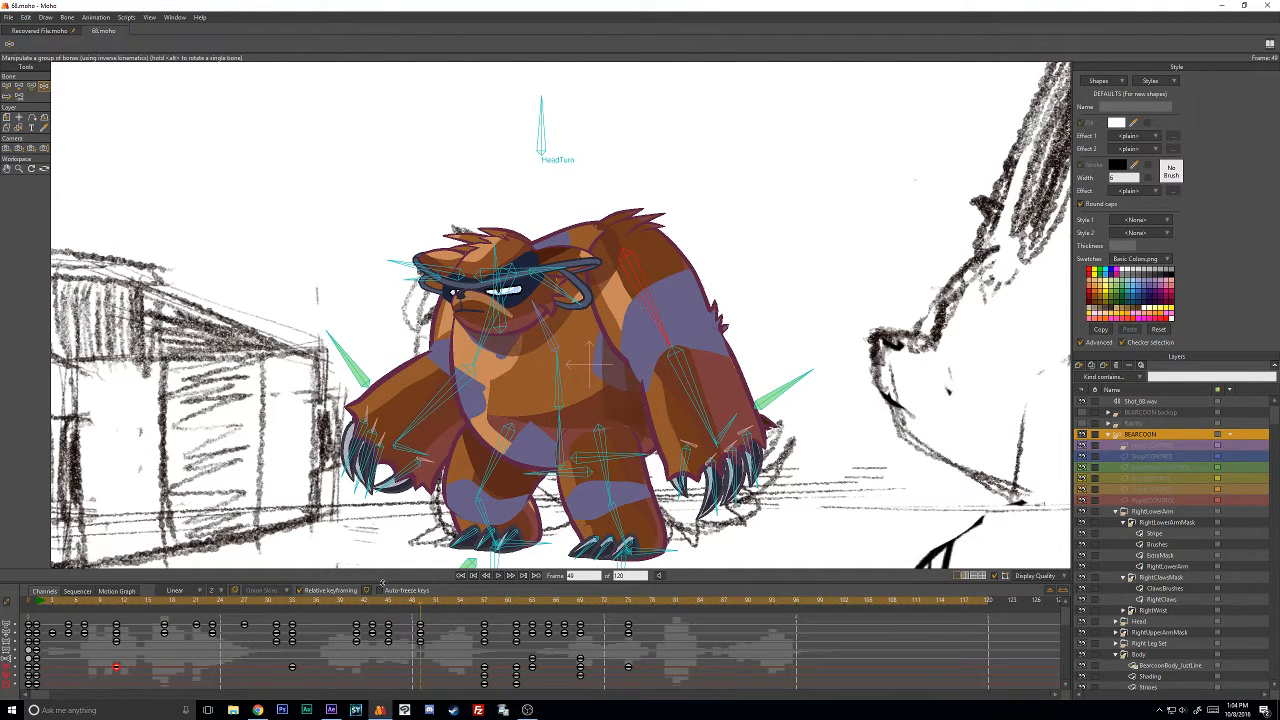
Rotate the R_Bicep bone inward across the body at frame 49 and adjust its angle at frame 57.
click(290, 601)
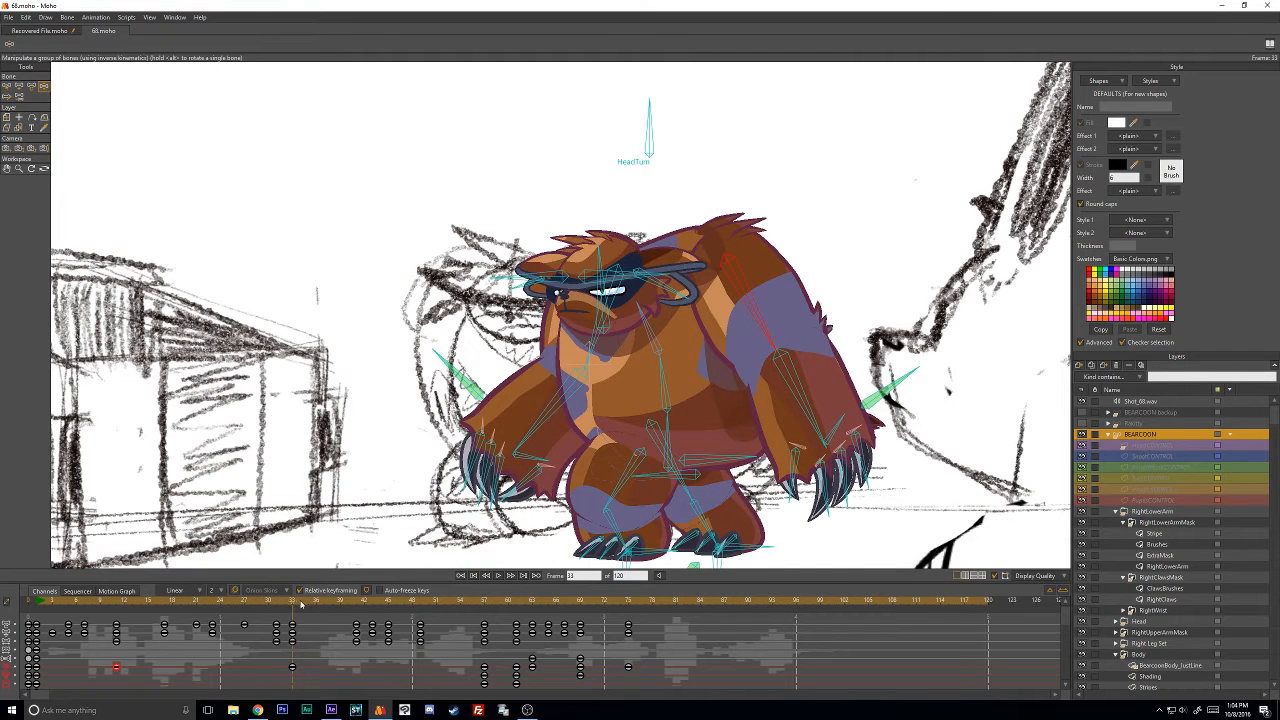
drag(300, 604, 422, 612)
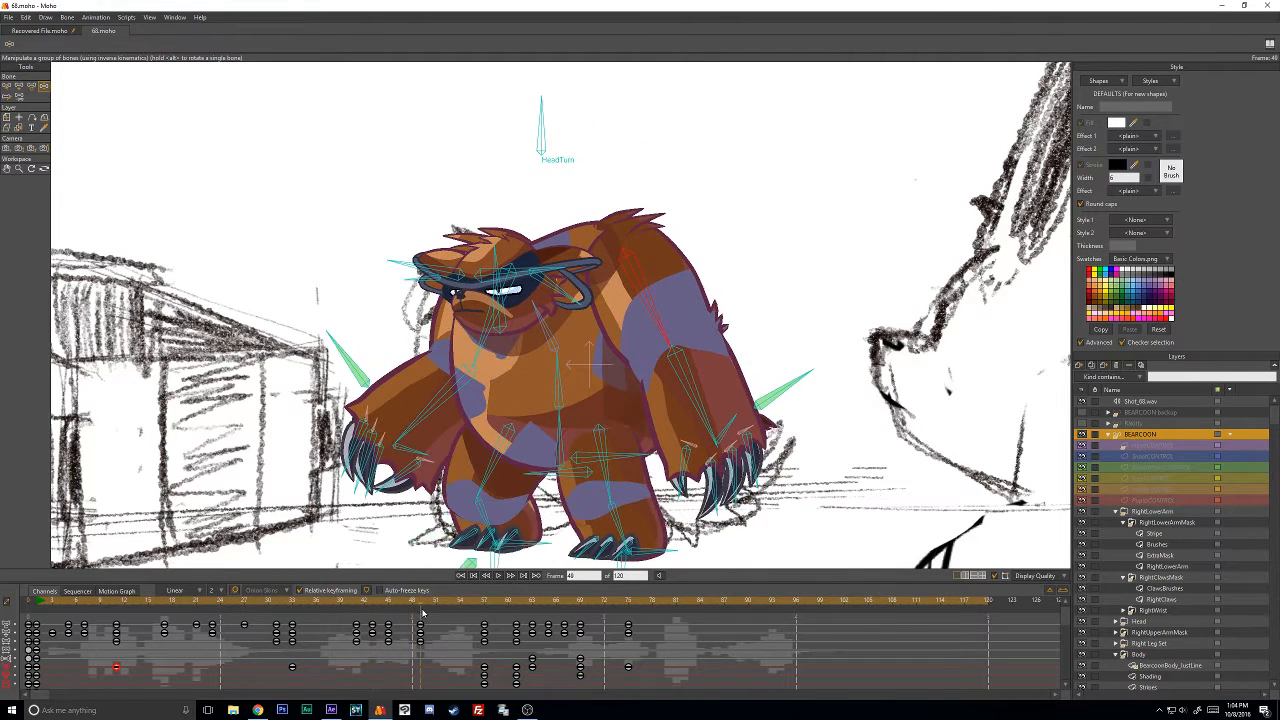
drag(672, 262, 631, 285)
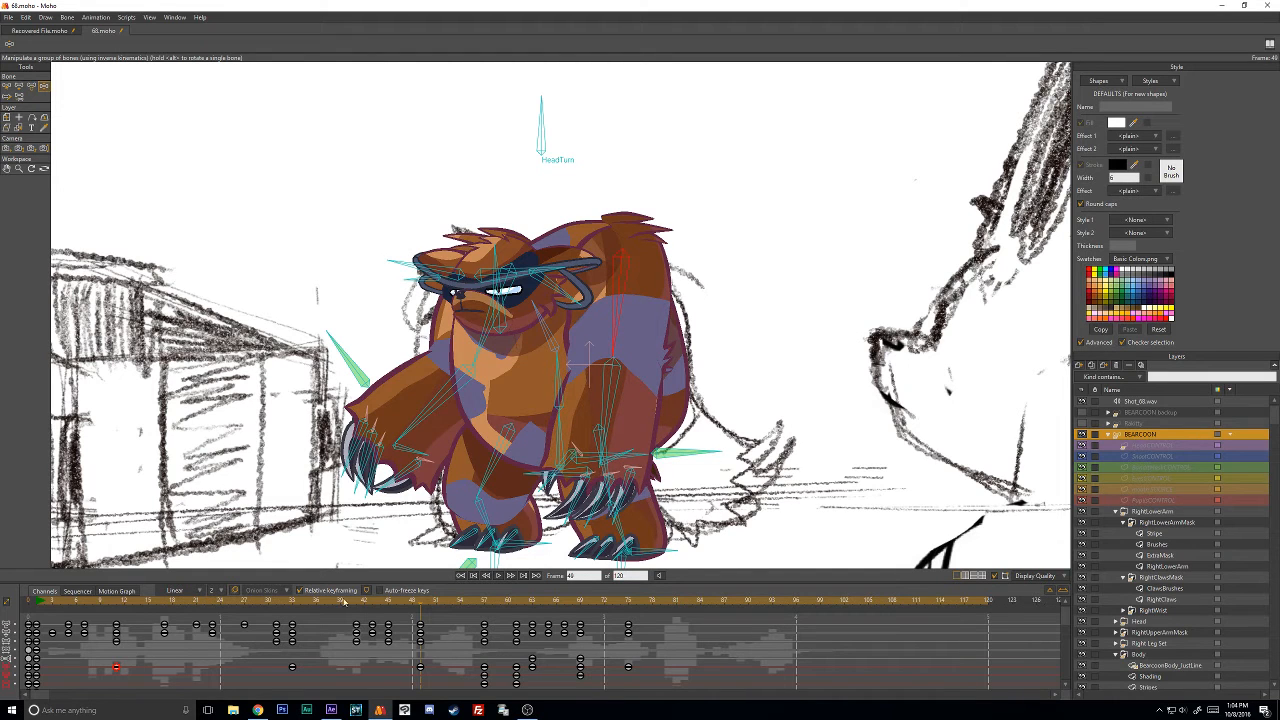
drag(344, 601, 483, 608)
drag(637, 279, 642, 281)
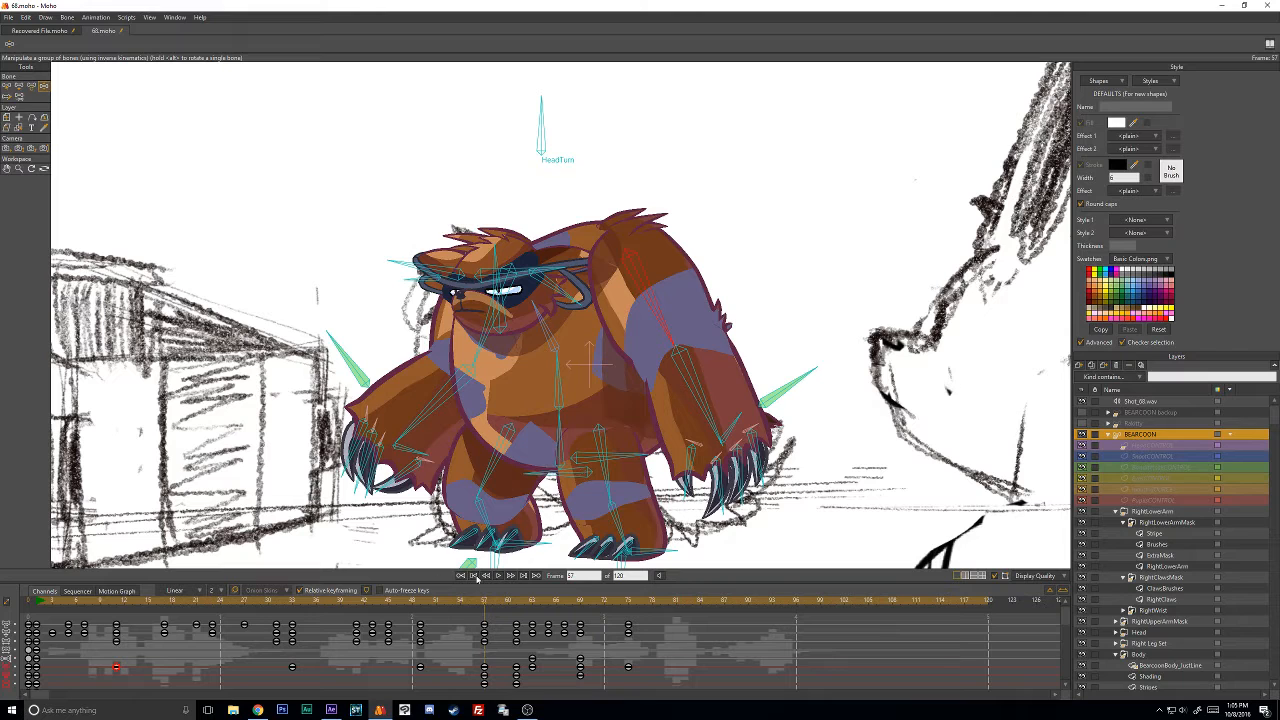
Fine-tune the R_Bicep angle at frame 49 and copy that keyframe to frame 57.
click(470, 603)
drag(455, 605, 424, 603)
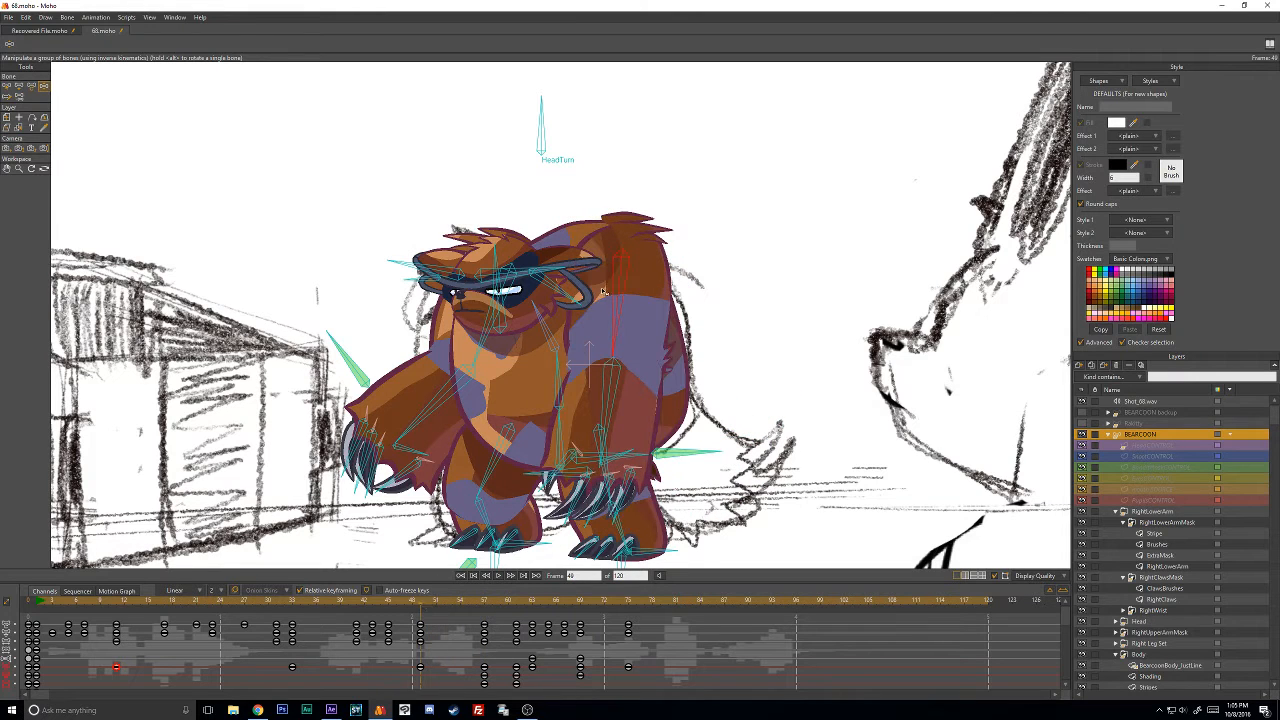
drag(627, 284, 628, 284)
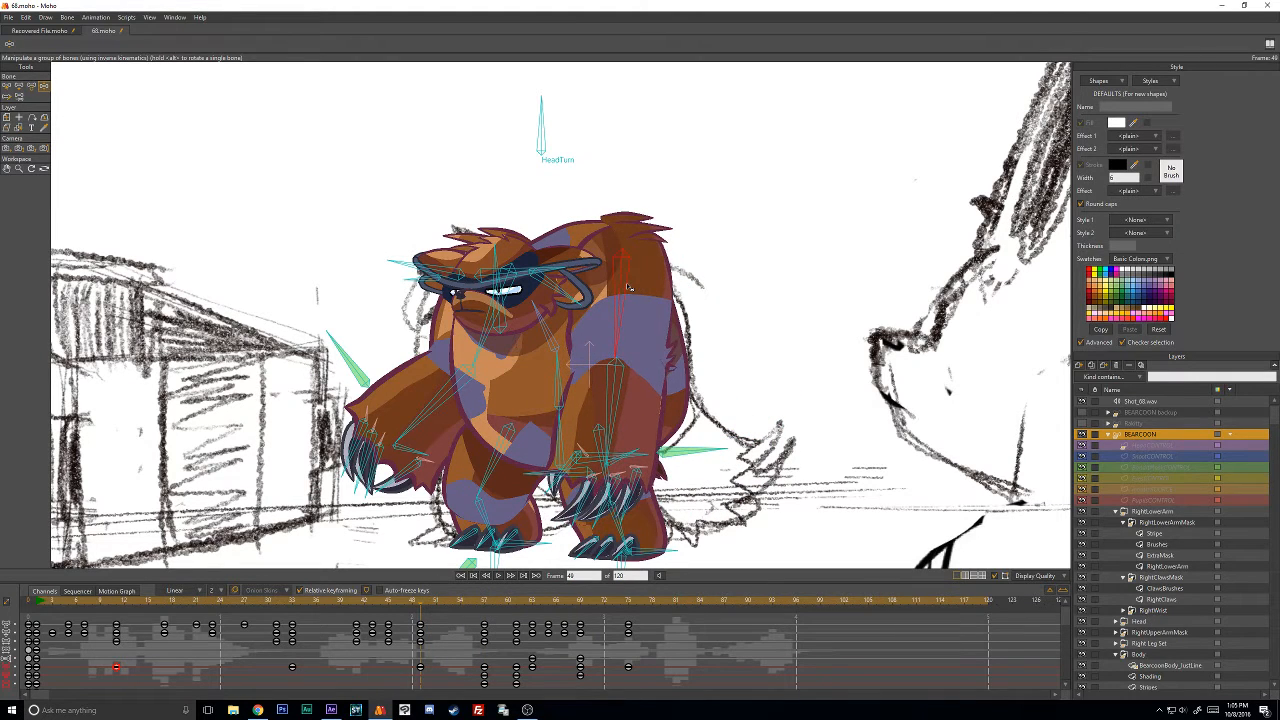
click(420, 667)
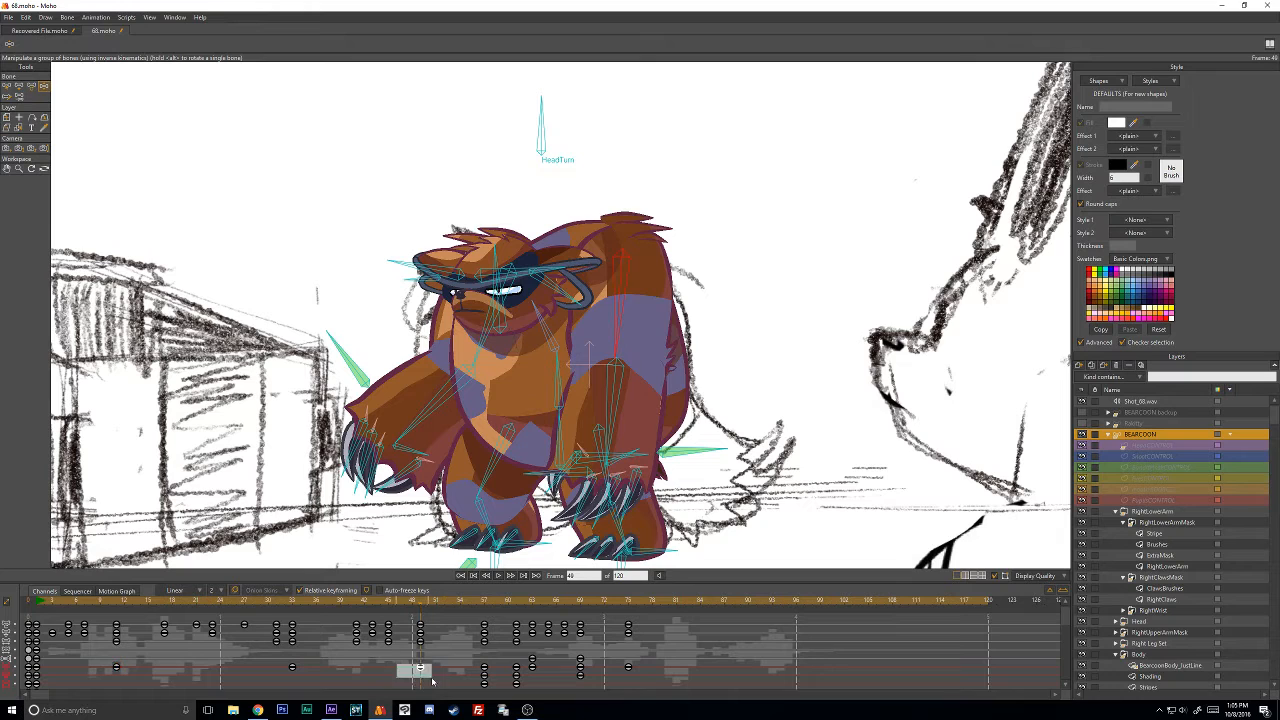
click(484, 604)
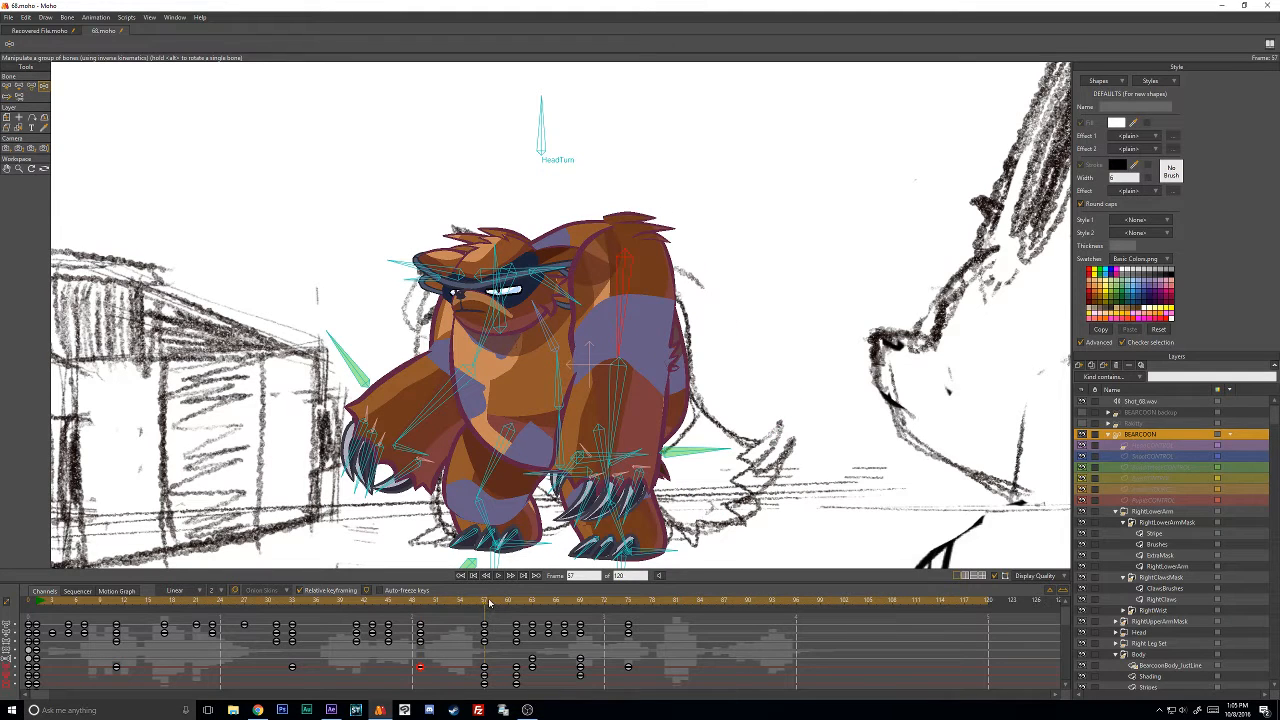
Swing the R_Forearm bone outward at frame 61, then go back to frame 57.
drag(492, 604, 517, 604)
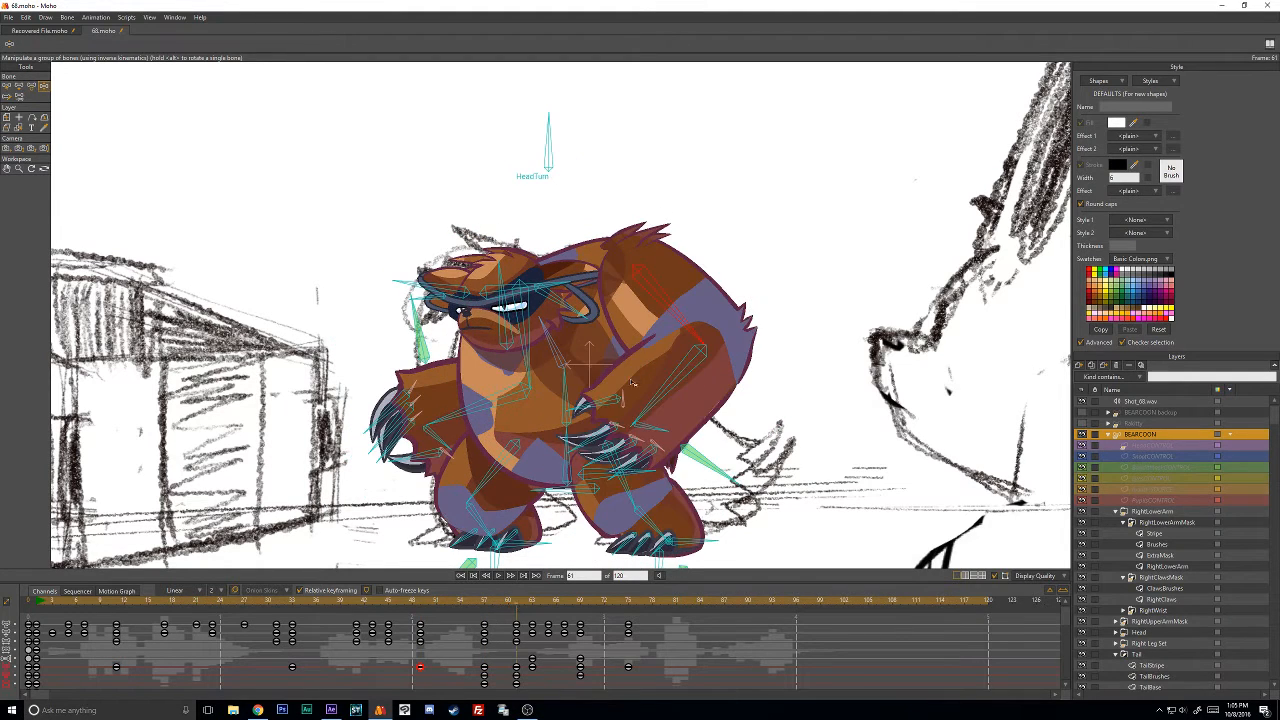
drag(691, 359, 779, 363)
click(478, 600)
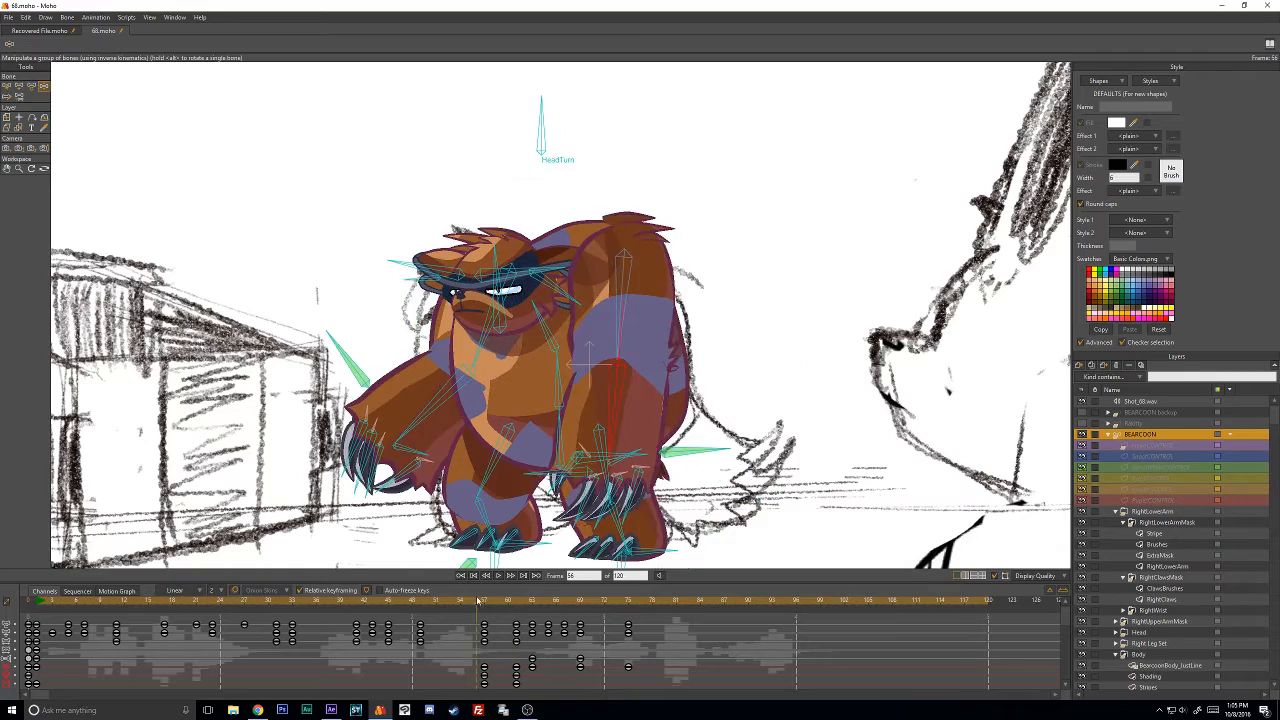
drag(478, 600, 484, 636)
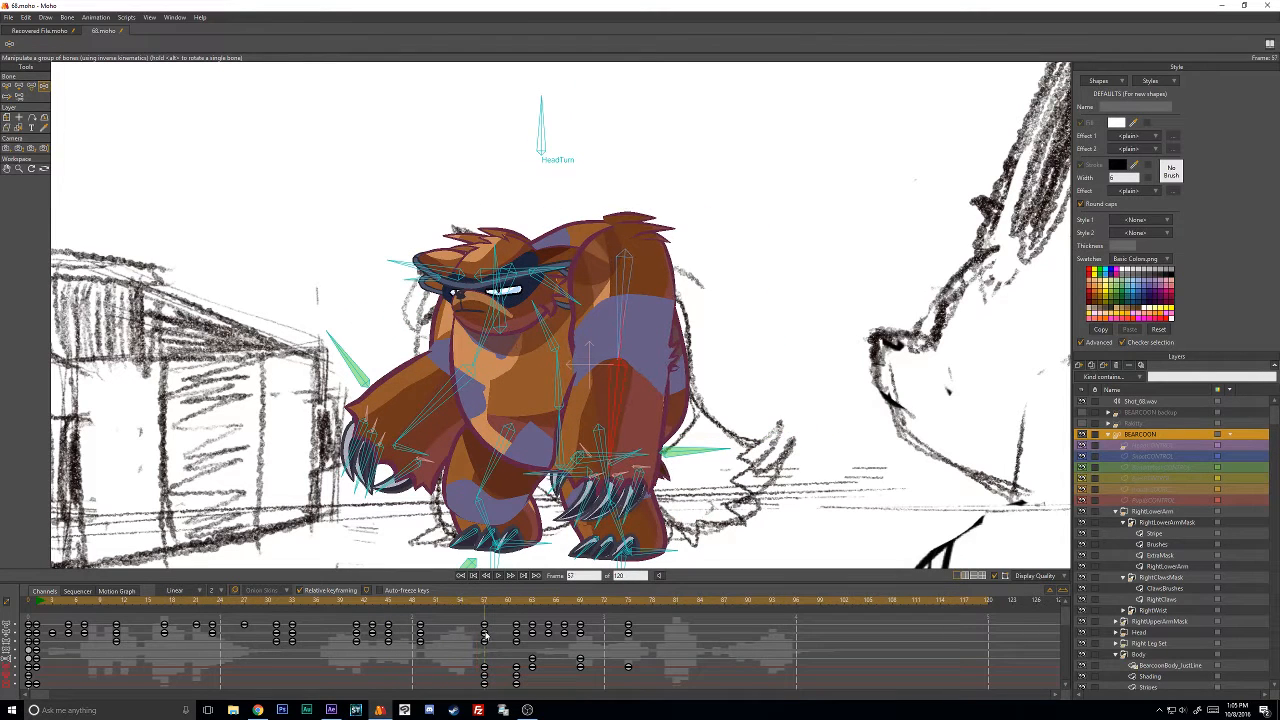
Select the R_Bicep bone, copy its lower keyframe at frame 57 and paste it at frame 1.
key(z)
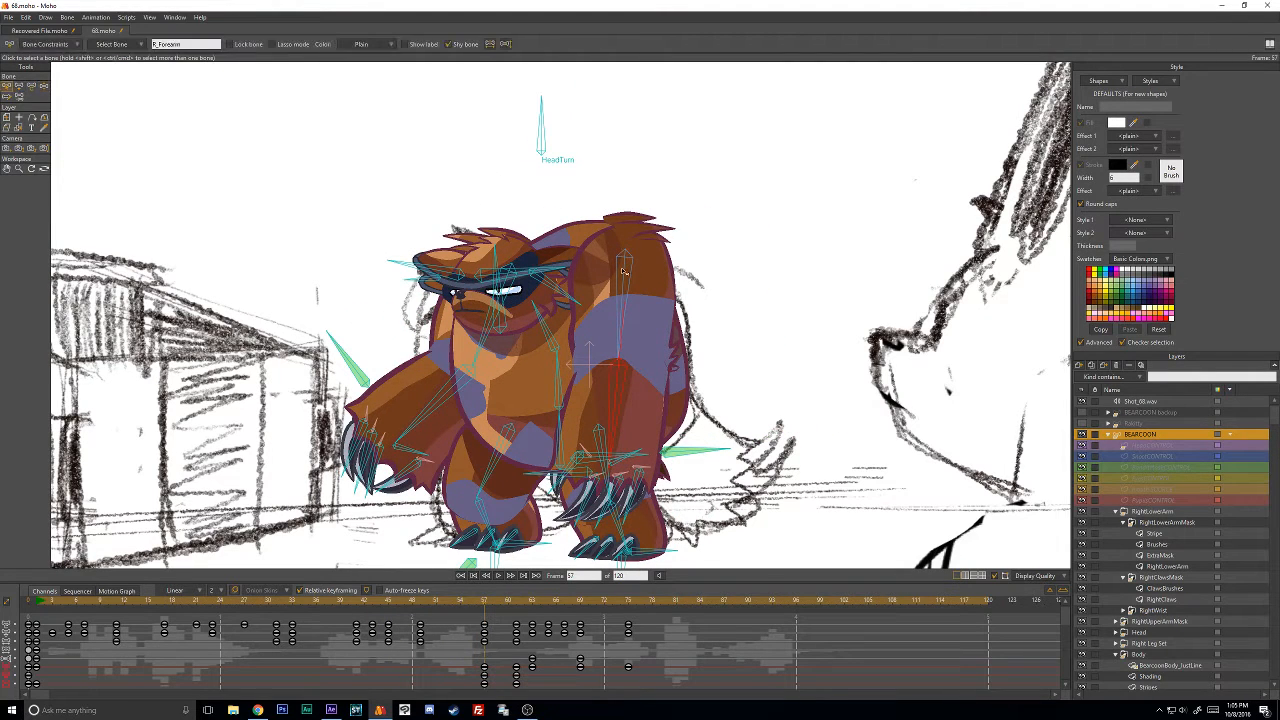
click(623, 267)
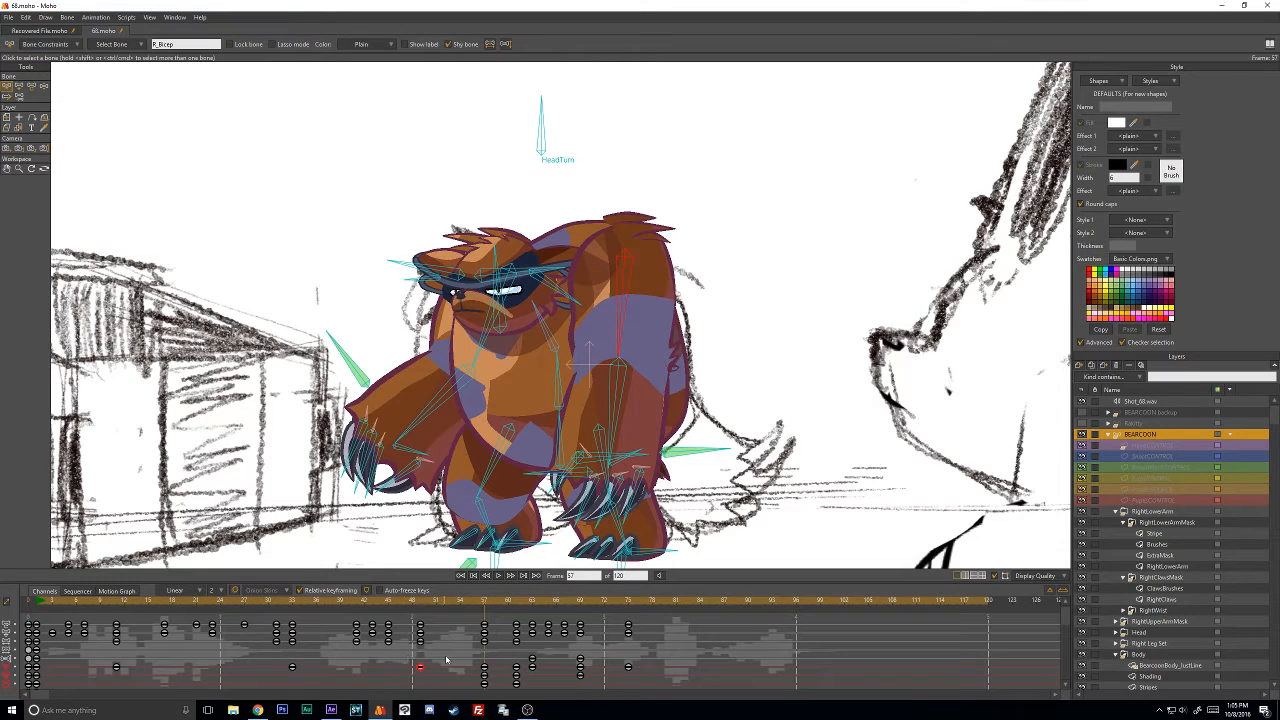
click(484, 676)
click(40, 601)
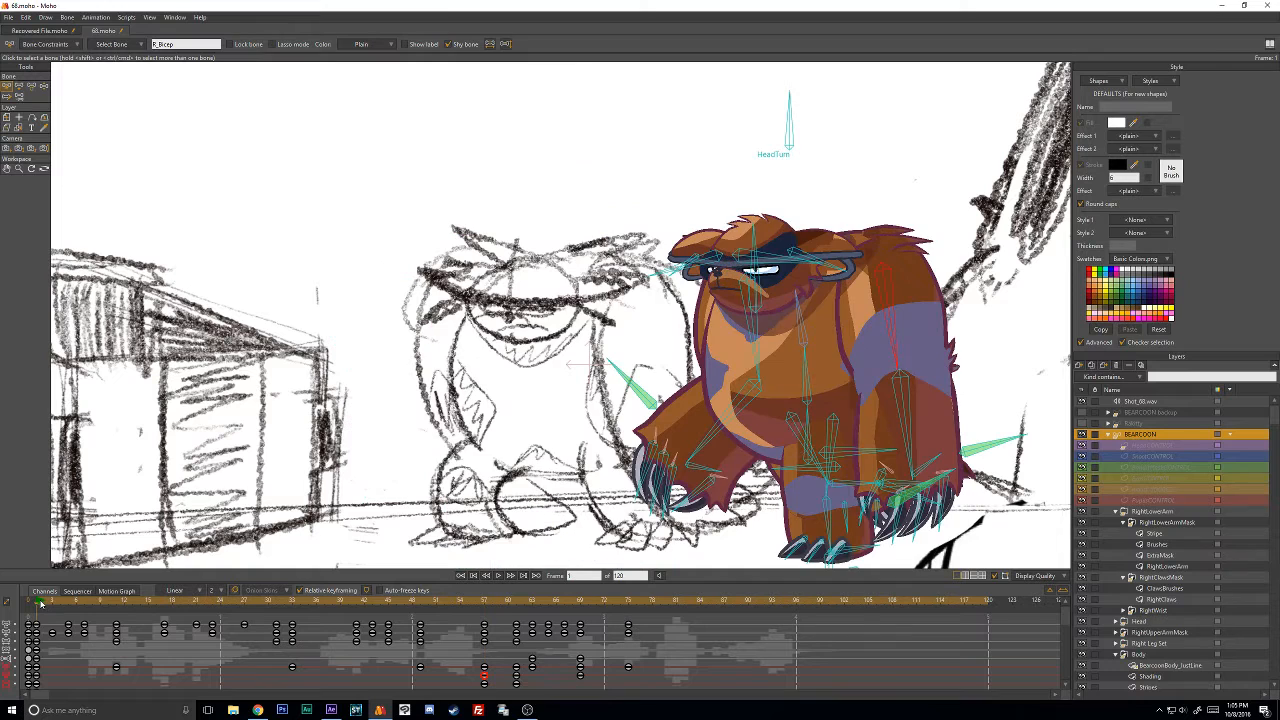
key(ctrl+v)
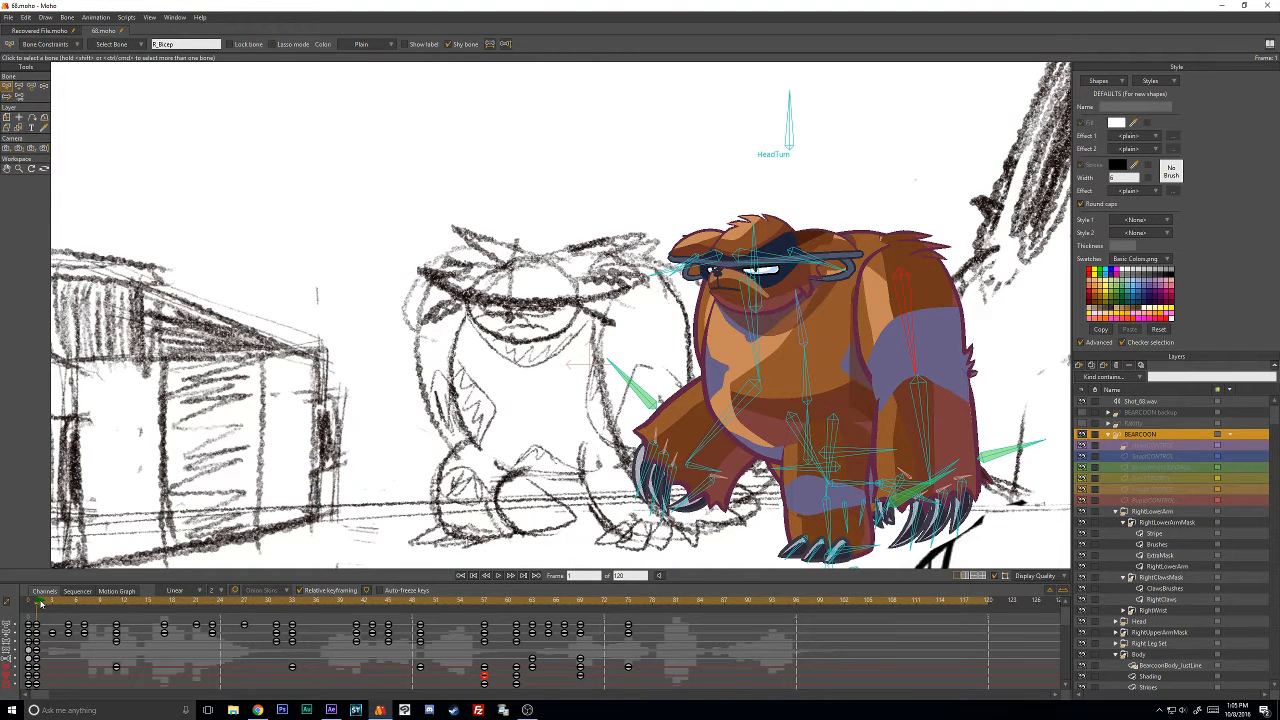
Inspect the bear's right shoulder up close at frame 57.
drag(50, 603, 484, 624)
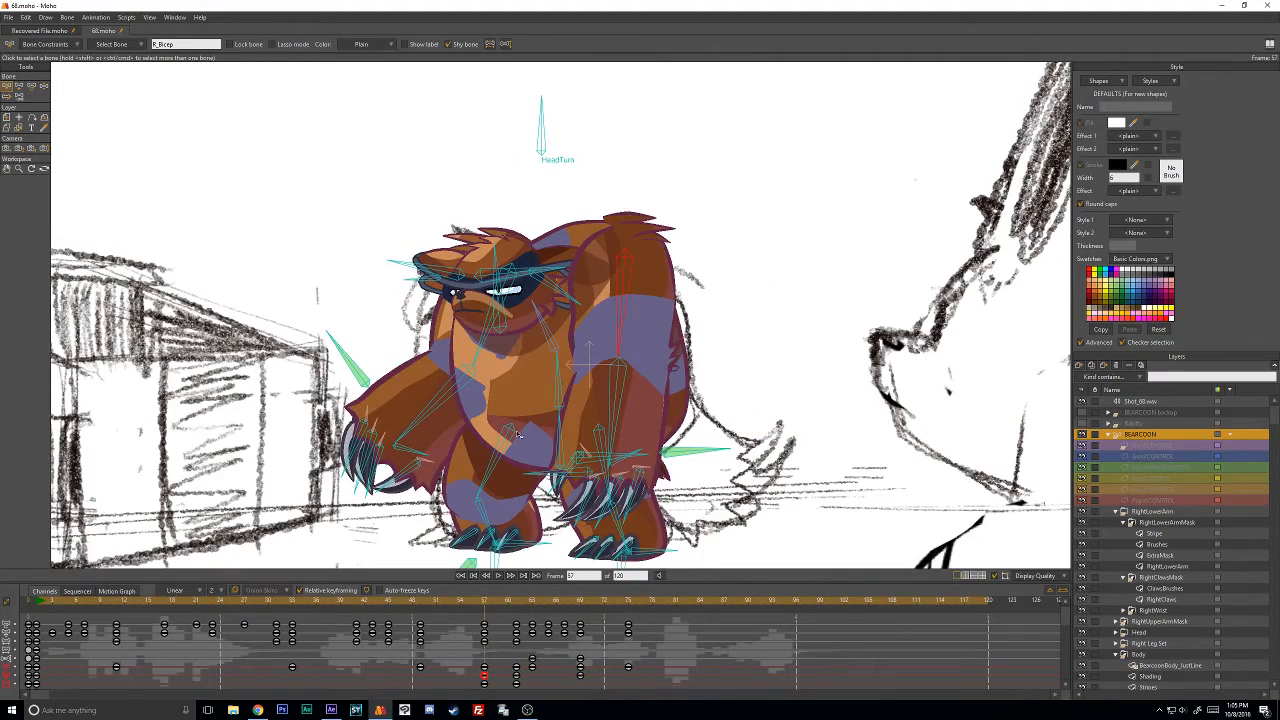
scroll(729, 228, up, 5)
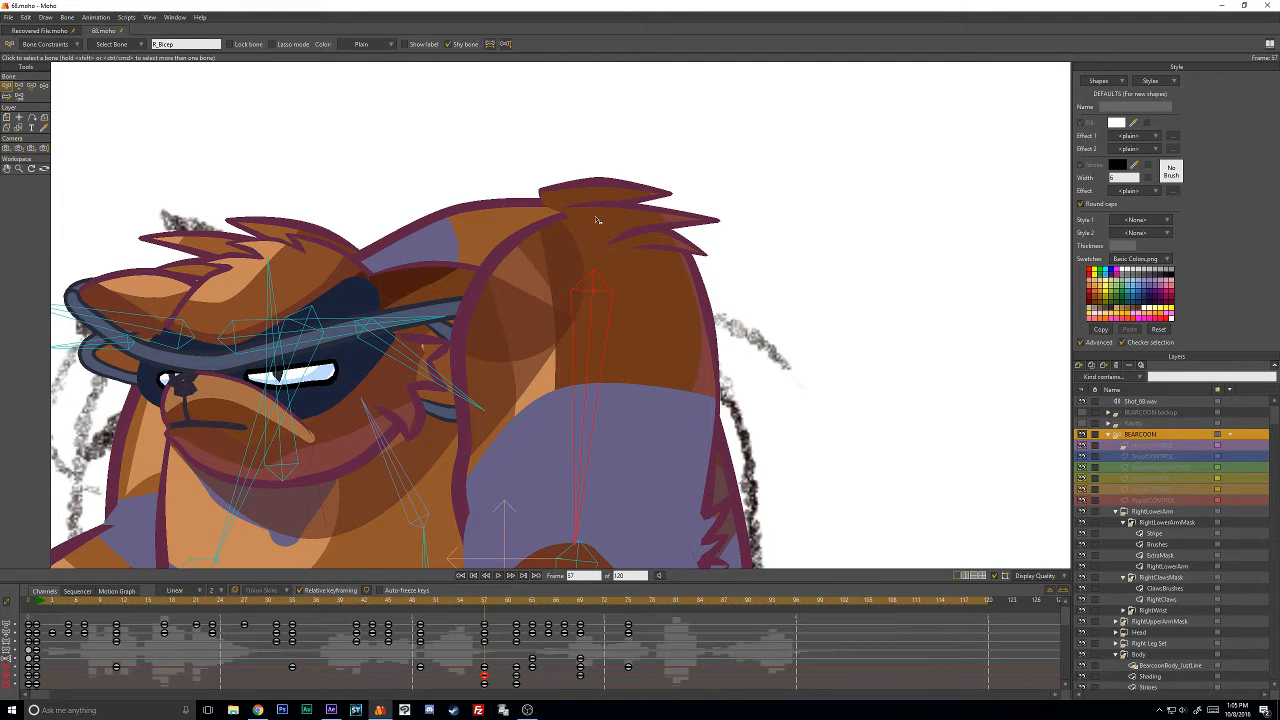
scroll(576, 215, down, 4)
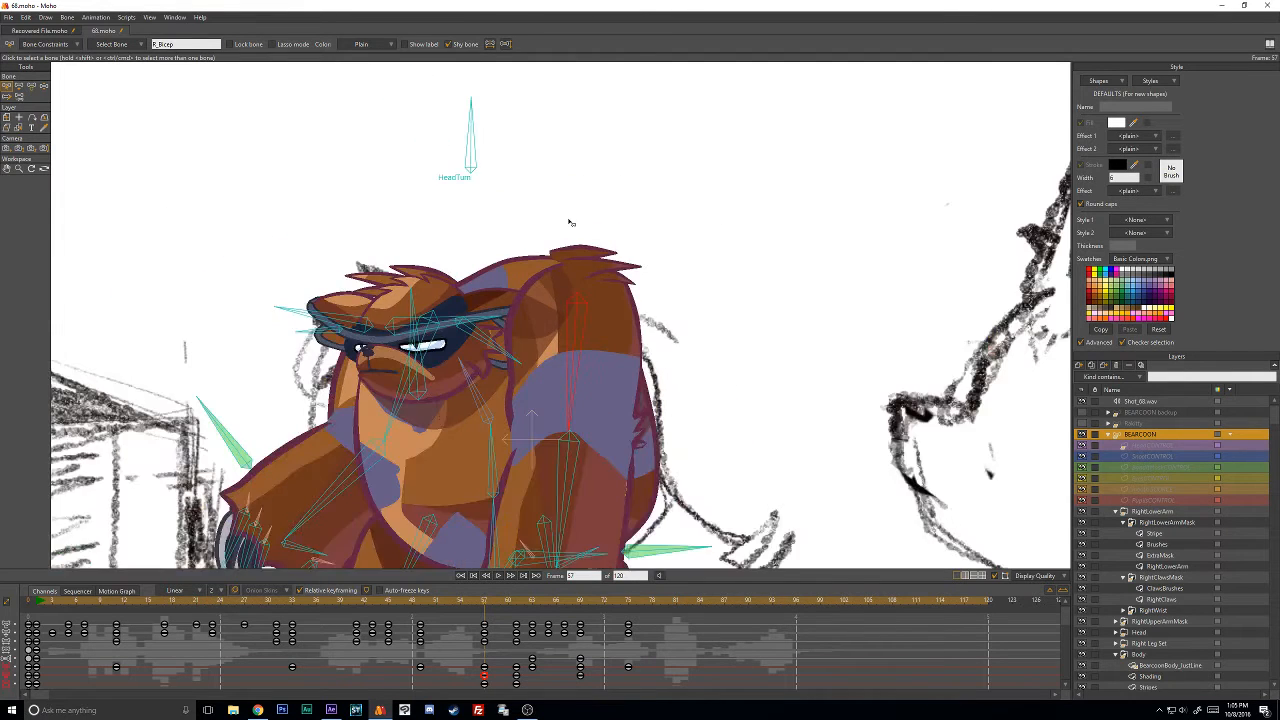
Compare the bear's right arm pose at frame 57 with frame 1 and frame 49.
scroll(567, 241, up, 3)
scroll(567, 241, down, 4)
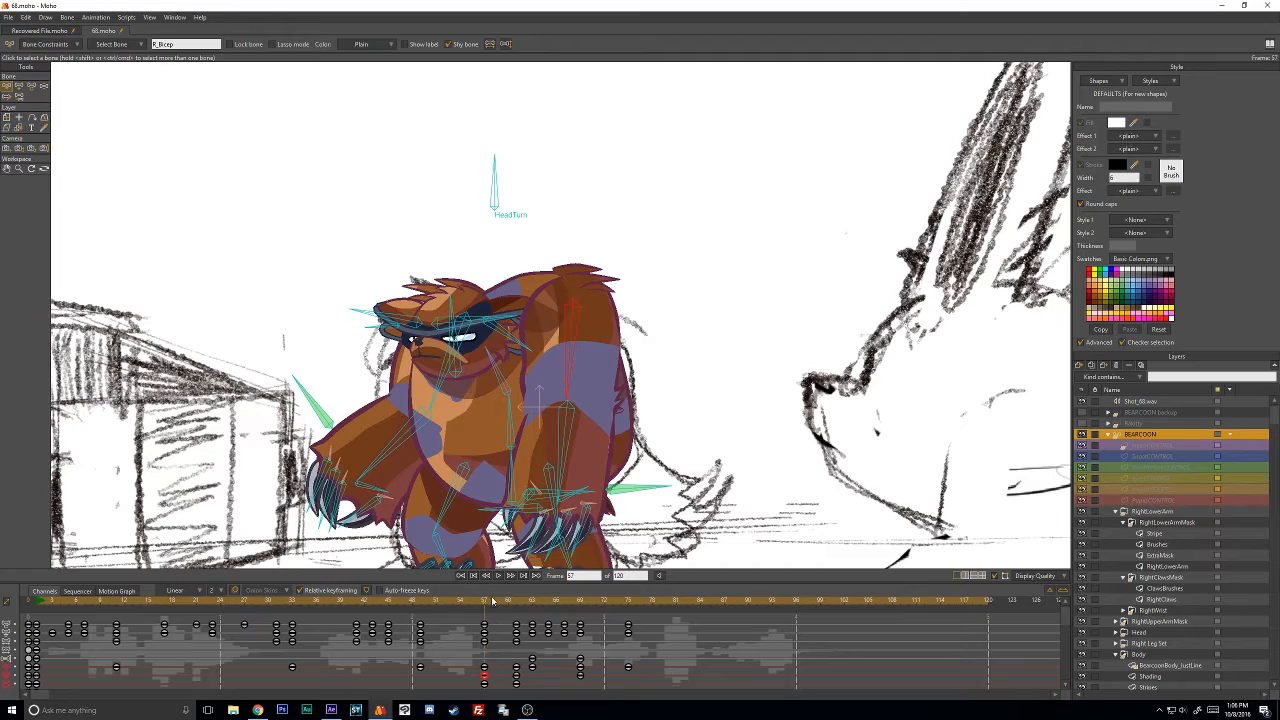
drag(510, 603, 39, 628)
drag(789, 362, 591, 294)
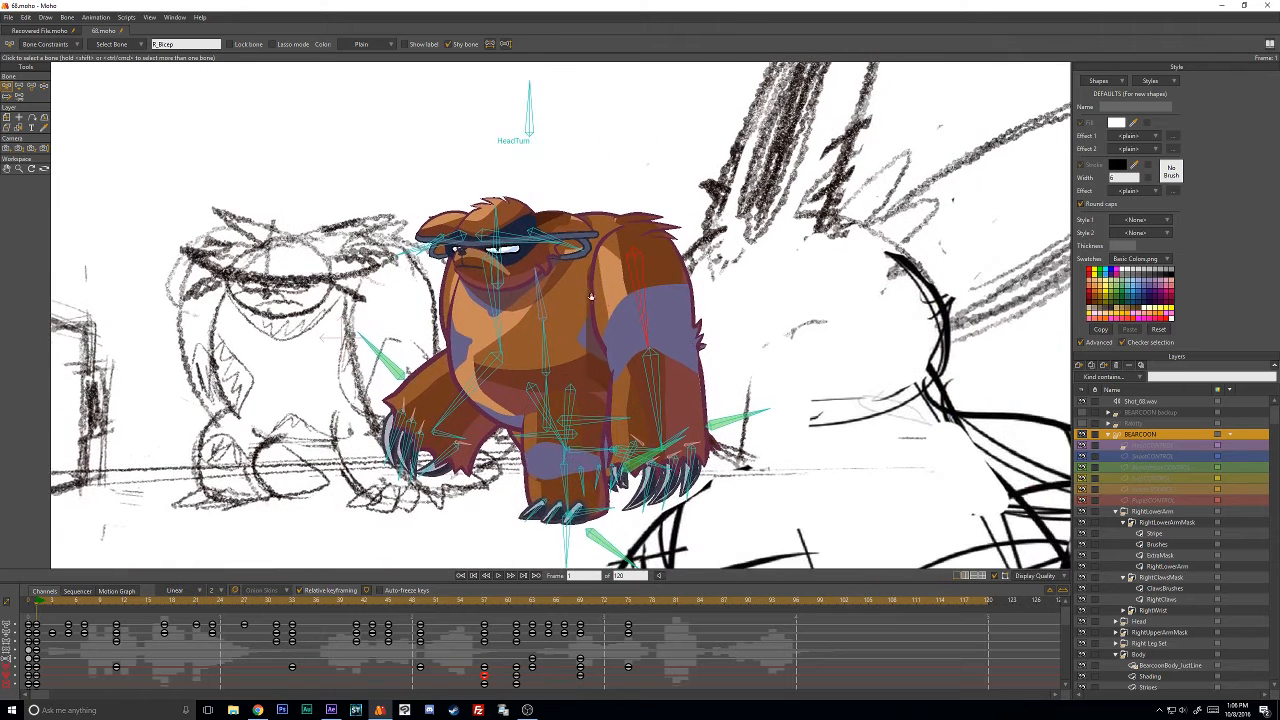
click(438, 601)
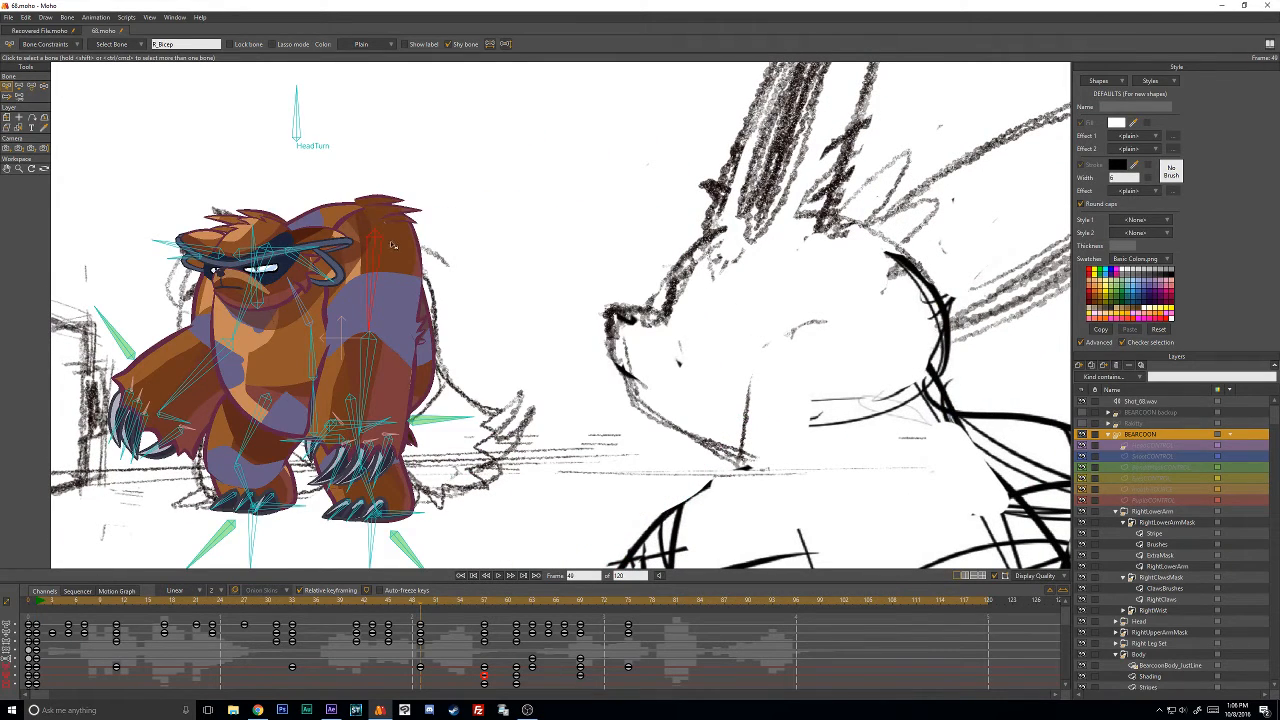
drag(380, 272, 530, 276)
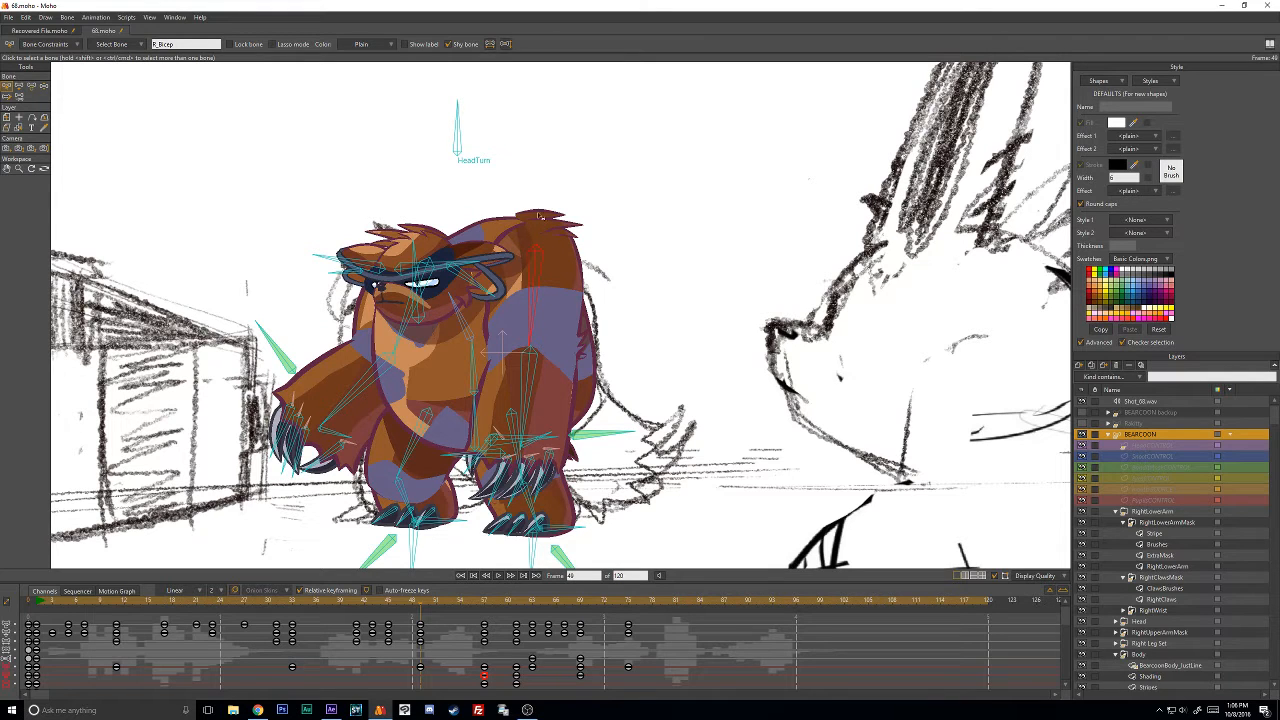
Reveal the bear rig's hidden bones at frame 49.
click(68, 16)
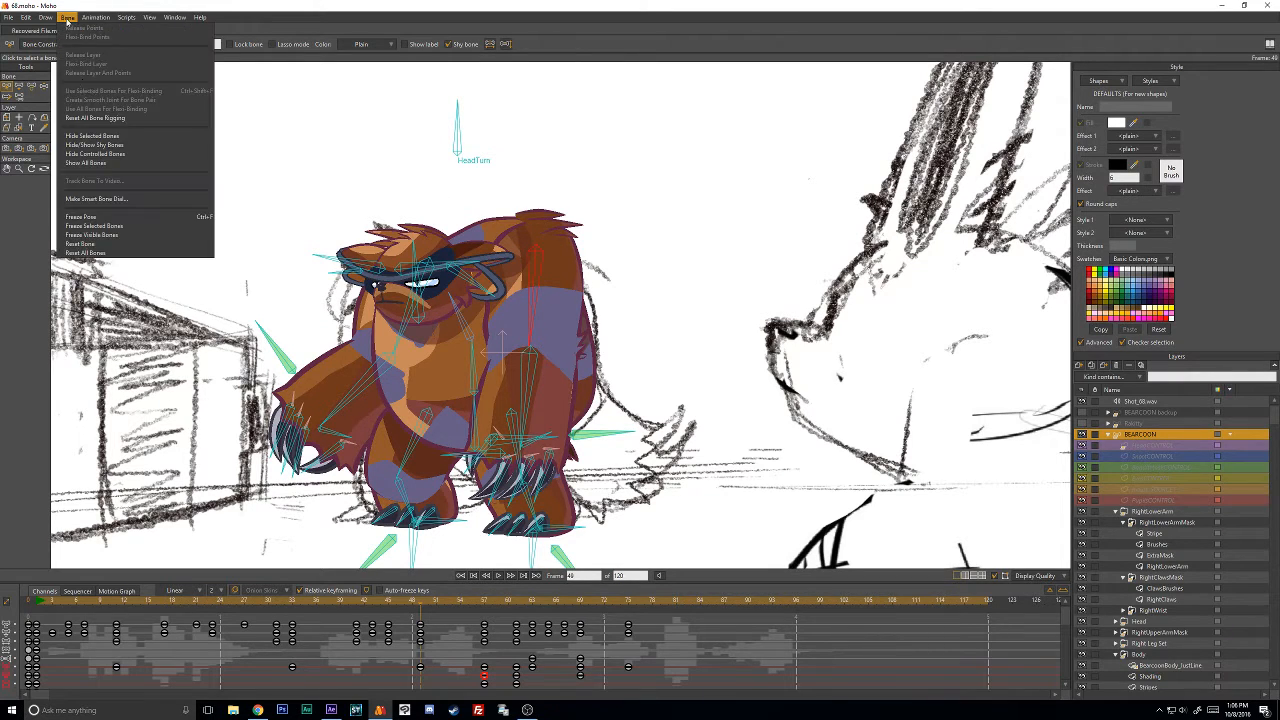
click(117, 155)
scroll(545, 236, up, 2)
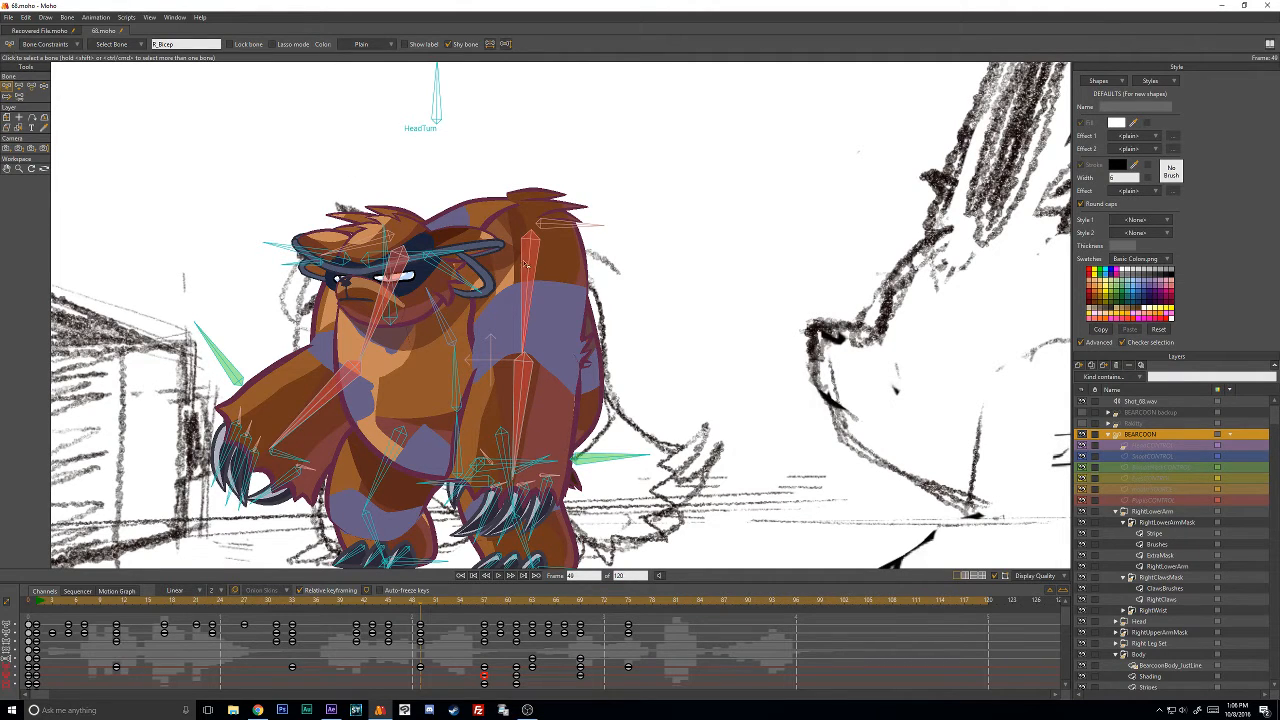
Select the red shading bones, including R_BicepShading, on both of the bear's arms and hide them.
shift+click(534, 301)
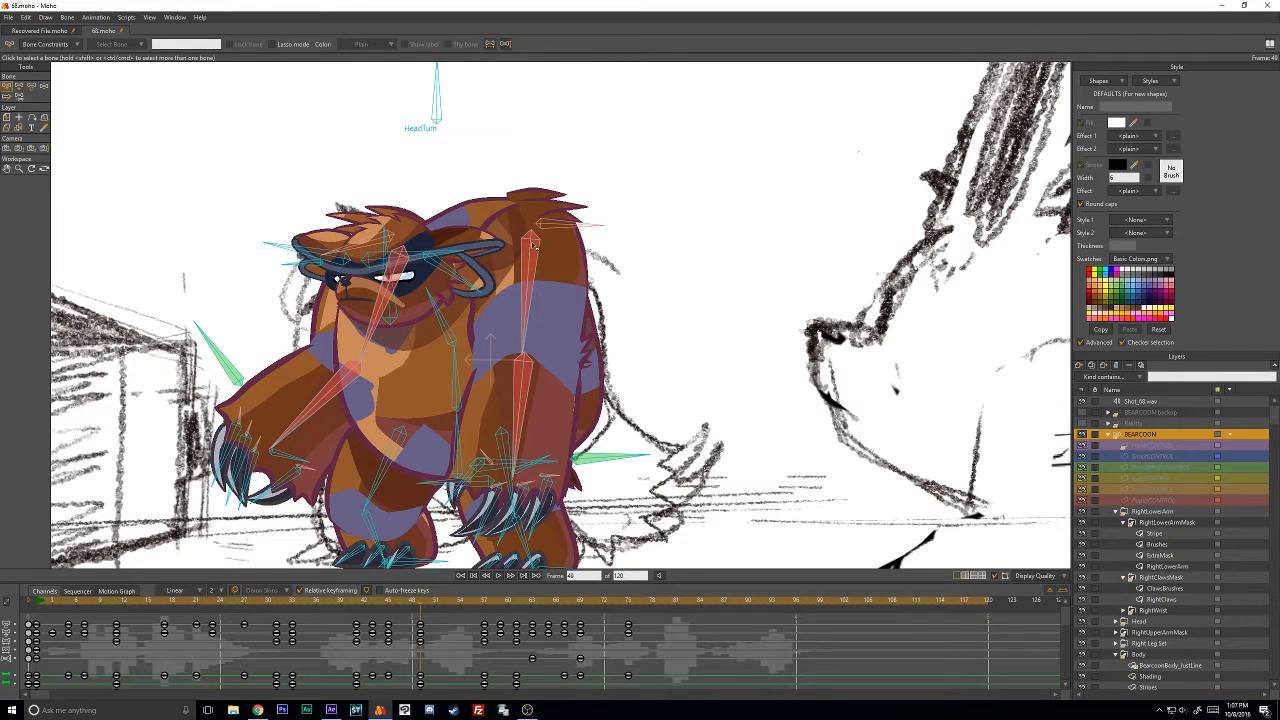
click(534, 243)
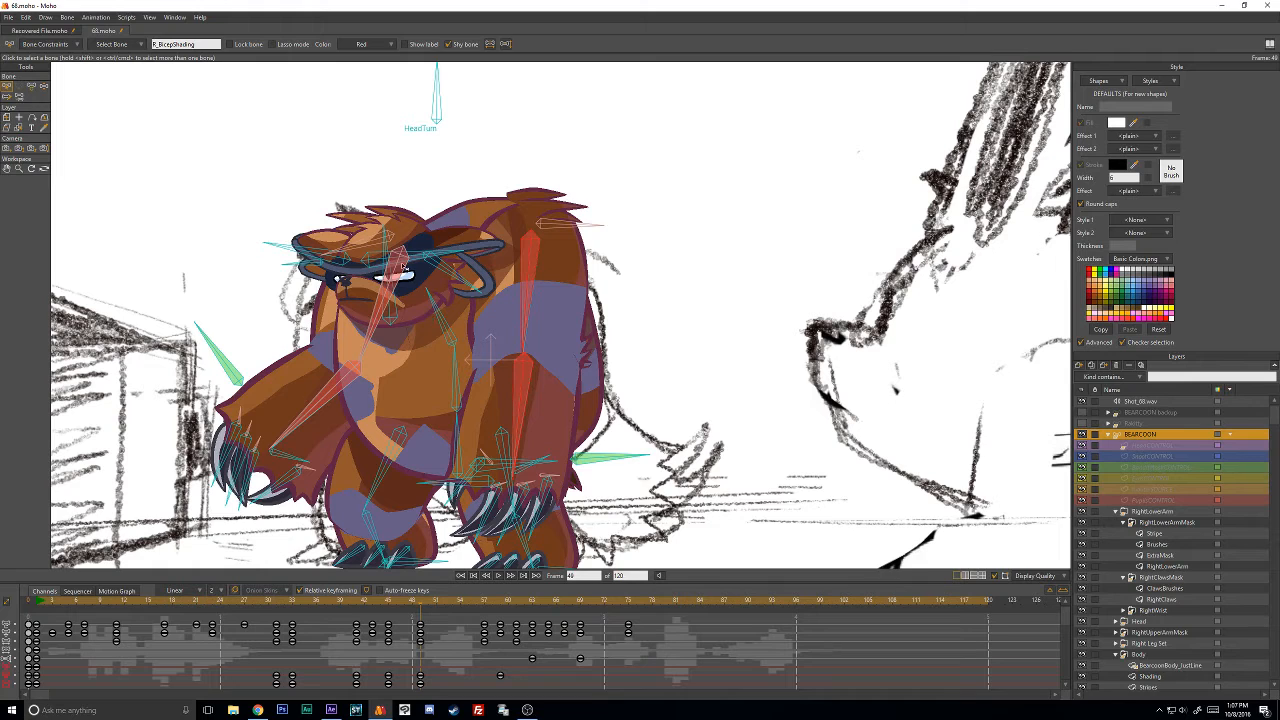
drag(346, 378, 348, 380)
click(66, 18)
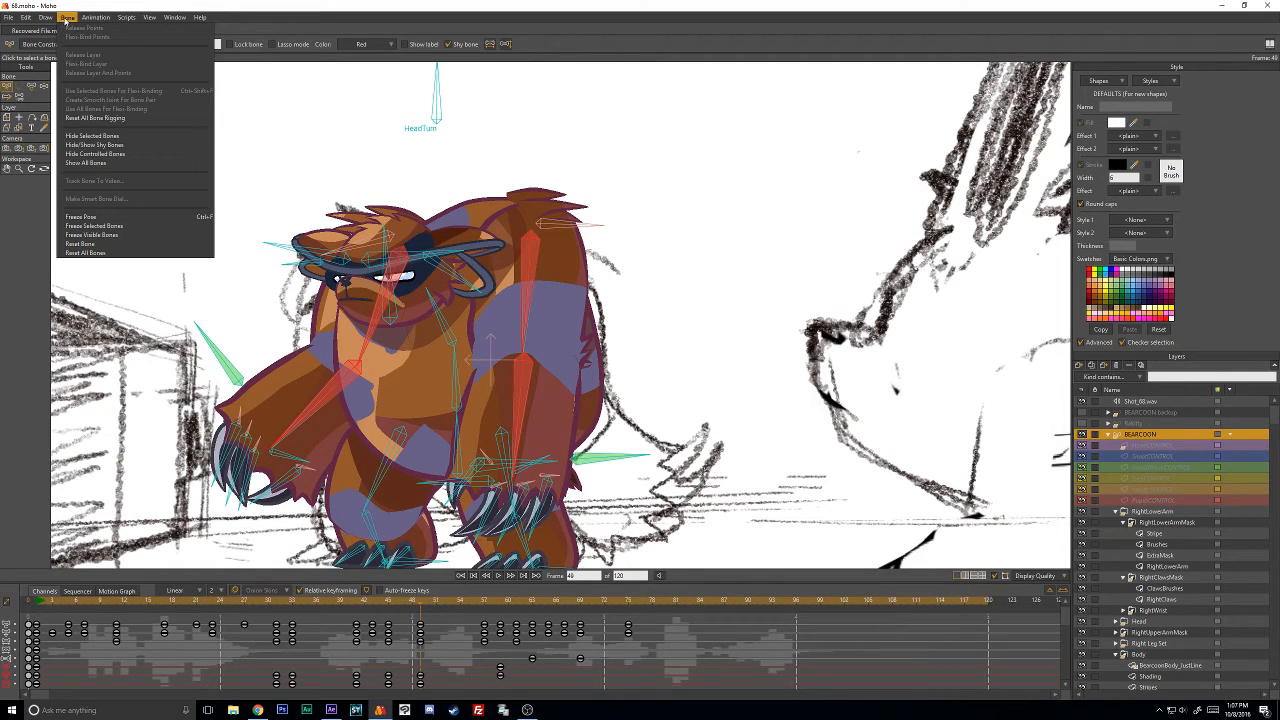
click(92, 135)
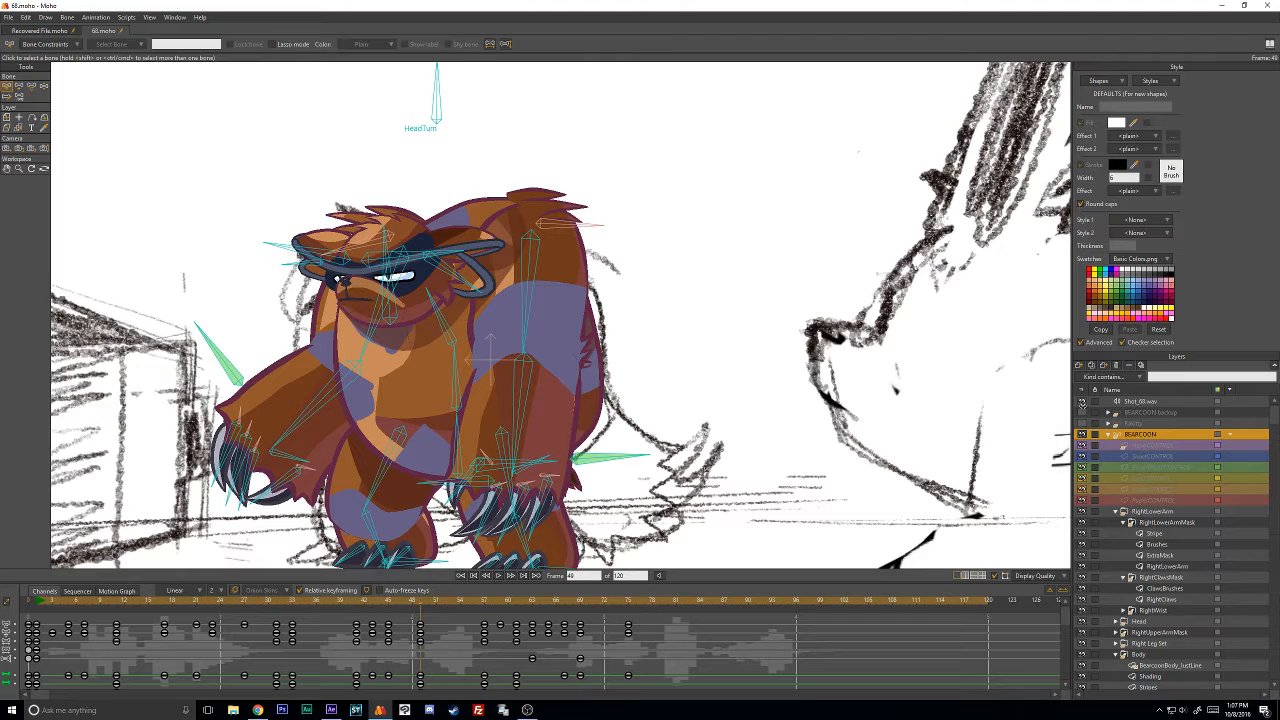
Flip the R_Bicep bone at frame 49 and rotate the R_Forearm bone to an angle of about 16.6.
click(532, 243)
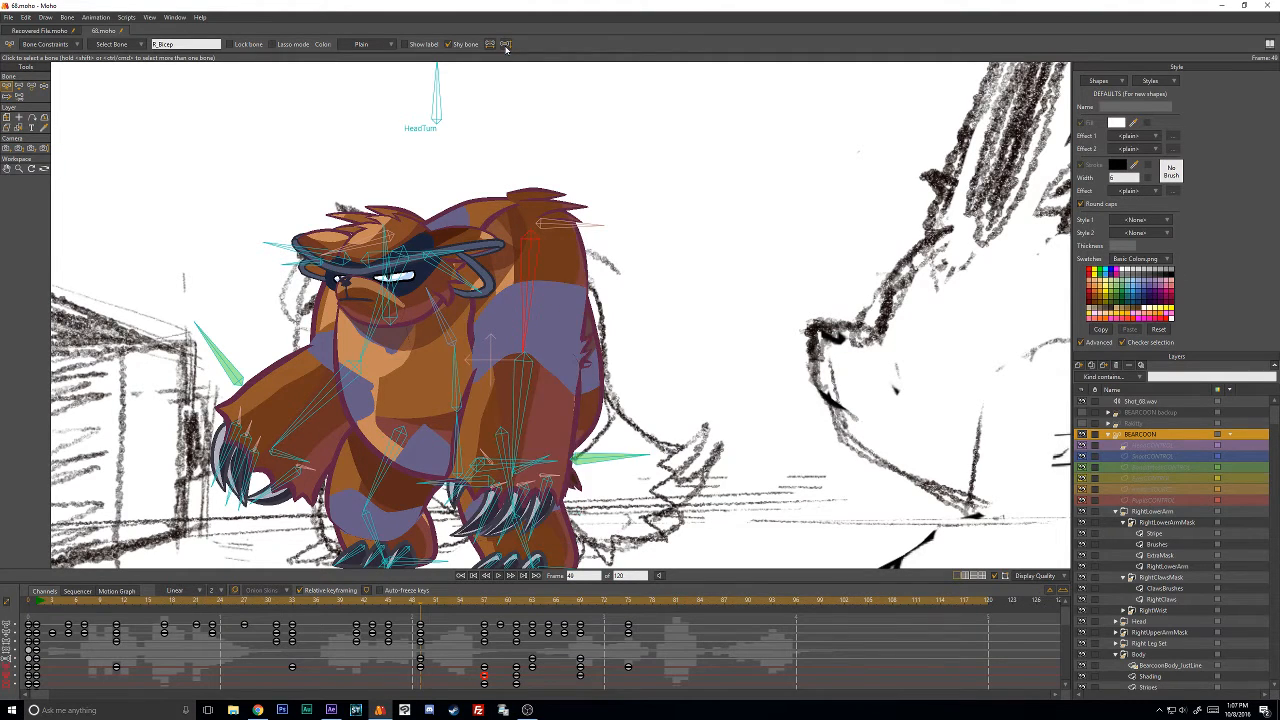
click(506, 45)
click(31, 87)
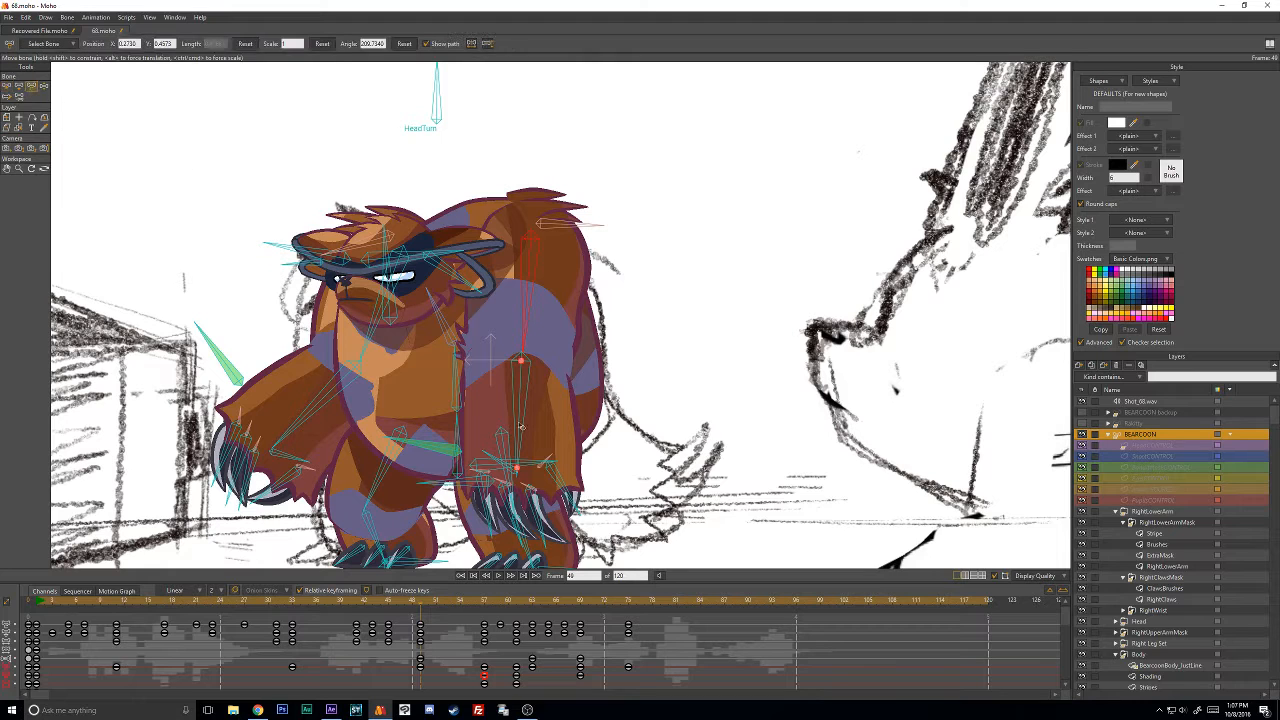
mouse_move(521, 426)
mouse_down()
mouse_move(560, 443)
mouse_move(526, 440)
mouse_up()
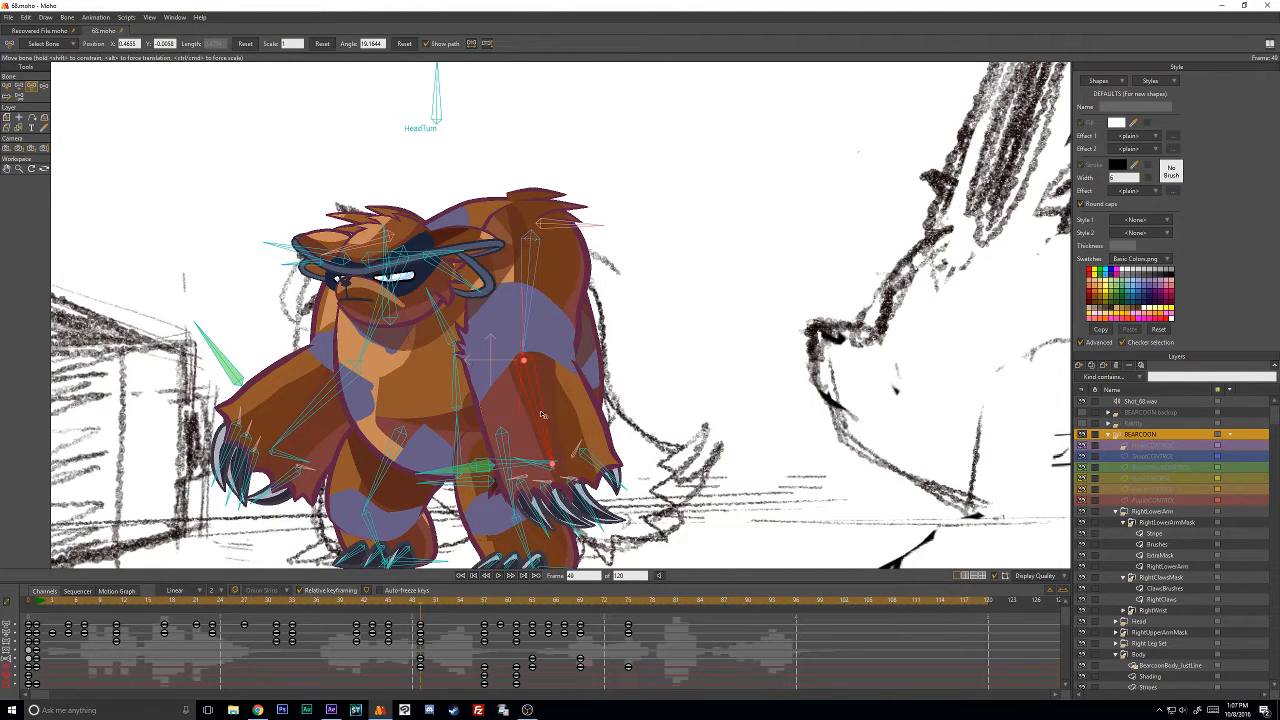
drag(538, 420, 533, 411)
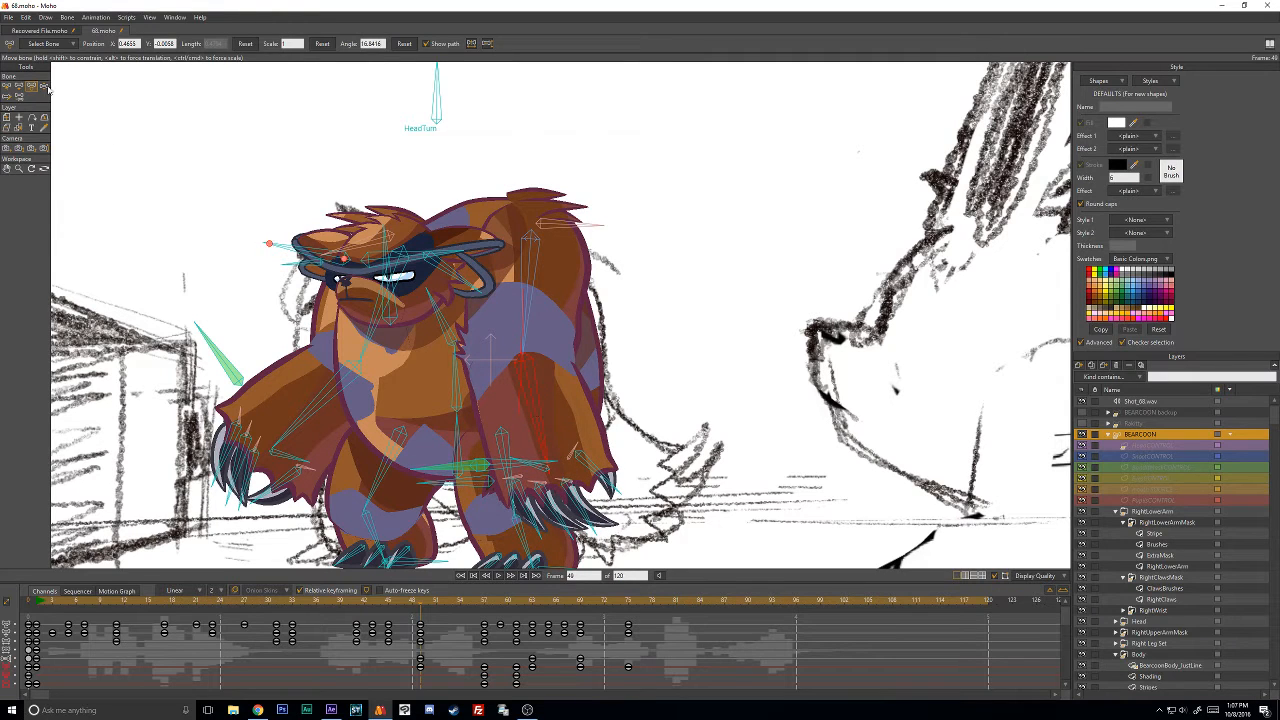
Select the R_Bicep bone and toggle its flip on and off repeatedly to compare the two forearm directions.
click(8, 87)
click(529, 255)
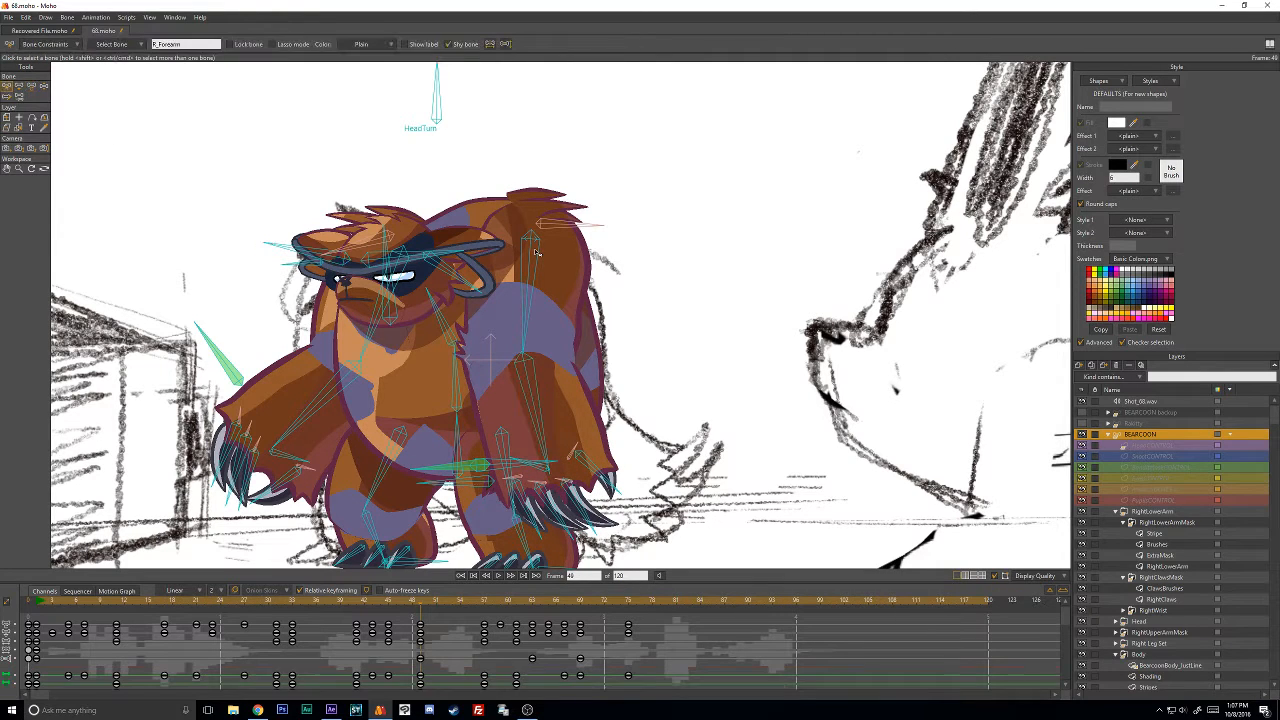
click(532, 243)
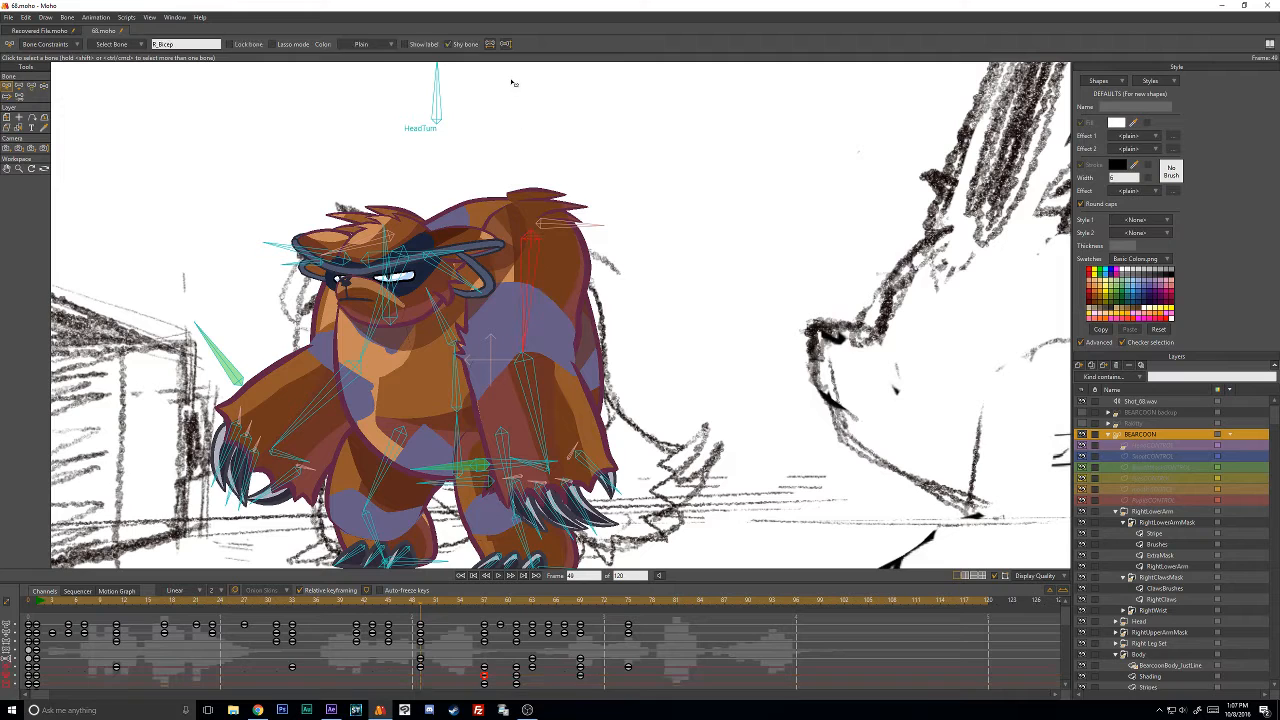
click(507, 46)
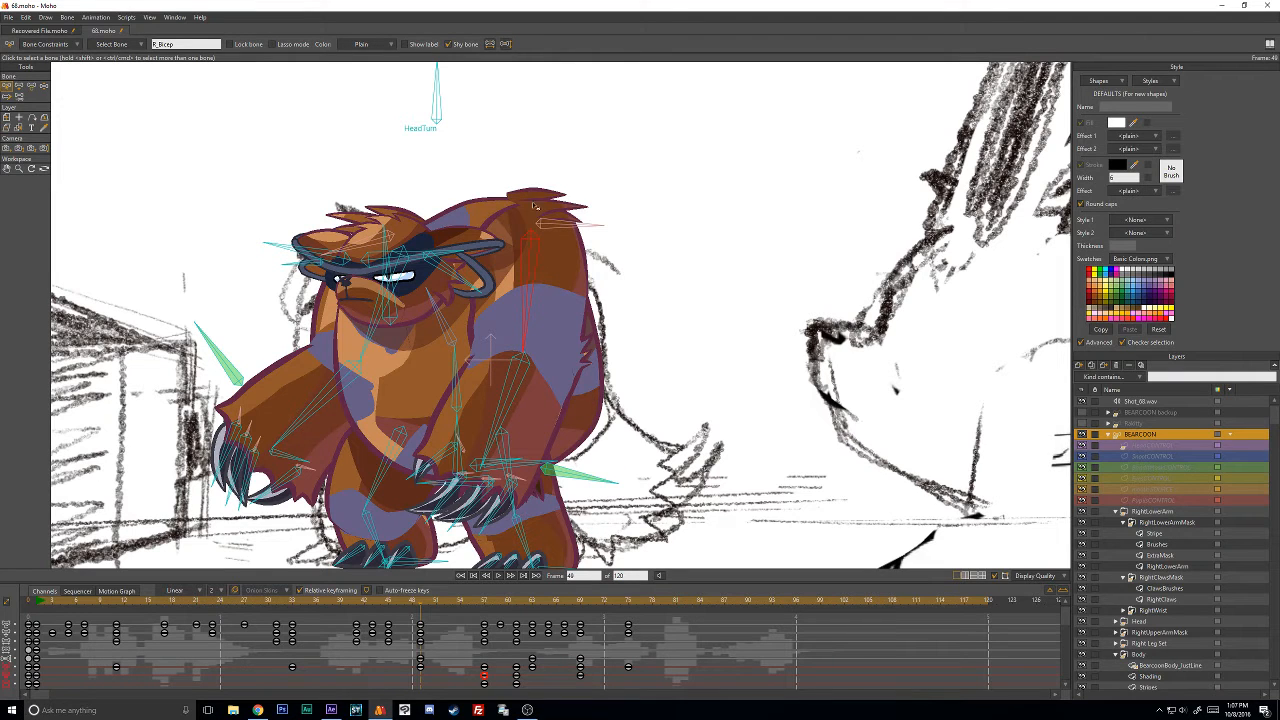
click(505, 45)
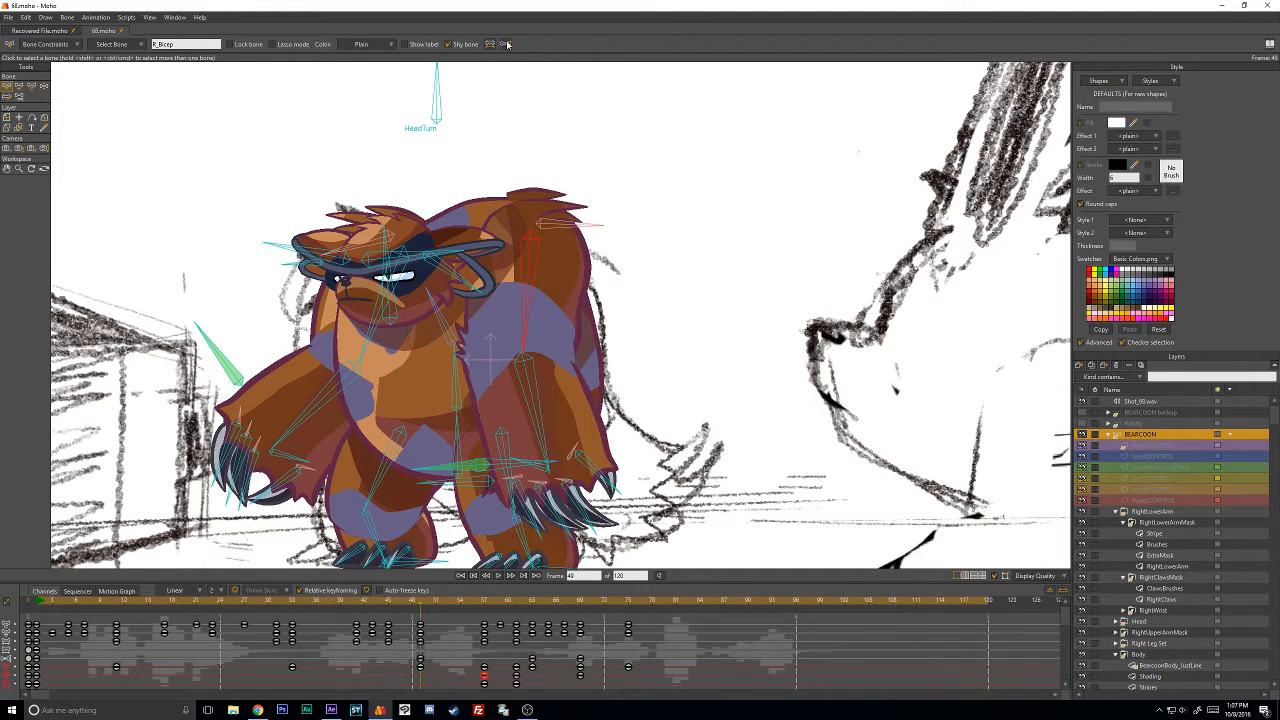
click(505, 45)
click(506, 45)
click(507, 45)
click(507, 45)
click(507, 45)
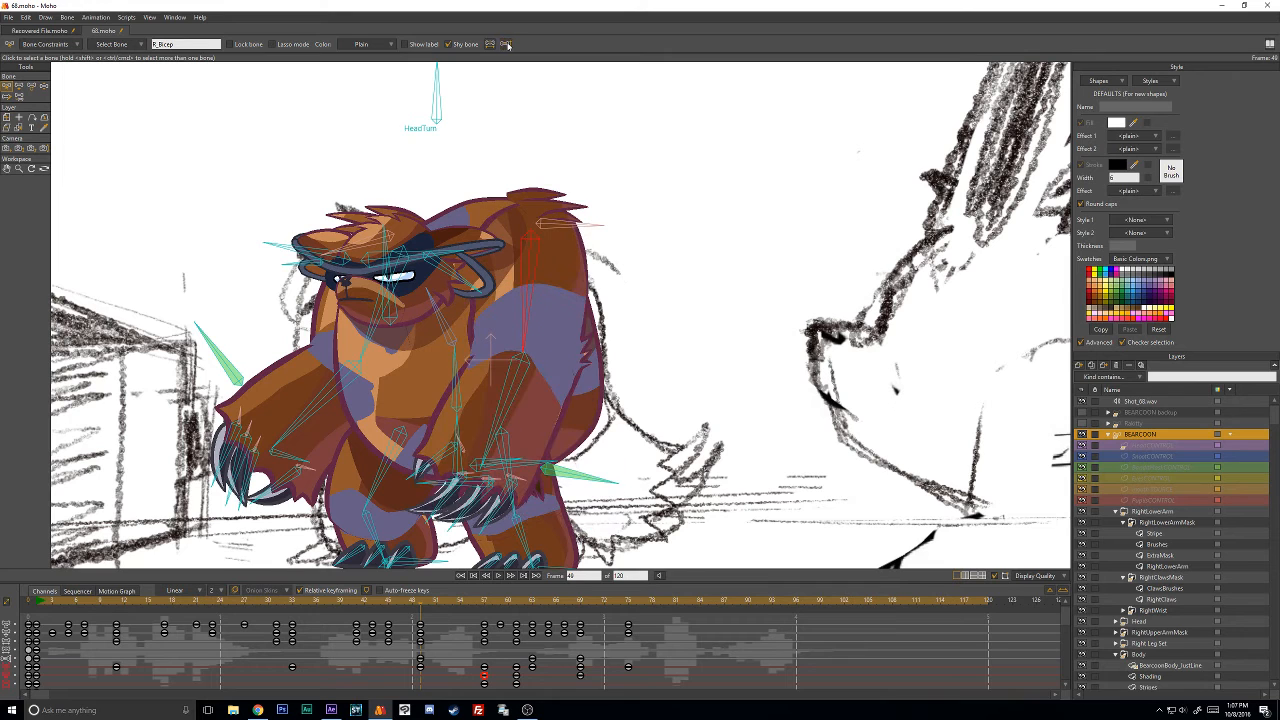
click(507, 45)
click(507, 45)
click(507, 45)
click(507, 45)
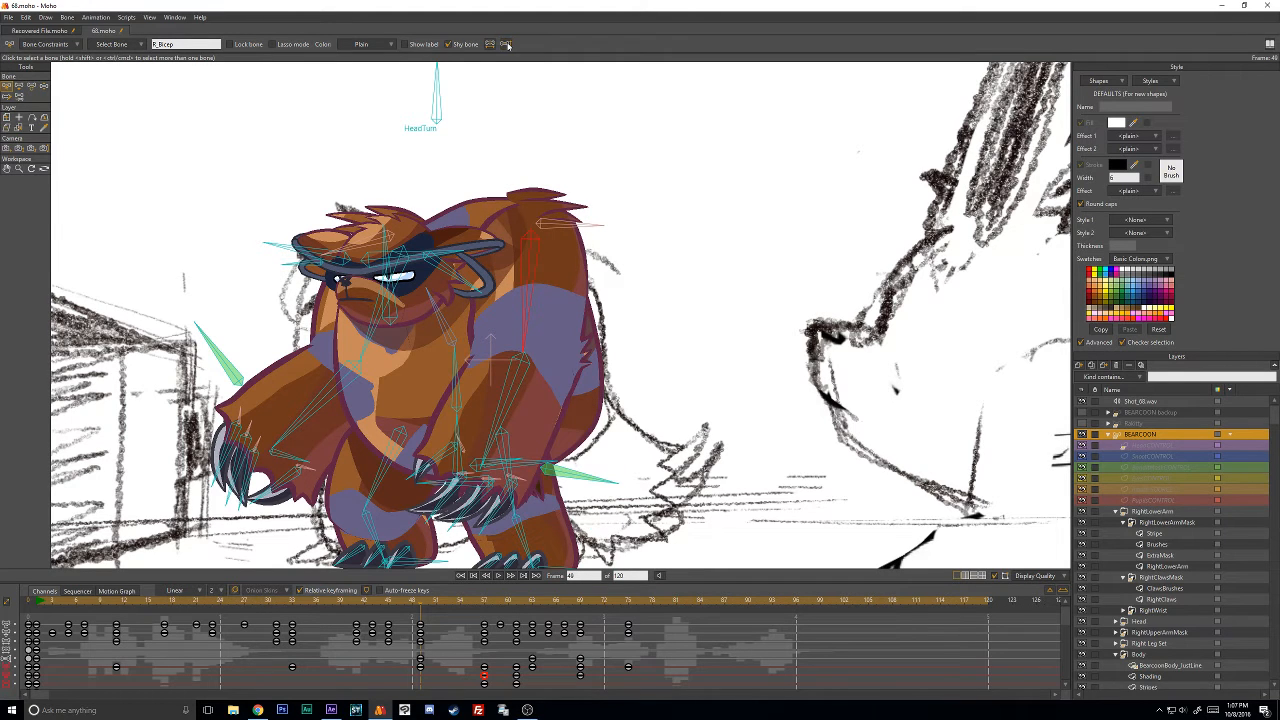
Swing the R_Bicep bone slightly outward at frame 49 and undo the last bone flip.
click(44, 87)
drag(538, 316, 567, 310)
click(8, 87)
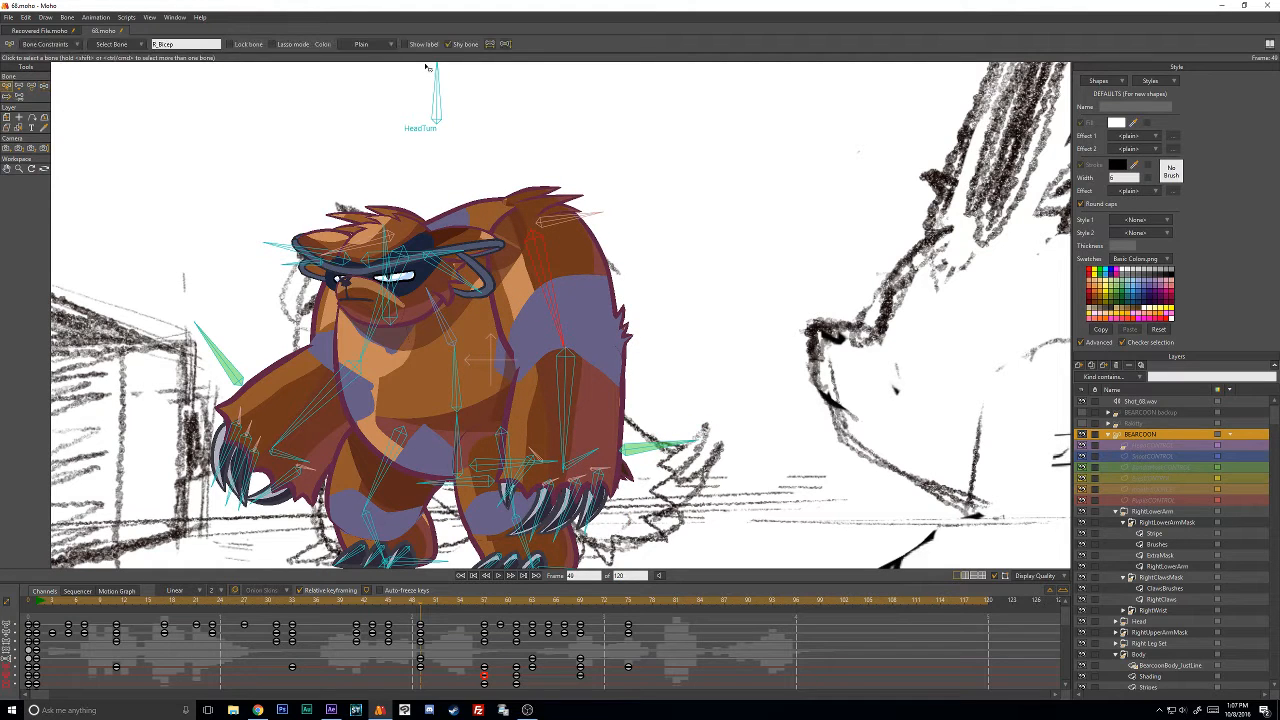
click(44, 87)
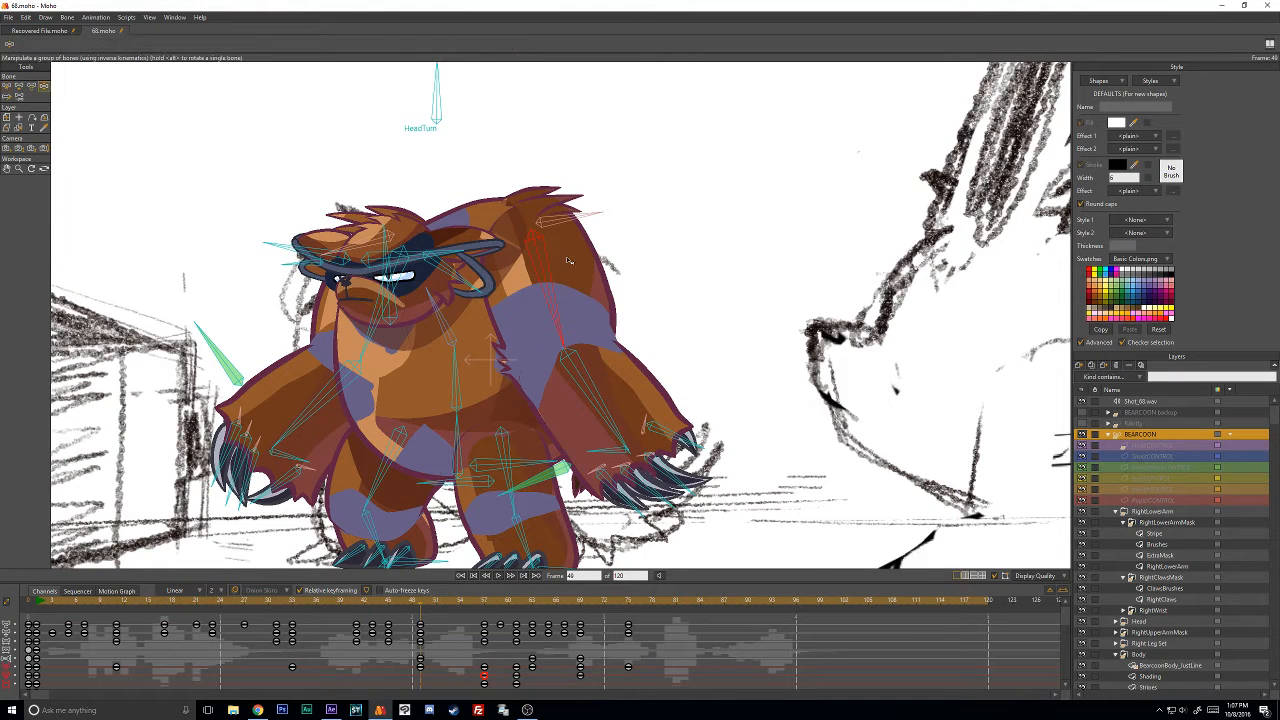
mouse_move(550, 286)
mouse_down()
mouse_move(566, 286)
mouse_move(551, 292)
mouse_up()
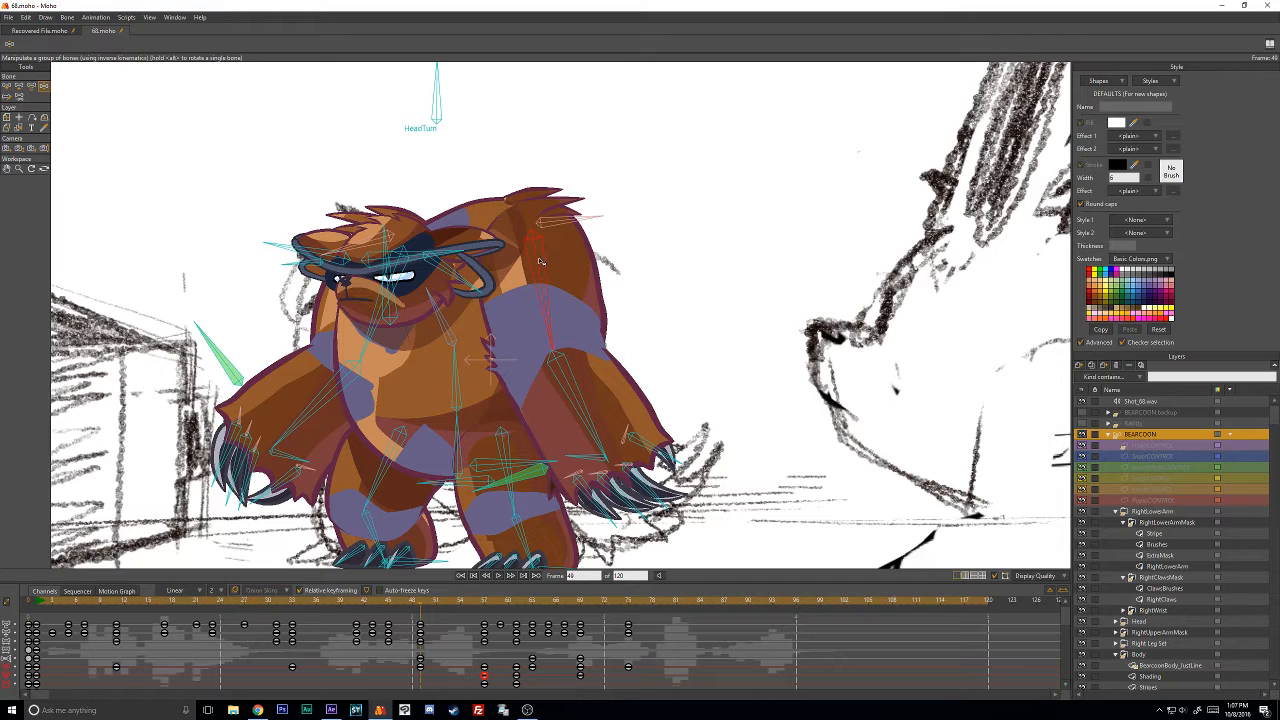
click(6, 88)
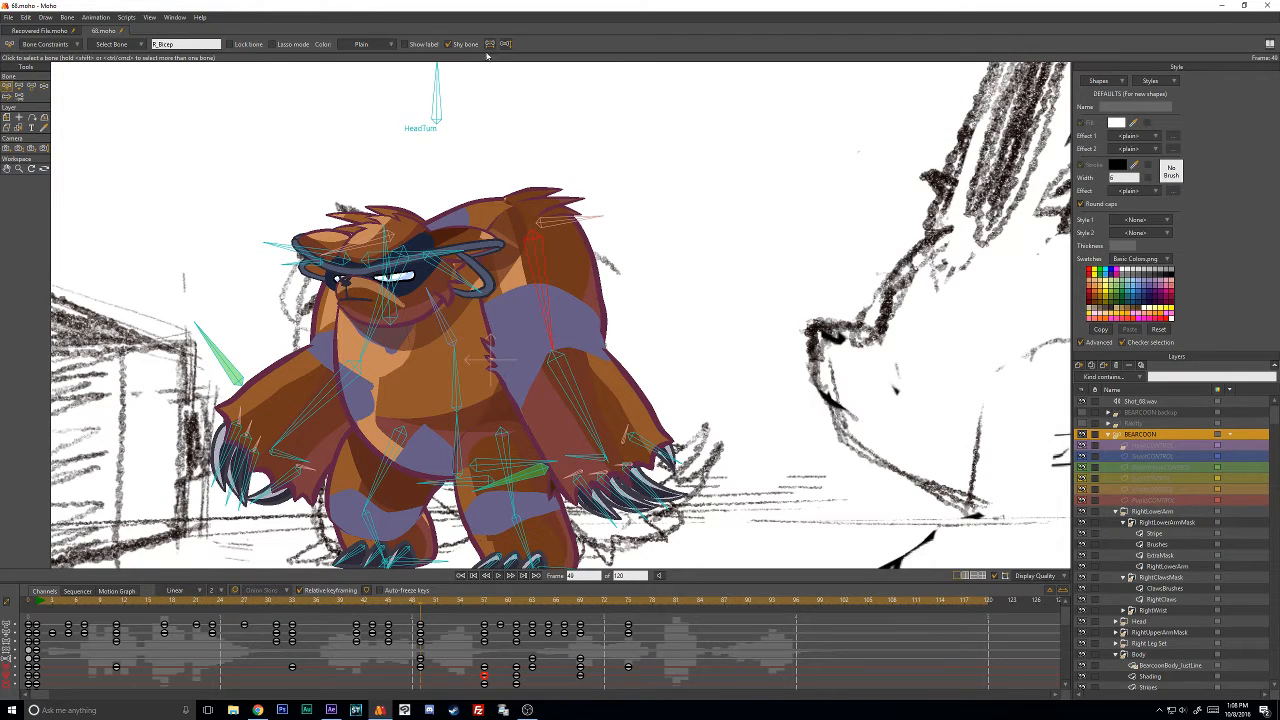
key(ctrl+z)
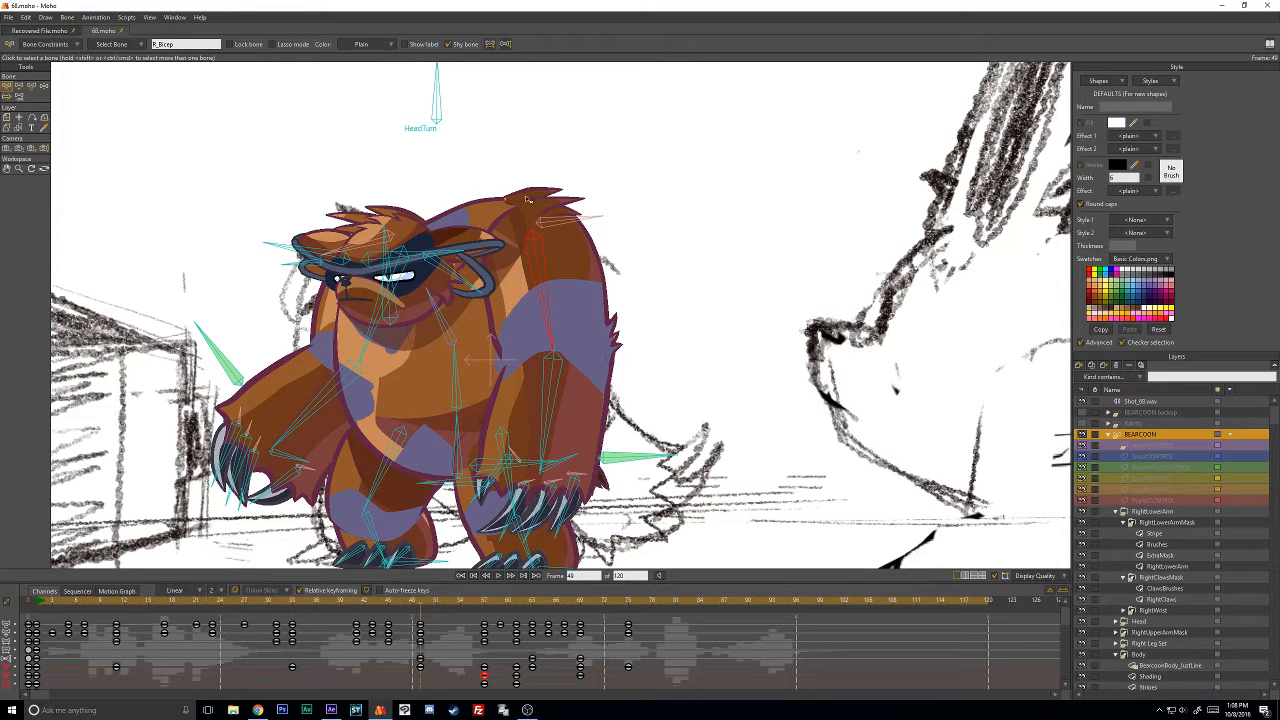
Hide the R_Tufts bone together with the small bone beside the bear's head.
click(555, 228)
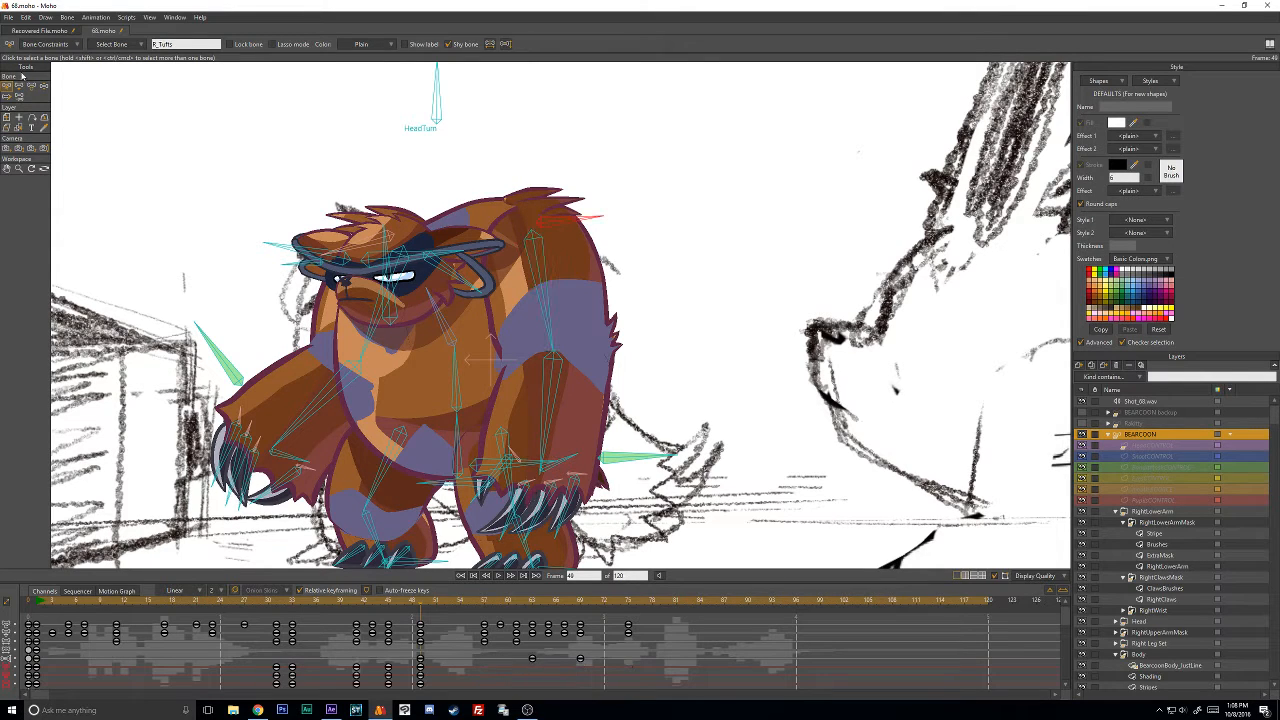
shift+click(366, 246)
click(60, 17)
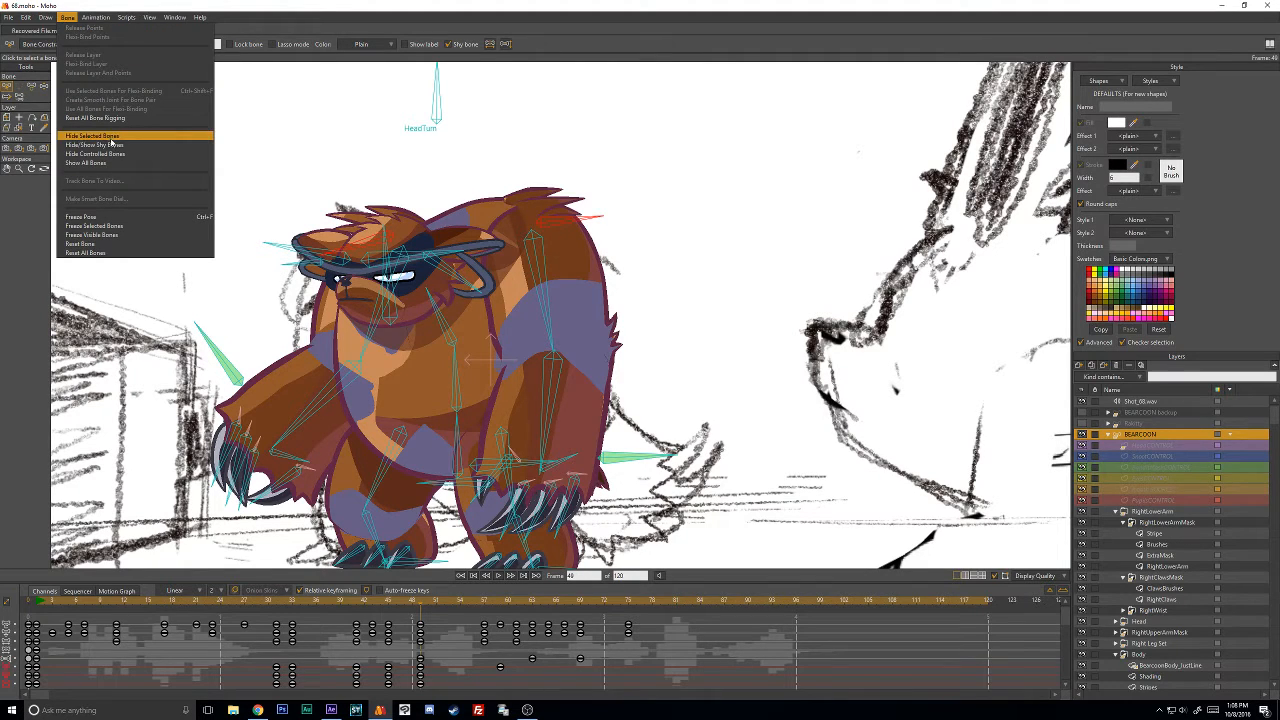
click(190, 136)
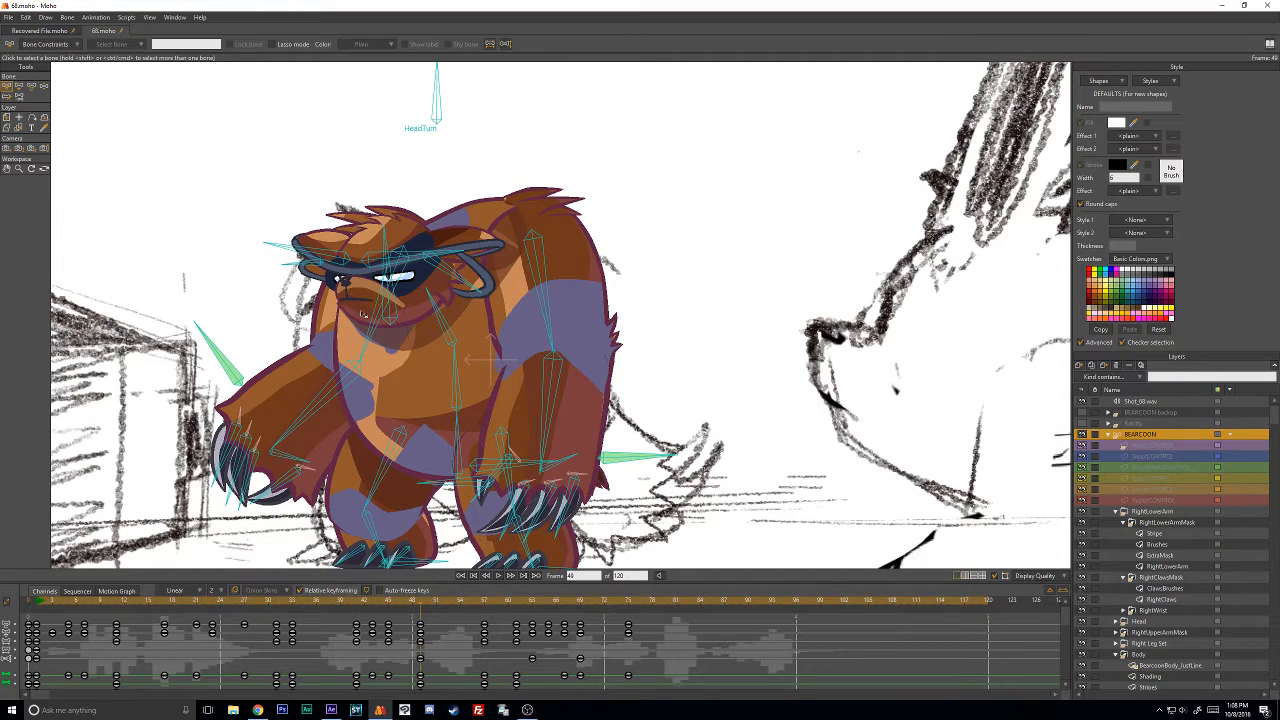
Switch to Chrome, load drive.google.com in a new tab and open the RakittyBearcoon_FAT folder.
click(259, 711)
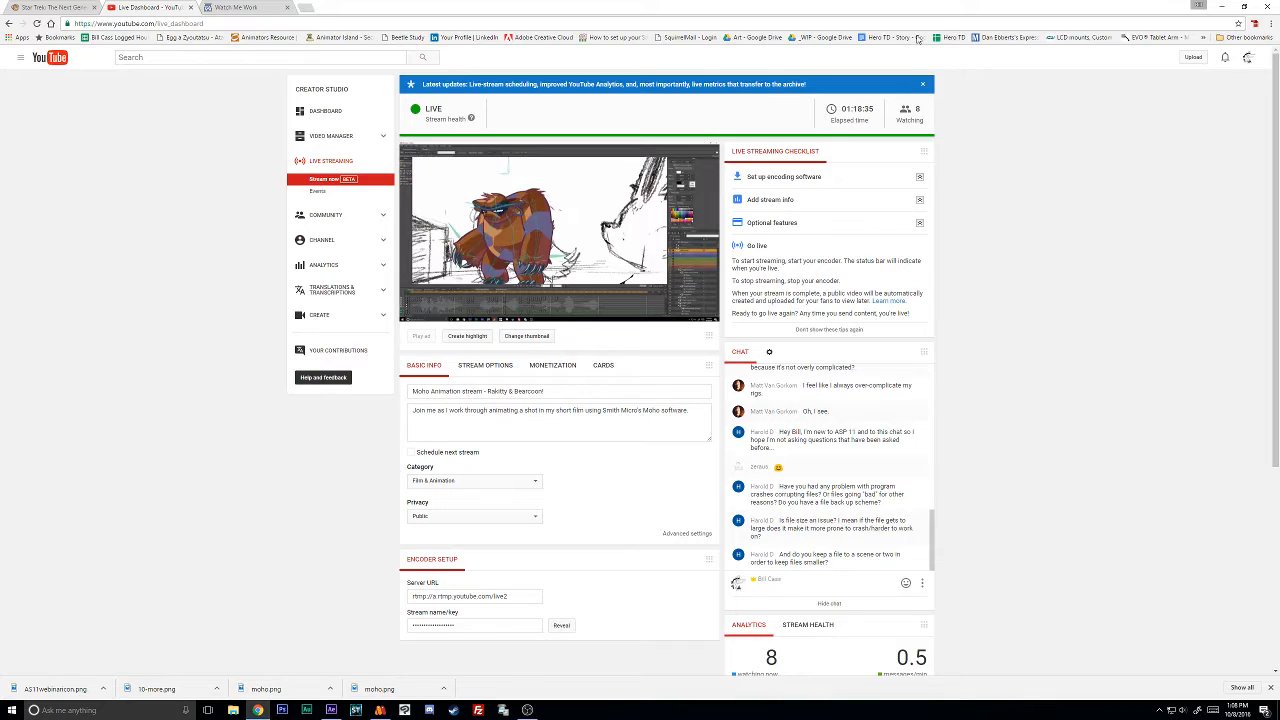
click(302, 8)
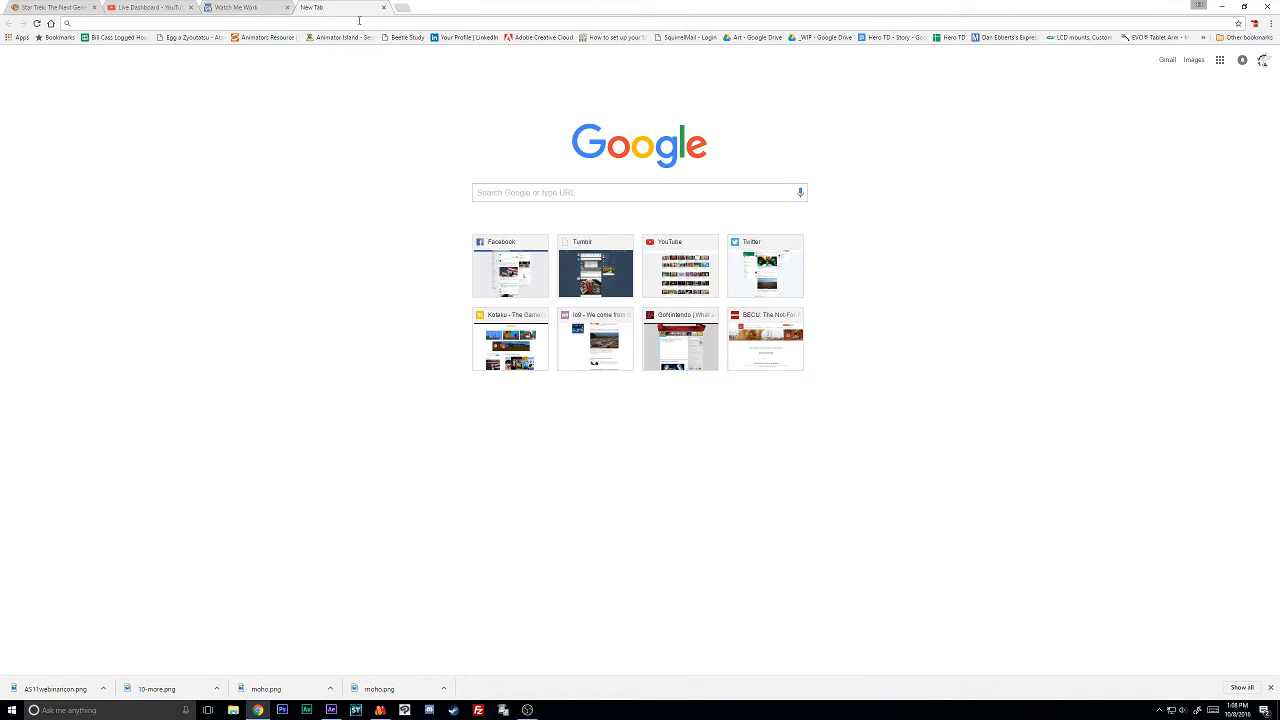
text(drive.google.com)
key(Return)
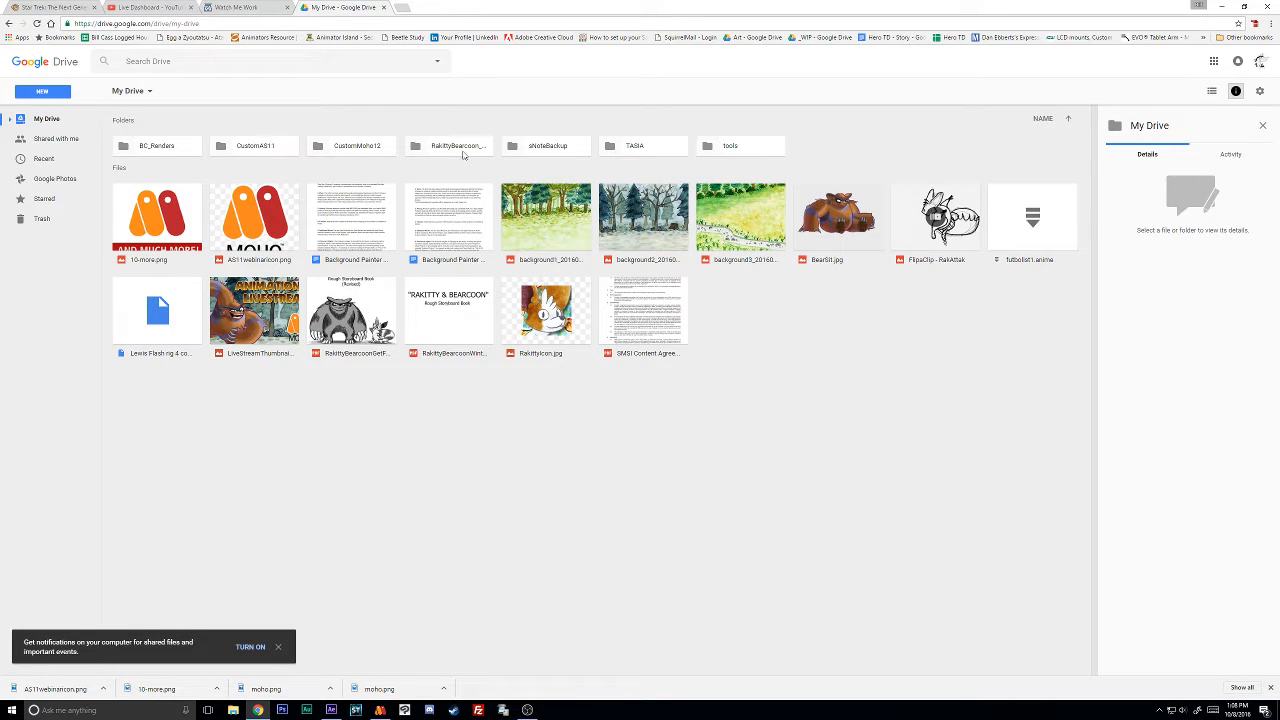
double_click(460, 148)
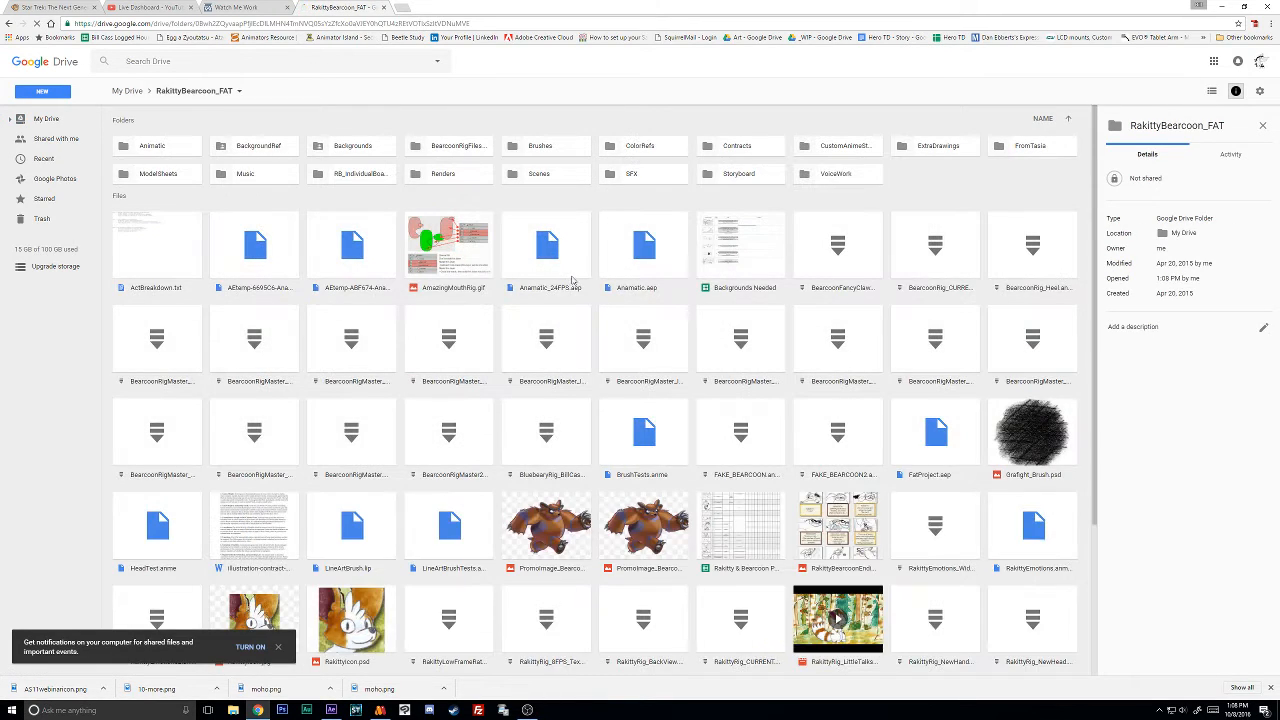
Open the Rakitty & Bearcoon Project DEET SHEET spreadsheet and select the shot 1 action breakdown cell.
scroll(655, 330, down, 1)
scroll(655, 330, down, 2)
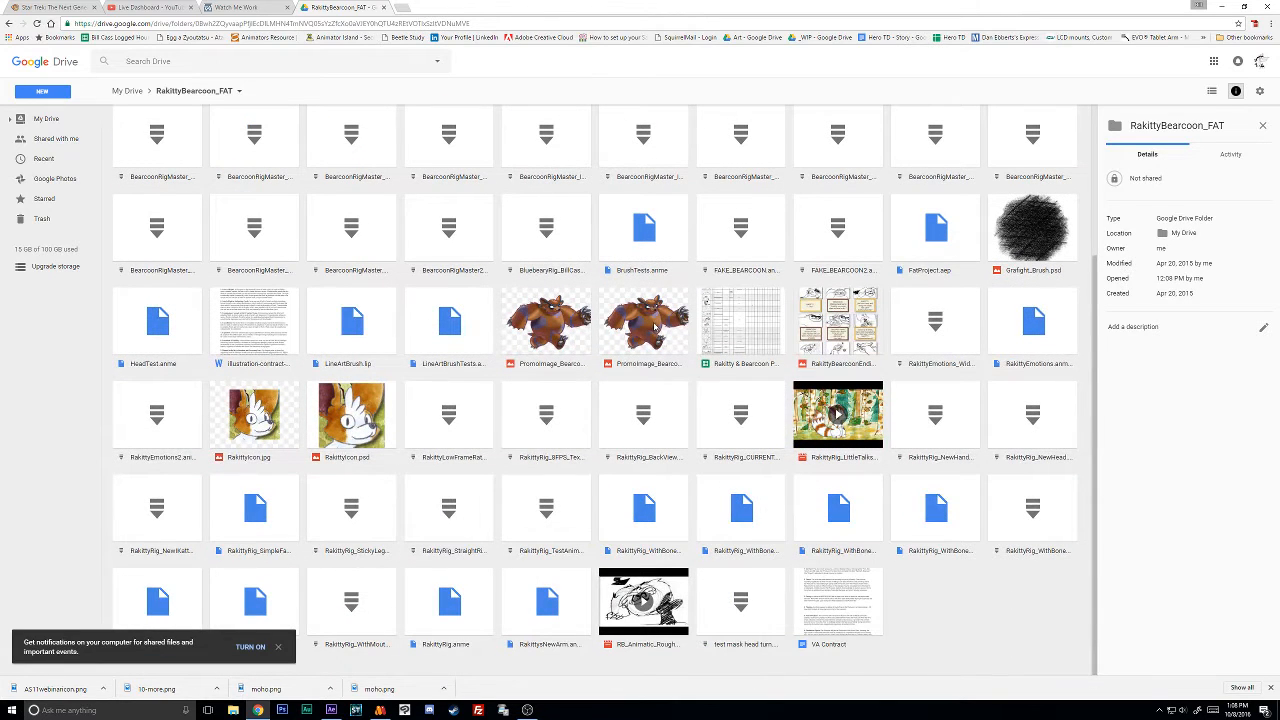
double_click(726, 304)
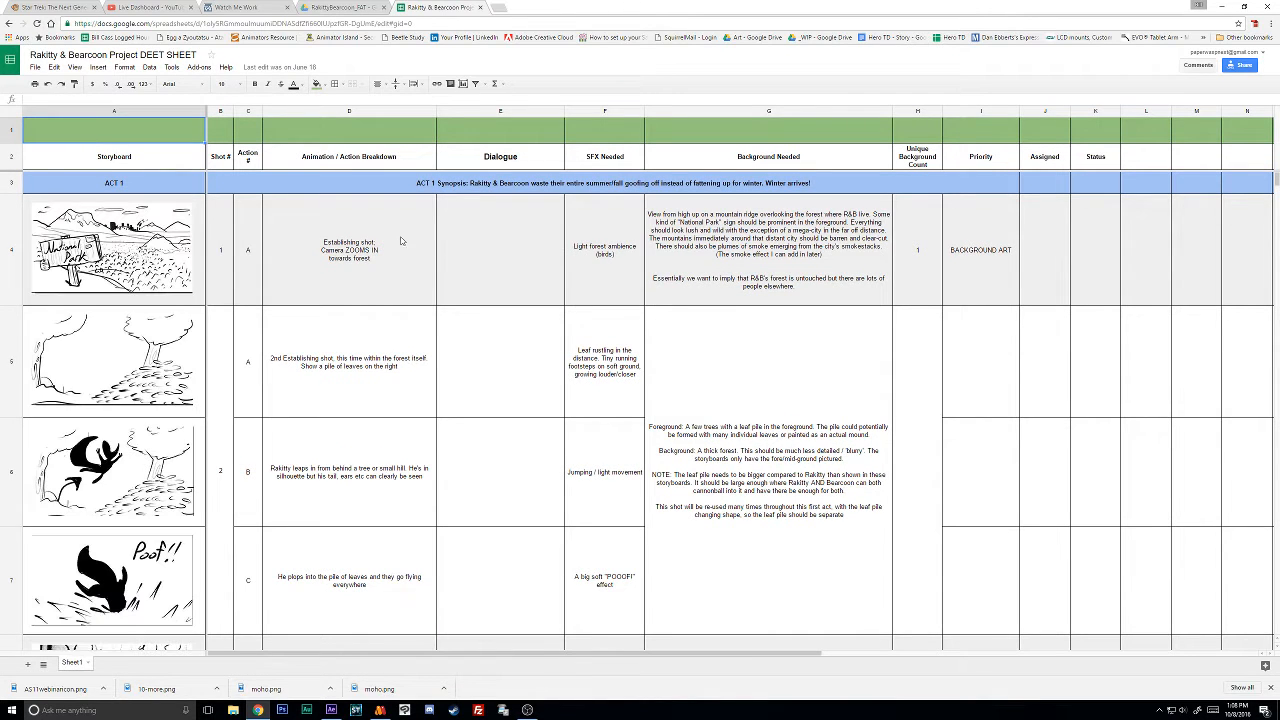
click(410, 242)
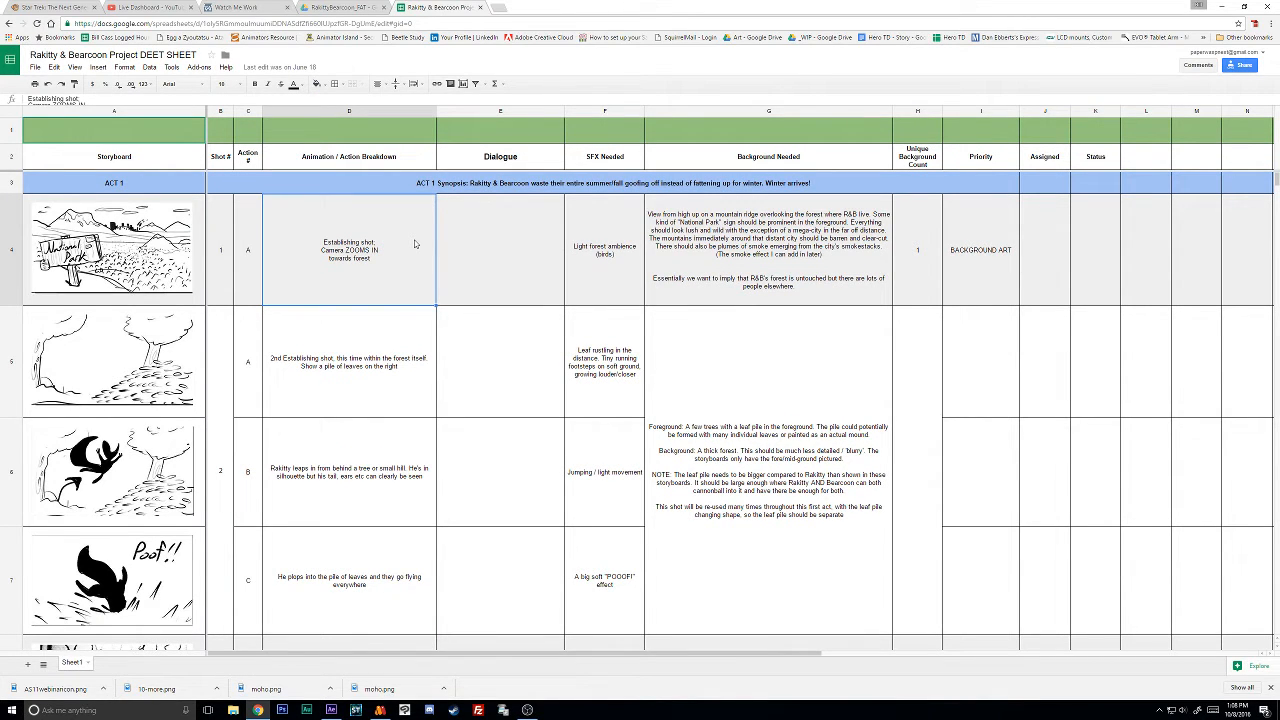
Browse the Act 1 storyboard rows from shot 1 down to Bearcoon's log-lifting actions in shot 24.
key(Down)
key(Down)
key(Down)
key(Down)
key(Down)
key(Down)
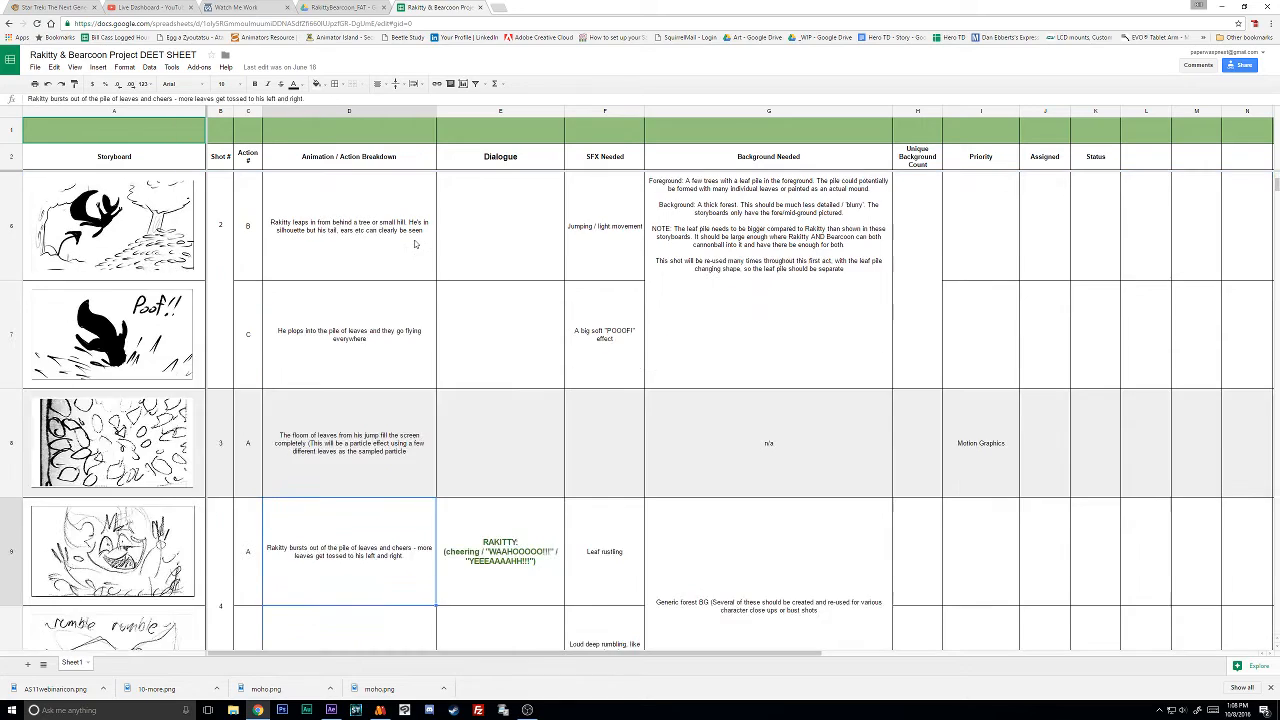
key(Down)
key(Down)
key(Down)
key(Down)
key(Down)
key(Down)
key(Down)
key(Down)
key(Down)
key(Down)
key(Down)
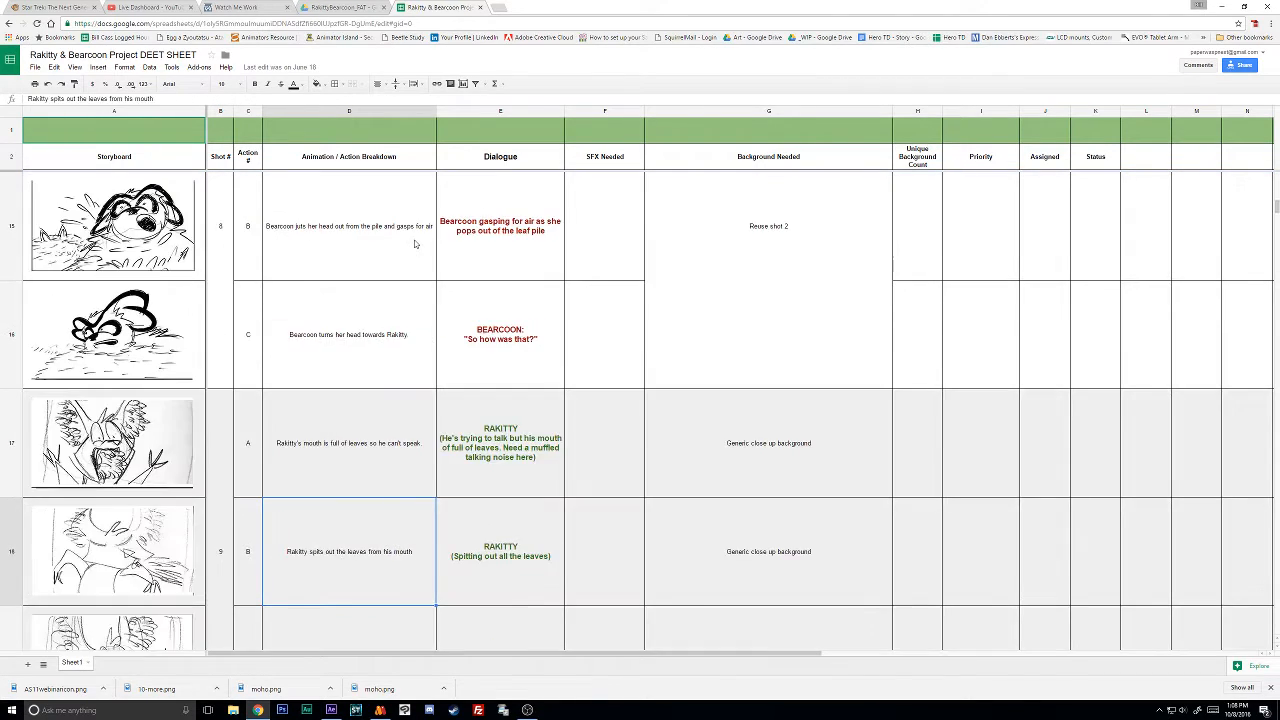
key(Down)
key(Down)
key(Down)
key(Down)
key(Down)
key(Down)
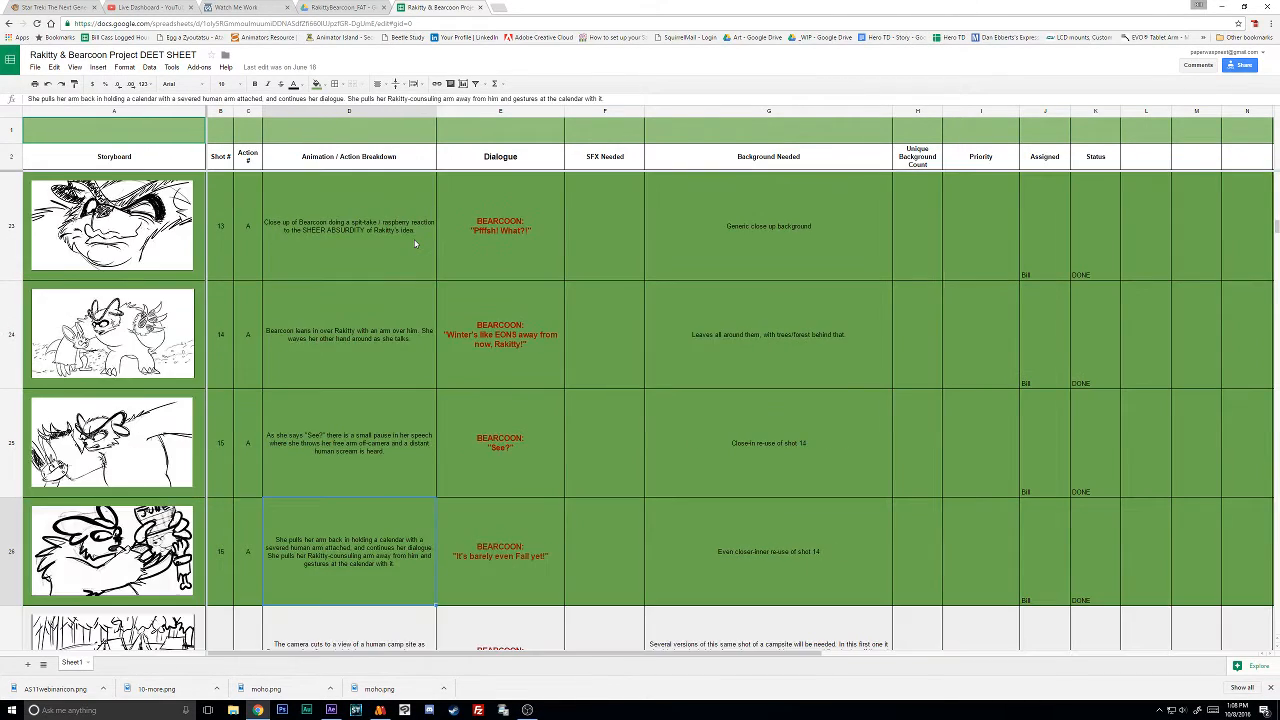
key(Down)
key(Down)
key(Down)
key(Down)
key(Down)
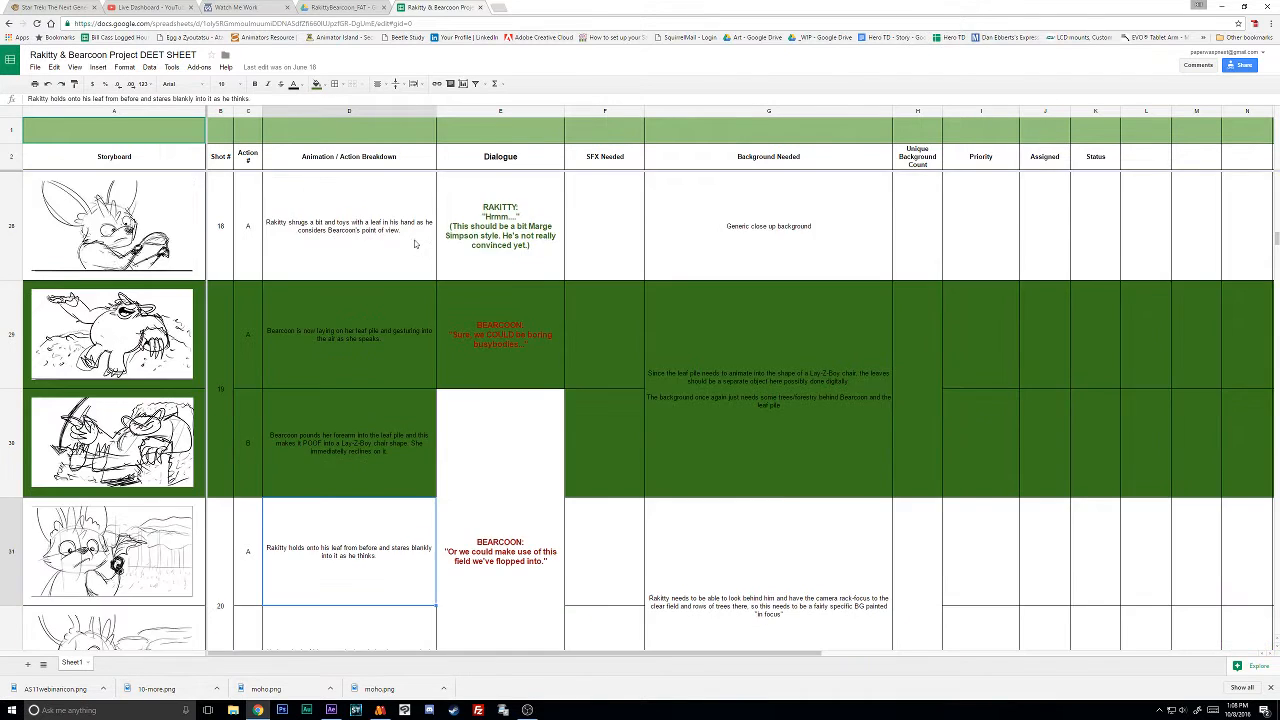
key(Down)
key(Down)
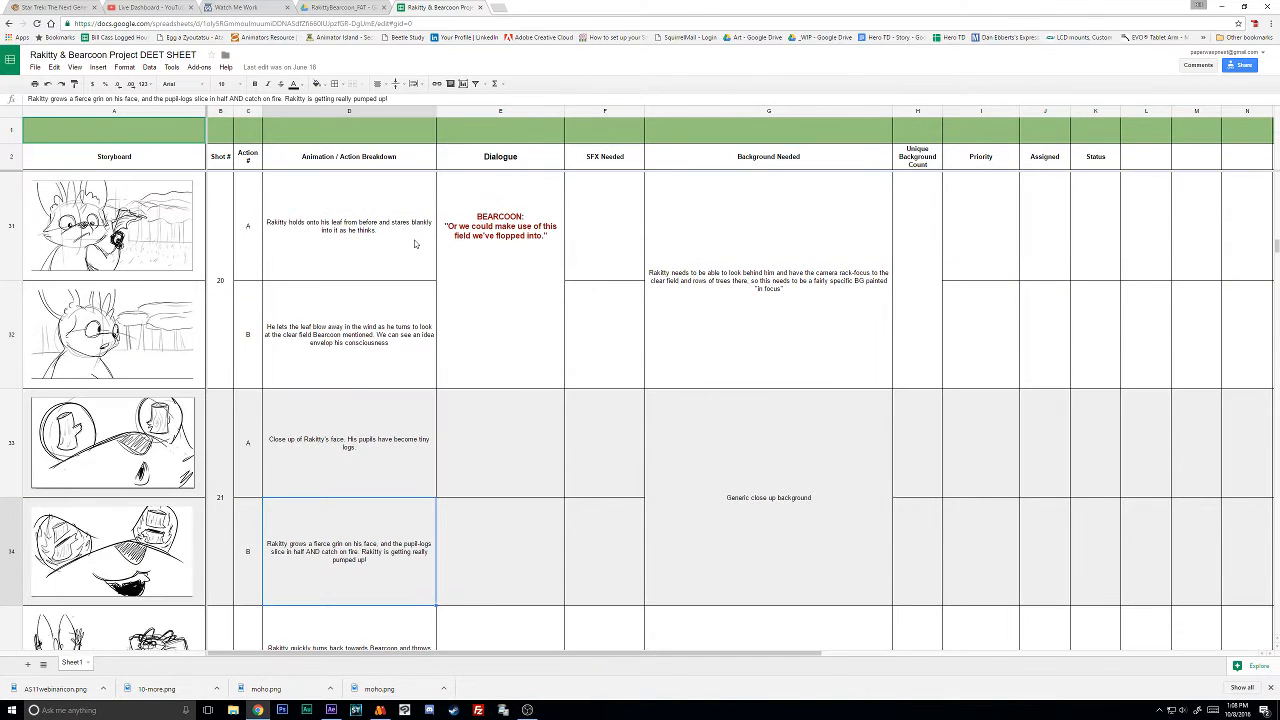
key(Down)
key(Down)
key(Down)
key(Down)
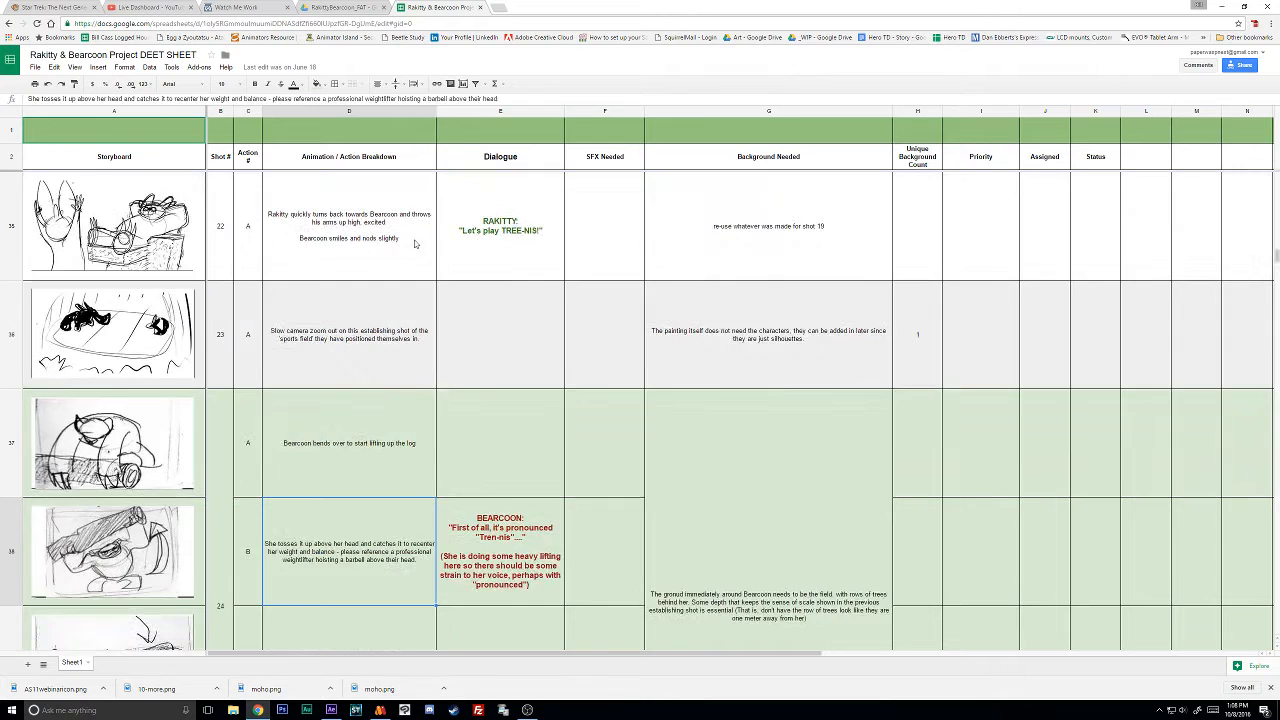
Review actions A to D of shot 24, ending on the row where Bearcoon tosses the log straight up.
key(Down)
key(Down)
key(Up)
key(Up)
key(Up)
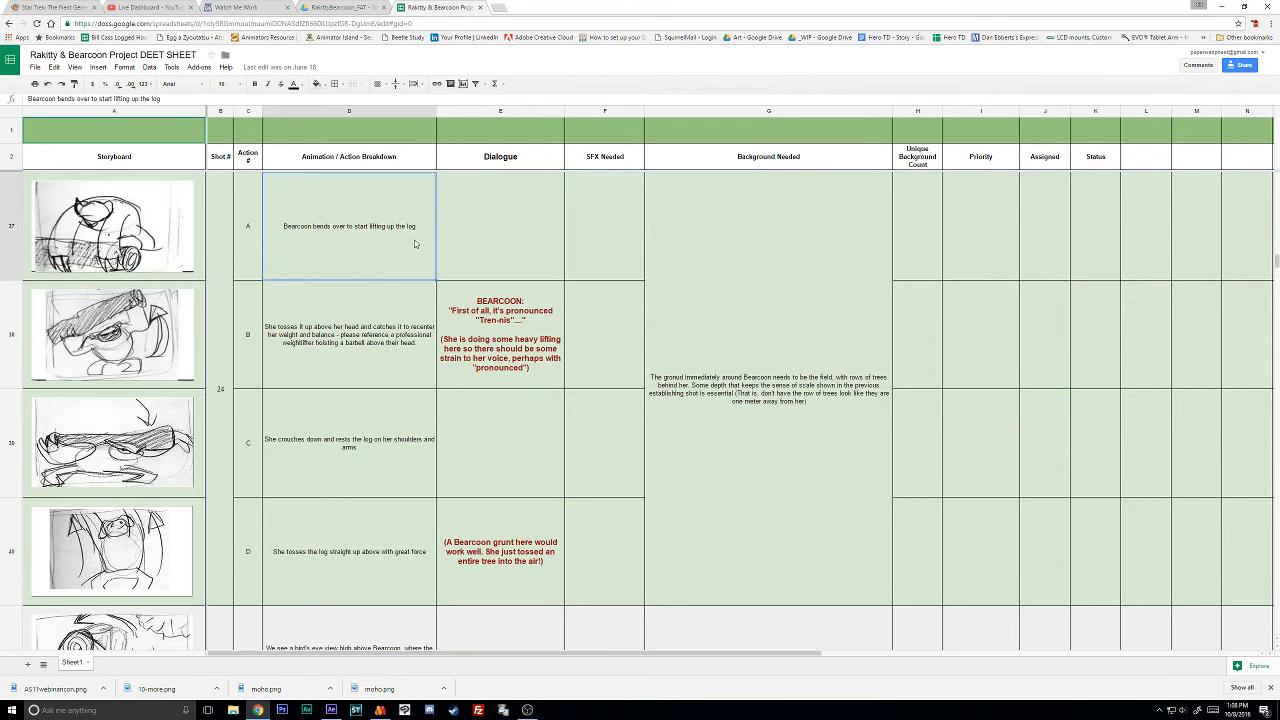
key(Down)
key(Down)
key(Down)
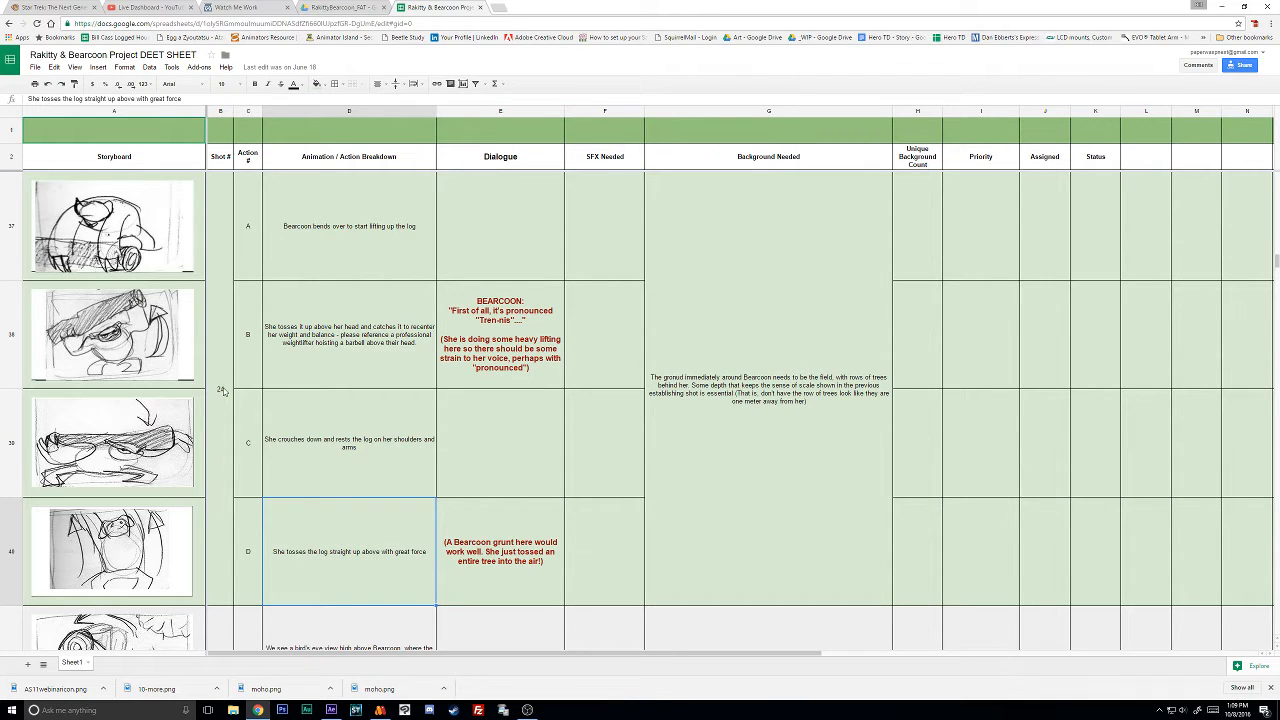
Switch to Moho, start opening a file and browse to the Scenes folder inside RakittyBearcoon_FAT.
click(381, 711)
click(9, 17)
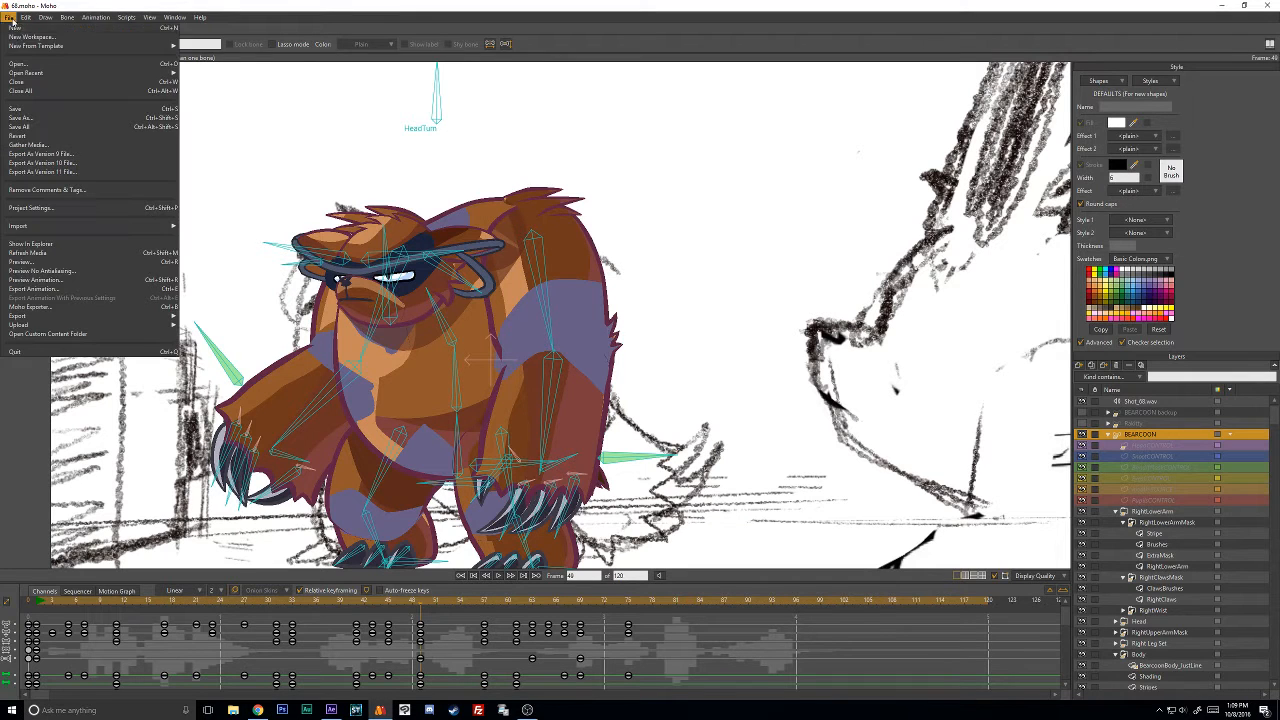
click(18, 63)
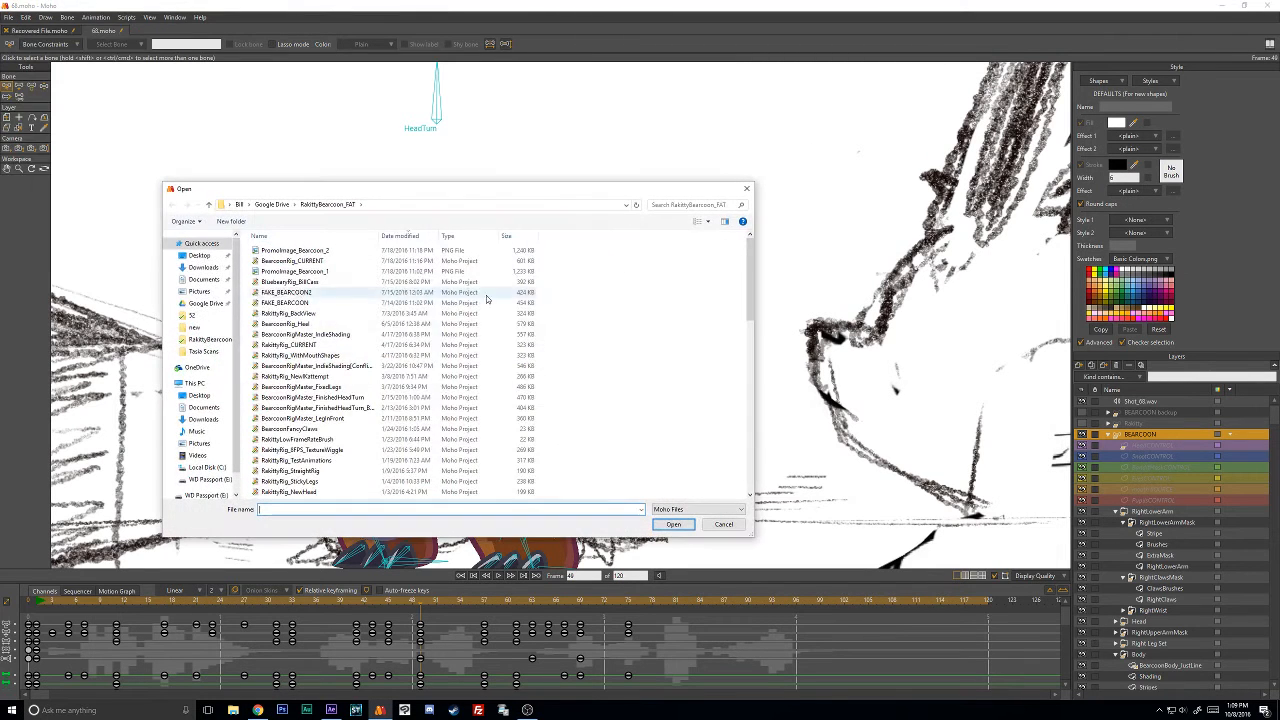
scroll(395, 441, down, 10)
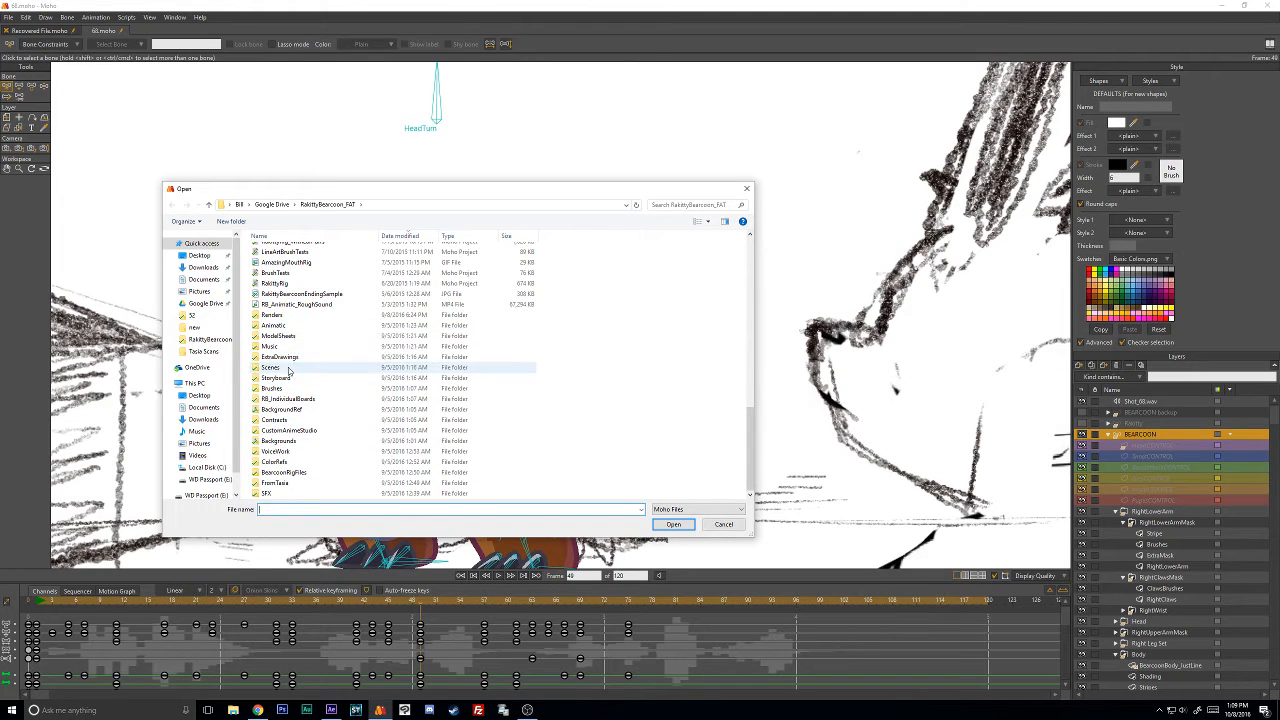
double_click(289, 369)
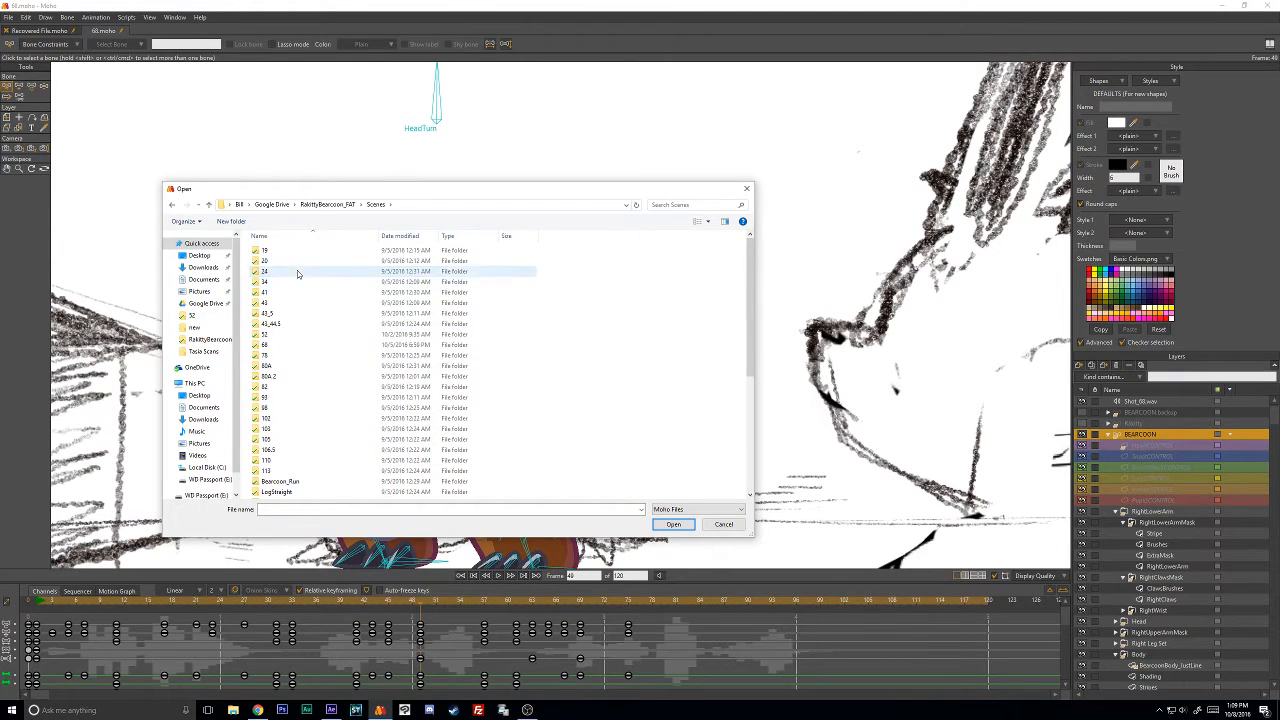
double_click(297, 273)
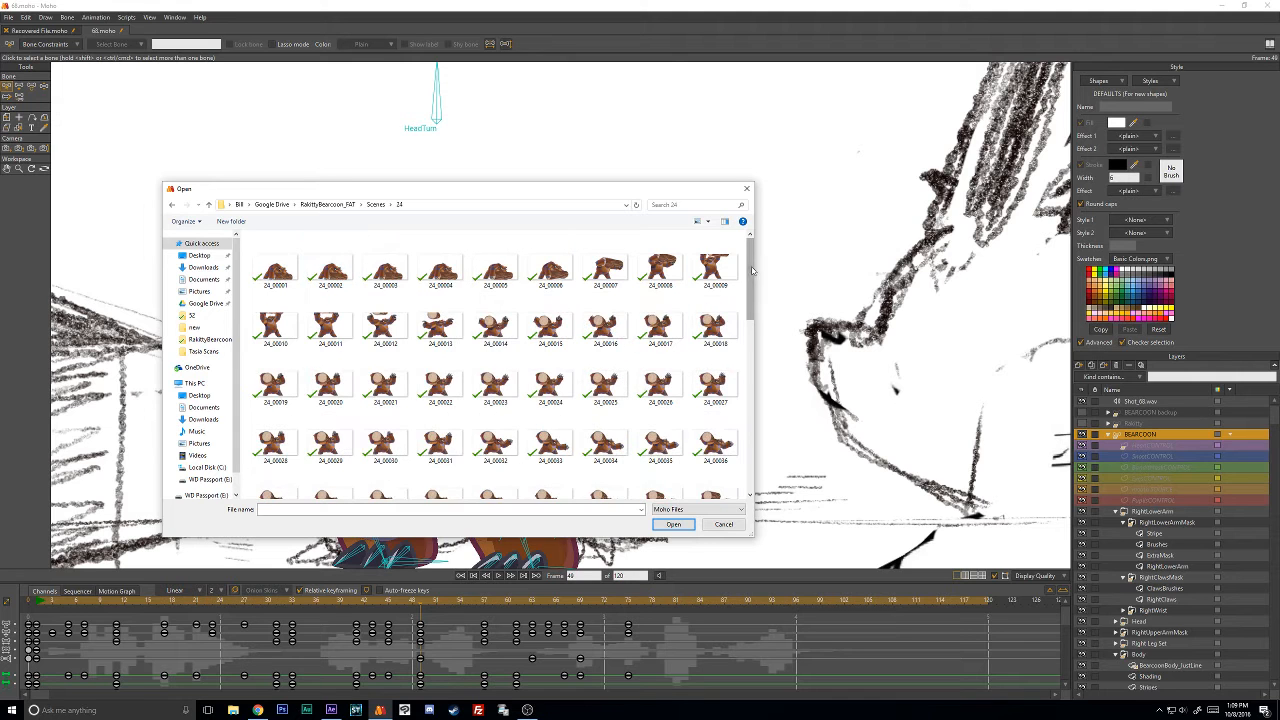
mouse_move(752, 270)
mouse_down()
mouse_move(757, 457)
mouse_move(746, 260)
mouse_up()
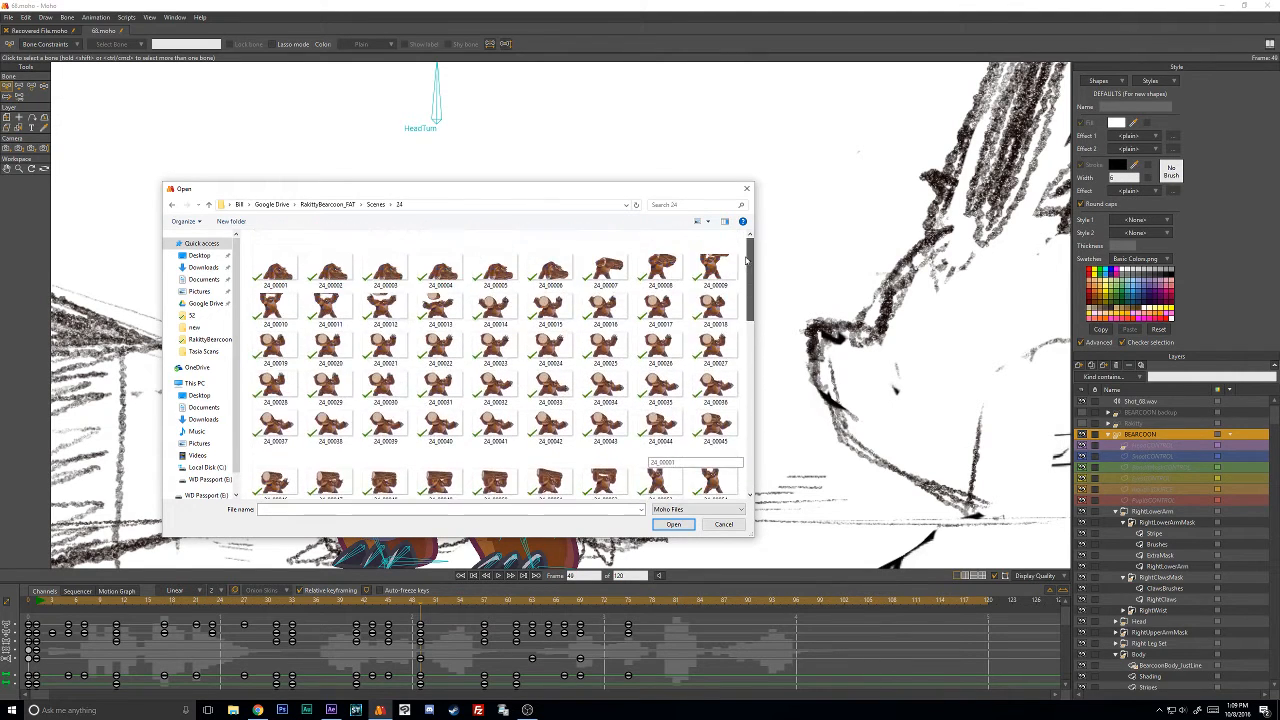
click(376, 204)
Open the 24_v2 project from the Scenes folder, skipping the missing BOARD034.jpg.
scroll(491, 451, down, 2)
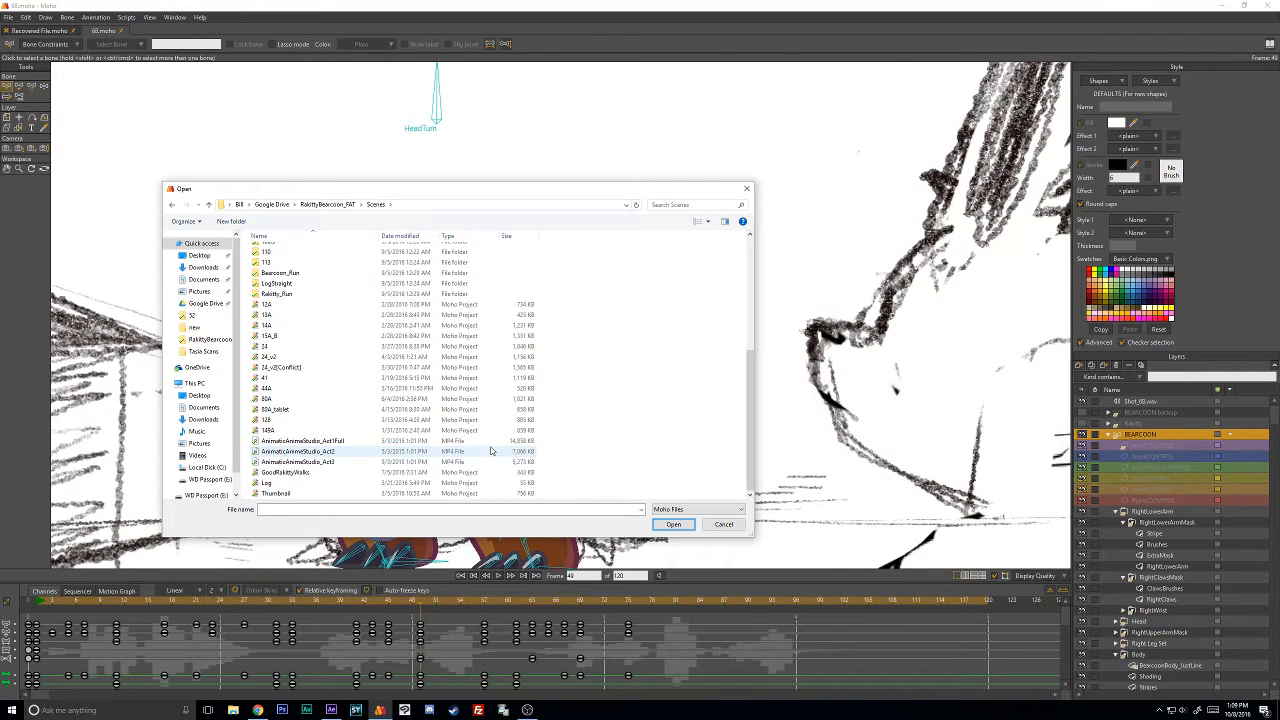
click(300, 357)
click(672, 525)
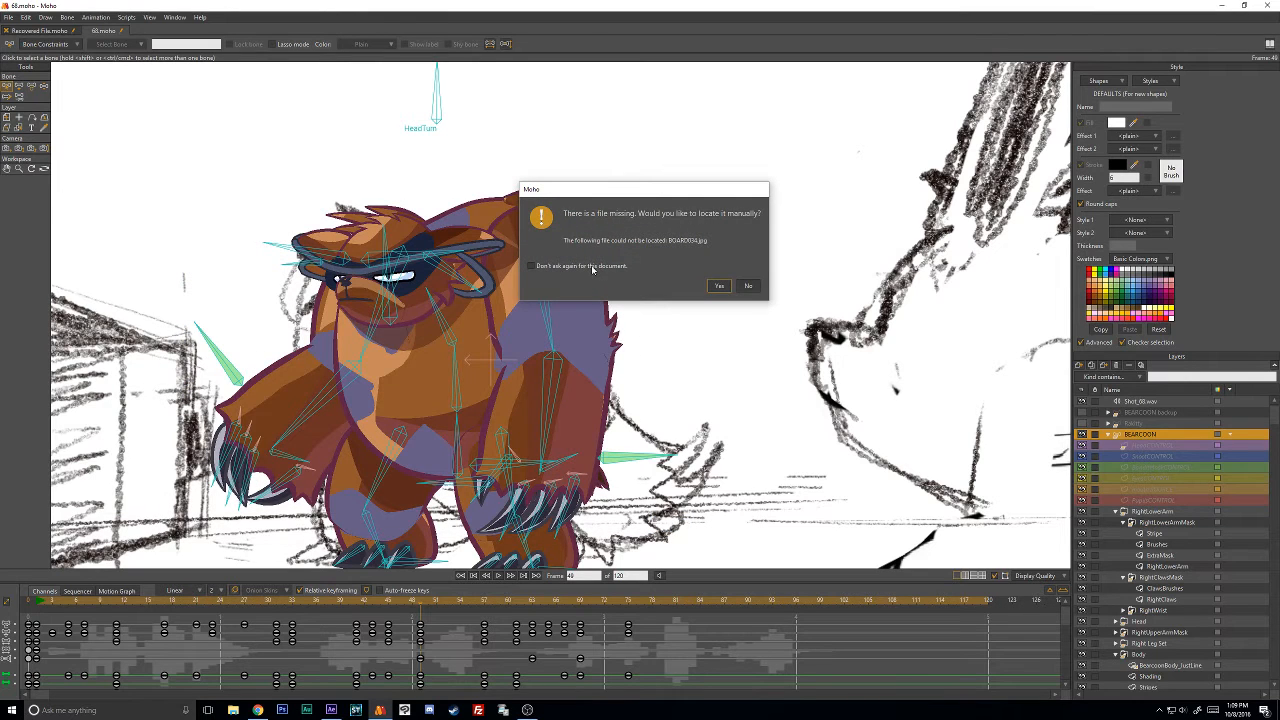
click(720, 287)
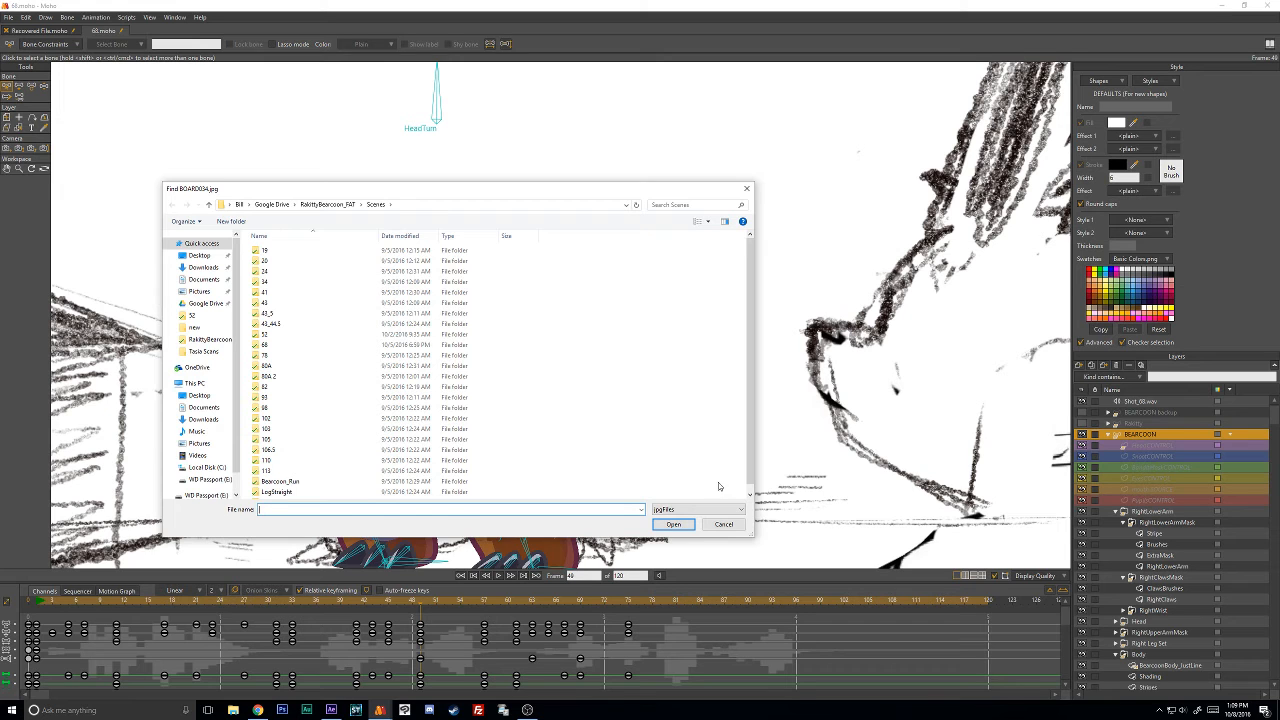
click(737, 525)
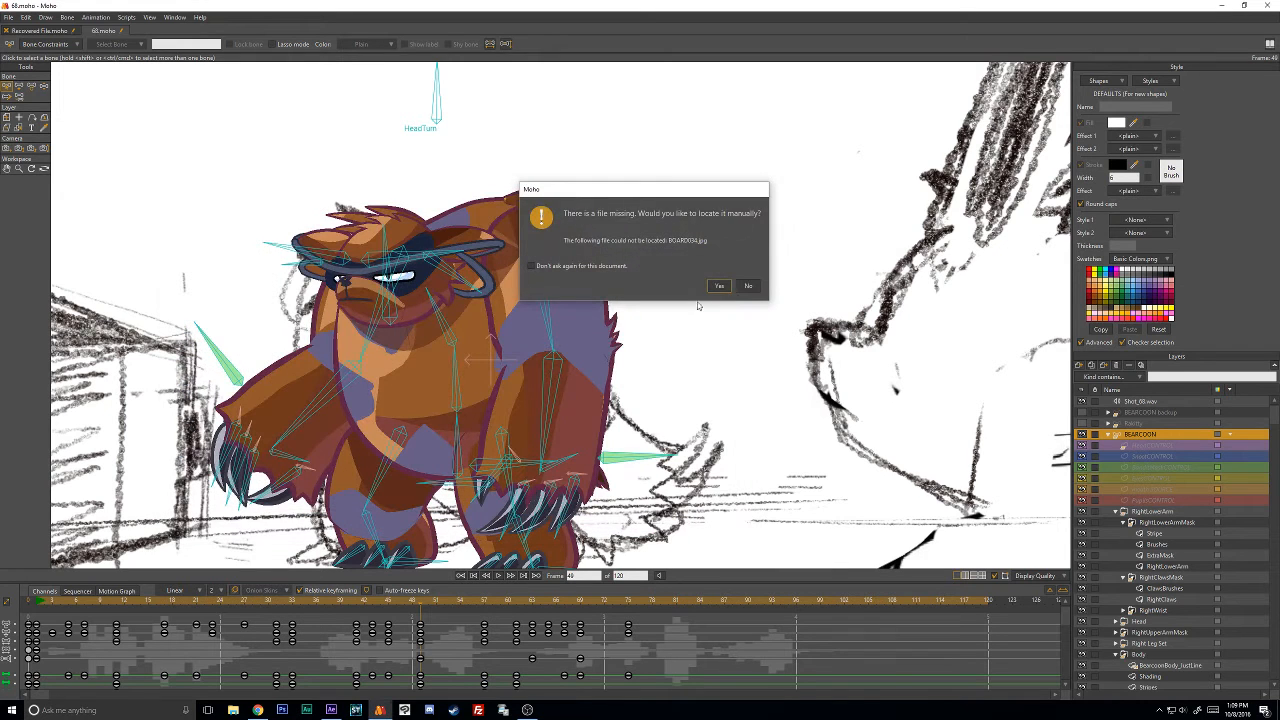
click(748, 286)
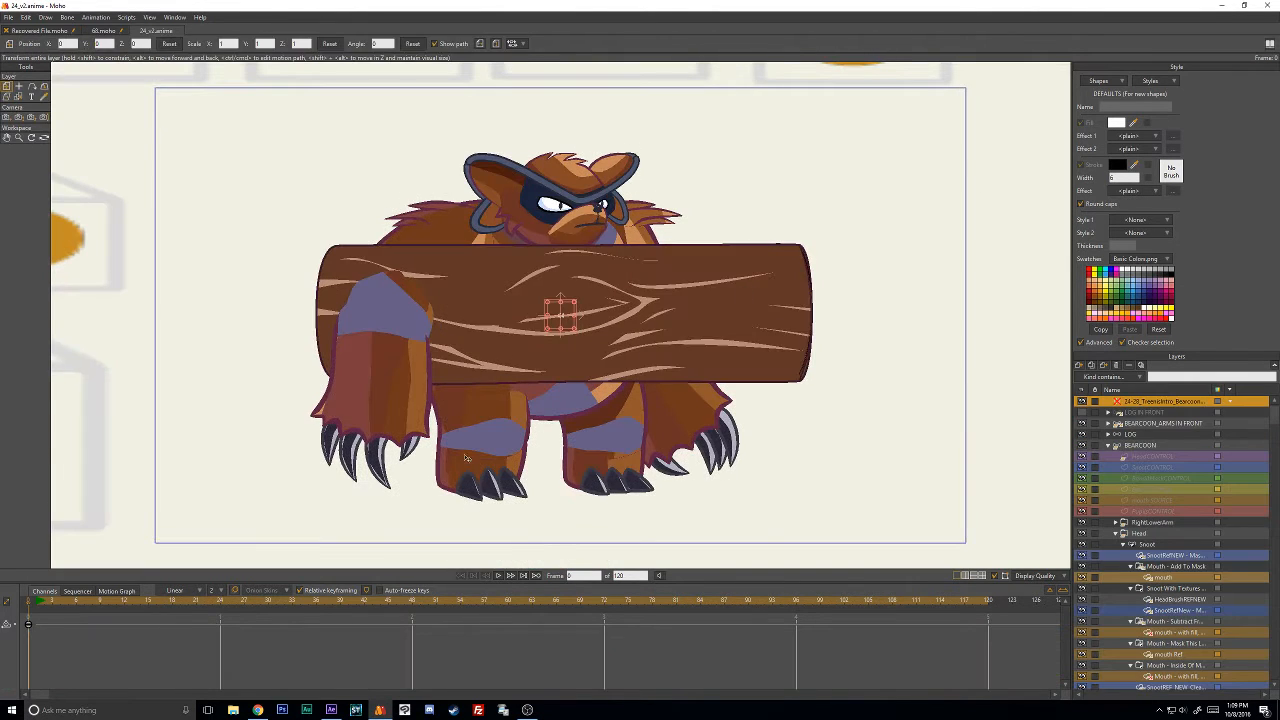
Play the shot 24 log-lifting animation from frame 1 and stop the playback.
key(Right)
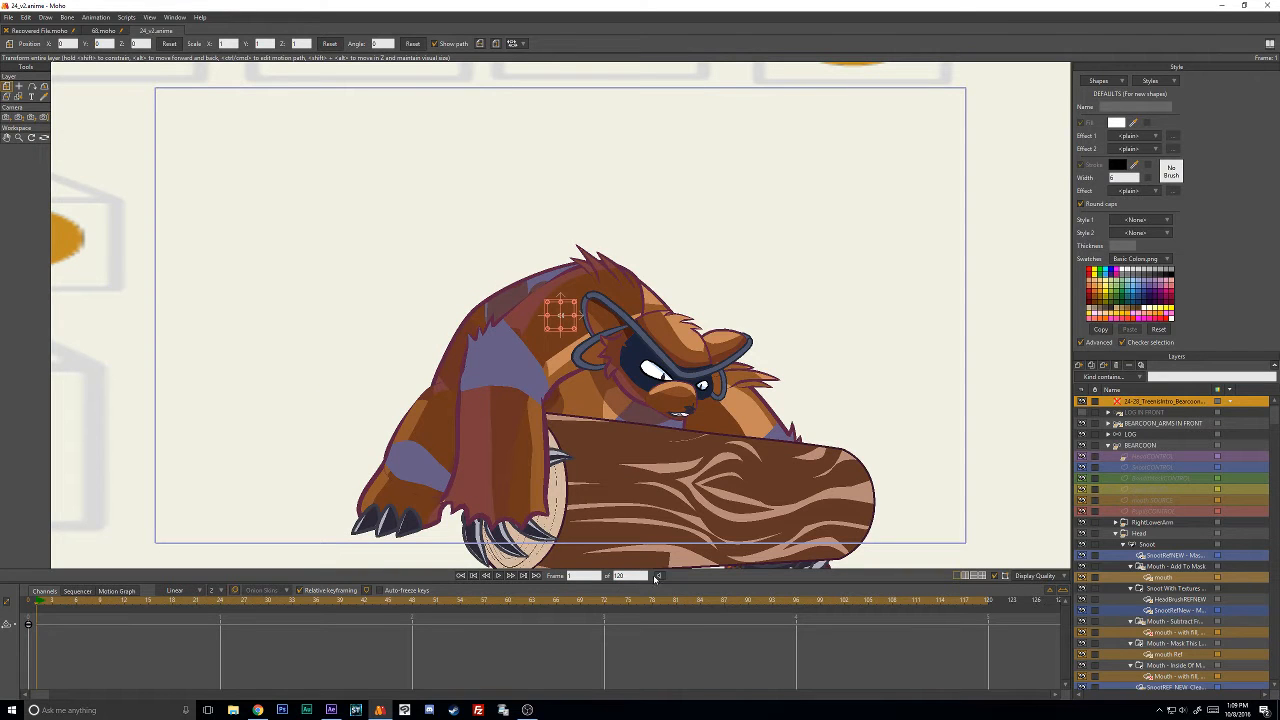
click(497, 576)
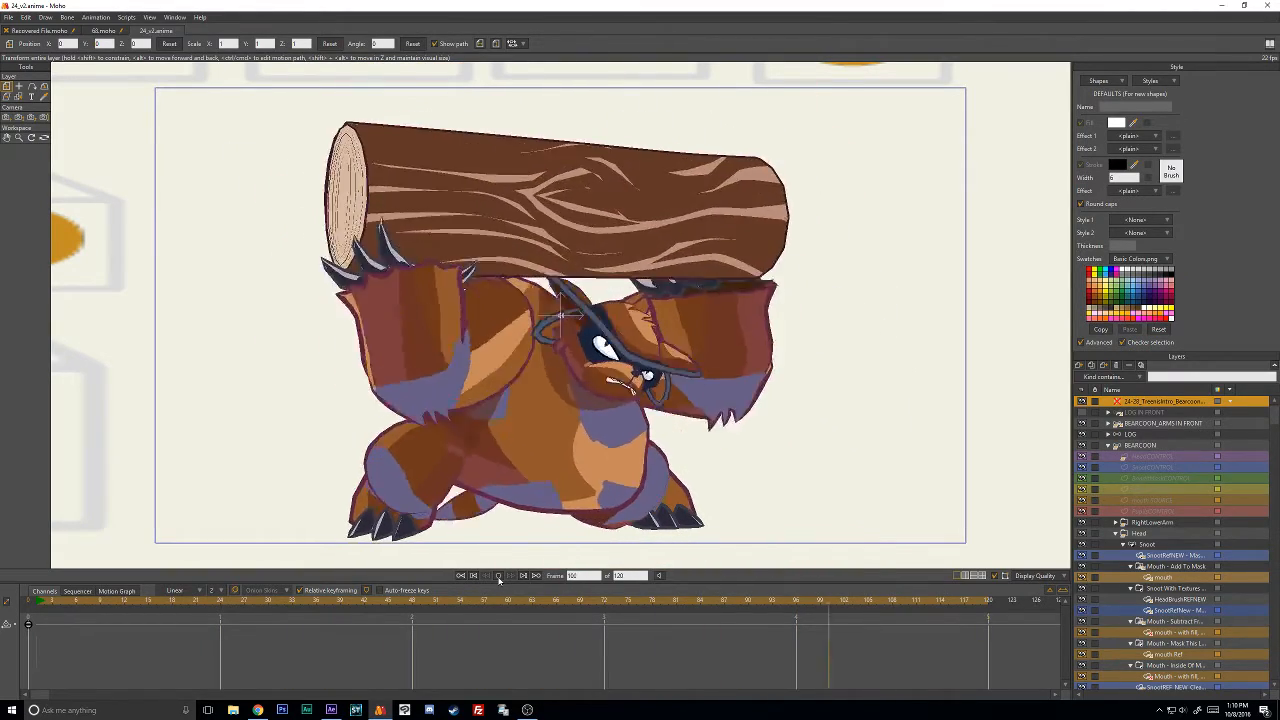
click(498, 576)
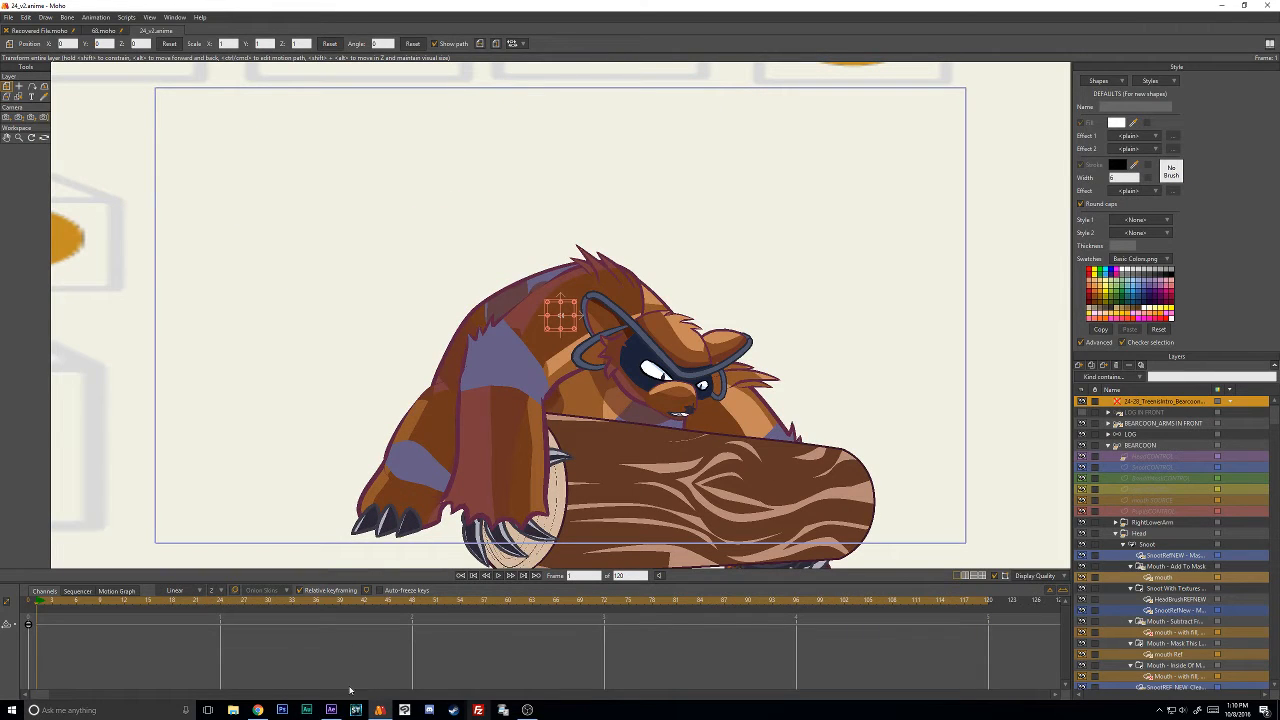
Check shot 24's storyboard rows in Chrome, and scrub the 24_v2 animation in Moho through to frame 120.
click(258, 710)
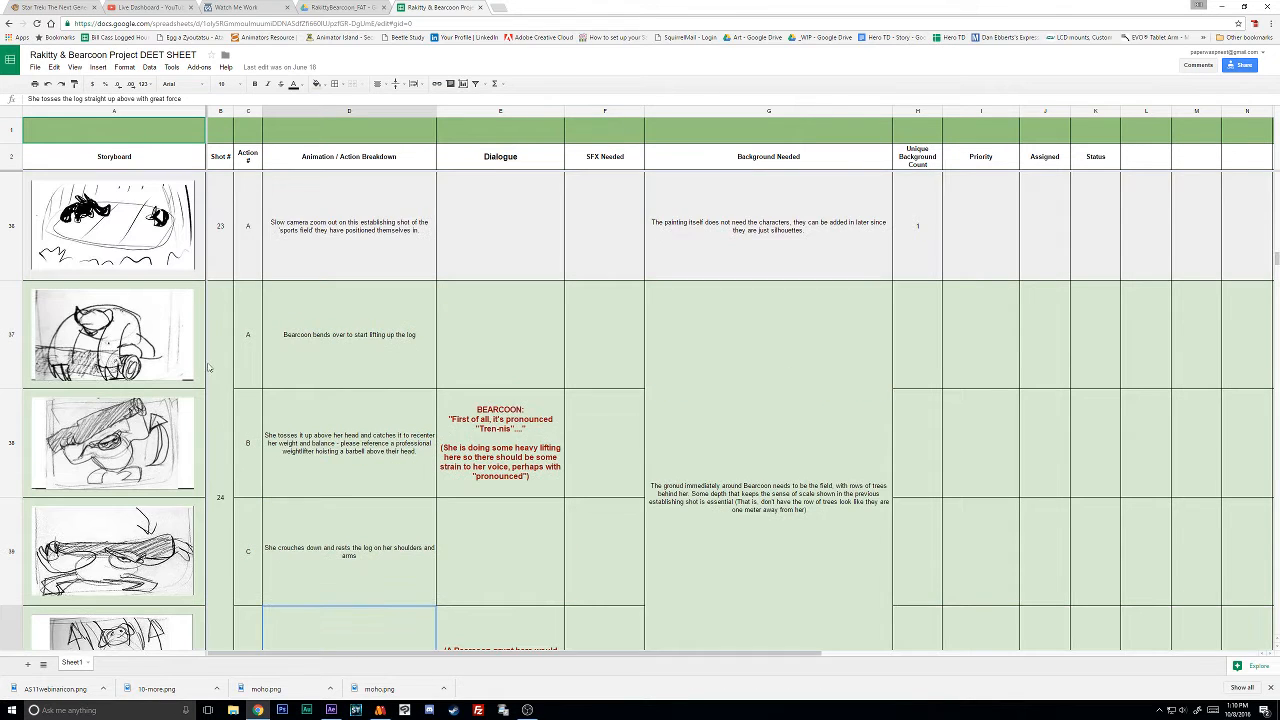
scroll(168, 346, down, 1)
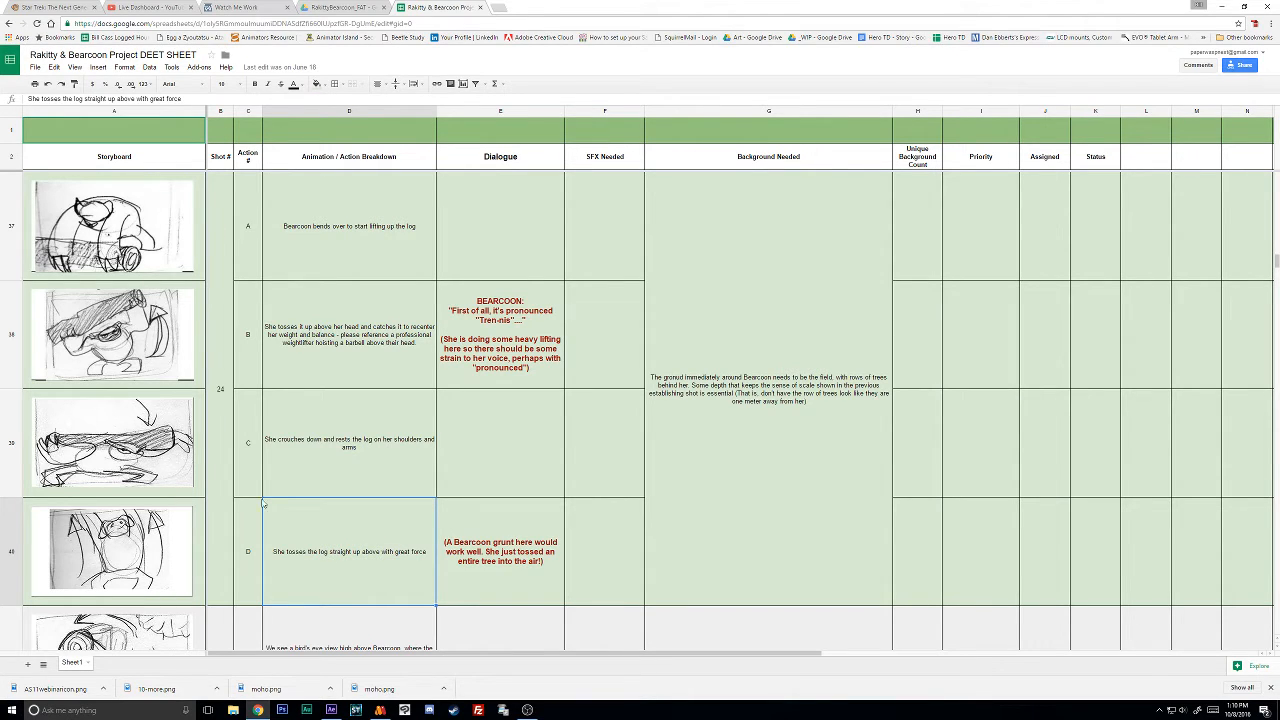
click(380, 710)
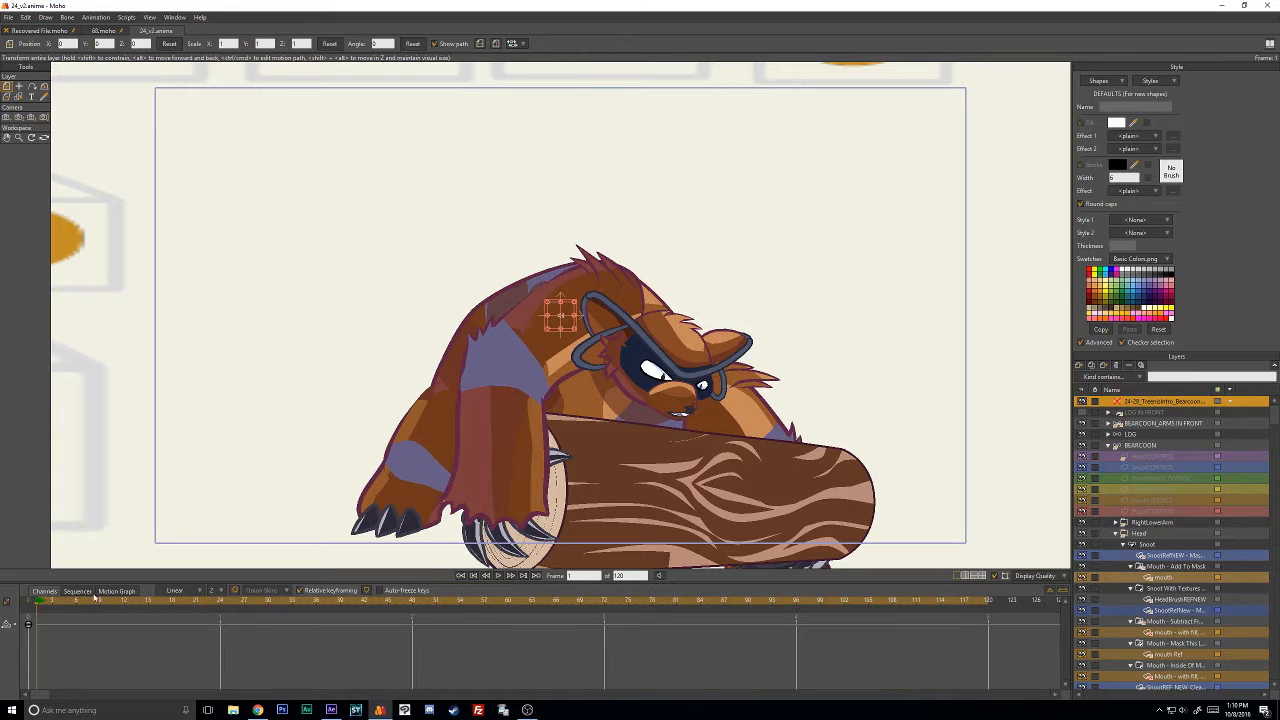
drag(76, 605, 990, 607)
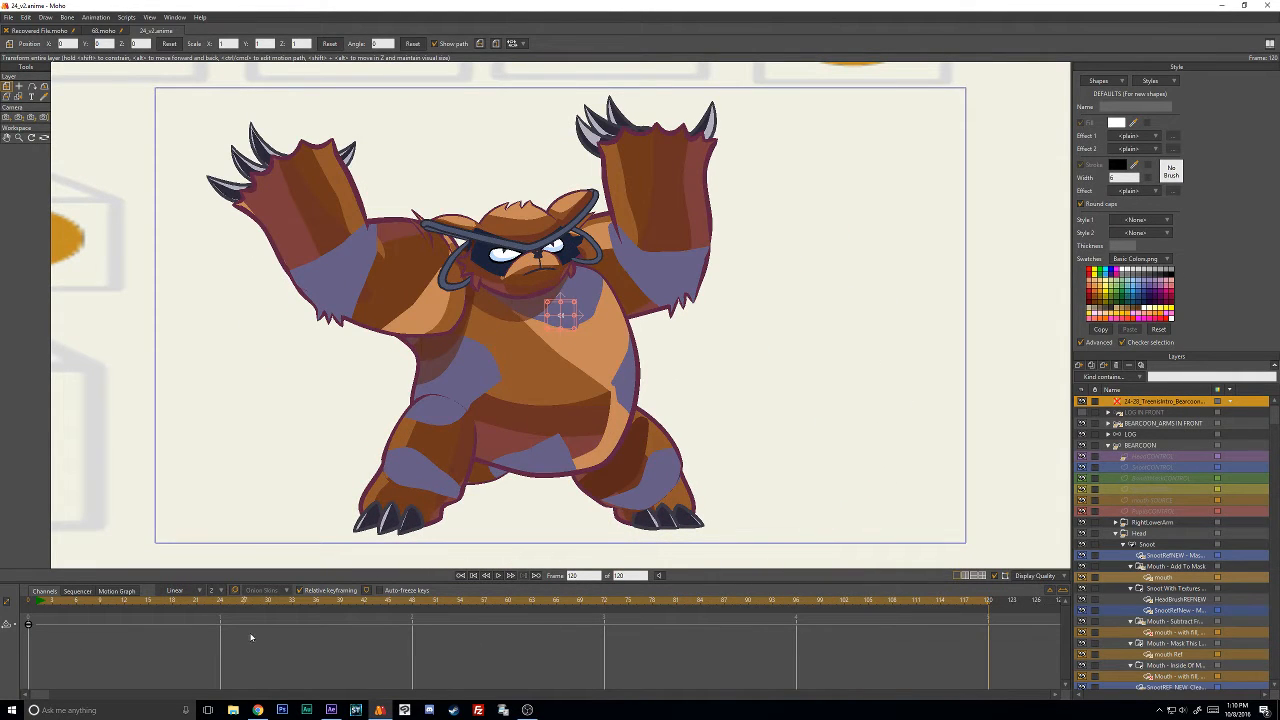
Switch to Chrome and browse the Act 1 storyboard rows following shot 24, down to shot 43.
click(257, 710)
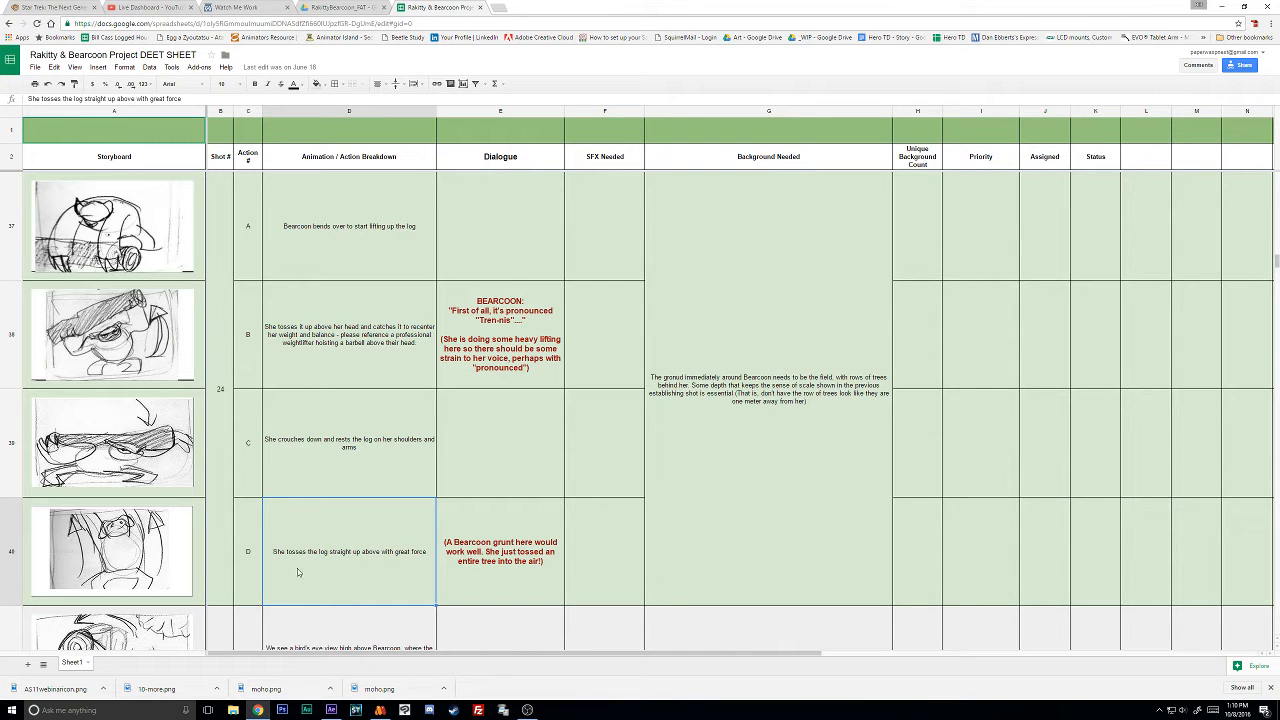
key(Down)
key(Down)
key(Down)
key(Down)
key(Down)
key(Down)
key(Down)
key(Down)
key(Down)
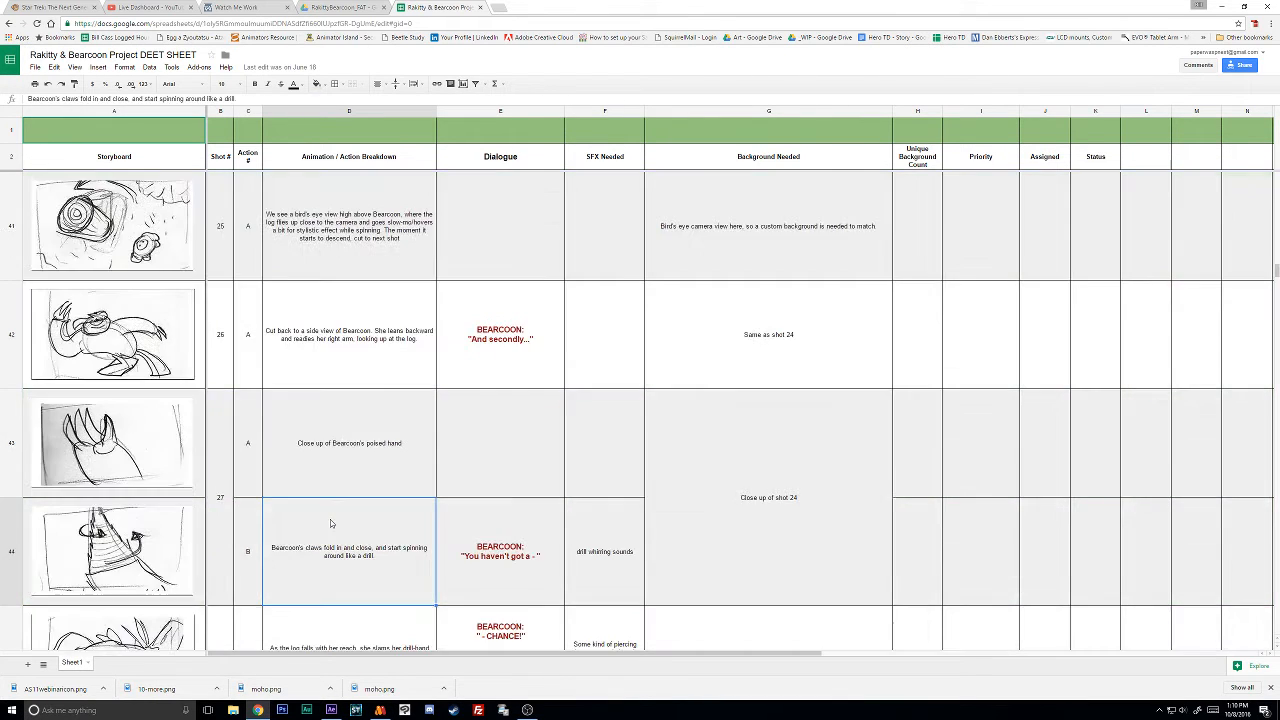
key(Down)
key(Down)
key(Down)
key(Down)
key(Down)
key(Down)
key(Down)
key(Down)
key(Down)
key(Down)
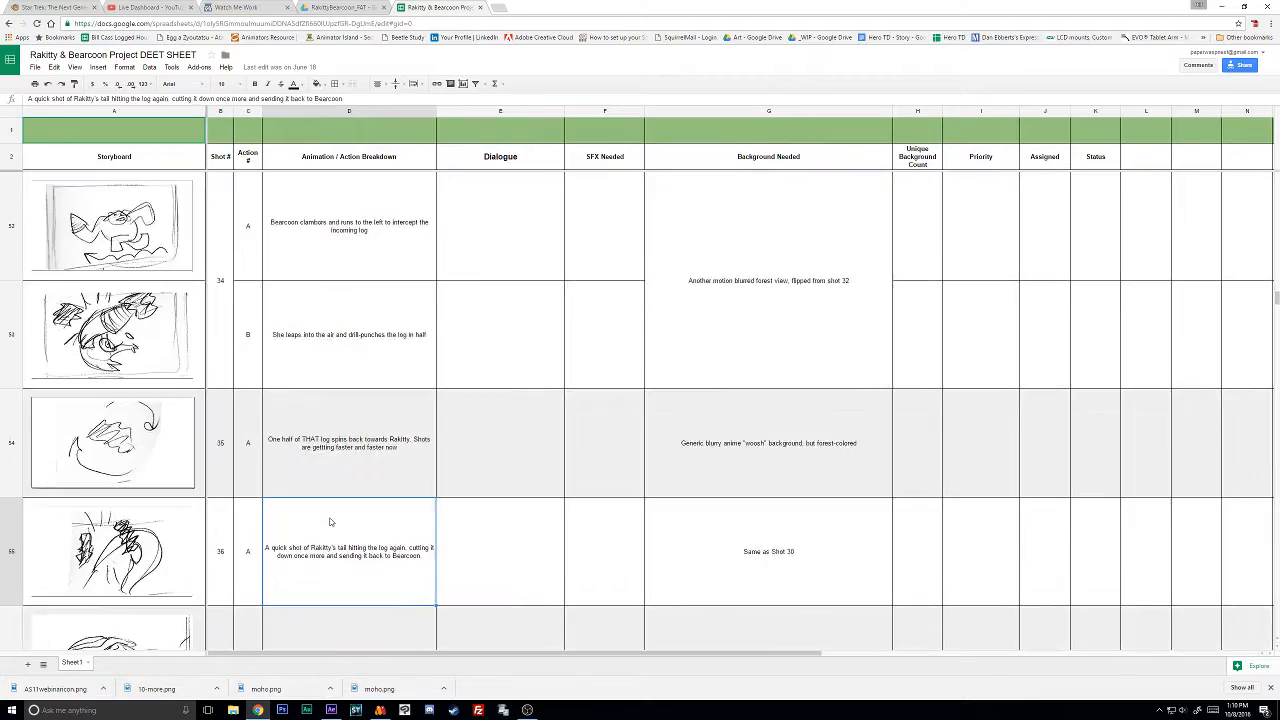
key(Down)
key(Down)
key(Down)
key(Down)
key(Down)
key(Down)
key(Down)
key(Down)
key(Down)
key(Down)
key(Down)
key(Down)
key(Down)
key(Down)
key(Down)
key(Down)
key(Down)
key(Down)
key(Down)
key(Down)
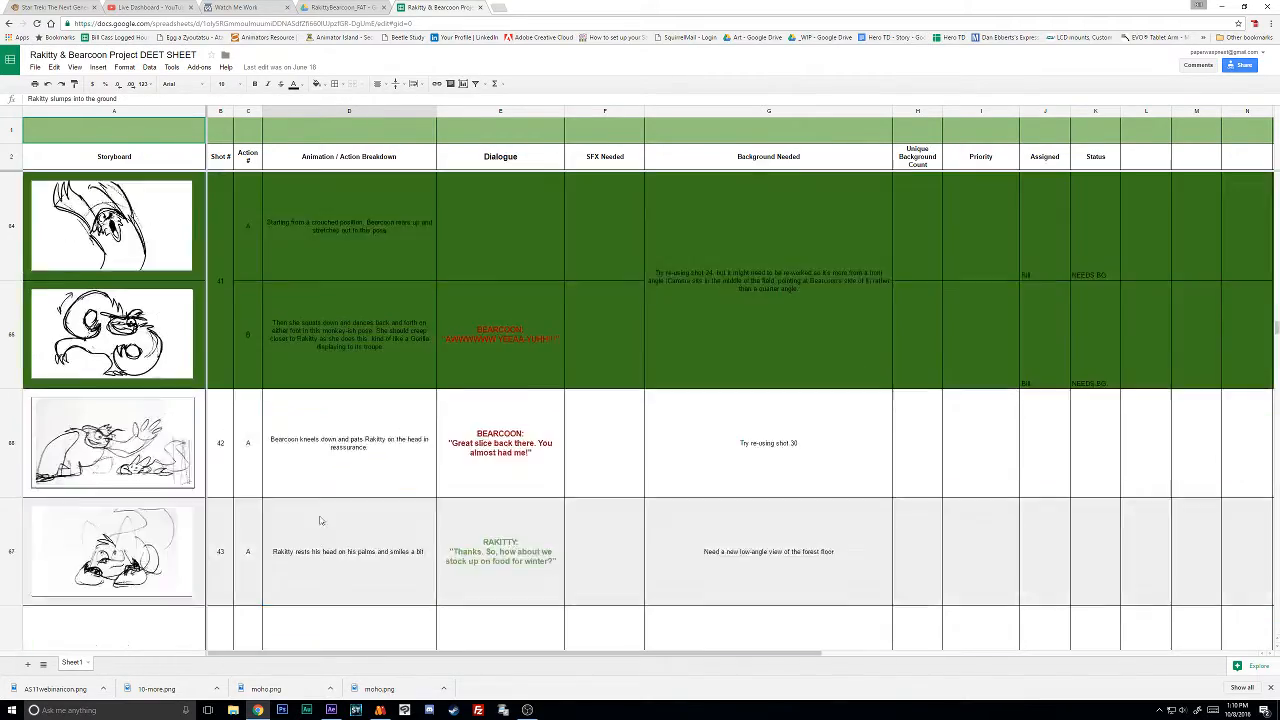
Browse on into Act 2 and examine the rows around shot 68, where Bearcoon kicks over the dumpster.
scroll(319, 517, down, 15)
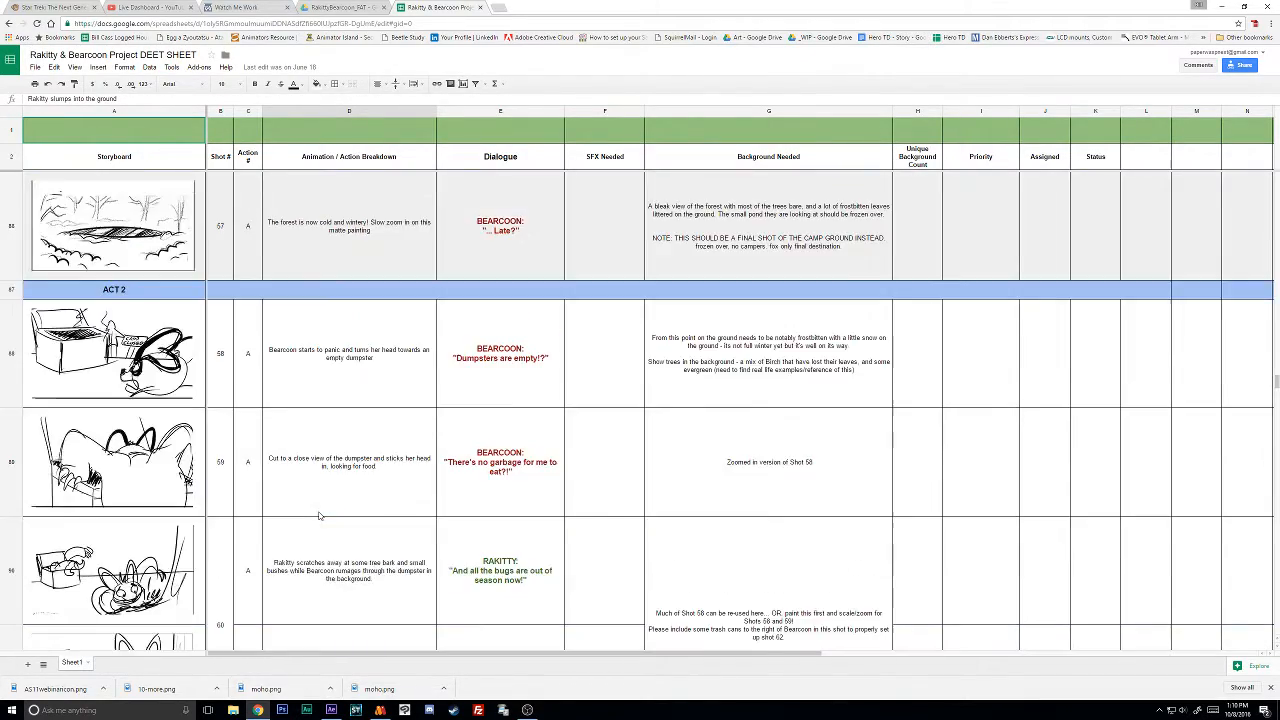
scroll(319, 517, down, 7)
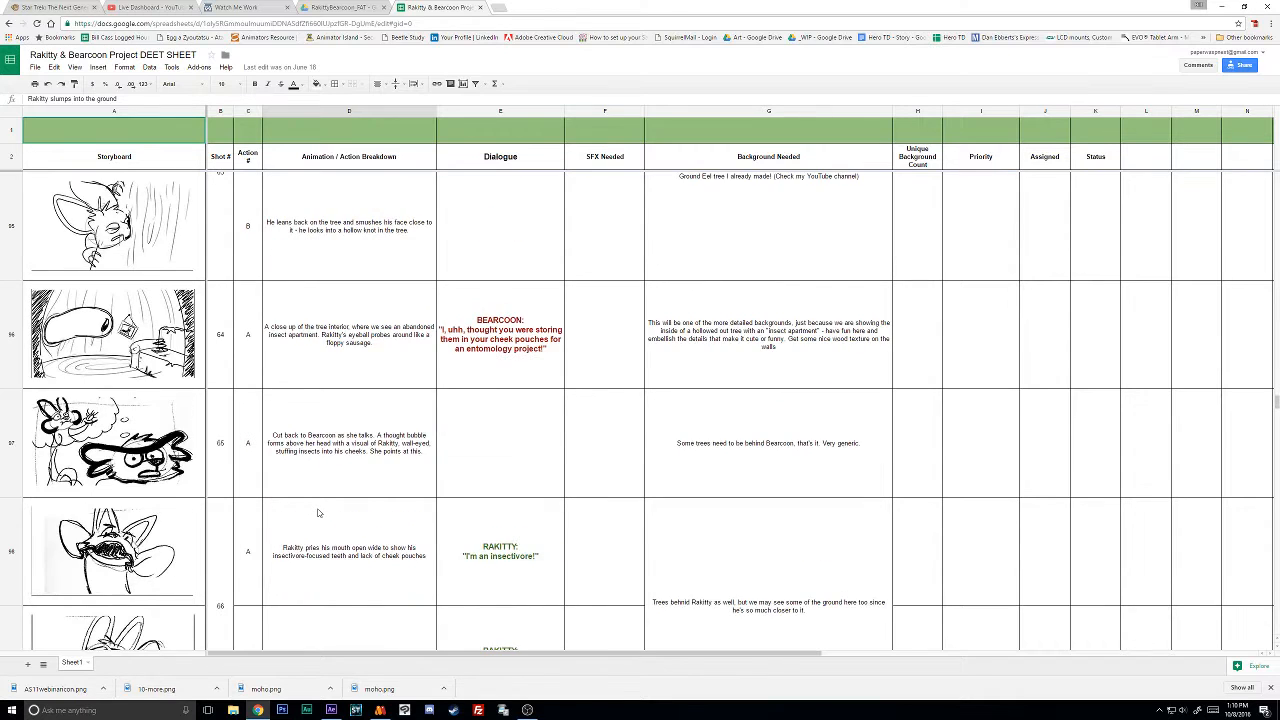
click(308, 475)
key(Down)
key(Down)
key(Down)
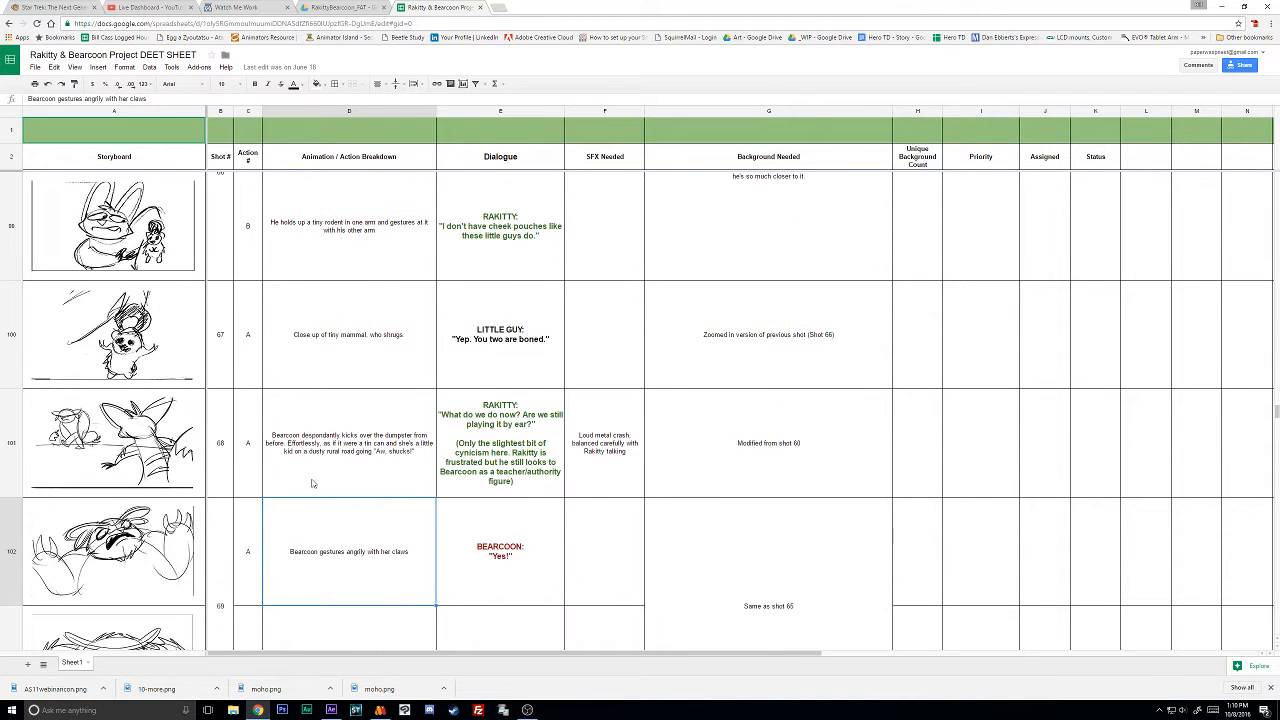
key(Up)
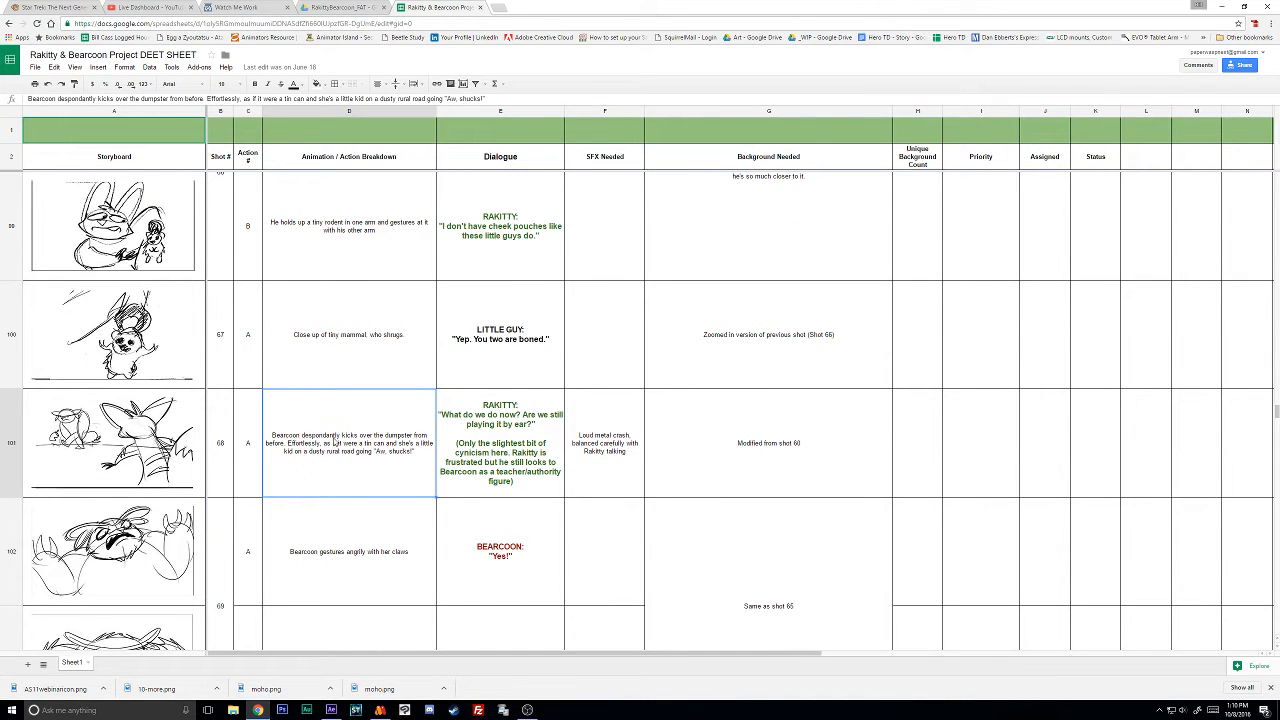
scroll(335, 438, down, 2)
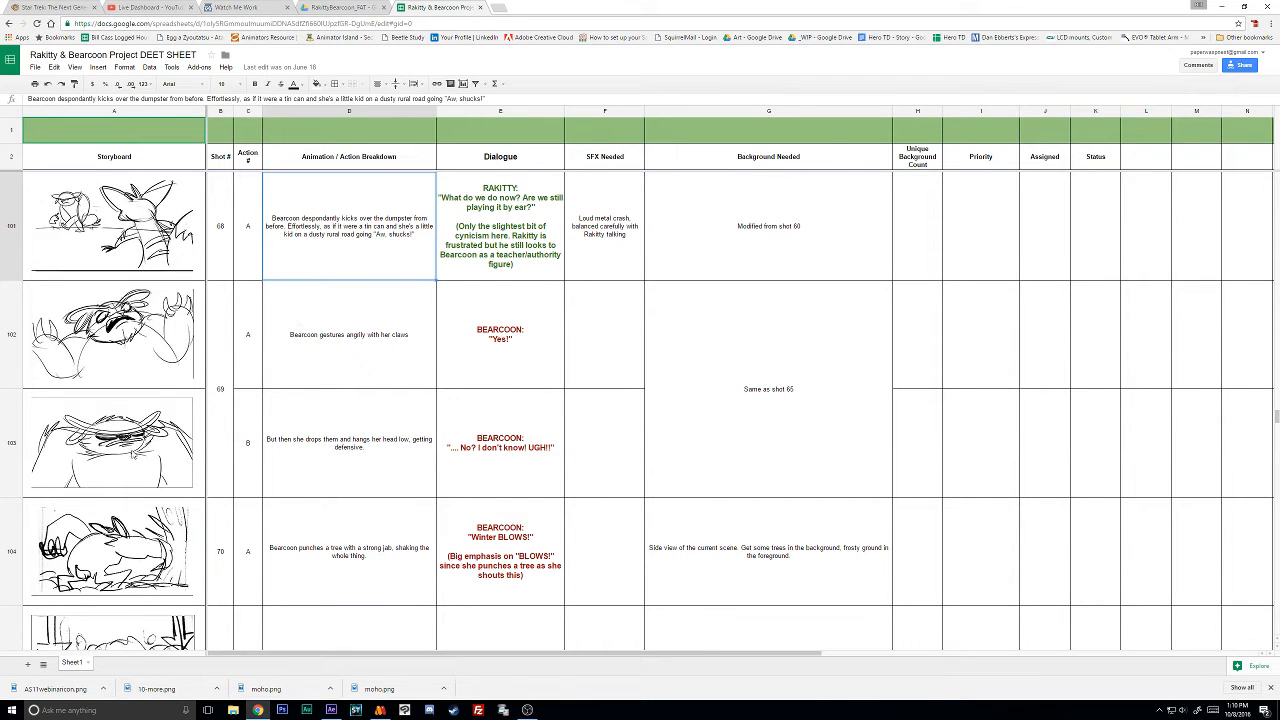
Browse the Act 2 storyboard rows from shot 68 on to shot 76, and back up to the start of the act.
key(Down)
key(Down)
key(Down)
key(Down)
key(Down)
key(Down)
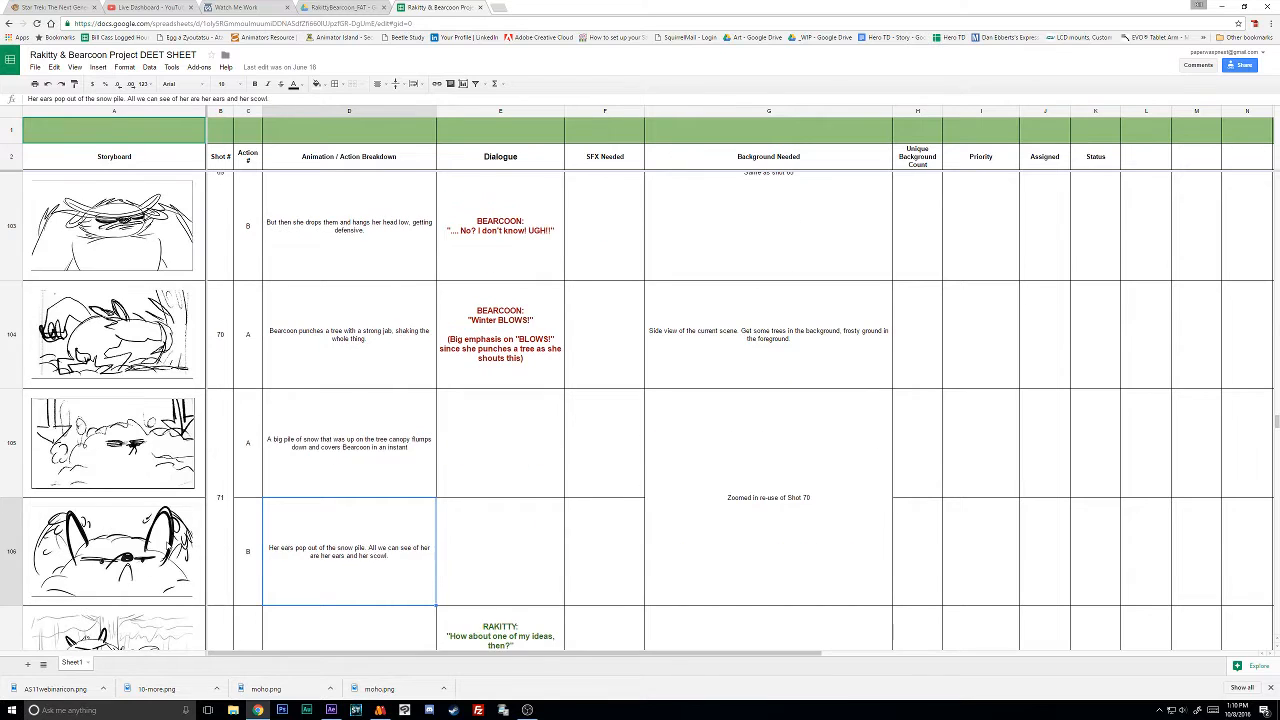
key(Down)
key(Down)
key(Down)
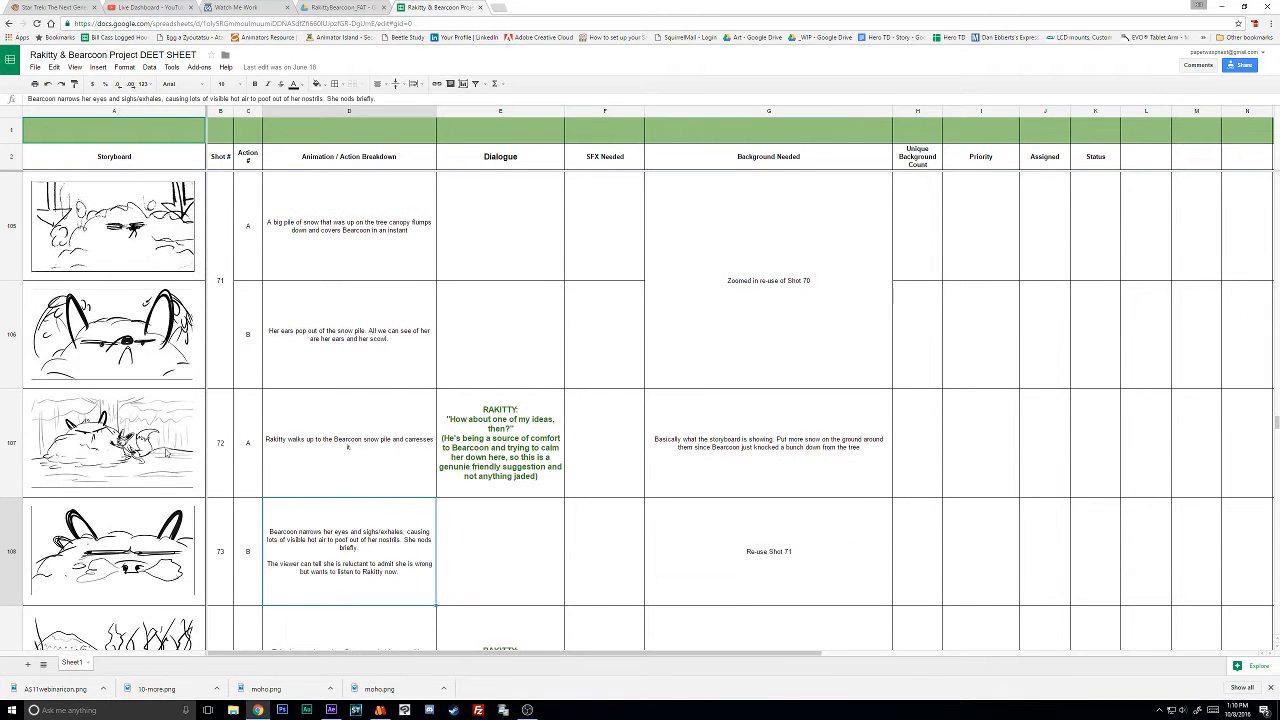
key(Down)
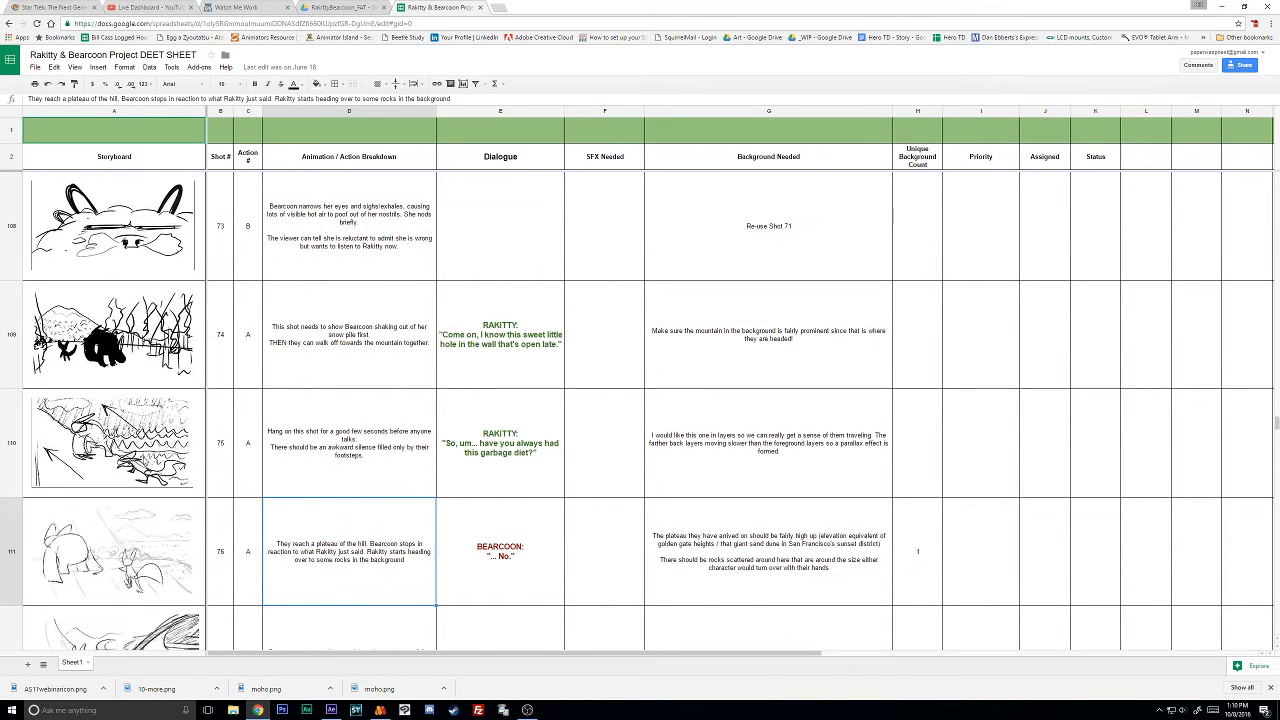
key(Down)
key(Up)
key(Up)
key(Up)
key(Up)
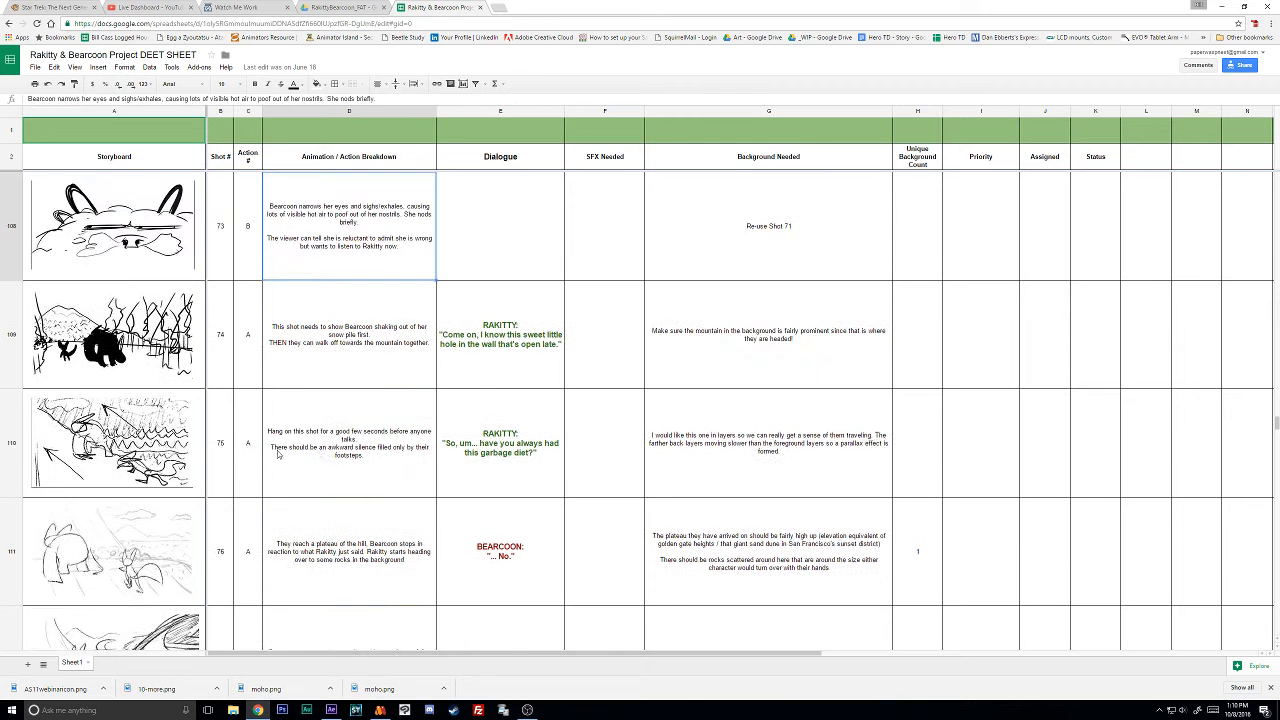
scroll(321, 463, up, 11)
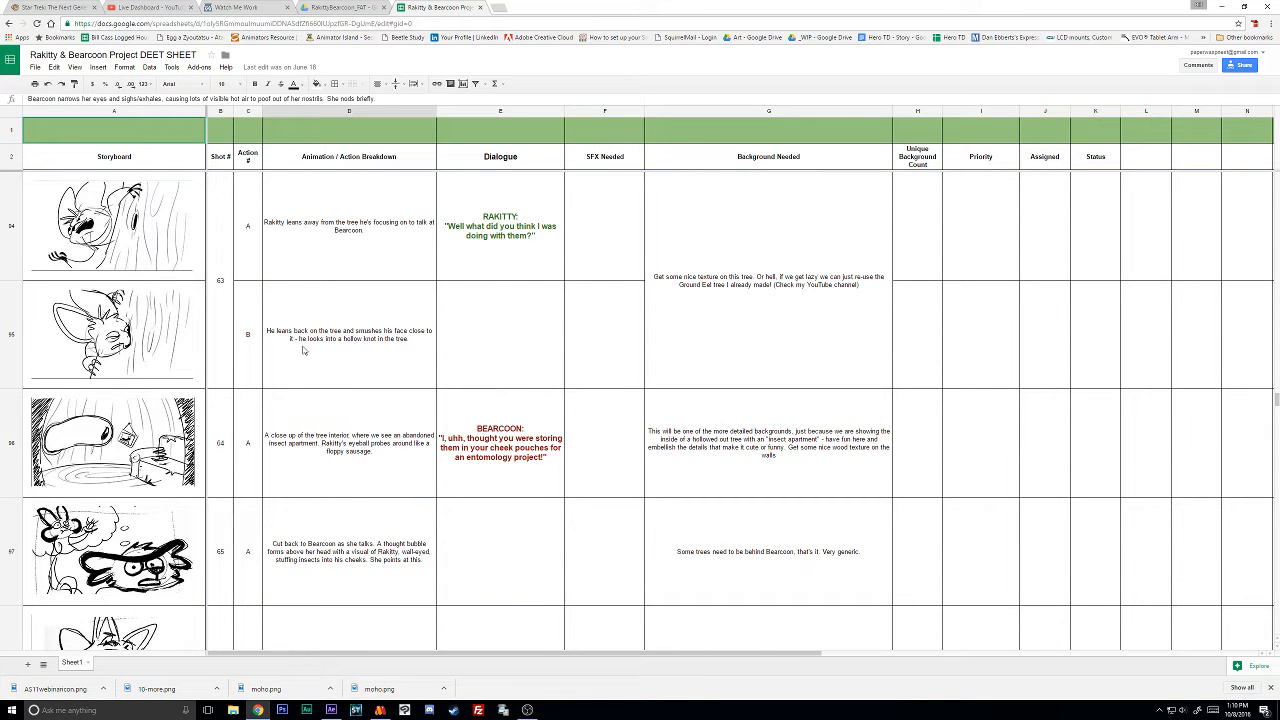
scroll(306, 353, up, 3)
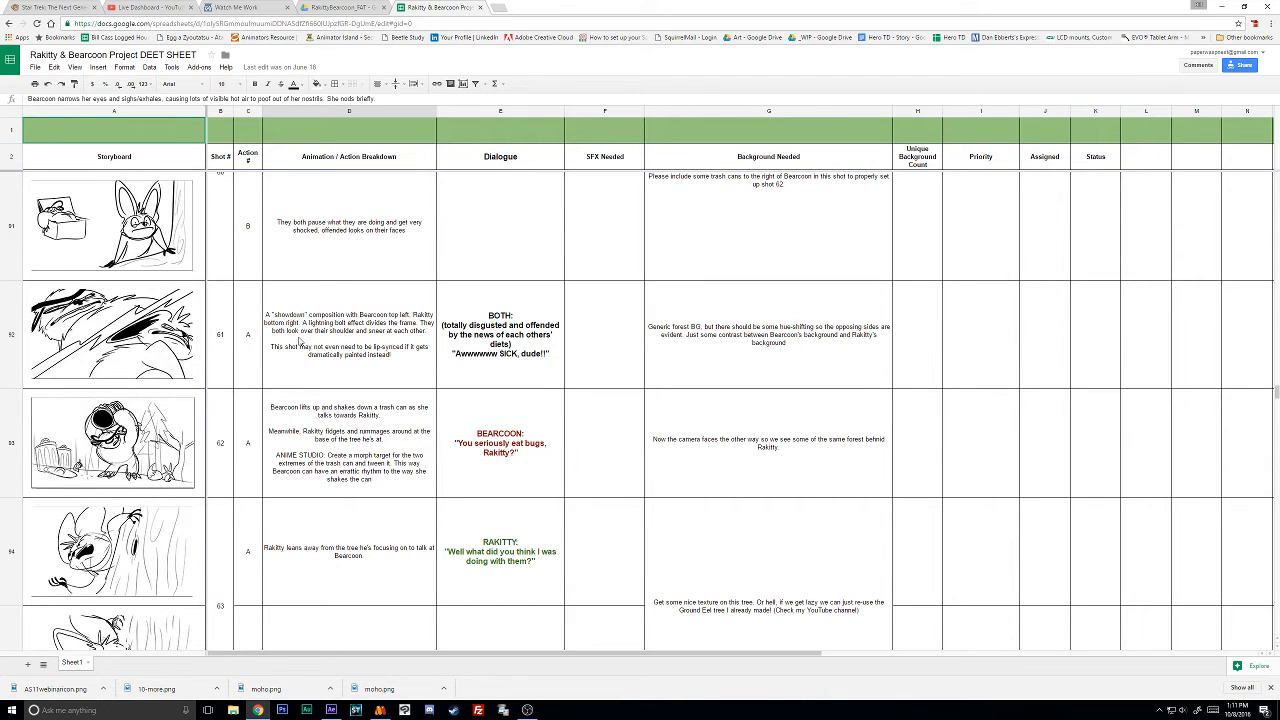
scroll(305, 350, up, 3)
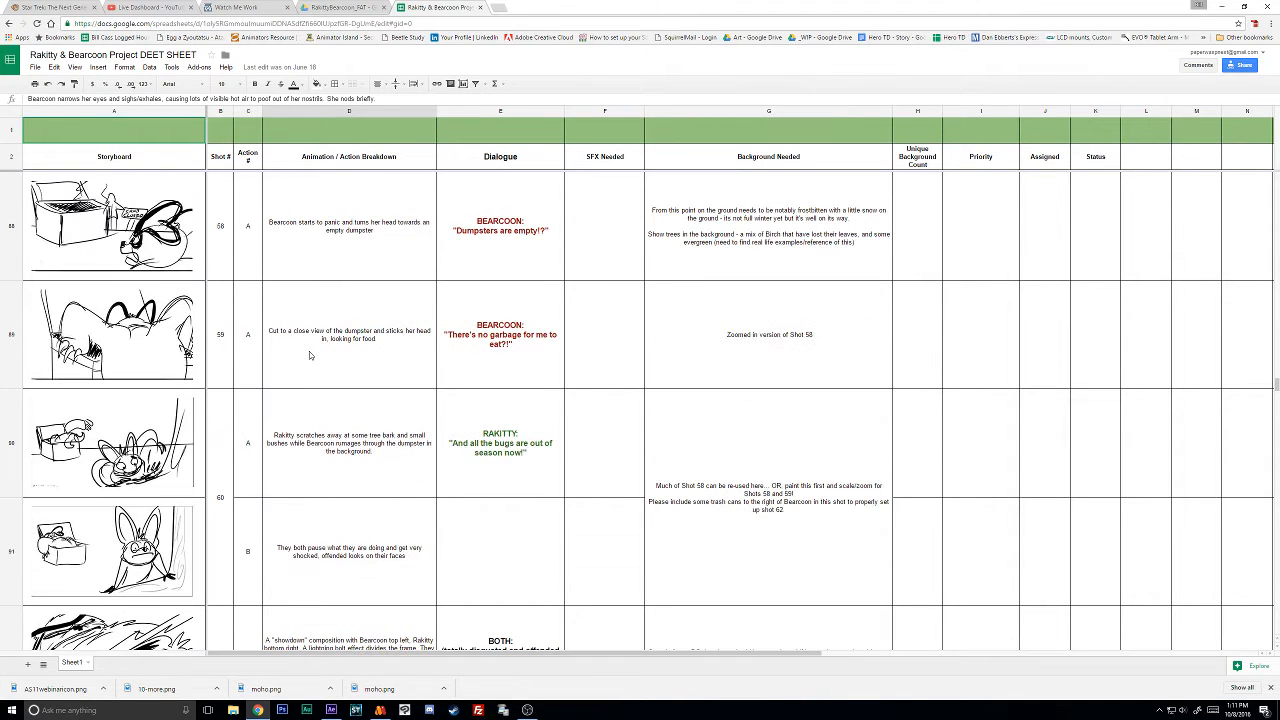
scroll(309, 351, up, 3)
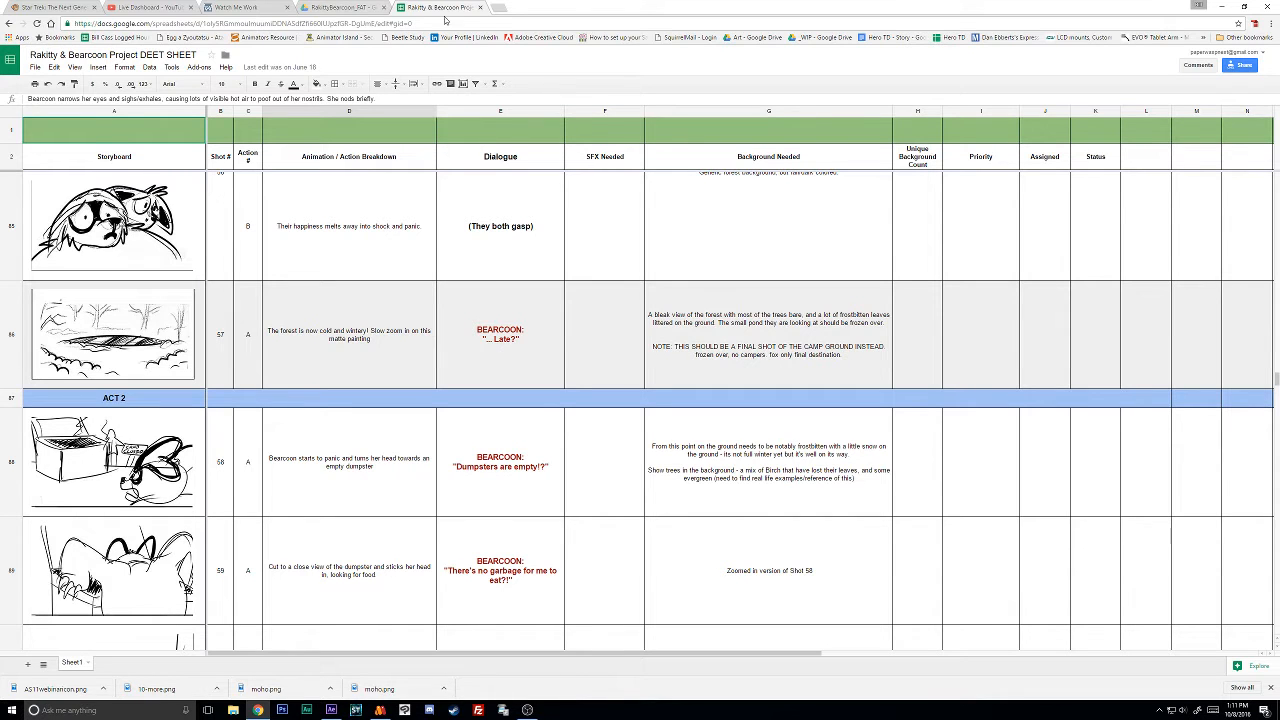
Close the tracking spreadsheet in Chrome, and switch to Moho to close the 24_v2 document.
click(481, 8)
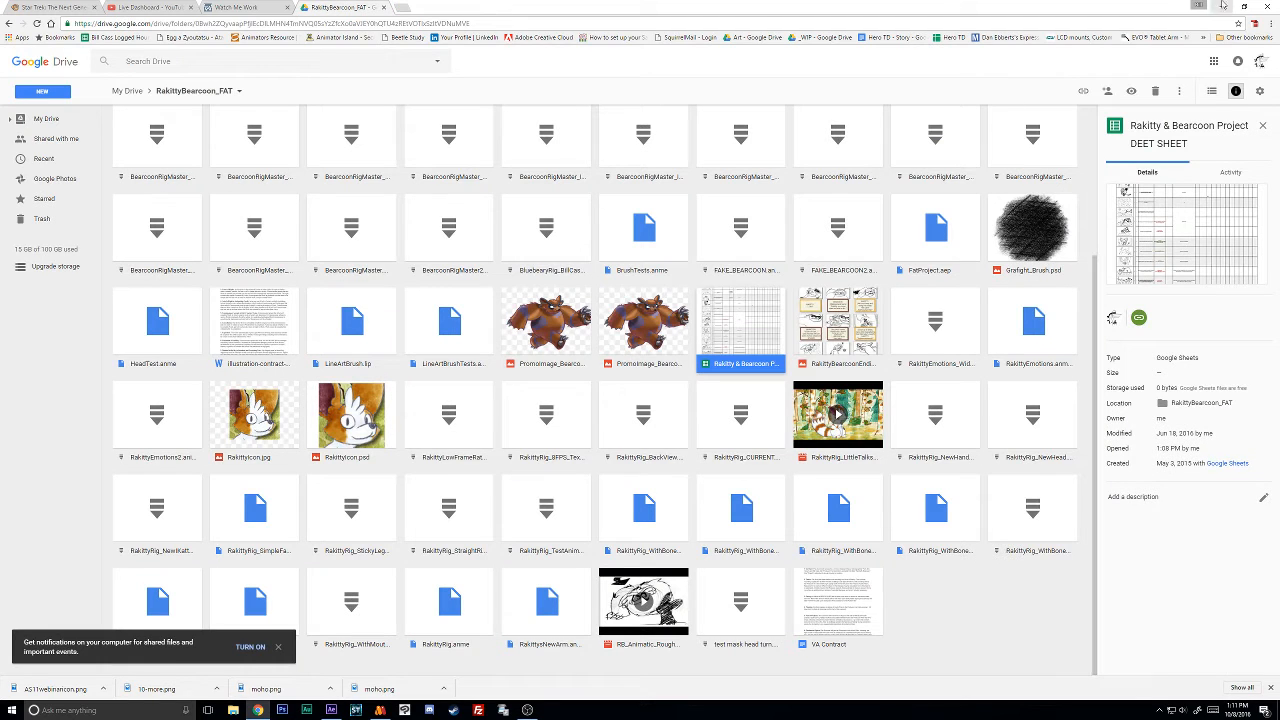
key(alt+Tab)
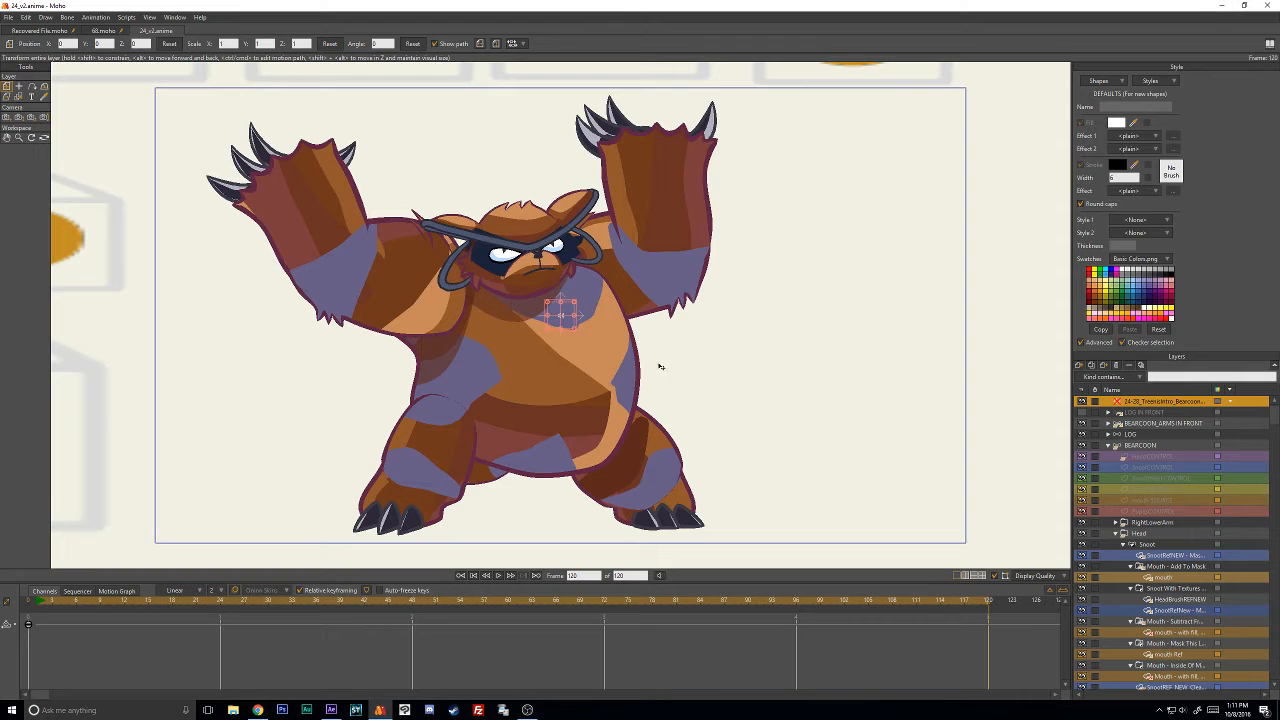
click(135, 32)
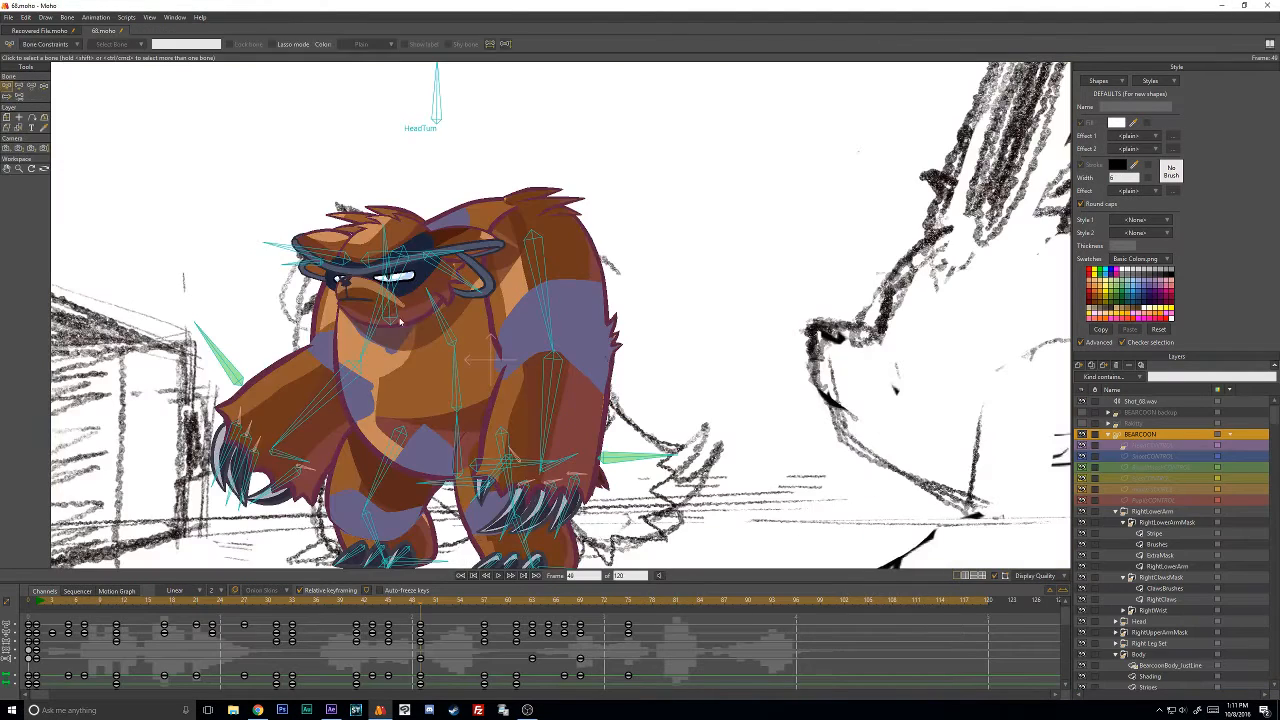
Copy the R_Bicep bone's keyframe from frame 57 of shot 68 and paste it at frame 49.
scroll(391, 400, down, 1)
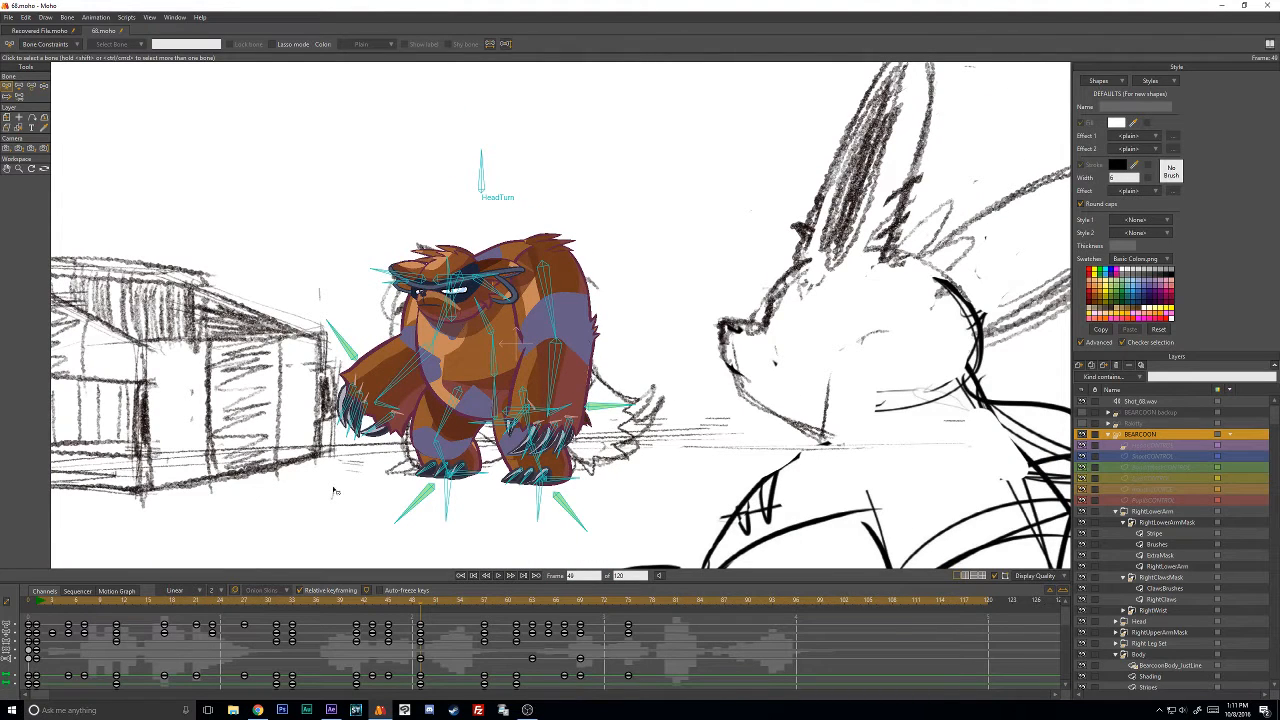
drag(40, 600, 486, 644)
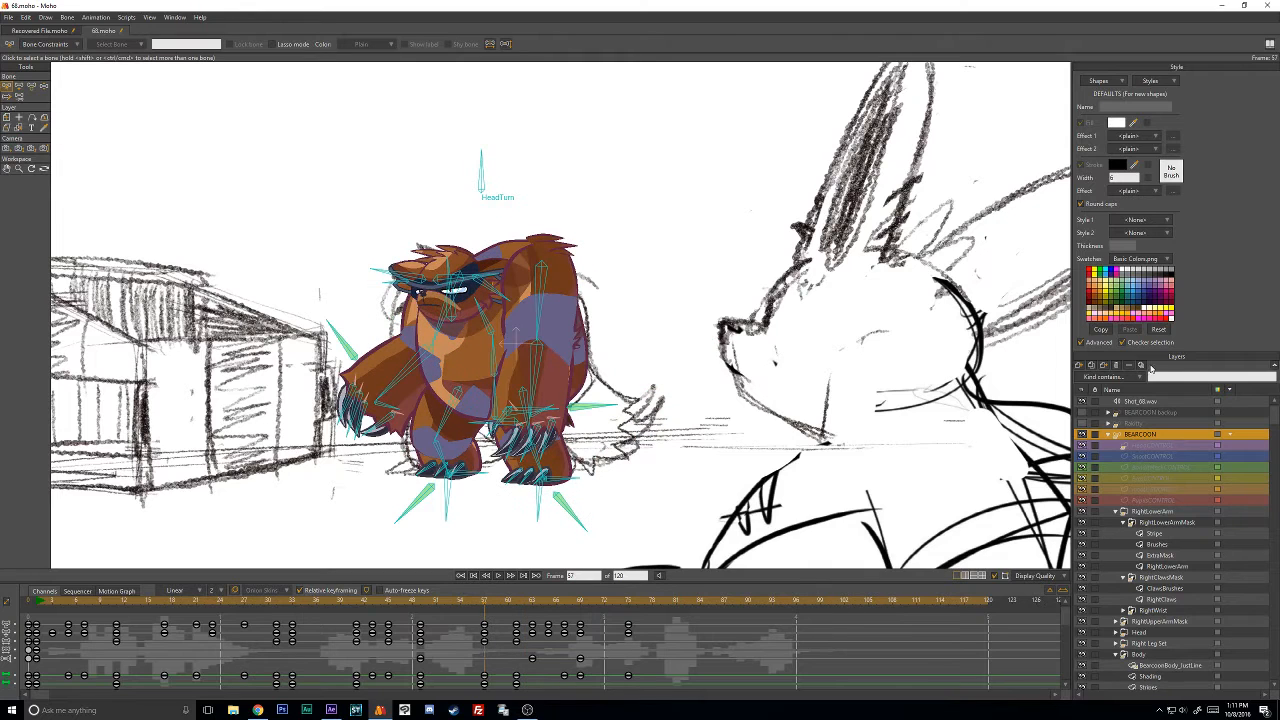
click(546, 276)
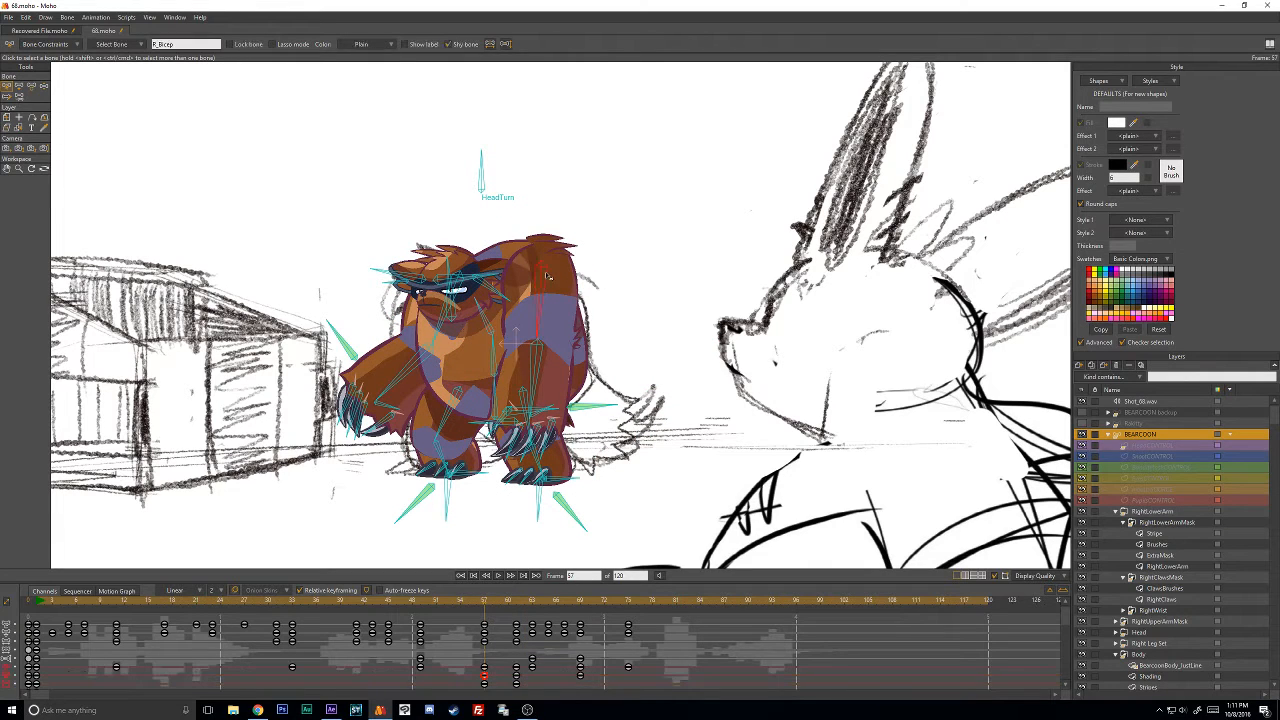
drag(513, 614, 484, 610)
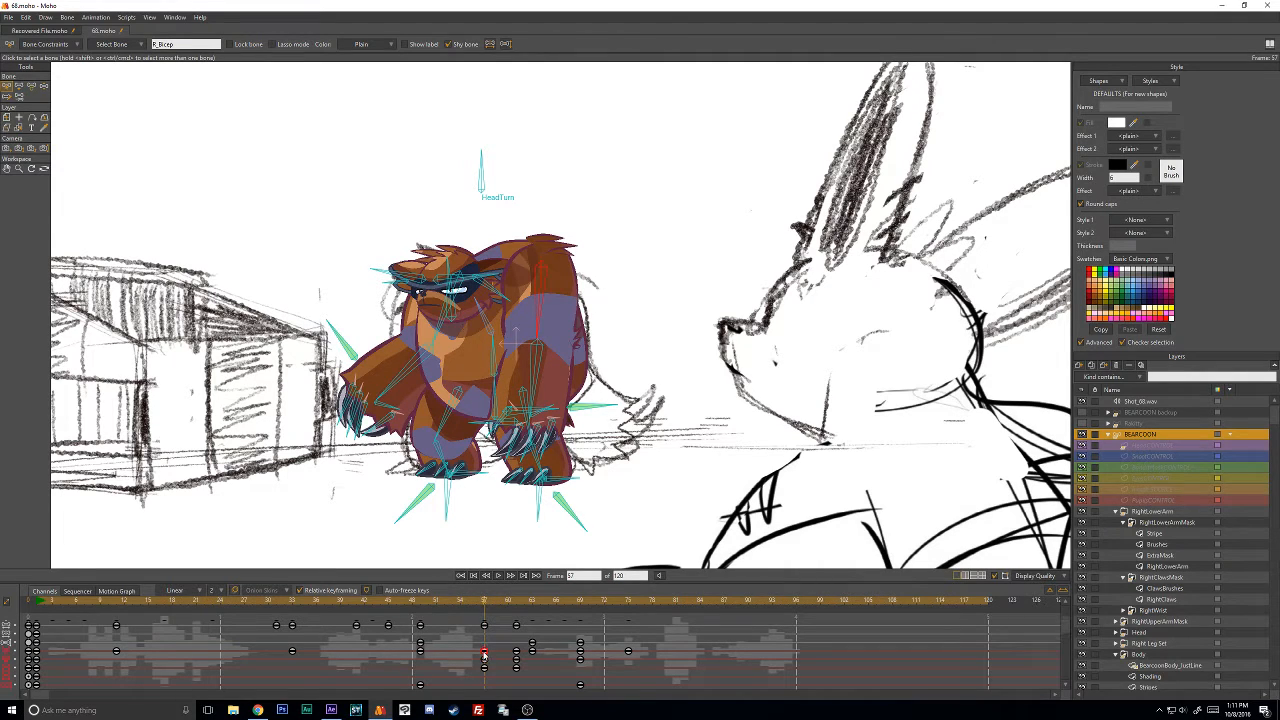
click(420, 651)
click(420, 603)
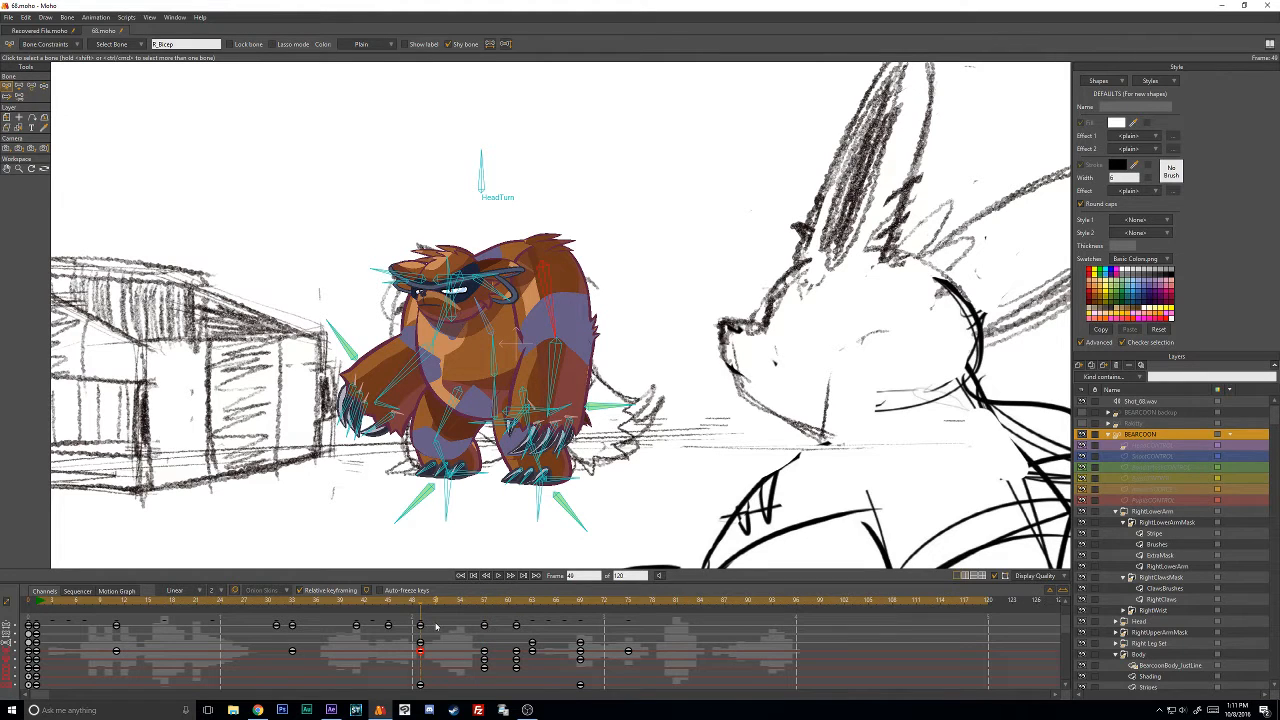
click(484, 652)
key(ctrl+v)
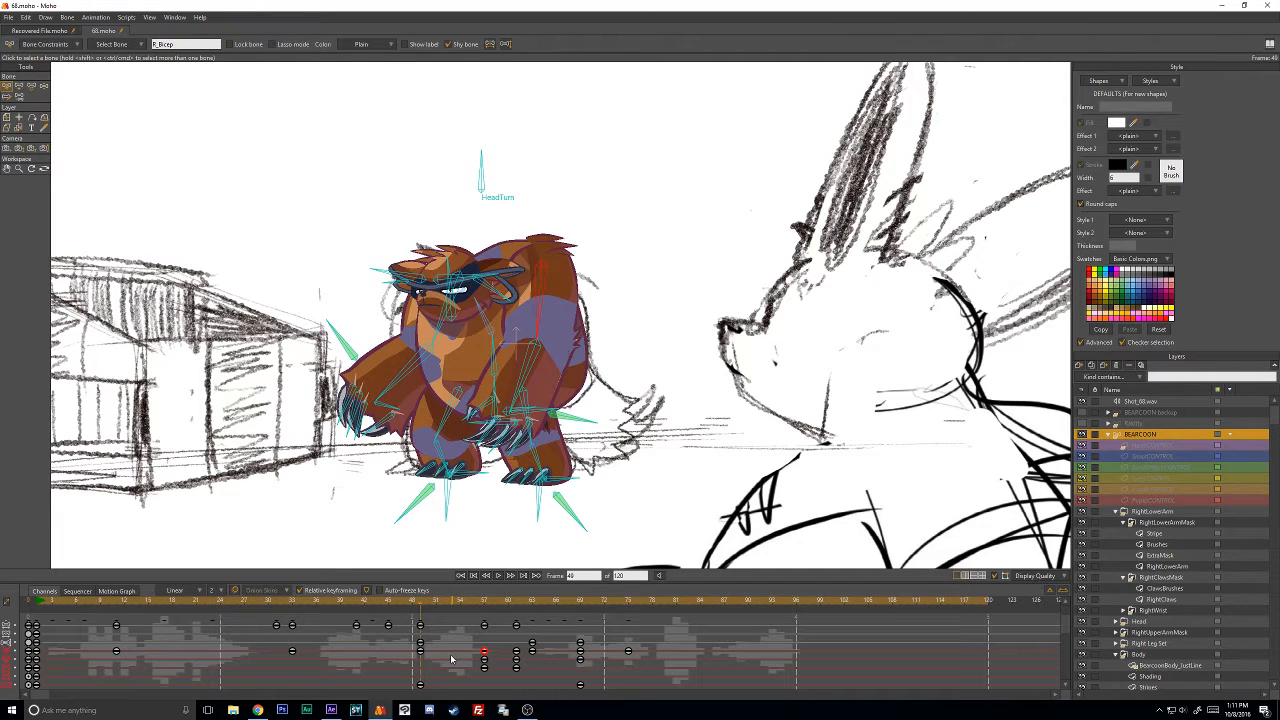
Rotate the R_Forearm bone at frame 49 to straighten the bear's forearm downward.
click(536, 367)
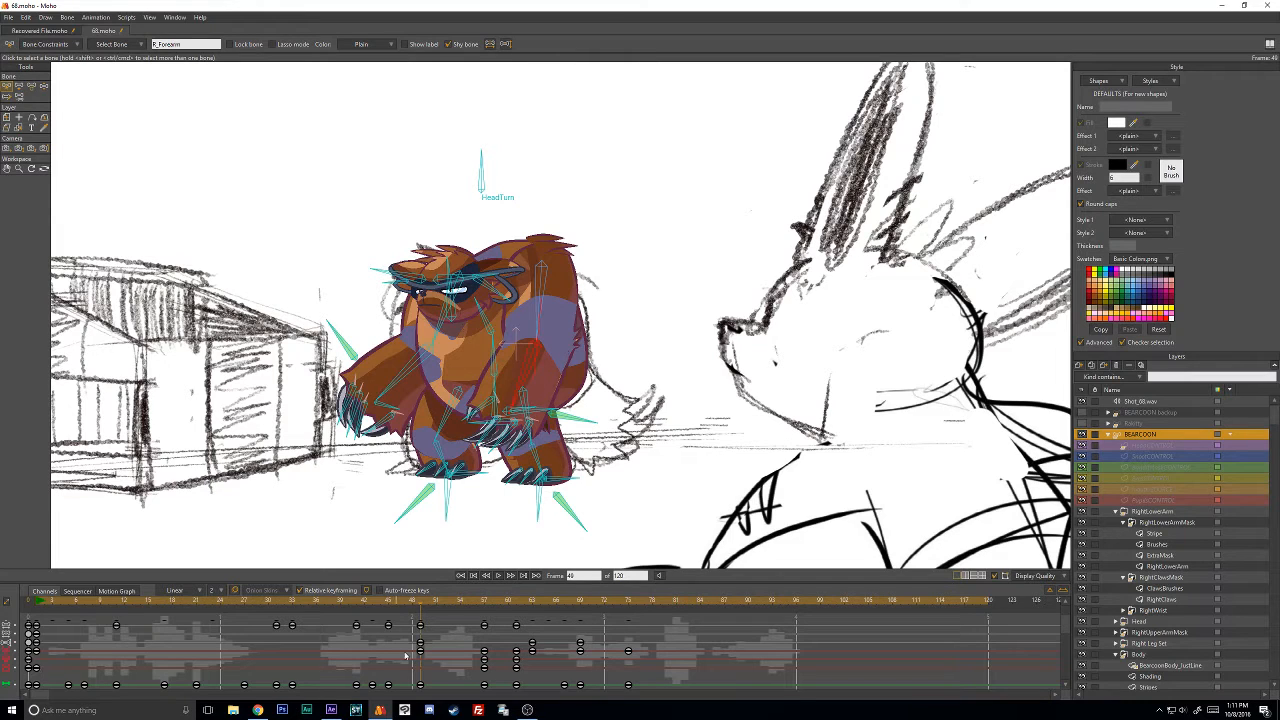
click(31, 86)
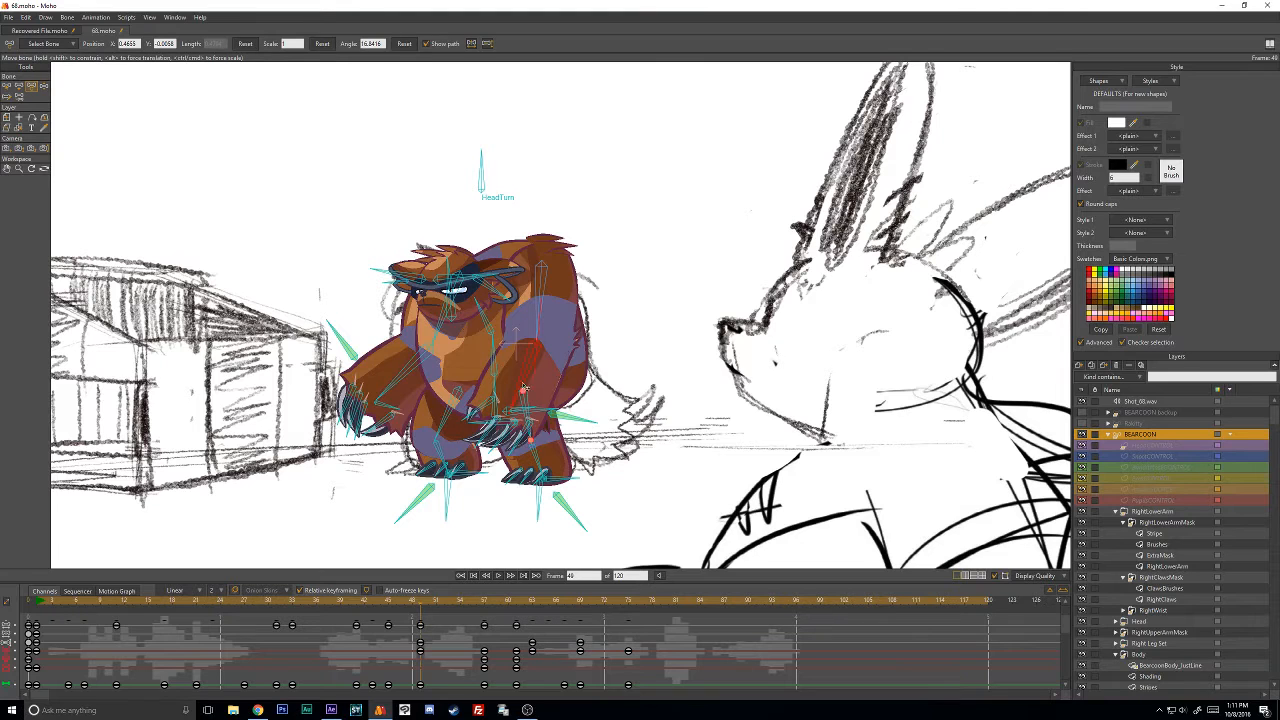
drag(525, 388, 535, 385)
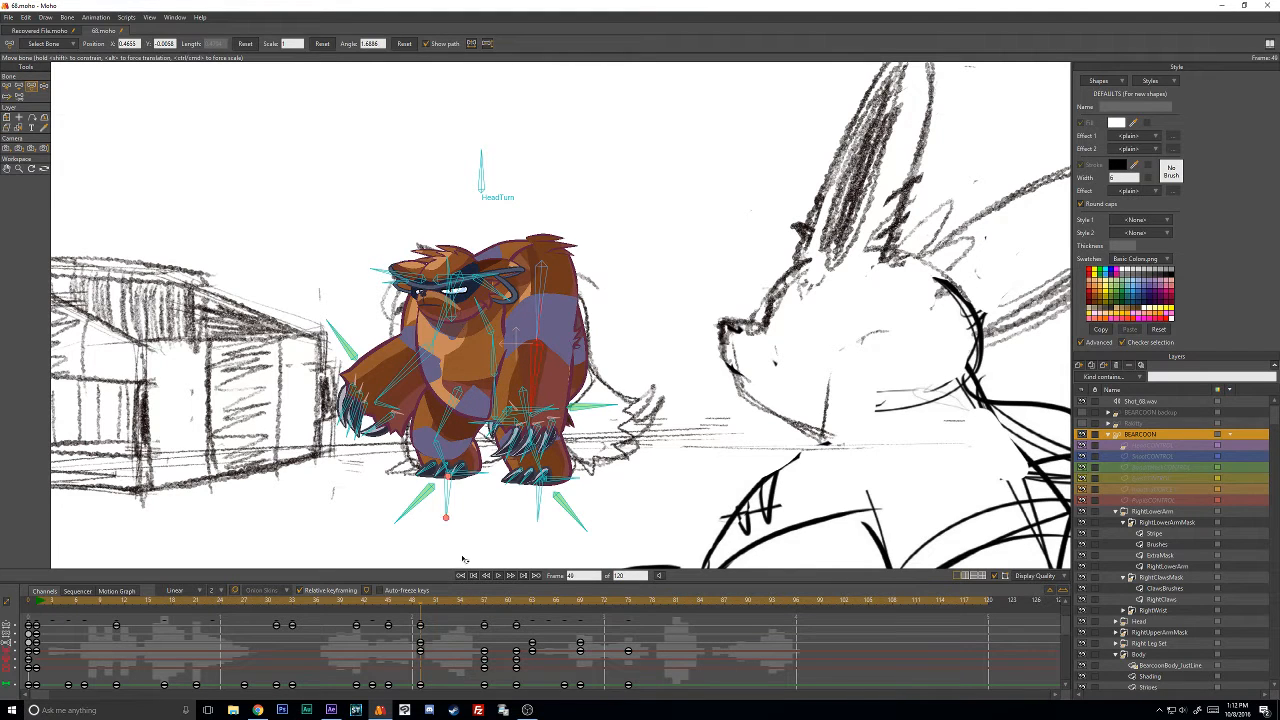
Scrub from the adjusted arm pose and step through the dumpster kick up to frame 68.
drag(424, 600, 516, 598)
key(Right)
key(Right)
key(Right)
key(Right)
key(Right)
key(Right)
key(Right)
key(Right)
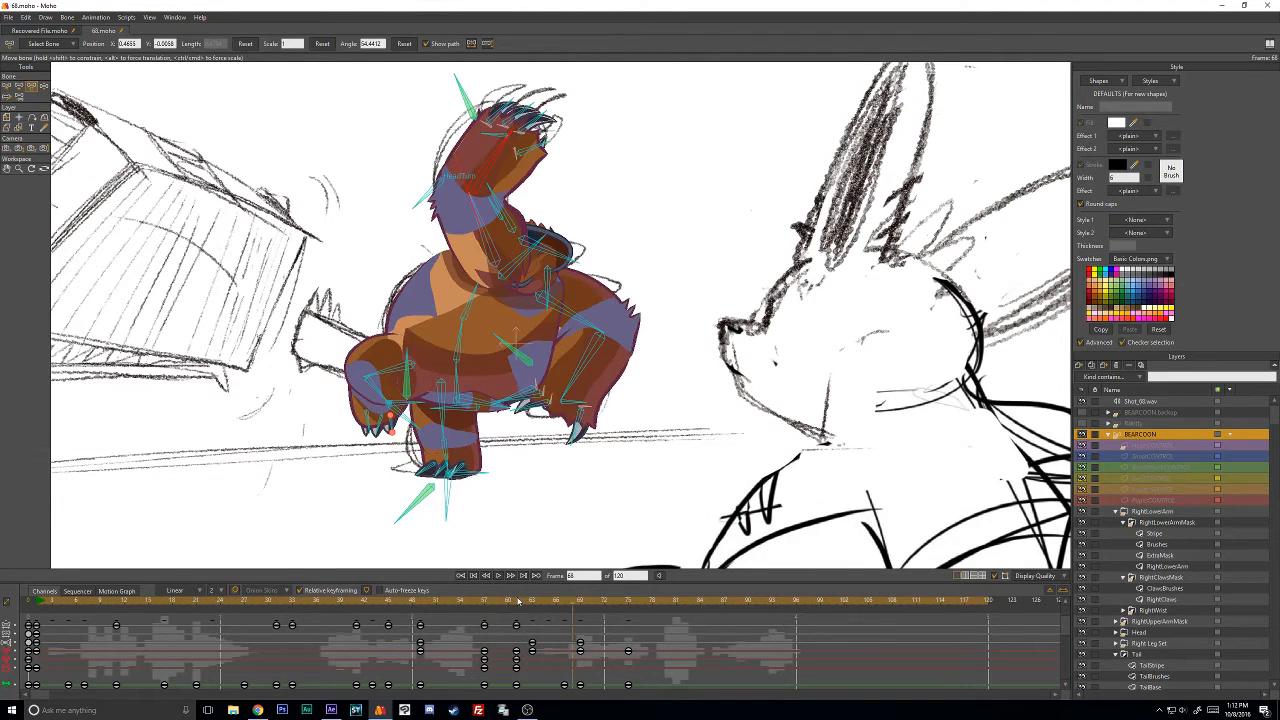
Rotate the R_Bicep bone at frame 63 to about 145 degrees so the arm swings down and back from the face.
drag(503, 604, 517, 603)
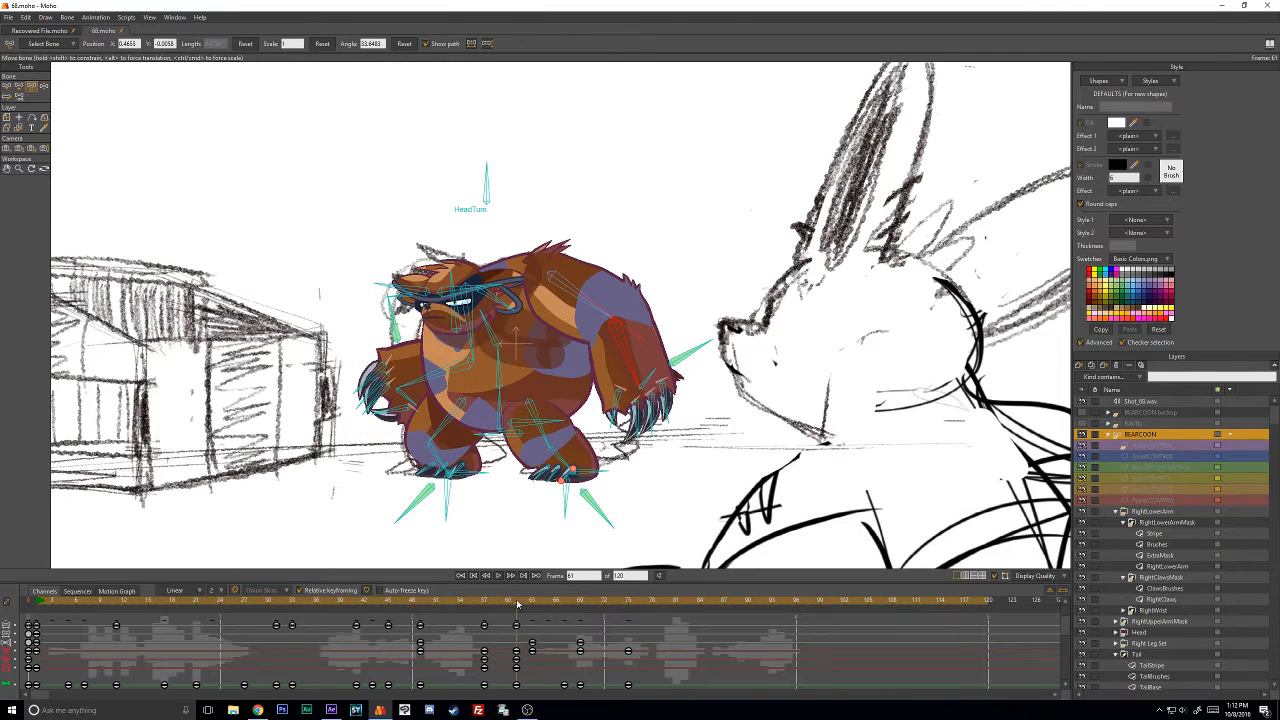
key(Right)
key(Right)
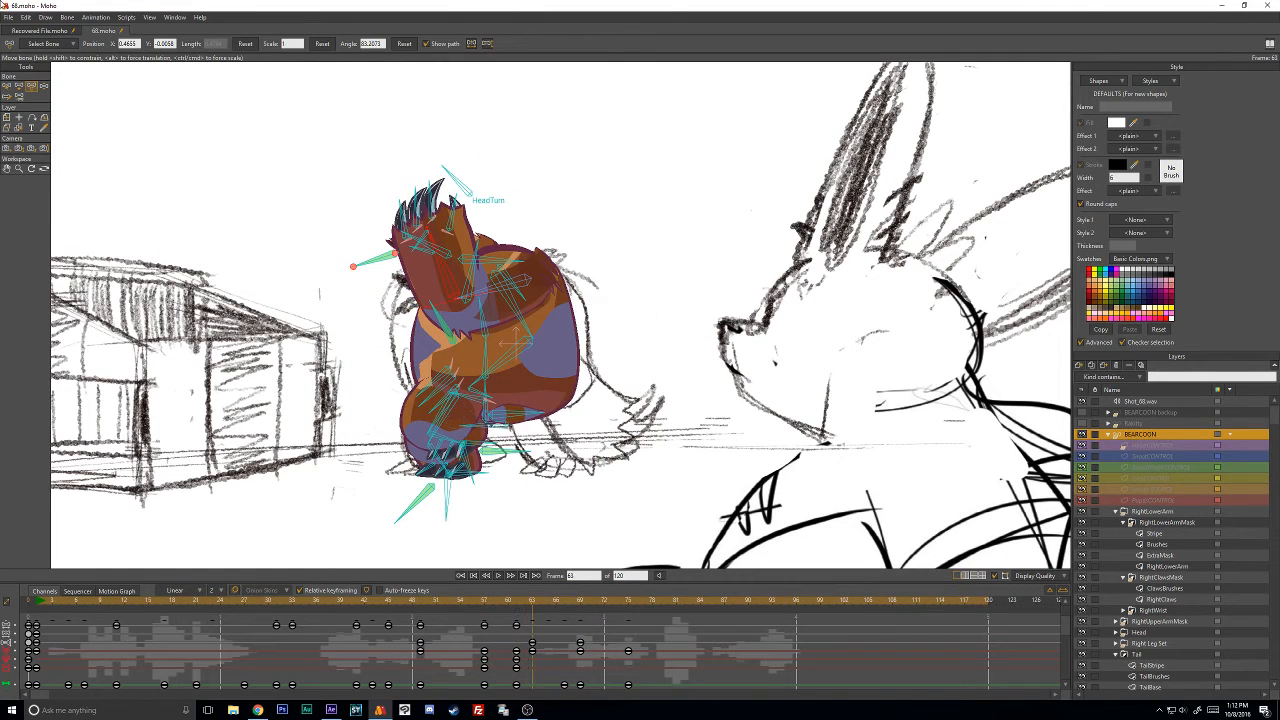
click(43, 86)
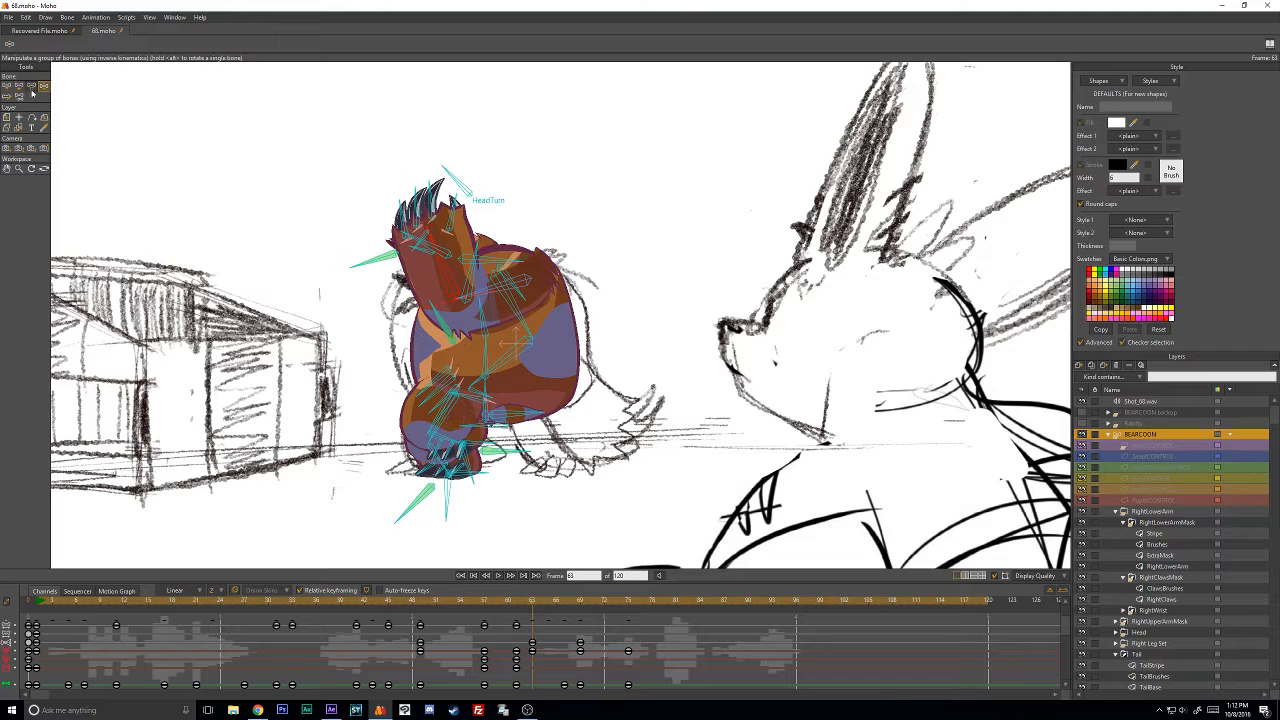
click(31, 86)
drag(492, 289, 575, 327)
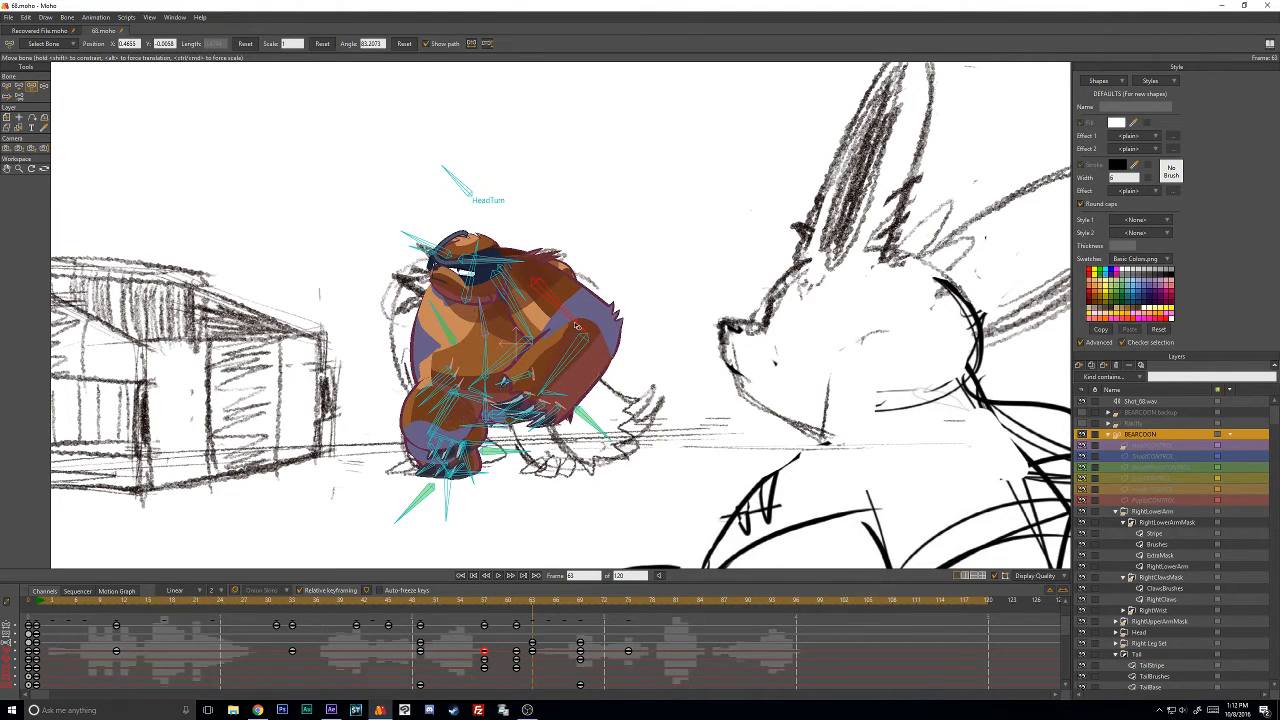
Step back and forth through frames 60 to 68 to check the arm swing during the dumpster kick.
key(Left)
key(Right)
key(Right)
key(Right)
key(Right)
key(Right)
key(Right)
key(Right)
key(Right)
key(Right)
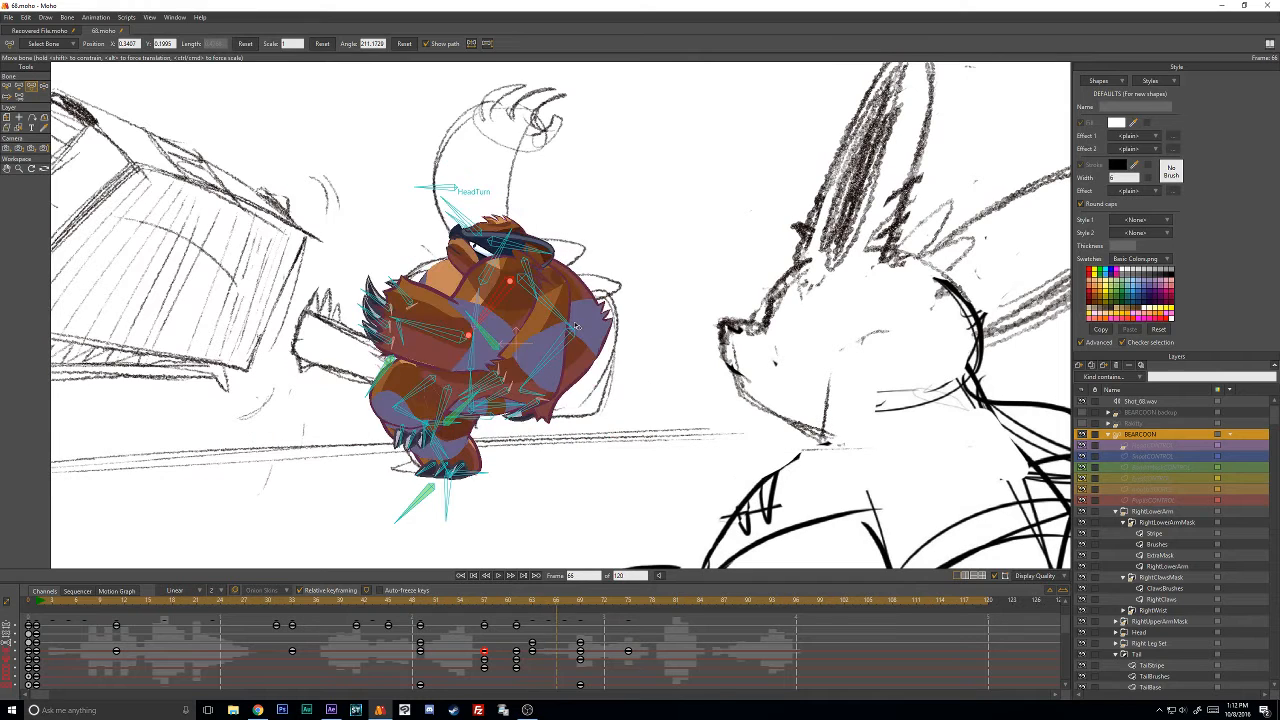
key(Left)
key(Left)
key(Left)
key(Left)
key(Left)
key(Left)
key(Left)
key(Left)
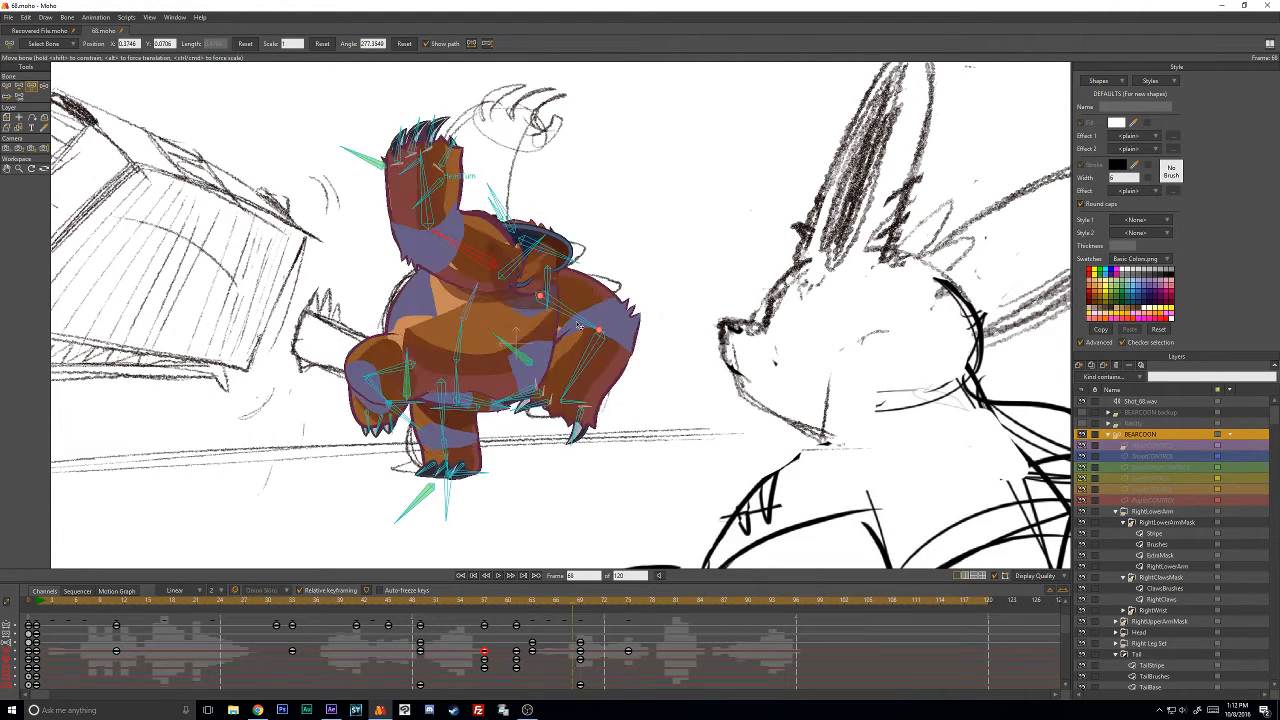
key(Right)
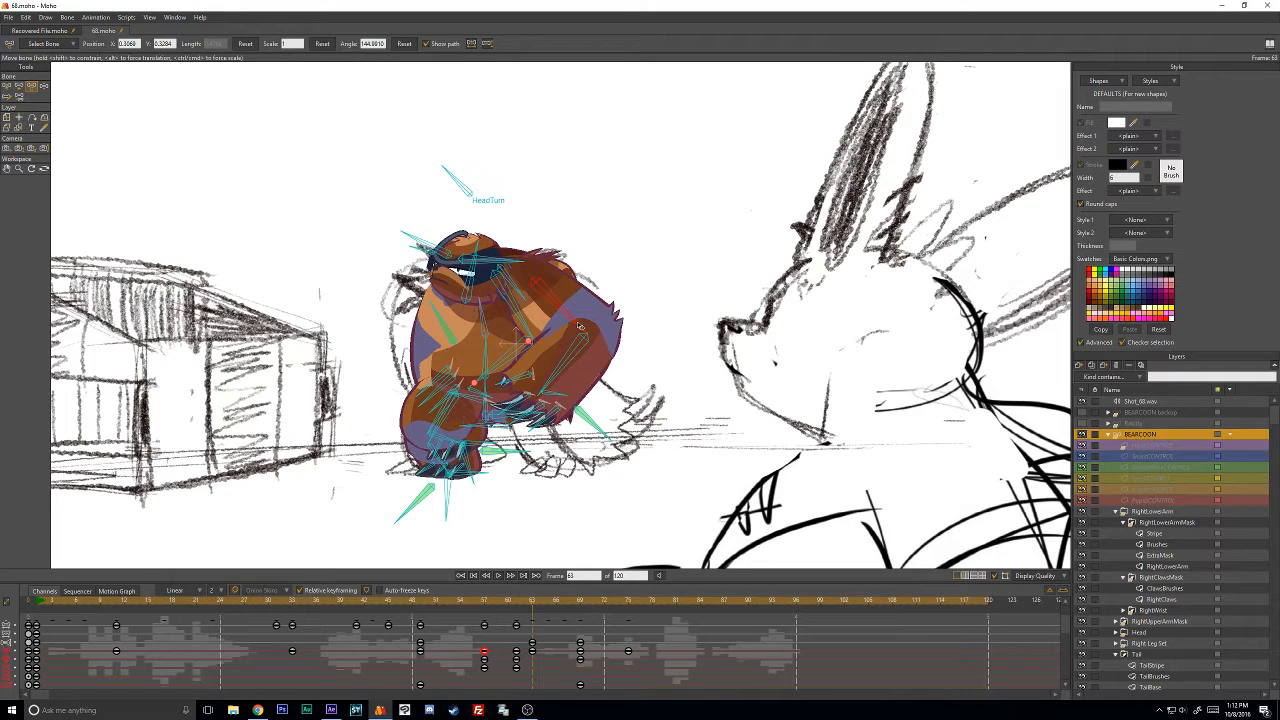
key(Right)
key(Right)
key(Right)
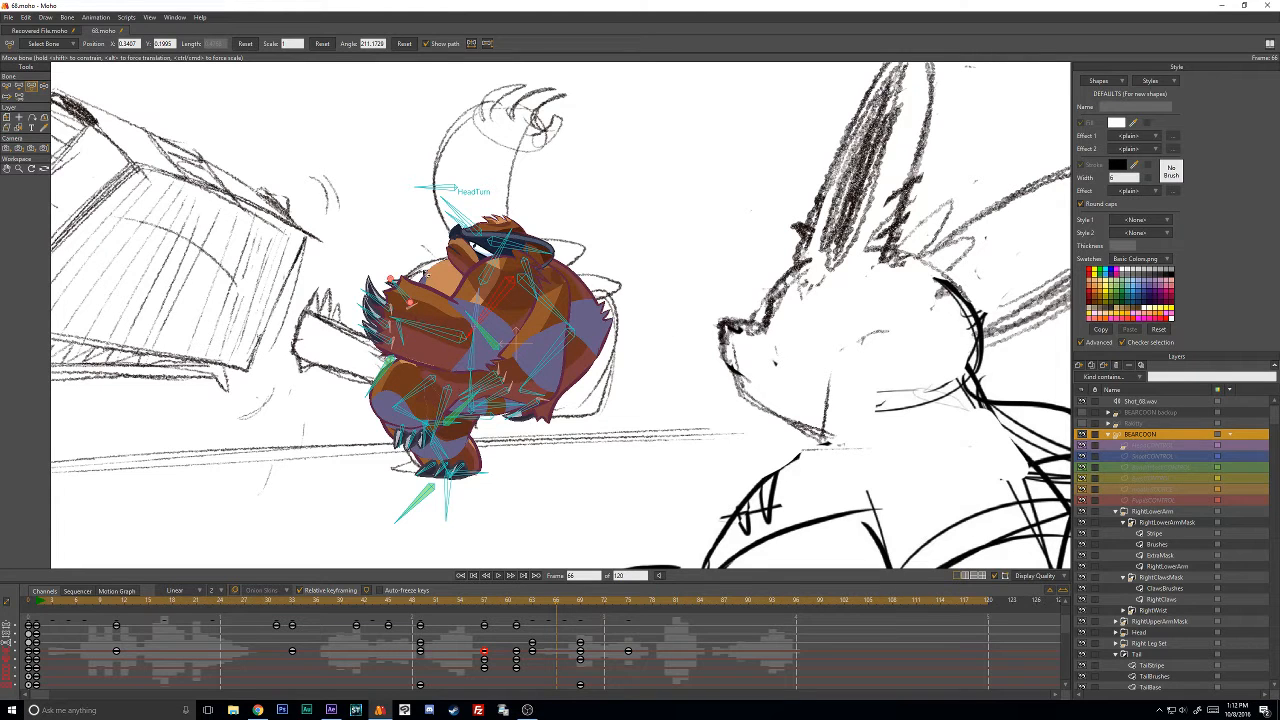
key(Left)
key(Left)
key(Left)
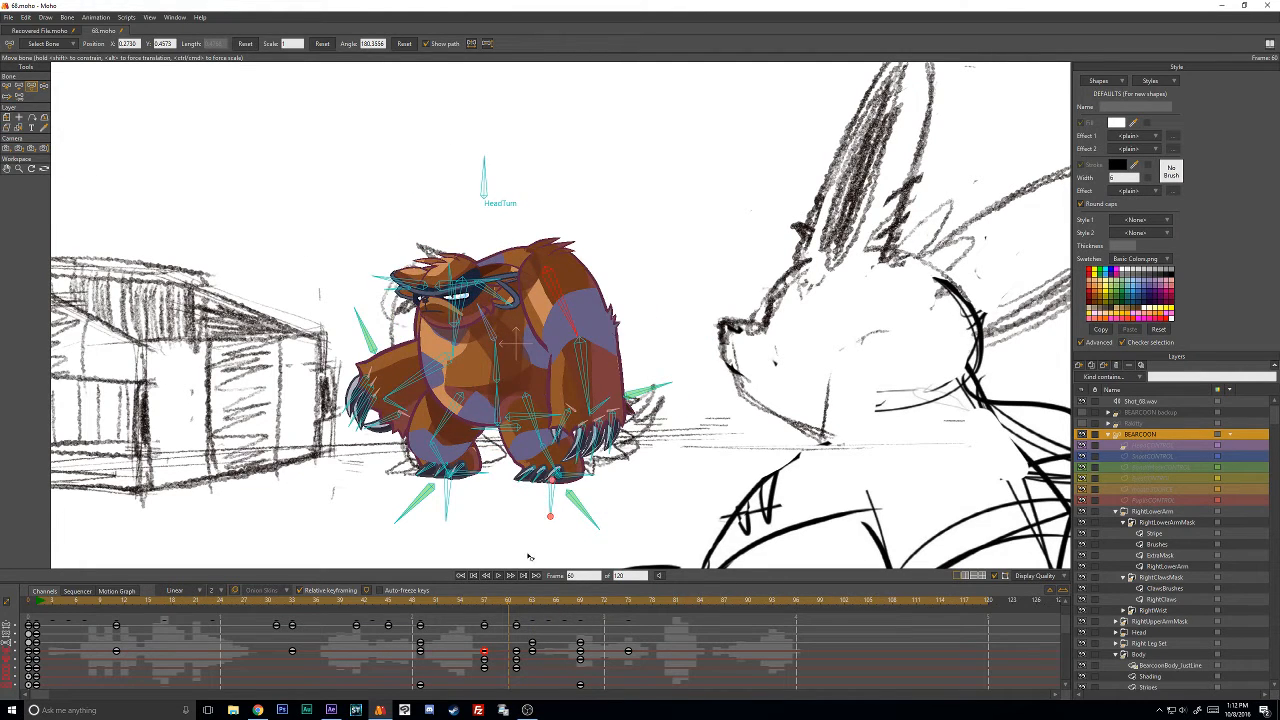
key(Right)
key(Right)
key(Right)
key(Right)
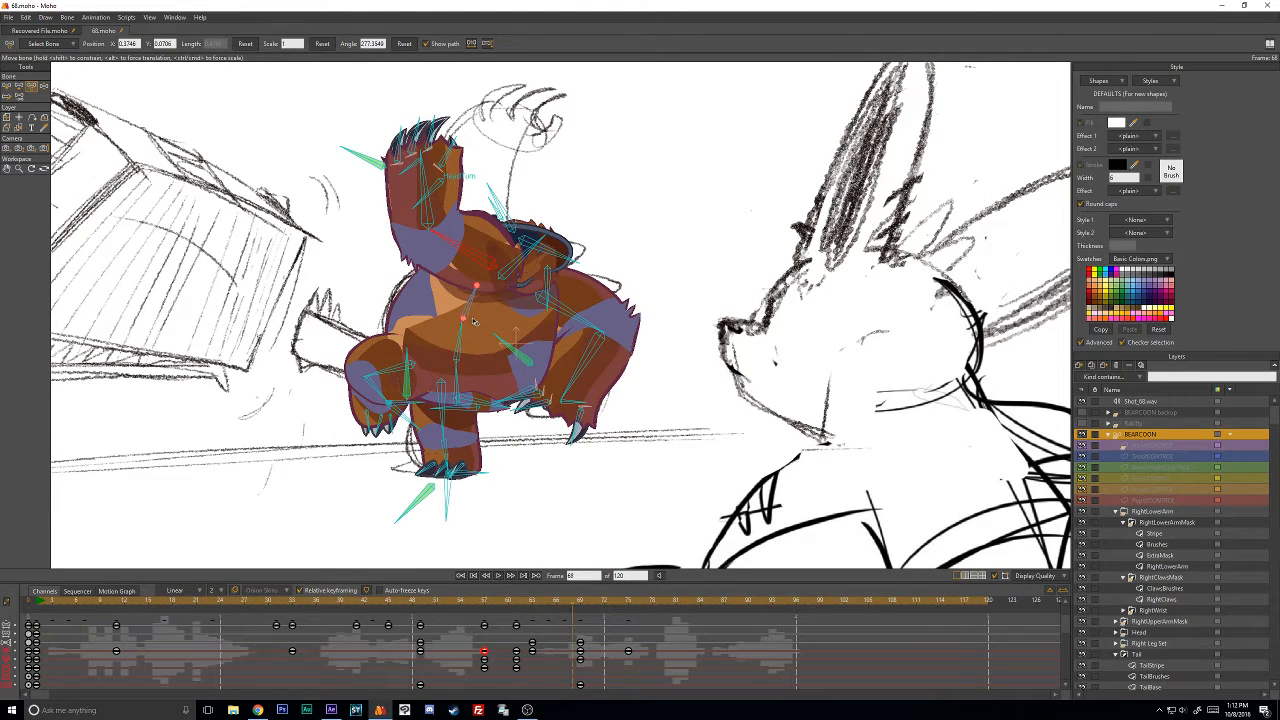
key(Left)
key(Left)
key(Left)
key(Left)
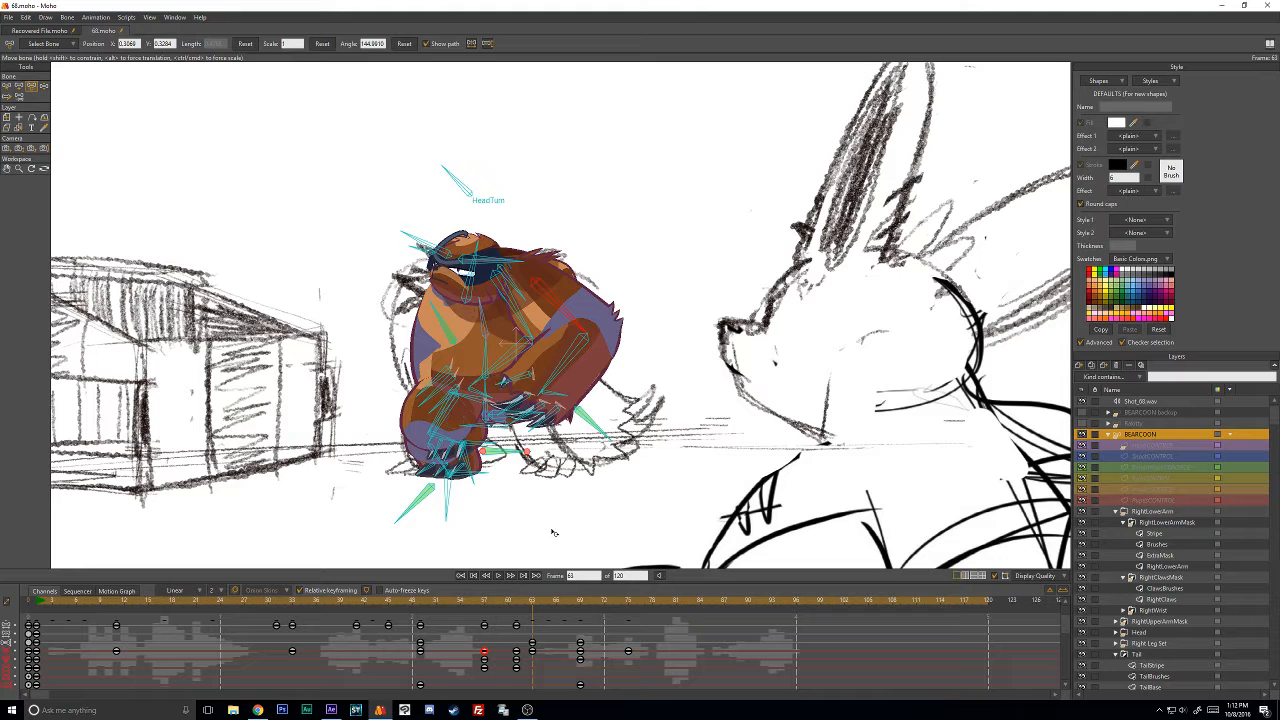
key(Left)
key(Right)
key(Right)
key(Left)
mouse_move(521, 606)
mouse_down()
mouse_move(477, 603)
mouse_move(570, 600)
mouse_move(555, 600)
mouse_up()
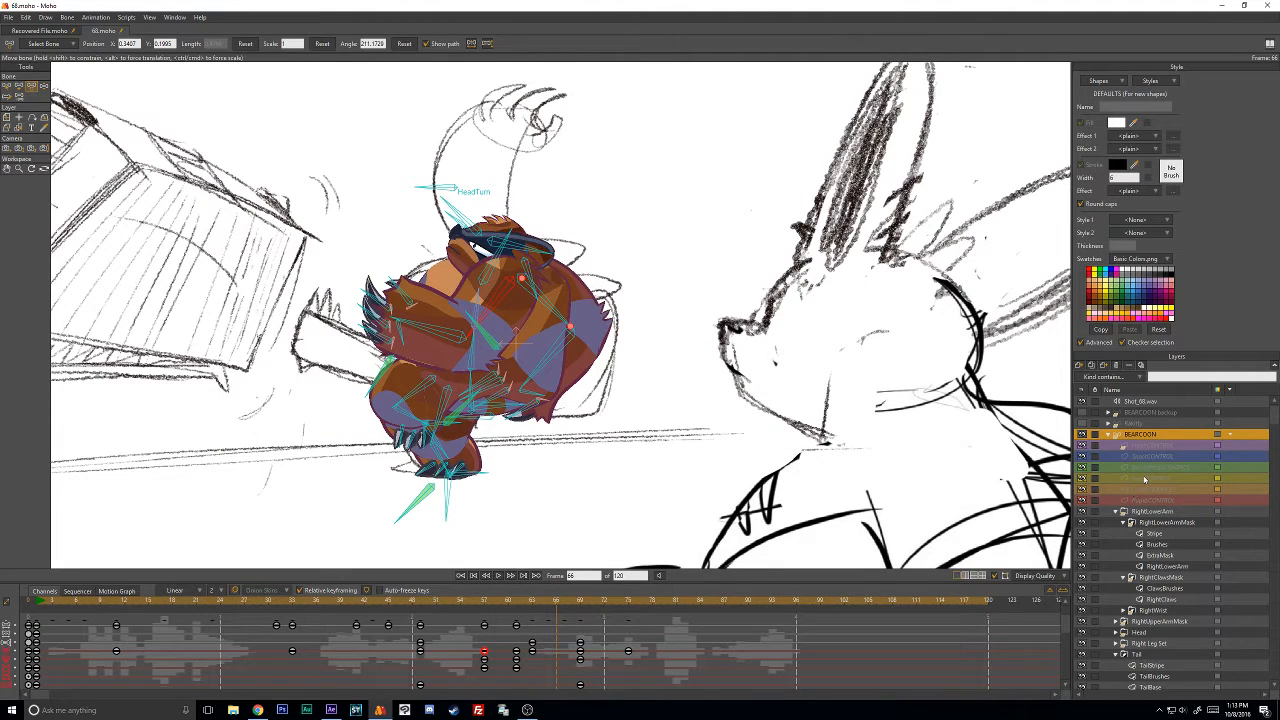
click(531, 361)
click(453, 270)
Scrub the shot back to frame 1 and activate the Select Bone tool.
drag(561, 601, 505, 598)
drag(428, 594, 42, 606)
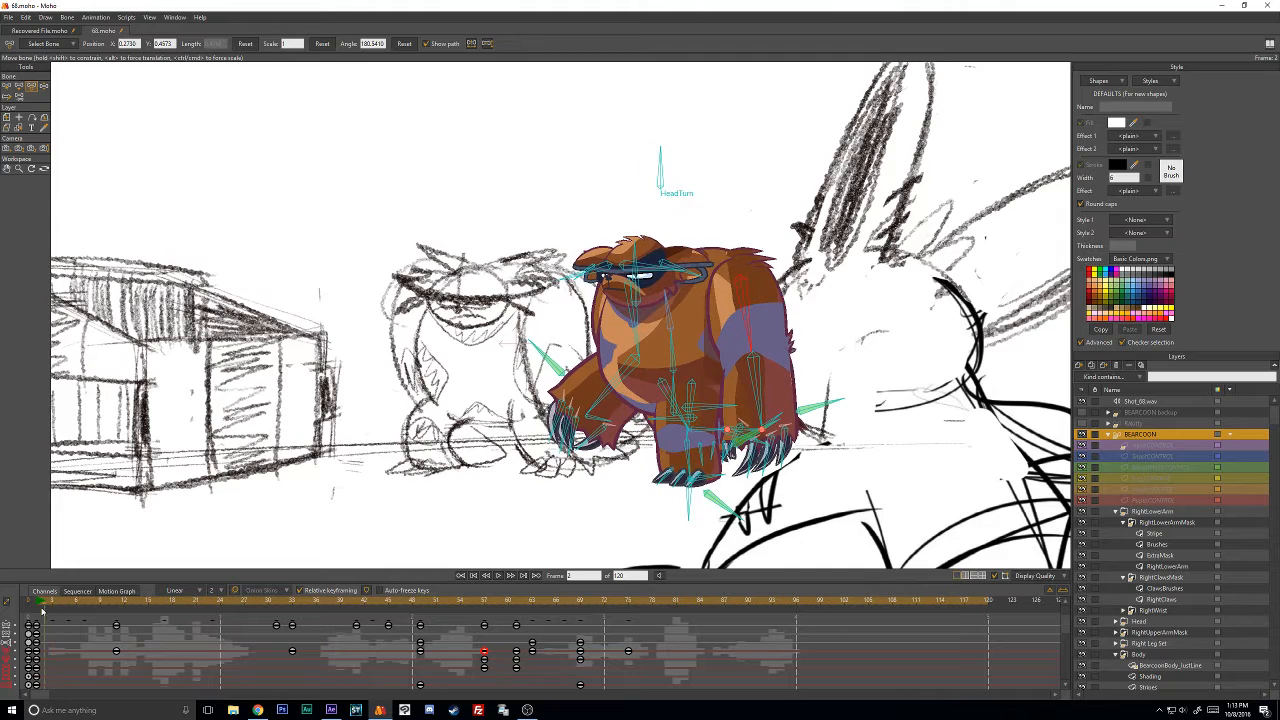
click(6, 87)
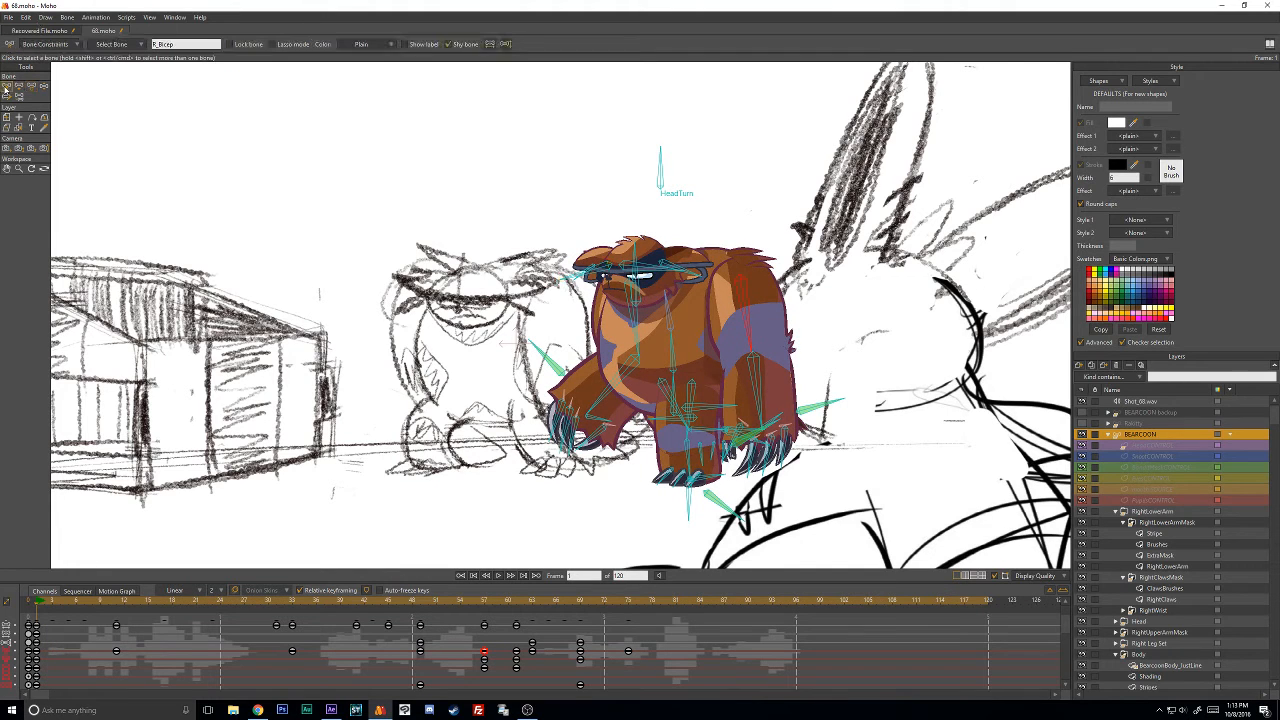
Delete the keyframes of the L_Bicep and forearm bones that lie between frame 1 and frame 49.
click(630, 318)
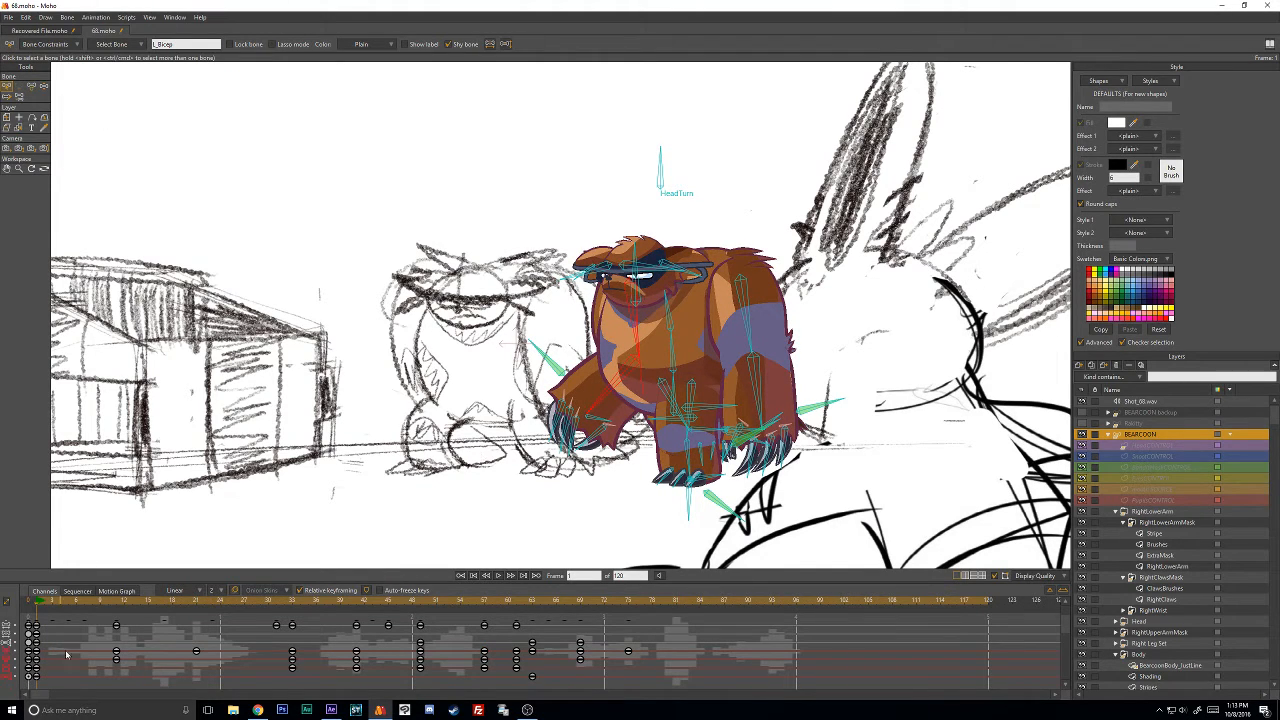
drag(84, 646, 328, 686)
key(Delete)
drag(297, 610, 421, 621)
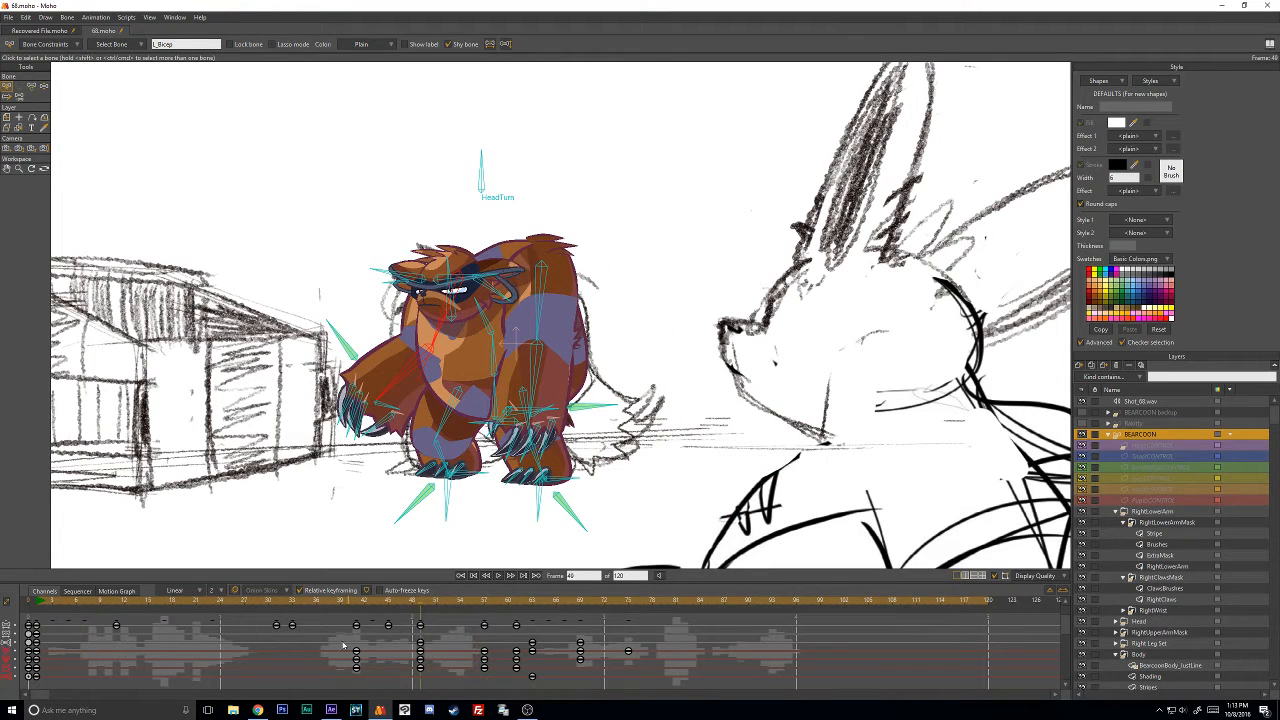
drag(343, 646, 369, 669)
key(Delete)
Pose the left arm at frame 49 so it hangs down close to the body, with the upper arm at about 213 degrees.
mouse_move(441, 606)
mouse_down()
mouse_move(491, 609)
mouse_move(421, 621)
mouse_up()
click(200, 192)
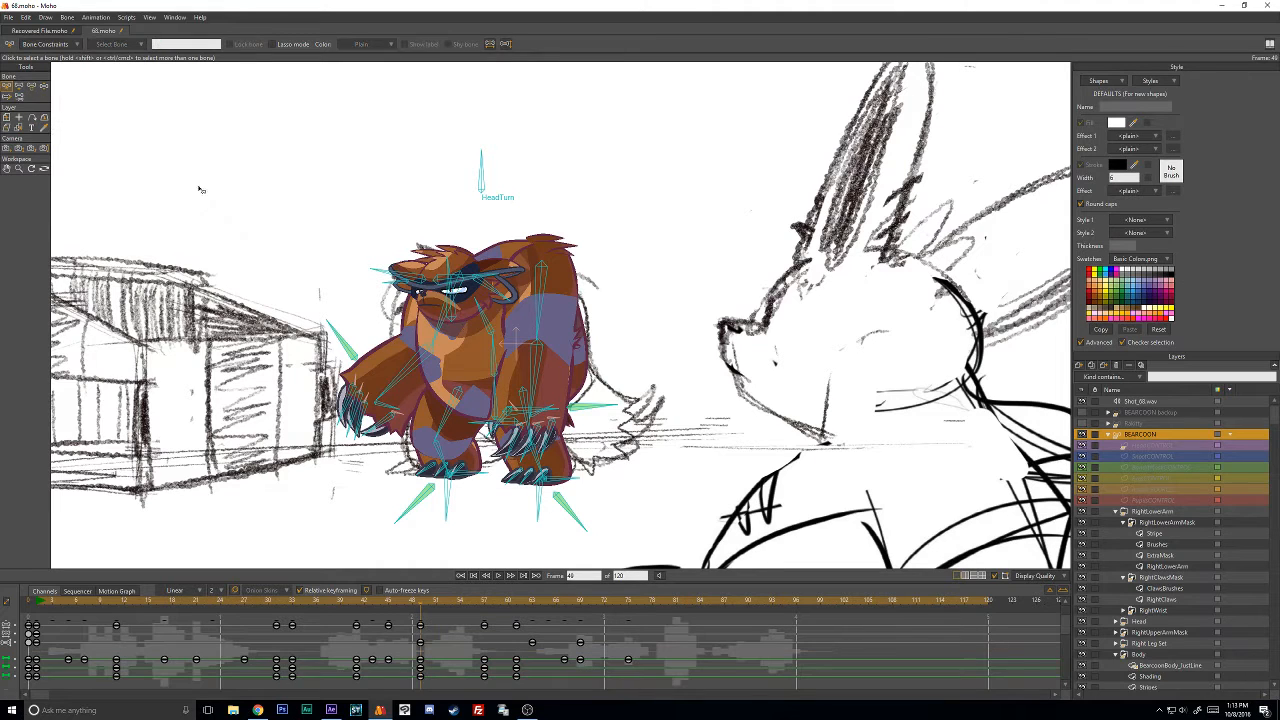
click(31, 86)
drag(390, 426, 457, 440)
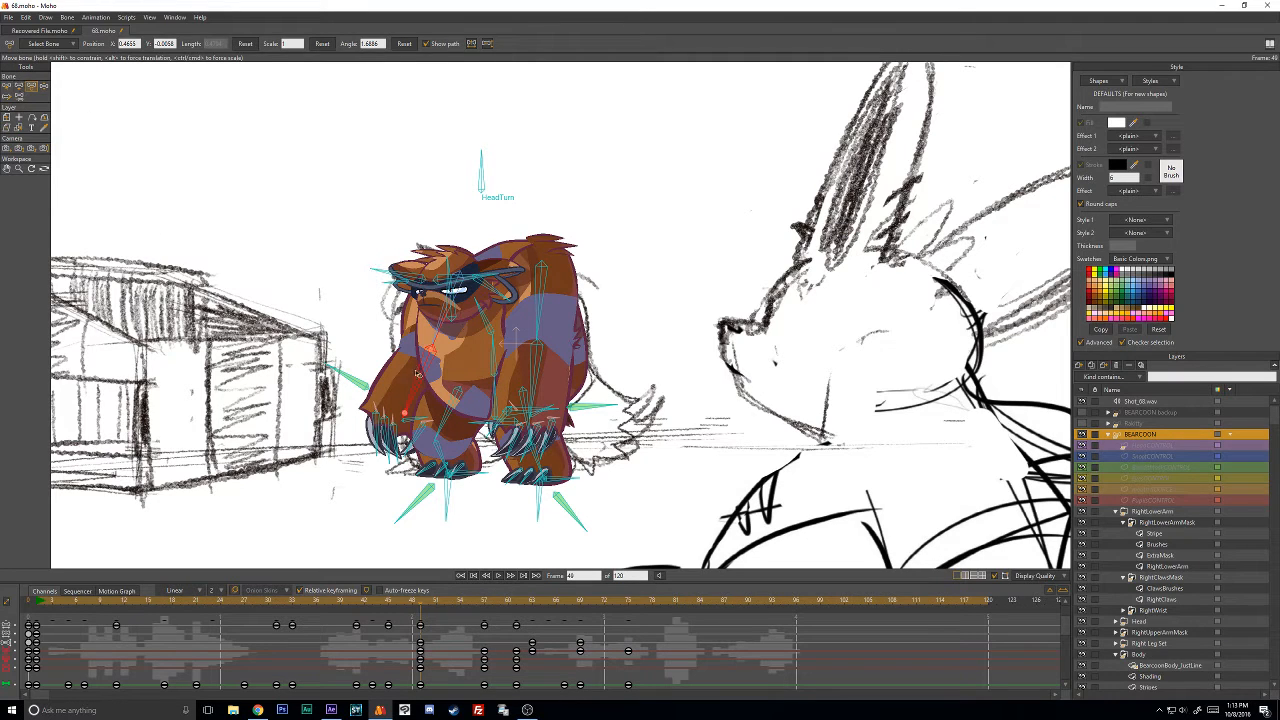
drag(444, 320, 453, 331)
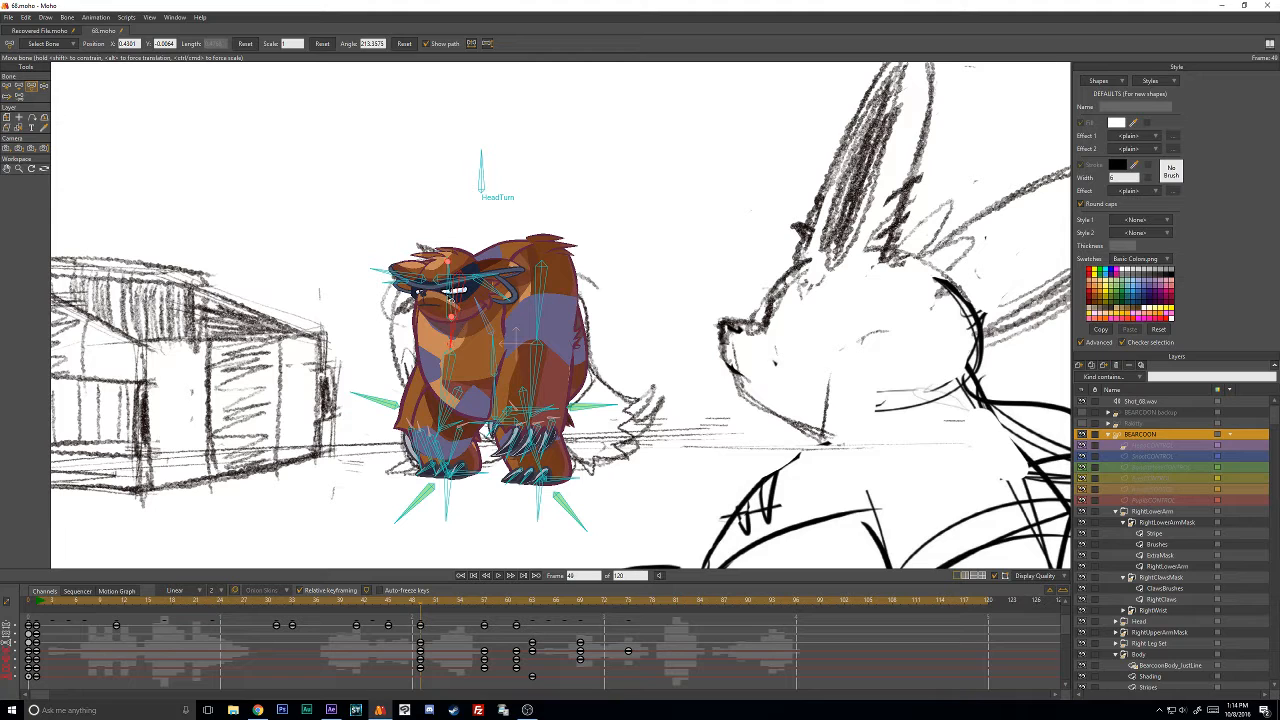
click(424, 494)
Lower the left arm beside the body at frame 1 and rotate its upper arm slightly at frame 11.
mouse_move(425, 603)
mouse_down()
mouse_move(470, 606)
mouse_move(427, 614)
mouse_up()
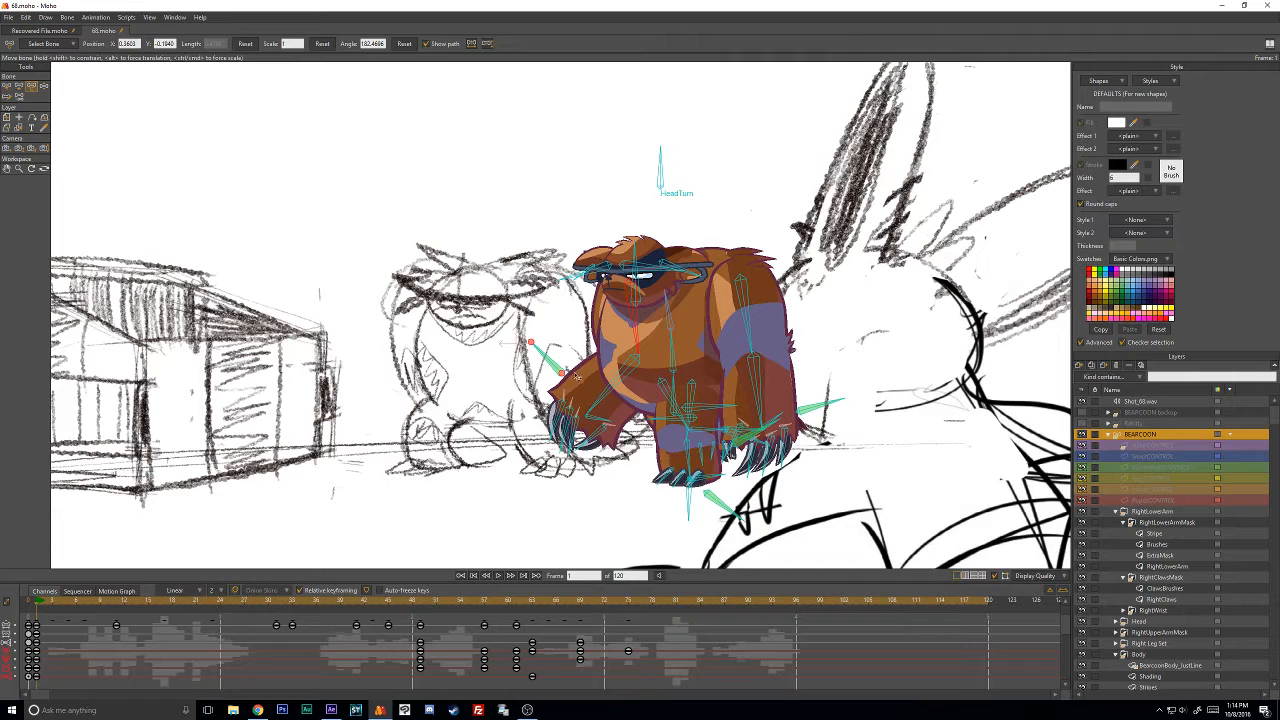
drag(580, 378, 647, 363)
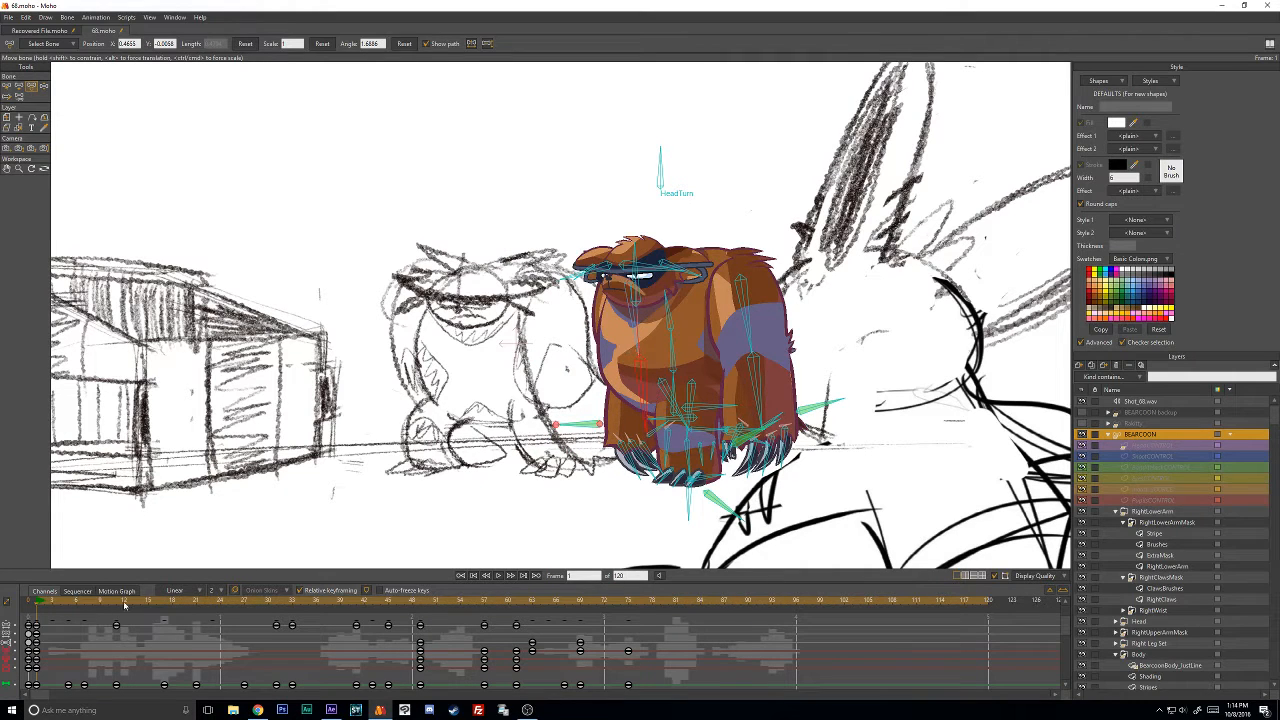
drag(47, 601, 118, 606)
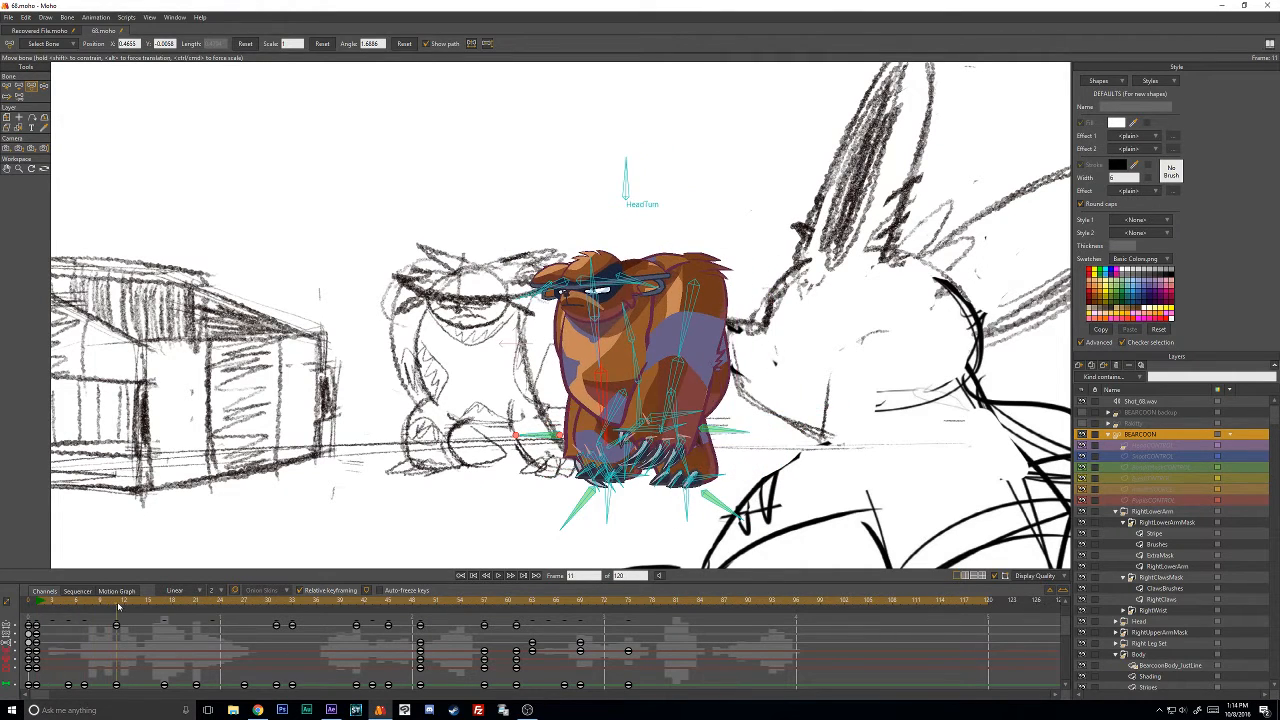
drag(597, 333, 604, 337)
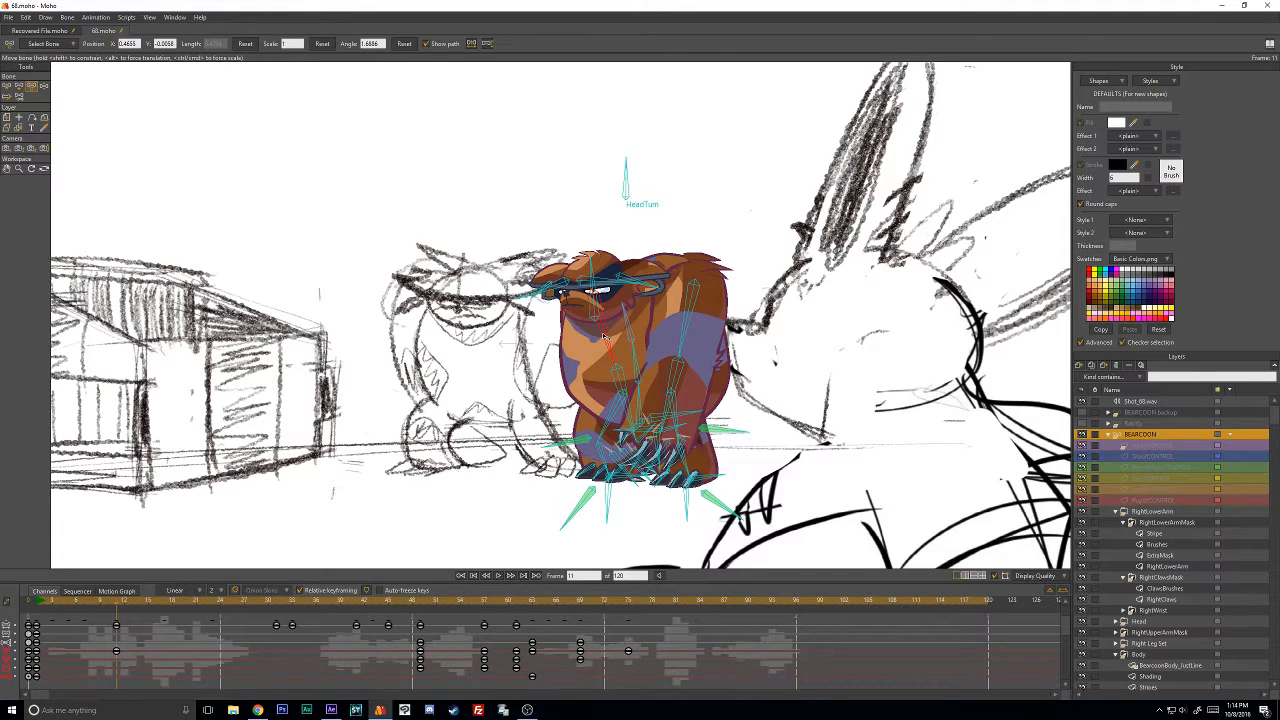
click(44, 601)
drag(640, 325, 635, 402)
click(566, 413)
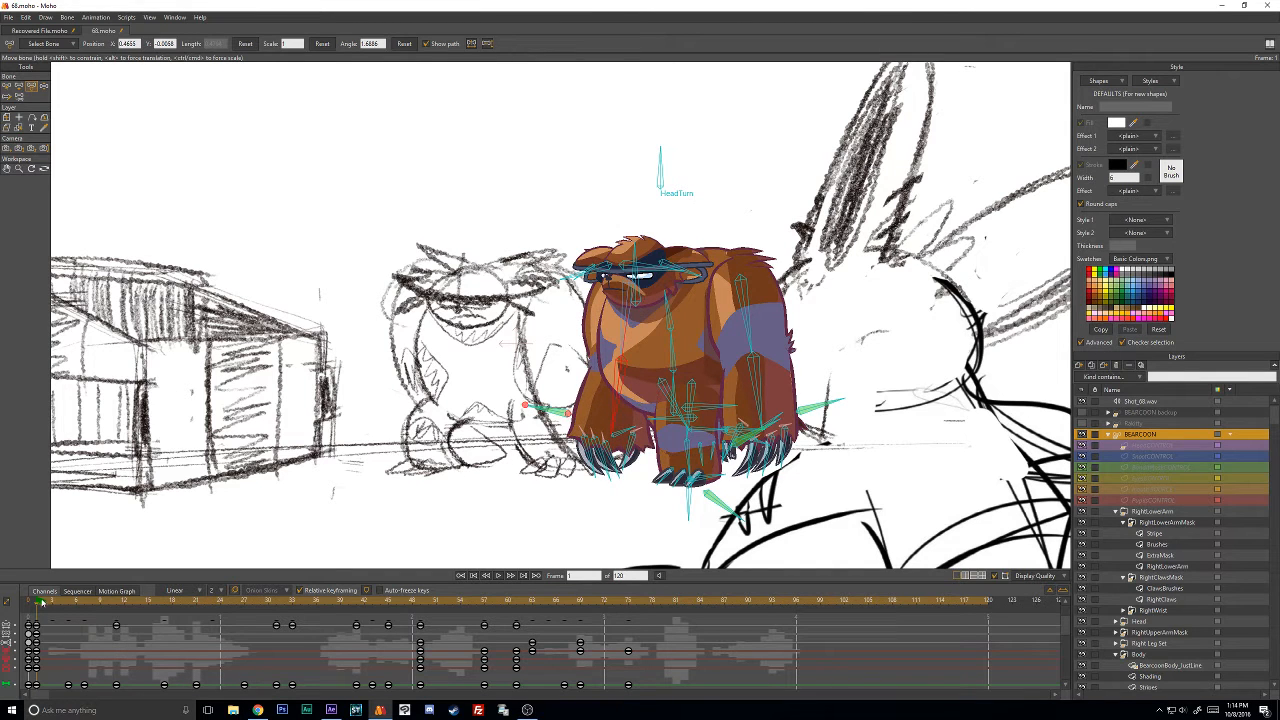
Rotate the left arm at frame 33 so it swings out in front of the body during the walk.
drag(42, 601, 303, 641)
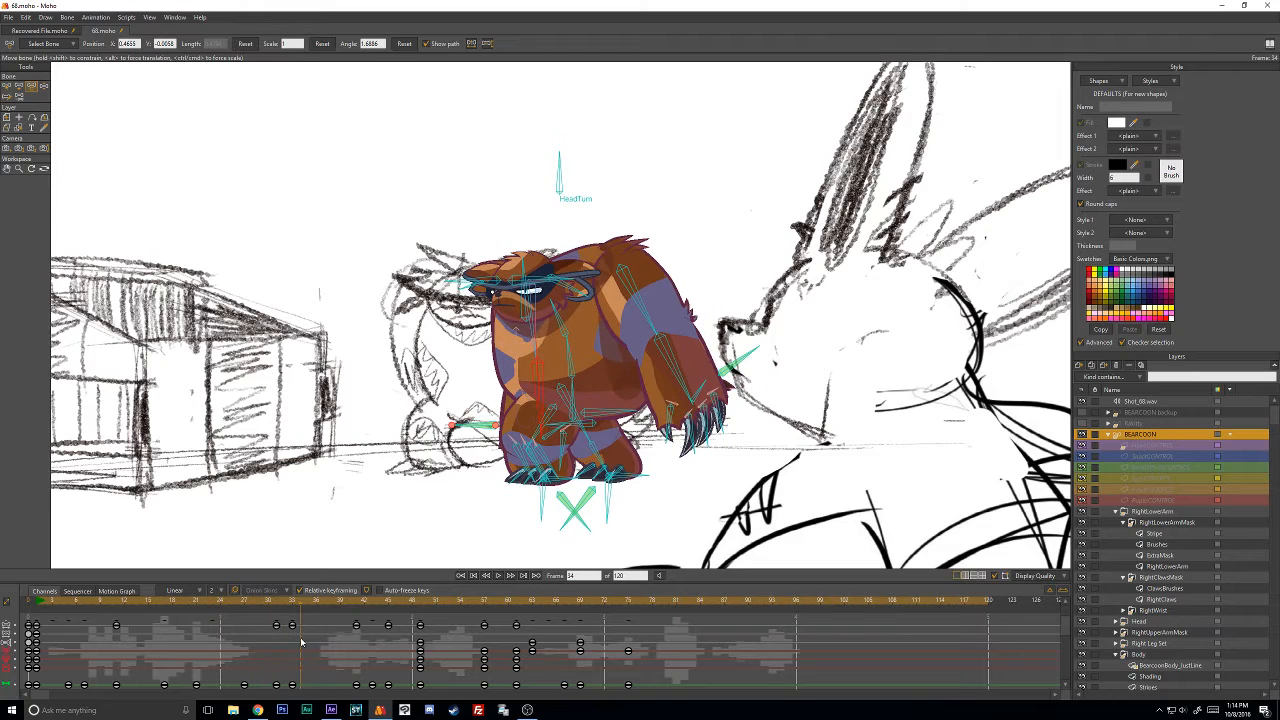
key(Left)
key(Left)
key(Right)
click(528, 331)
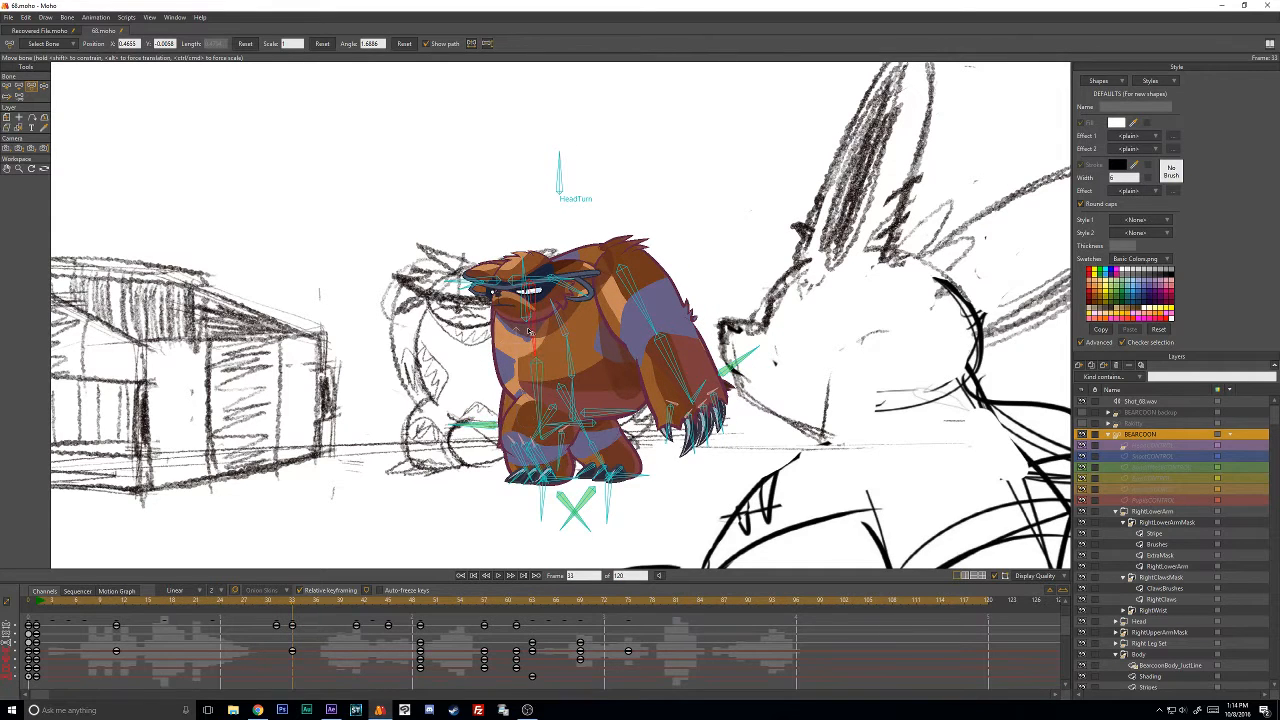
drag(528, 331, 510, 340)
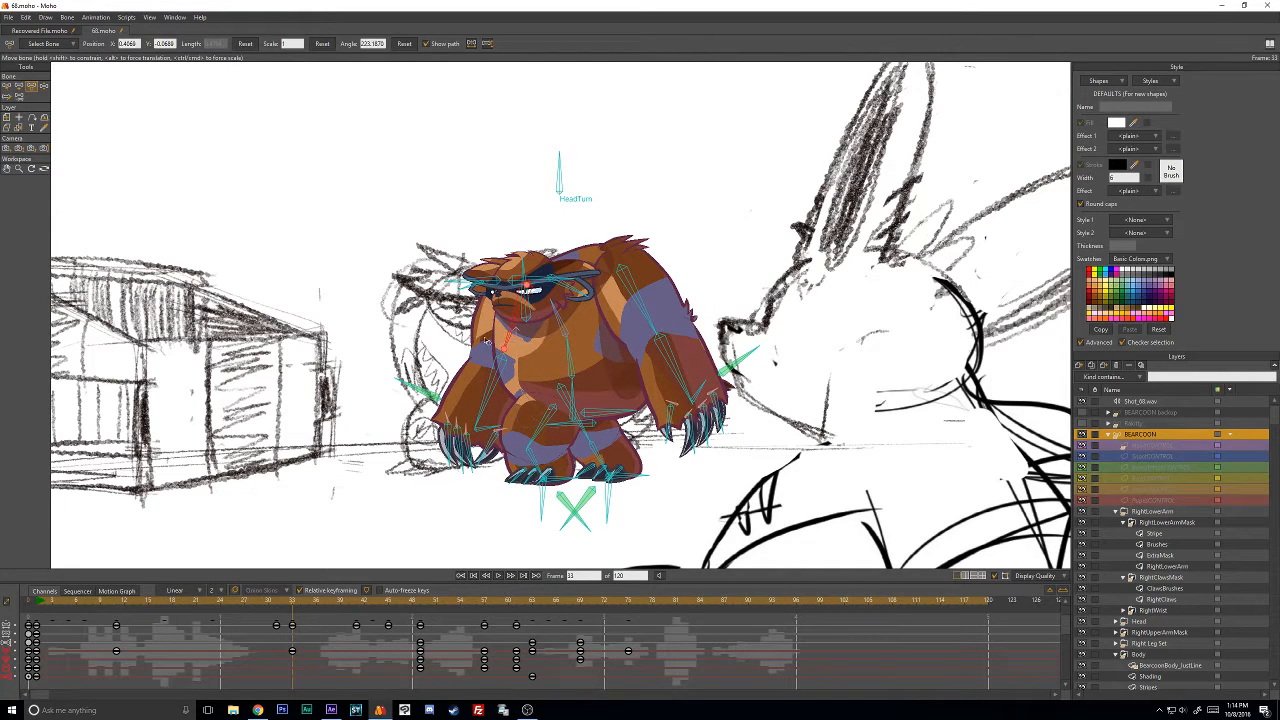
click(486, 383)
click(540, 330)
Rotate the left upper arm at frame 49 to about 206 degrees and compare the pose with frame 33.
drag(292, 600, 419, 613)
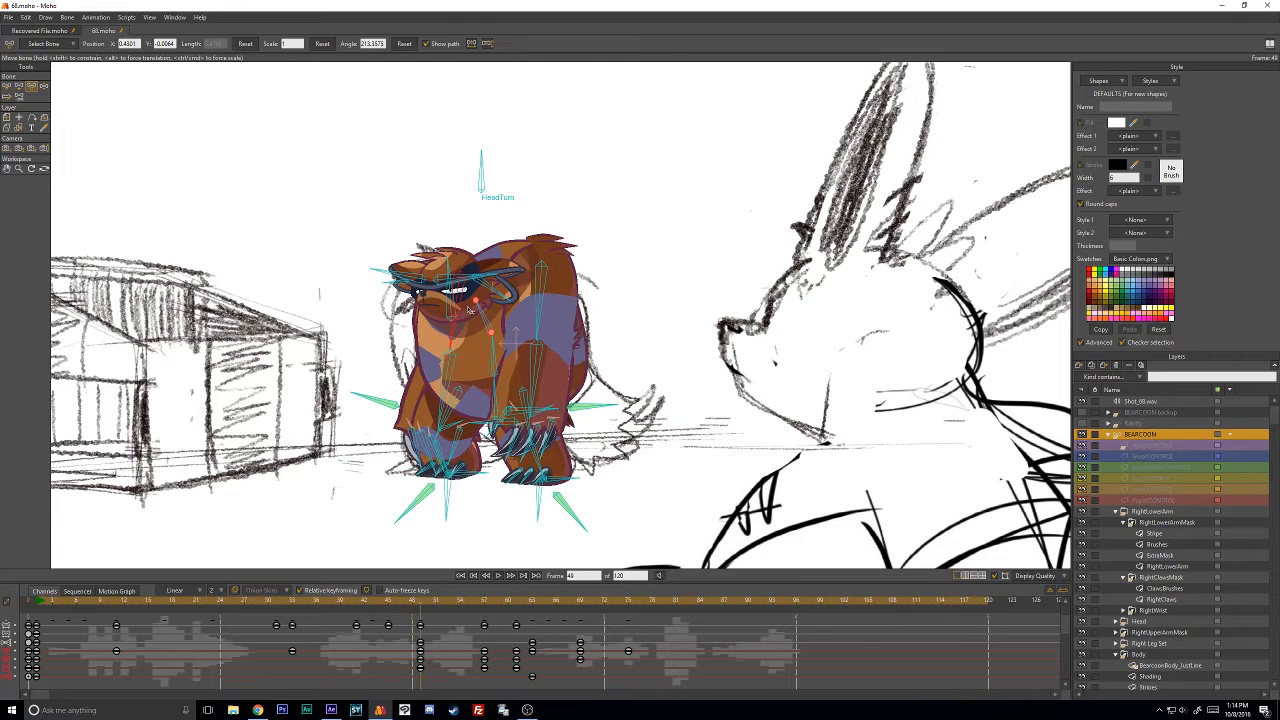
drag(460, 311, 473, 314)
drag(452, 332, 509, 325)
click(295, 601)
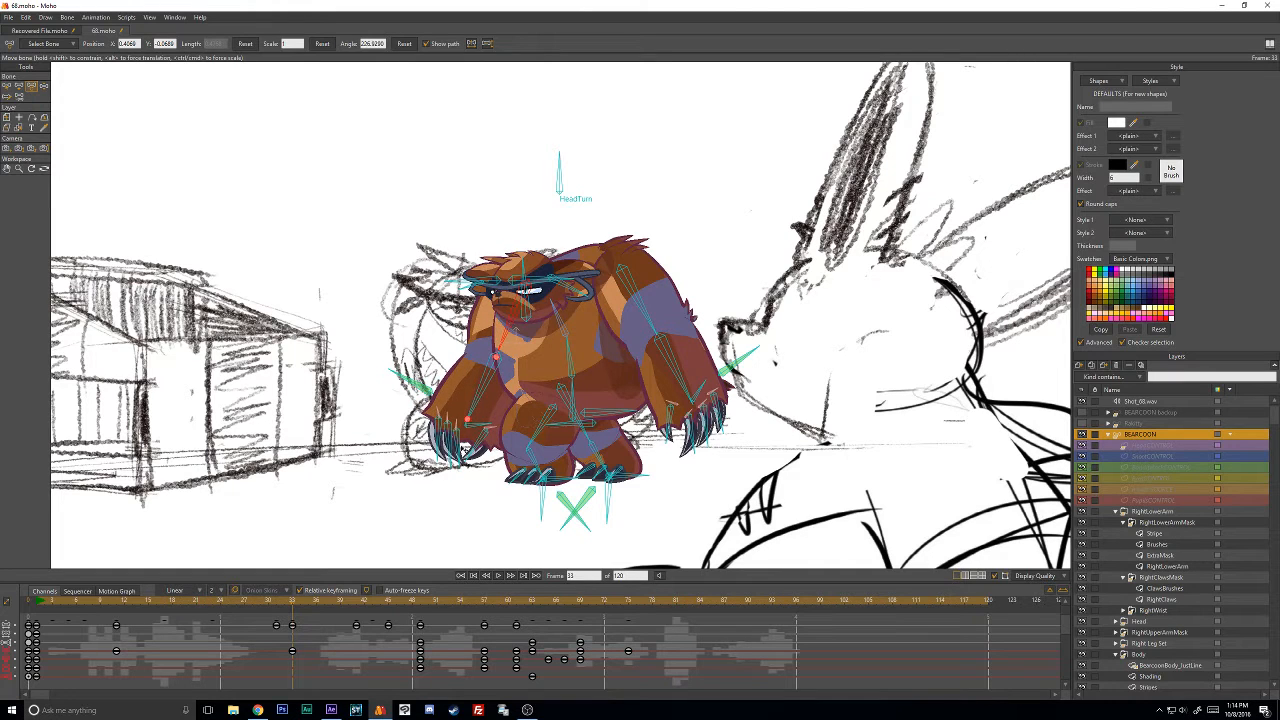
drag(295, 604, 420, 637)
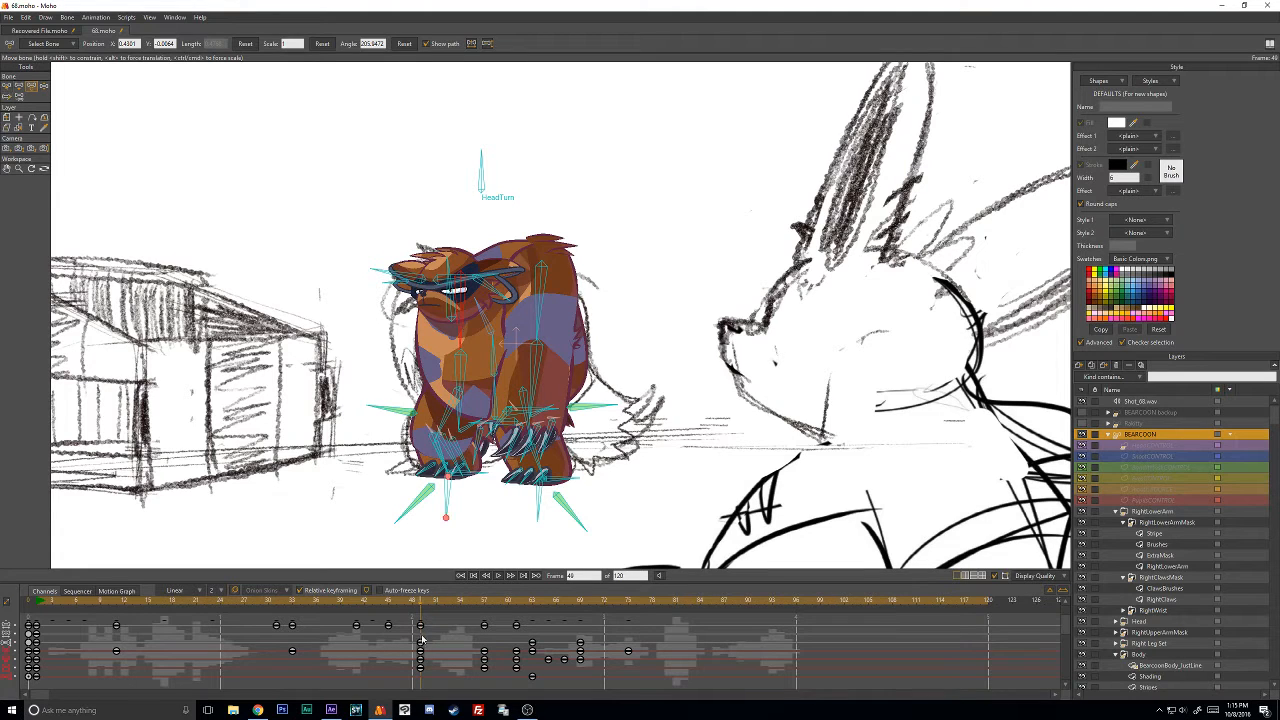
Copy the left upper arm and forearm keyframes from frame 49 to frame 57.
click(419, 652)
click(485, 603)
key(ctrl+v)
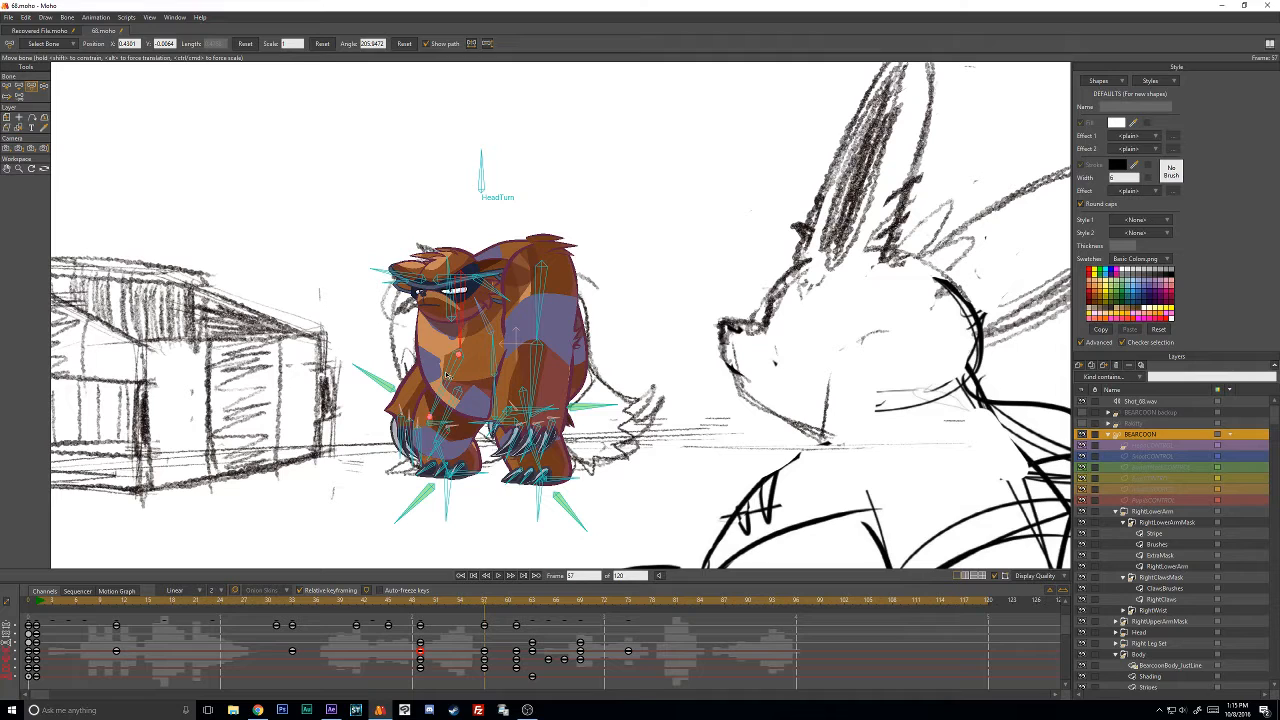
click(446, 377)
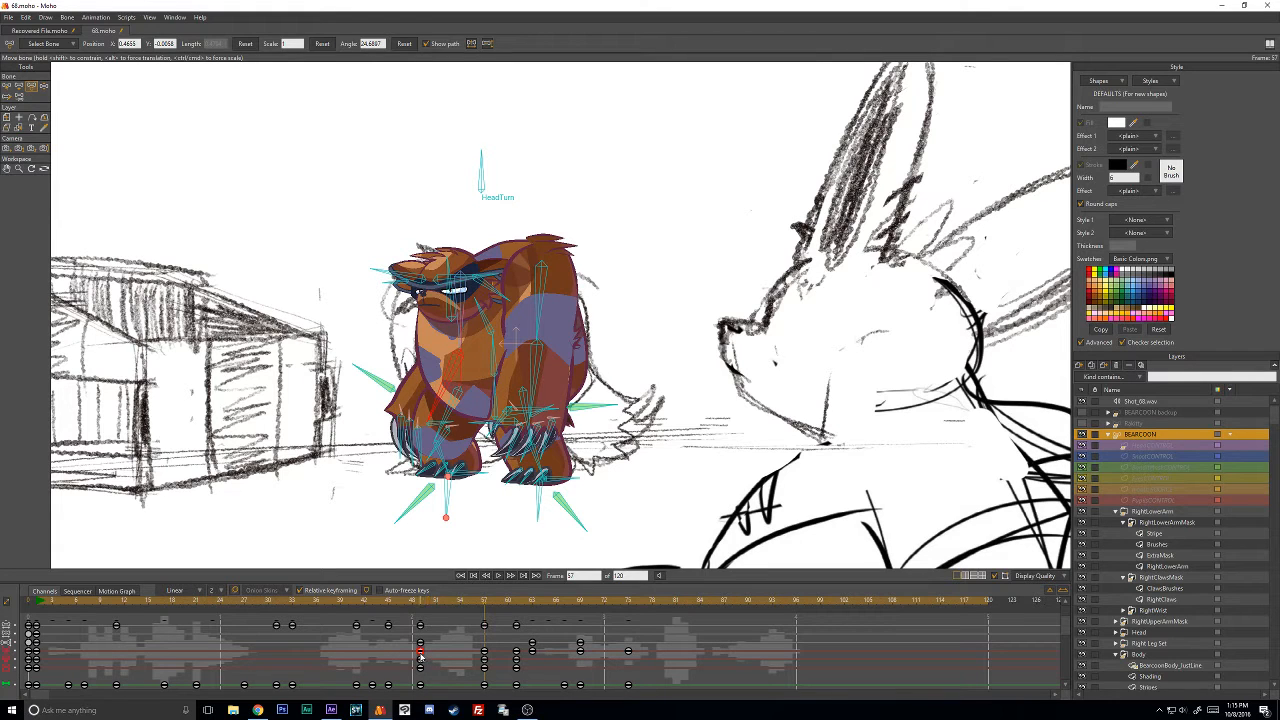
key(ctrl+v)
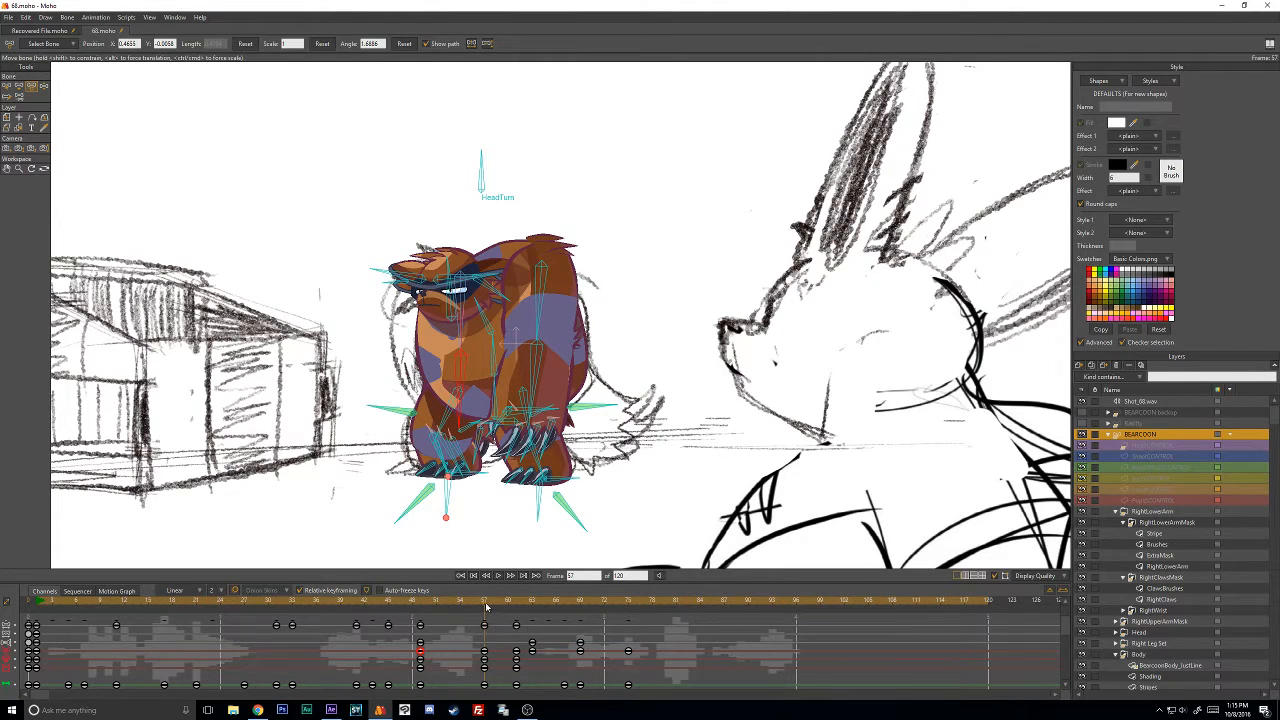
Check the left arm around frames 57 to 61, play the shot from the start, and return to frame 1.
drag(486, 606, 517, 610)
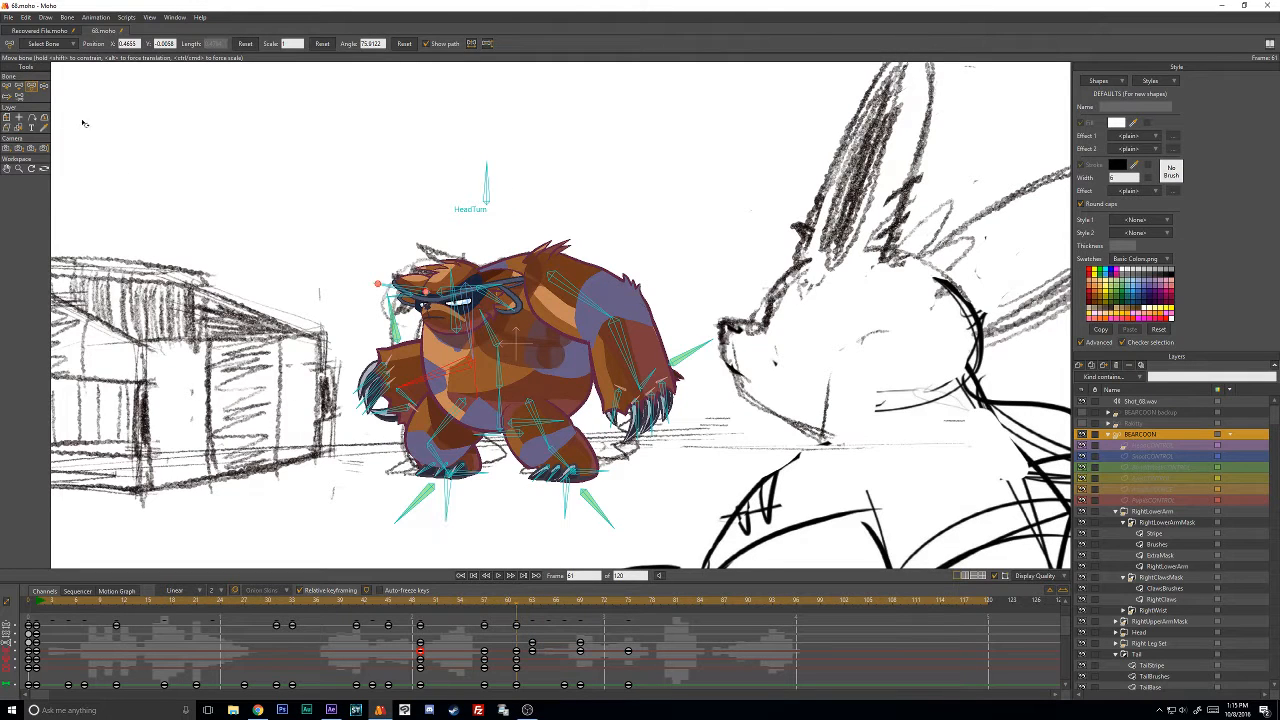
click(484, 601)
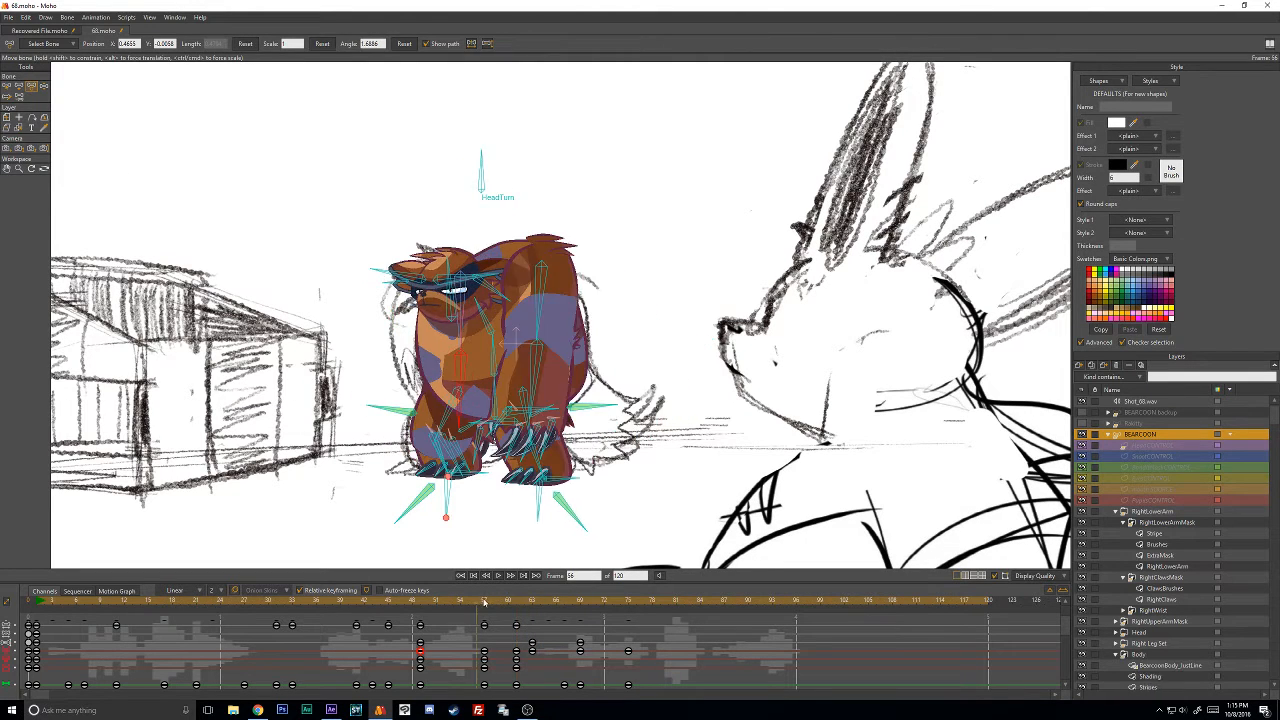
mouse_move(484, 603)
mouse_down()
mouse_move(528, 605)
mouse_move(484, 605)
mouse_move(524, 622)
mouse_move(629, 622)
mouse_move(80, 618)
mouse_up()
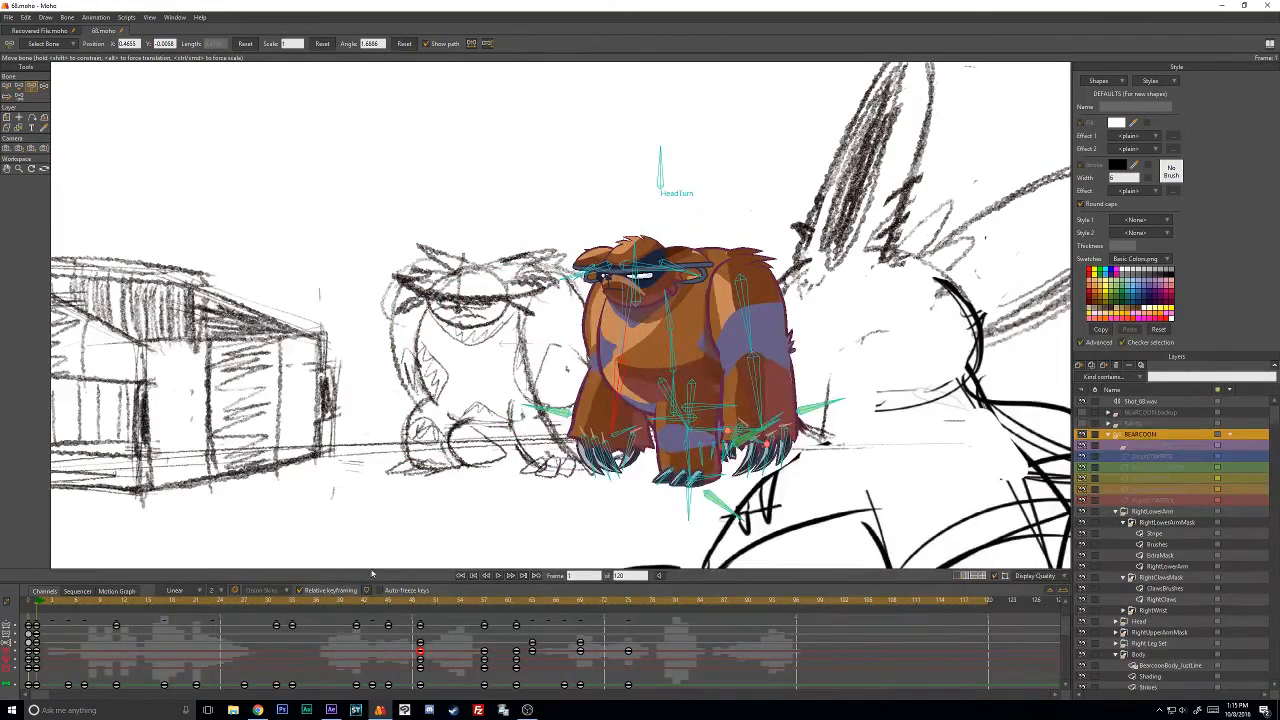
click(498, 576)
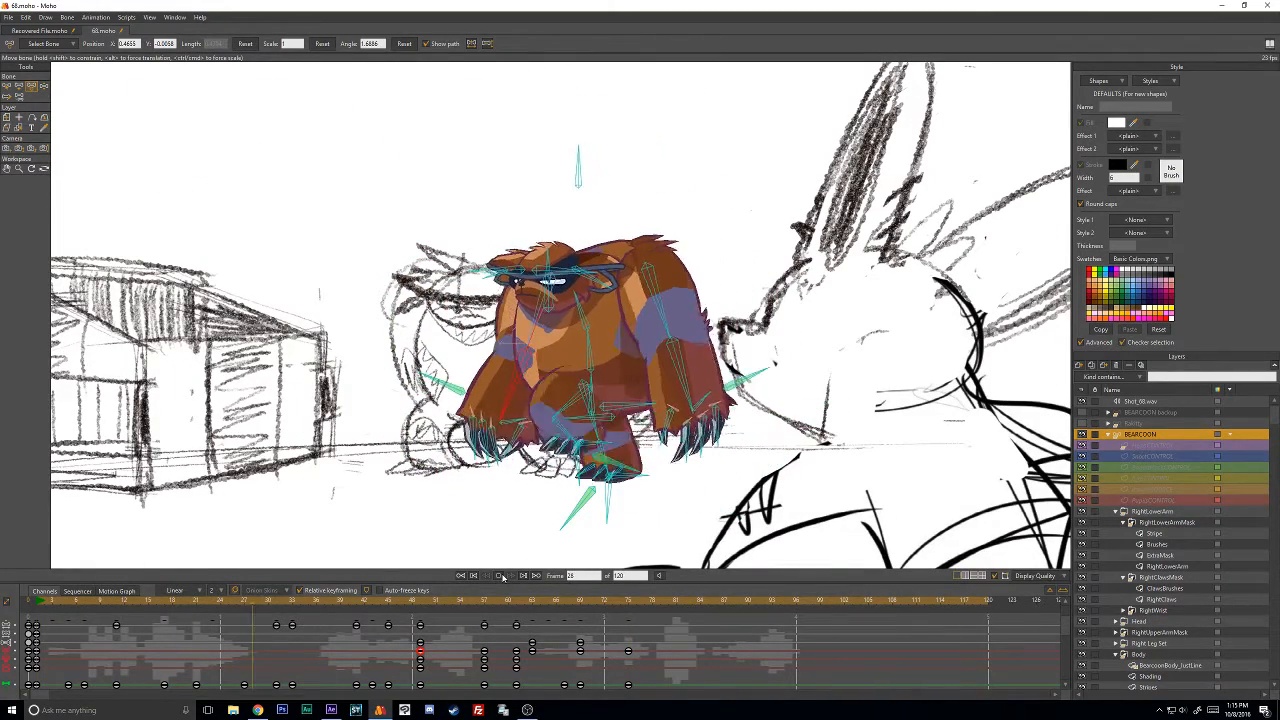
click(40, 603)
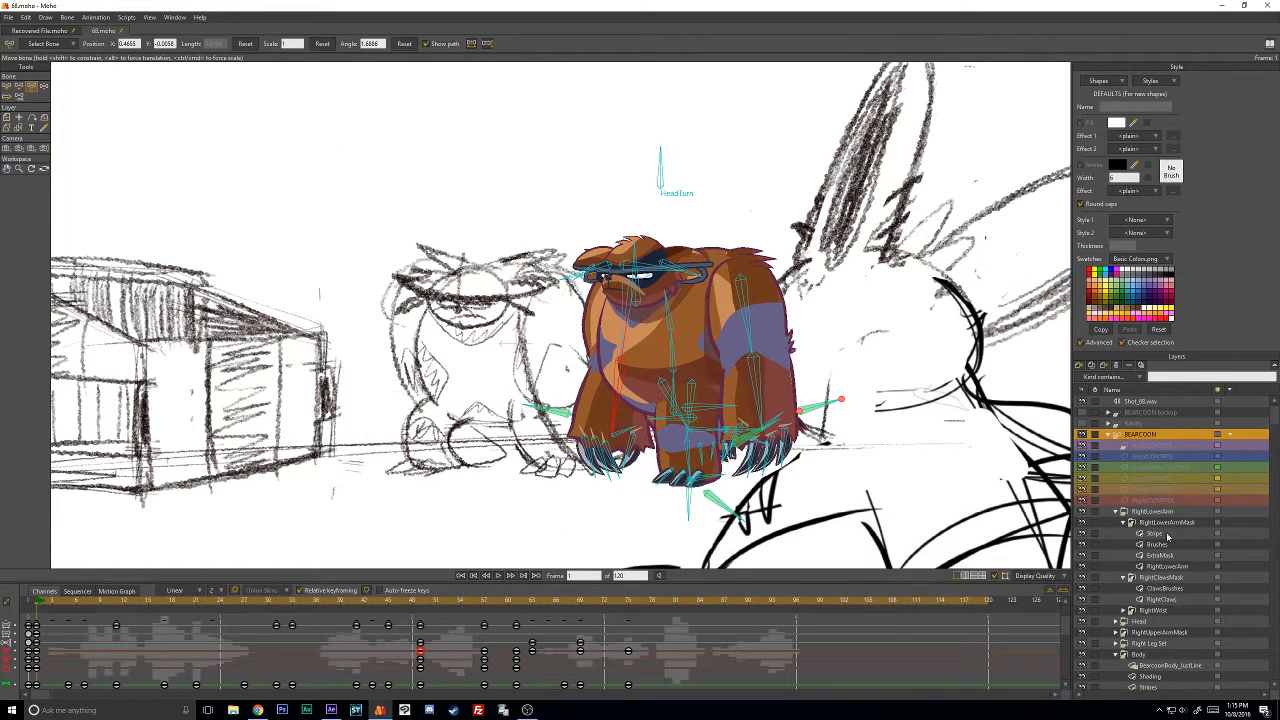
Move the outer wrist points of the RightLowerArm layer outward at frame 1 so the forearm flares toward the paw.
click(1167, 566)
scroll(540, 388, up, 4)
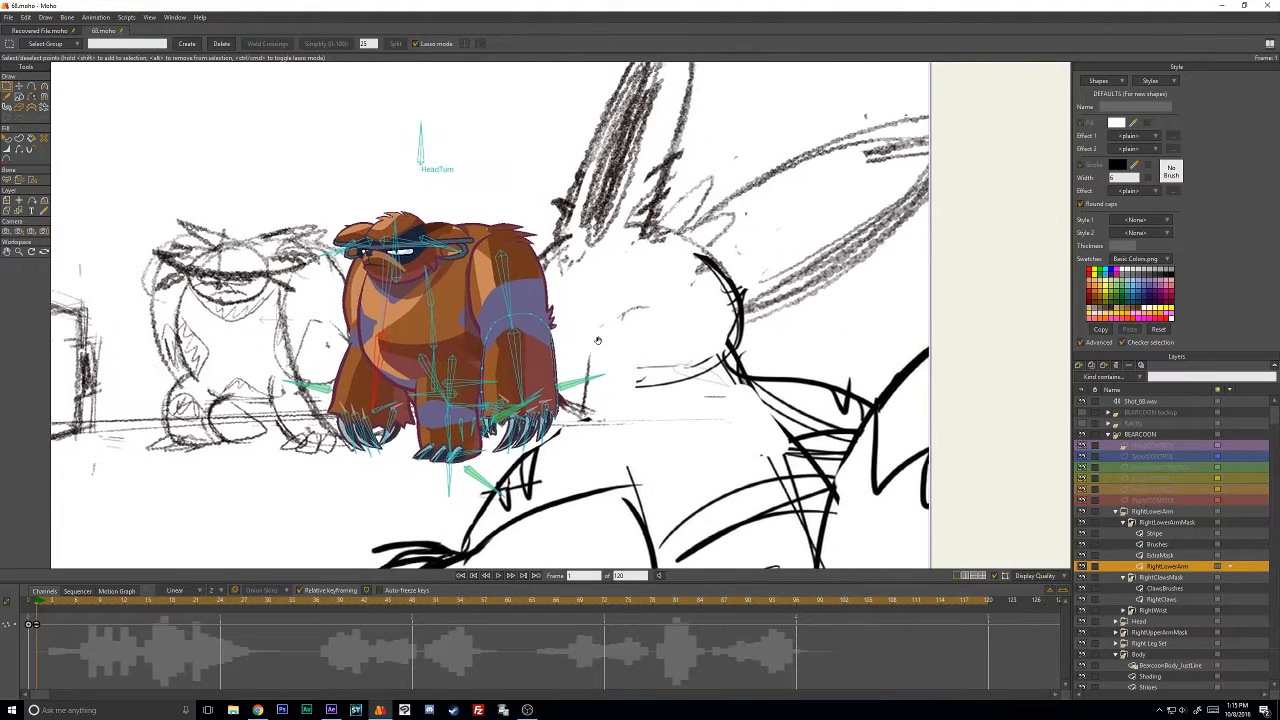
scroll(540, 388, up, 2)
key(t)
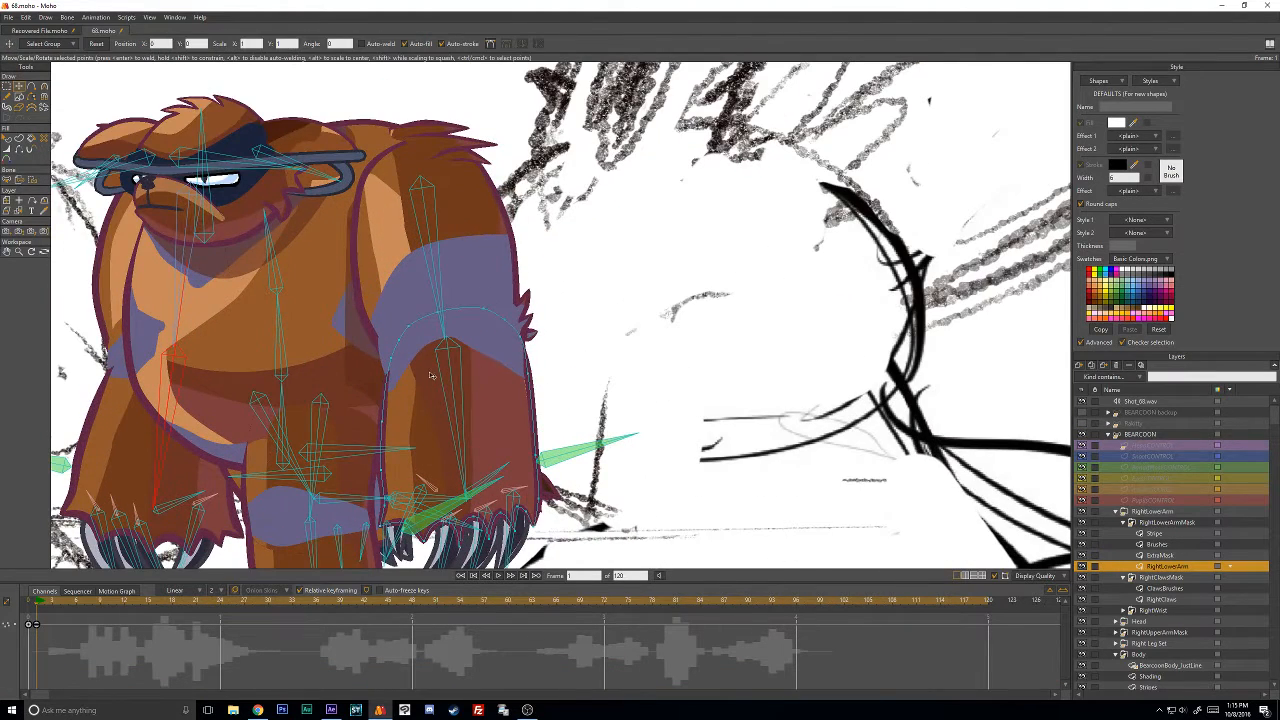
drag(550, 466, 557, 408)
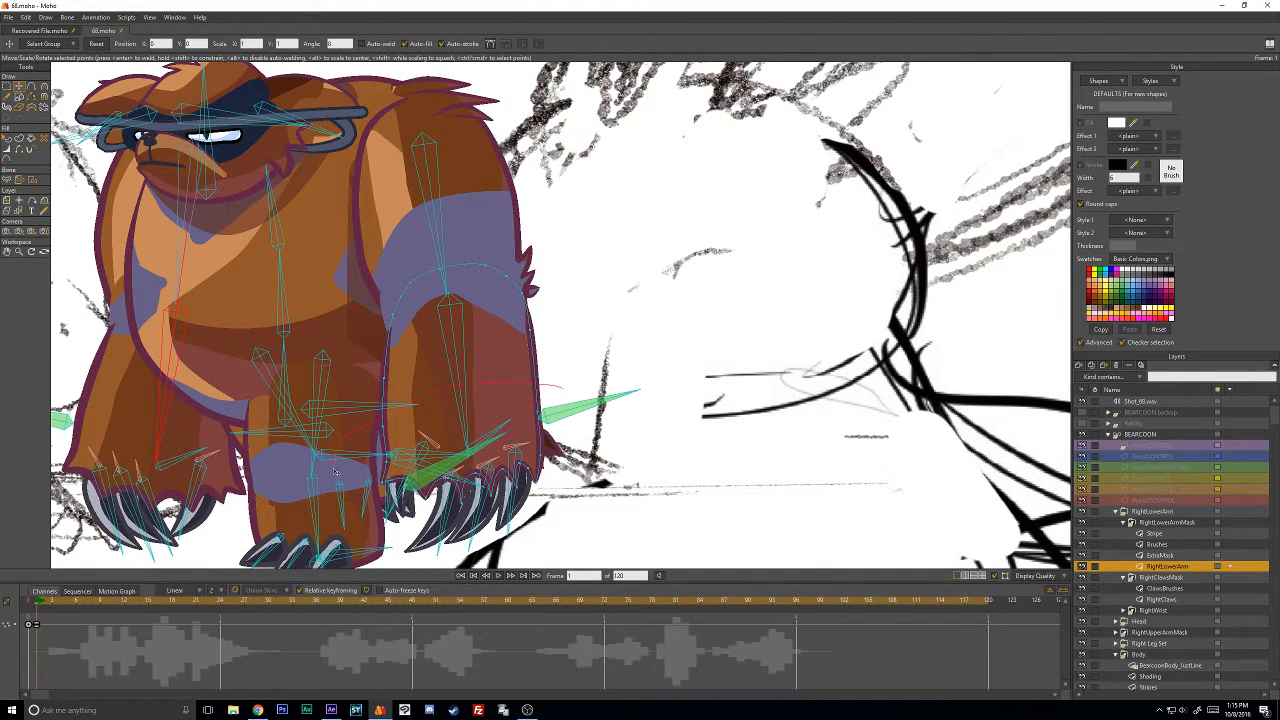
drag(550, 480, 543, 412)
click(555, 357)
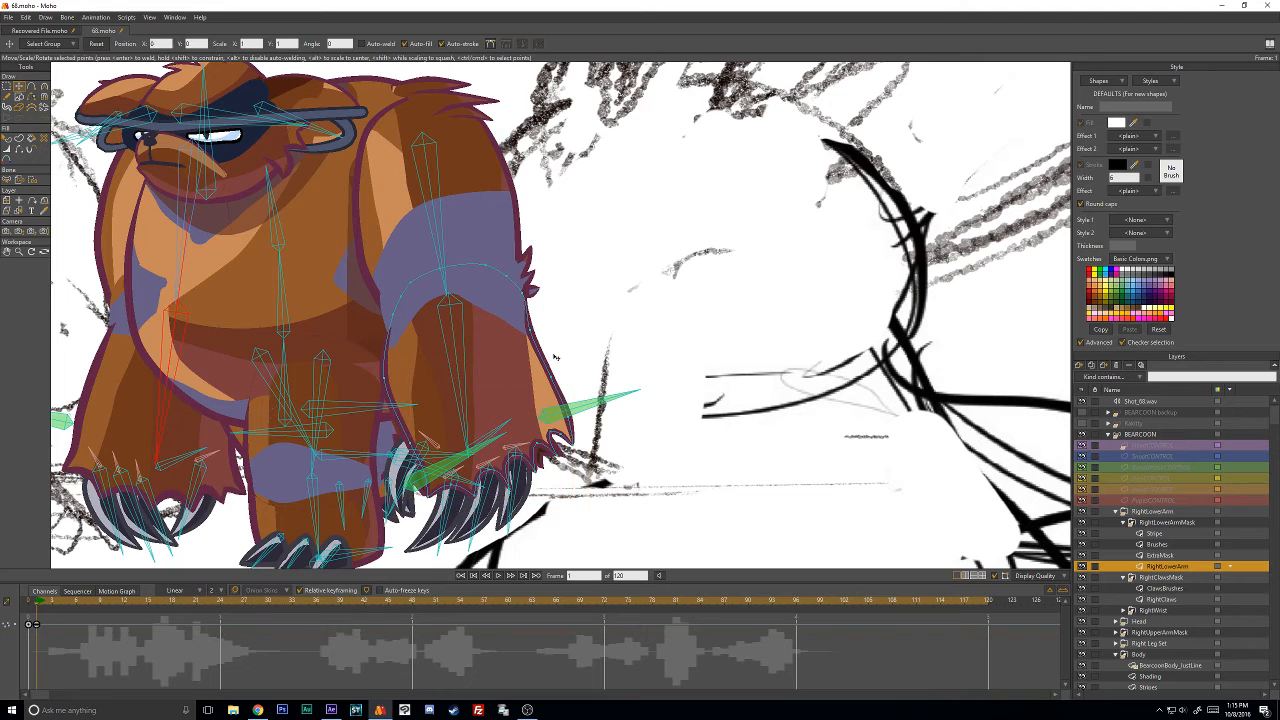
Reshape the RightLowerArm outline by adjusting points at the paw, the inner elbow and along the outer forearm edge.
drag(428, 438, 433, 504)
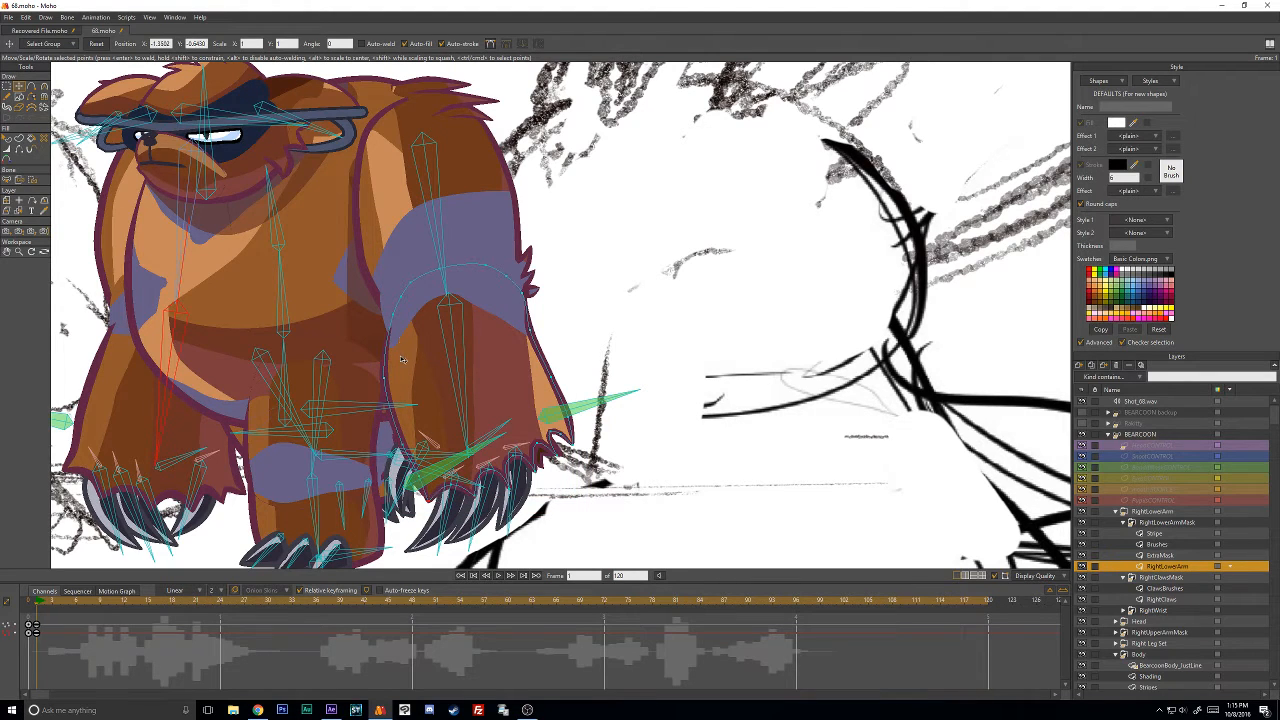
click(395, 301)
drag(394, 319, 385, 338)
drag(548, 379, 541, 378)
drag(535, 330, 532, 334)
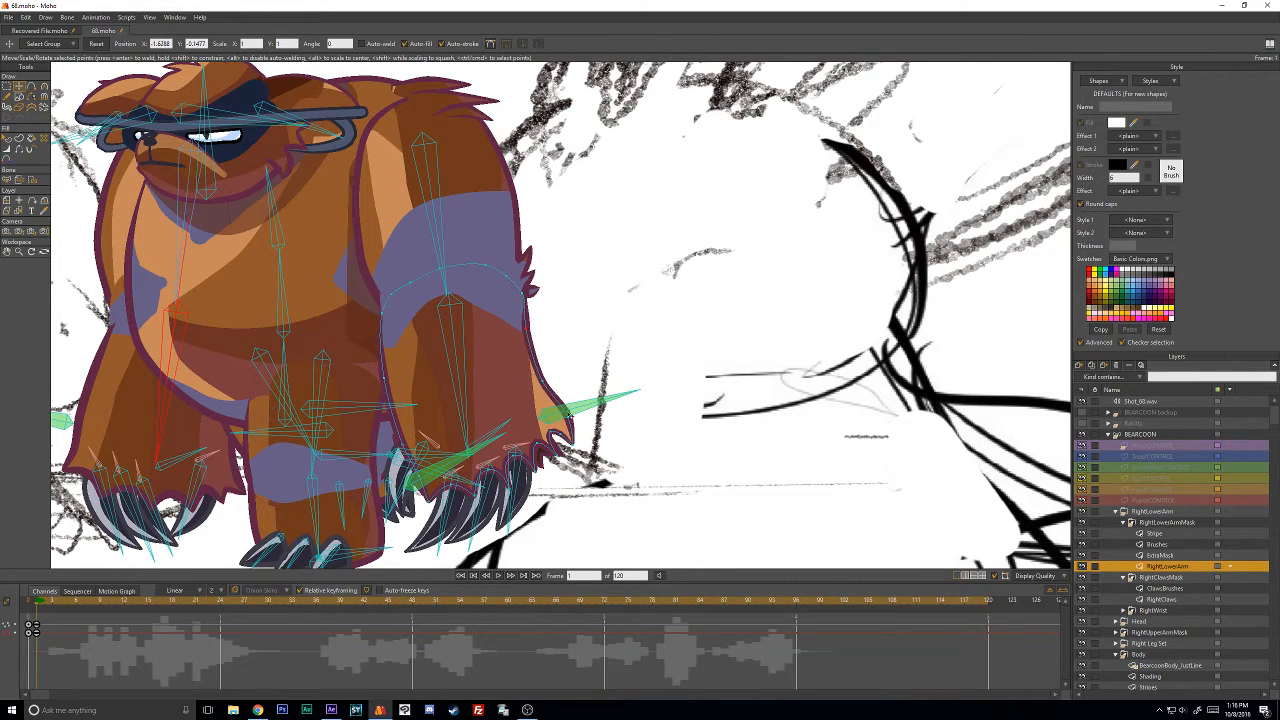
Adjust the fur points around the right wrist and pull the outer fur tip farther out from the forearm.
drag(569, 417, 537, 454)
drag(437, 495, 434, 503)
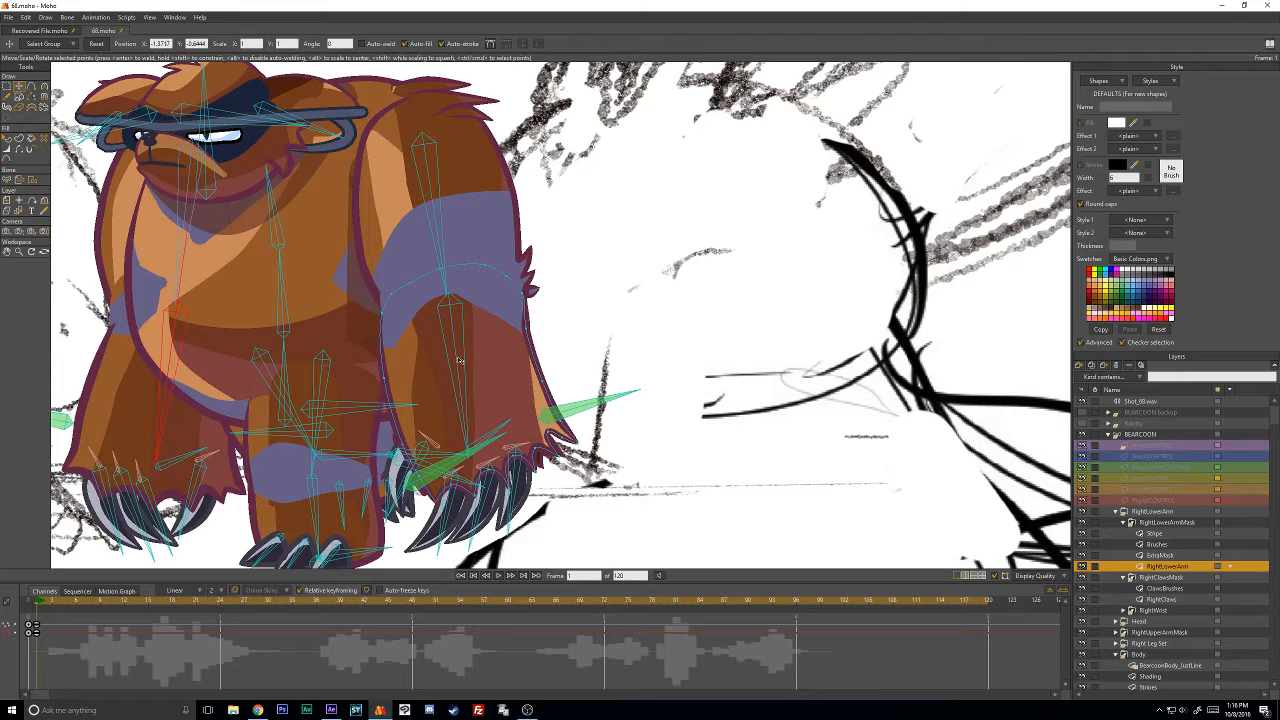
mouse_move(463, 375)
mouse_down()
mouse_move(632, 316)
mouse_move(545, 390)
mouse_up()
mouse_move(588, 465)
mouse_down()
mouse_move(601, 451)
mouse_move(538, 443)
mouse_up()
click(612, 340)
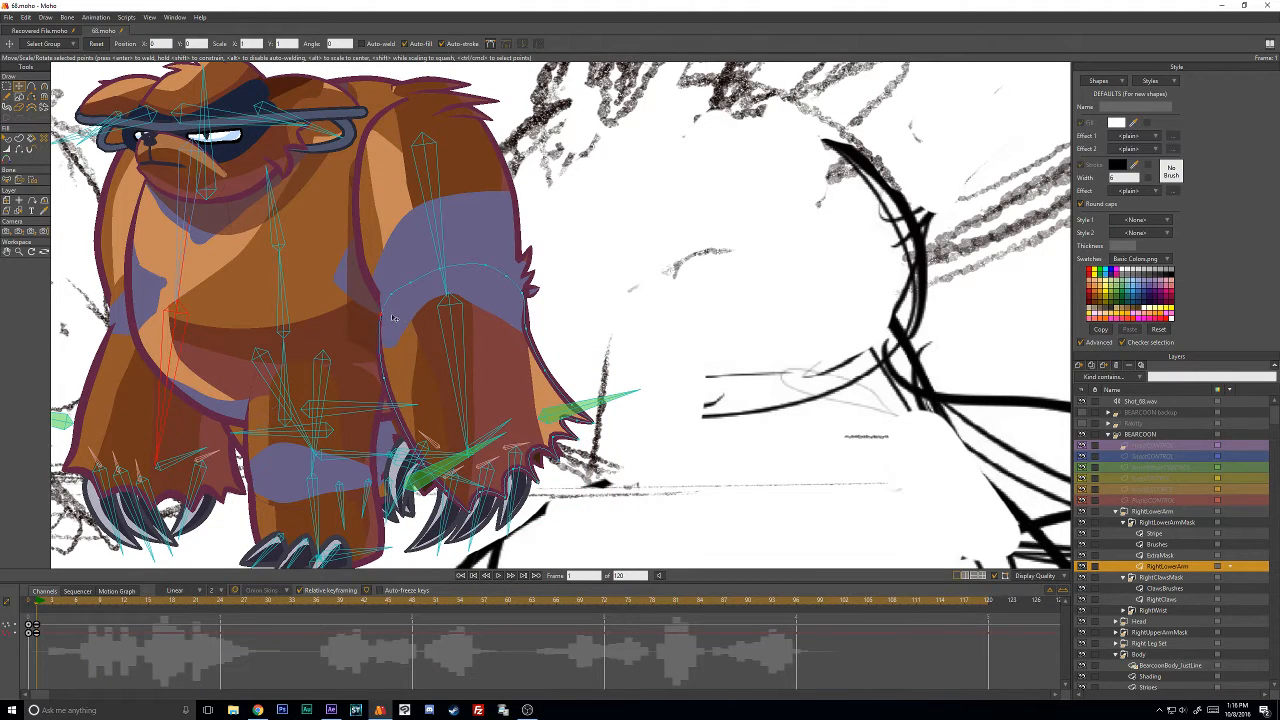
Adjust the line width of the RightLowerArm outline at the elbow and fine-tune the outer elbow point's position.
key(w)
drag(406, 317, 405, 318)
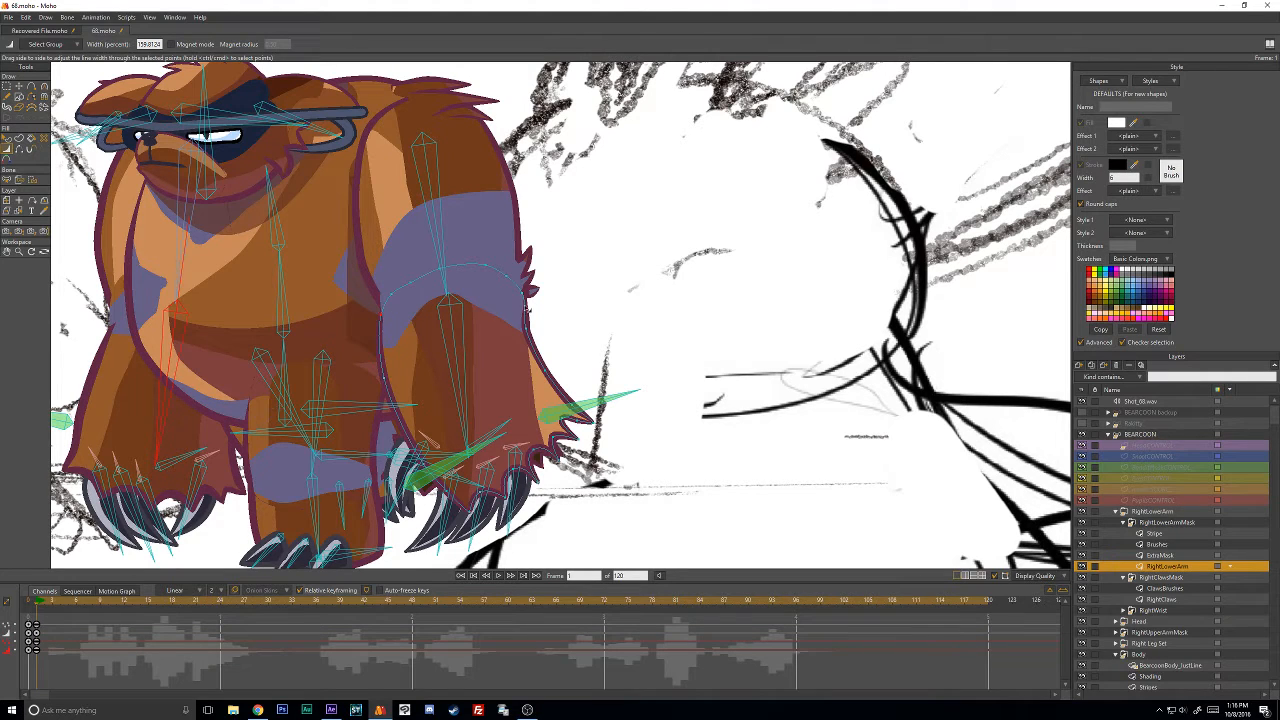
drag(527, 311, 533, 330)
key(t)
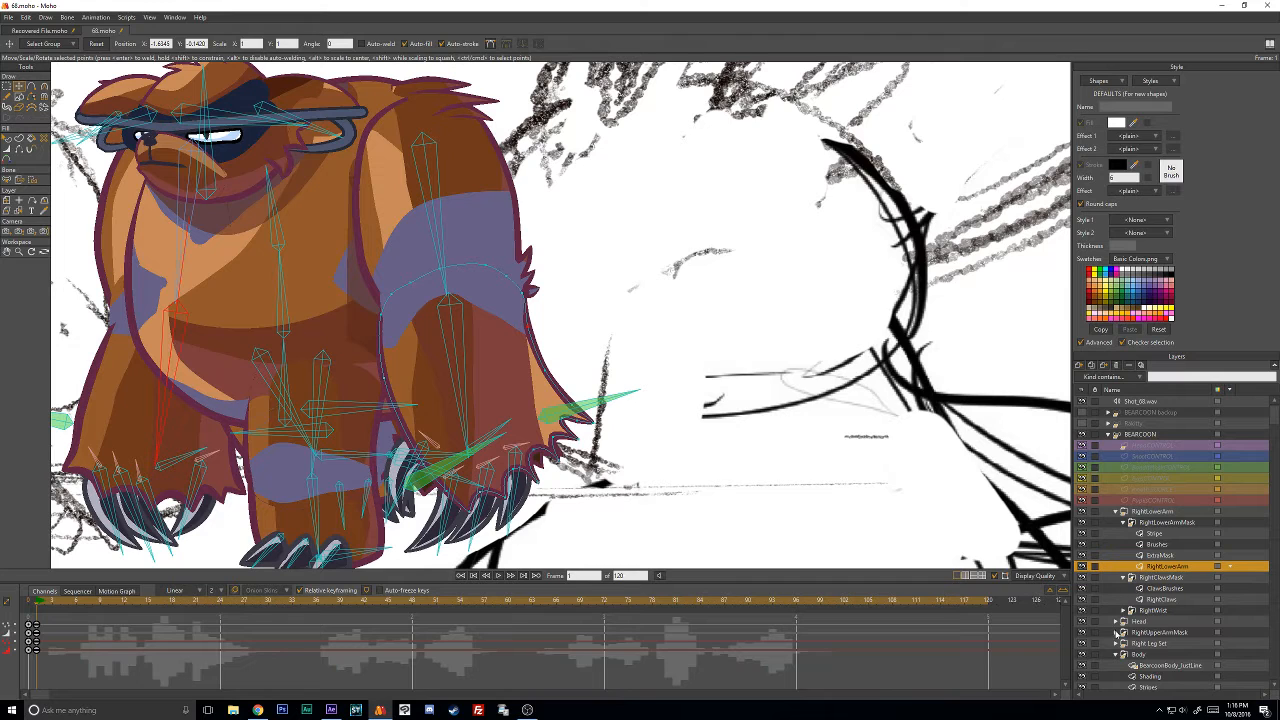
Adjust the inner elbow points of the RightUpperArm2 layer at frame 1 so the upper arm outline blends into the forearm.
click(1116, 633)
scroll(1160, 600, down, 2)
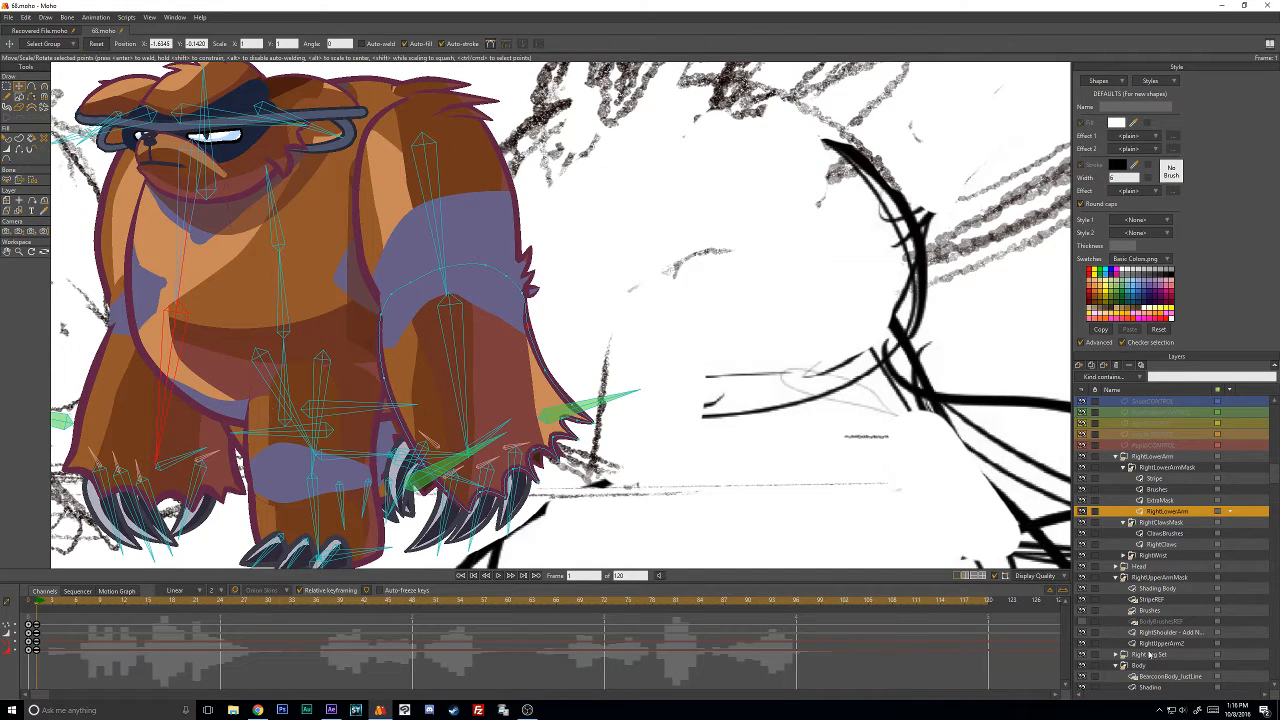
click(1151, 645)
drag(439, 352, 390, 359)
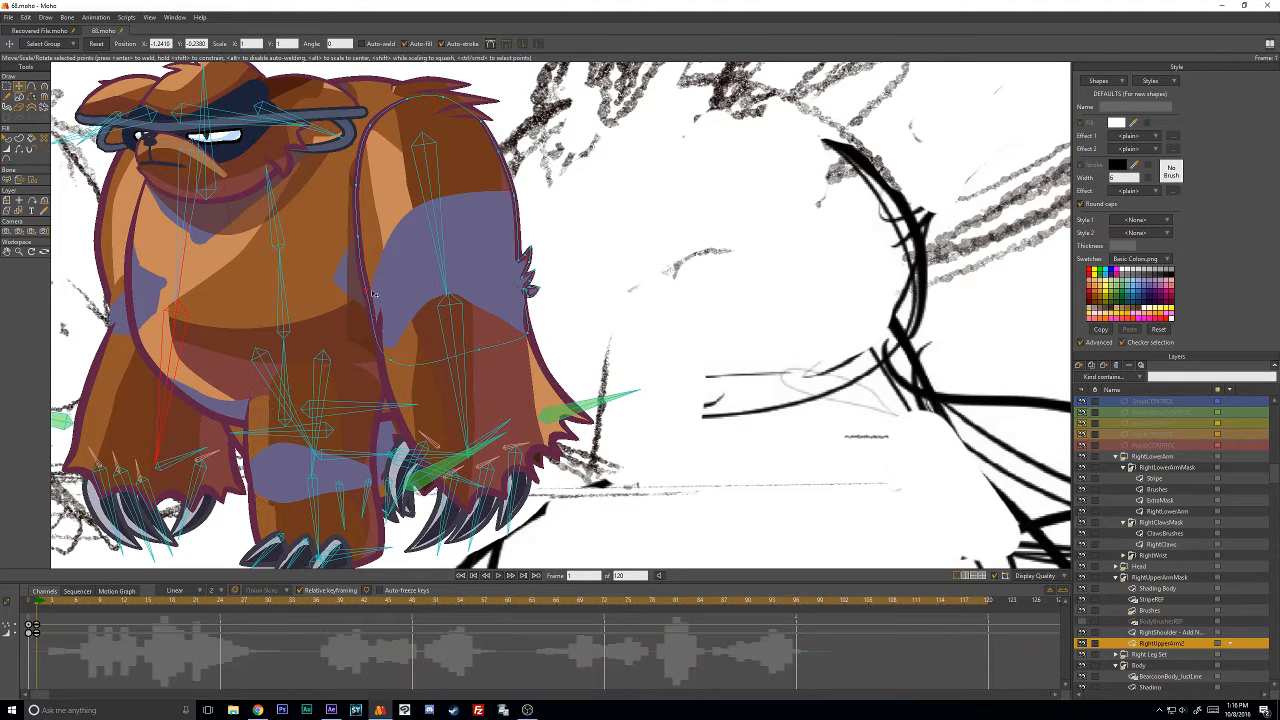
drag(378, 306, 375, 305)
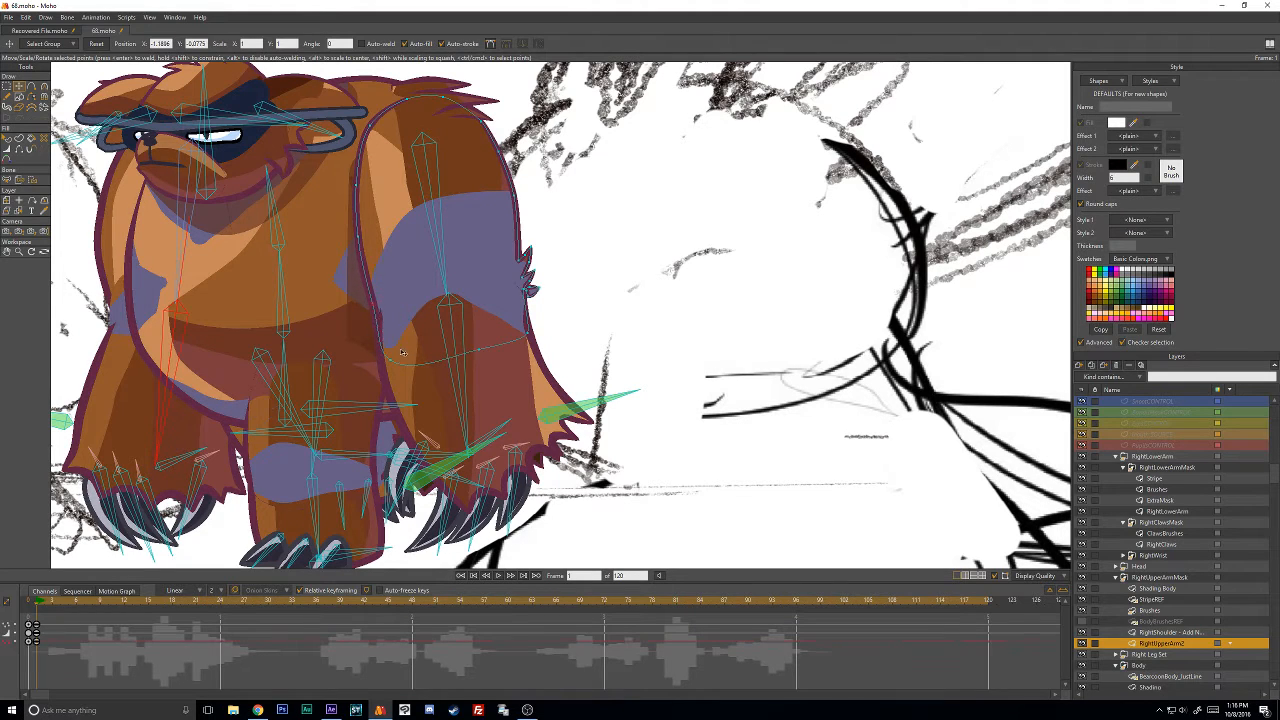
drag(398, 349, 402, 350)
Move the inner elbow point of the RightLowerArm layer outward to line up with the upper arm's edge and check the arm's outline.
click(1166, 511)
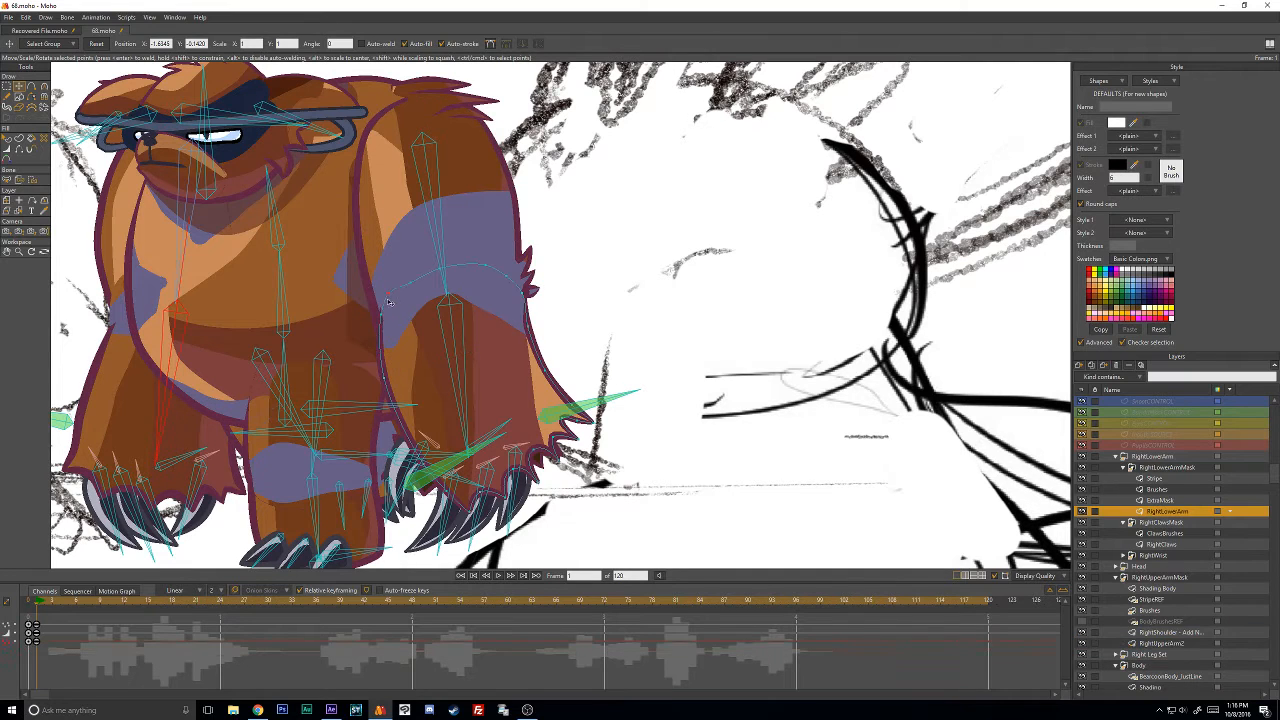
click(381, 318)
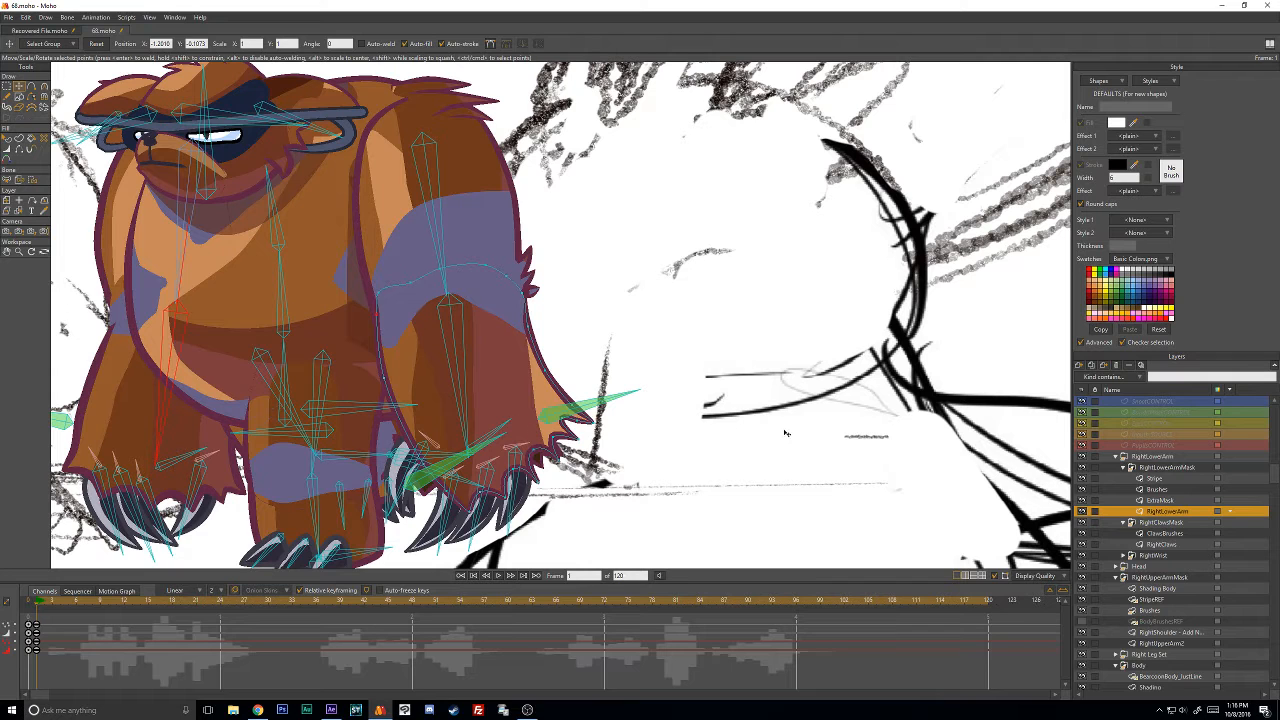
scroll(530, 328, down, 2)
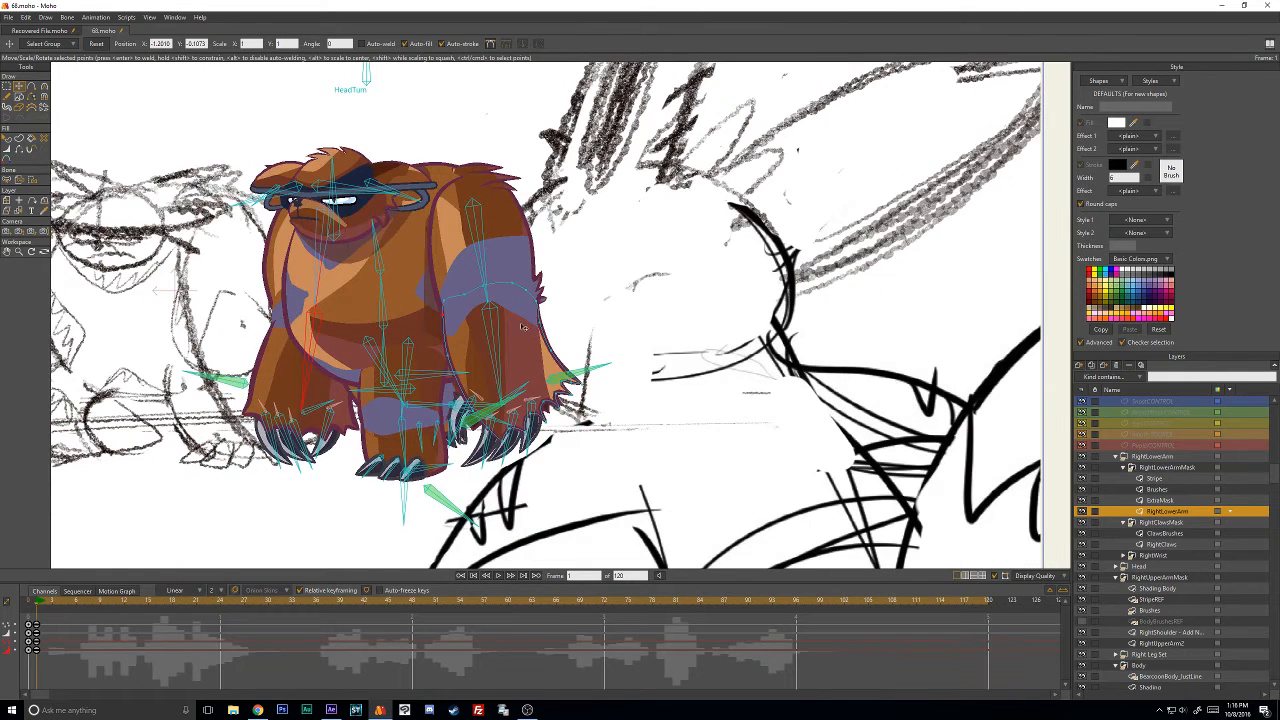
scroll(528, 327, up, 3)
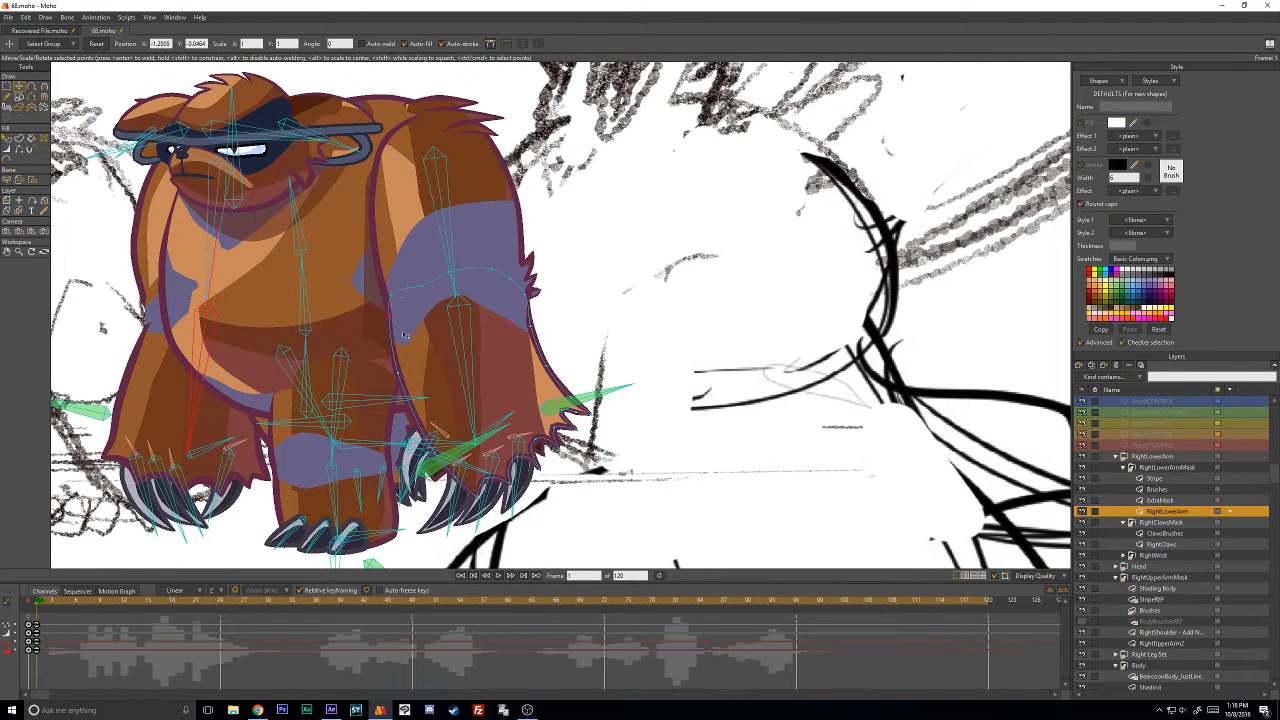
drag(397, 313, 410, 378)
key(ctrl+a)
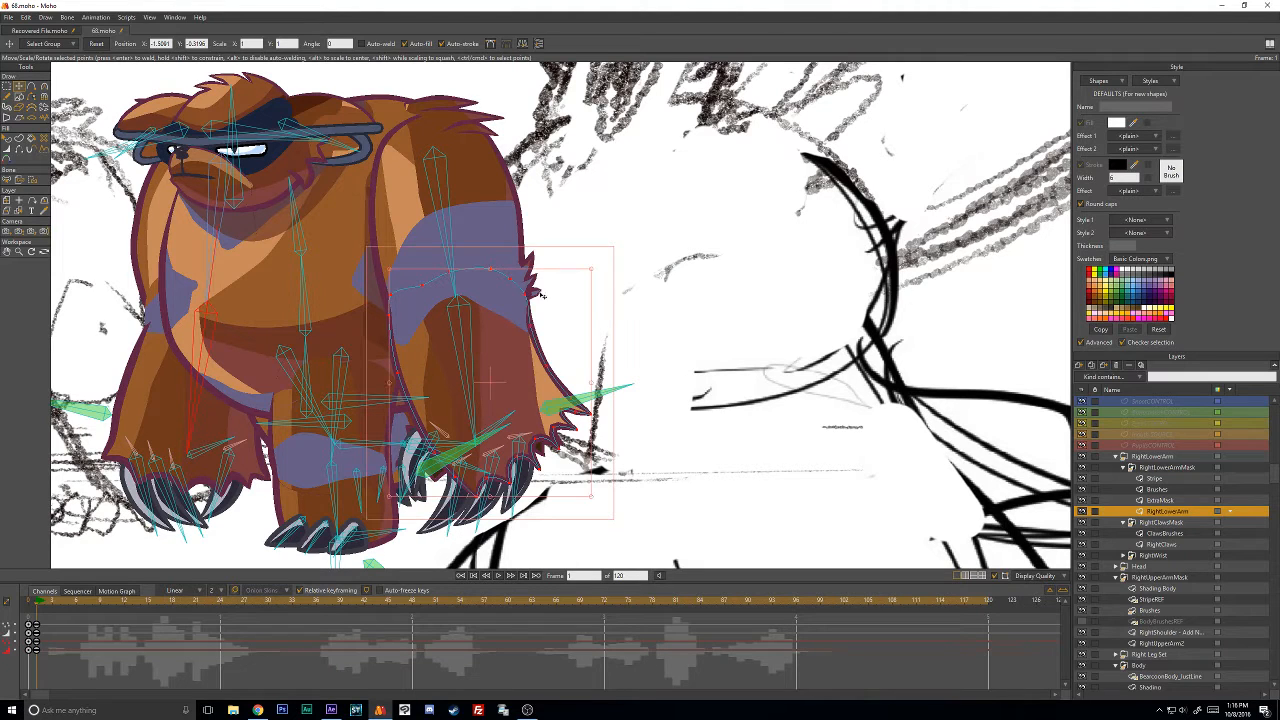
click(617, 205)
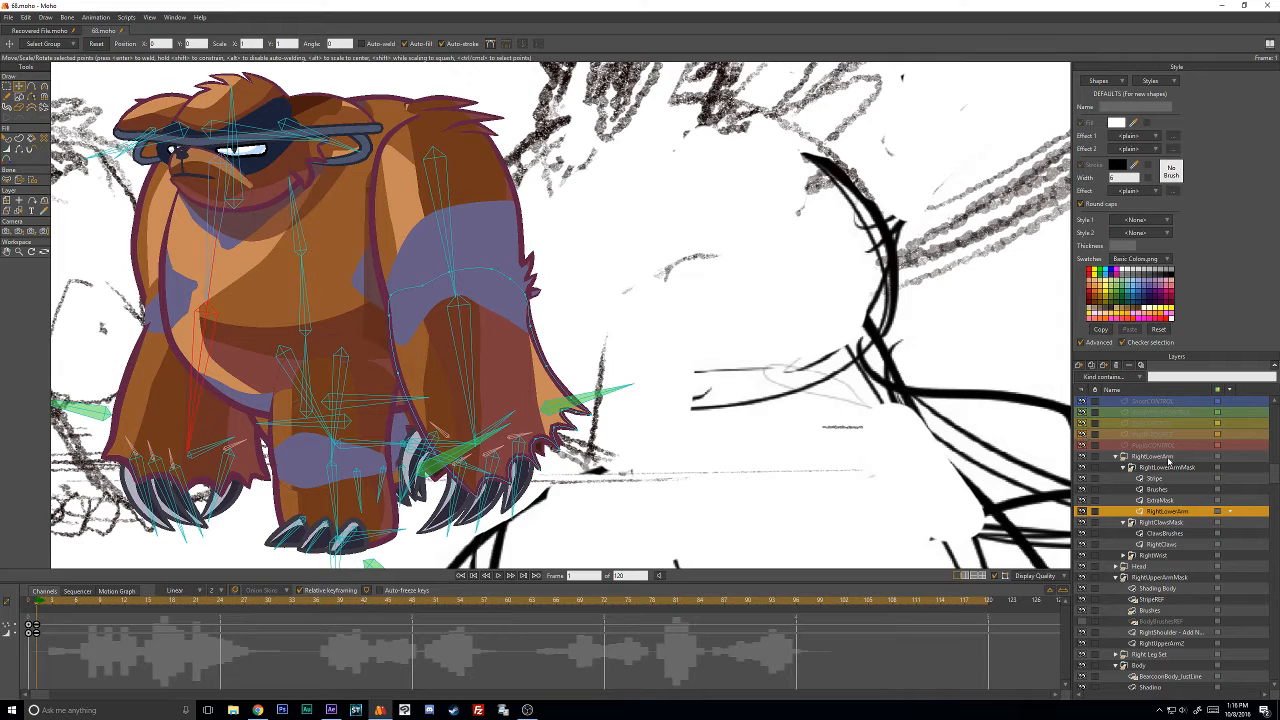
scroll(1147, 459, up, 1)
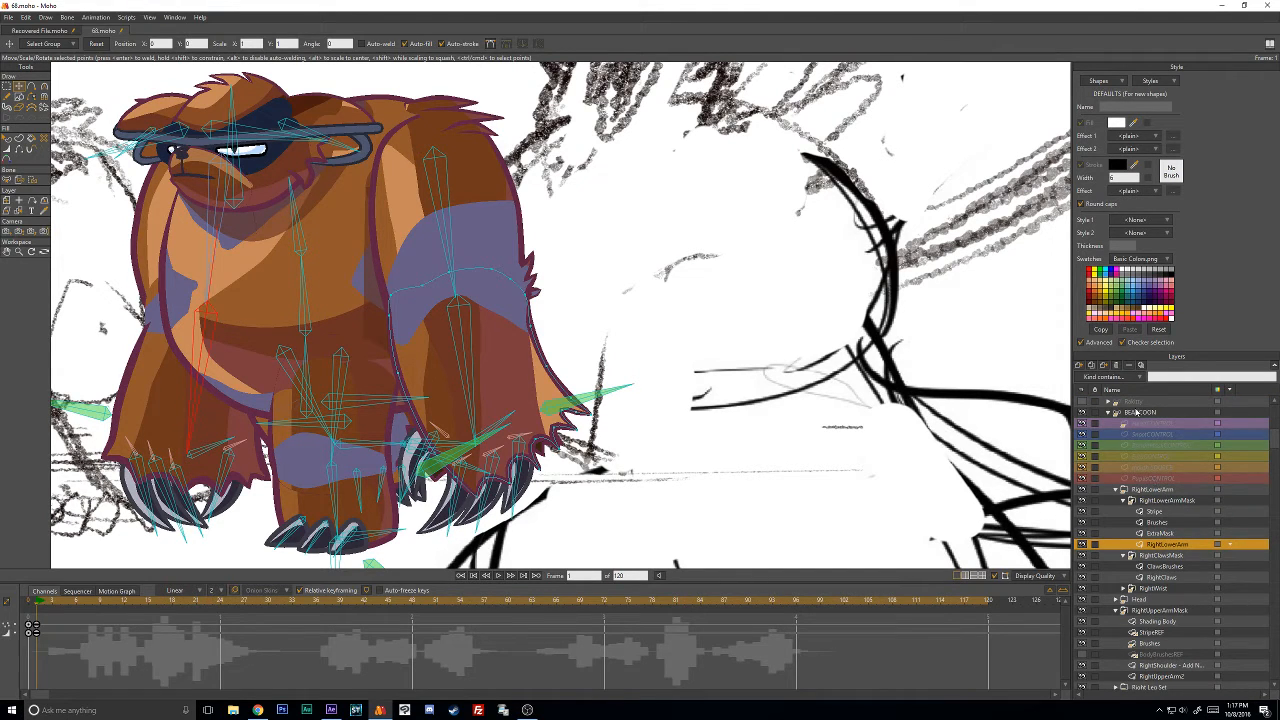
Transform the right paw bone of the BEARCOON layer at frame 1, setting its X position to 0.55.
click(1140, 413)
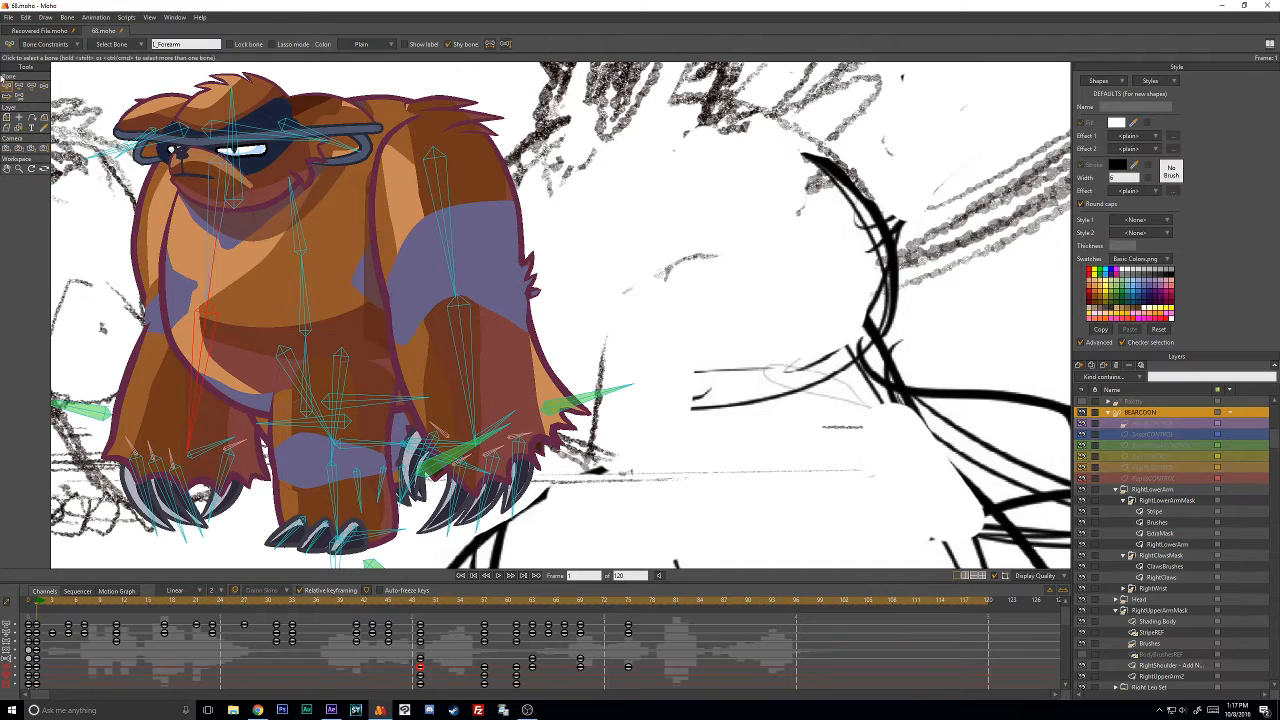
click(31, 85)
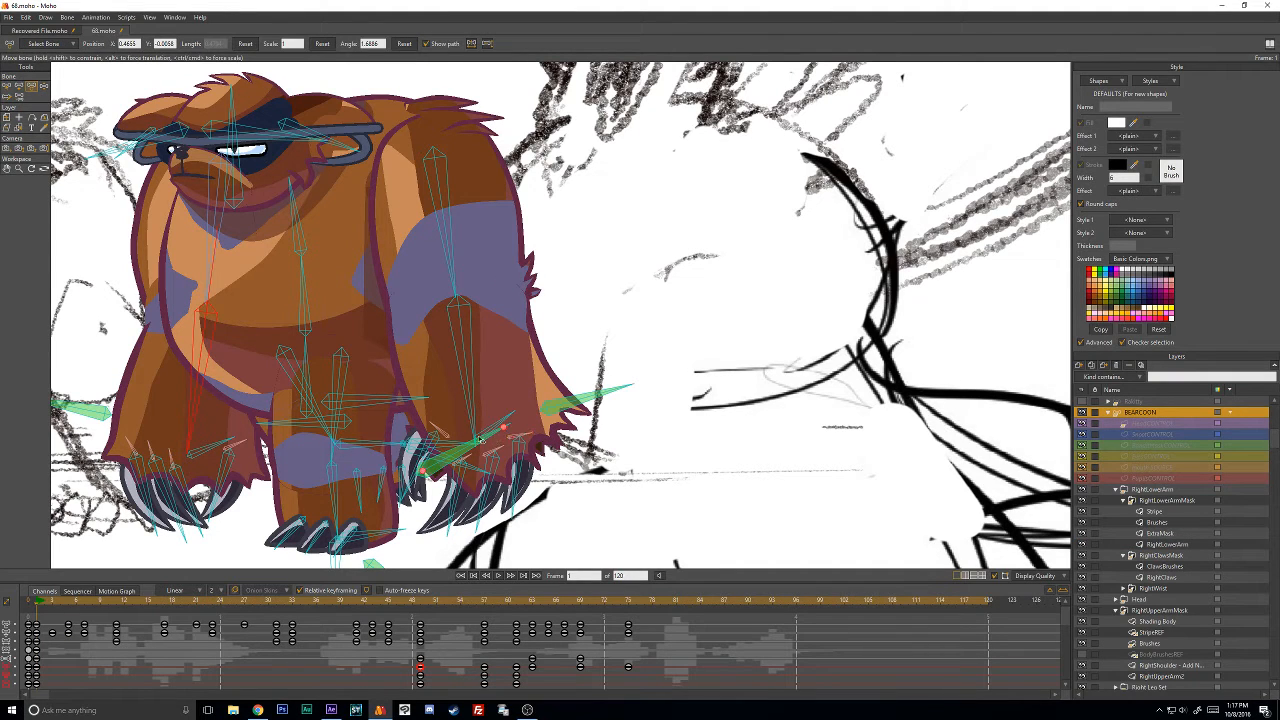
click(493, 429)
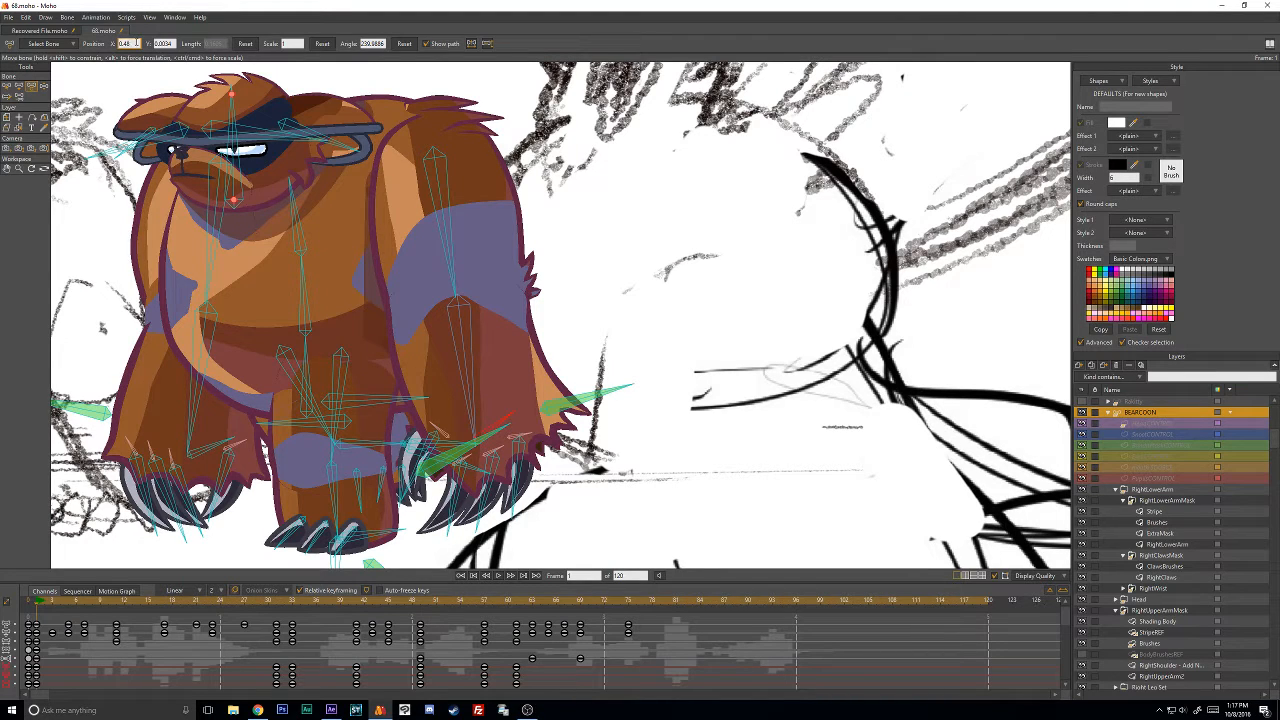
key(Return)
click(131, 44)
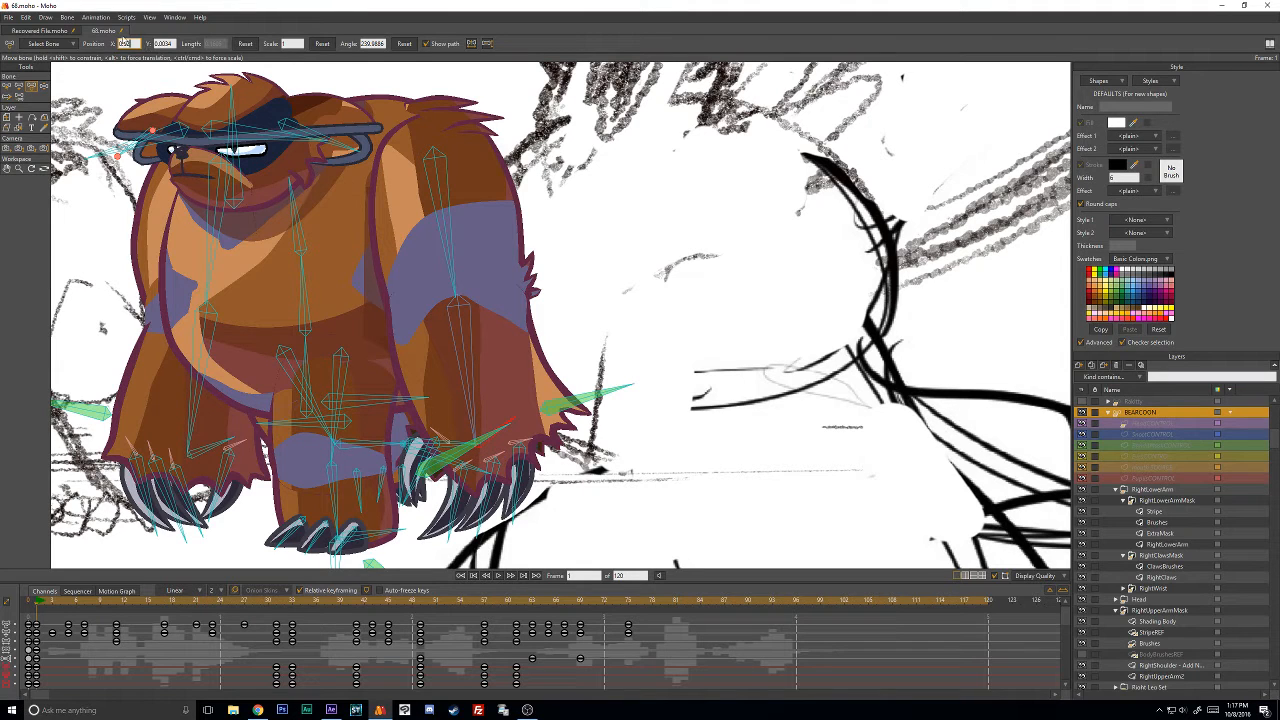
key(Return)
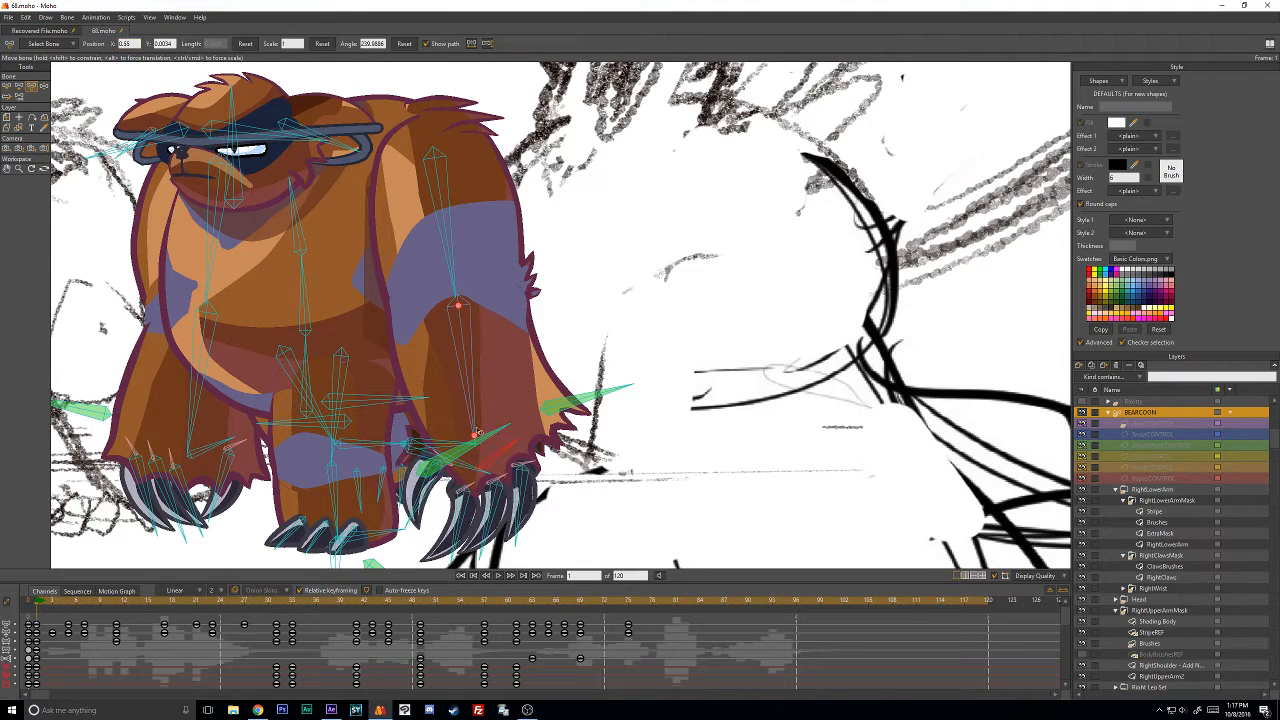
Move the right paw bone toward the outer wrist and rotate it so the claws point outward.
drag(484, 470, 516, 435)
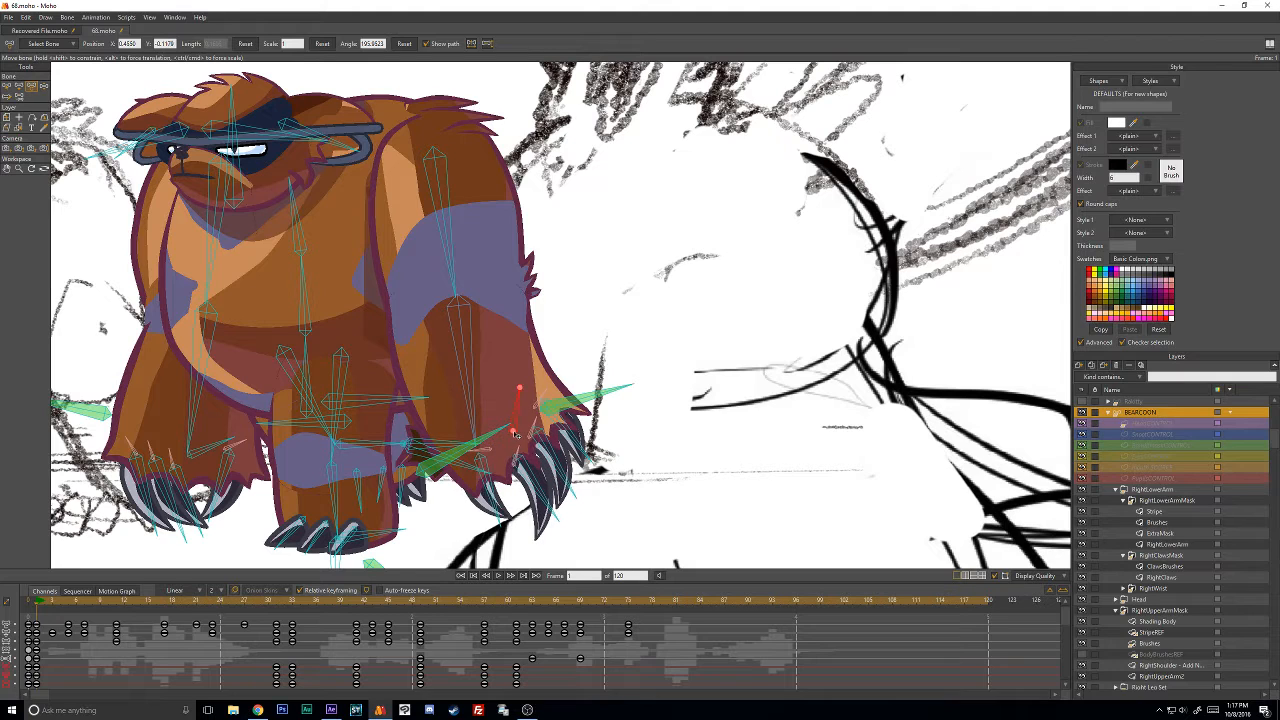
click(488, 45)
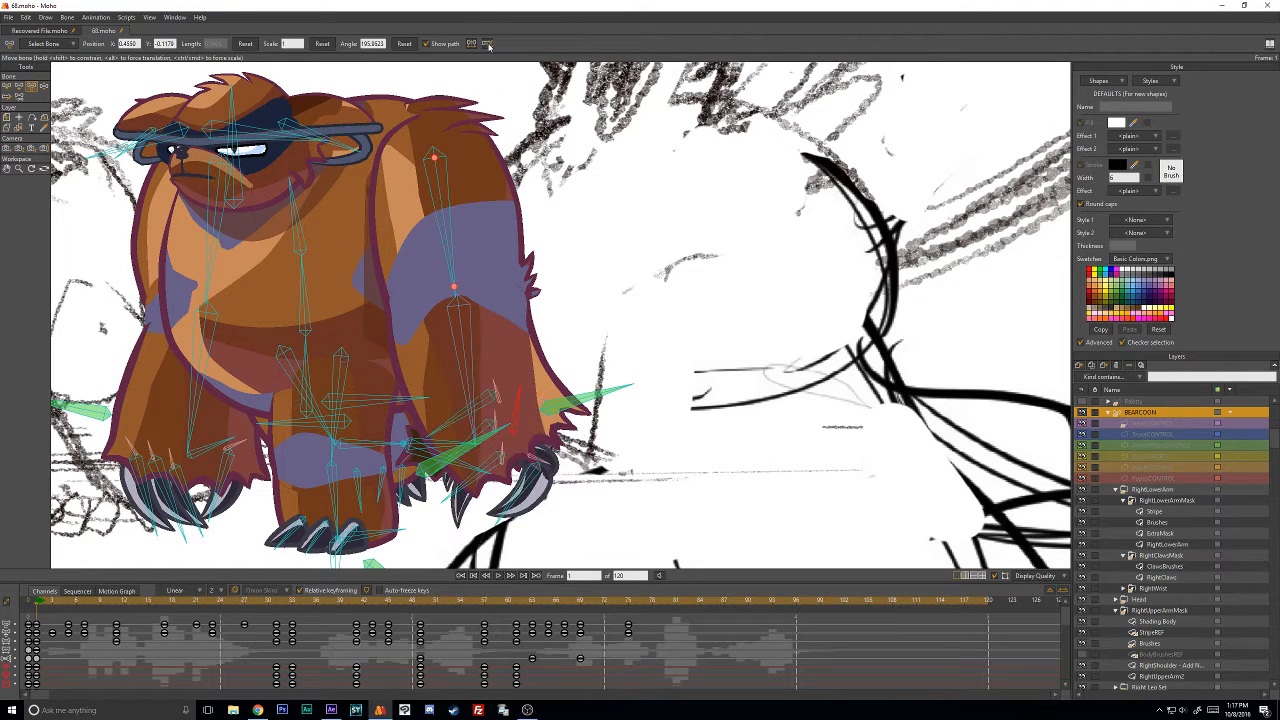
drag(490, 385, 462, 425)
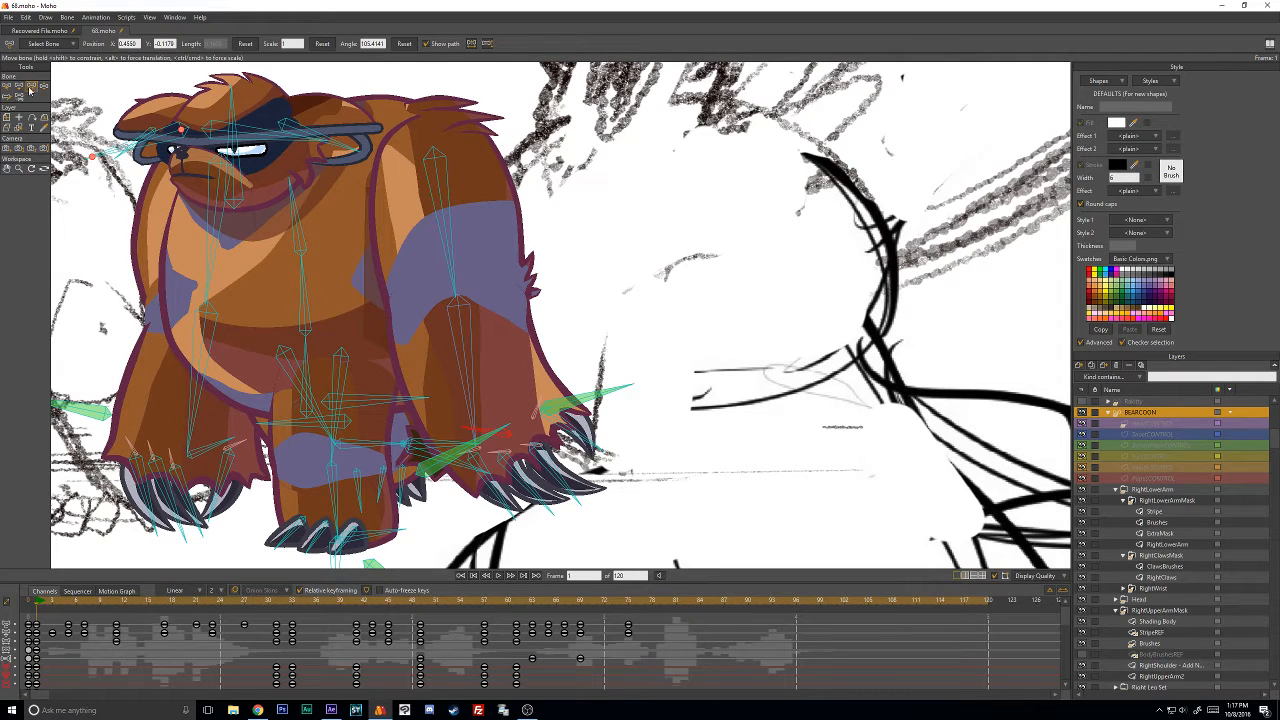
Rotate the individual claw bones of the right paw to fan the claws out, undoing one unwanted adjustment.
click(597, 426)
drag(577, 497, 527, 508)
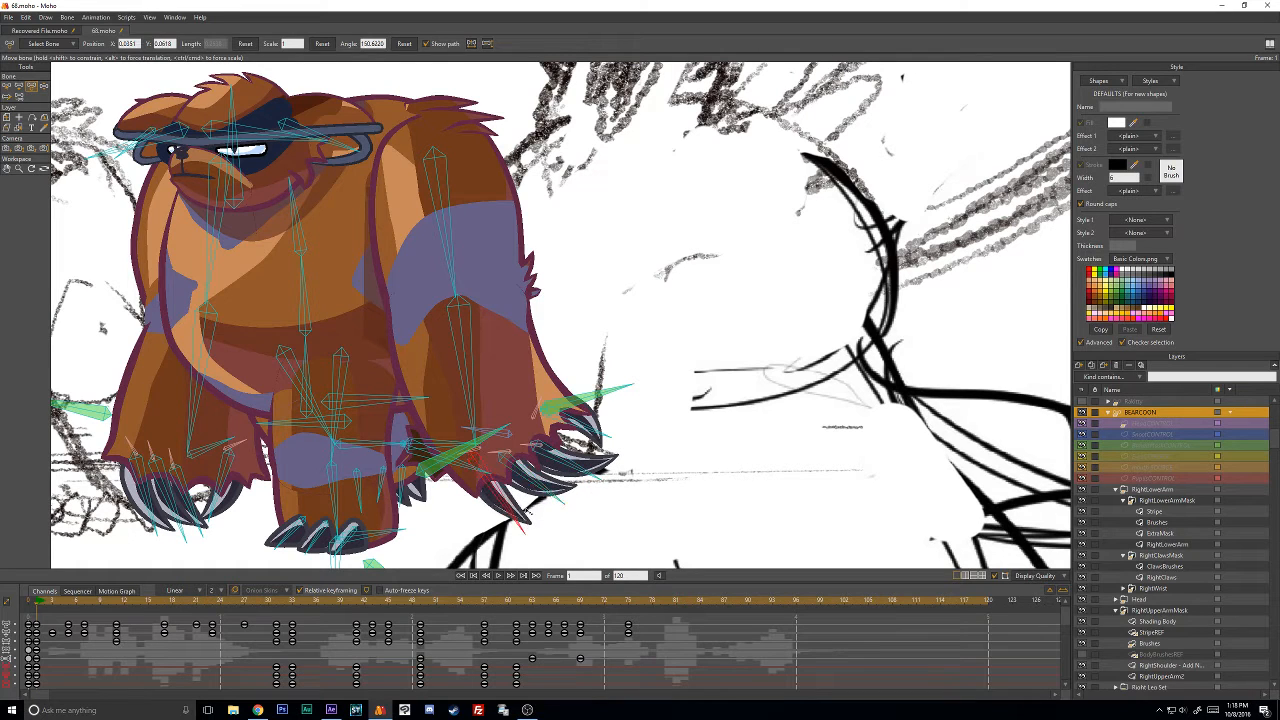
key(ctrl+z)
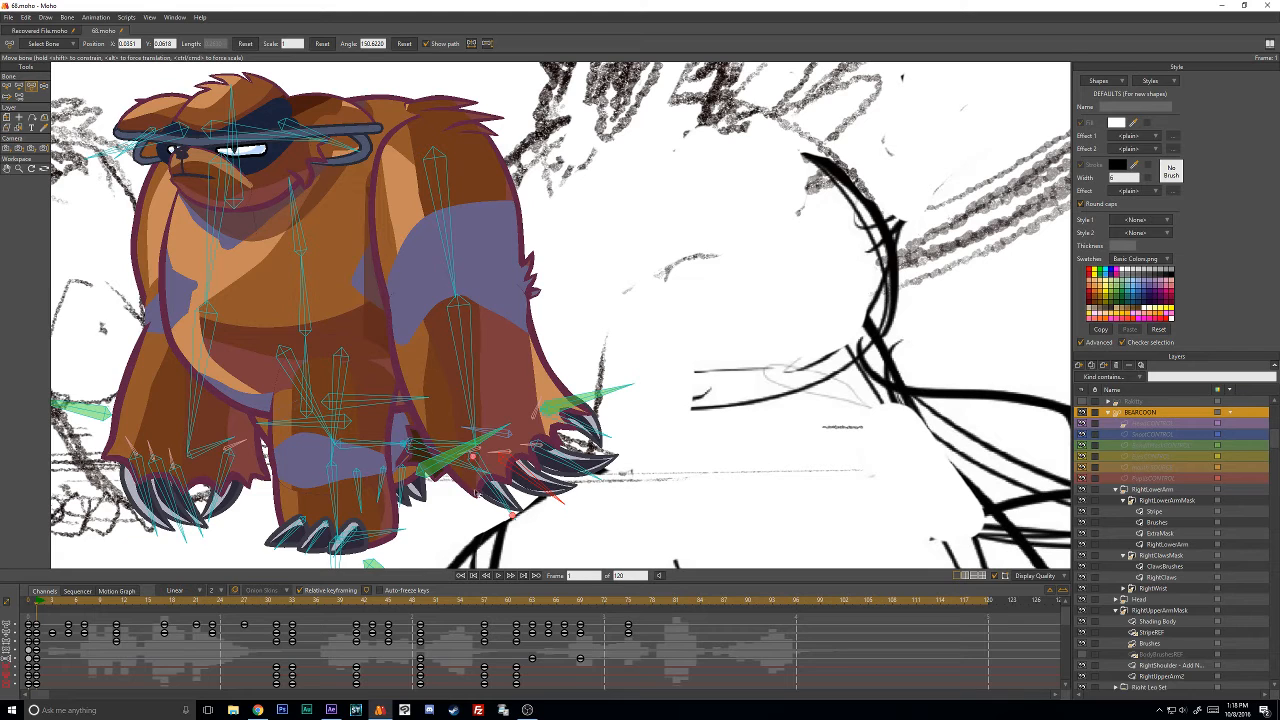
drag(500, 498, 496, 434)
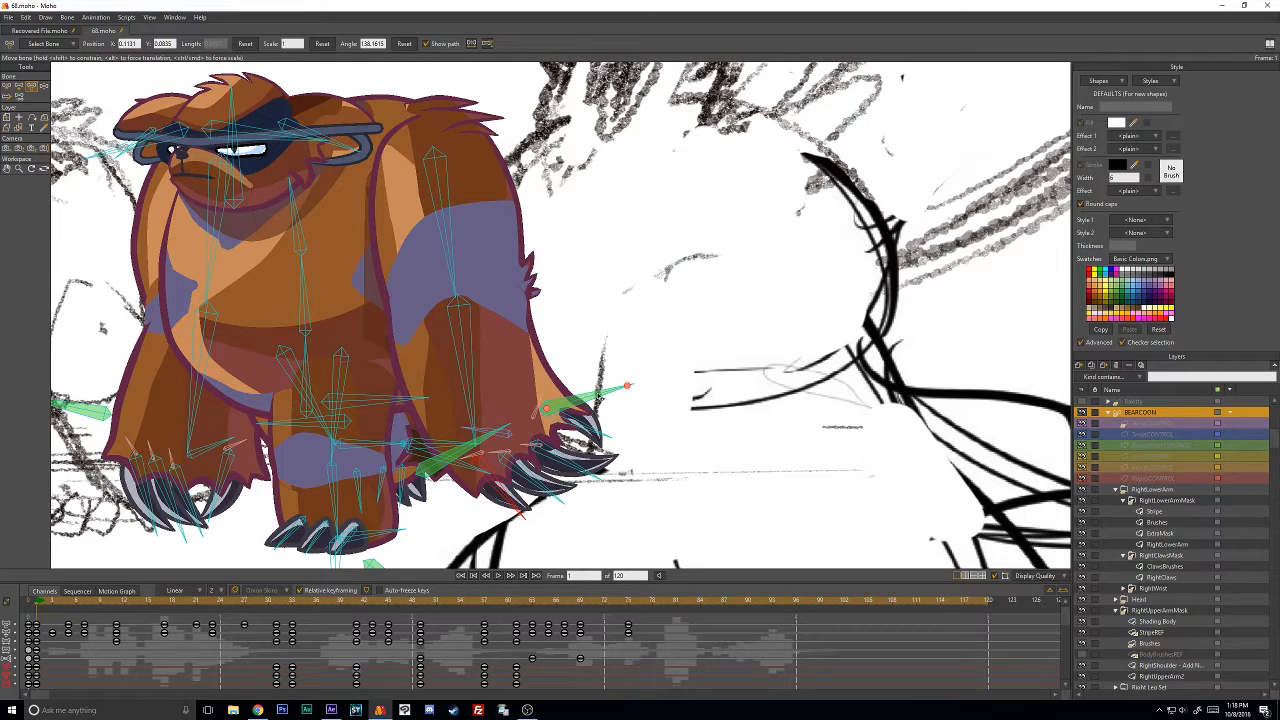
Adjust the green control bone beside the right wrist and delete the selected bone channel's keyframe at frame 1.
mouse_move(628, 386)
mouse_down()
mouse_move(618, 354)
mouse_move(544, 306)
mouse_move(578, 410)
mouse_move(572, 340)
mouse_move(580, 420)
mouse_move(572, 348)
mouse_move(578, 396)
mouse_move(592, 384)
mouse_move(525, 482)
mouse_move(565, 355)
mouse_move(595, 410)
mouse_move(612, 395)
mouse_up()
click(52, 664)
scroll(51, 660, down, 1)
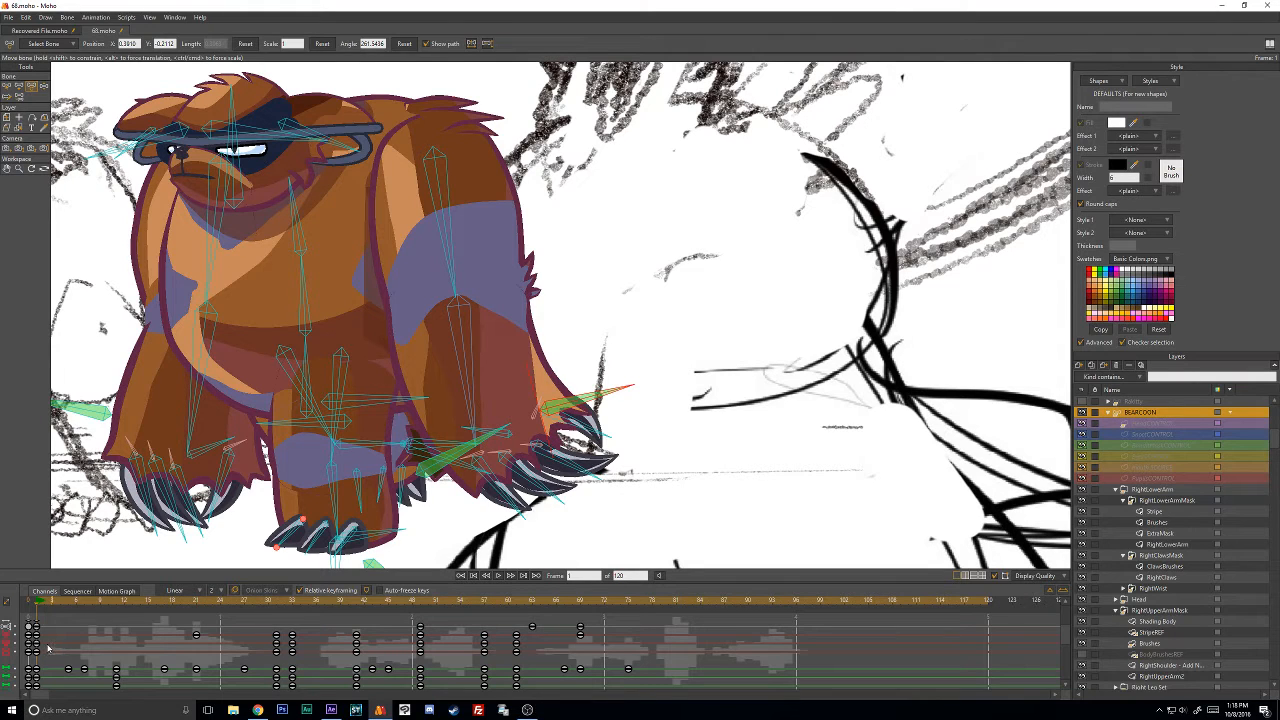
click(36, 636)
key(Delete)
Switch to Google Drive in Chrome, open the Backgrounds folder and preview background005.jpg and background010.jpg.
click(258, 710)
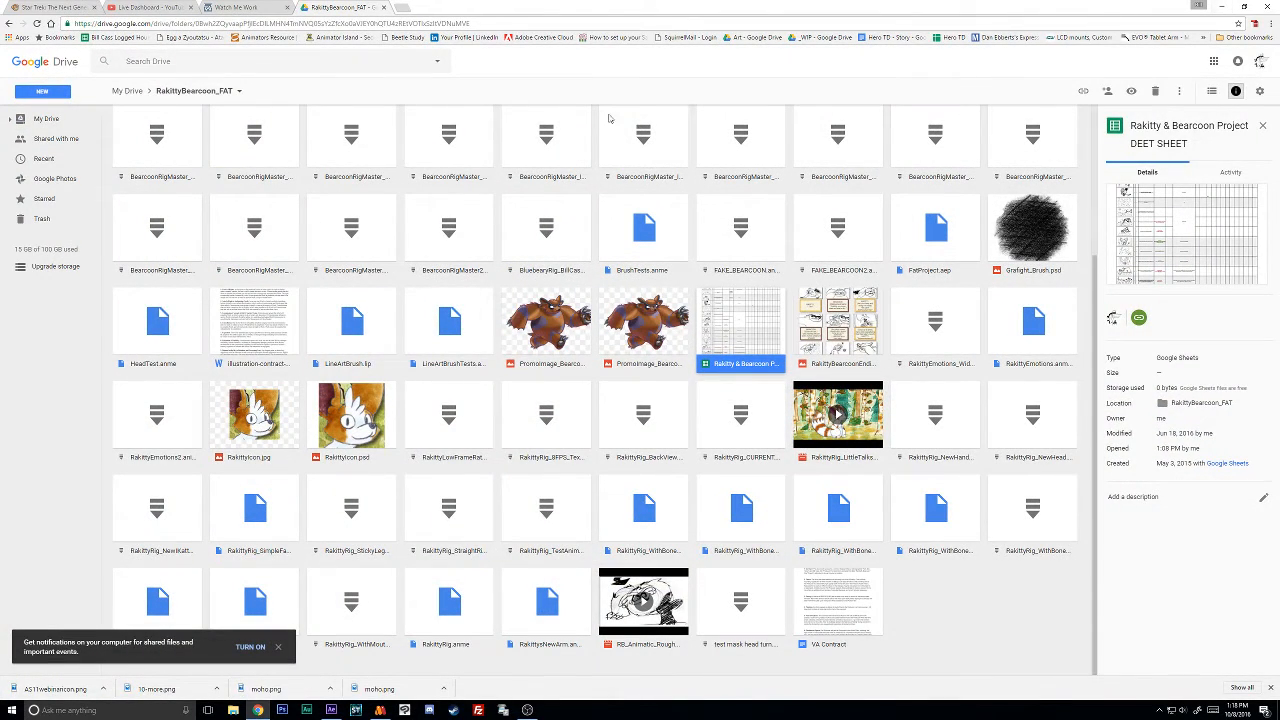
scroll(1088, 378, up, 3)
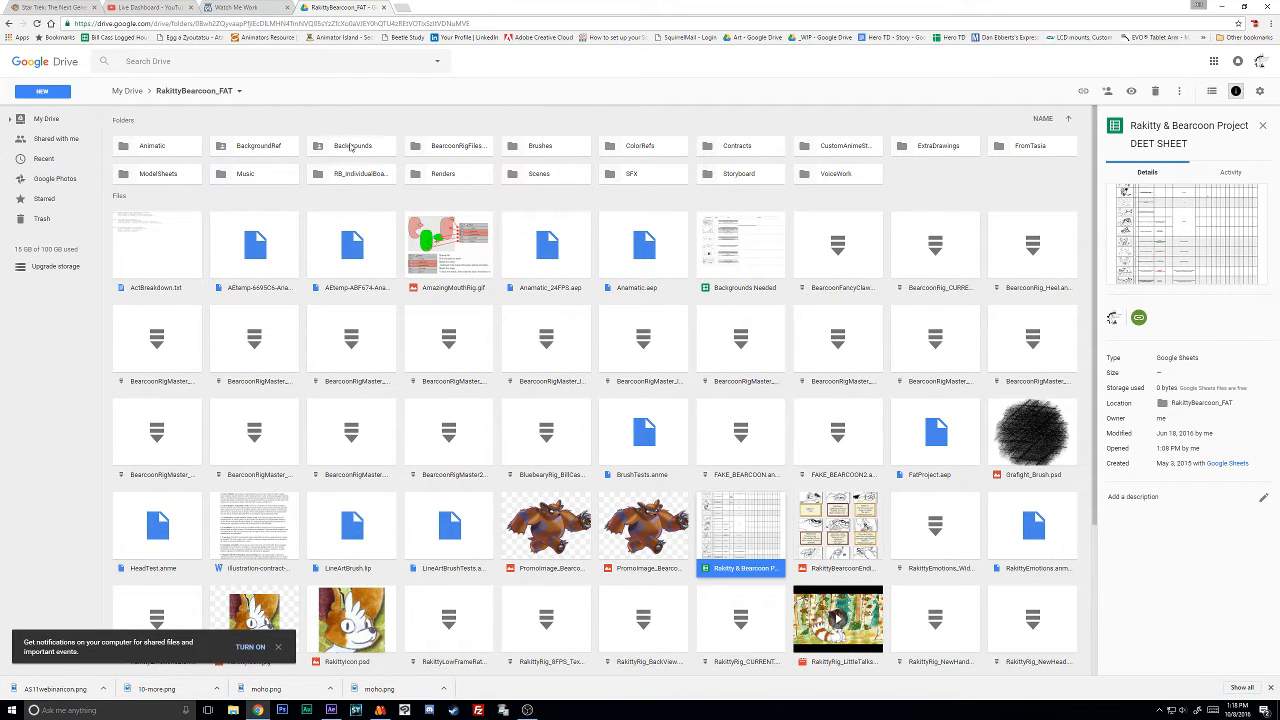
double_click(350, 146)
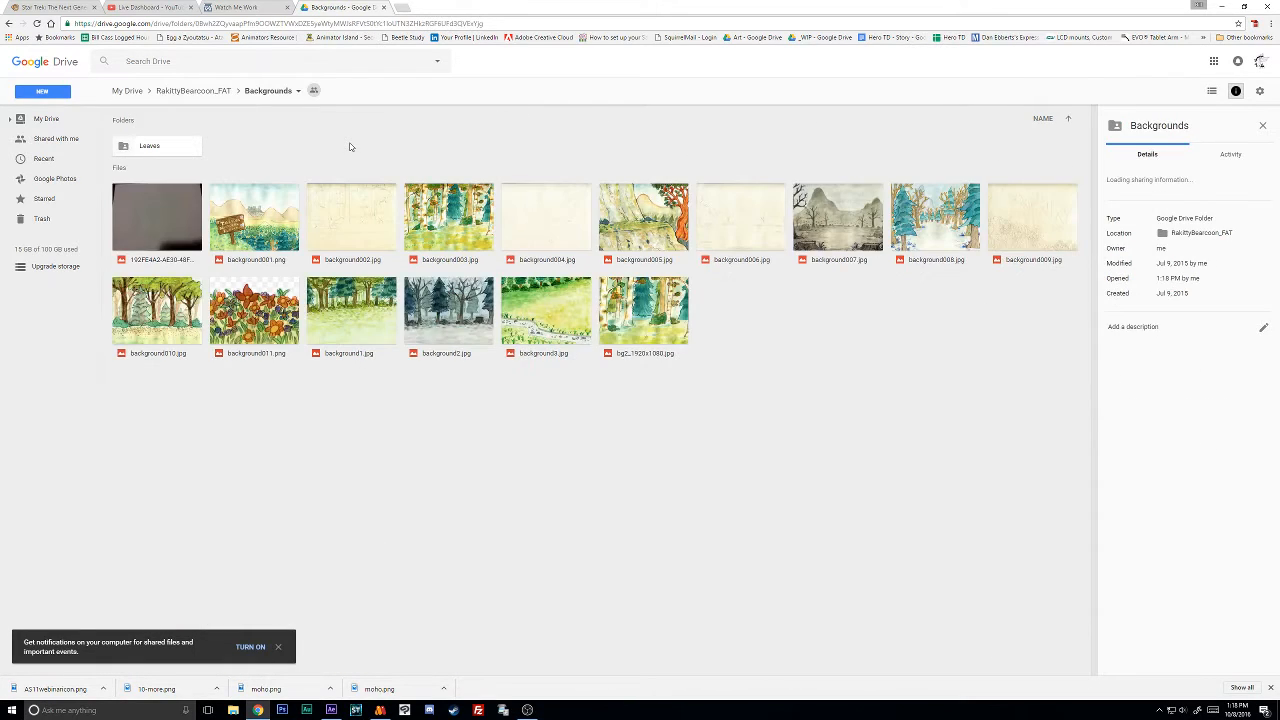
double_click(647, 208)
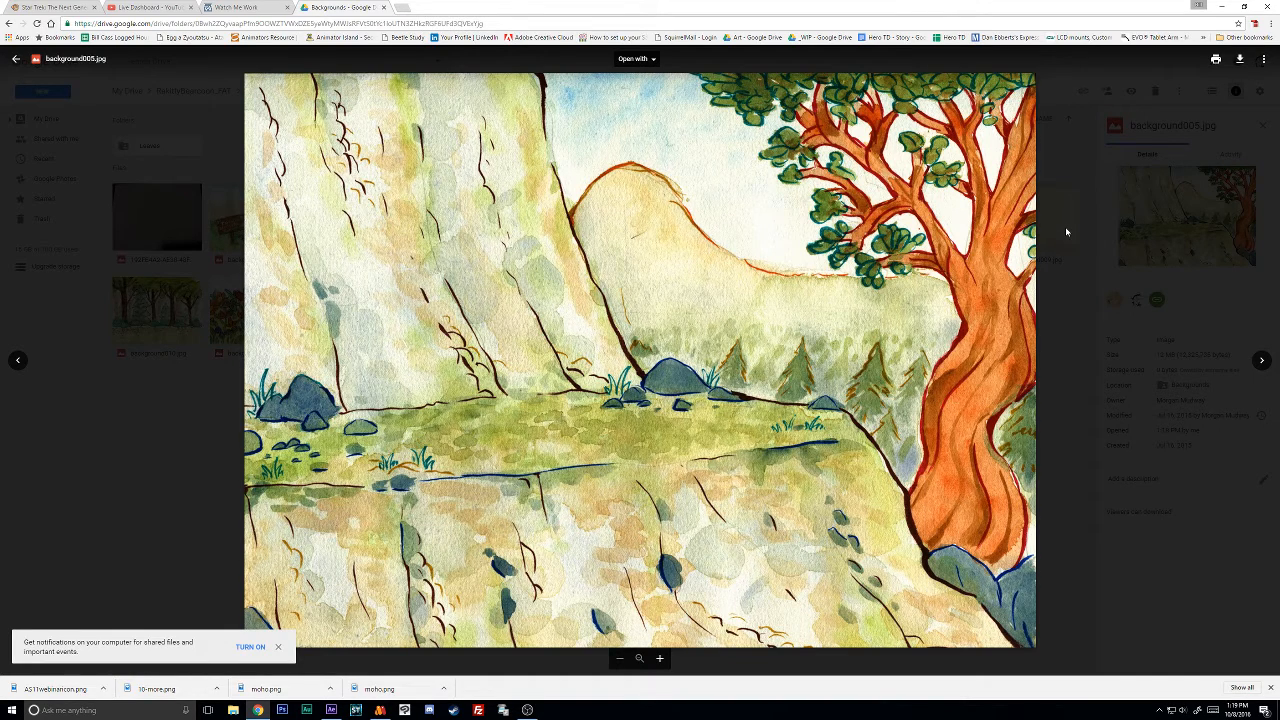
click(1066, 232)
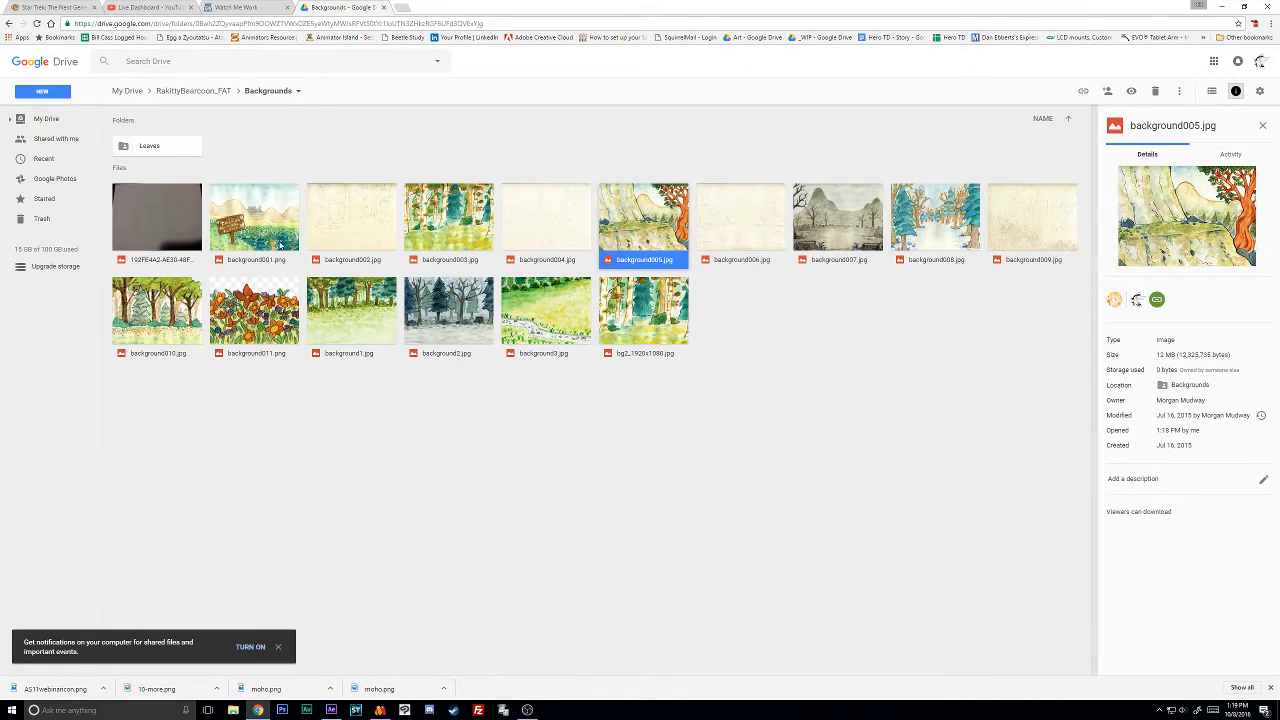
double_click(158, 312)
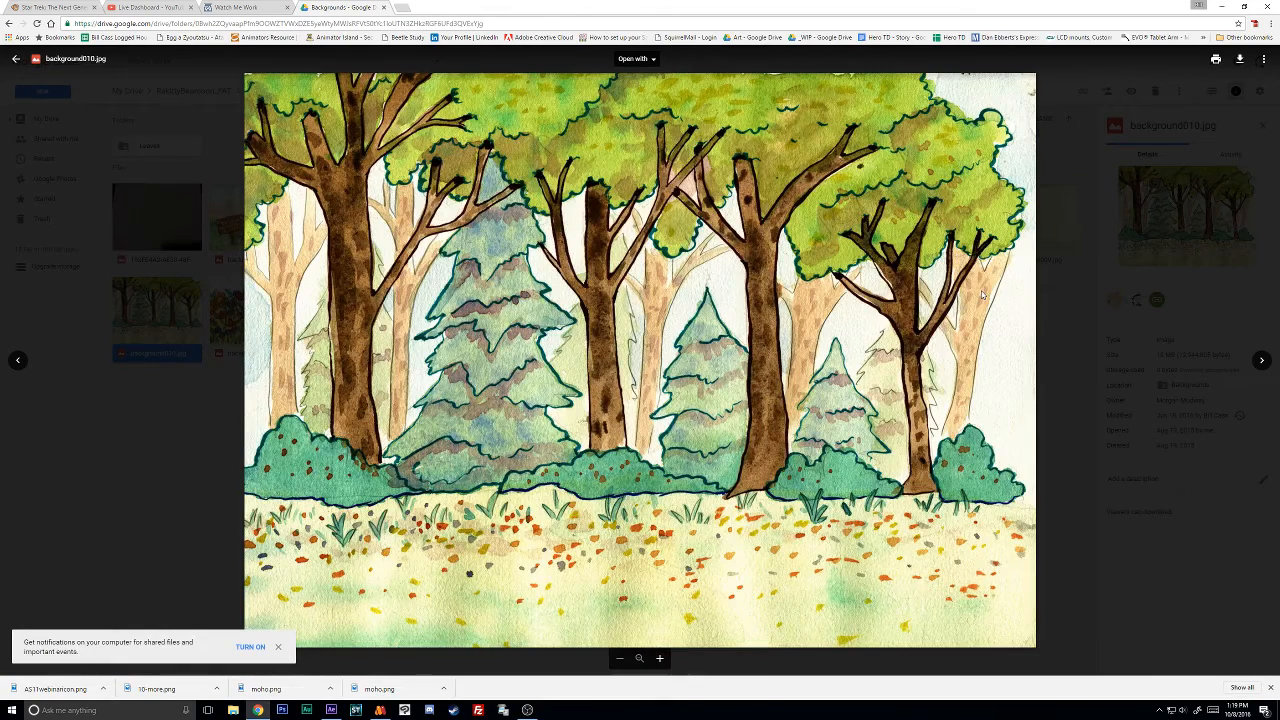
click(1057, 287)
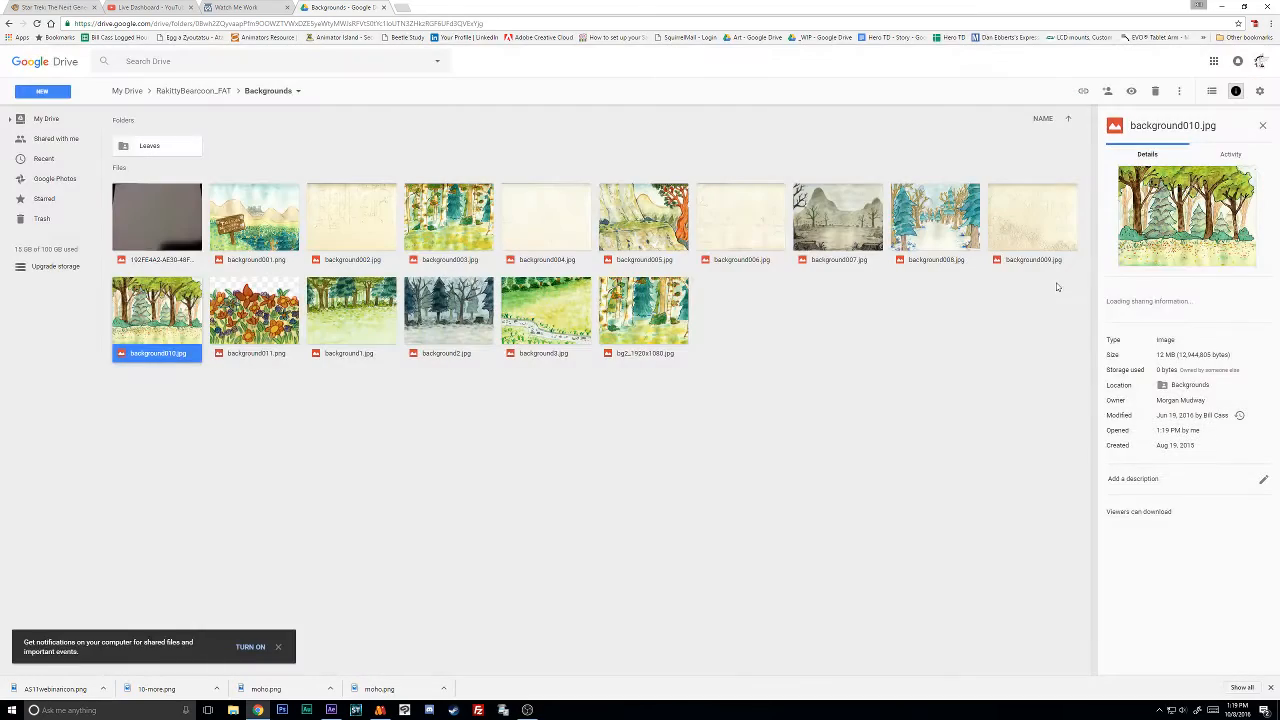
Try to post the background artist's website address in the YouTube live stream chat.
click(130, 7)
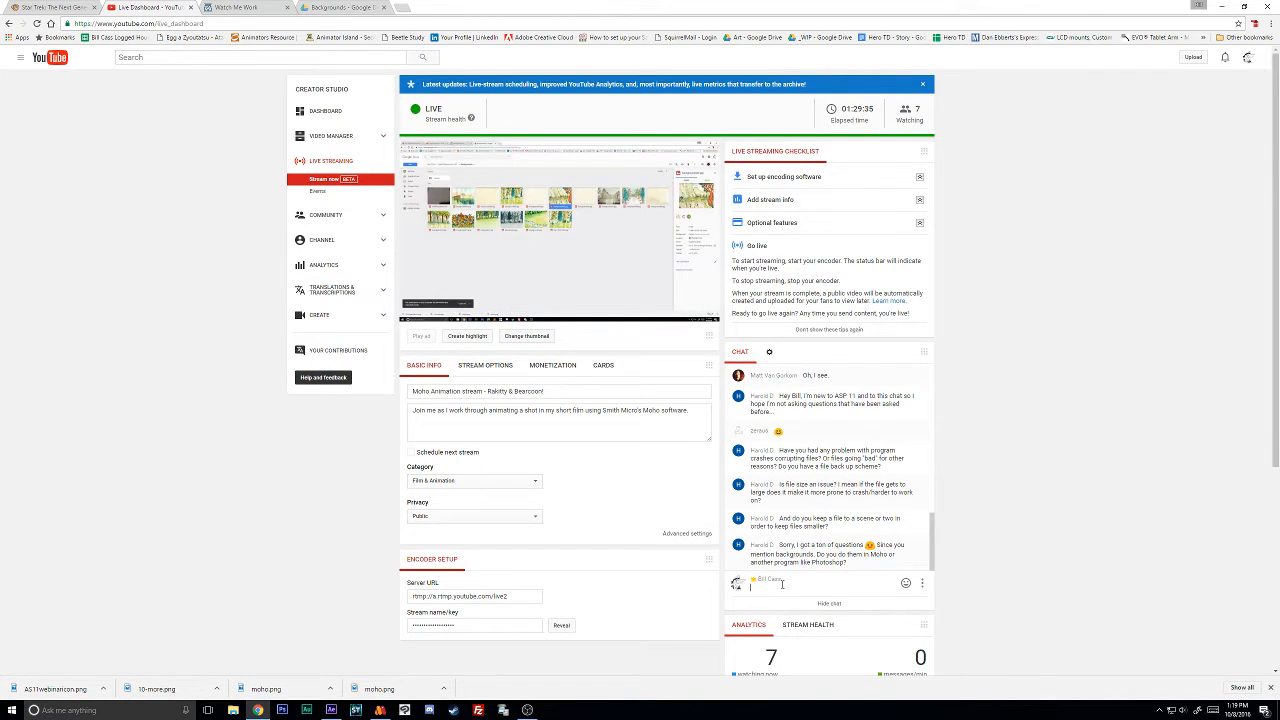
text(We)
text(w.morganm)
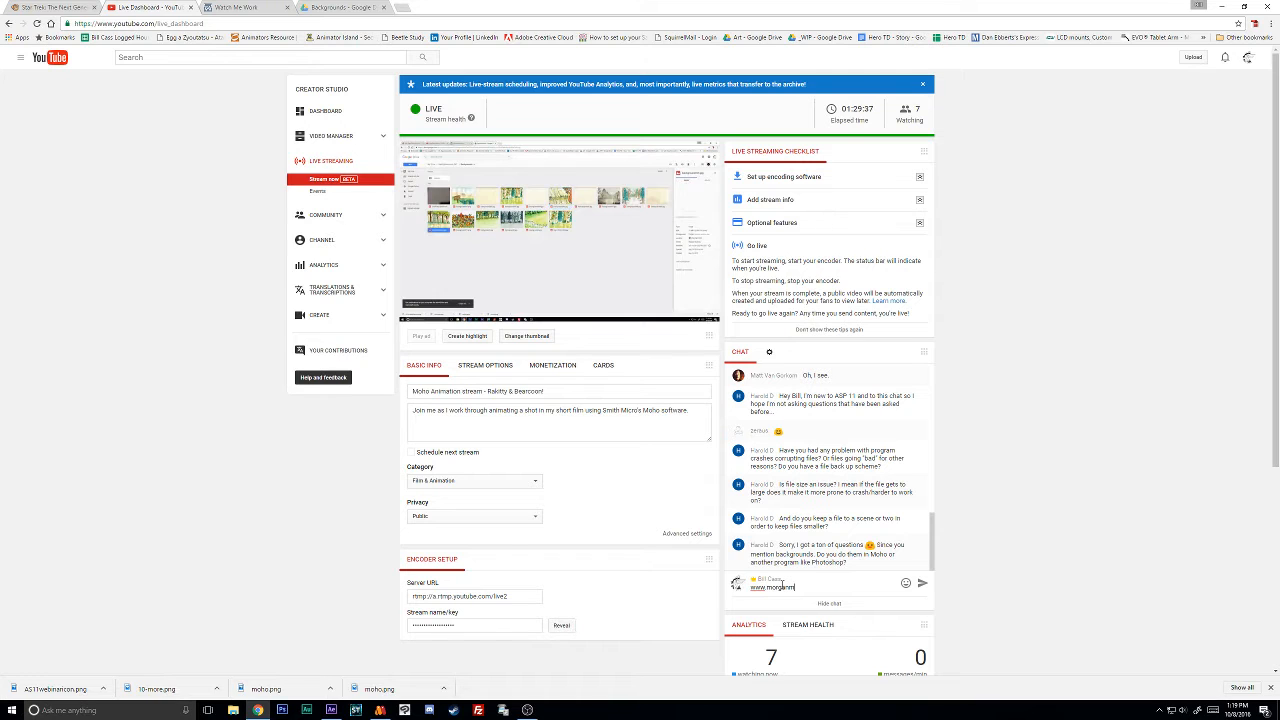
text(udway.com)
key(Return)
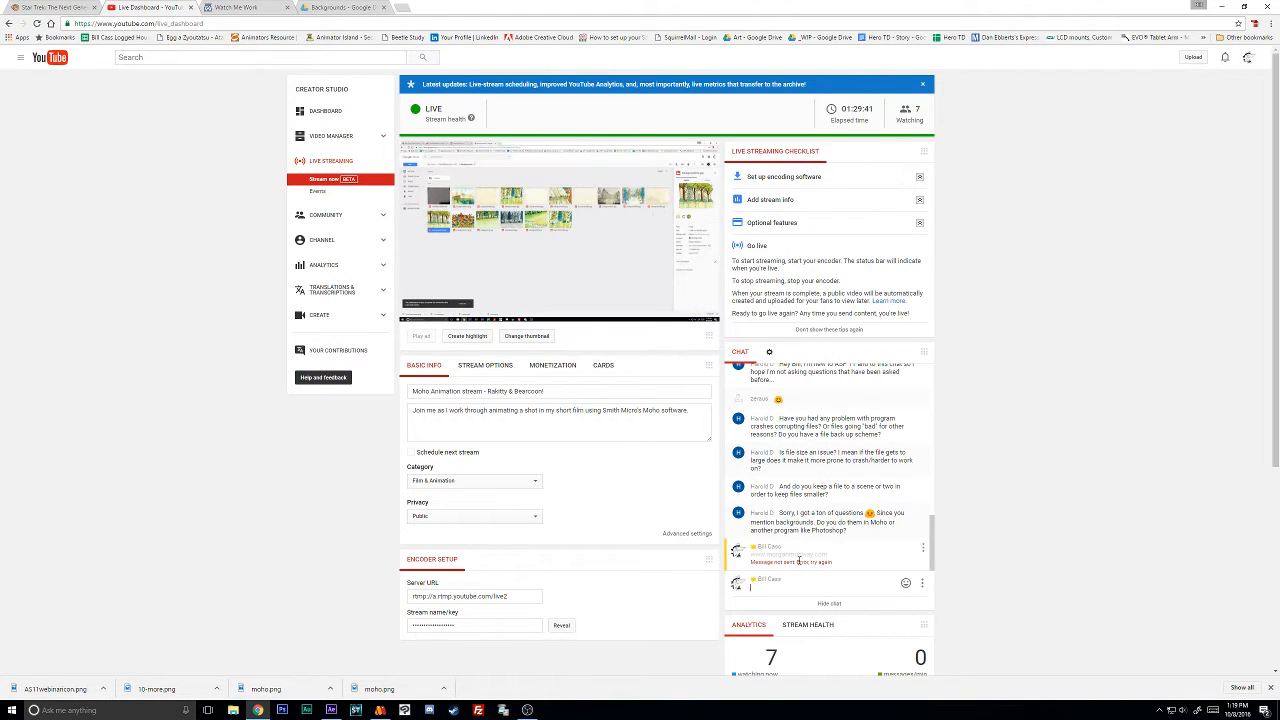
Return to the Backgrounds folder in Google Drive and preview background007.jpg.
click(357, 7)
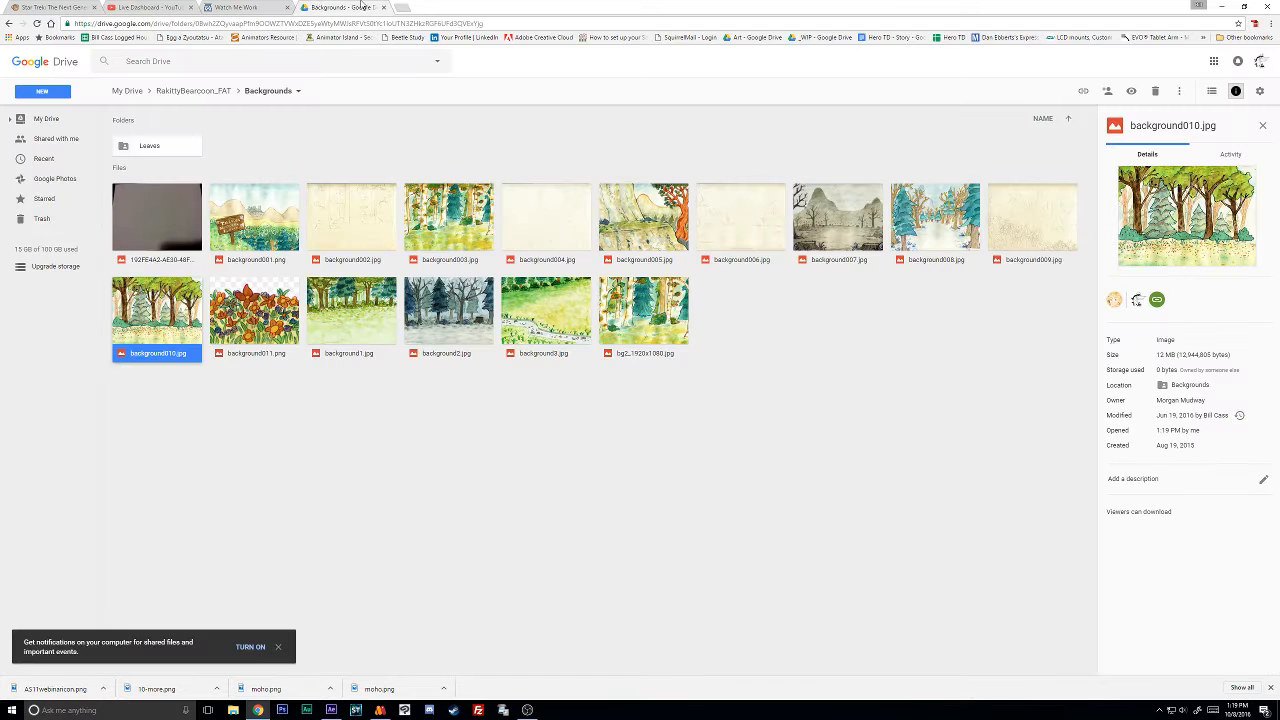
click(256, 7)
click(330, 7)
click(816, 188)
double_click(816, 188)
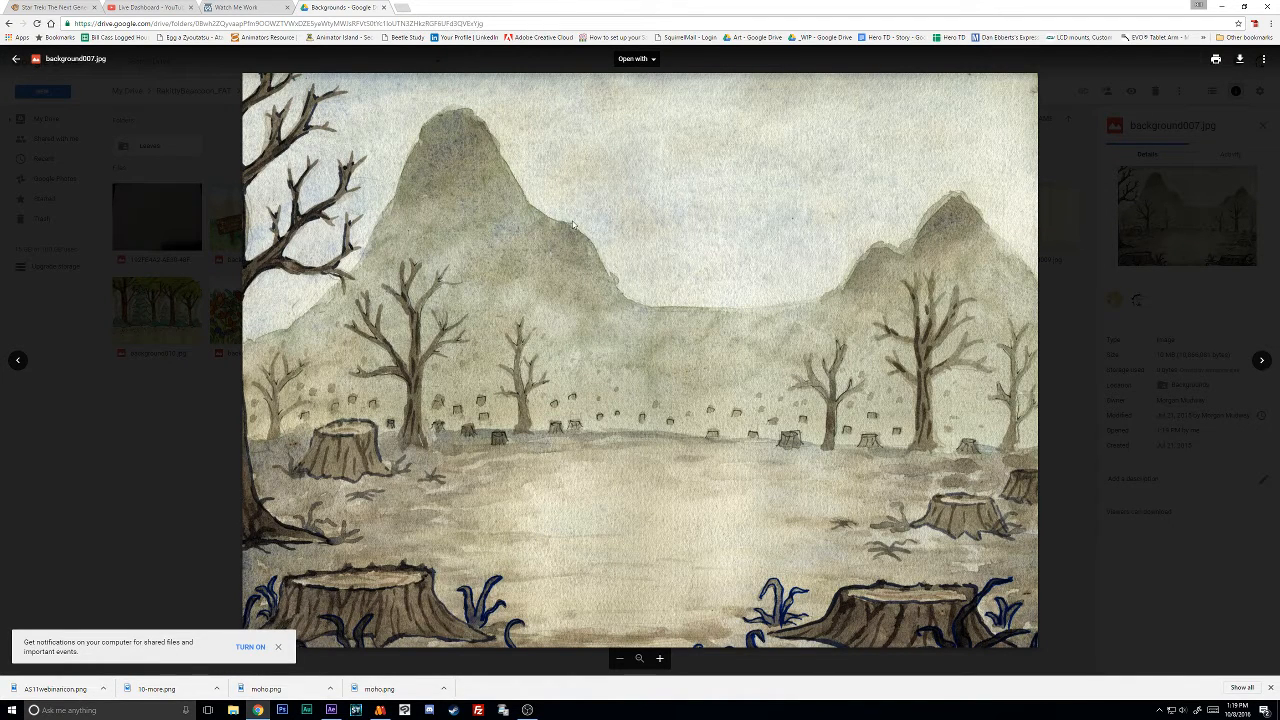
click(1068, 286)
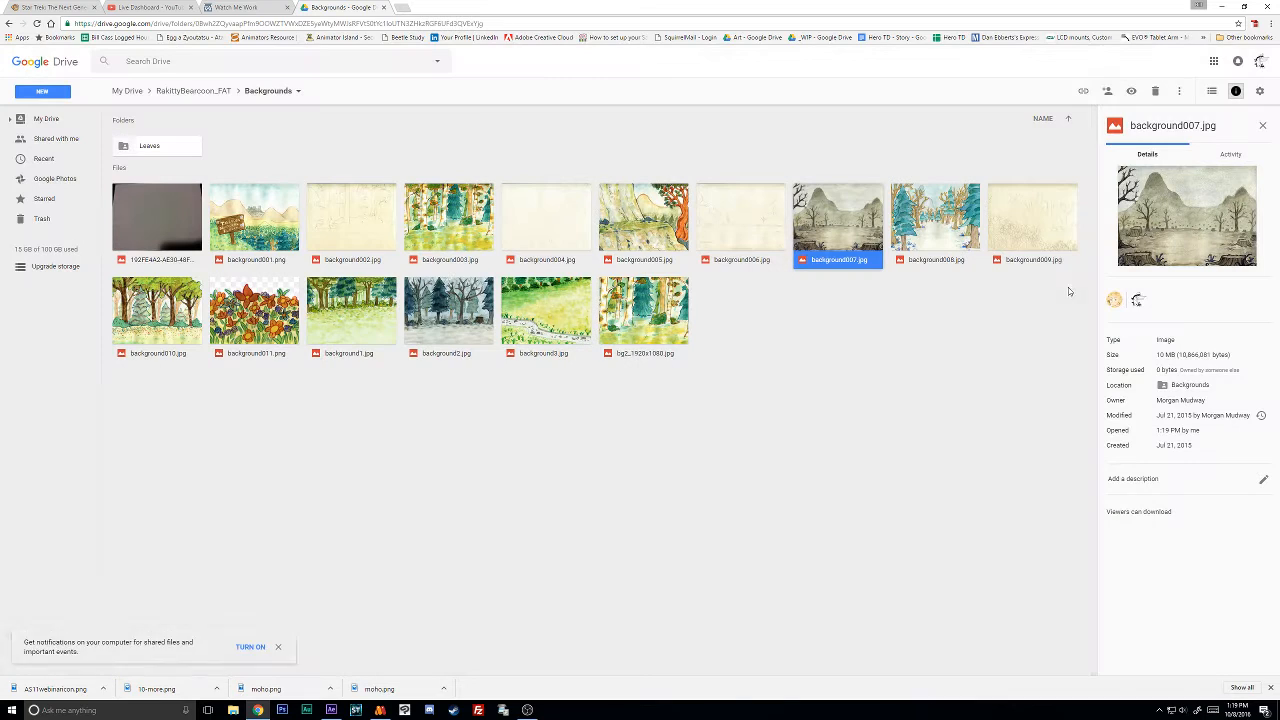
Preview background2.jpg from the Backgrounds folder, close the preview and deselect the file.
click(678, 419)
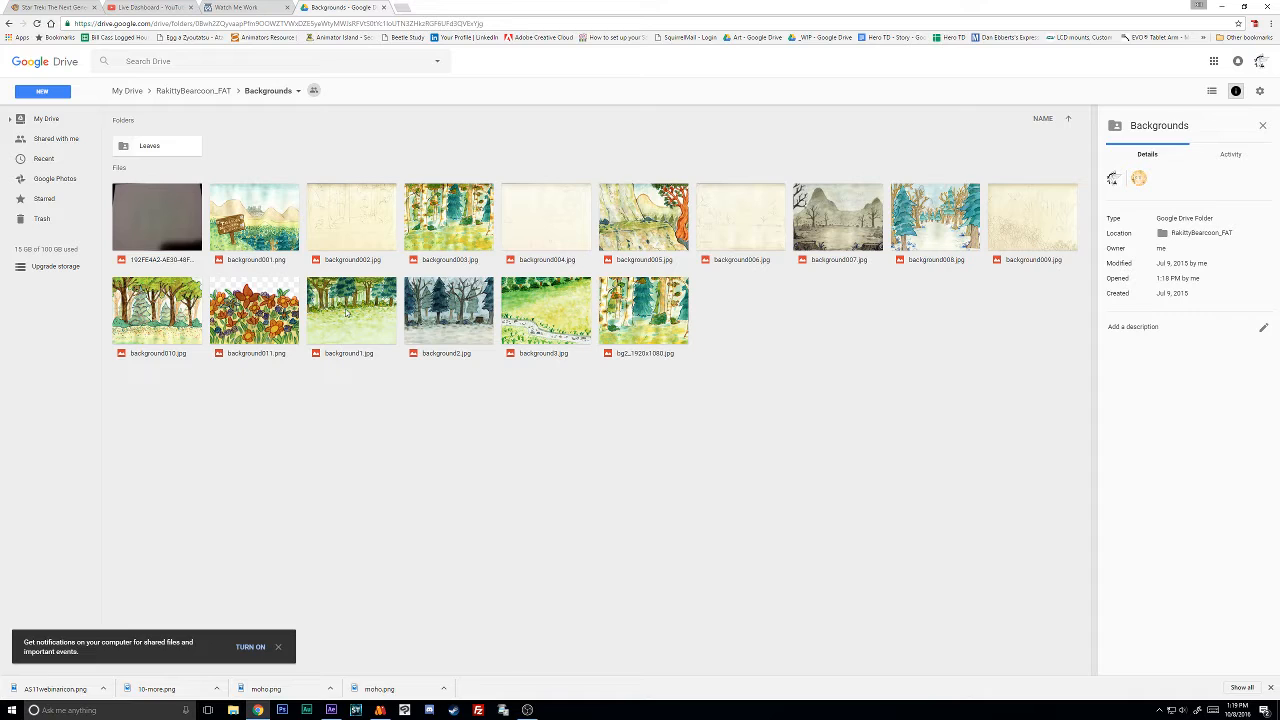
double_click(452, 320)
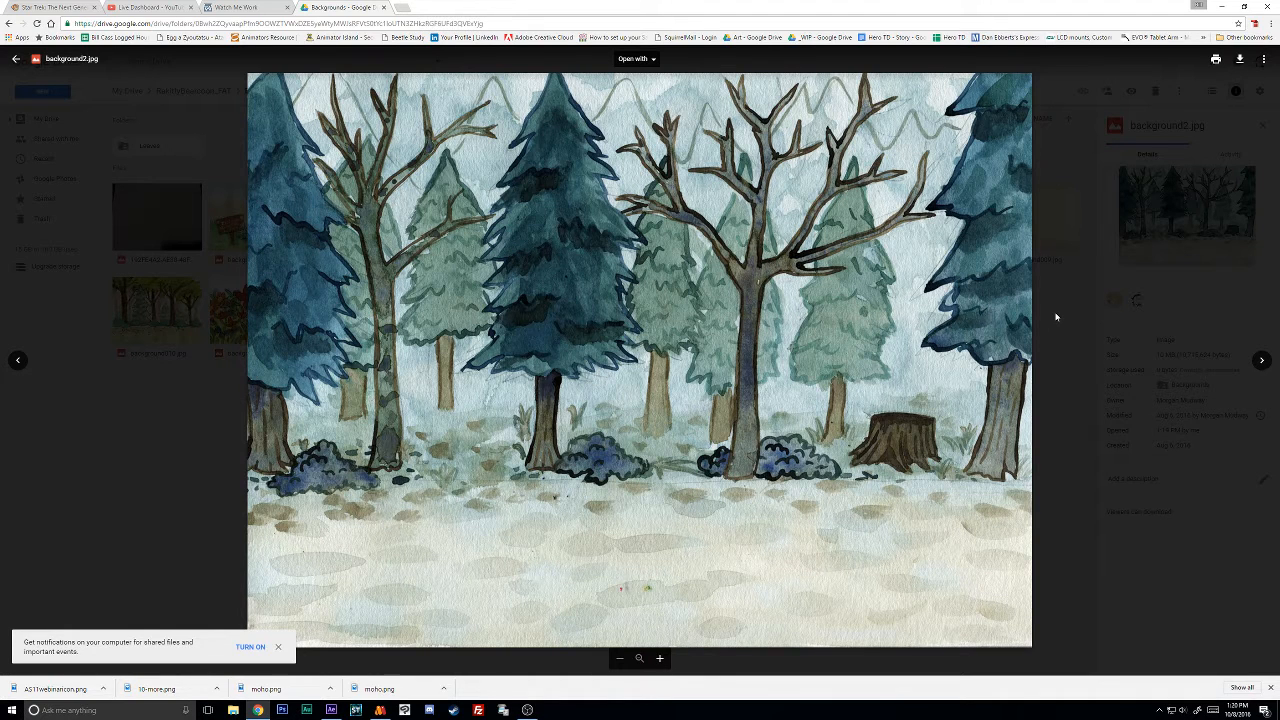
click(1055, 317)
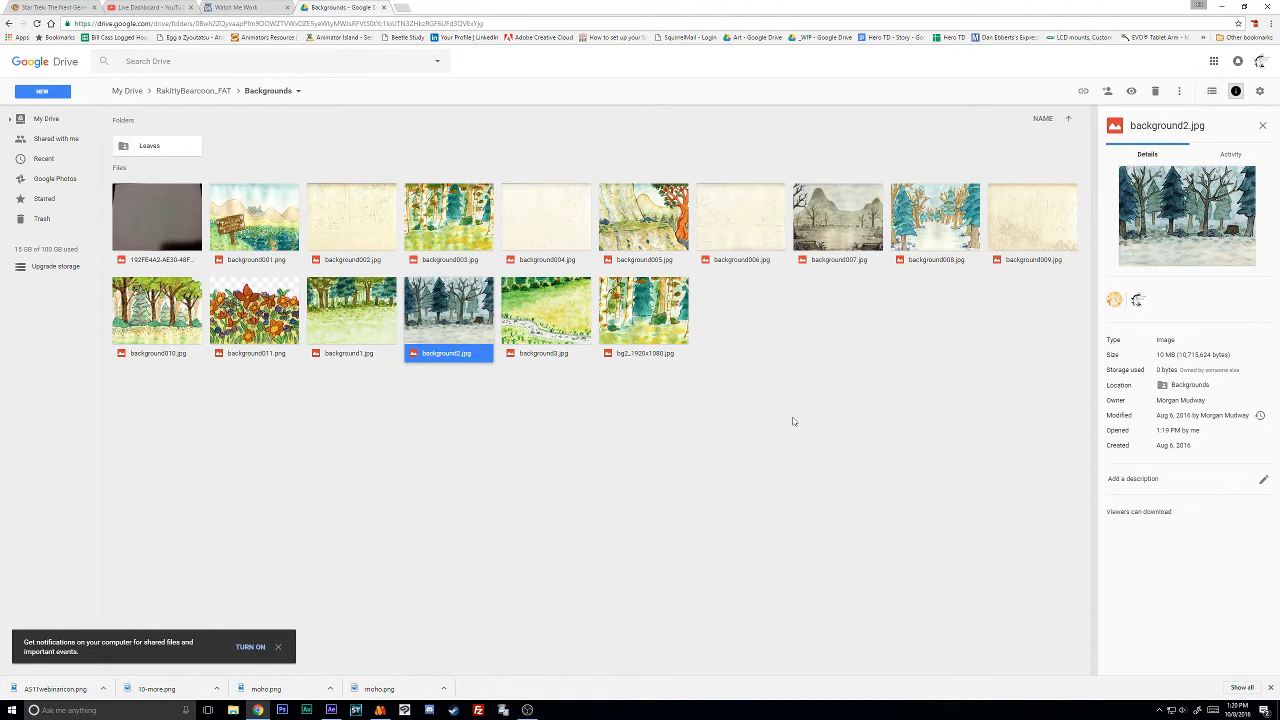
click(752, 316)
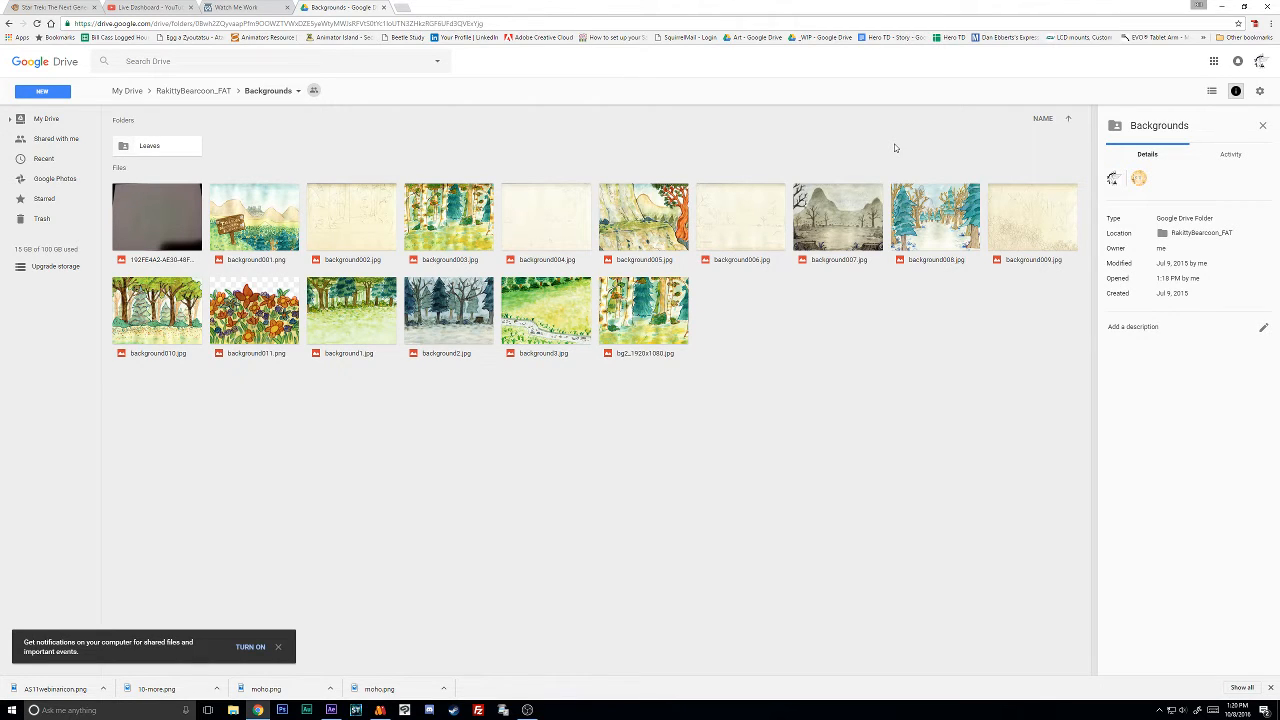
Close the Google Drive tab, switch to Moho and render a preview of frame 1 to check the bear's pose.
click(383, 8)
key(alt+Tab)
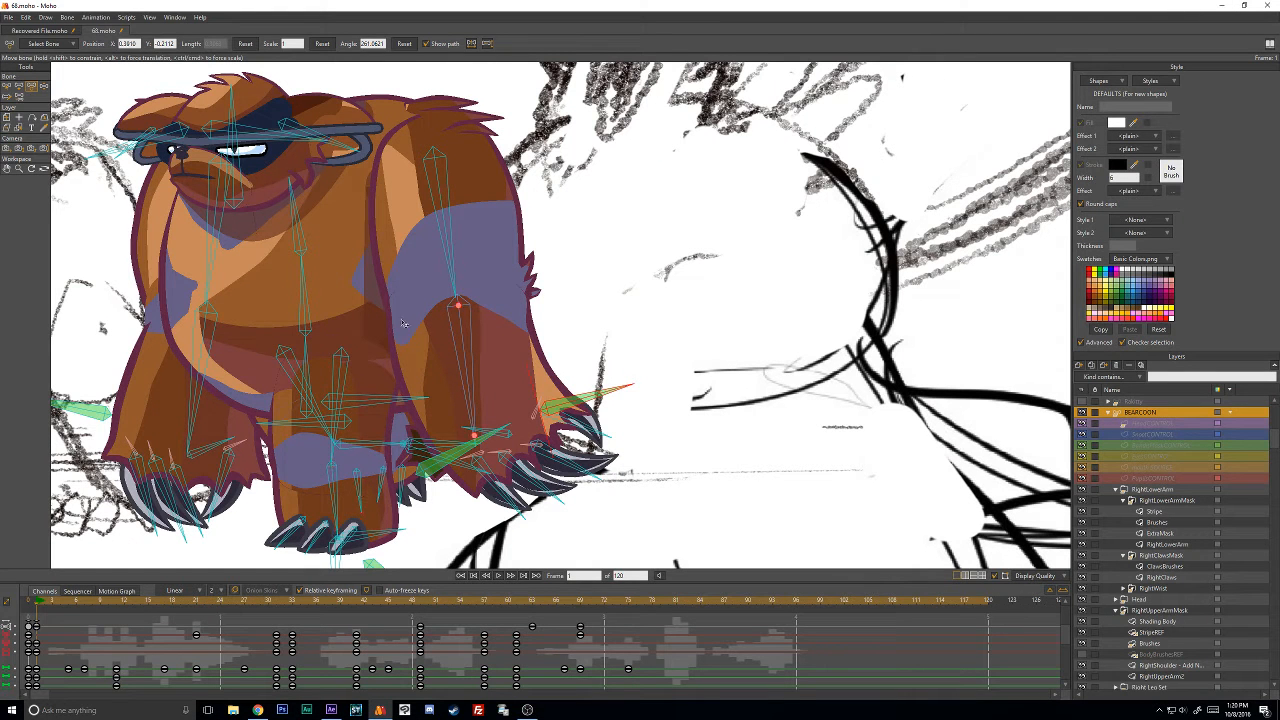
drag(343, 323, 565, 328)
scroll(554, 328, down, 2)
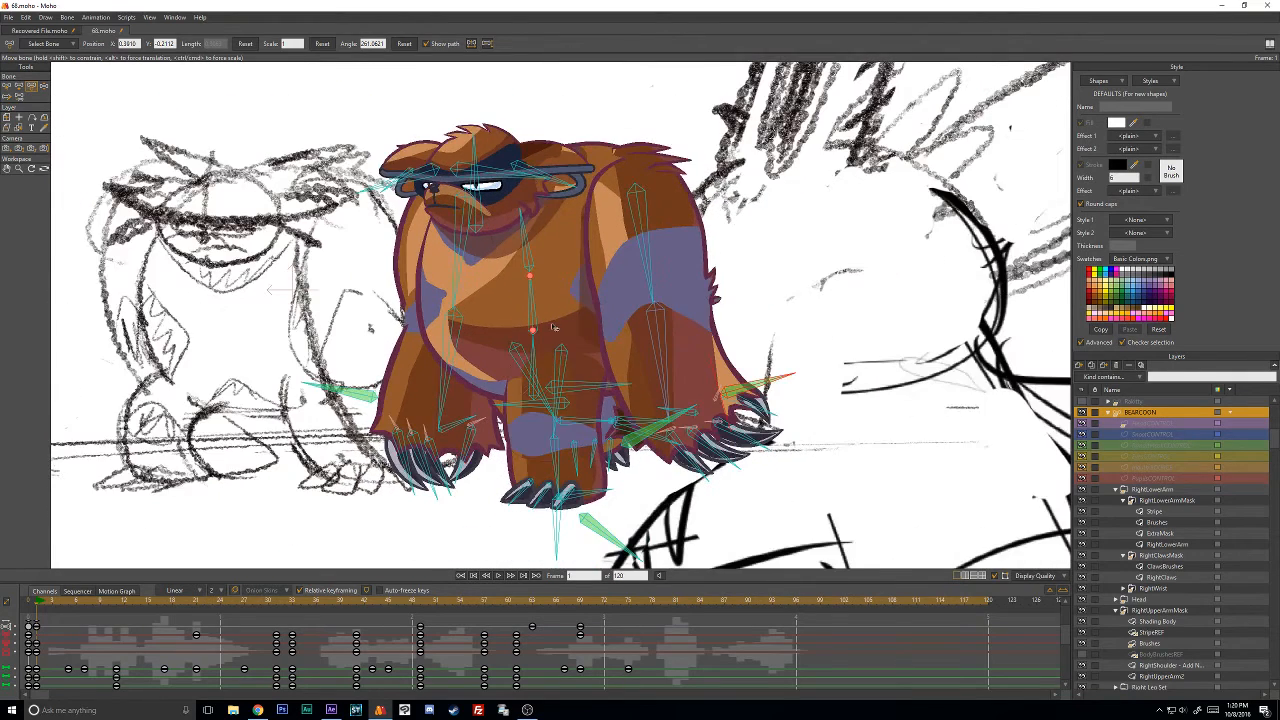
scroll(553, 327, down, 2)
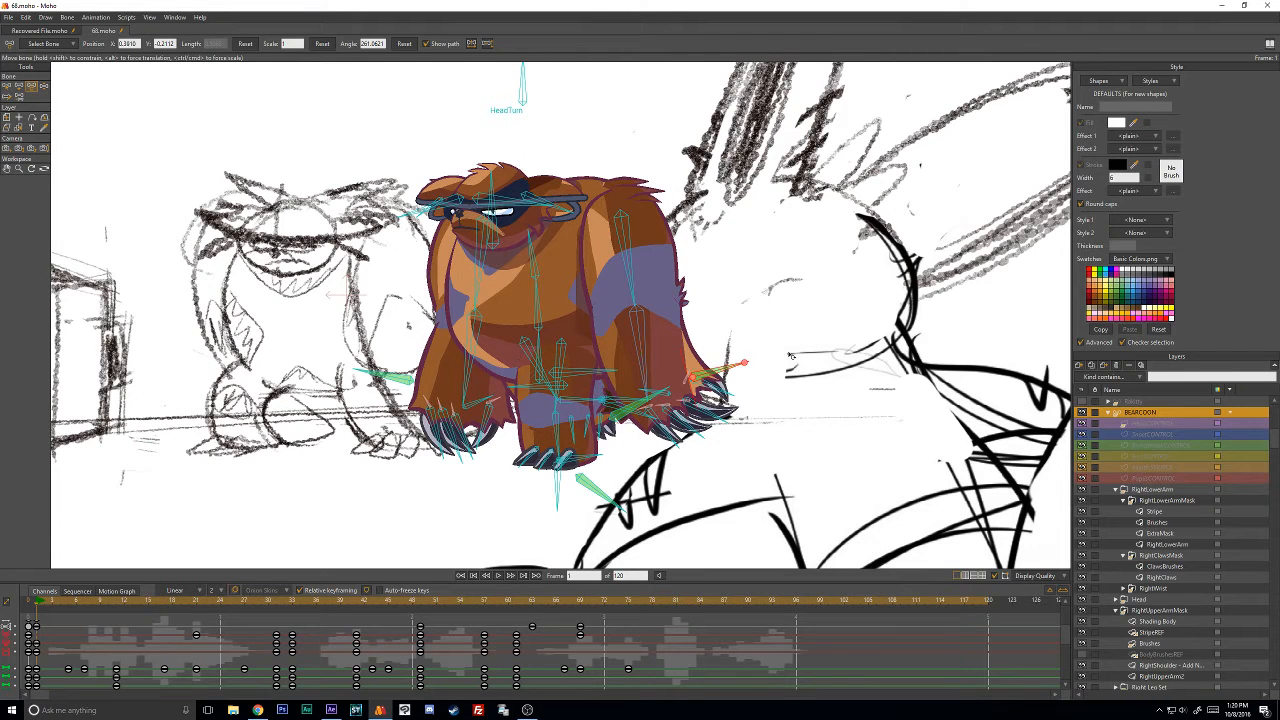
key(ctrl+r)
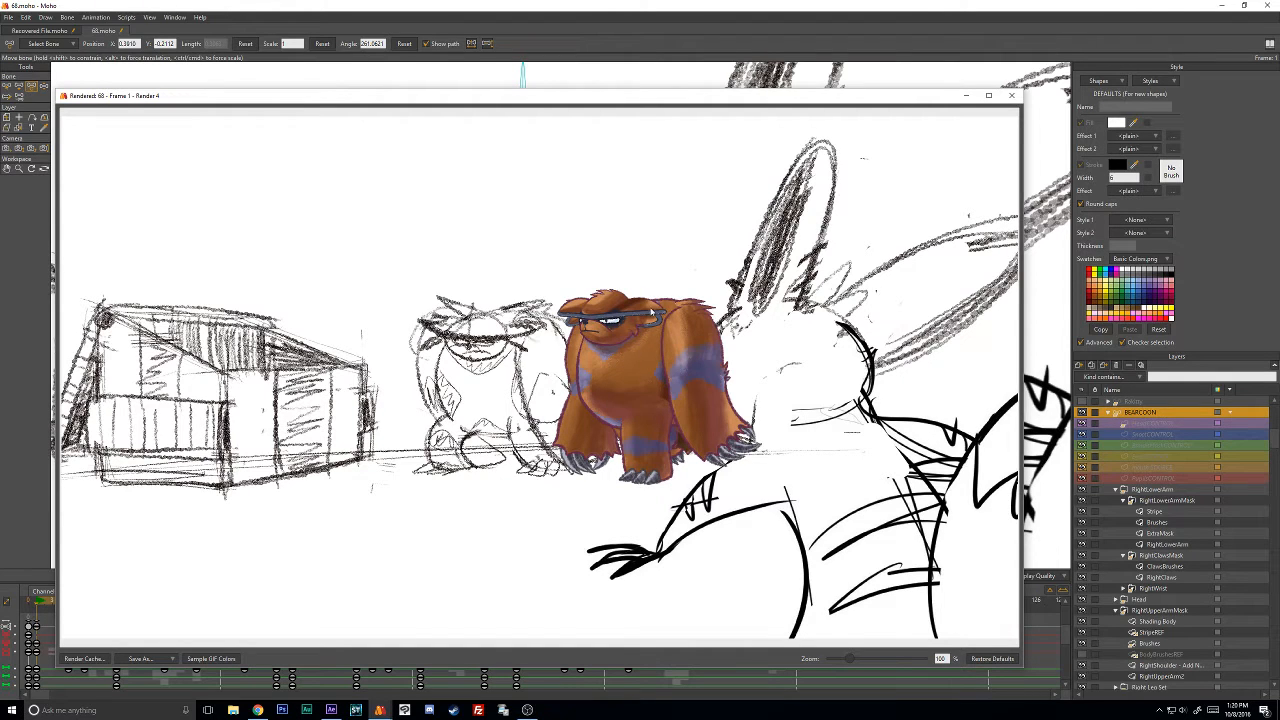
drag(883, 106, 897, 91)
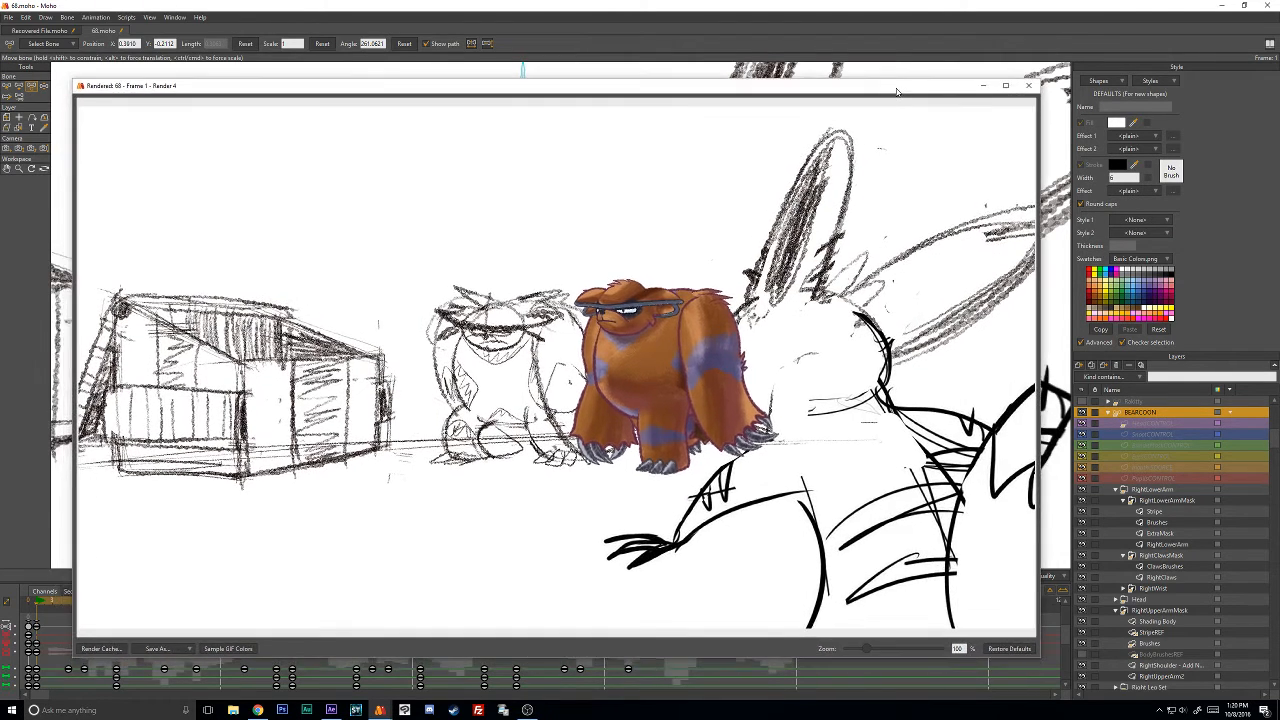
click(1033, 86)
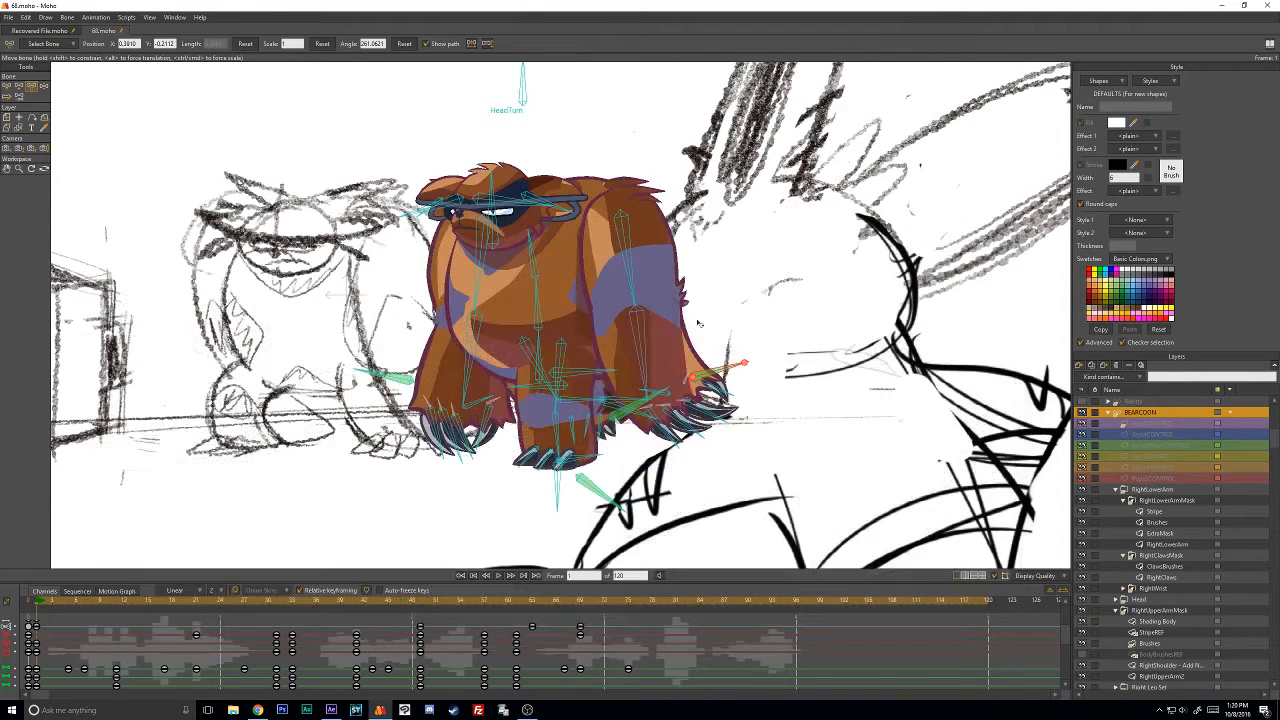
Select the left forearm bone and toggle the visibility of LeftLowerArmMask in the Left Arm Set to identify its artwork.
click(486, 366)
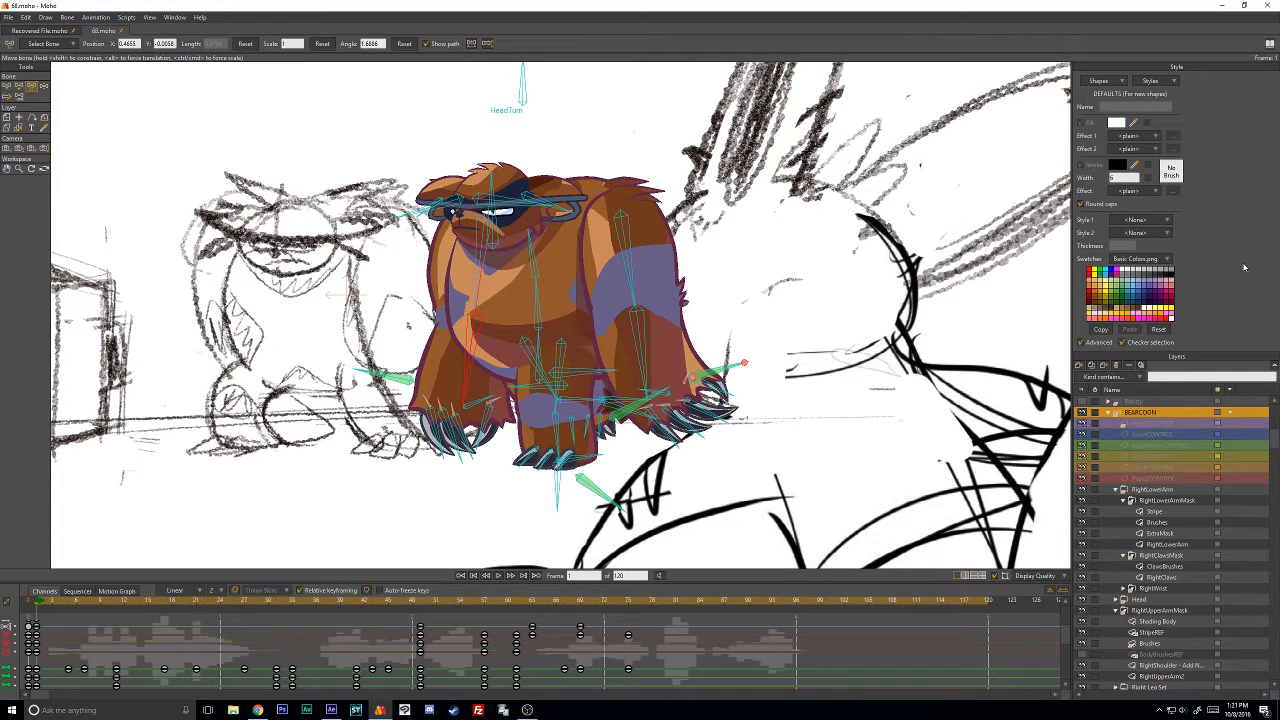
click(621, 217)
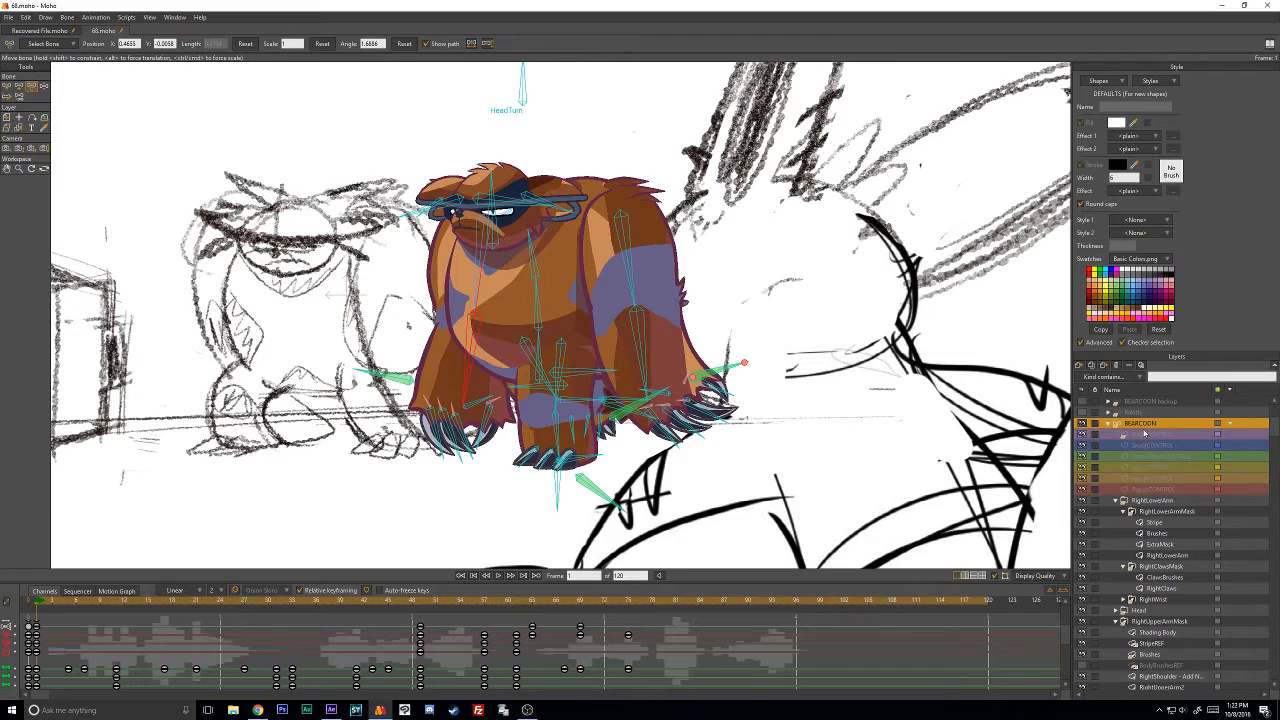
scroll(1148, 433, up, 1)
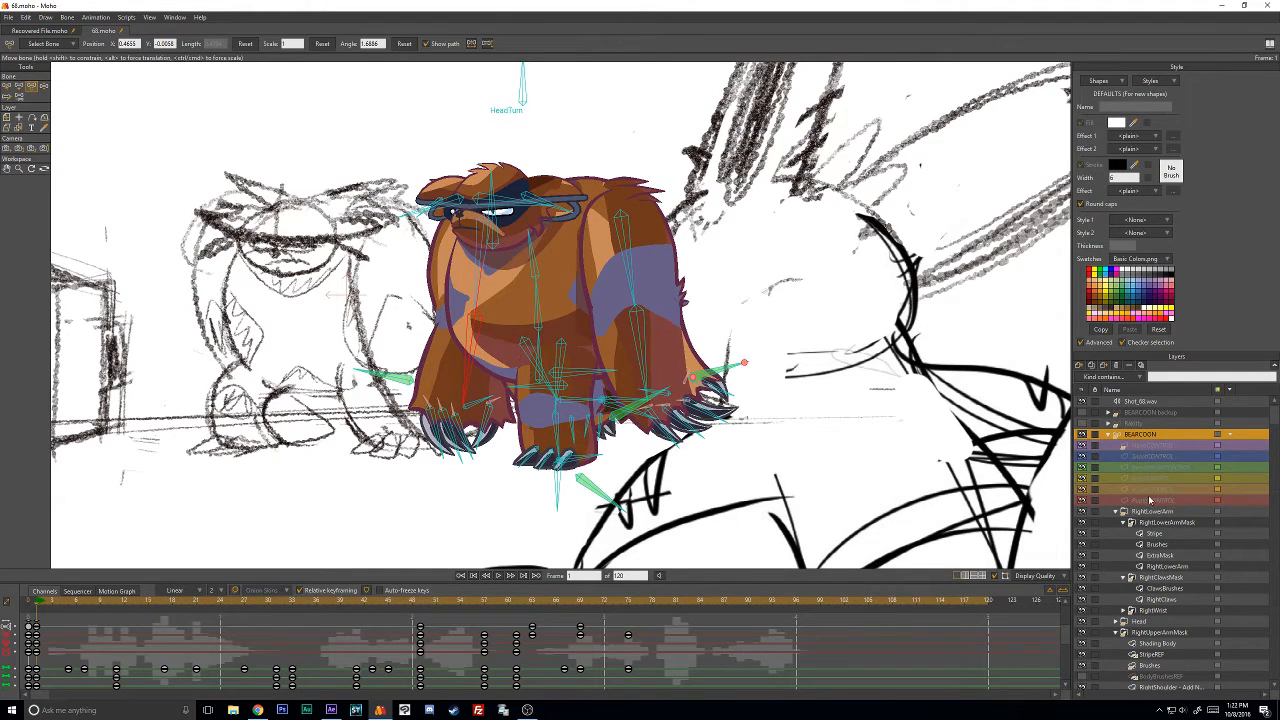
scroll(1150, 520, down, 3)
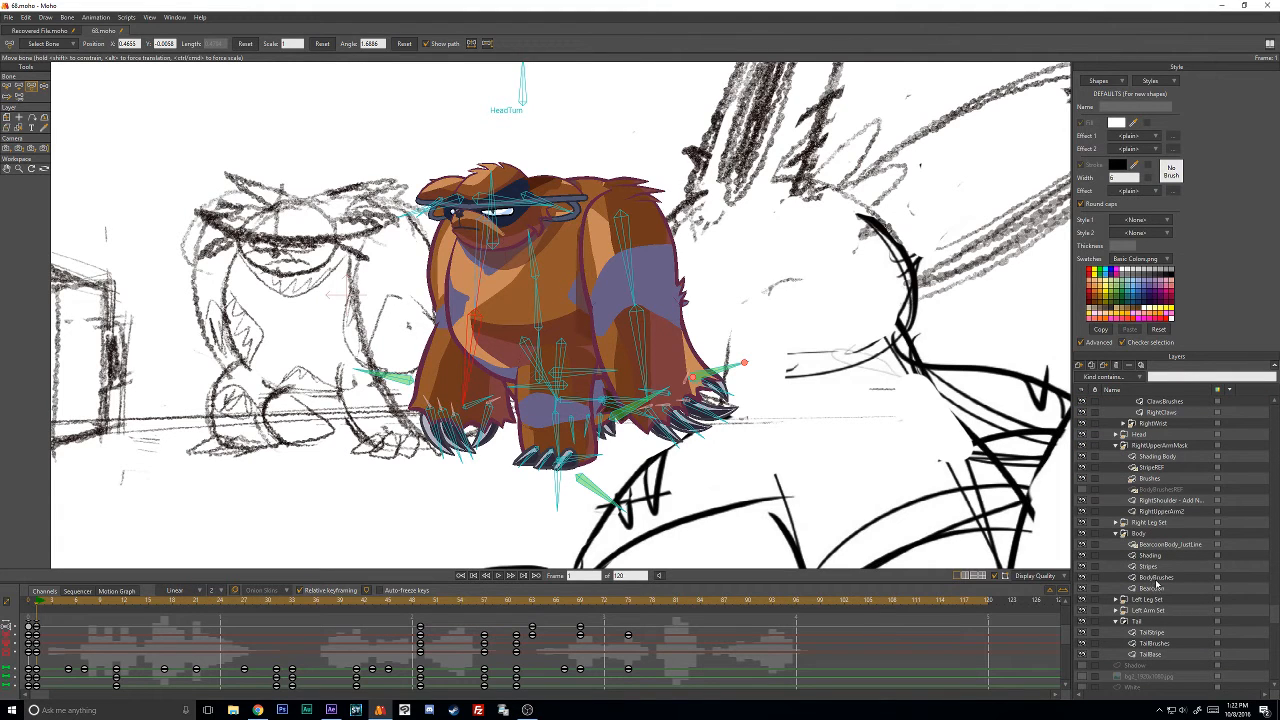
click(1145, 611)
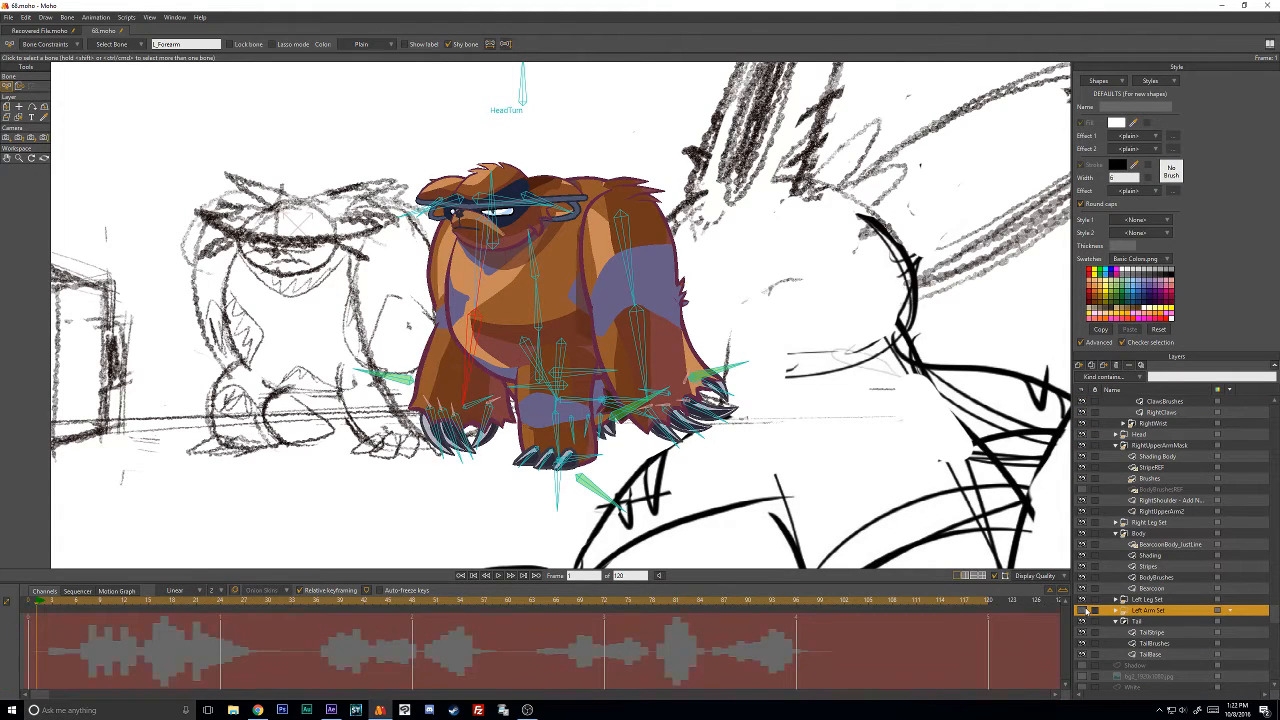
click(1116, 610)
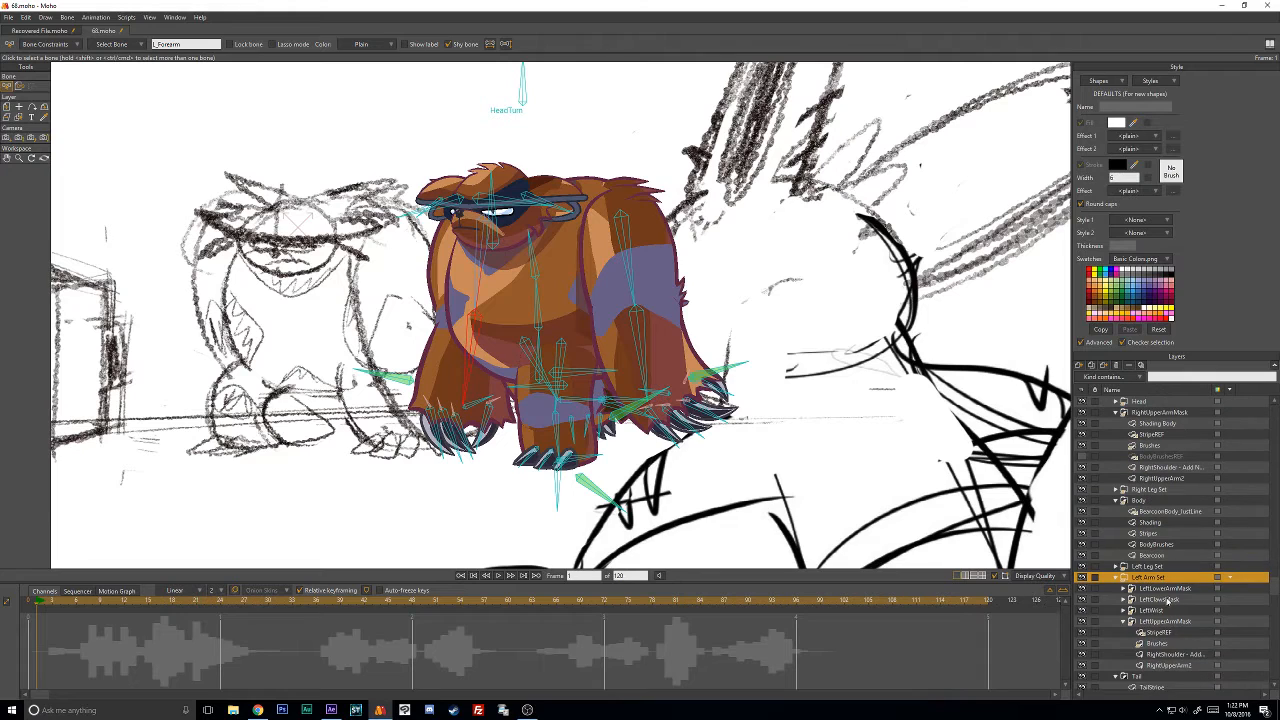
click(1082, 588)
click(1082, 588)
click(1116, 578)
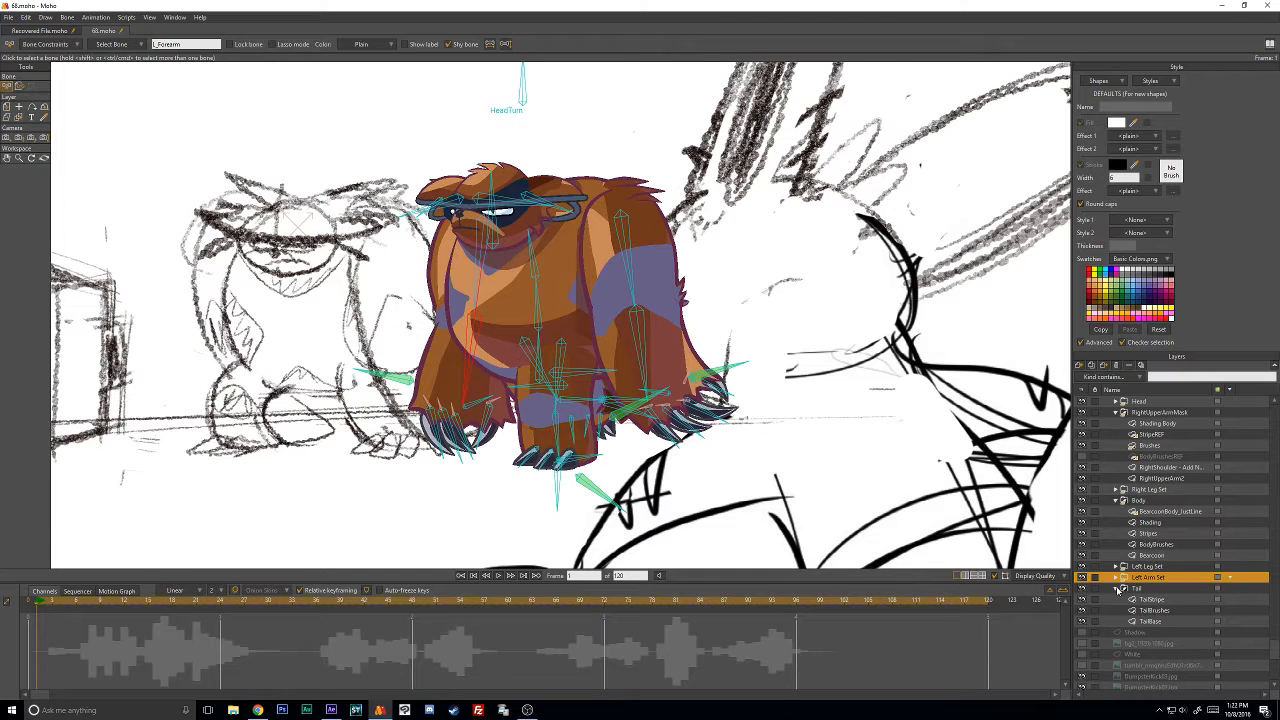
Select the RightLowerArm layer inside LeftLowerArmMask and move its outer elbow and forearm points outward at frame 1.
click(1116, 578)
click(1124, 589)
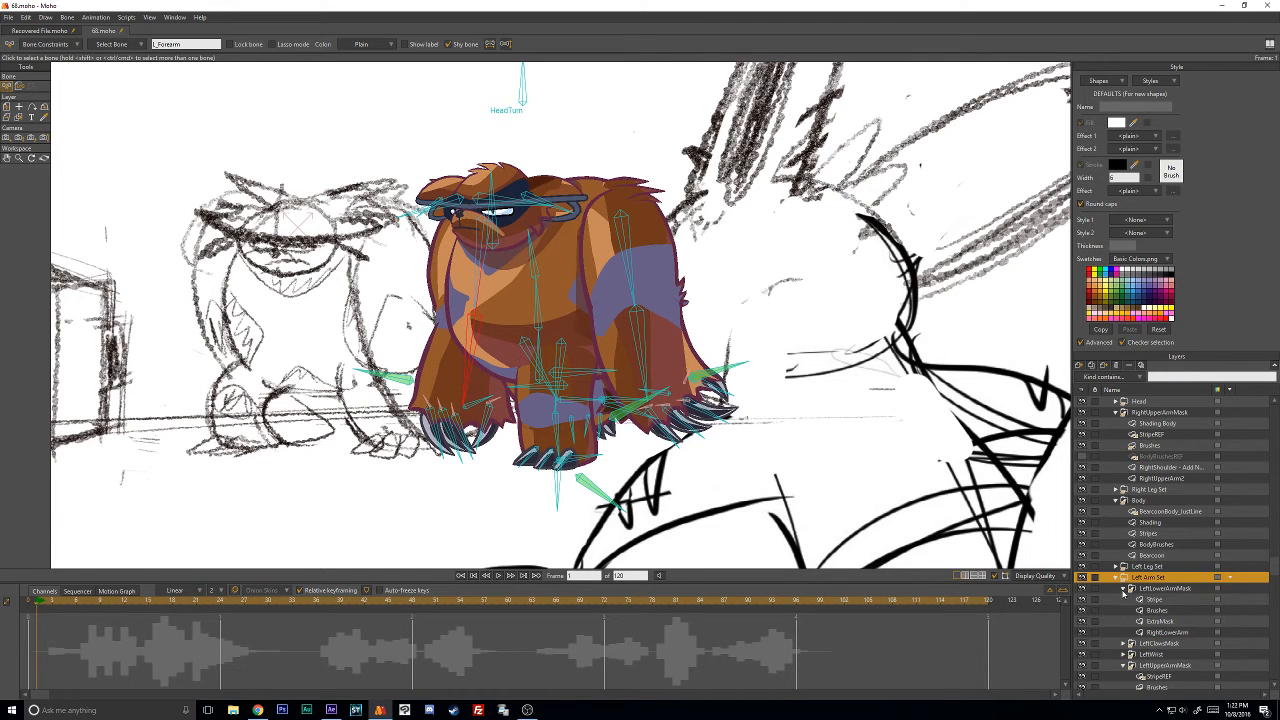
click(1163, 633)
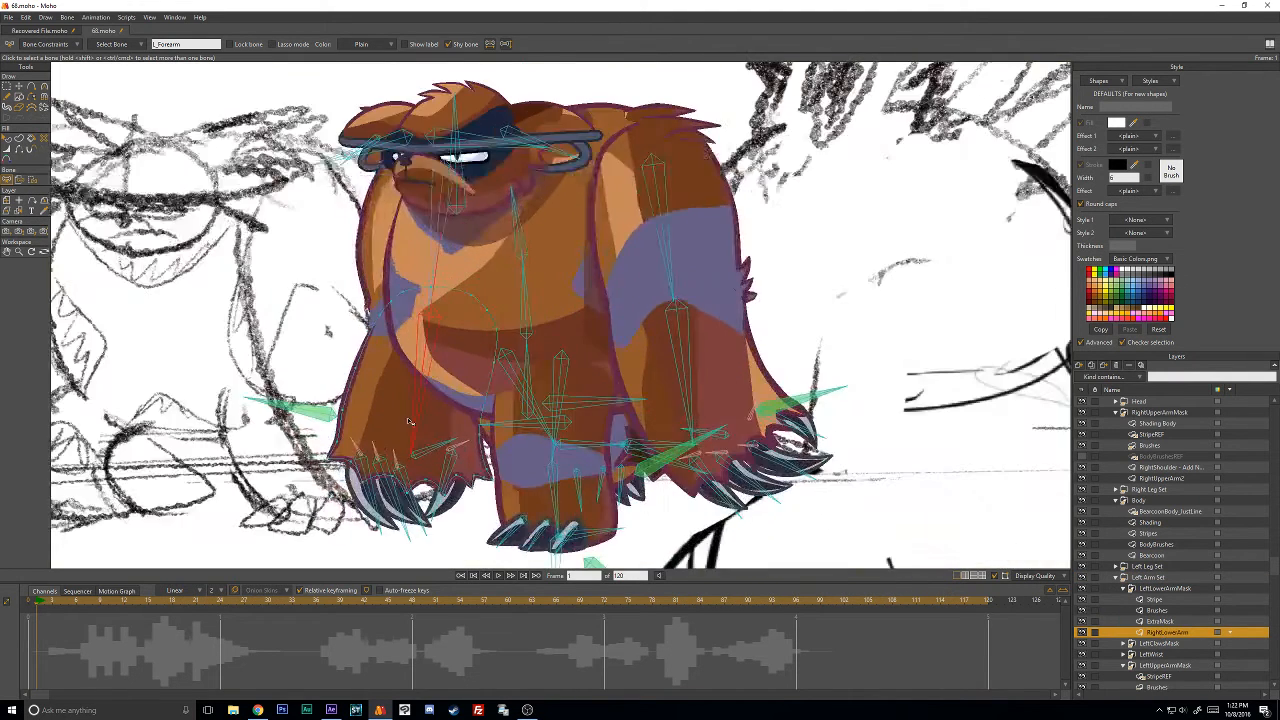
scroll(374, 344, up, 2)
key(t)
drag(322, 350, 463, 350)
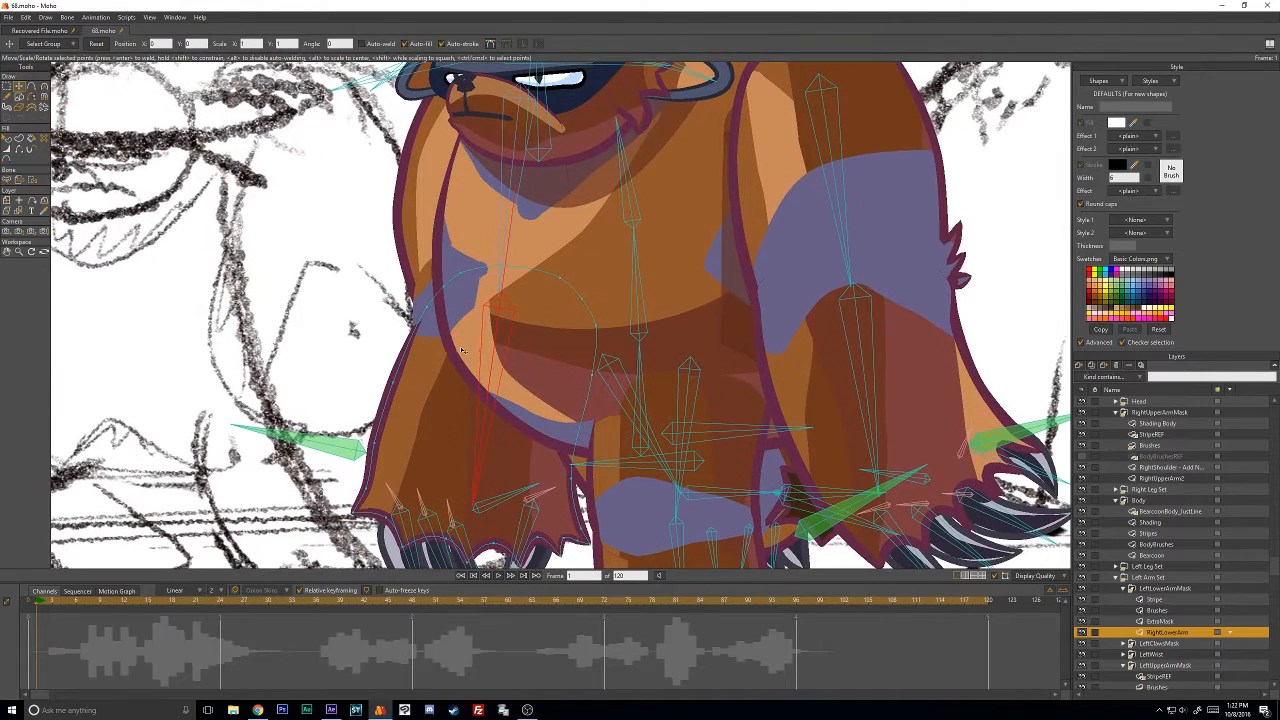
drag(423, 307, 402, 290)
key(w)
key(t)
drag(404, 376, 383, 368)
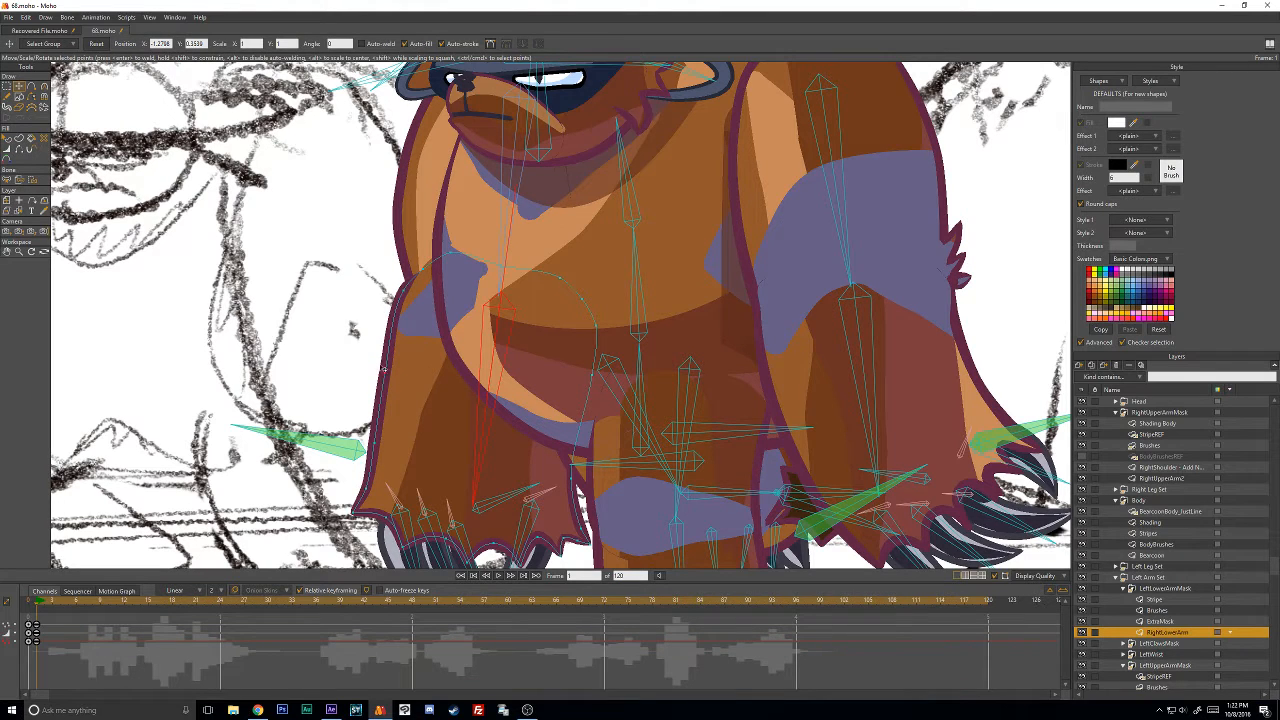
Raise the left forearm's points near the elbow so the outline follows the upper arm, undoing the last unwanted move.
drag(451, 251, 444, 242)
drag(415, 306, 409, 291)
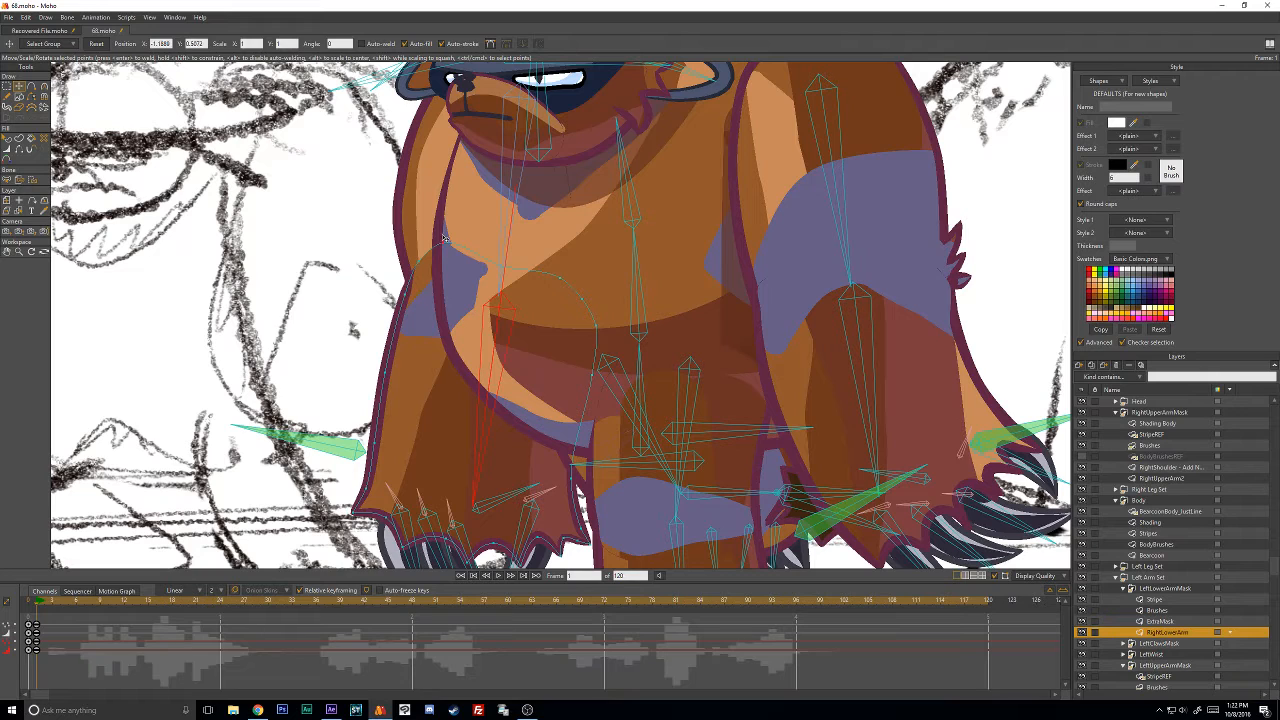
drag(443, 239, 417, 281)
key(ctrl+z)
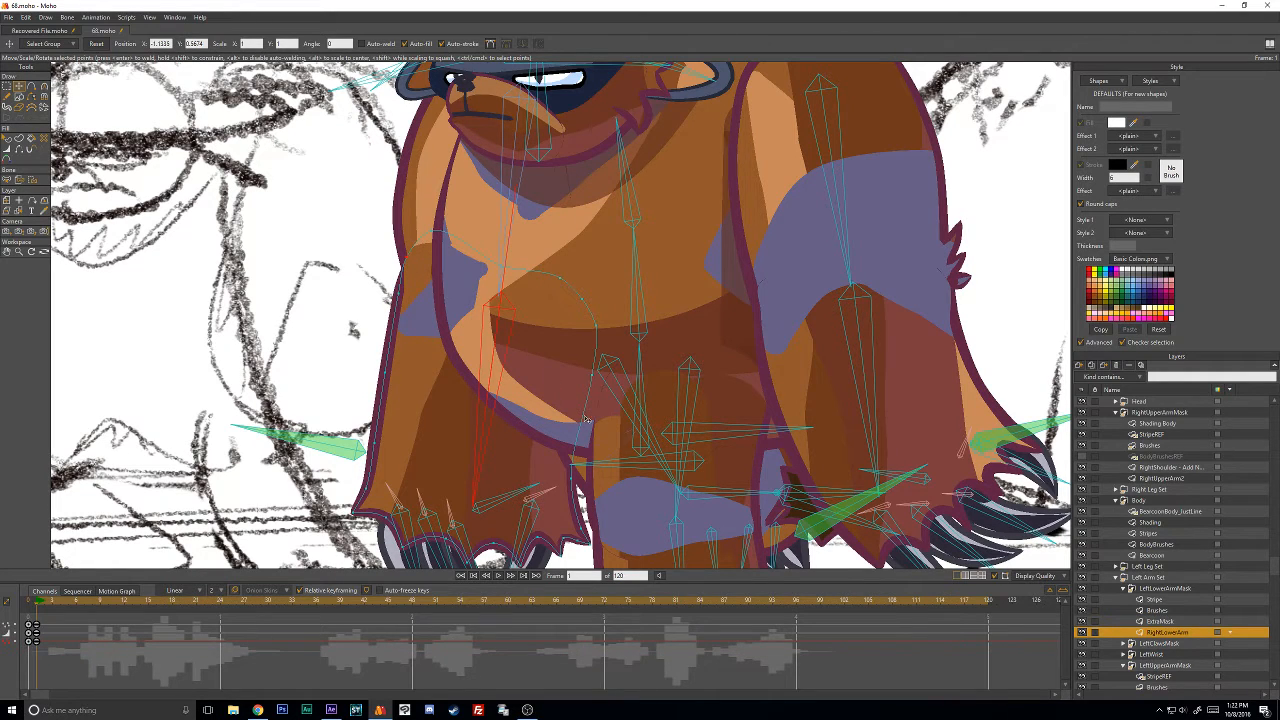
Nudge the left forearm's inner edge inward and bow its outer edge outward down toward the wrist.
drag(591, 372, 580, 370)
drag(572, 464, 566, 462)
drag(582, 308, 582, 293)
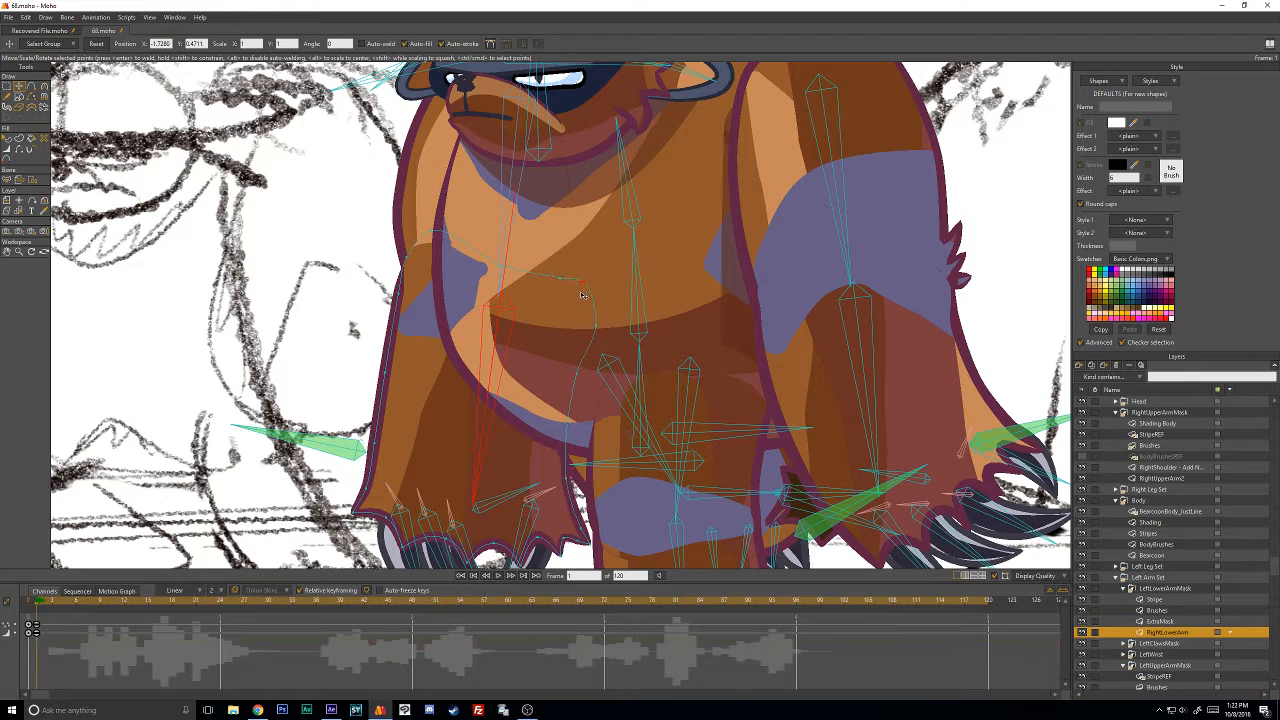
click(497, 242)
drag(497, 247, 497, 268)
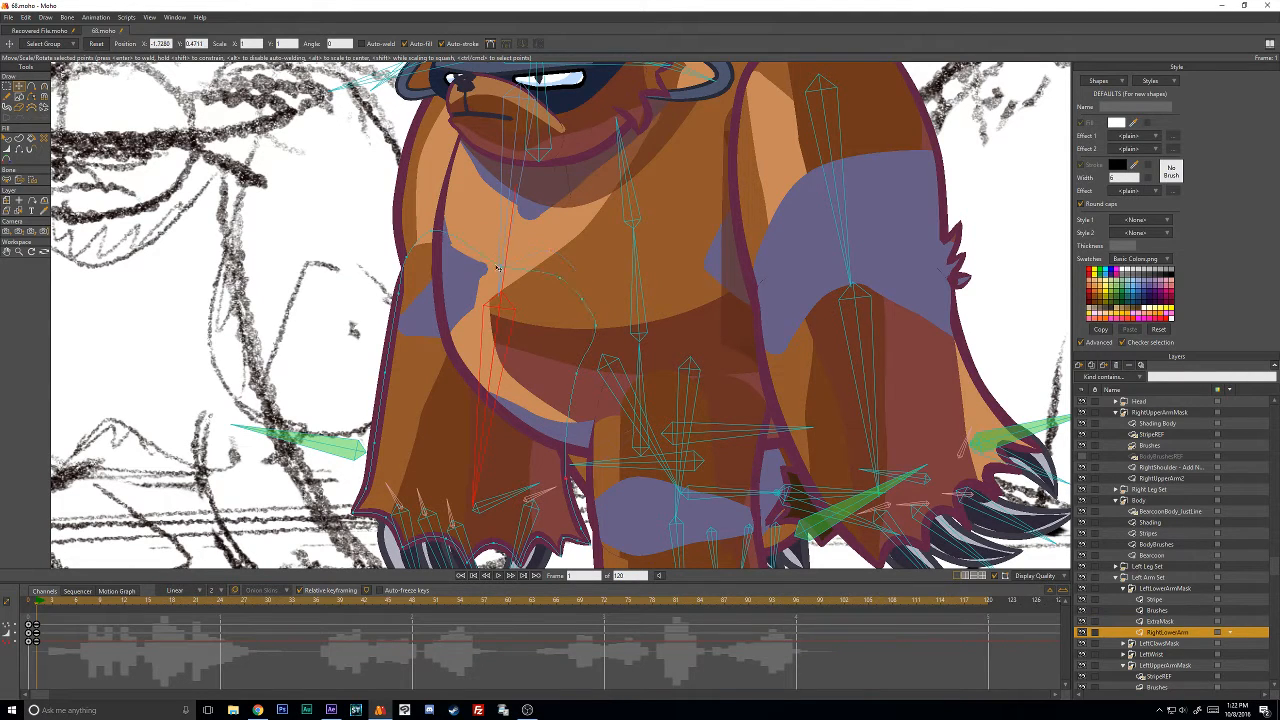
key(ctrl+z)
drag(406, 447, 407, 288)
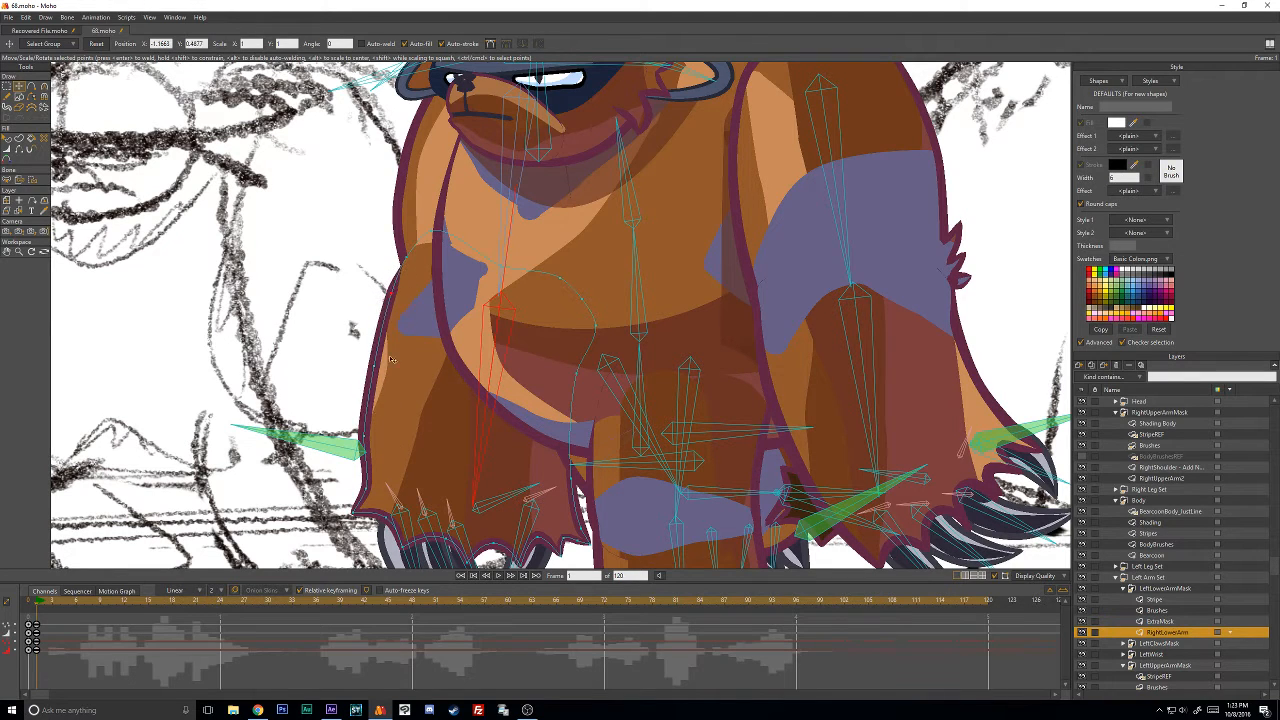
mouse_move(371, 469)
mouse_down()
mouse_move(360, 471)
mouse_move(366, 534)
mouse_move(366, 489)
mouse_up()
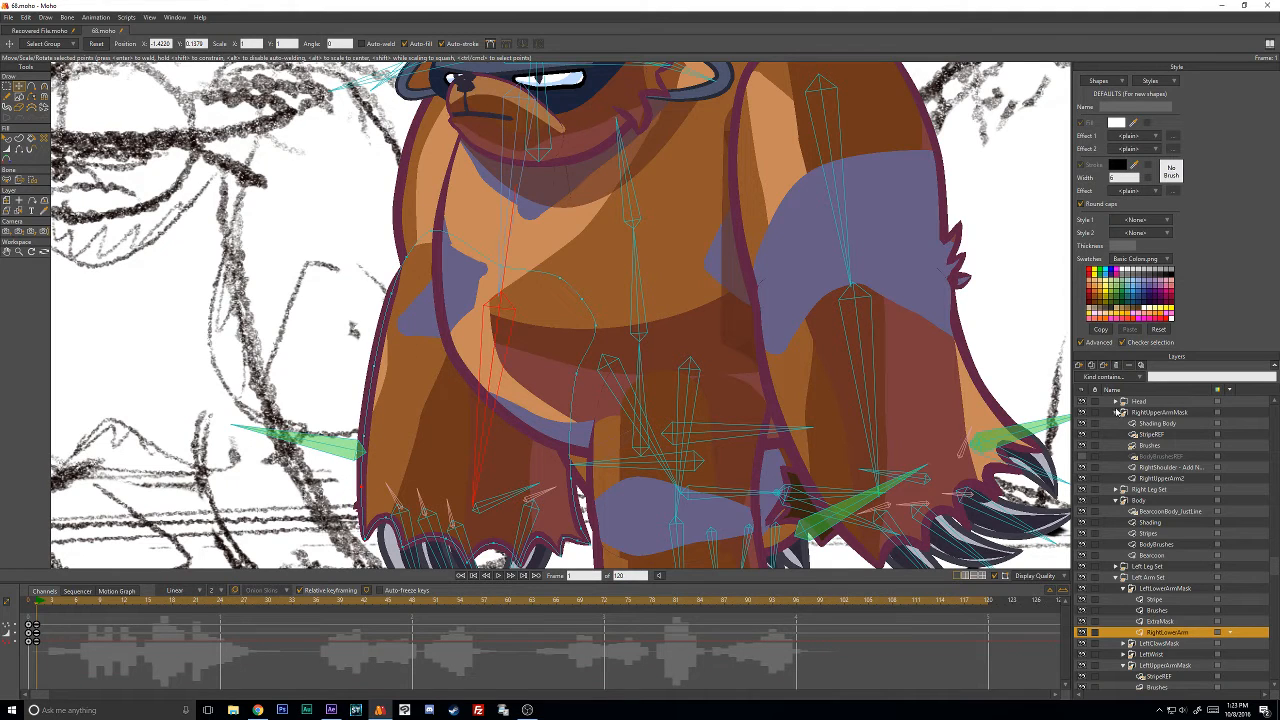
Select the RightUpperArm2 layer inside LeftUpperArmMask and reshape its outer edge at the elbow to blend into the forearm.
scroll(1158, 630, down, 1)
click(1163, 672)
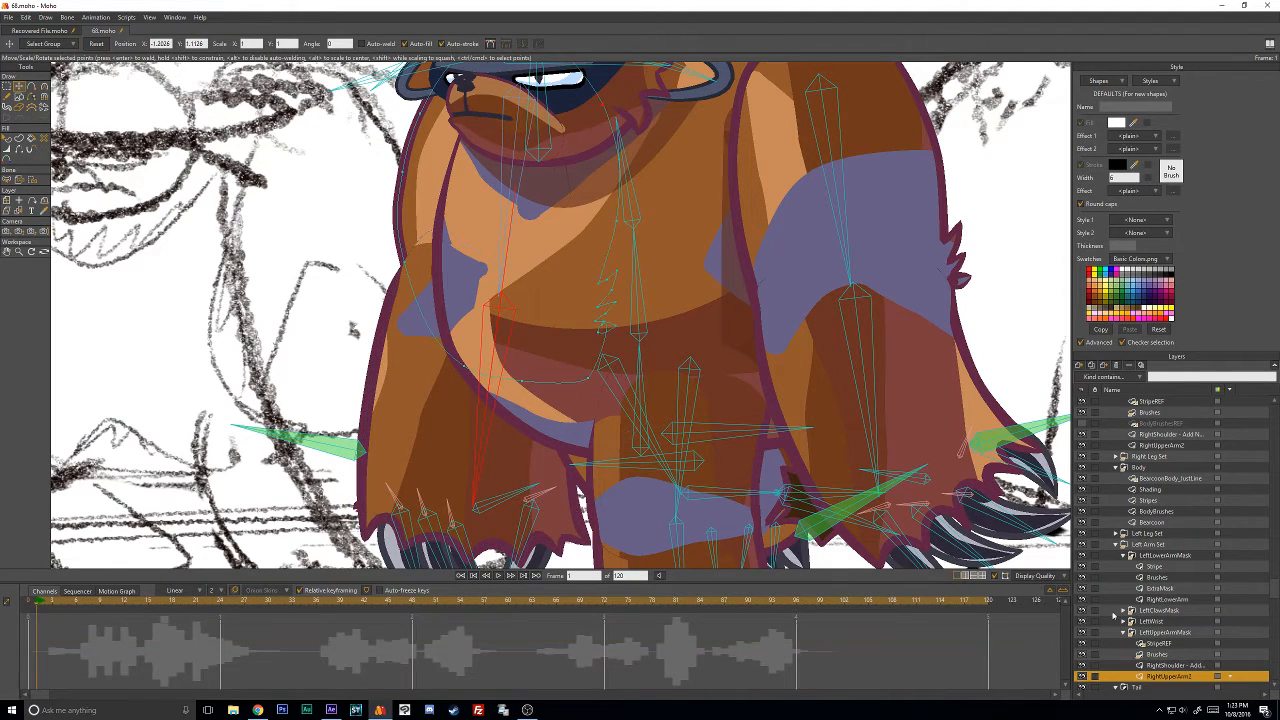
drag(407, 329, 390, 314)
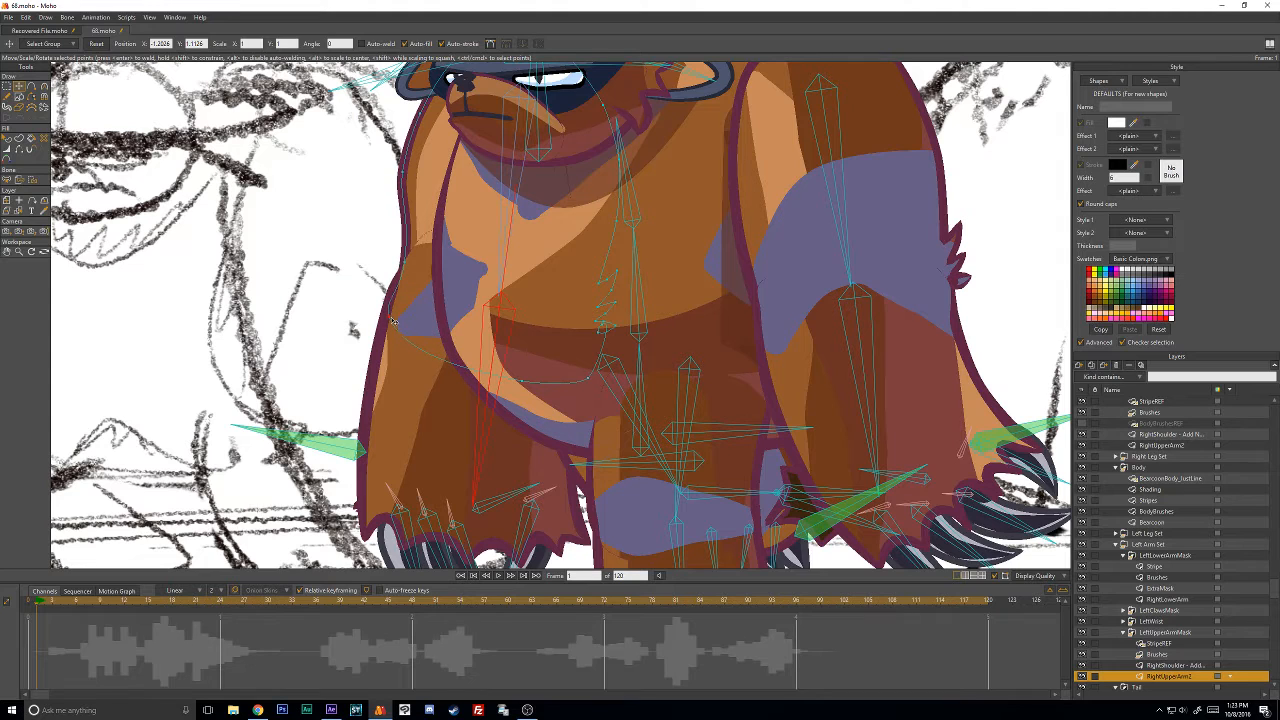
drag(403, 262, 399, 322)
drag(405, 167, 408, 167)
drag(399, 319, 387, 276)
drag(400, 327, 384, 372)
Return to the left arm's RightLowerArm layer and smooth its outer contour where the forearm meets the upper arm.
click(1162, 600)
scroll(405, 371, down, 1)
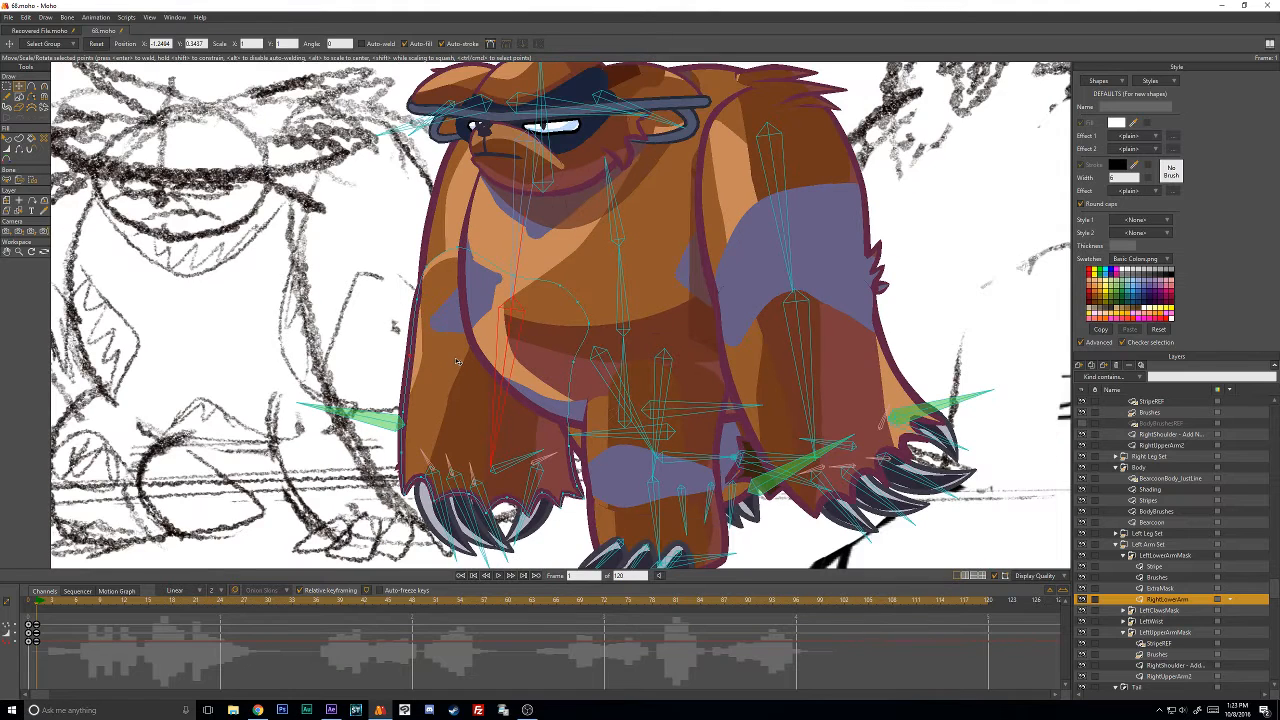
scroll(414, 413, up, 1)
drag(411, 217, 360, 302)
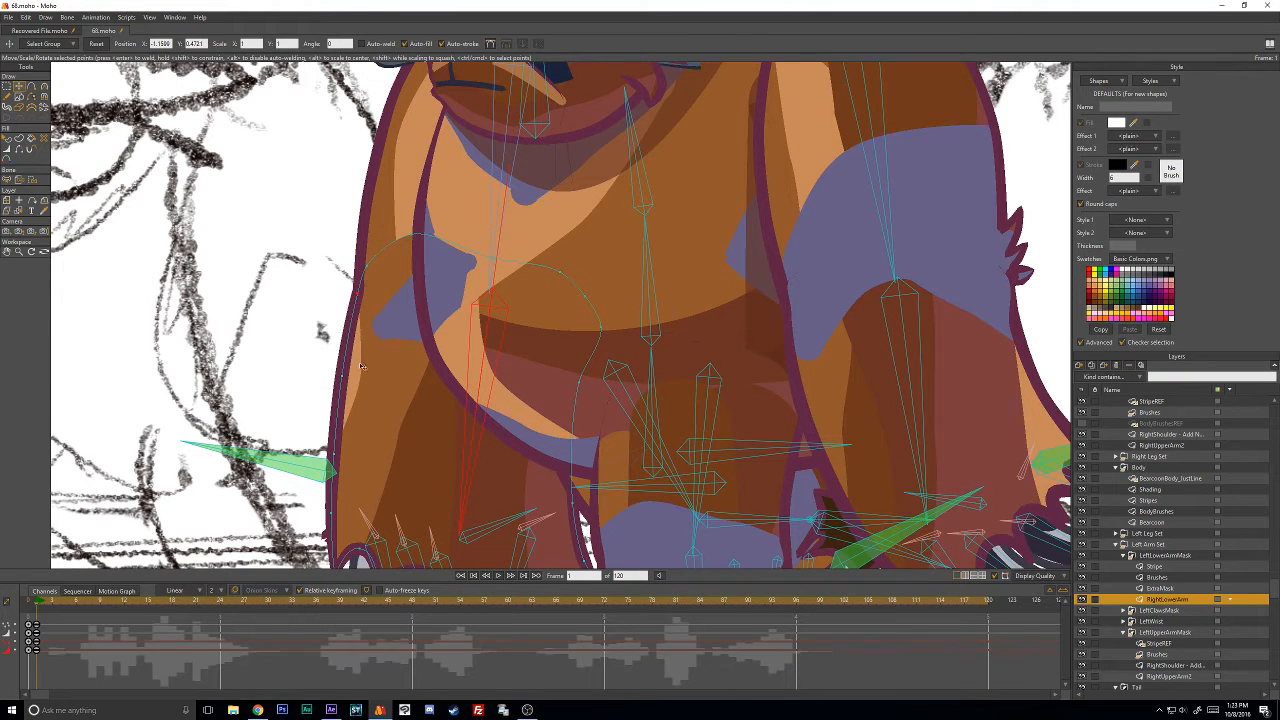
scroll(398, 355, down, 2)
drag(393, 377, 404, 359)
drag(407, 308, 403, 304)
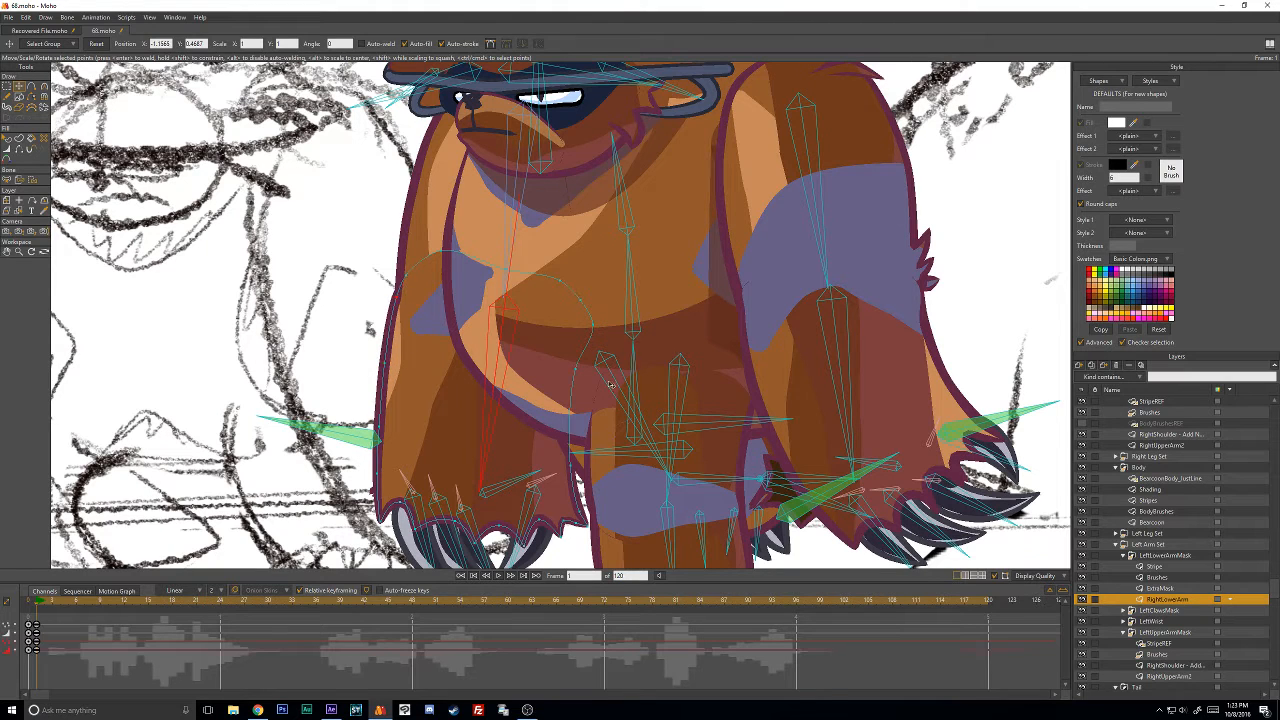
Check the left upper arm's outline, then reselect the left arm's RightLowerArm layer and move an inner-edge point up near the belly.
click(1166, 676)
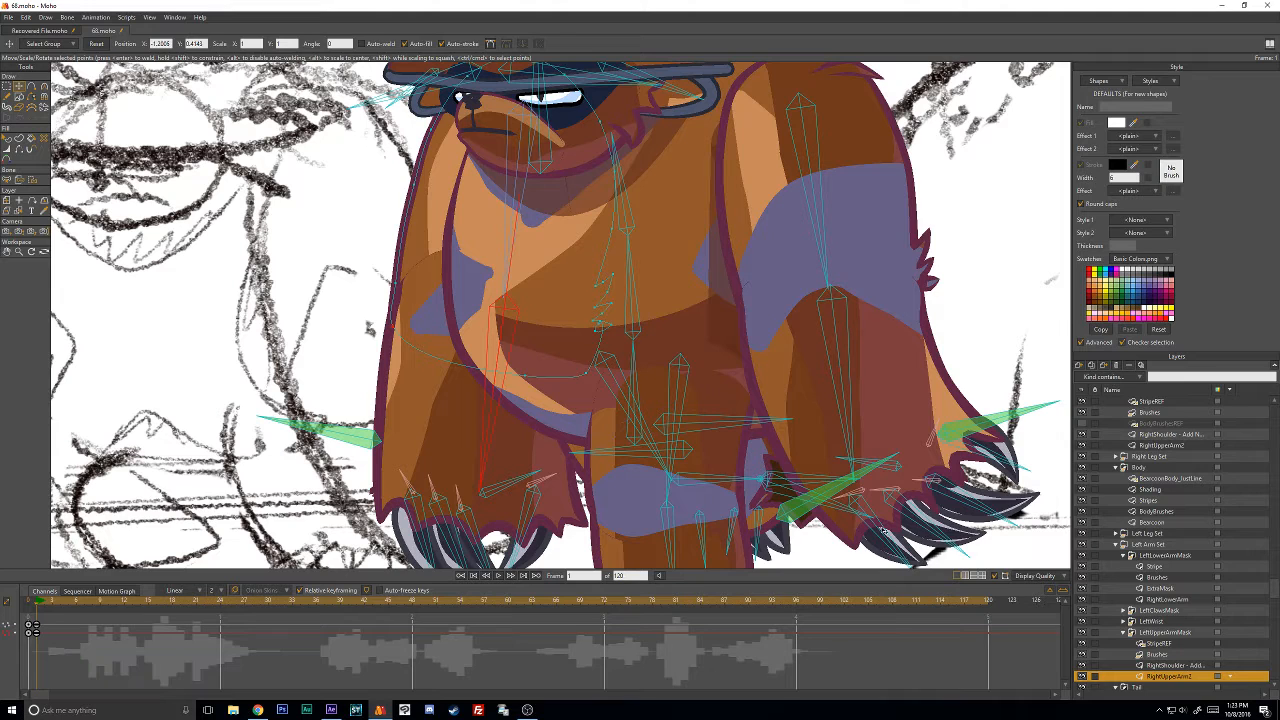
scroll(1150, 586, down, 2)
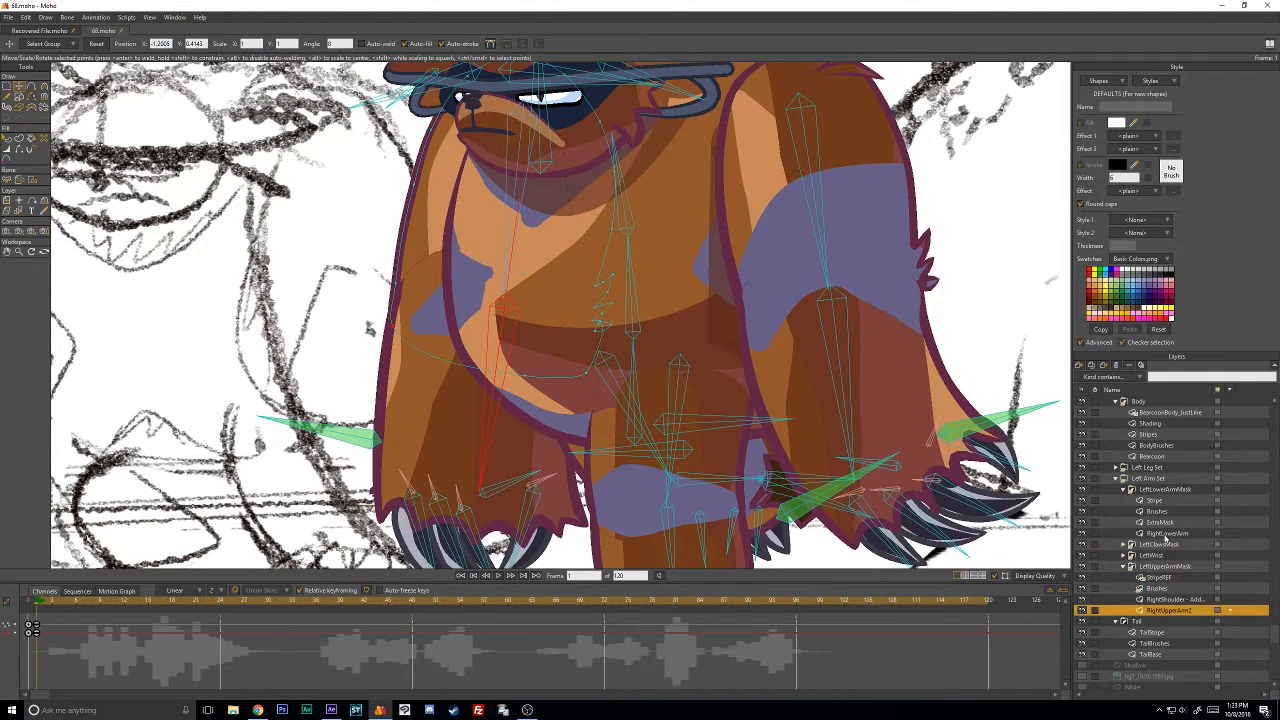
click(1166, 535)
mouse_move(490, 478)
mouse_down()
mouse_move(340, 500)
mouse_move(564, 610)
mouse_move(637, 493)
mouse_move(590, 501)
mouse_move(605, 530)
mouse_move(602, 478)
mouse_move(551, 502)
mouse_move(625, 493)
mouse_move(623, 472)
mouse_move(581, 467)
mouse_move(569, 484)
mouse_move(589, 431)
mouse_move(572, 462)
mouse_move(580, 413)
mouse_up()
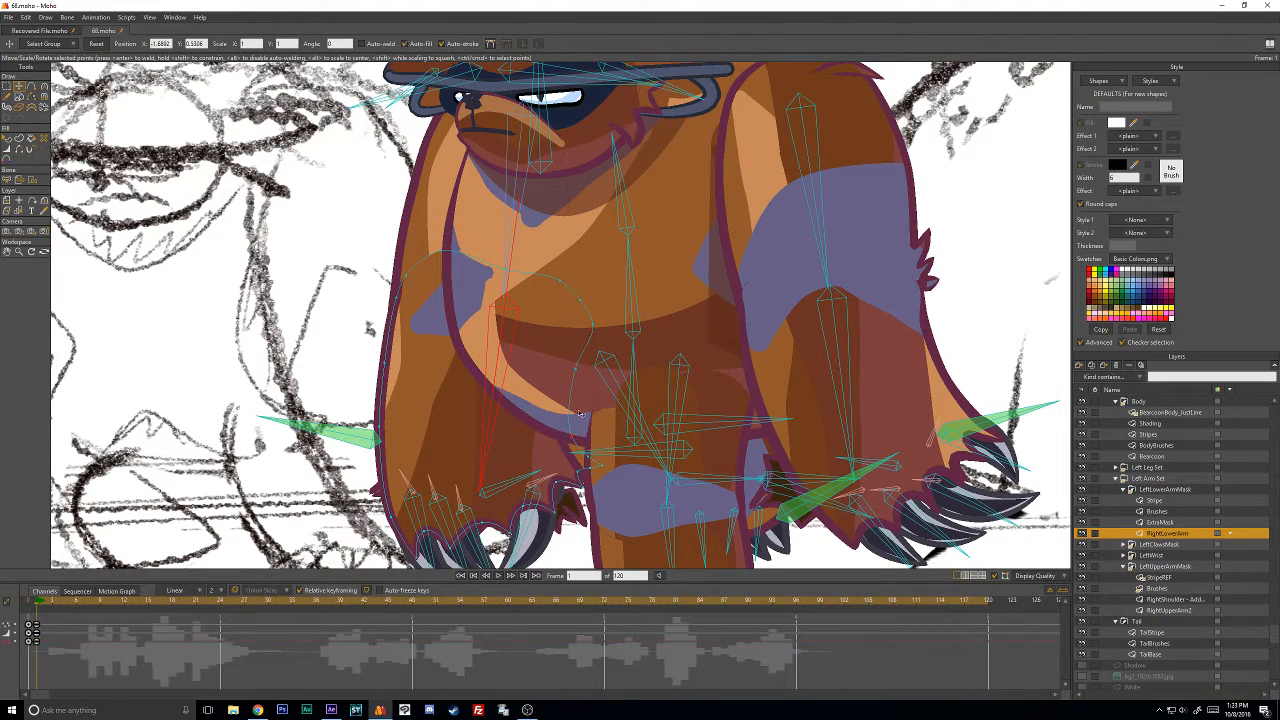
Hide the Body group and compare the outlines of the left arm's RightUpperArm2, ExtraMask and RightLowerArm layers.
scroll(1145, 462, up, 1)
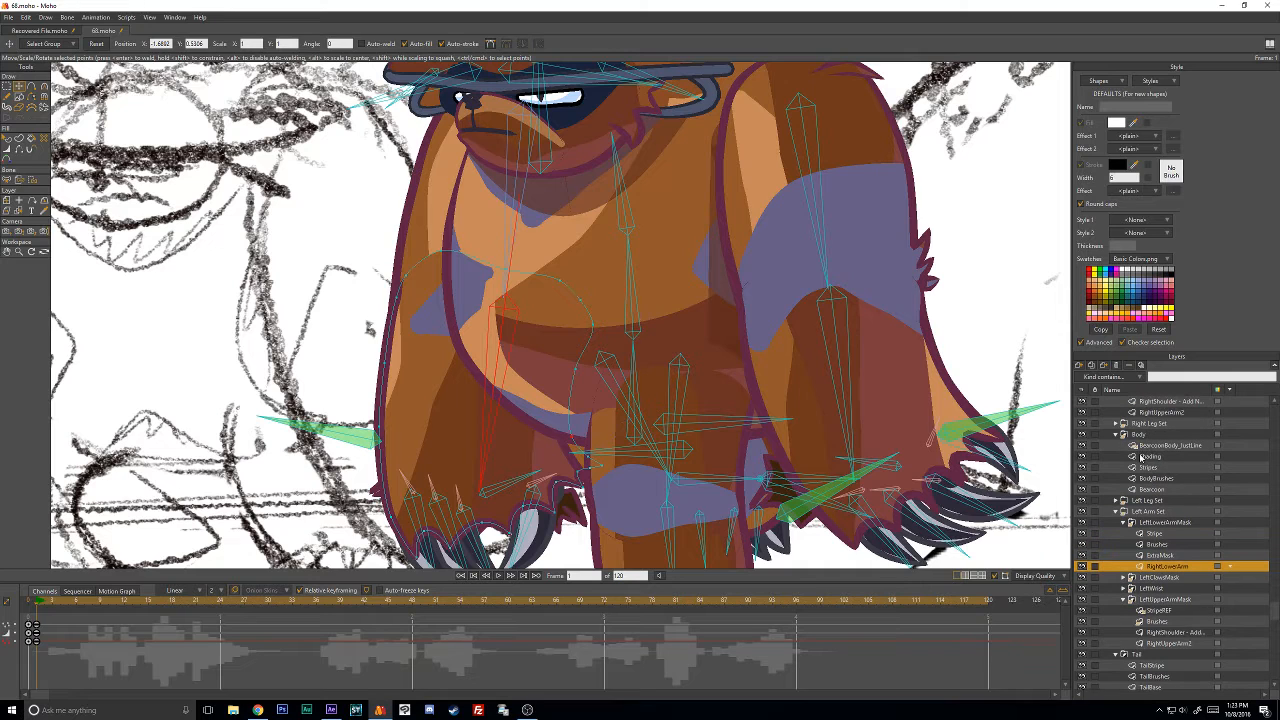
click(1082, 434)
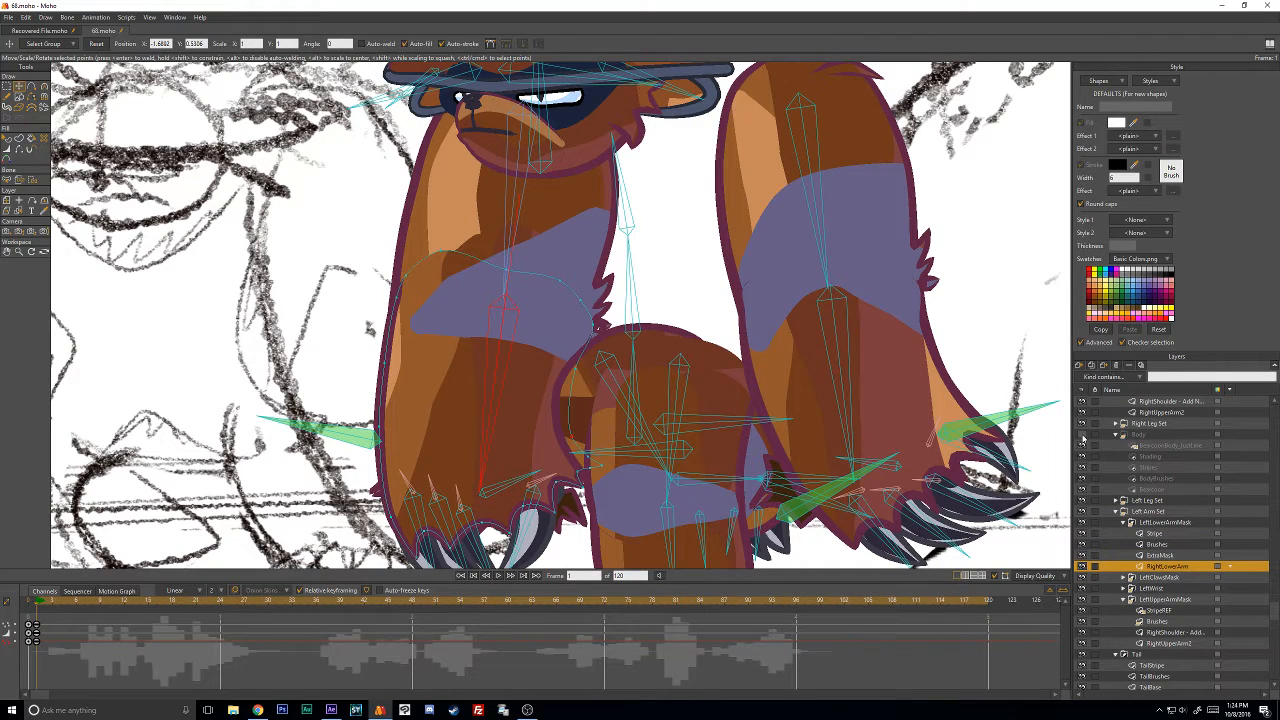
scroll(1180, 588, down, 2)
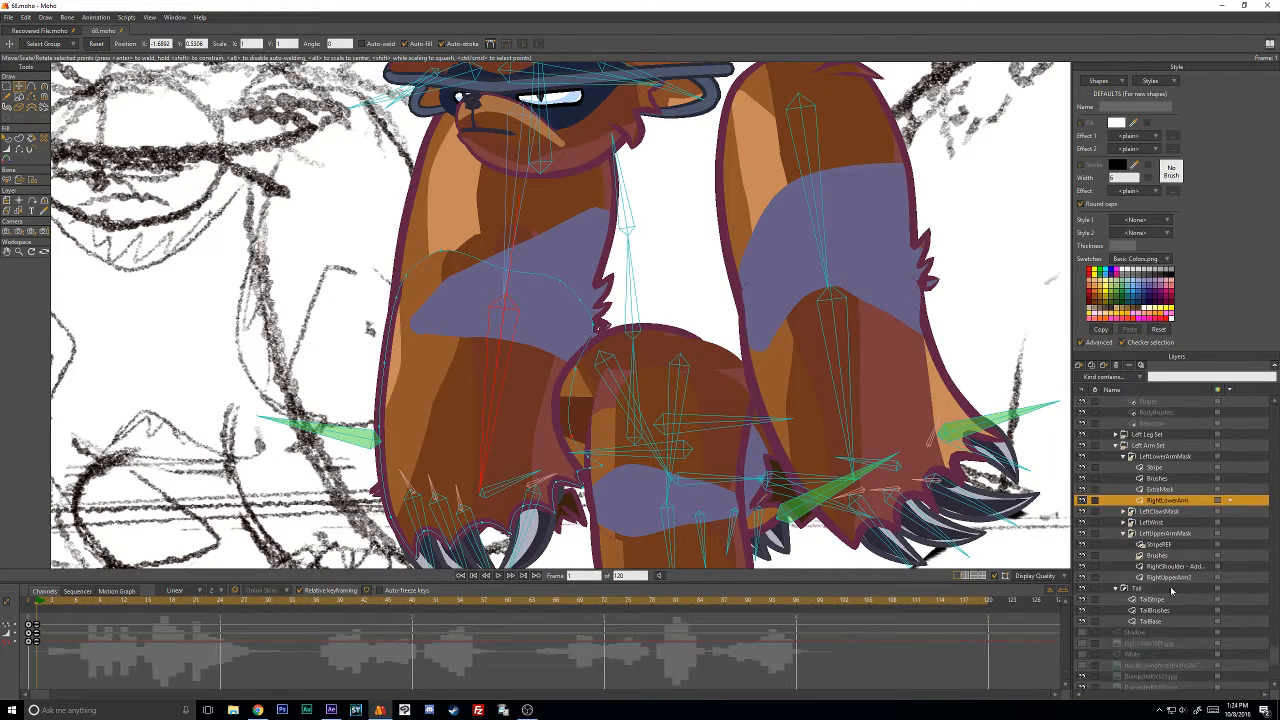
click(1165, 579)
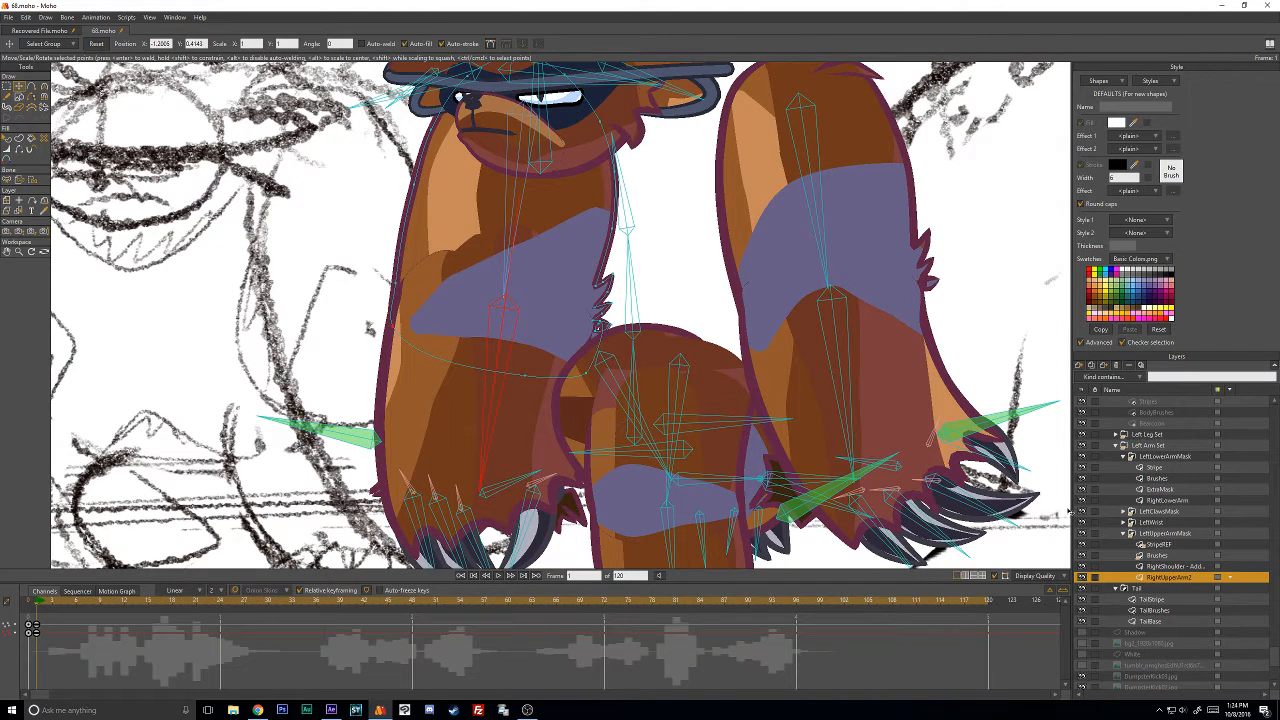
click(1163, 501)
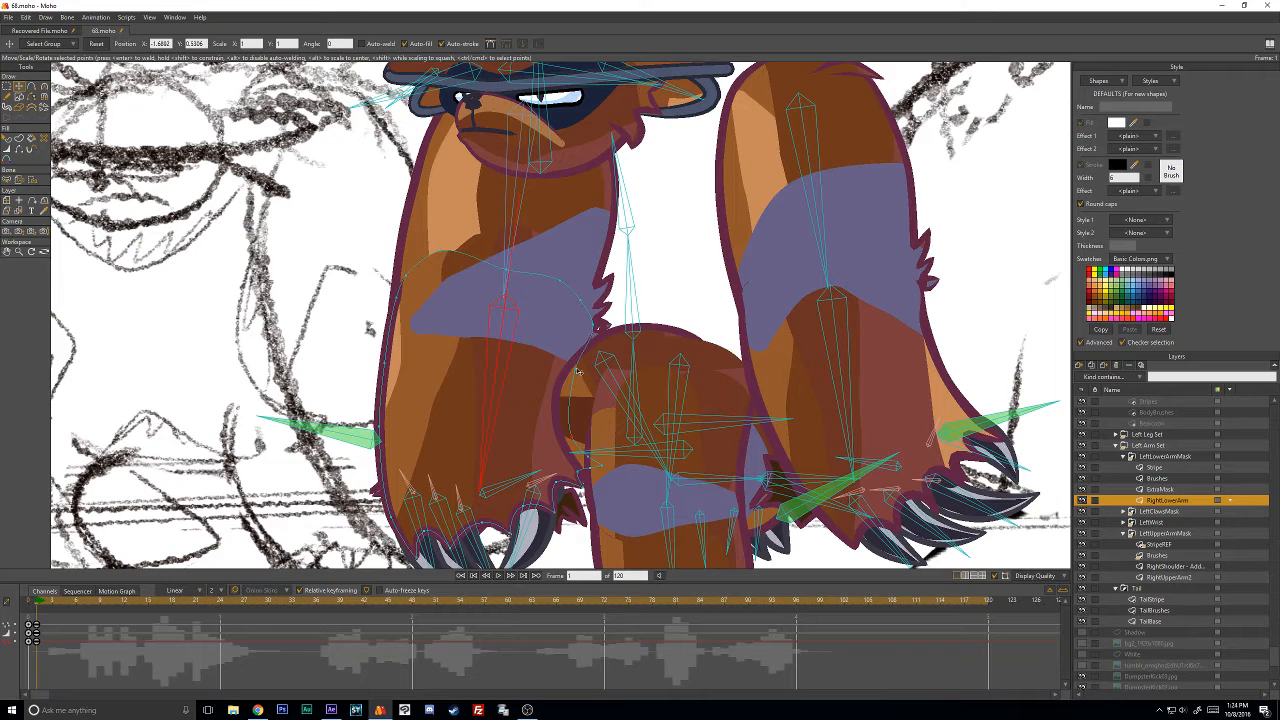
click(1170, 489)
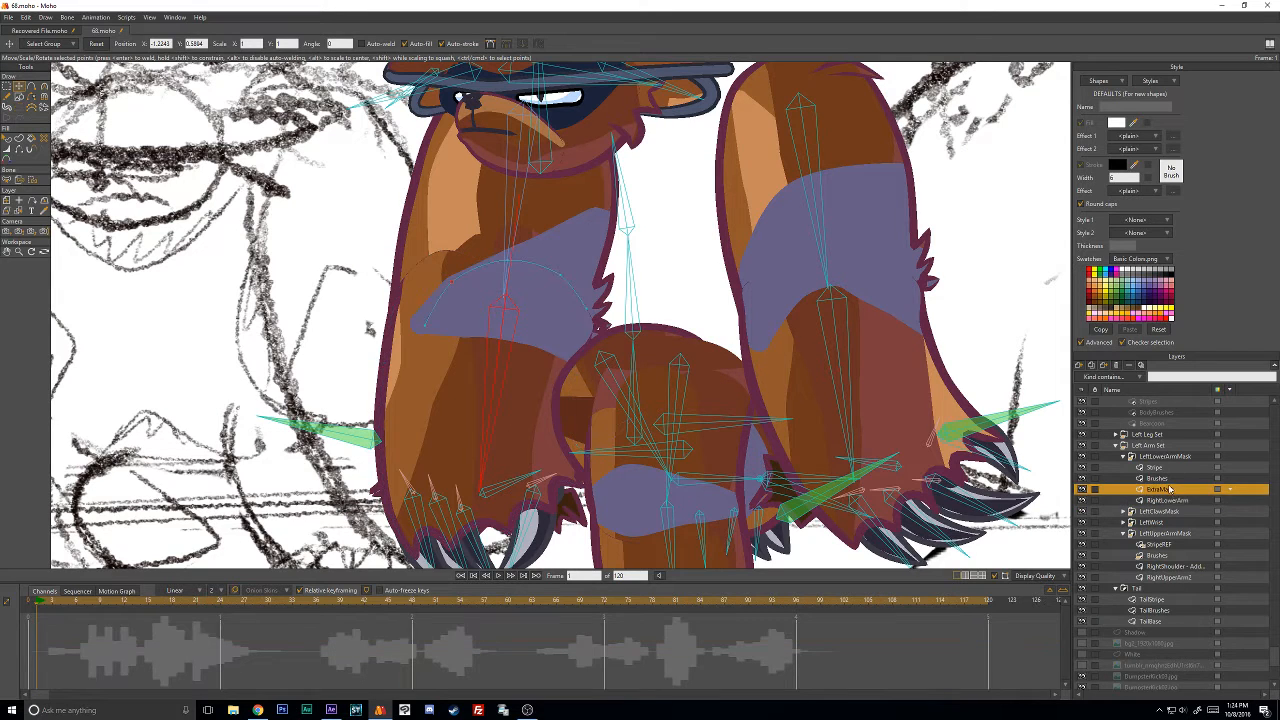
click(1167, 501)
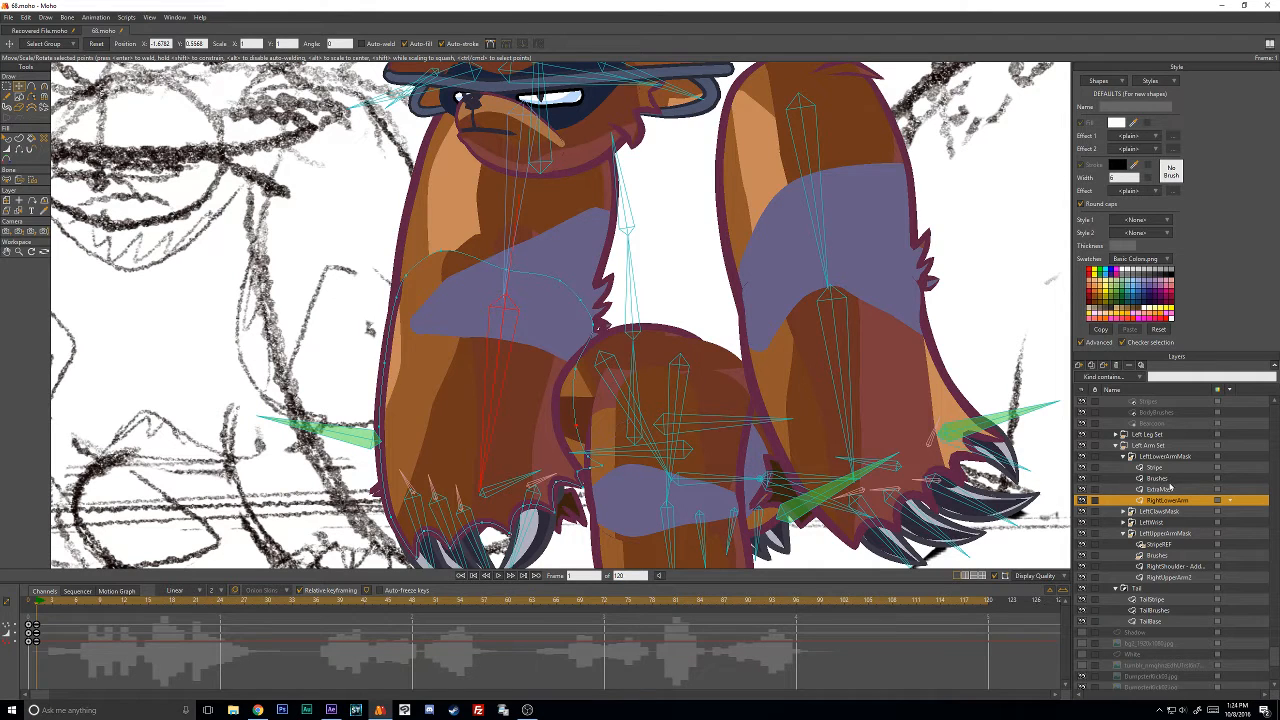
Hide the Left Leg Set group to expose the left arm's inner edge.
scroll(1176, 505, down, 1)
scroll(1138, 538, up, 1)
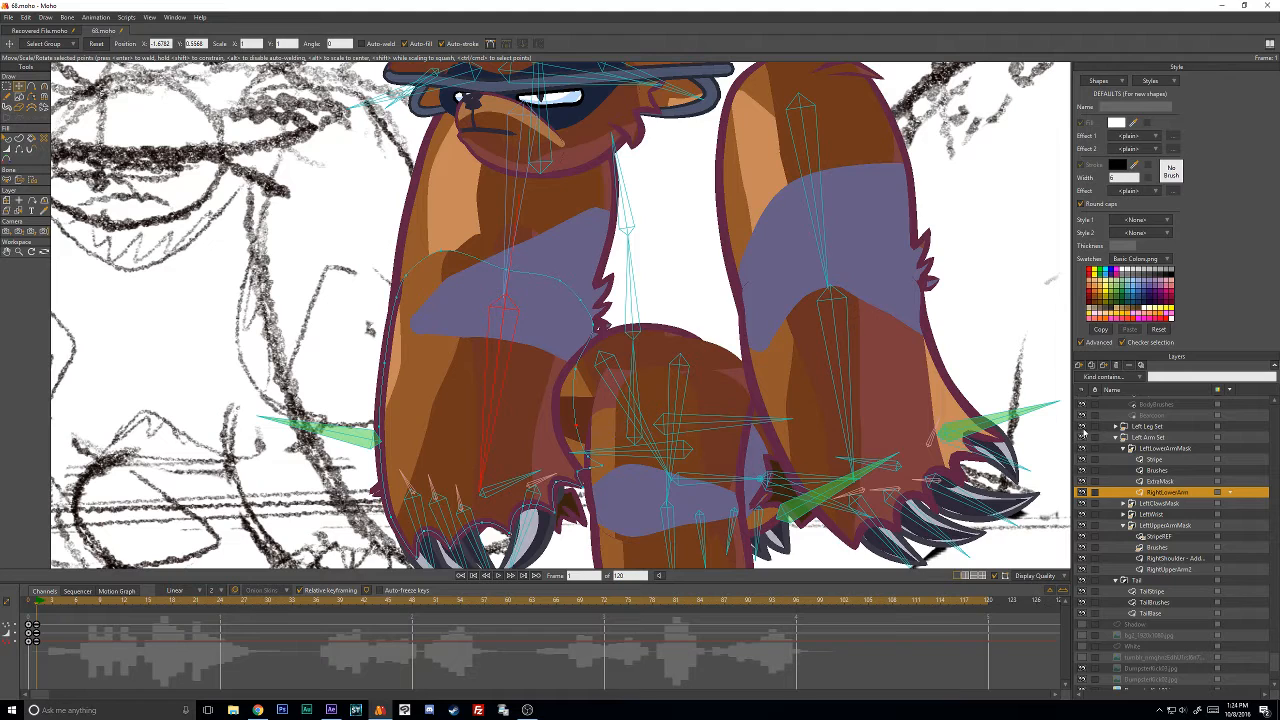
click(1082, 427)
click(1082, 427)
double_click(1082, 427)
click(1082, 427)
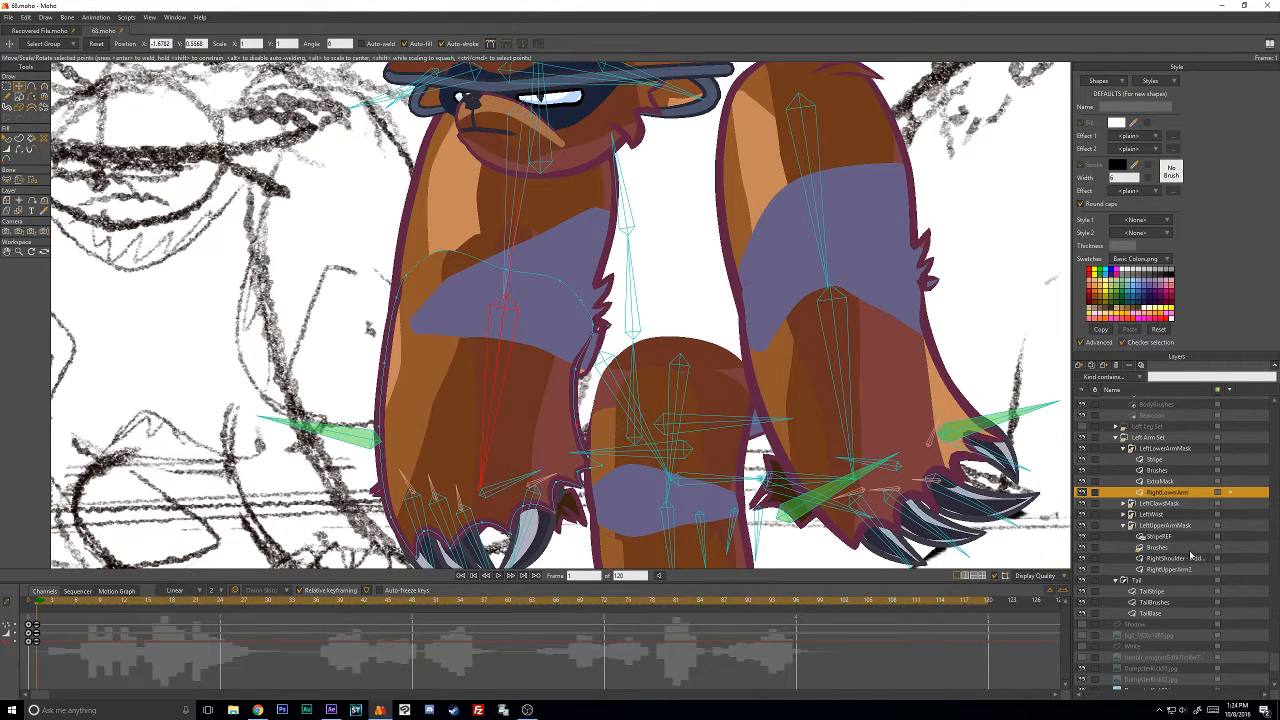
Select RightUpperArm2 inside LeftUpperArmMask and move its lower inner-edge points at the elbow to follow the forearm's contour below the fur tufts.
click(1160, 569)
drag(592, 368, 590, 335)
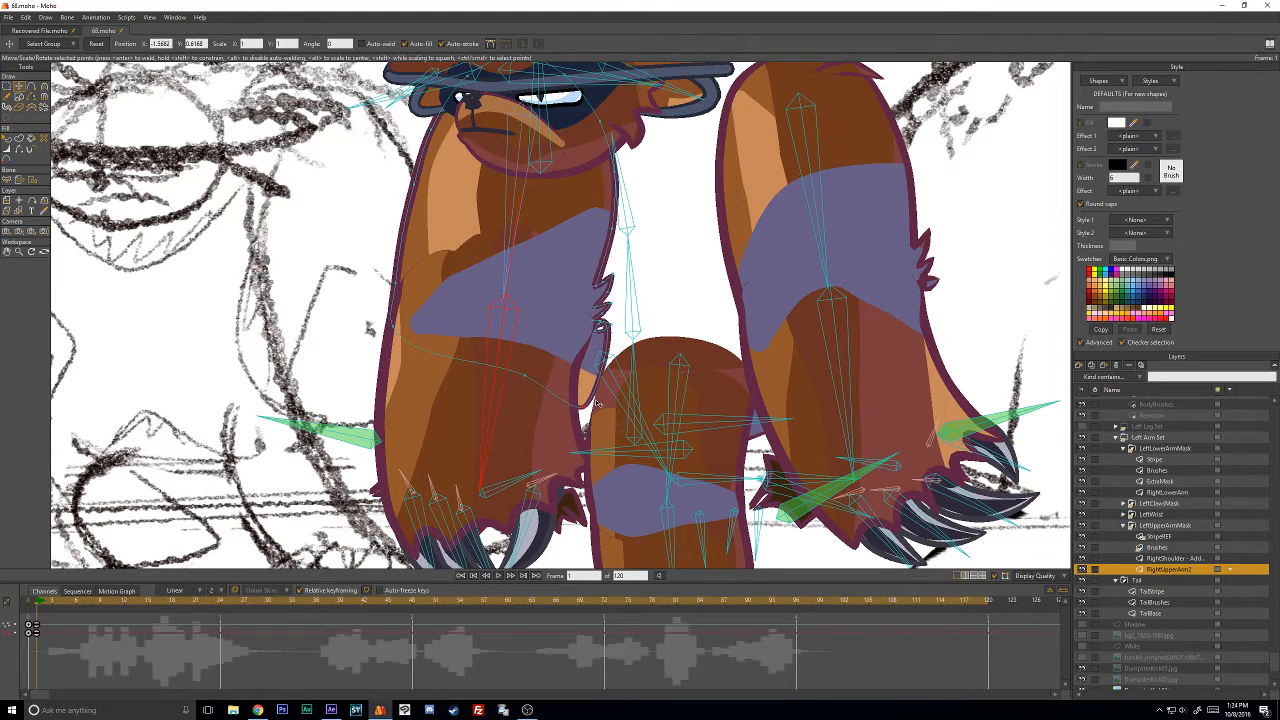
scroll(590, 335, up, 4)
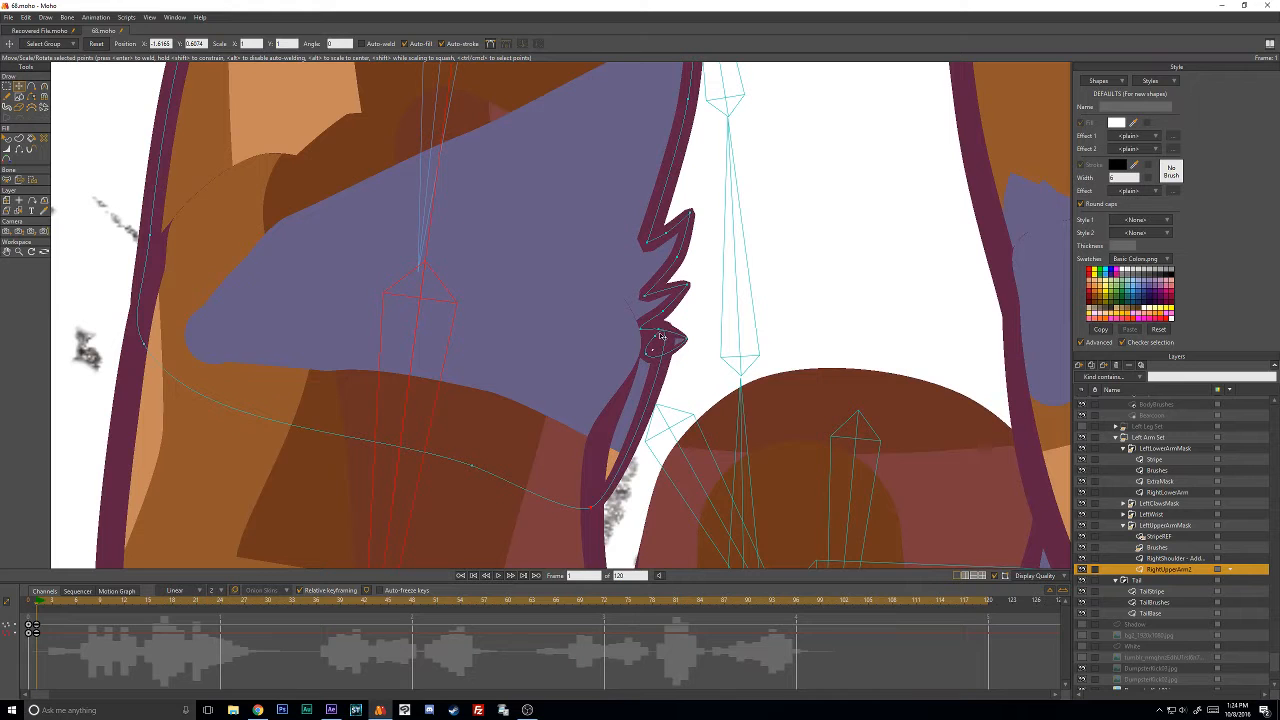
drag(661, 337, 637, 369)
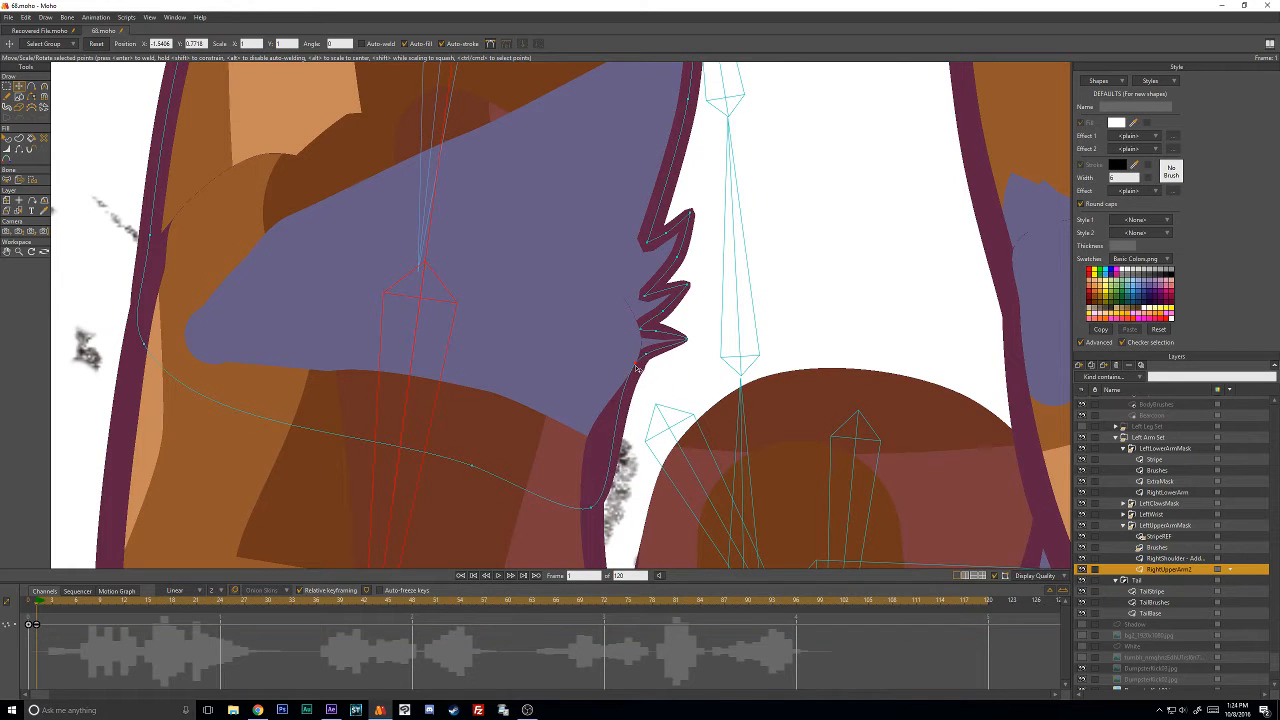
drag(591, 506, 595, 453)
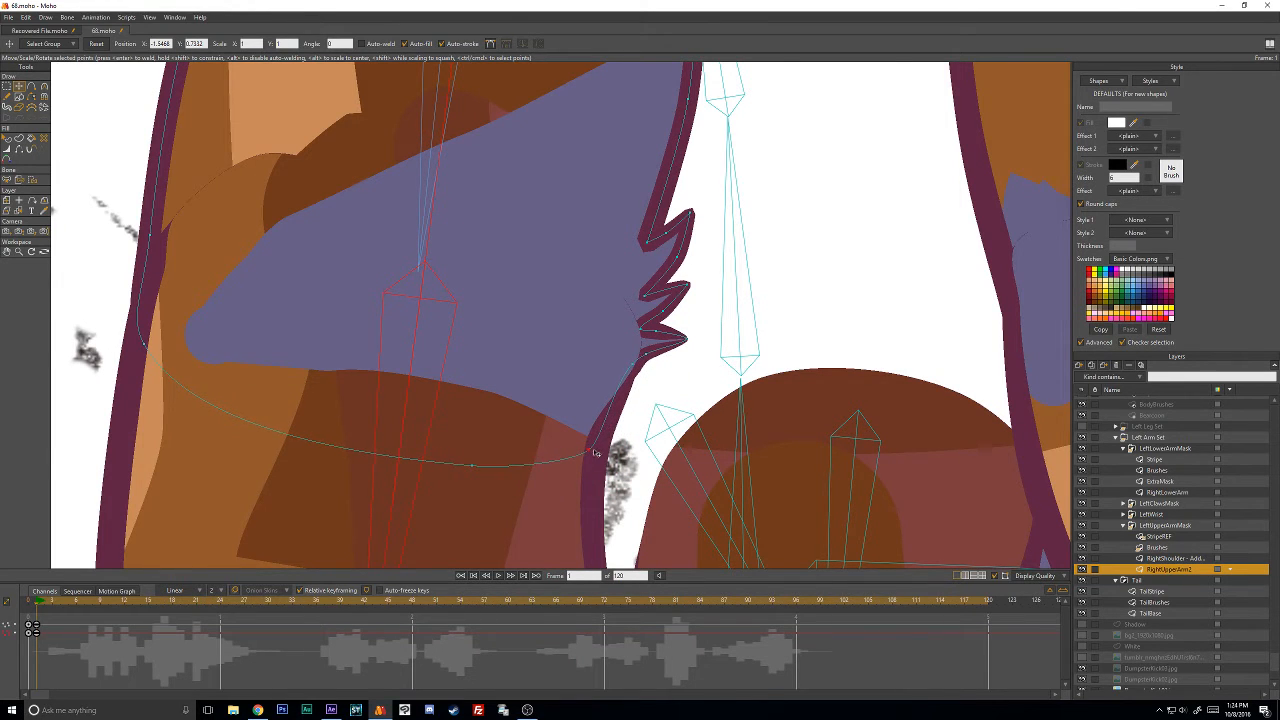
scroll(595, 453, down, 4)
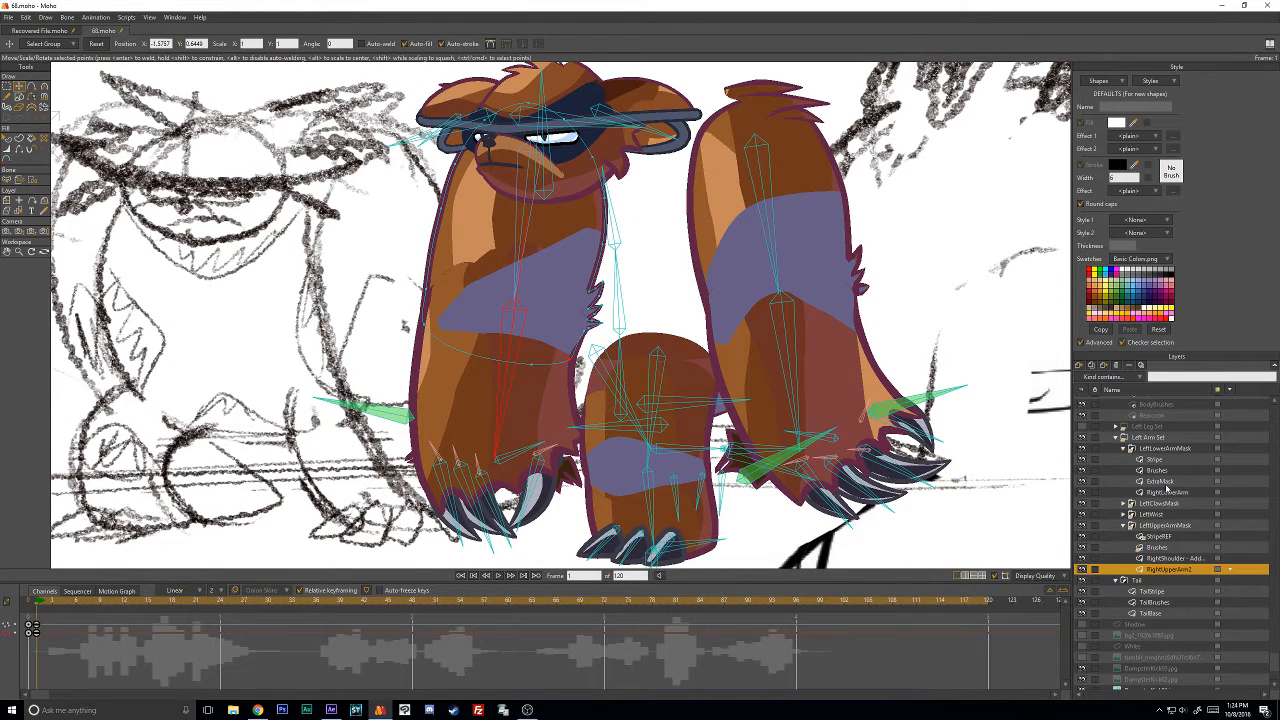
Select the BEARCOON rig and reposition the left paw's wrist and claw bones on frame 1 so the claws fan outward.
scroll(1160, 512, up, 6)
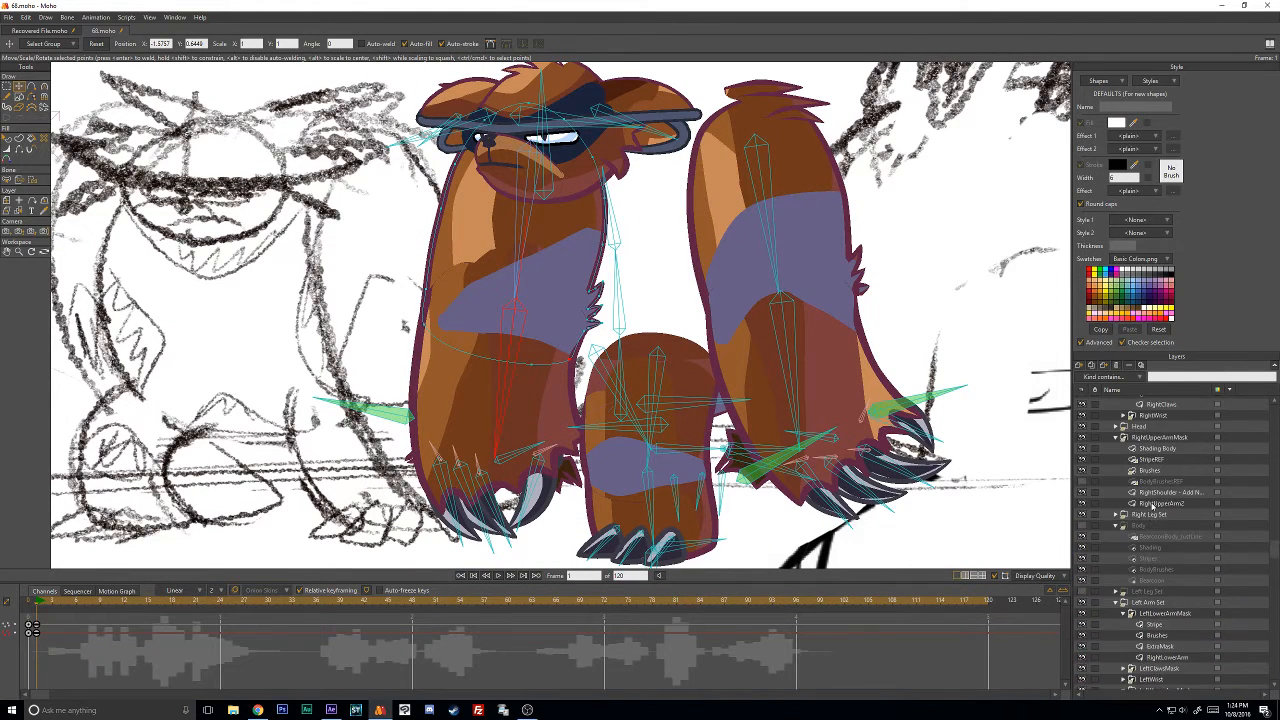
scroll(1153, 506, up, 3)
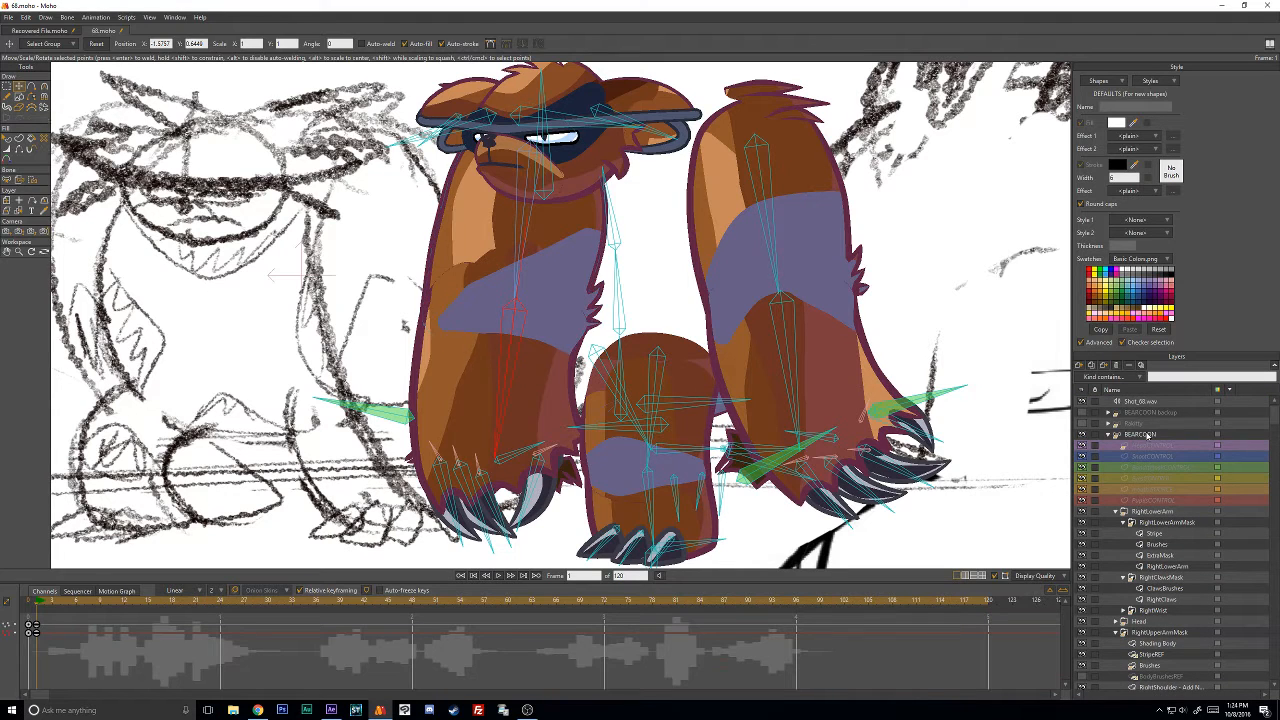
click(1140, 434)
click(31, 86)
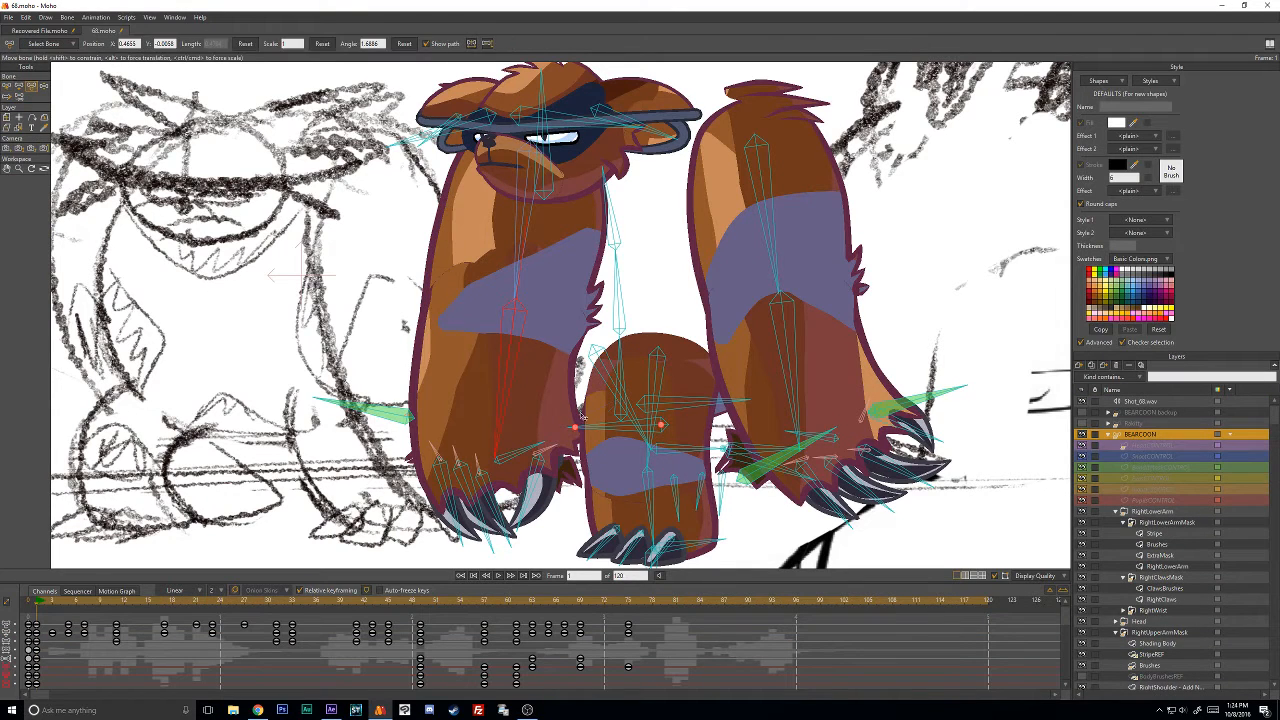
drag(502, 466, 494, 514)
Show the Body group again and check the bear's pose around frame 51.
scroll(1164, 545, down, 4)
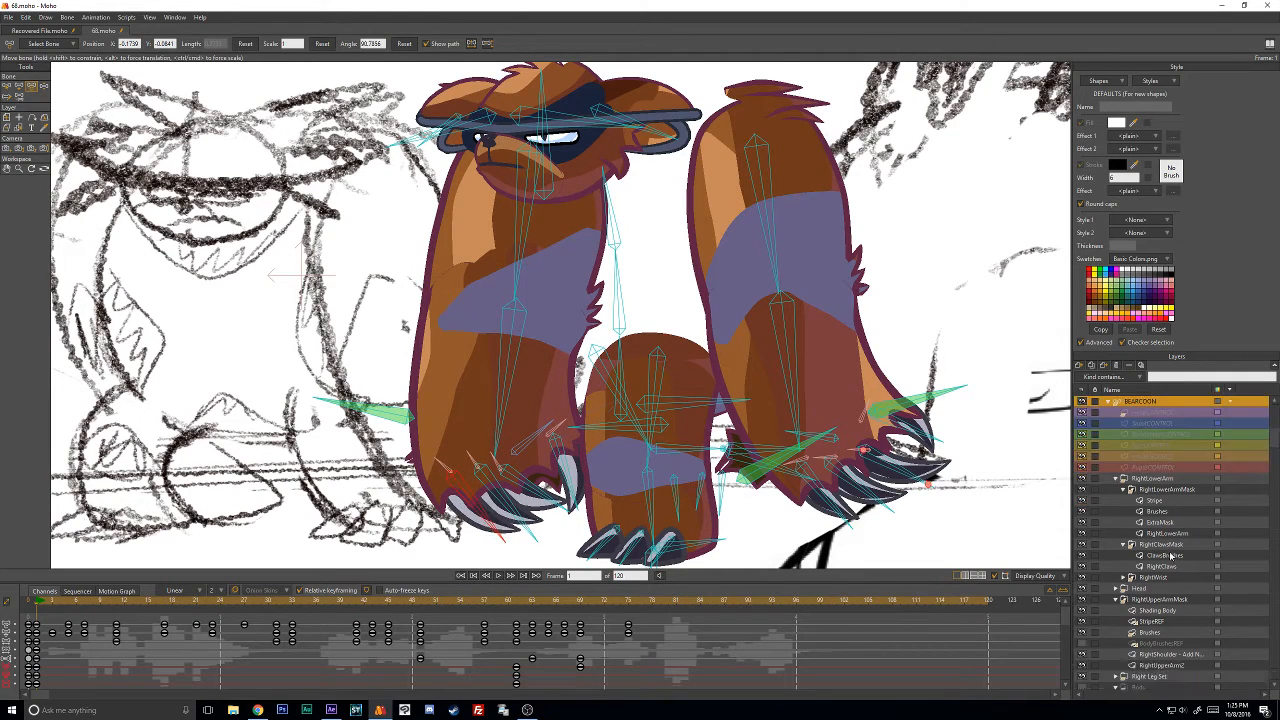
click(1082, 599)
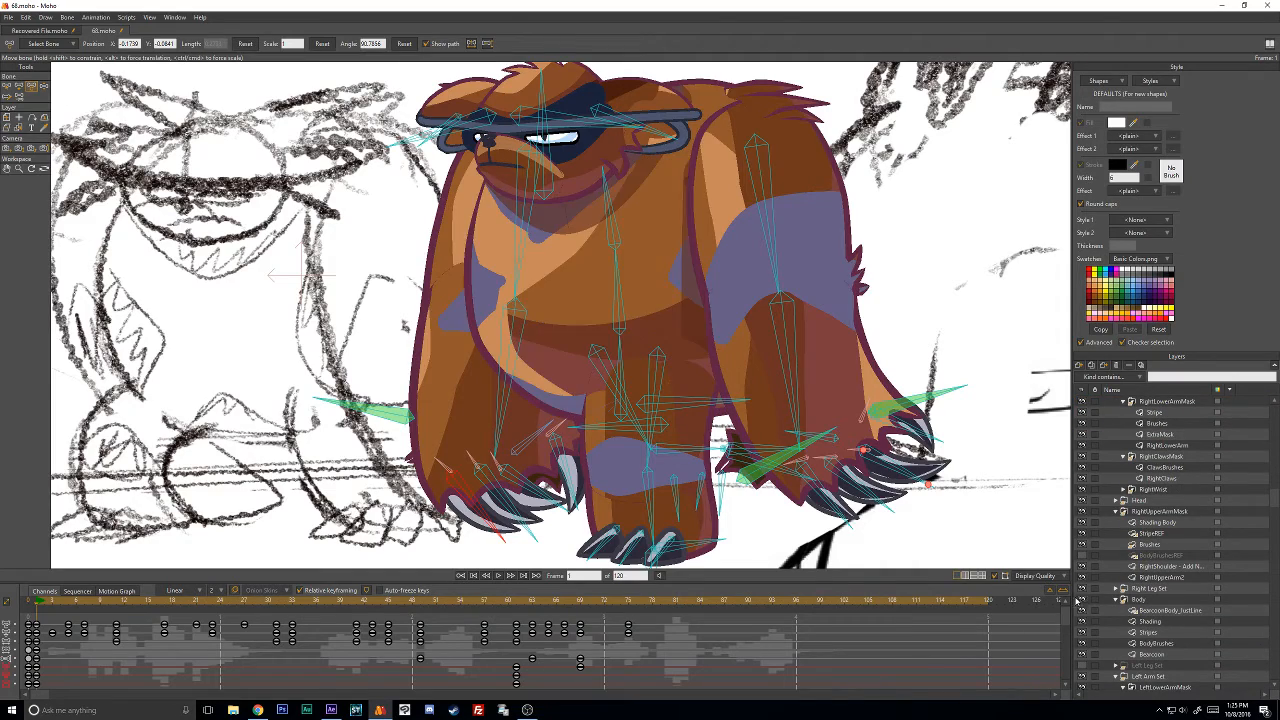
scroll(670, 387, down, 5)
scroll(640, 350, up, 5)
scroll(640, 350, down, 2)
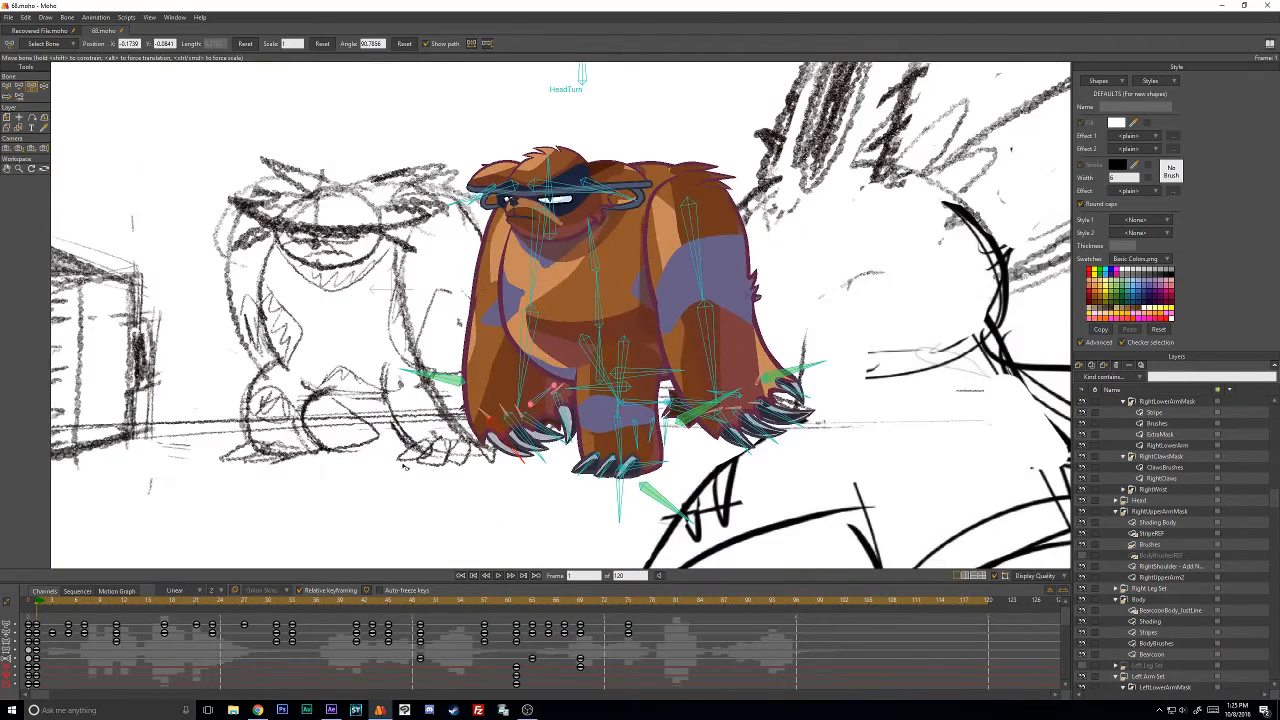
drag(53, 607, 437, 634)
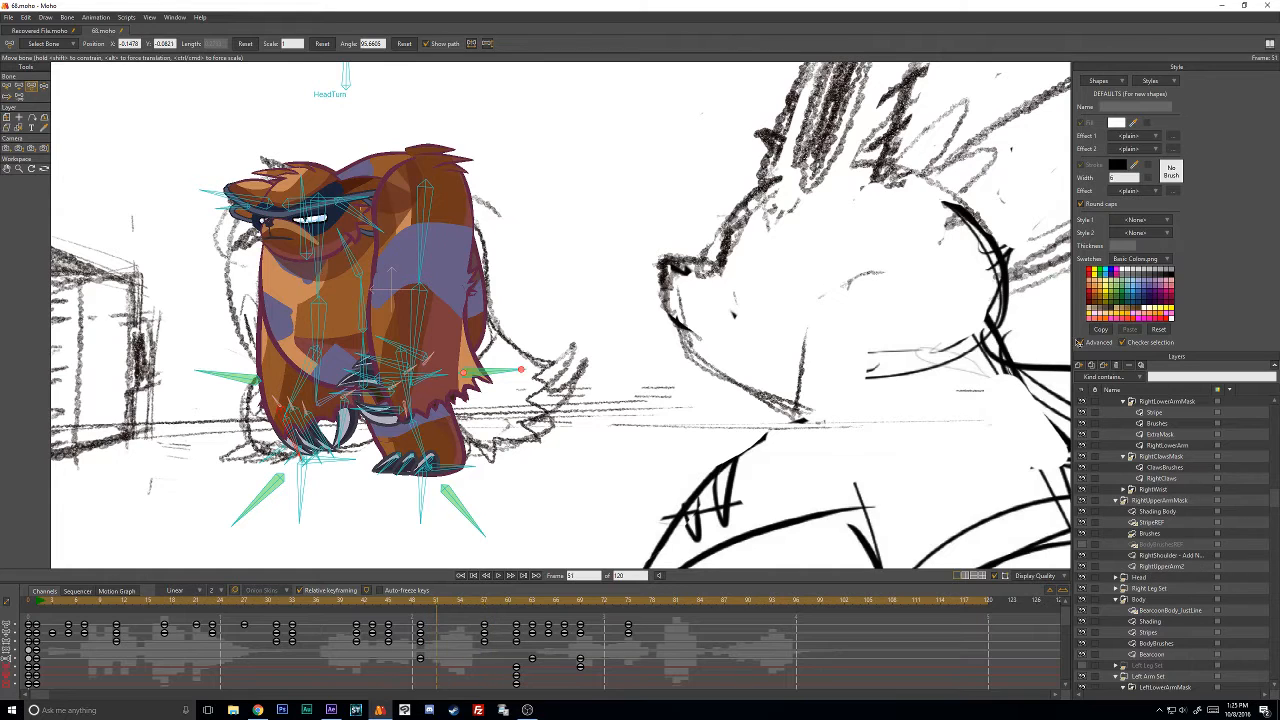
Select the R_Wrist bone and delete its keyframes between frames 31 and 41.
scroll(1198, 533, up, 4)
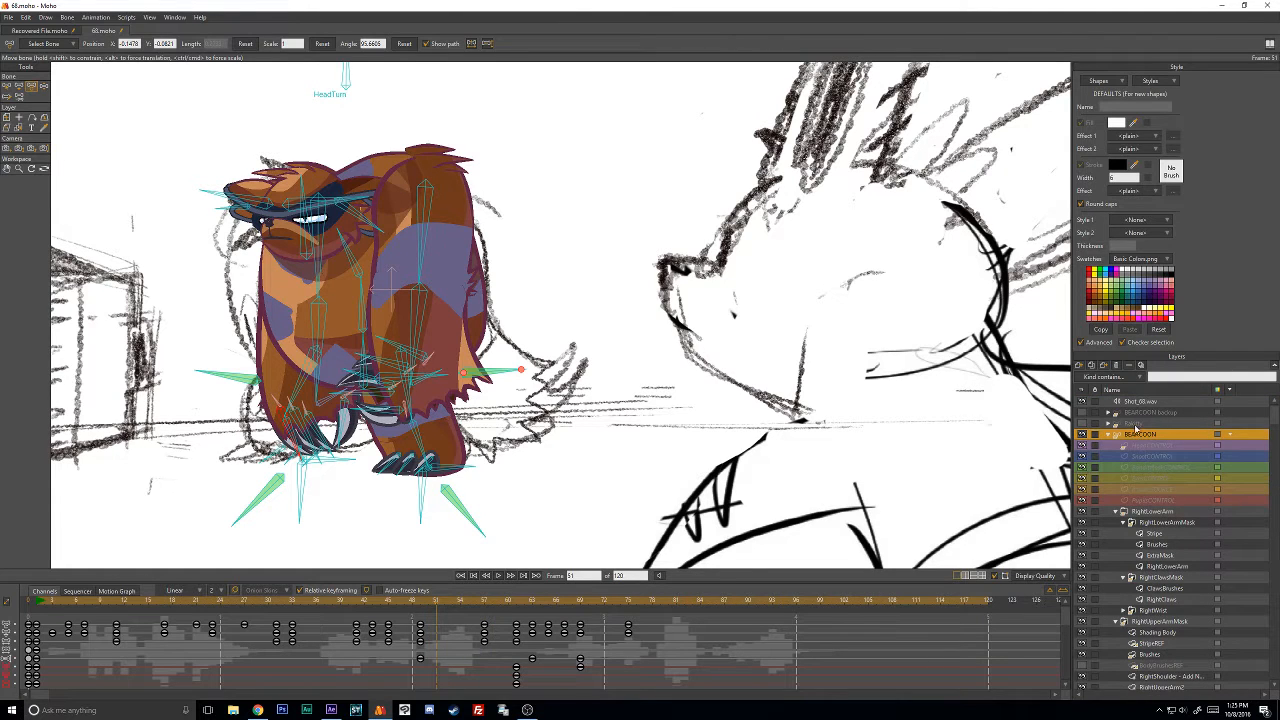
click(7, 86)
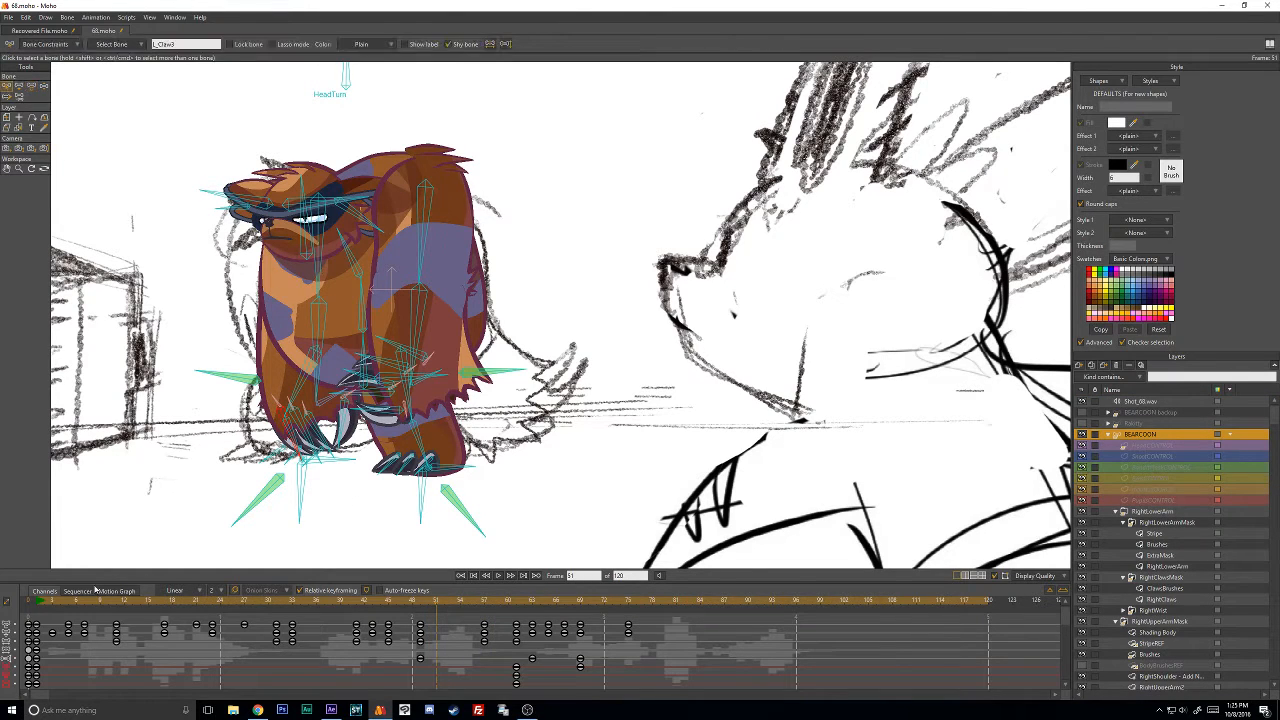
click(38, 602)
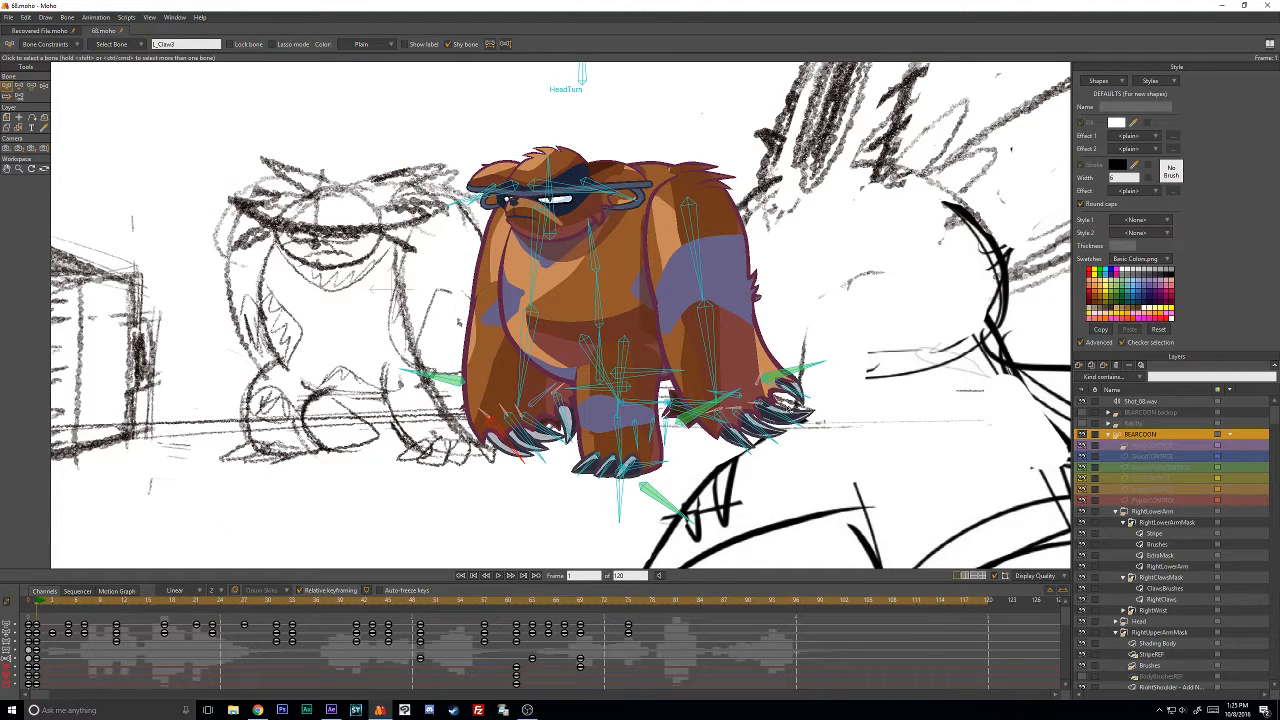
click(741, 400)
scroll(67, 661, down, 2)
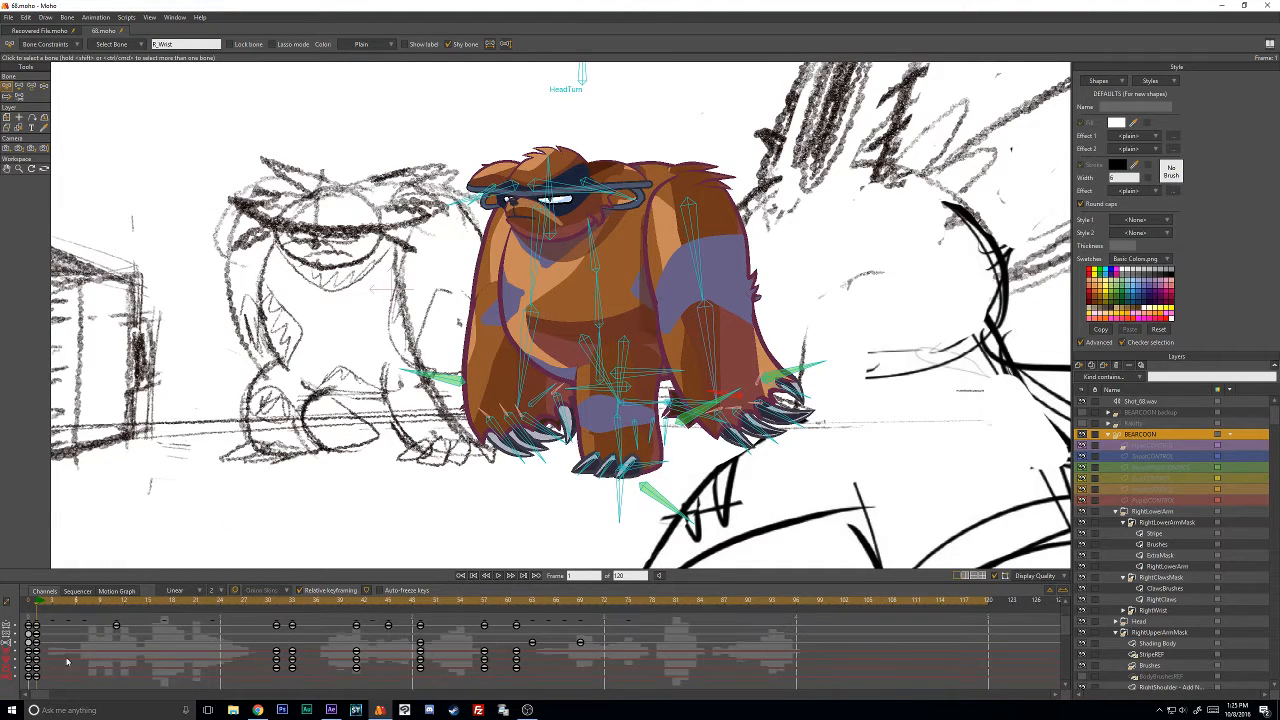
drag(47, 653, 54, 669)
click(273, 601)
drag(240, 654, 379, 672)
key(Delete)
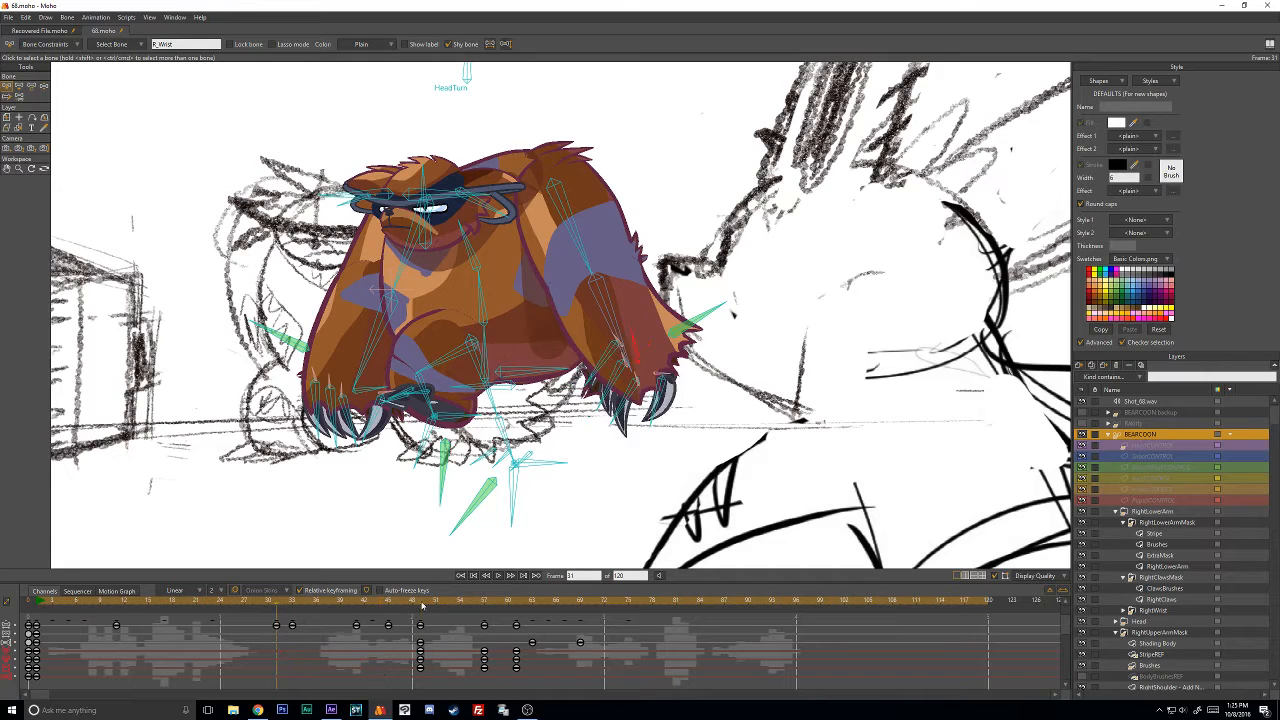
Delete the R_Wrist keyframes at frame 49 and return to frame 1.
drag(422, 605, 487, 603)
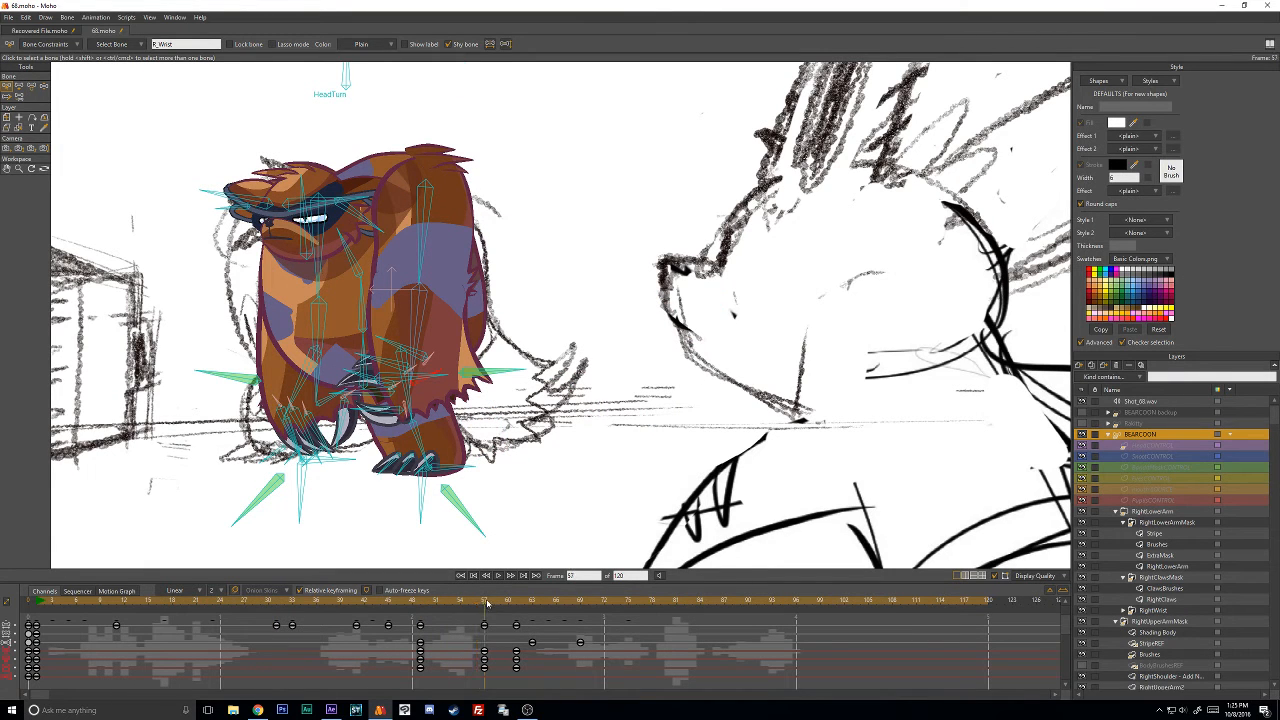
drag(420, 640, 436, 672)
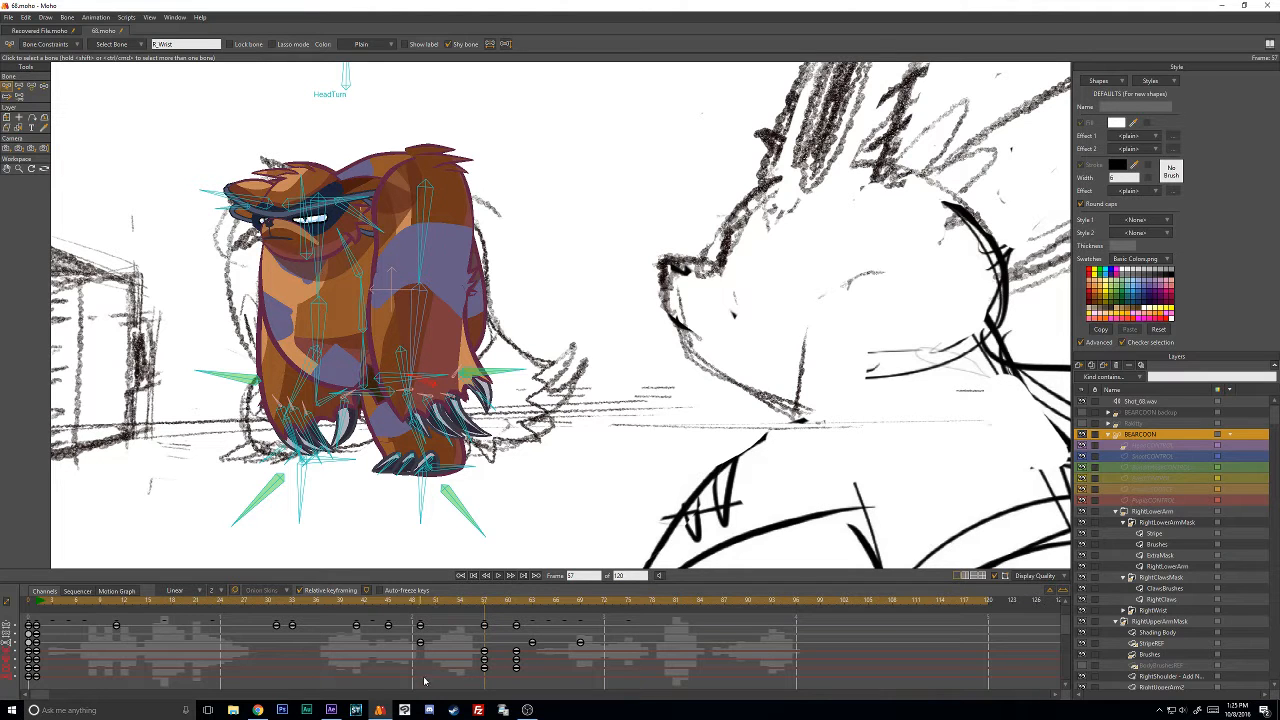
drag(479, 603, 40, 578)
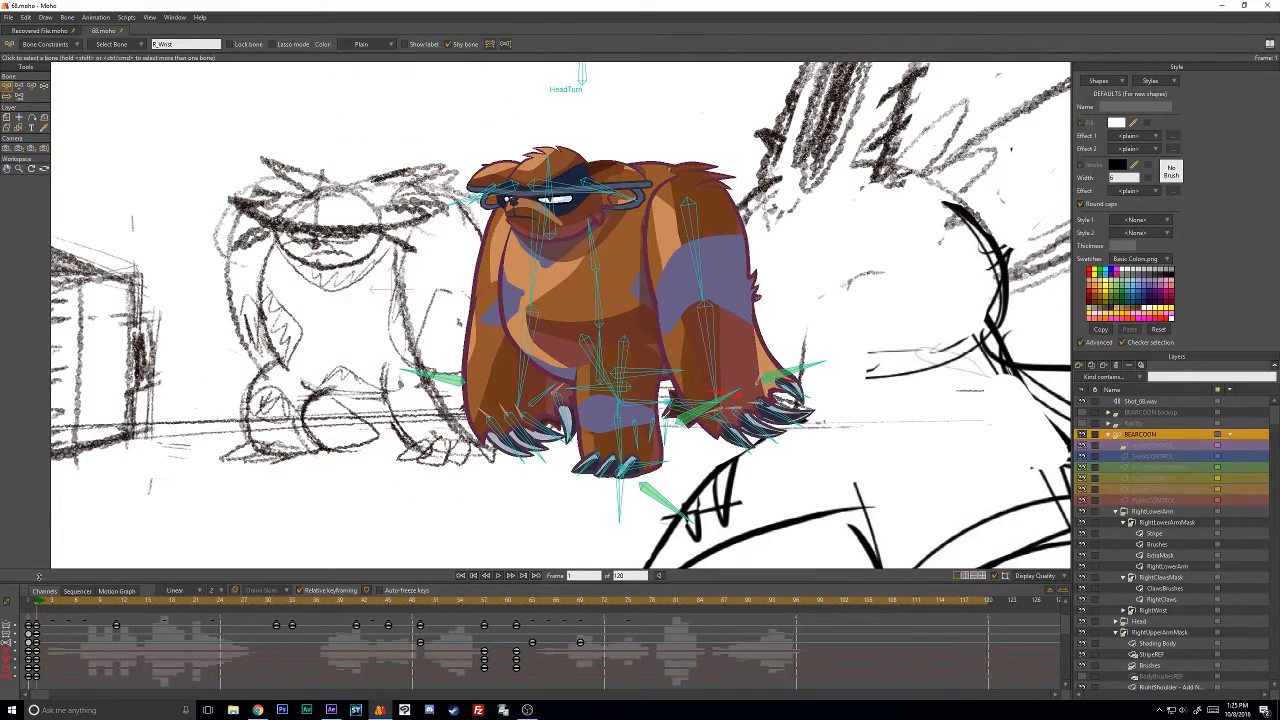
Show the Left Leg Set group again, play back the animation and scrub back to frame 3.
scroll(1155, 593, down, 6)
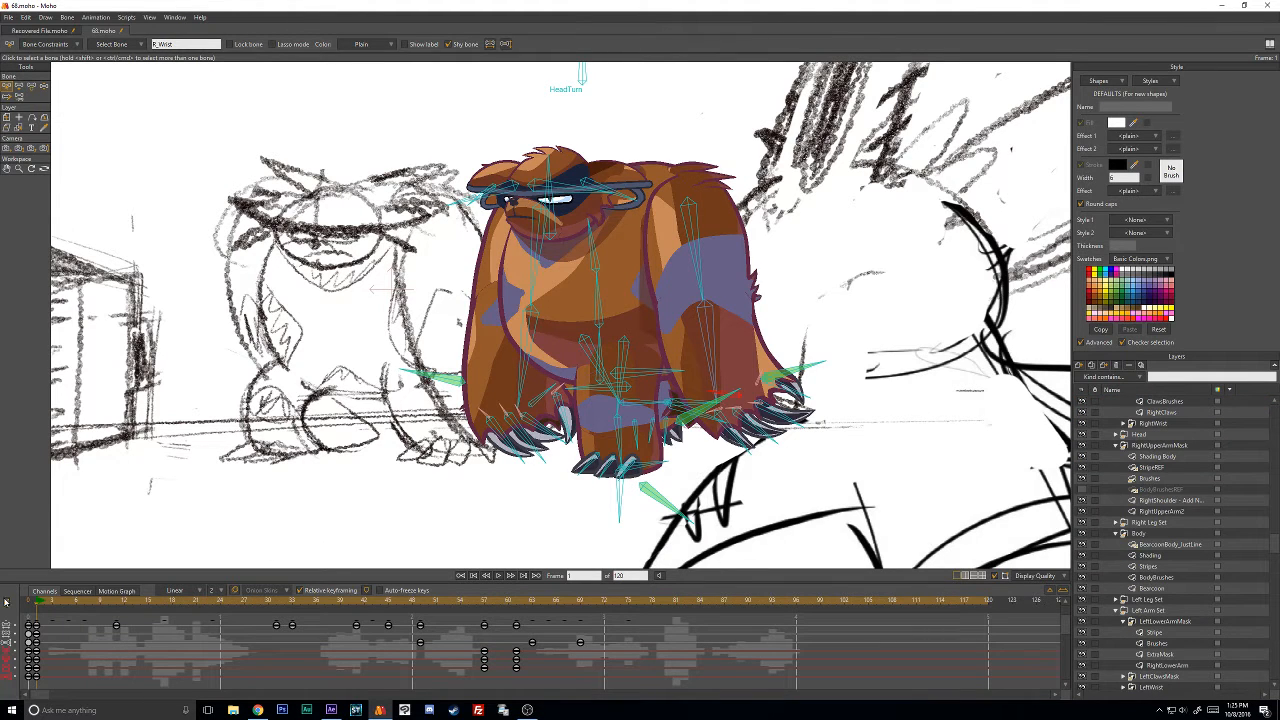
click(498, 576)
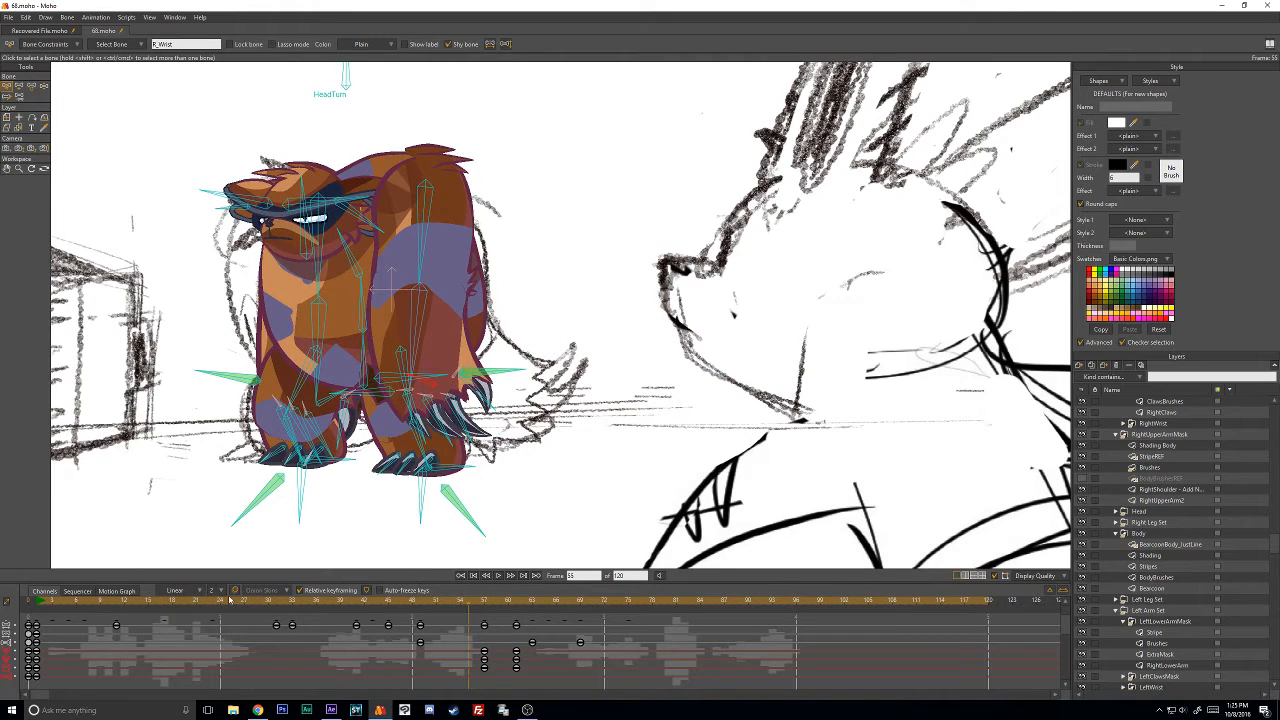
drag(216, 601, 51, 603)
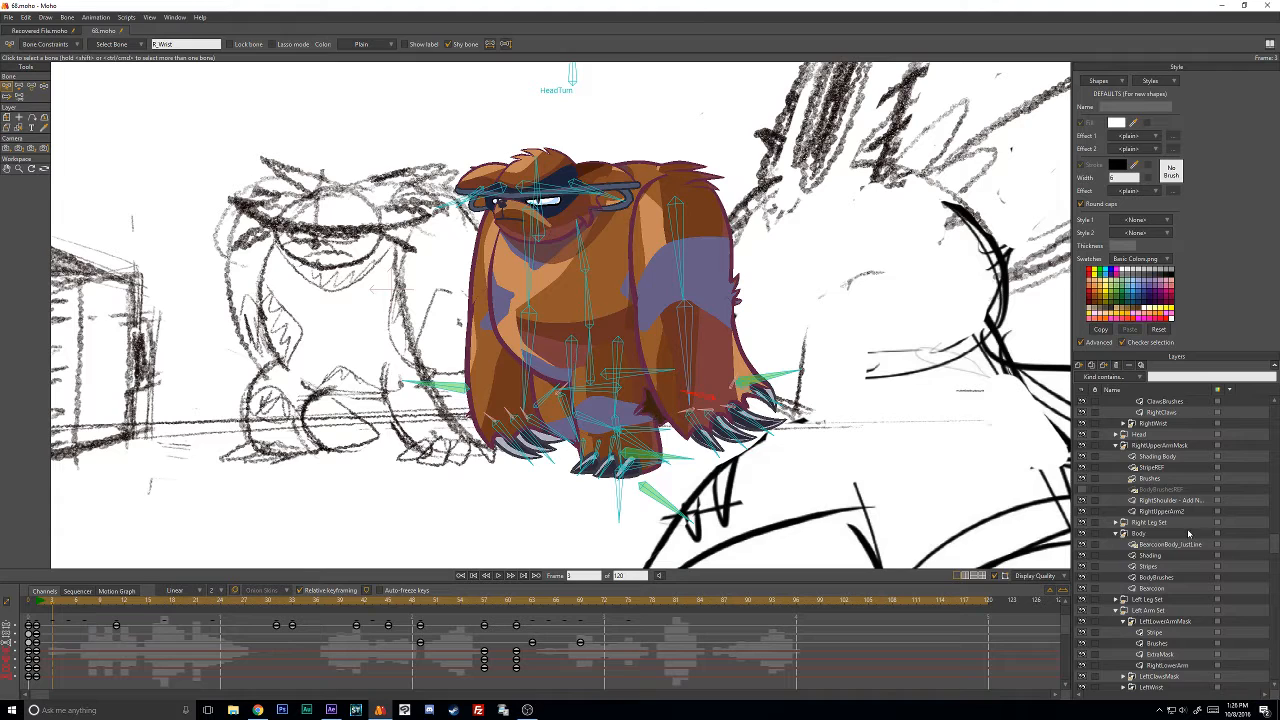
Hide the RightWrist and LeftWrist layers and scrub to frame 56 to check the paws.
scroll(1190, 545, down, 2)
scroll(1172, 566, up, 5)
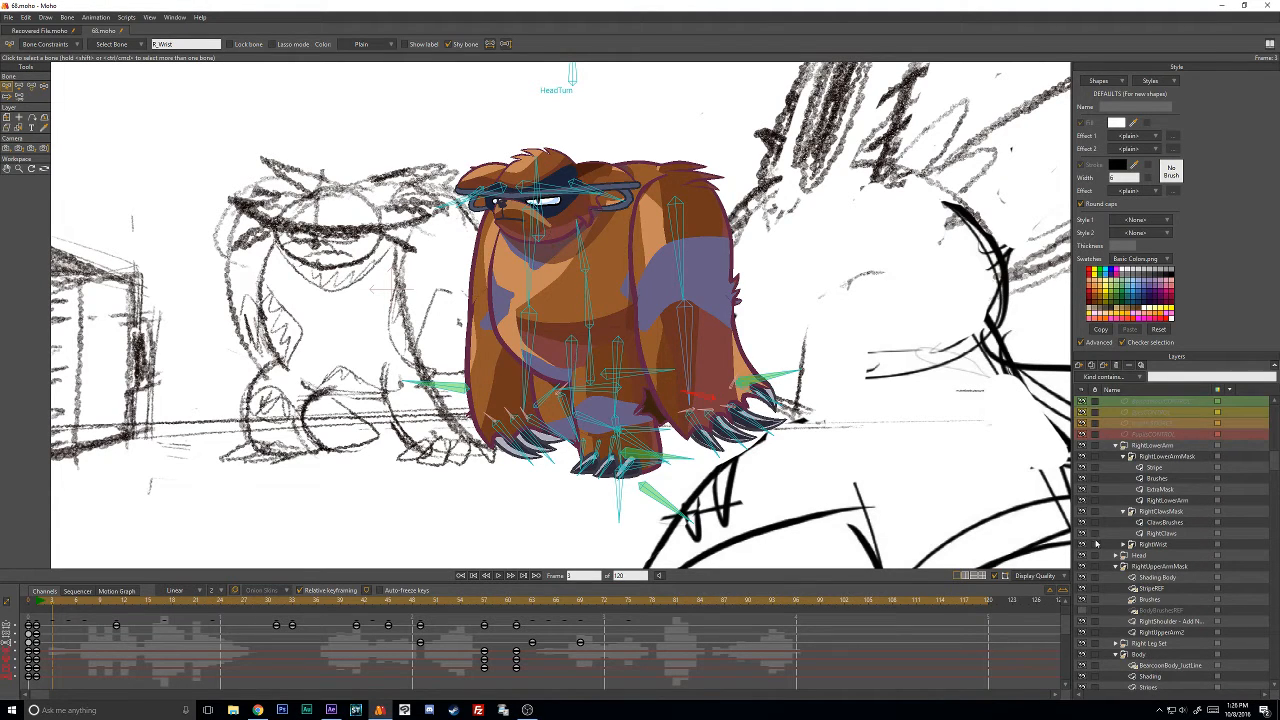
scroll(1113, 545, down, 4)
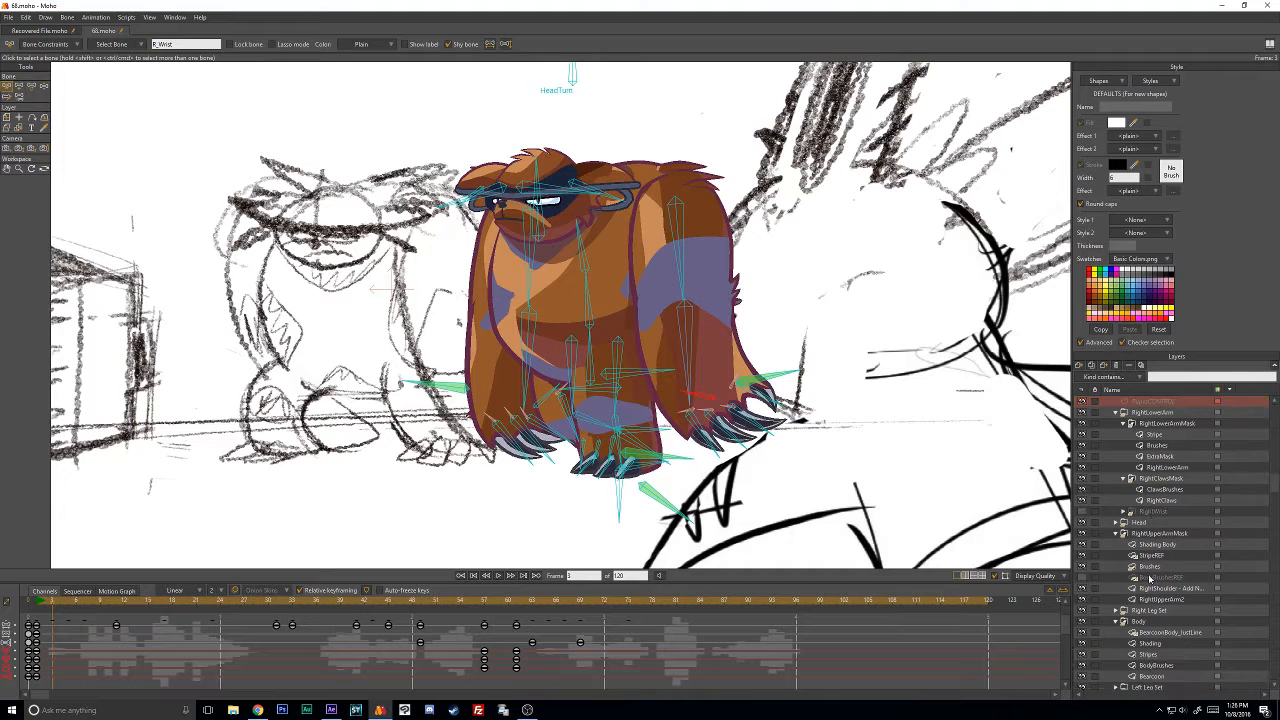
scroll(1156, 628, down, 2)
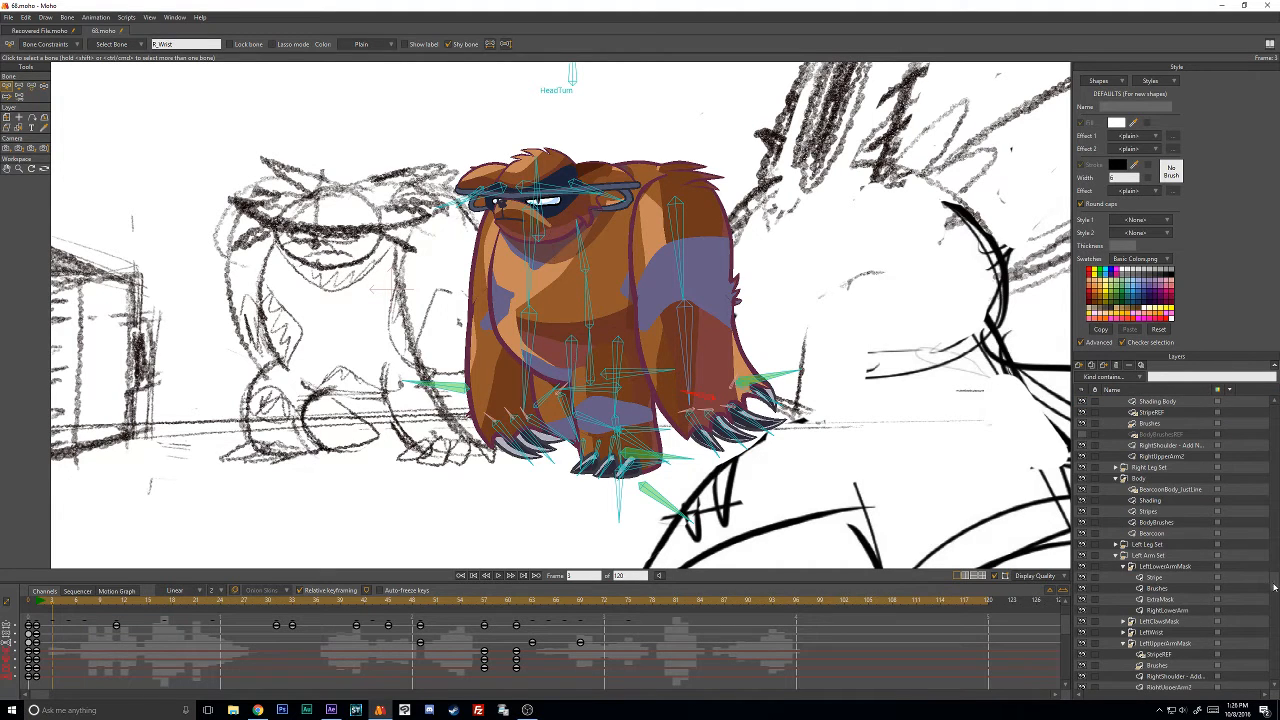
drag(1275, 587, 1278, 656)
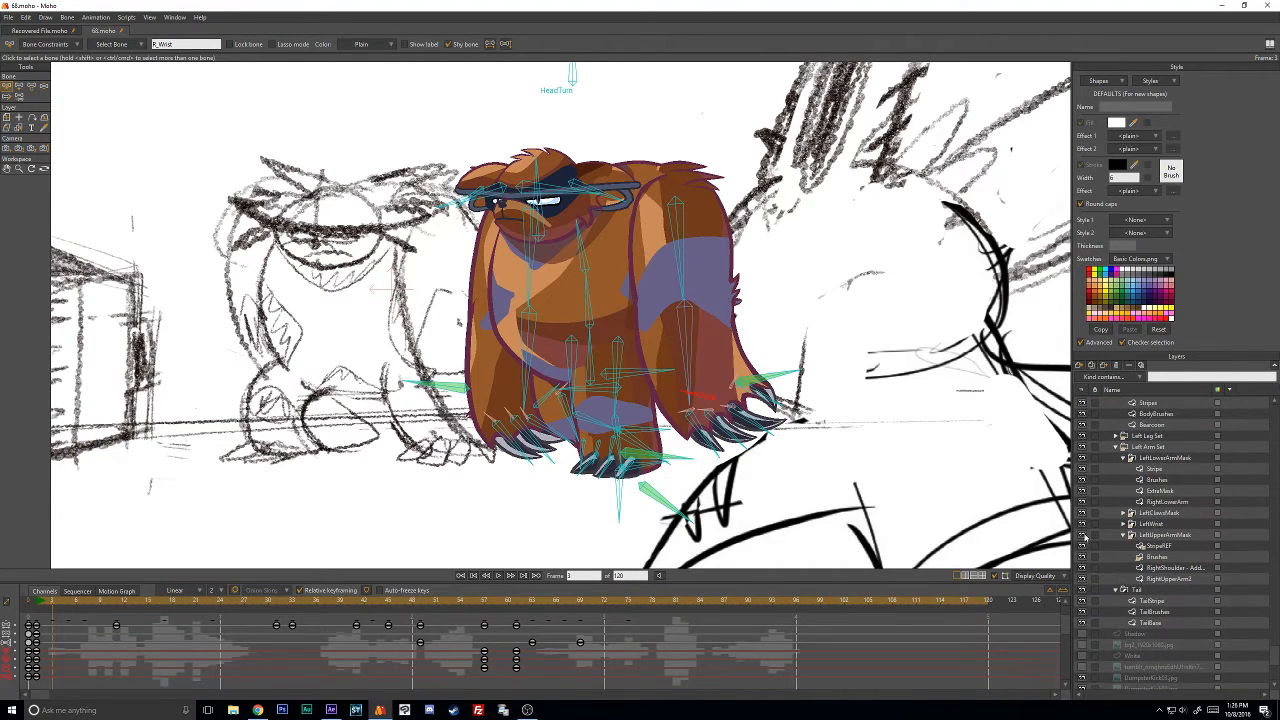
click(1082, 524)
drag(43, 605, 477, 604)
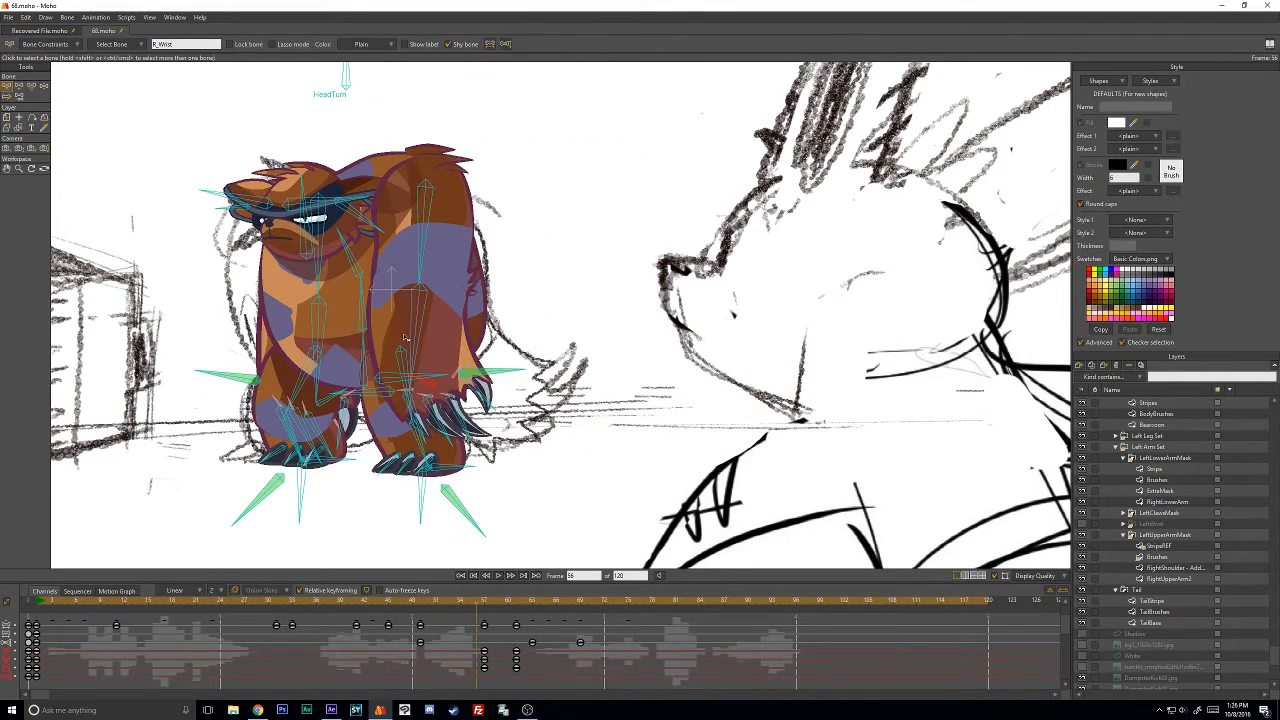
On the BEARCOON layer at frame 57, lean the bear's torso back by manipulating the spine bones.
scroll(560, 315, down, 4)
scroll(560, 315, up, 2)
click(490, 600)
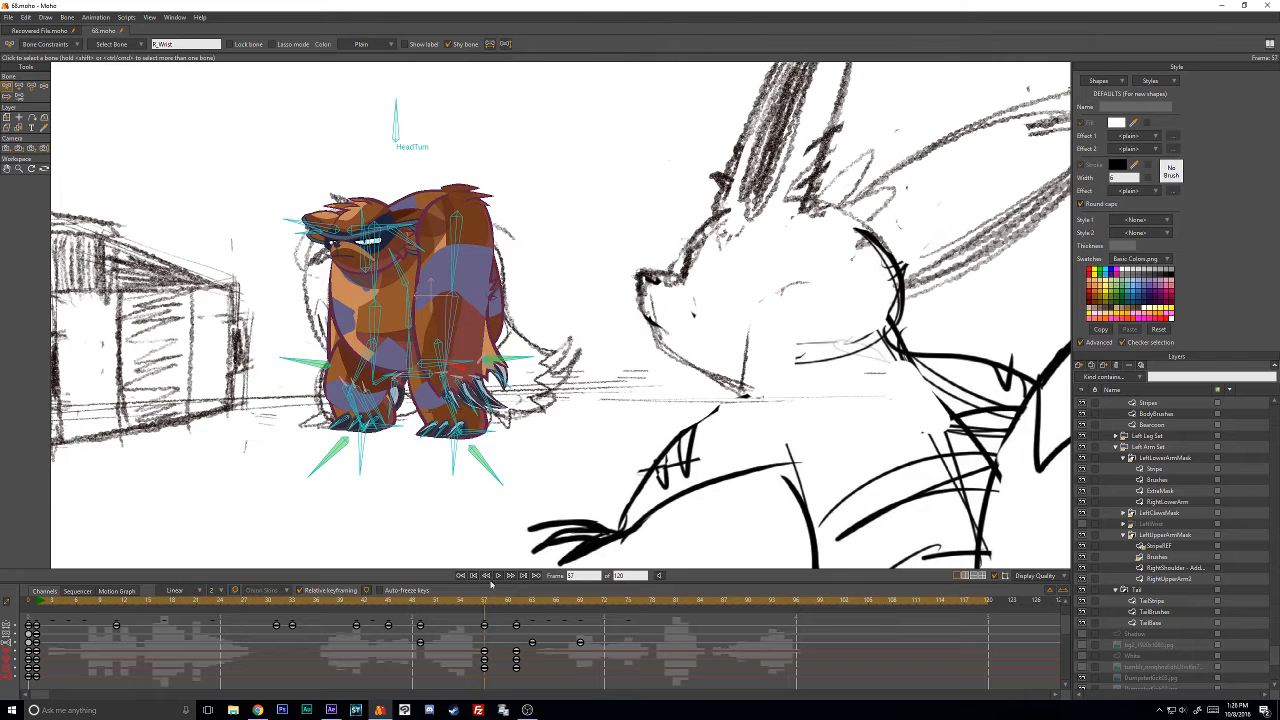
scroll(380, 330, up, 2)
drag(363, 293, 478, 331)
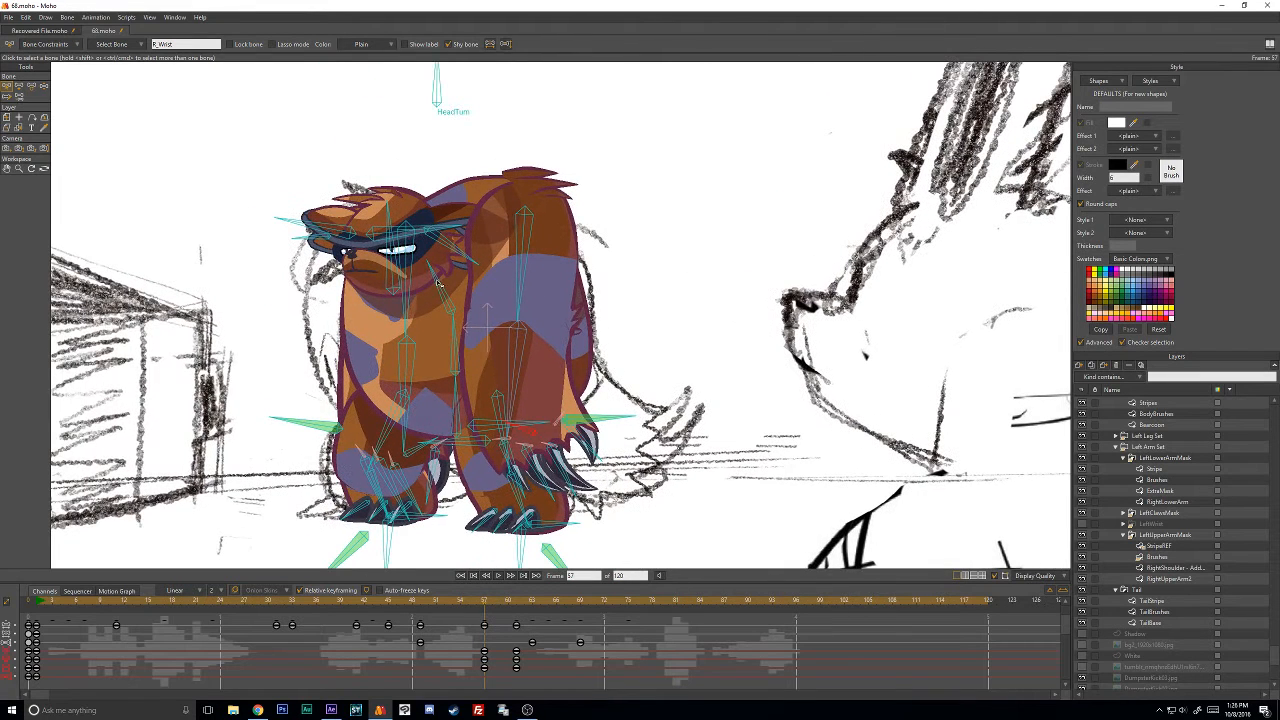
drag(1274, 650, 1276, 402)
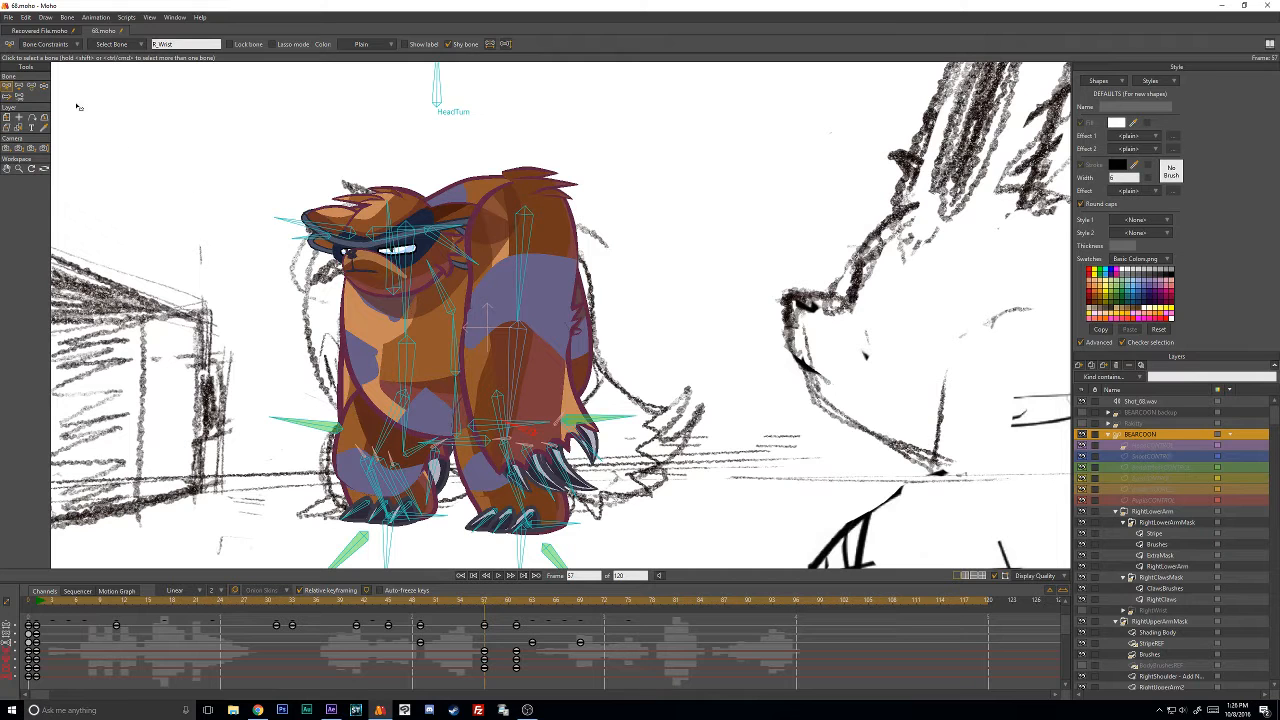
click(43, 86)
drag(441, 273, 466, 284)
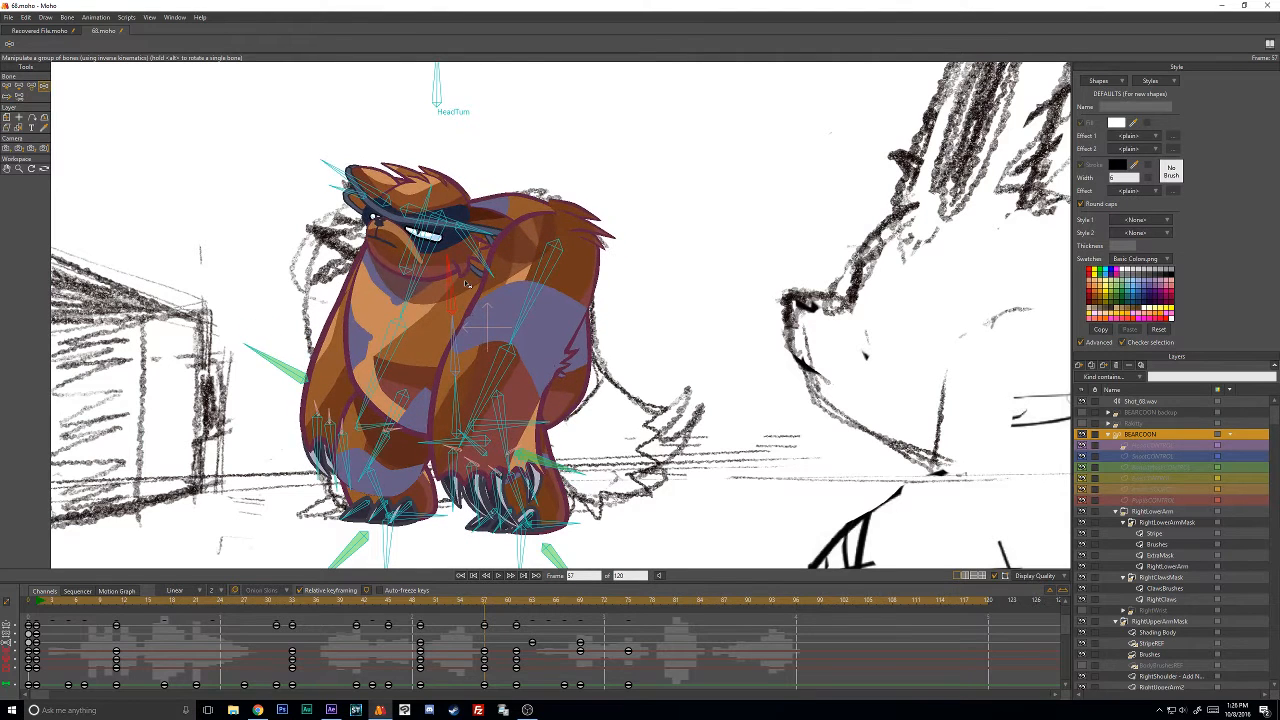
drag(465, 336, 458, 336)
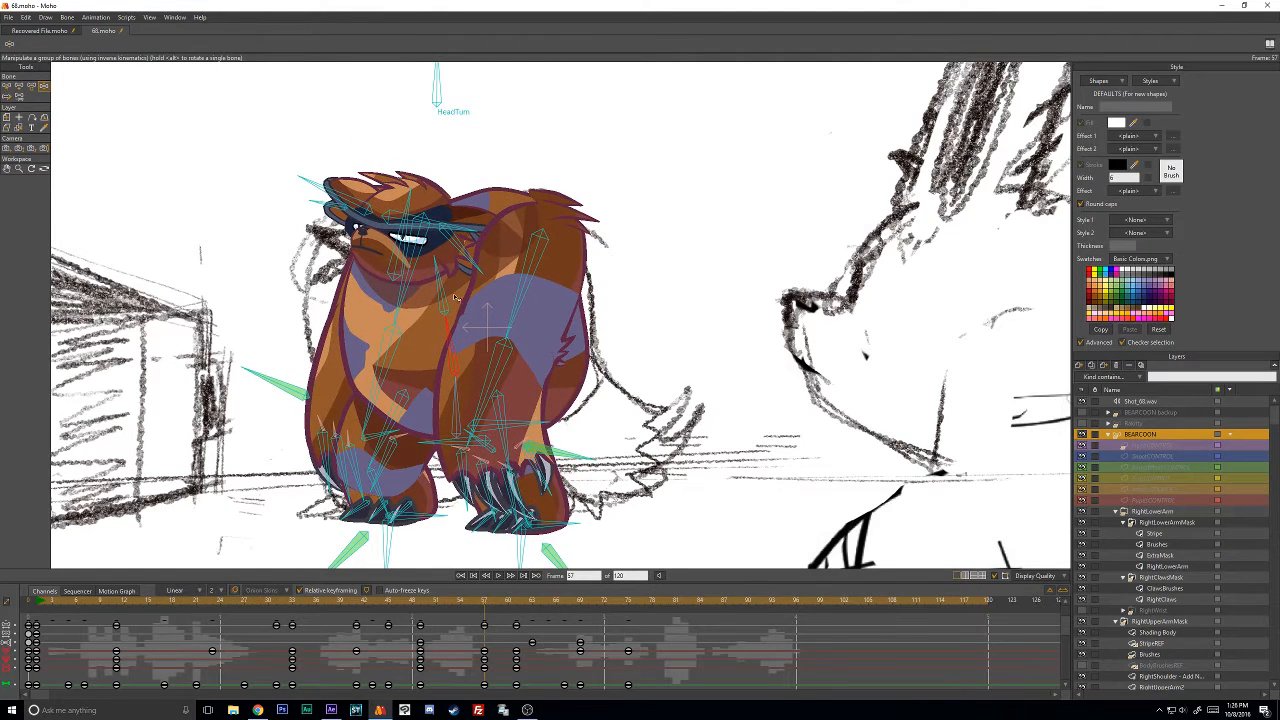
drag(450, 281, 449, 285)
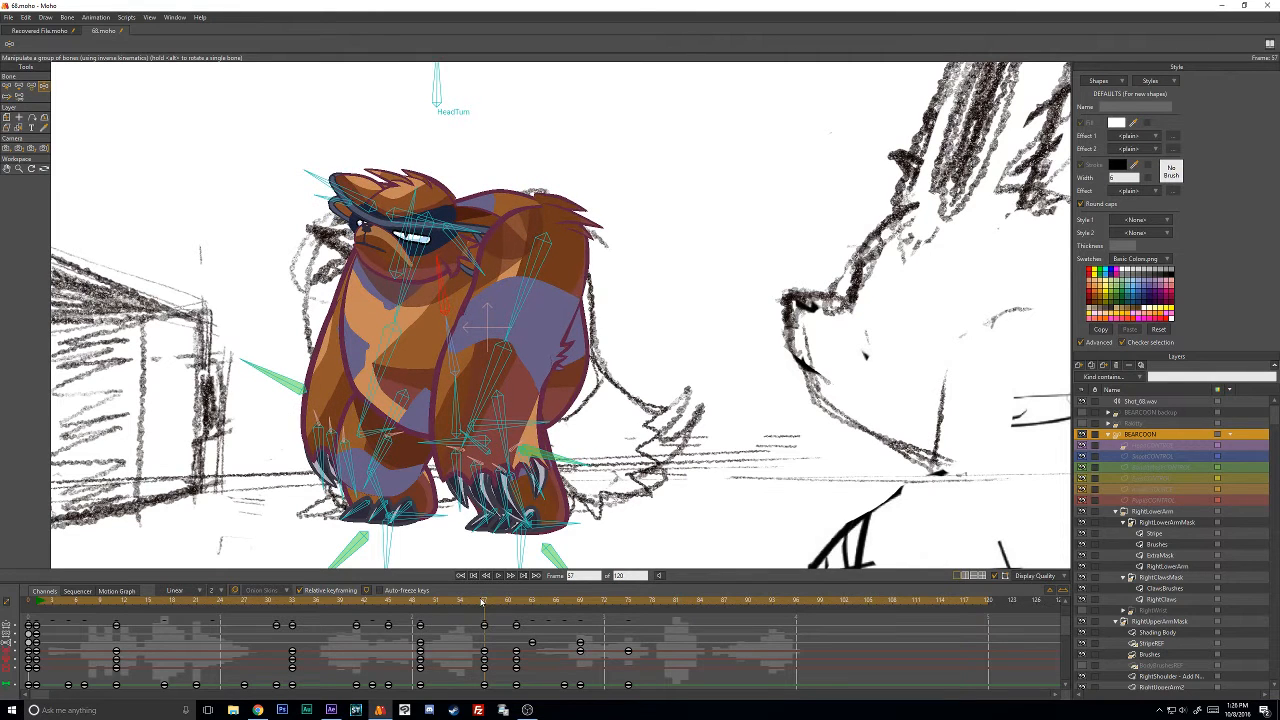
Delete the torso bone keyframes at frame 49 and repose the spine there with a slighter backward lean.
drag(482, 602, 421, 606)
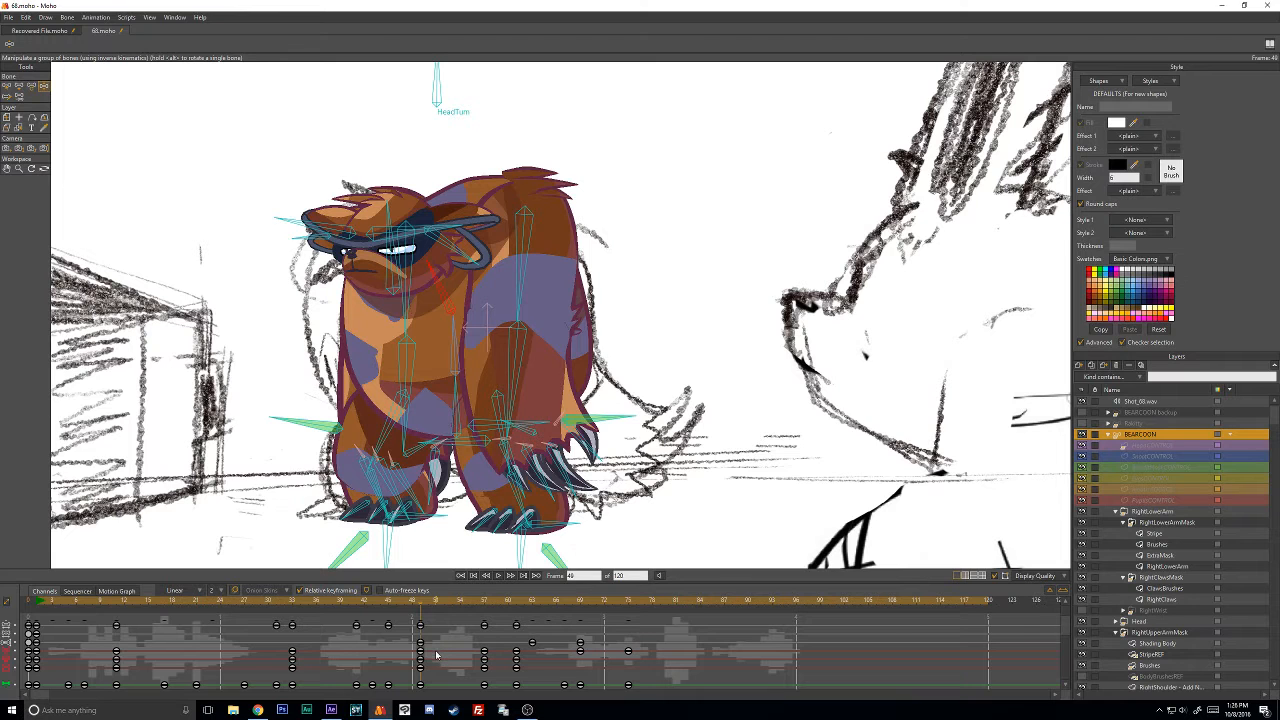
drag(436, 652, 400, 671)
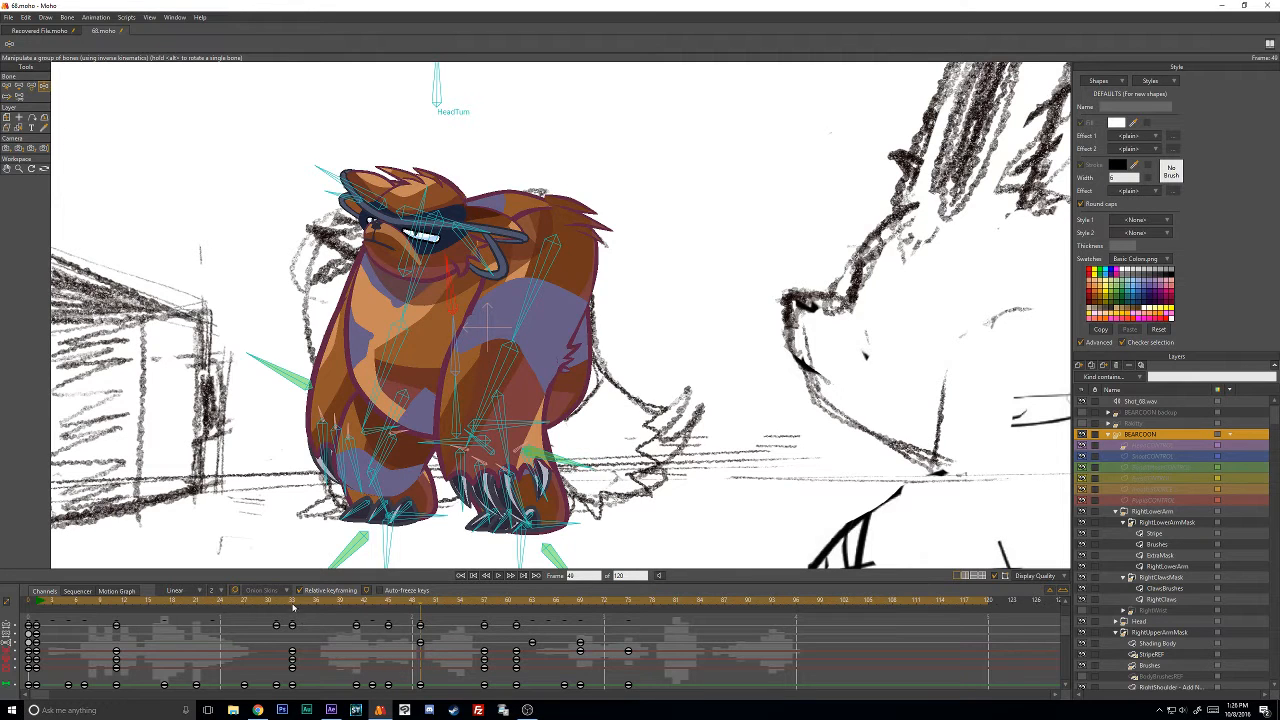
click(293, 606)
drag(288, 604, 420, 645)
click(455, 343)
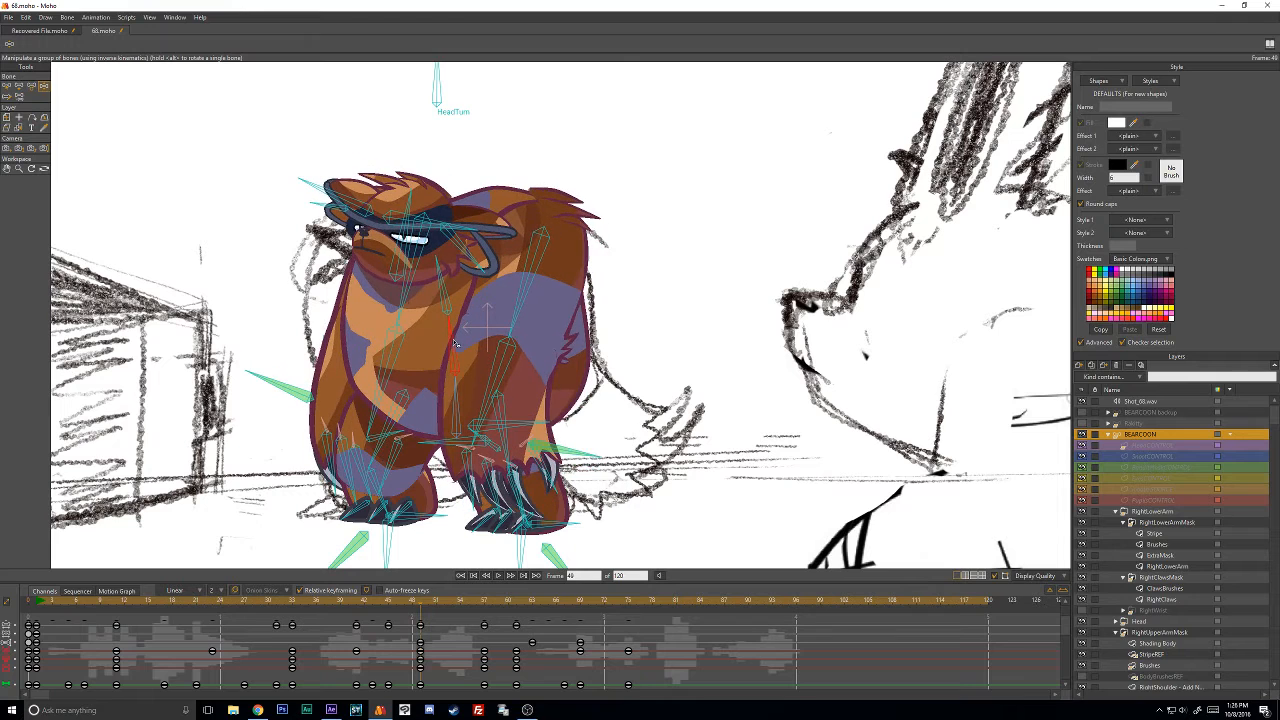
drag(457, 328, 443, 279)
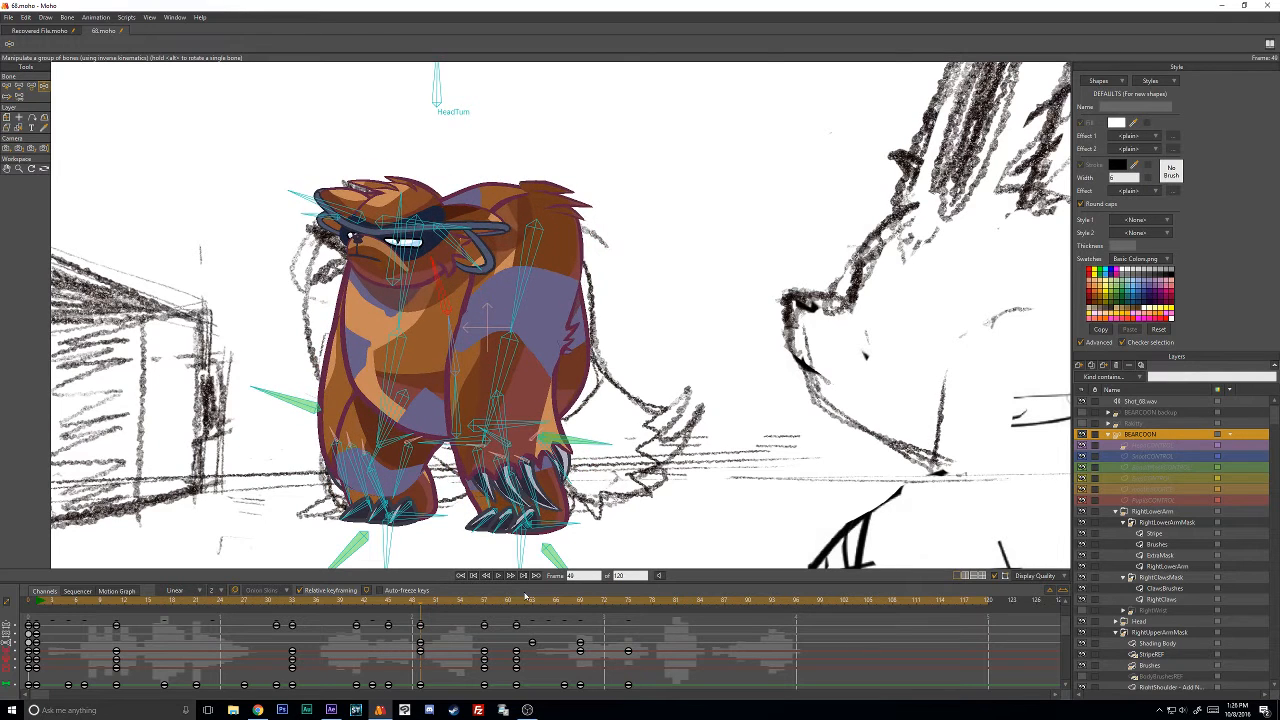
At frame 57, swing the bear's near upper arm back away from the body and tilt the head forward.
drag(444, 602, 485, 602)
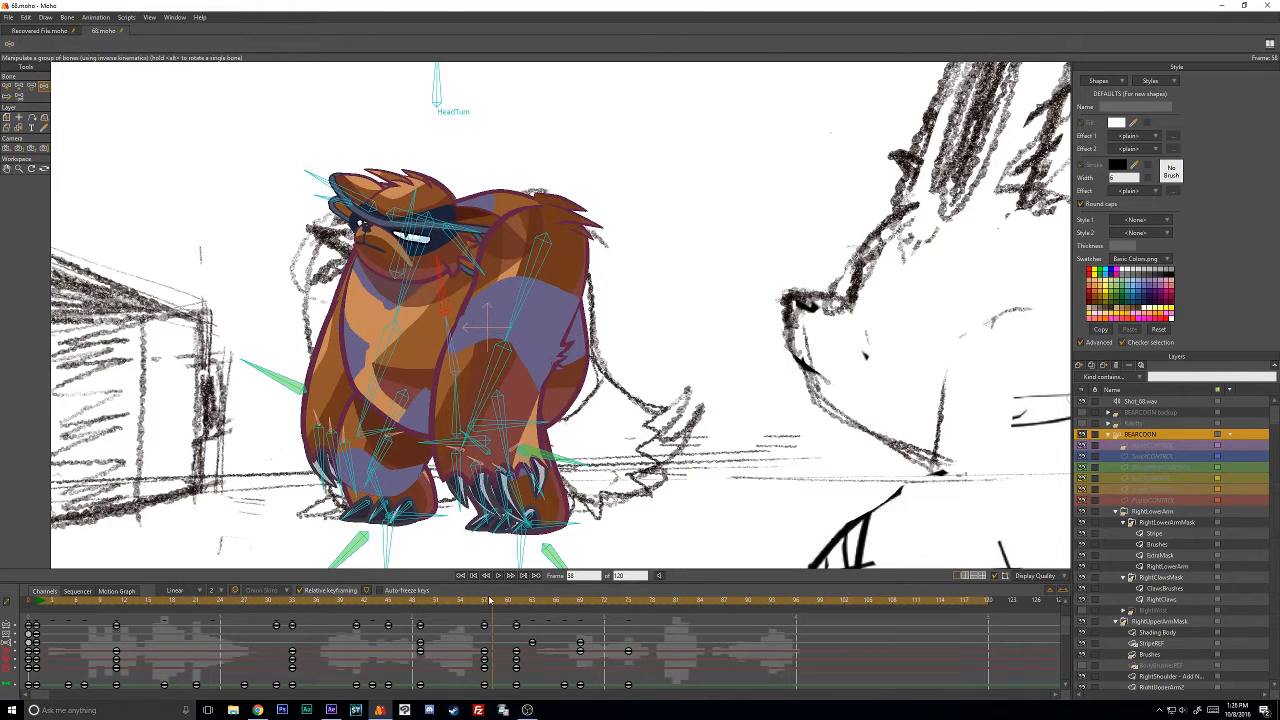
drag(468, 648, 493, 671)
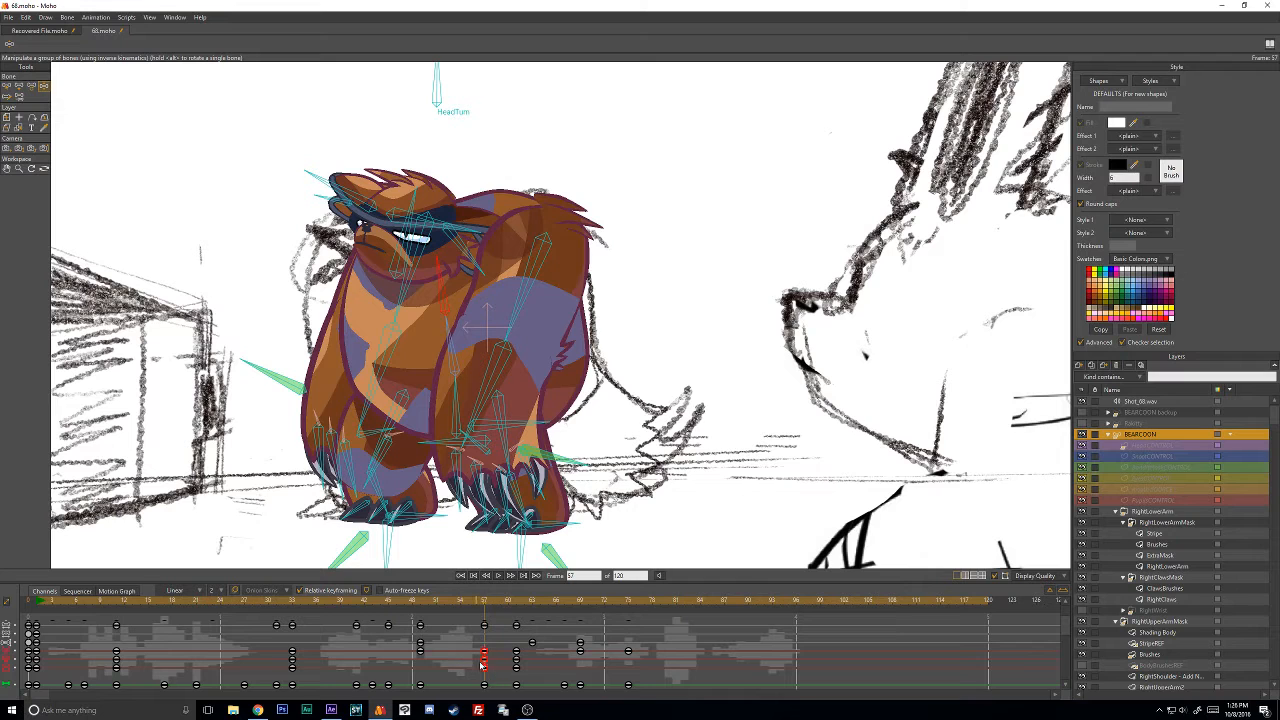
click(421, 603)
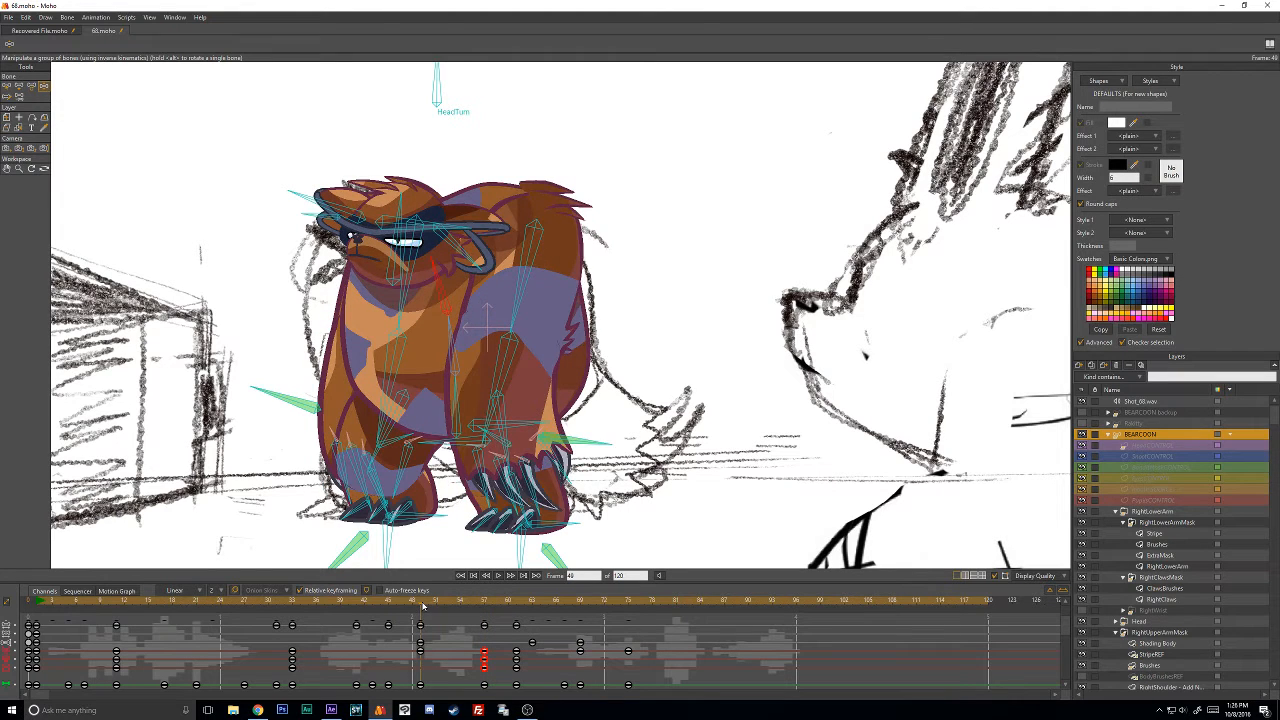
click(486, 602)
drag(523, 290, 559, 292)
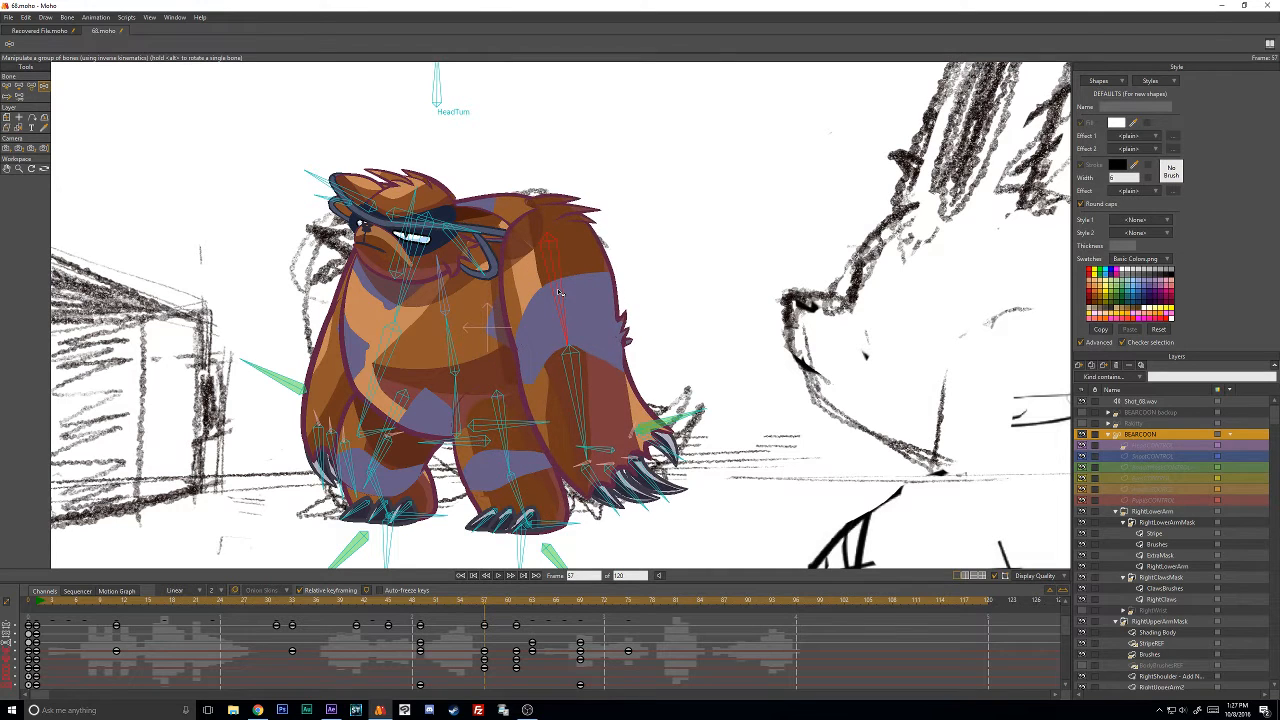
drag(423, 207, 400, 201)
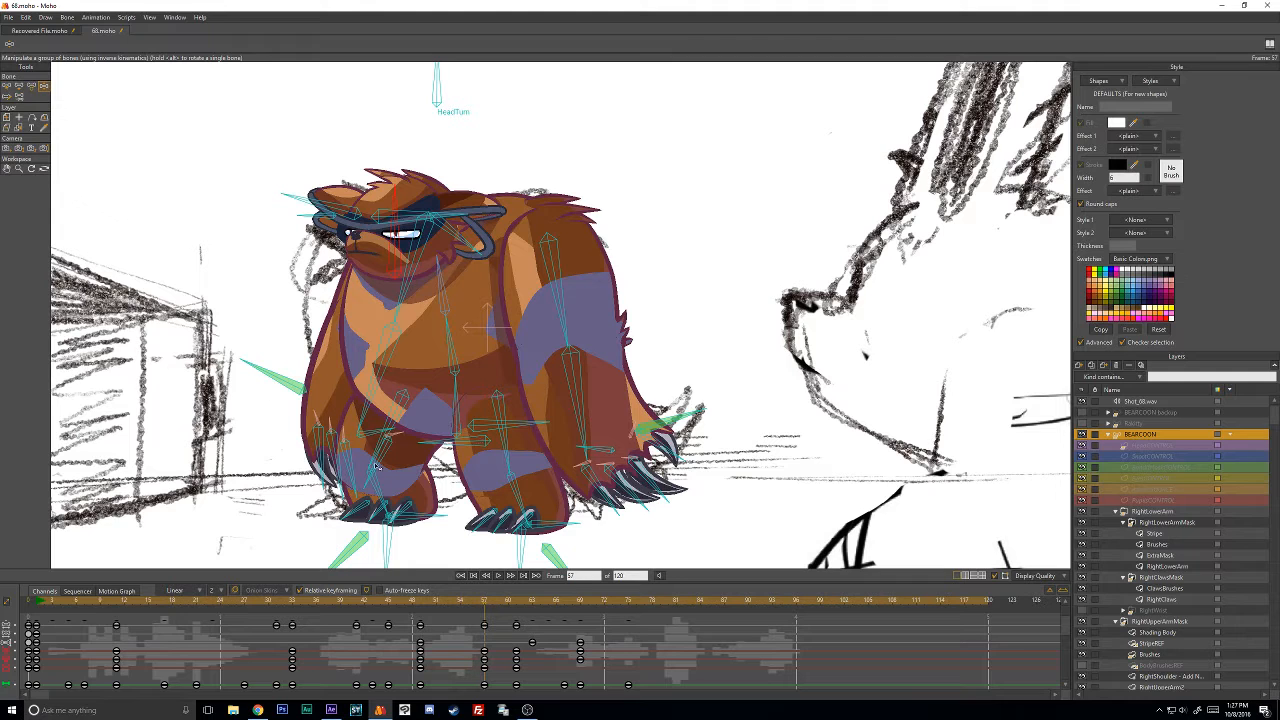
Copy the bear's pose keyframes from frame 57 to frame 49.
scroll(475, 642, up, 2)
drag(466, 626, 489, 646)
click(421, 606)
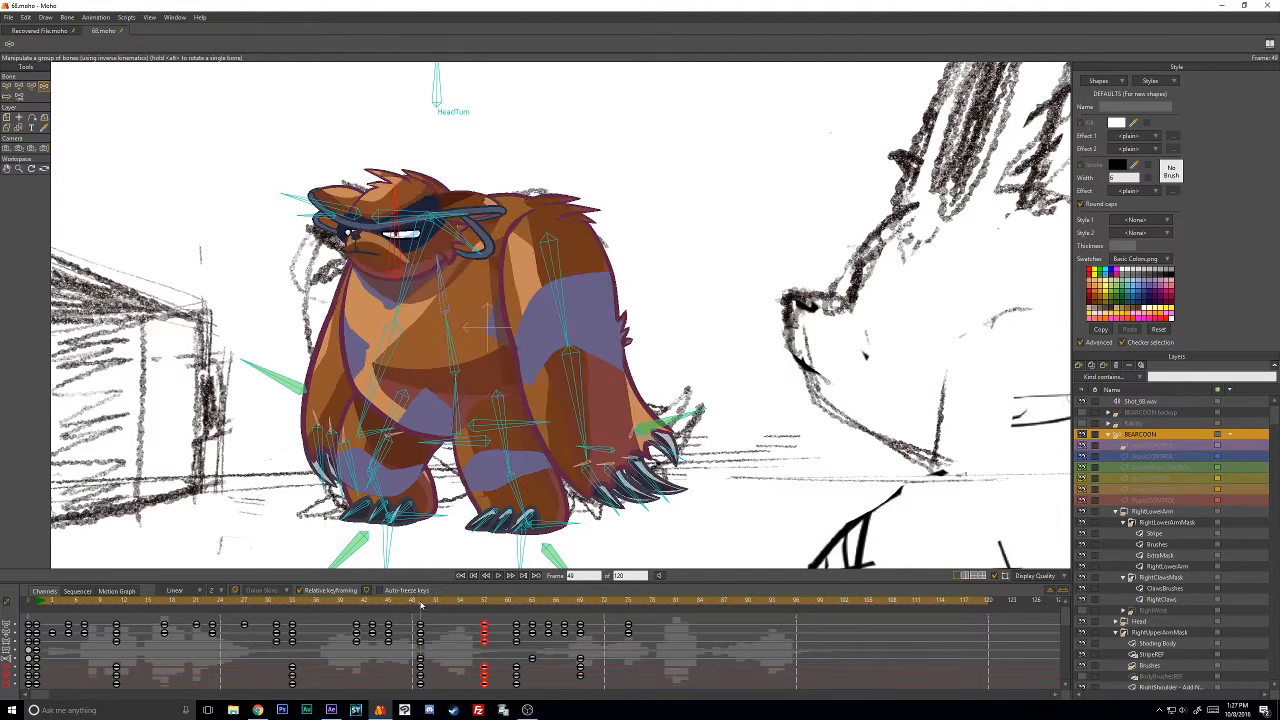
Using the Transform Bone tool, raise the head bone slightly at frame 7 and lower it at frame 11.
drag(421, 606, 85, 643)
click(31, 86)
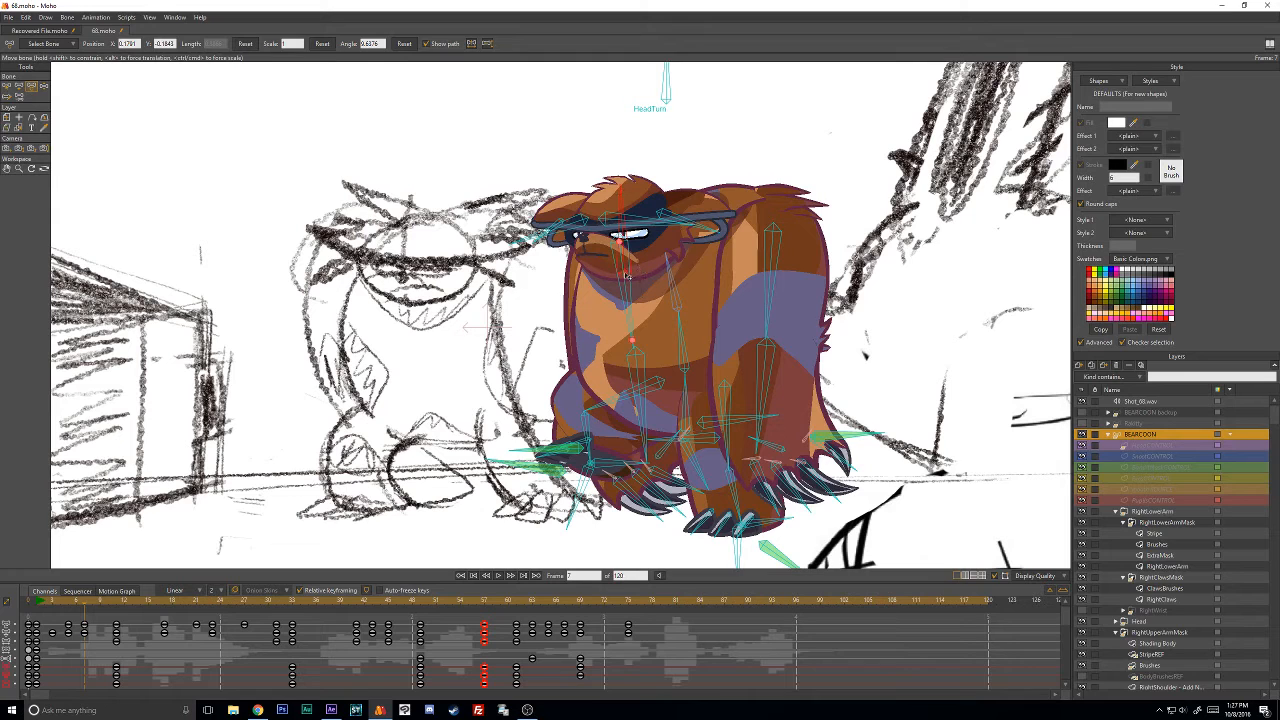
mouse_move(628, 274)
mouse_down()
mouse_move(630, 288)
mouse_move(628, 268)
mouse_up()
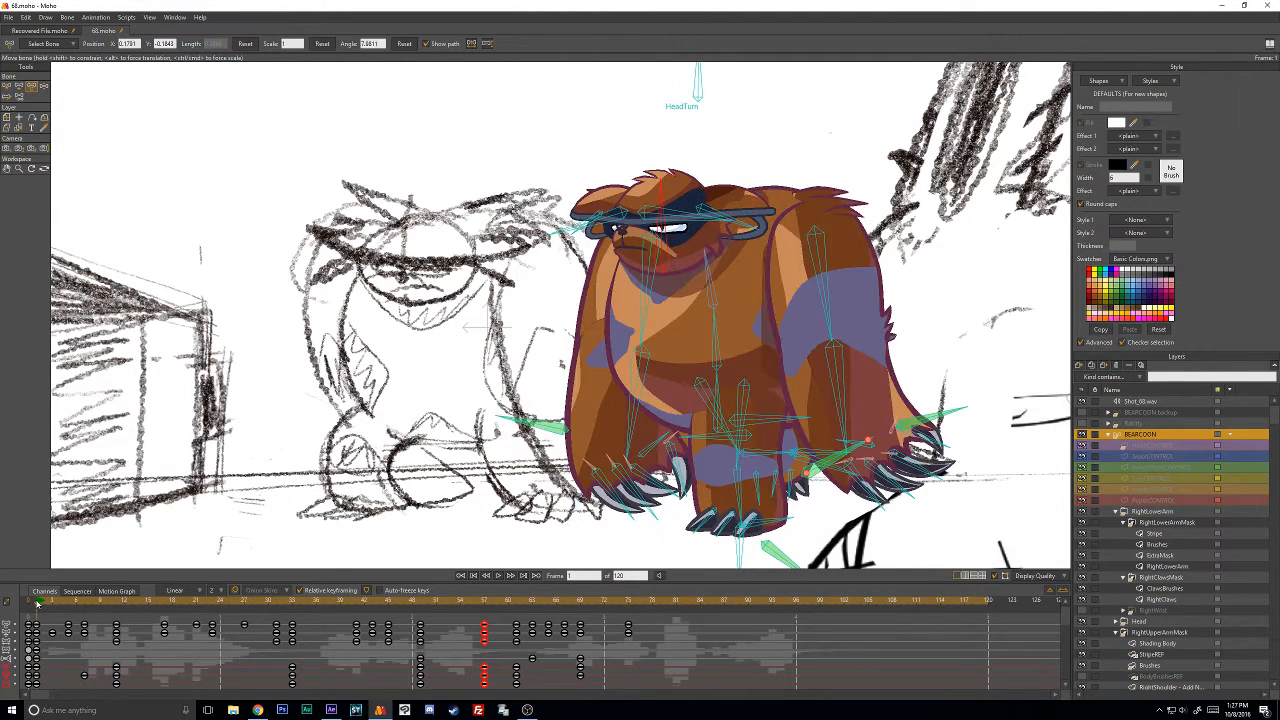
drag(52, 601, 116, 624)
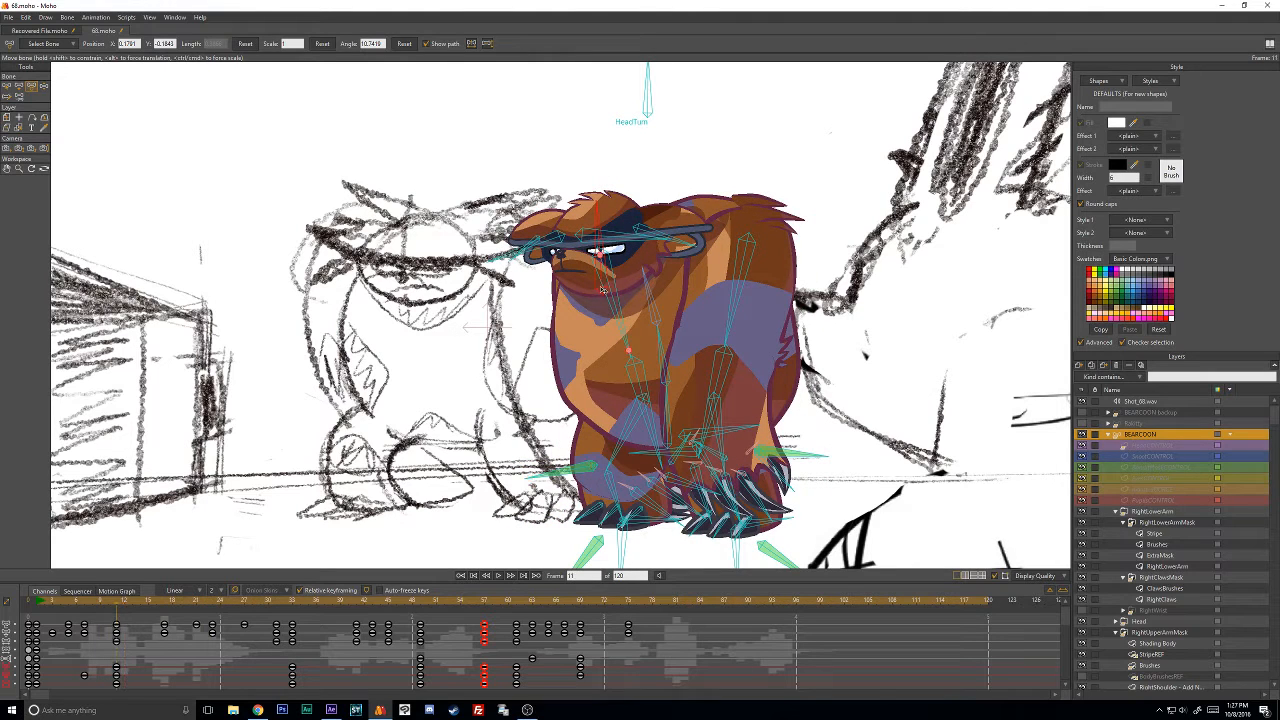
drag(602, 289, 600, 298)
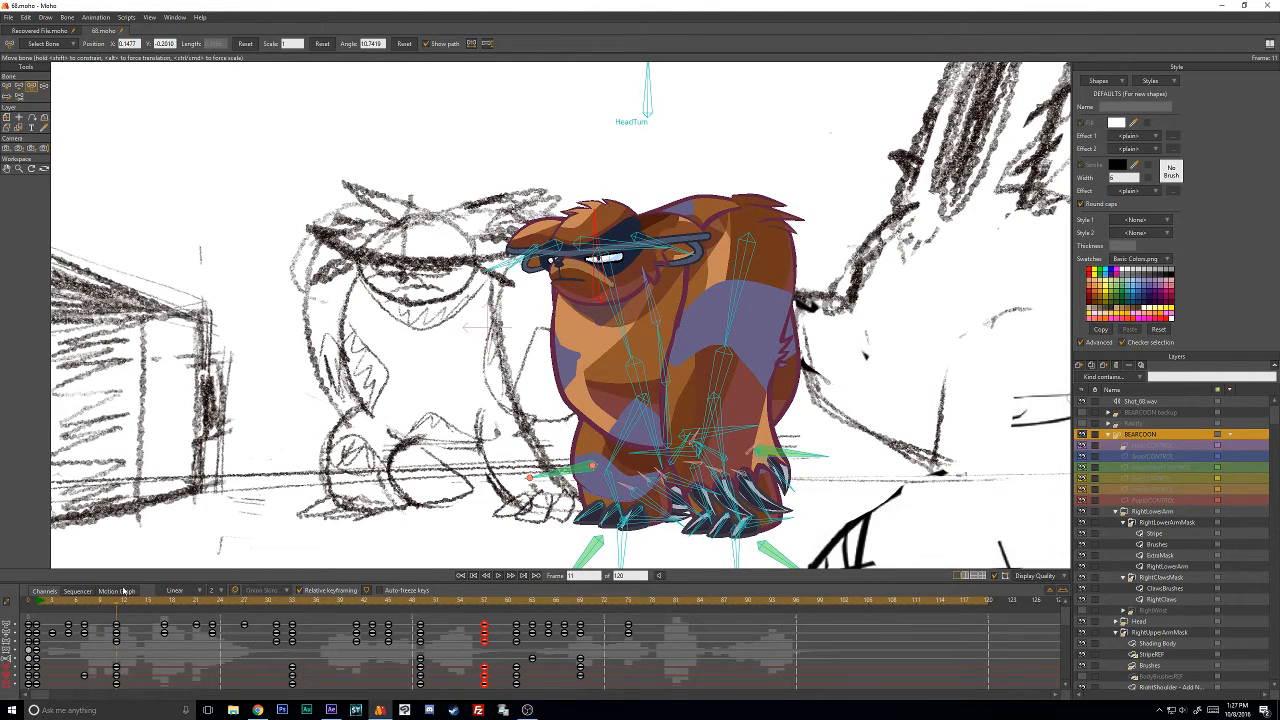
Check the motion between frames 26 and 31, and adjust the head bone at frame 27.
drag(196, 630, 229, 616)
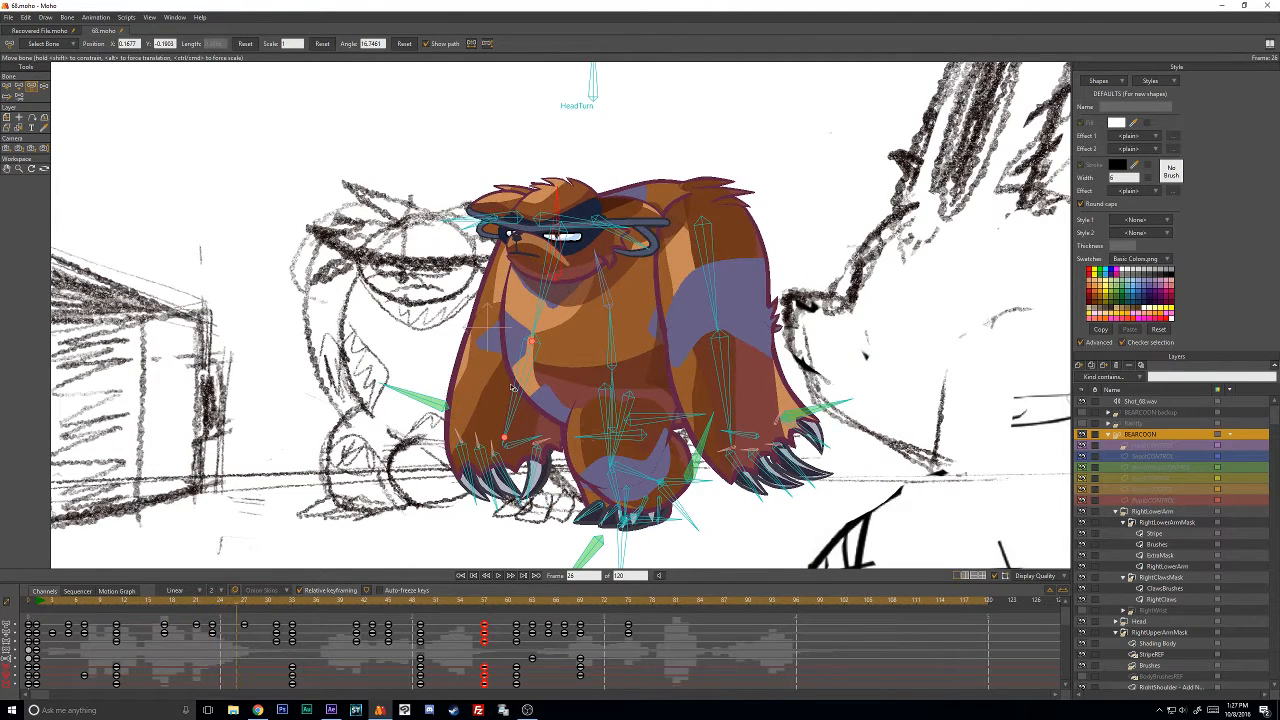
key(Right)
key(Right)
key(Right)
key(Right)
key(Right)
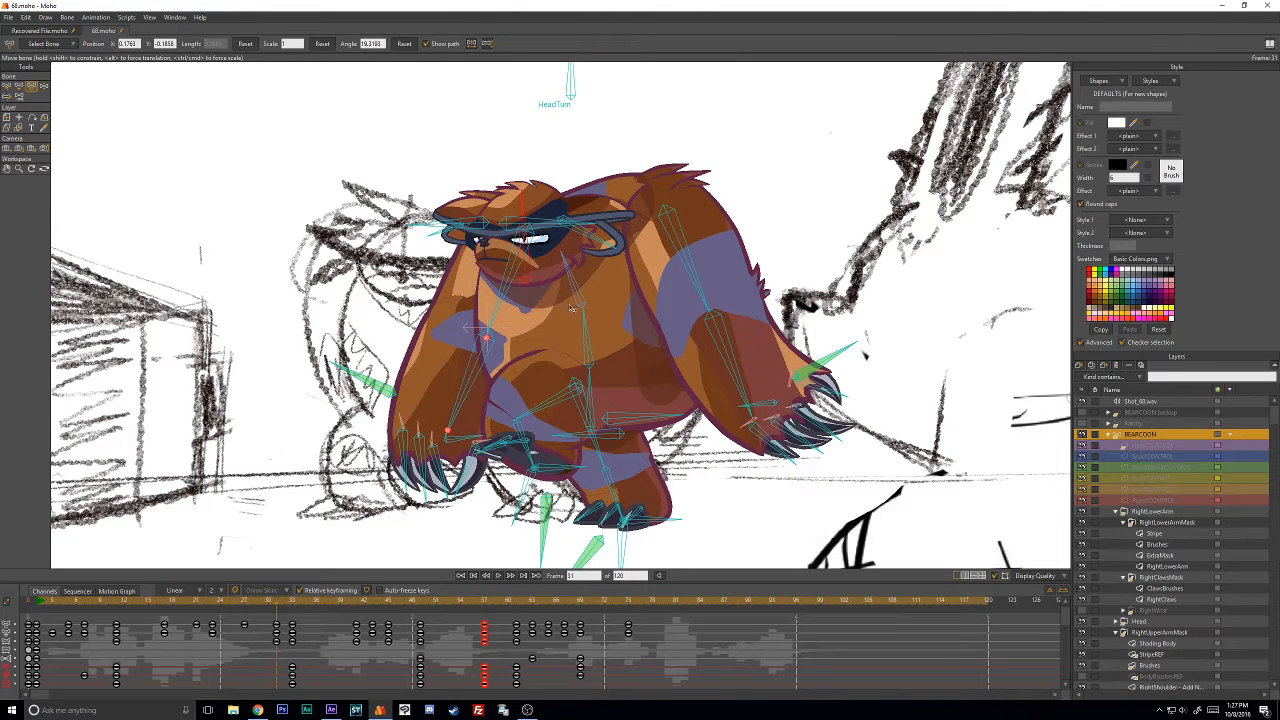
key(Left)
key(Left)
key(Left)
key(Left)
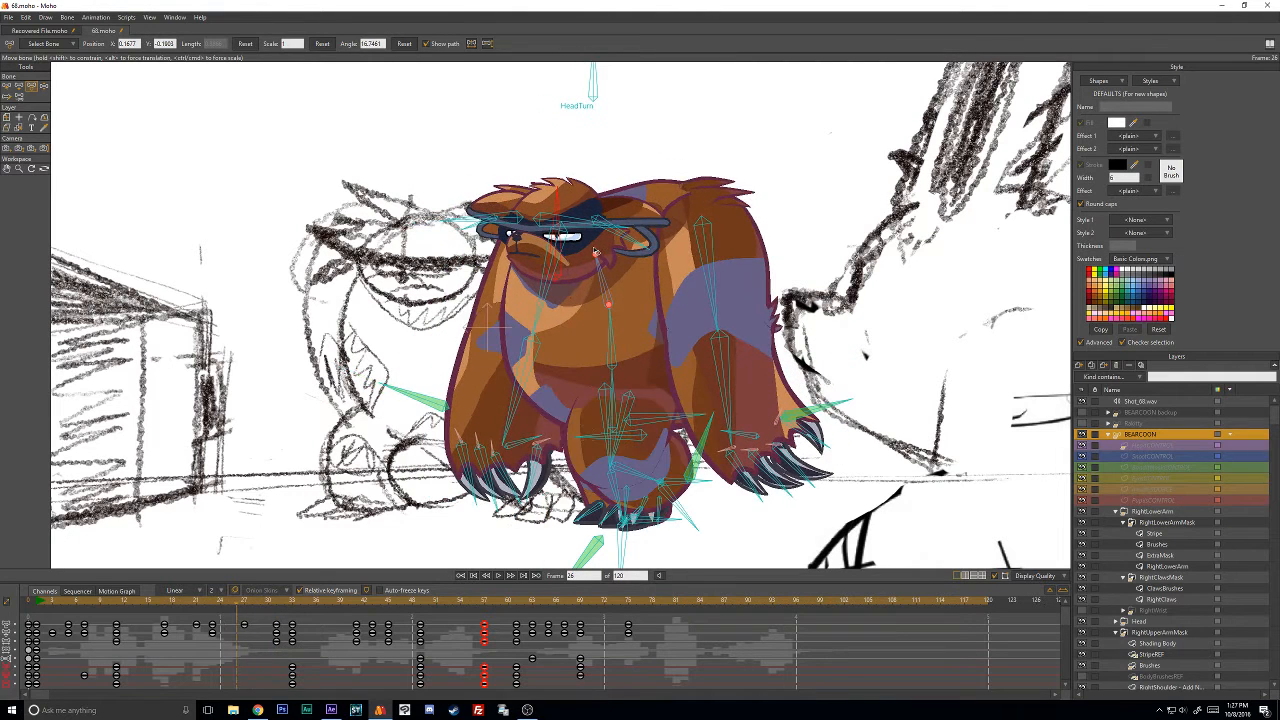
drag(549, 276, 528, 262)
Move the head bone forward and down at frame 33, and readjust its angle and position at frame 31.
drag(43, 603, 292, 642)
mouse_move(518, 288)
mouse_down()
mouse_move(493, 298)
mouse_move(555, 299)
mouse_move(495, 272)
mouse_move(499, 296)
mouse_up()
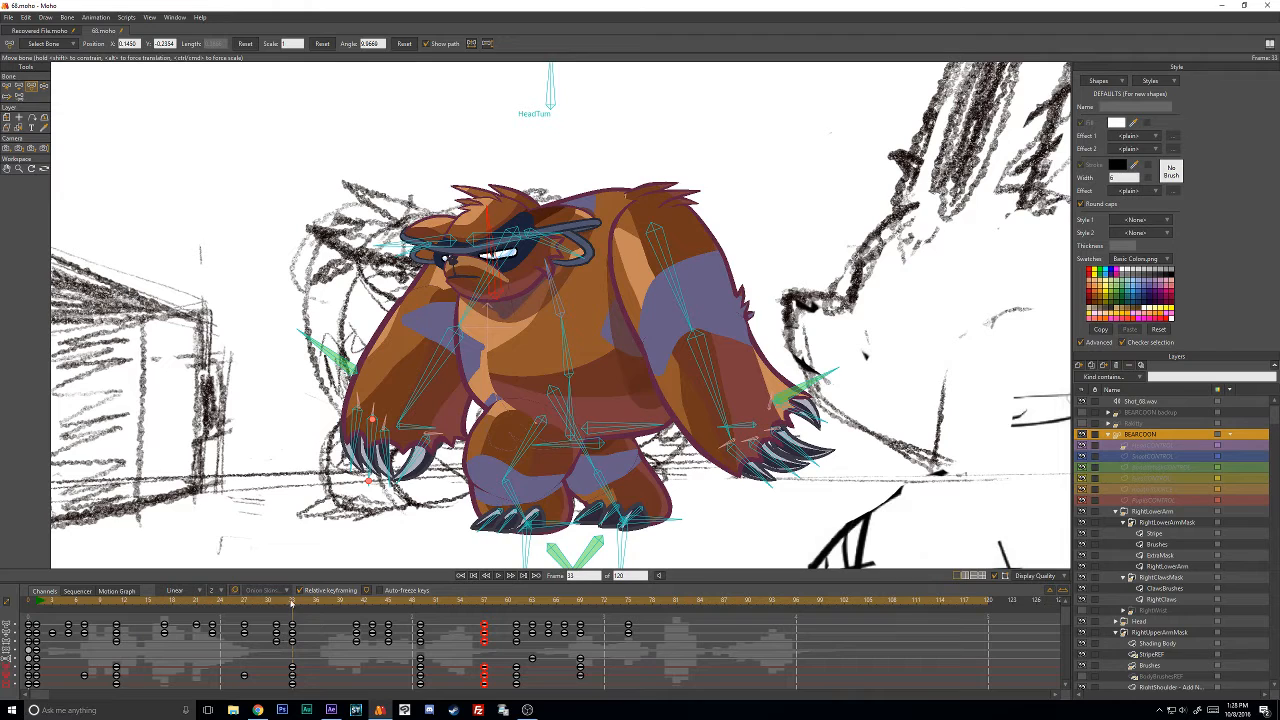
mouse_move(292, 603)
mouse_down()
mouse_move(232, 592)
mouse_move(309, 607)
mouse_move(254, 607)
mouse_move(278, 608)
mouse_up()
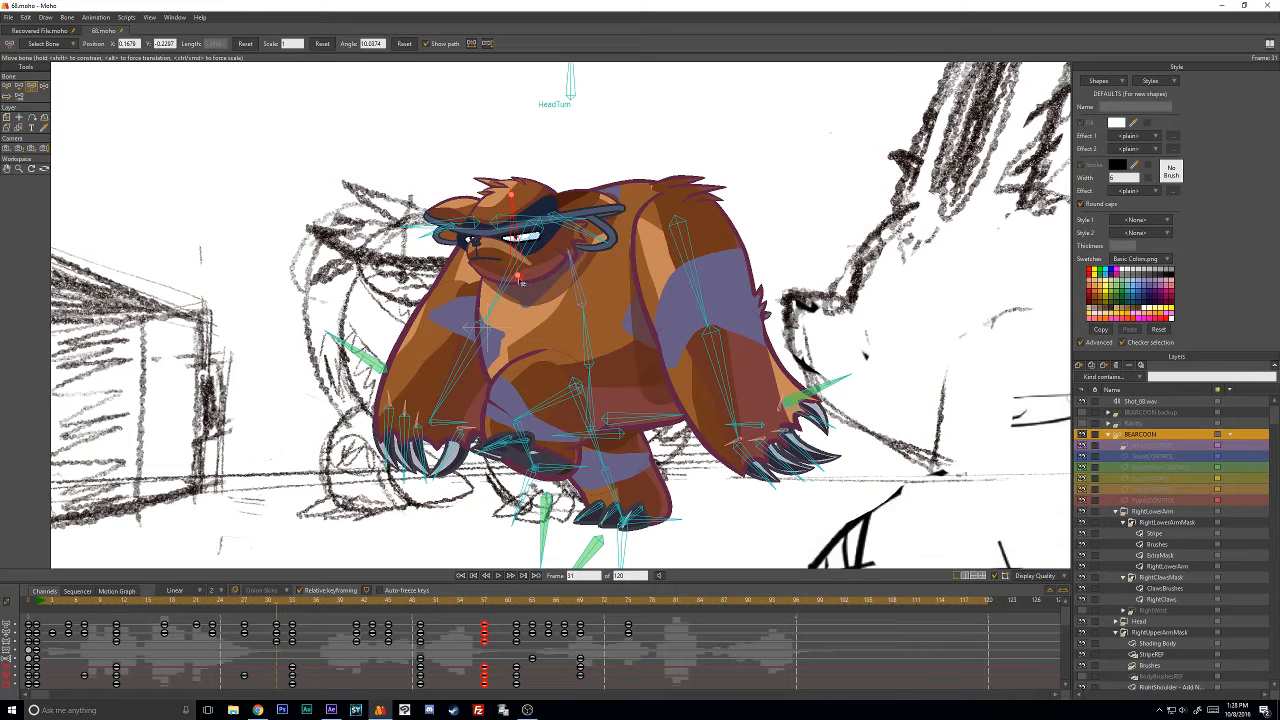
drag(520, 283, 526, 204)
drag(519, 276, 519, 271)
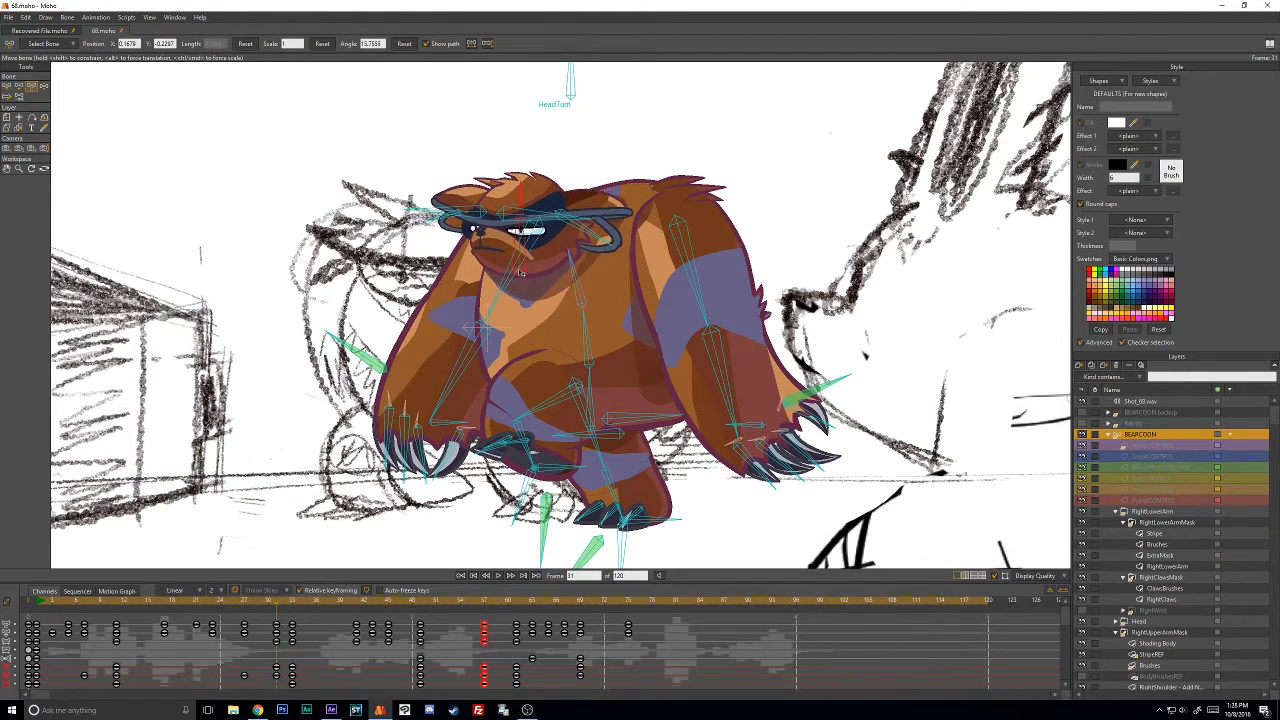
Copy the head bone keyframes from frame 27 to frame 31.
drag(245, 601, 280, 616)
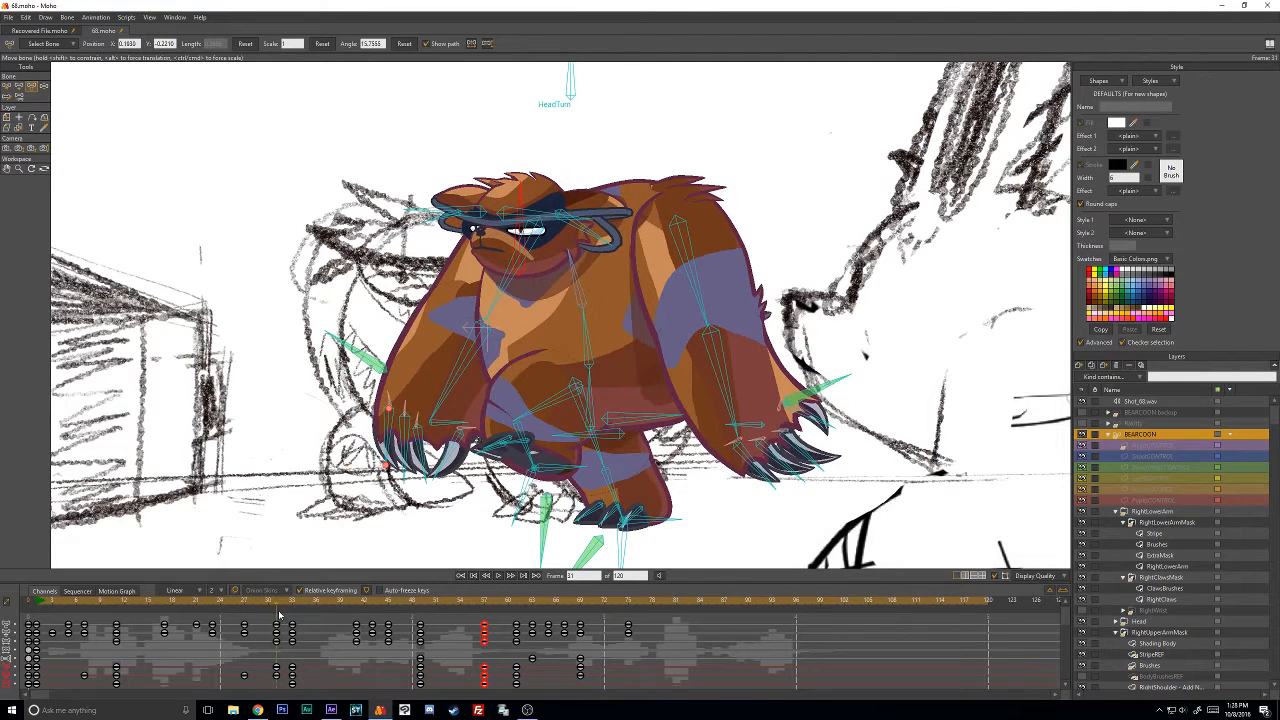
click(245, 677)
key(ctrl+v)
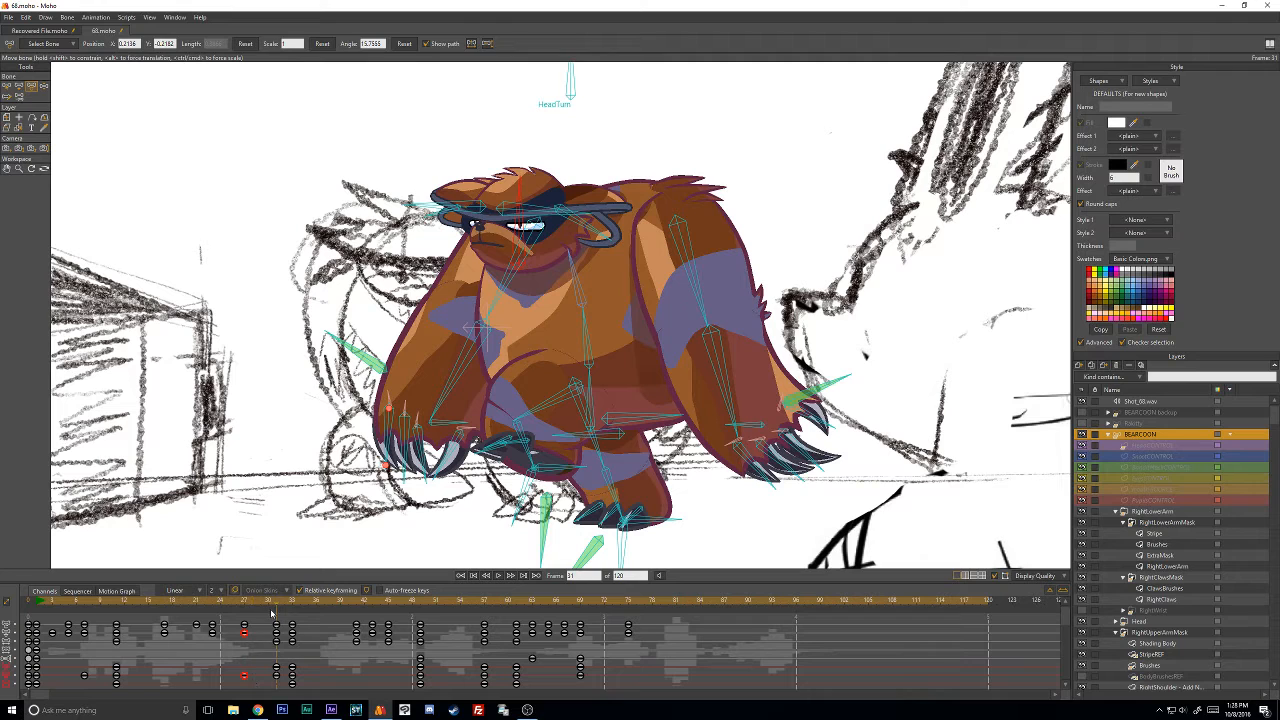
Step forward from frame 31 and scrub to frame 45 to check the bear's head motion.
key(Right)
key(Right)
key(Right)
key(Right)
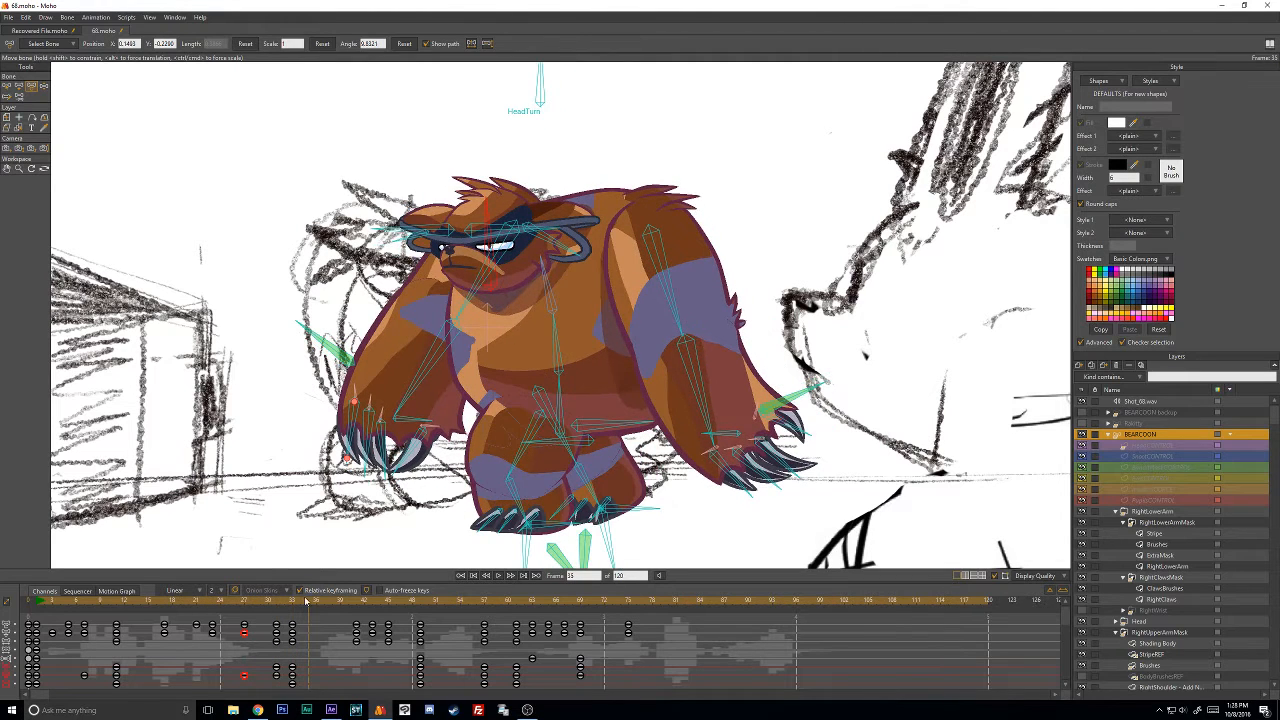
drag(306, 600, 387, 621)
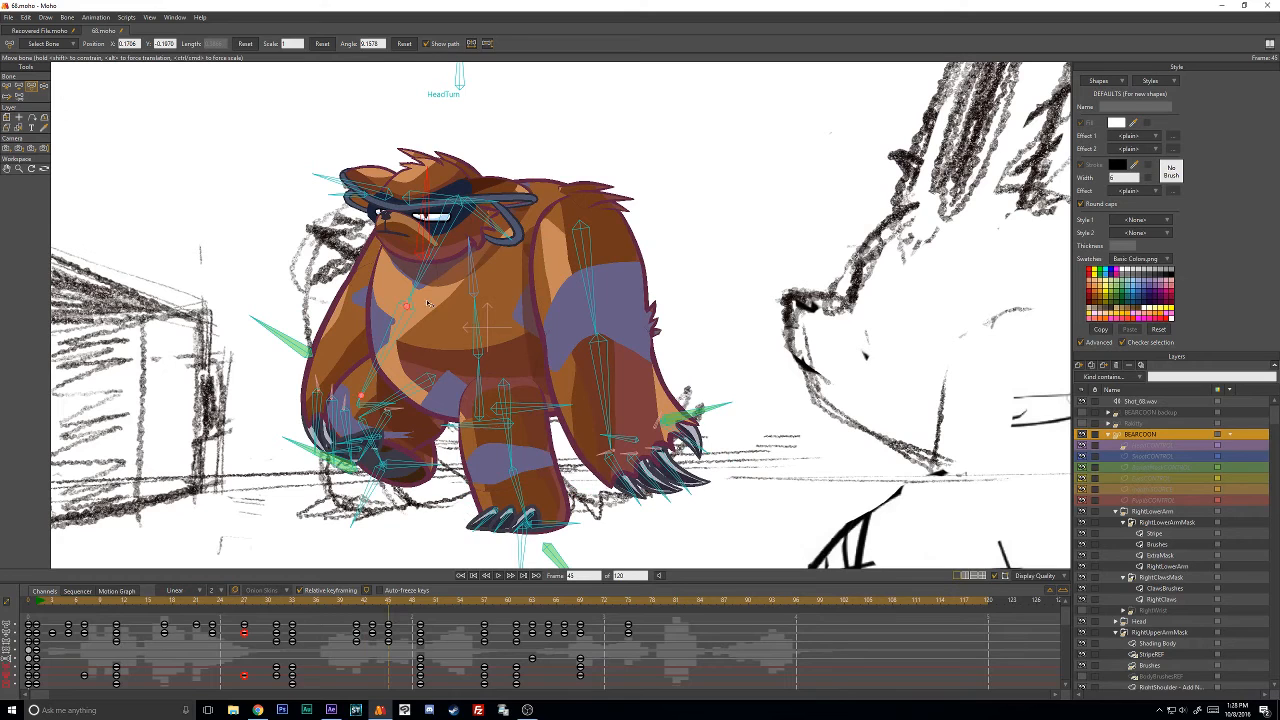
Raise the head bone at frame 45 and shift it forward and down at frame 49.
drag(421, 254, 421, 248)
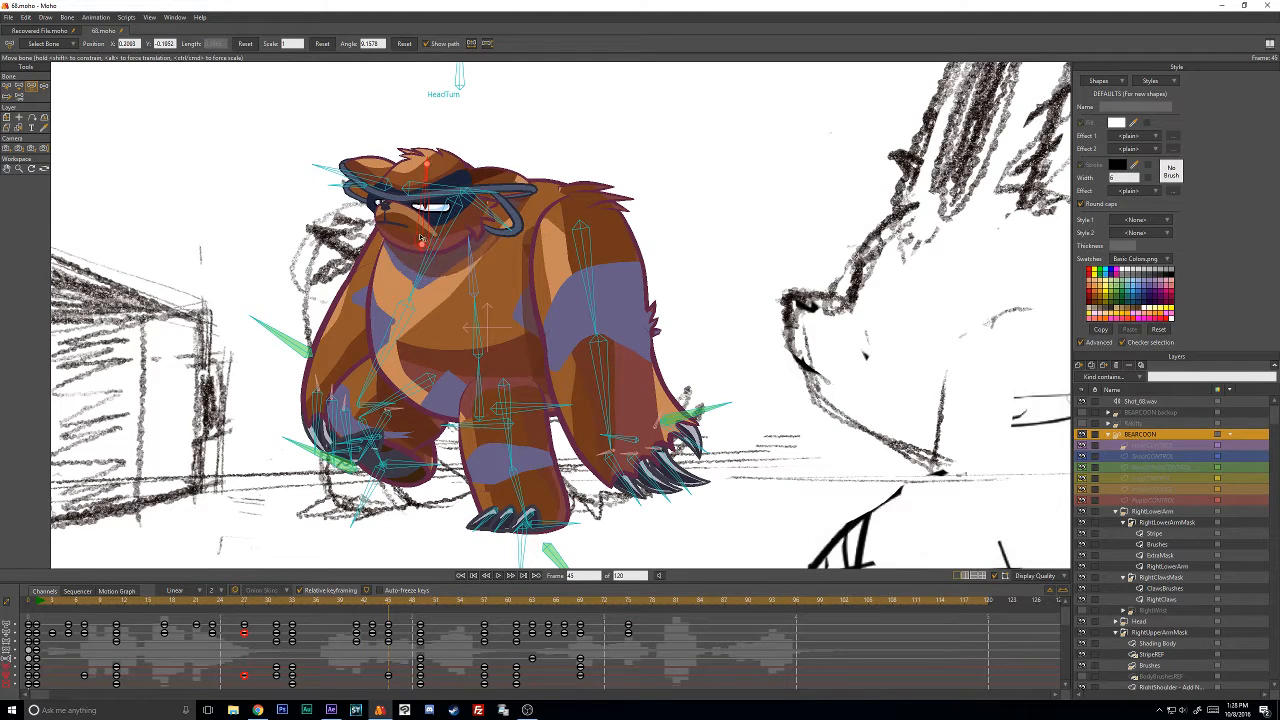
click(420, 603)
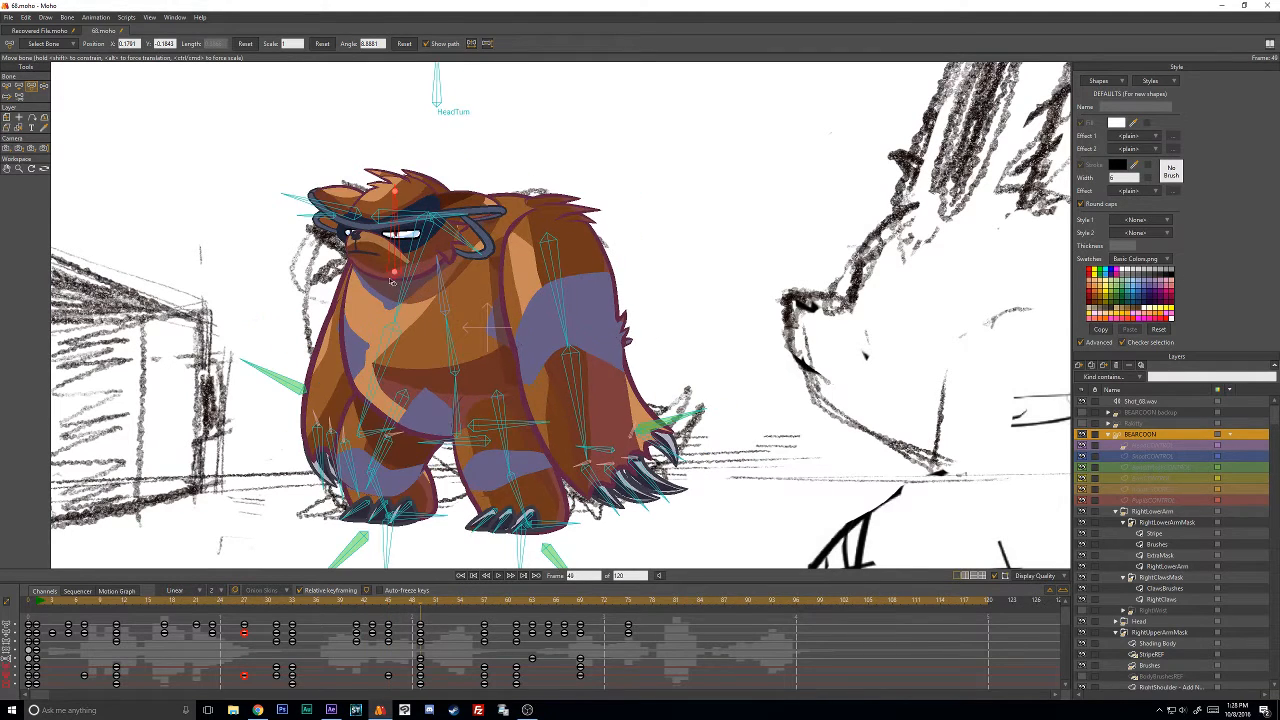
drag(396, 272, 389, 281)
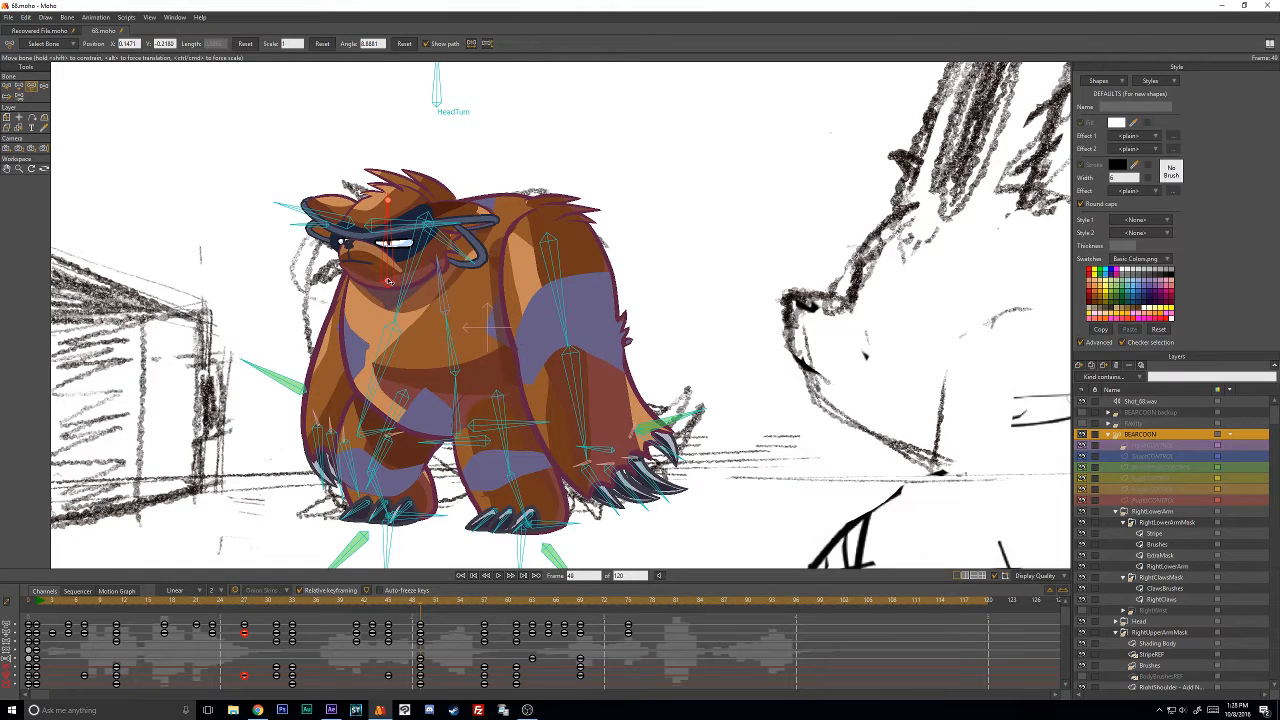
Copy the head bone keyframes from frame 49 to frame 57.
click(401, 670)
drag(398, 676, 434, 686)
click(485, 601)
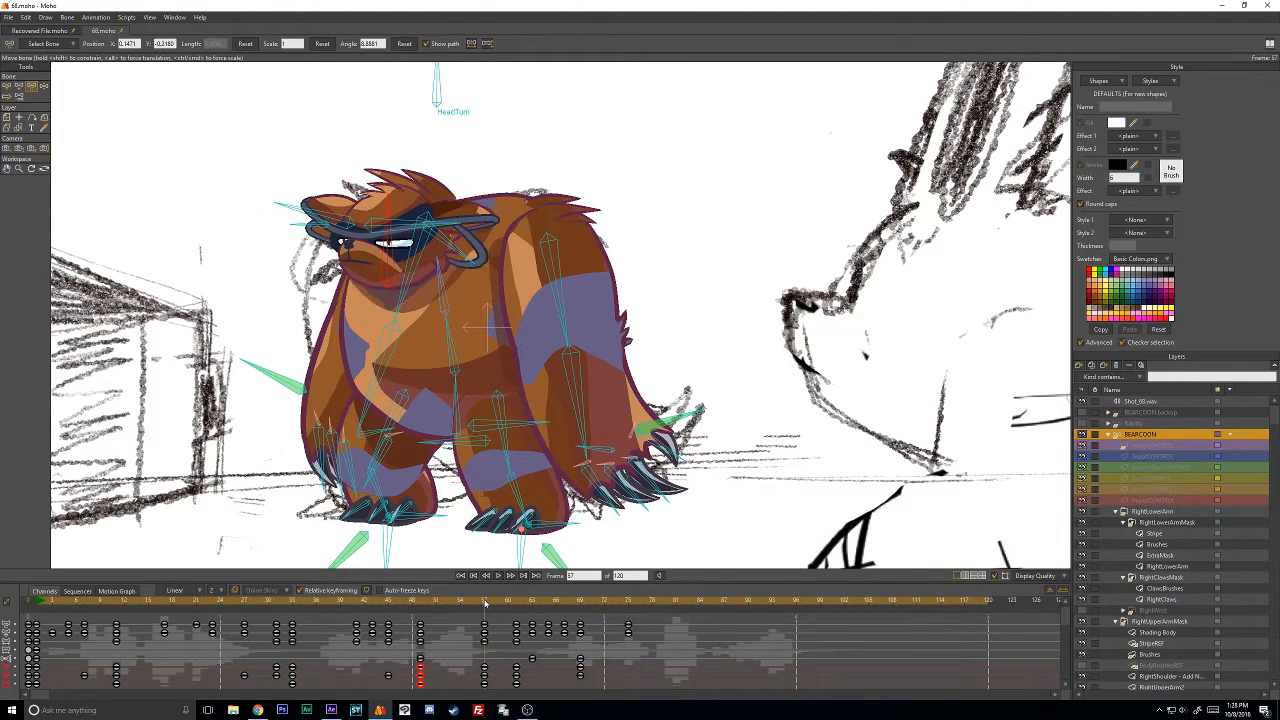
Reposition the head bone at frame 61 and rotate the HeadTurn bone to turn the bear's face toward the camera.
key(Right)
key(Right)
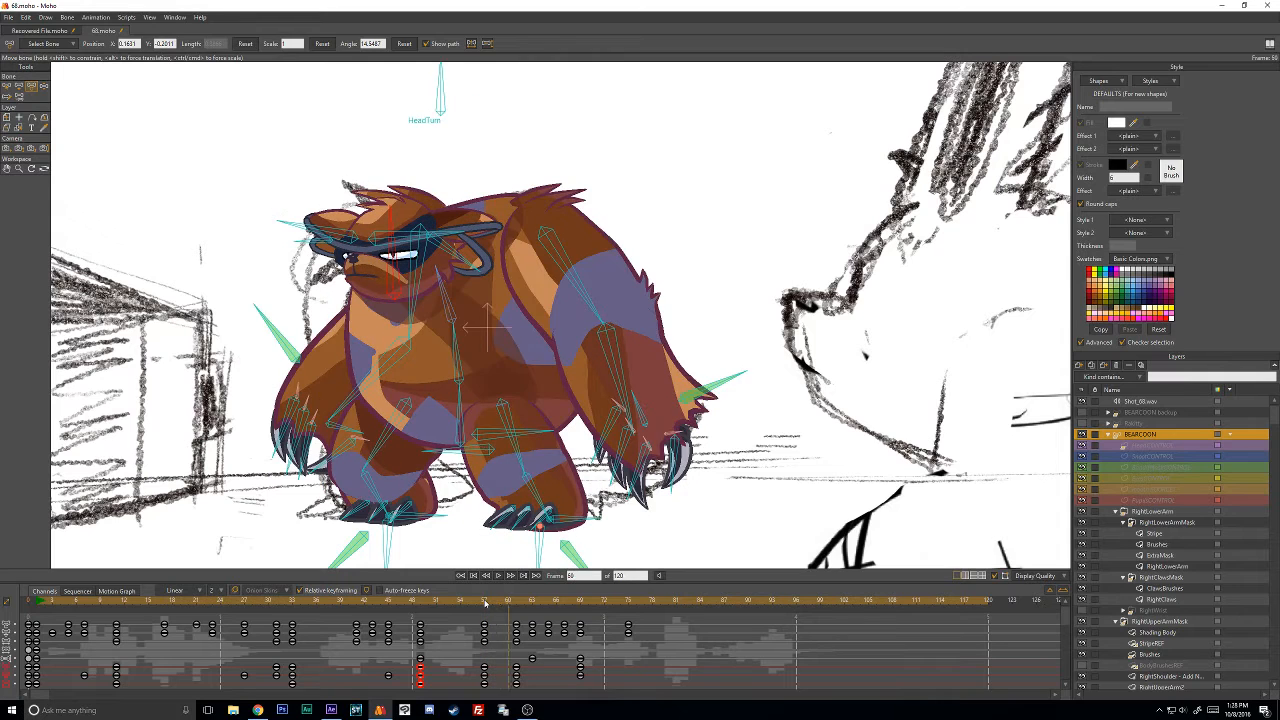
key(Right)
key(Right)
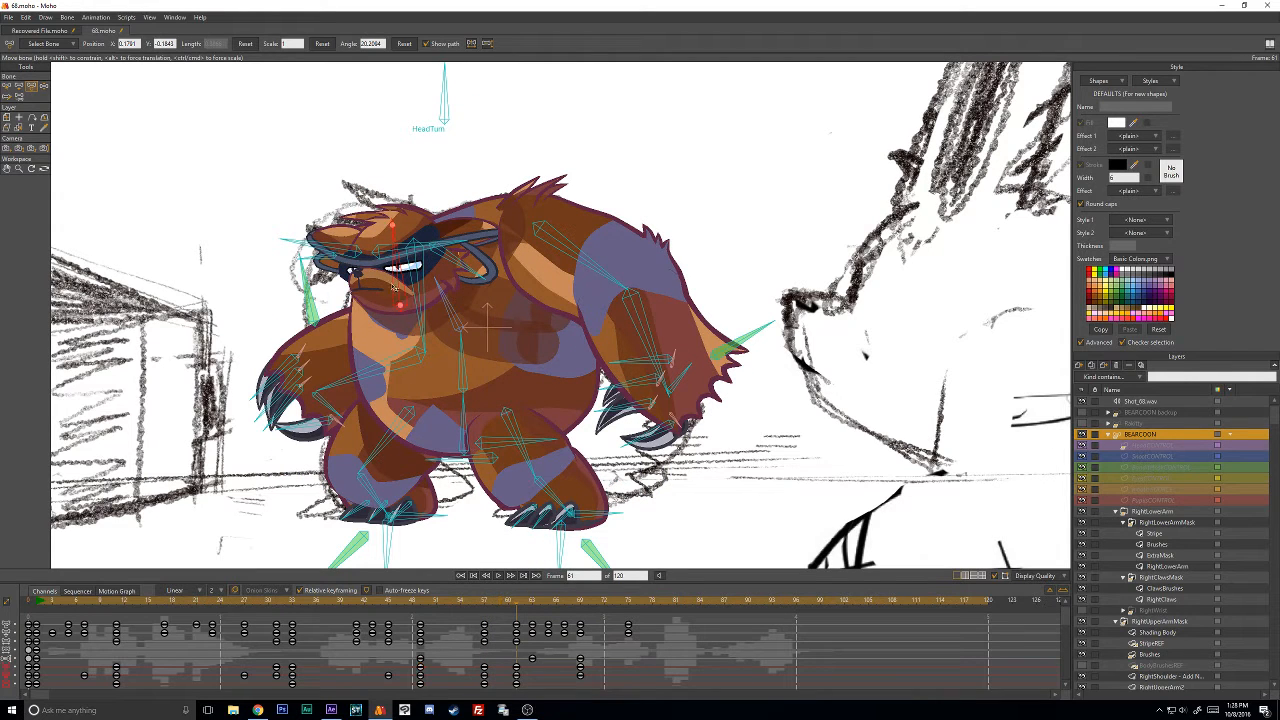
click(454, 145)
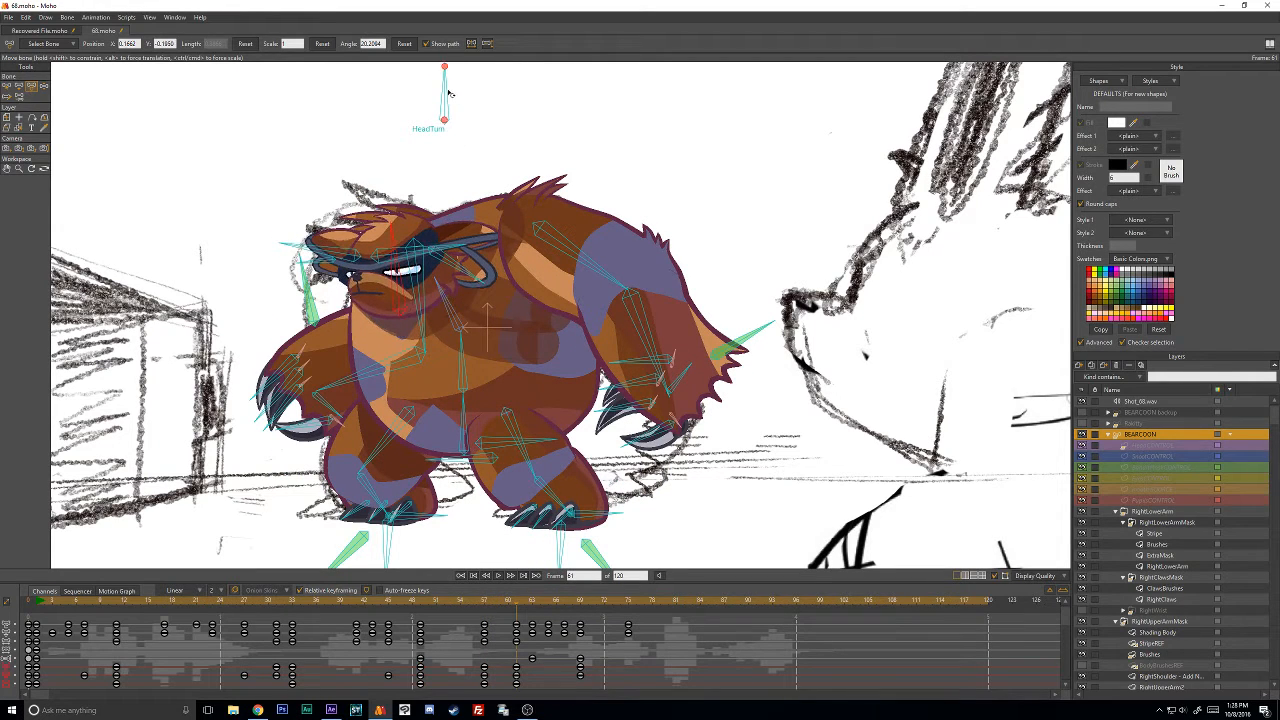
drag(449, 93, 496, 96)
Tilt the bones along the mask's upper edge outward at frame 61 and check the pose around frame 57.
click(470, 242)
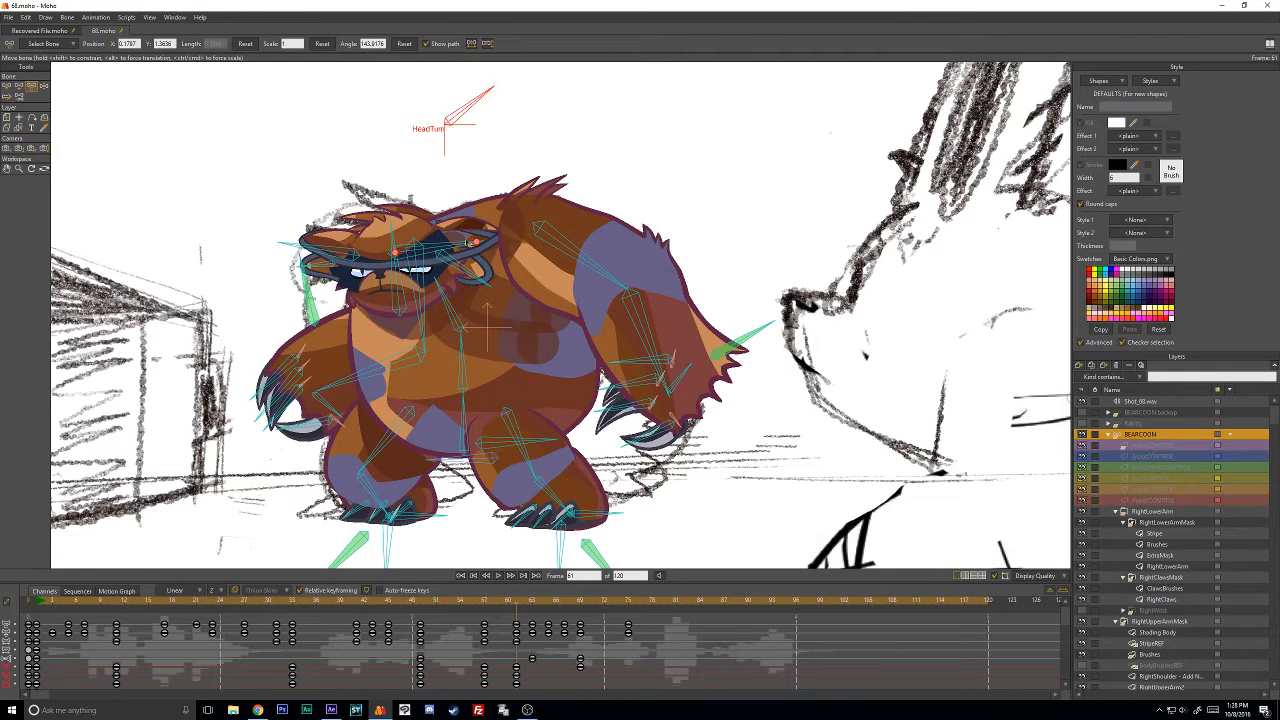
drag(470, 242, 457, 204)
click(323, 235)
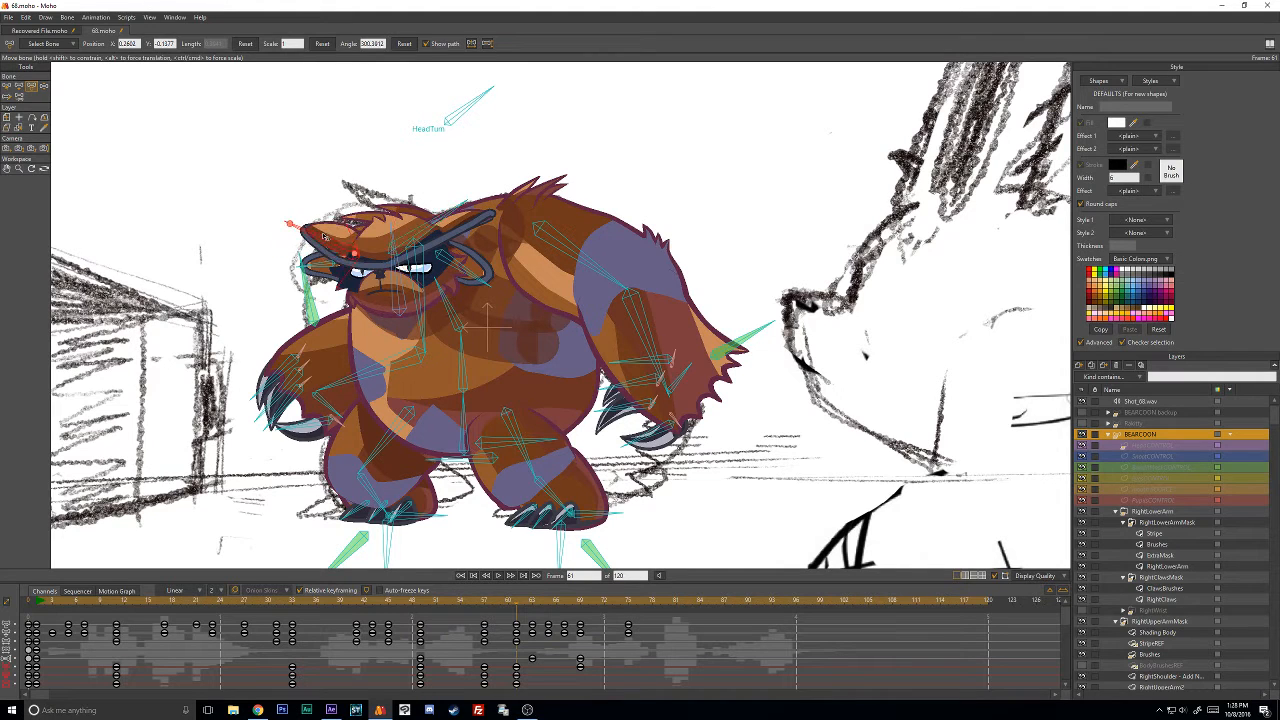
click(514, 520)
click(484, 604)
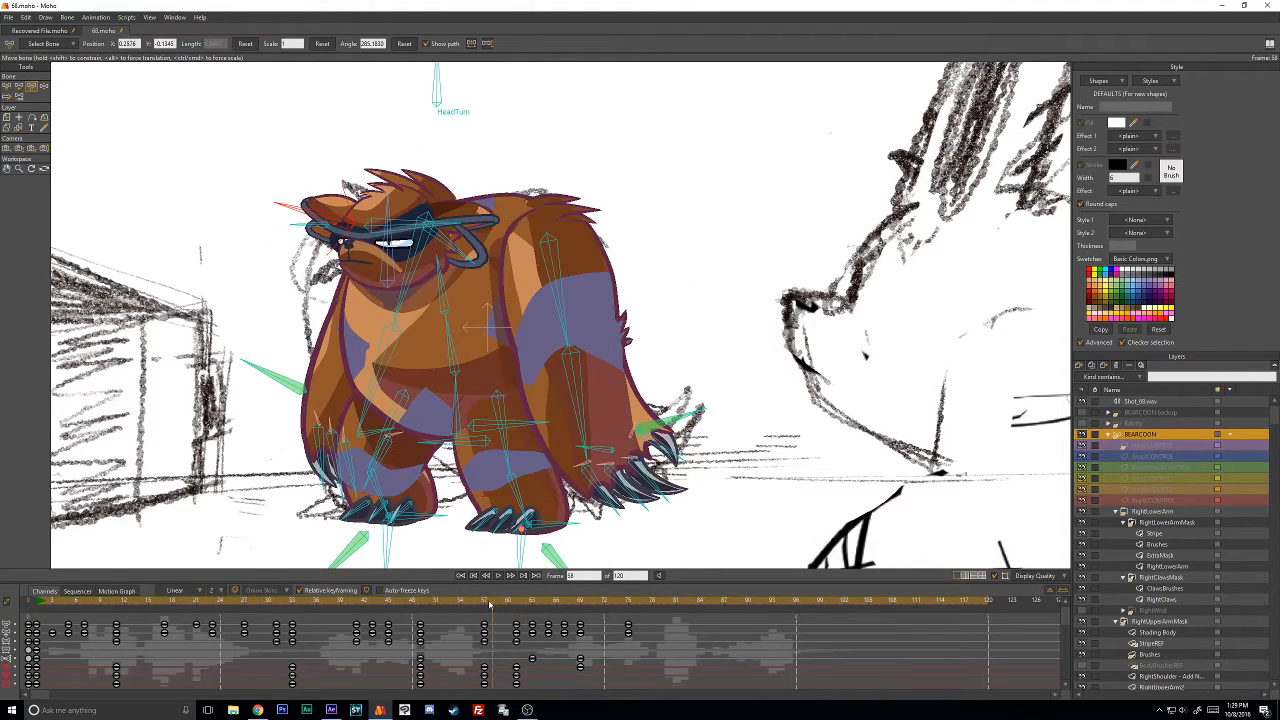
Rotate the bones along the mask's upper edge at frame 7 to adjust the brow line.
click(465, 135)
drag(490, 604, 105, 609)
click(84, 609)
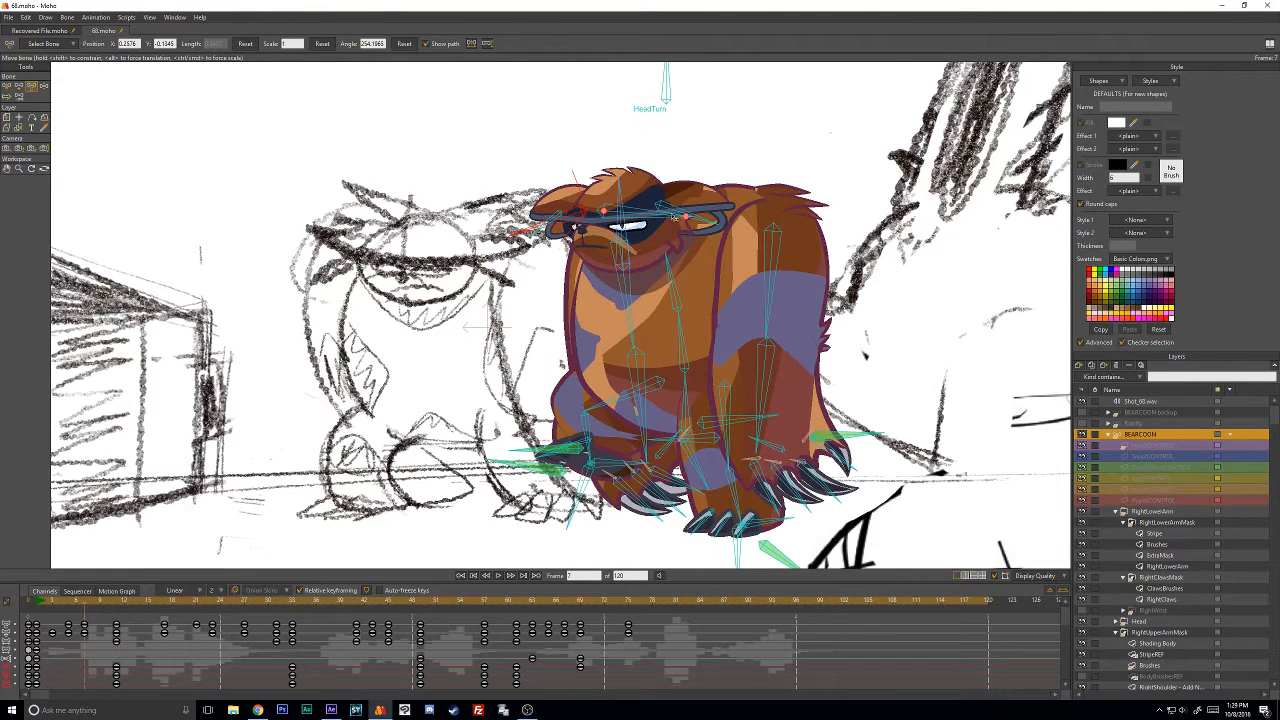
click(700, 213)
drag(700, 213, 577, 215)
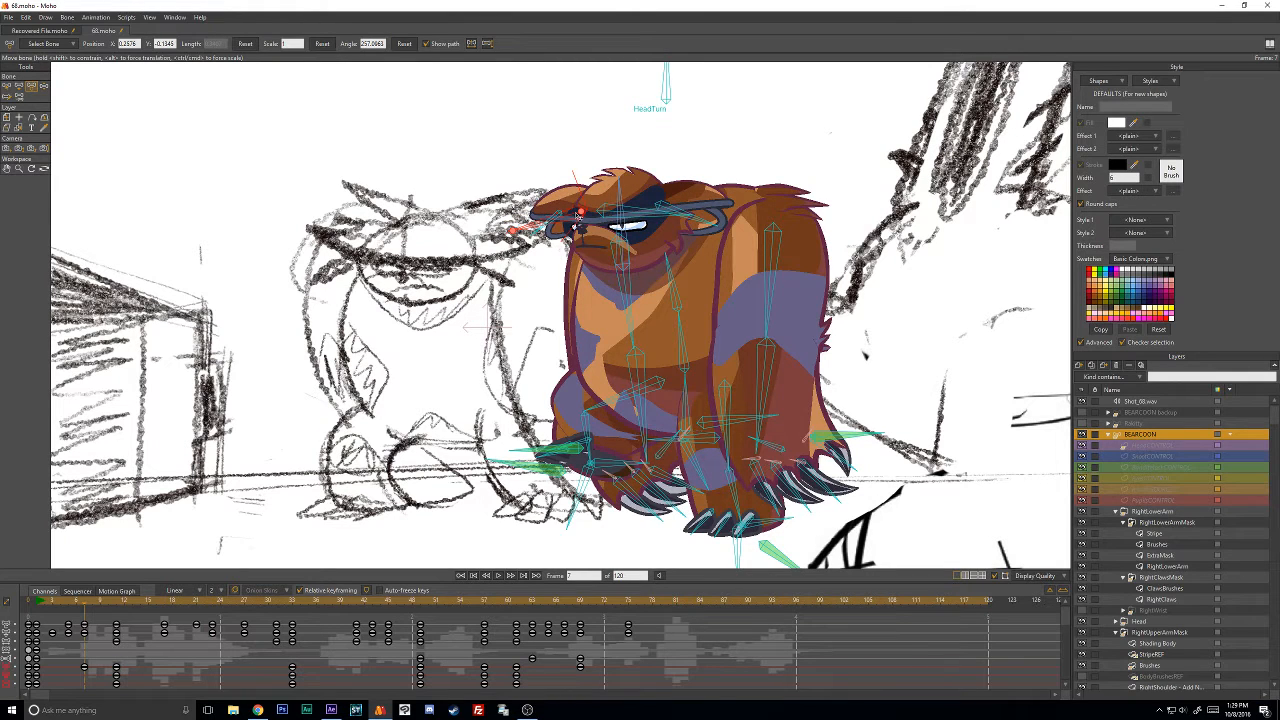
Tilt both upper mask bones upward at frame 11 so the edges flare as the body drops.
key(Right)
key(Right)
key(Right)
key(Right)
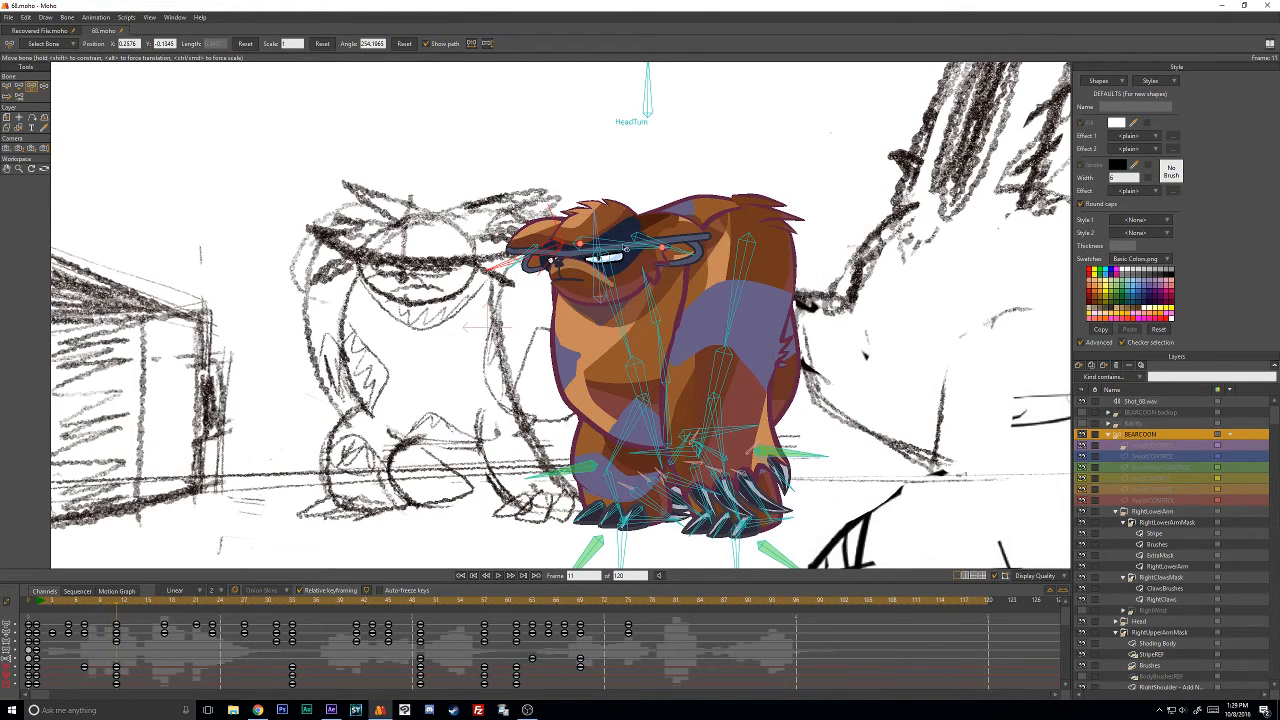
drag(625, 245, 505, 225)
drag(630, 223, 634, 204)
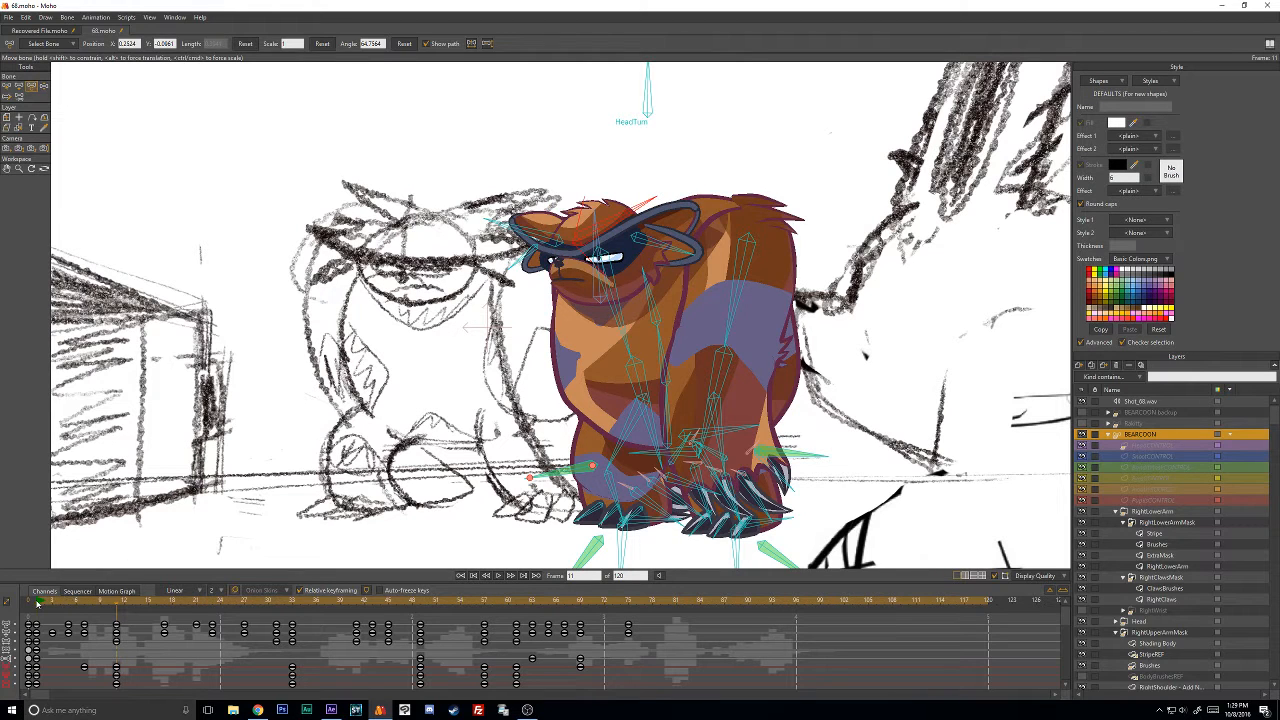
Check the mask motion up to frame 21, and rotate both upper mask bones flatter at frame 17.
drag(37, 602, 188, 609)
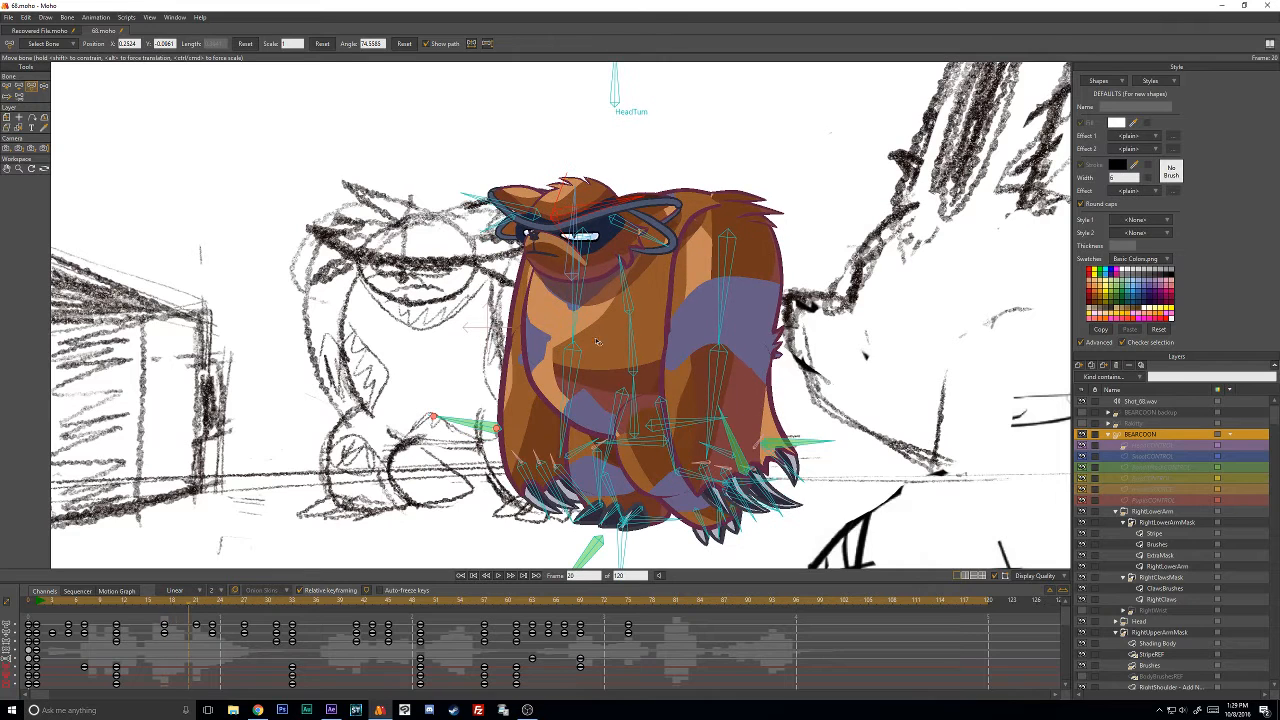
key(ctrl+Right)
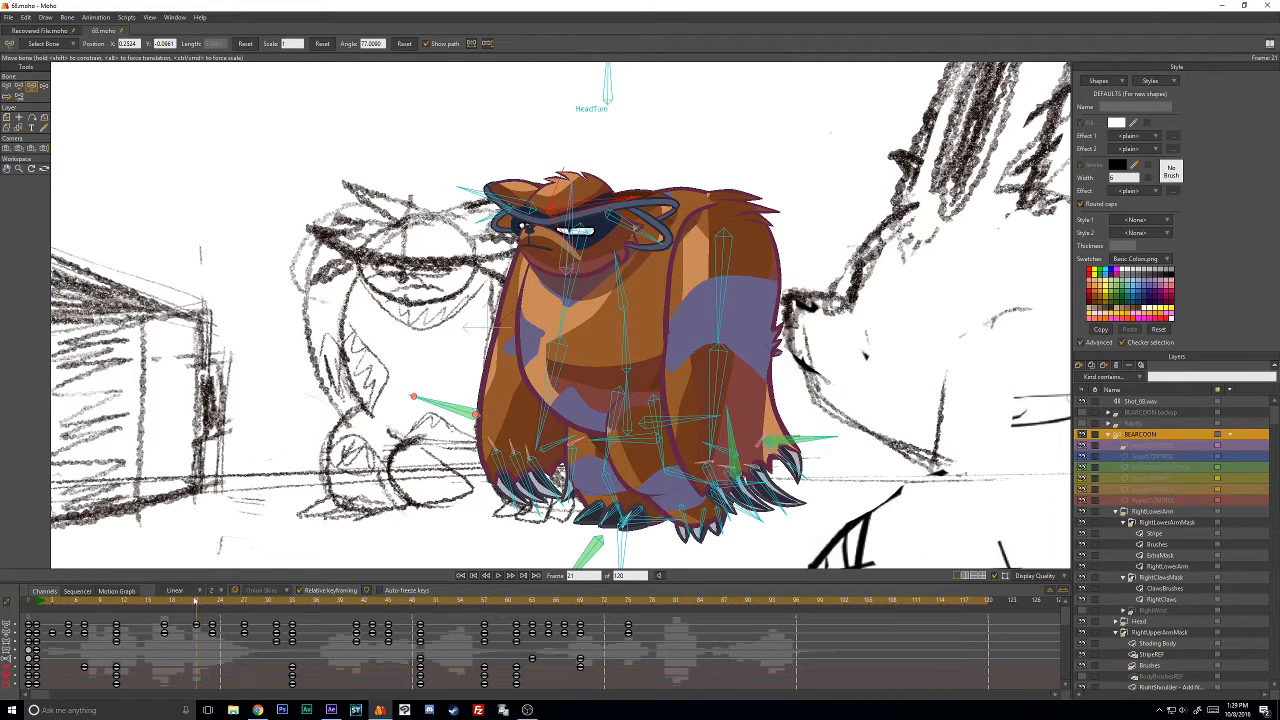
click(168, 602)
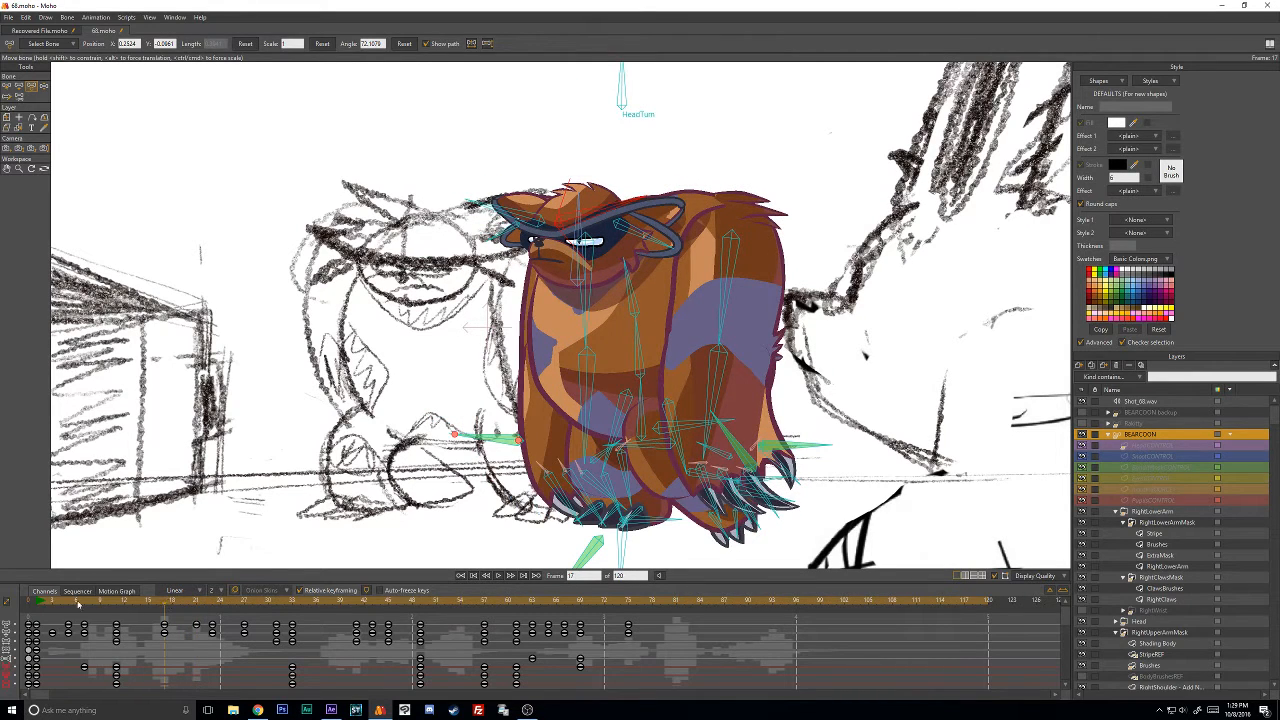
drag(78, 603, 164, 617)
drag(600, 214, 605, 229)
drag(519, 213, 476, 229)
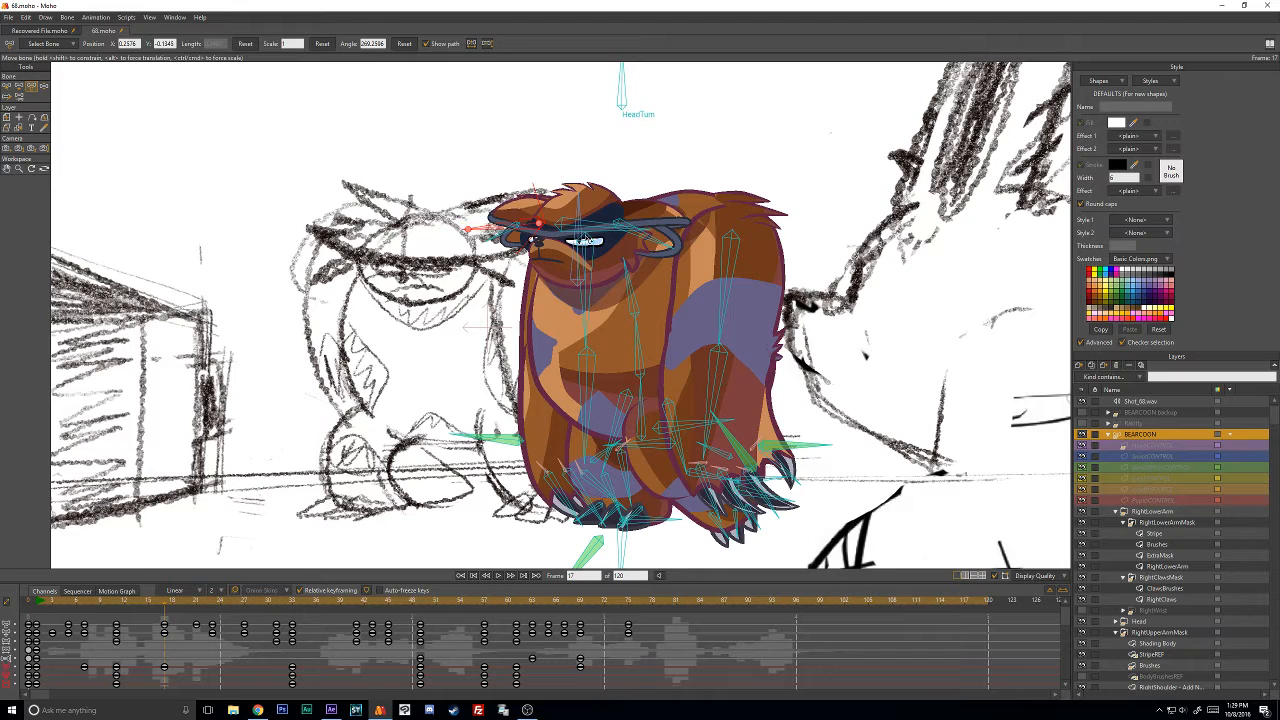
drag(628, 233, 630, 240)
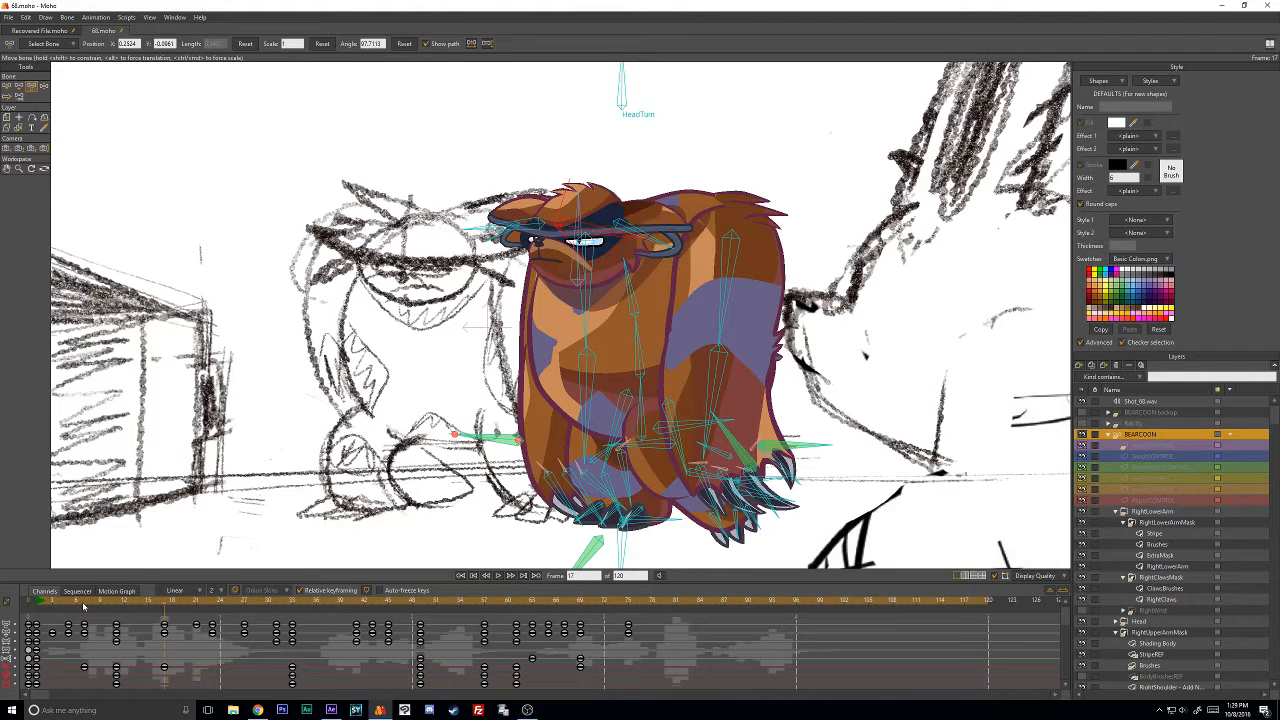
Examine the mask and head motion frame by frame from frame 7 to frame 33.
drag(83, 605, 234, 612)
key(Right)
key(Right)
key(Right)
key(Right)
key(Right)
key(Right)
key(Right)
key(Right)
key(Right)
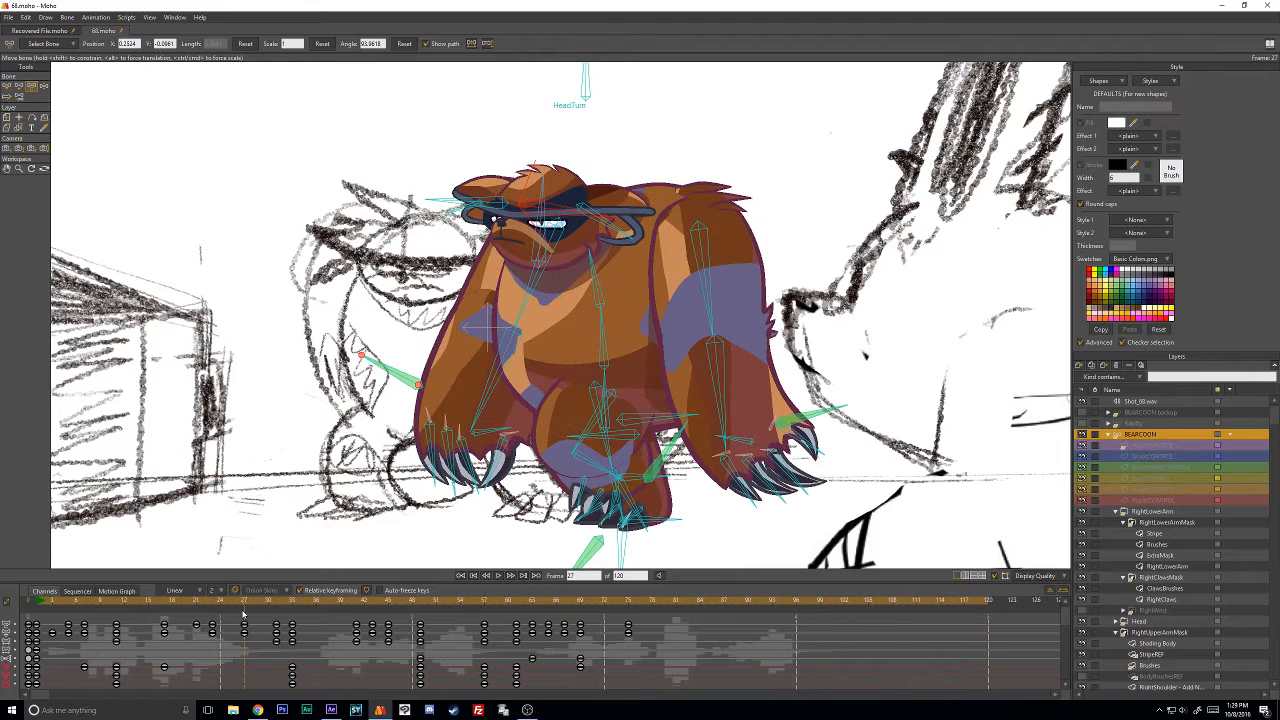
key(Left)
key(Left)
key(Left)
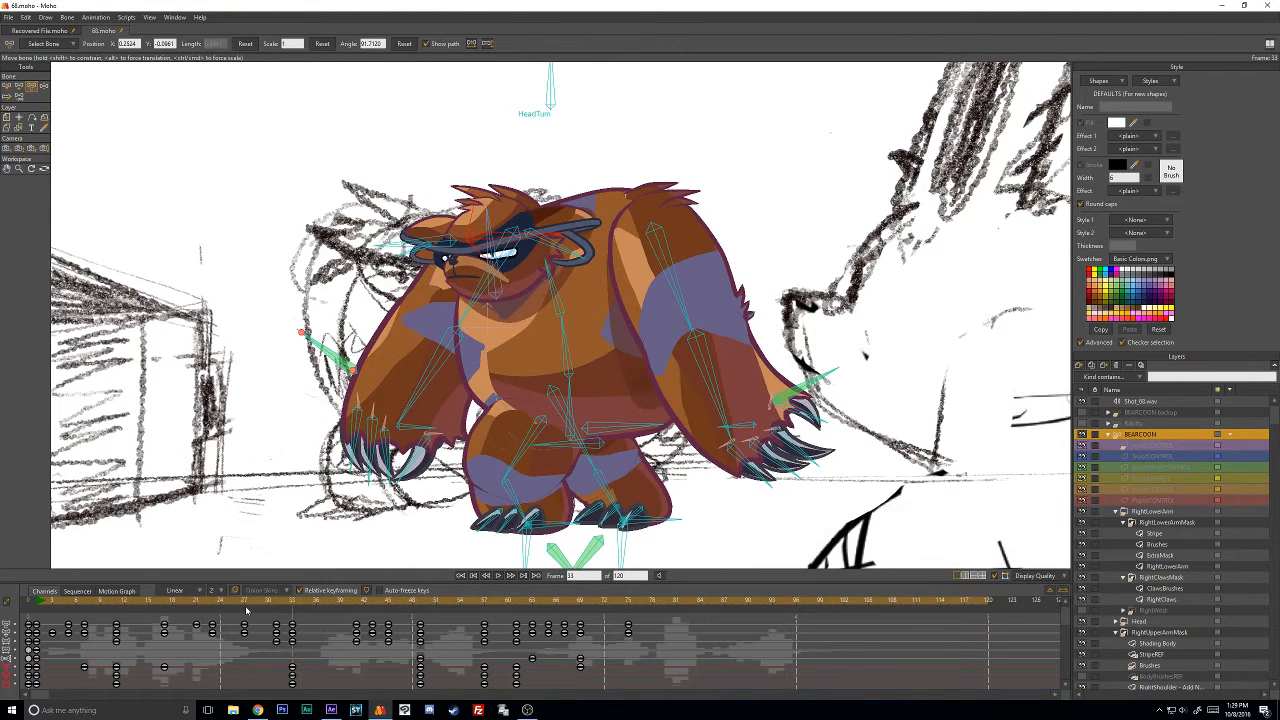
key(Left)
key(Right)
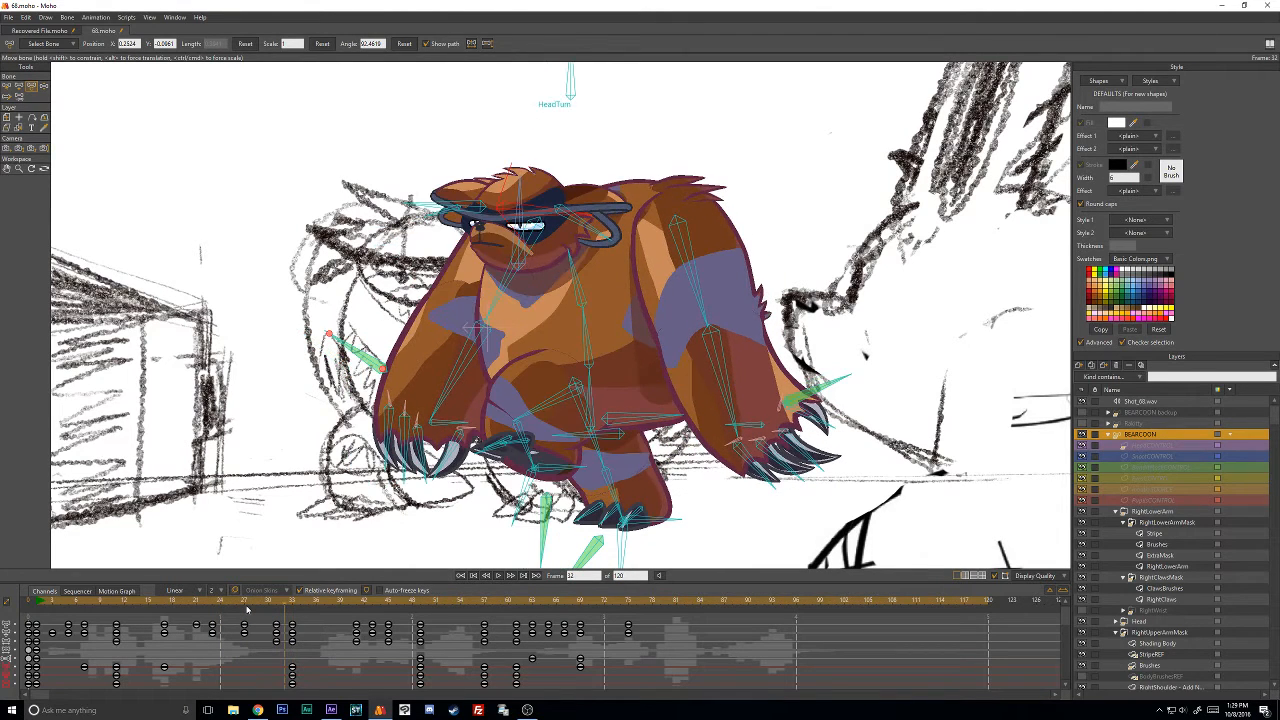
key(Left)
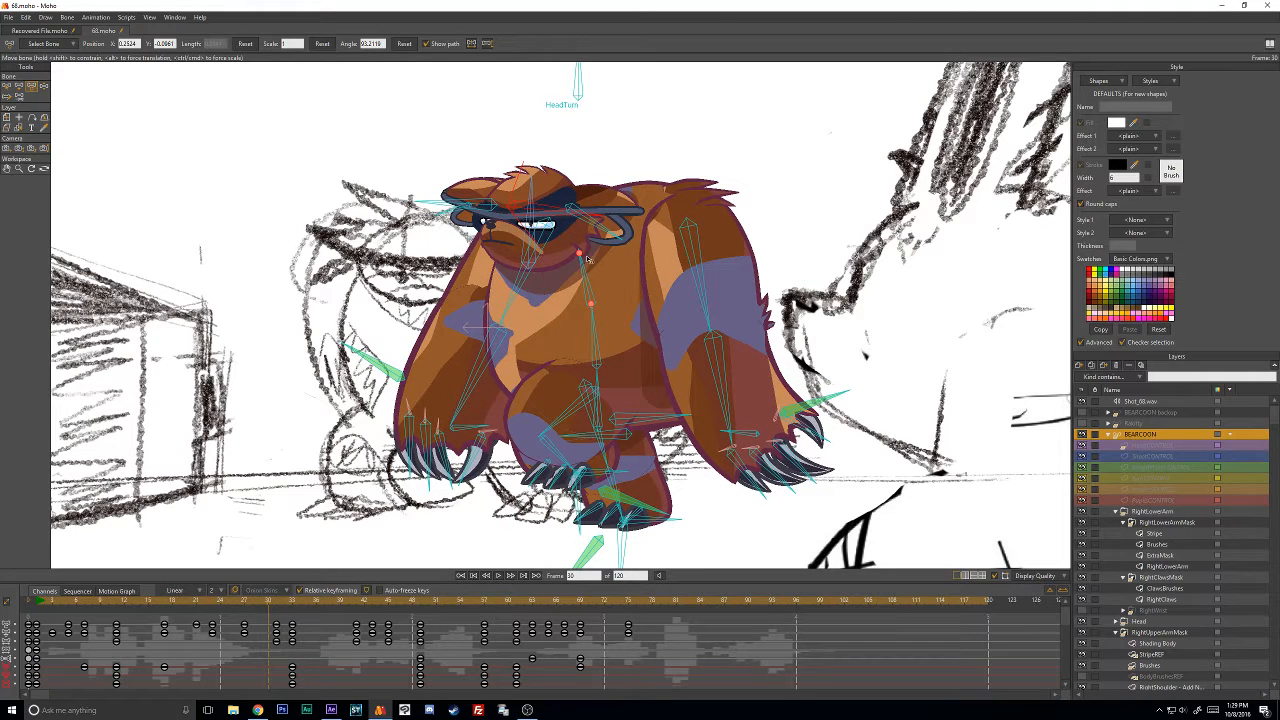
key(Right)
key(Right)
key(Right)
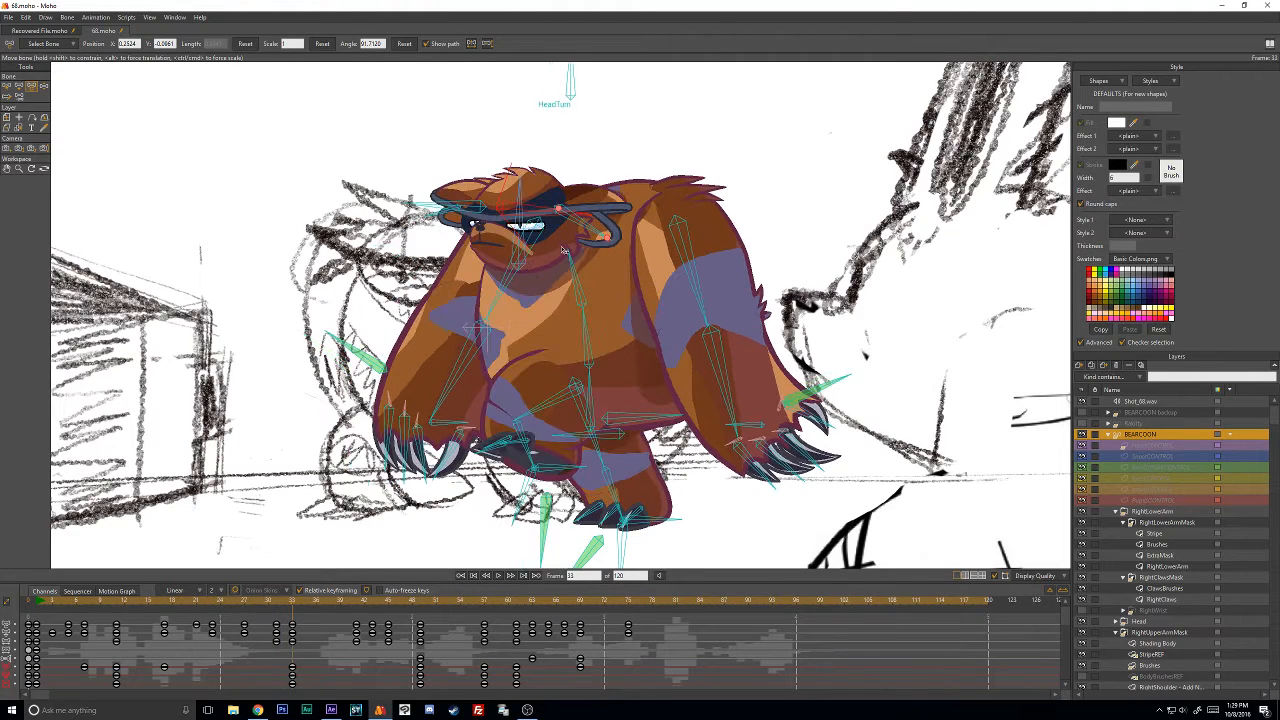
key(ctrl+Right)
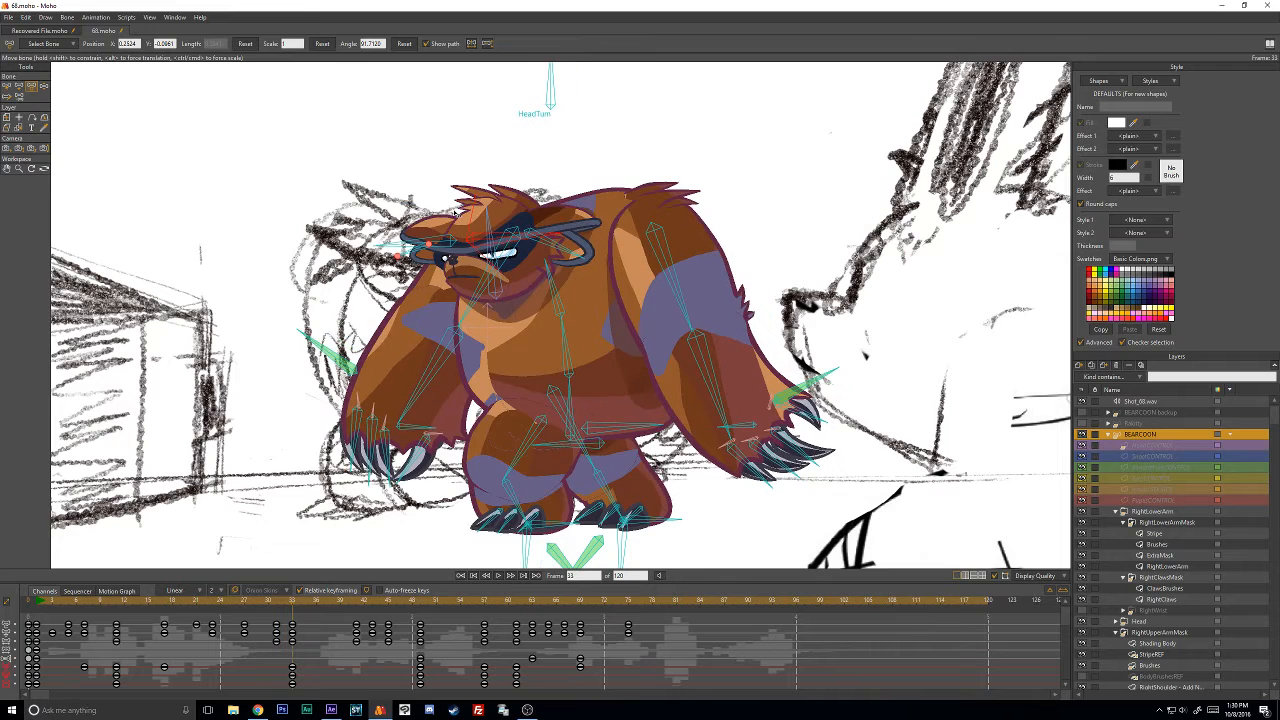
key(ctrl+Left)
key(ctrl+Right)
key(ctrl+Left)
Adjust the upper mask bones at frame 32 and move their keyframe to frame 31.
click(531, 209)
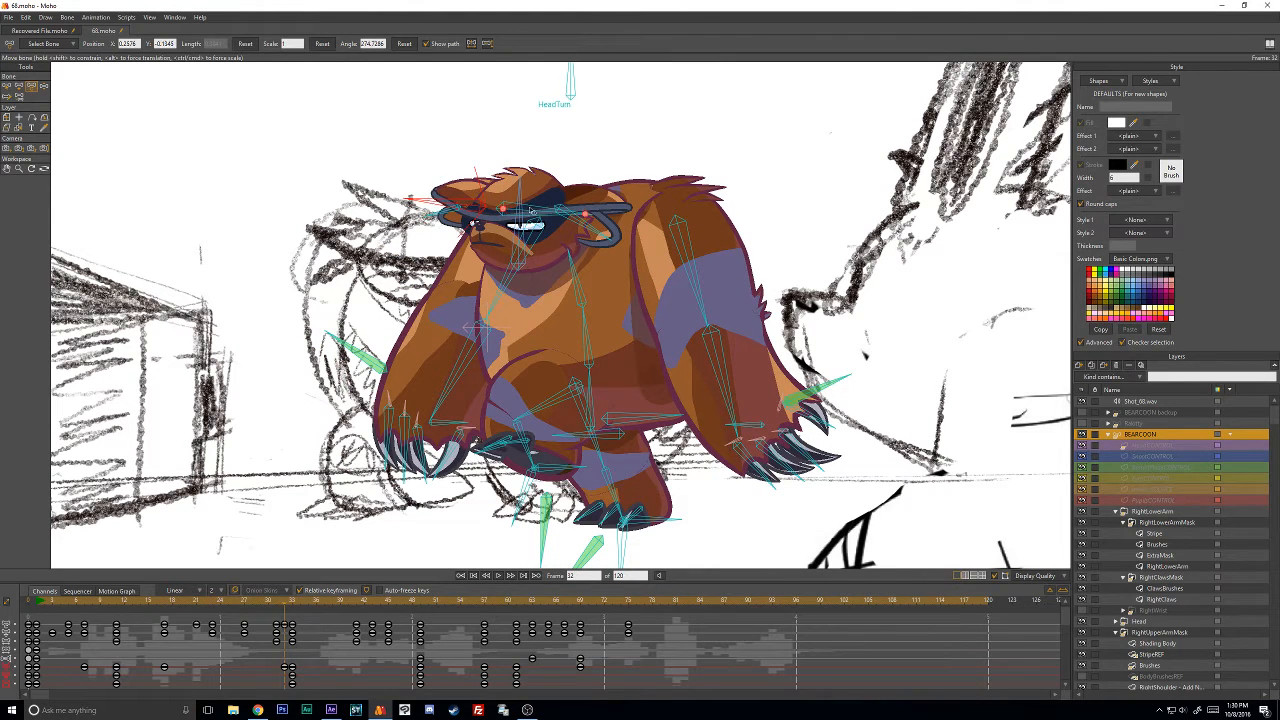
drag(531, 210, 529, 207)
click(530, 208)
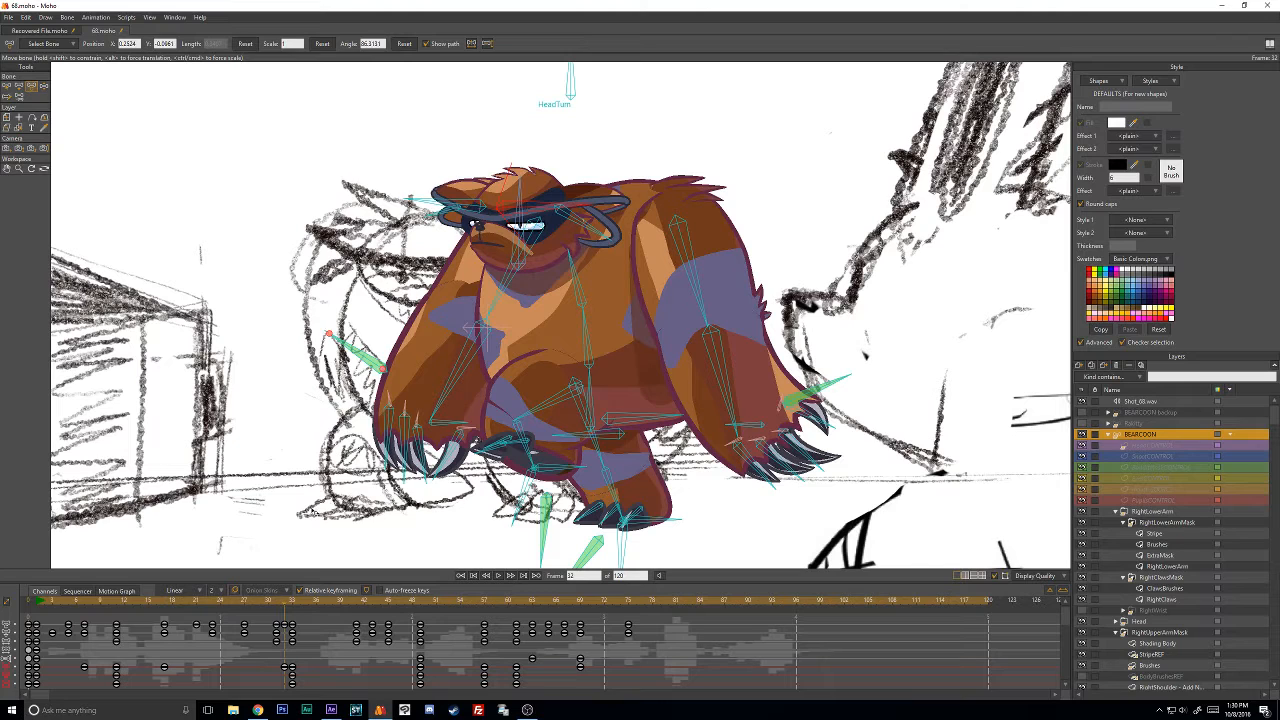
click(278, 634)
Flare the upper mask bones upward at frame 33 and flatten them again at frame 41.
click(292, 601)
drag(407, 246, 524, 181)
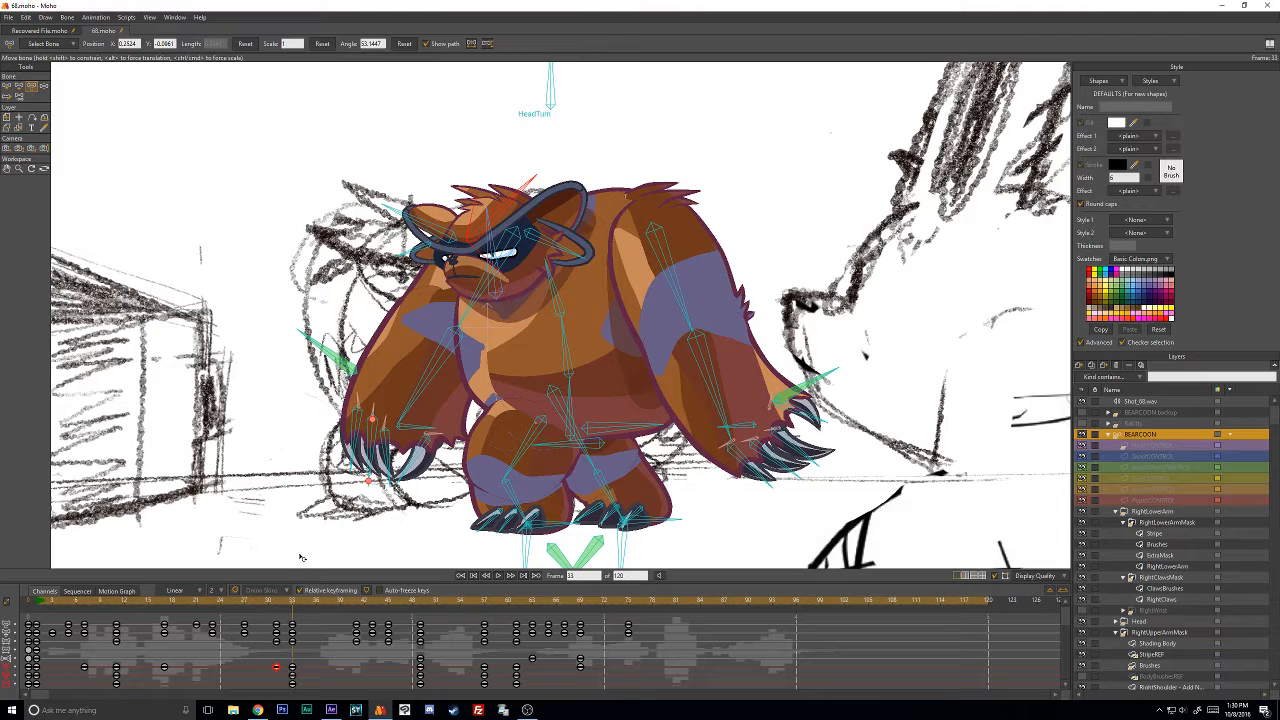
drag(279, 600, 357, 602)
drag(458, 193, 512, 206)
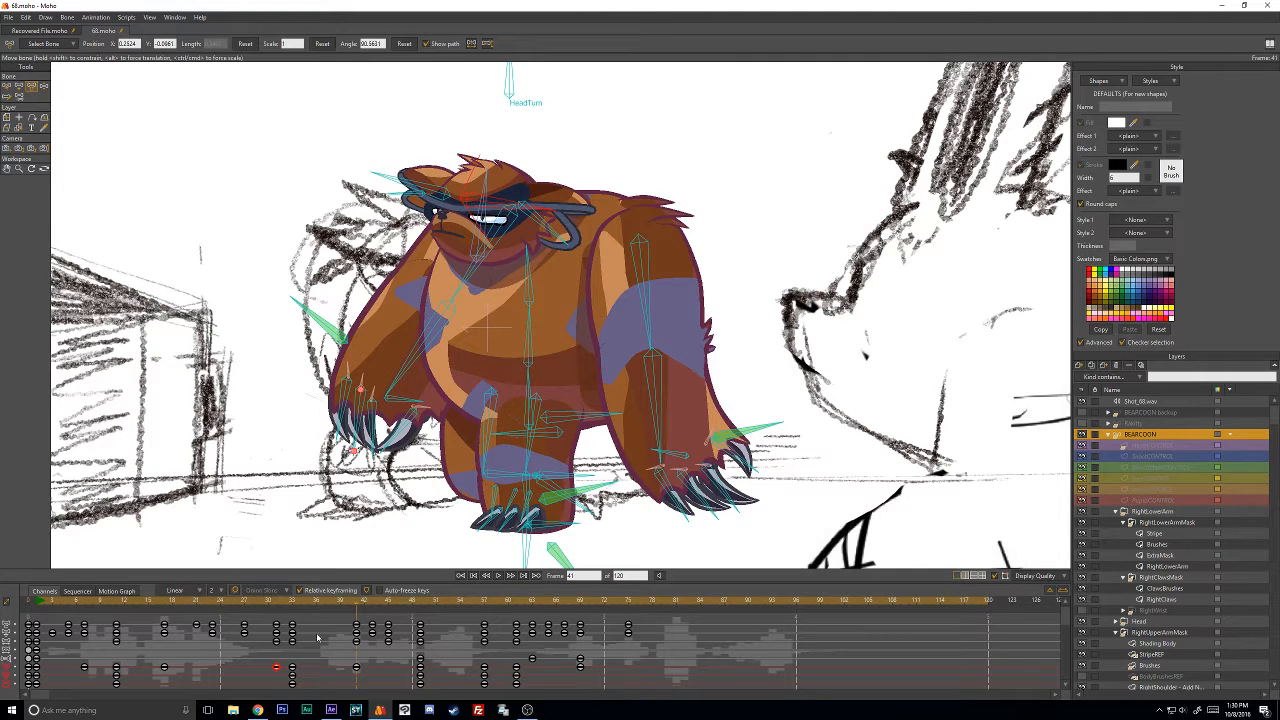
Play back the animation, shorten it to 100 frames, and replay it before inspecting the pose at frame 63.
click(498, 575)
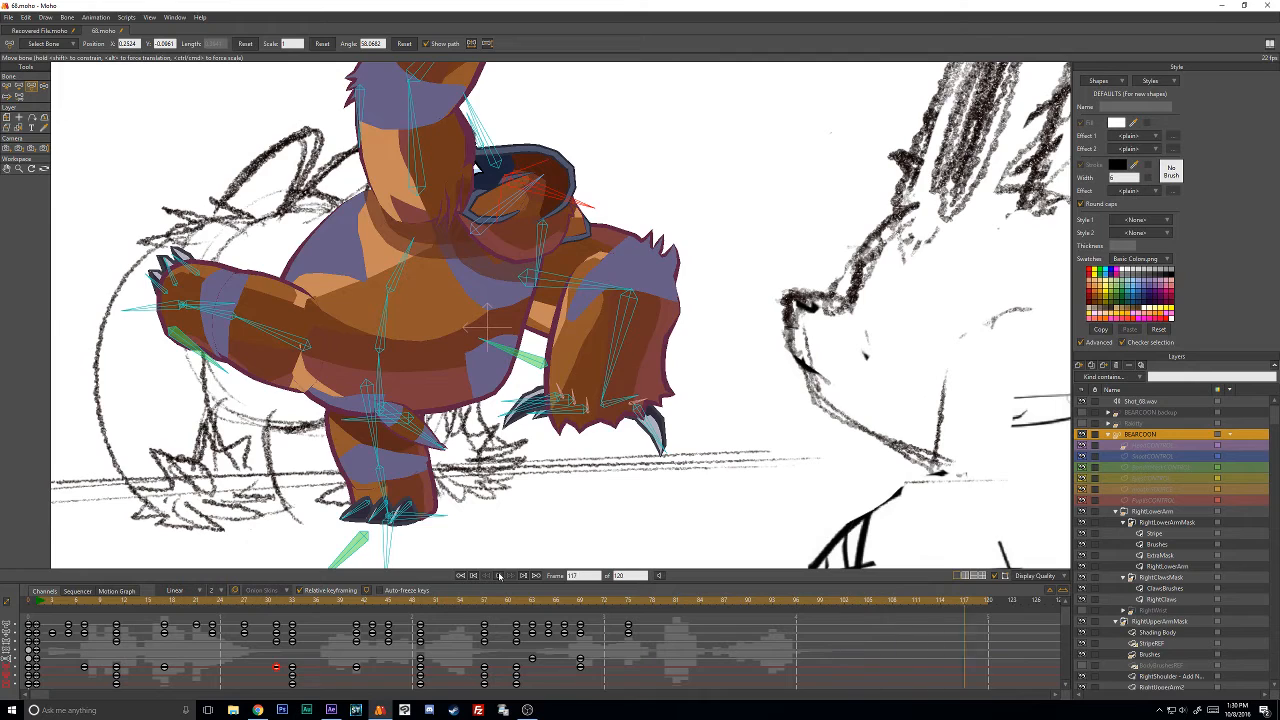
click(500, 577)
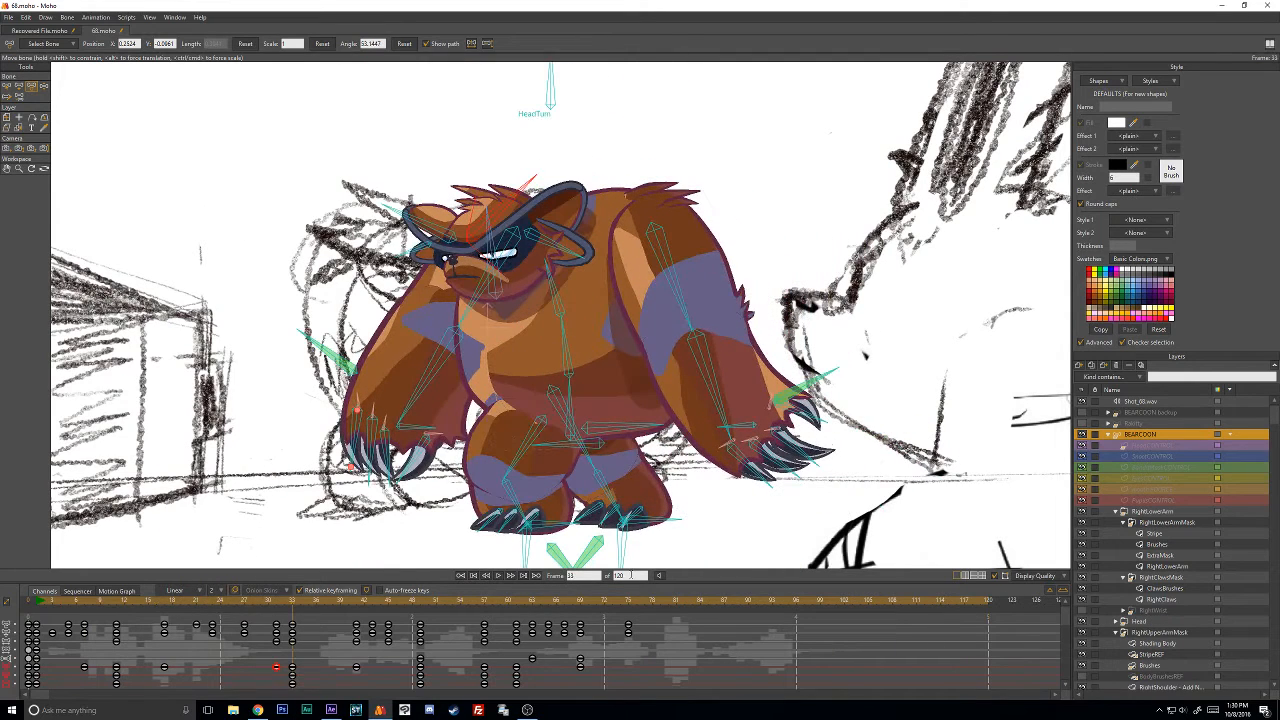
click(498, 575)
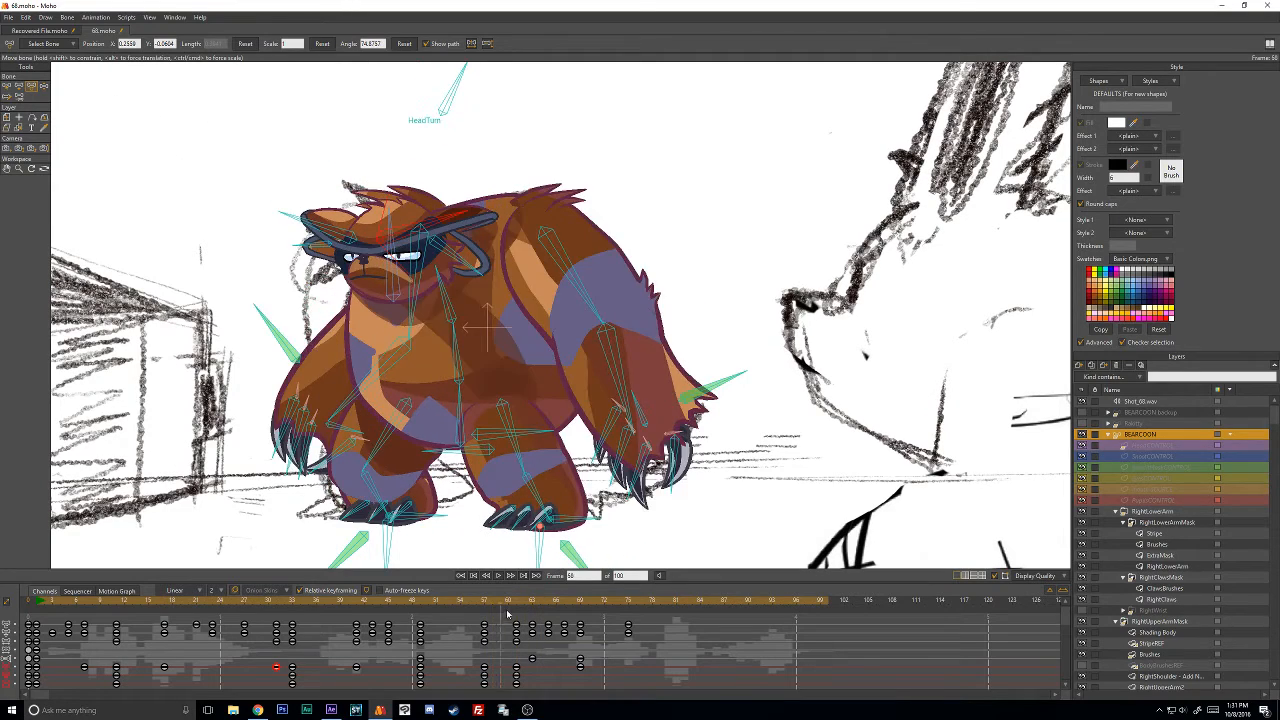
drag(539, 608, 532, 618)
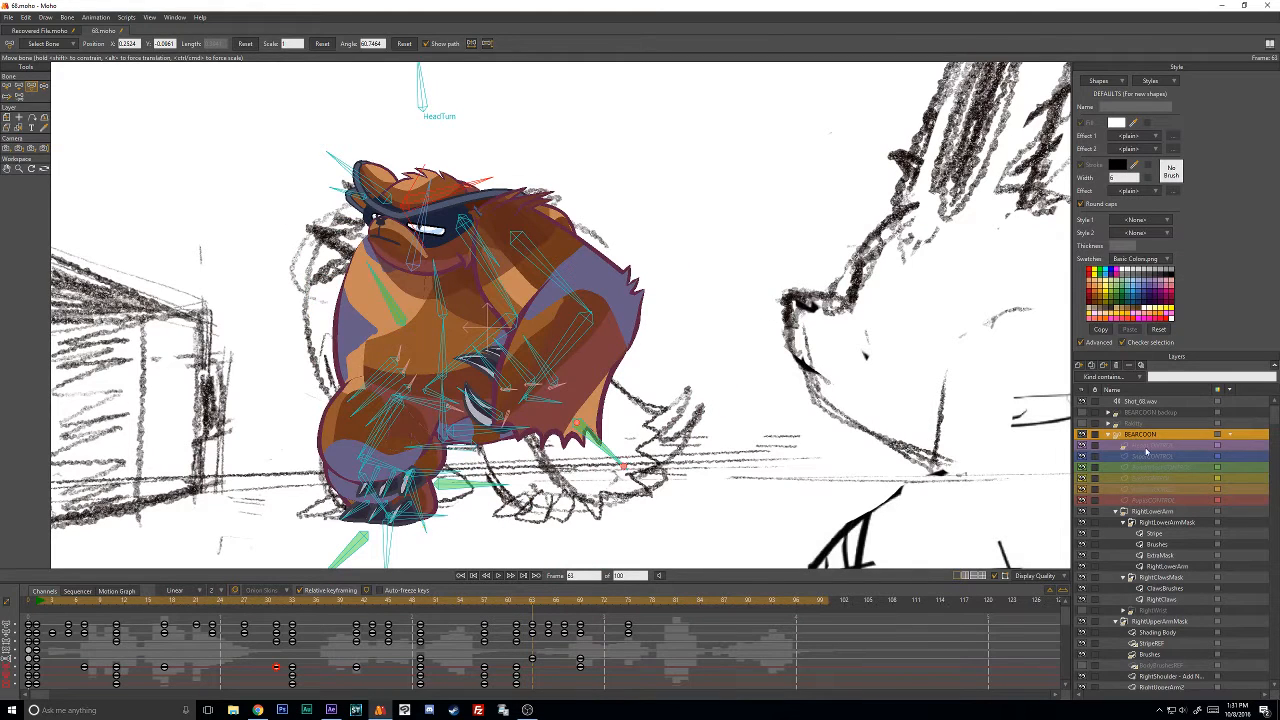
Retime the lowest channel's keyframe just after frame 61 and check the pose at frame 62.
scroll(663, 640, down, 3)
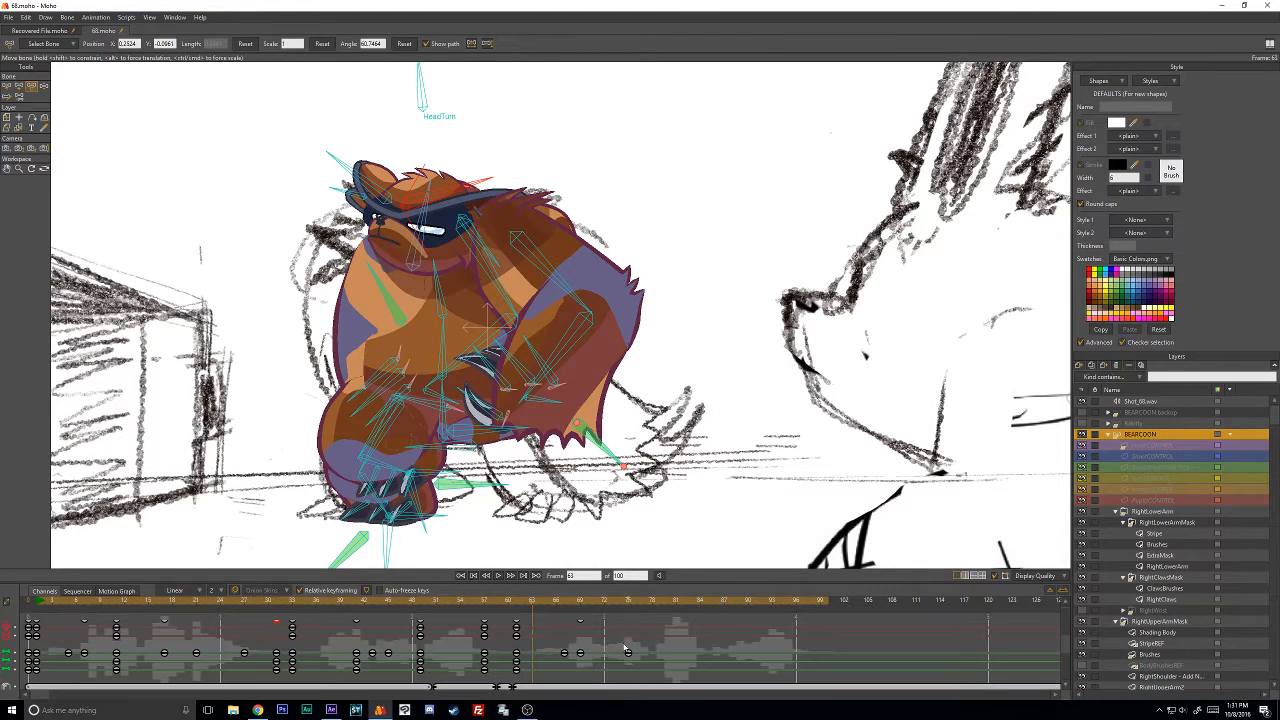
click(517, 688)
mouse_move(517, 688)
mouse_down()
mouse_move(551, 689)
mouse_move(503, 690)
mouse_move(524, 690)
mouse_up()
click(531, 606)
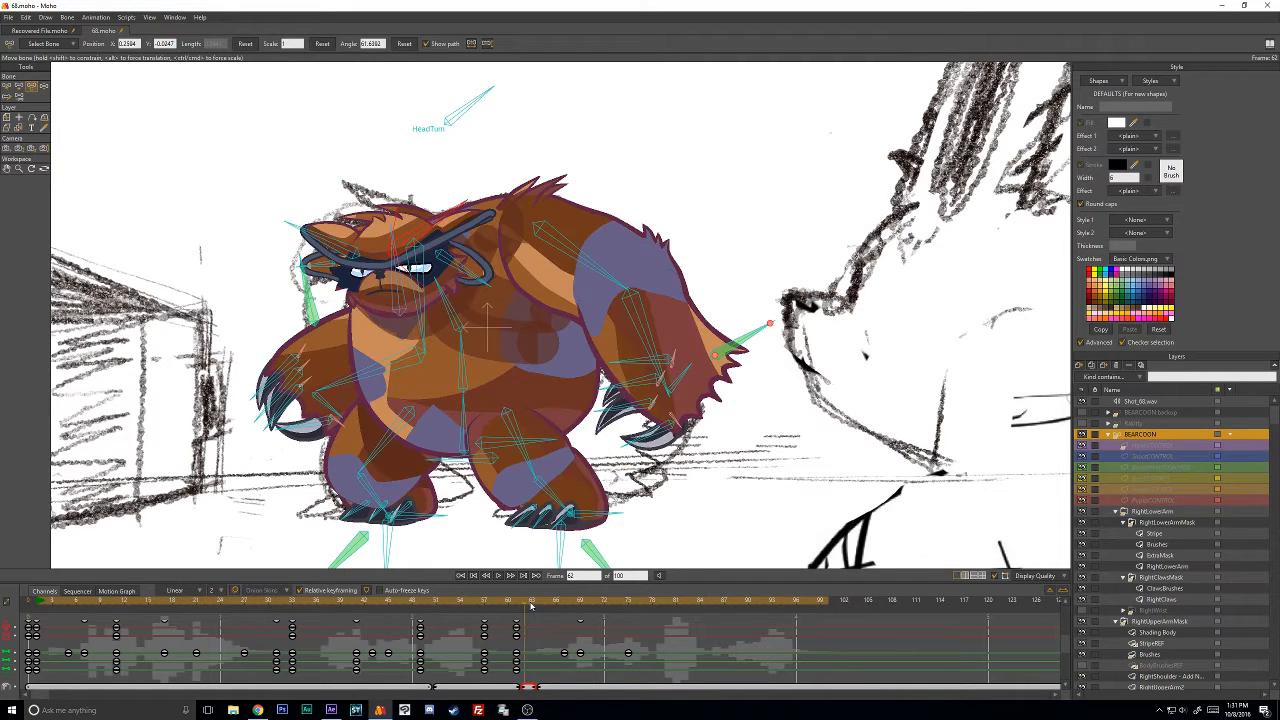
Examine the bear's pose against the storyboard sketch frame by frame between frames 60 and 65.
key(Right)
key(Right)
key(Right)
key(Left)
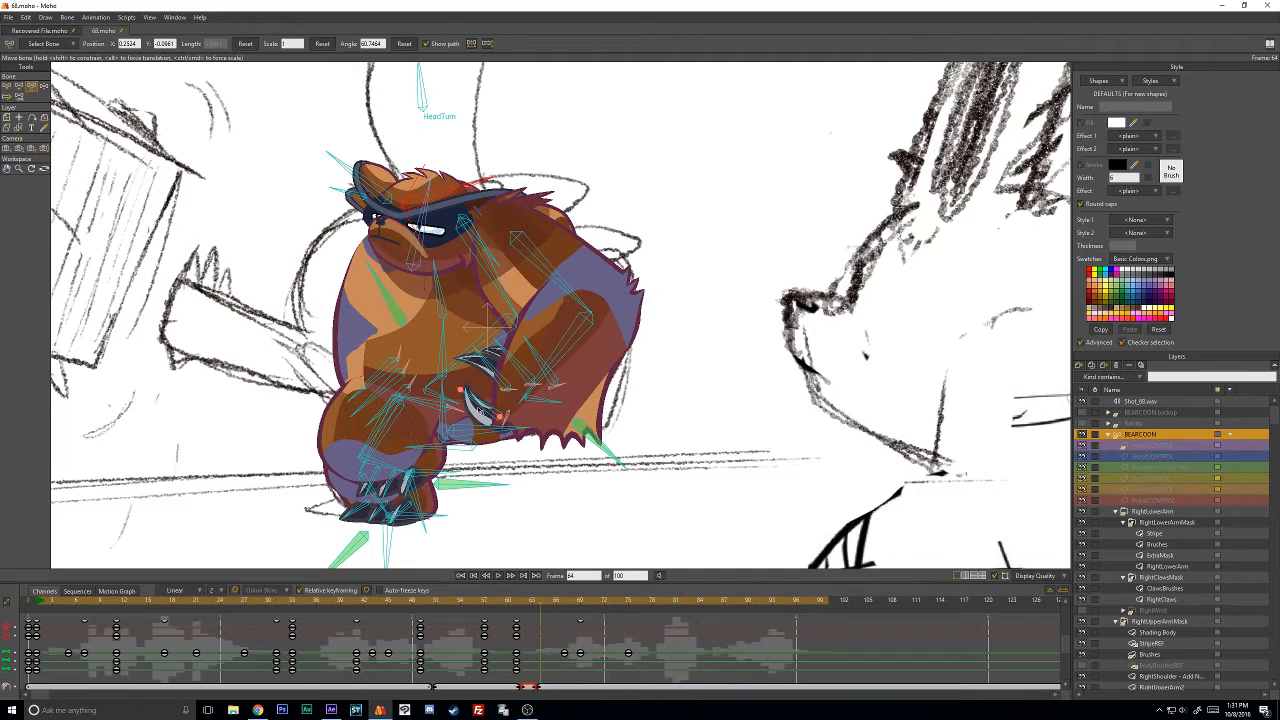
key(Left)
key(Left)
key(Left)
key(Left)
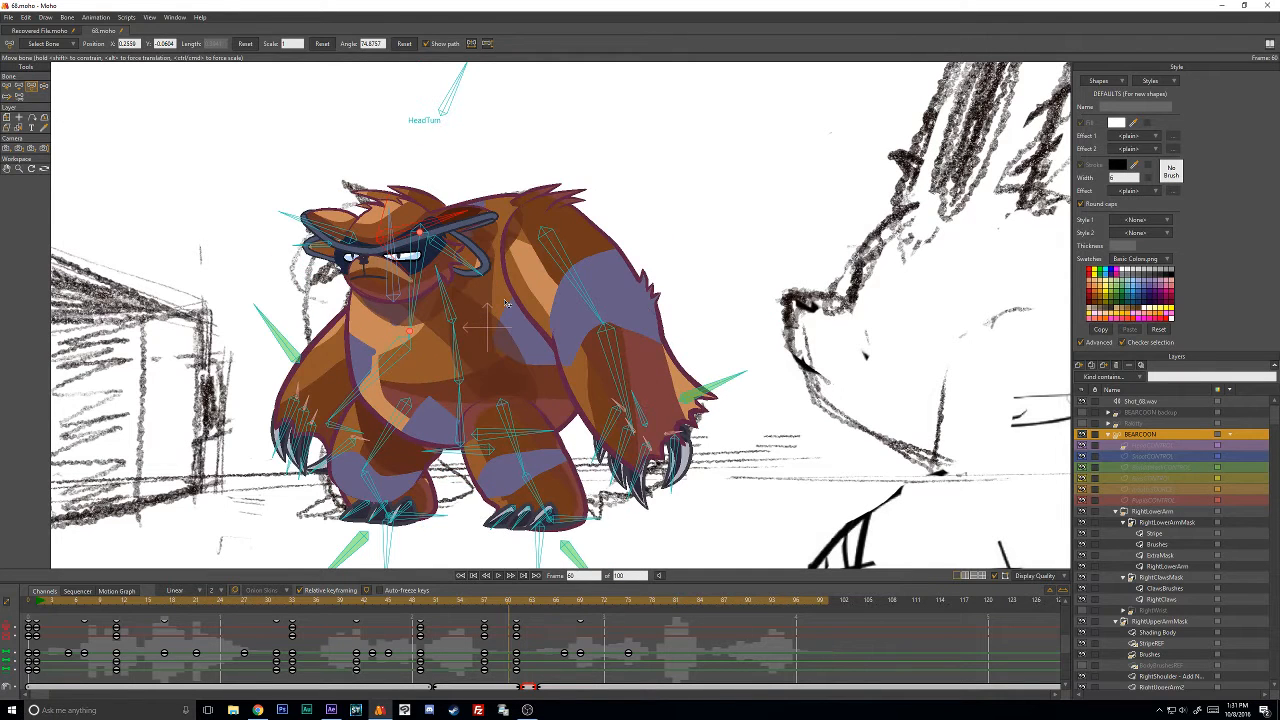
key(Right)
key(Right)
key(Right)
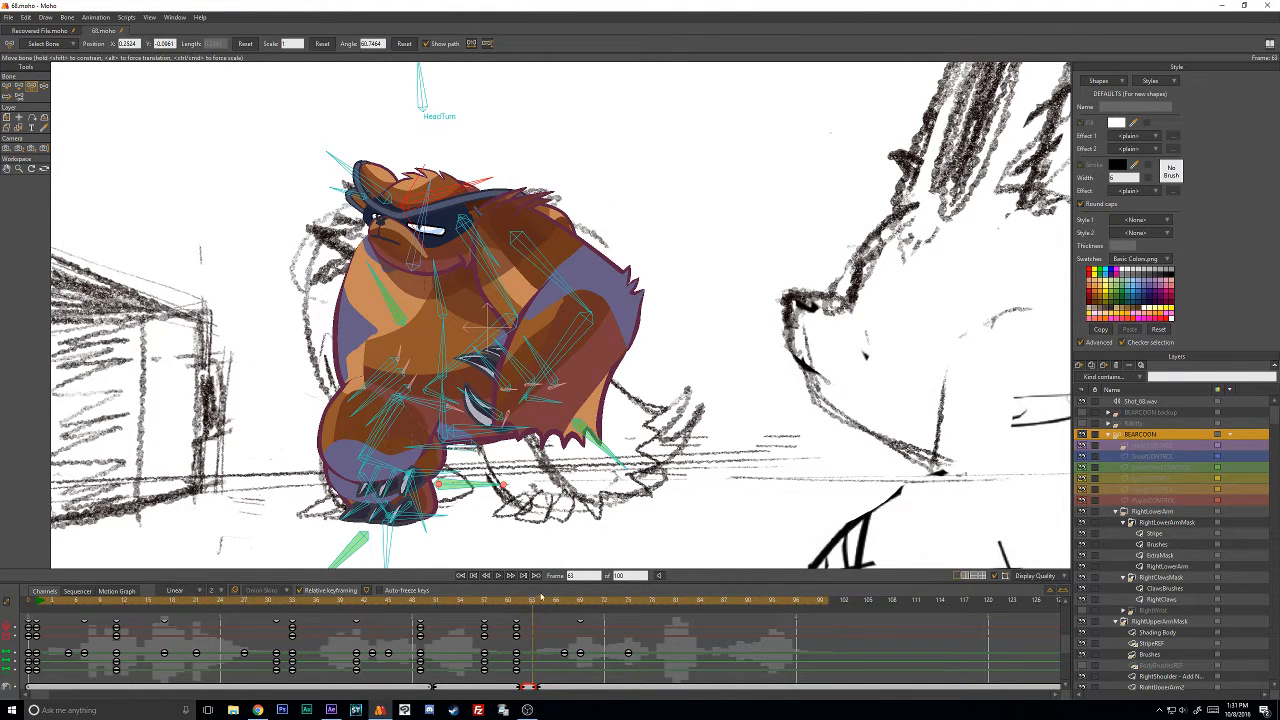
Move the lowest channel's last keyframe to around frame 65 and review the kick up to frame 78.
drag(531, 603, 554, 618)
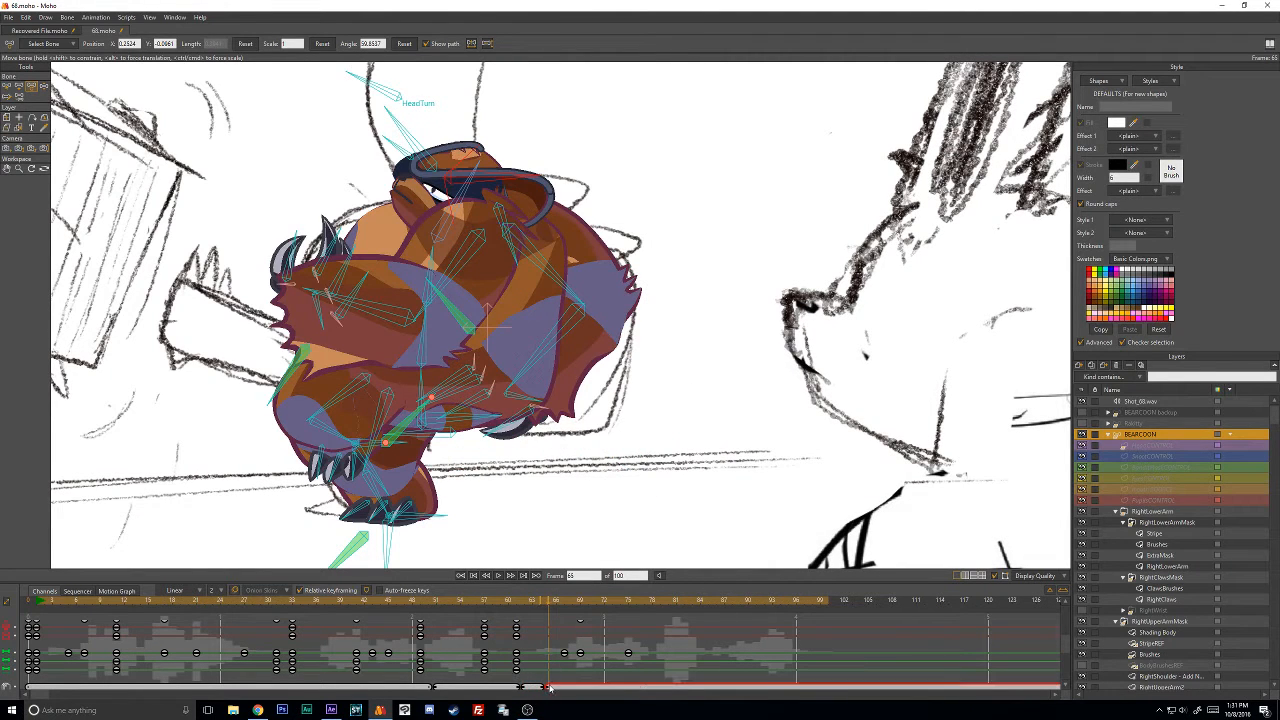
drag(535, 610, 656, 601)
scroll(575, 379, down, 2)
scroll(556, 342, up, 1)
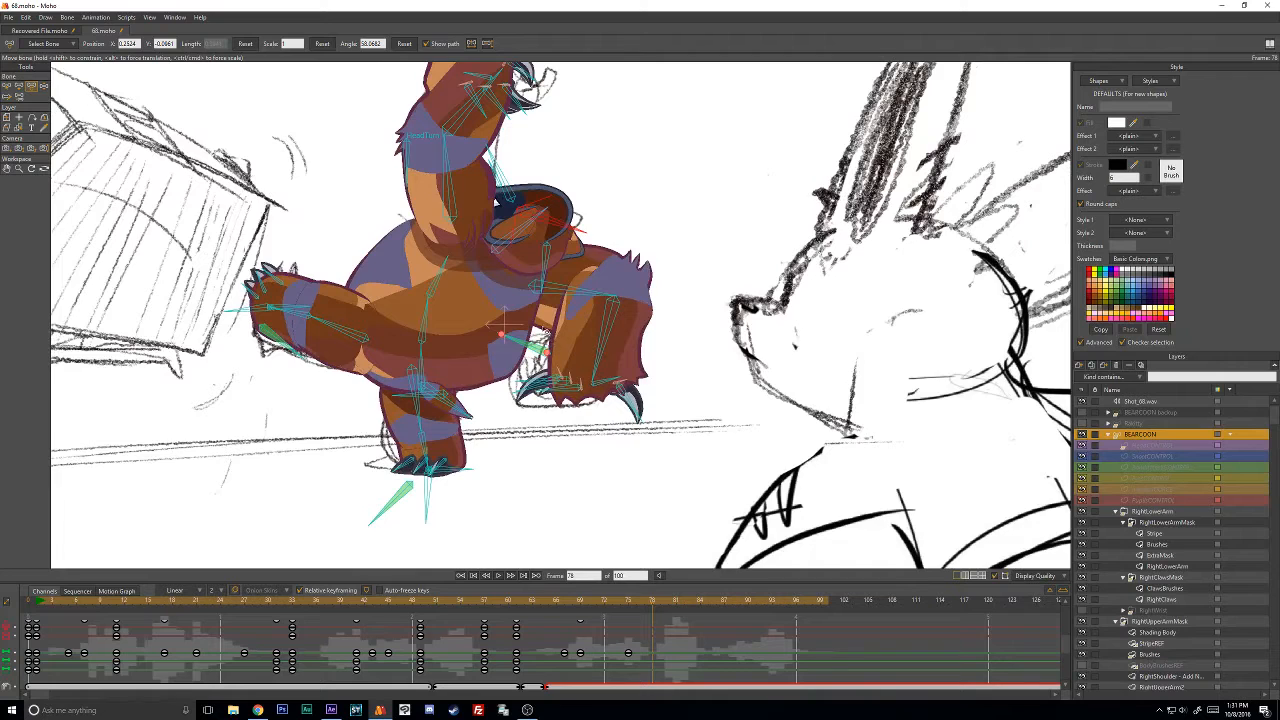
scroll(543, 322, down, 1)
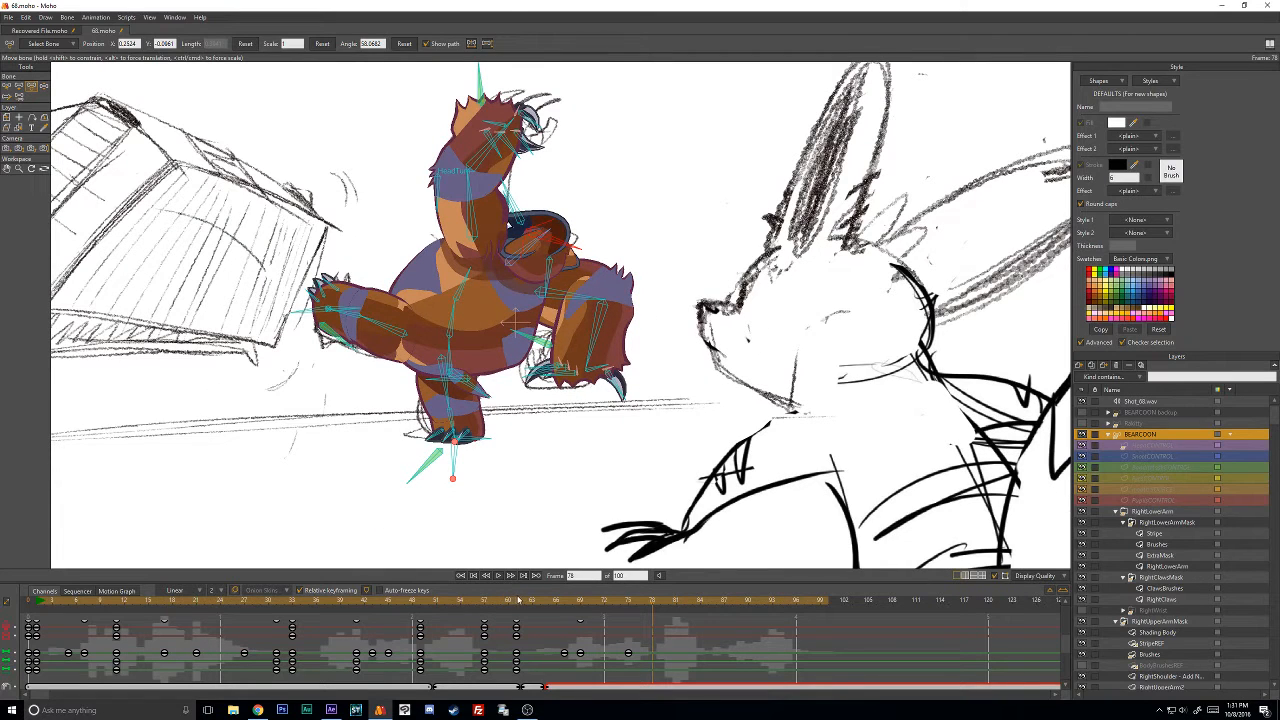
Compare the bear's pose at frame 57 with its rest pose at frame 0.
click(517, 601)
drag(517, 601, 477, 605)
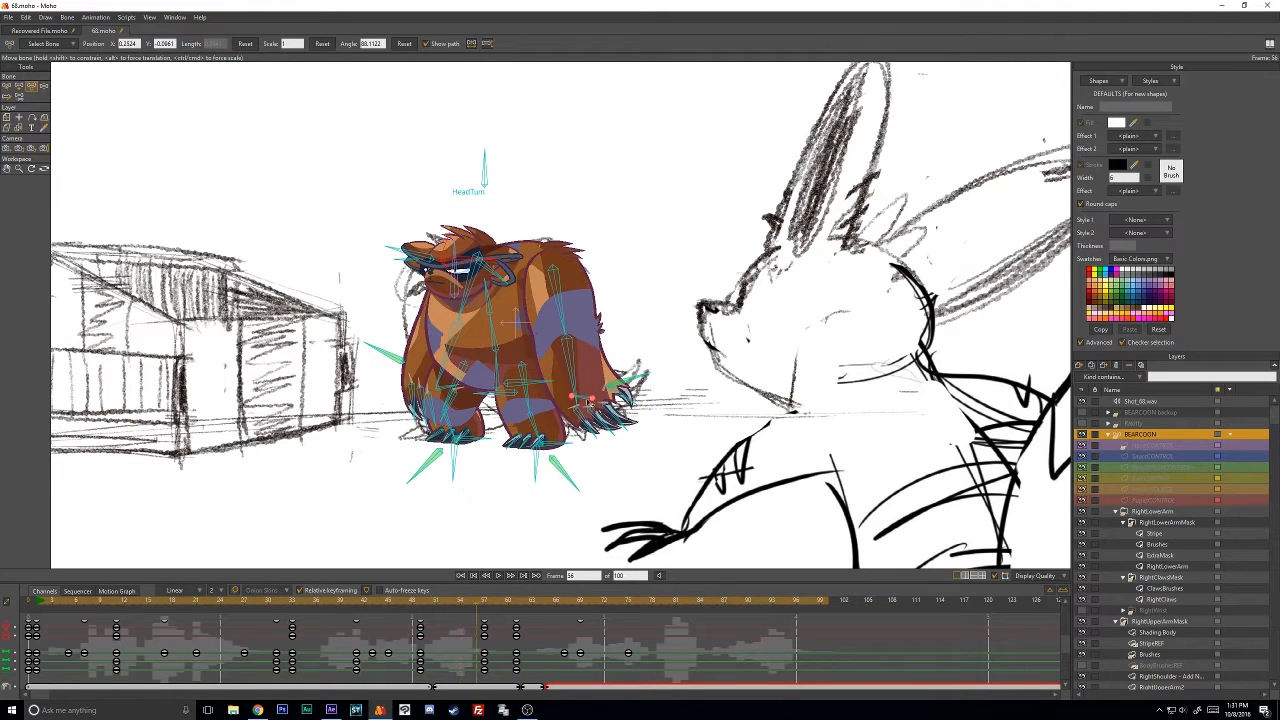
click(489, 605)
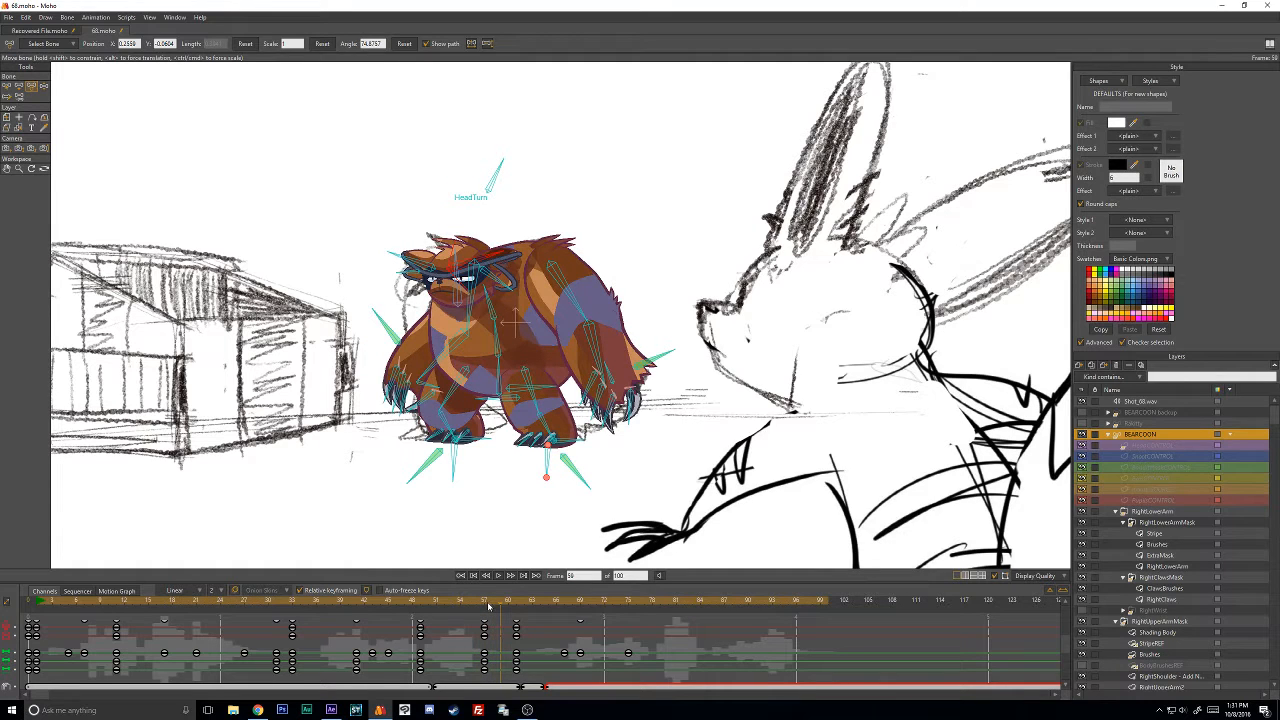
click(489, 605)
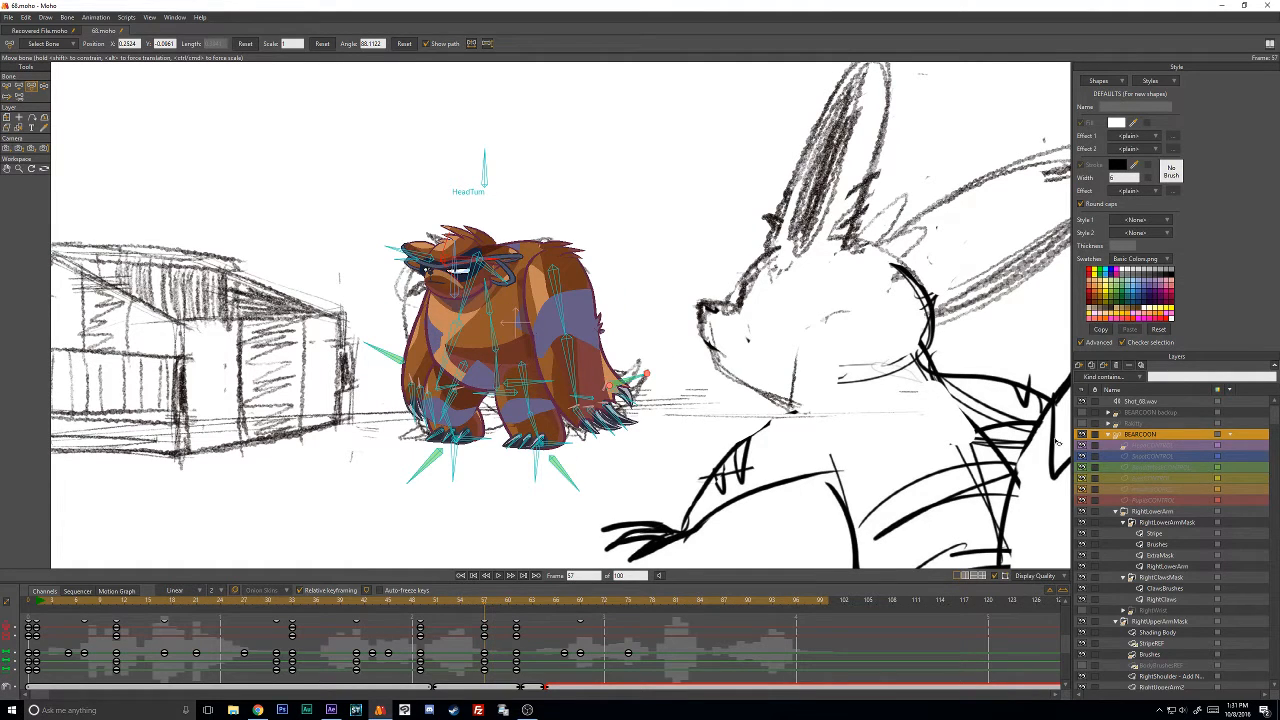
click(30, 603)
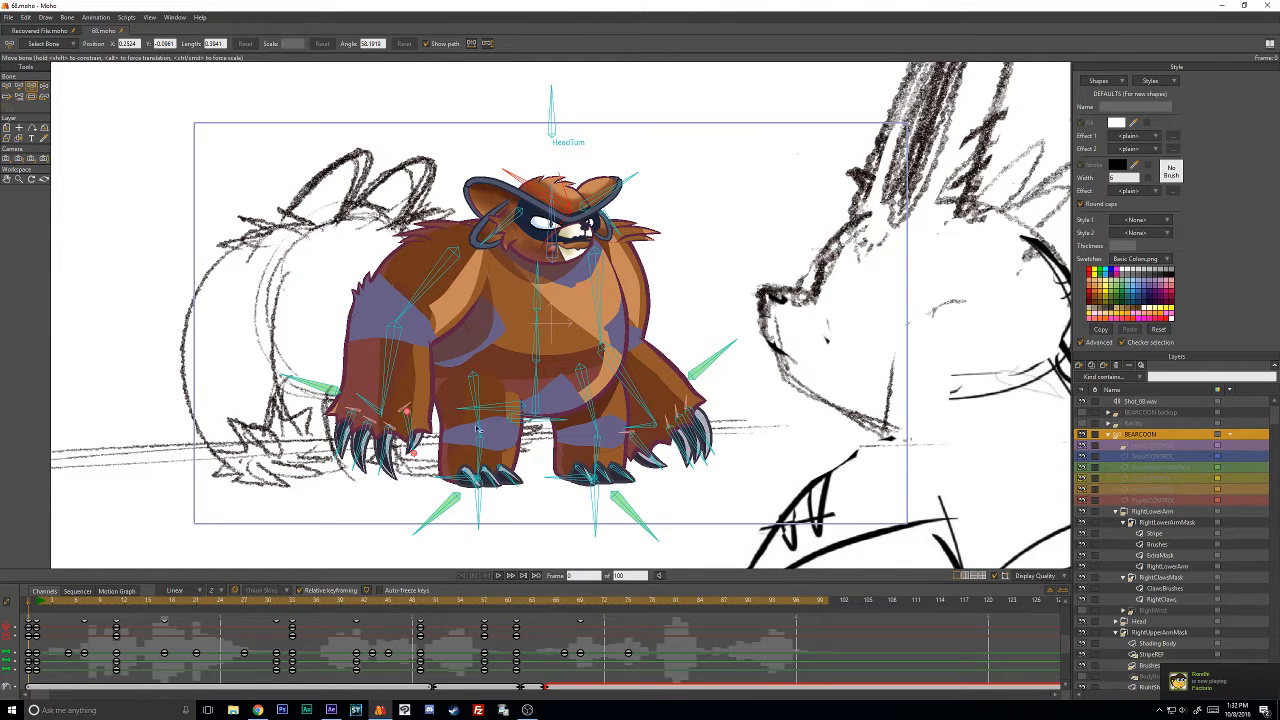
scroll(505, 337, up, 2)
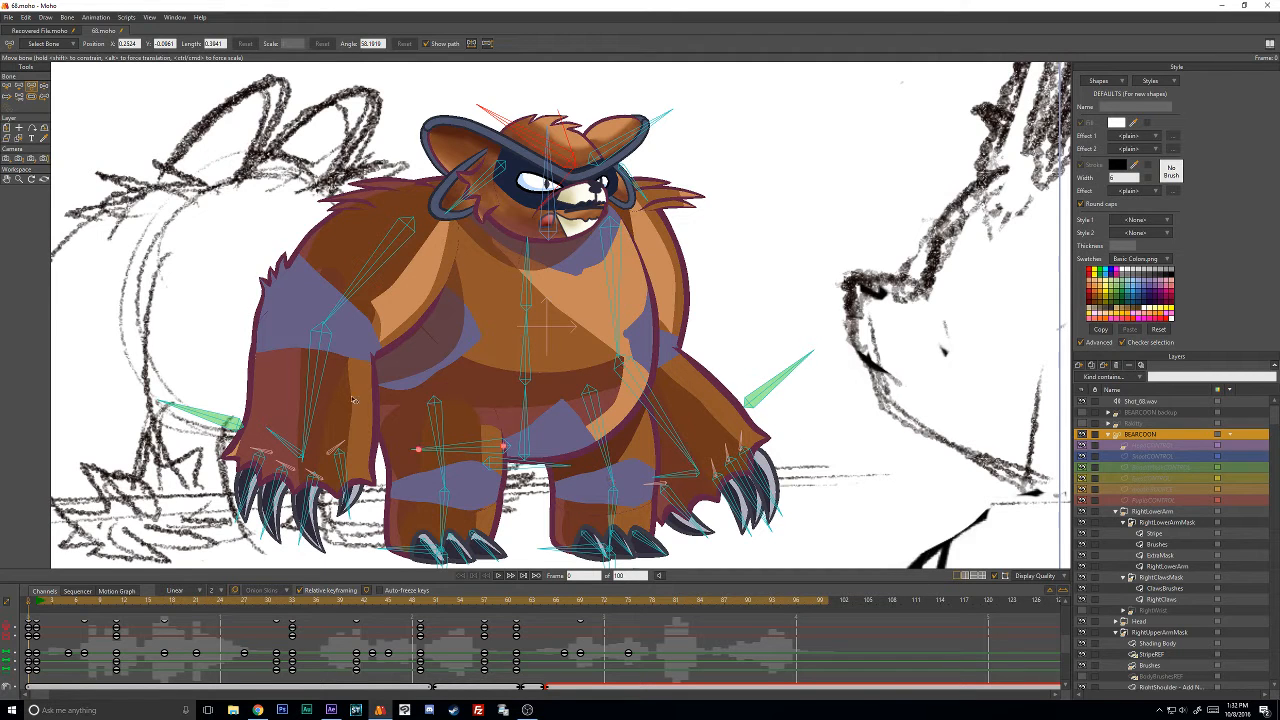
click(486, 606)
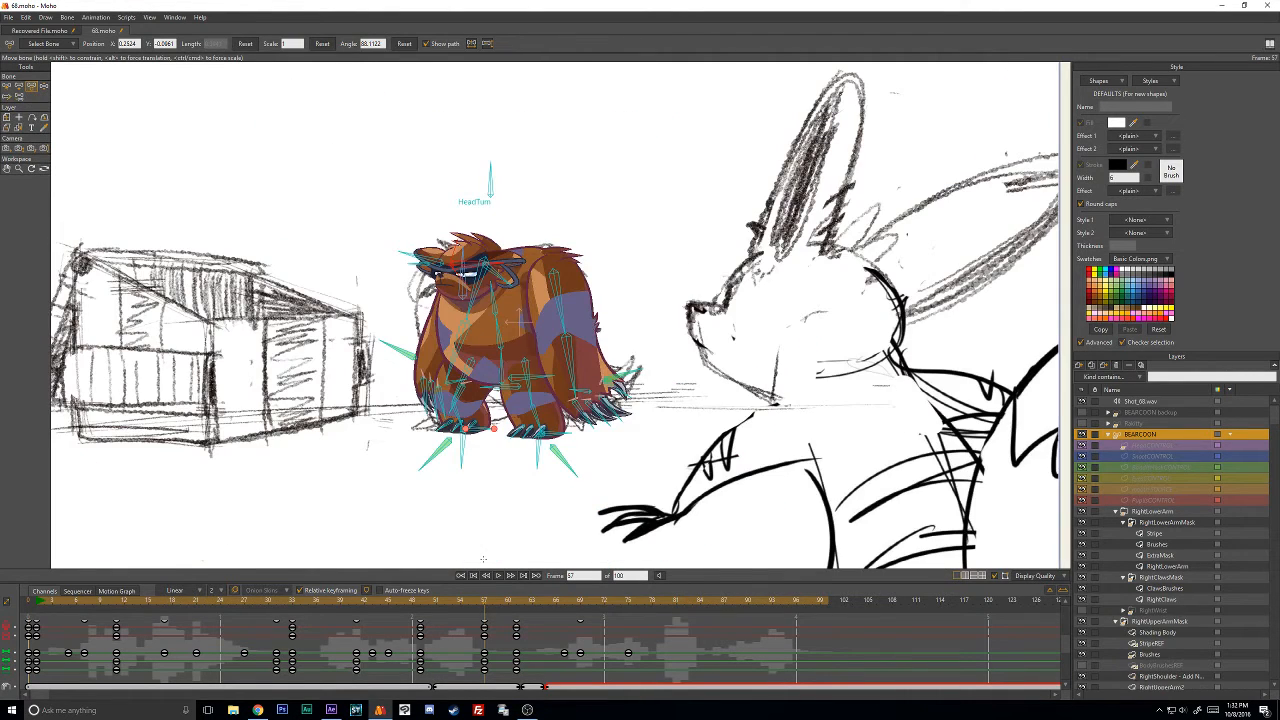
scroll(518, 312, up, 3)
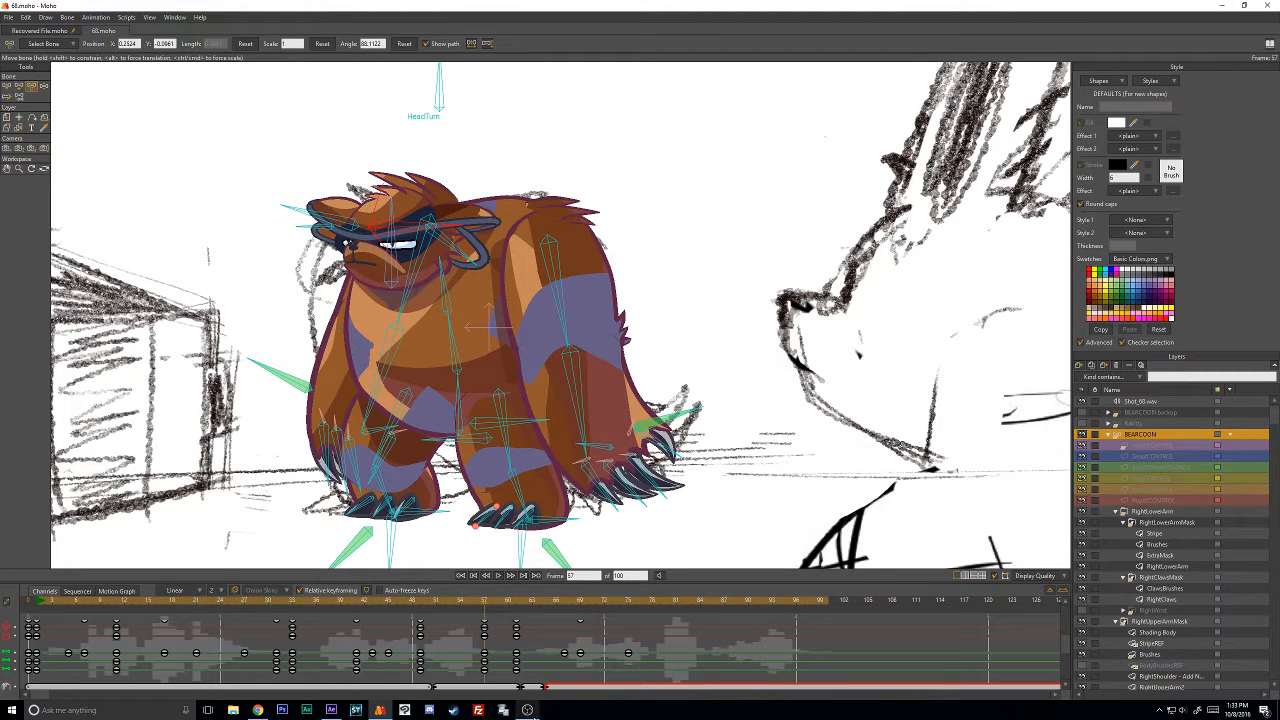
Switch to OBS, mute the Mic/Aux and Desktop Audio sources, and return to Moho.
click(527, 710)
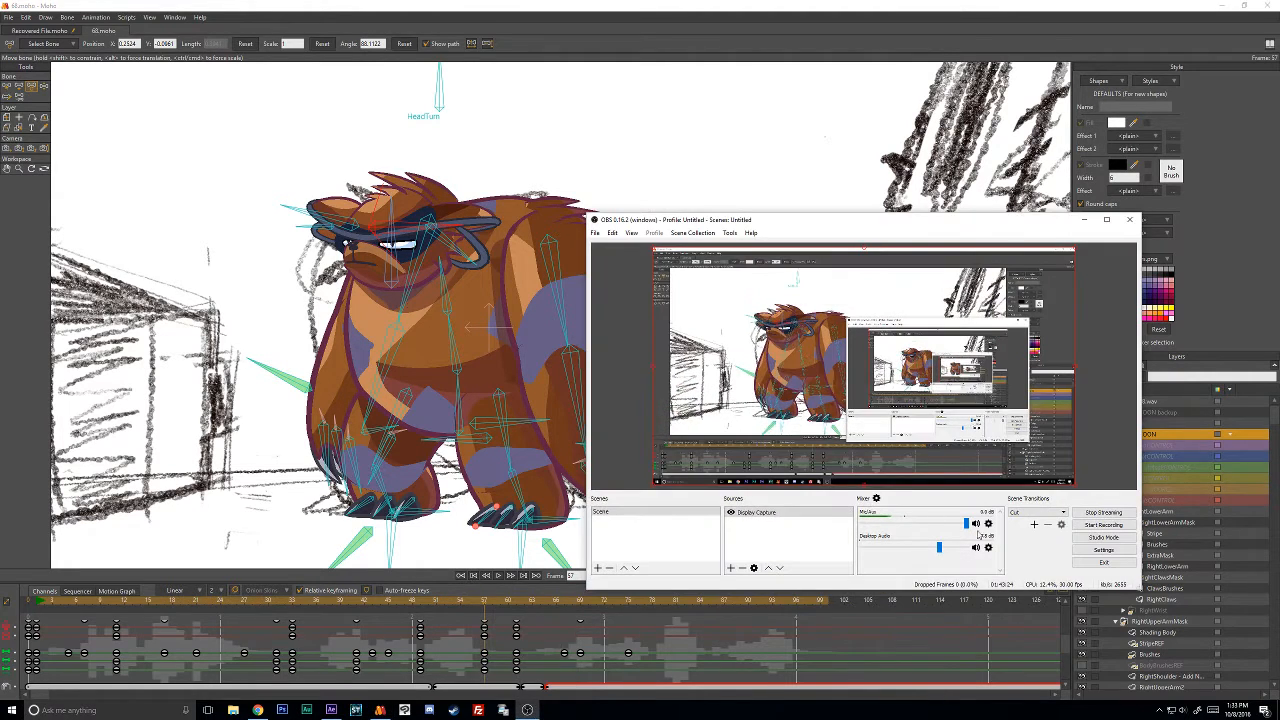
click(976, 523)
click(976, 548)
click(1085, 220)
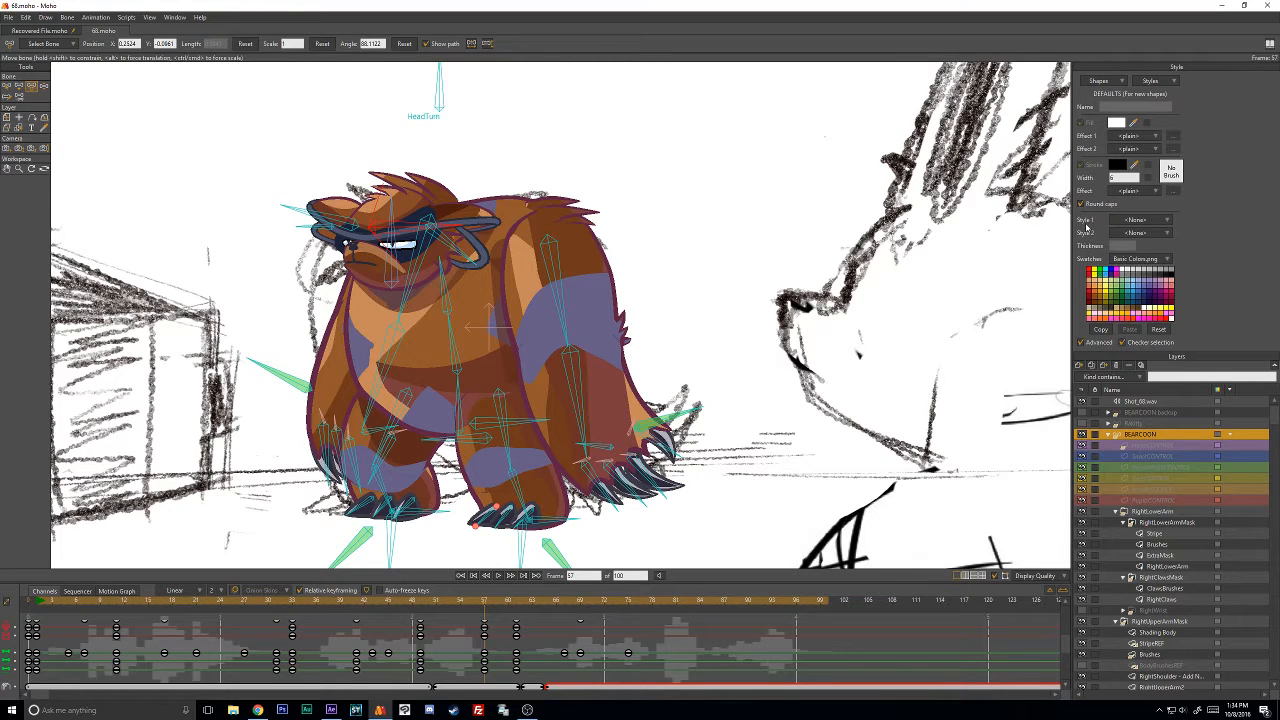
Add a vector layer above the shot's audio layer and name it BRB.
click(1141, 403)
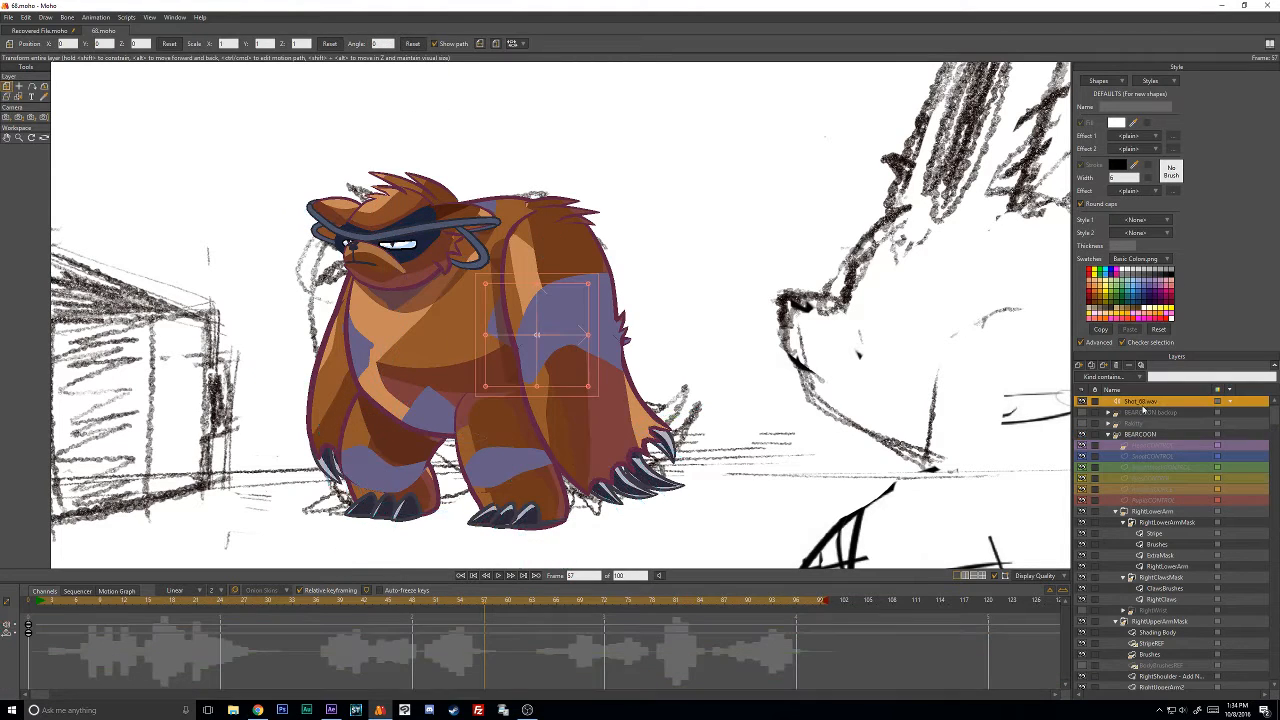
click(1079, 366)
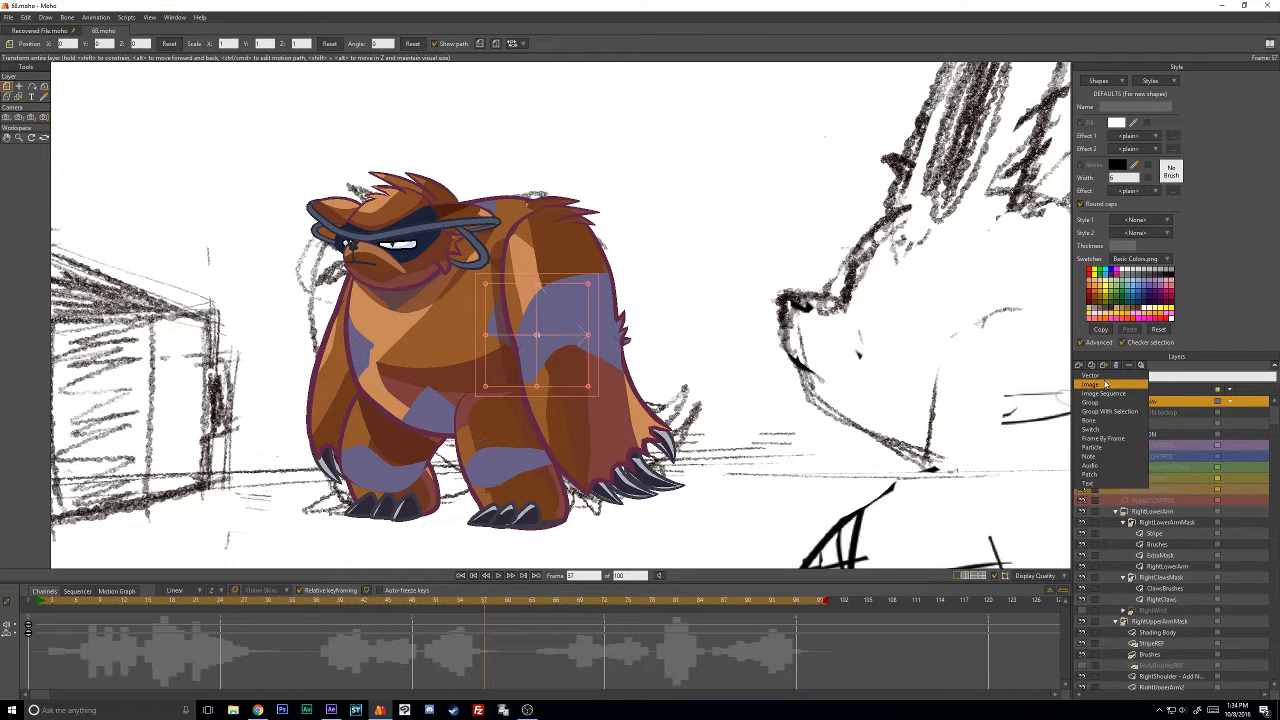
key(Escape)
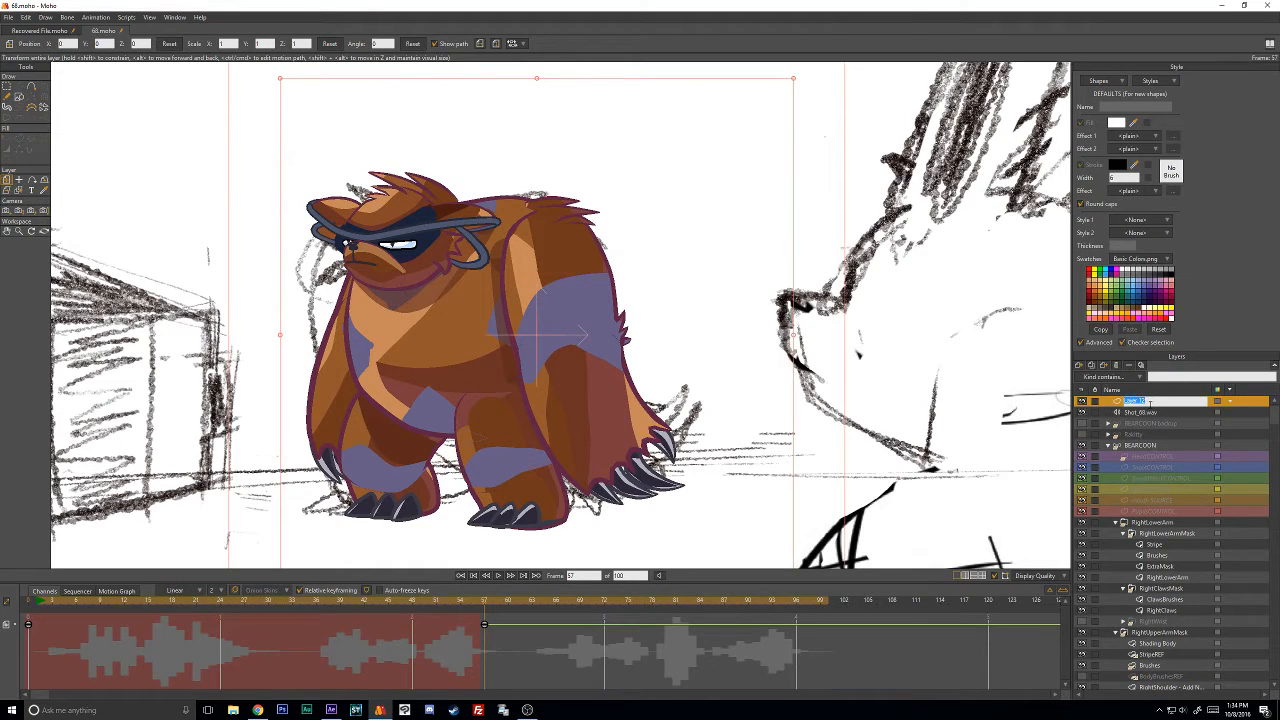
text(BRB)
key(Return)
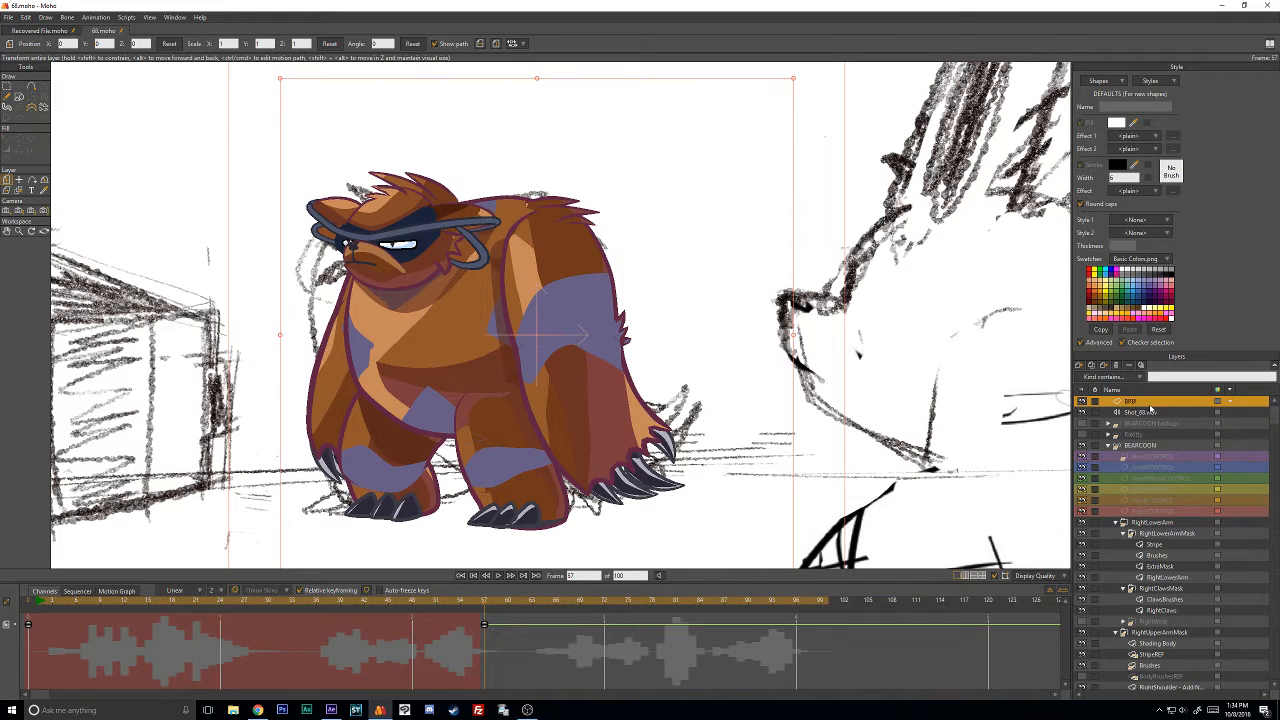
Draw the text "BRB!" freehand above the bear character on the BRB layer.
click(16, 97)
mouse_move(568, 164)
mouse_down()
mouse_move(577, 96)
mouse_move(600, 131)
mouse_move(575, 133)
mouse_move(621, 152)
mouse_move(607, 173)
mouse_move(560, 160)
mouse_up()
mouse_move(637, 173)
mouse_down()
mouse_move(645, 100)
mouse_move(675, 99)
mouse_move(683, 130)
mouse_move(637, 138)
mouse_move(678, 172)
mouse_up()
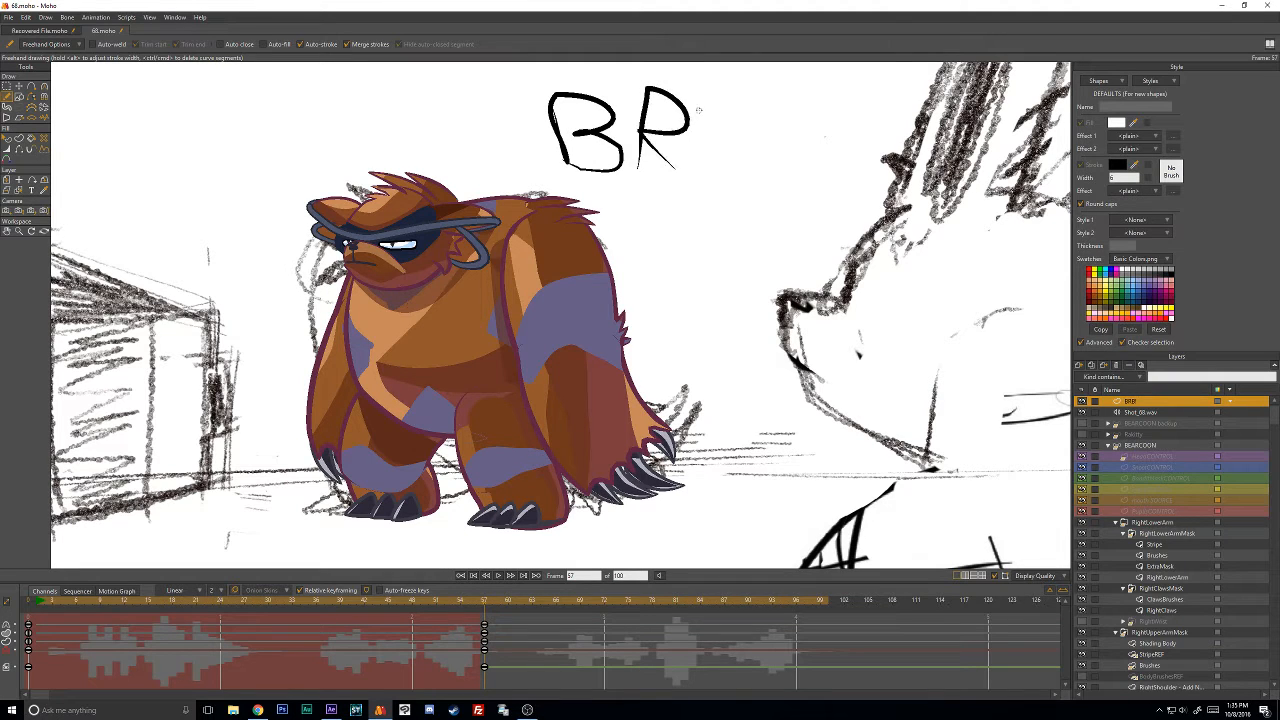
mouse_move(706, 93)
mouse_down()
mouse_move(707, 172)
mouse_move(742, 107)
mouse_move(722, 137)
mouse_move(743, 163)
mouse_move(706, 172)
mouse_up()
drag(769, 95, 769, 166)
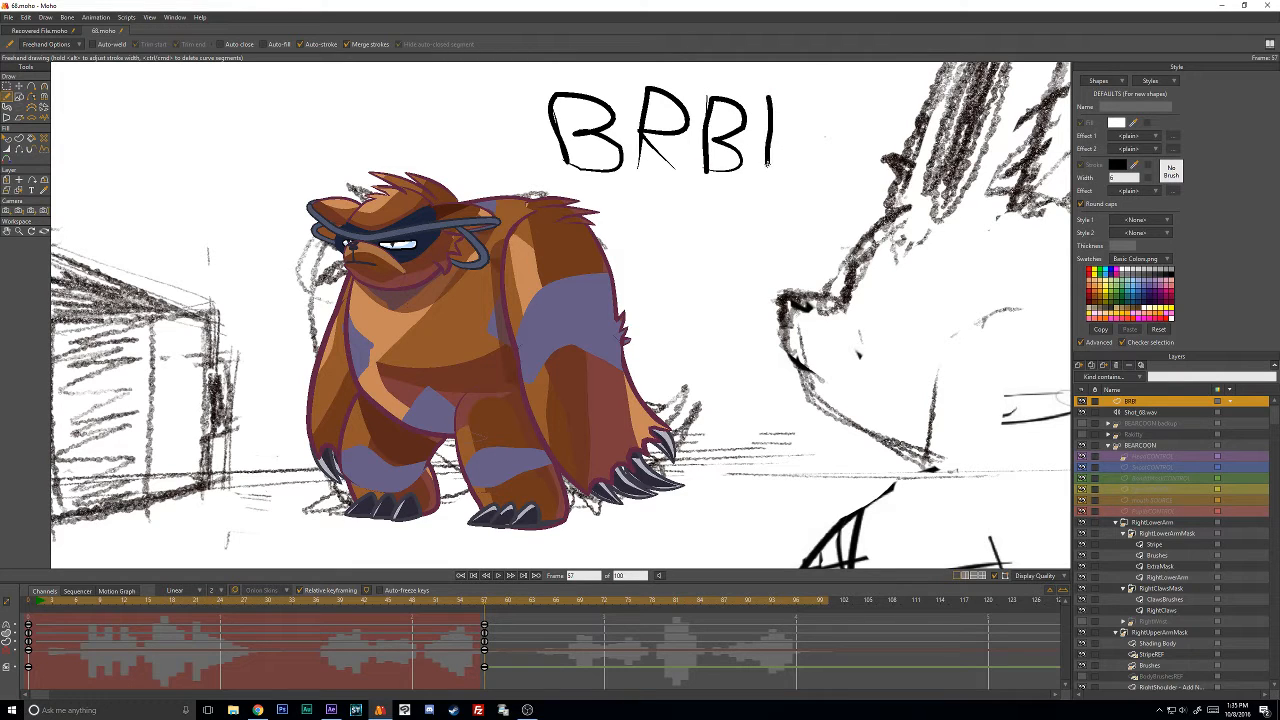
click(765, 181)
Switch to OBS to check the audio mixer, and minimize its window again.
click(527, 711)
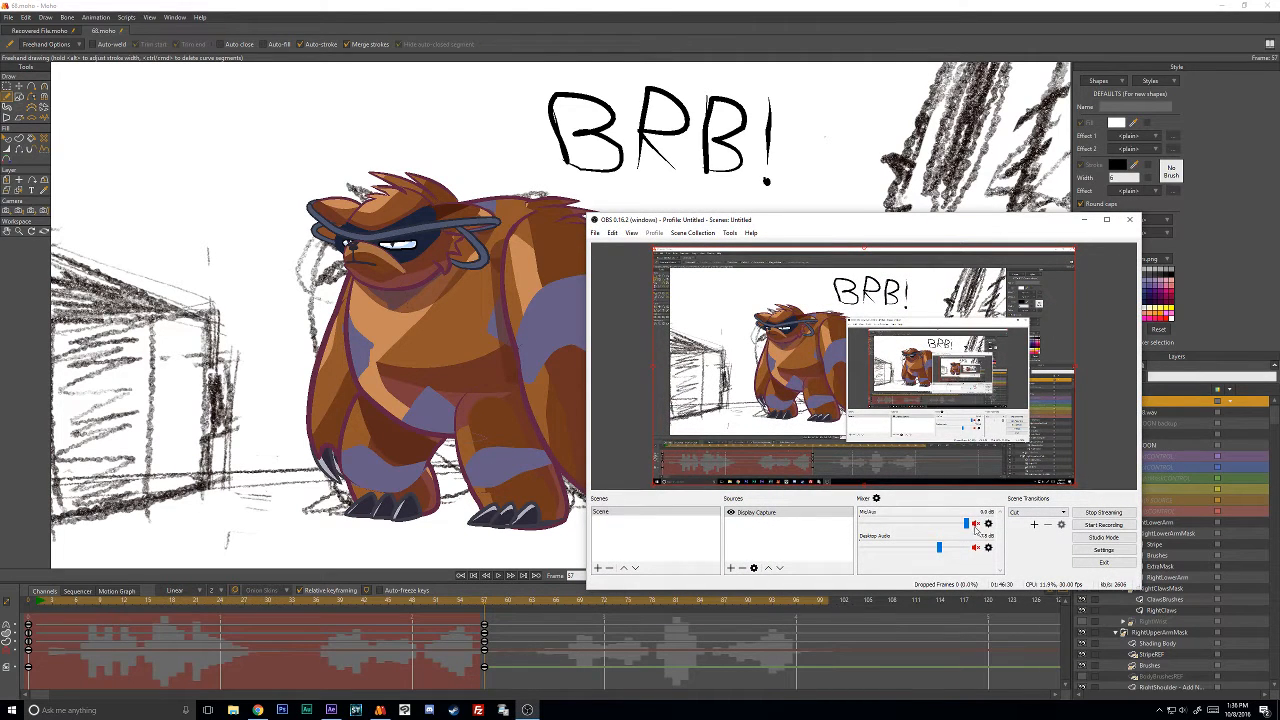
click(1085, 220)
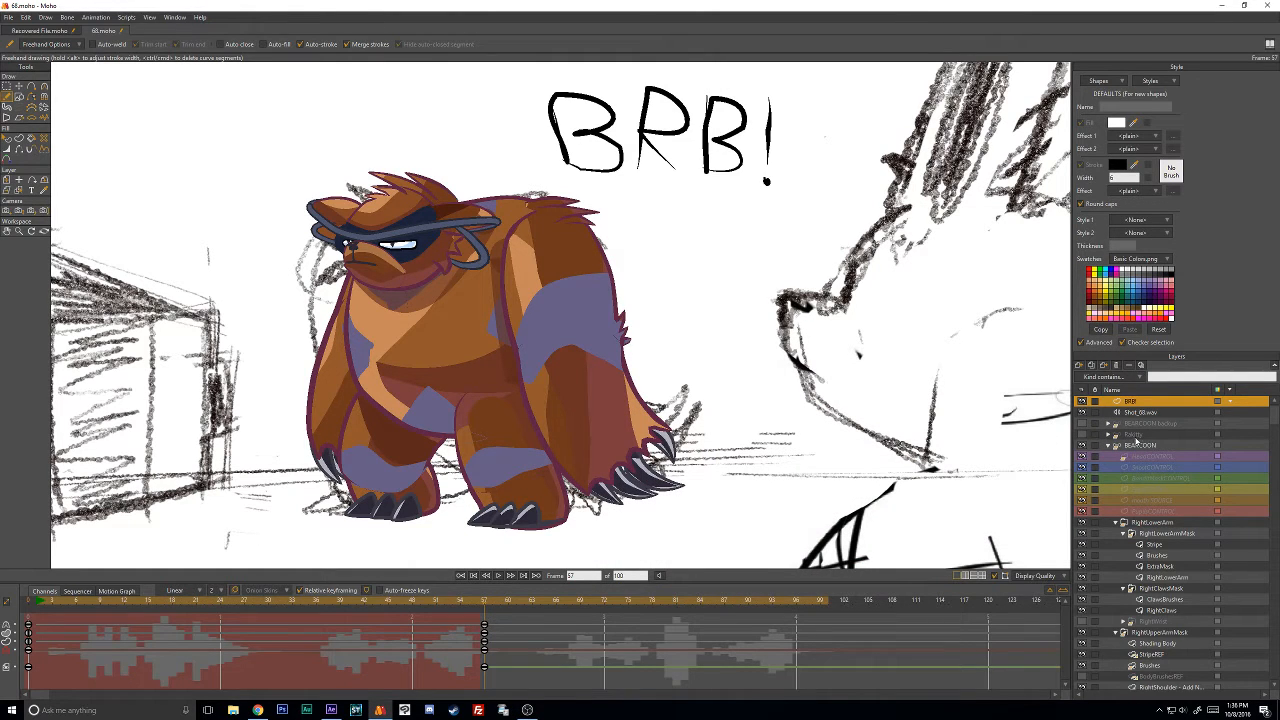
Hide the BRB layer and delete it from the project.
scroll(695, 300, down, 2)
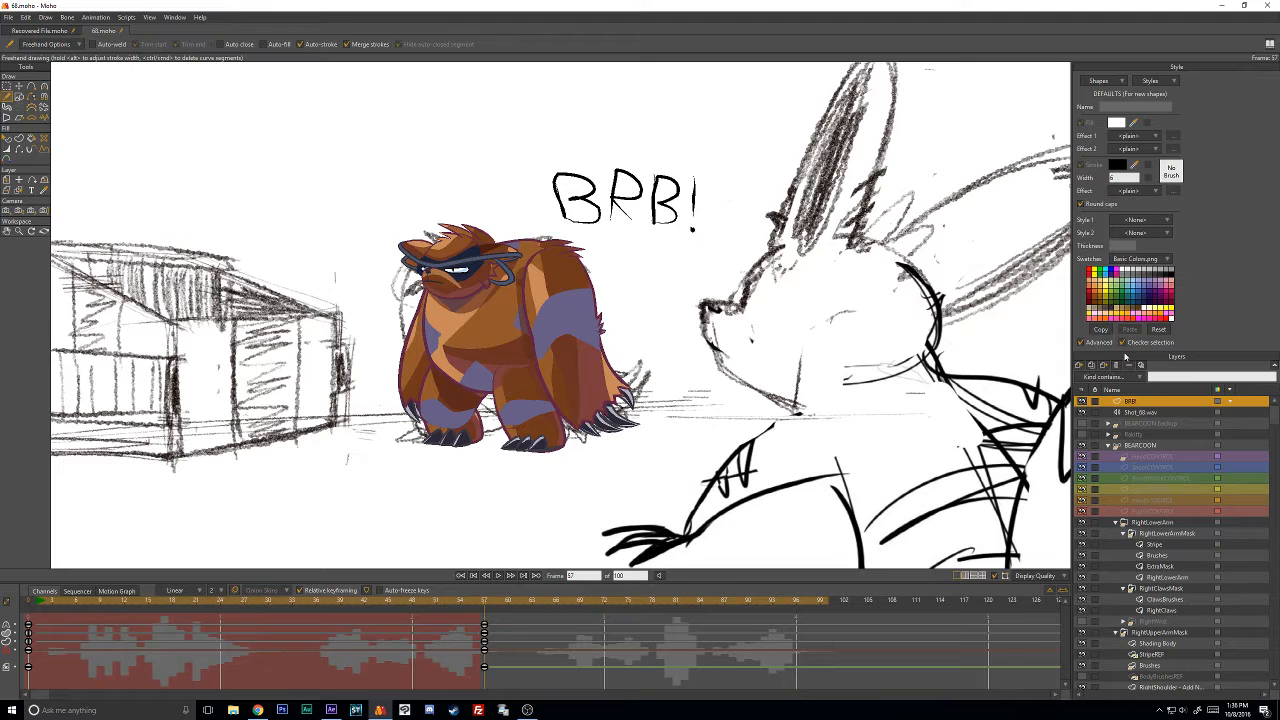
click(1081, 402)
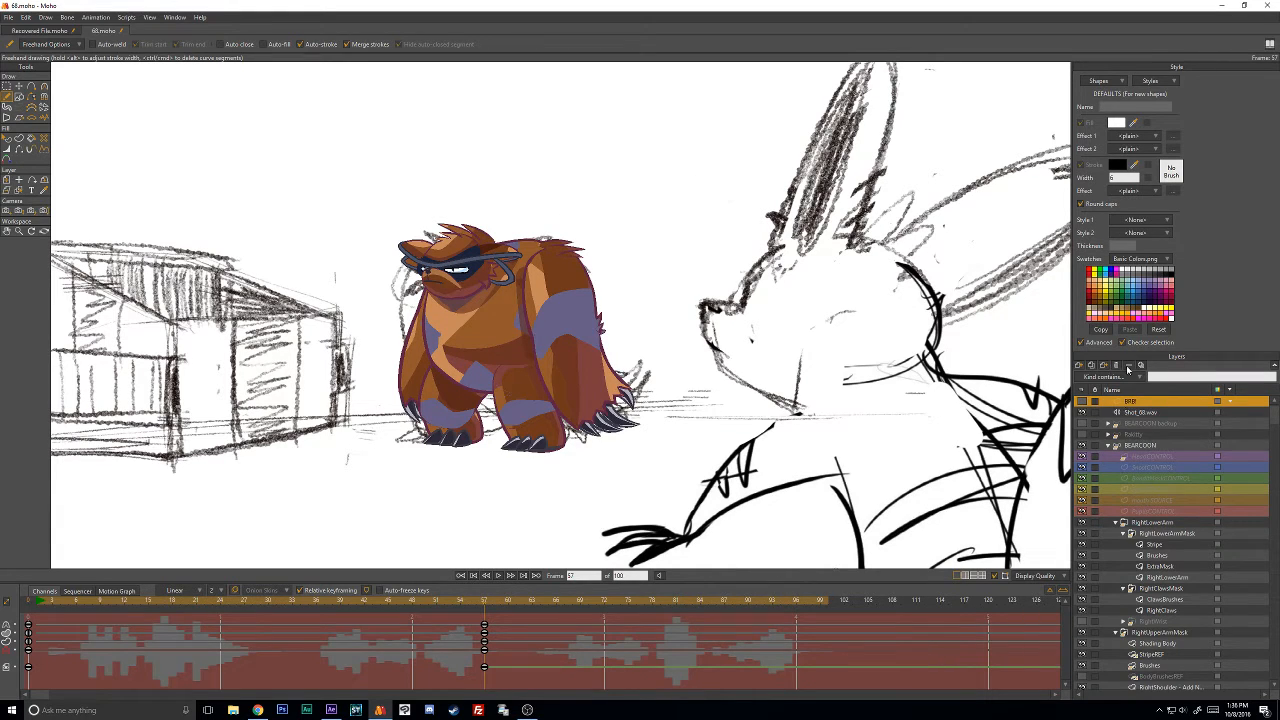
click(1118, 366)
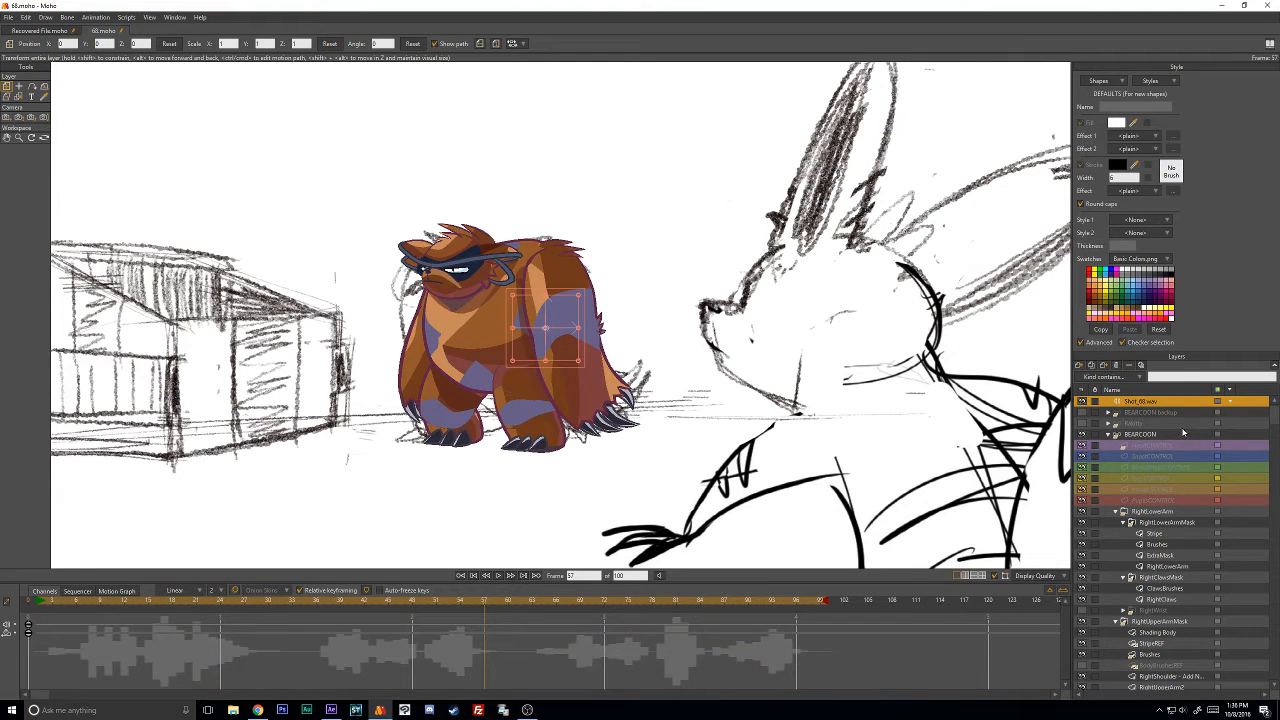
Select the BEARCOON layer and play back its animation from frame 1.
scroll(1177, 511, down, 2)
scroll(1090, 533, up, 3)
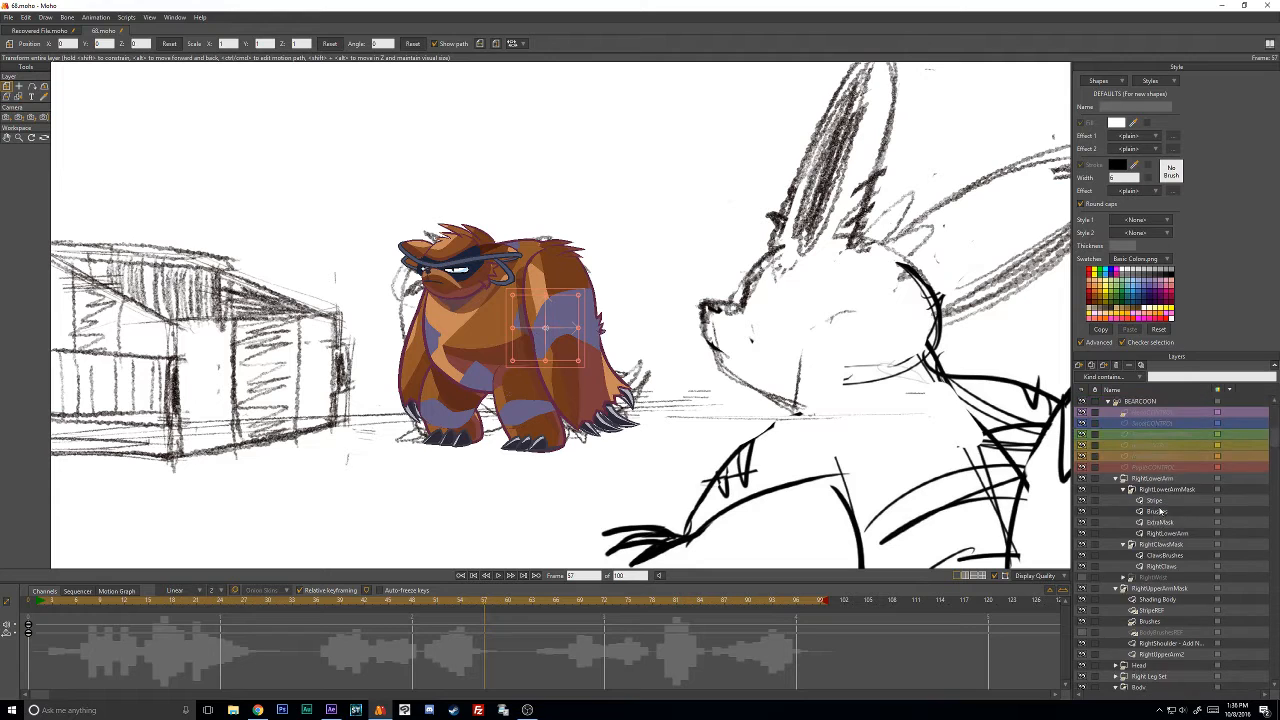
click(1140, 434)
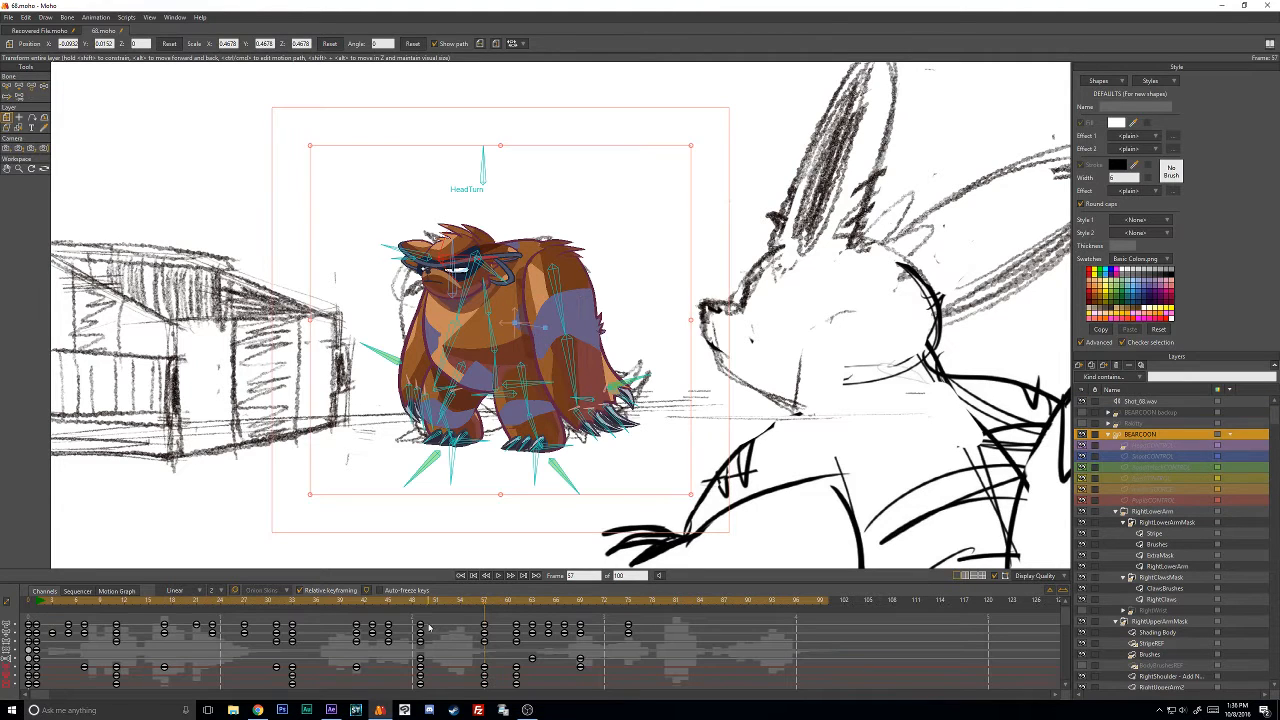
drag(453, 604, 36, 607)
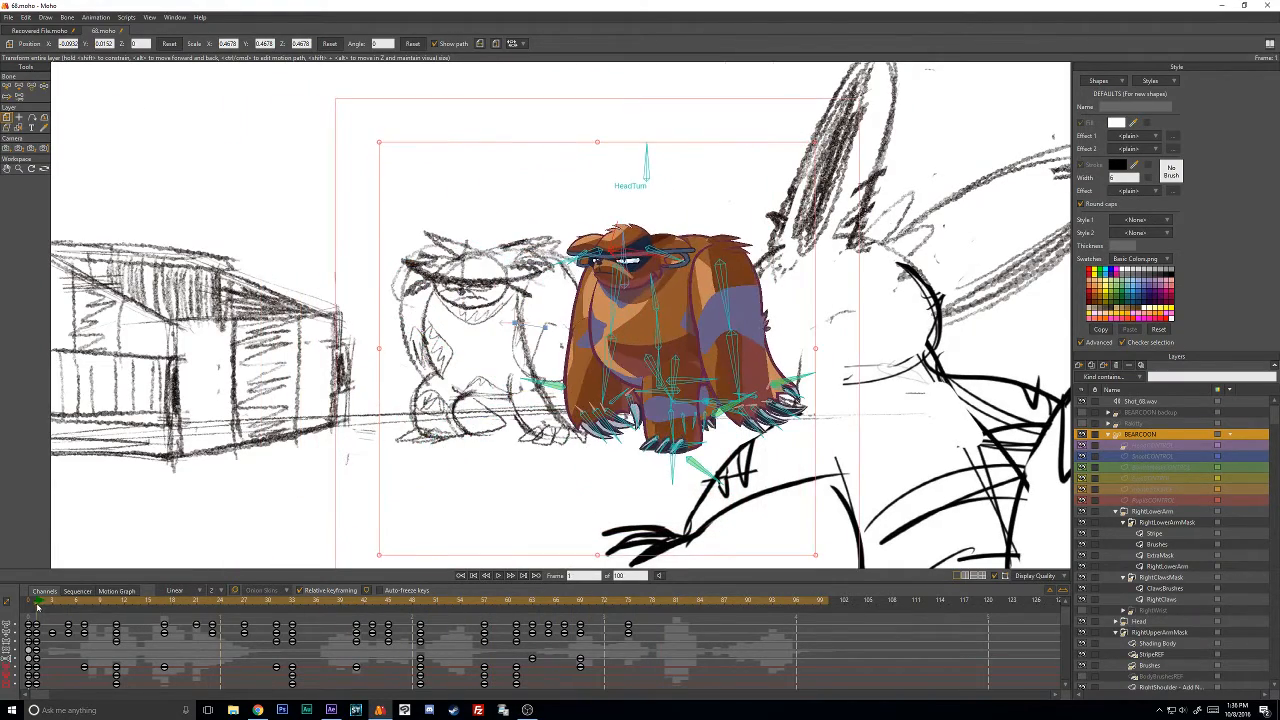
click(497, 576)
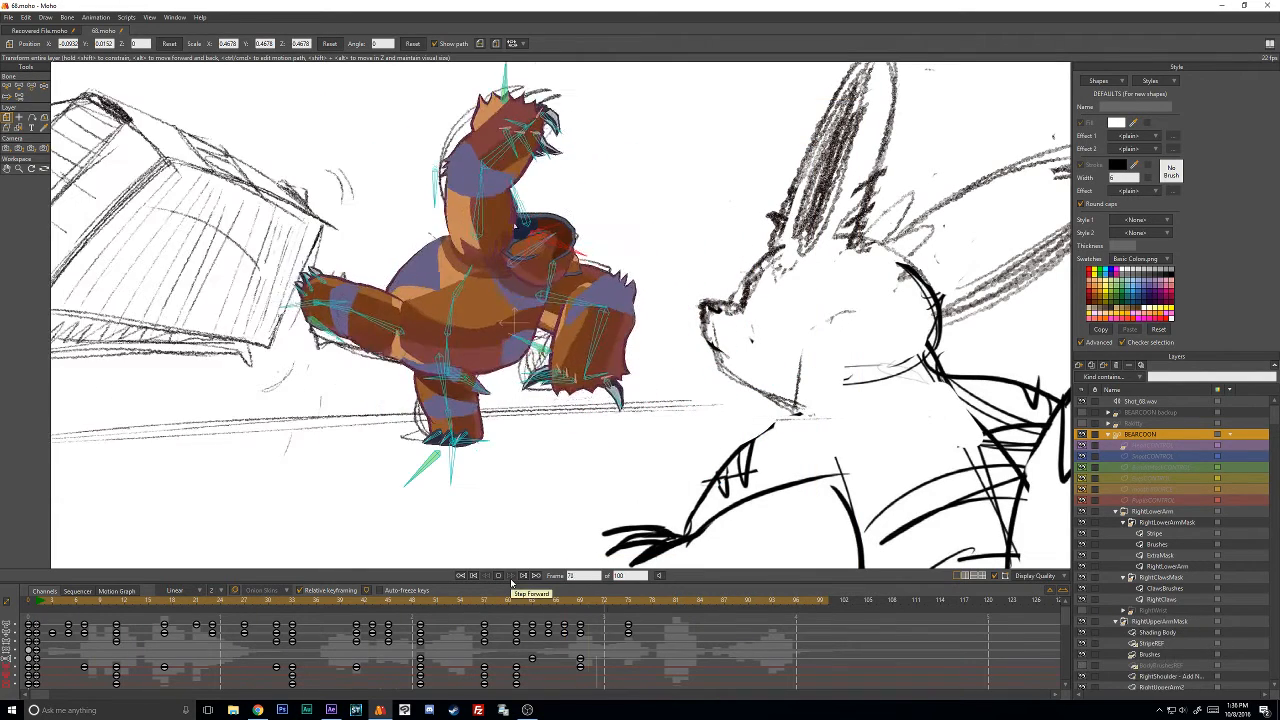
Step back and forth between frames 57 and 60 to examine how the bear's pose and right arm change.
click(485, 600)
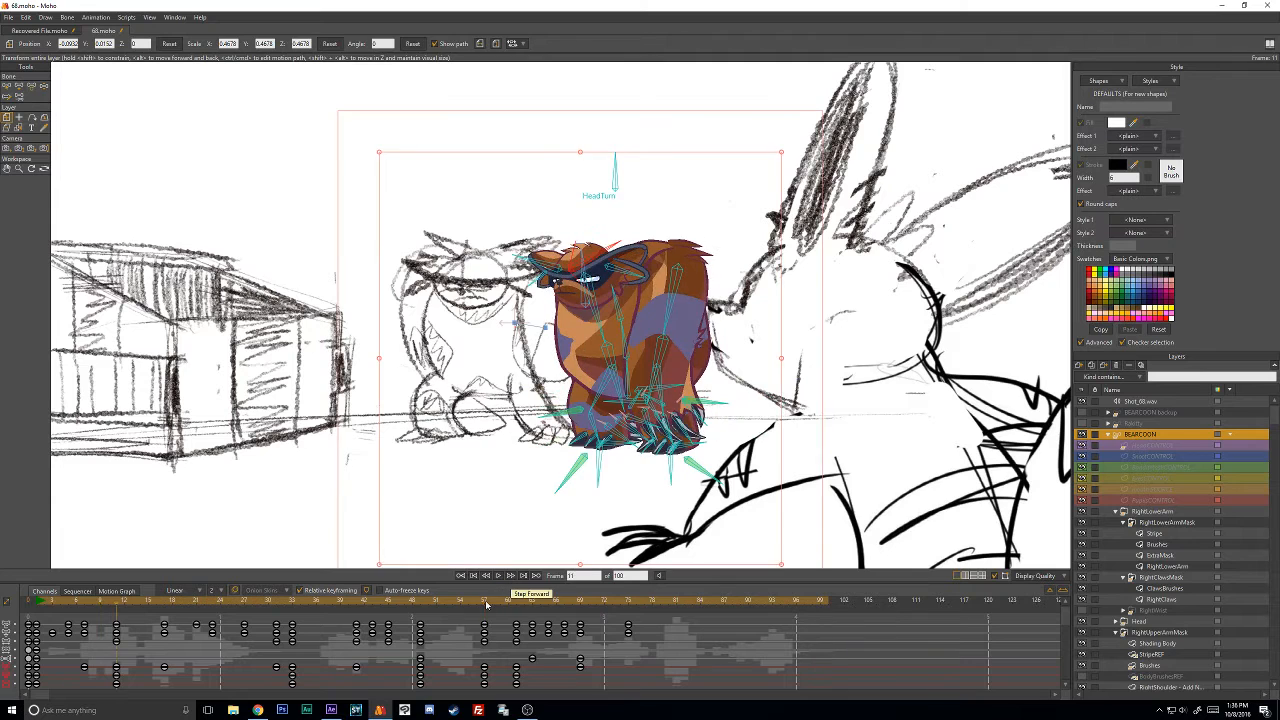
click(482, 600)
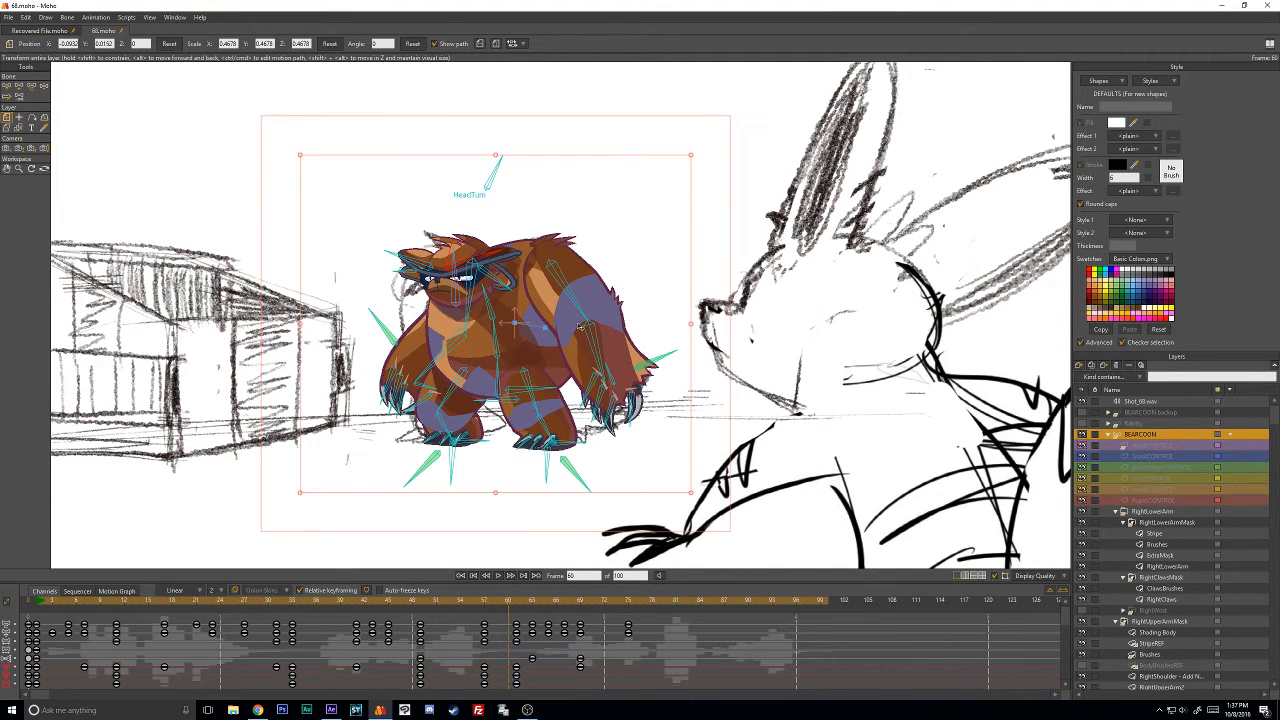
scroll(627, 400, up, 2)
key(Left)
key(Left)
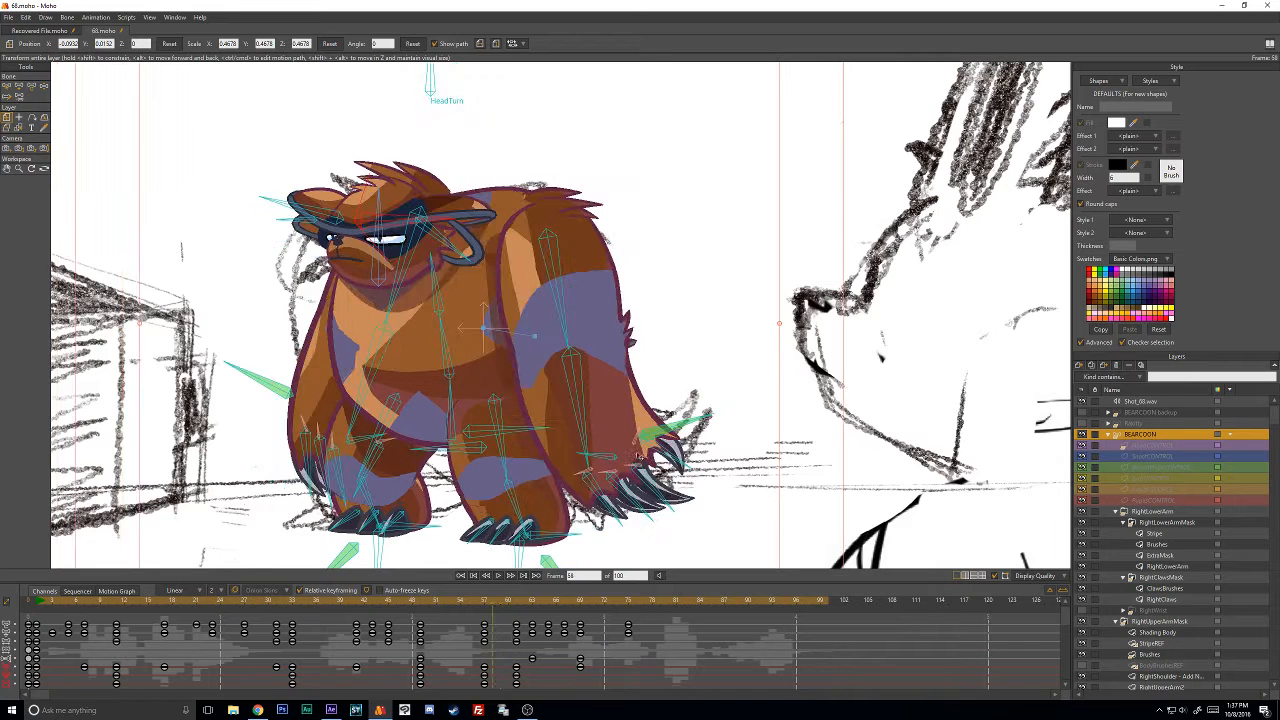
key(Right)
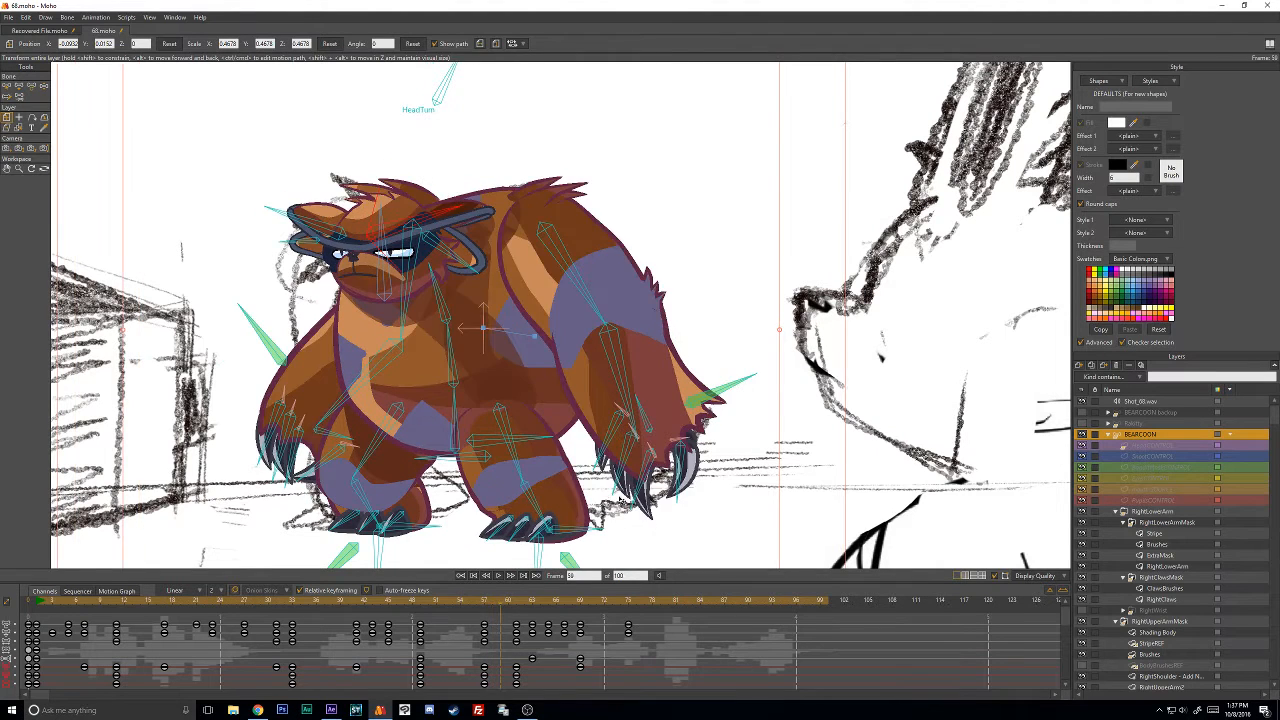
key(Left)
key(Left)
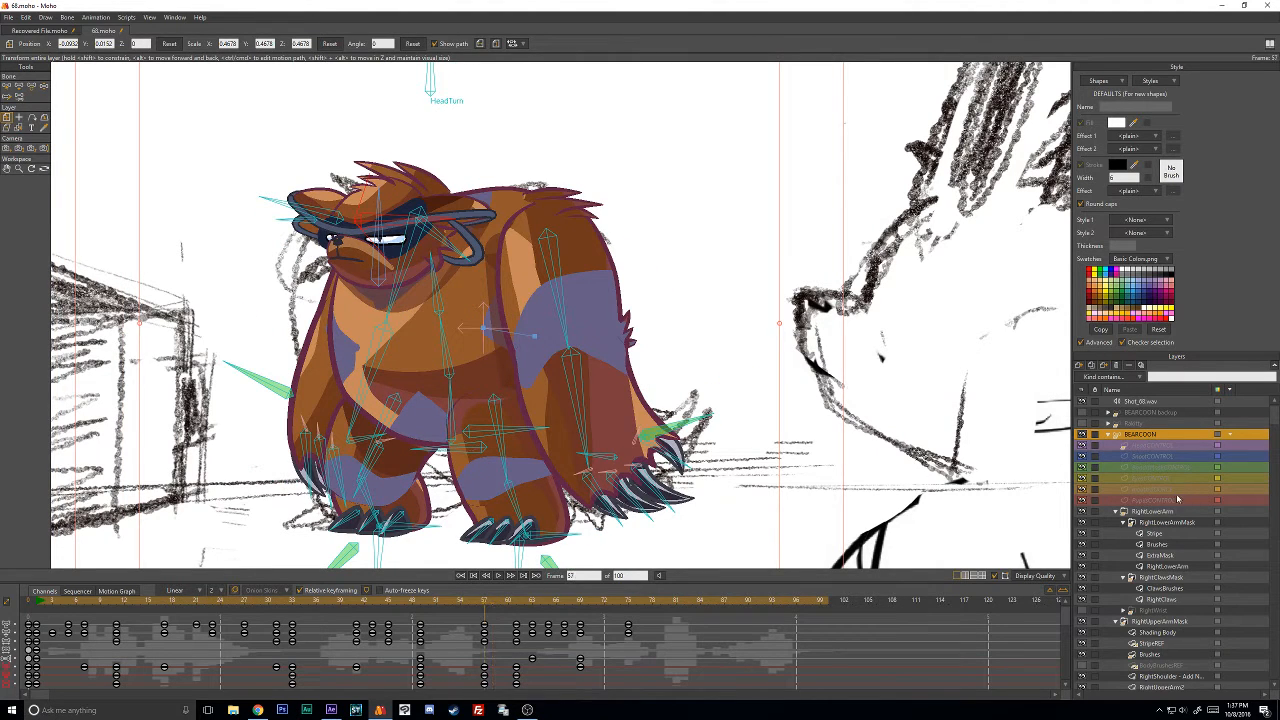
Copy the RightUpperArm2 layer's frame 0 keyframes and paste them at frame 59.
click(1168, 566)
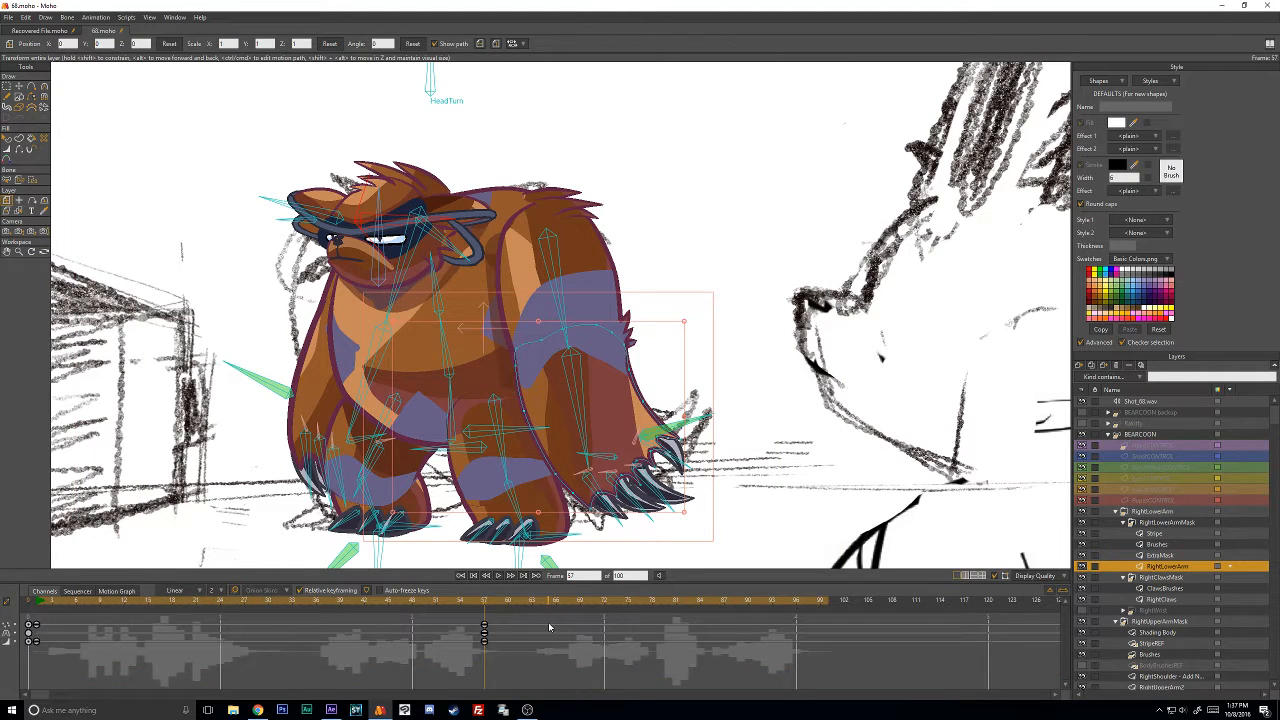
scroll(1198, 587, down, 2)
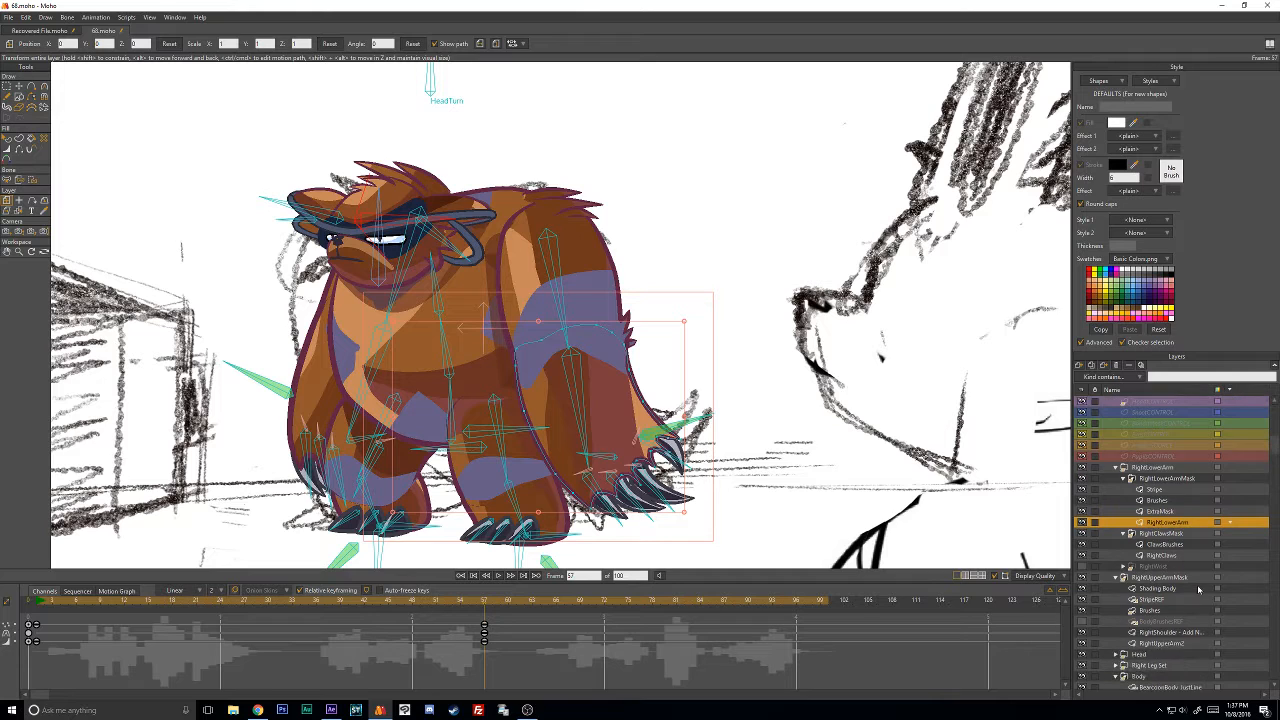
click(1175, 643)
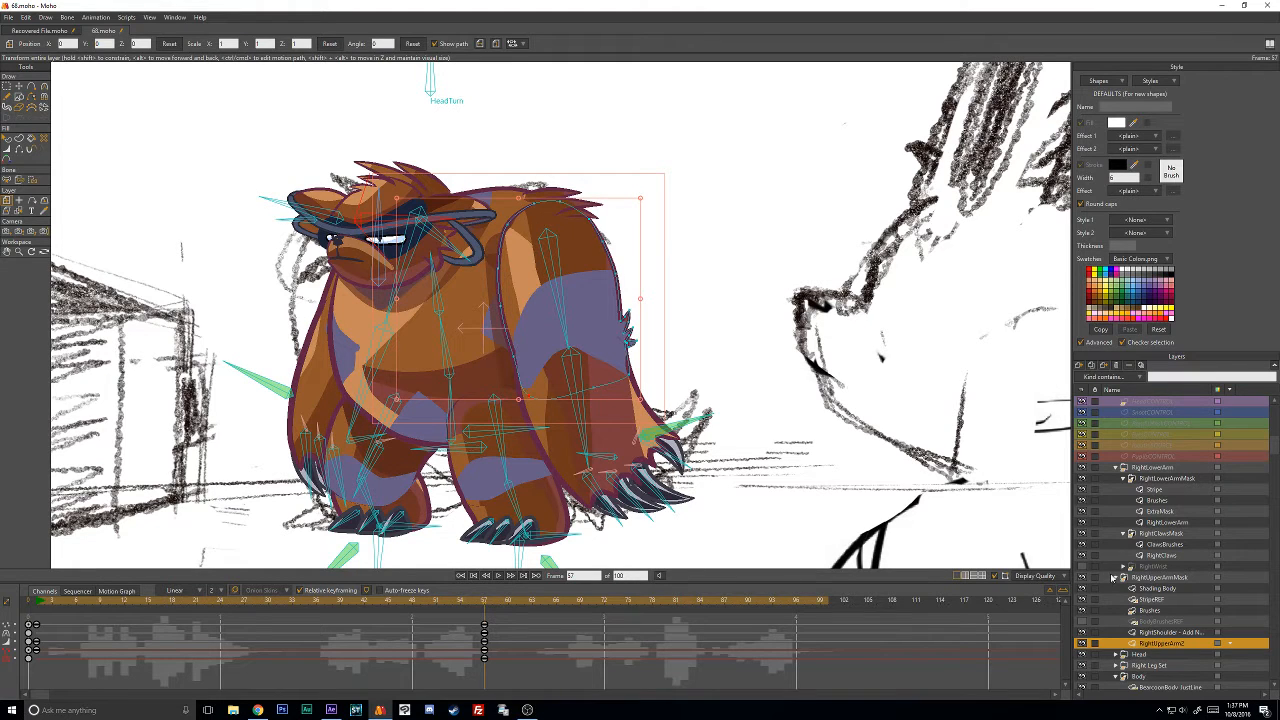
click(511, 609)
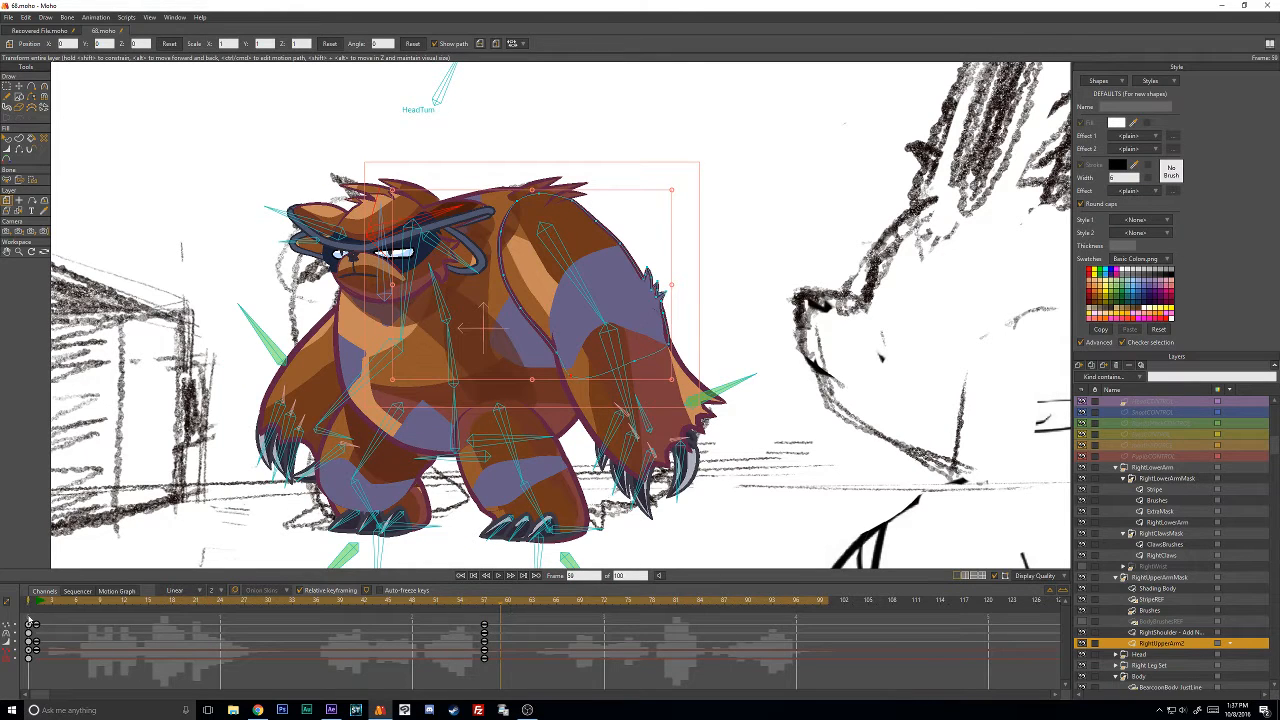
drag(24, 618, 30, 643)
key(ctrl+v)
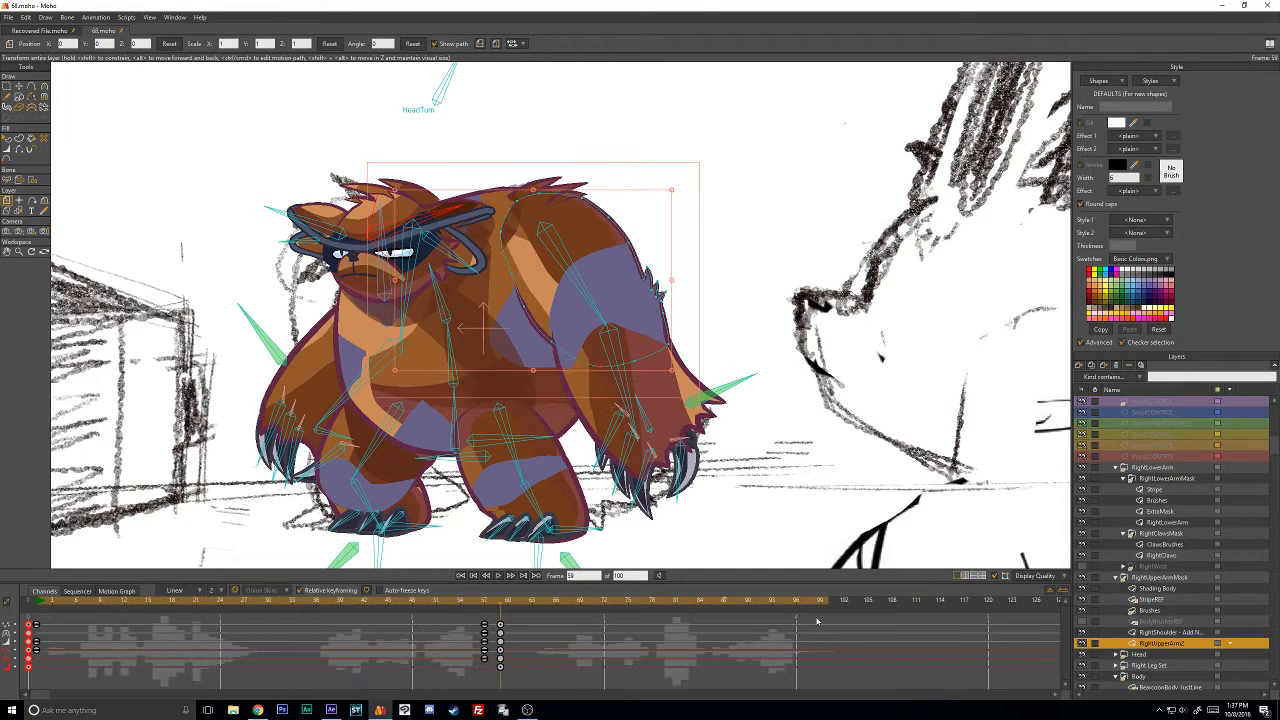
Copy the frame 0 keyframes of the RightLowerArm layer to frame 59.
click(1160, 522)
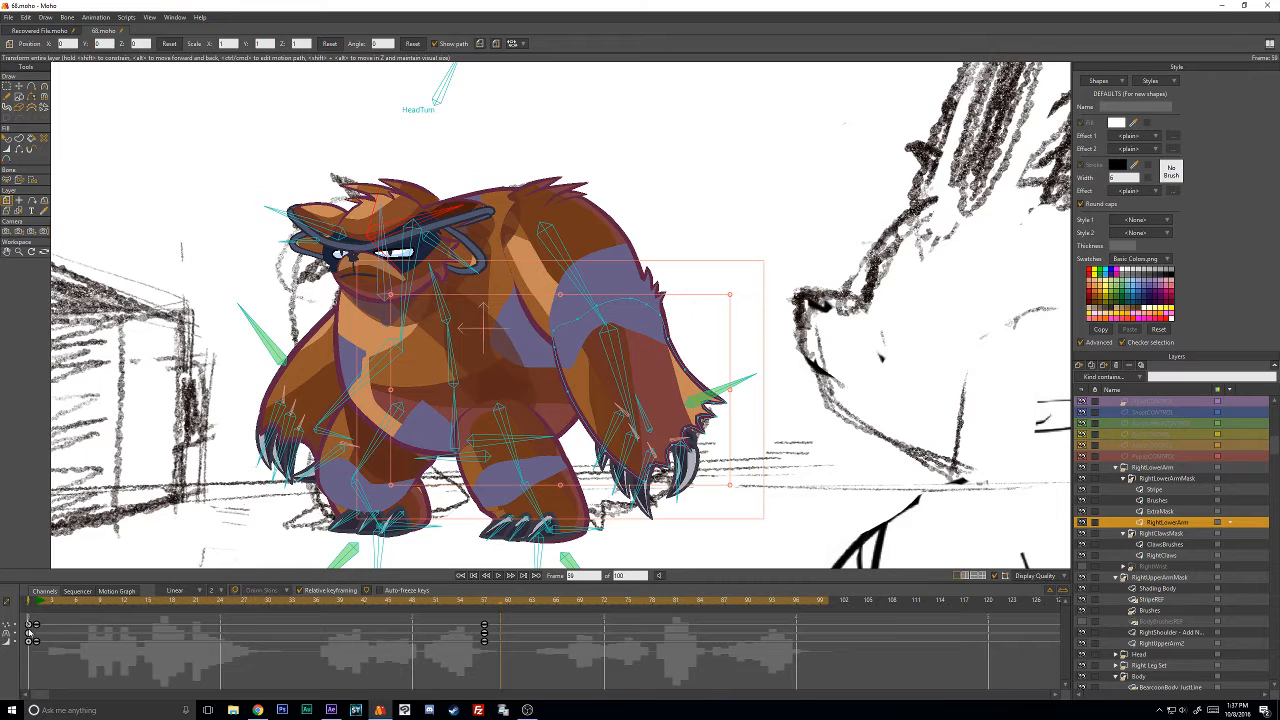
drag(24, 614, 30, 657)
key(ctrl+v)
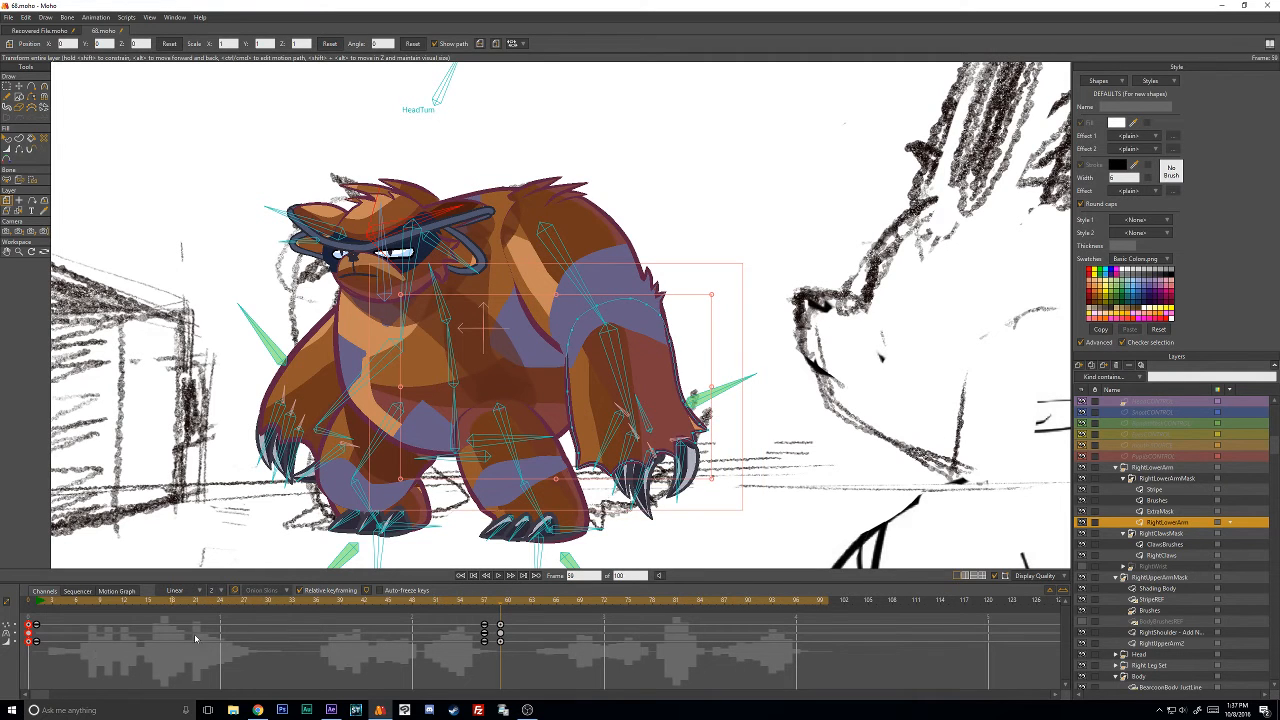
Select the right wrist bone of the BEARCOON rig and delete its keyframes at frame 61.
click(486, 602)
scroll(1166, 483, up, 1)
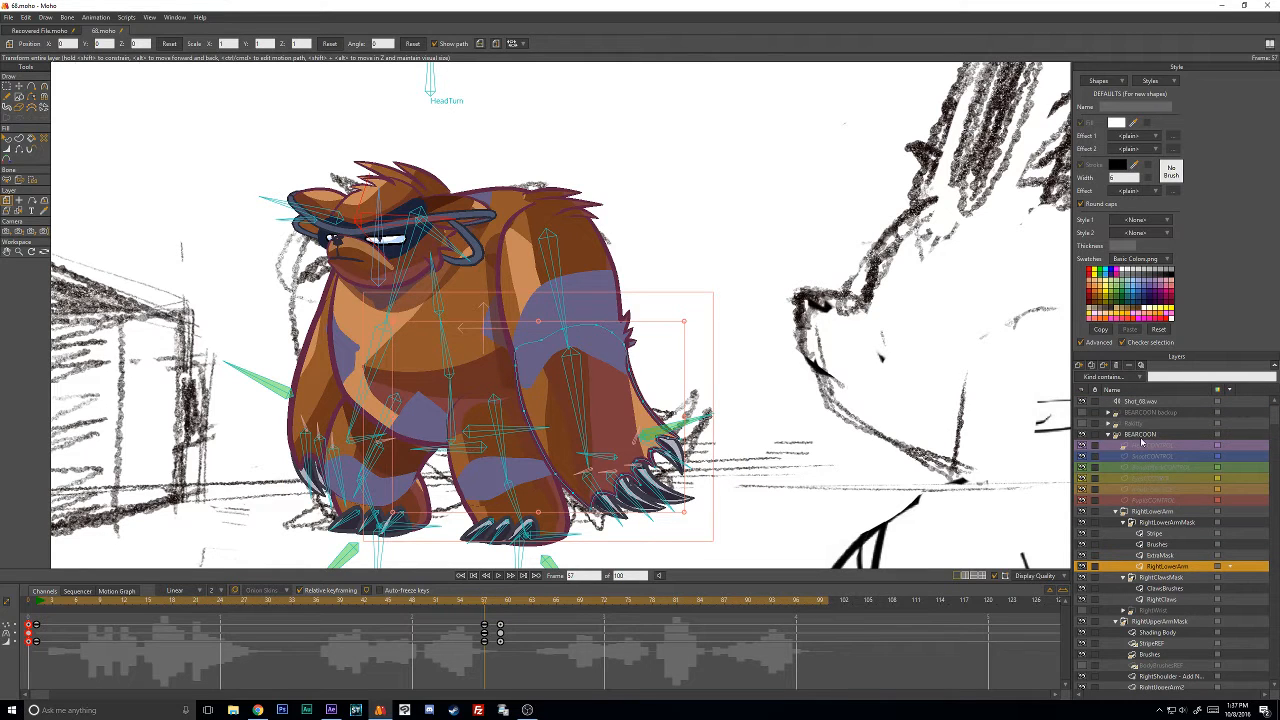
click(1142, 437)
click(7, 86)
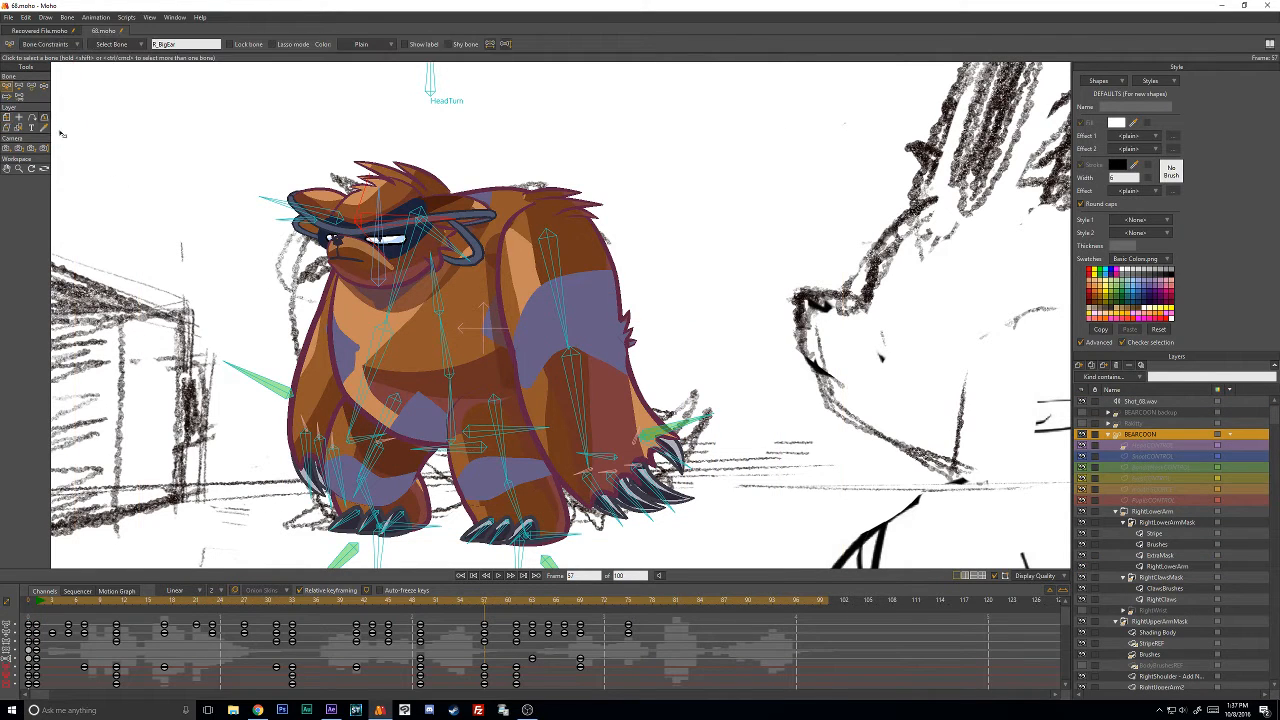
click(606, 461)
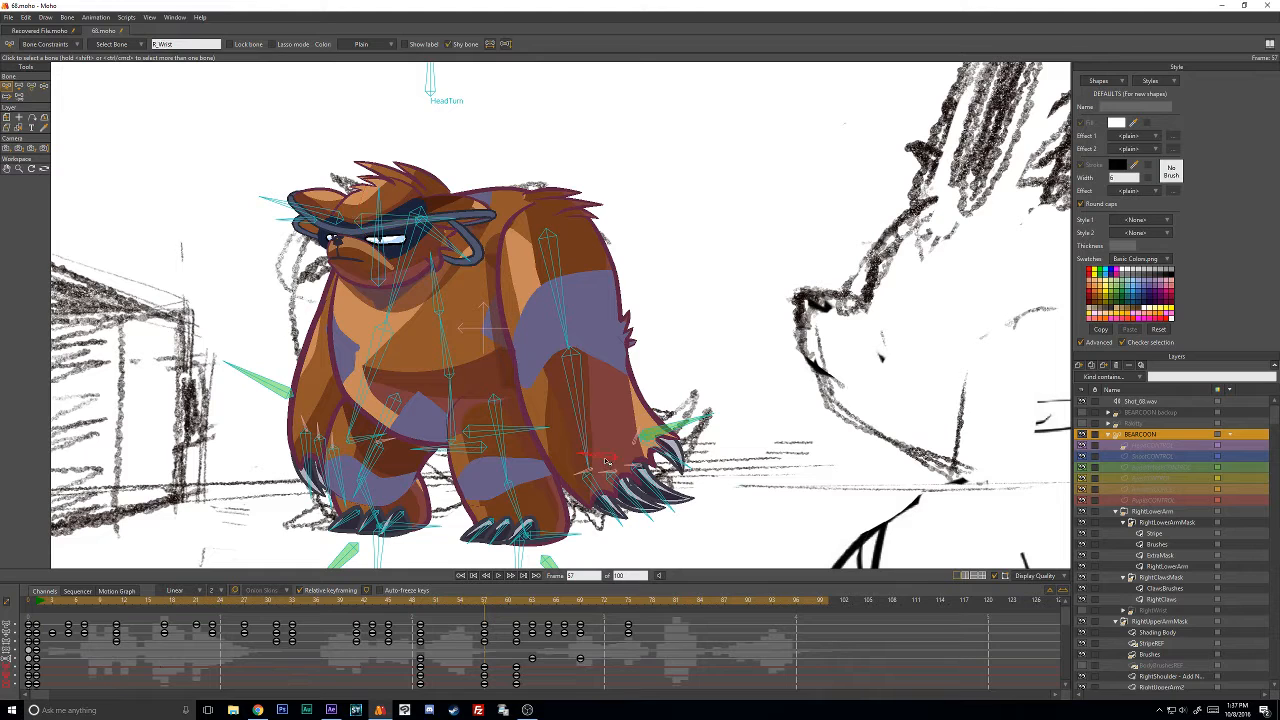
scroll(491, 651, down, 3)
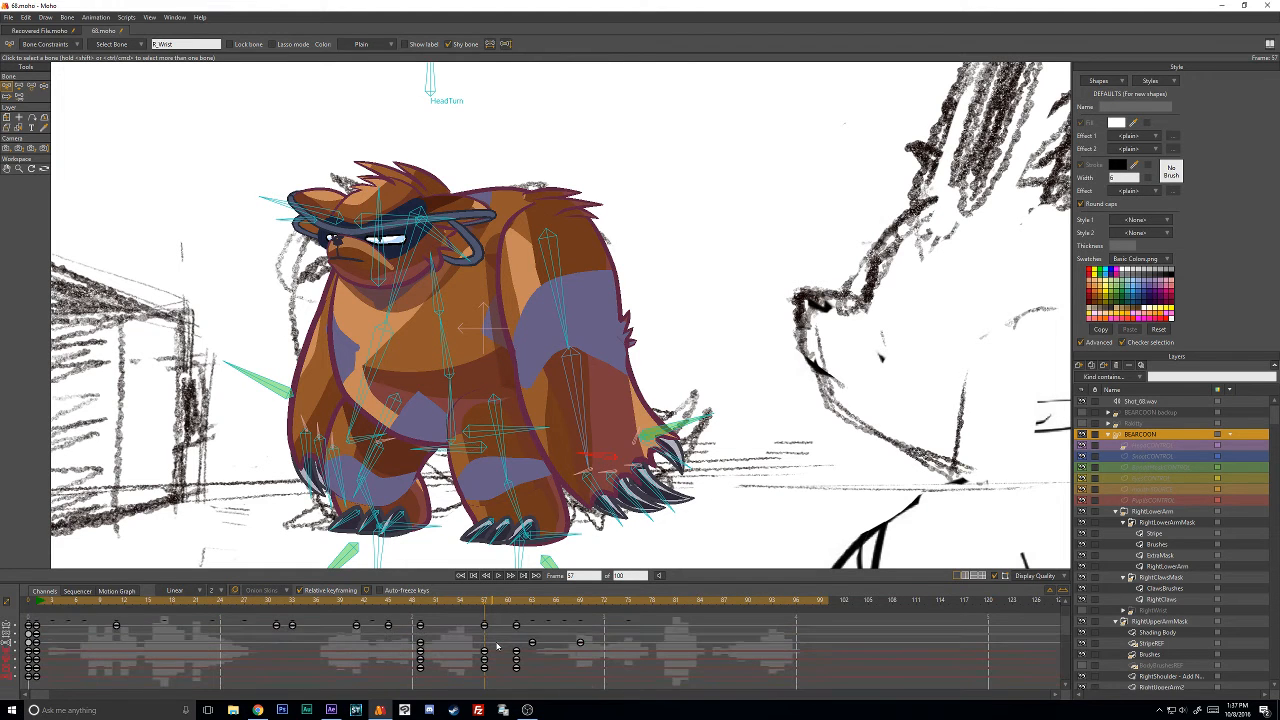
key(Right)
key(Right)
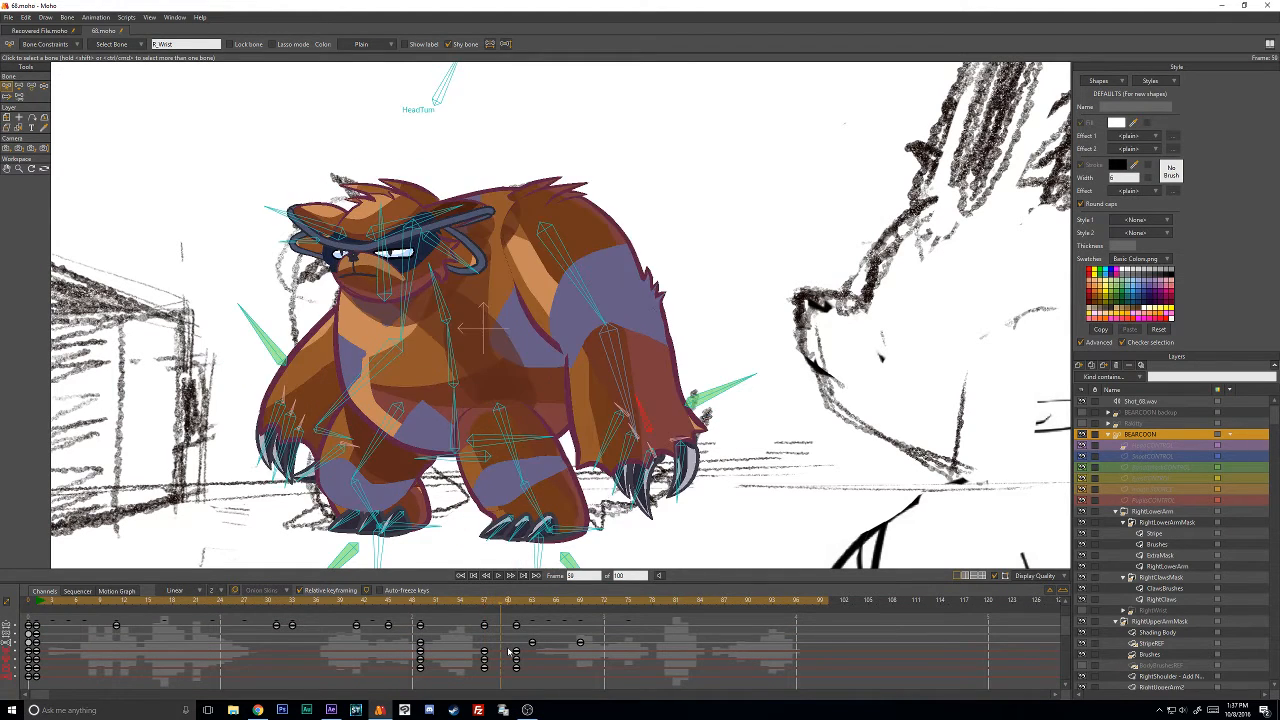
drag(506, 650, 528, 674)
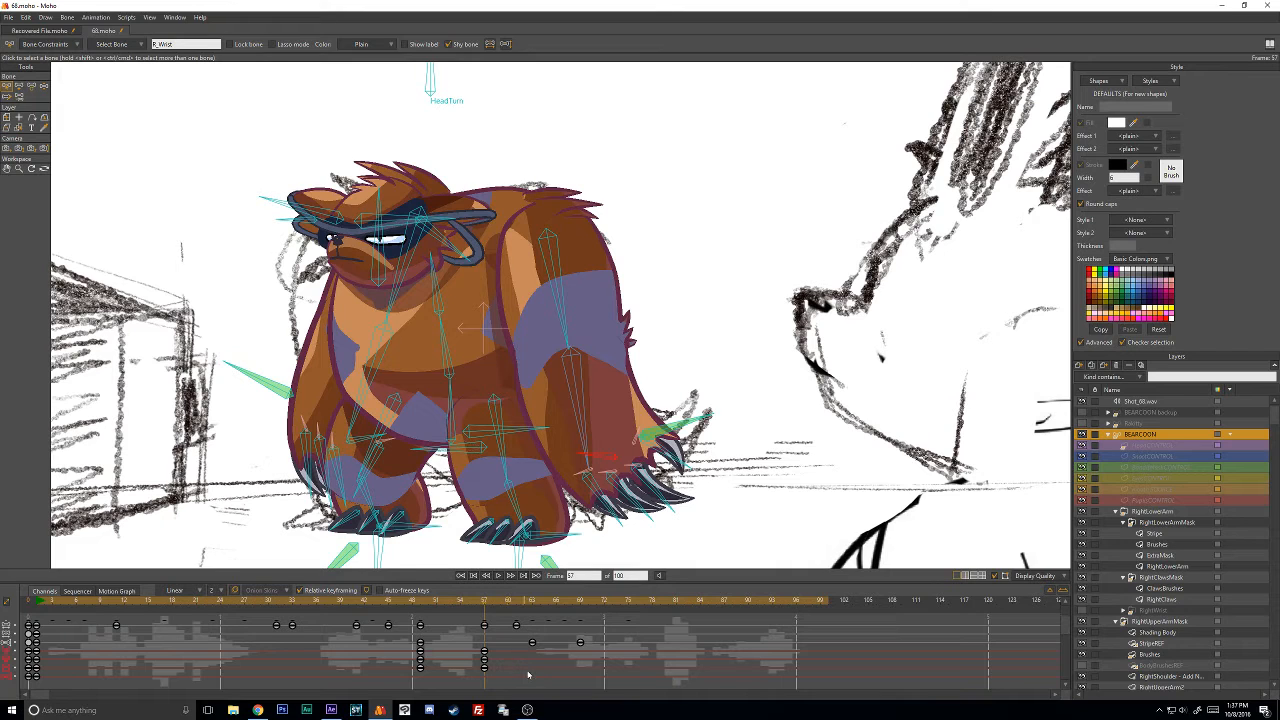
key(Delete)
Copy the right wrist bone's frame 0 keyframes and paste them at frame 59.
scroll(514, 662, up, 2)
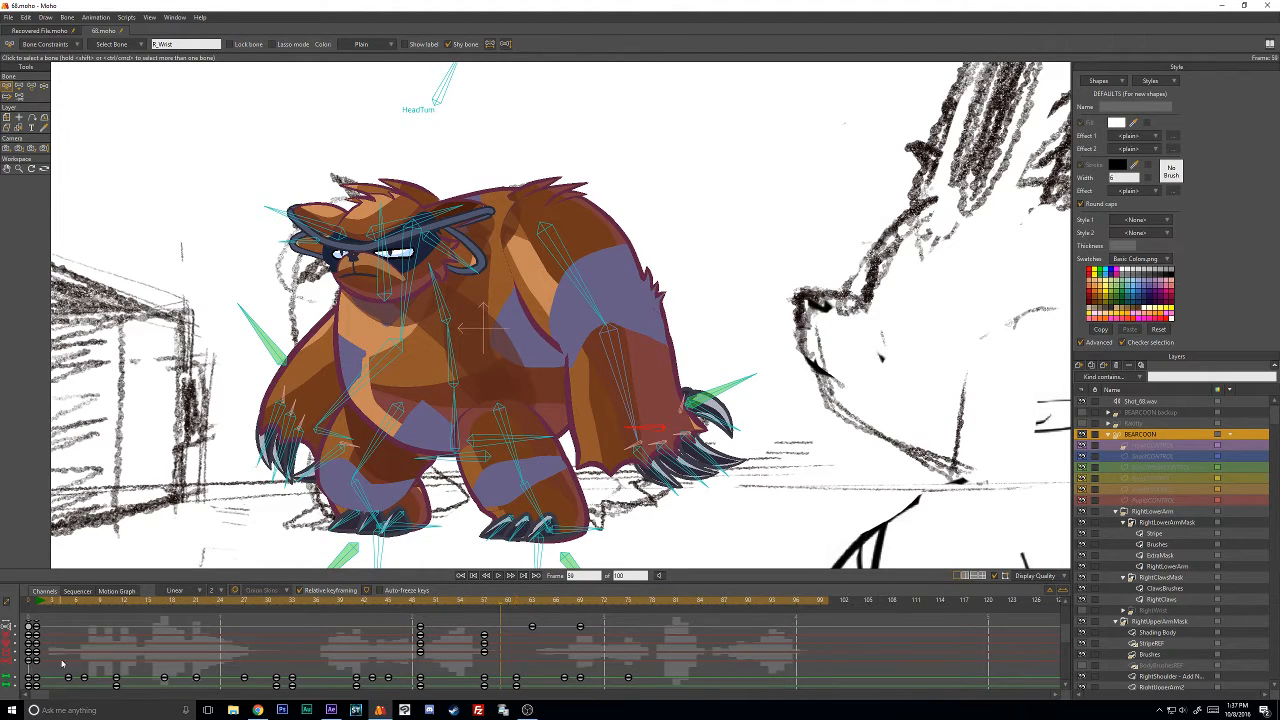
click(30, 661)
key(ctrl+v)
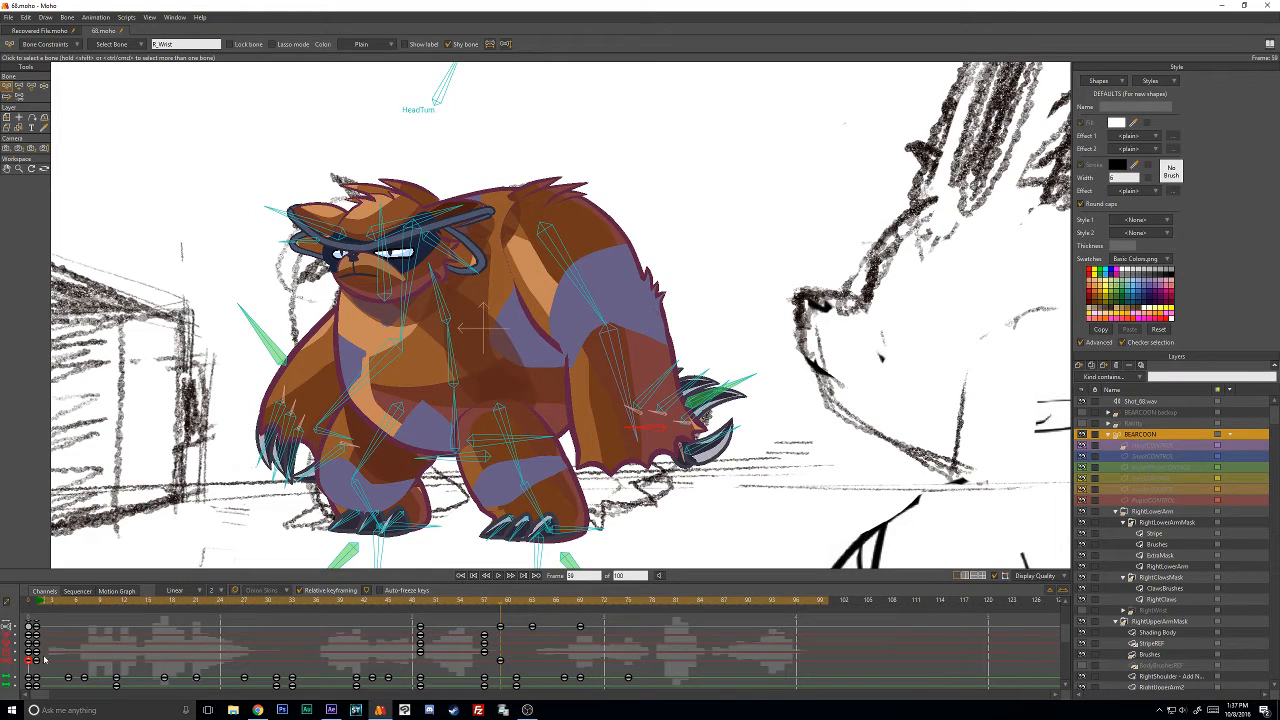
click(30, 646)
key(ctrl+v)
Scrub the animation from frame 57 to about frame 74 and back to examine the bear's movement and right arm.
key(Left)
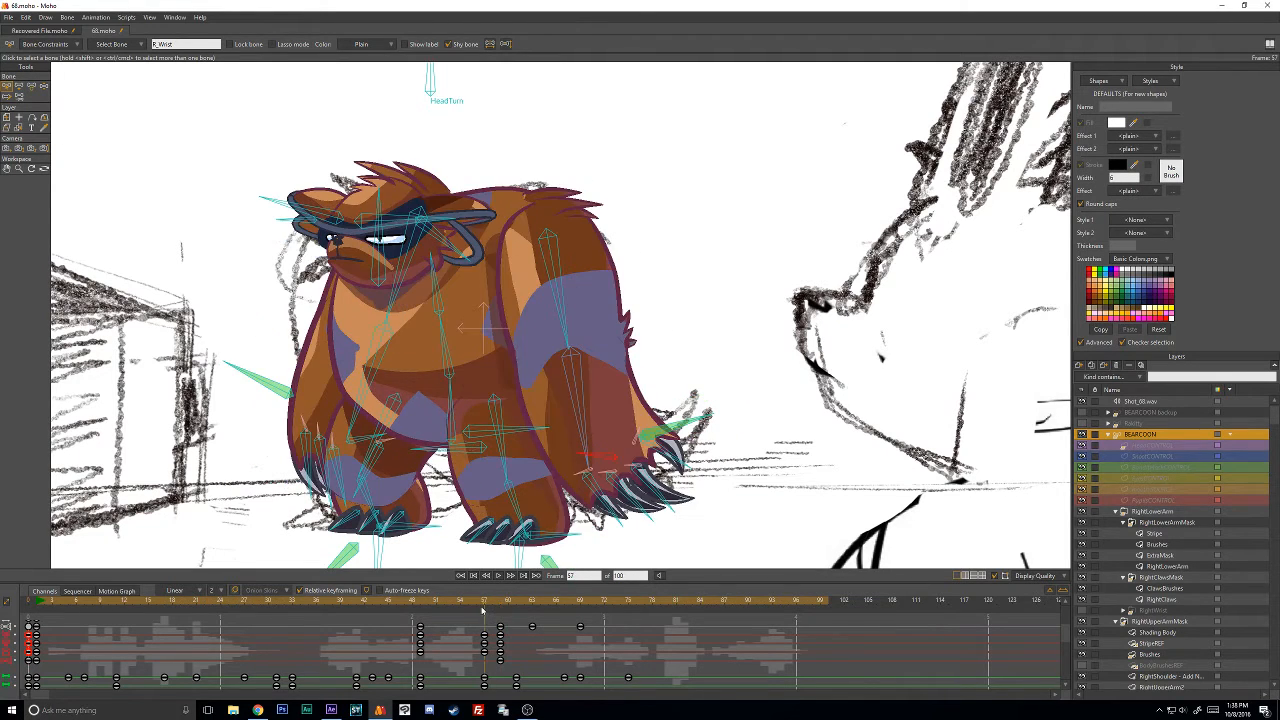
key(Right)
click(477, 608)
drag(483, 606, 605, 600)
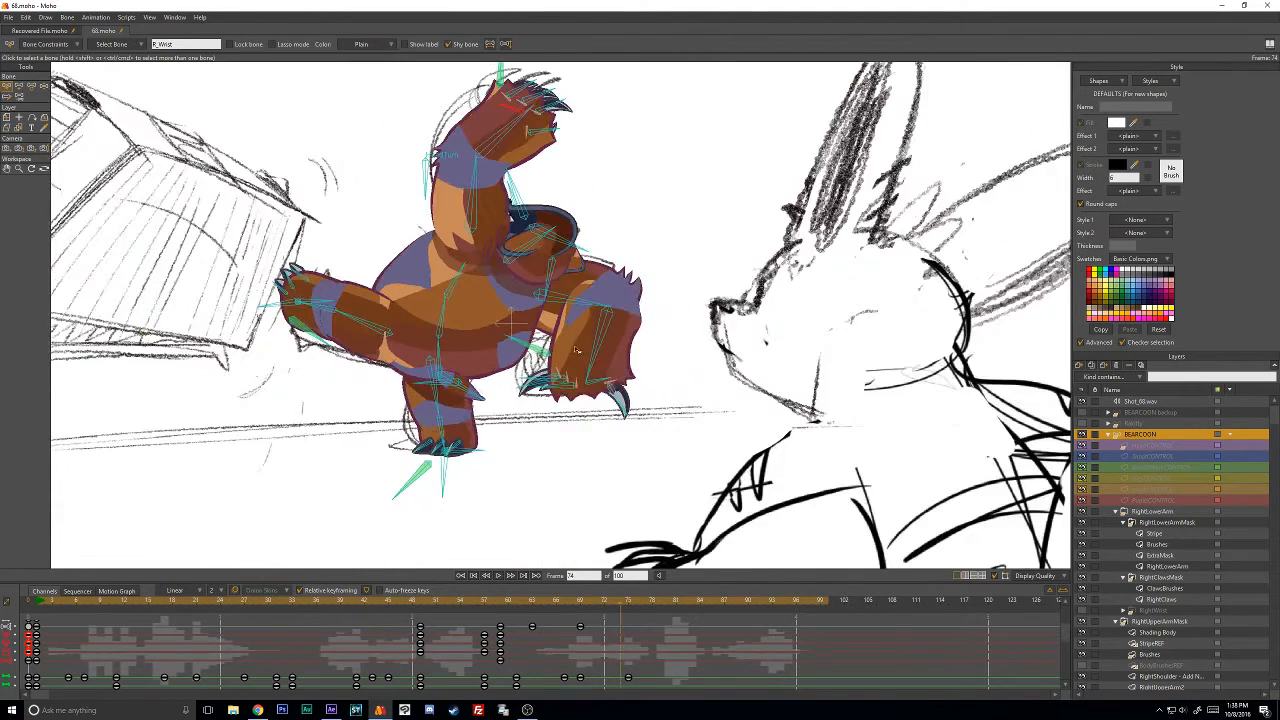
mouse_move(492, 603)
mouse_down()
mouse_move(487, 617)
mouse_move(606, 605)
mouse_move(476, 610)
mouse_move(527, 613)
mouse_move(487, 623)
mouse_up()
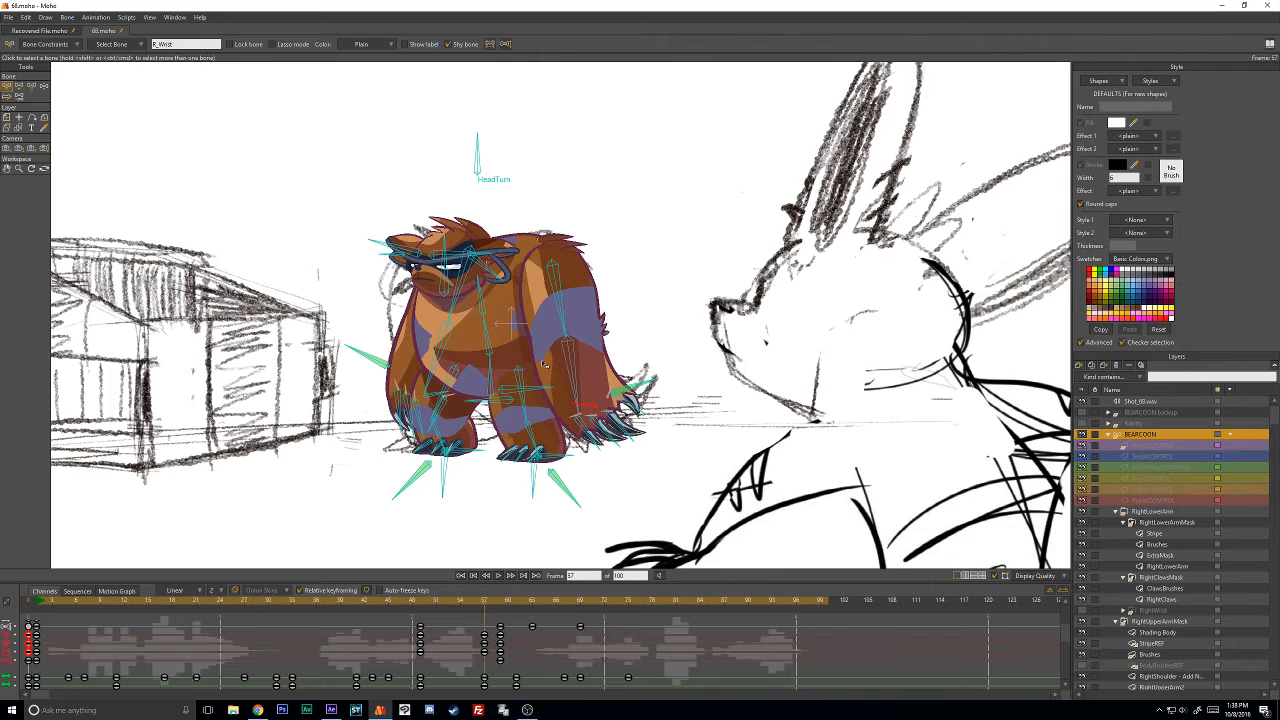
scroll(543, 363, up, 3)
drag(414, 434, 567, 399)
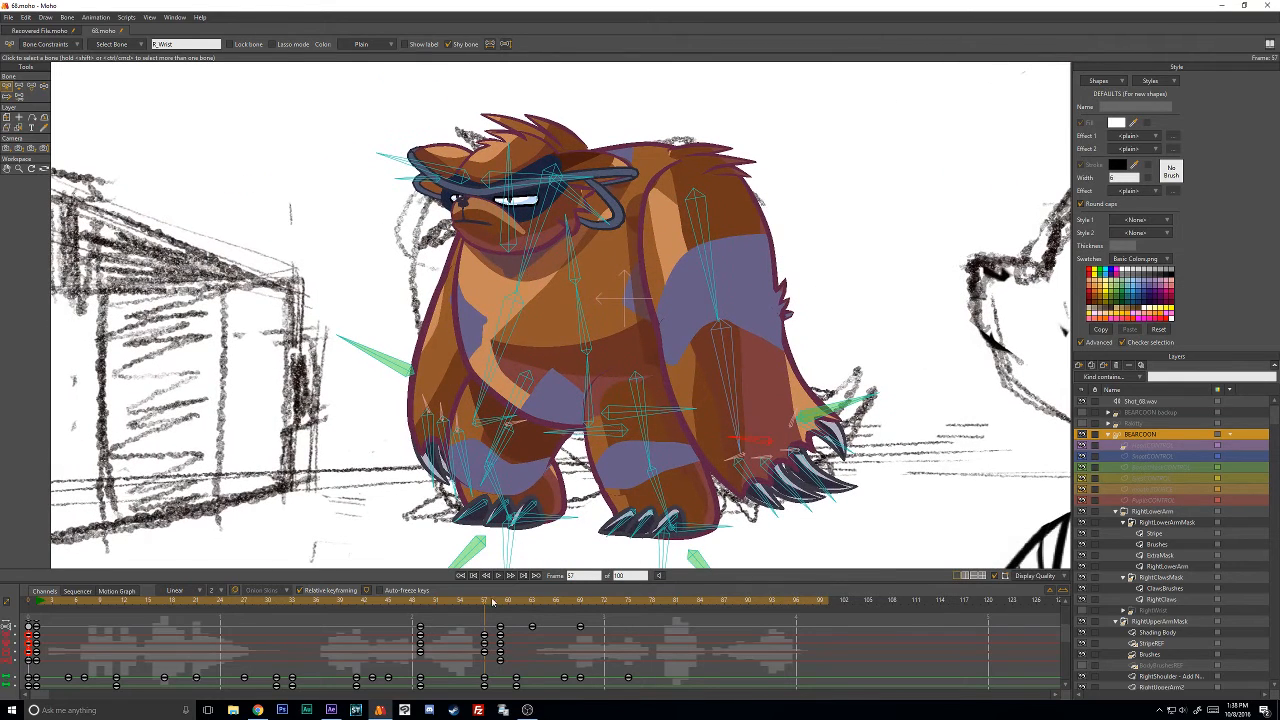
Keyframe the RightLowerArm layer of the Left Arm Set at frame 57 and copy its frame 0 keyframes to frame 59.
scroll(1178, 487, down, 8)
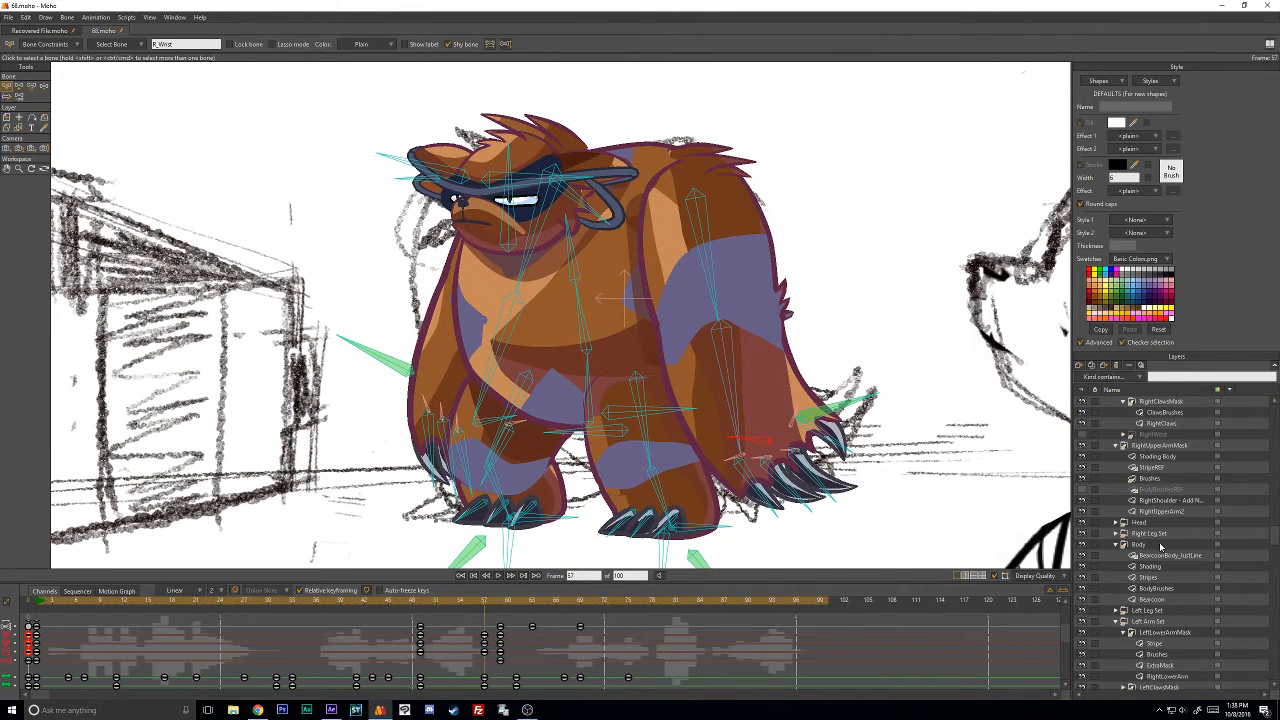
scroll(1125, 546, down, 2)
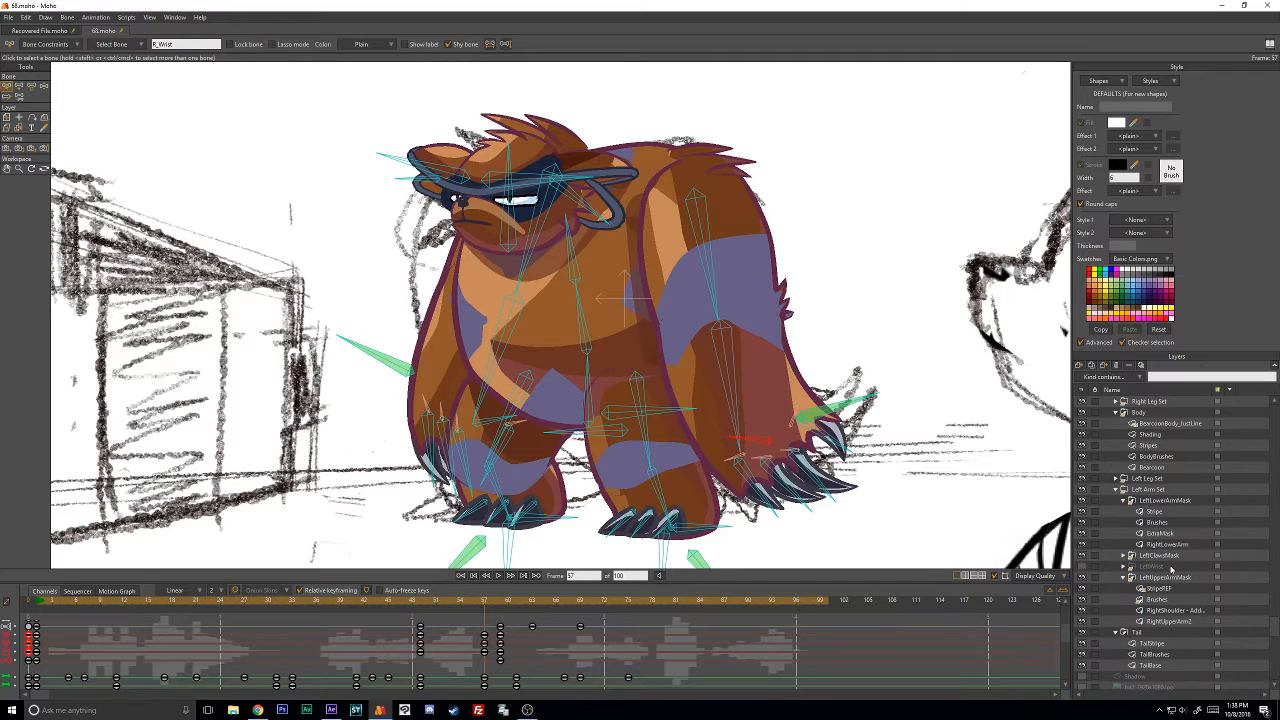
click(1165, 544)
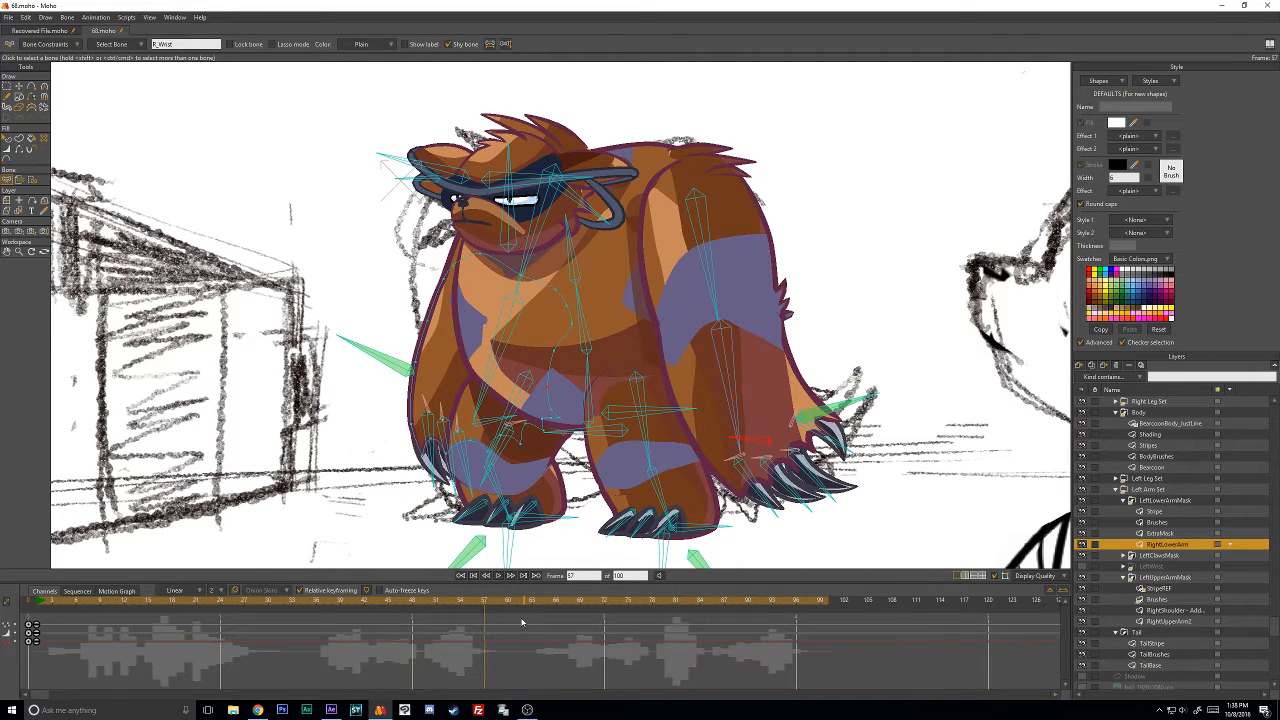
key(Right)
key(Left)
key(ctrl+f)
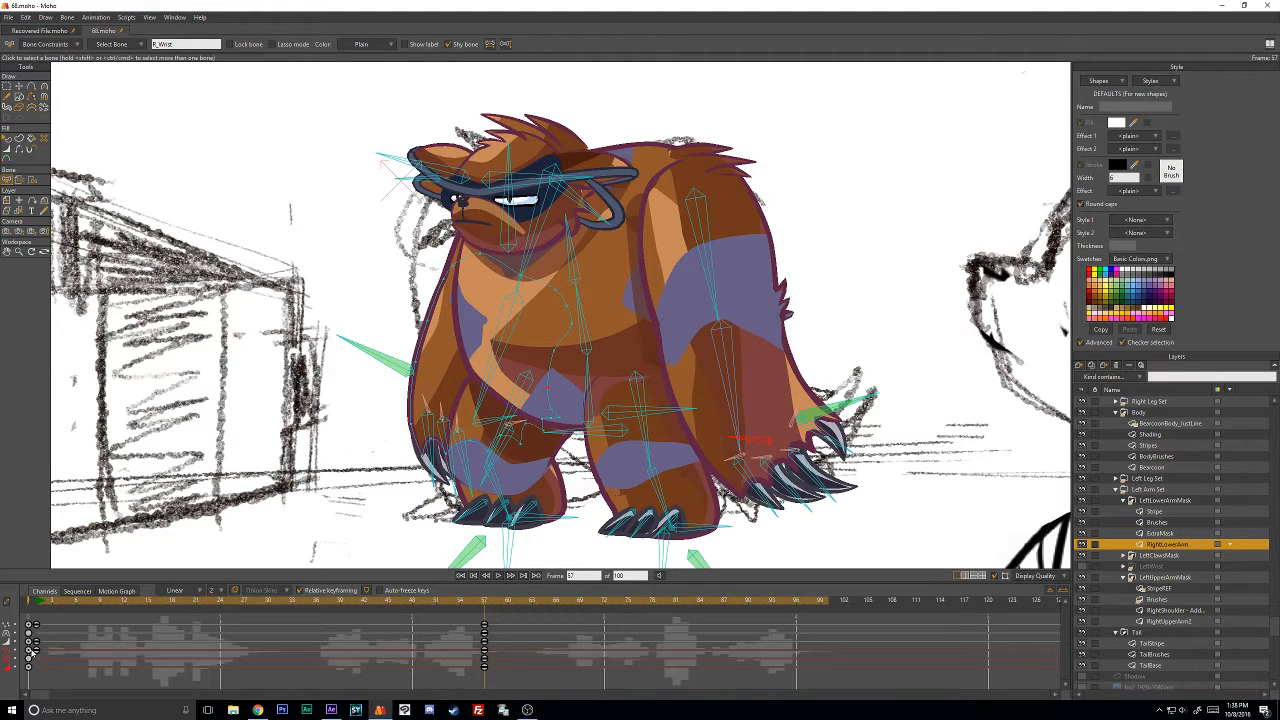
drag(27, 618, 34, 646)
key(Right)
key(Right)
key(ctrl+v)
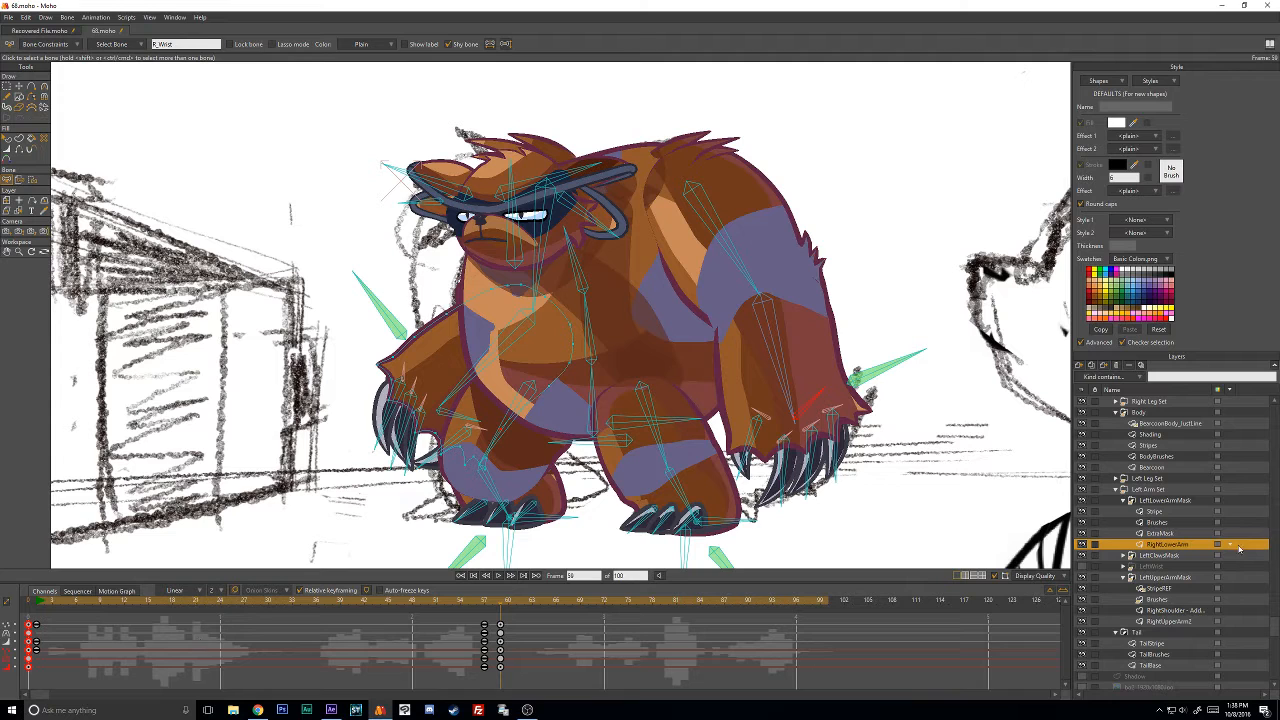
Keyframe the RightUpperArm2 layer of the Left Arm Set at frame 57 and copy its frame 0 keyframes to frame 59.
click(1168, 622)
key(Left)
key(Left)
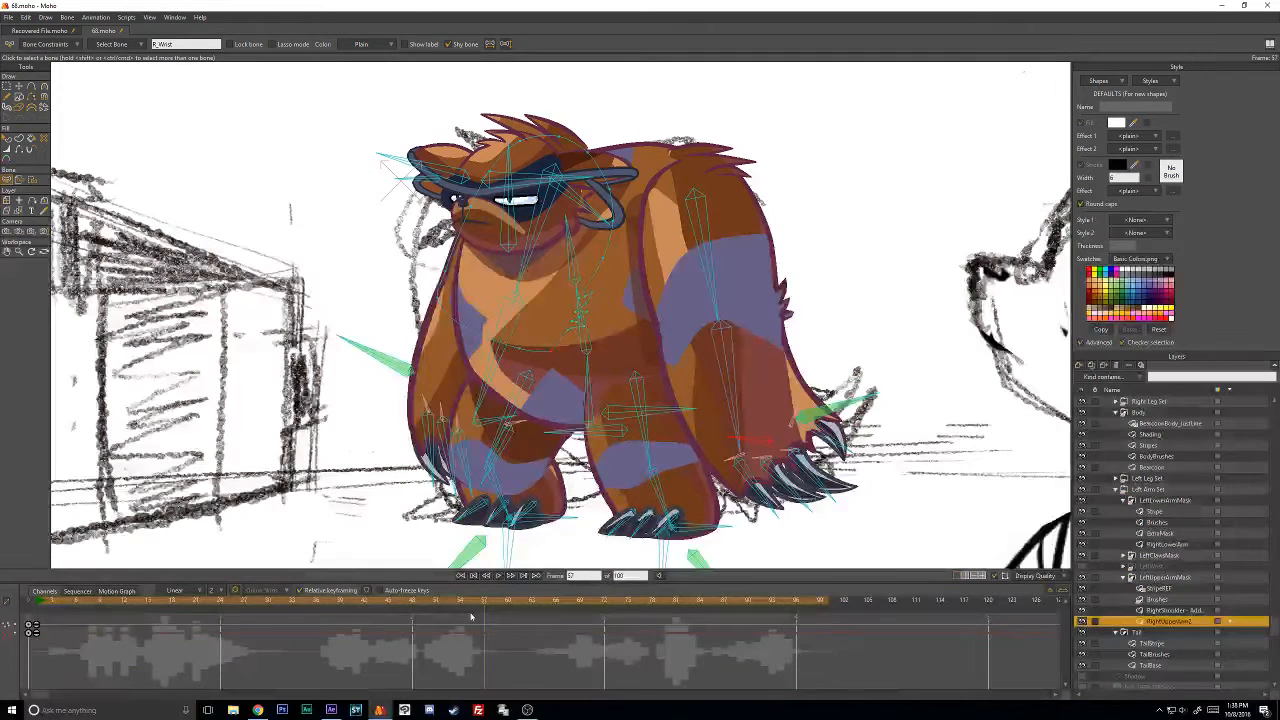
key(ctrl+v)
drag(18, 612, 145, 644)
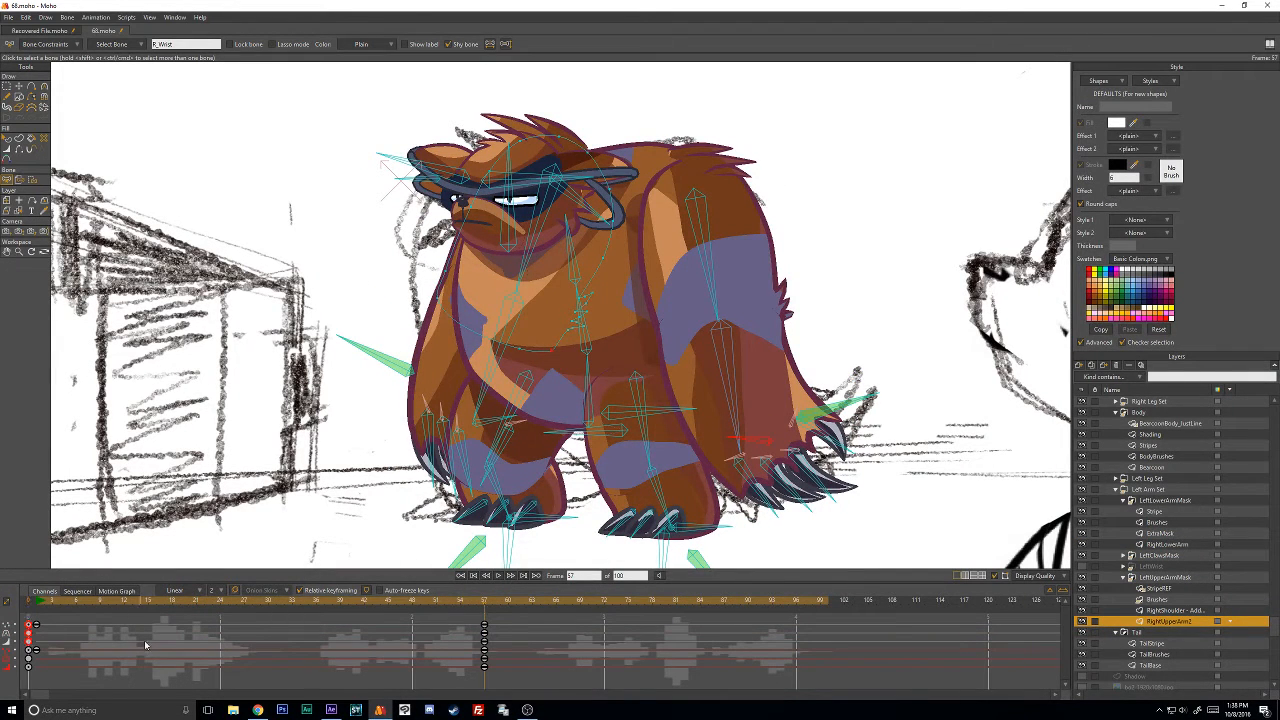
key(Right)
key(Right)
key(ctrl+v)
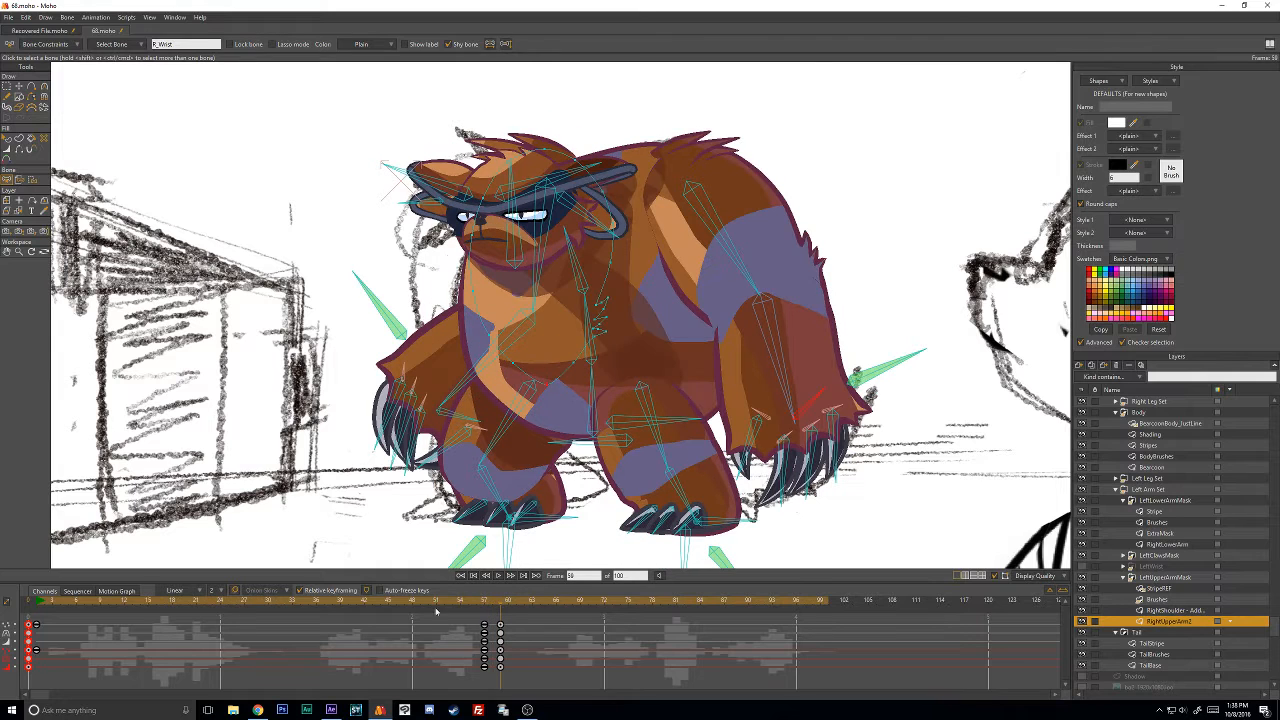
Select the left hand's claw bones on the BEARCOON layer and examine their keyframes and motion from frame 61 to 69.
scroll(1172, 548, up, 6)
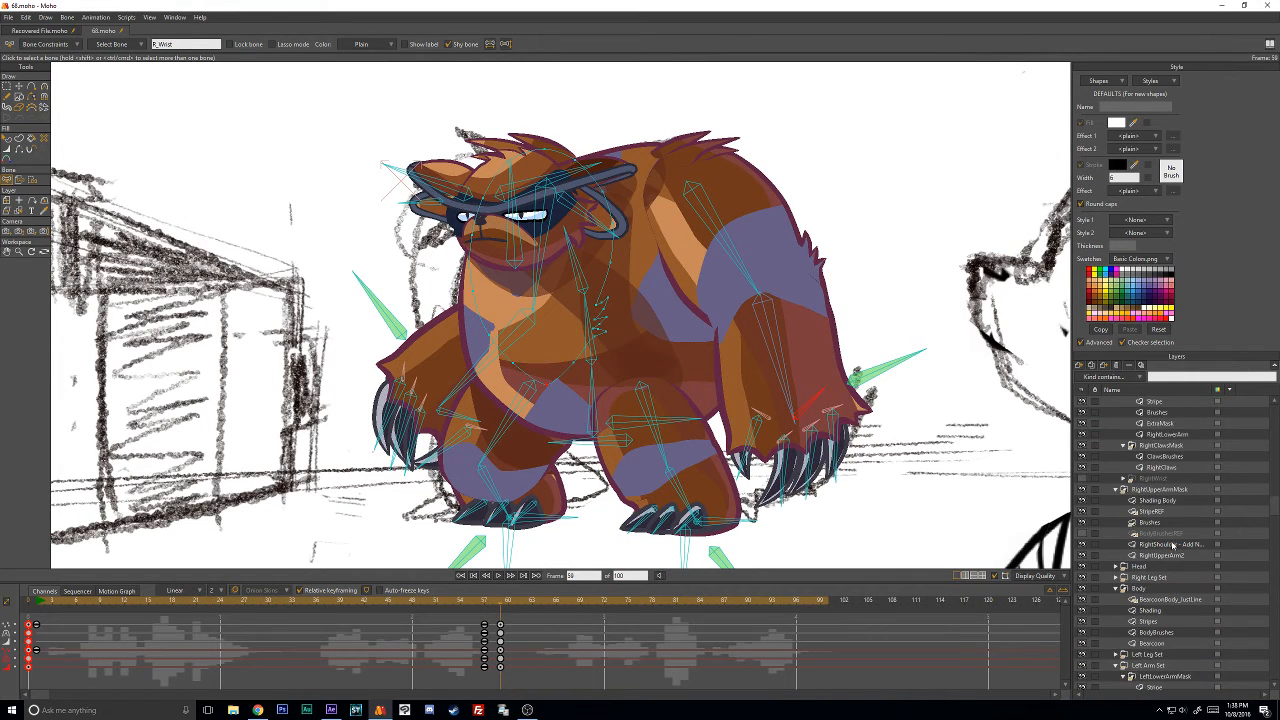
mouse_move(515, 610)
mouse_down()
mouse_move(628, 608)
mouse_move(494, 622)
mouse_move(528, 625)
mouse_up()
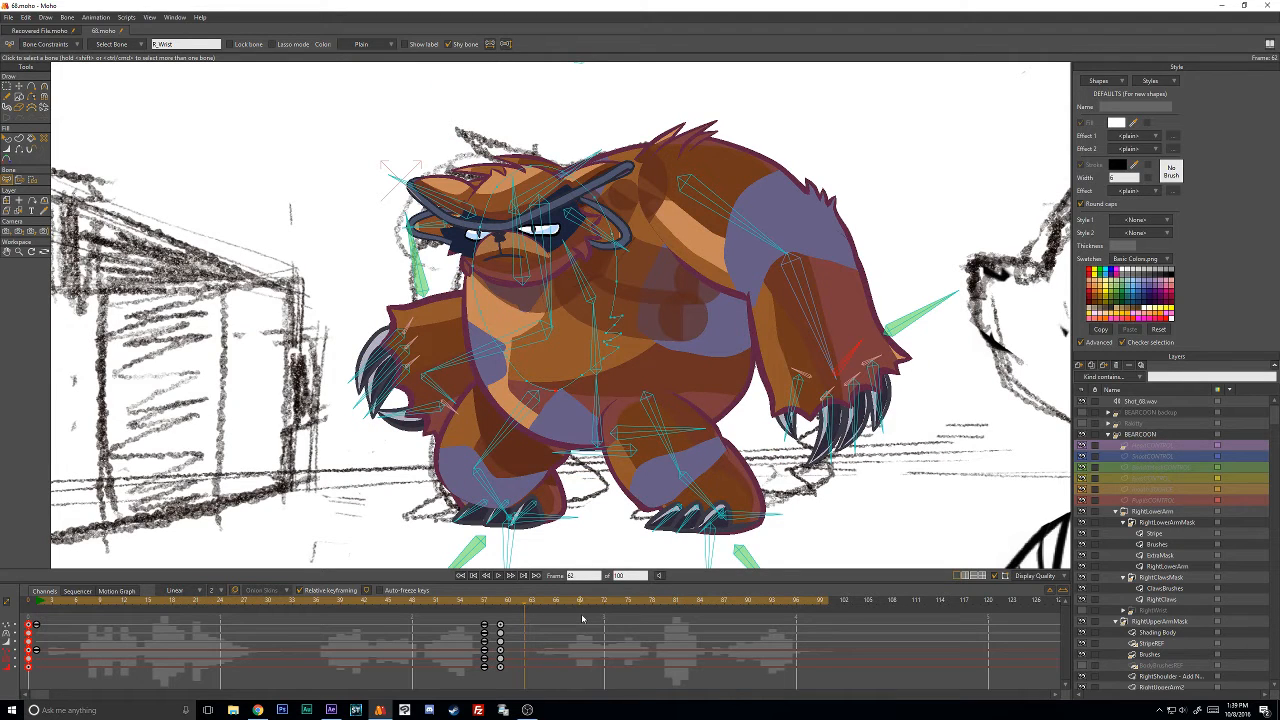
click(1139, 436)
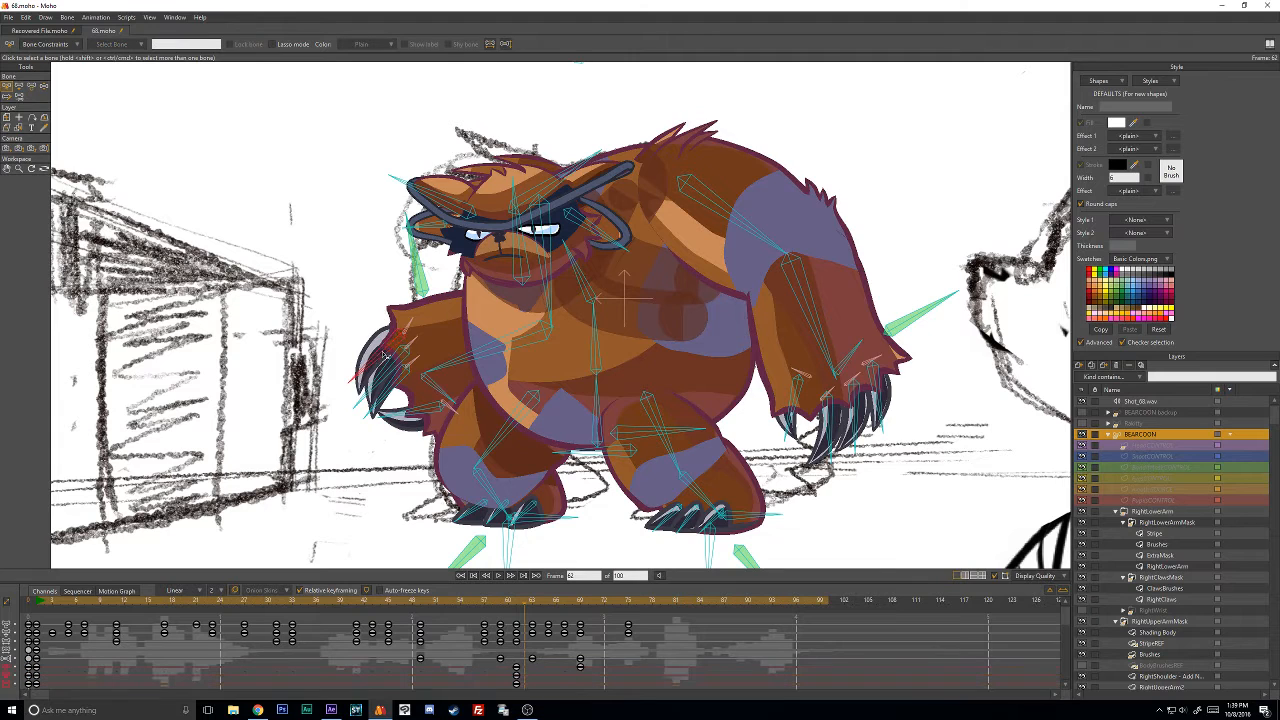
click(396, 362)
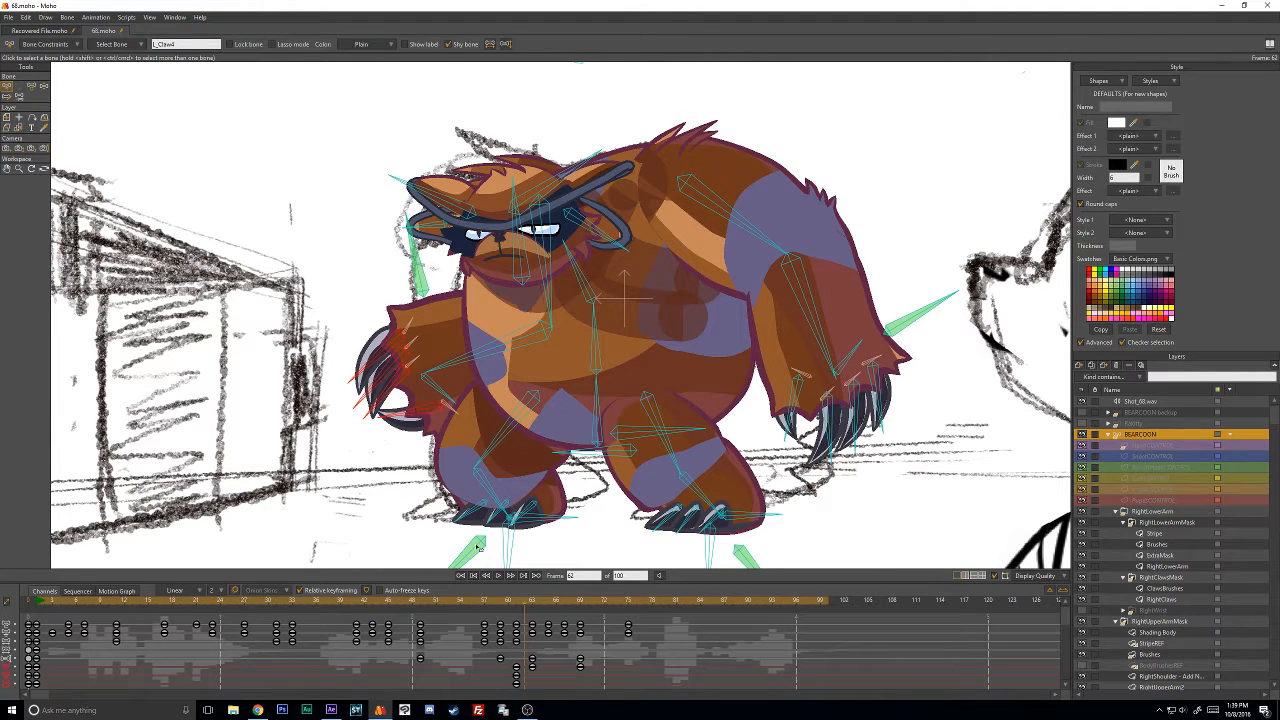
scroll(548, 672, up, 3)
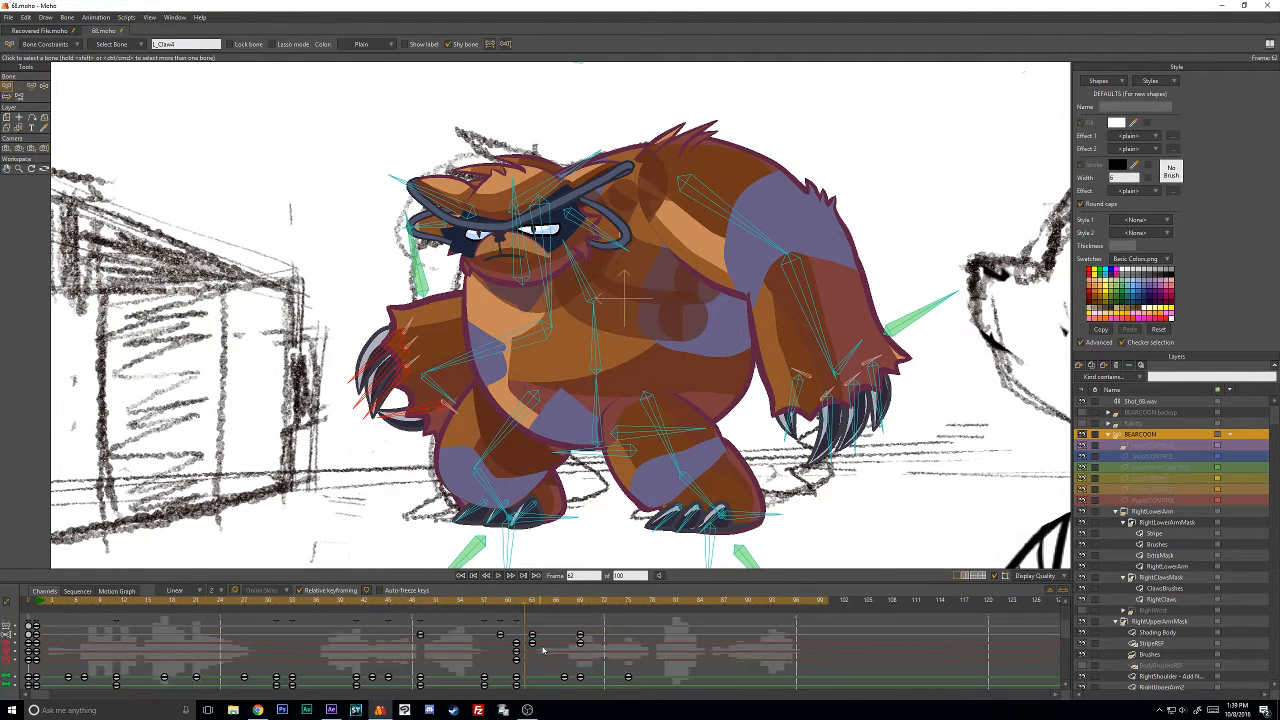
key(ctrl+Left)
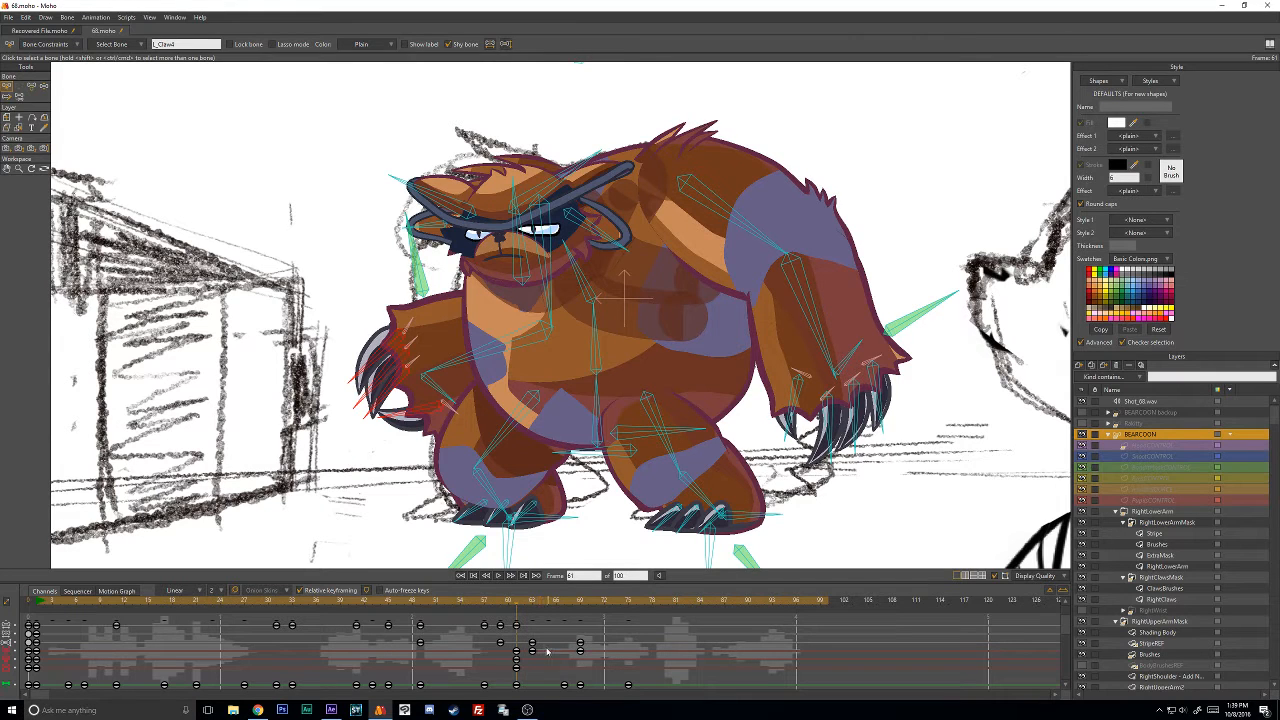
key(Right)
key(Right)
key(Right)
key(Right)
key(Right)
key(Right)
key(Right)
key(Right)
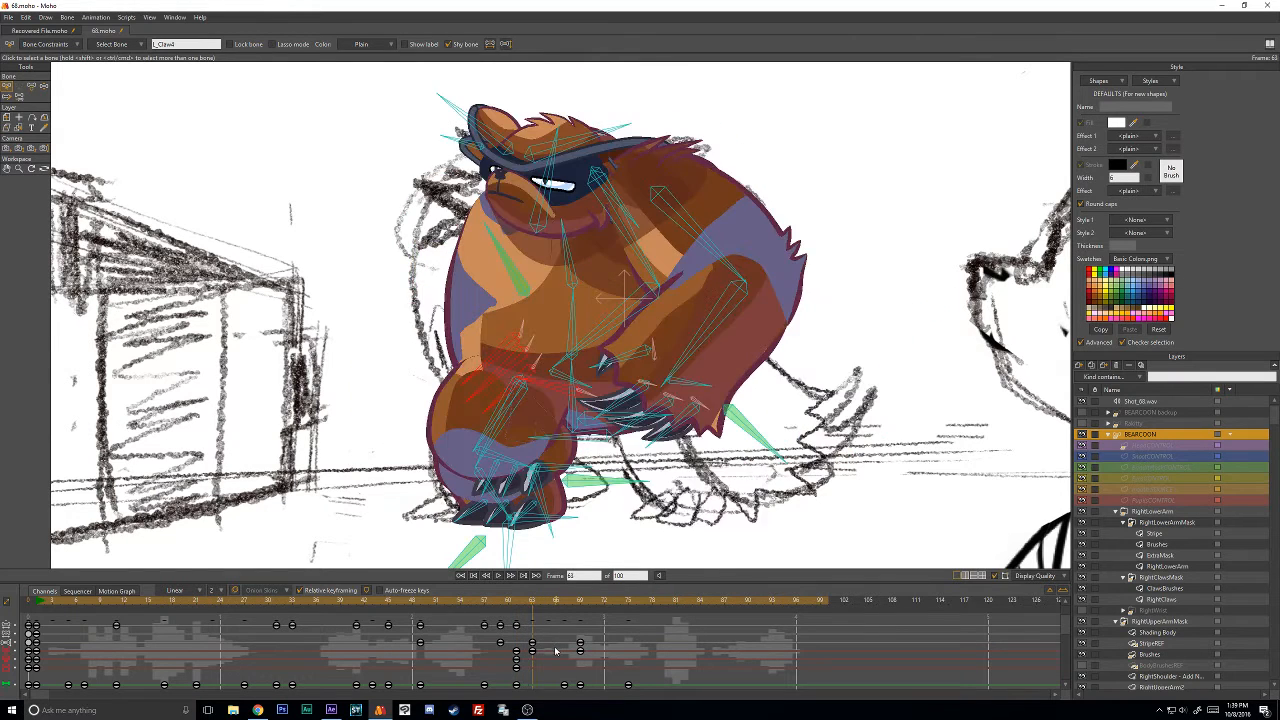
click(682, 505)
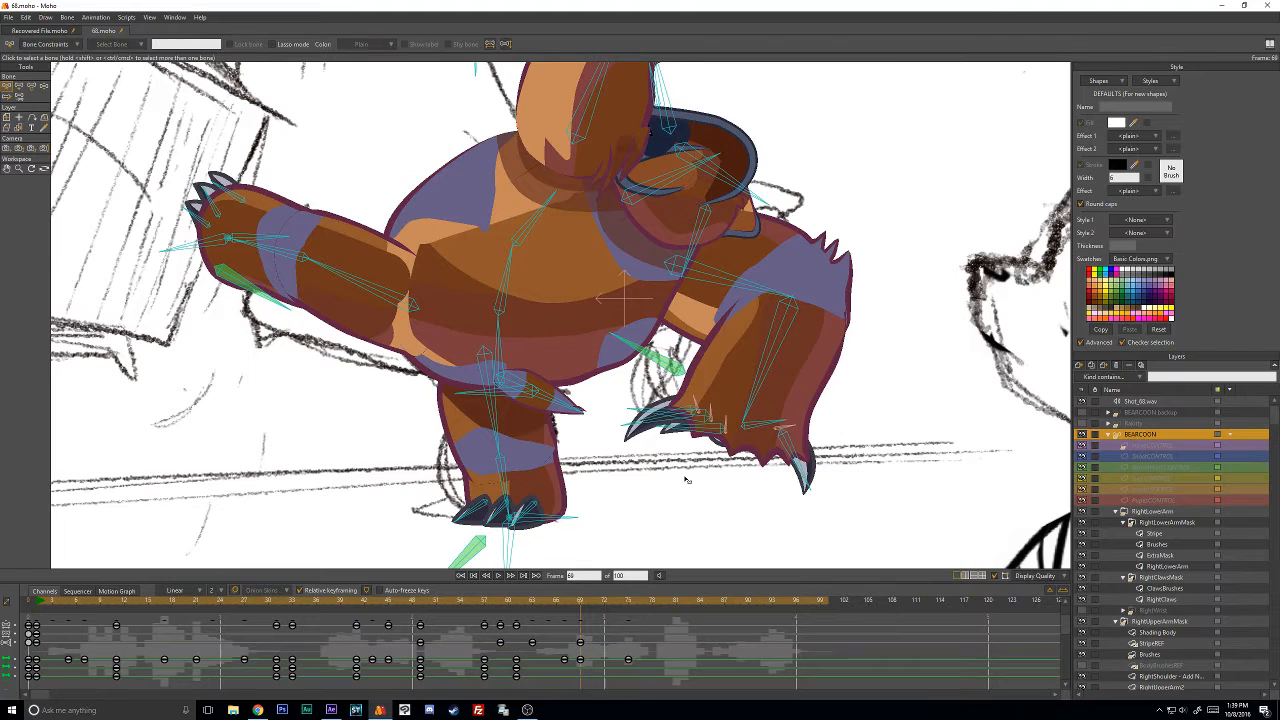
Rotate the claw bones of the bear's lowered hand at frame 69 so the claws point down toward the ground.
click(31, 87)
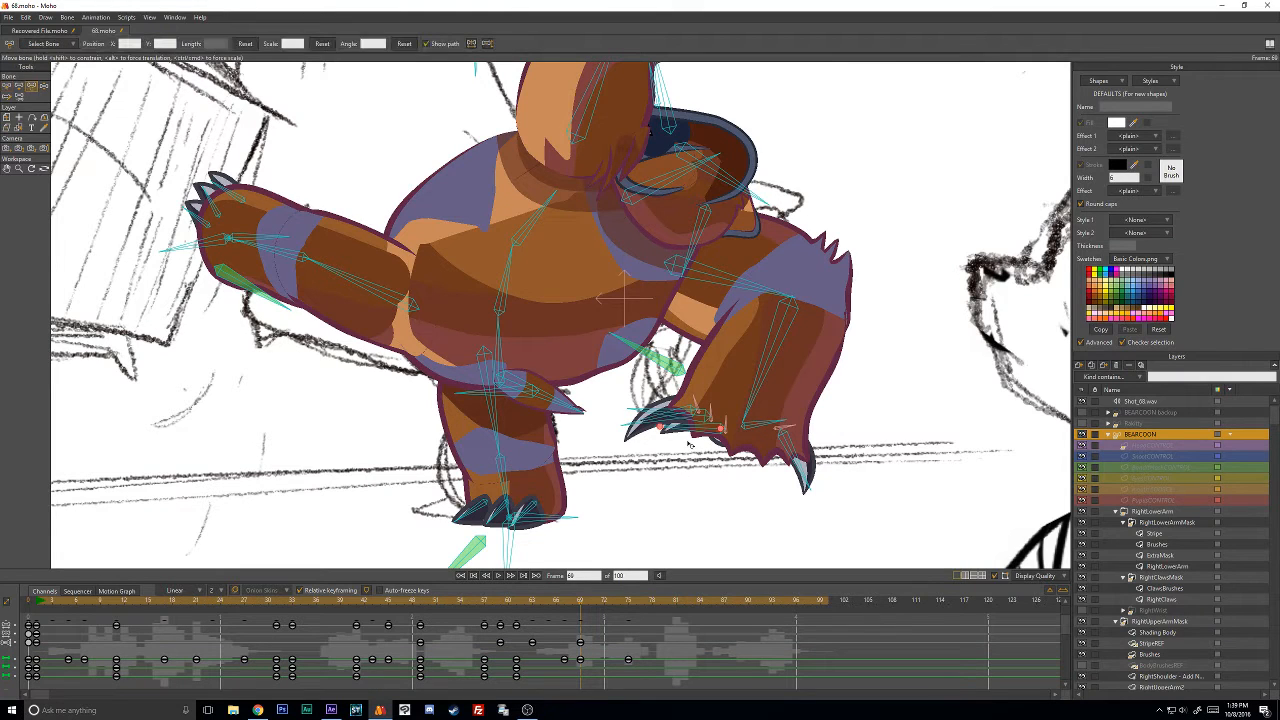
drag(688, 439, 706, 463)
drag(666, 420, 678, 450)
drag(795, 458, 781, 445)
At frame 61, reposition the foot farther from the crate with Manipulate Bones and shift the bear's hips toward the crate.
scroll(747, 380, down, 2)
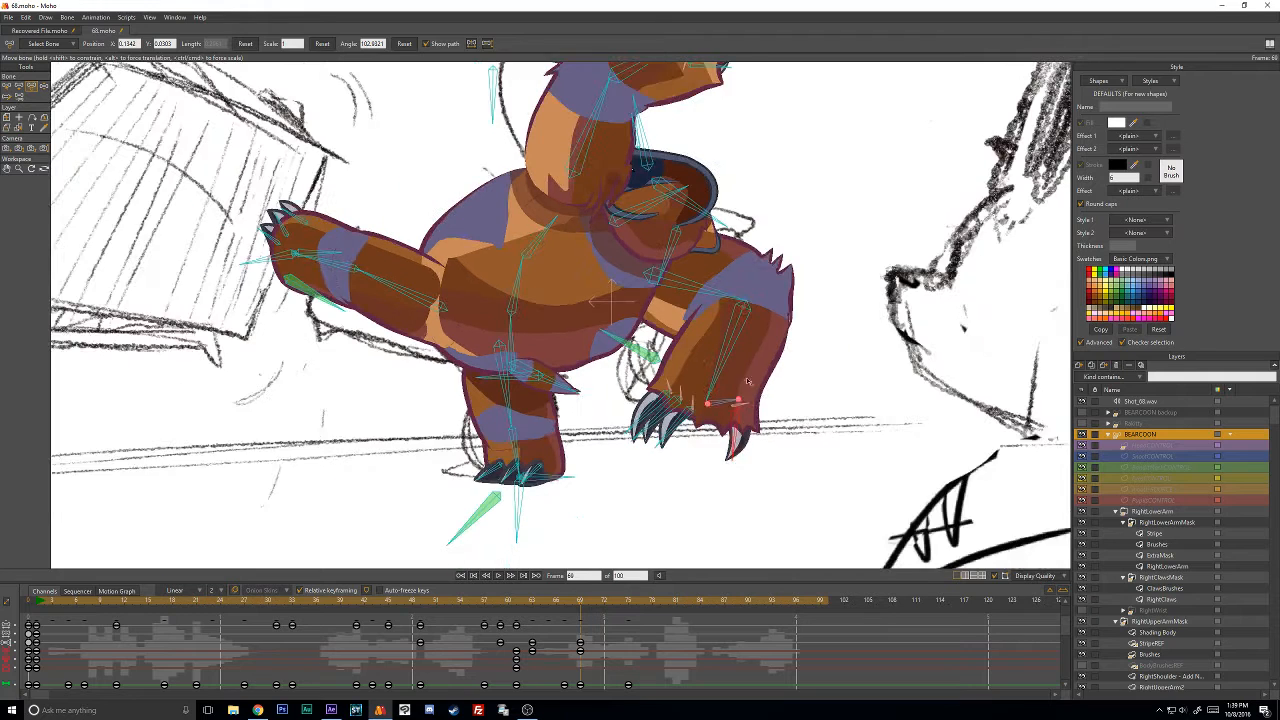
drag(616, 309, 629, 387)
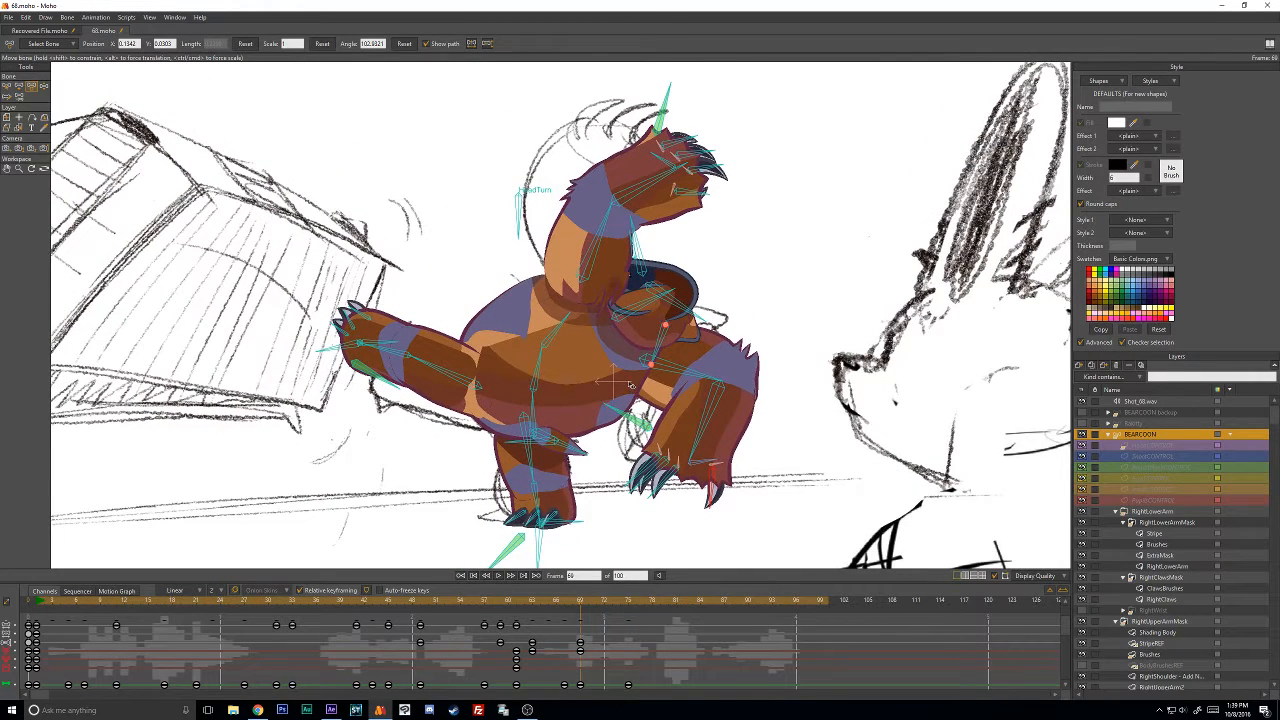
mouse_move(579, 603)
mouse_down()
mouse_move(657, 604)
mouse_move(460, 603)
mouse_move(534, 605)
mouse_move(494, 614)
mouse_move(519, 612)
mouse_up()
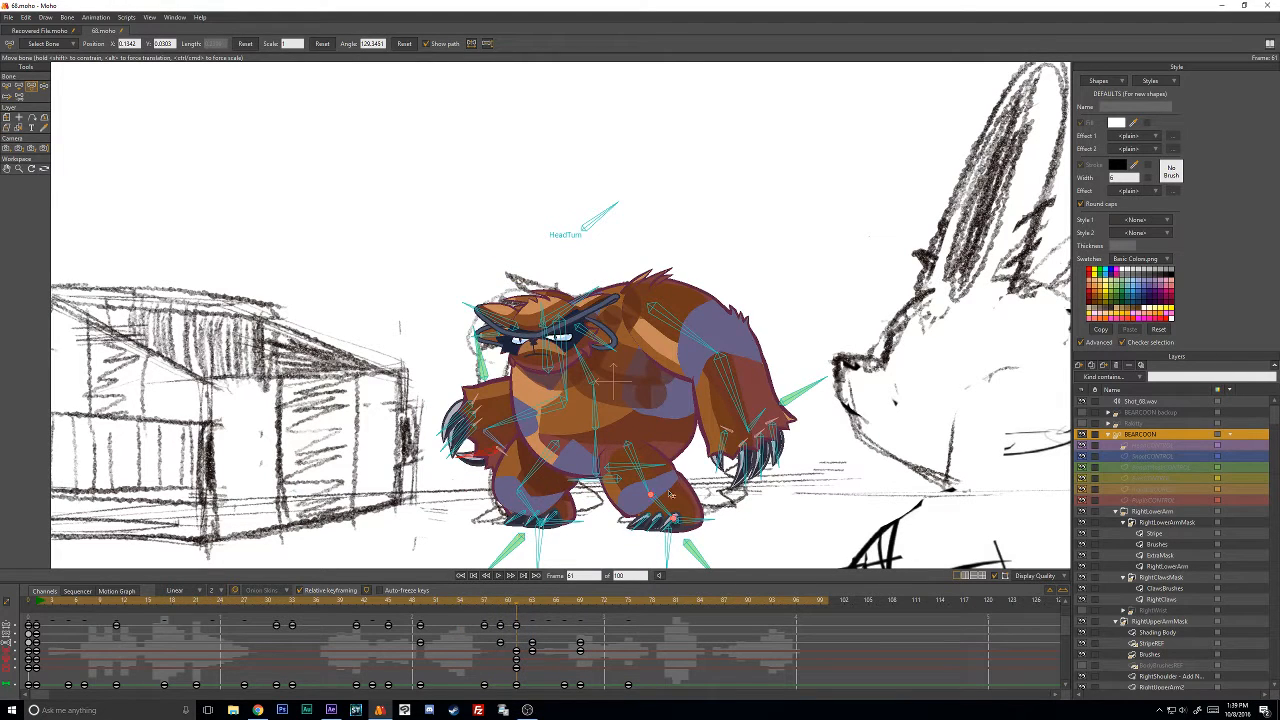
click(691, 524)
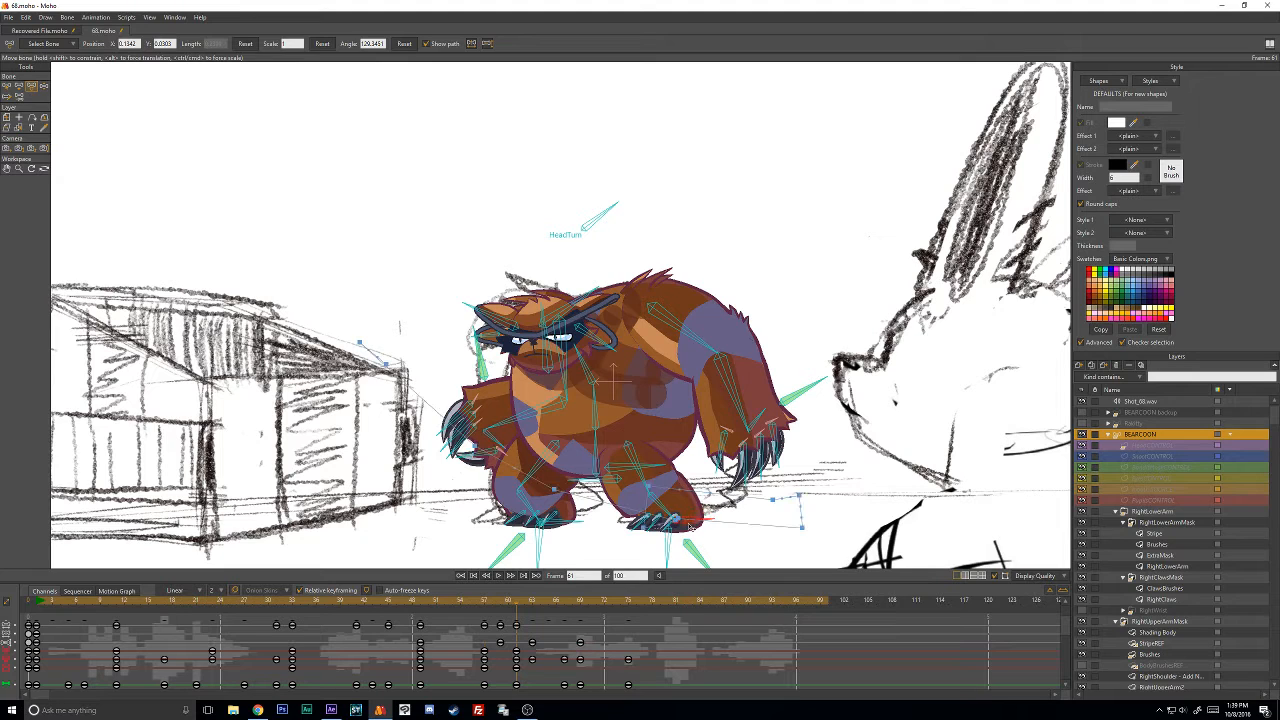
key(z)
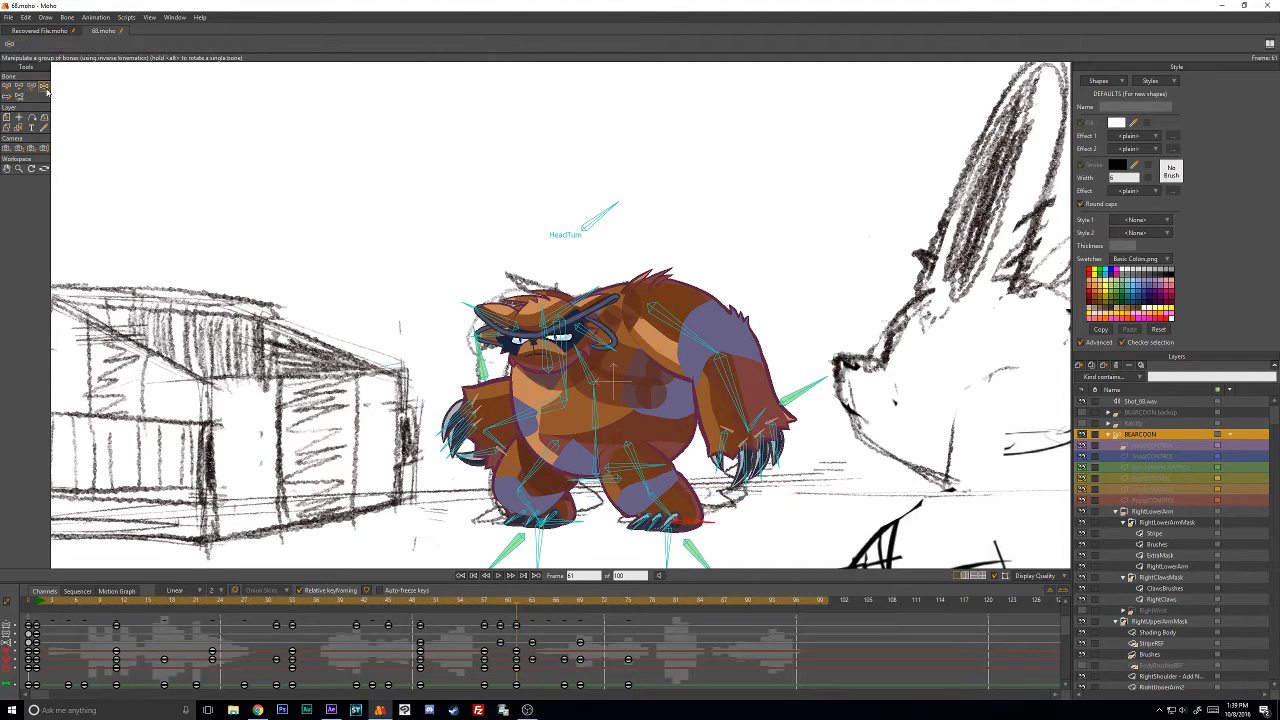
drag(705, 520, 685, 504)
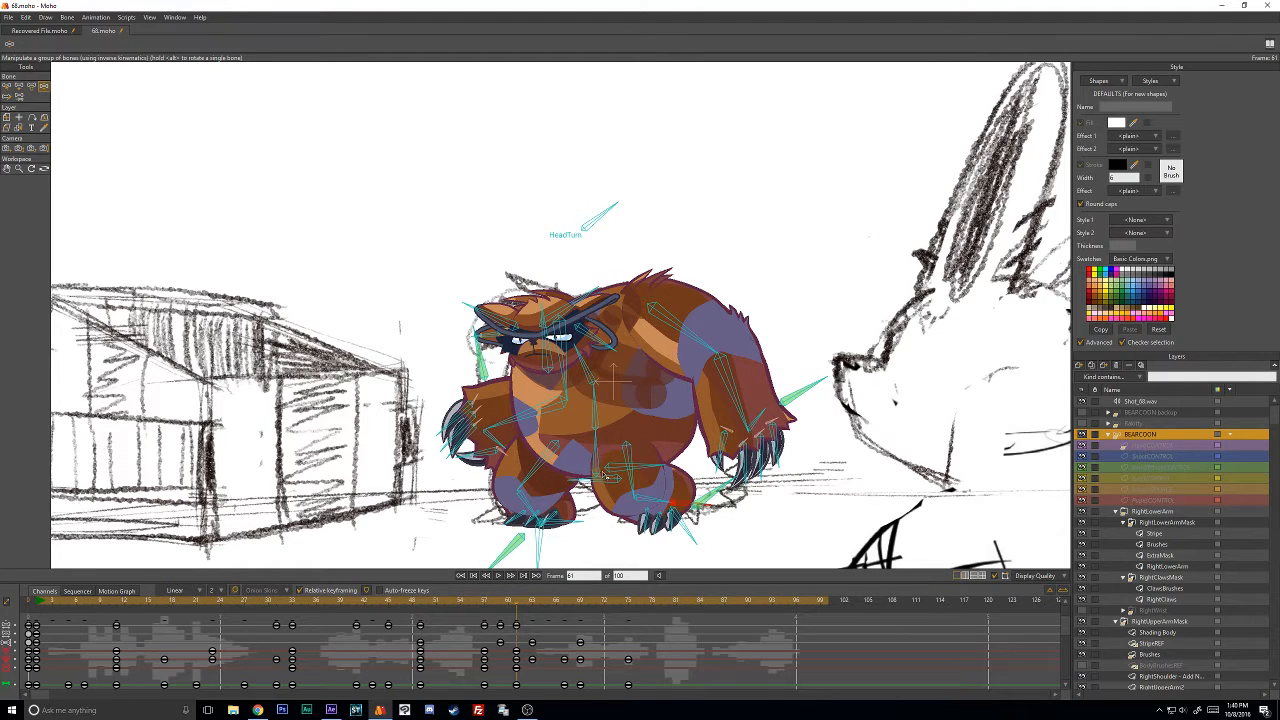
drag(604, 478, 567, 465)
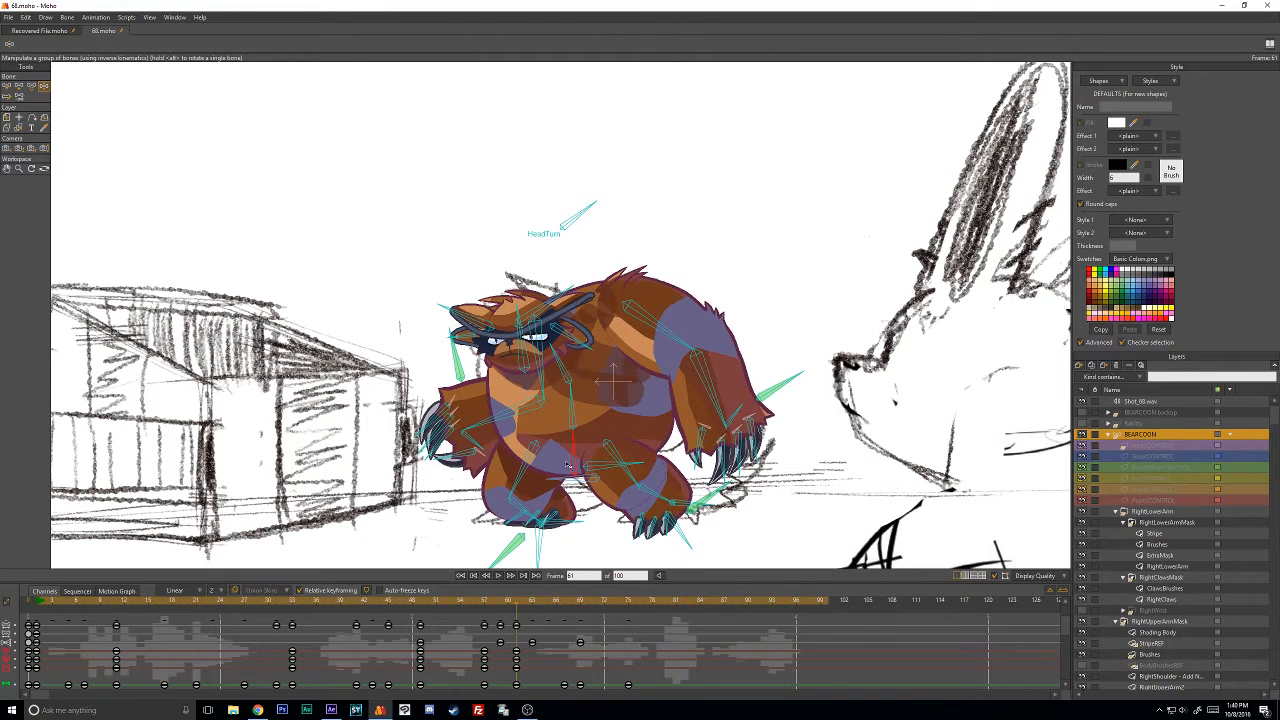
Compare the bear's frame 69 pose with the storyboard sketch by hiding and showing the BEARCOON layer.
drag(514, 603, 580, 608)
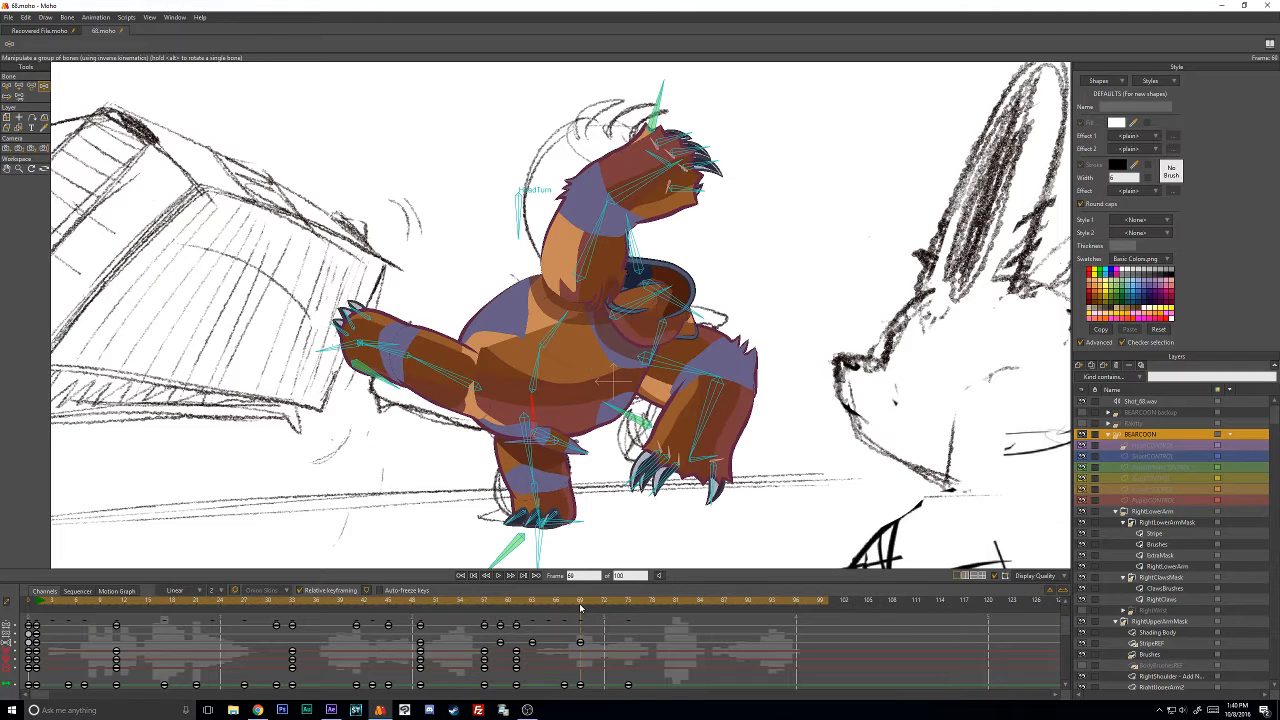
click(1083, 435)
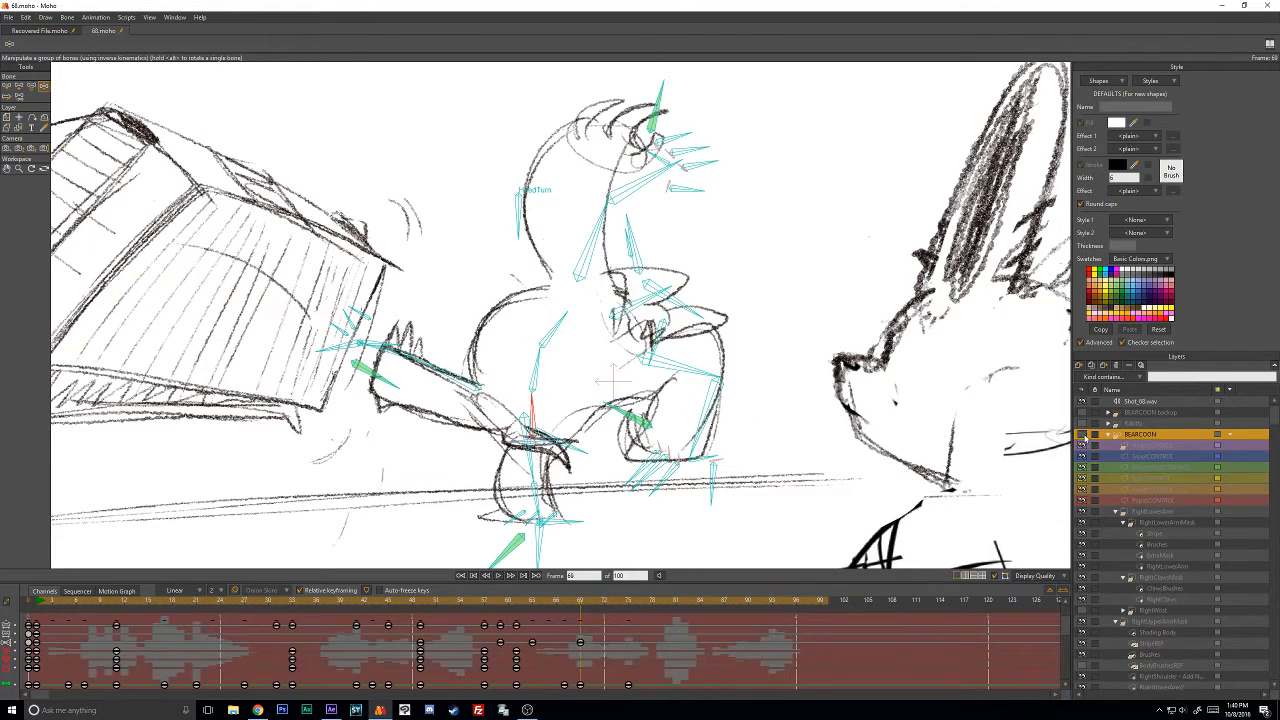
click(1083, 435)
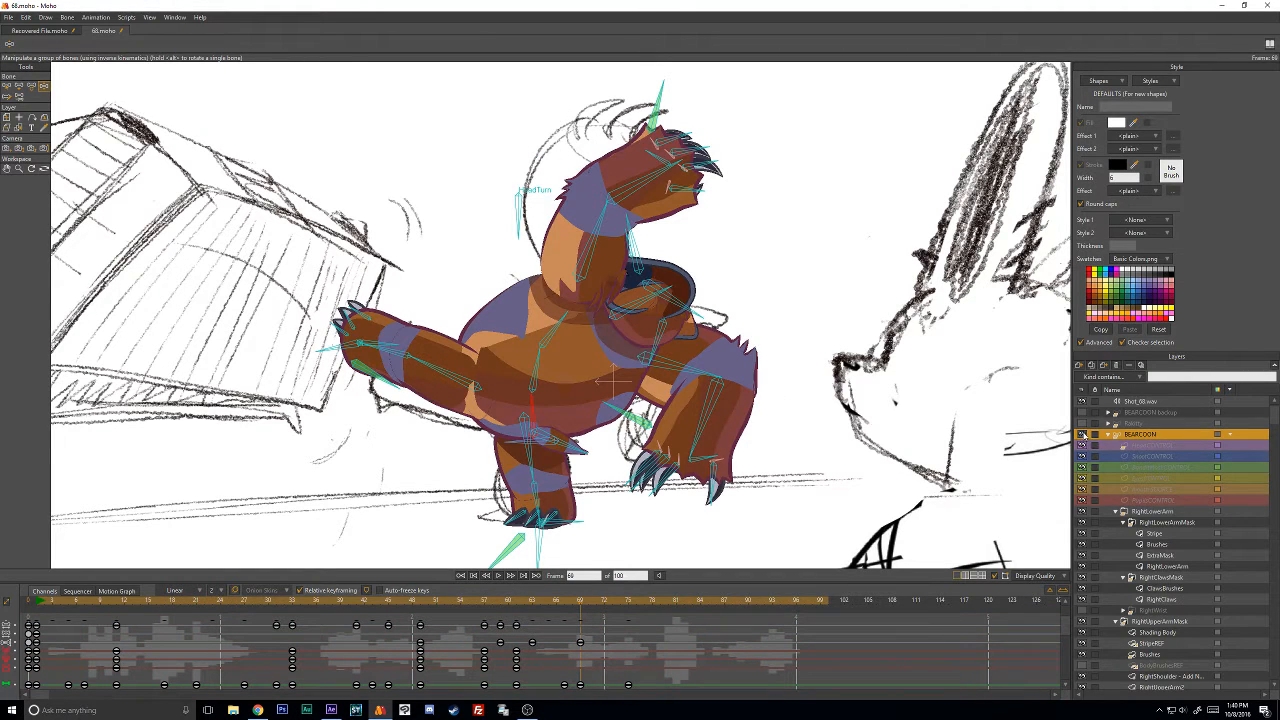
click(1083, 435)
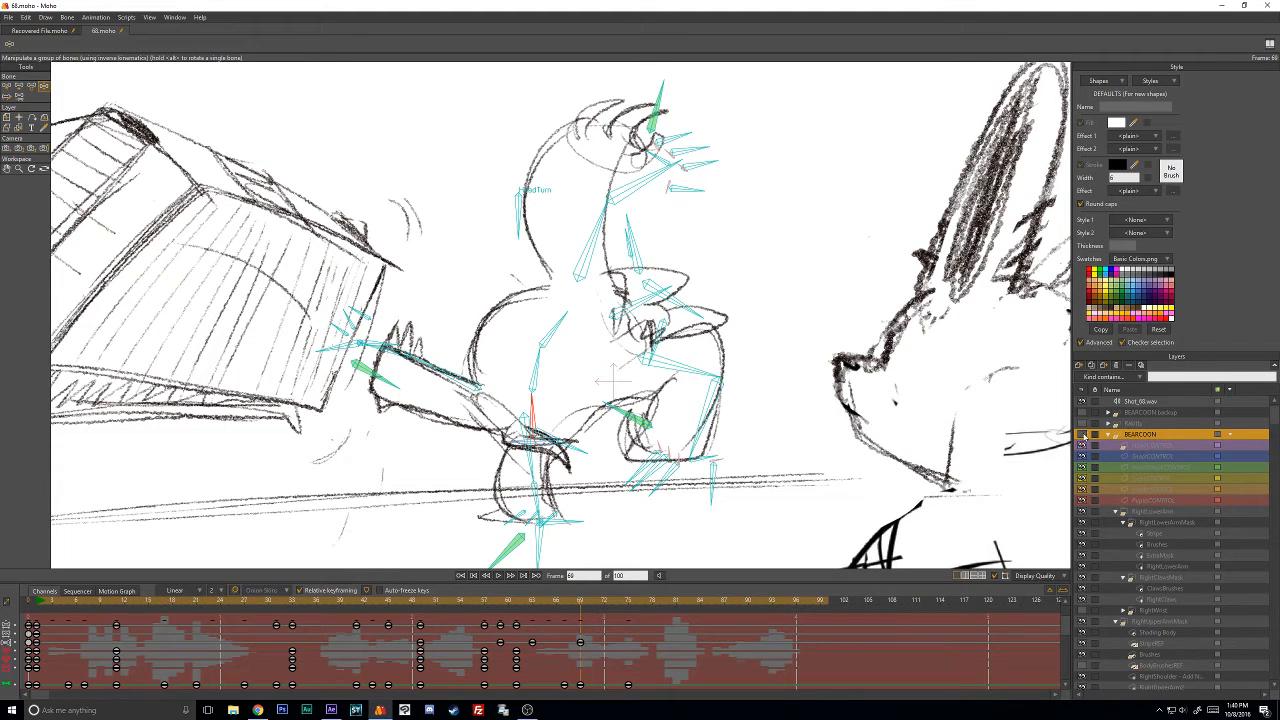
click(1083, 435)
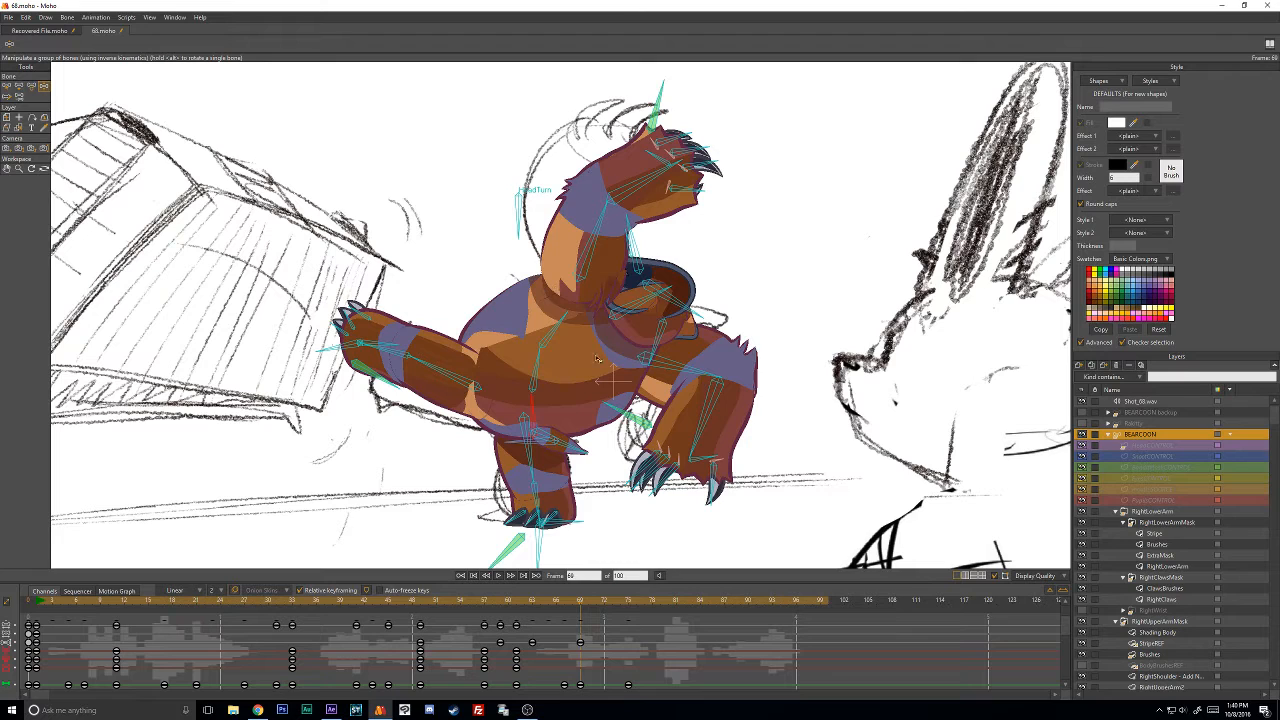
click(1083, 435)
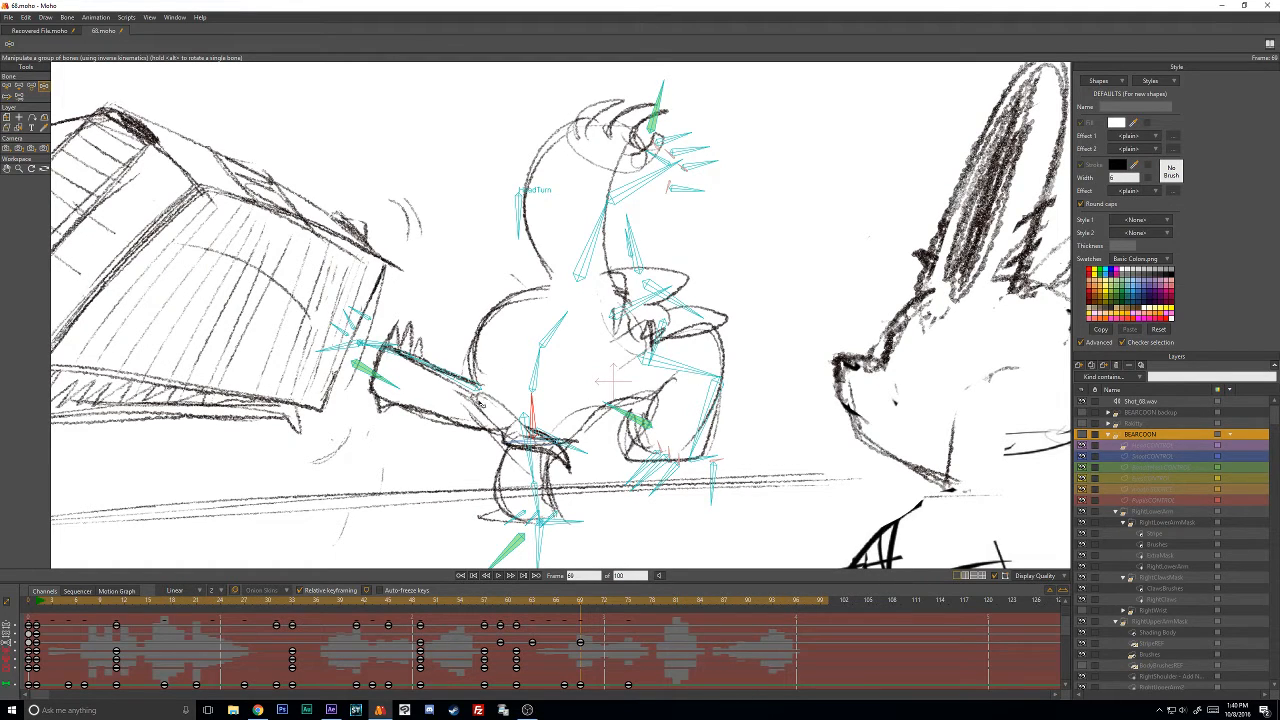
click(1080, 435)
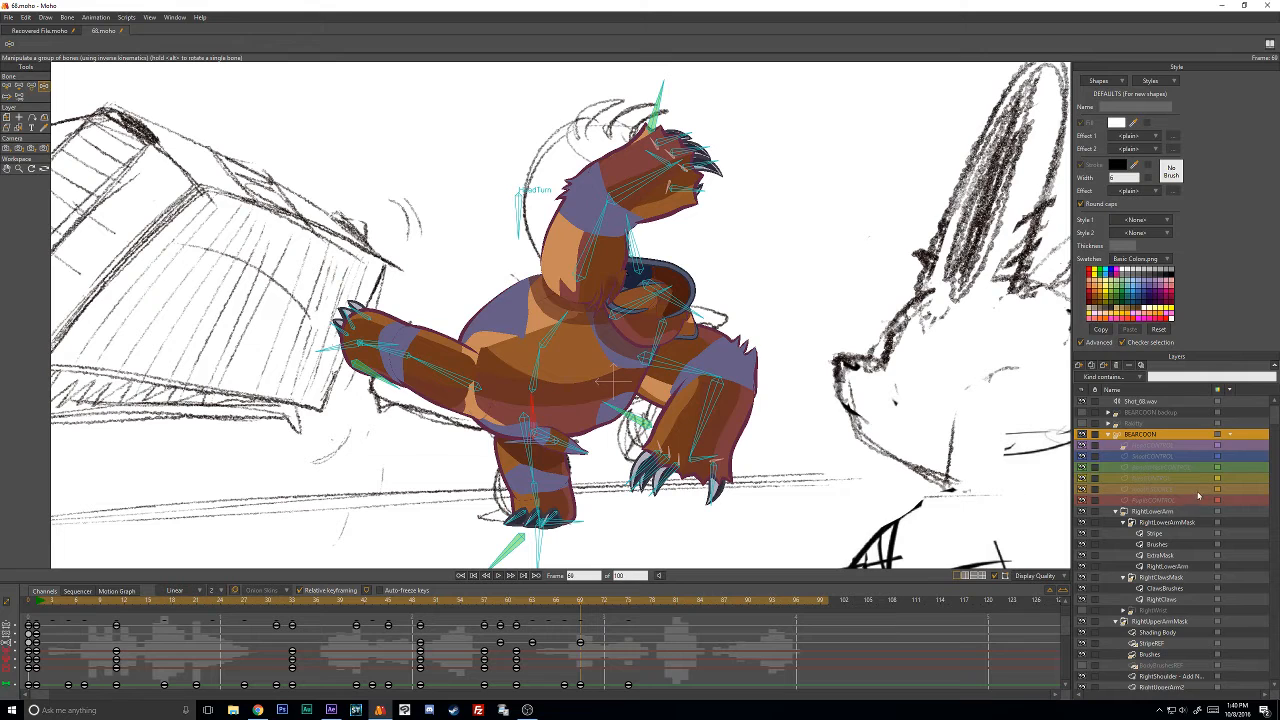
Keyframe the Bearcoon layer of the Body group at frame 61.
scroll(1198, 496, down, 5)
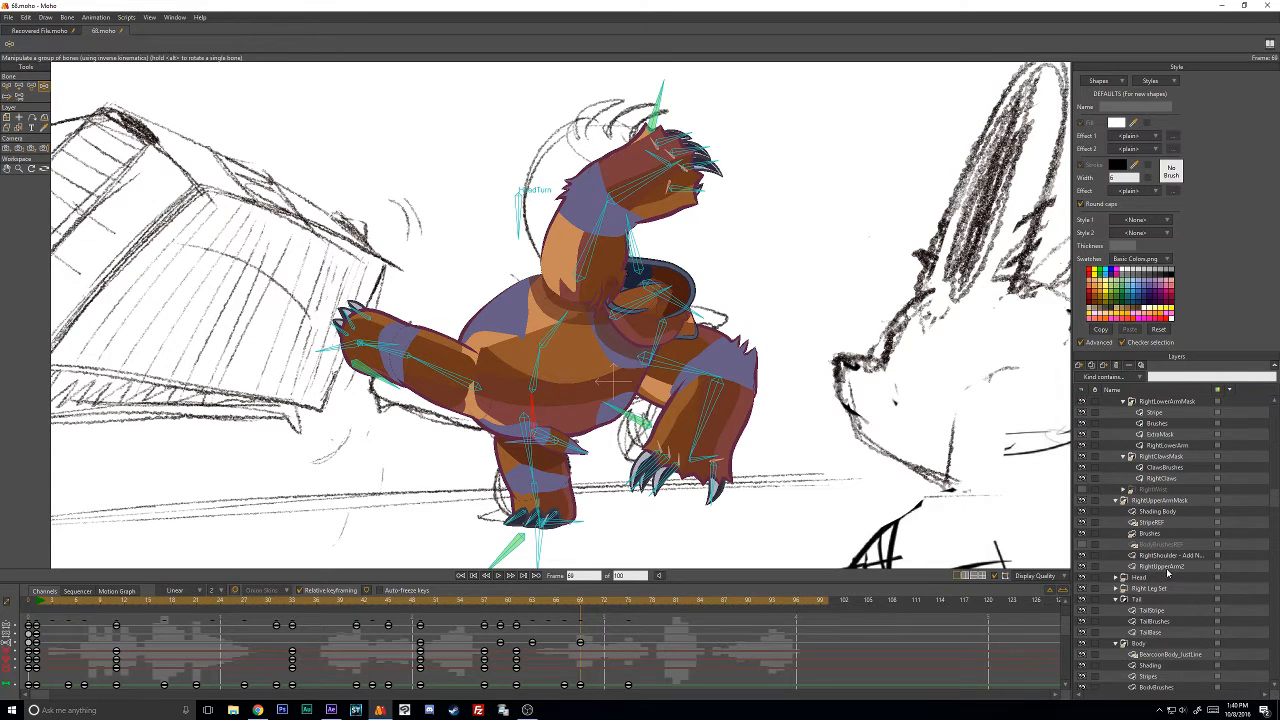
scroll(1167, 573, down, 1)
click(1160, 665)
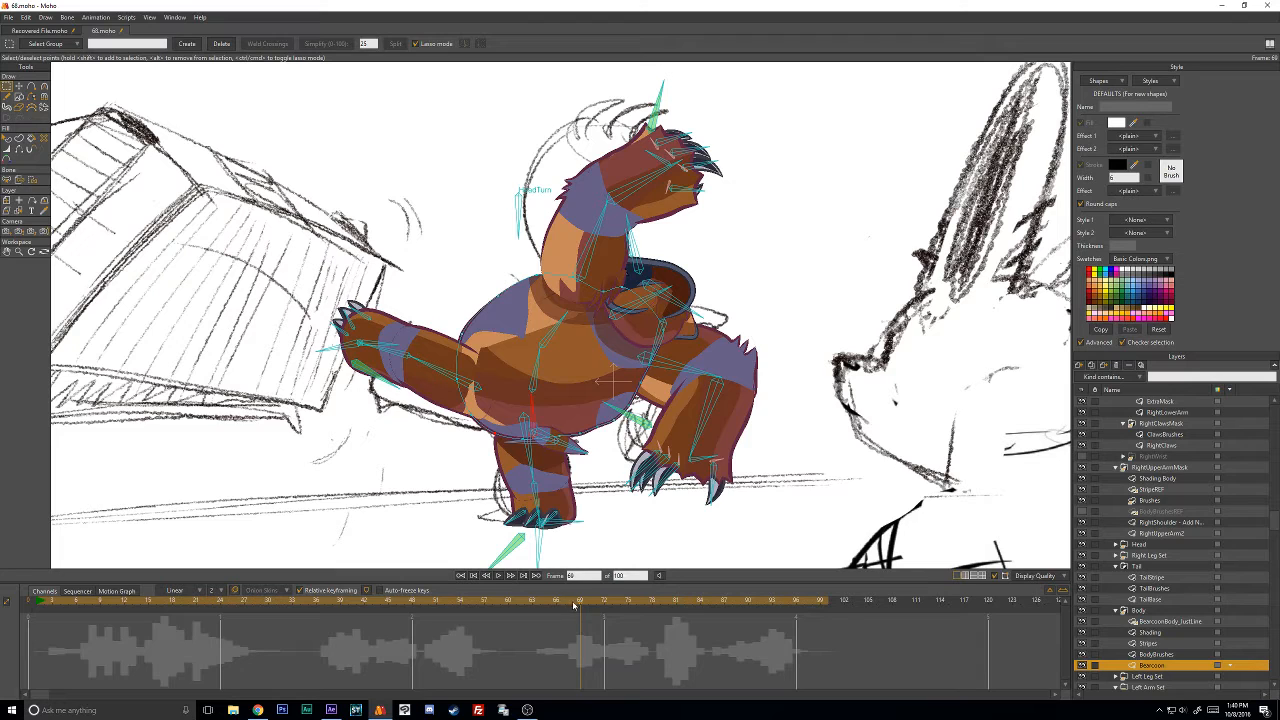
drag(575, 606, 524, 594)
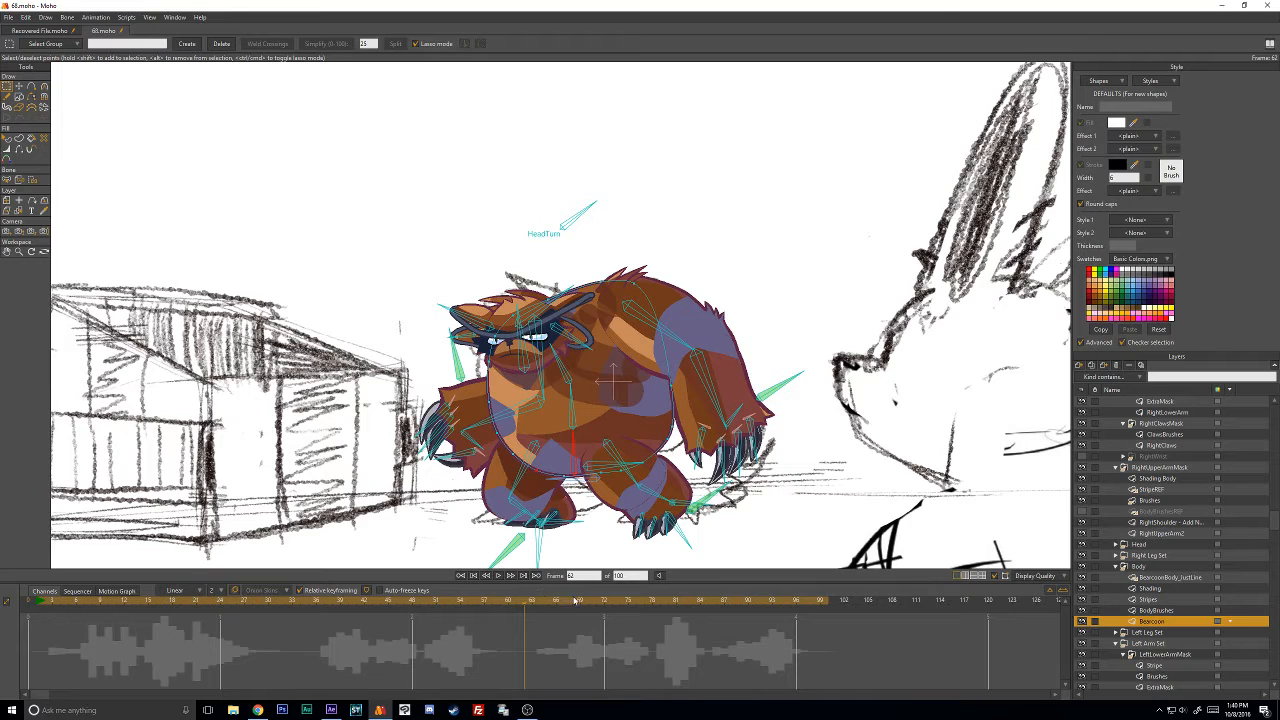
key(ctrl+Left)
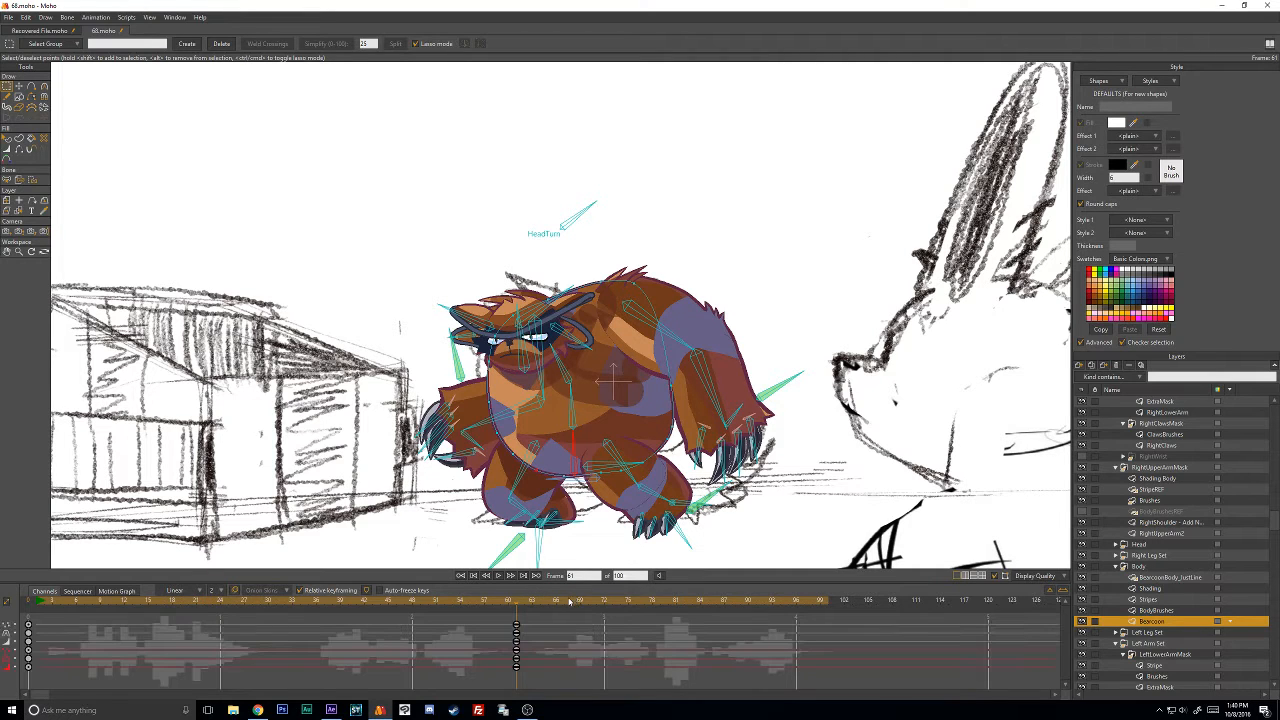
At frame 63, move the Bearcoon body layer's outline points to reshape the back, belly and chest.
key(ctrl+Right)
key(ctrl+Right)
key(t)
drag(627, 289, 614, 293)
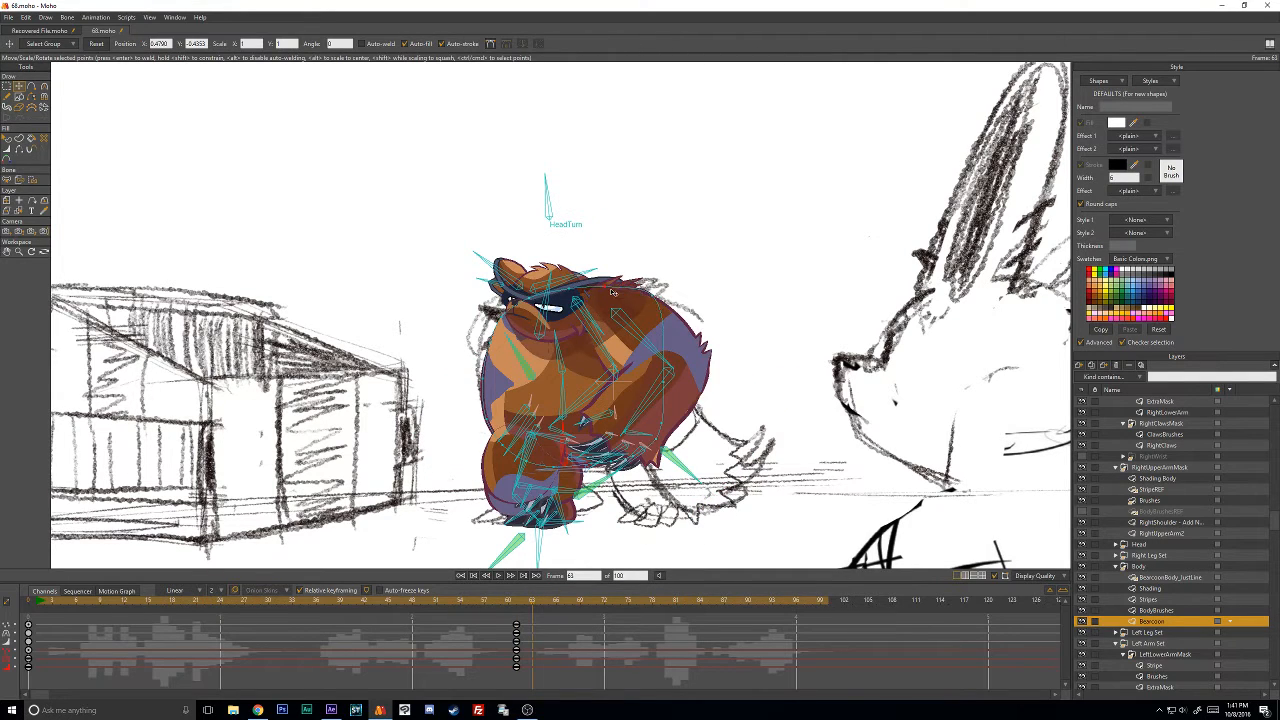
mouse_move(660, 355)
mouse_down()
mouse_move(667, 445)
mouse_move(653, 438)
mouse_move(641, 372)
mouse_up()
scroll(517, 332, up, 2)
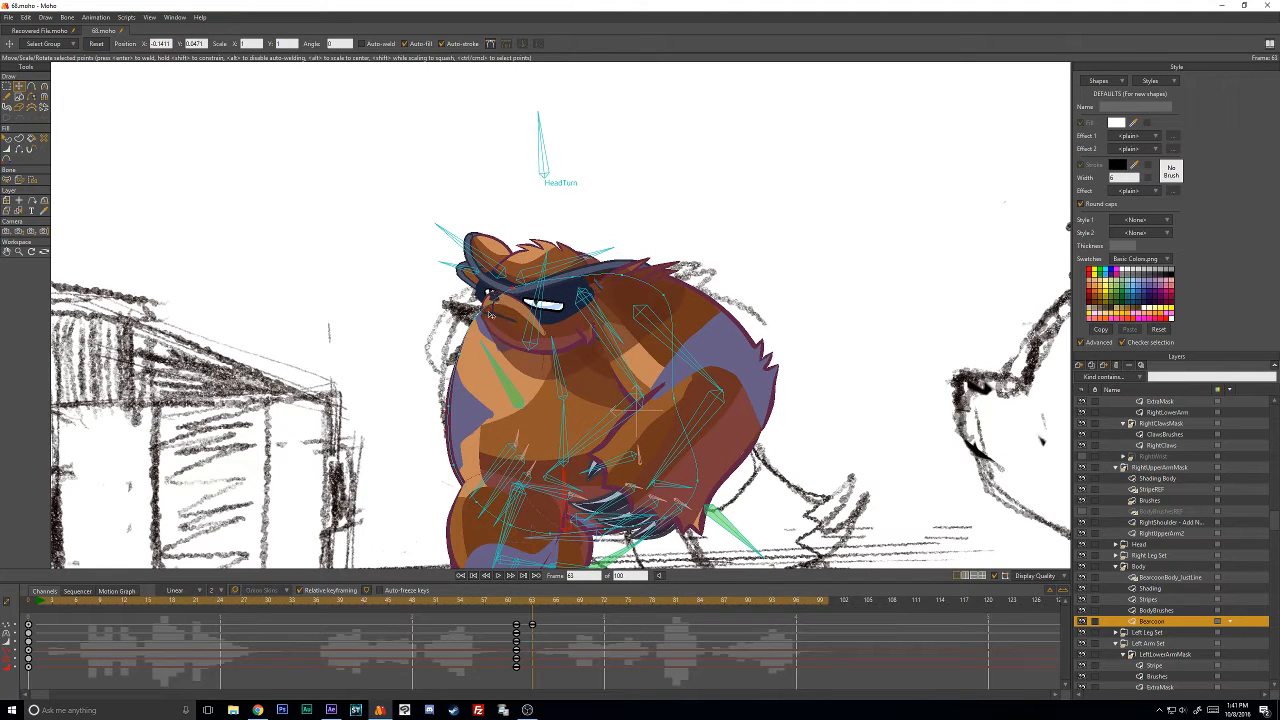
drag(484, 312, 486, 318)
Compare frames 61 and 63, and adjust the Bearcoon body's line width at the chest at frame 63.
click(517, 600)
drag(521, 604, 533, 606)
key(w)
drag(473, 366, 488, 318)
At frame 65, adjust the Bearcoon body's line width near the chest and move its outline points to reshape the back and belly.
key(Right)
key(Right)
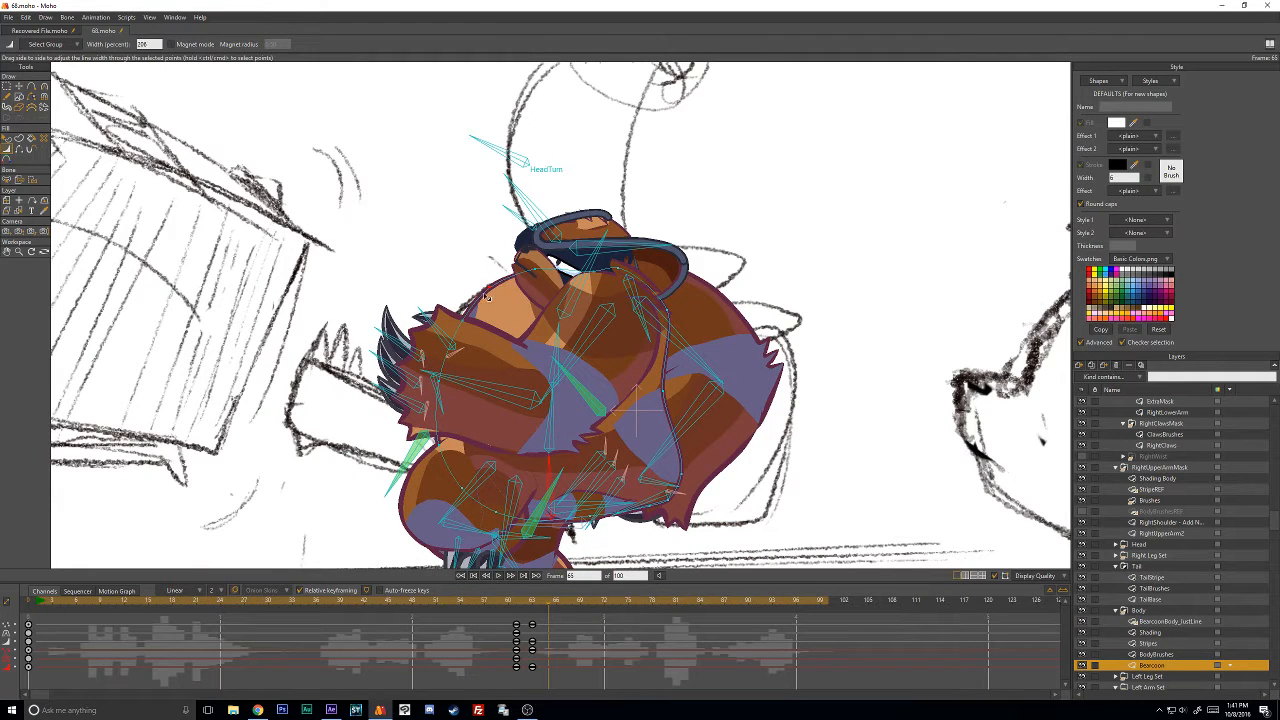
drag(487, 296, 486, 297)
key(t)
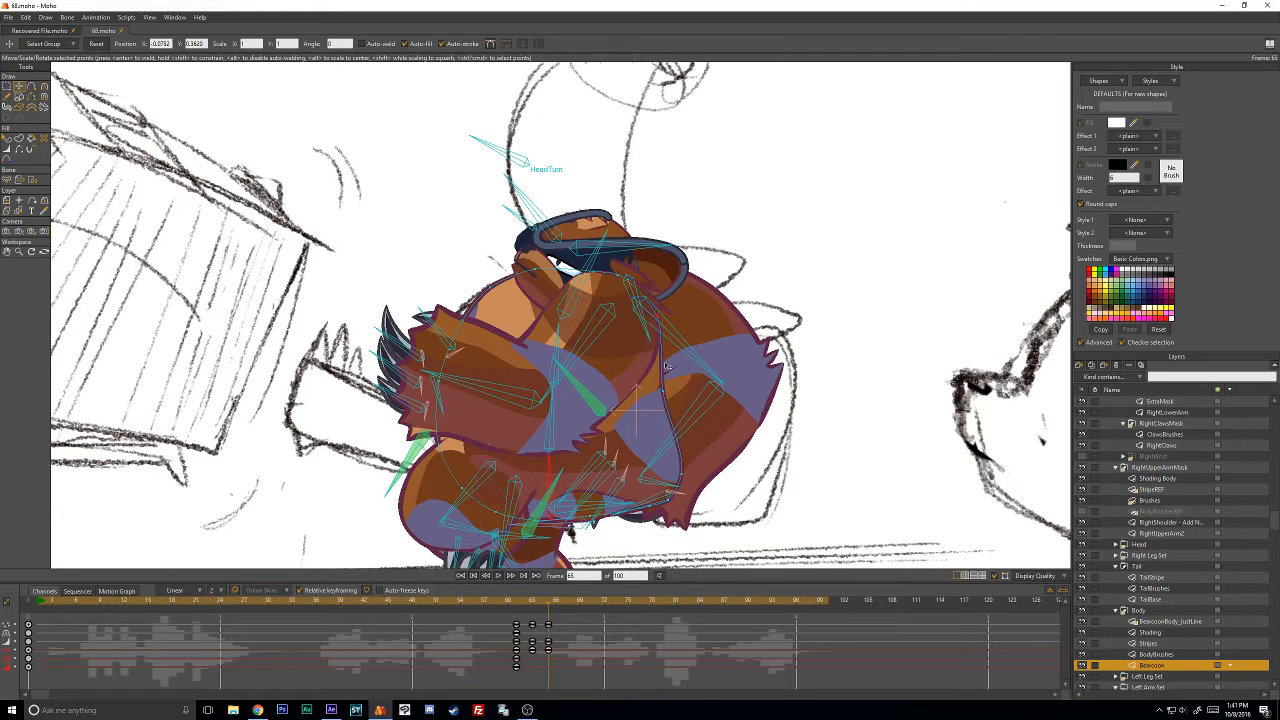
drag(638, 478, 611, 446)
mouse_move(470, 484)
mouse_down()
mouse_move(451, 475)
mouse_move(541, 492)
mouse_move(527, 492)
mouse_up()
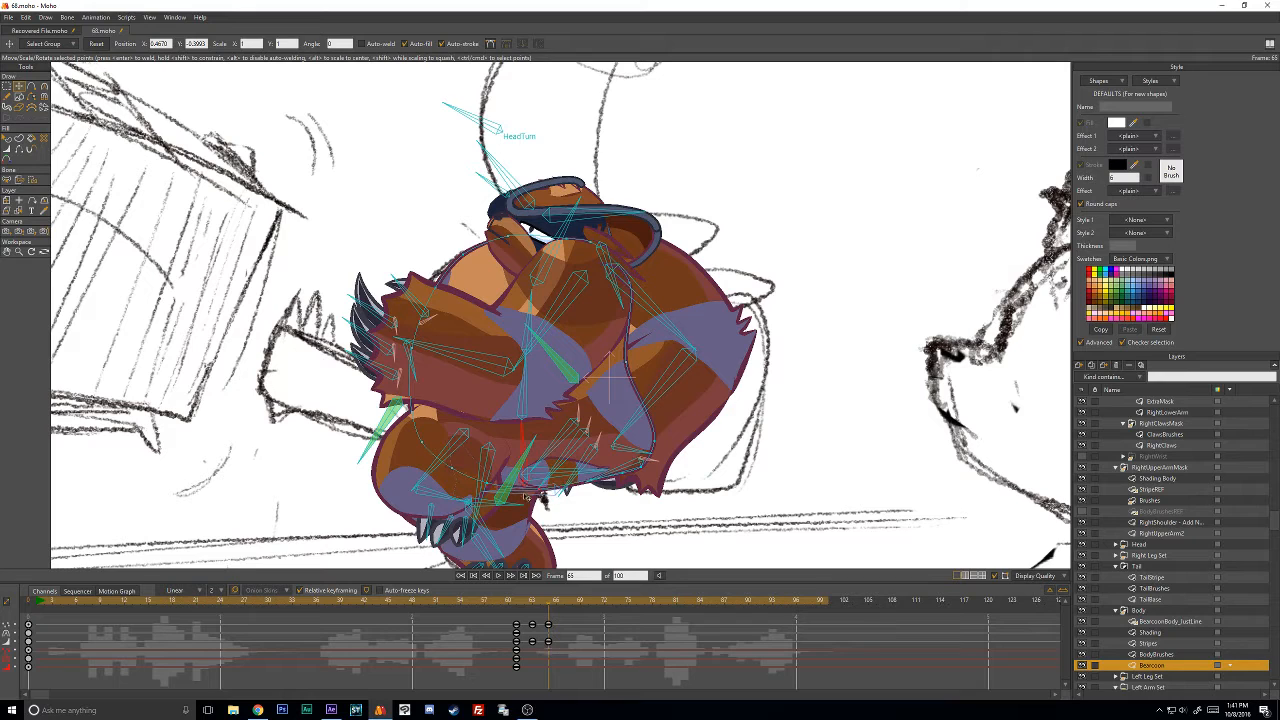
mouse_move(675, 435)
mouse_down()
mouse_move(590, 525)
mouse_move(645, 464)
mouse_move(604, 469)
mouse_up()
click(520, 516)
drag(543, 498, 609, 260)
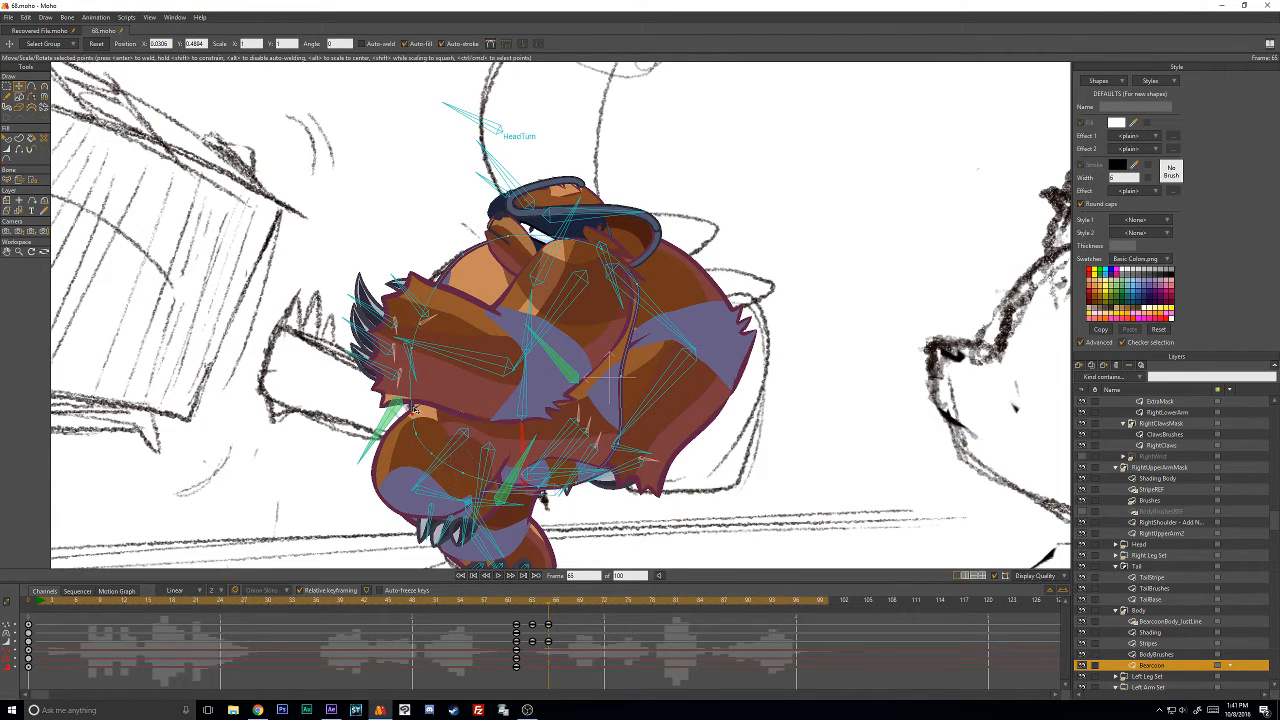
click(423, 362)
Check the in-between frames, and at frame 69 reshape the Bearcoon body's belly and shoulder outline around the lowered arm.
key(Right)
key(Right)
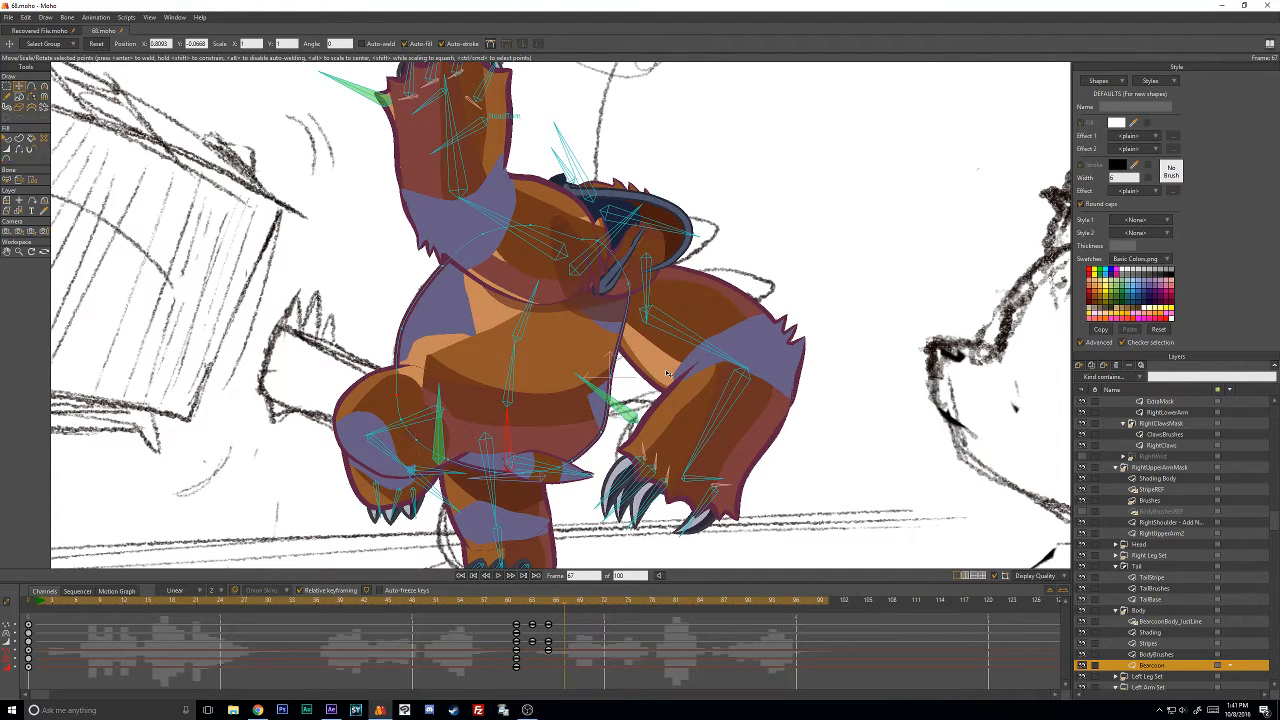
key(Right)
key(Right)
key(Right)
key(Left)
key(Left)
key(Left)
key(Right)
key(Right)
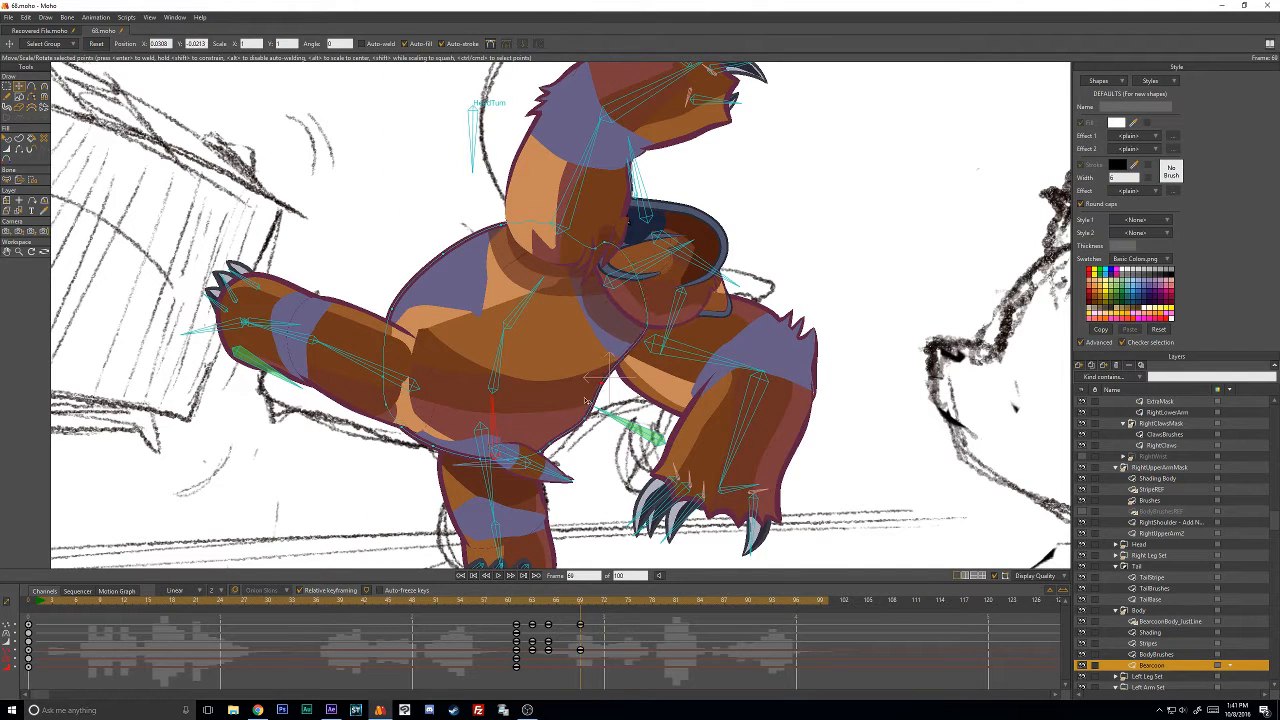
drag(568, 432, 570, 436)
drag(655, 338, 608, 408)
drag(593, 244, 615, 250)
At frame 69, move the body outline points along the back and raised leg's hip to follow the storyboard sketch.
drag(520, 241, 399, 328)
drag(458, 254, 465, 262)
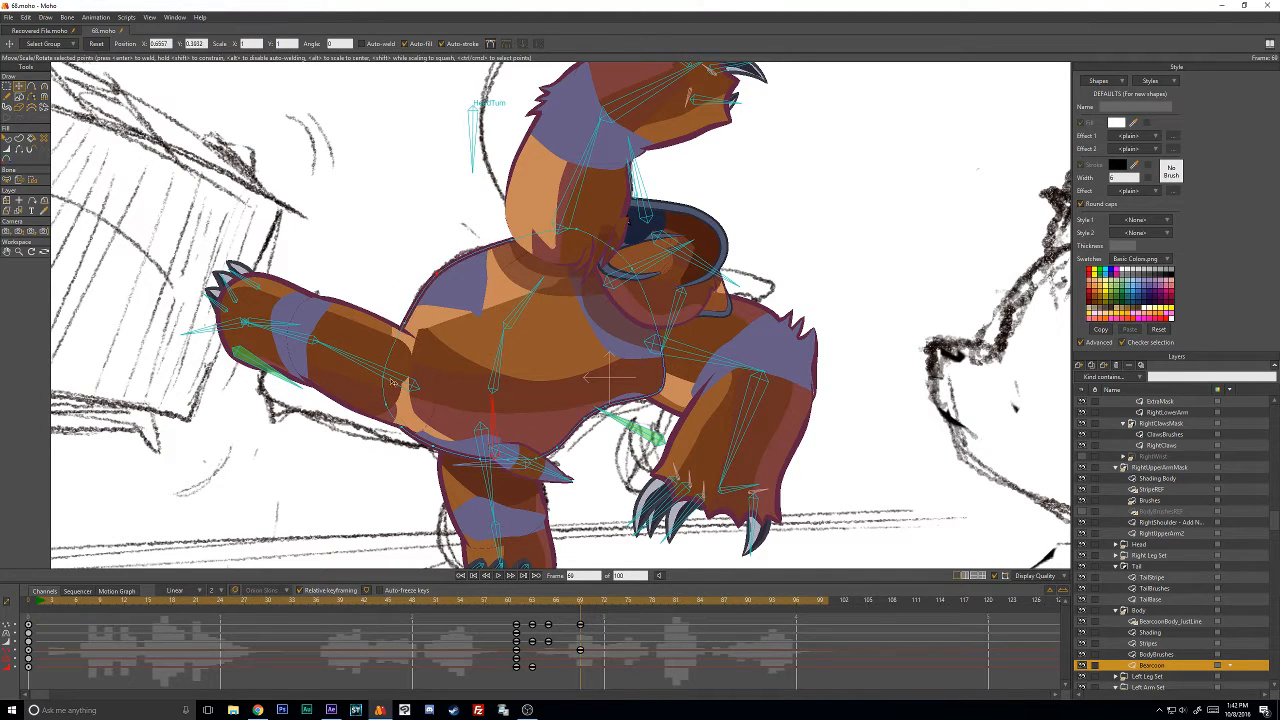
drag(404, 328, 412, 326)
drag(402, 406, 435, 450)
drag(565, 440, 664, 279)
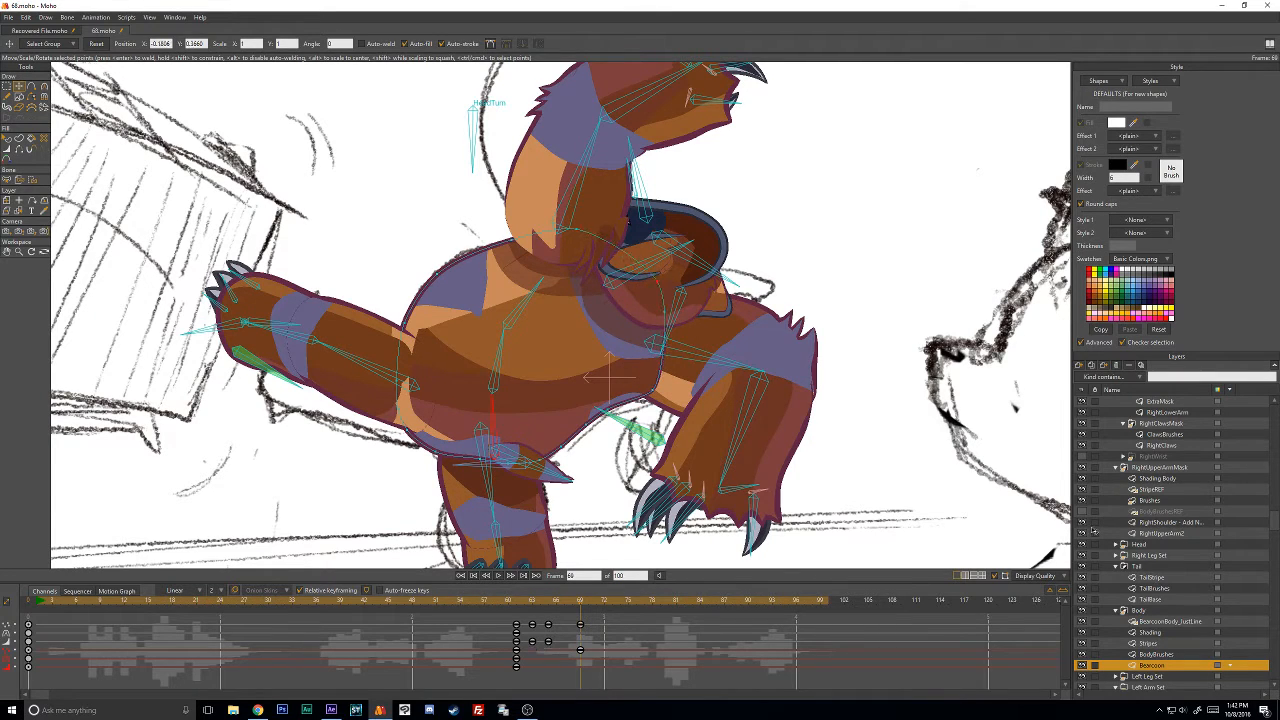
Compare the reshaped body at frame 69 with the storyboard sketch by hiding and showing the BEARCOON layer.
scroll(1150, 480, up, 5)
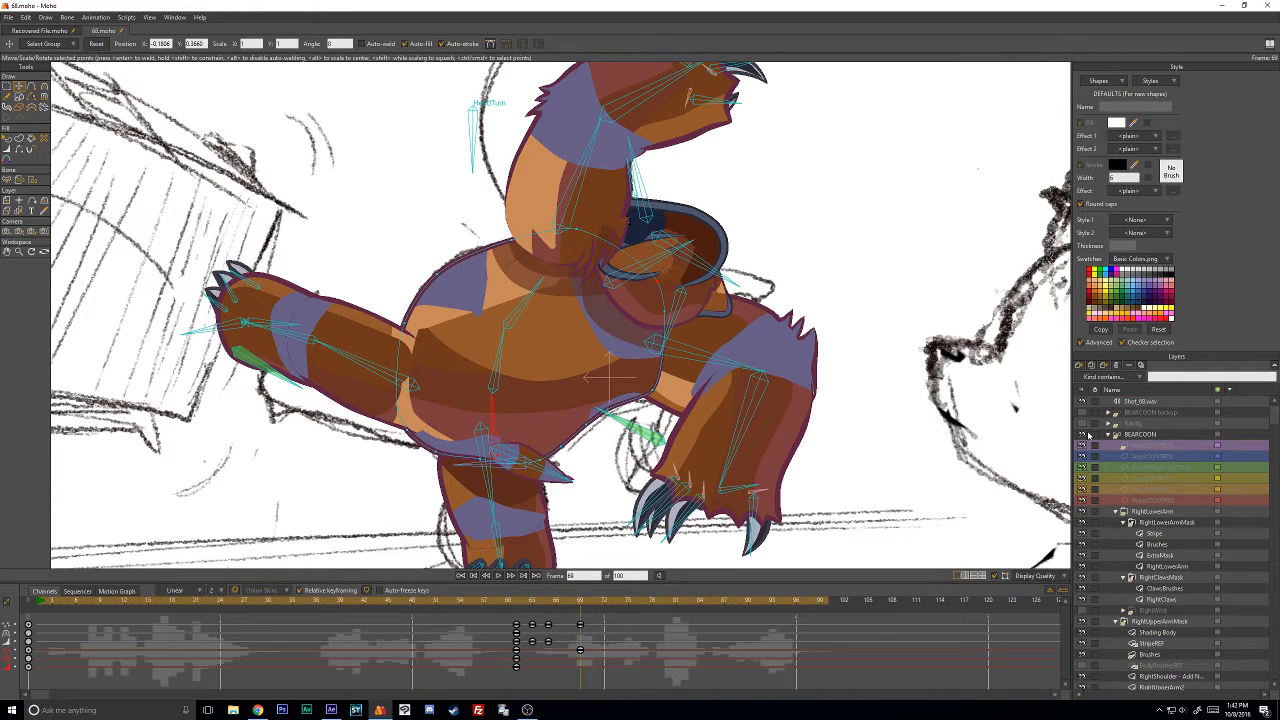
click(1082, 434)
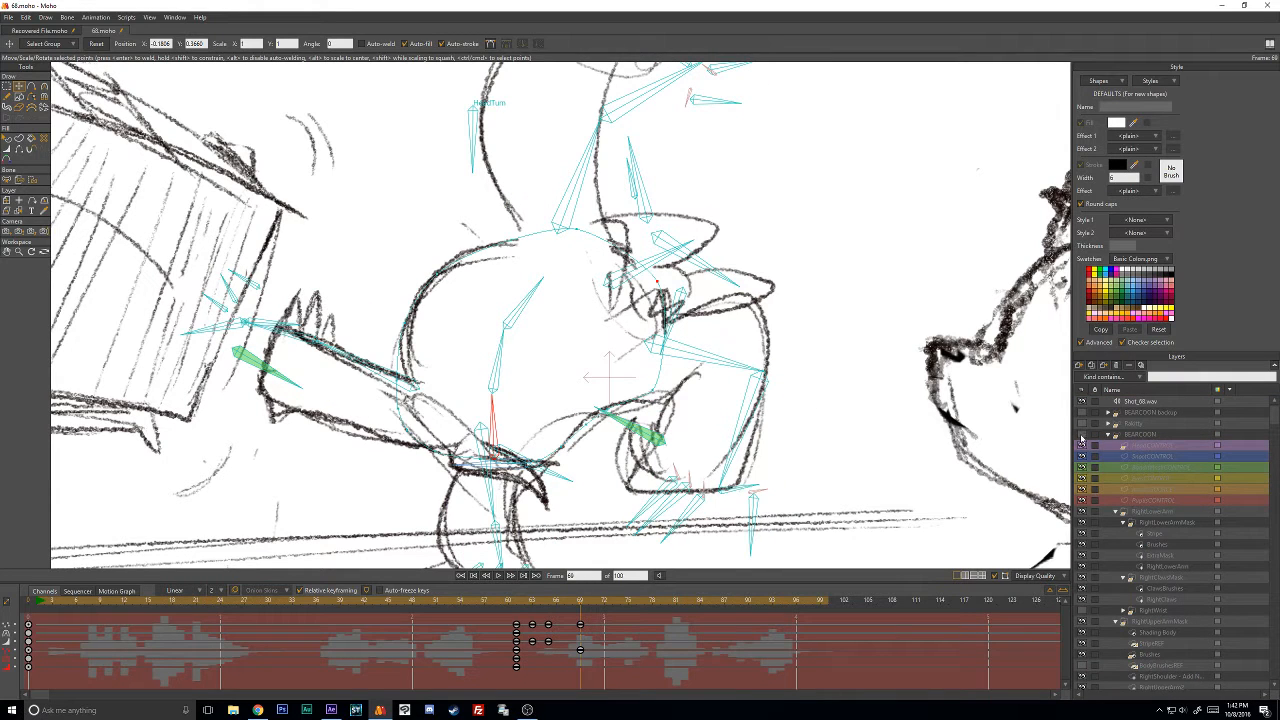
click(1081, 435)
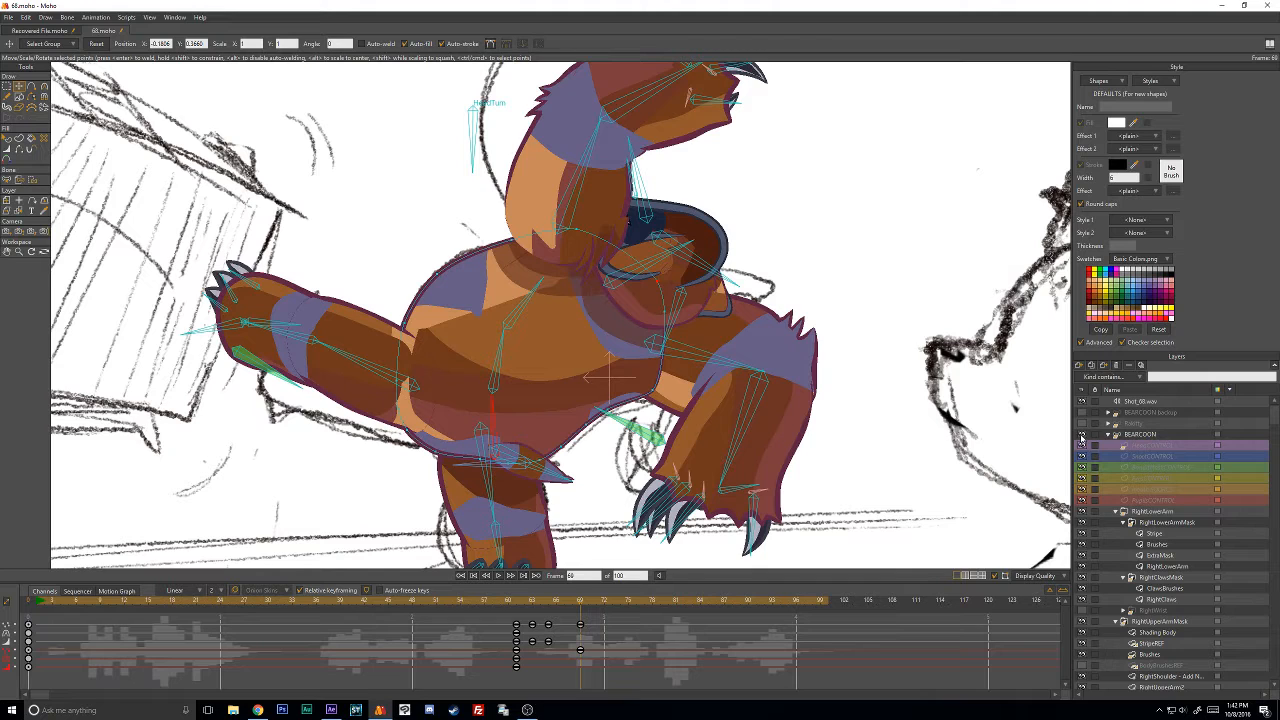
Reselect the Bearcoon body layer and adjust the line width of its outline point beside the lowered arm at frame 69.
alt+right_click(667, 324)
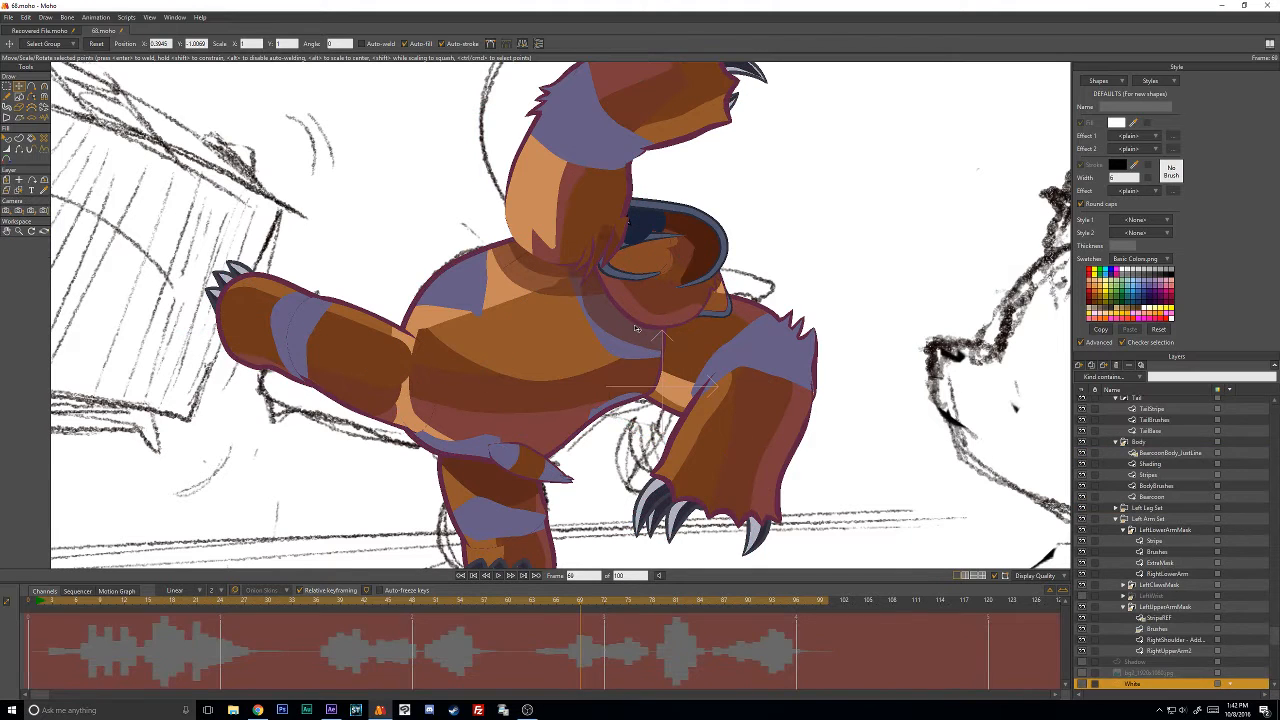
drag(640, 329, 652, 340)
scroll(1180, 612, up, 3)
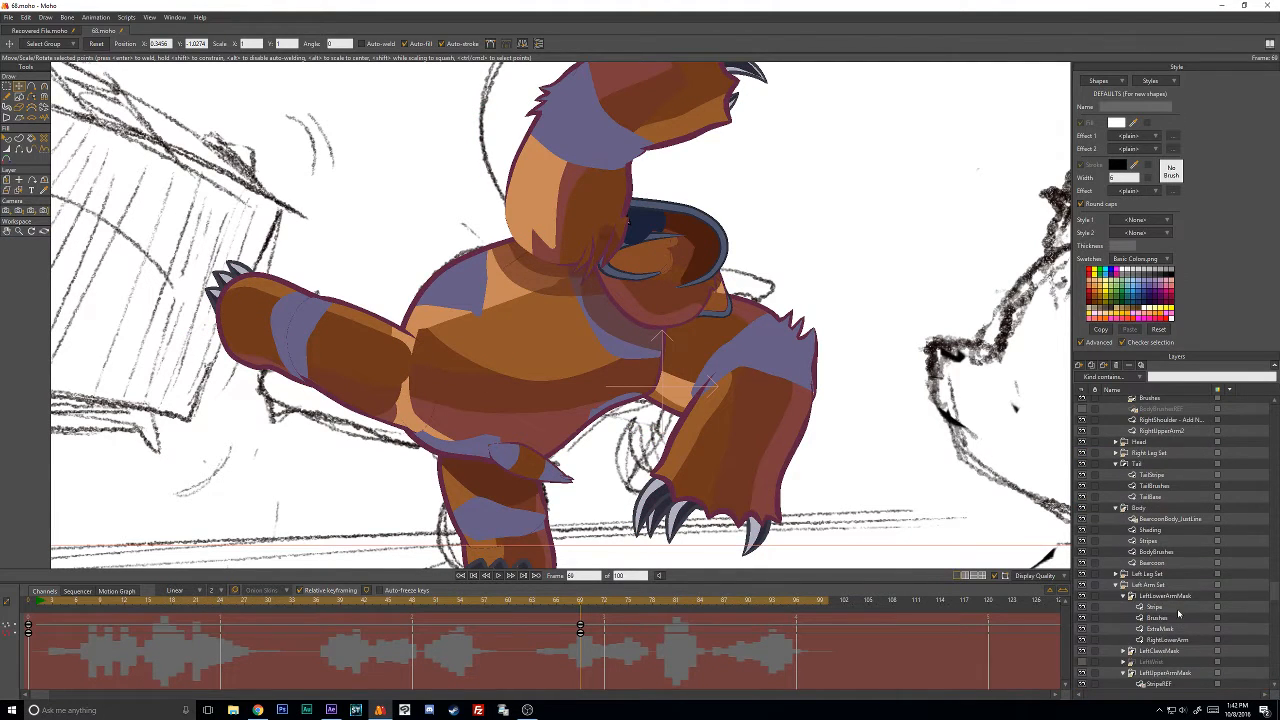
click(1157, 565)
key(w)
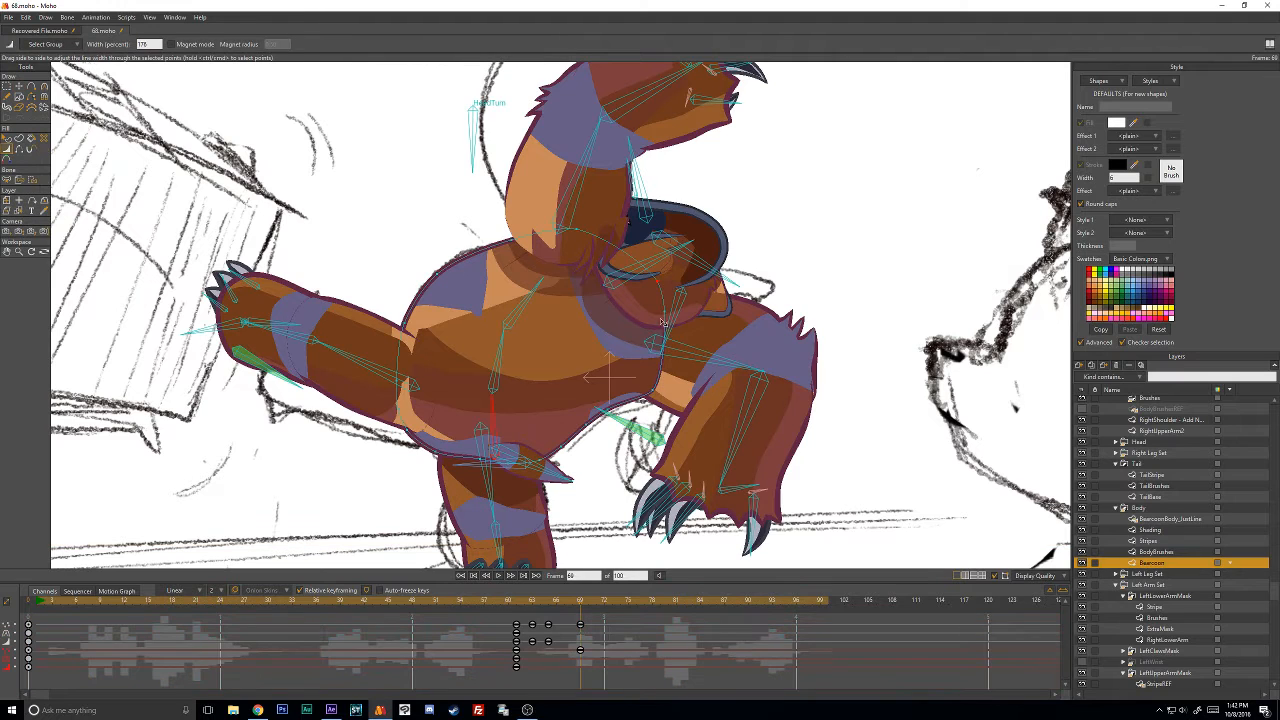
mouse_move(645, 400)
mouse_down()
mouse_move(682, 391)
mouse_move(652, 389)
mouse_up()
key(t)
key(w)
key(t)
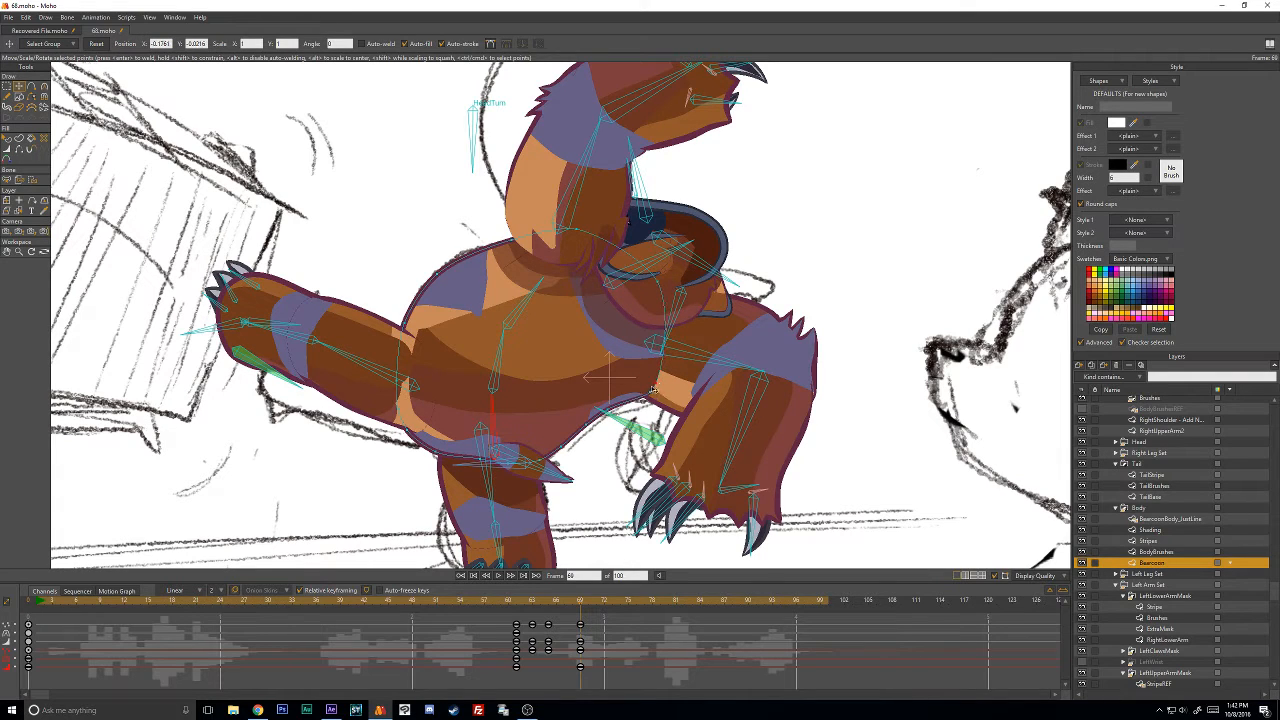
Play the shot from the start to review the bear's pose transition.
drag(581, 608, 27, 598)
click(509, 577)
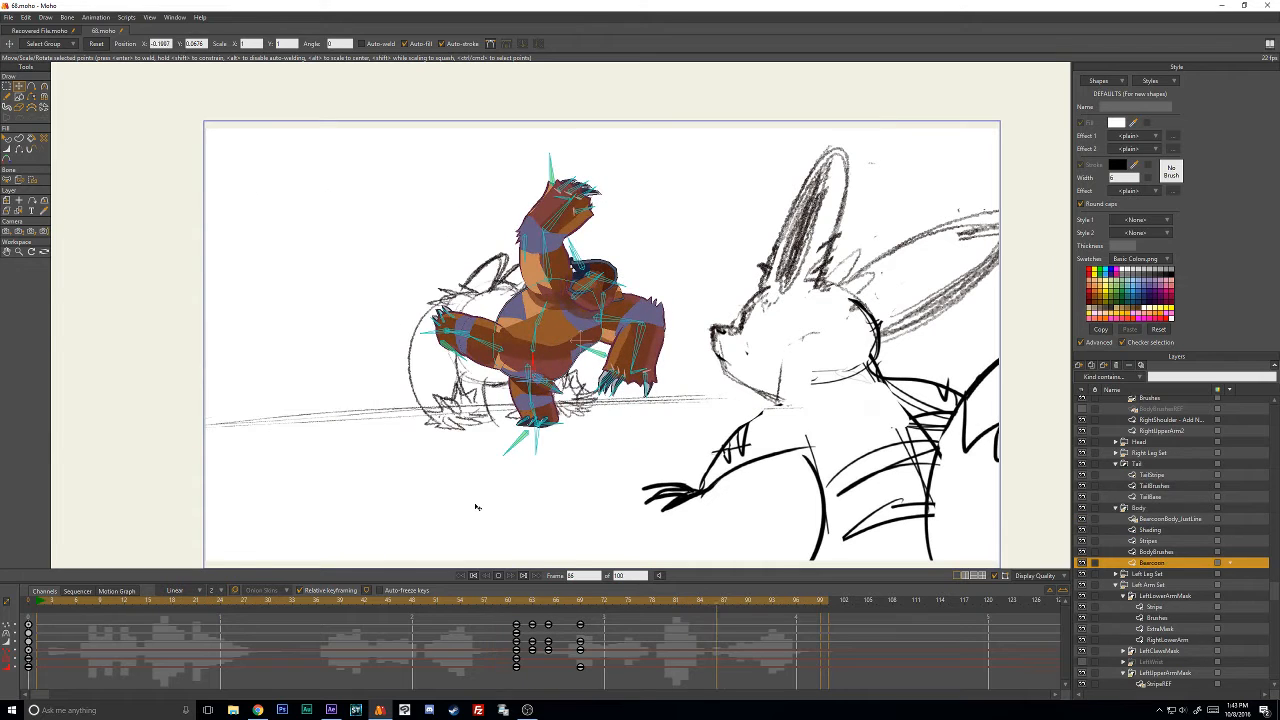
click(506, 577)
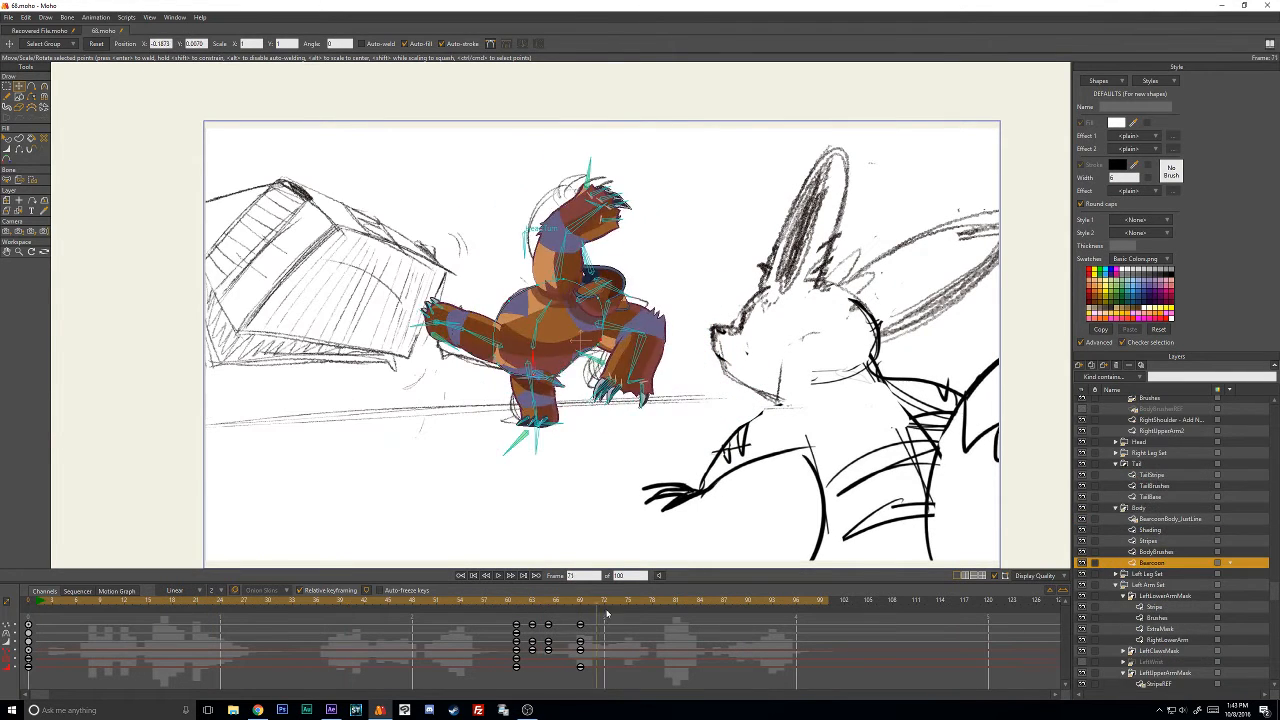
Compare the bear at frame 91 with the crouched storyboard sketch by hiding and showing the BEARCOON layer.
scroll(1175, 490, up, 7)
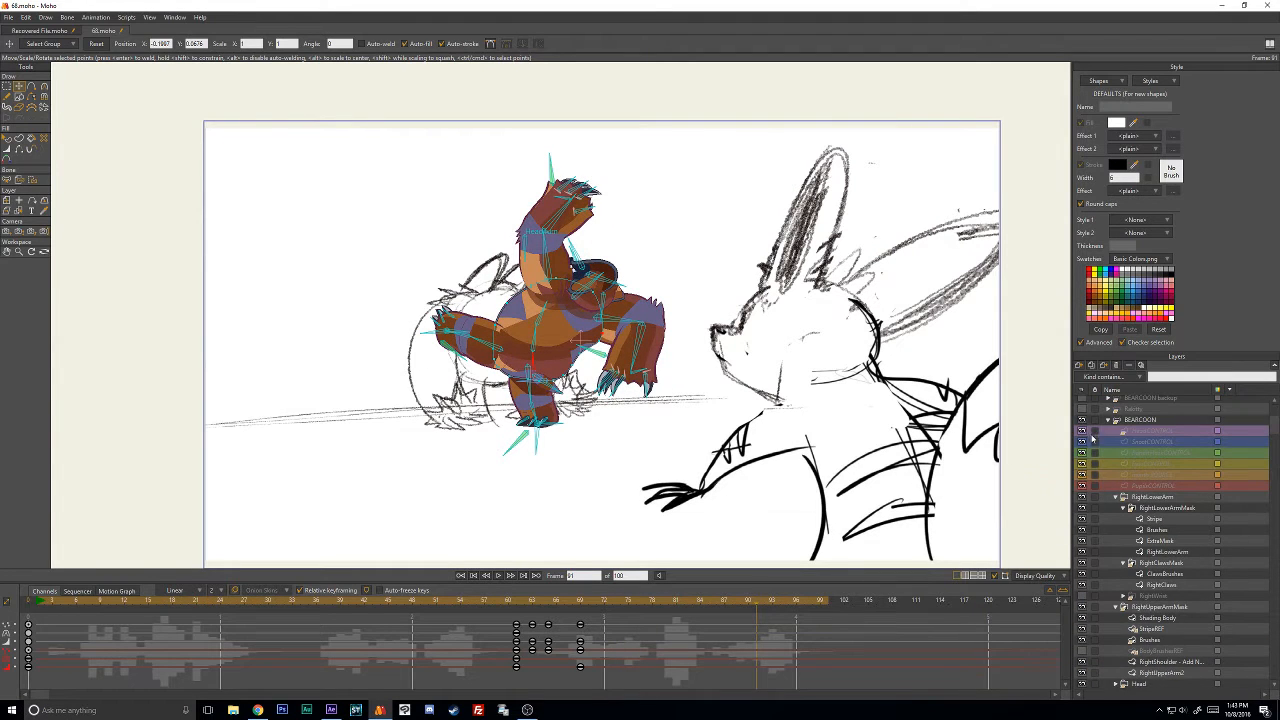
click(1082, 424)
scroll(510, 297, up, 3)
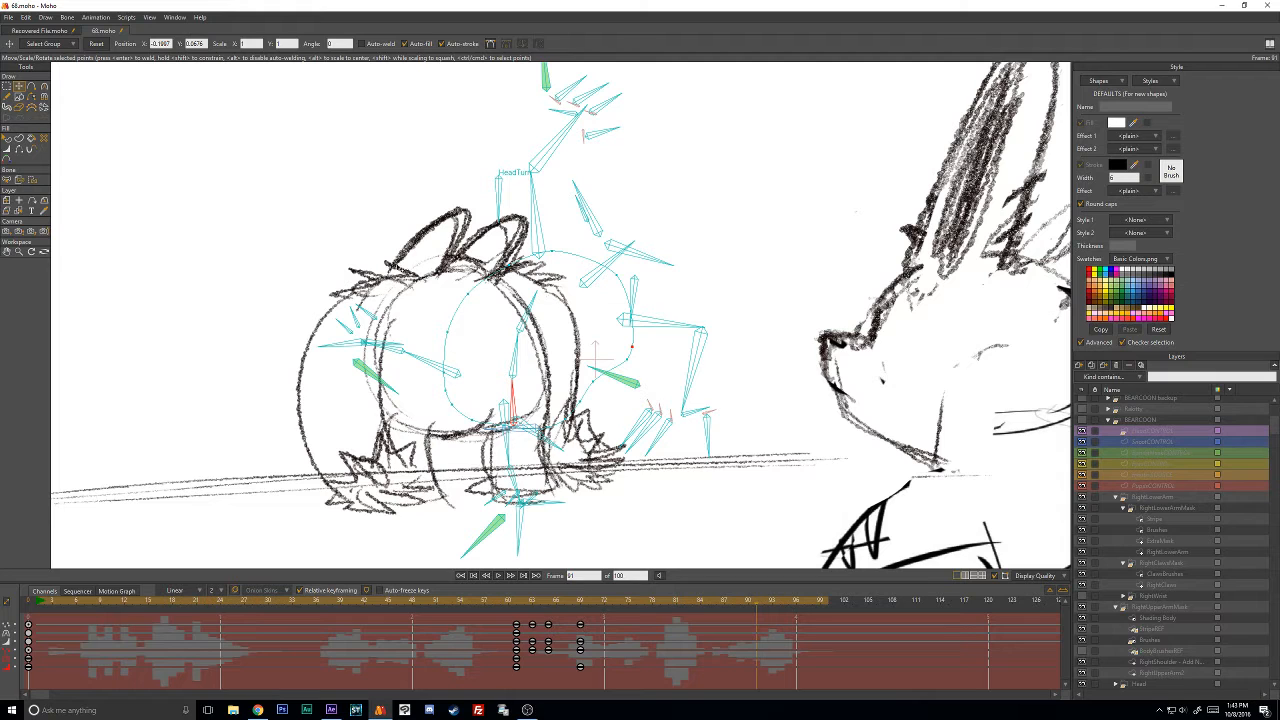
click(1081, 421)
On the BEARCOON bone layer at frame 81, lower the raised foot to the ground with Manipulate Bones.
mouse_move(569, 603)
mouse_down()
mouse_move(543, 604)
mouse_move(619, 600)
mouse_move(540, 600)
mouse_move(630, 597)
mouse_up()
click(1145, 421)
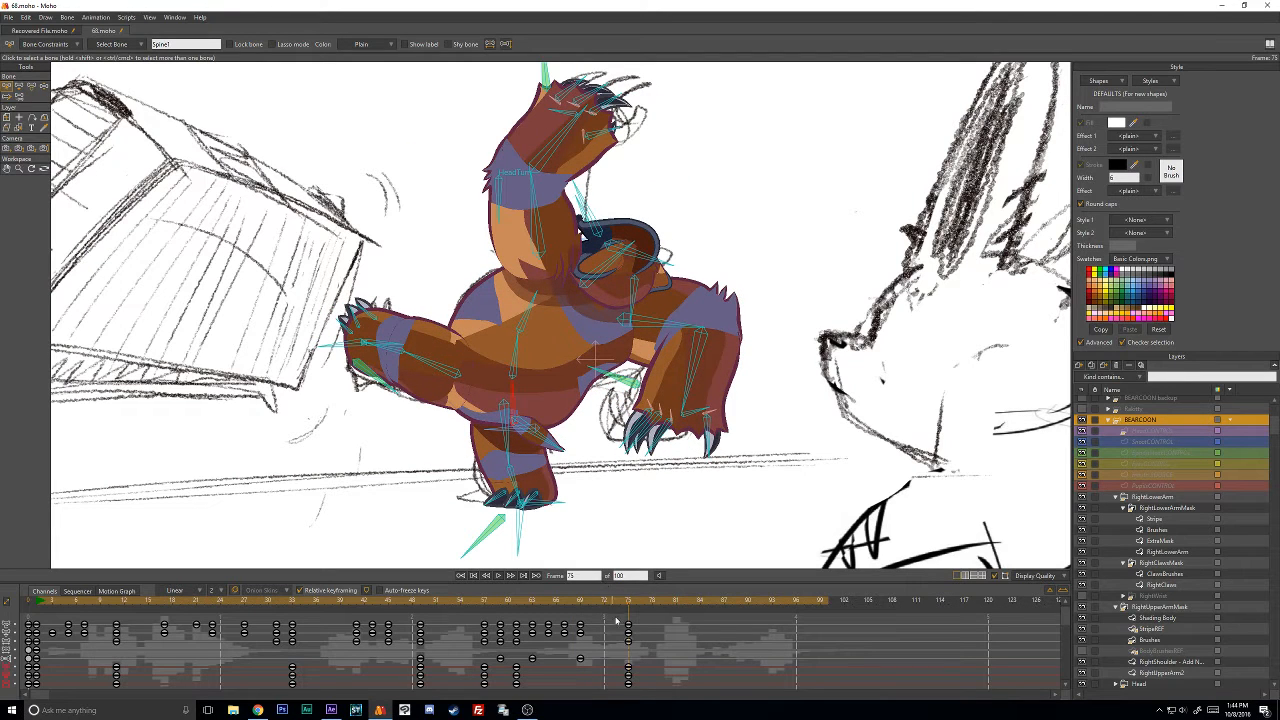
mouse_move(618, 606)
mouse_down()
mouse_move(588, 600)
mouse_move(676, 602)
mouse_up()
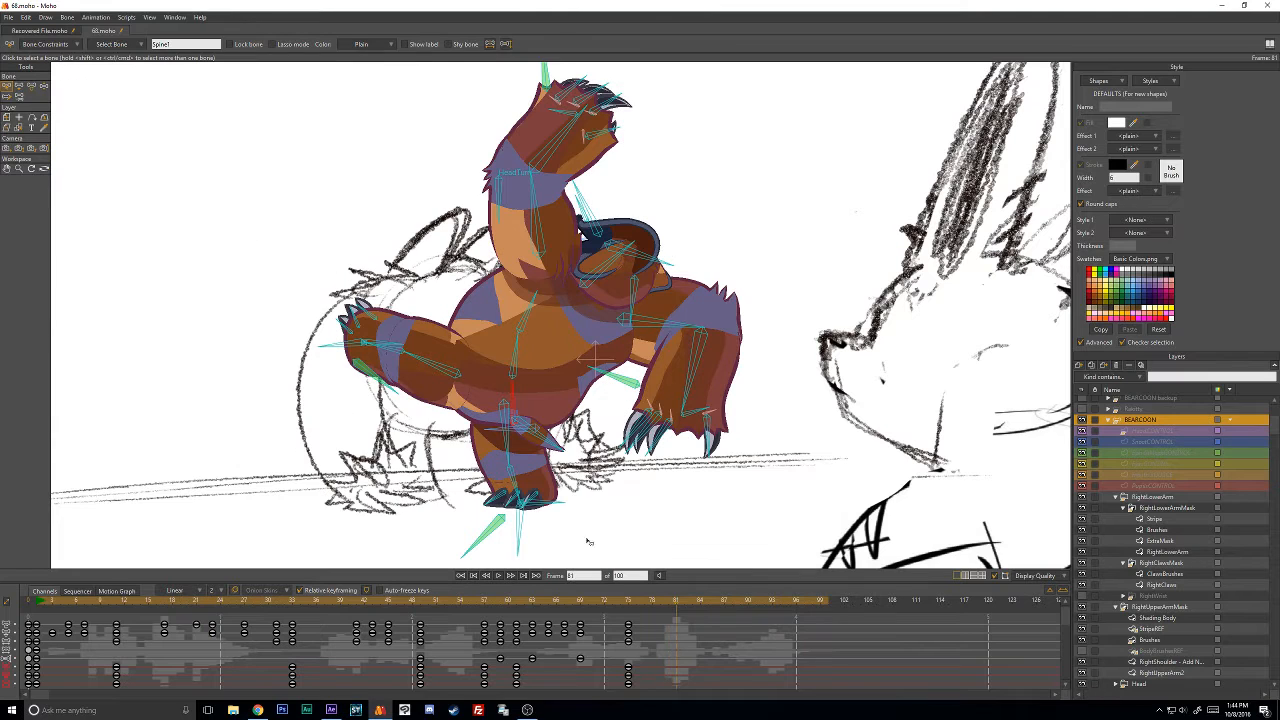
key(Left)
key(Right)
click(42, 87)
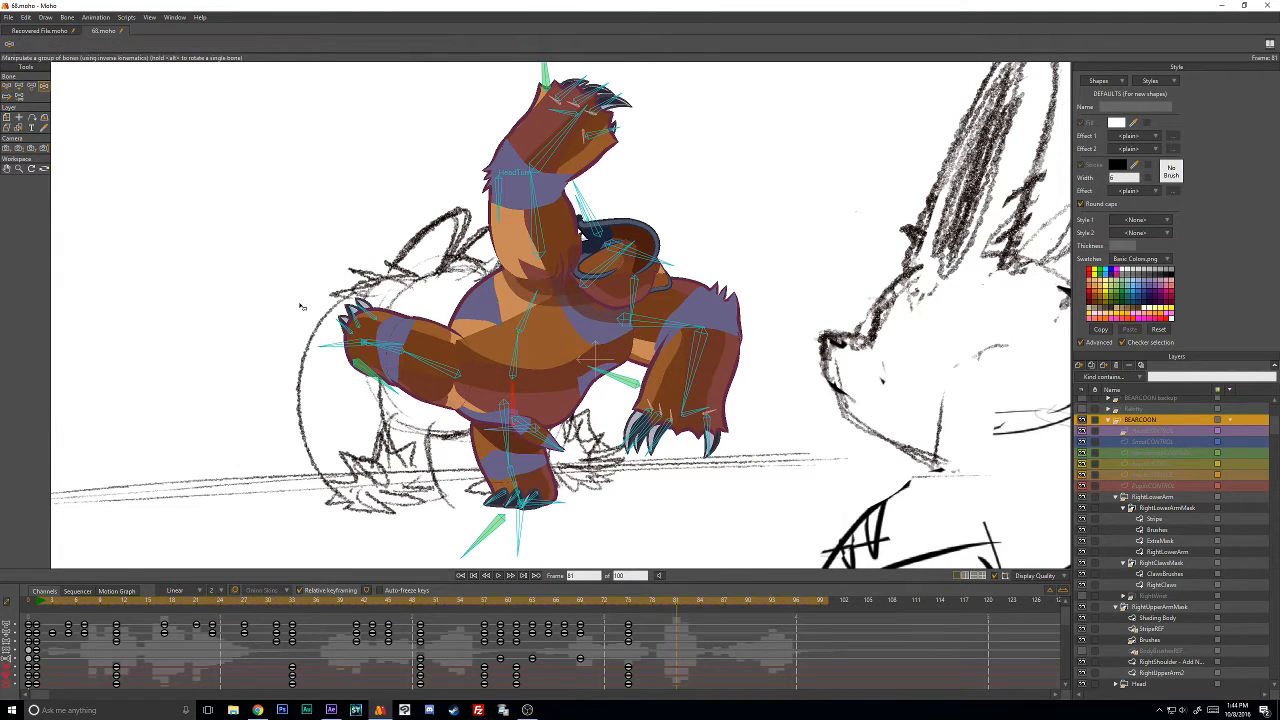
drag(368, 371, 356, 399)
drag(370, 348, 425, 501)
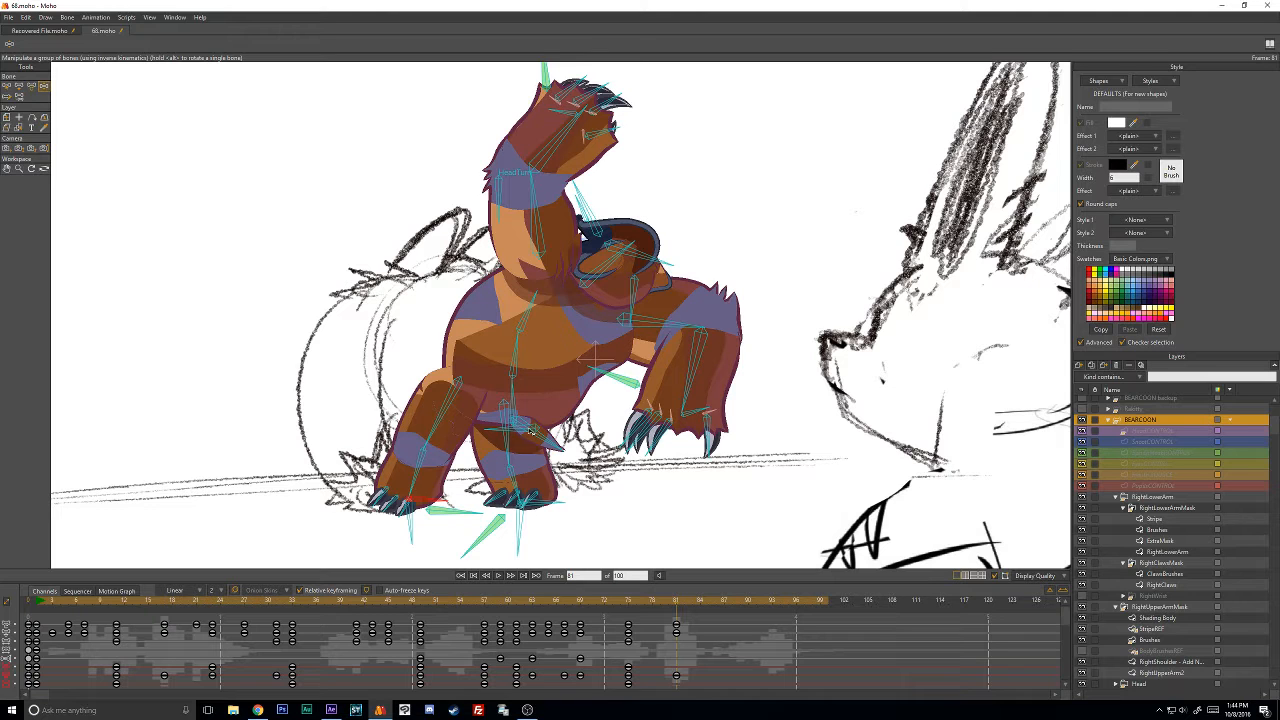
At frame 81, shift the bear's hips over its feet and adjust the spine to tilt the torso toward the sketch.
drag(522, 430, 487, 457)
drag(486, 388, 473, 388)
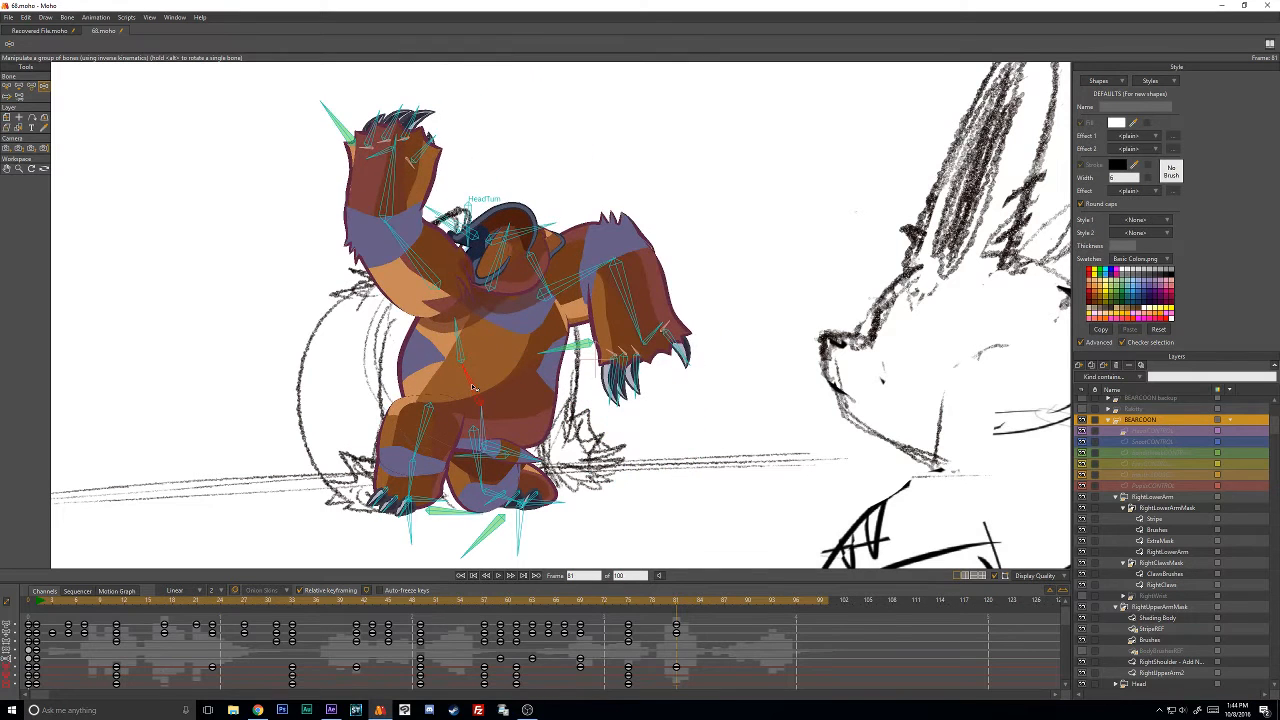
drag(458, 345, 505, 443)
click(33, 87)
click(486, 446)
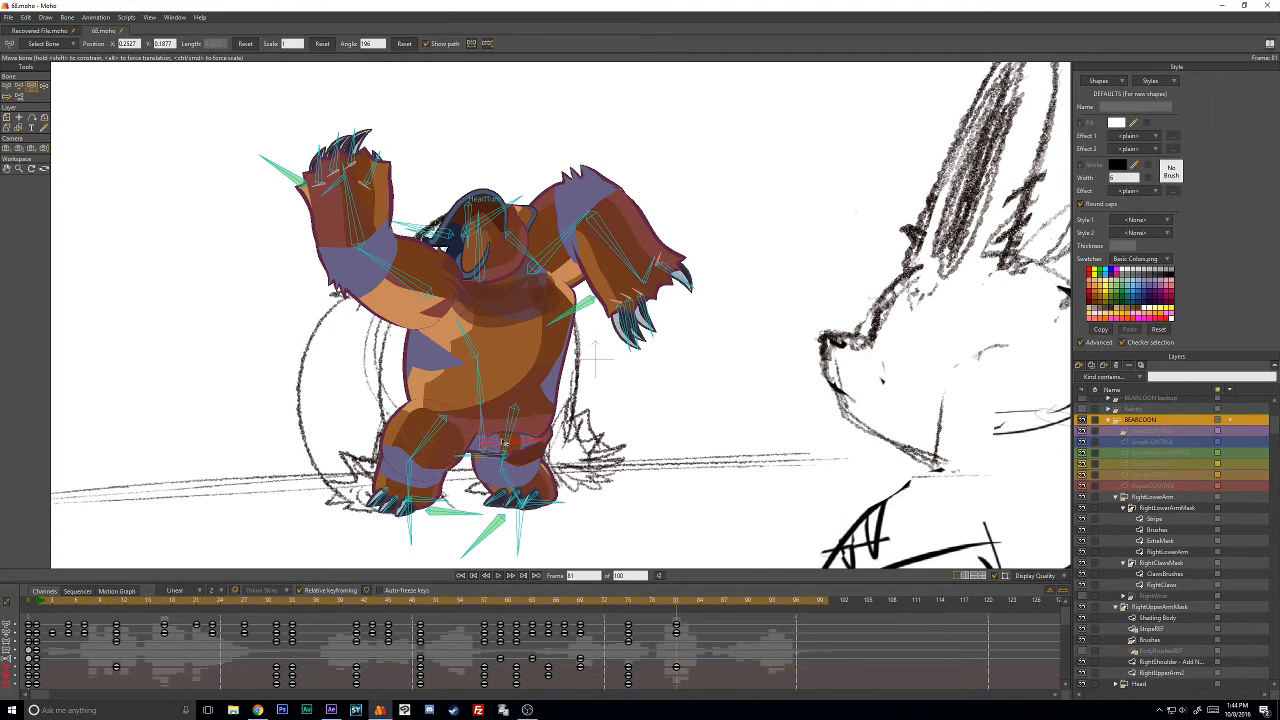
click(486, 459)
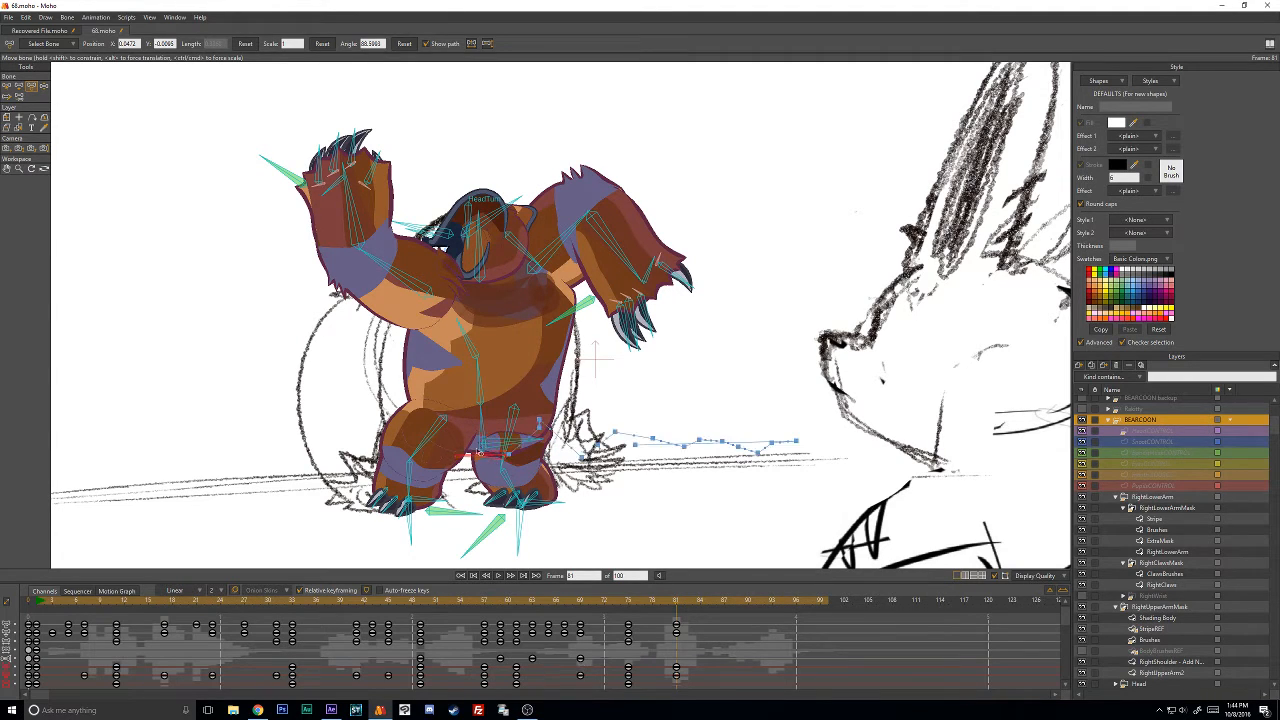
click(43, 86)
drag(483, 459, 377, 328)
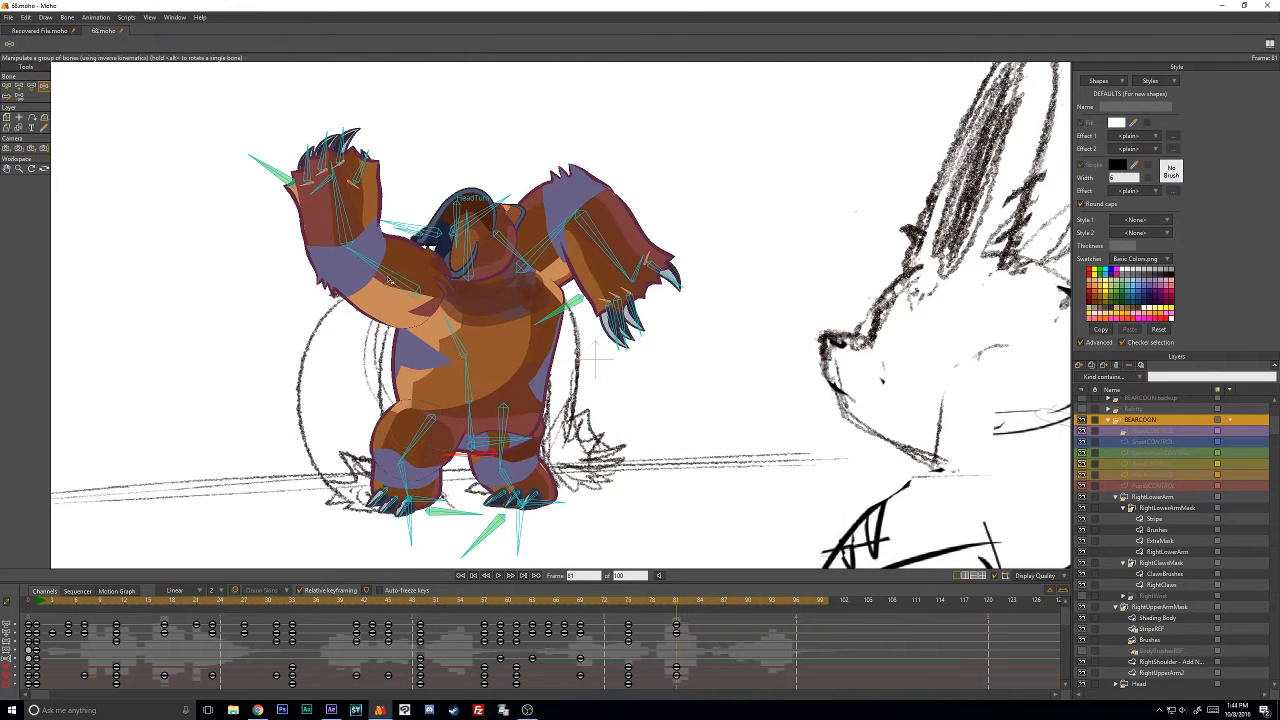
At frame 81, rotate the bear's upper arms so one hangs beside the body and the raised one leans outward.
drag(388, 279, 260, 320)
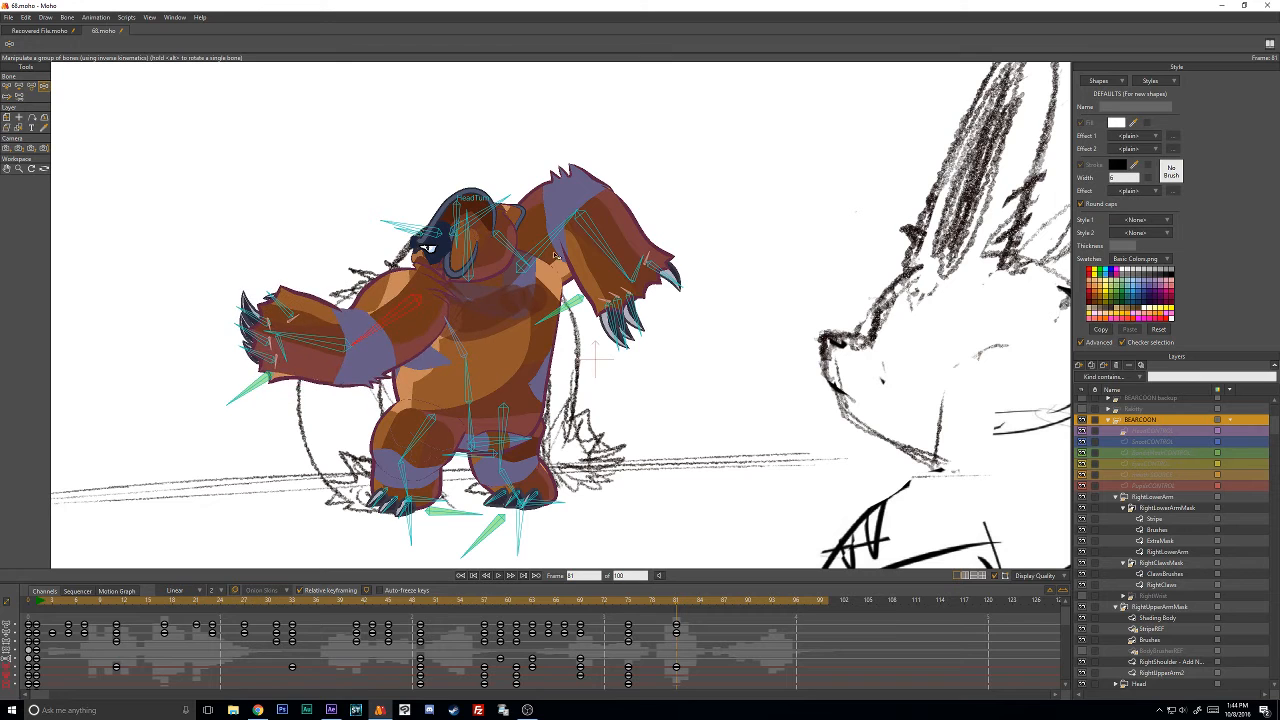
drag(555, 256, 612, 335)
drag(330, 310, 432, 305)
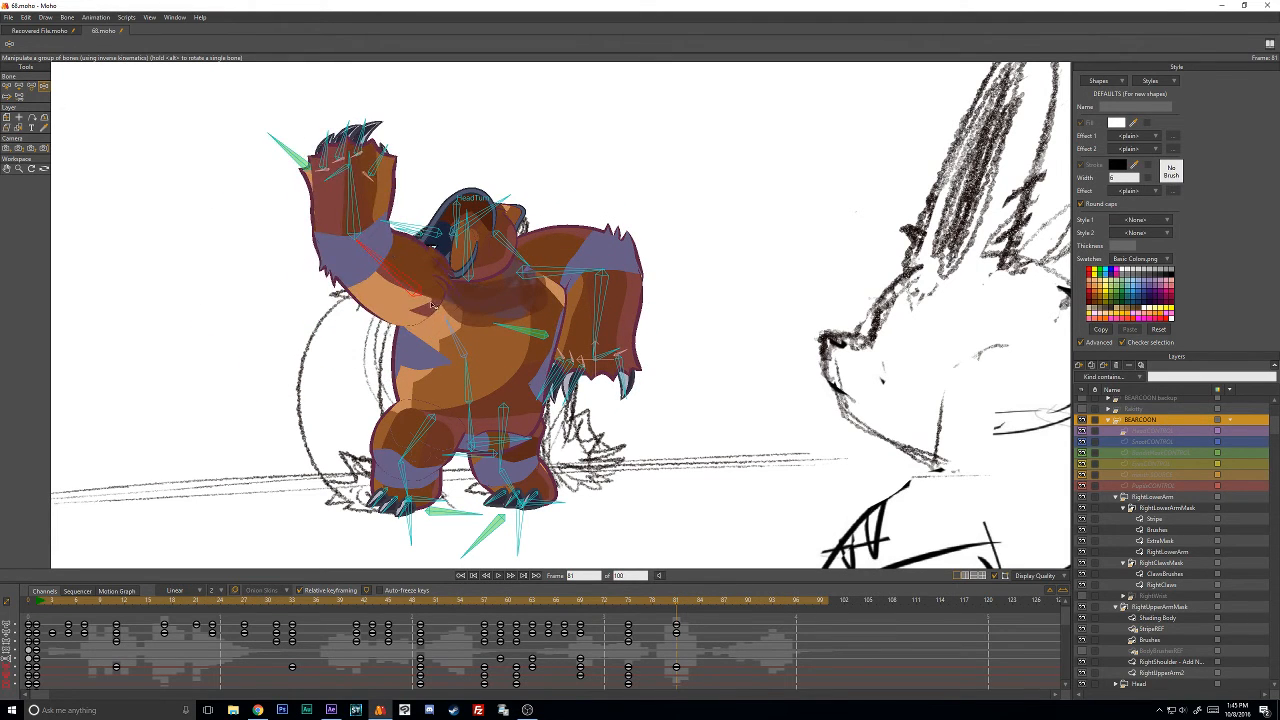
drag(545, 281, 561, 278)
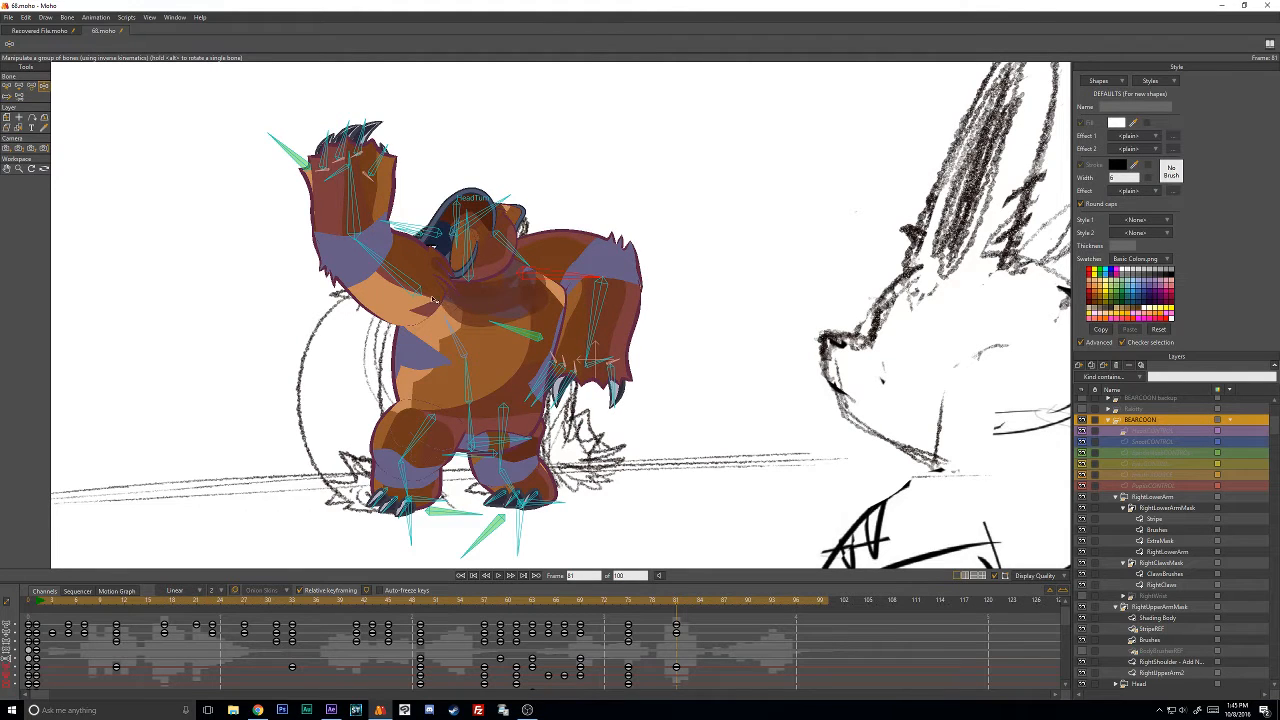
mouse_move(398, 270)
mouse_down()
mouse_move(385, 265)
mouse_move(405, 255)
mouse_move(389, 340)
mouse_move(420, 270)
mouse_move(370, 220)
mouse_move(360, 300)
mouse_move(388, 236)
mouse_move(320, 320)
mouse_move(375, 255)
mouse_move(390, 255)
mouse_move(390, 287)
mouse_up()
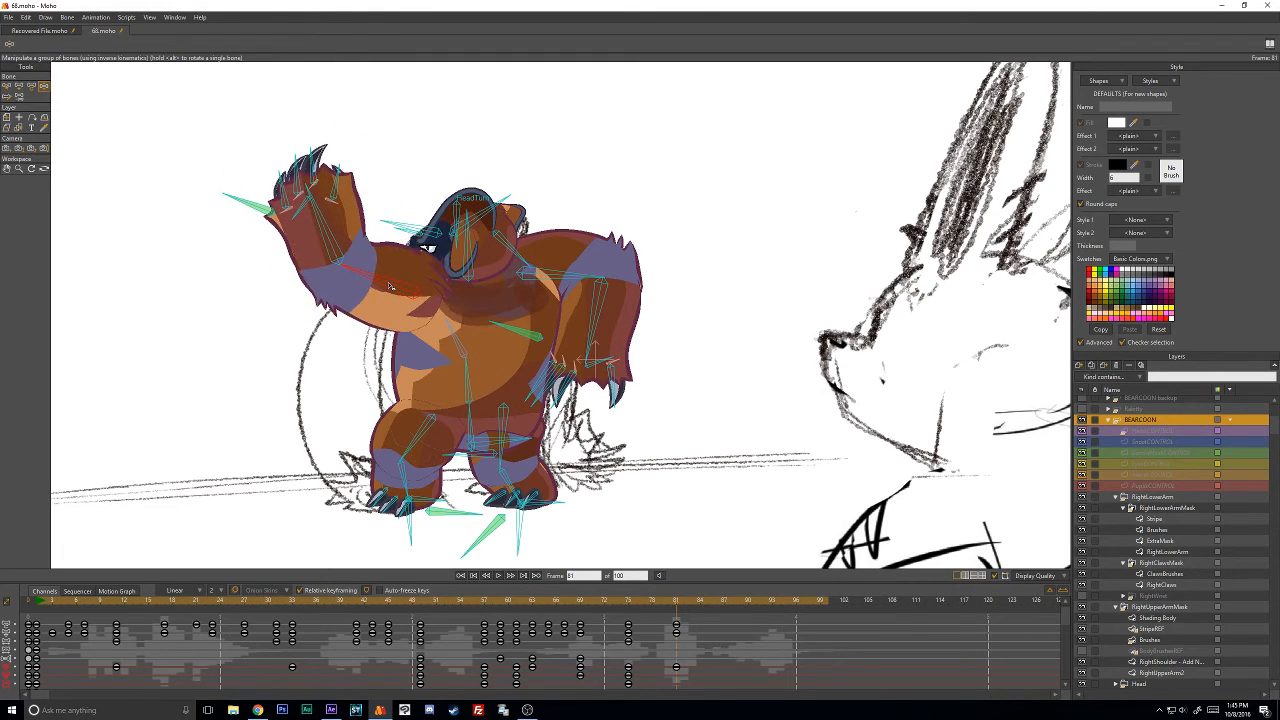
Return to frame 0 and open the R_Bicep smart bone action of the BEARCOON layer for editing.
mouse_move(43, 604)
mouse_down()
mouse_move(375, 626)
mouse_move(33, 627)
mouse_up()
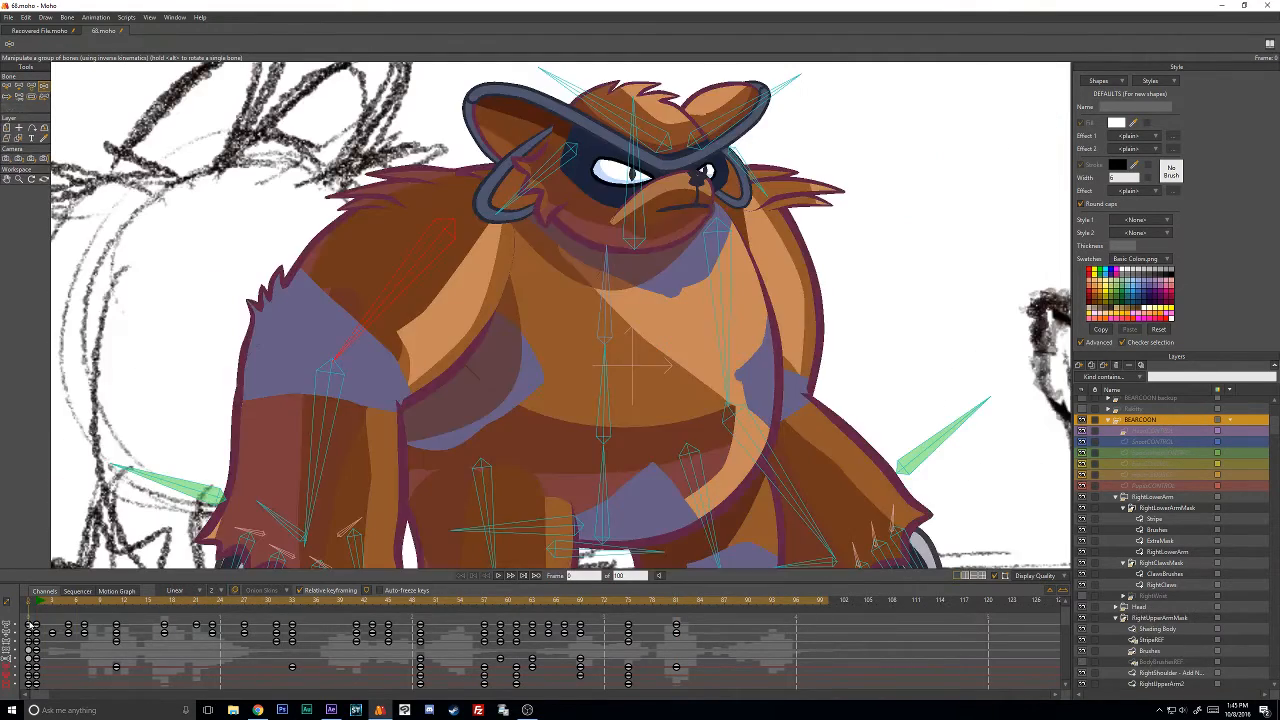
scroll(516, 372, down, 3)
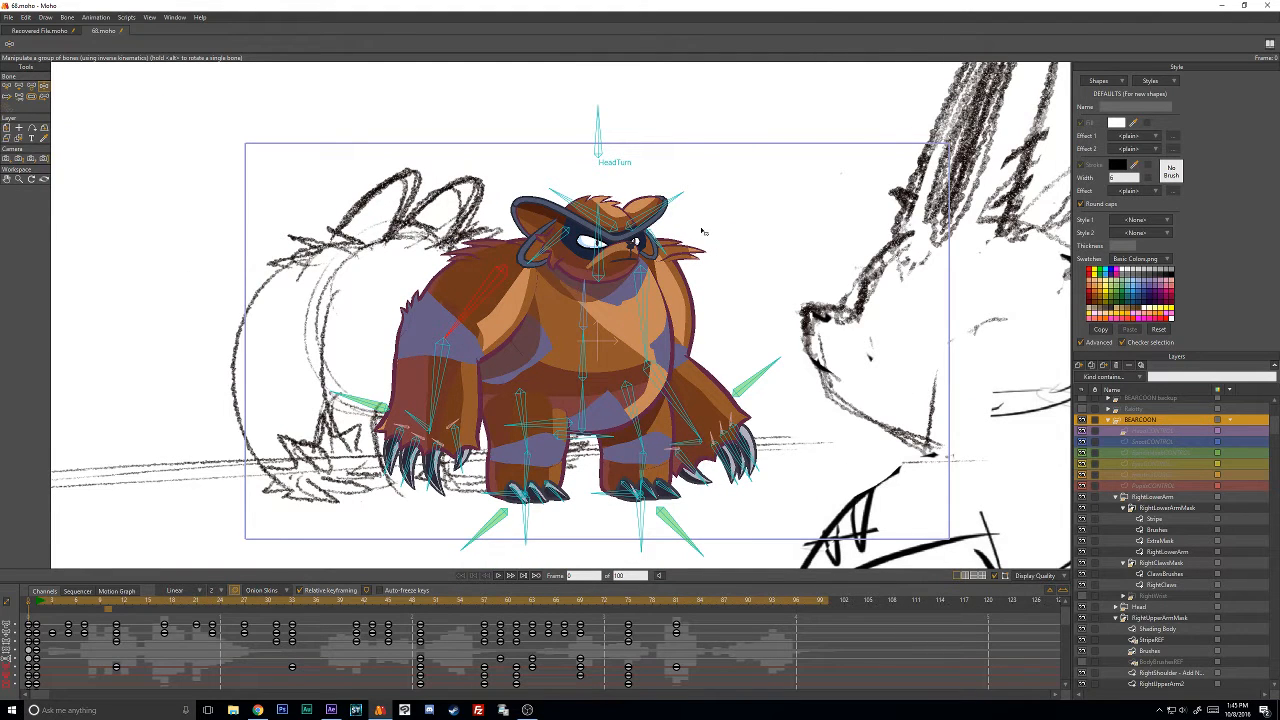
key(ctrl+shift+a)
mouse_move(195, 134)
mouse_down()
mouse_move(773, 78)
mouse_move(865, 109)
mouse_up()
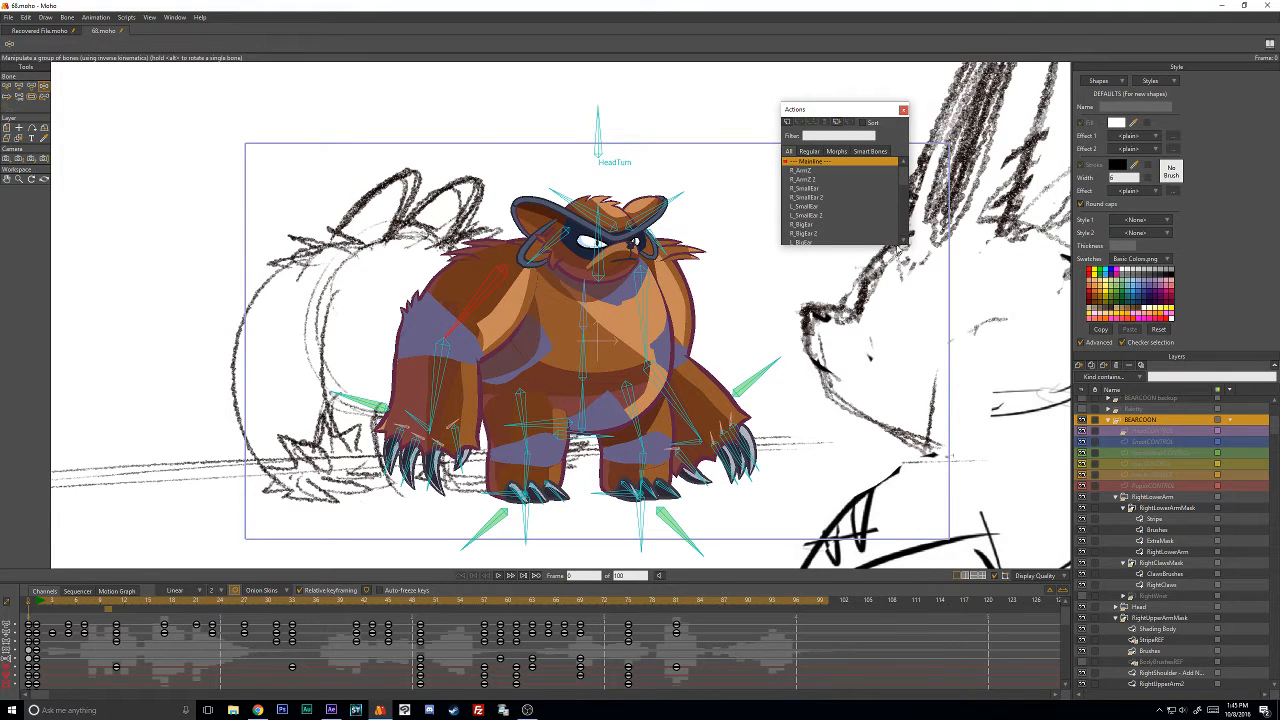
mouse_move(906, 182)
mouse_down()
mouse_move(906, 236)
mouse_move(903, 173)
mouse_up()
scroll(840, 198, down, 3)
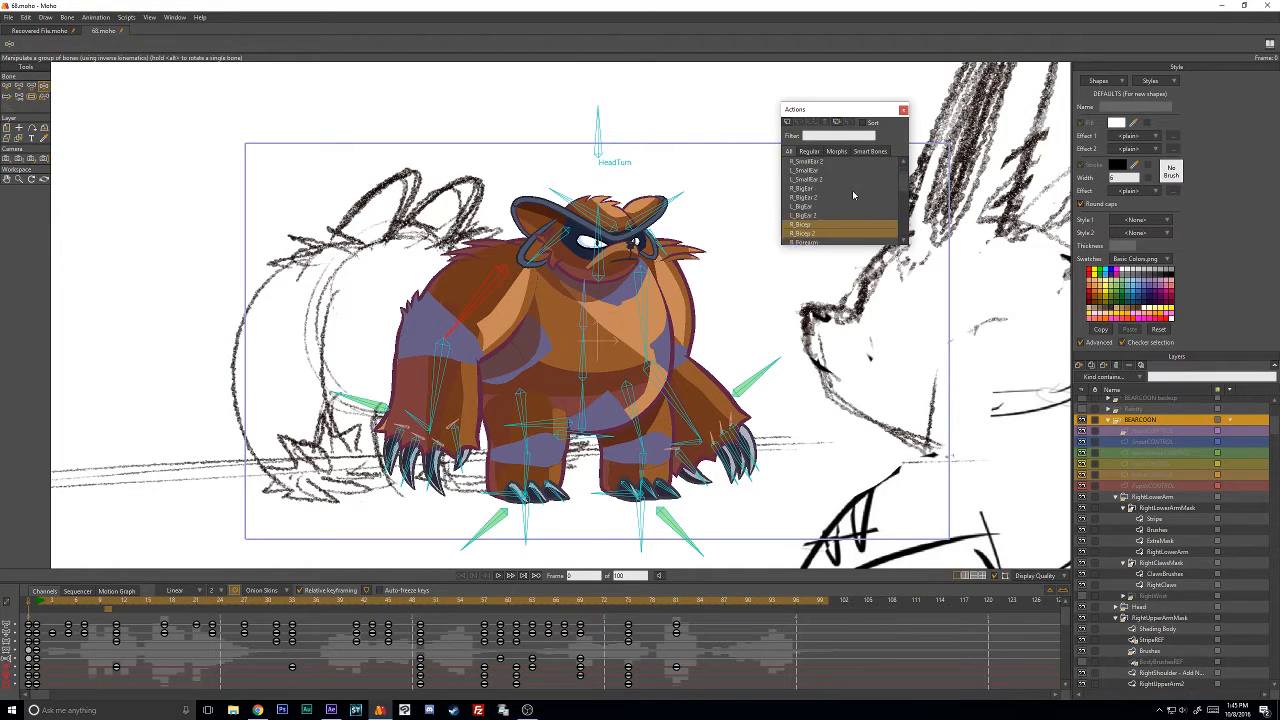
double_click(801, 189)
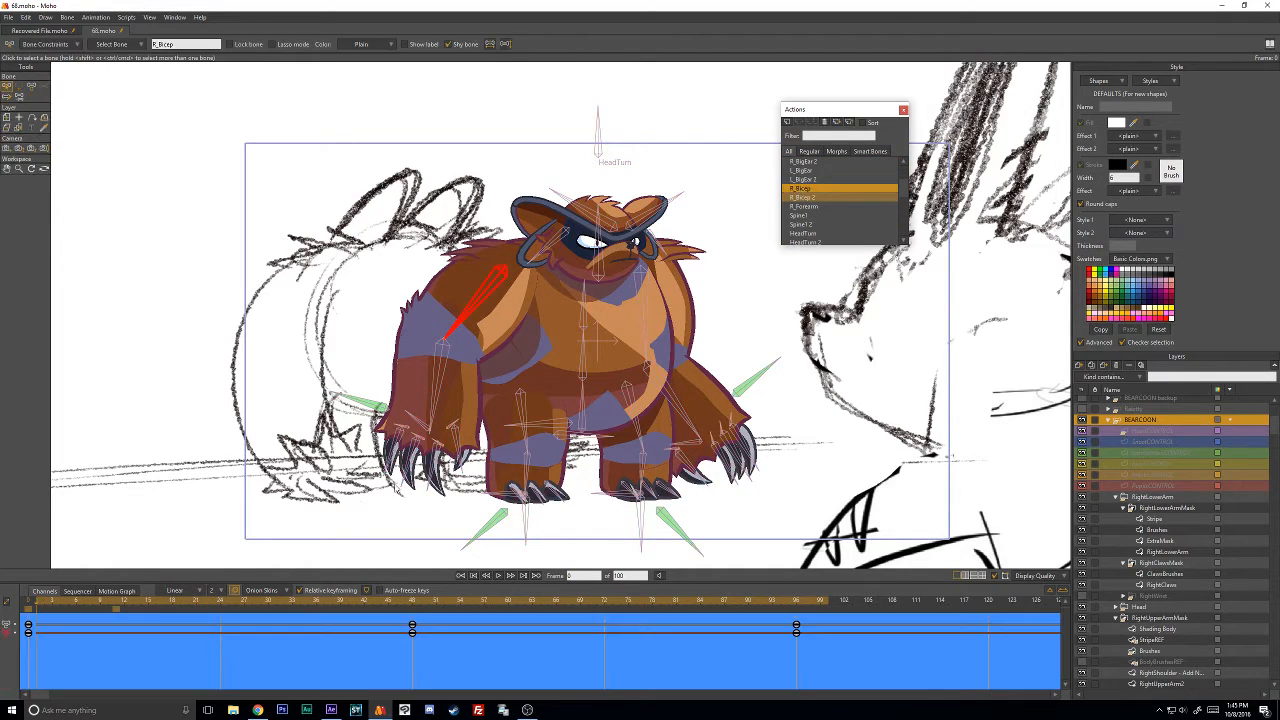
Delete all of the Body group's Bearcoon layer keyframes in the R_Bicep action and scrub through the arm motion to check it.
mouse_move(36, 604)
mouse_down()
mouse_move(814, 605)
mouse_move(374, 603)
mouse_move(142, 577)
mouse_move(75, 598)
mouse_move(35, 589)
mouse_up()
scroll(1153, 519, down, 5)
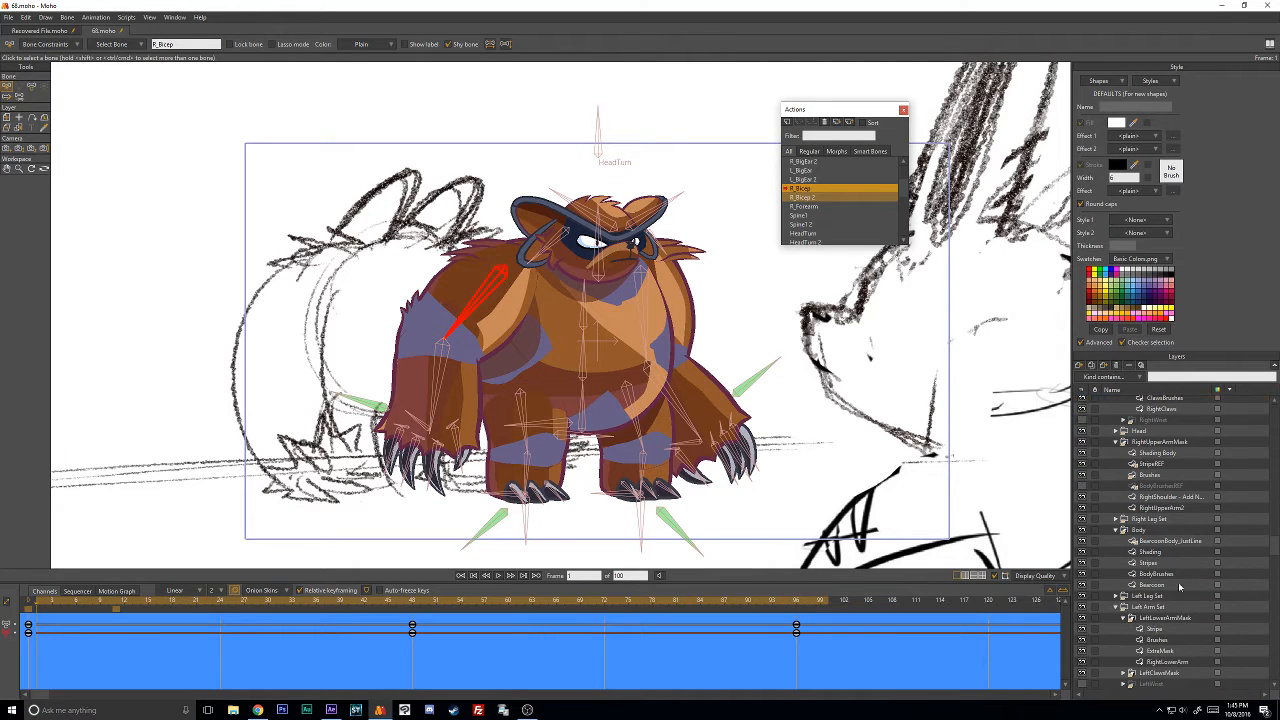
click(1153, 585)
scroll(1042, 600, down, 5)
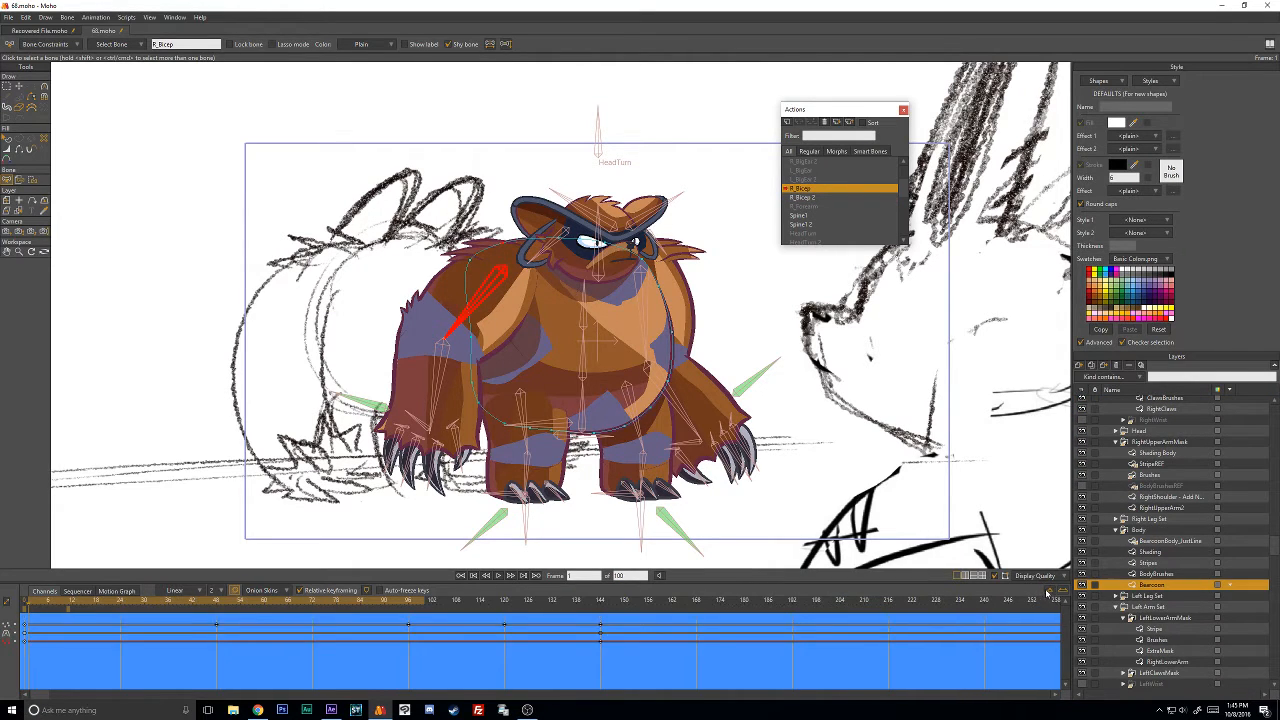
drag(607, 625, 120, 668)
key(Delete)
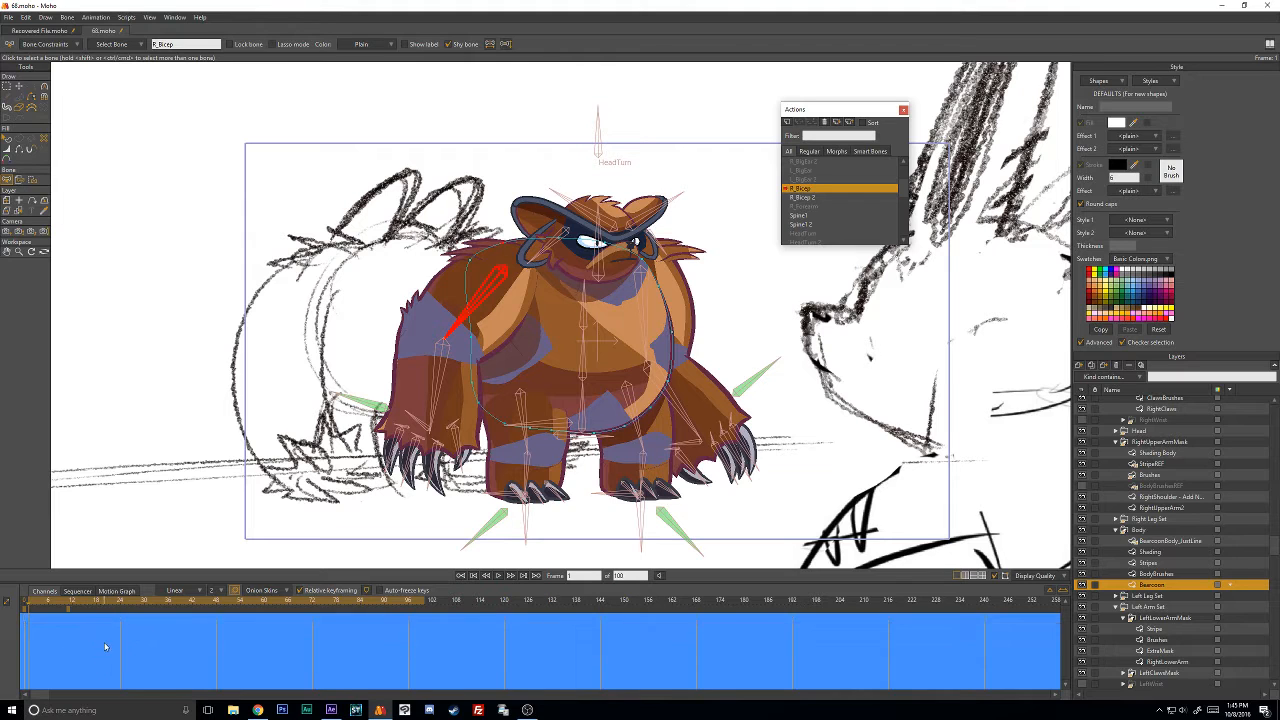
drag(52, 600, 549, 565)
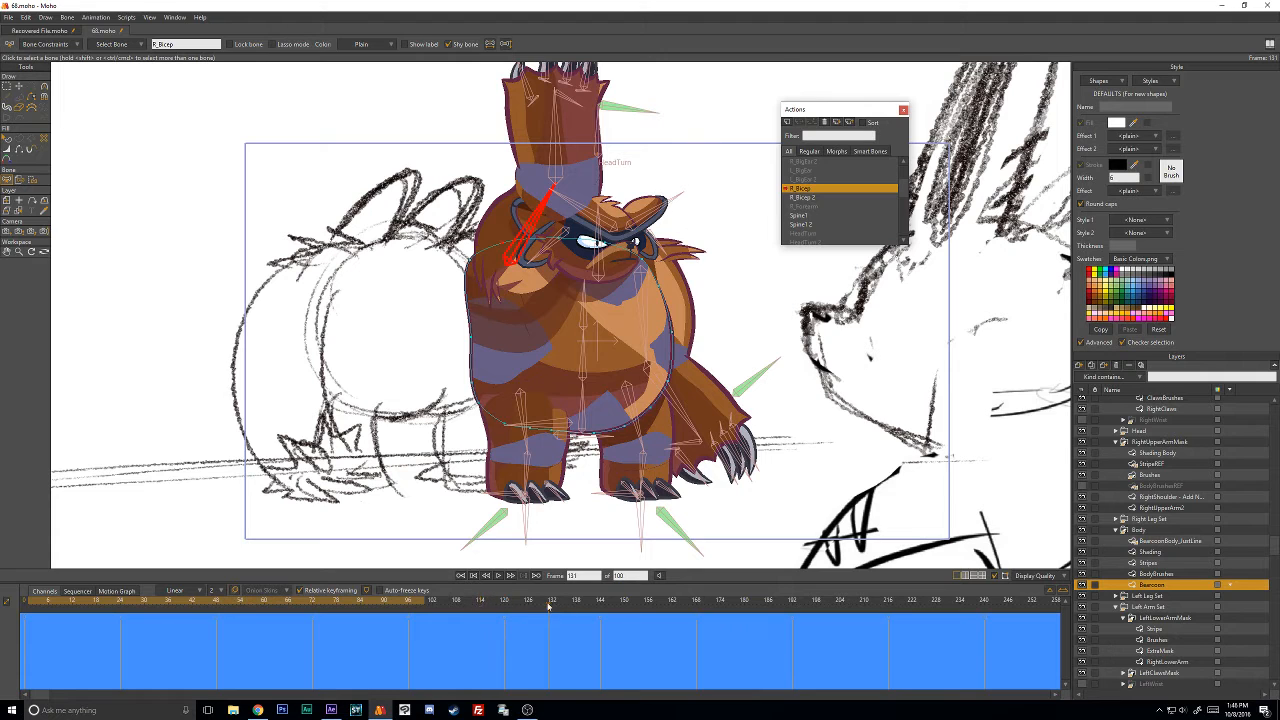
drag(548, 605, 22, 603)
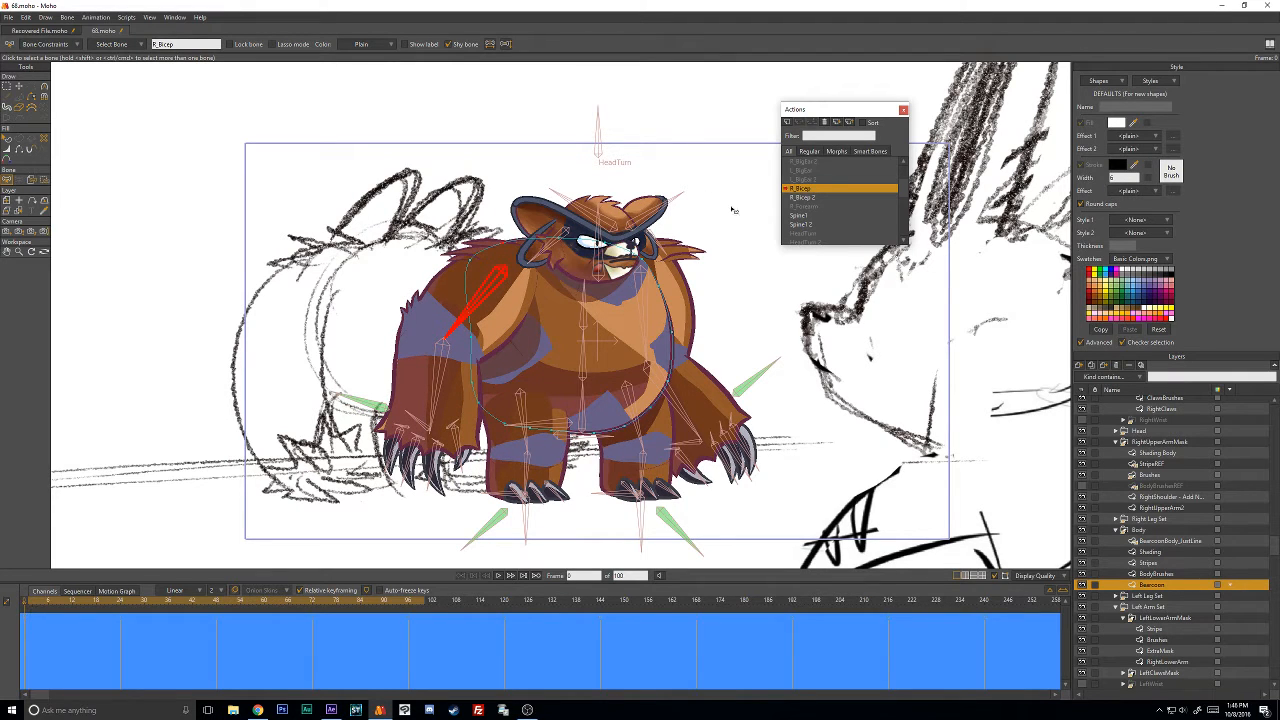
Delete all of the Bearcoon layer's keyframes in the R_Bicep 2 action and return to frame 0.
click(806, 199)
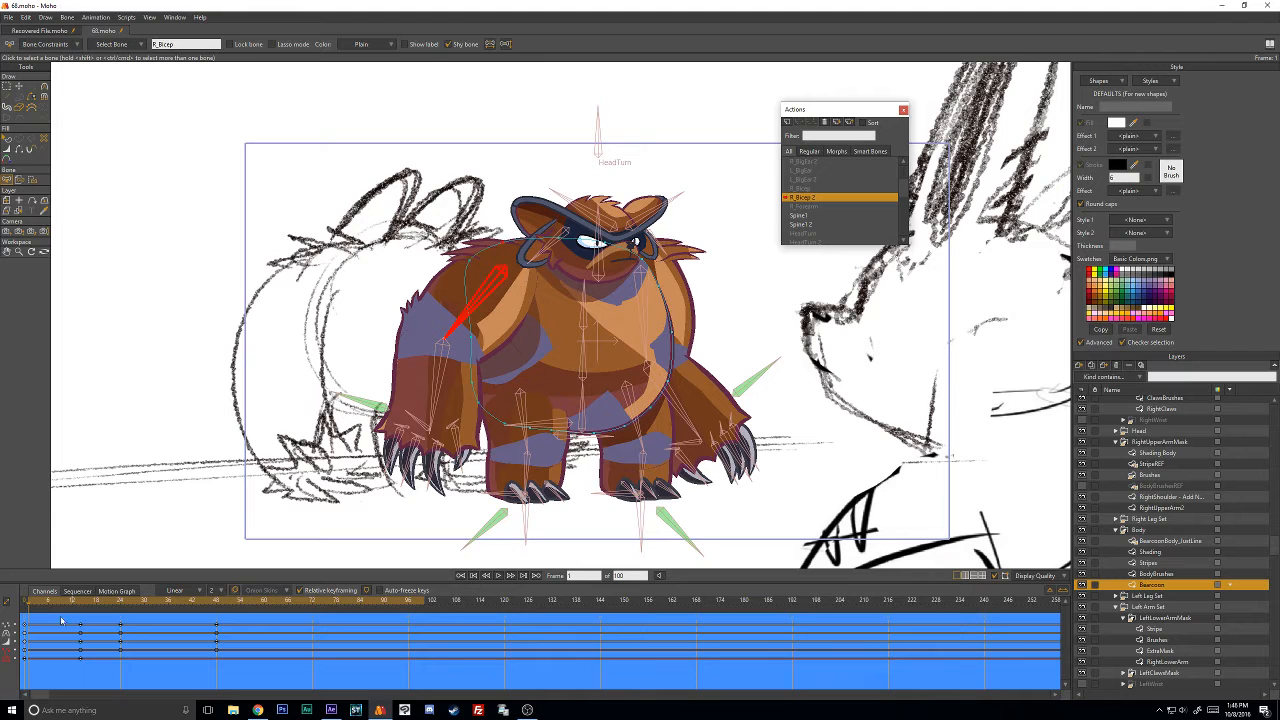
drag(16, 604, 231, 604)
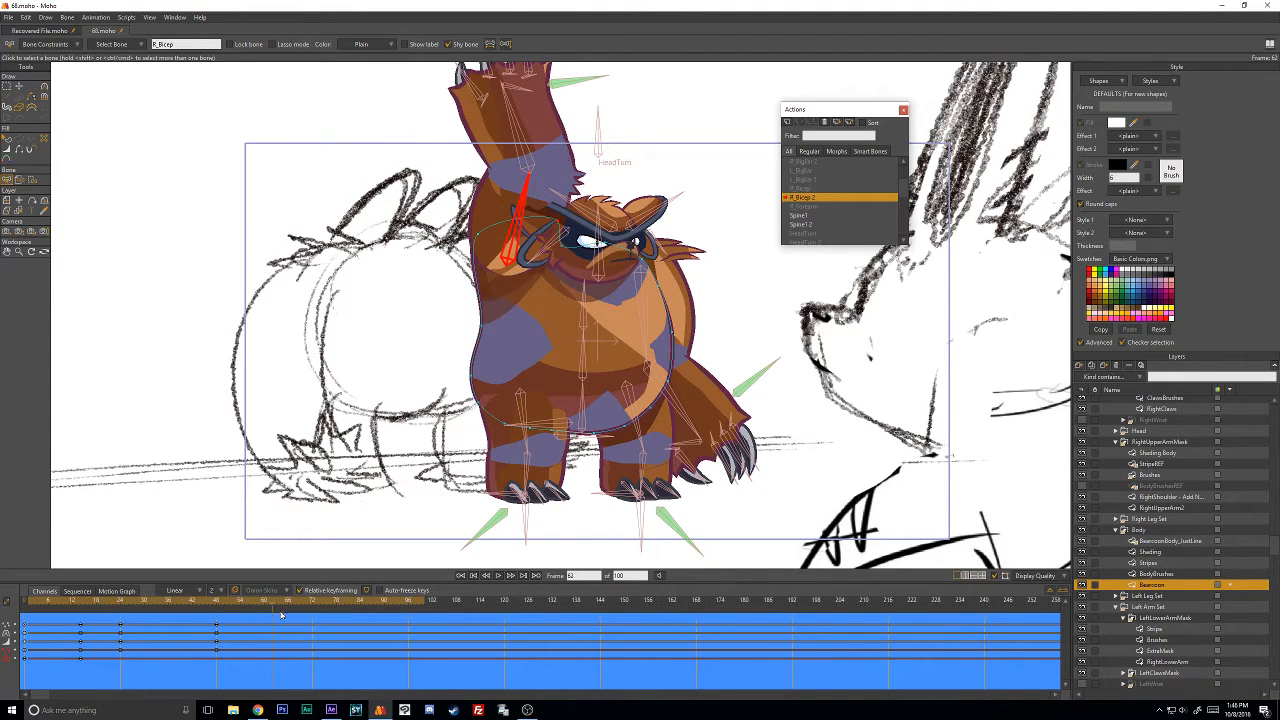
drag(318, 616, 266, 675)
key(Delete)
mouse_move(36, 607)
mouse_down()
mouse_move(45, 620)
mouse_move(210, 620)
mouse_move(88, 621)
mouse_move(279, 608)
mouse_move(26, 618)
mouse_up()
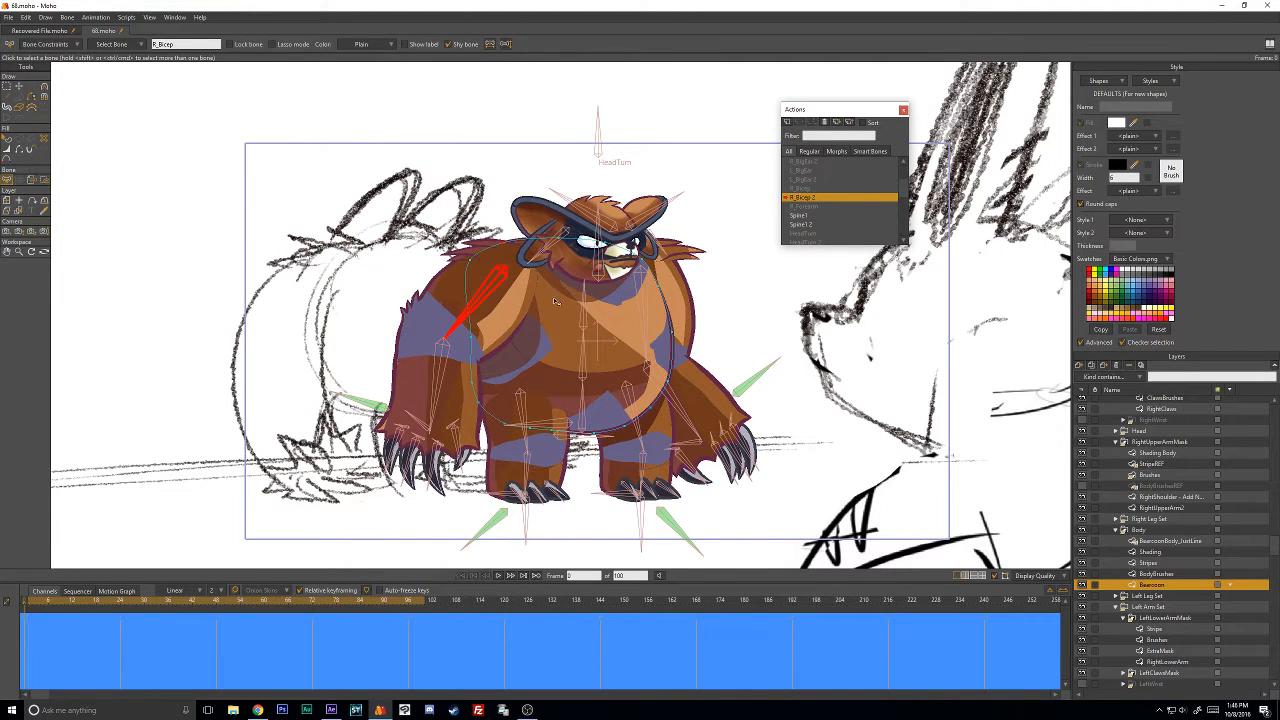
Clear the Body group's Shading layer keyframes from the R_Bicep 2 action after scrubbing through its motion.
click(1155, 552)
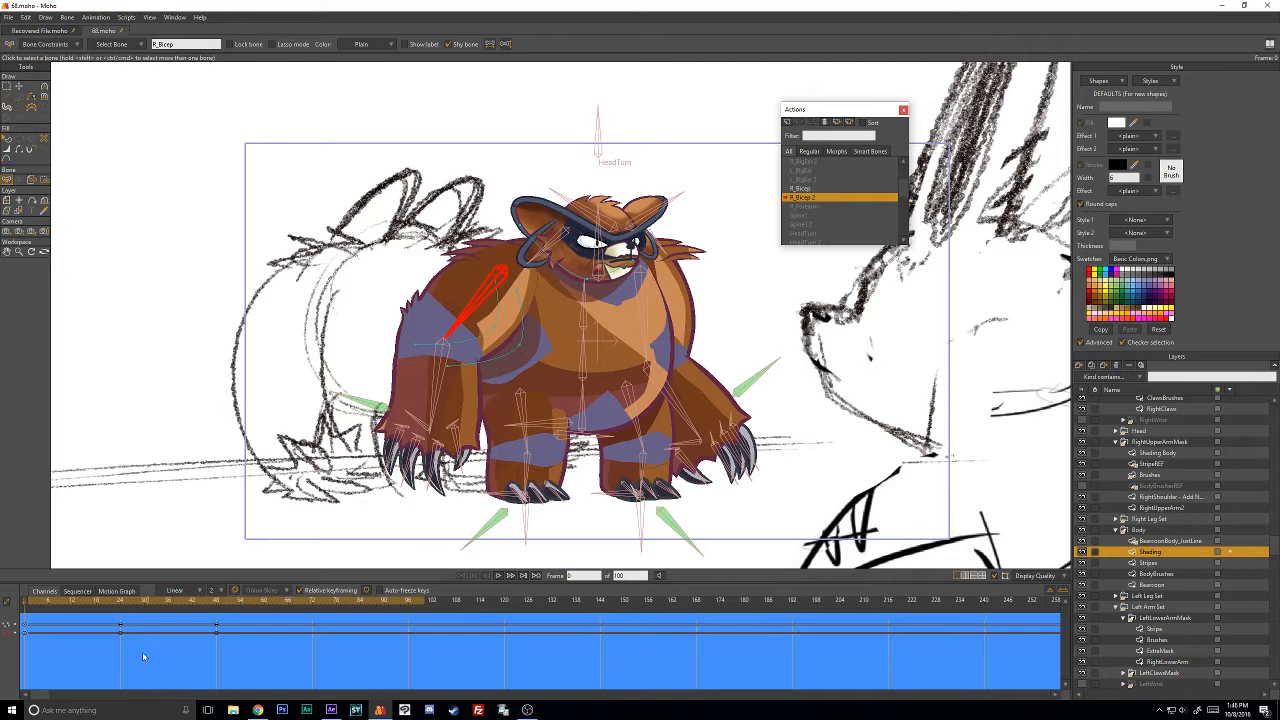
click(38, 605)
drag(142, 600, 260, 600)
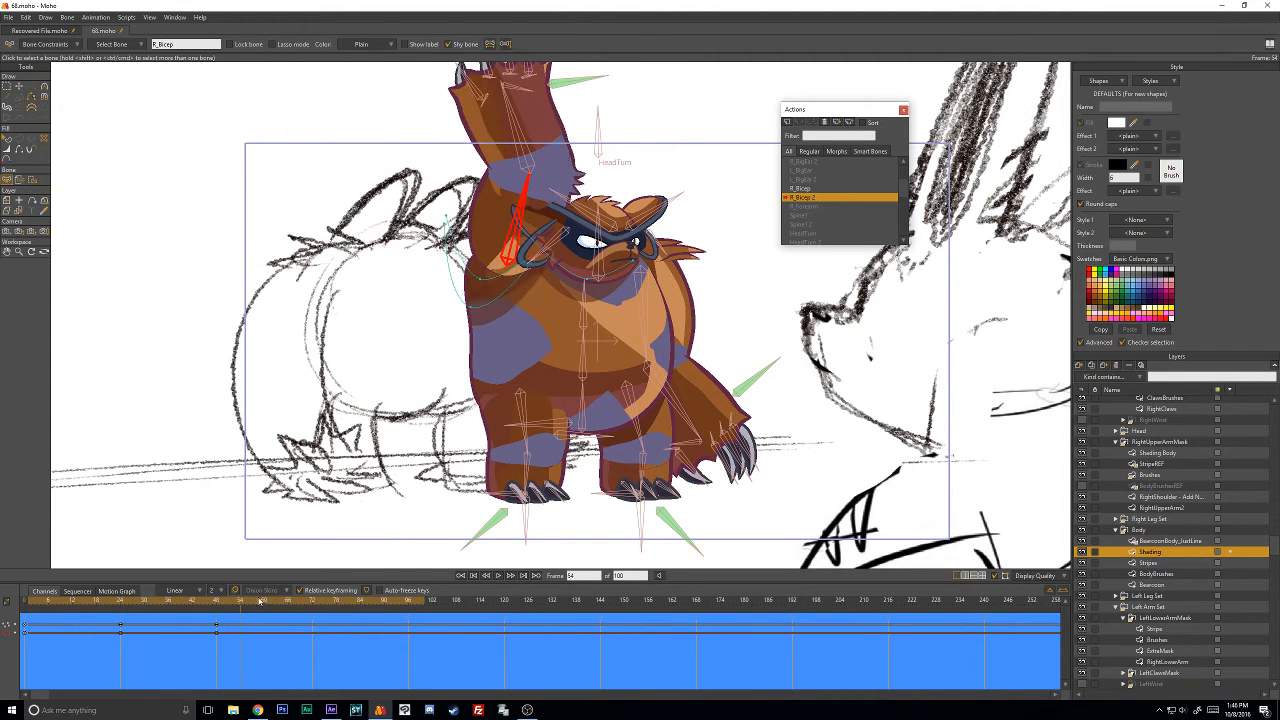
drag(334, 618, 26, 615)
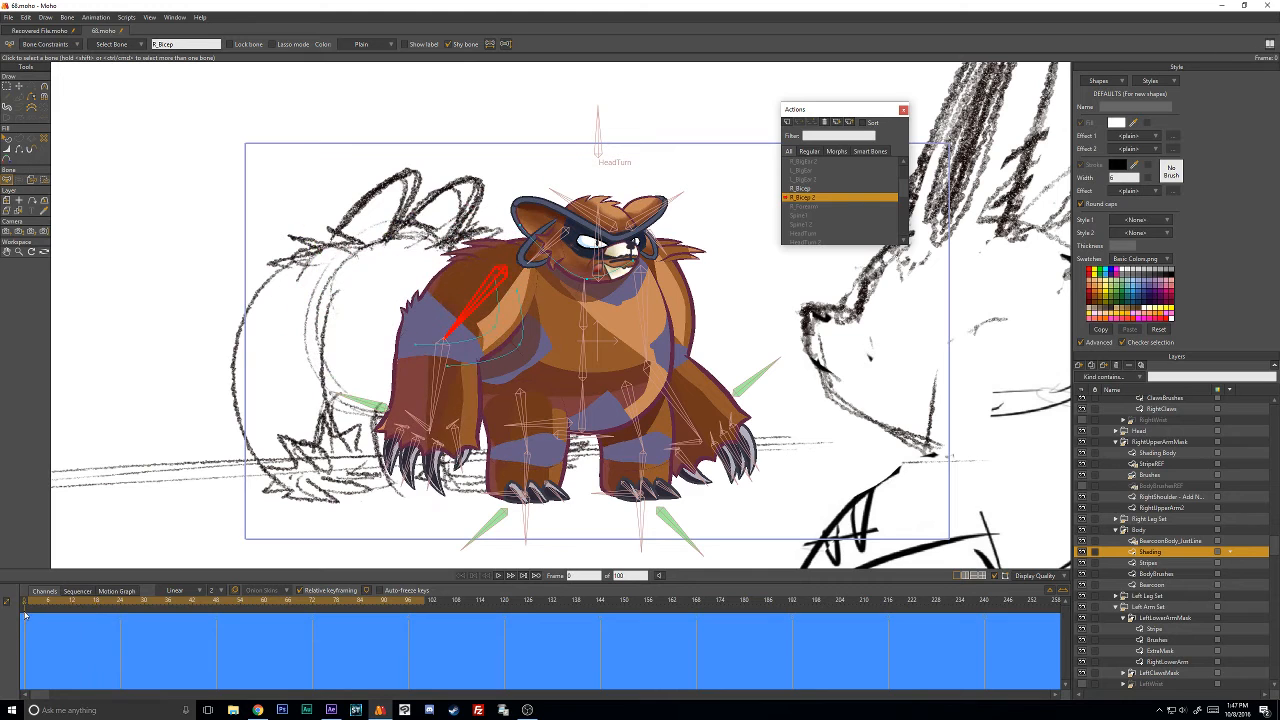
Clear the Shading layer's keyframes from the R_Bicep action, switch back to the Mainline animation, and close the Actions window.
double_click(799, 189)
drag(33, 606, 5, 614)
key(Delete)
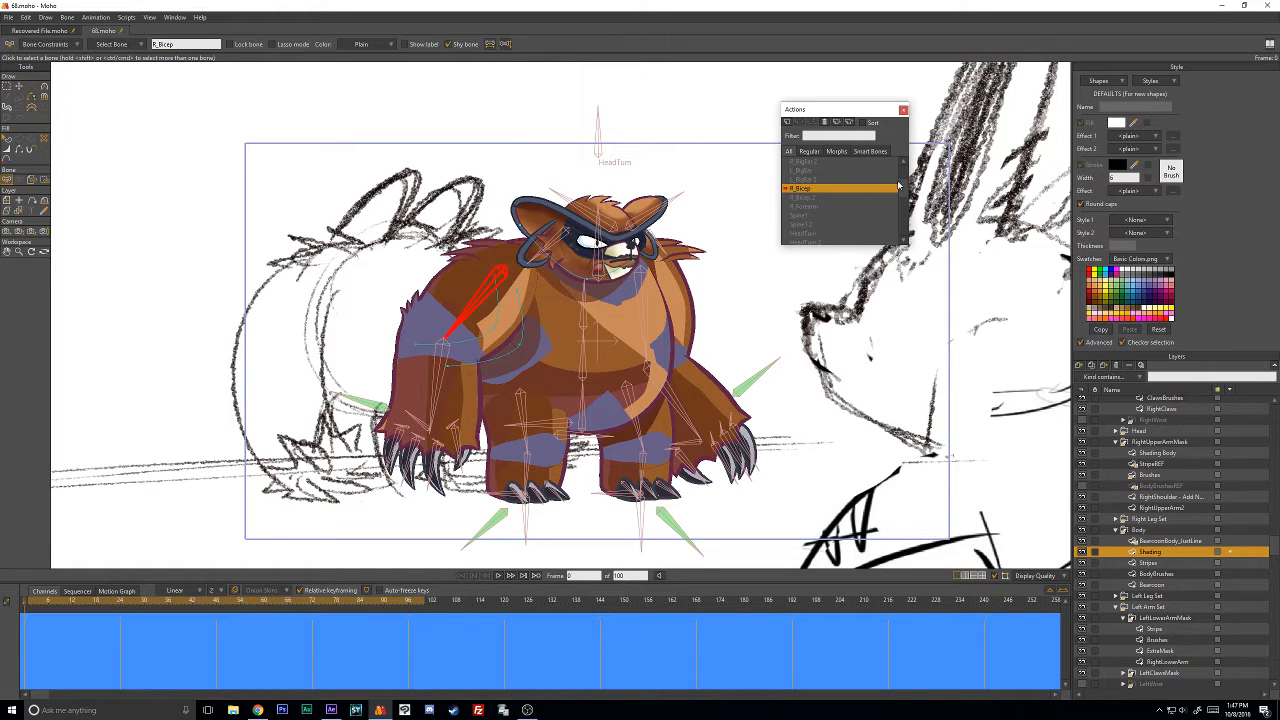
scroll(899, 185, up, 3)
click(822, 161)
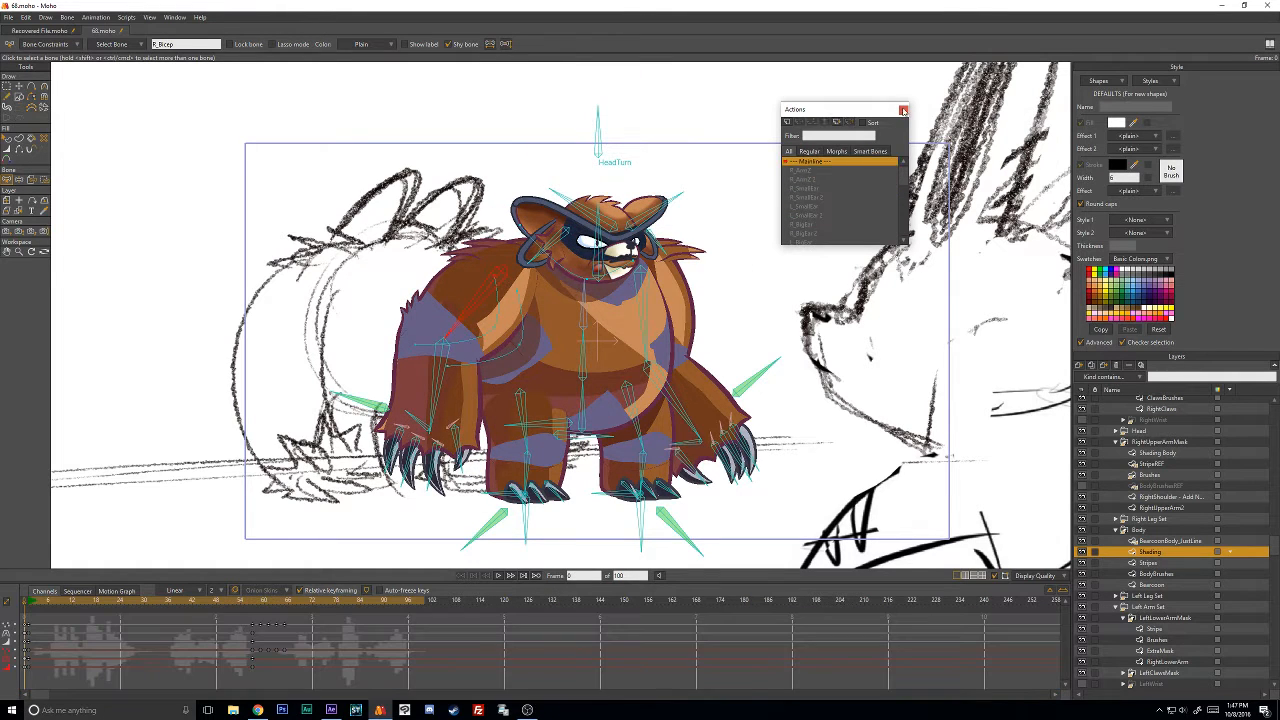
click(904, 110)
Play the main animation from frame 1 to check the bear's body without the bicep action keys.
click(29, 600)
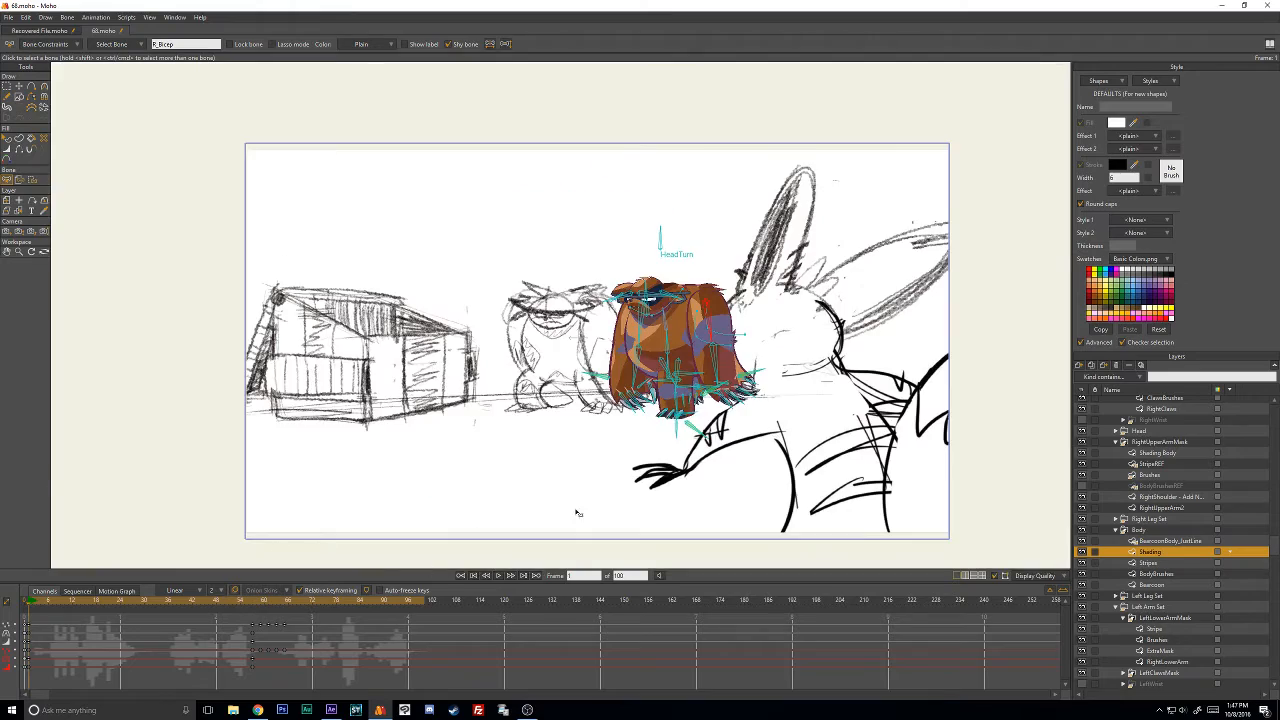
scroll(678, 394, up, 4)
click(499, 576)
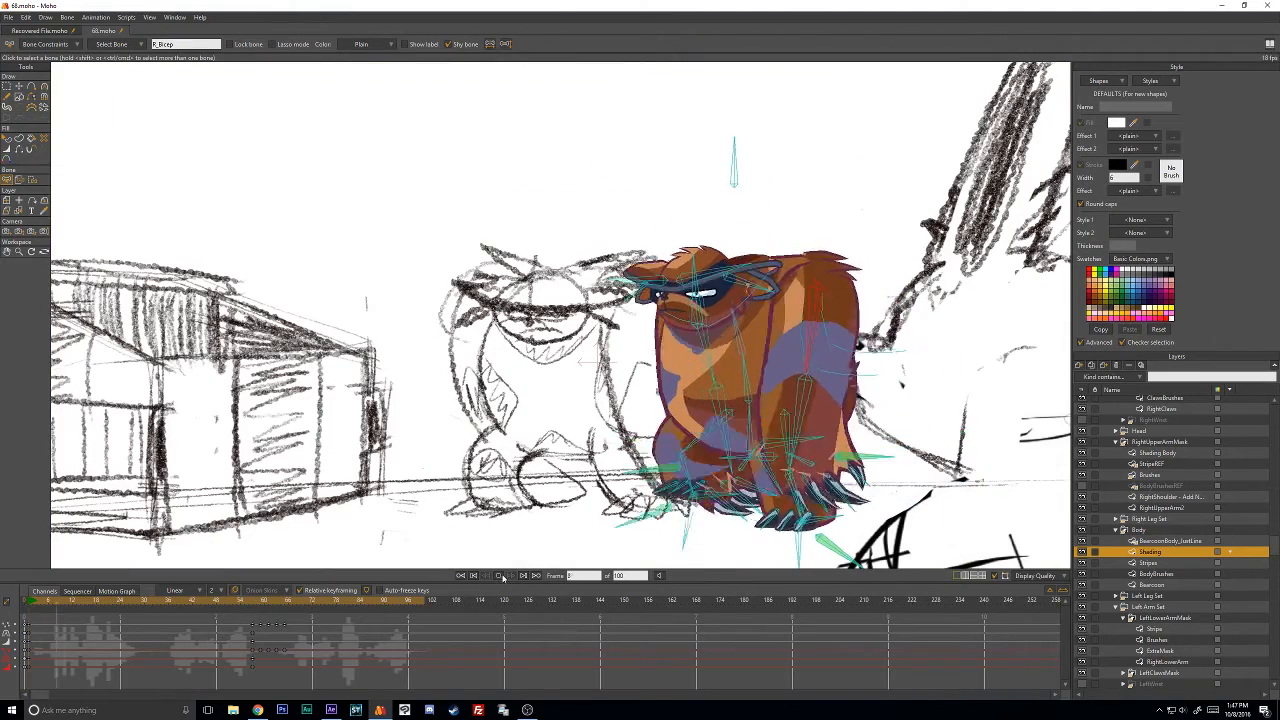
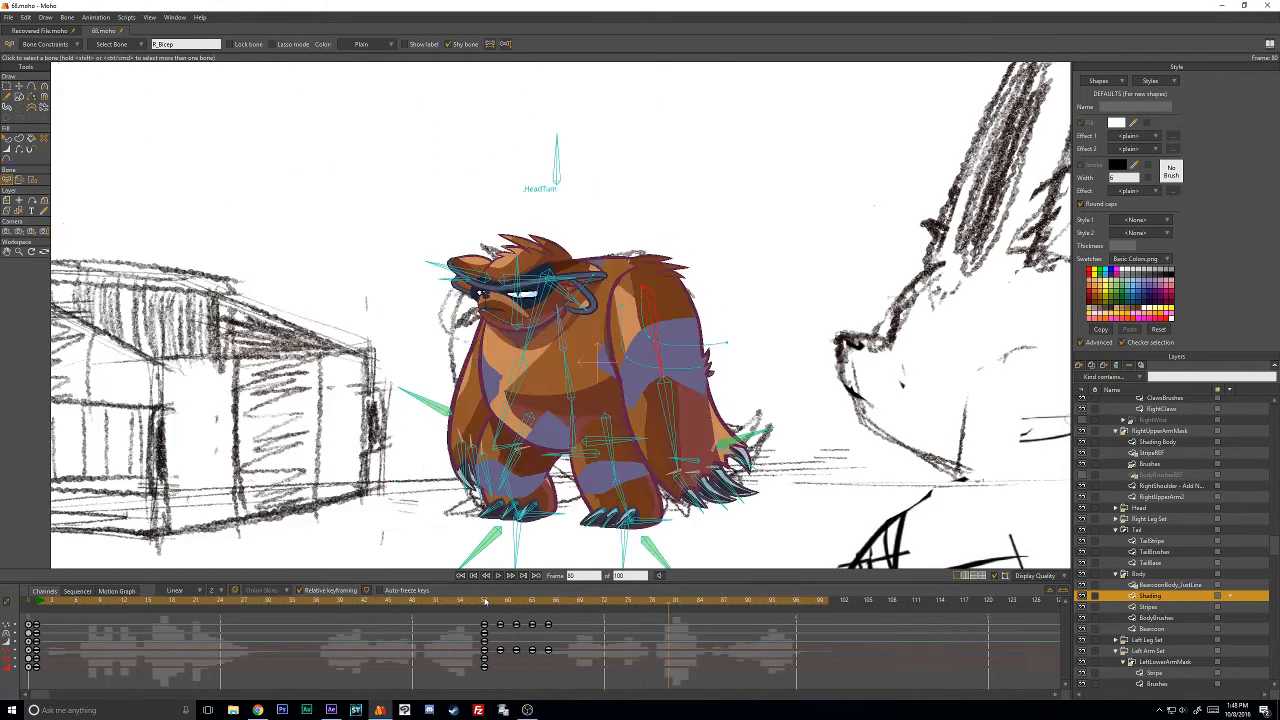
At frame 57, move the Body Shading layer's points so the shadow follows the inner edge of the near upper arm.
scroll(666, 366, up, 2)
scroll(666, 364, down, 1)
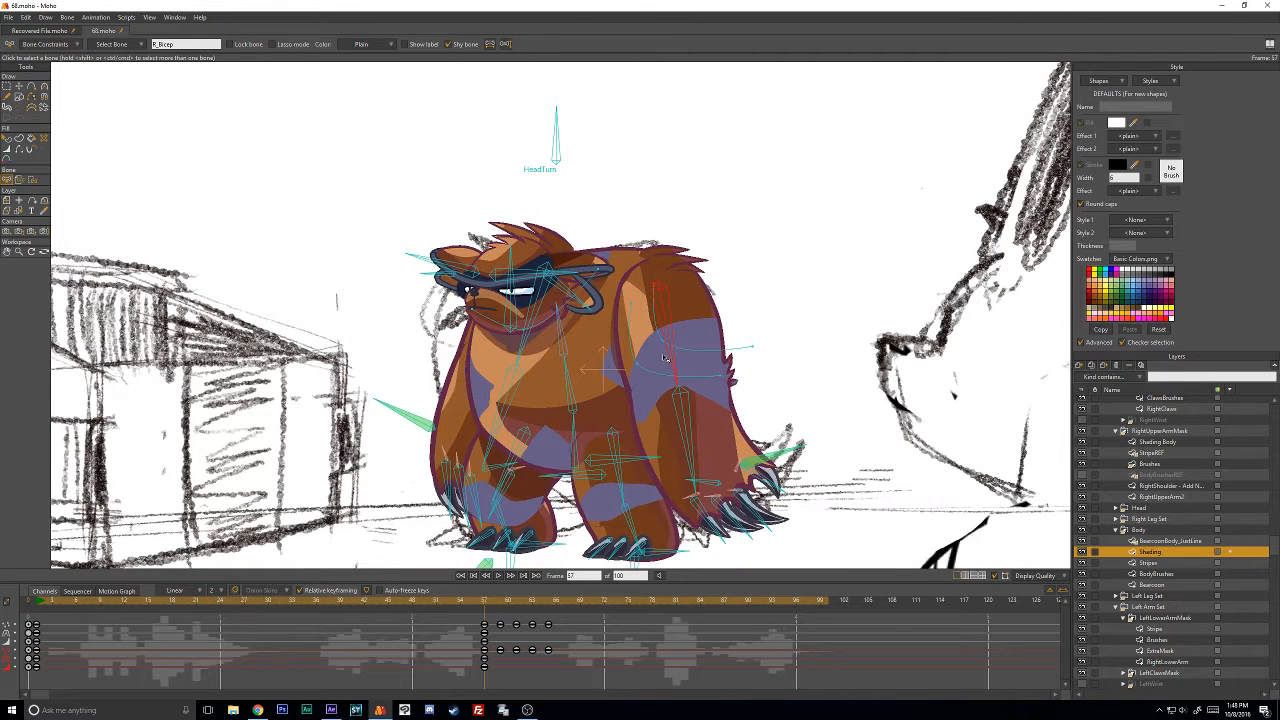
key(t)
drag(634, 306, 622, 301)
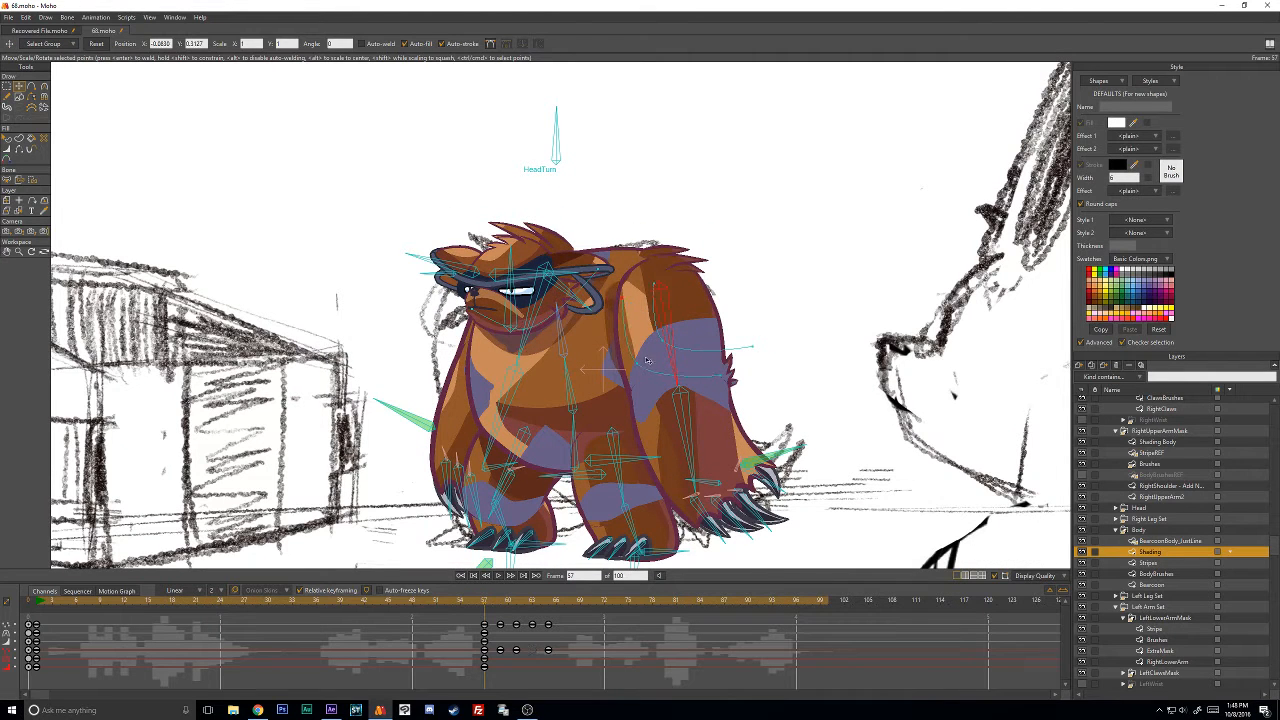
drag(642, 364, 630, 369)
drag(716, 377, 666, 446)
drag(637, 310, 633, 309)
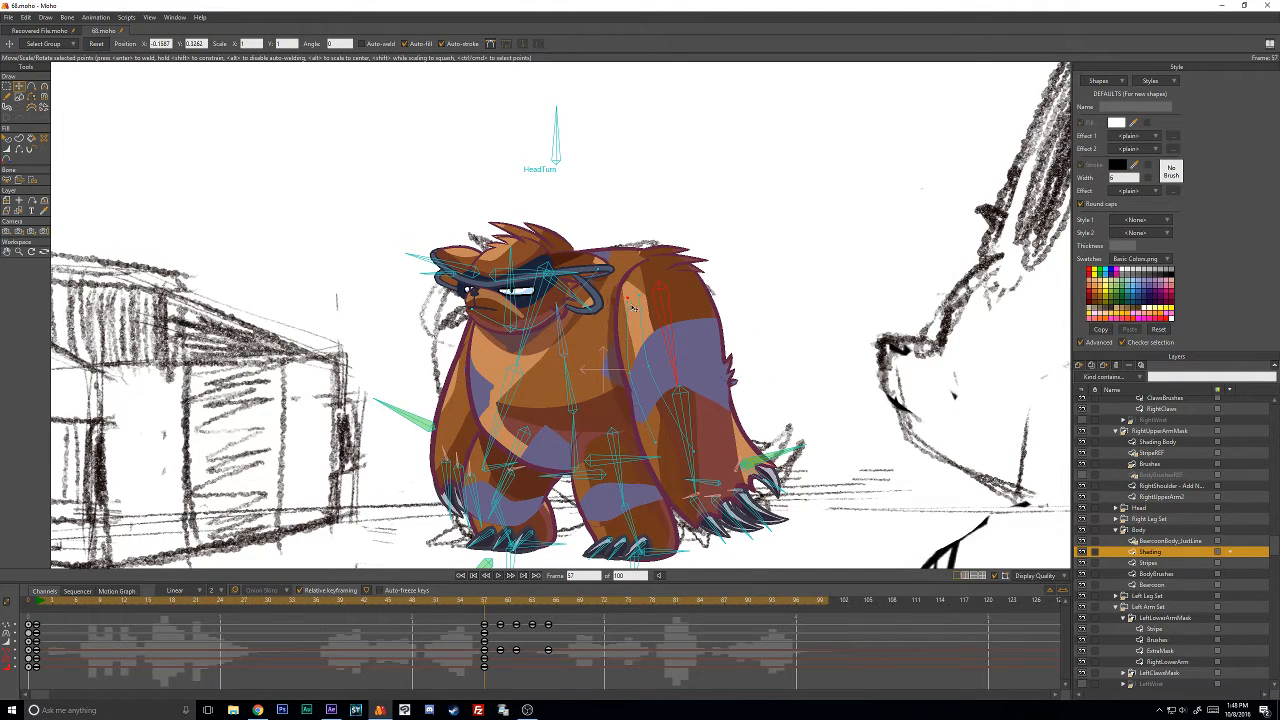
At frames 59 and 61, shift the Body Shading points toward the near arm so the shadow sits beneath it.
click(500, 610)
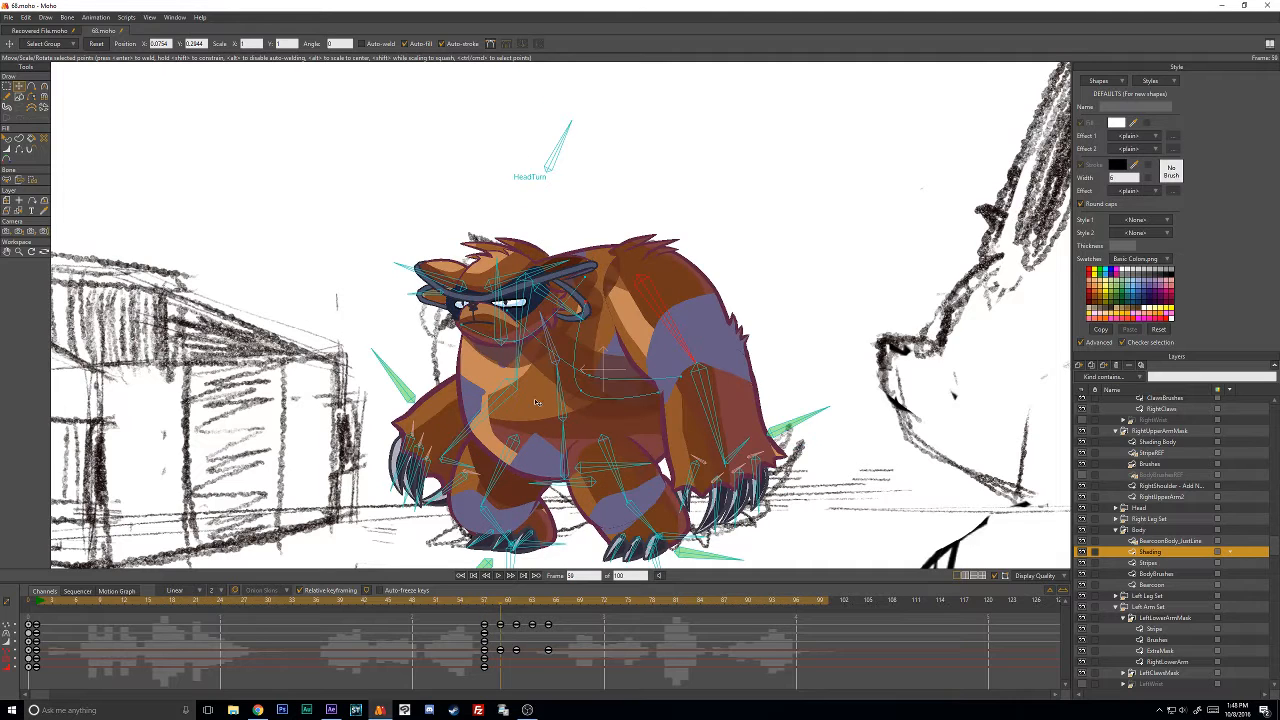
mouse_move(542, 340)
mouse_down()
mouse_move(598, 298)
mouse_move(644, 366)
mouse_up()
mouse_move(590, 398)
mouse_down()
mouse_move(664, 400)
mouse_move(685, 421)
mouse_up()
key(ctrl+Right)
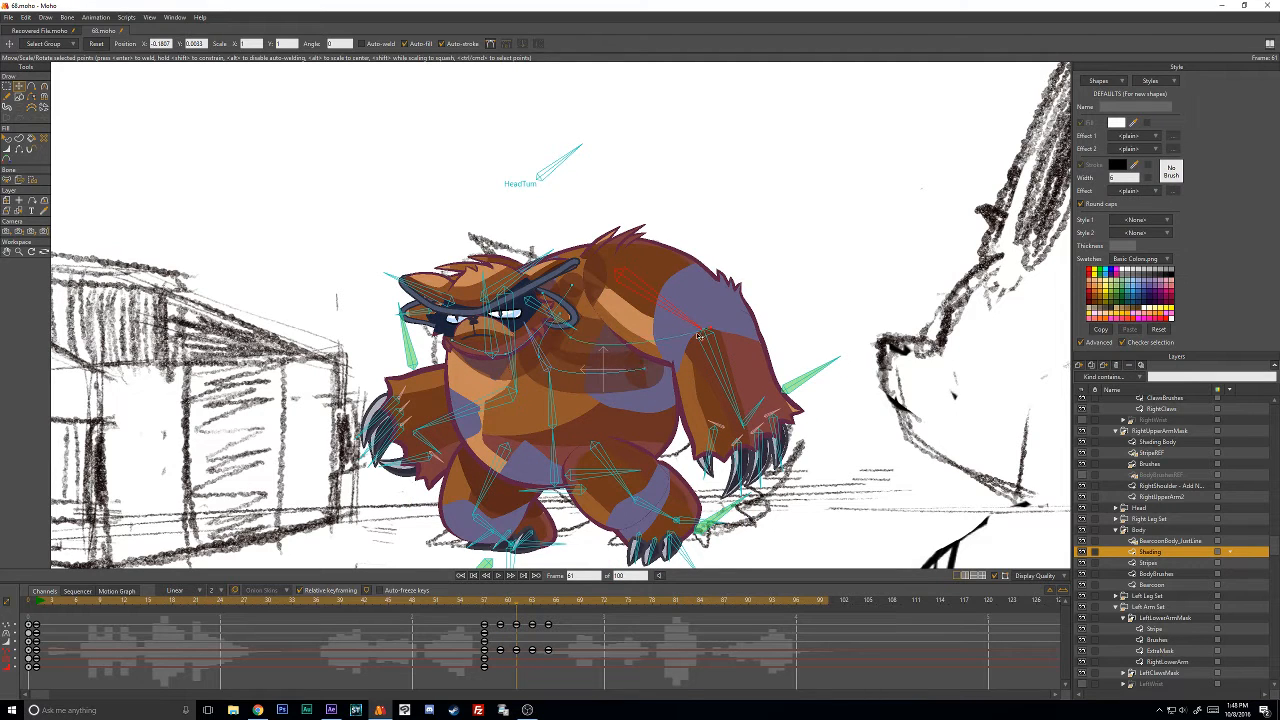
mouse_move(566, 343)
mouse_down()
mouse_move(602, 298)
mouse_move(585, 325)
mouse_move(560, 300)
mouse_move(545, 320)
mouse_move(553, 293)
mouse_move(598, 292)
mouse_move(630, 362)
mouse_move(699, 389)
mouse_up()
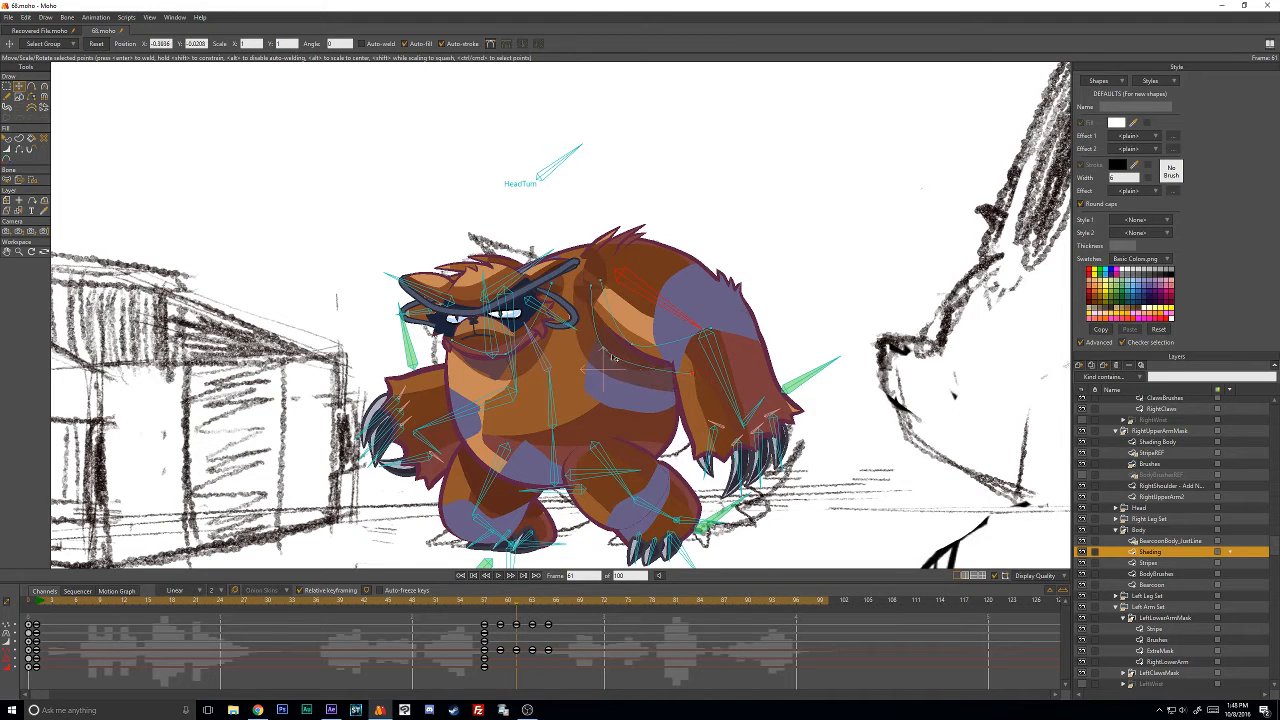
mouse_move(615, 358)
mouse_down()
mouse_move(628, 368)
mouse_move(594, 298)
mouse_move(618, 293)
mouse_up()
Check the body shading from frame 60 onward and reposition its points under the near arm around frame 64.
key(ctrl+Left)
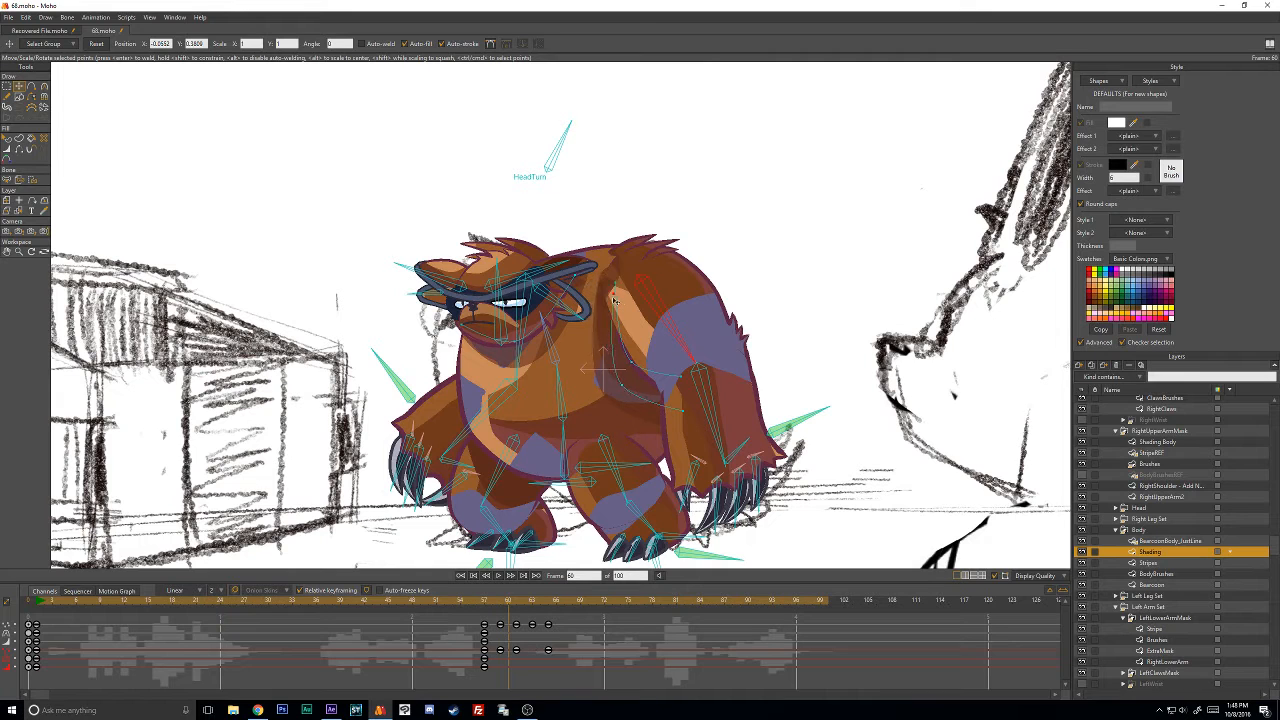
key(ctrl+Right)
key(ctrl+Right)
key(ctrl+Right)
key(ctrl+Right)
mouse_move(594, 315)
mouse_down()
mouse_move(575, 355)
mouse_move(561, 269)
mouse_move(622, 350)
mouse_move(590, 384)
mouse_move(618, 322)
mouse_move(578, 382)
mouse_up()
At frame 66, move the Body Shading points to fit the shadow behind the arm swung across the chest.
key(ctrl+Right)
key(ctrl+Right)
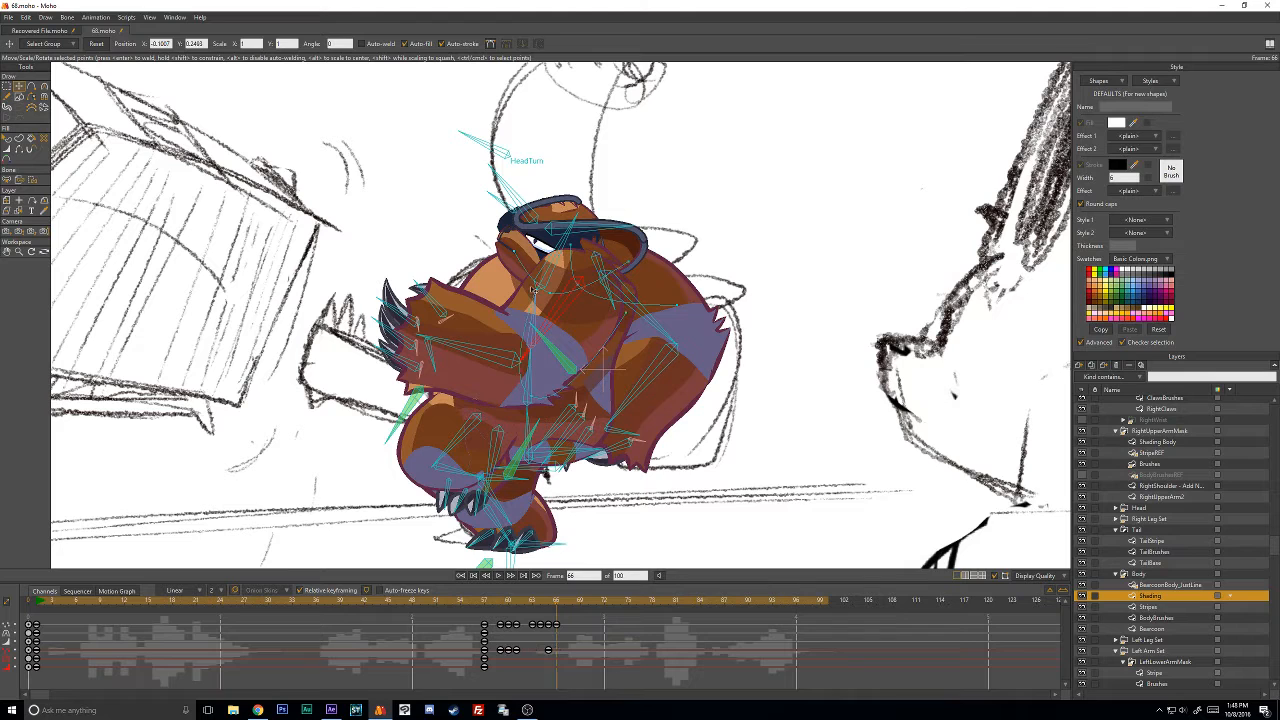
click(652, 308)
mouse_move(662, 306)
mouse_down()
mouse_move(583, 281)
mouse_move(583, 267)
mouse_up()
mouse_move(590, 376)
mouse_down()
mouse_move(602, 358)
mouse_move(558, 409)
mouse_up()
drag(637, 331, 632, 320)
mouse_move(626, 312)
mouse_down()
mouse_move(606, 288)
mouse_move(605, 311)
mouse_up()
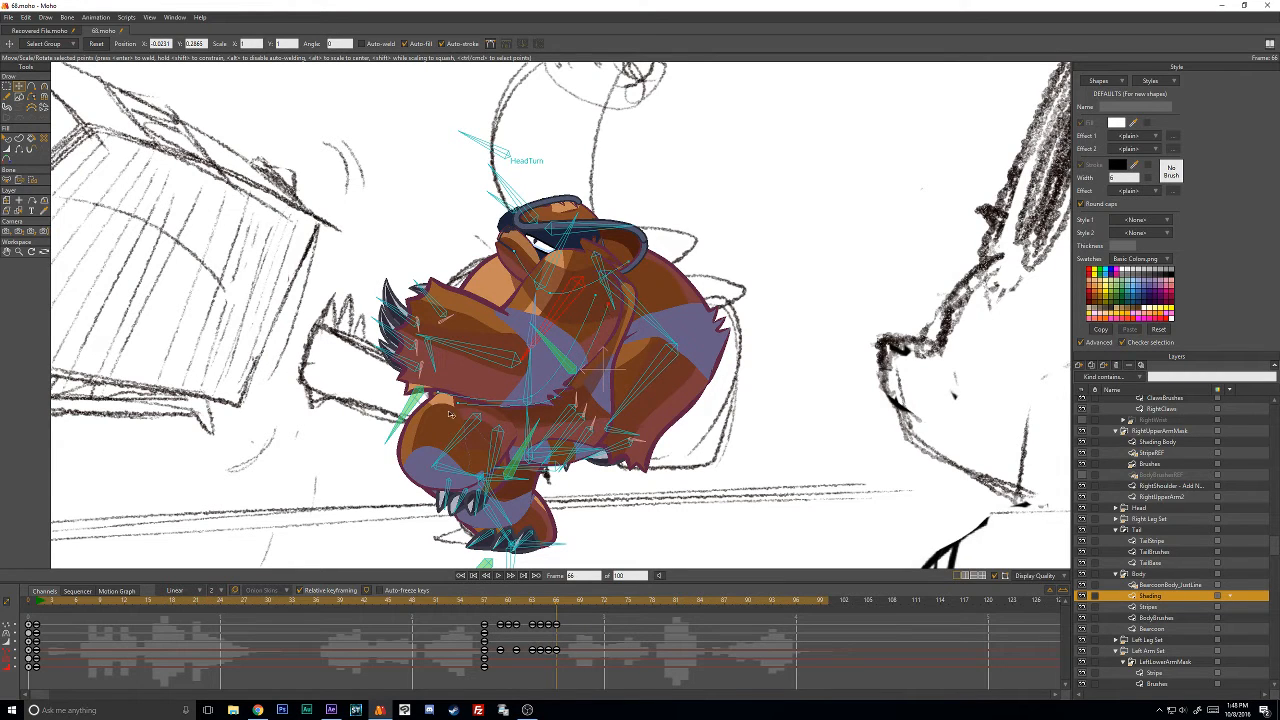
At frame 68, reshape the Body Shading into a curved shadow across the chest beneath the raised arm and head.
key(Right)
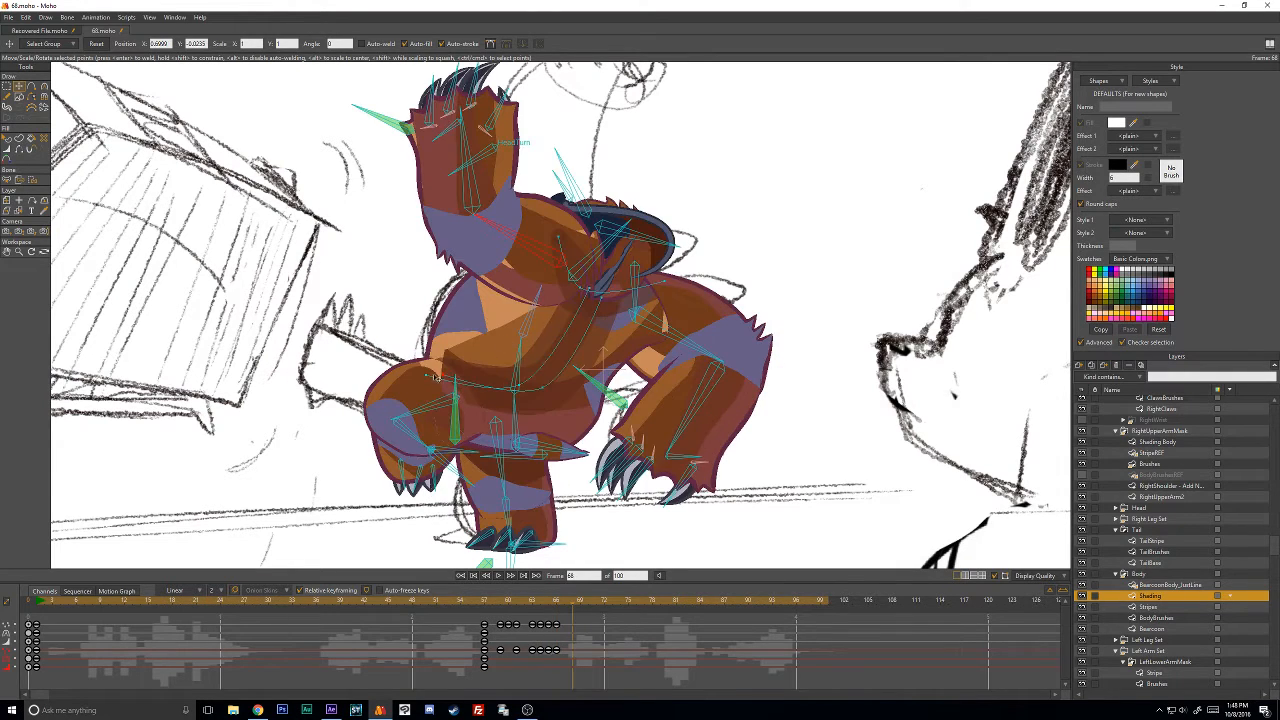
drag(433, 375, 472, 256)
mouse_move(520, 382)
mouse_down()
mouse_move(530, 312)
mouse_move(441, 280)
mouse_up()
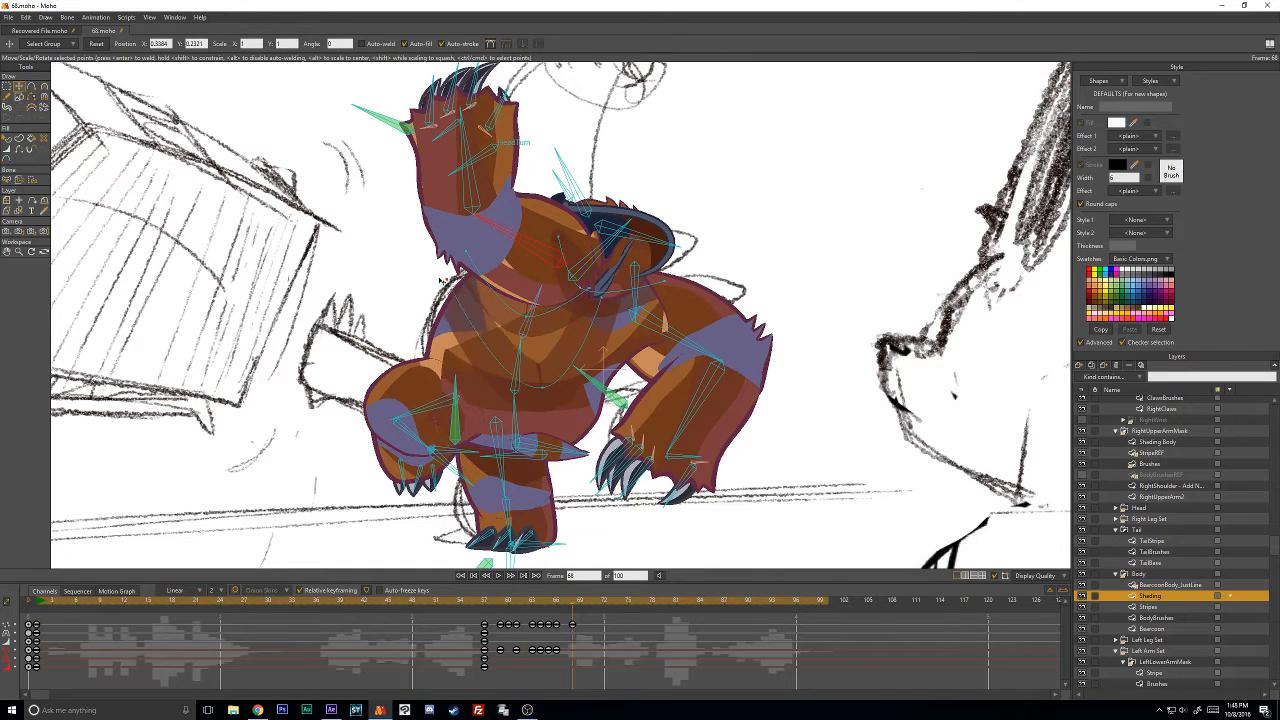
drag(470, 338, 492, 330)
mouse_move(572, 390)
mouse_down()
mouse_move(532, 354)
mouse_move(539, 346)
mouse_up()
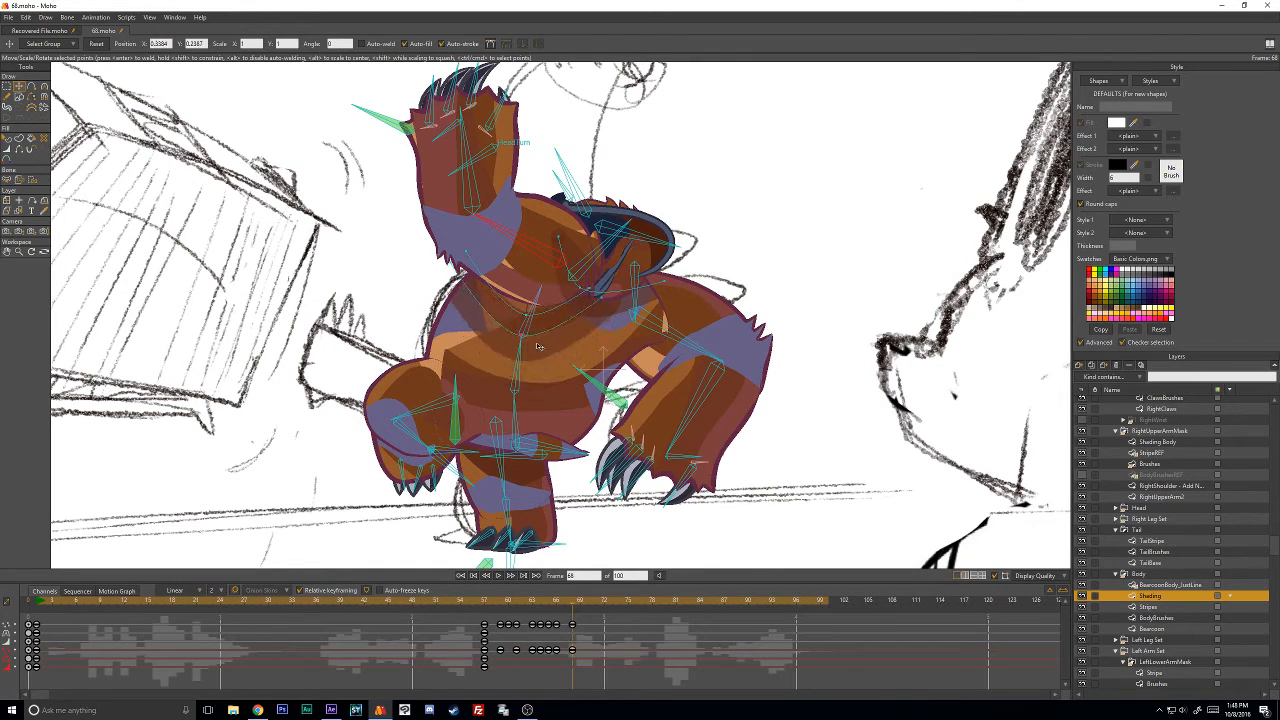
drag(605, 305, 590, 286)
mouse_move(540, 320)
mouse_down()
mouse_move(545, 310)
mouse_move(533, 323)
mouse_up()
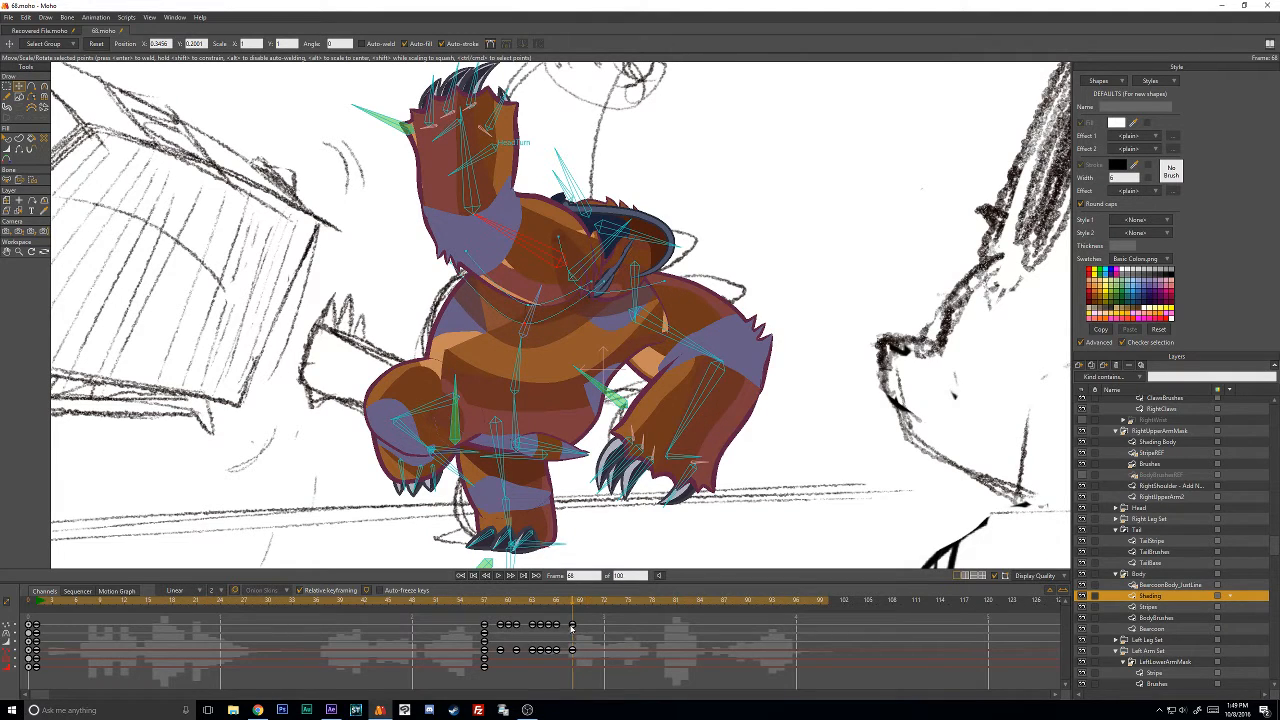
Move the Shading layer's keyframe from frame 68 to frame 67 and step back through the preceding frames.
drag(572, 627, 565, 628)
key(Left)
key(Left)
key(Left)
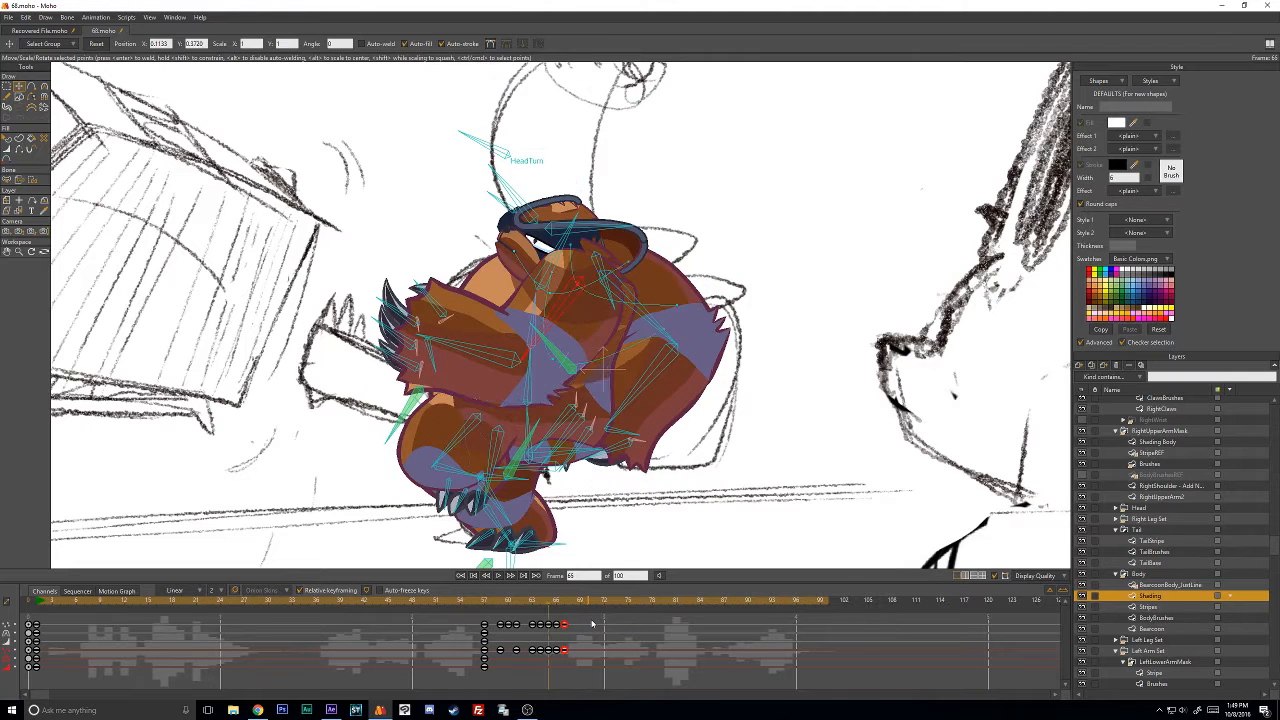
Delete the Body Shading layer's keyframes at frames 64 and 66.
key(Left)
key(Left)
key(Left)
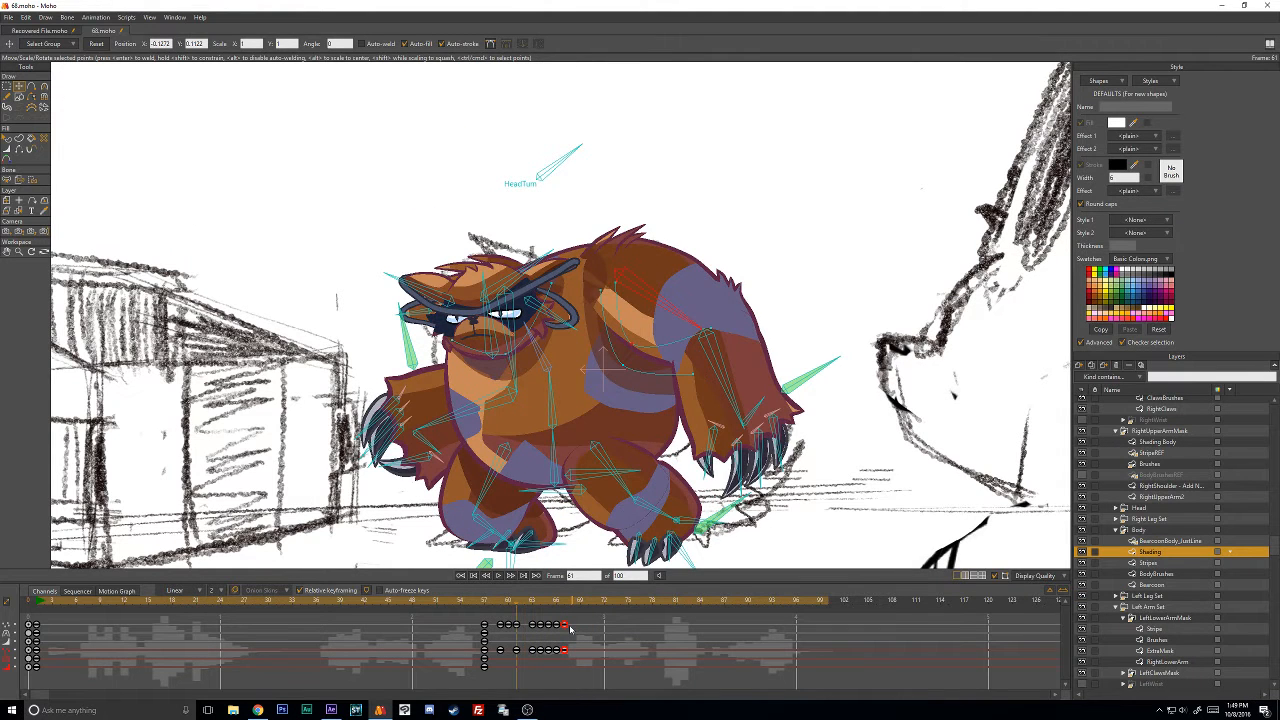
key(Right)
key(Right)
key(Right)
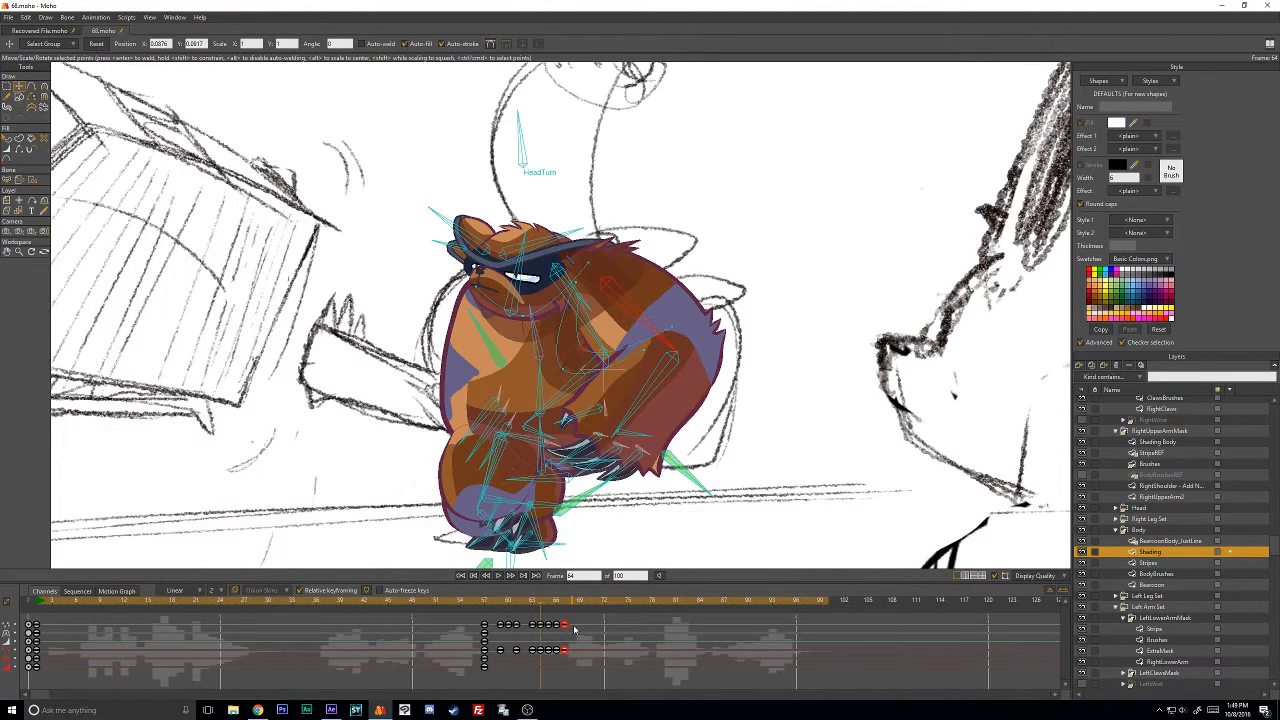
click(541, 632)
key(Return)
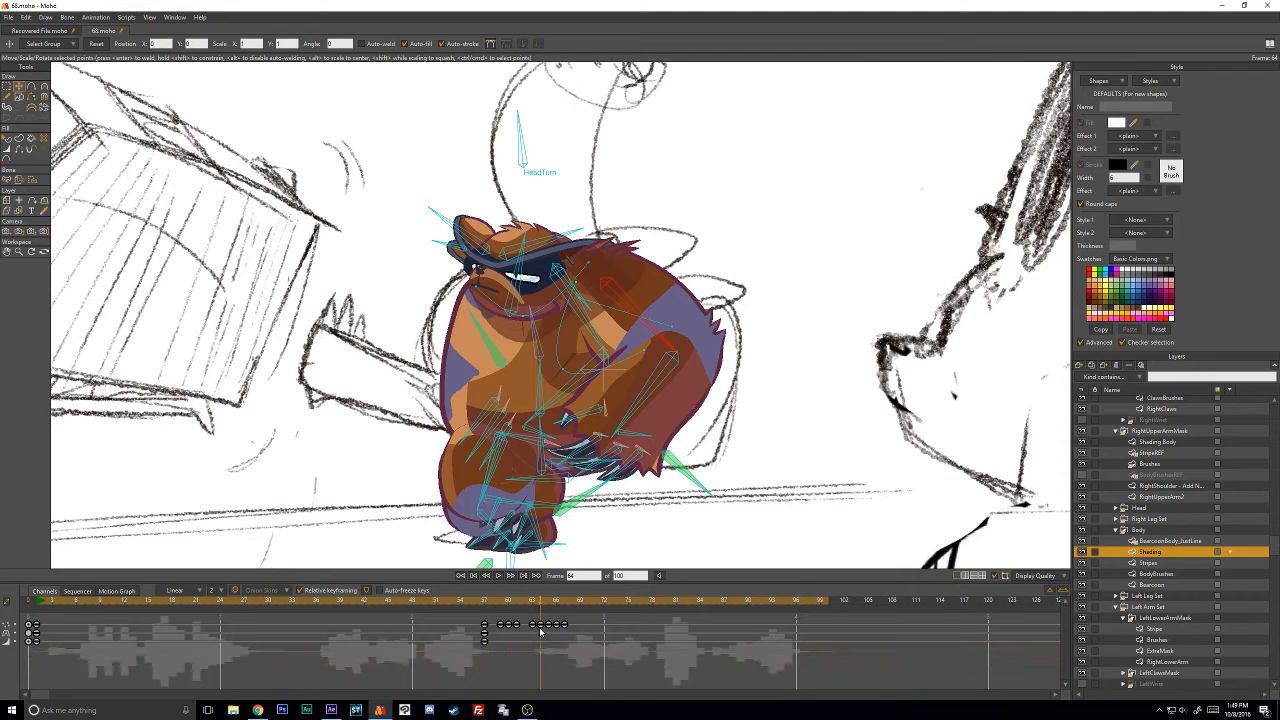
key(ctrl+z)
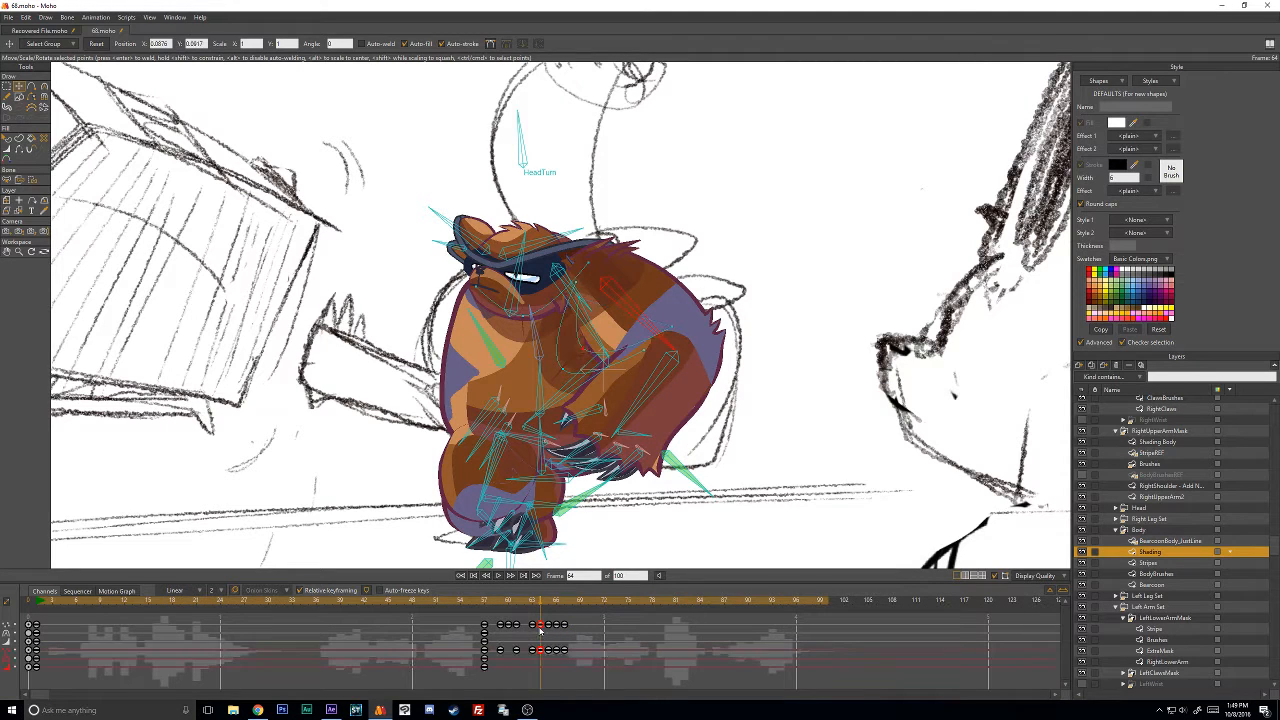
click(556, 636)
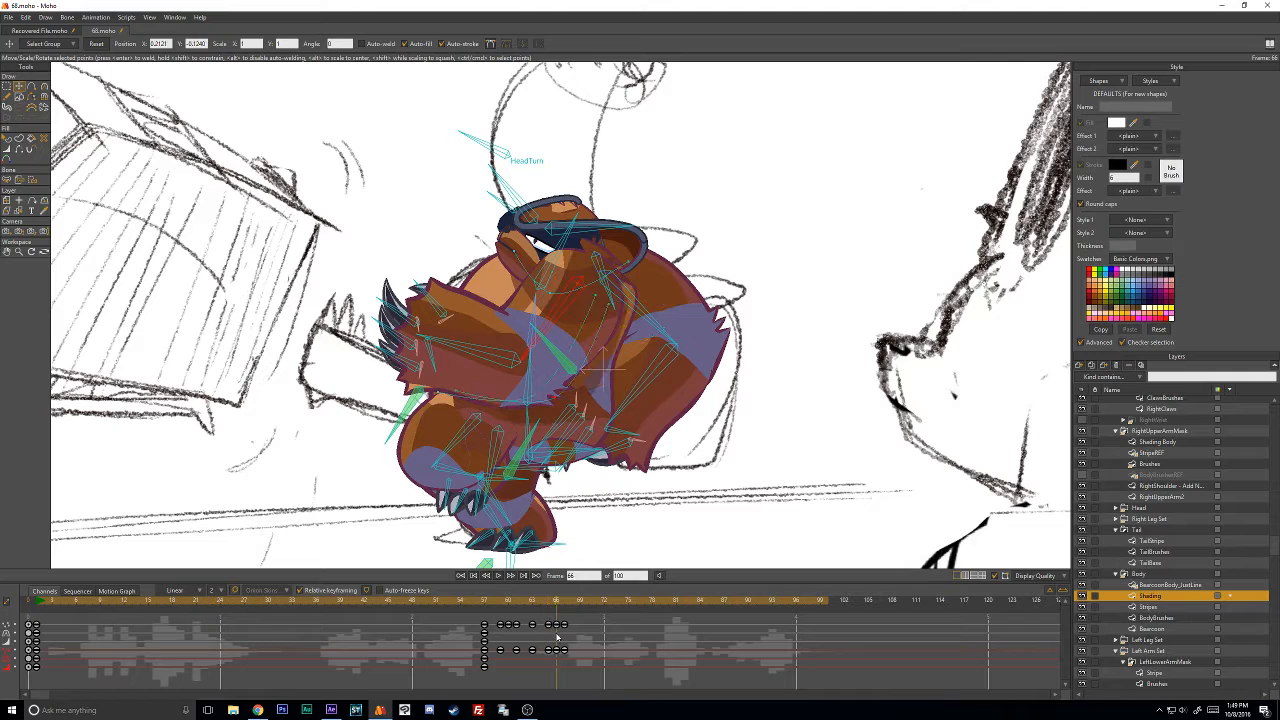
key(Delete)
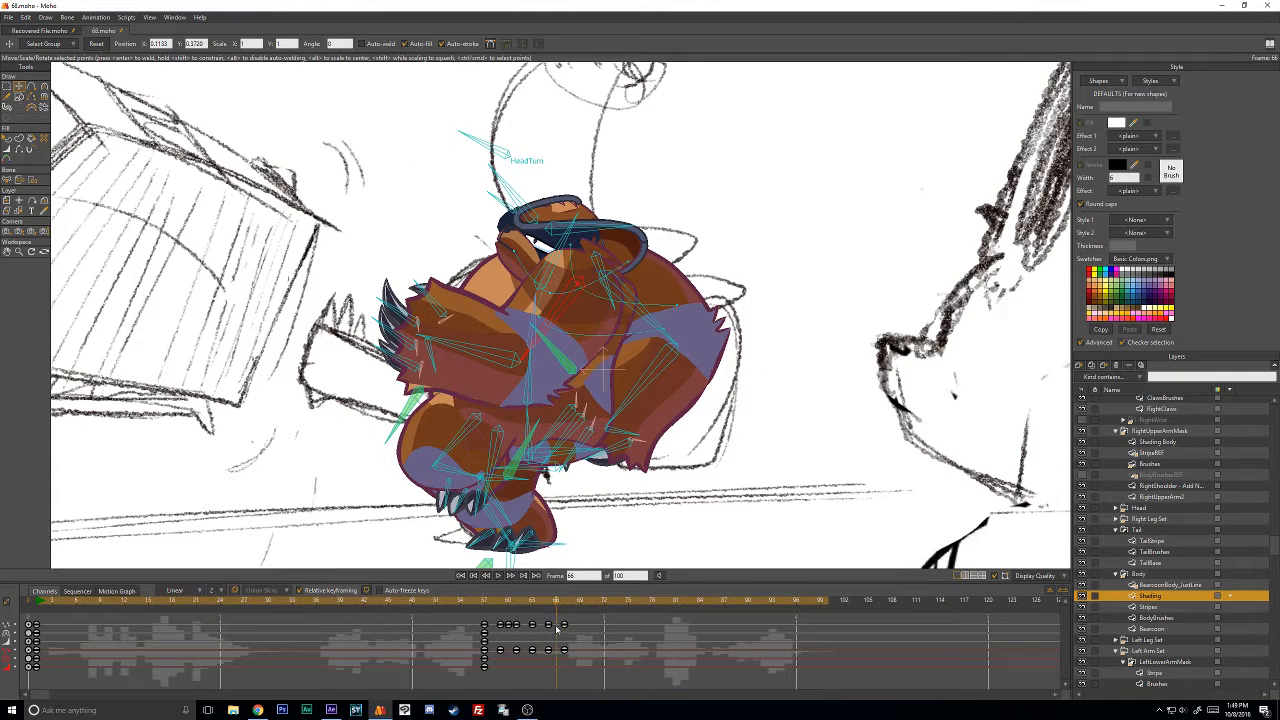
Check the body shading between frames 63 and 67, and reposition its points behind the swinging arm at frame 65.
key(Right)
key(Left)
key(Left)
key(Left)
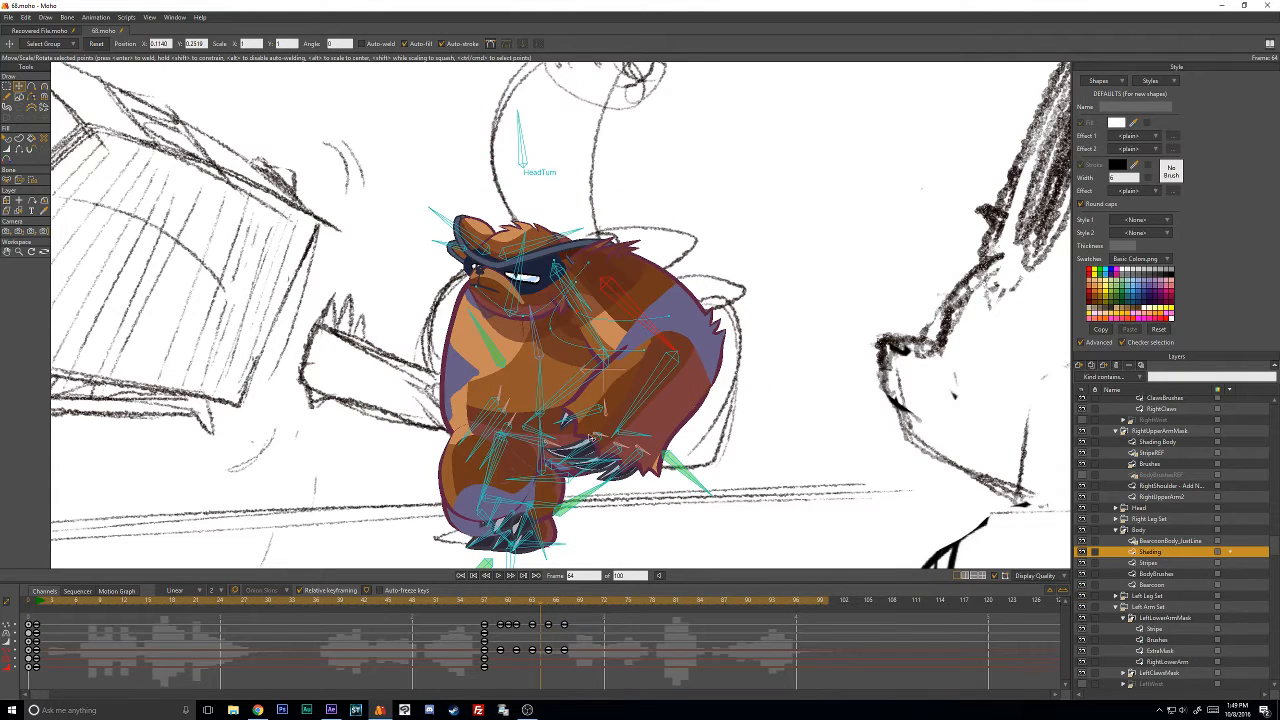
key(Right)
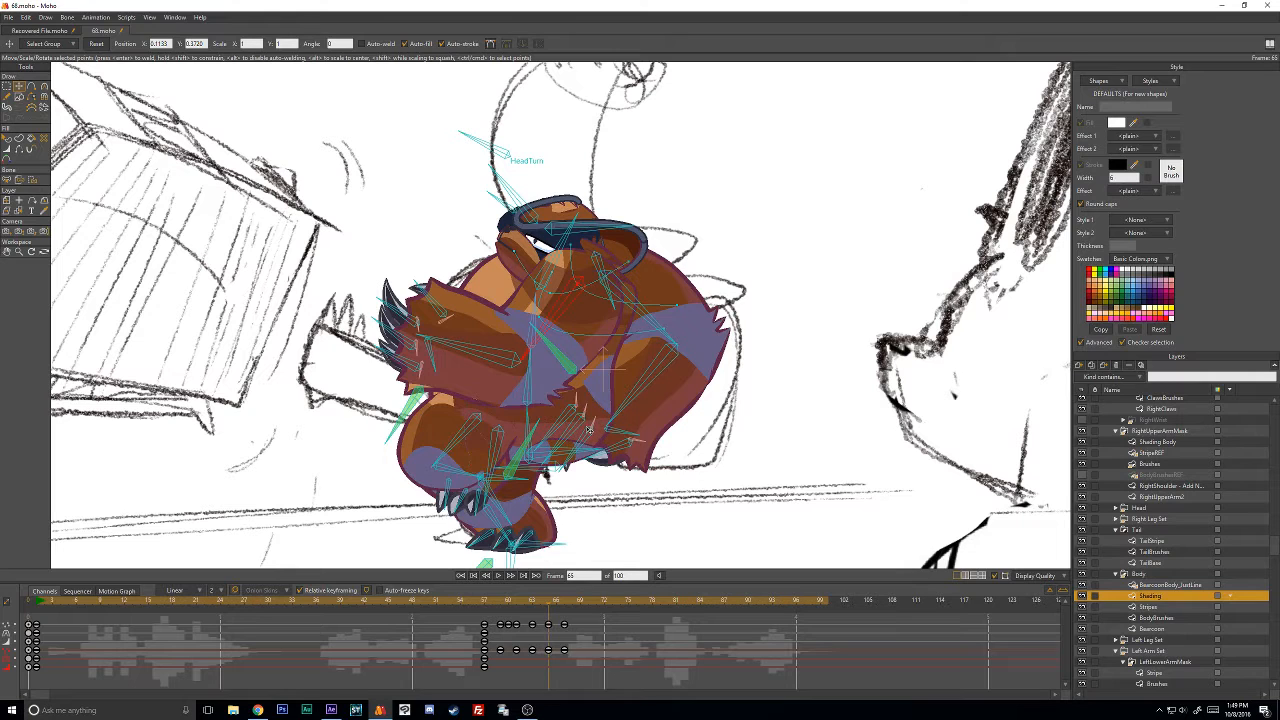
key(Left)
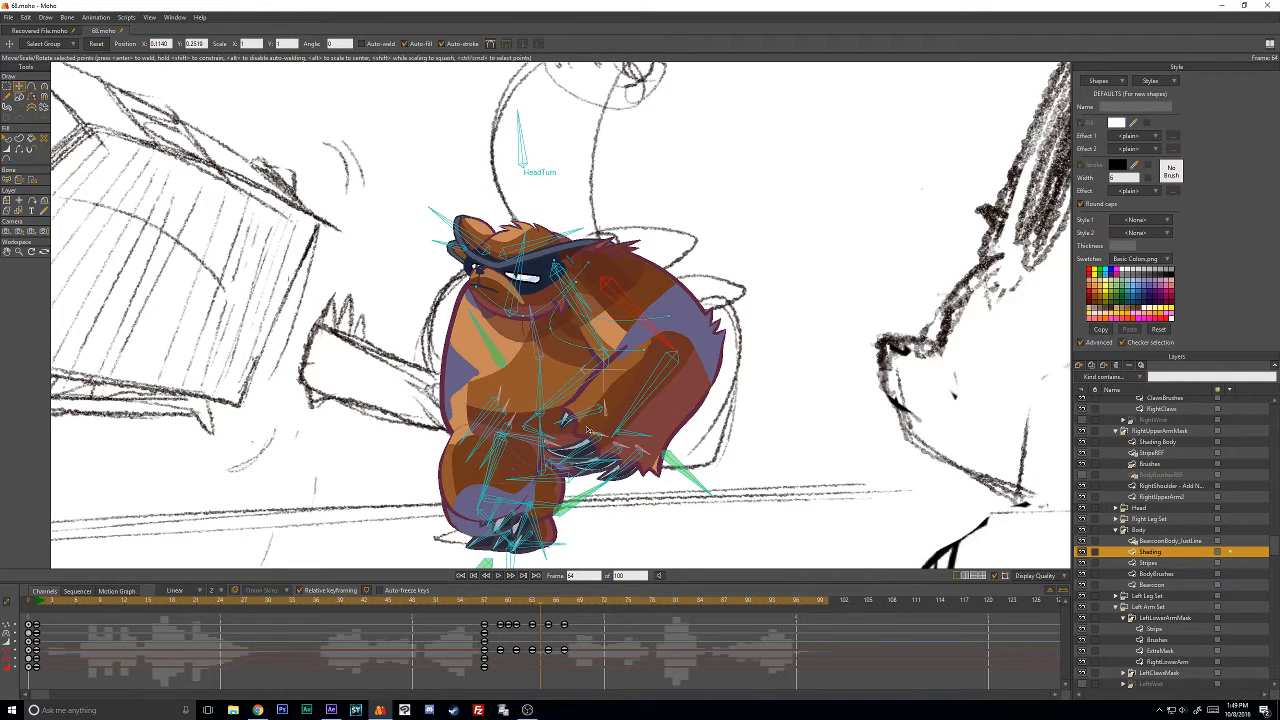
key(Left)
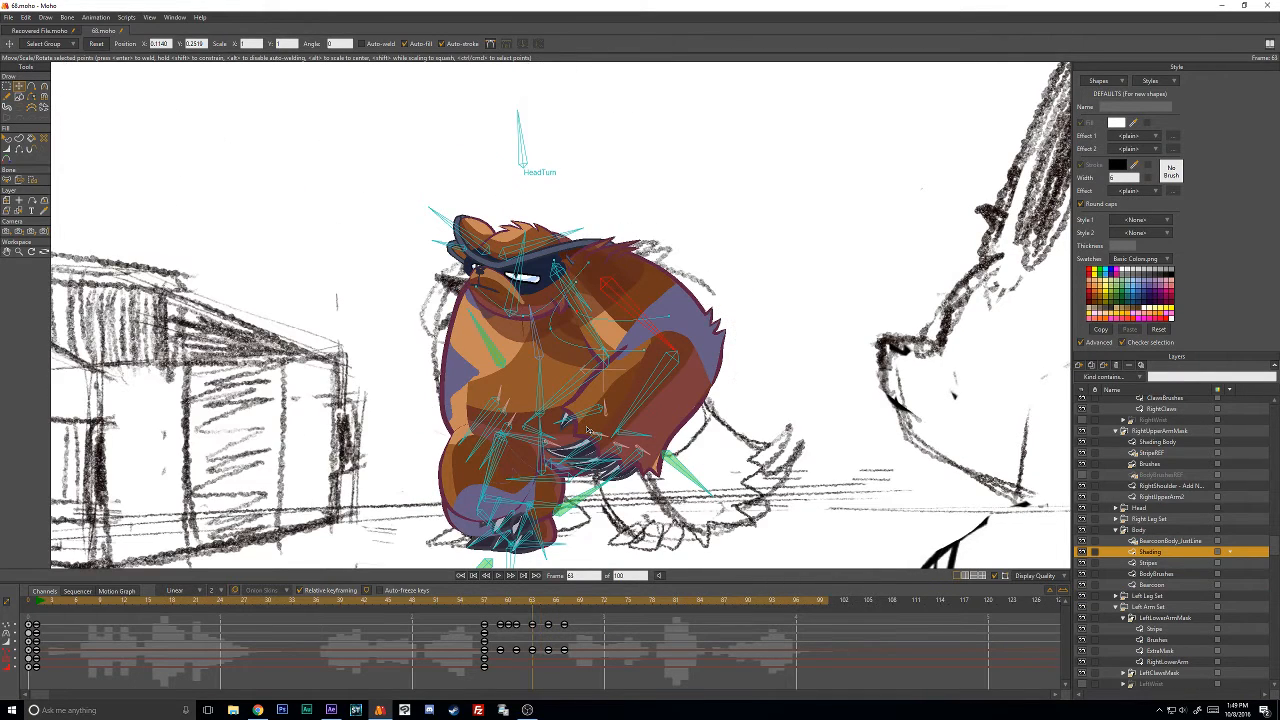
key(Right)
key(Right)
key(Left)
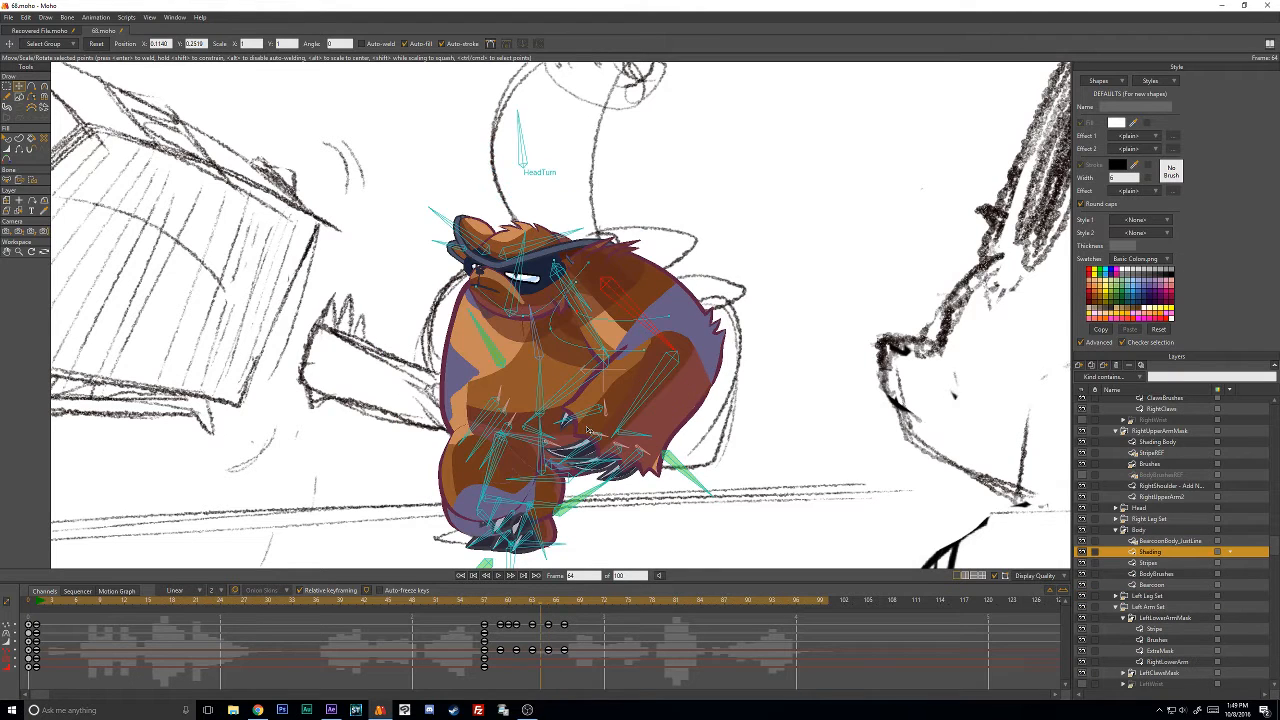
key(Right)
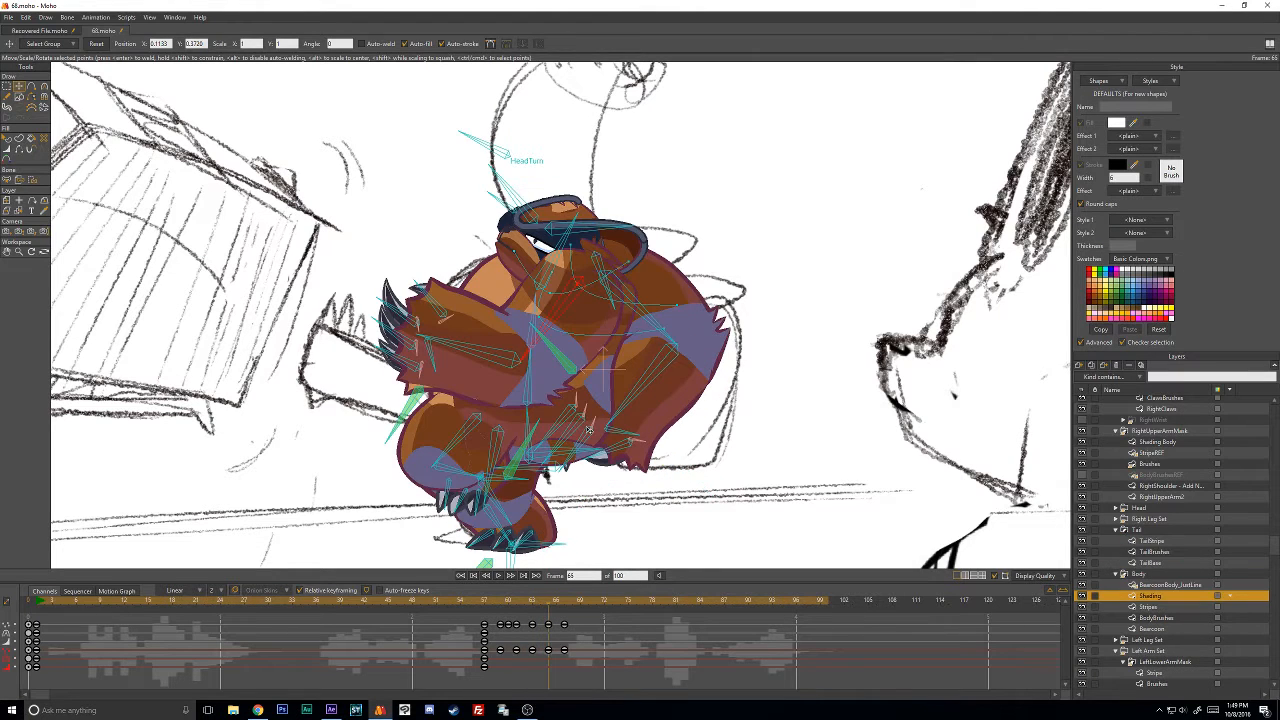
key(Right)
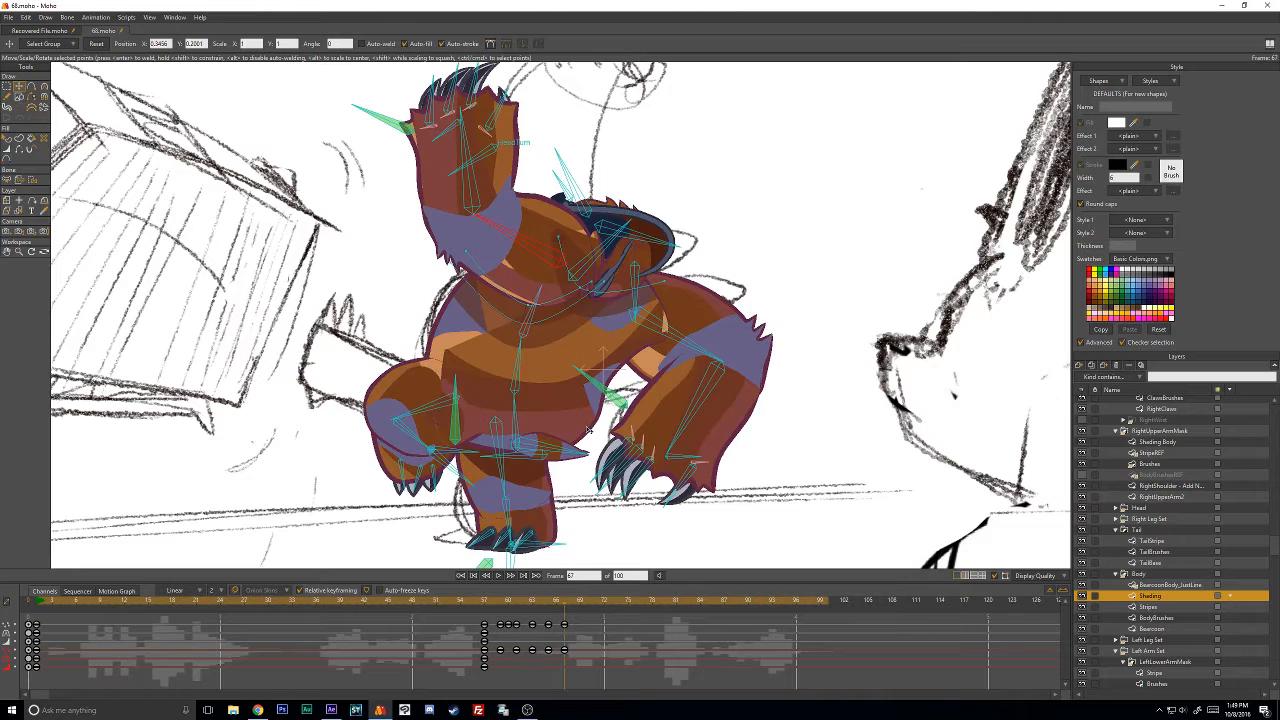
key(Left)
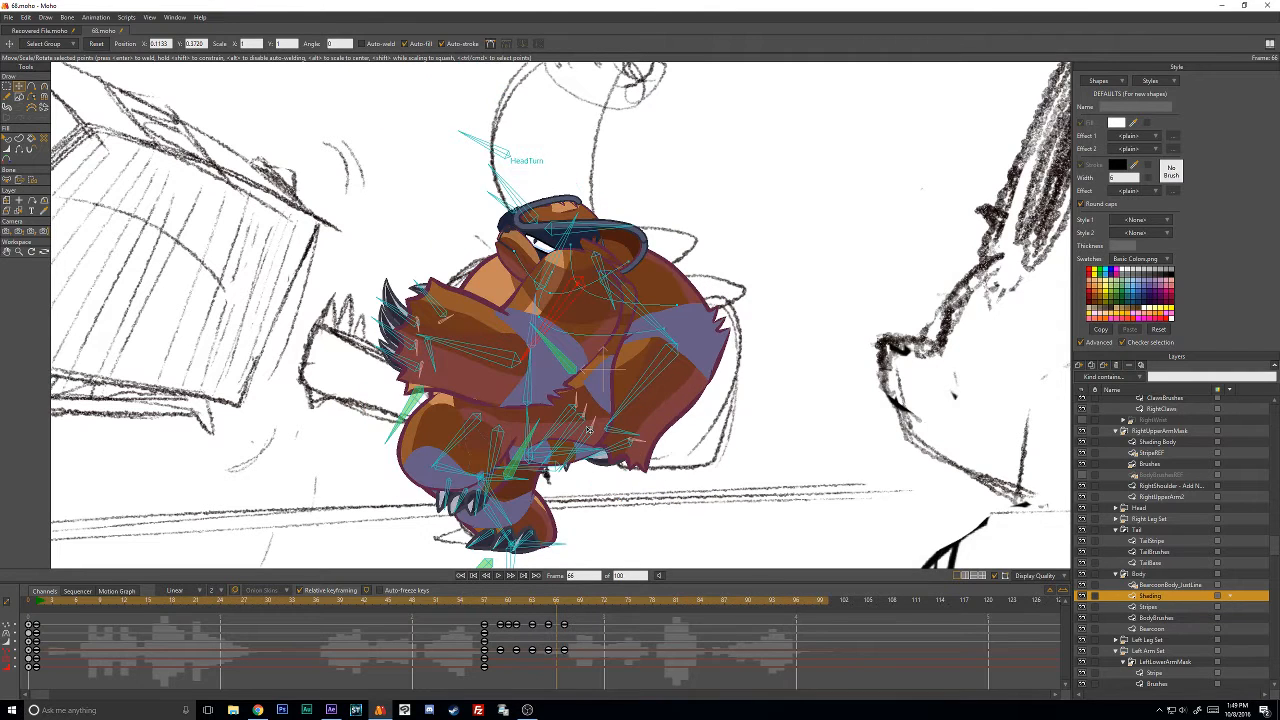
mouse_move(540, 320)
mouse_down()
mouse_move(551, 271)
mouse_move(567, 270)
mouse_move(595, 370)
mouse_move(575, 357)
mouse_move(500, 383)
mouse_move(538, 415)
mouse_move(594, 322)
mouse_move(609, 322)
mouse_move(601, 308)
mouse_up()
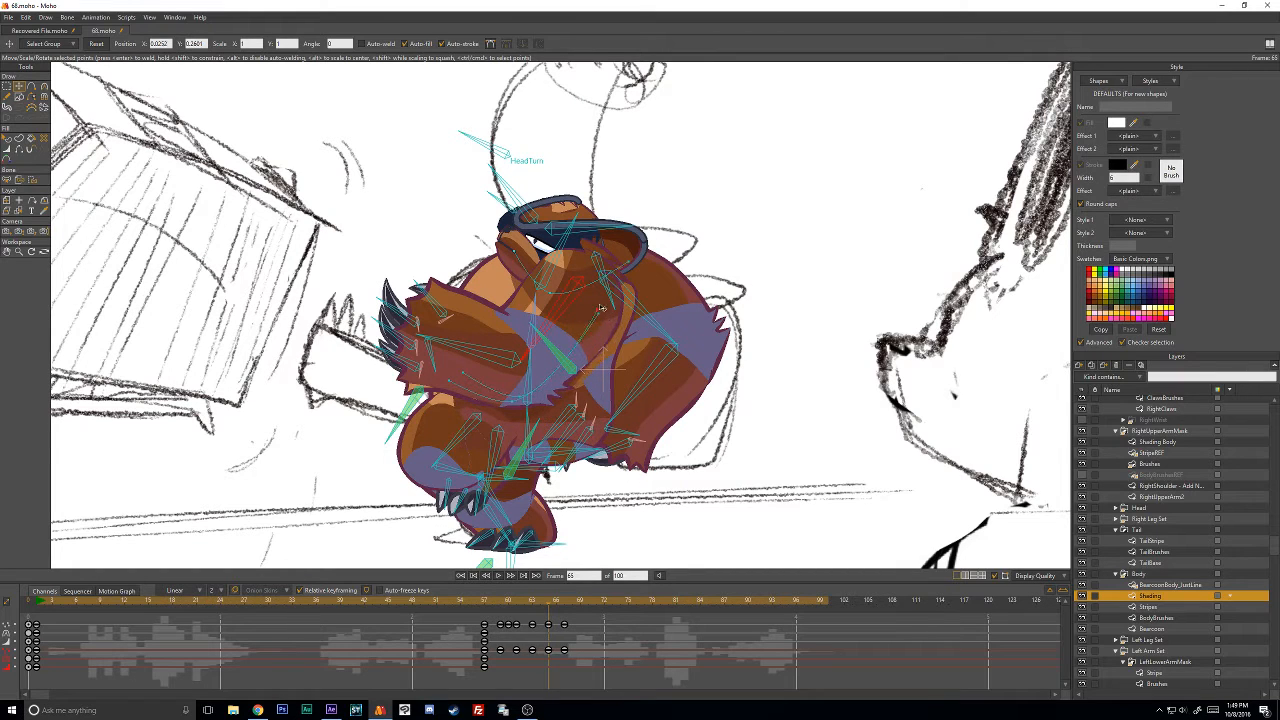
At frame 63, reshape the Body Shading by moving its points beneath the head and along the near arm.
key(Left)
key(Left)
key(Left)
key(Right)
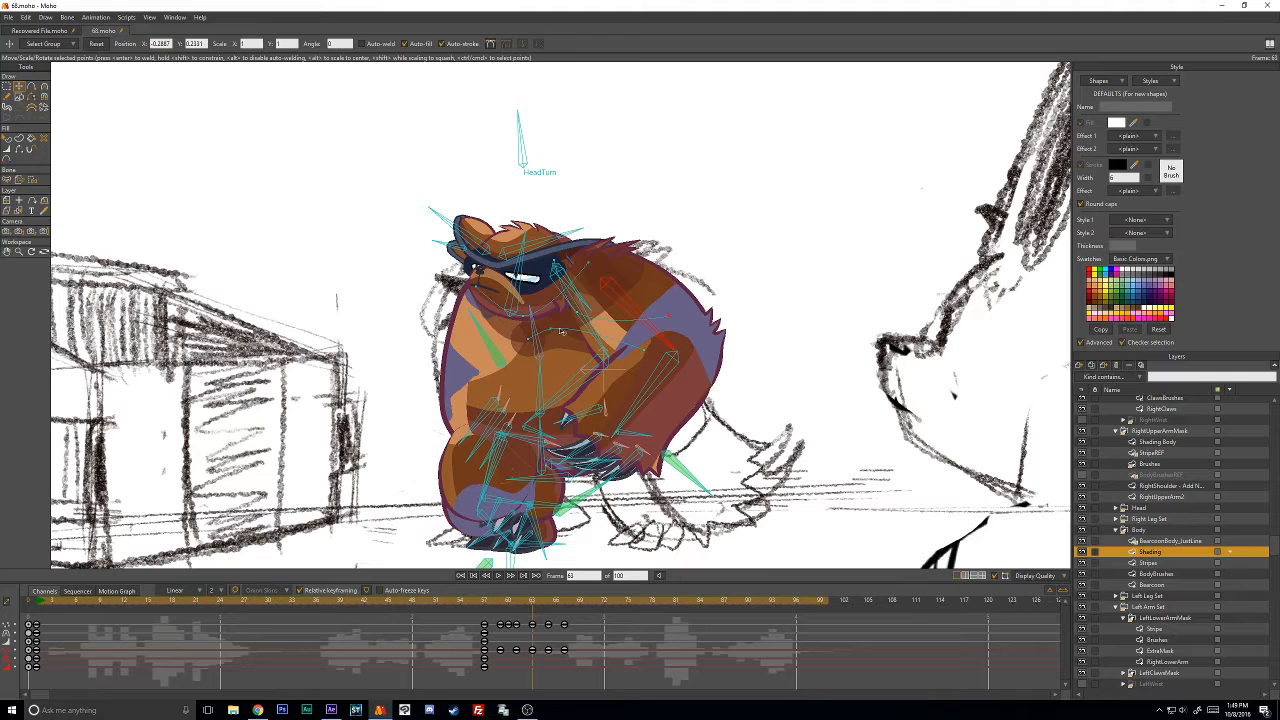
mouse_move(548, 331)
mouse_down()
mouse_move(532, 350)
mouse_move(576, 318)
mouse_up()
drag(645, 351, 657, 357)
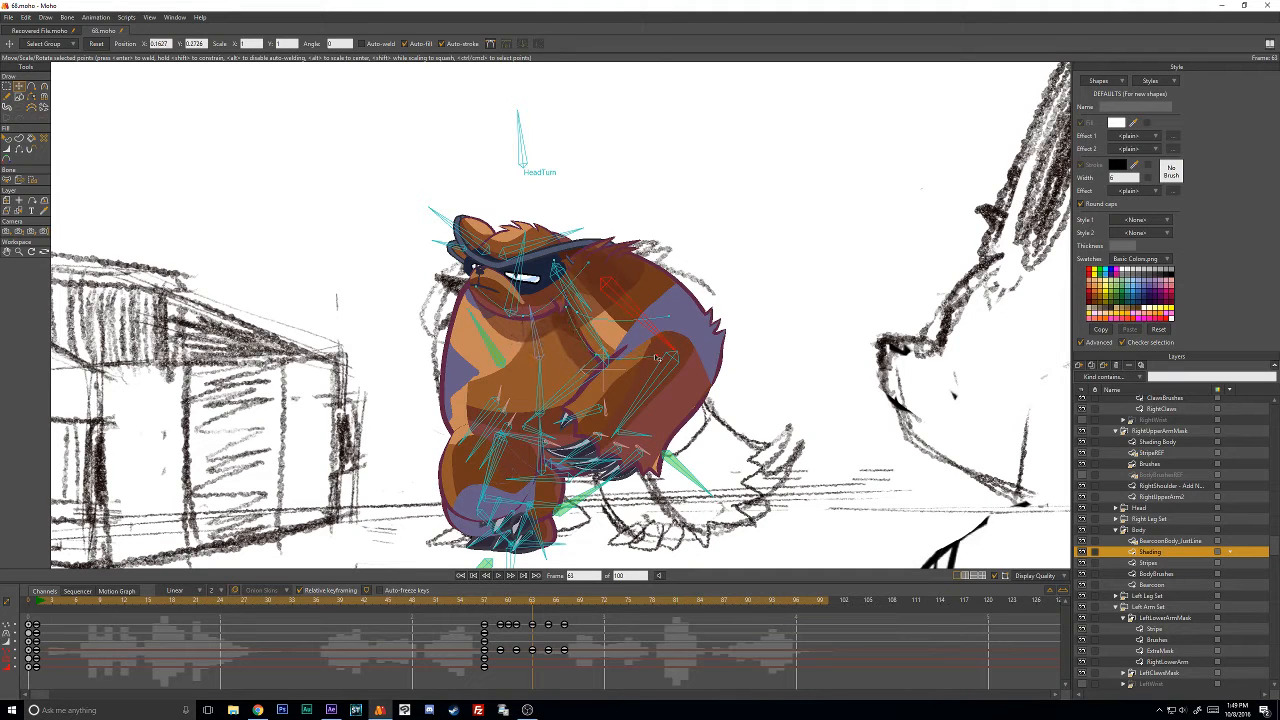
click(587, 317)
click(619, 348)
click(566, 284)
At frame 69, reshape the Body Shading so it curves across the chest beneath the raised arm and head.
key(Left)
key(Right)
key(Right)
key(Right)
key(Right)
key(Right)
key(Right)
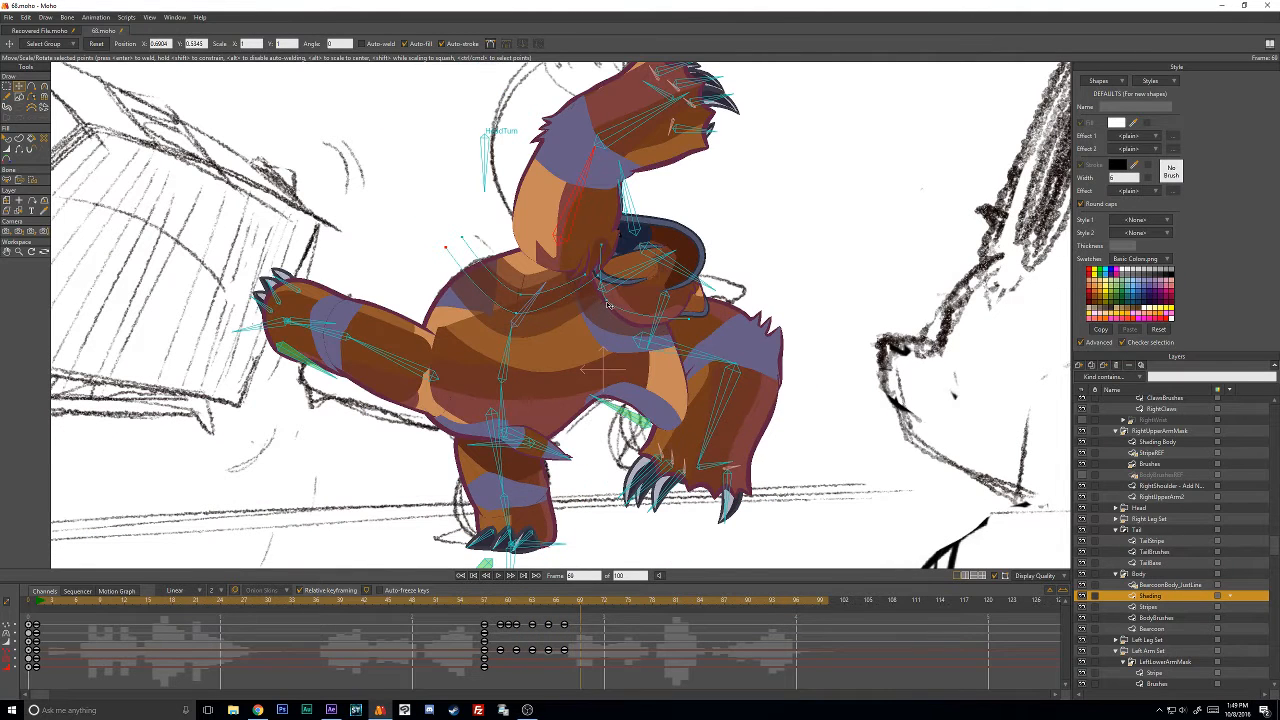
key(Left)
key(Left)
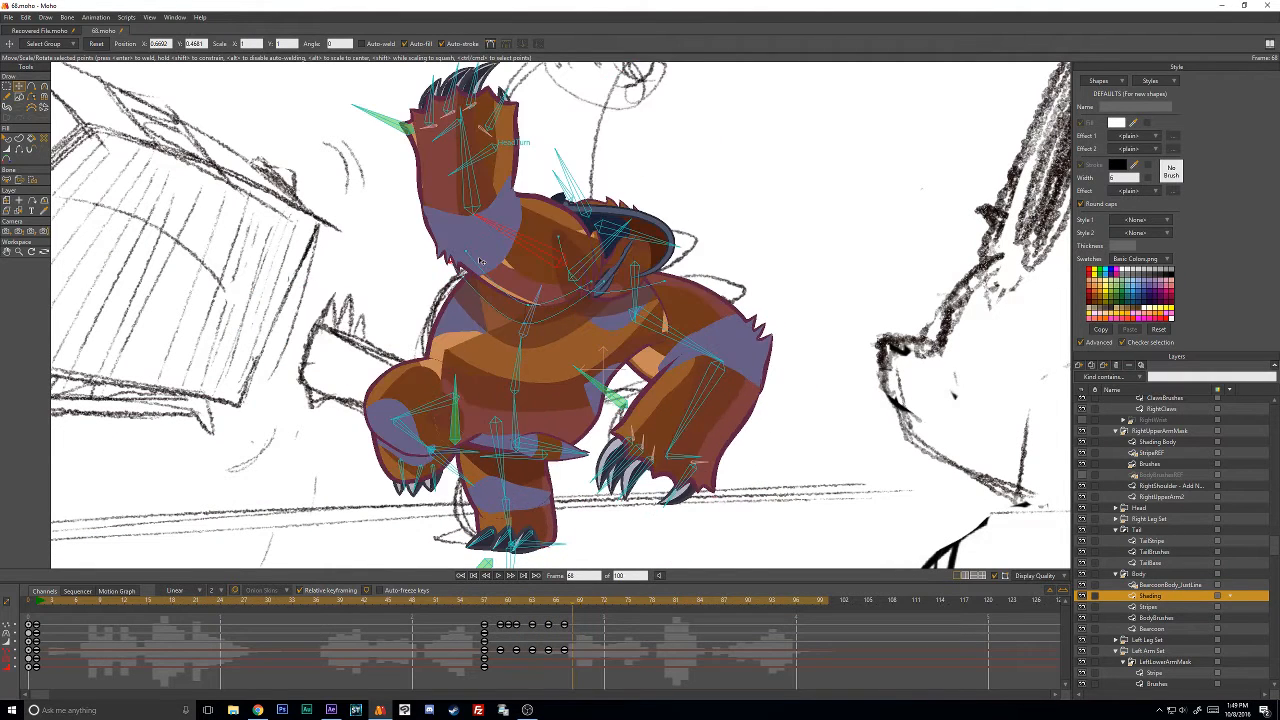
key(Right)
key(Right)
key(Left)
key(Right)
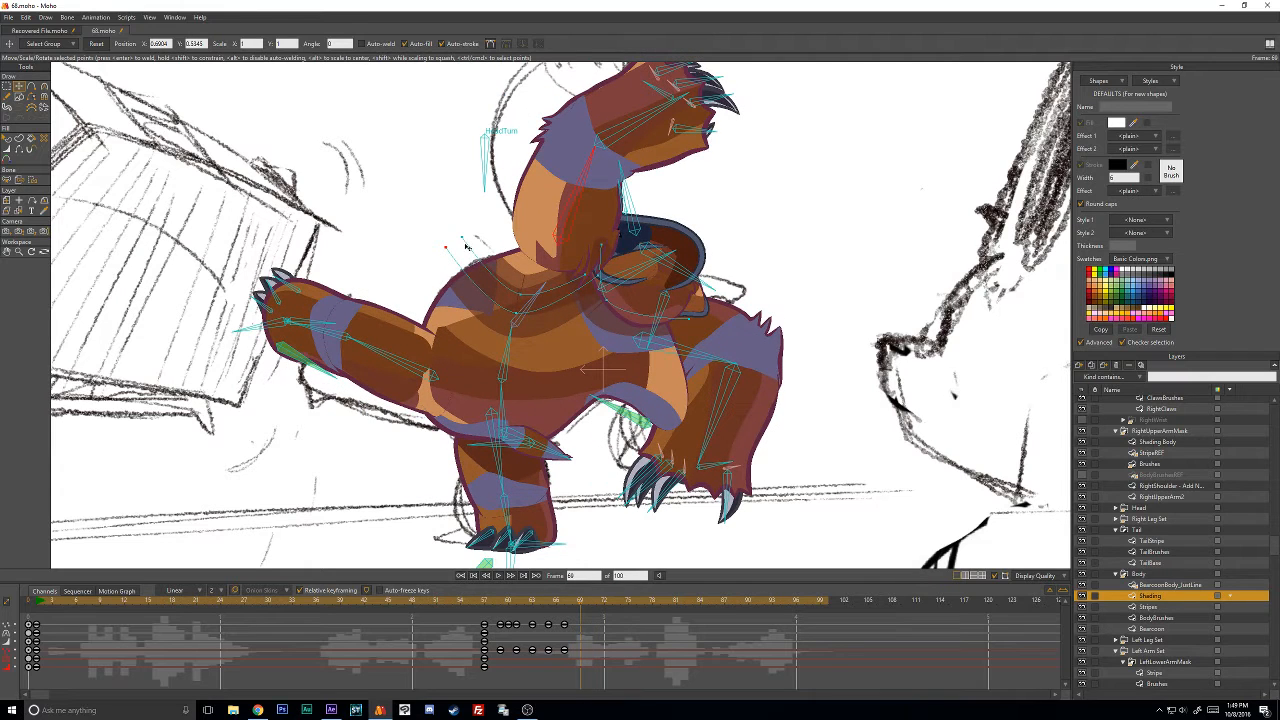
drag(465, 245, 519, 317)
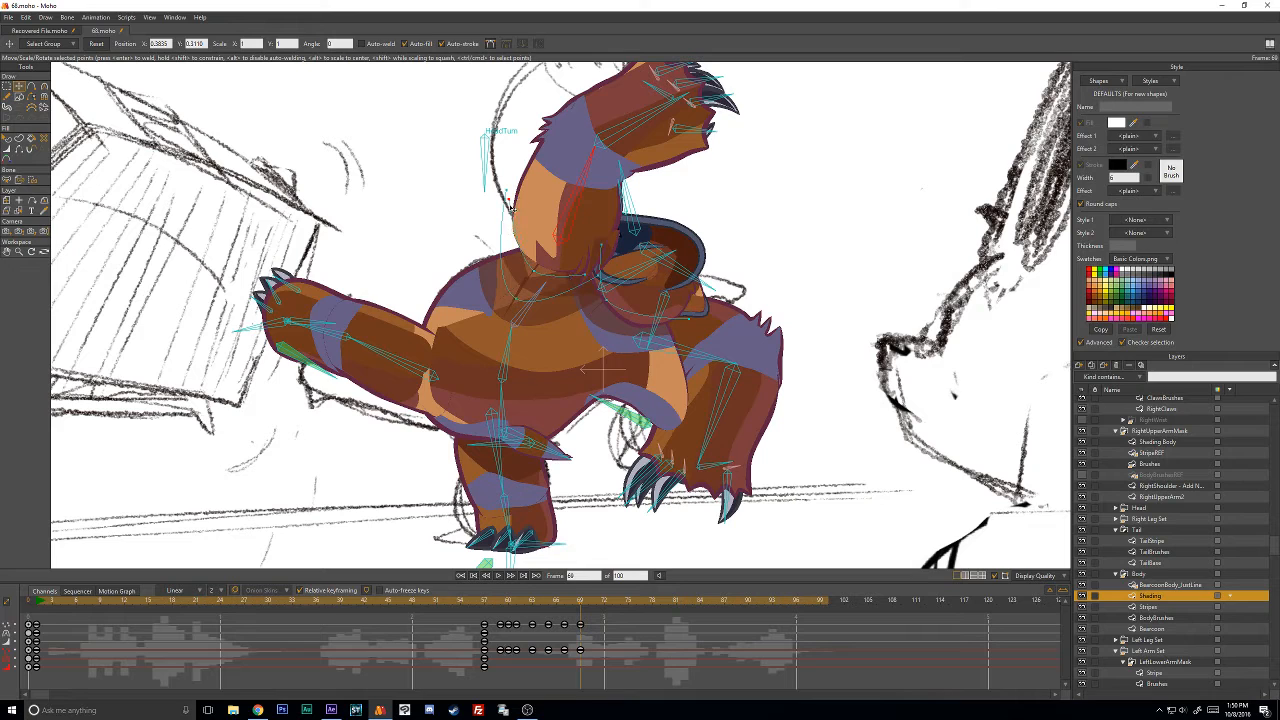
mouse_move(585, 292)
mouse_down()
mouse_move(568, 277)
mouse_move(578, 270)
mouse_up()
click(540, 270)
click(540, 271)
On the Bearcoon layer at frame 69, pull the body outline inward beneath the lowered arm.
click(1156, 630)
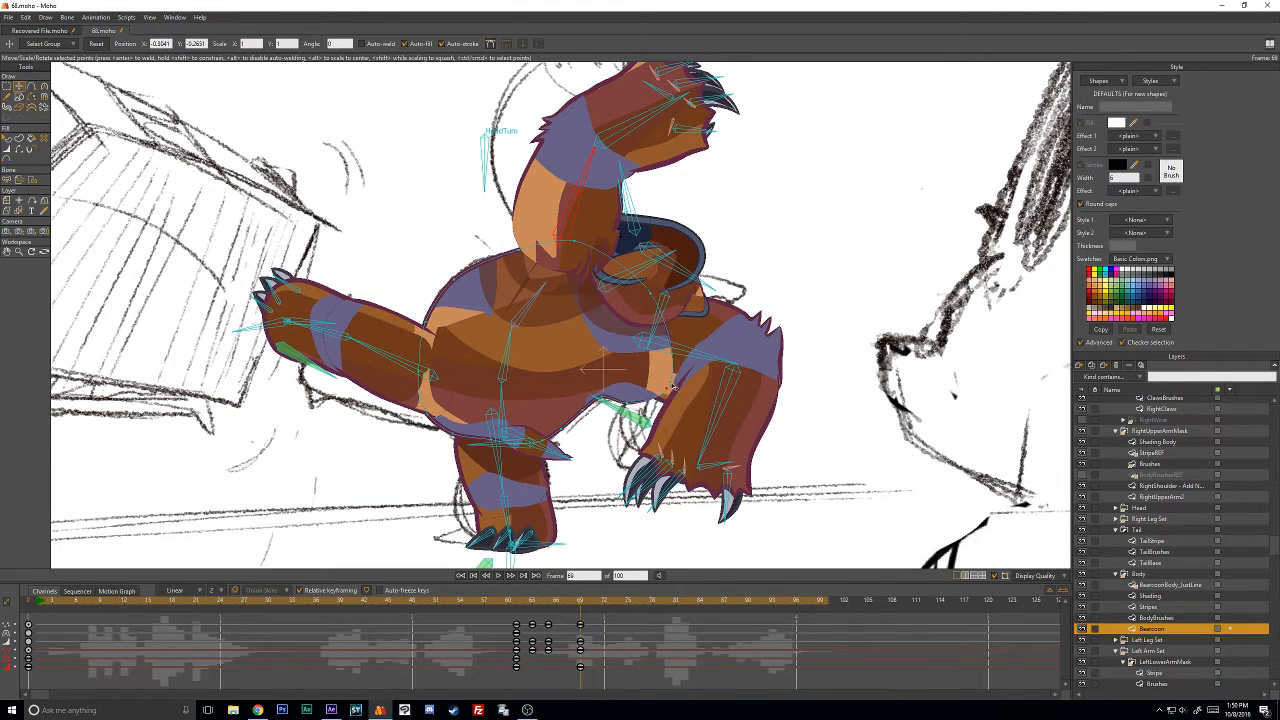
drag(673, 387, 639, 385)
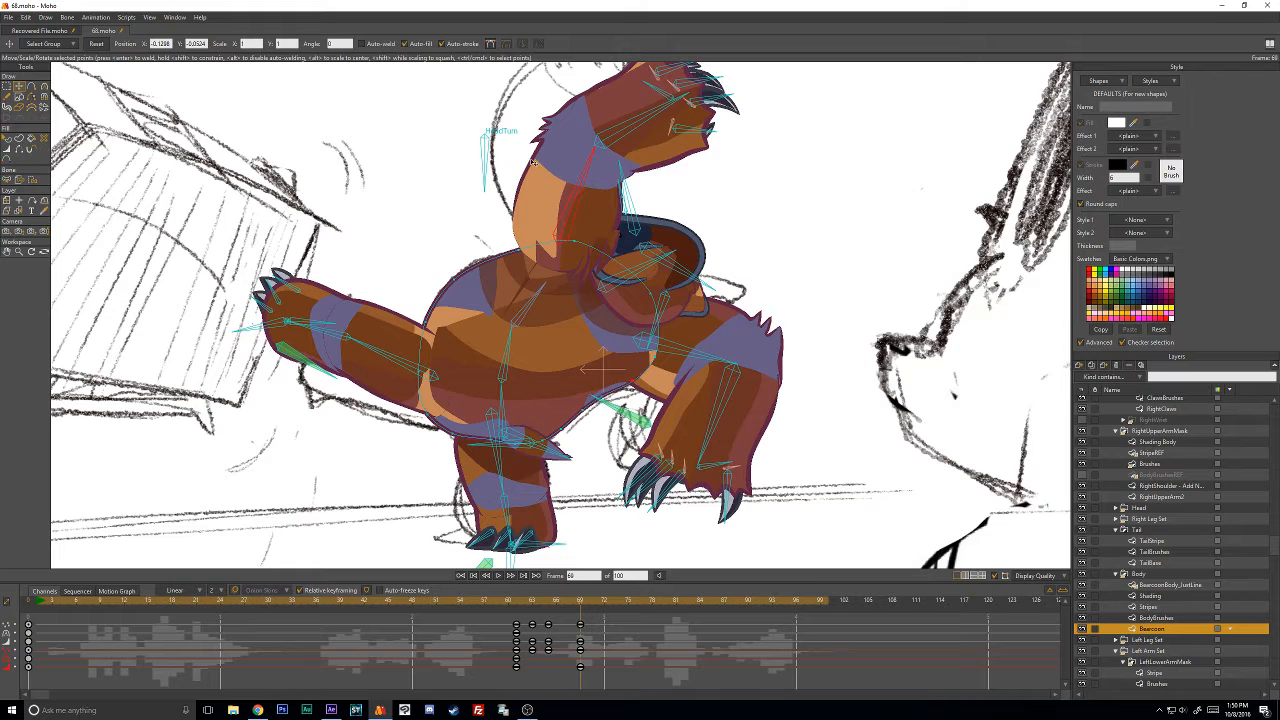
Step through frames 61 to 76 to examine how the body outline moves with the arms.
key(Left)
key(Left)
key(Left)
key(Left)
key(Left)
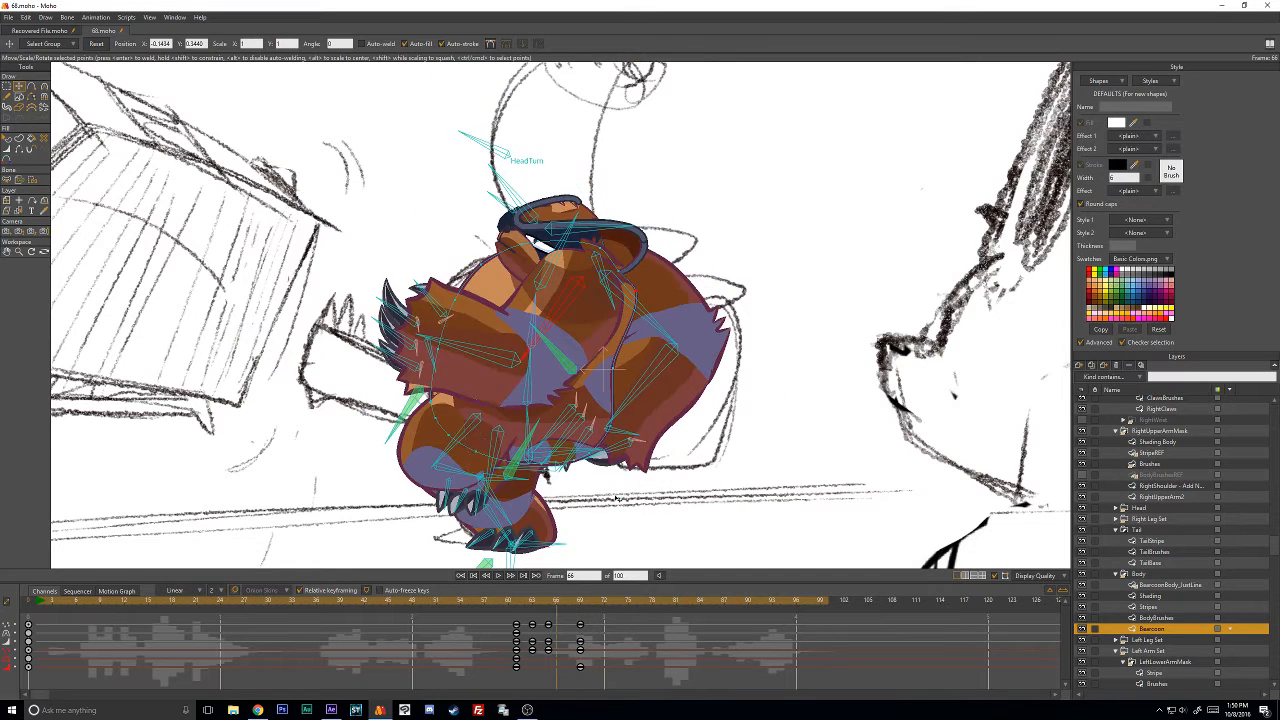
key(Left)
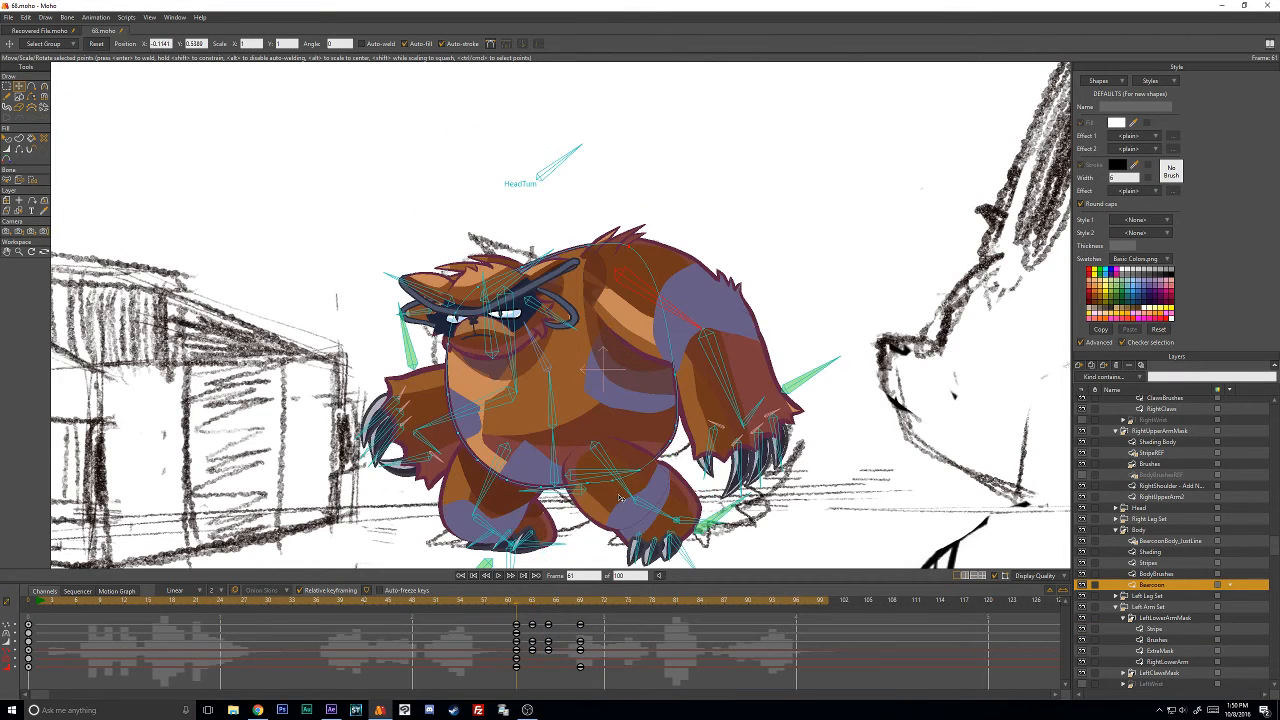
key(Right)
key(Right)
key(Right)
key(Right)
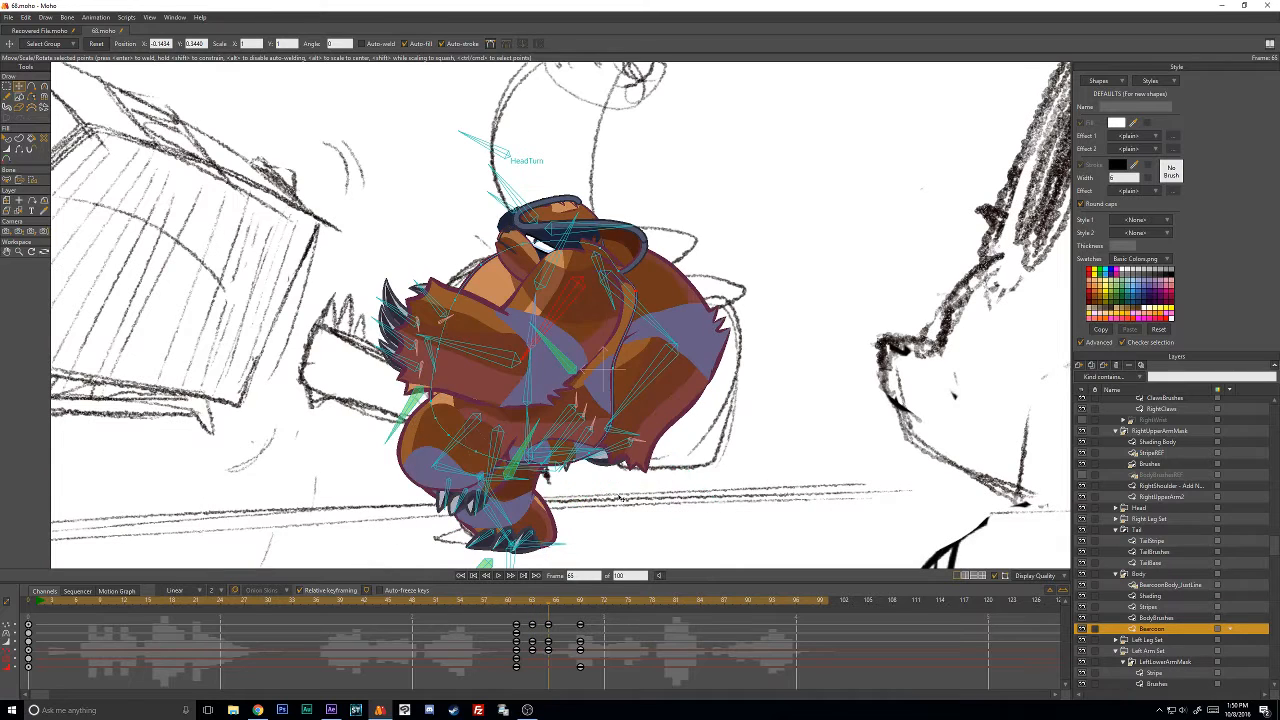
key(Right)
key(Right)
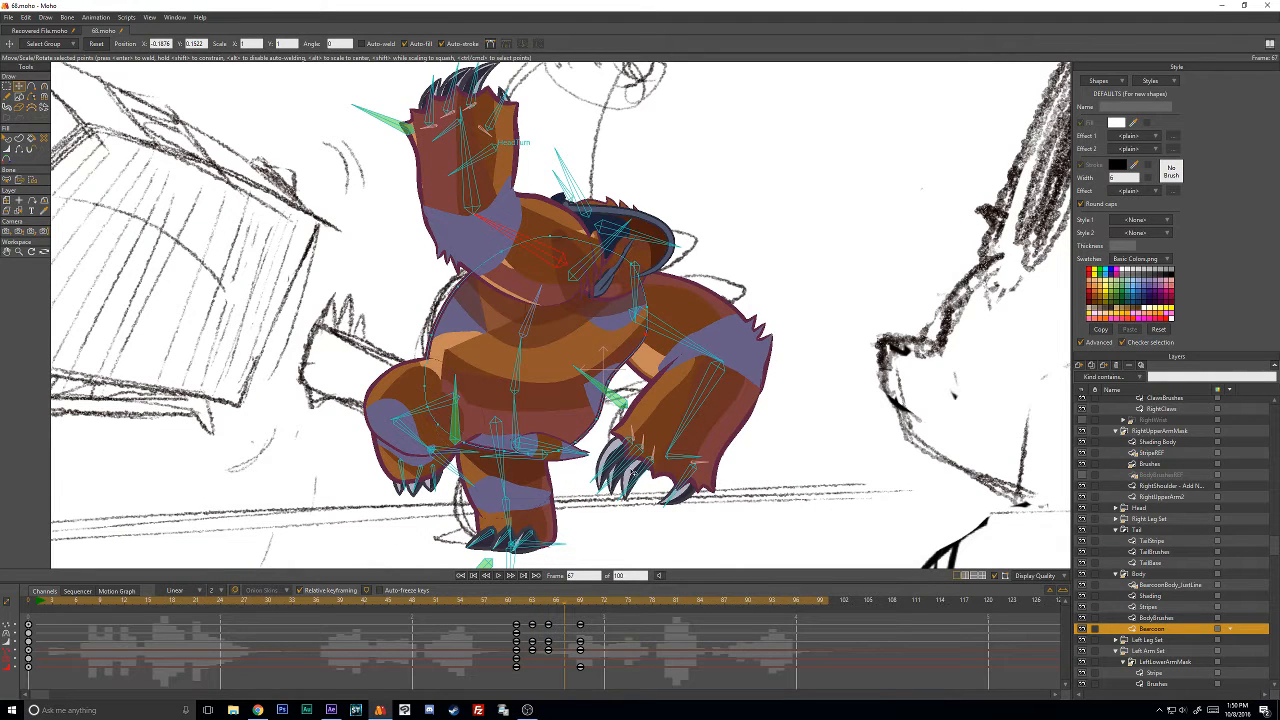
key(Right)
key(Right)
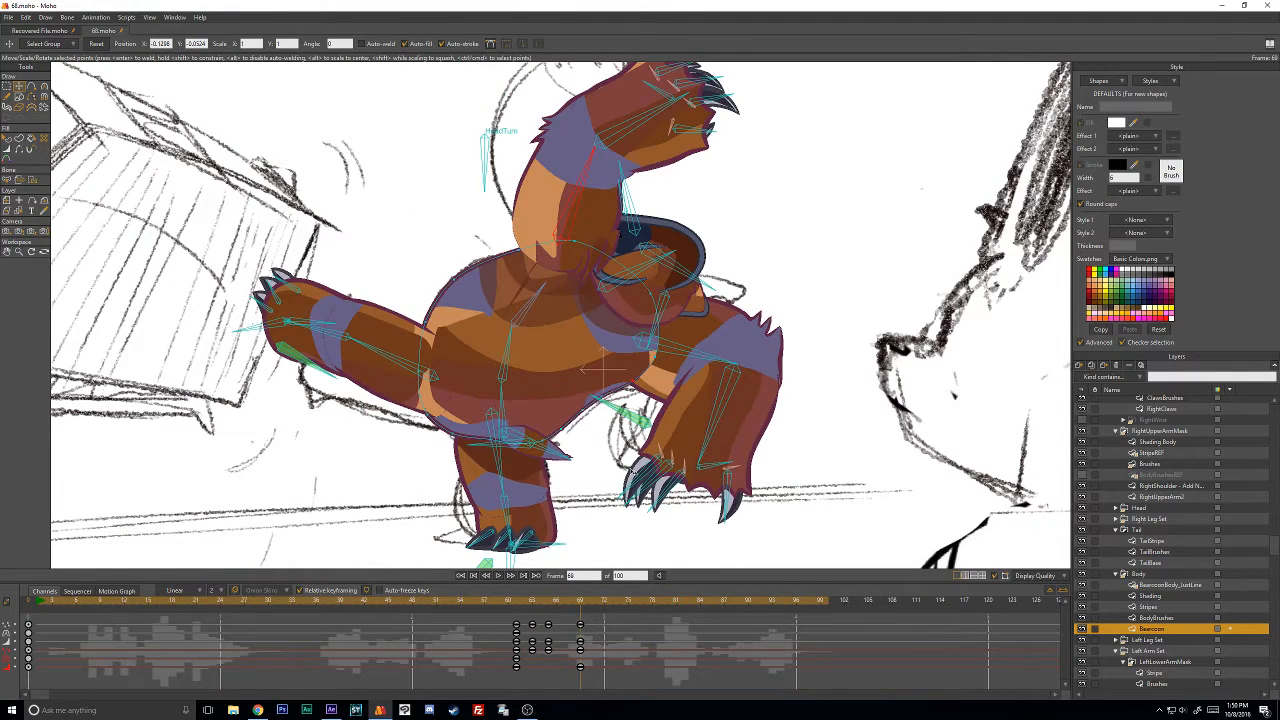
key(Right)
key(Right)
key(Right)
key(Right)
key(Right)
key(Right)
key(Right)
key(Right)
key(Right)
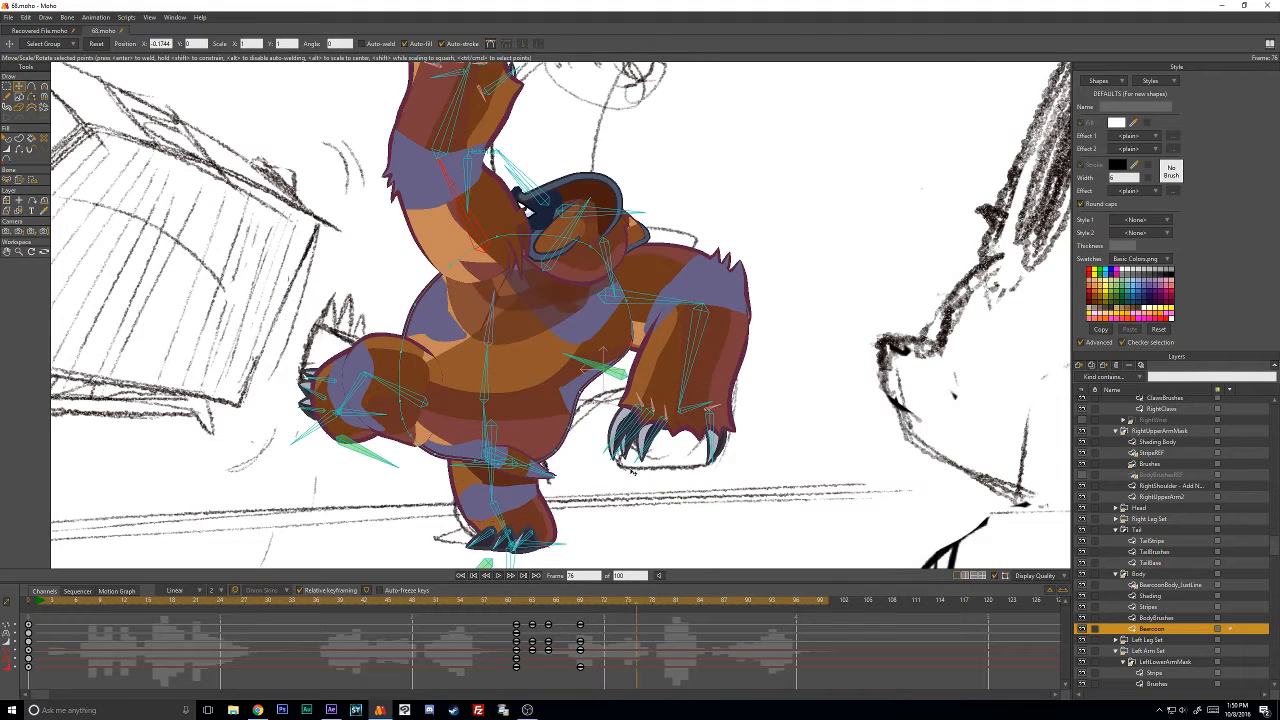
At frame 69, move the upper point of the Bearcoon body outline toward the back, beneath the raised arm.
click(582, 600)
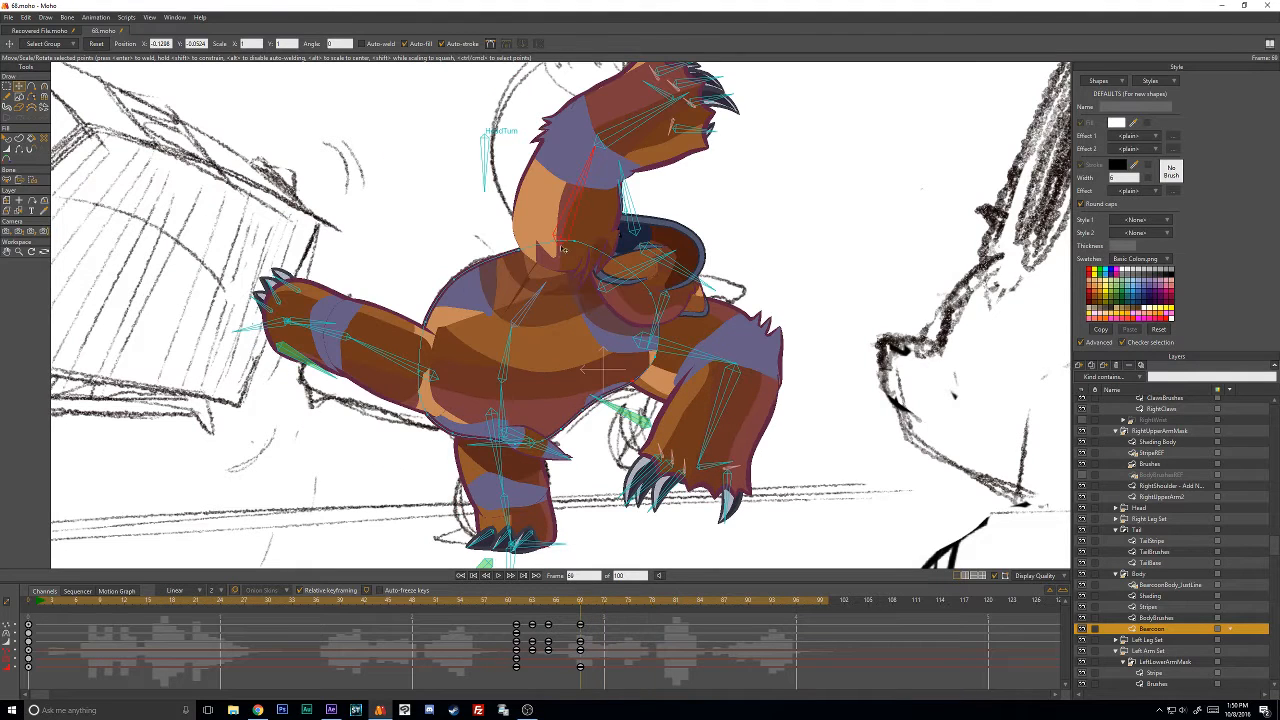
drag(560, 236, 505, 242)
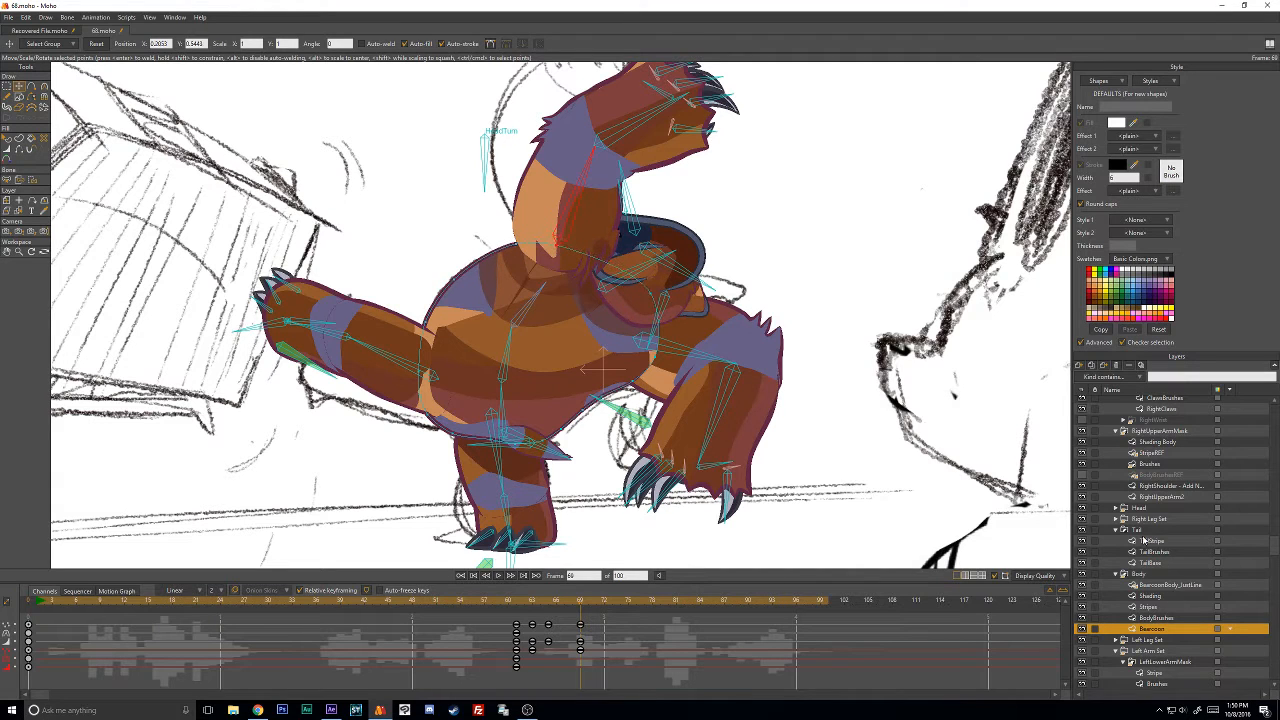
On the RightUpperArm2 layer at frame 69, adjust the line width at the raised arm's shoulder, then go to frame 59.
scroll(1143, 540, up, 4)
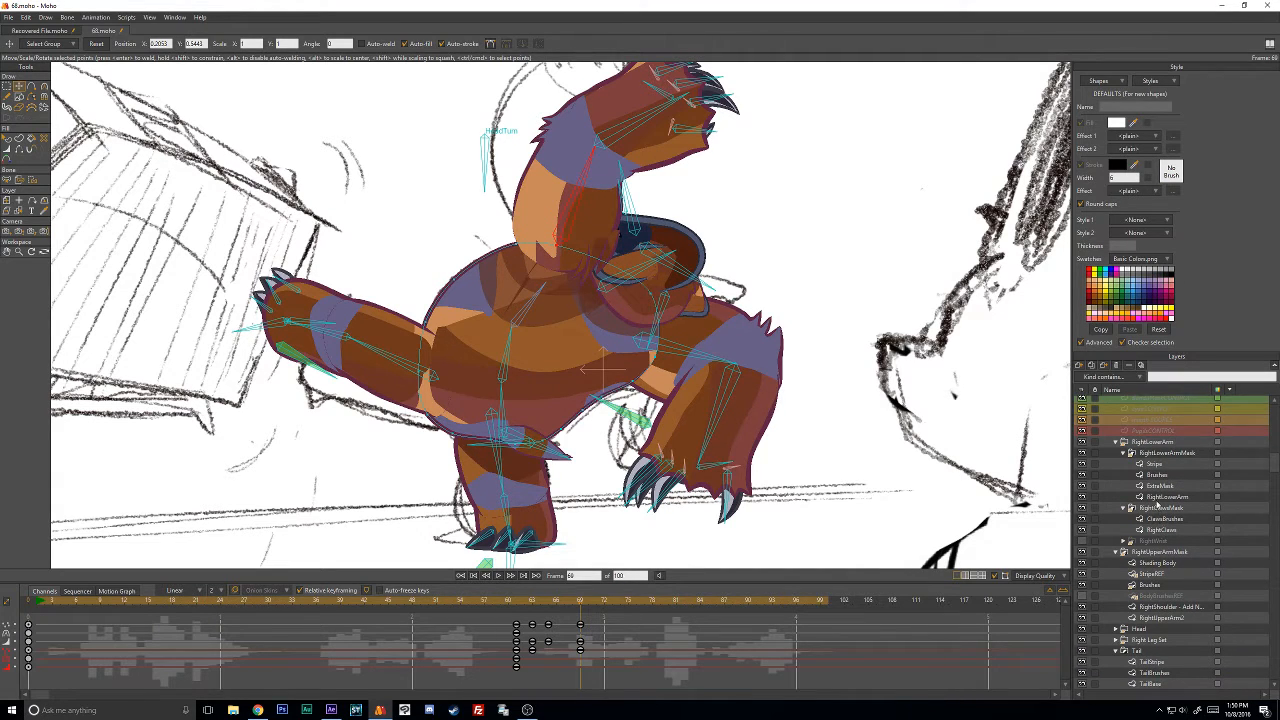
click(1160, 617)
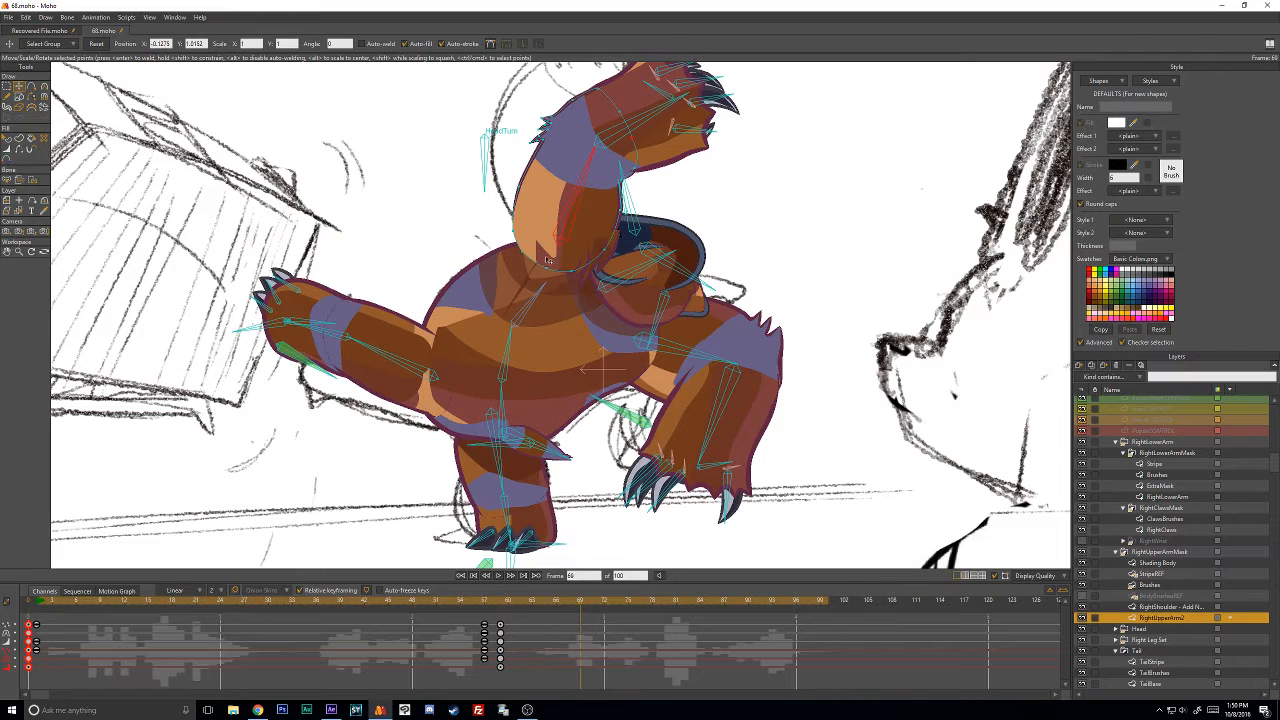
key(w)
drag(519, 246, 551, 283)
key(t)
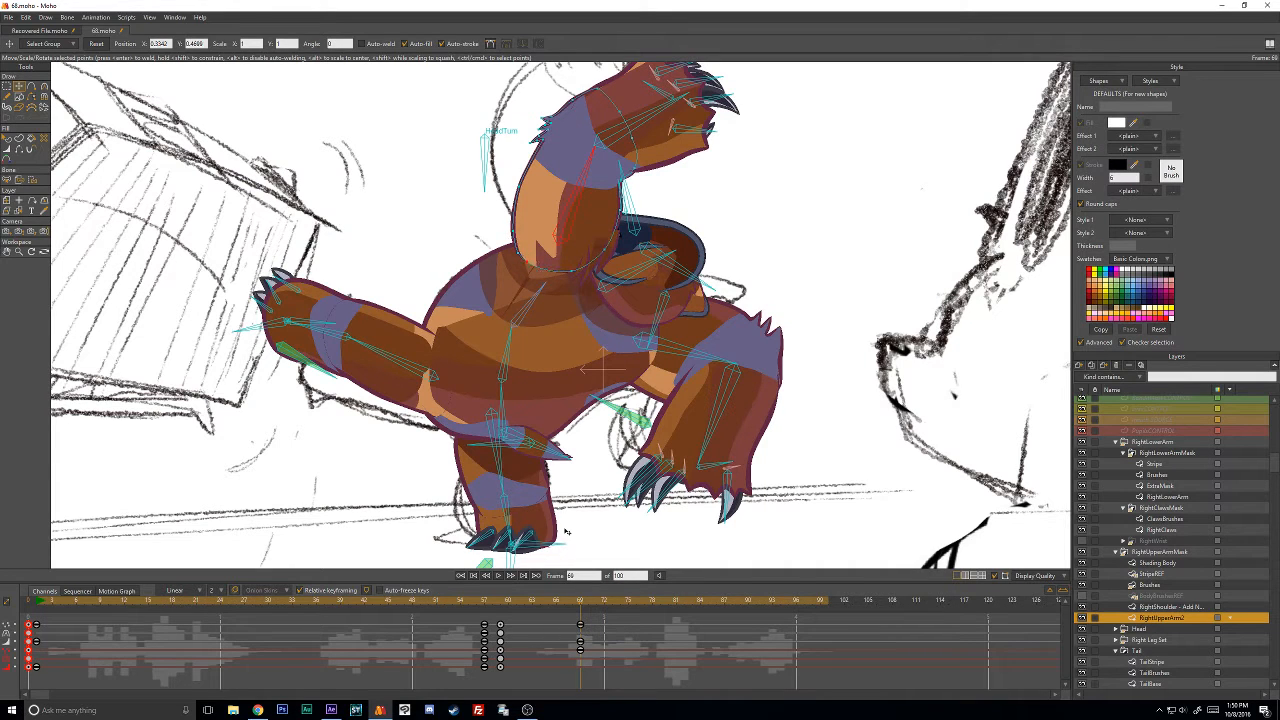
click(502, 607)
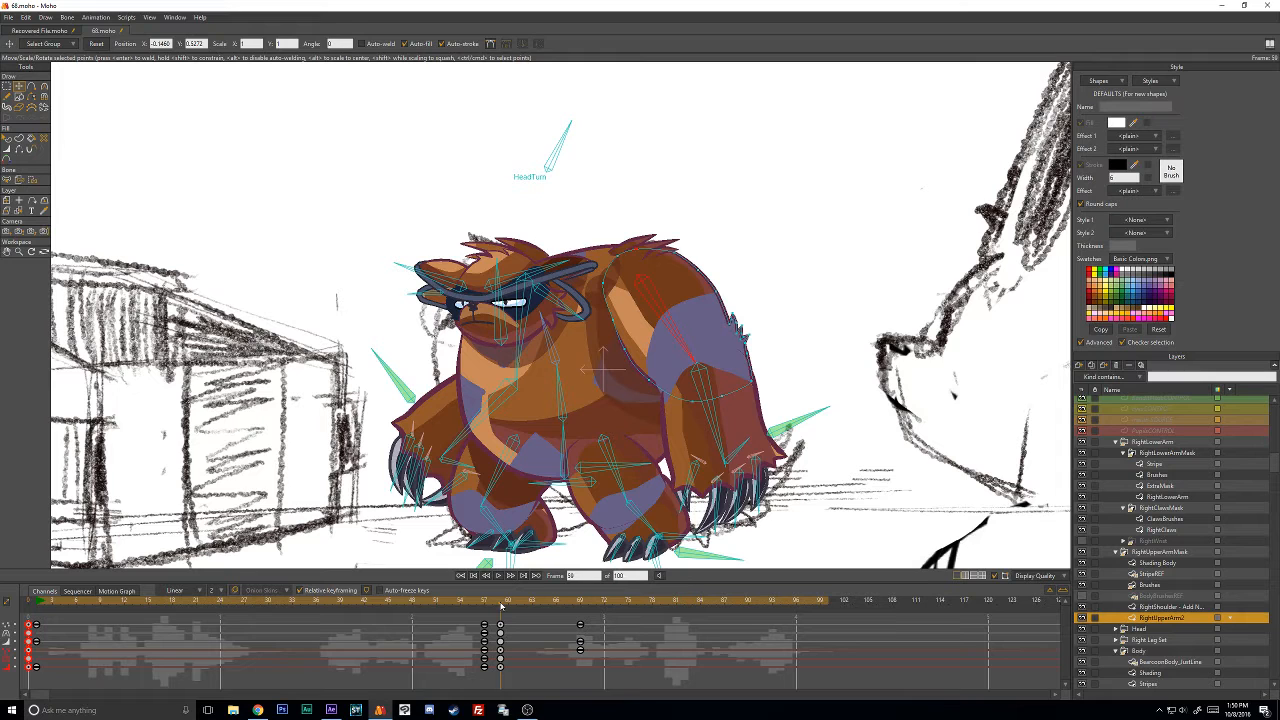
Go to frame 69 and examine the points of the Bearcoon, Stripes and BodyBrushes layers on the body.
drag(504, 606, 546, 601)
key(Right)
key(Right)
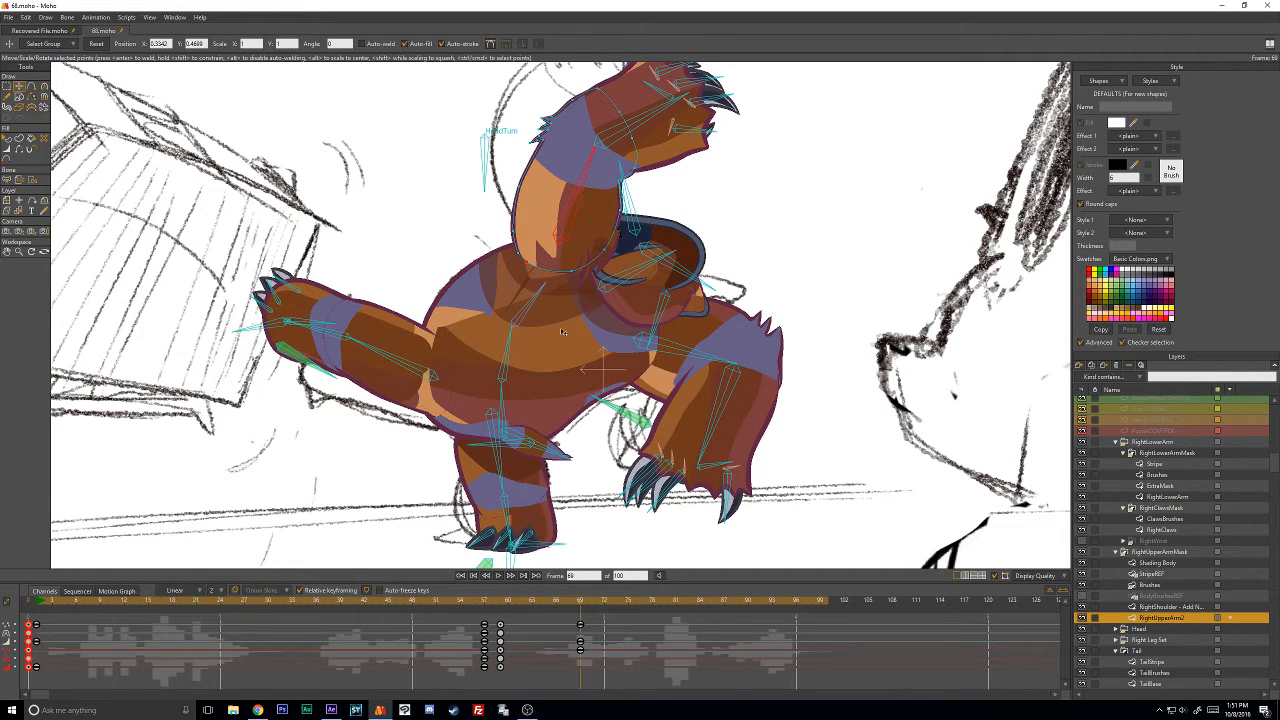
mouse_move(585, 606)
mouse_down()
mouse_move(563, 606)
mouse_move(581, 606)
mouse_up()
scroll(1153, 596, down, 2)
scroll(1170, 590, up, 3)
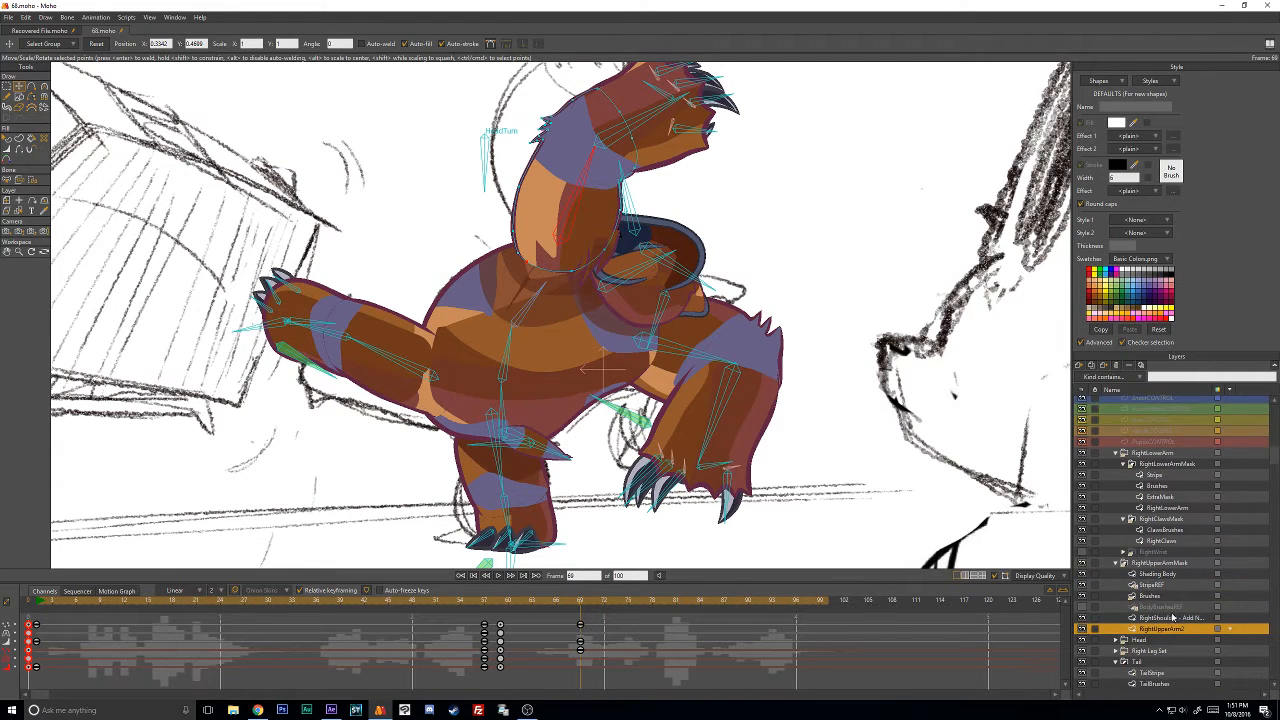
scroll(1185, 592, down, 5)
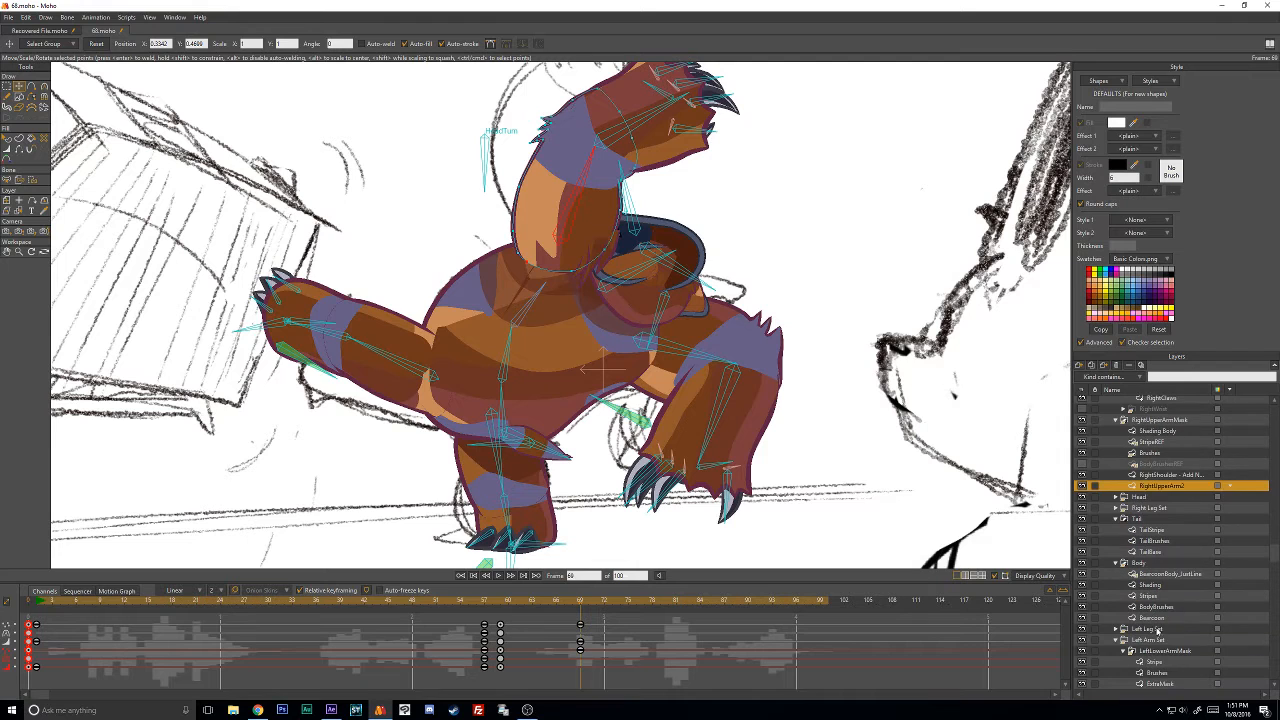
click(1158, 619)
key(w)
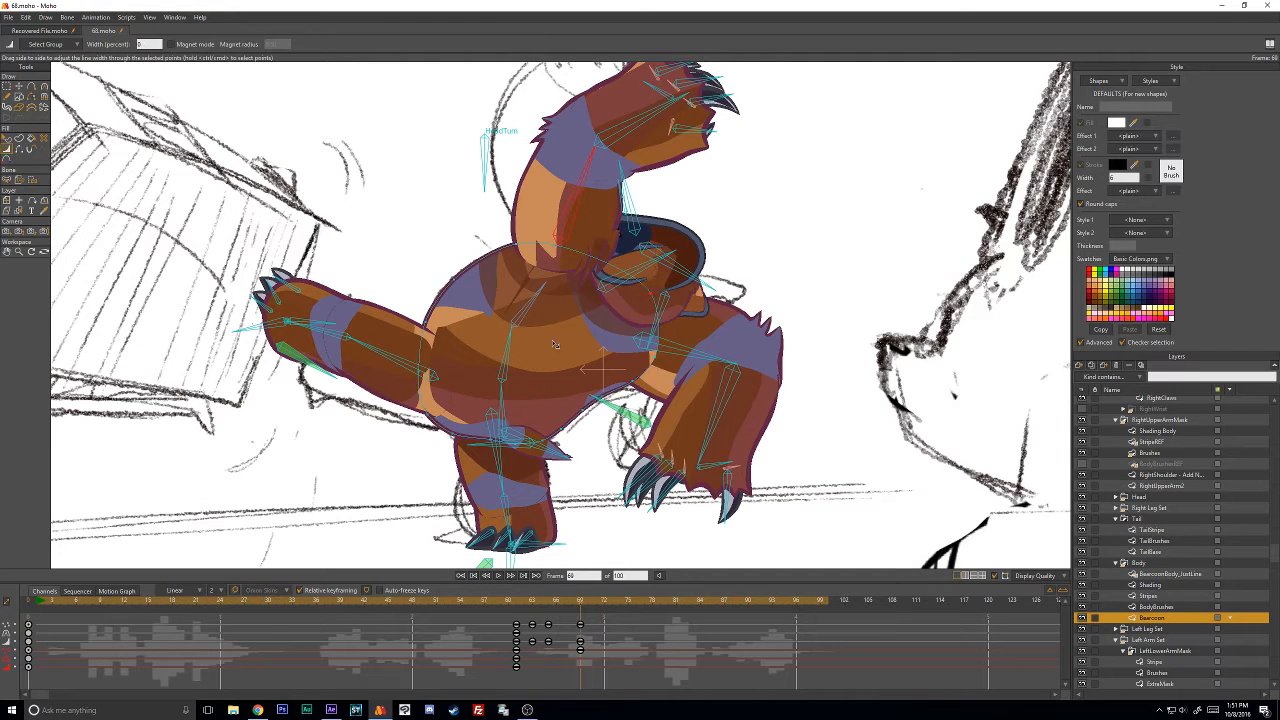
key(t)
scroll(690, 370, up, 3)
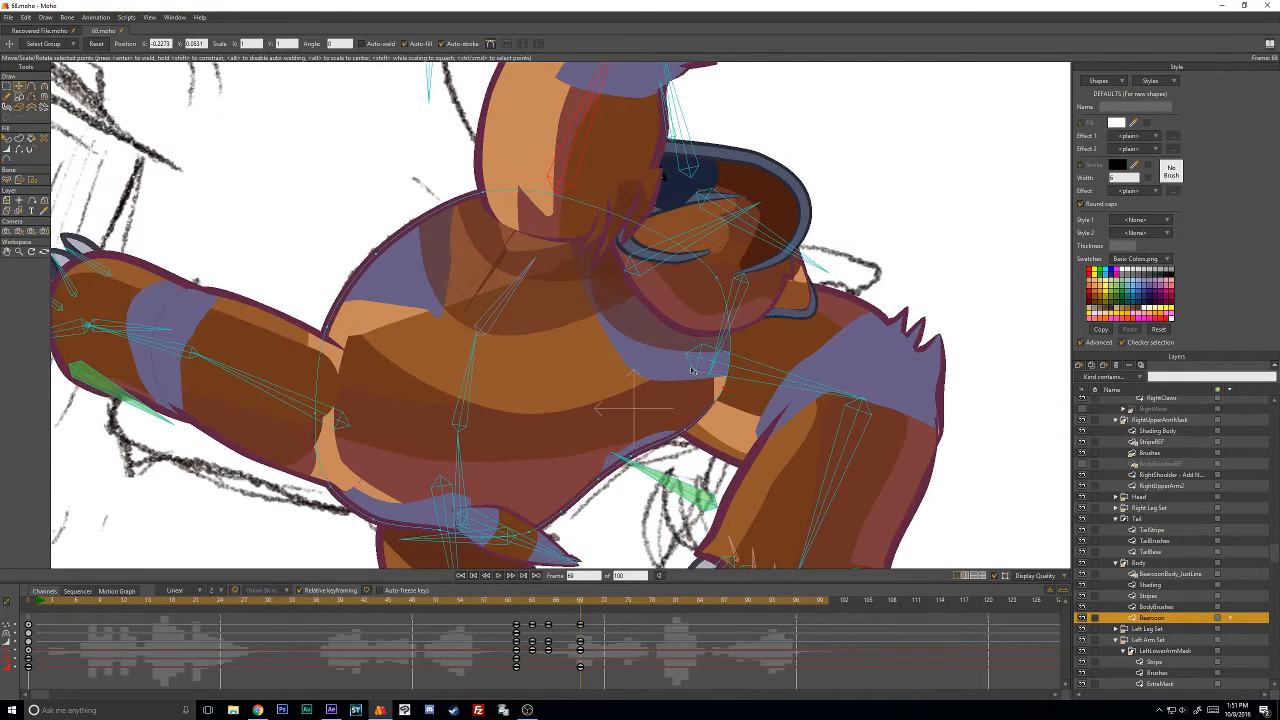
click(1158, 596)
click(1158, 607)
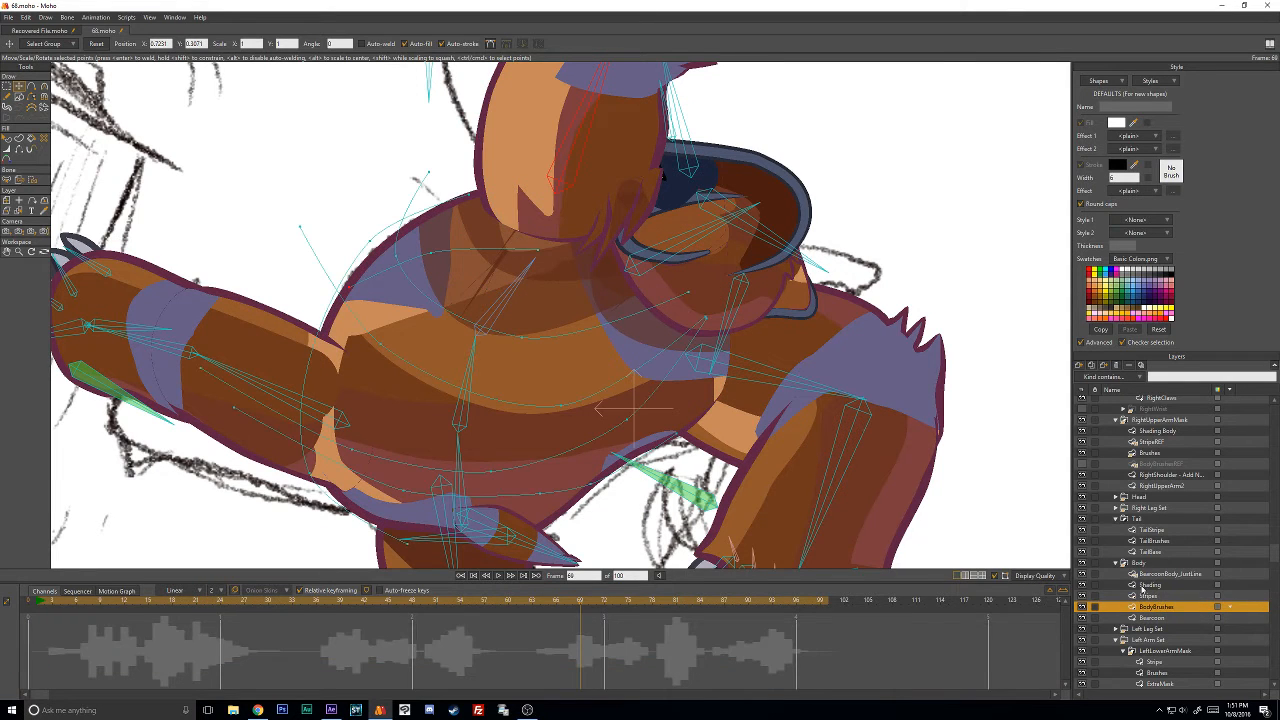
scroll(781, 371, down, 3)
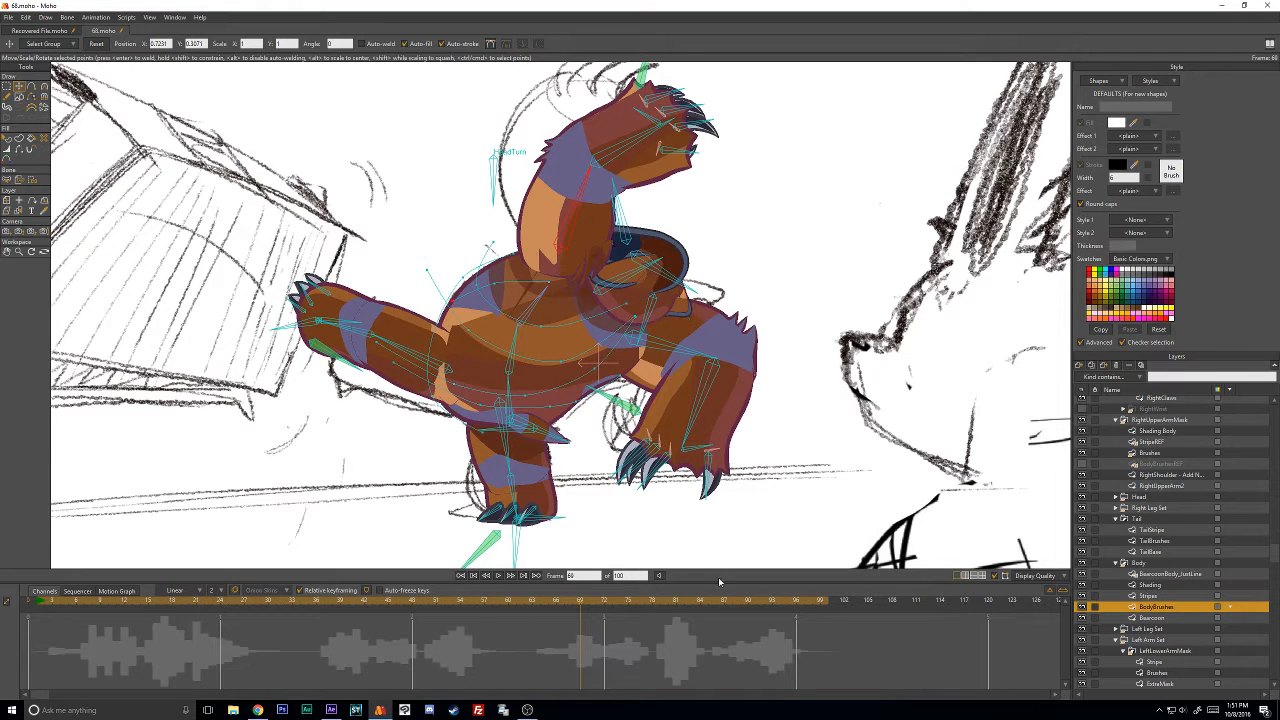
Select the BEARCOON layer and turn on brush rendering in the display quality details.
scroll(1176, 478, up, 2)
scroll(1176, 478, up, 5)
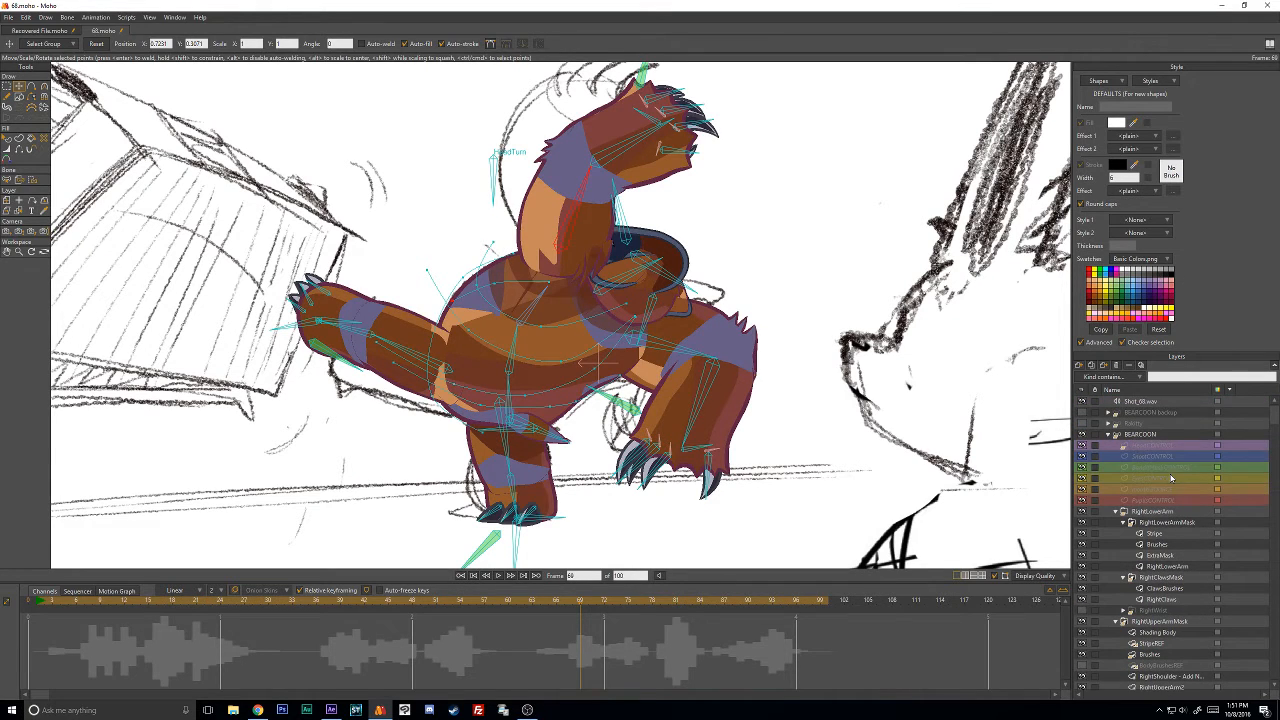
click(1142, 436)
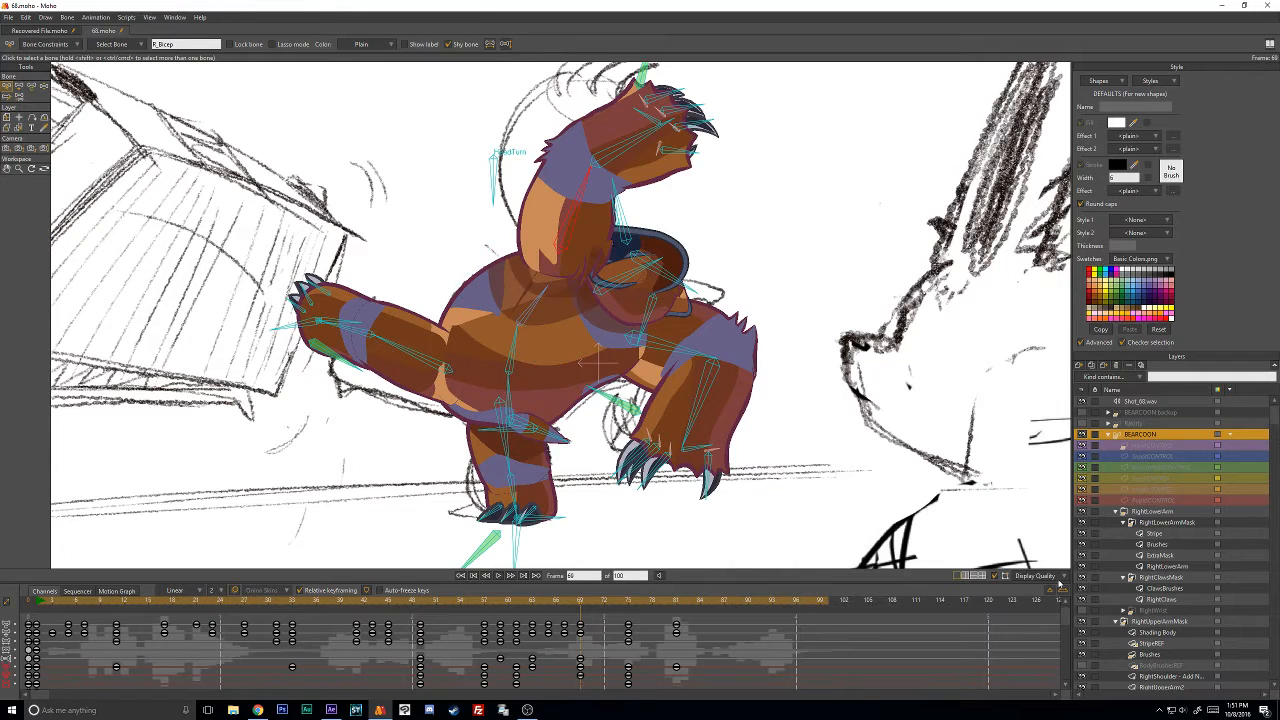
click(1035, 575)
click(1077, 639)
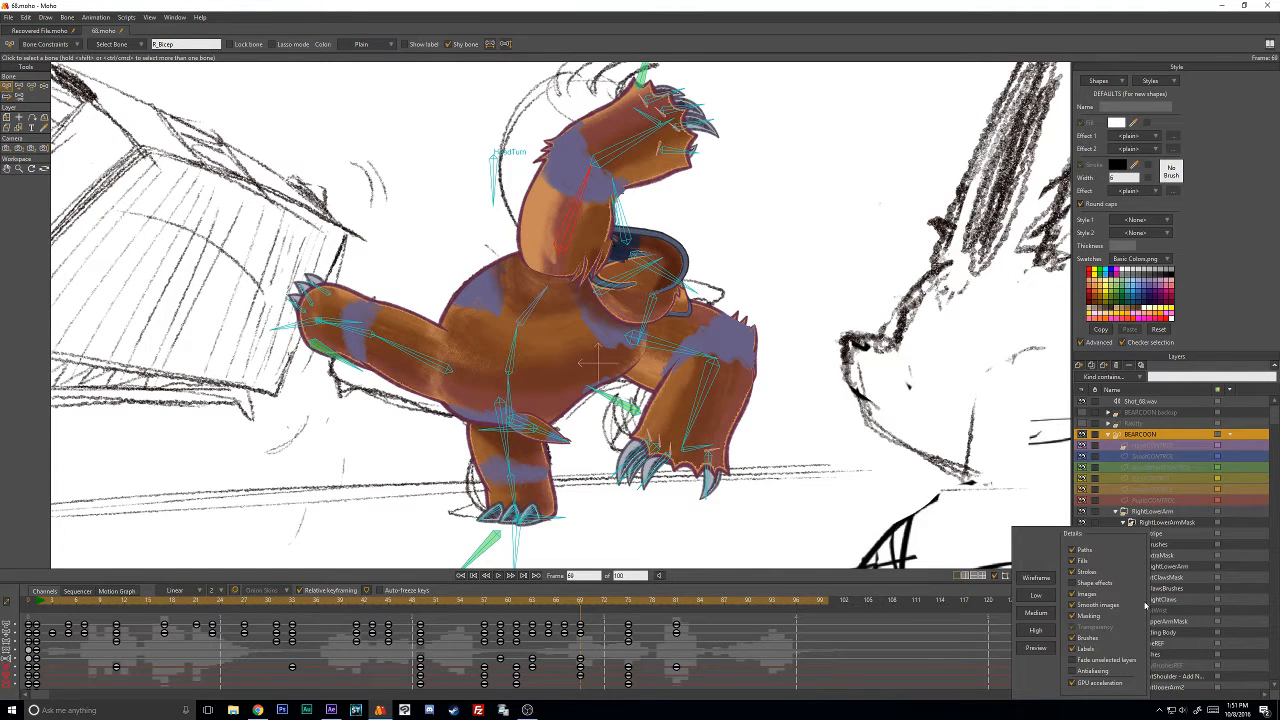
click(1139, 436)
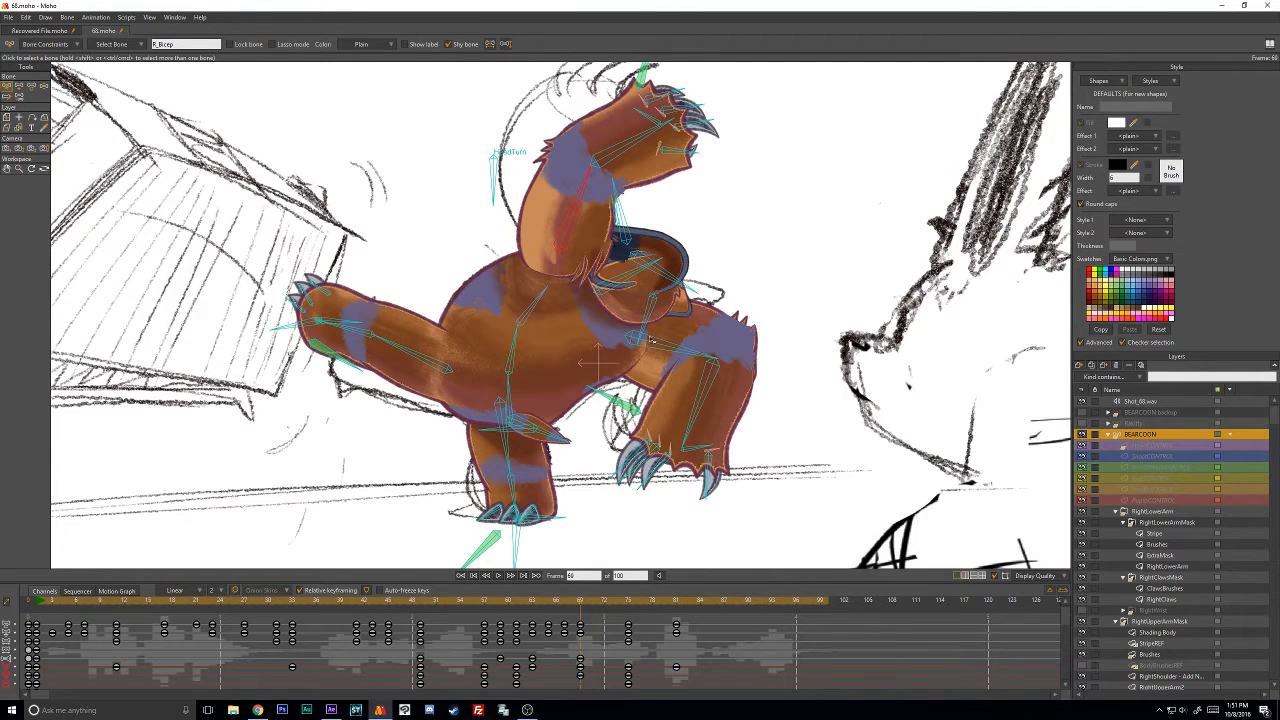
Switch the brush display off and back on to compare the character's shading, keeping the BEARCOON layer selected.
click(1036, 576)
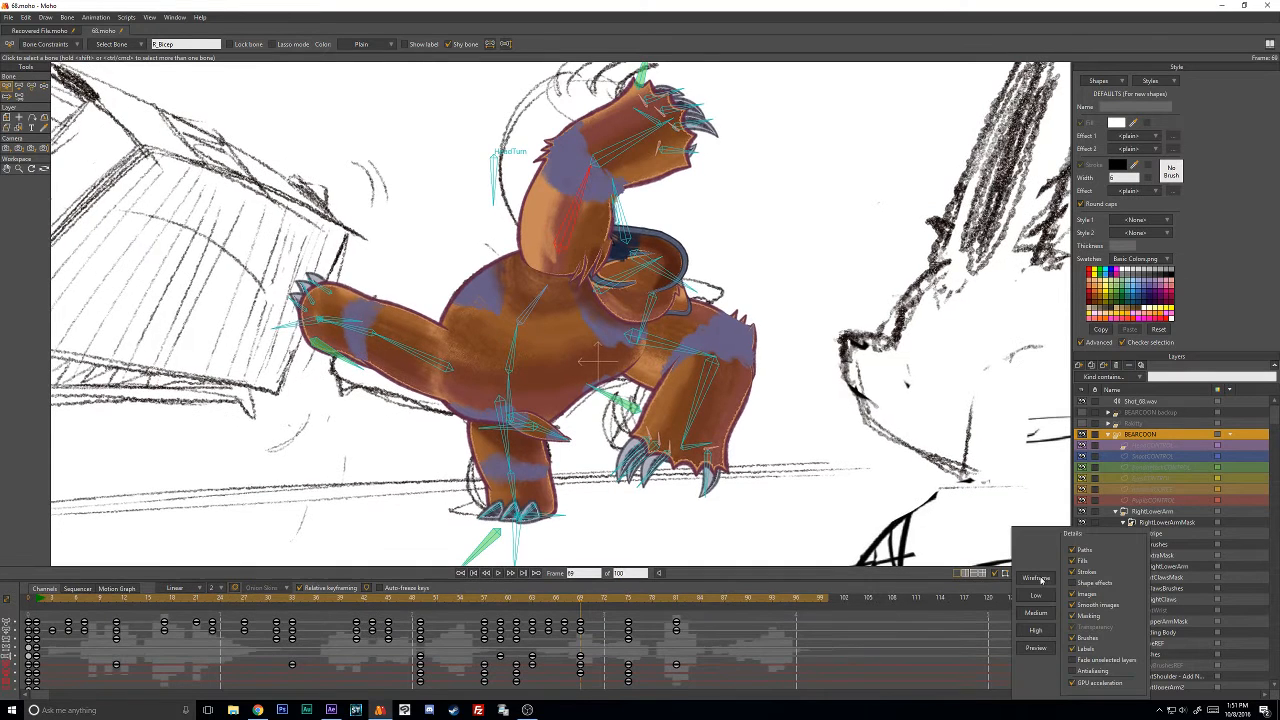
click(1073, 639)
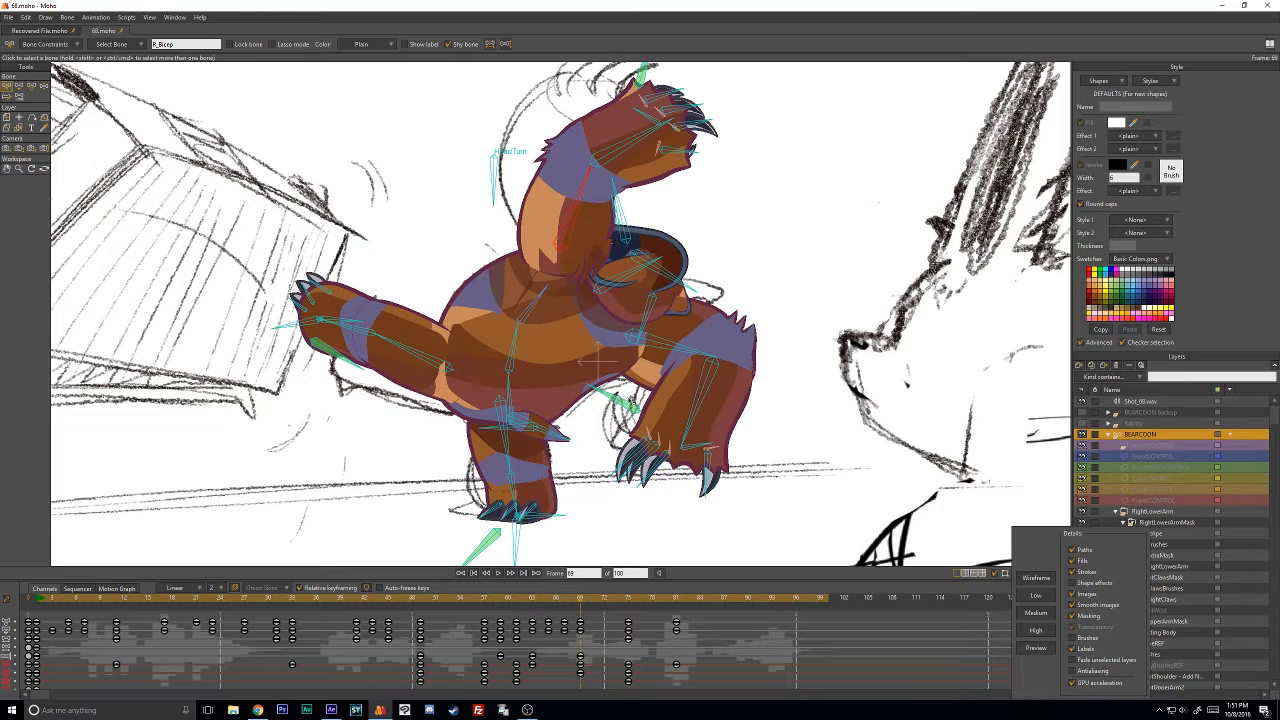
click(1073, 639)
click(1136, 444)
double_click(1138, 434)
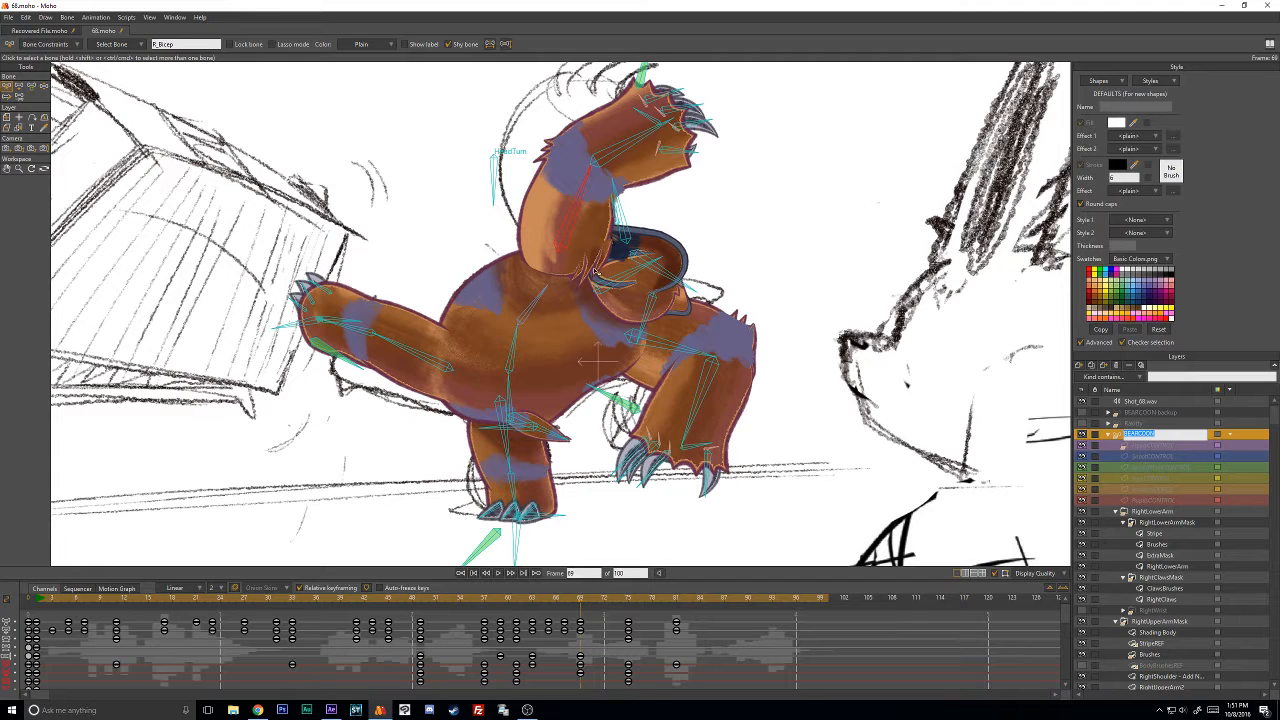
click(1158, 446)
click(1146, 434)
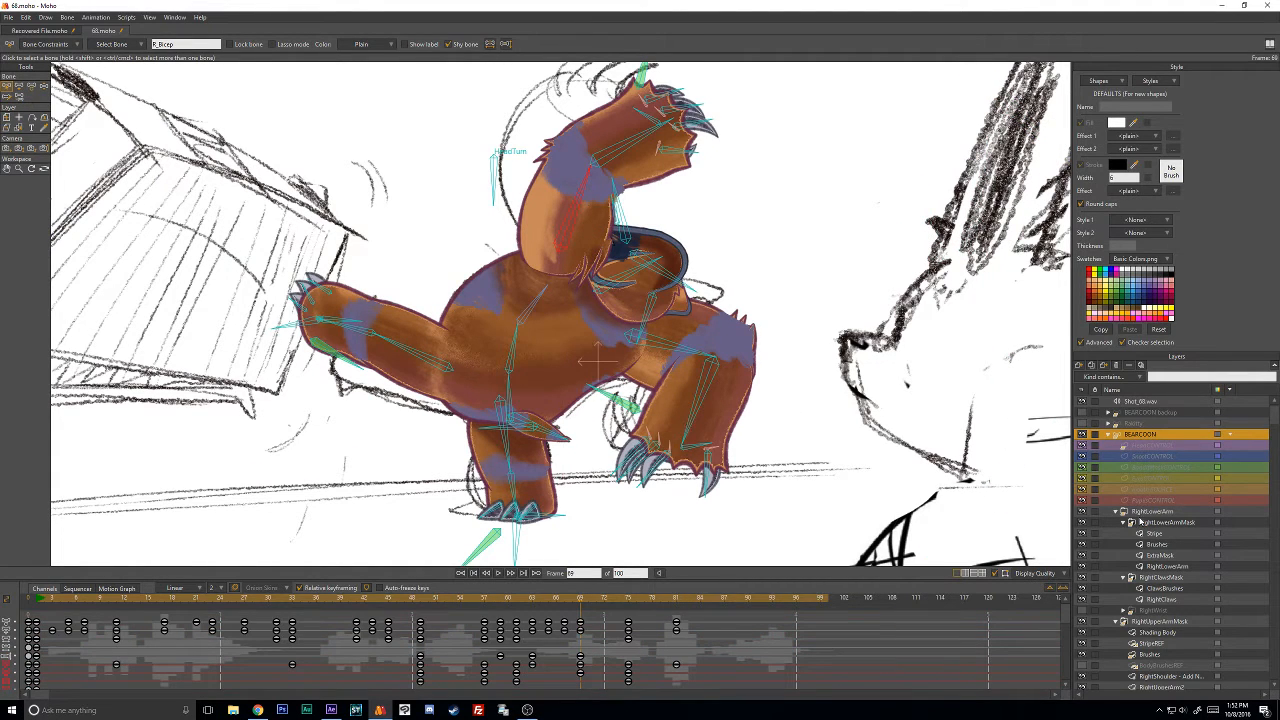
Select the Brushes layer in RightUpperArmMask and step through frames 64 to 71 to examine its strokes on the arm.
scroll(1140, 524, down, 3)
scroll(1157, 598, down, 2)
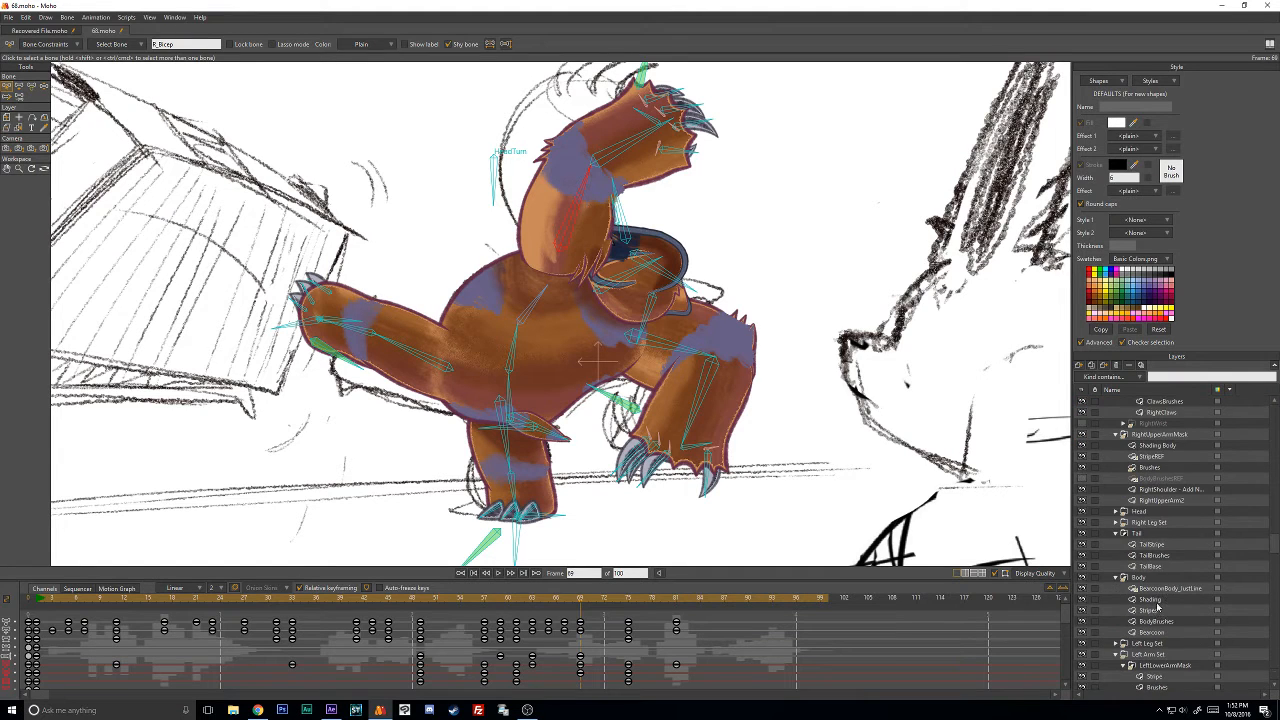
scroll(1158, 609, up, 3)
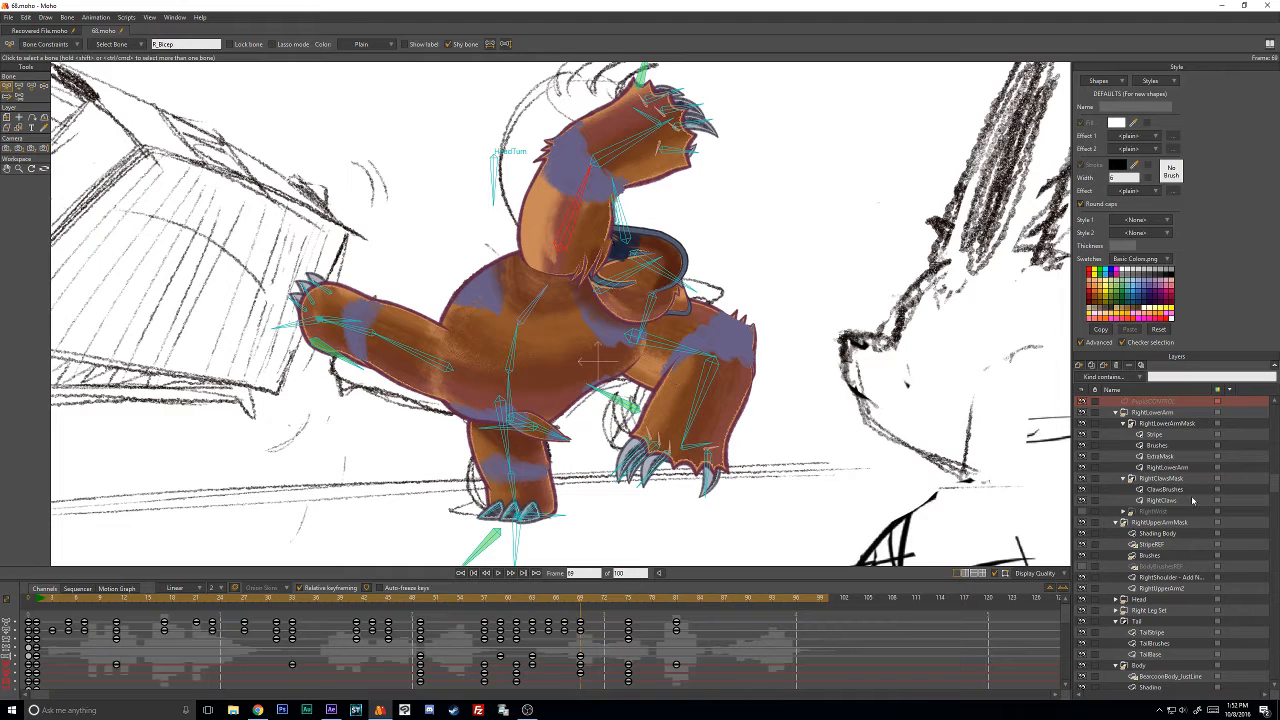
click(1155, 447)
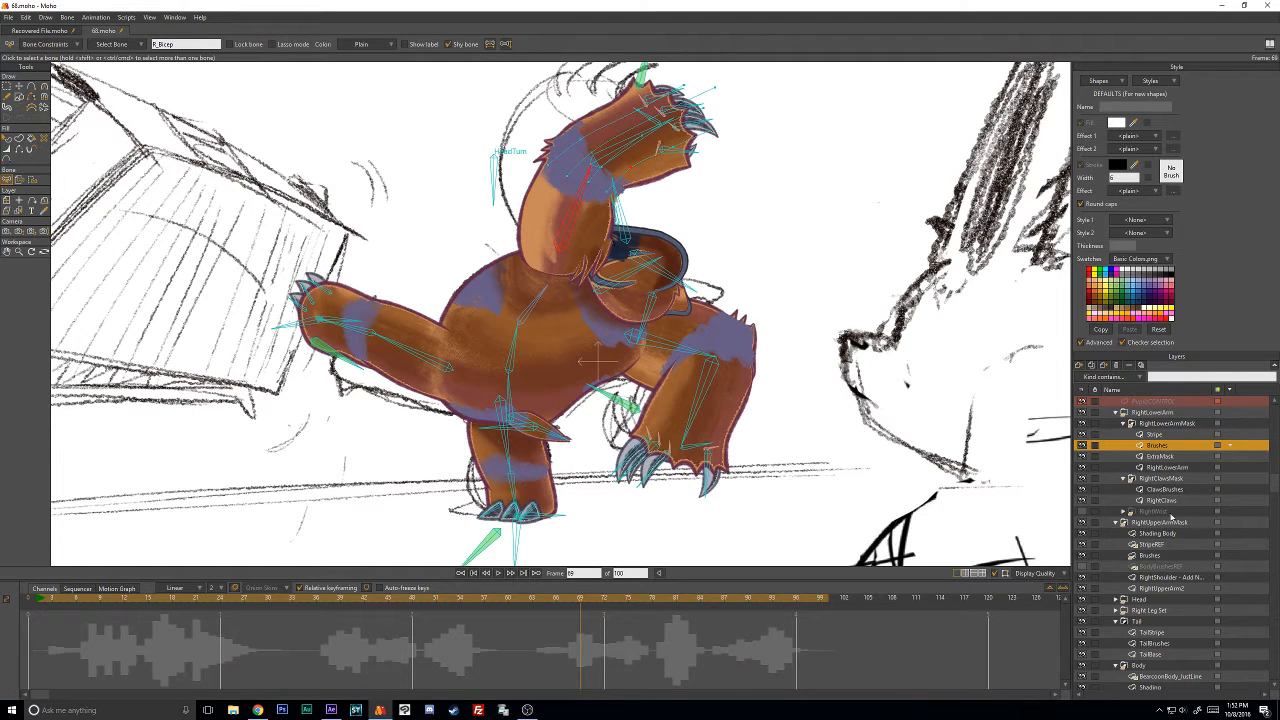
click(1156, 555)
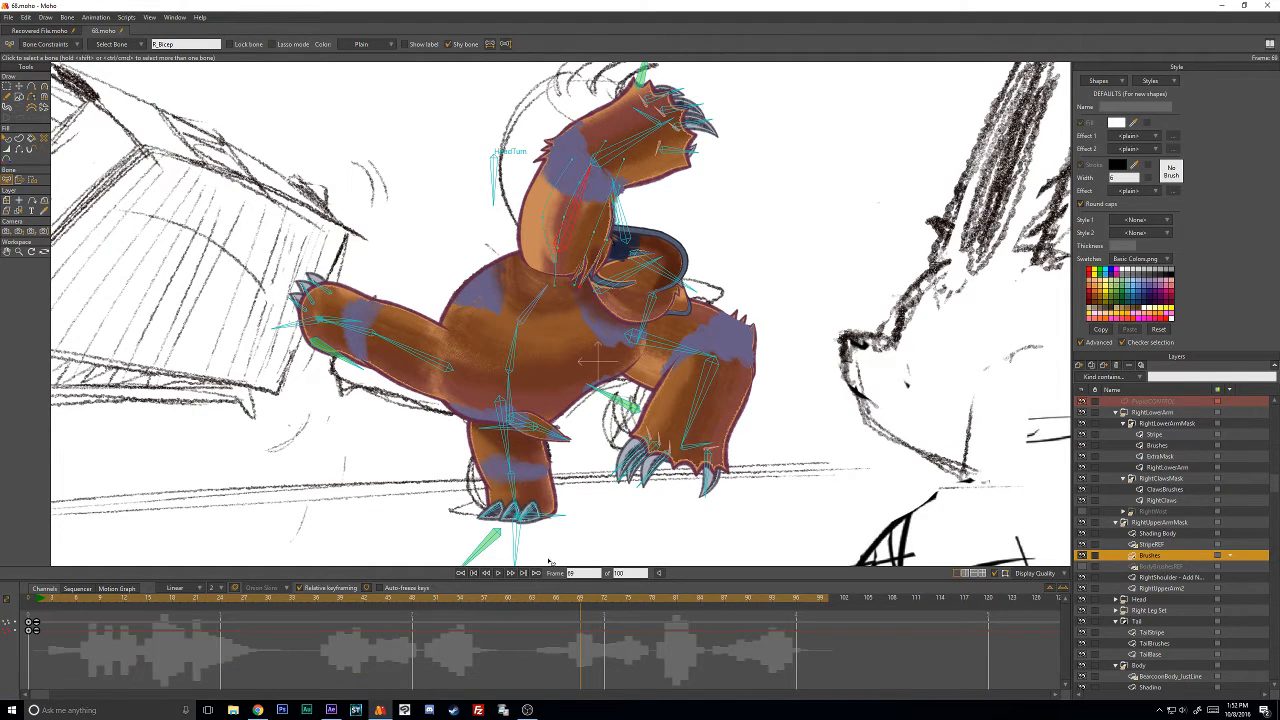
drag(38, 600, 564, 665)
key(Right)
key(Right)
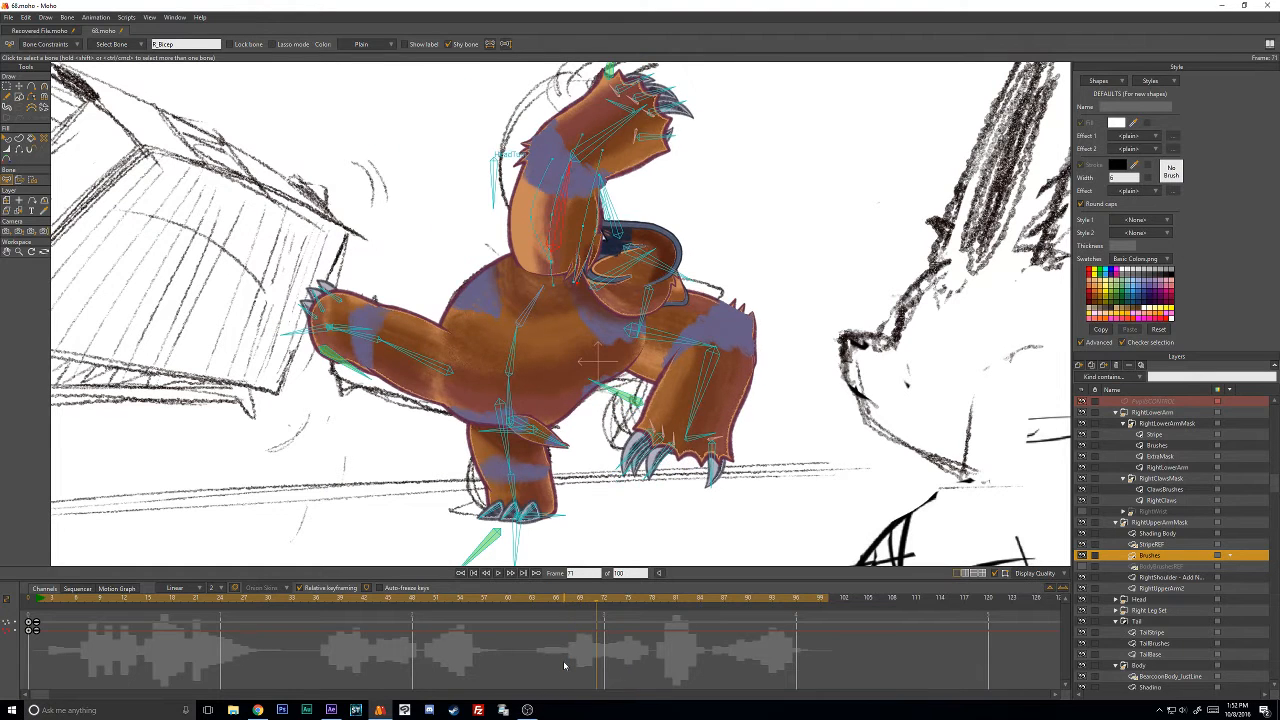
key(Left)
key(Left)
key(Left)
key(Left)
key(Left)
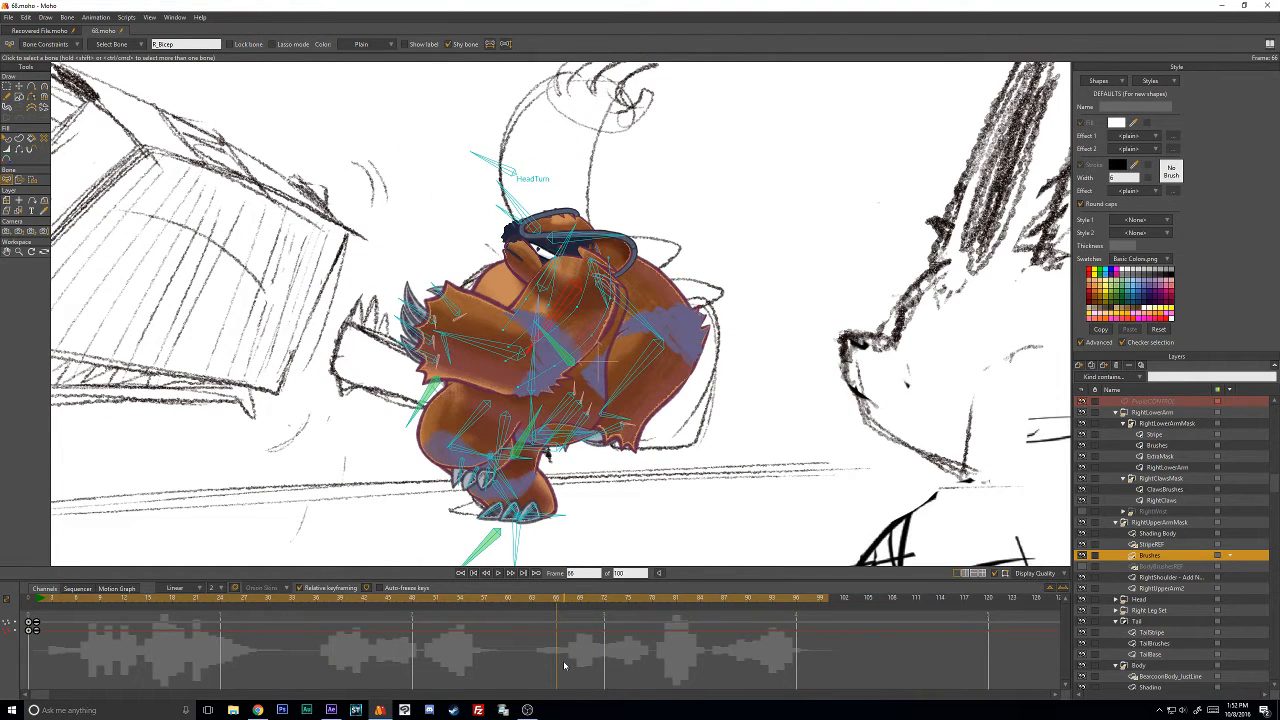
key(Left)
key(Left)
key(Right)
key(Right)
Freeze the upper-arm Brushes layer's keys at frame 66 and move the resulting keyframes to frame 65.
key(ctrl+f)
key(Right)
key(Right)
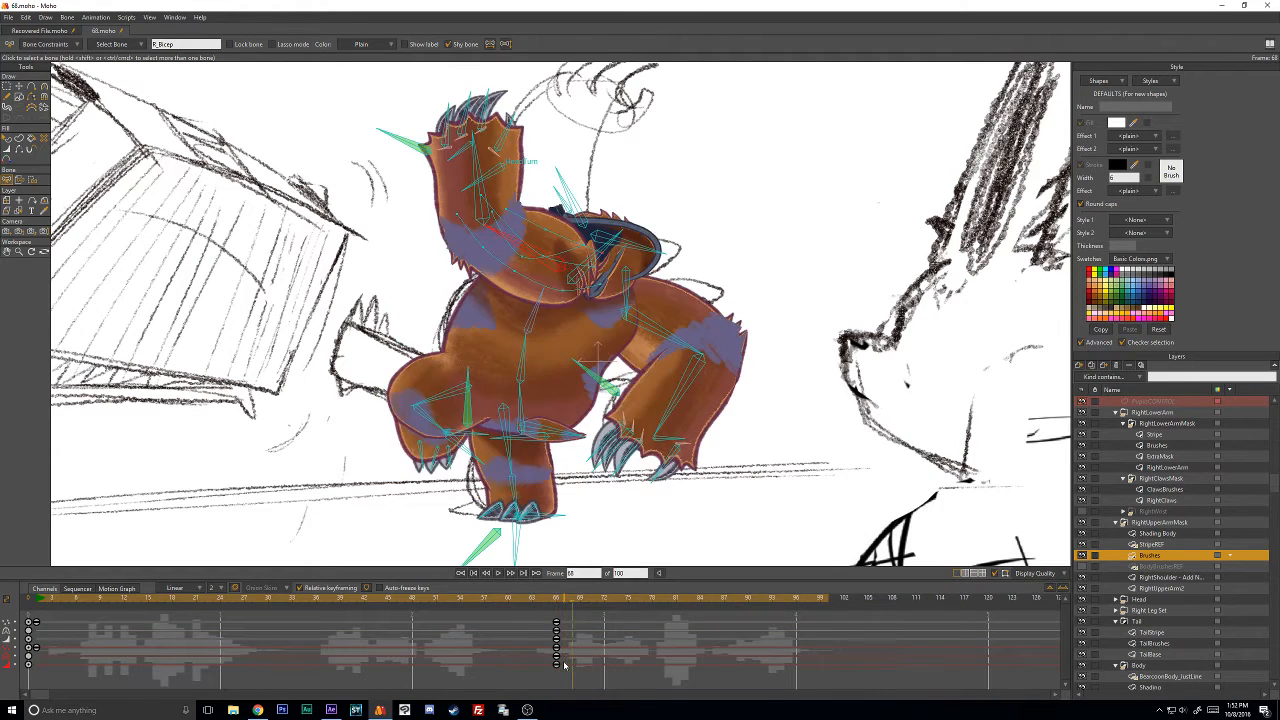
key(Left)
key(Left)
mouse_move(542, 616)
mouse_down()
mouse_move(580, 694)
mouse_move(548, 626)
mouse_up()
At frame 69, move the points of the back brush stroke toward the raised upper arm's outer edge.
key(Right)
key(Right)
key(Right)
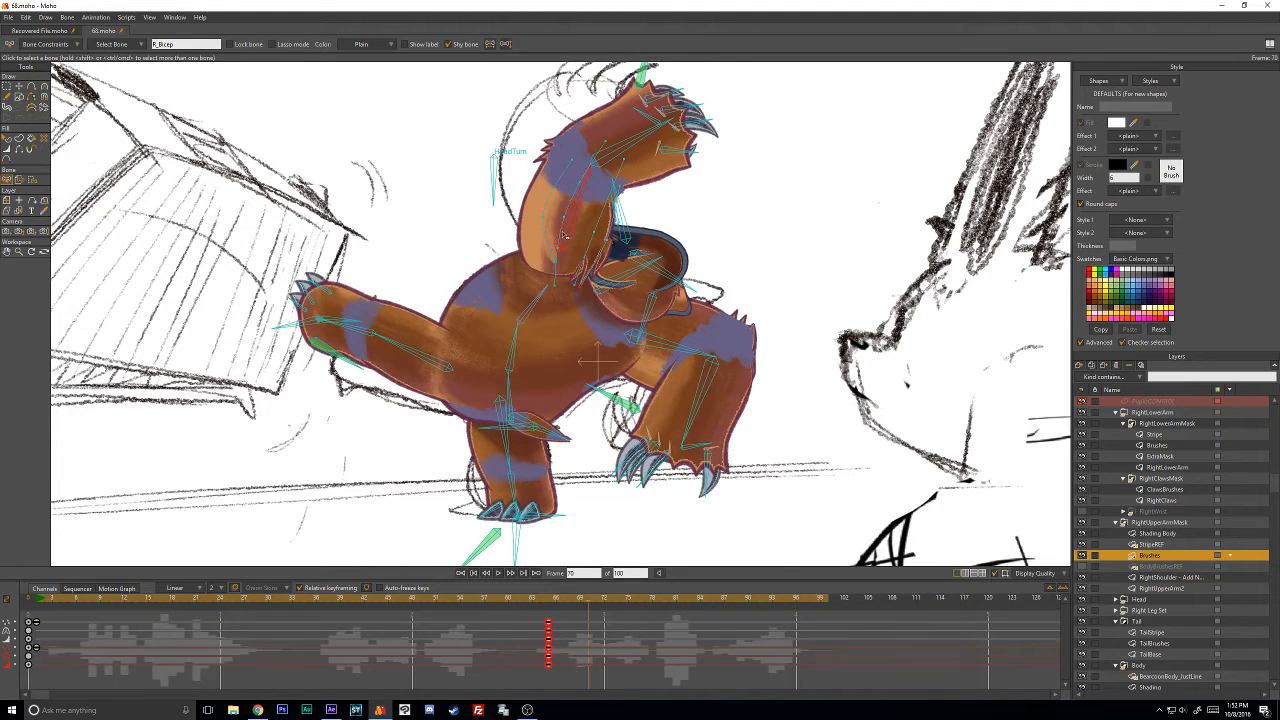
scroll(595, 186, up, 2)
drag(573, 251, 575, 335)
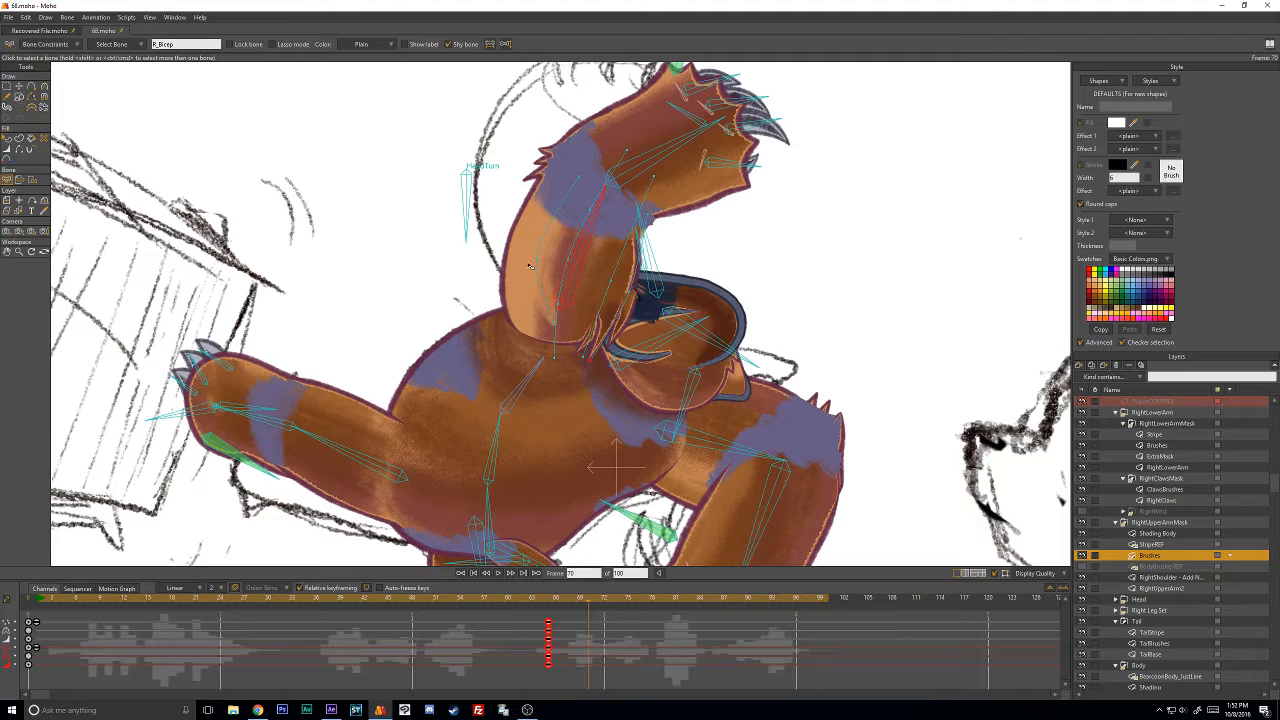
key(t)
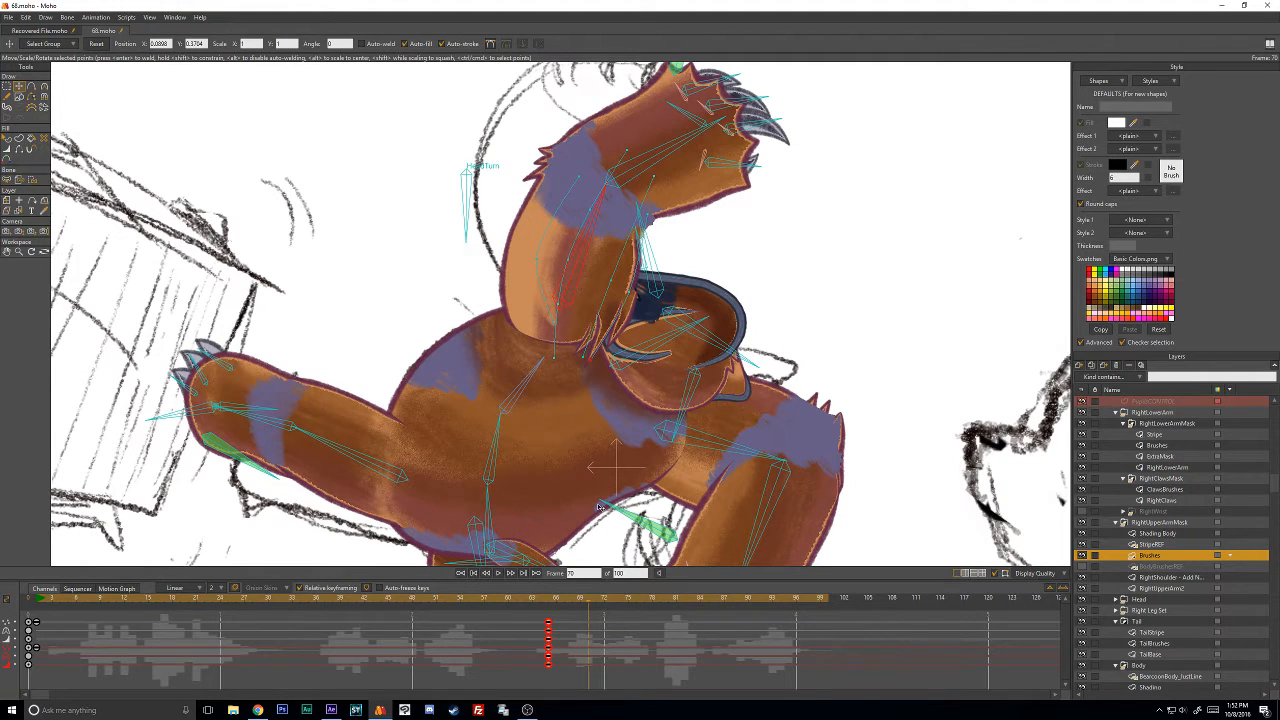
key(Left)
key(Left)
key(Right)
drag(566, 261, 535, 263)
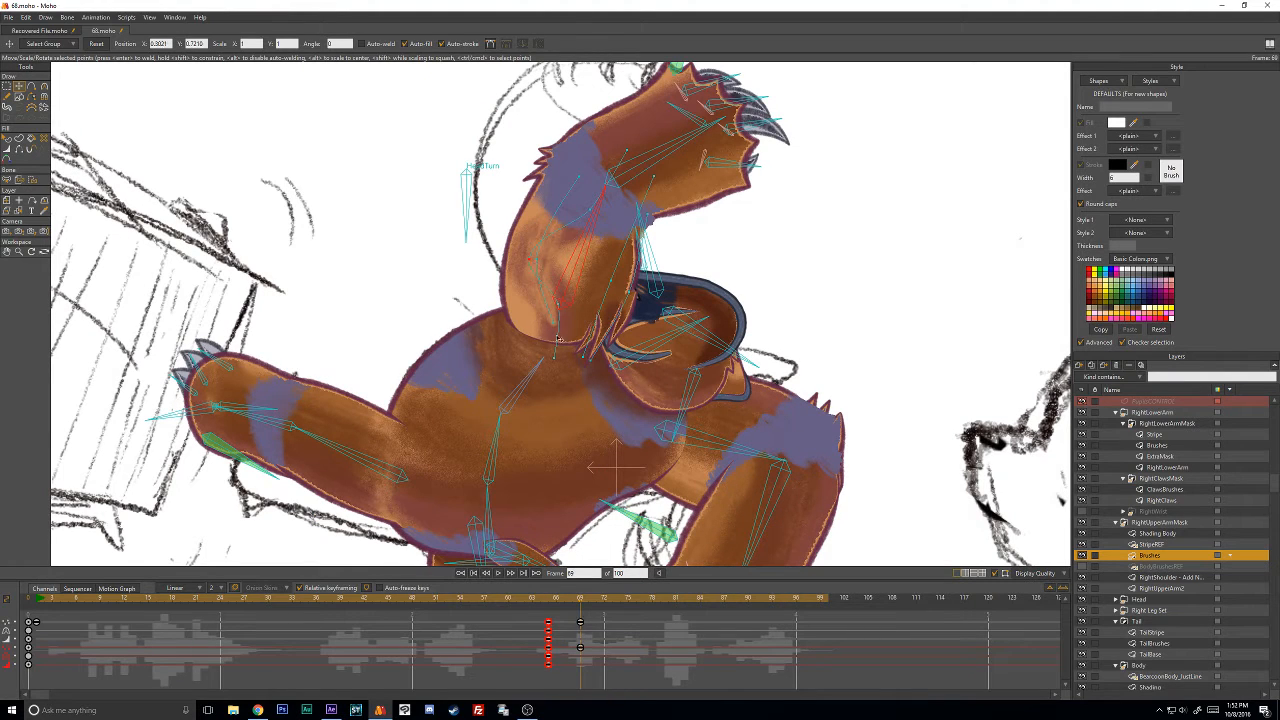
mouse_move(540, 350)
mouse_down()
mouse_move(520, 344)
mouse_move(524, 362)
mouse_up()
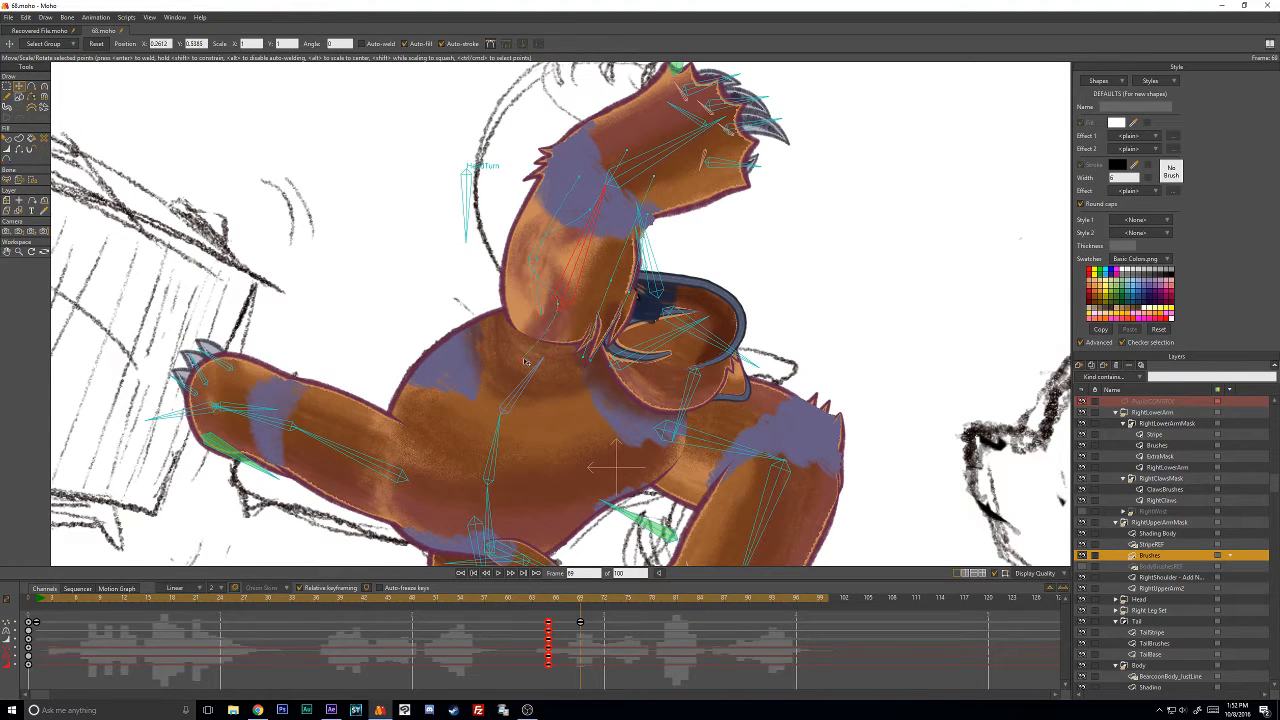
drag(558, 314, 525, 316)
drag(576, 216, 566, 207)
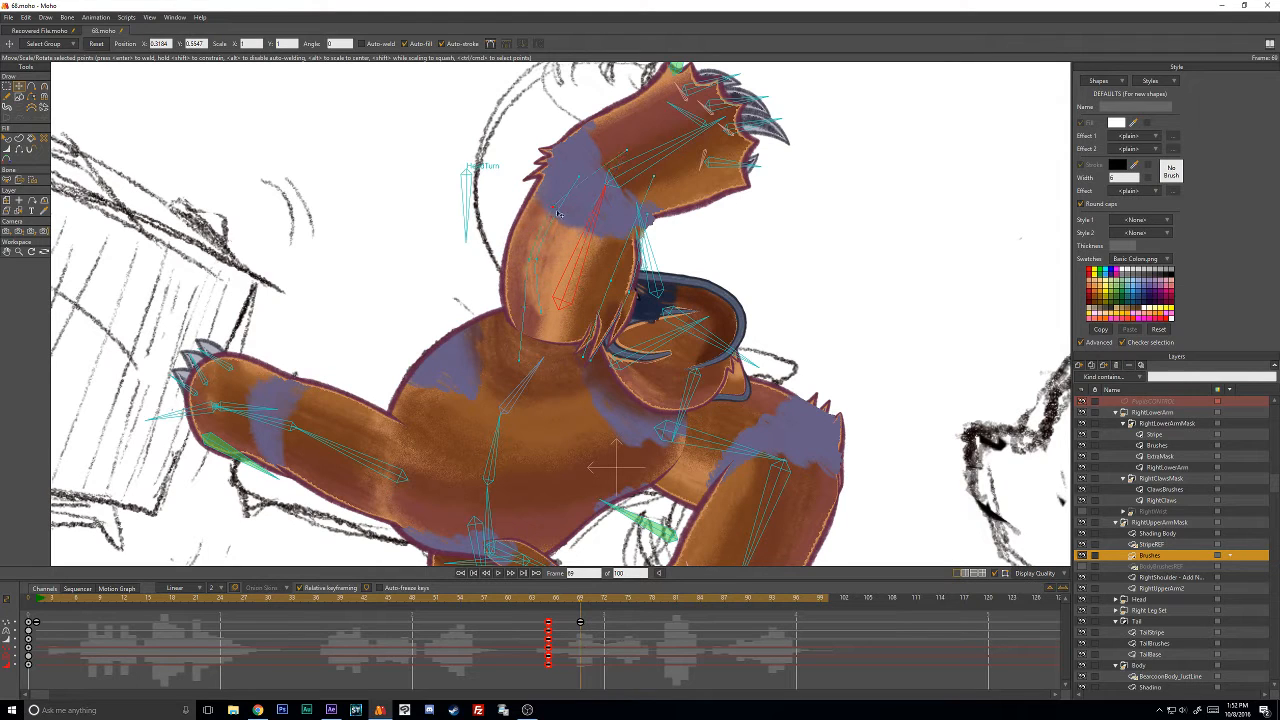
At frame 69, pull the next brush stroke's points across the raised upper arm, closer to the back stroke.
drag(586, 356, 599, 367)
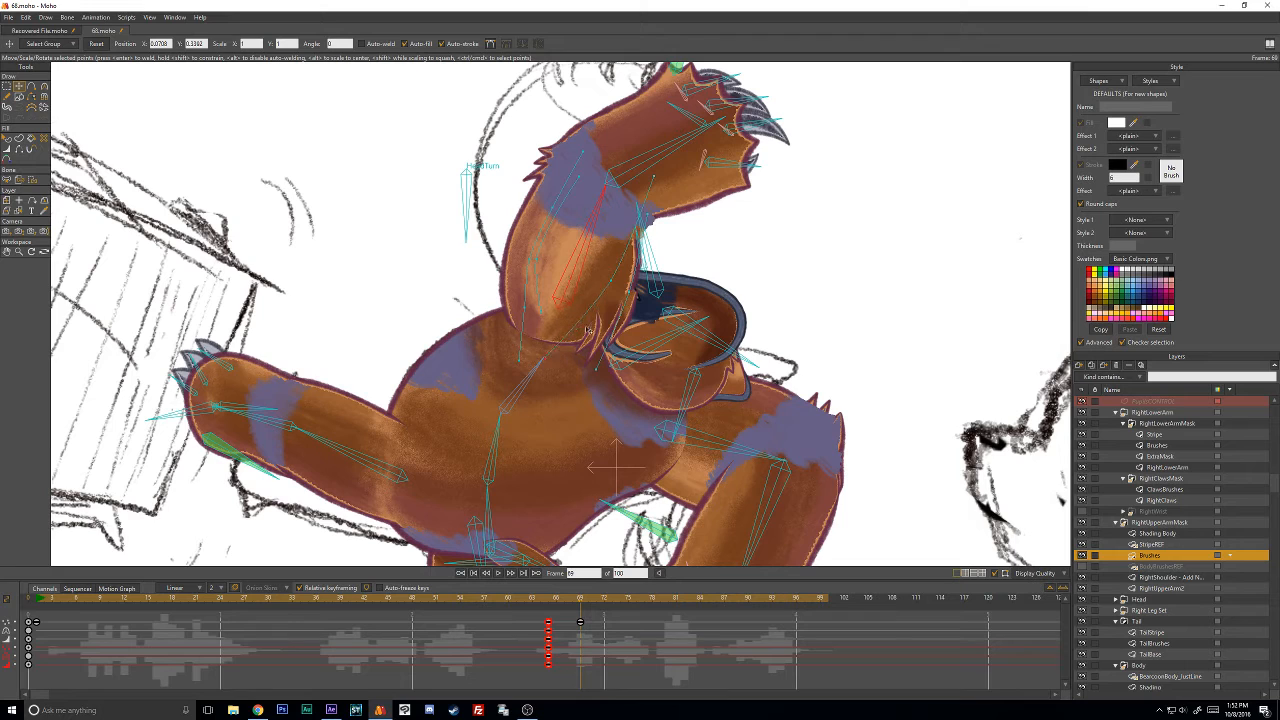
drag(611, 281, 560, 288)
drag(653, 176, 593, 177)
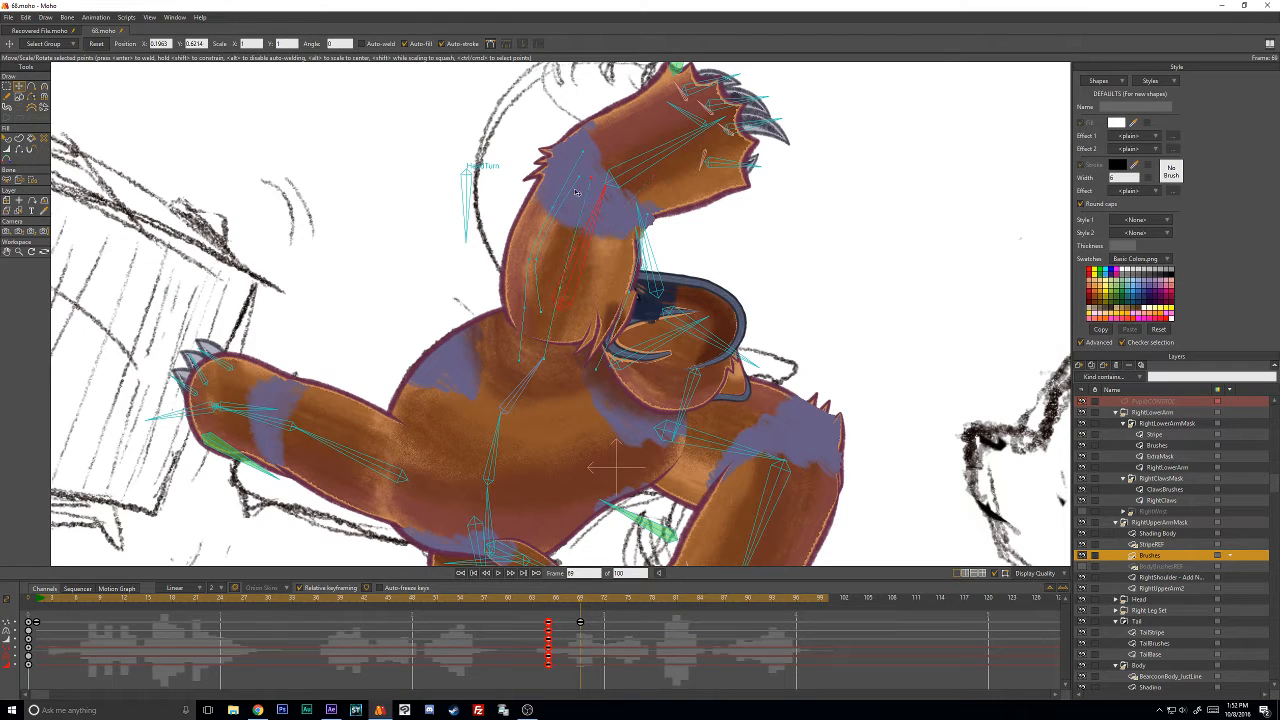
drag(562, 289, 544, 269)
drag(596, 369, 568, 371)
At frame 69, shift the head-side brush stroke inward and refine the spacing of all strokes along the raised upper arm.
drag(636, 321, 598, 293)
drag(639, 225, 613, 195)
mouse_move(546, 262)
mouse_down()
mouse_move(548, 316)
mouse_move(595, 366)
mouse_up()
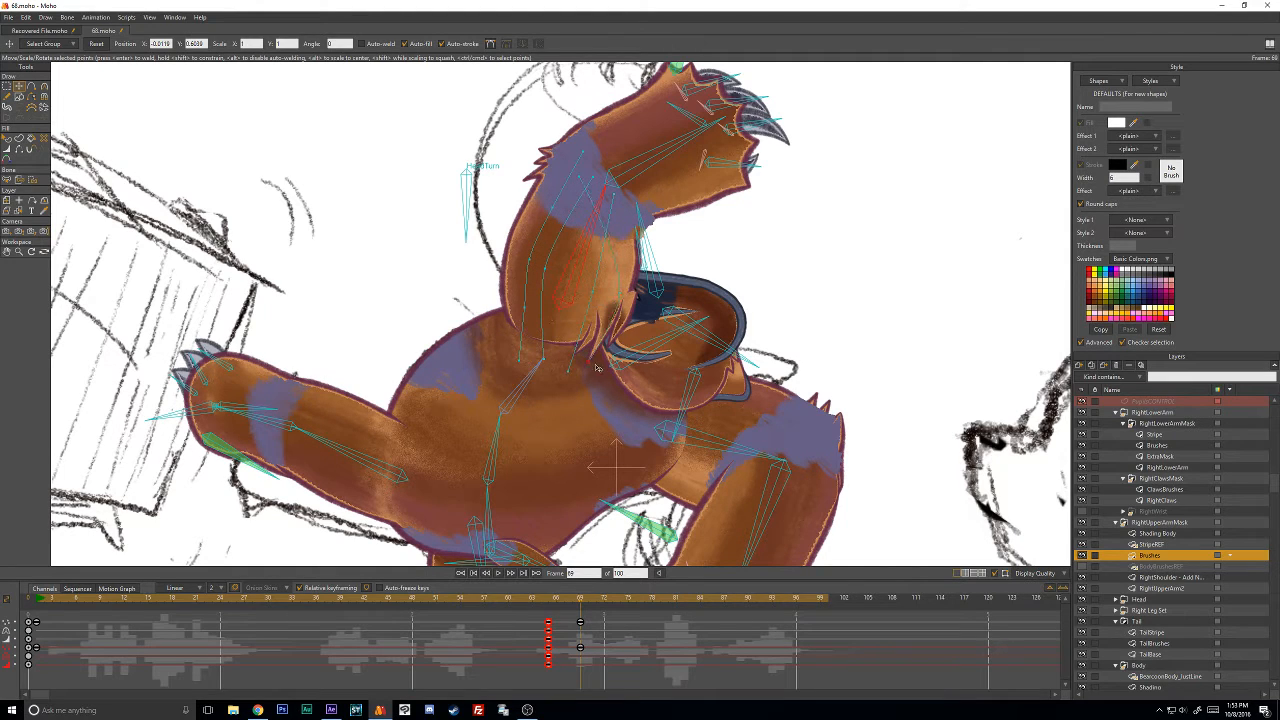
drag(588, 180, 636, 210)
drag(593, 284, 554, 273)
drag(519, 363, 571, 366)
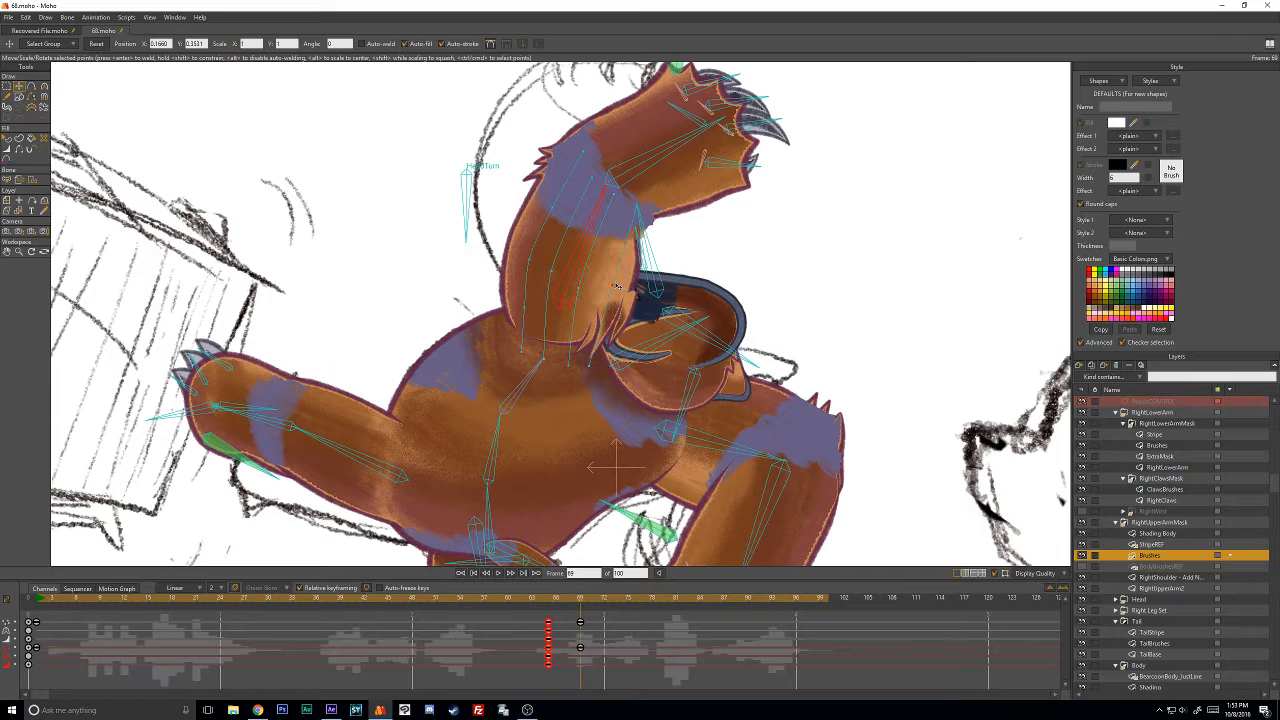
click(633, 211)
Copy the upper-arm Brushes layer's keyframes from frame 65 to frame 67.
click(563, 587)
drag(532, 618, 555, 683)
key(ctrl+v)
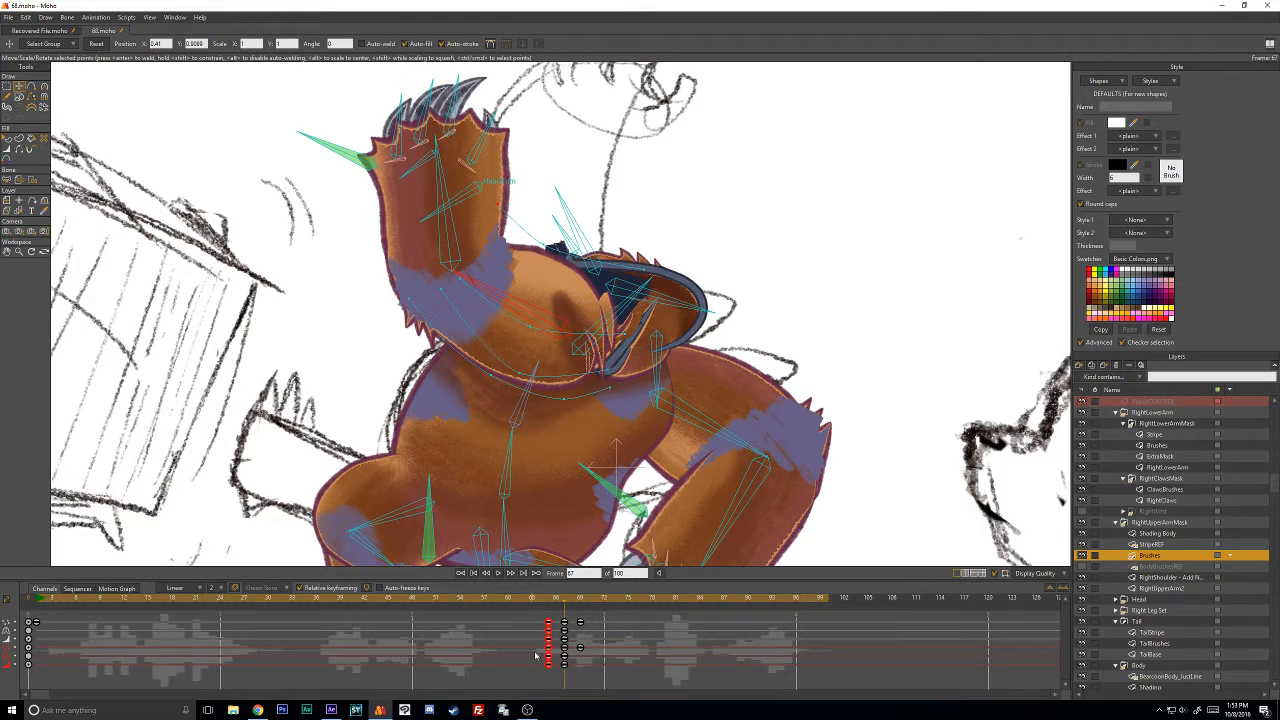
click(531, 643)
At frame 67, reshape the brush strokes along the raised upper arm, then select RightUpperArmMask's Shading Body layer.
mouse_move(521, 322)
mouse_down()
mouse_move(543, 274)
mouse_move(595, 375)
mouse_move(550, 404)
mouse_move(590, 384)
mouse_move(512, 386)
mouse_move(516, 236)
mouse_move(506, 245)
mouse_move(641, 275)
mouse_move(628, 294)
mouse_move(547, 313)
mouse_move(558, 296)
mouse_move(571, 356)
mouse_move(544, 350)
mouse_move(620, 352)
mouse_up()
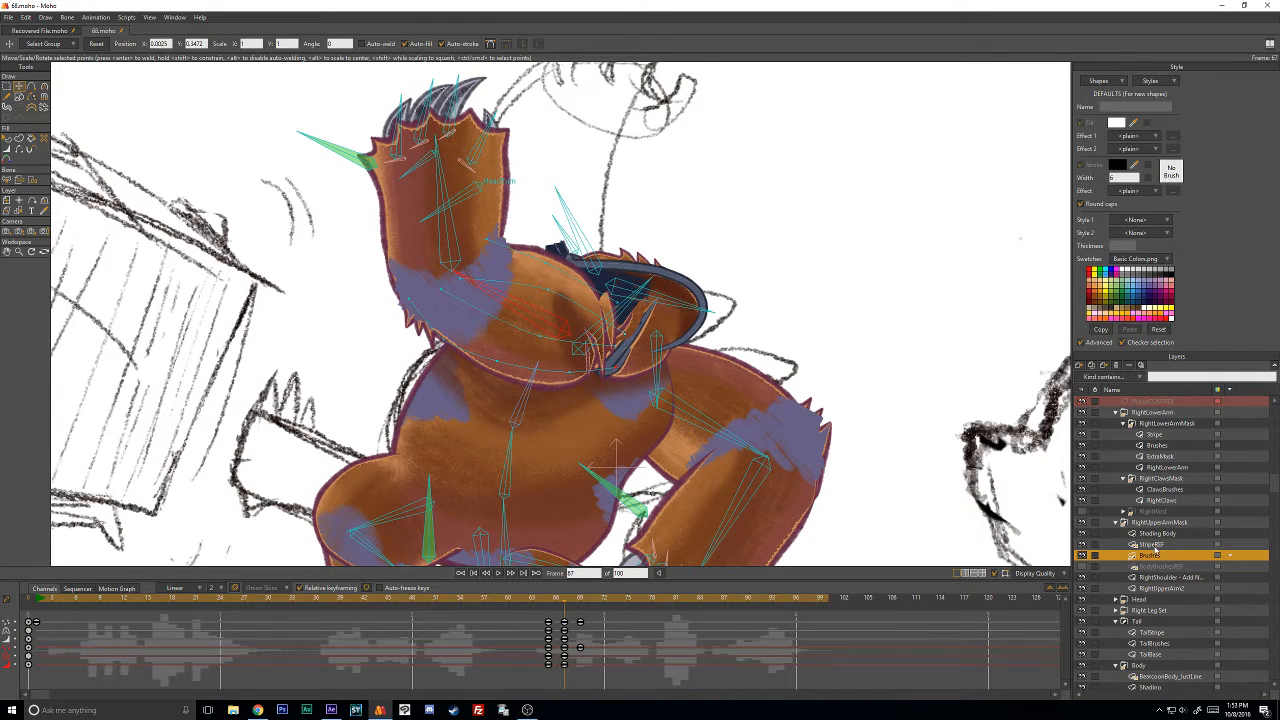
click(1154, 545)
click(1157, 534)
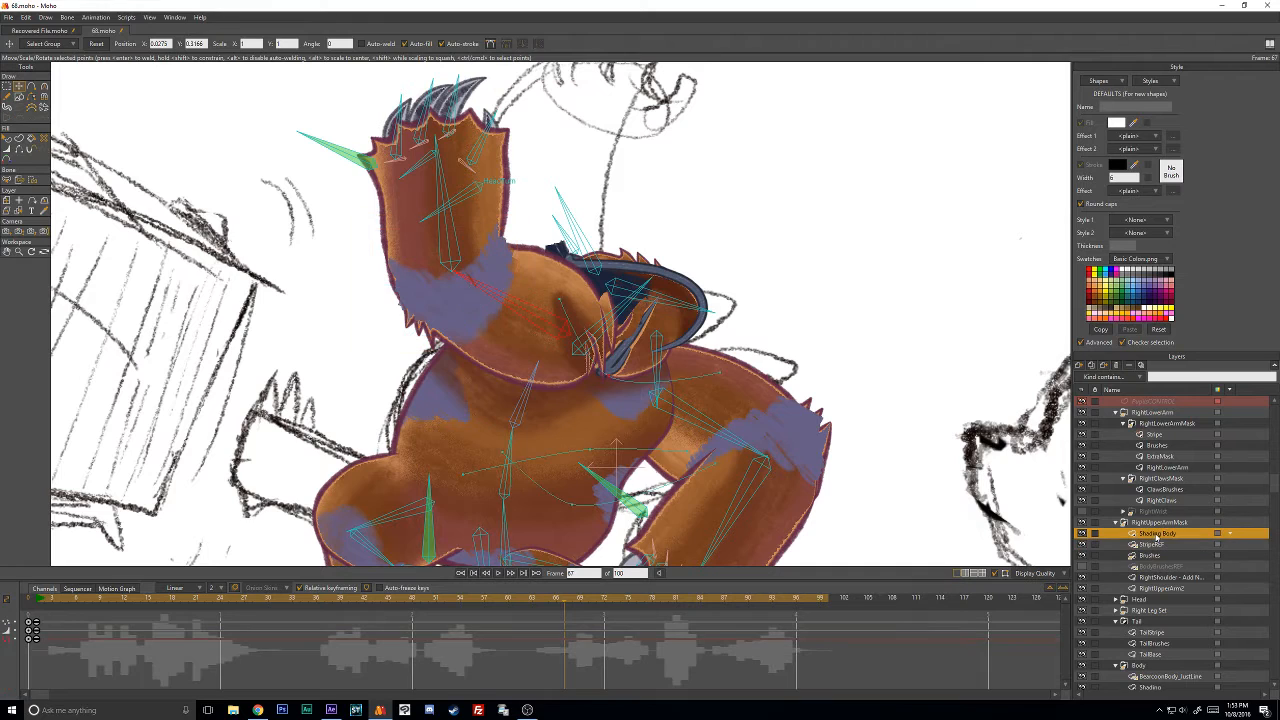
At frame 67, check the effect of the arm's Shading Body layer and adjust the Body group's Shading points around the raised upper arm.
click(1082, 534)
click(1082, 534)
scroll(1179, 497, up, 2)
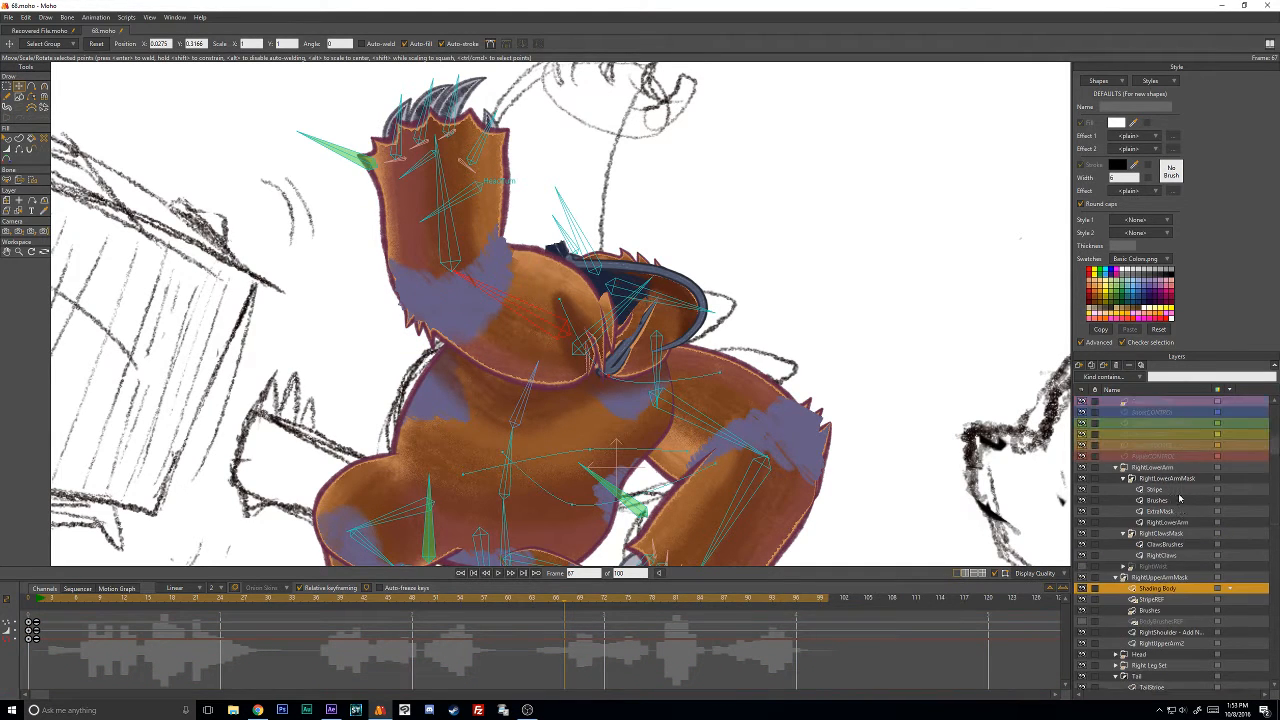
scroll(1180, 500, down, 4)
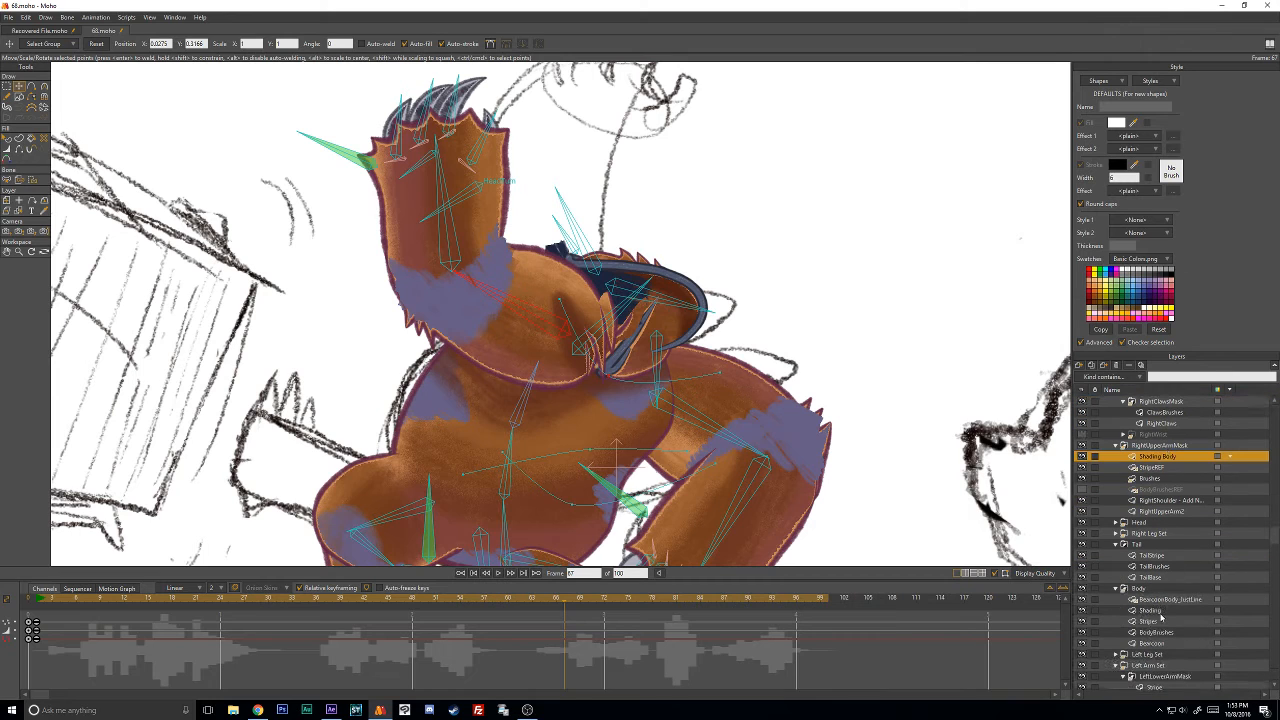
click(1155, 610)
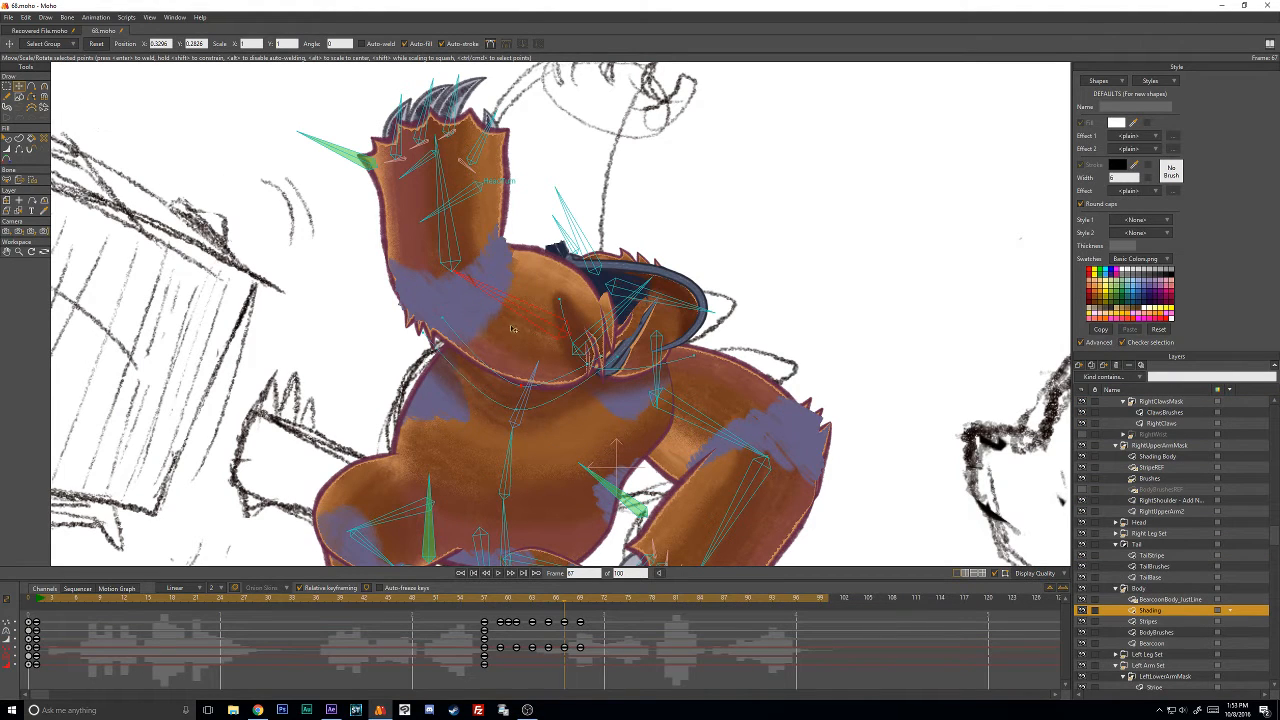
drag(562, 302, 561, 388)
click(556, 333)
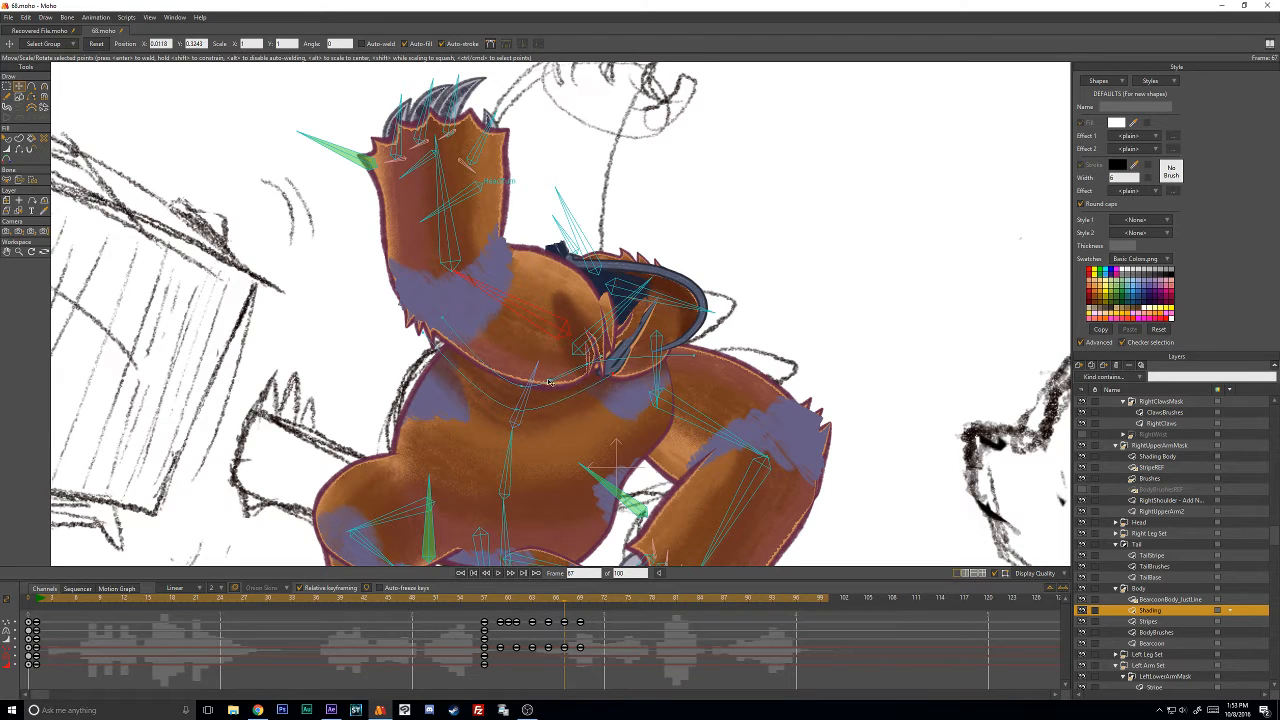
drag(556, 333, 557, 299)
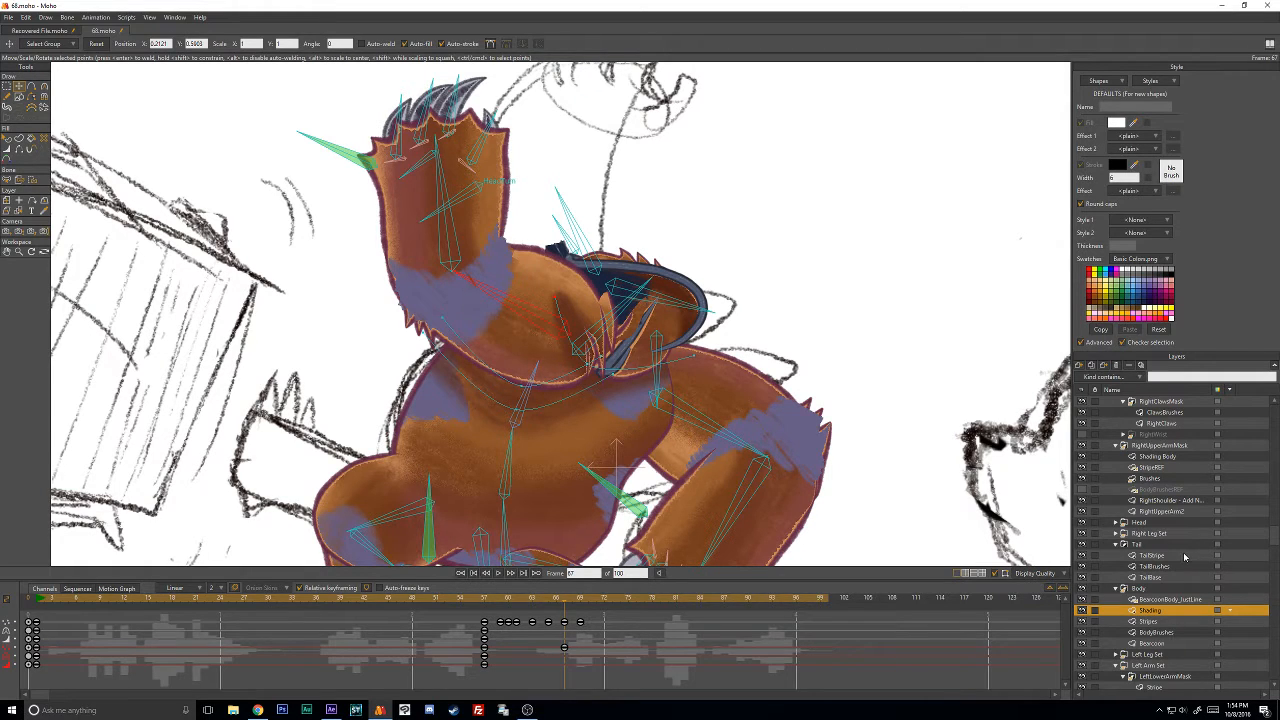
At frame 67, move the dark shading point of RightUpperArmMask's Shading Body layer off the raised upper arm.
scroll(1191, 556, up, 1)
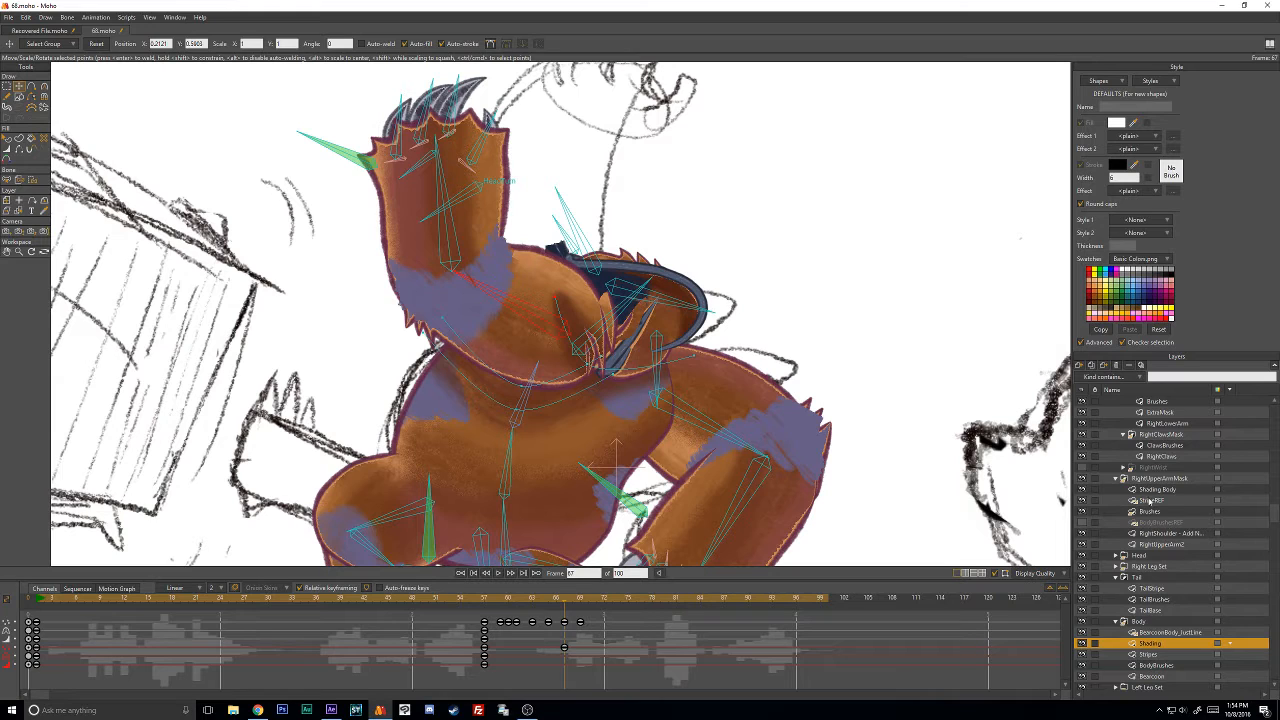
click(1150, 490)
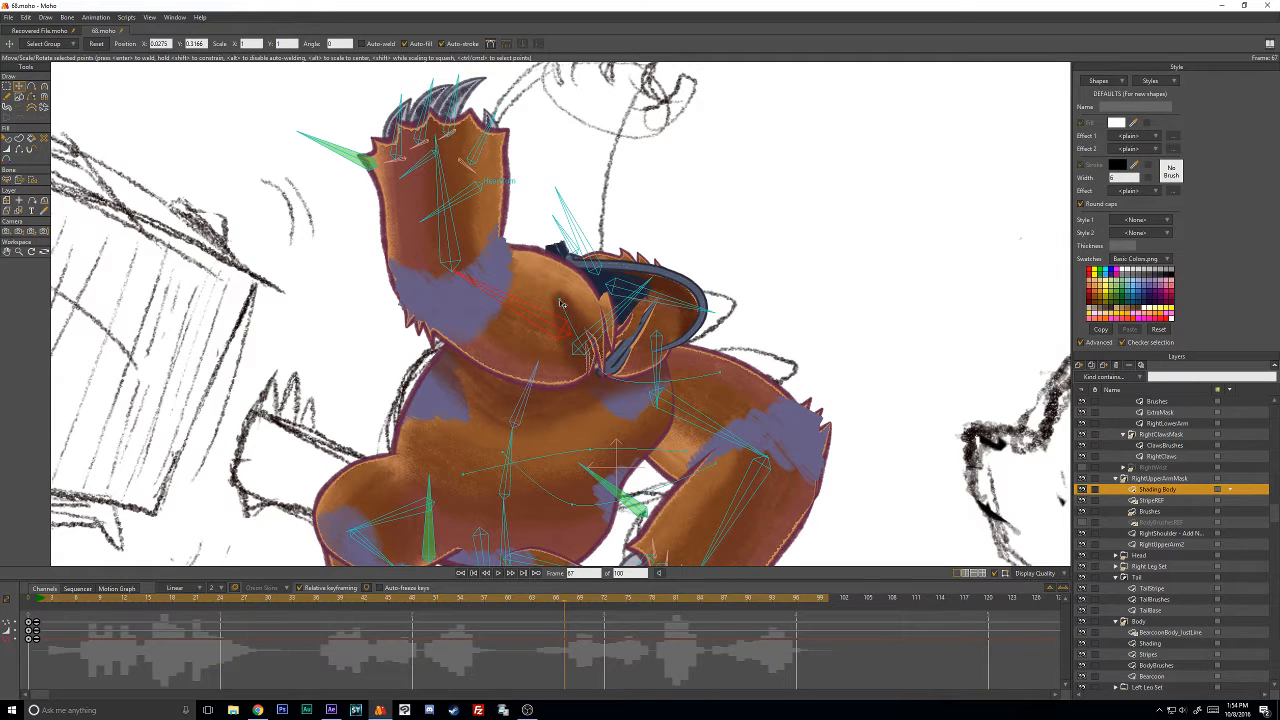
right_click(1137, 492)
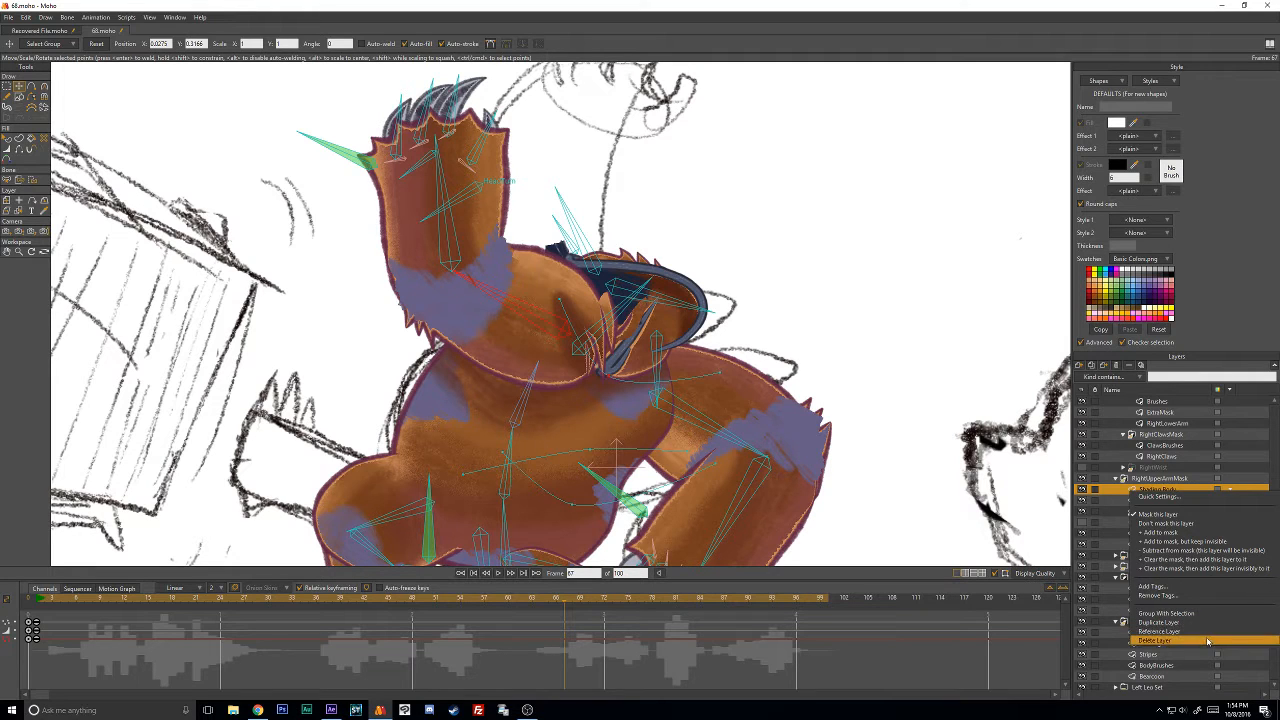
click(1176, 488)
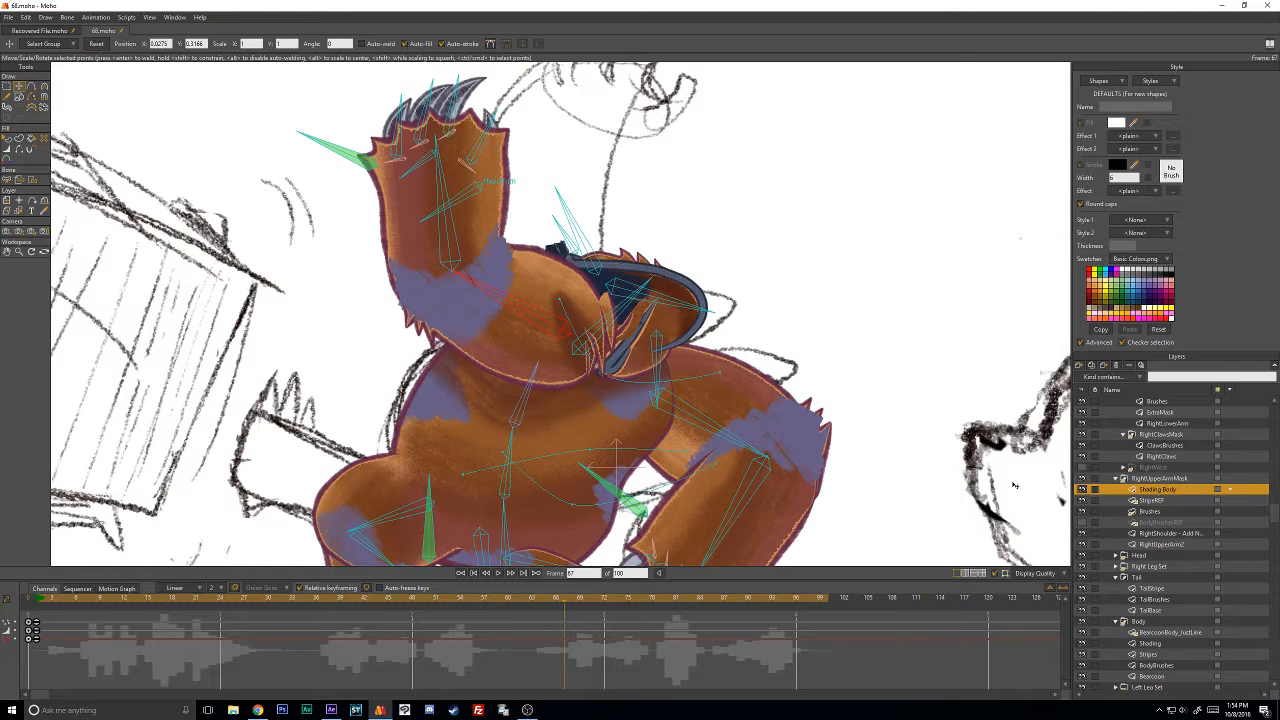
mouse_move(560, 601)
mouse_down()
mouse_move(523, 603)
mouse_move(564, 604)
mouse_up()
drag(559, 301, 683, 357)
At frame 65, shift the Shading Body points up and away from the centre of the right upper arm.
key(Left)
key(Left)
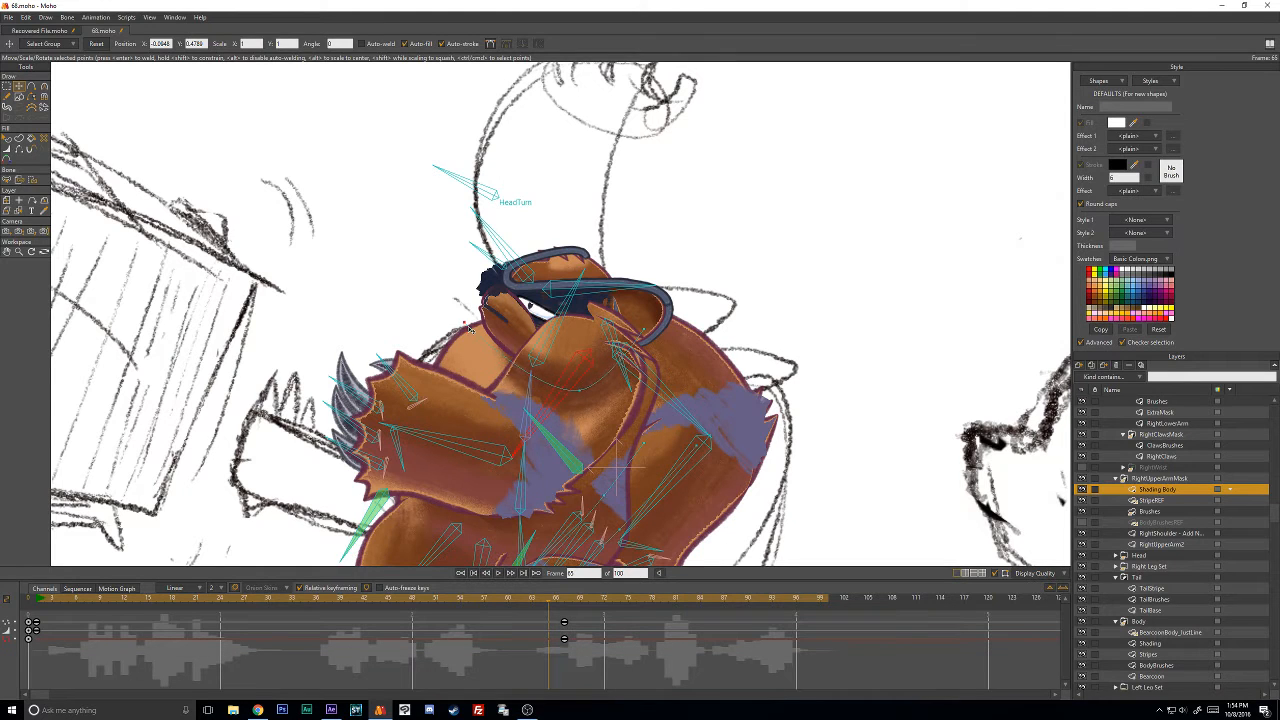
scroll(533, 380, down, 1)
mouse_move(533, 380)
mouse_down()
mouse_move(576, 377)
mouse_move(532, 366)
mouse_move(537, 300)
mouse_up()
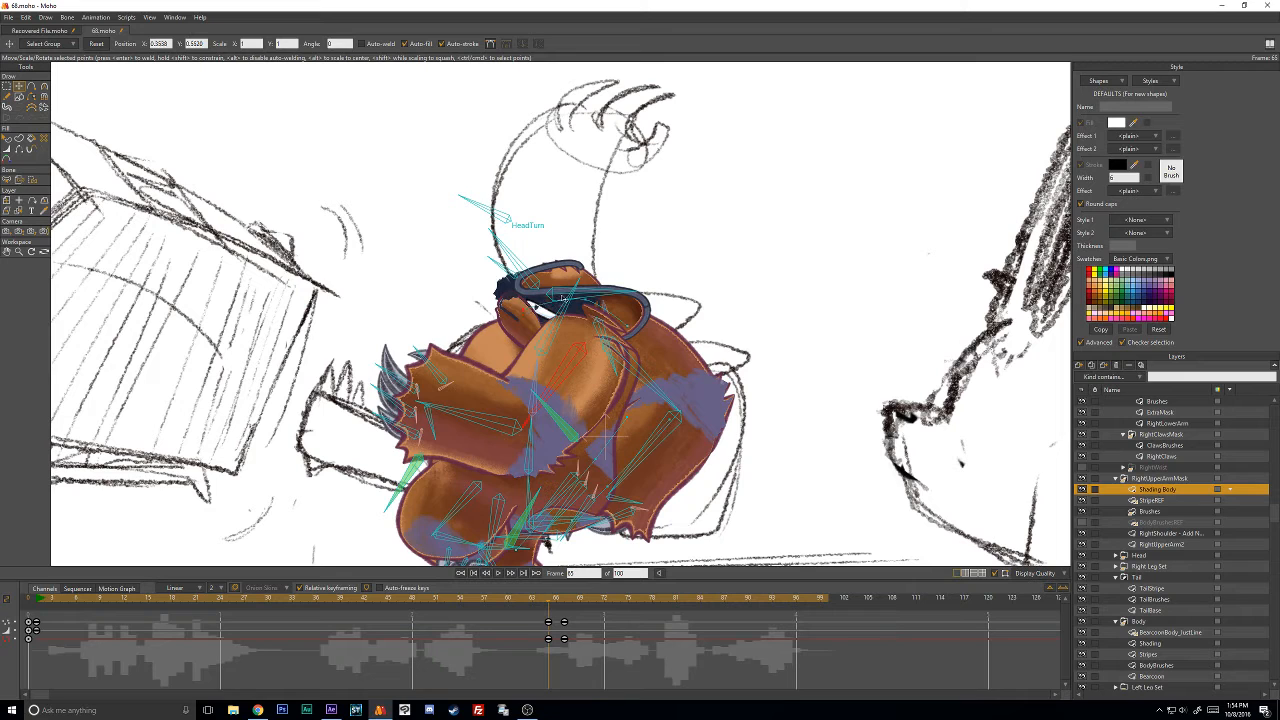
drag(631, 329, 576, 294)
Review the upper-arm shading by stepping back from frame 65, playing from frame 1, and returning to frame 67.
key(Left)
key(Left)
key(Left)
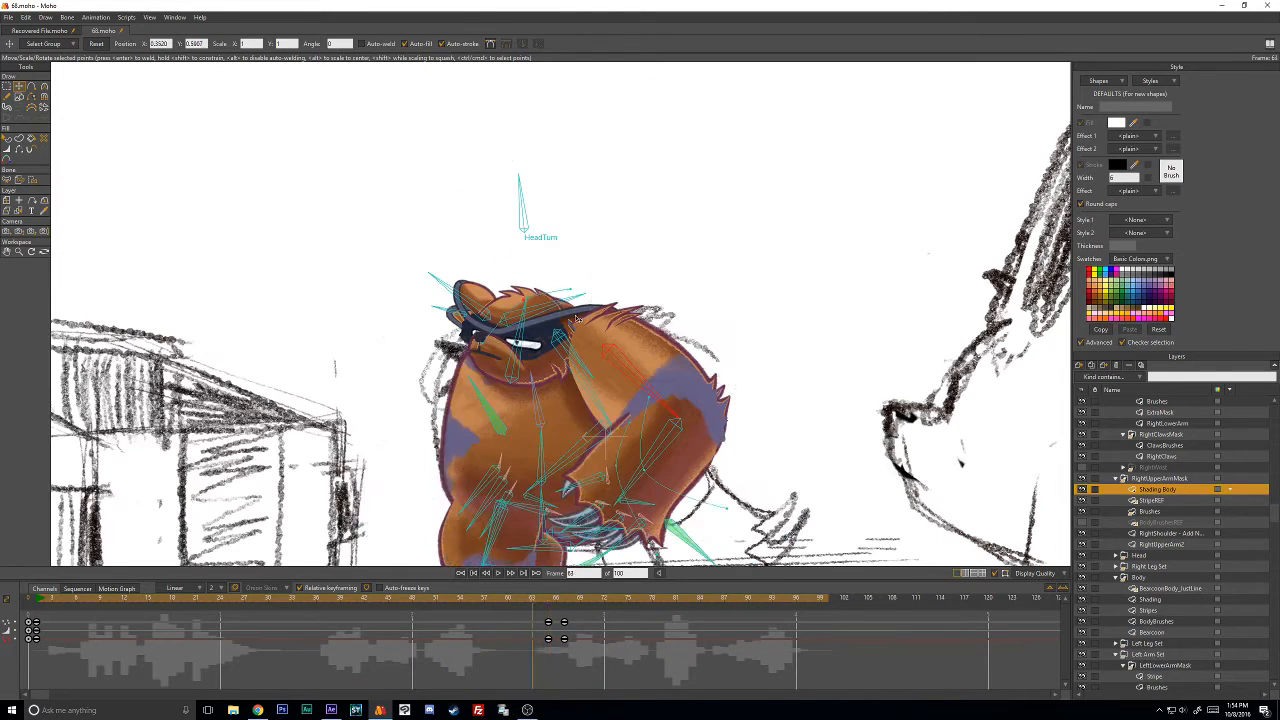
key(Left)
key(Left)
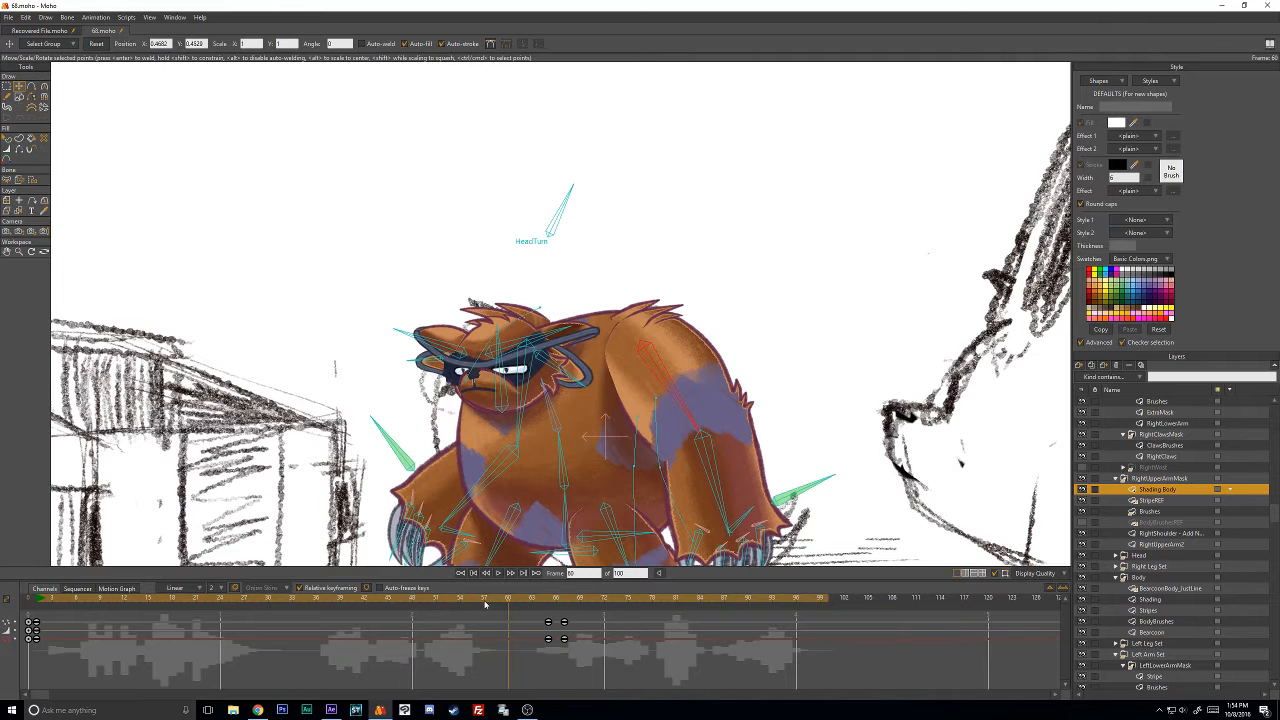
drag(485, 604, 35, 588)
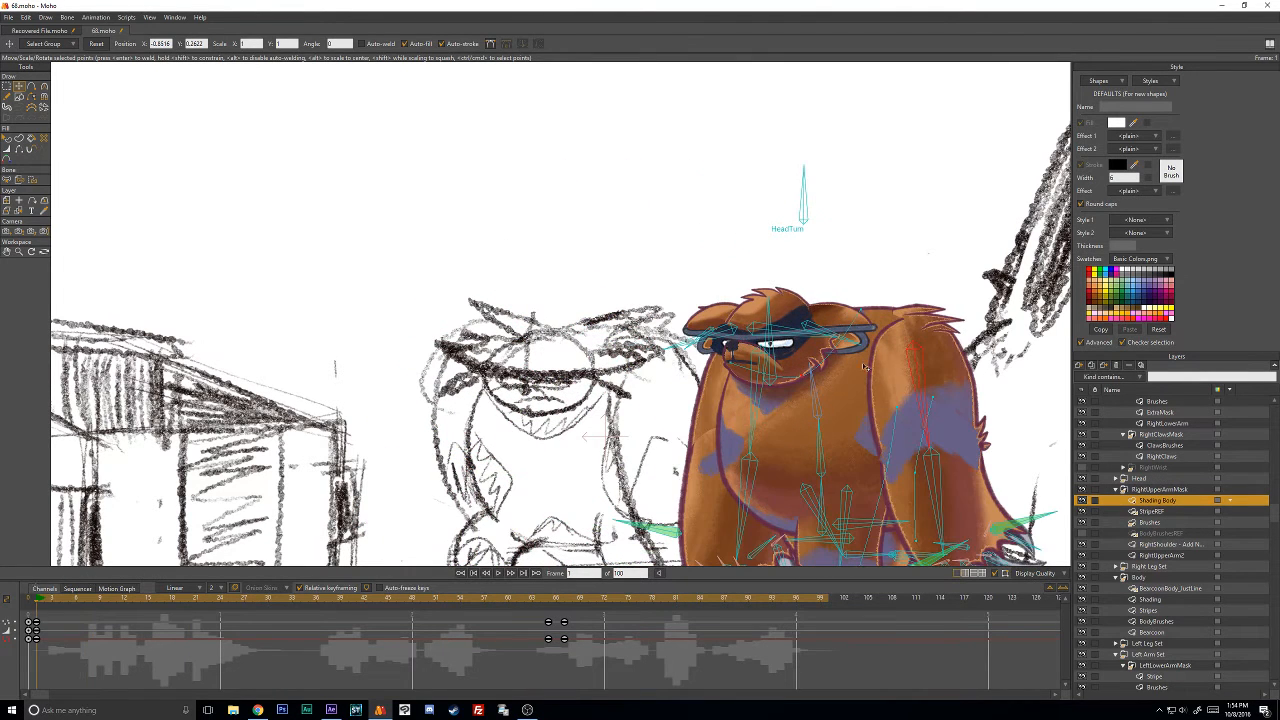
drag(875, 313, 824, 280)
click(498, 572)
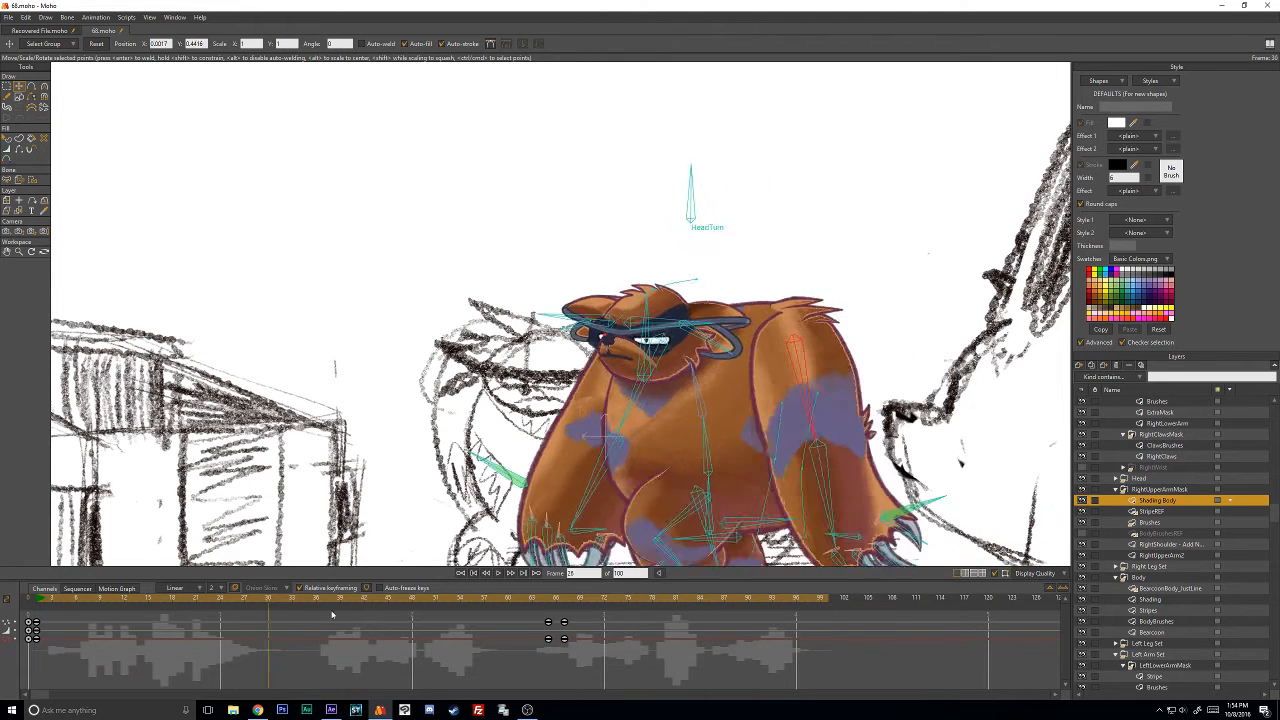
drag(497, 622, 565, 626)
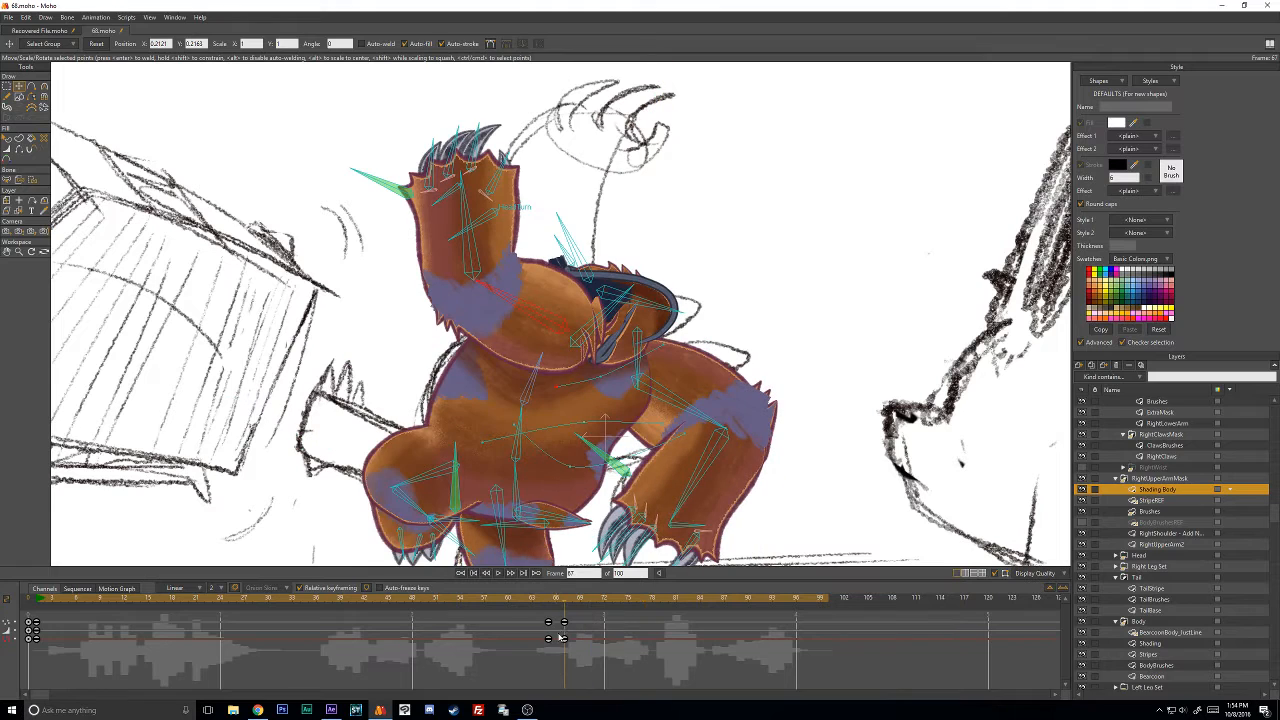
Select the Body group's Bearcoon layer and inspect the body shape at frames 67 and 69.
scroll(742, 289, down, 4)
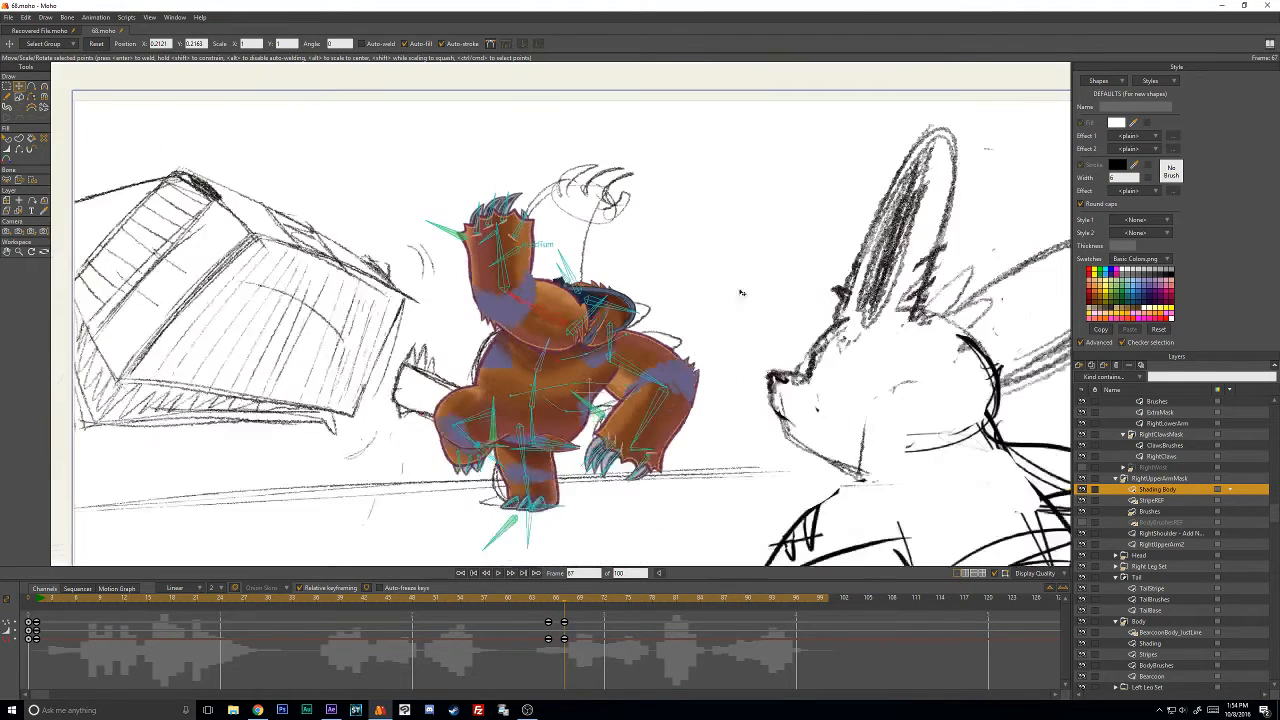
scroll(700, 330, up, 5)
scroll(670, 333, down, 2)
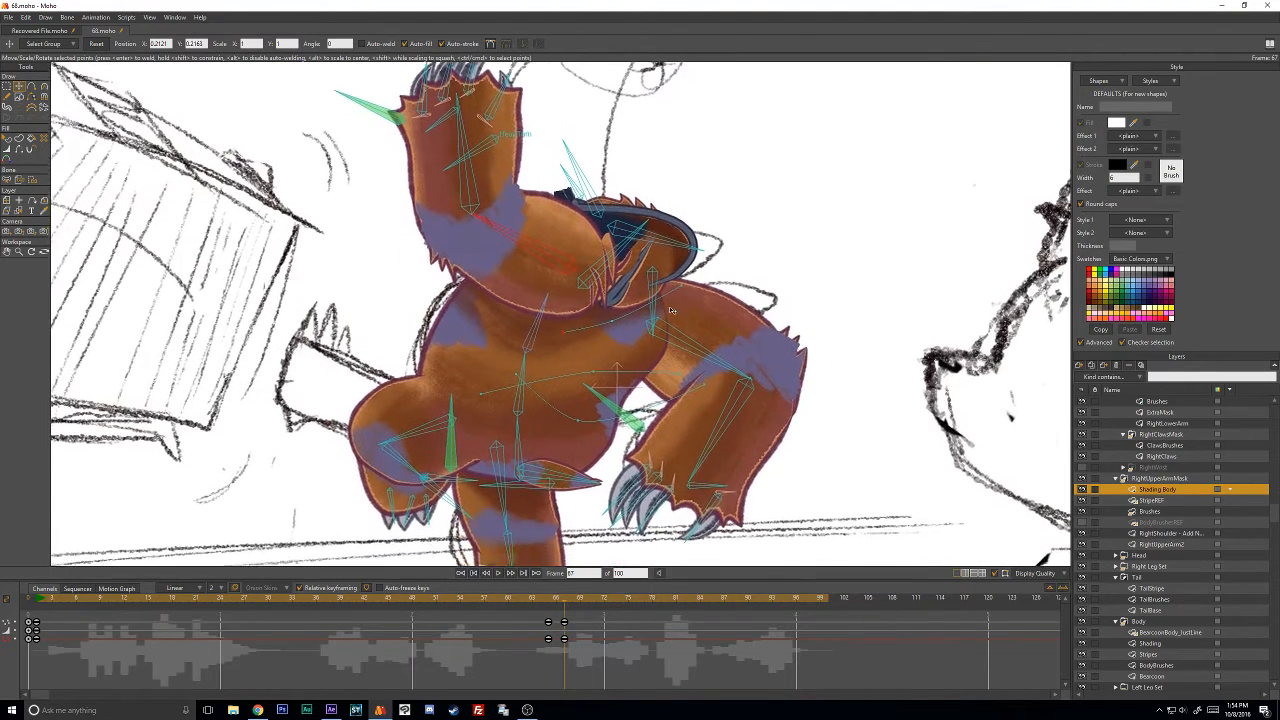
scroll(1165, 534, down, 1)
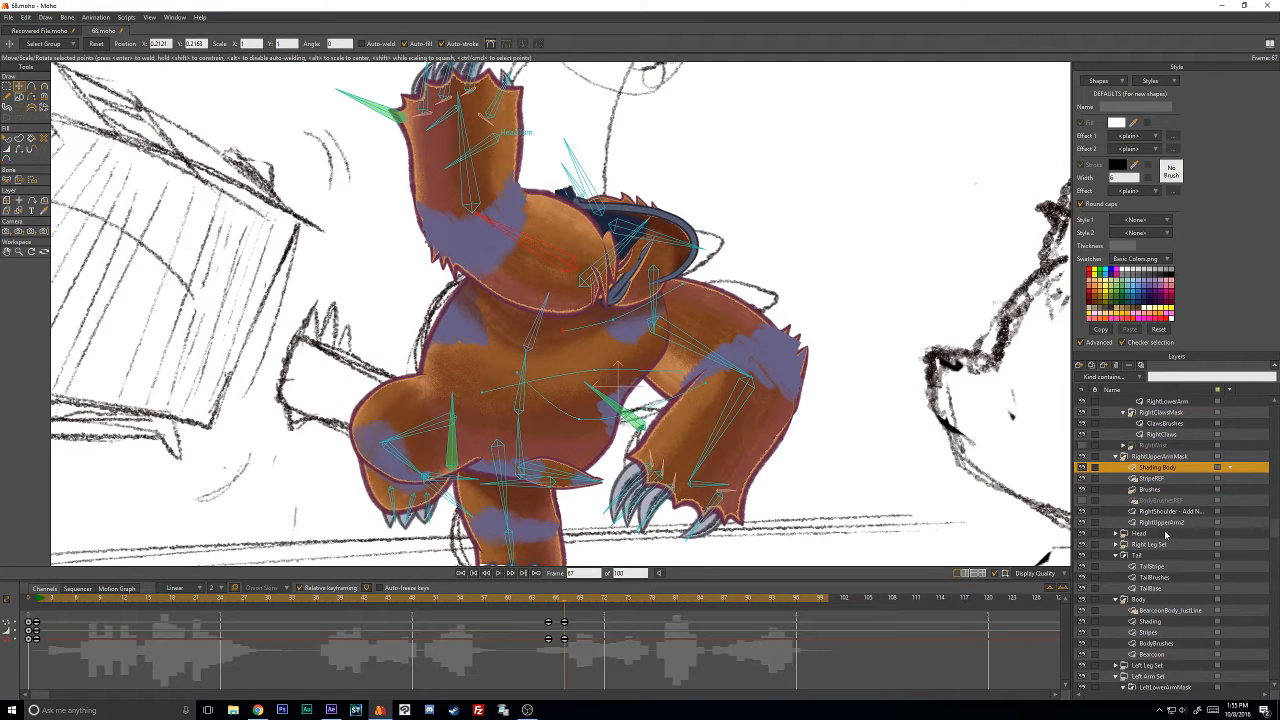
click(1152, 589)
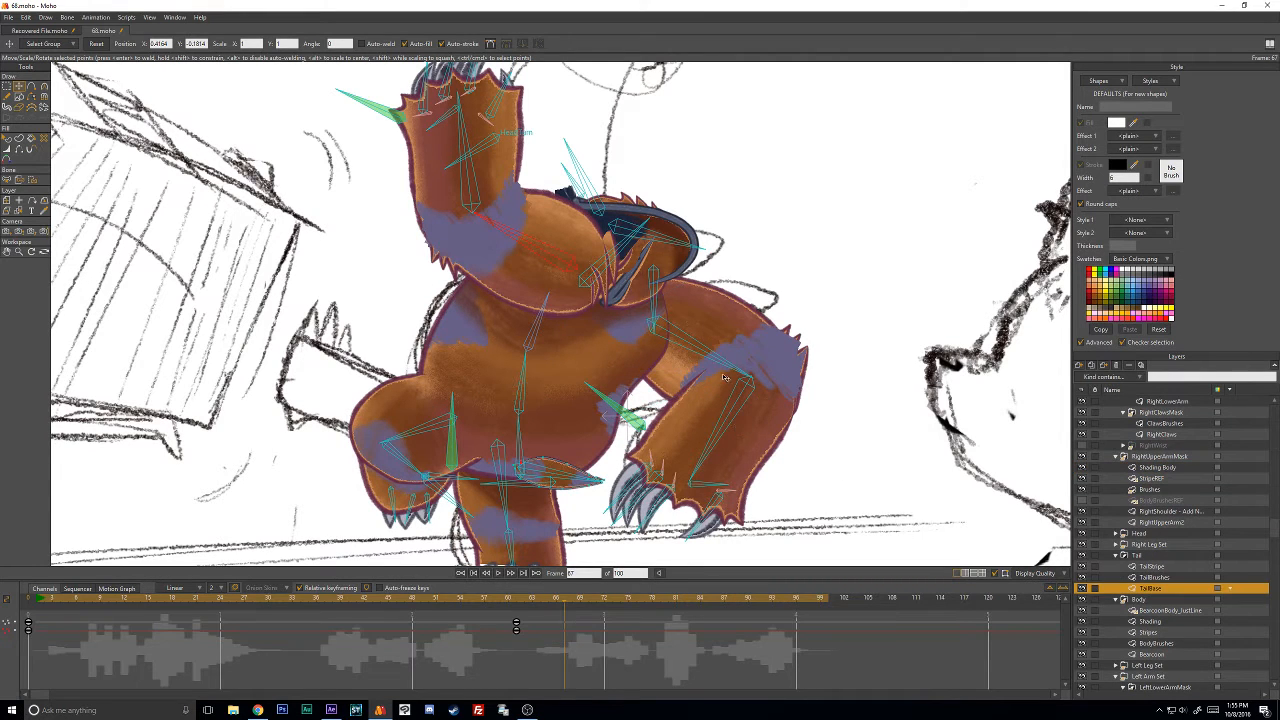
scroll(737, 430, down, 2)
scroll(1186, 588, down, 1)
click(1150, 632)
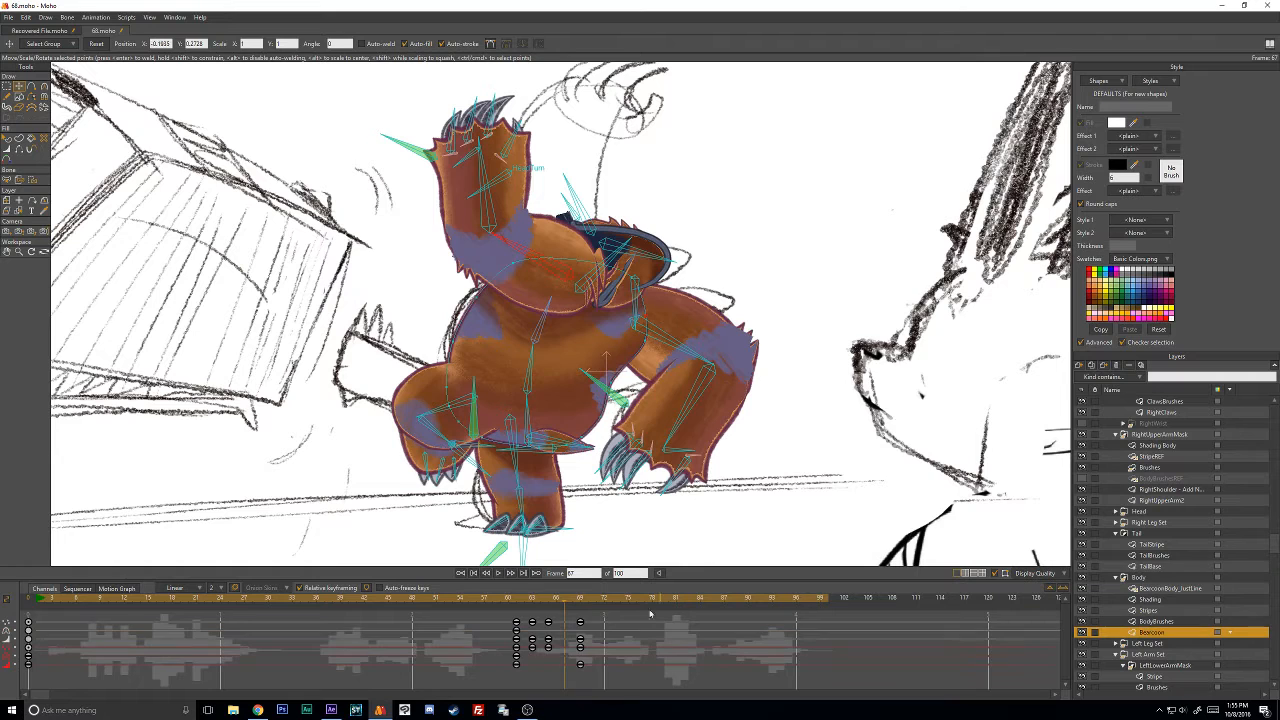
drag(567, 601, 580, 601)
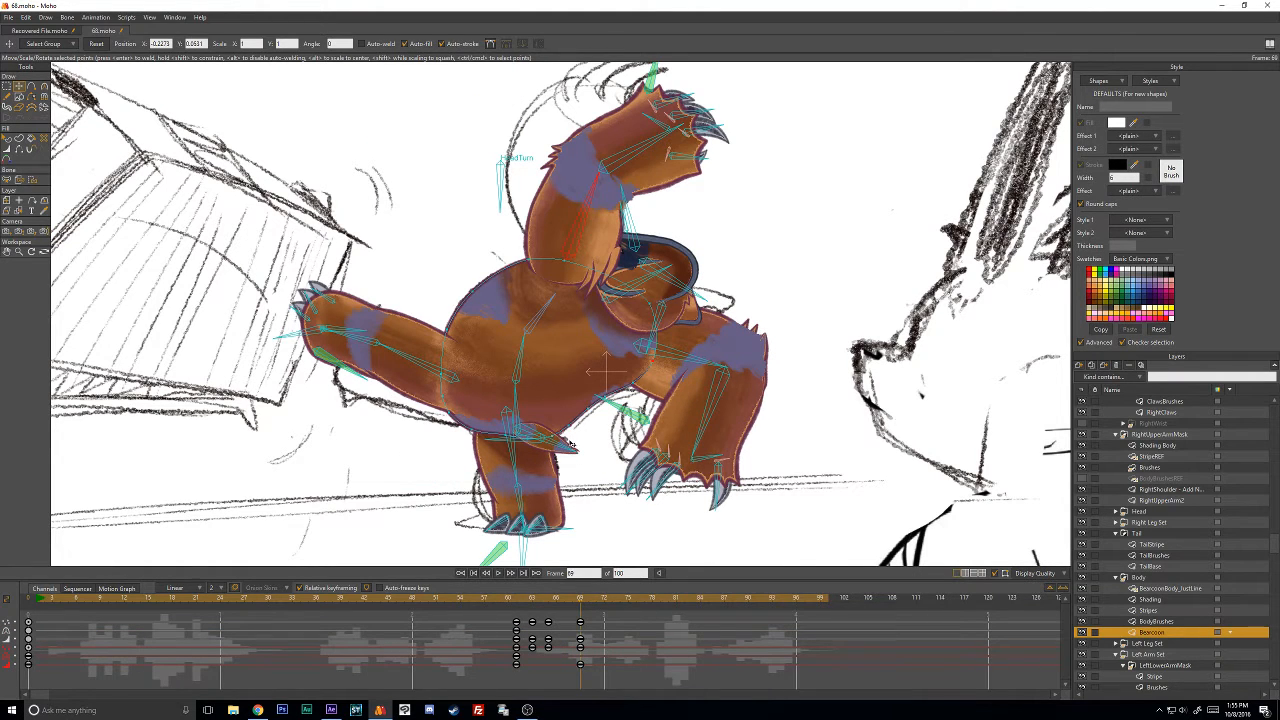
scroll(572, 445, down, 2)
scroll(590, 518, up, 4)
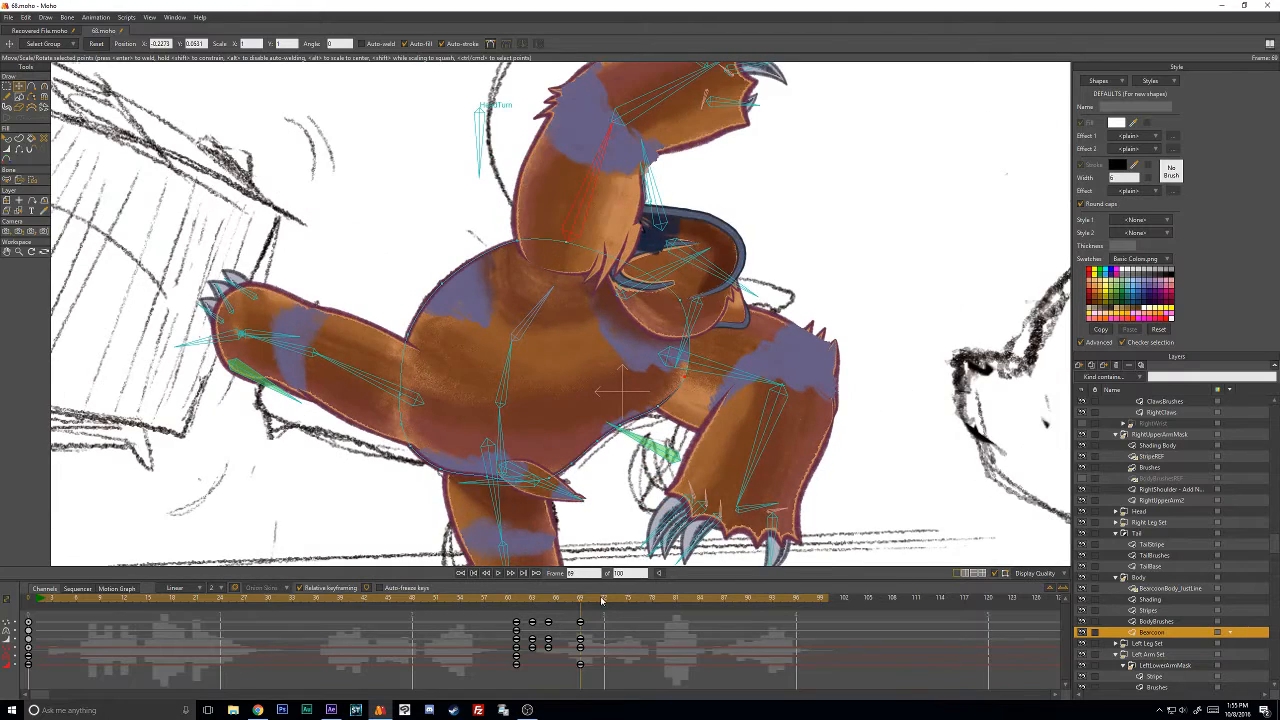
Compare the poses after frame 69 and freeze the Bearcoon body layer's current shape as keyframes at frame 75.
key(Right)
key(Right)
key(Right)
key(Right)
key(Right)
key(Right)
key(Right)
key(Right)
key(Right)
key(Left)
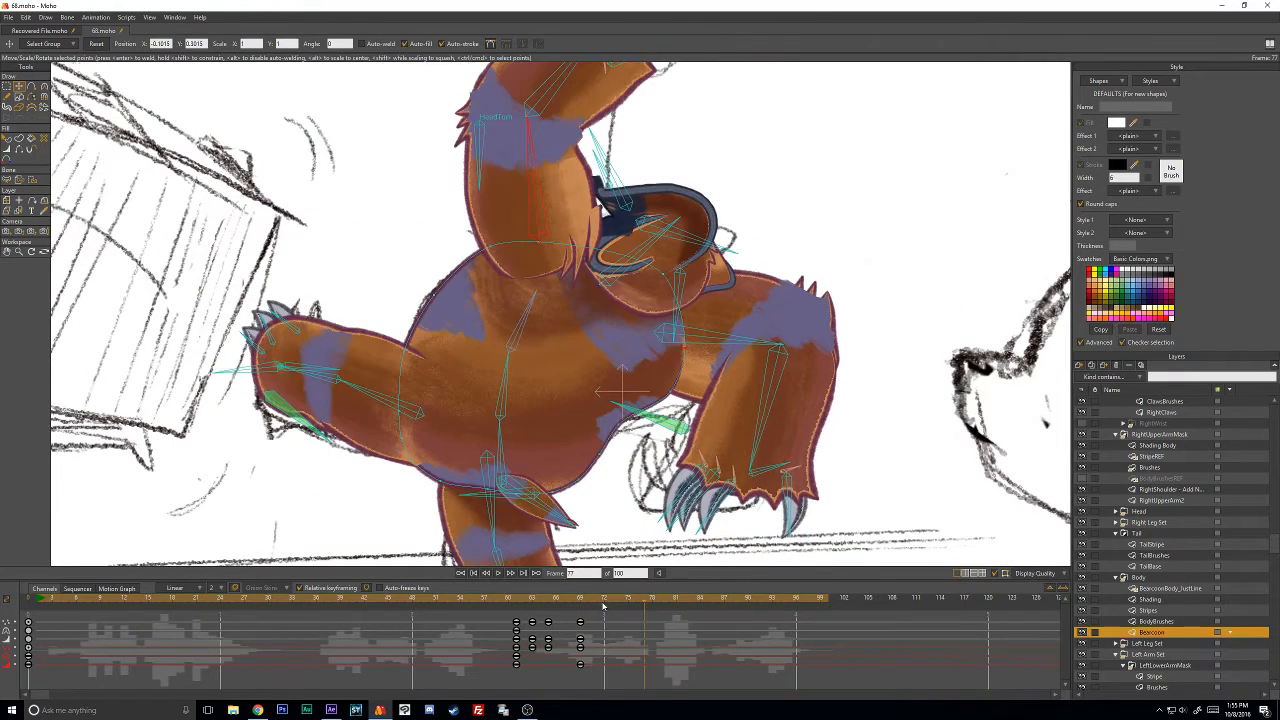
key(Right)
key(Left)
key(Left)
key(Right)
key(Right)
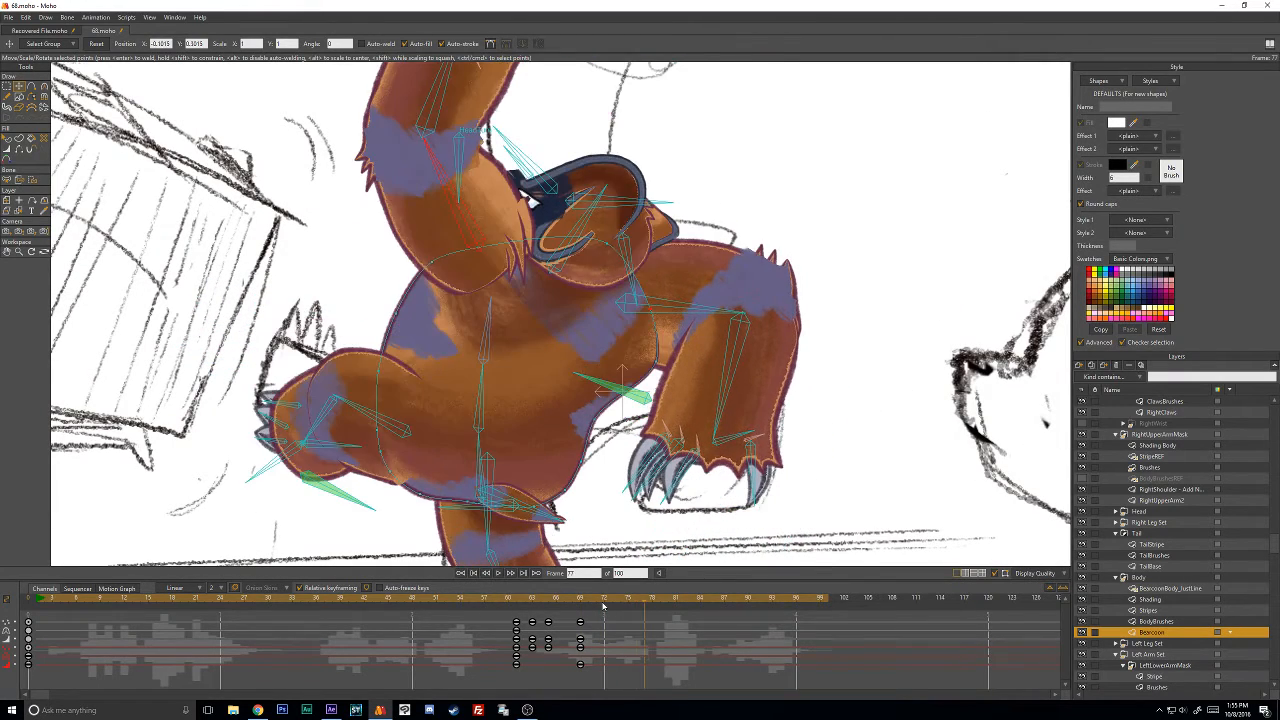
key(Left)
key(Left)
key(ctrl+f)
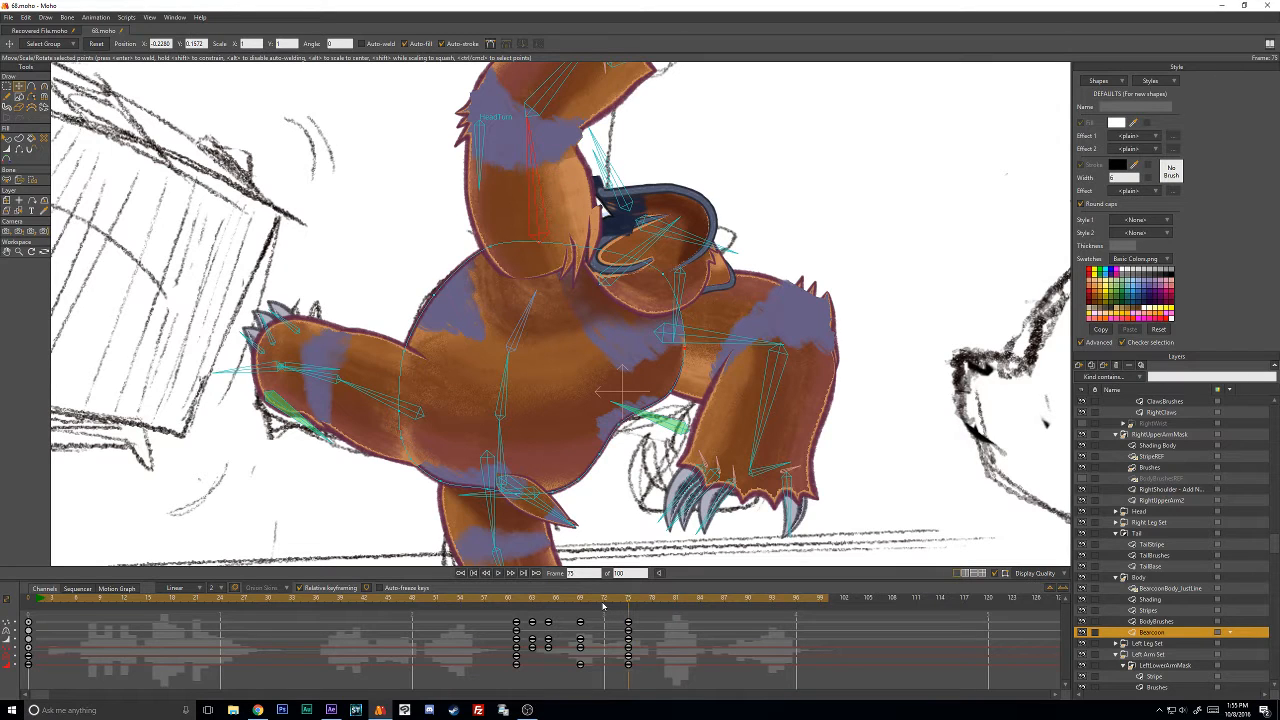
Go to frame 81 and collapse the RightLowerArm, RightUpperArmMask, Tail and Left Arm Set layer groups.
key(Right)
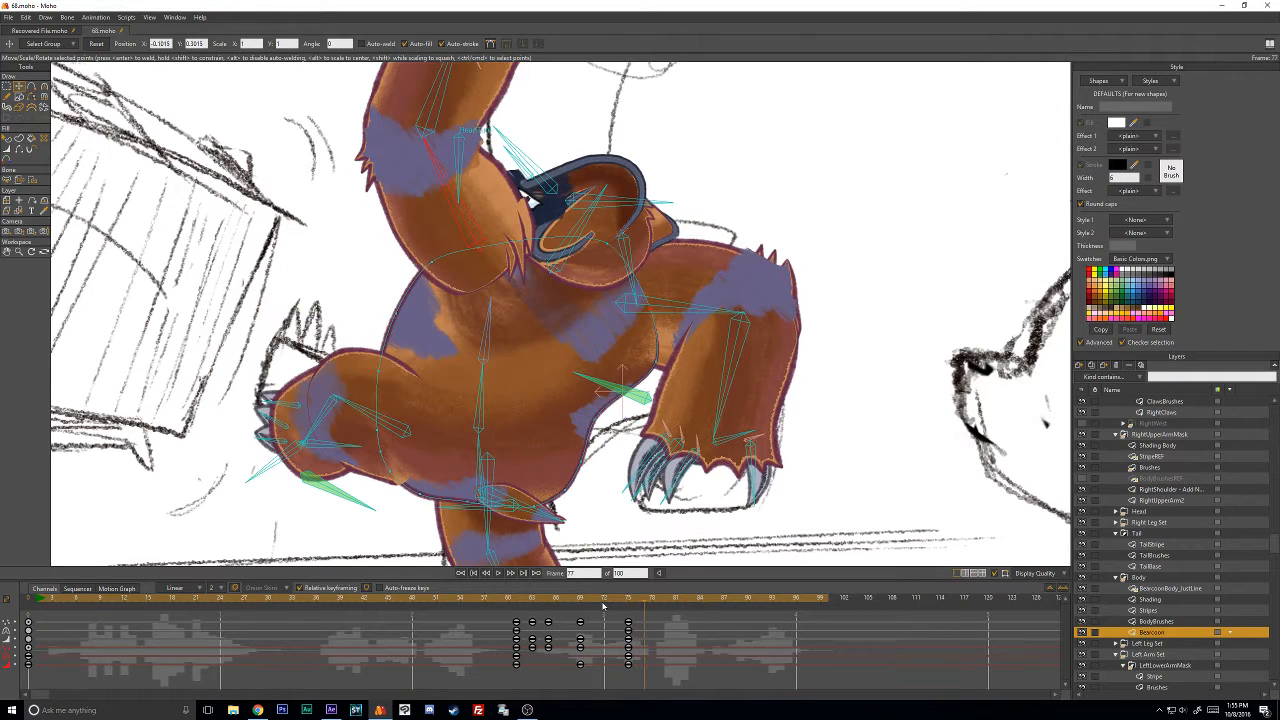
key(Right)
key(Right)
key(Right)
key(Right)
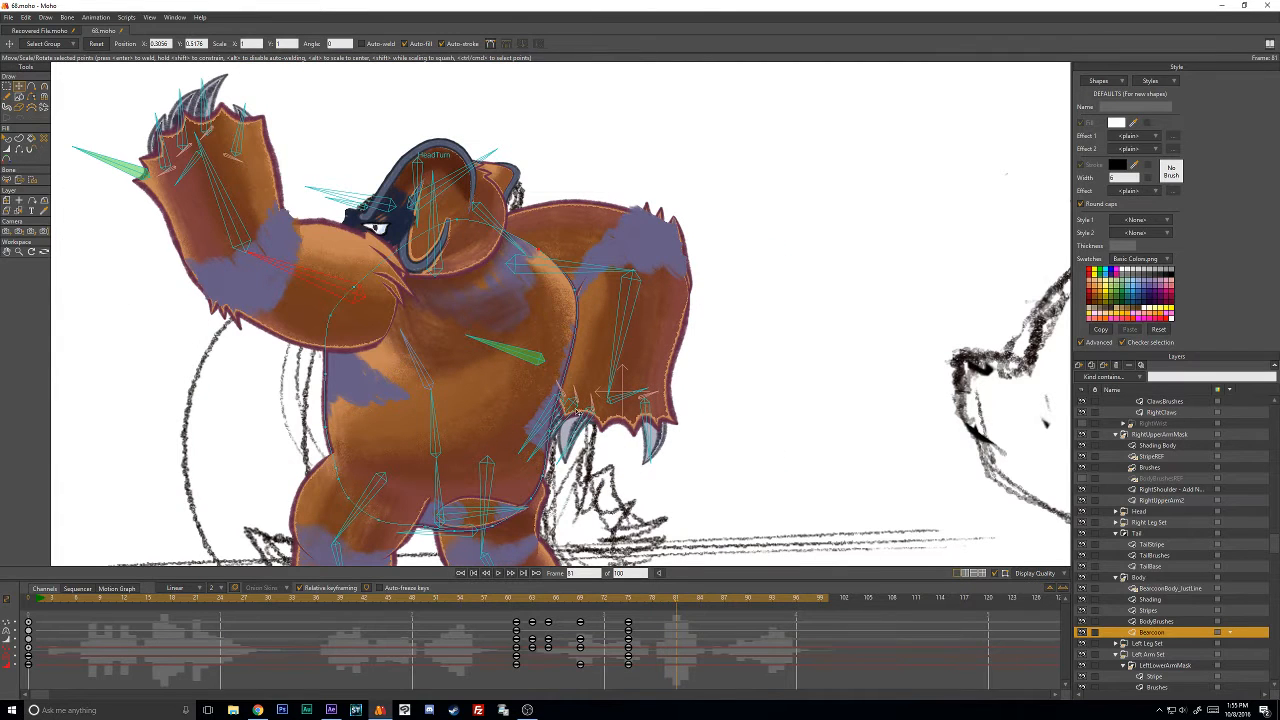
drag(485, 462, 632, 373)
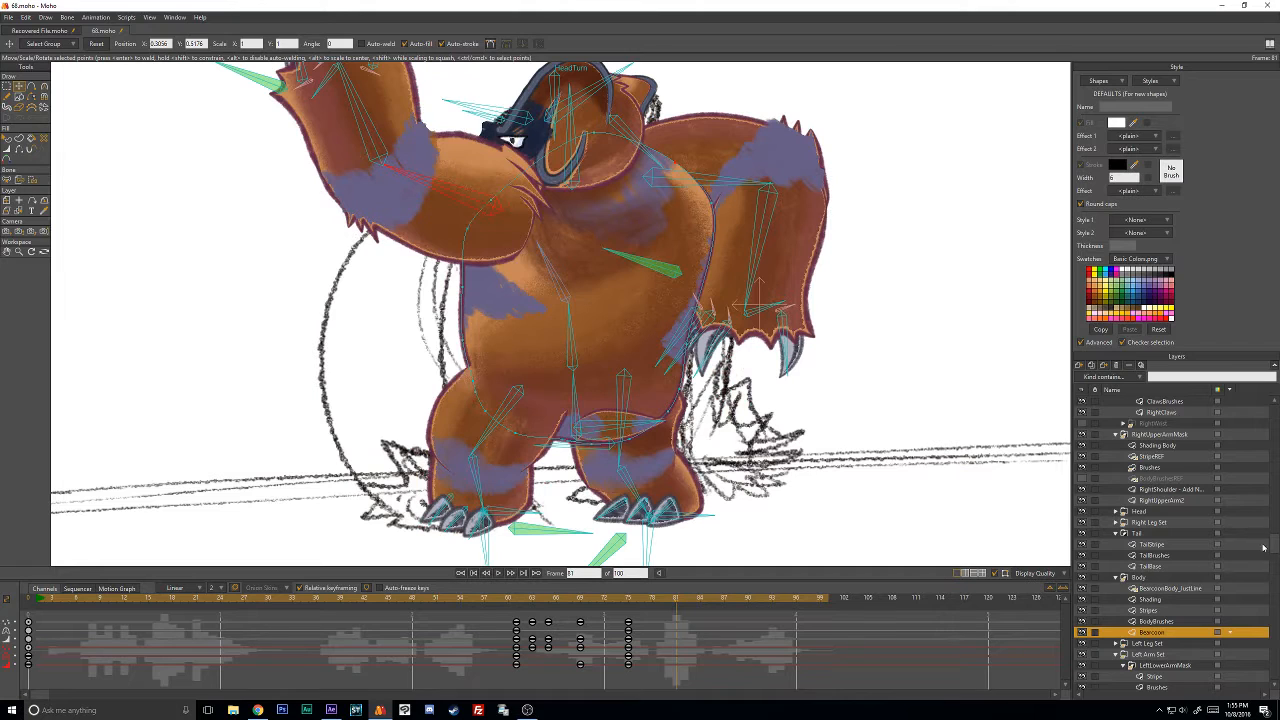
drag(1275, 548, 1275, 405)
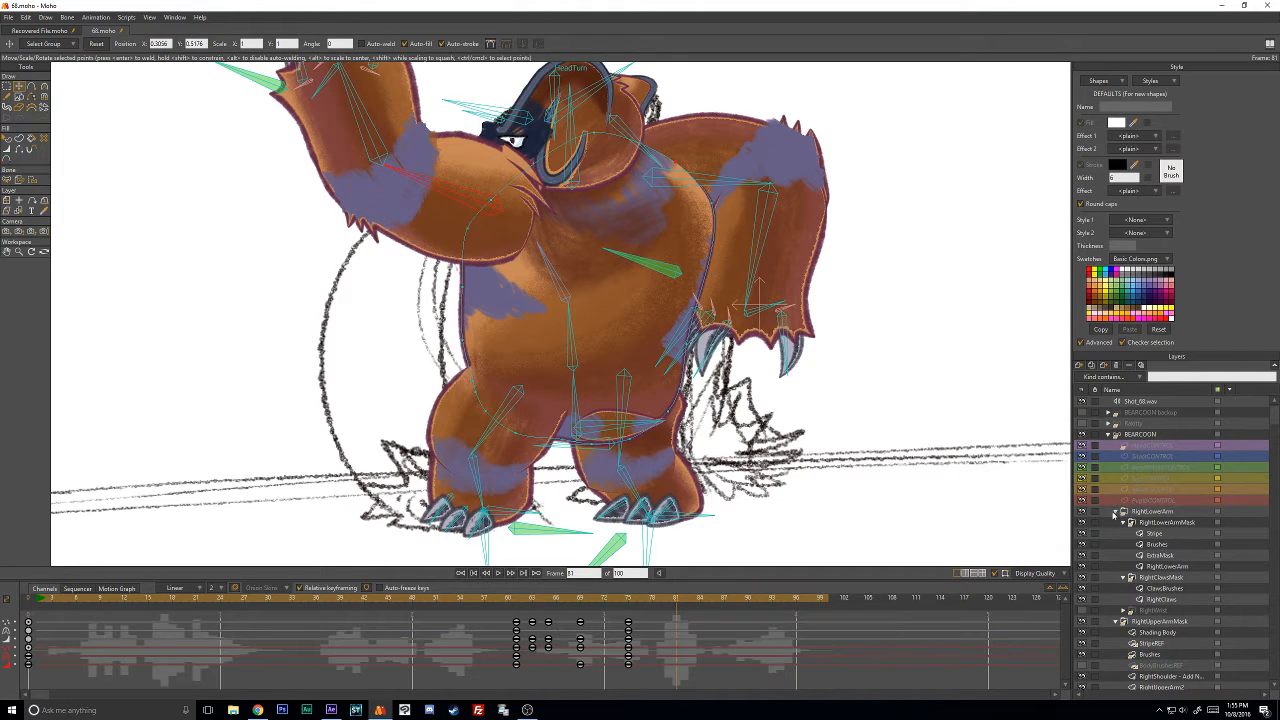
click(1115, 511)
click(1115, 522)
click(1116, 555)
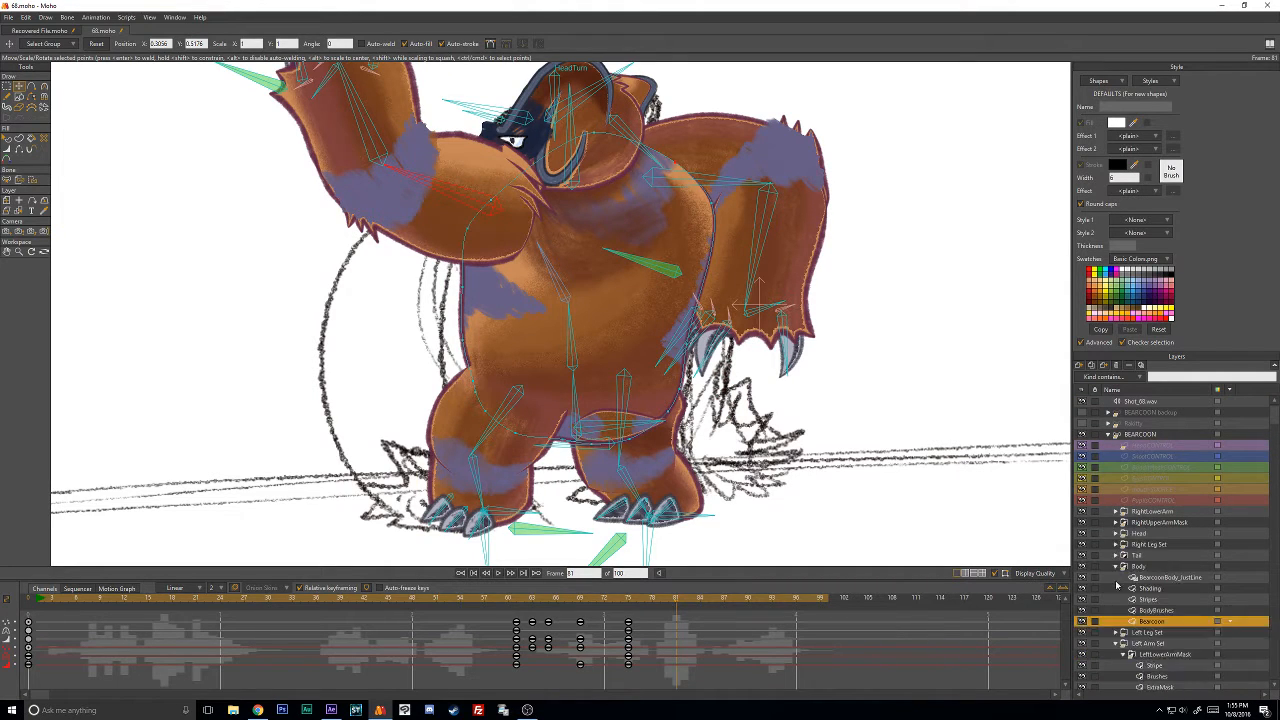
click(1116, 643)
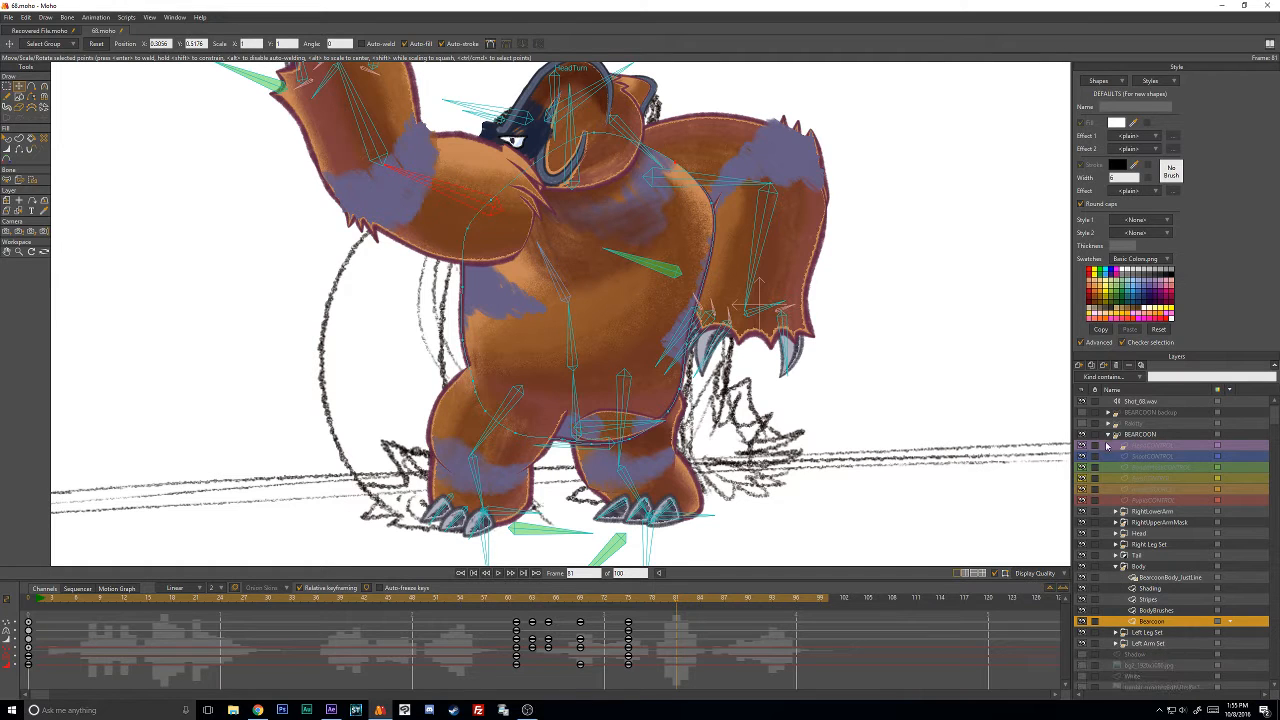
Toggle BEARCOON's visibility to compare the frame 81 pose with the storyboard, and reselect the Body group's Bearcoon layer.
click(1081, 436)
click(1081, 437)
click(1081, 437)
click(1081, 437)
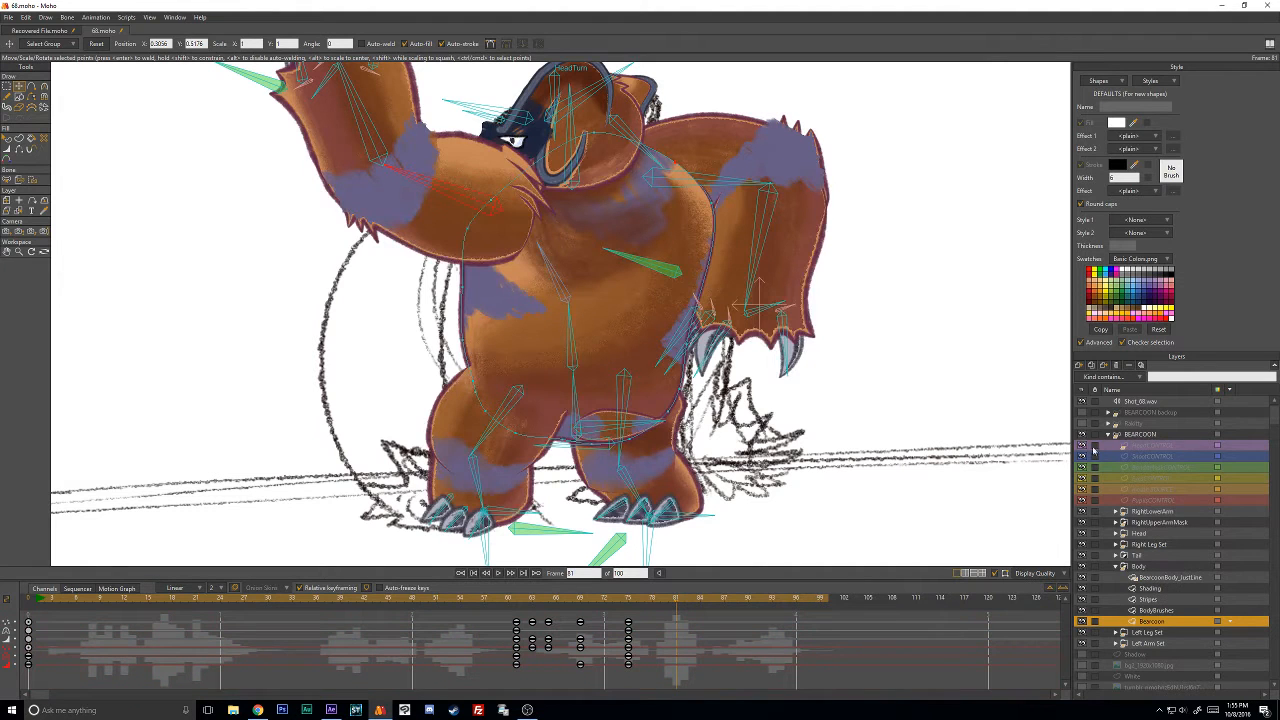
alt+right_click(595, 149)
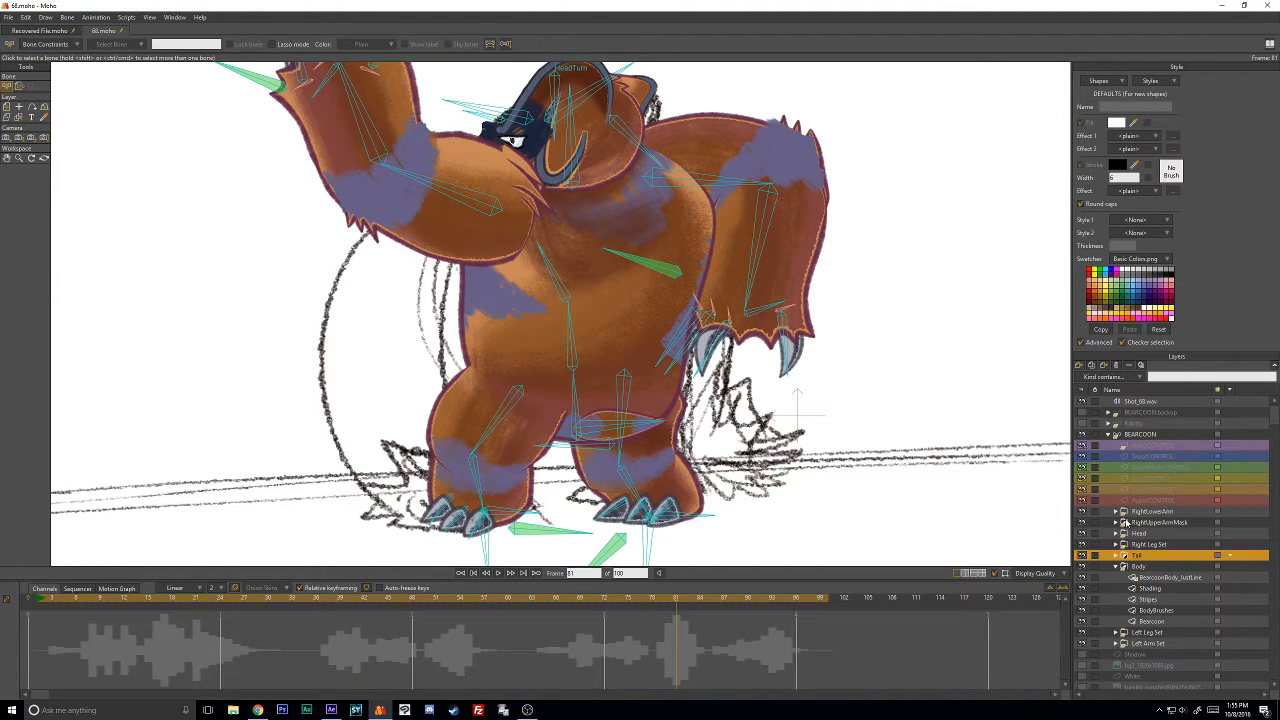
click(1152, 621)
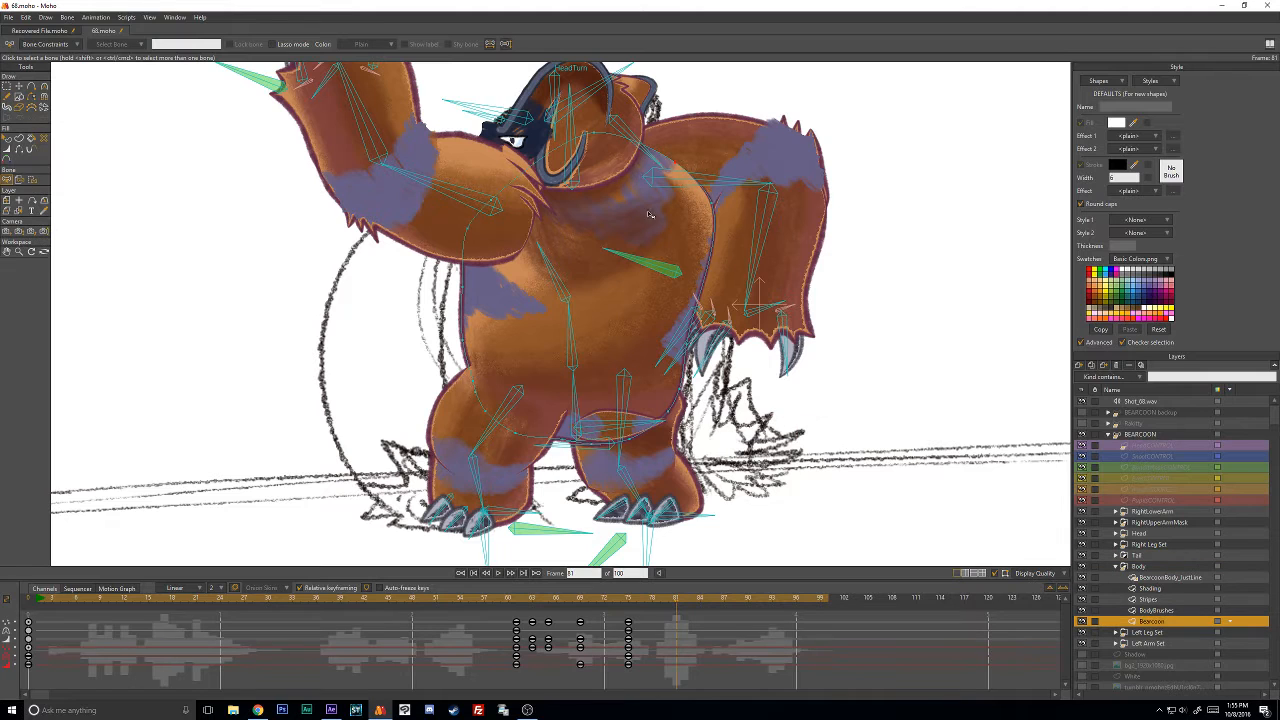
Try to reshape the lower outline of the Body group's Bearcoon layer at frame 81 to follow the storyboard belly.
drag(463, 290, 523, 441)
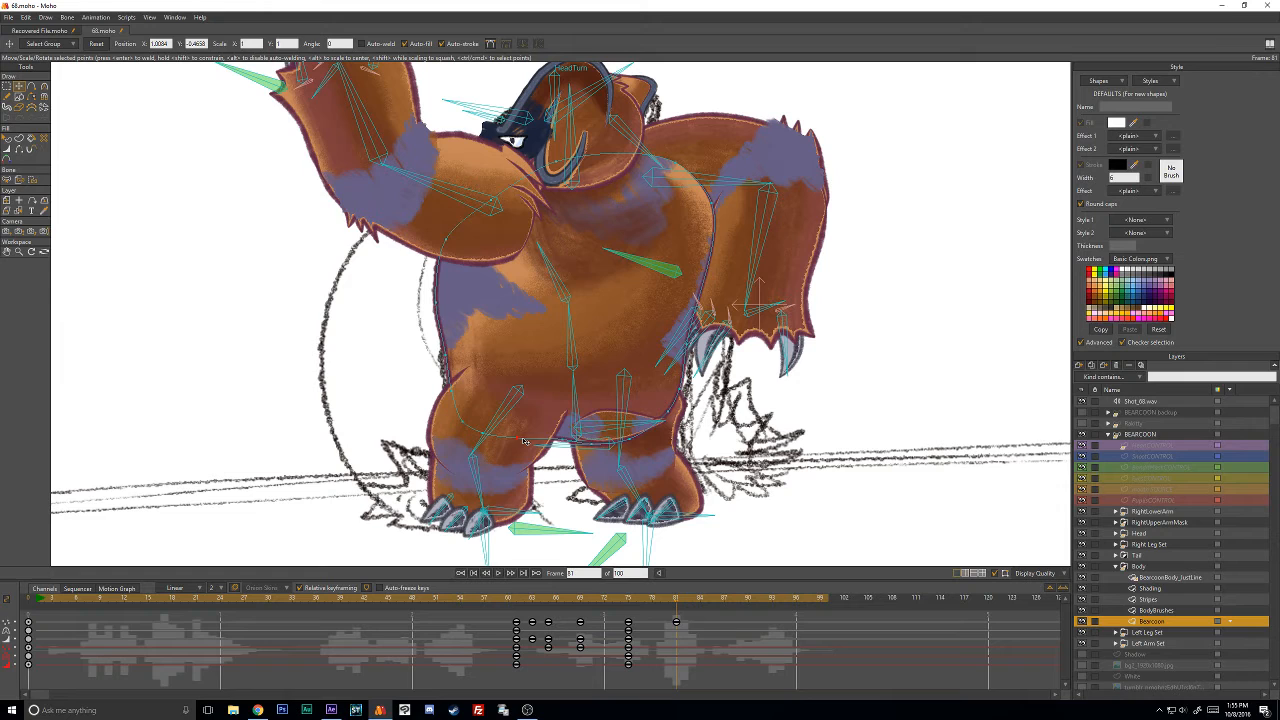
click(595, 439)
drag(706, 446, 552, 378)
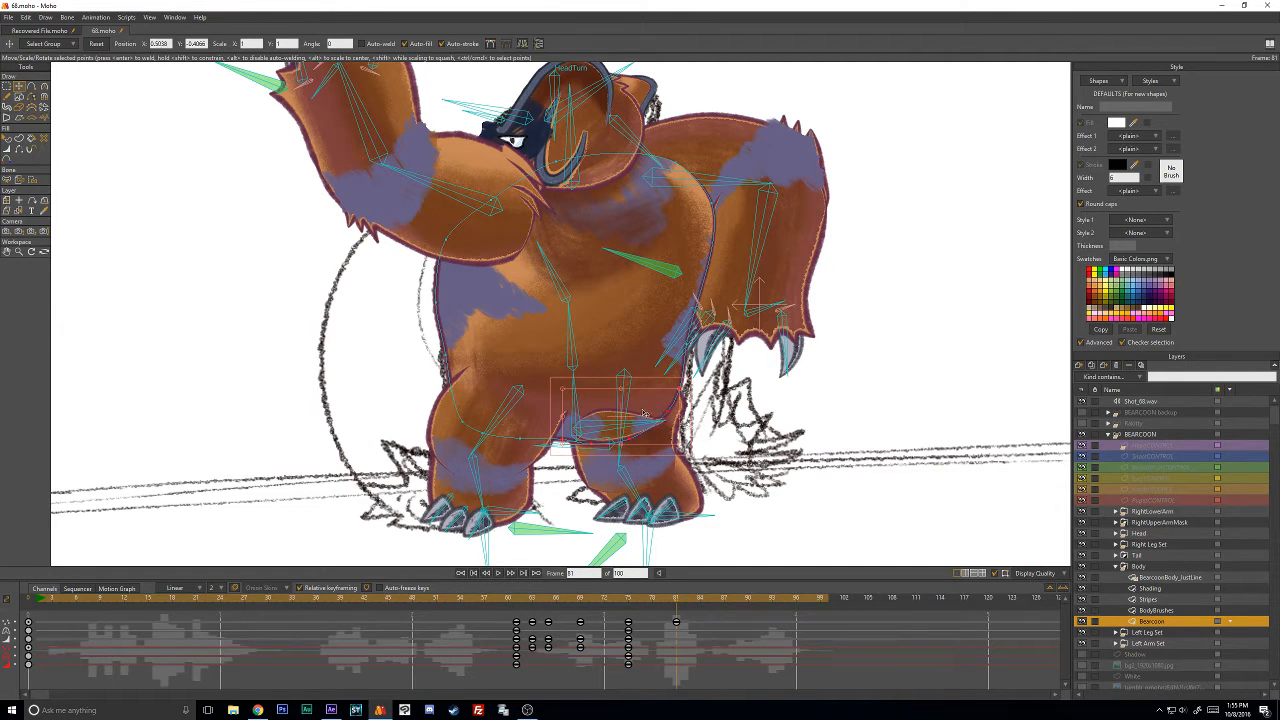
mouse_move(648, 414)
mouse_down()
mouse_move(640, 398)
mouse_move(645, 415)
mouse_up()
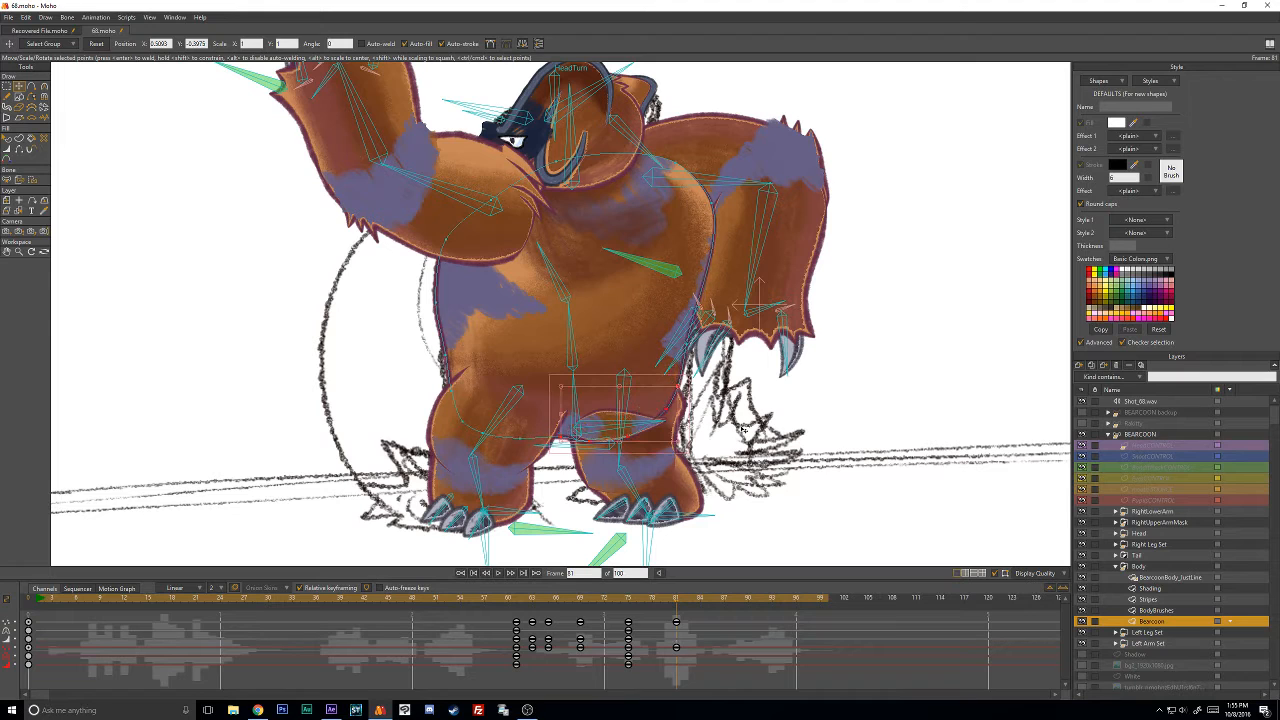
click(476, 434)
click(474, 430)
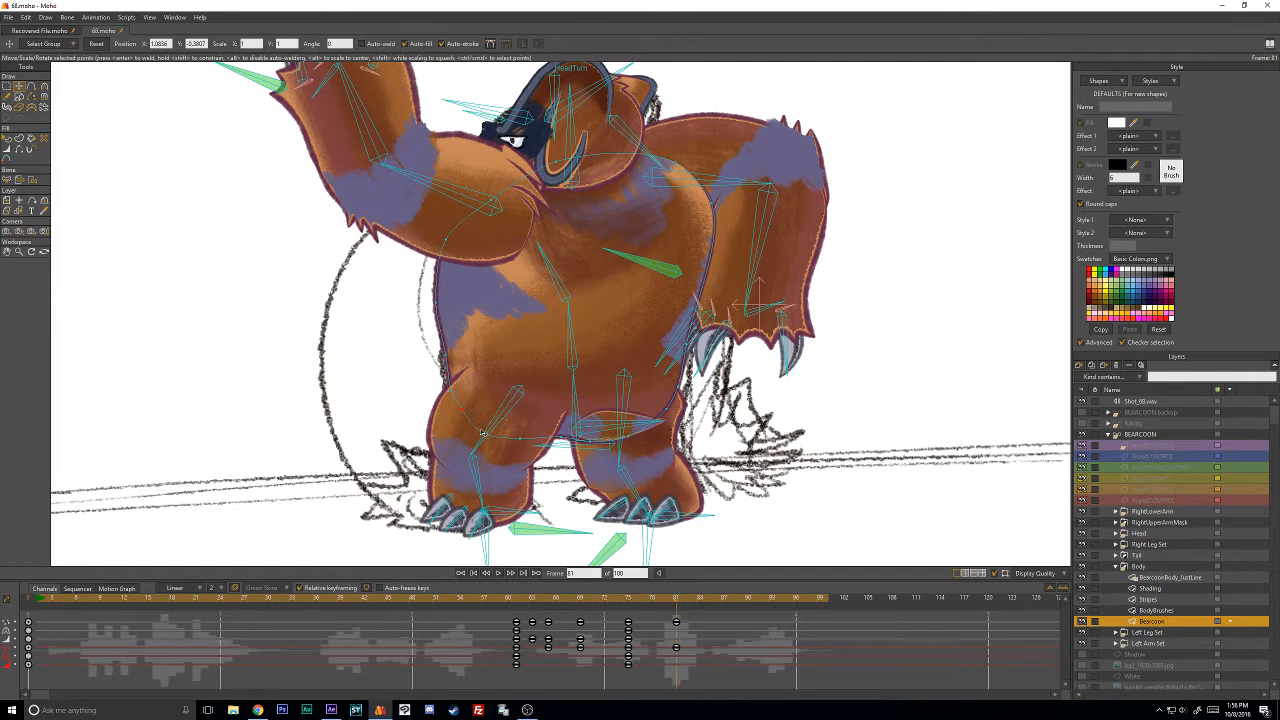
drag(482, 428, 597, 442)
mouse_move(725, 390)
mouse_down()
mouse_move(455, 370)
mouse_move(726, 464)
mouse_move(663, 395)
mouse_move(654, 402)
mouse_move(648, 372)
mouse_move(652, 392)
mouse_up()
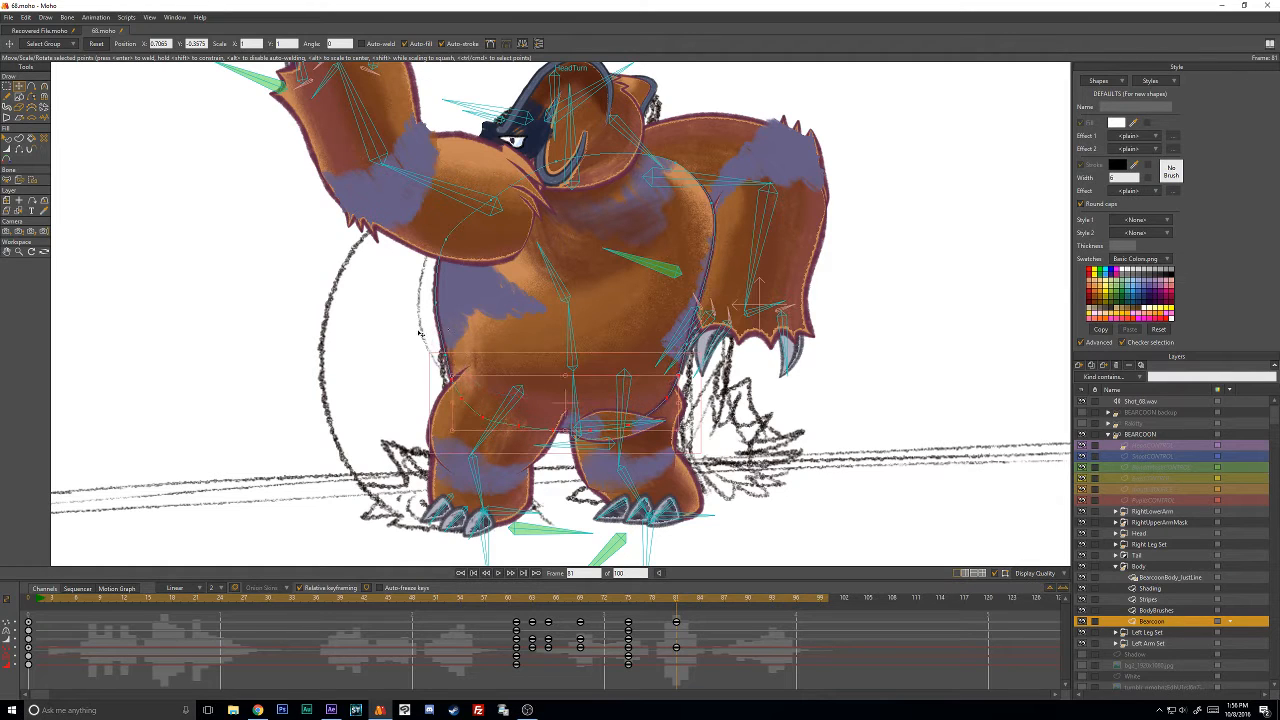
Try to pull the Bearcoon body layer's side and shoulder outline points inward to fit the storyboard at frame 81.
key(Return)
drag(444, 341, 440, 294)
drag(446, 240, 464, 225)
drag(728, 202, 564, 168)
drag(694, 229, 668, 216)
drag(698, 294, 701, 287)
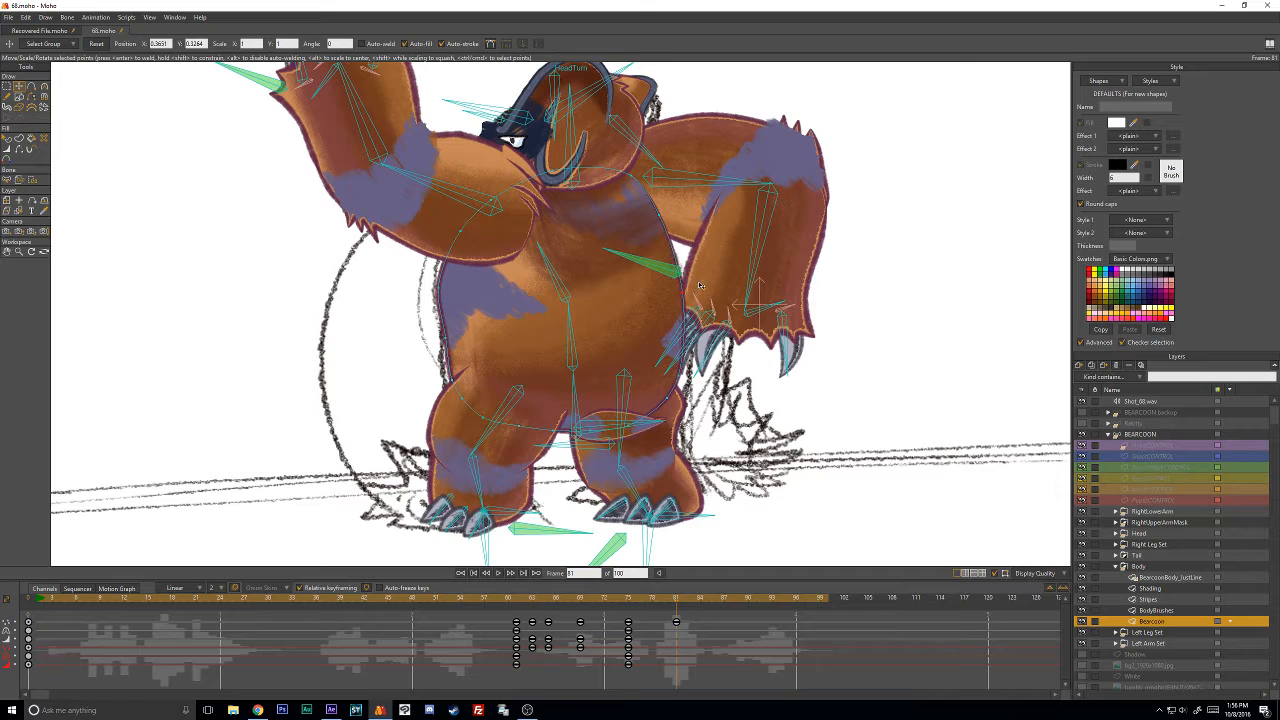
mouse_move(694, 352)
mouse_down()
mouse_move(681, 351)
mouse_move(694, 350)
mouse_up()
mouse_move(681, 397)
mouse_down()
mouse_move(657, 376)
mouse_move(675, 398)
mouse_up()
Copy the Bearcoon body layer's frame 0 shape keyframes to frame 81.
drag(40, 628, 23, 645)
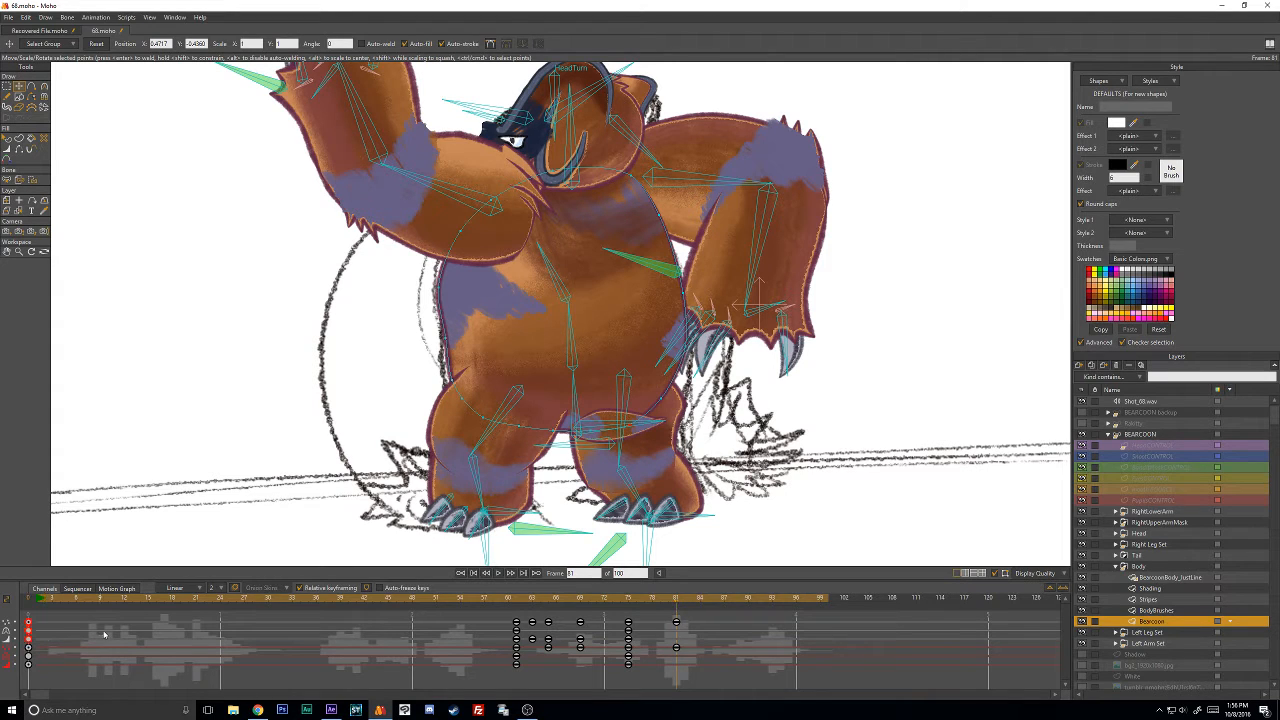
key(ctrl+v)
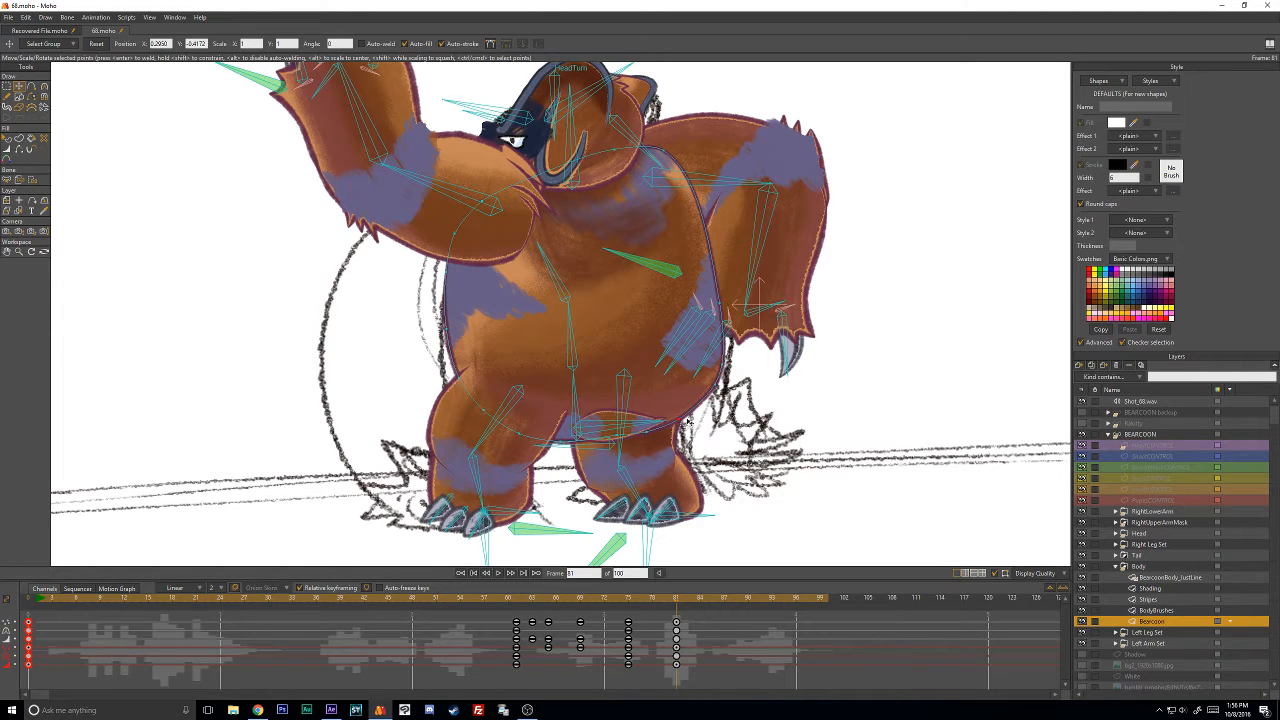
On the BEARCOON bone layer, shift the character's hip bone toward the storyboard pose at frame 81 with Manipulate Bones.
click(1134, 436)
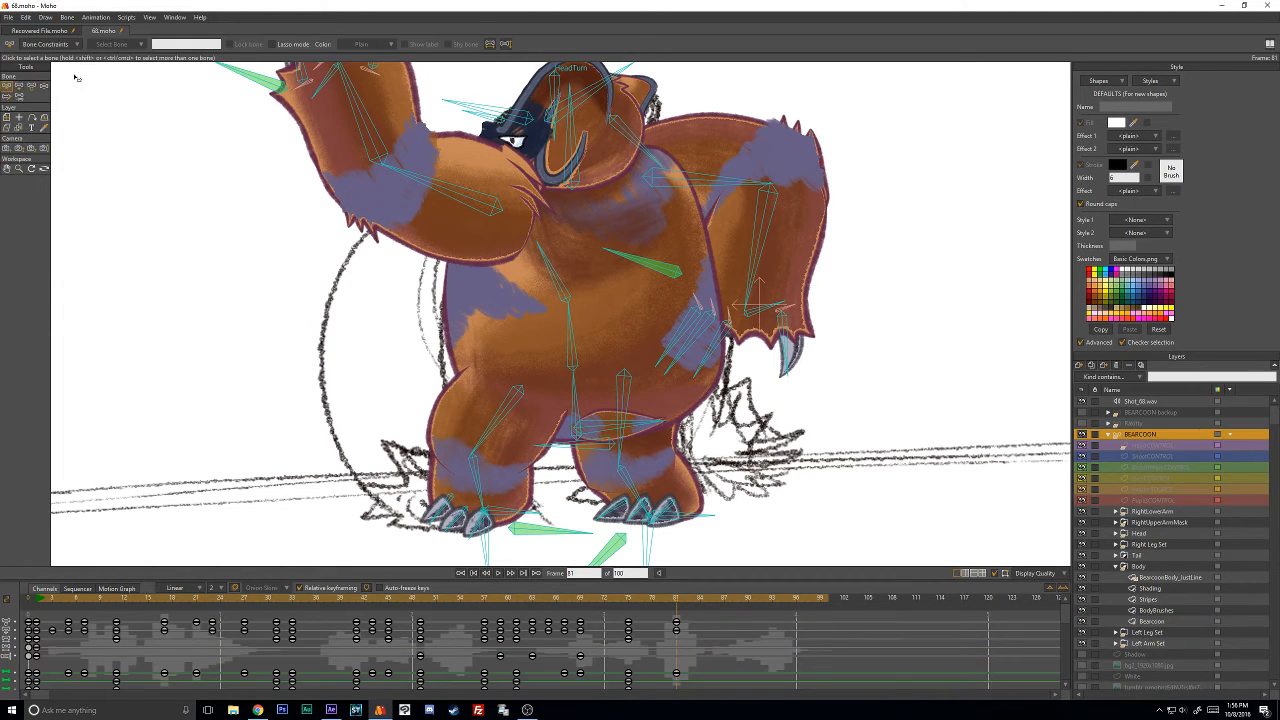
click(44, 86)
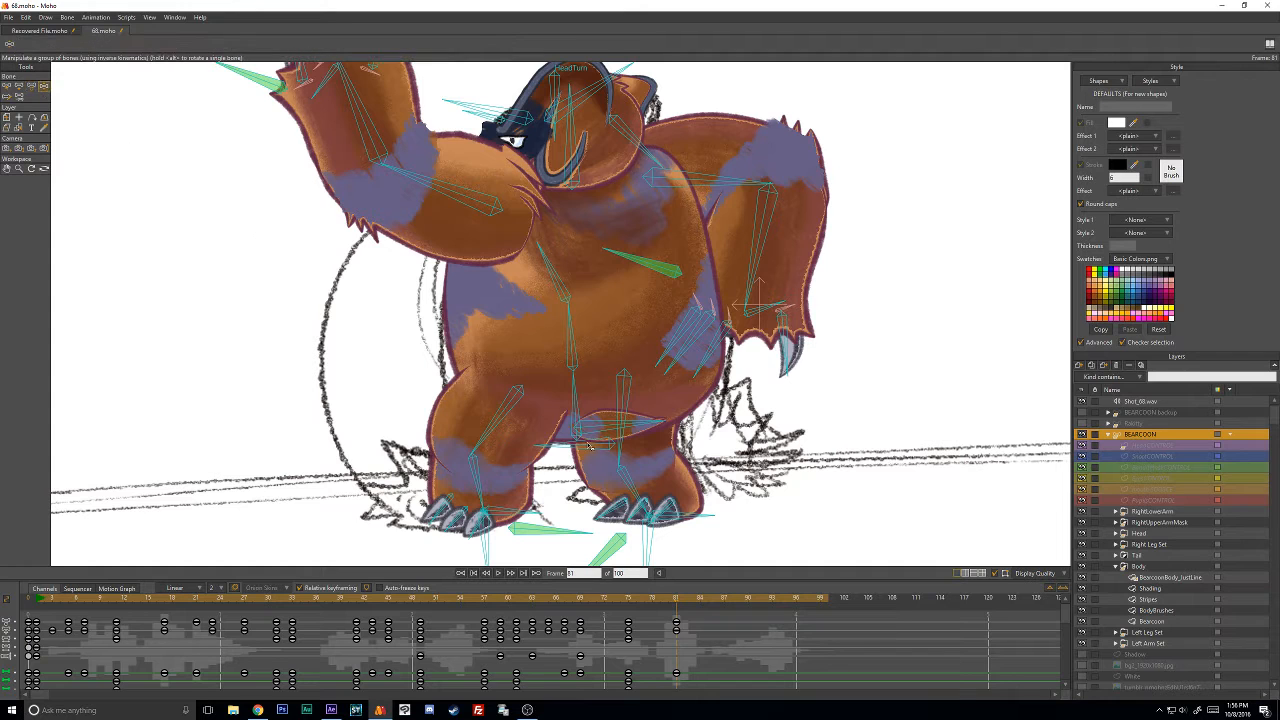
drag(590, 446, 563, 455)
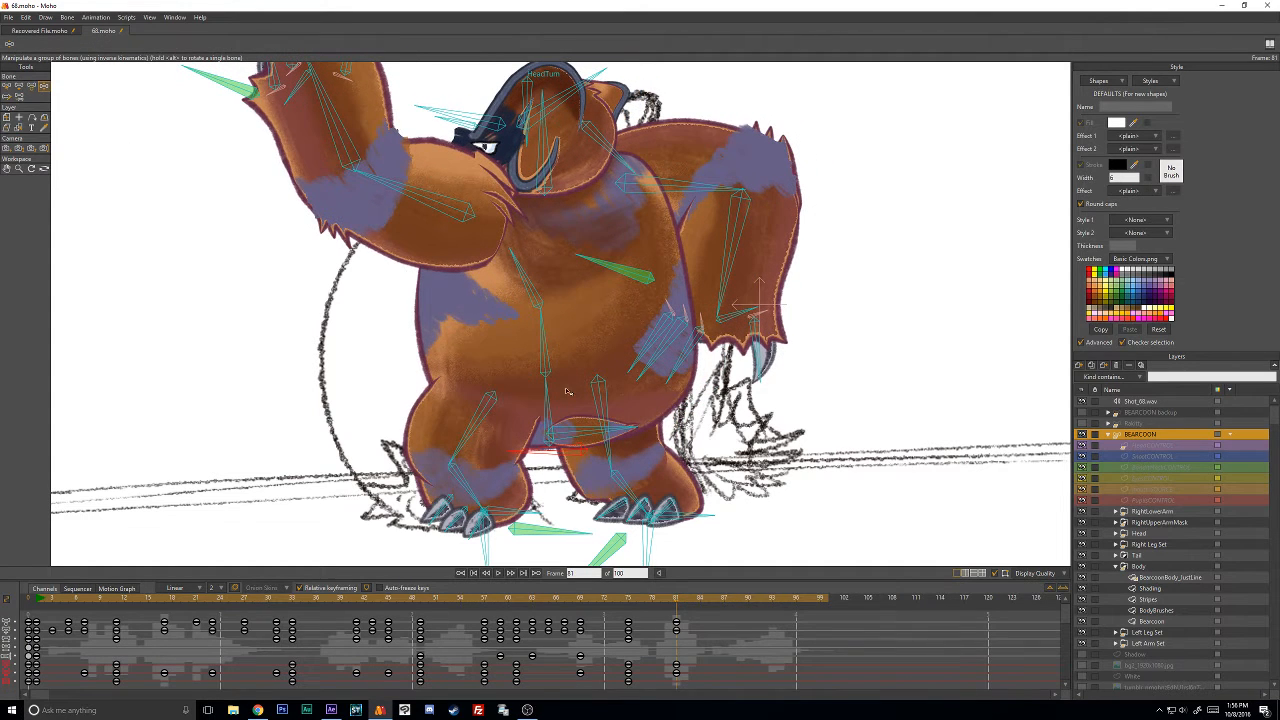
Reposition the thigh bone of the leg opposite the raised arm and place its new keyframe at frame 81.
click(32, 87)
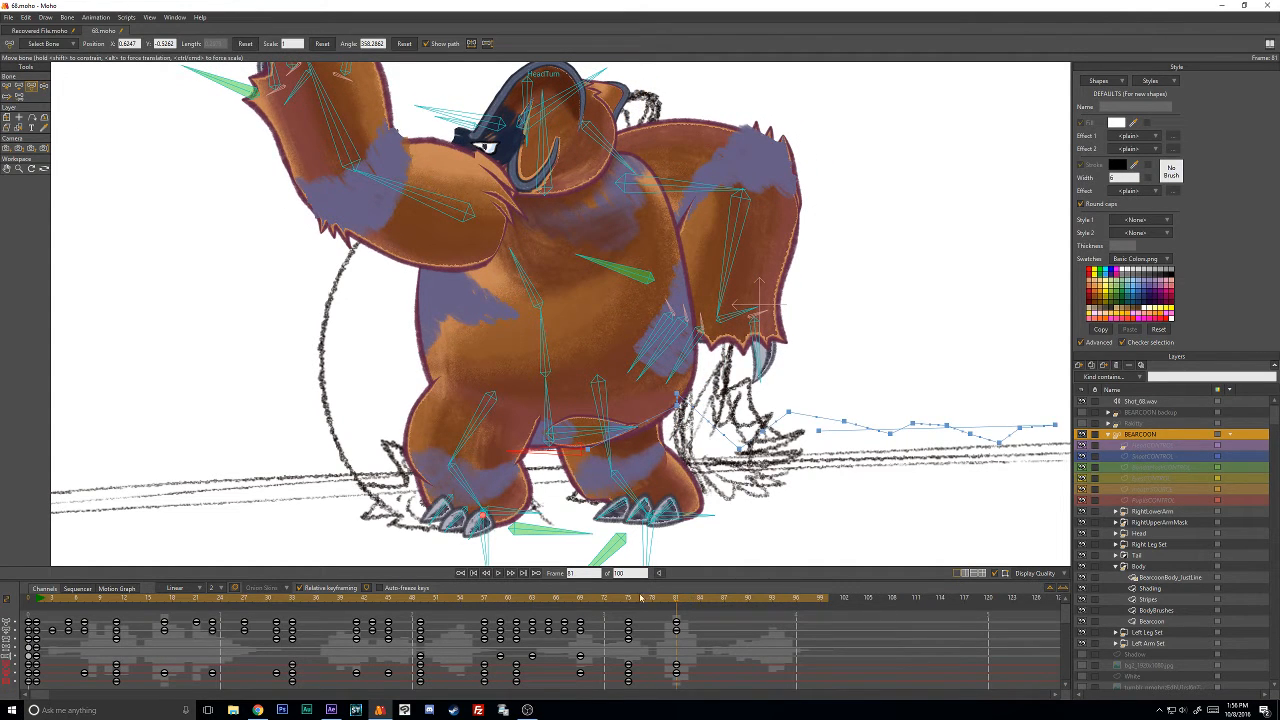
drag(630, 601, 679, 606)
drag(609, 398, 527, 405)
click(537, 515)
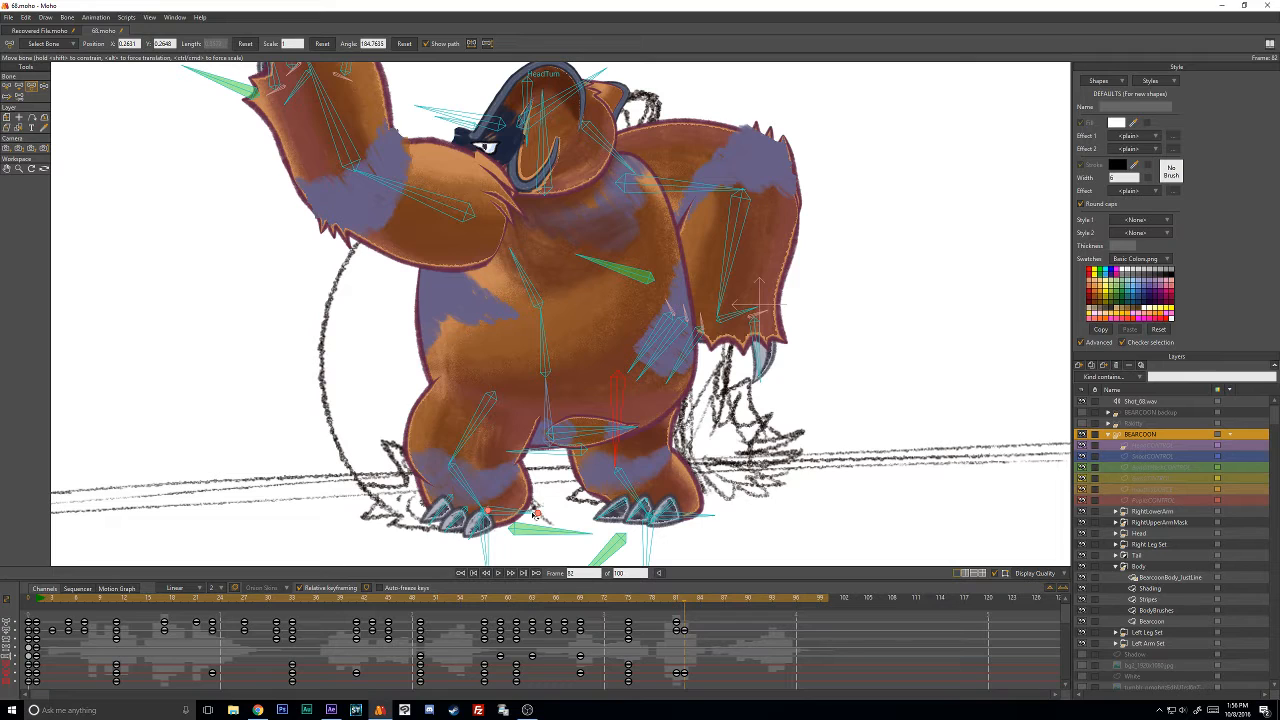
drag(684, 632, 676, 632)
Rotate the target bone under the raised-arm side's foot to flatten the foot at frame 81, and compare with frame 75.
click(43, 86)
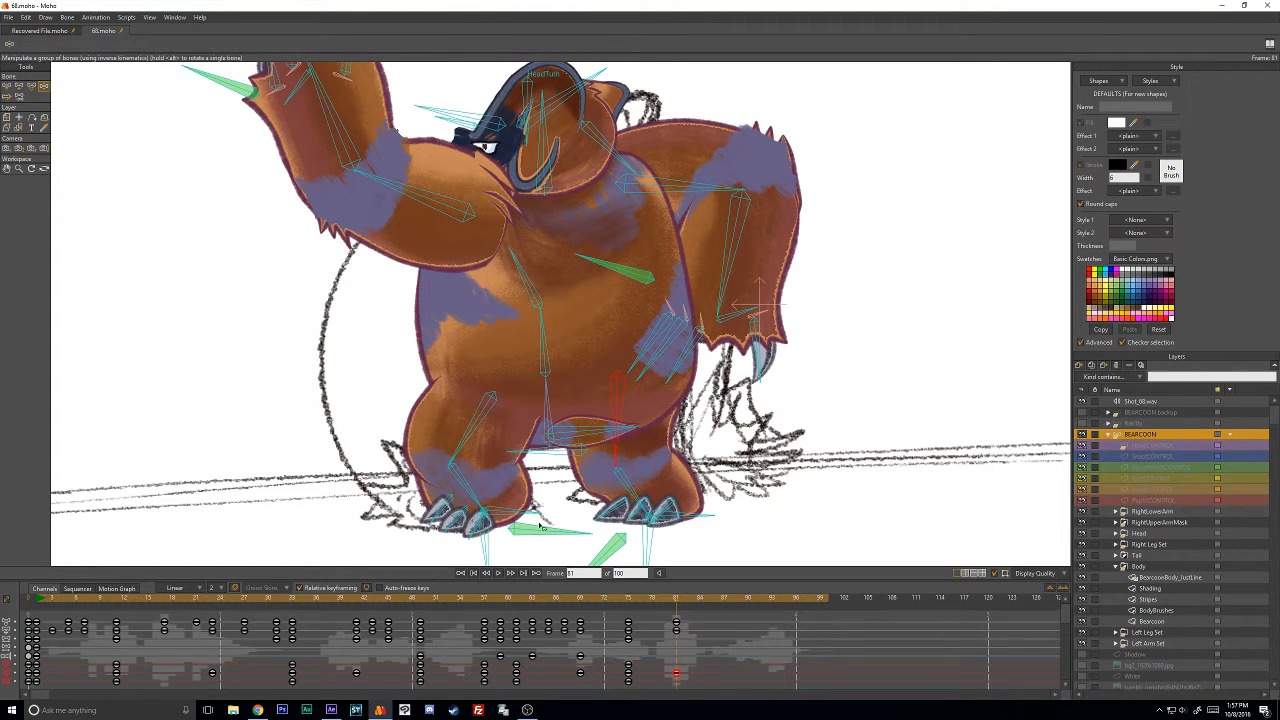
drag(540, 526, 487, 545)
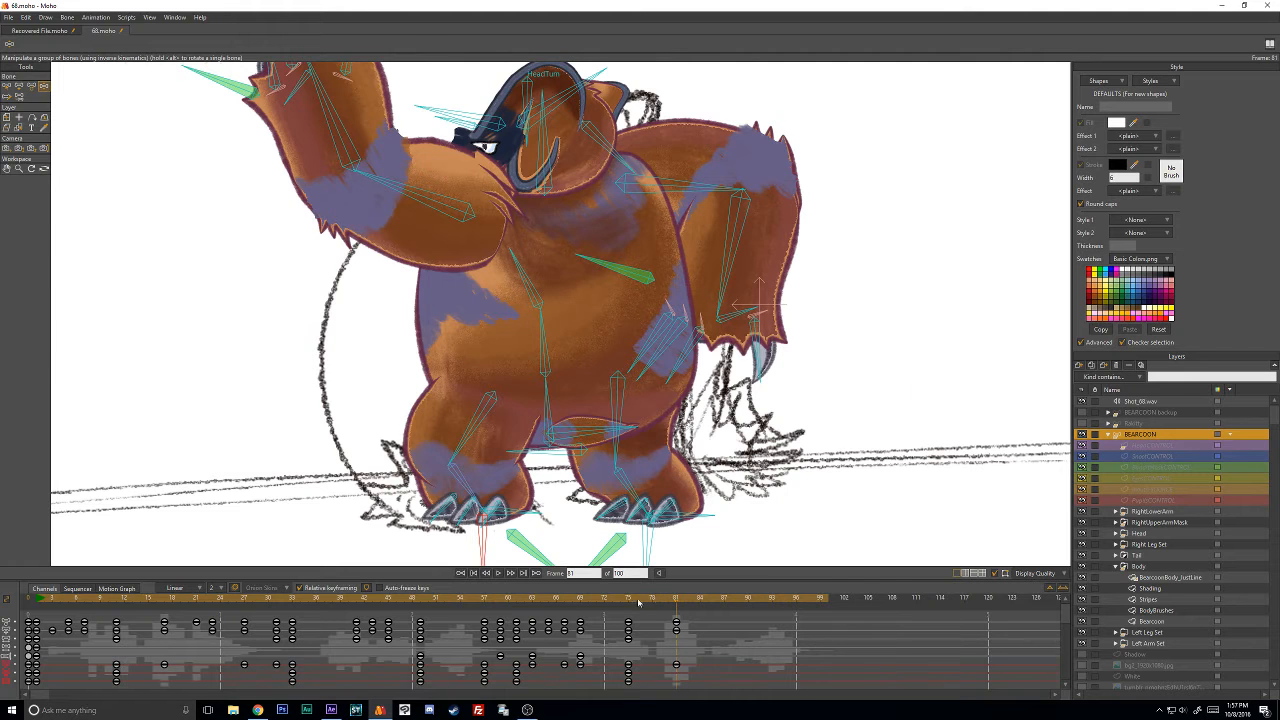
drag(630, 604, 676, 608)
Bend the spine bones and swing both arms down beside the body at frame 81 to match the storyboard.
drag(541, 282, 526, 285)
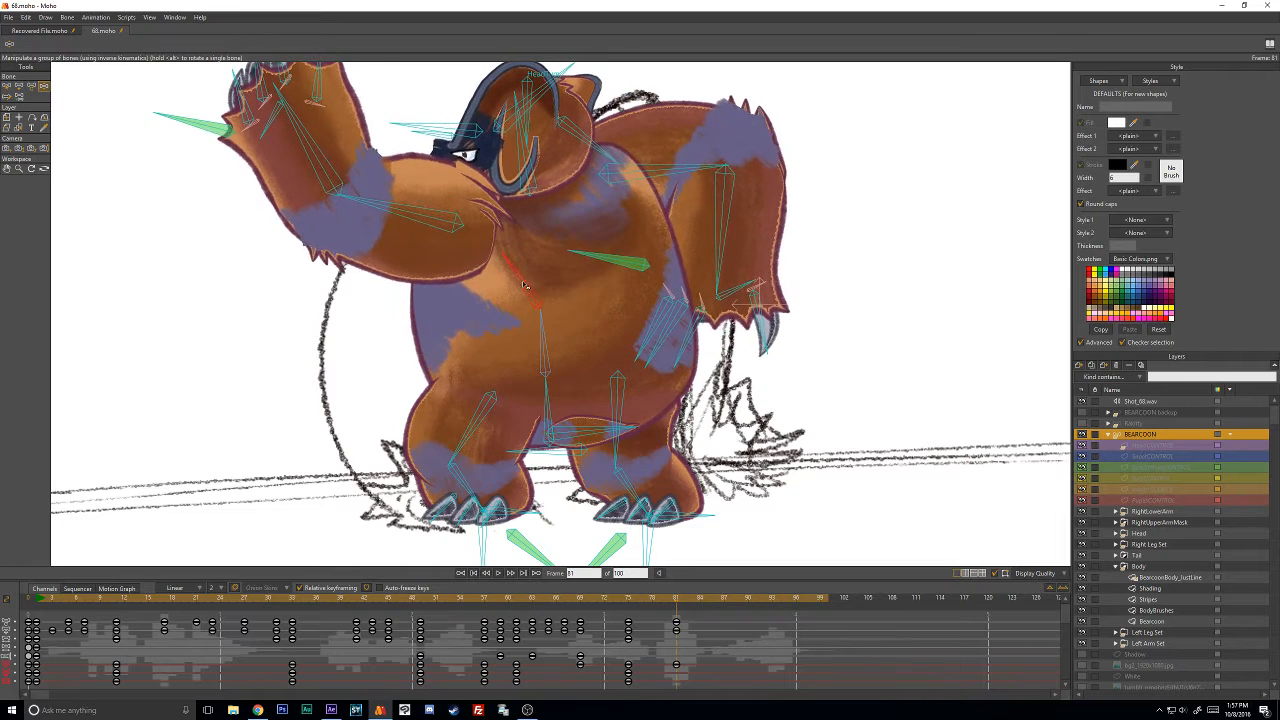
drag(549, 345, 546, 343)
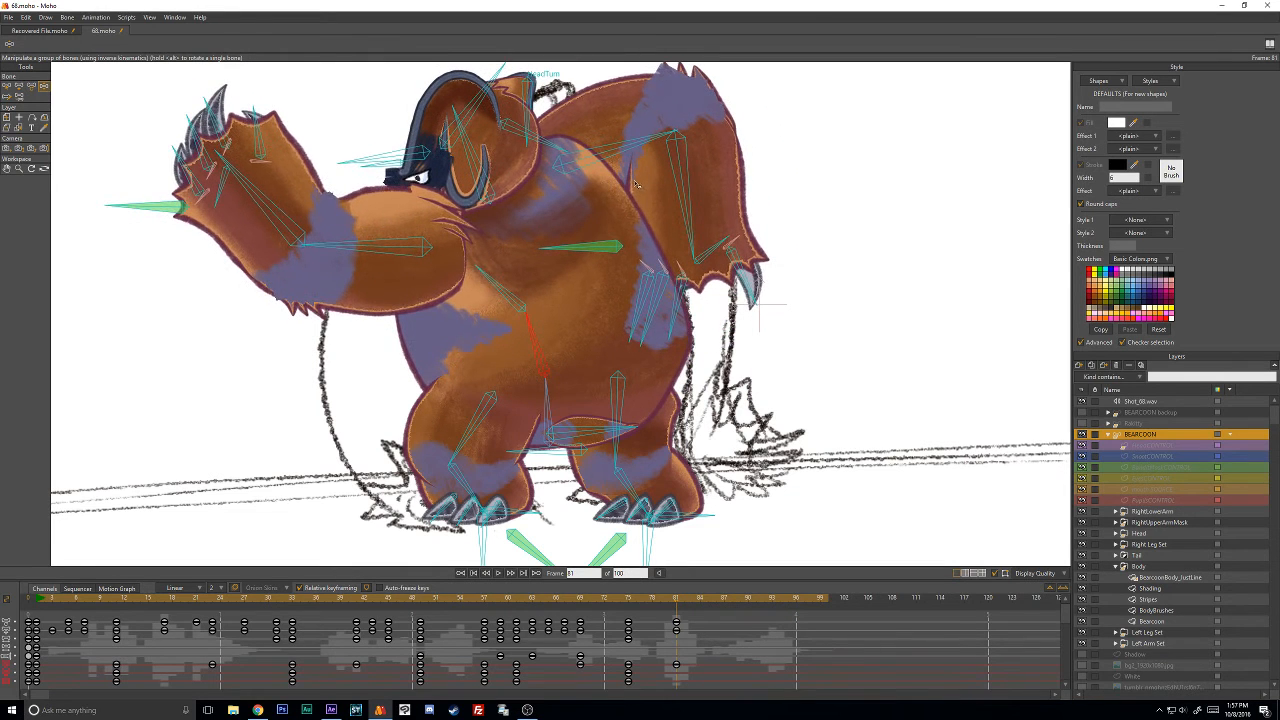
drag(632, 160, 738, 348)
drag(380, 252, 424, 439)
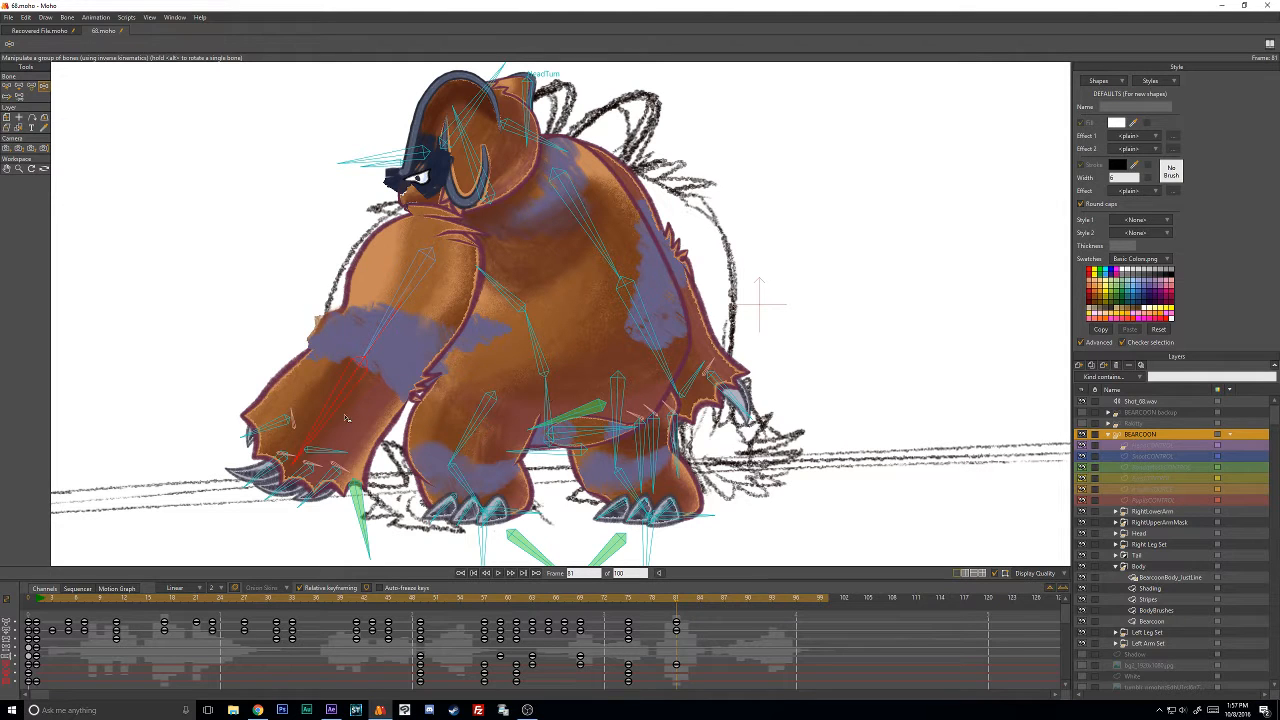
drag(352, 403, 352, 270)
drag(431, 290, 289, 214)
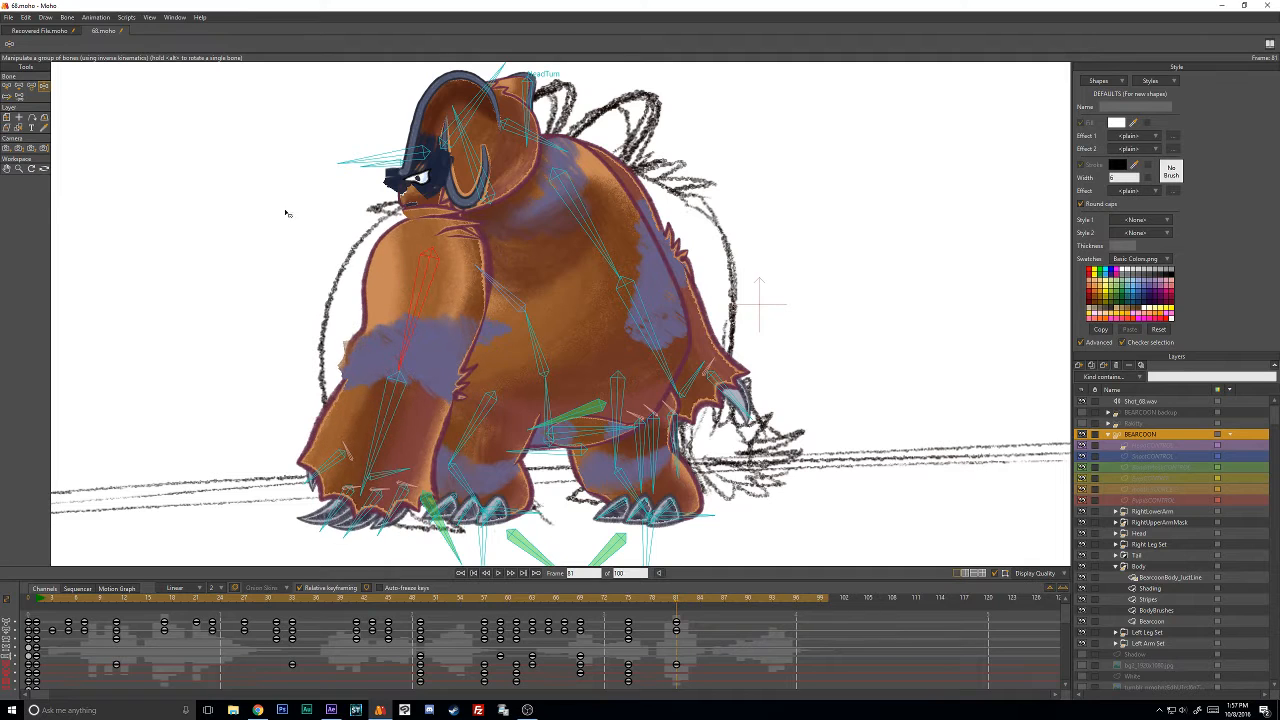
Reposition both upper-arm bones at the shoulders and toggle BEARCOON's visibility to compare the pose with the storyboard.
click(31, 87)
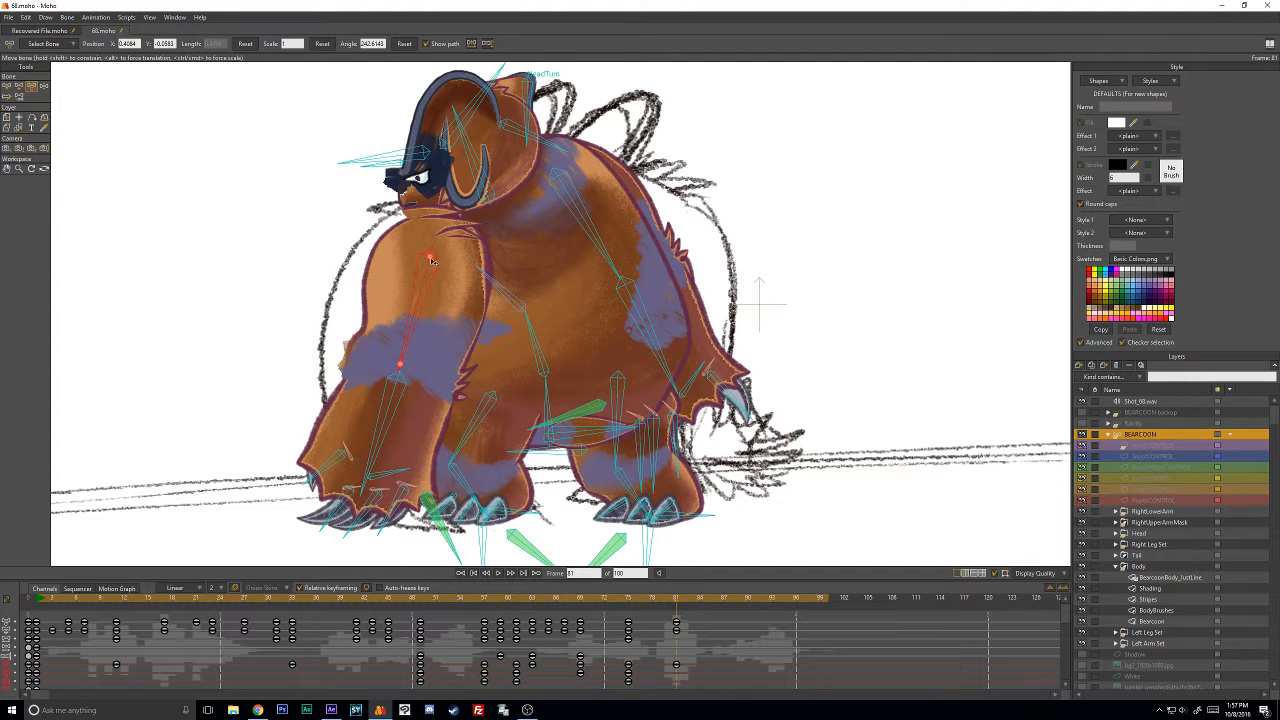
mouse_move(432, 262)
mouse_down()
mouse_move(432, 244)
mouse_move(438, 277)
mouse_move(432, 238)
mouse_up()
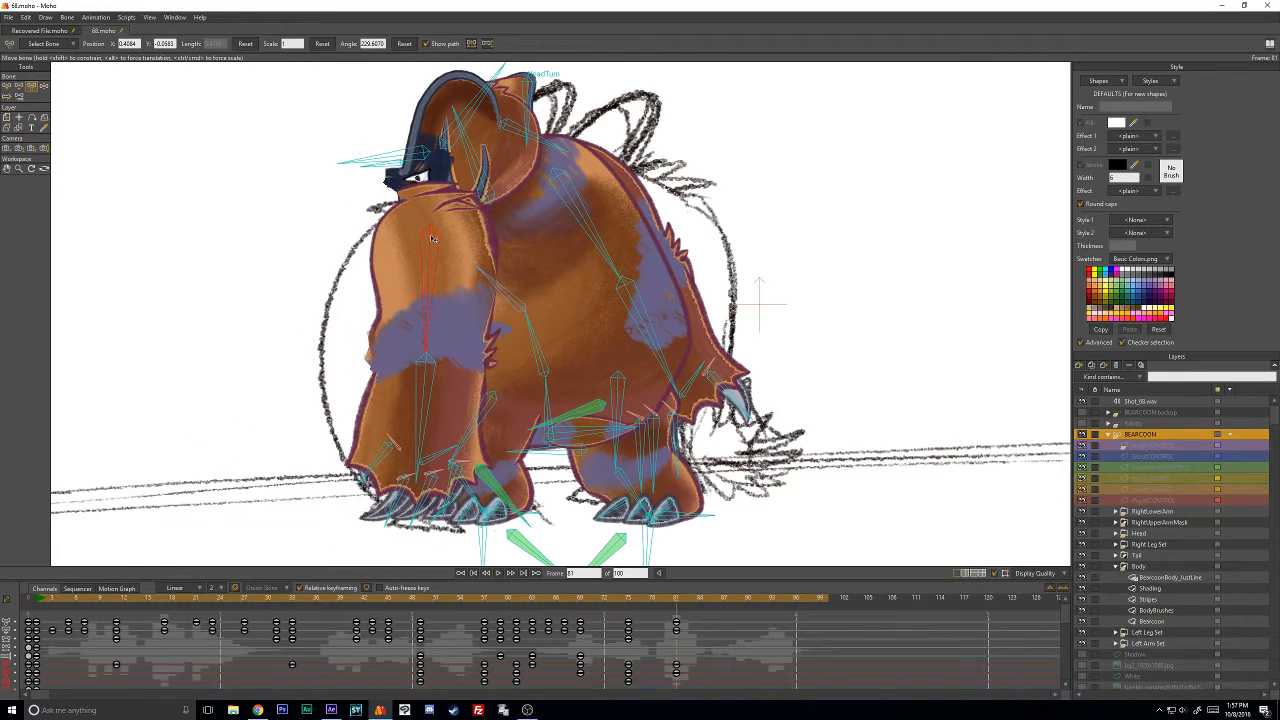
click(428, 416)
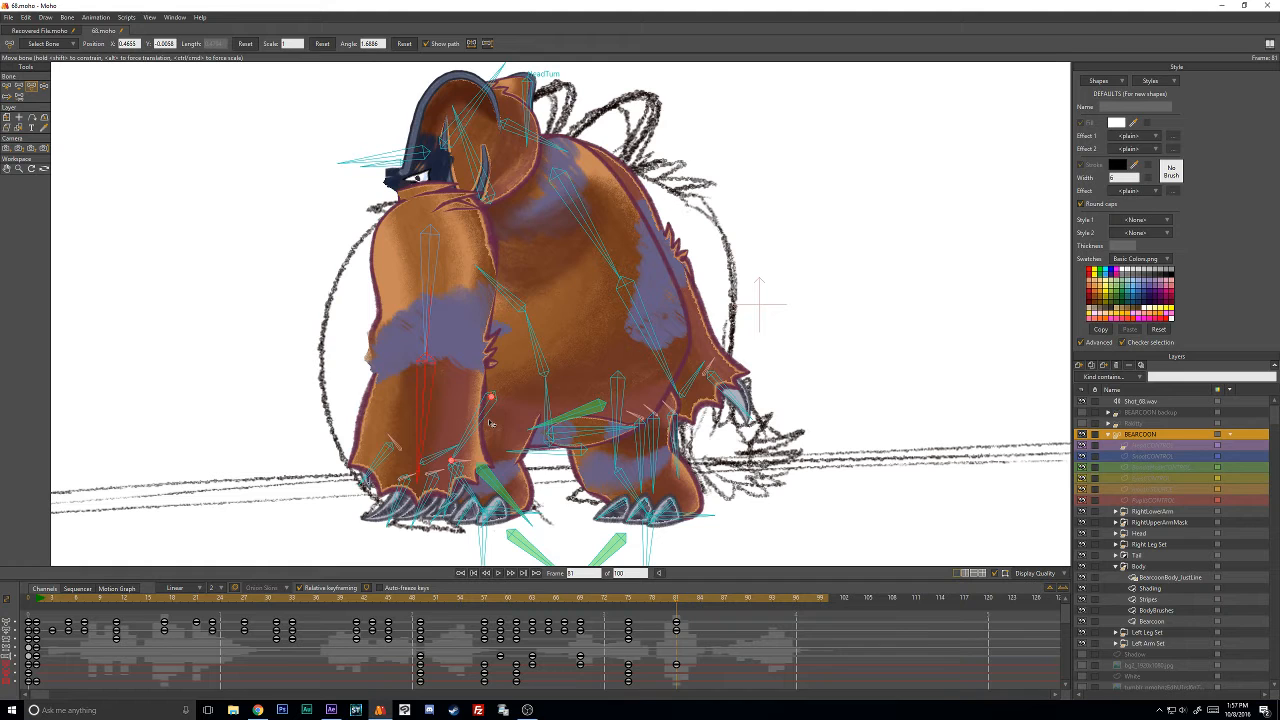
drag(558, 177, 650, 251)
click(1082, 434)
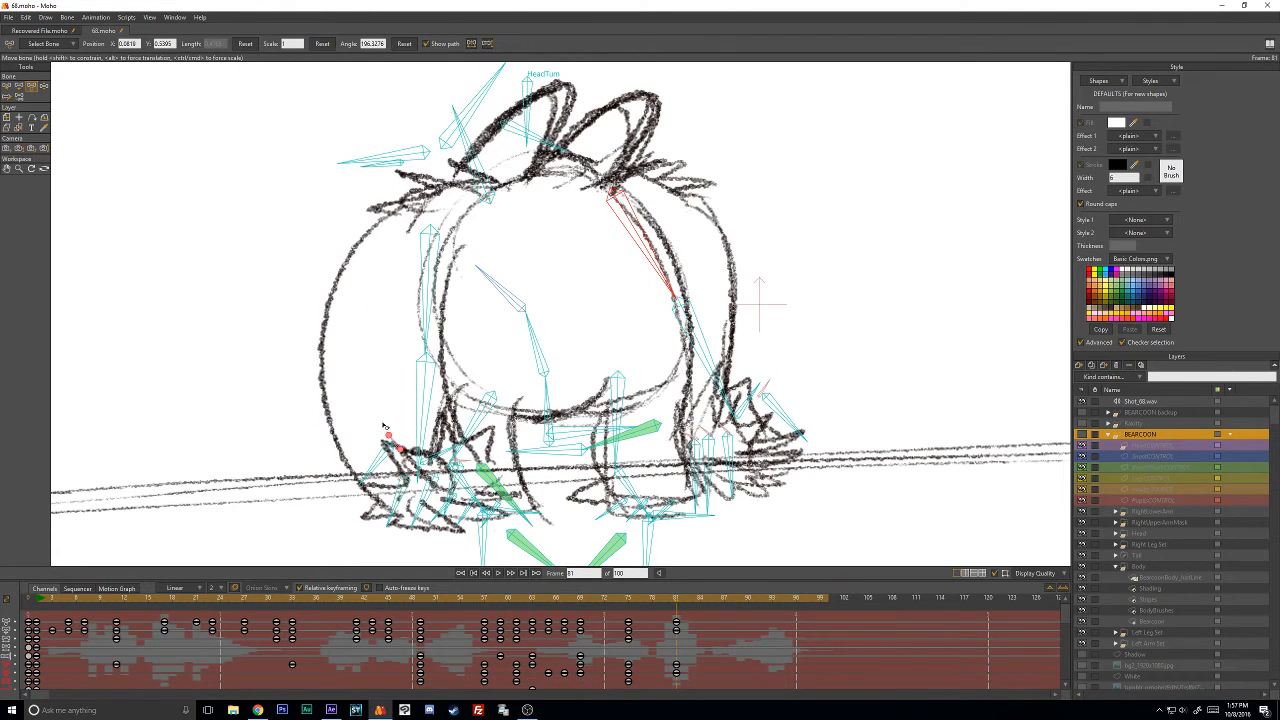
click(1083, 435)
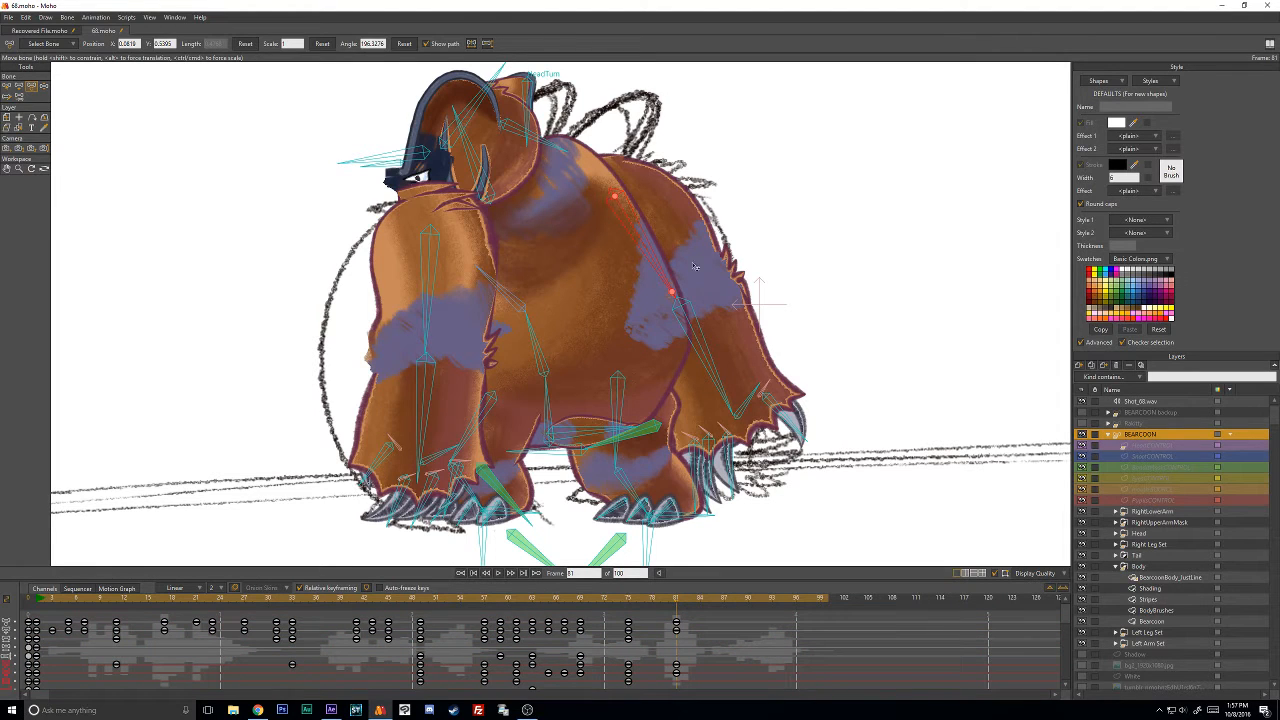
Lower the shoulder outline of the Body group's Bearcoon layer at frame 81 with Transform Points.
click(1152, 621)
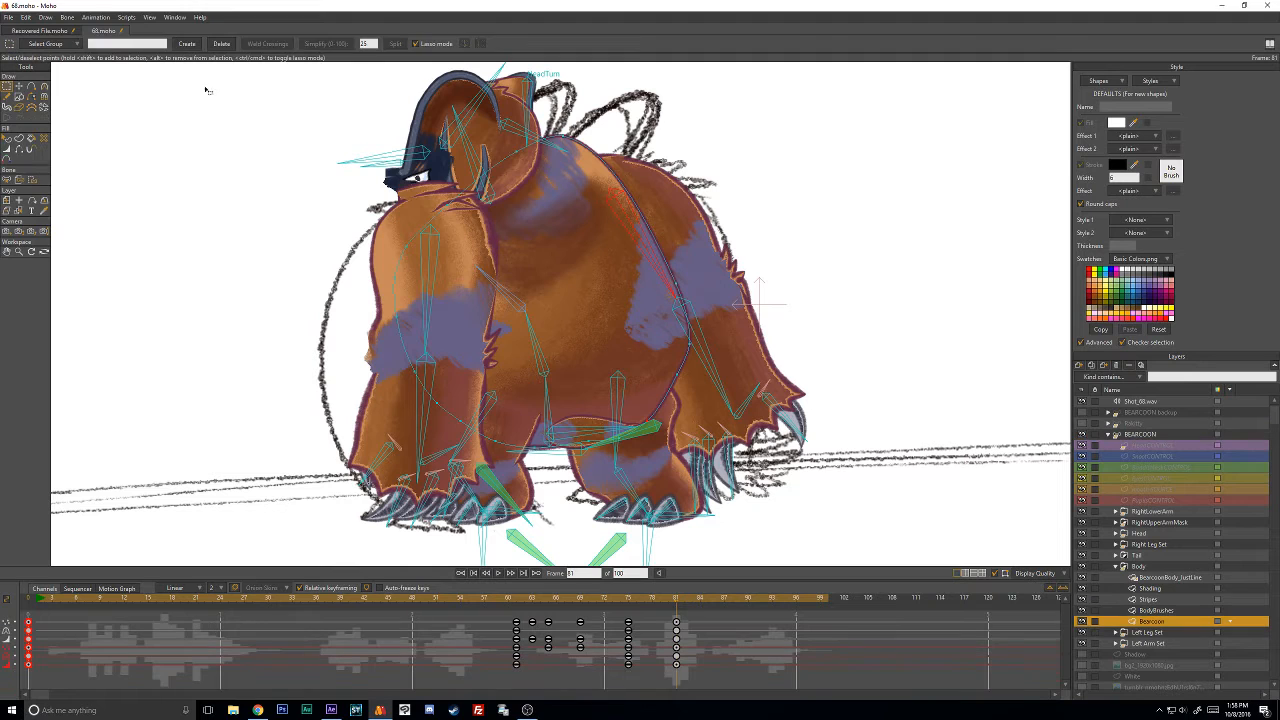
click(20, 86)
drag(537, 148, 622, 195)
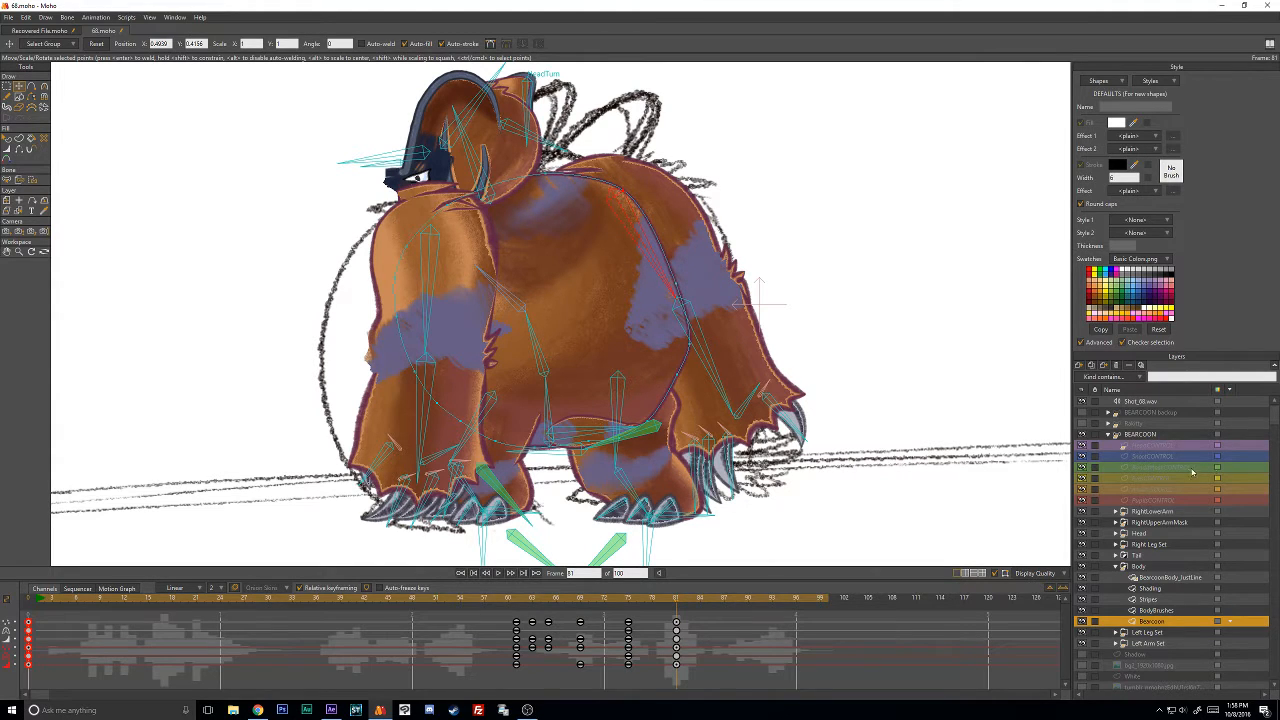
Move the head bone toward the centre of the shoulders at frame 81 and adjust the R_SmallEar bone.
click(1138, 437)
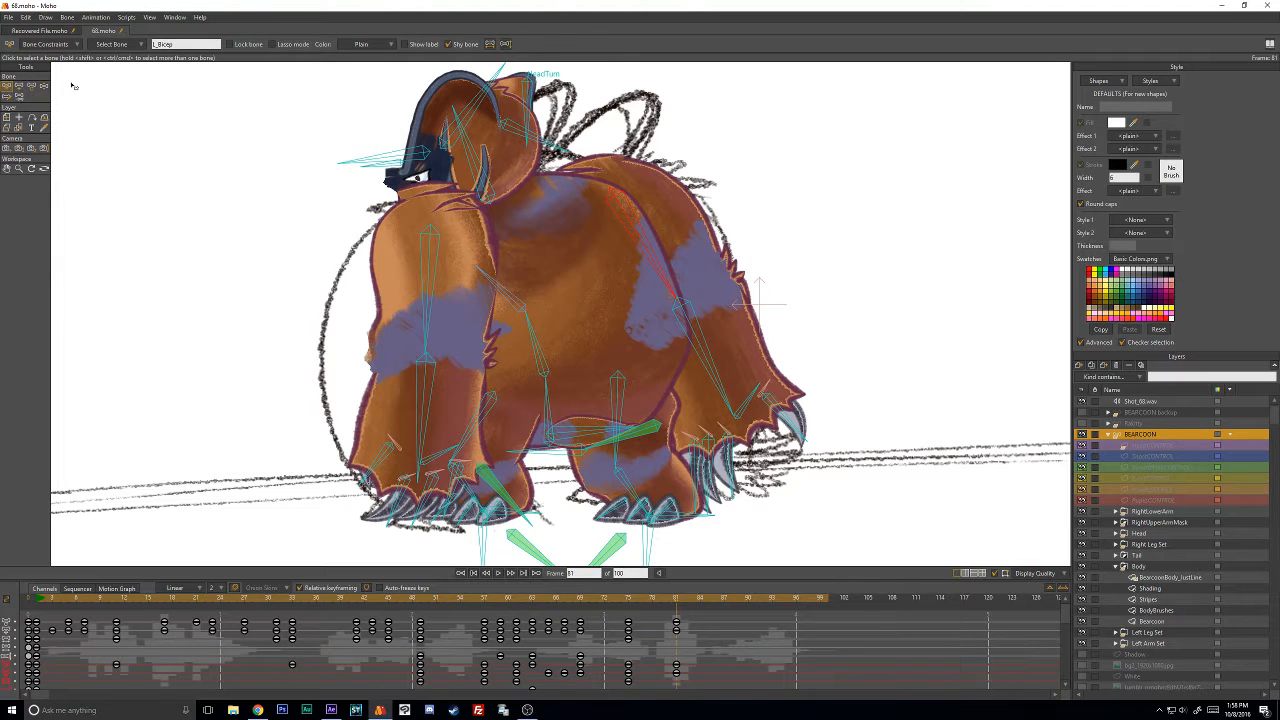
click(31, 87)
drag(470, 158, 545, 208)
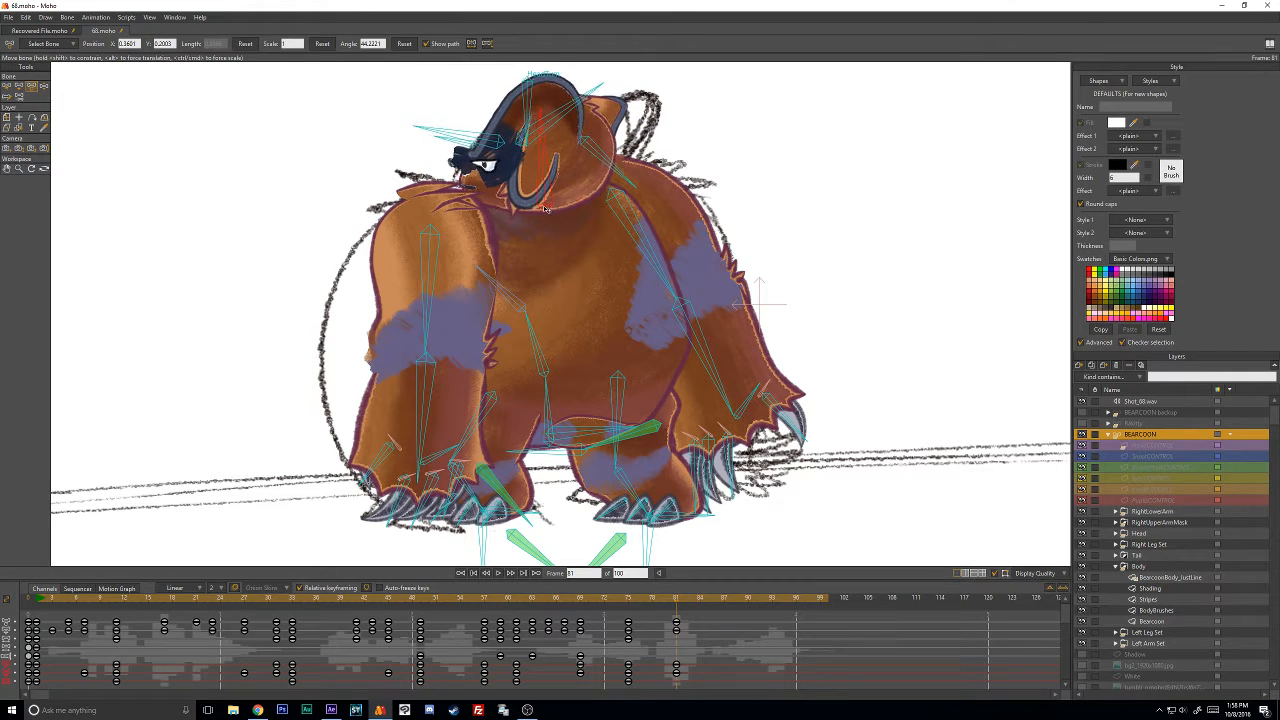
click(592, 172)
mouse_move(592, 172)
mouse_down()
mouse_move(619, 163)
mouse_move(600, 181)
mouse_up()
Select the head's ear and face bones and copy their keyframes from frame 0 to frame 81.
click(7, 86)
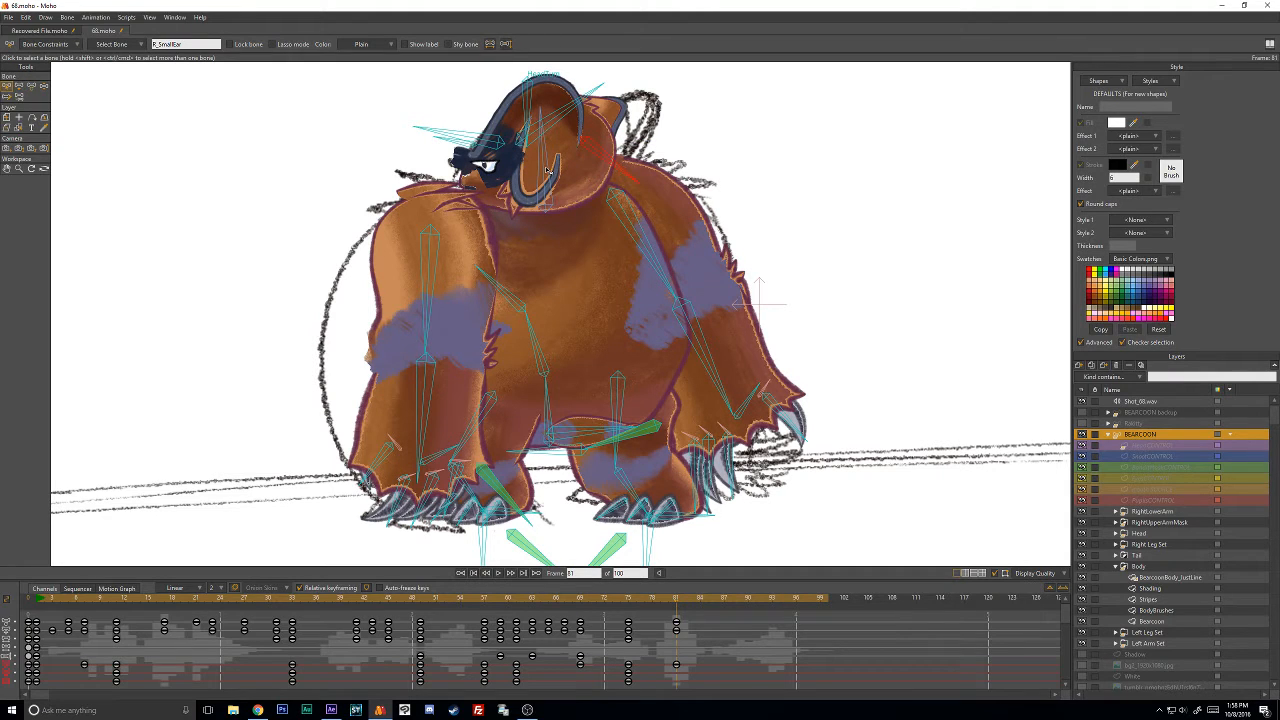
click(553, 120)
click(541, 167)
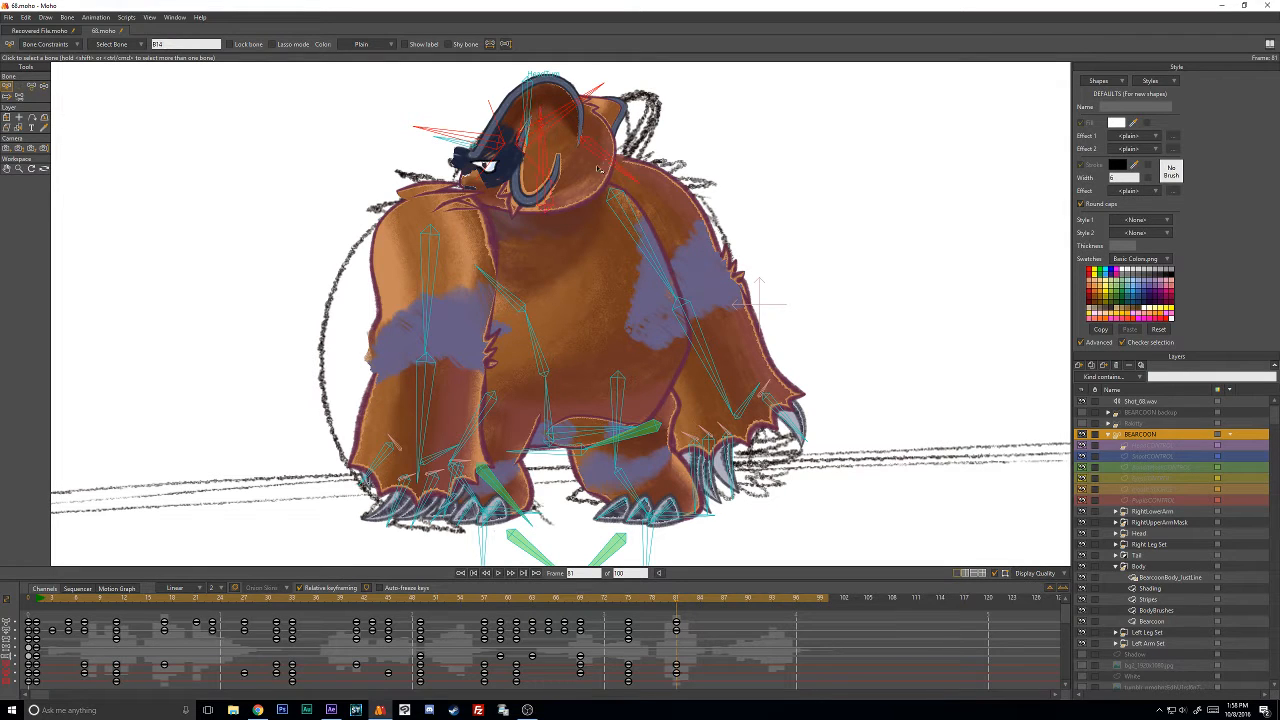
click(28, 599)
scroll(617, 273, down, 2)
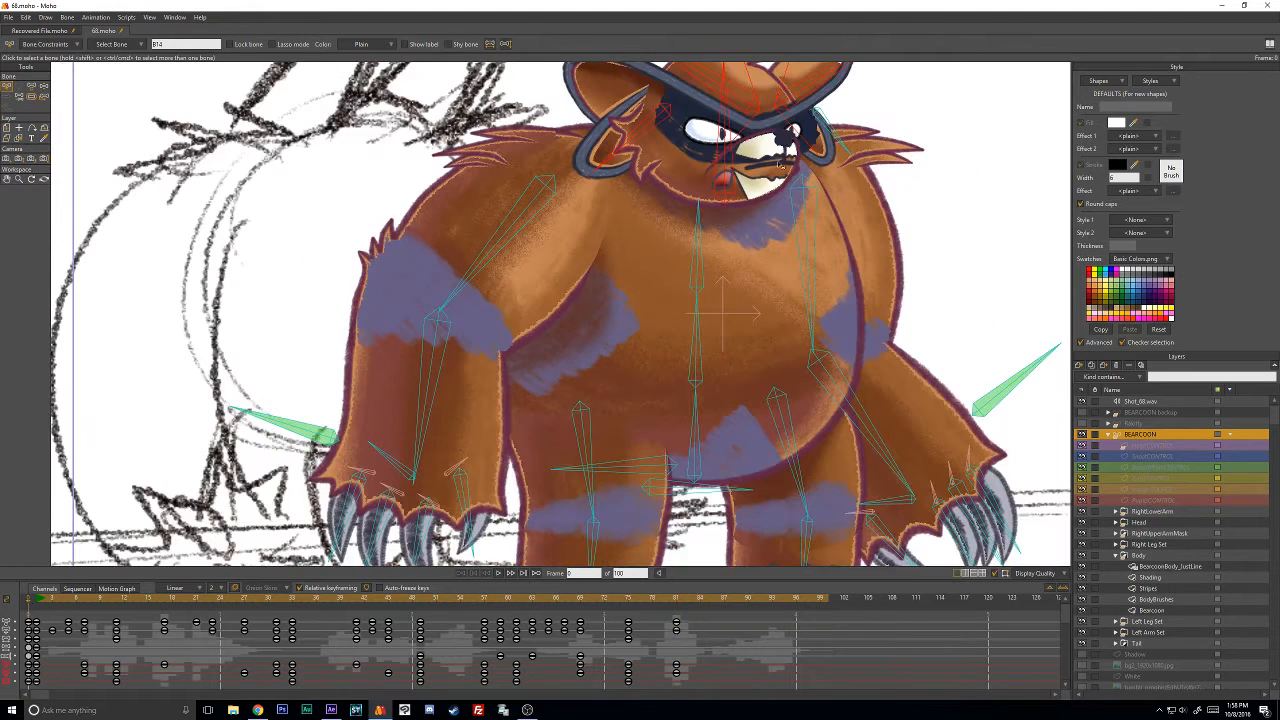
click(857, 126)
click(25, 671)
click(30, 677)
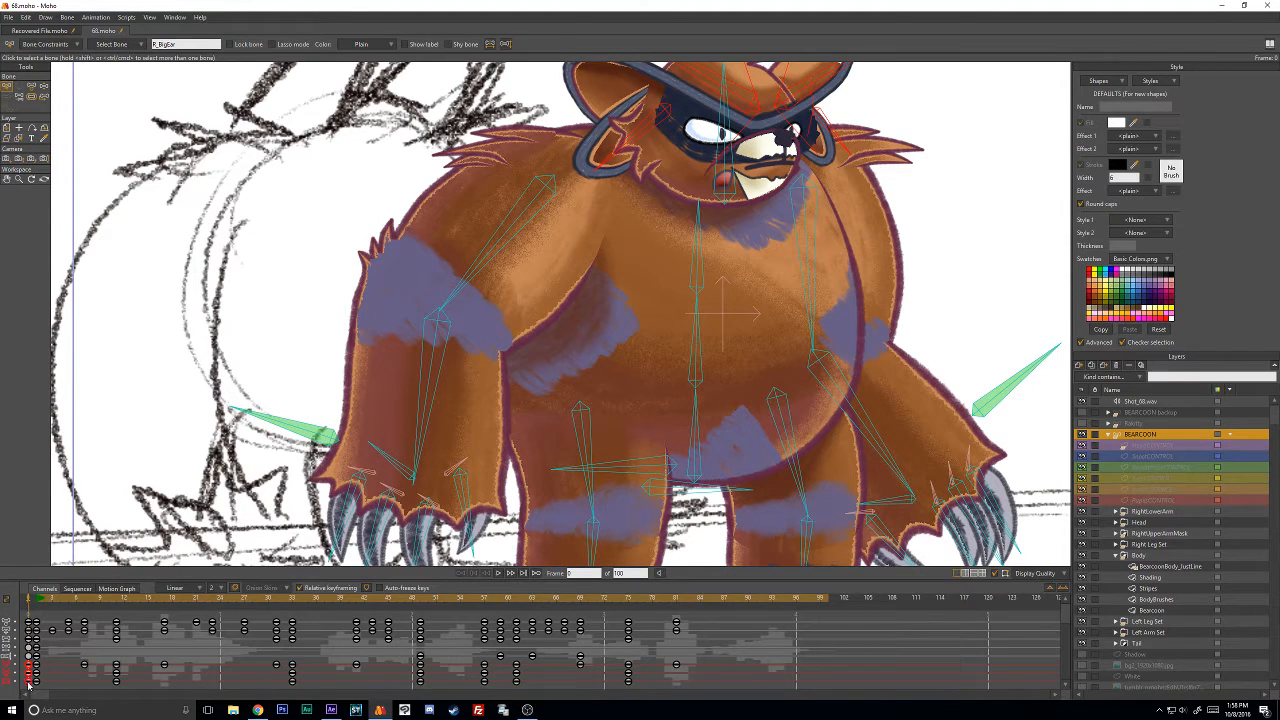
click(681, 598)
drag(679, 600, 671, 598)
scroll(659, 171, up, 2)
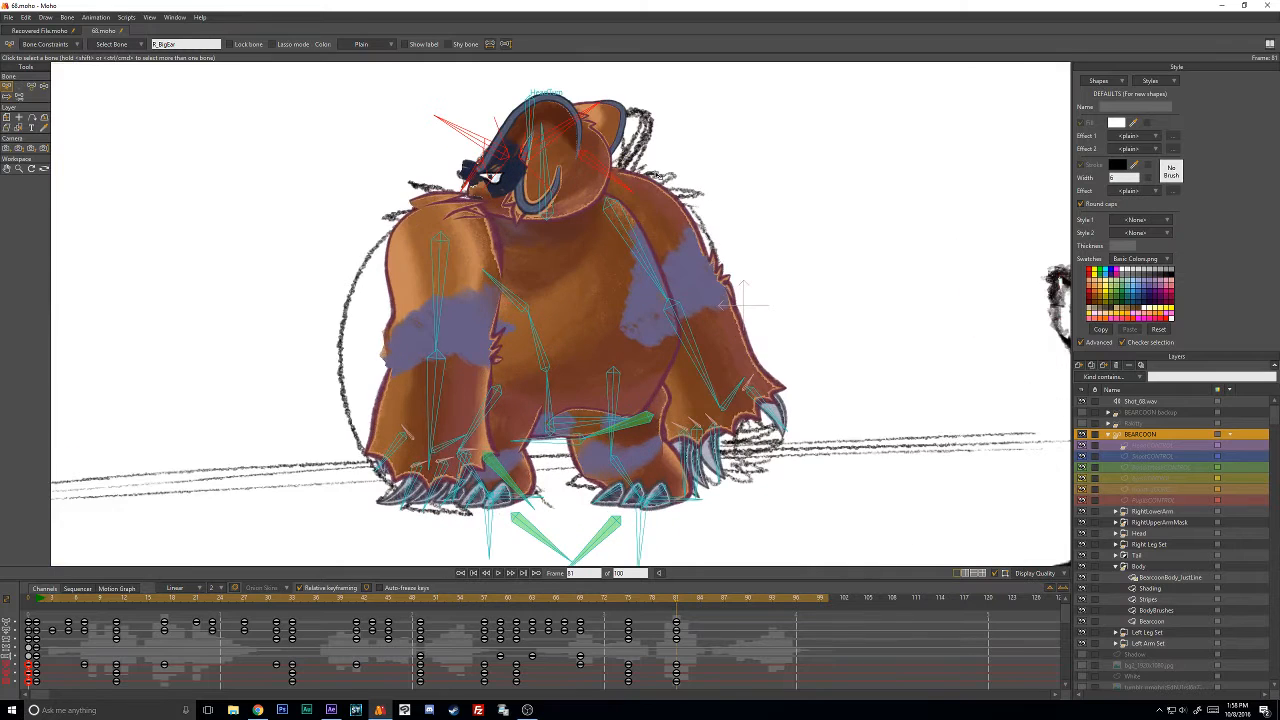
Step frame by frame from frame 75 to frame 80 to examine the motion into the landing pose.
click(629, 601)
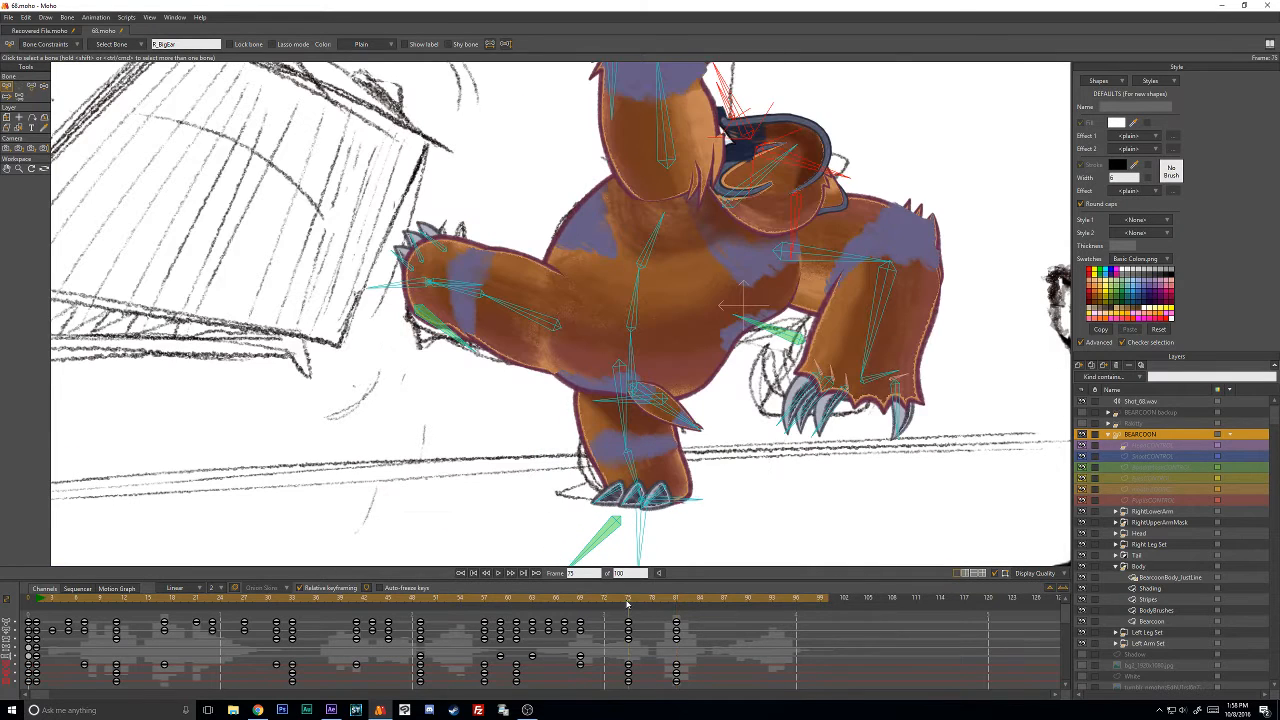
key(Right)
key(Right)
key(Right)
key(Right)
key(Right)
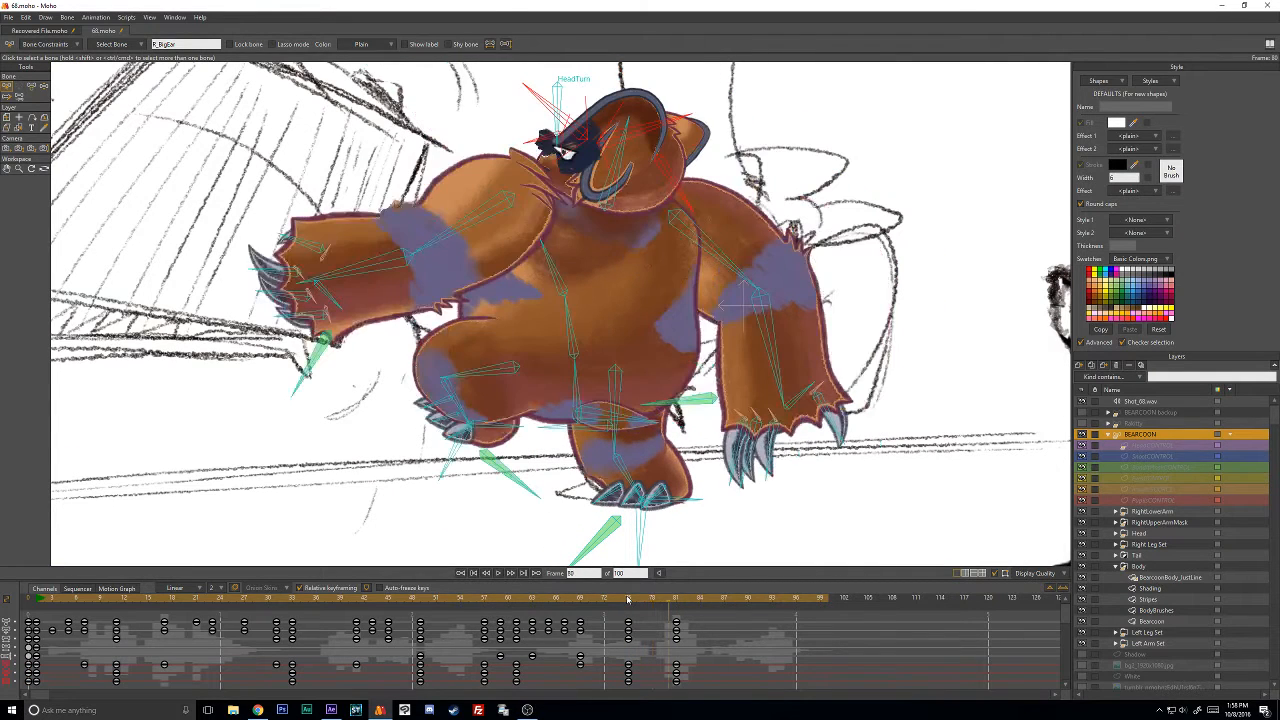
Step back and forth between frames 77 and 81 to examine how the head overlaps the body in the transition.
key(Left)
key(Left)
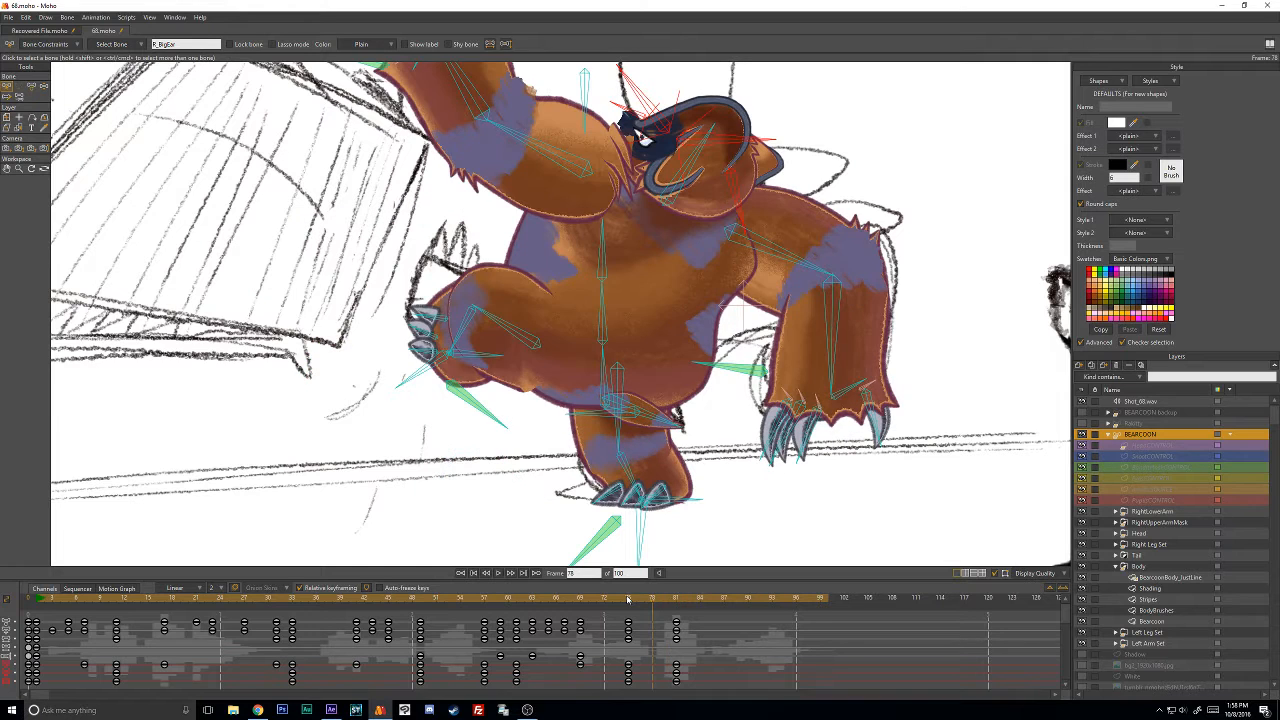
key(Right)
key(Right)
key(Right)
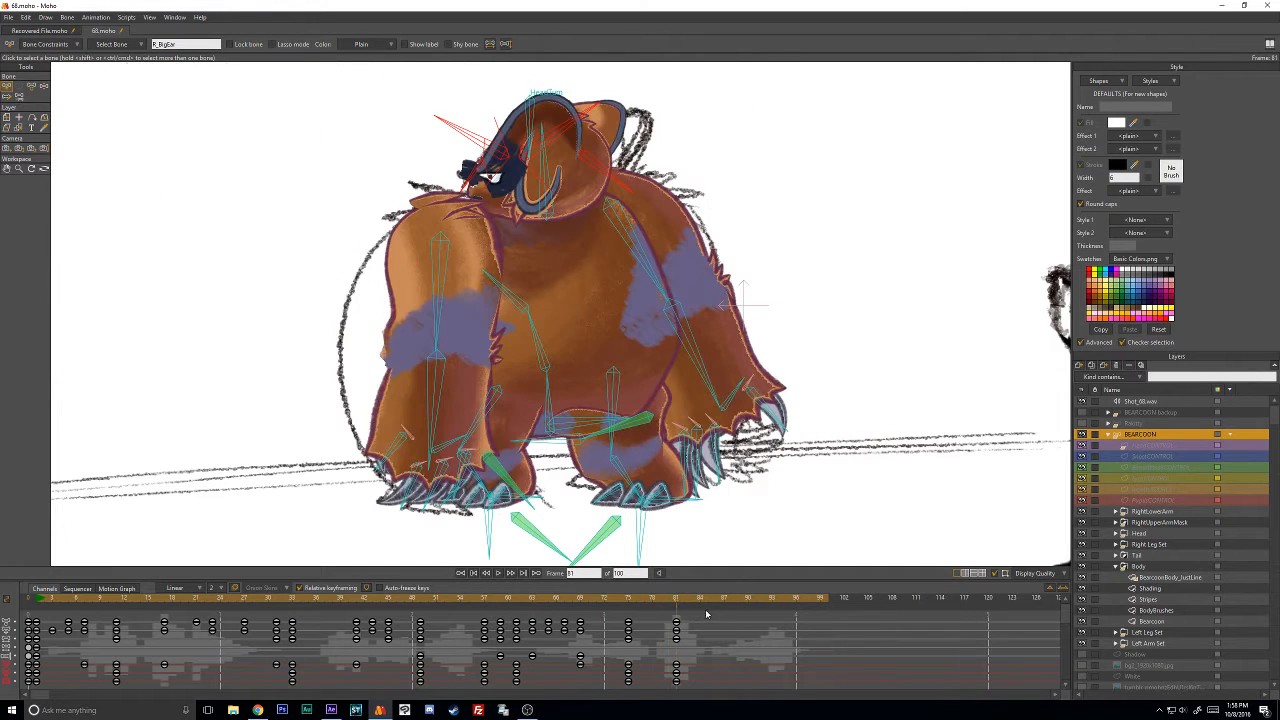
key(Left)
key(Left)
key(Left)
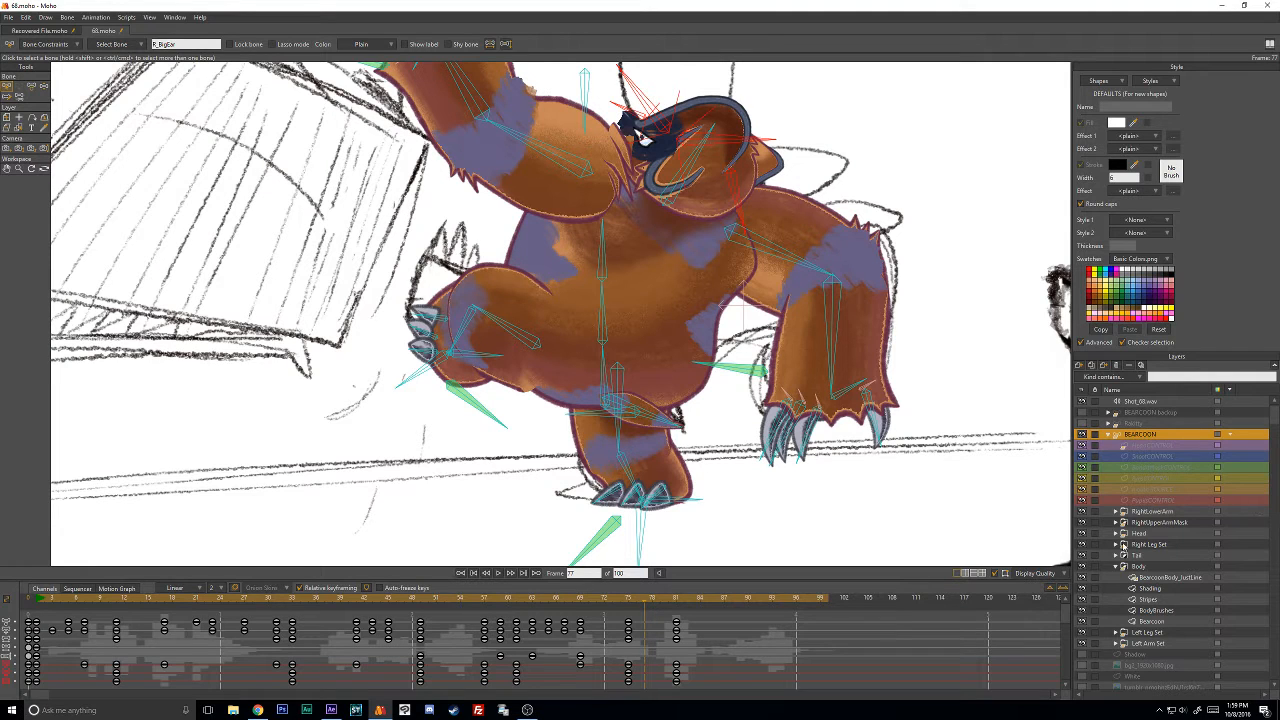
Collapse the Body group and move the Head layer below it in the BEARCOON stacking order.
click(1116, 567)
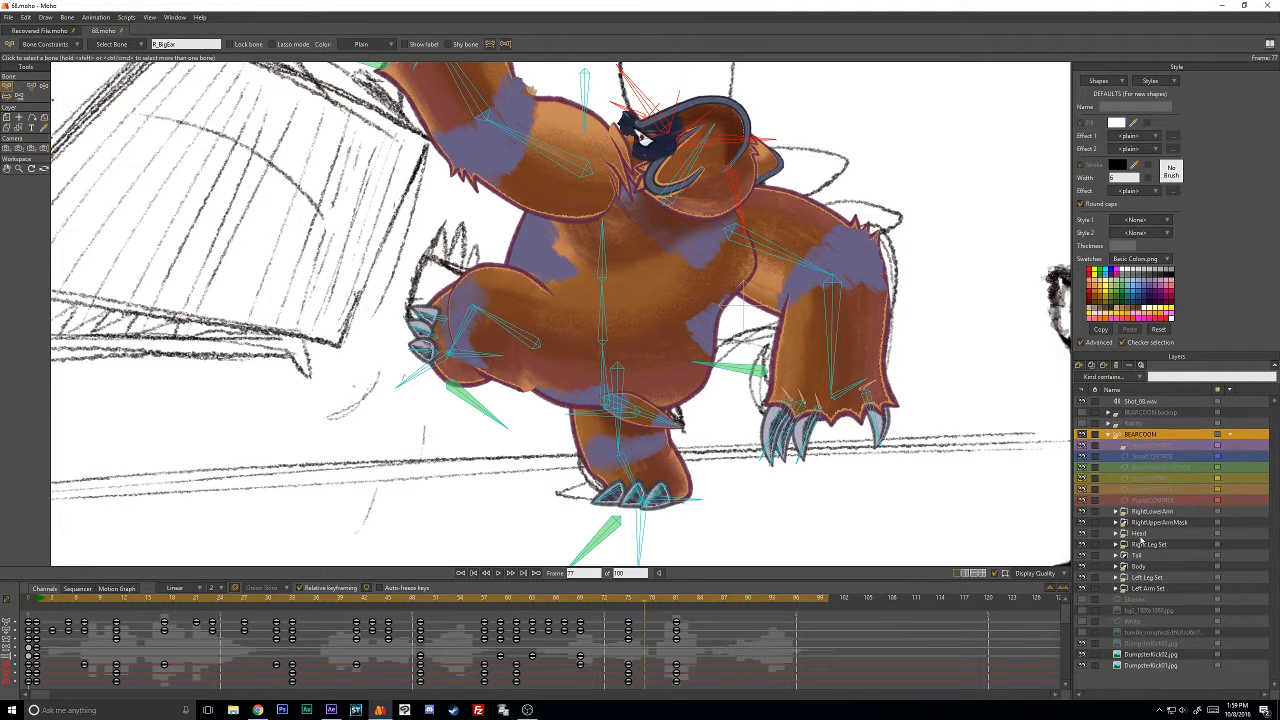
click(1126, 537)
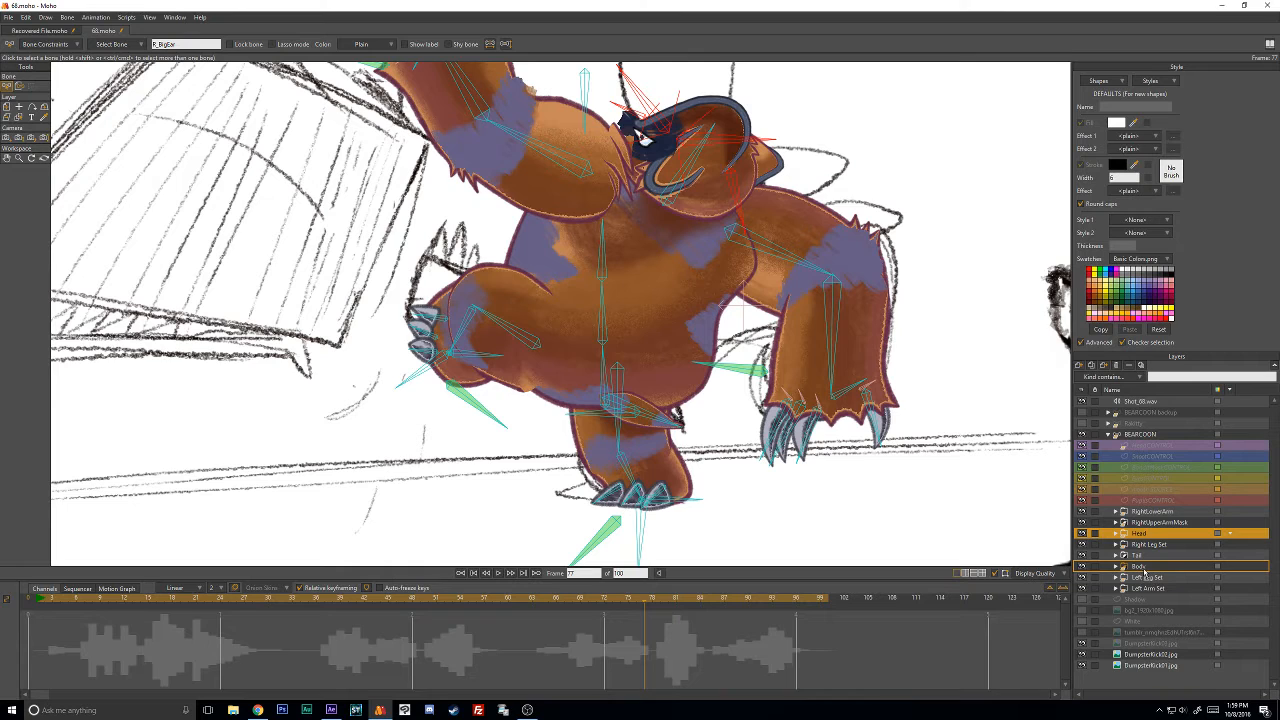
drag(1144, 571, 1146, 575)
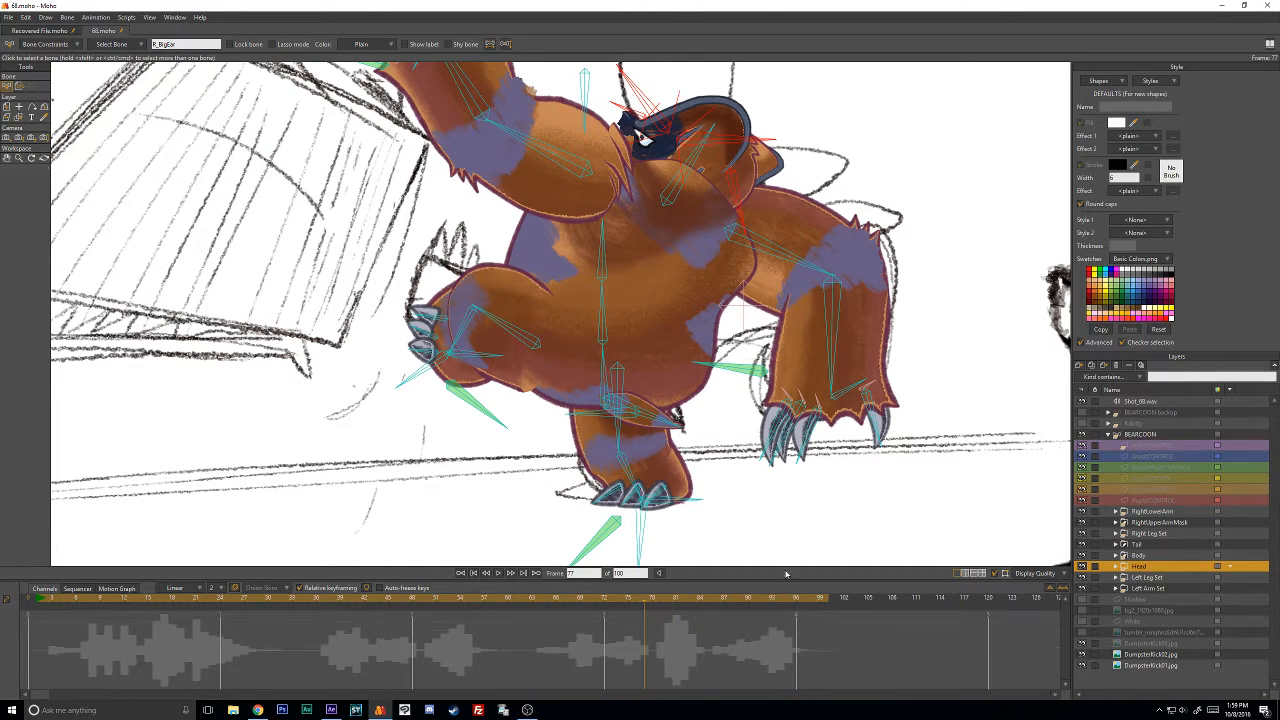
Toggle the BEARCOON layer's visibility at frame 81 to compare the landing pose with the storyboard sketch.
click(680, 605)
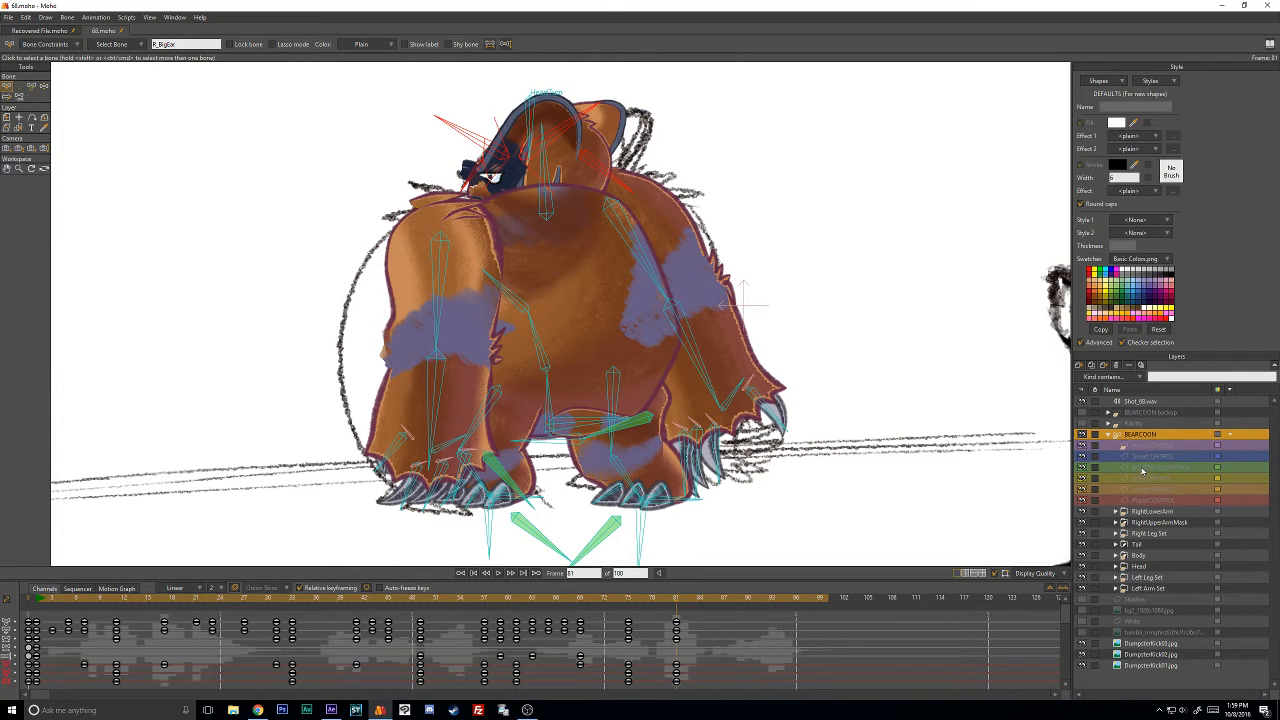
click(1082, 435)
click(1082, 435)
click(1082, 435)
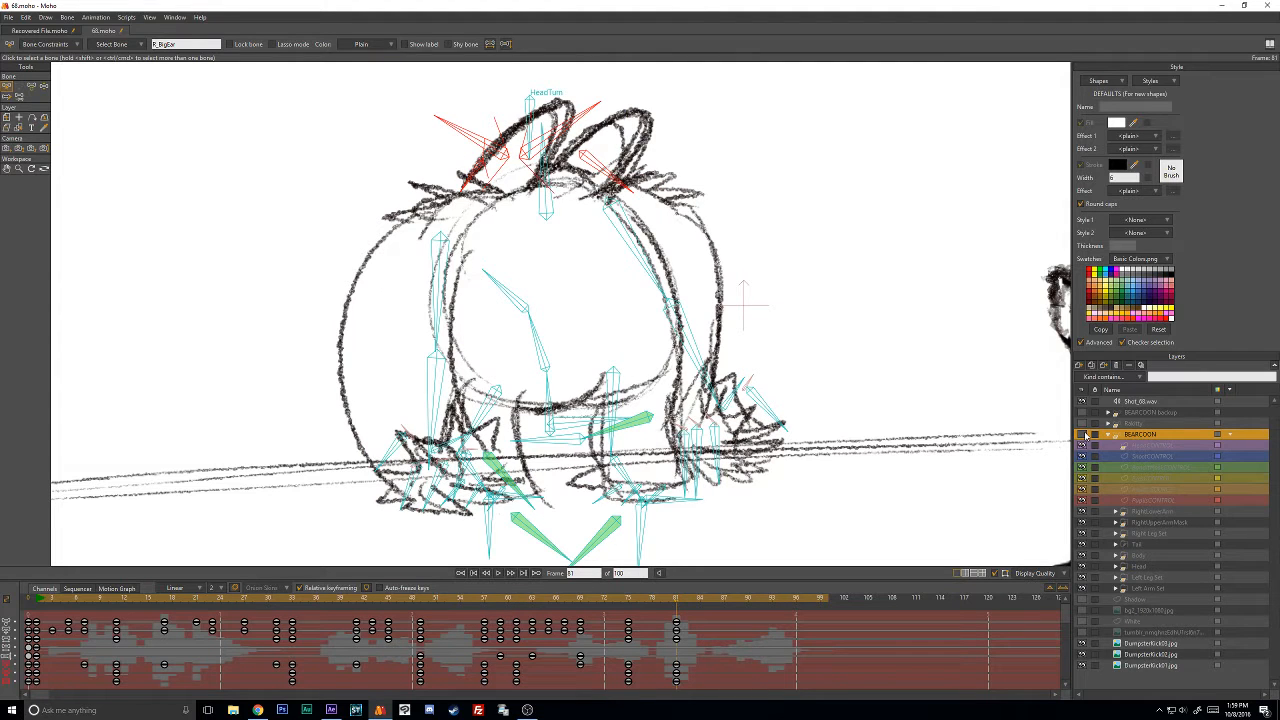
click(1082, 435)
click(1082, 435)
click(1082, 435)
click(1082, 435)
click(1082, 435)
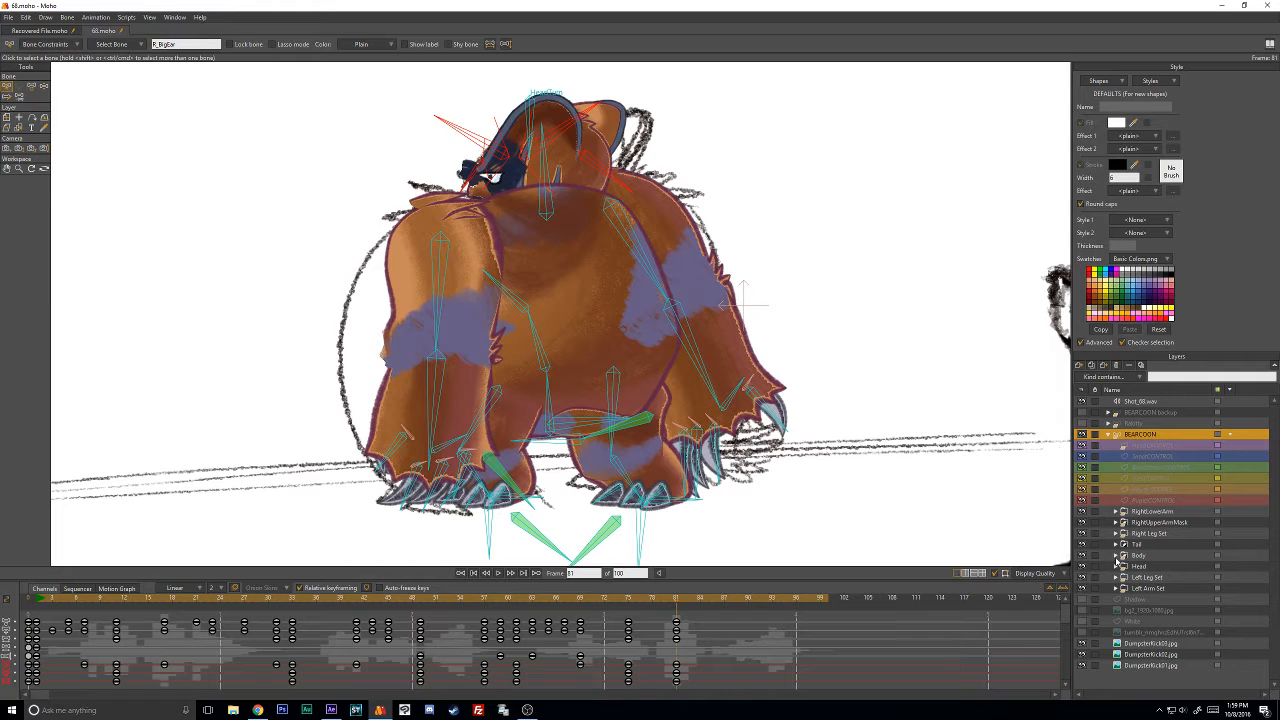
Pull the Body group's Bearcoon outline inward along the far-arm side at frame 81 with Transform Points.
click(1116, 556)
scroll(1176, 558, down, 3)
click(1151, 577)
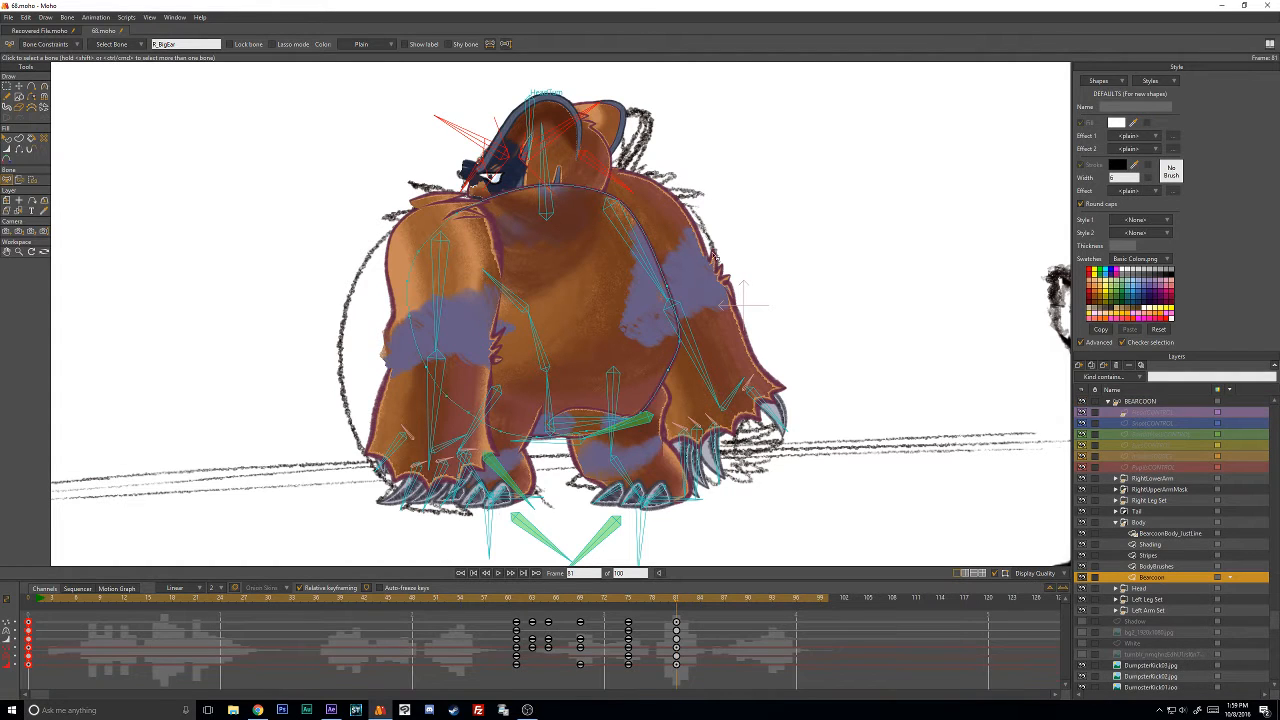
key(t)
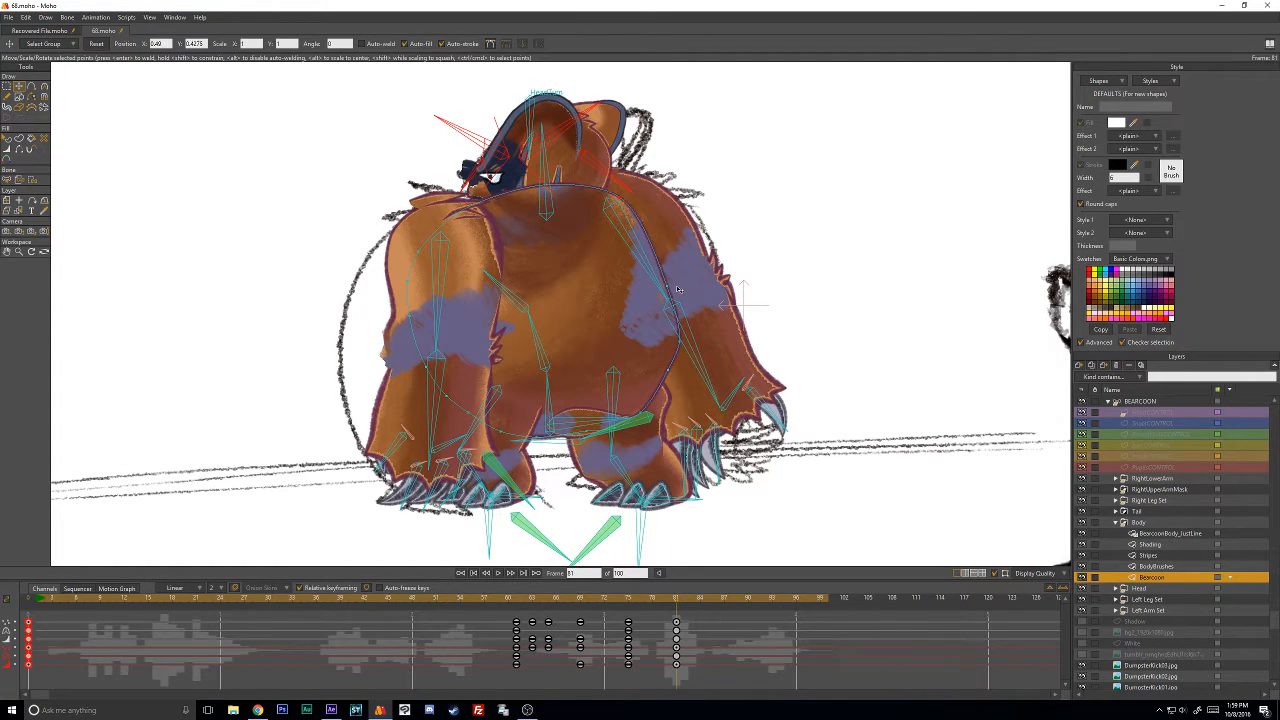
drag(679, 289, 651, 238)
drag(656, 294, 660, 291)
drag(676, 361, 678, 371)
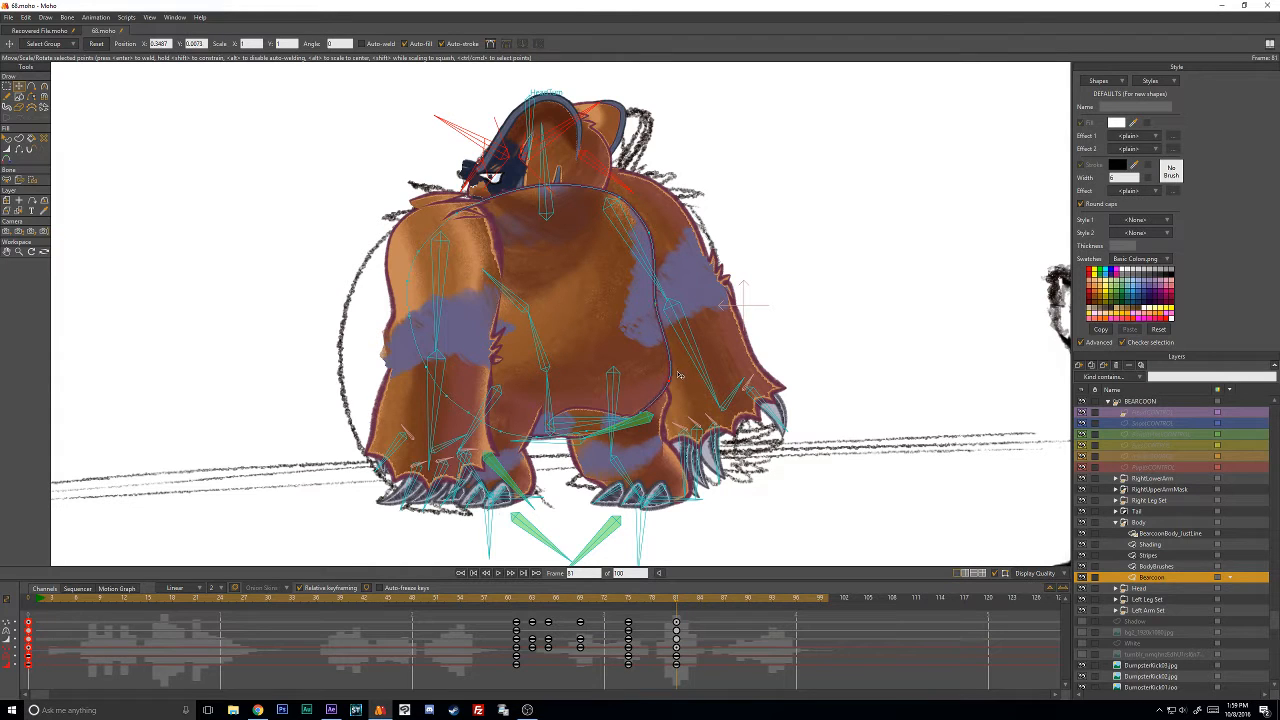
Adjust the Bearcoon outline points hidden behind the near shoulder and upper arm at frame 81.
click(464, 210)
click(432, 247)
drag(425, 275, 442, 258)
drag(415, 300, 426, 298)
drag(434, 362, 439, 360)
Expand the RightUpperArmMask group, select its RightShoulder layer and toggle its visibility to check which artwork it holds.
click(1082, 489)
click(1082, 489)
click(1116, 490)
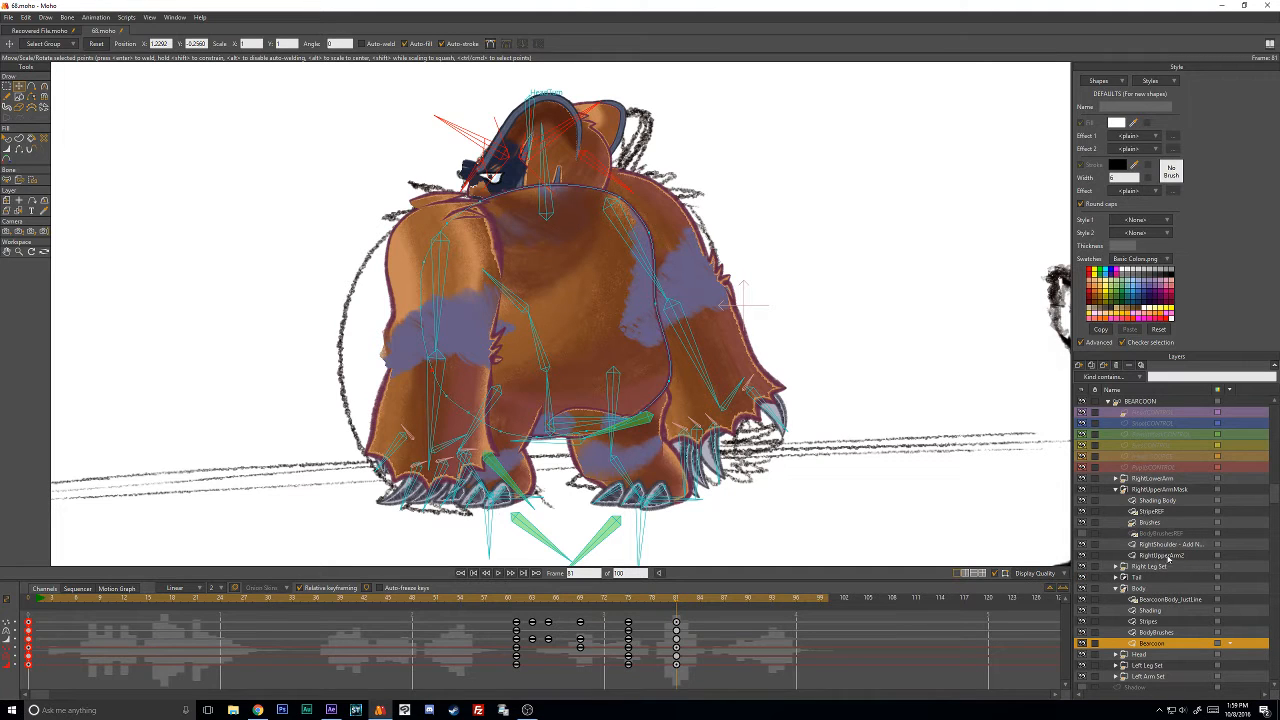
click(1151, 545)
click(1082, 544)
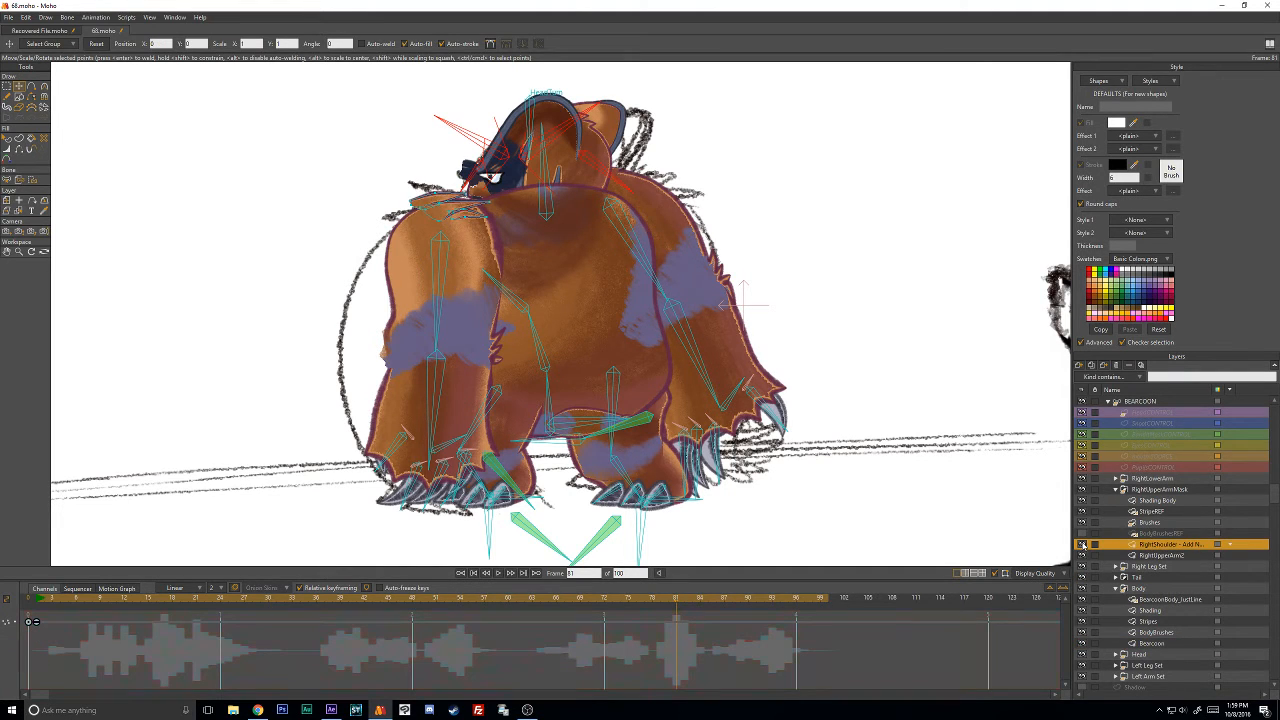
click(1082, 544)
click(1082, 544)
Key the RightShoulder fur points at frame 78 and shift those keyframes to frame 77.
drag(660, 603, 640, 598)
drag(647, 598, 650, 598)
key(Right)
key(Right)
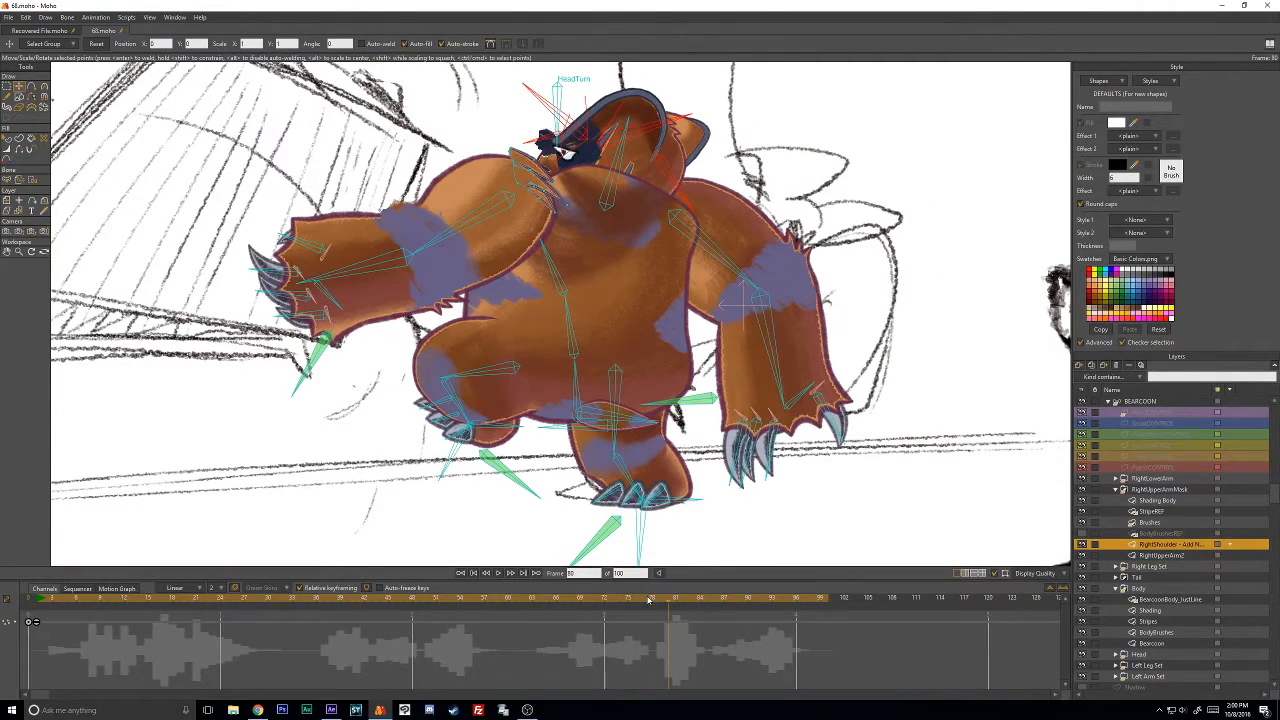
click(648, 598)
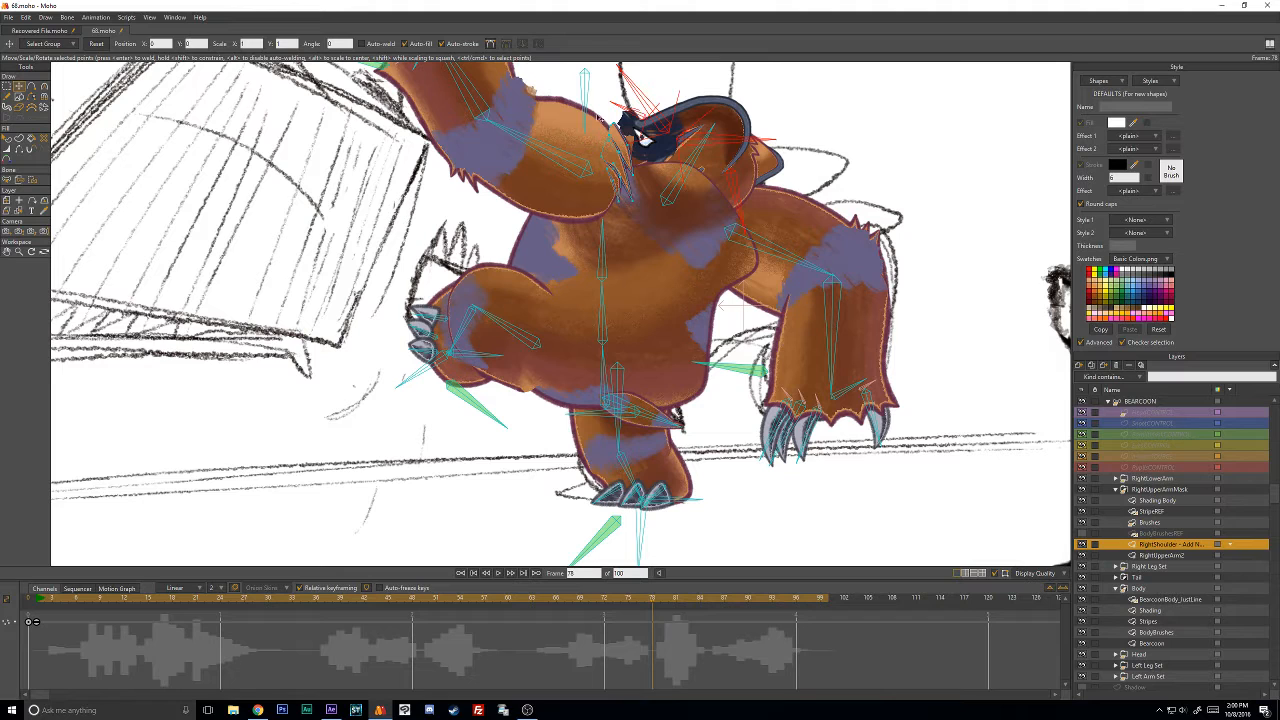
click(609, 112)
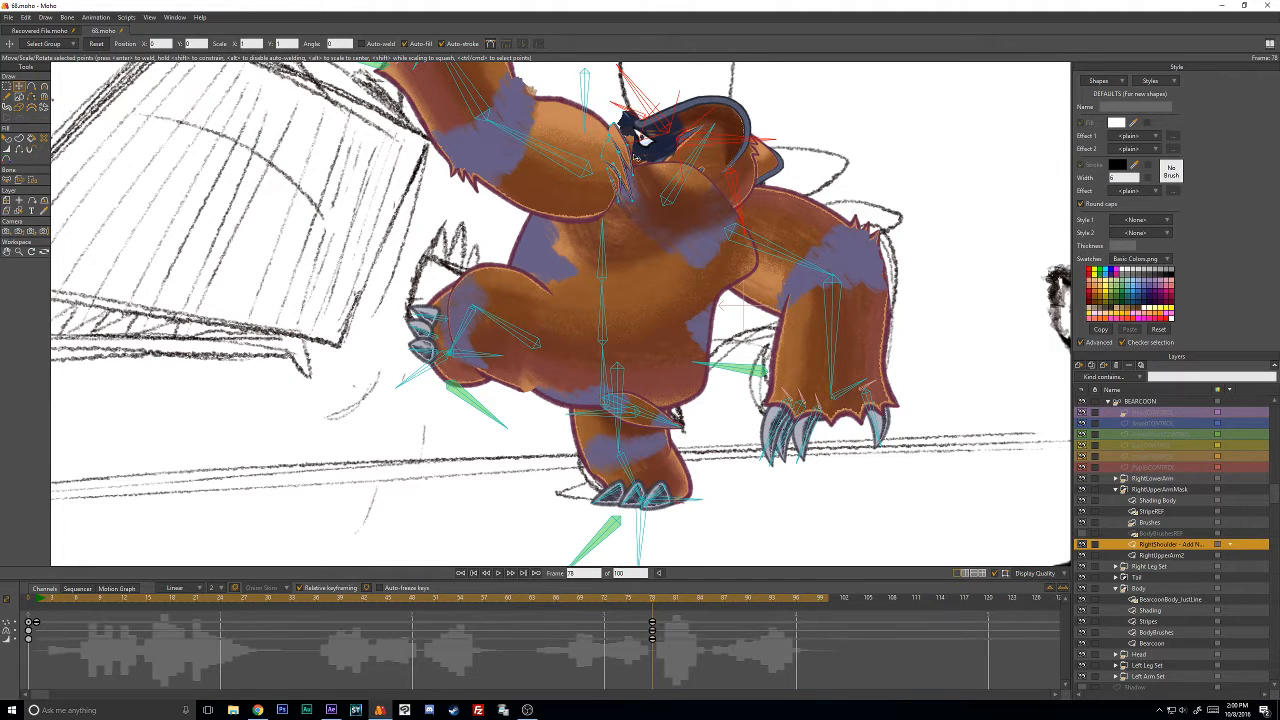
key(Right)
key(Right)
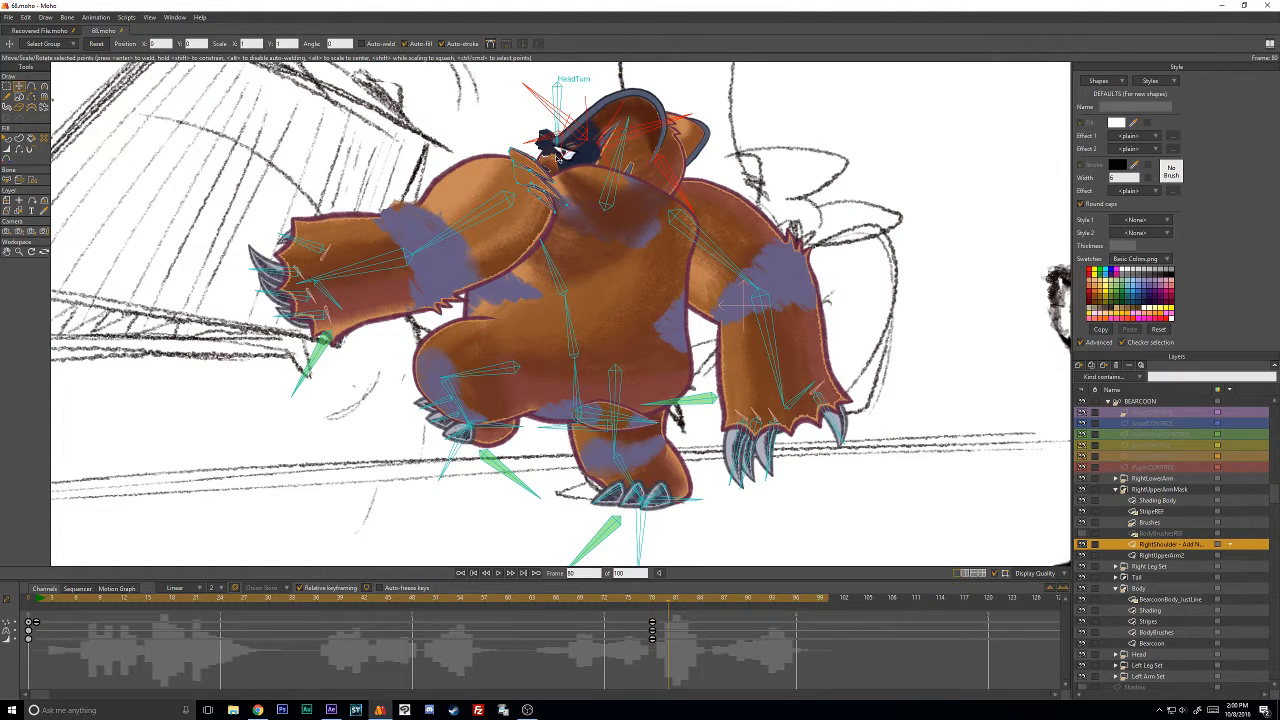
key(Left)
key(Left)
drag(671, 614, 644, 628)
Select the shoulder fur tufts at frame 79 and reposition them to stick up along the top of the raised shoulder.
drag(470, 136, 568, 206)
scroll(560, 180, up, 2)
drag(569, 134, 417, 250)
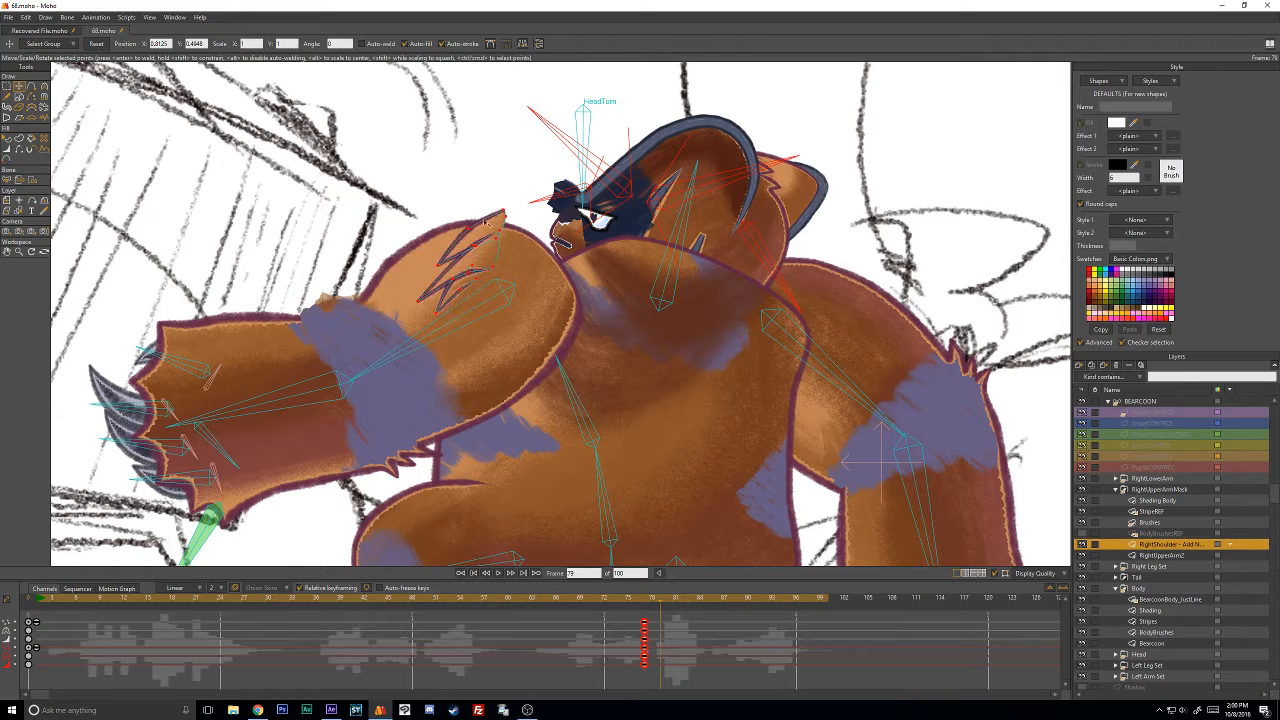
drag(511, 212, 563, 274)
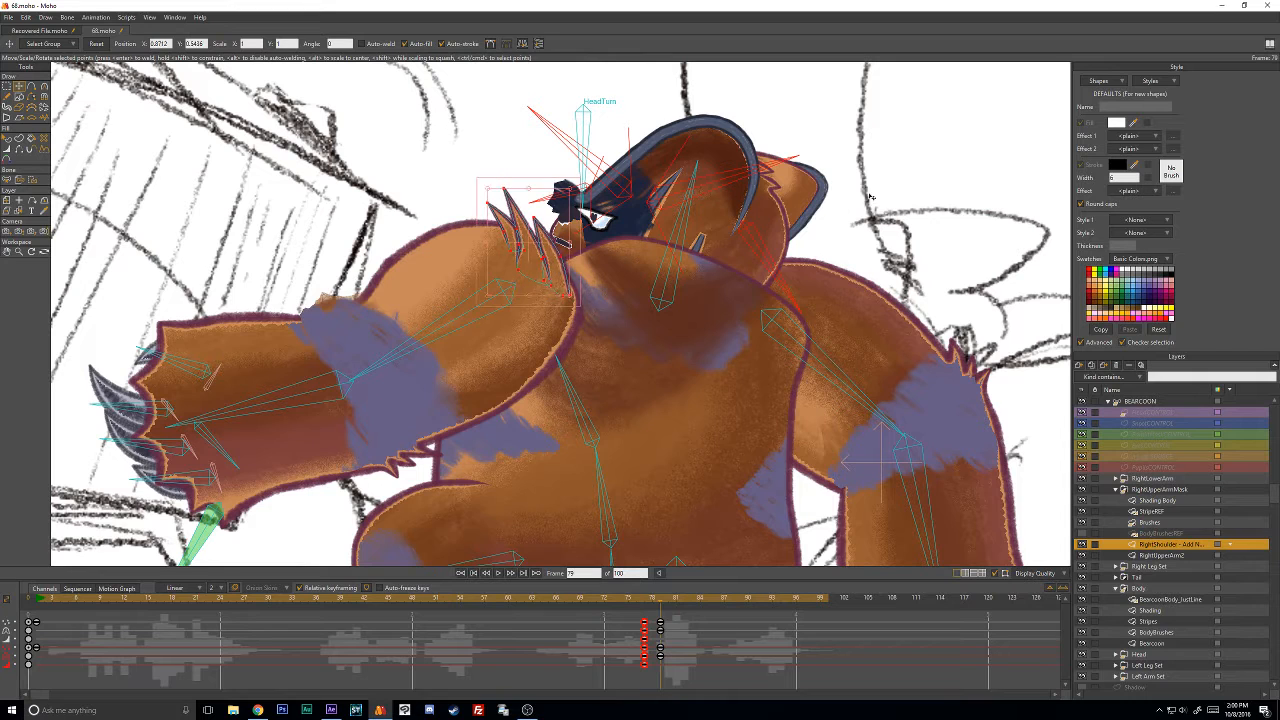
ctrl+click(821, 197)
Reposition the shoulder fur tufts at frame 81 and adjust their individual points to follow the sketched shoulder fur.
click(670, 600)
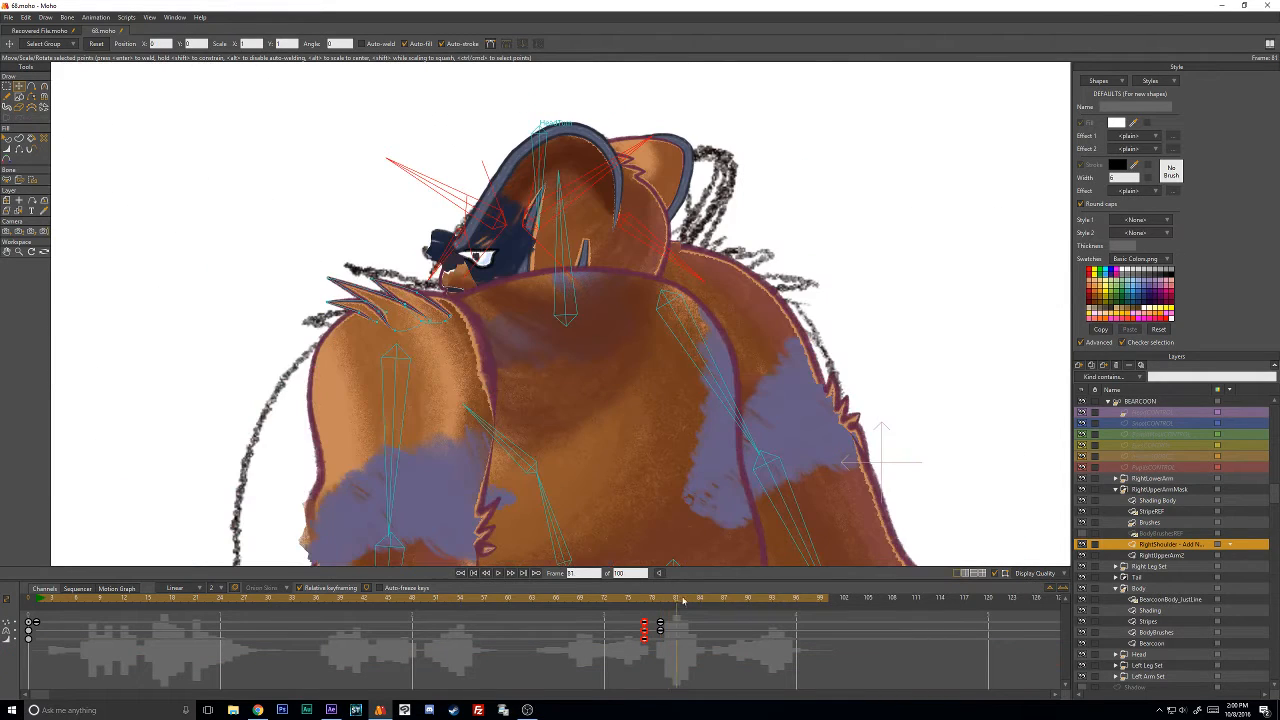
drag(689, 597, 676, 598)
mouse_move(424, 248)
mouse_down()
mouse_move(274, 278)
mouse_move(497, 296)
mouse_move(445, 261)
mouse_move(448, 284)
mouse_up()
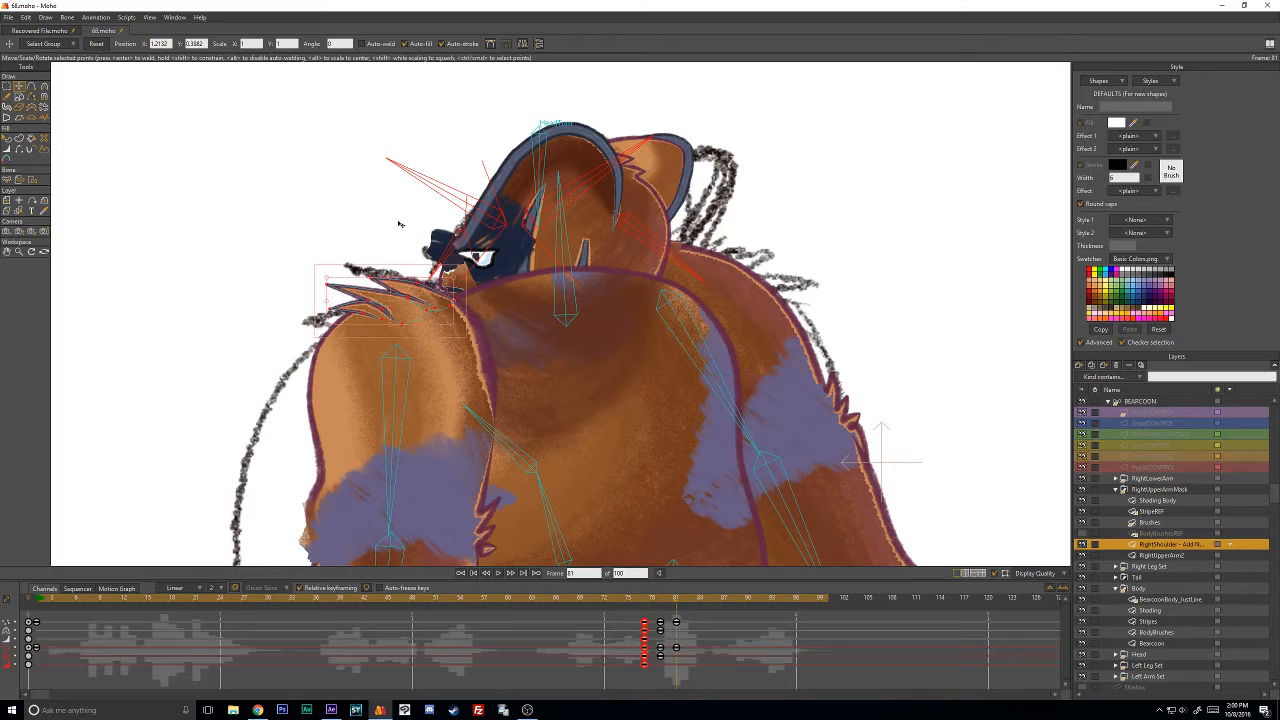
click(399, 224)
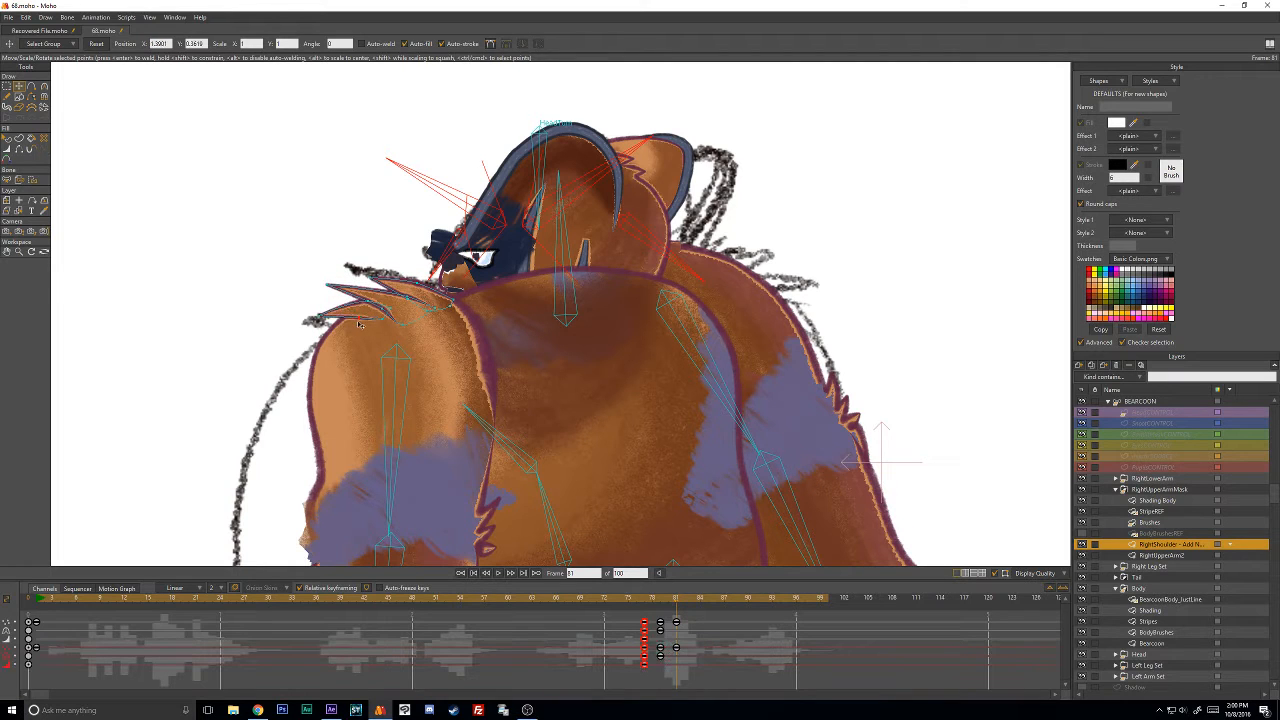
drag(368, 306, 360, 273)
drag(429, 293, 373, 307)
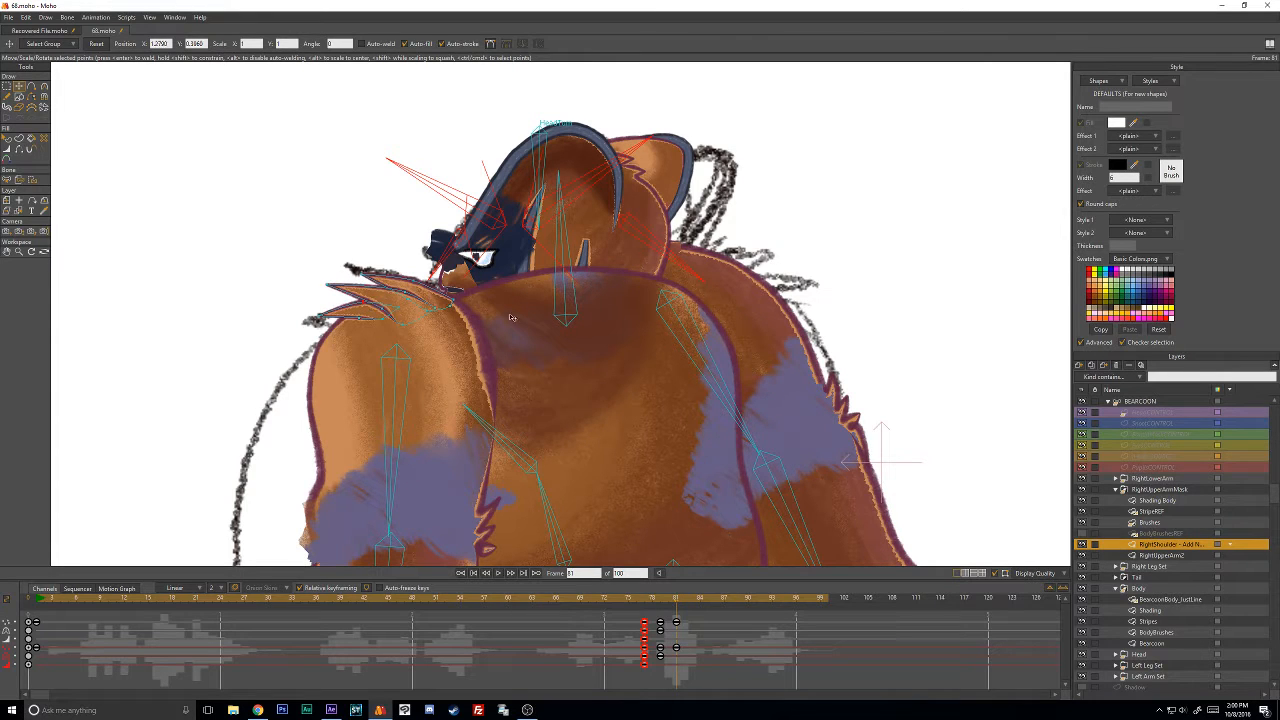
Review the landing pose against the storyboard up close and in the full shot, scrubbing between frames 77 and 89.
scroll(763, 303, down, 3)
scroll(567, 329, up, 3)
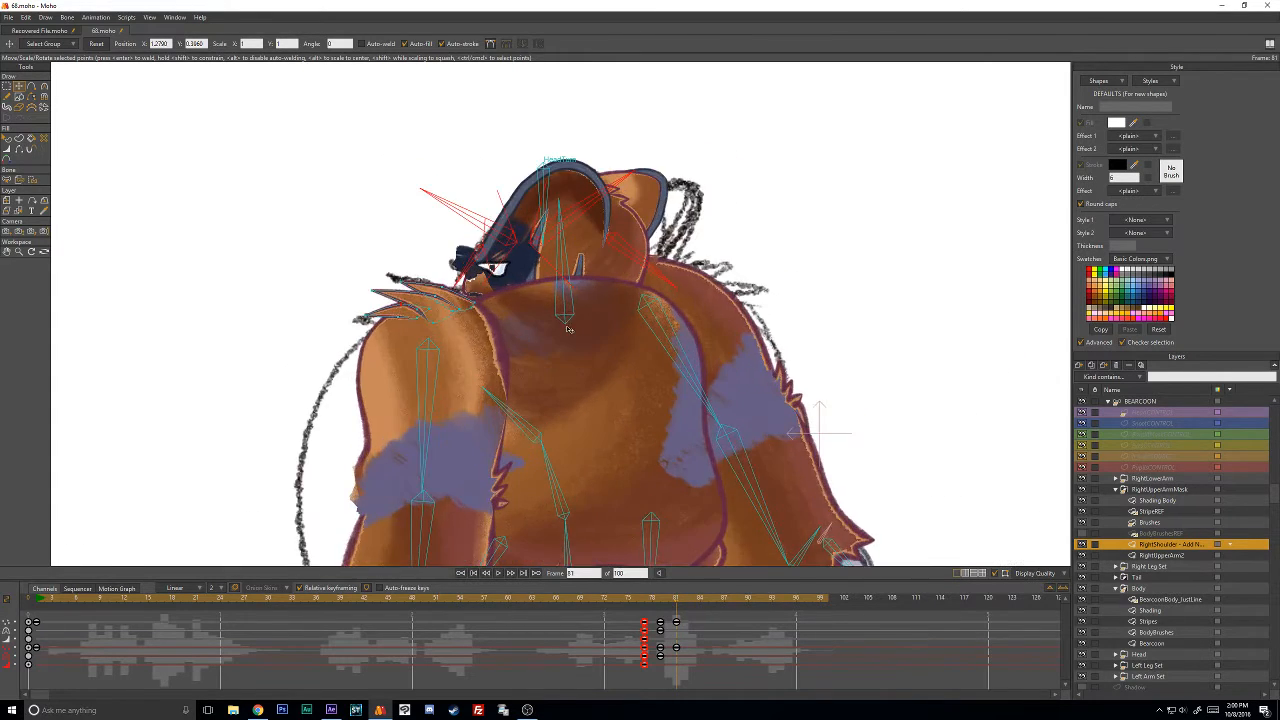
scroll(555, 330, down, 1)
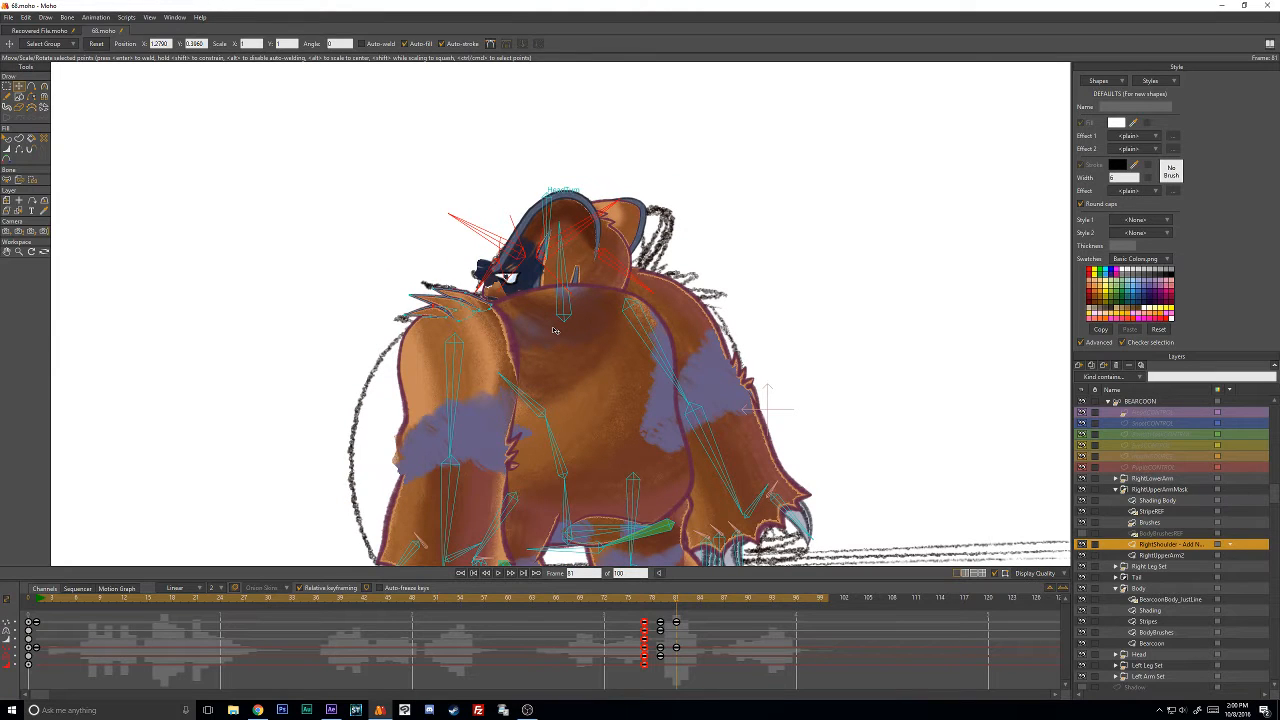
scroll(722, 343, down, 3)
scroll(718, 345, up, 3)
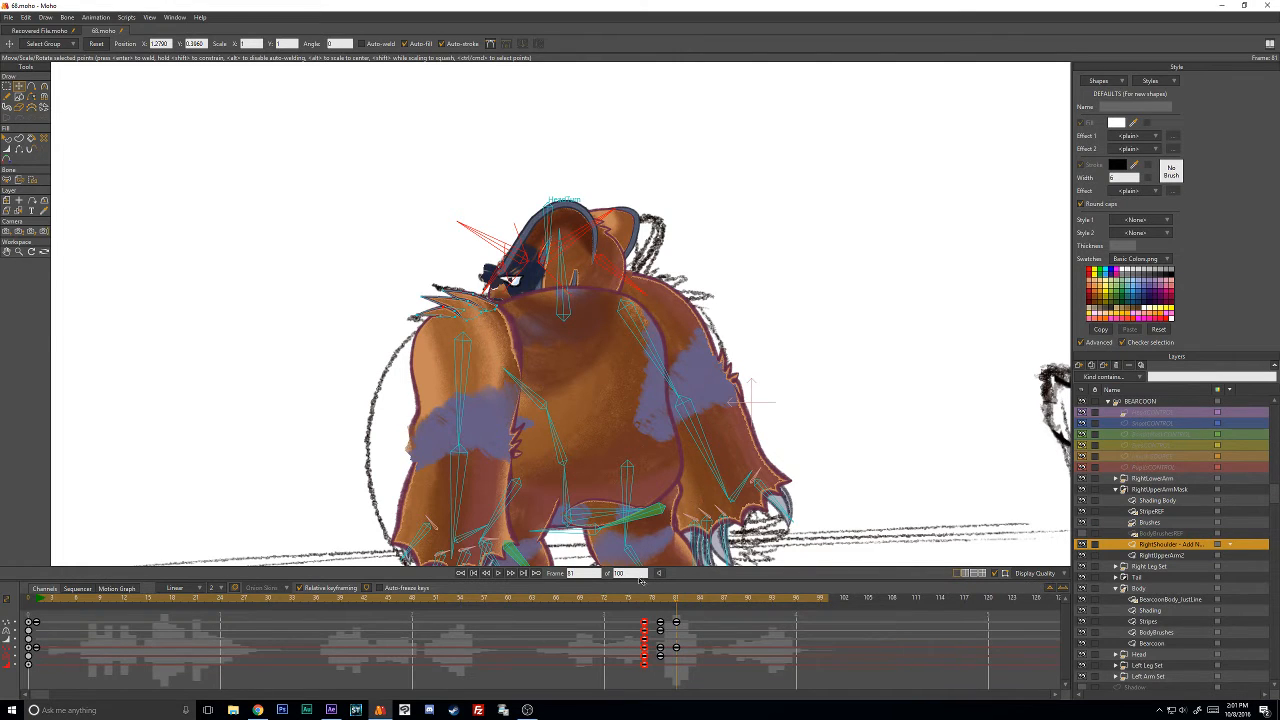
drag(644, 601, 740, 607)
scroll(628, 417, down, 4)
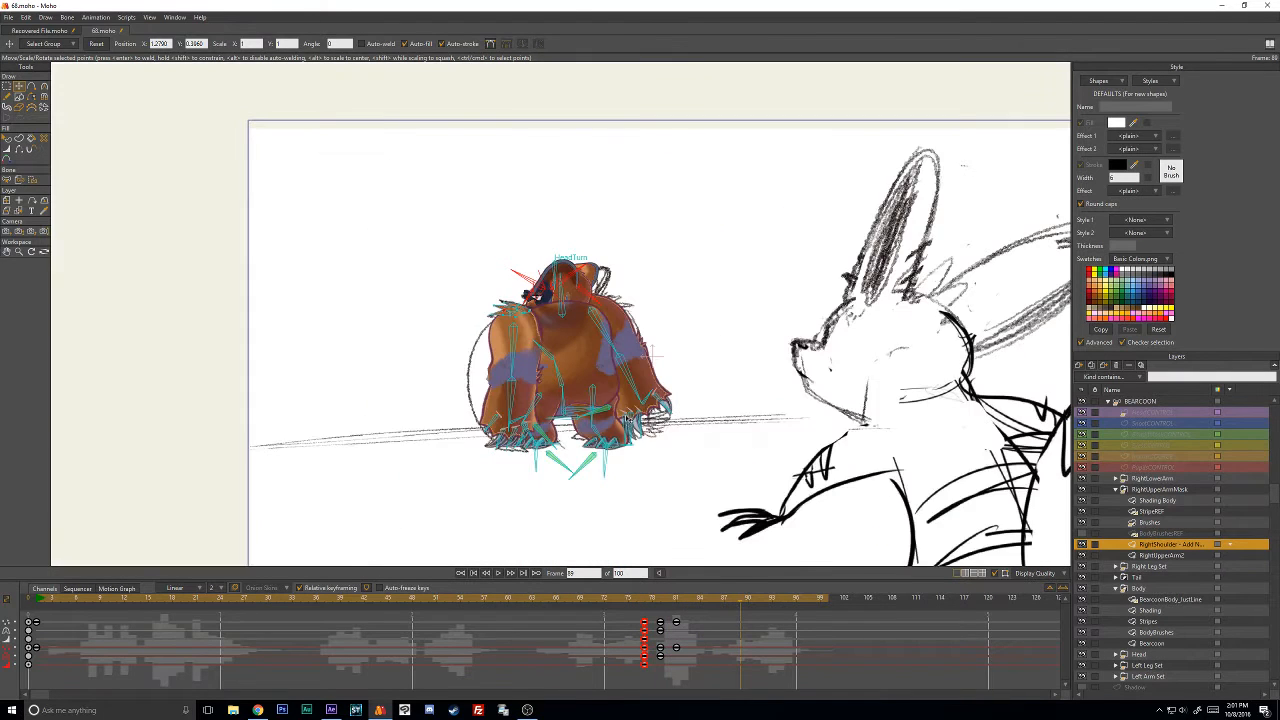
scroll(628, 417, up, 3)
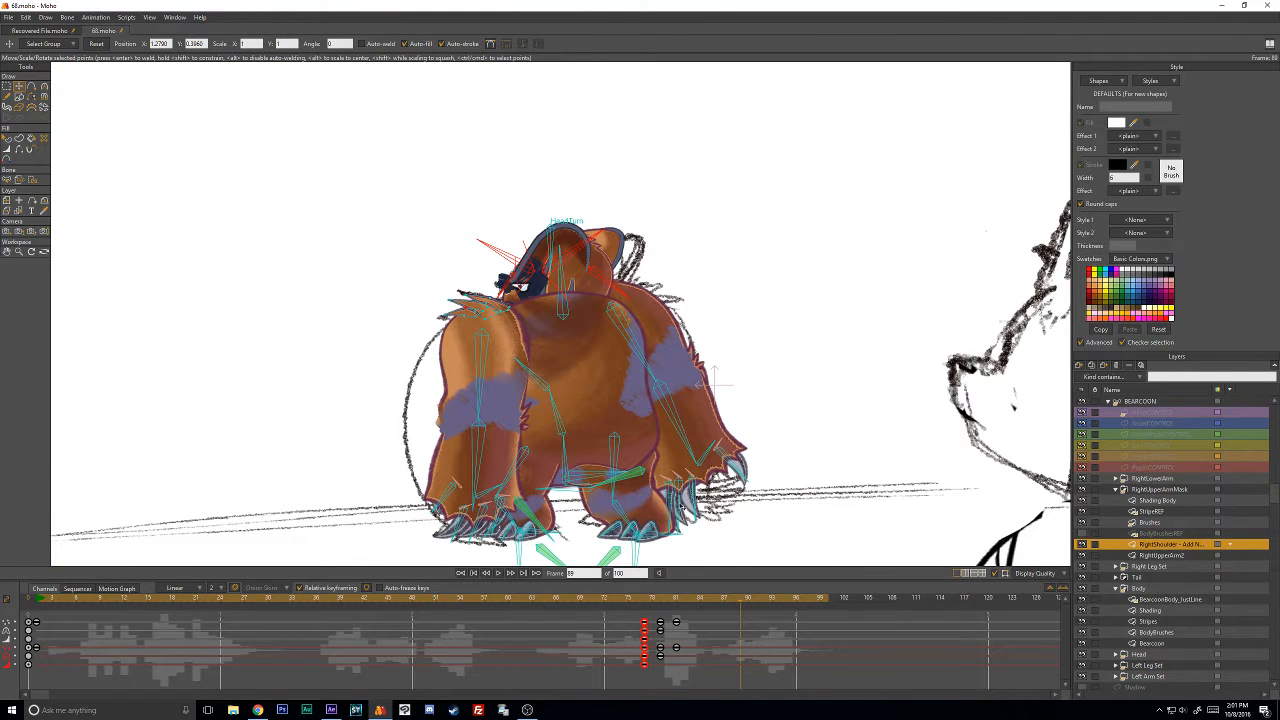
click(650, 599)
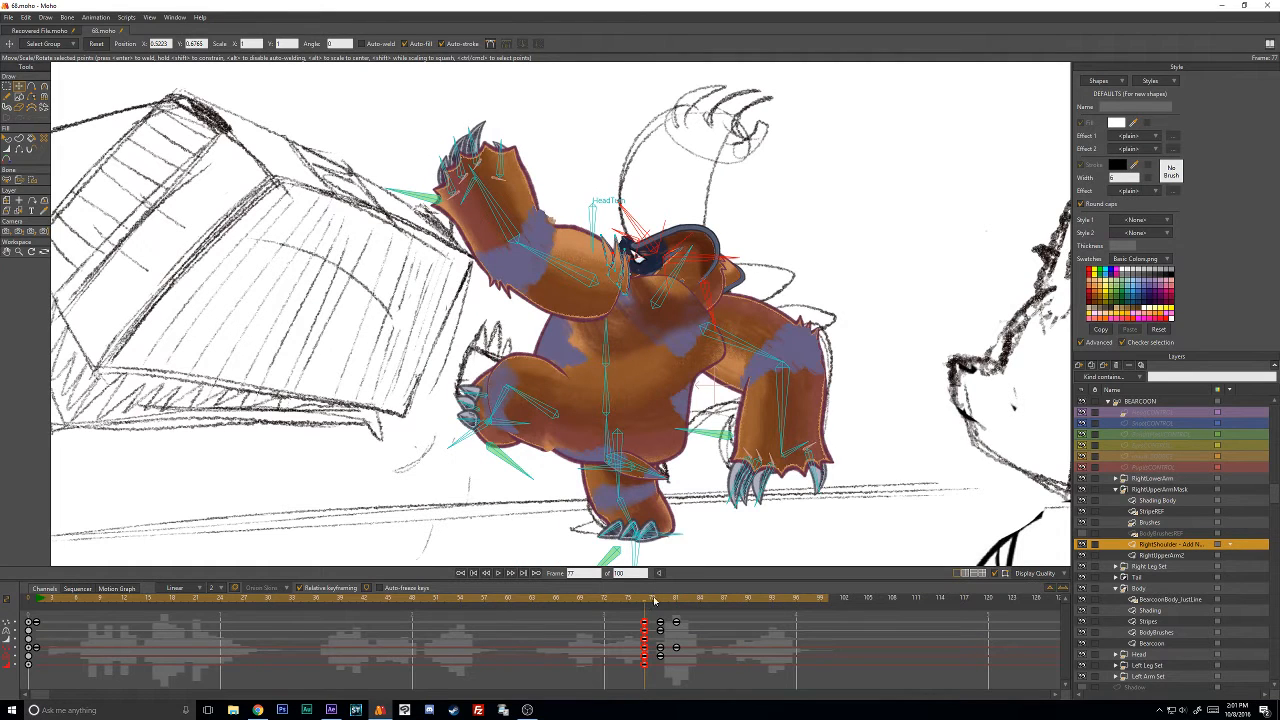
drag(653, 599, 677, 600)
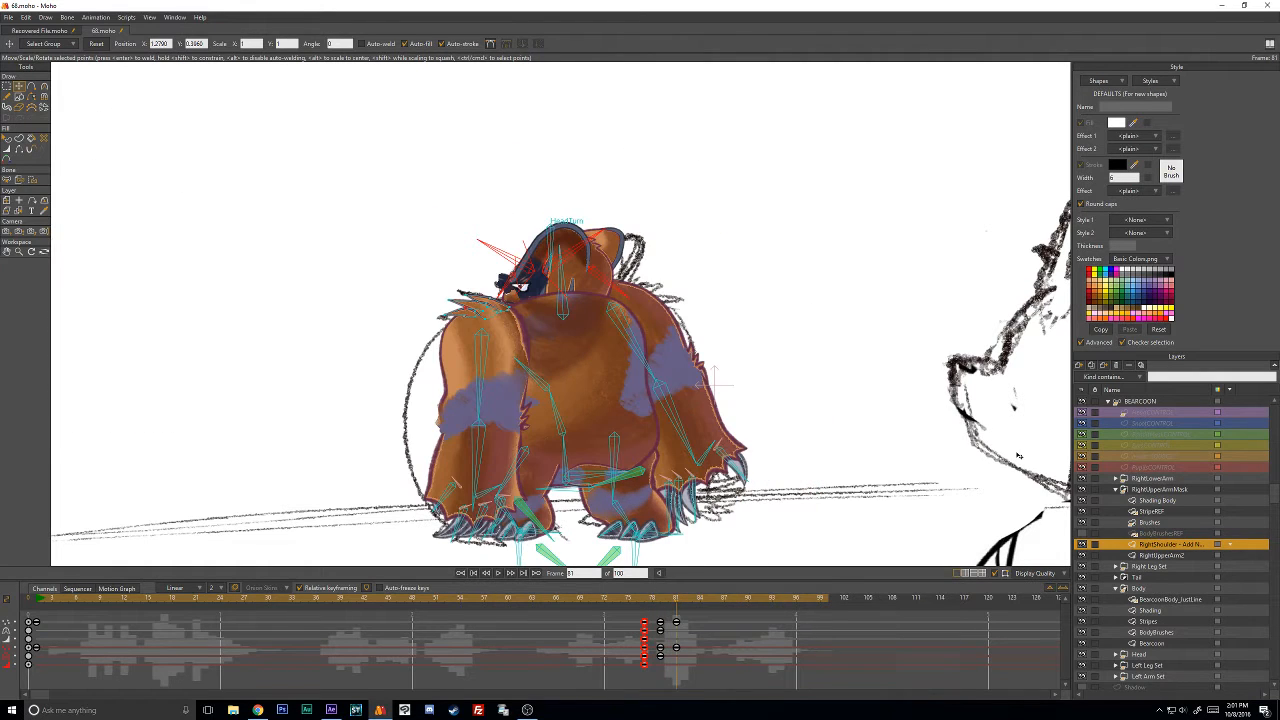
Select the BEARCOON bone layer, clear the ear bone selection and reposition the far arm's upper and lower bones at frame 81 to follow the sketch.
click(1117, 490)
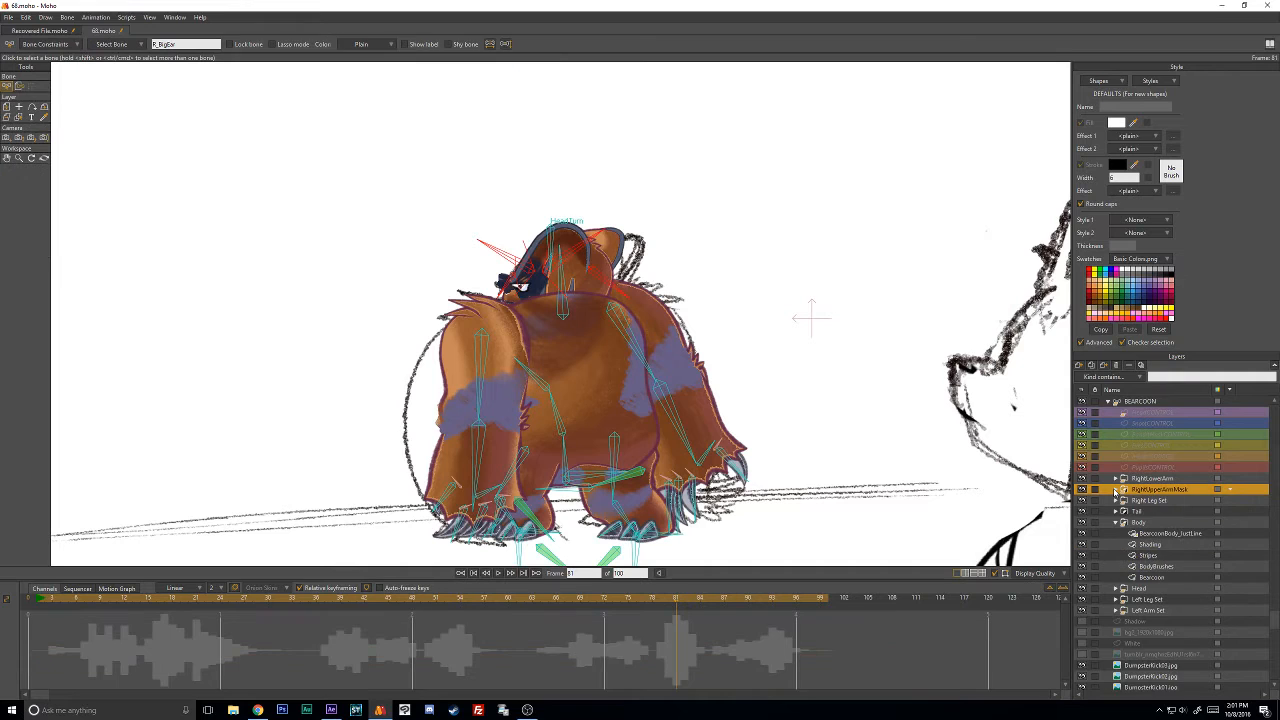
click(1128, 401)
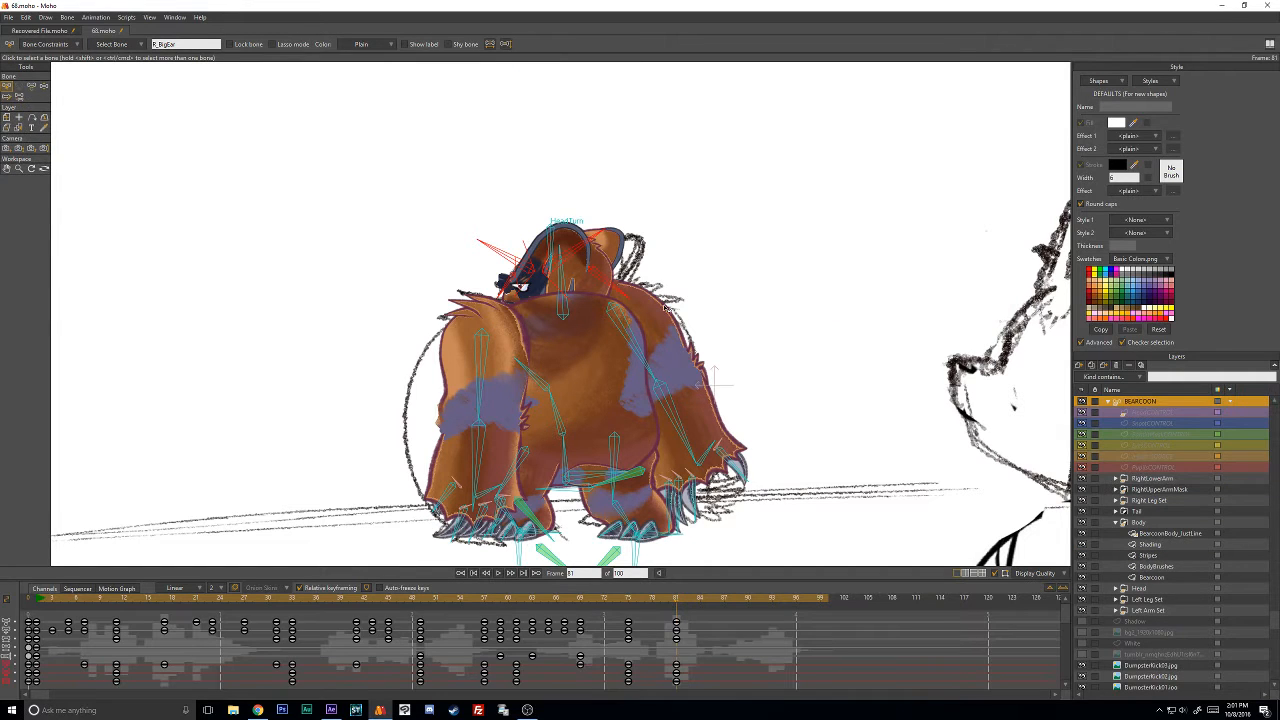
click(32, 87)
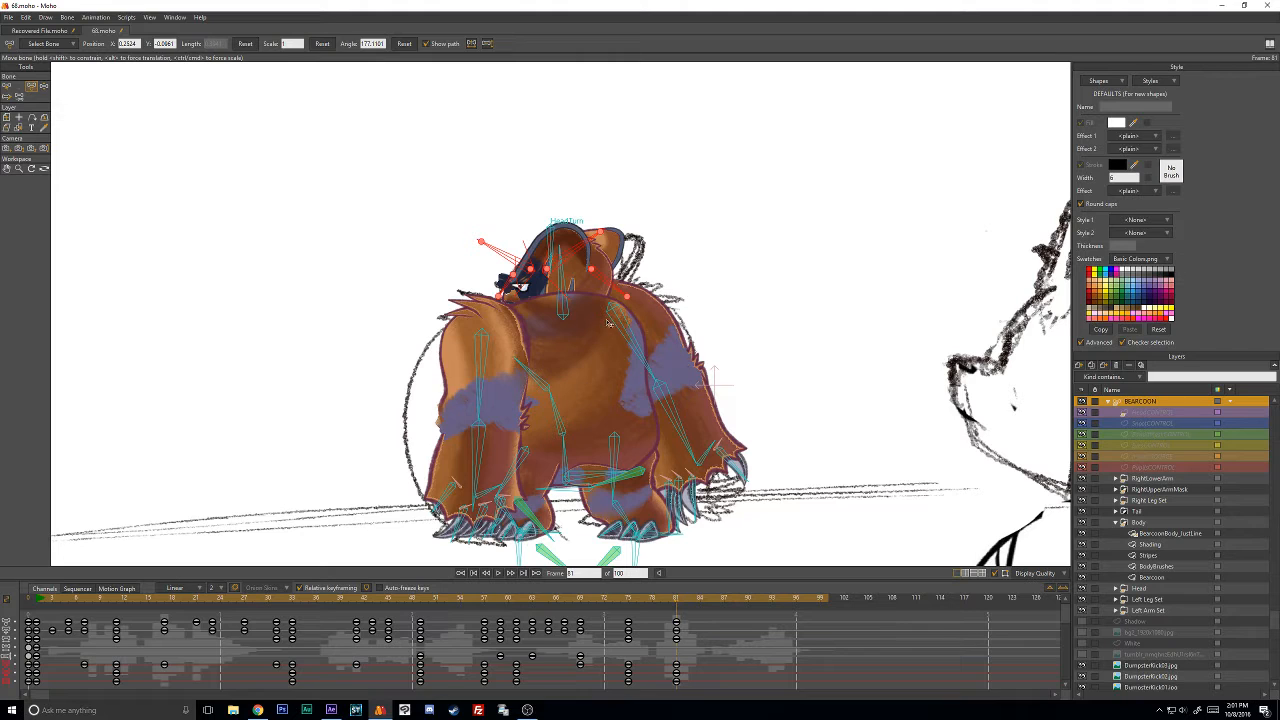
click(10, 87)
click(258, 210)
click(32, 87)
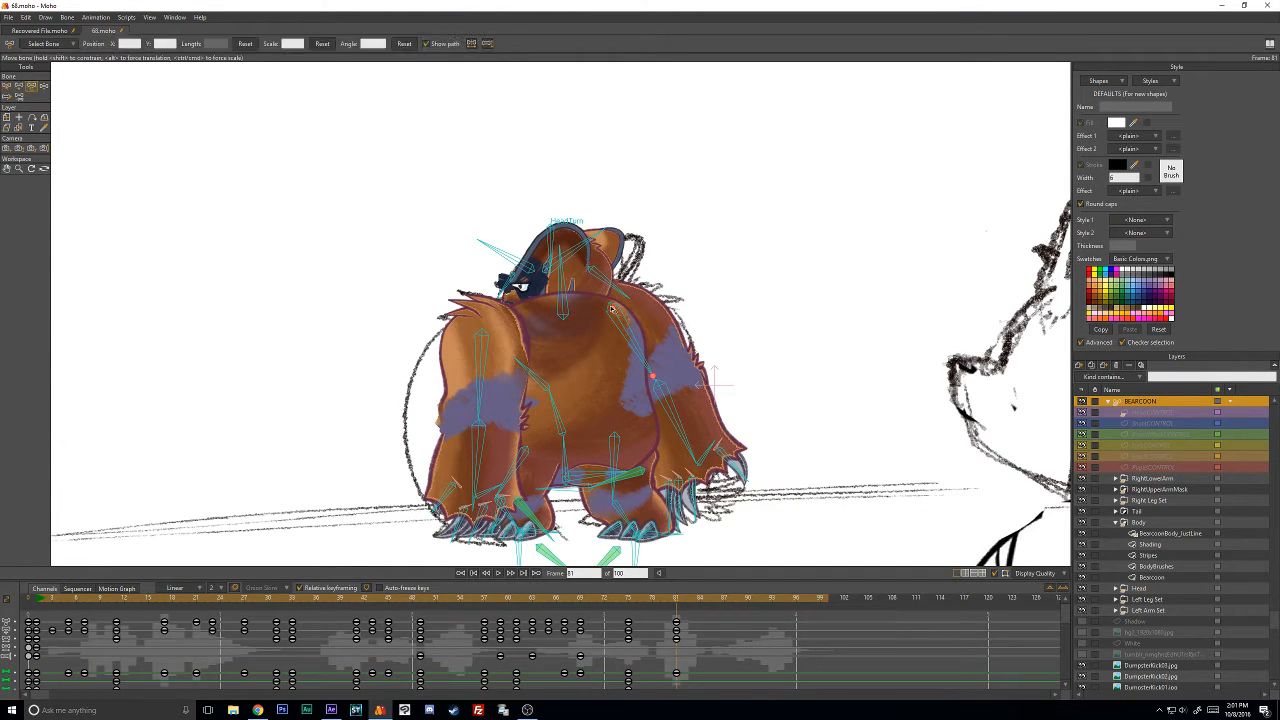
mouse_move(613, 311)
mouse_down()
mouse_move(688, 326)
mouse_move(615, 320)
mouse_up()
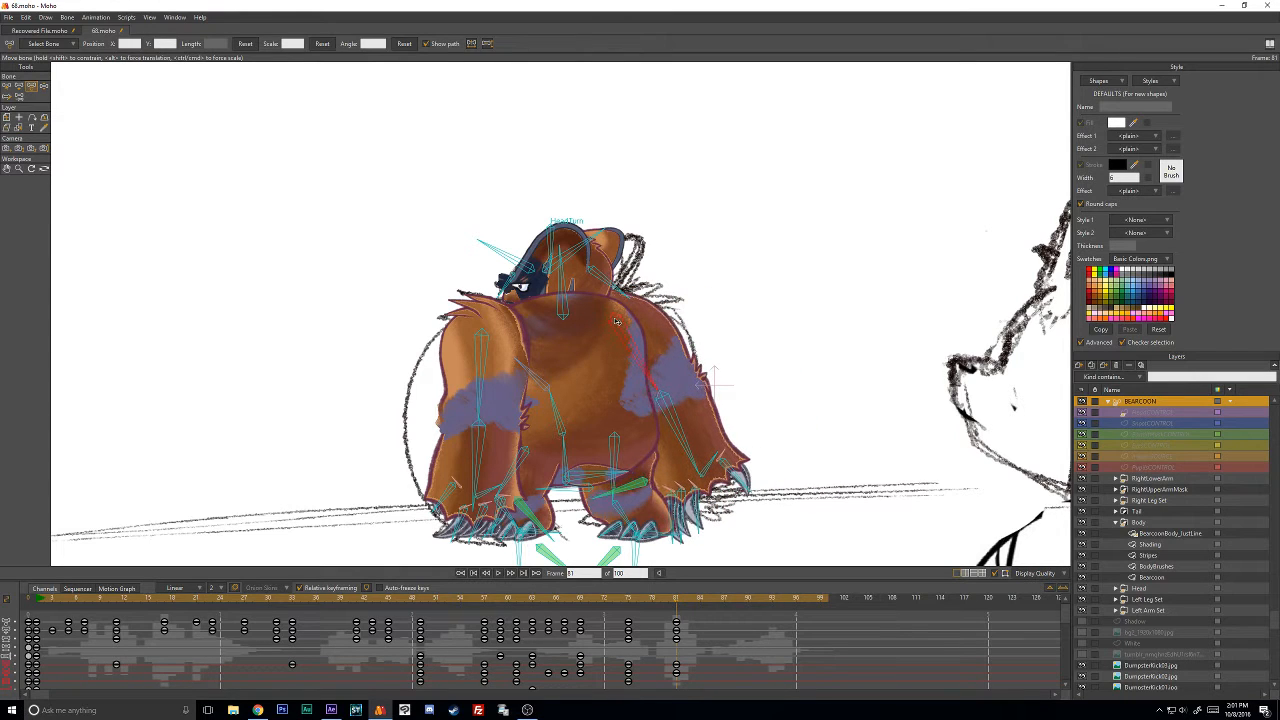
scroll(418, 300, up, 1)
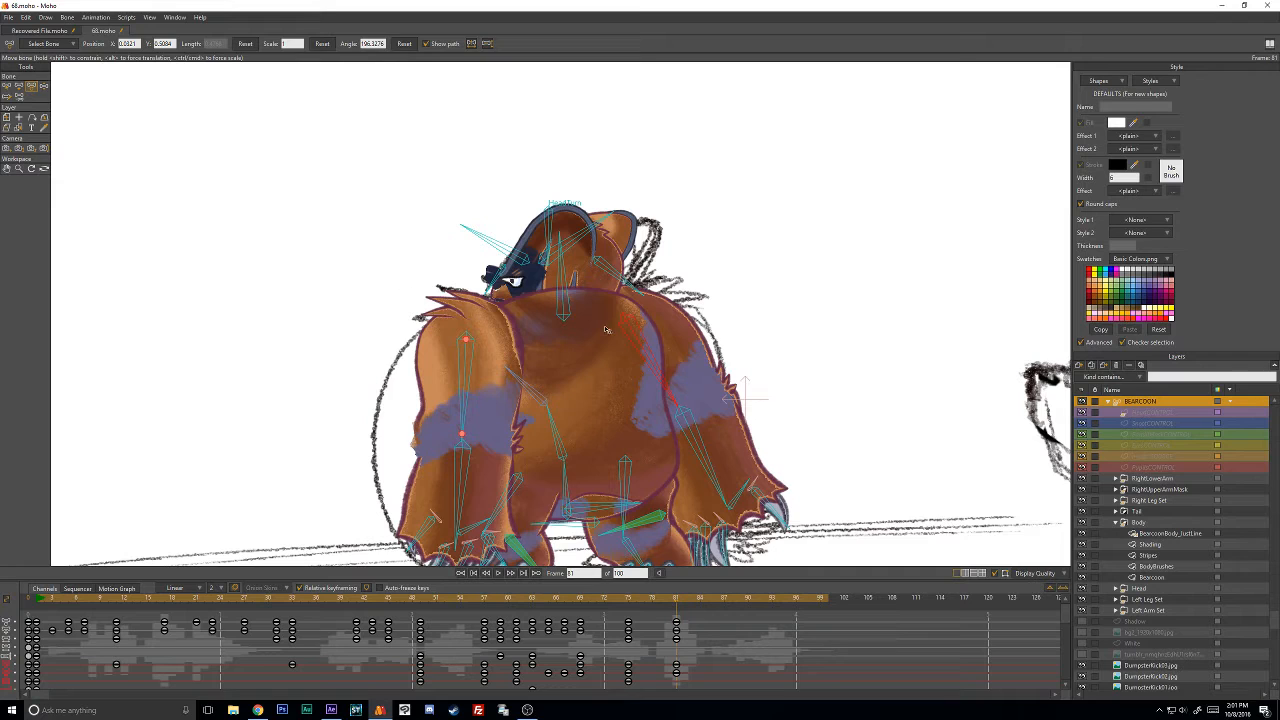
drag(707, 458, 726, 454)
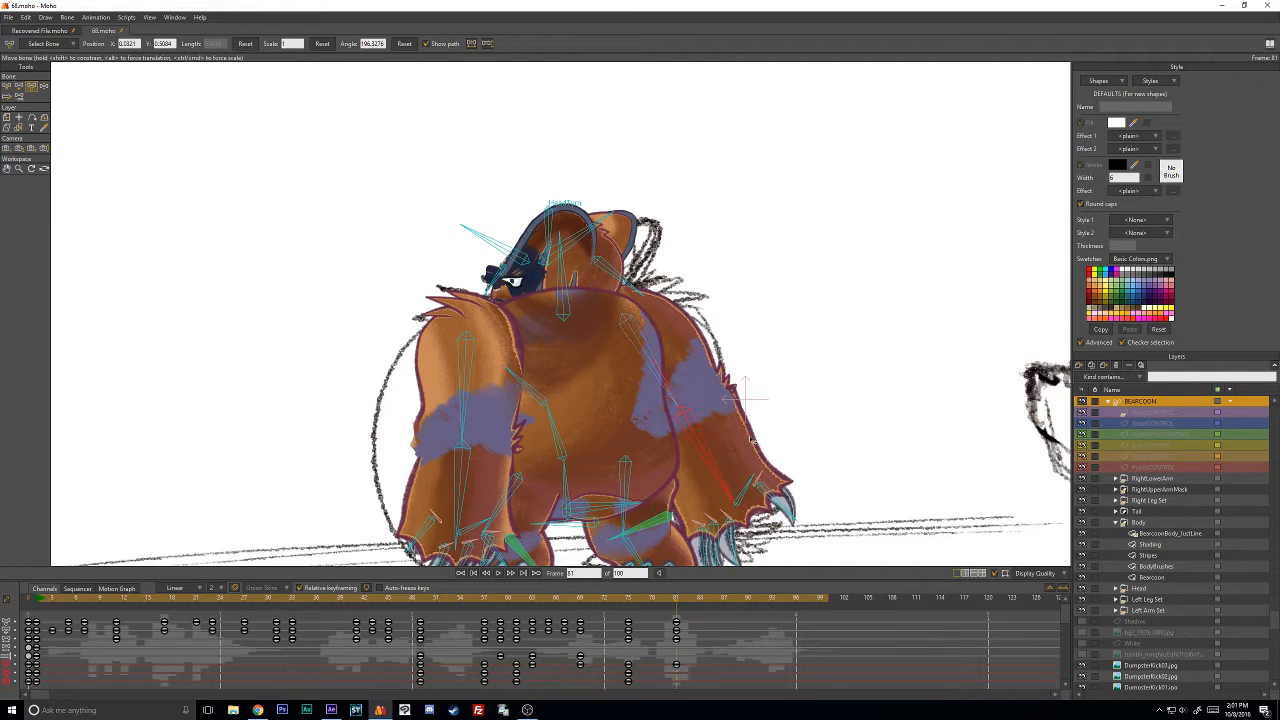
click(650, 443)
click(647, 350)
drag(626, 323, 662, 364)
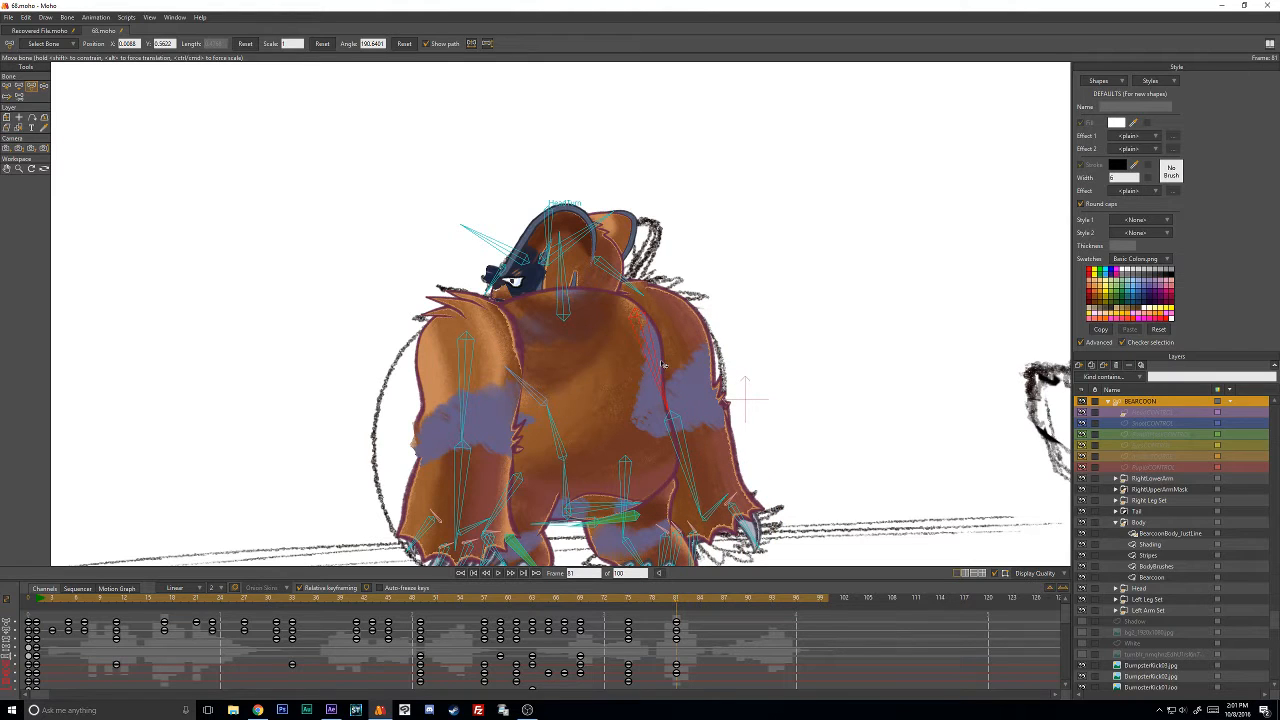
Expand the Left Arm Set and select the RightShoulder fur layer inside LeftUpperArmMask.
scroll(1147, 511, down, 1)
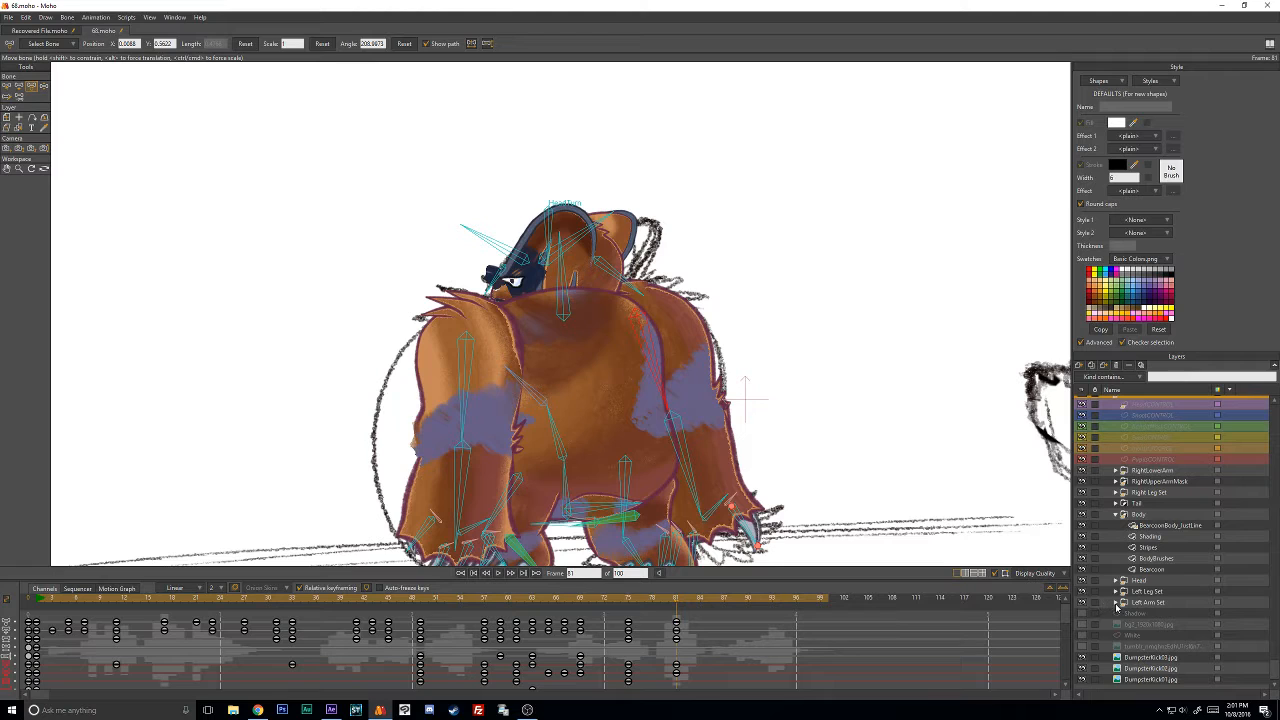
click(1116, 602)
scroll(1120, 600, down, 5)
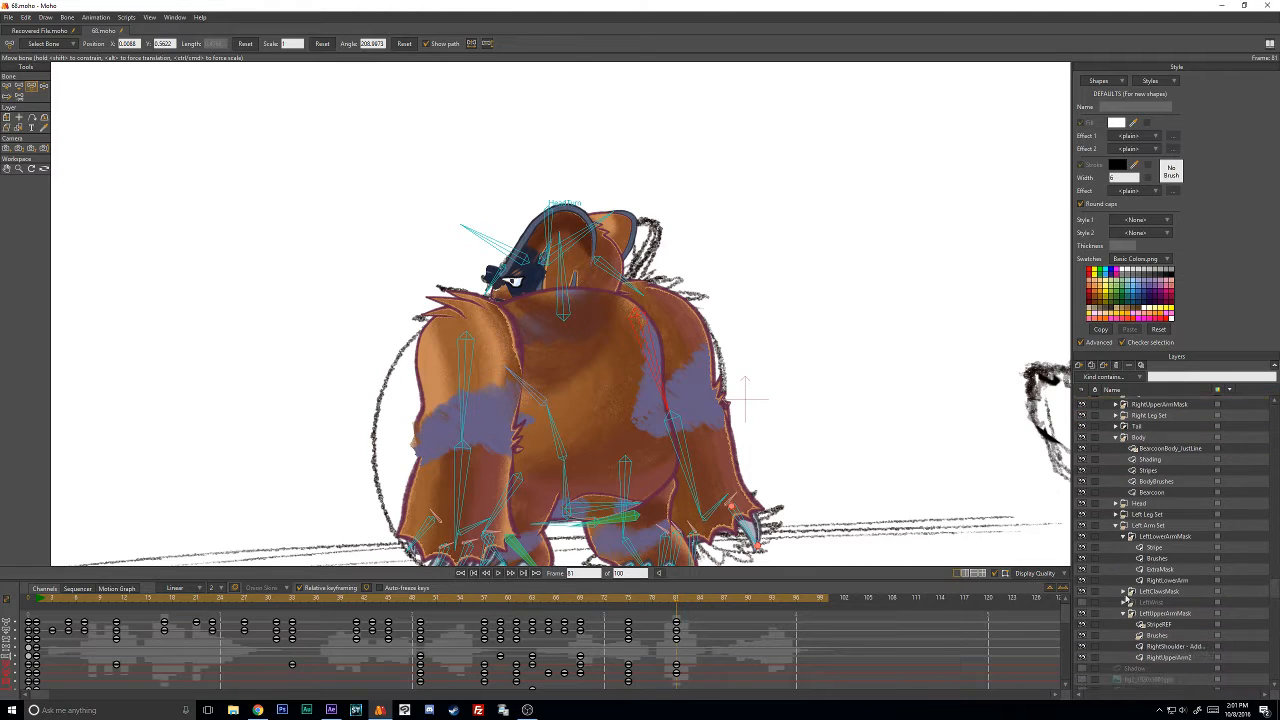
click(1153, 648)
scroll(840, 375, up, 4)
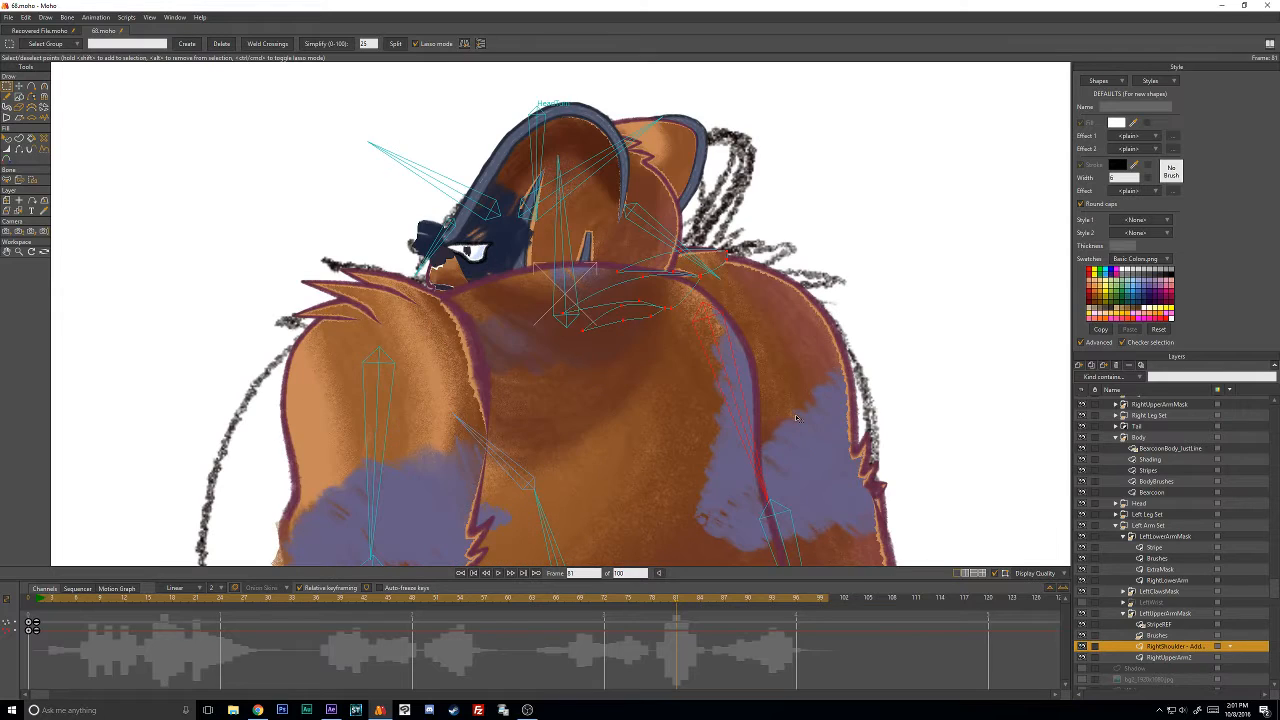
Step back and forth through the frames before the landing and key the far shoulder's fur points at frame 77.
key(Left)
key(Left)
key(Left)
key(Left)
key(Left)
key(Left)
key(Left)
key(Left)
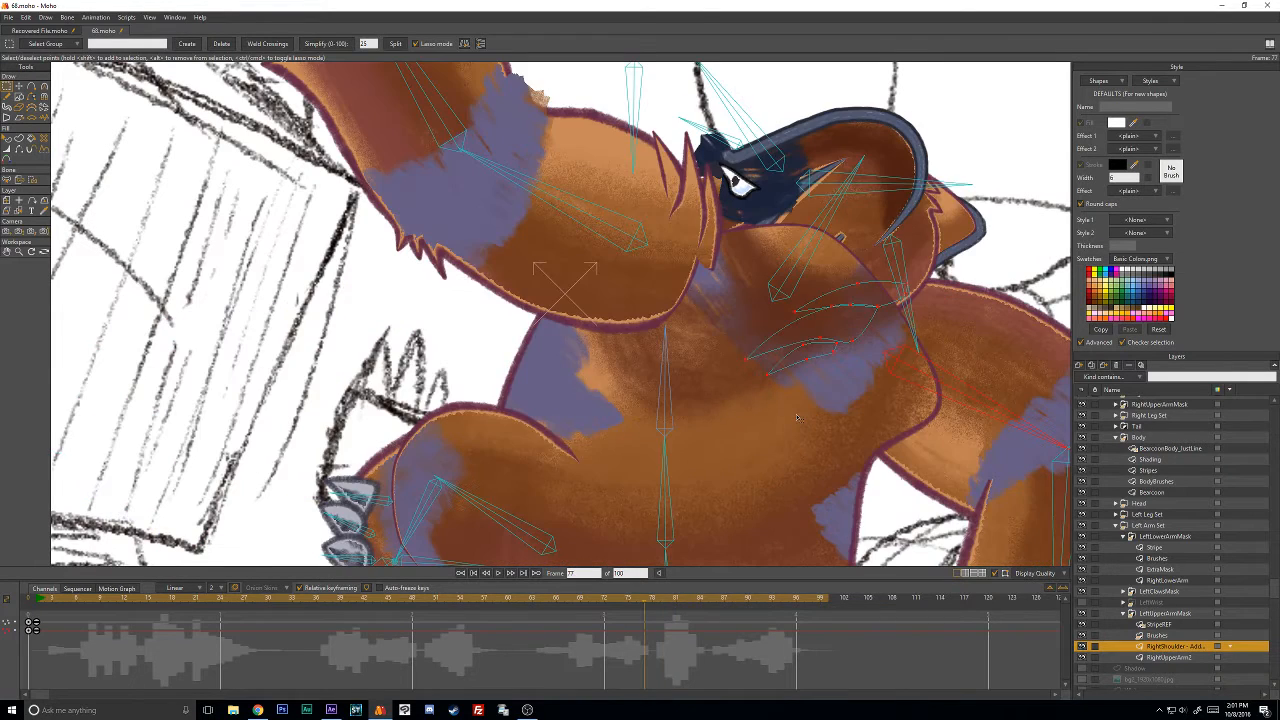
scroll(543, 363, down, 1)
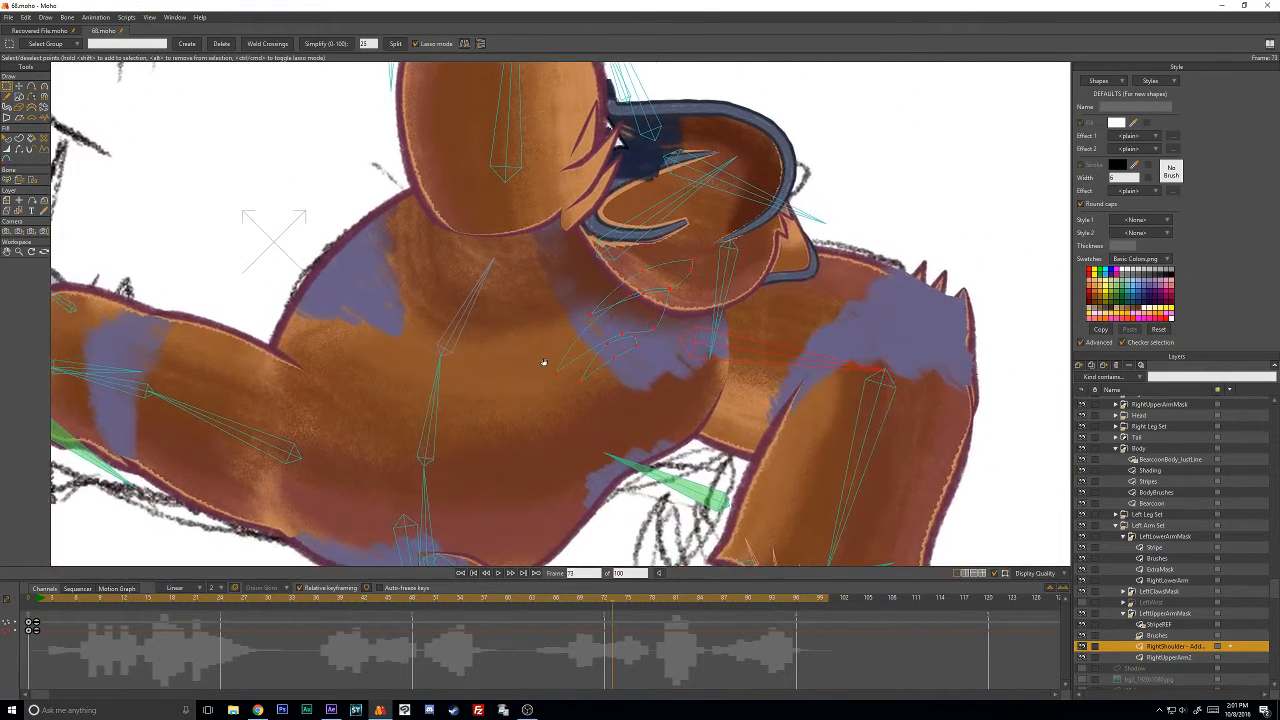
scroll(600, 363, down, 3)
key(Right)
key(Right)
key(Right)
key(Right)
key(Right)
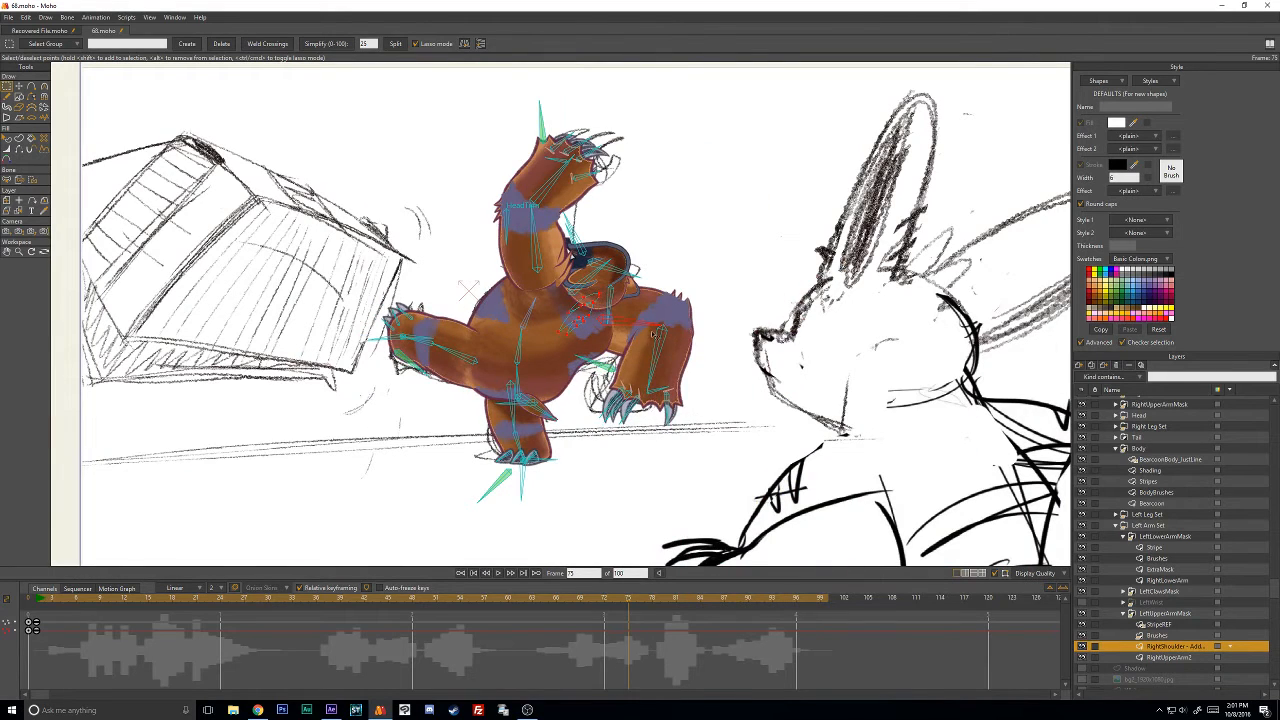
key(Left)
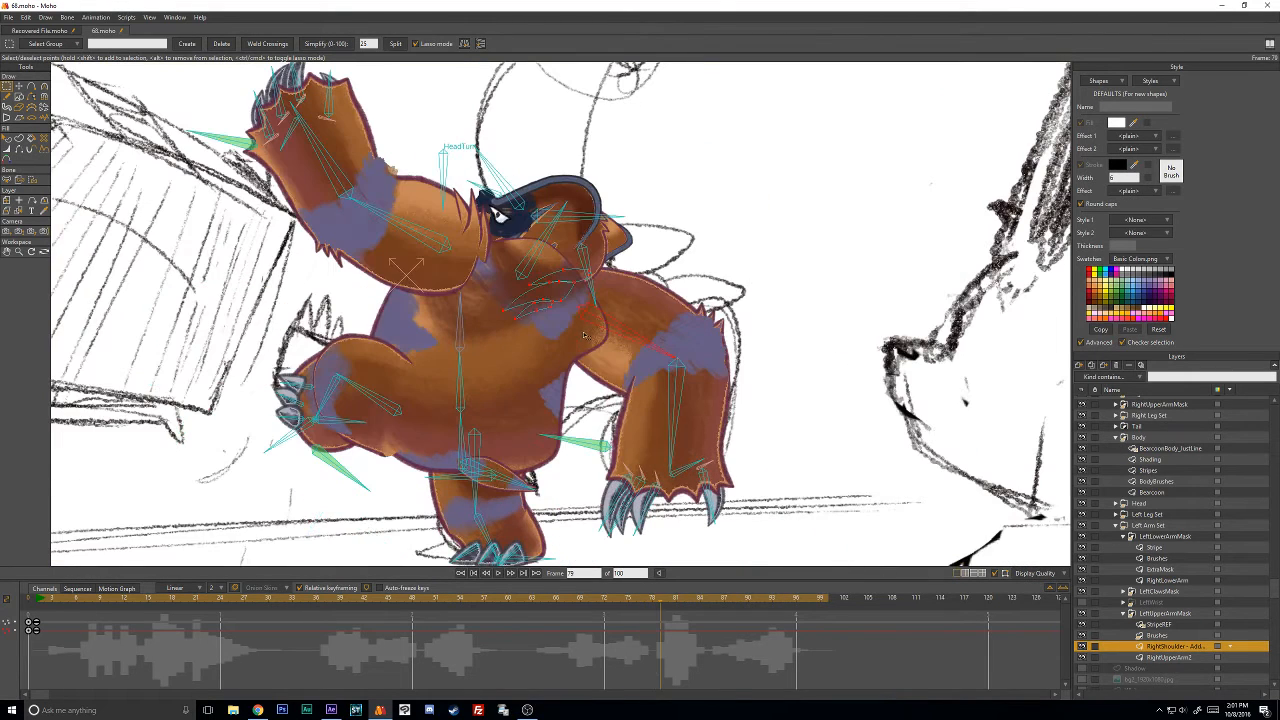
key(ctrl+f)
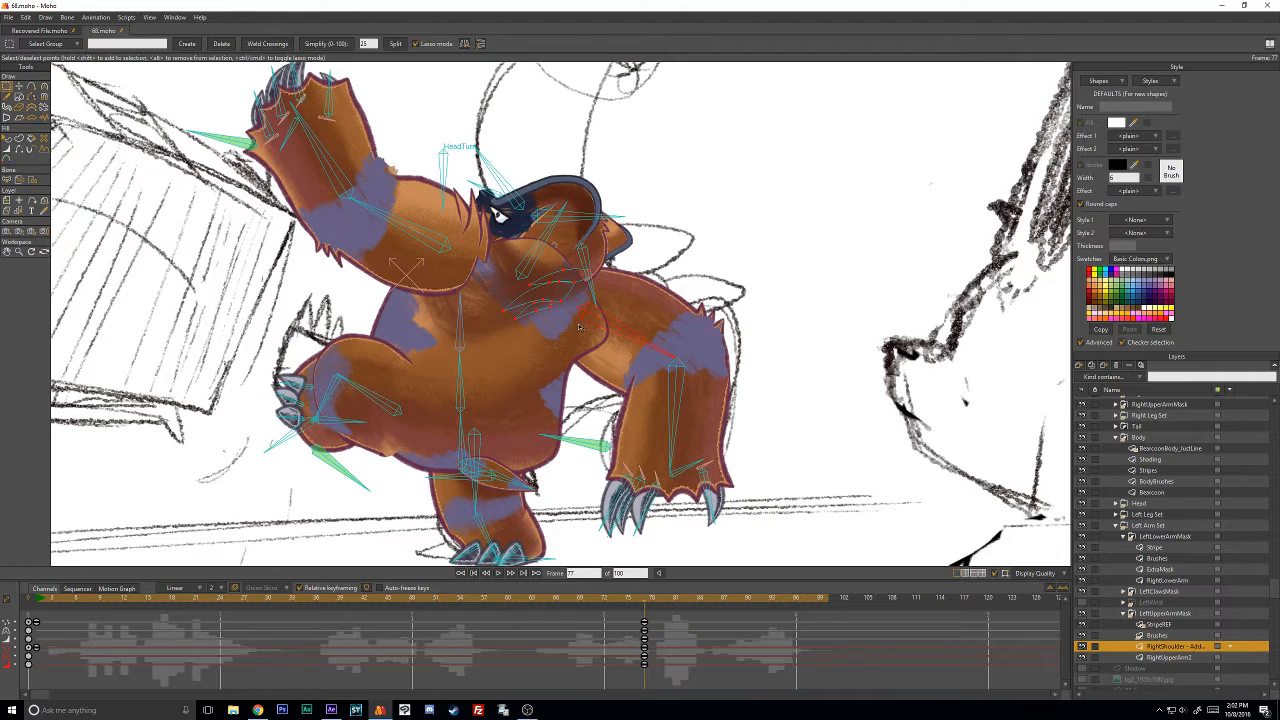
At frame 79, select all the far shoulder's fur points and move them up so the tufts sit on top of the shoulder.
key(Right)
scroll(584, 312, up, 2)
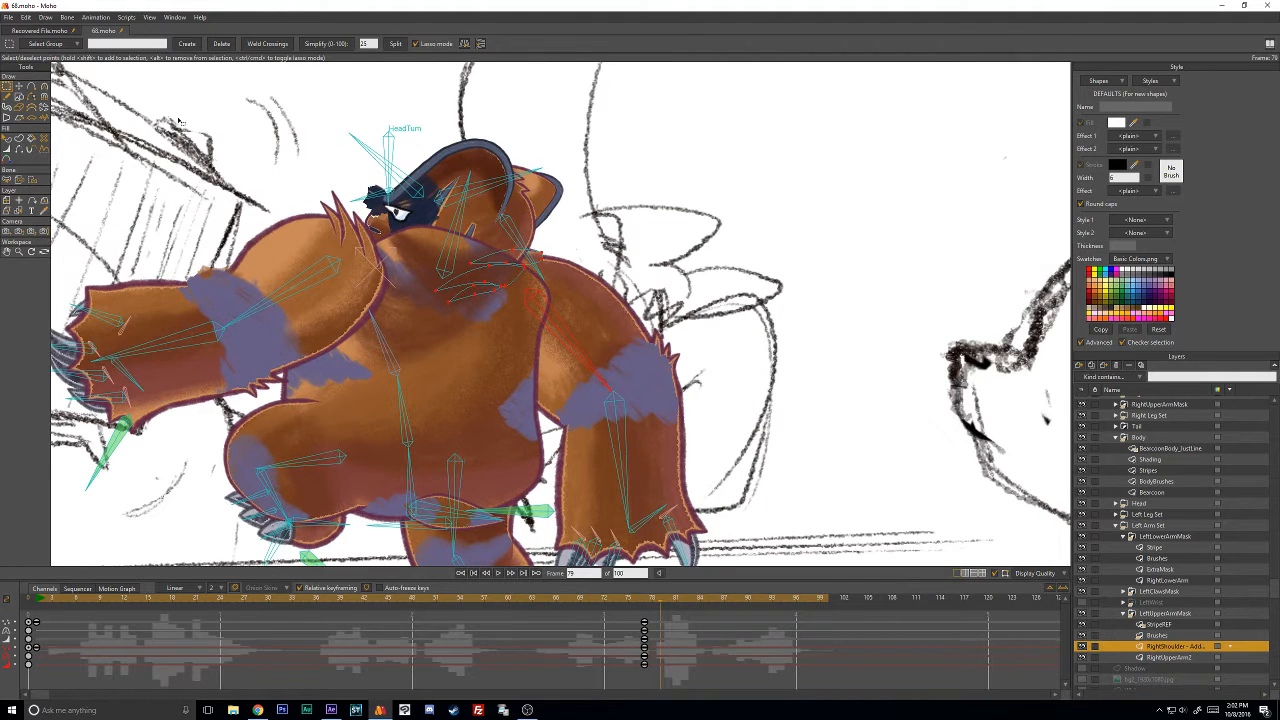
click(18, 86)
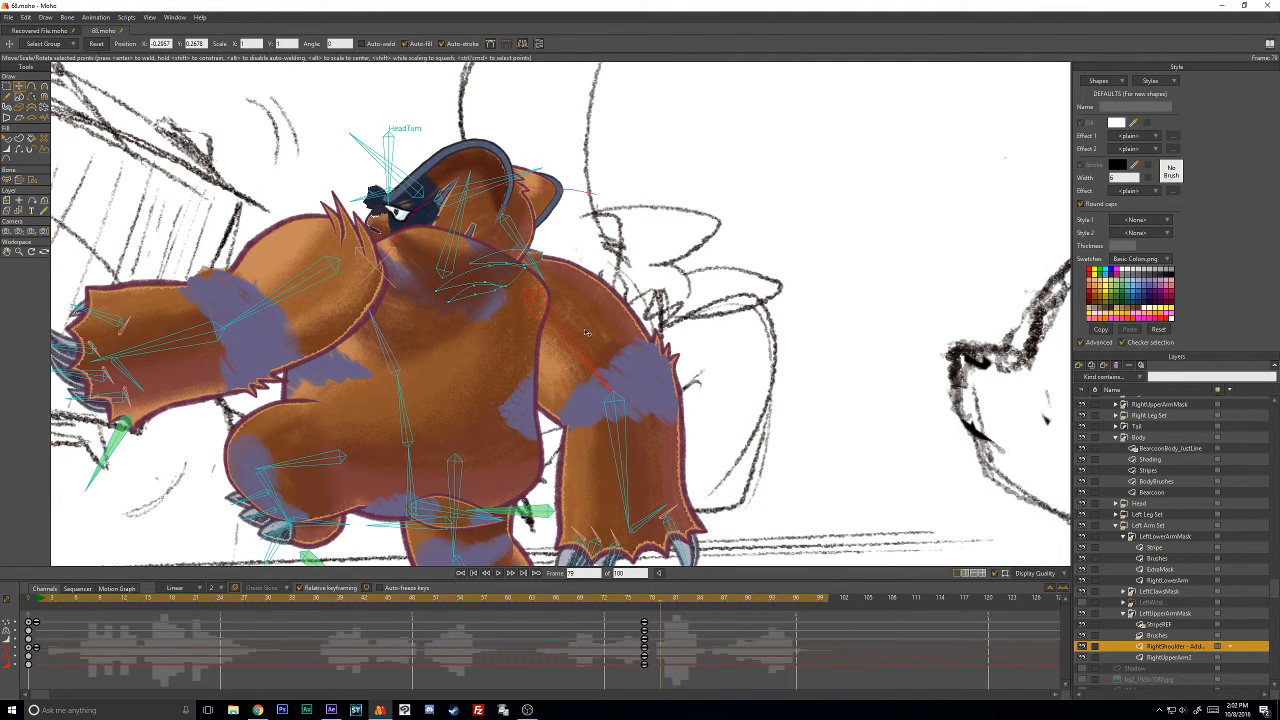
key(ctrl+a)
mouse_move(456, 313)
mouse_down()
mouse_move(511, 265)
mouse_move(628, 224)
mouse_move(563, 266)
mouse_up()
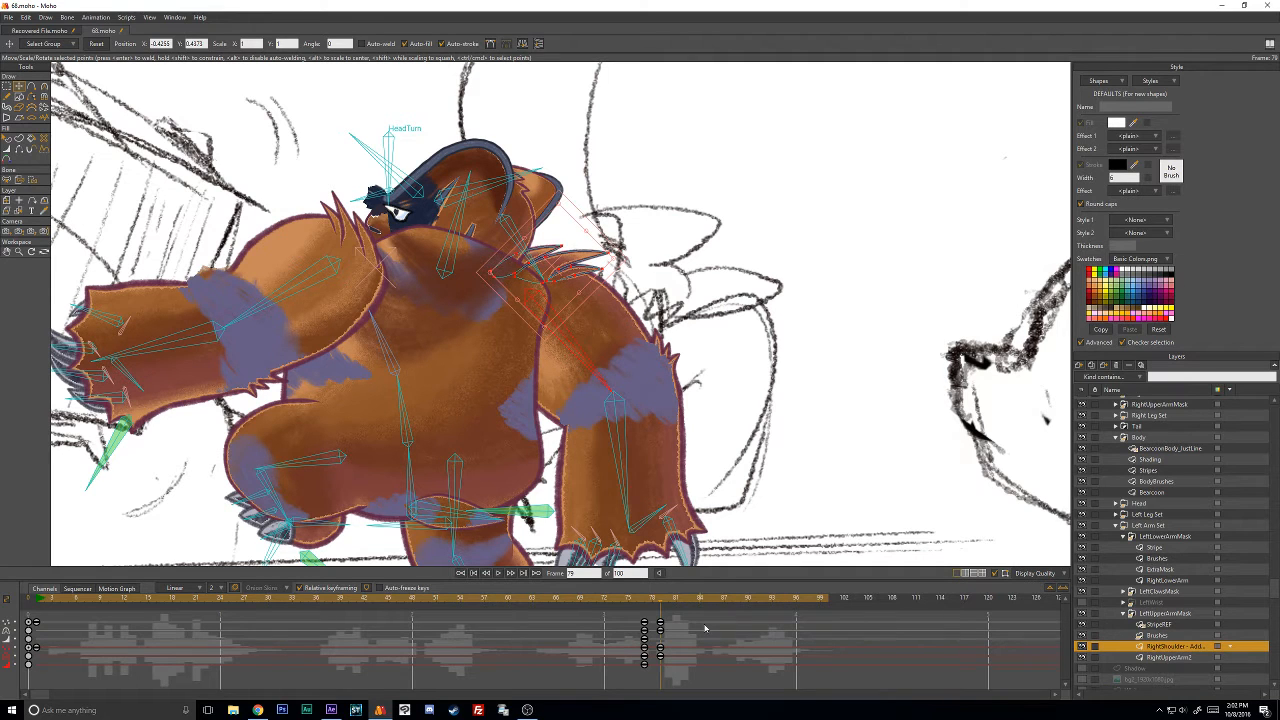
Compare the far shoulder's fur across keyframes, key its points at frame 81 and render a preview of that frame.
key(ctrl+Right)
key(ctrl+Left)
key(ctrl+Right)
click(634, 309)
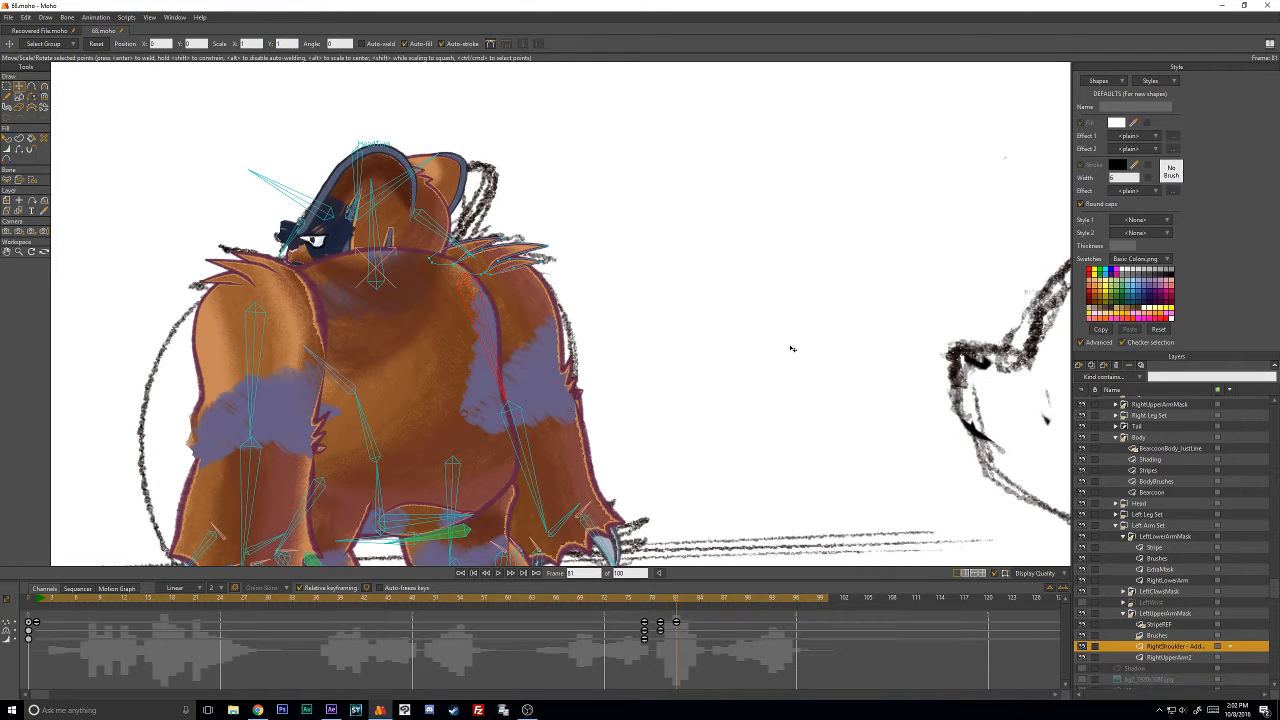
key(ctrl+f)
key(ctrl+r)
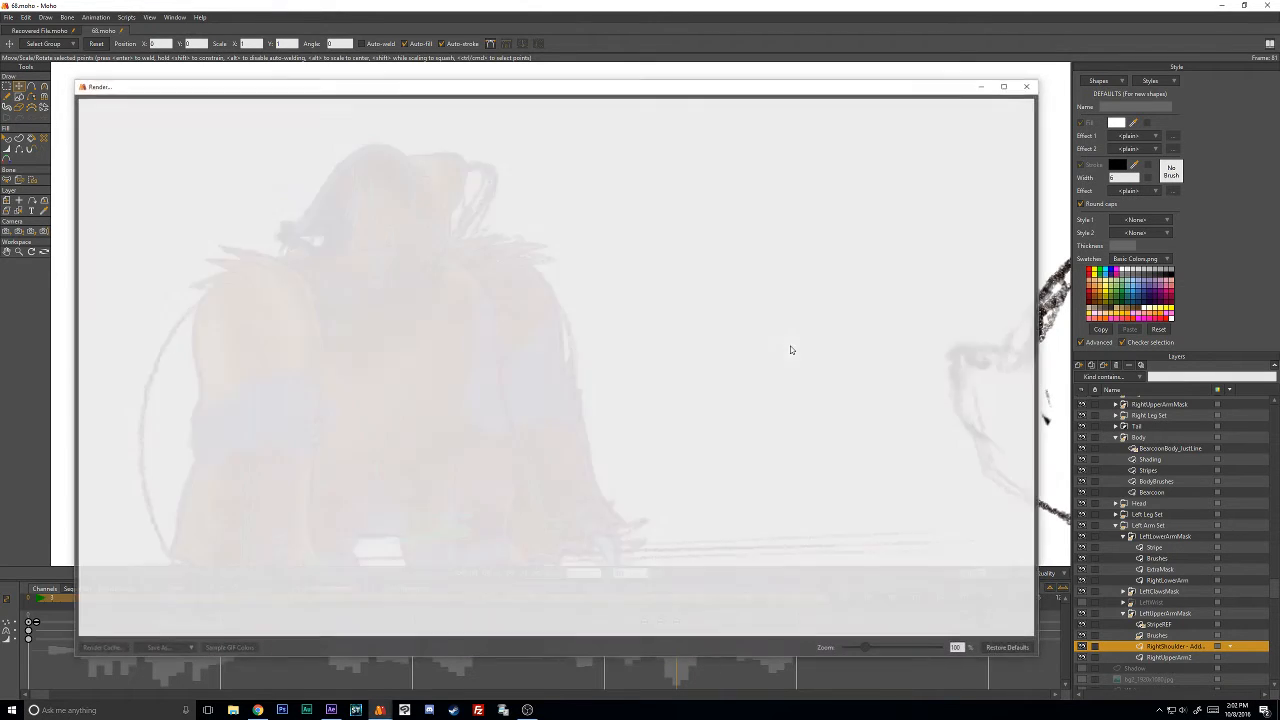
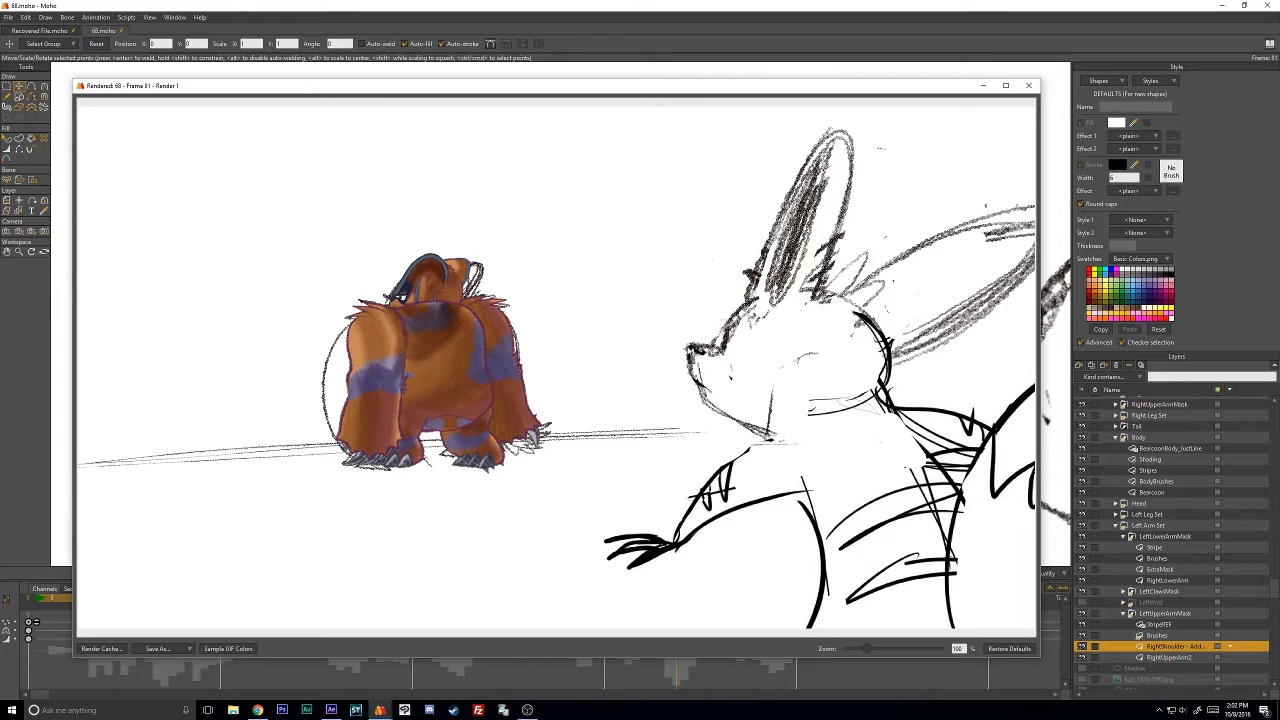
click(1028, 85)
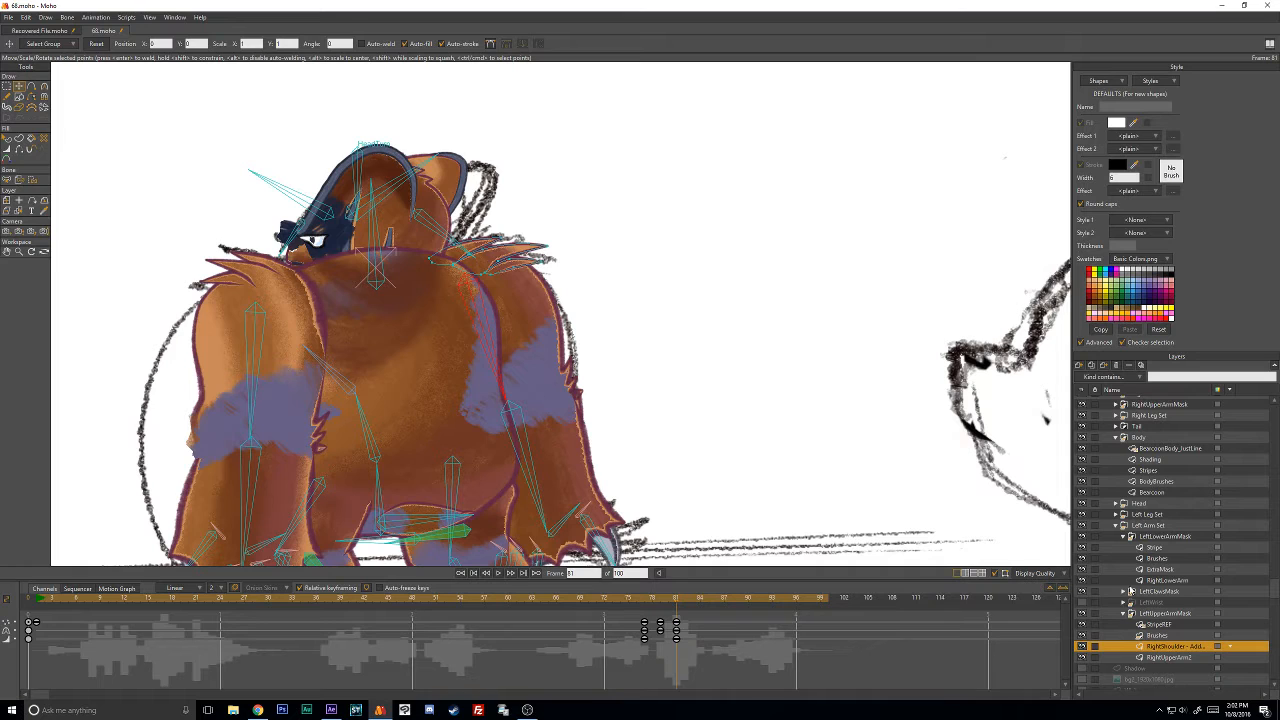
In RightUpperArmMask, copy the Brushes layer's keyframes from frame 65 and paste them at frames 77 and 79.
scroll(1173, 582, up, 2)
scroll(1173, 582, up, 4)
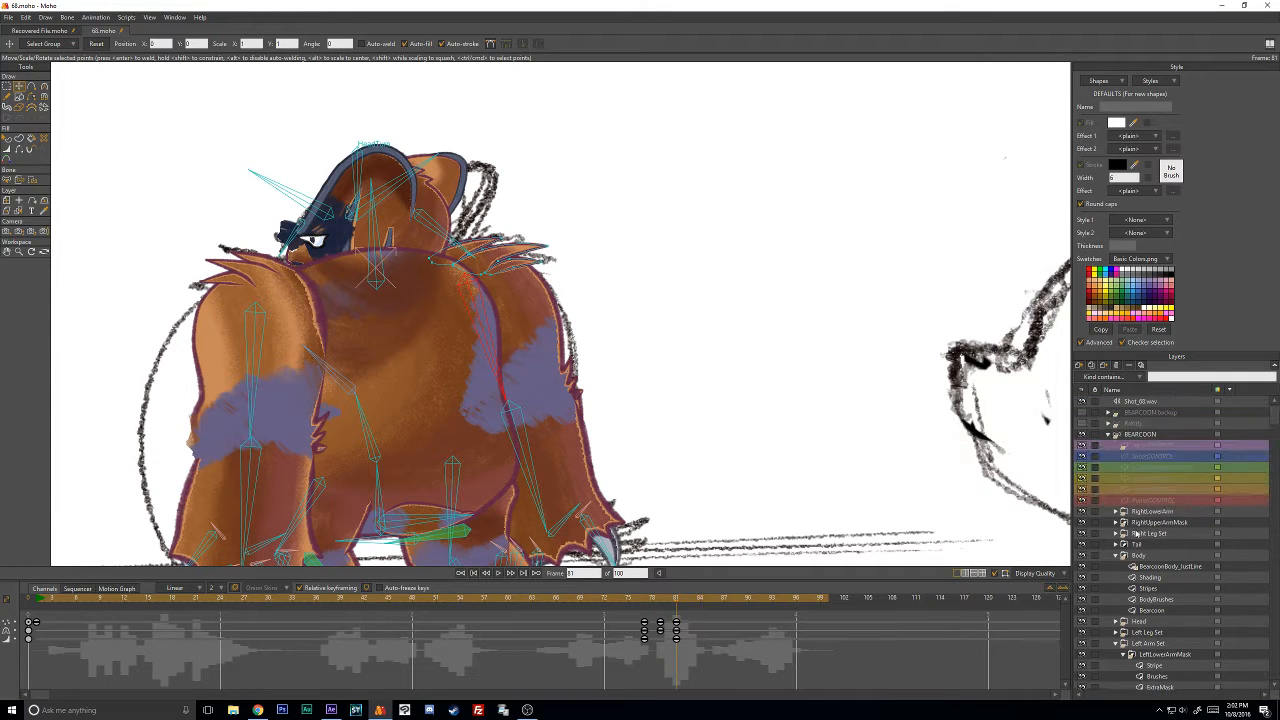
click(1116, 523)
click(1155, 556)
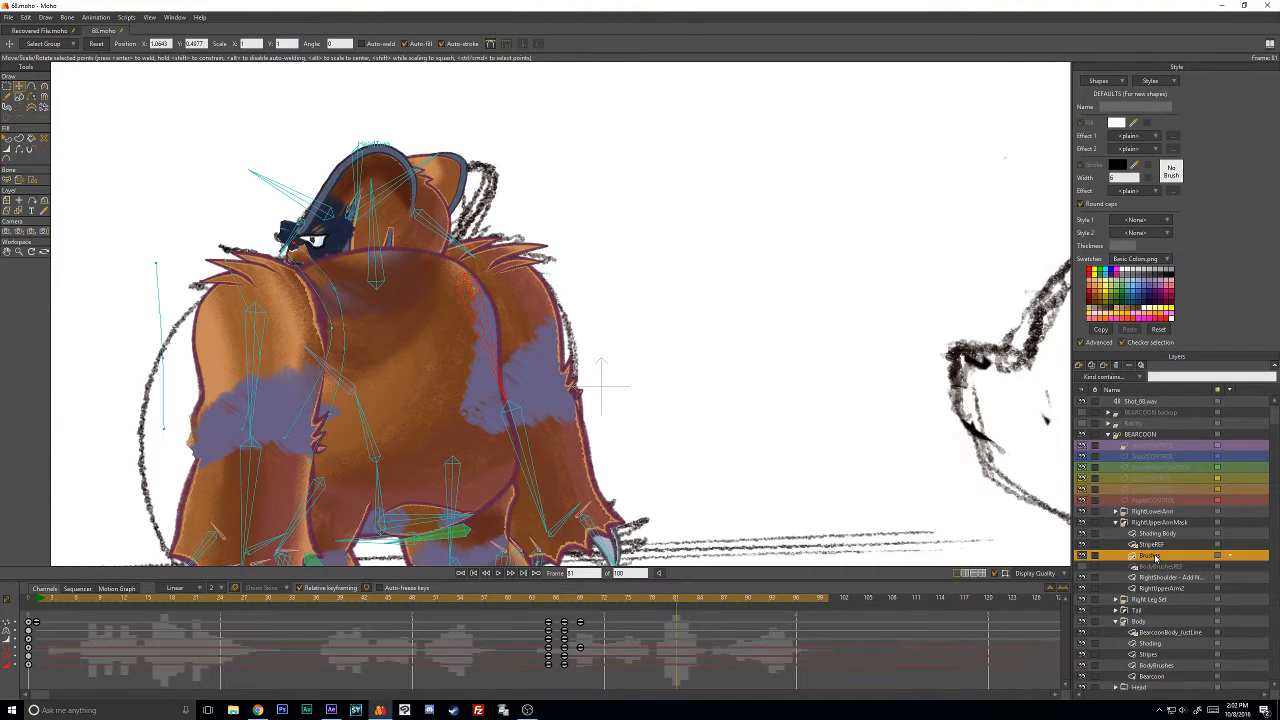
click(543, 625)
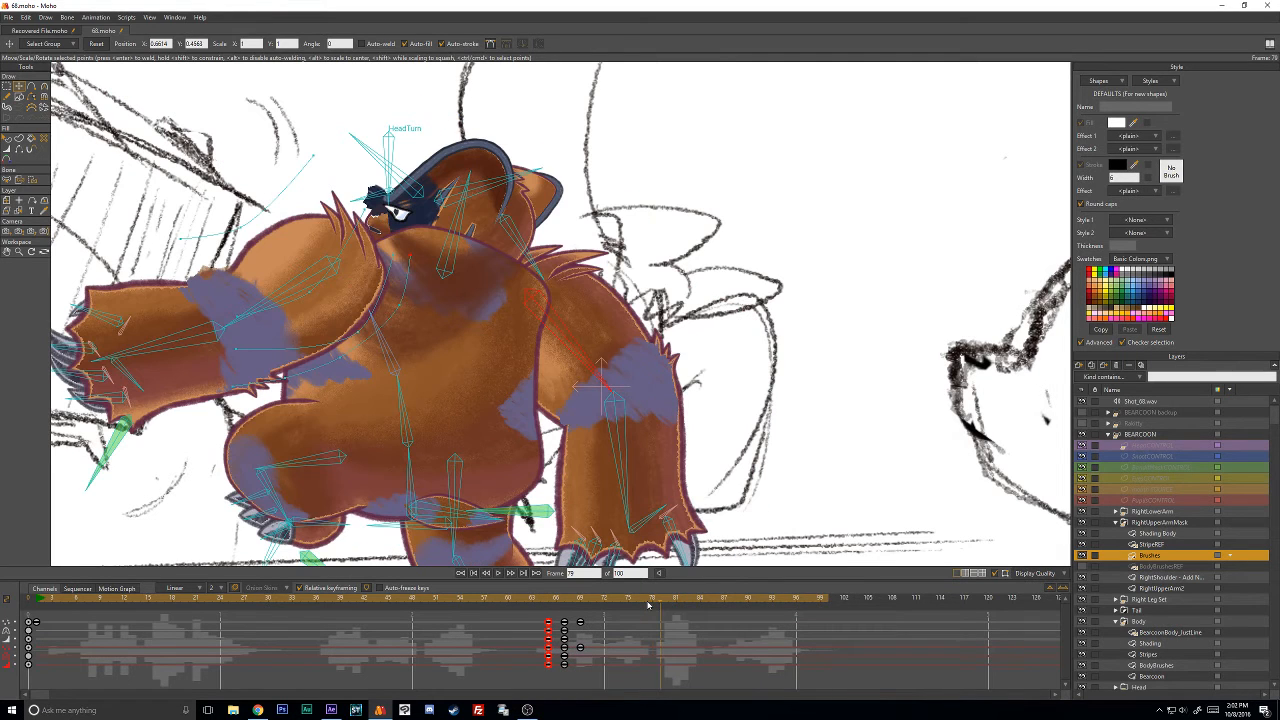
click(648, 603)
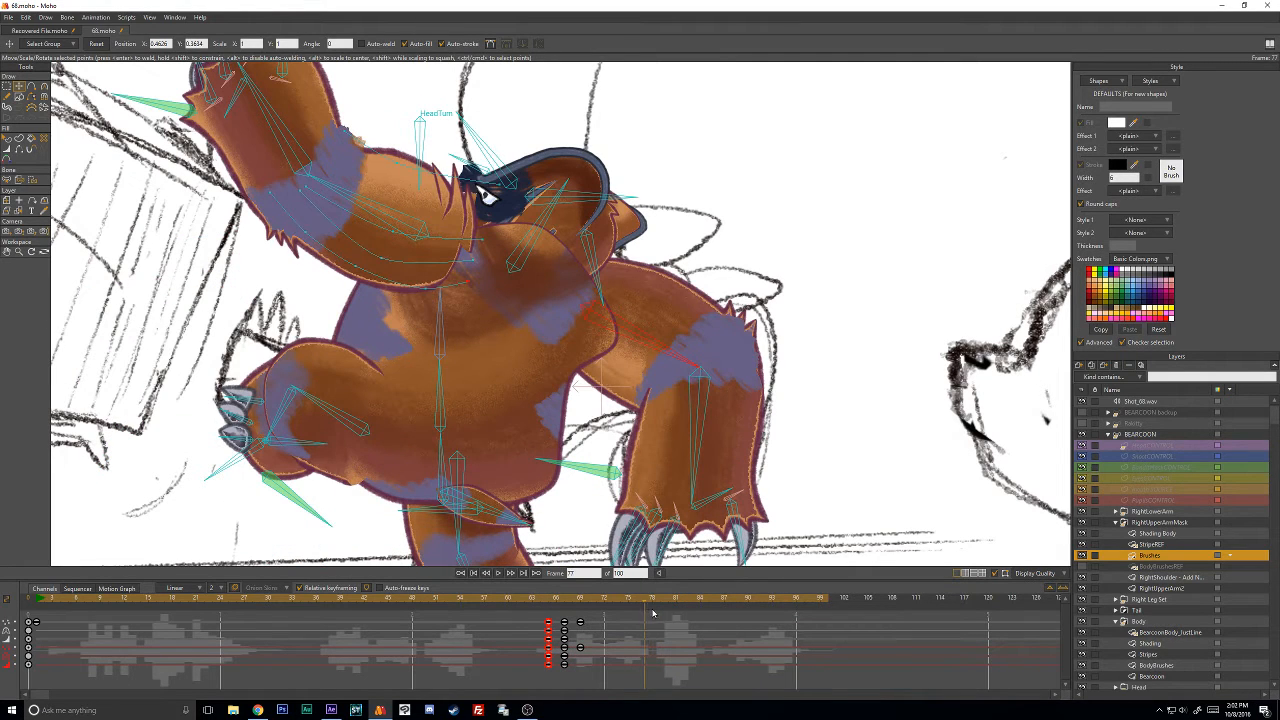
key(ctrl+v)
key(Right)
key(Right)
key(ctrl+v)
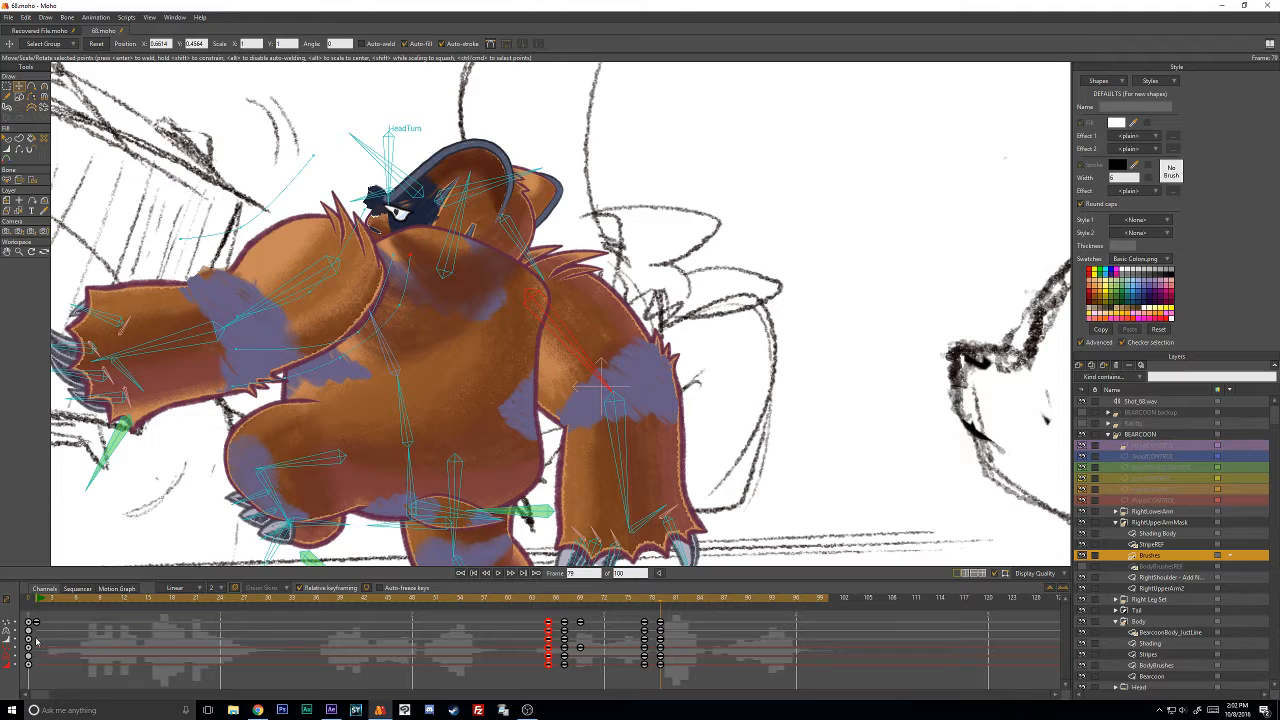
Copy the Brushes layer's frame 0 keyframes to frame 79, and check the arm shading by scrubbing through to frame 88.
drag(33, 615, 25, 680)
key(ctrl+c)
key(ctrl+v)
key(Right)
key(Right)
key(Right)
key(Right)
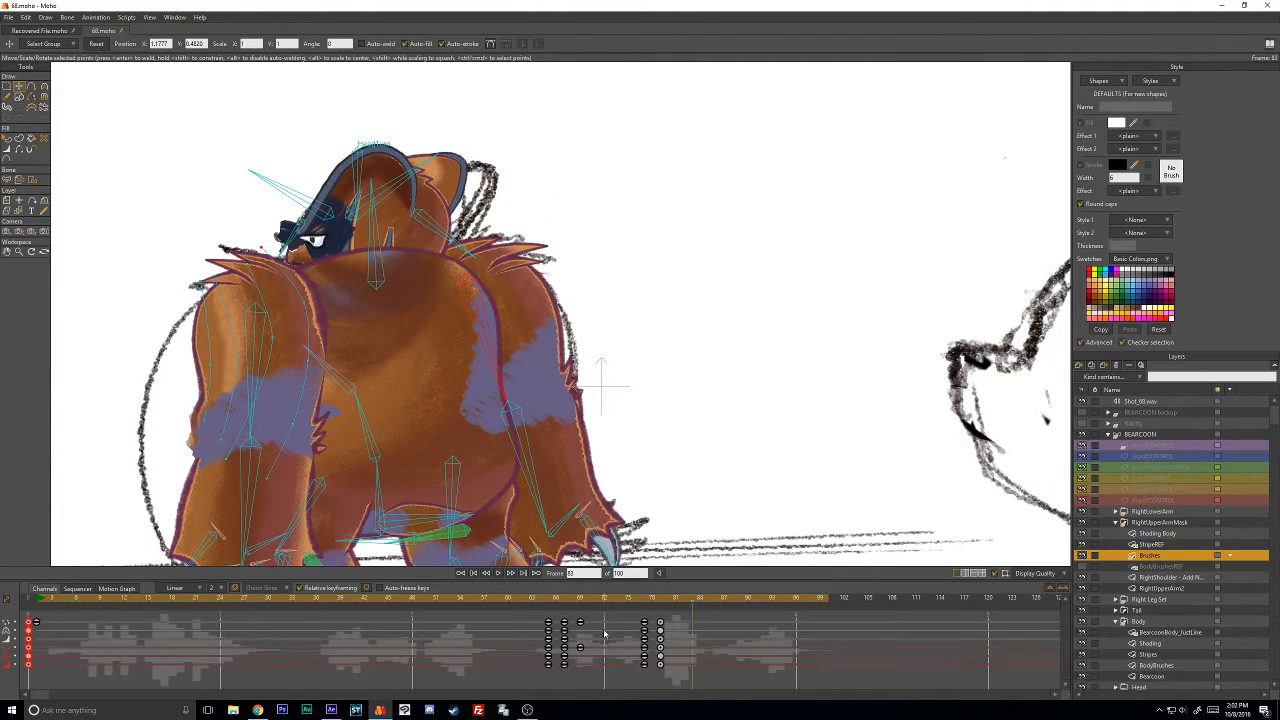
scroll(500, 368, down, 2)
drag(492, 368, 611, 388)
click(658, 598)
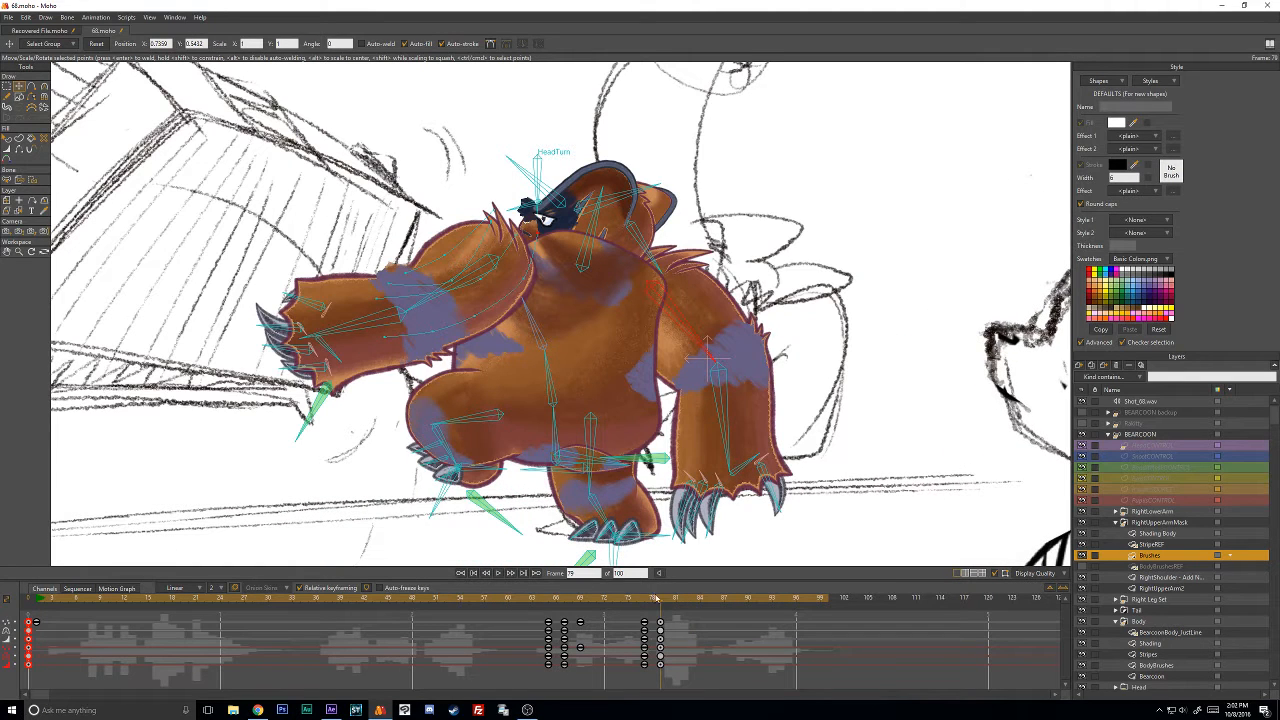
drag(669, 601, 732, 601)
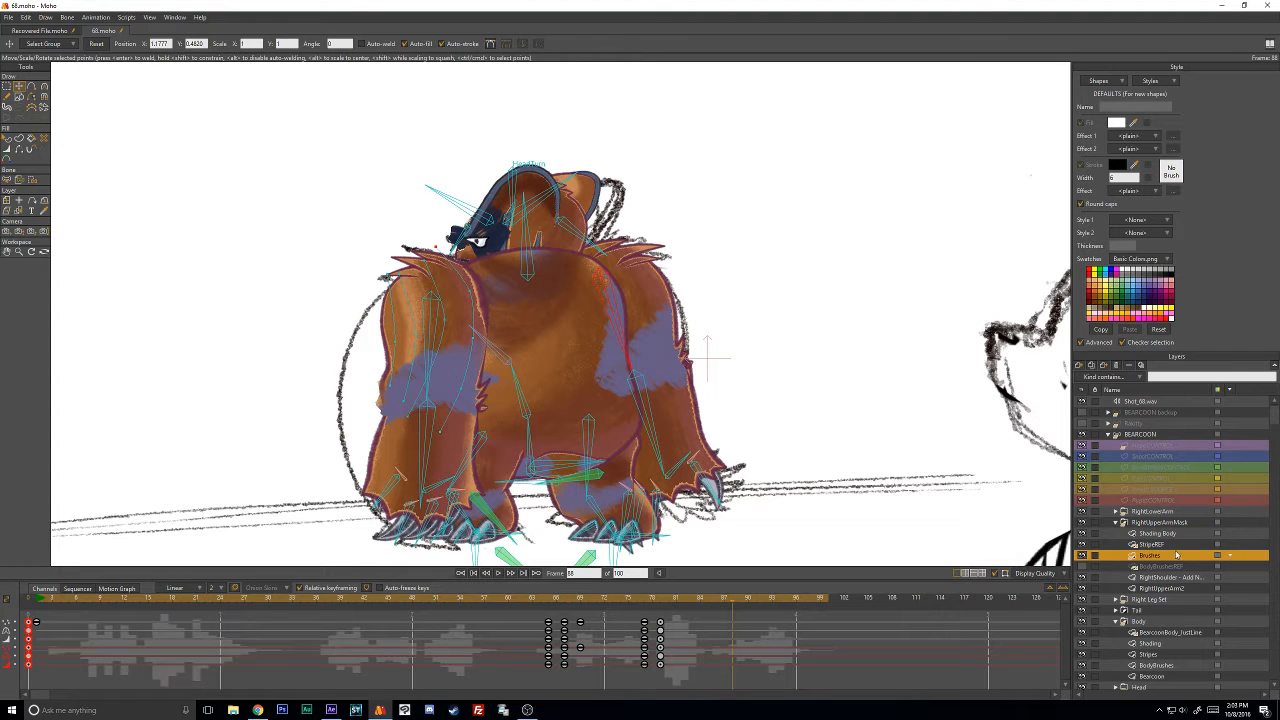
In the Body group's Shading layer, reshape the shading curves at frame 77 to sit beneath the raised arm and shoulder.
scroll(1176, 554, down, 1)
click(1151, 611)
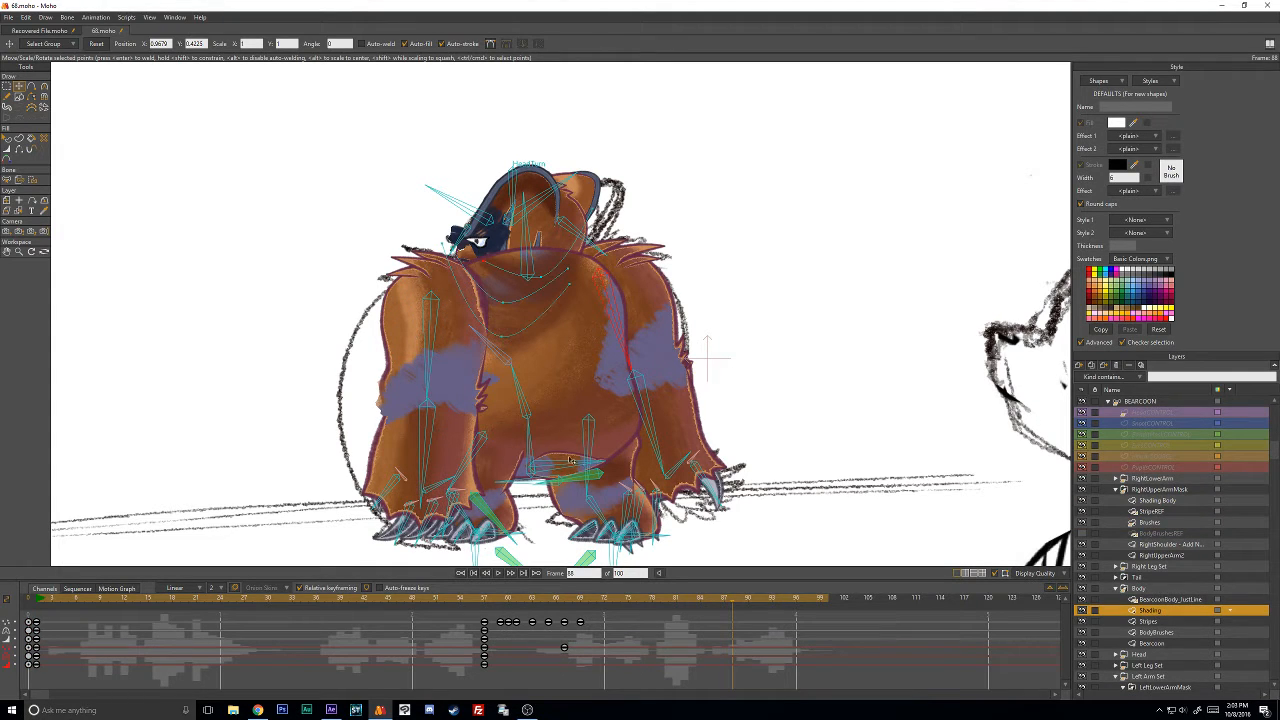
drag(604, 601, 655, 598)
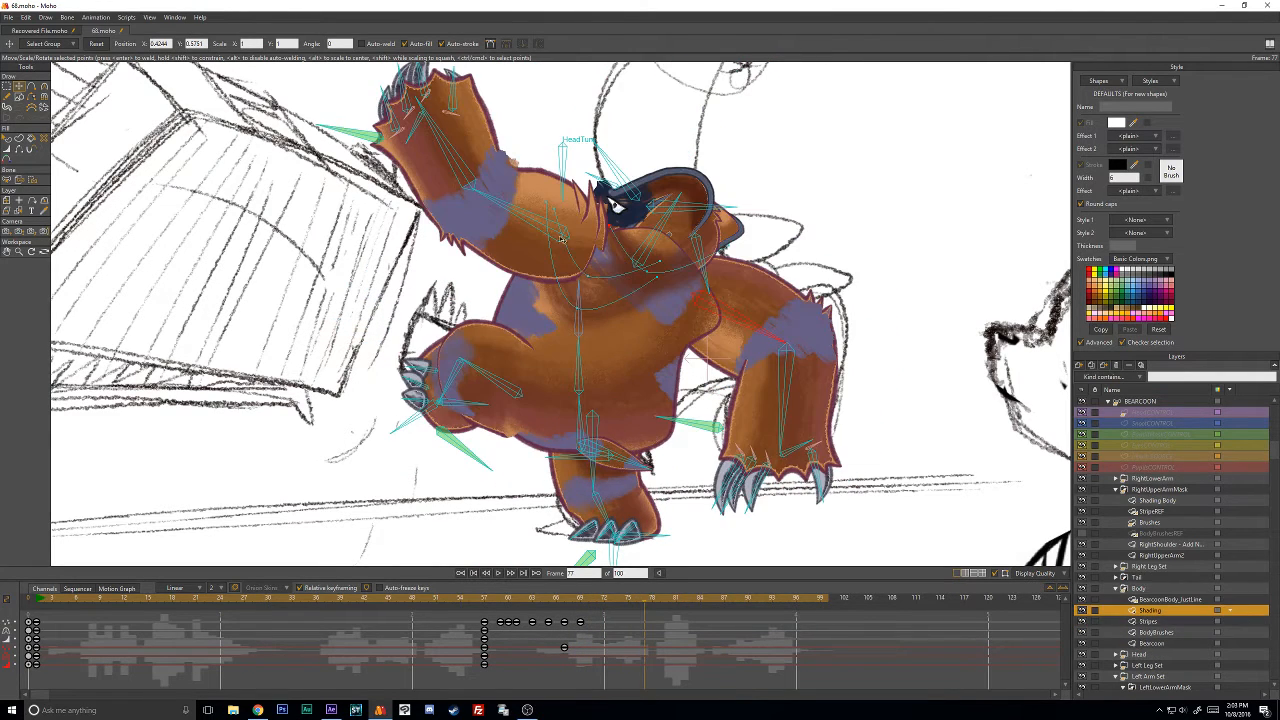
drag(545, 232, 447, 264)
drag(576, 312, 542, 298)
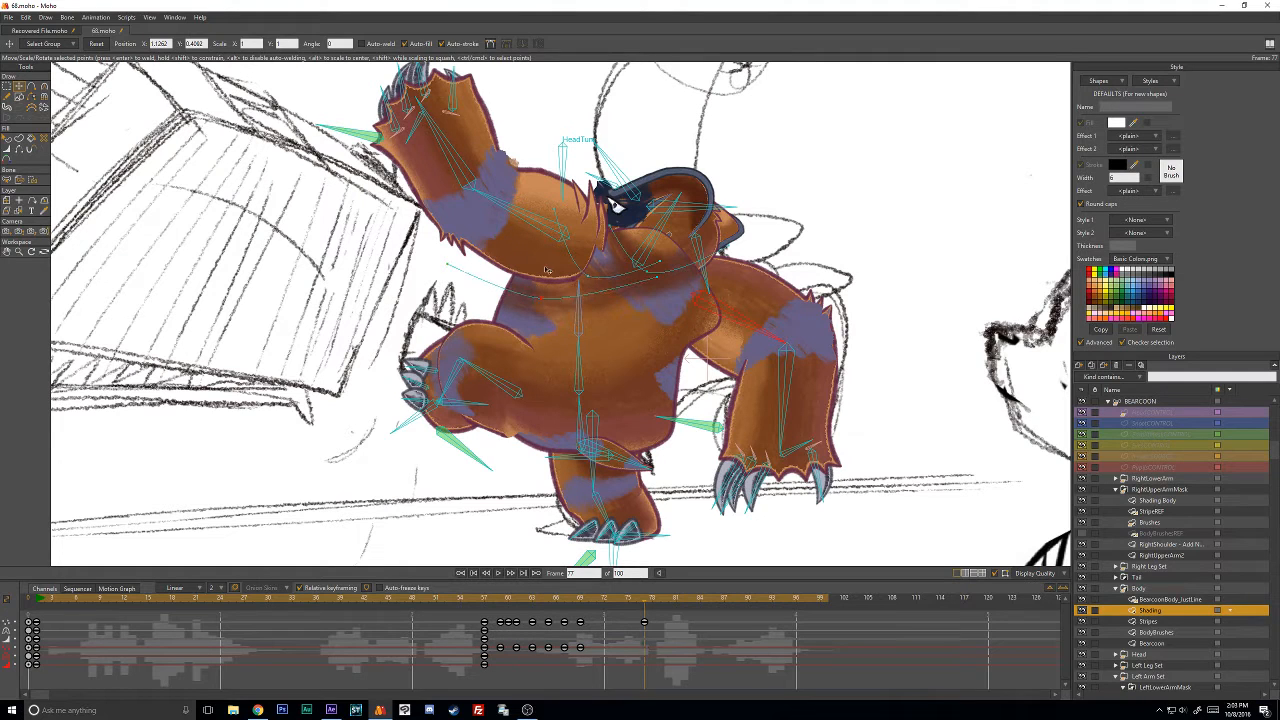
drag(540, 222, 475, 240)
drag(578, 280, 547, 274)
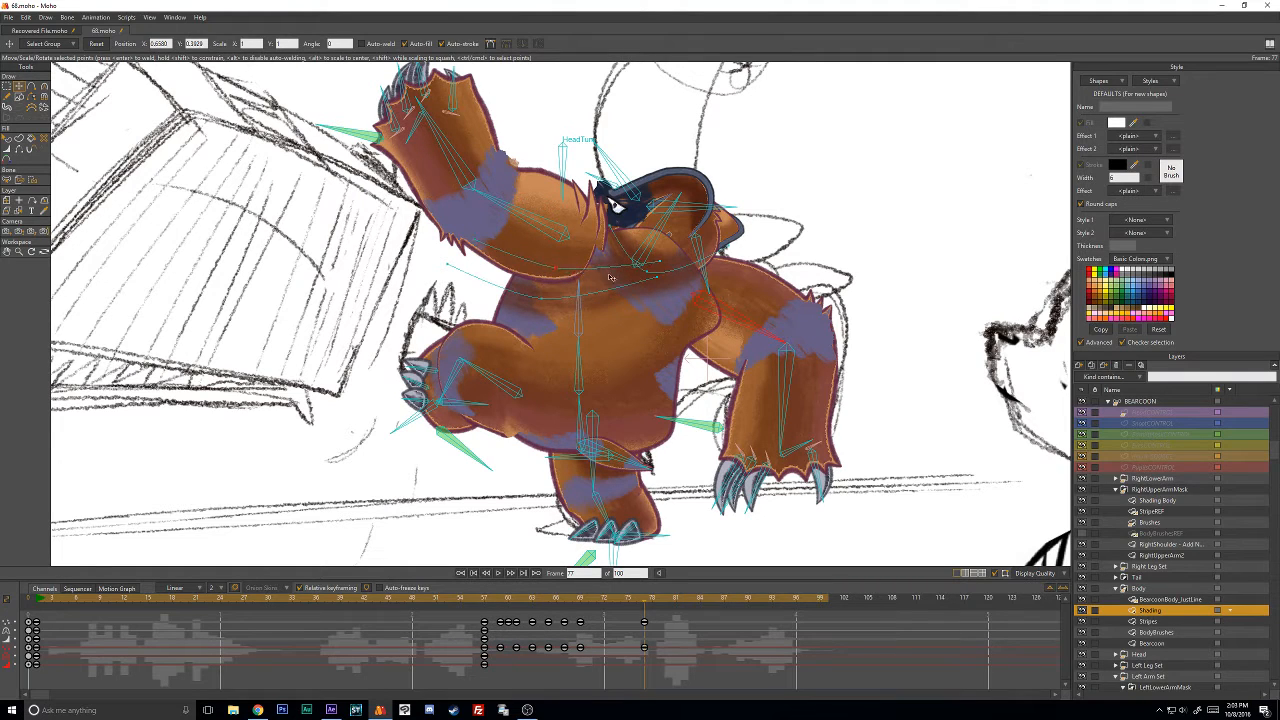
drag(628, 250, 635, 263)
drag(655, 276, 603, 251)
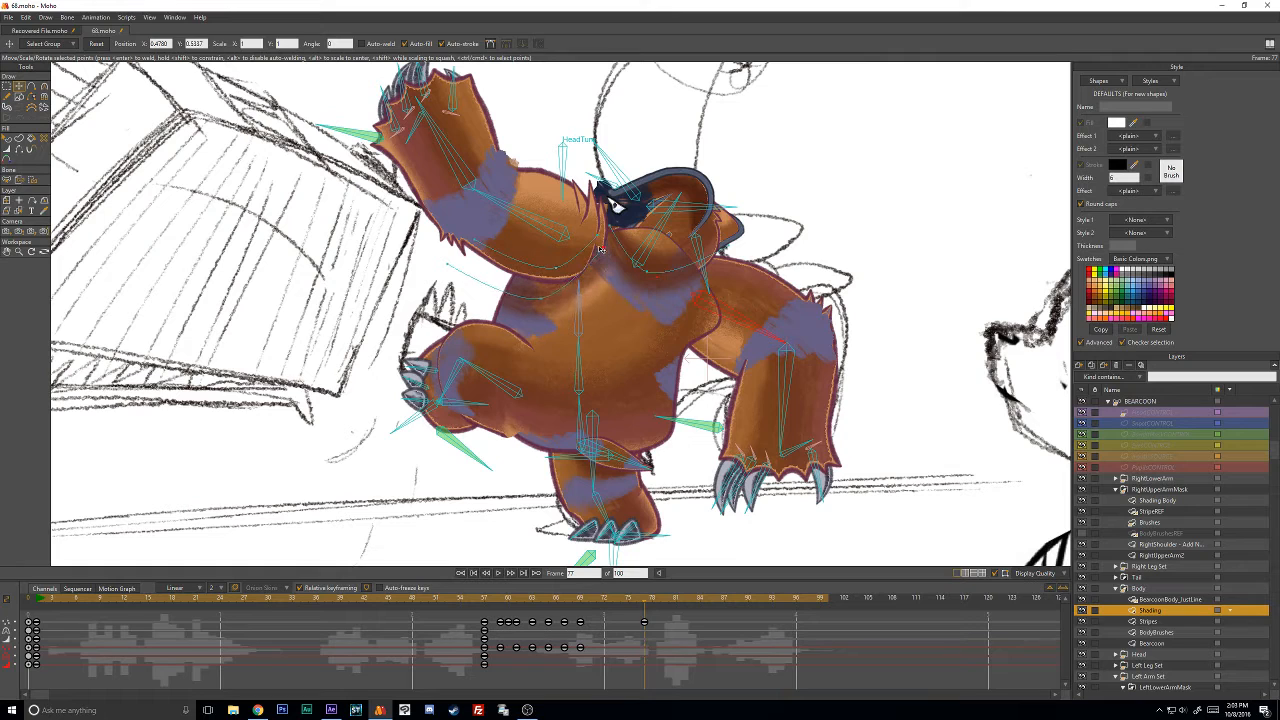
At frame 77, move the head's shadow curve off the body and adjust the shading point beside the raised shoulder.
click(632, 263)
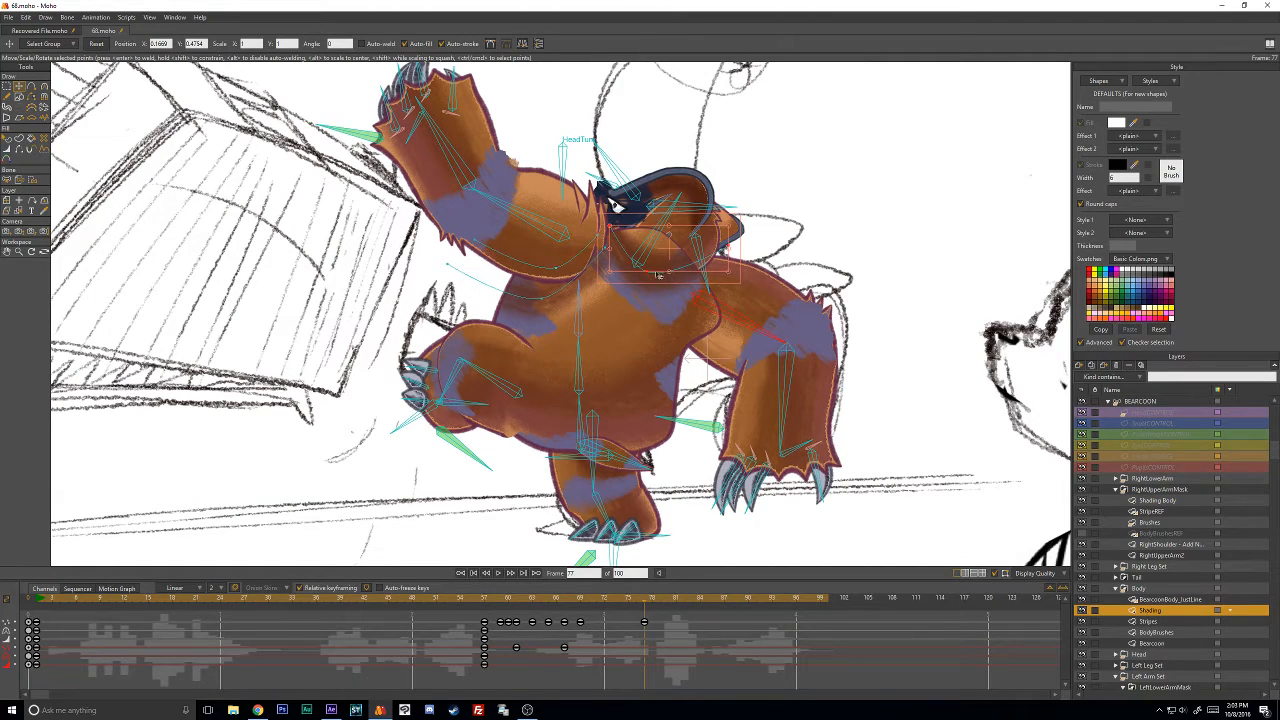
mouse_move(658, 268)
mouse_down()
mouse_move(649, 240)
mouse_move(674, 207)
mouse_move(636, 216)
mouse_move(775, 142)
mouse_move(822, 160)
mouse_move(830, 205)
mouse_move(771, 175)
mouse_move(764, 125)
mouse_up()
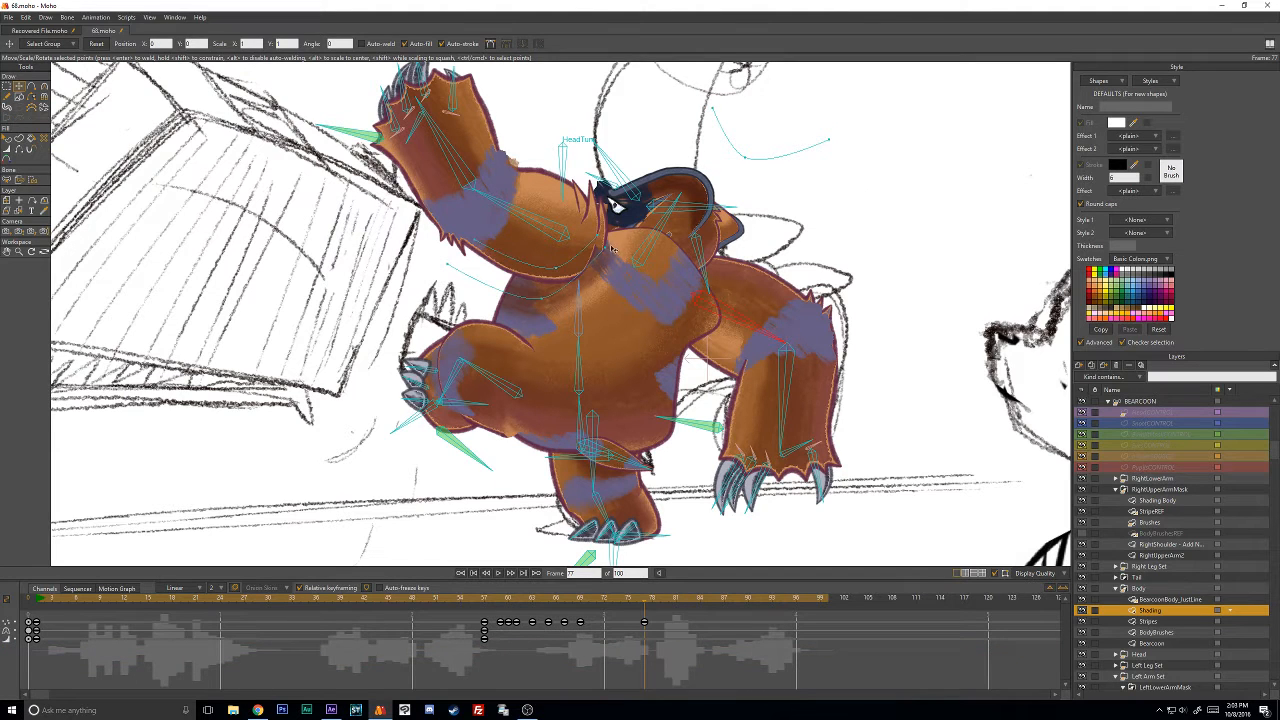
mouse_move(609, 247)
mouse_down()
mouse_move(571, 279)
mouse_move(598, 256)
mouse_up()
At frame 75, move the body shading's outer point inward and lower its middle point under the raised arm.
key(Left)
key(Left)
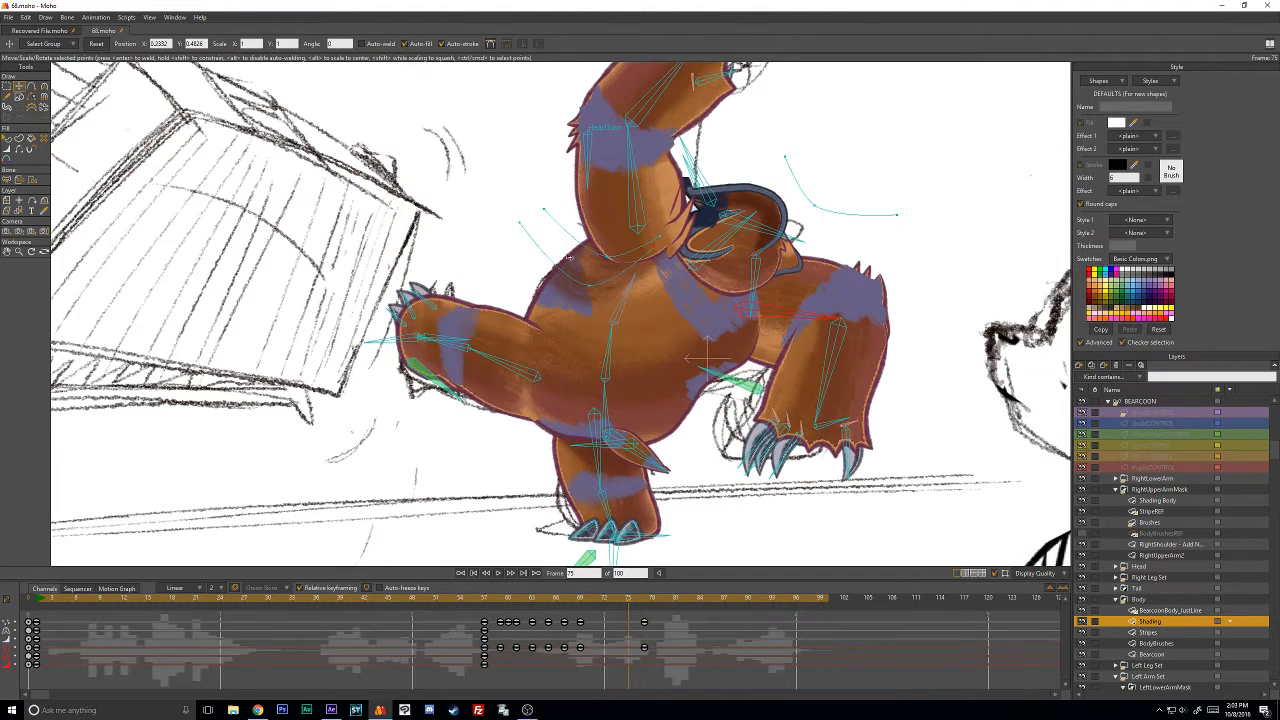
mouse_move(544, 209)
mouse_down()
mouse_move(589, 194)
mouse_move(566, 193)
mouse_up()
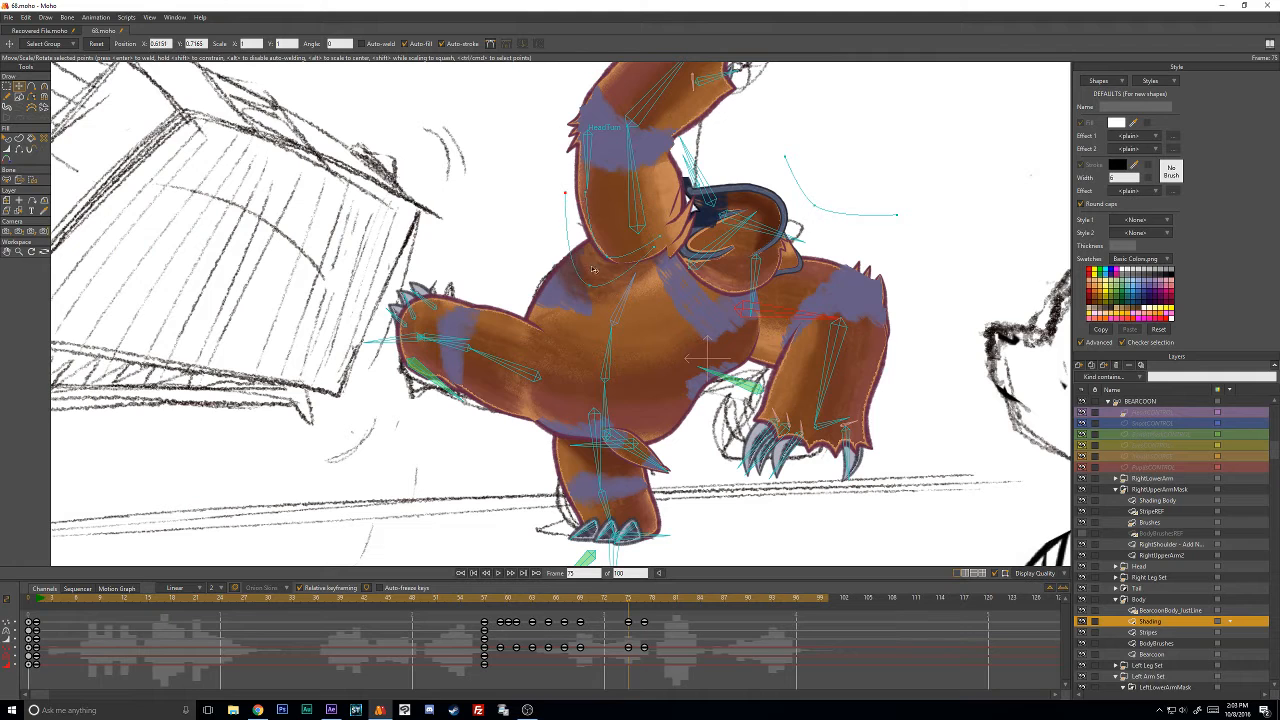
mouse_move(598, 260)
mouse_down()
mouse_move(607, 254)
mouse_move(599, 280)
mouse_up()
Step through frames 70 to 80 to examine how the body shading follows the raised arm and turning torso.
key(Left)
key(Left)
key(Left)
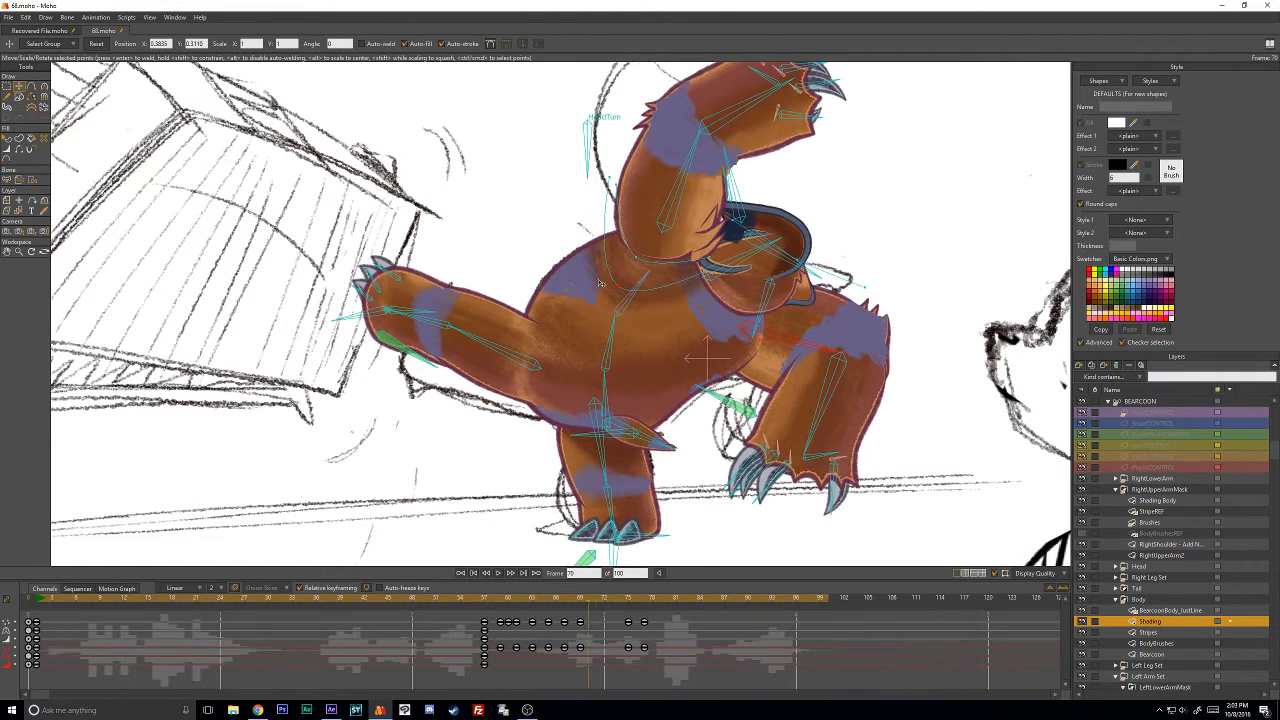
mouse_move(618, 277)
mouse_down()
mouse_move(704, 274)
mouse_move(697, 250)
mouse_up()
key(Right)
key(Right)
key(Right)
key(Right)
key(Right)
key(Right)
key(Right)
key(Right)
key(Right)
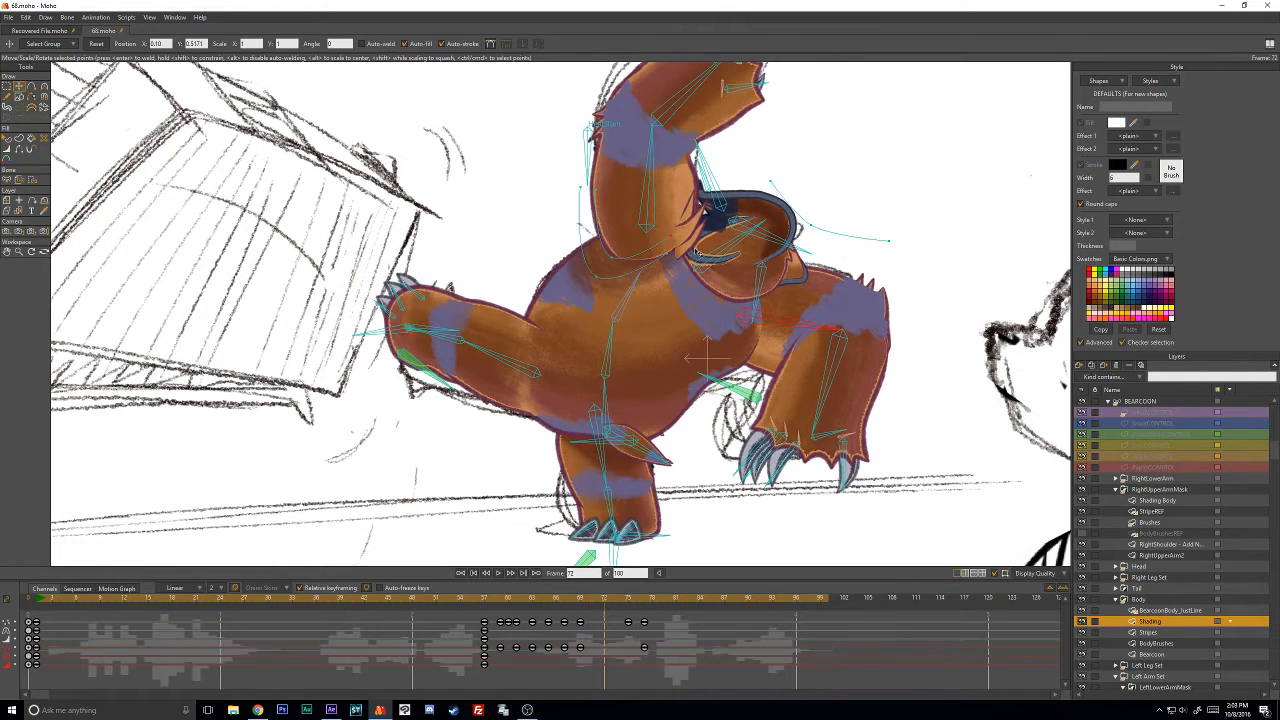
key(Right)
key(Right)
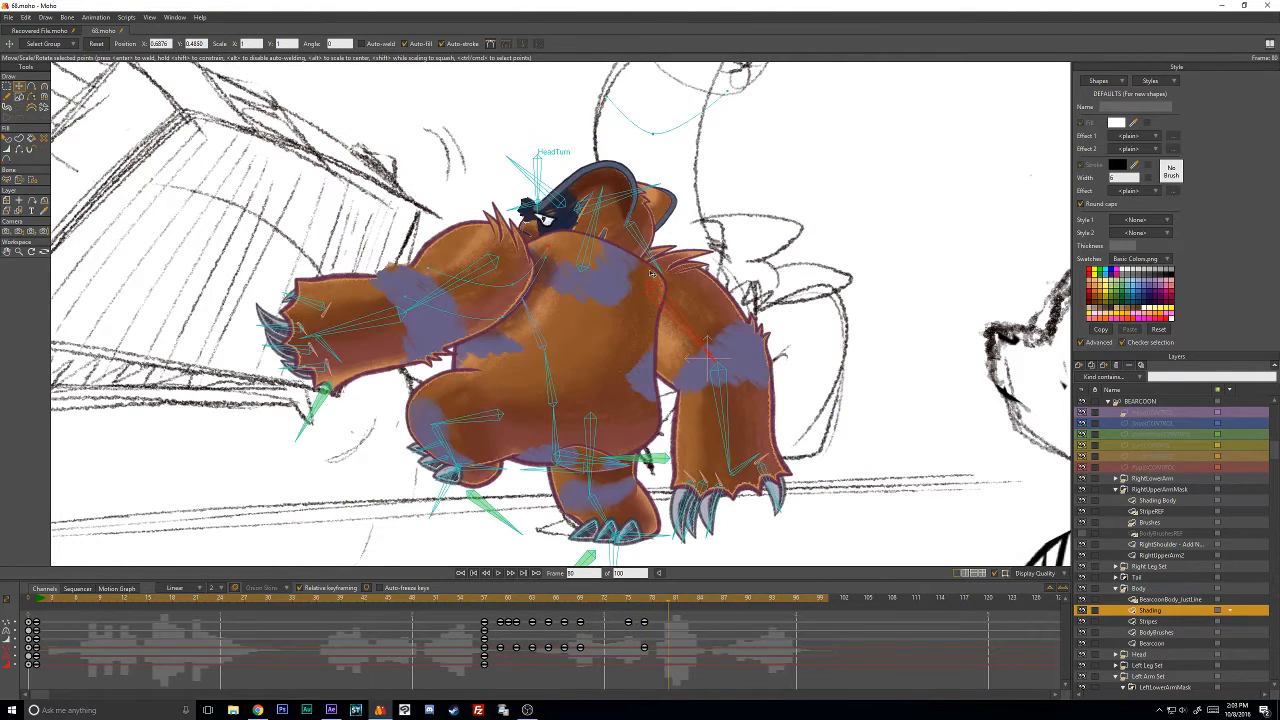
At frame 80, reposition the body shading points so the shadow falls under the outstretched arm.
key(Left)
key(Right)
key(Right)
drag(488, 332, 466, 352)
mouse_move(556, 270)
mouse_down()
mouse_move(506, 326)
mouse_move(450, 318)
mouse_up()
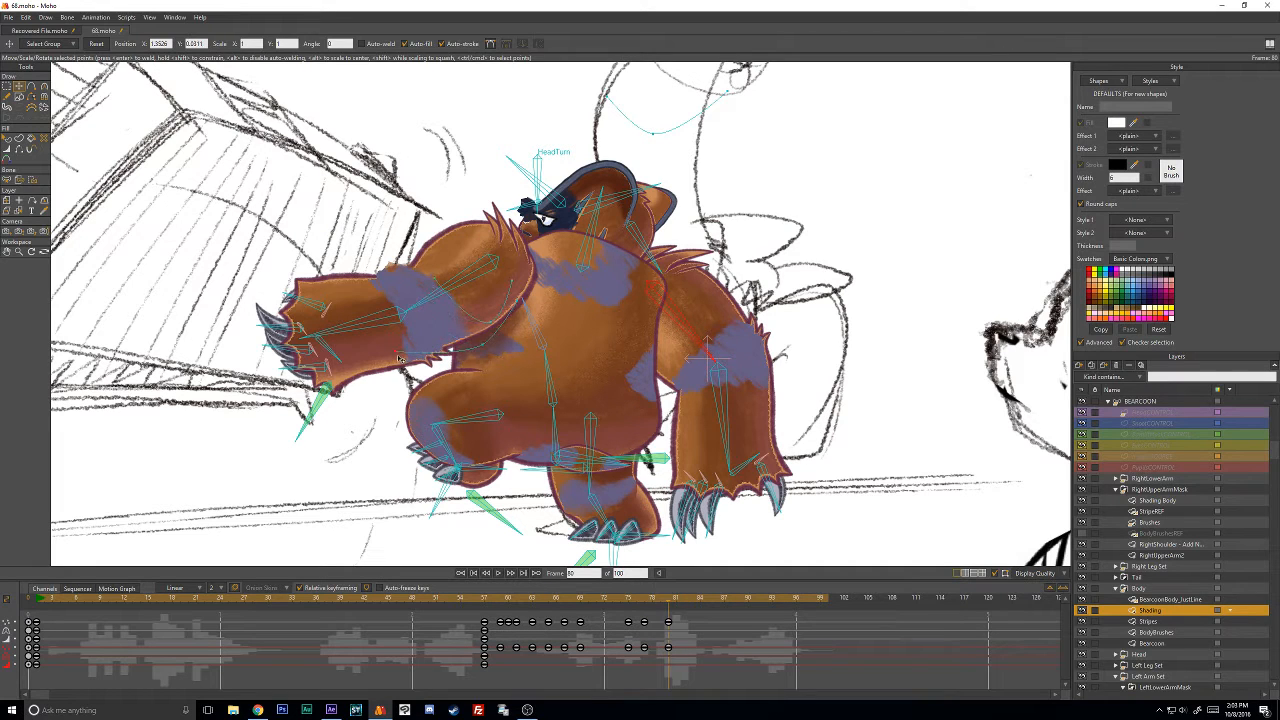
Select the Body group's Stripes layer and compare the back stripes across the poses between frames 76 and 82.
key(Right)
key(Right)
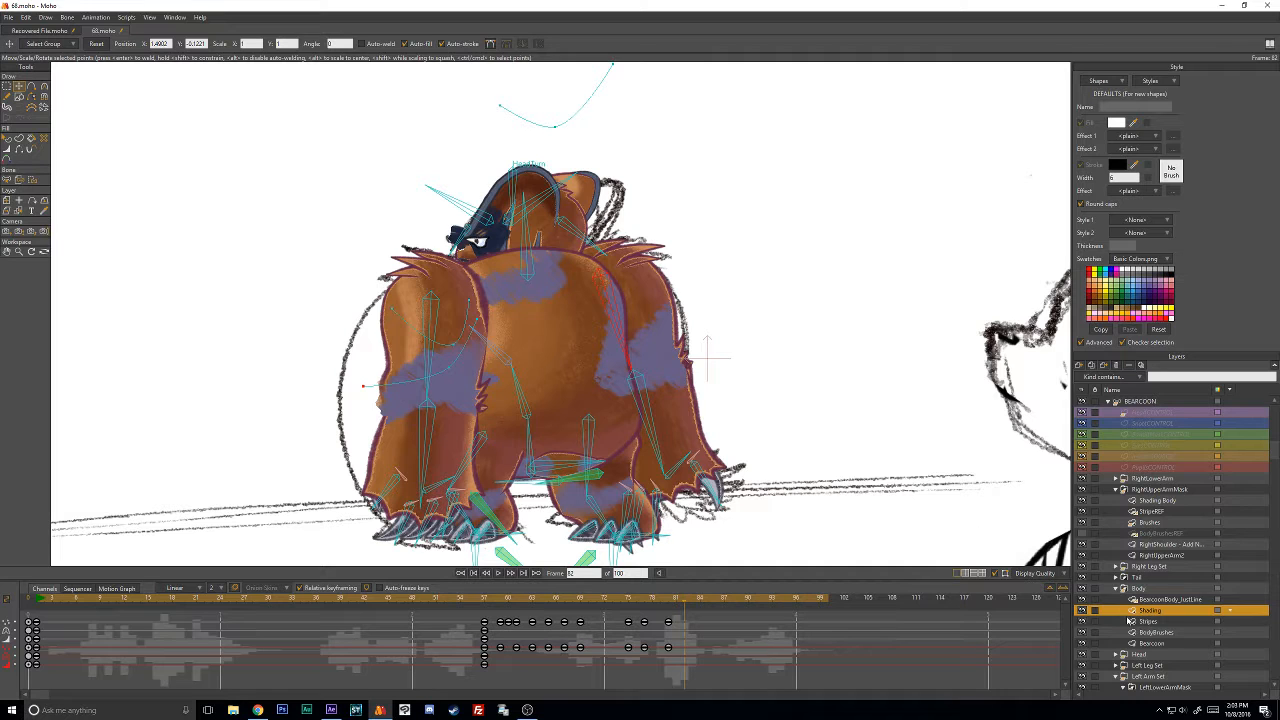
click(1131, 621)
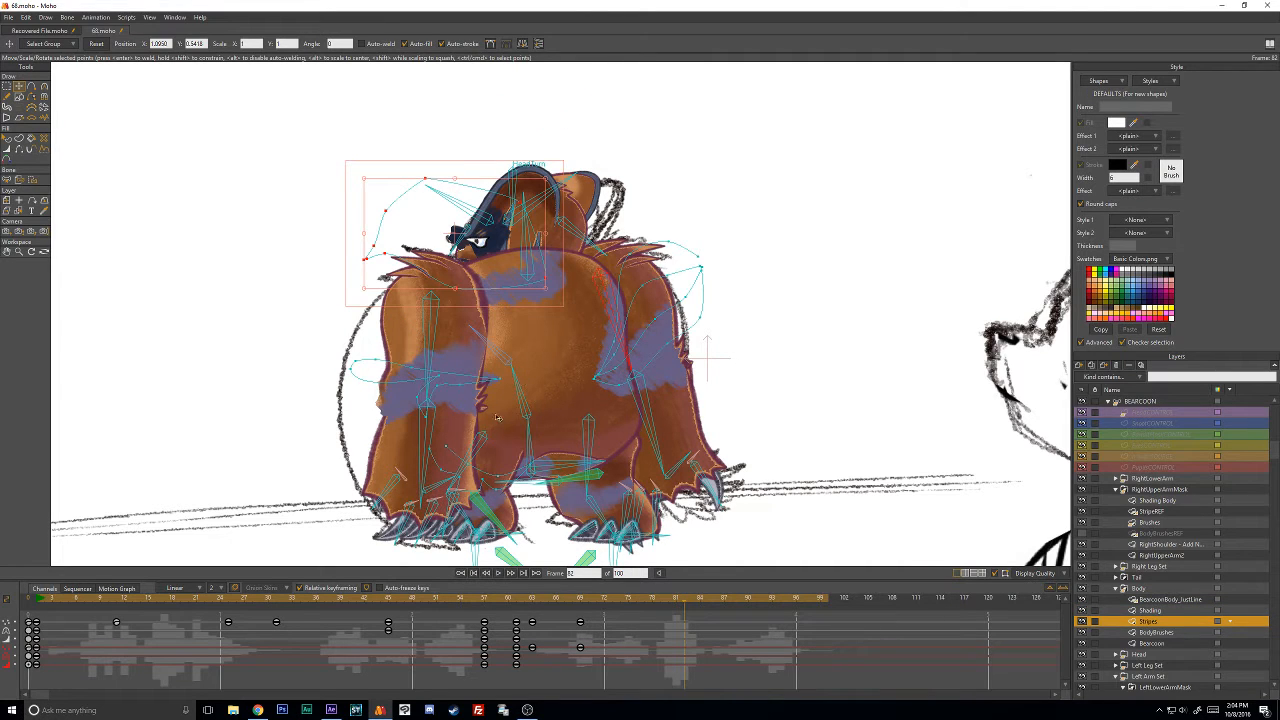
key(Left)
key(Left)
key(Left)
key(Left)
key(Left)
key(Left)
key(Left)
key(Left)
key(Left)
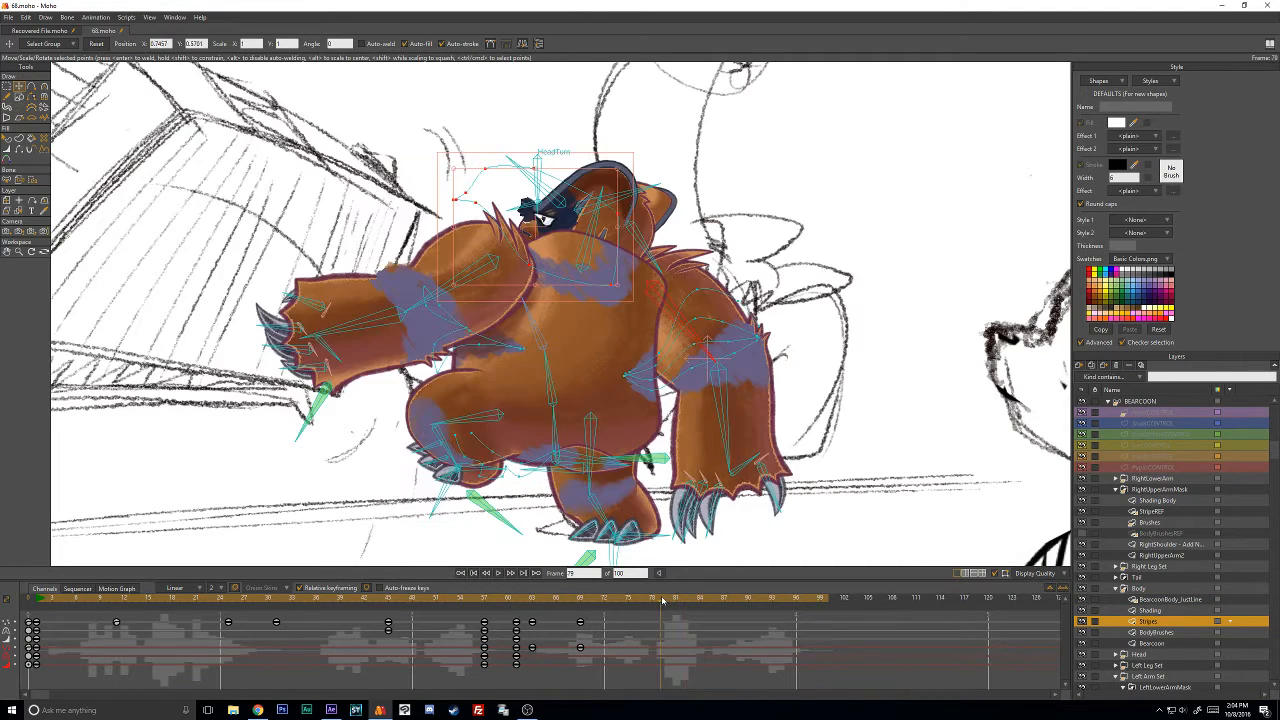
key(Right)
key(Right)
key(Right)
key(Right)
key(Right)
key(Right)
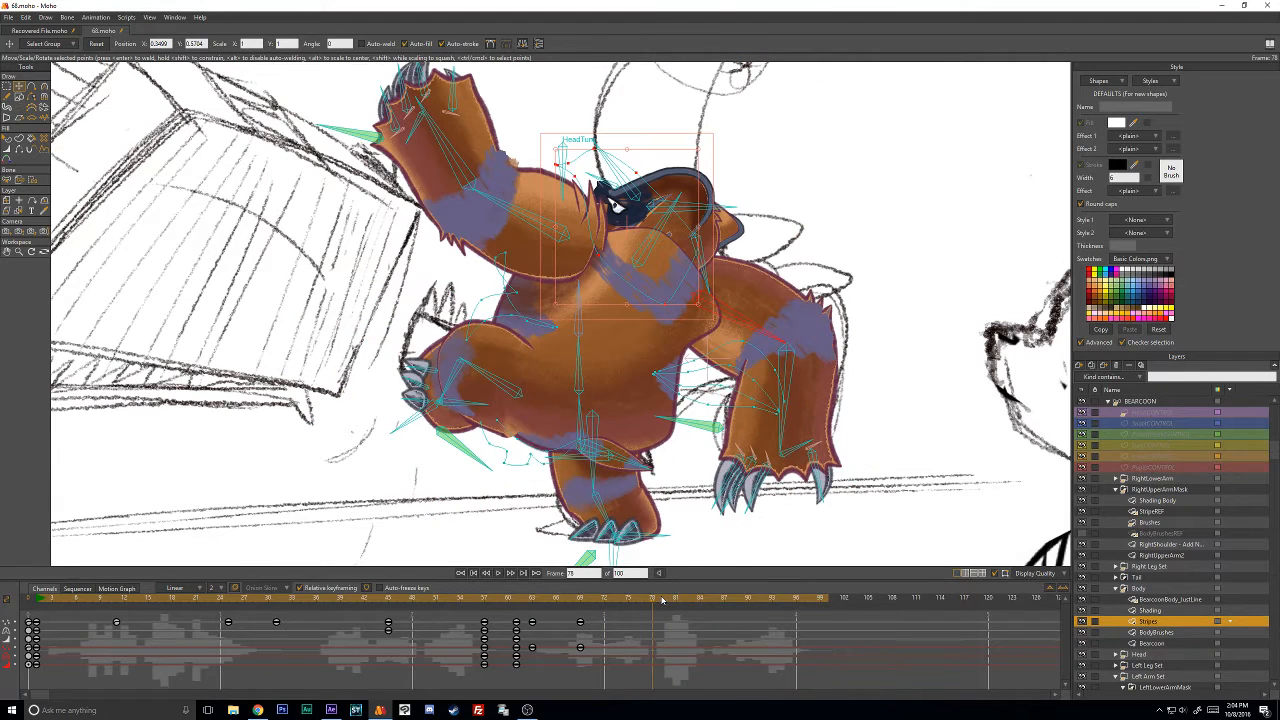
At frame 76, widen the upper back stripe by pulling its lower point down and its upper point up.
key(Left)
key(Left)
click(858, 200)
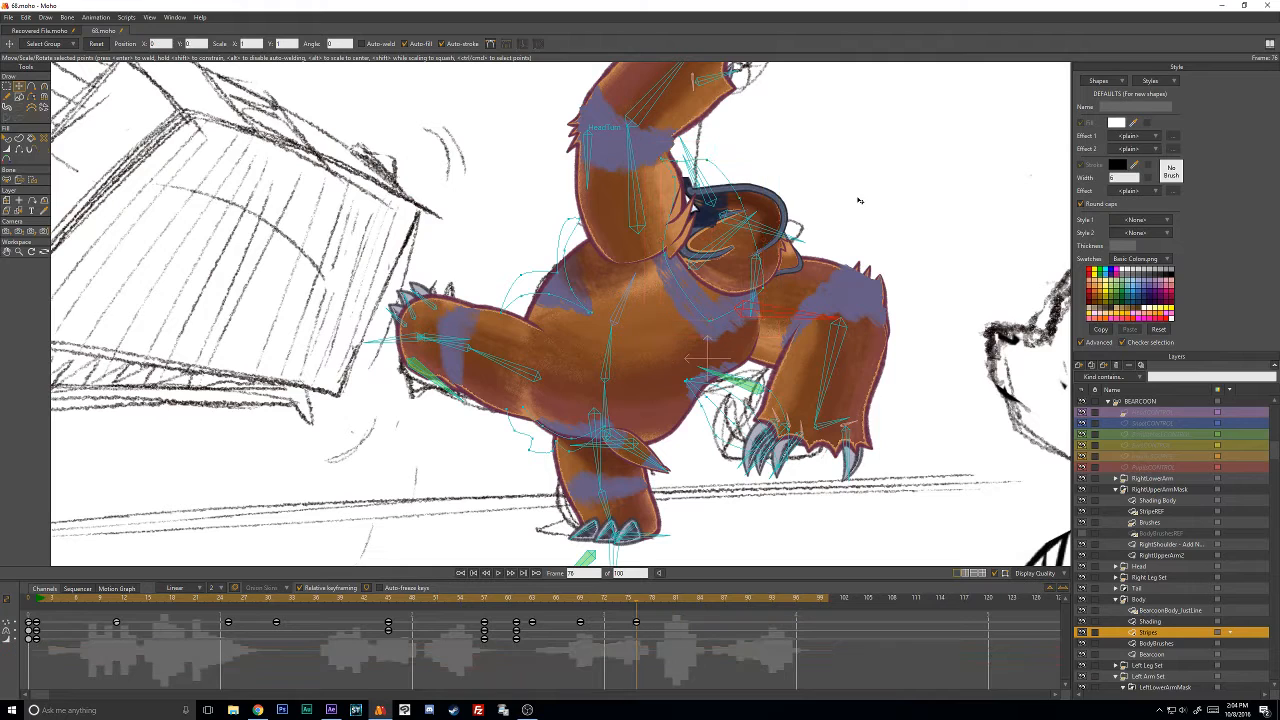
drag(727, 244, 713, 296)
drag(706, 176, 708, 142)
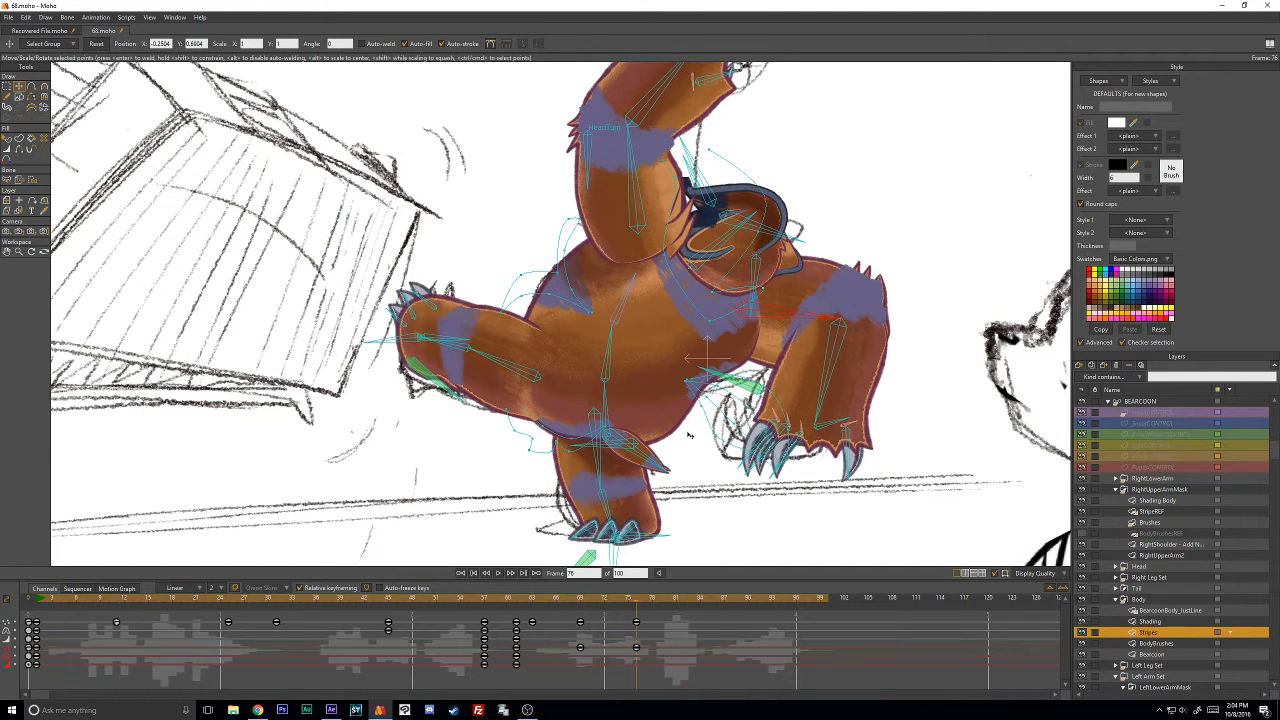
Compare the stripes from frame 69 onward, and at frame 82 reshape the upper back stripe into a band below the neck.
click(583, 601)
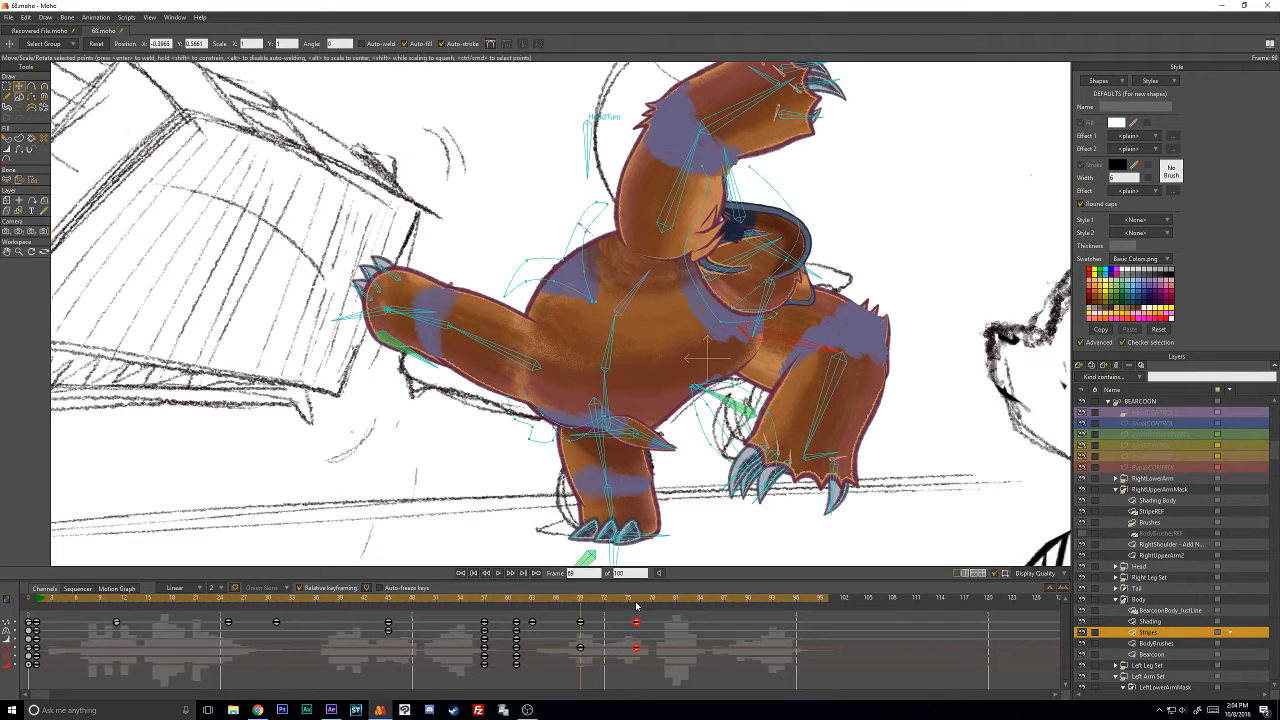
click(636, 604)
key(Right)
key(Right)
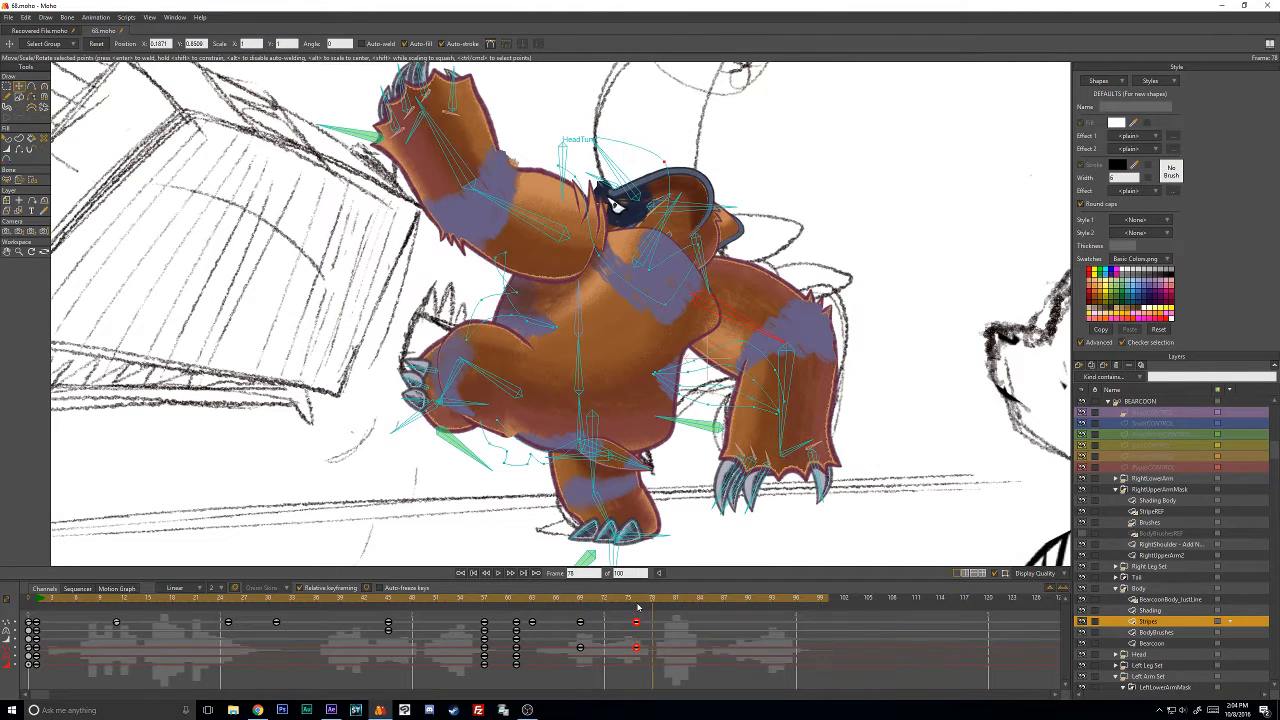
key(Right)
key(Right)
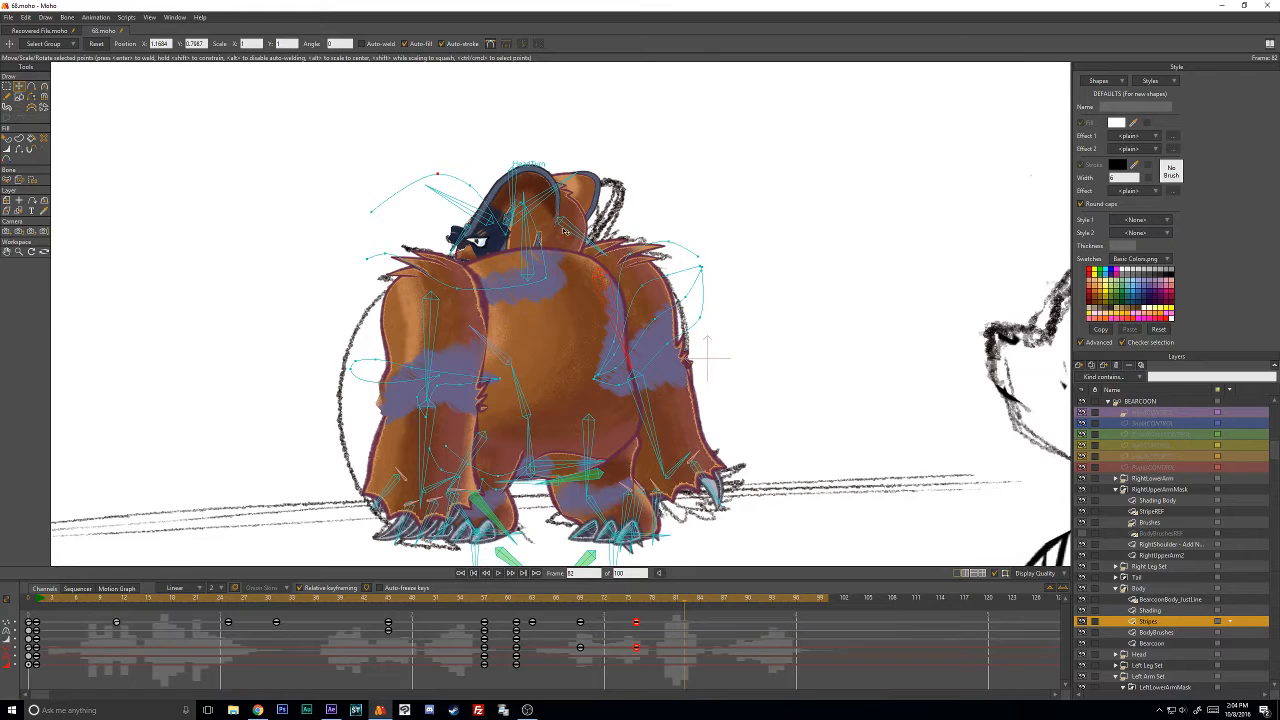
drag(555, 252, 506, 203)
drag(489, 266, 550, 272)
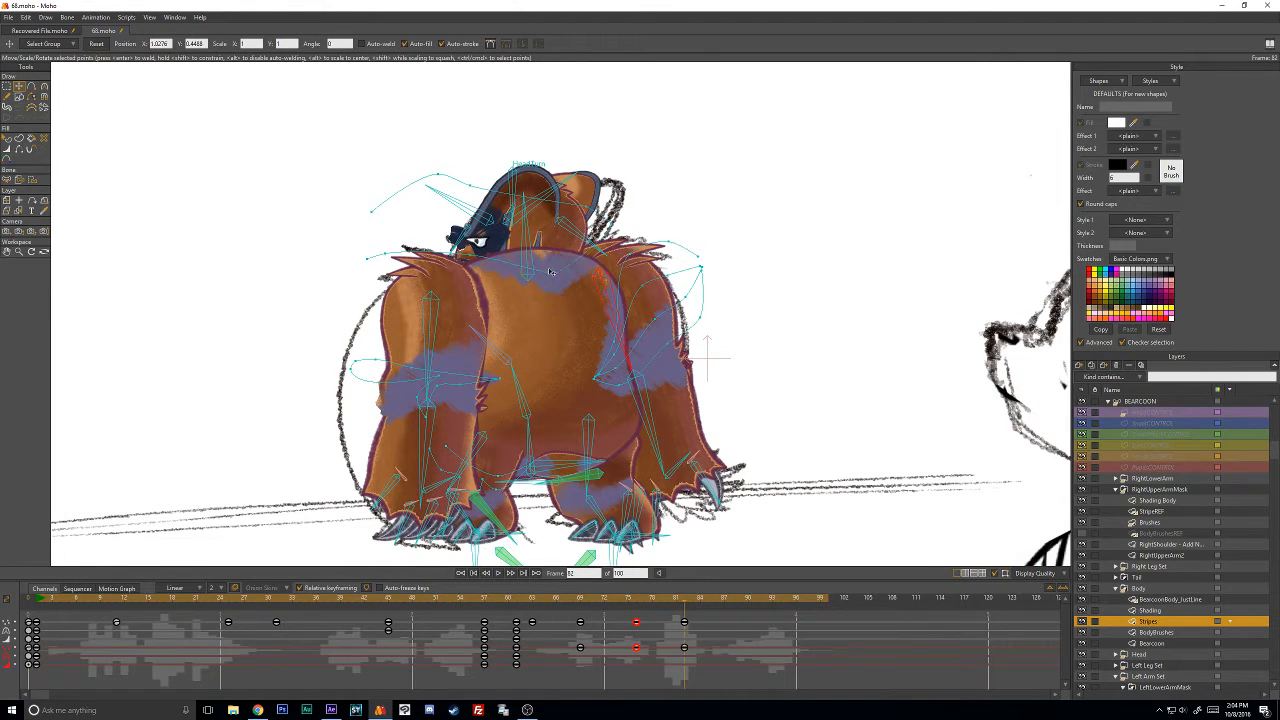
drag(437, 254, 486, 247)
click(535, 225)
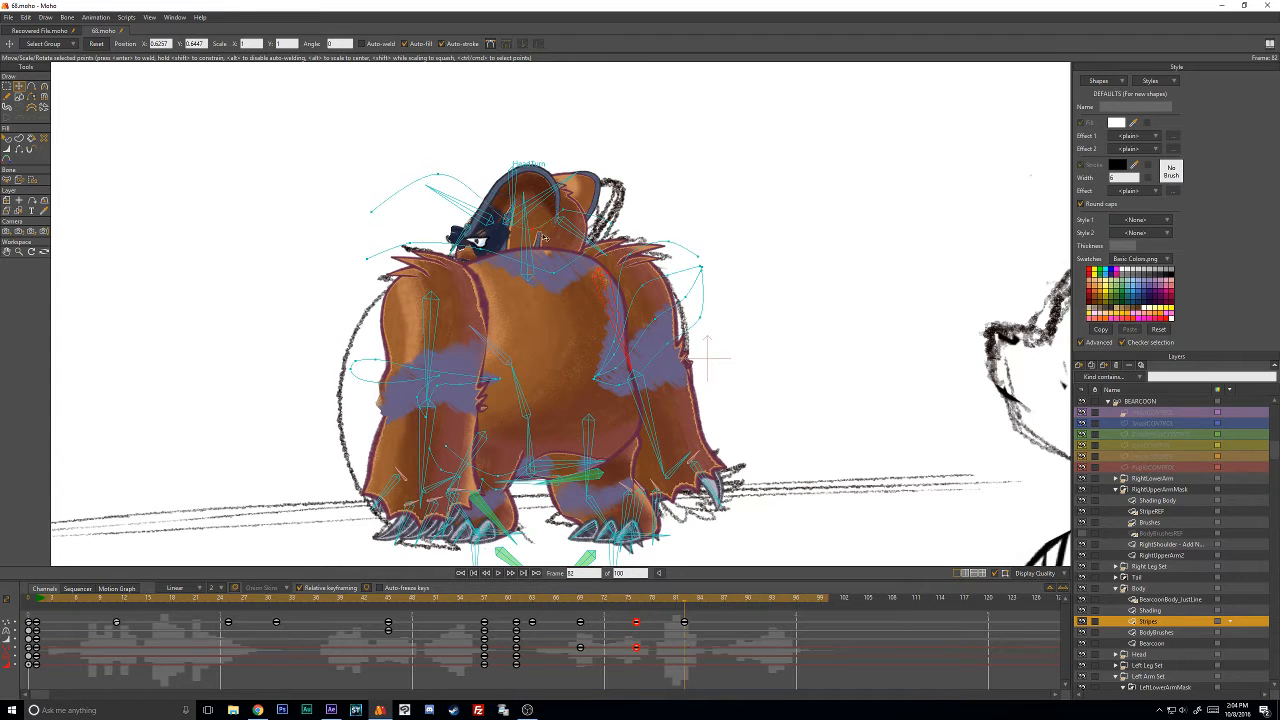
At frame 82, pull the upper stripe's outer points in toward the head and shift the far-side stripe outward and down.
drag(439, 176, 422, 225)
drag(368, 258, 406, 220)
mouse_move(648, 238)
mouse_down()
mouse_move(550, 416)
mouse_move(781, 400)
mouse_move(802, 296)
mouse_move(746, 232)
mouse_move(719, 305)
mouse_move(654, 320)
mouse_move(671, 349)
mouse_move(785, 275)
mouse_up()
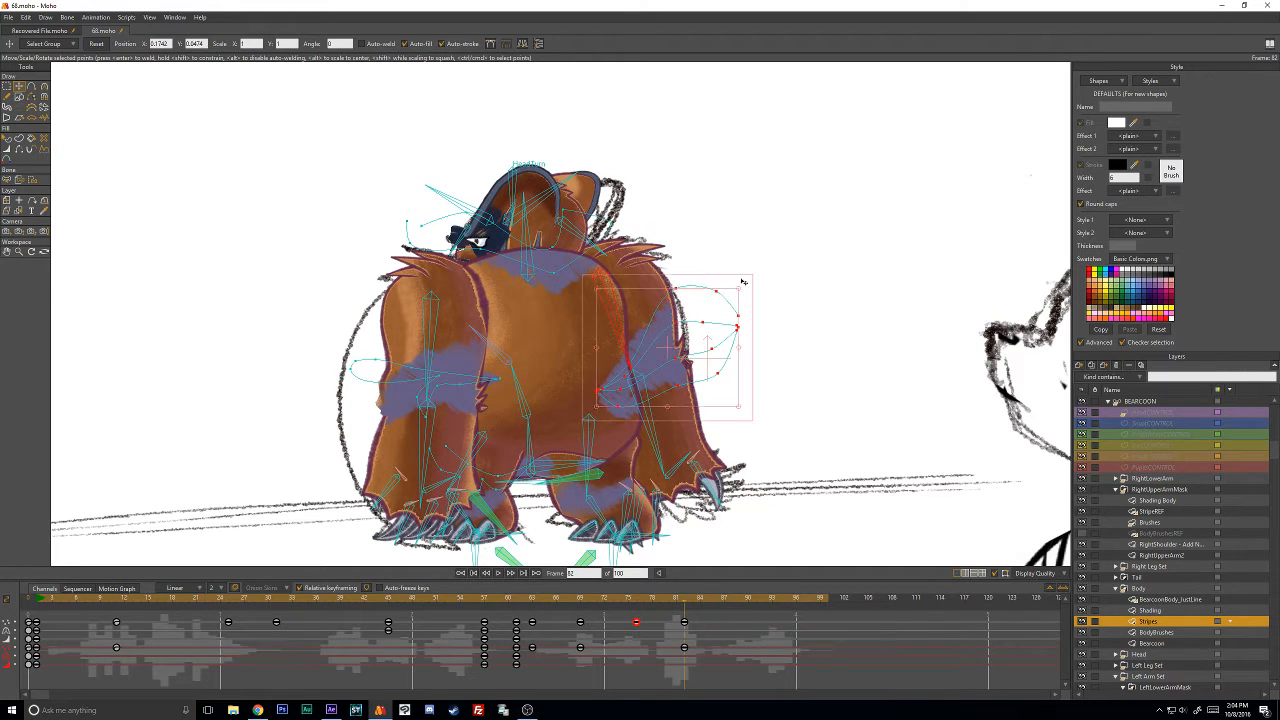
Reshape and reposition the Stripes layer's side stripe along the right edge of the bear's body at frame 82.
key(Return)
drag(658, 340, 607, 393)
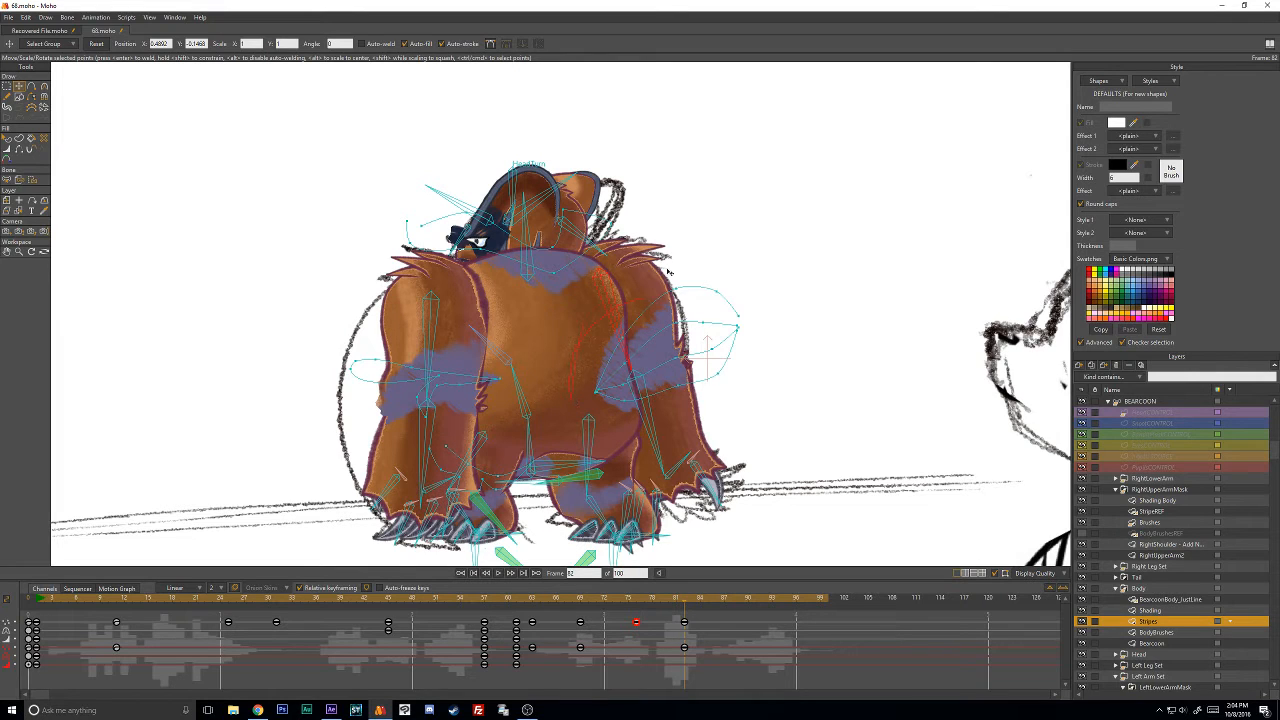
mouse_move(691, 258)
mouse_down()
mouse_move(661, 297)
mouse_move(654, 396)
mouse_move(772, 376)
mouse_move(727, 253)
mouse_move(694, 293)
mouse_move(697, 322)
mouse_move(647, 360)
mouse_up()
mouse_move(717, 271)
mouse_down()
mouse_move(604, 312)
mouse_move(575, 373)
mouse_move(592, 419)
mouse_move(764, 378)
mouse_move(748, 276)
mouse_up()
drag(724, 328, 567, 312)
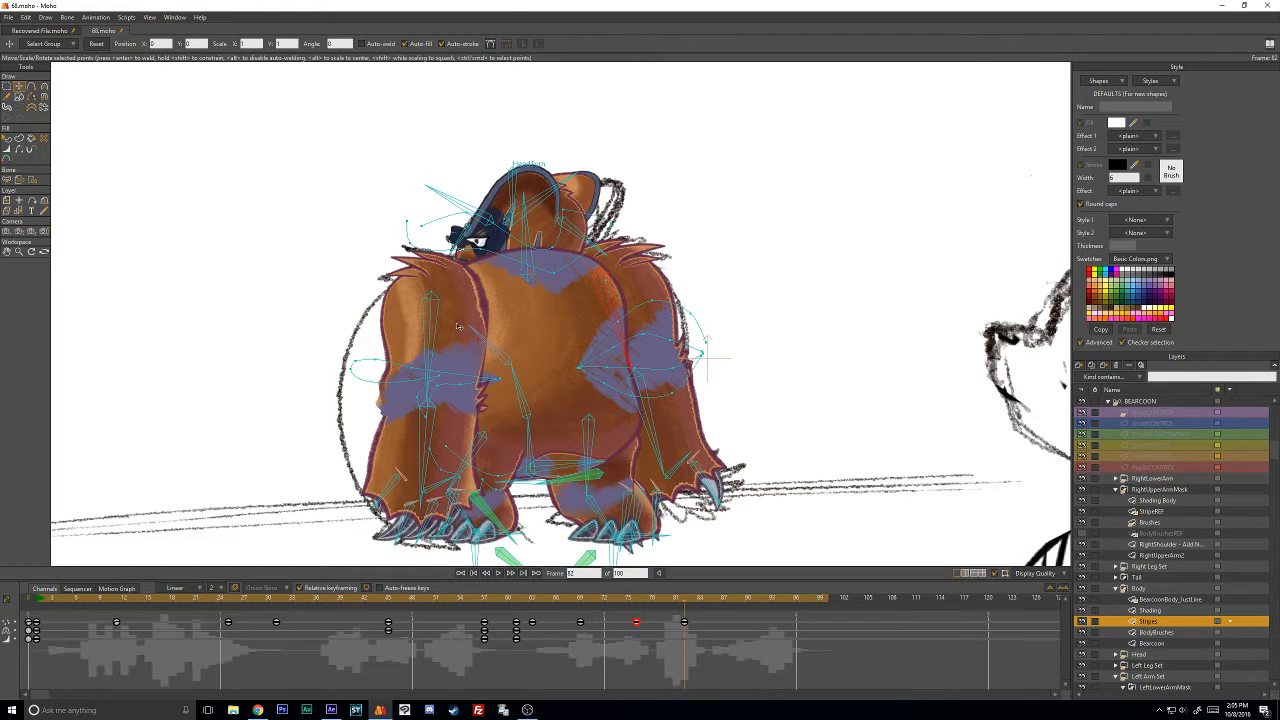
At frame 82, shift the left body stripe outward behind the arm and nudge the right body stripe slightly farther right.
mouse_move(457, 326)
mouse_down()
mouse_move(322, 410)
mouse_move(381, 434)
mouse_move(434, 434)
mouse_move(515, 341)
mouse_up()
mouse_move(462, 381)
mouse_down()
mouse_move(396, 384)
mouse_move(430, 380)
mouse_up()
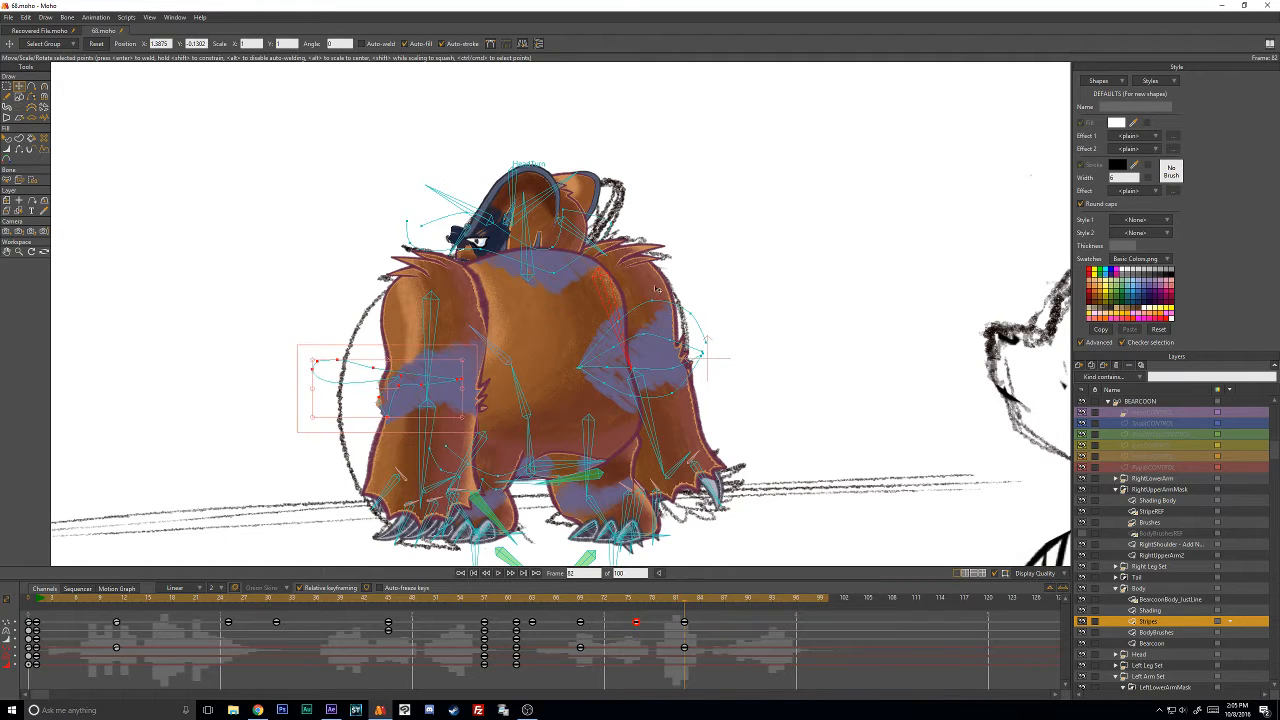
drag(698, 268, 575, 320)
drag(784, 290, 749, 253)
drag(650, 350, 662, 349)
click(730, 281)
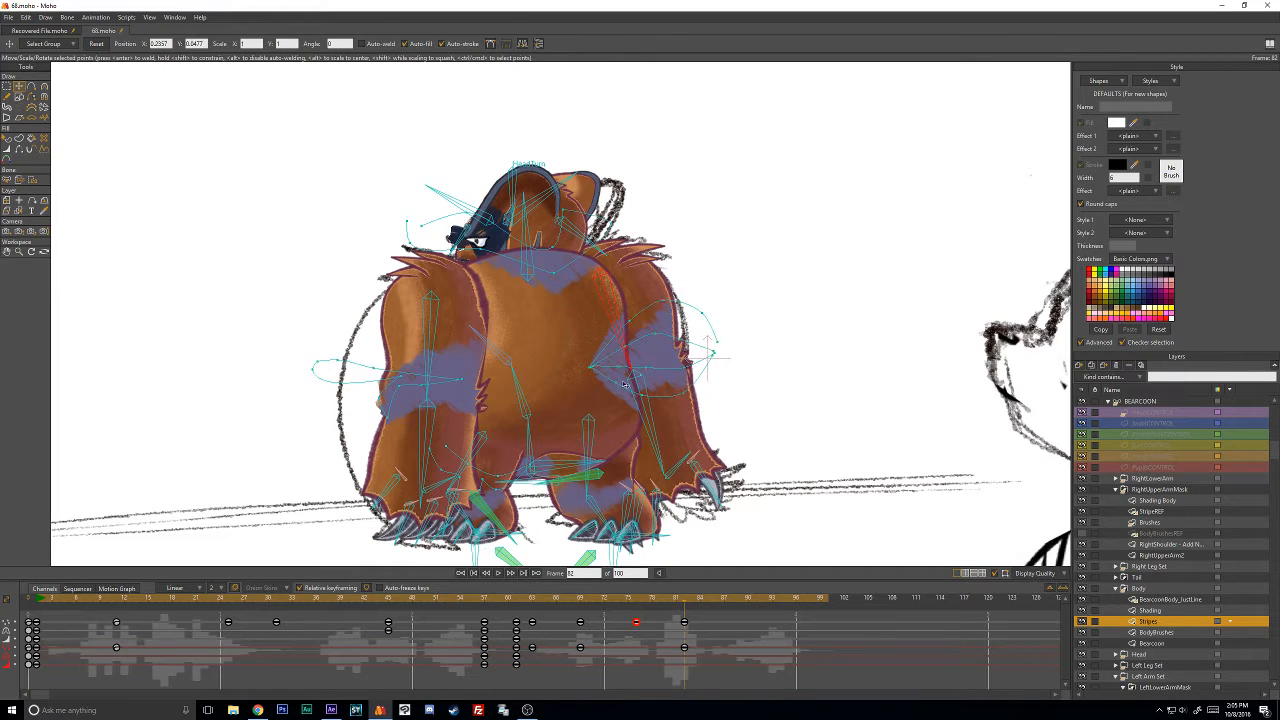
Restore the lower stripe's shape at frame 82 from its frame 0 keyframe and move it right to sit above the tail.
drag(556, 440, 536, 449)
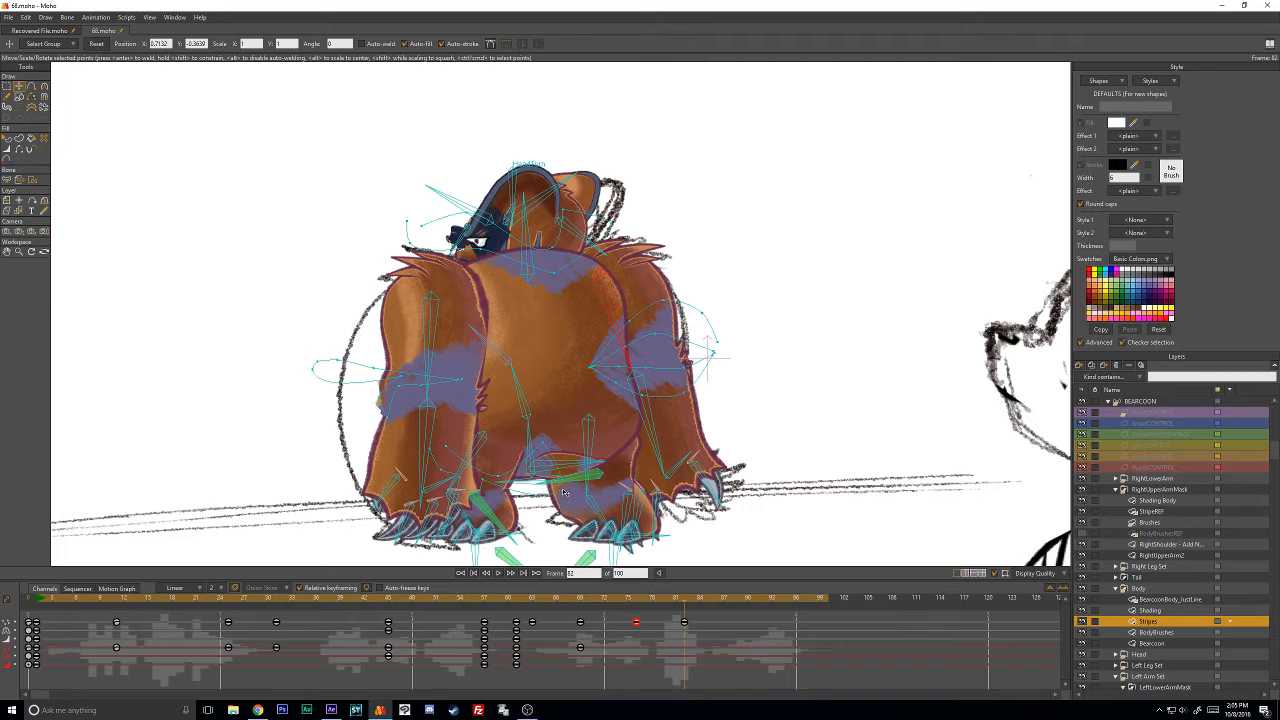
click(483, 474)
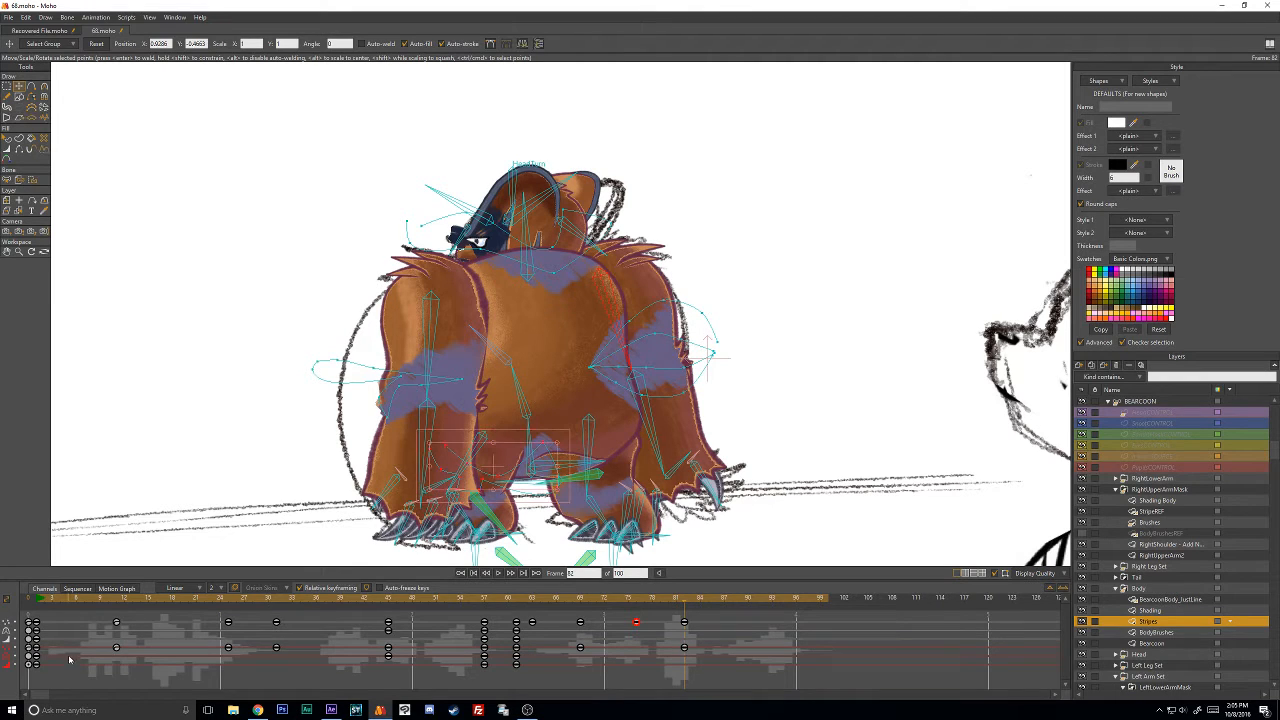
click(28, 650)
key(ctrl+v)
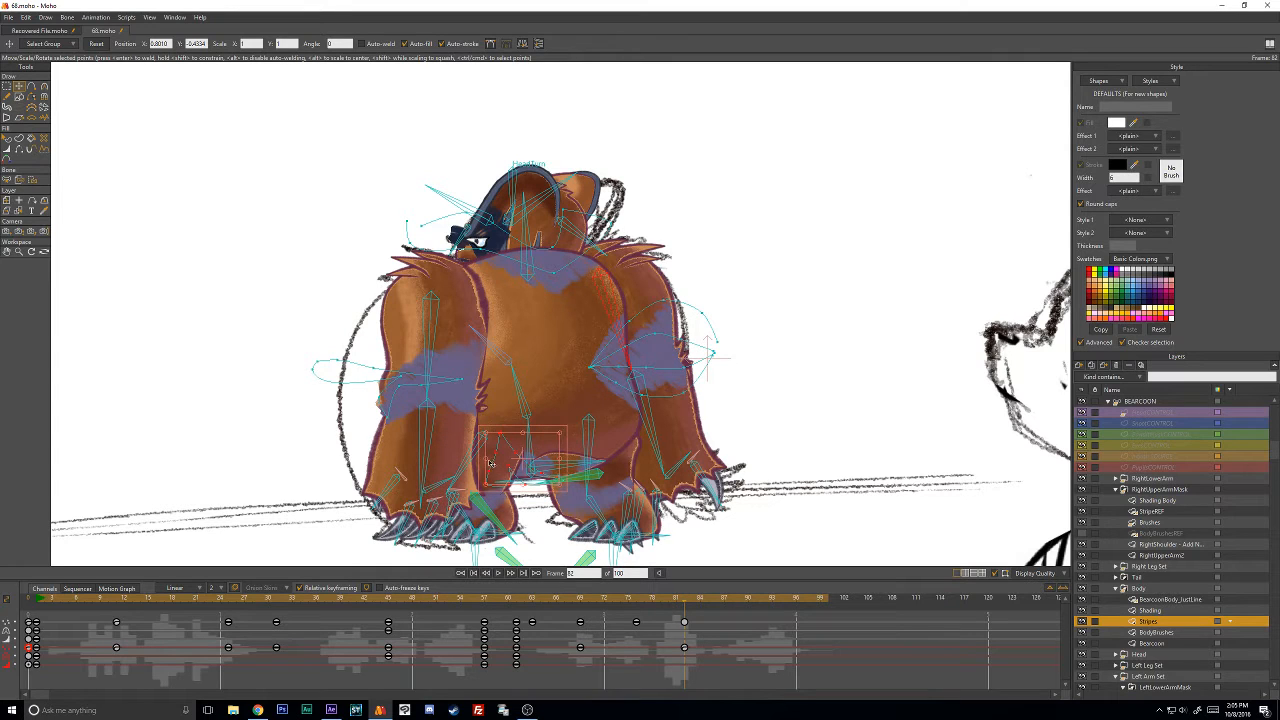
drag(490, 463, 566, 470)
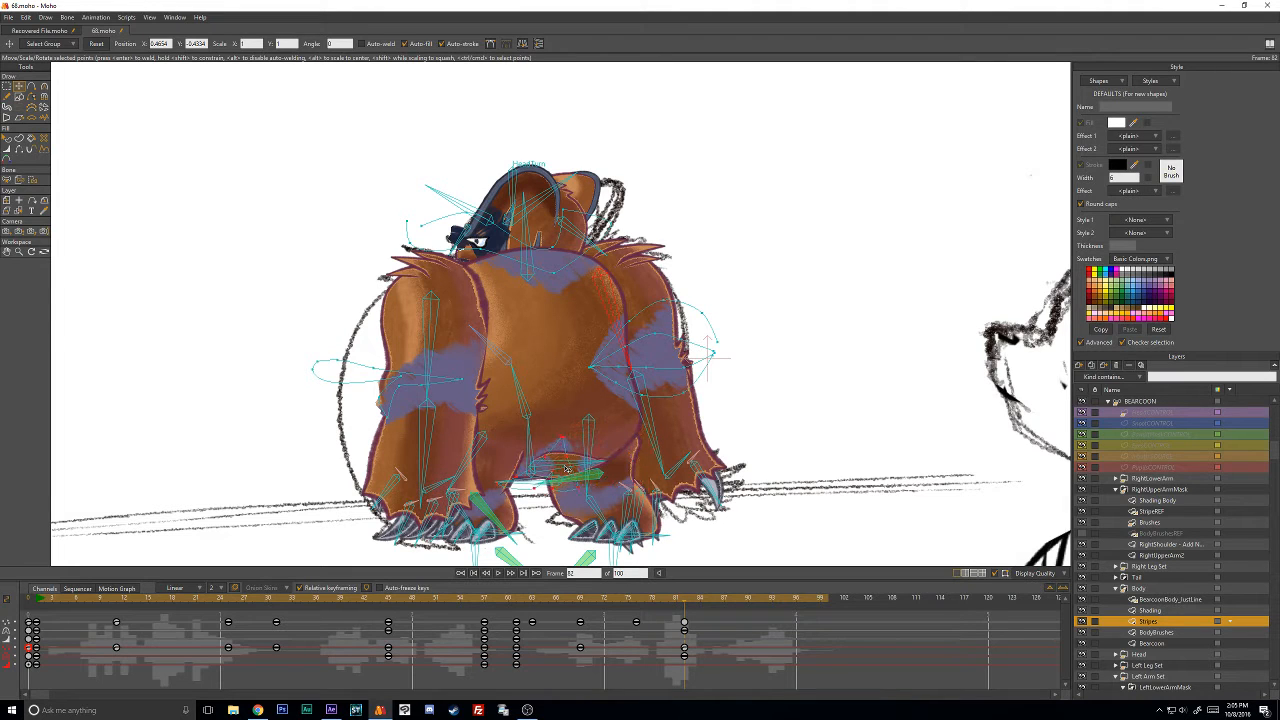
click(594, 443)
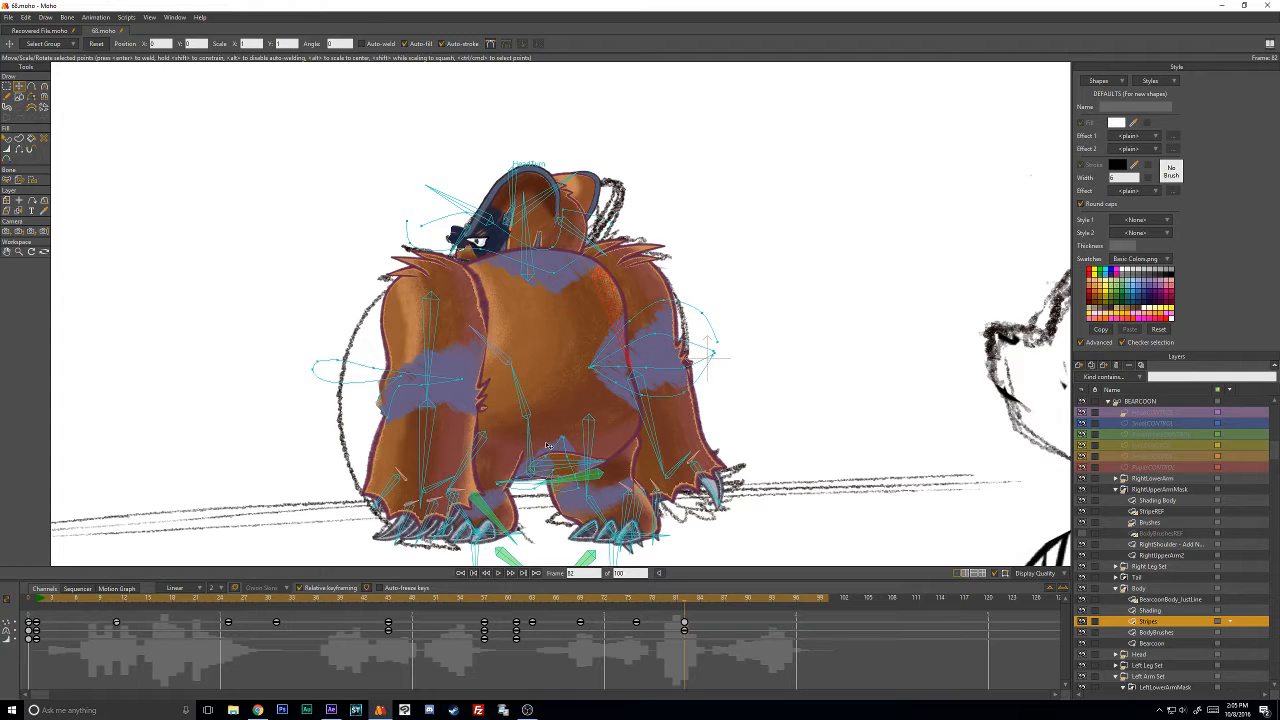
Compare how the body stripes sit at frames 0, 82, 76 and 69.
click(31, 600)
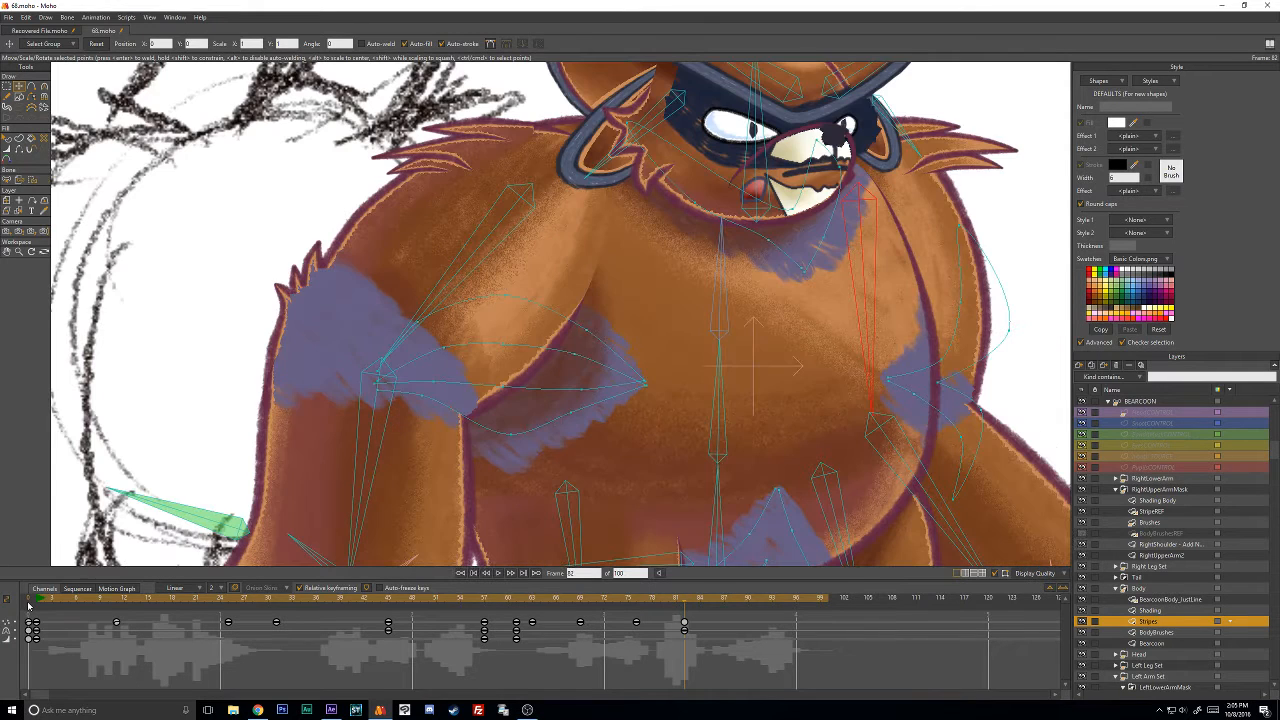
click(688, 600)
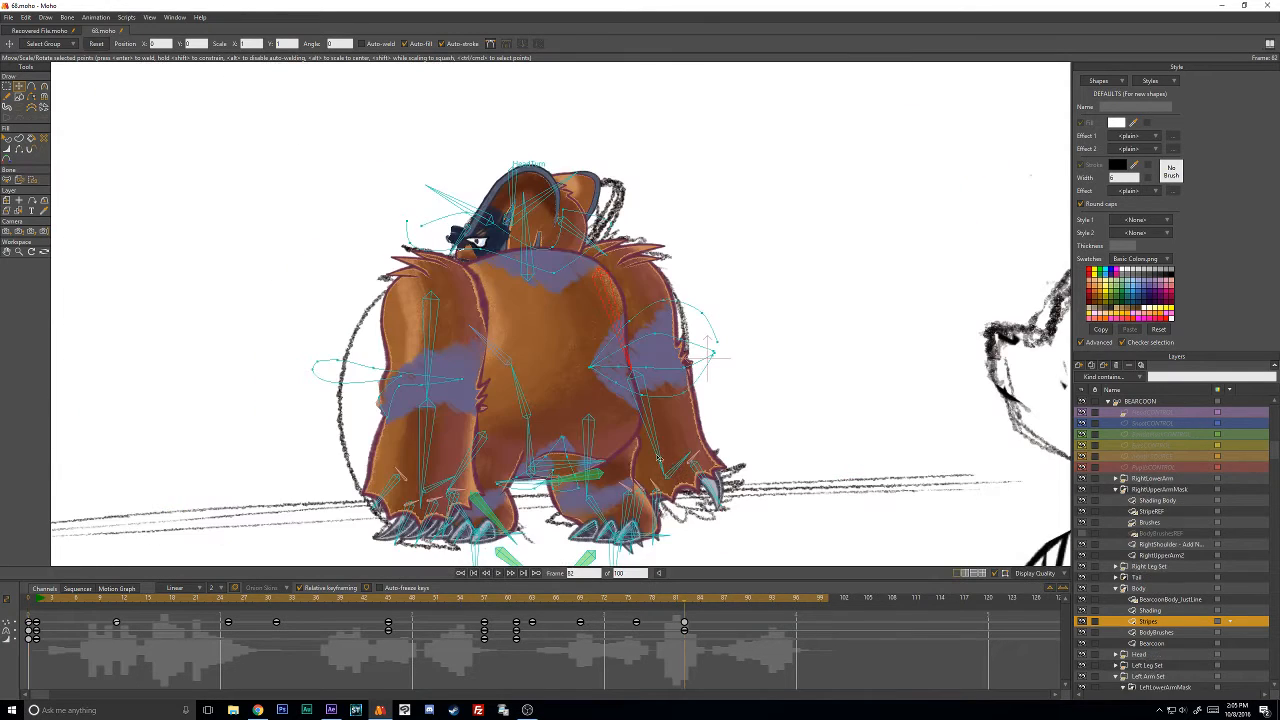
scroll(566, 472, up, 3)
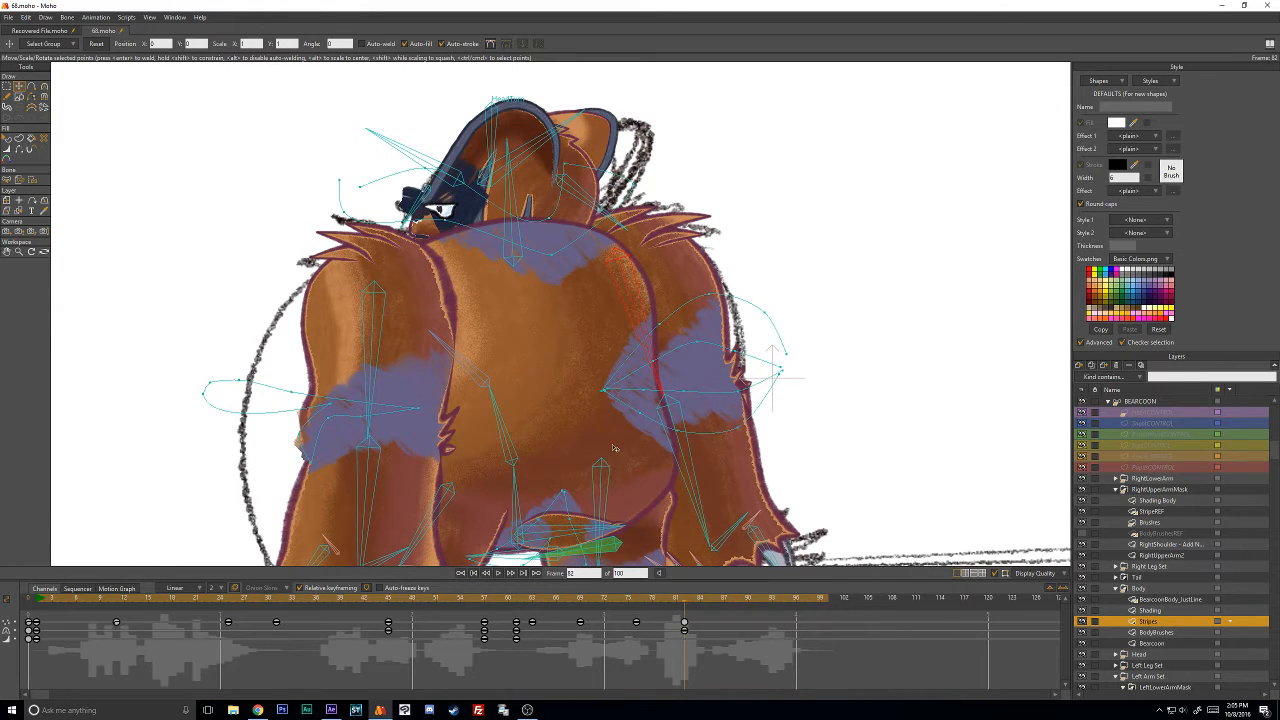
drag(613, 472, 637, 398)
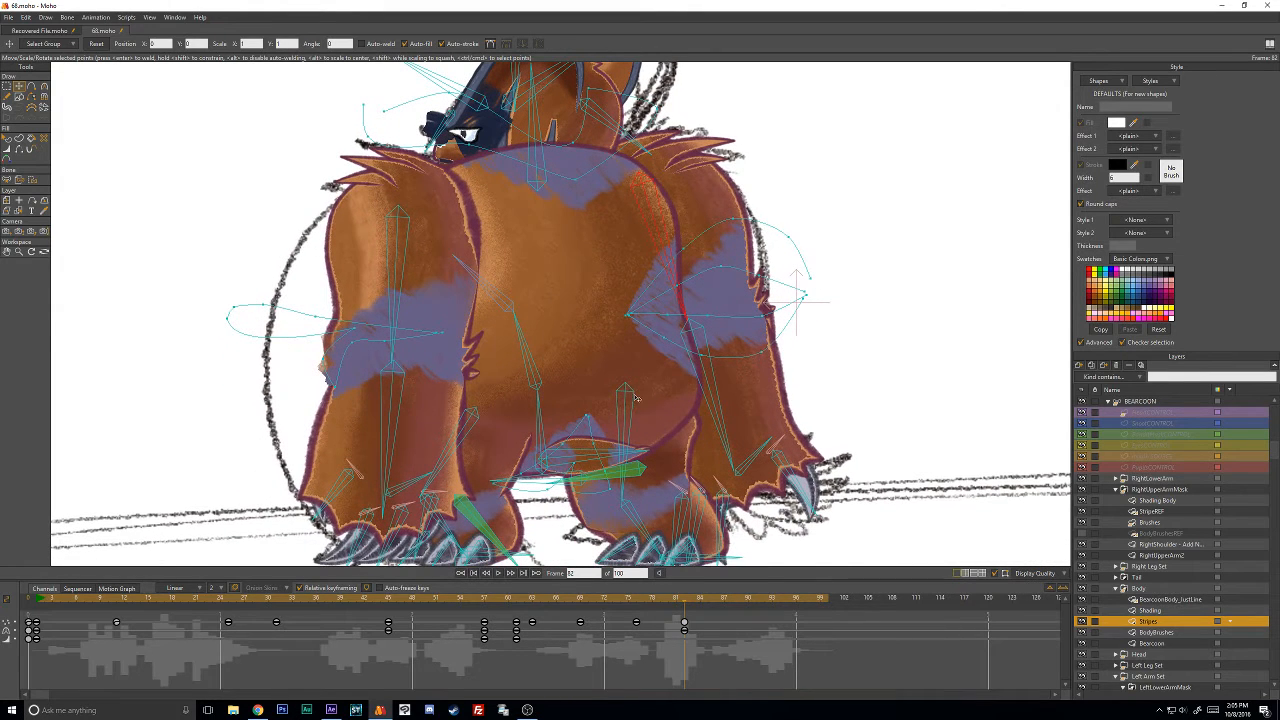
click(640, 600)
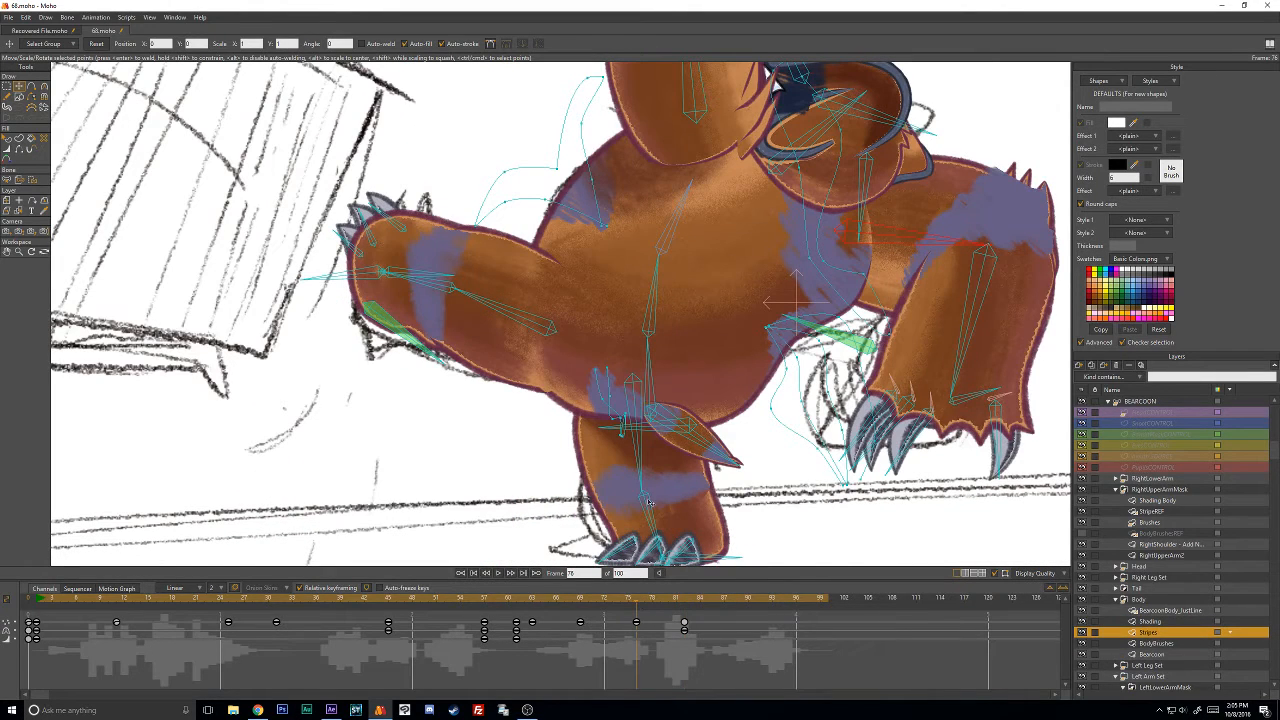
click(581, 600)
click(580, 622)
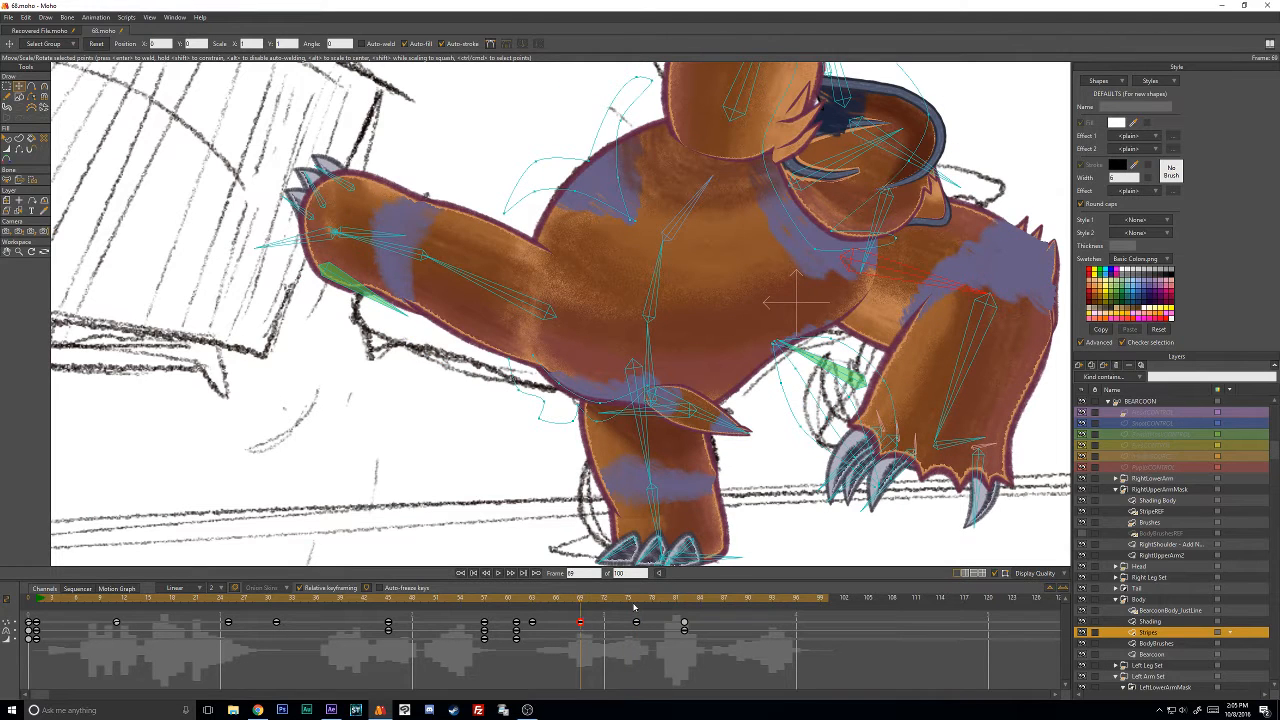
click(635, 601)
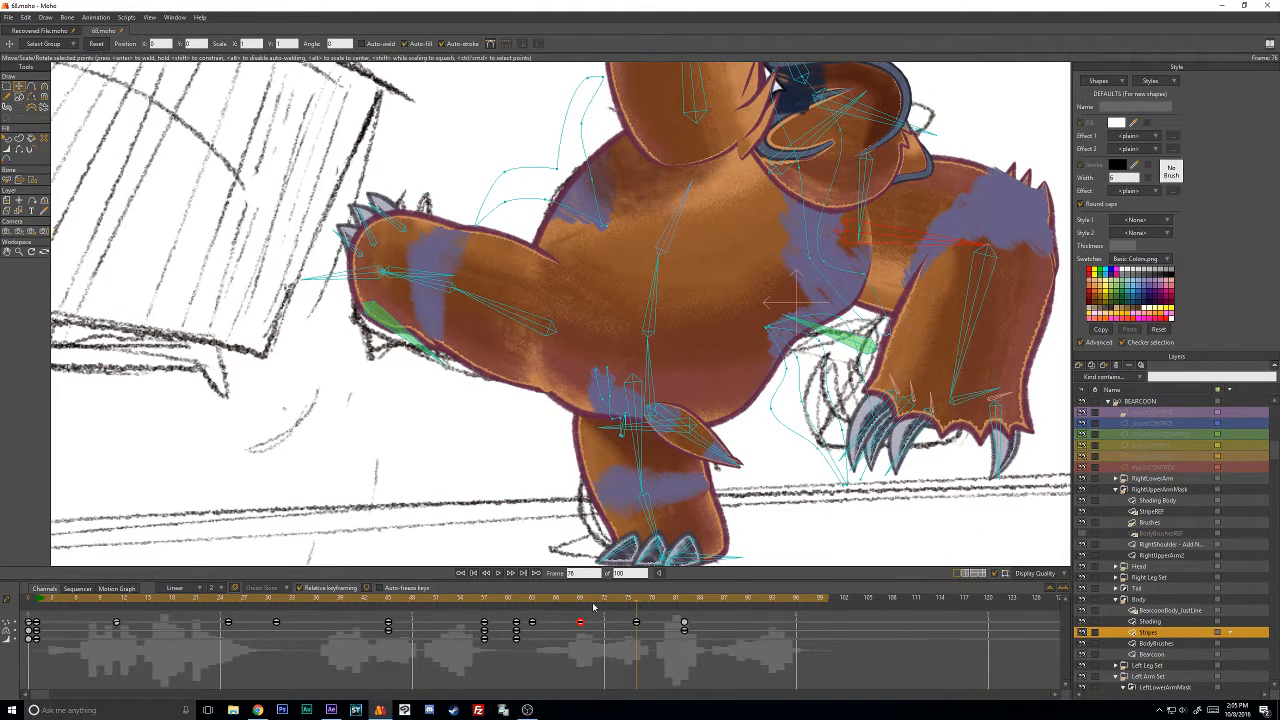
Copy the lower stripe's keyframe from frame 69 to frame 76, and move the frame 76 stripe keyframes to frame 75.
click(581, 600)
click(620, 398)
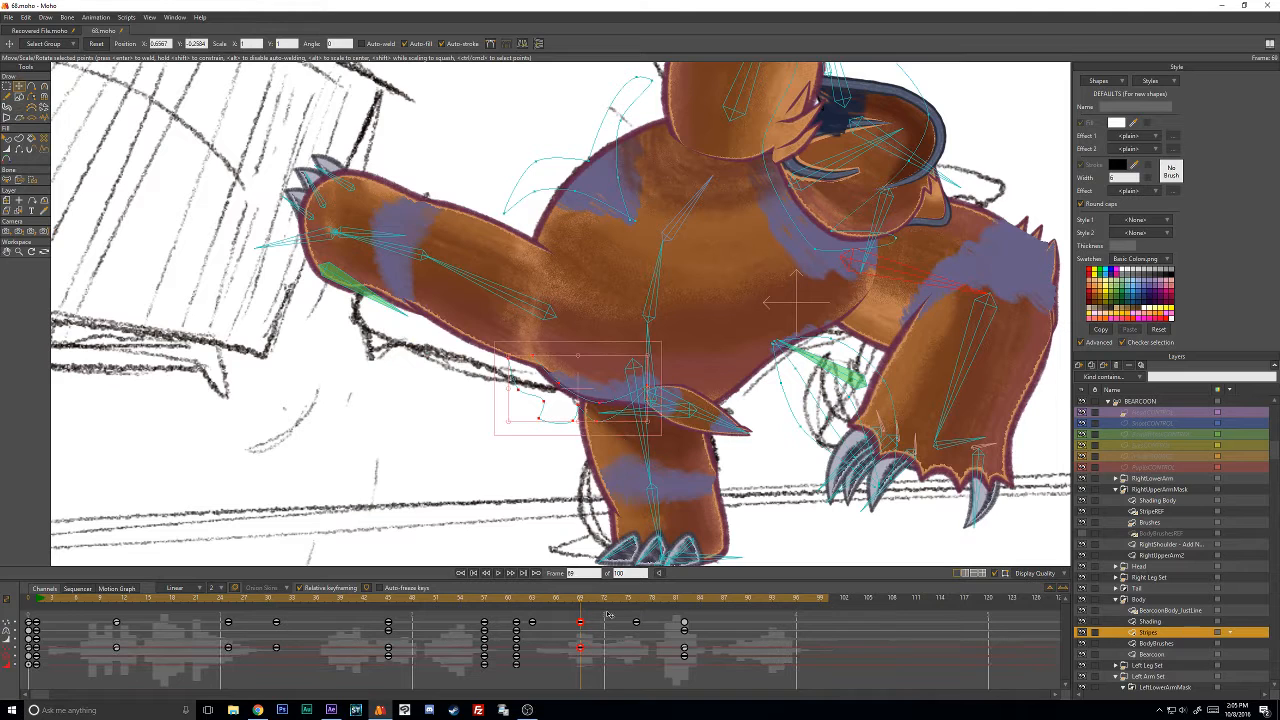
click(580, 647)
click(635, 601)
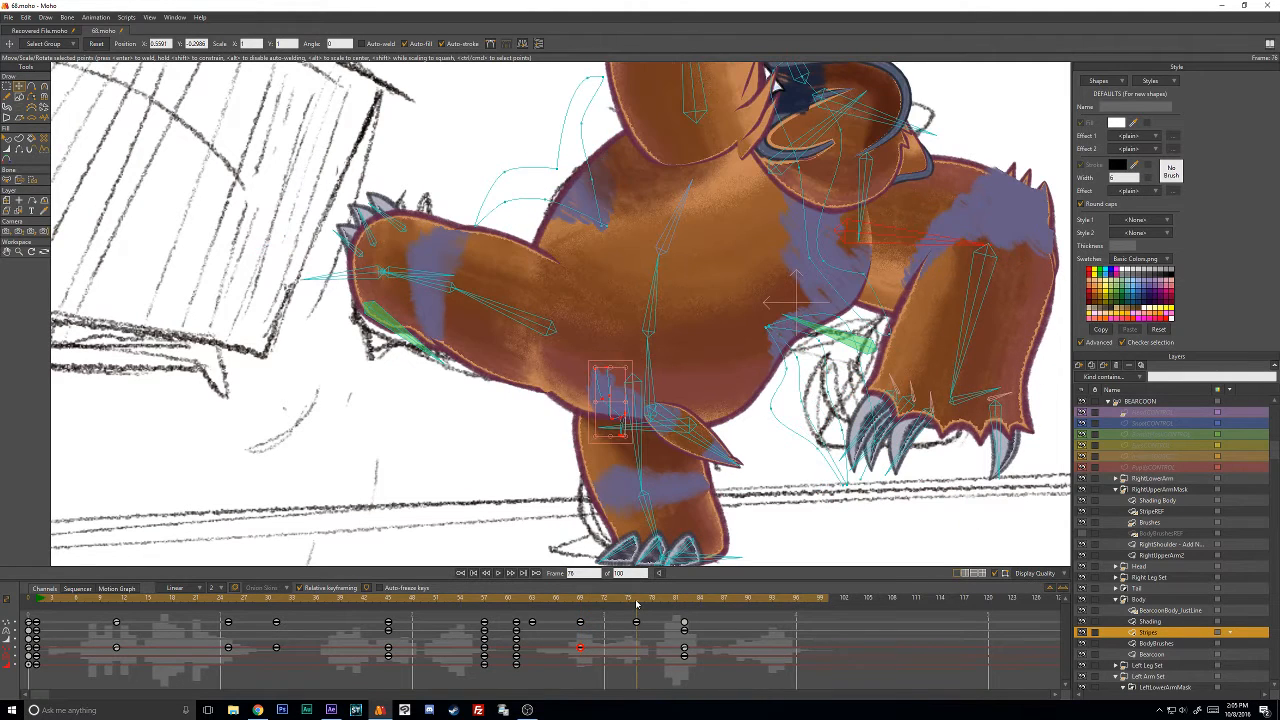
key(ctrl+v)
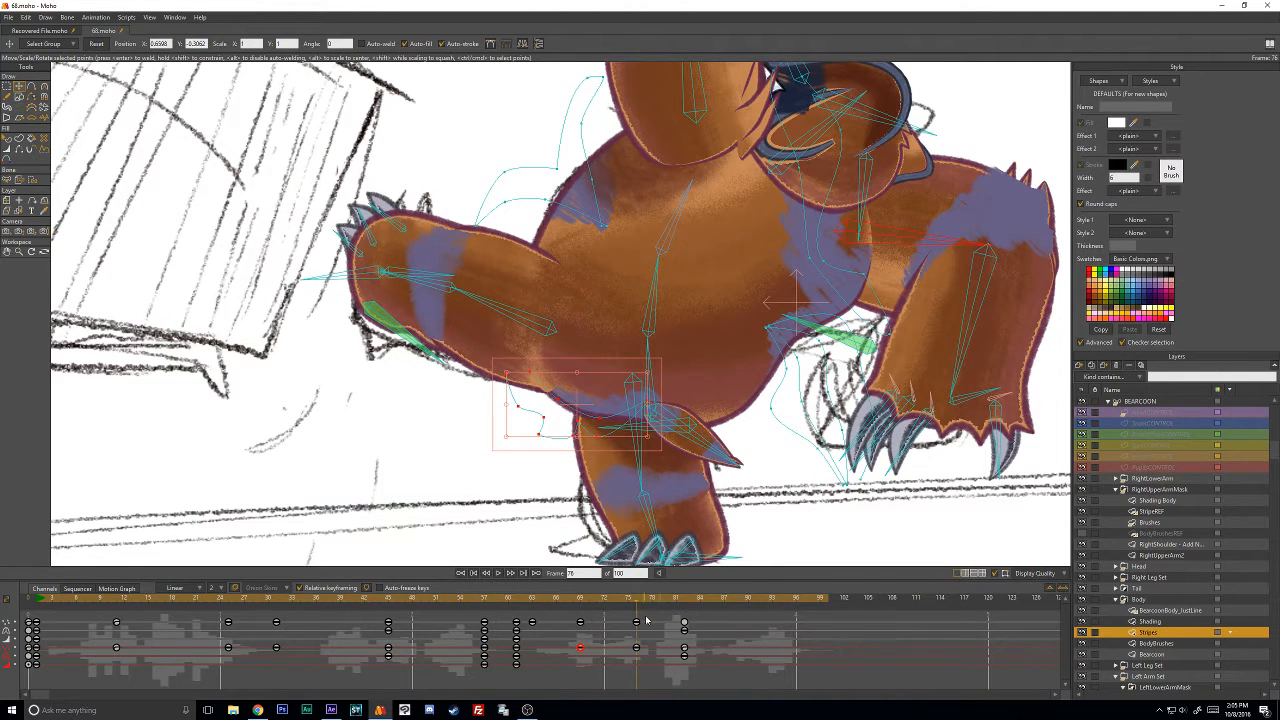
click(636, 622)
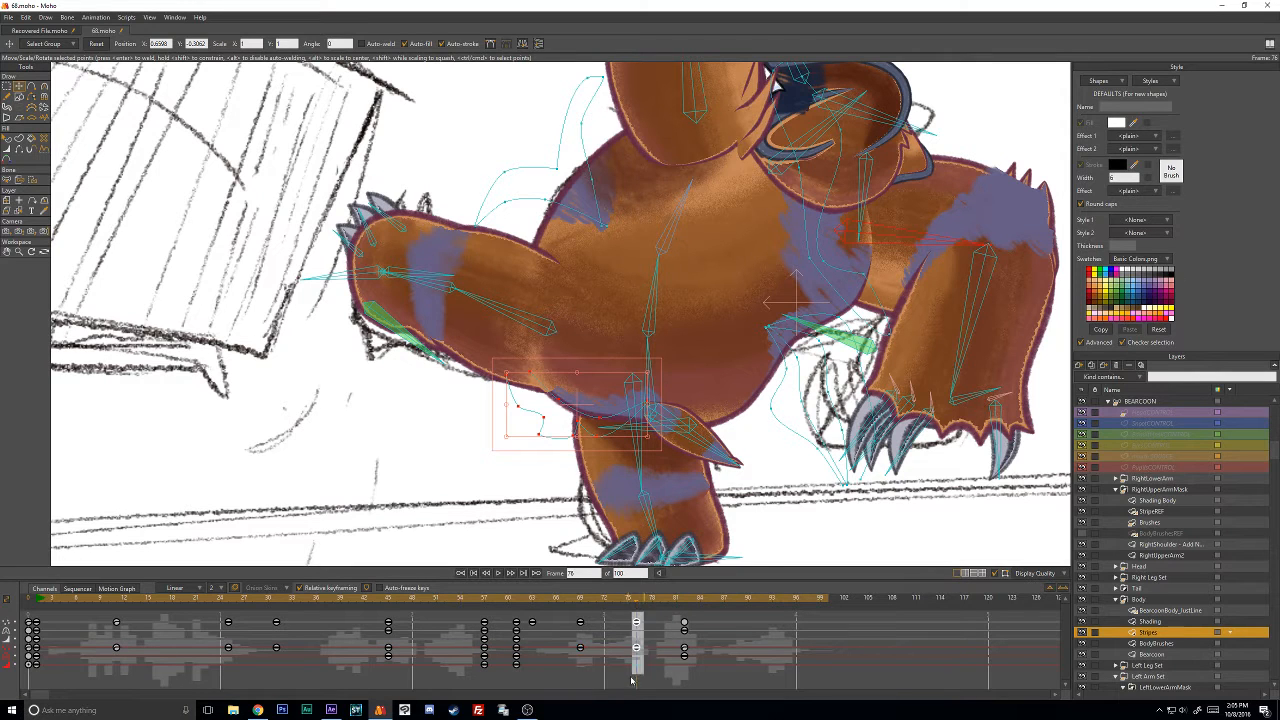
drag(636, 622, 668, 619)
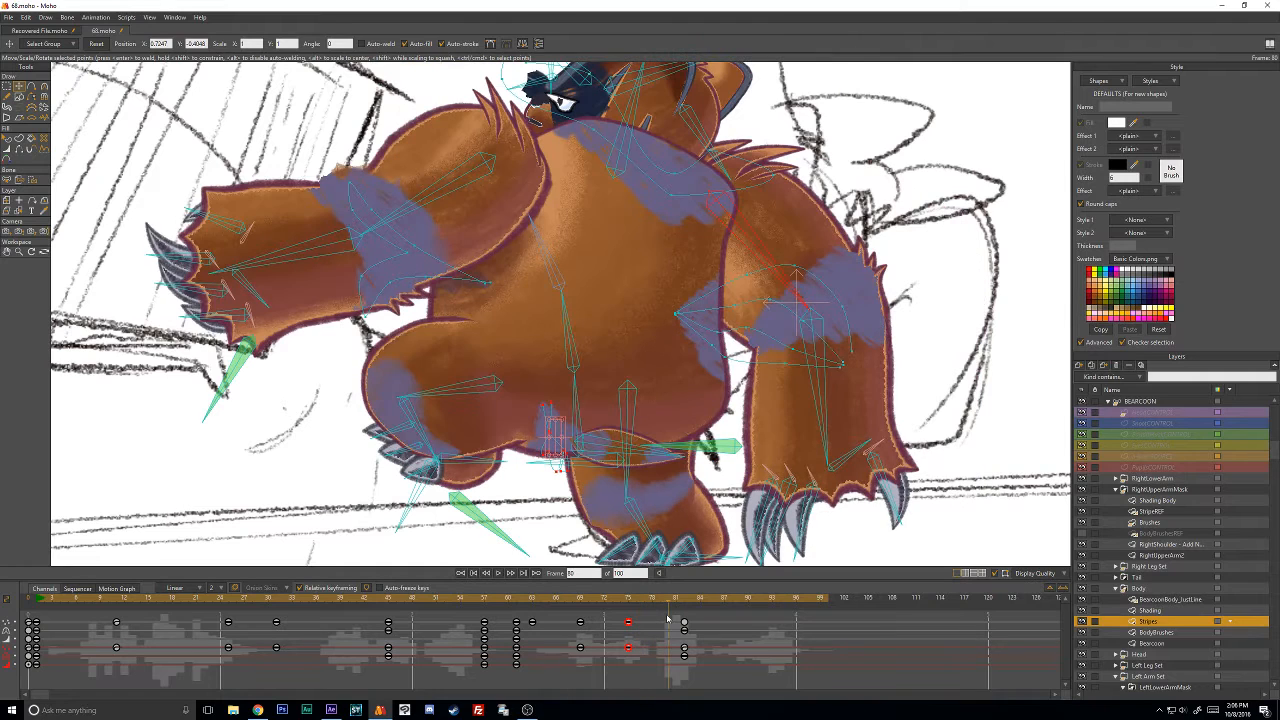
Paste the copied lower stripe keyframe at frame 80 and reshape the stripe to follow the bottom edge of the body.
key(ctrl+v)
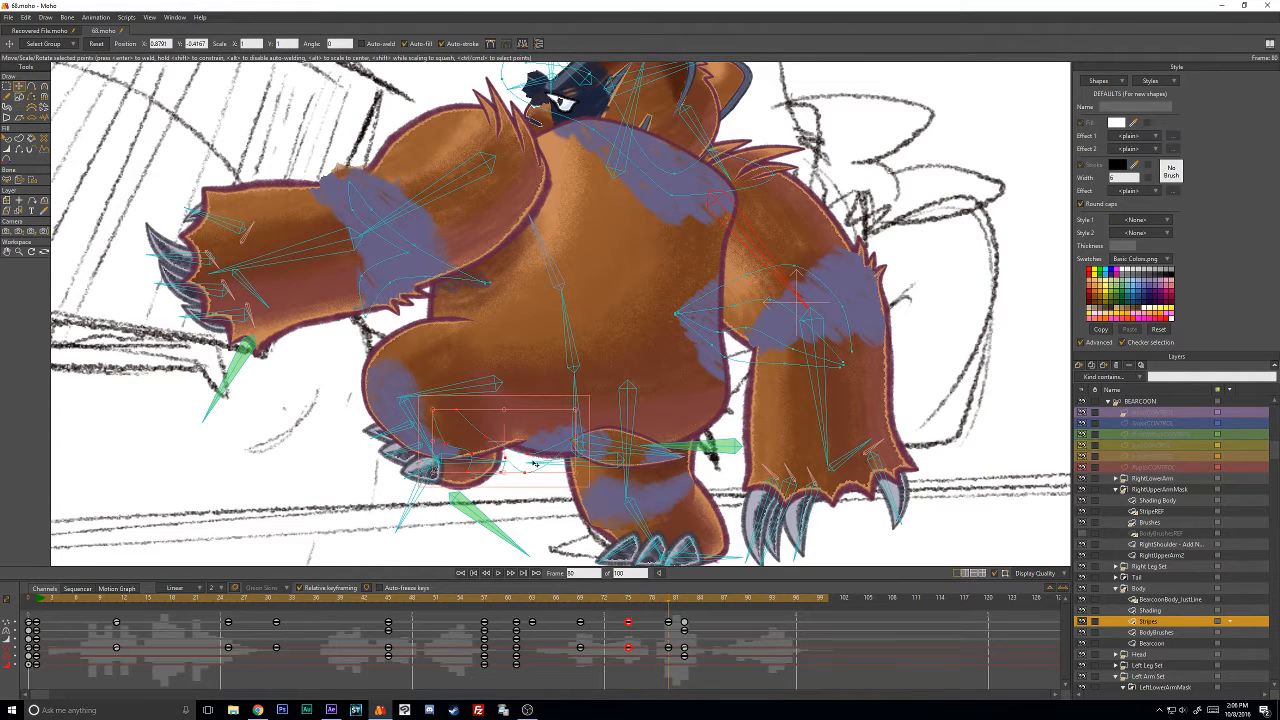
drag(543, 458, 596, 439)
click(601, 413)
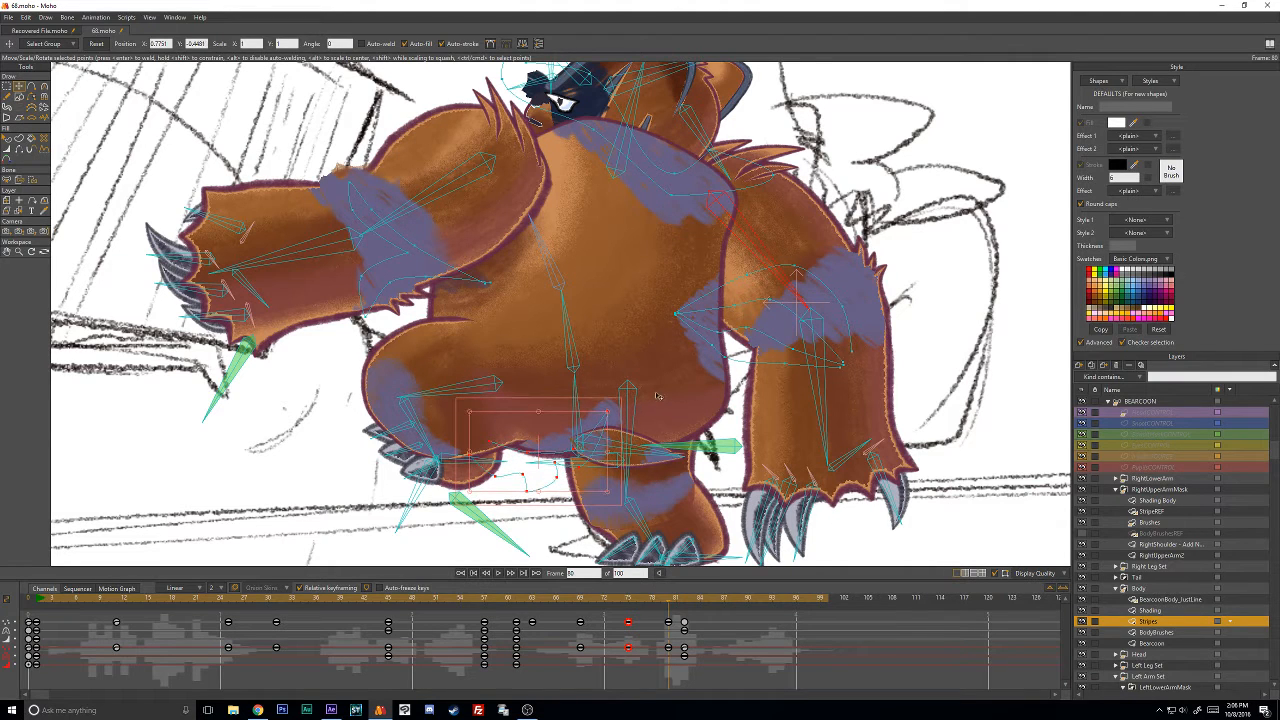
click(656, 396)
drag(614, 418, 595, 436)
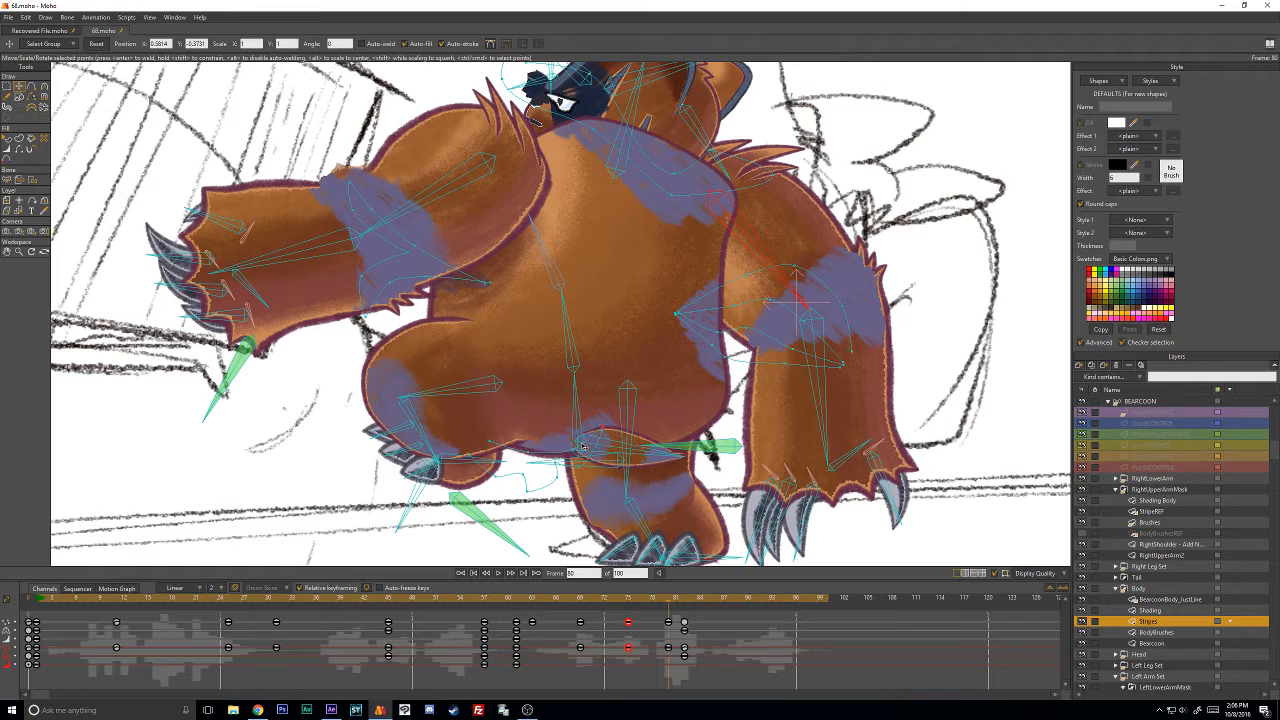
Shift the stripe keyframes at frames 80 and 82 one frame earlier, to frames 79 and 81.
drag(672, 596, 685, 672)
drag(692, 617, 660, 624)
key(Left)
key(Left)
key(Left)
click(669, 622)
key(Right)
key(Right)
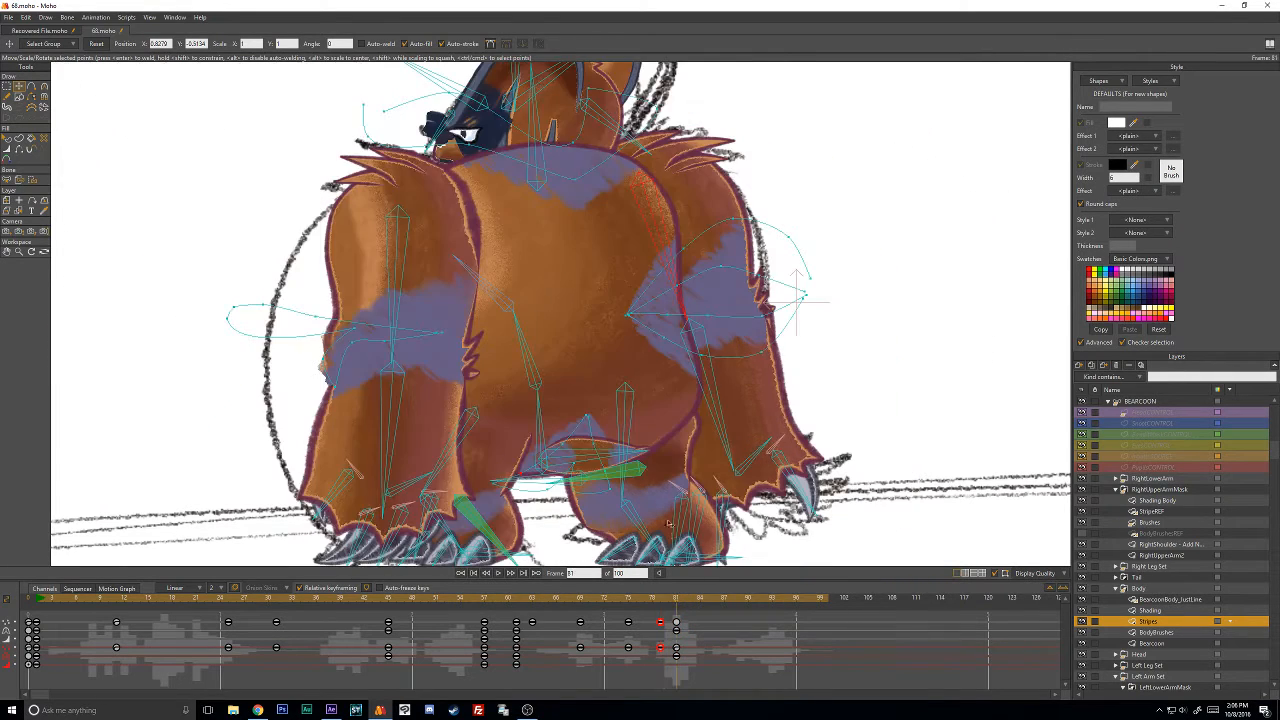
Review the stripe animation by scrubbing through the timeline and playing the shot from frame 1.
scroll(655, 470, down, 1)
scroll(660, 300, down, 1)
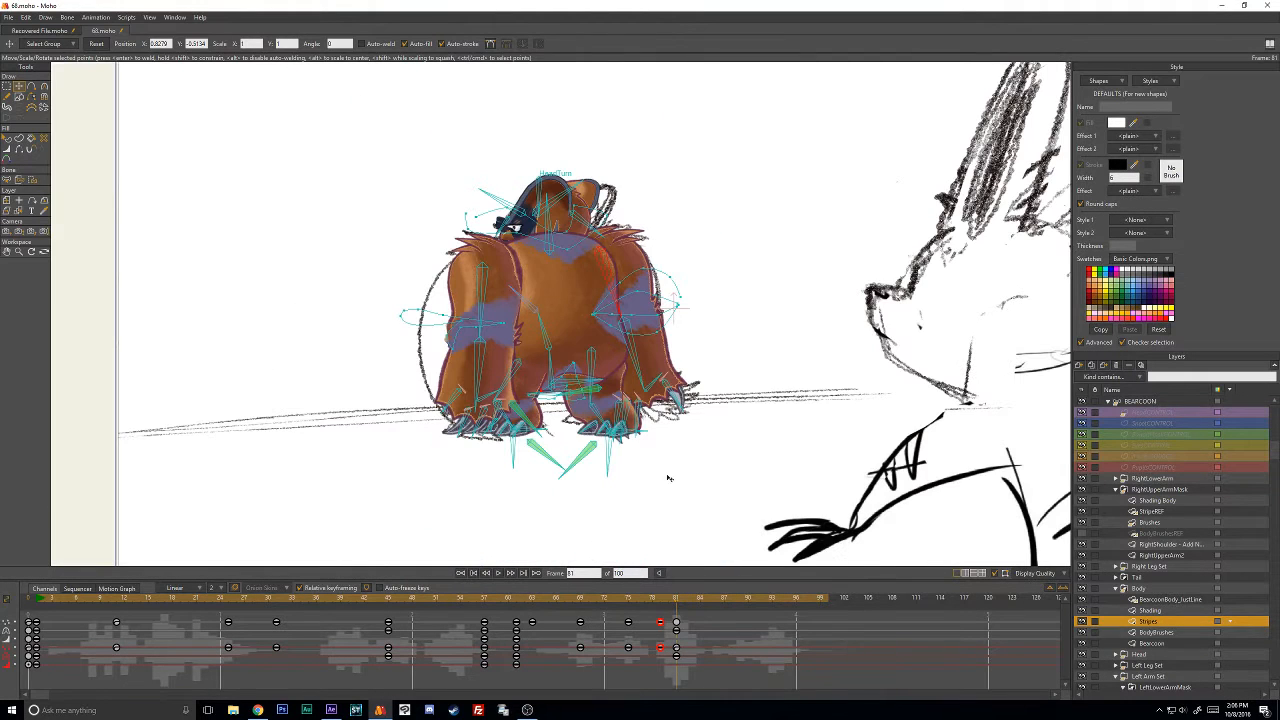
scroll(603, 414, up, 2)
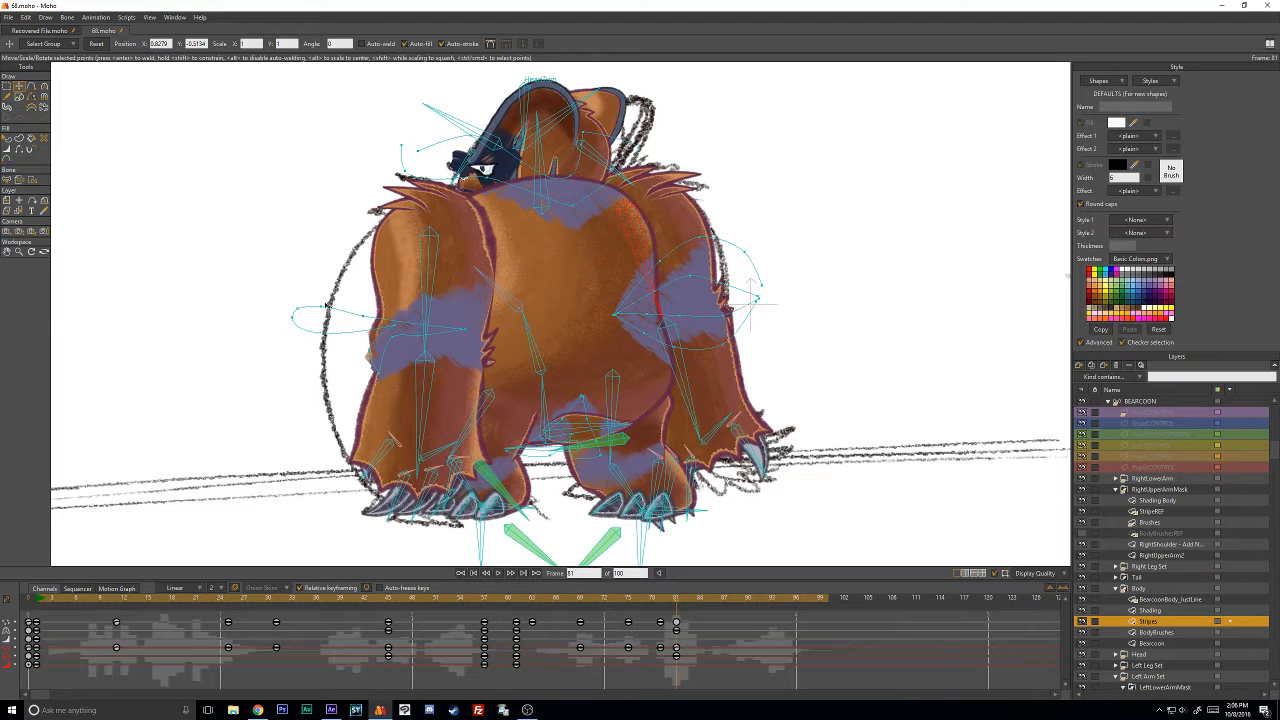
scroll(578, 163, down, 2)
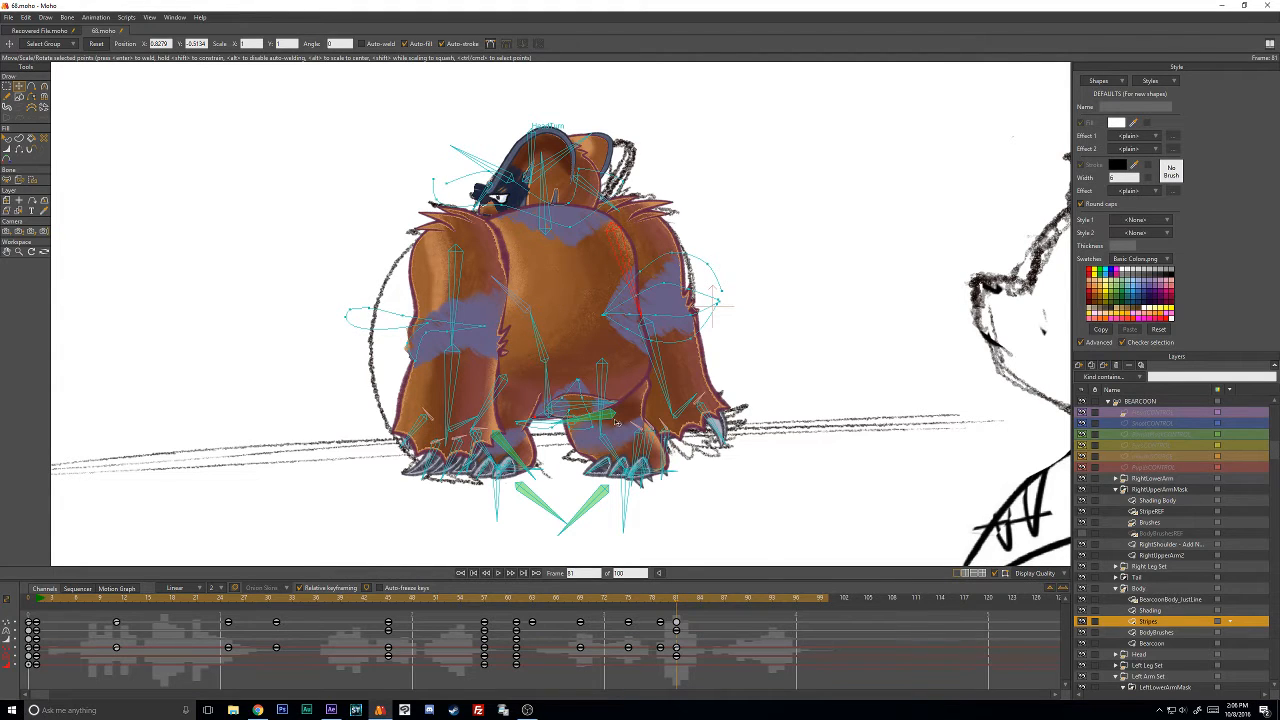
scroll(572, 399, down, 2)
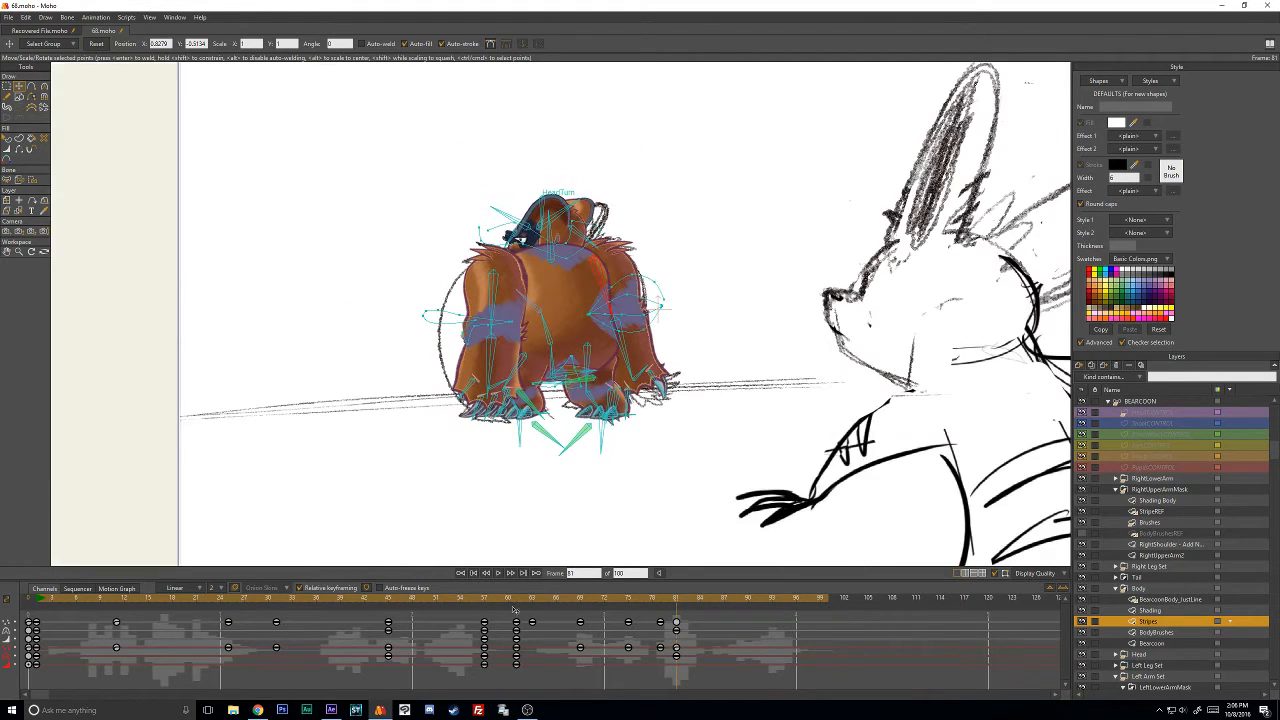
mouse_move(648, 601)
mouse_down()
mouse_move(396, 605)
mouse_move(788, 625)
mouse_move(573, 627)
mouse_move(694, 628)
mouse_move(706, 603)
mouse_move(797, 601)
mouse_up()
click(676, 603)
drag(674, 611, 38, 614)
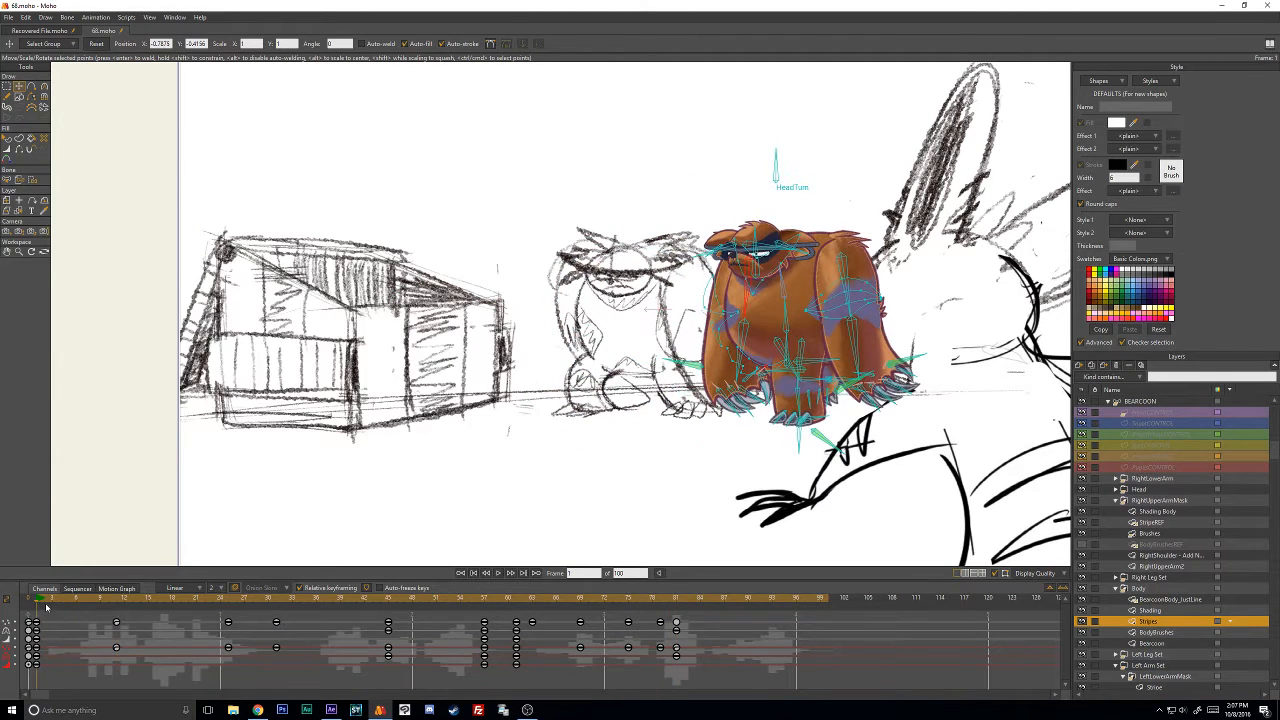
click(497, 573)
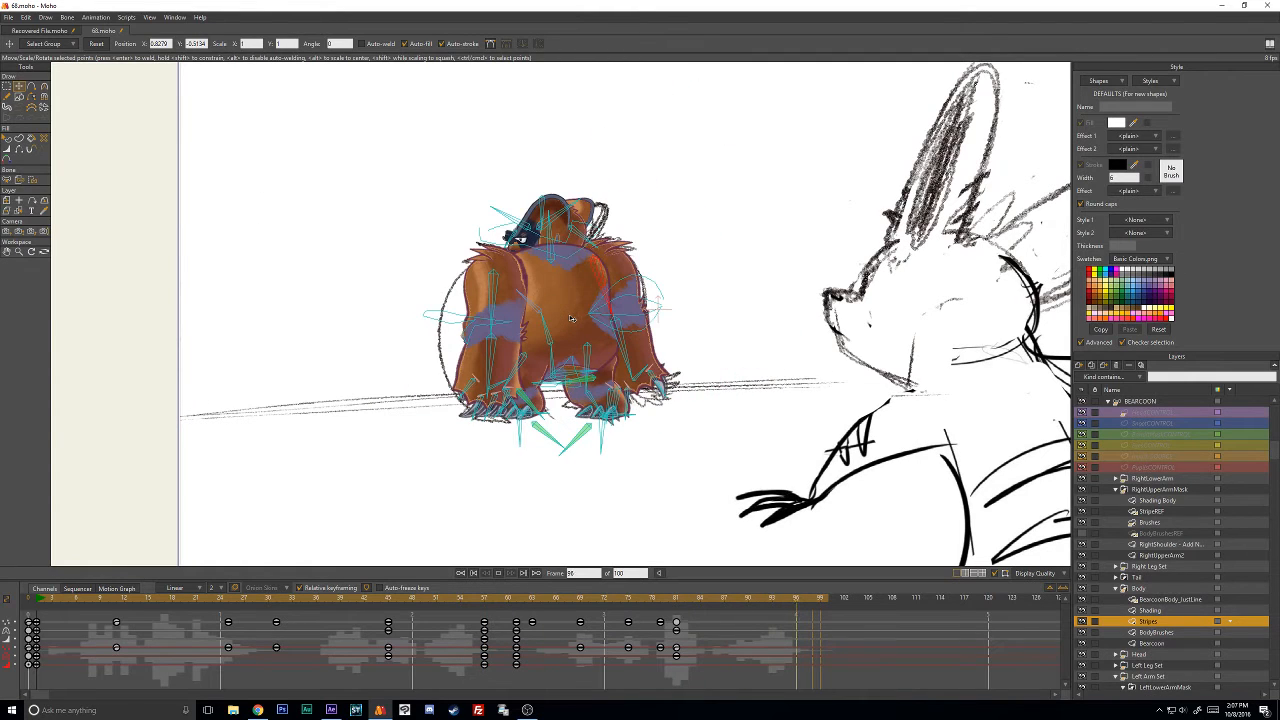
click(498, 572)
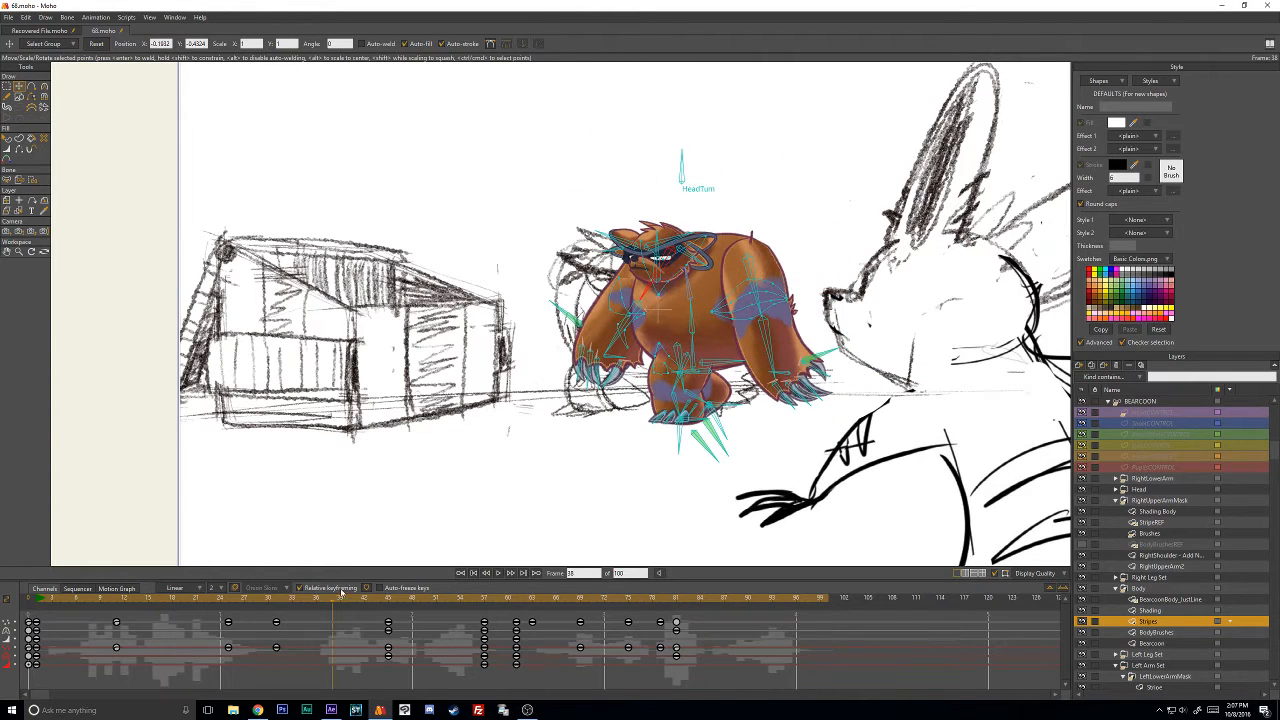
mouse_move(352, 603)
mouse_down()
mouse_move(608, 617)
mouse_move(506, 614)
mouse_move(550, 606)
mouse_up()
Add a new vector layer above the Shot_68.wav audio layer.
scroll(1153, 434, up, 1)
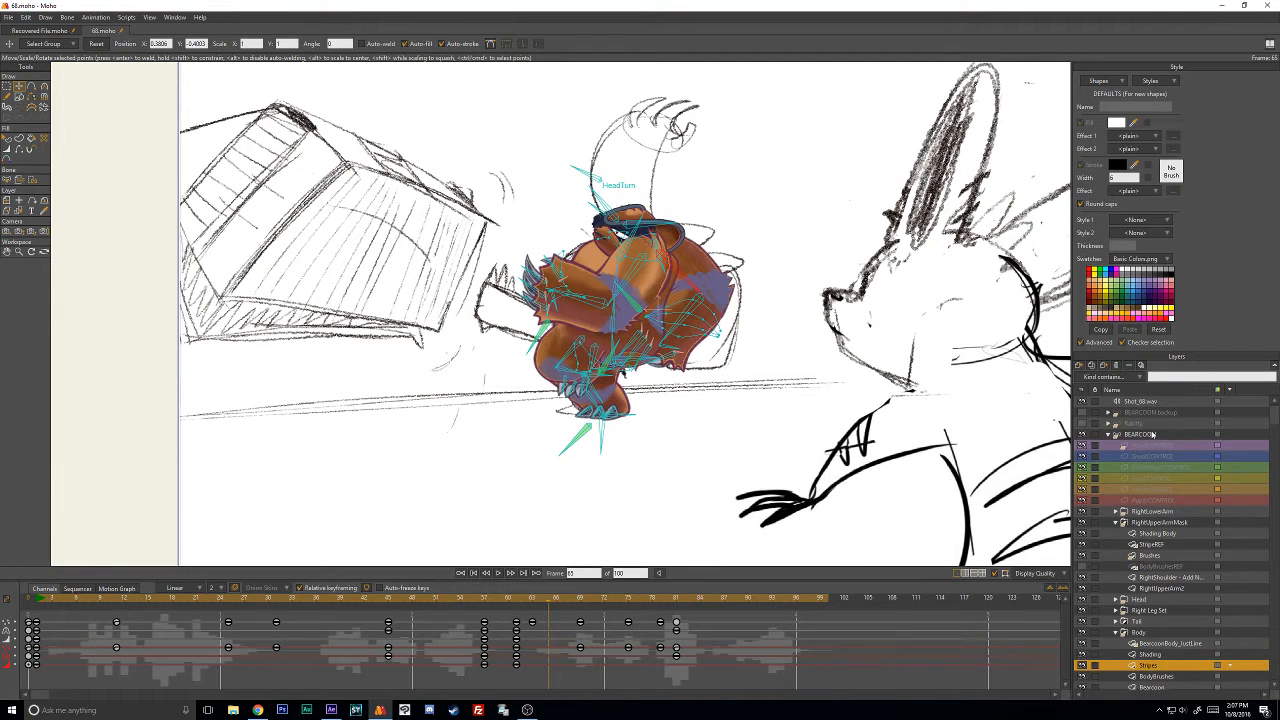
click(1130, 401)
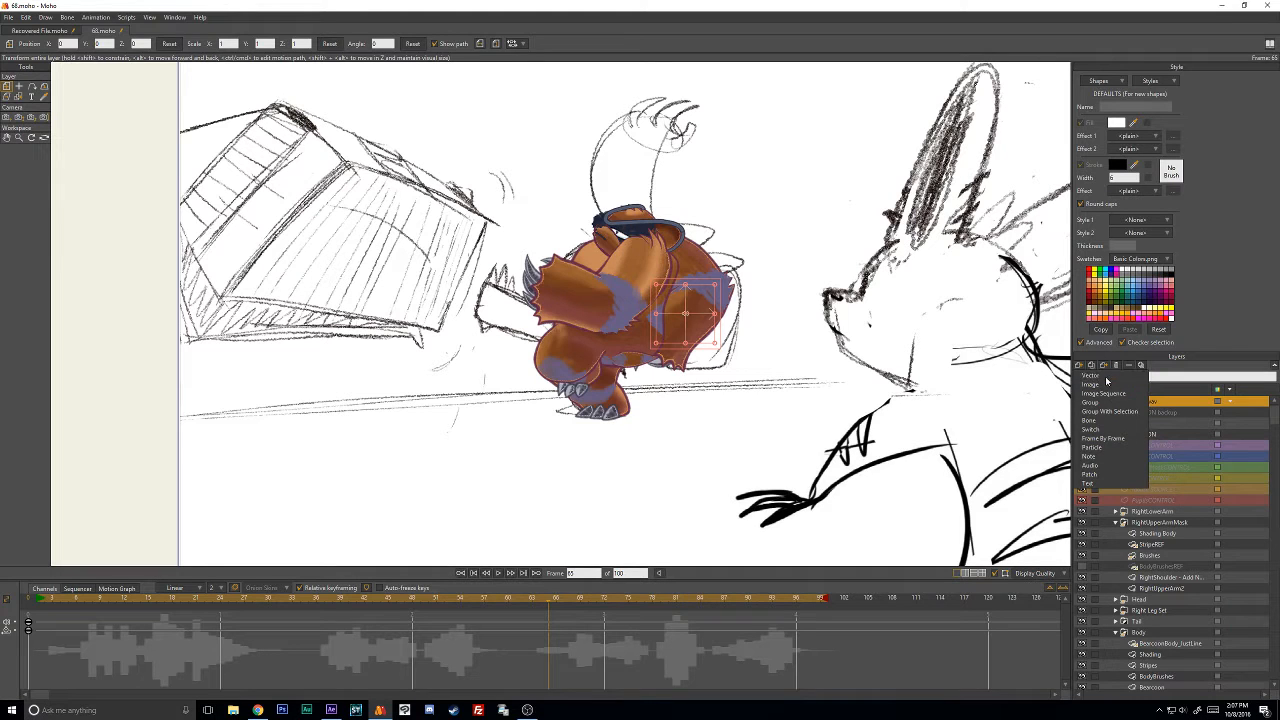
key(ctrl+g)
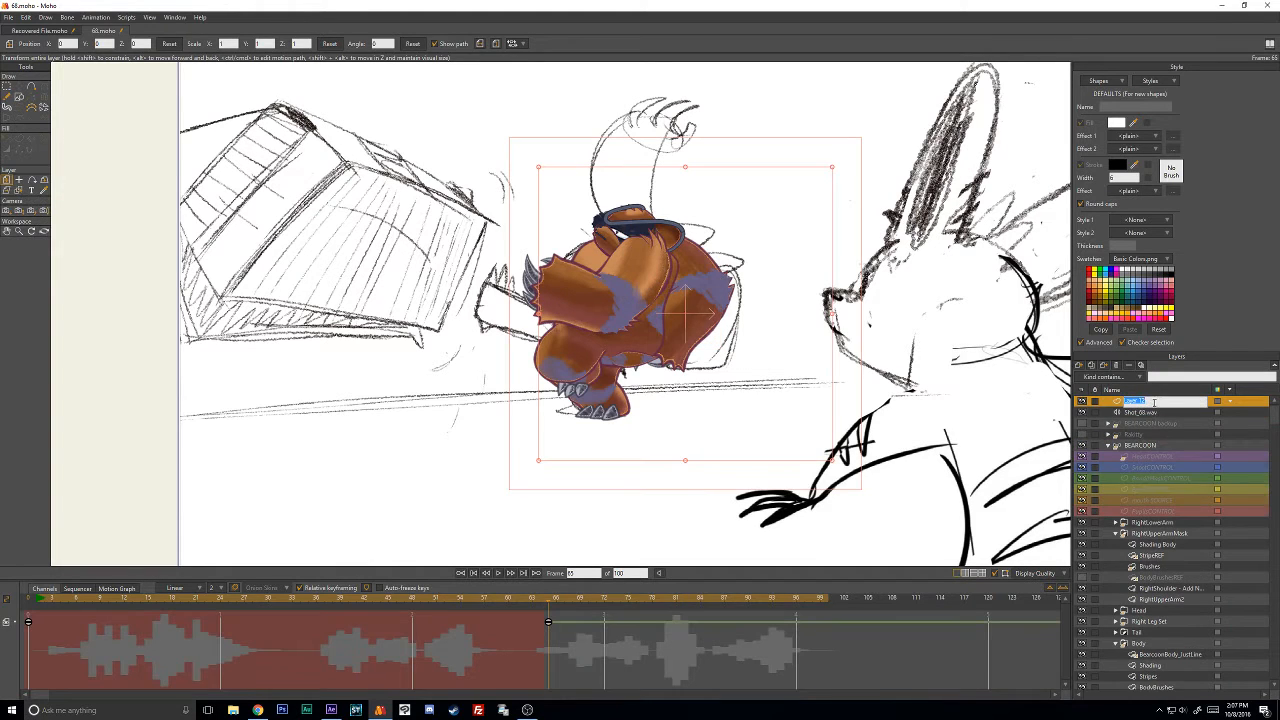
click(1150, 411)
click(1145, 400)
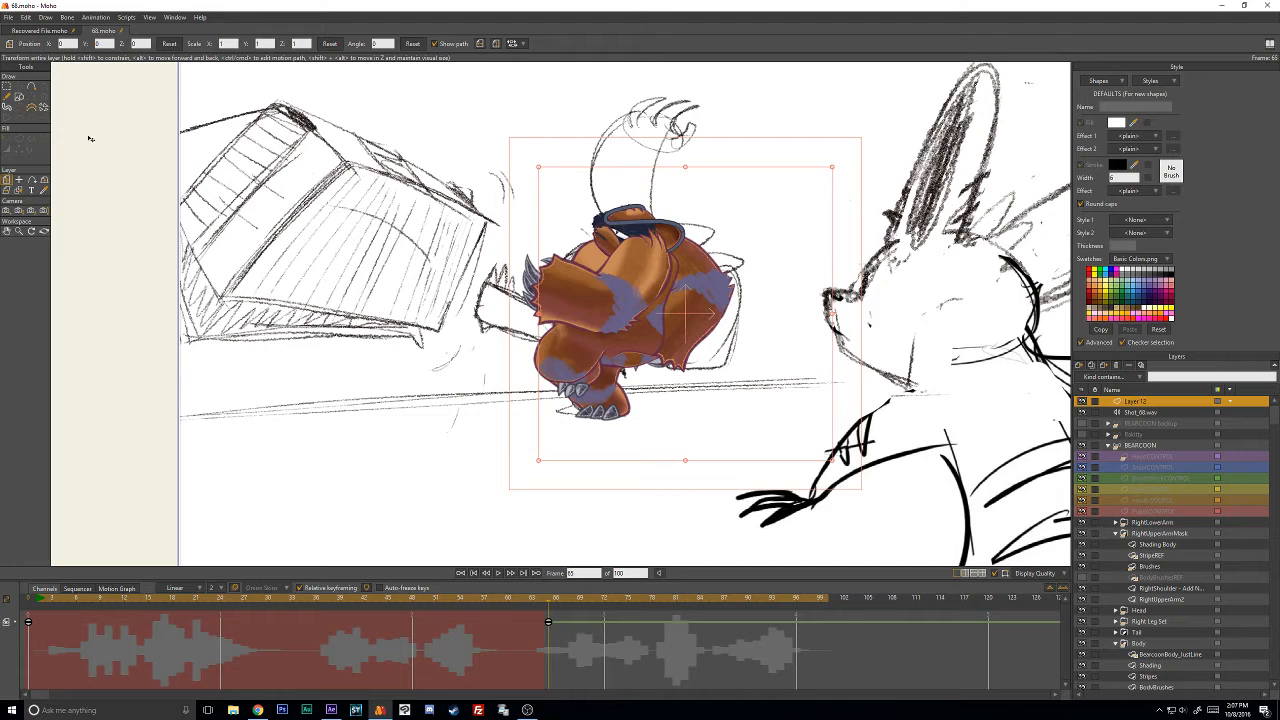
Draw a curved freehand stroke of width 50 beneath the bear, and try a second stroke crossing its body.
key(f)
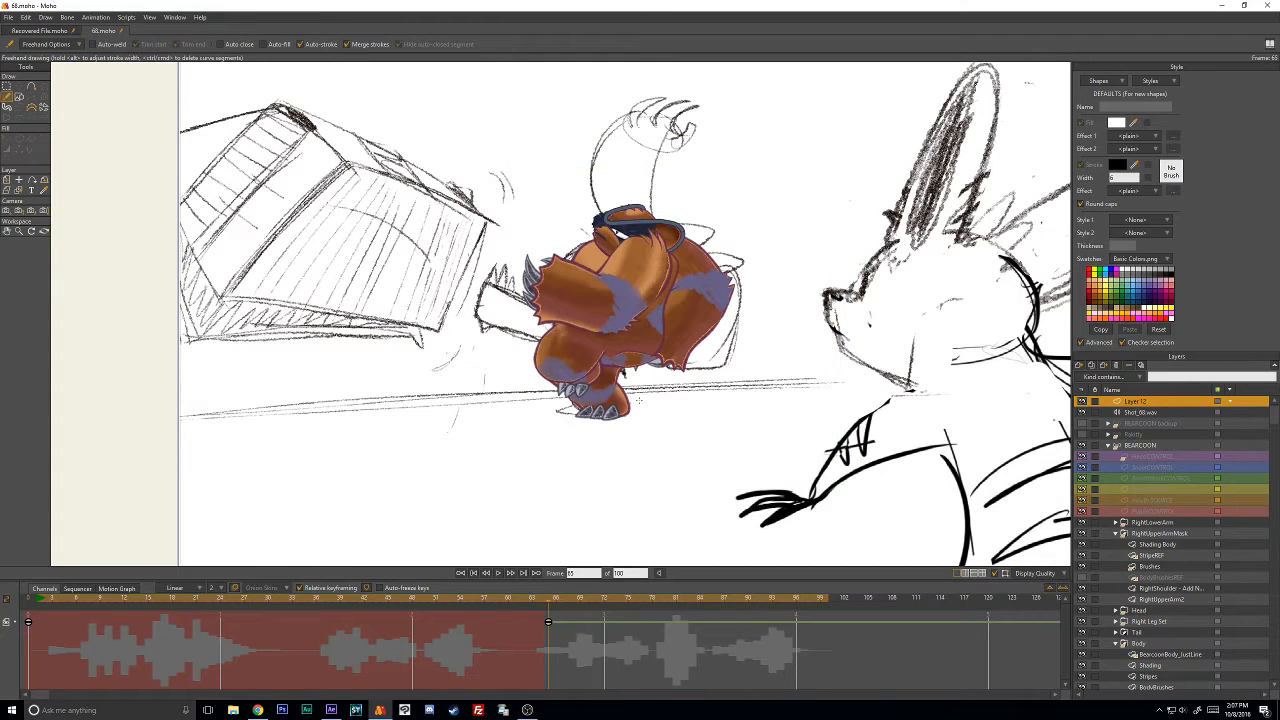
click(1117, 181)
text(50)
mouse_move(672, 426)
mouse_down()
mouse_move(569, 440)
mouse_move(516, 420)
mouse_move(462, 368)
mouse_move(432, 302)
mouse_up()
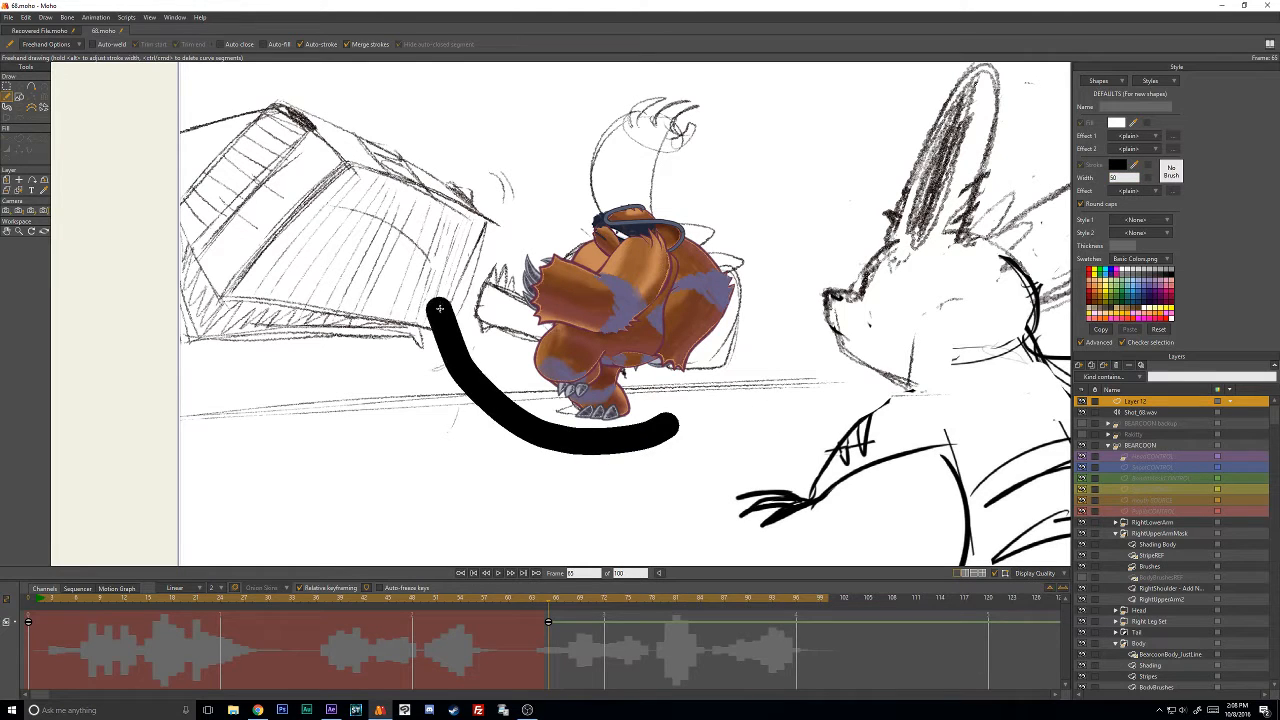
mouse_move(540, 601)
mouse_down()
mouse_move(520, 600)
mouse_move(609, 601)
mouse_move(552, 616)
mouse_up()
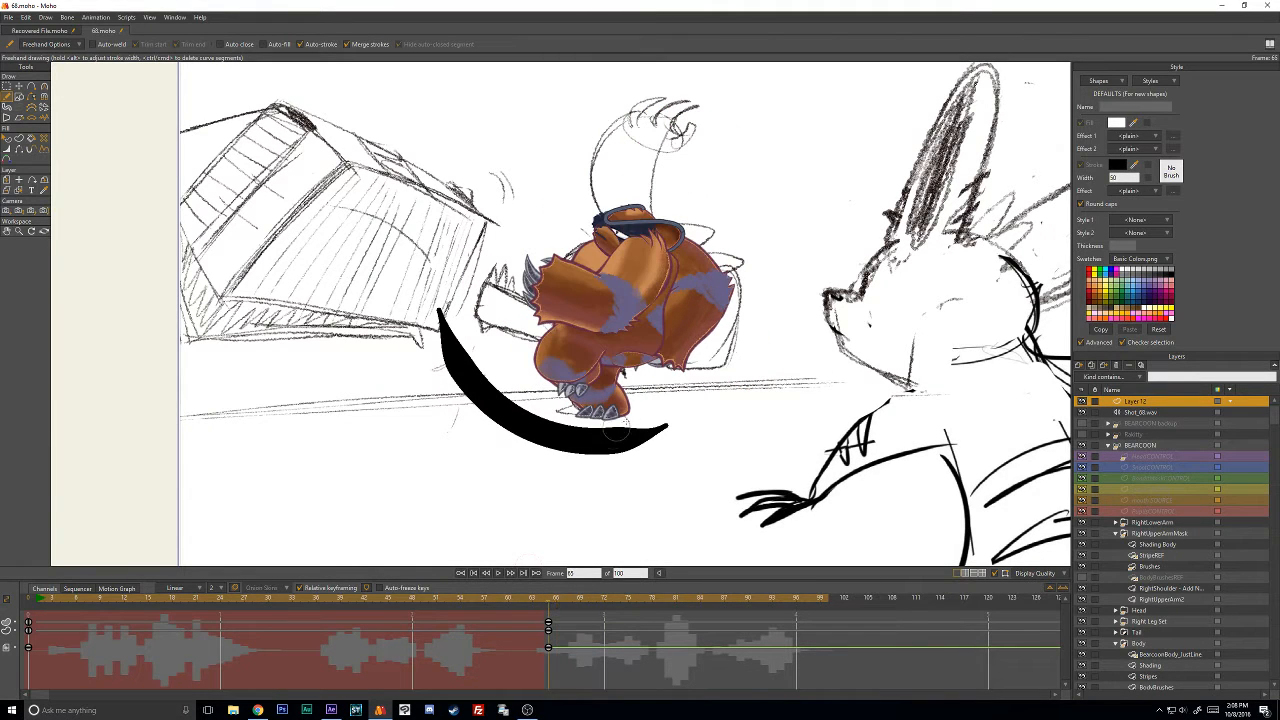
drag(636, 418, 440, 258)
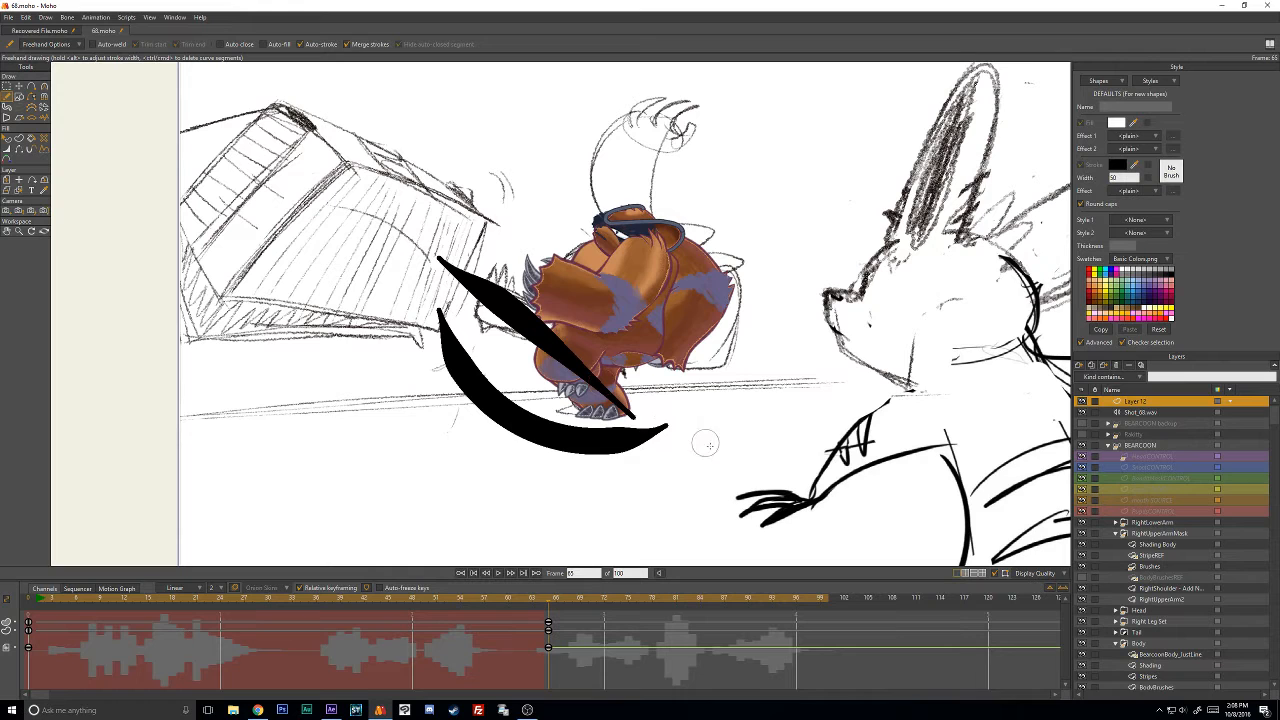
key(ctrl+z)
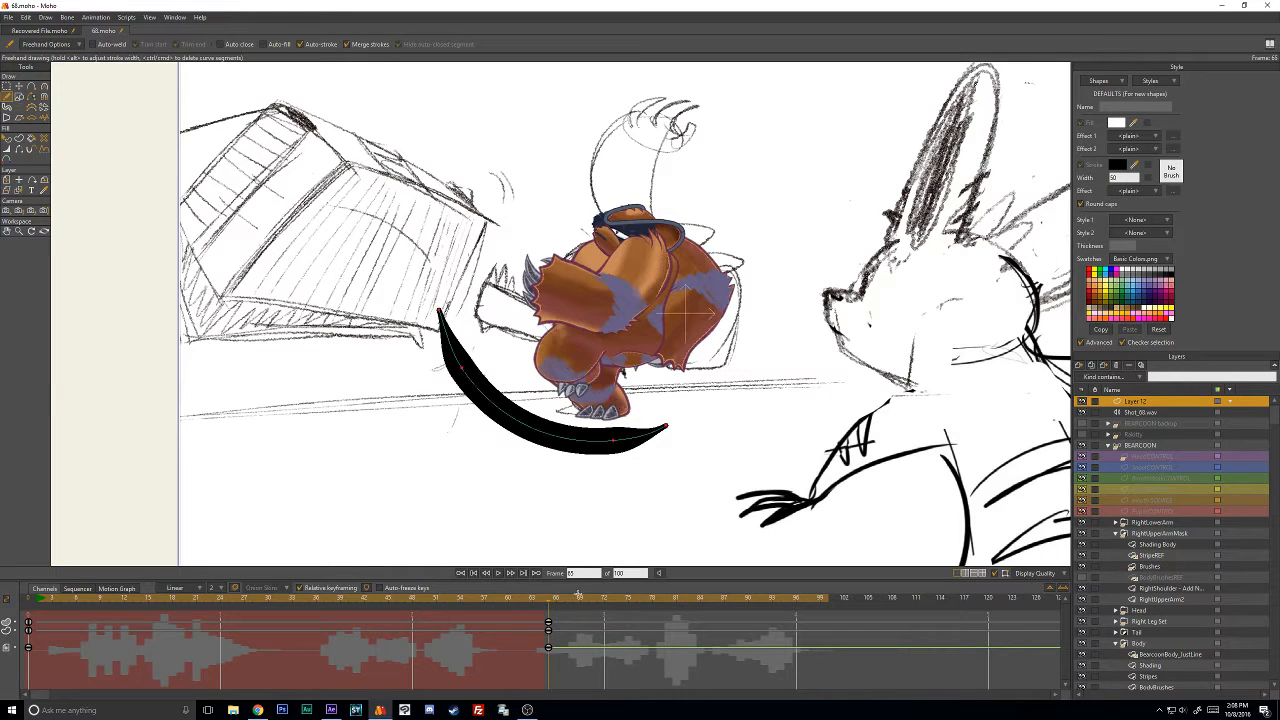
Delete the vector layer that holds the curved stroke.
mouse_move(556, 603)
mouse_down()
mouse_move(600, 604)
mouse_move(545, 606)
mouse_move(604, 605)
mouse_move(549, 608)
mouse_up()
drag(574, 616, 533, 663)
click(1145, 401)
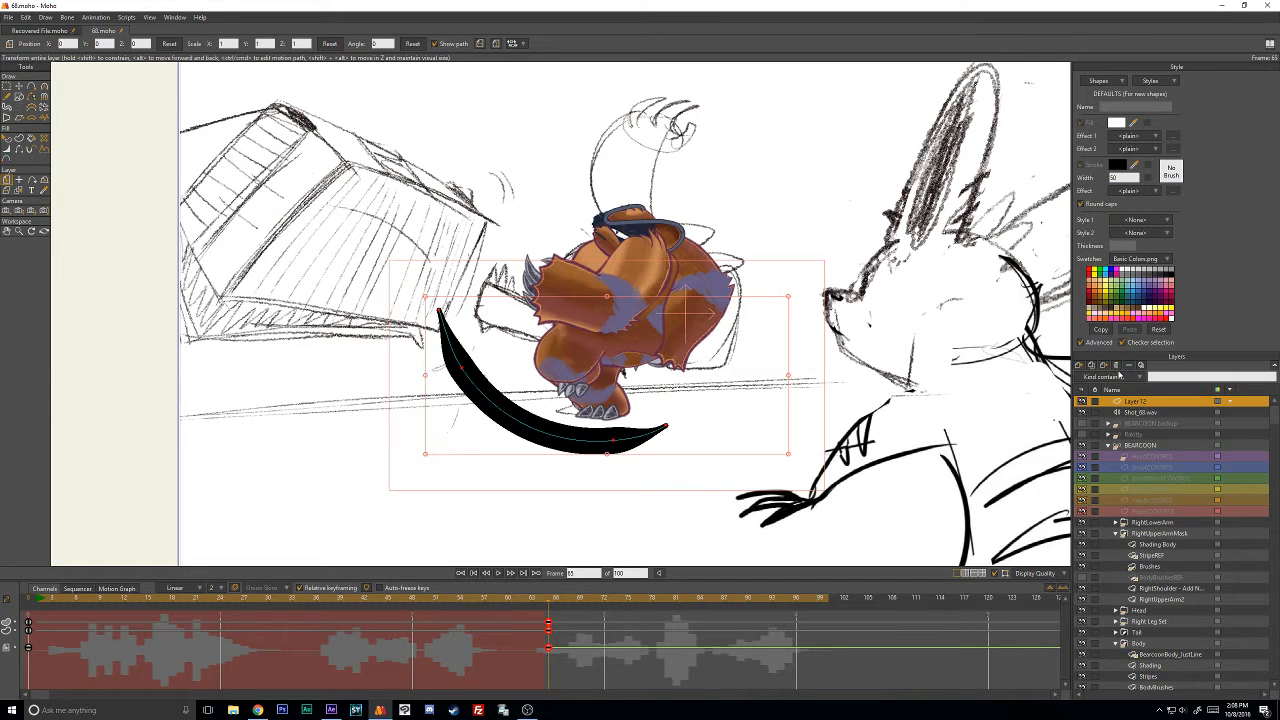
click(1118, 367)
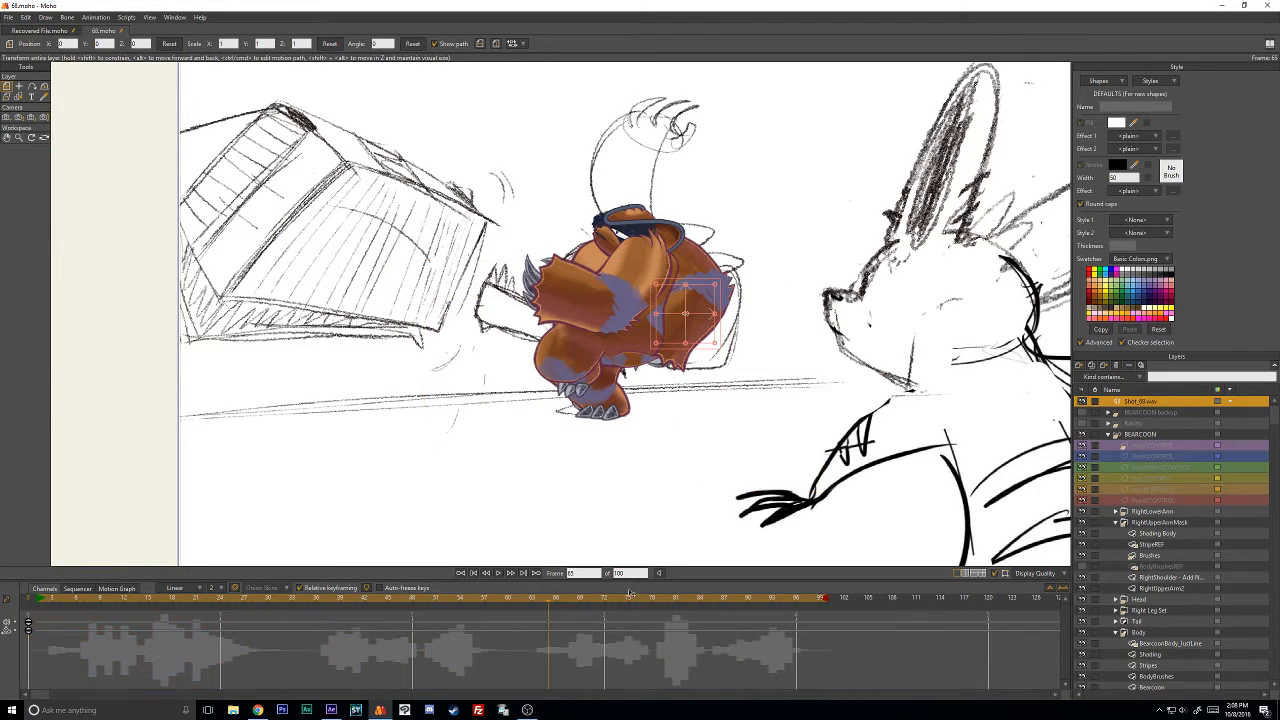
Go to frame 1 and add a vector layer named BRB above the audio layer.
click(39, 601)
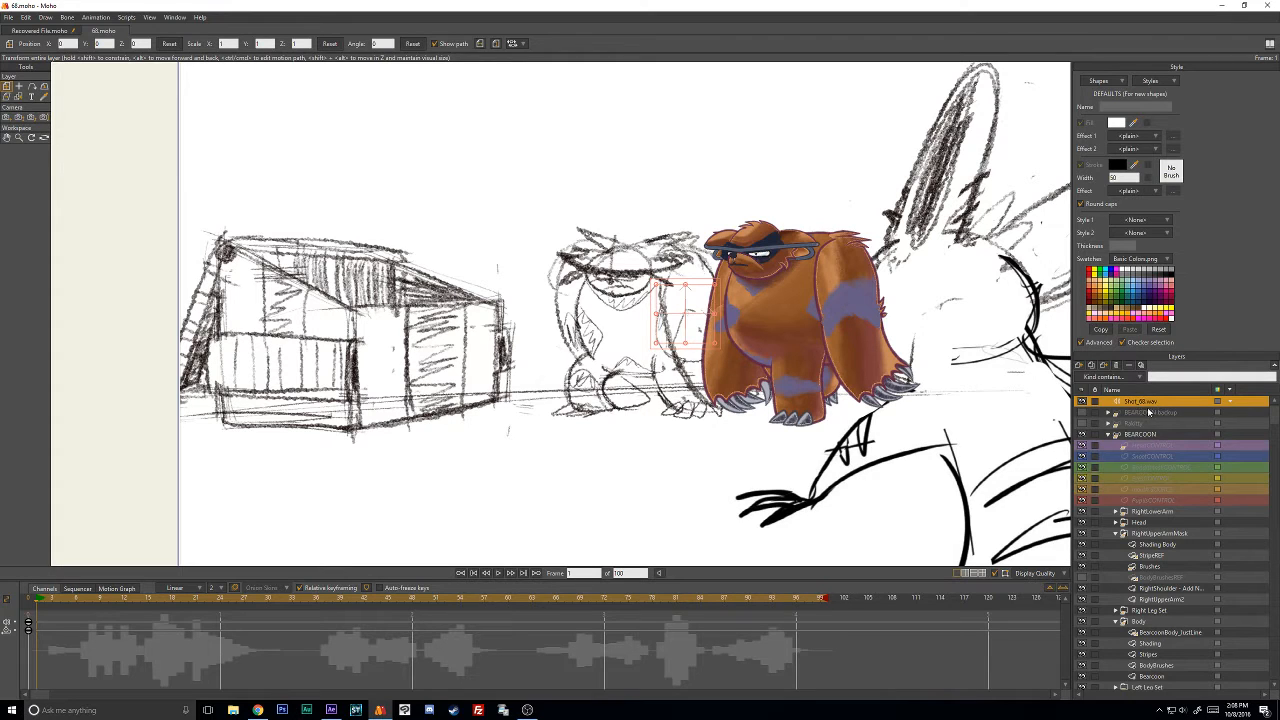
text(BRB)
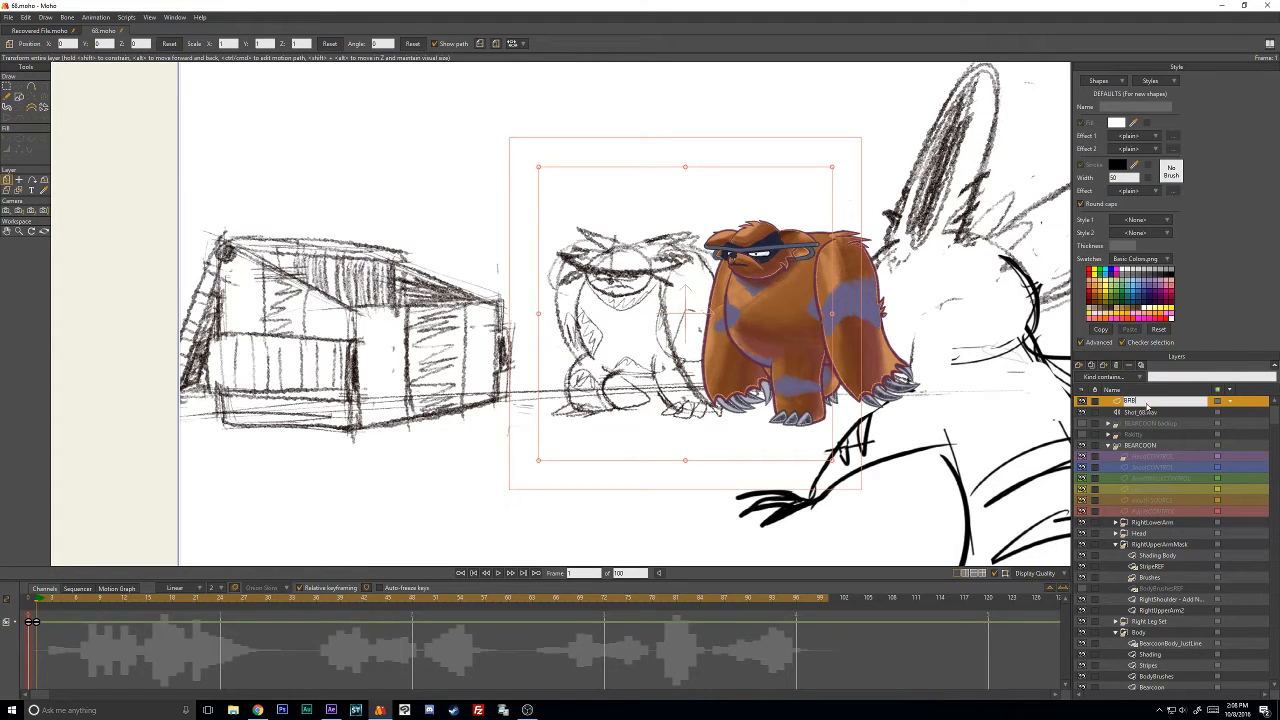
key(Return)
Handwrite "BRB" above the house sketch with freehand strokes of width 25.
click(7, 97)
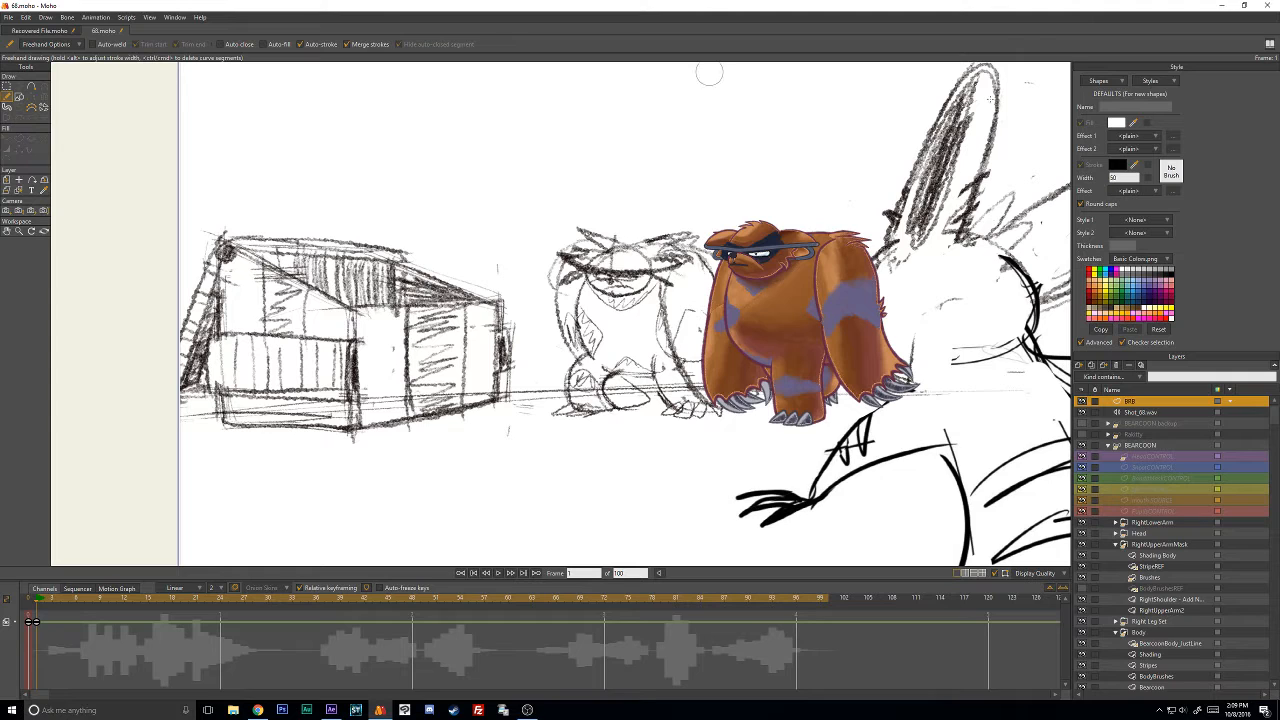
click(1125, 177)
text(25)
drag(233, 100, 240, 192)
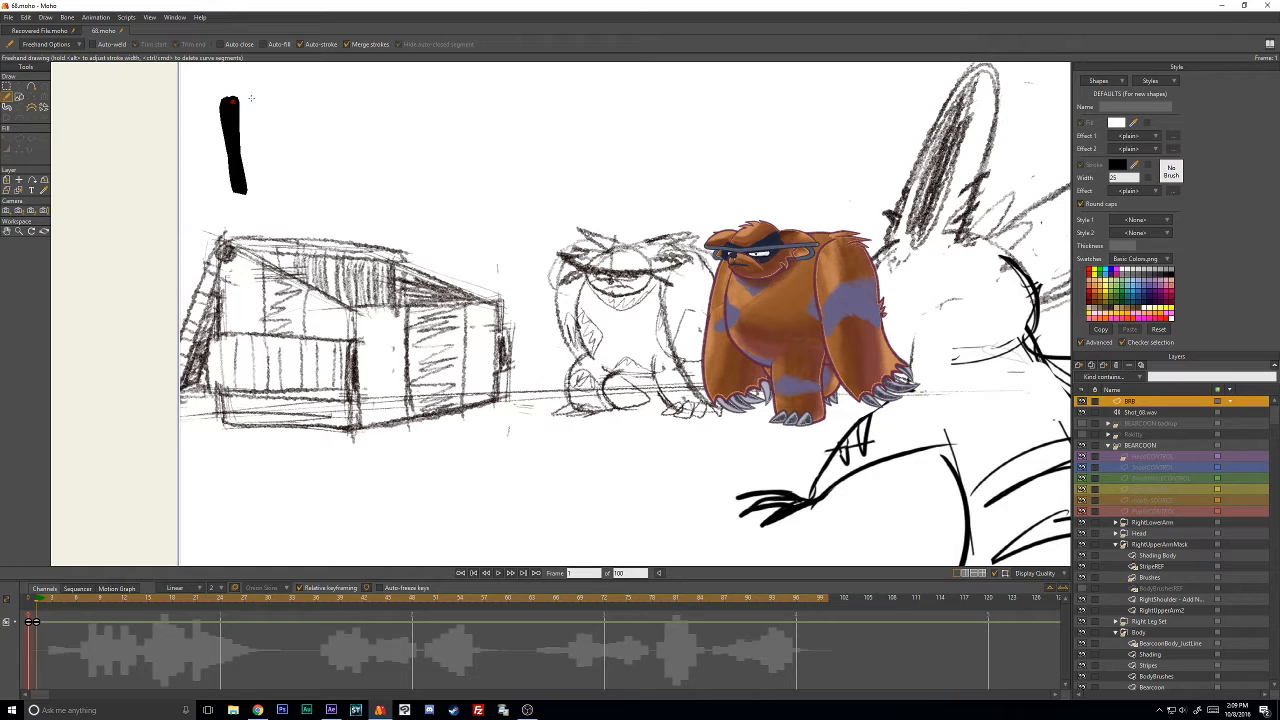
mouse_move(222, 98)
mouse_down()
mouse_move(270, 136)
mouse_move(249, 146)
mouse_move(283, 151)
mouse_move(272, 184)
mouse_move(246, 186)
mouse_move(320, 182)
mouse_move(320, 137)
mouse_move(370, 178)
mouse_up()
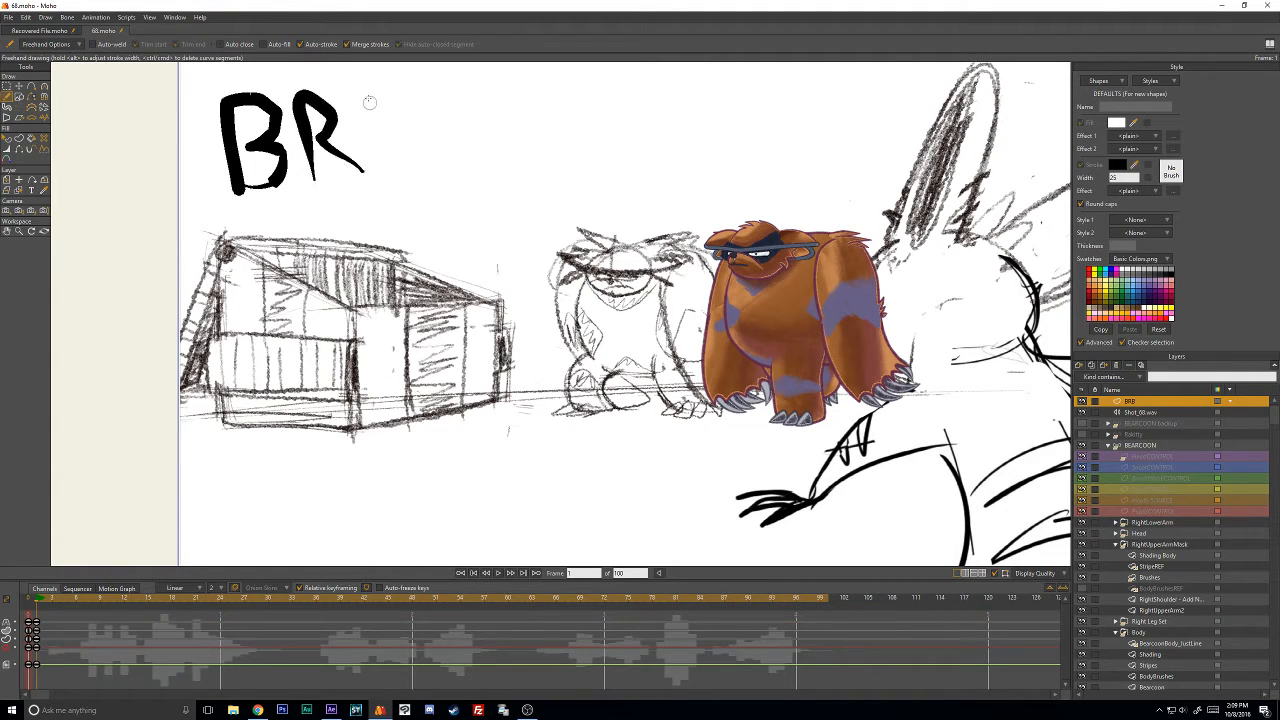
drag(366, 95, 384, 173)
mouse_move(372, 96)
mouse_down()
mouse_move(385, 137)
mouse_move(420, 150)
mouse_move(374, 178)
mouse_up()
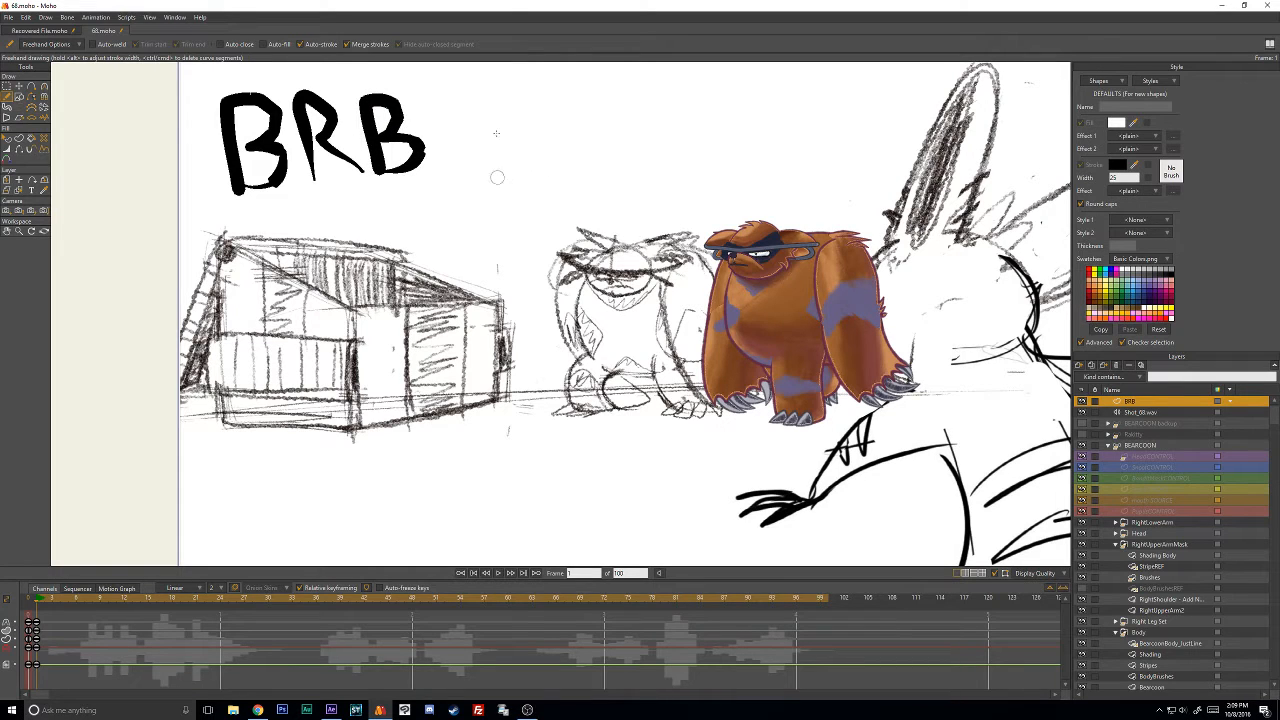
Handwrite the word "food" beside "BRB" with the same freehand strokes.
mouse_move(497, 180)
mouse_down()
mouse_move(508, 98)
mouse_move(542, 120)
mouse_up()
mouse_move(474, 142)
mouse_down()
mouse_move(526, 150)
mouse_move(540, 172)
mouse_move(578, 148)
mouse_move(628, 178)
mouse_move(616, 150)
mouse_up()
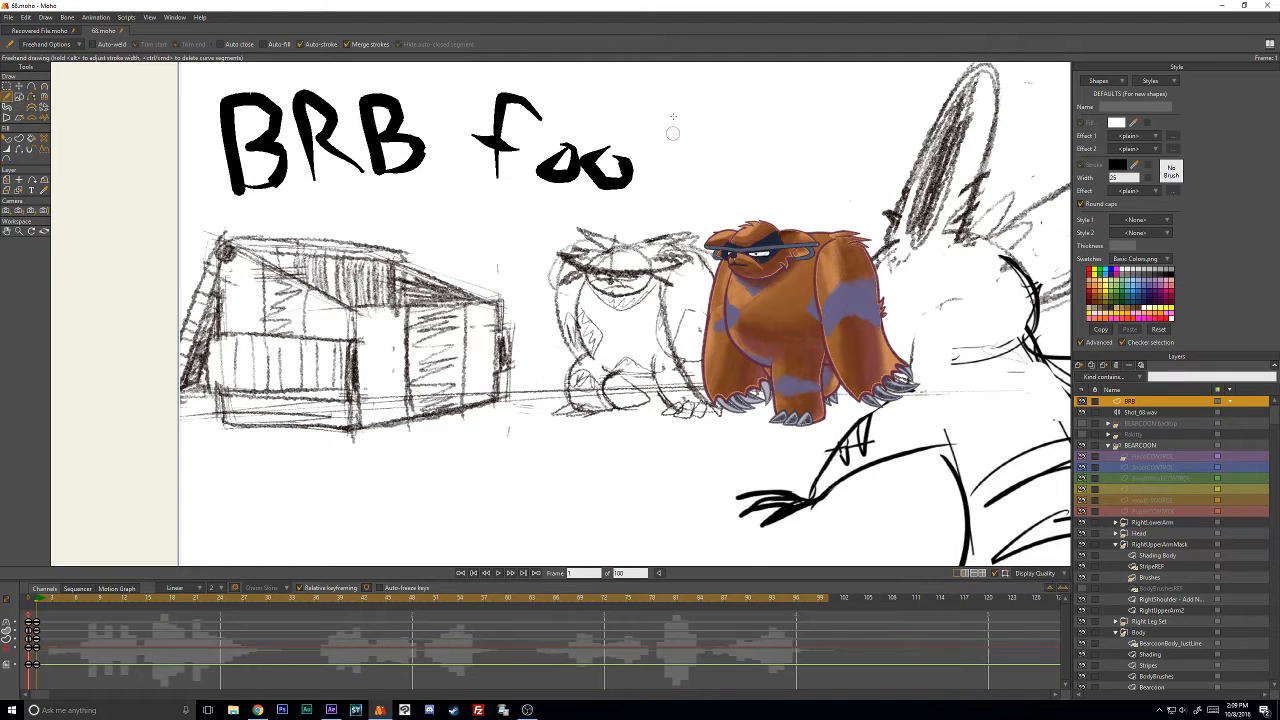
mouse_move(675, 98)
mouse_down()
mouse_move(670, 180)
mouse_move(638, 172)
mouse_move(678, 196)
mouse_up()
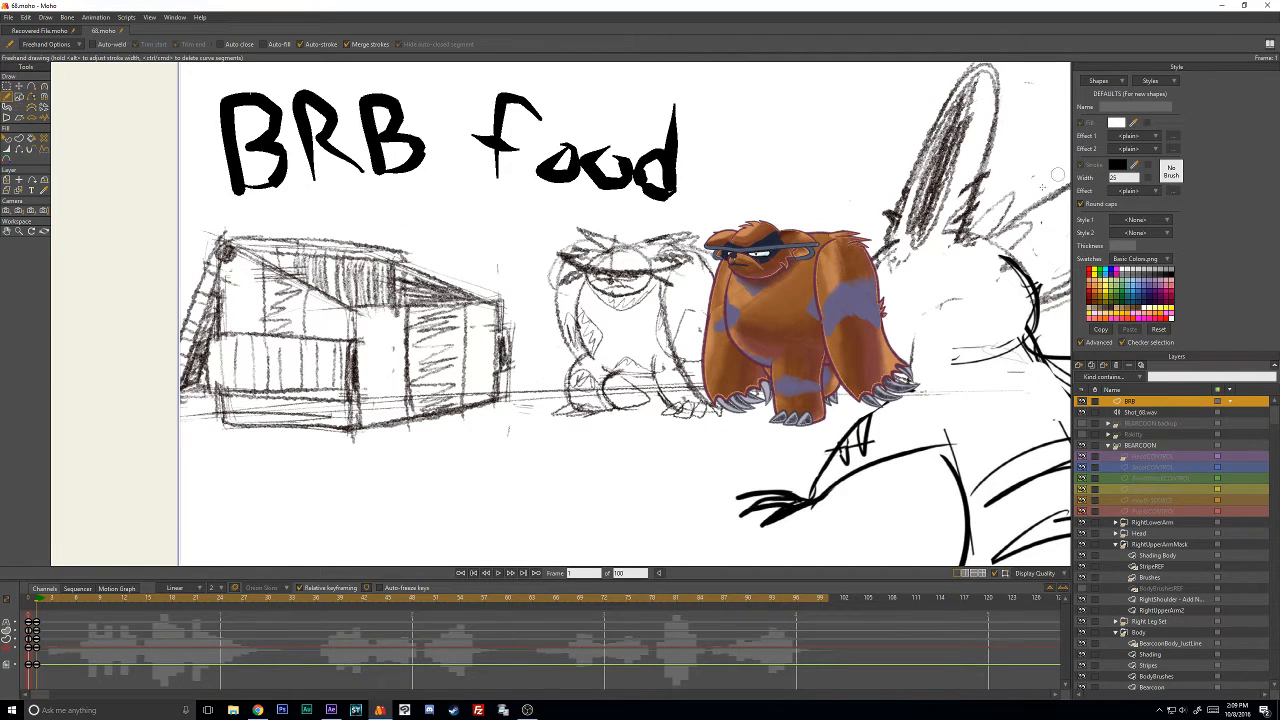
Handwrite "15 min" beneath "BRB food" with freehand strokes of width 15.
drag(1134, 177, 1108, 177)
text(15)
drag(402, 204, 408, 270)
mouse_move(451, 199)
mouse_down()
mouse_move(431, 227)
mouse_move(464, 232)
mouse_move(429, 254)
mouse_up()
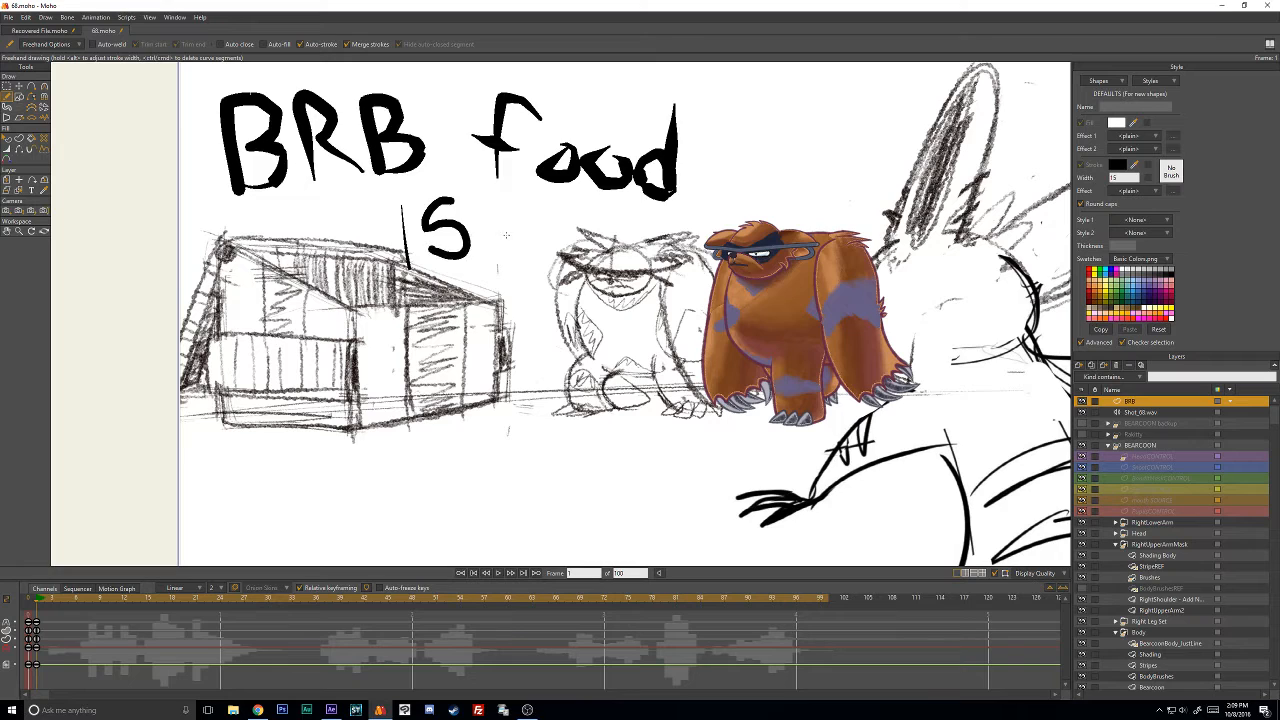
mouse_move(510, 229)
mouse_down()
mouse_move(532, 262)
mouse_move(556, 237)
mouse_move(574, 272)
mouse_up()
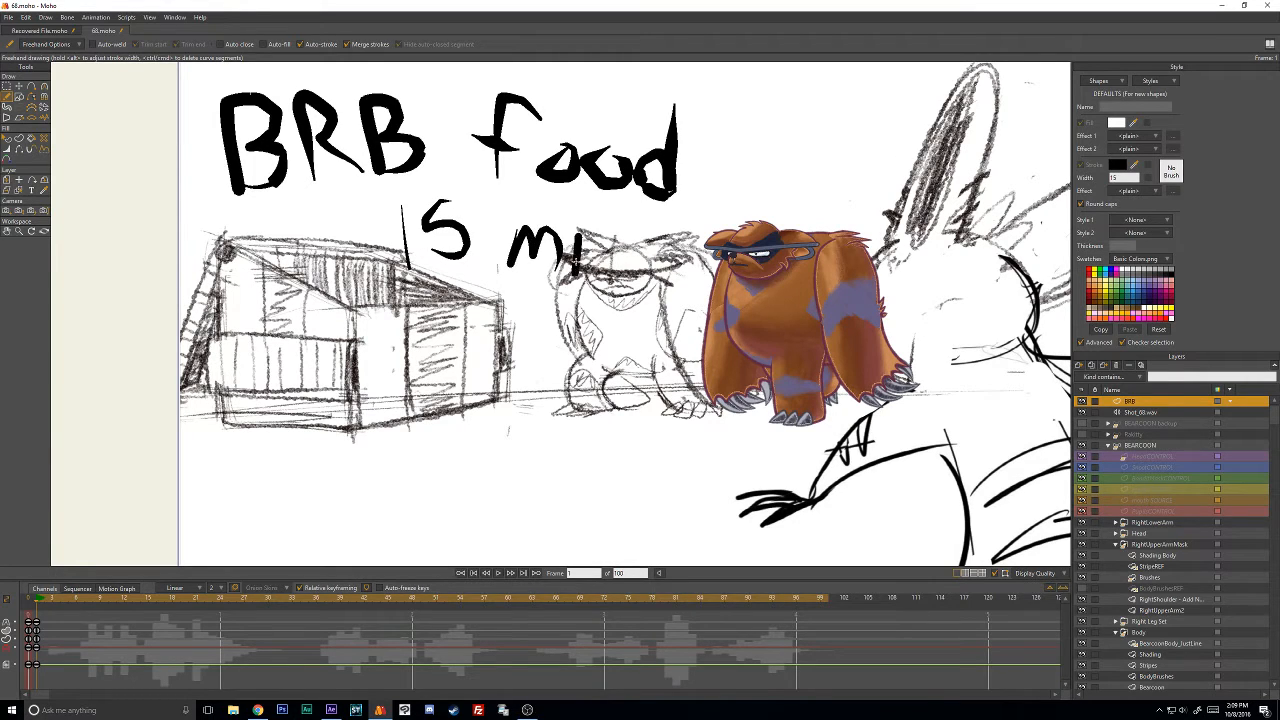
mouse_move(581, 222)
mouse_down()
mouse_move(596, 268)
mouse_move(613, 235)
mouse_move(626, 262)
mouse_move(696, 274)
mouse_move(617, 290)
mouse_up()
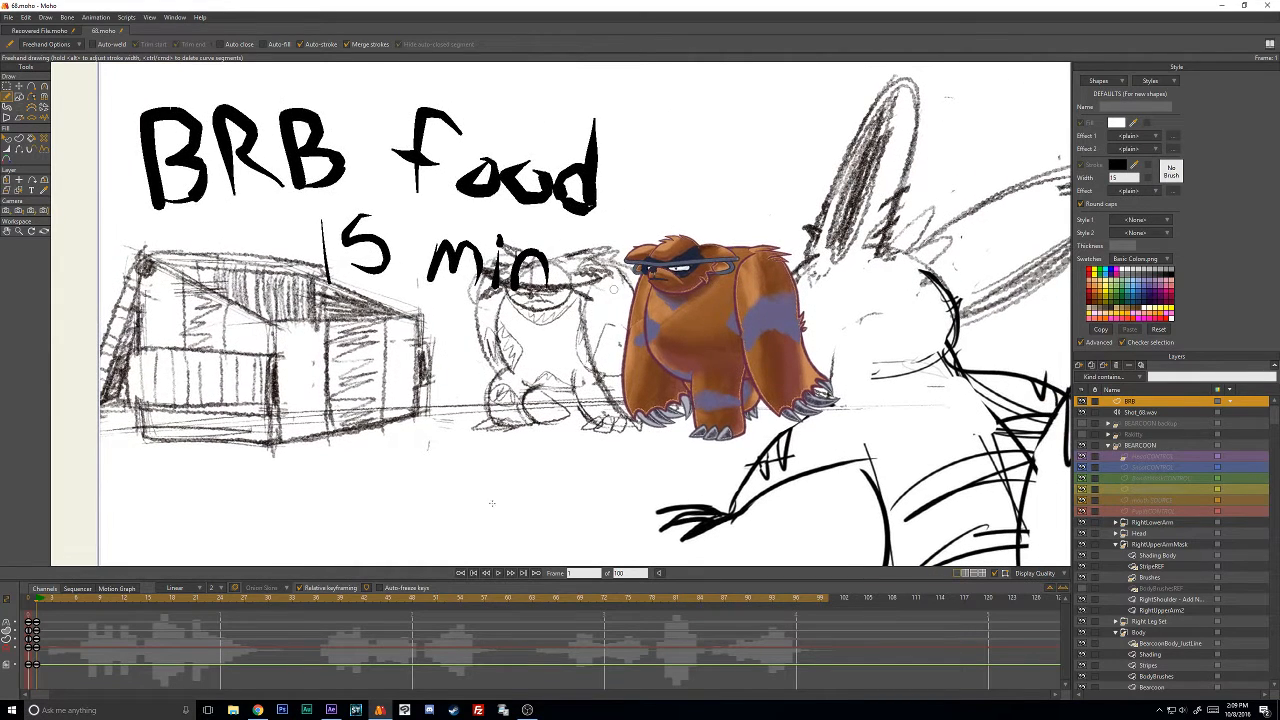
At frame 53, move the BRB layer so its lettering sits above the bear and the long-eared character's head.
drag(300, 598, 455, 601)
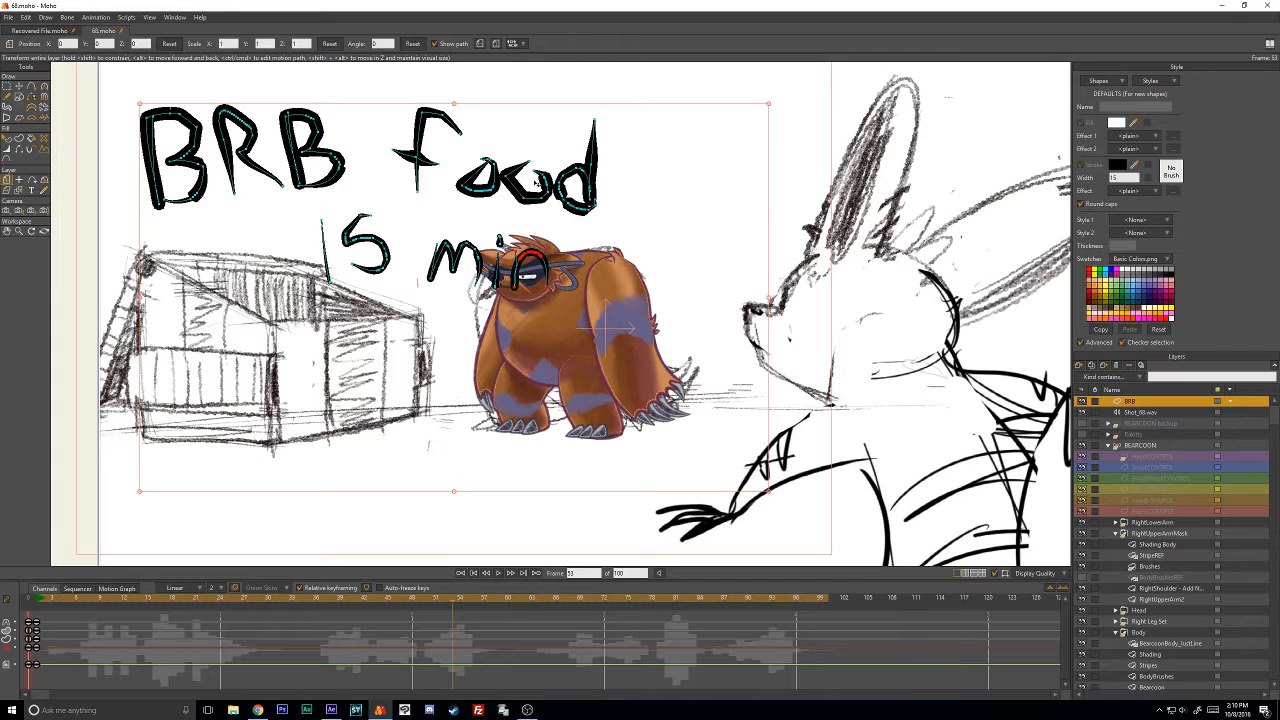
drag(279, 206, 633, 186)
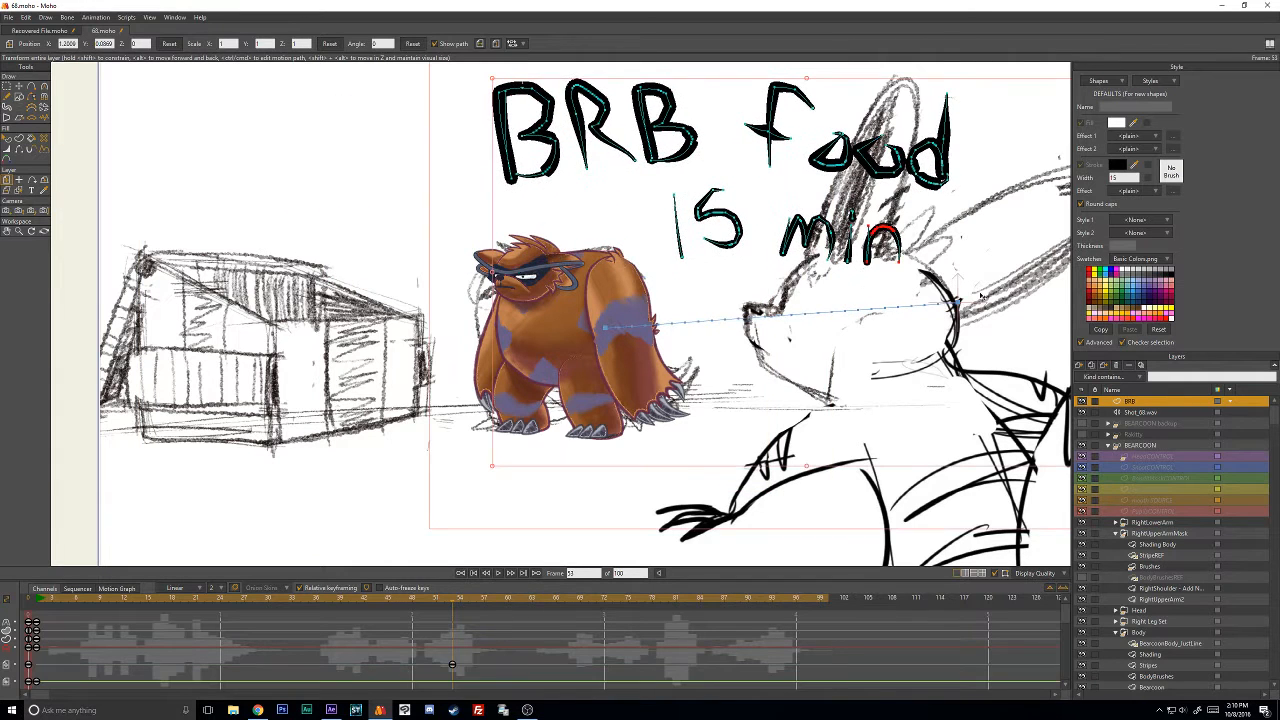
Set the default stroke colour for new shapes to red.
scroll(1130, 550, down, 5)
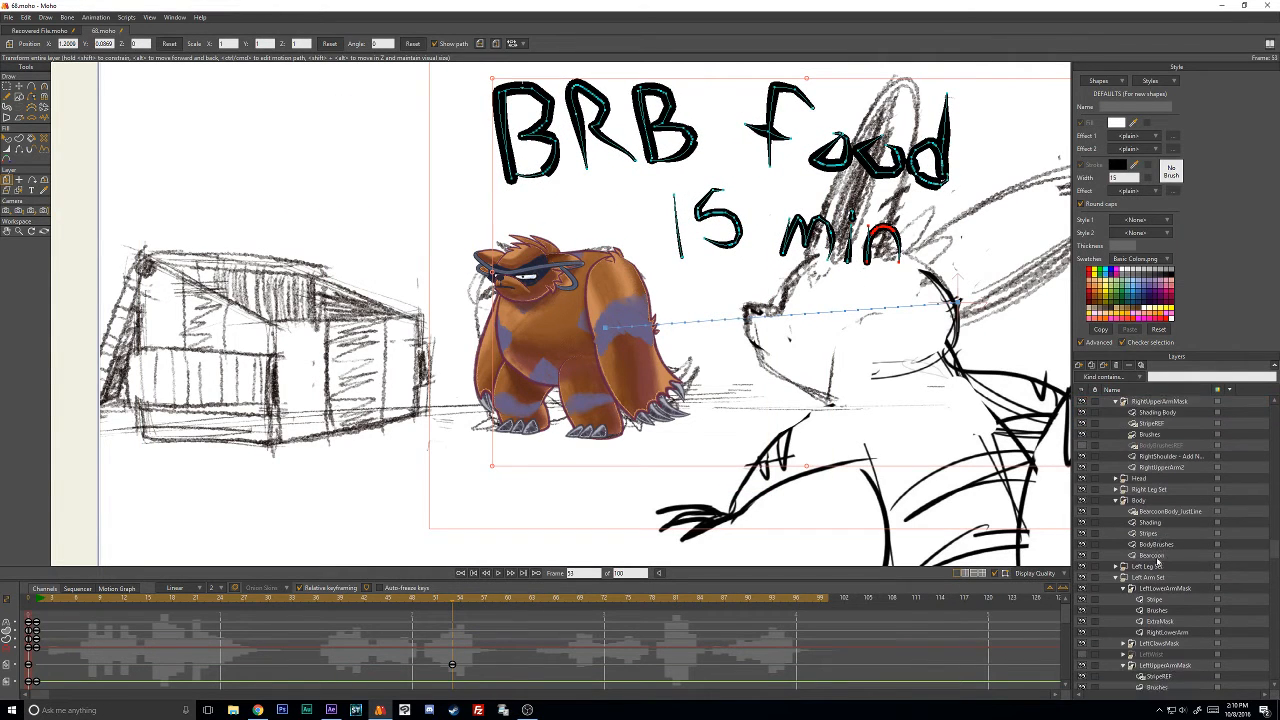
scroll(1156, 564, up, 3)
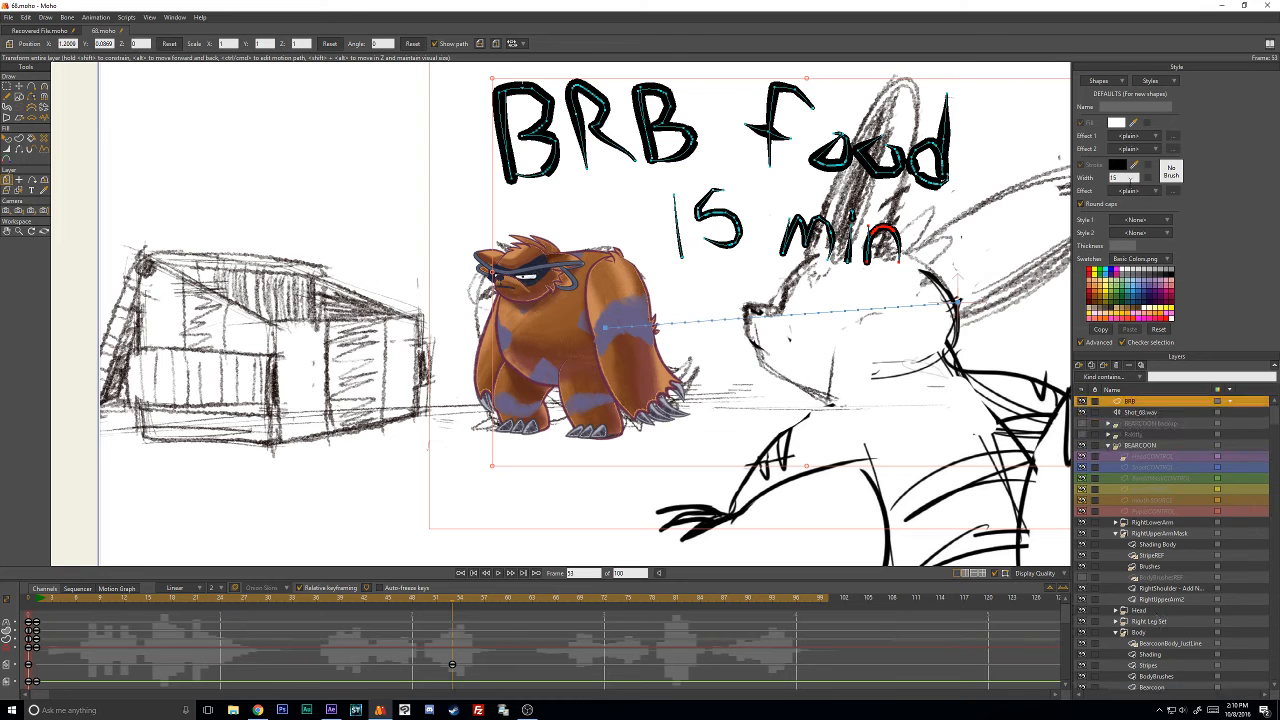
click(1118, 166)
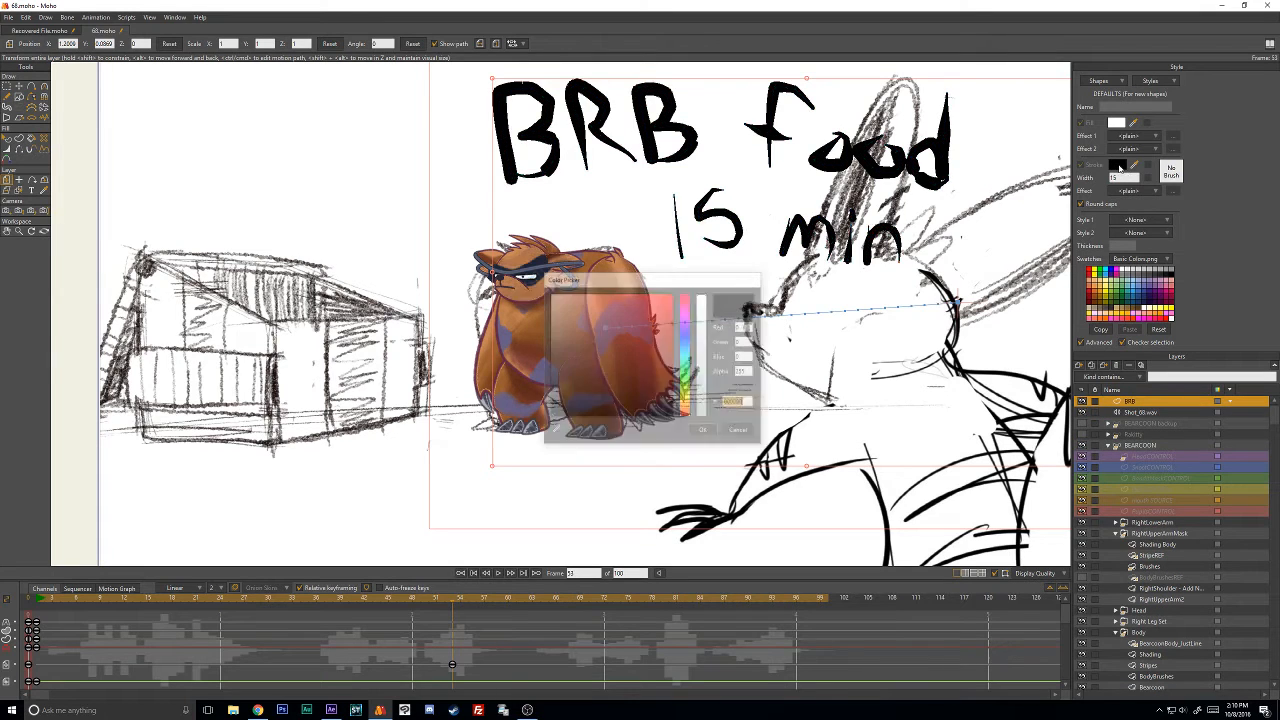
click(654, 312)
click(704, 431)
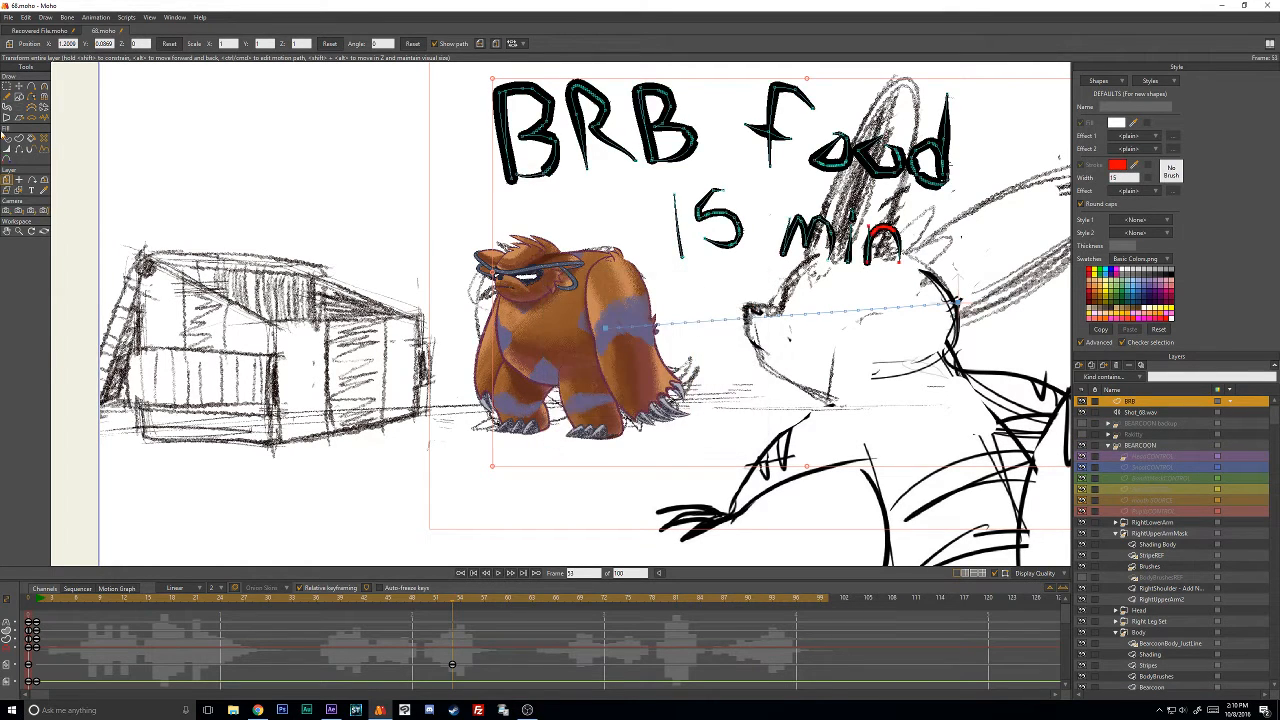
Select all the "BRB food 15 min" lettering shapes and change their stroke colour to red.
click(7, 149)
click(7, 138)
click(605, 110)
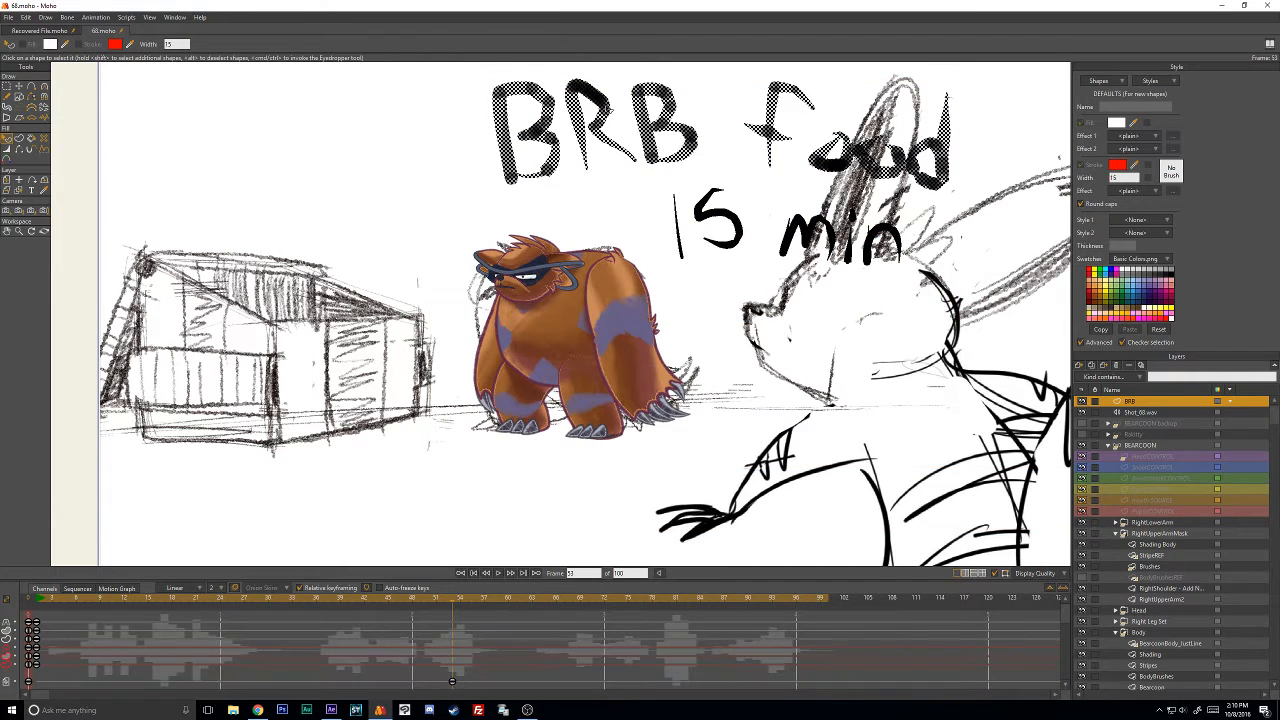
shift+click(719, 222)
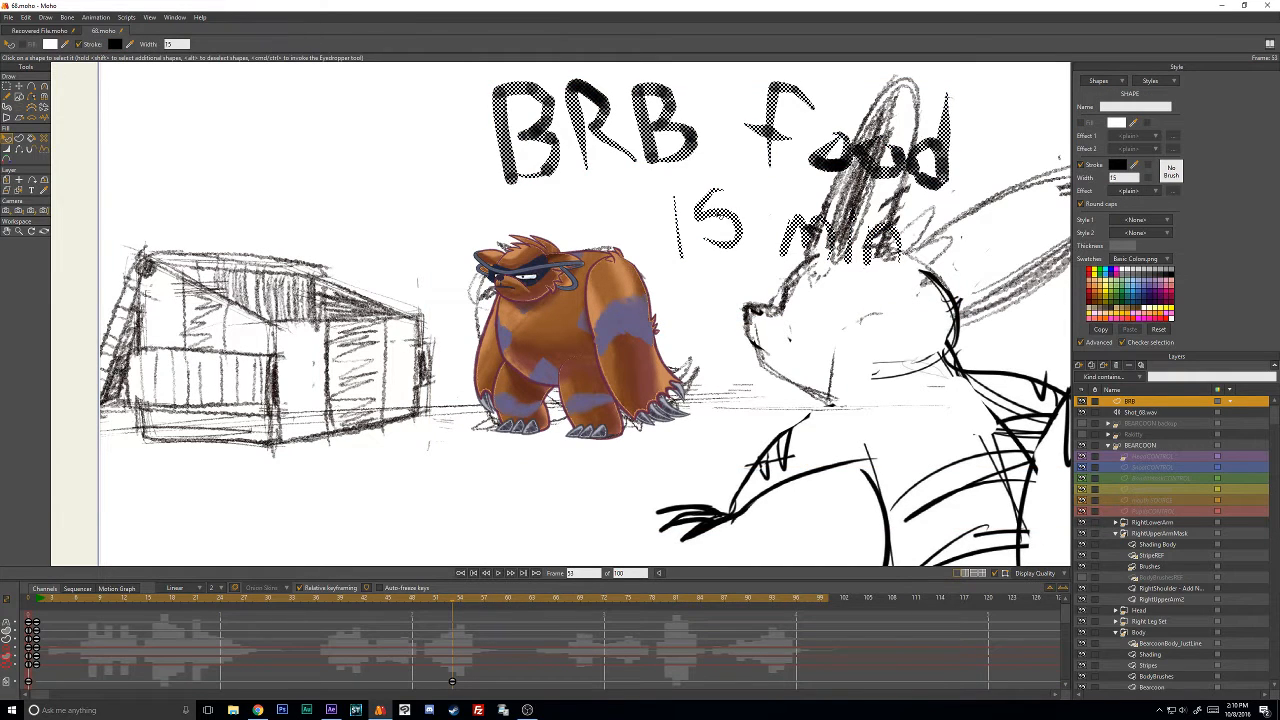
click(1117, 164)
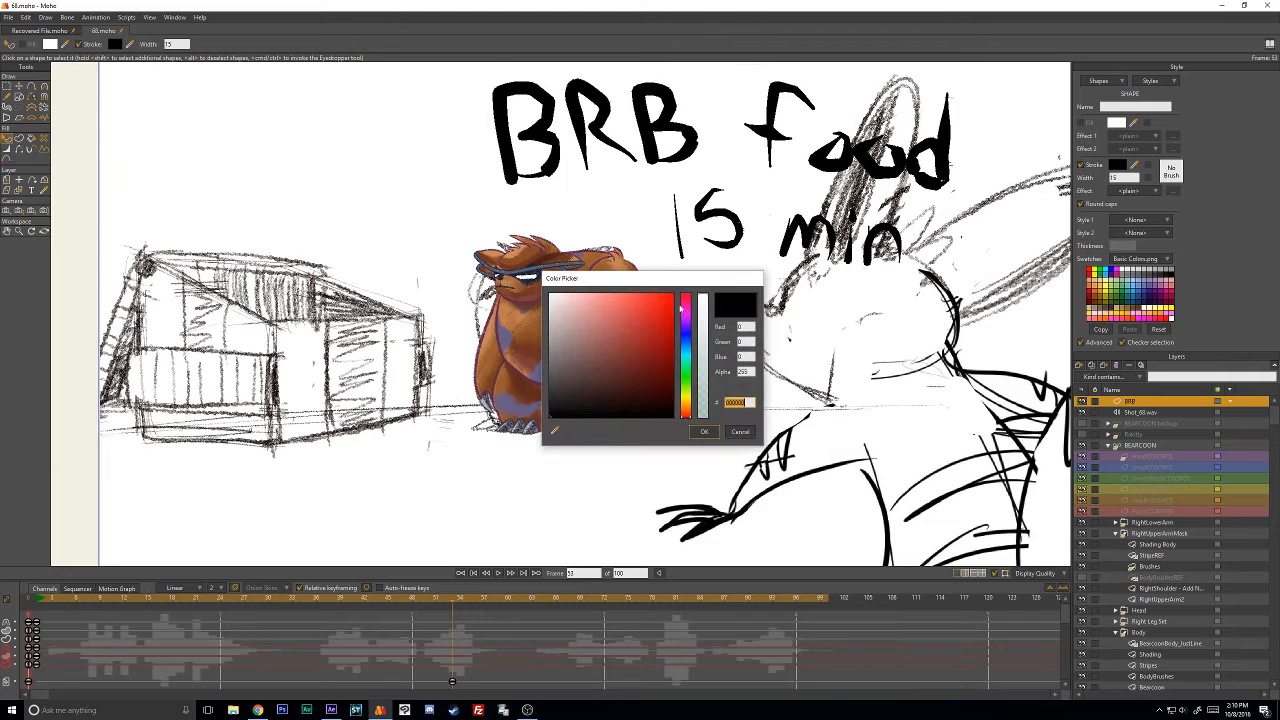
click(672, 295)
click(704, 431)
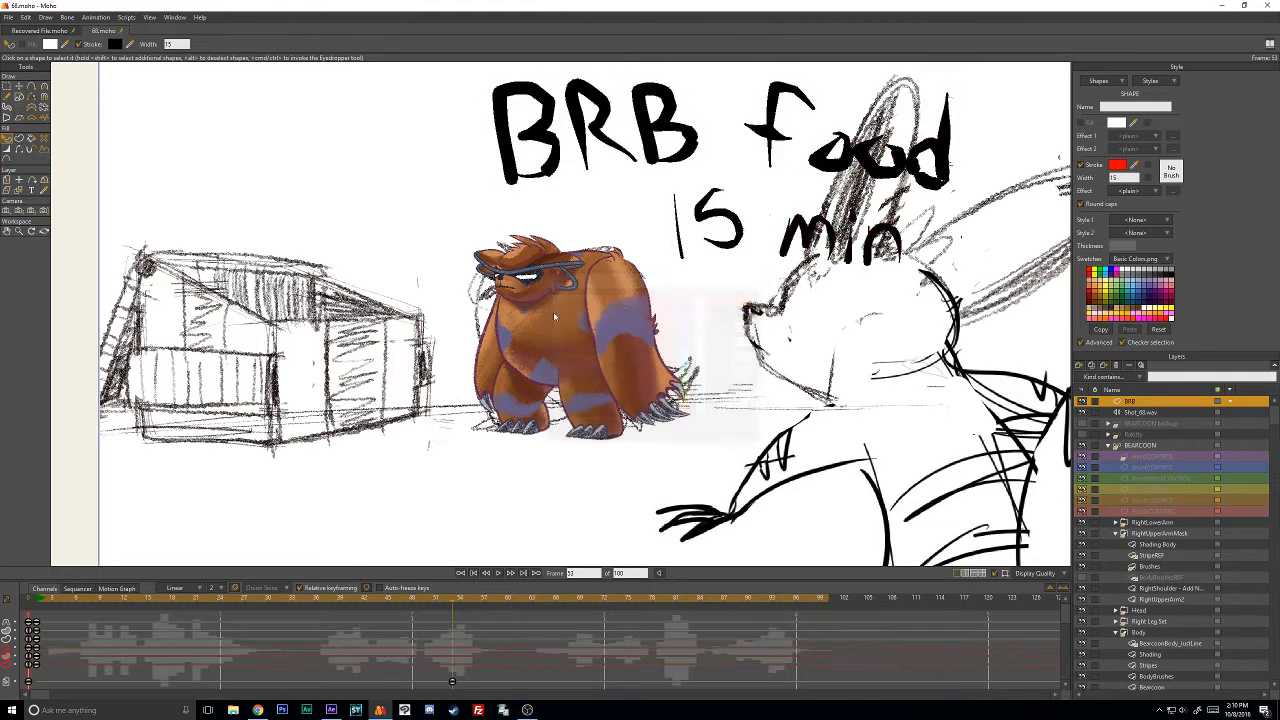
click(18, 86)
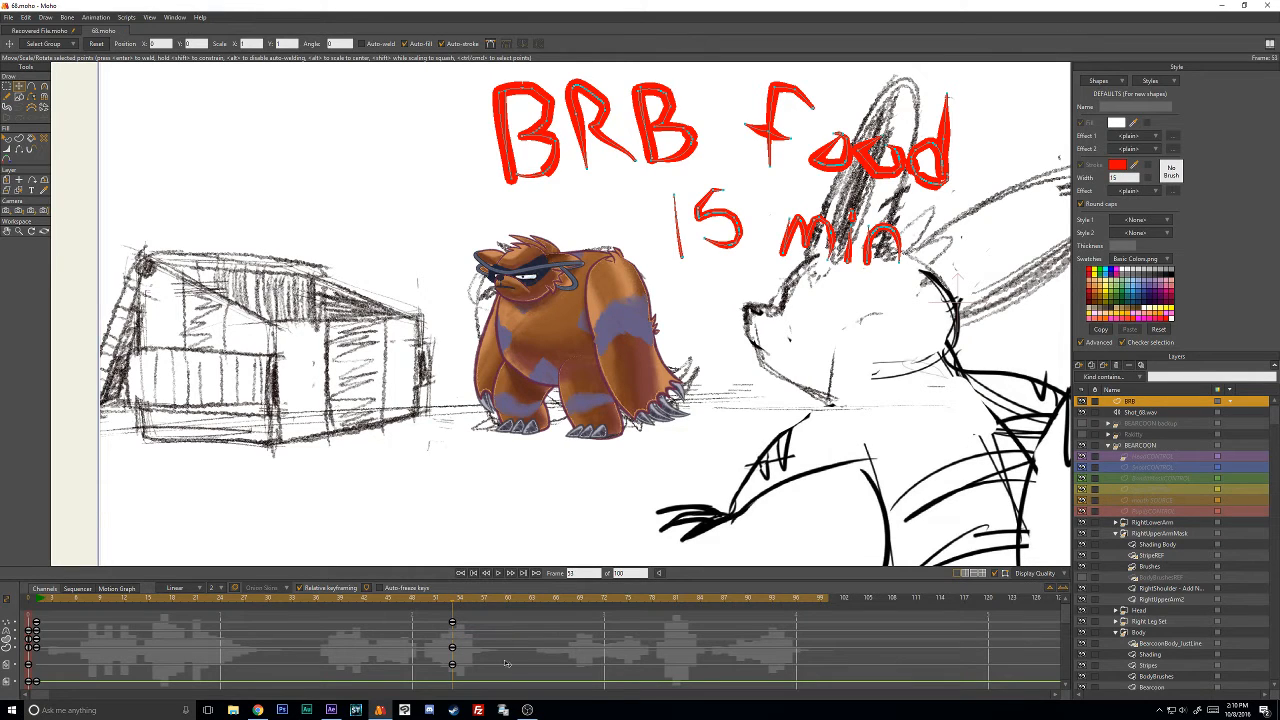
Switch to OBS and mute both the microphone and the Desktop Audio in the mixer.
mouse_move(530, 711)
click(530, 710)
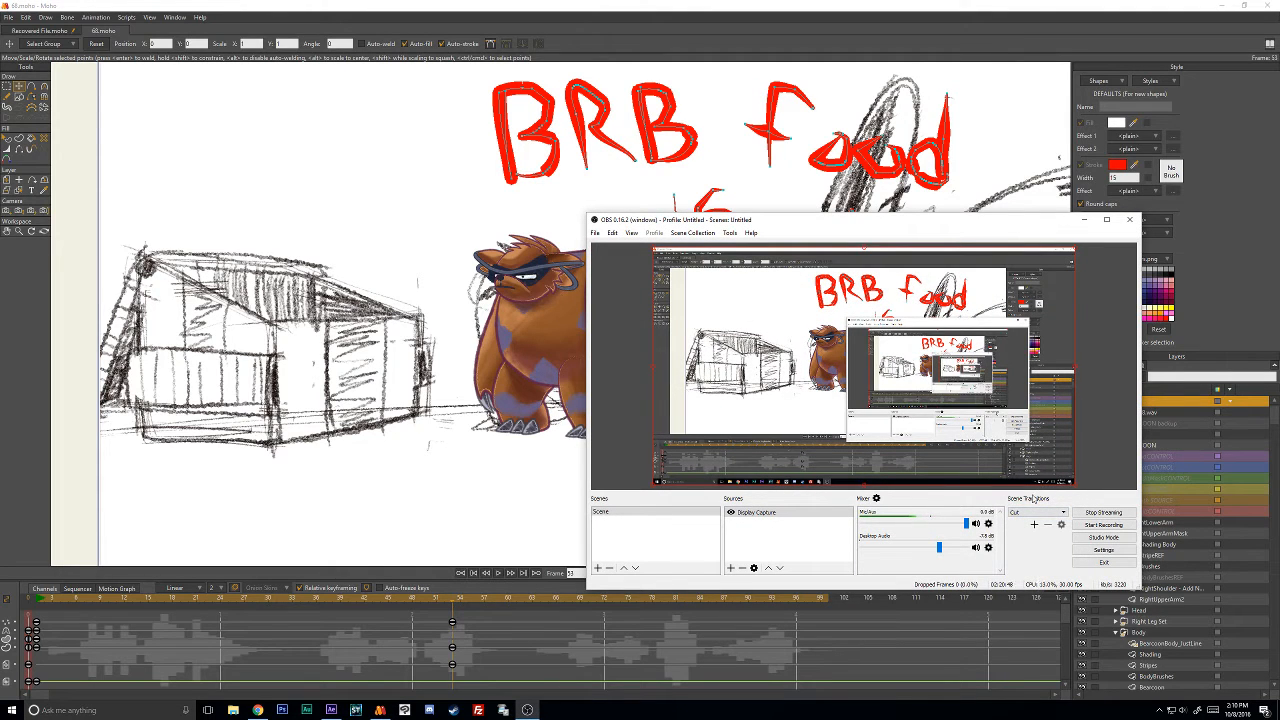
click(975, 523)
click(975, 548)
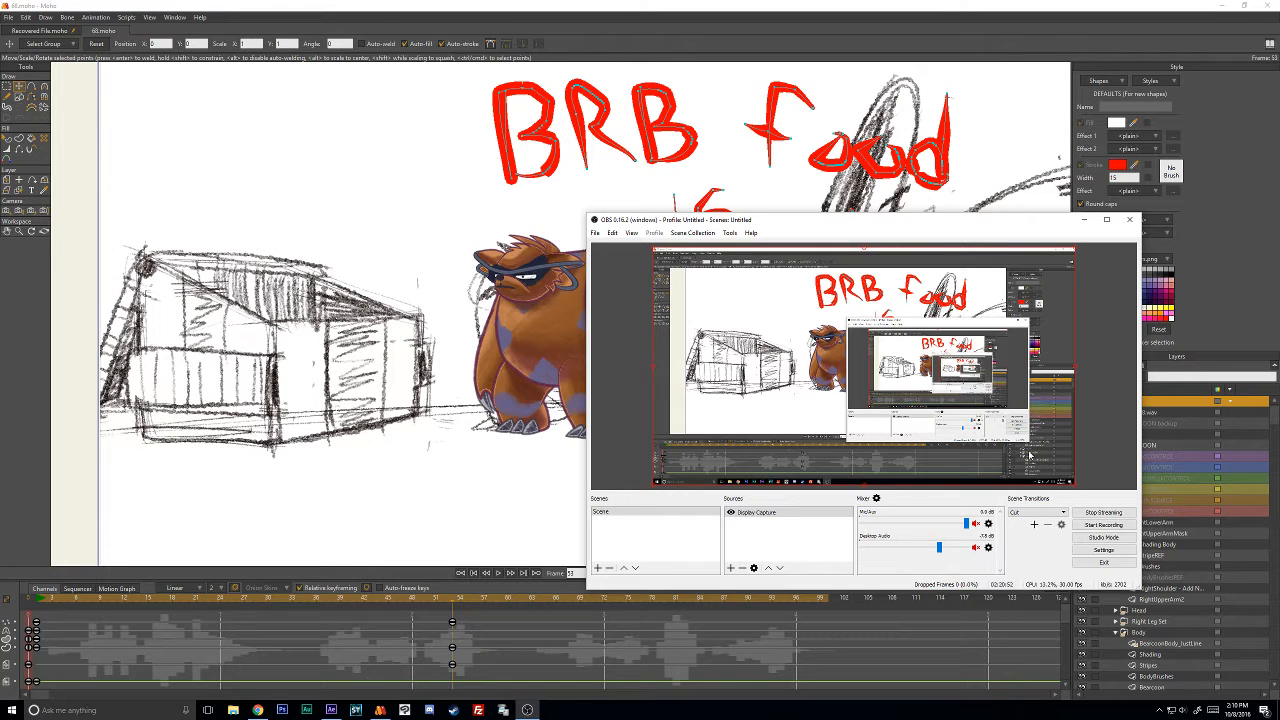
Return to Moho, show the long-eared character's layer and render frame 53.
click(1085, 221)
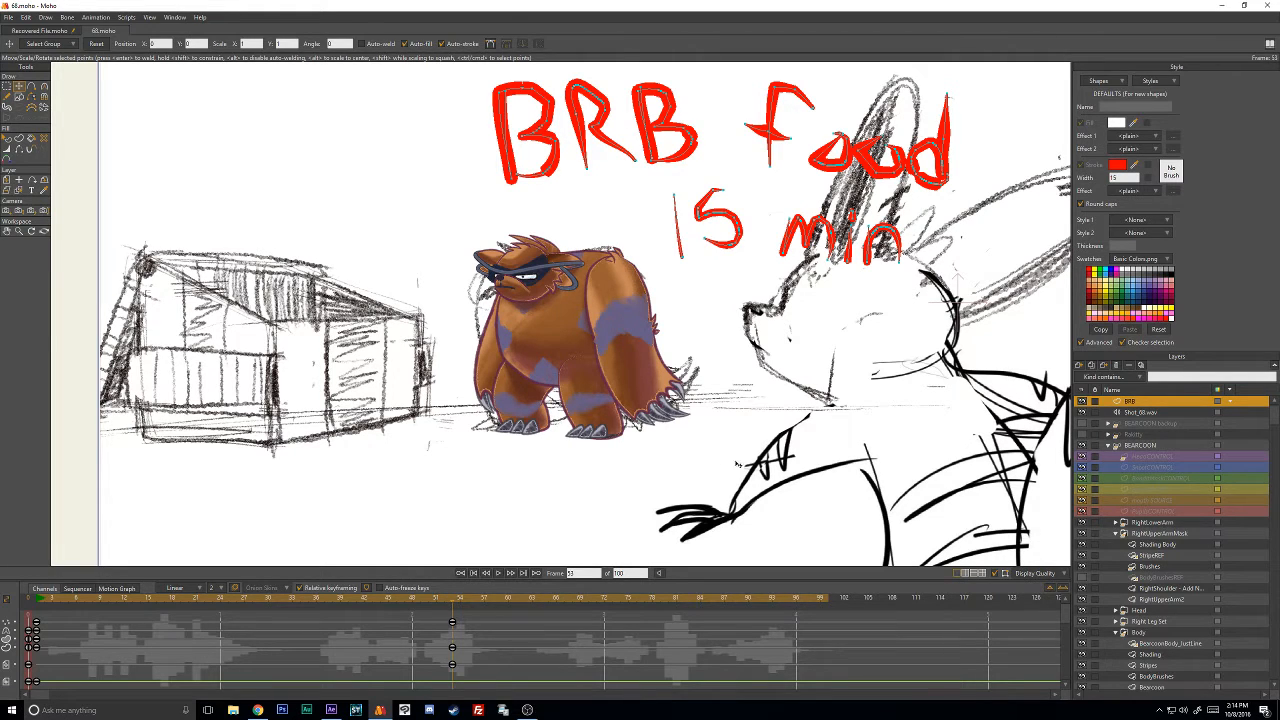
click(1082, 436)
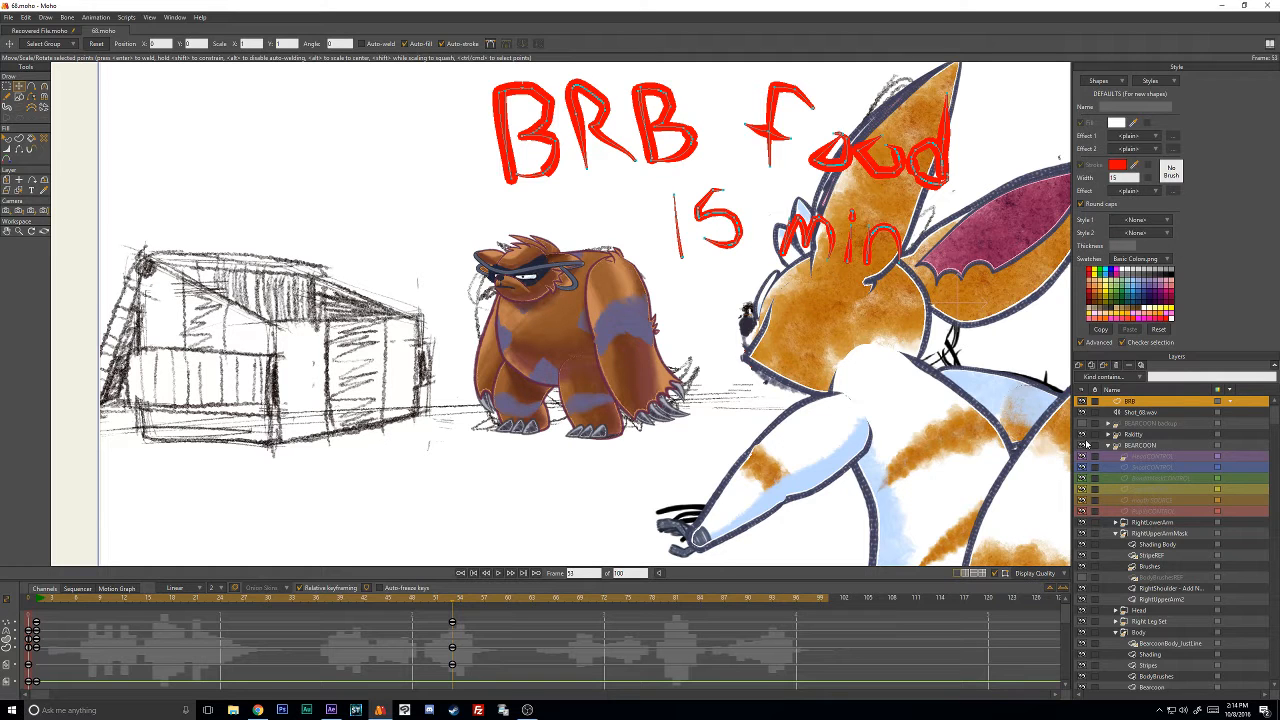
key(ctrl+r)
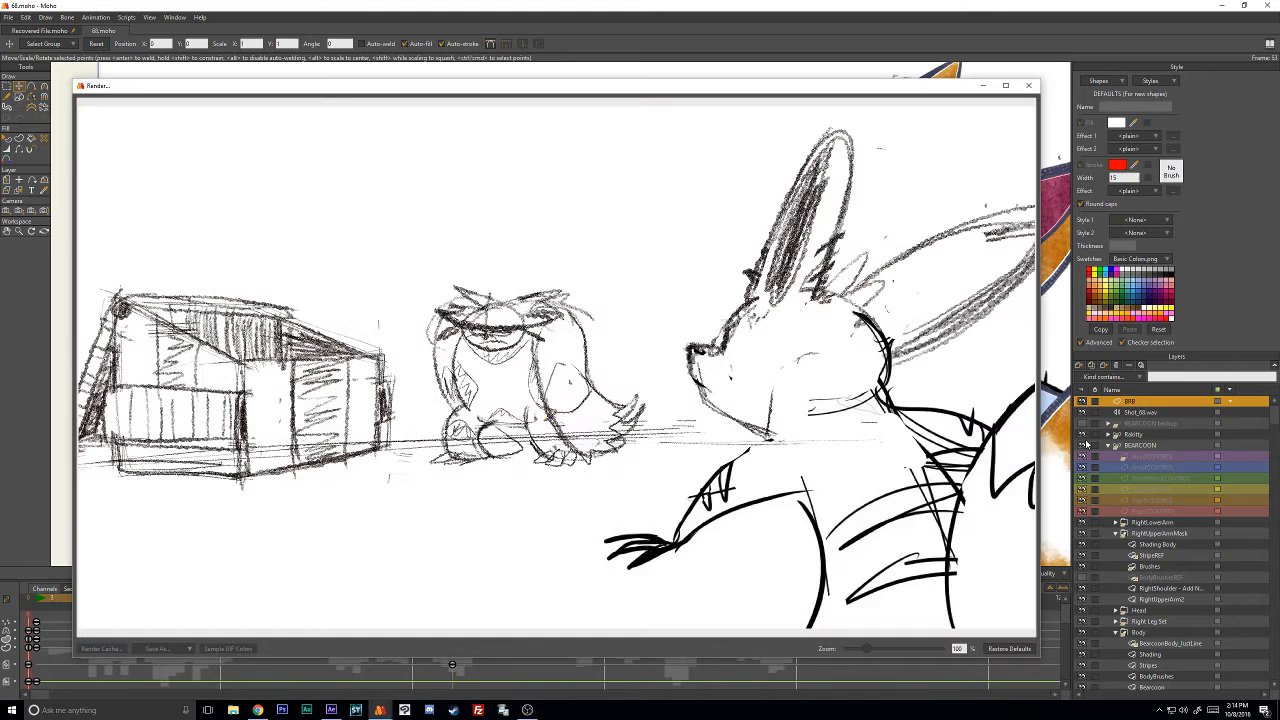
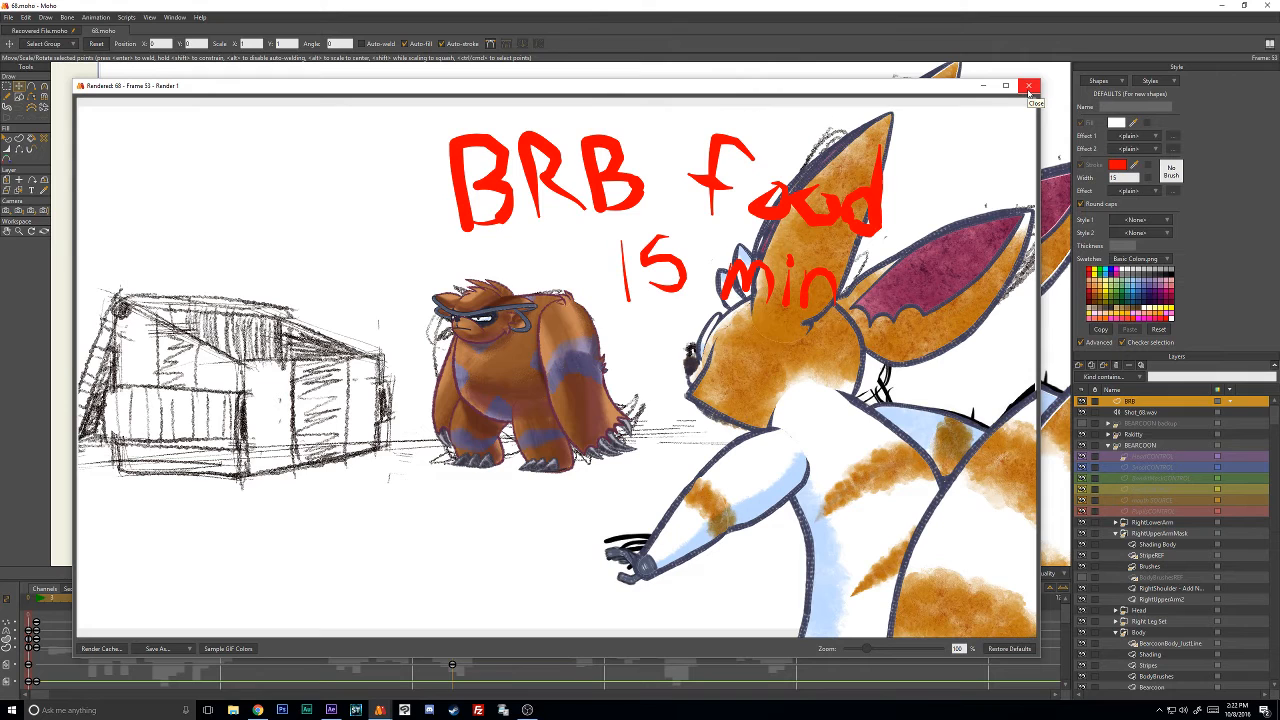
click(1030, 87)
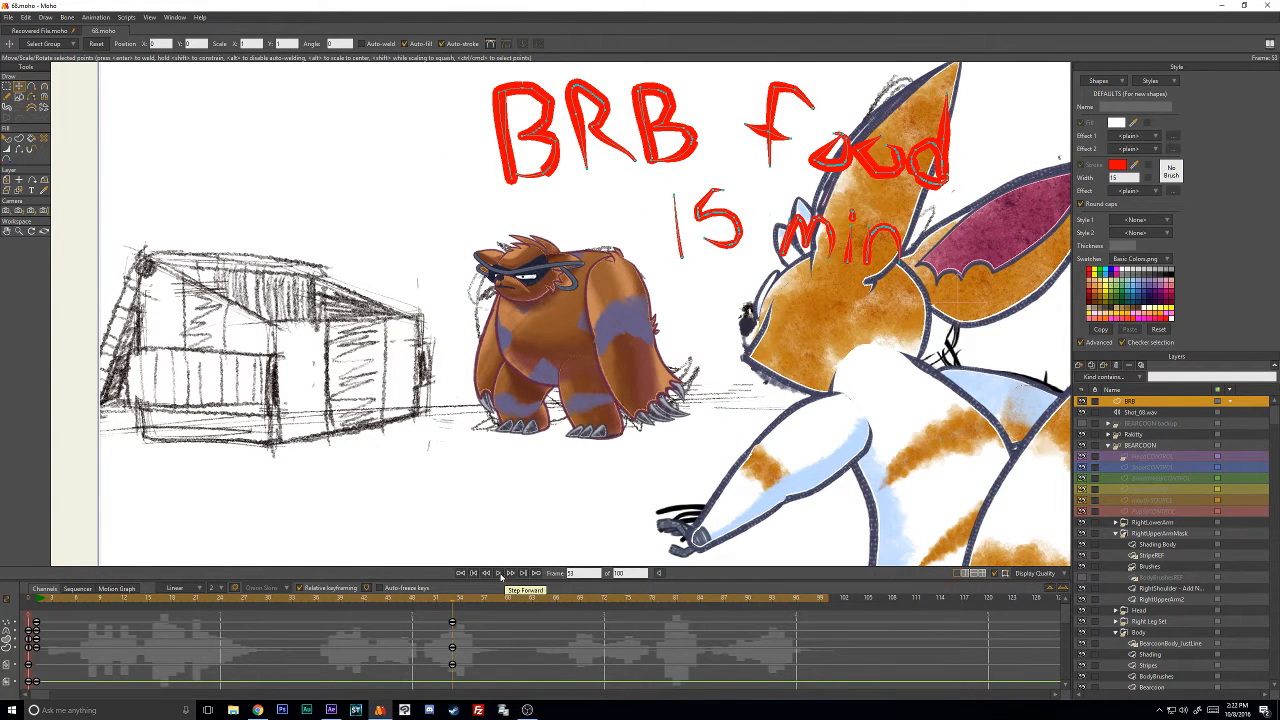
Hide the long-eared character's layer, and turn off brush display in the viewport with the BEARCOON layer selected.
click(1082, 434)
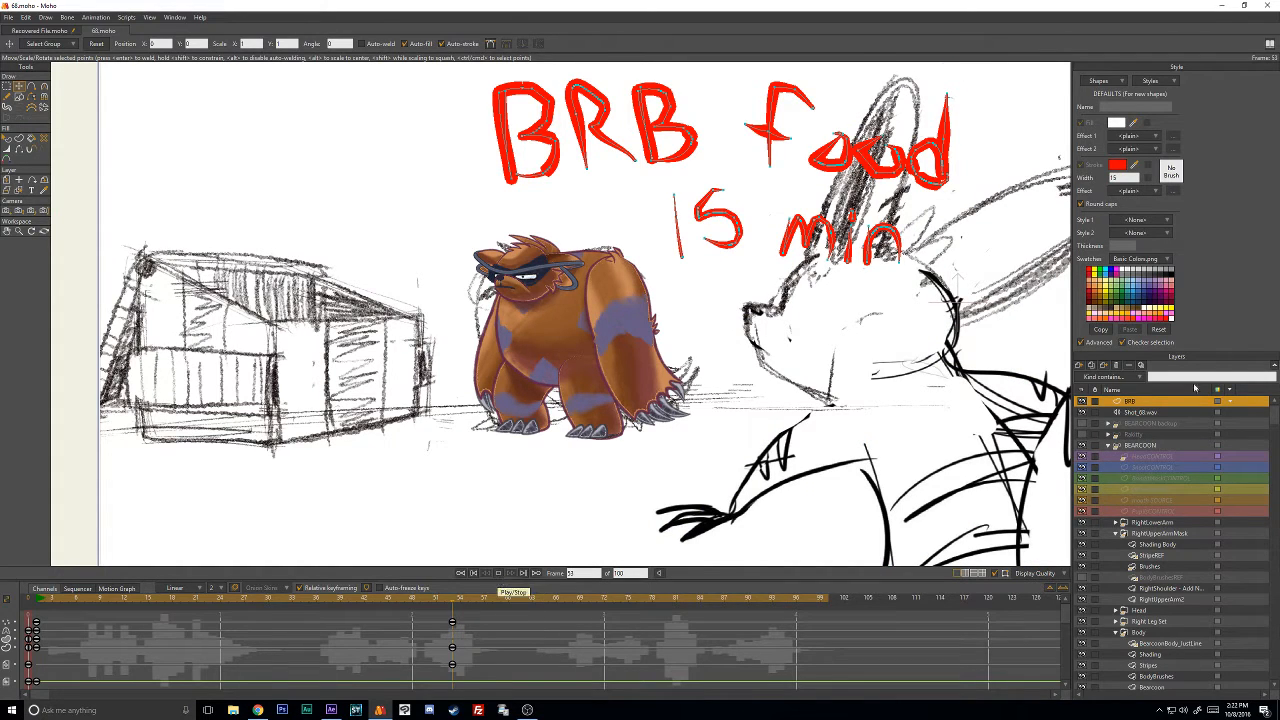
click(1136, 446)
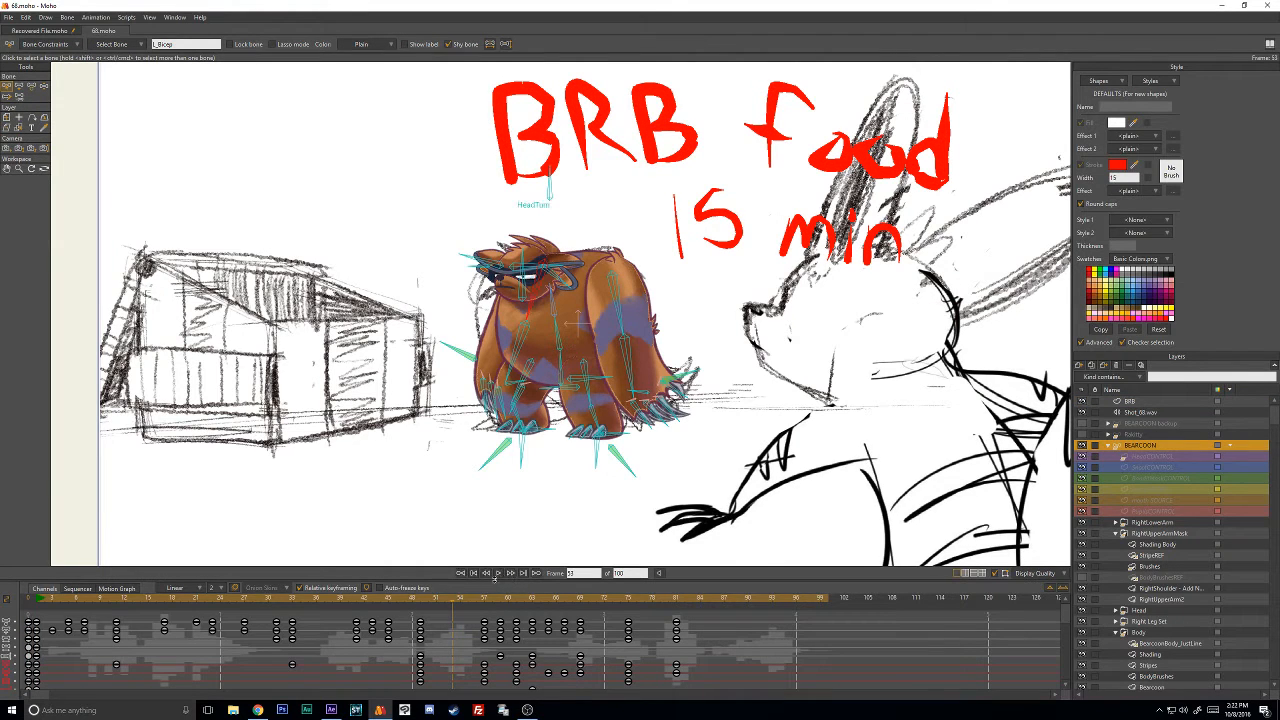
click(1054, 576)
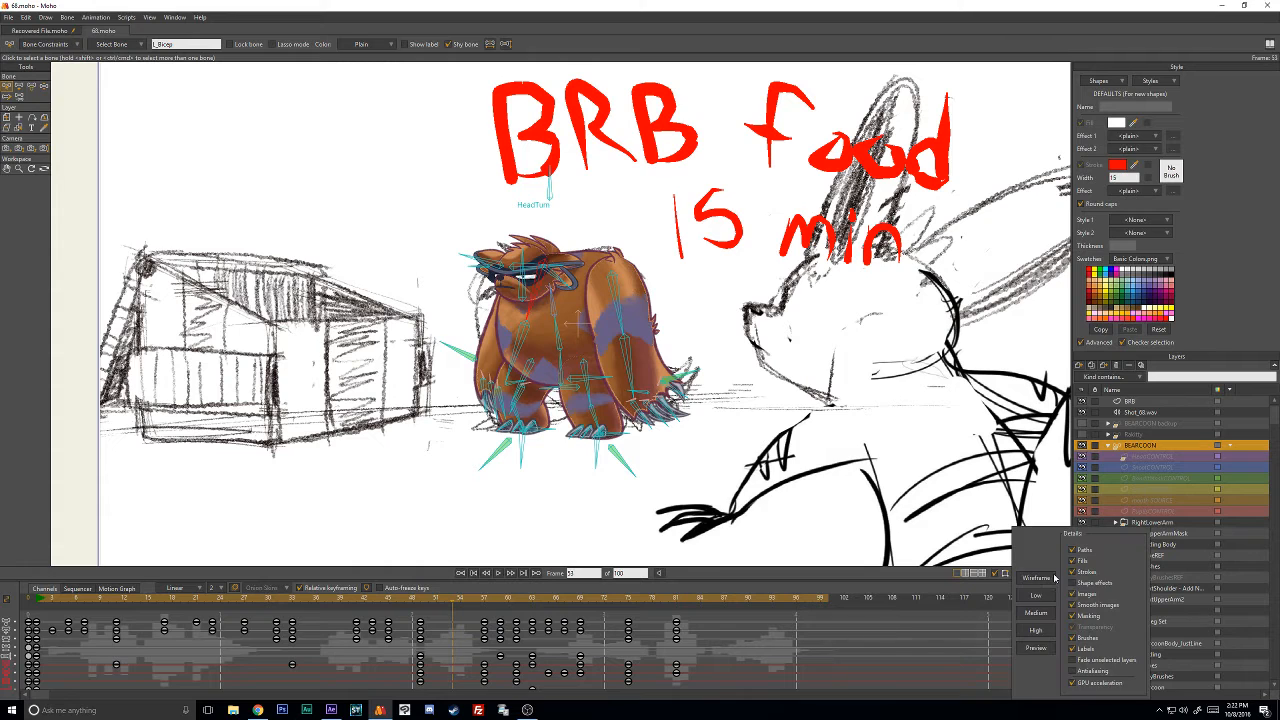
click(1073, 638)
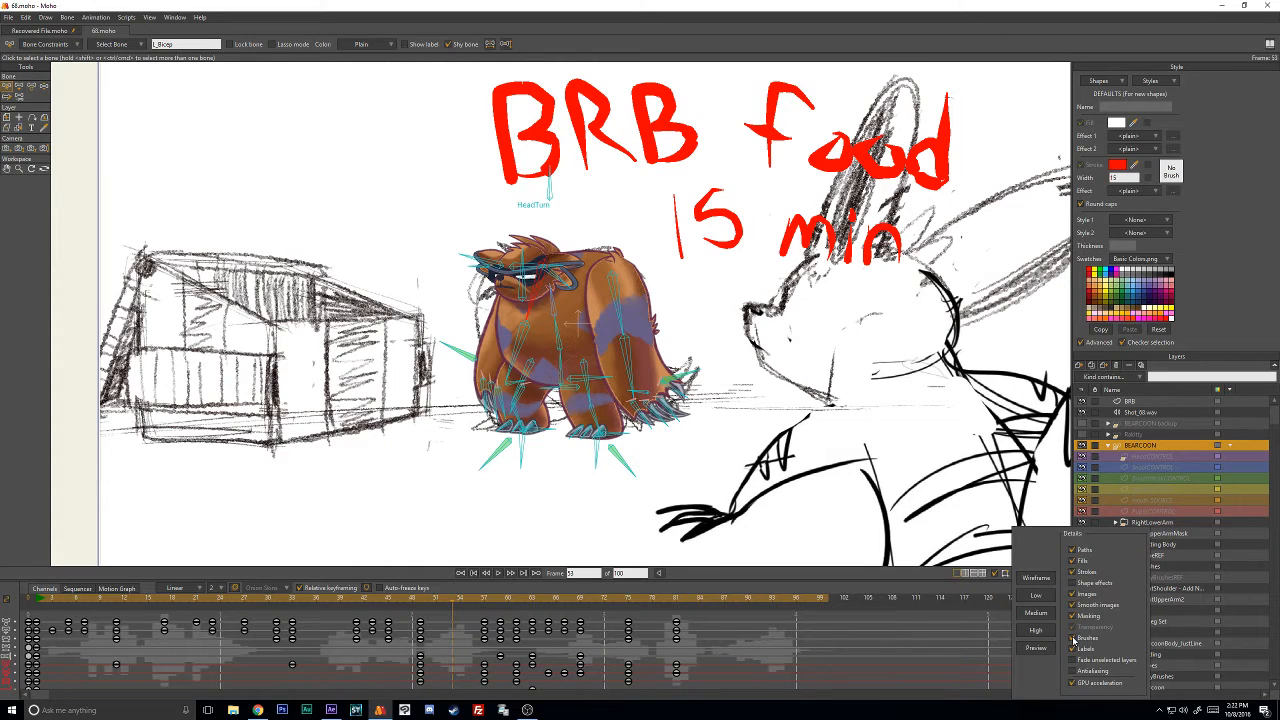
Play back the bear's animation from frame 1 without brush textures to review its movement.
click(508, 600)
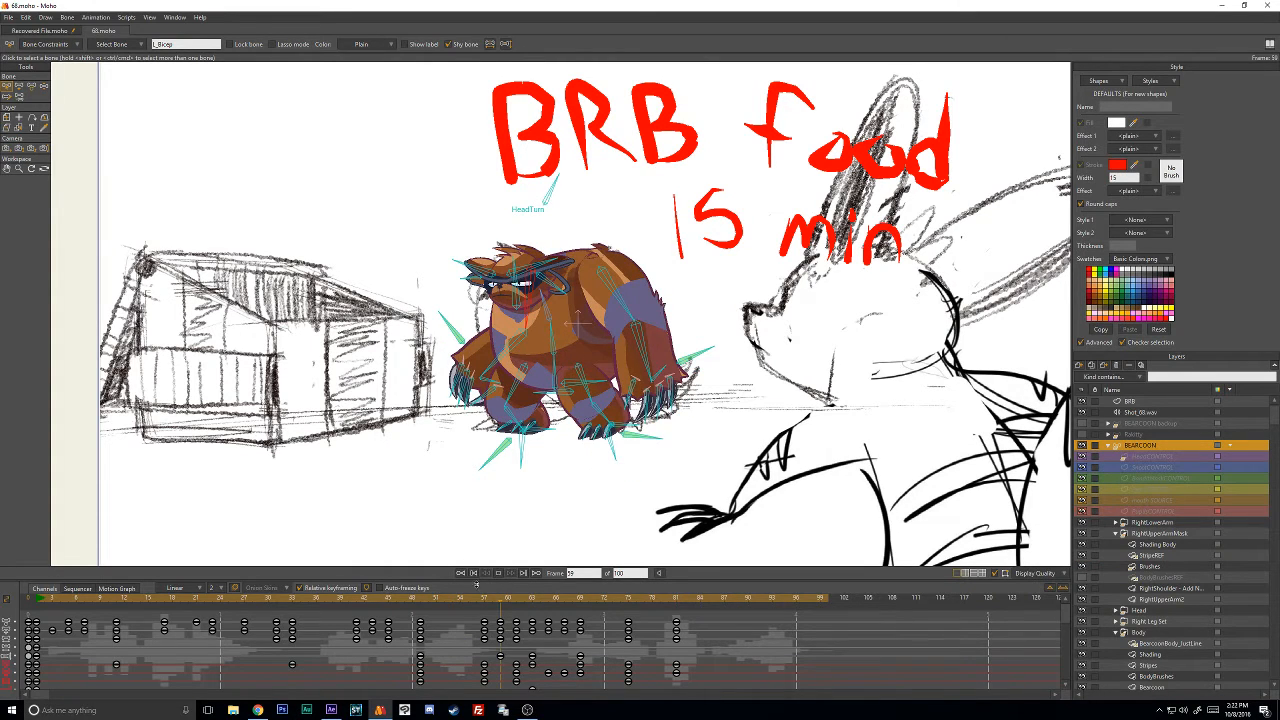
click(36, 601)
mouse_move(36, 601)
mouse_down()
mouse_move(490, 631)
mouse_move(629, 626)
mouse_move(38, 626)
mouse_up()
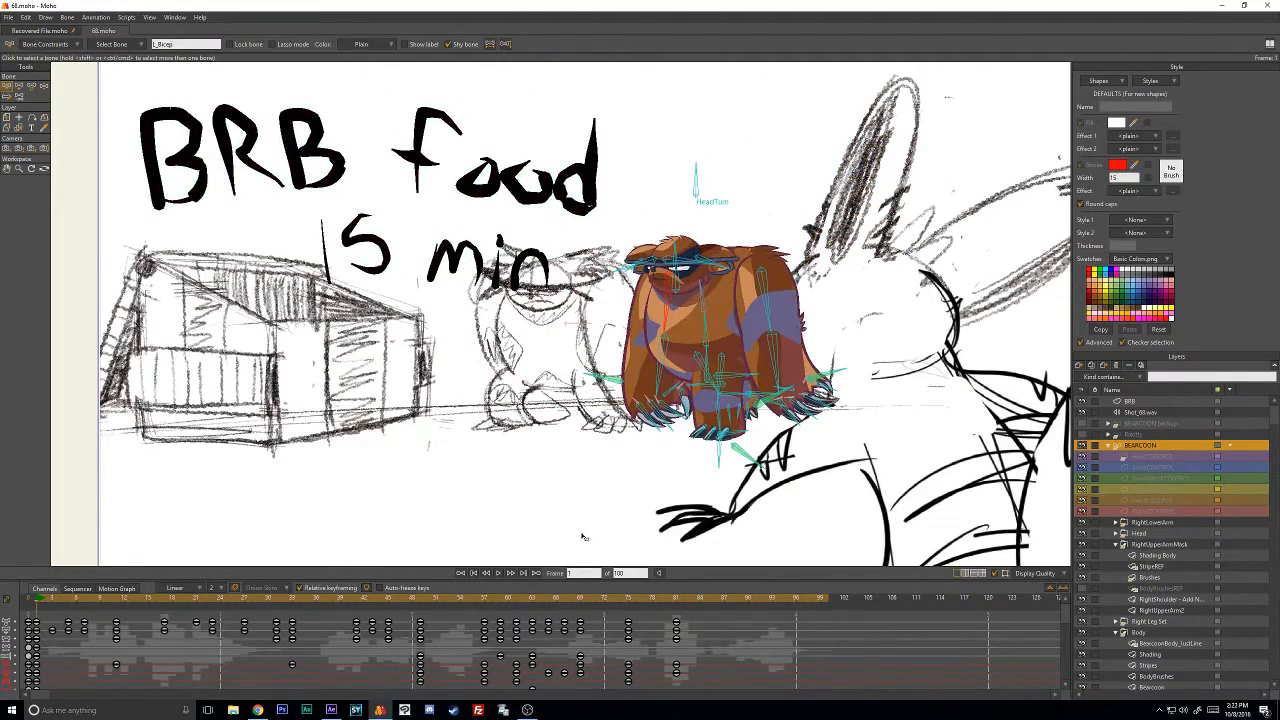
click(498, 572)
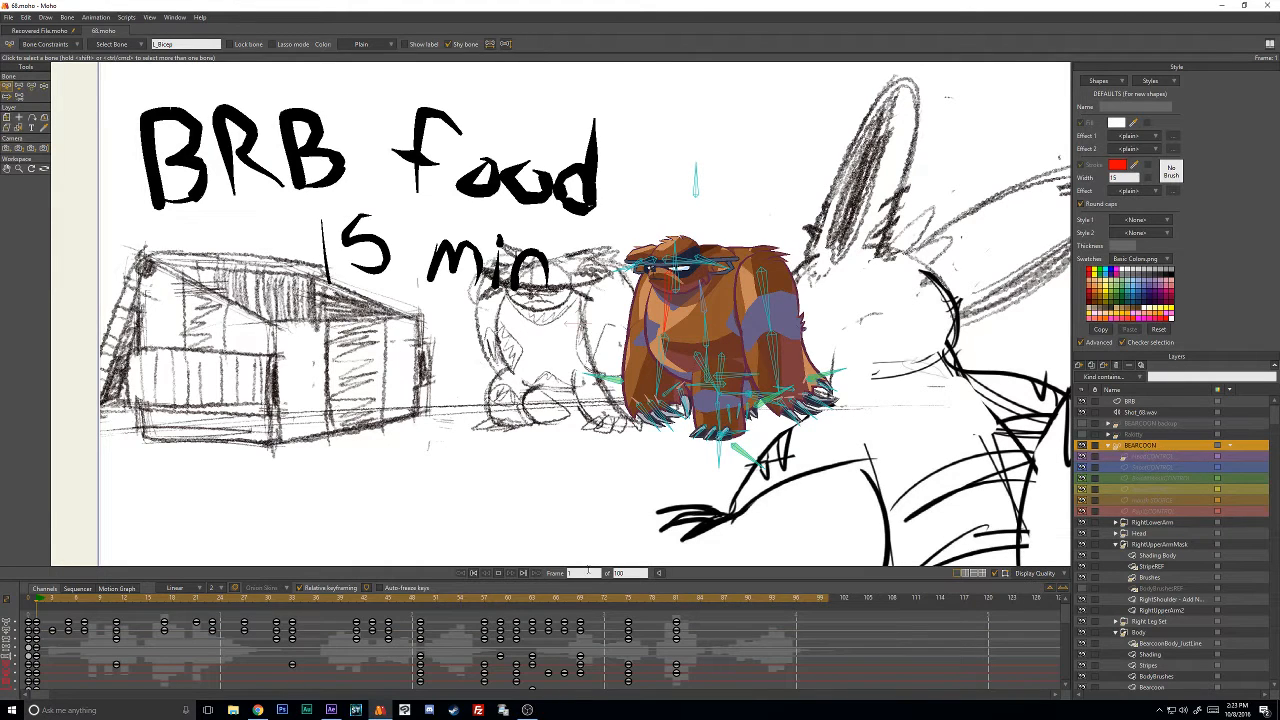
click(498, 573)
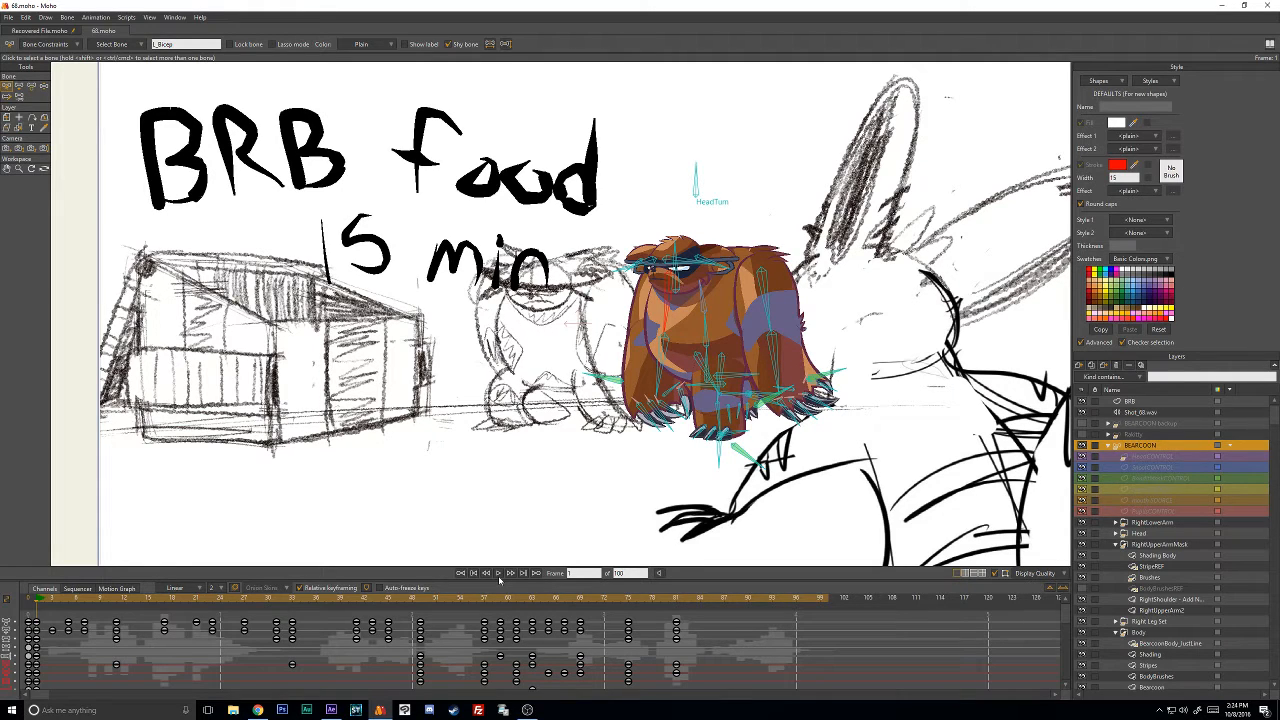
Switch to OBS, unmute both the microphone and the Desktop Audio, and return to Moho.
click(527, 710)
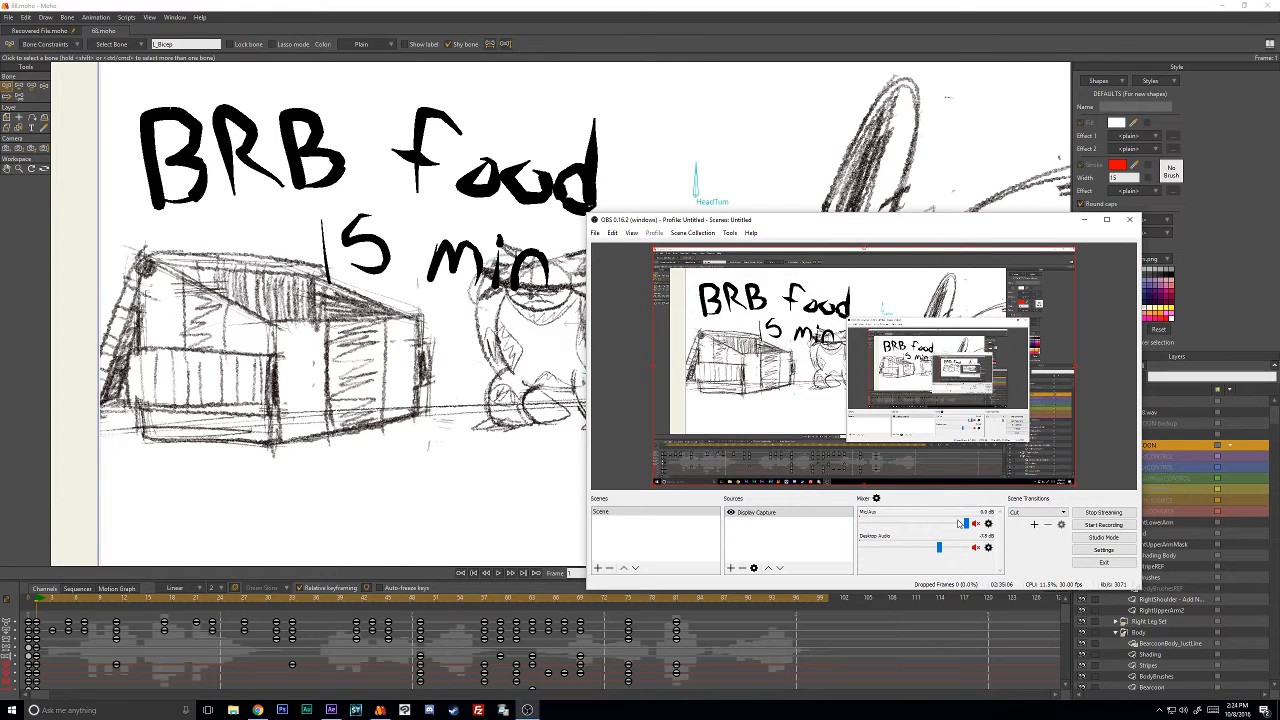
click(686, 4)
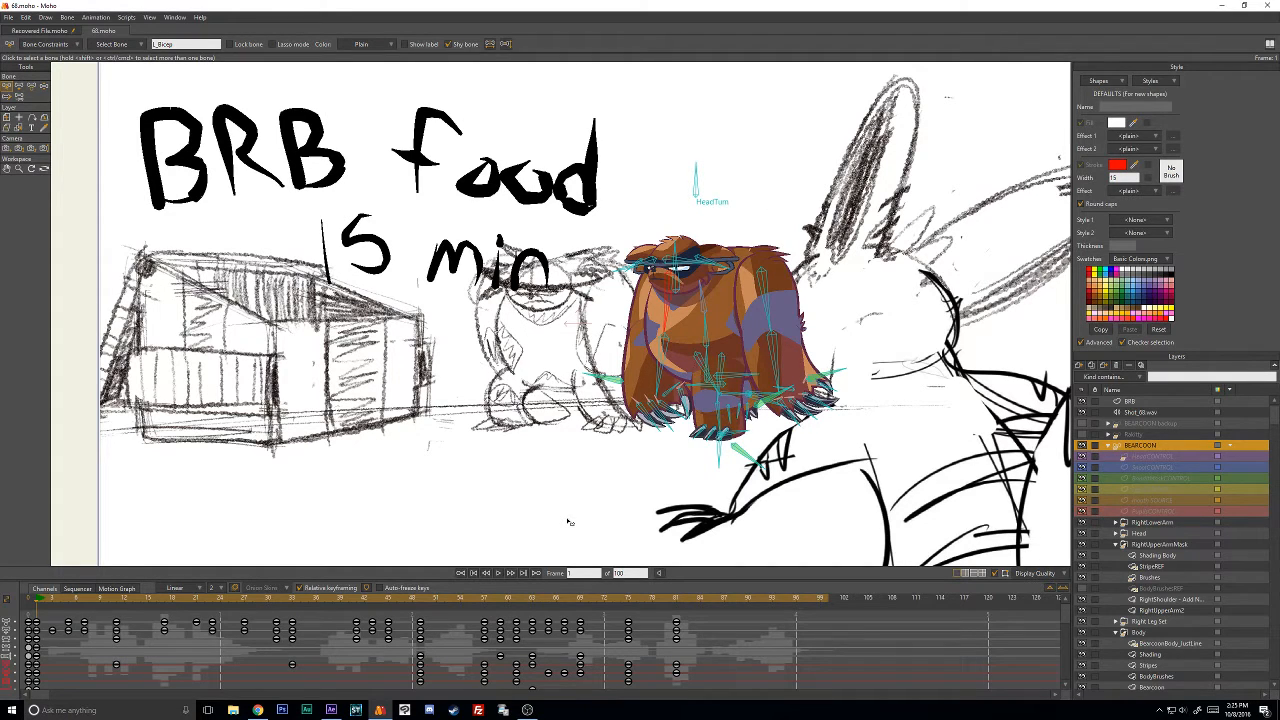
click(527, 710)
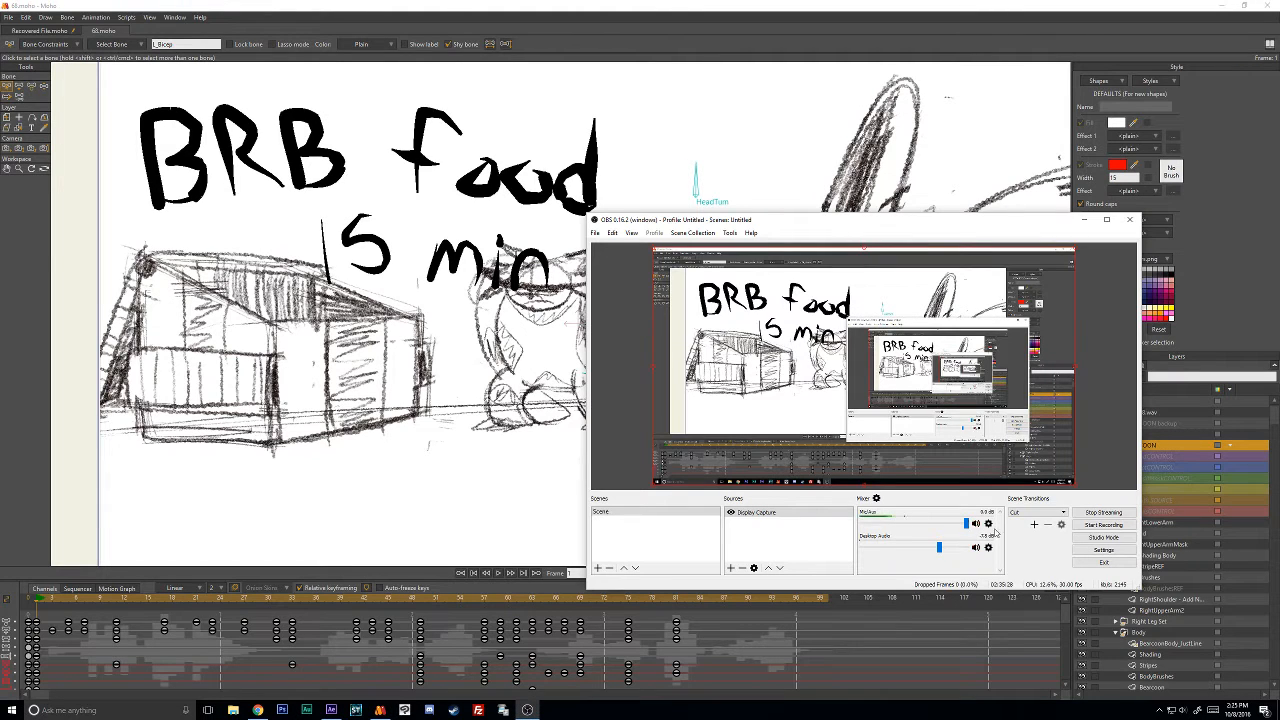
click(1084, 220)
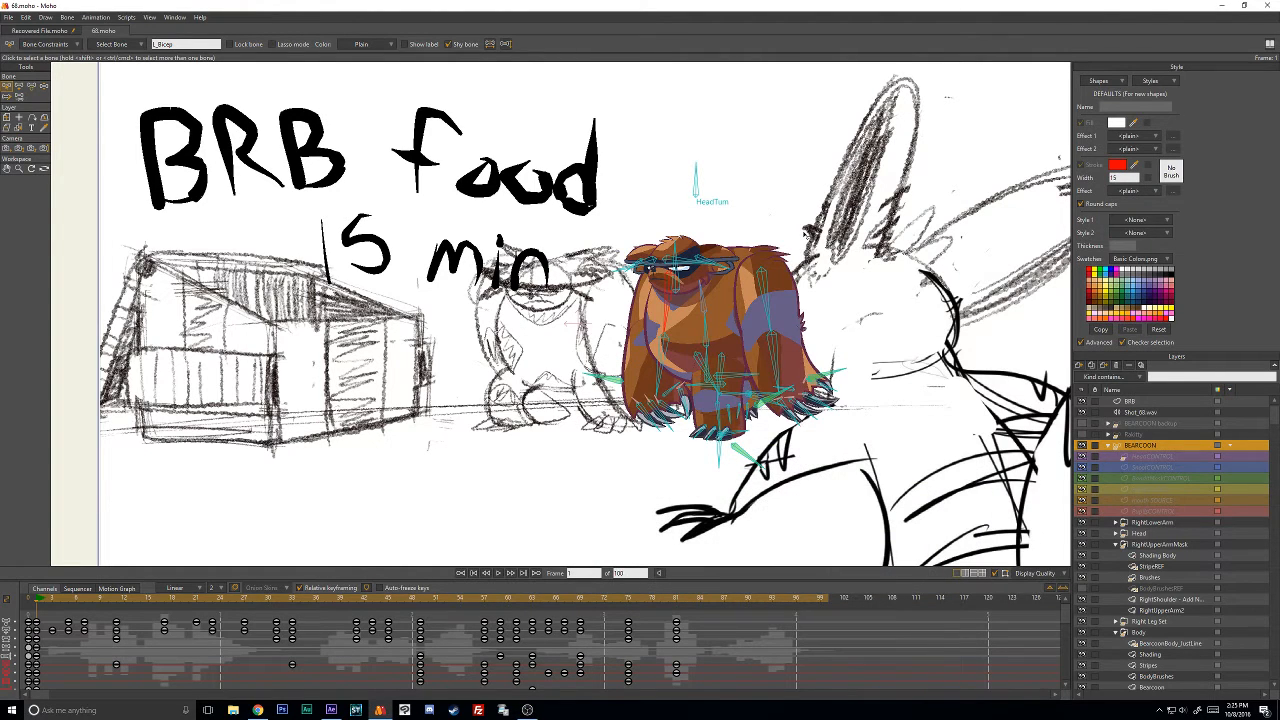
Hide the BRB notice layer and select the bear's RightShoulder layer inside RightUpperArmMask.
click(1084, 401)
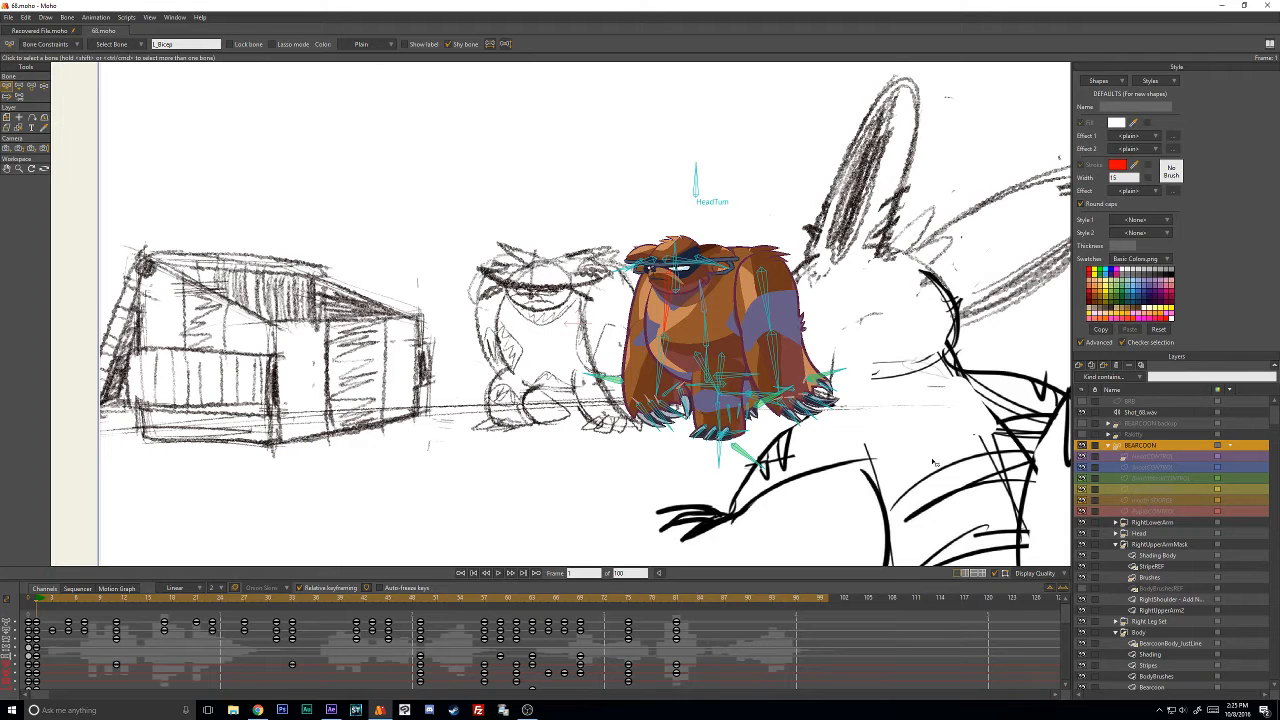
mouse_move(47, 601)
mouse_down()
mouse_move(497, 617)
mouse_move(104, 606)
mouse_move(602, 655)
mouse_move(421, 638)
mouse_up()
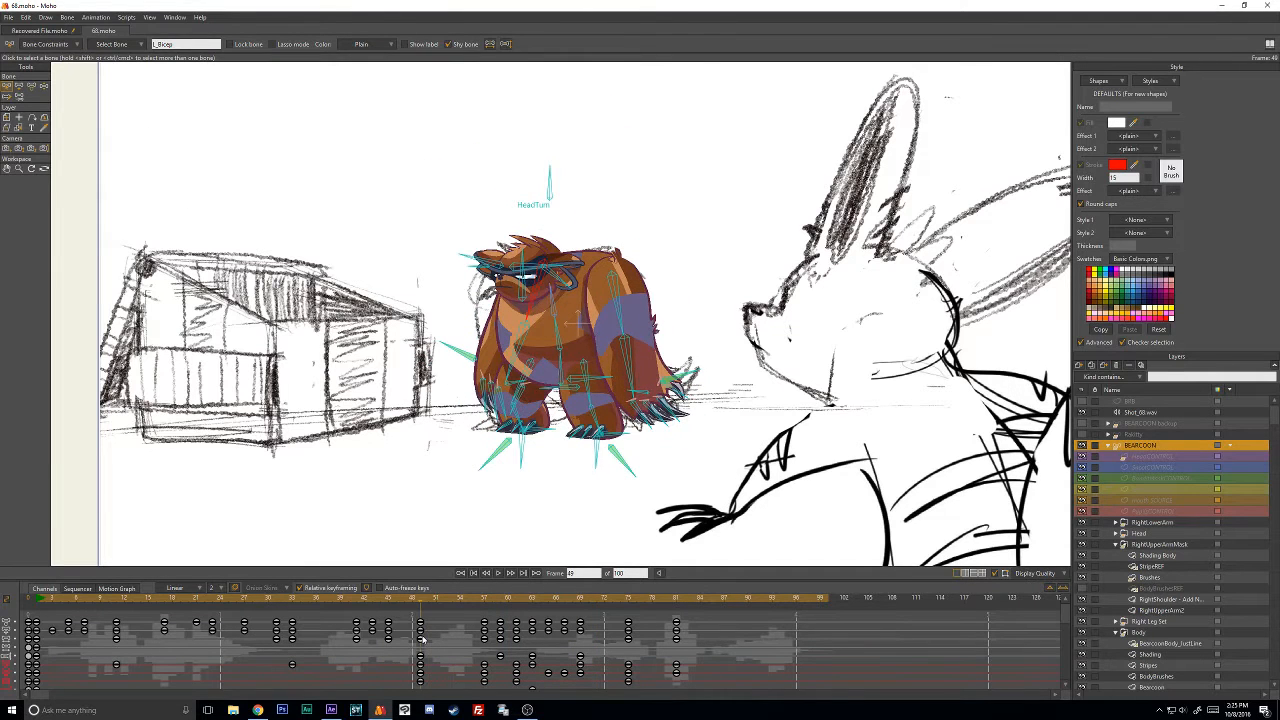
scroll(1172, 522, down, 2)
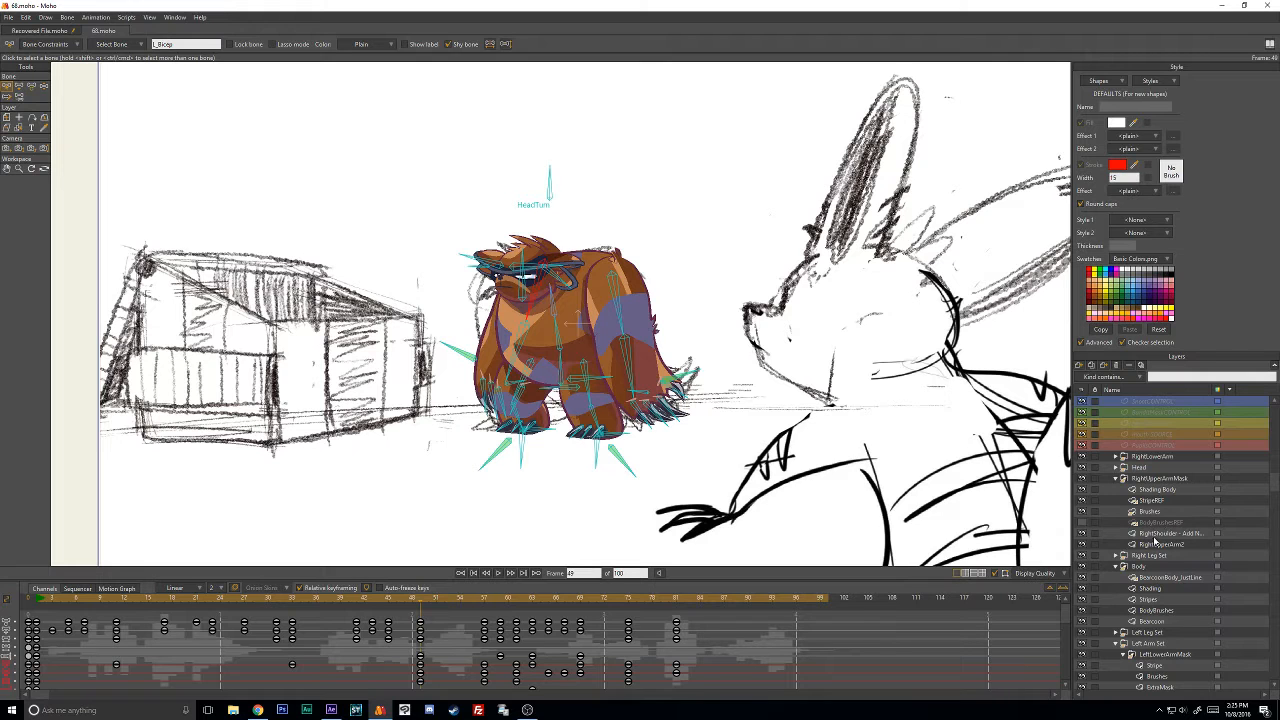
click(1153, 536)
scroll(637, 331, up, 4)
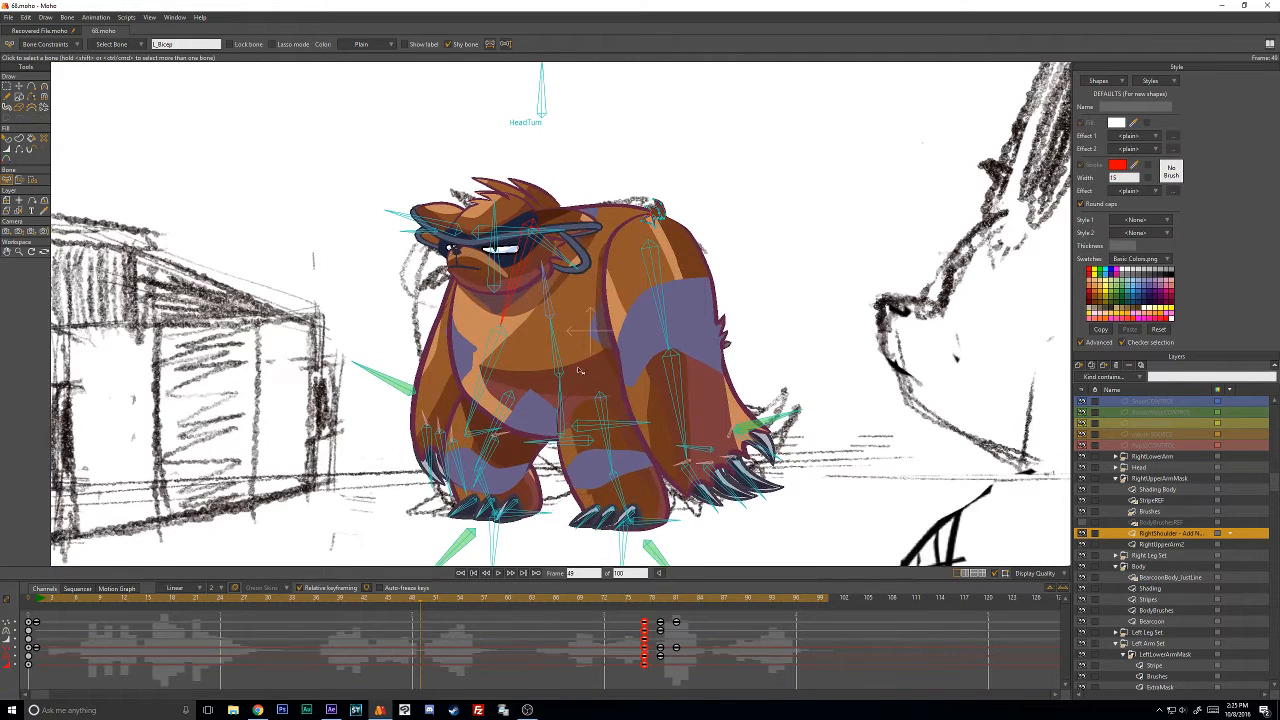
Copy the RightShoulder layer's frame 1 keyframes to frame 64.
click(645, 598)
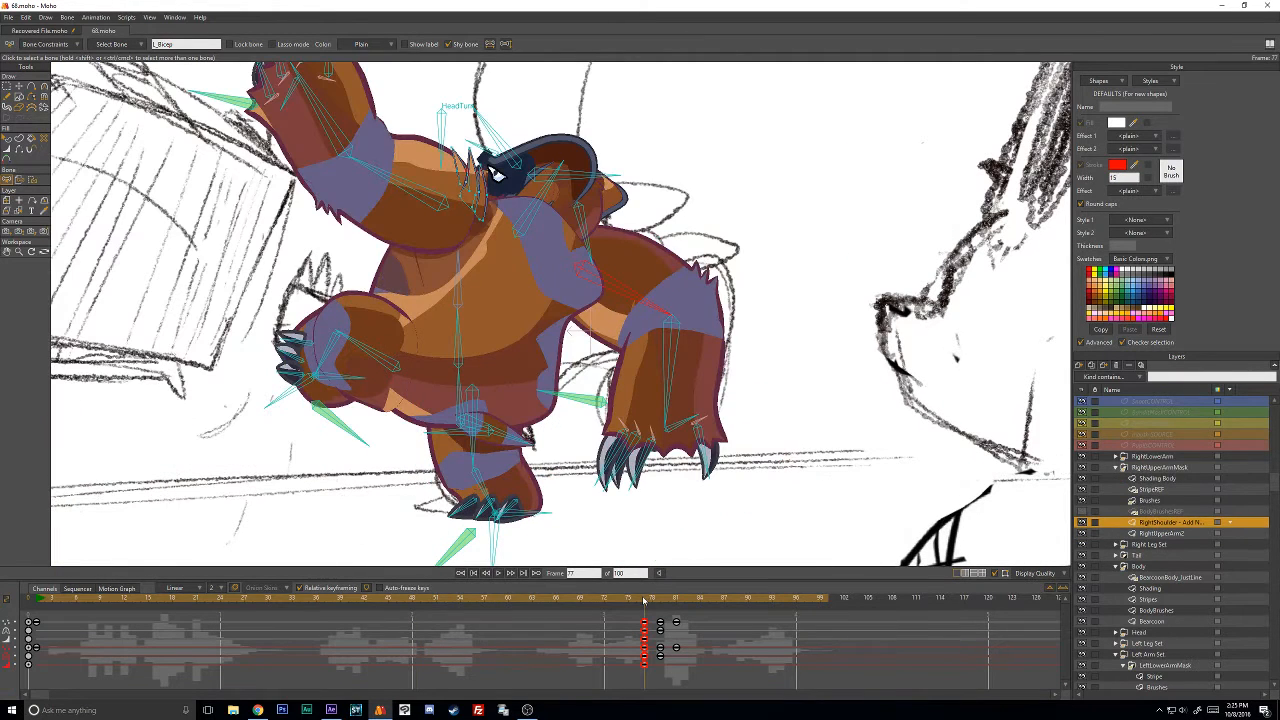
drag(645, 598, 540, 612)
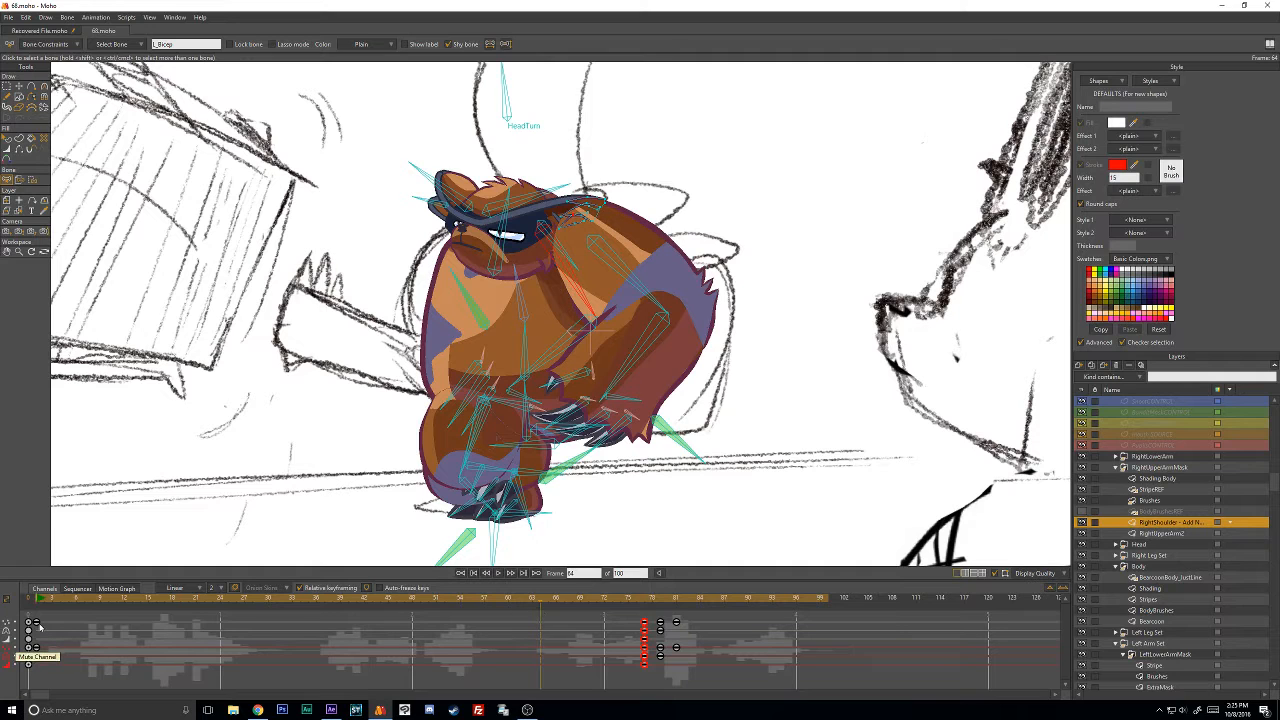
drag(43, 623, 36, 650)
key(ctrl+v)
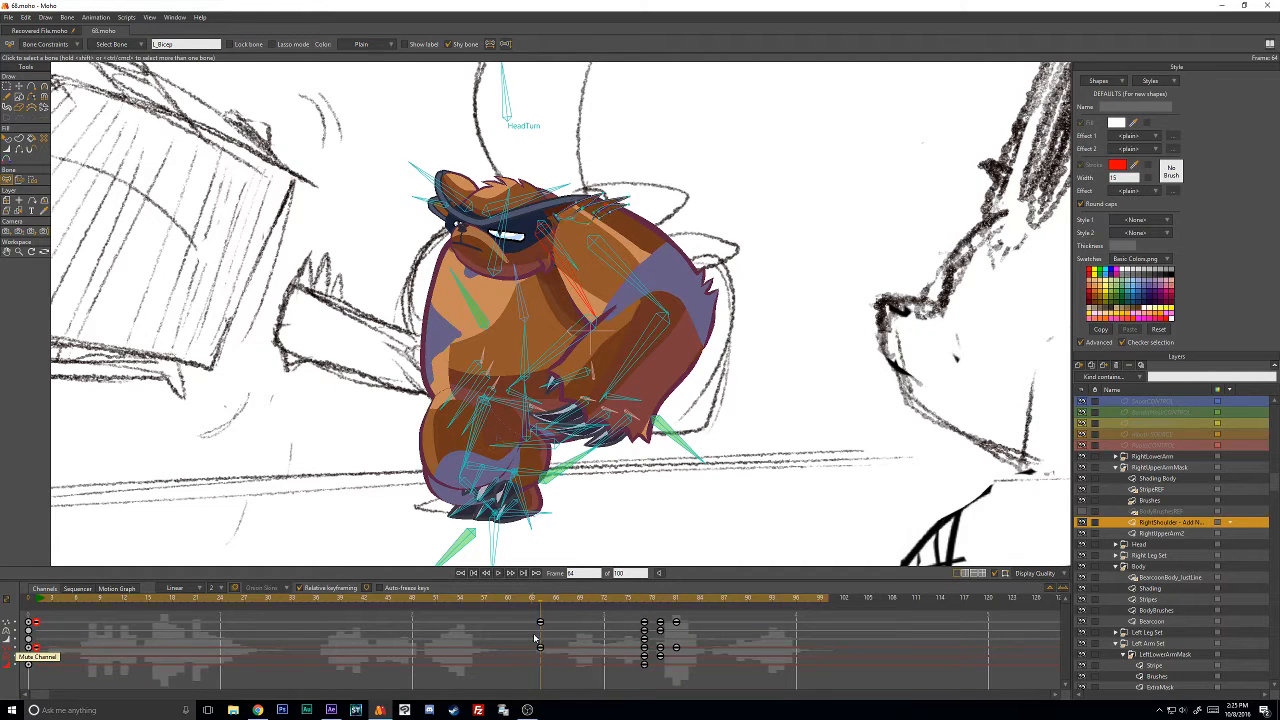
At frame 64, reposition the fur tuft points on the bear's right shoulder.
scroll(548, 173, up, 3)
key(t)
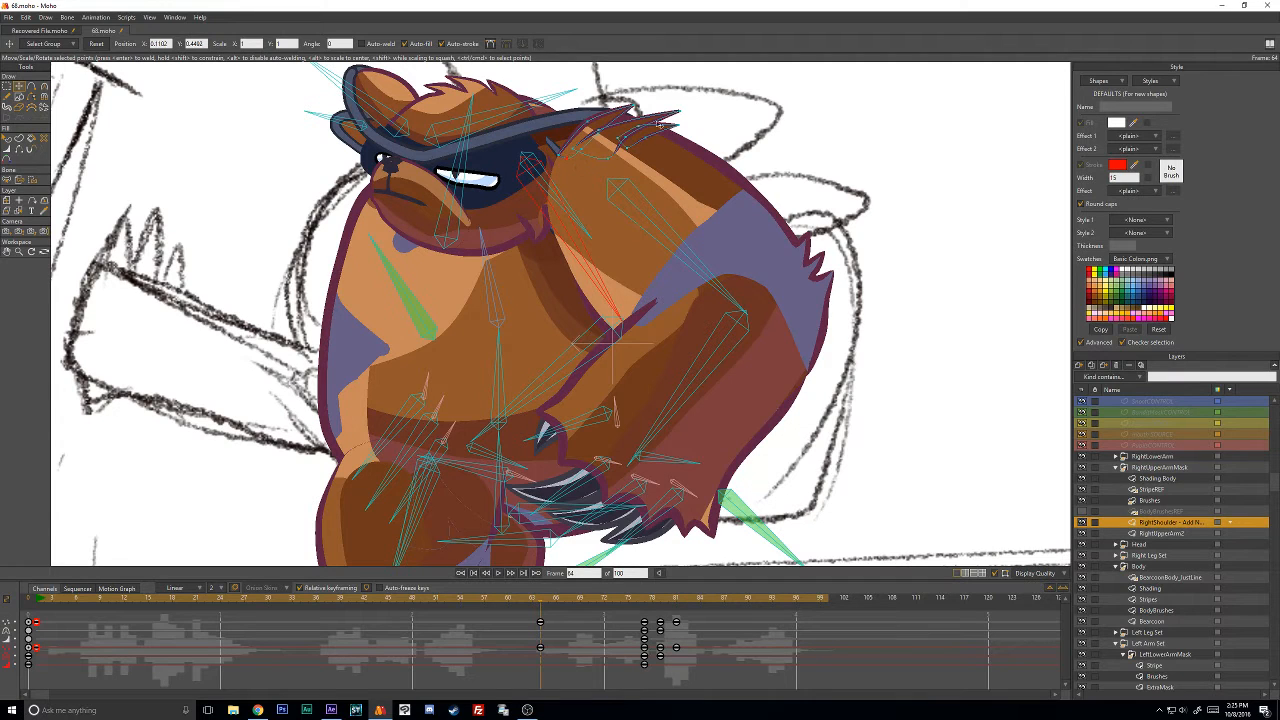
mouse_move(680, 105)
mouse_down()
mouse_move(645, 95)
mouse_move(755, 82)
mouse_move(686, 110)
mouse_move(685, 141)
mouse_move(664, 129)
mouse_up()
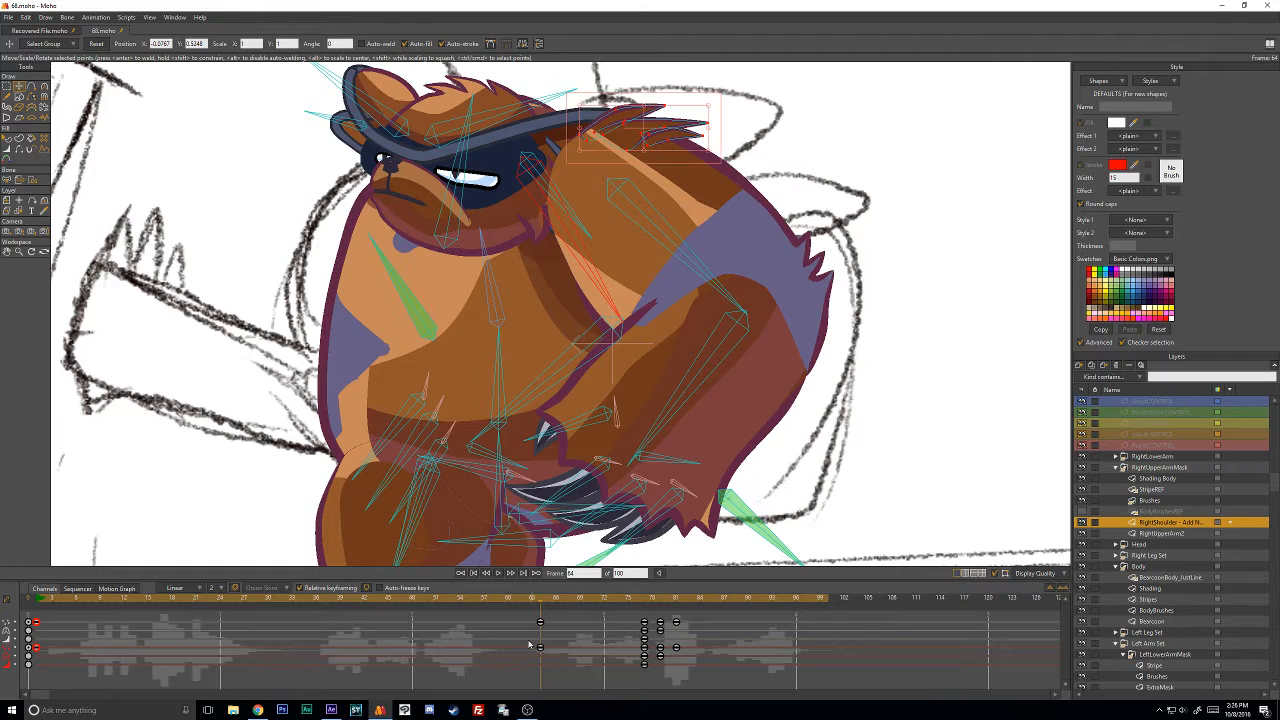
At frame 1, reshape the right shoulder's fur tuft by moving its base and lower tip points.
click(39, 598)
scroll(796, 225, down, 1)
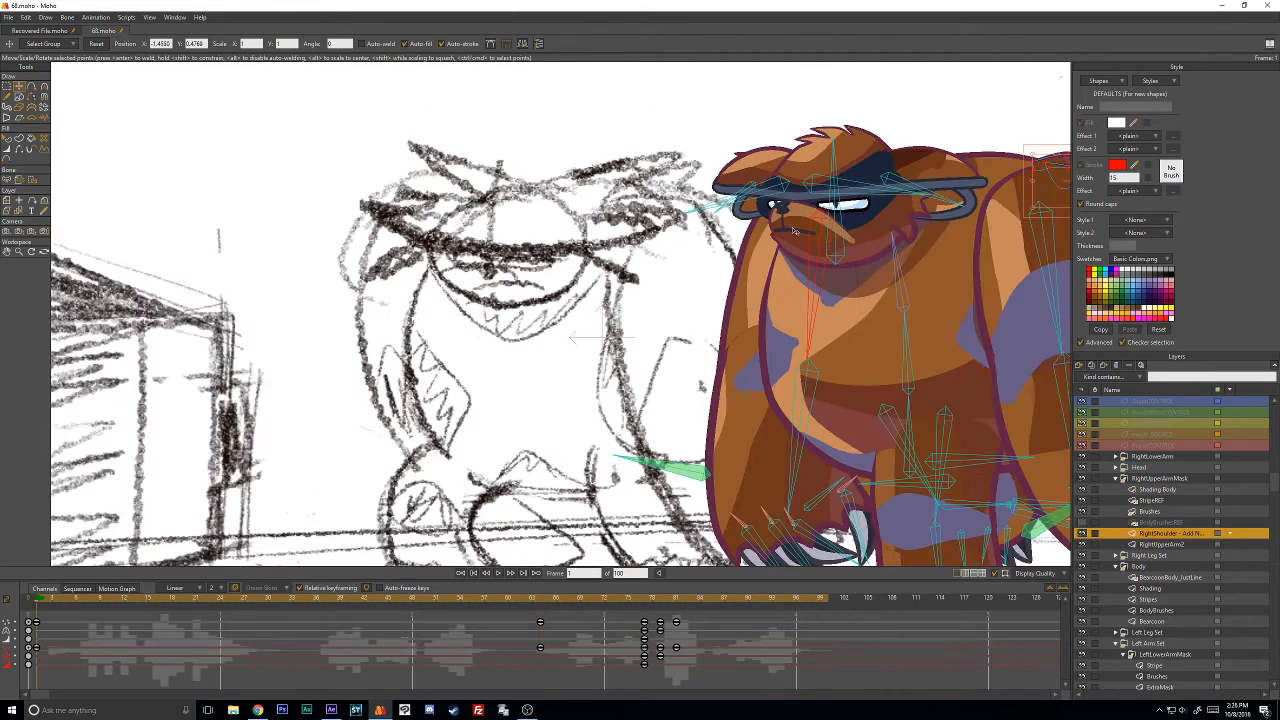
drag(795, 229, 338, 288)
drag(508, 666, 555, 649)
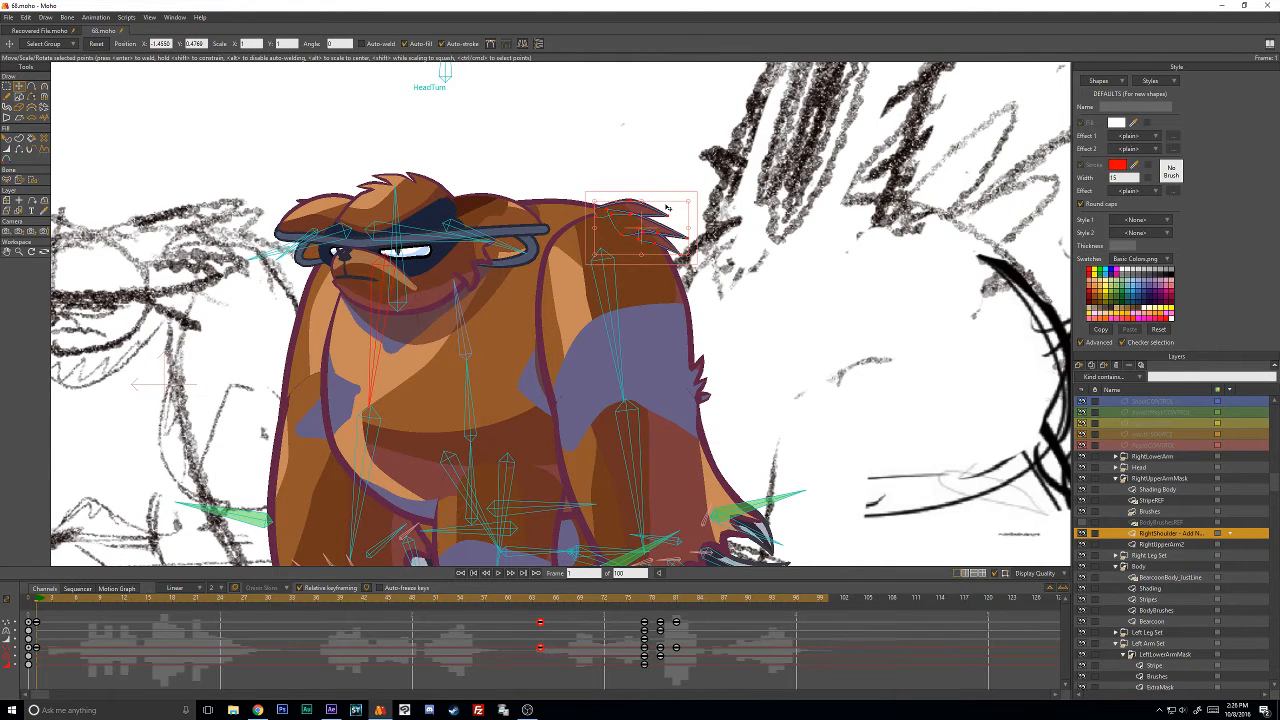
scroll(669, 208, up, 2)
drag(620, 182, 647, 185)
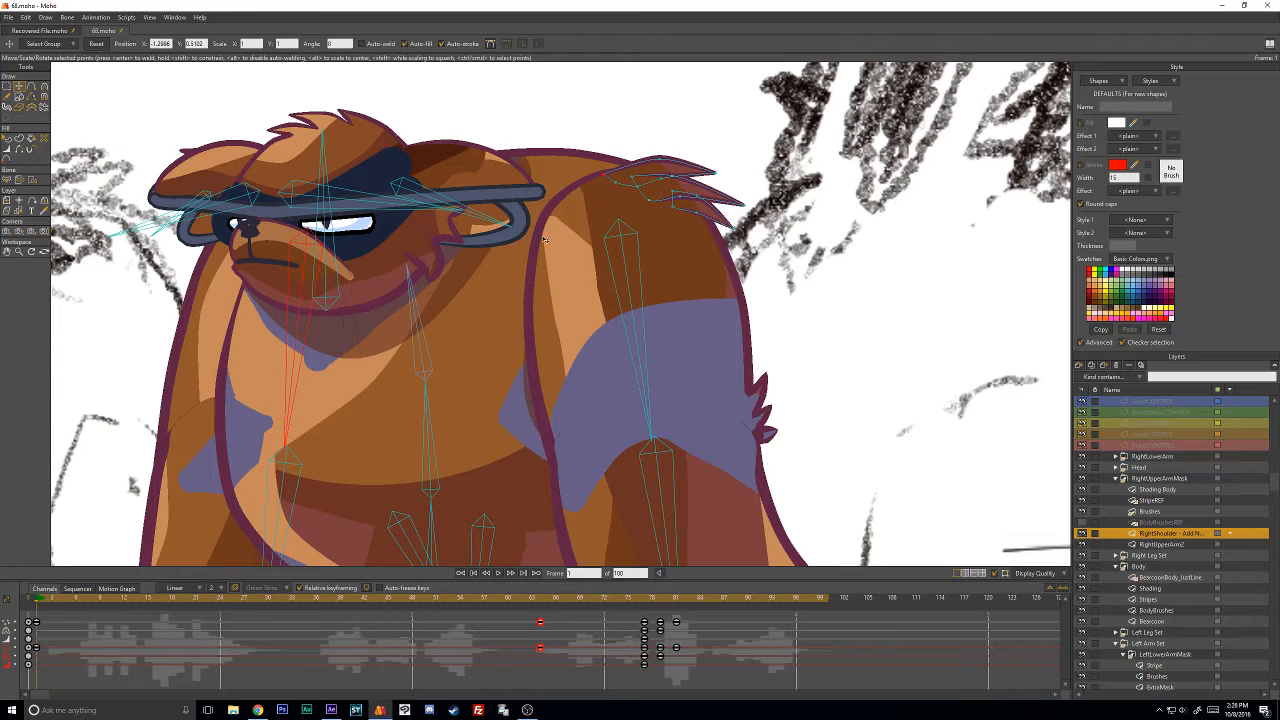
mouse_move(742, 204)
mouse_down()
mouse_move(720, 188)
mouse_move(731, 195)
mouse_up()
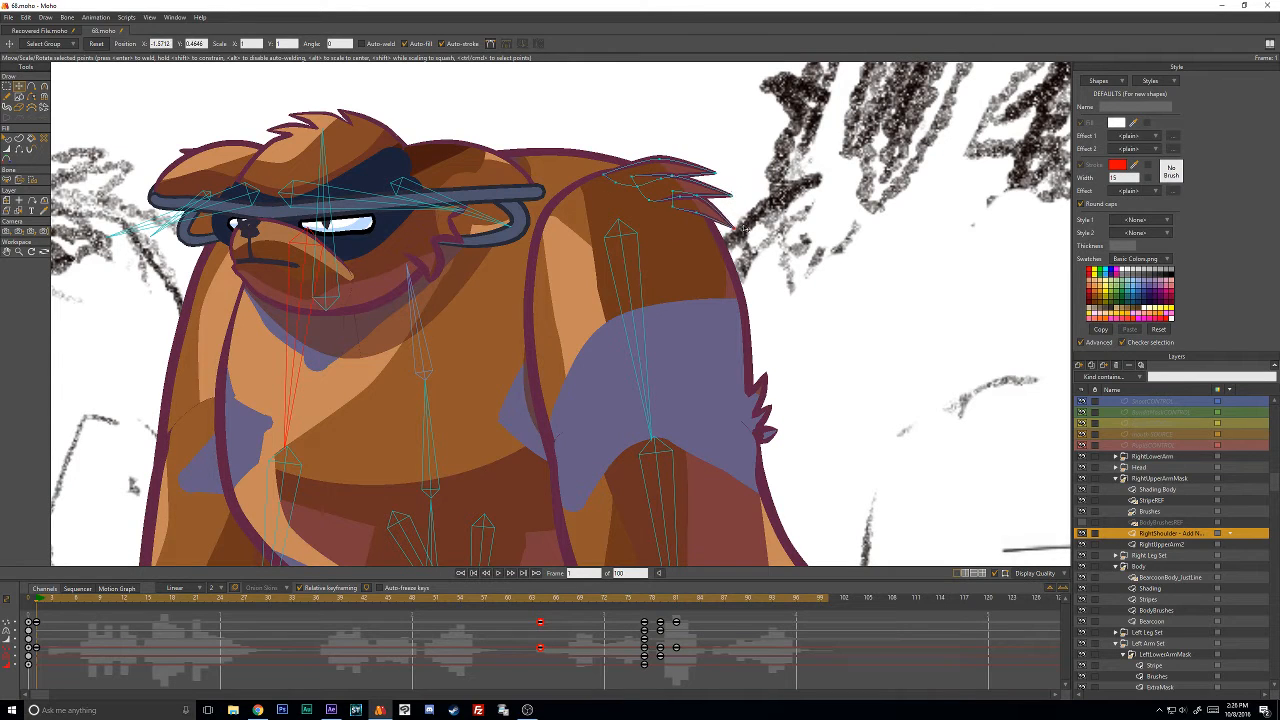
click(1150, 511)
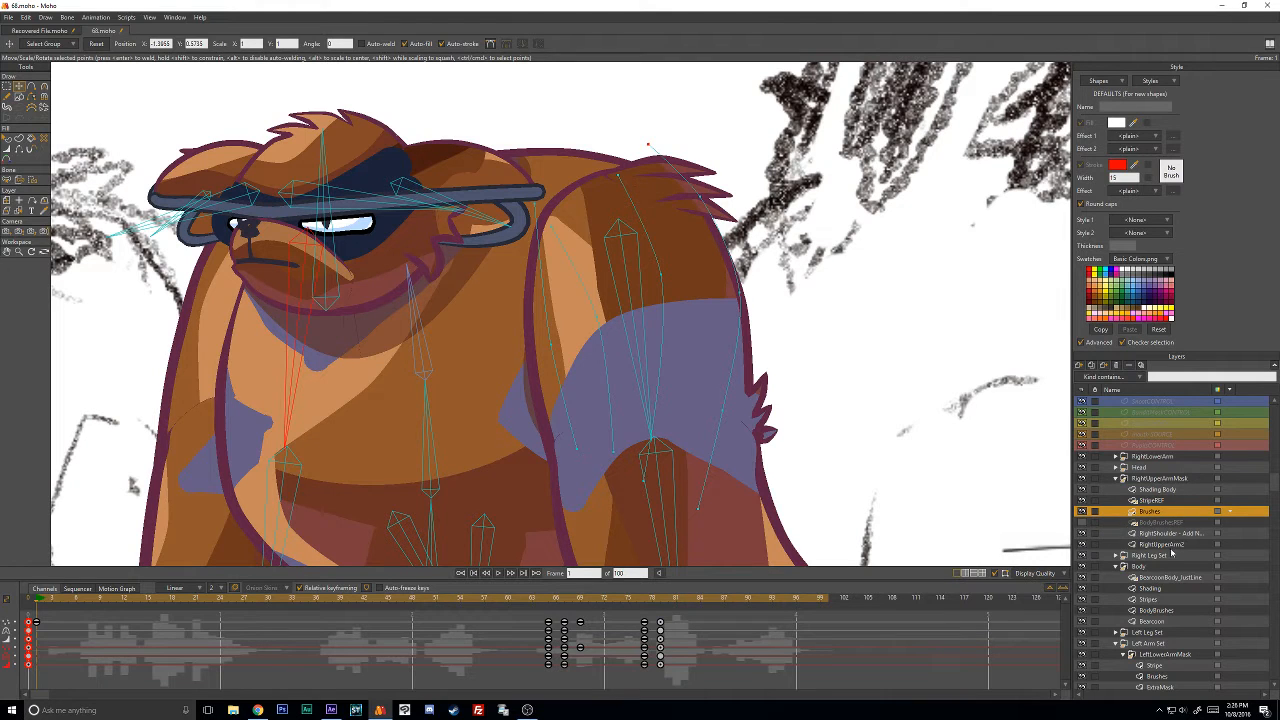
click(1165, 533)
key(w)
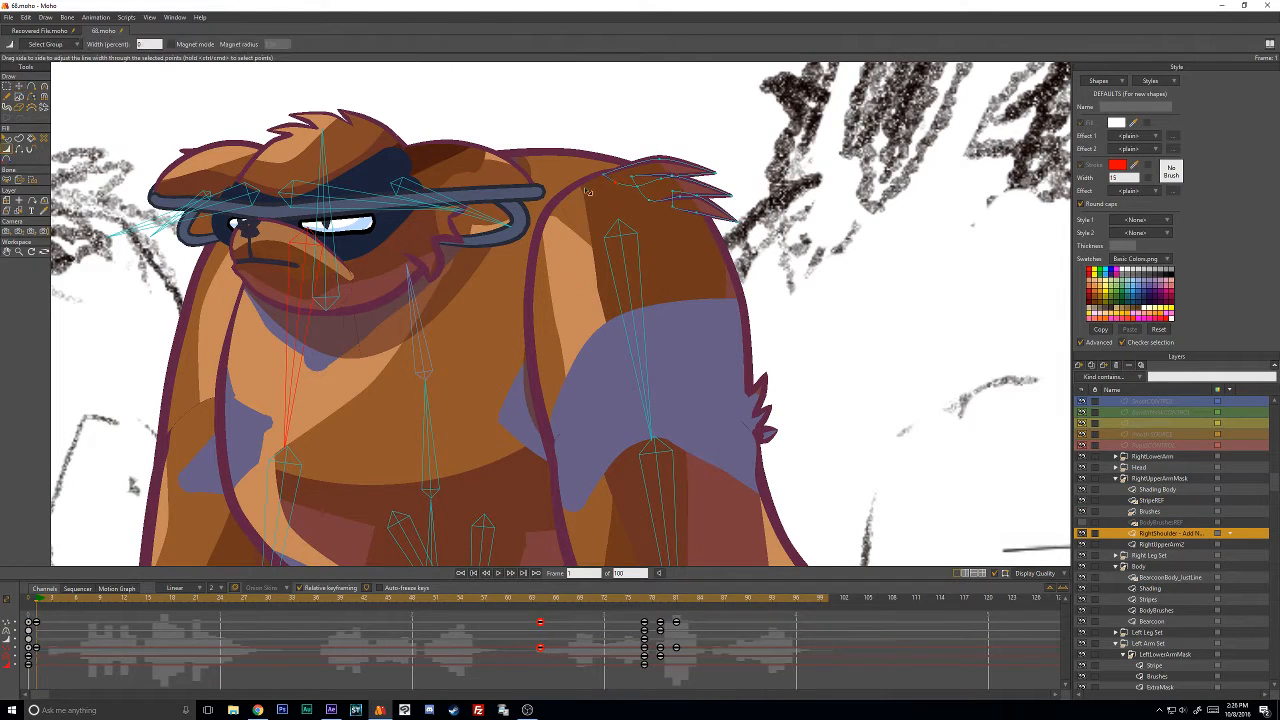
key(t)
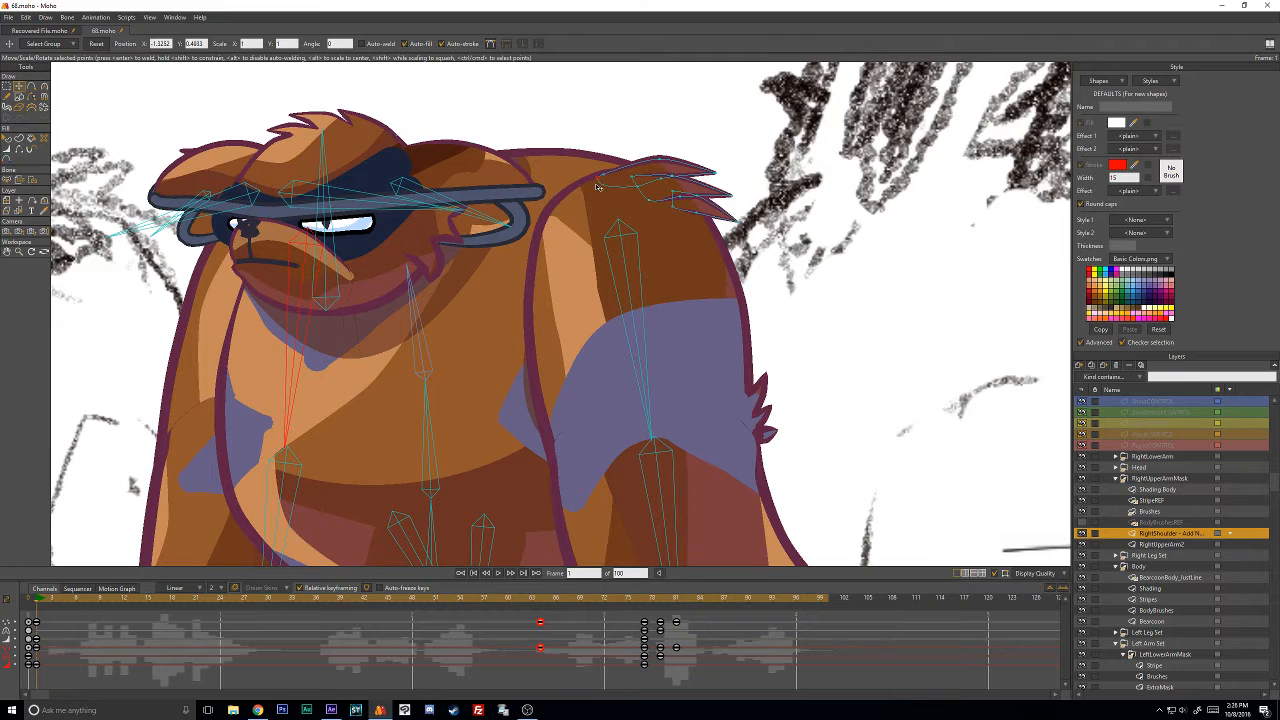
click(1144, 513)
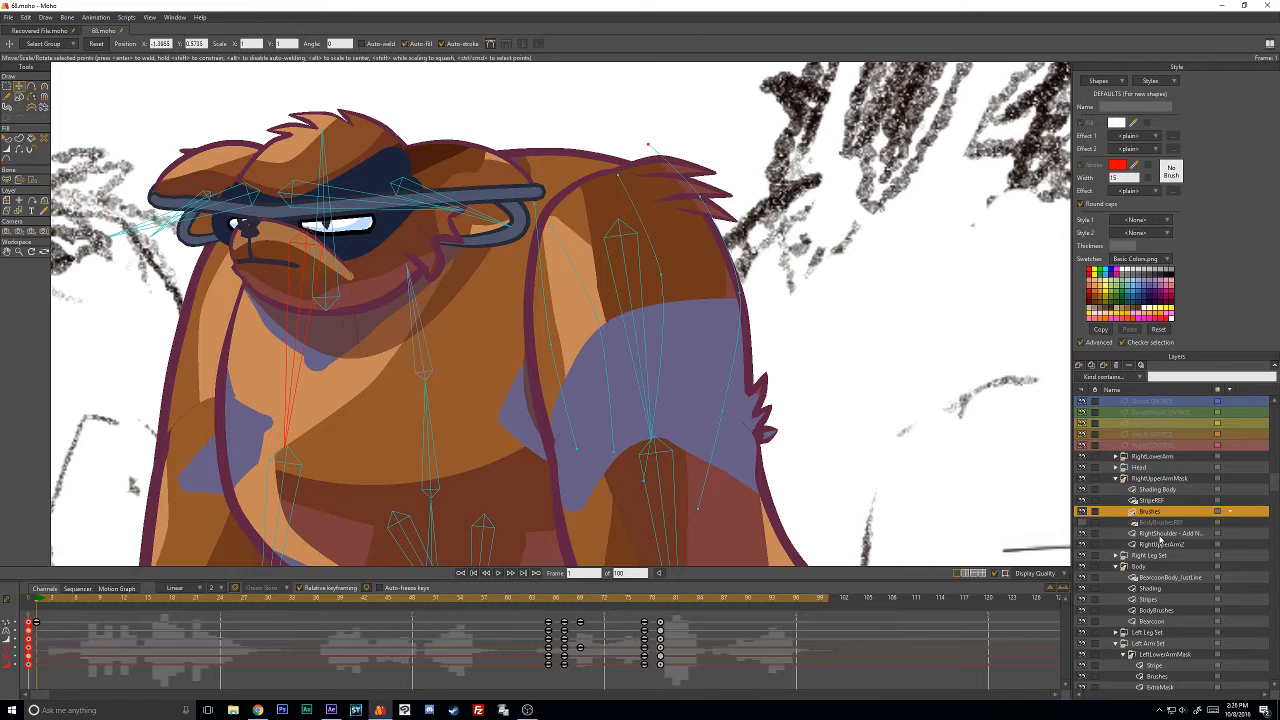
Reselect the RightShoulder layer and scrub from frame 1 to frame 64 to check the shoulder fur.
click(1160, 534)
drag(44, 598, 460, 600)
drag(541, 598, 541, 599)
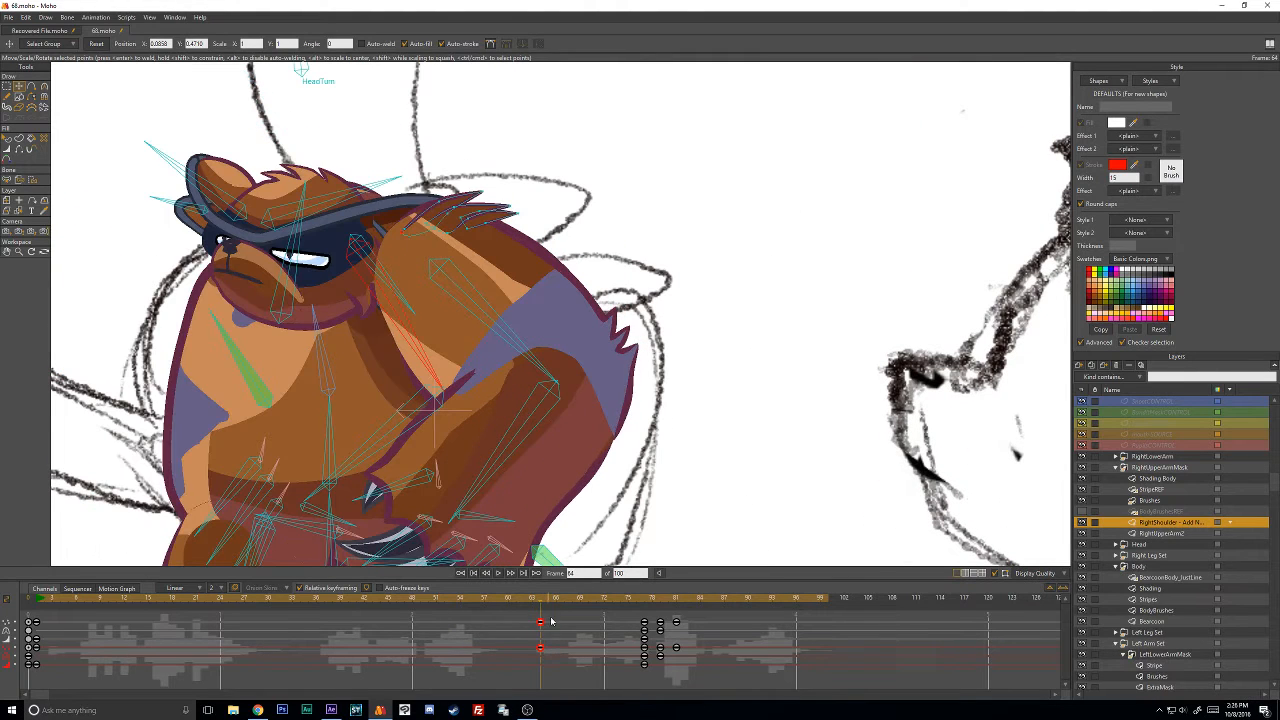
Move the RightShoulder layer's frame 64 keyframes to frame 63, and reposition the right shoulder's fur tuft at frame 65.
drag(540, 646, 532, 646)
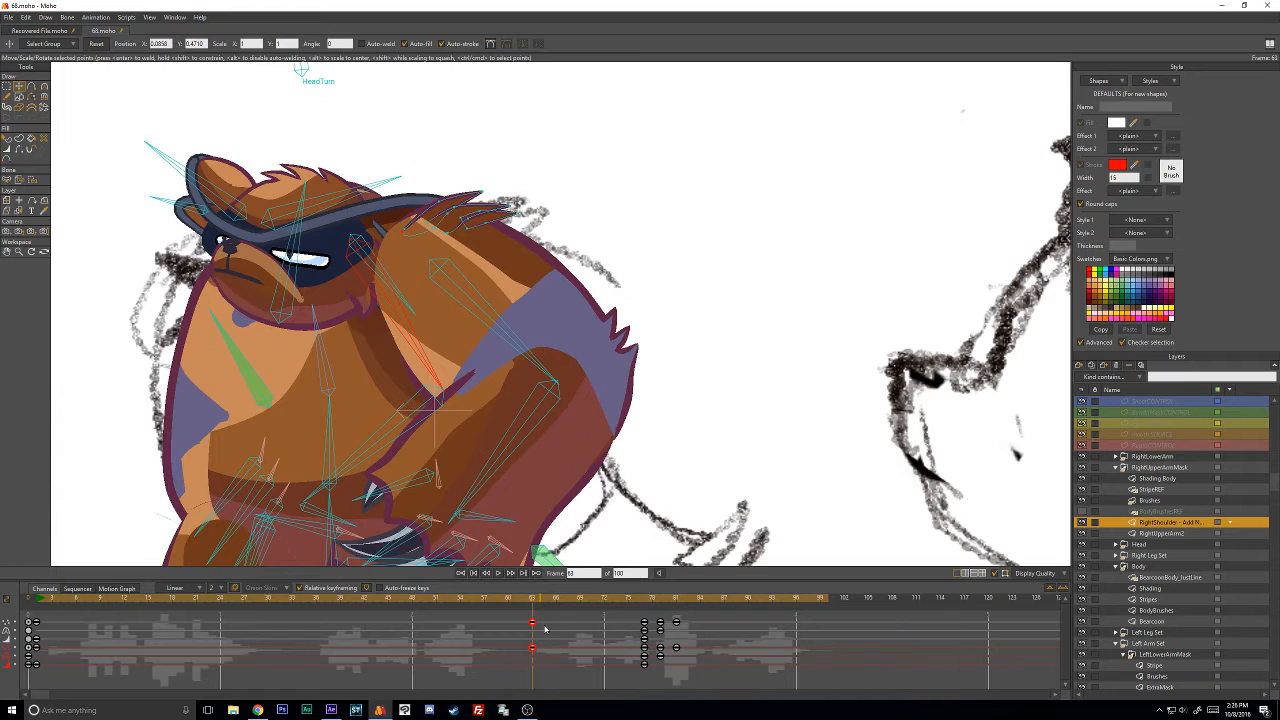
click(550, 600)
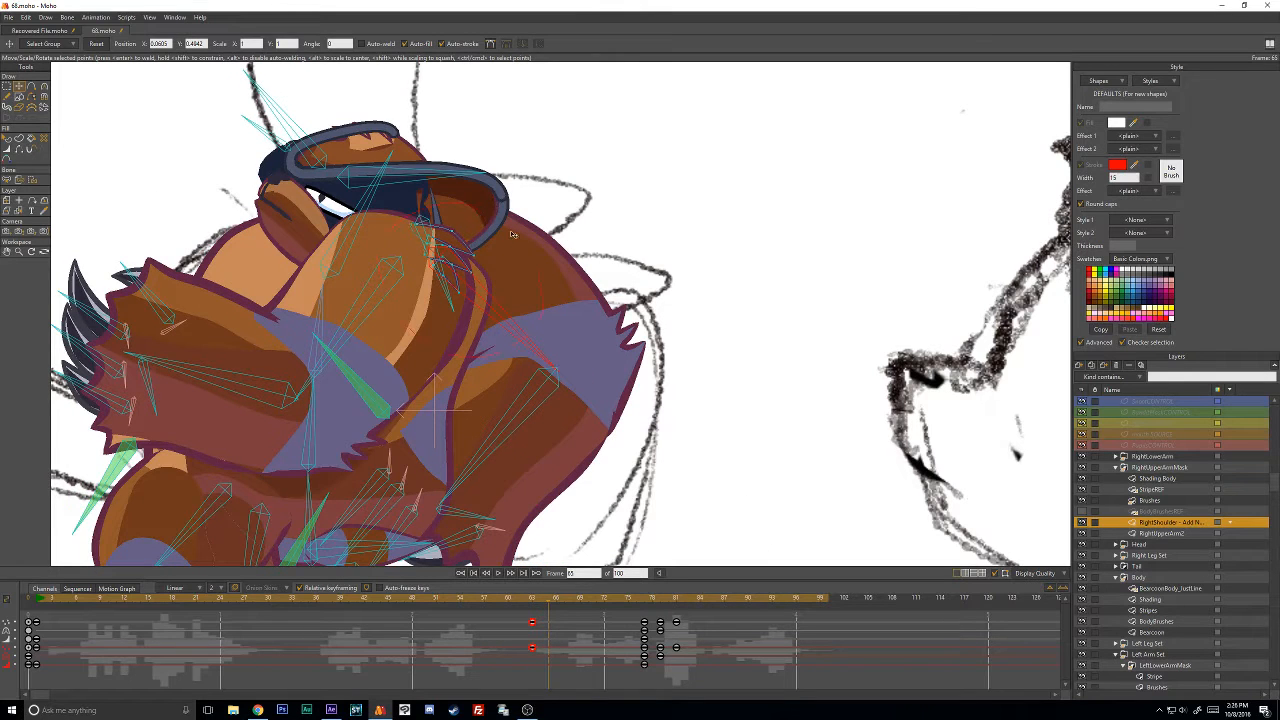
scroll(480, 232, up, 2)
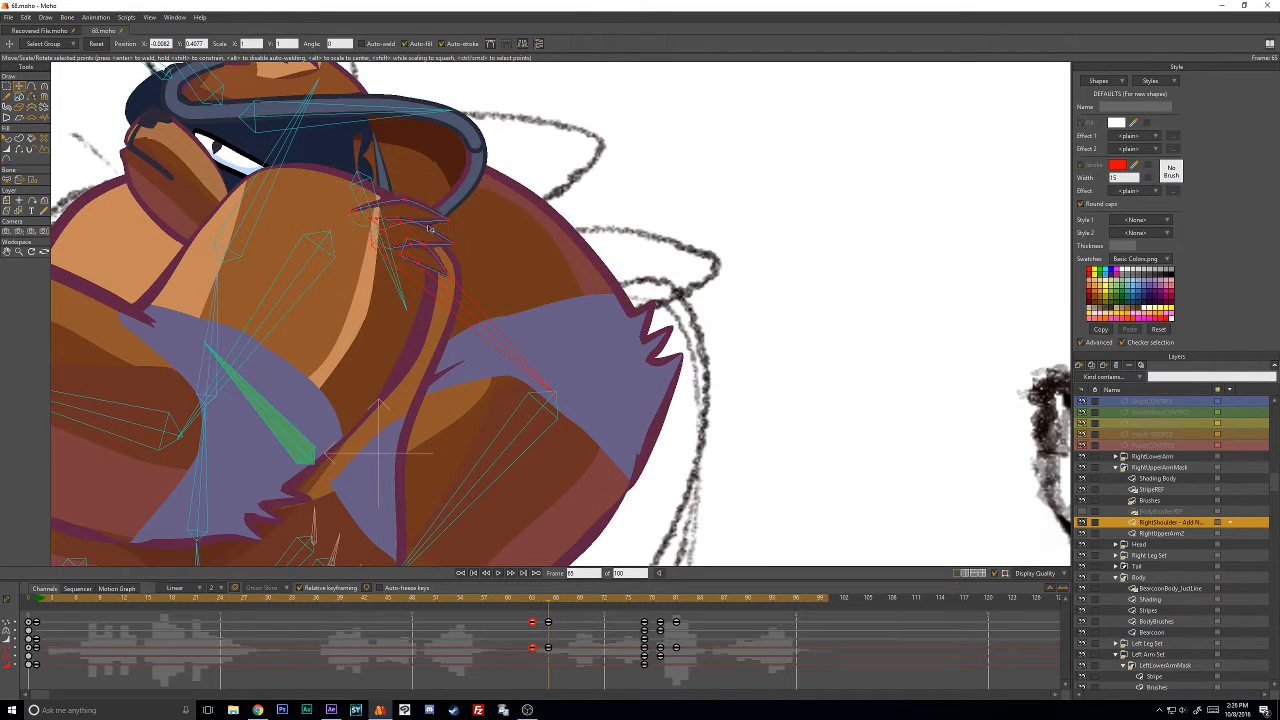
drag(428, 226, 484, 242)
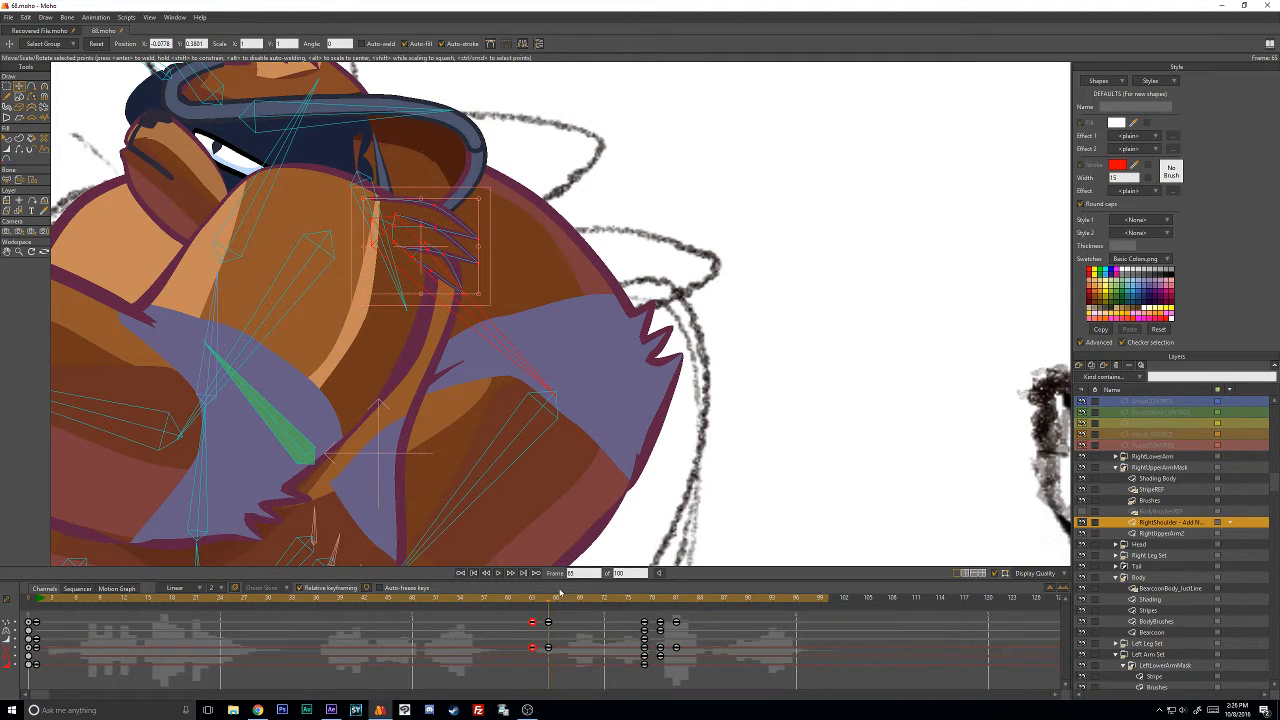
Copy the fur tuft's frame 65 keyframes to frame 75 and move the tuft down onto the raised arm's shoulder joint.
click(640, 603)
scroll(426, 179, down, 3)
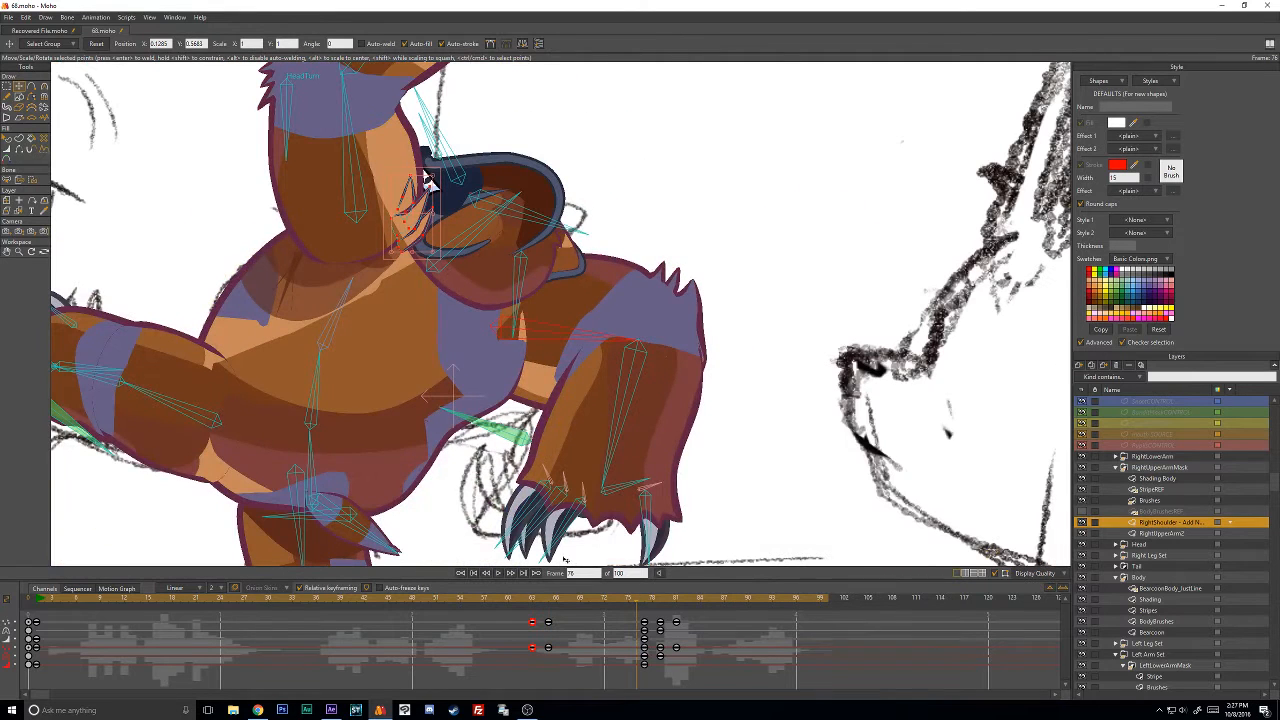
key(Left)
drag(572, 619, 546, 664)
drag(408, 220, 398, 265)
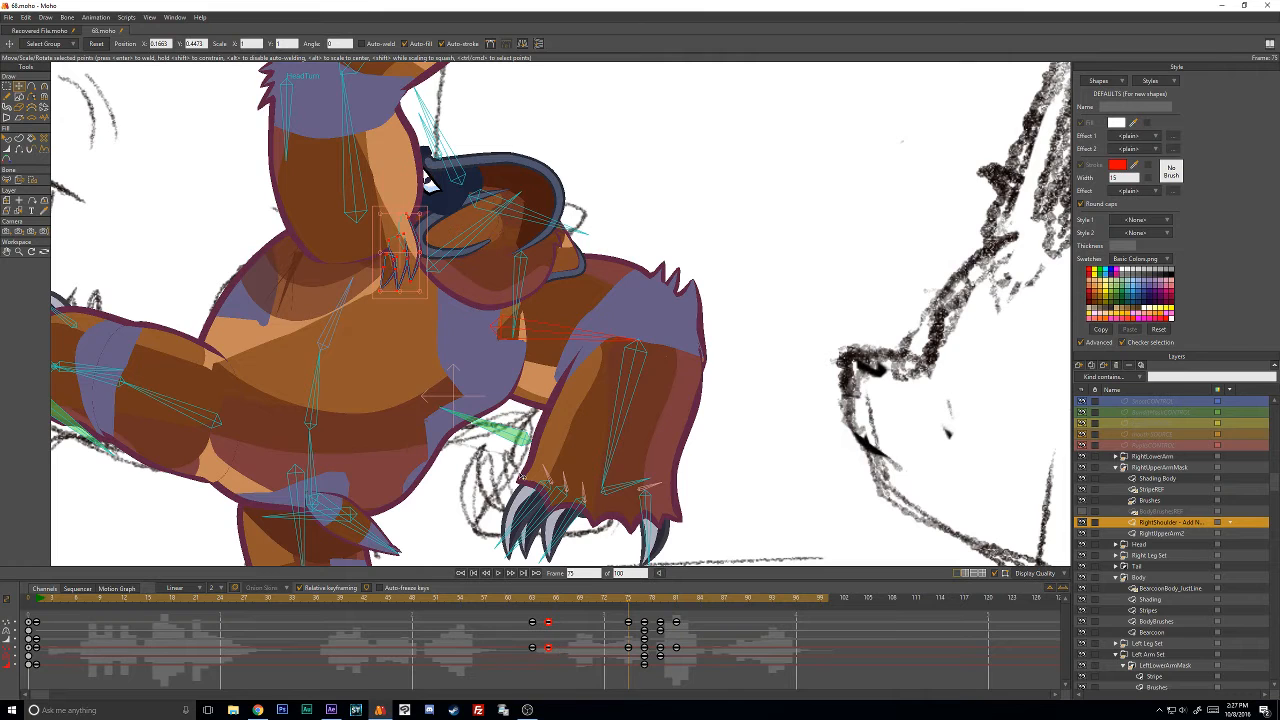
scroll(426, 237, up, 2)
drag(364, 178, 606, 334)
click(818, 176)
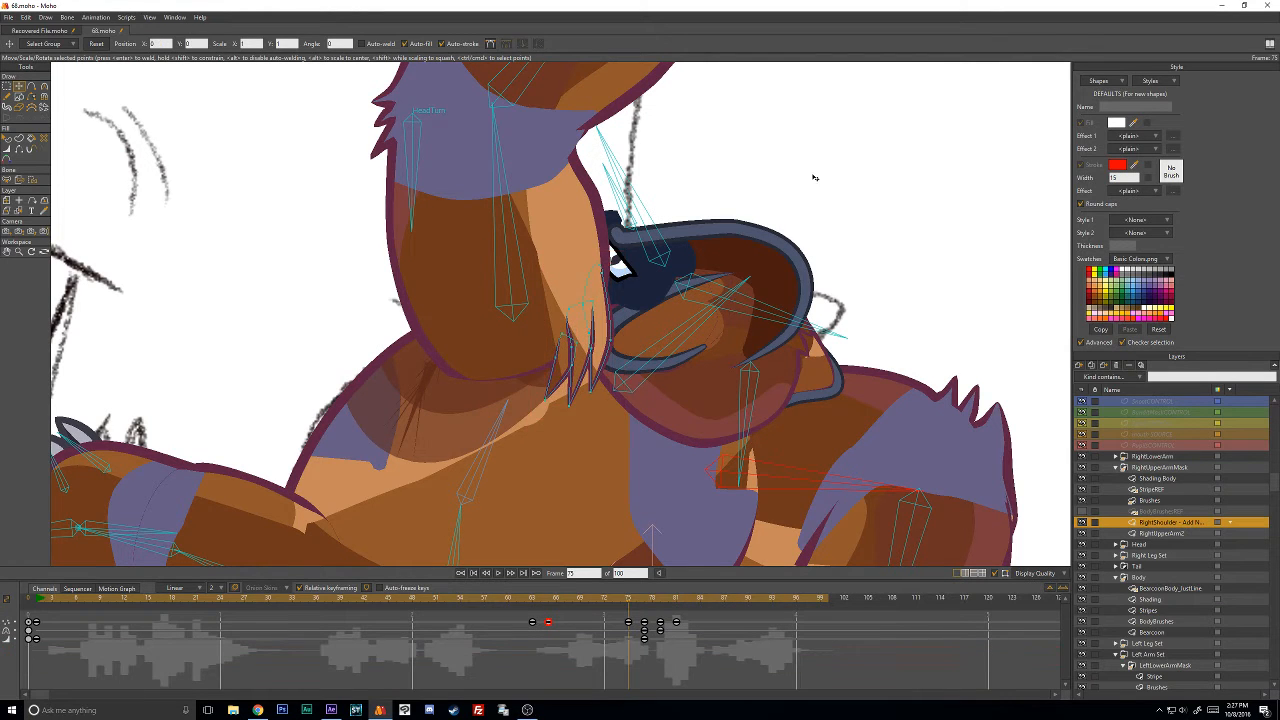
Step through frames 75 to 81 to examine how the right shoulder's fur tuft follows the raised arm.
scroll(707, 361, down, 3)
key(ctrl+Right)
key(ctrl+Right)
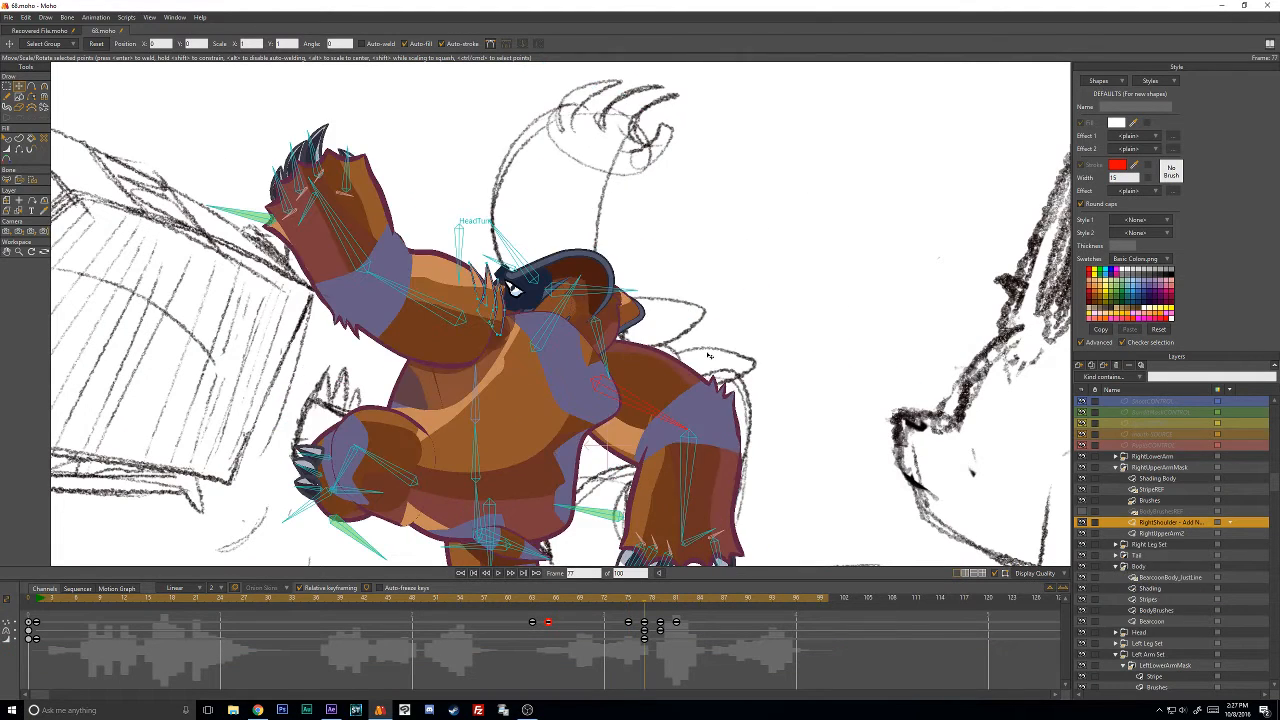
scroll(530, 302, up, 3)
key(ctrl+Right)
key(ctrl+Right)
key(ctrl+Right)
key(ctrl+Right)
key(ctrl+Right)
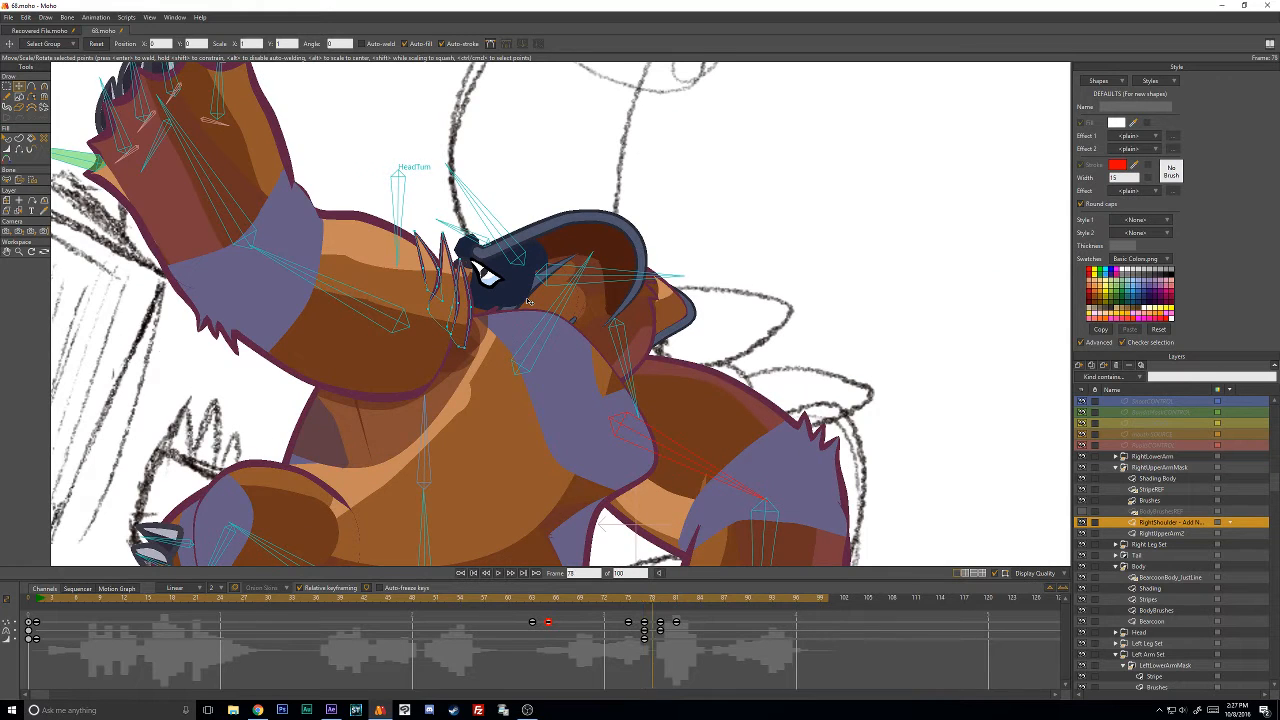
key(ctrl+Left)
key(ctrl+Left)
key(ctrl+Left)
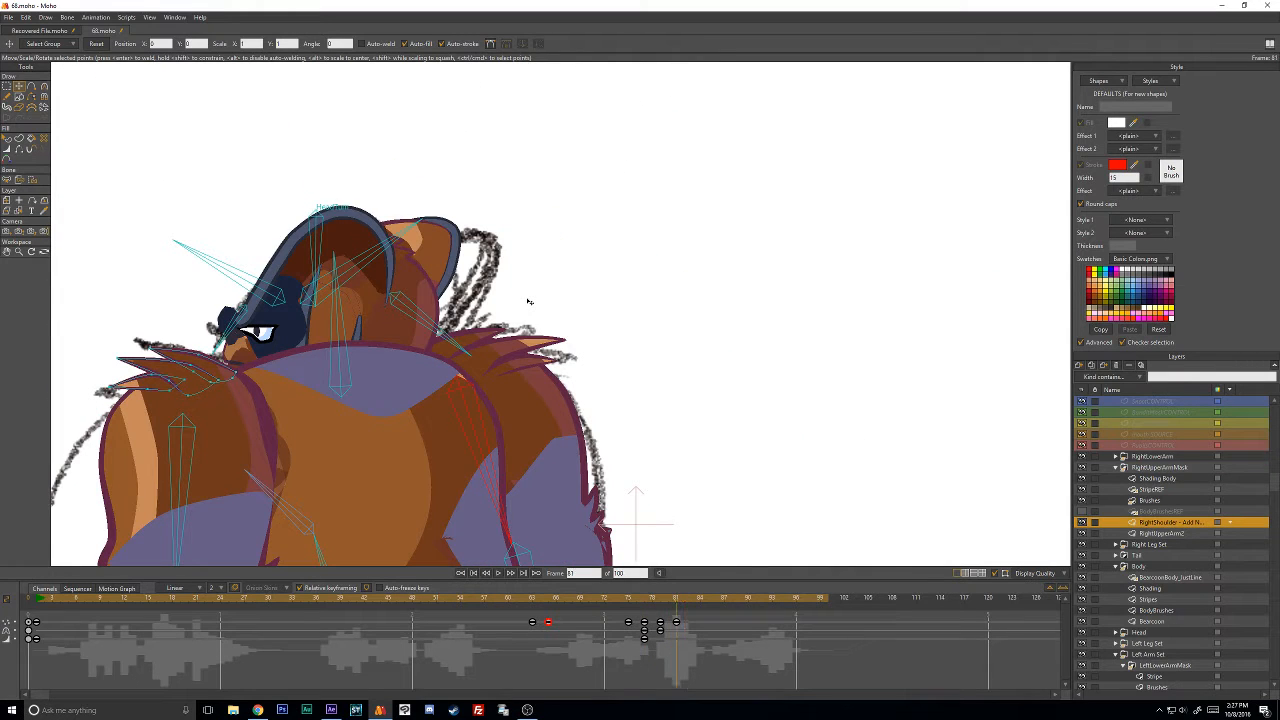
Copy the fur tuft's frame 75 keyframe to frame 77.
key(ctrl+Left)
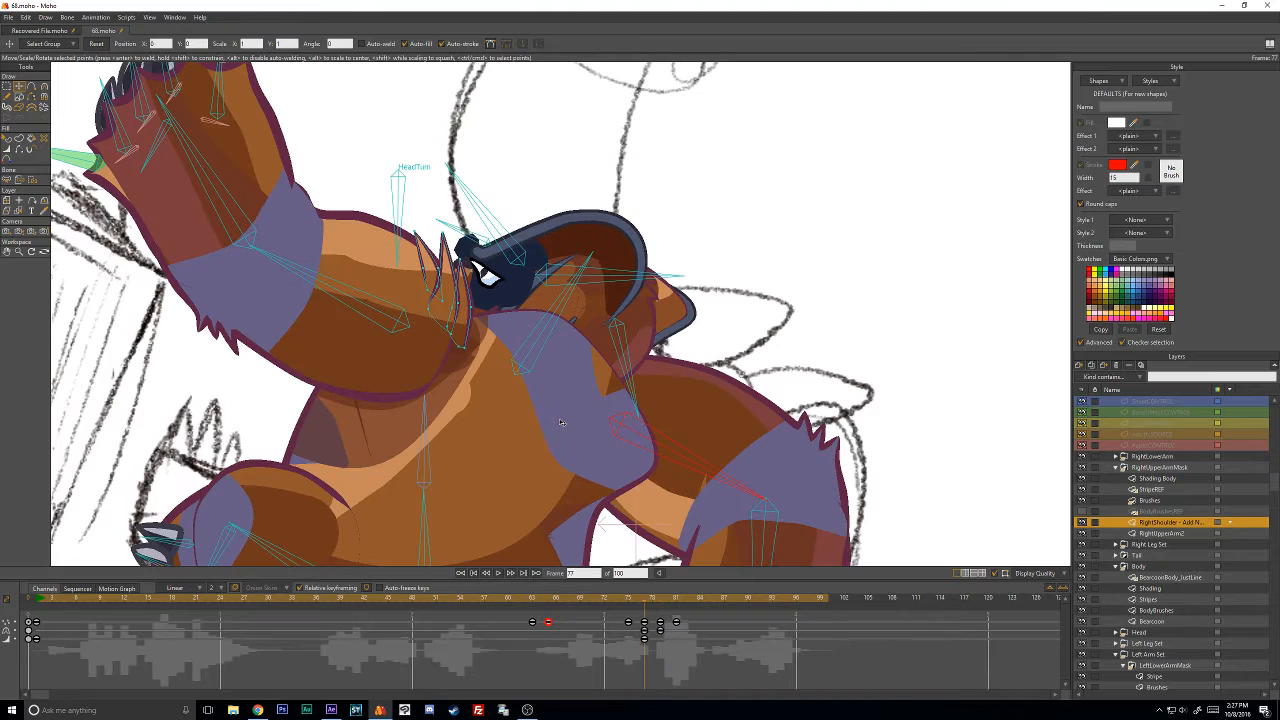
click(628, 622)
key(ctrl+Right)
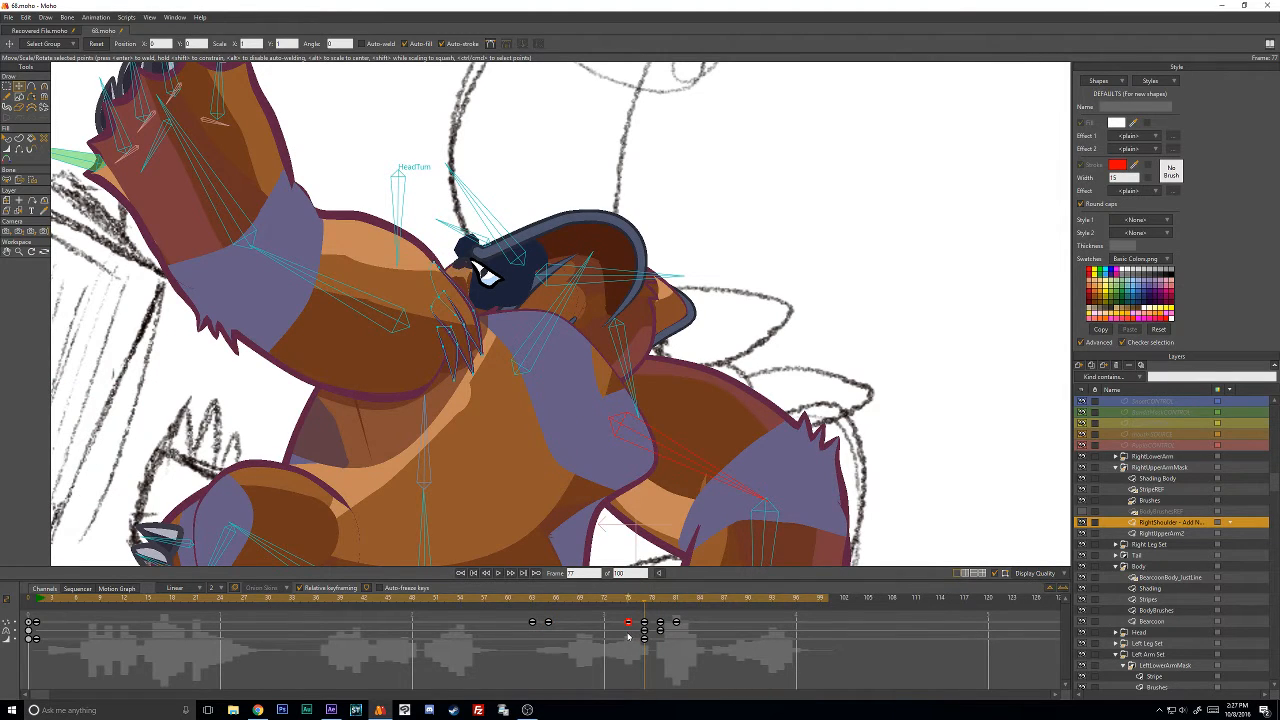
Step back and forth through the frames after 77 to check the shoulder fur as the bear lands.
key(ctrl+Right)
key(ctrl+Right)
key(ctrl+Right)
key(ctrl+Right)
key(ctrl+Right)
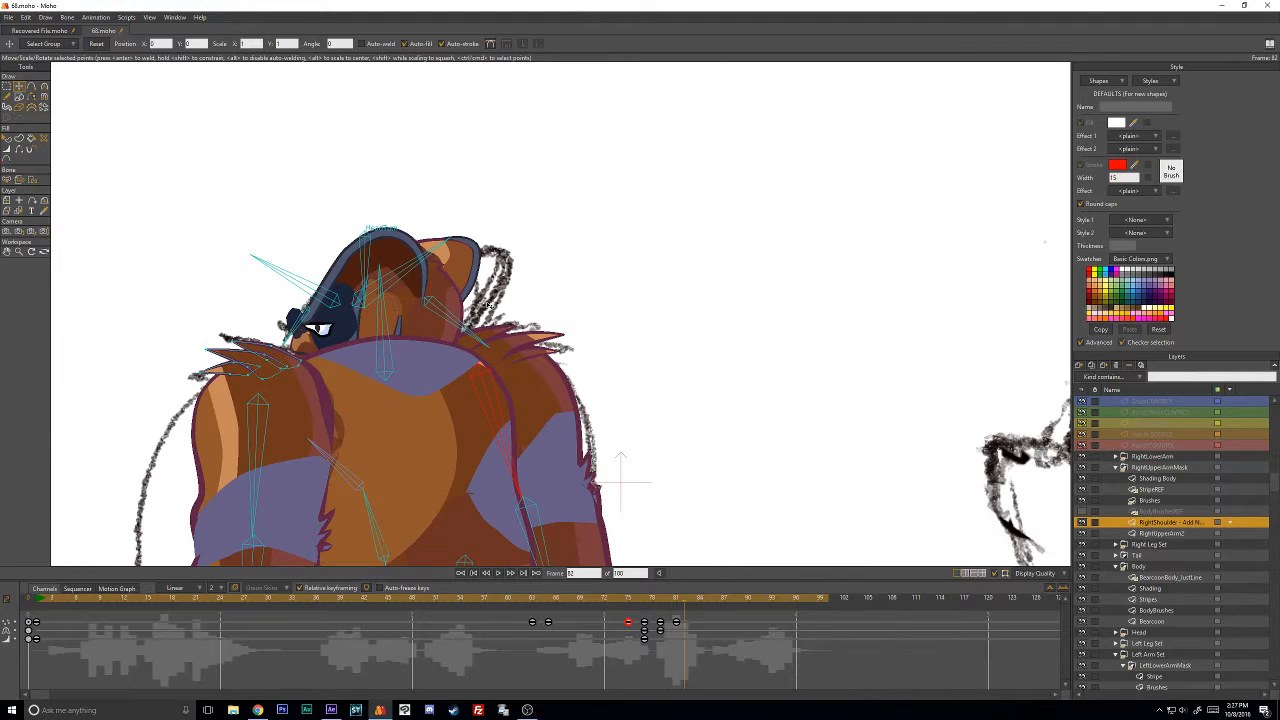
key(ctrl+Right)
key(ctrl+Right)
key(ctrl+Right)
key(ctrl+Left)
key(ctrl+Left)
key(ctrl+Left)
key(ctrl+Left)
key(ctrl+Left)
key(ctrl+Right)
key(ctrl+Right)
key(ctrl+Right)
key(ctrl+Right)
key(ctrl+Left)
key(ctrl+Left)
key(ctrl+Right)
Collapse the RightUpperArmMask group and expand Right Leg Set, collapsing its RightLegUpper and RightFootClaws groups.
scroll(607, 336, down, 5)
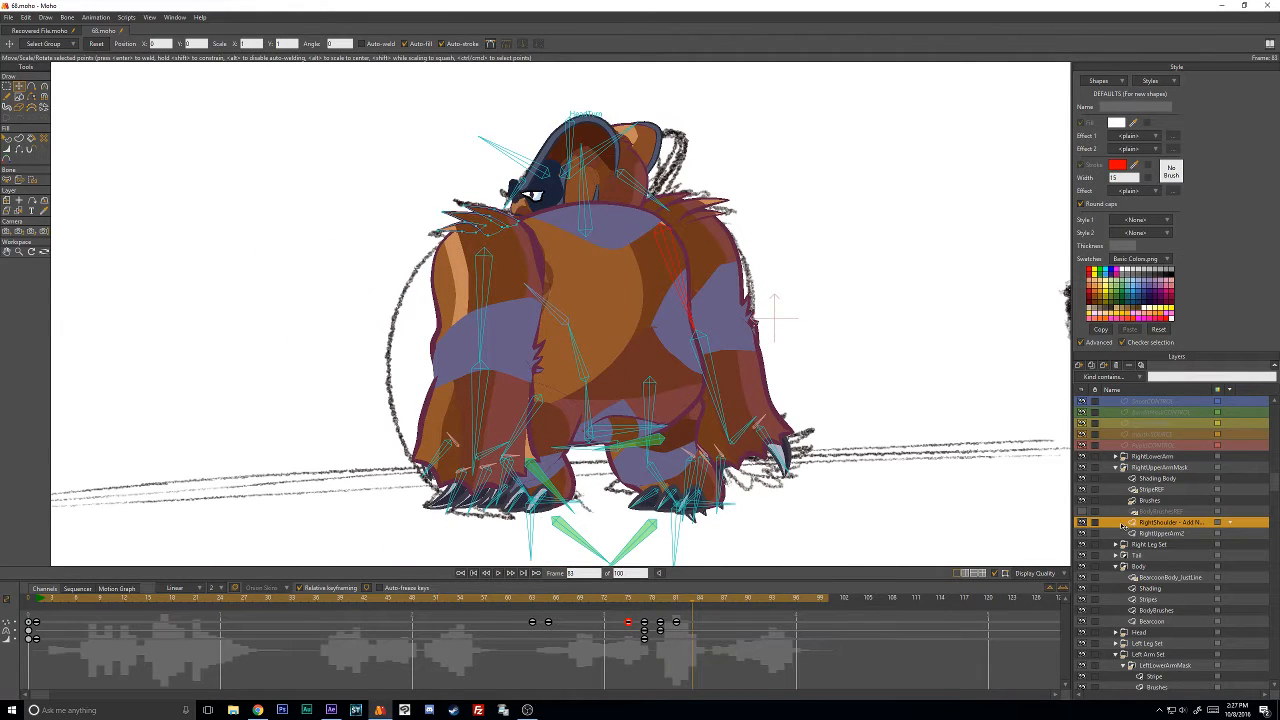
click(1116, 467)
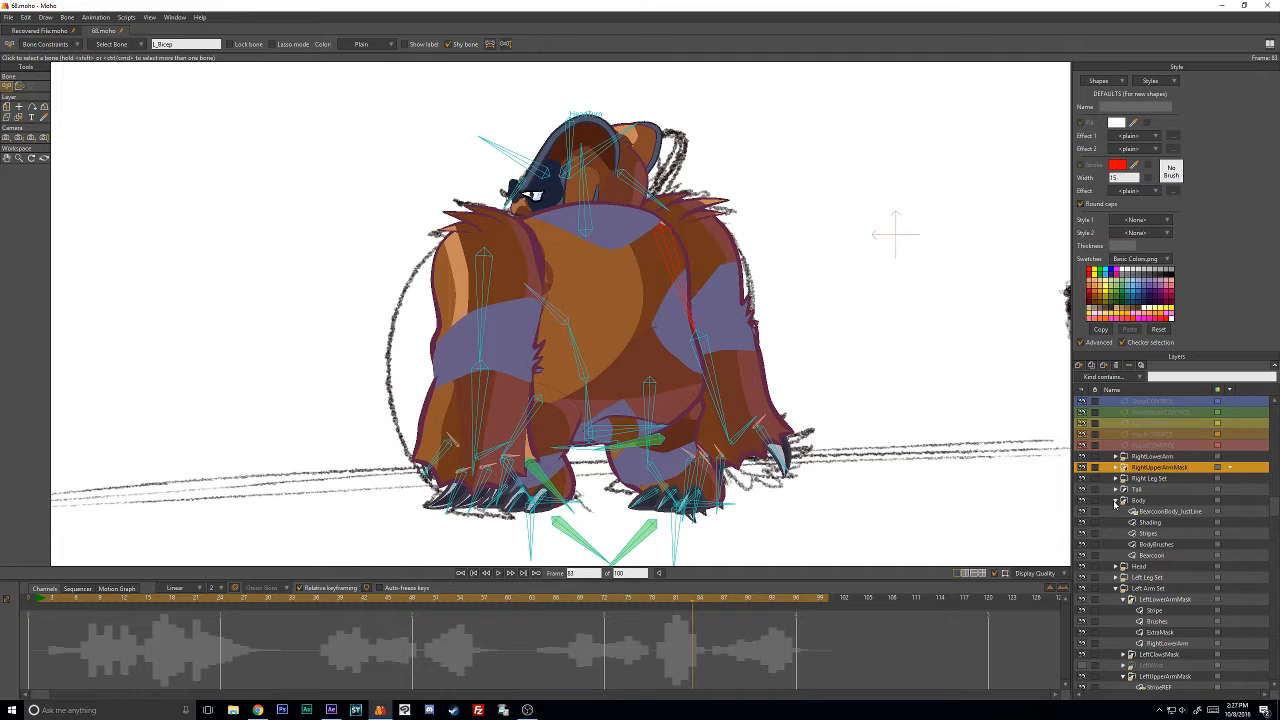
click(1118, 480)
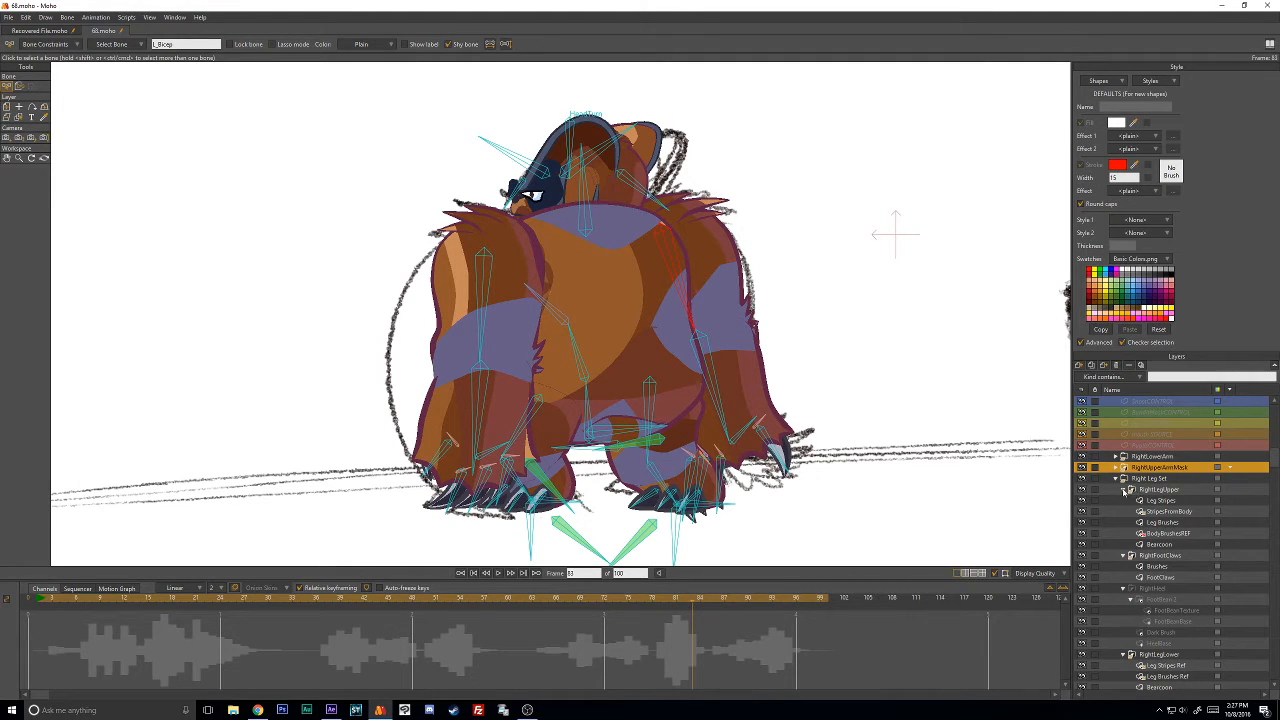
click(1124, 490)
click(1124, 501)
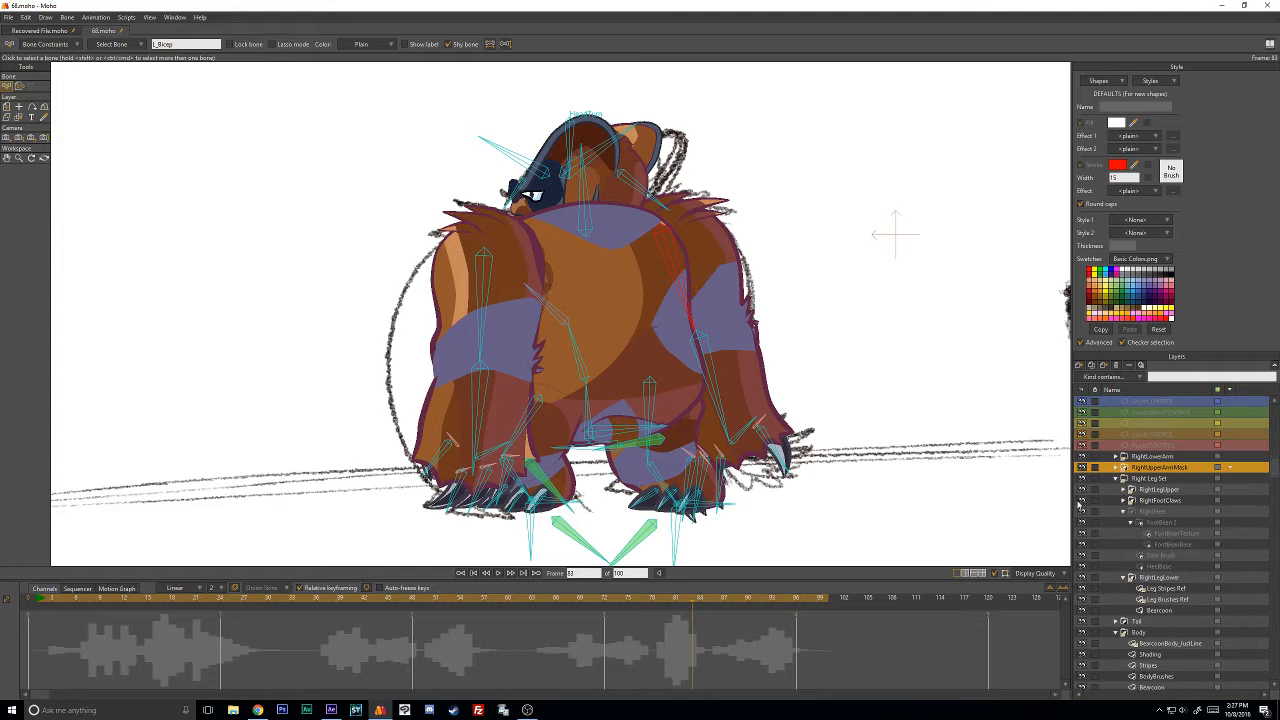
At frame 83, toggle the RightFootClaws layer's visibility to check it, and hide the RightLowerArm layer to uncover the right foot.
click(1082, 501)
click(1082, 501)
click(1082, 501)
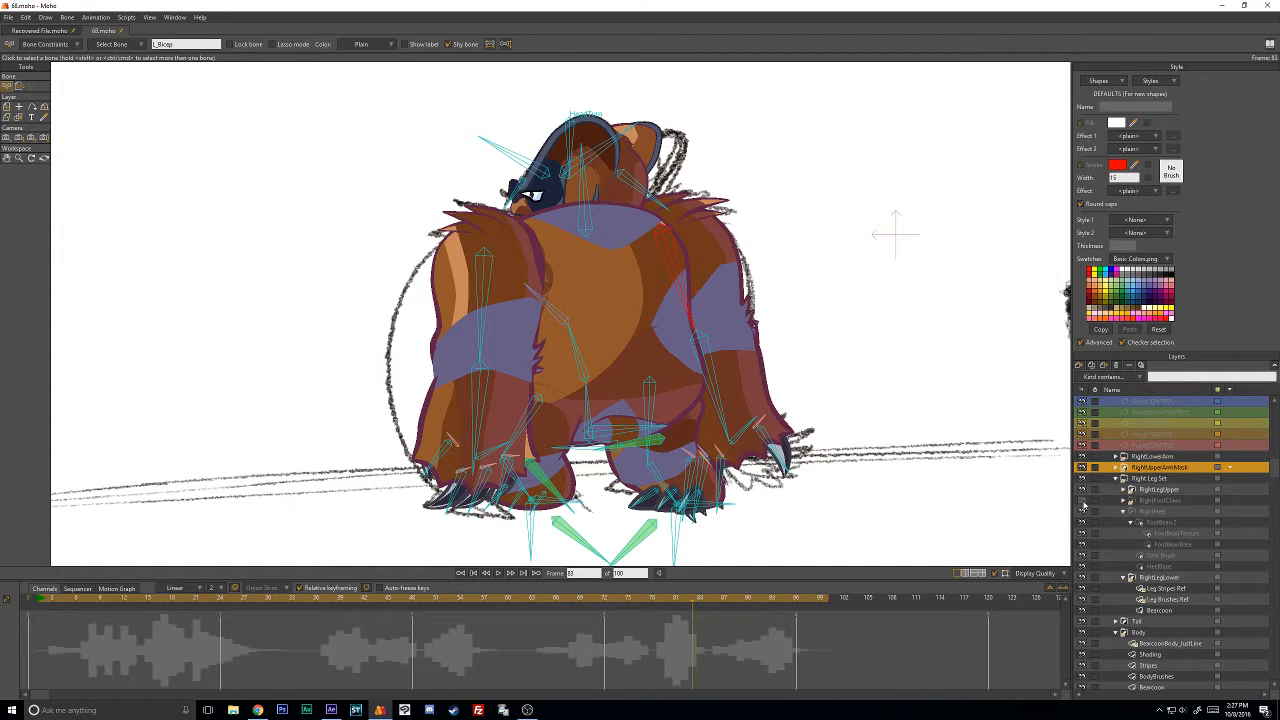
click(1082, 501)
click(1082, 457)
scroll(695, 457, up, 2)
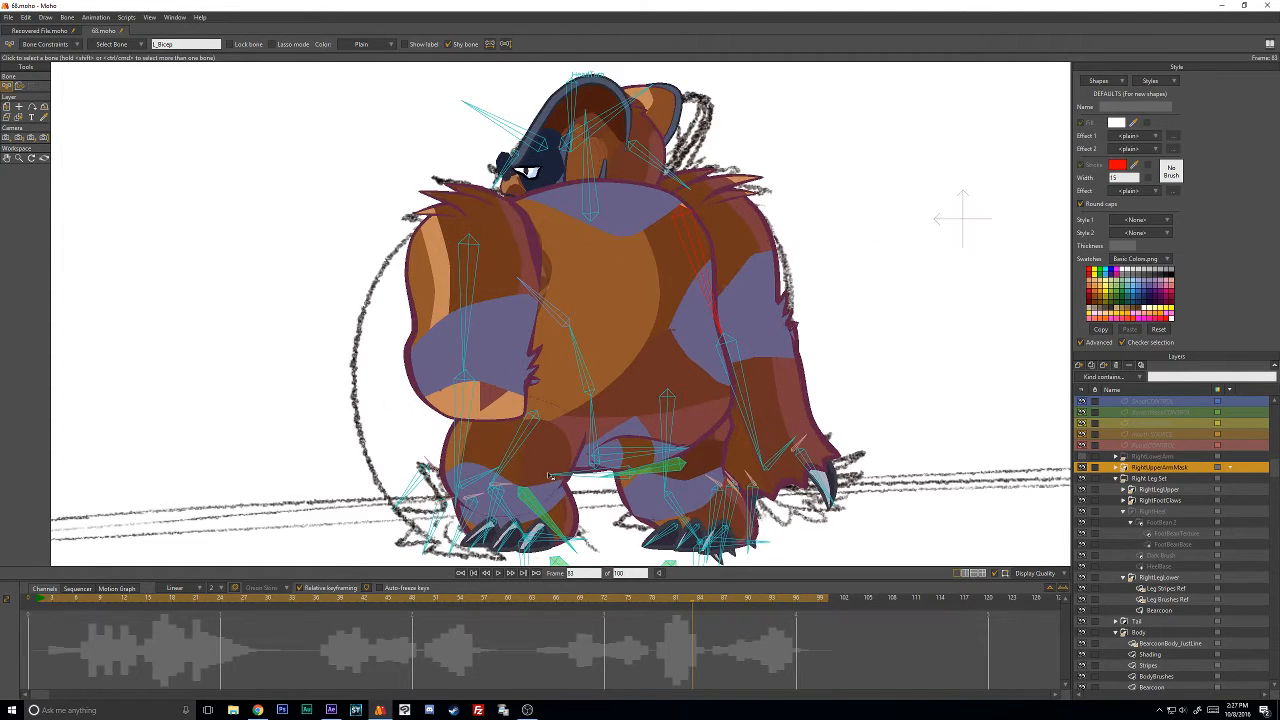
drag(554, 475, 630, 391)
Go to frame 77 and collapse the remaining expanded groups inside Right Leg Set, including RightLegLower.
drag(689, 595, 645, 598)
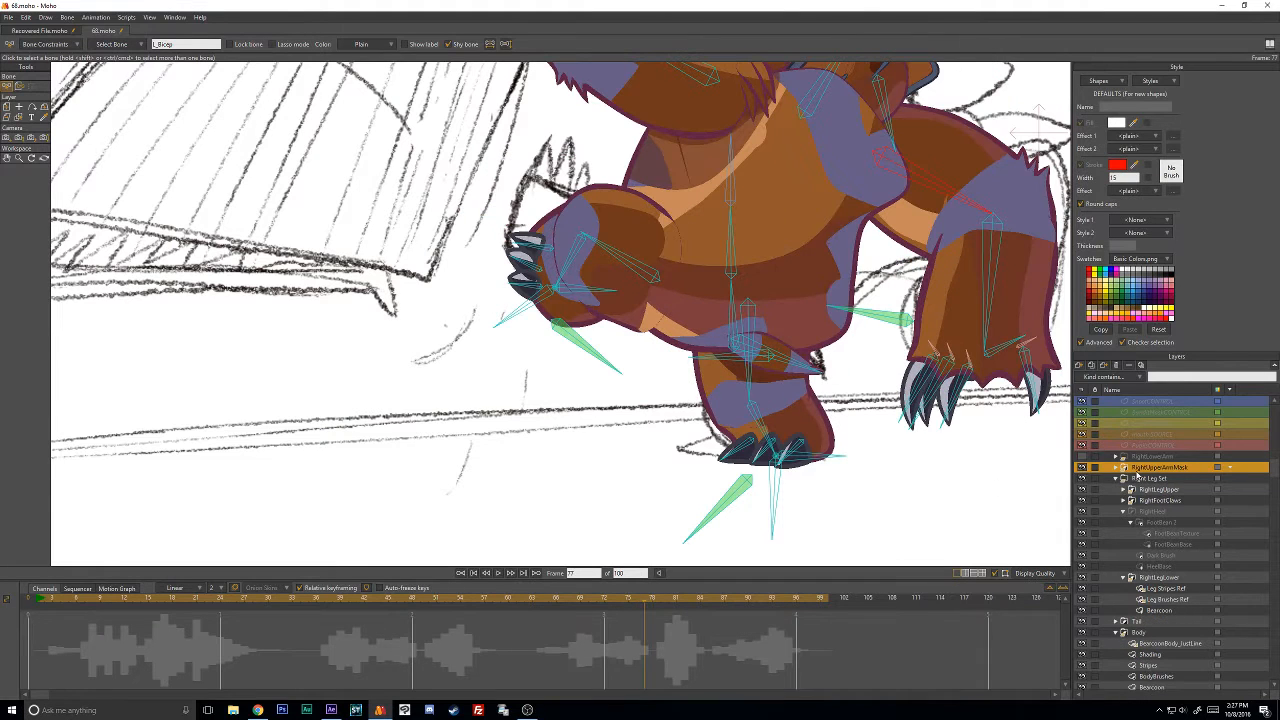
click(1123, 511)
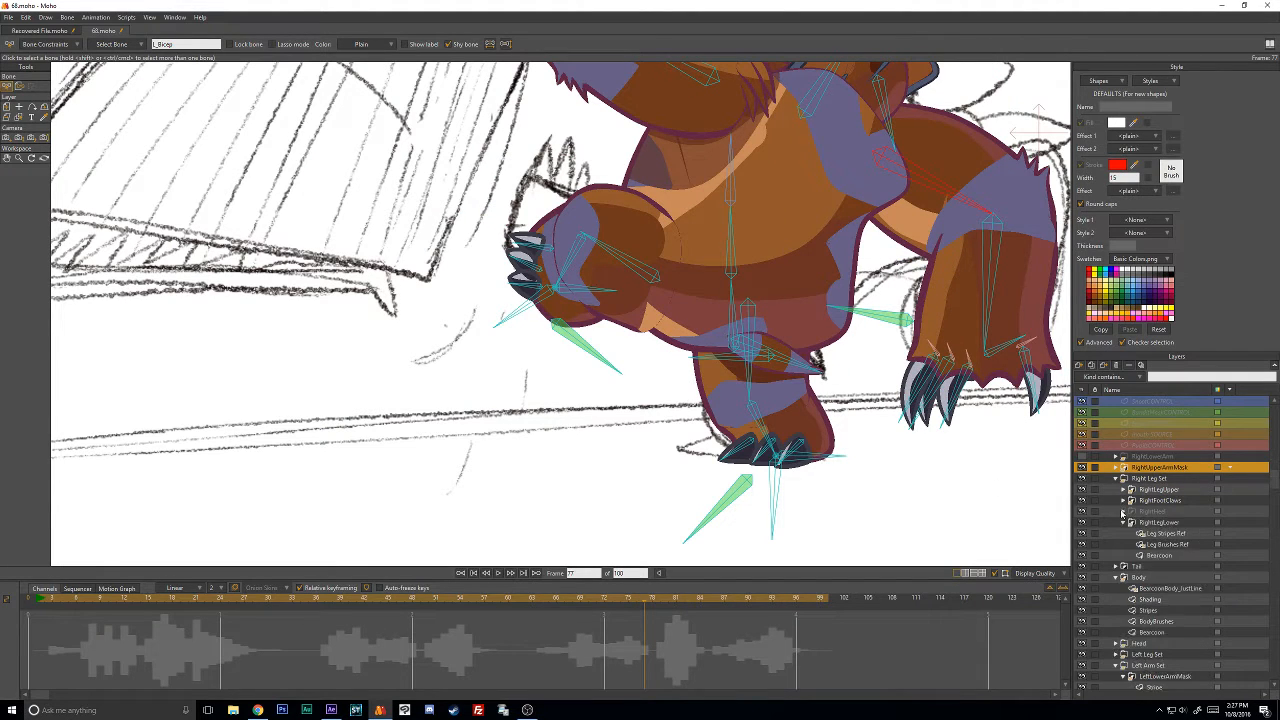
click(1124, 522)
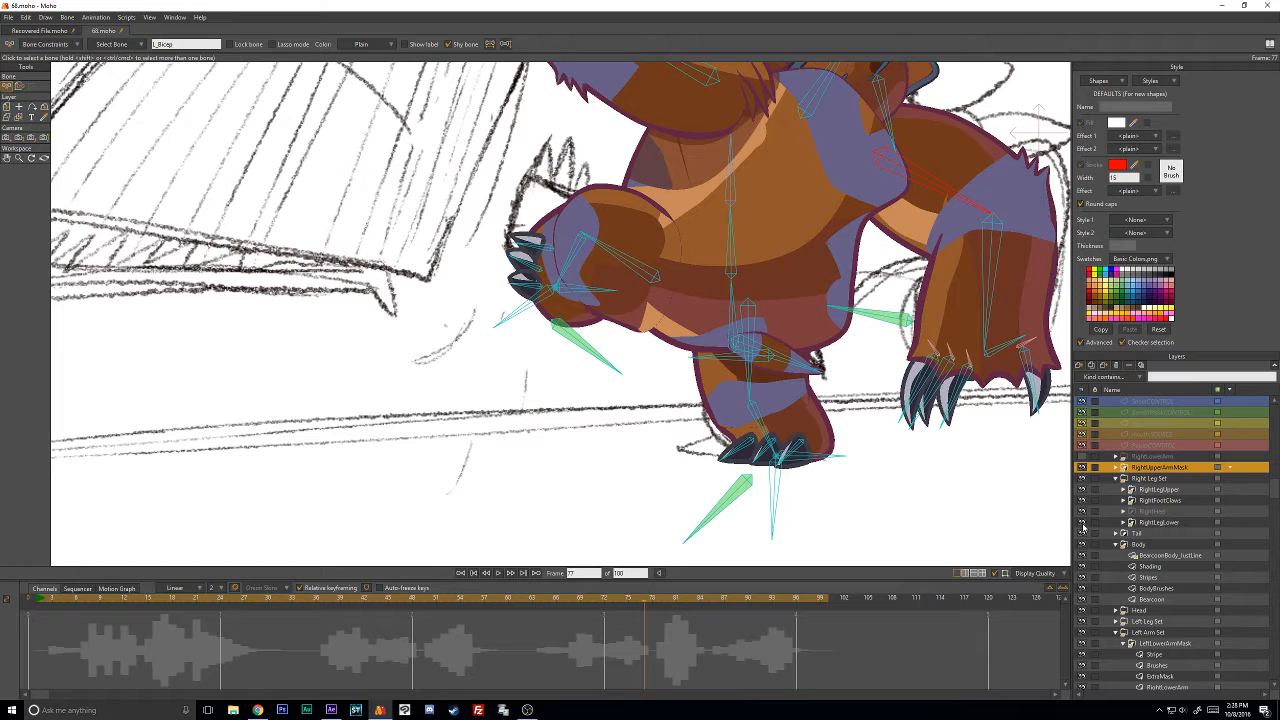
Compare the frames around 77, and try to move the RightFootClaws layer below RightLegLower at frame 78.
key(ctrl+Left)
key(ctrl+Right)
key(ctrl+Right)
click(1150, 501)
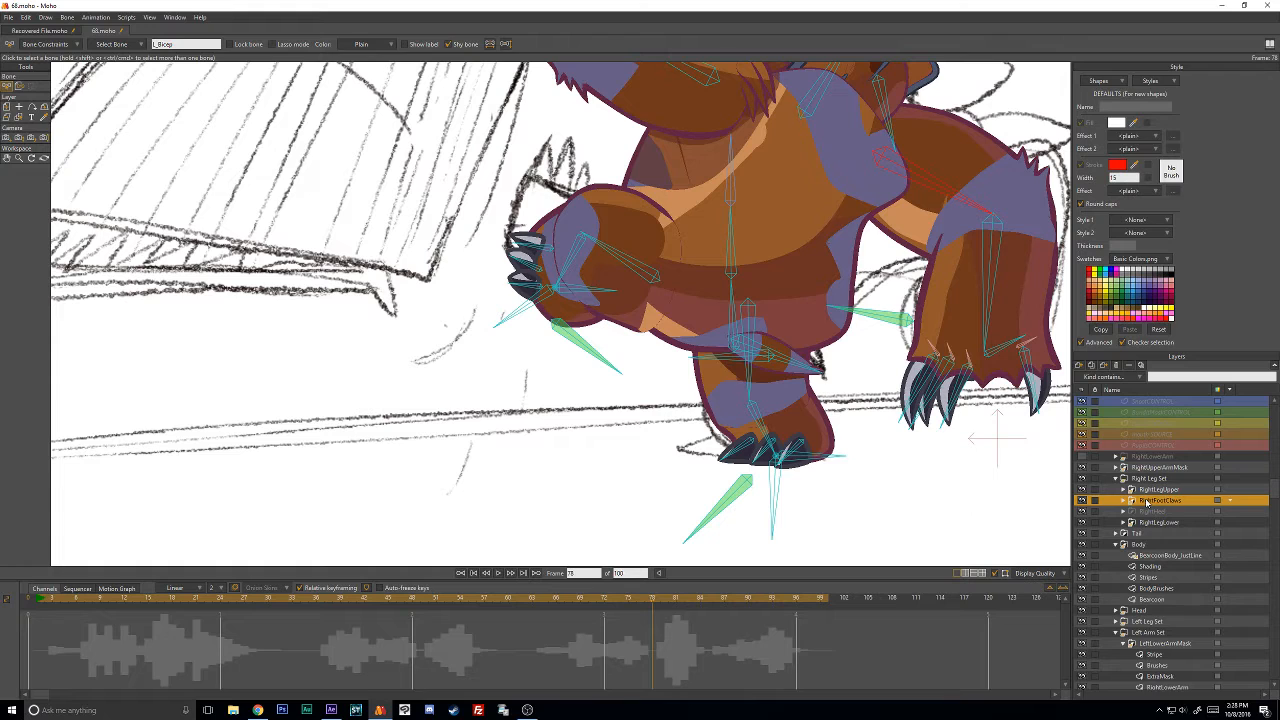
drag(1148, 502, 1188, 526)
Check the animated layer order option in the Right Leg Set layer's depth sort settings, and discard any changes.
click(1148, 480)
click(1128, 366)
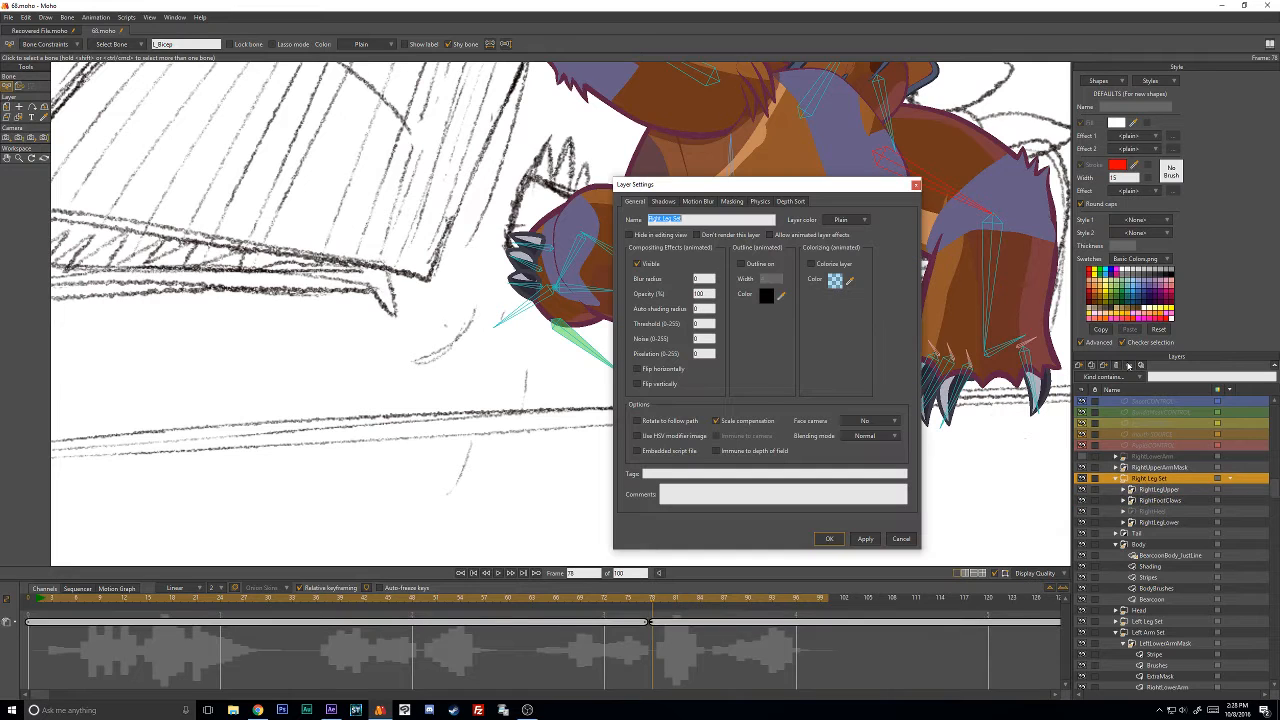
click(789, 201)
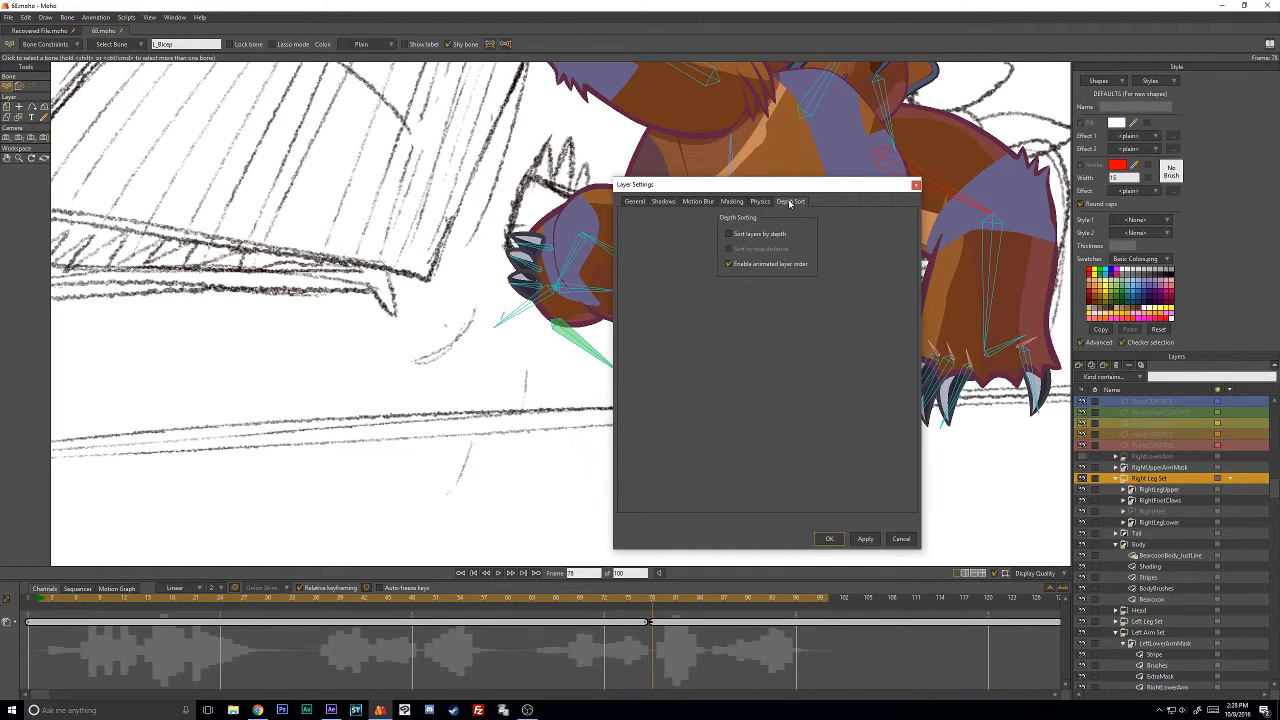
click(728, 265)
click(900, 539)
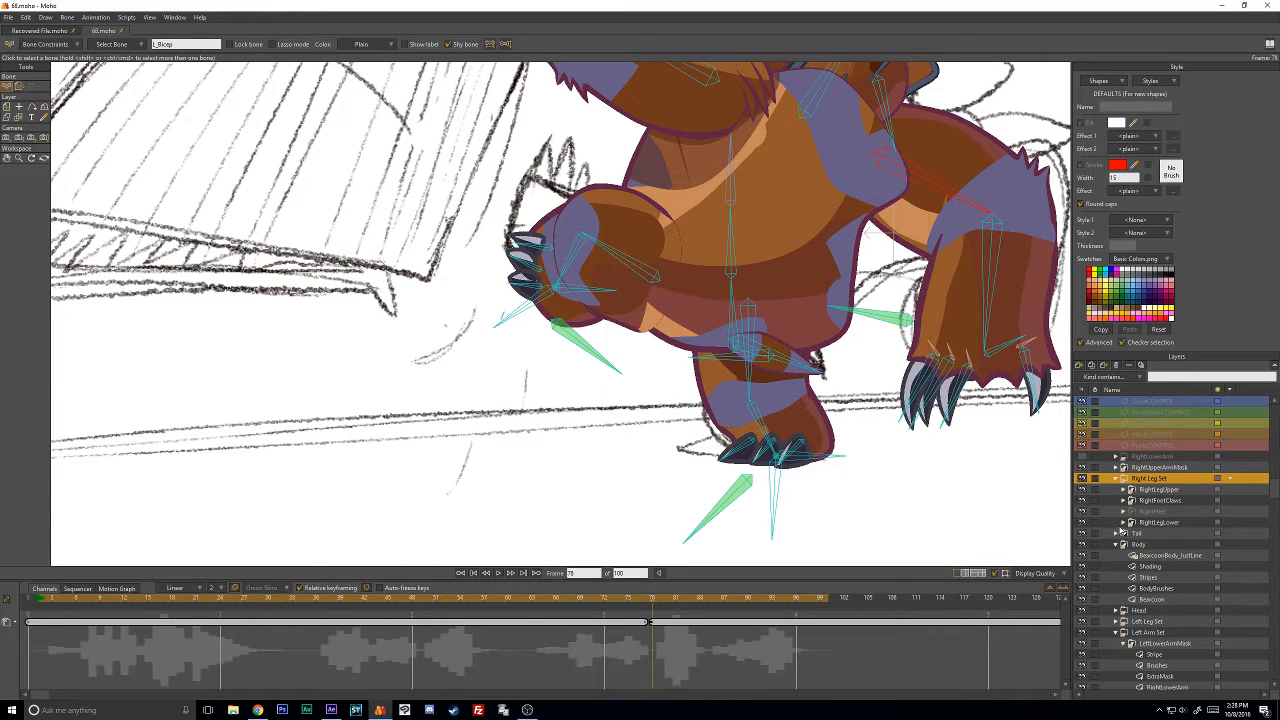
At frame 78, try to reorder RightFootClaws and RightLegLower so the lower leg sits above the claws.
click(1155, 500)
drag(1153, 503, 1150, 530)
click(1148, 523)
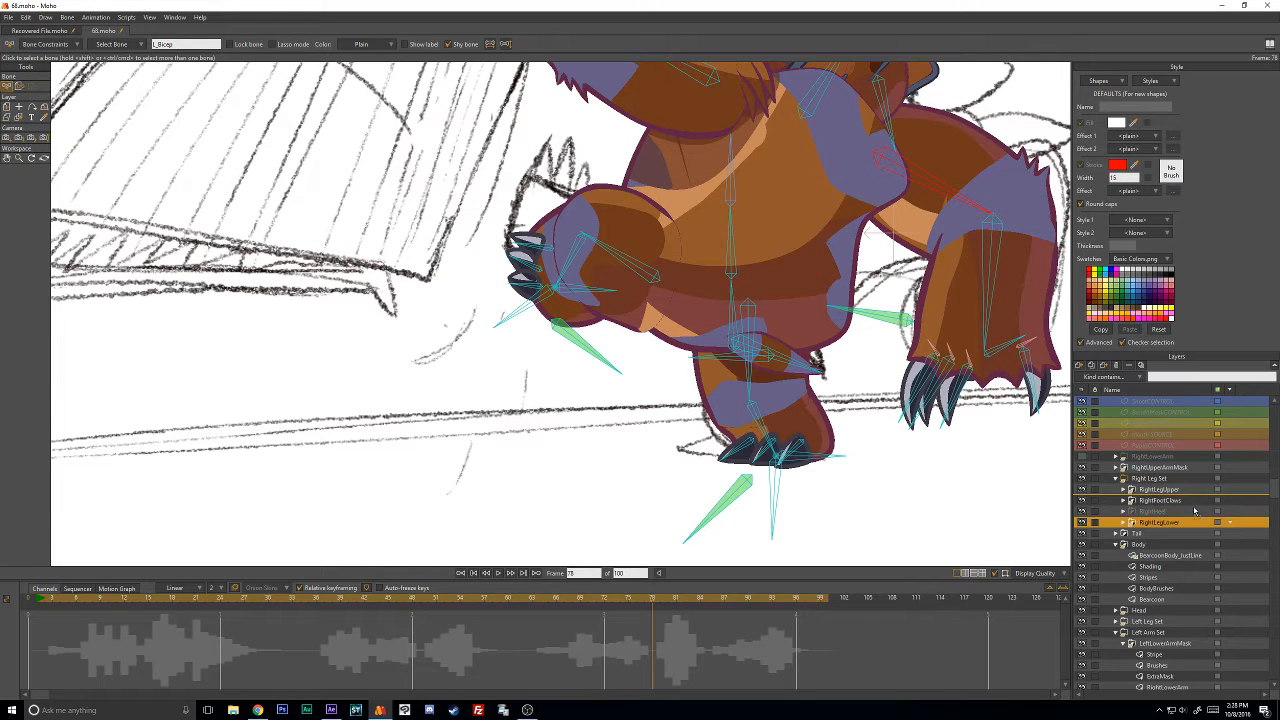
Step forward to frame 82 and try to move the RightFootClaws layer toward the bottom of Right Leg Set.
key(Right)
key(Right)
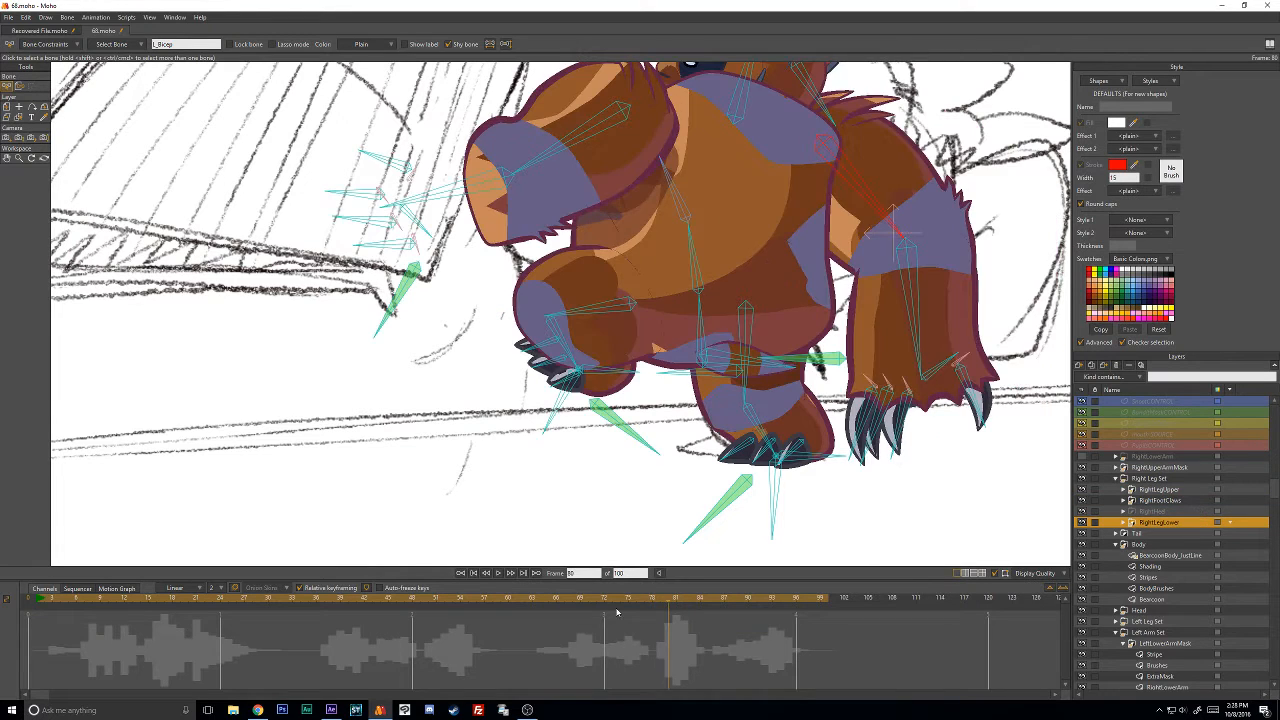
key(Right)
key(Right)
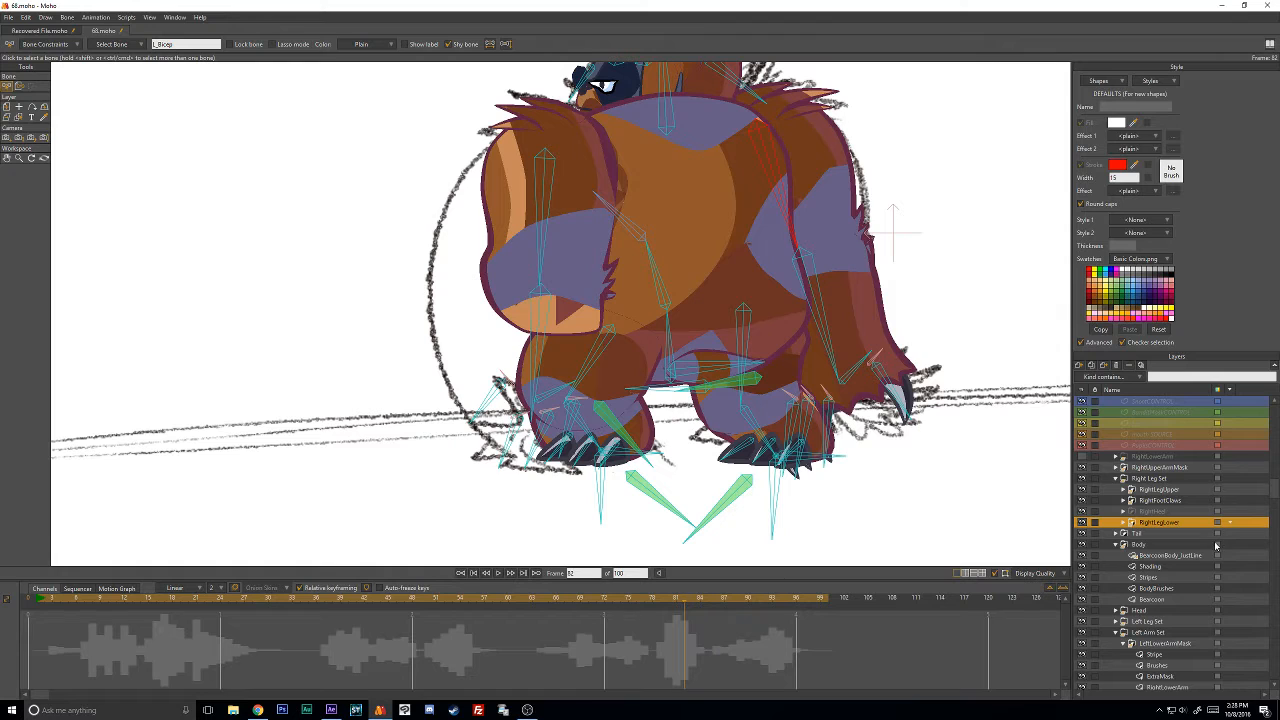
drag(1166, 503, 1194, 520)
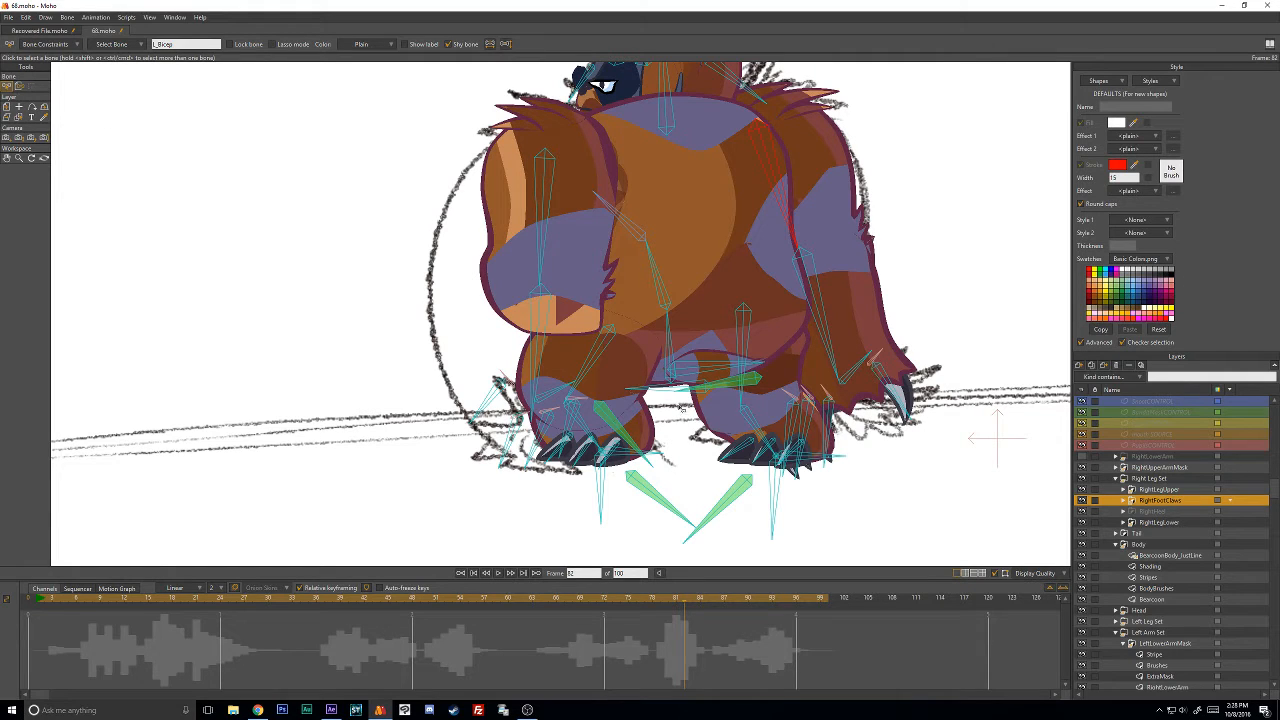
Examine the BEARCOON layer's bone keyframes and compare the poses at frames 75 and 81.
click(611, 419)
scroll(1136, 432, up, 3)
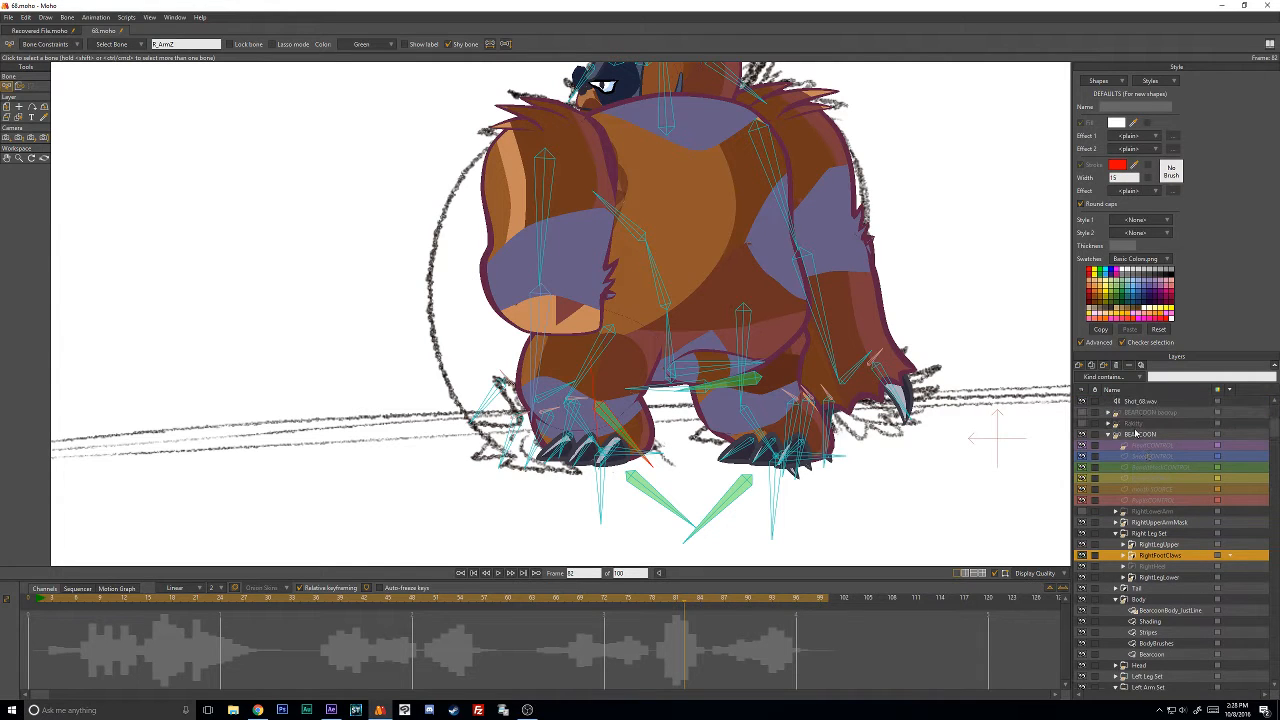
click(1136, 433)
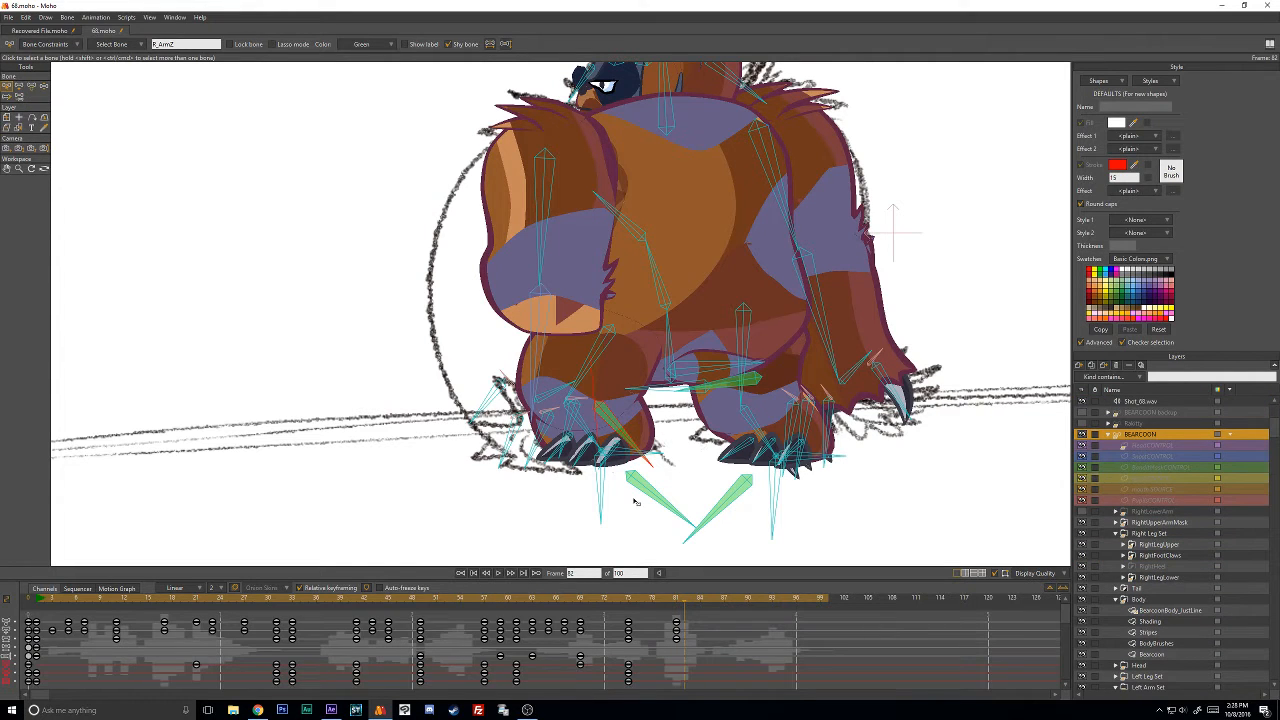
scroll(670, 621, down, 1)
click(674, 621)
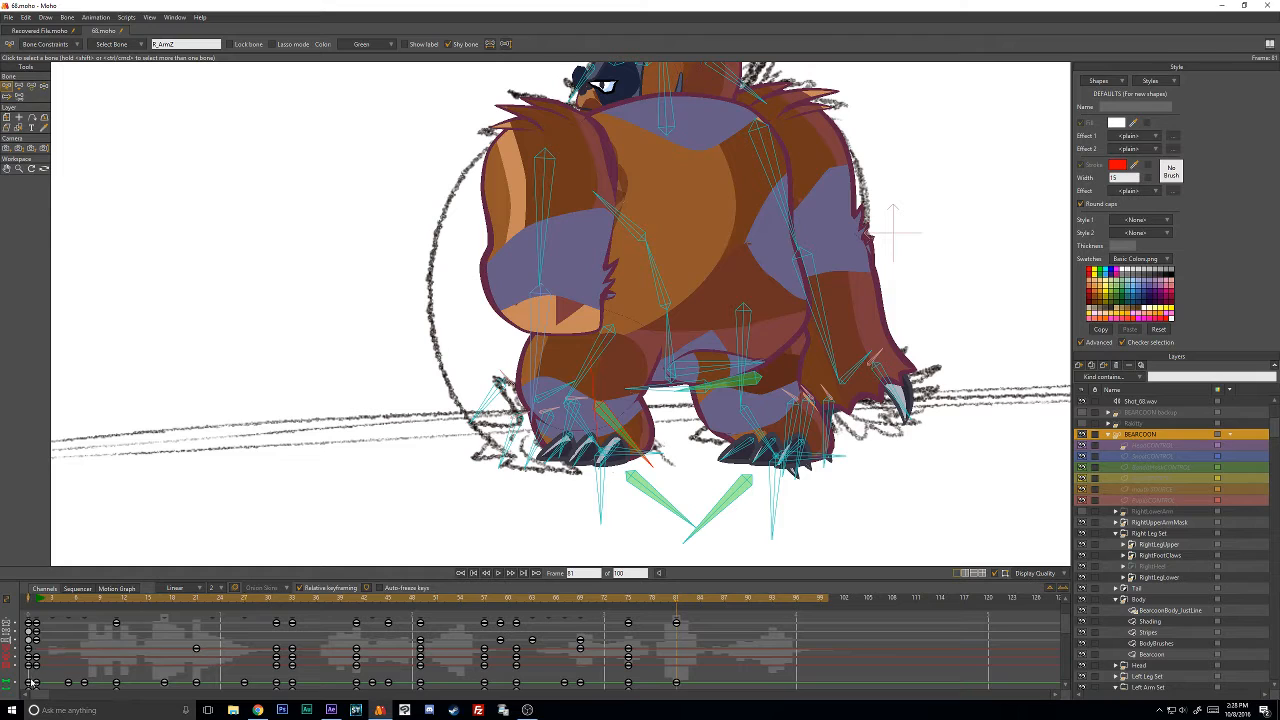
scroll(33, 683, down, 1)
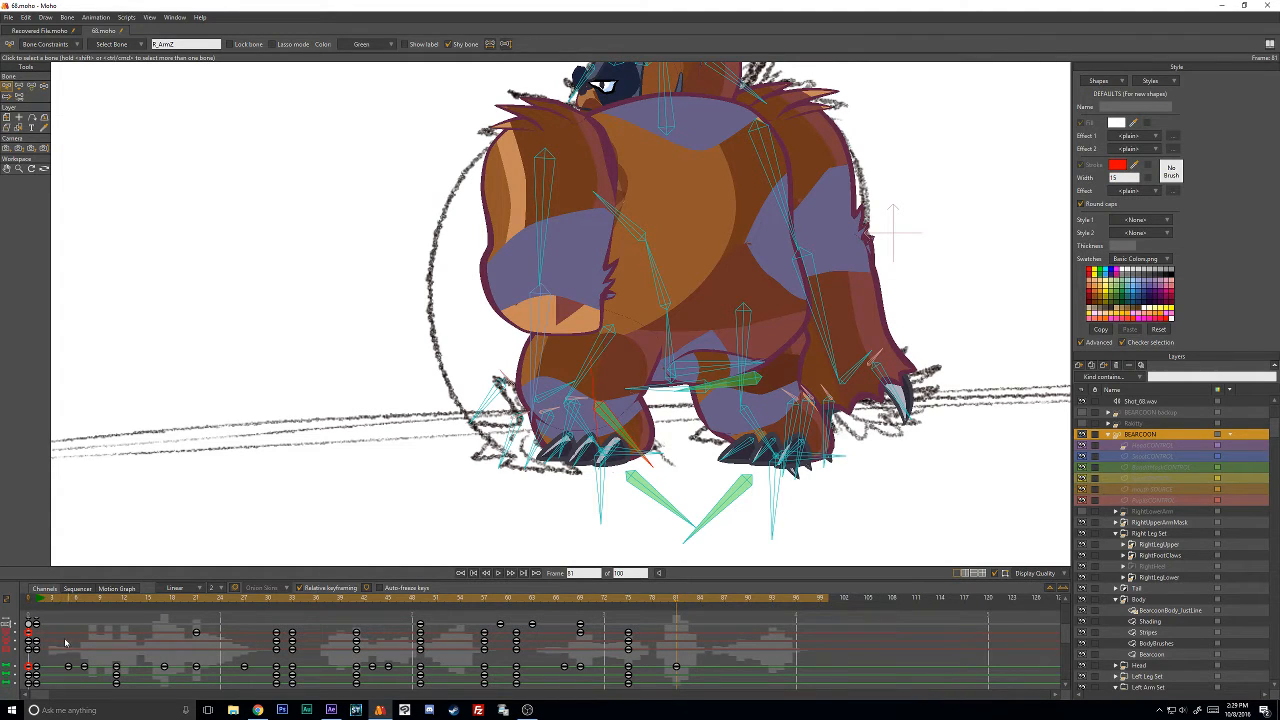
click(60, 641)
click(628, 600)
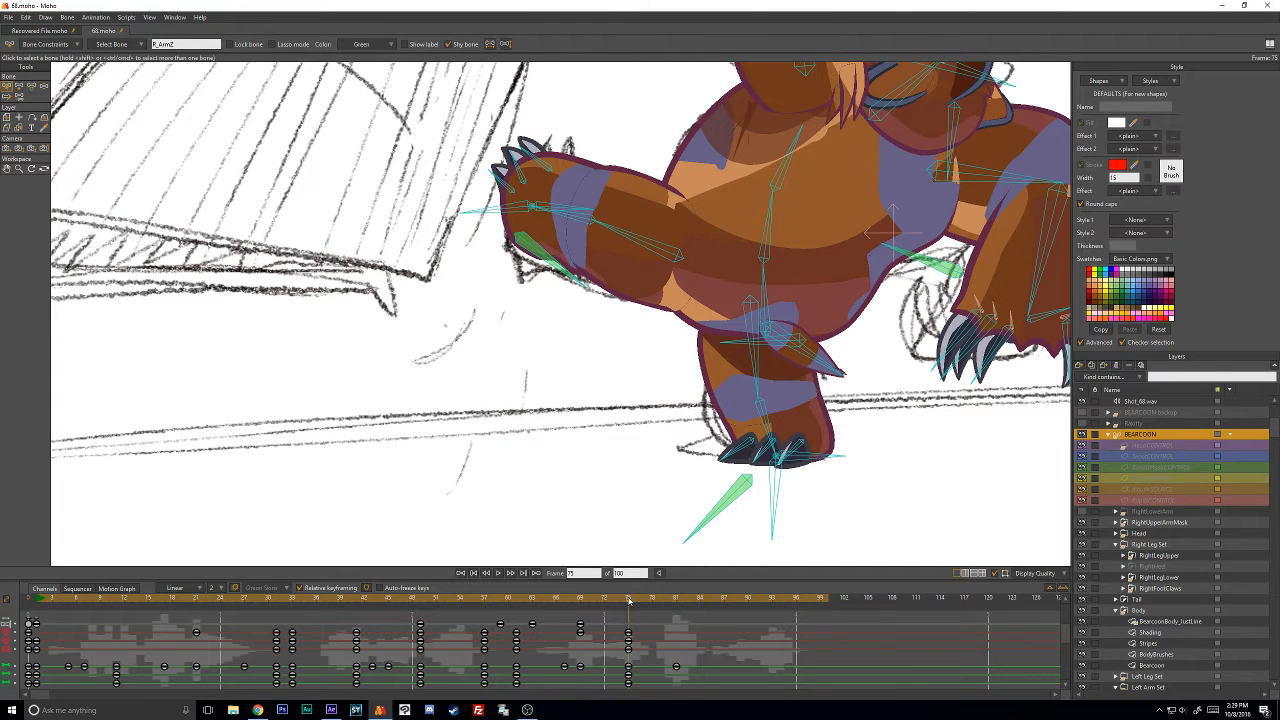
drag(628, 600, 676, 603)
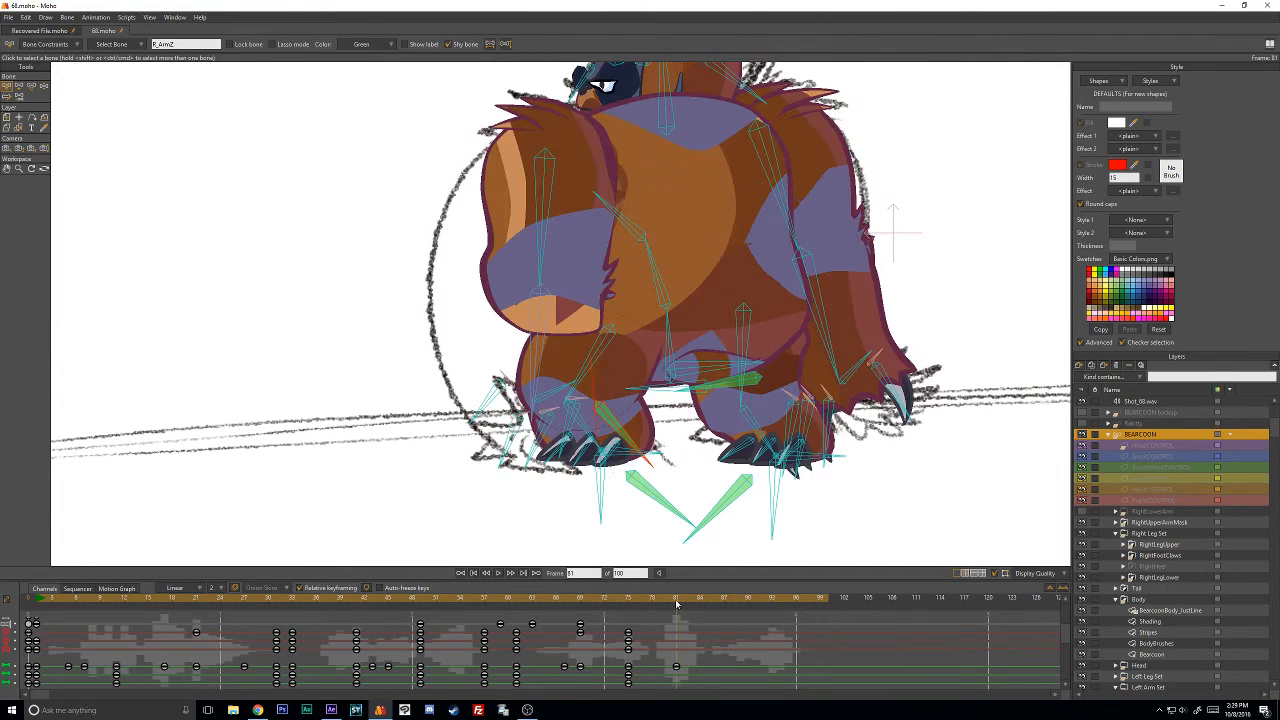
At frame 81, try pasting the frame 0 key onto R_ArmZ, and paste the frame 0 key onto R_FootZ.
click(31, 634)
key(ctrl+v)
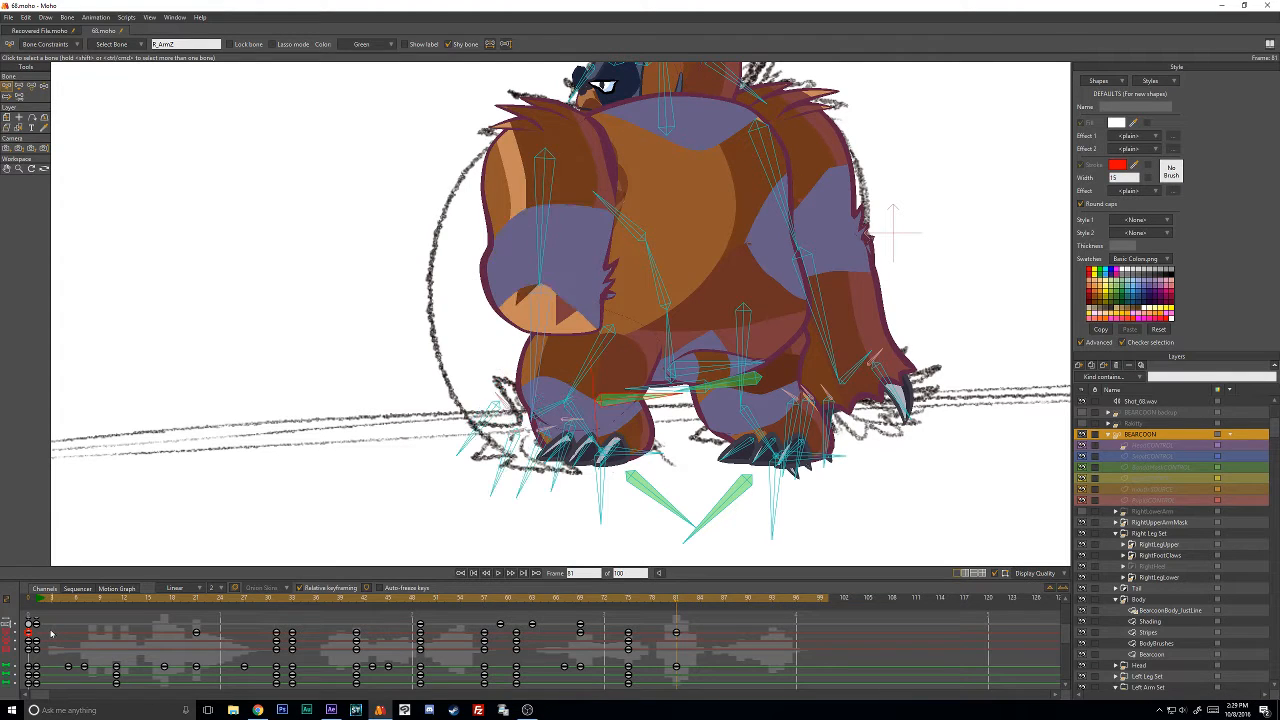
click(600, 518)
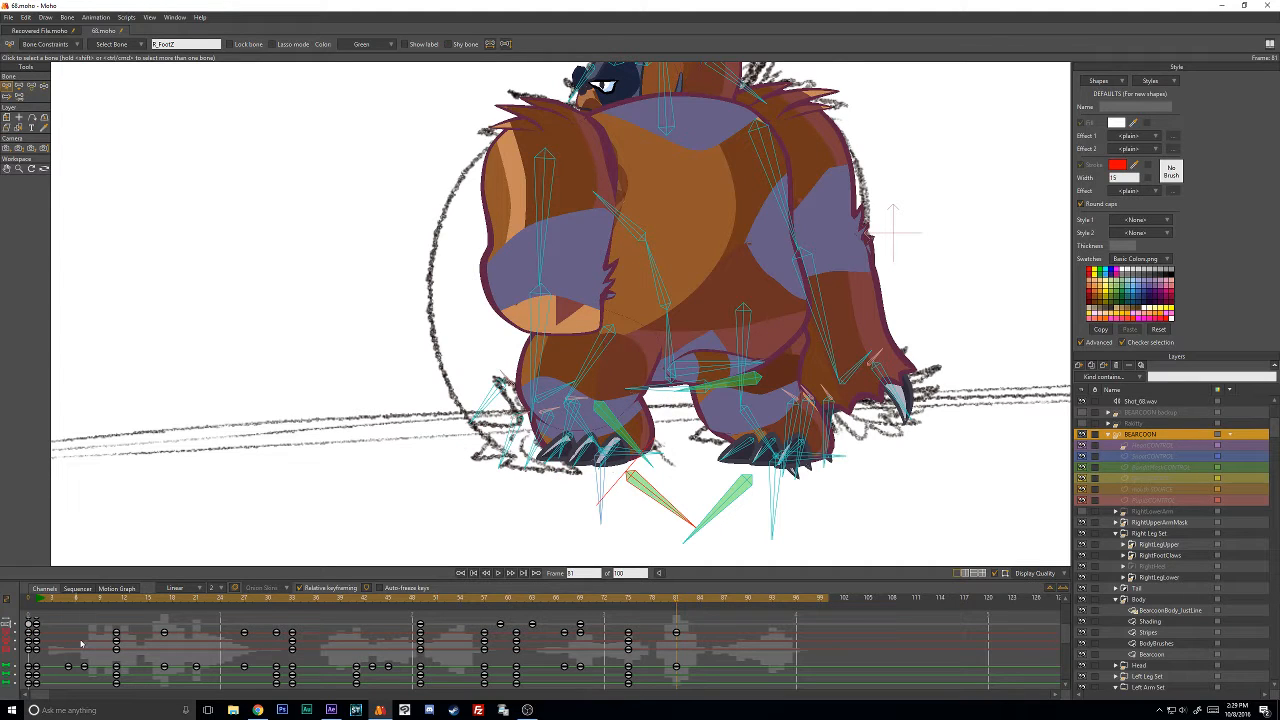
key(ctrl+v)
Toggle the visibility of RightFootClaws and RightLegLower at frame 81 to compare them, and try to reorder RightFootClaws.
click(1157, 557)
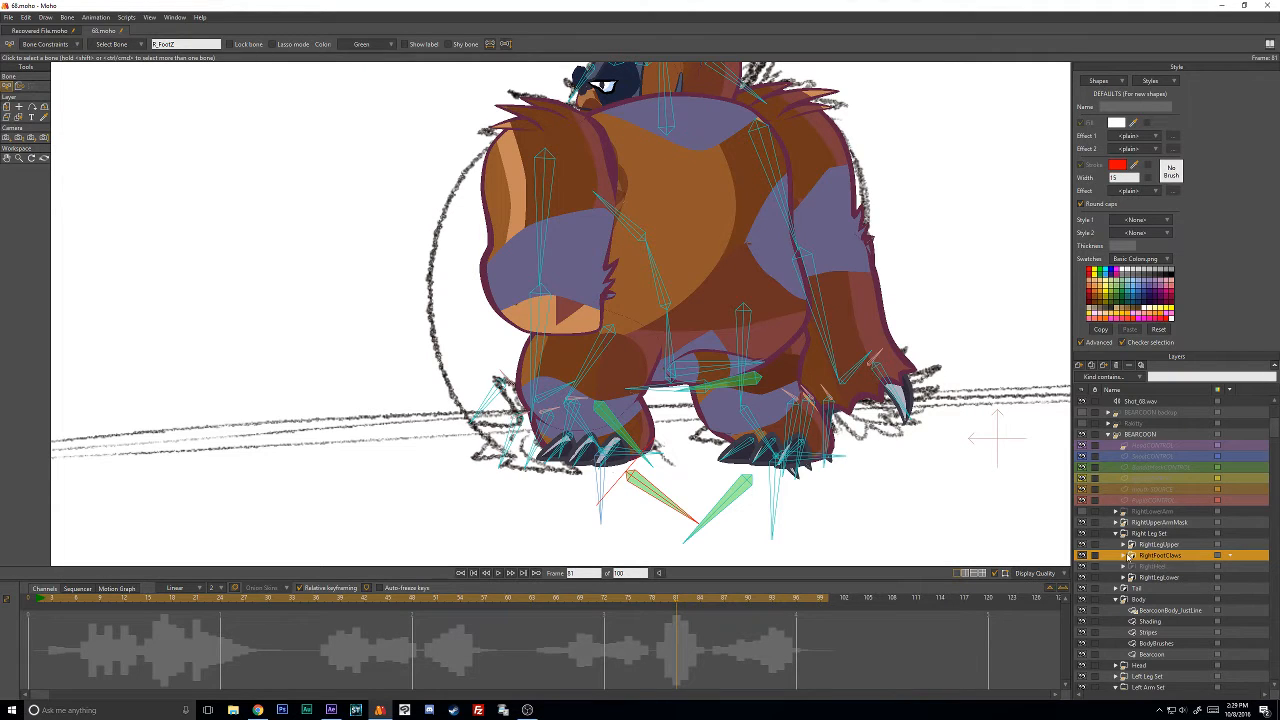
click(1082, 556)
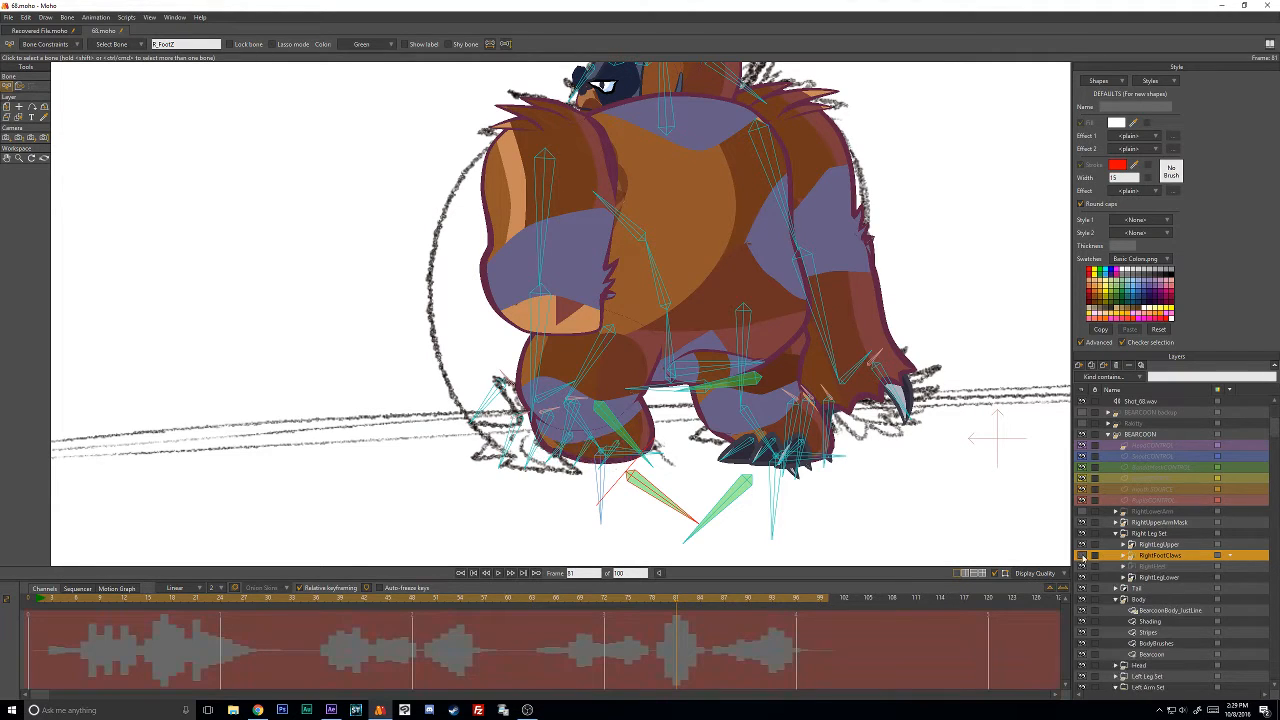
click(1082, 556)
click(1150, 577)
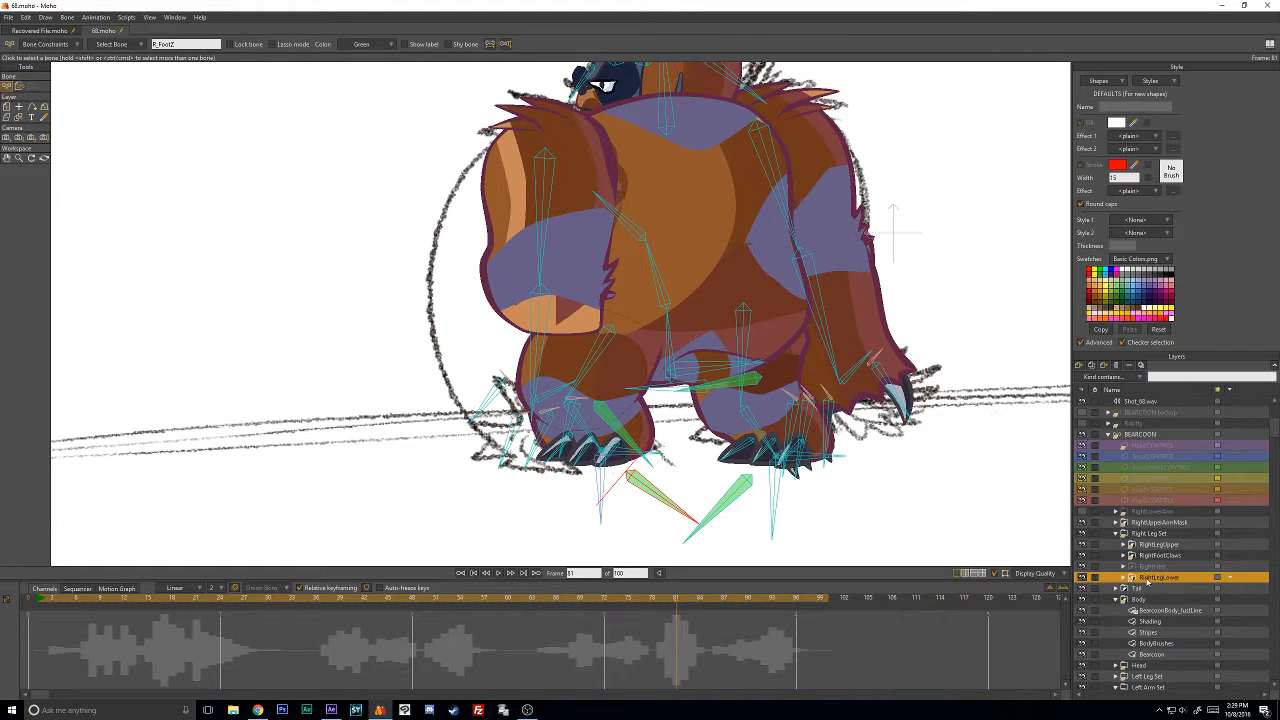
click(1082, 578)
click(1082, 578)
click(1161, 557)
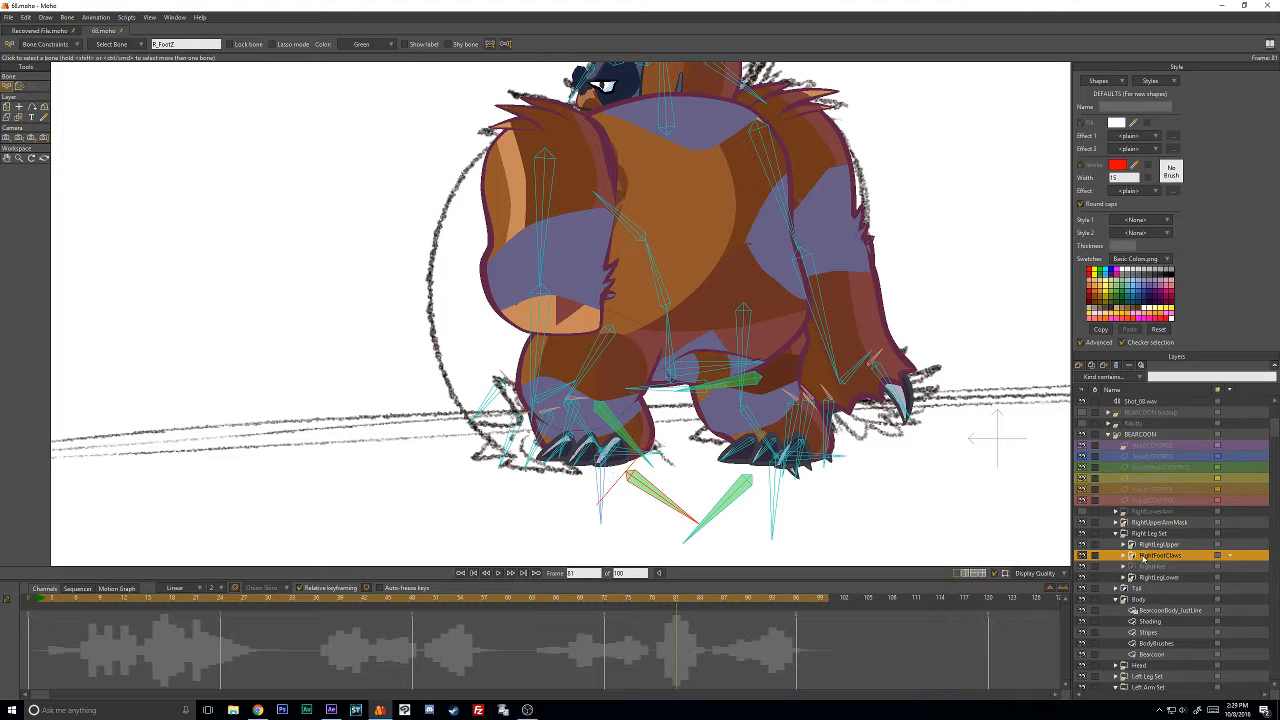
mouse_move(1142, 556)
mouse_down()
mouse_move(1147, 586)
mouse_move(1162, 588)
mouse_move(1149, 553)
mouse_up()
Test how R_FootZ affects the right foot's claws at frame 0 with Manipulate Bones, and scrub the BEARCOON animation.
click(28, 599)
scroll(592, 476, down, 3)
scroll(823, 483, down, 2)
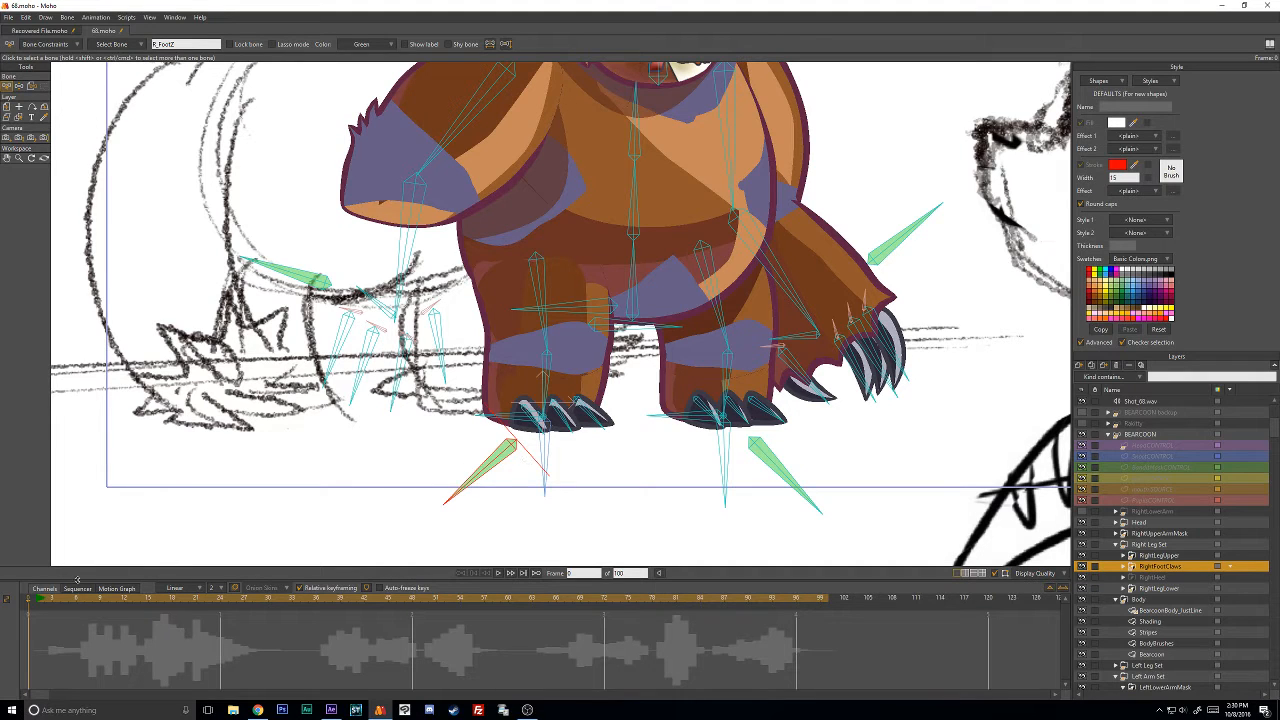
click(18, 86)
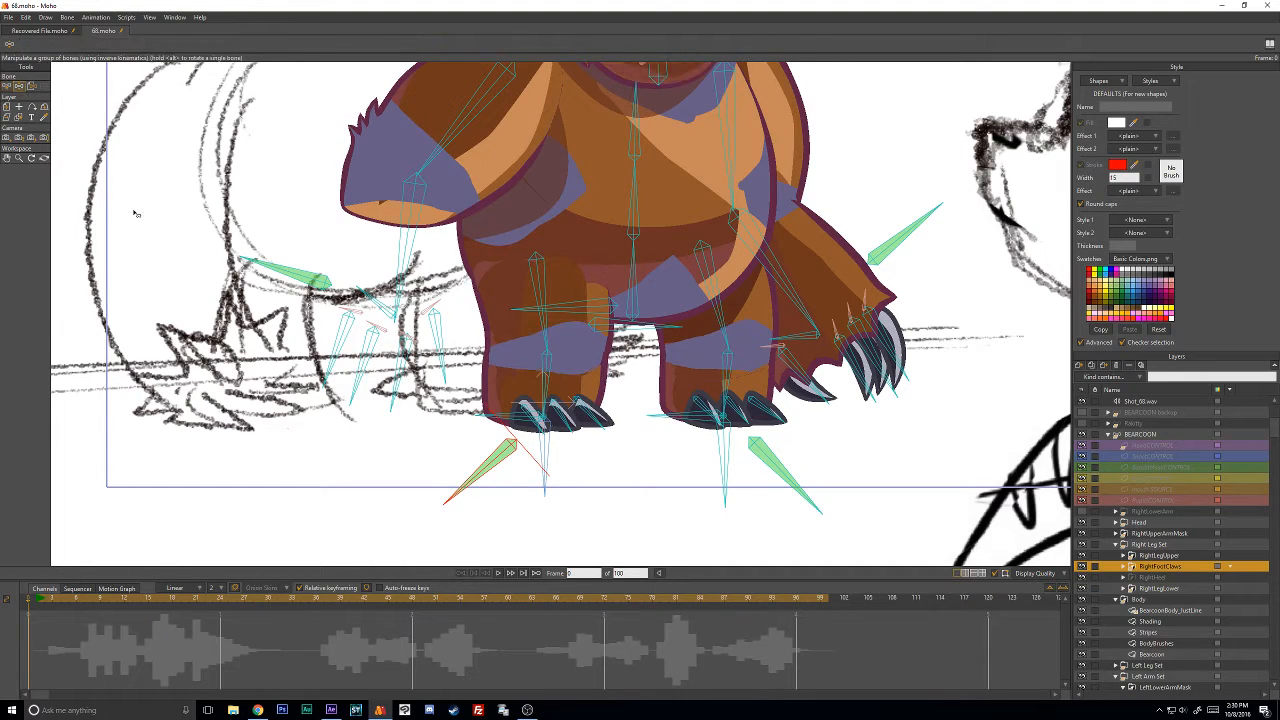
drag(466, 473, 438, 506)
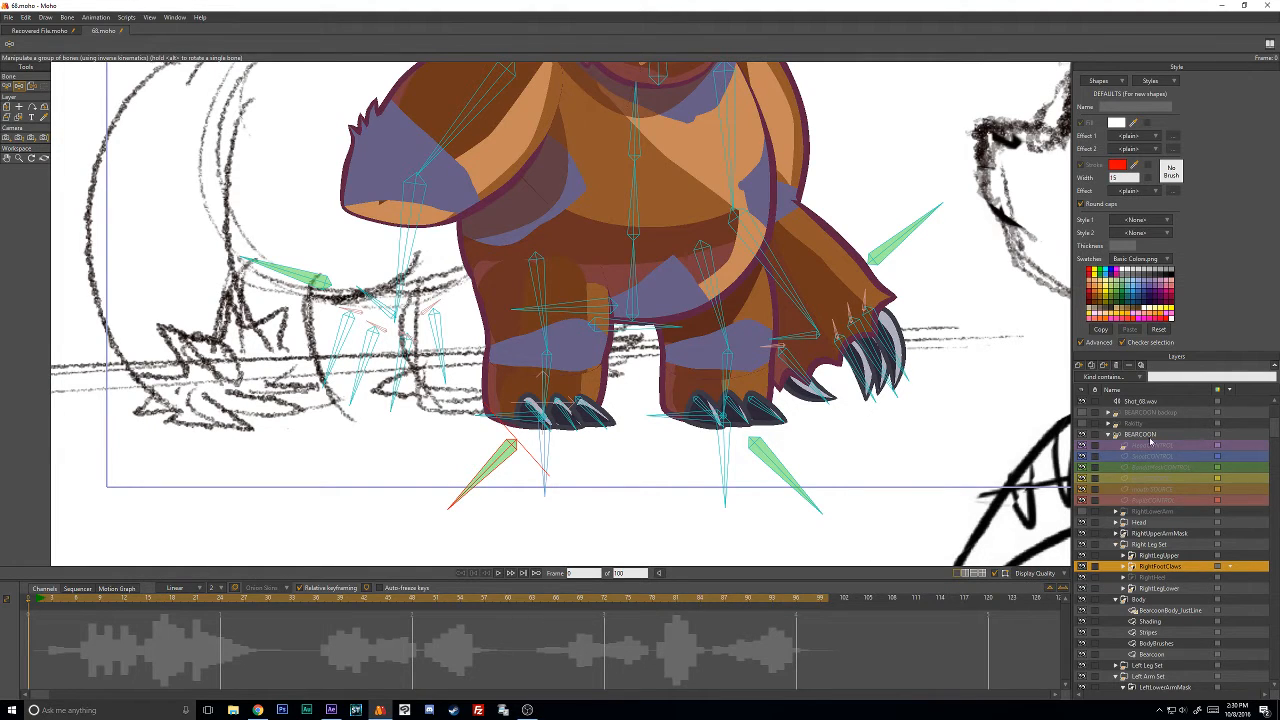
click(1146, 436)
key(Right)
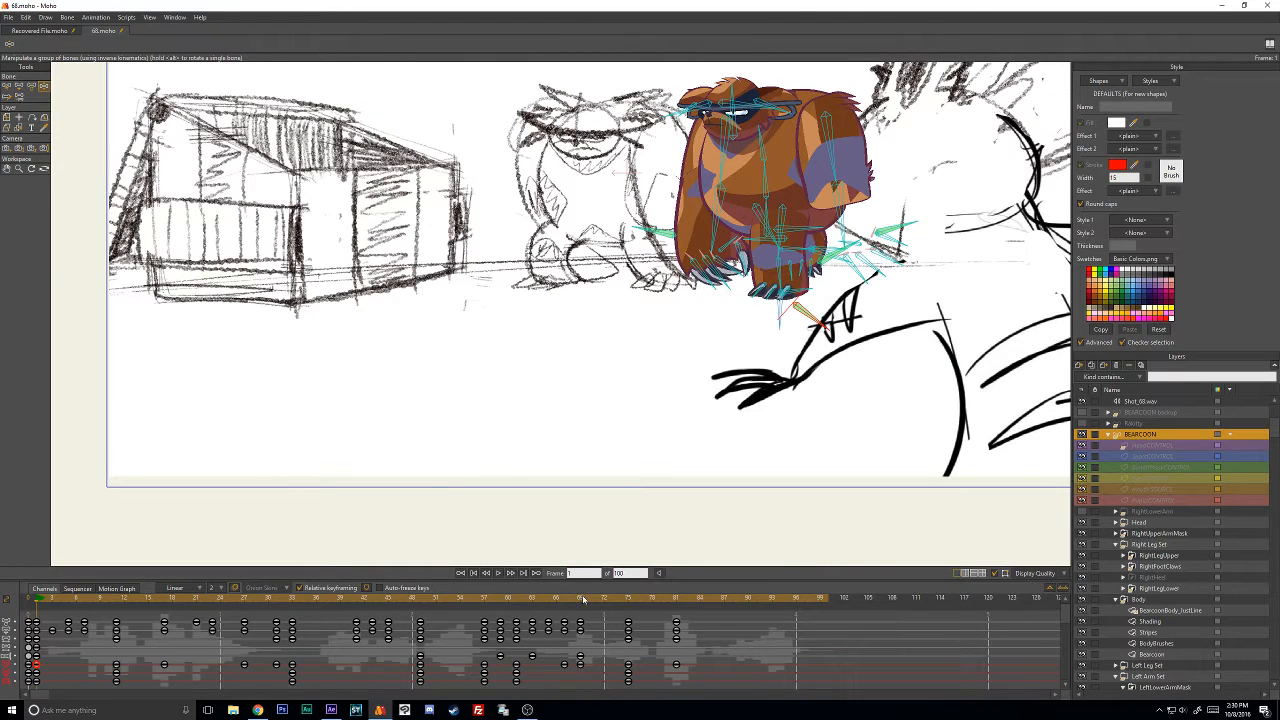
drag(579, 600, 30, 599)
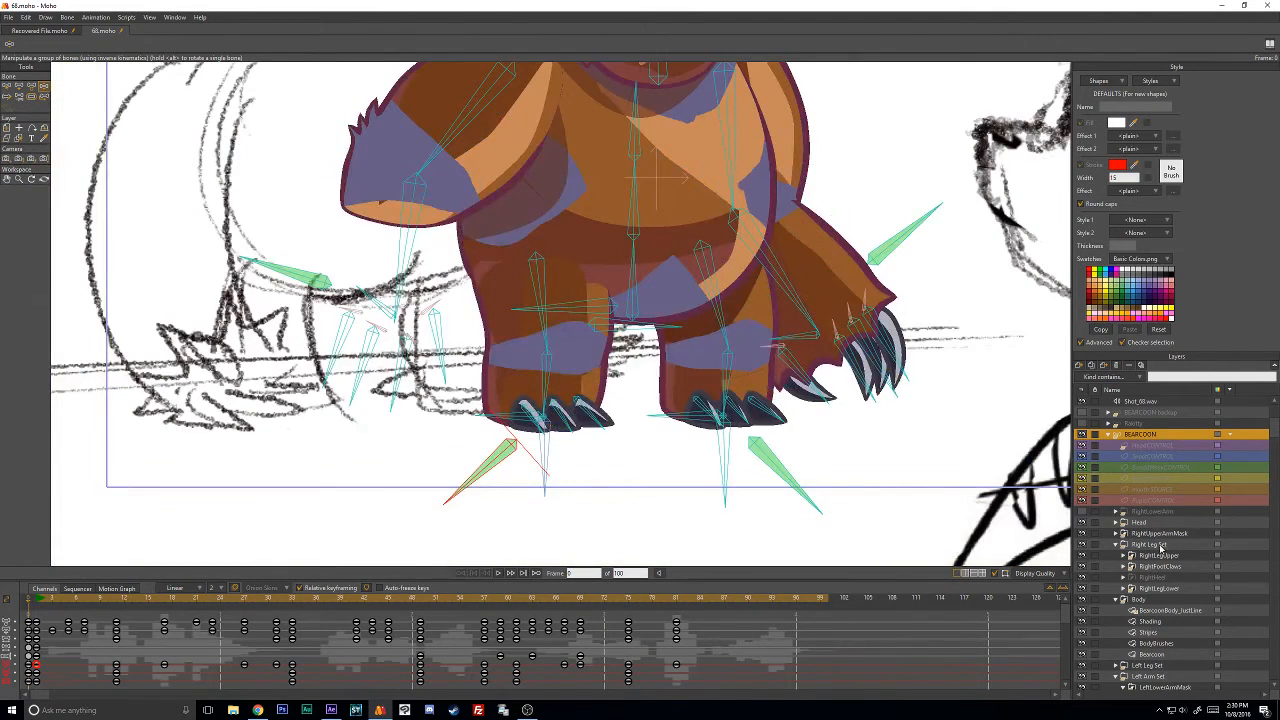
Create a reference layer of RightFootClaws at frame 0 and name it RightFootClawsBehind.
click(1170, 567)
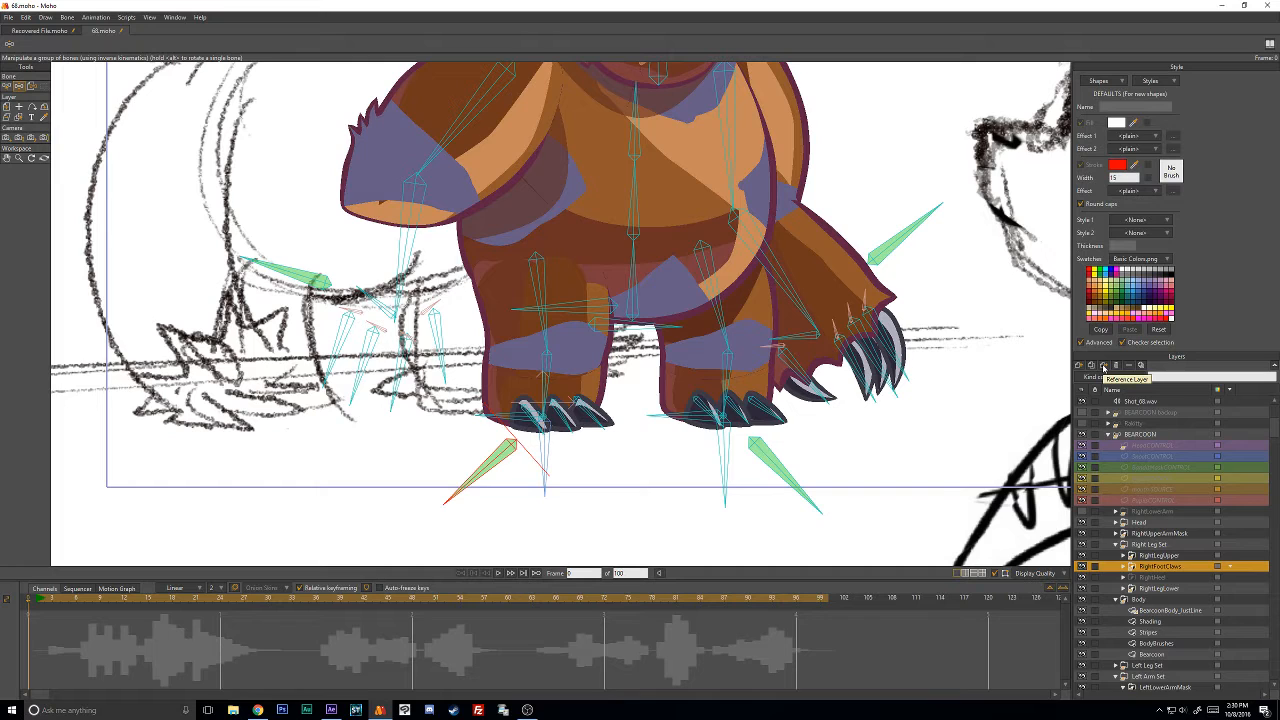
click(1103, 367)
click(1186, 566)
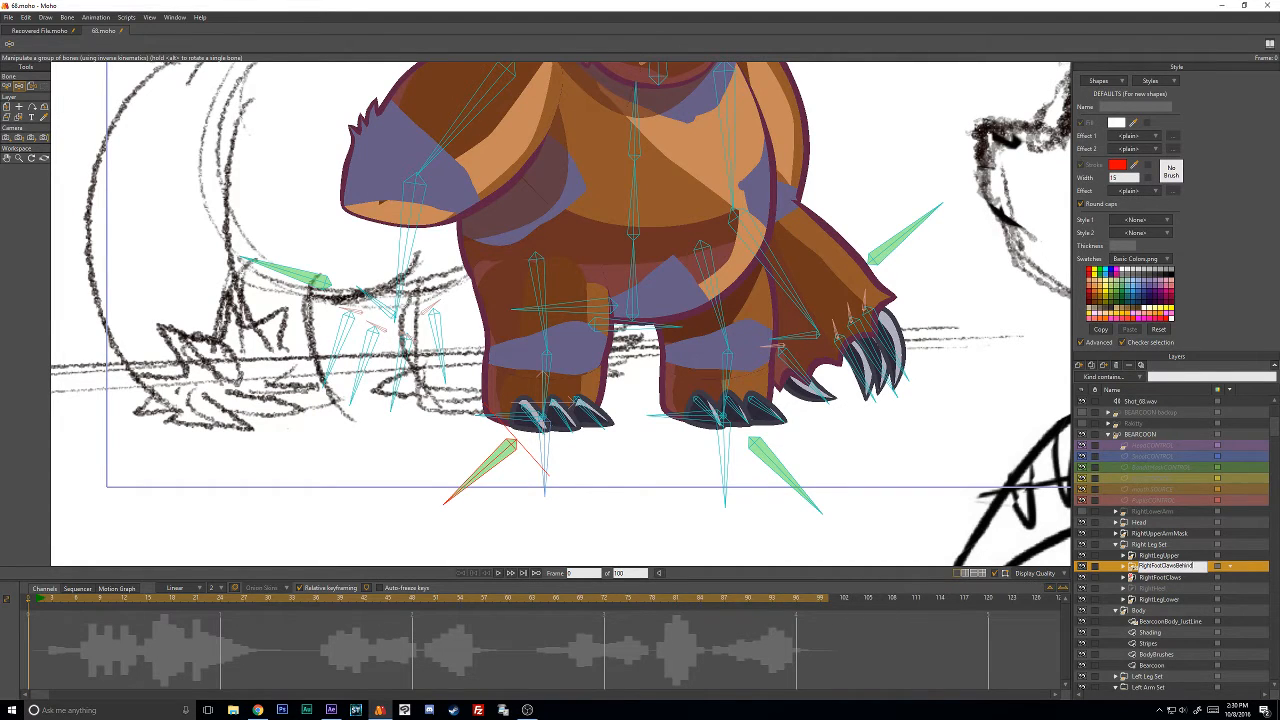
text(Behind)
key(Return)
Move RightFootClawsBehind below RightLegLower in Right Leg Set and hide it through its layer settings.
drag(1186, 571, 1199, 602)
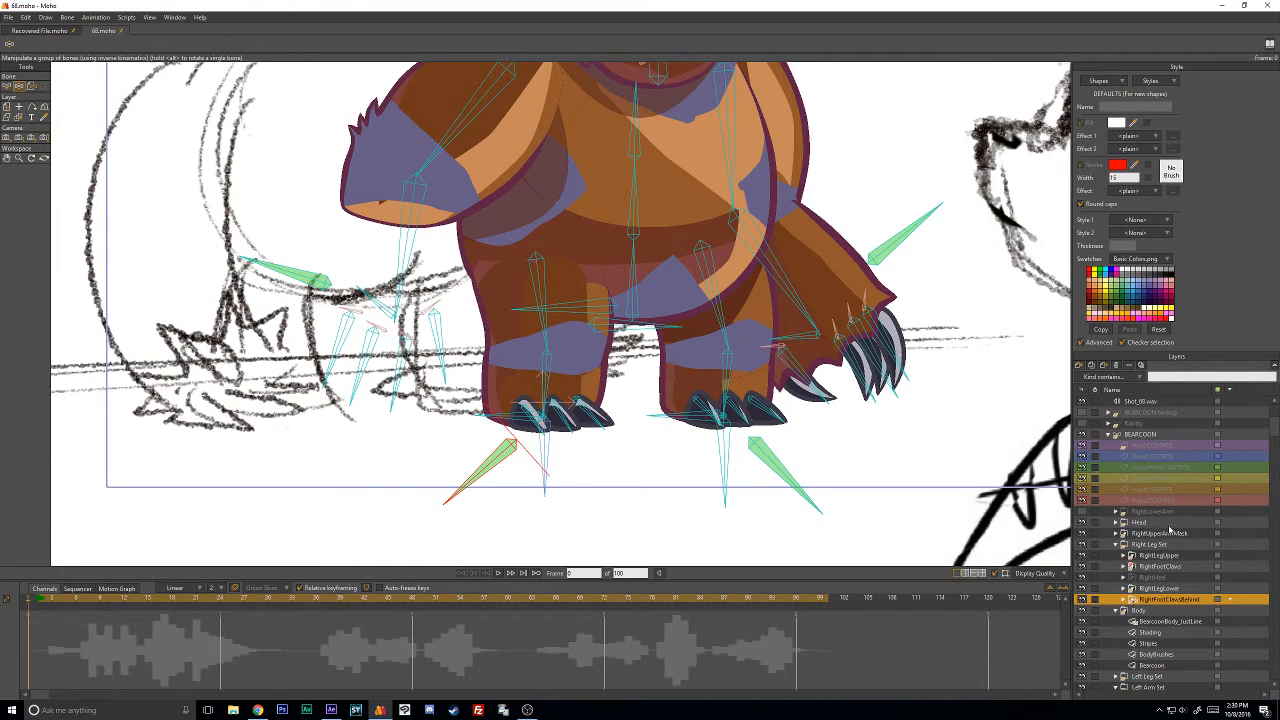
click(1140, 365)
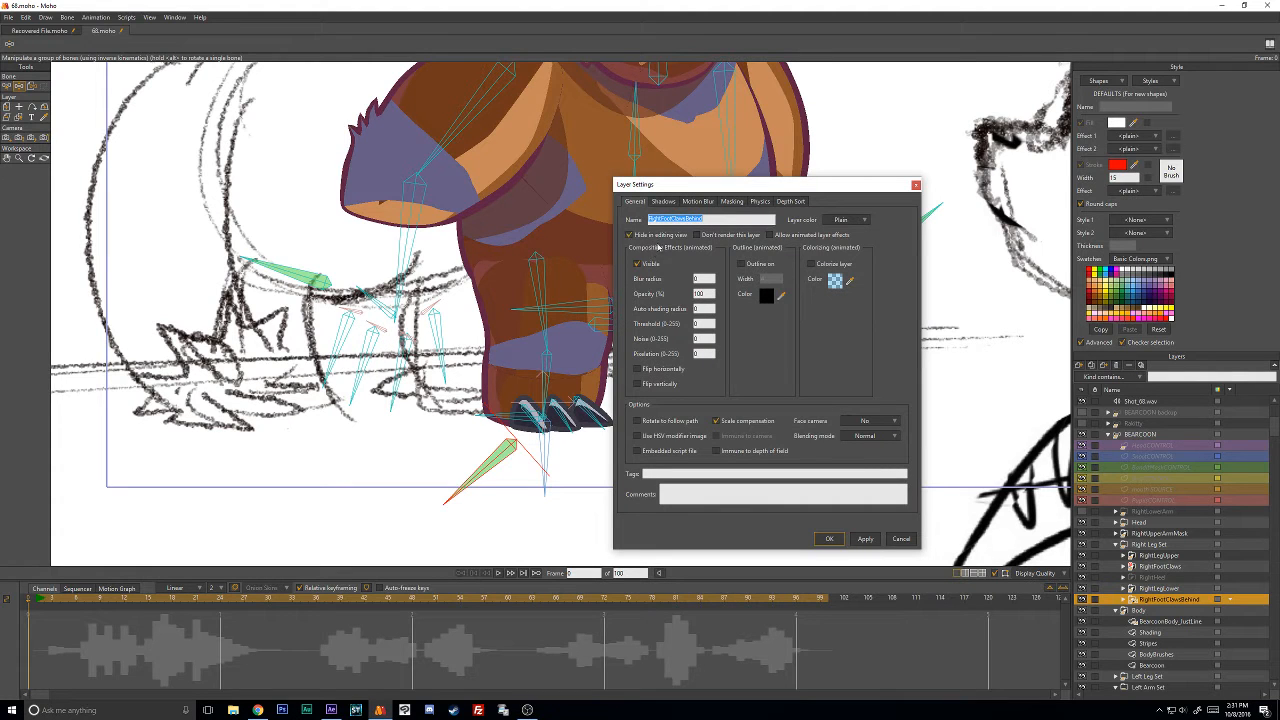
click(829, 539)
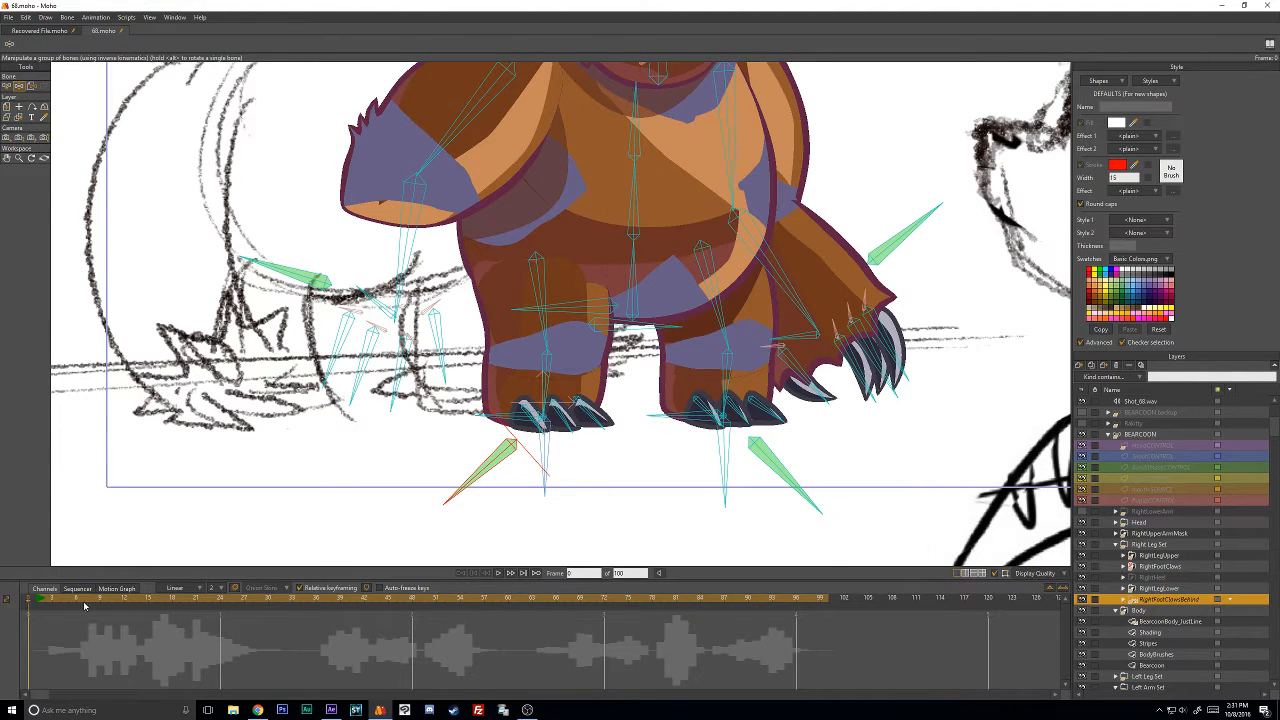
Compare the right foot claws and their layer order frame by frame between frames 76 and 81.
drag(37, 600, 670, 598)
scroll(680, 280, up, 6)
click(679, 597)
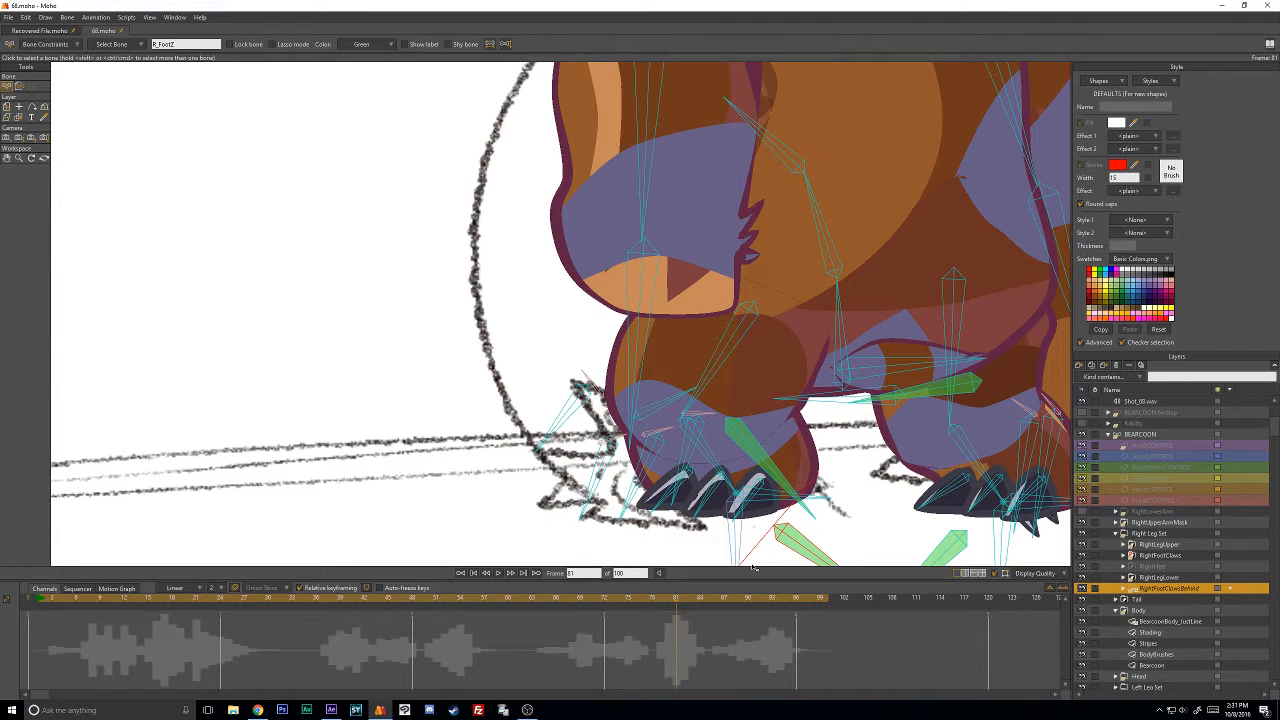
key(Left)
key(Right)
key(Left)
key(Right)
key(Left)
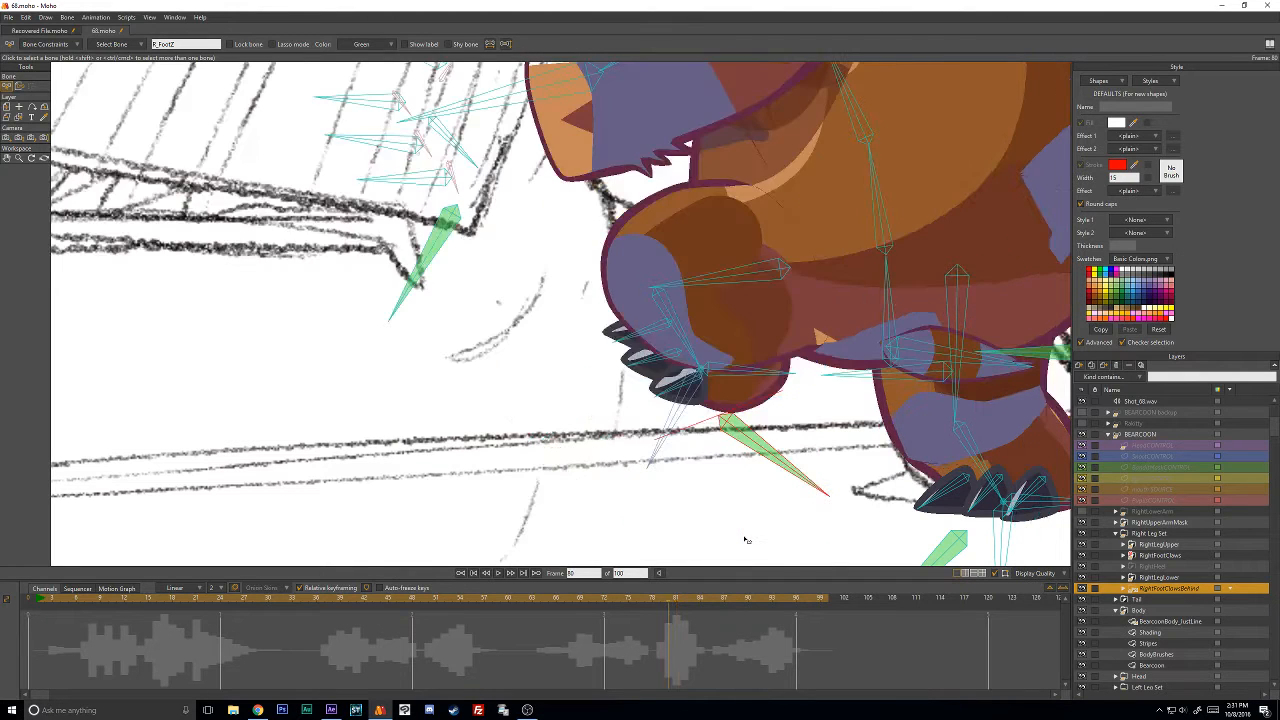
key(Right)
key(Left)
key(Left)
key(Left)
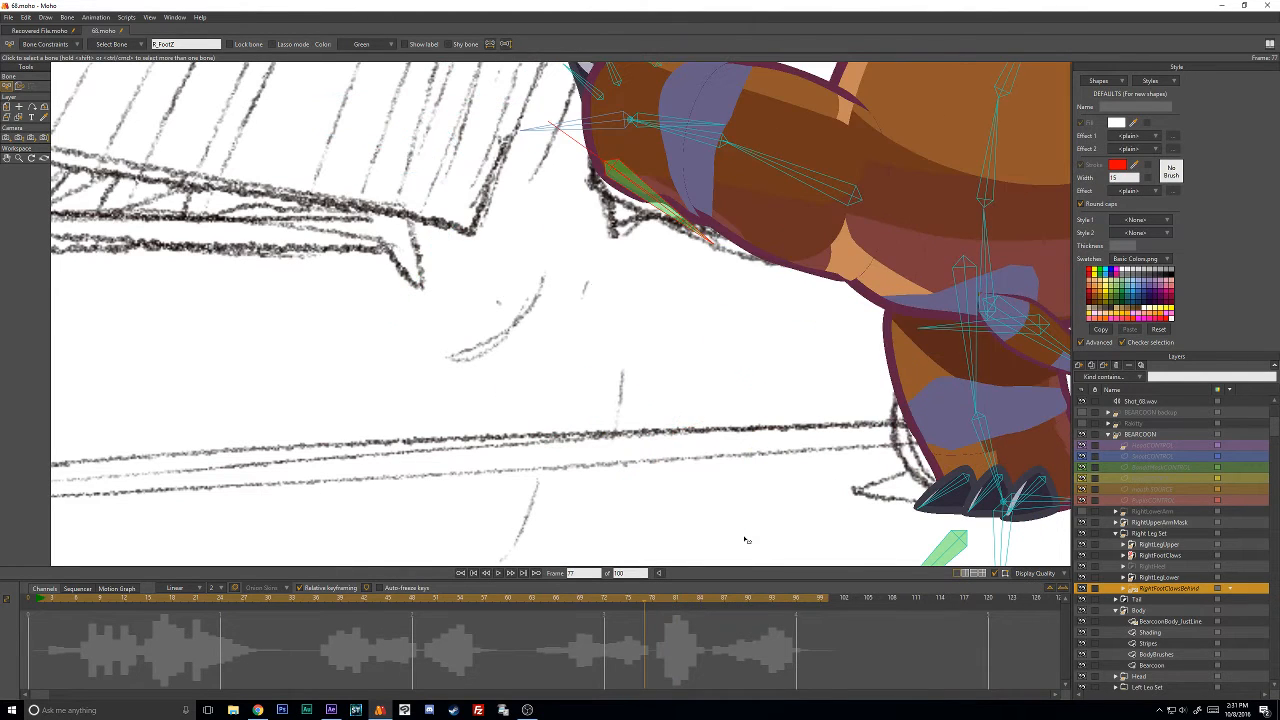
key(Left)
key(Left)
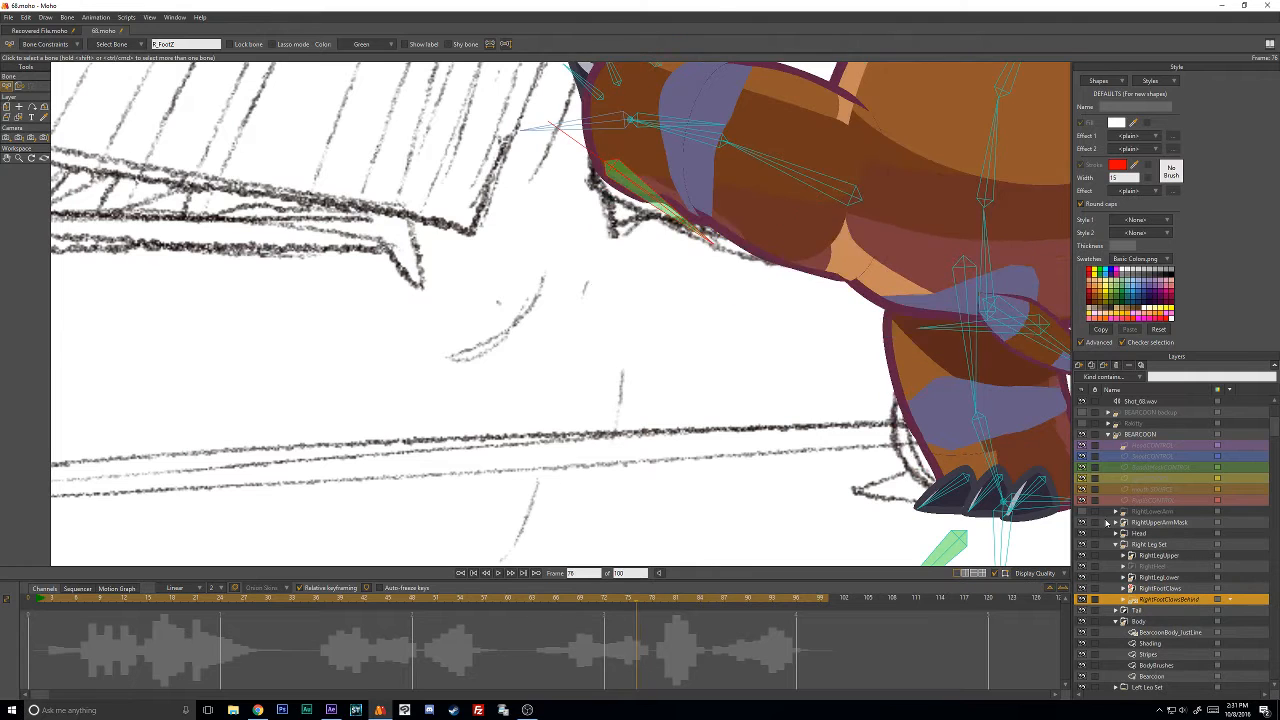
key(Right)
key(Left)
key(Right)
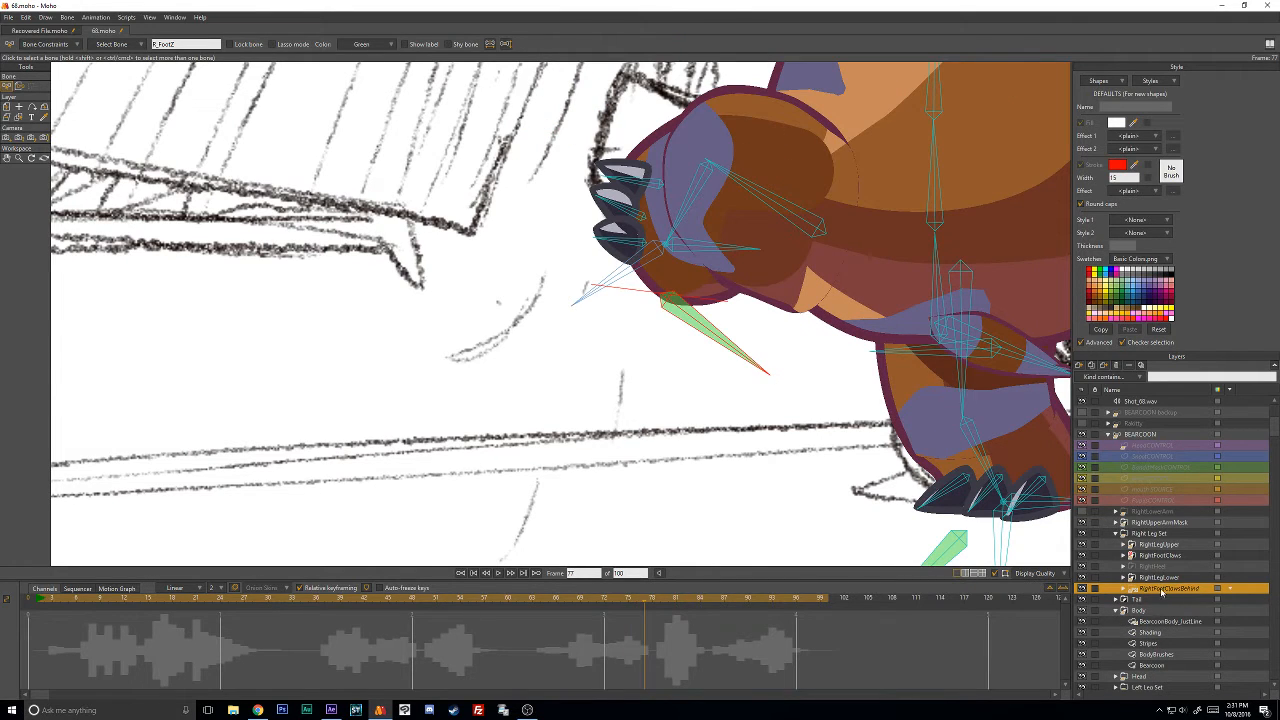
At frame 77, turn off Visible for the RightFootClaws layer in its layer settings.
click(1155, 556)
click(1128, 366)
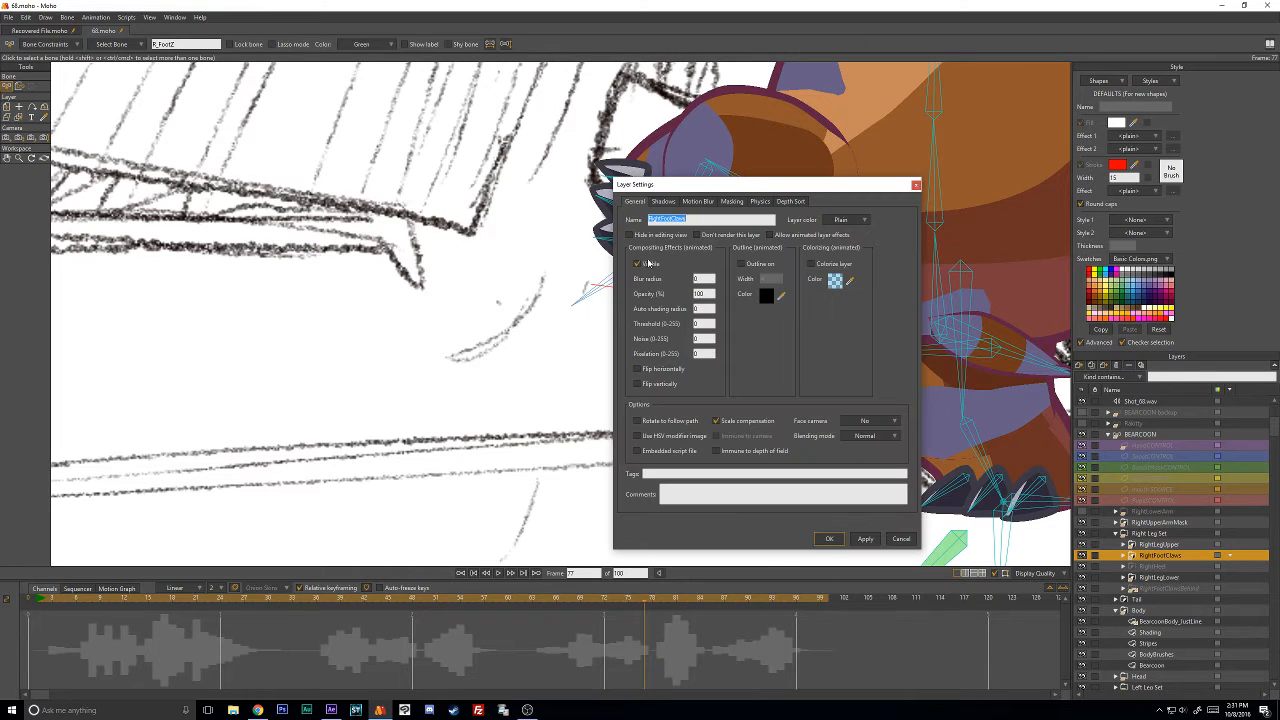
click(630, 234)
click(656, 235)
click(651, 263)
click(827, 538)
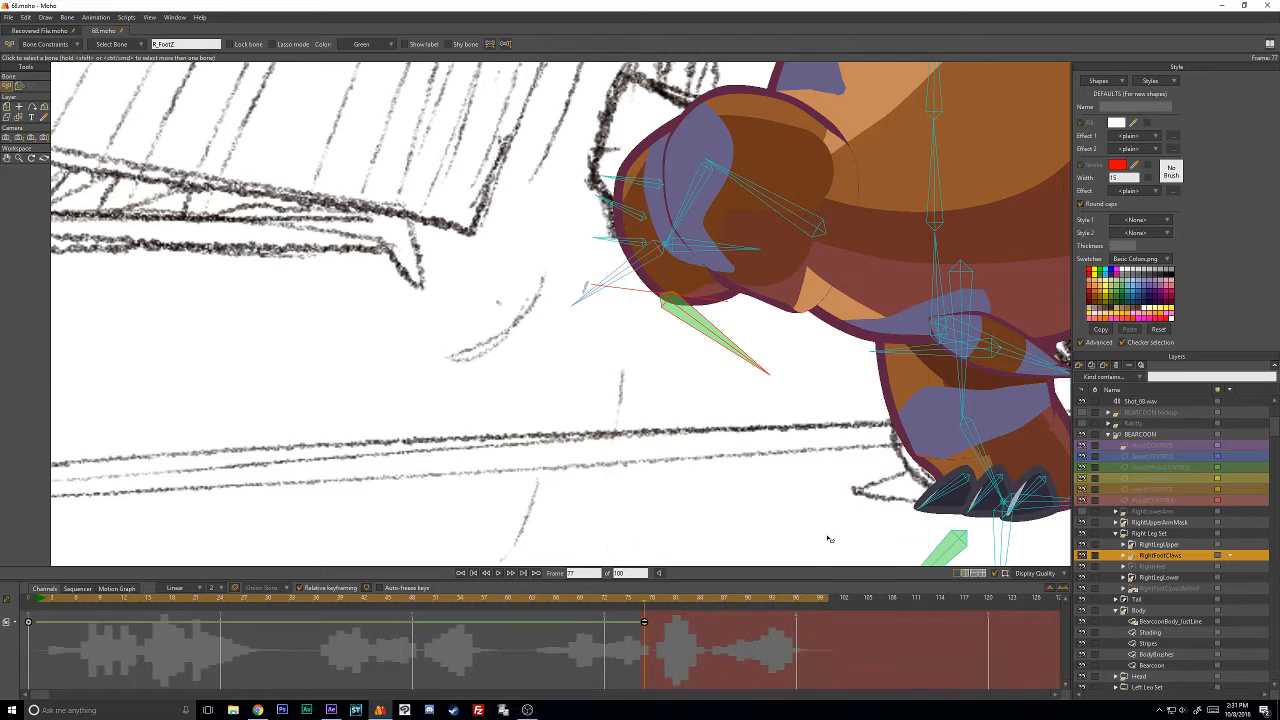
Try to hide the RightLegLower layer at frame 77 through its layer settings.
click(1143, 576)
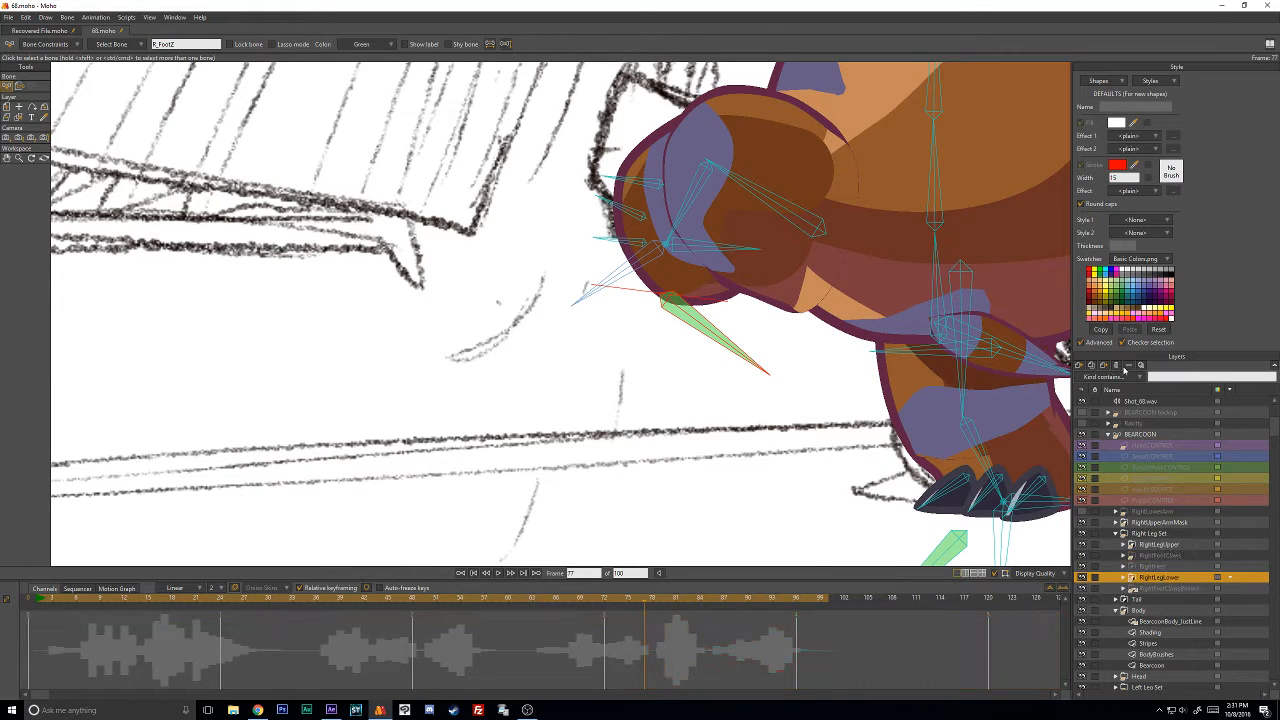
click(1125, 366)
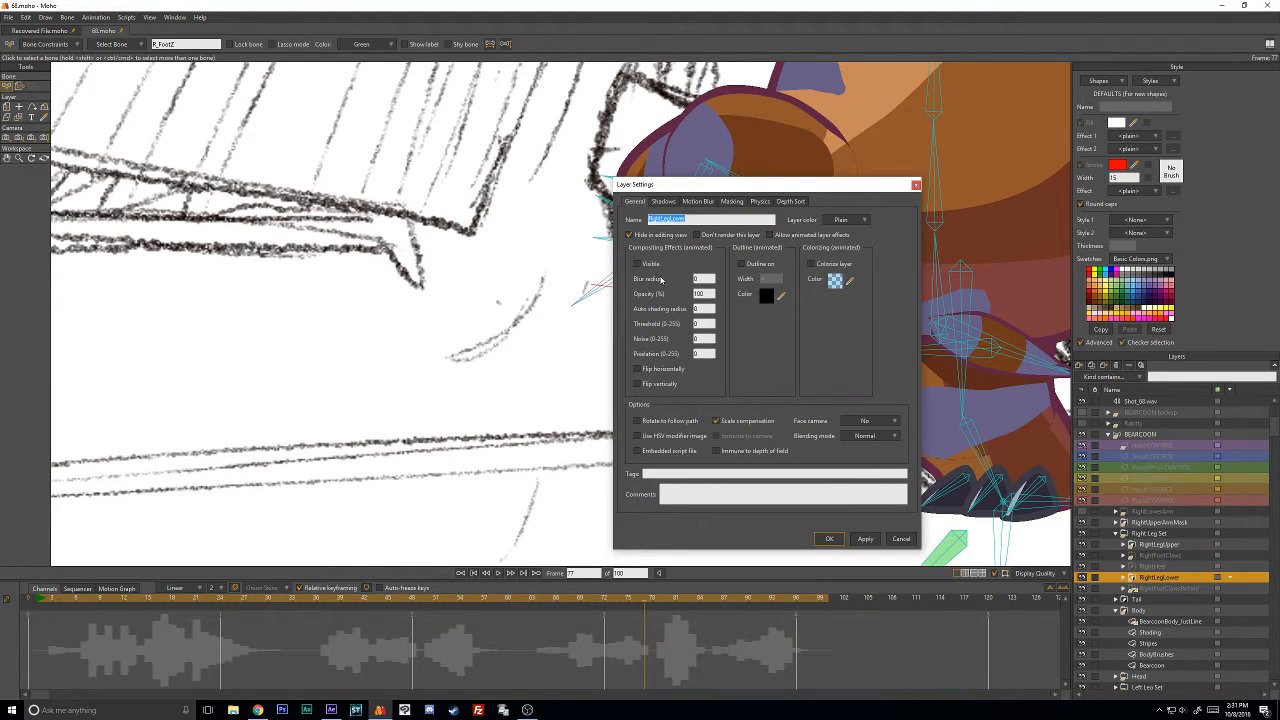
click(829, 538)
Try to hide the RightLegLower layer from frame 1 through its layer settings and check the leg around the landing frames.
click(40, 600)
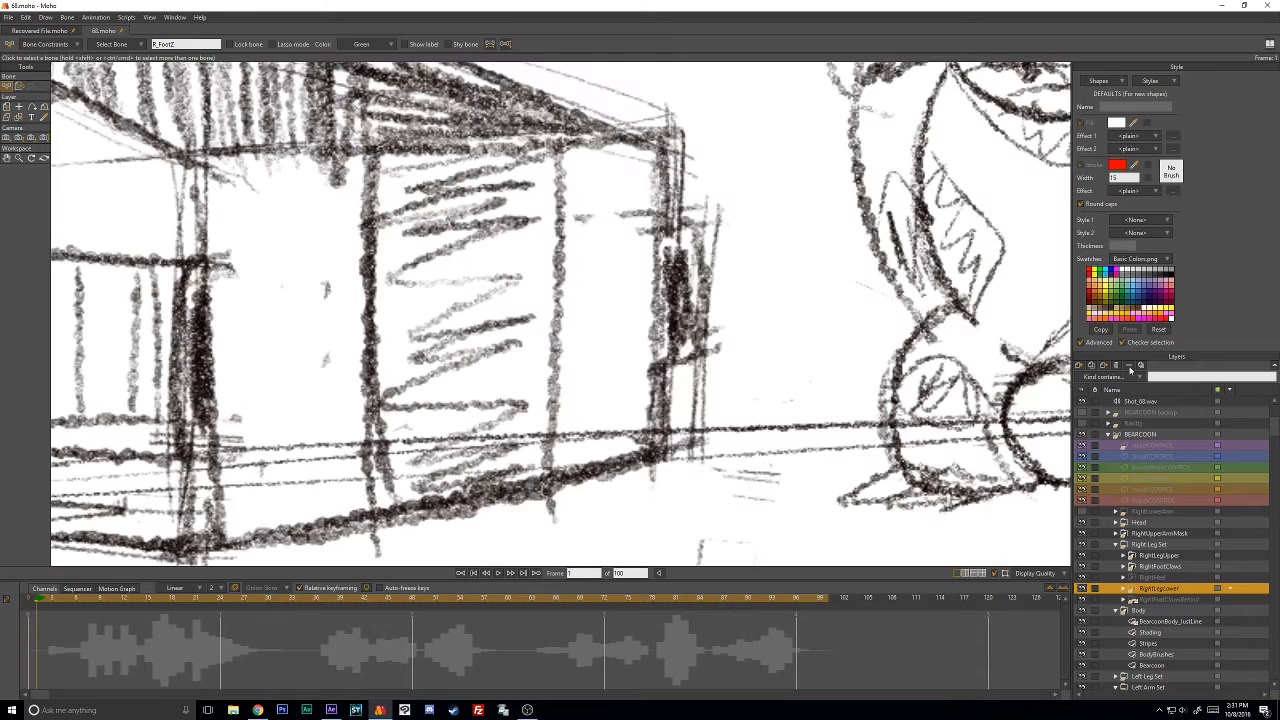
click(1128, 366)
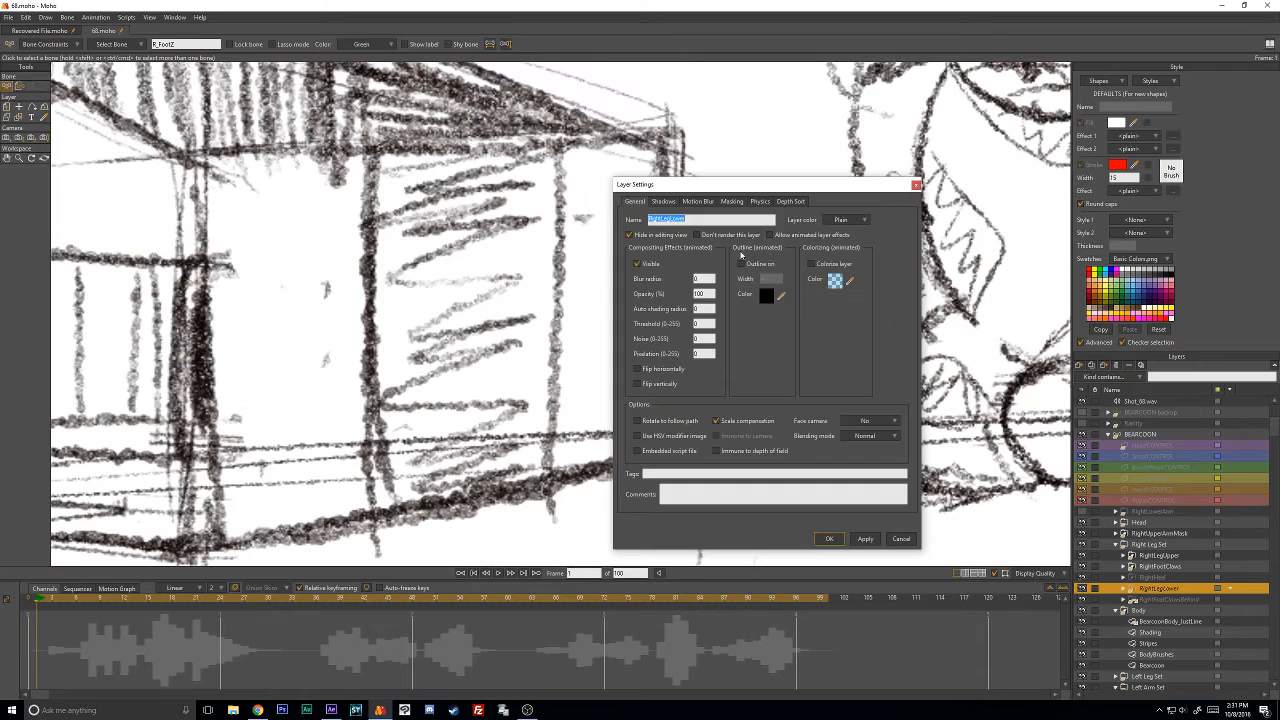
click(829, 538)
drag(726, 599, 693, 598)
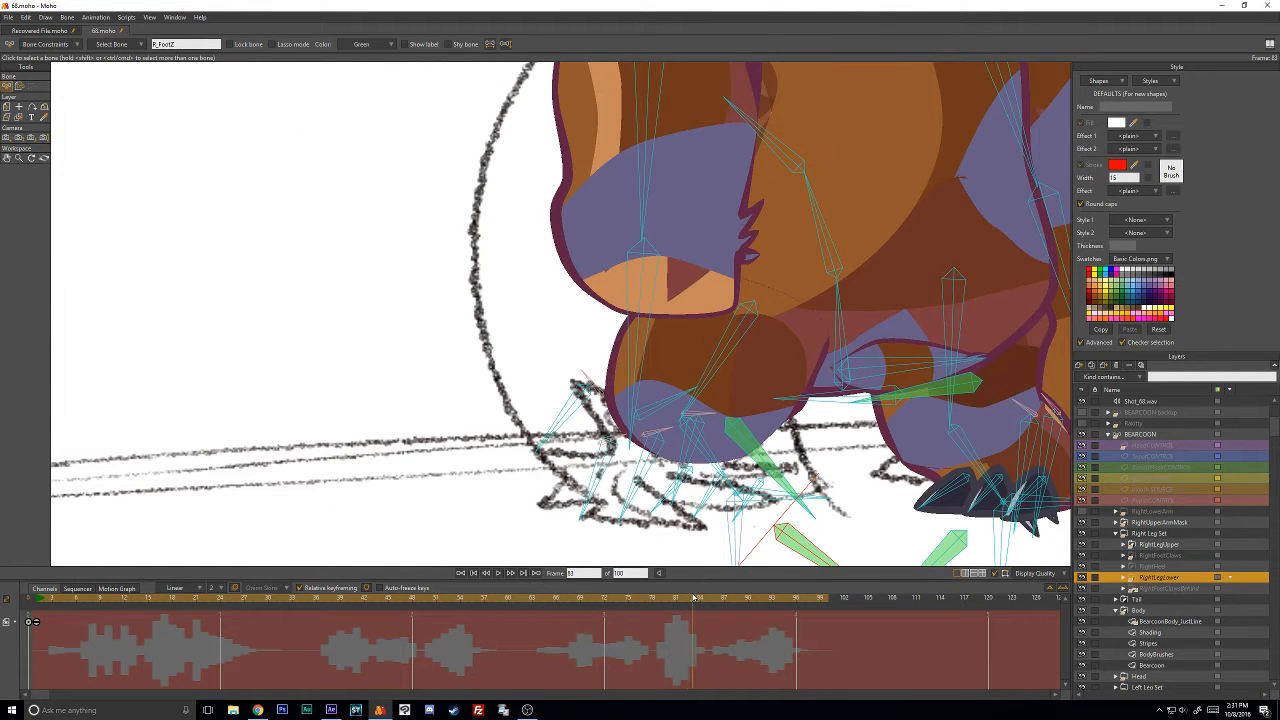
click(42, 600)
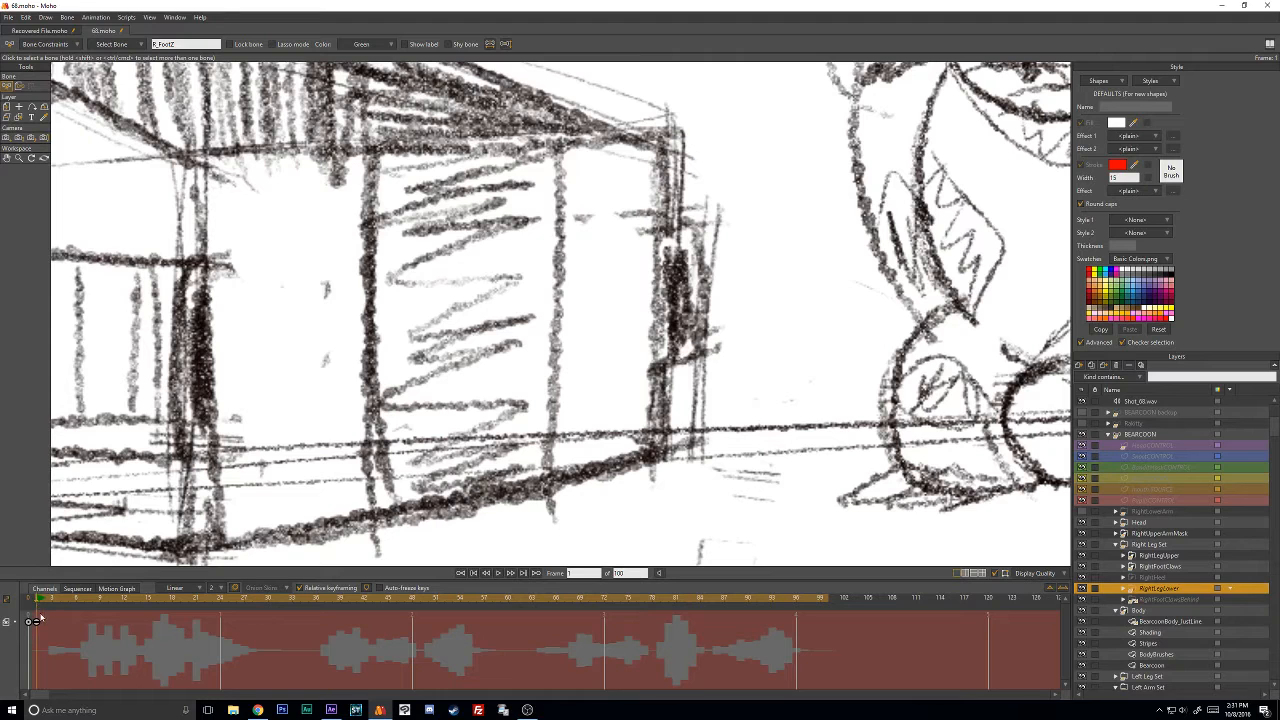
At frame 1, turn off Visible for RightFootClawsBehind in its layer settings and check the claws at frame 77.
click(1148, 580)
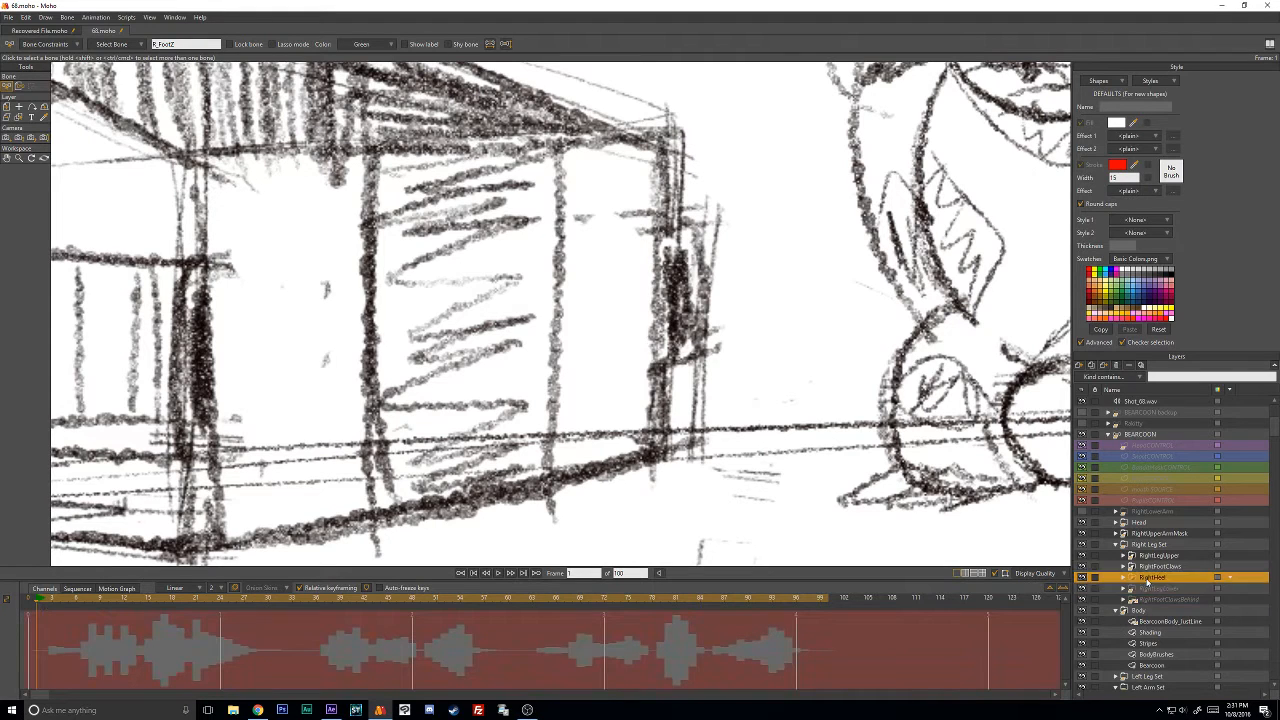
click(1157, 600)
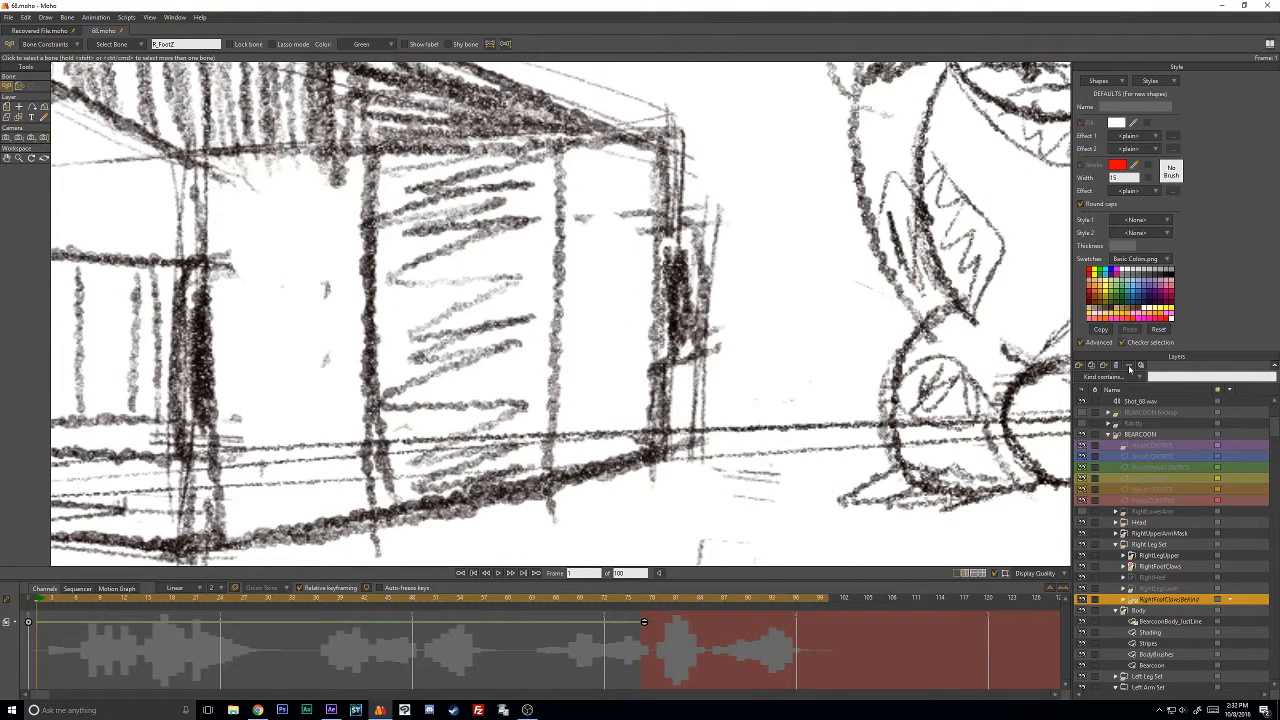
click(1129, 366)
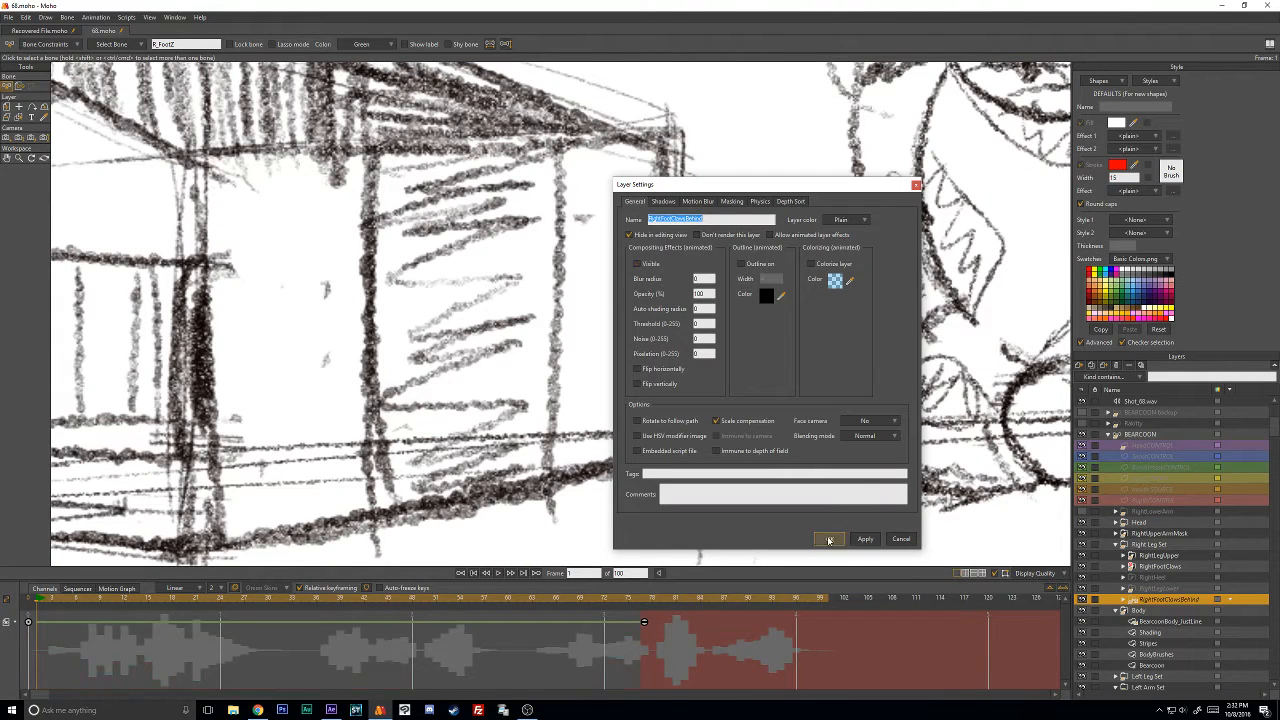
click(829, 538)
drag(72, 602, 647, 624)
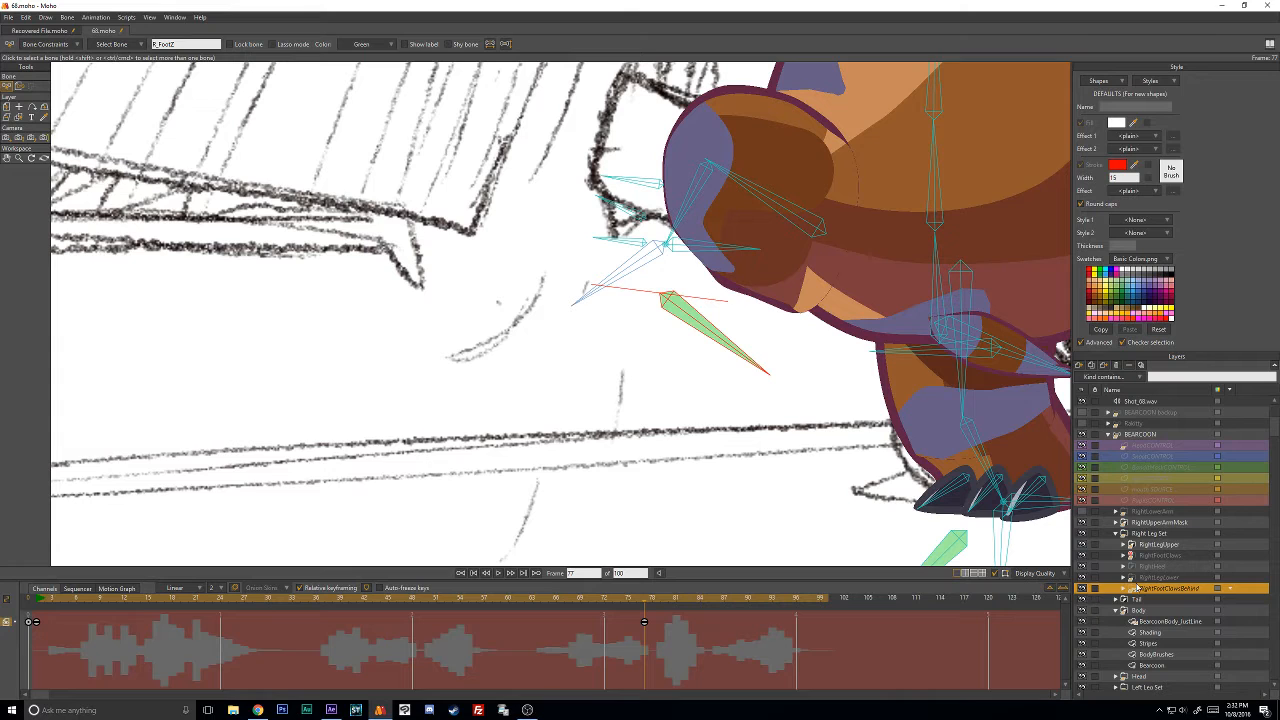
Try to restore the RightLegLower layer at frame 0 through its layer settings and visibility toggle.
click(1094, 580)
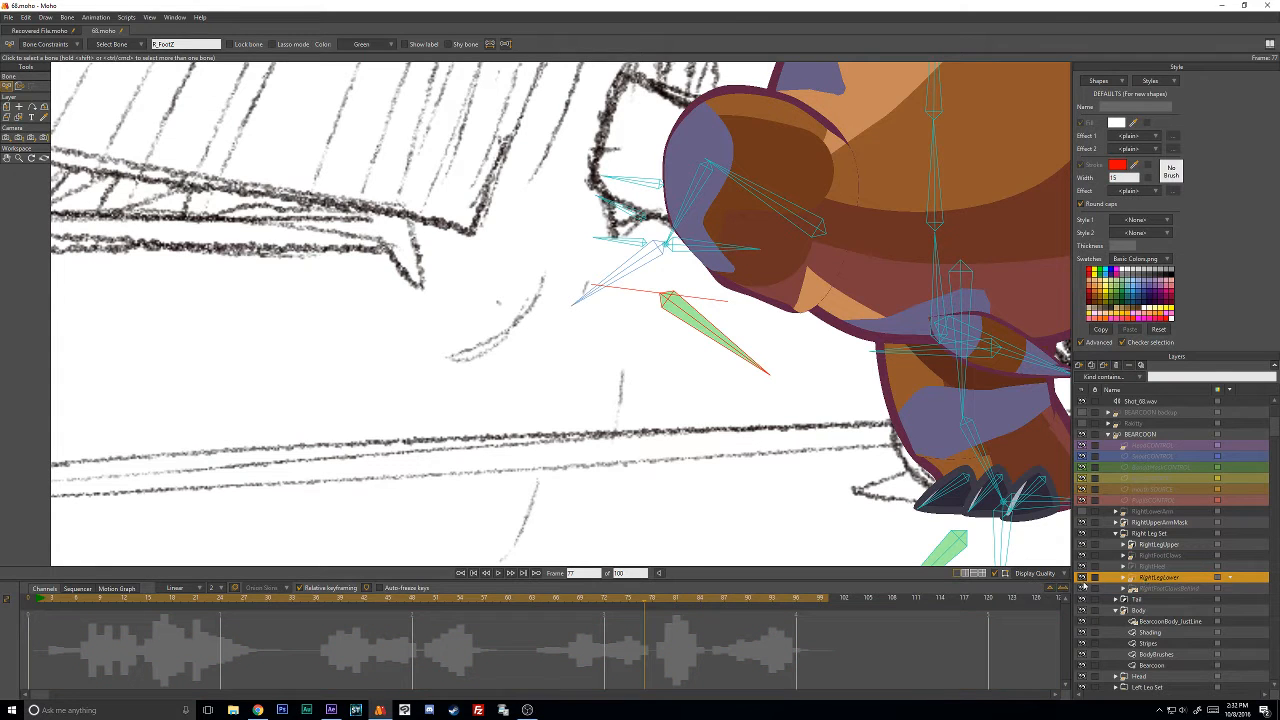
click(27, 605)
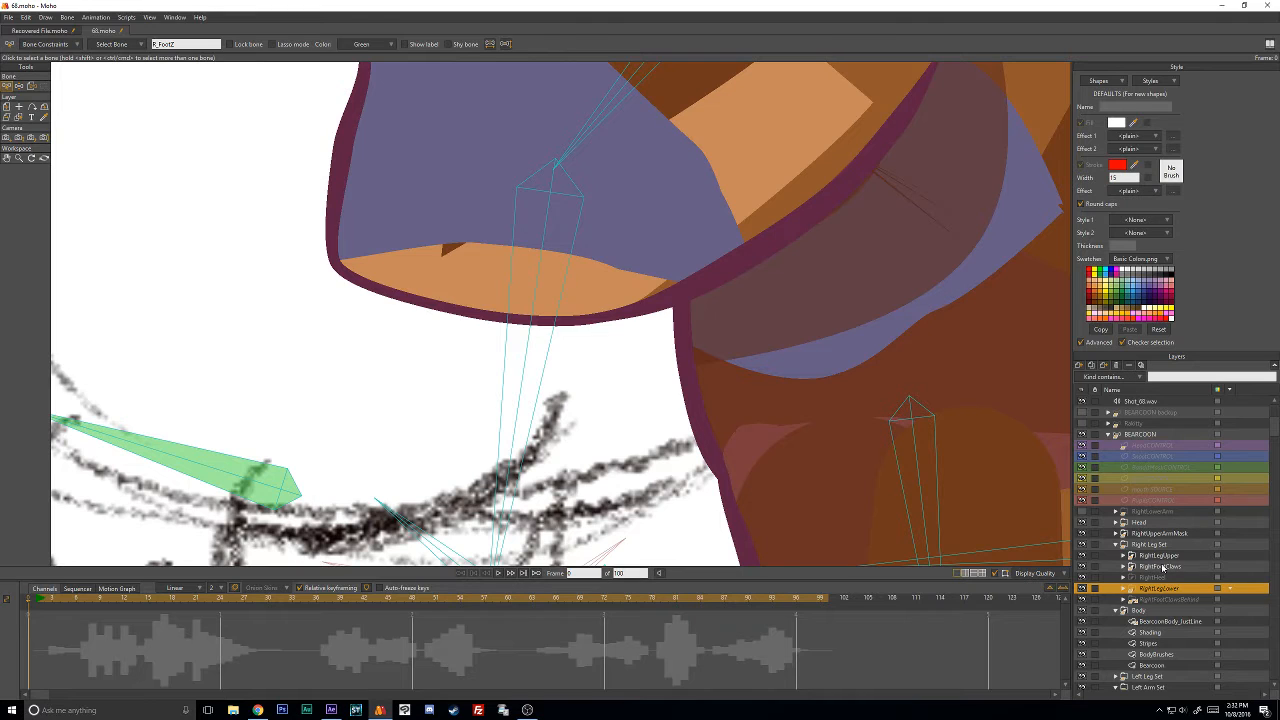
click(1129, 367)
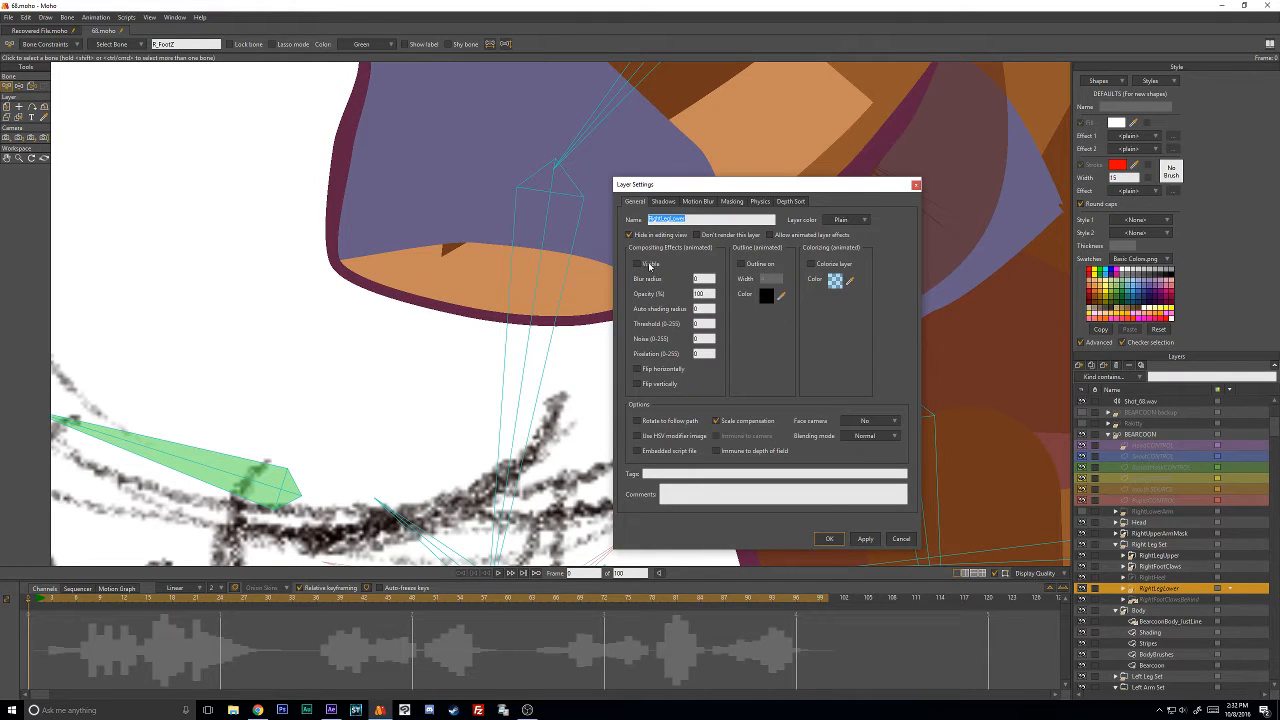
click(829, 539)
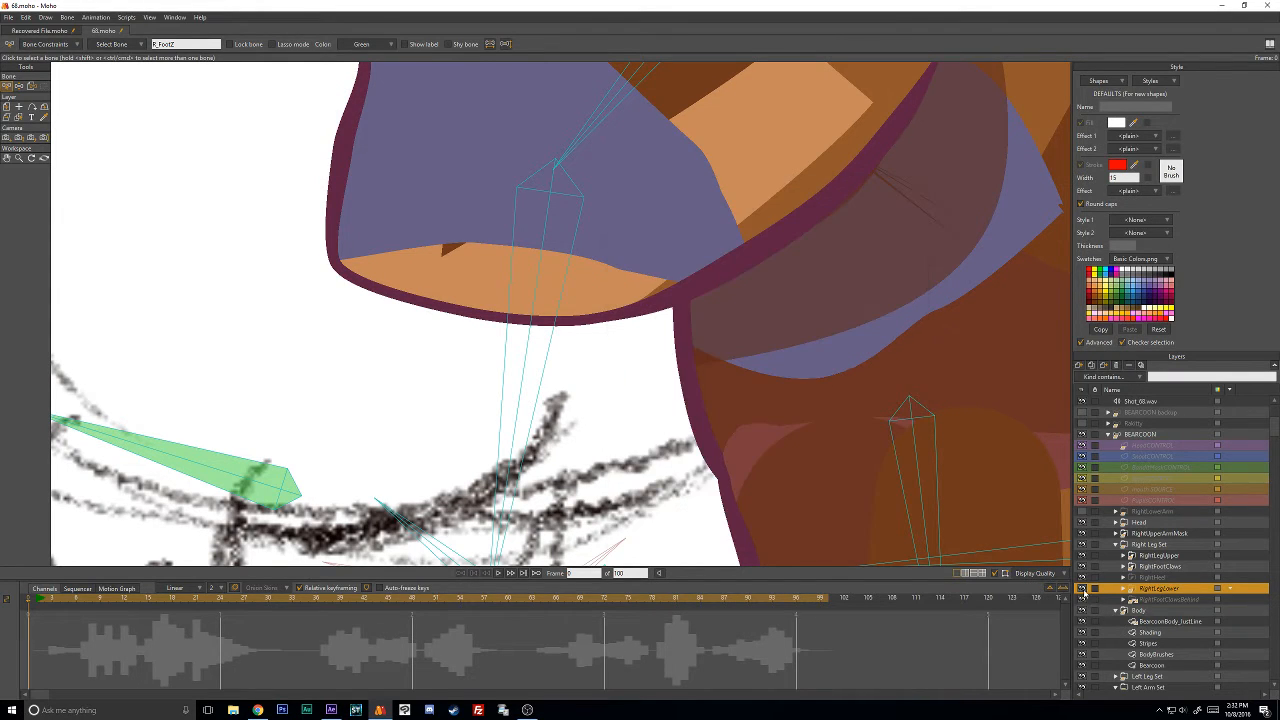
scroll(959, 500, down, 5)
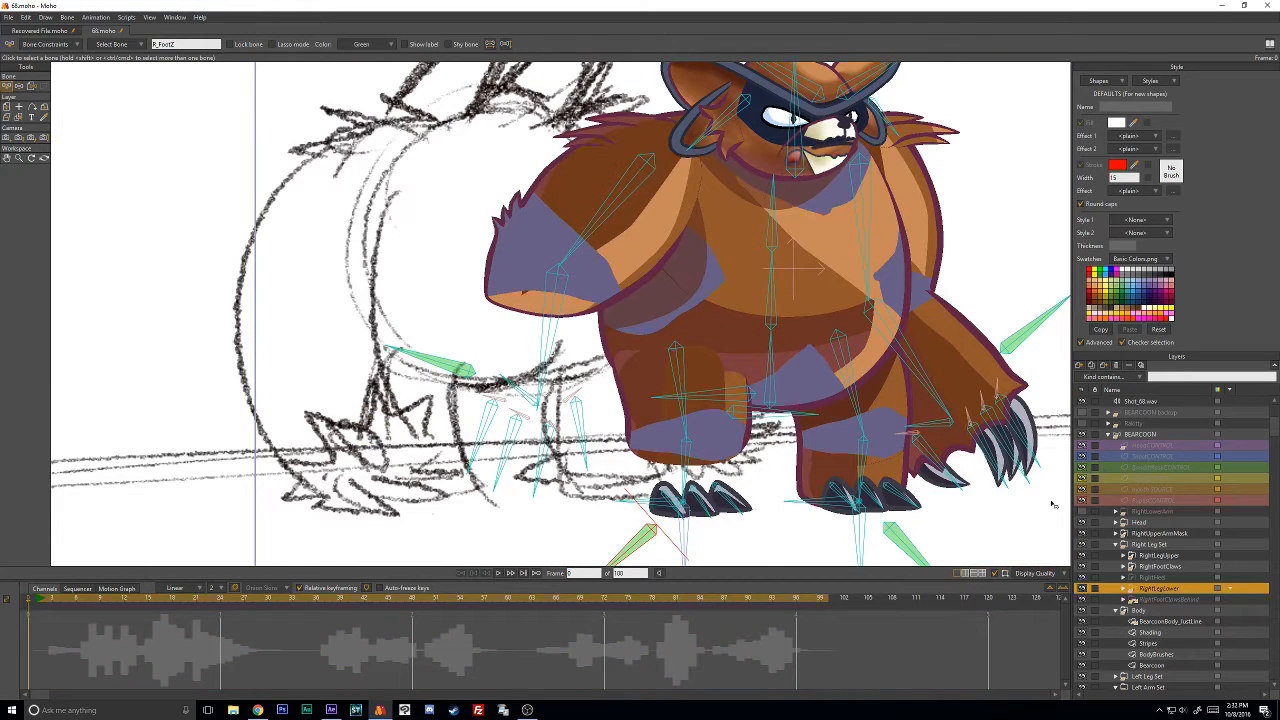
click(1082, 589)
At frame 77, turn on Visible for the RightFootClawsBehind reference layer in its layer settings.
click(1155, 599)
click(38, 600)
drag(45, 601, 700, 609)
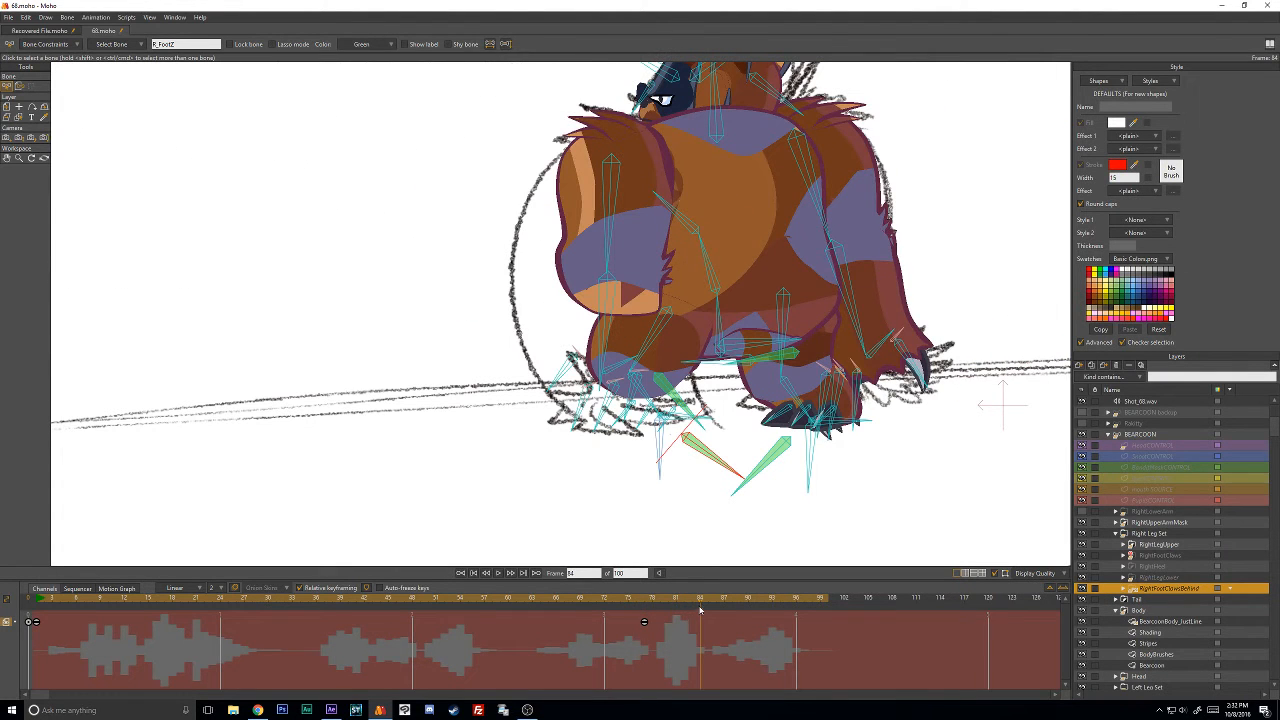
click(646, 604)
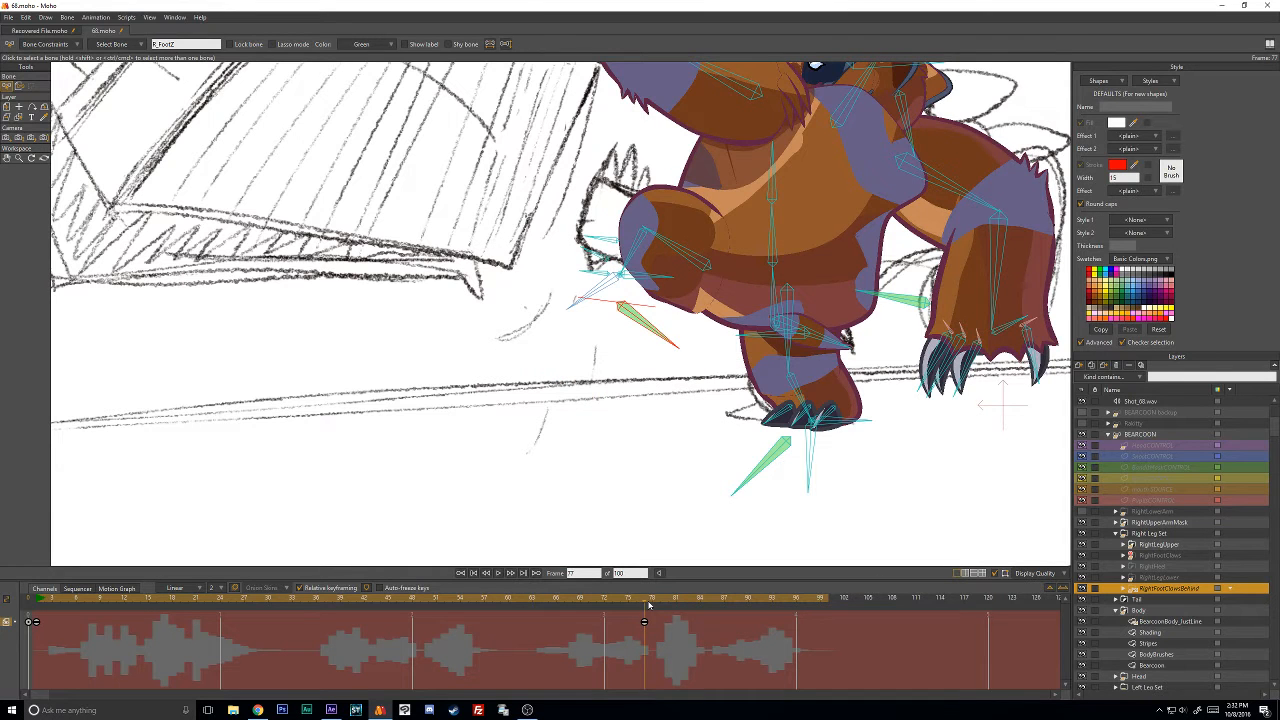
drag(648, 604, 644, 605)
click(1130, 366)
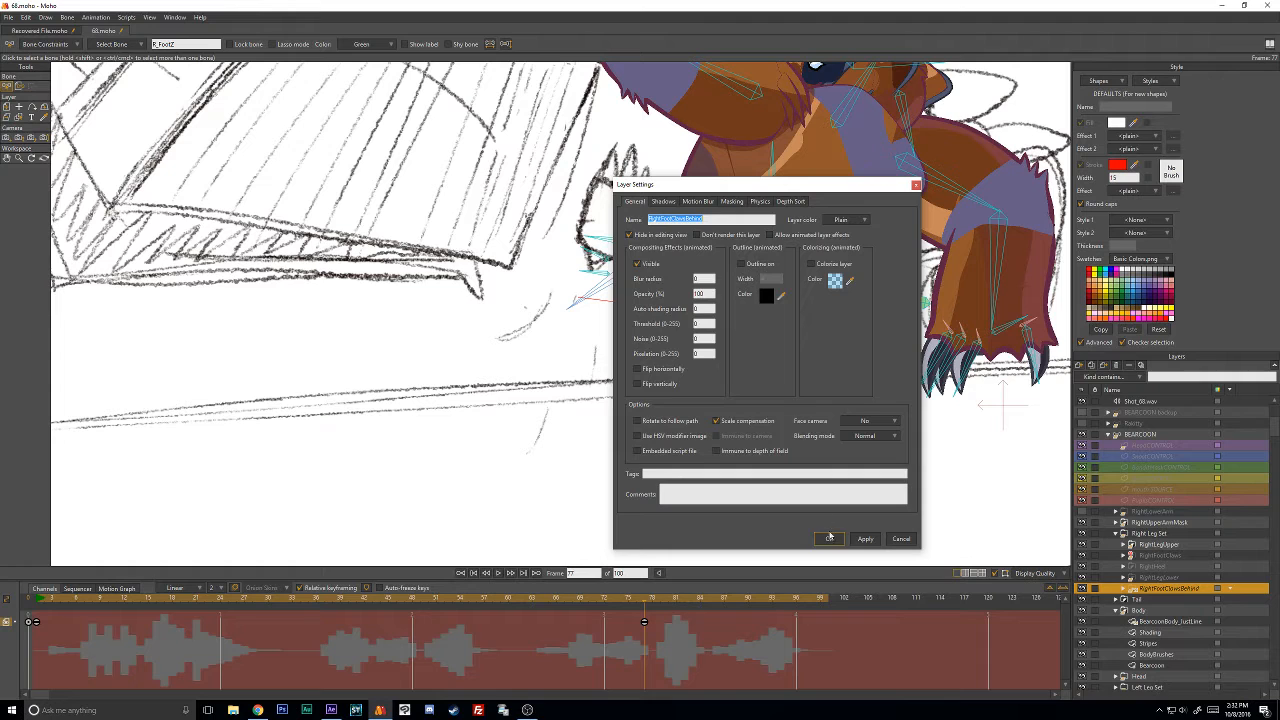
click(829, 538)
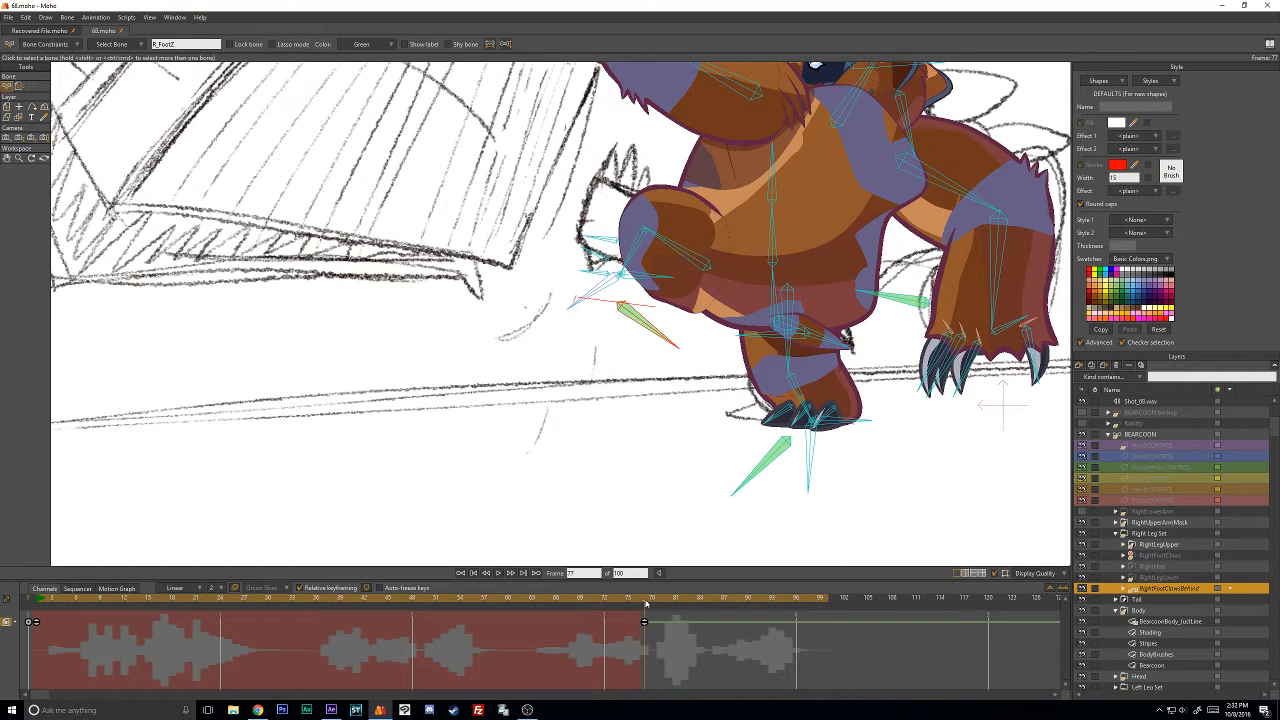
Check the RightFootClawsBehind settings at frame 82, then delete that reference layer from frame 0.
click(685, 598)
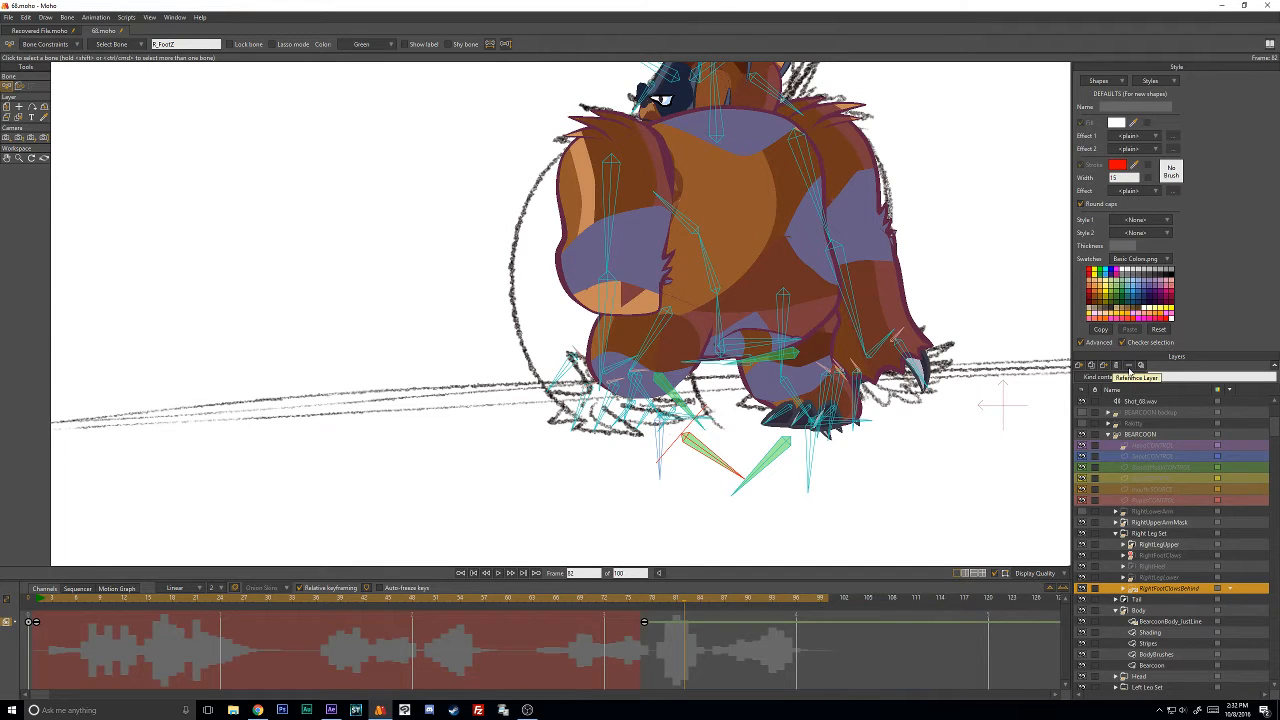
click(1129, 366)
click(903, 537)
click(28, 598)
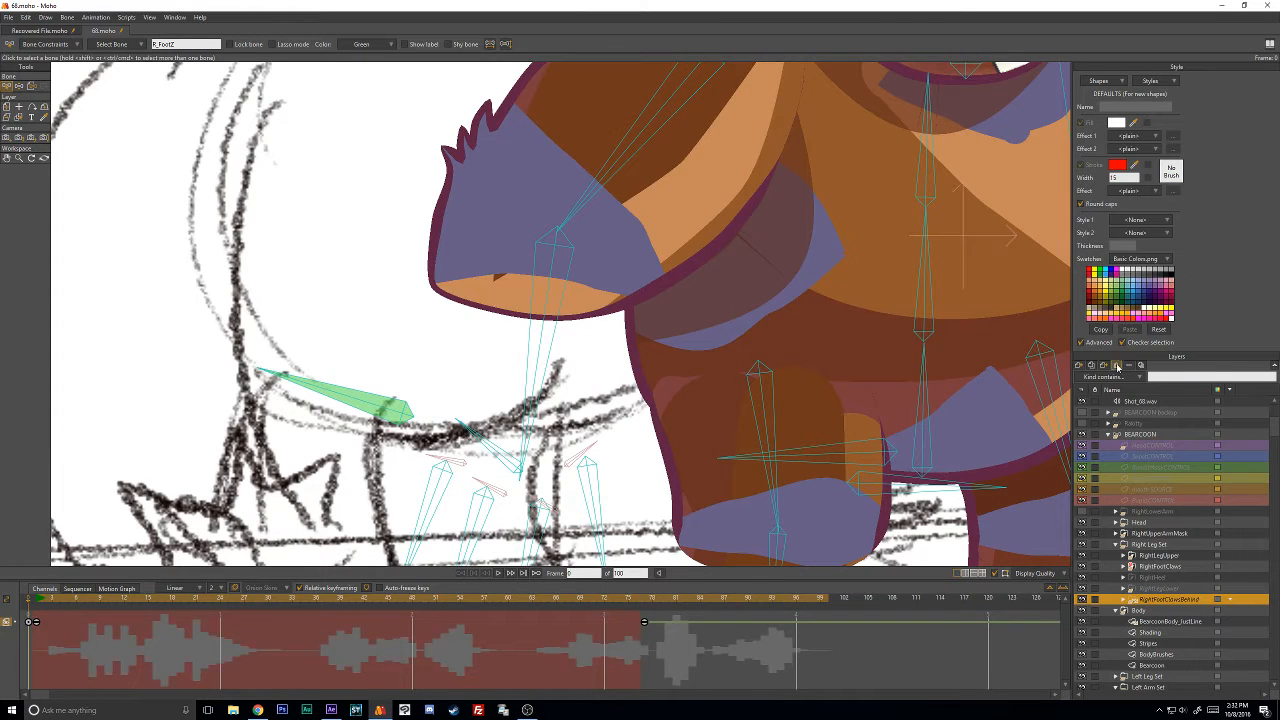
click(1116, 365)
Duplicate the RightFootClaws layer as RightFootClawsBehind and place the copy below RightLegLower in Right Leg Set.
click(1176, 567)
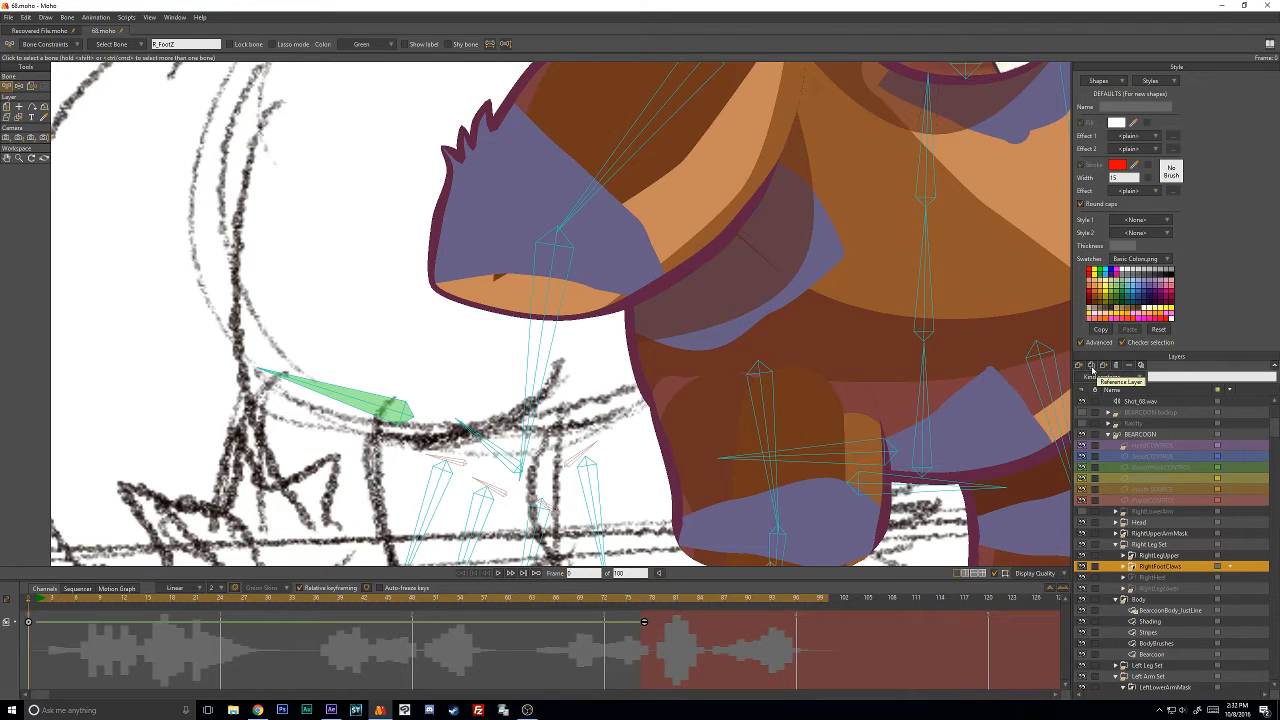
click(1091, 366)
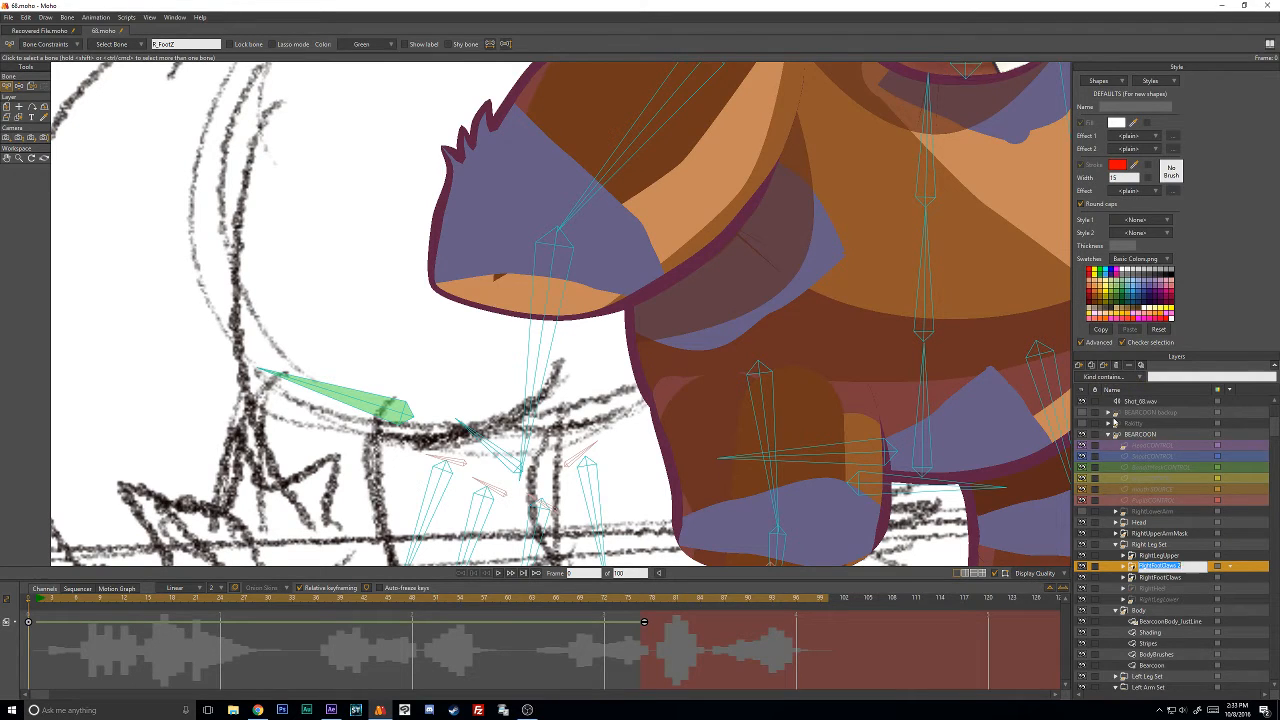
click(1187, 566)
key(Return)
drag(1188, 568, 1179, 598)
Turn off Hide in editing view for the RightLegLower layer in its layer settings.
click(1163, 590)
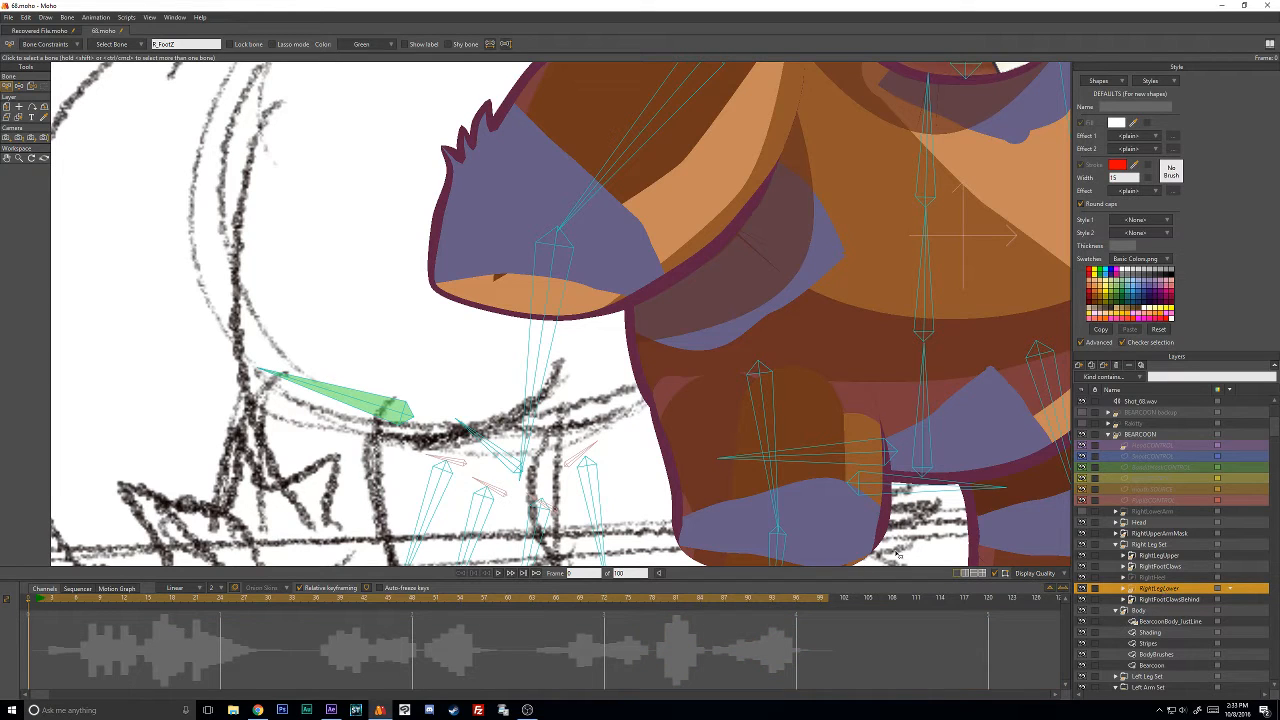
click(1124, 589)
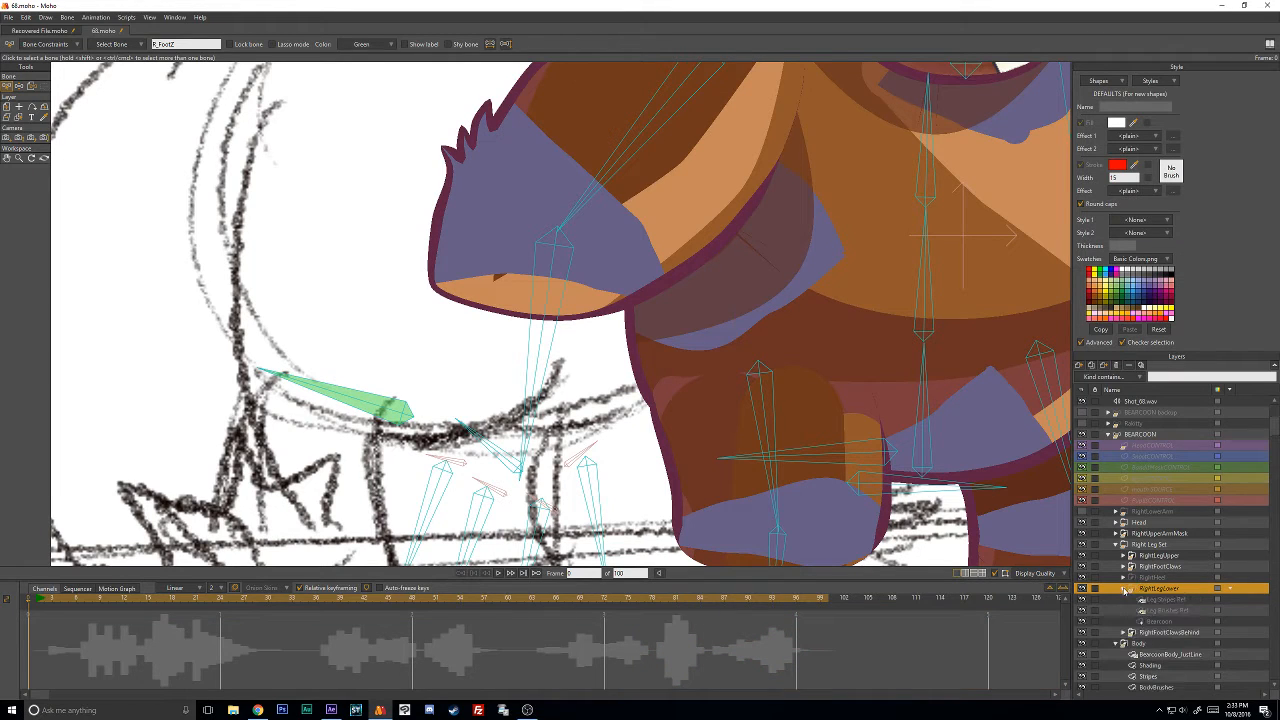
click(1124, 589)
click(1127, 366)
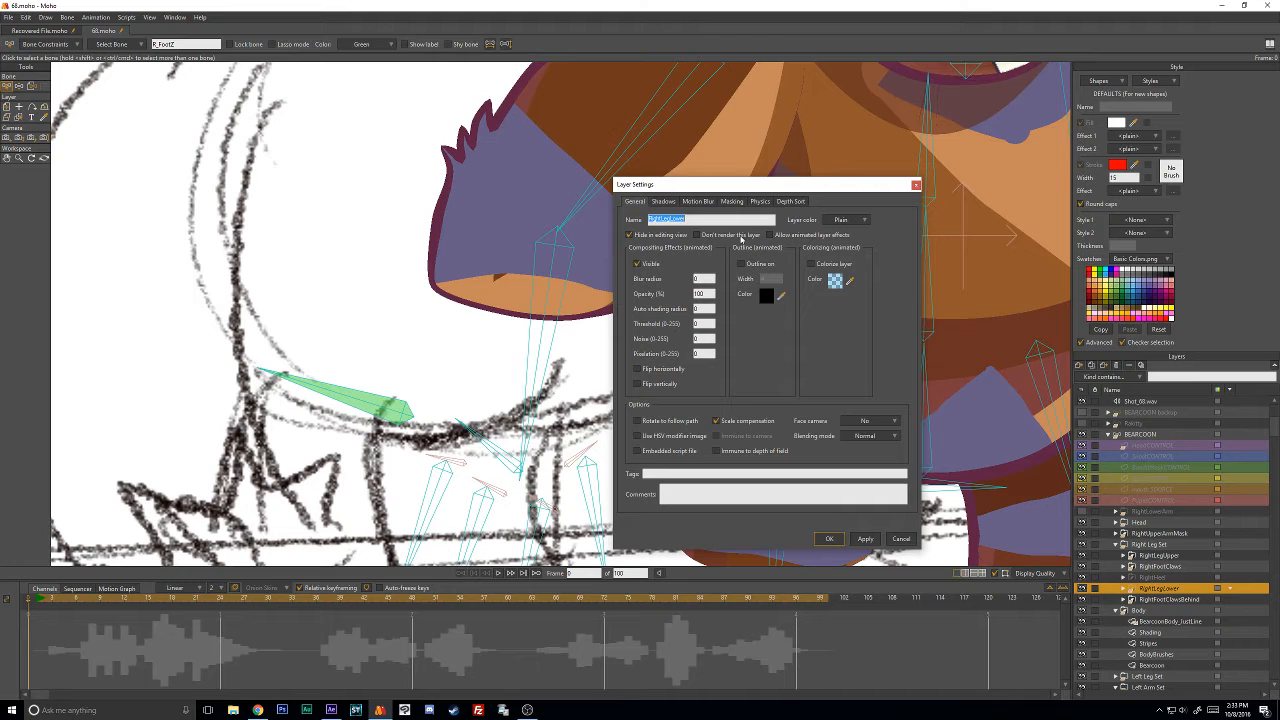
click(662, 236)
click(830, 540)
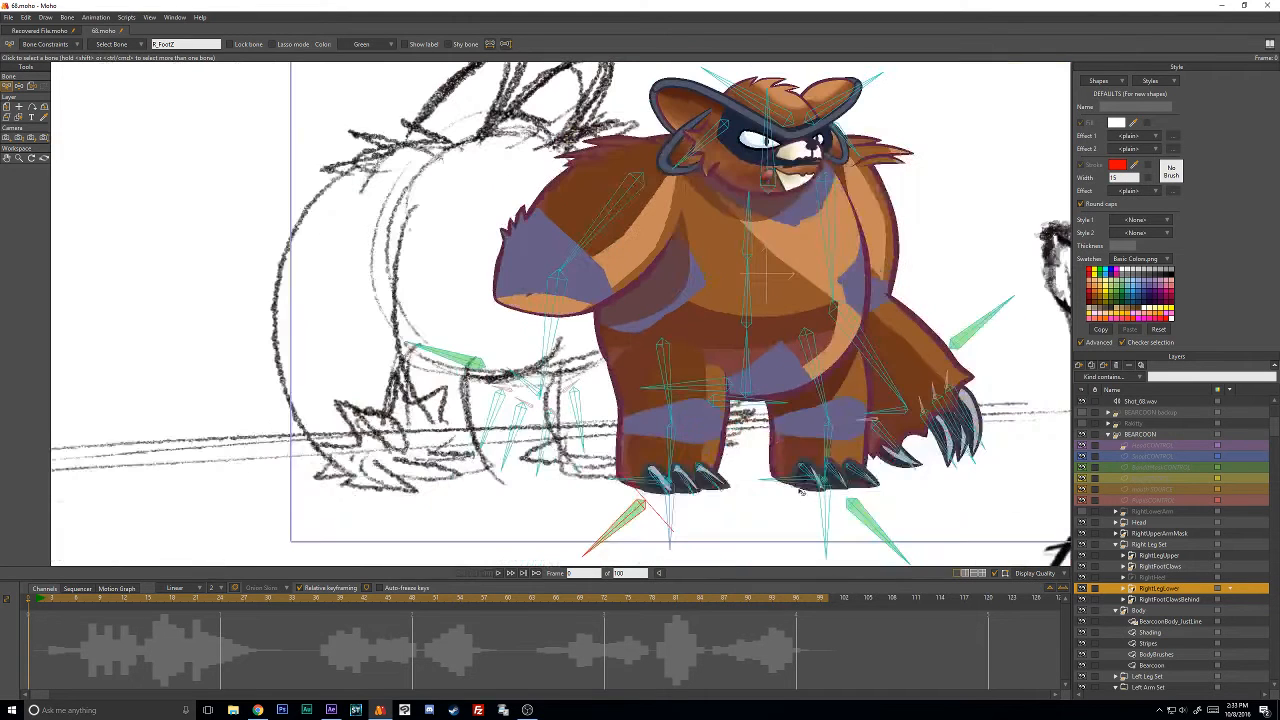
Delete the visibility keyframe at frame 77 from the duplicated RightFootClawsBehind layer.
click(95, 600)
drag(94, 601, 709, 647)
scroll(642, 404, down, 2)
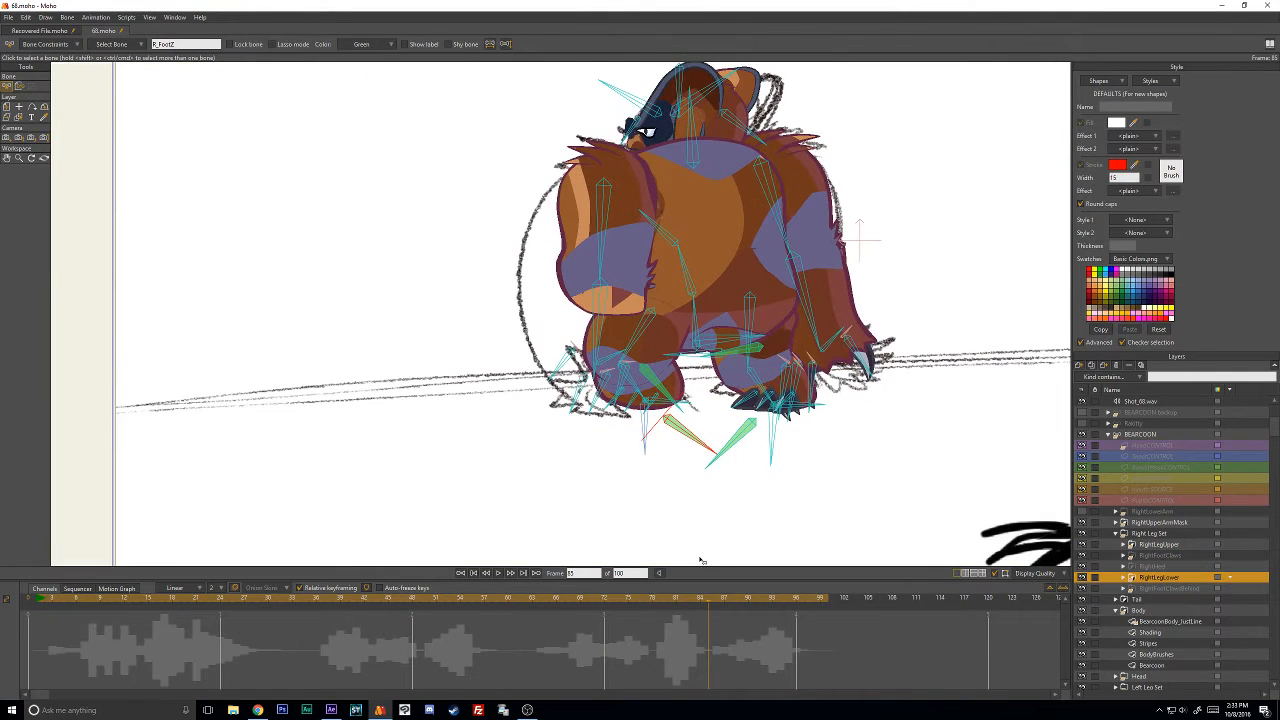
mouse_move(666, 600)
mouse_down()
mouse_move(637, 603)
mouse_move(657, 602)
mouse_up()
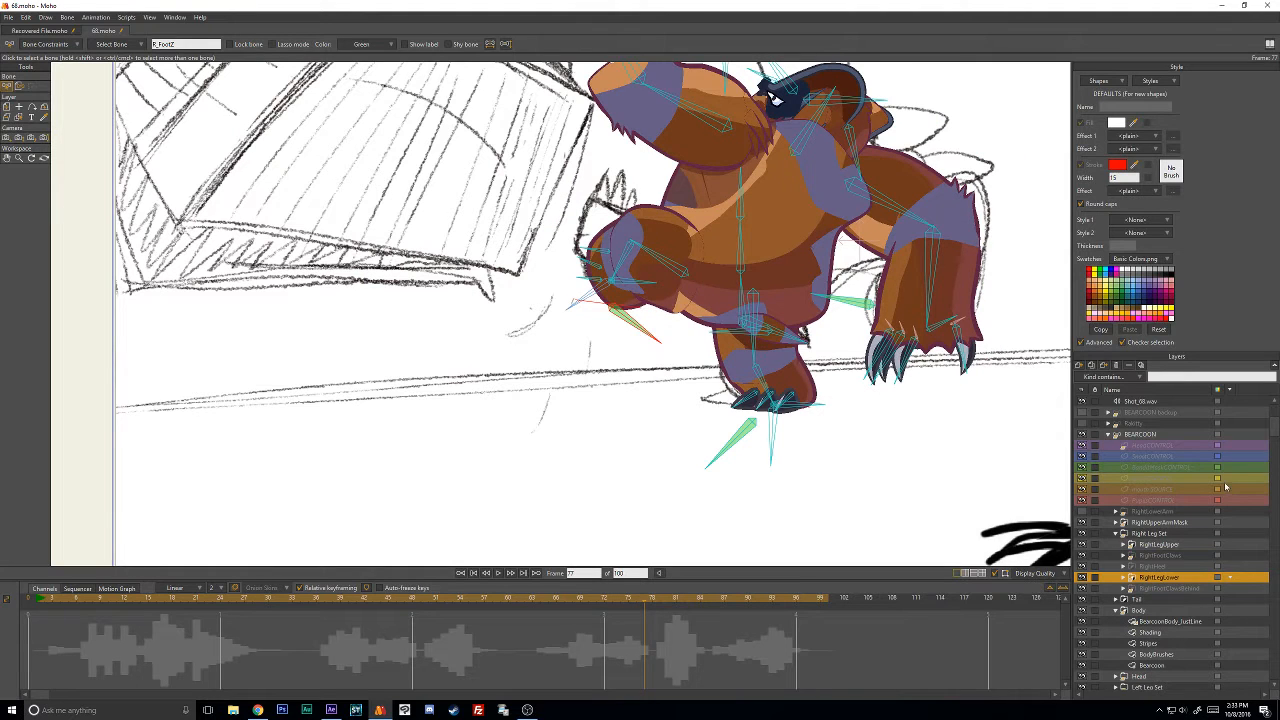
click(1164, 589)
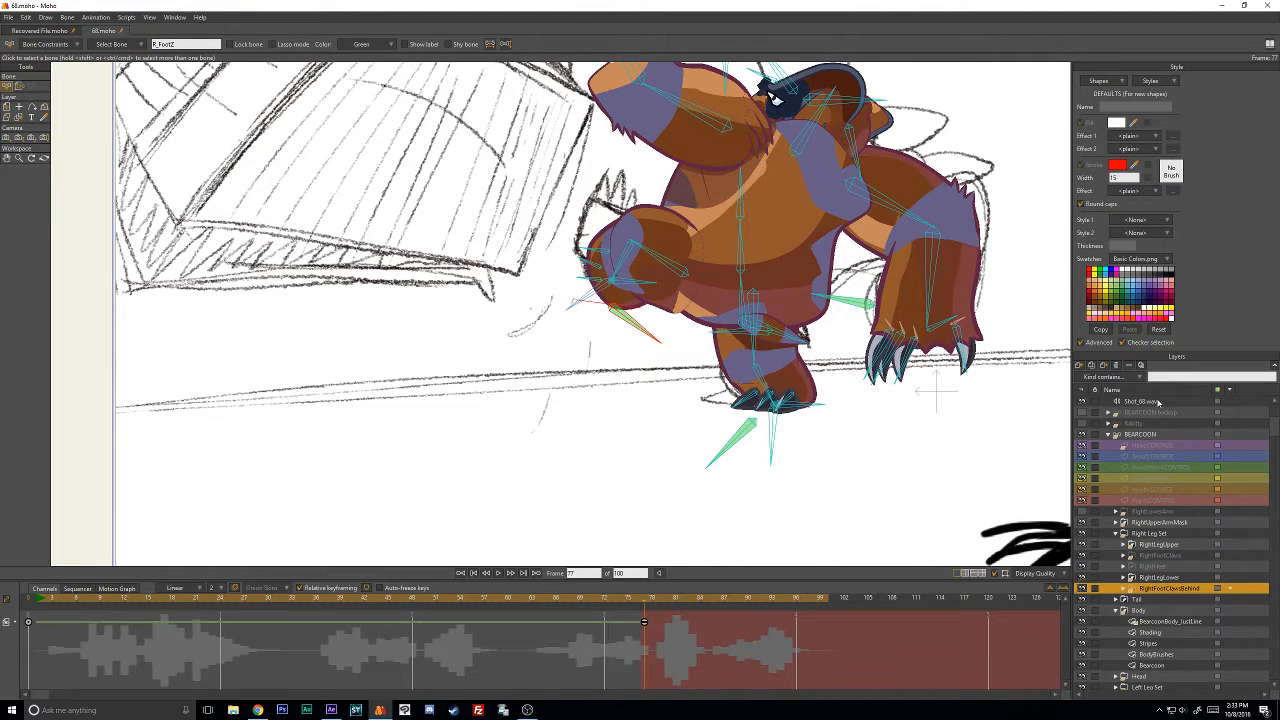
click(644, 622)
key(Delete)
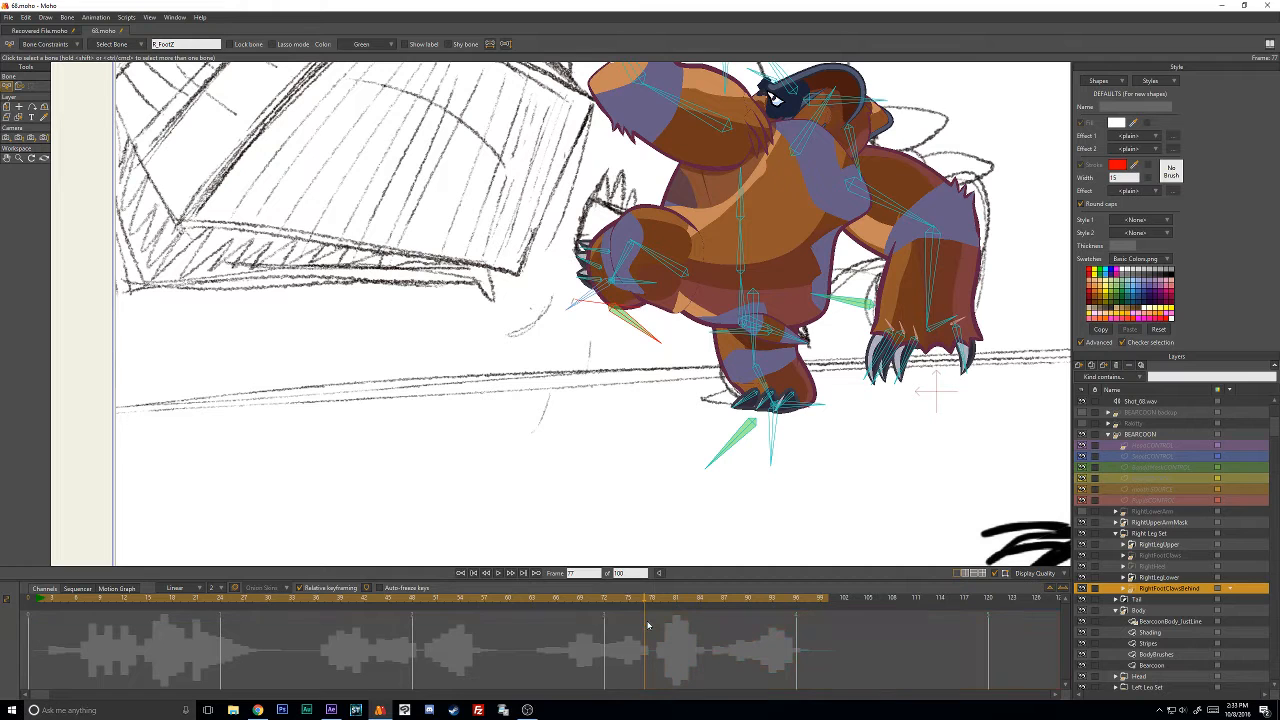
At frame 1, turn off Visible for the duplicated RightFootClawsBehind layer in its layer settings.
click(38, 598)
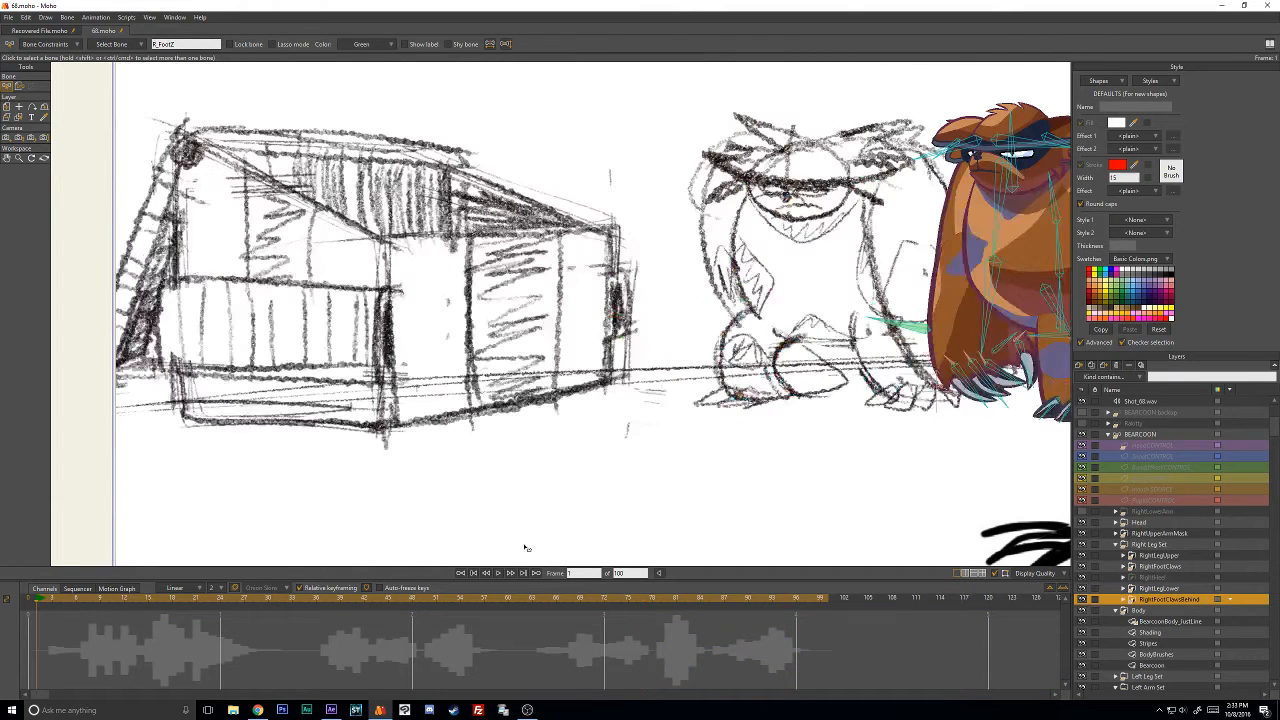
click(1128, 366)
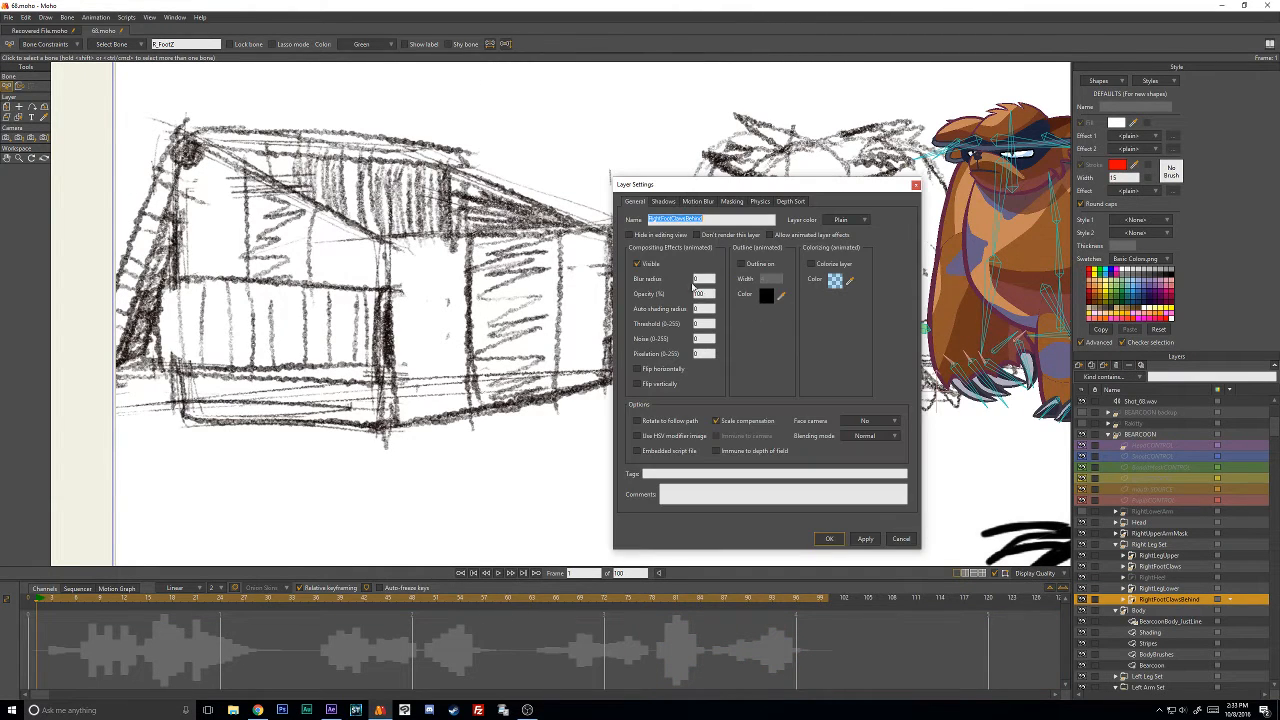
click(829, 540)
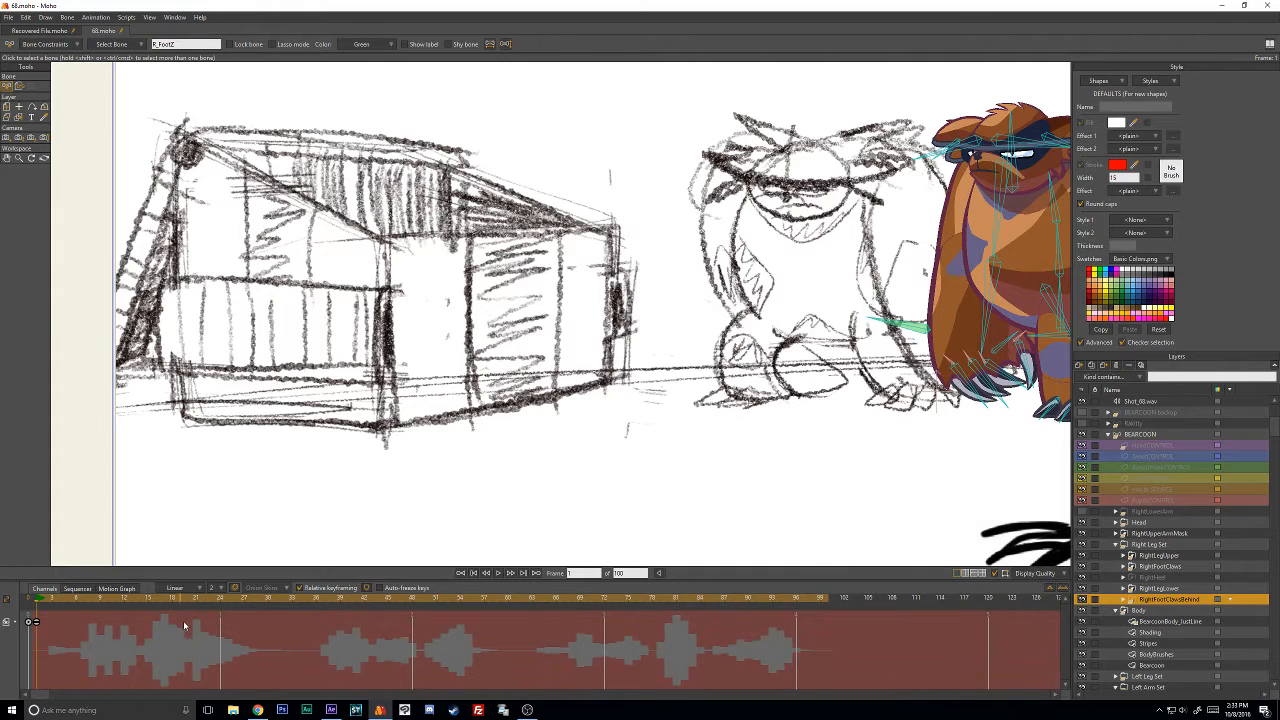
At frame 77, turn on Visible for the RightFootClawsBehind layer in its layer settings.
drag(199, 602, 609, 614)
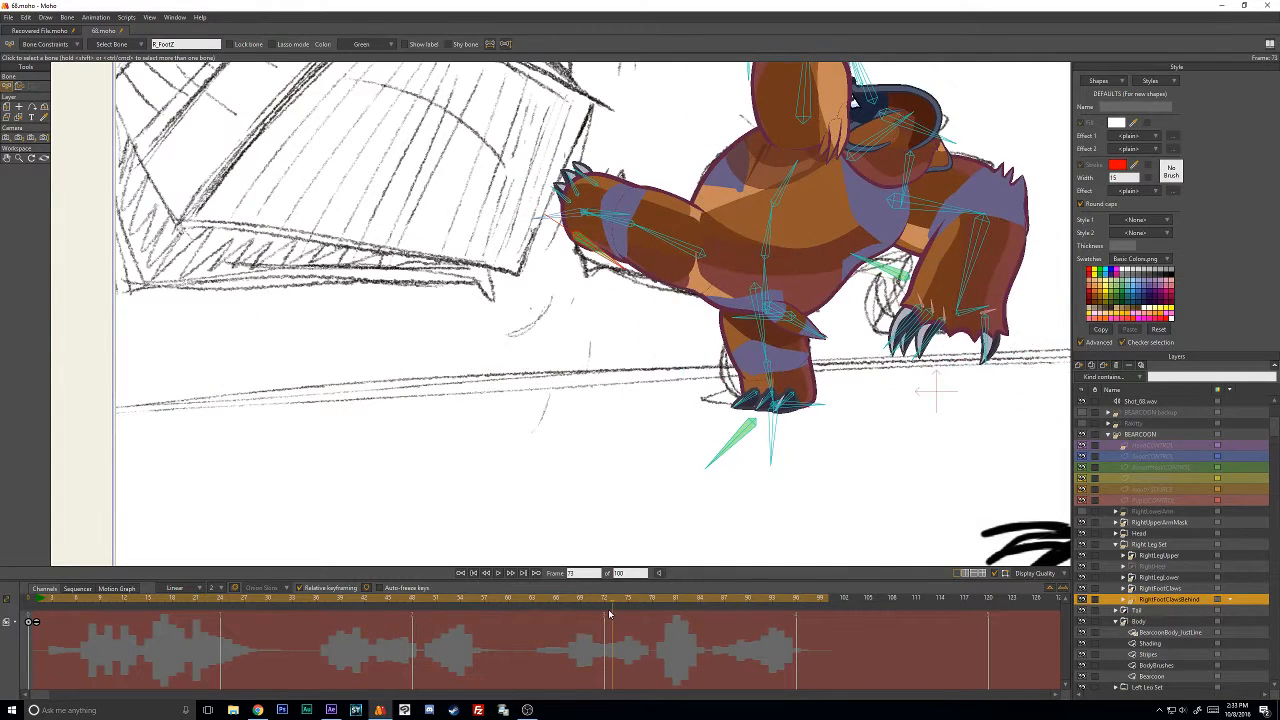
key(Right)
key(Right)
key(Right)
key(Right)
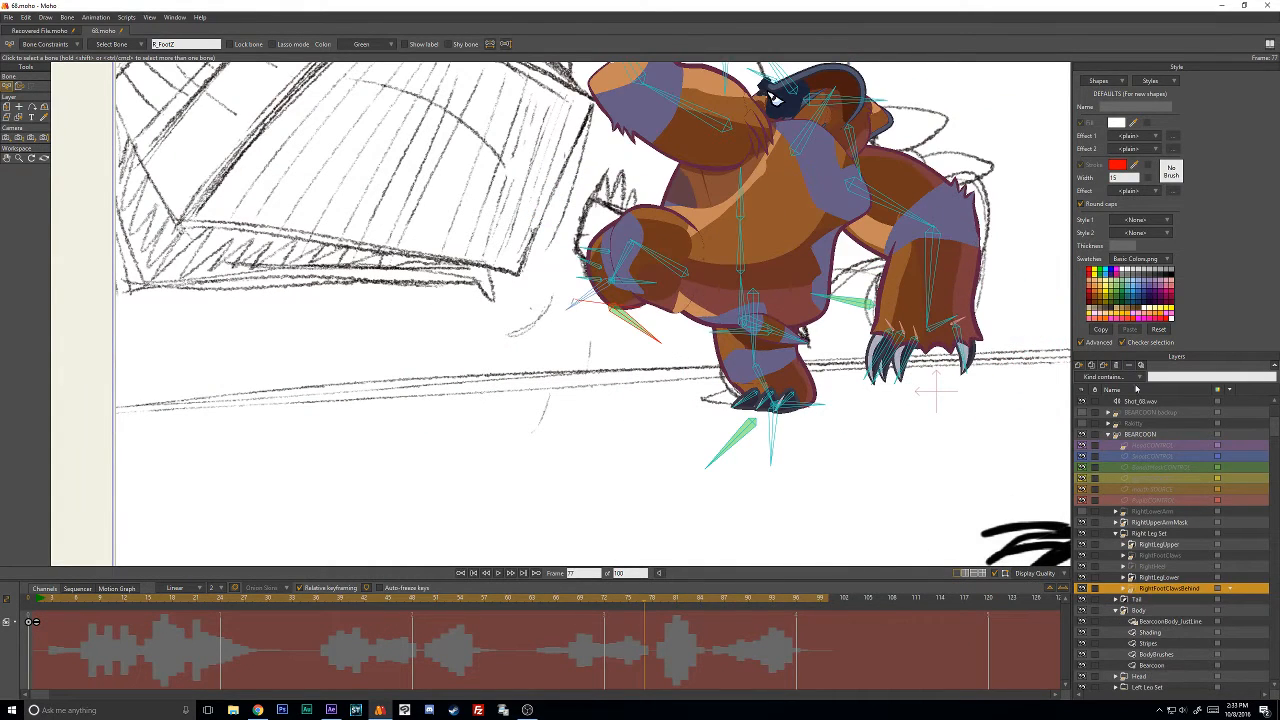
click(1140, 365)
click(660, 265)
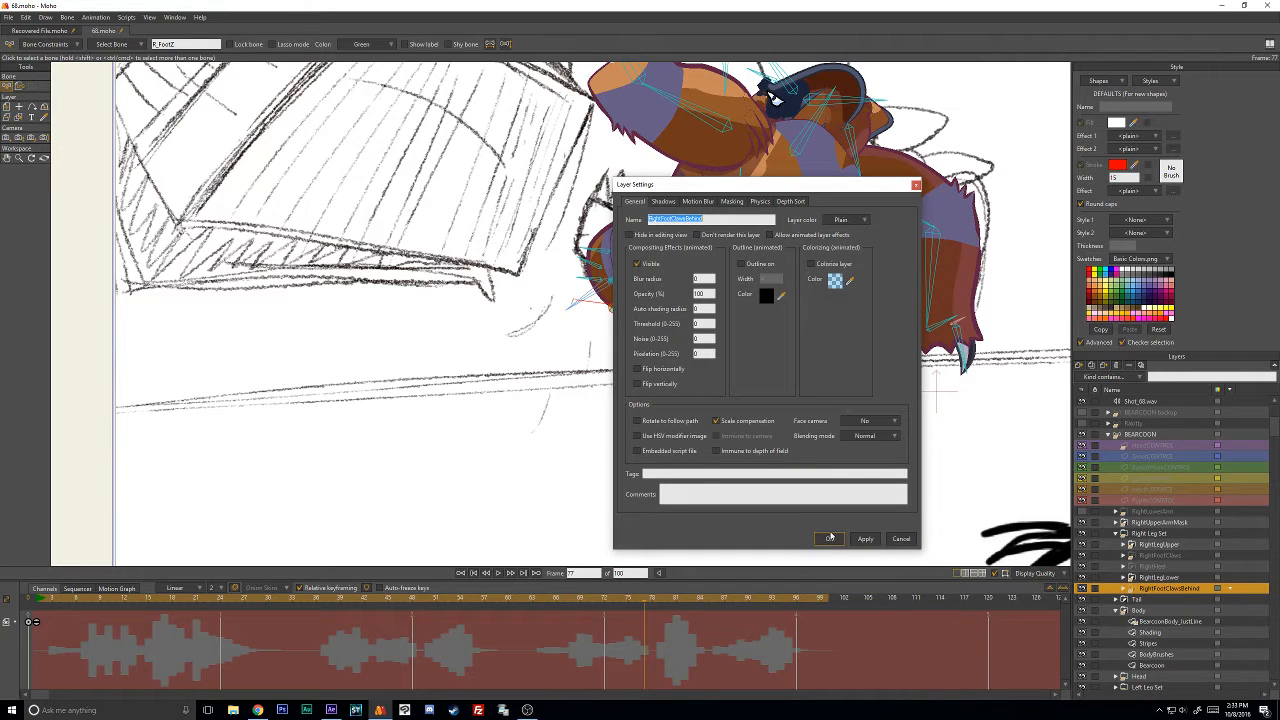
click(830, 538)
drag(626, 600, 644, 608)
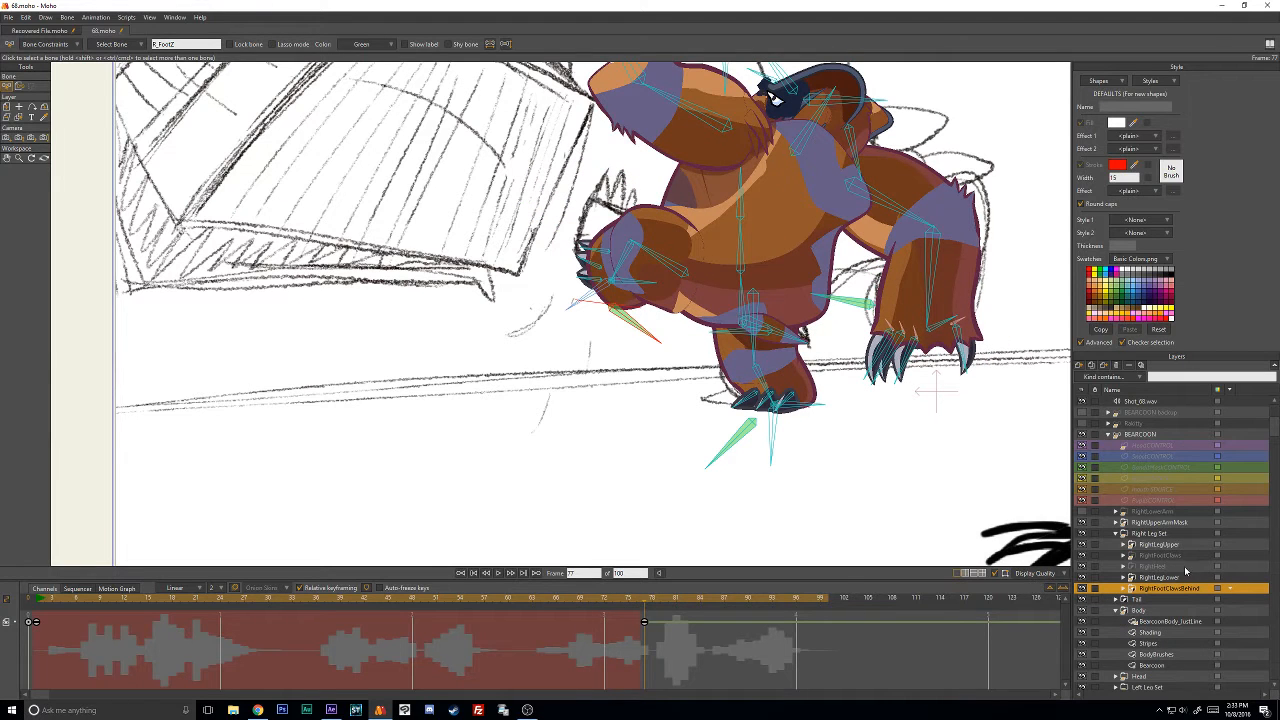
Check the right foot's claws layers at frame 76 and review the shot from frame 1 to frame 82.
key(ctrl+Left)
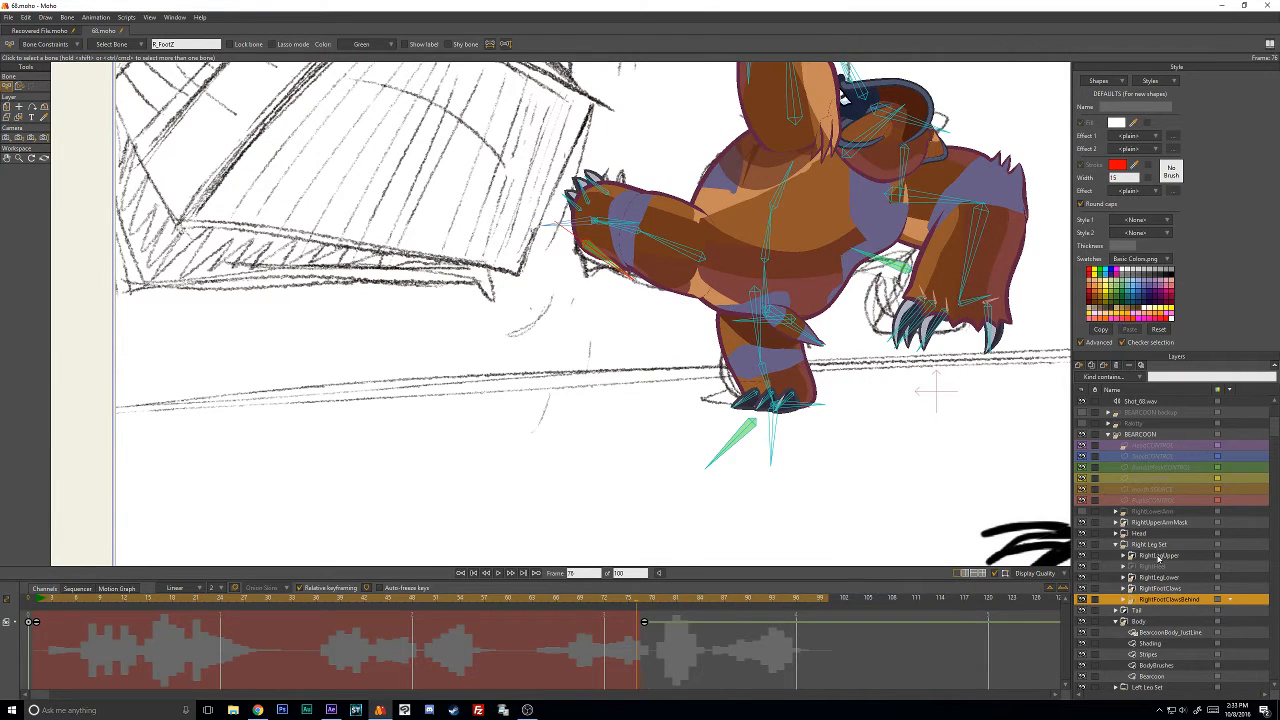
click(1170, 589)
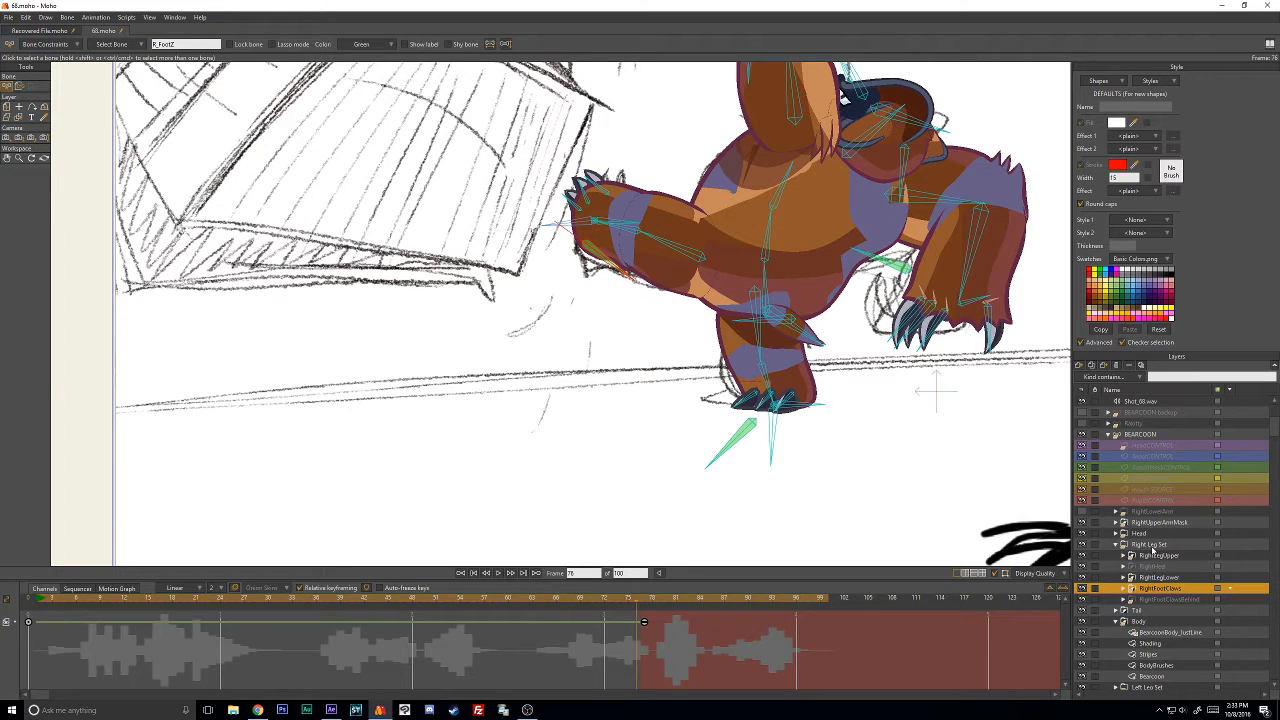
click(1148, 545)
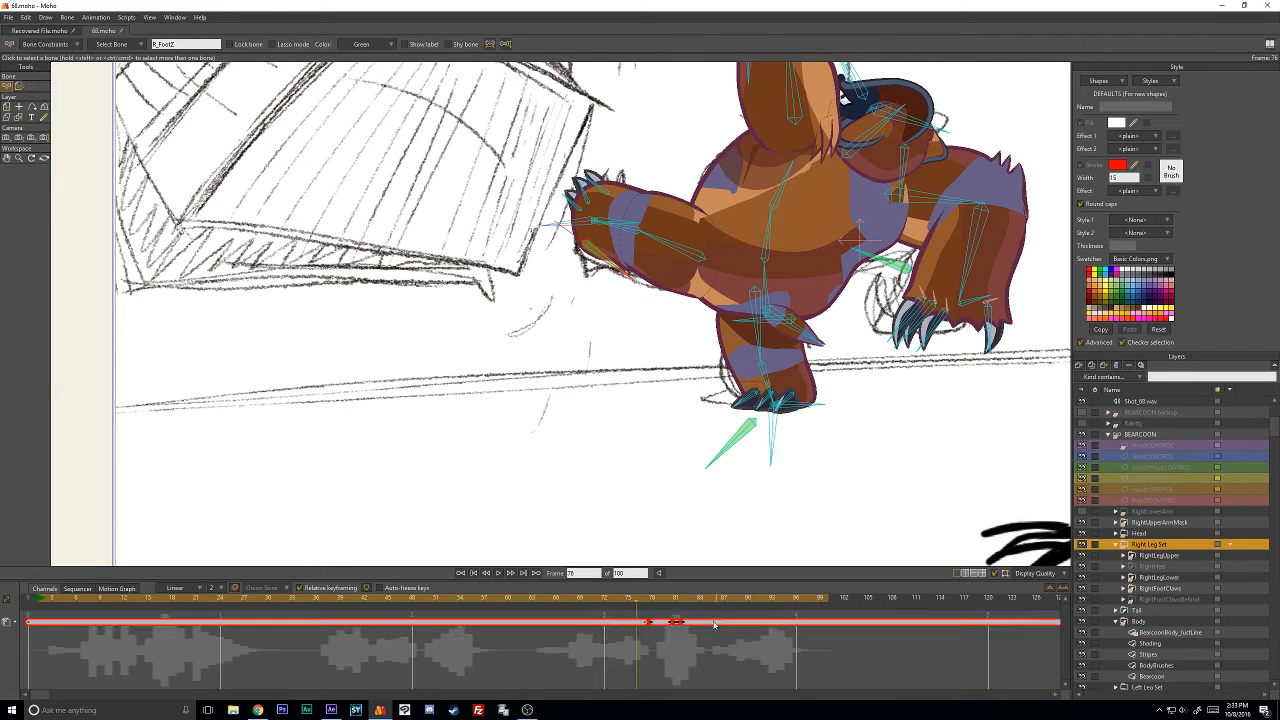
click(664, 600)
drag(664, 603, 36, 608)
drag(780, 434, 395, 429)
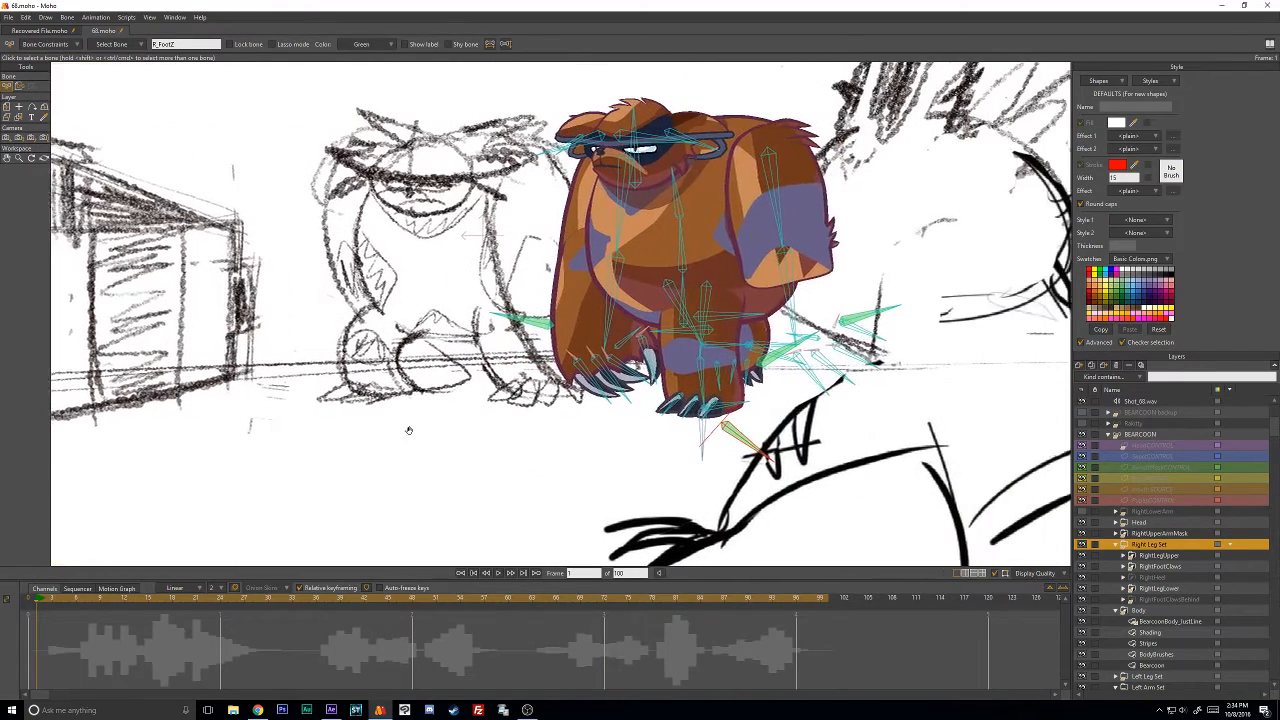
click(84, 598)
drag(84, 598, 685, 617)
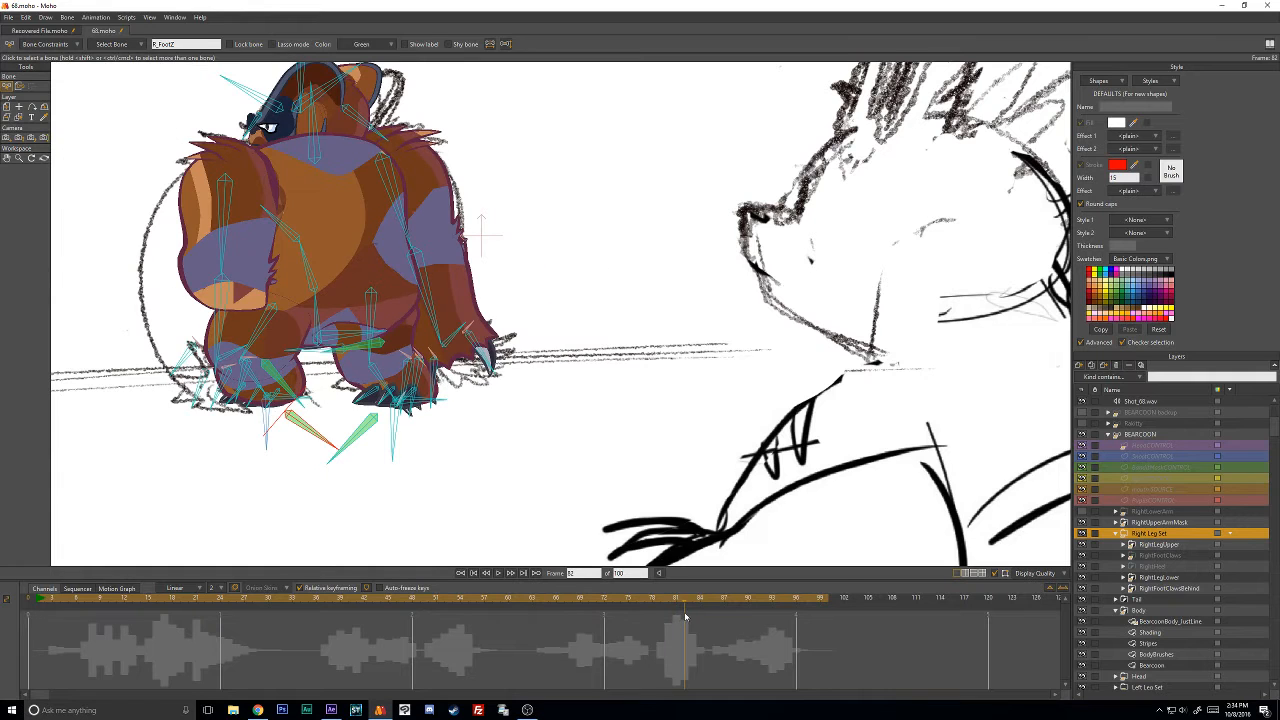
Inspect the feet at frame 82, toggle LeftClawsMask off and on, and expand Left Leg Set to view the left foot's layers.
scroll(379, 424, up, 3)
drag(352, 417, 878, 408)
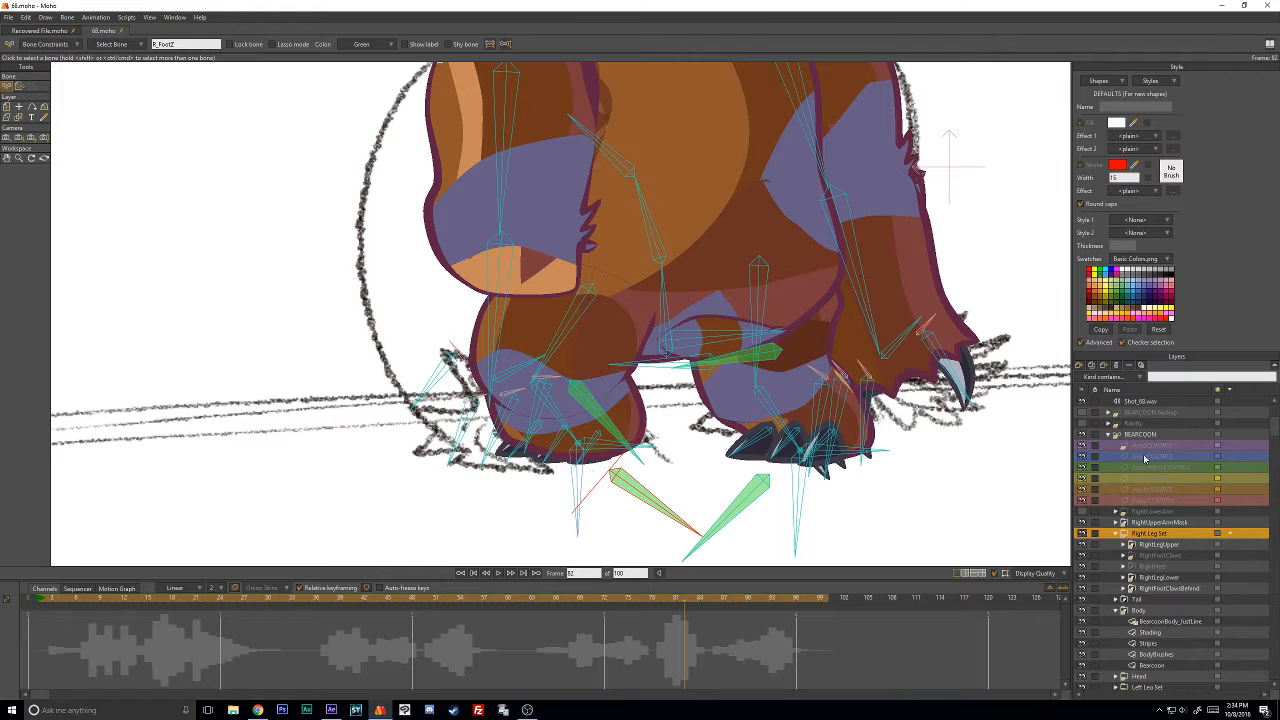
scroll(1158, 540, down, 4)
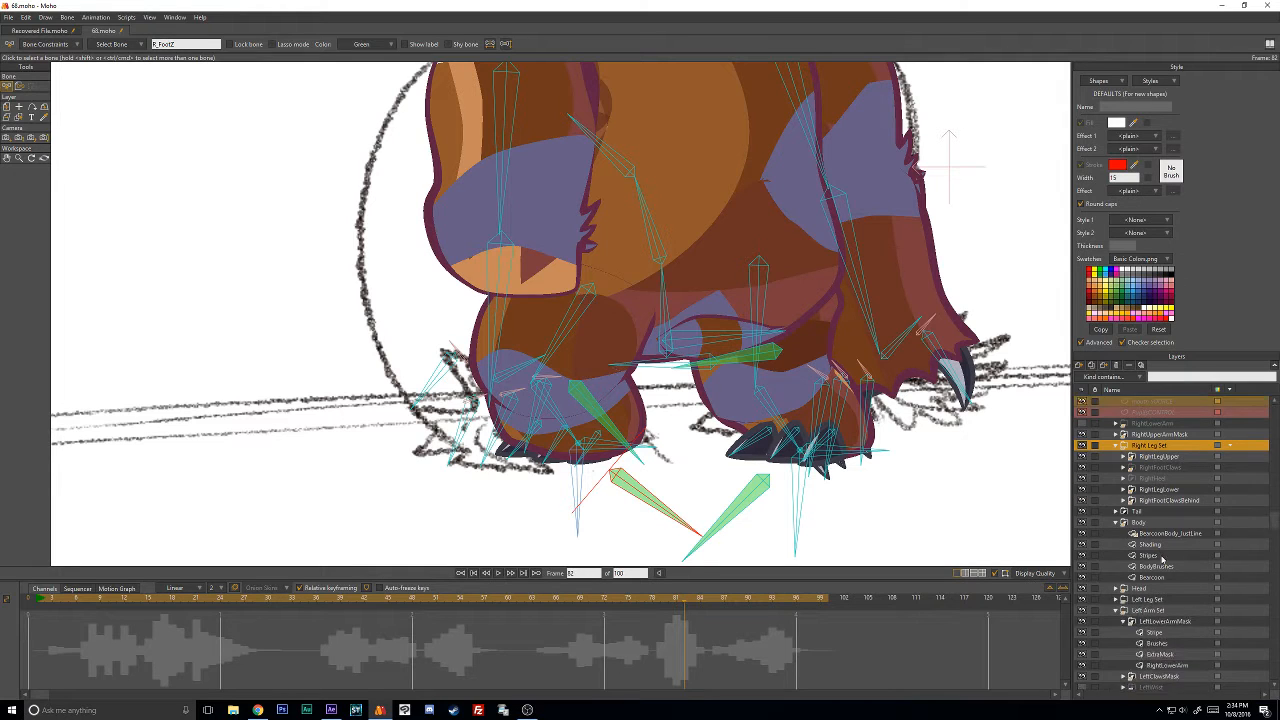
scroll(1160, 566, down, 2)
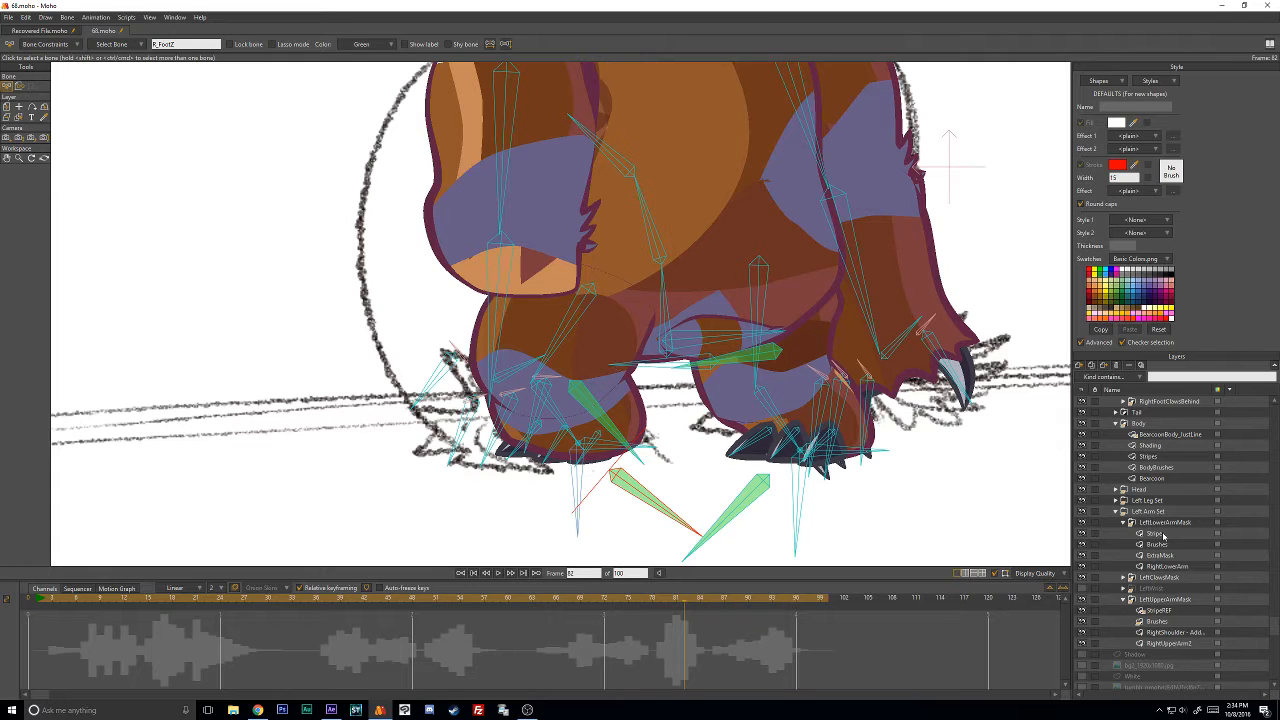
click(1150, 578)
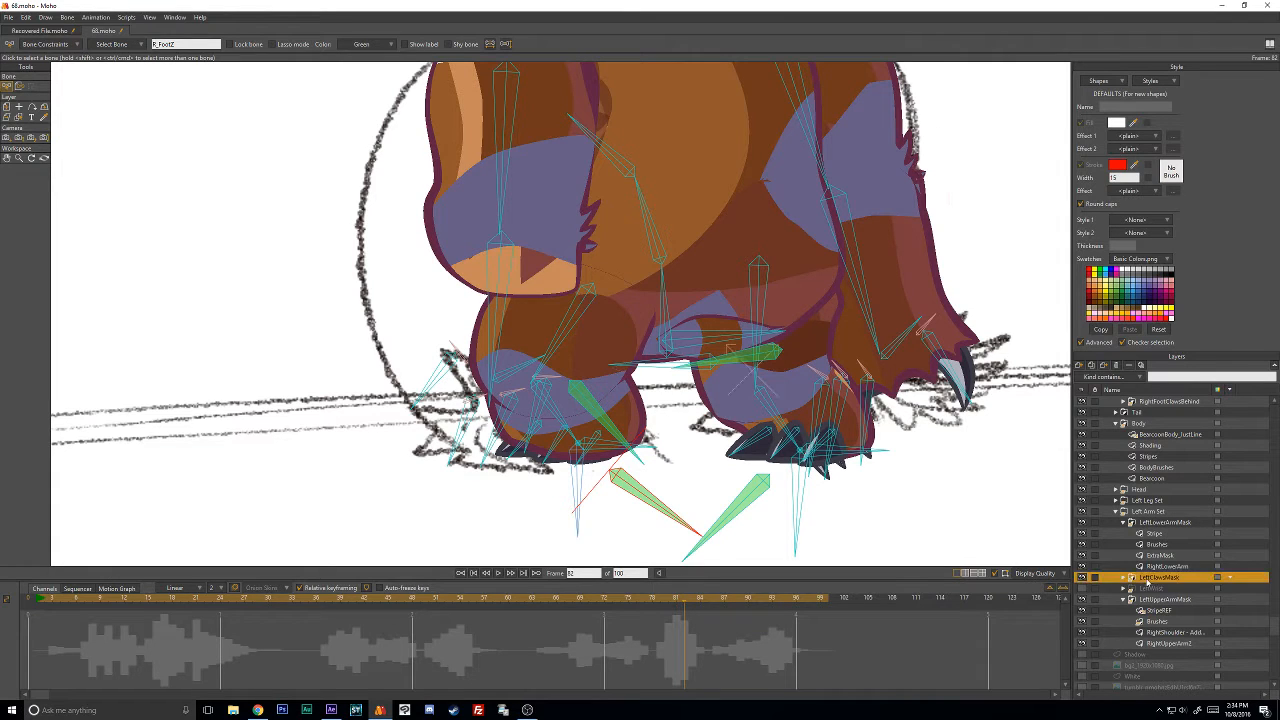
click(1083, 577)
click(1083, 577)
click(1116, 514)
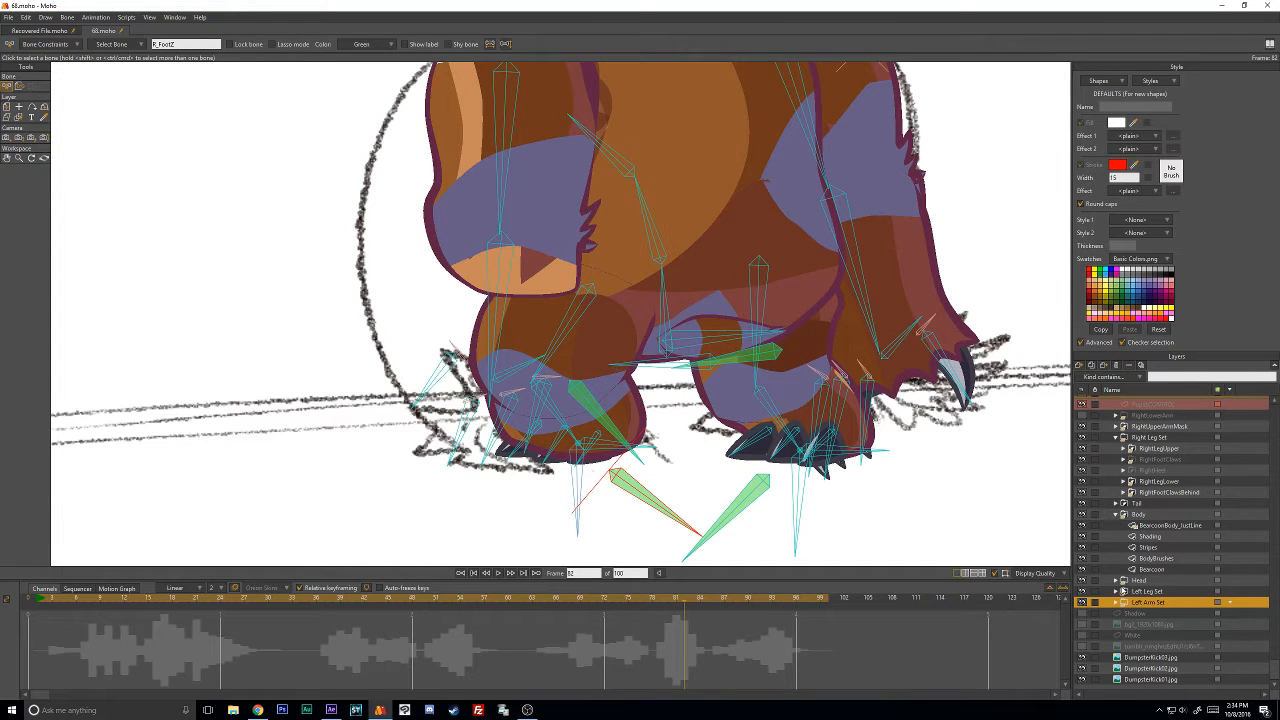
click(1117, 591)
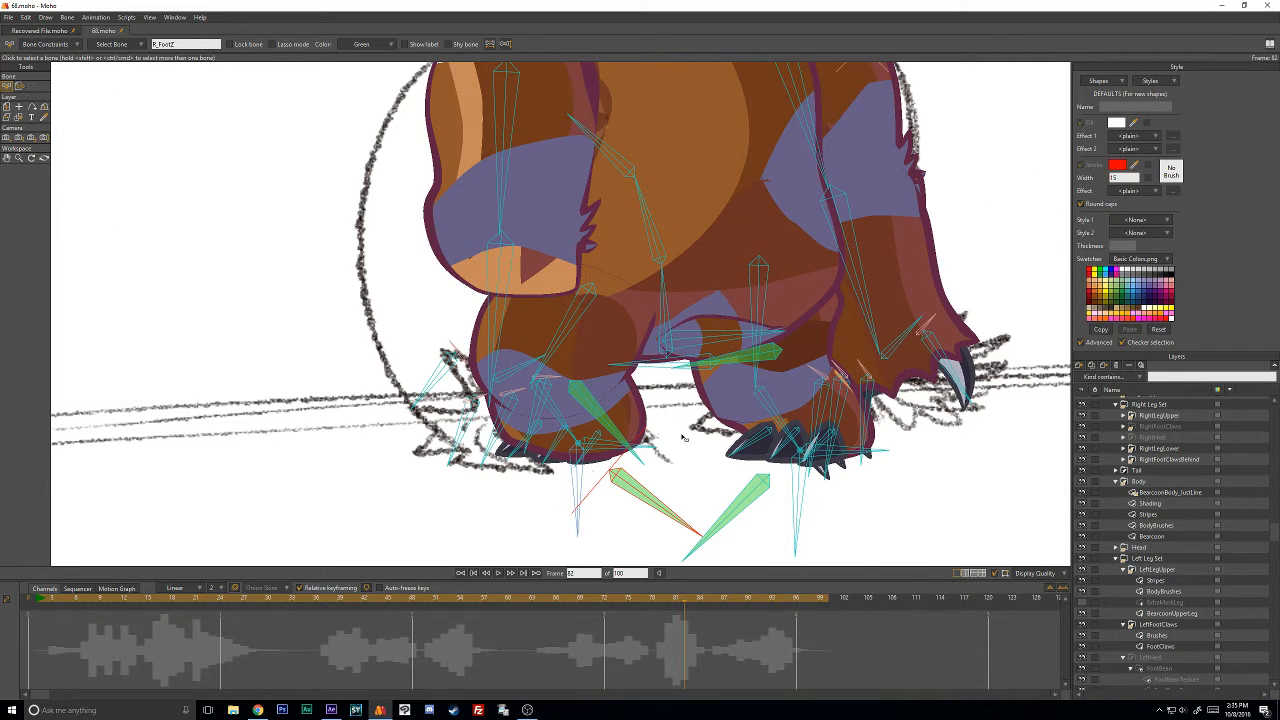
Make the RightLowerArm layer visible and review the arm's motion up to frame 64.
key(ctrl+r)
click(410, 598)
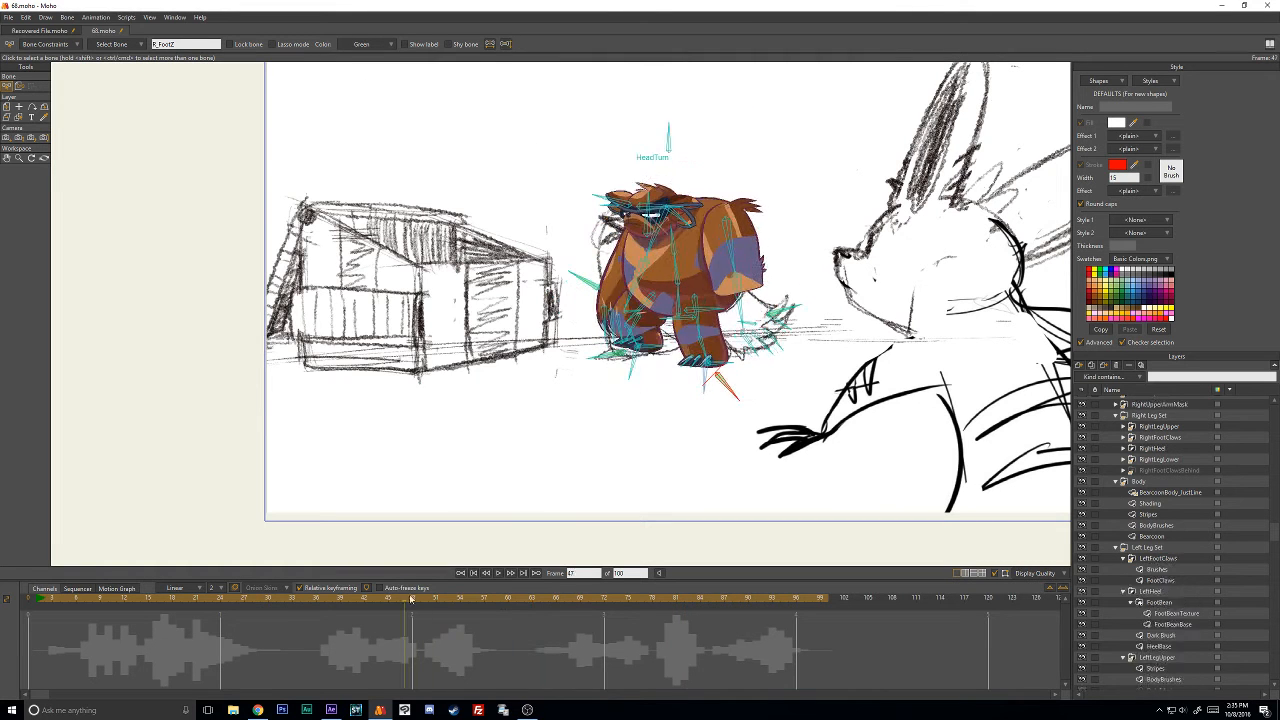
drag(410, 598, 525, 597)
scroll(1176, 462, up, 2)
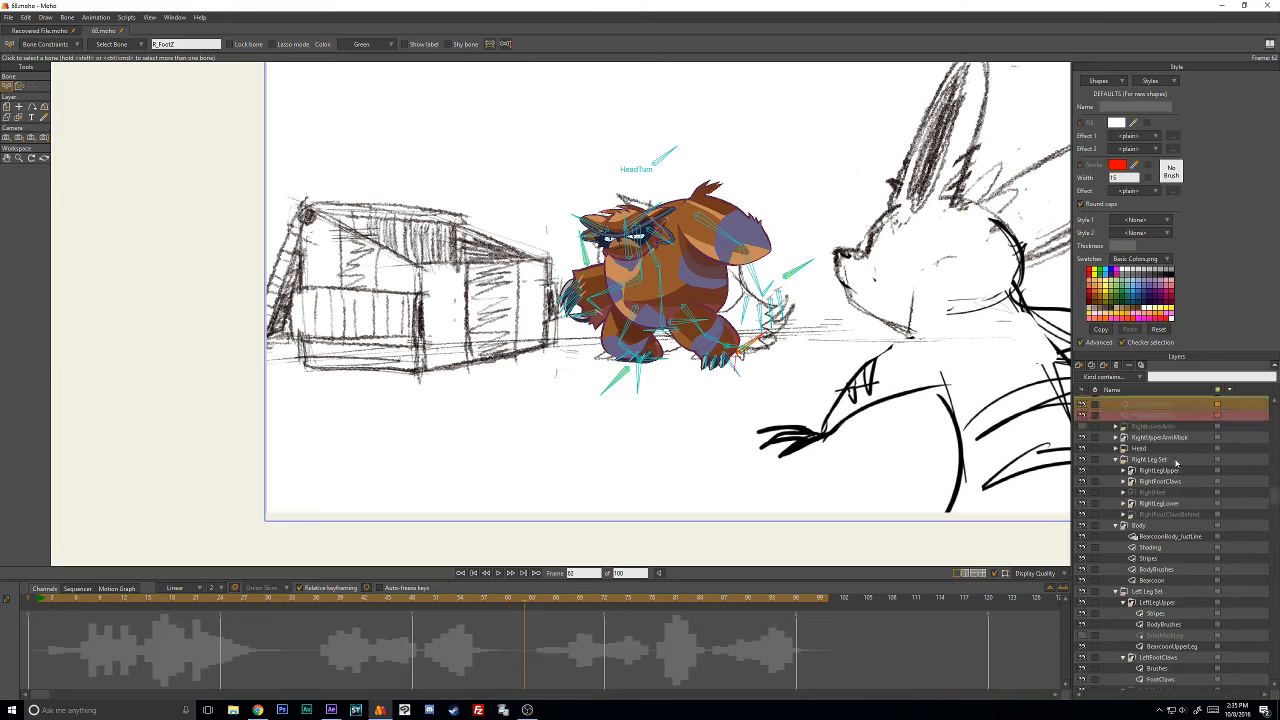
scroll(1176, 462, up, 4)
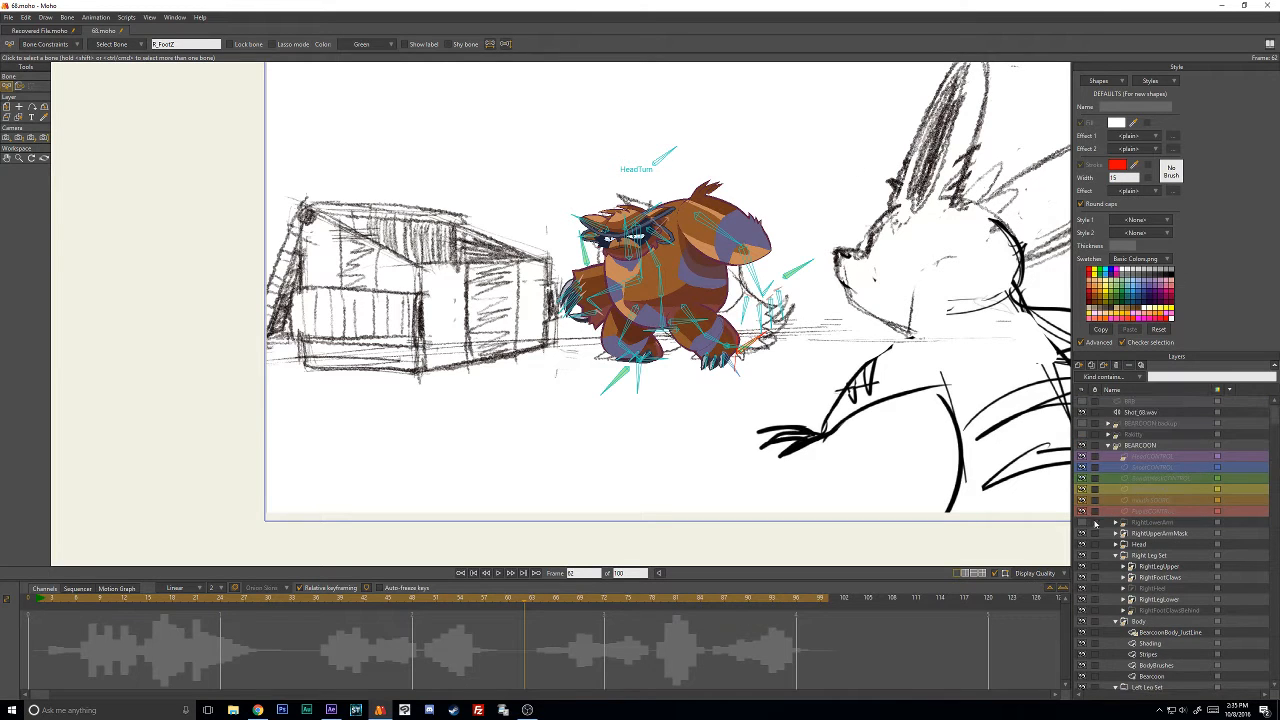
click(1081, 522)
mouse_move(401, 597)
mouse_down()
mouse_move(686, 600)
mouse_move(350, 600)
mouse_move(683, 605)
mouse_move(648, 613)
mouse_move(698, 594)
mouse_move(318, 588)
mouse_move(543, 578)
mouse_up()
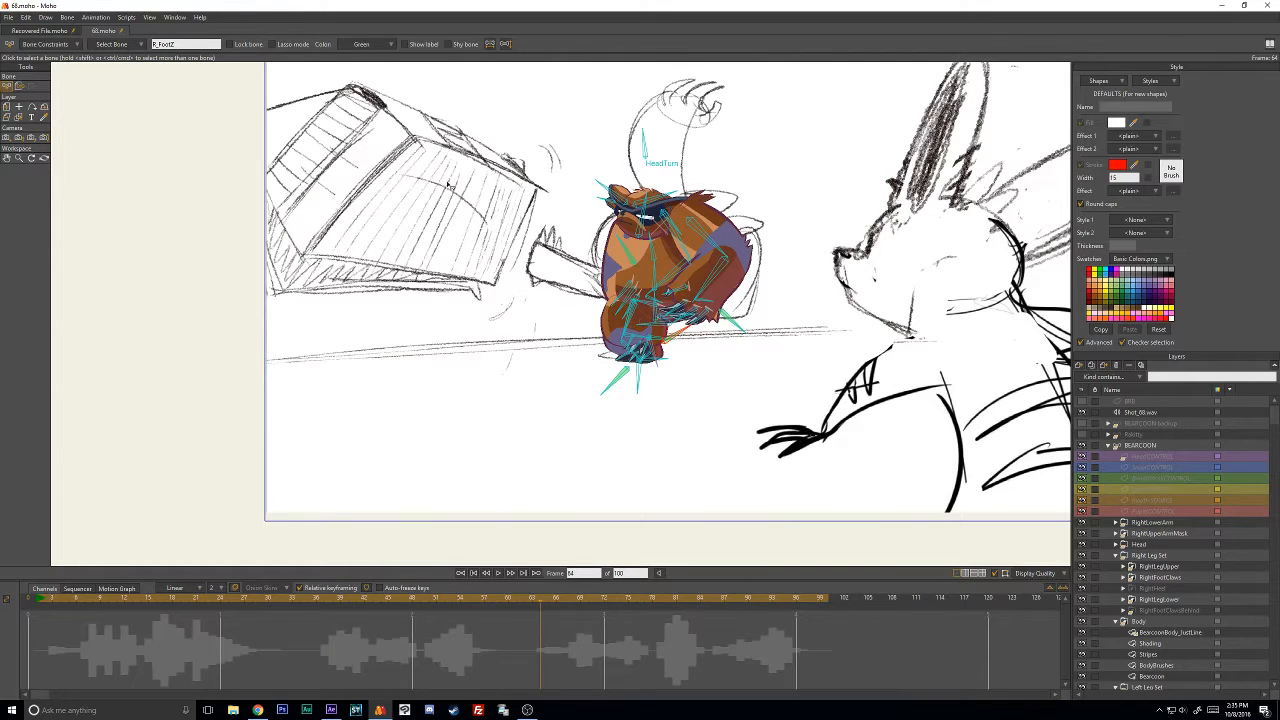
Review the bear's kick and landing poses closely between frames 62 and 87.
scroll(451, 186, up, 3)
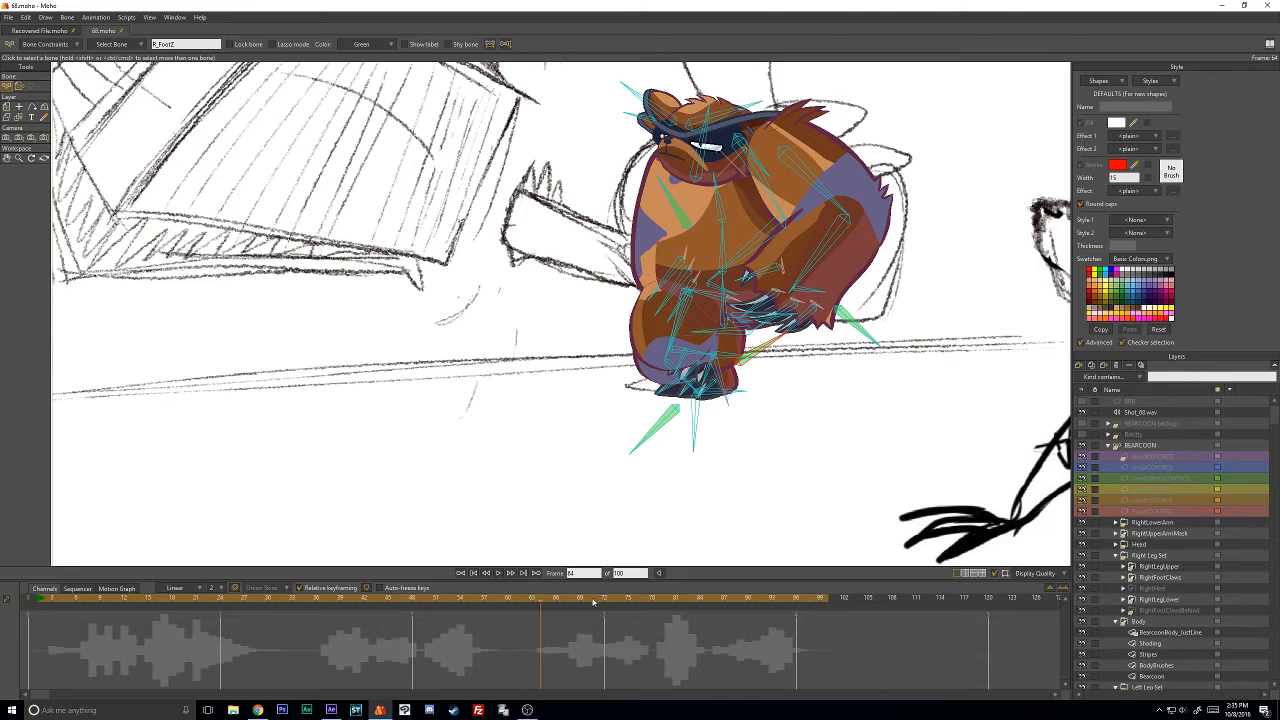
drag(593, 601, 724, 600)
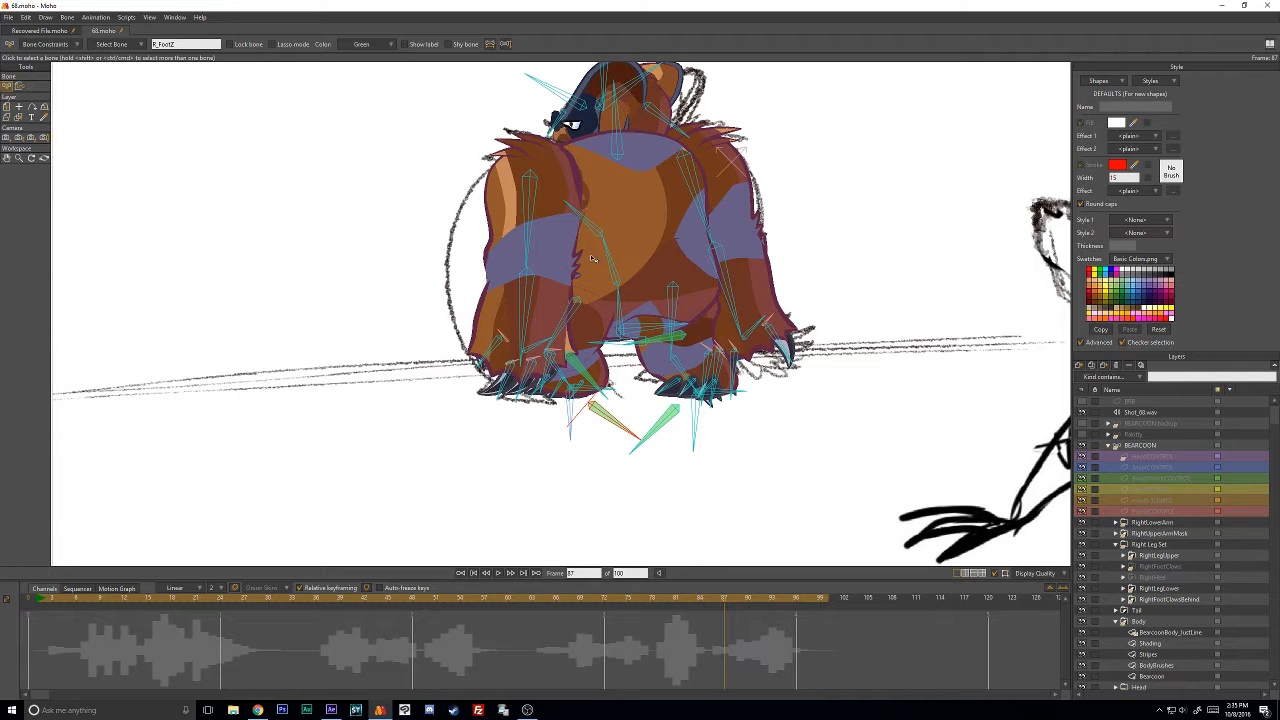
mouse_move(700, 598)
mouse_down()
mouse_move(628, 600)
mouse_move(720, 602)
mouse_move(523, 612)
mouse_up()
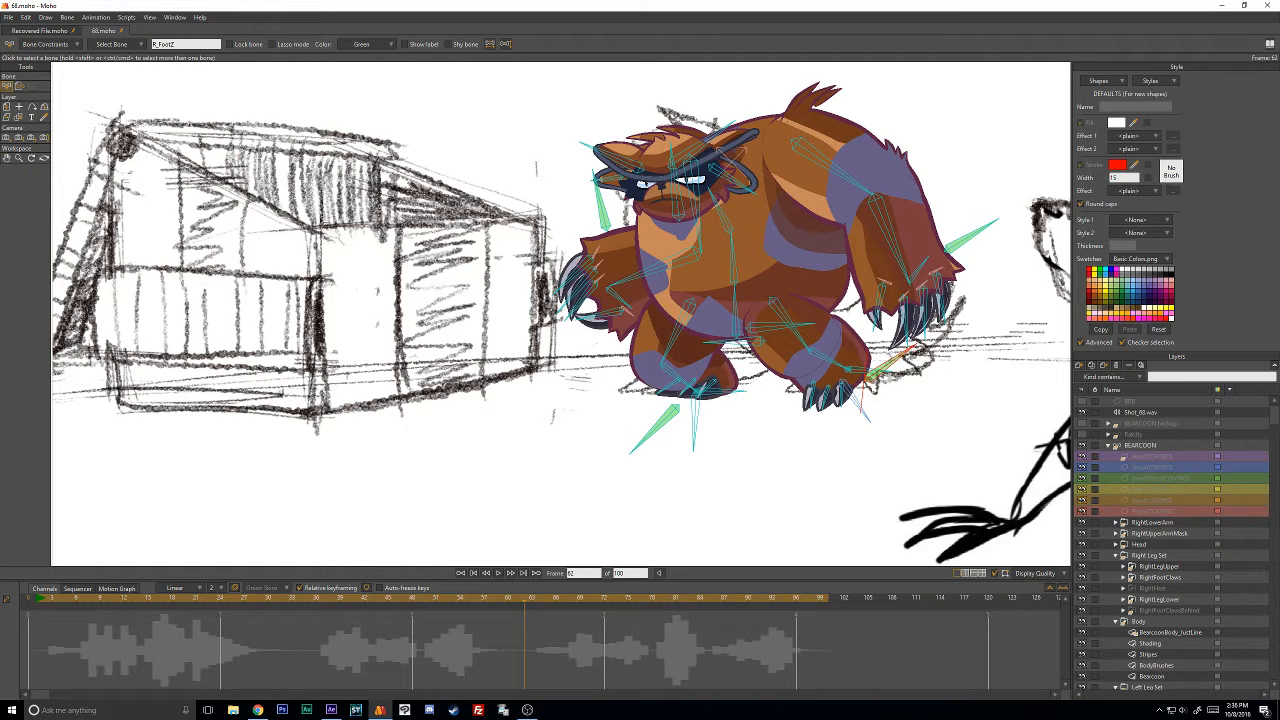
drag(607, 592, 684, 617)
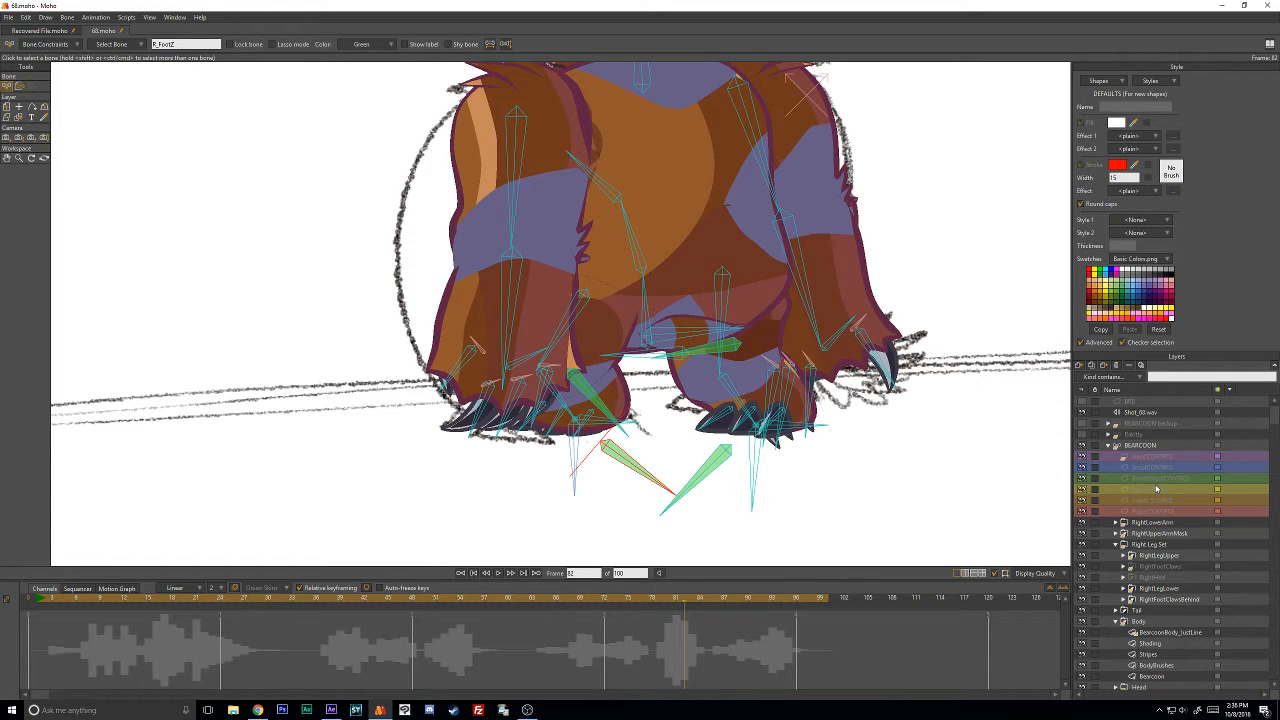
At frame 82, find the LeftFootClaws layer in Left Leg Set and toggle its visibility to check which claws it holds.
scroll(1160, 495, down, 3)
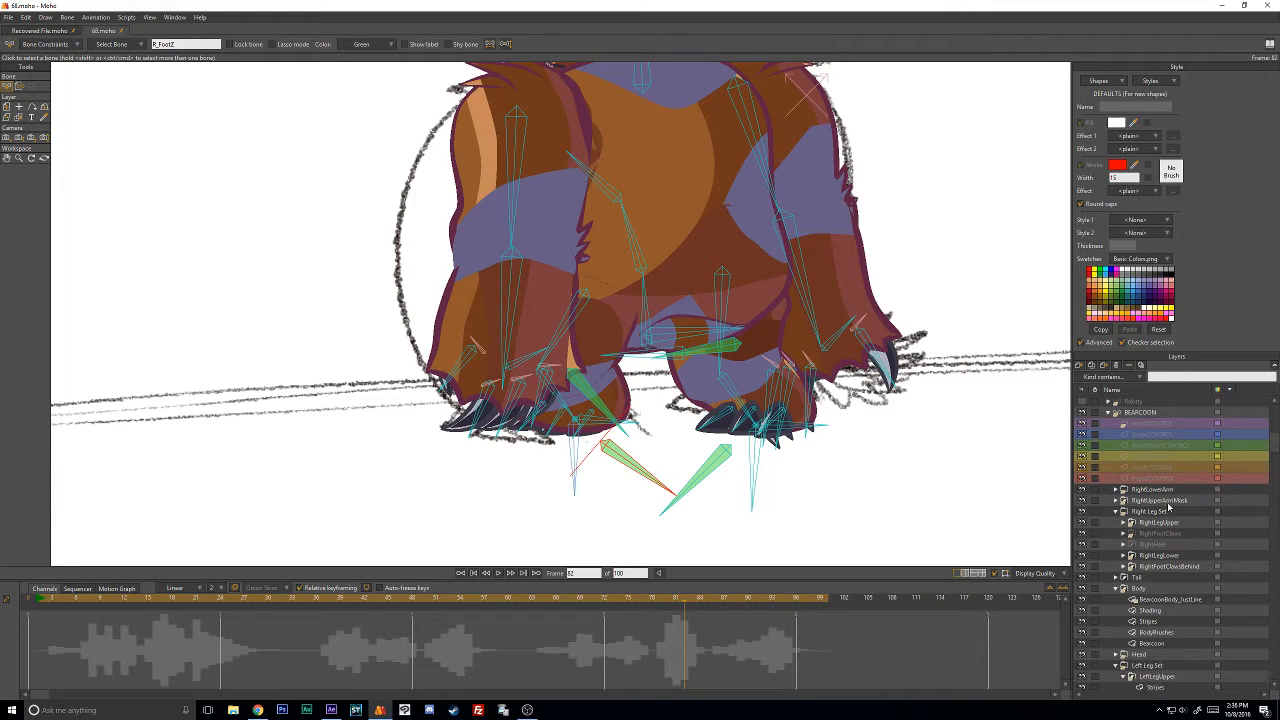
scroll(1165, 509, up, 3)
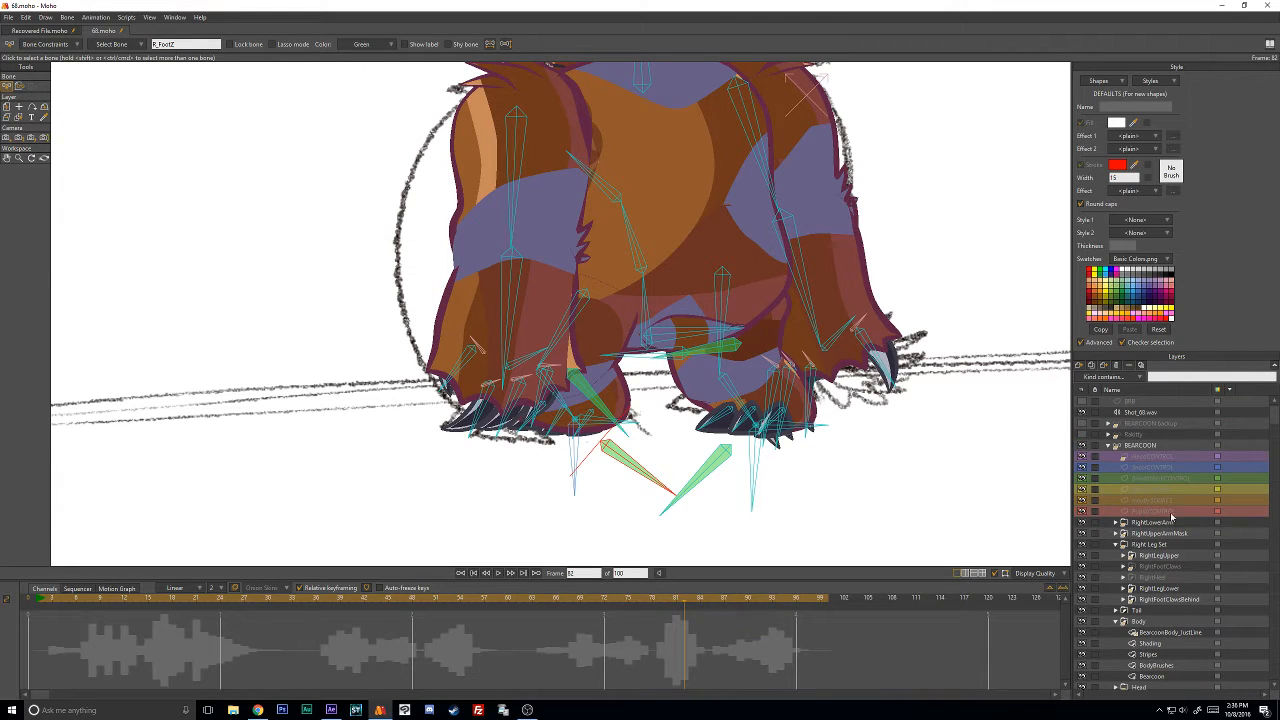
scroll(1172, 516, down, 3)
scroll(1177, 518, down, 3)
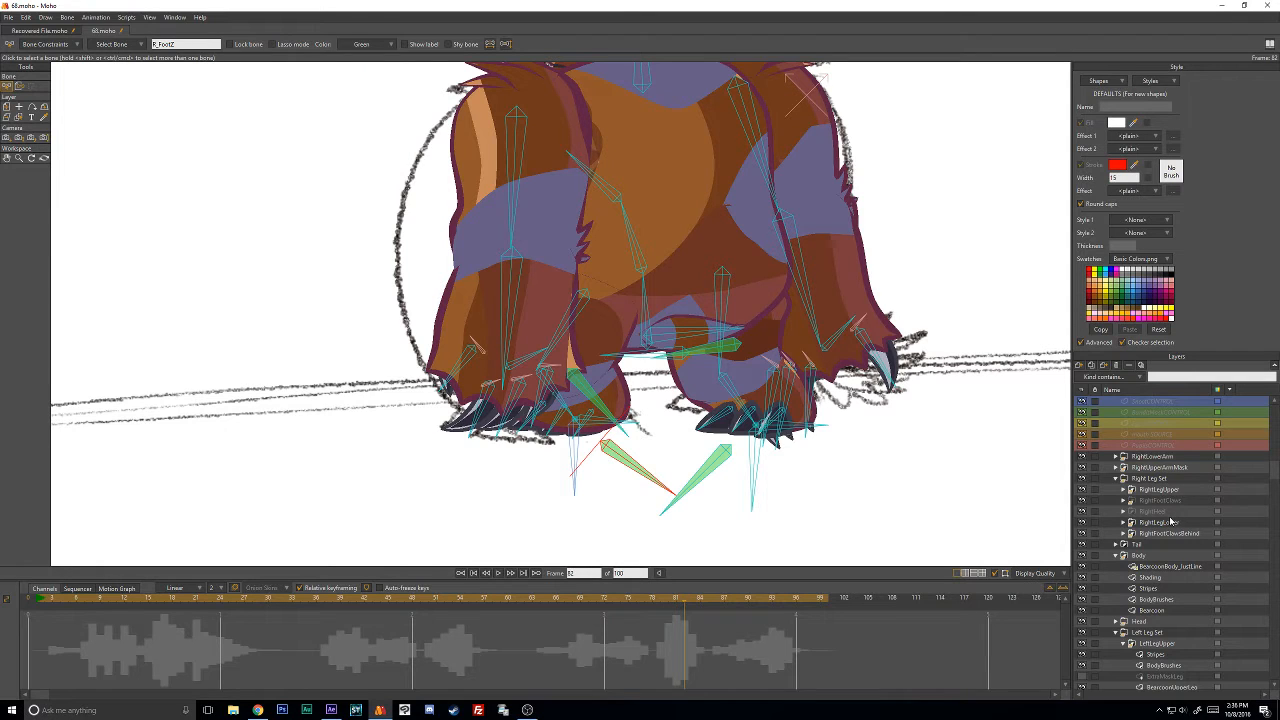
scroll(1174, 537, down, 8)
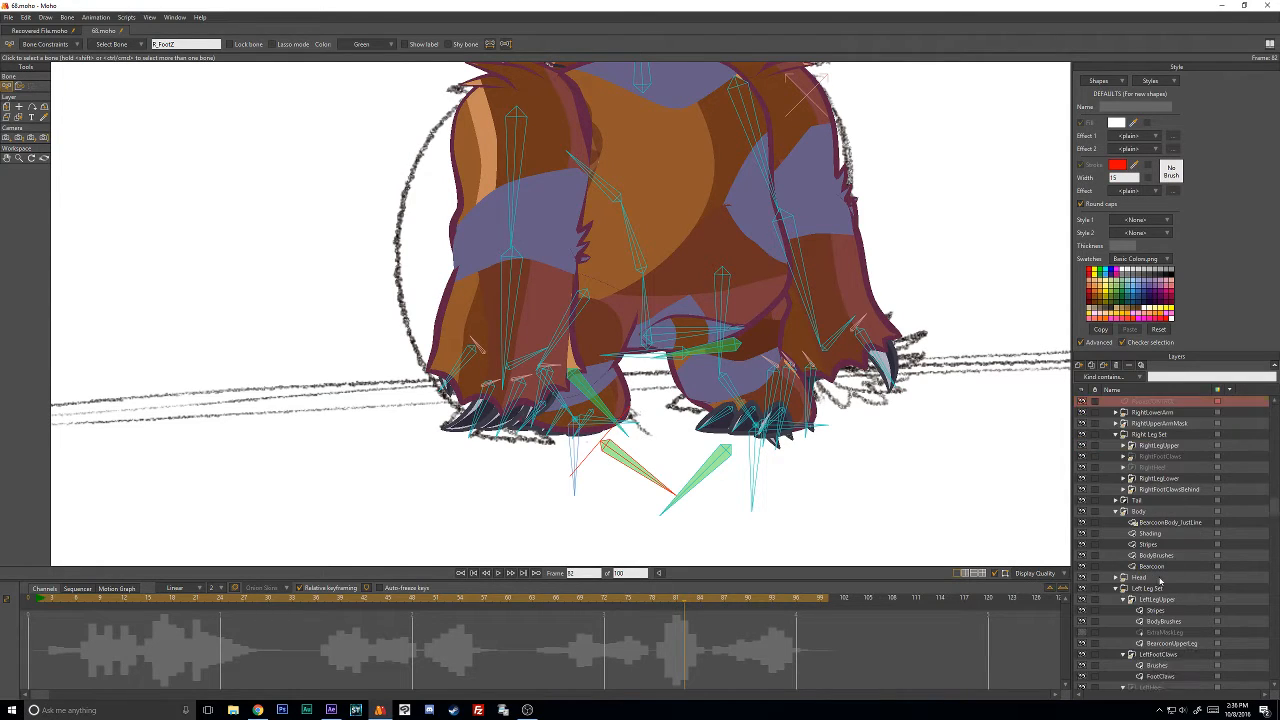
click(1173, 609)
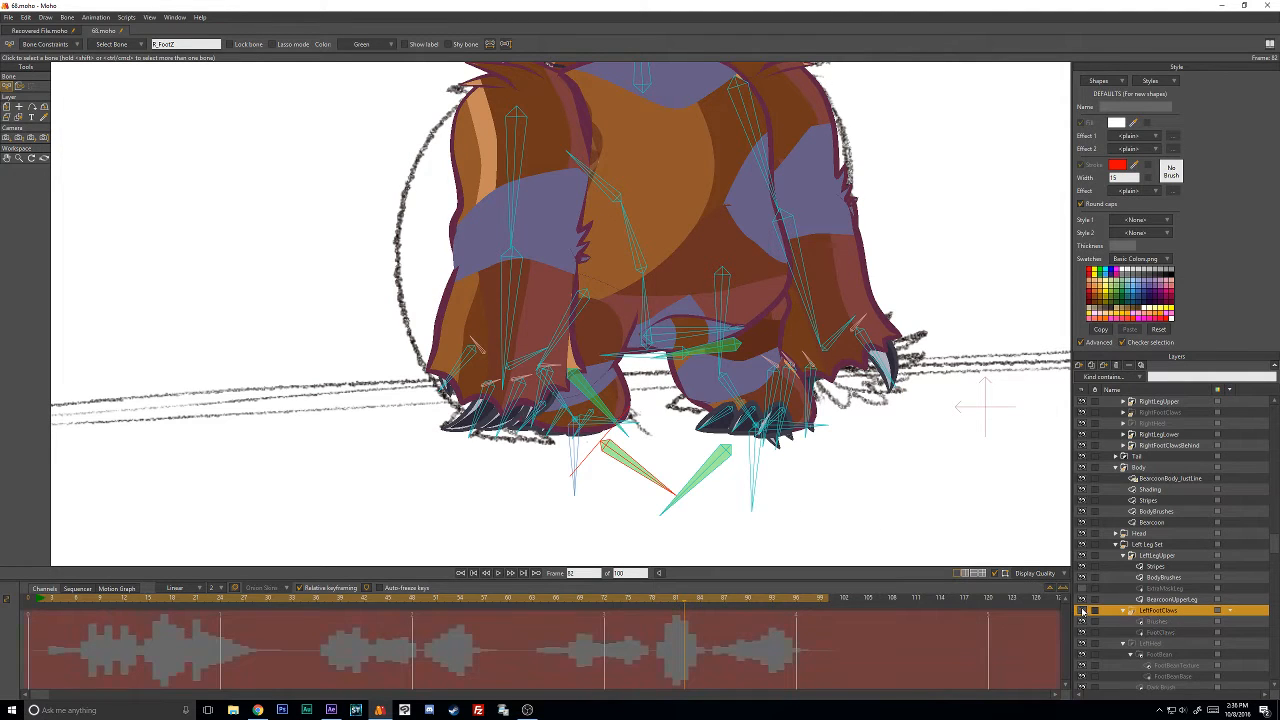
Step back from frame 82 to frame 61 and examine how the left foot's claws move.
drag(657, 598, 541, 598)
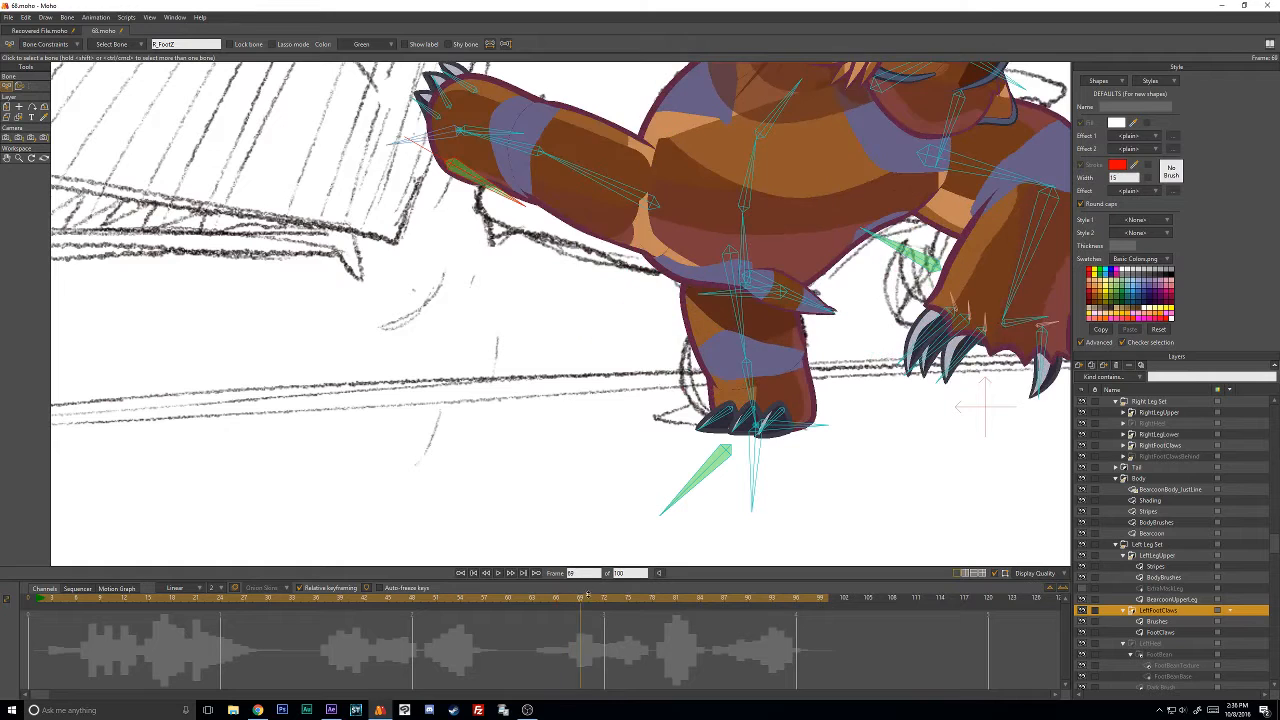
drag(600, 597, 531, 614)
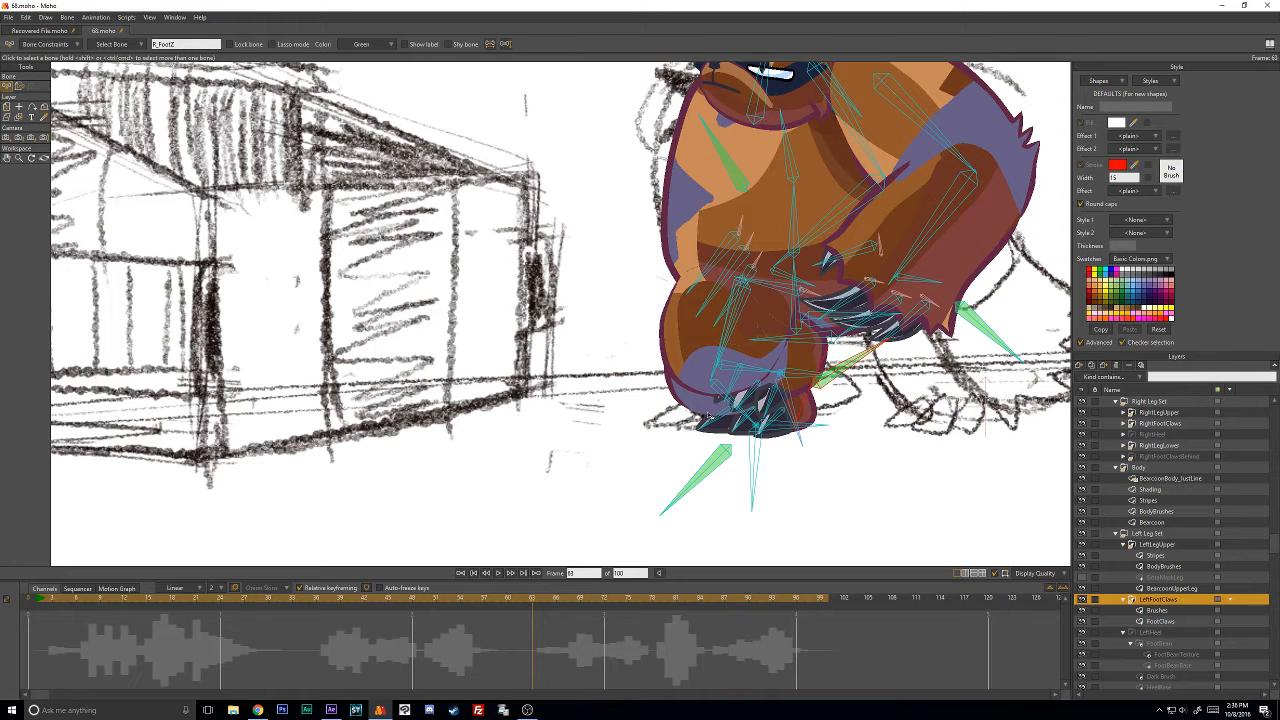
mouse_move(535, 603)
mouse_down()
mouse_move(507, 604)
mouse_move(606, 588)
mouse_move(612, 600)
mouse_move(521, 597)
mouse_up()
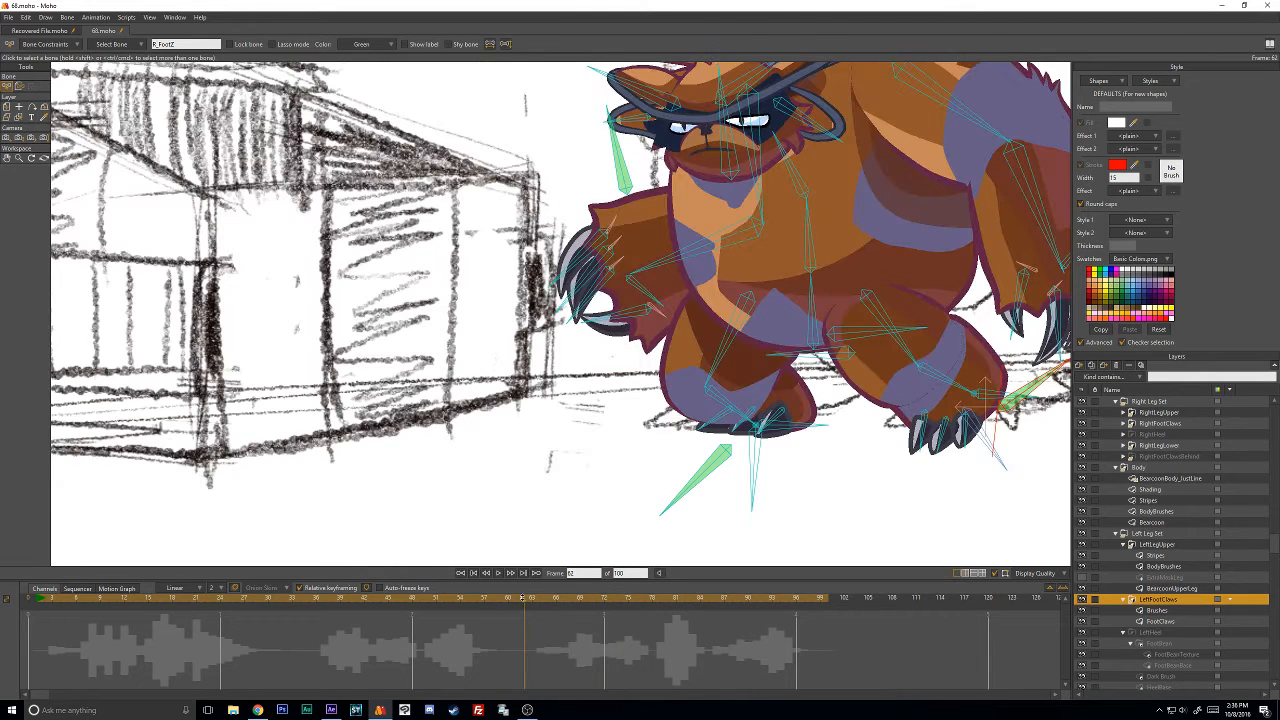
key(Left)
At frame 61, switch to the BEARCOON layer and select the three left toe bones to see their keyframes.
scroll(1187, 552, up, 5)
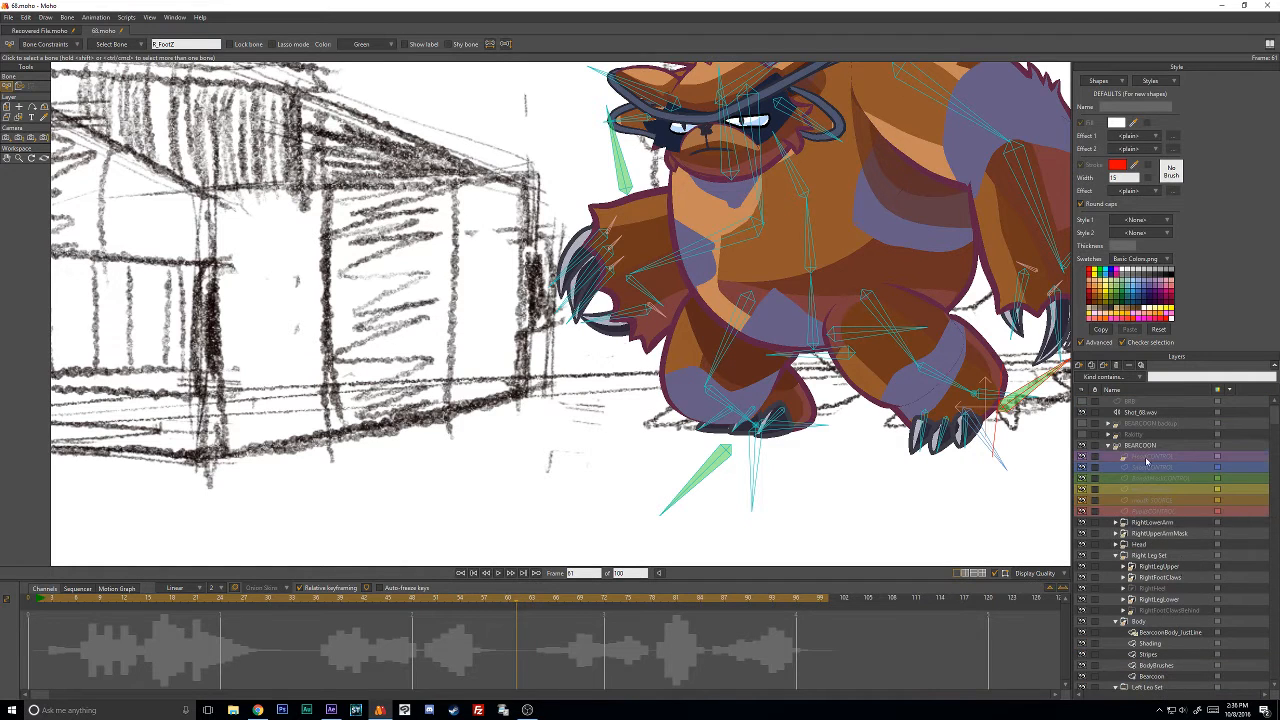
click(1141, 446)
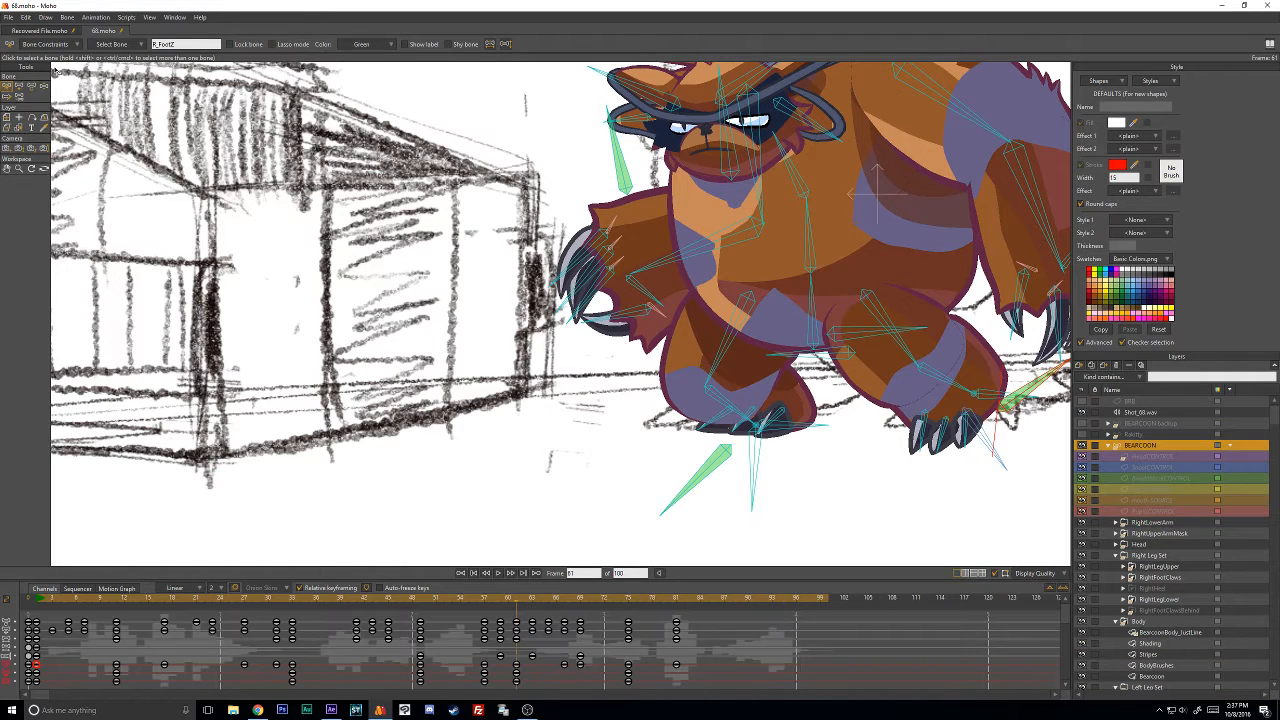
click(736, 427)
shift+click(750, 425)
shift+click(780, 420)
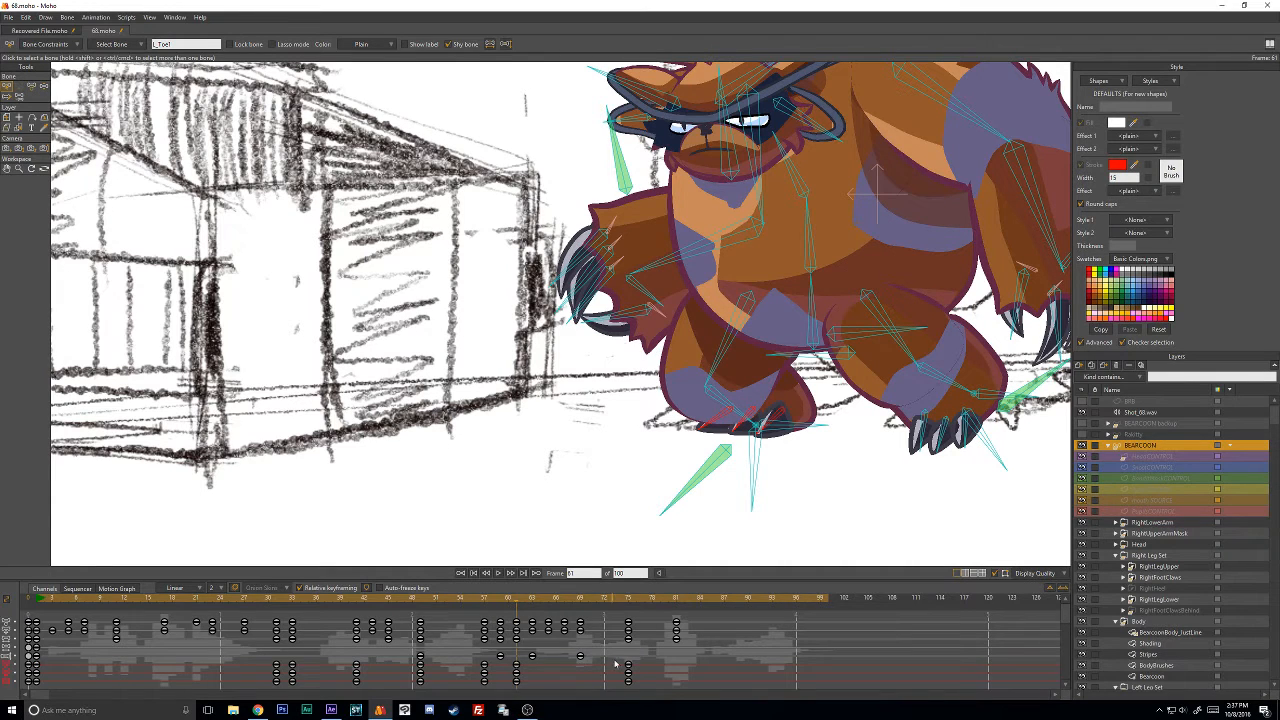
scroll(622, 664, down, 1)
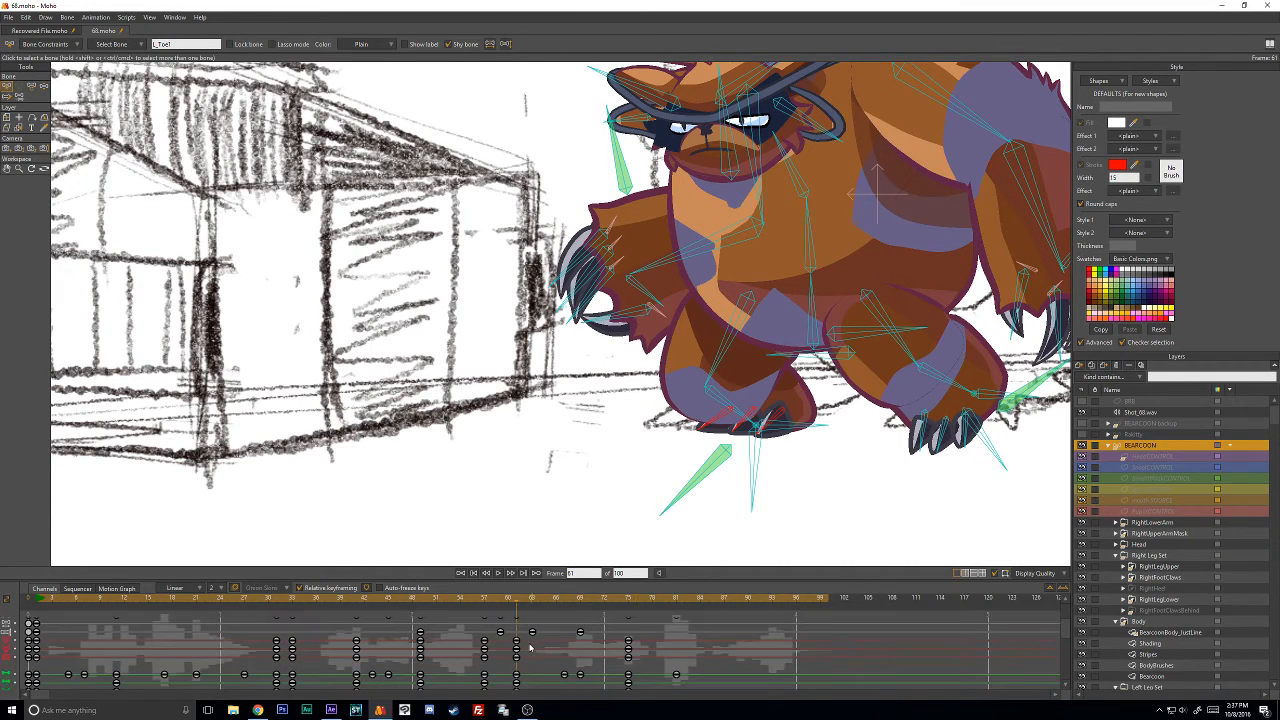
At frame 67, bunch the left toe bones together at the front tip of the bear's standing foot.
drag(519, 601, 542, 598)
key(Right)
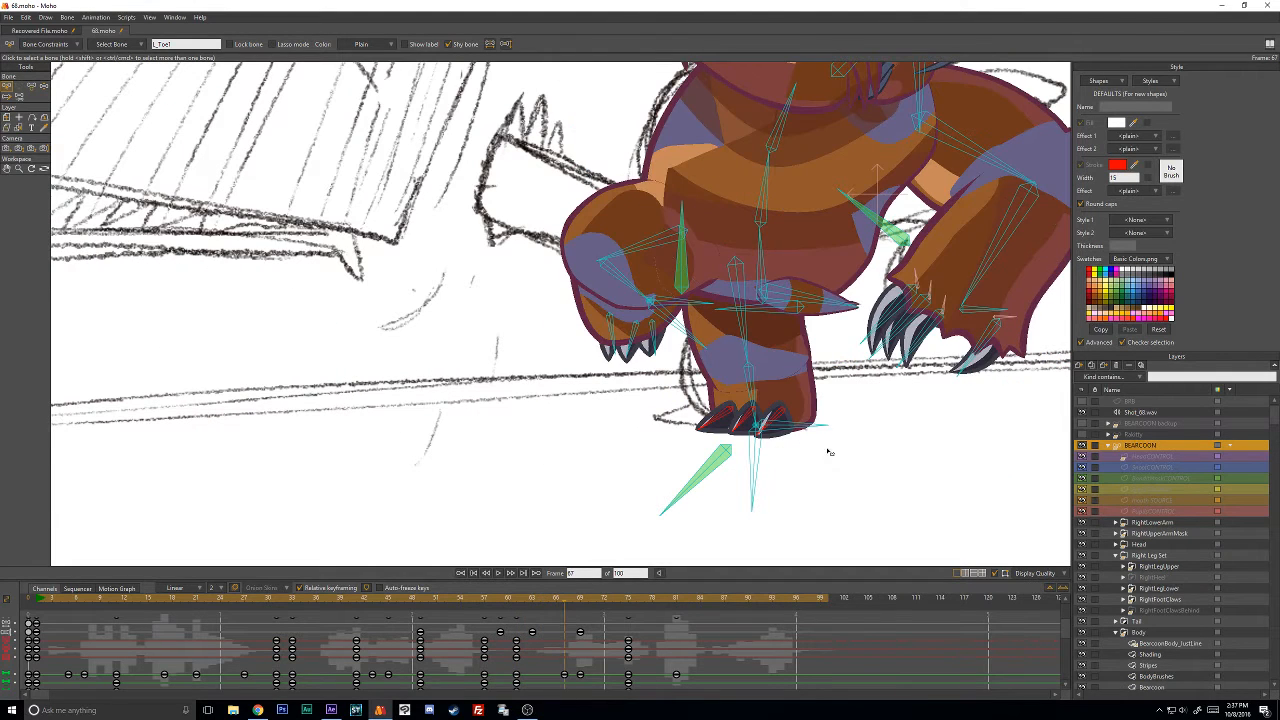
drag(830, 451, 708, 489)
scroll(708, 489, up, 5)
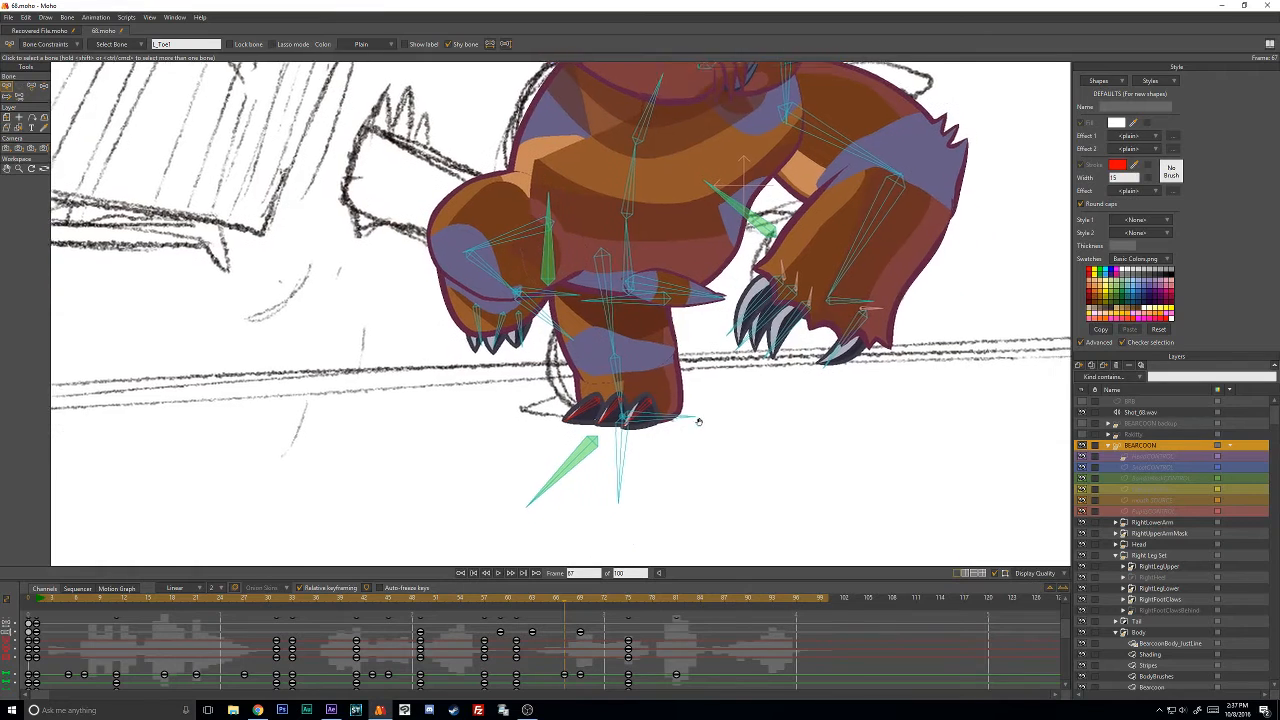
click(762, 440)
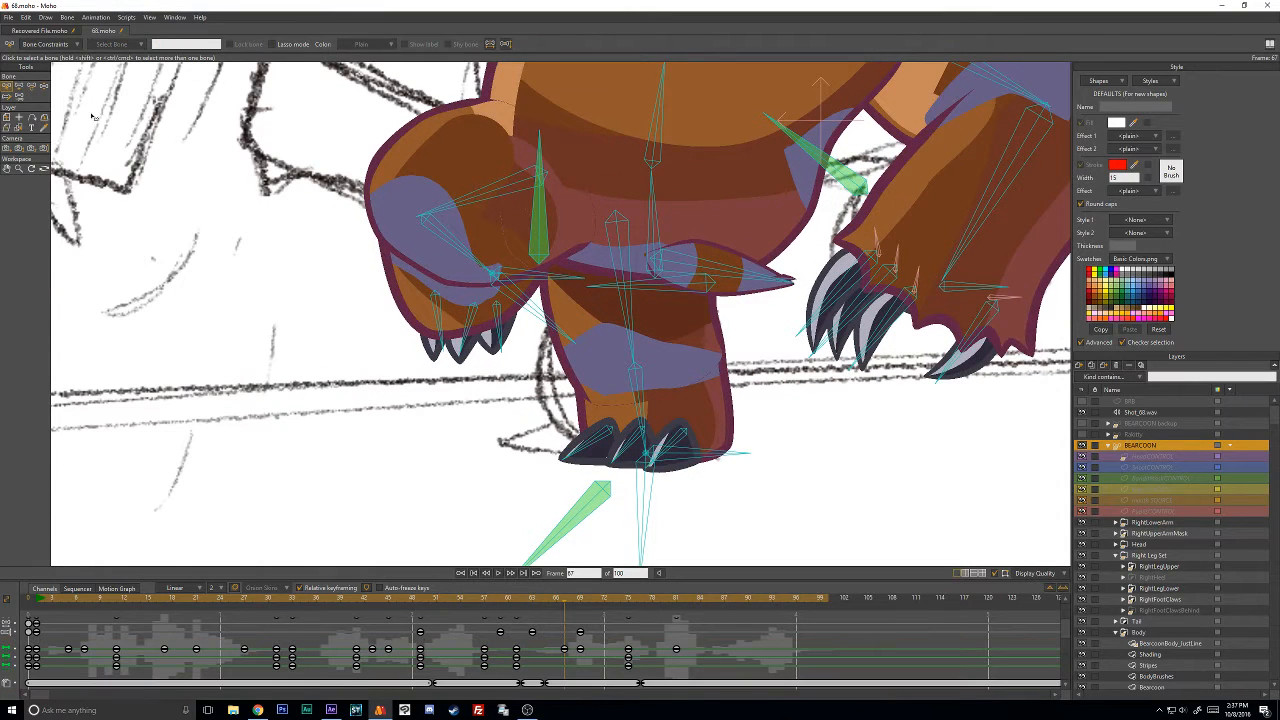
click(32, 87)
drag(614, 435, 570, 452)
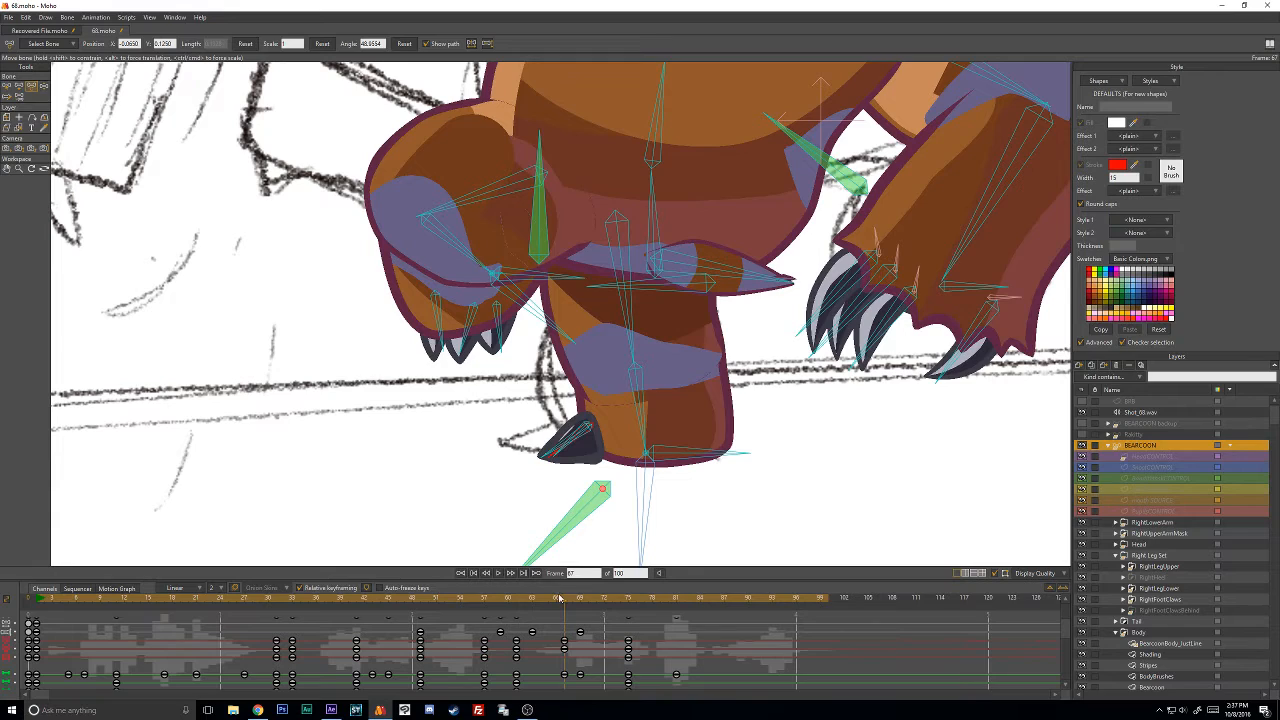
Step back and forth between frames 67 and 71 to examine how the left toes move.
drag(562, 600, 587, 623)
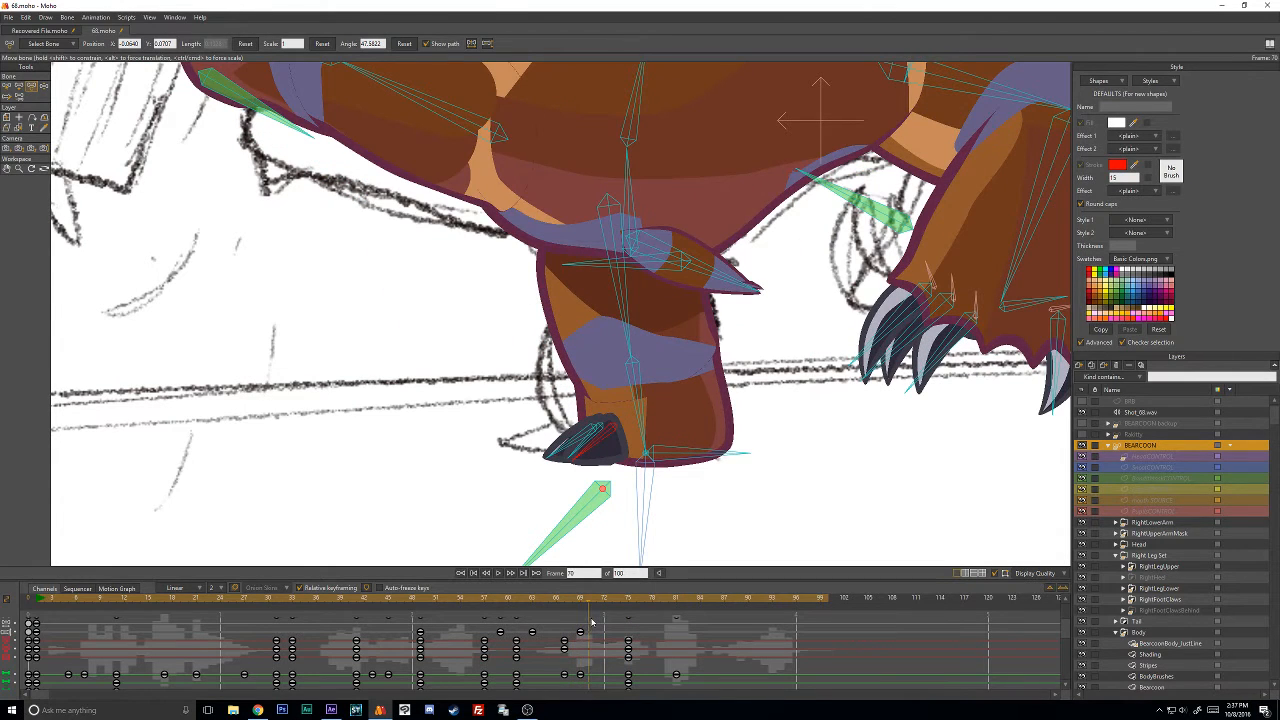
key(ctrl+Left)
key(Left)
key(Left)
key(Left)
key(Right)
key(Right)
key(Right)
key(Left)
key(Left)
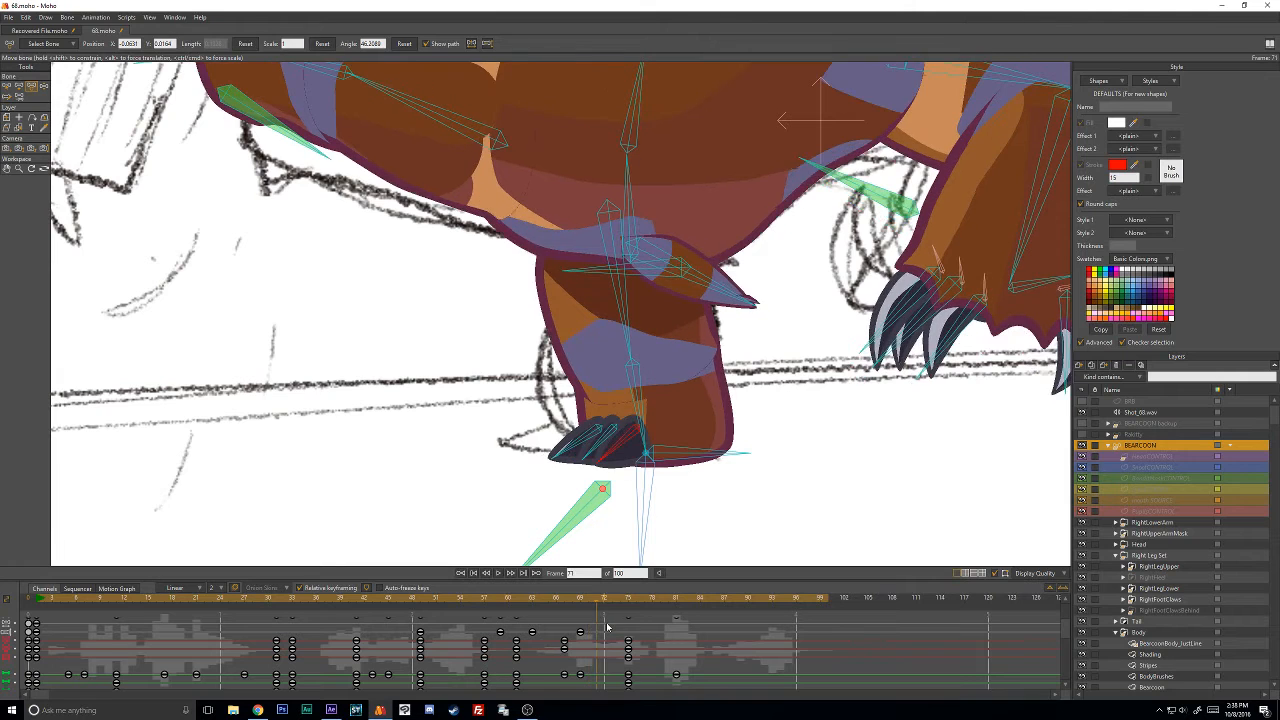
key(Right)
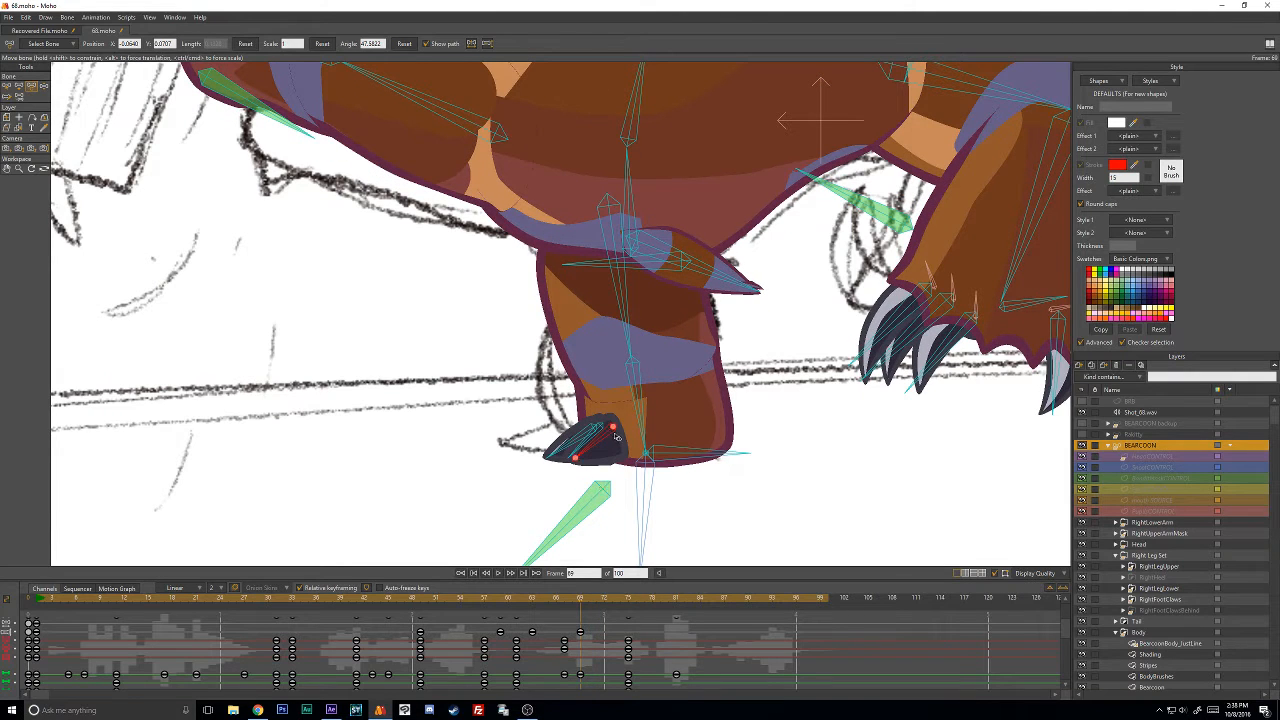
Select the L_Toe3 bone at frame 61, then reposition the left toe bones across the front of the foot at frame 71.
click(565, 600)
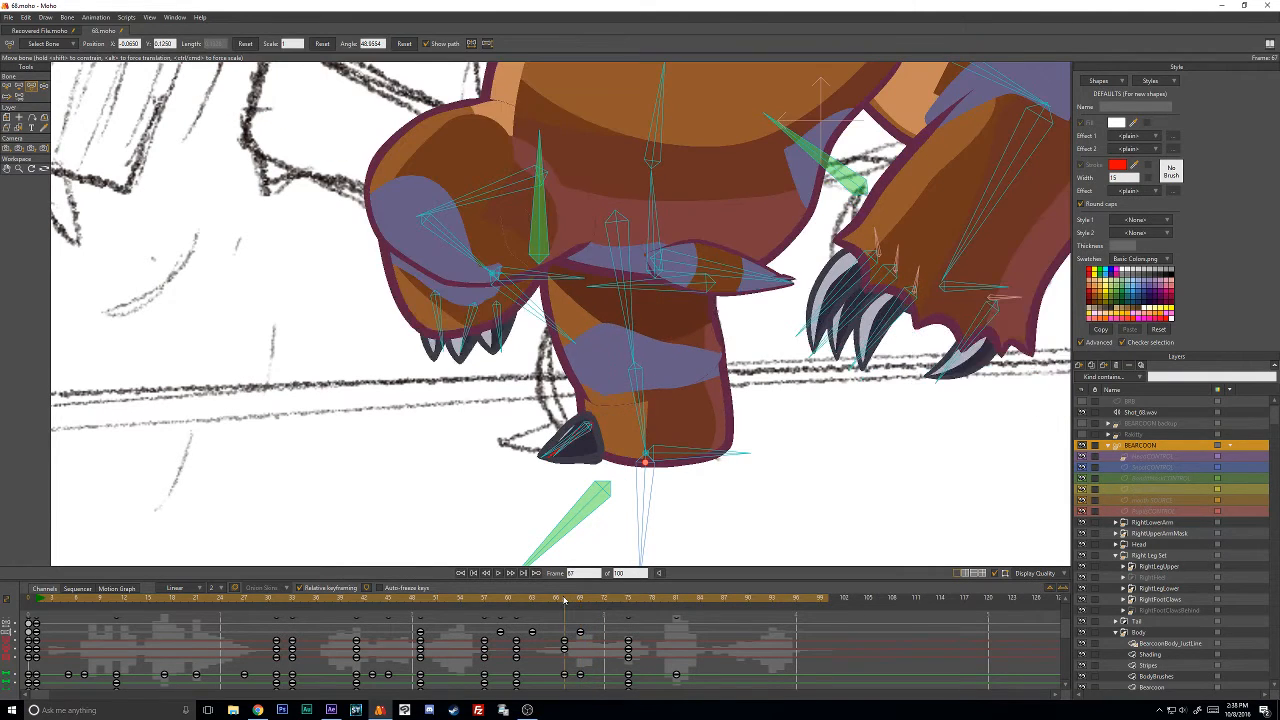
click(520, 600)
click(18, 96)
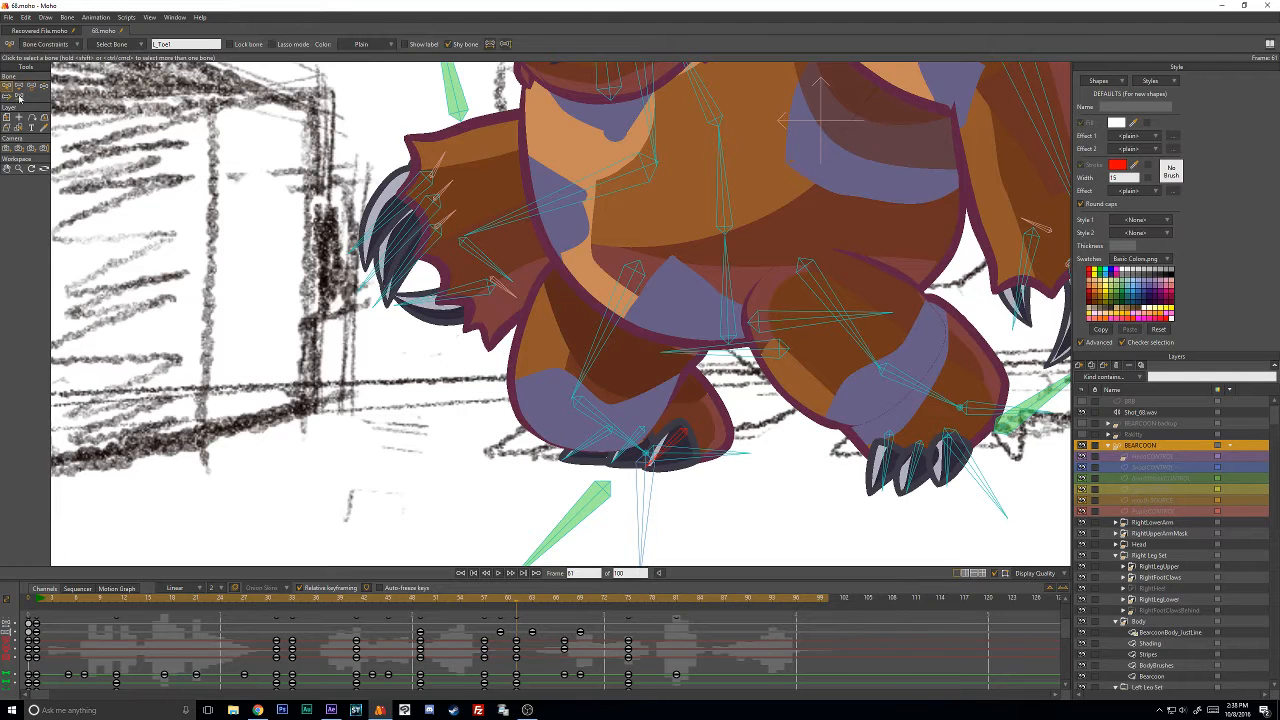
click(525, 447)
drag(557, 600, 574, 604)
key(Right)
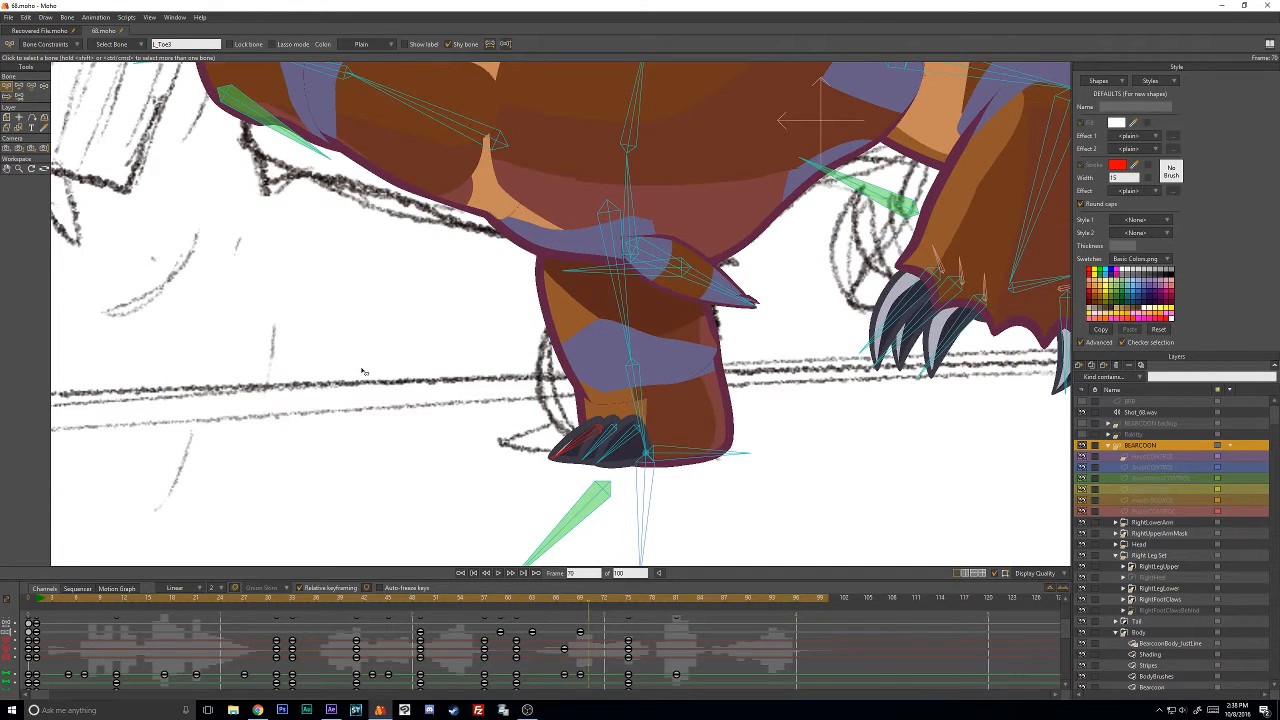
click(31, 86)
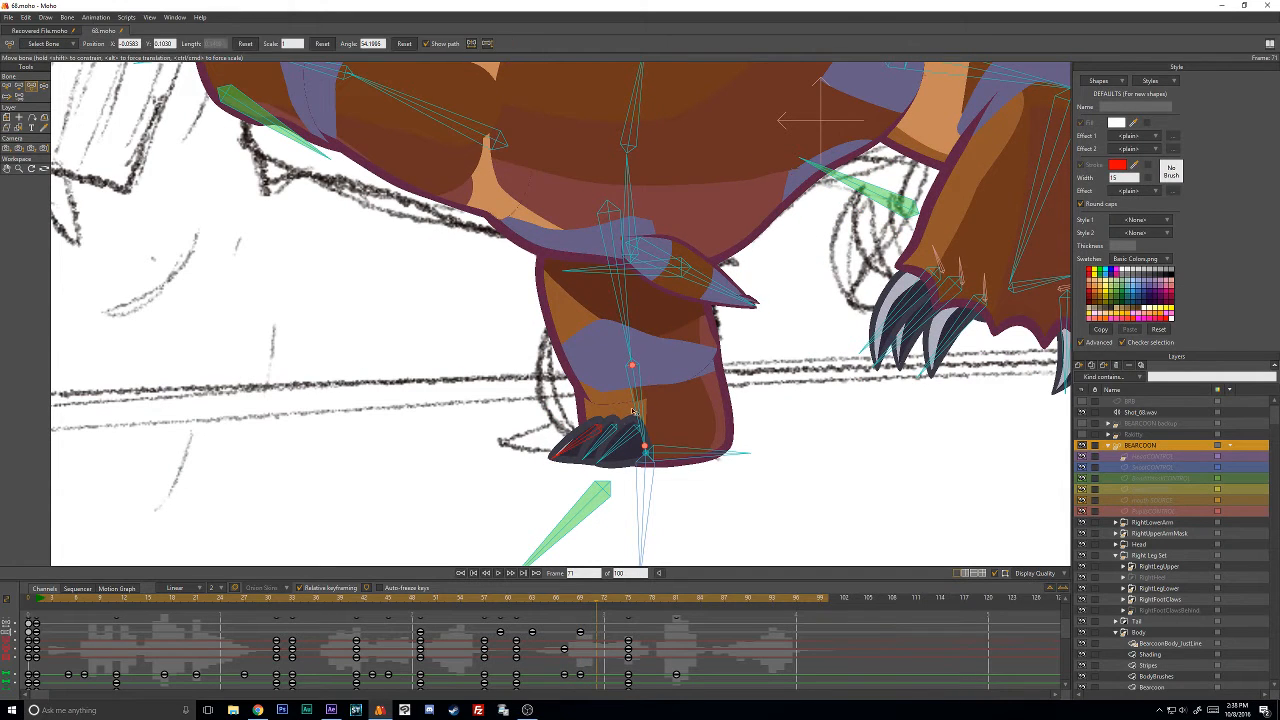
drag(603, 433, 640, 525)
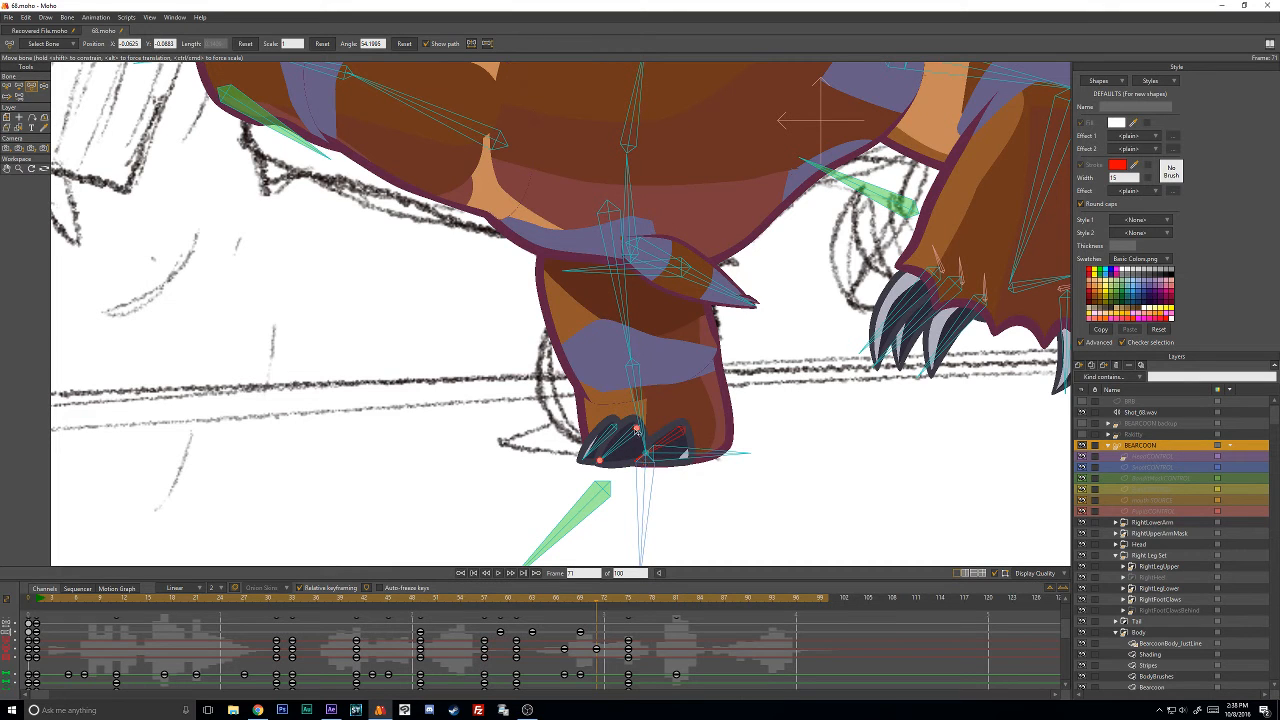
mouse_move(632, 432)
mouse_down()
mouse_move(584, 442)
mouse_move(608, 436)
mouse_up()
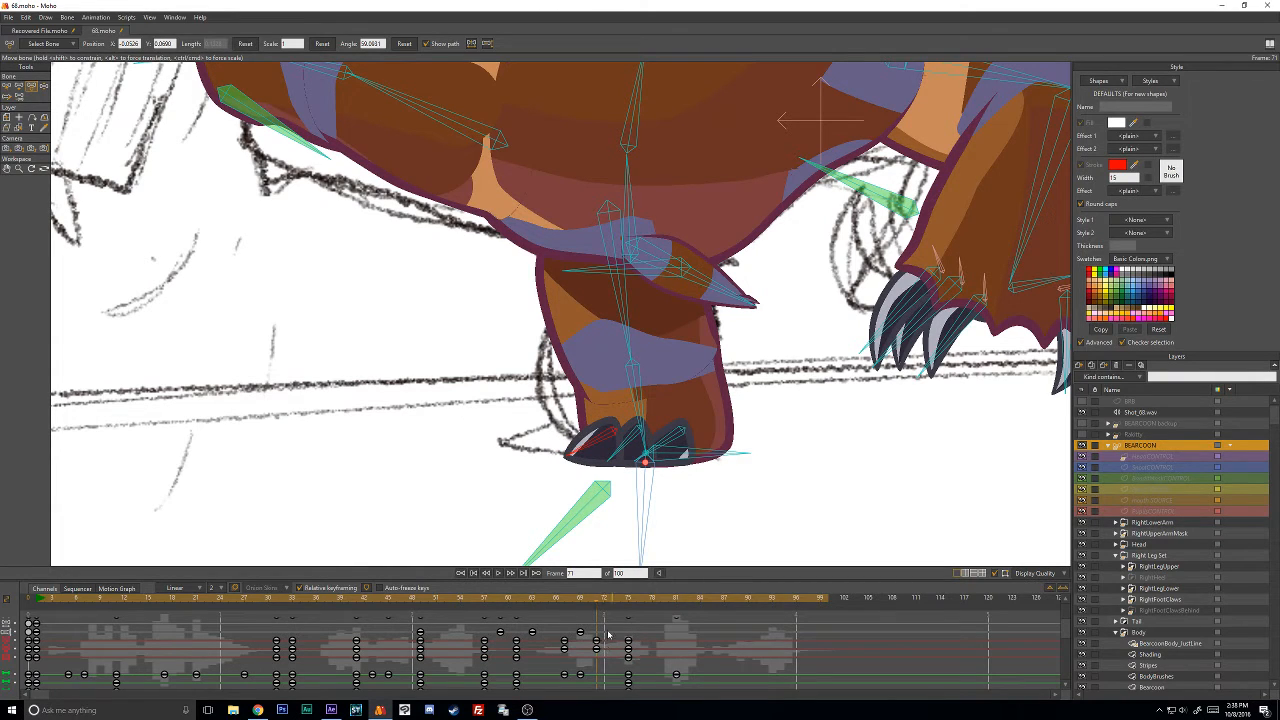
Delete the left toe bones' keyframes at frame 75 and adjust the remaining toe at frame 71.
mouse_move(609, 633)
mouse_down()
mouse_move(594, 655)
mouse_move(629, 645)
mouse_up()
key(Delete)
mouse_move(604, 603)
mouse_down()
mouse_move(734, 613)
mouse_move(596, 623)
mouse_up()
drag(633, 443, 652, 477)
drag(623, 627, 645, 667)
click(626, 446)
key(Delete)
At frame 69, collapse the lower groups in Left Leg Set and move the LeftFootClaws layer below LeftLegLower.
drag(545, 602, 579, 604)
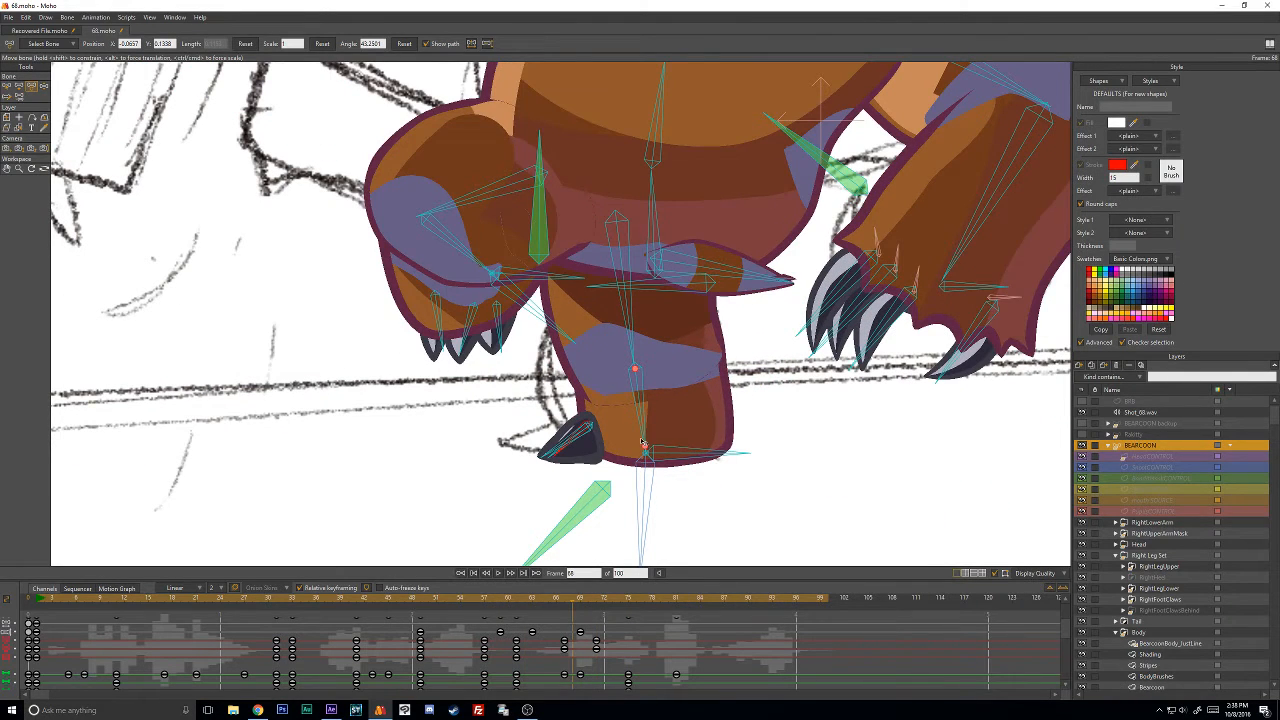
key(ctrl+Left)
key(ctrl+Left)
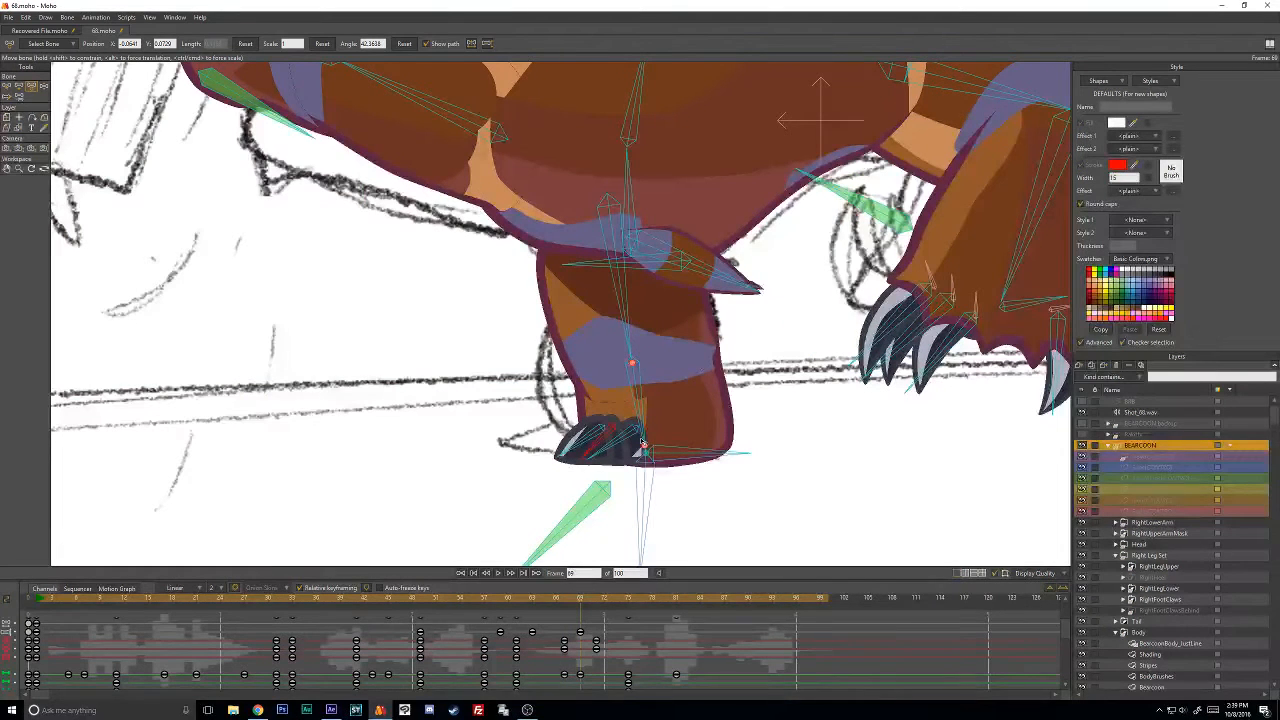
click(628, 430)
scroll(1178, 546, down, 4)
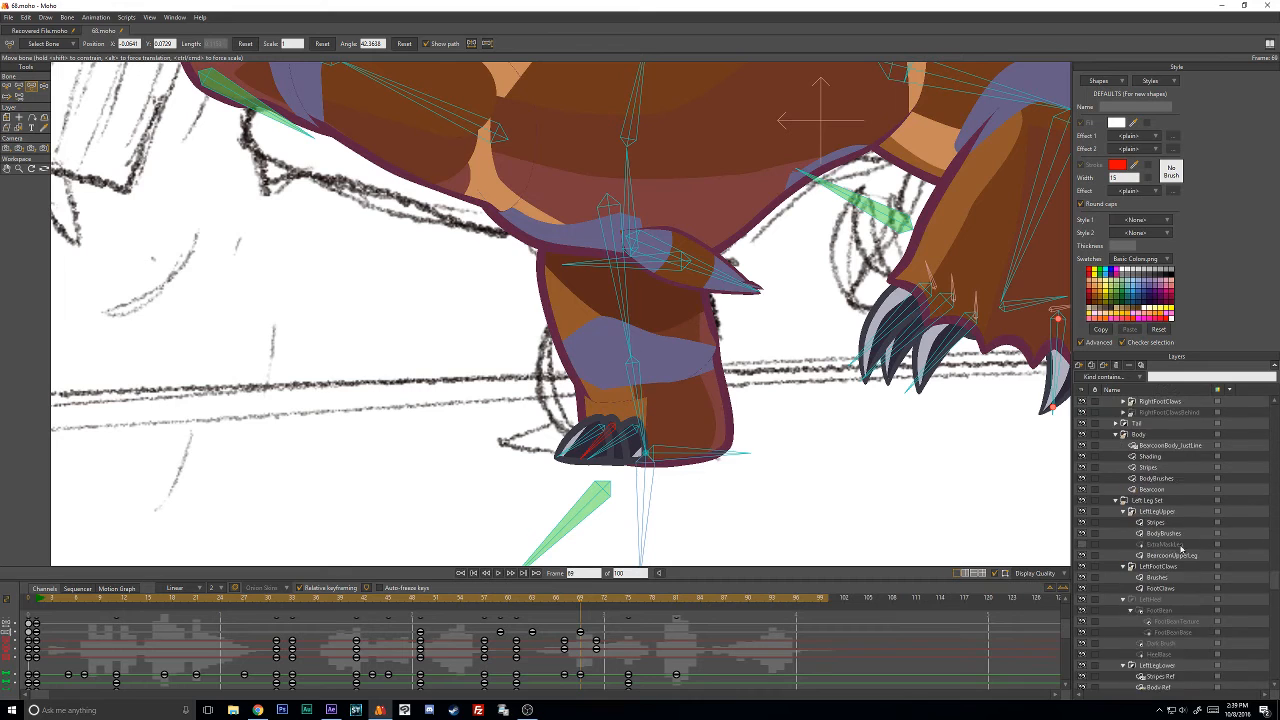
scroll(1178, 540, down, 3)
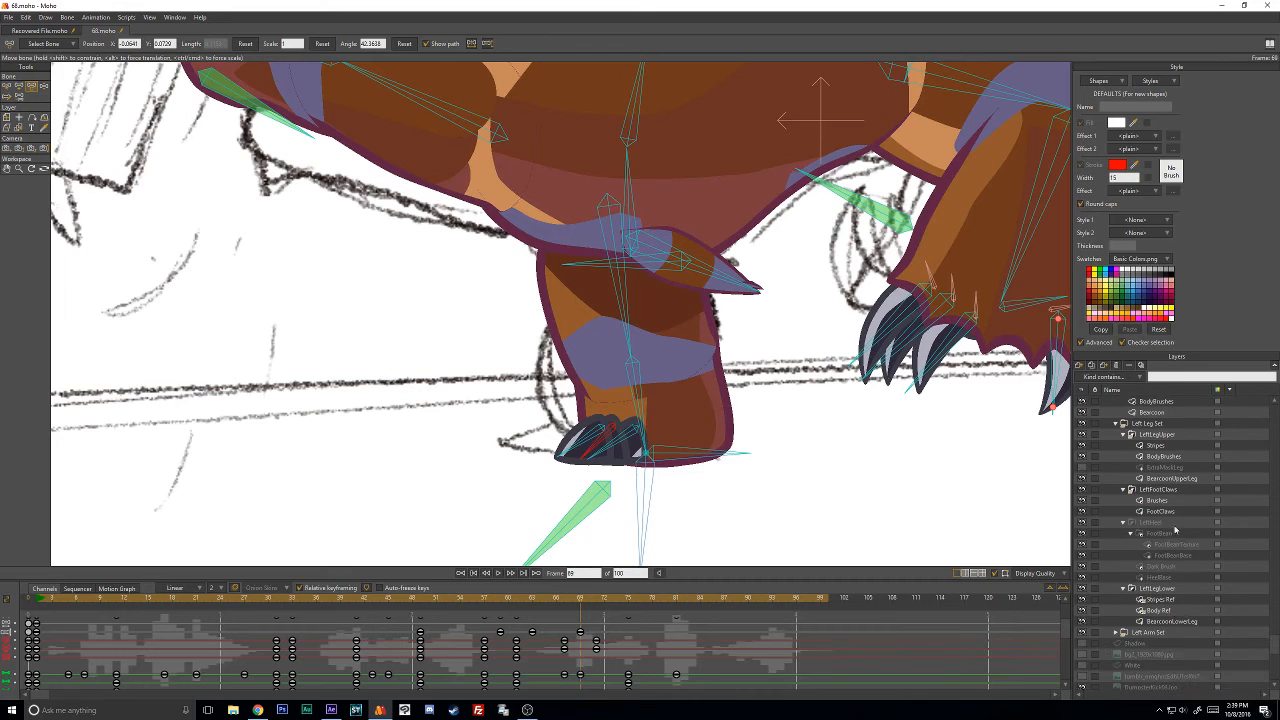
click(1124, 490)
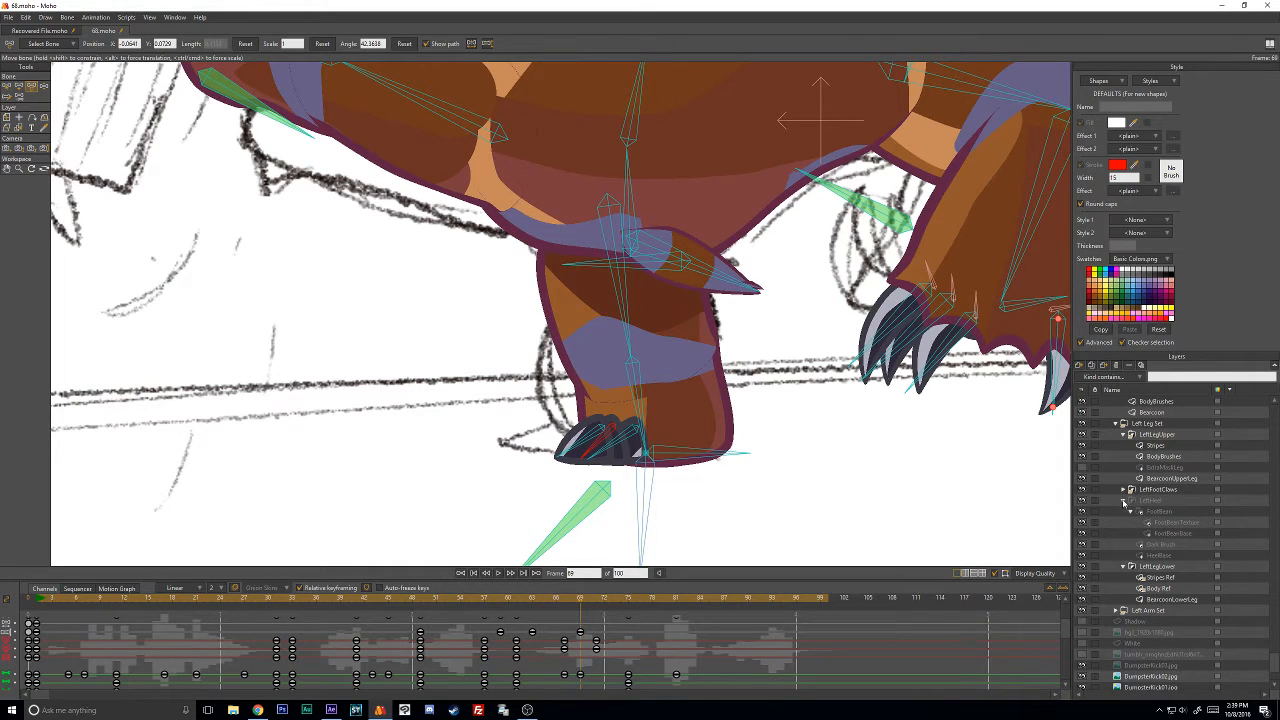
click(1125, 501)
click(1125, 559)
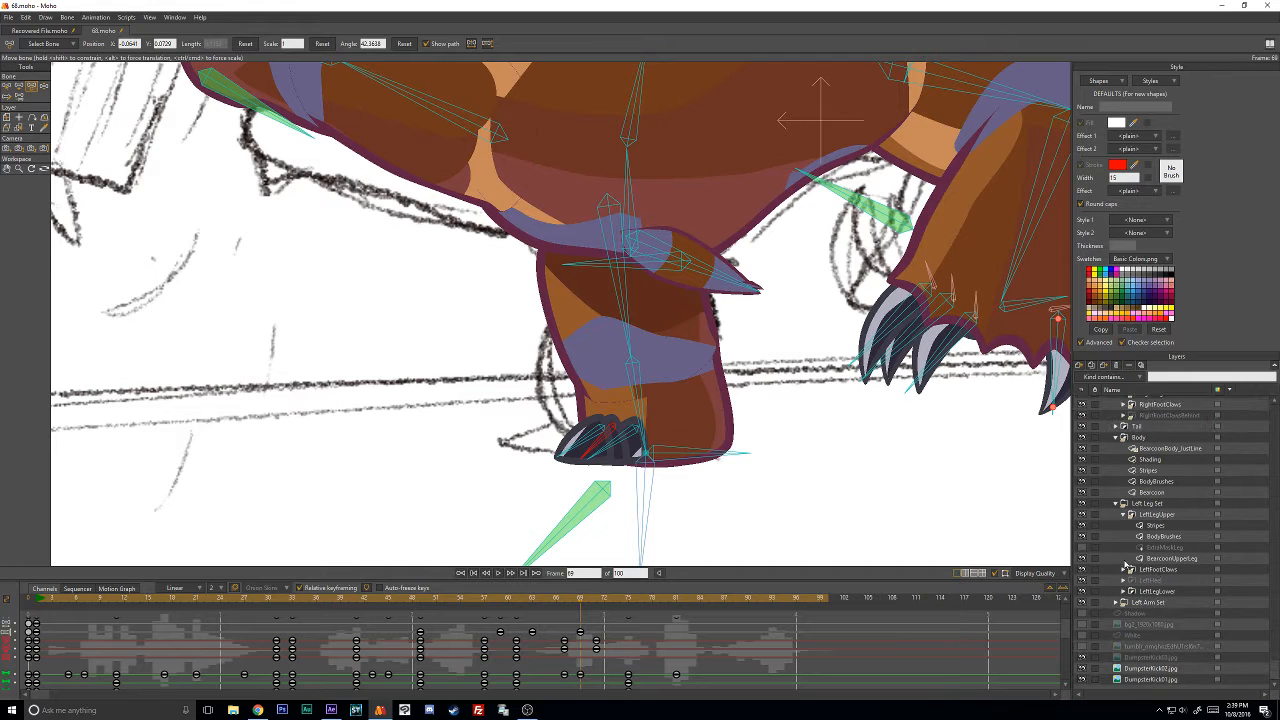
click(1153, 571)
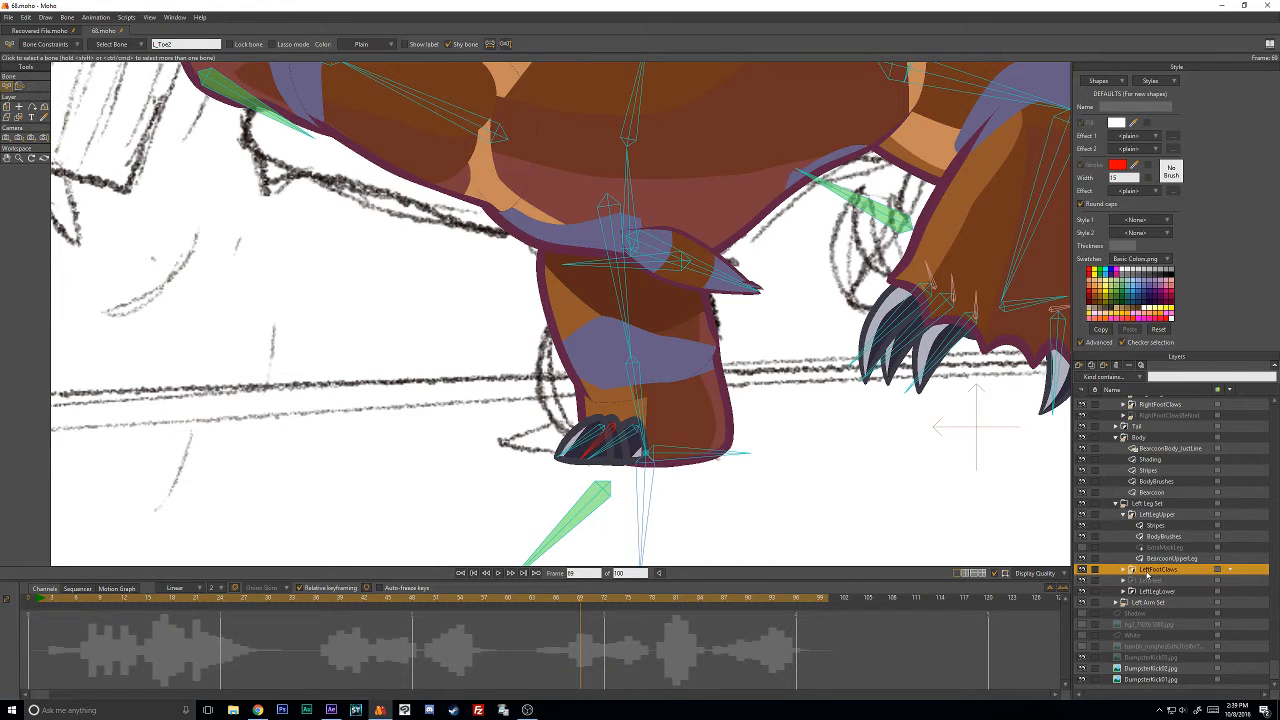
drag(1146, 577, 1230, 596)
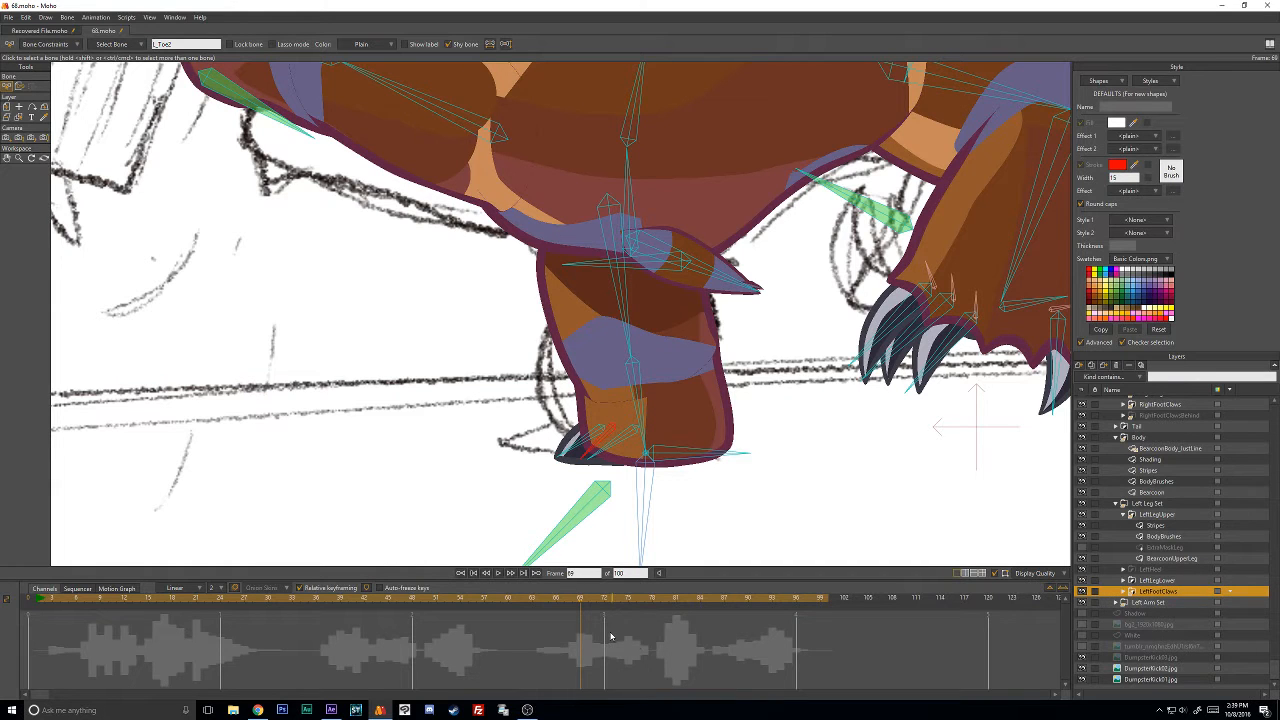
Review the left foot claws and the bear's motion between frames 67 and 84.
key(Left)
key(Left)
key(Right)
key(Right)
drag(581, 605, 701, 606)
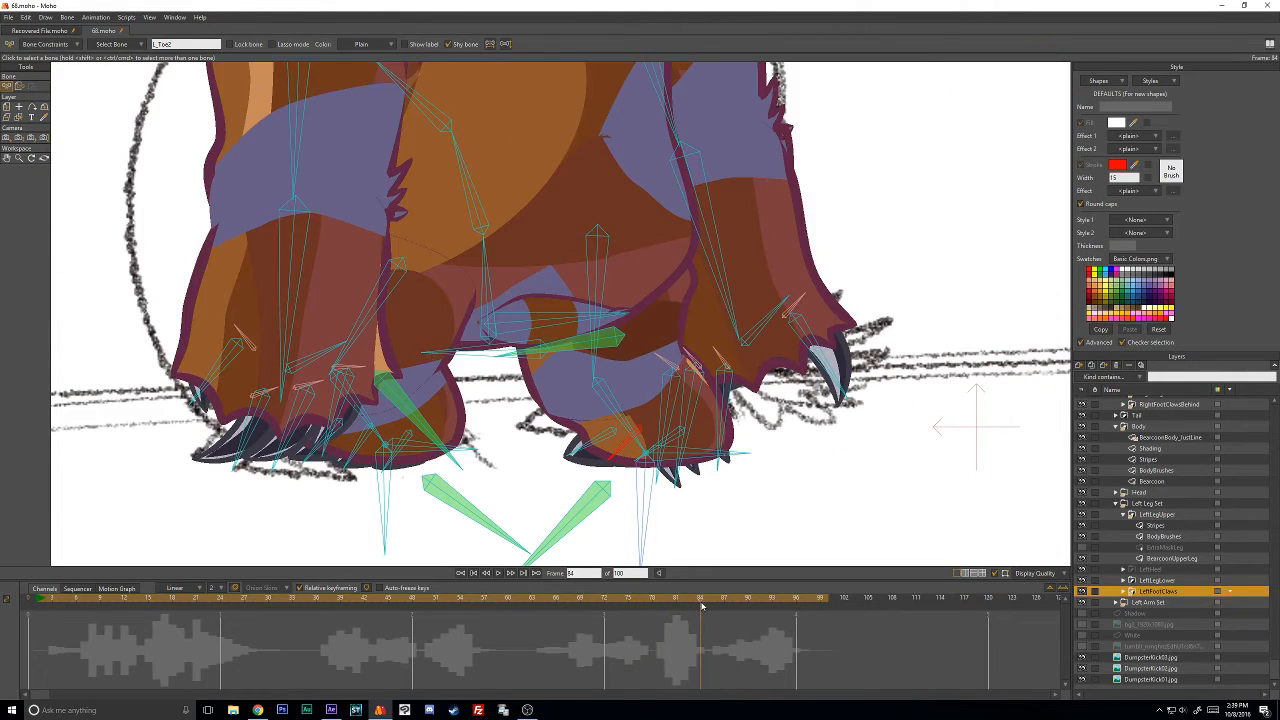
scroll(545, 400, down, 2)
scroll(546, 400, down, 2)
drag(506, 368, 576, 455)
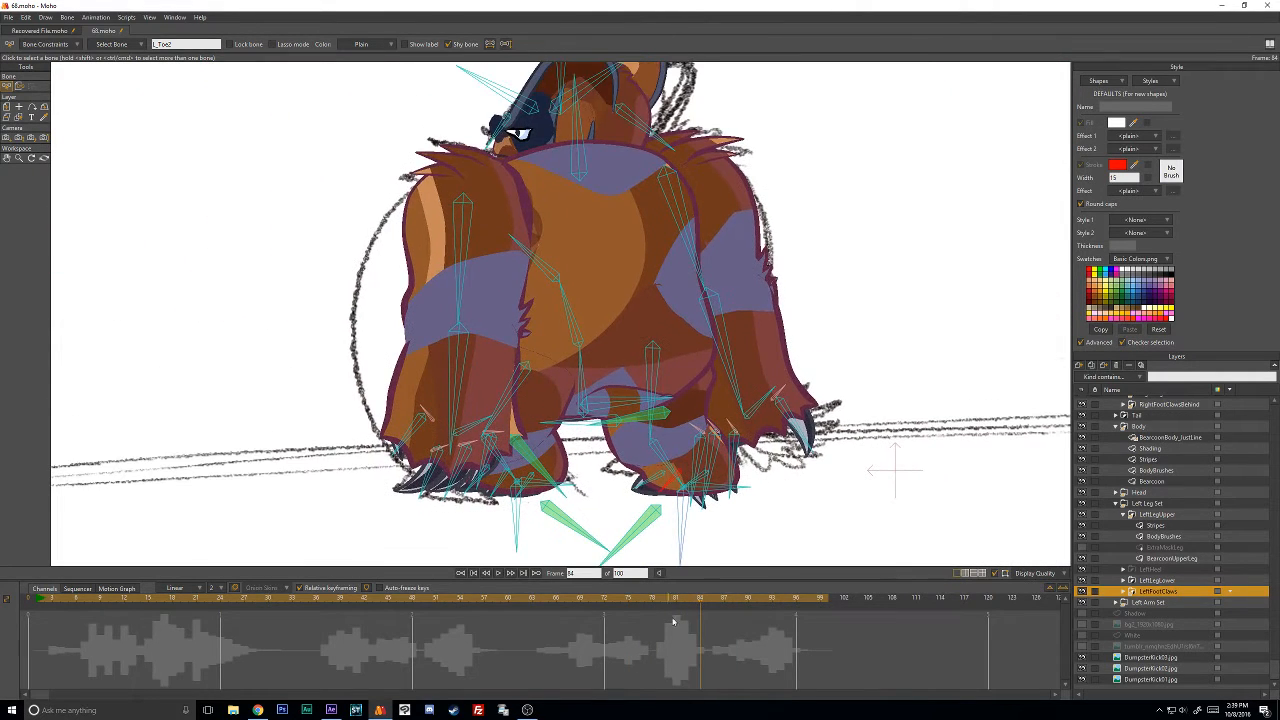
drag(684, 604, 591, 597)
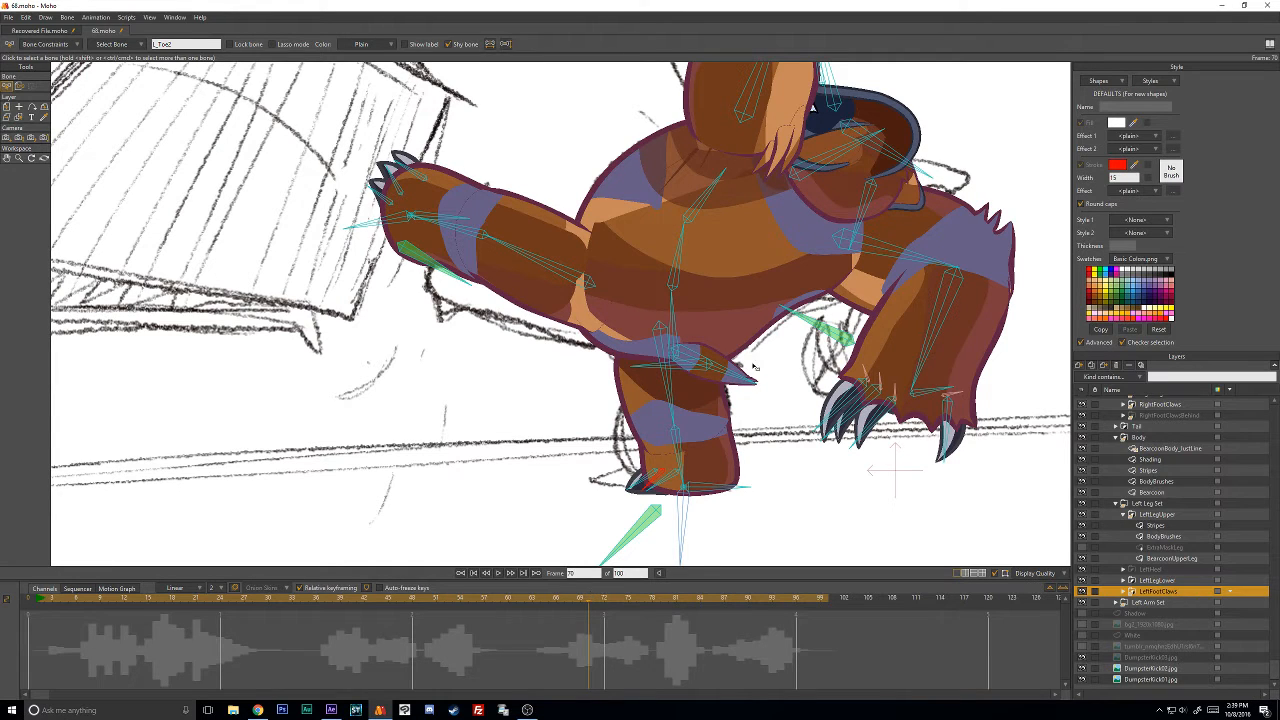
drag(586, 600, 701, 612)
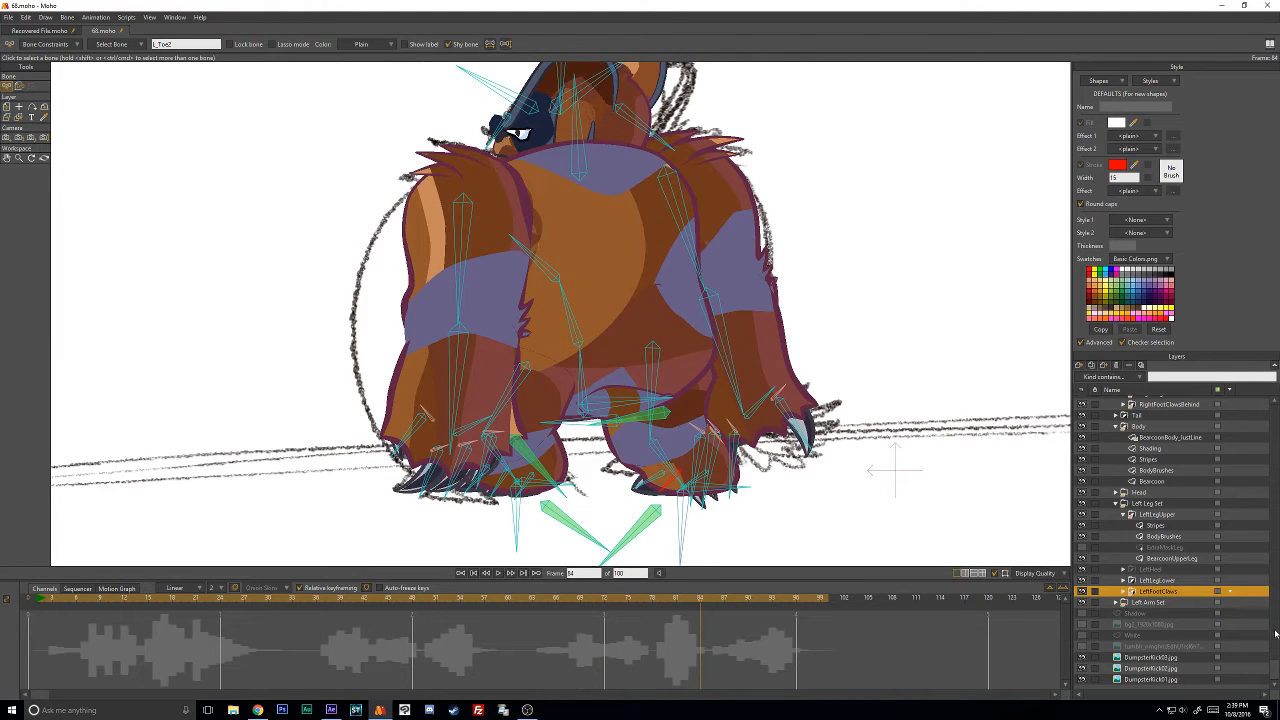
At frame 84, hide the BEARCOON layer to compare the pose with the sketch, and show it again.
drag(1275, 672, 1272, 370)
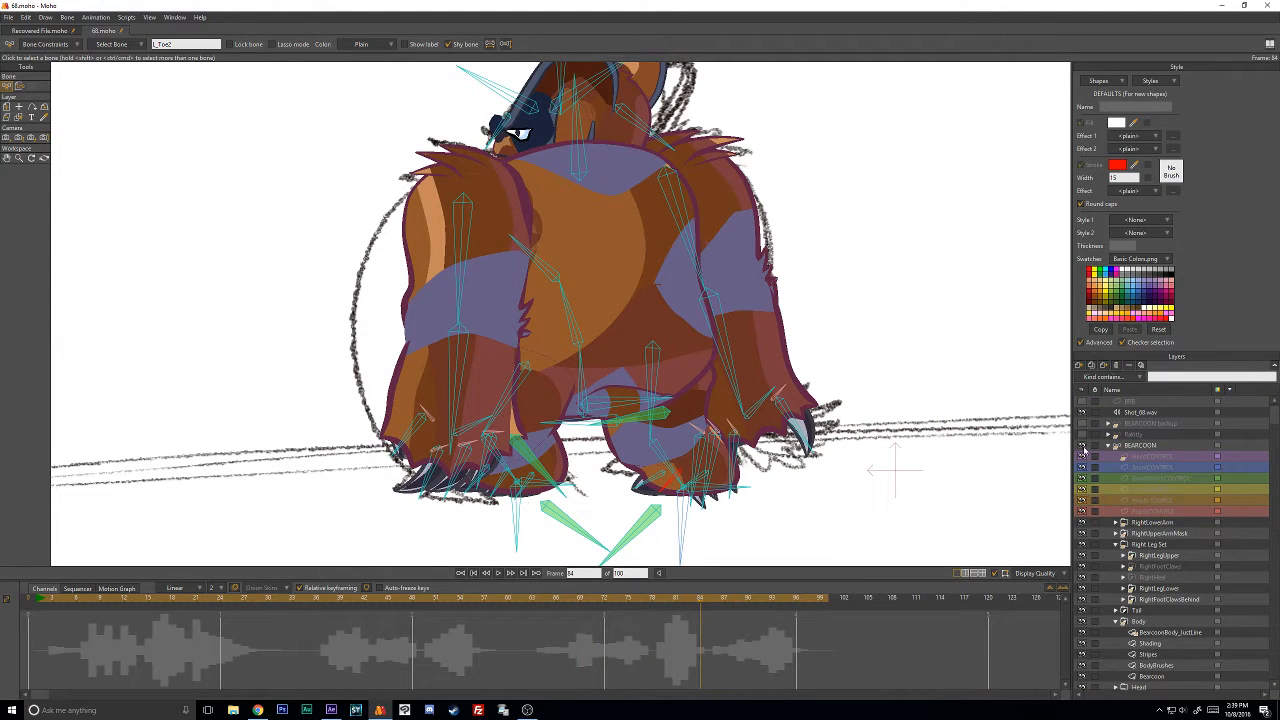
click(1081, 449)
scroll(585, 275, down, 3)
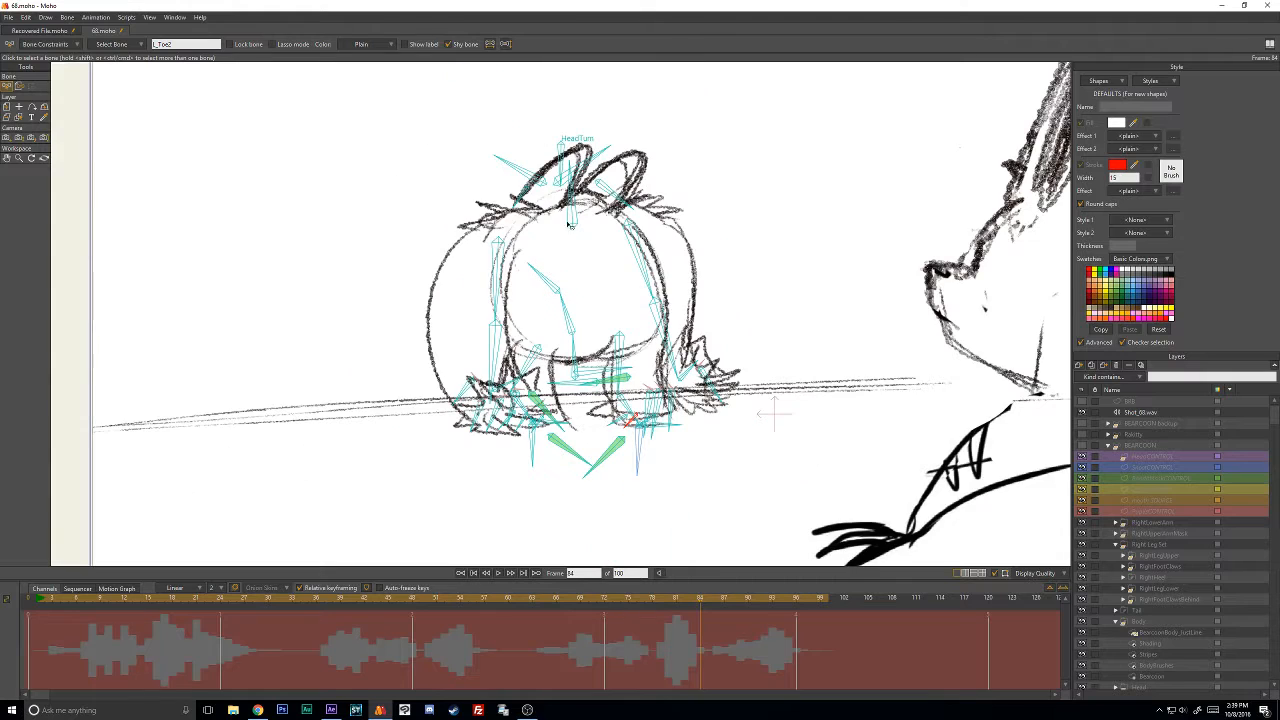
click(1081, 448)
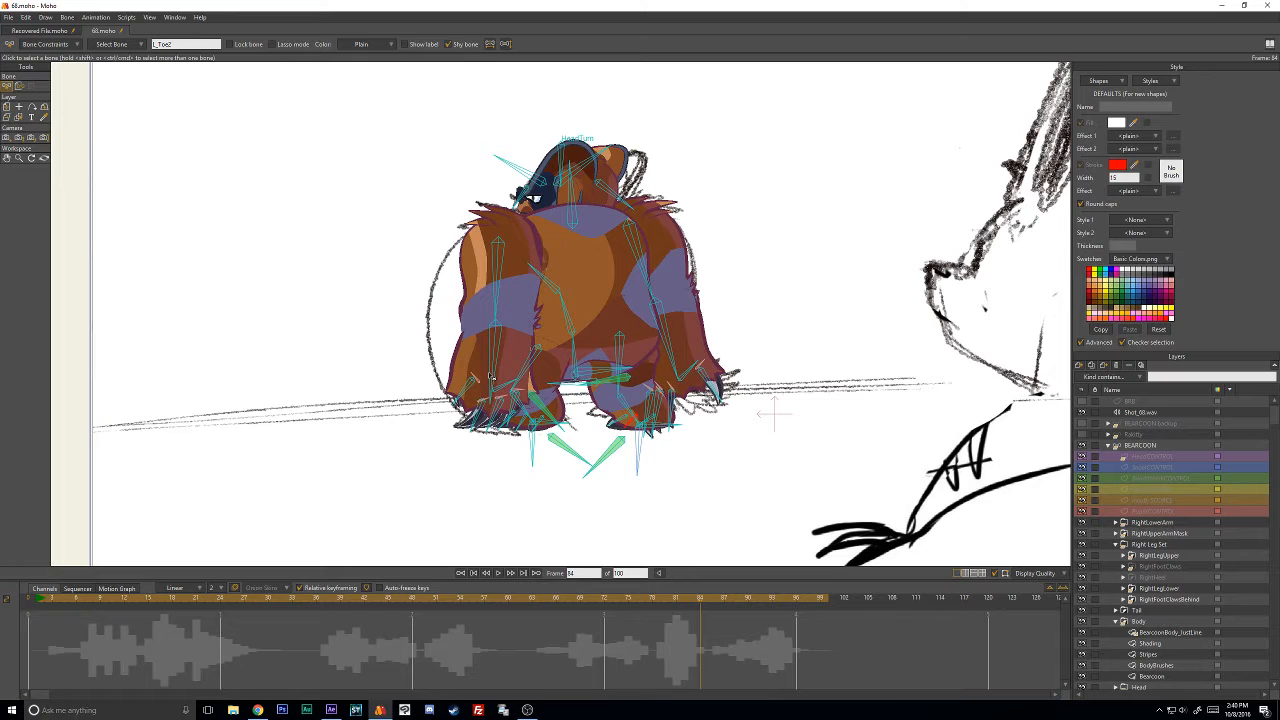
Review the bear's full animation from frame 0 to frame 85 with the whole shot in view.
drag(167, 609, 304, 607)
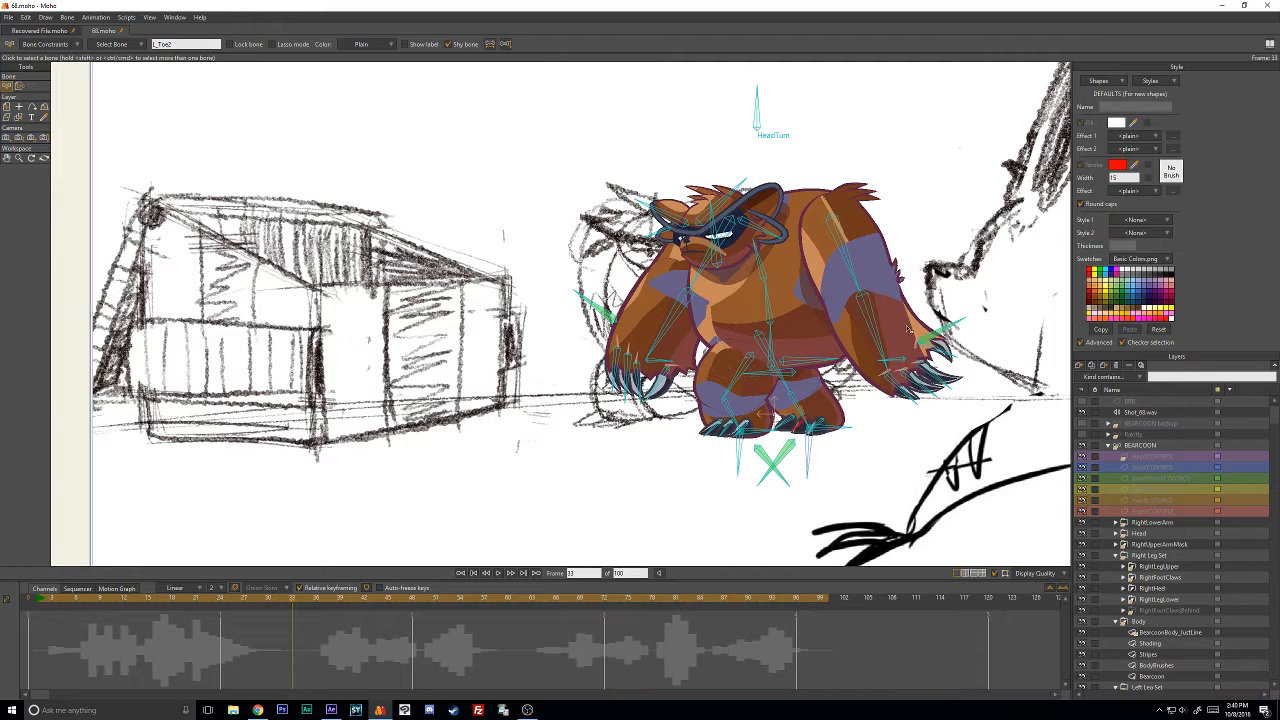
drag(236, 598, 29, 600)
scroll(497, 379, down, 2)
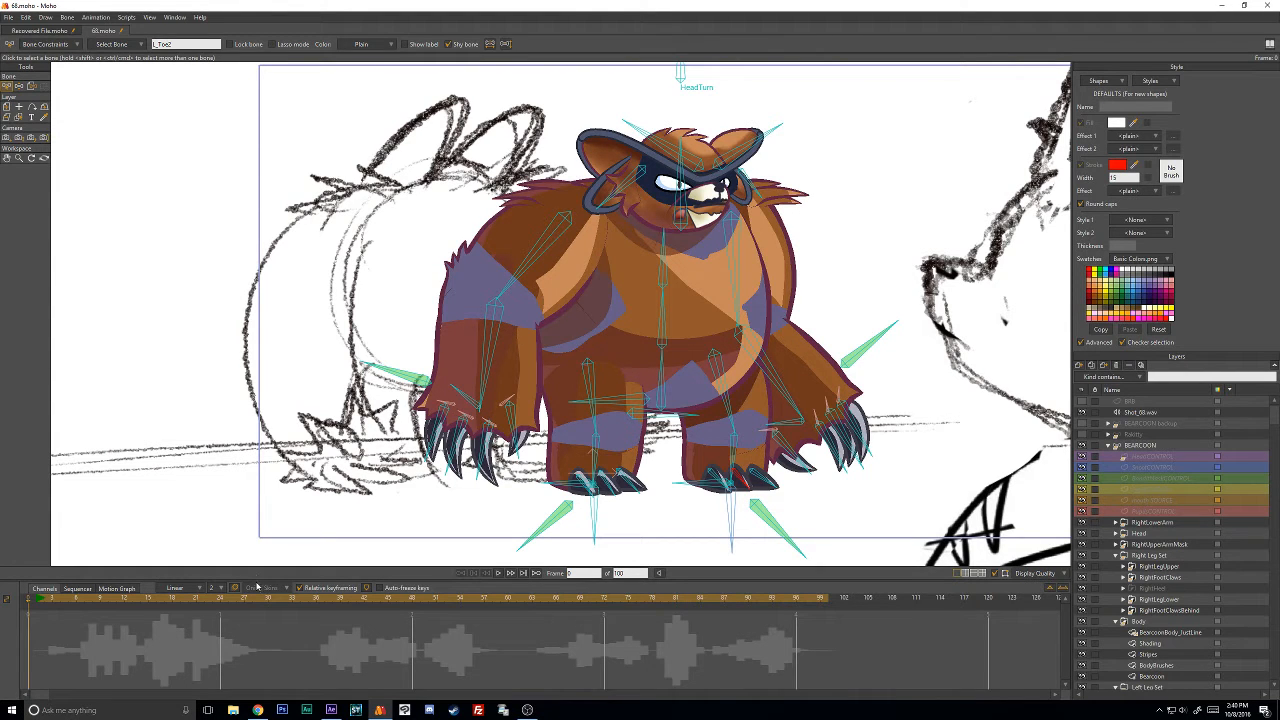
mouse_move(265, 601)
mouse_down()
mouse_move(724, 600)
mouse_move(522, 614)
mouse_move(650, 614)
mouse_move(723, 633)
mouse_move(630, 632)
mouse_move(711, 637)
mouse_up()
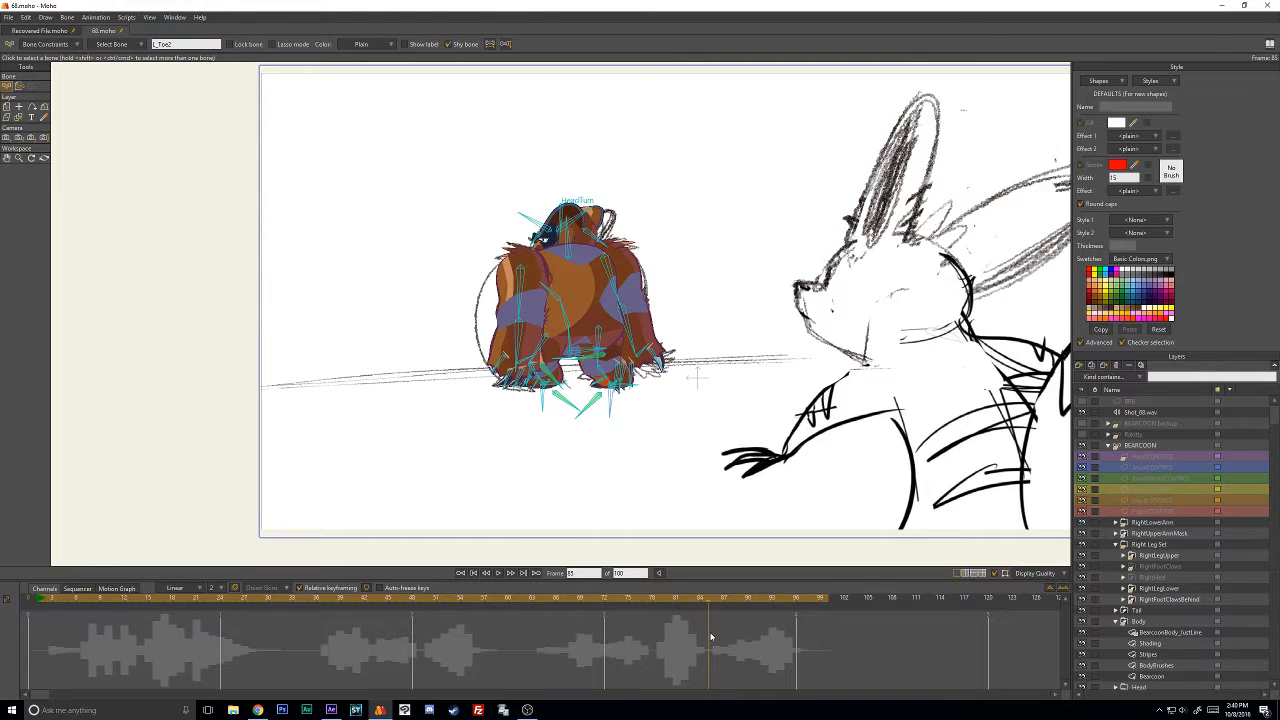
scroll(523, 254, up, 3)
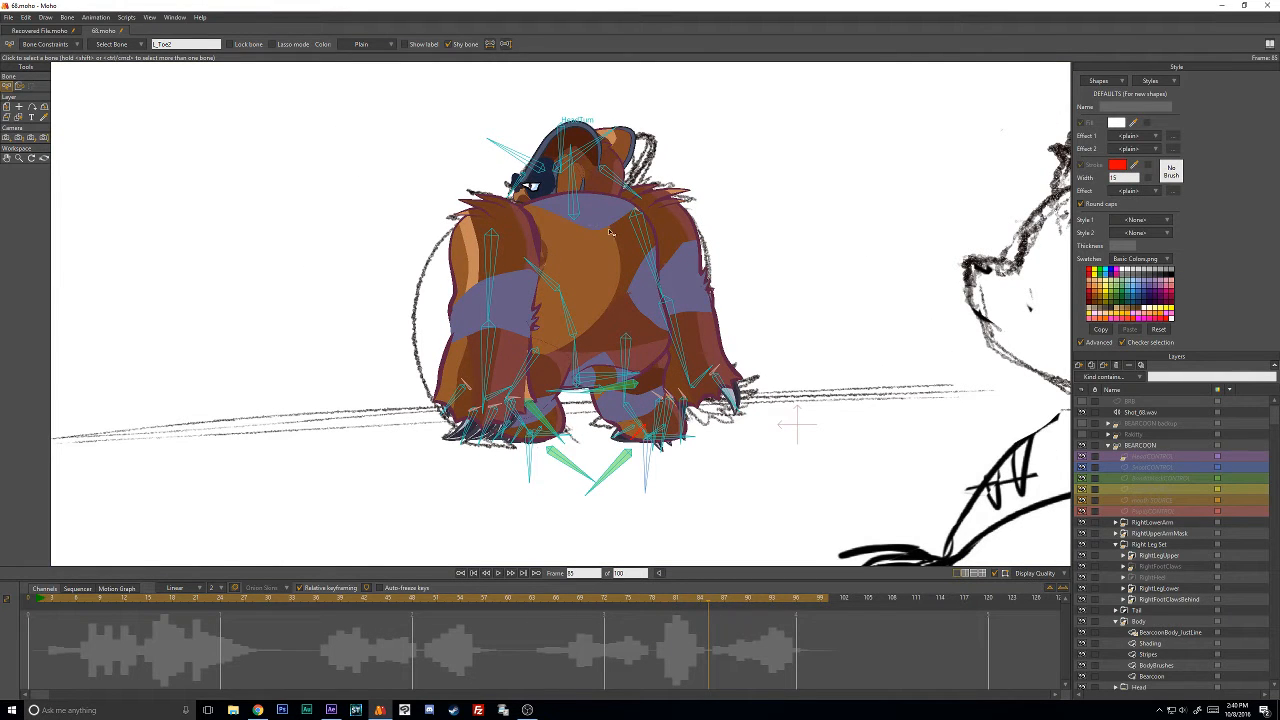
click(1131, 449)
click(37, 85)
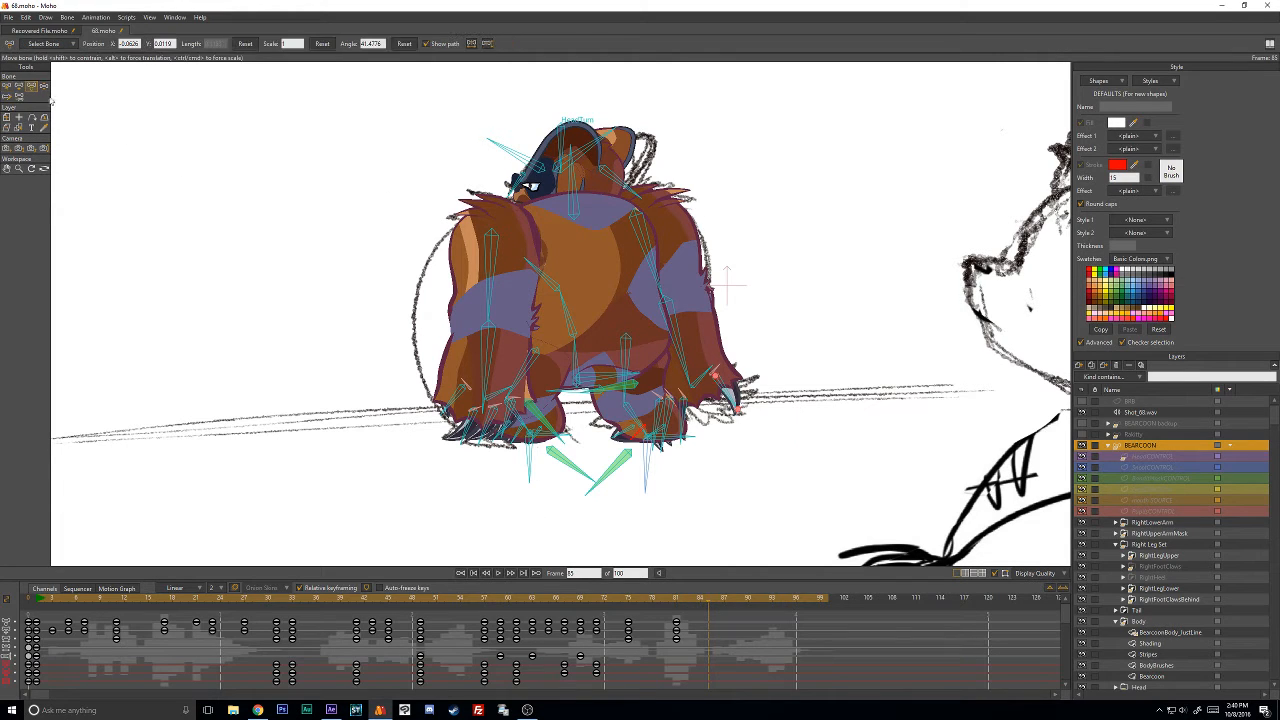
drag(500, 267, 505, 304)
key(ctrl+z)
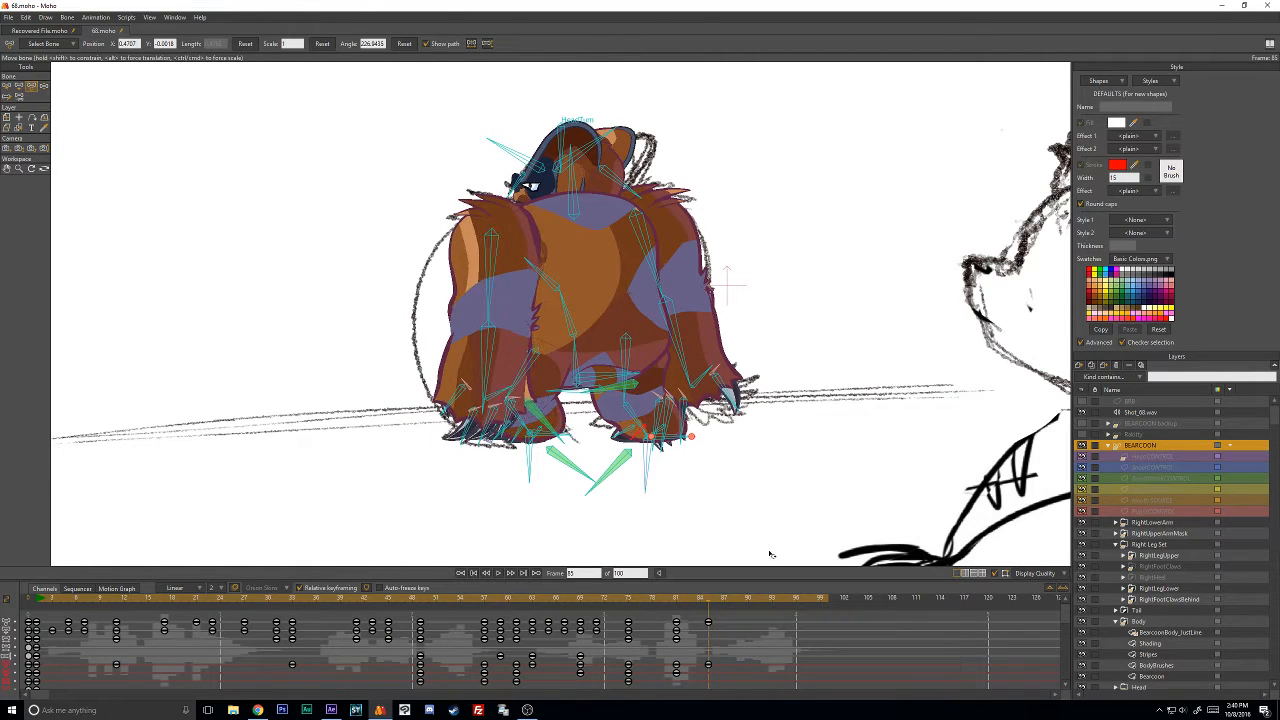
key(ctrl+z)
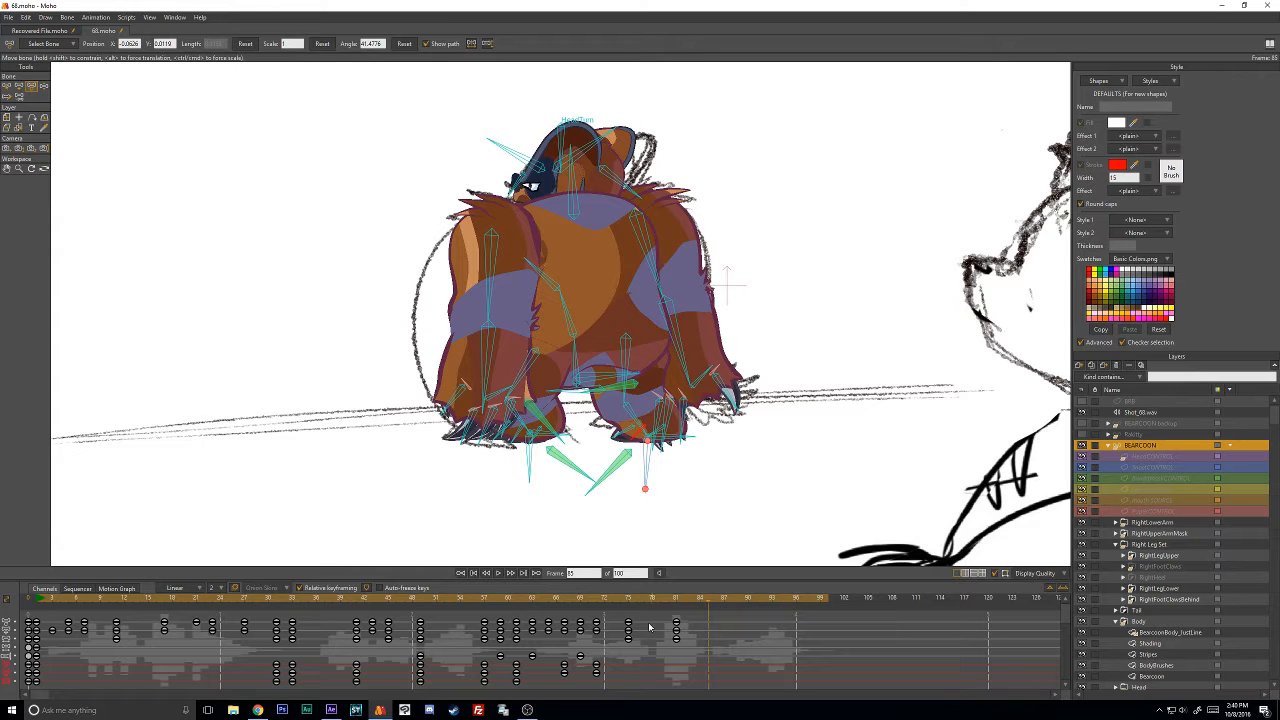
Compare the bear's poses around frames 79 to 81 to examine the transition into the standing back view.
drag(606, 599, 680, 610)
mouse_move(680, 607)
mouse_down()
mouse_move(640, 607)
mouse_move(674, 607)
mouse_up()
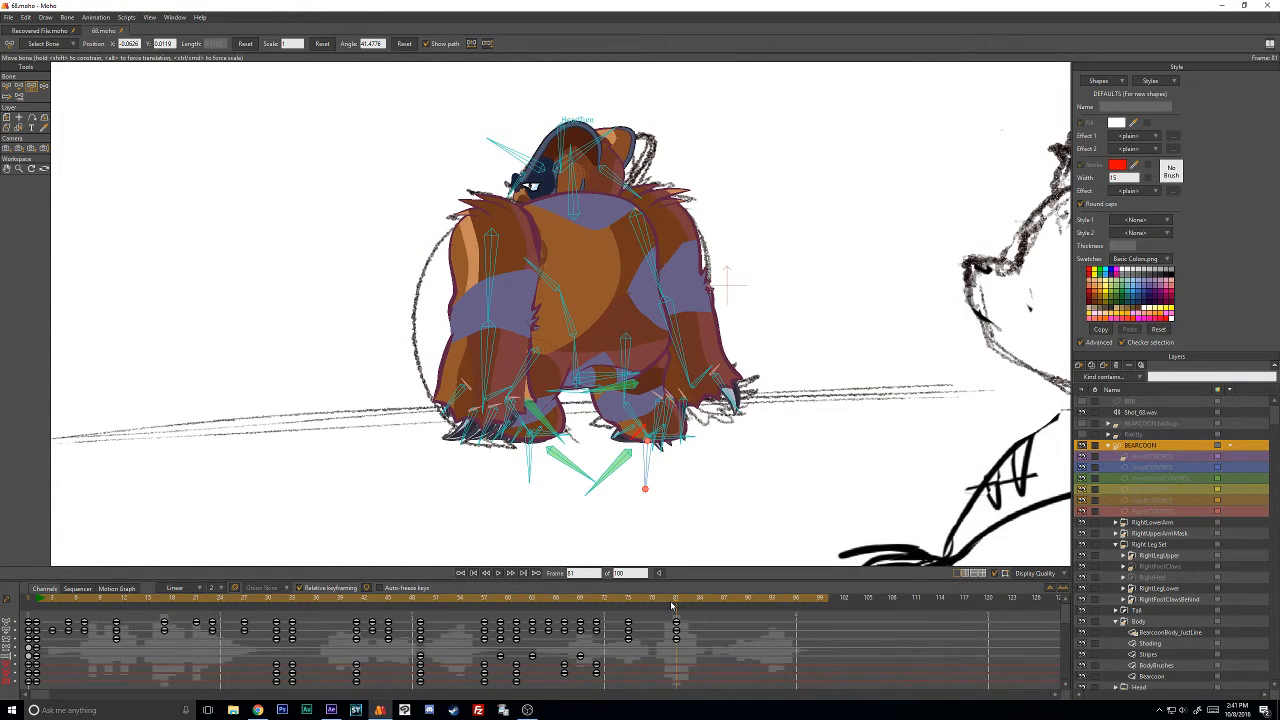
drag(671, 606, 660, 607)
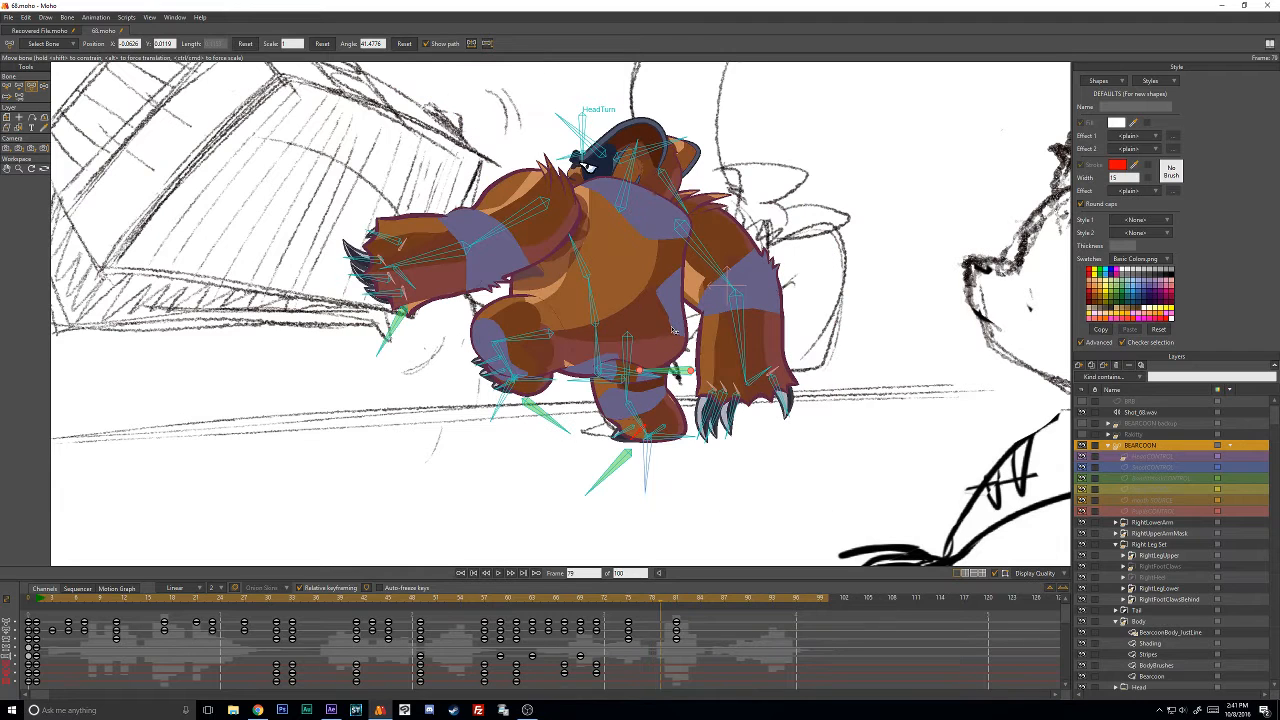
key(Right)
key(Left)
key(Left)
key(Right)
key(Right)
key(Right)
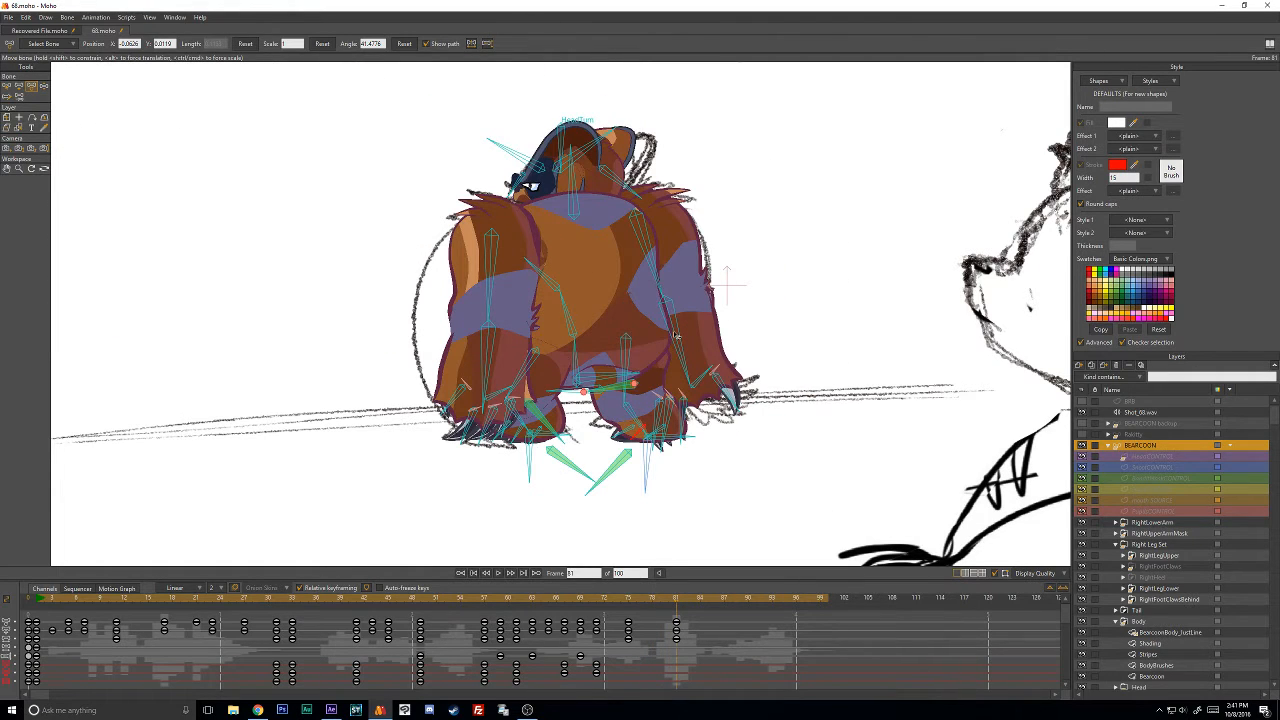
In the RightLowerArm layer, key the points at frame 79 and copy the frame 57 keyframes to frame 81.
click(722, 386)
click(1115, 523)
click(1168, 577)
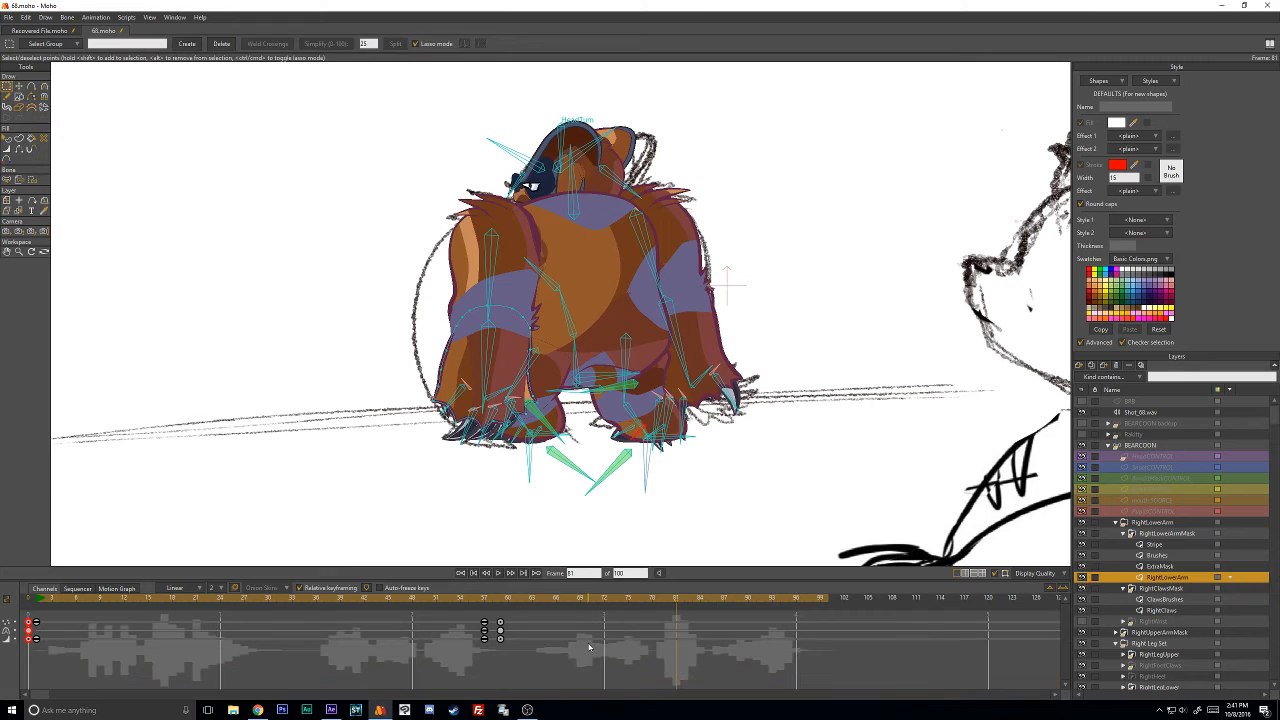
key(ctrl+Left)
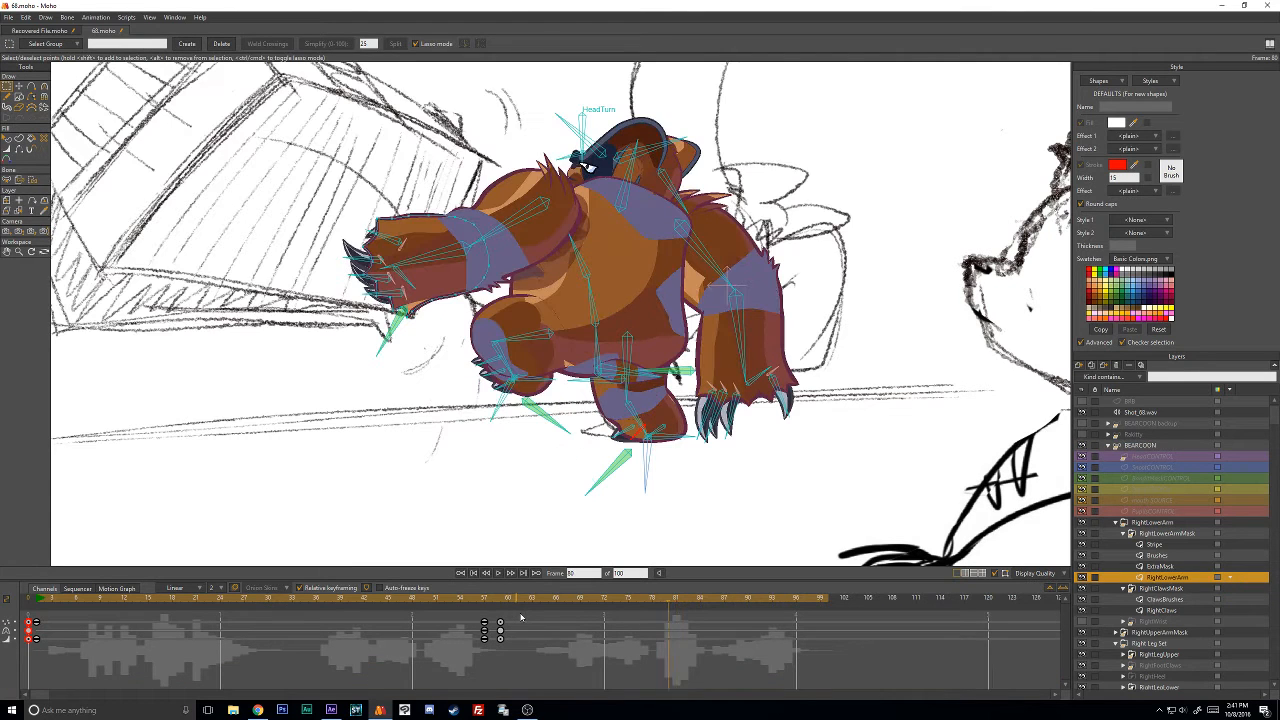
key(ctrl+Left)
key(ctrl+f)
drag(466, 614, 489, 647)
key(ctrl+Right)
key(ctrl+Right)
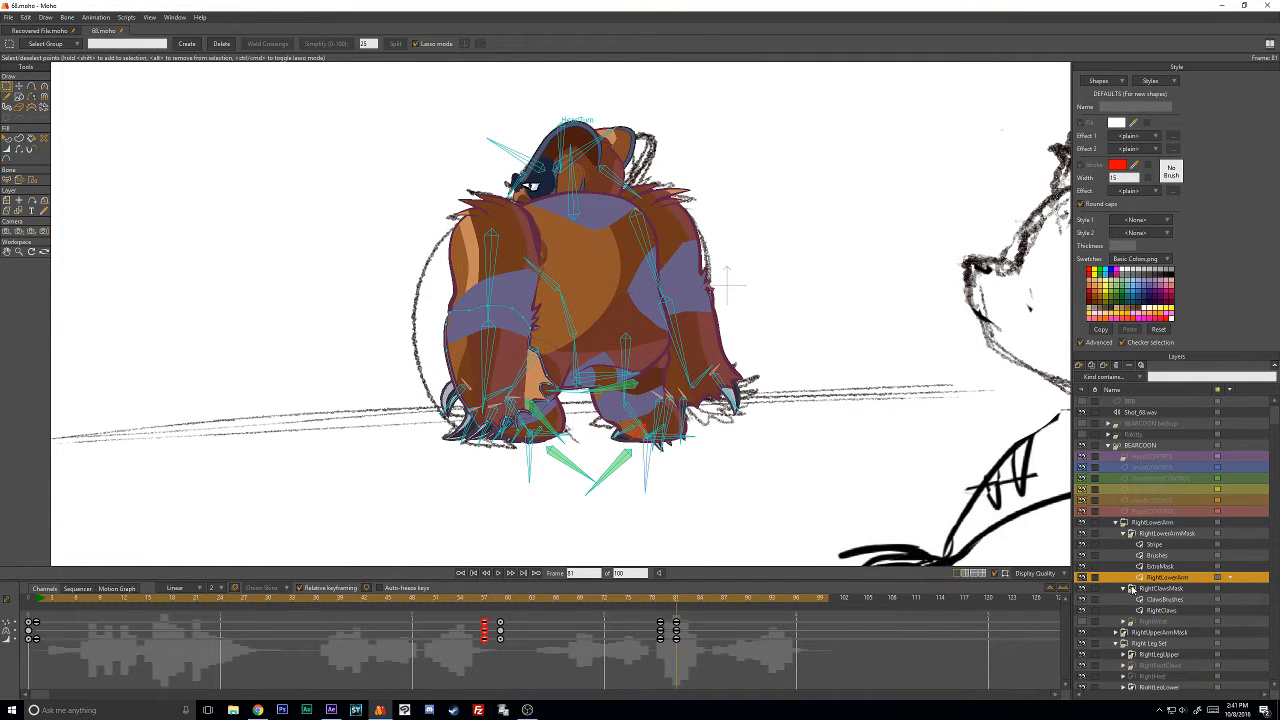
In the RightUpperArm2 layer, copy the frame 81 keyframes to frame 79.
scroll(1131, 590, down, 1)
click(1117, 610)
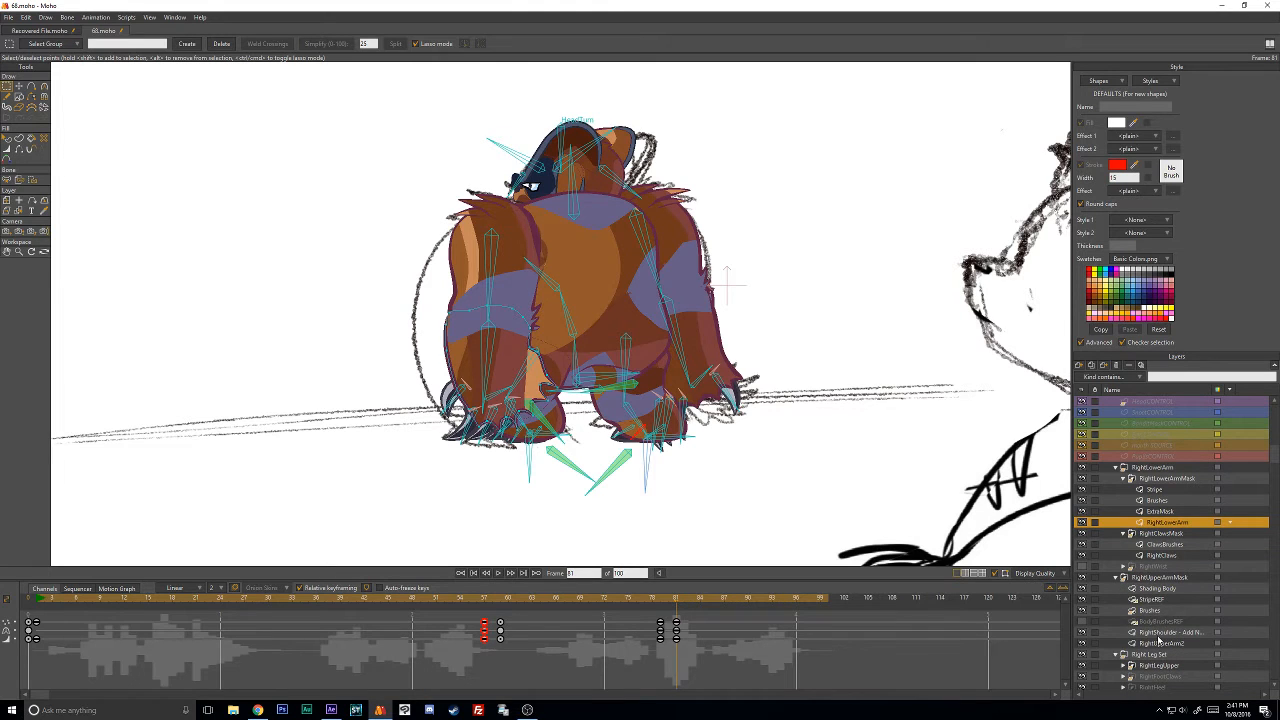
click(1160, 643)
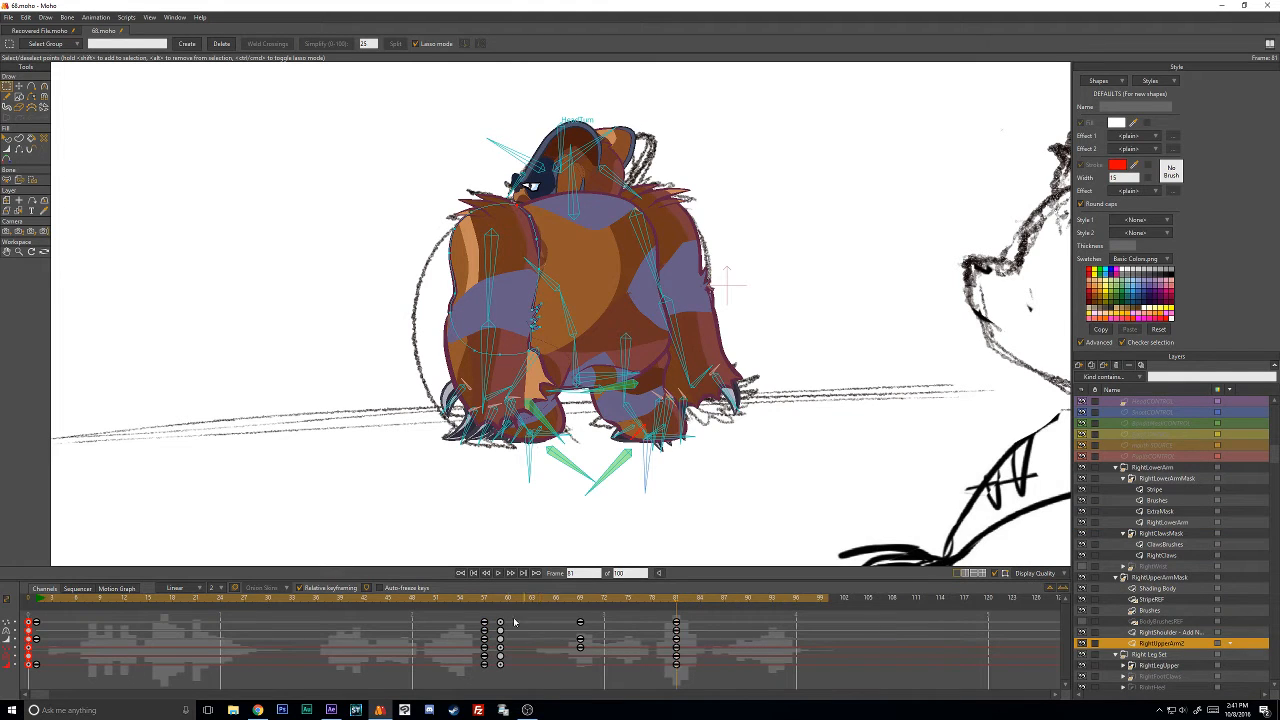
drag(476, 612, 495, 672)
drag(628, 616, 692, 678)
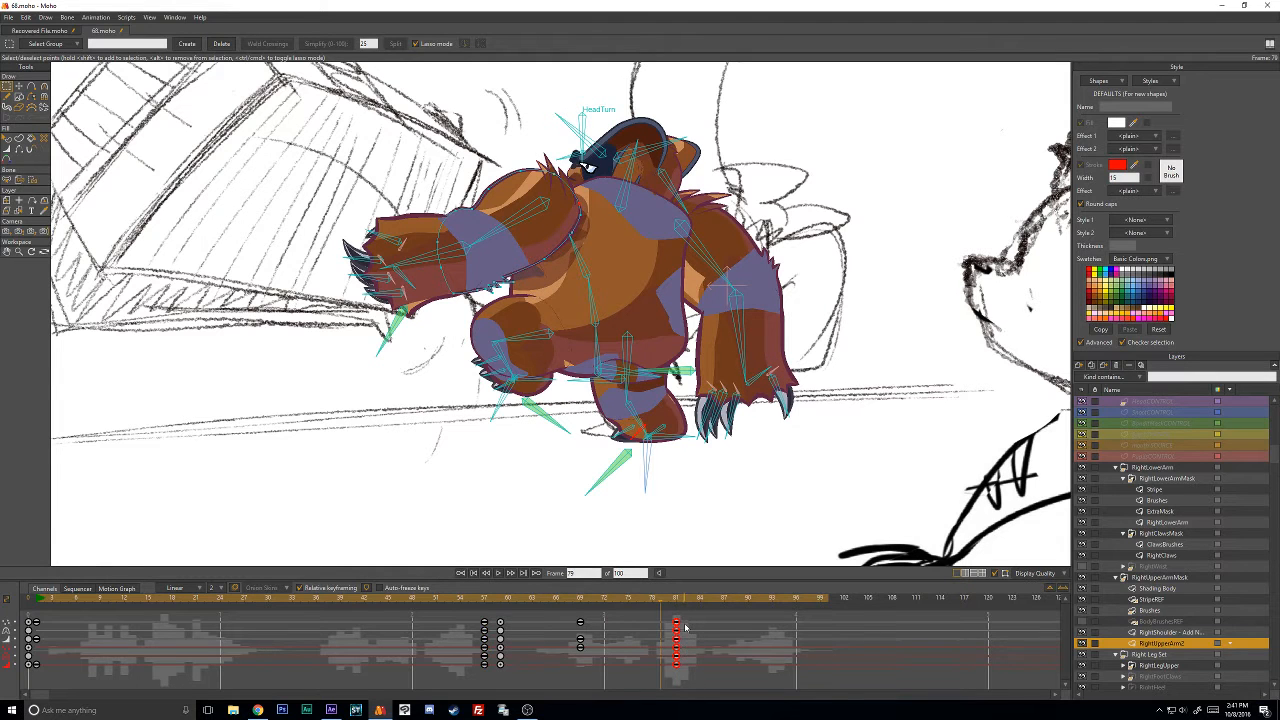
drag(676, 626, 660, 630)
At frame 81, reshape the RightUpperArm2 outline outward to the sketch, move its elbow fur points inward and adjust the line width.
click(674, 601)
key(t)
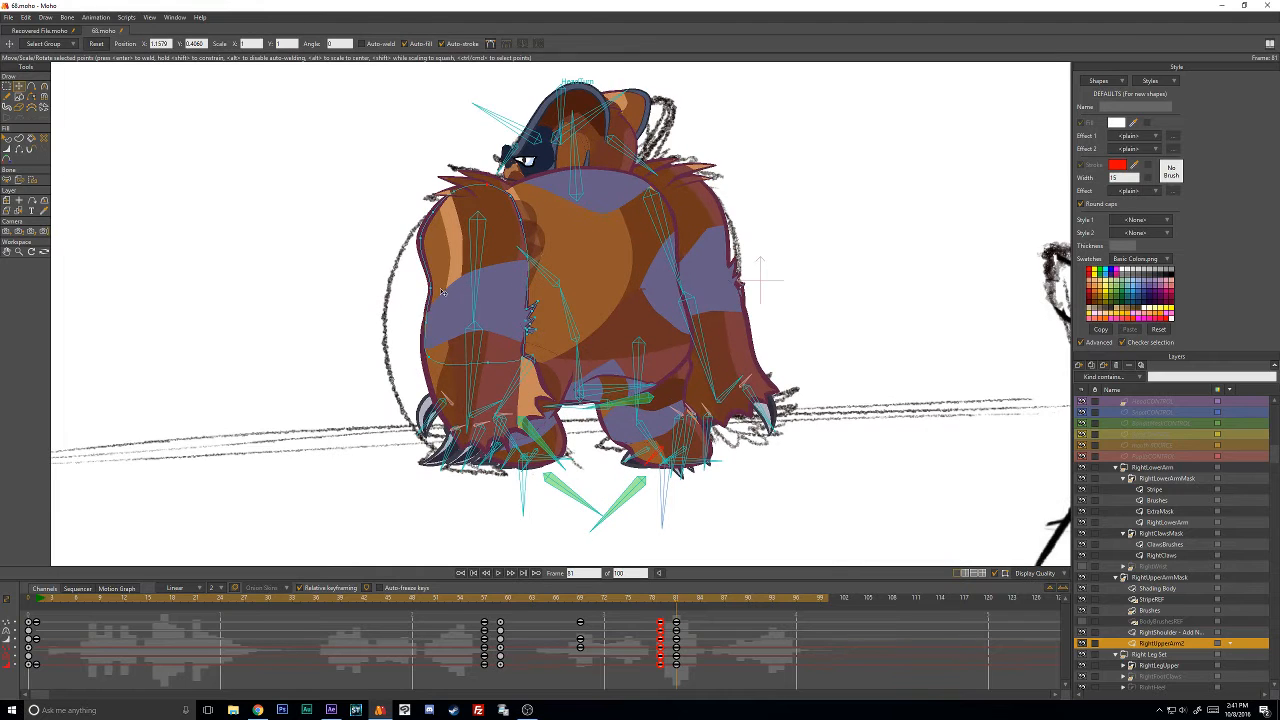
drag(442, 291, 457, 350)
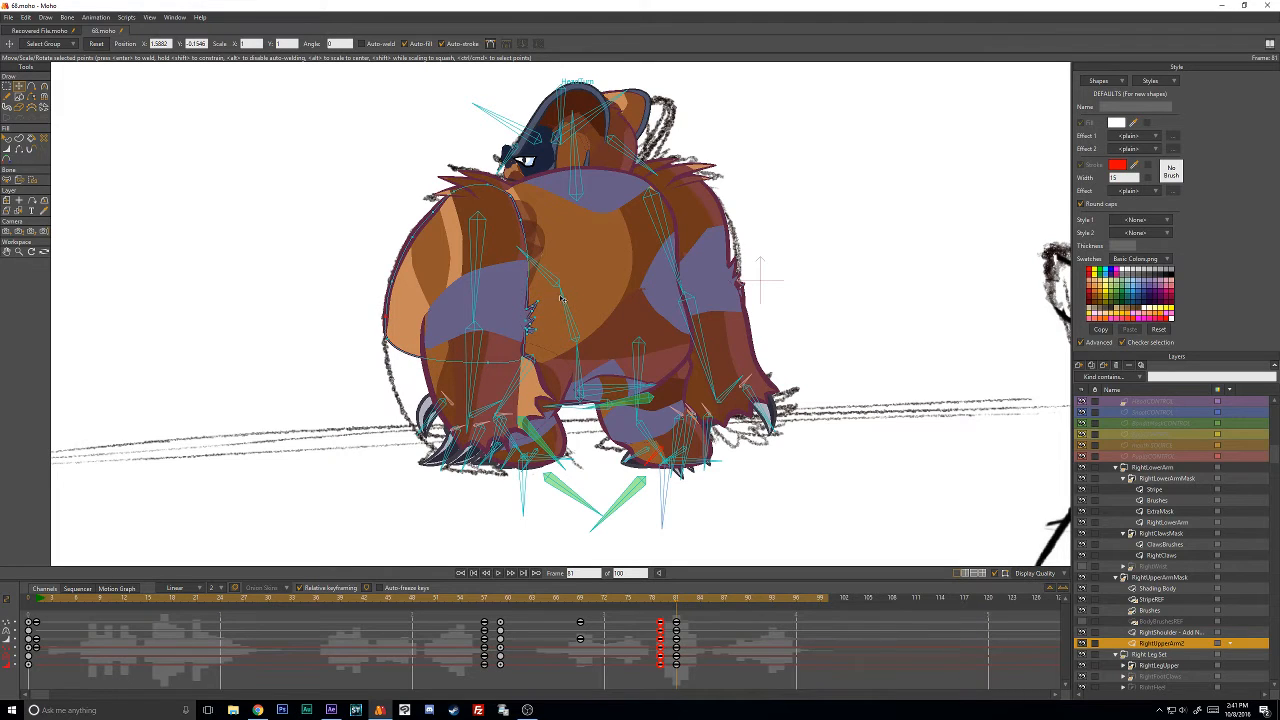
drag(483, 295, 483, 323)
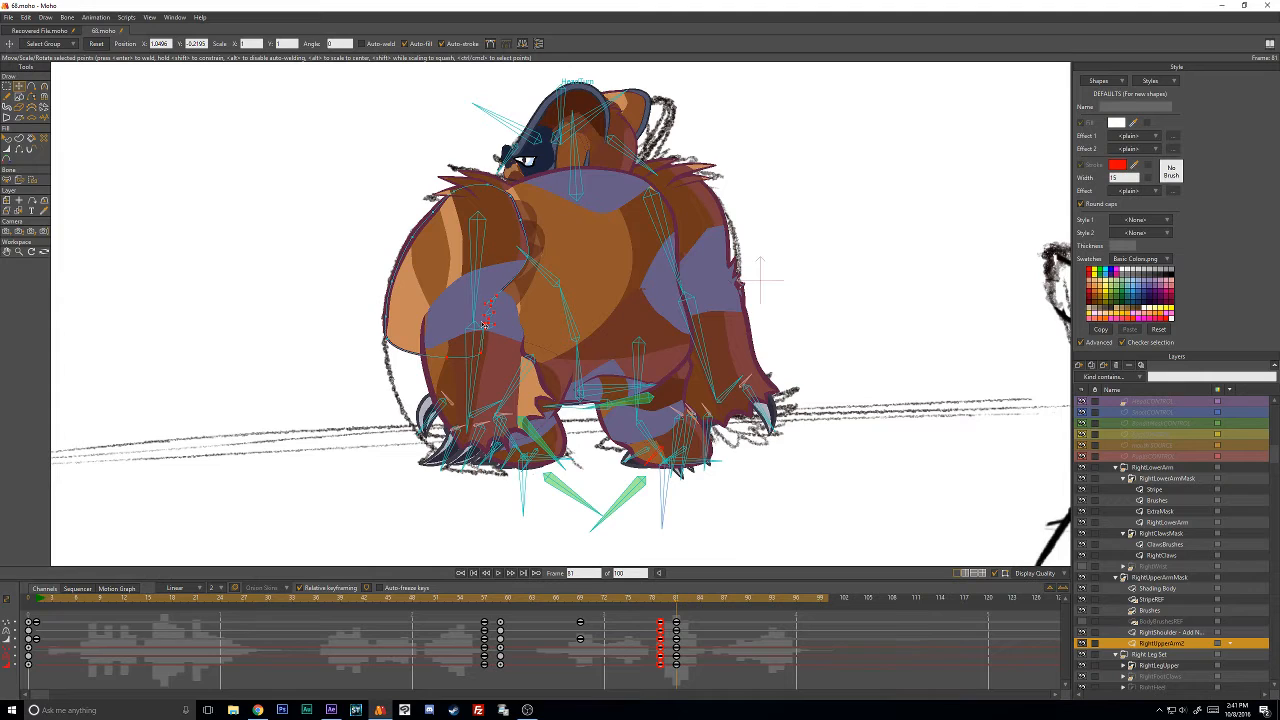
click(483, 323)
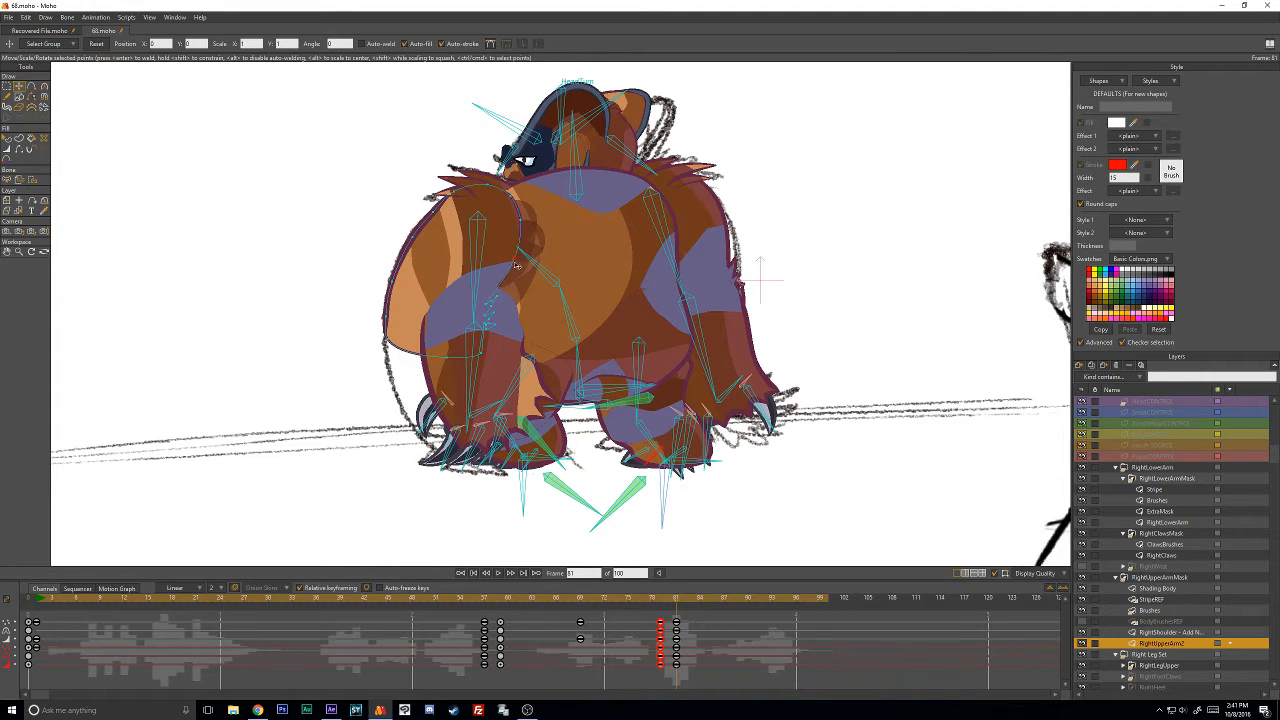
click(507, 267)
key(w)
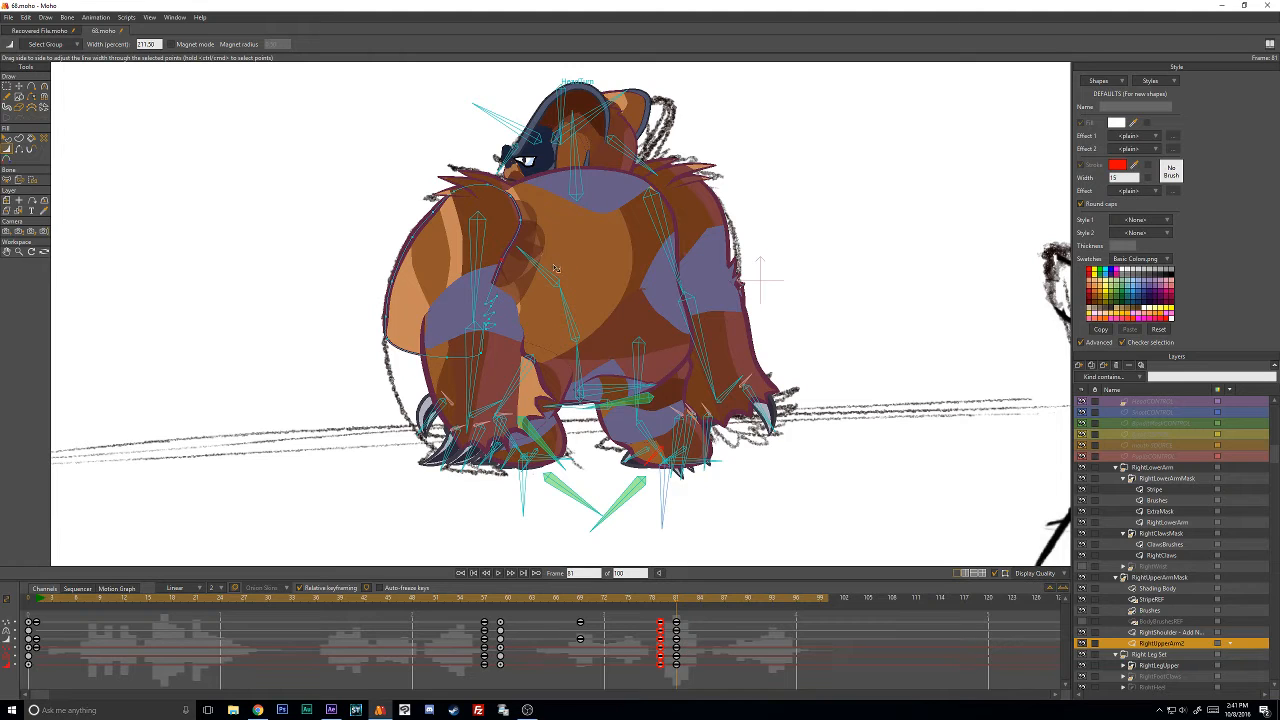
At frame 81, reshape the RightLowerArm outline so its outer edge follows the sketched forearm.
click(1160, 523)
key(t)
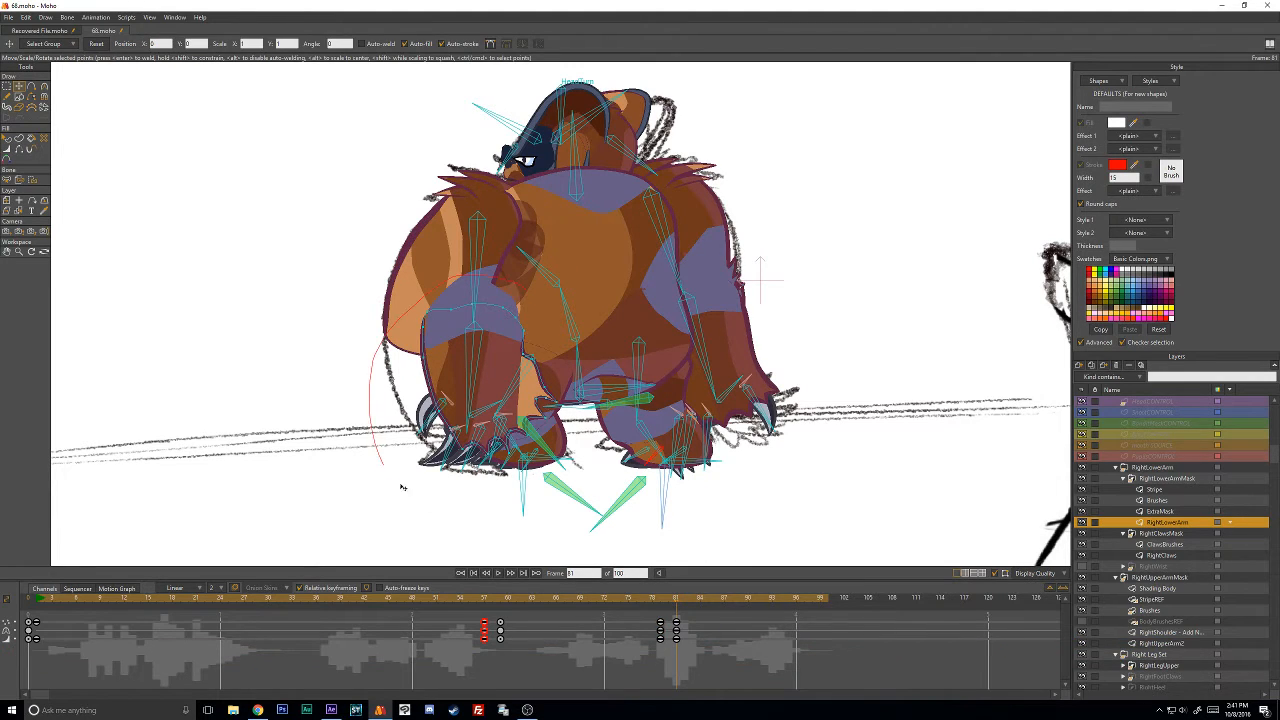
drag(401, 487, 462, 370)
click(469, 383)
scroll(469, 383, up, 2)
drag(365, 357, 433, 349)
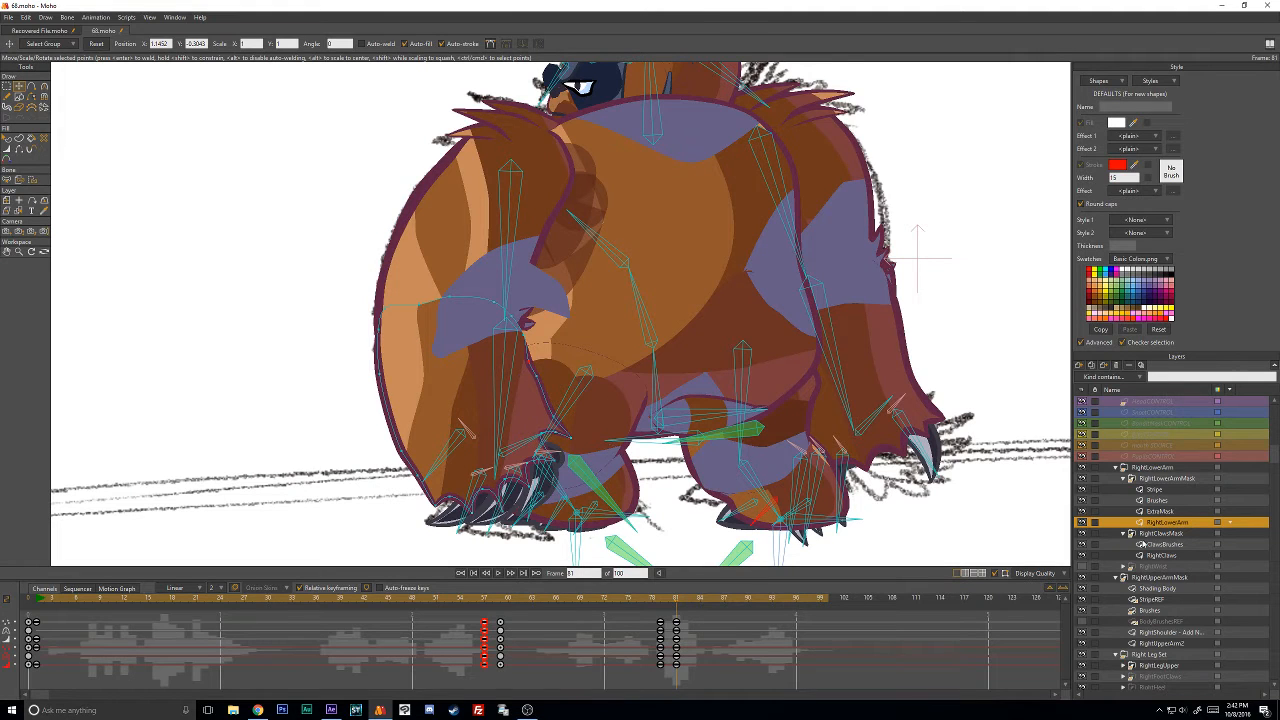
Reposition the right lower arm's Brushes points at frame 81 and copy that layer's frame 0 keyframes to frame 79.
click(1157, 501)
mouse_move(459, 314)
mouse_down()
mouse_move(481, 431)
mouse_move(475, 458)
mouse_move(455, 446)
mouse_move(461, 436)
mouse_move(478, 470)
mouse_move(528, 380)
mouse_move(555, 267)
mouse_move(548, 385)
mouse_move(530, 420)
mouse_move(540, 450)
mouse_move(576, 471)
mouse_move(515, 372)
mouse_move(535, 380)
mouse_move(540, 225)
mouse_up()
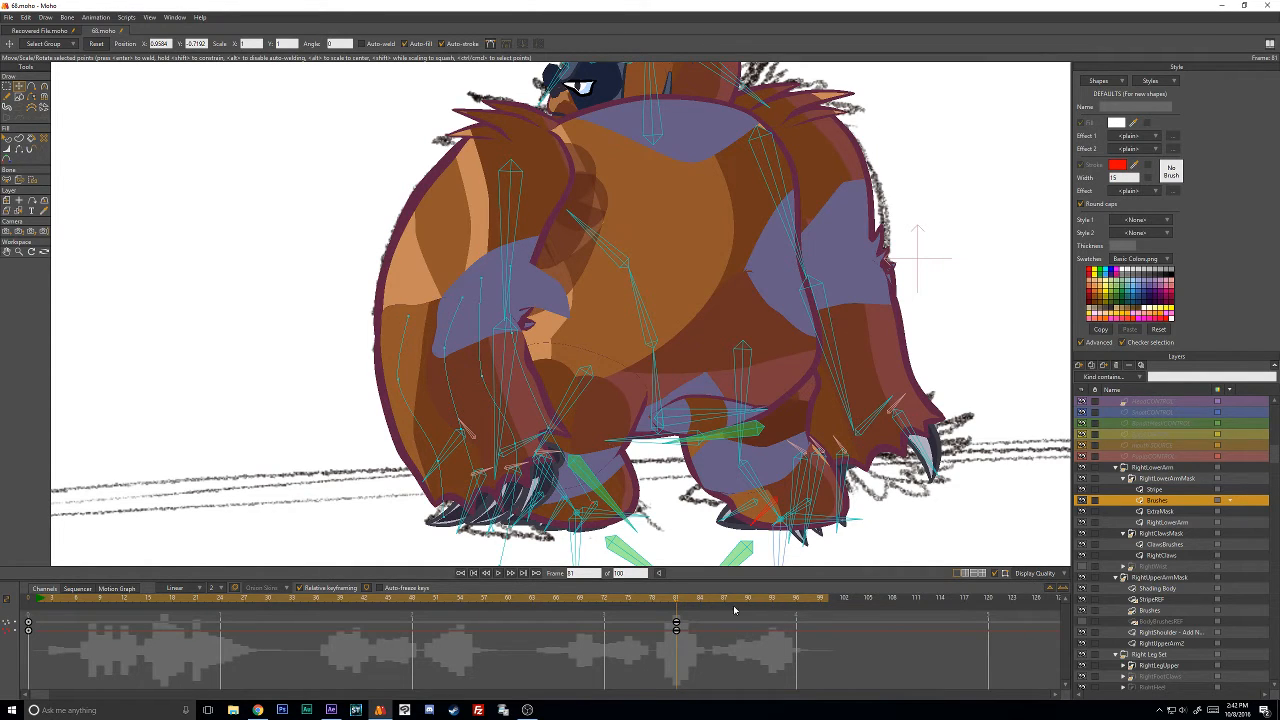
key(Left)
key(Left)
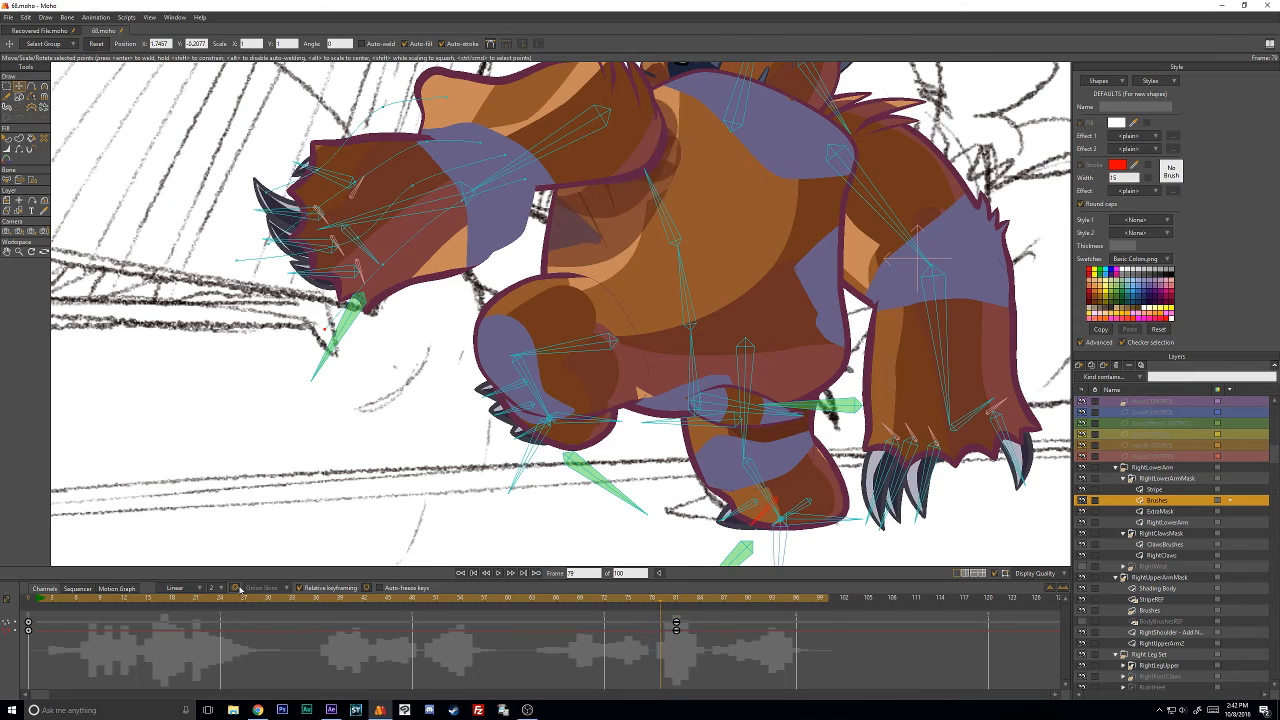
scroll(577, 174, down, 2)
drag(521, 165, 508, 266)
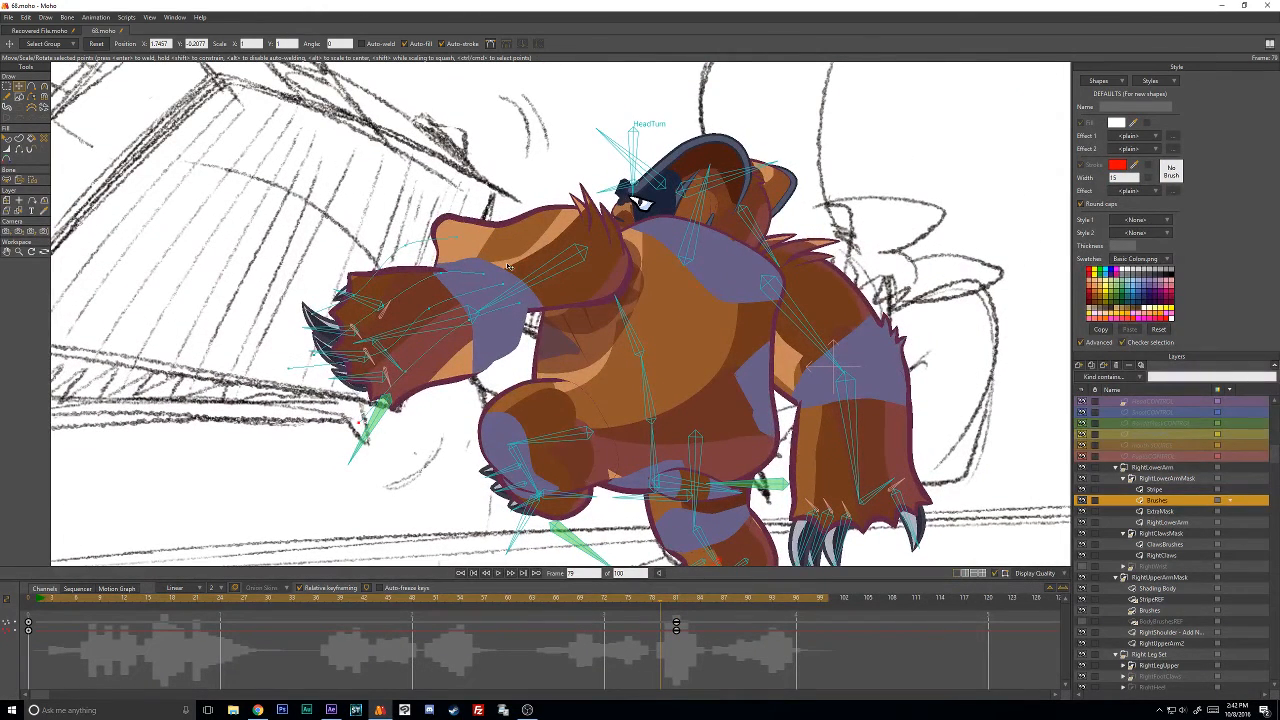
drag(59, 615, 27, 643)
key(ctrl+c)
key(ctrl+v)
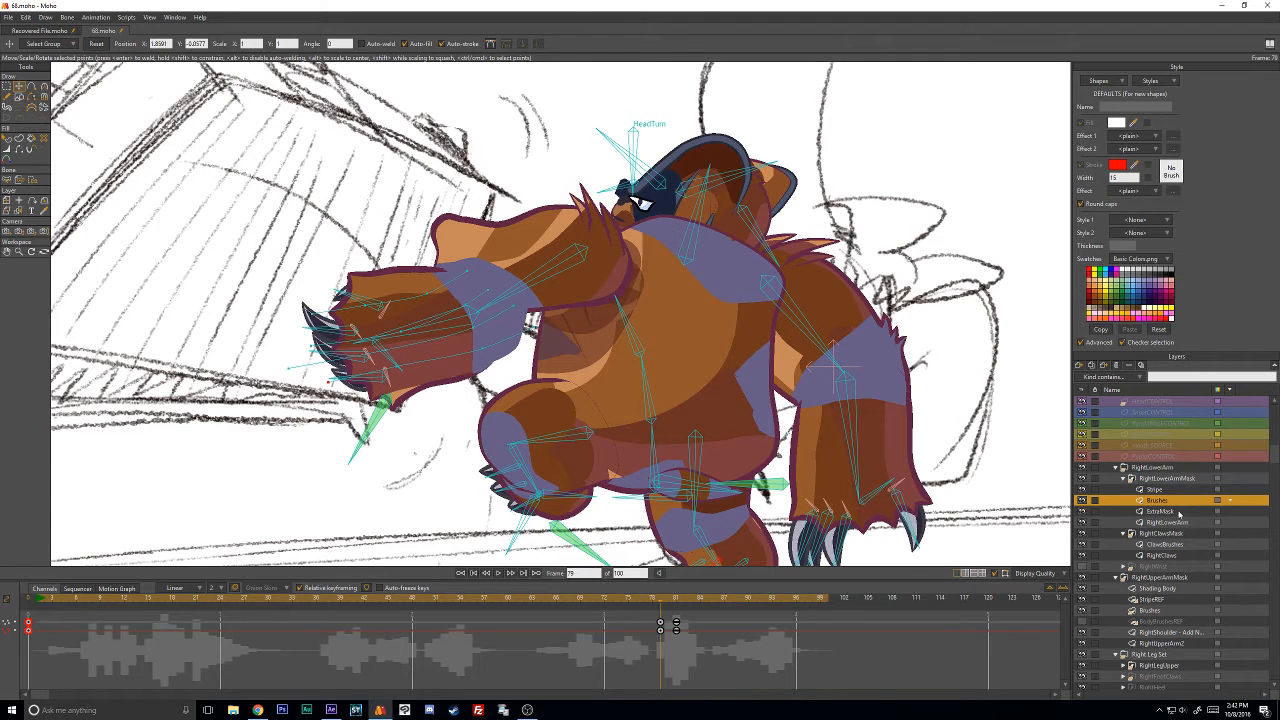
Replace the RightUpperArm2 shape at frame 79 with a copy of its frame 57 keyframes.
click(1162, 643)
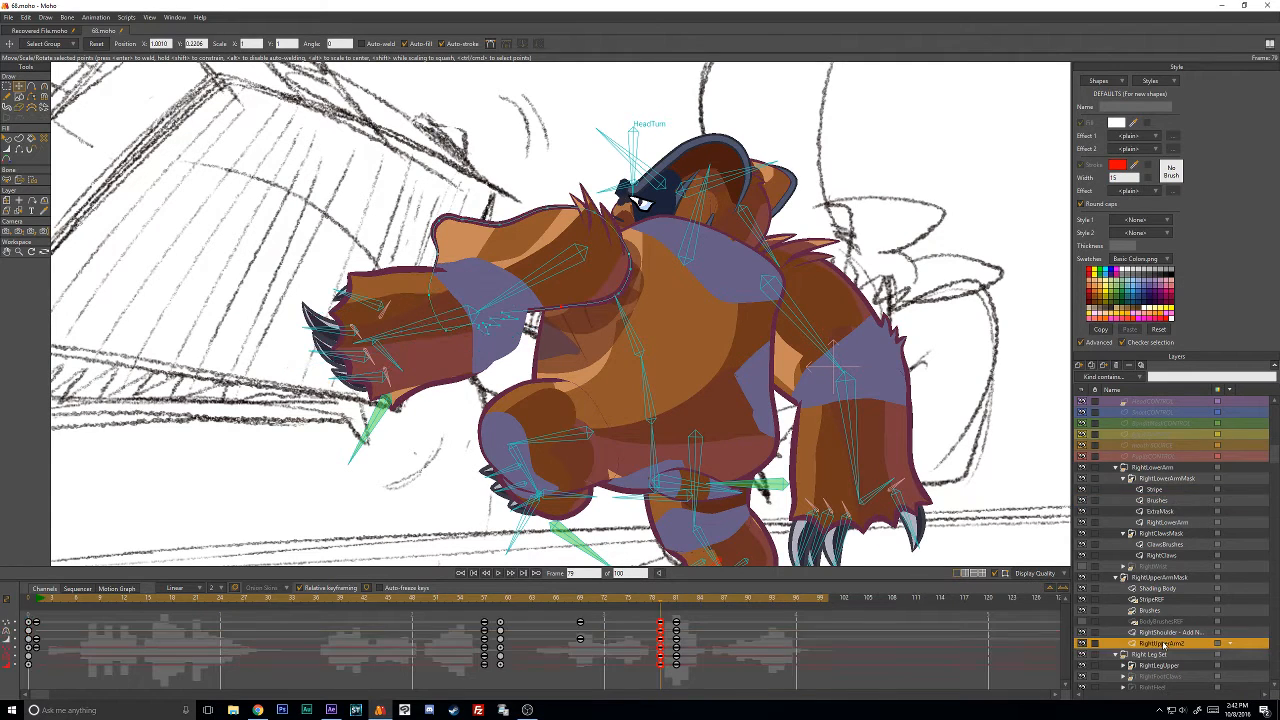
click(630, 650)
drag(556, 617, 595, 657)
drag(468, 613, 488, 677)
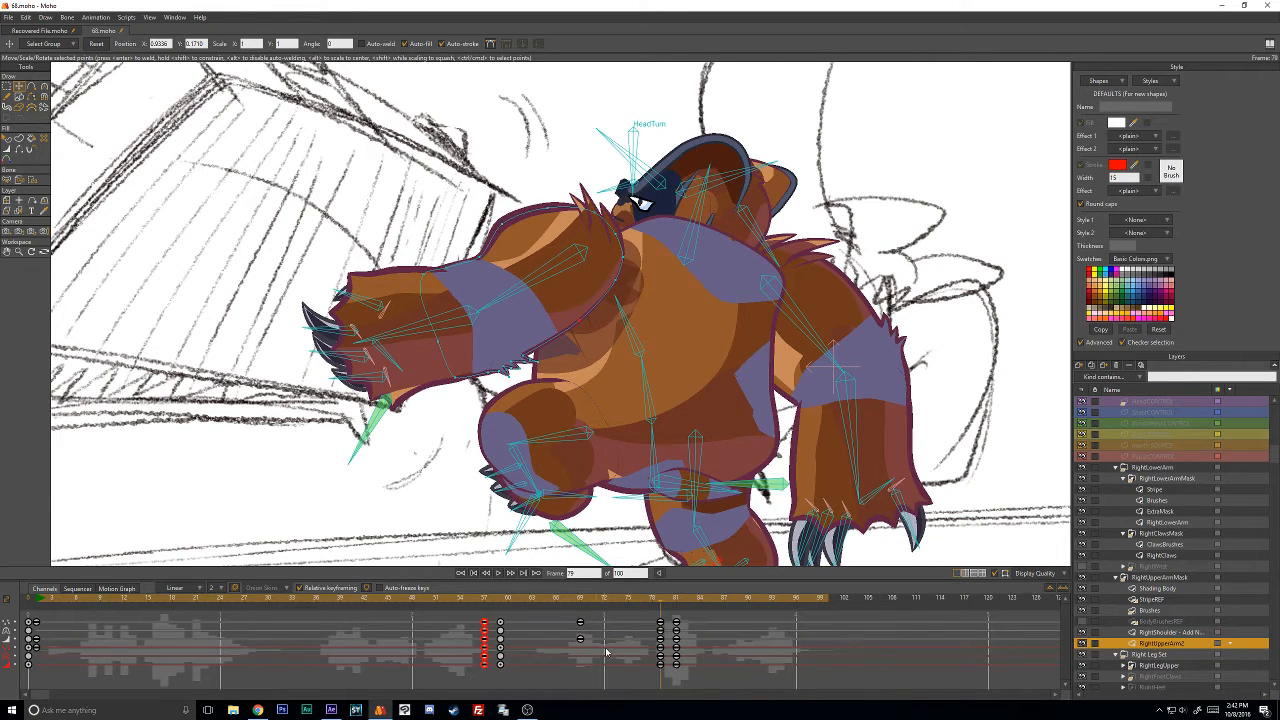
key(w)
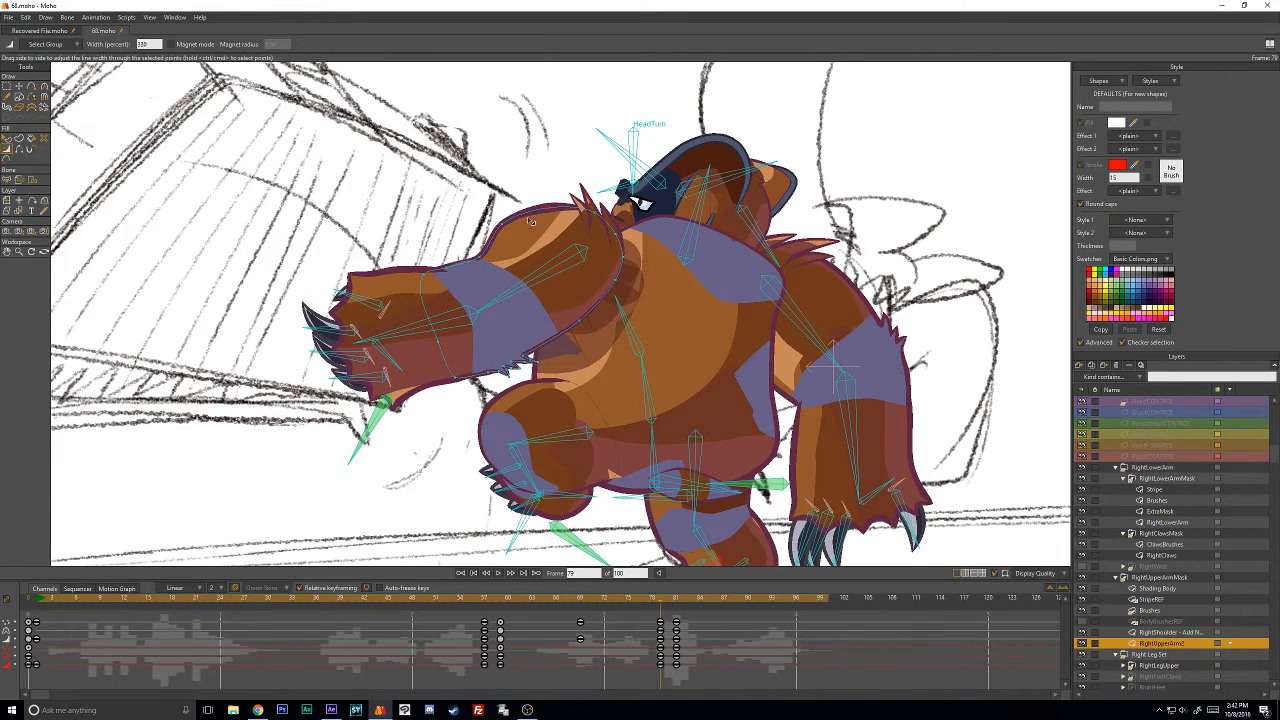
key(t)
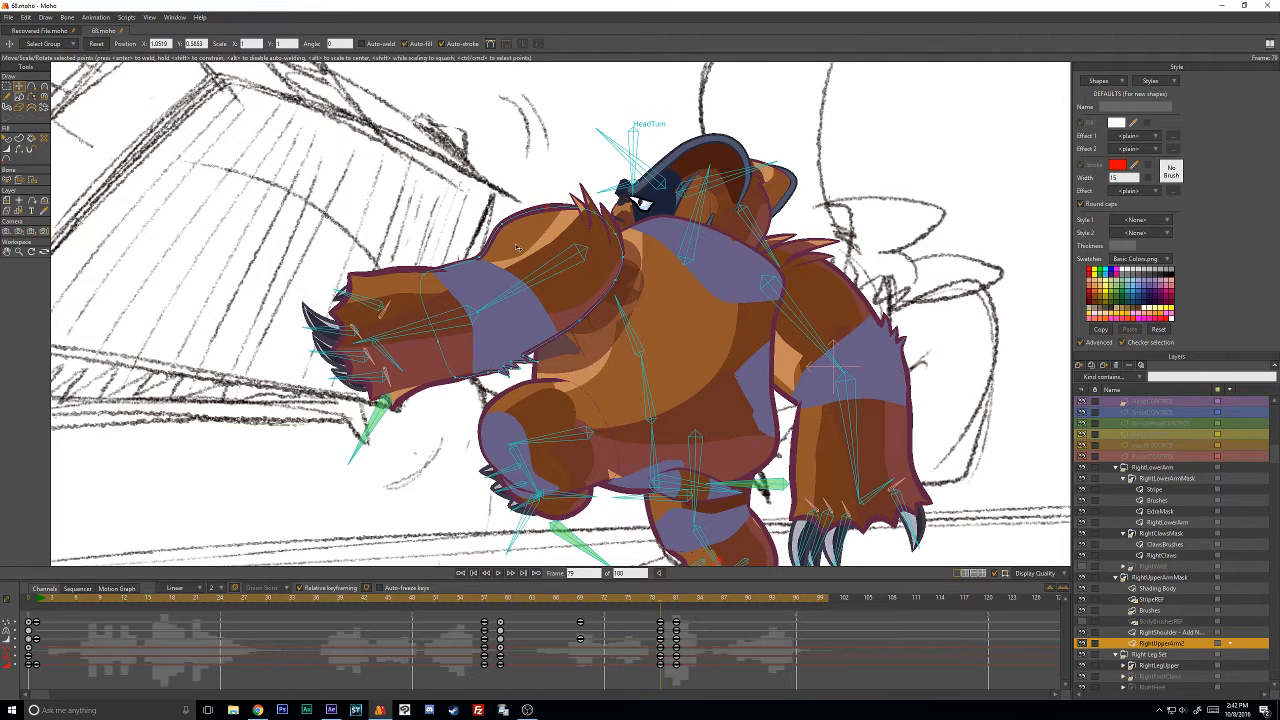
At frame 81, move the inner edge points of RightUpperArm2 toward the chest to round out the upper arm.
click(581, 600)
drag(581, 600, 663, 590)
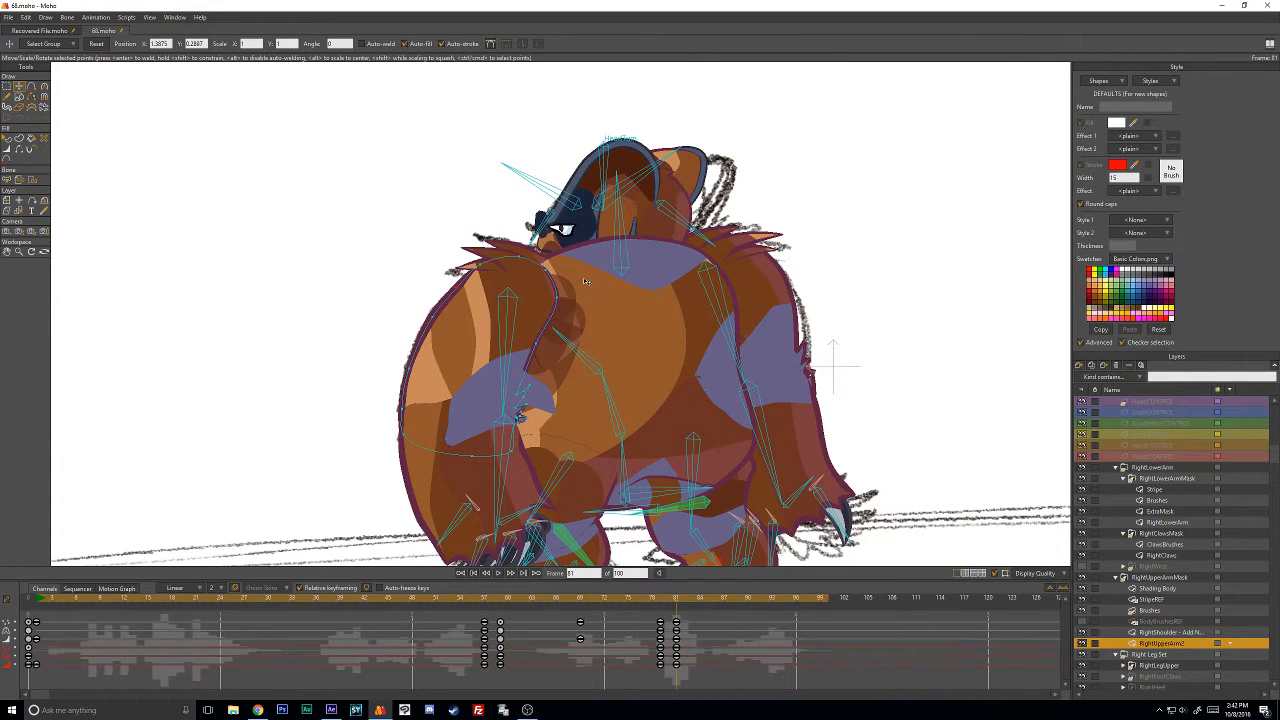
drag(558, 298, 551, 327)
drag(540, 343, 555, 348)
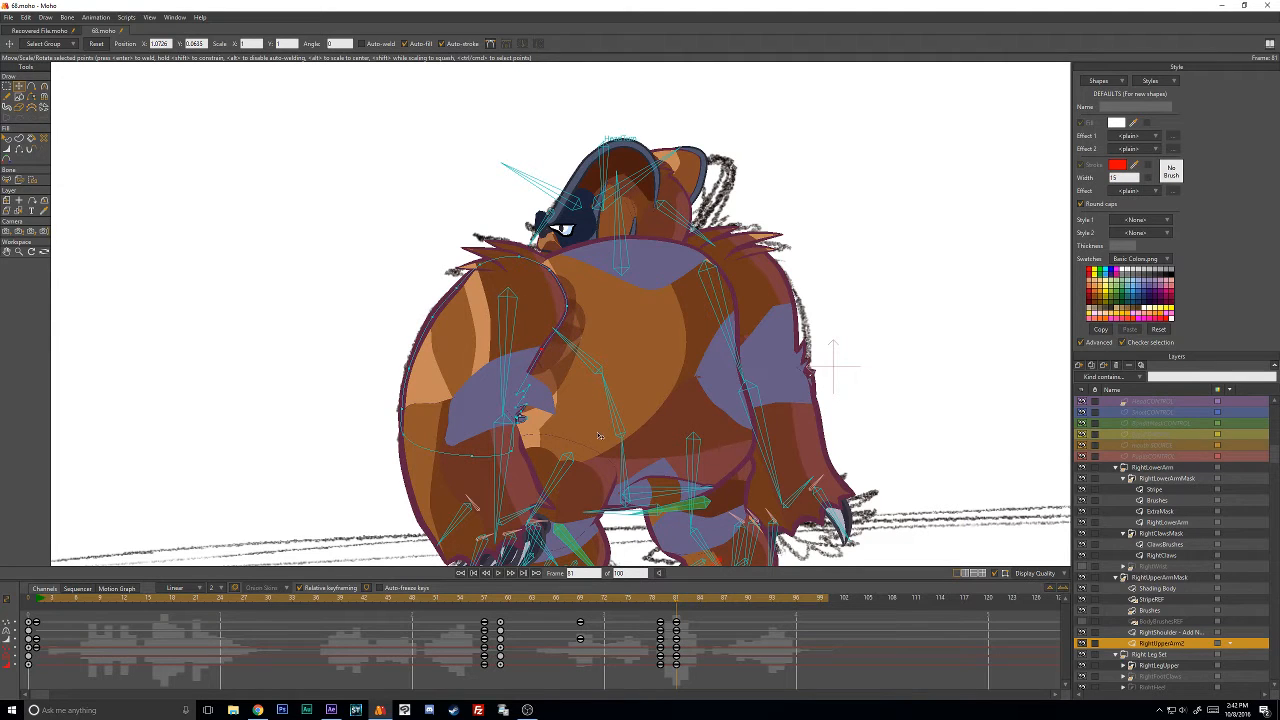
Hide and show the BEARCOON layer at frame 81 to compare the arm with the sketch.
scroll(1085, 437, up, 3)
click(1081, 447)
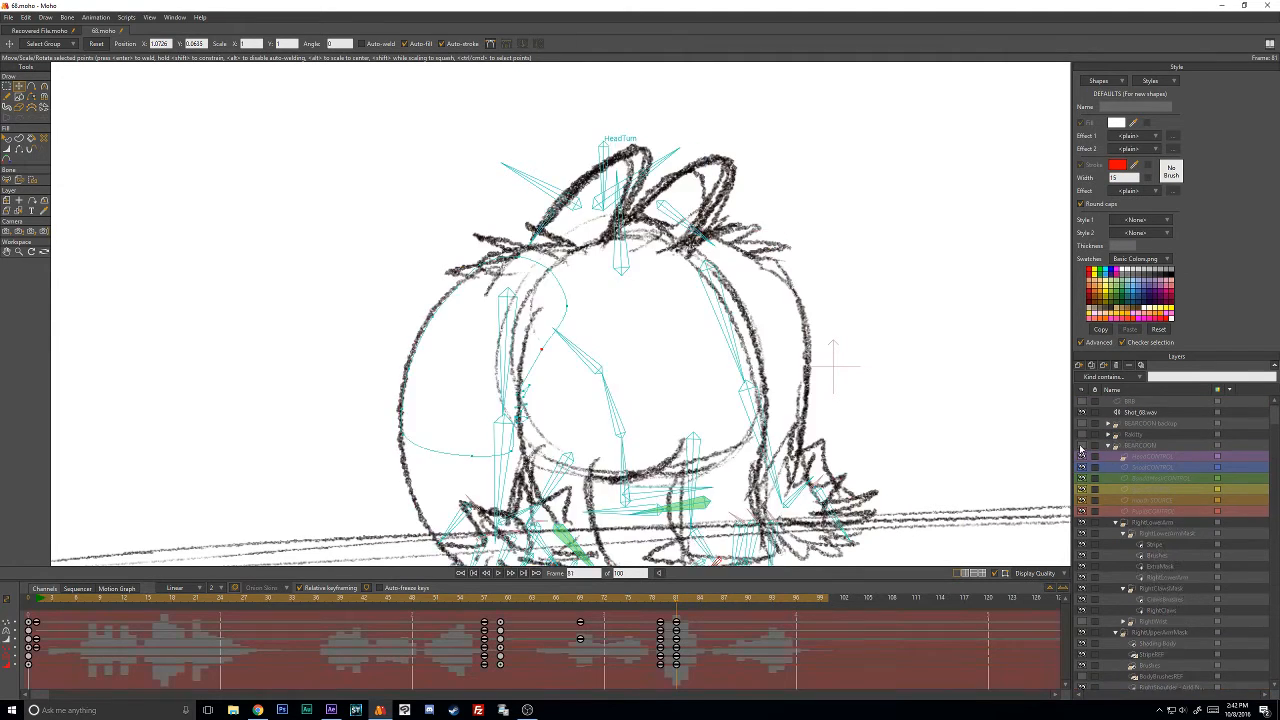
click(1081, 447)
click(1081, 447)
click(1081, 447)
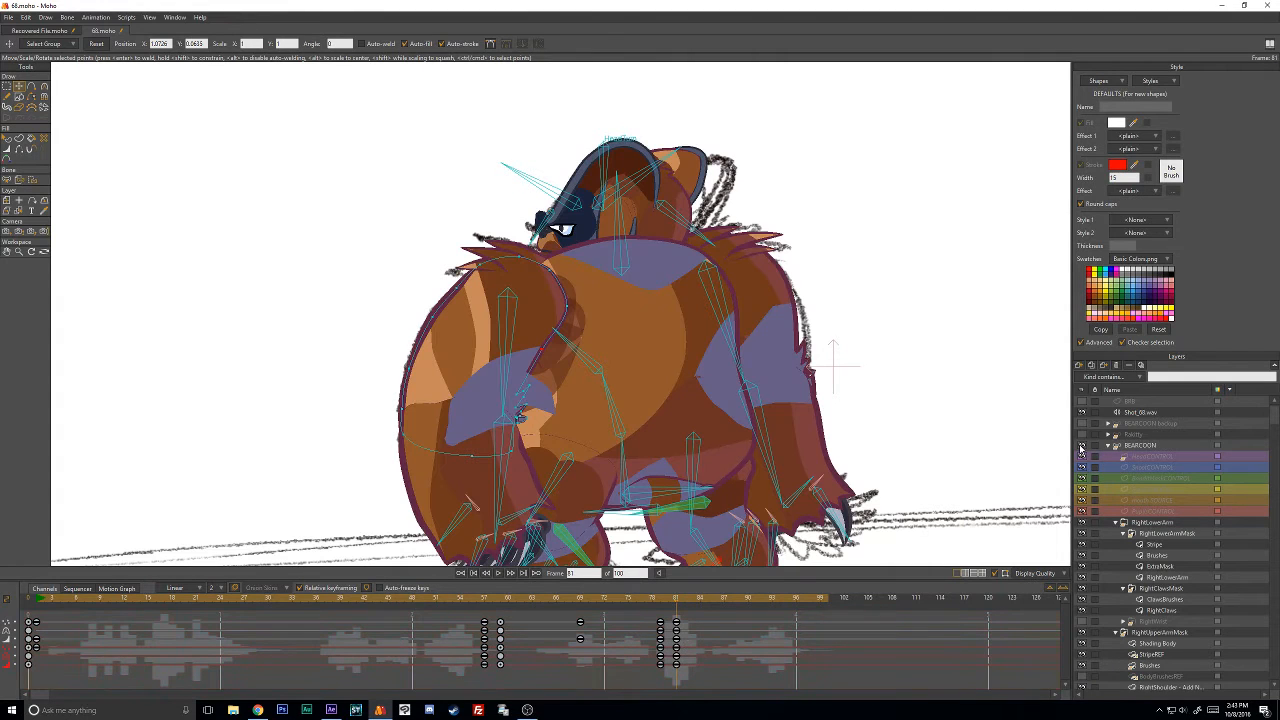
Adjust the line width of RightUpperArm2's inner edge at frame 81 and move its edge point in from the chest.
alt+right_click(634, 388)
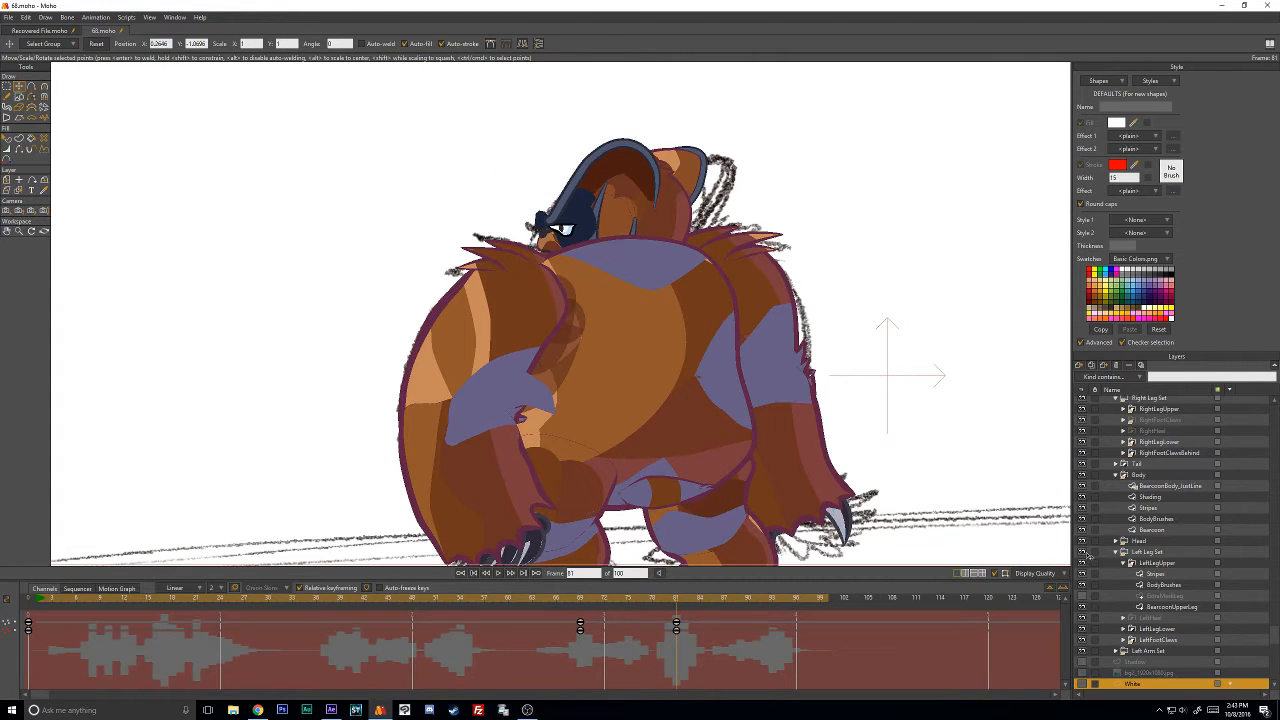
scroll(1183, 593, up, 6)
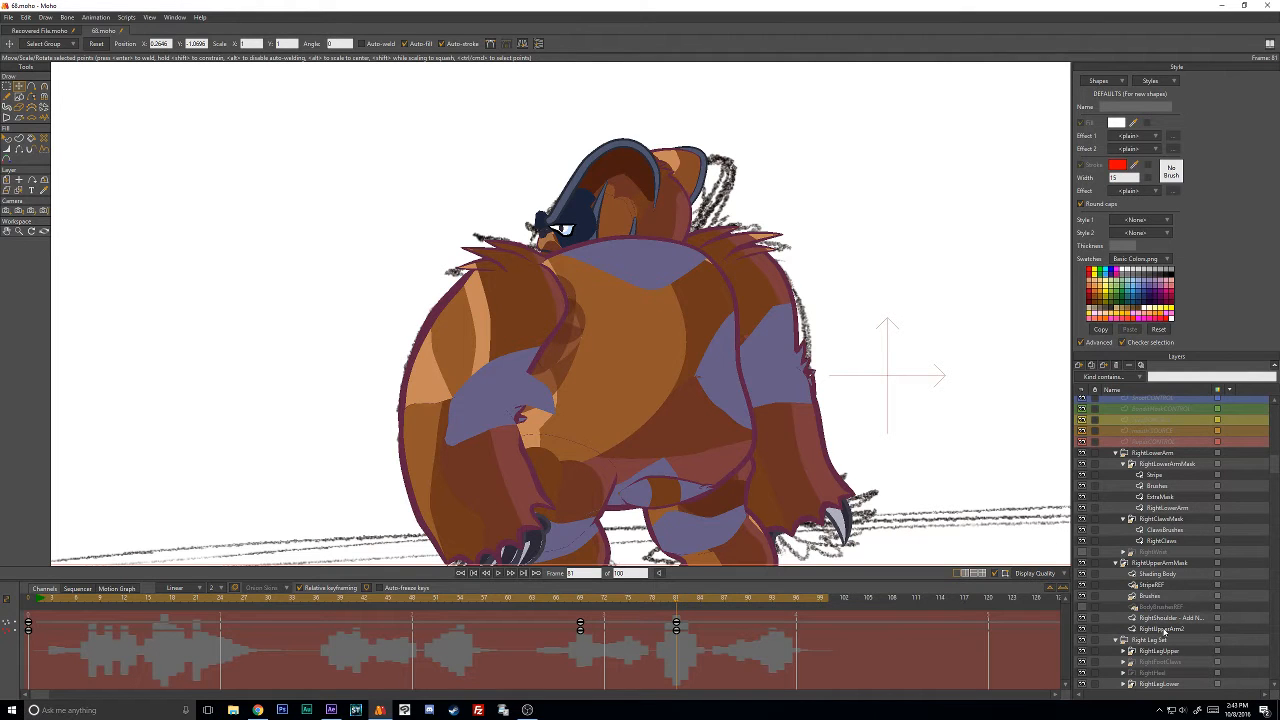
click(1164, 630)
key(w)
scroll(555, 312, down, 3)
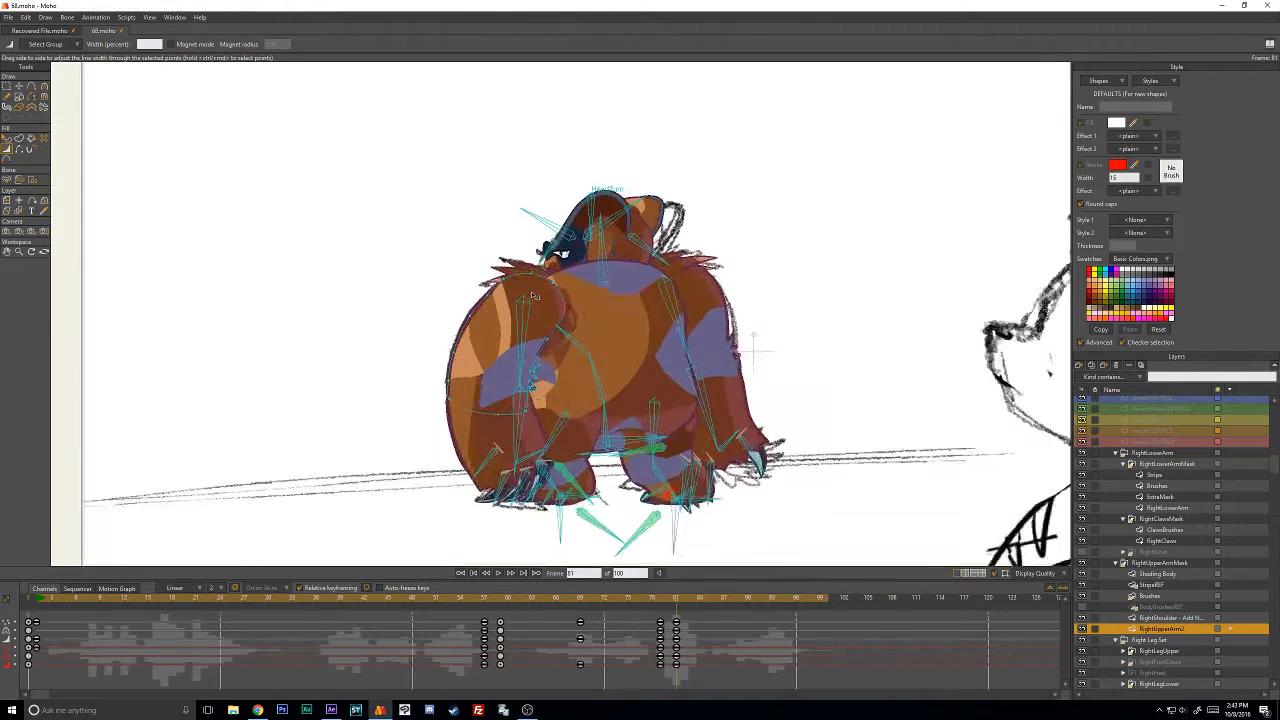
scroll(534, 296, up, 5)
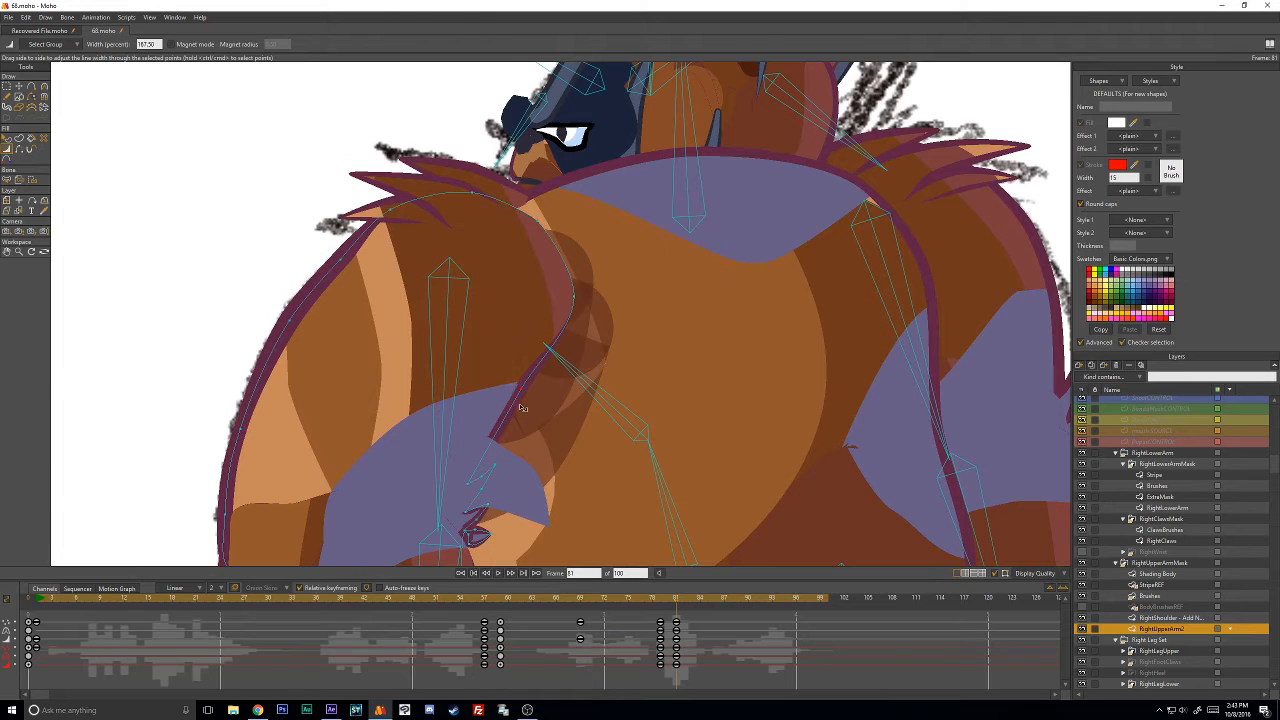
mouse_move(522, 408)
mouse_down()
mouse_move(405, 447)
mouse_move(547, 411)
mouse_up()
key(t)
drag(562, 336, 558, 358)
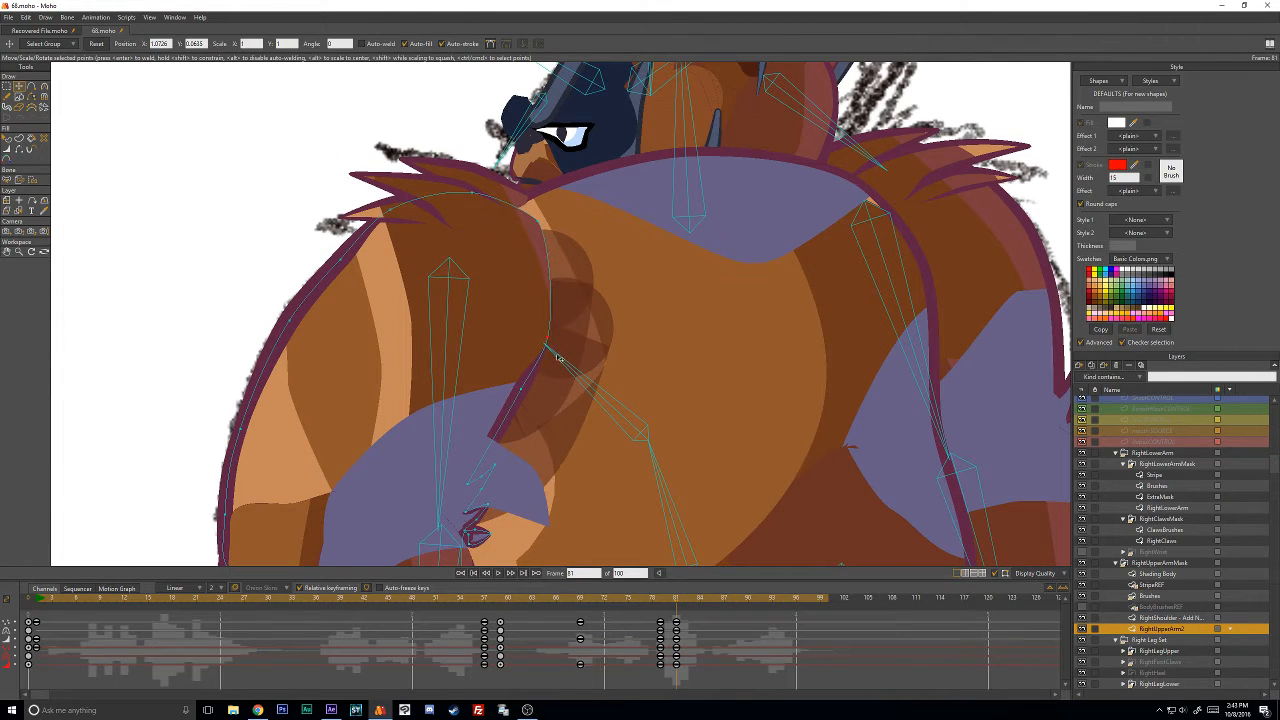
Taper the outline at the lower inner edge of RightUpperArm2 at frame 81 by changing the point's line width.
click(508, 408)
key(w)
drag(519, 417, 497, 427)
mouse_move(555, 395)
mouse_down()
mouse_move(617, 350)
mouse_move(699, 333)
mouse_up()
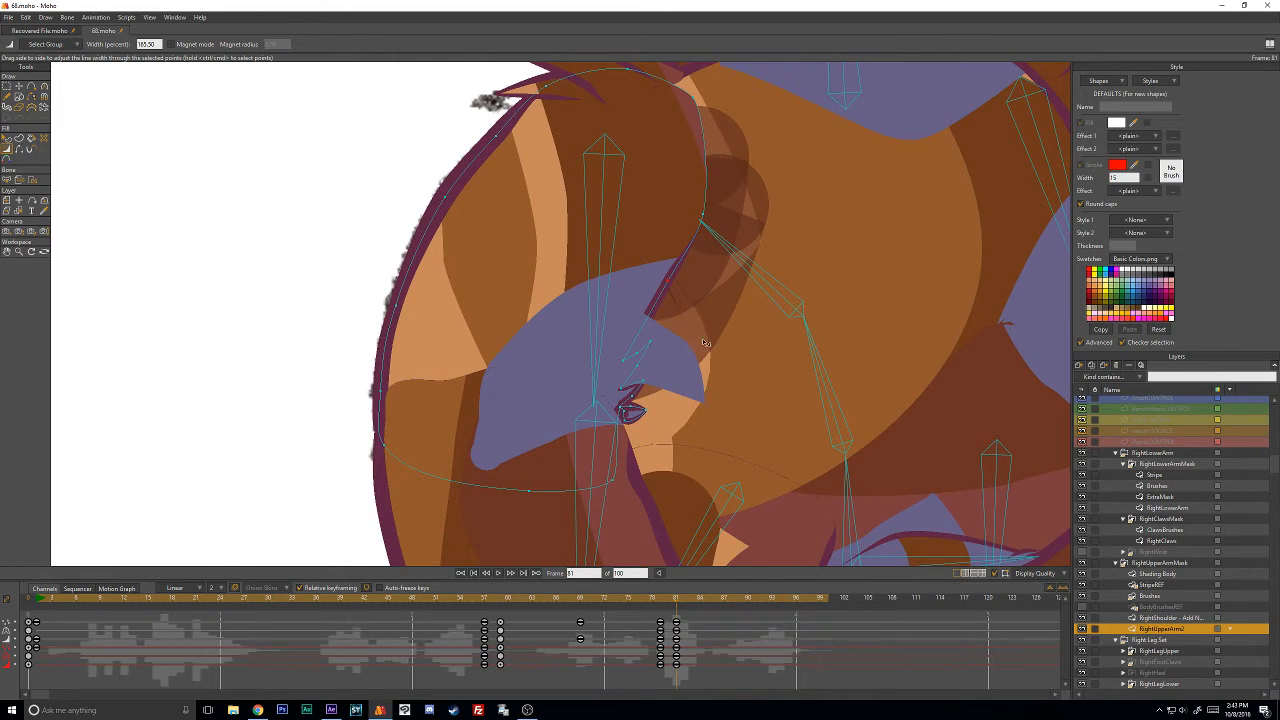
scroll(704, 342, down, 3)
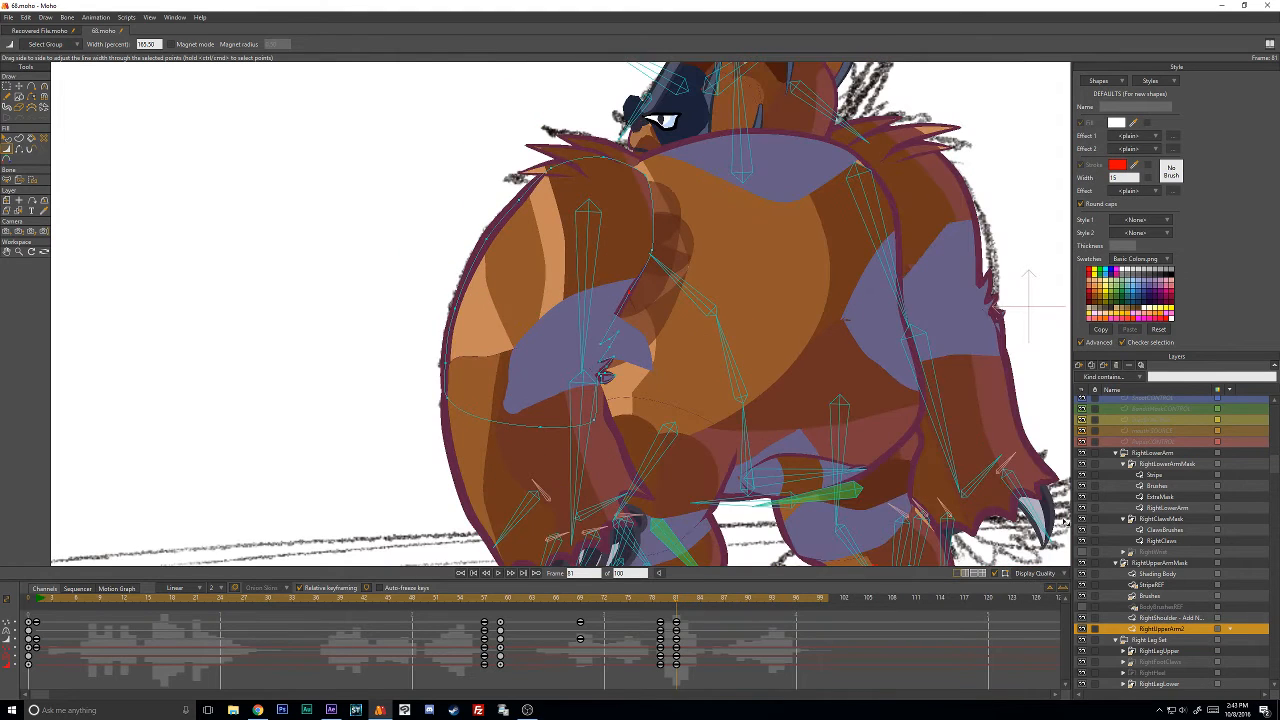
Reshape the right lower arm's Stripe layer at frame 81 into a band running from the arm's outer edge to the elbow crease.
click(1151, 587)
click(1152, 477)
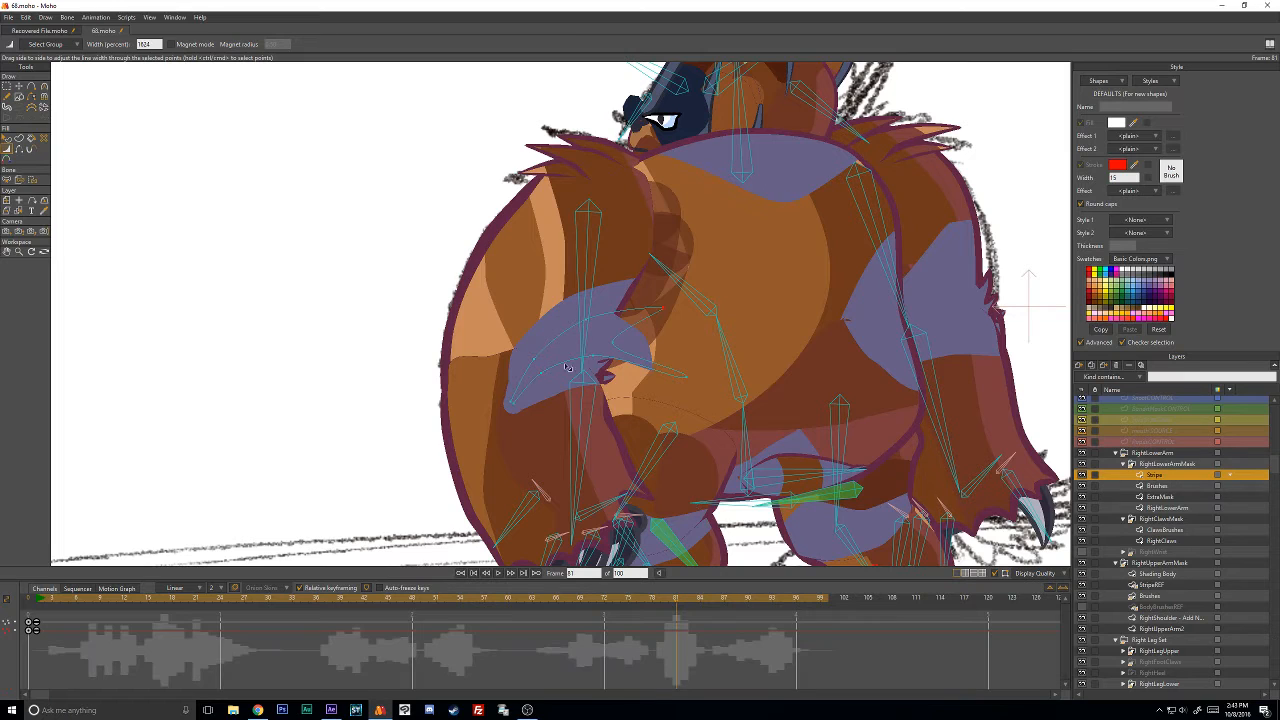
drag(676, 310, 547, 374)
key(t)
key(Return)
drag(444, 433, 432, 409)
drag(616, 325, 652, 338)
drag(525, 339, 537, 347)
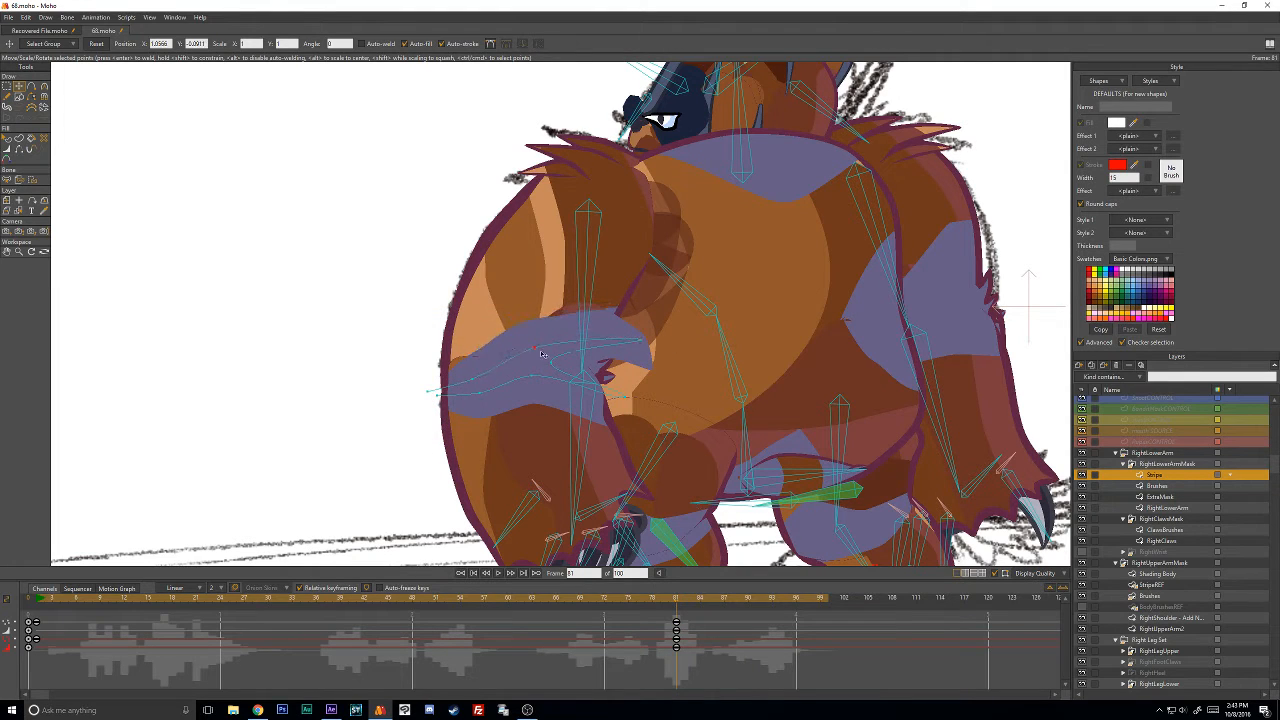
drag(474, 378, 443, 364)
drag(446, 403, 438, 375)
drag(641, 341, 629, 340)
drag(612, 437, 589, 389)
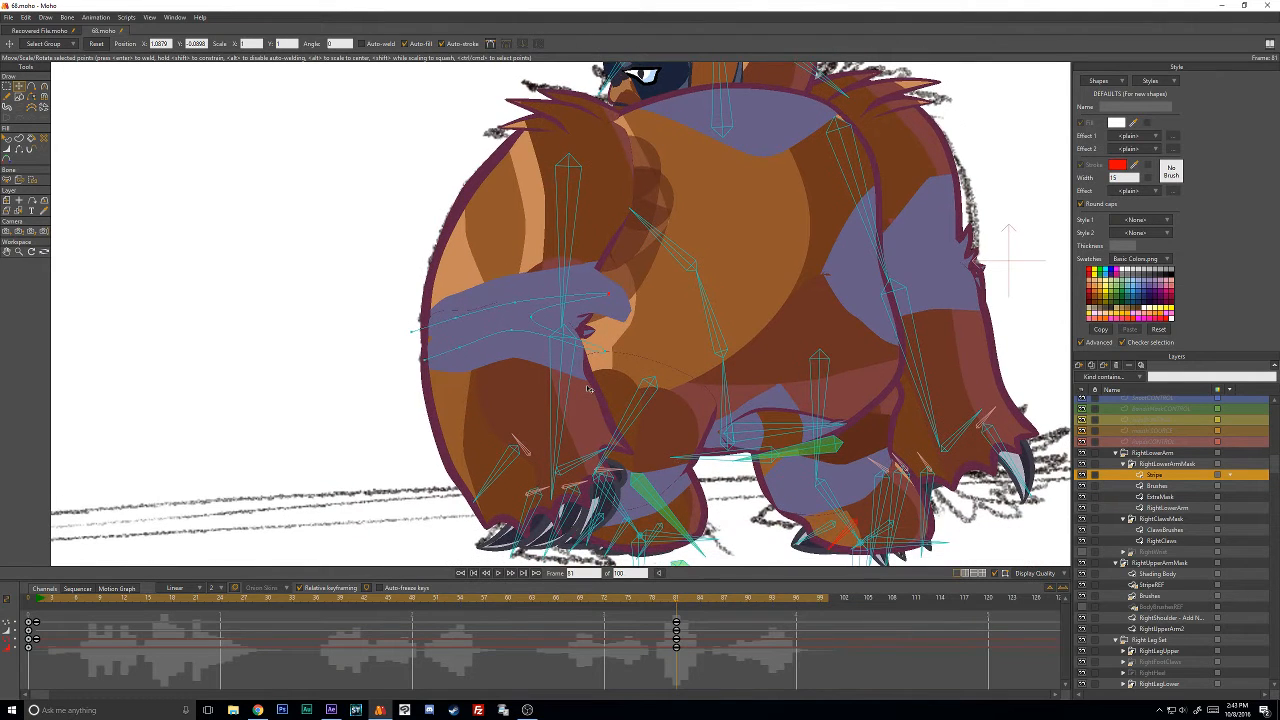
Copy the Stripe layer's frame 0 keyframes to frame 79 and check the stripe between frames 79 and 81.
mouse_move(666, 598)
mouse_down()
mouse_move(652, 600)
mouse_move(691, 600)
mouse_move(677, 614)
mouse_up()
key(Left)
key(Left)
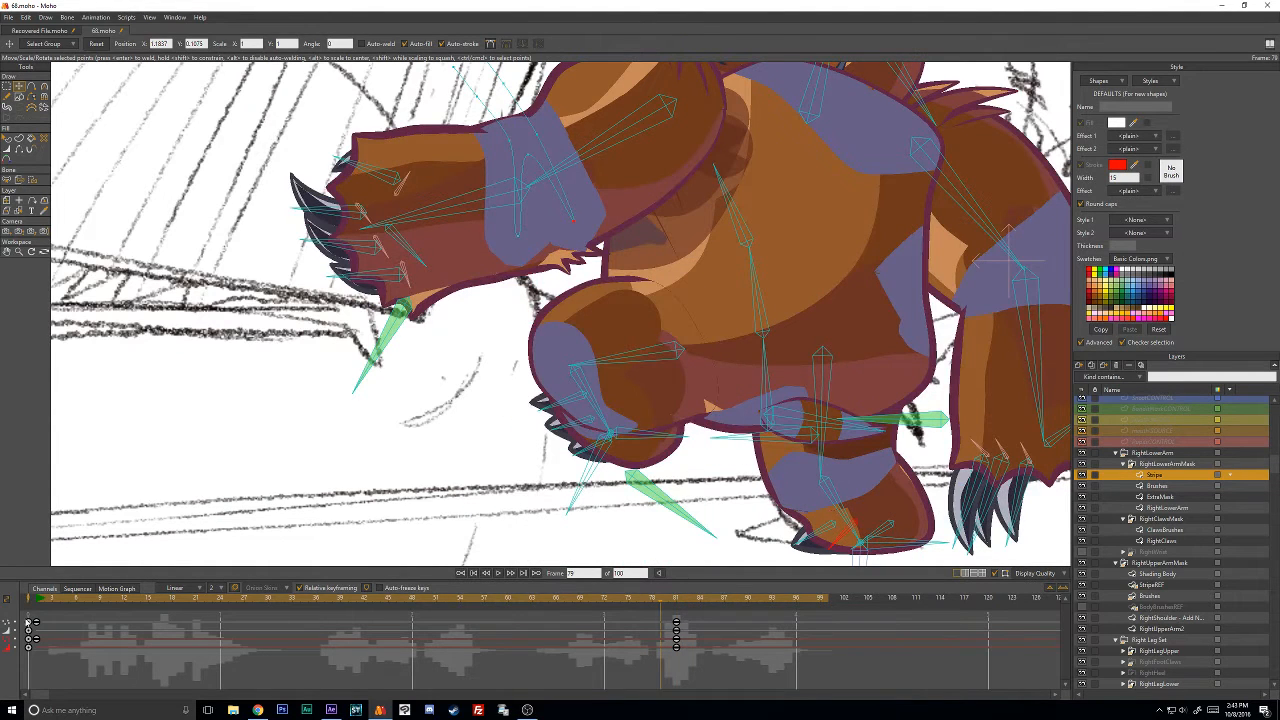
drag(33, 629, 37, 660)
click(48, 639)
key(ctrl+c)
key(ctrl+v)
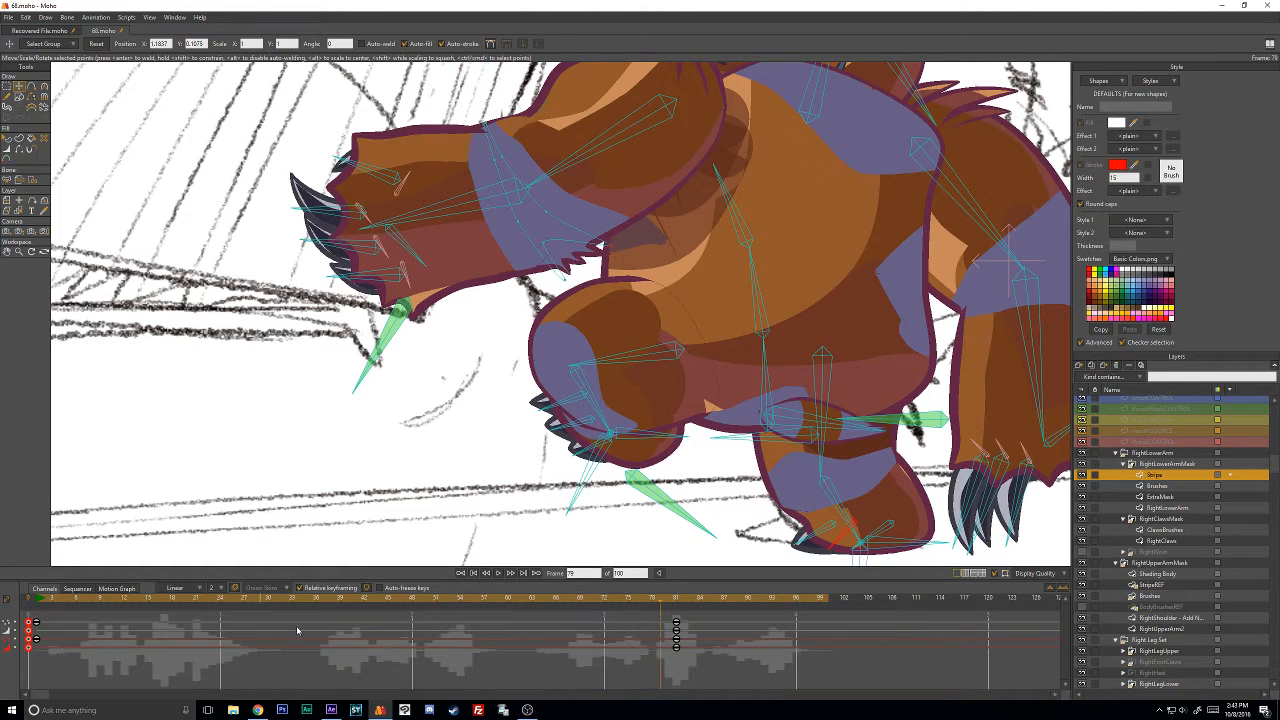
key(Right)
key(Right)
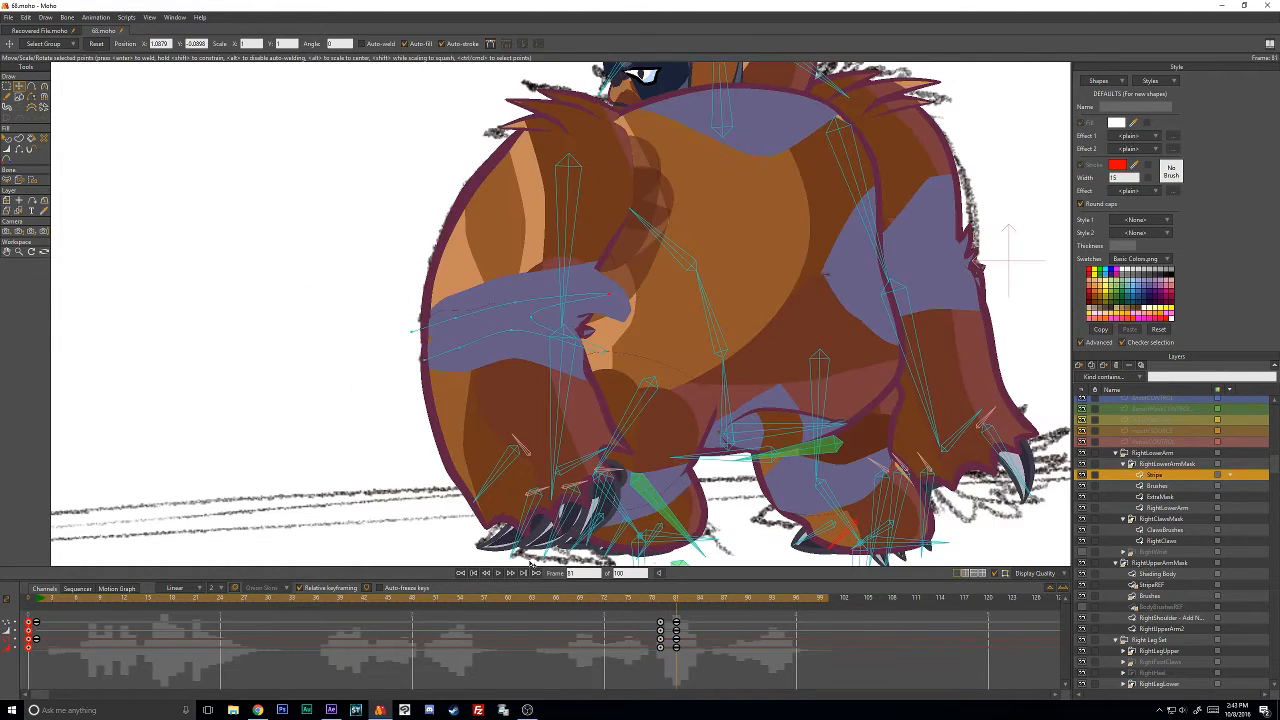
key(Left)
key(Left)
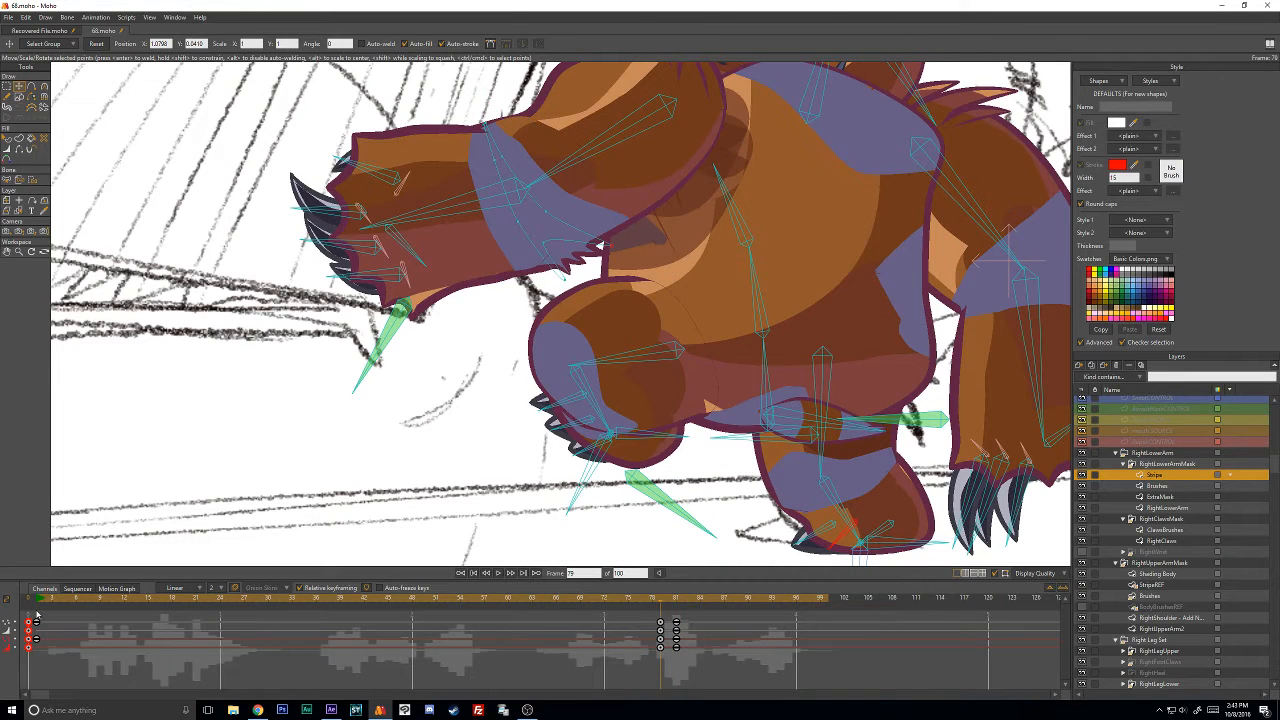
Paste the copied Stripe keyframes at frame 1 and check the stripe's change across frames 79 to 81.
click(36, 605)
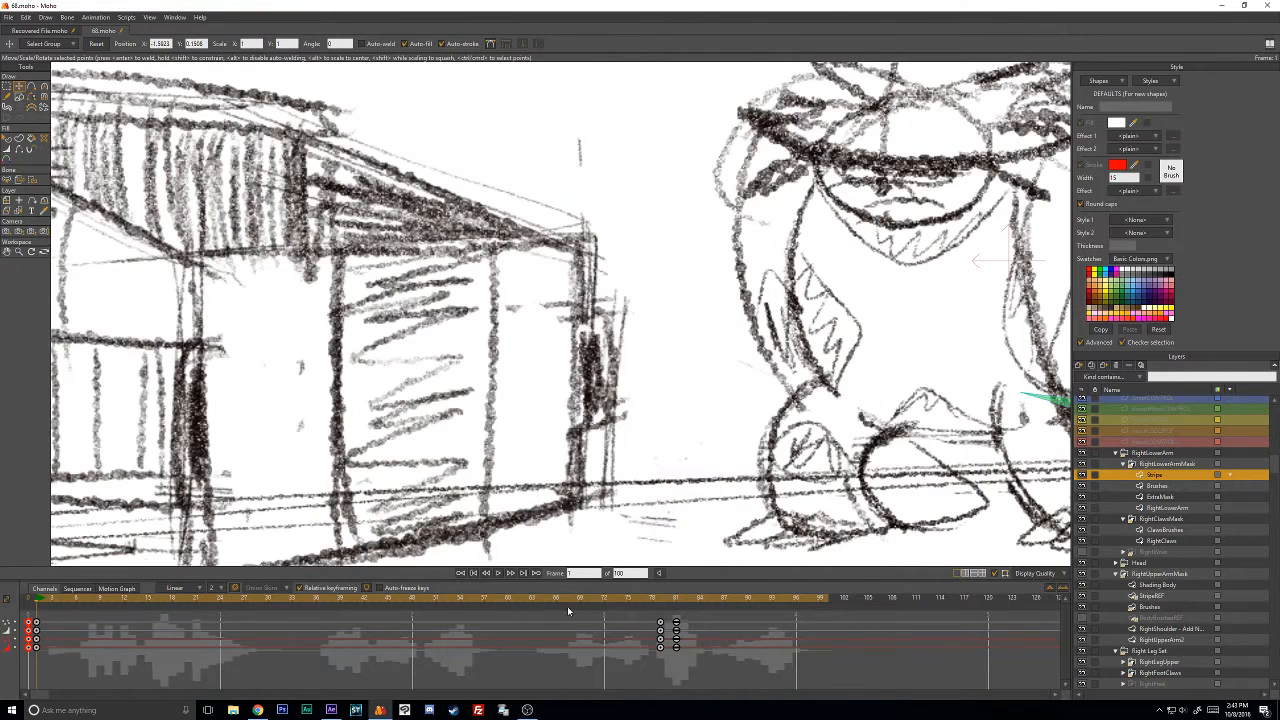
click(663, 603)
key(Right)
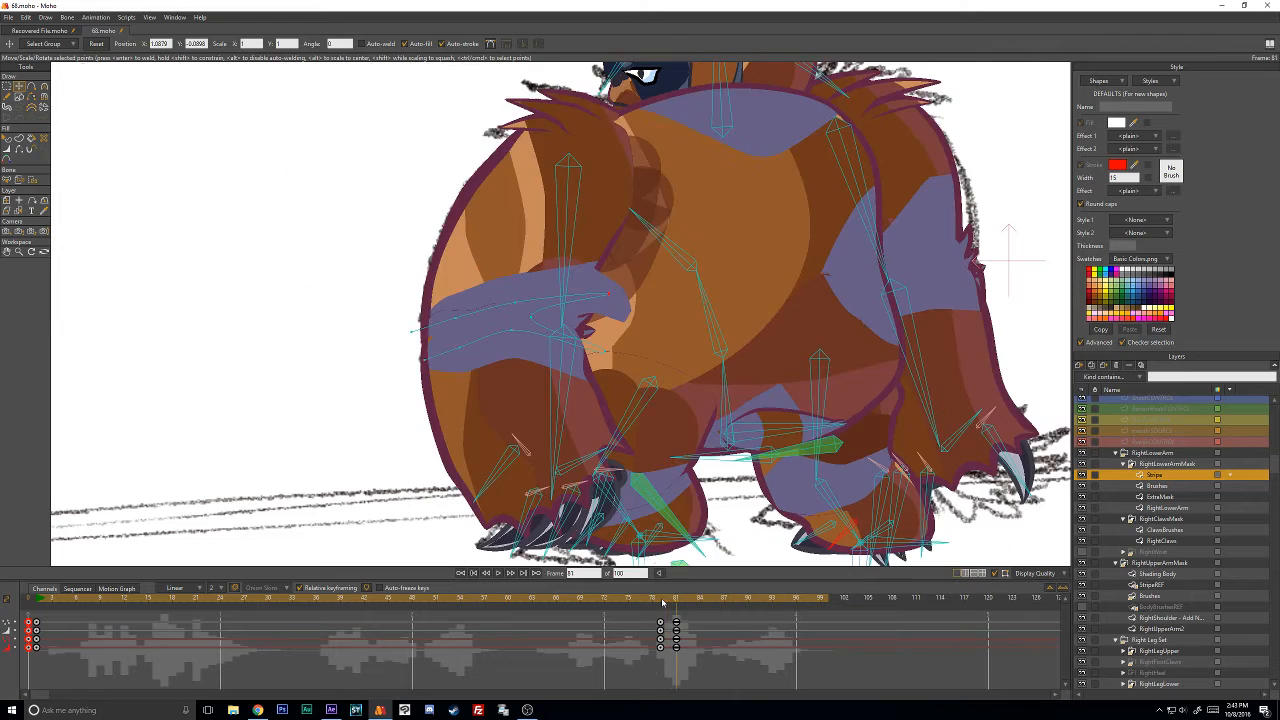
key(Left)
key(Left)
key(Right)
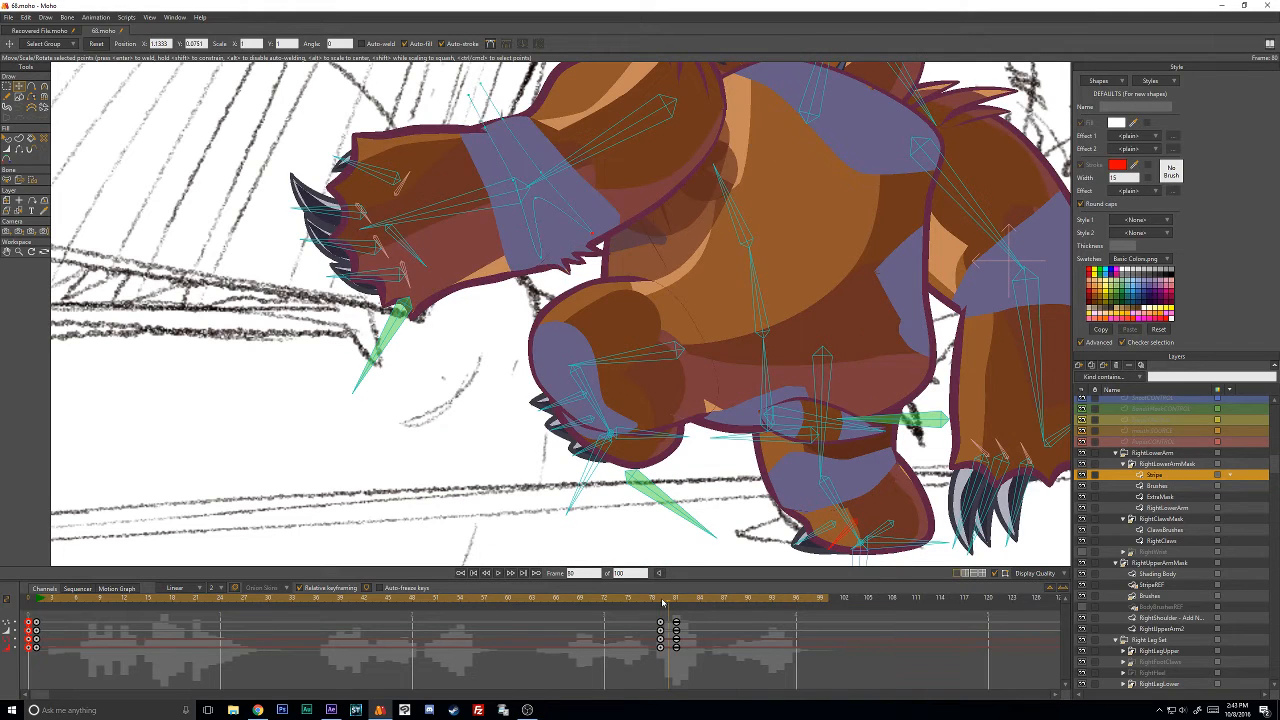
key(Right)
key(Left)
key(Right)
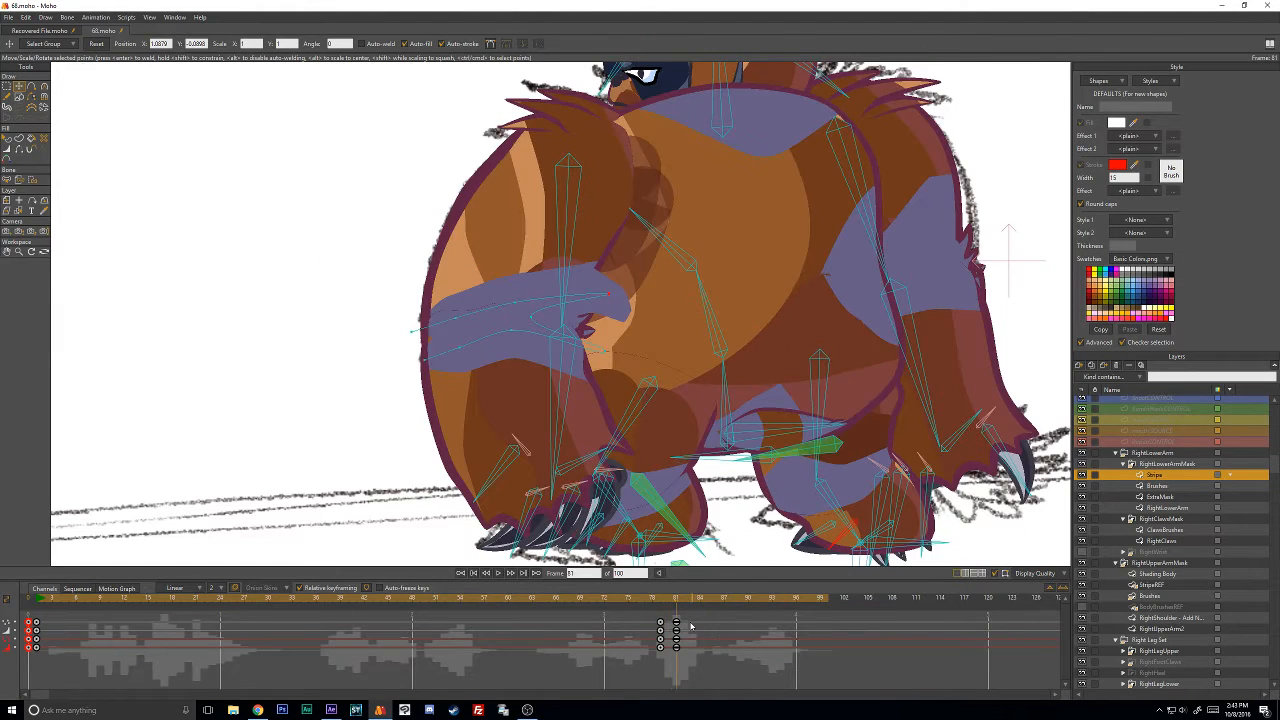
key(Left)
key(Left)
Change the interval of the Stripe keyframes at frames 79 and 81 so that frame 80 holds the frame 79 shape.
drag(697, 603, 586, 674)
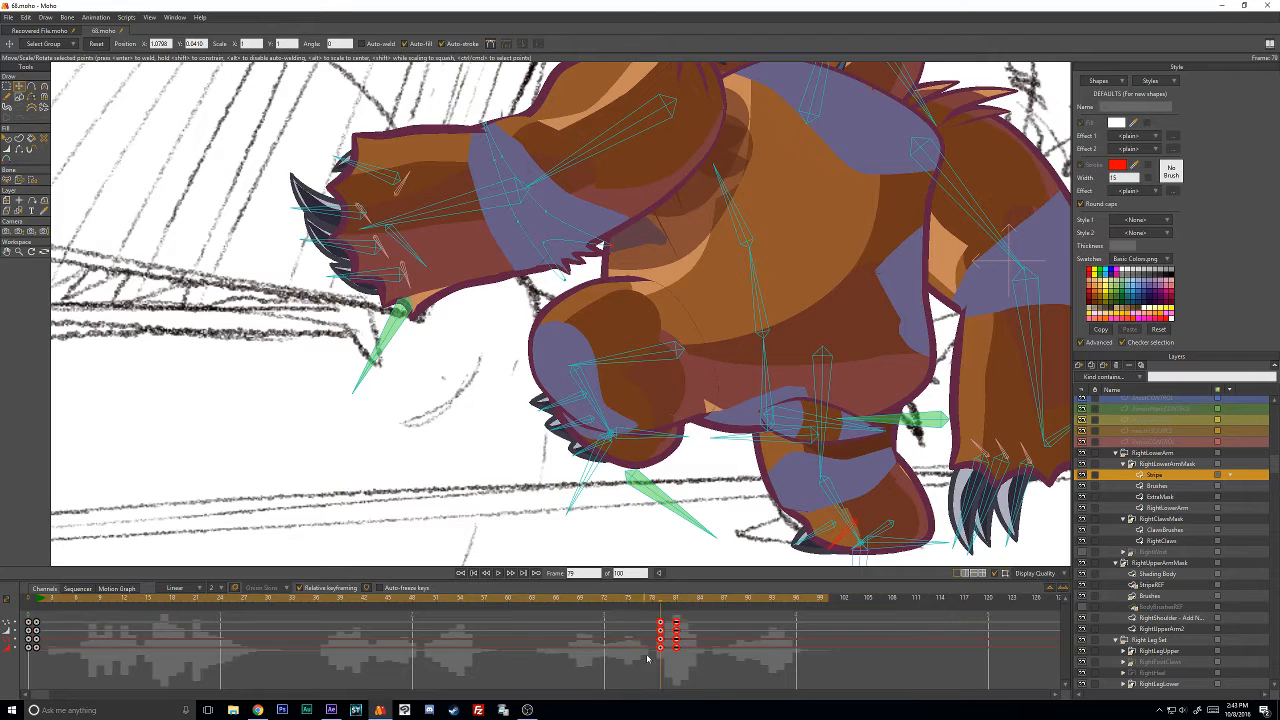
right_click(660, 650)
mouse_move(722, 668)
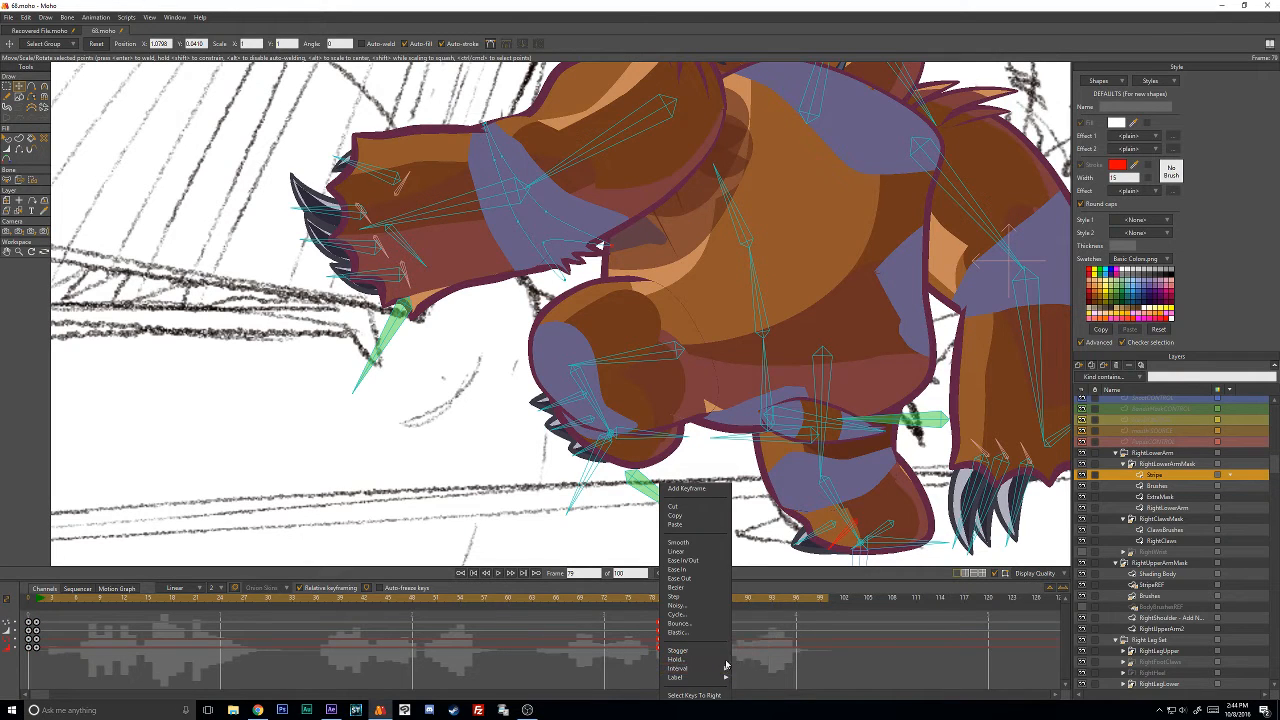
click(741, 662)
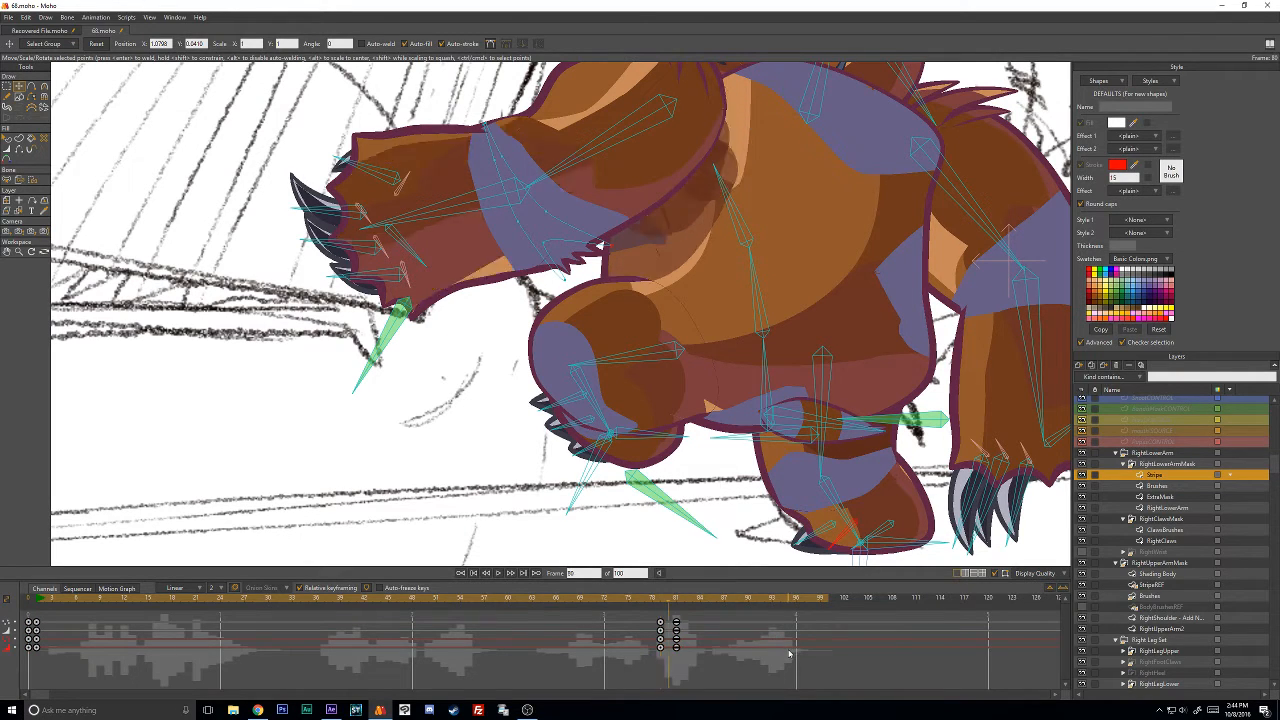
key(Right)
key(Left)
key(Left)
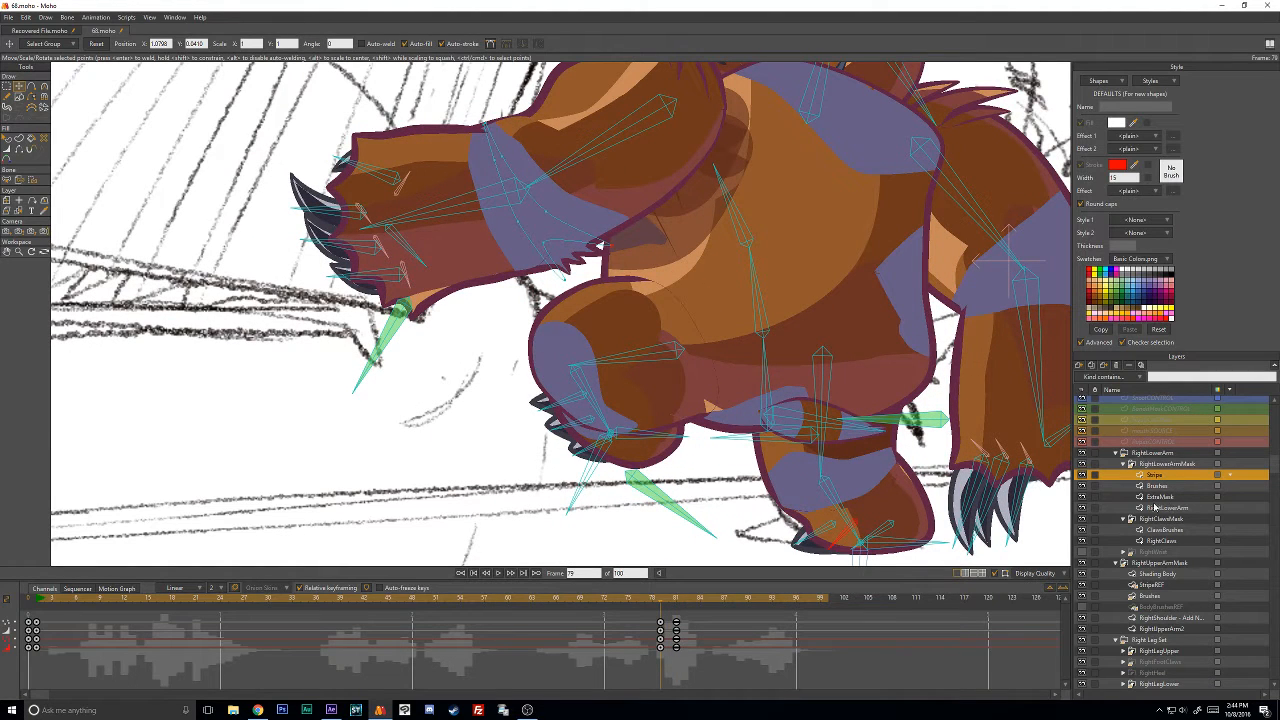
Apply the same interval setting to all keyframes of the right lower arm's Brushes layer.
click(1152, 486)
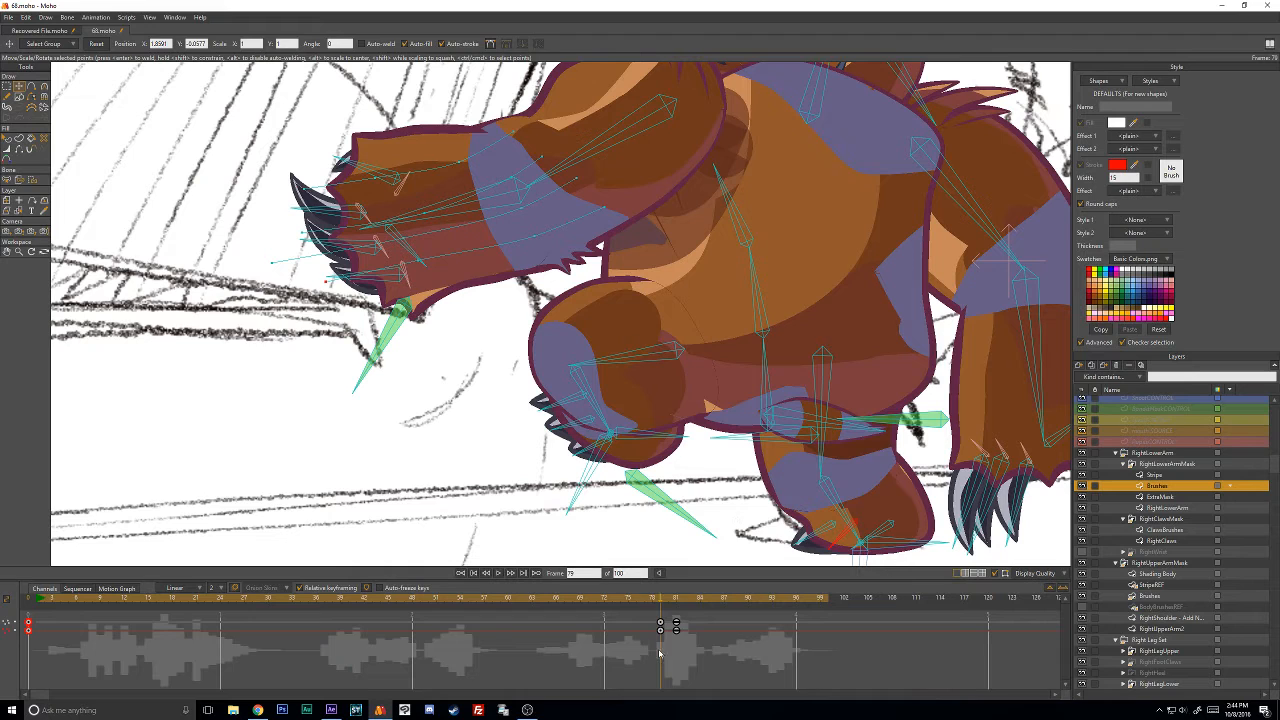
drag(692, 646, 645, 618)
drag(742, 676, 125, 598)
right_click(660, 634)
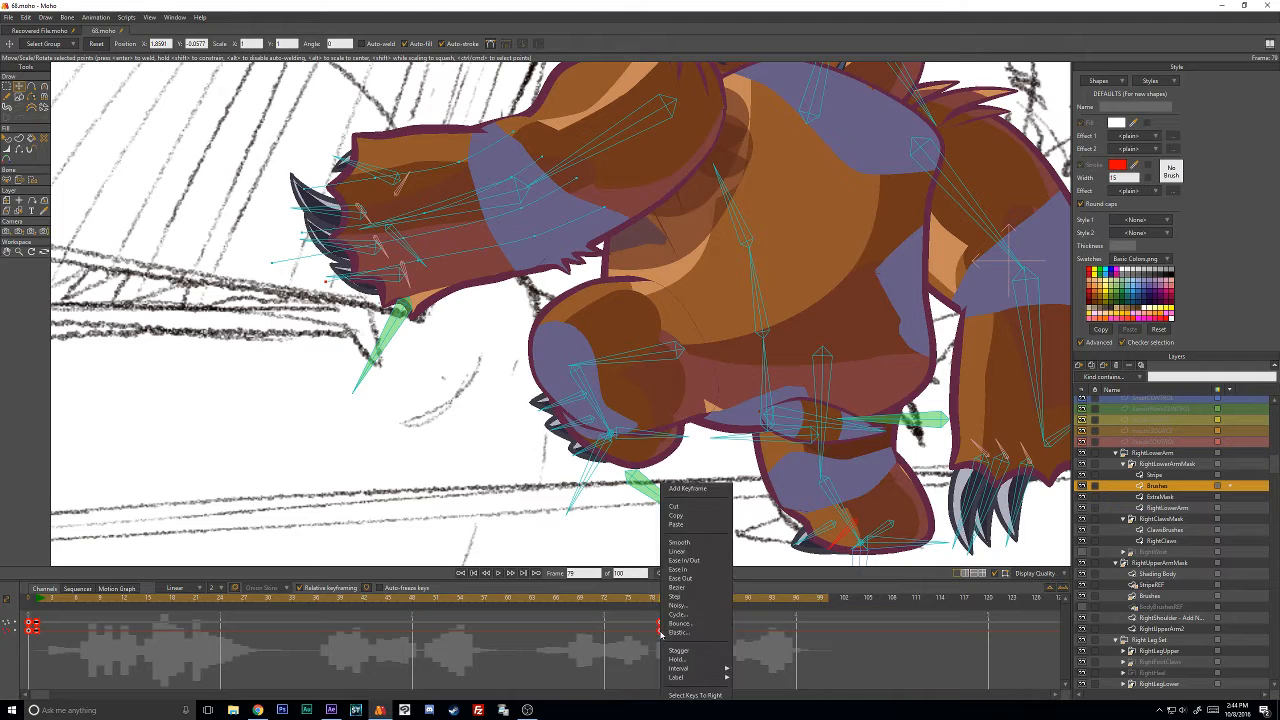
mouse_move(690, 668)
click(753, 657)
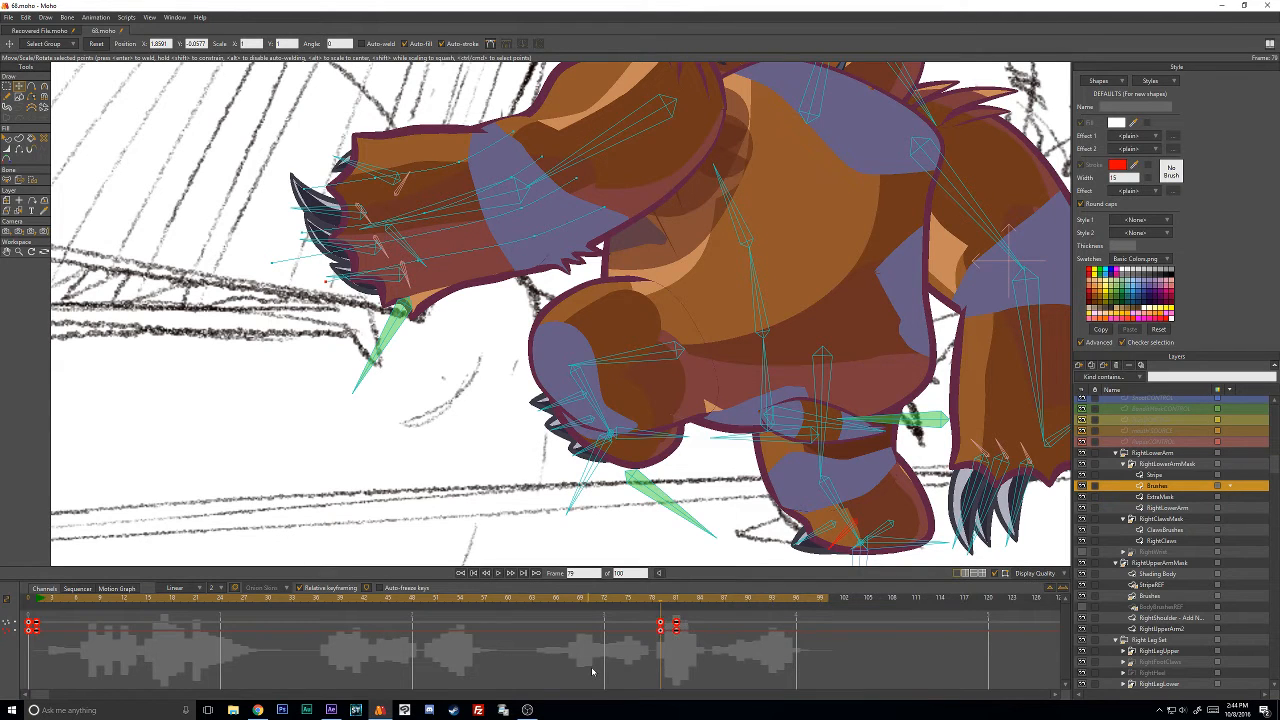
click(592, 672)
Move the Body group's Shading keyframes from frame 80 to frame 79.
scroll(1184, 602, down, 3)
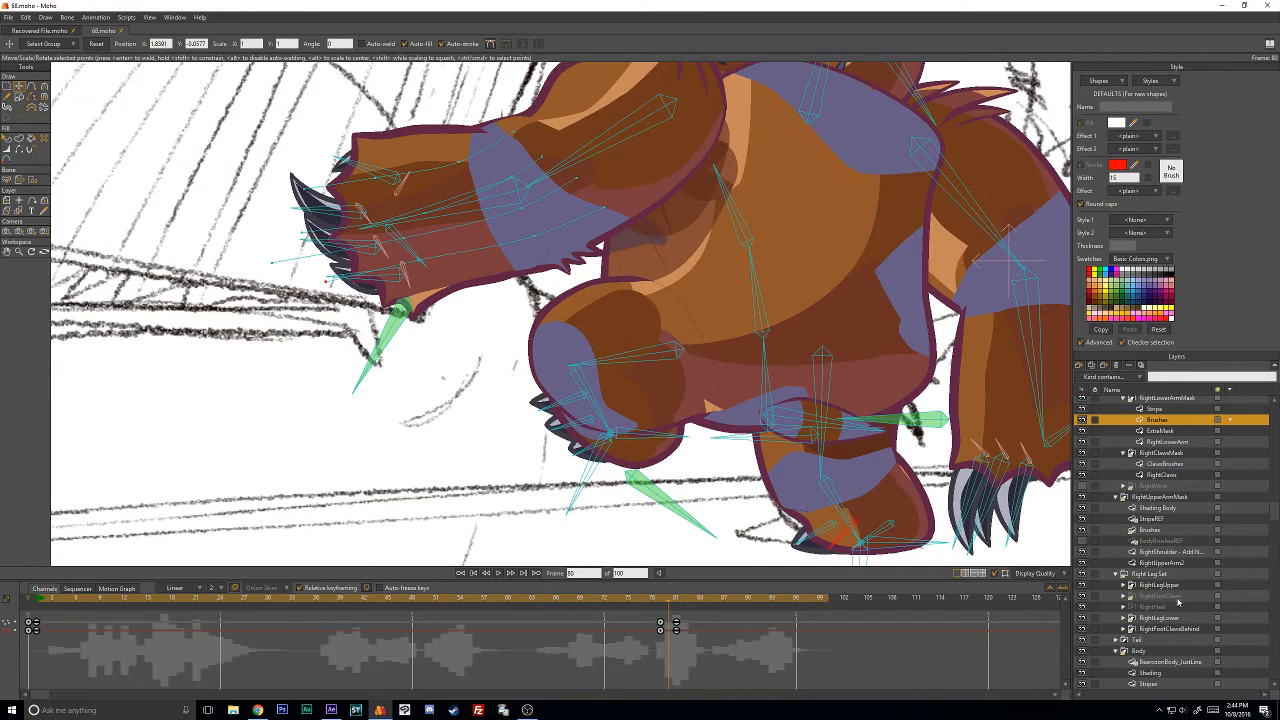
click(1155, 641)
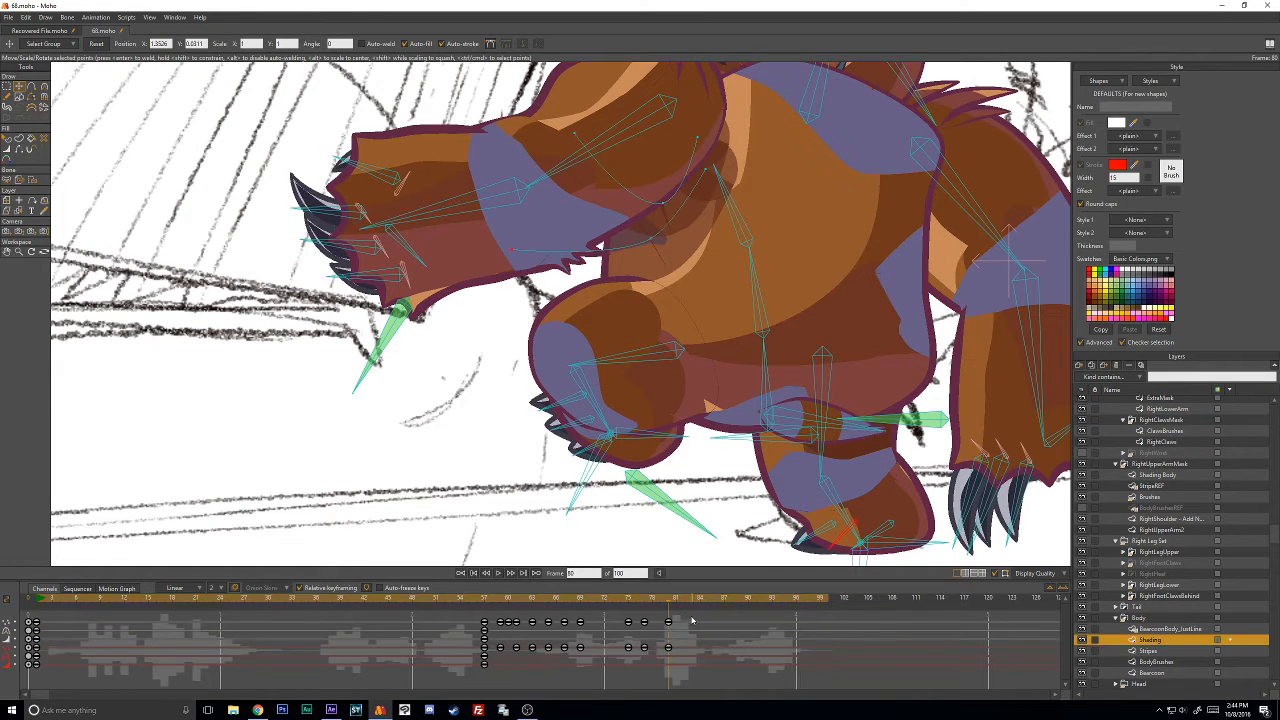
drag(668, 622, 660, 626)
key(Left)
Step back and forth between frames 79 and 81 to examine the body shading across the pose change.
key(Right)
key(Right)
key(Right)
key(Right)
key(Right)
key(Right)
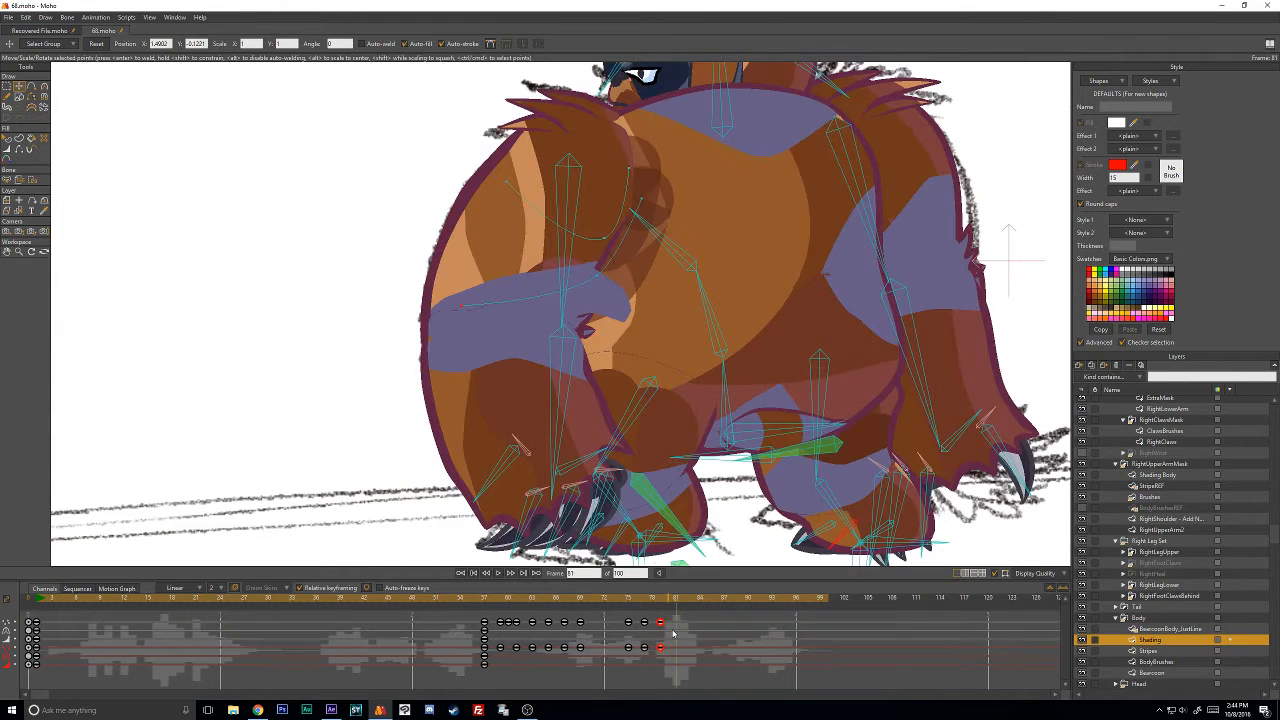
key(Left)
key(Left)
key(Left)
key(Left)
key(Left)
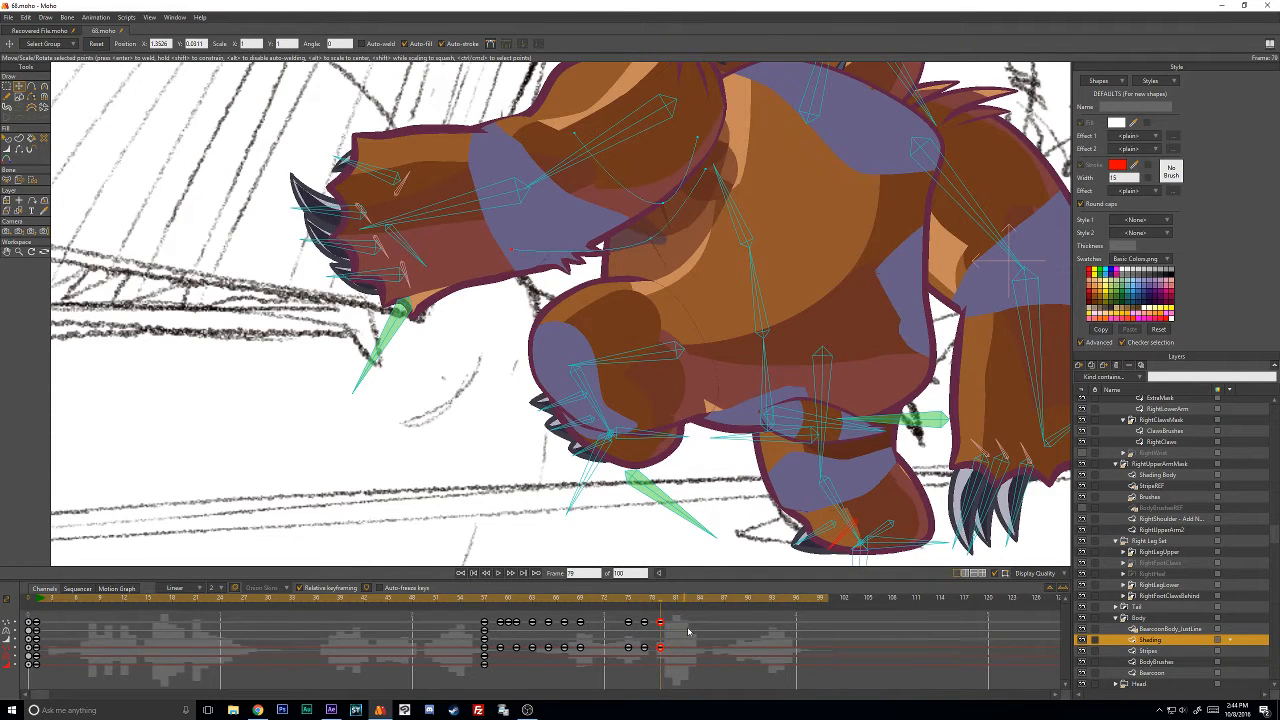
mouse_move(666, 596)
mouse_down()
mouse_move(724, 600)
mouse_move(660, 614)
mouse_up()
Select the BEARCOON bone layer and compare the bear's pose at frames 80 and 81.
scroll(1167, 491, up, 2)
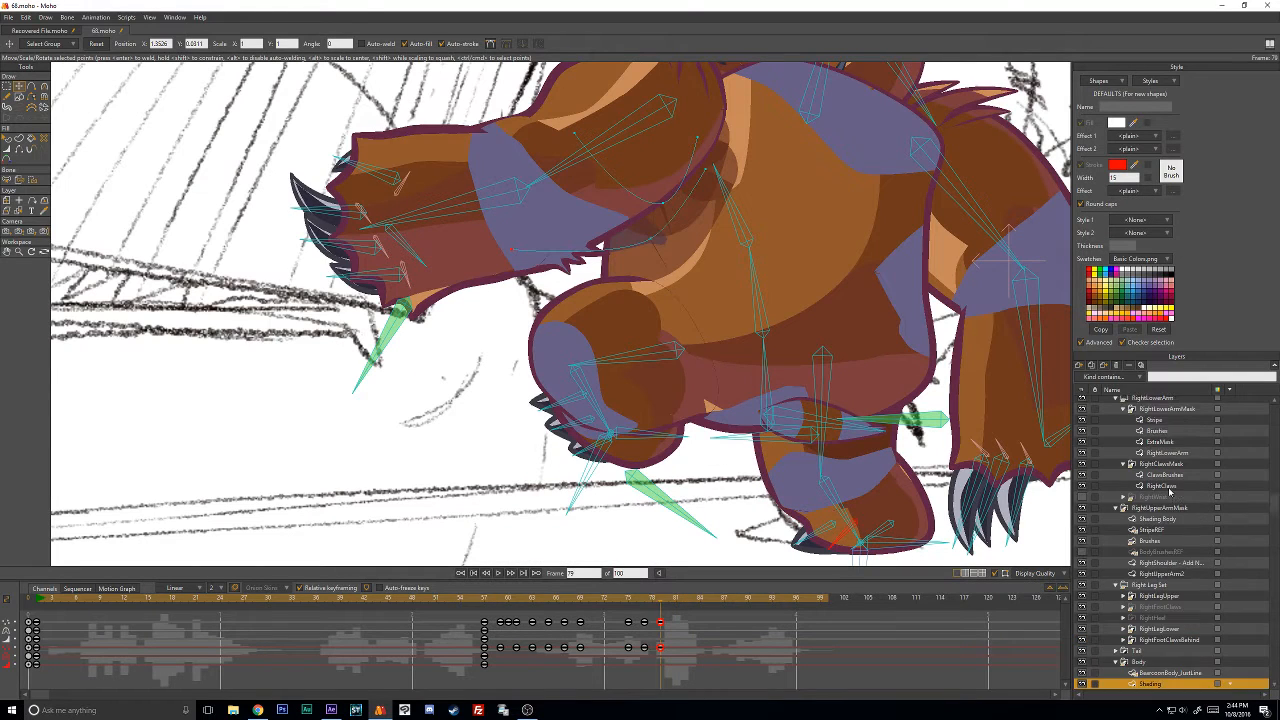
scroll(1163, 493, up, 2)
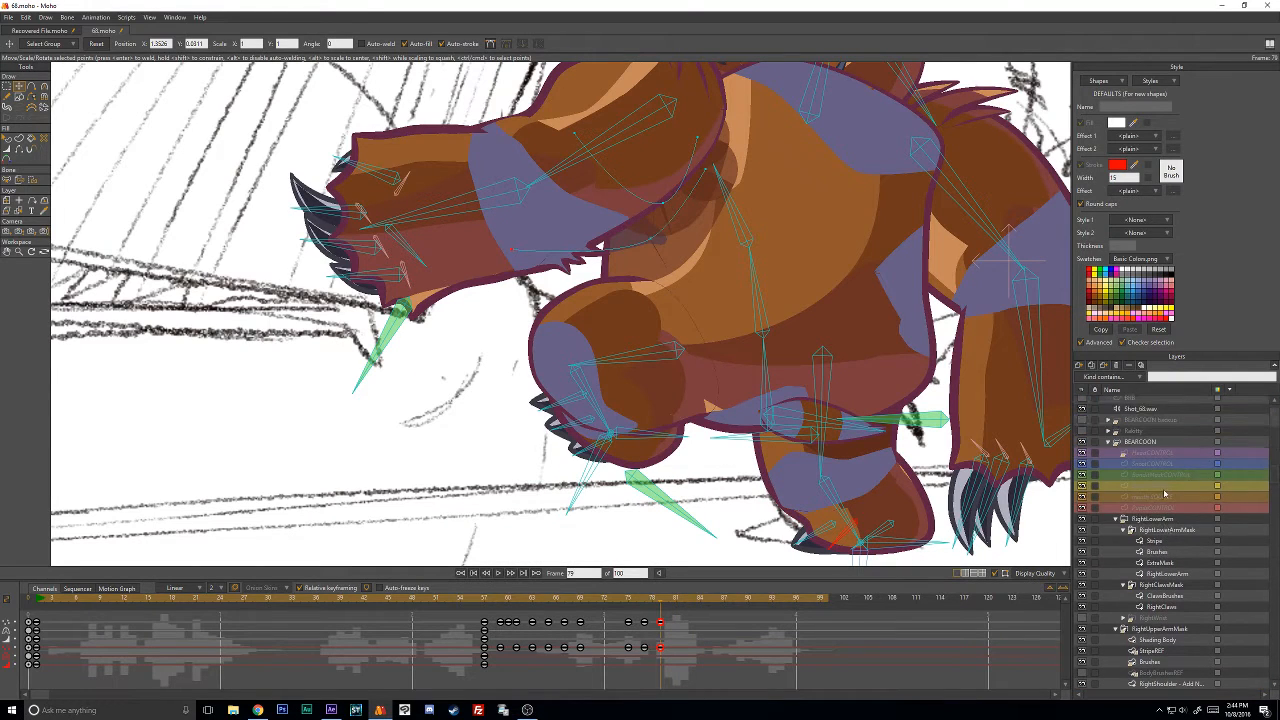
click(1130, 442)
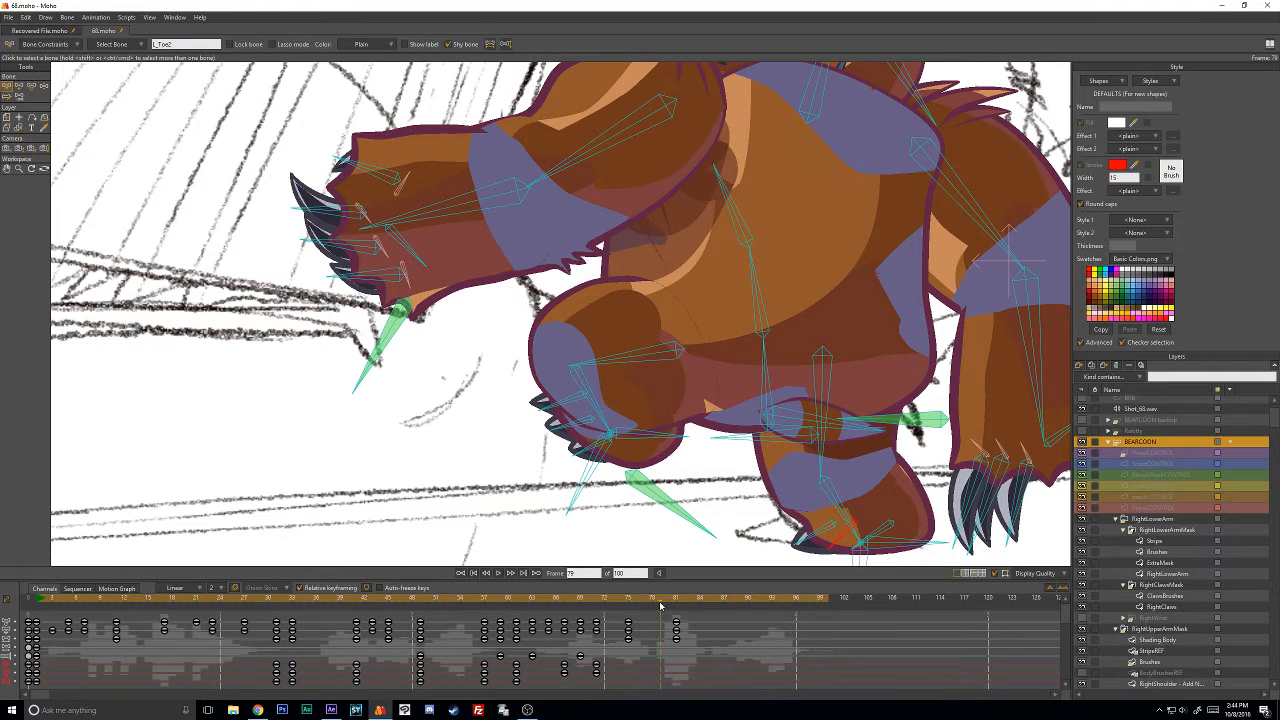
mouse_move(669, 620)
mouse_down()
mouse_move(700, 617)
mouse_move(650, 628)
mouse_up()
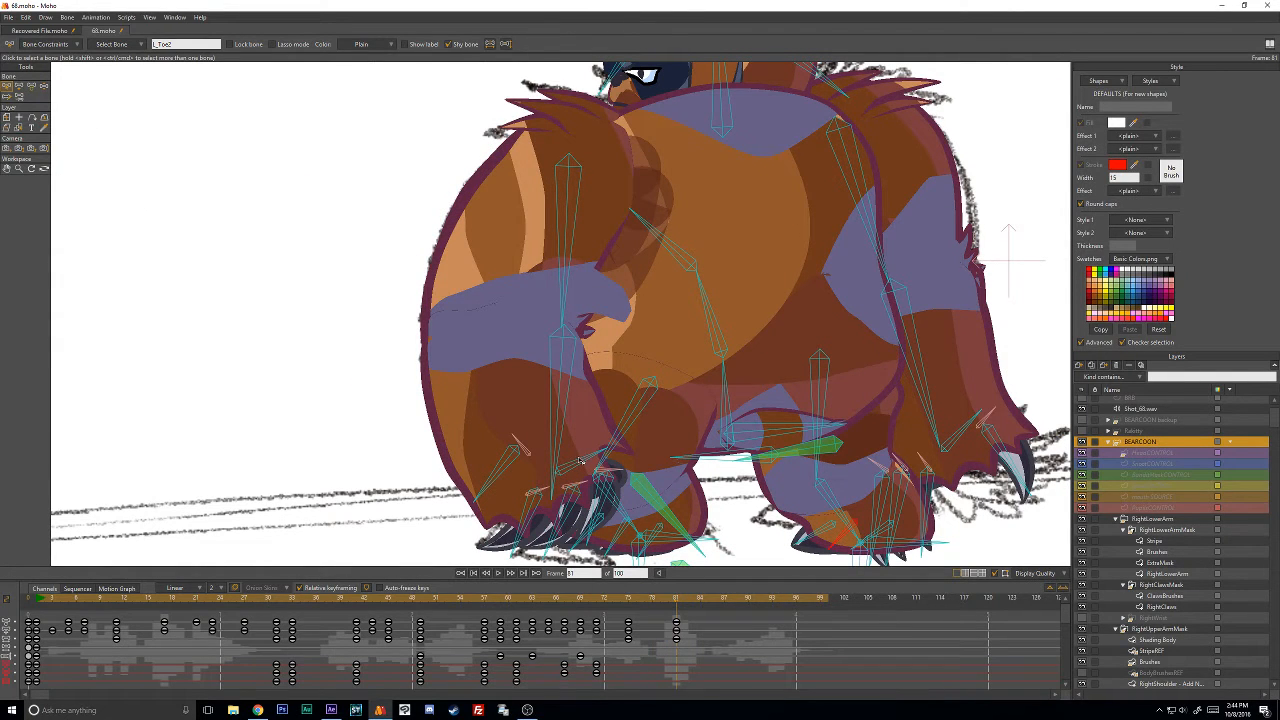
key(Left)
key(Right)
key(Left)
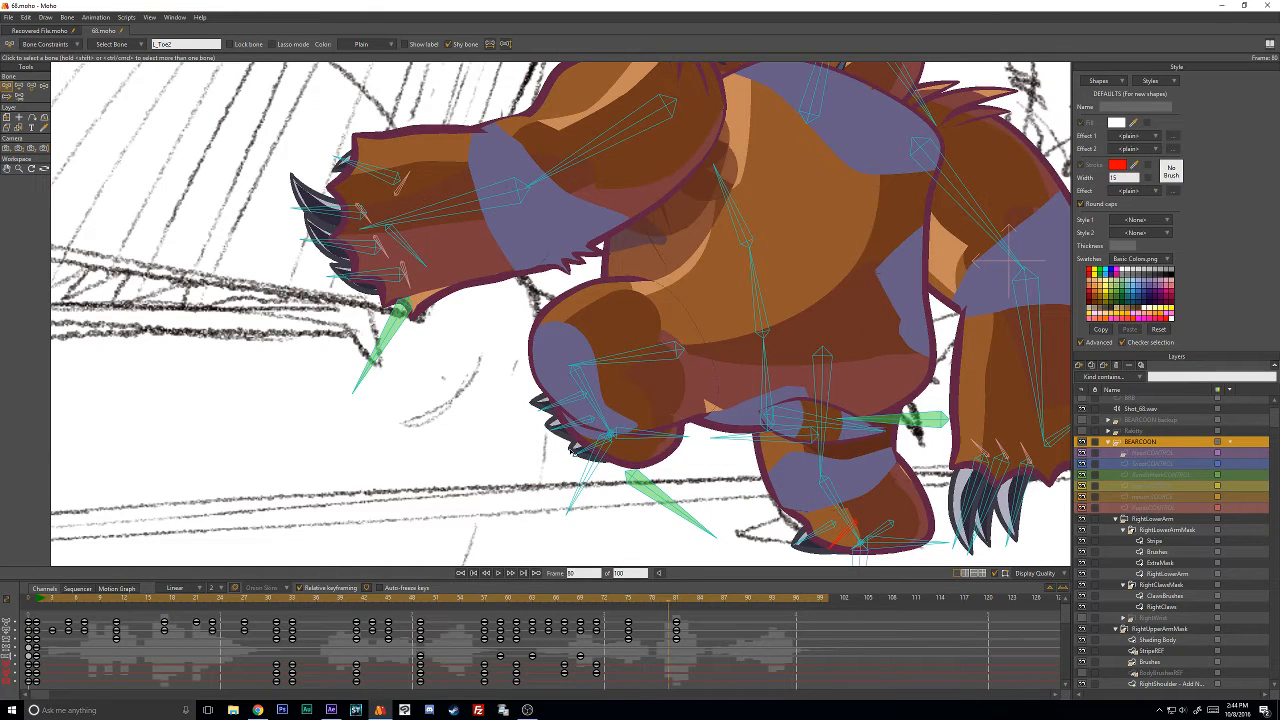
key(Right)
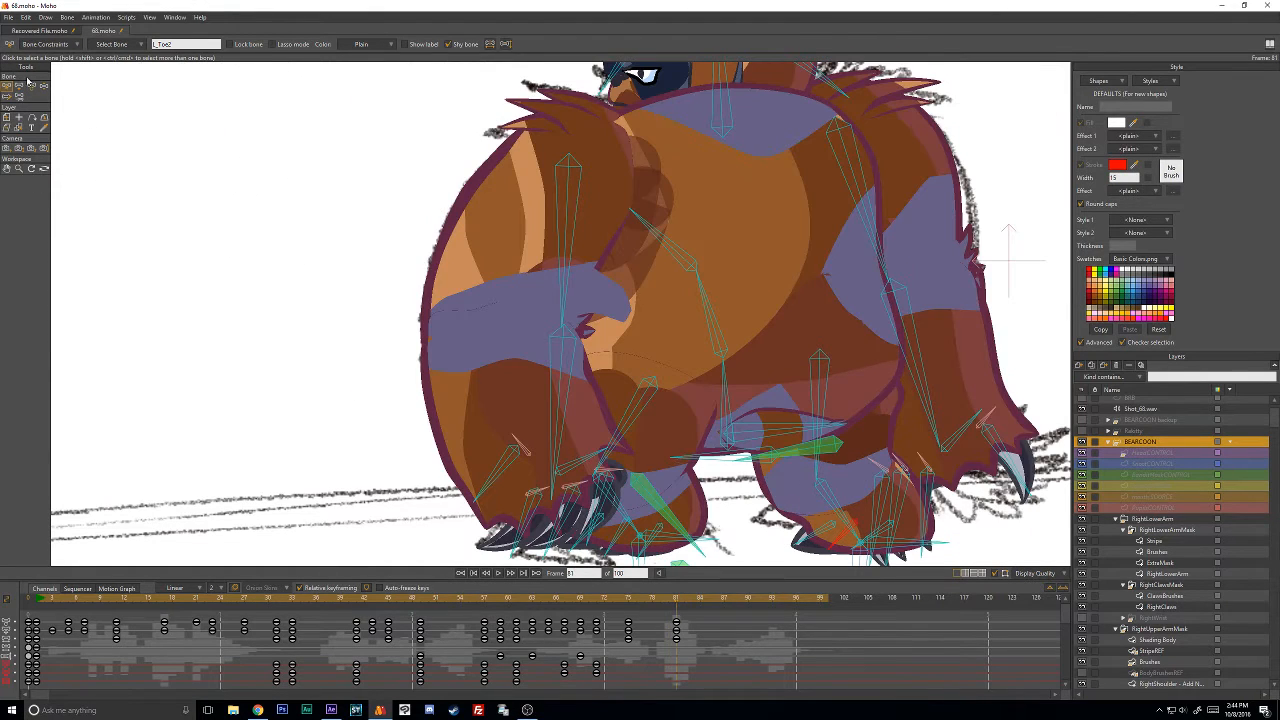
Flip the right hand bone at frame 81 and rotate it so the claws rest toward the ground.
click(43, 87)
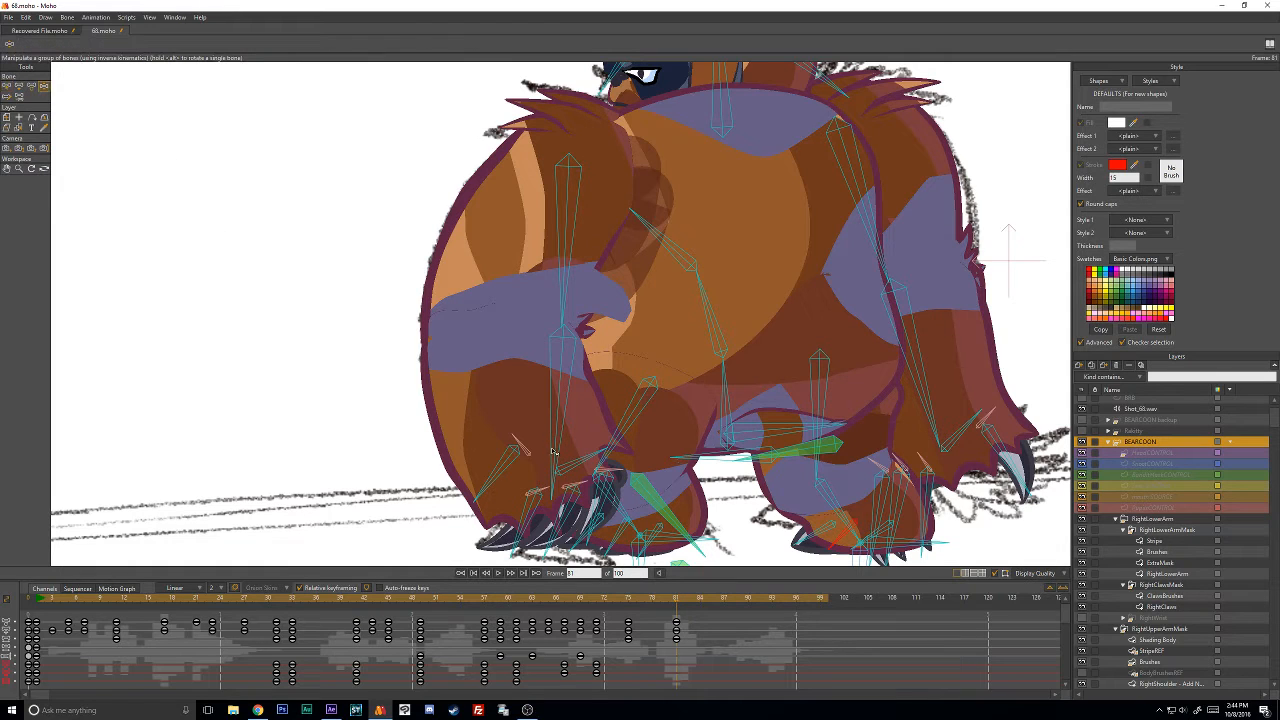
drag(595, 470, 587, 458)
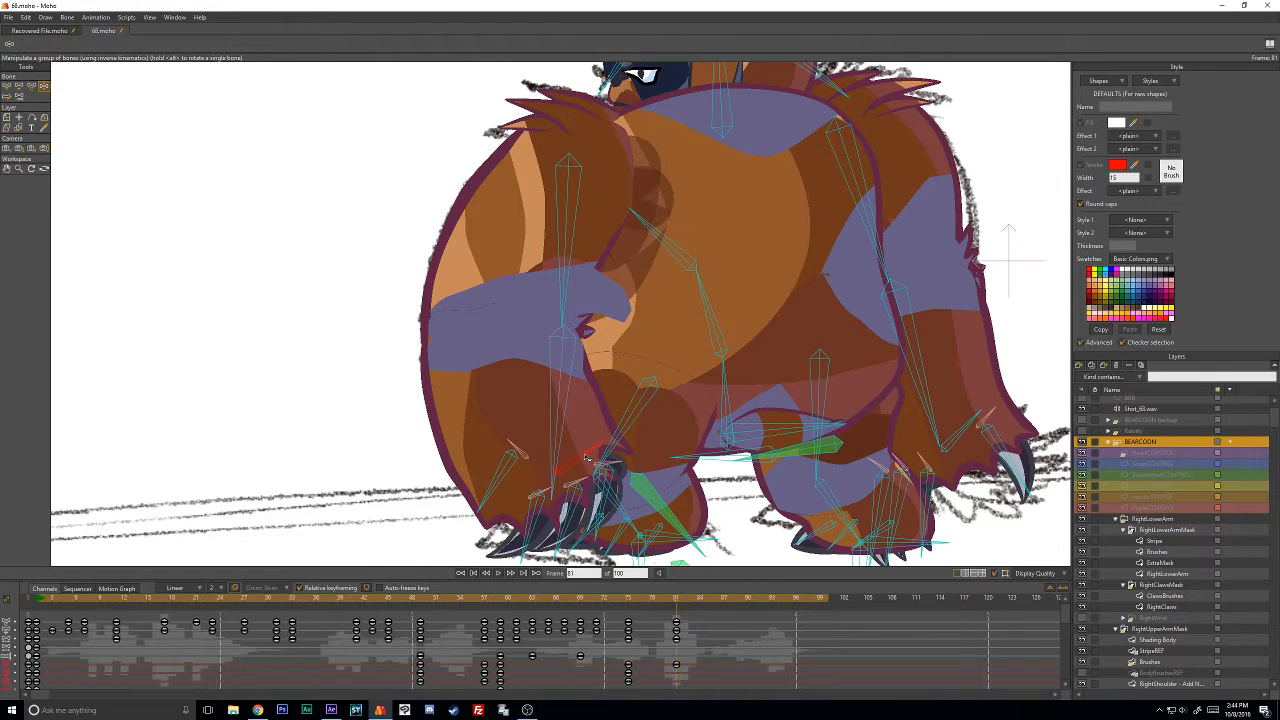
click(31, 87)
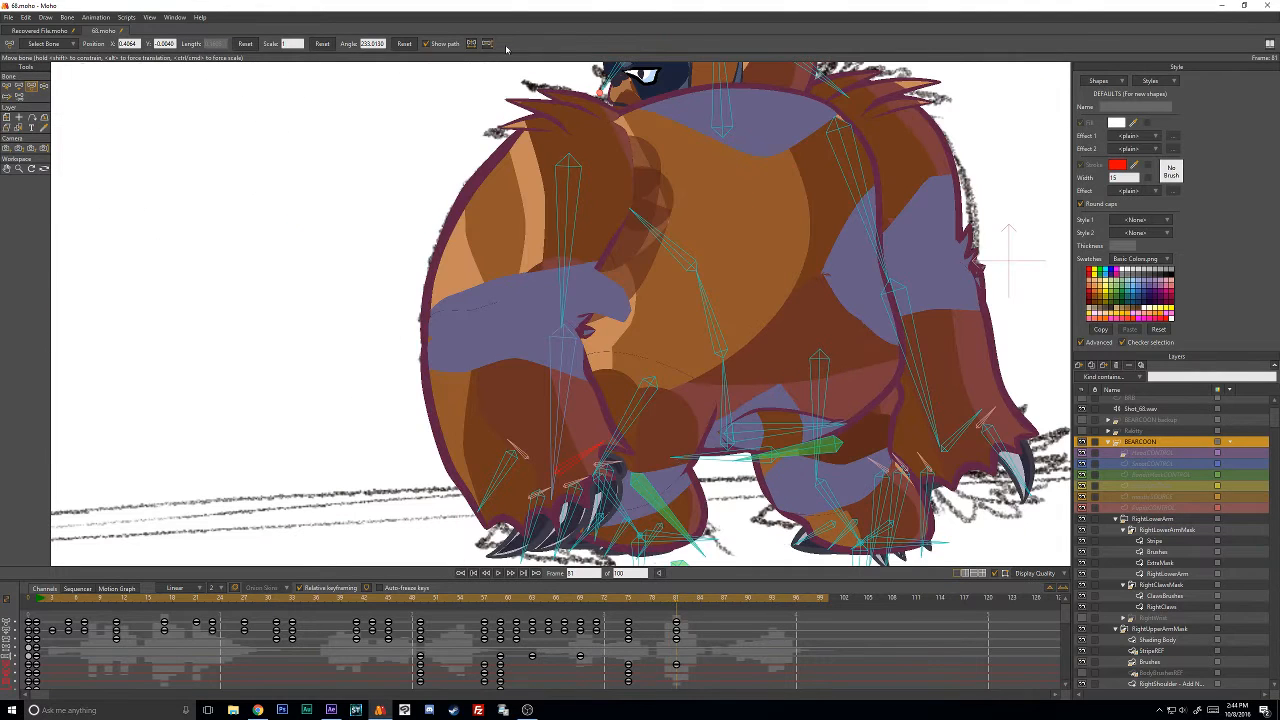
click(487, 44)
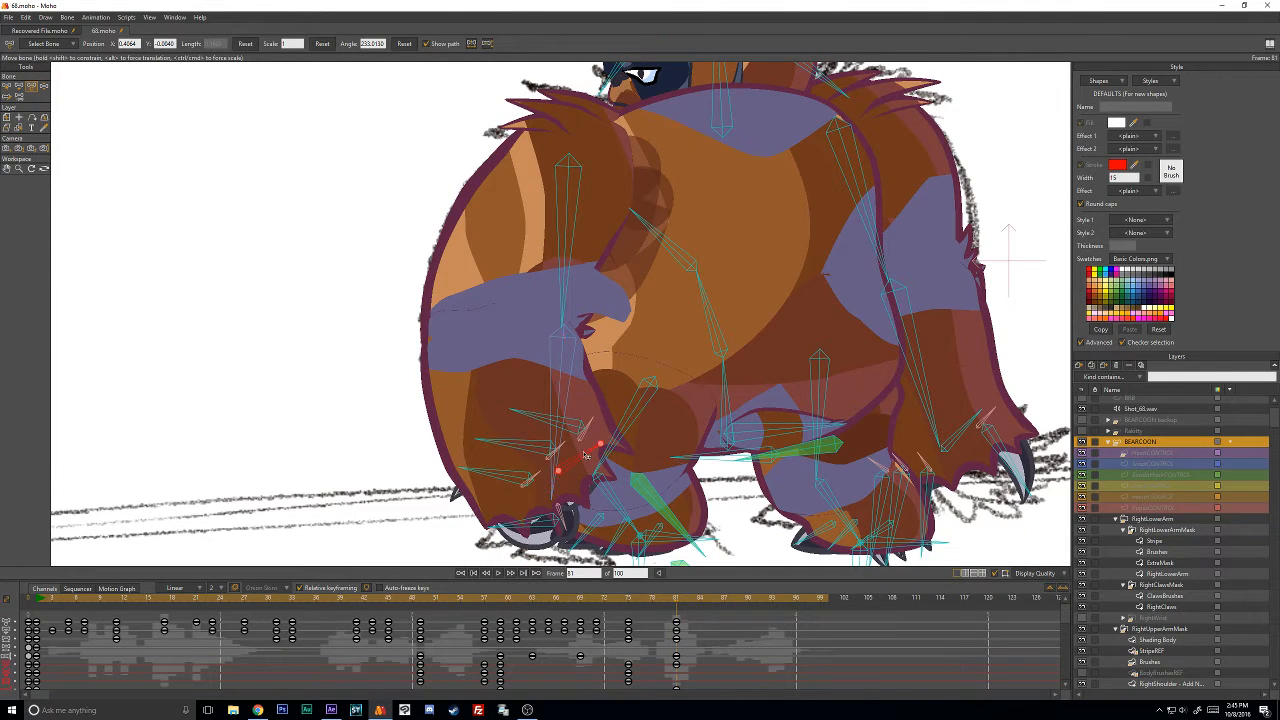
drag(586, 455, 547, 478)
Rotate the right hand bone at frame 80 to align the claws with the outstretched forearm, and move its keyframe to frame 79.
key(Left)
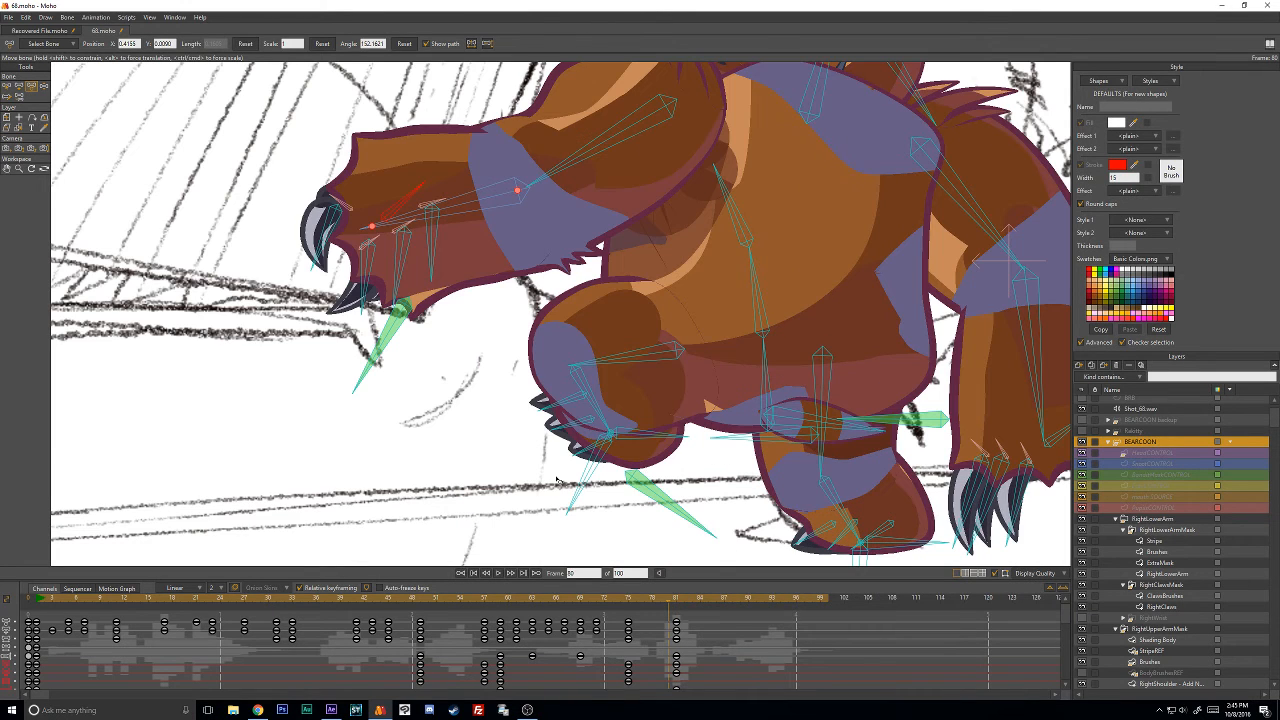
drag(408, 200, 421, 273)
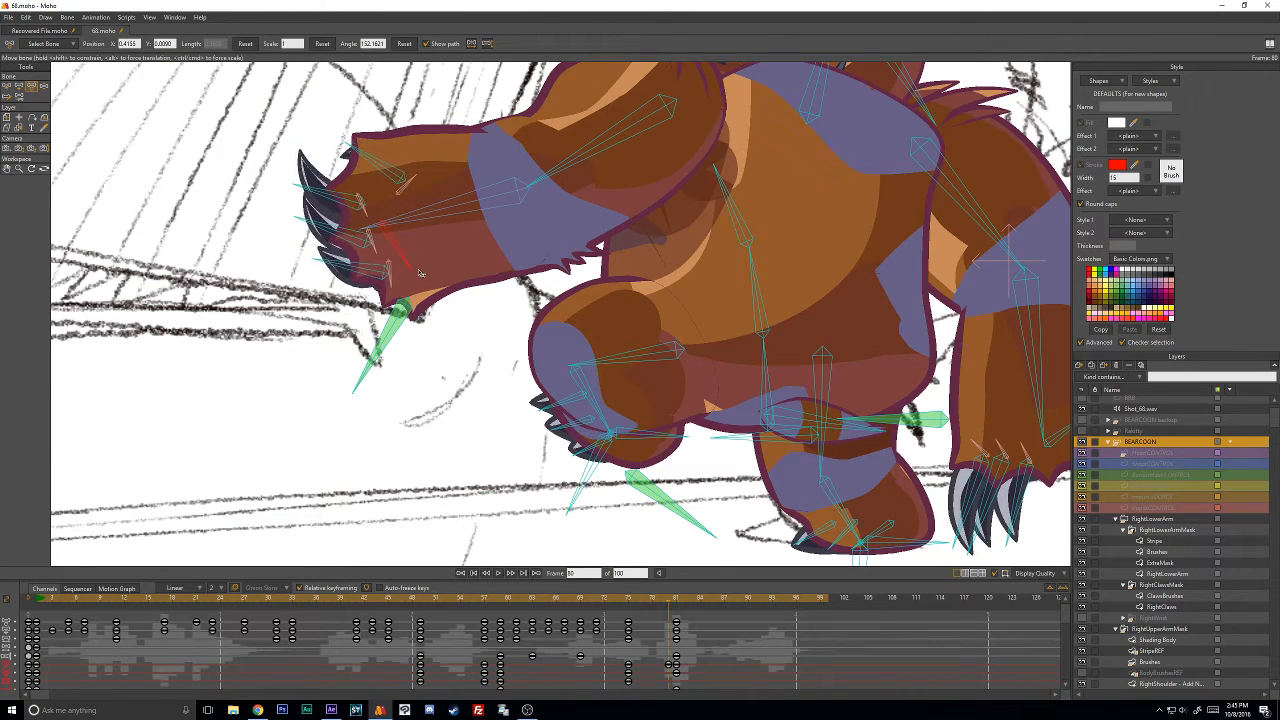
key(Left)
key(Left)
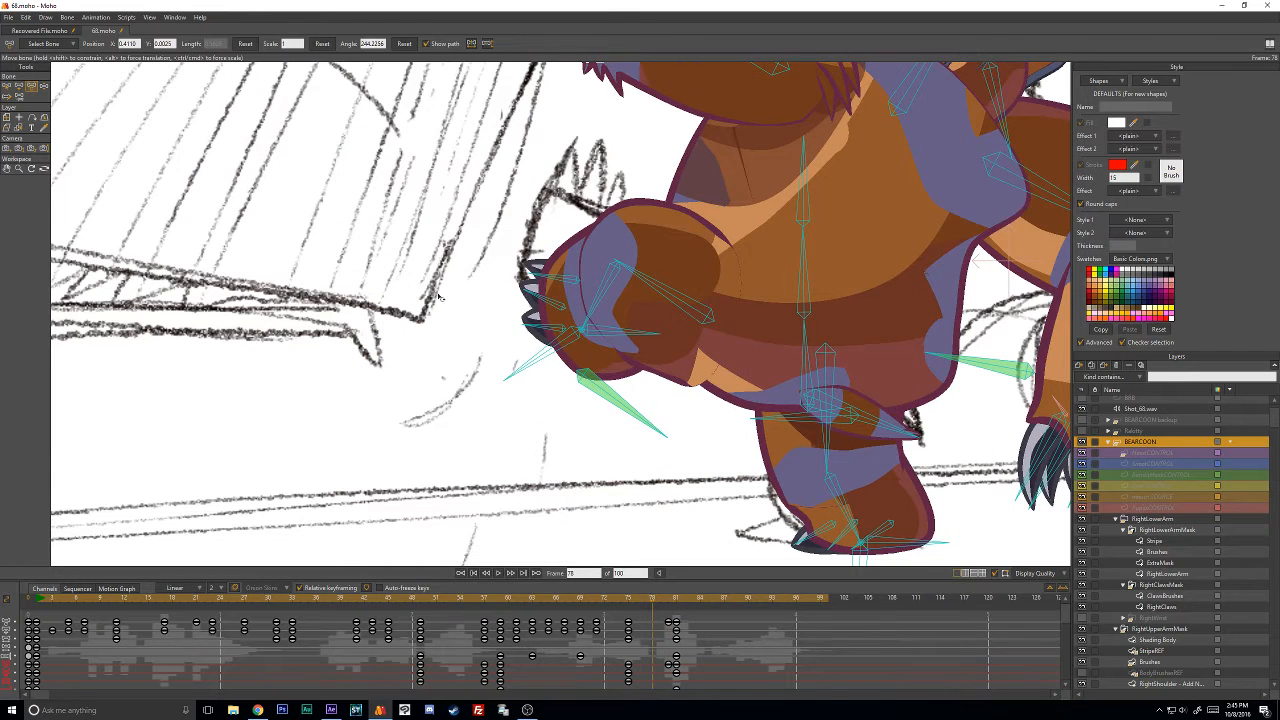
key(Right)
key(Right)
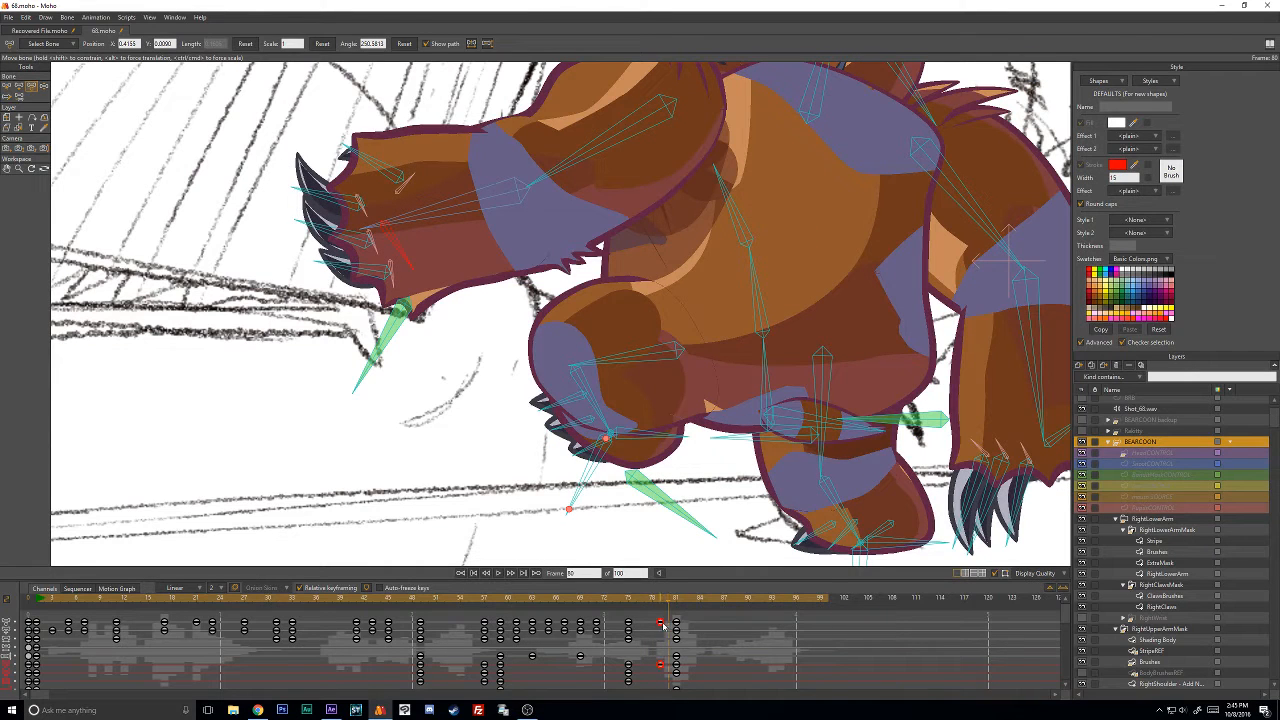
click(661, 624)
Render frame 81 to check the reposed right hand, and close the preview.
key(Right)
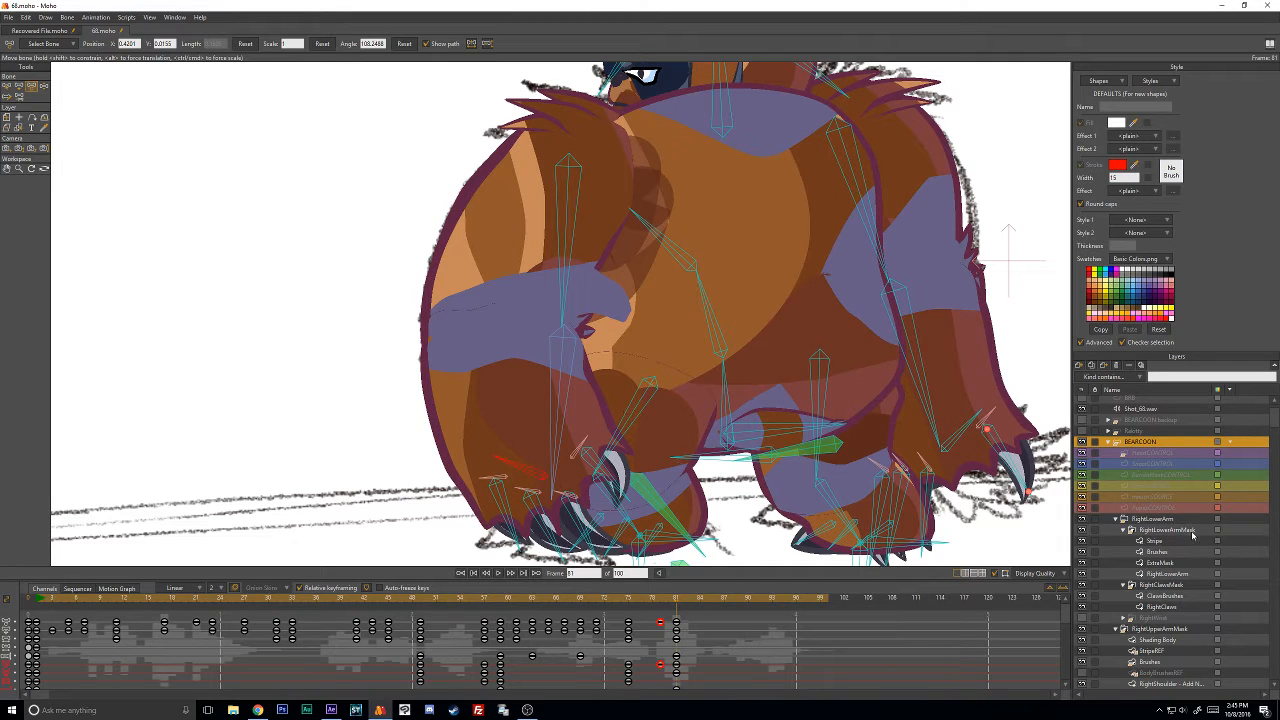
key(ctrl+r)
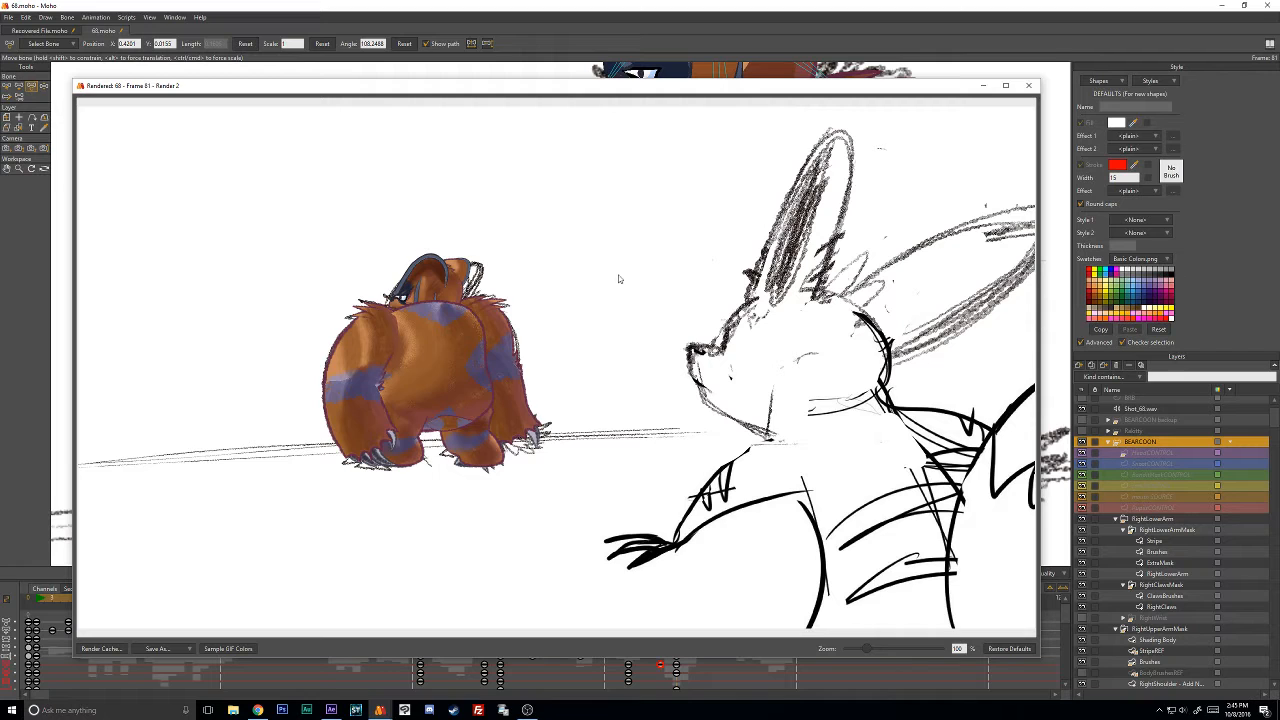
click(1028, 85)
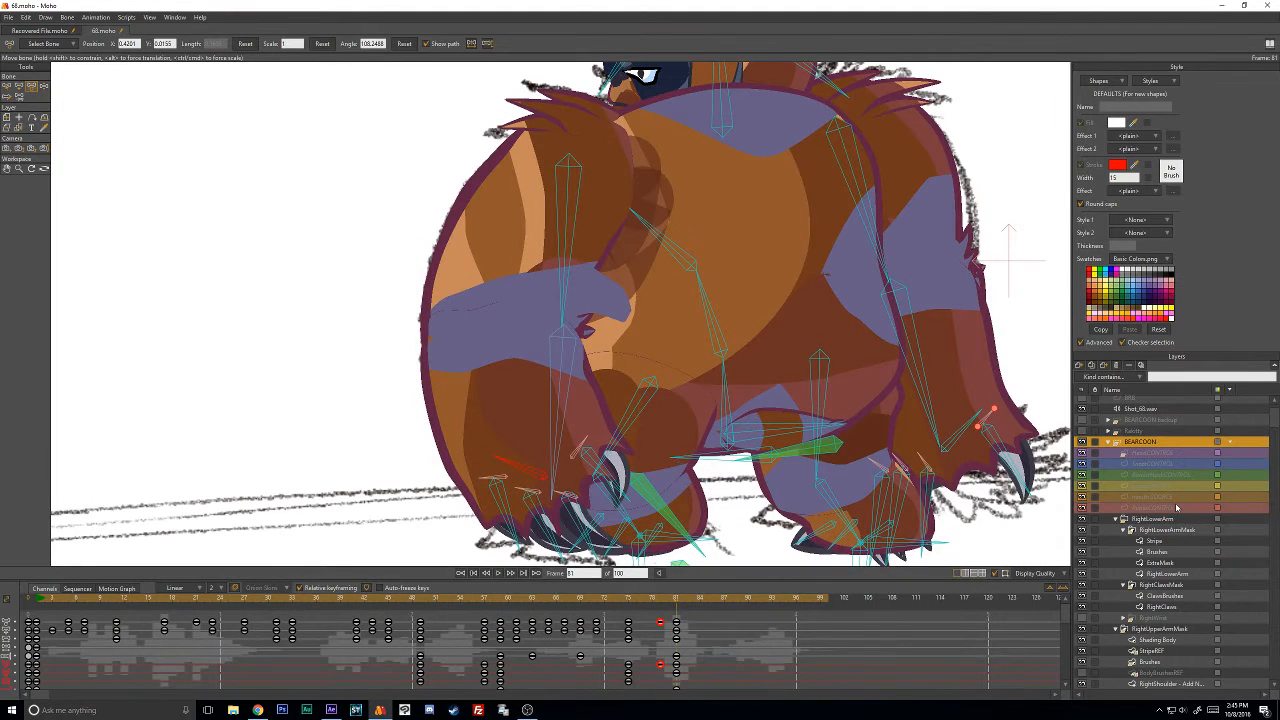
Reposition the points of the right lower arm's ExtraMask curve at frame 81 so it stays within the forearm's outline.
click(1158, 551)
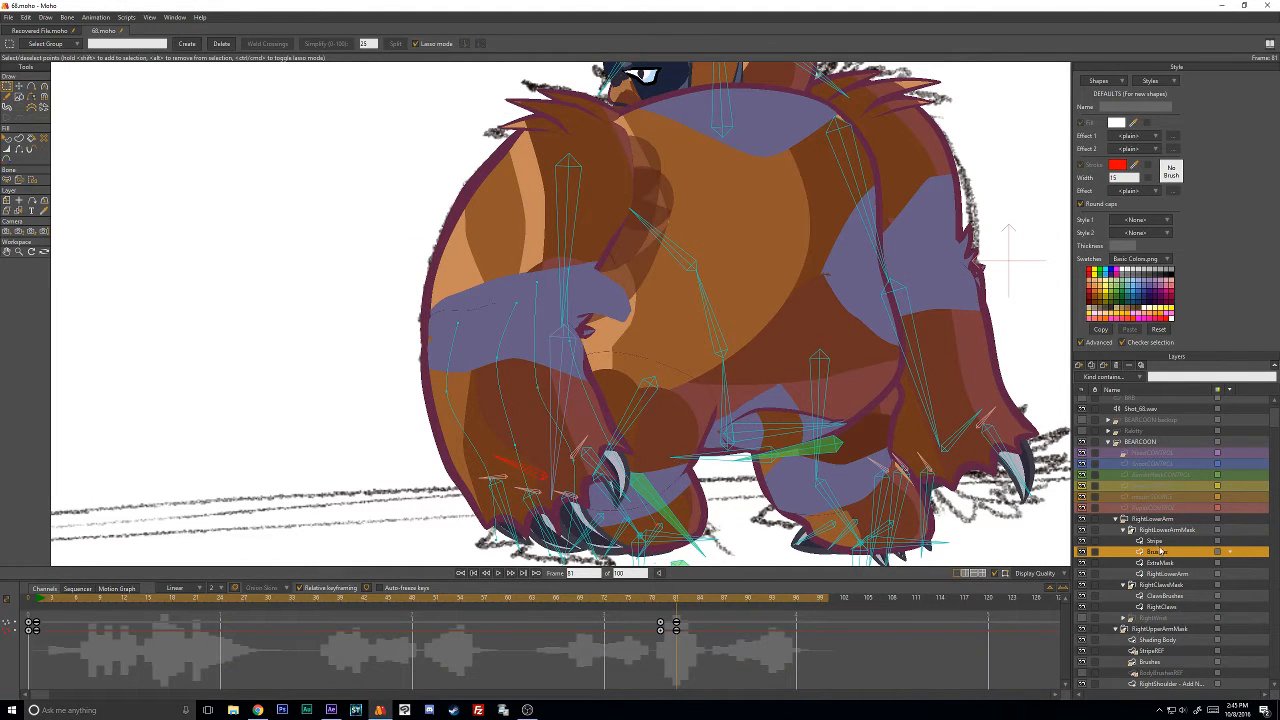
click(1157, 543)
scroll(1165, 580, down, 2)
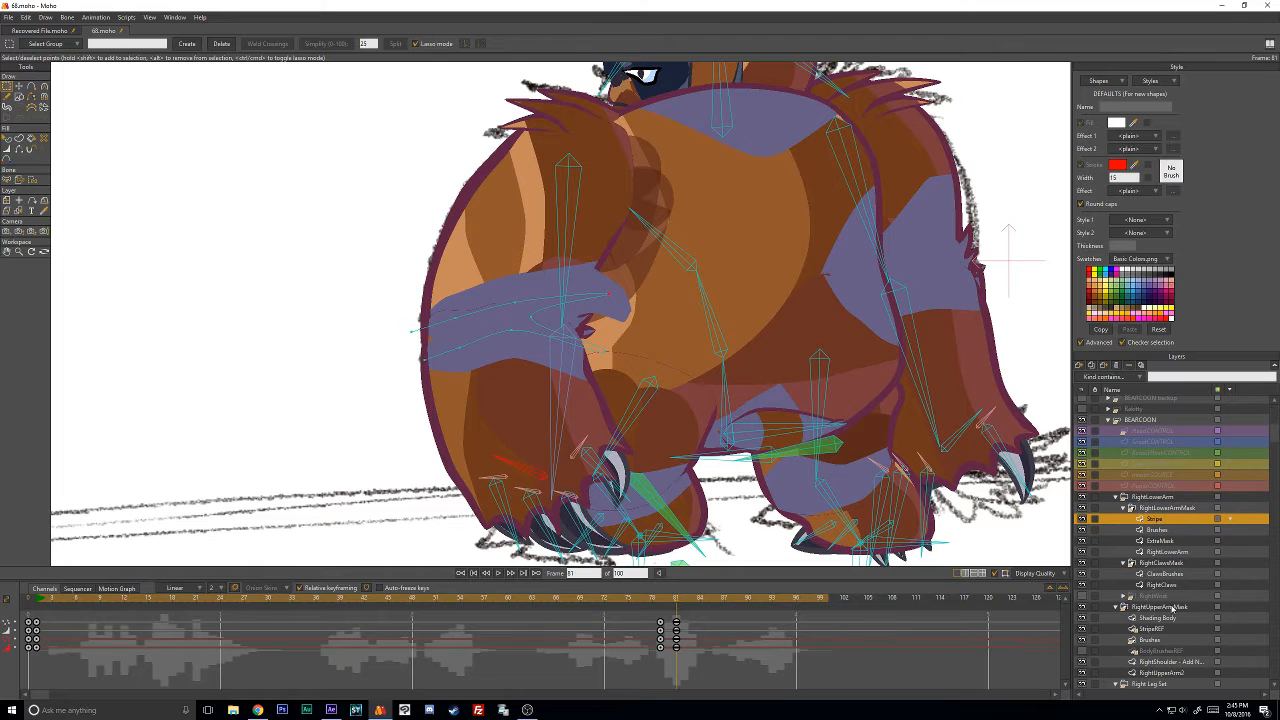
click(1159, 629)
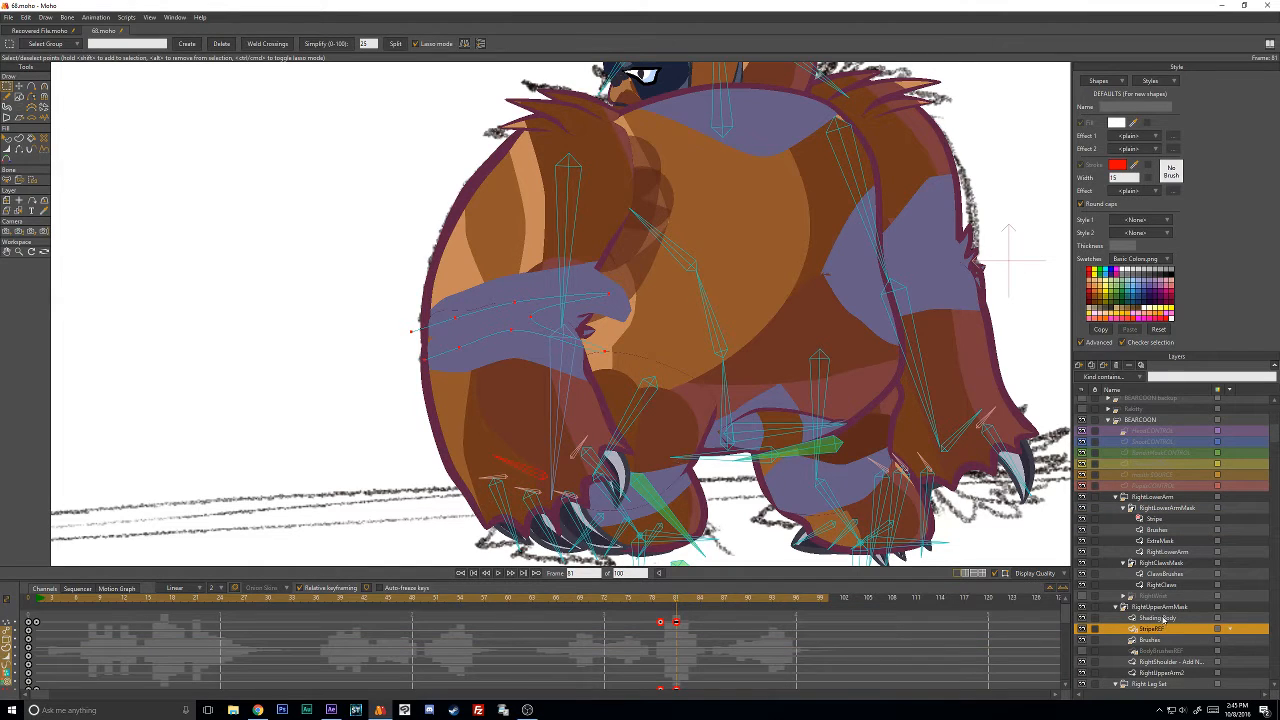
click(1160, 618)
click(1160, 540)
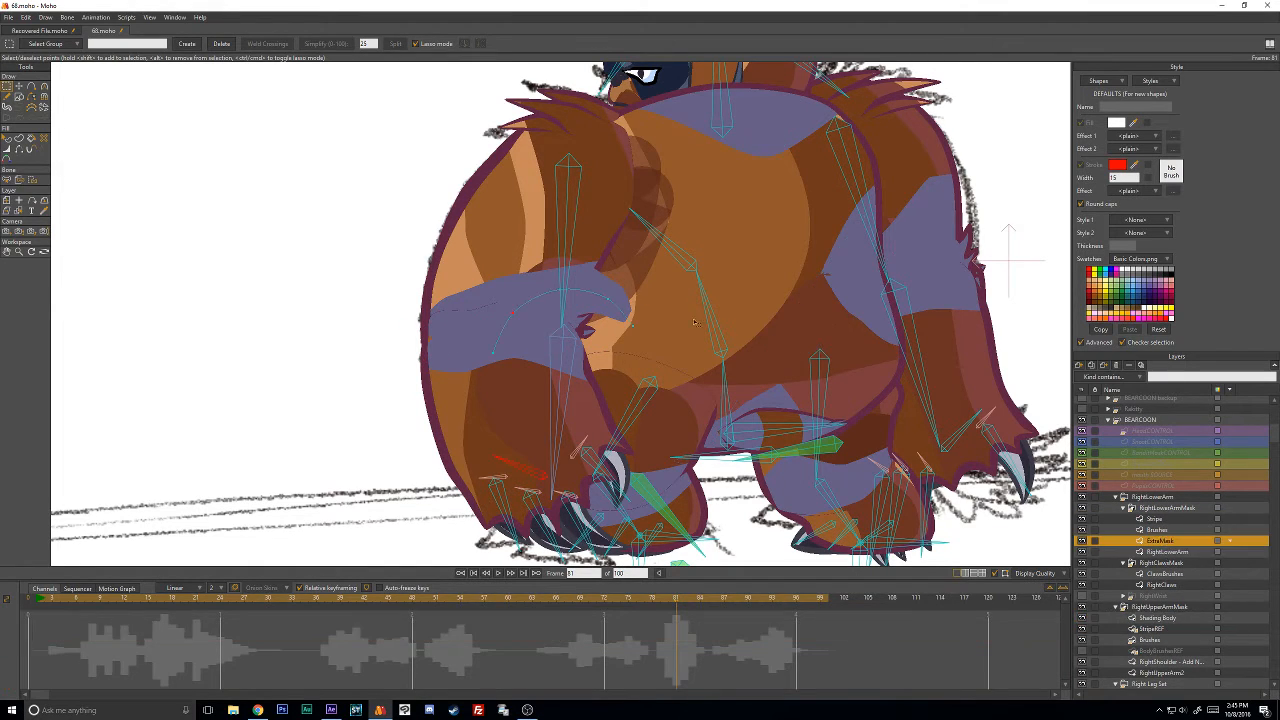
key(t)
drag(513, 313, 466, 318)
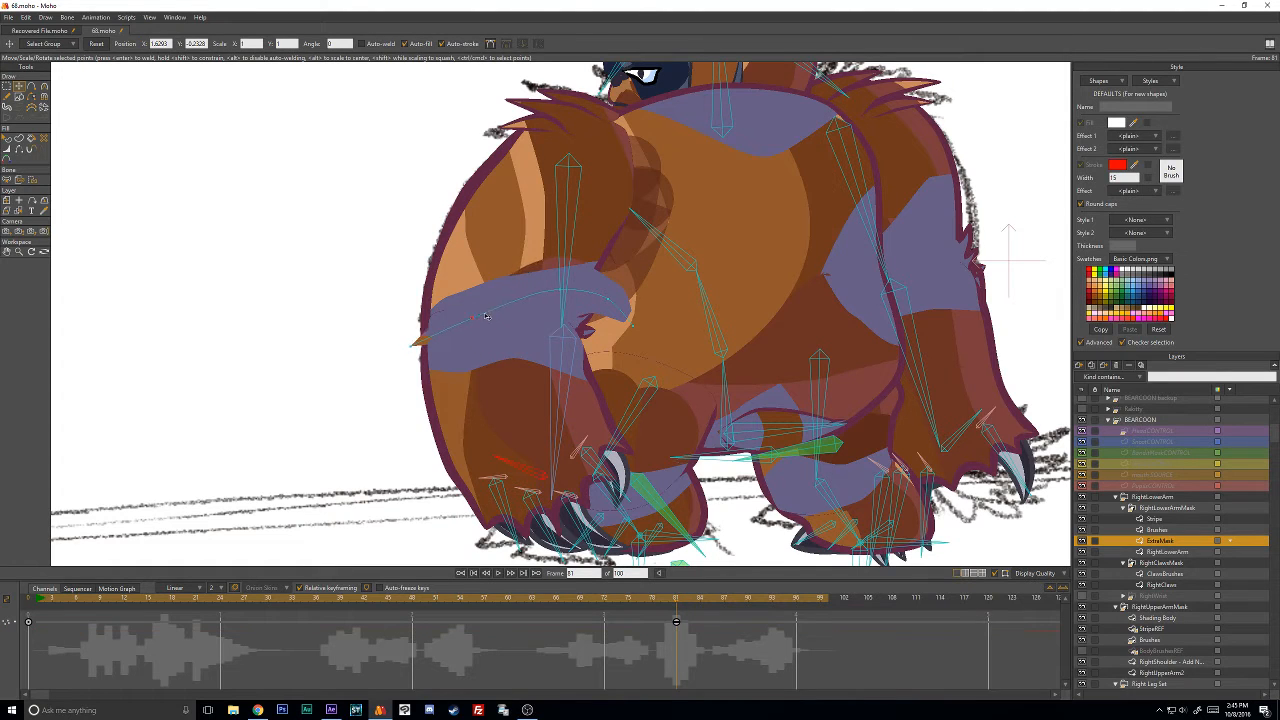
drag(562, 291, 516, 303)
drag(600, 301, 429, 343)
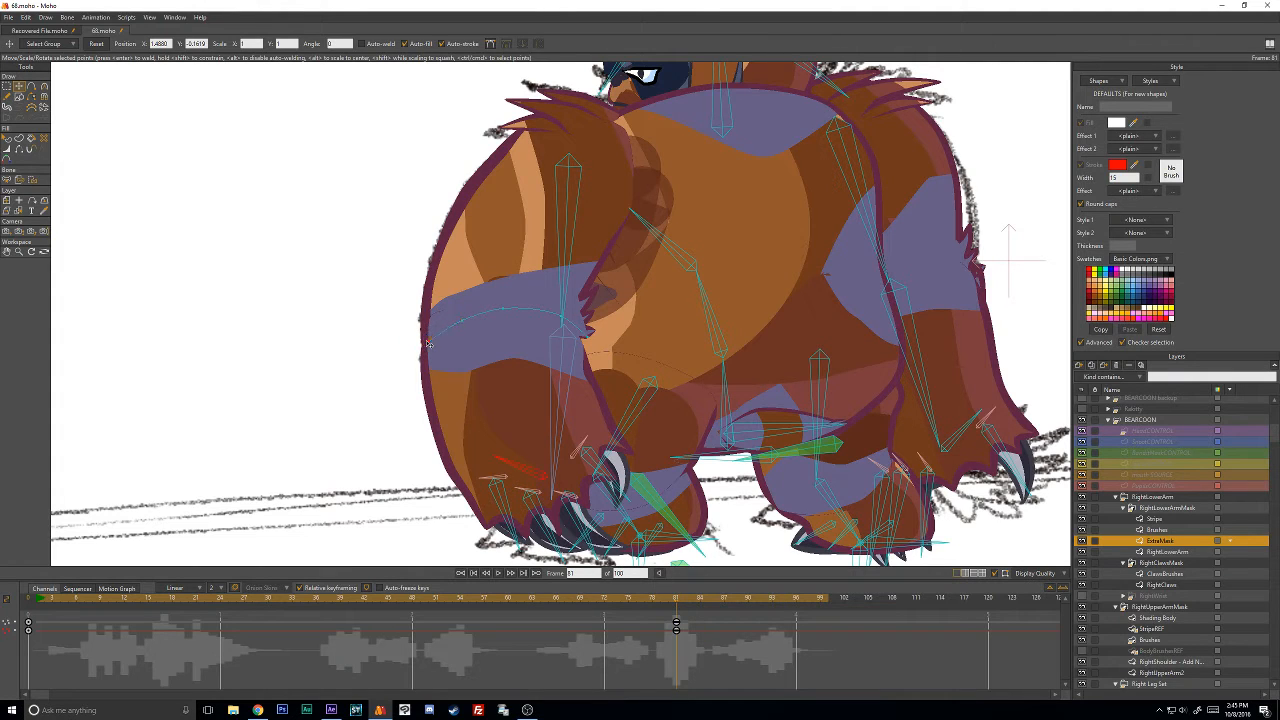
Fine-tune the middle and inner points of the ExtraMask curve to follow the elbow stripe.
click(457, 329)
drag(499, 321, 552, 323)
drag(586, 335, 576, 336)
click(552, 317)
Copy the ExtraMask layer's frame 0 keyframes to frames 1 and 79.
click(659, 596)
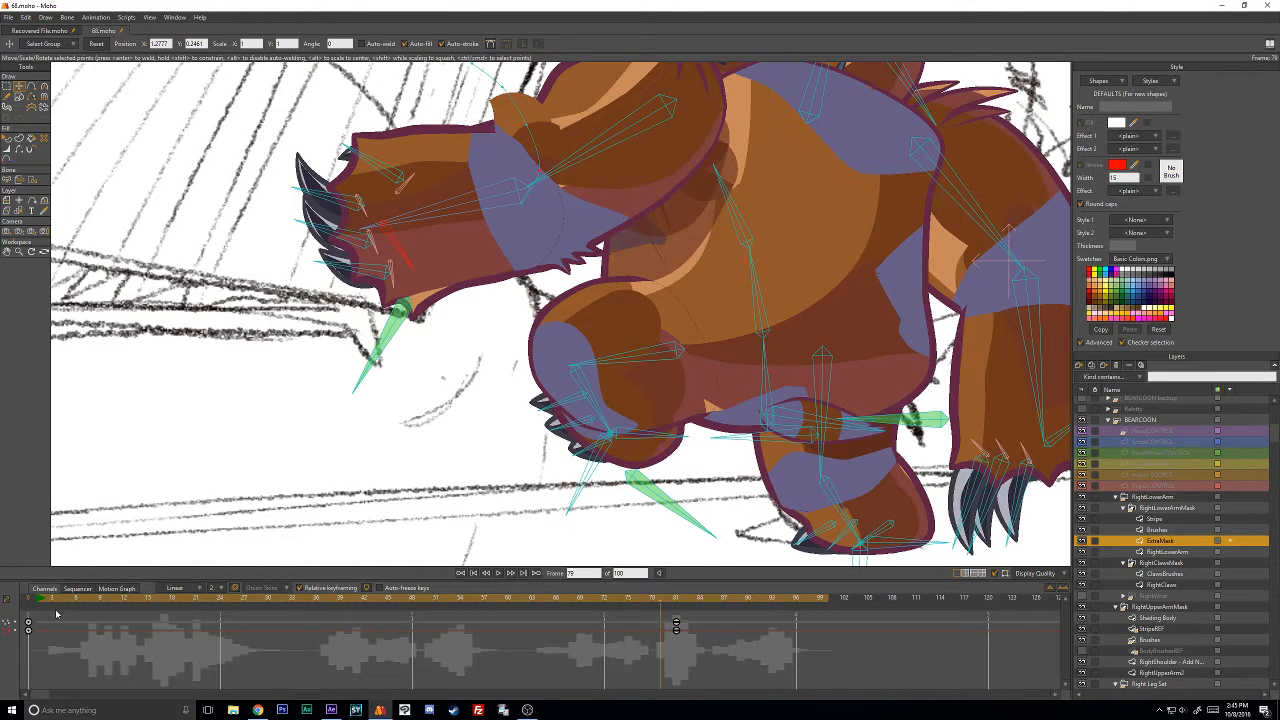
drag(29, 621, 37, 626)
key(ctrl+v)
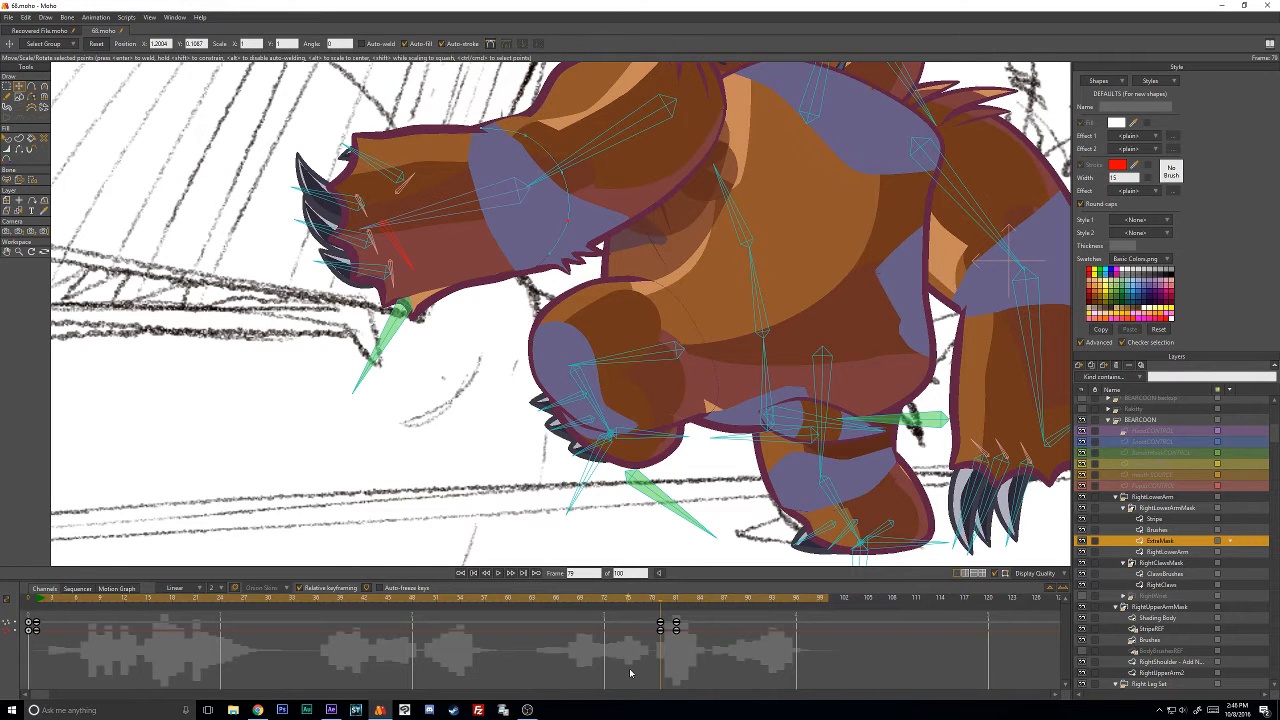
Render frame 81 to check the corrected arm mask, and close the preview.
key(Right)
key(Right)
key(ctrl+r)
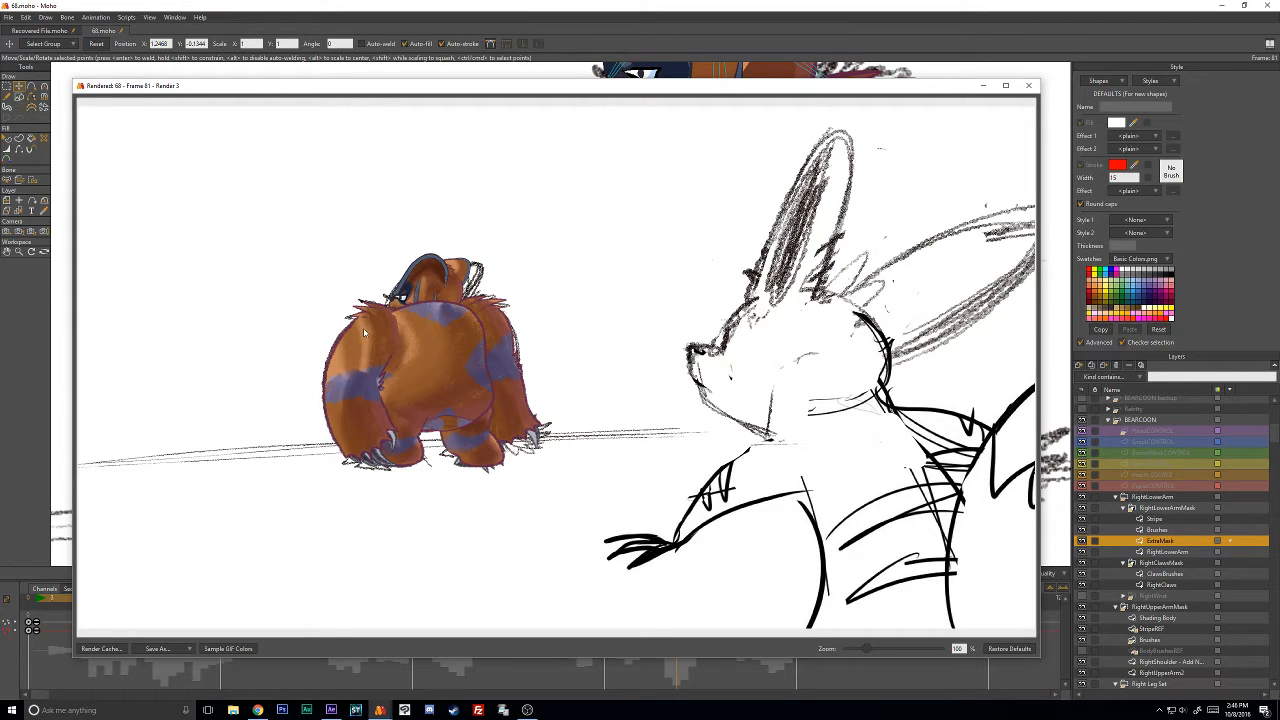
click(1028, 85)
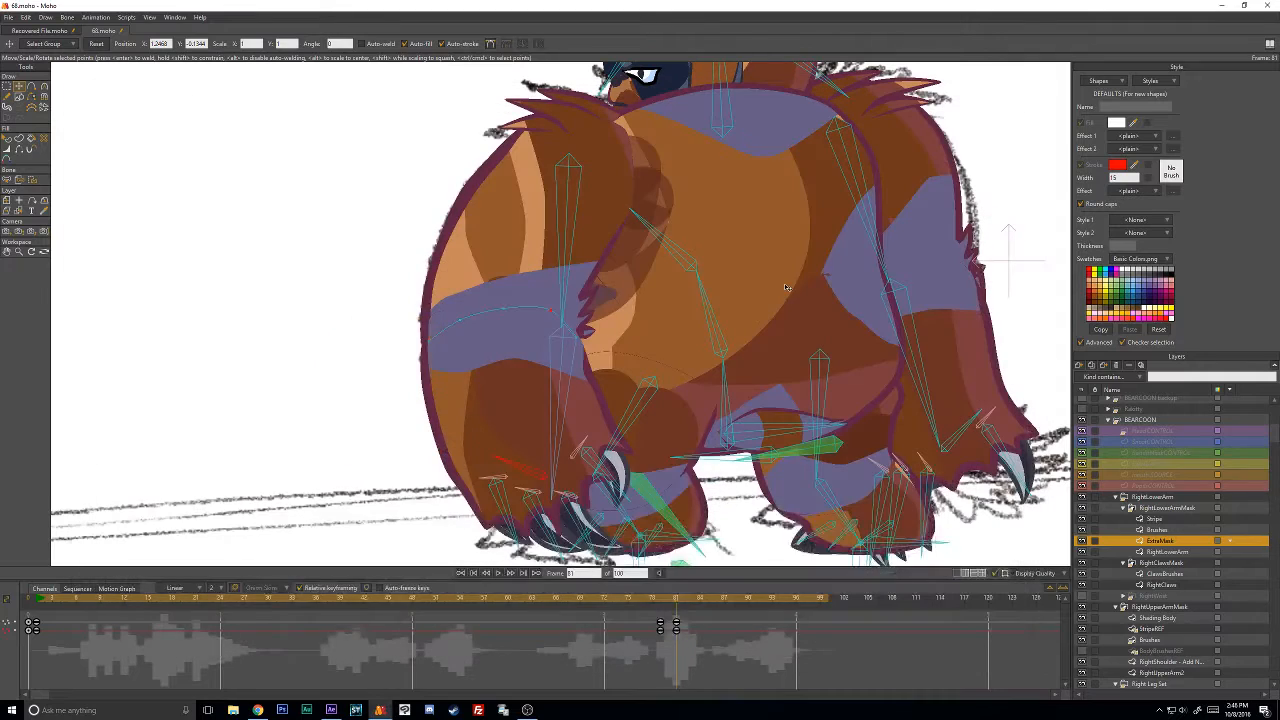
Step between frames 78 and 81 to examine the bear's whole pose against the rough sketch.
click(662, 601)
scroll(672, 400, down, 1)
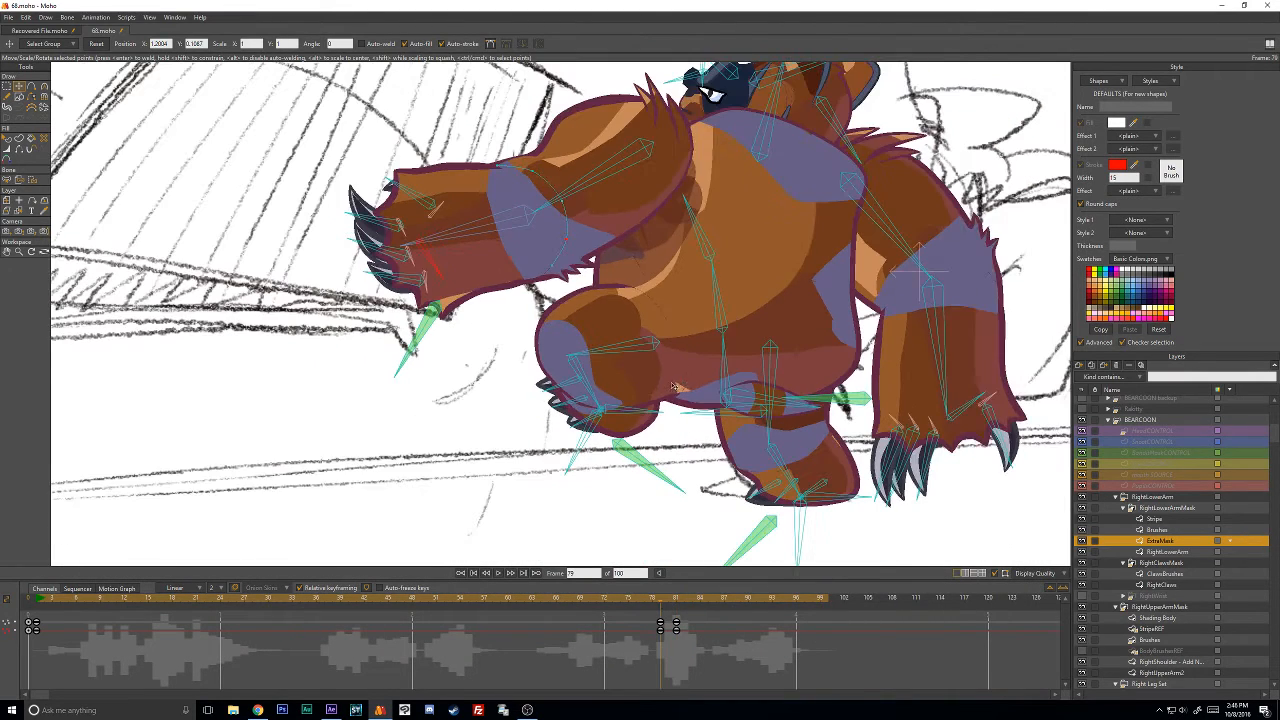
key(Left)
key(Right)
scroll(666, 201, down, 4)
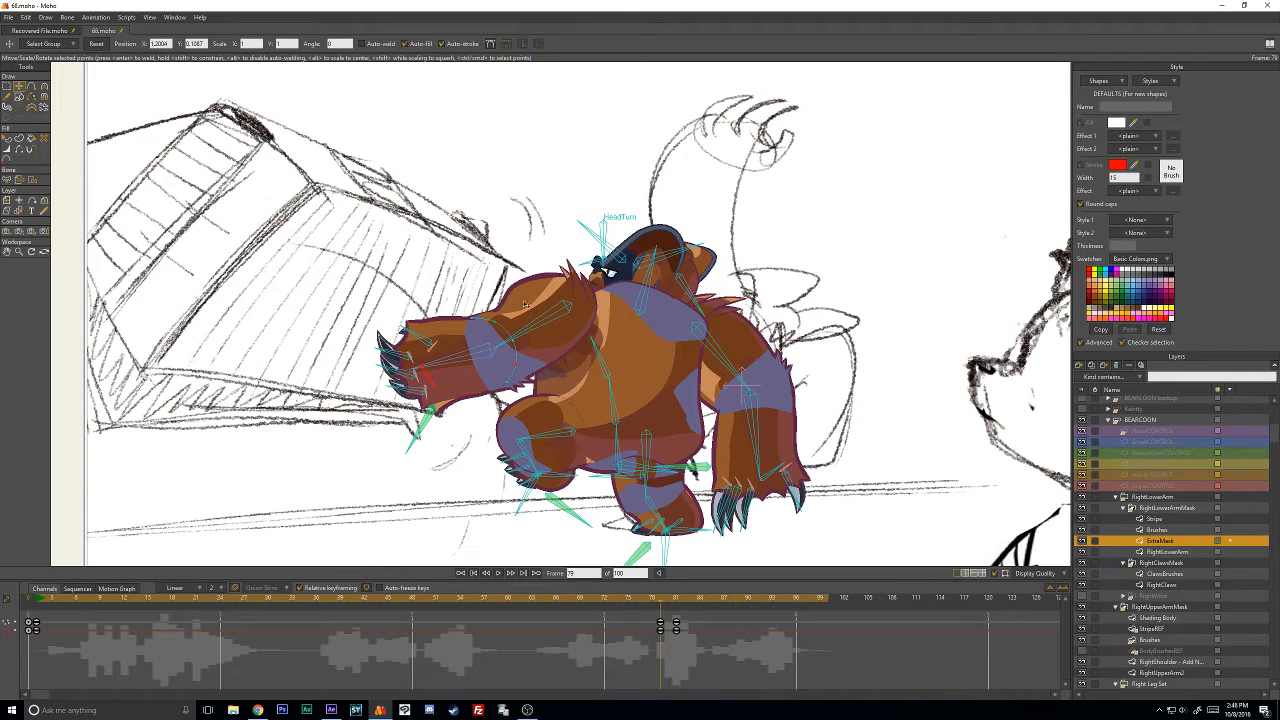
key(Right)
key(Right)
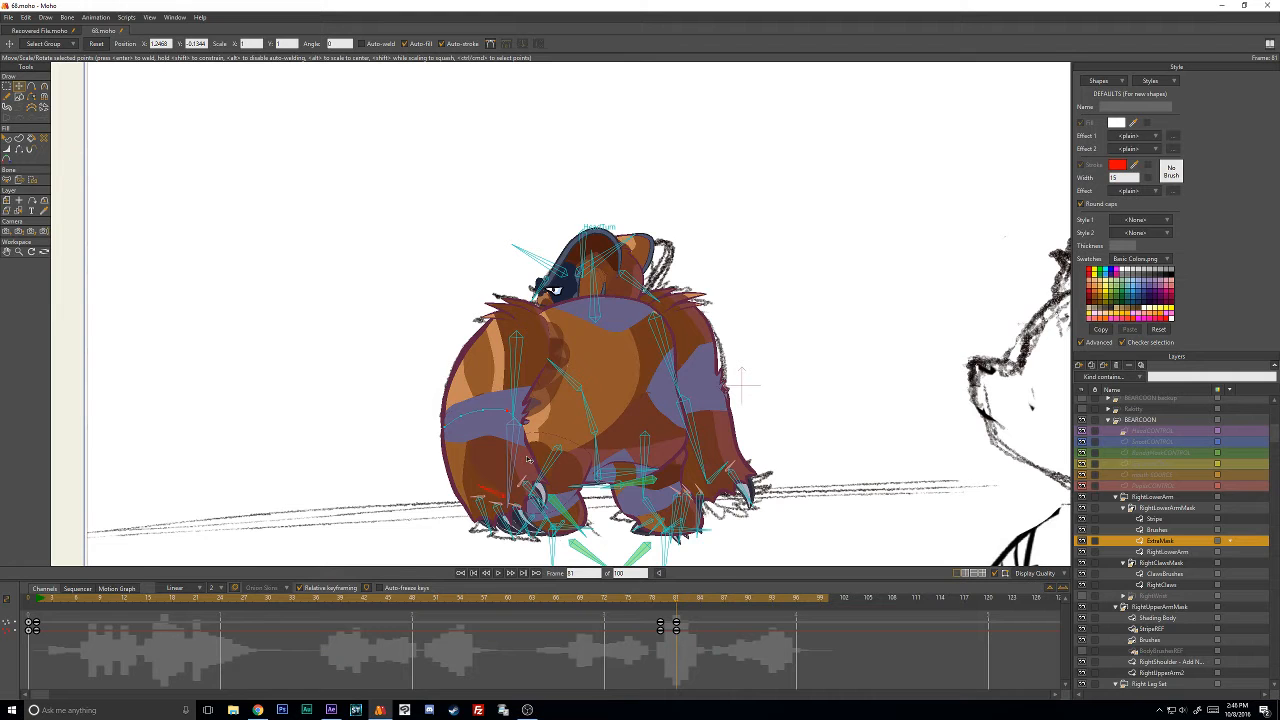
scroll(527, 458, up, 2)
drag(539, 446, 552, 407)
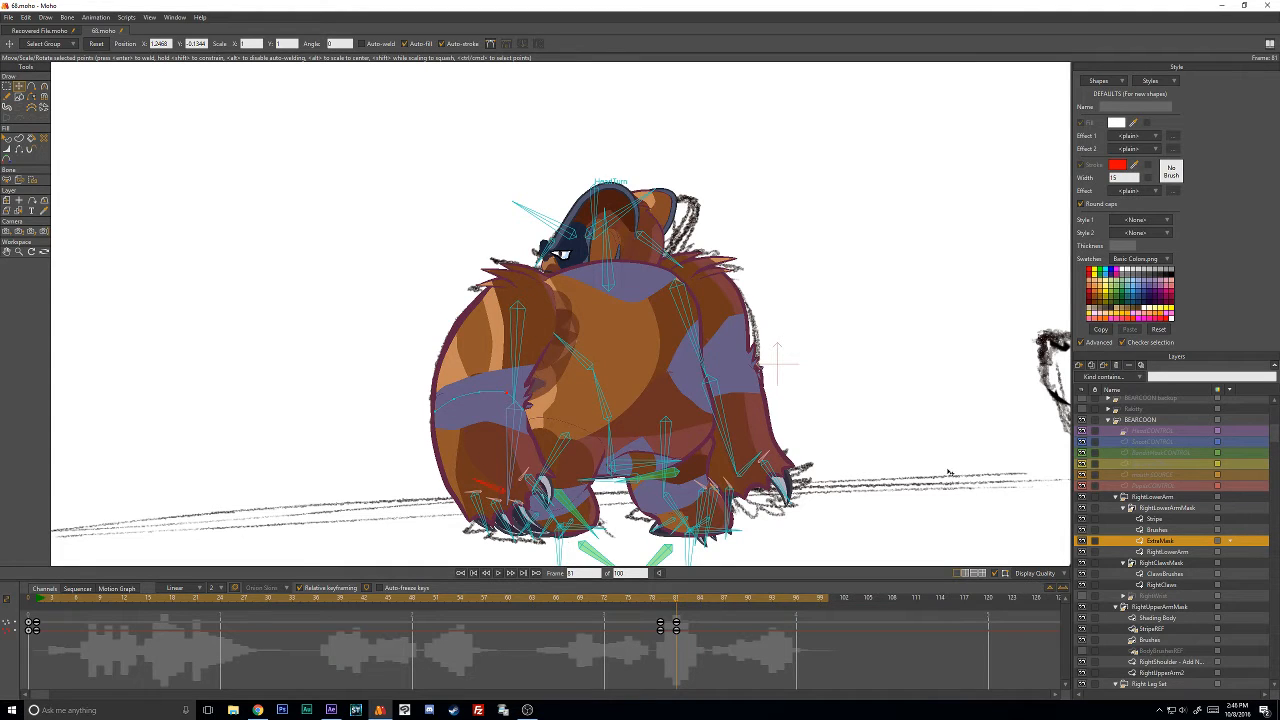
Reshape the right lower arm's Brushes strokes at frame 81 so they follow the forearm's outer contour.
click(1157, 530)
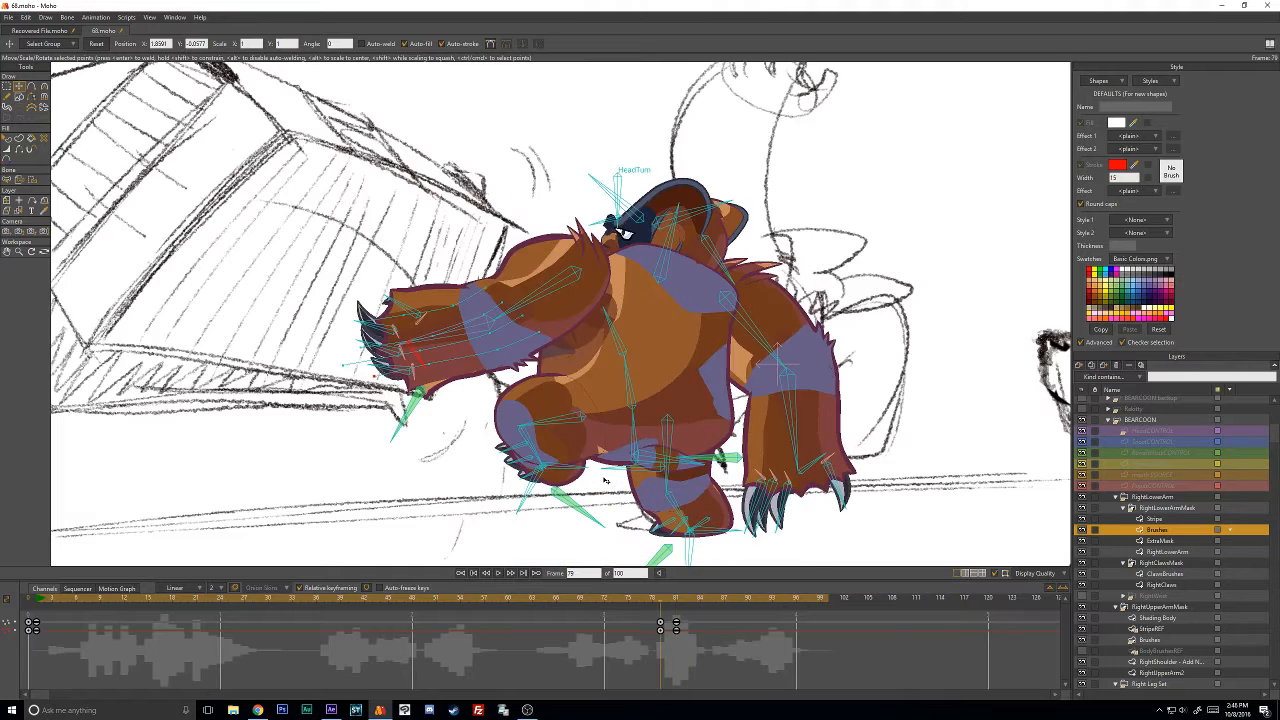
drag(435, 458, 481, 459)
click(464, 408)
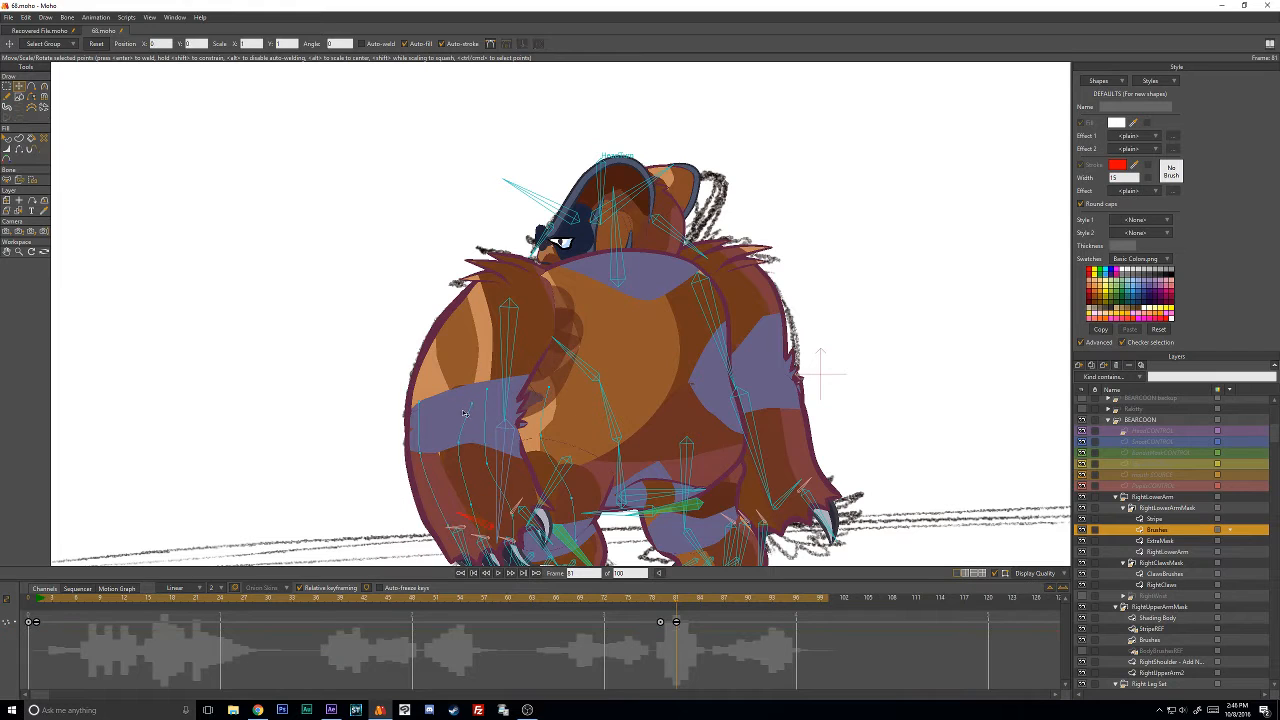
click(457, 438)
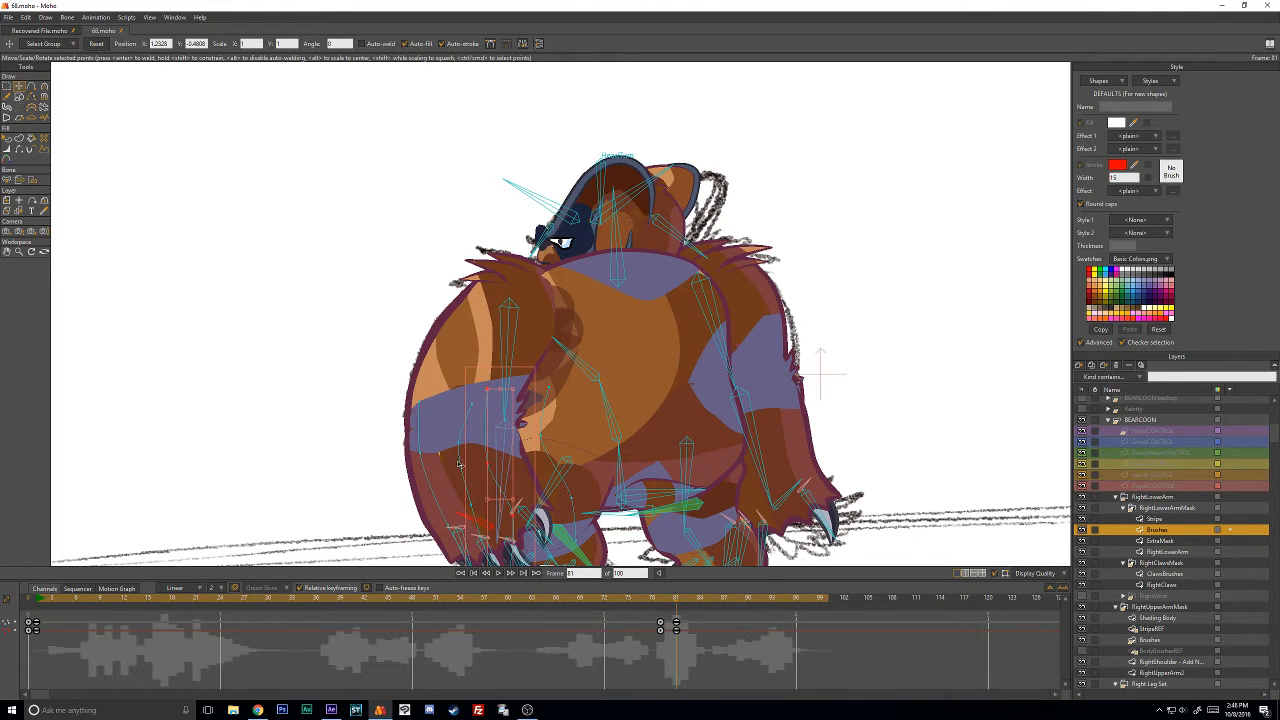
mouse_move(483, 437)
mouse_down()
mouse_move(449, 442)
mouse_move(357, 409)
mouse_move(500, 455)
mouse_move(533, 475)
mouse_move(517, 492)
mouse_up()
mouse_move(517, 492)
mouse_down()
mouse_move(523, 430)
mouse_move(548, 503)
mouse_move(505, 440)
mouse_move(497, 512)
mouse_move(470, 500)
mouse_move(470, 430)
mouse_move(452, 491)
mouse_move(436, 498)
mouse_up()
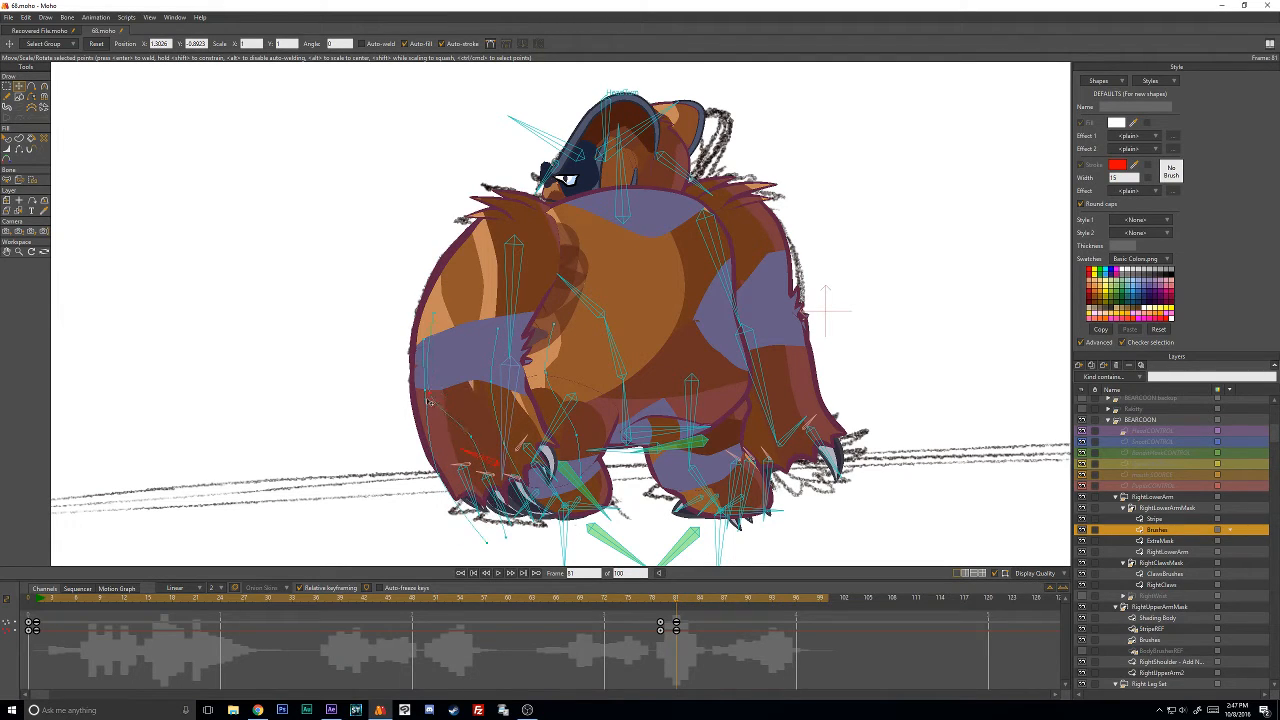
mouse_move(436, 397)
mouse_down()
mouse_move(412, 345)
mouse_move(453, 410)
mouse_move(438, 321)
mouse_up()
drag(469, 440, 513, 395)
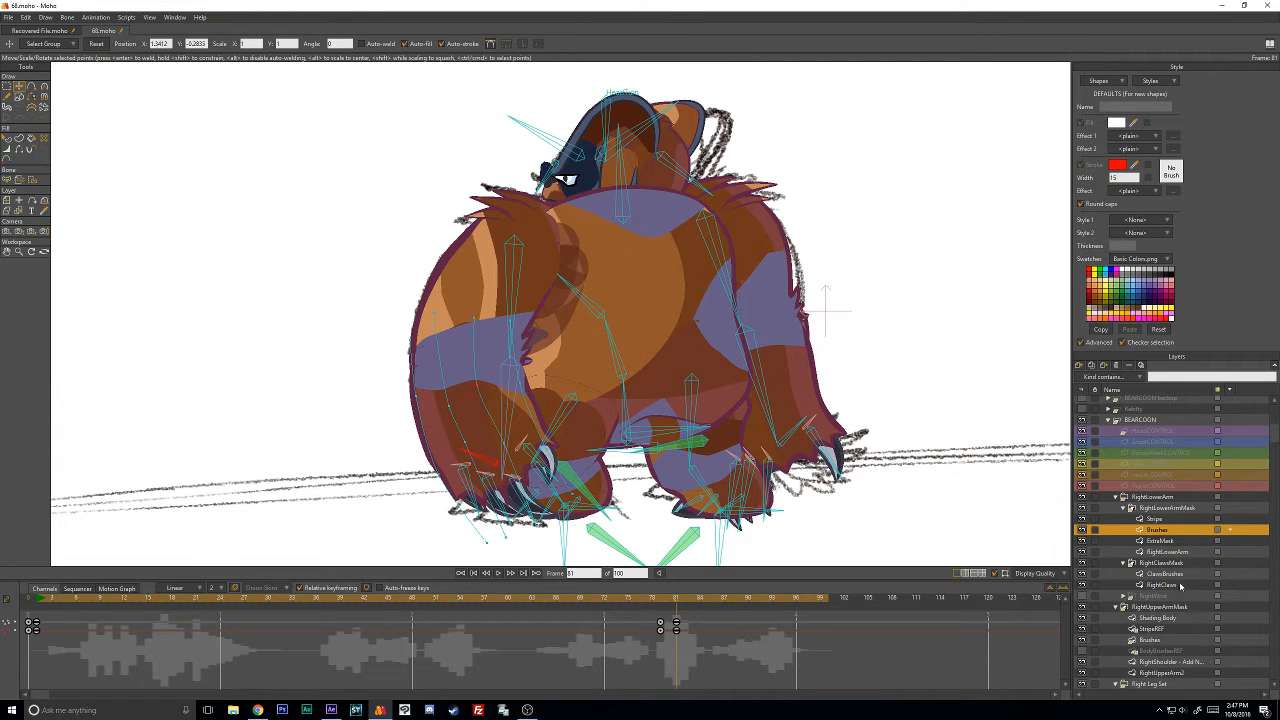
Reshape the right upper arm's Brushes strokes at frame 81 so the light band runs along the arm's inner edge.
click(1155, 639)
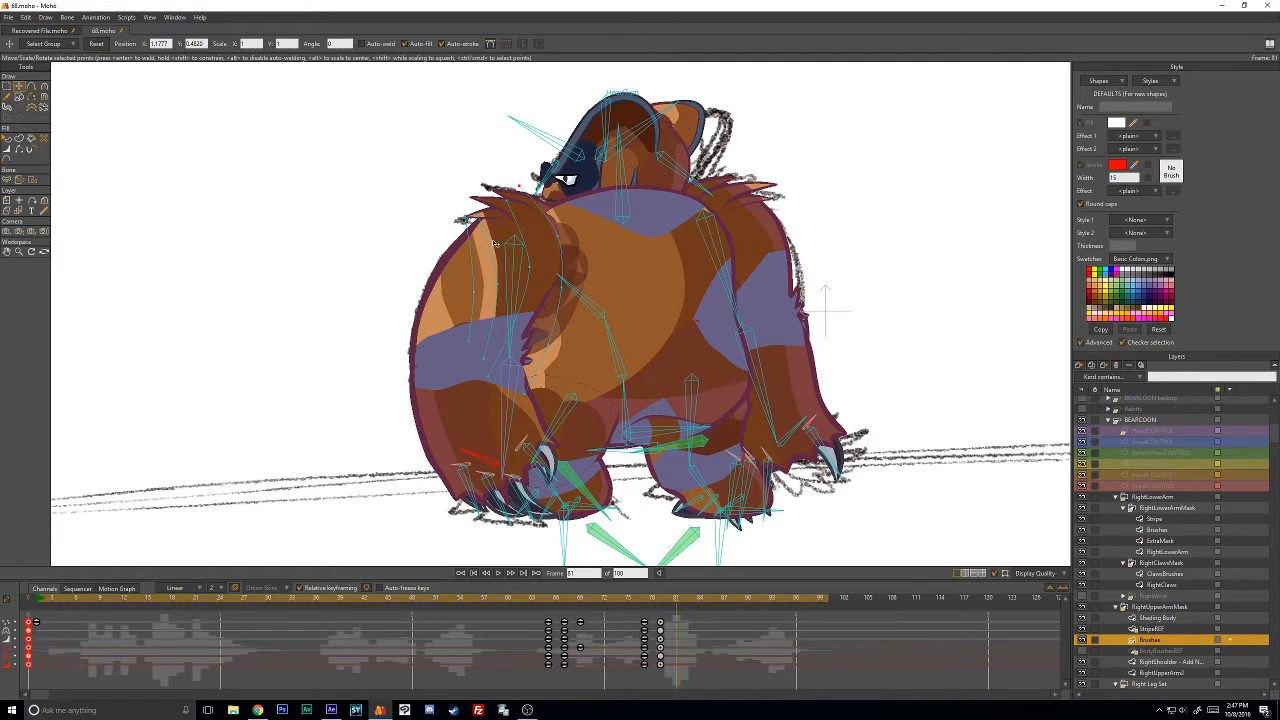
drag(561, 257, 542, 233)
key(Return)
drag(497, 282, 536, 292)
drag(508, 335, 520, 335)
click(557, 250)
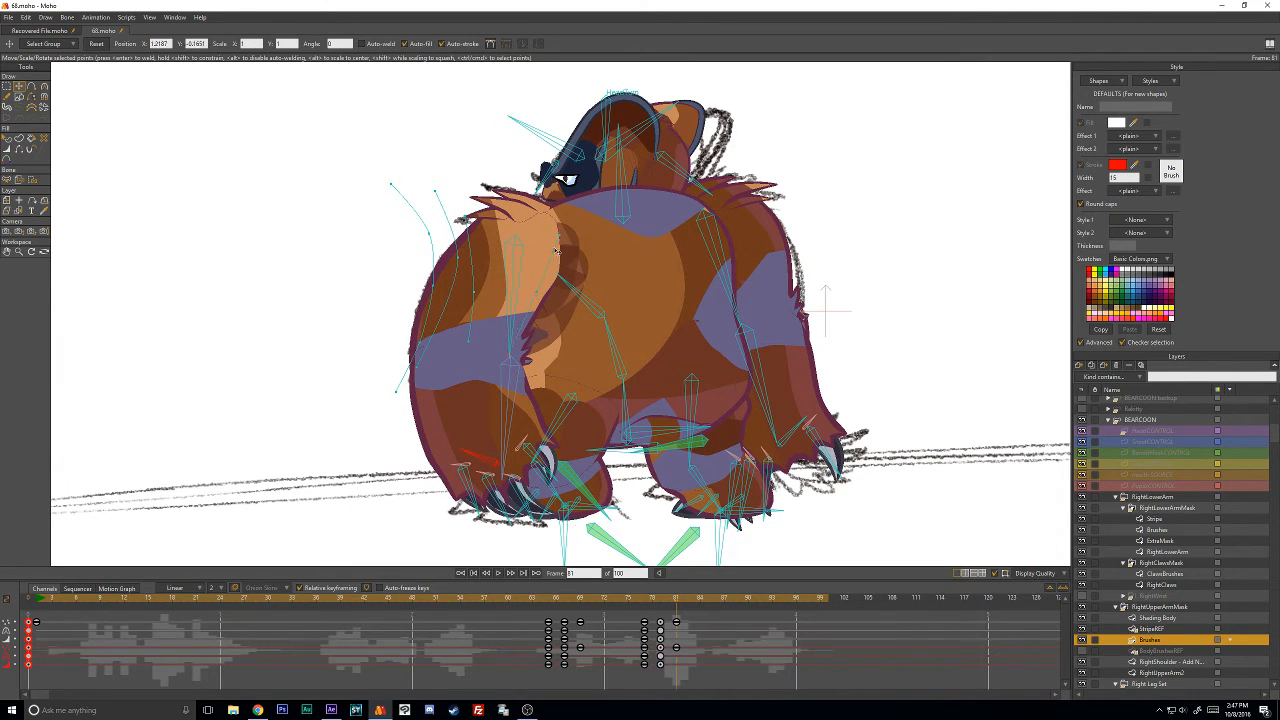
click(521, 192)
drag(558, 250, 566, 247)
drag(488, 298, 530, 267)
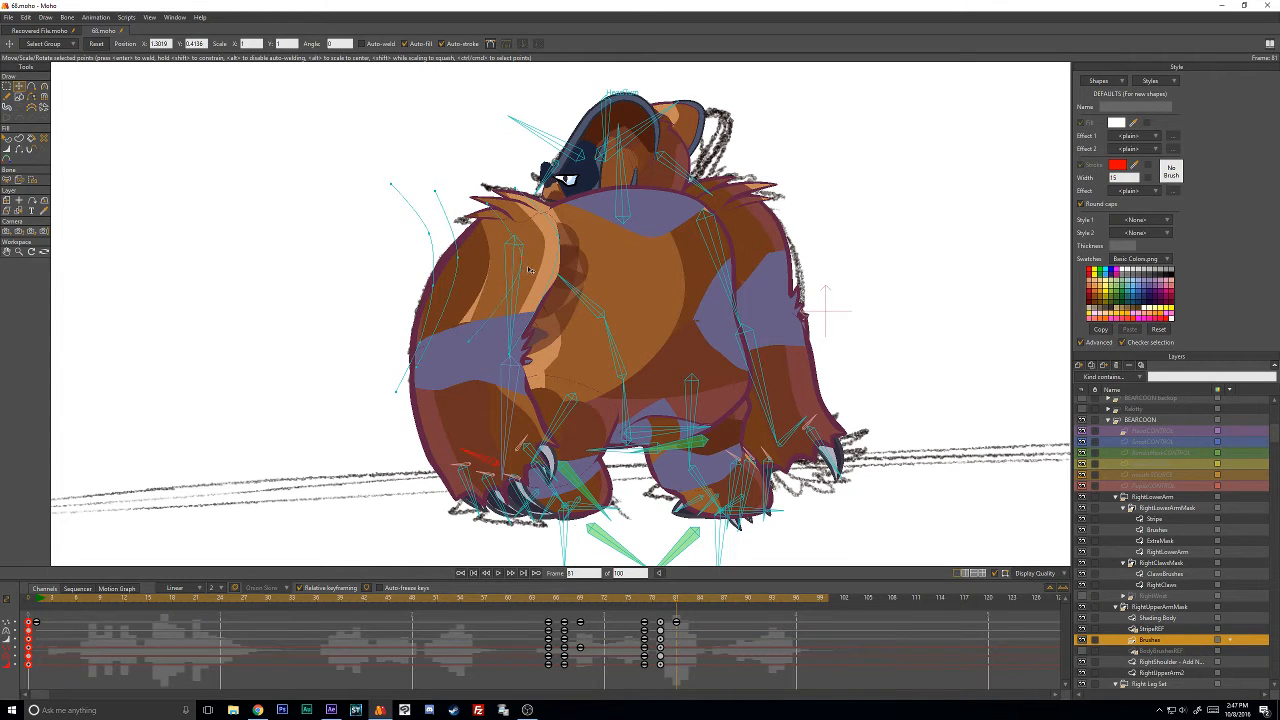
Reposition the upper arm's remaining brush strokes to follow its outer contour, and reselect the lower arm's Brushes layer.
mouse_move(484, 334)
mouse_down()
mouse_move(505, 356)
mouse_move(497, 365)
mouse_up()
drag(465, 269, 501, 267)
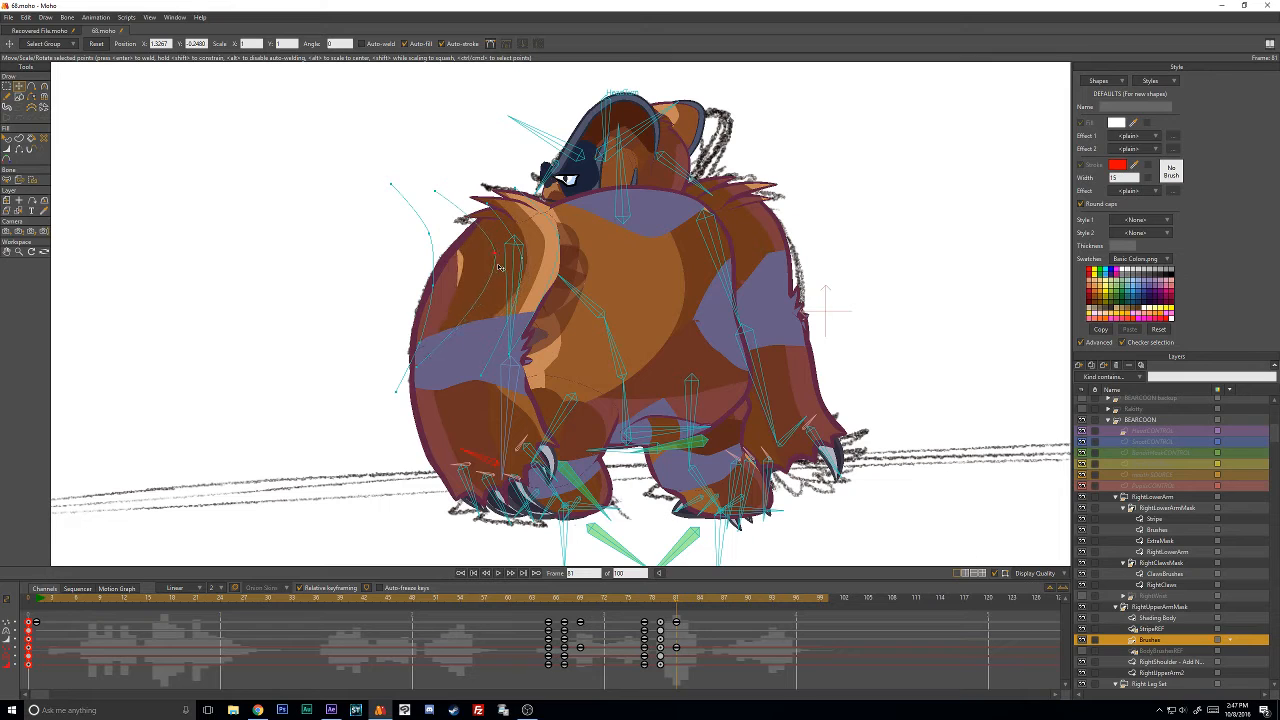
mouse_move(432, 395)
mouse_down()
mouse_move(476, 404)
mouse_move(445, 378)
mouse_up()
key(ctrl+z)
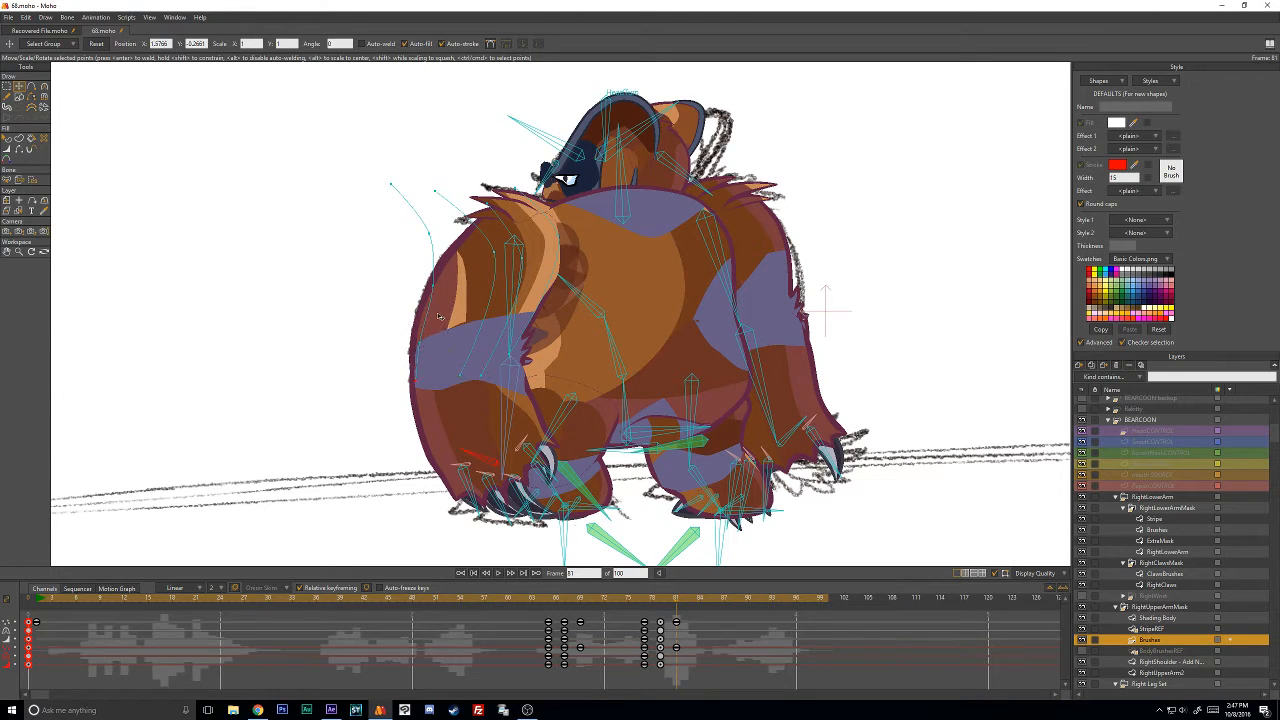
drag(431, 223, 478, 383)
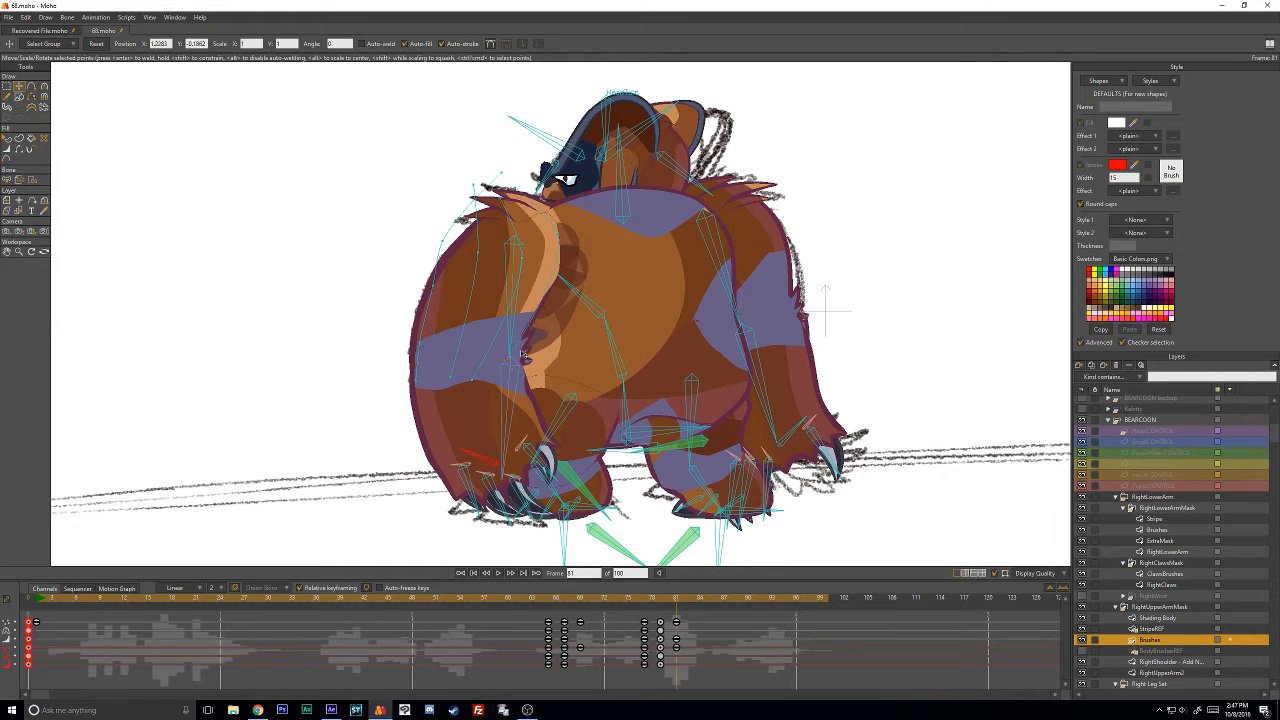
click(1156, 530)
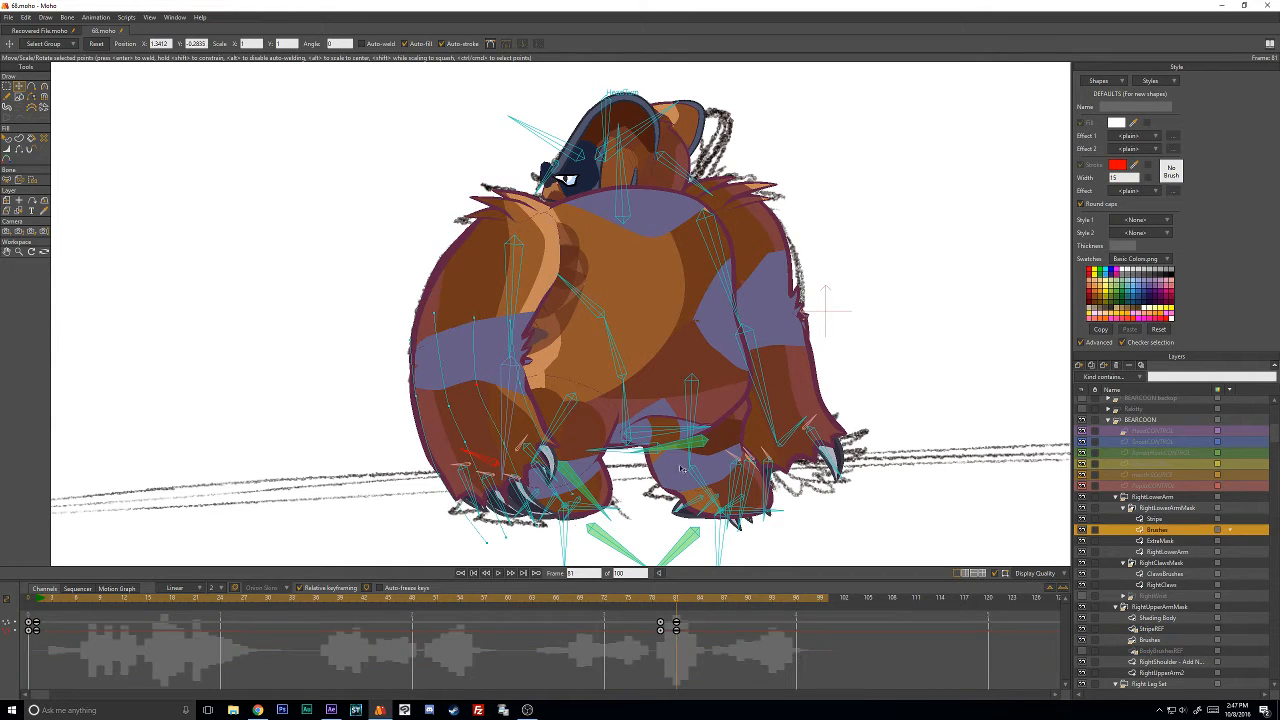
Render frame 81 to check the bear's arm brush shading, and close the preview.
key(w)
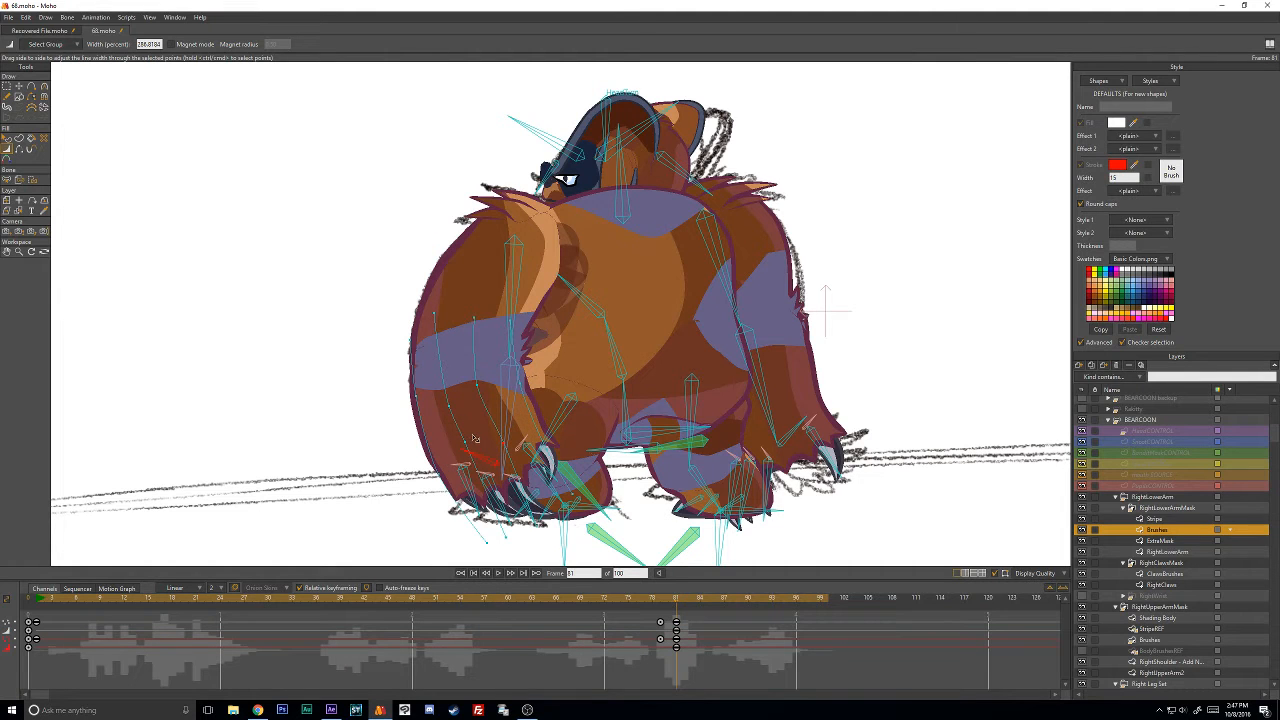
key(ctrl+r)
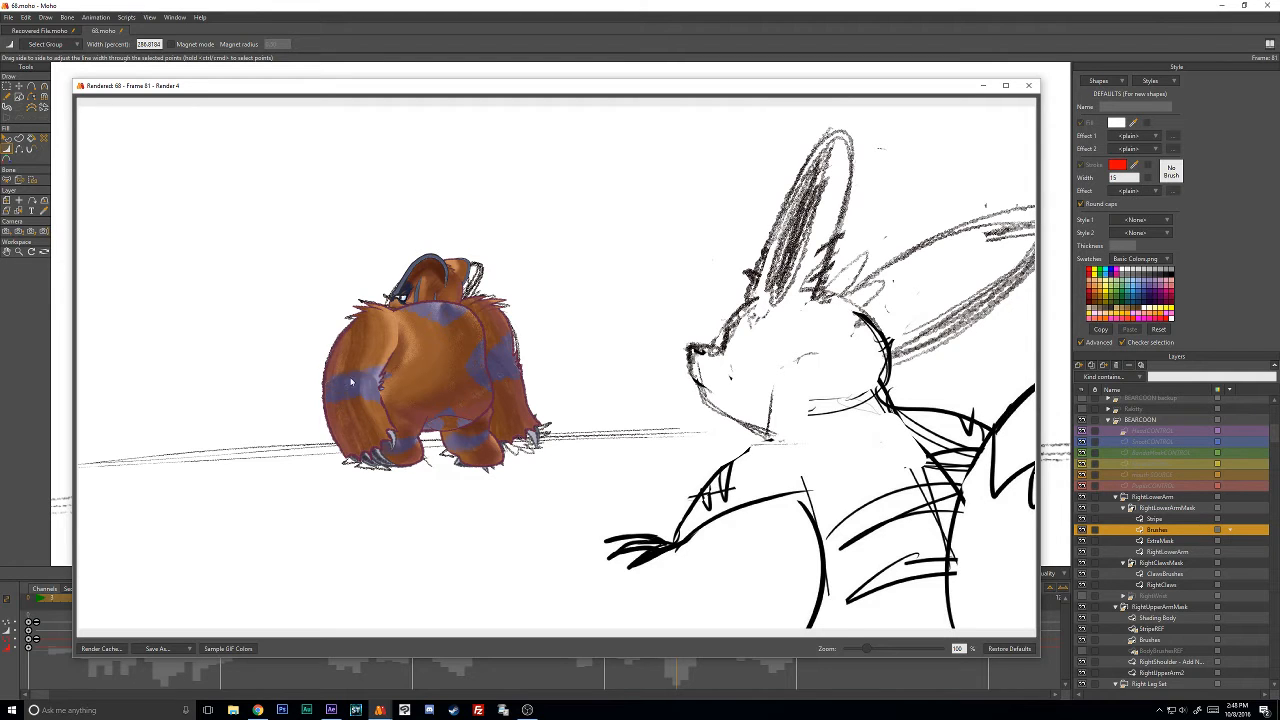
click(1028, 85)
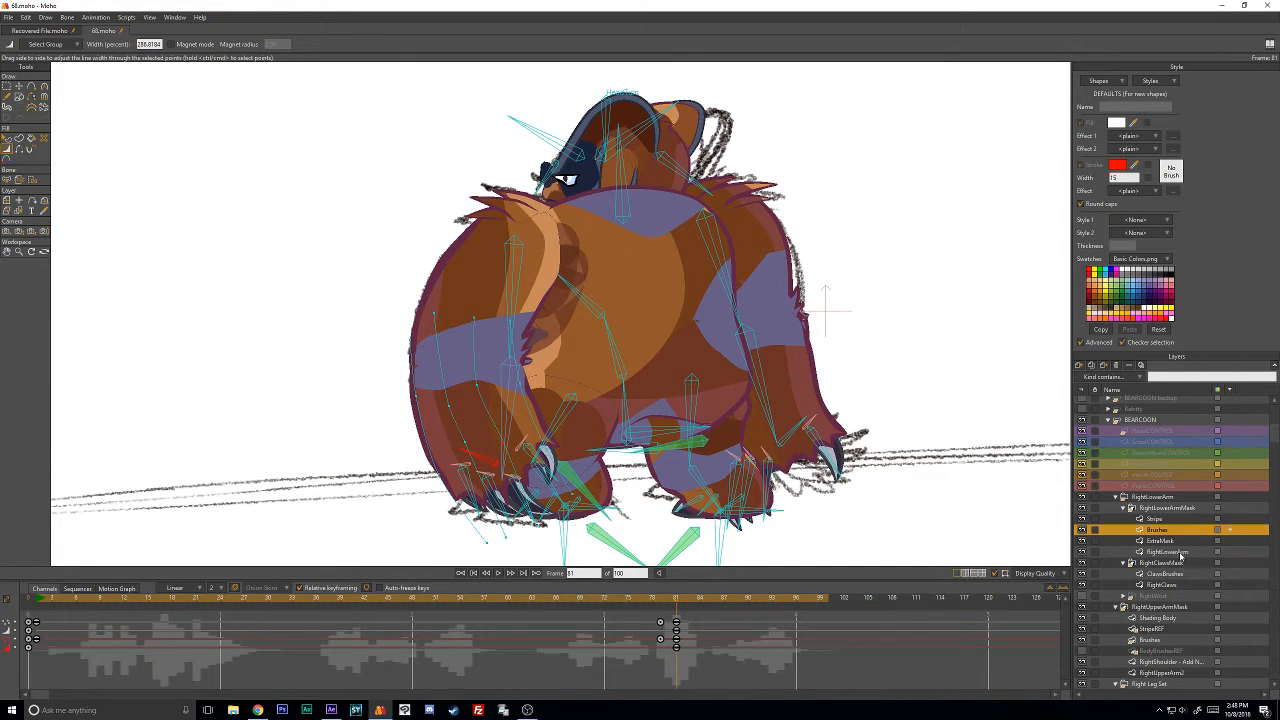
Reposition the fur tuft points on the RightShoulder layer at frame 81 to follow the sketch.
click(1175, 662)
scroll(619, 306, up, 3)
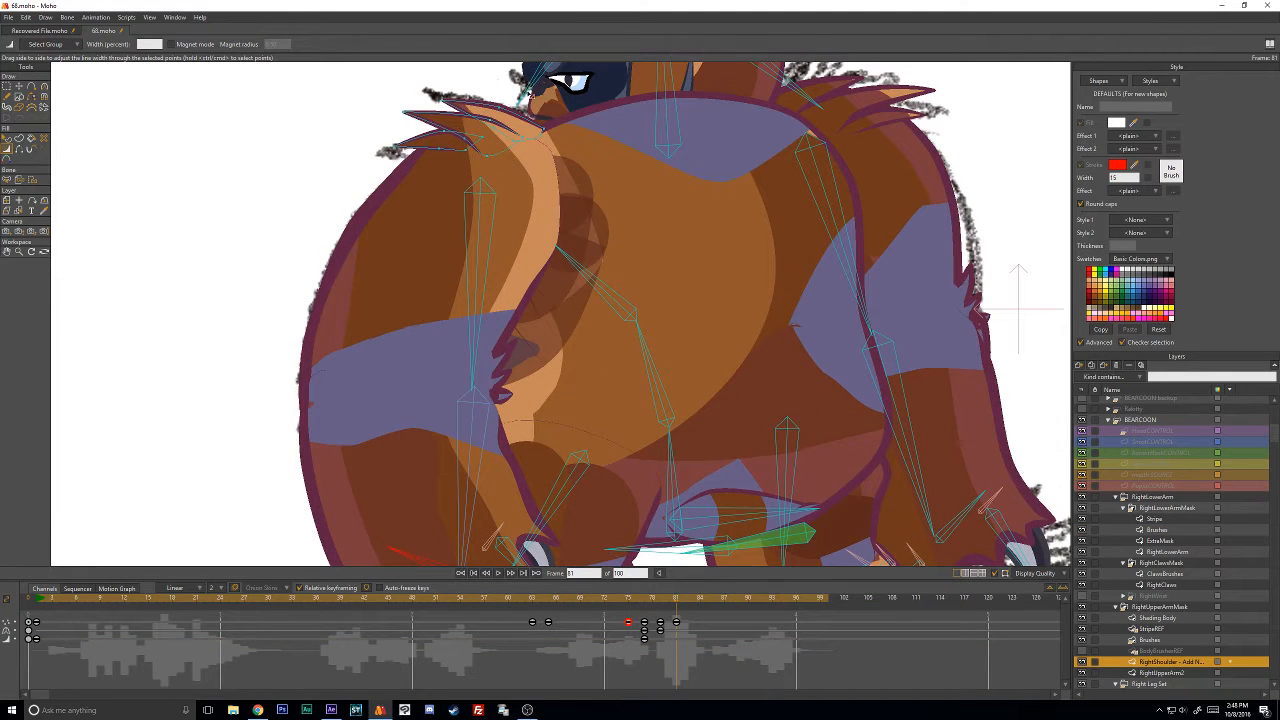
mouse_move(531, 95)
mouse_down()
mouse_move(349, 104)
mouse_move(655, 173)
mouse_move(595, 100)
mouse_move(500, 143)
mouse_move(452, 207)
mouse_move(512, 147)
mouse_up()
key(t)
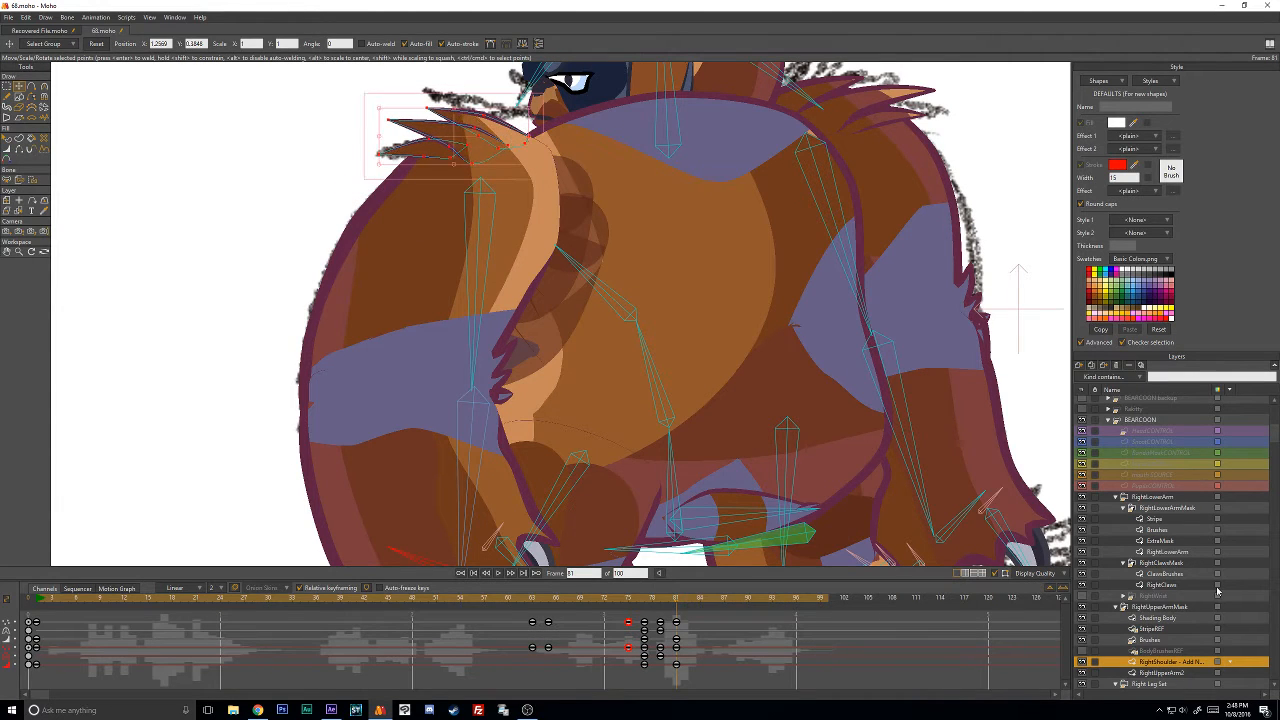
Adjust the outline of the RightUpperArm2 layer around the shoulder at frame 81.
click(1157, 675)
key(w)
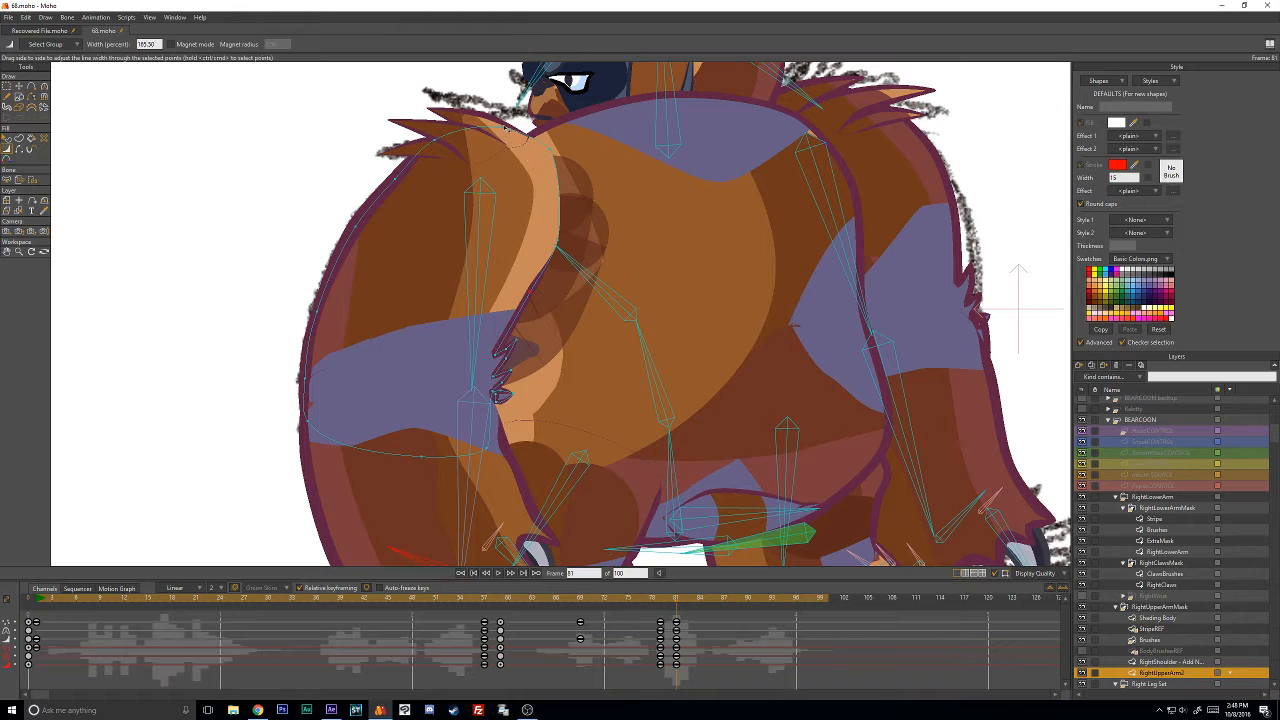
key(t)
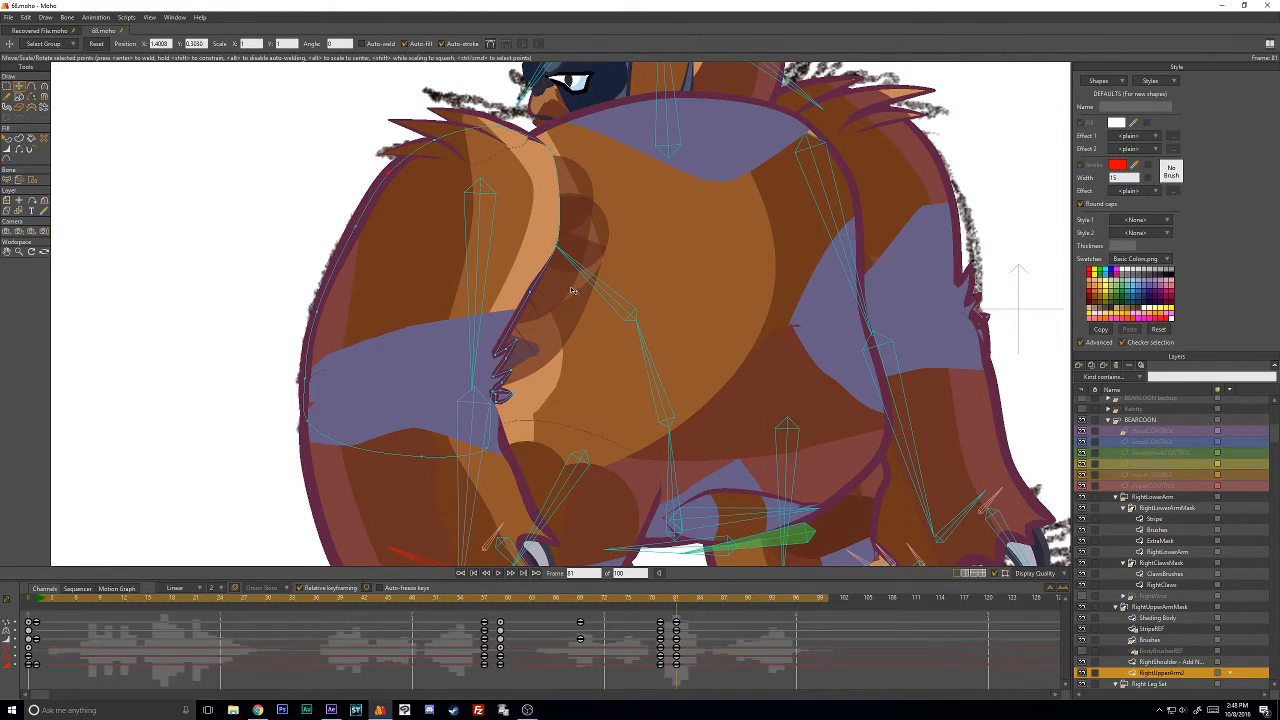
scroll(572, 290, down, 2)
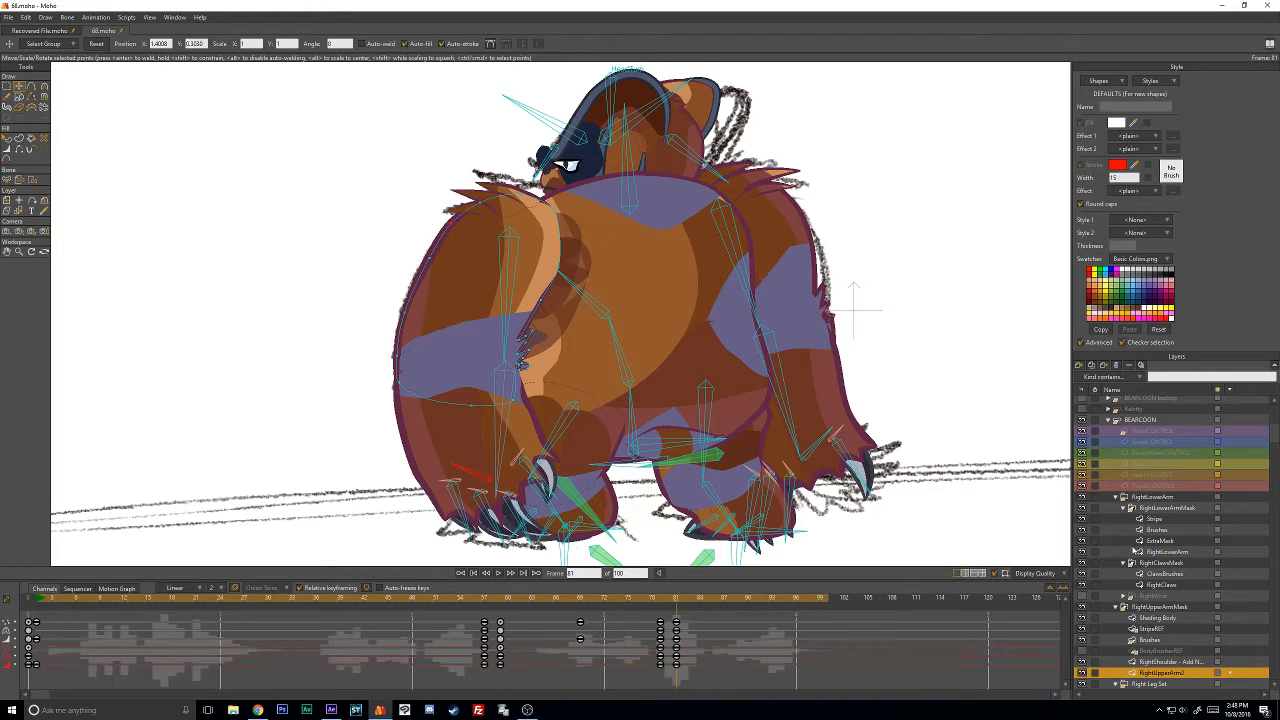
Reshape the curves of the Body group's Shading layer at frame 81, moving their points closer to the right arm.
scroll(1166, 635, down, 5)
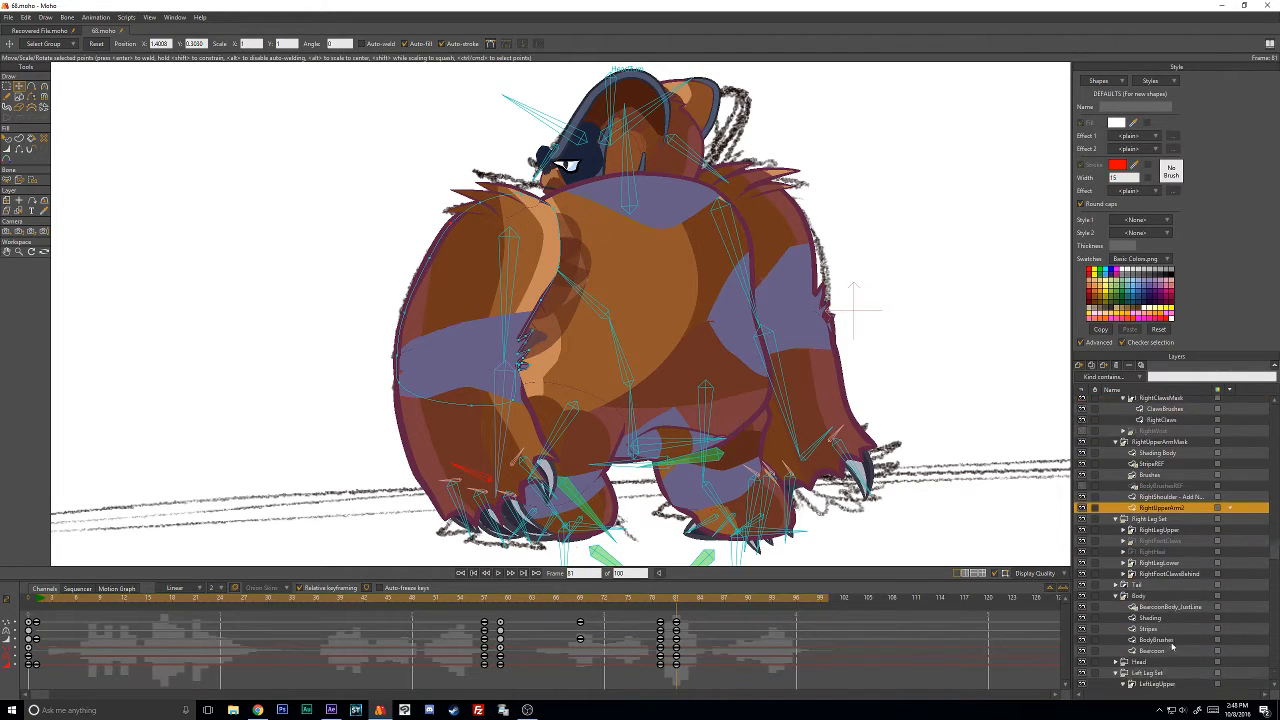
click(1151, 619)
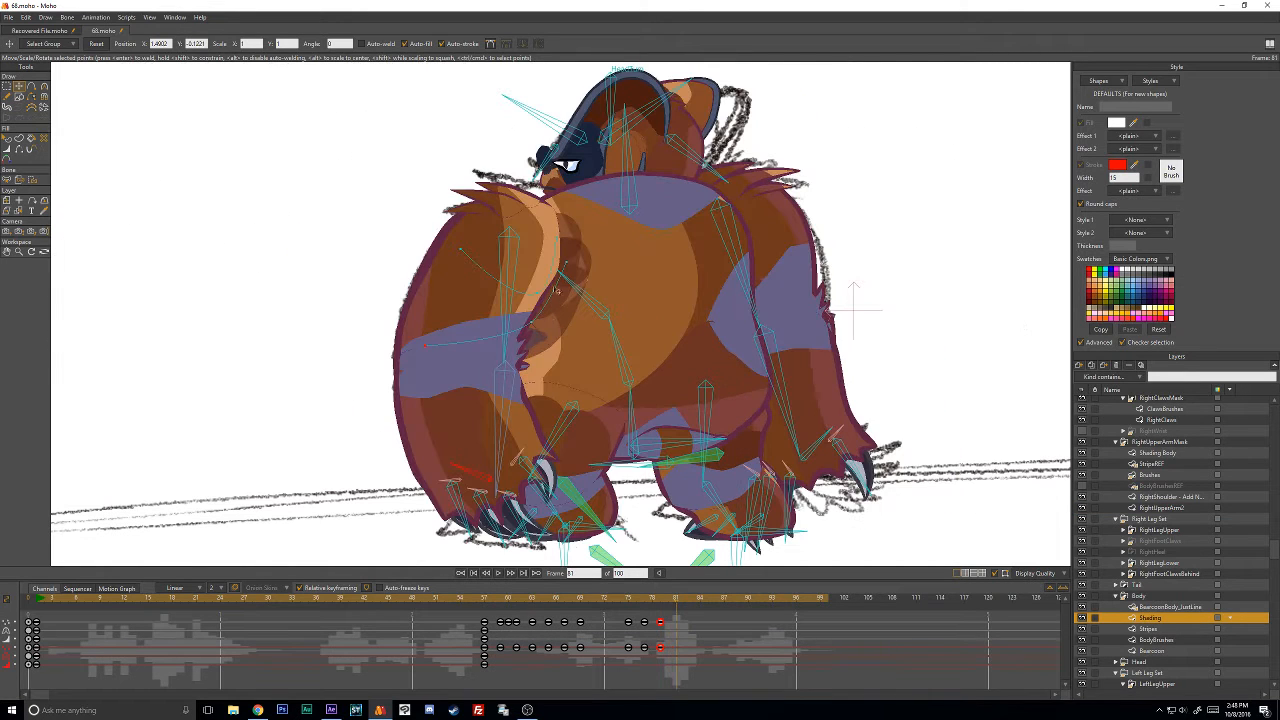
mouse_move(475, 258)
mouse_down()
mouse_move(555, 280)
mouse_move(520, 325)
mouse_up()
click(543, 311)
click(297, 422)
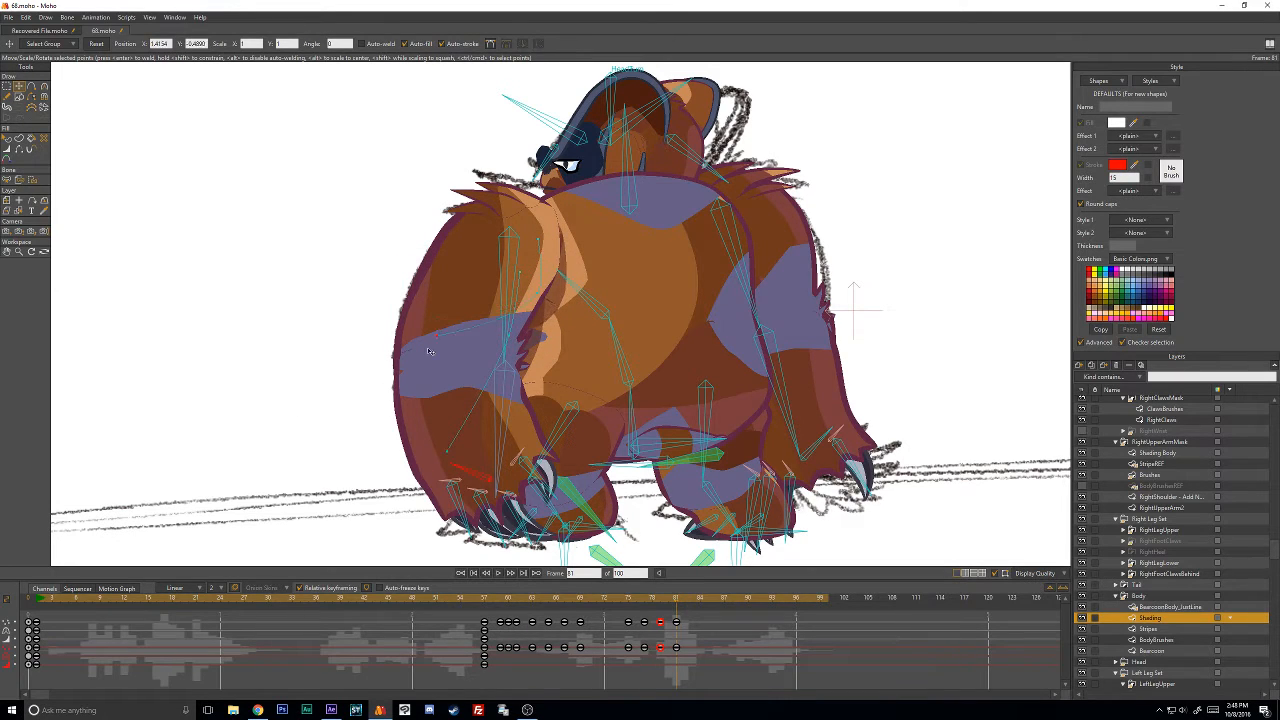
drag(568, 299, 555, 300)
drag(537, 241, 522, 248)
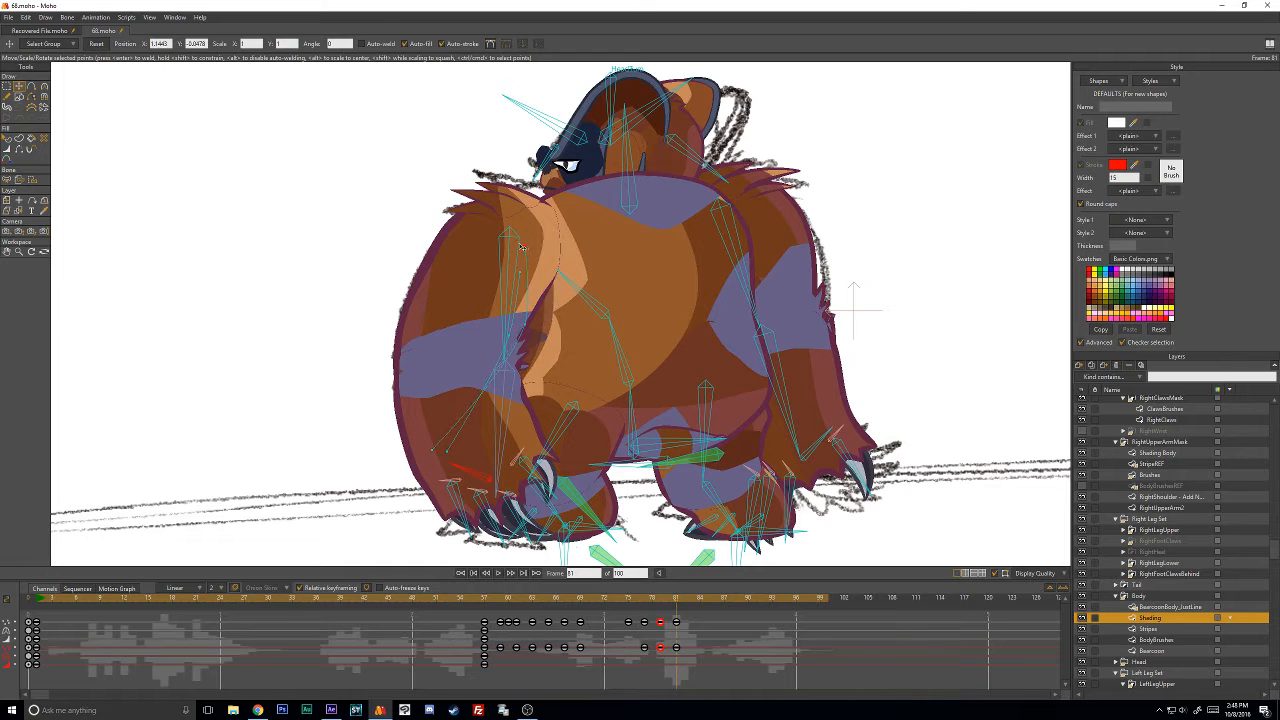
drag(433, 450, 446, 460)
drag(520, 272, 518, 238)
Reposition the bear's right upper and lower arm bones on the BEARCOON layer at frame 81, raising the shoulder.
drag(1274, 552, 1274, 405)
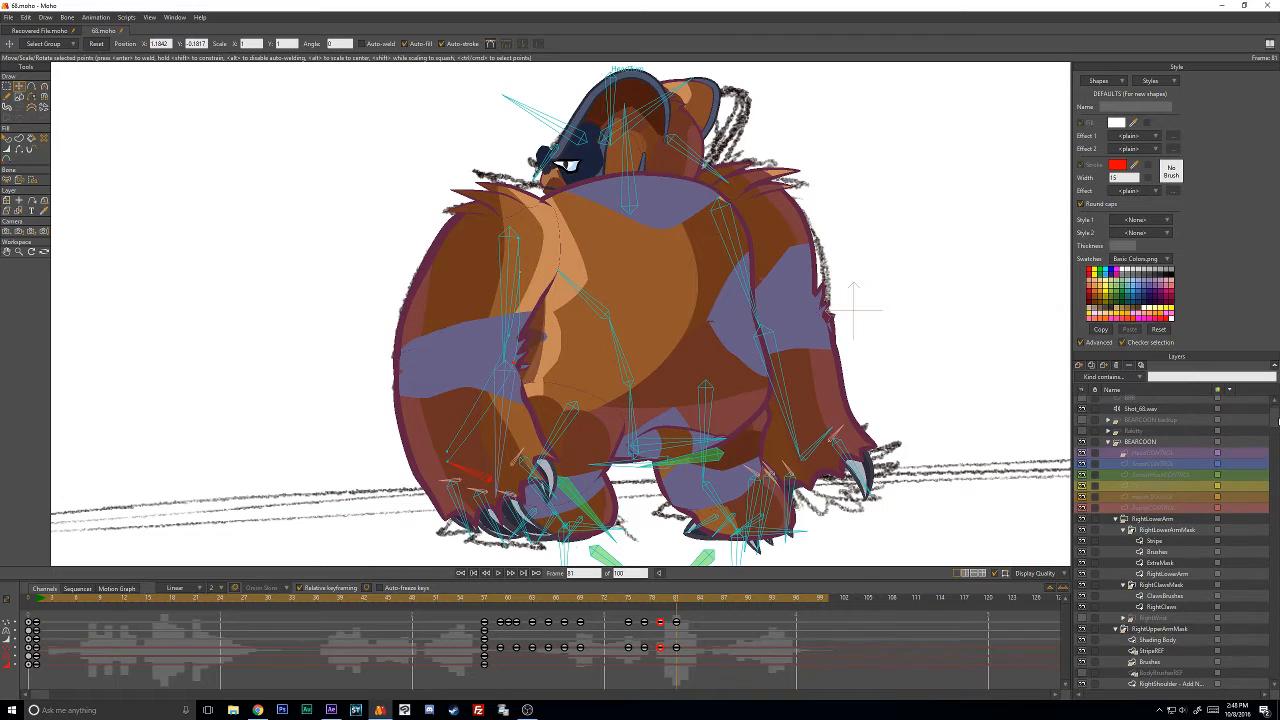
click(1135, 442)
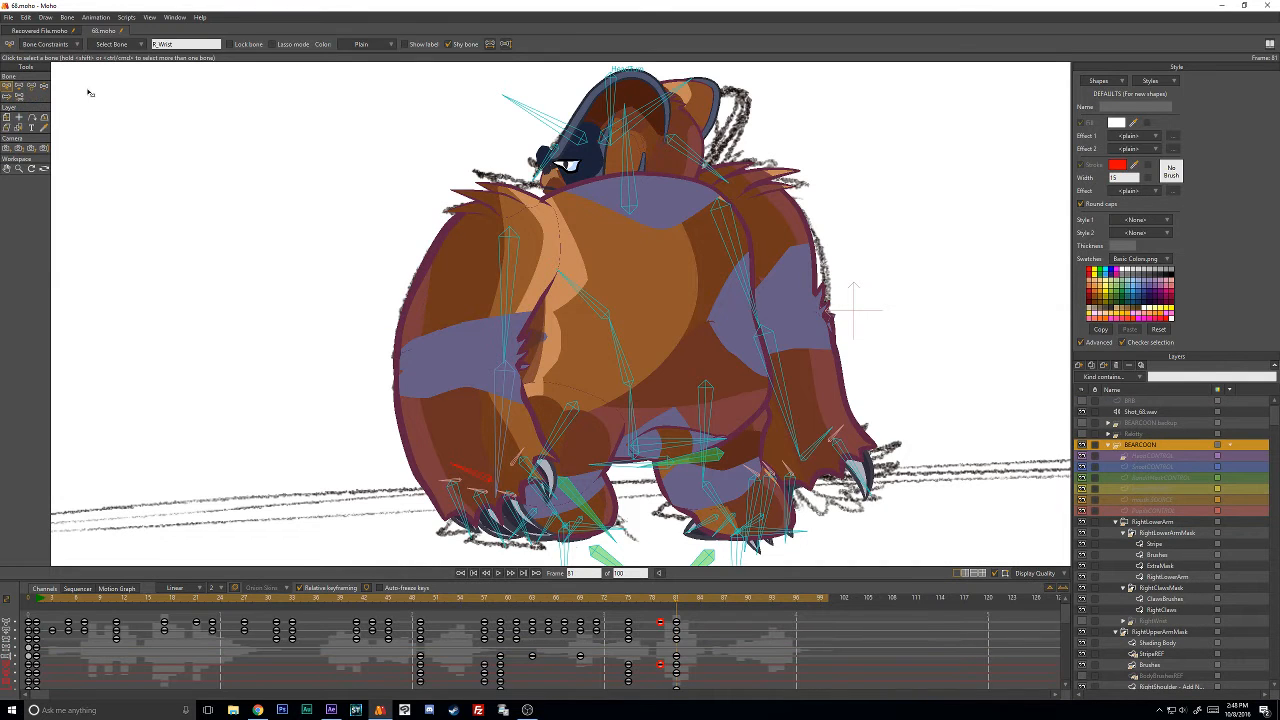
click(19, 86)
mouse_move(508, 238)
mouse_down()
mouse_move(529, 216)
mouse_move(513, 219)
mouse_up()
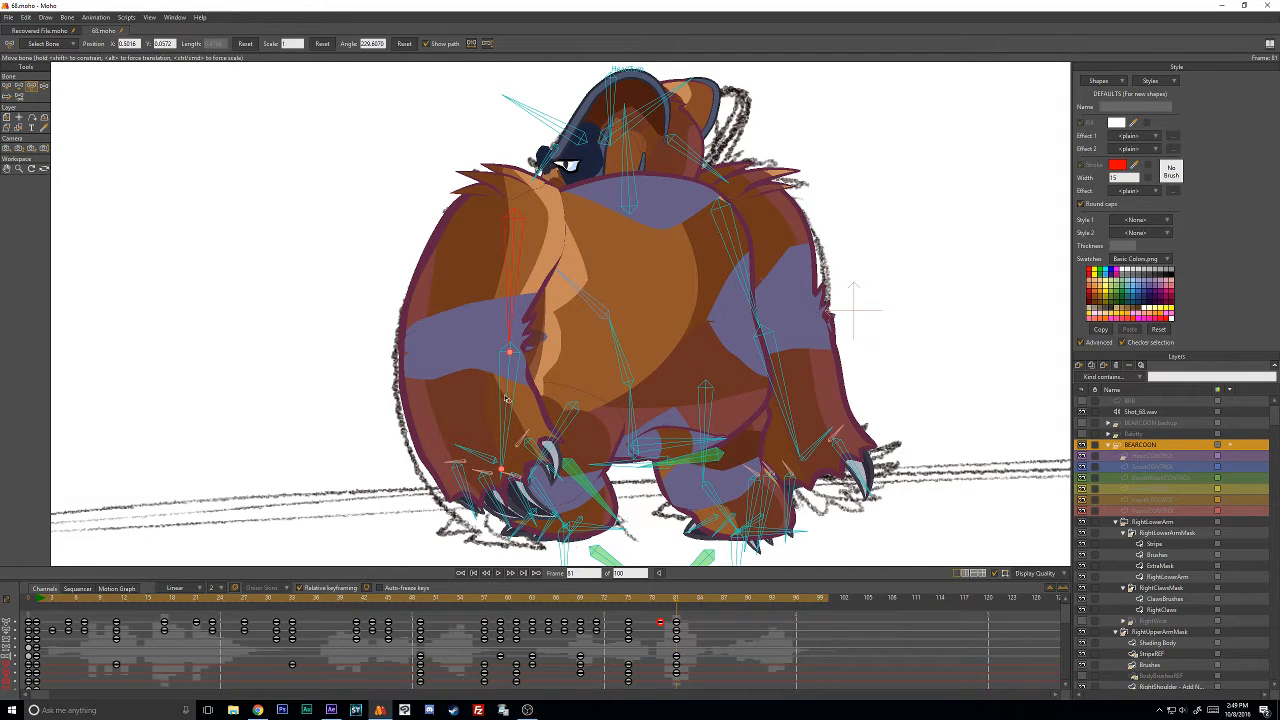
drag(506, 399, 533, 438)
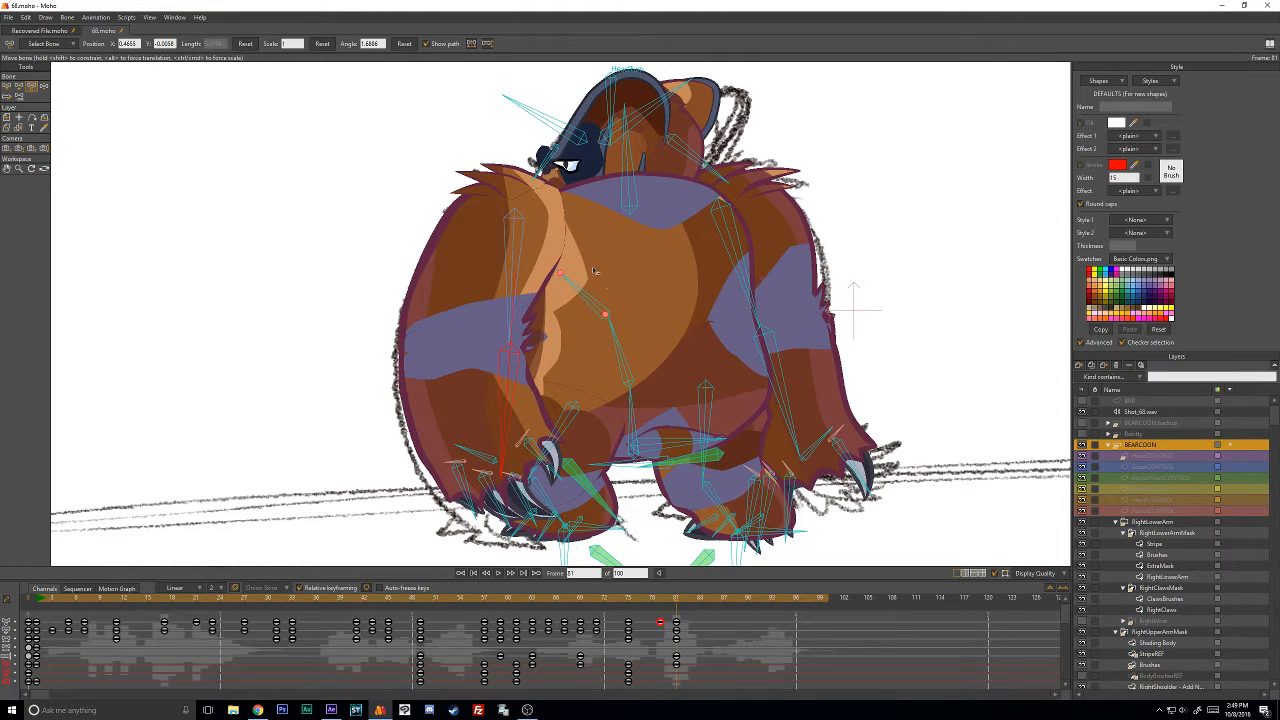
drag(522, 254, 515, 264)
Compare the bear's pose between frames 79 and 81.
click(638, 548)
key(Left)
key(Left)
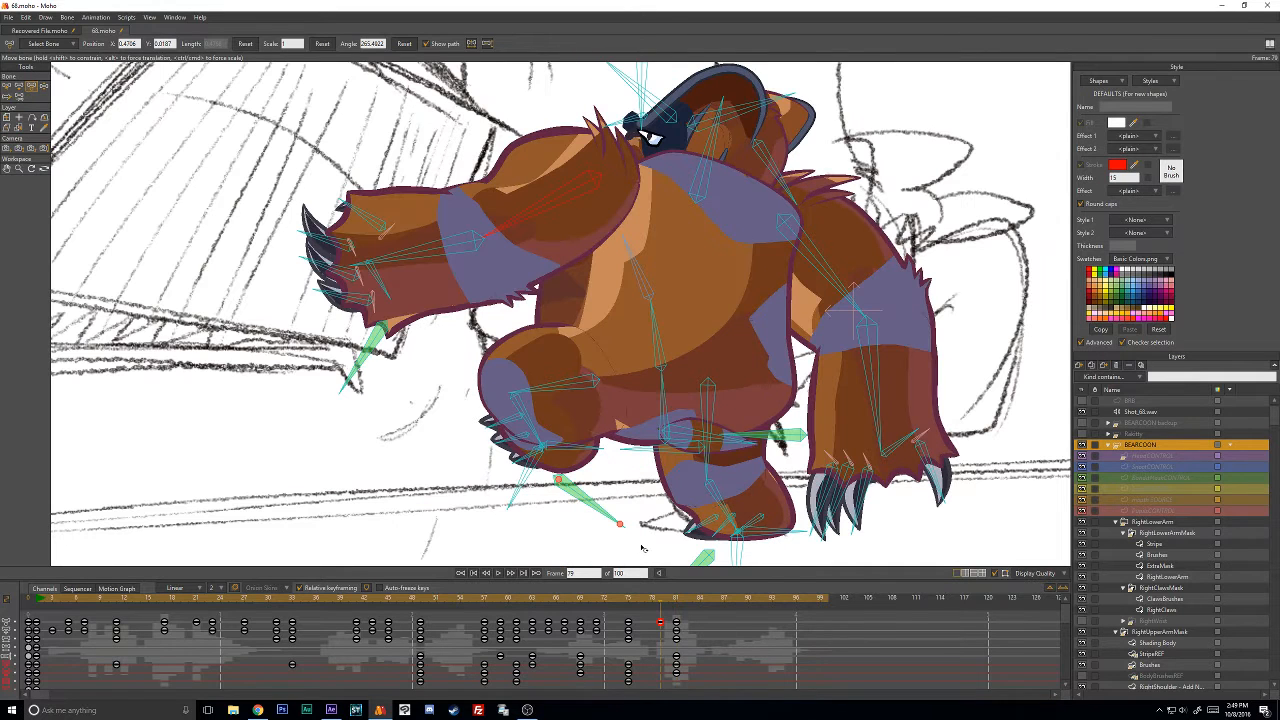
key(Right)
key(Right)
key(Left)
key(Left)
Set the interval to 2 for the RightUpperArmMask Brushes keyframes at frames 77, 79 and 81.
scroll(1182, 597, down, 2)
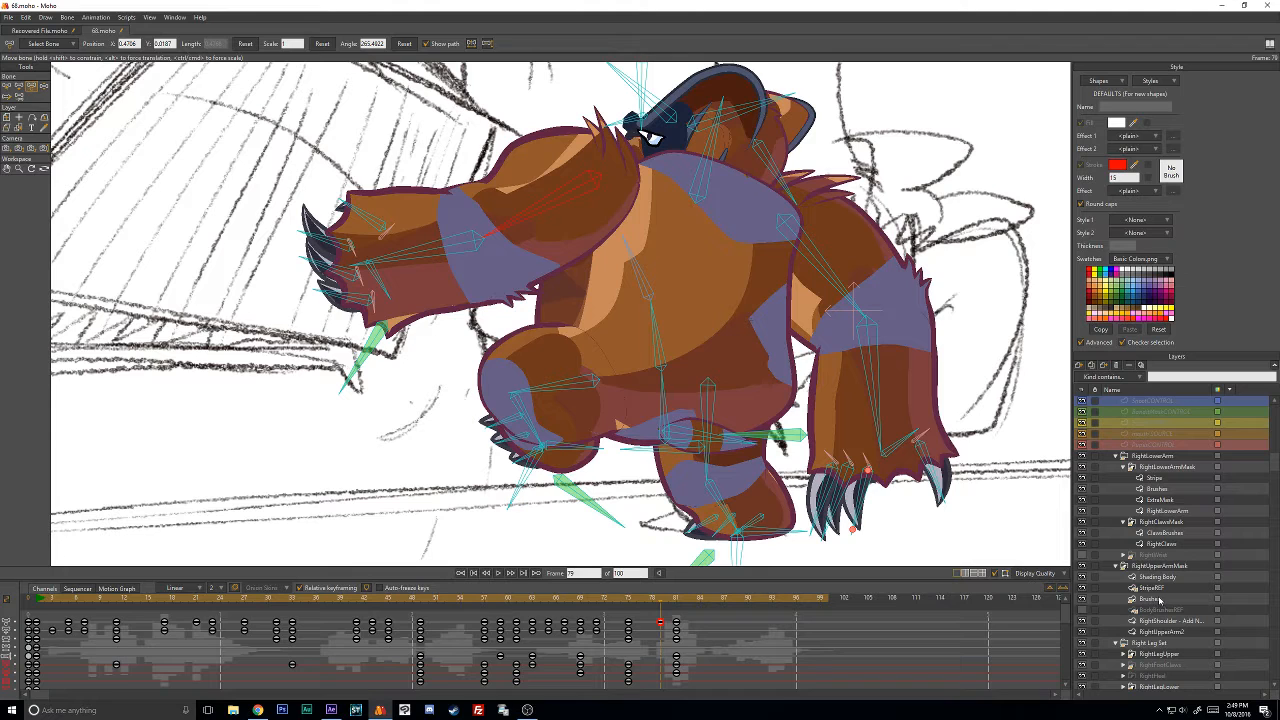
click(1160, 599)
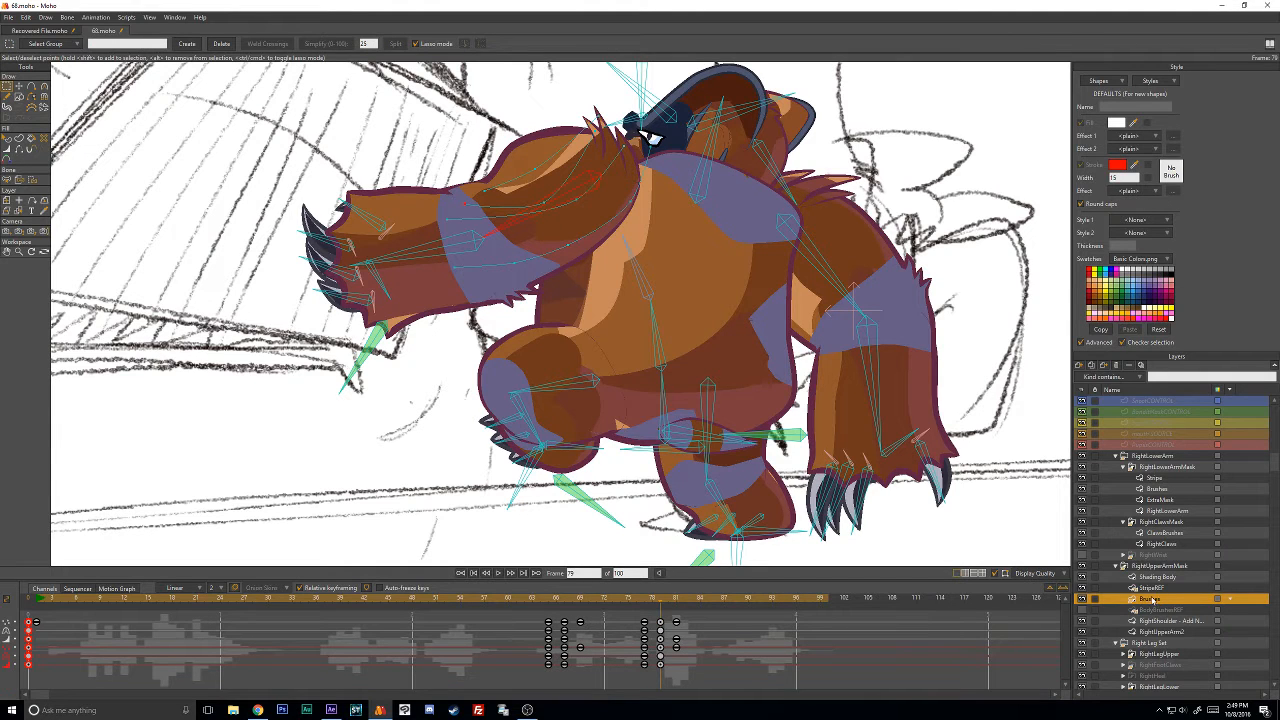
key(Right)
key(Right)
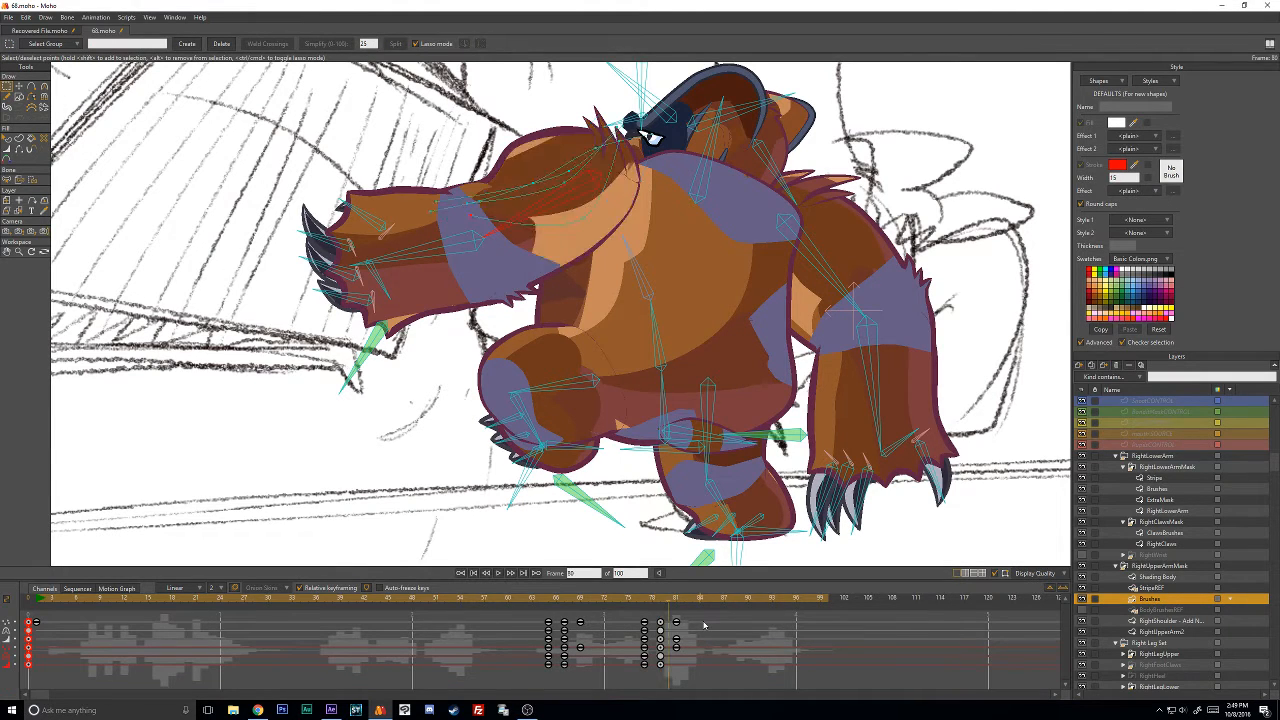
key(Left)
drag(708, 605, 597, 672)
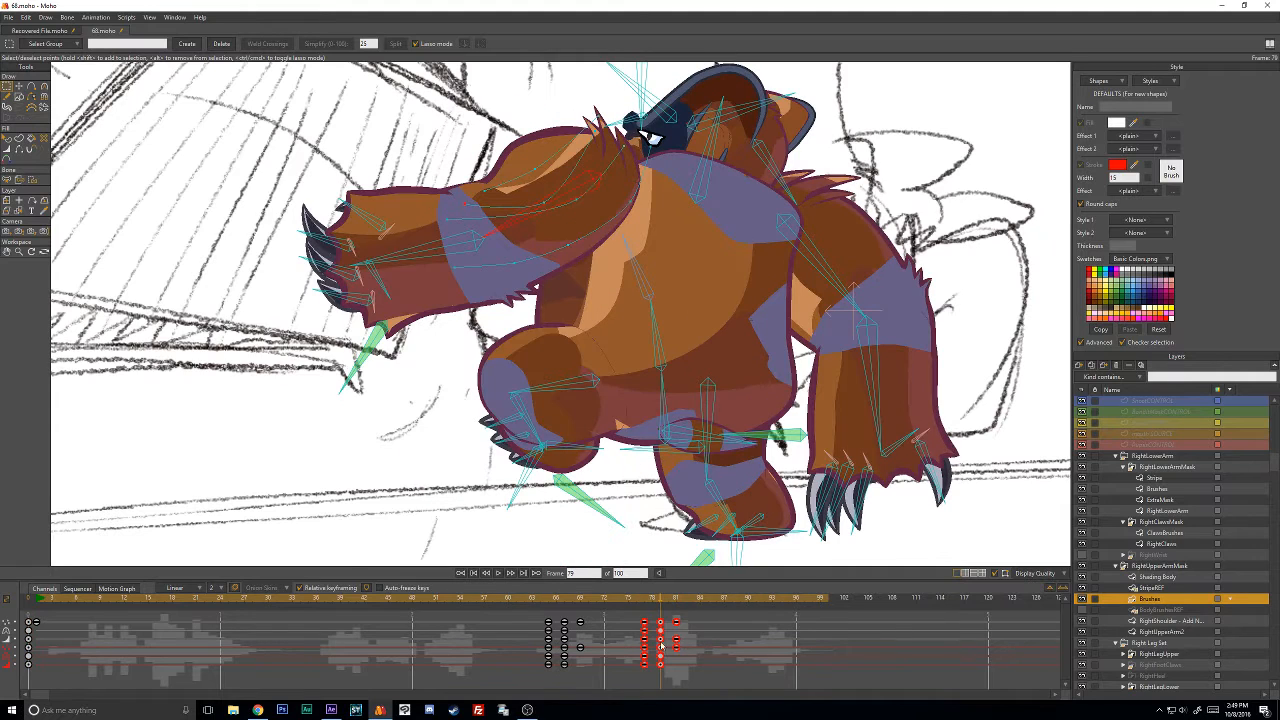
right_click(663, 645)
mouse_move(697, 668)
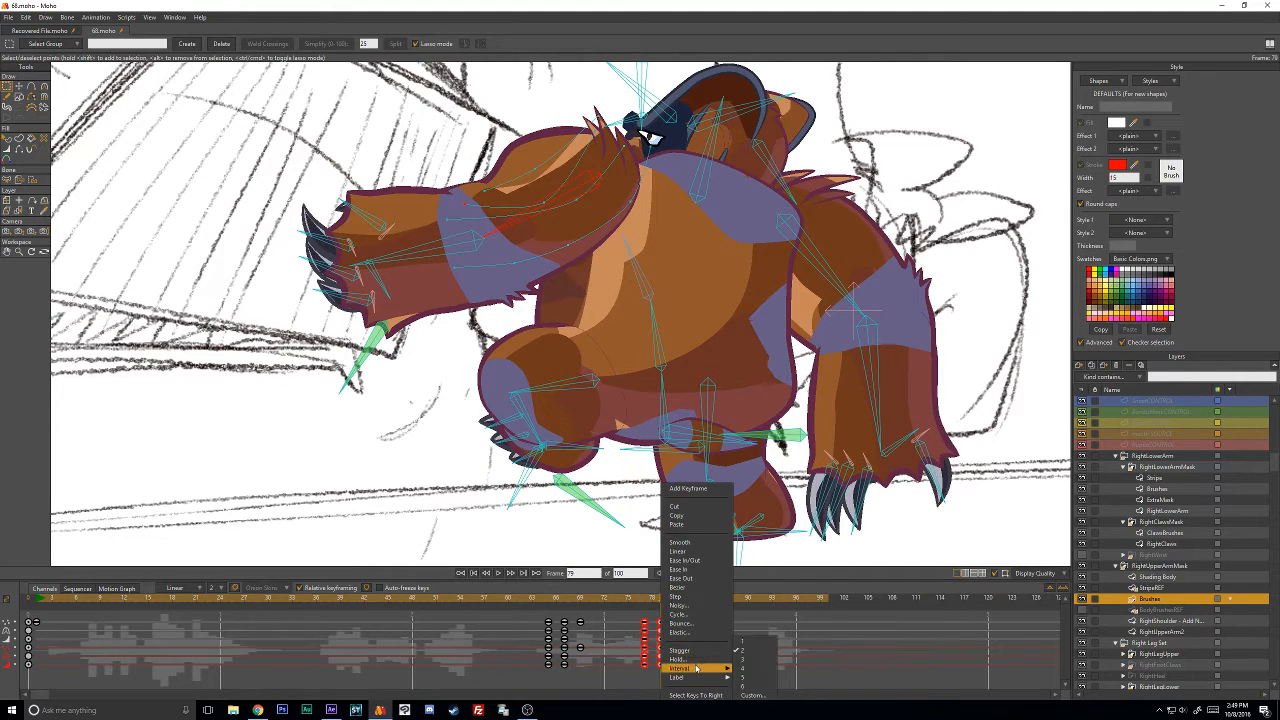
click(748, 656)
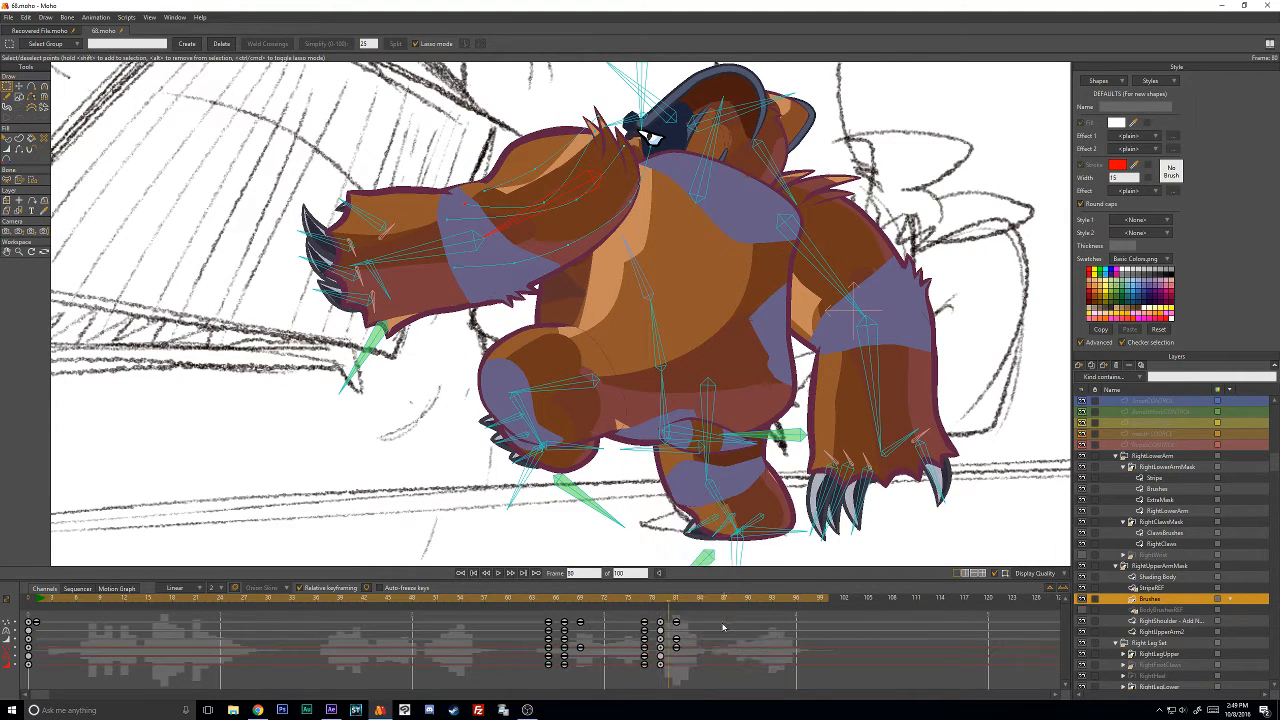
click(722, 628)
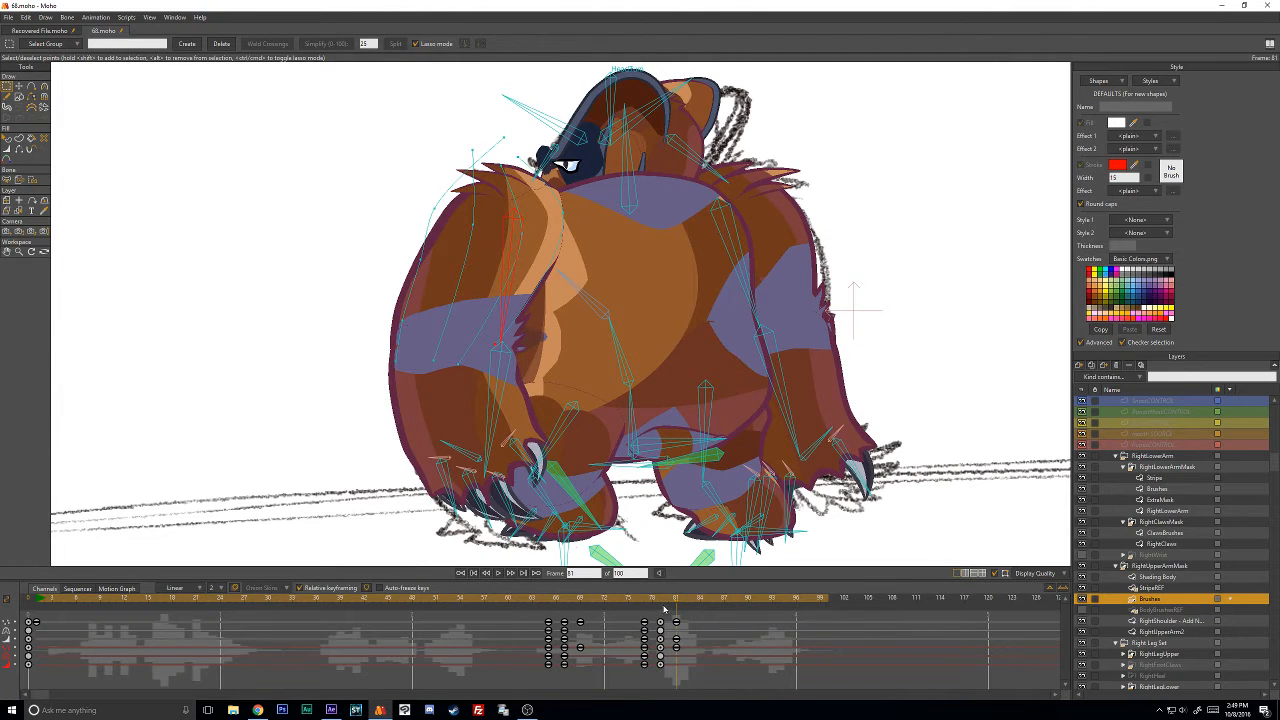
Reposition the brush points along the right upper arm on the Brushes layer at frame 79.
click(660, 606)
key(t)
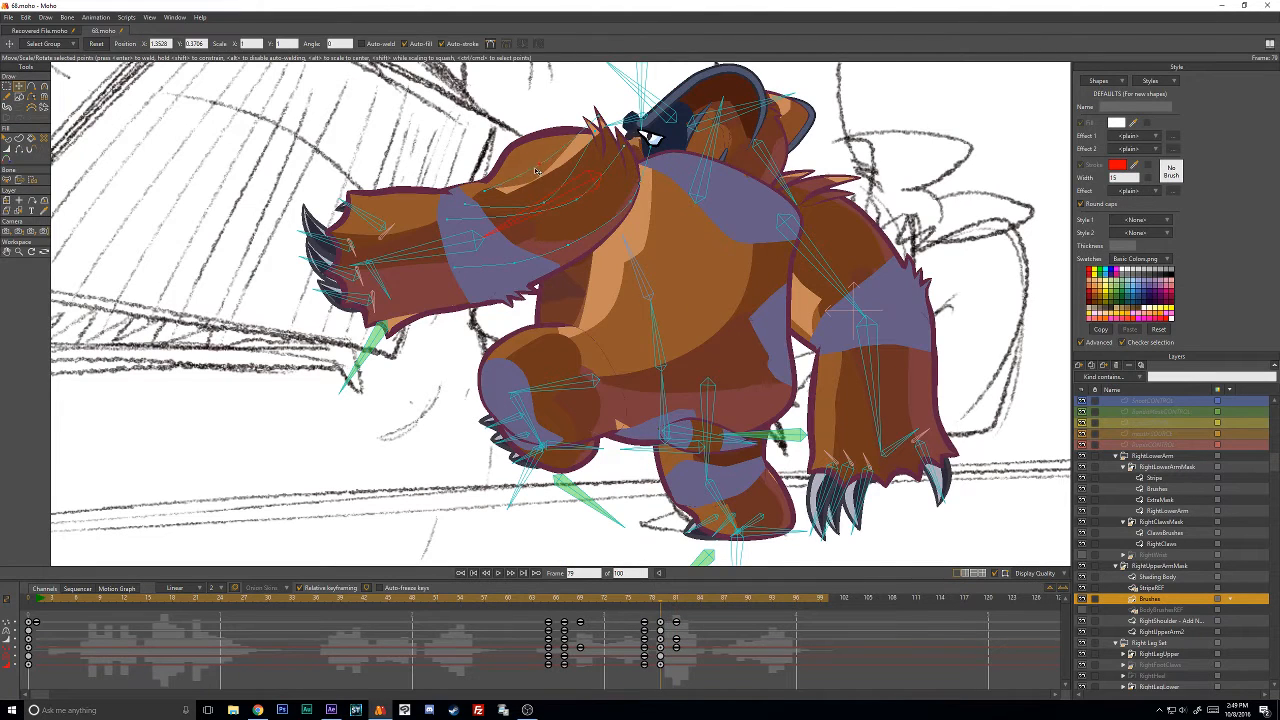
mouse_move(545, 202)
mouse_down()
mouse_move(533, 160)
mouse_move(554, 182)
mouse_up()
drag(466, 204, 474, 200)
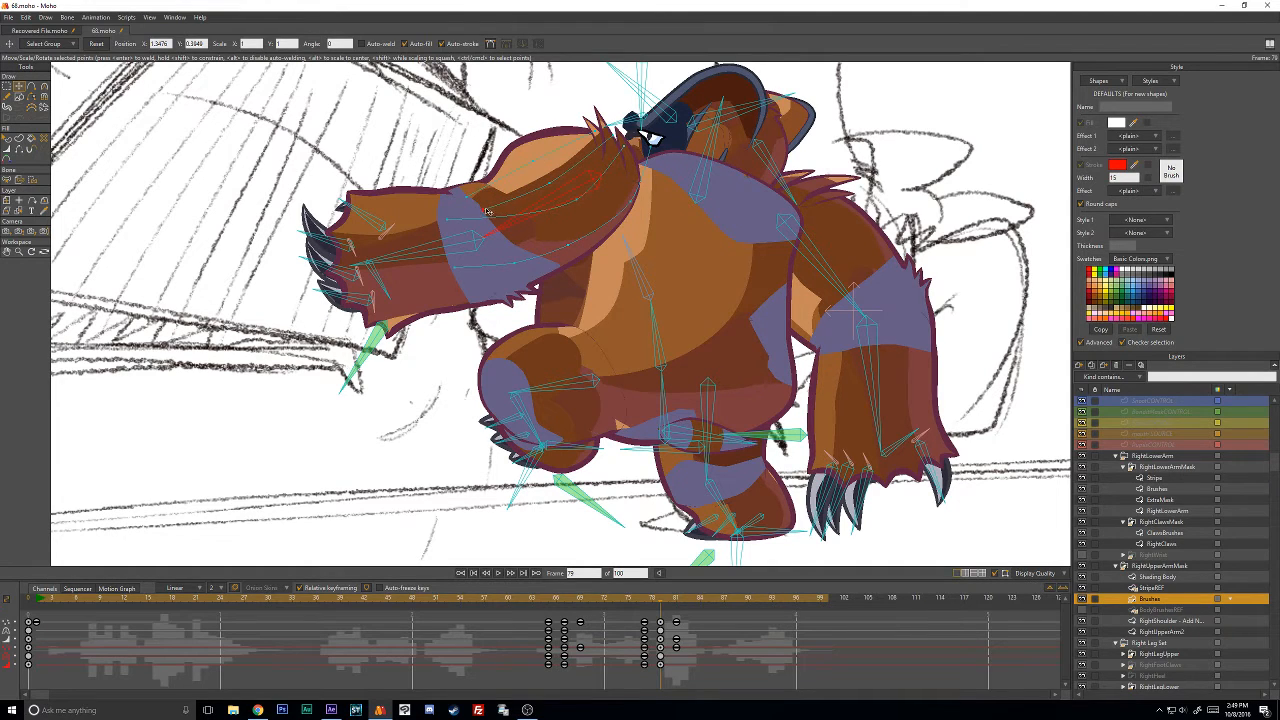
Adjust the right upper arm's brush curve points at frame 77 to fit the raised arm.
key(Left)
key(Left)
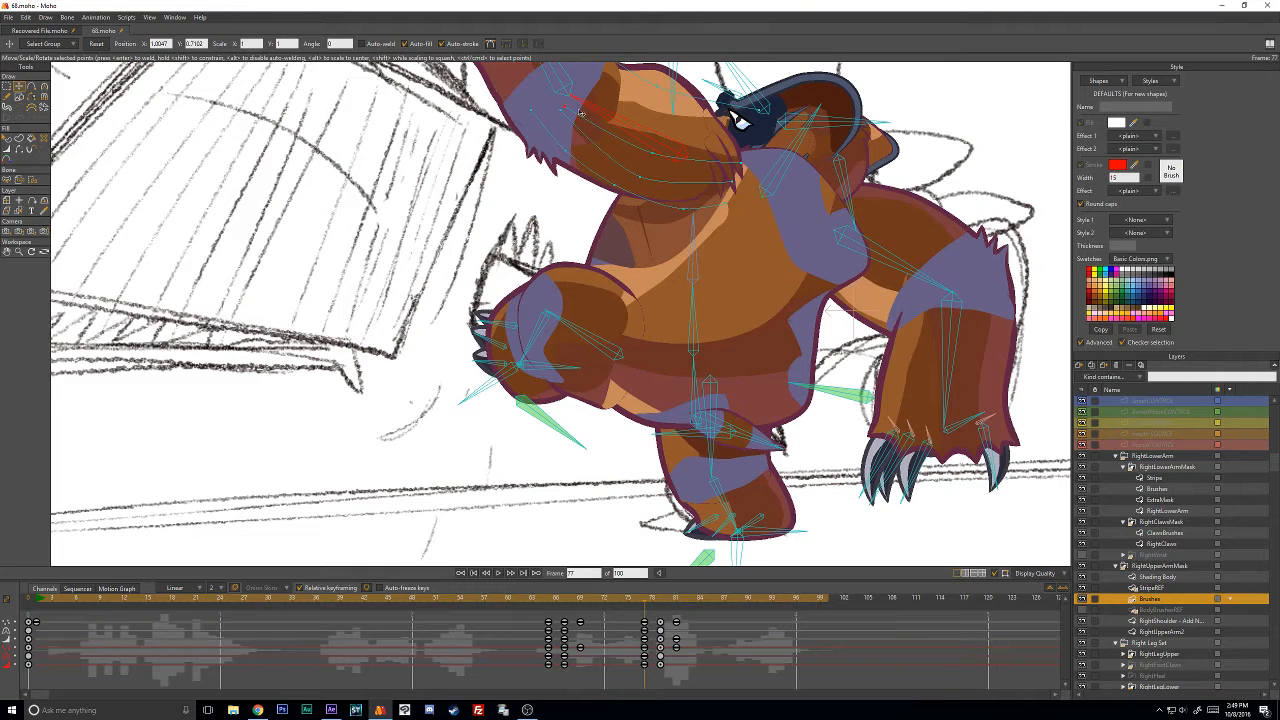
drag(652, 153, 647, 129)
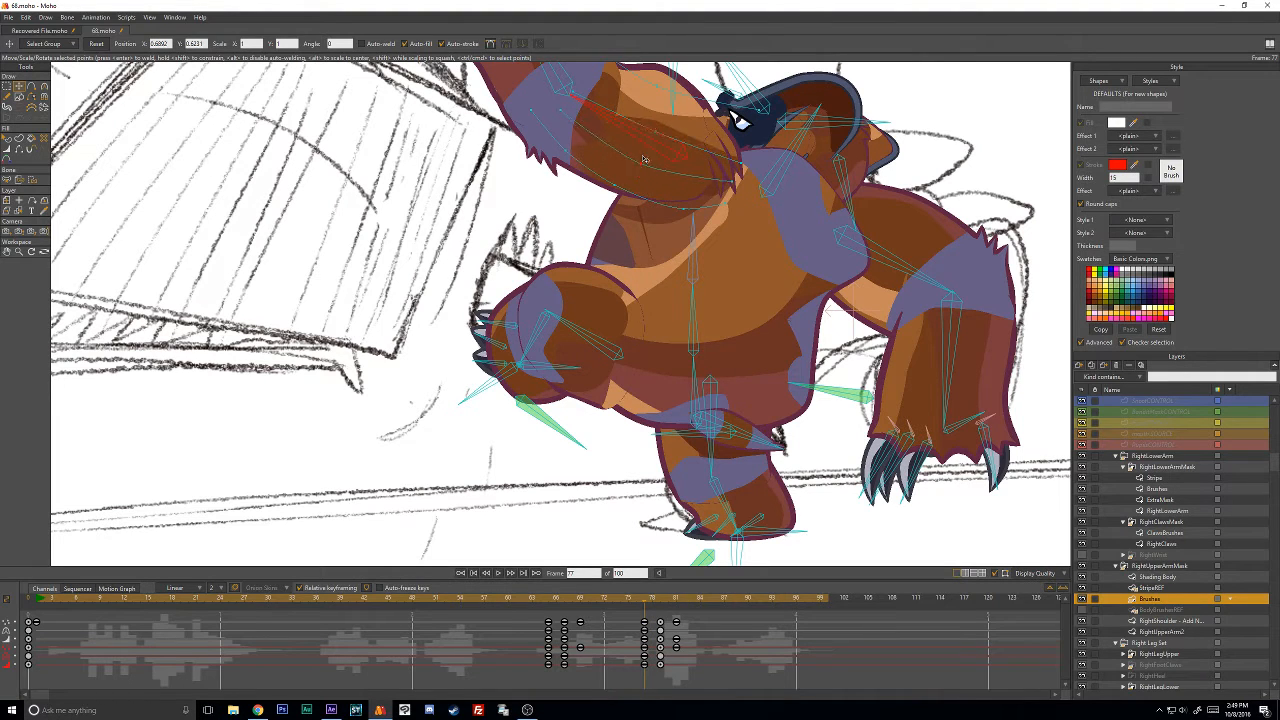
key(w)
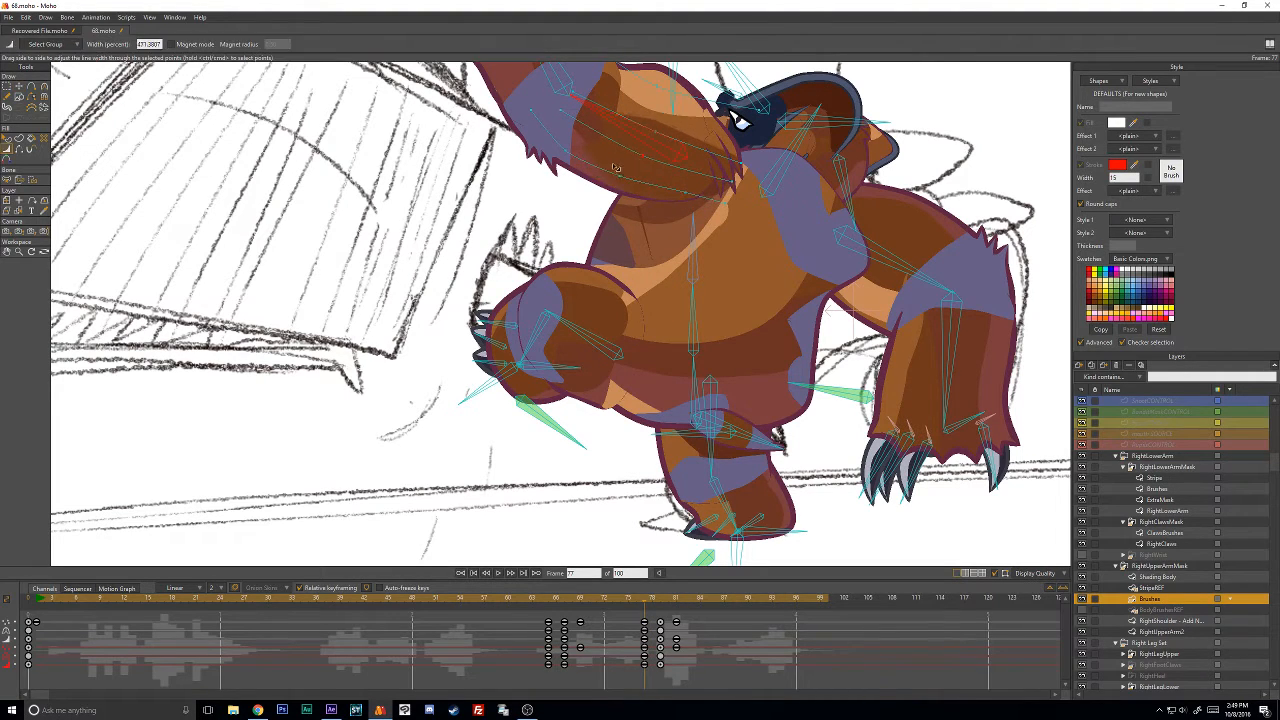
key(t)
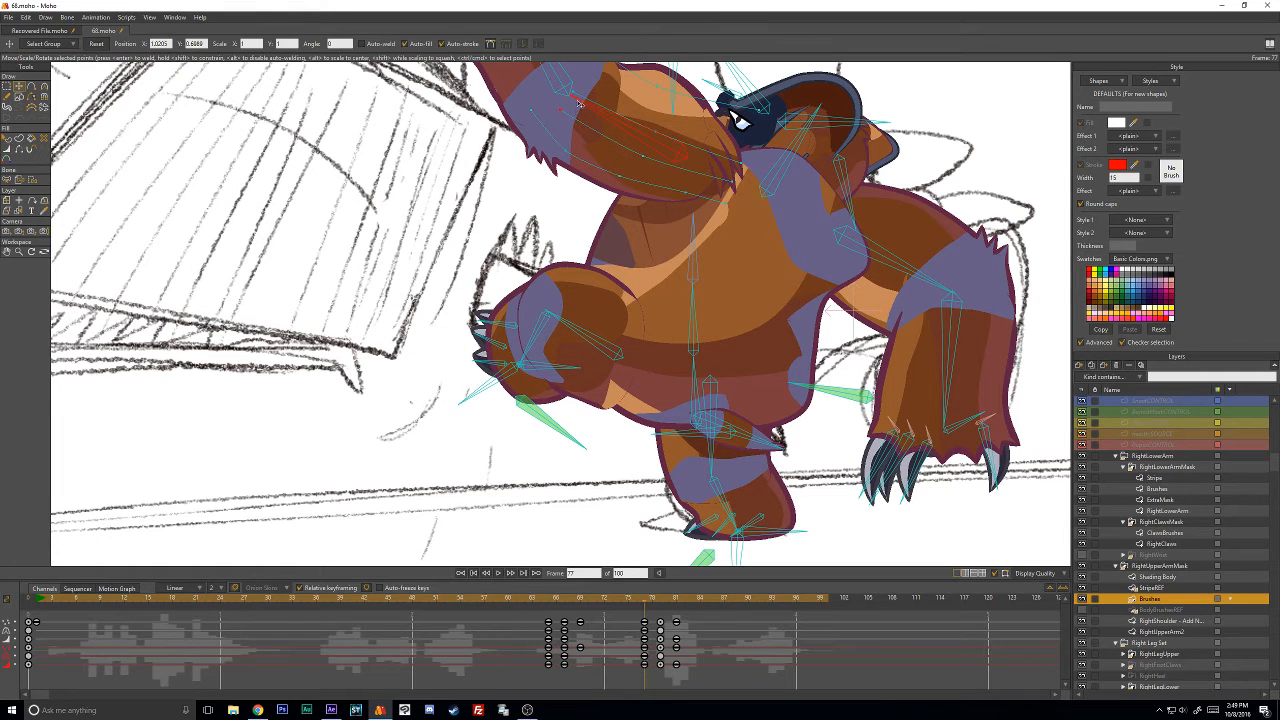
Play back and scrub the frames leading to frame 81 to review the arm motion.
scroll(655, 162, down, 3)
key(space)
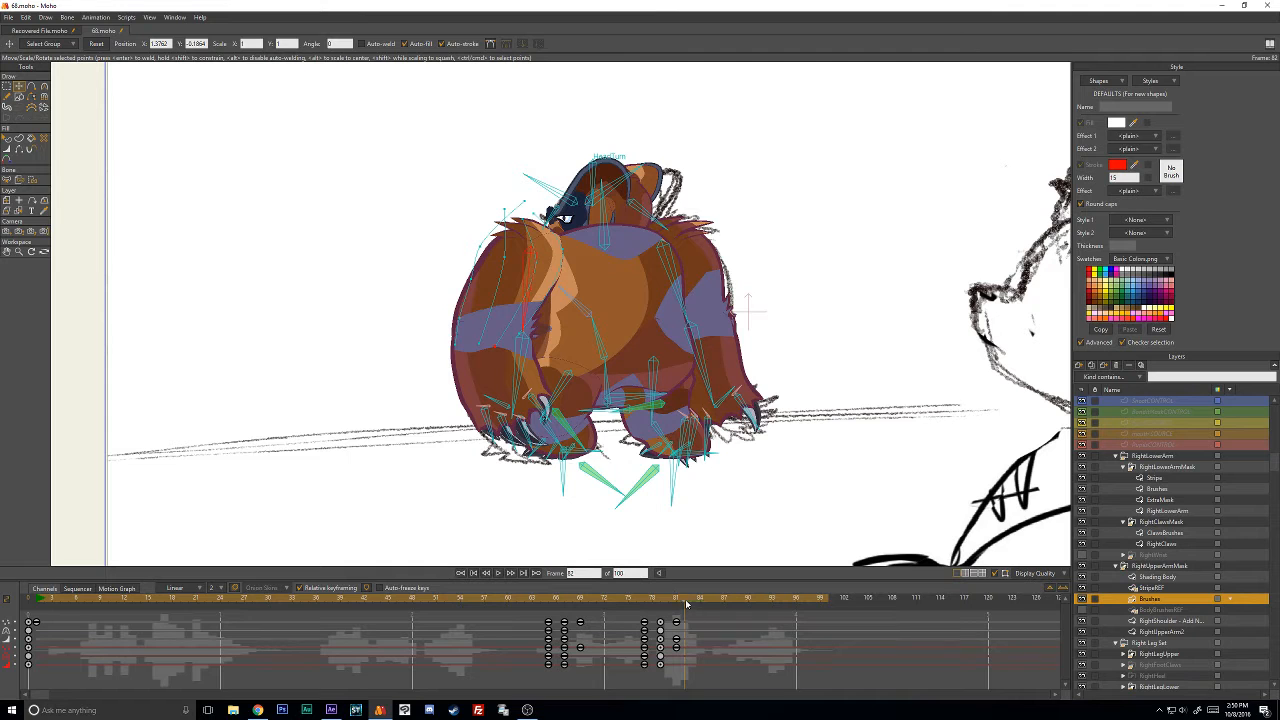
click(641, 598)
drag(635, 609, 674, 631)
Compare the bear with the rough sketch at frame 81 by briefly hiding the BEARCOON layer.
scroll(610, 405, up, 3)
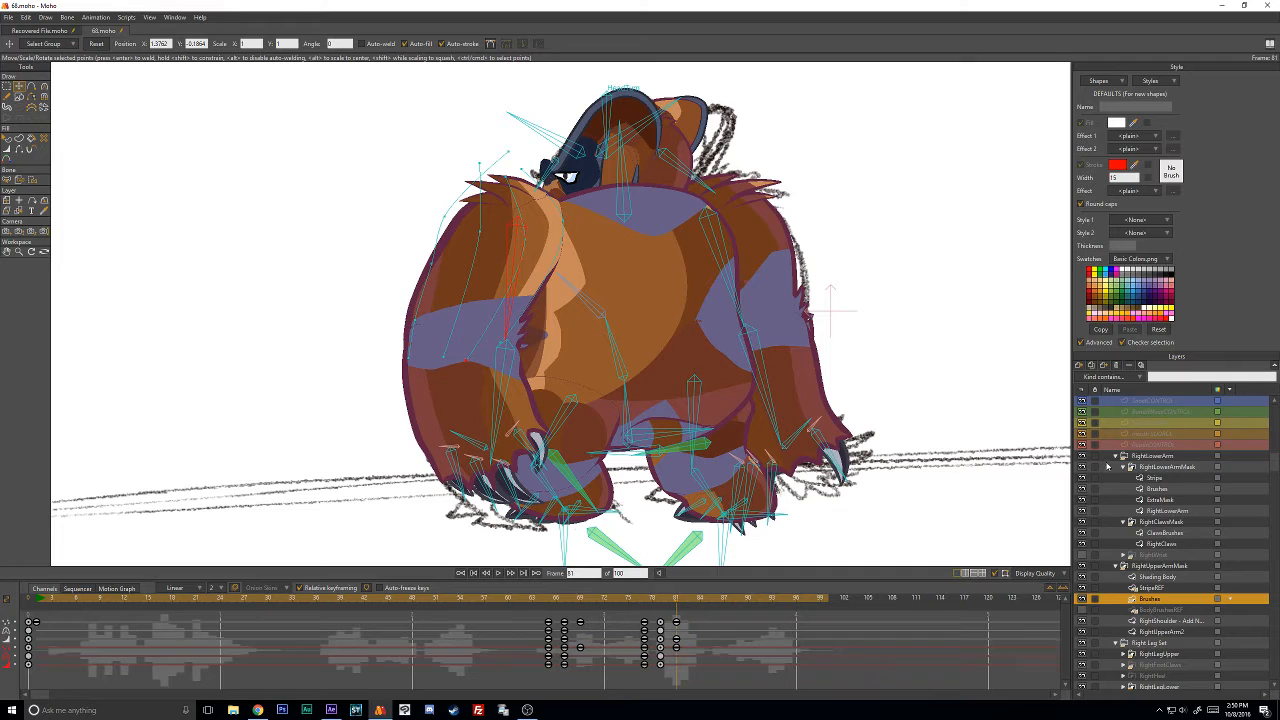
scroll(1107, 466, up, 3)
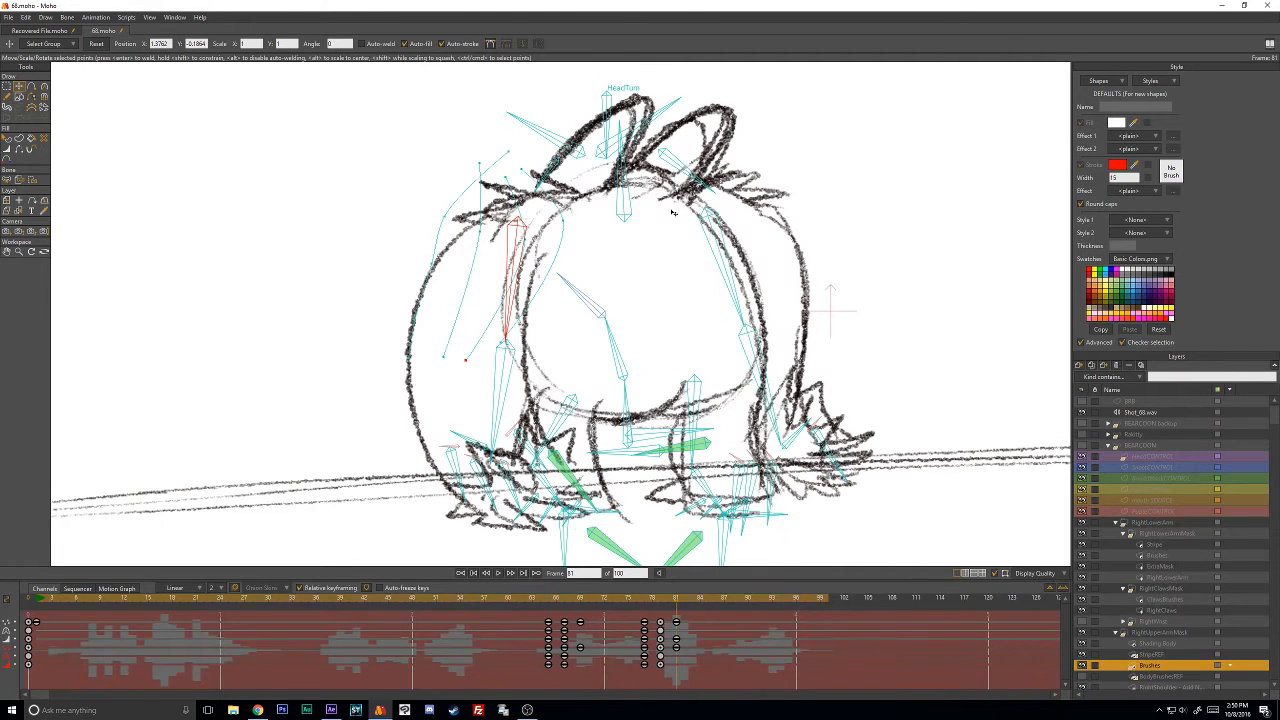
click(1082, 445)
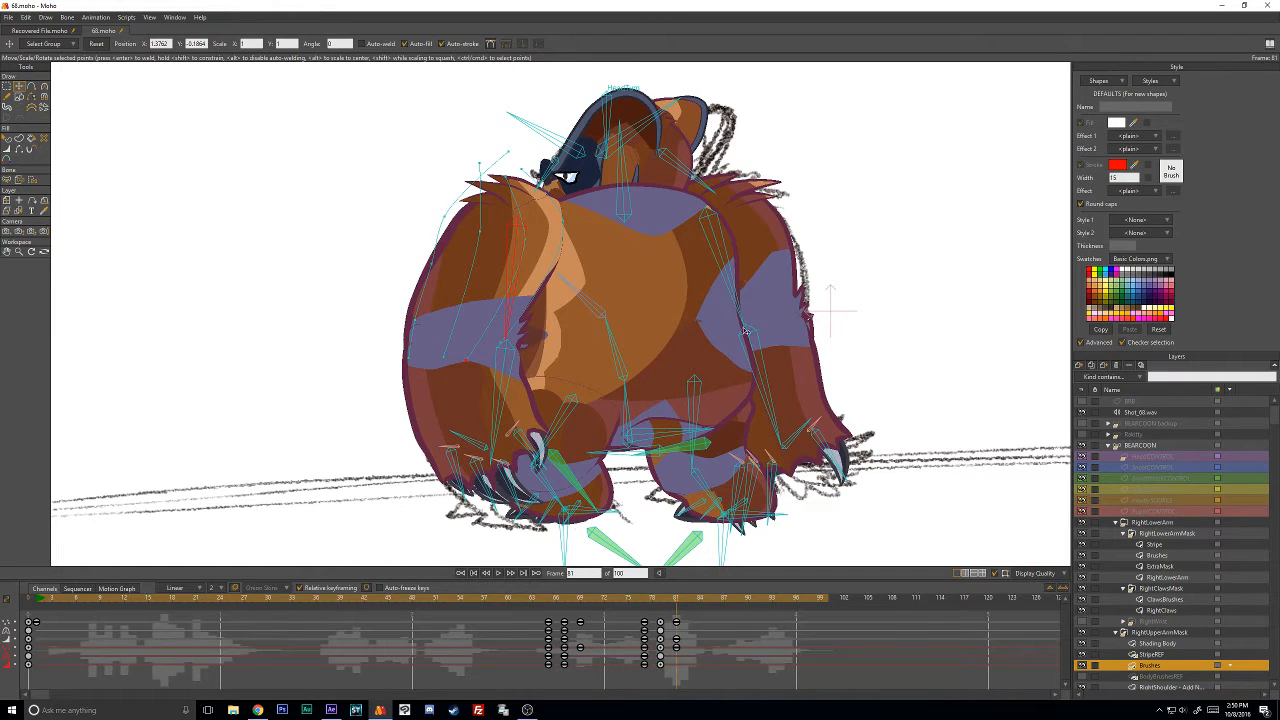
scroll(1204, 523, down, 3)
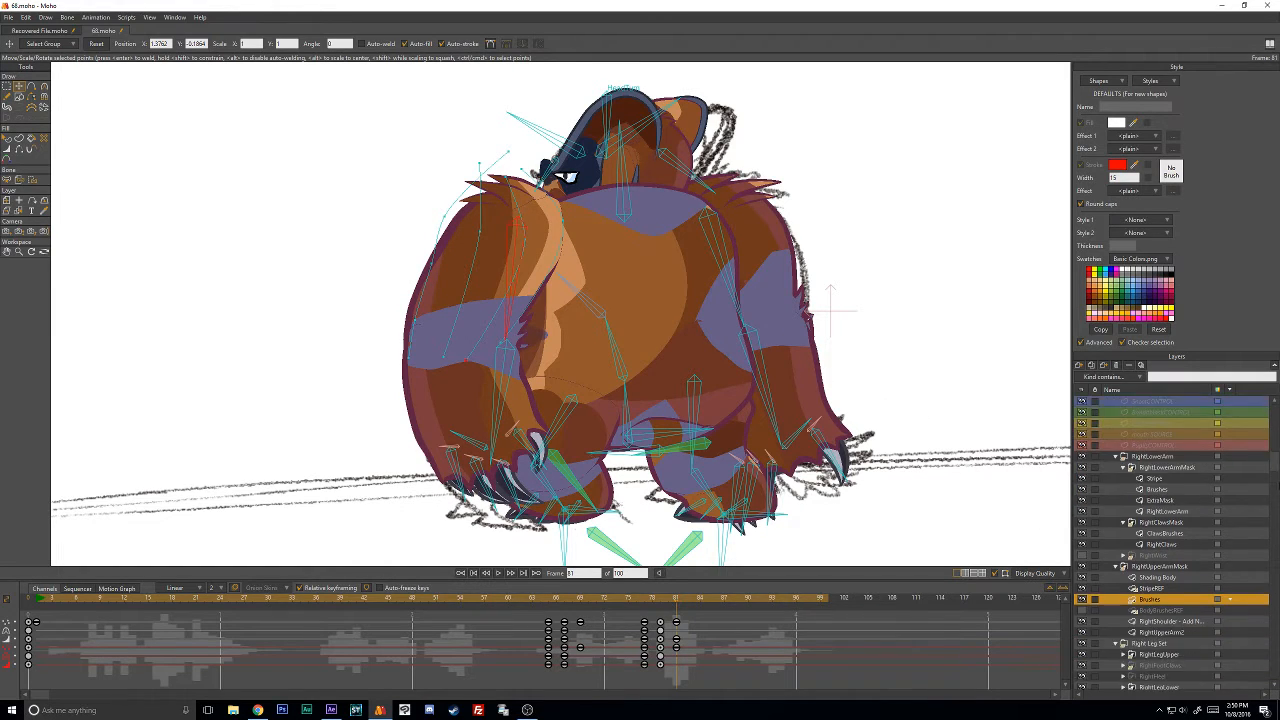
Expand the Left Arm Set group and select the RightLowerArm layer inside LeftLowerArmMask.
scroll(1275, 461, down, 10)
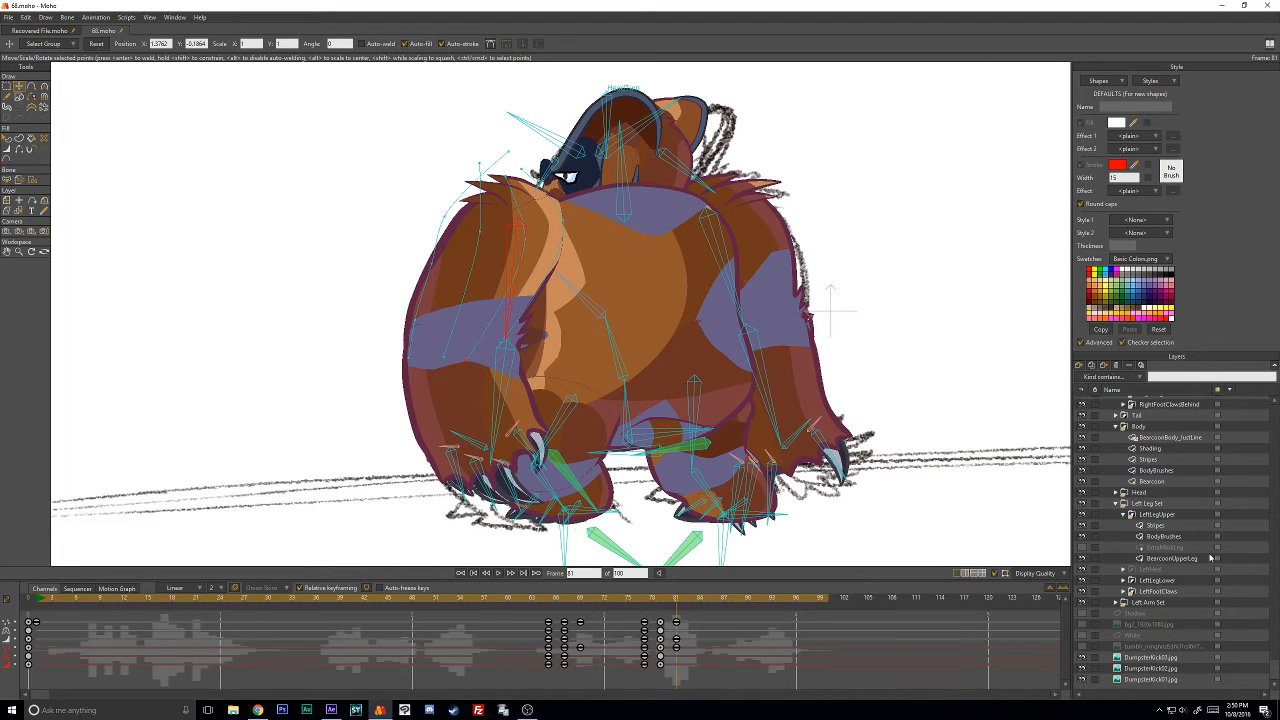
click(1117, 602)
scroll(1172, 590, down, 1)
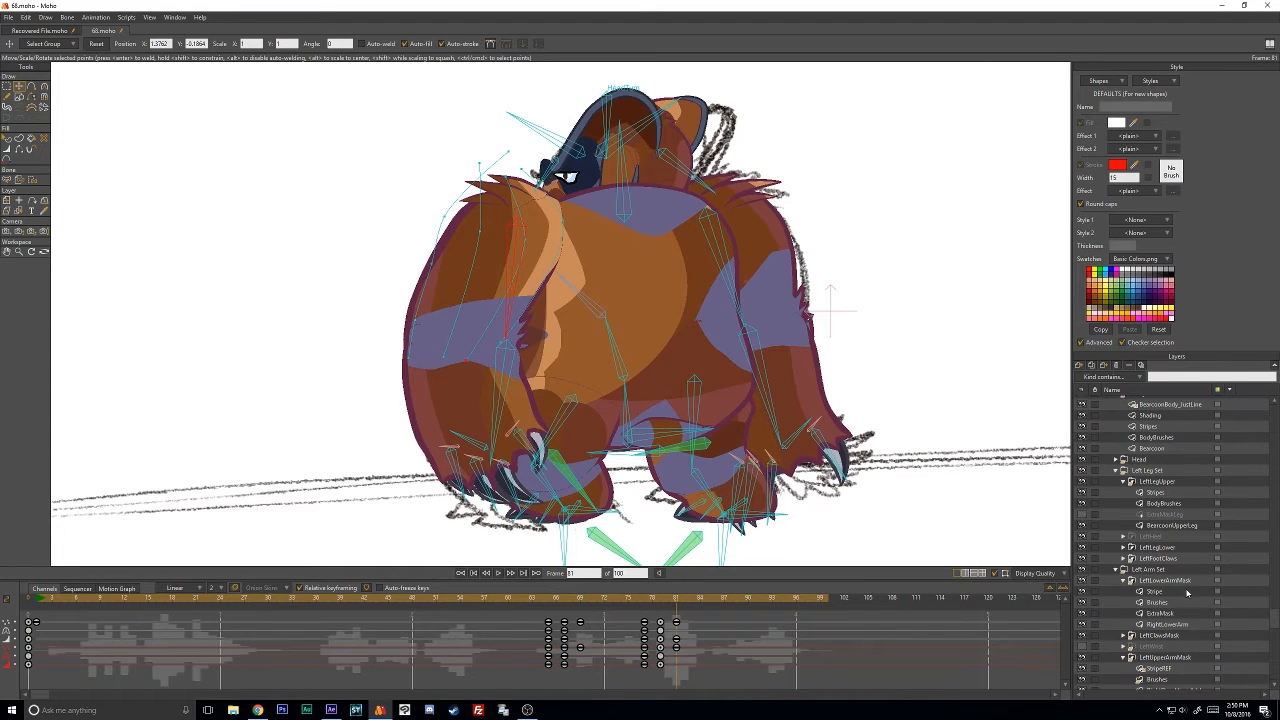
click(1172, 622)
scroll(874, 455, down, 2)
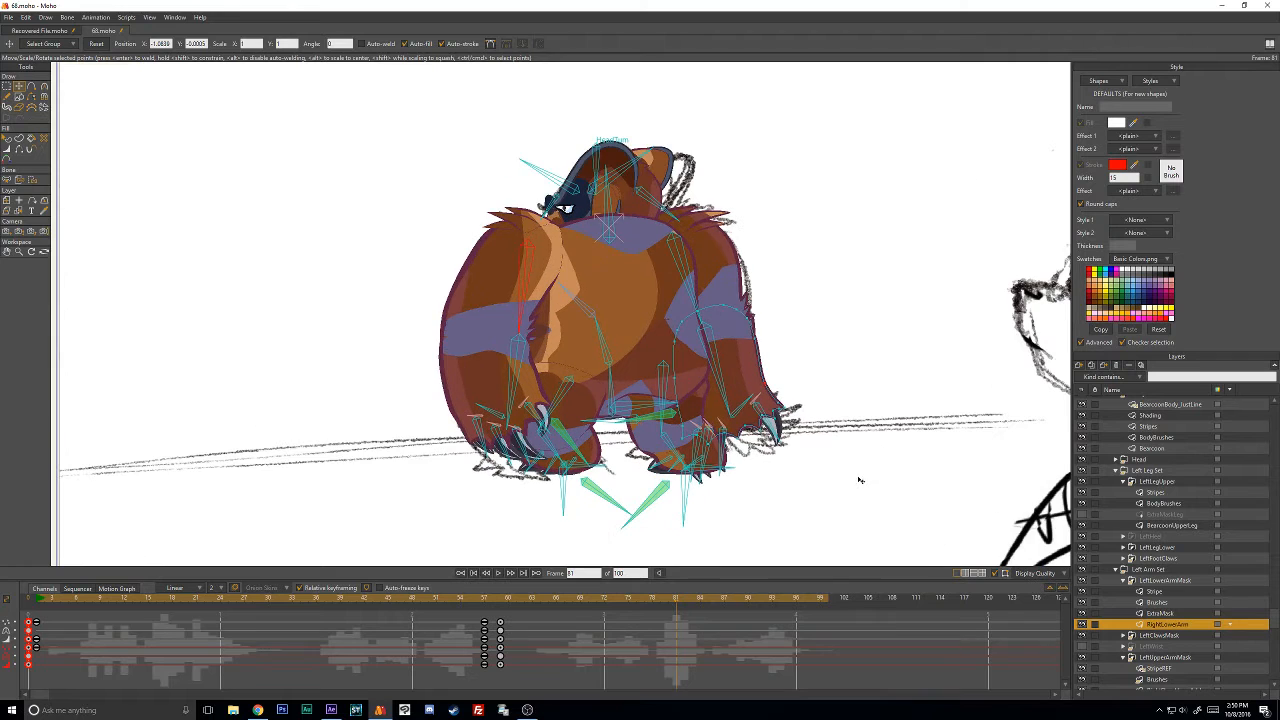
Scrub back from frame 81 to frame 67 to review the left arm's motion.
key(ctrl+Left)
key(ctrl+Left)
key(ctrl+Left)
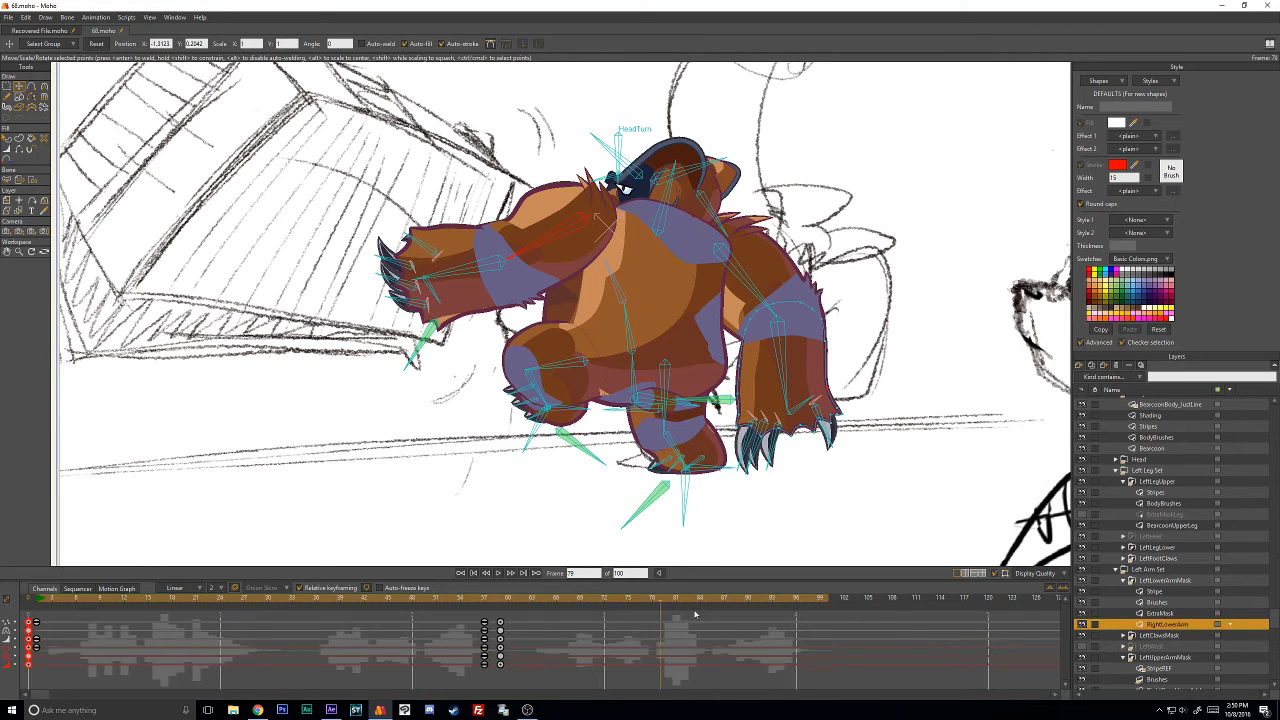
drag(695, 614, 651, 596)
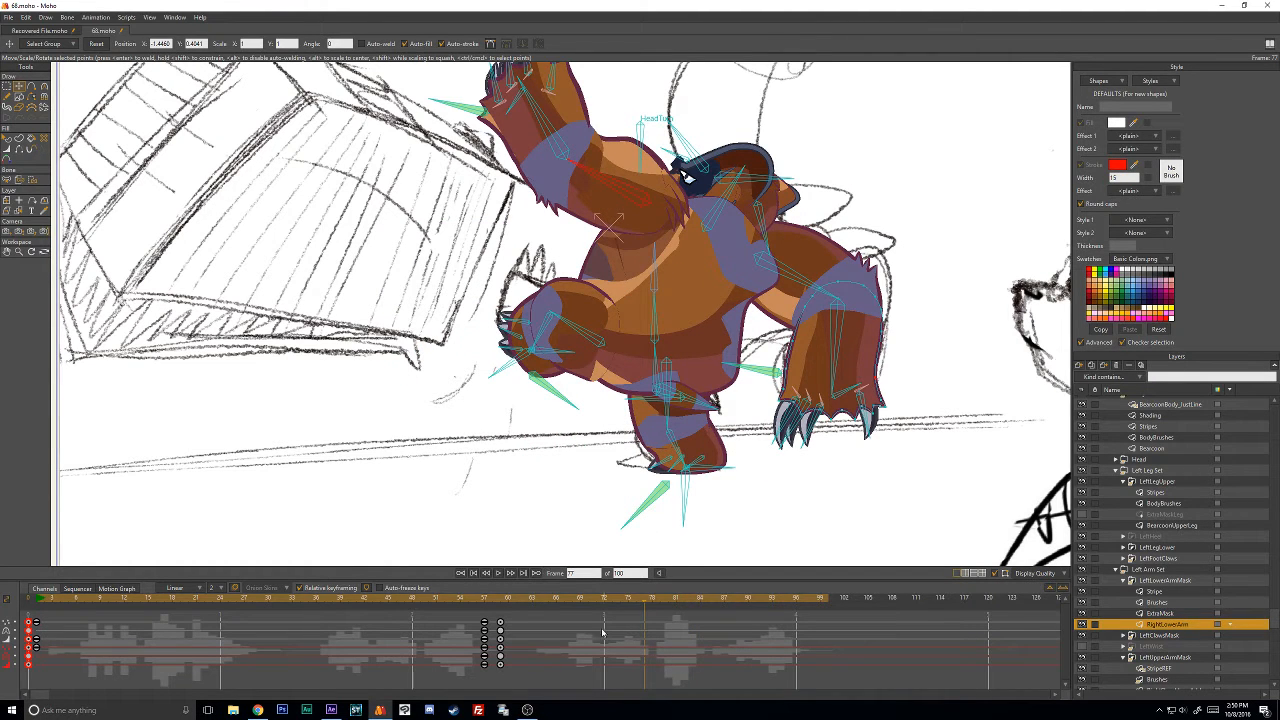
mouse_move(560, 600)
mouse_down()
mouse_move(620, 594)
mouse_move(710, 616)
mouse_move(636, 617)
mouse_move(622, 598)
mouse_move(576, 597)
mouse_move(631, 597)
mouse_move(566, 608)
mouse_up()
On the BEARCOON layer, swing the left forearm bone outward at frame 75 to an angle of about 45°.
drag(1274, 617, 1274, 403)
click(1149, 447)
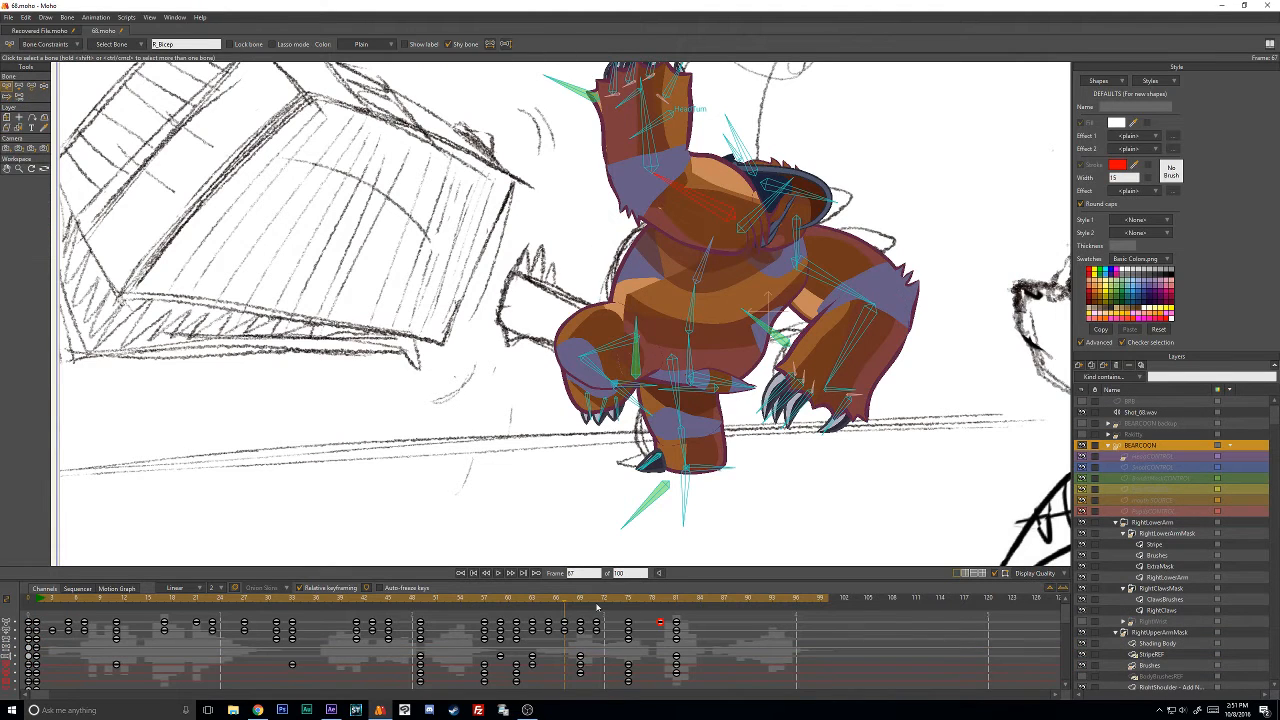
click(830, 284)
drag(587, 607, 628, 600)
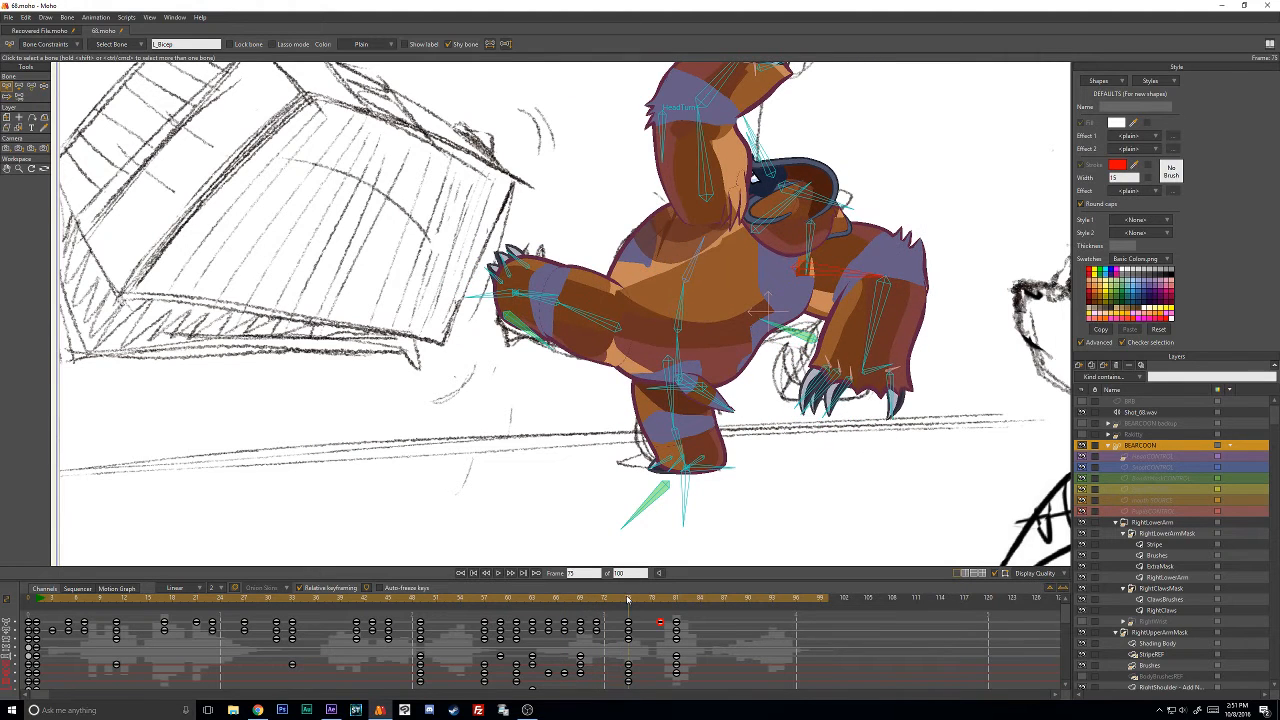
click(32, 87)
drag(881, 318, 905, 300)
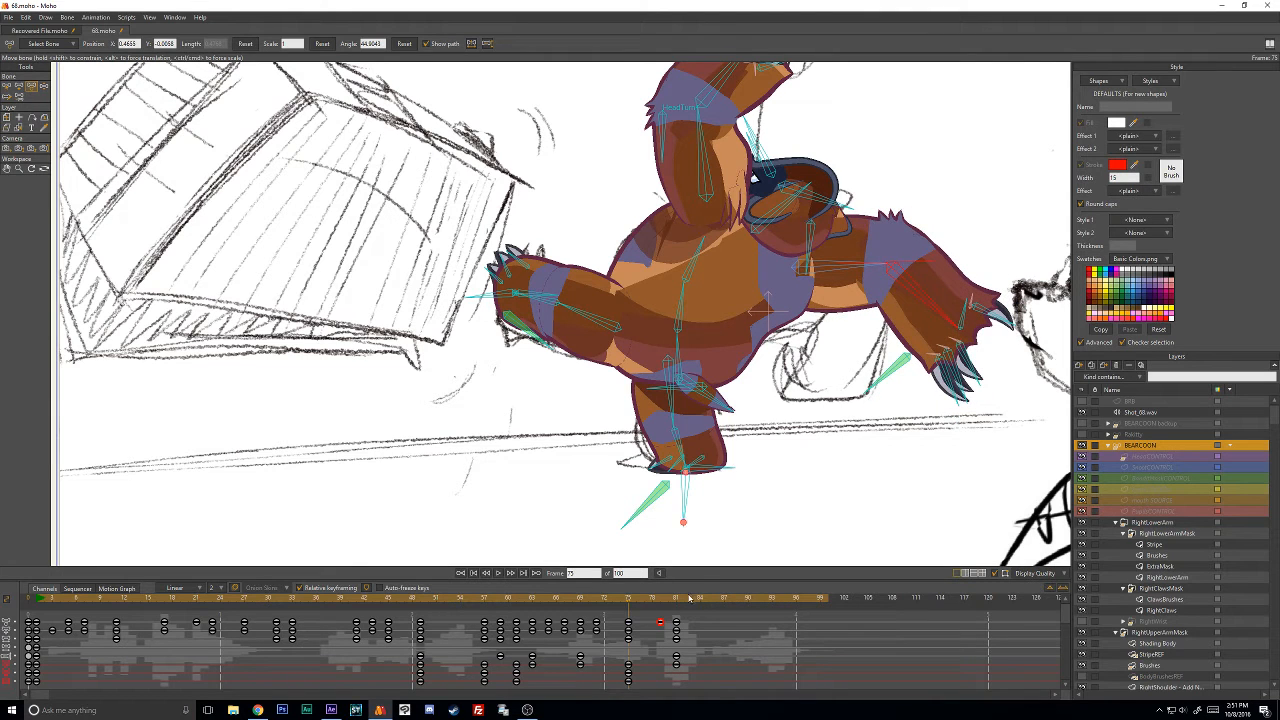
Play back and scrub the animation between frames 60 and 100 to check the left arm swing.
drag(636, 598, 510, 597)
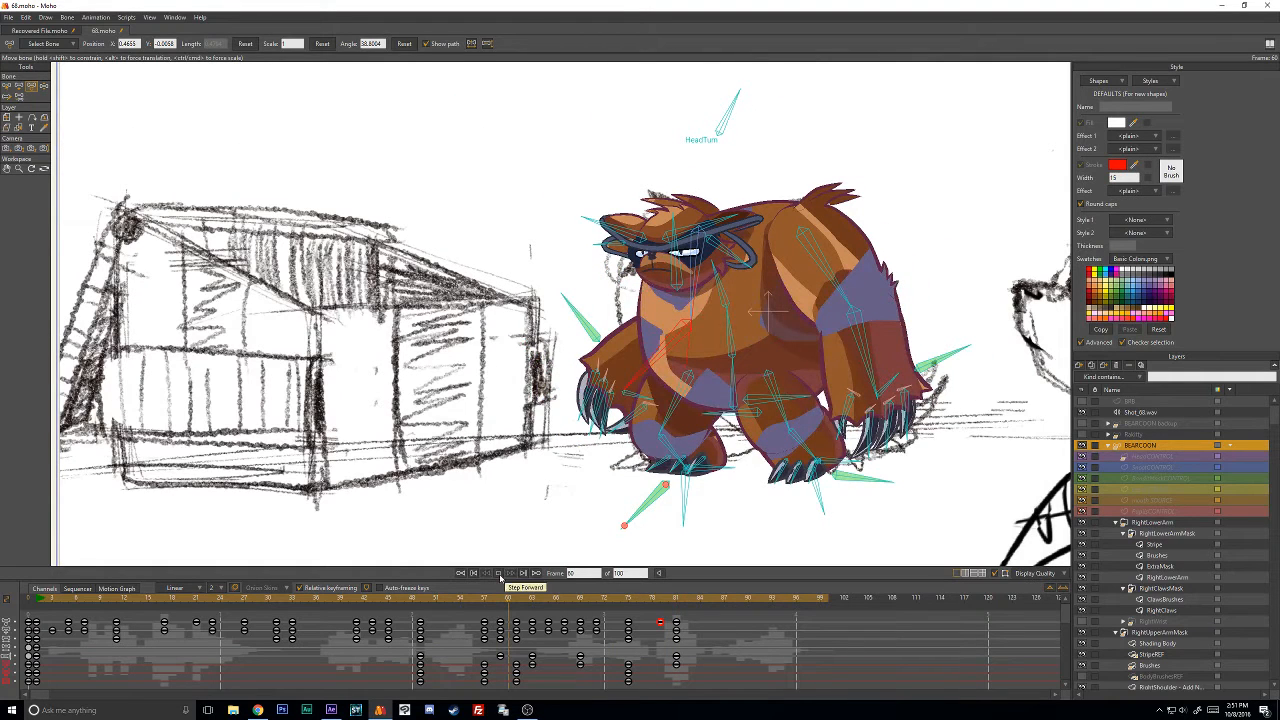
click(499, 577)
click(499, 574)
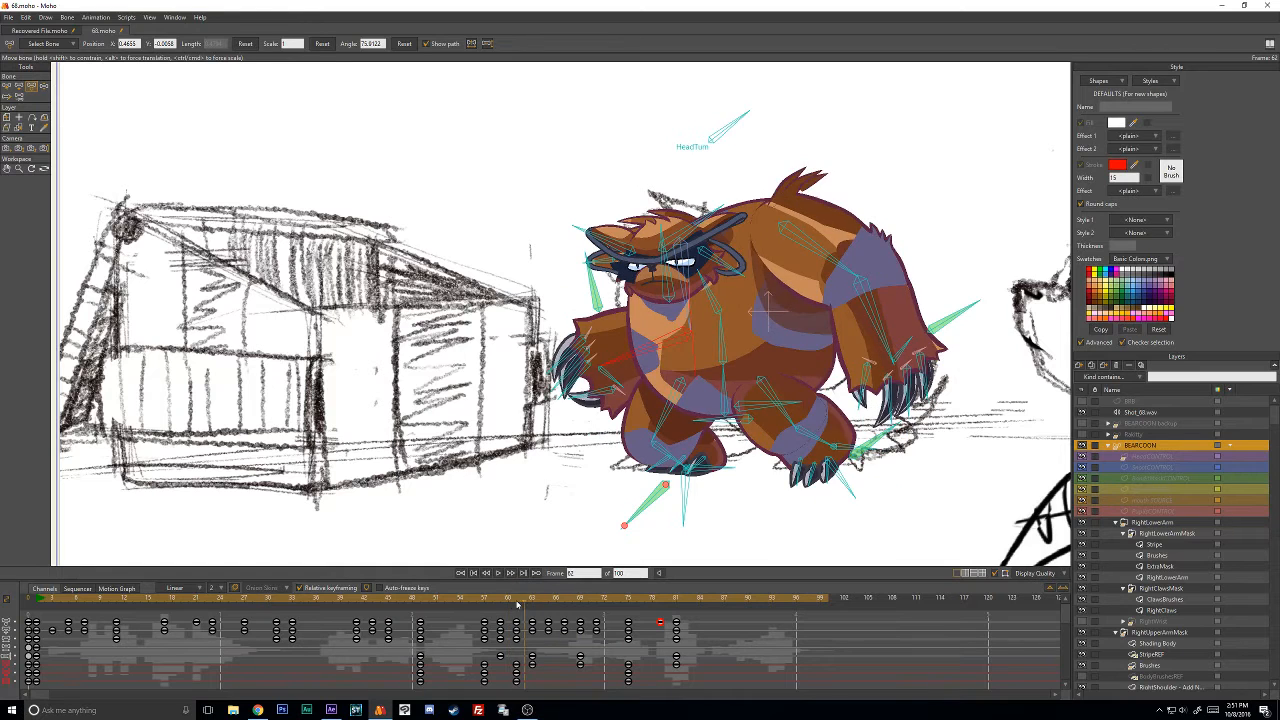
click(521, 575)
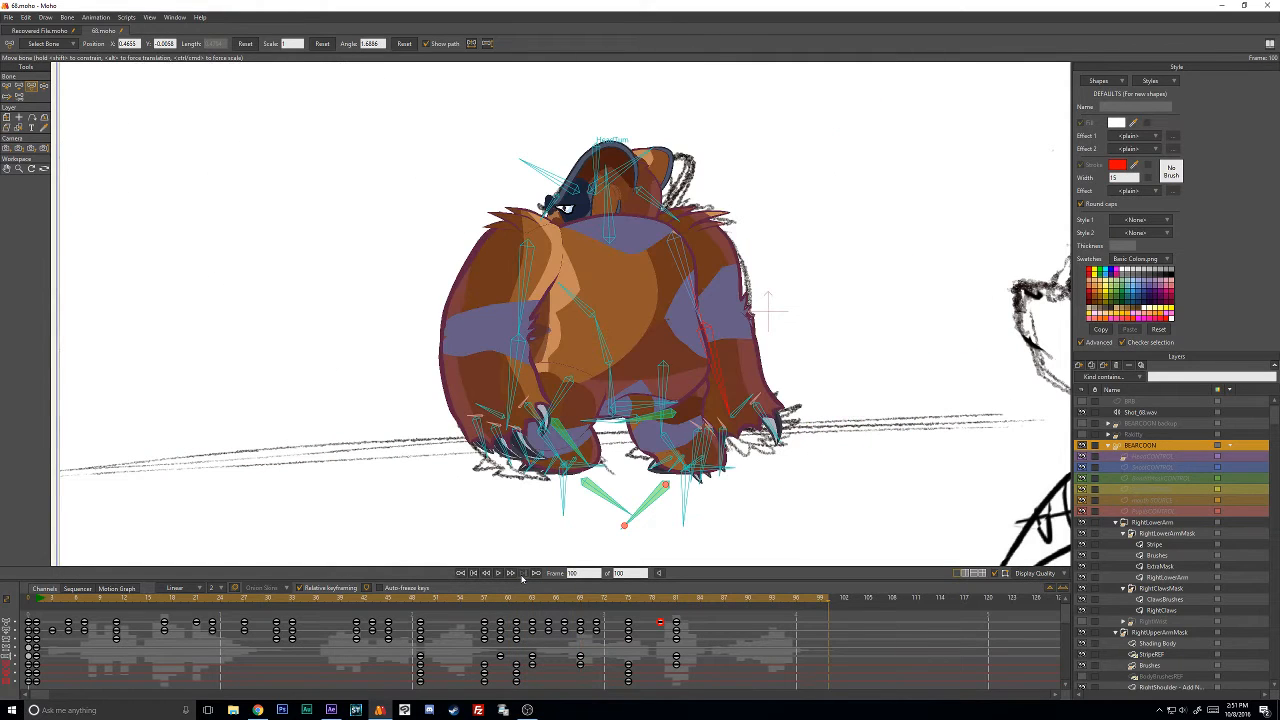
drag(748, 603, 603, 612)
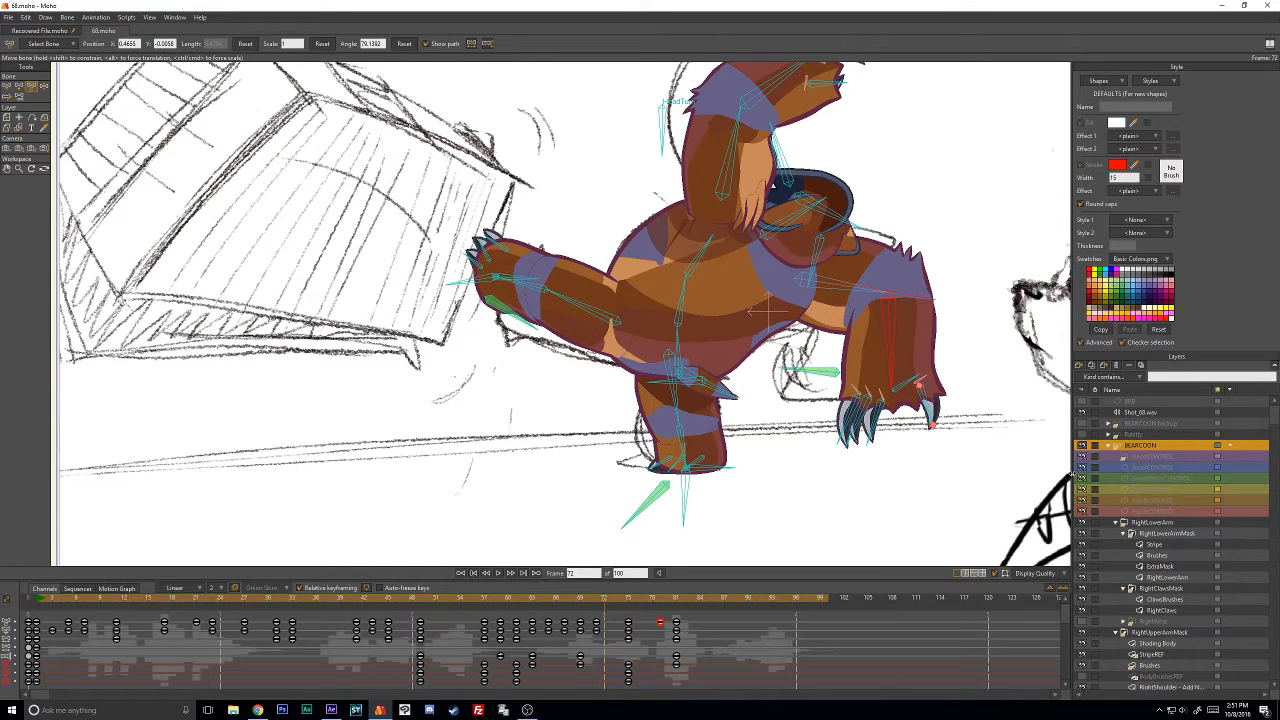
double_click(1131, 446)
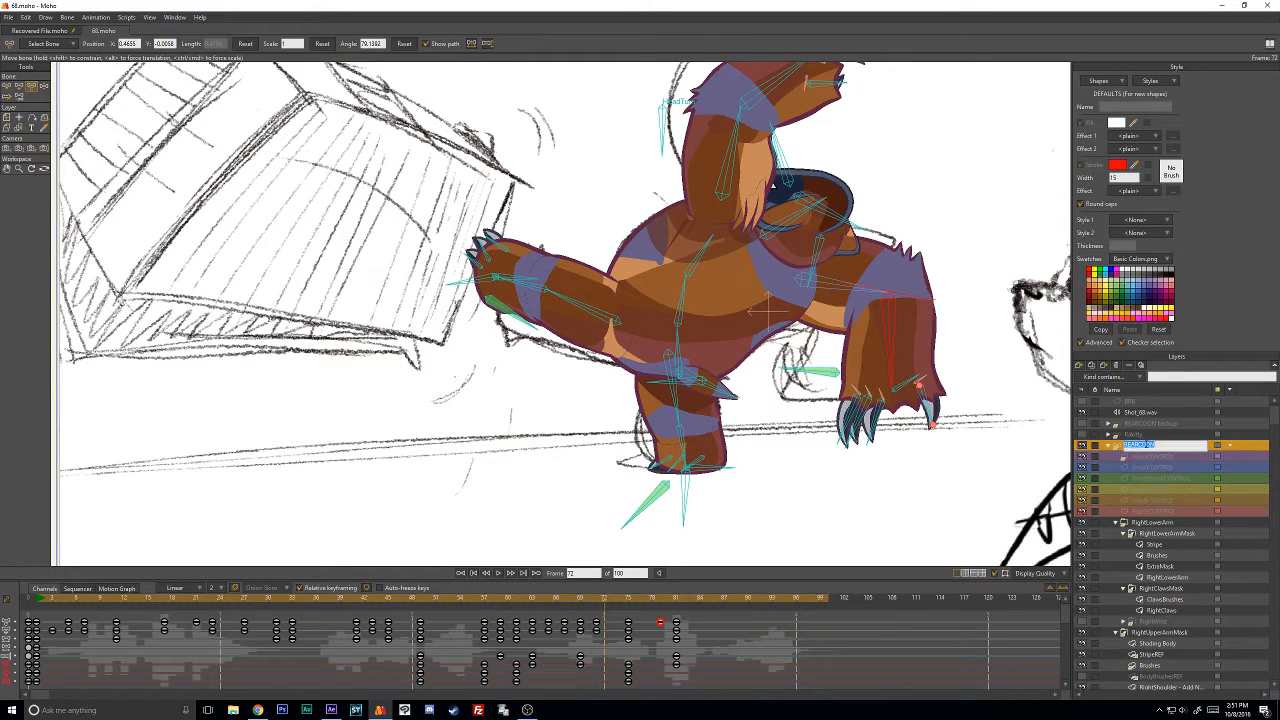
key(Return)
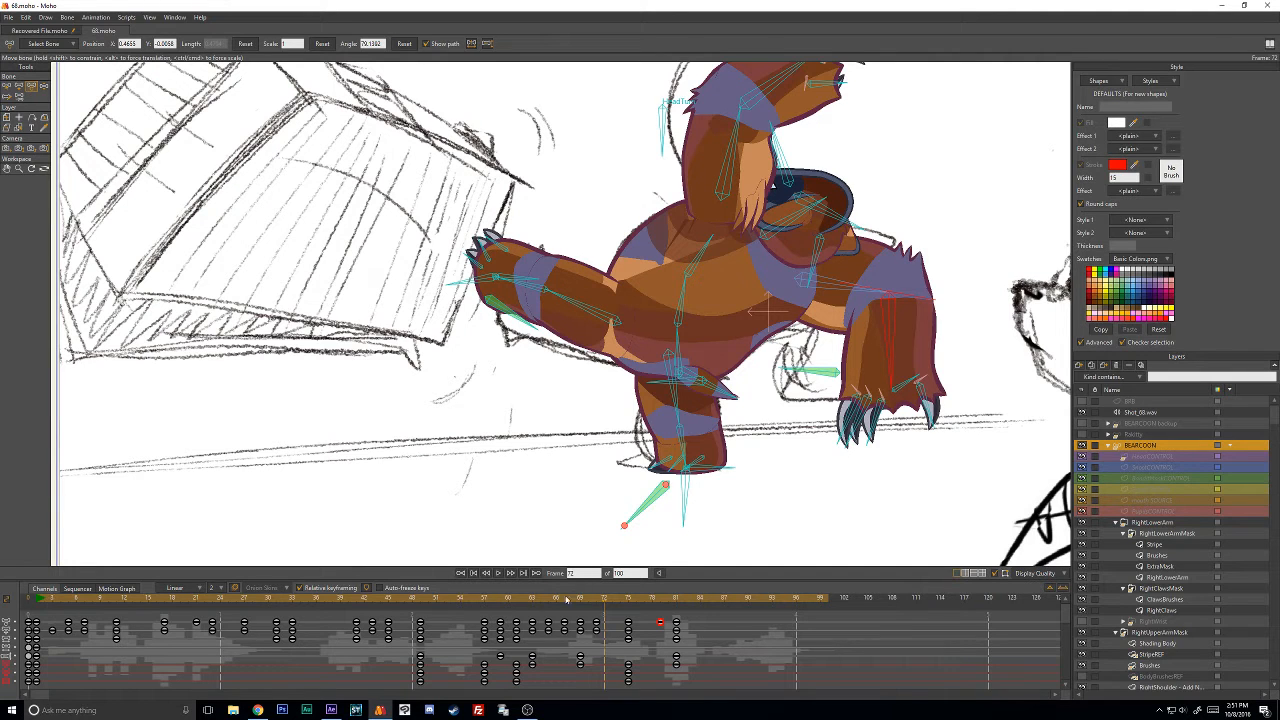
Swing the left forearm bone farther outward at frame 79 and check how it flows into the following frames.
drag(566, 598, 661, 606)
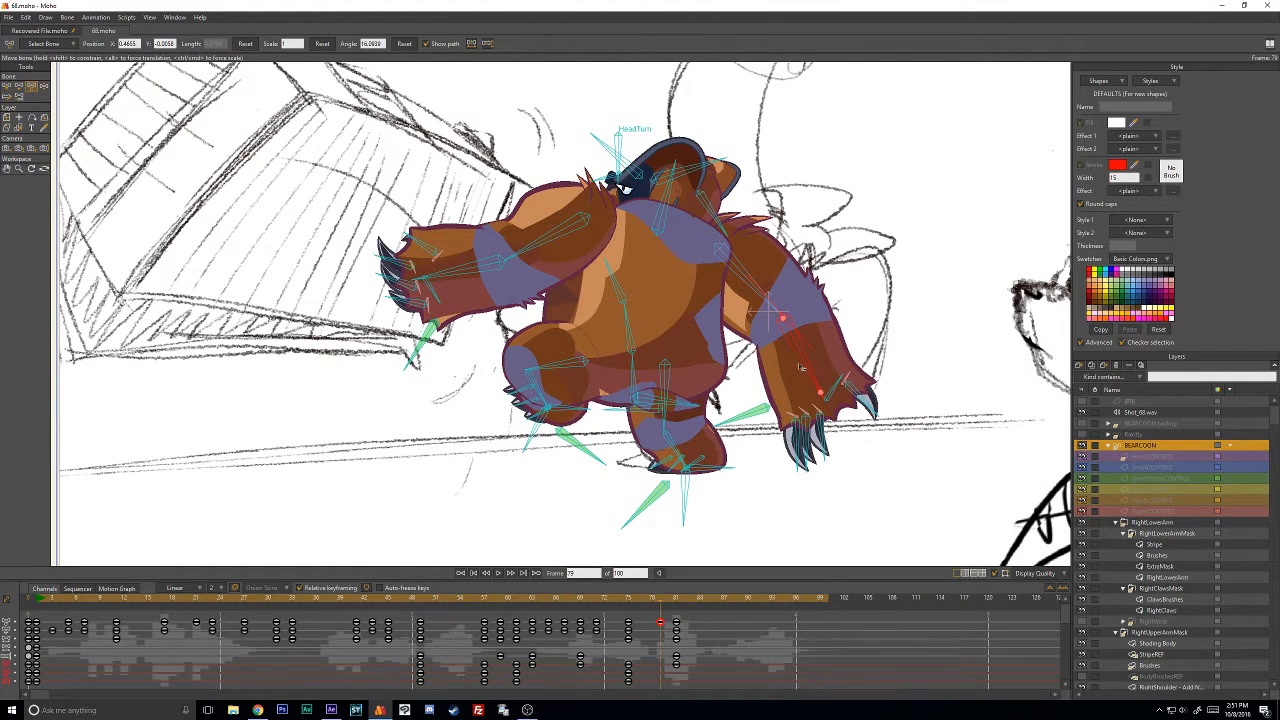
drag(801, 367, 850, 355)
key(Right)
key(Right)
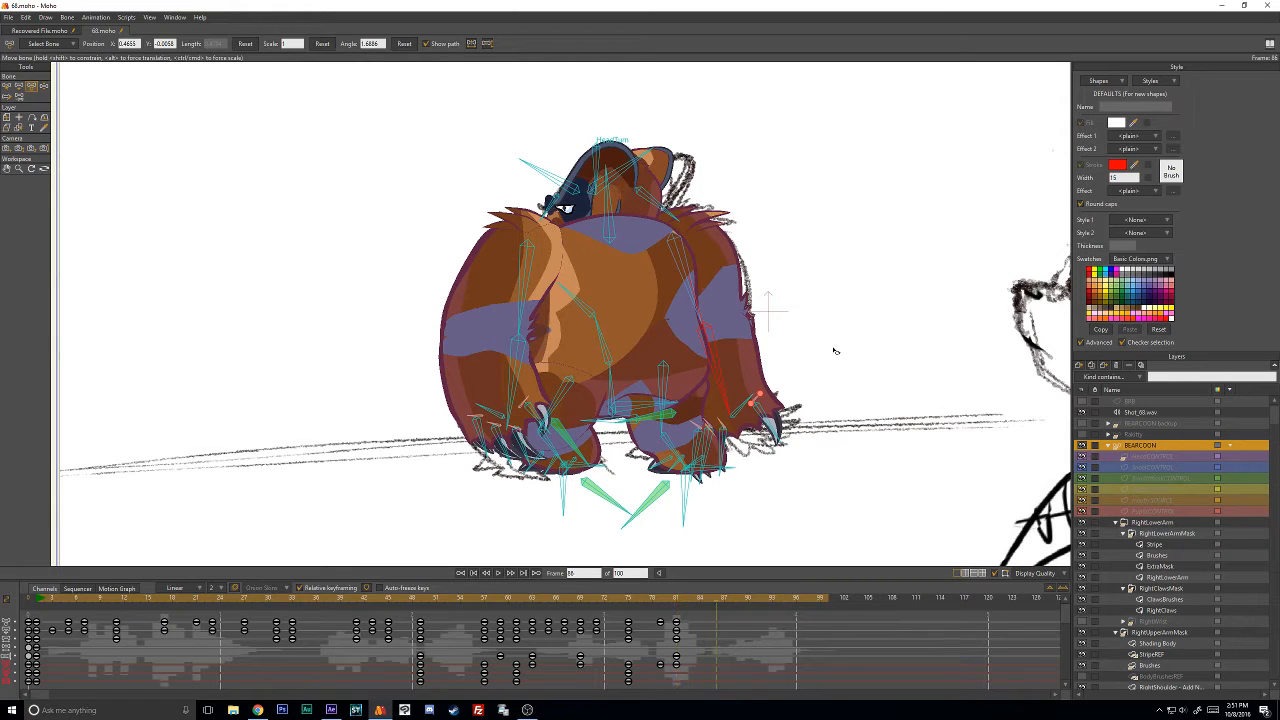
key(Left)
key(Left)
key(Left)
key(Left)
key(Left)
Nudge the bear's right foot slightly with Manipulate Bones at frame 81.
click(647, 410)
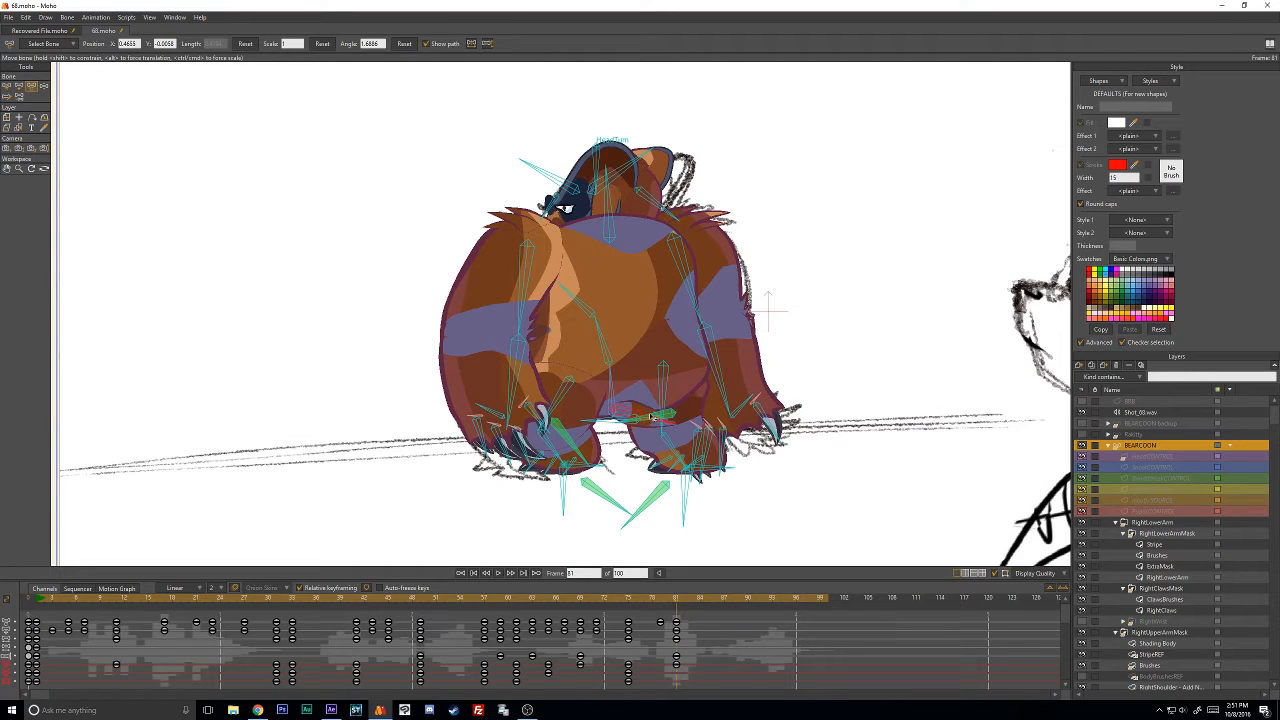
click(588, 448)
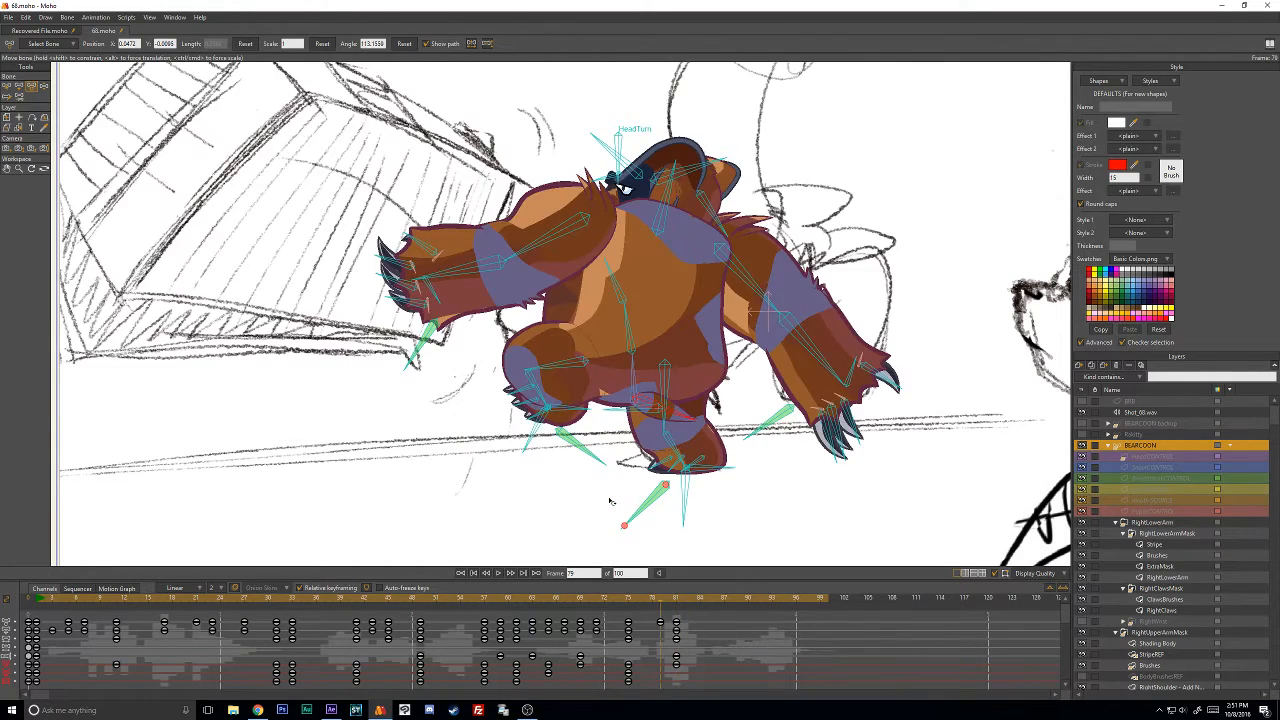
click(523, 161)
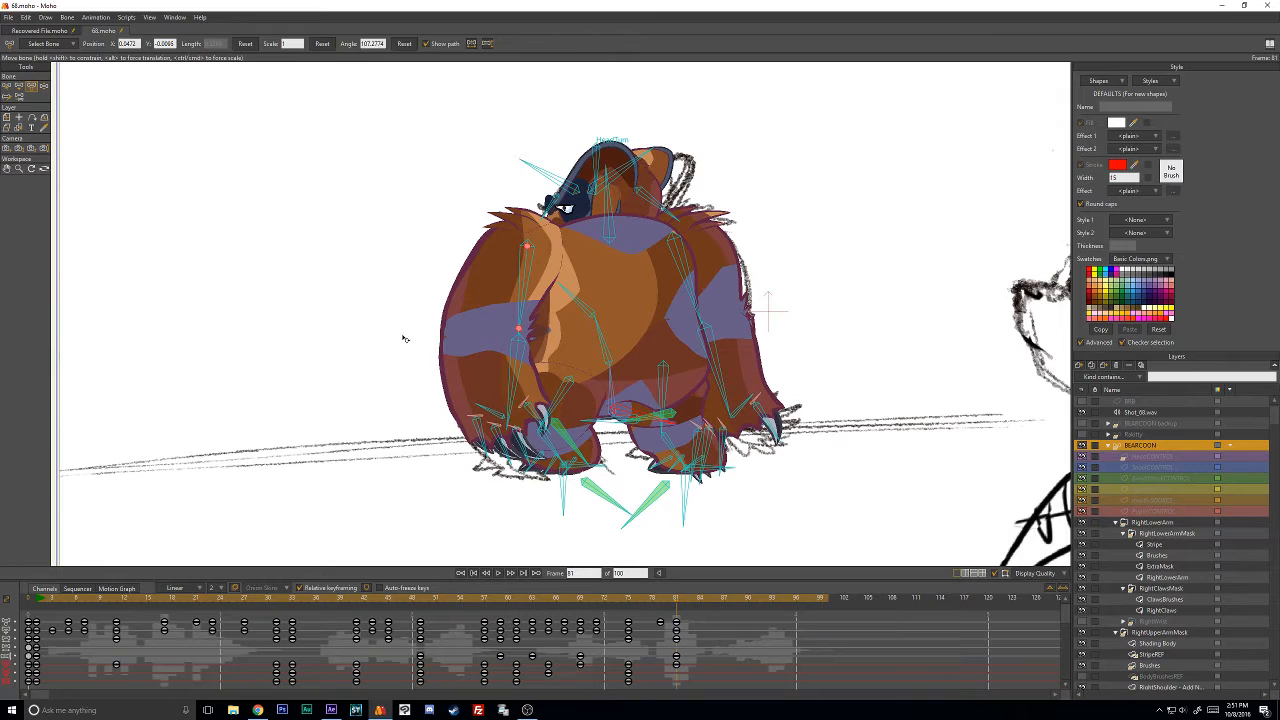
click(44, 86)
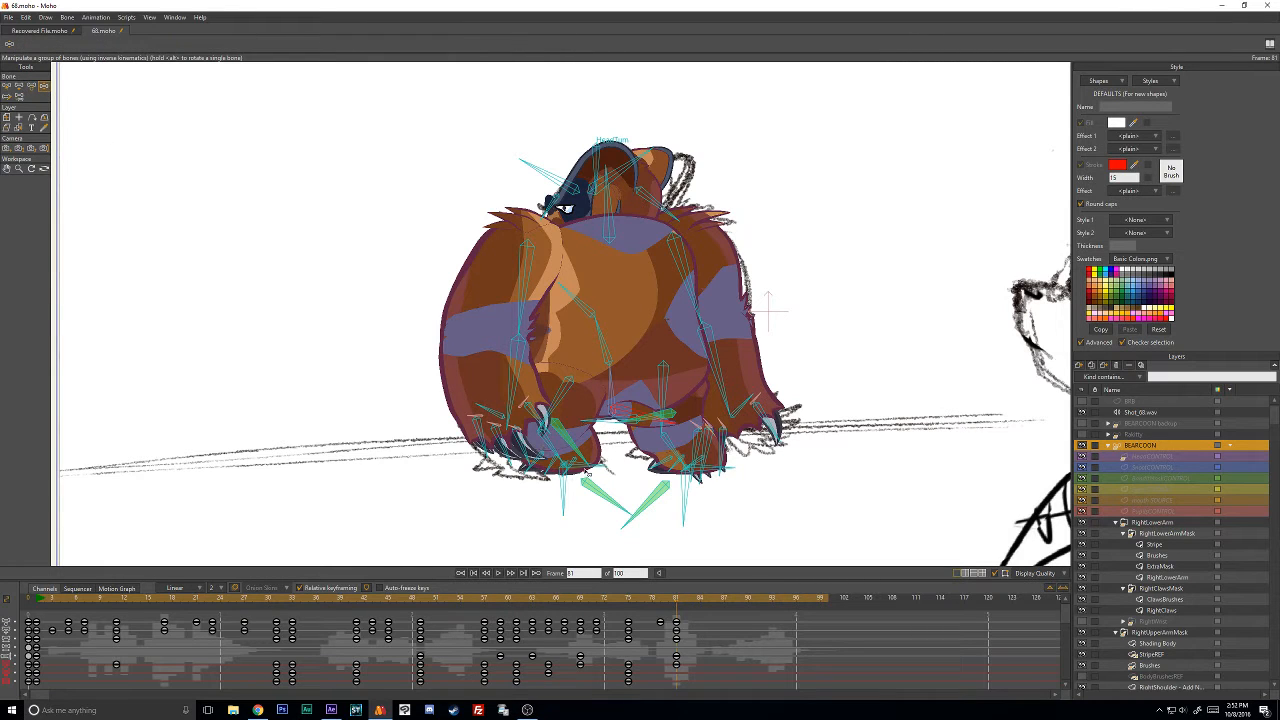
drag(589, 475, 585, 480)
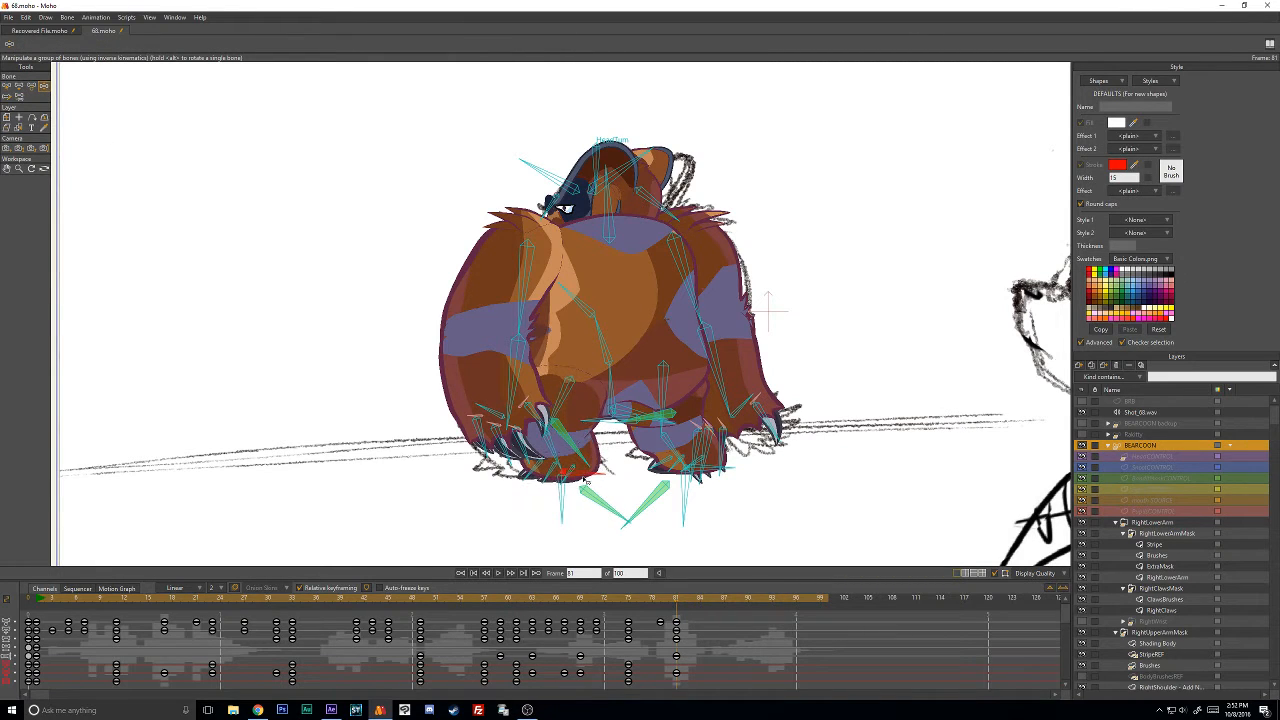
Shift the bear's right foot outward, away from the standing leg, at frames 79 and 81.
key(Left)
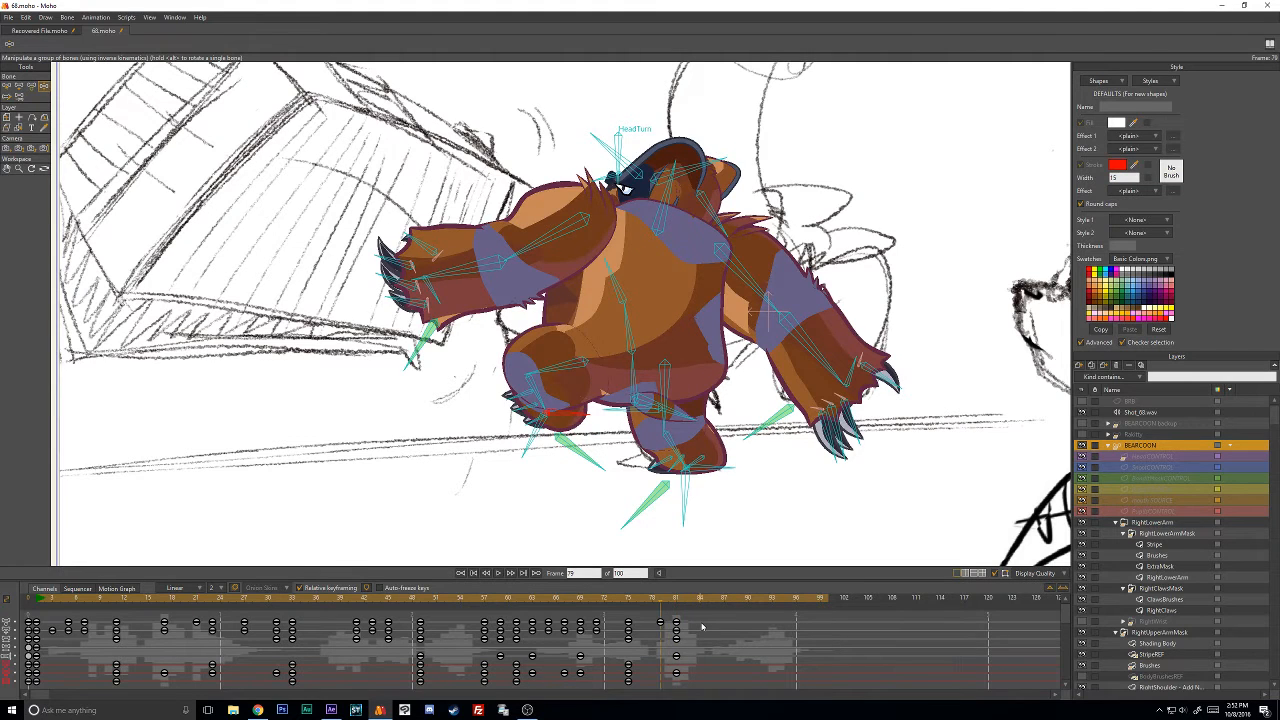
key(Left)
key(Right)
key(Right)
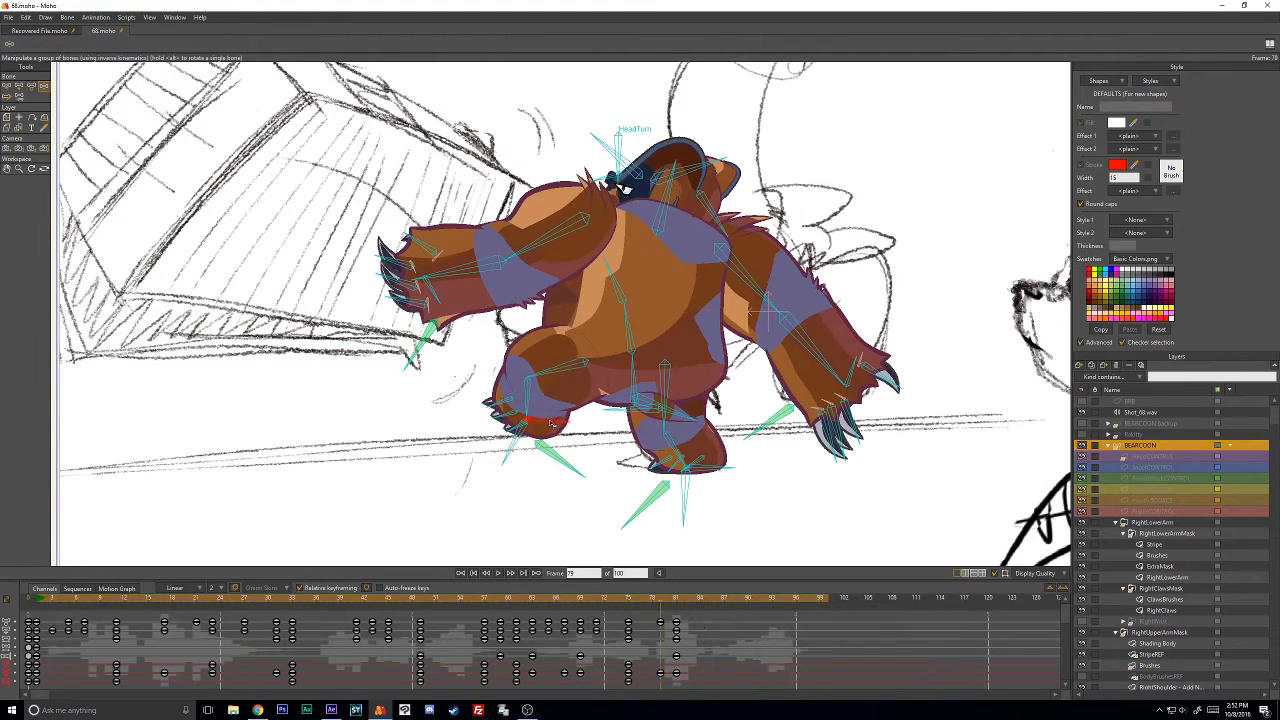
key(Right)
drag(585, 477, 573, 476)
key(Left)
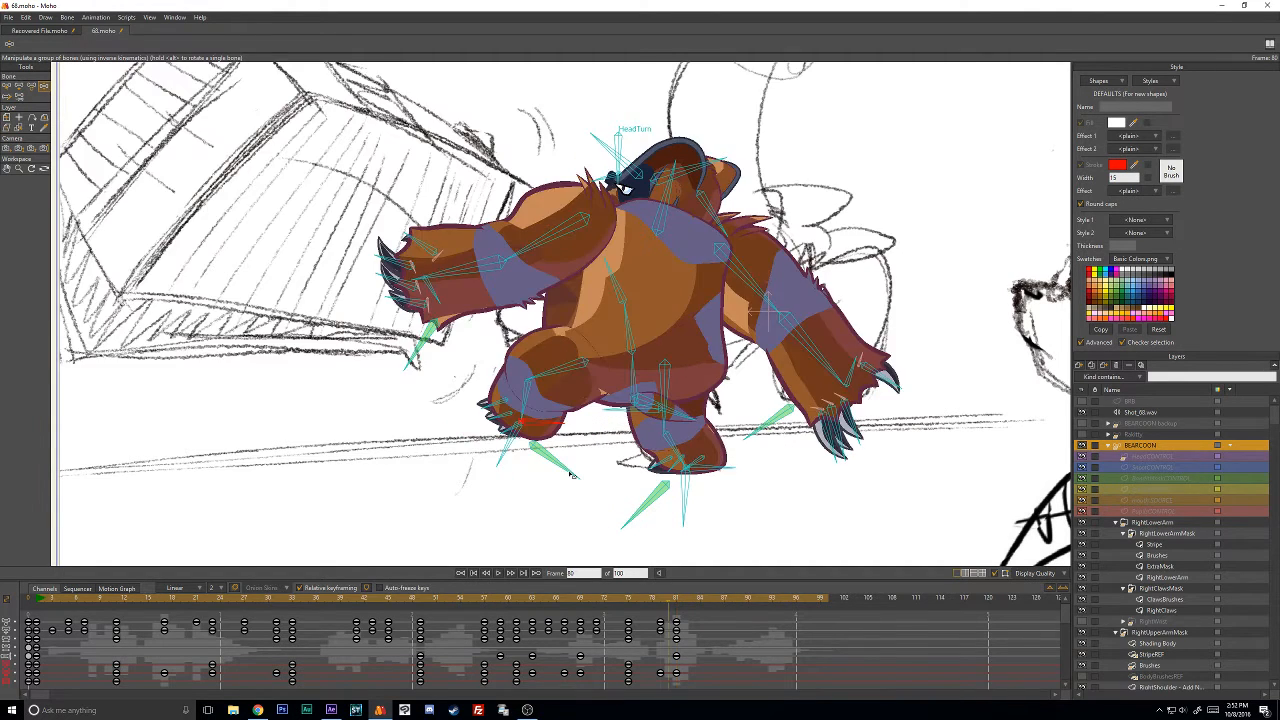
Step, scrub and play through the animation up to frame 81 to review the adjusted foot and arm motion.
key(Right)
key(Left)
key(Left)
key(Left)
key(Left)
key(Left)
key(Left)
key(Left)
key(Left)
key(Left)
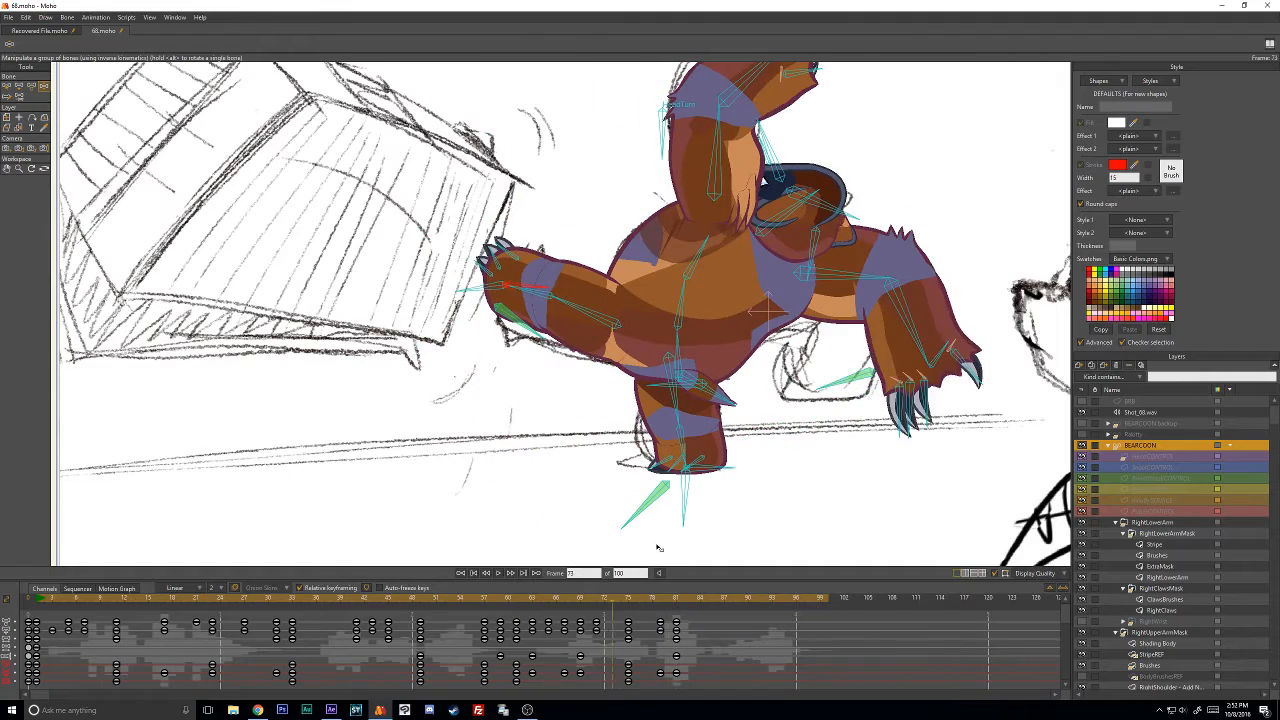
drag(590, 602, 677, 636)
key(space)
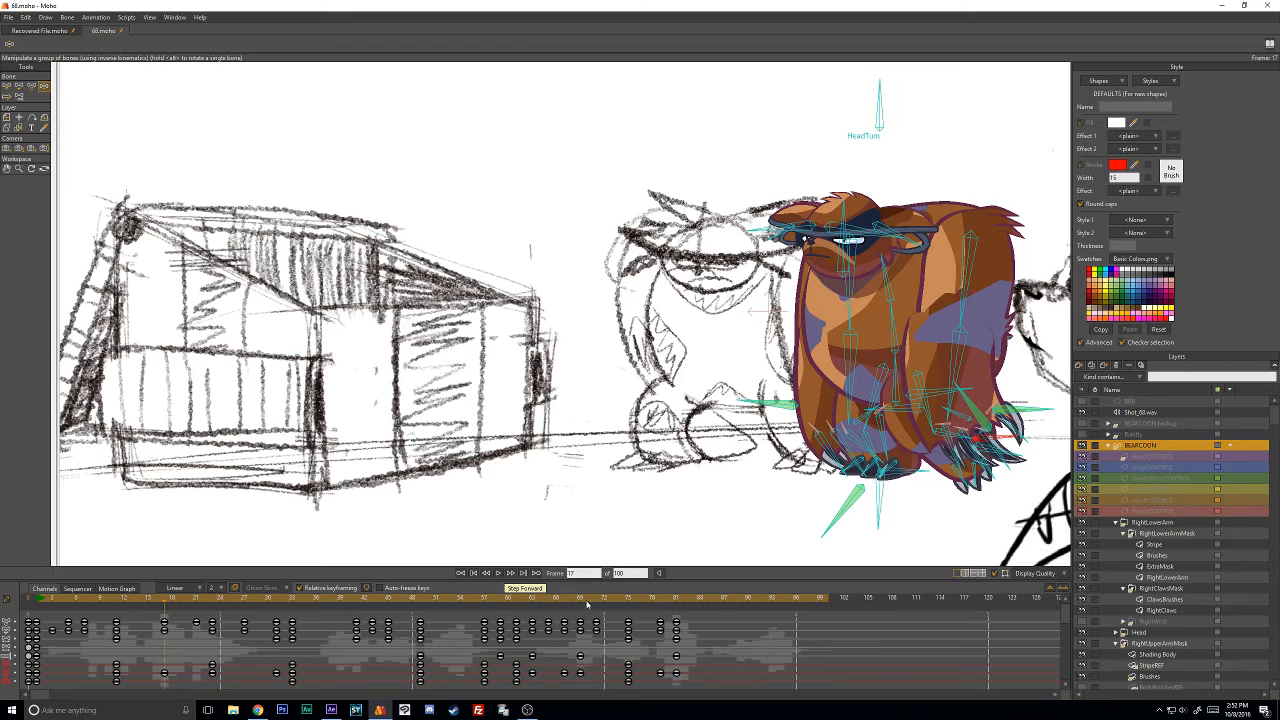
drag(587, 604, 678, 621)
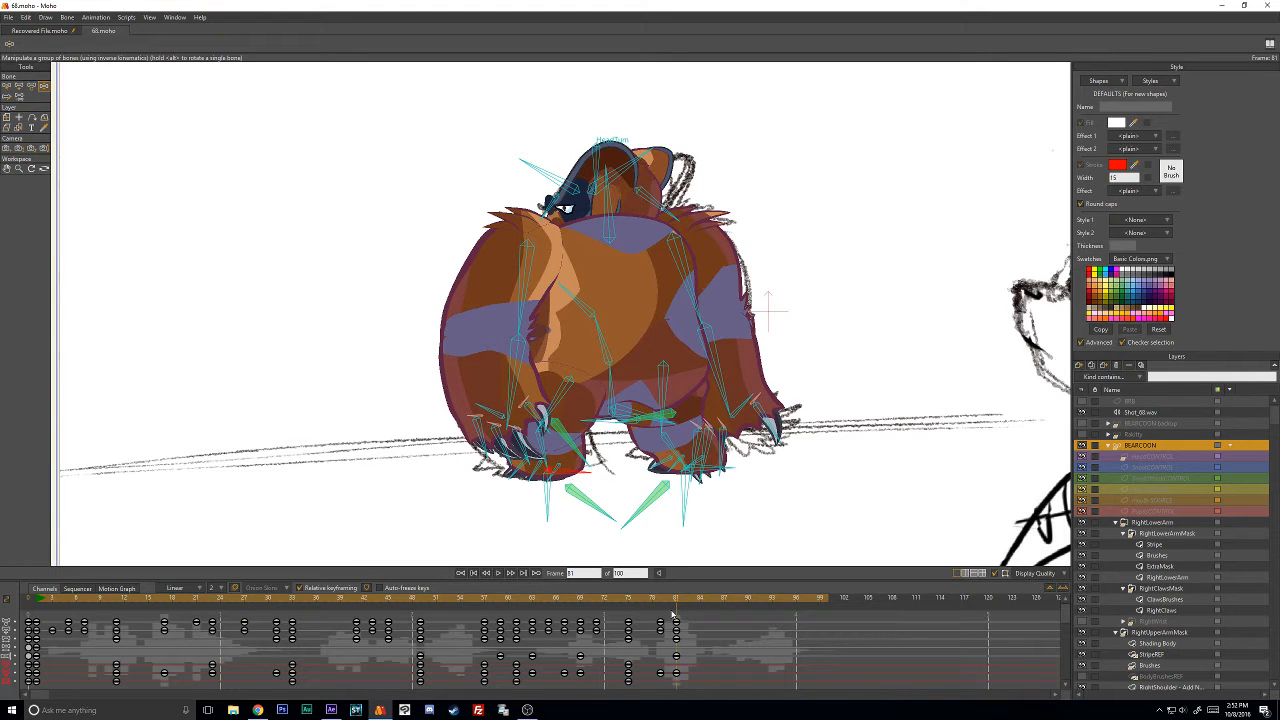
mouse_move(686, 603)
mouse_down()
mouse_move(655, 598)
mouse_move(676, 603)
mouse_up()
Select the RightLowerArm layer in LeftLowerArmMask and keyframe its current shape at frame 77.
scroll(1193, 521, down, 6)
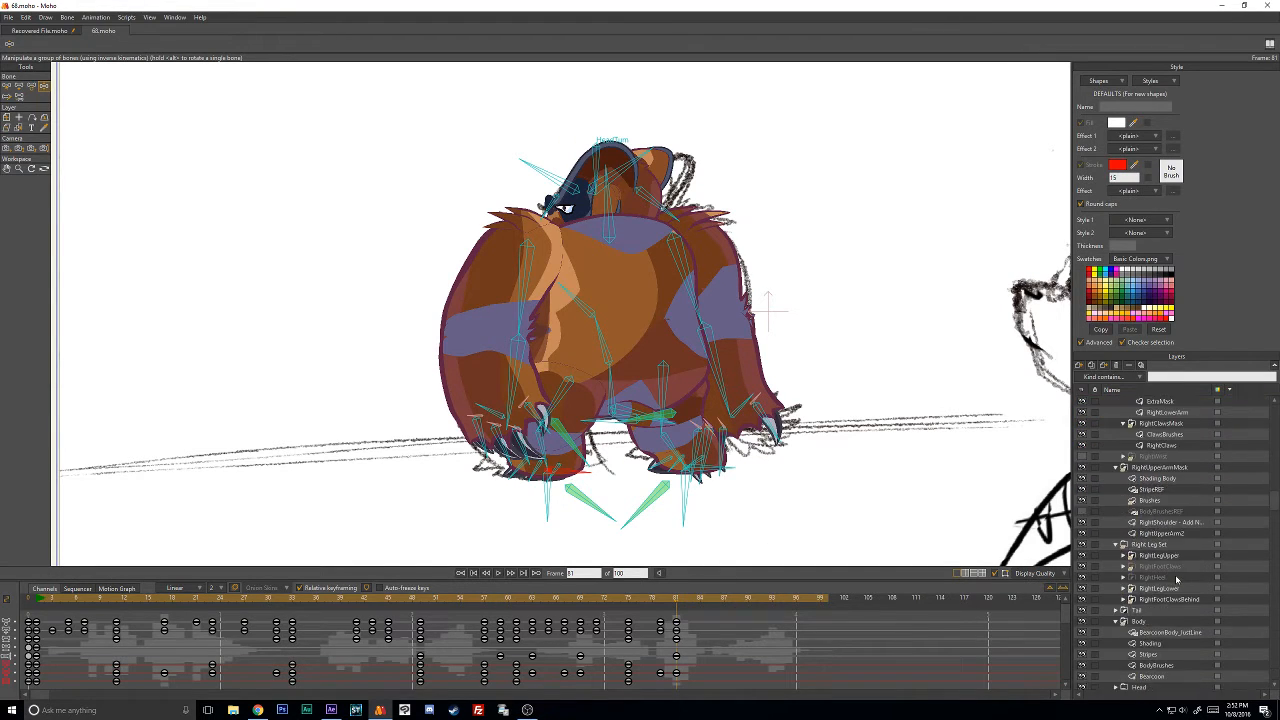
scroll(1176, 580, down, 1)
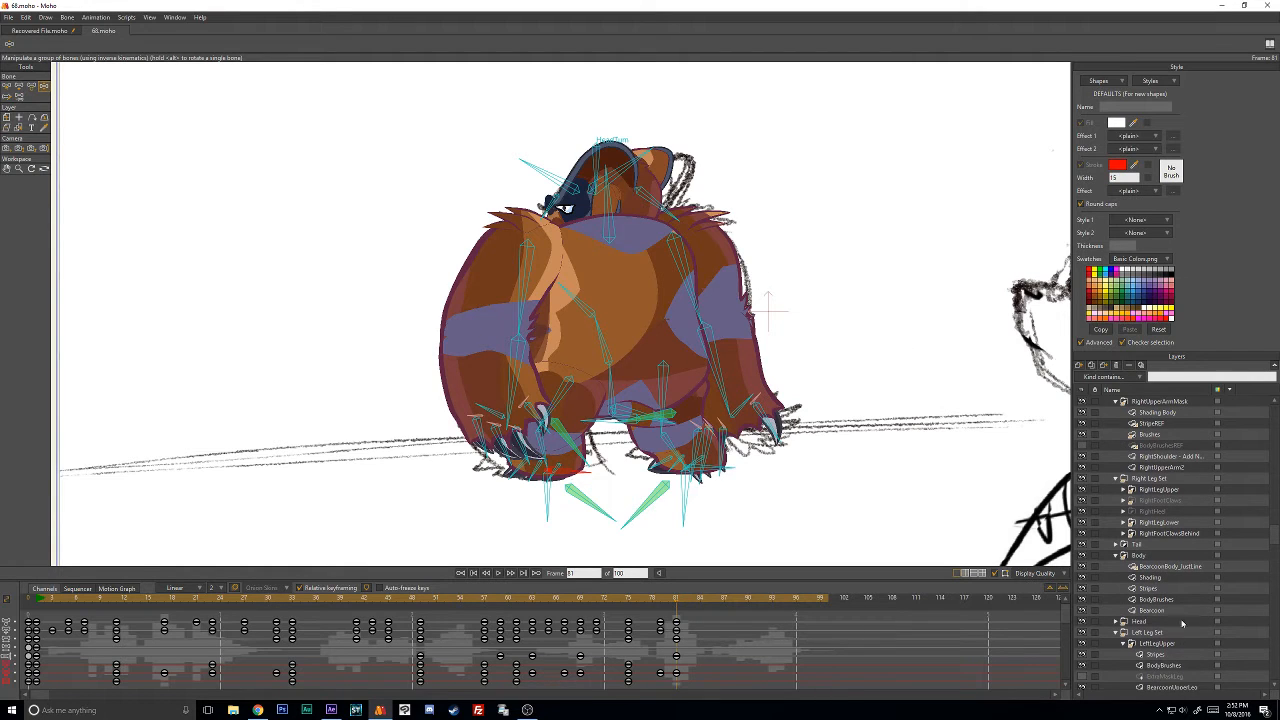
scroll(1182, 623, down, 6)
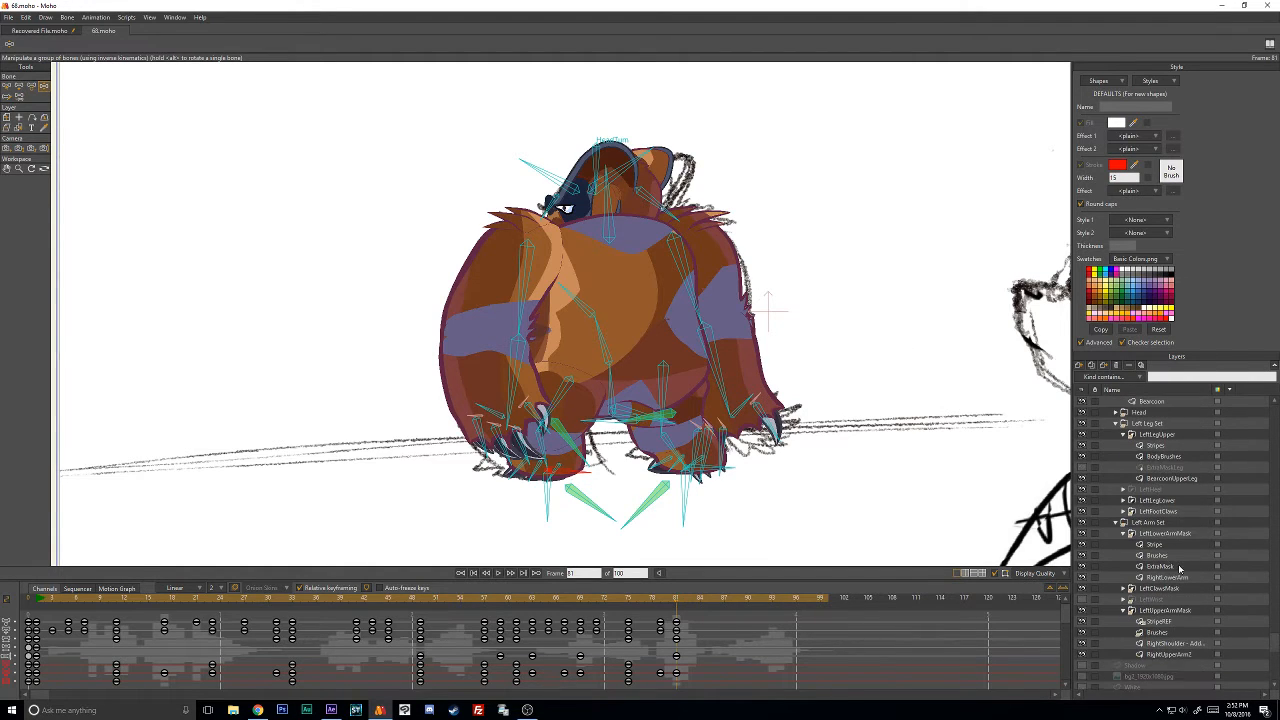
click(1160, 578)
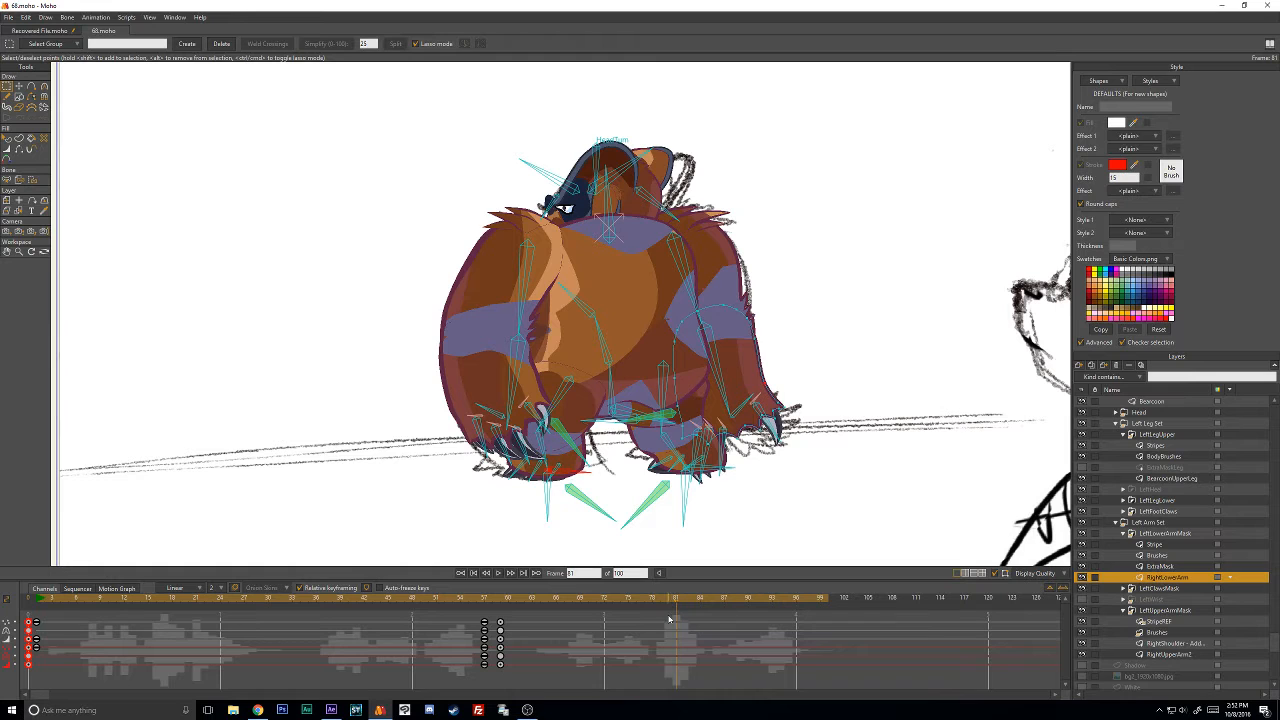
key(Left)
key(Left)
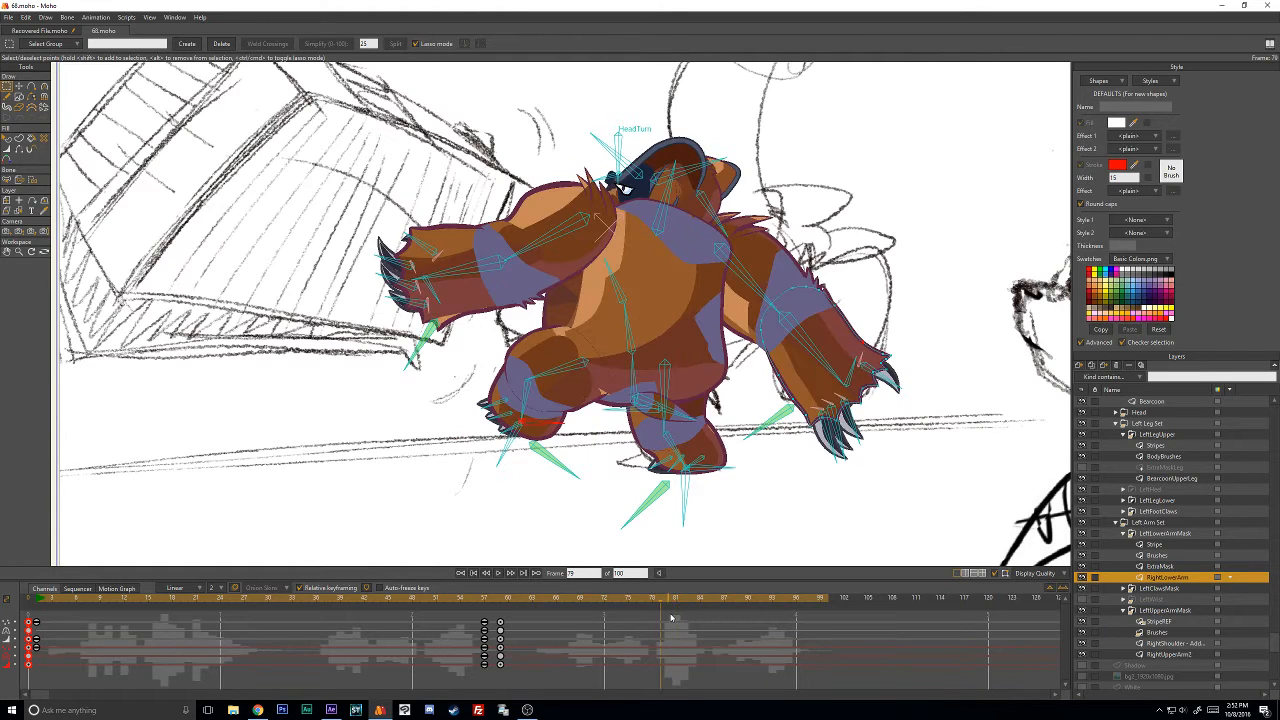
key(Left)
key(Left)
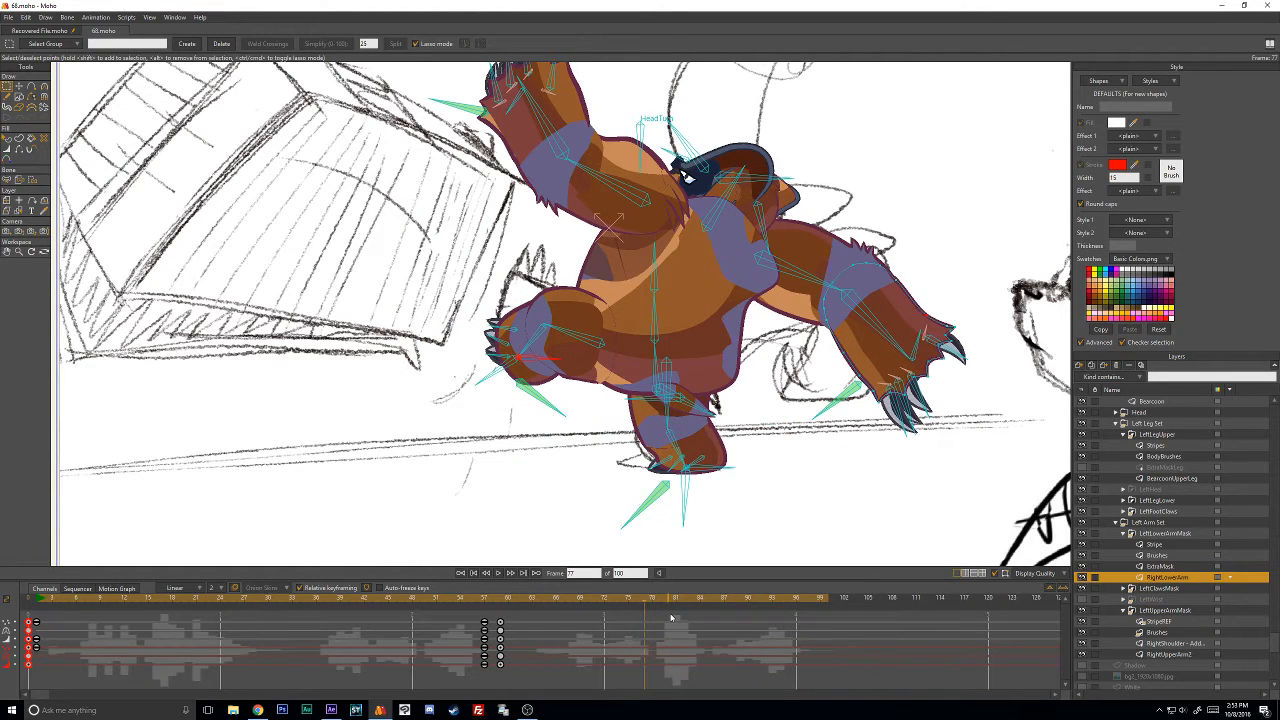
key(ctrl+f)
Copy the RightLowerArm layer's keyframes from frame 59 and paste them at frame 81.
key(Right)
key(Right)
key(Right)
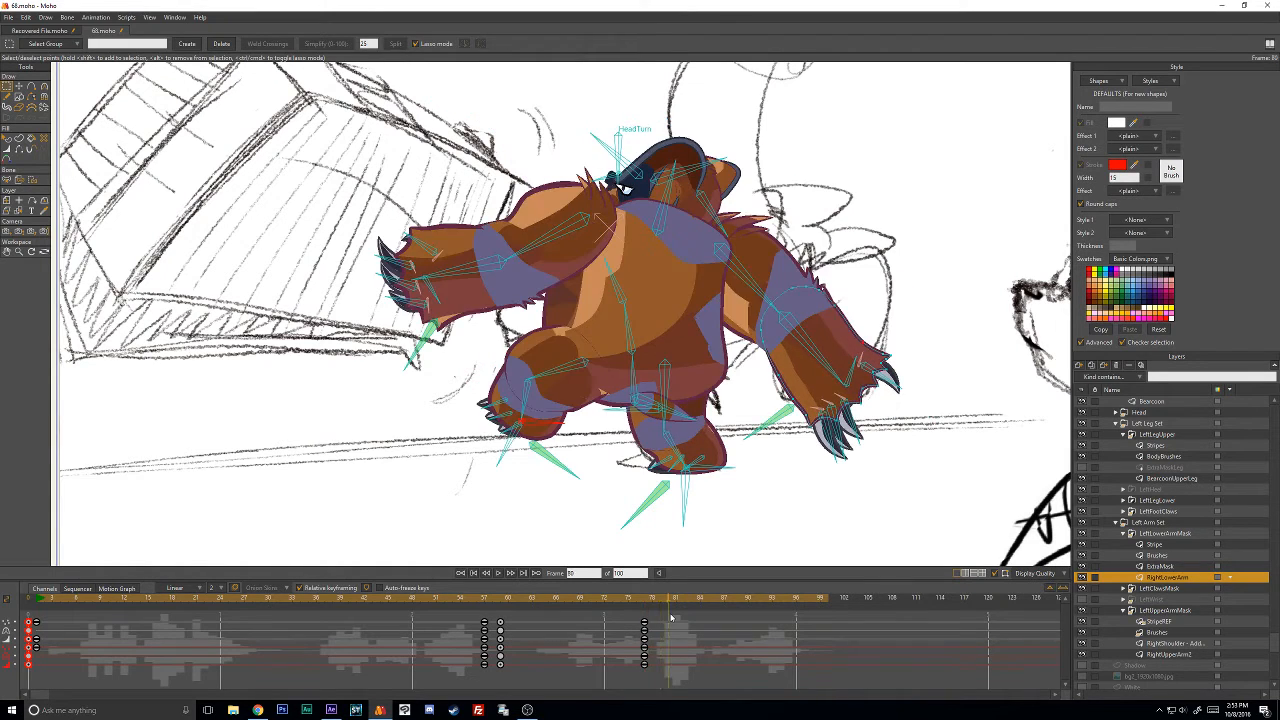
drag(514, 615, 489, 676)
key(ctrl+c)
key(ctrl+v)
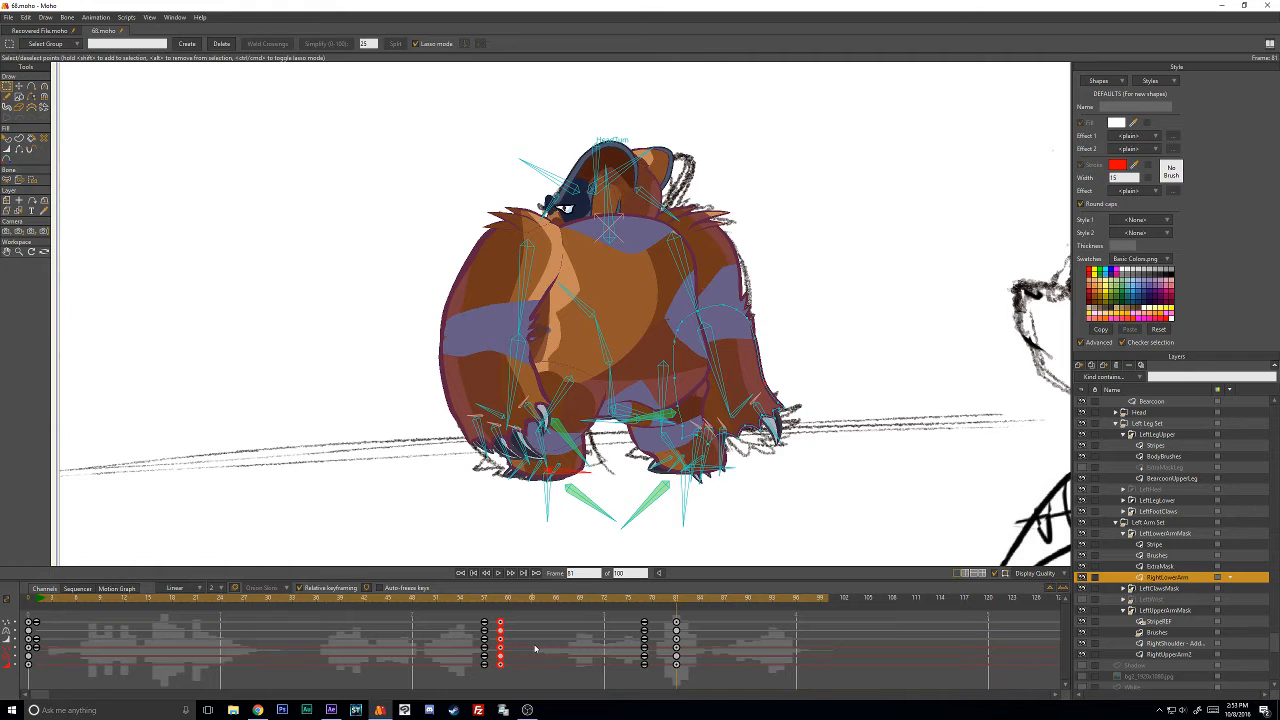
Step and scrub between frames 57, 77 and 81 to compare the arm's shape across the kick poses.
key(Left)
key(Left)
key(Left)
key(Left)
key(Right)
key(Right)
key(Right)
key(Right)
click(449, 624)
click(648, 599)
drag(645, 600, 485, 618)
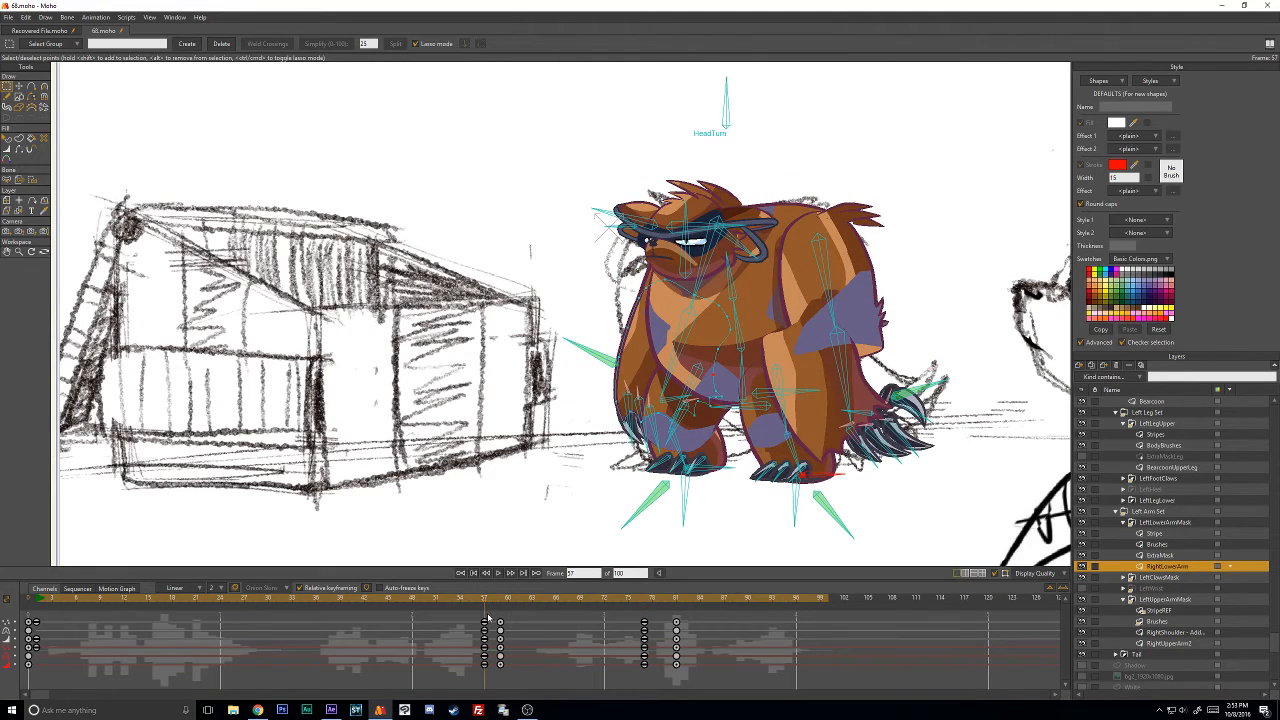
drag(487, 618, 648, 614)
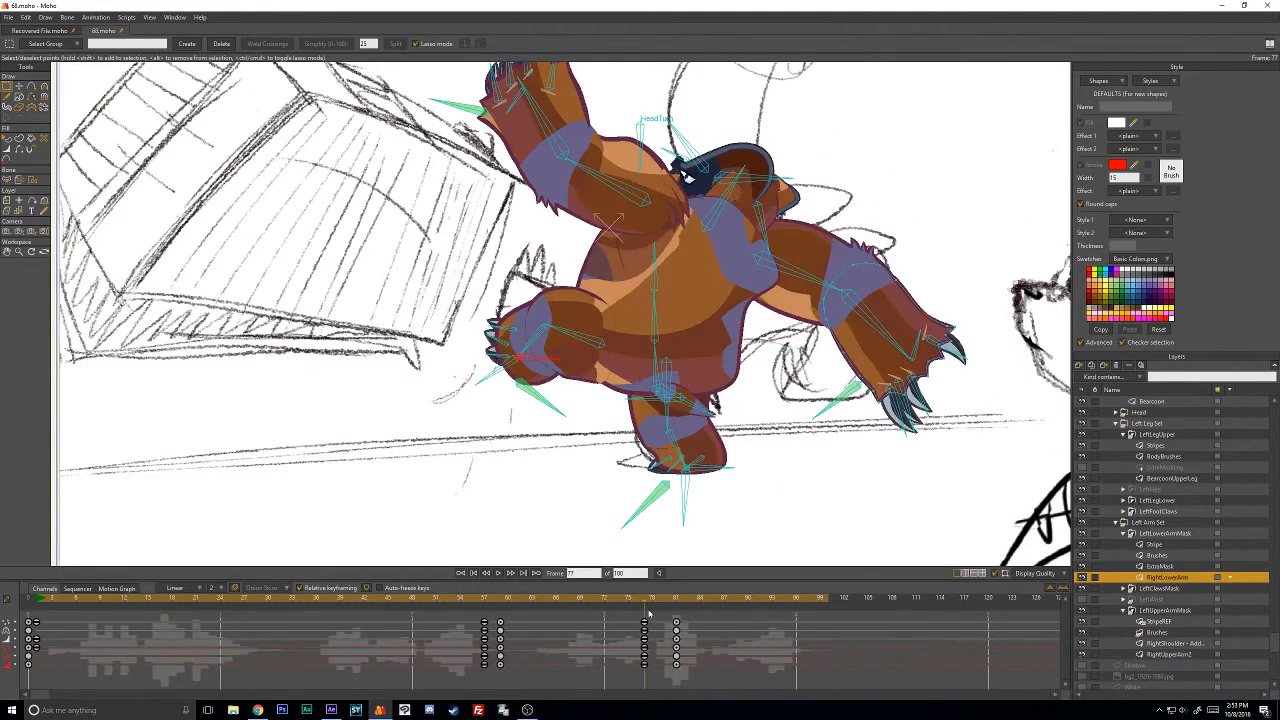
Copy the RightLowerArm layer's frame 1 keyframes in LeftLowerArmMask and paste them at frame 81.
click(674, 603)
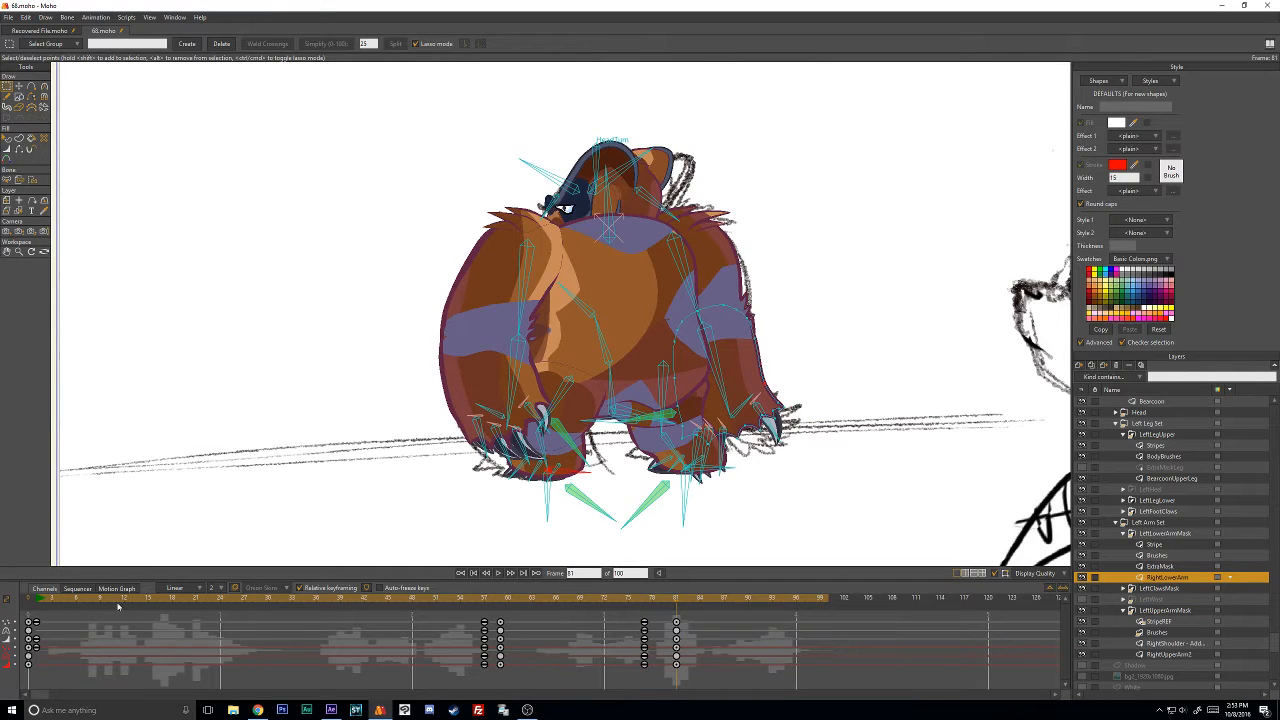
drag(36, 616, 38, 650)
key(ctrl+v)
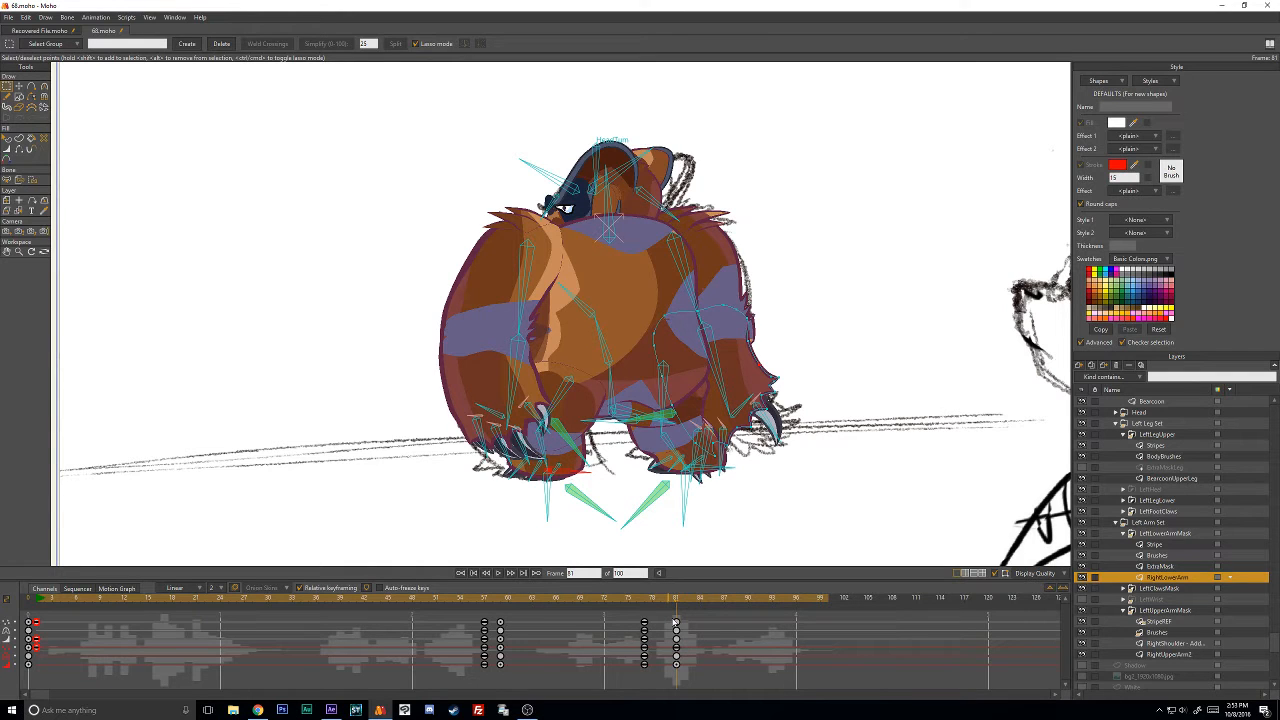
Select the RightUpperArm2 layer in LeftUpperArmMask and paste its frame 0 keyframes at frame 77.
click(1169, 654)
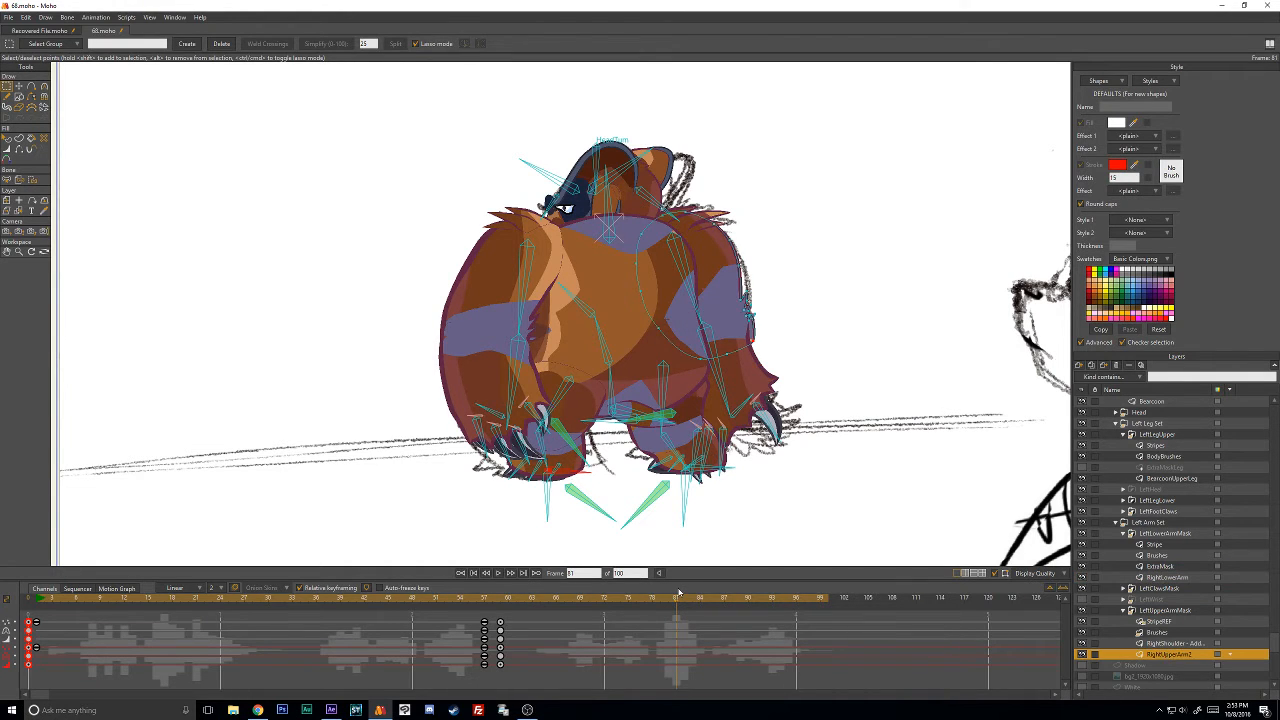
key(Left)
key(Left)
key(Left)
key(Left)
key(ctrl+v)
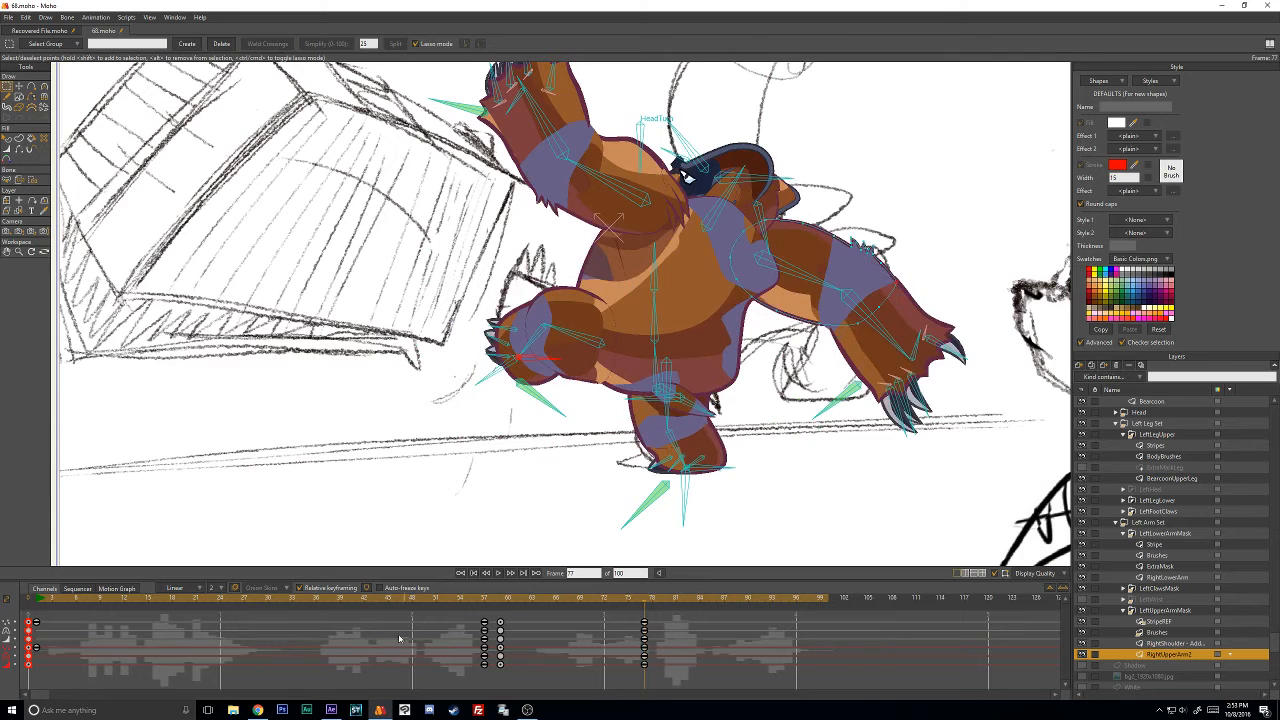
Copy the RightUpperArm2 layer's keyframes from frame 57 and paste them at frame 81.
drag(473, 619, 493, 678)
key(Right)
key(Right)
key(Right)
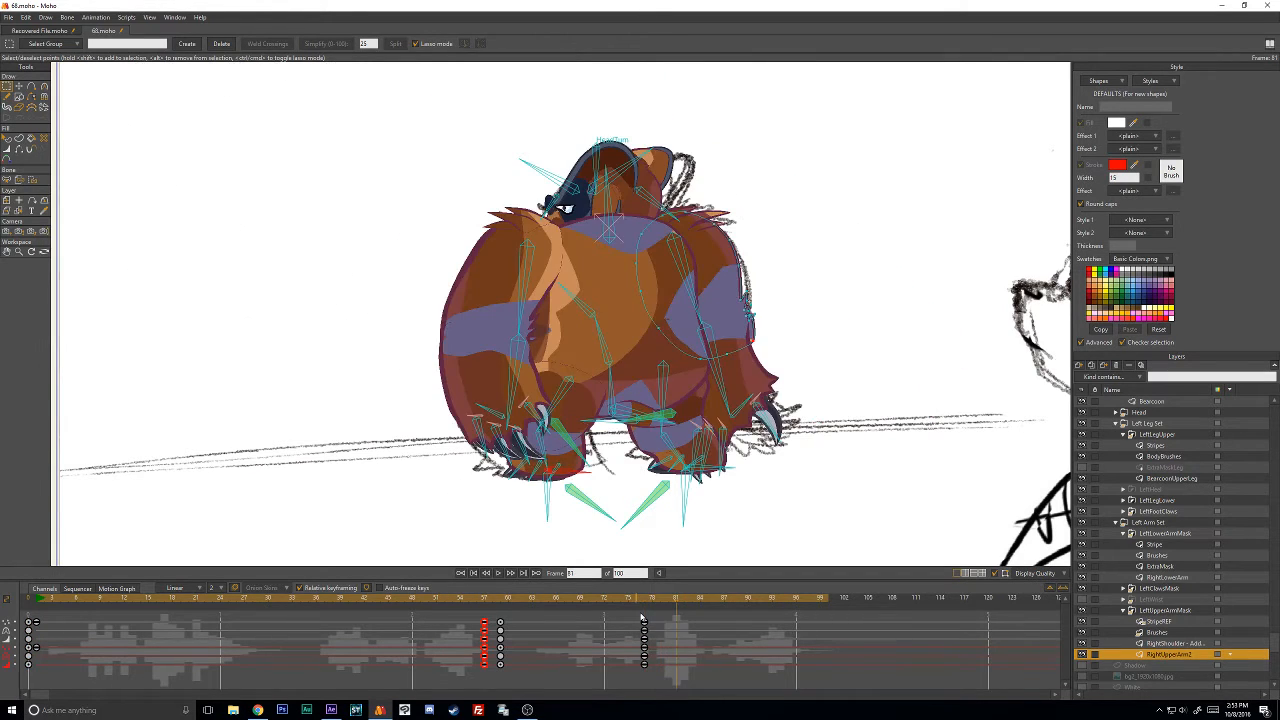
key(ctrl+v)
Select the RightLowerArm layer in RightLowerArmMask and copy its frame 1 keyframes to frame 57.
mouse_move(675, 602)
mouse_down()
mouse_move(120, 594)
mouse_move(268, 596)
mouse_up()
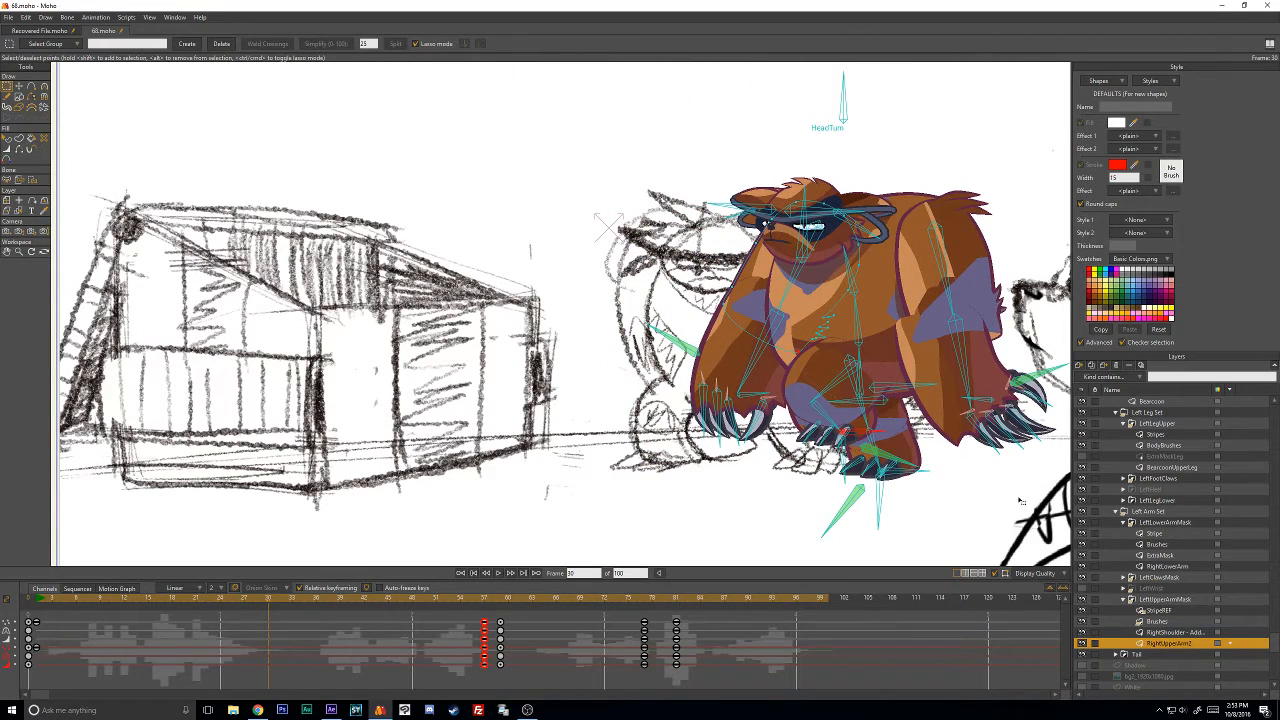
scroll(1176, 557, up, 5)
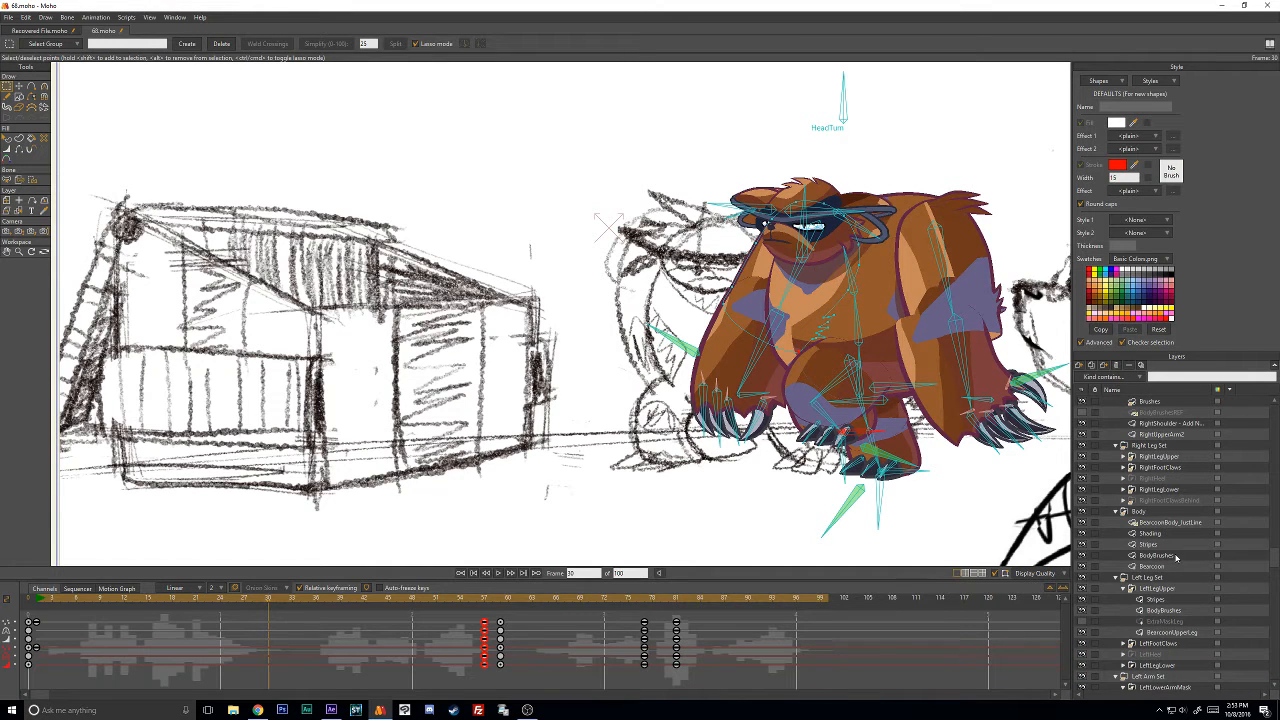
scroll(1176, 557, up, 2)
scroll(1166, 569, up, 3)
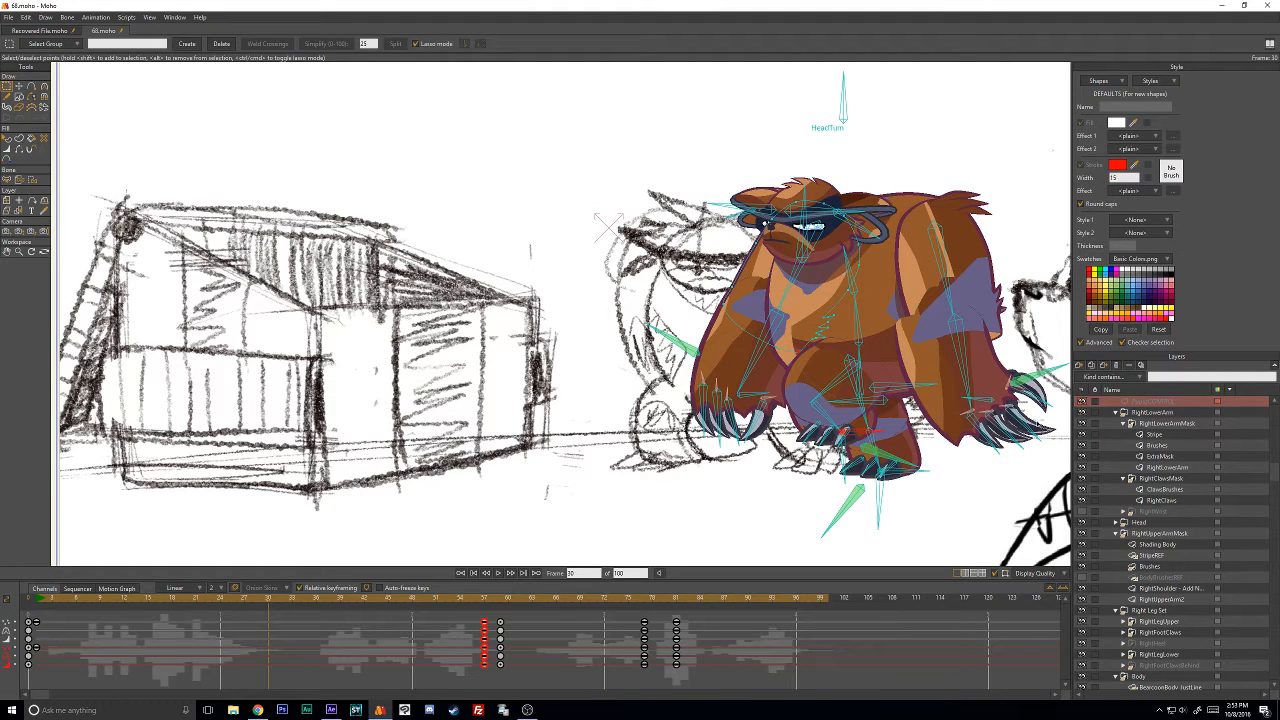
click(1160, 423)
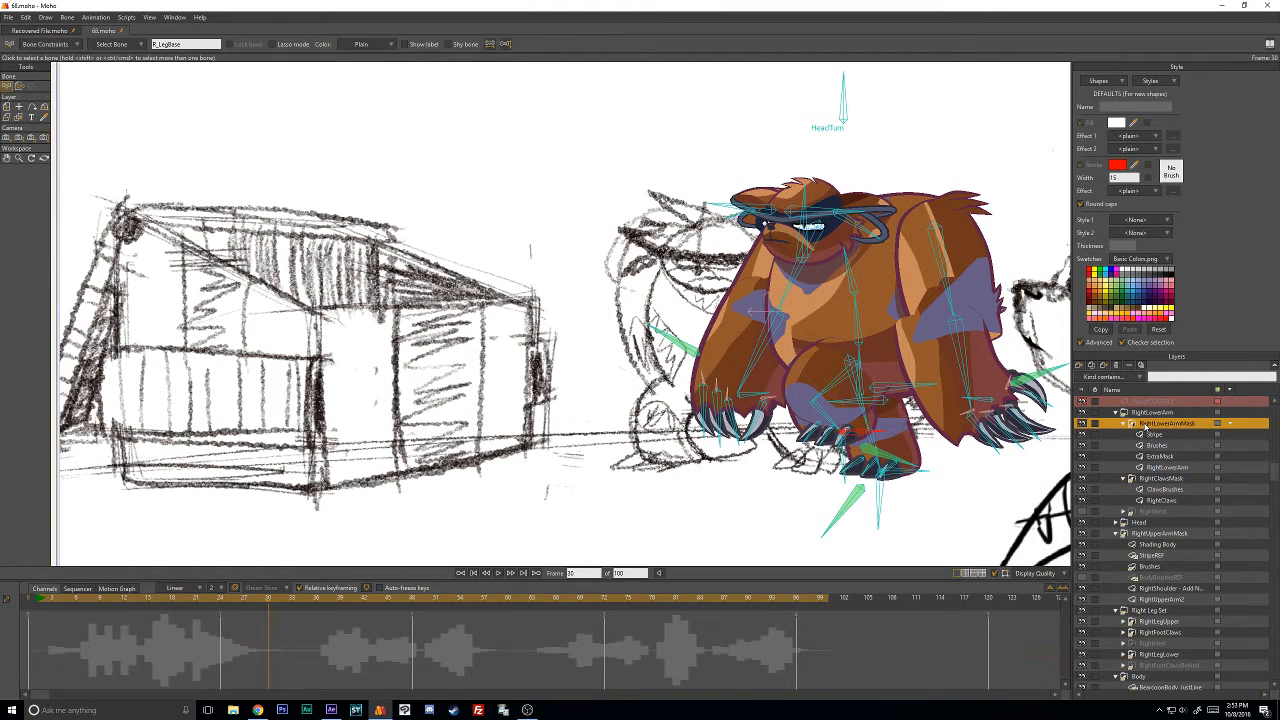
click(1163, 468)
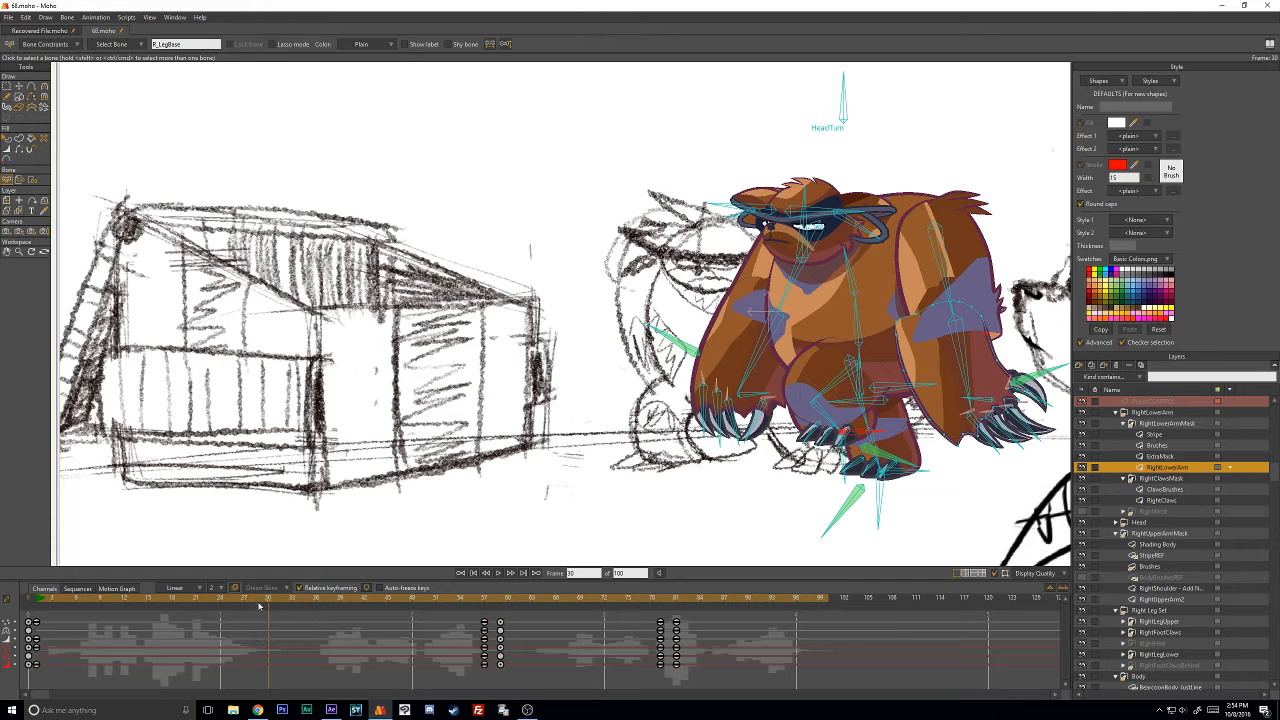
drag(262, 603, 460, 599)
click(484, 624)
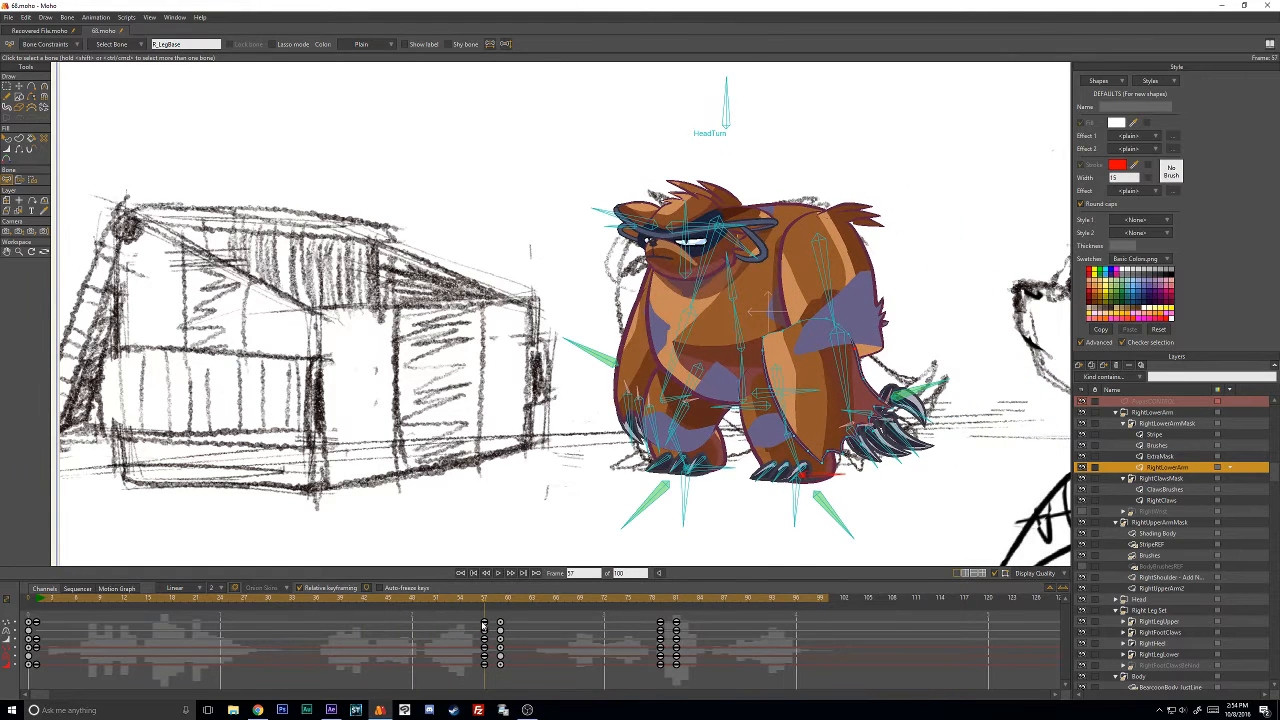
click(37, 598)
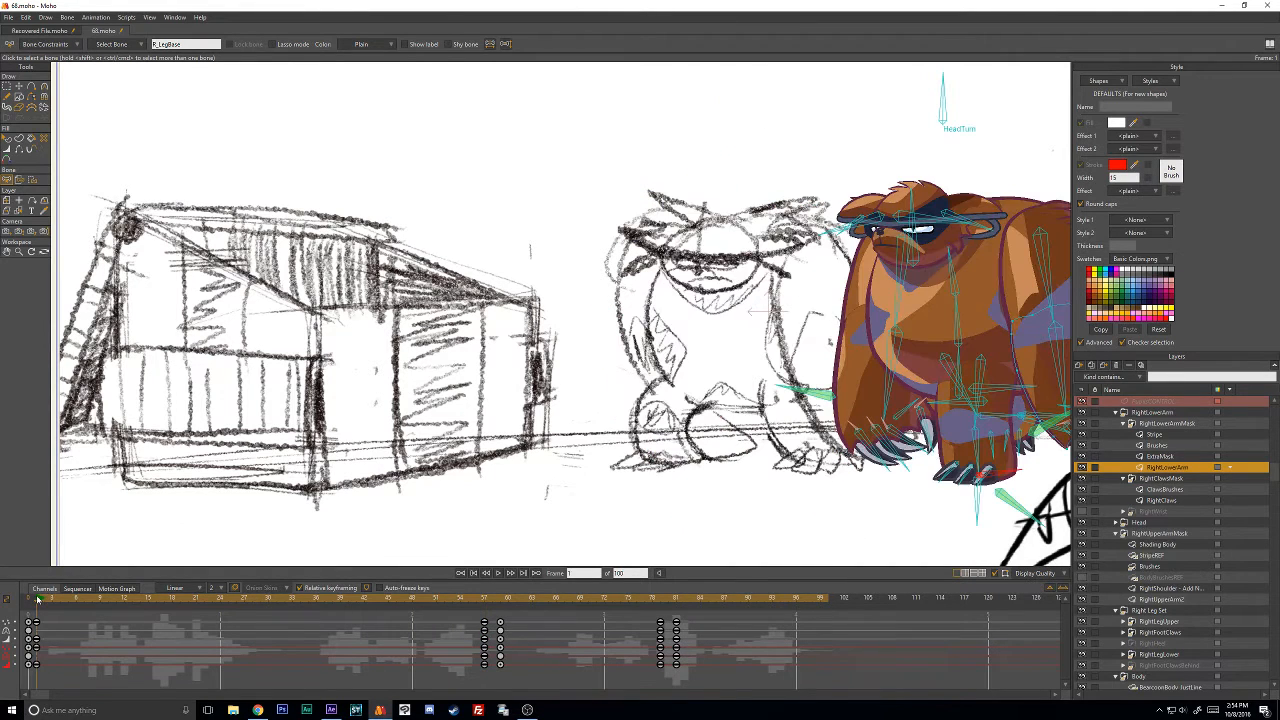
click(486, 601)
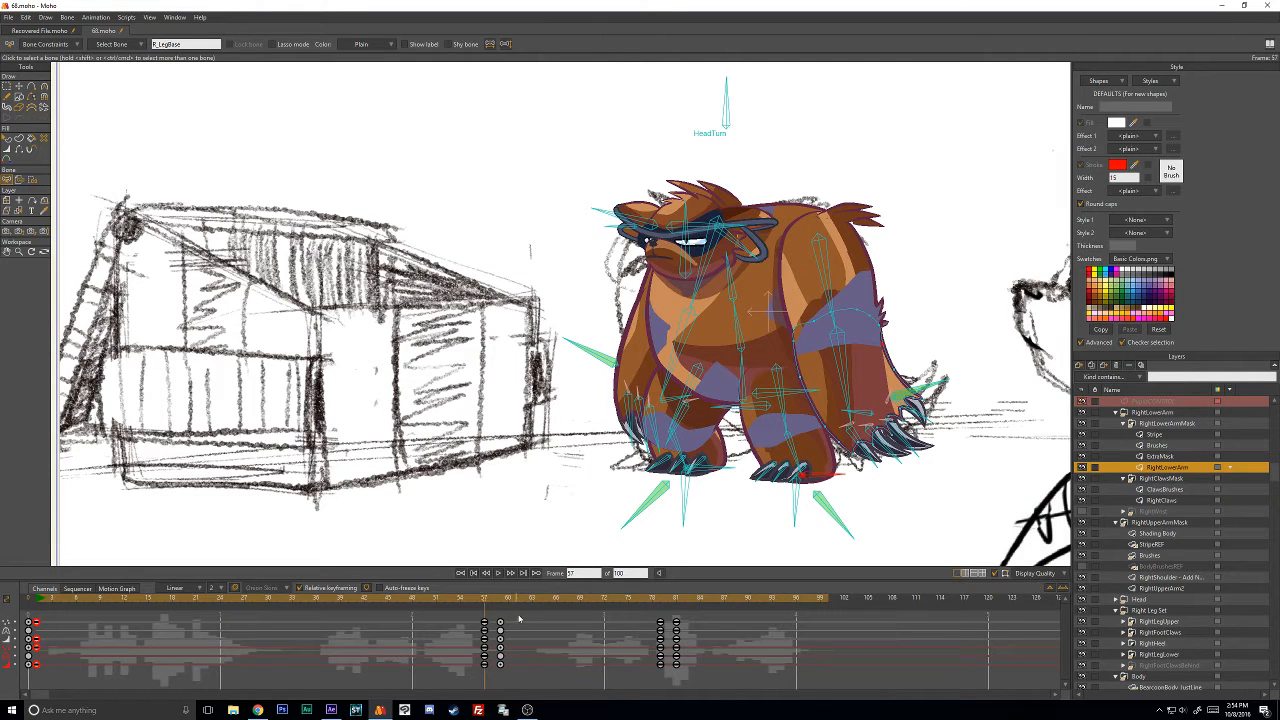
Try to delay the RightLowerArm layer's keyframes at frames 57 and 59 by two frames.
click(519, 618)
drag(489, 601, 456, 686)
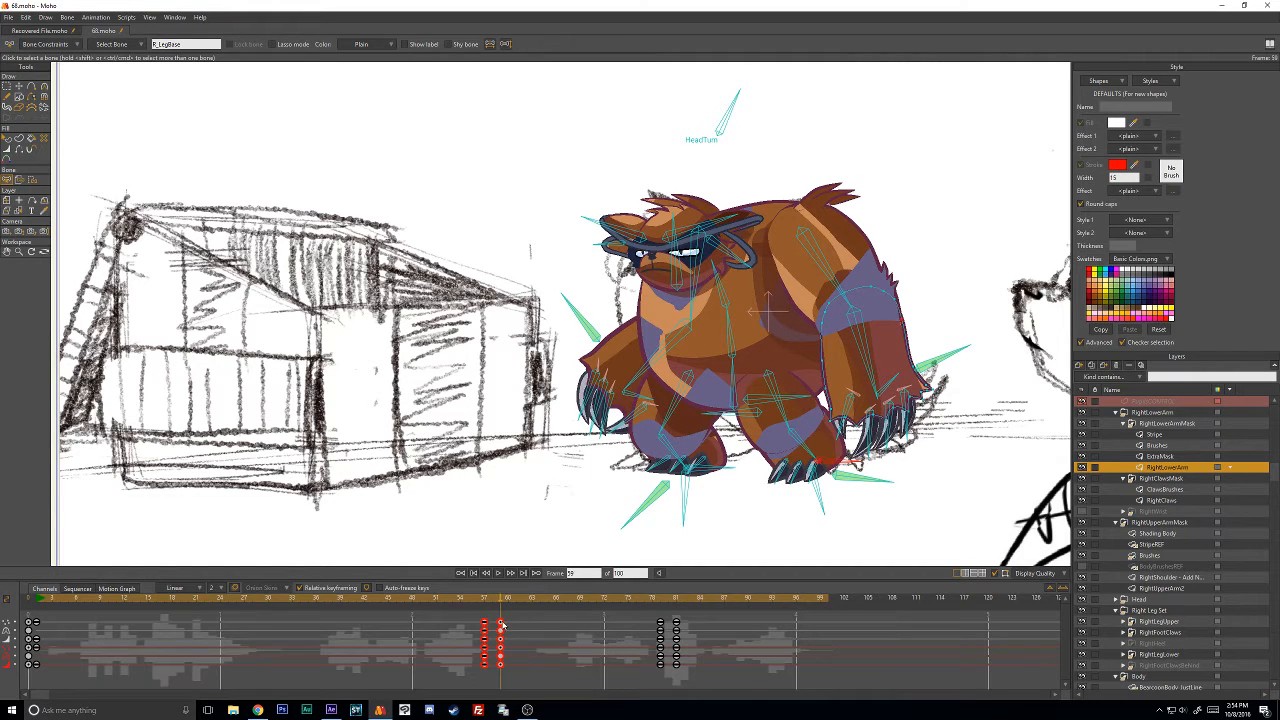
drag(502, 625, 516, 622)
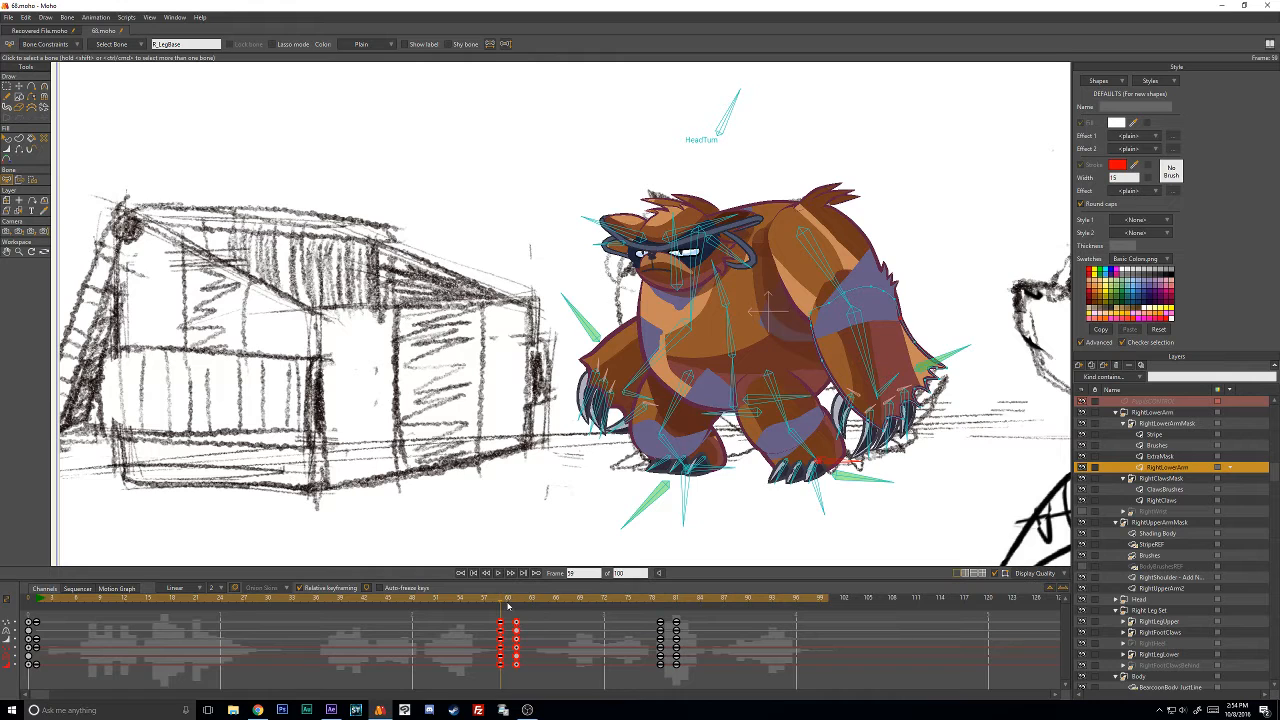
key(Right)
key(Right)
key(Left)
key(Left)
click(517, 620)
mouse_move(517, 620)
mouse_down()
mouse_move(514, 650)
mouse_move(511, 632)
mouse_up()
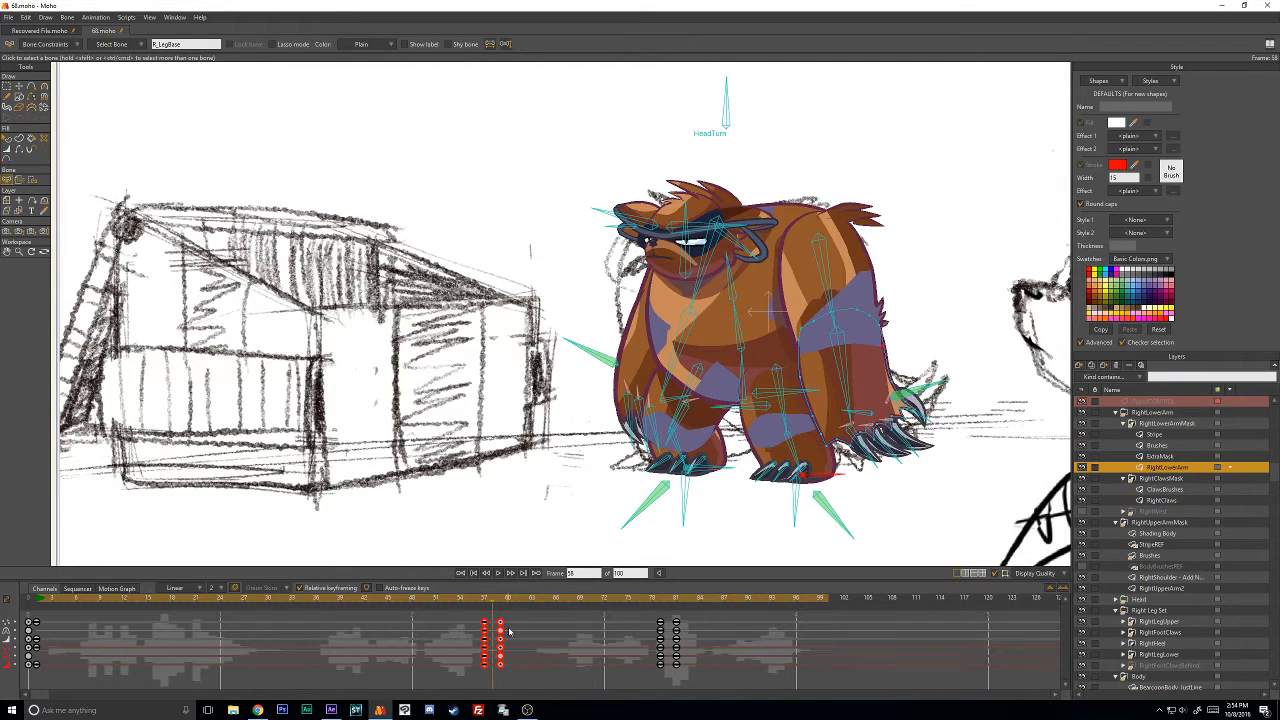
Set the interval of the RightLowerArm keyframes at frames 57 and 59 to 2 and scrub through the change.
key(ctrl+Right)
drag(535, 619, 467, 685)
right_click(486, 666)
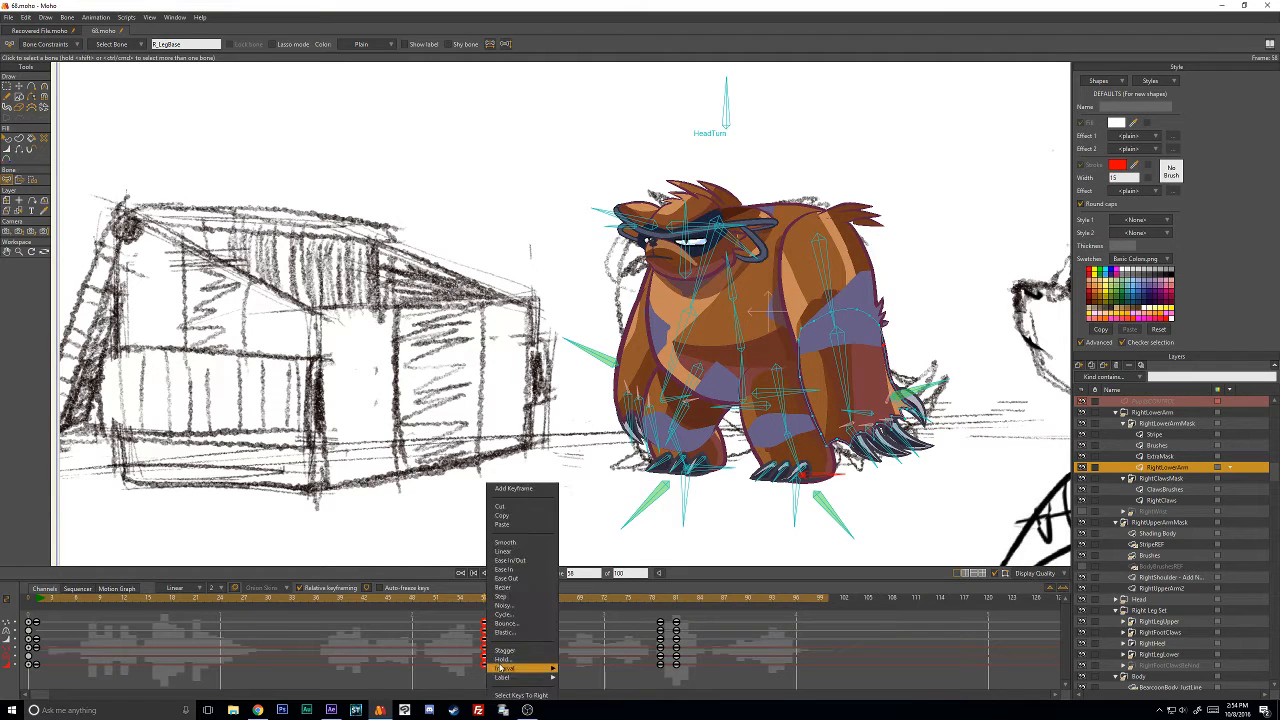
mouse_move(513, 677)
click(580, 651)
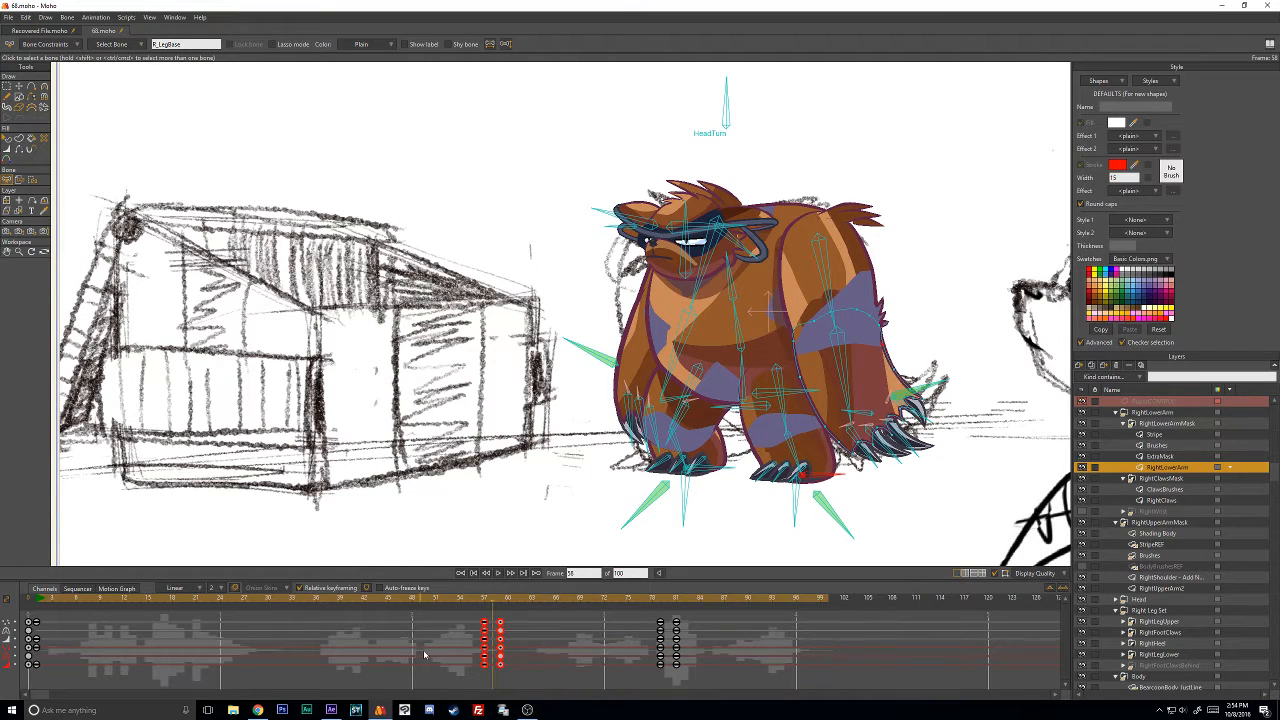
click(427, 654)
key(Left)
key(Left)
drag(458, 600, 485, 625)
Select the Brushes layer in RightUpperArmMask and copy its frame 1 keyframes to frame 65.
click(1151, 556)
click(546, 601)
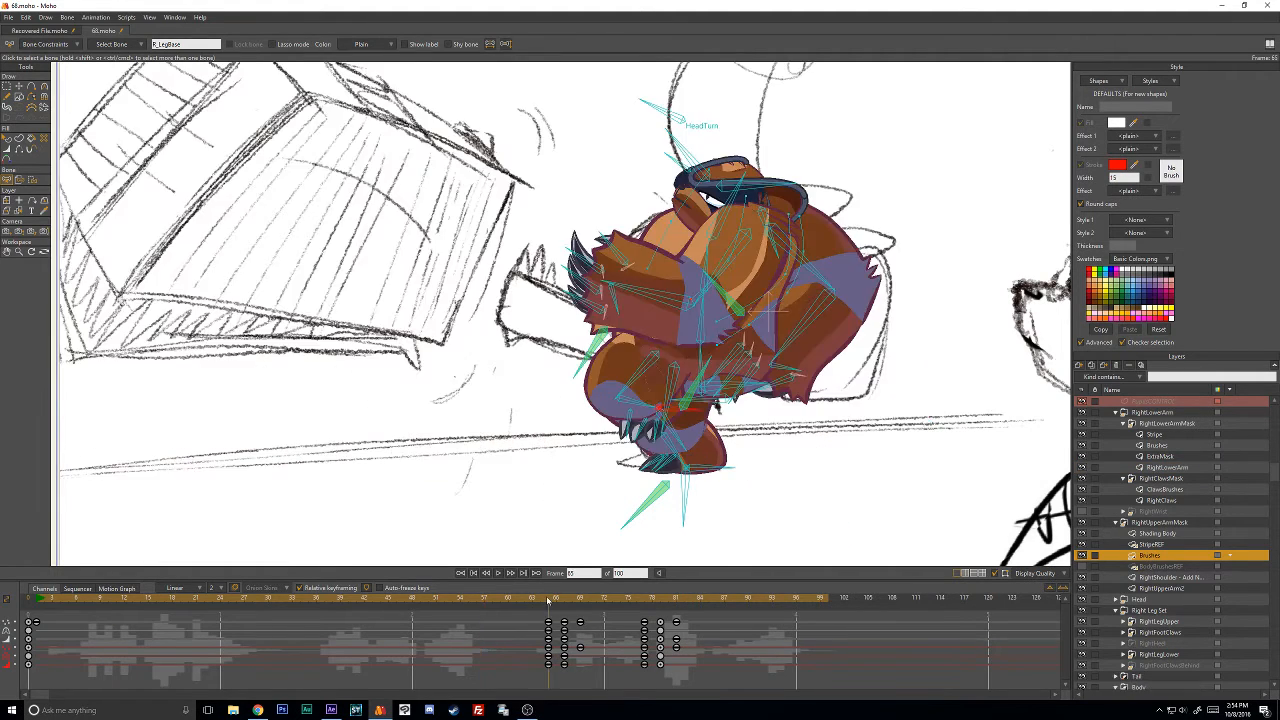
click(691, 235)
drag(689, 233, 701, 244)
click(38, 600)
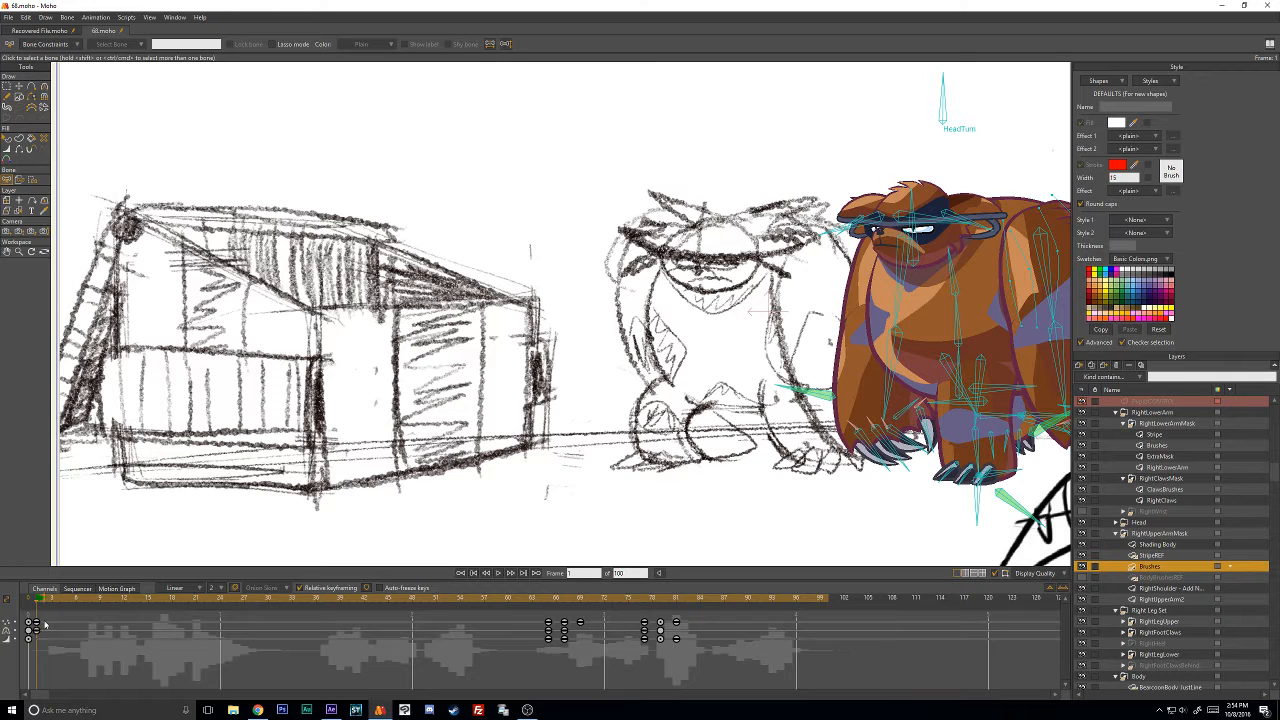
click(36, 623)
click(542, 600)
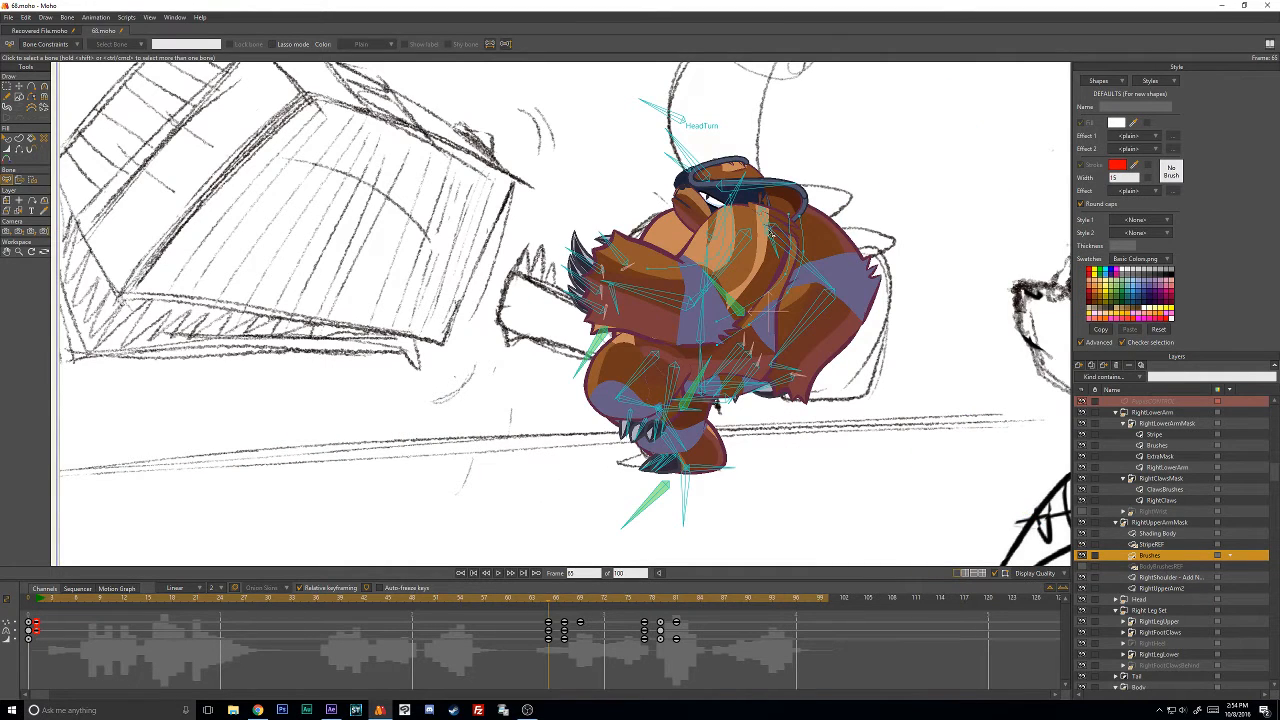
Move the Brushes layer's points upward over the upper arm at frame 65 with Transform Points.
key(t)
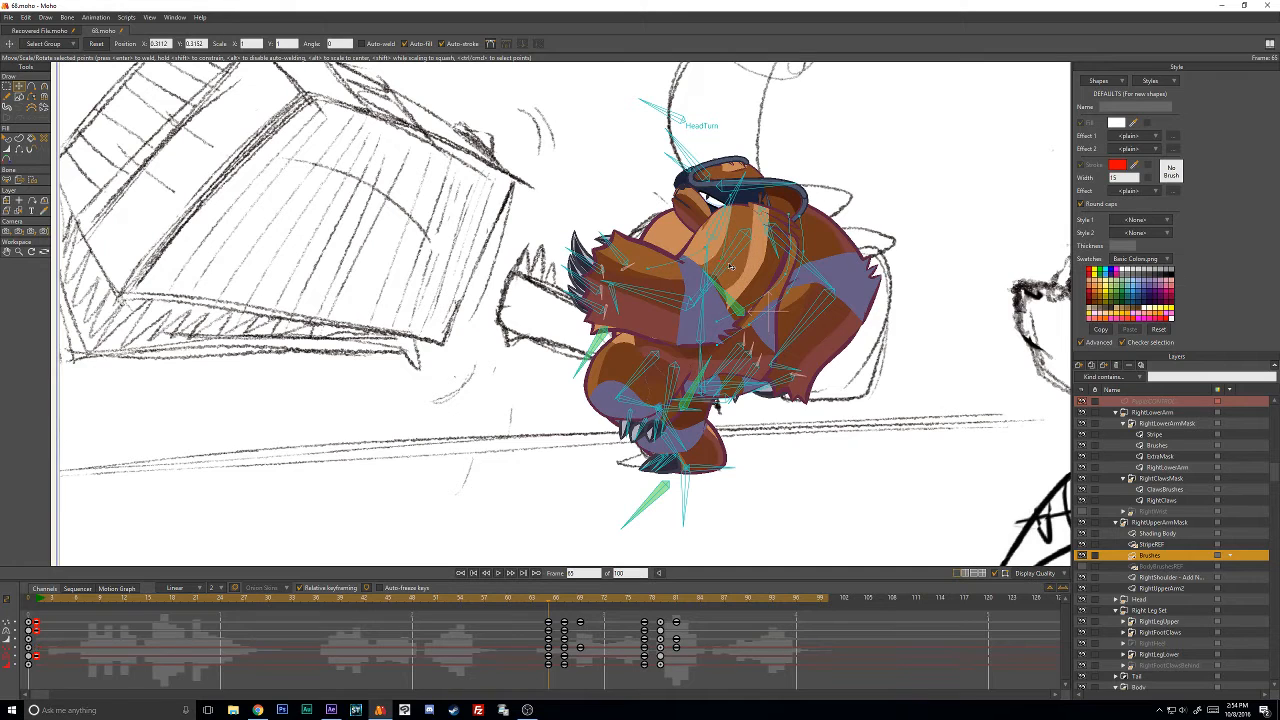
drag(730, 266, 740, 195)
drag(535, 620, 548, 663)
Check the interval option of the Brushes layer's keyframes from frame 65 through frame 81.
click(38, 599)
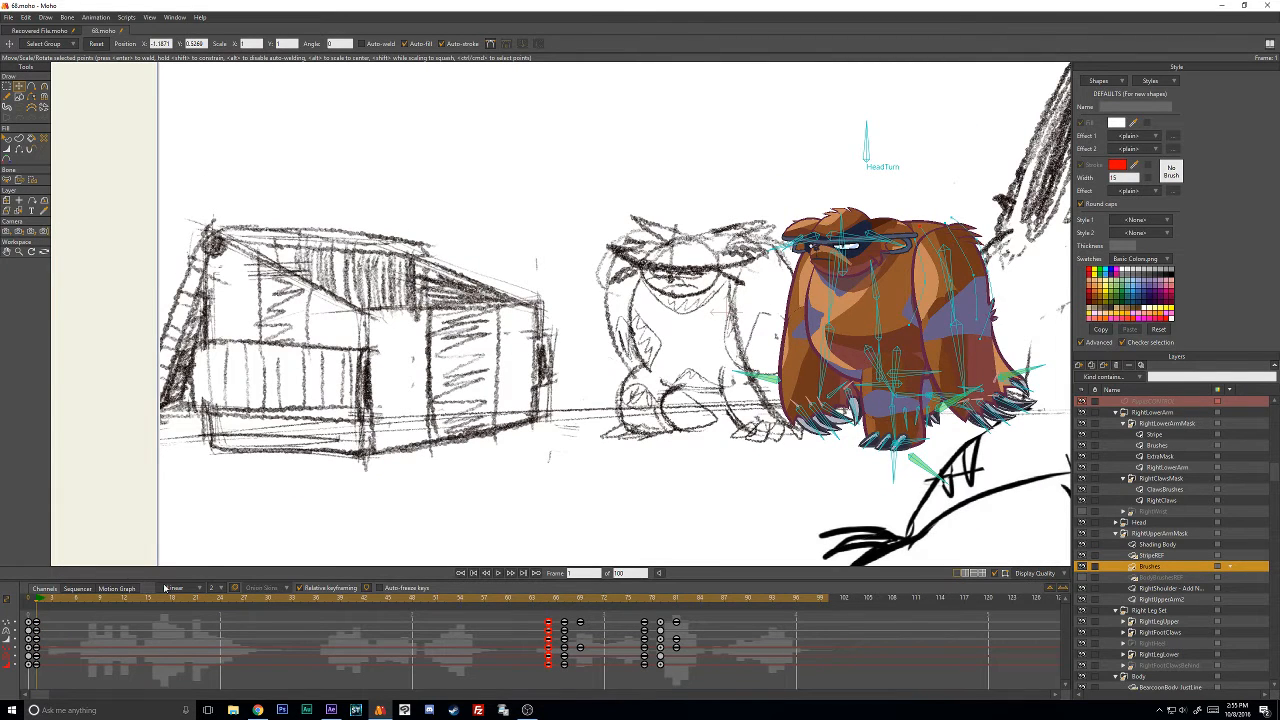
drag(53, 597, 543, 667)
right_click(550, 670)
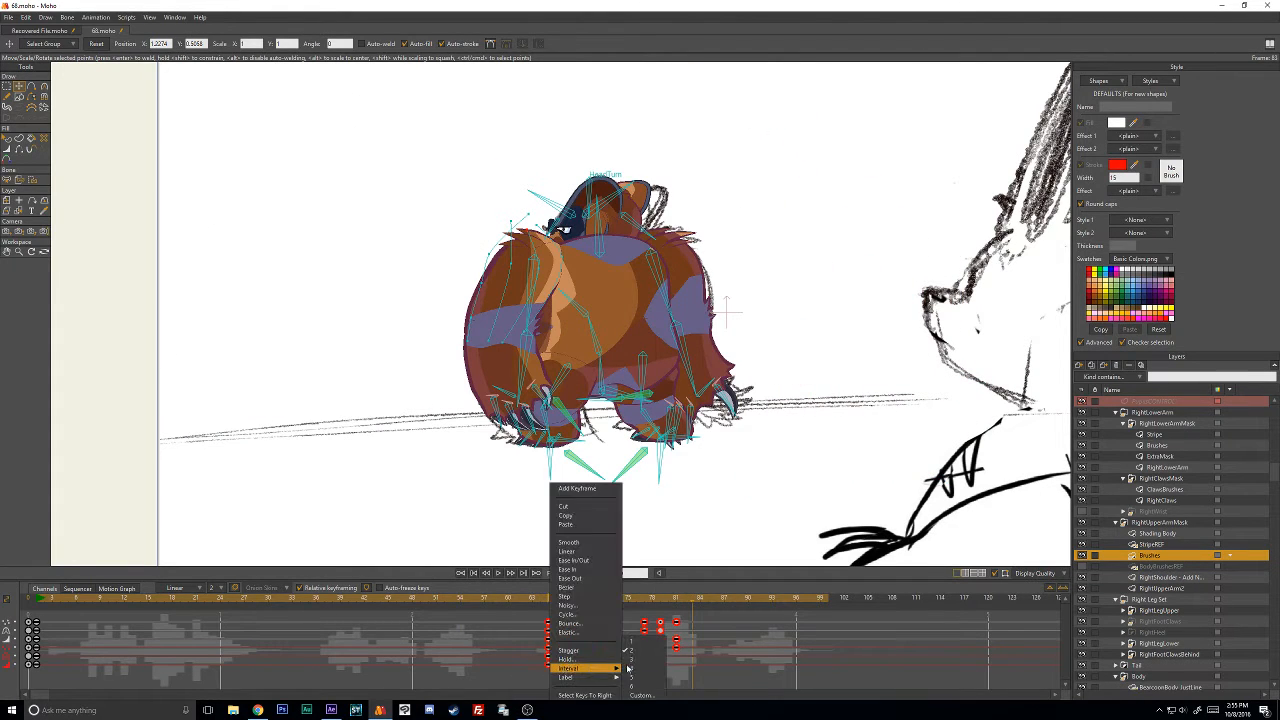
click(590, 666)
click(429, 651)
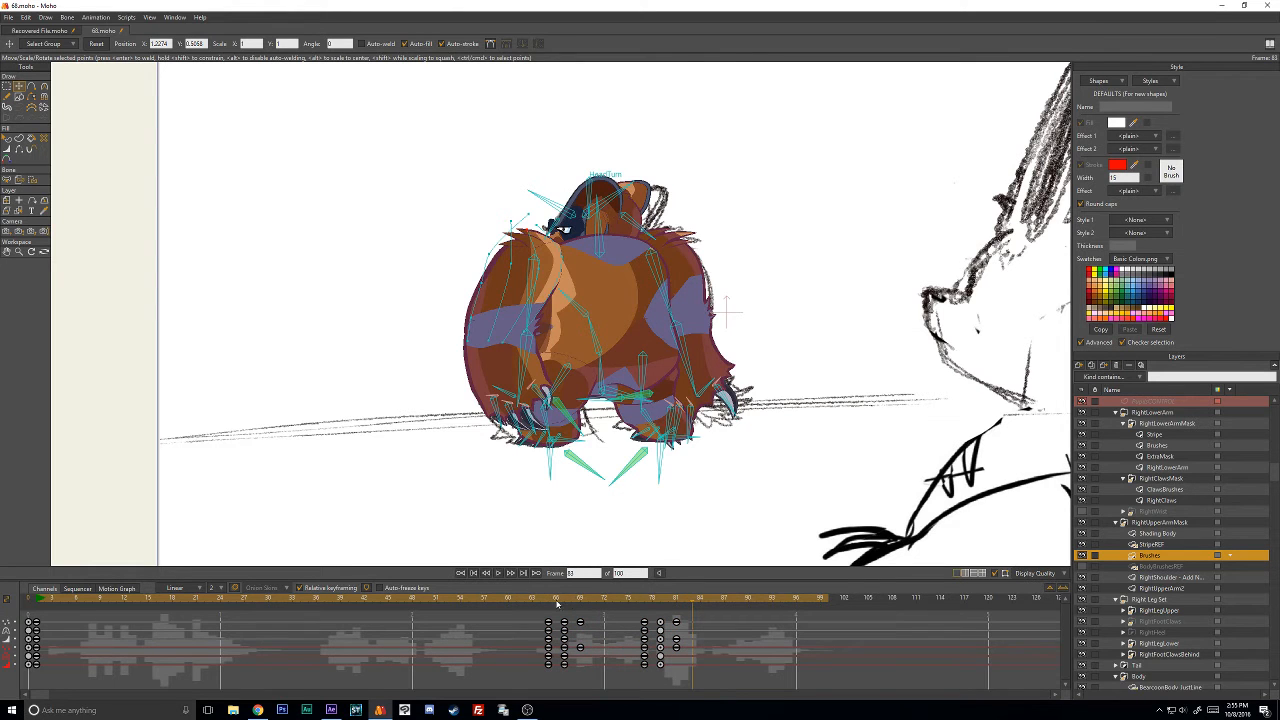
Scrub and step through frames 65 to 81 to review the arm artwork during the kick.
drag(557, 603, 677, 620)
key(Left)
key(Left)
key(Left)
key(Left)
key(Left)
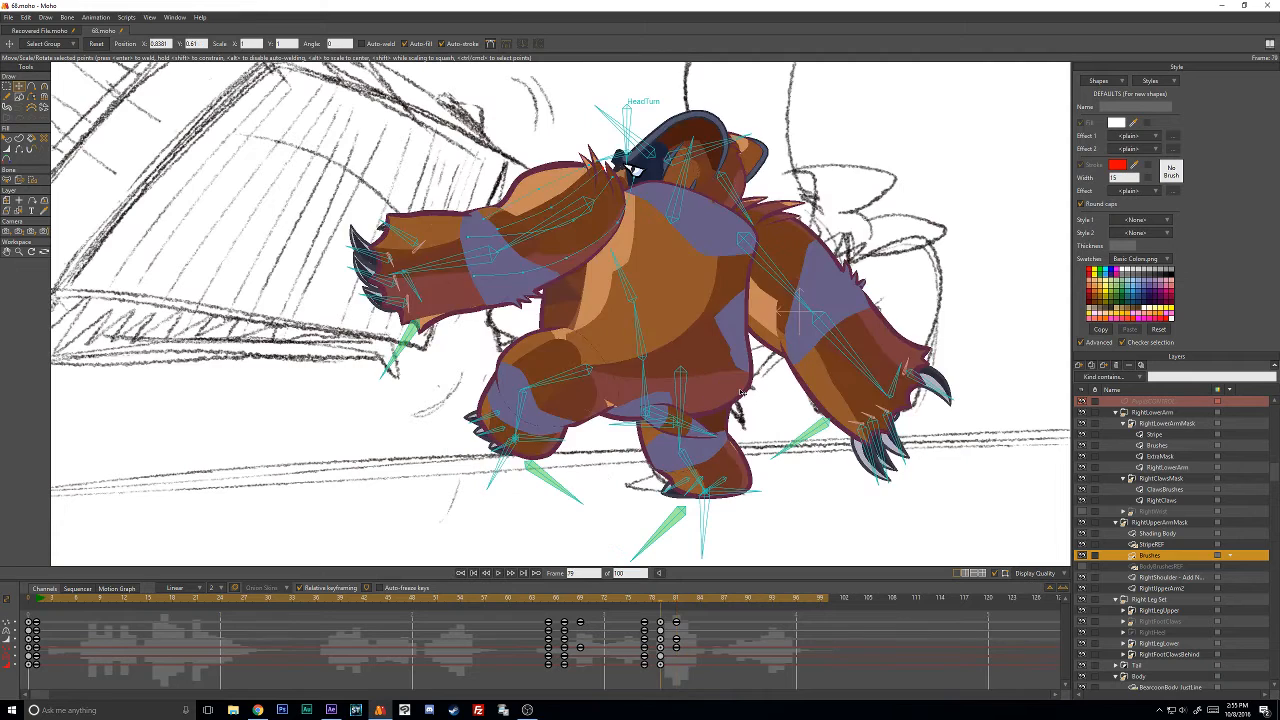
drag(855, 302, 618, 324)
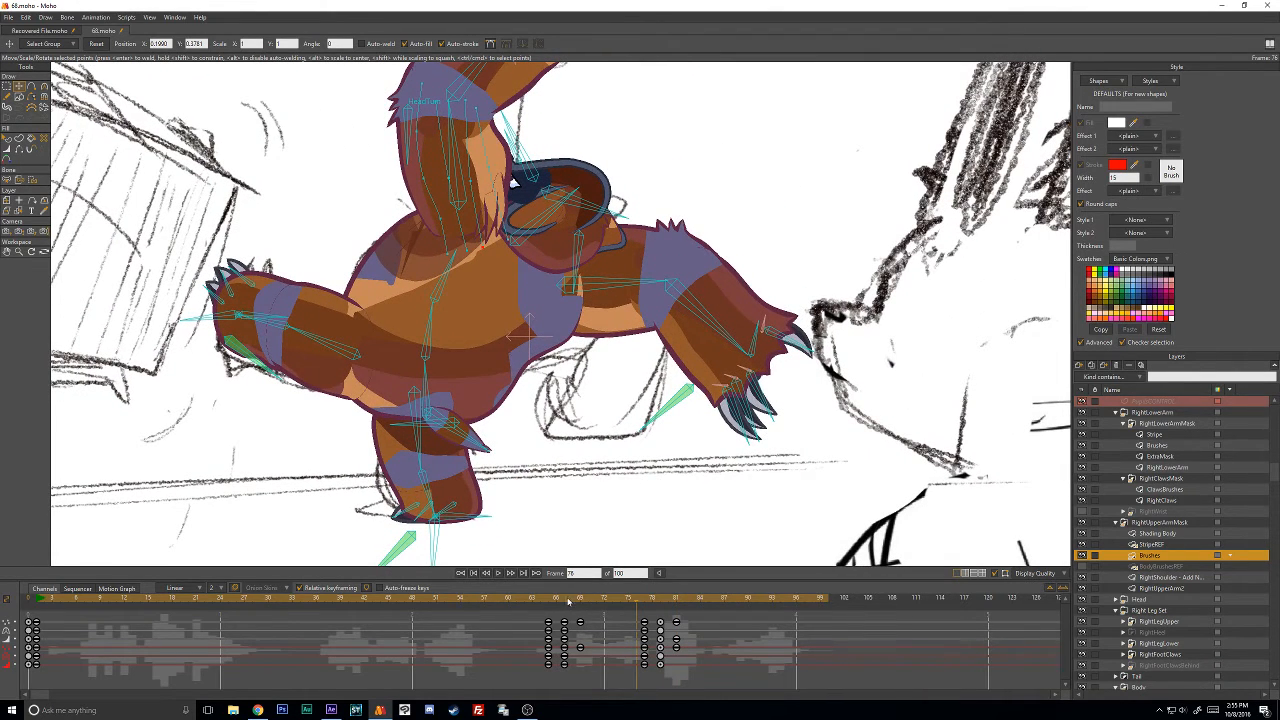
drag(568, 600, 676, 617)
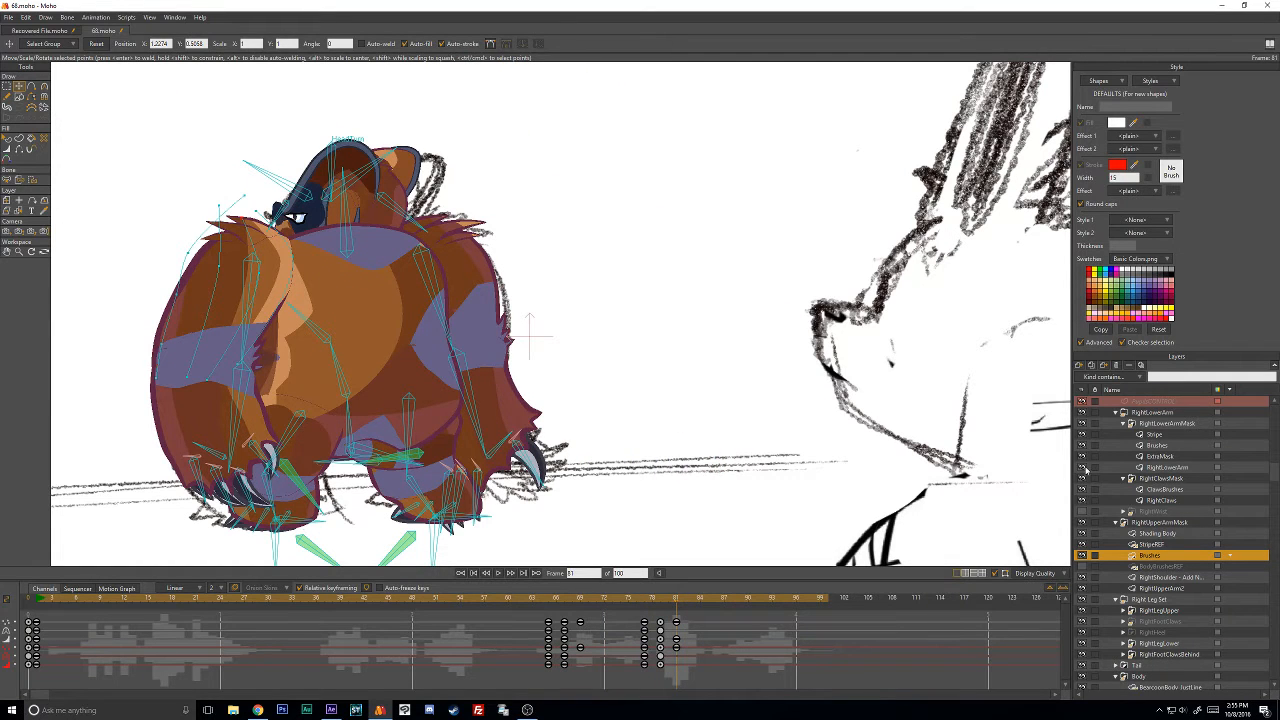
Select the BEARCOON bone layer and move the left hand's claw bone outward from the leg at frame 81.
scroll(1200, 458, up, 1)
scroll(1163, 456, up, 3)
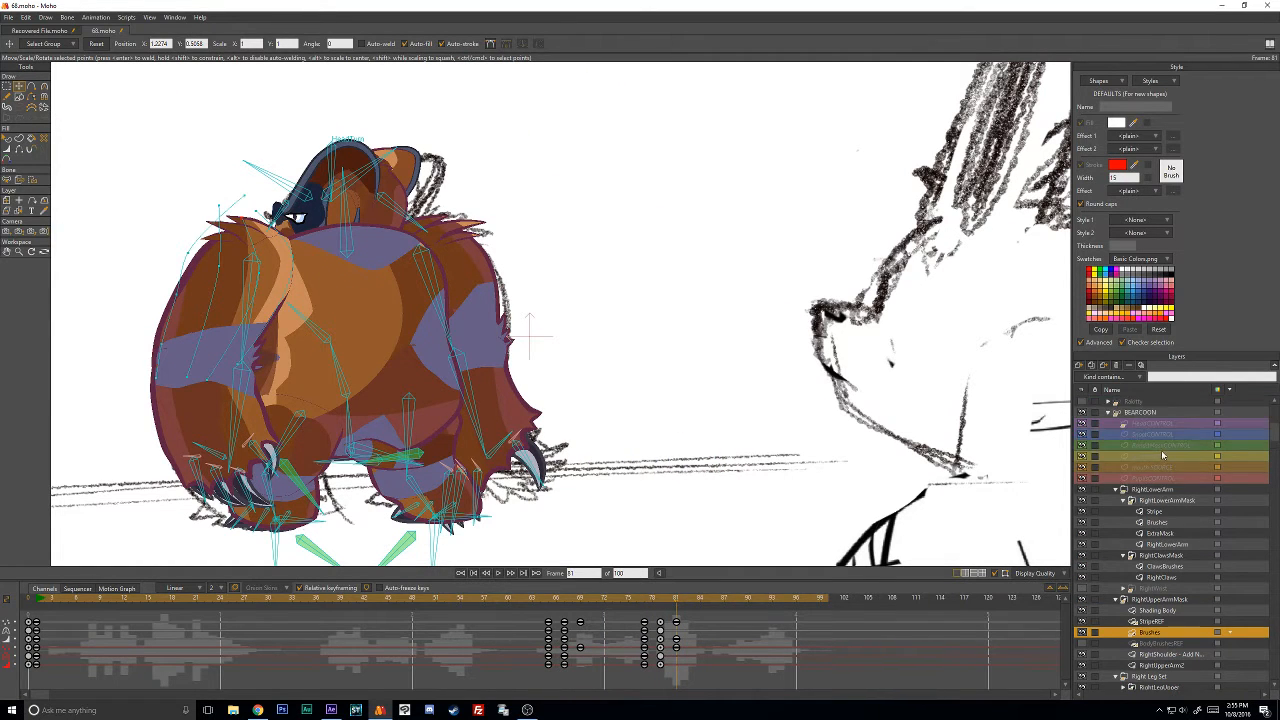
click(1145, 412)
click(42, 87)
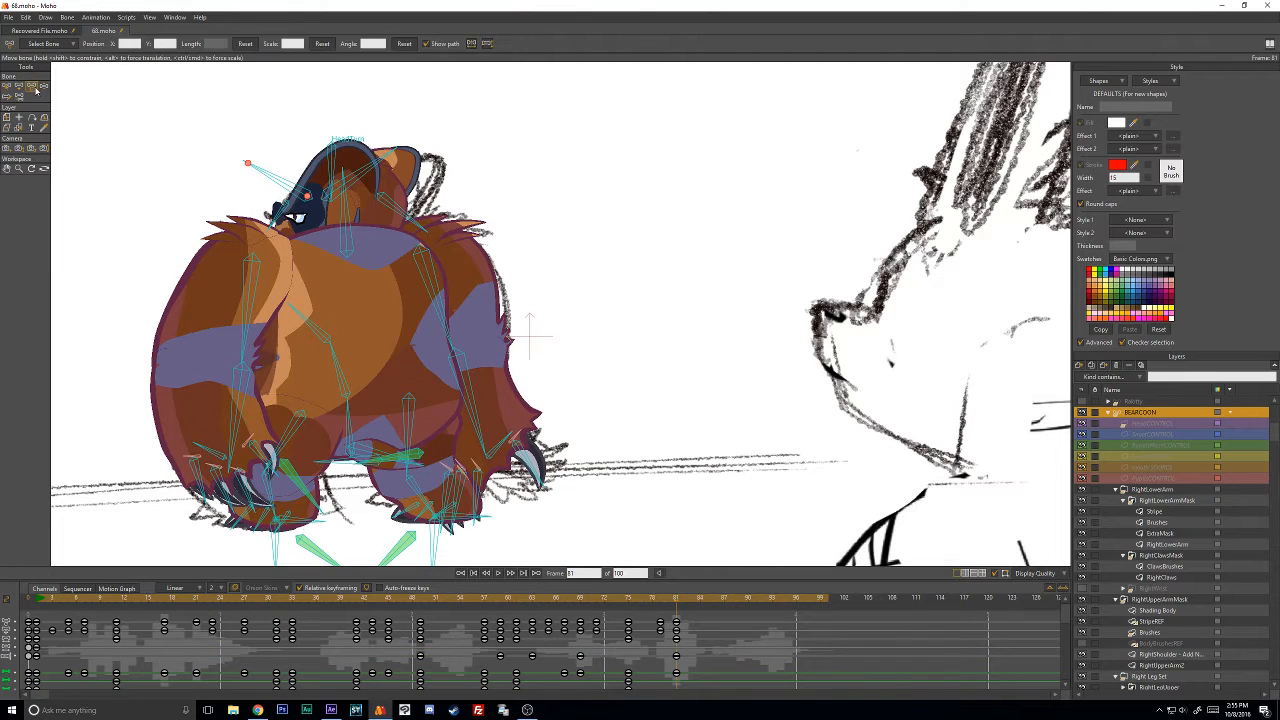
drag(451, 477, 491, 471)
Rotate the left hand's claw bone slightly outward at frame 75 and again at frame 81.
drag(658, 606, 628, 608)
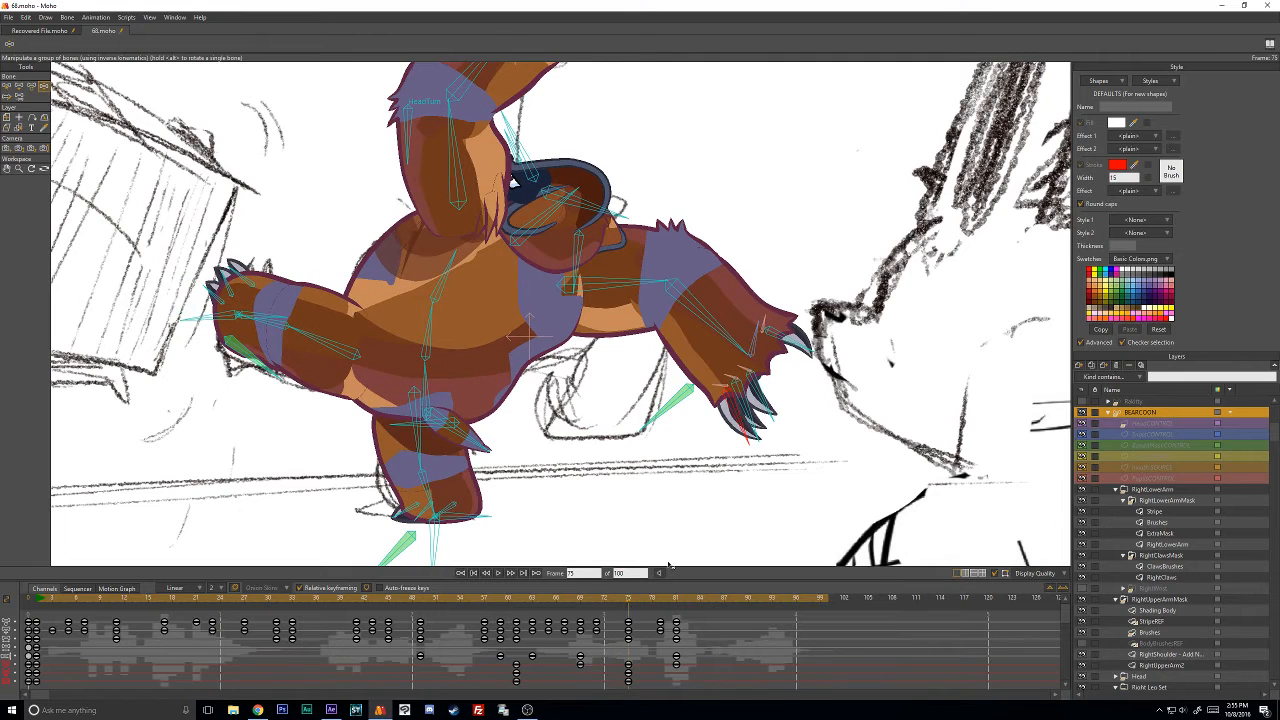
mouse_move(735, 428)
mouse_down()
mouse_move(756, 408)
mouse_move(750, 428)
mouse_up()
drag(627, 603, 676, 607)
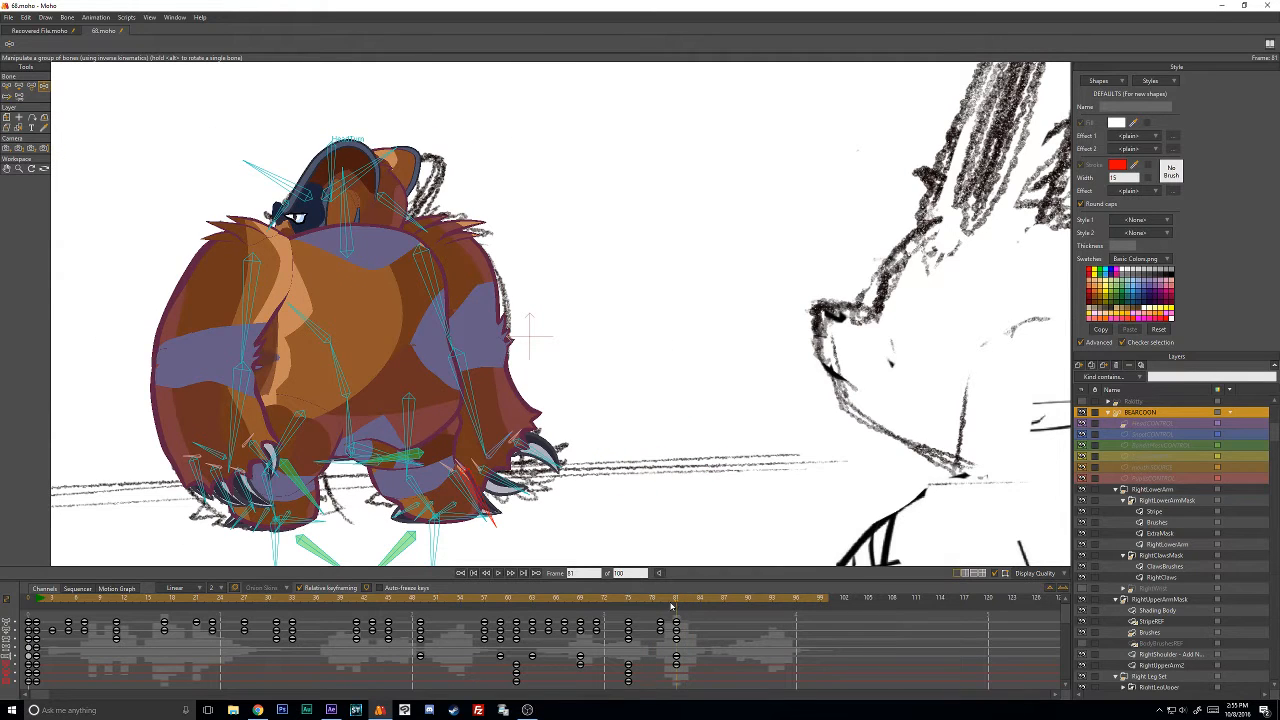
mouse_move(496, 518)
mouse_down()
mouse_move(527, 510)
mouse_move(505, 516)
mouse_up()
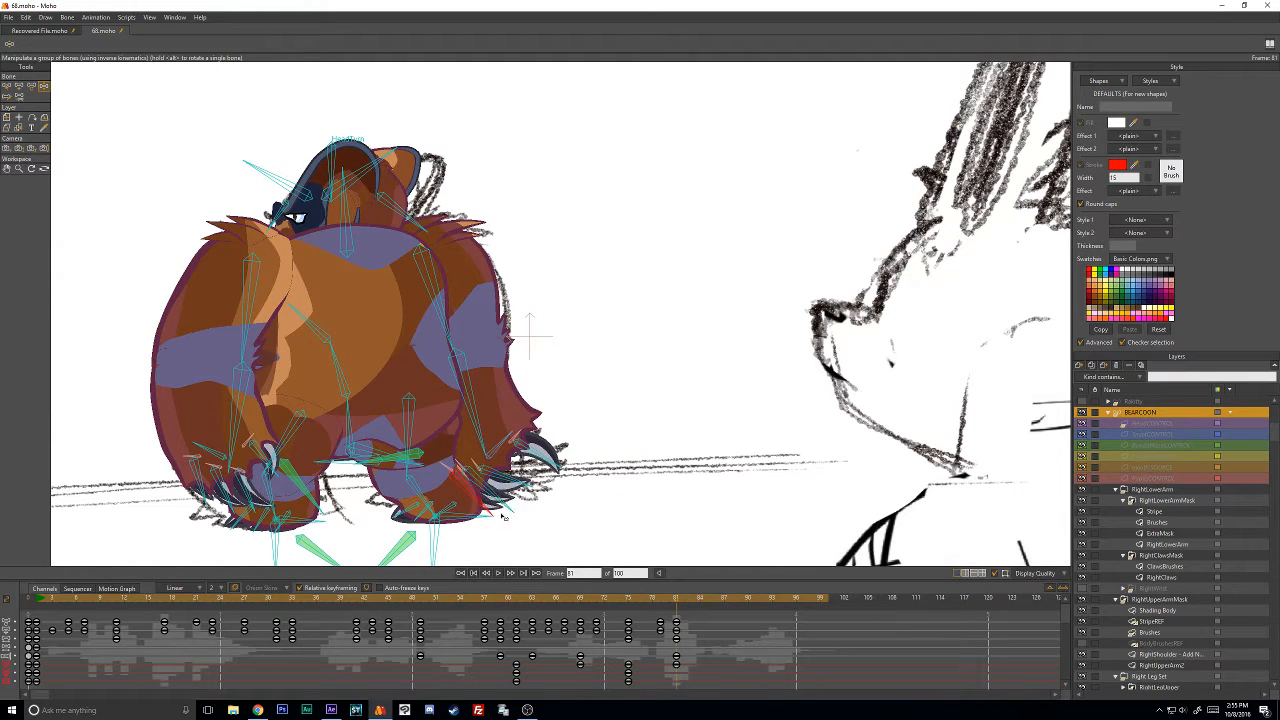
Adjust the left arm's bones at frame 81 and toggle the BEARCOON layer's visibility to compare the arm with the sketch.
drag(474, 418, 463, 350)
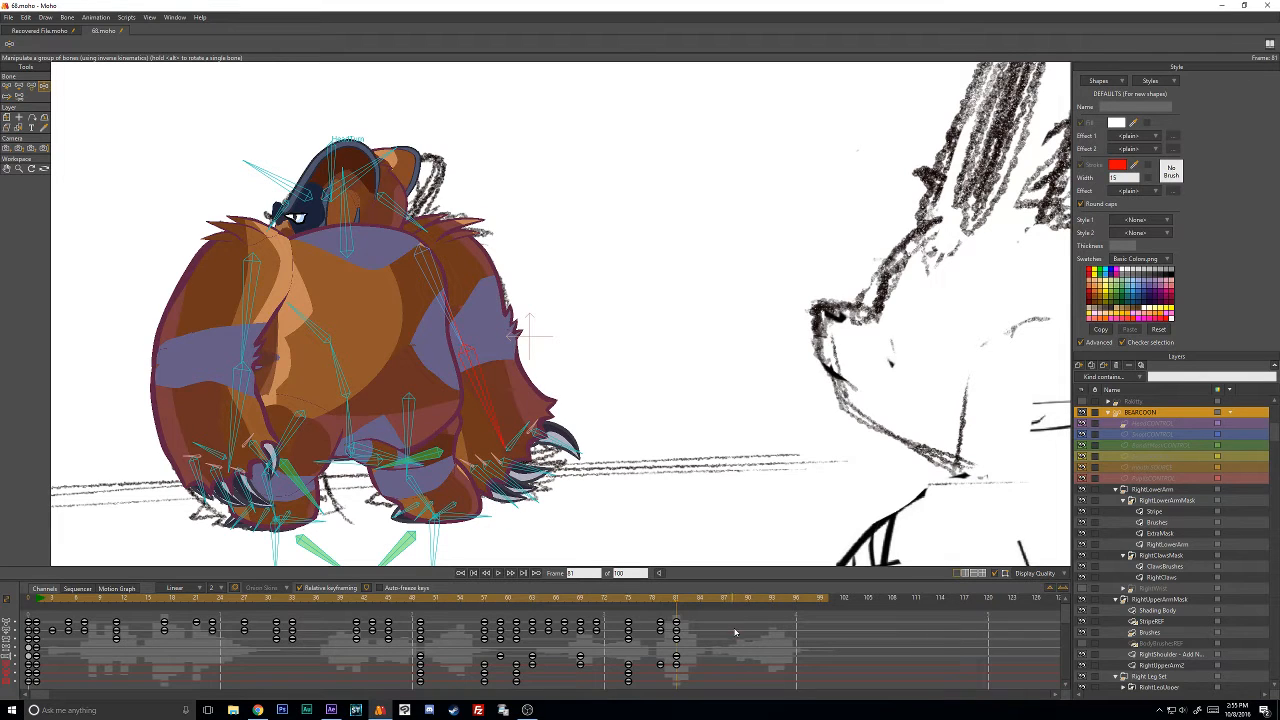
scroll(734, 632, down, 2)
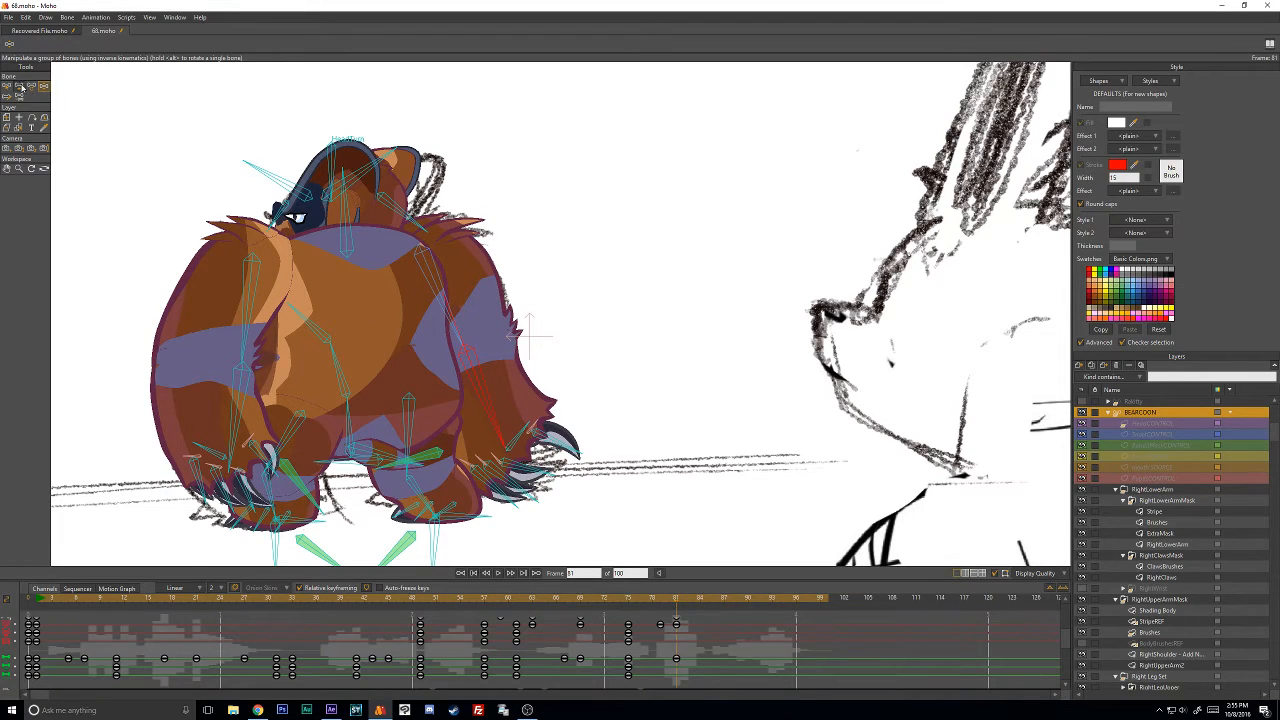
click(21, 87)
drag(420, 267, 432, 279)
click(1081, 413)
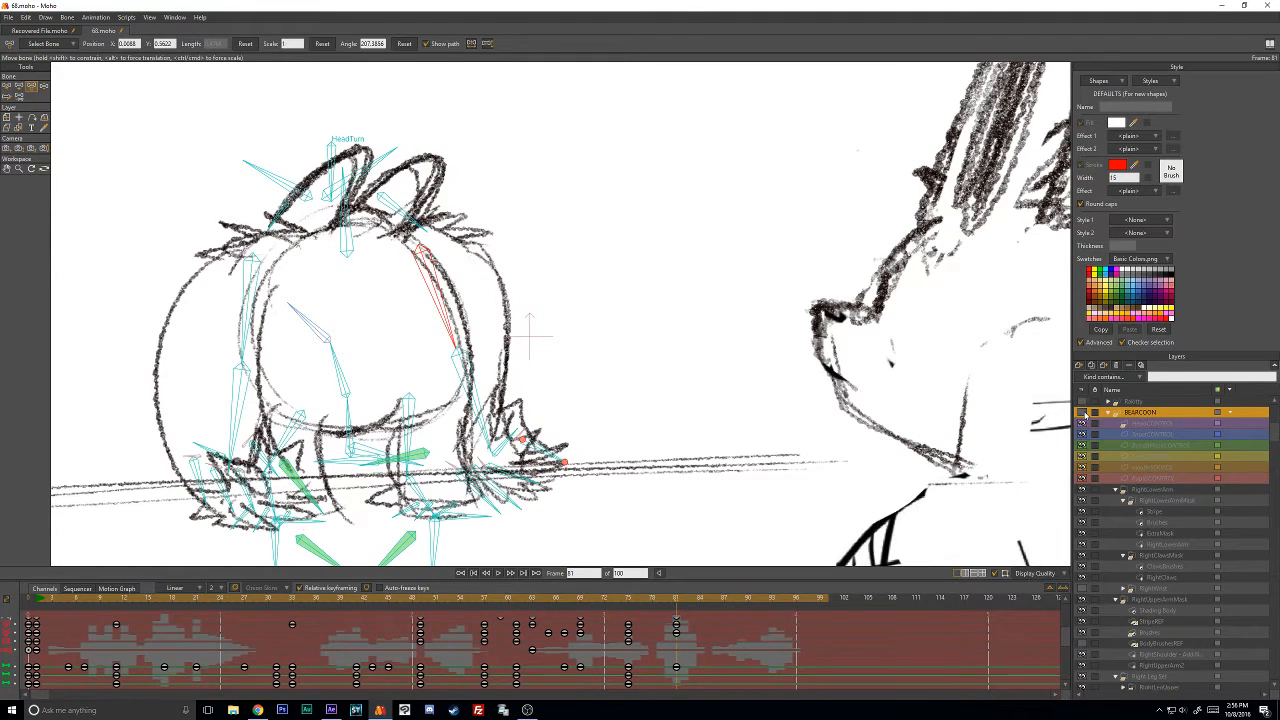
click(1081, 413)
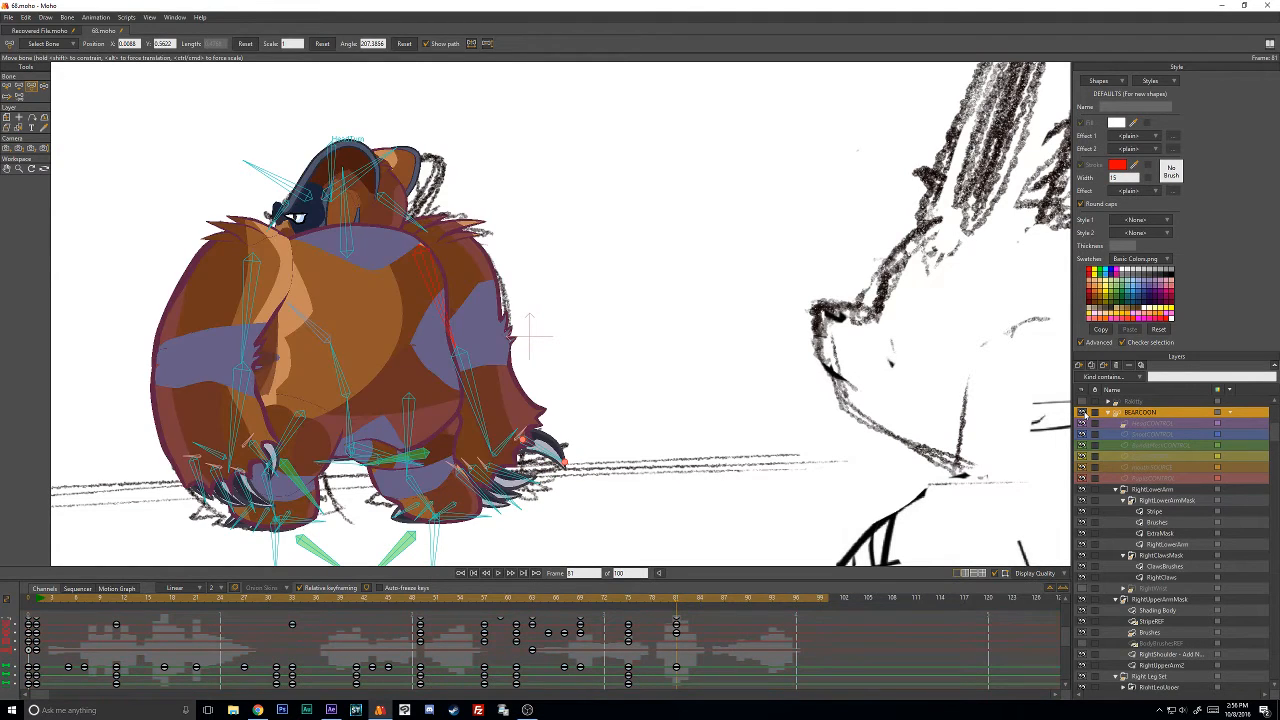
Scrub past the kick, key the bear's current standing bone pose at frame 89 and return to frame 81.
scroll(524, 336, down, 1)
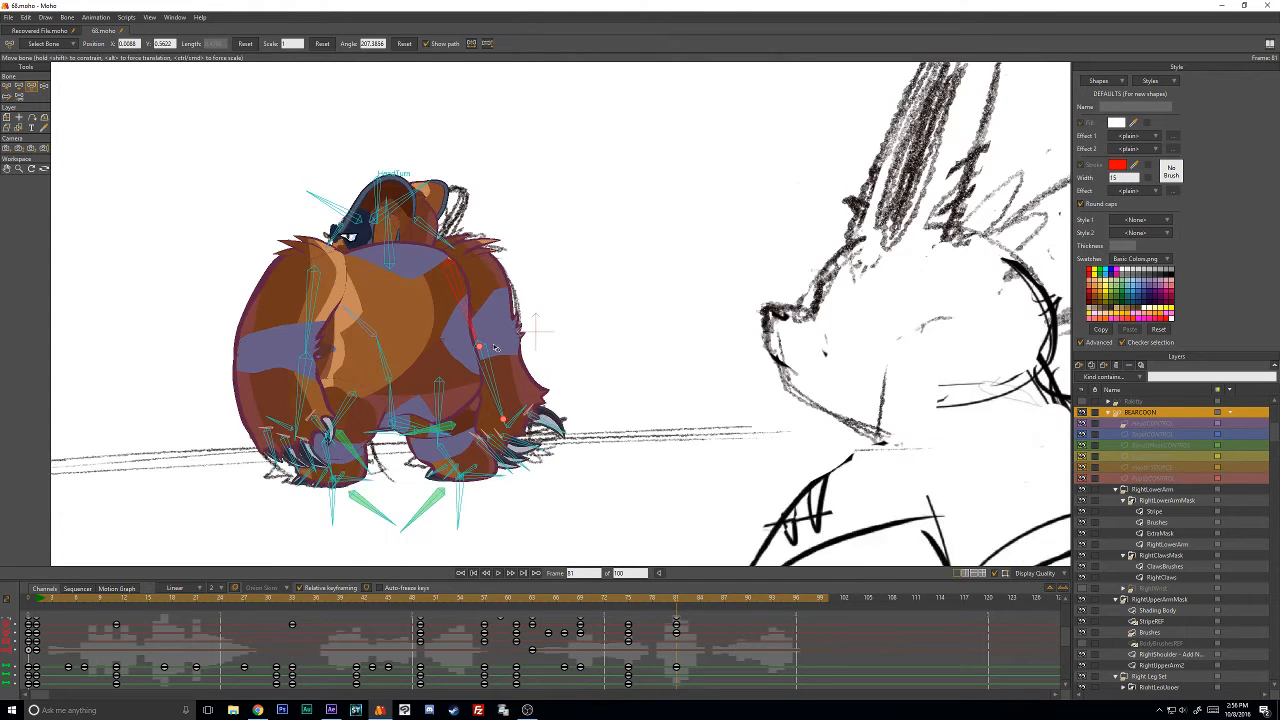
scroll(515, 343, up, 1)
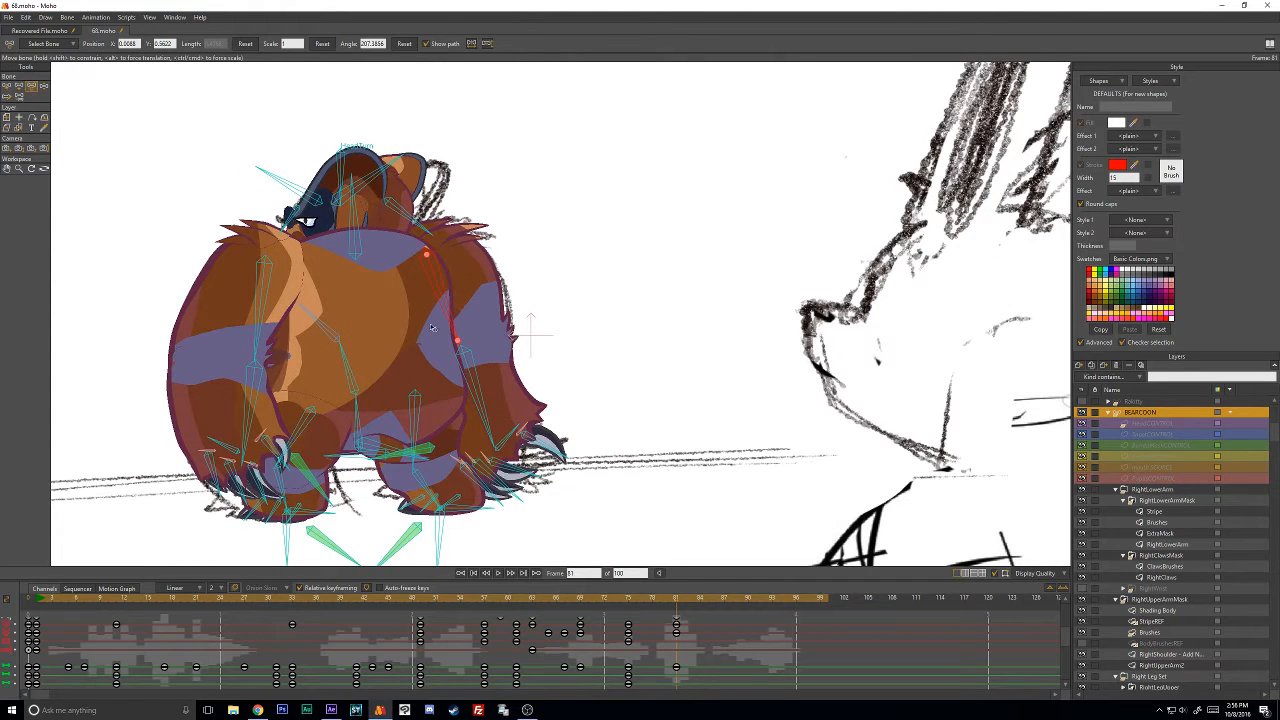
drag(383, 320, 583, 340)
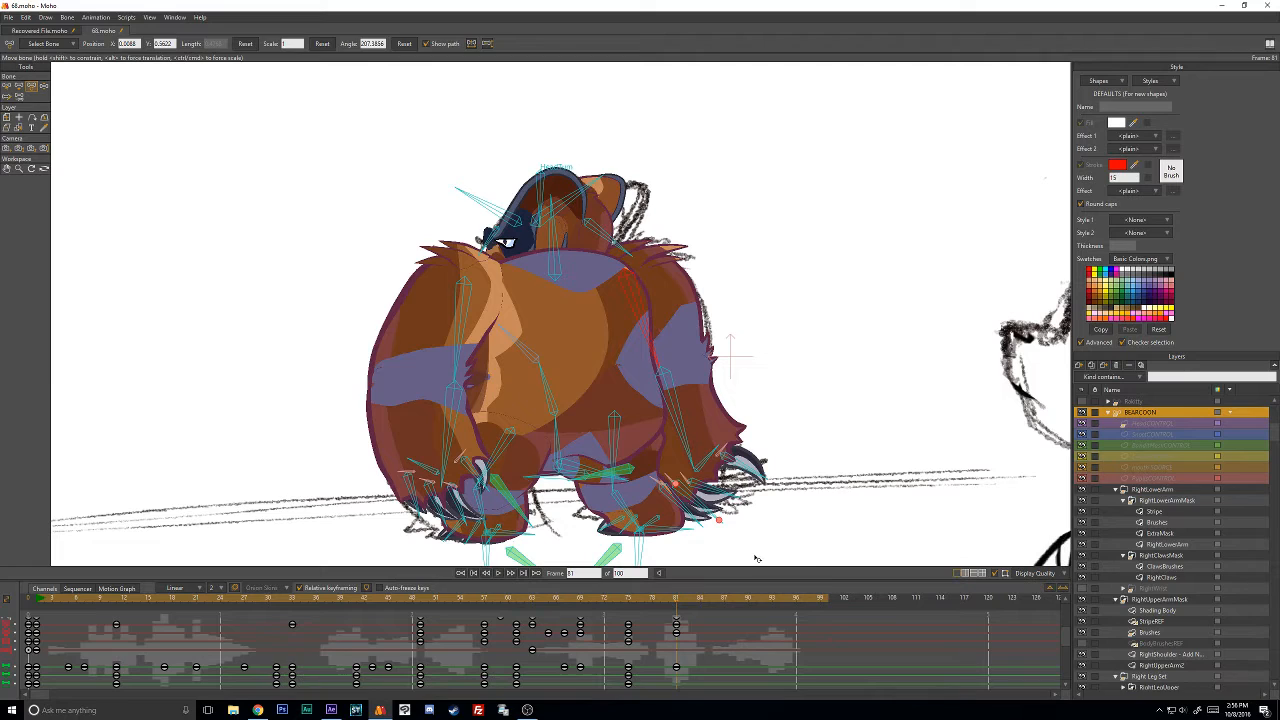
drag(634, 599, 677, 640)
click(617, 549)
drag(618, 598, 750, 600)
key(ctrl+Left)
key(ctrl+f)
drag(736, 600, 676, 604)
key(z)
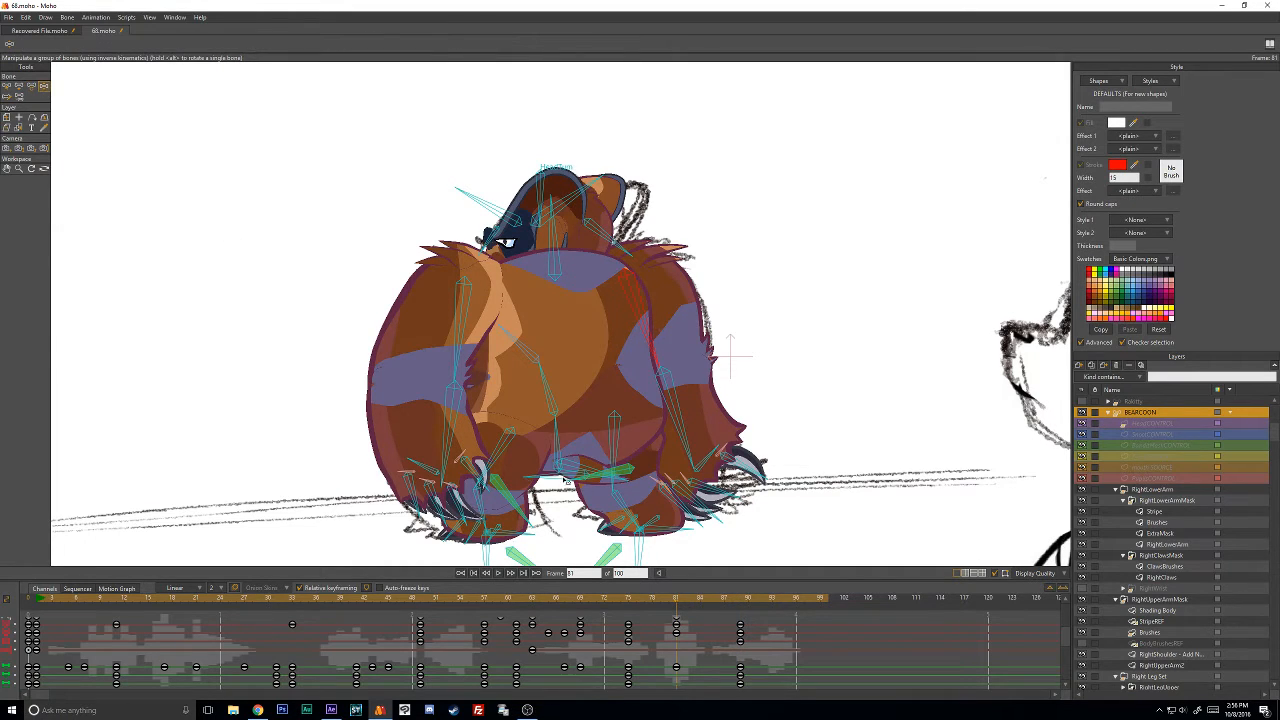
Pose the landing at frame 81 by lowering the hips, leaning the torso forward and swinging both arms inward.
drag(572, 485, 564, 495)
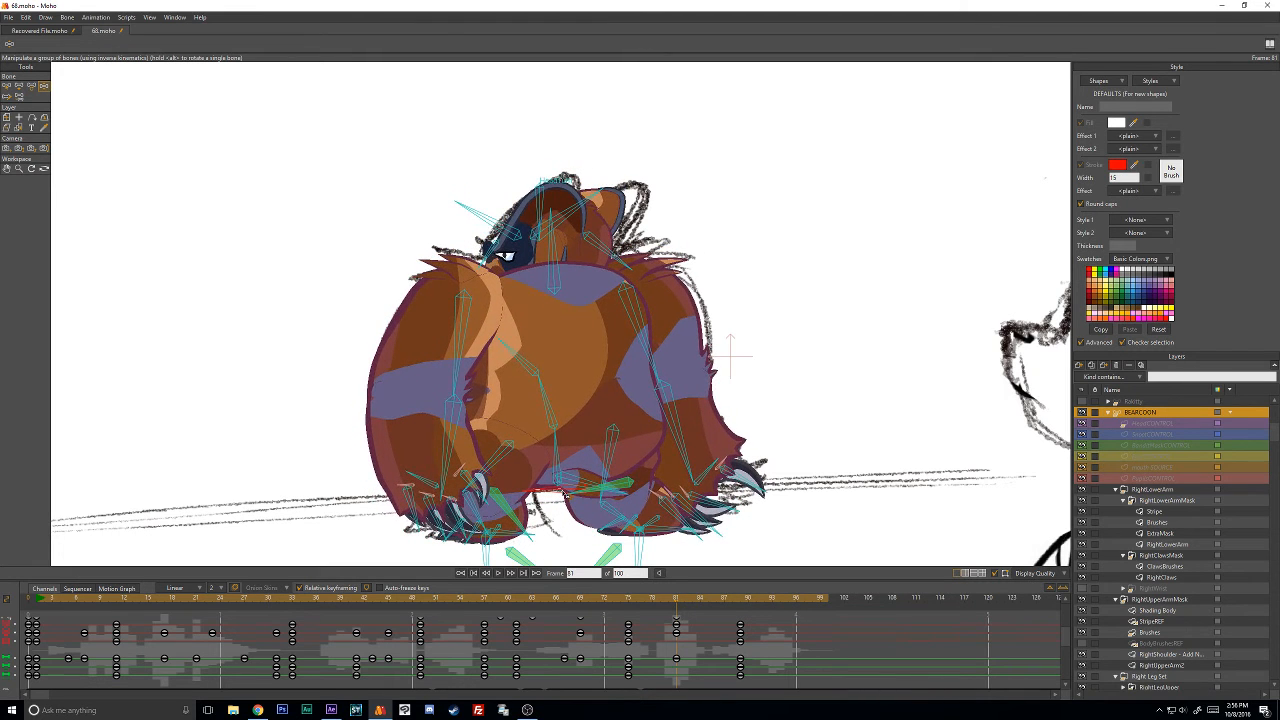
drag(549, 418, 543, 407)
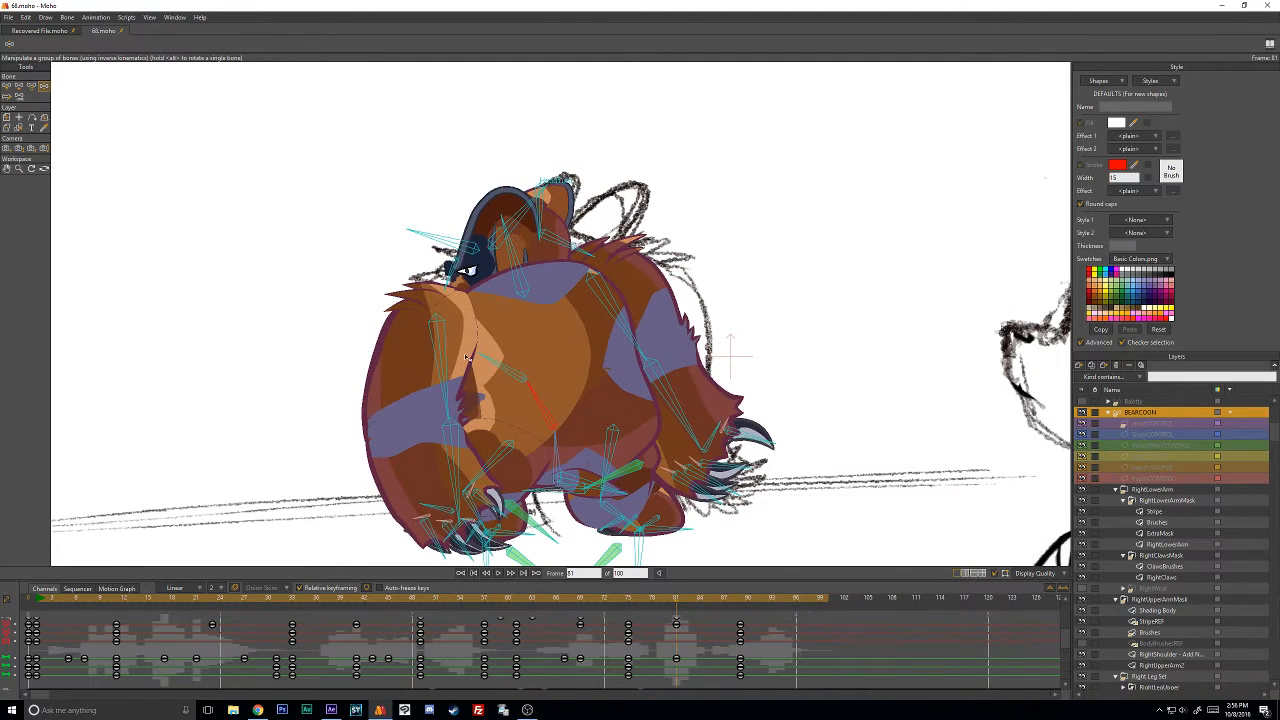
drag(449, 350, 450, 346)
drag(455, 346, 594, 313)
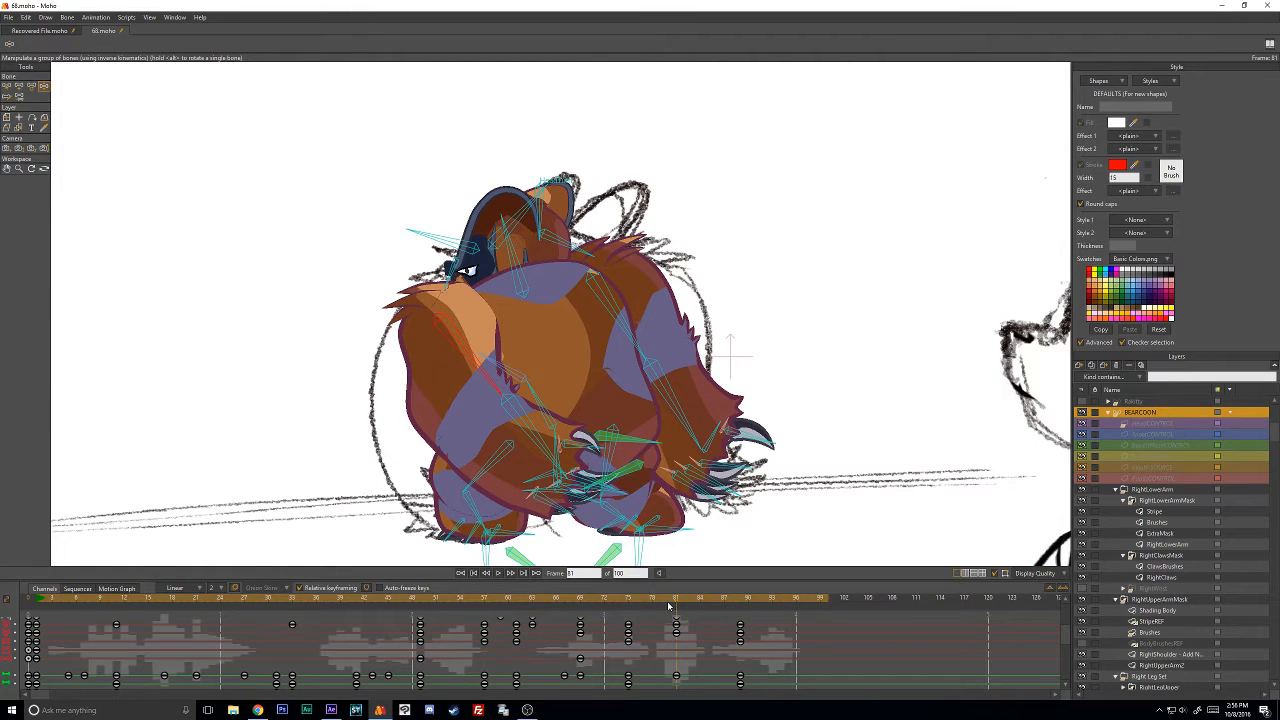
mouse_move(669, 605)
mouse_down()
mouse_move(629, 605)
mouse_move(678, 600)
mouse_up()
drag(623, 307, 622, 413)
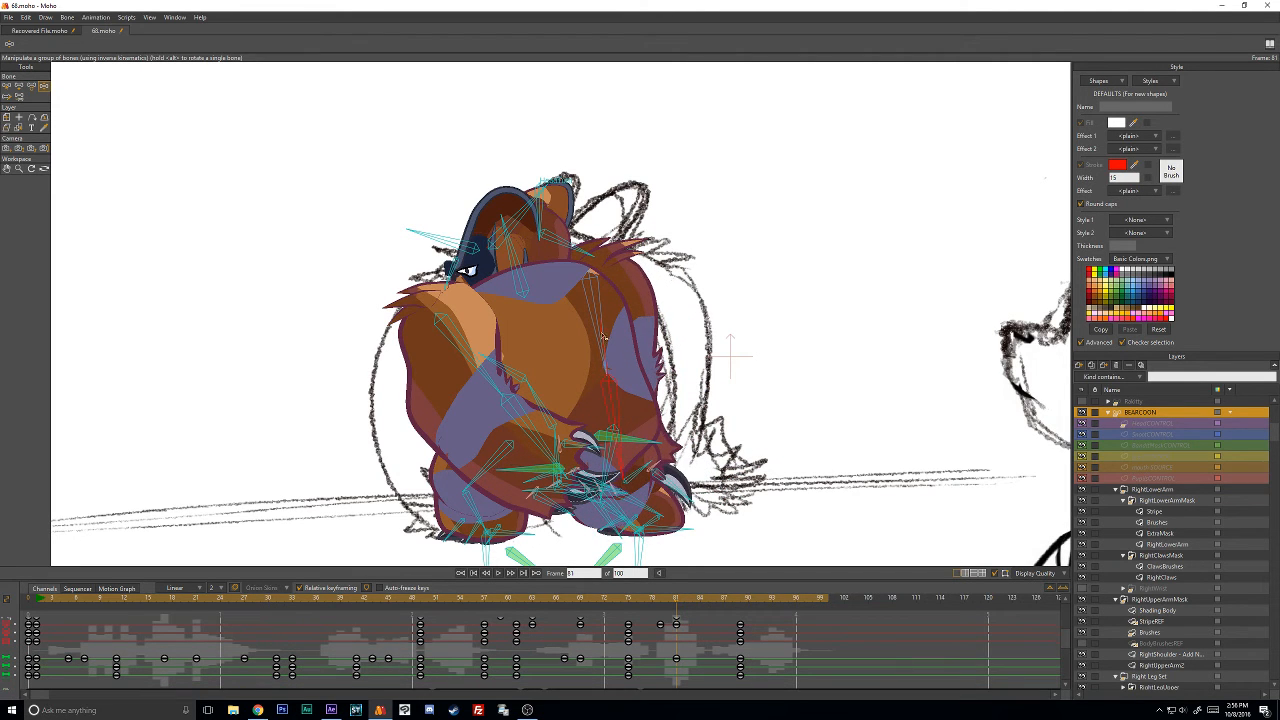
drag(605, 337, 592, 327)
Swing both upper arms outward from the body at frame 89.
drag(684, 598, 724, 598)
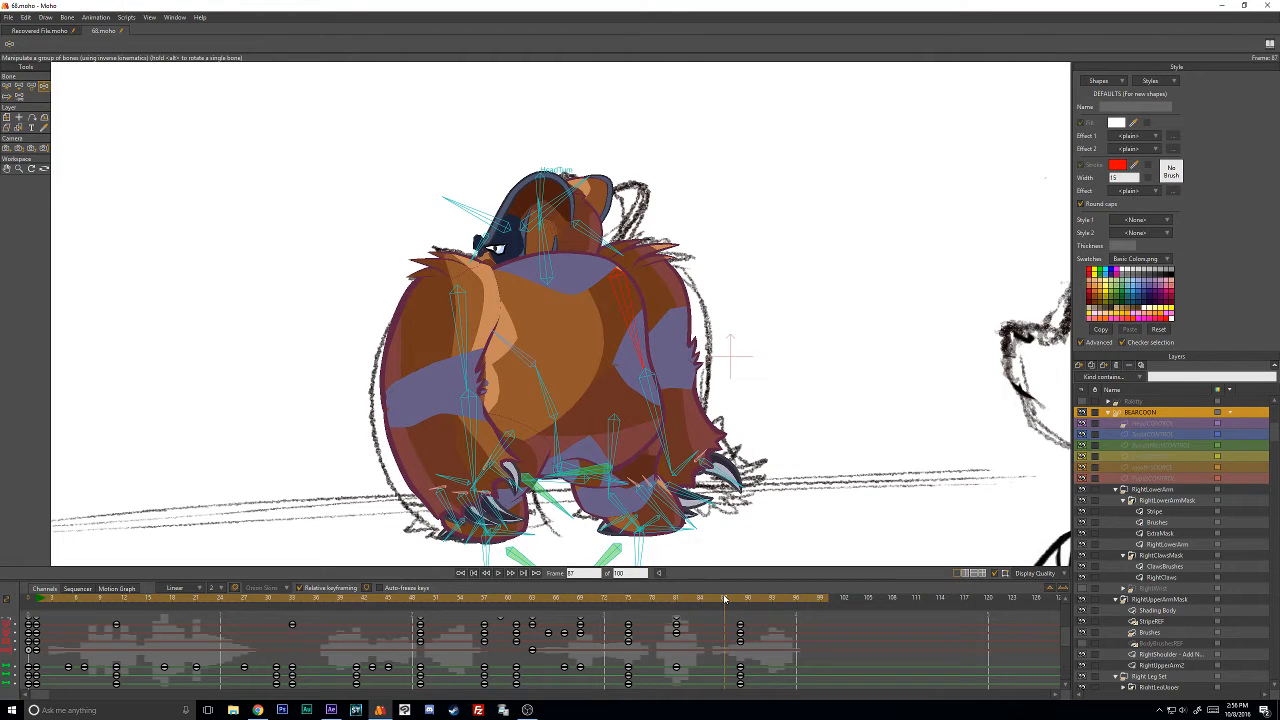
drag(725, 598, 745, 598)
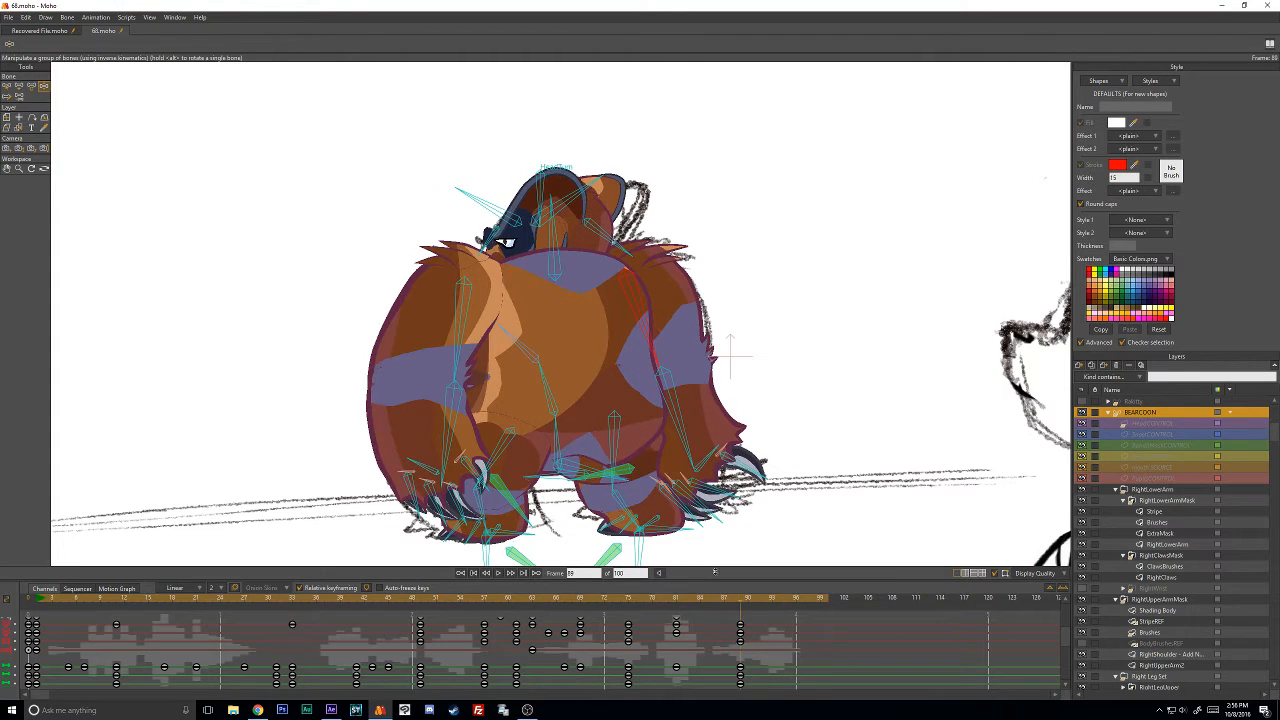
mouse_move(448, 341)
mouse_down()
mouse_move(421, 347)
mouse_move(447, 349)
mouse_up()
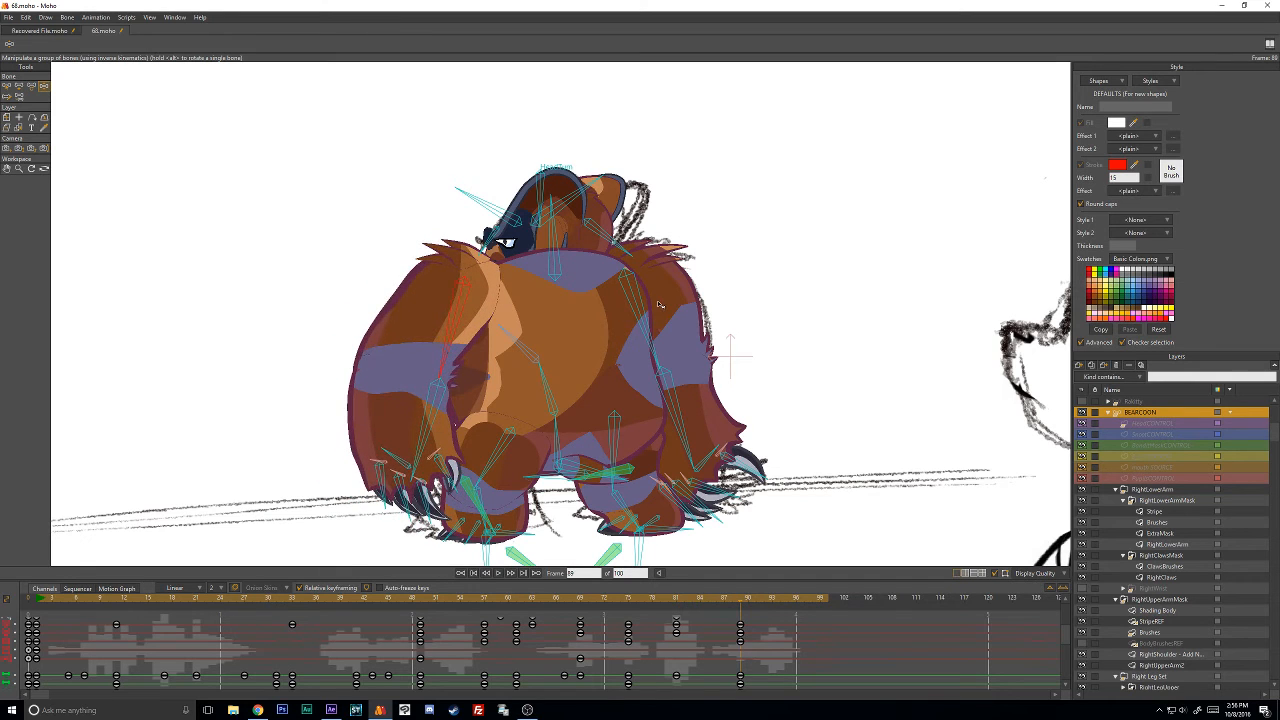
drag(641, 319, 657, 320)
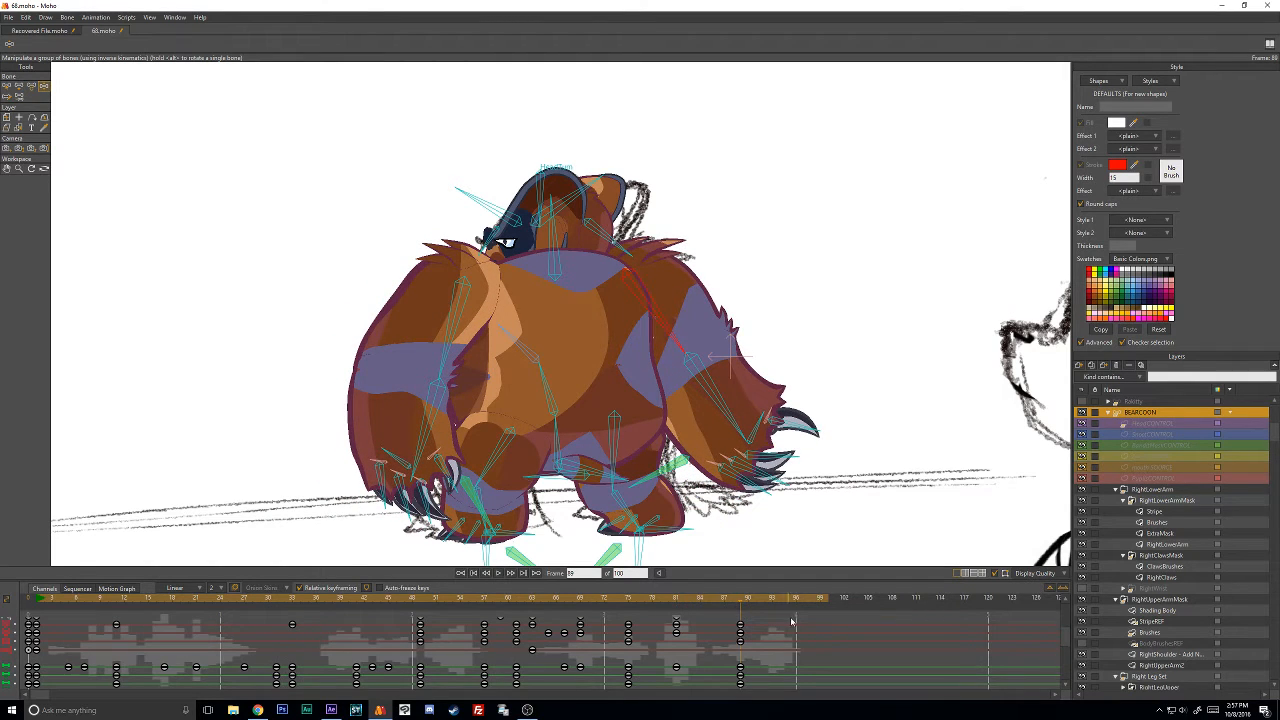
Swing both upper arms inward toward the body at frame 95.
drag(771, 601, 788, 602)
drag(465, 352, 497, 352)
drag(645, 305, 631, 317)
Rotate both upper arms slightly outward into a resting pose at frame 101.
key(space)
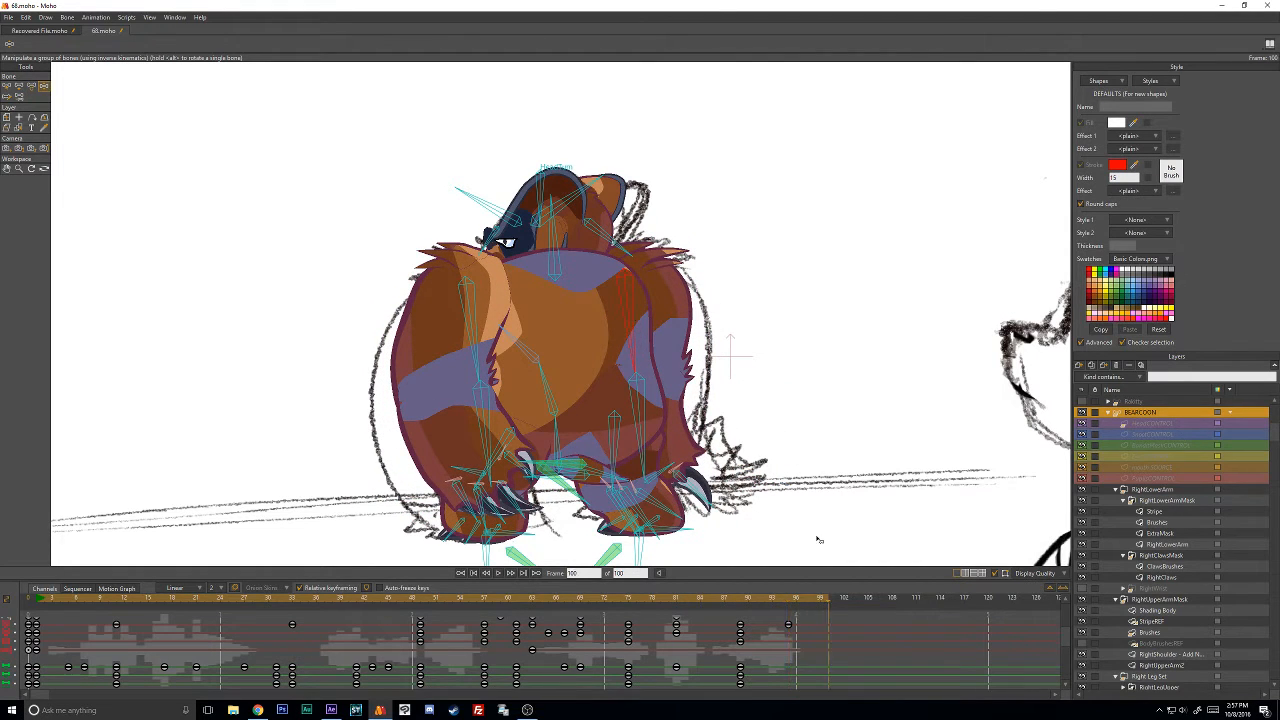
key(Right)
drag(470, 327, 466, 333)
drag(667, 319, 661, 324)
Set the animation's end frame to 120.
double_click(645, 573)
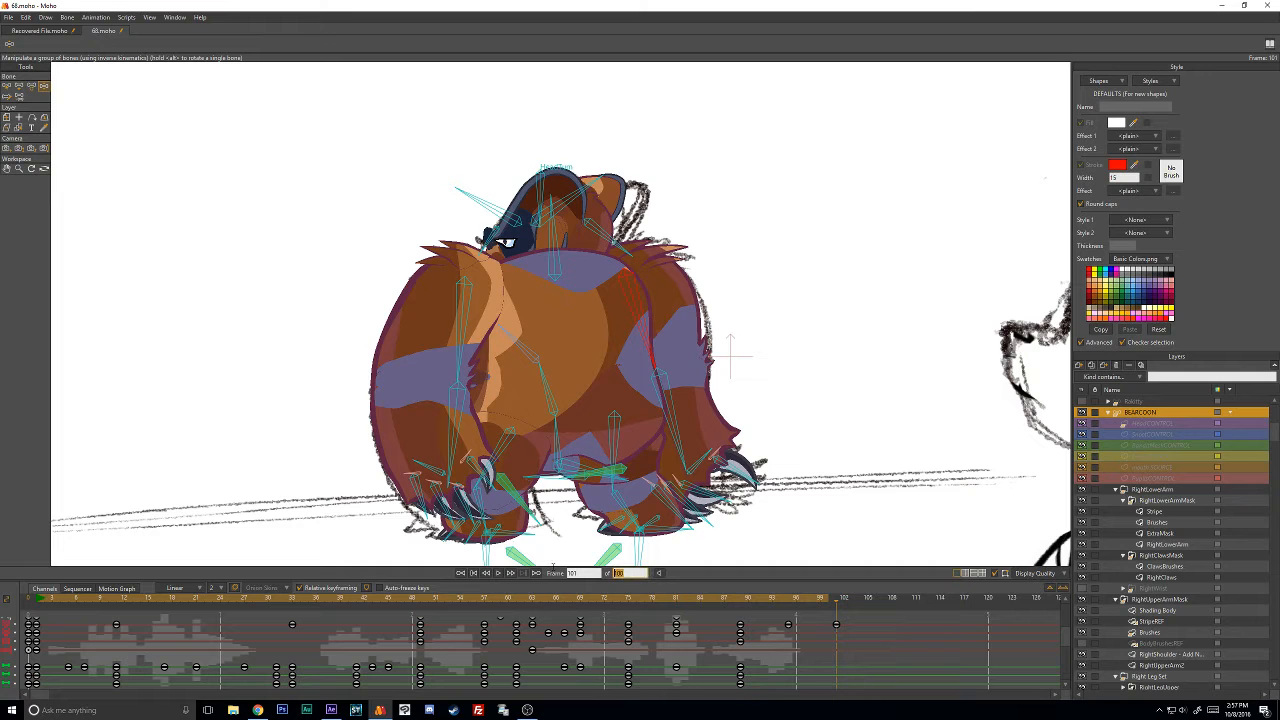
text(120)
key(Return)
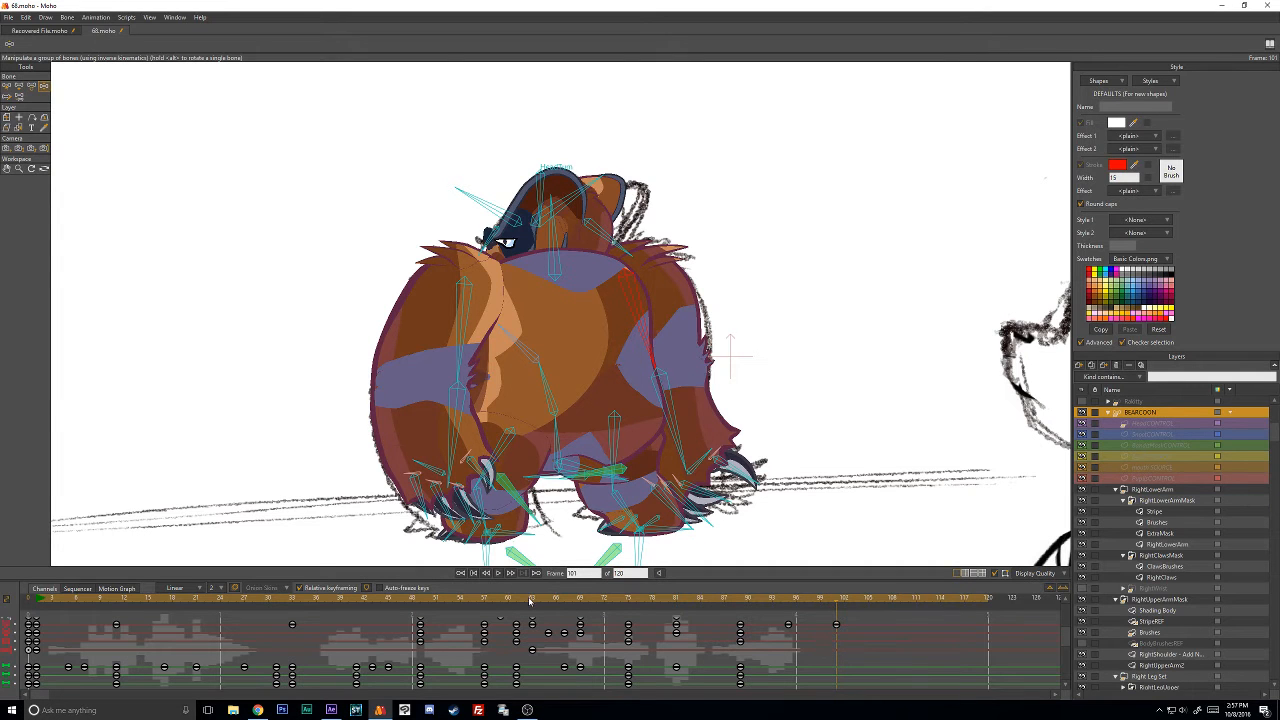
Scrub through the kick to frame 81 and move the head bone forward and down there.
click(530, 599)
drag(571, 600, 676, 628)
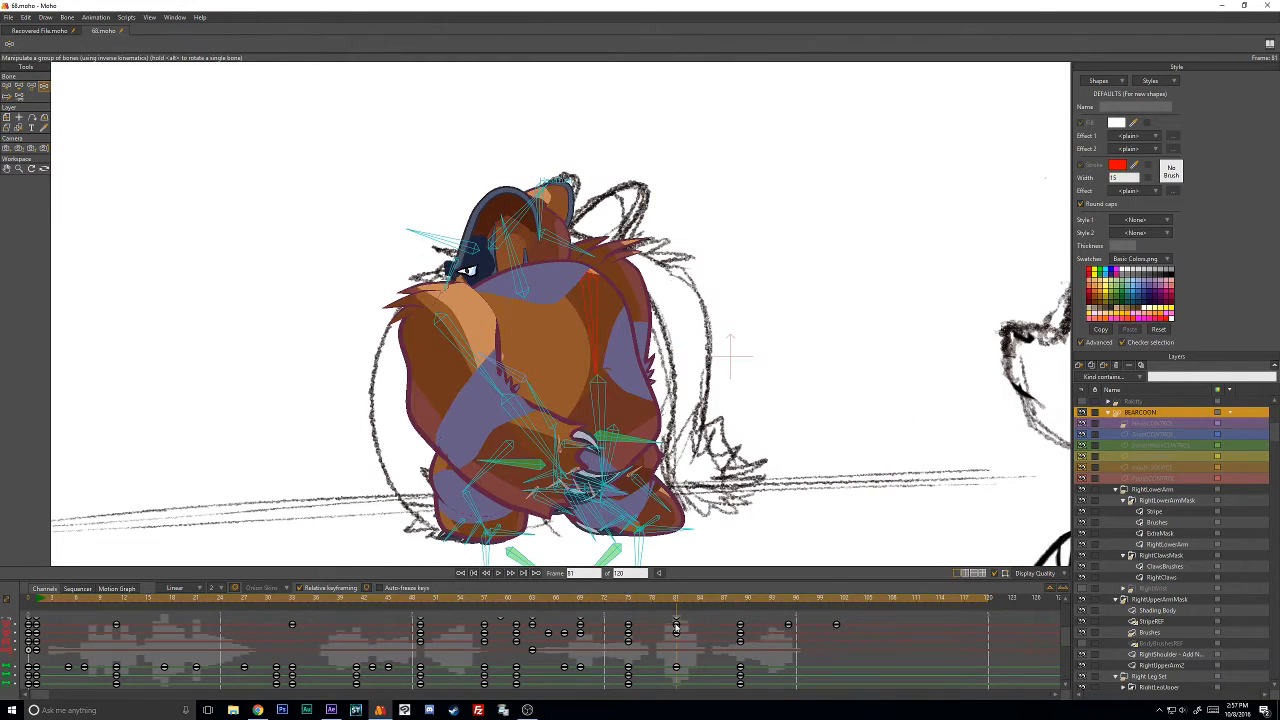
click(31, 86)
drag(526, 295, 494, 274)
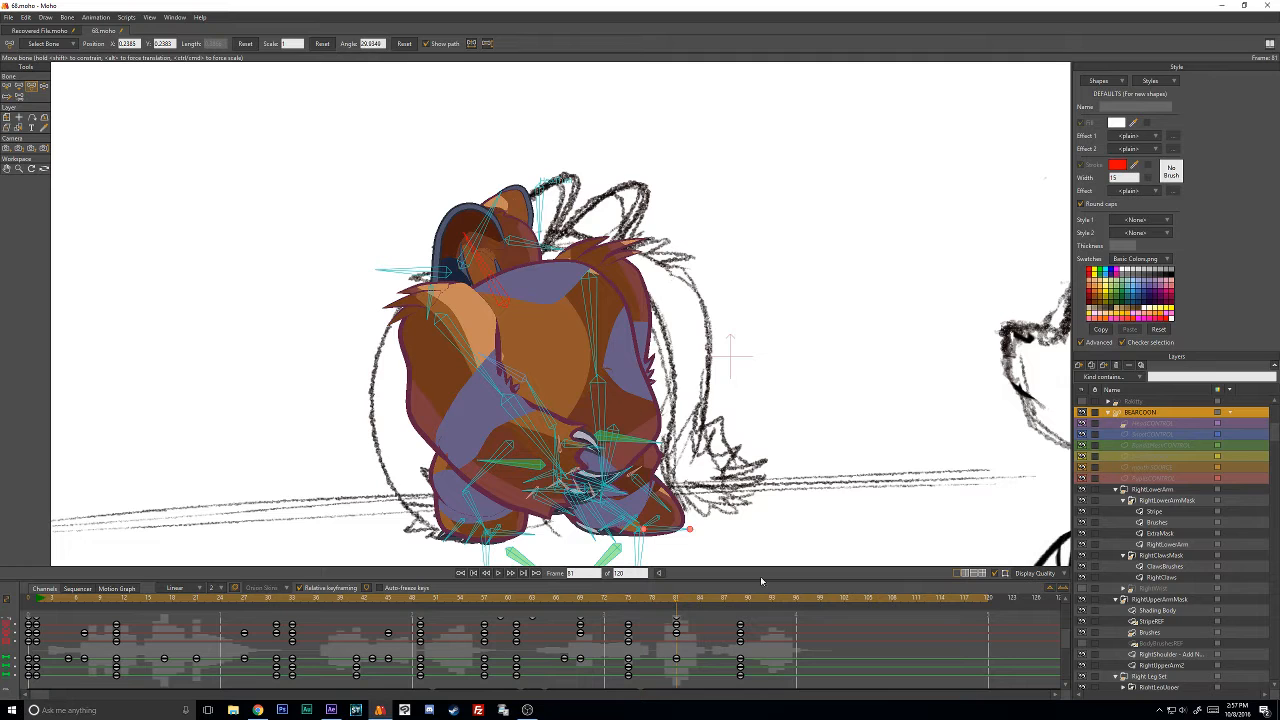
mouse_move(669, 602)
mouse_down()
mouse_move(634, 603)
mouse_move(760, 612)
mouse_move(676, 622)
mouse_up()
Manipulate the spine bones to lean the torso farther forward at frame 81.
click(408, 271)
click(44, 87)
click(576, 488)
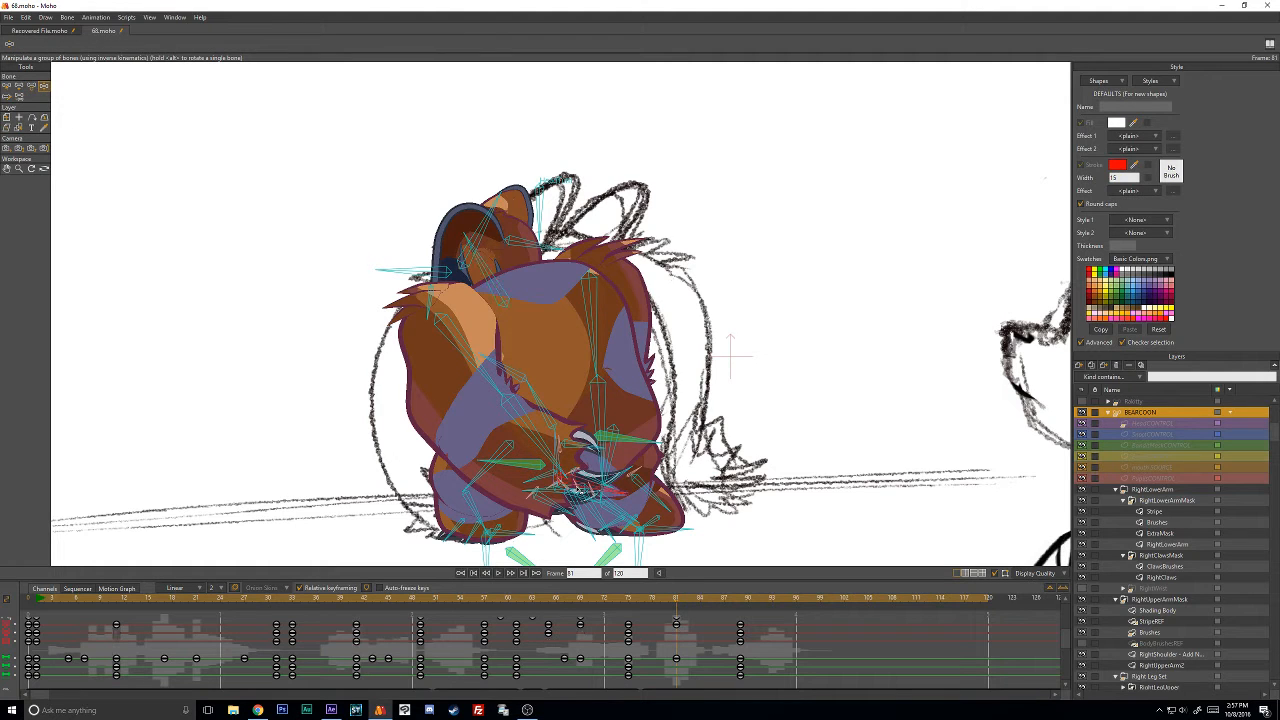
drag(537, 493, 537, 403)
click(32, 87)
scroll(506, 416, down, 1)
scroll(506, 416, up, 2)
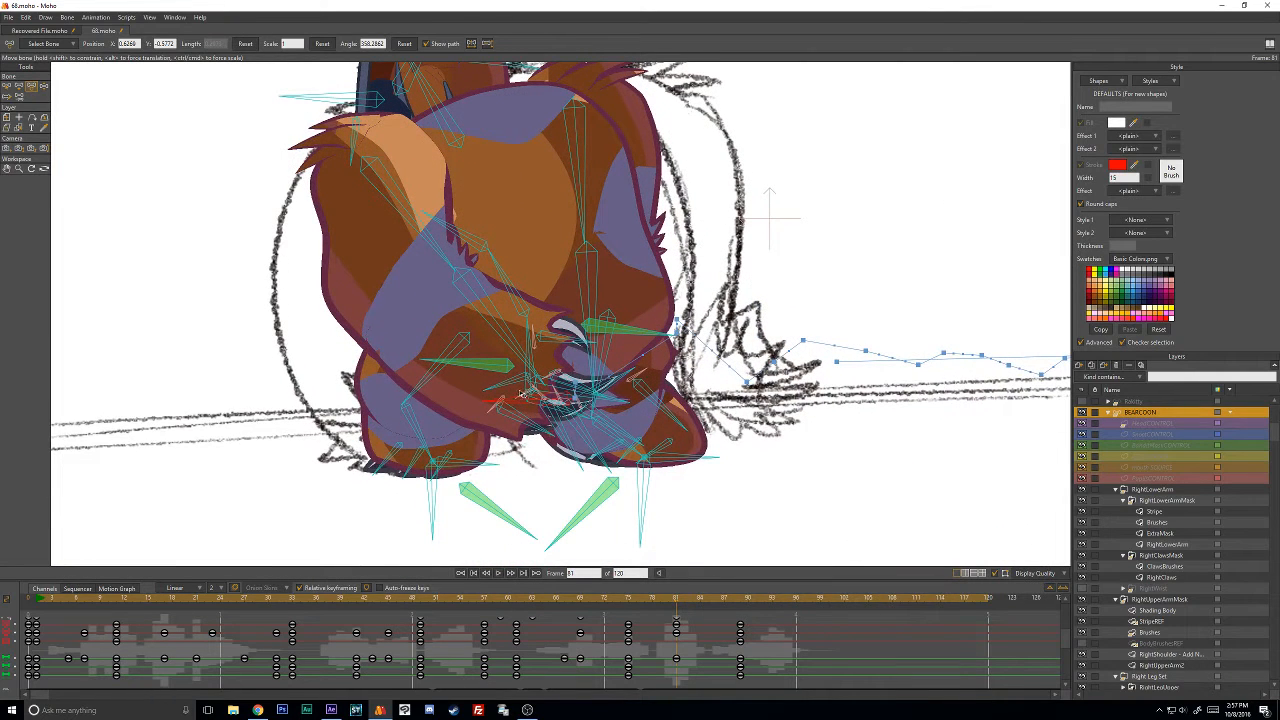
key(z)
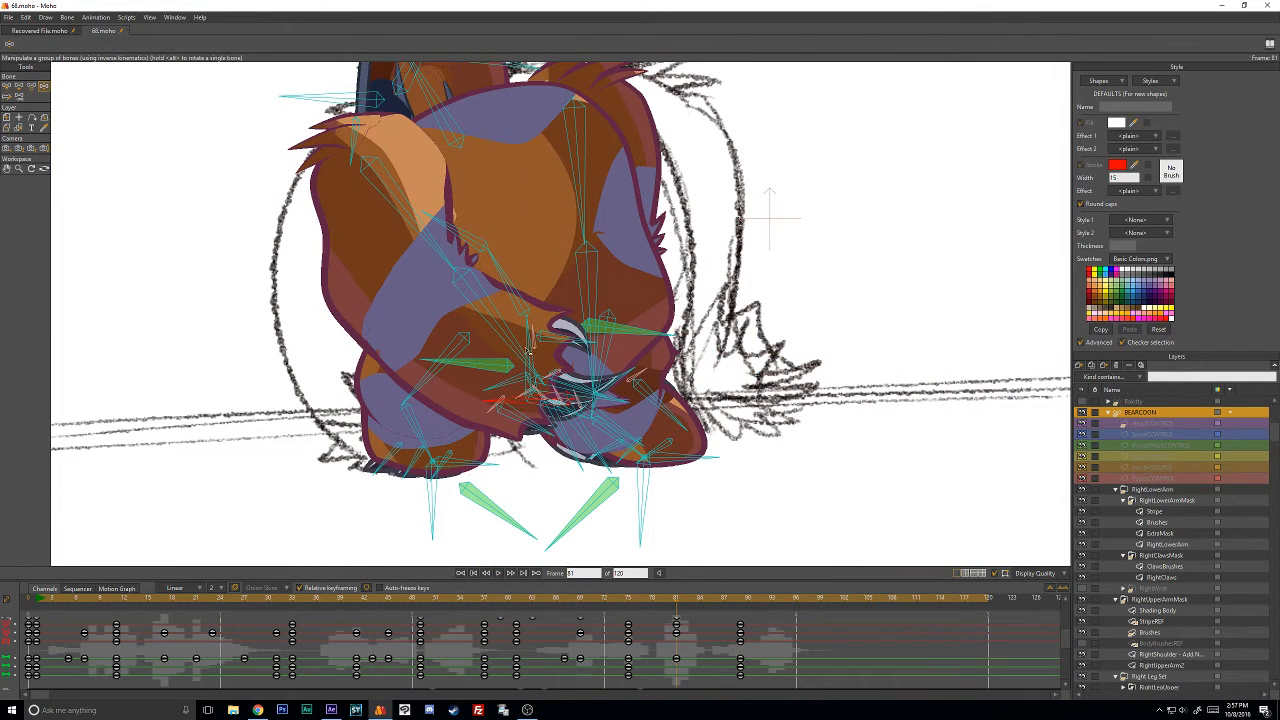
drag(528, 351, 520, 350)
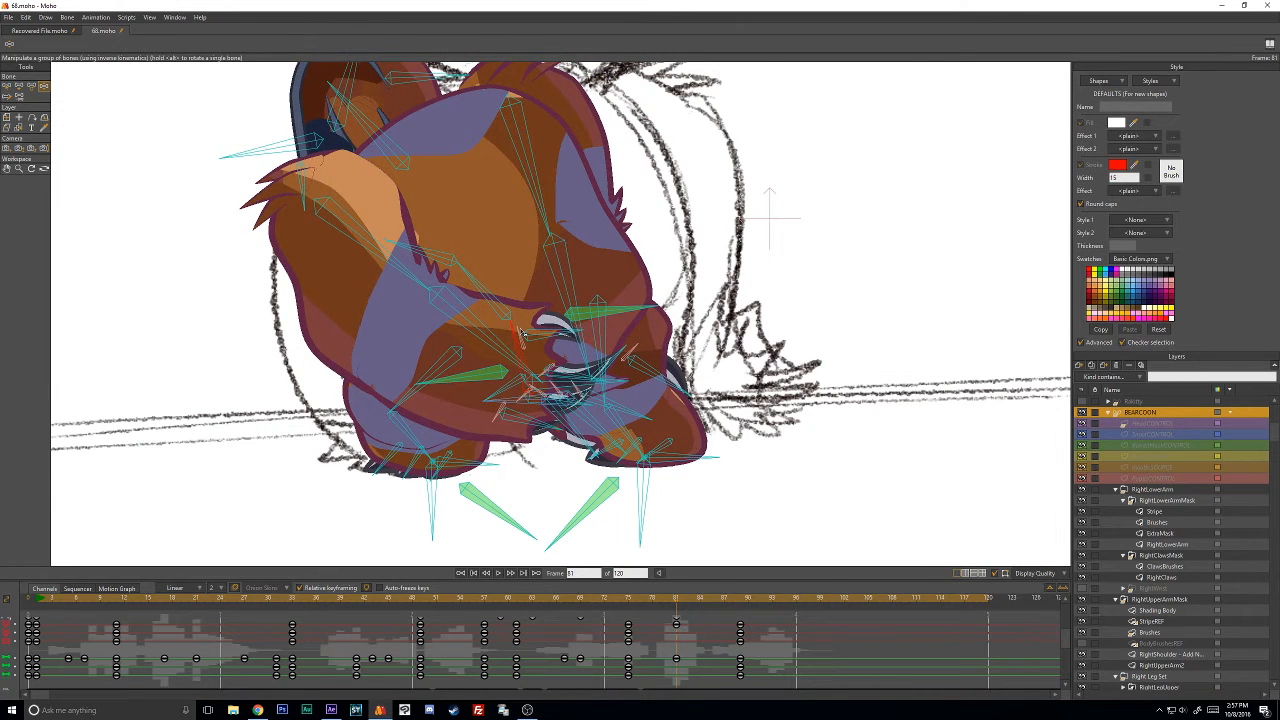
scroll(521, 332, down, 1)
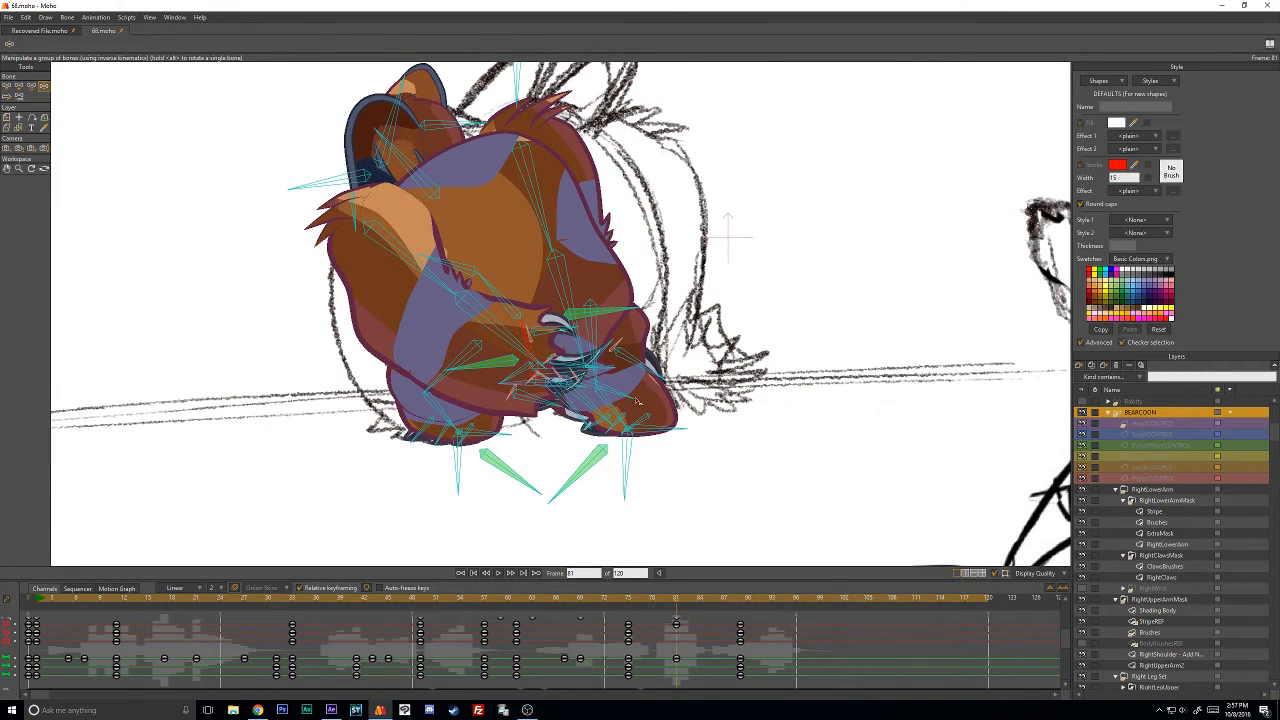
Select the left bicep and forearm bones and remove the forearm's keyframe at frame 79.
mouse_move(678, 593)
mouse_down()
mouse_move(634, 597)
mouse_move(737, 602)
mouse_move(680, 605)
mouse_up()
scroll(717, 643, down, 3)
scroll(718, 641, up, 4)
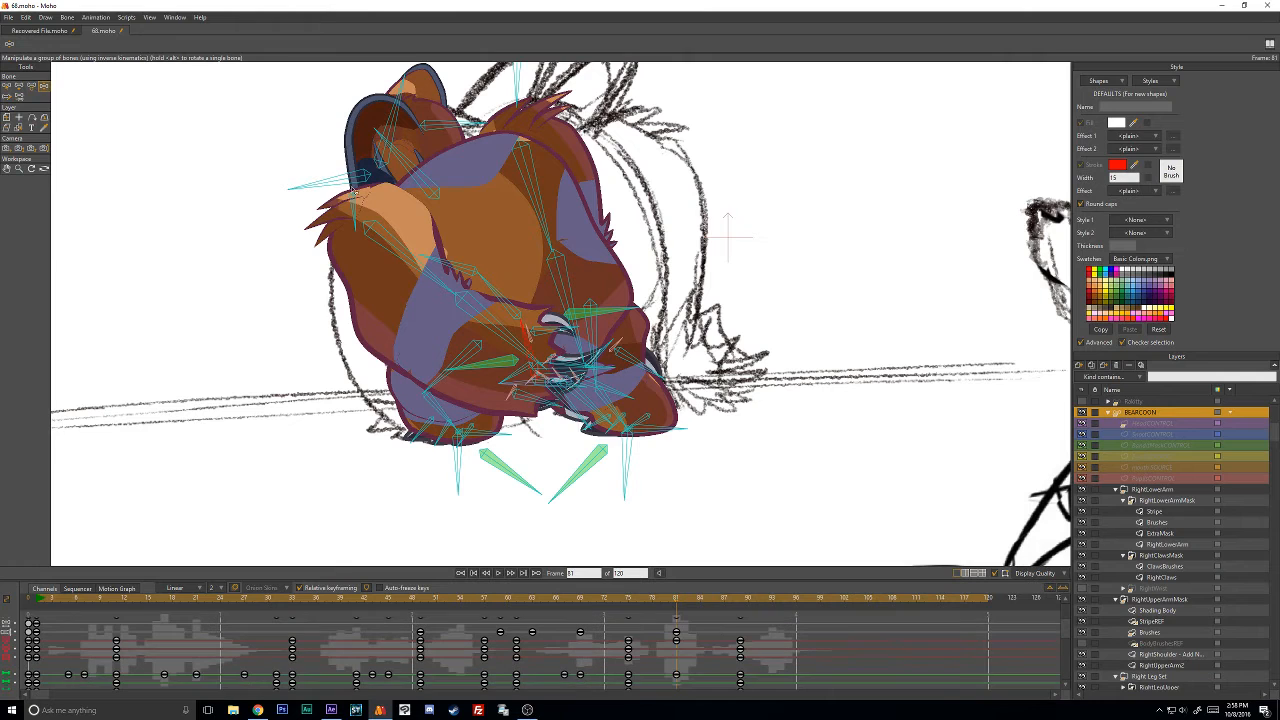
click(7, 86)
click(556, 192)
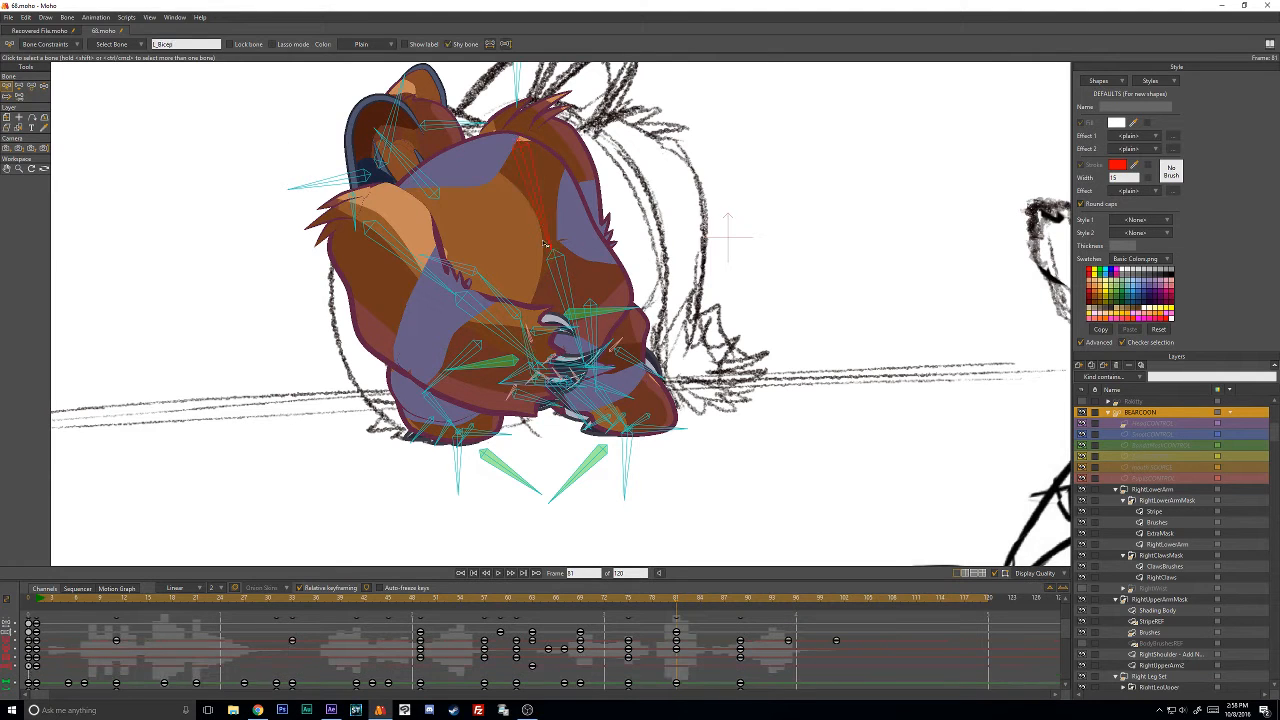
scroll(688, 631, down, 2)
scroll(691, 631, up, 2)
key(Left)
key(Left)
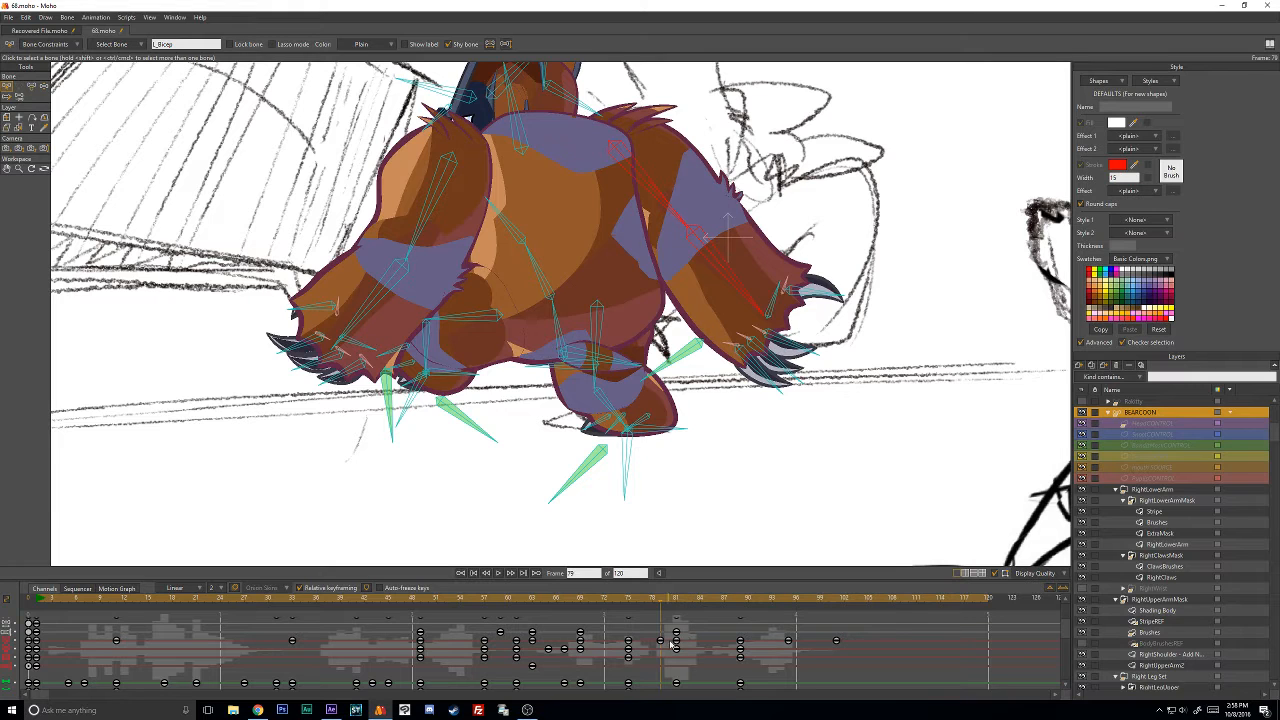
drag(662, 645, 676, 648)
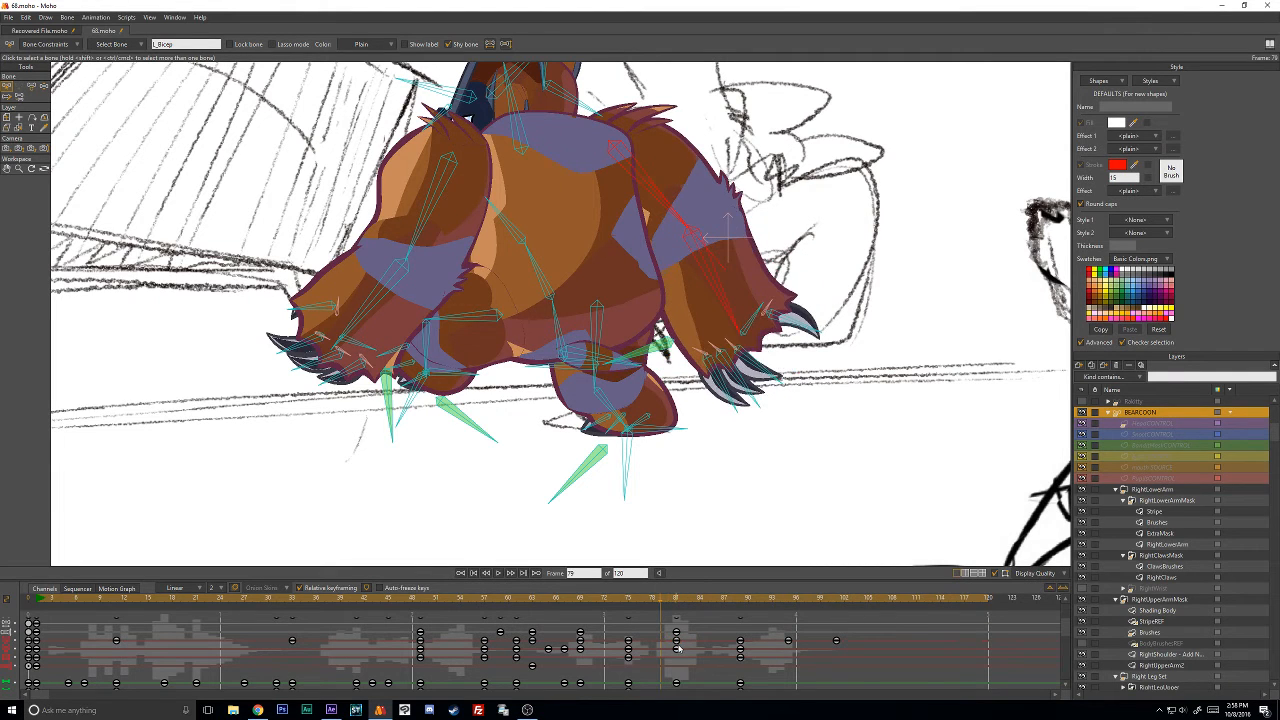
Swing the left upper arm wide outward from the body at frame 81.
key(Right)
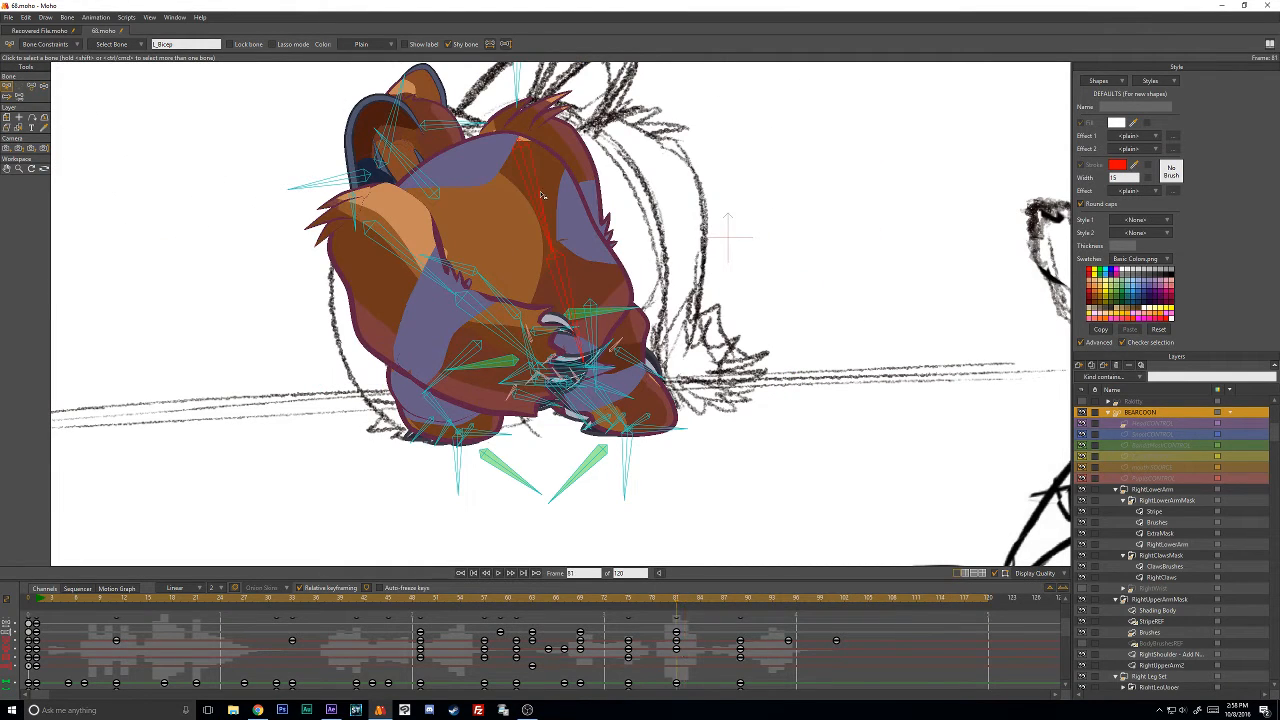
key(z)
drag(533, 188, 593, 183)
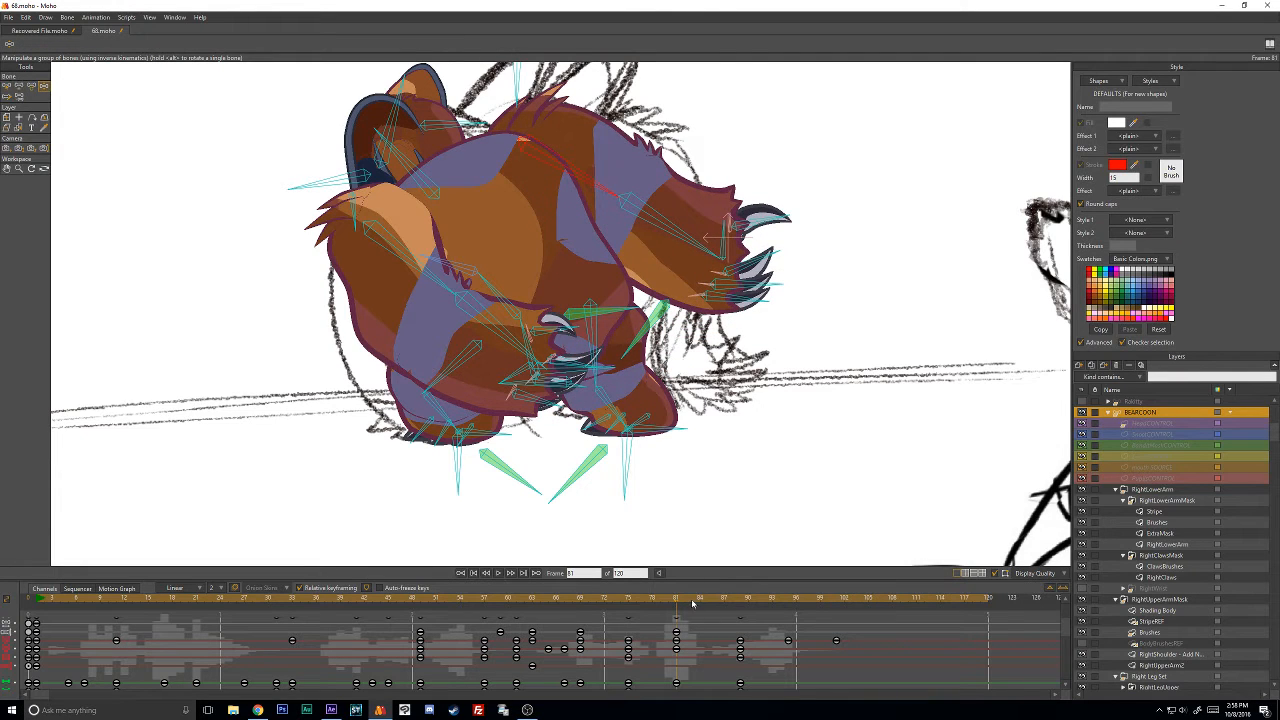
Rotate the left upper arm inward at frame 89 and scrub from frame 58 to 95 to review the motion.
drag(692, 603, 740, 601)
drag(660, 198, 613, 235)
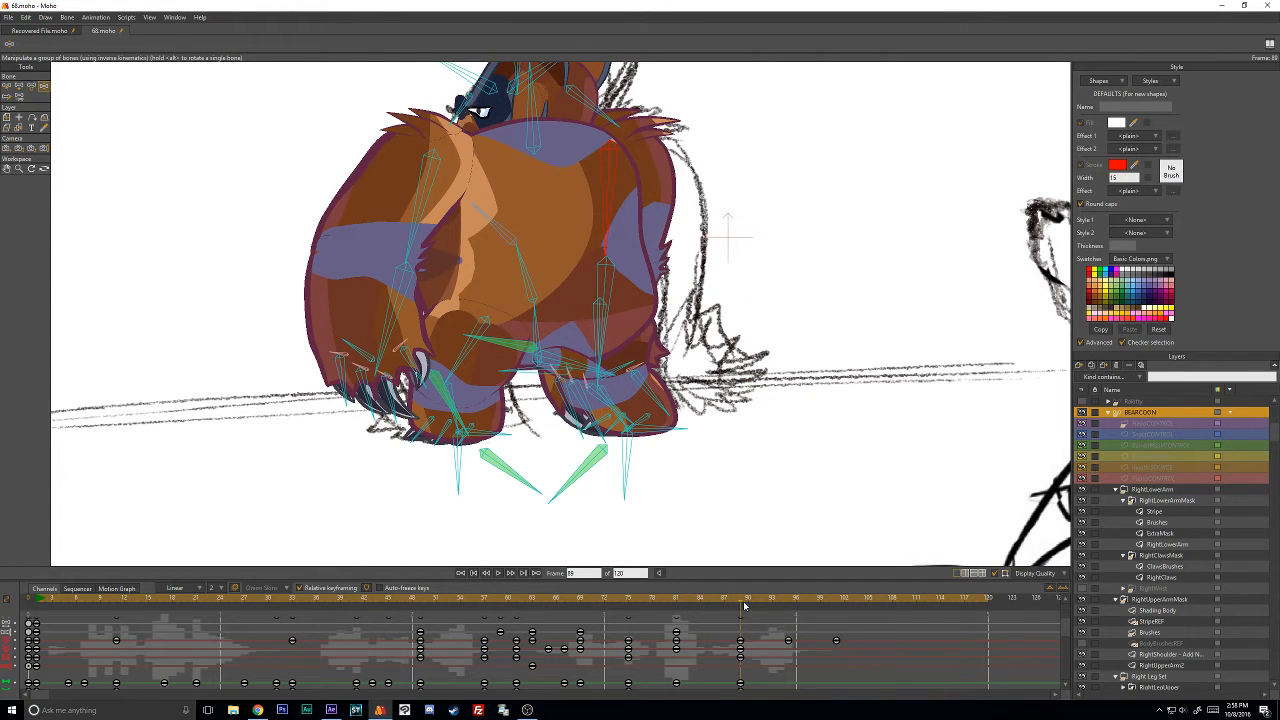
mouse_move(744, 605)
mouse_down()
mouse_move(888, 605)
mouse_move(494, 608)
mouse_up()
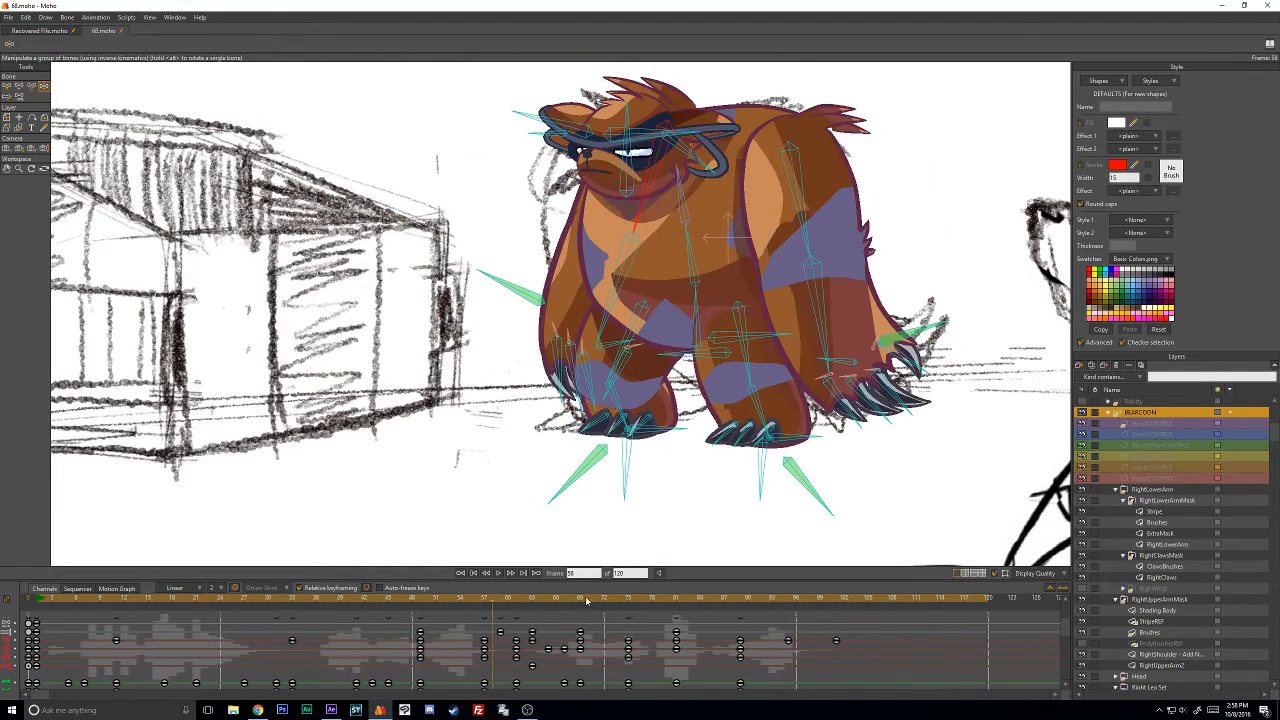
drag(586, 600, 790, 652)
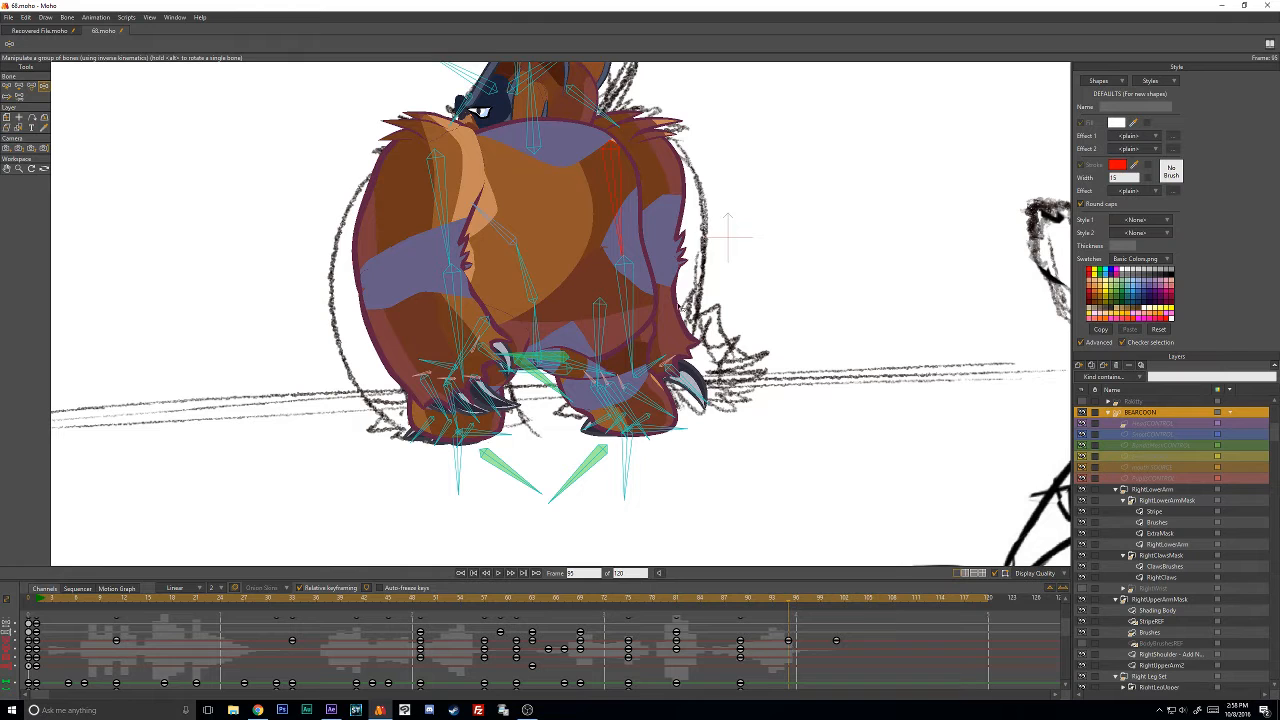
Rotate the left upper arm outward from the body at frame 95 and check the motion through frame 101.
drag(621, 204, 640, 205)
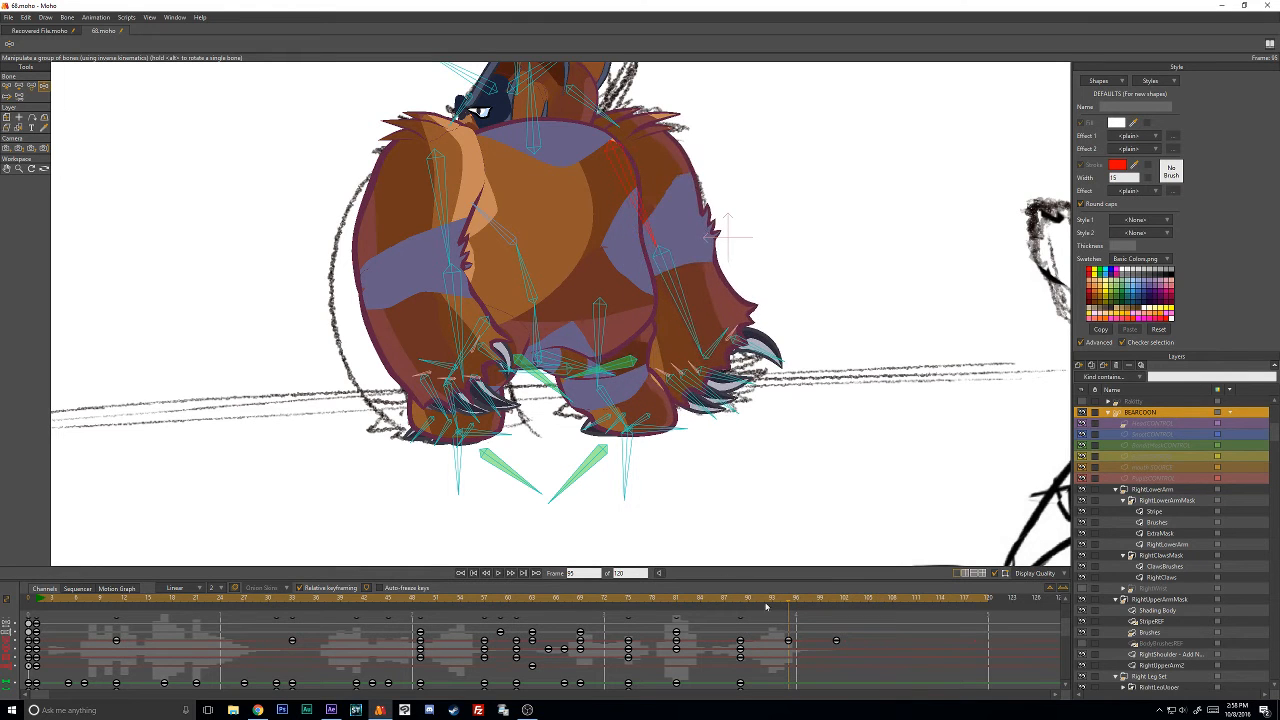
drag(766, 604, 838, 631)
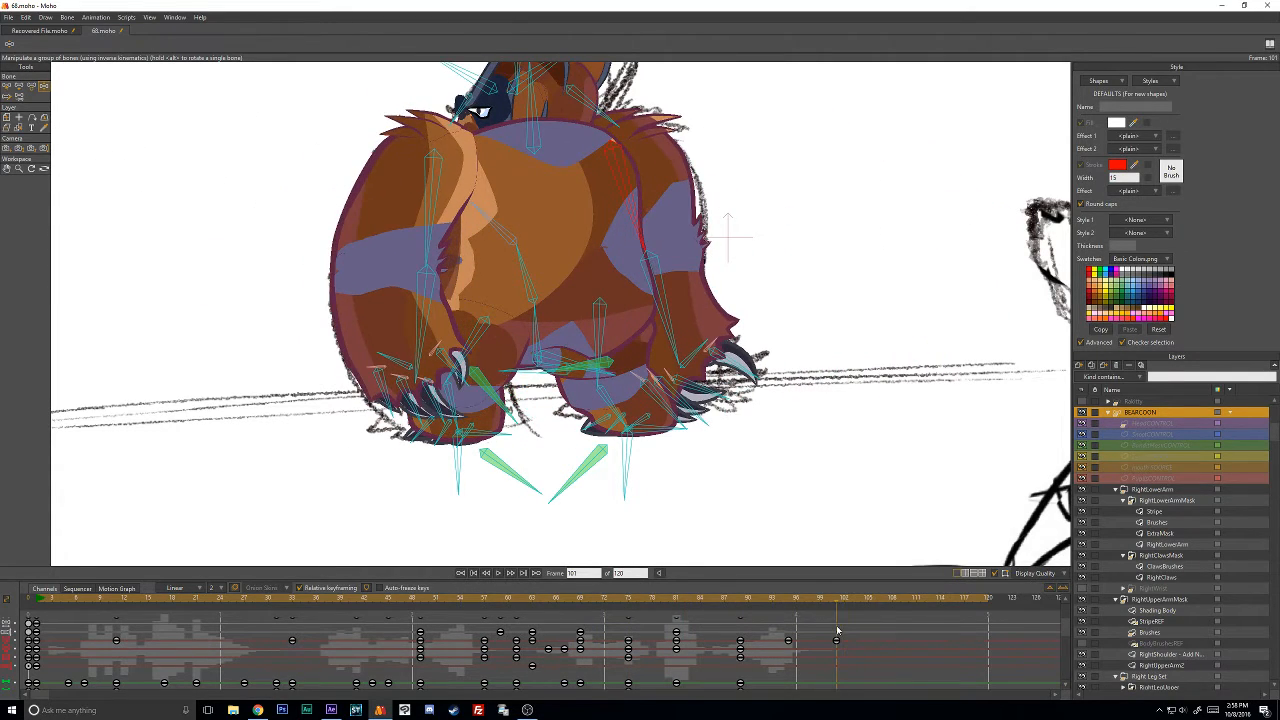
scroll(584, 336, down, 2)
At frame 89, swing the right forearm outward and bend the left forearm inward across the body.
drag(712, 597, 741, 609)
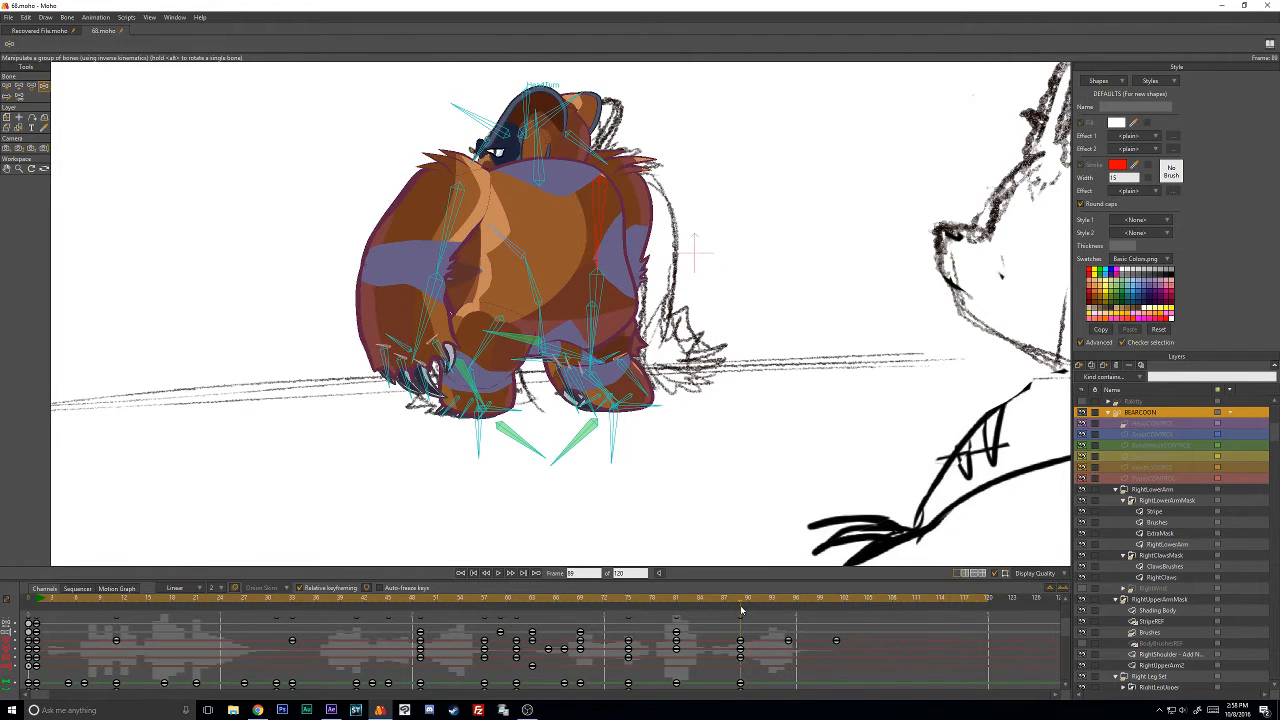
drag(444, 328, 412, 314)
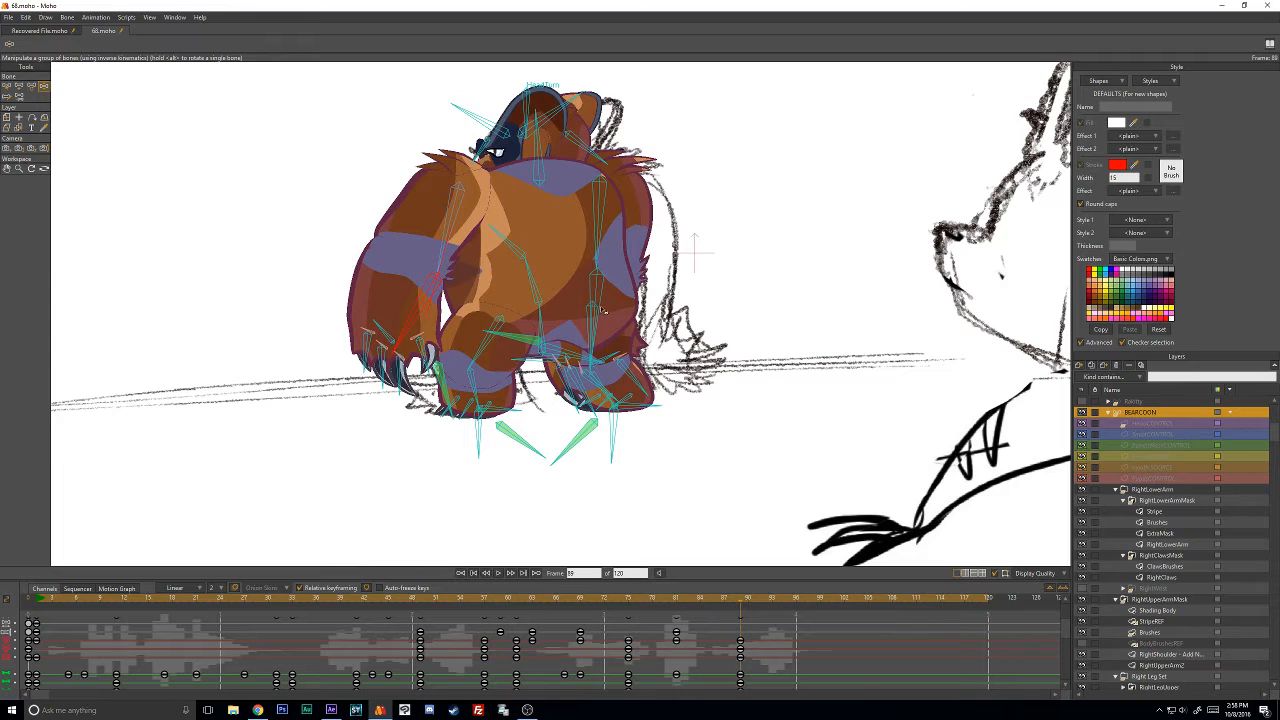
drag(603, 311, 688, 457)
Select the forearm bones, adjust the right and left forearm rotation at frame 96, and check the pose at frame 101.
click(32, 87)
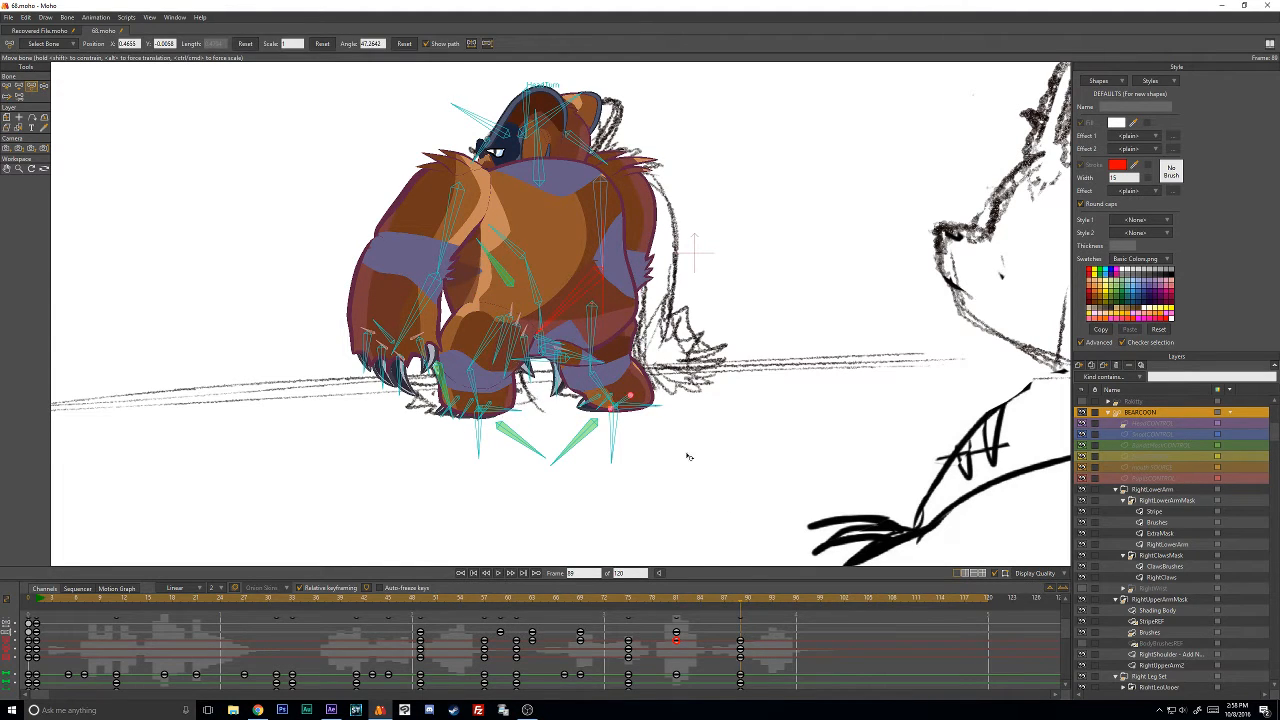
drag(722, 606, 677, 607)
click(508, 316)
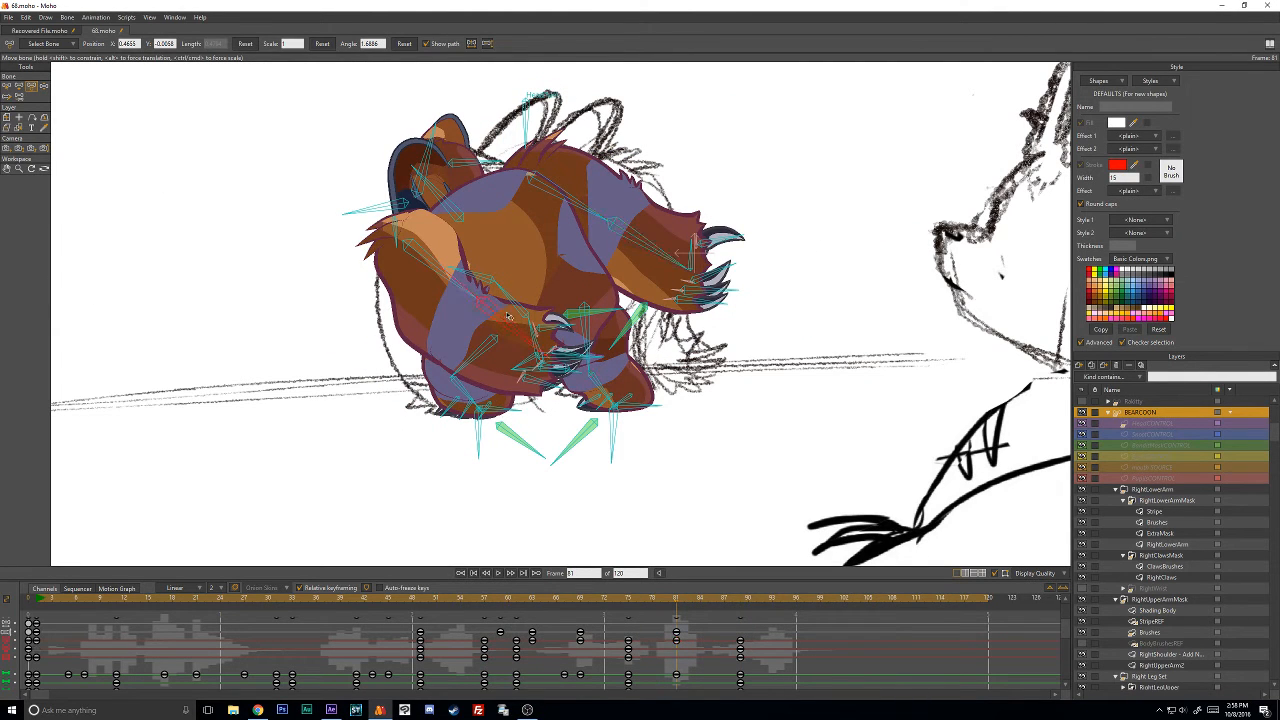
click(657, 232)
drag(681, 597, 802, 591)
drag(467, 315, 480, 315)
drag(632, 308, 698, 331)
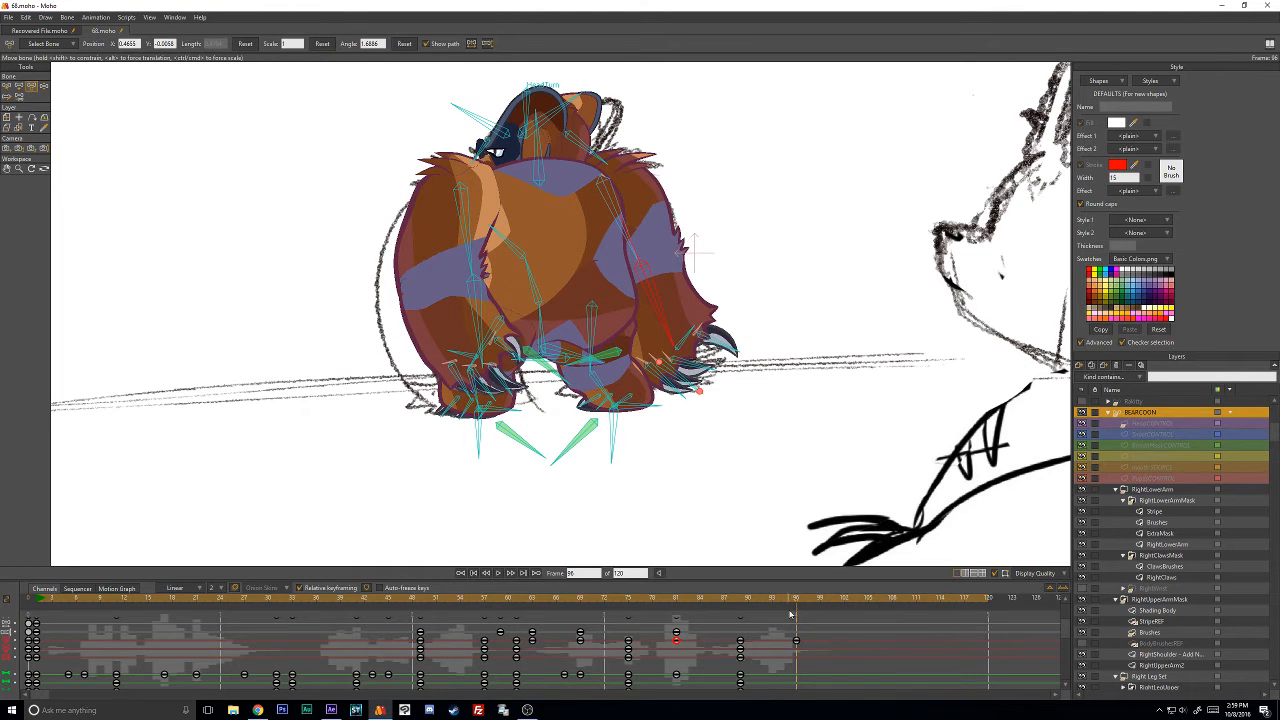
drag(792, 600, 837, 622)
scroll(853, 651, up, 1)
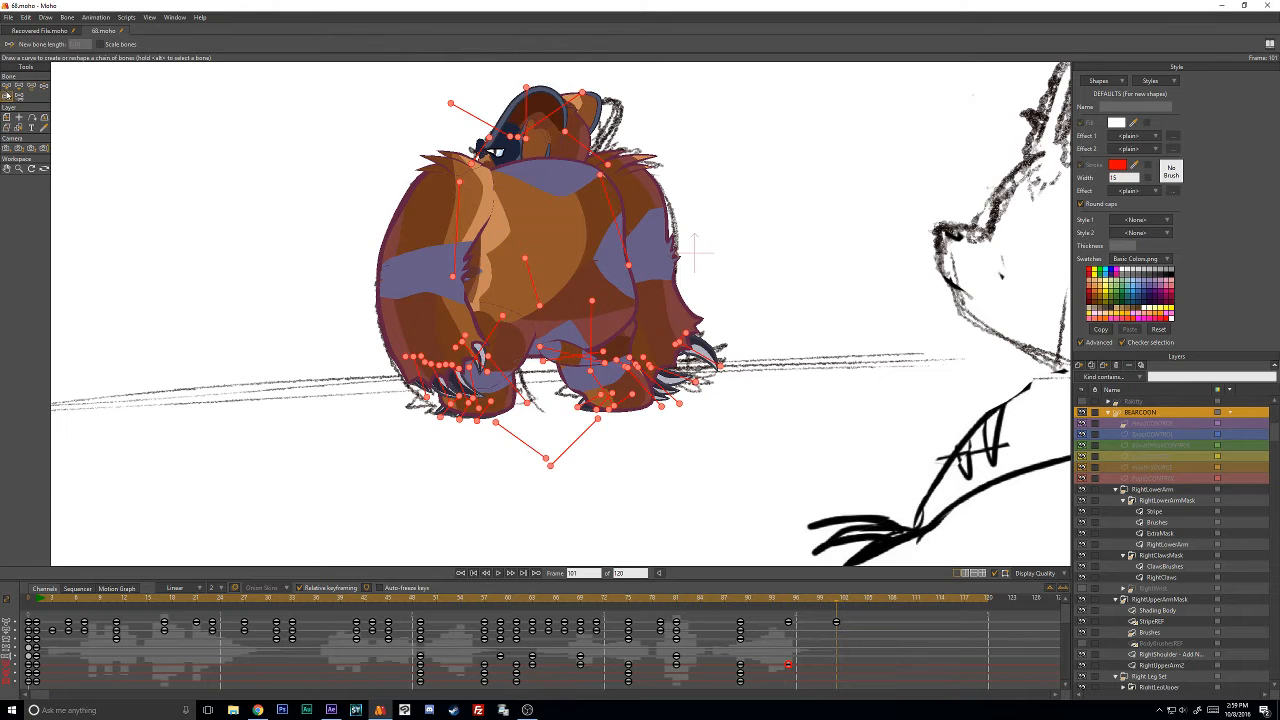
Set the left bicep's keyframes from frame 89 to frame 101 to Bezier interpolation.
click(7, 87)
click(606, 193)
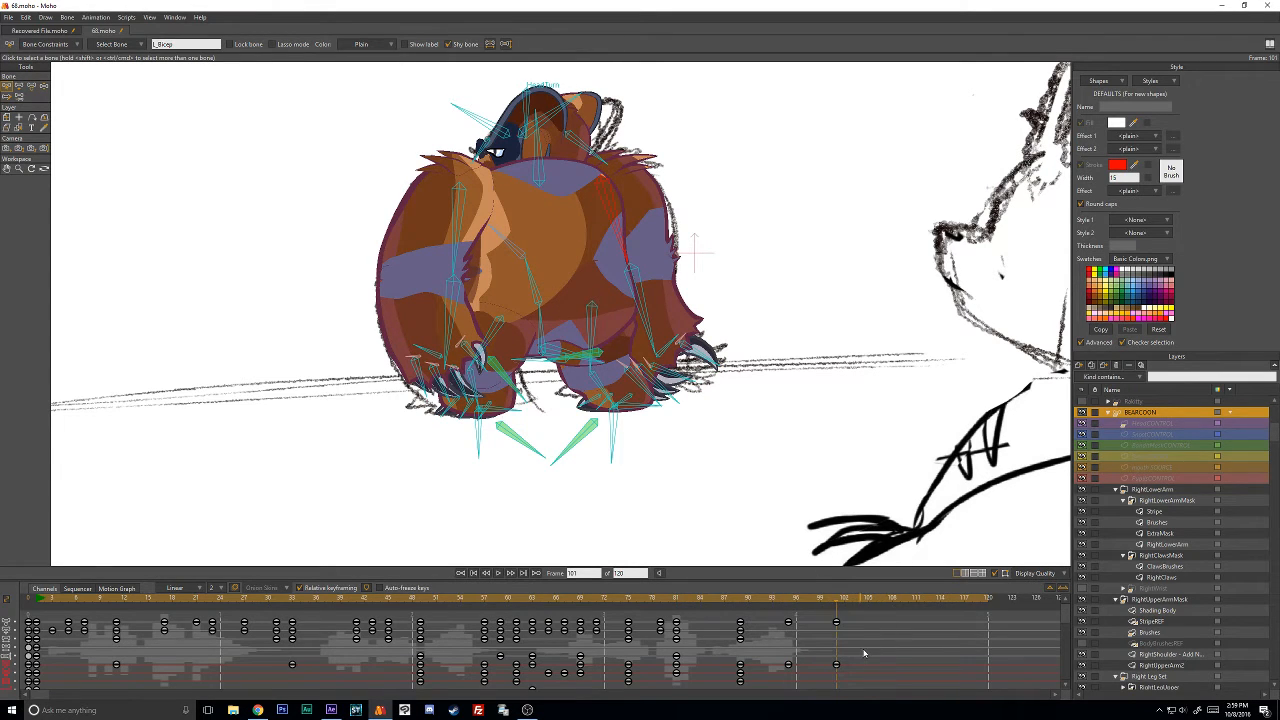
drag(860, 664, 733, 670)
right_click(790, 668)
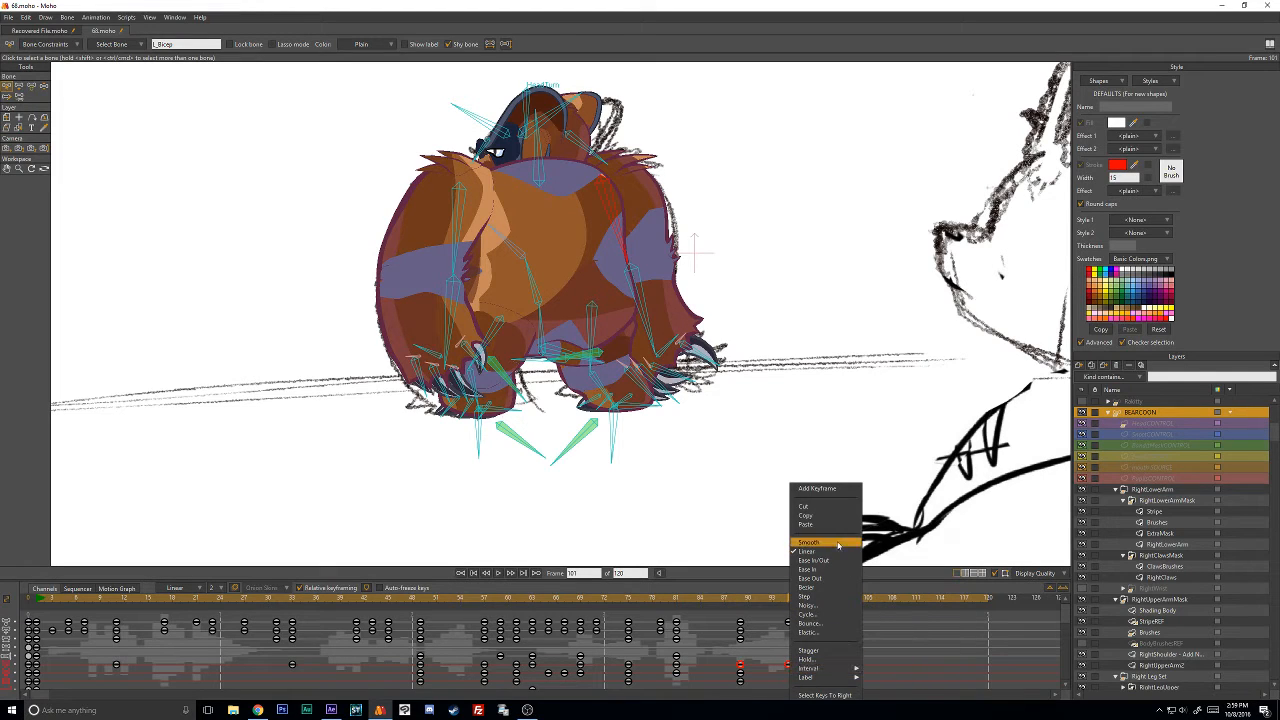
click(824, 588)
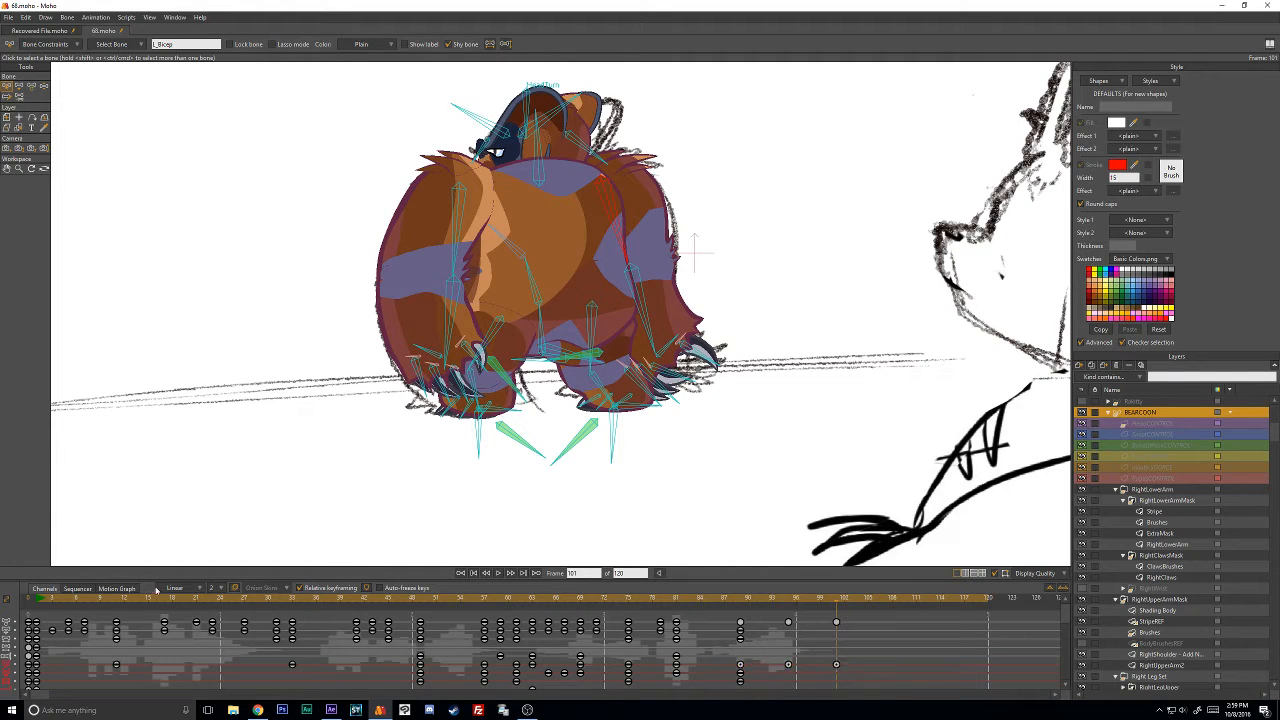
Show the left bicep's angle curve in the motion graph and adjust its shape between frames 89 and 101.
click(117, 588)
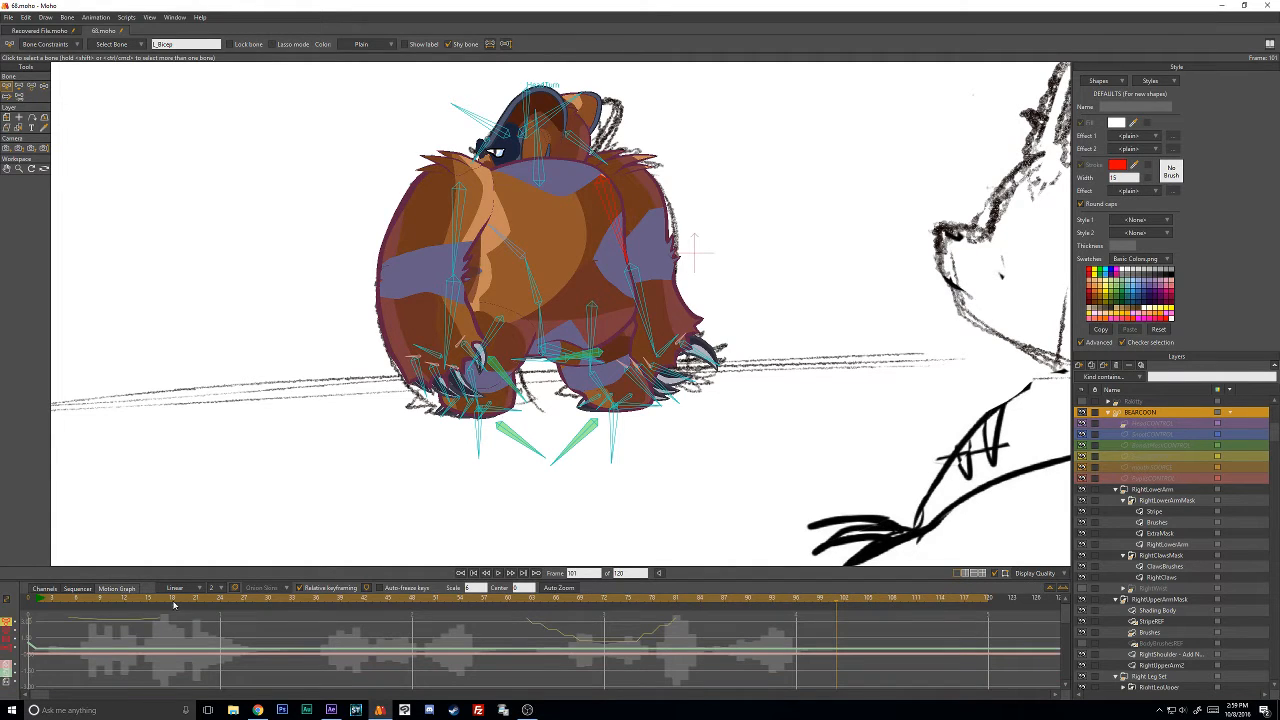
click(7, 626)
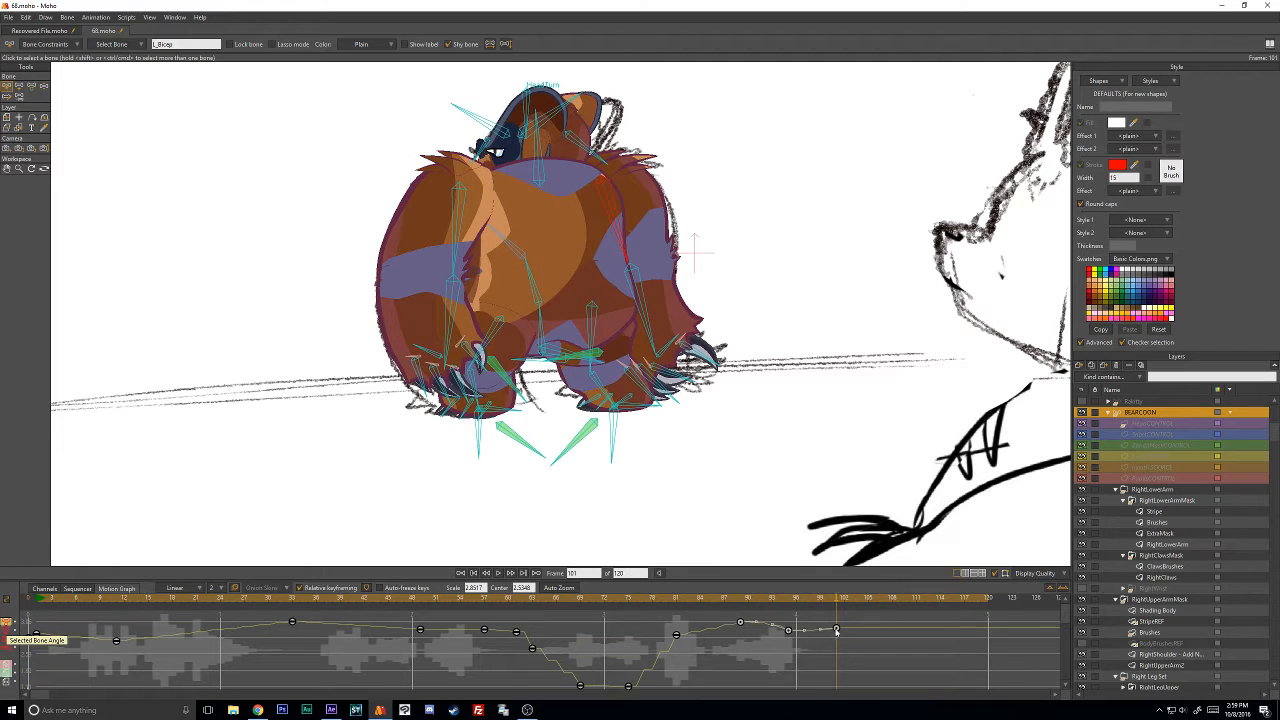
scroll(836, 630, up, 5)
scroll(836, 630, down, 3)
scroll(836, 630, up, 4)
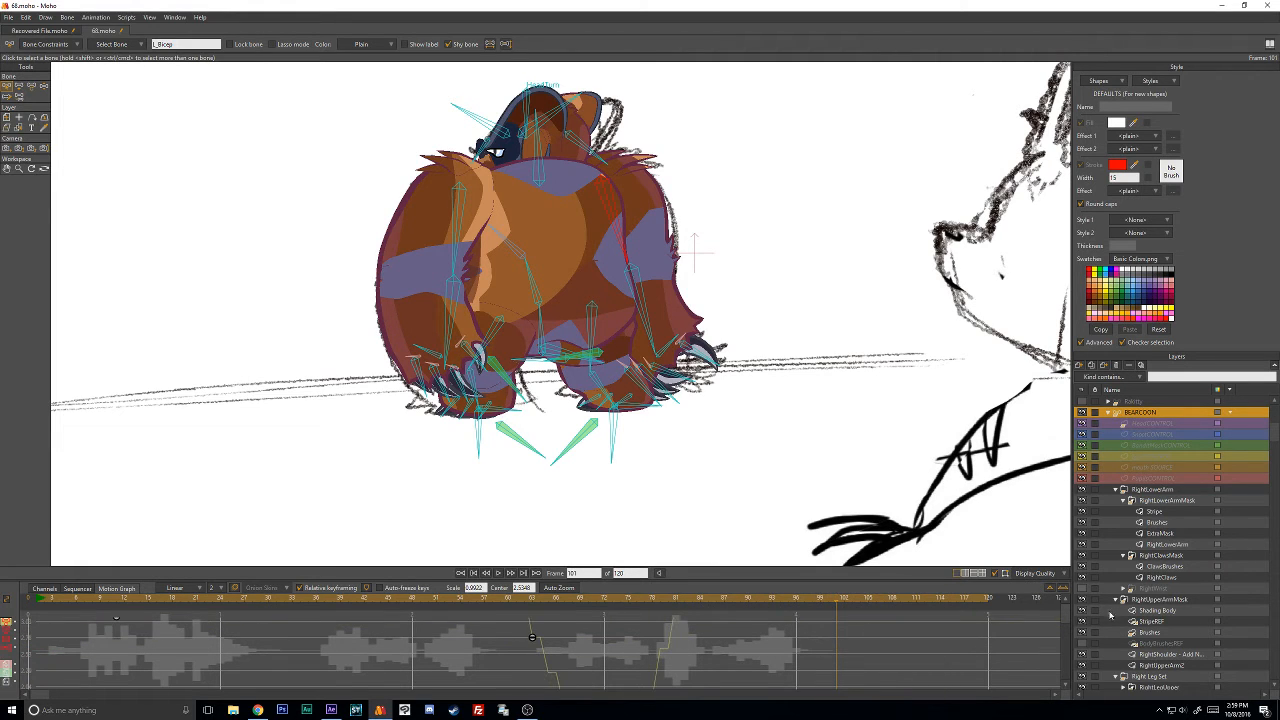
scroll(880, 631, down, 2)
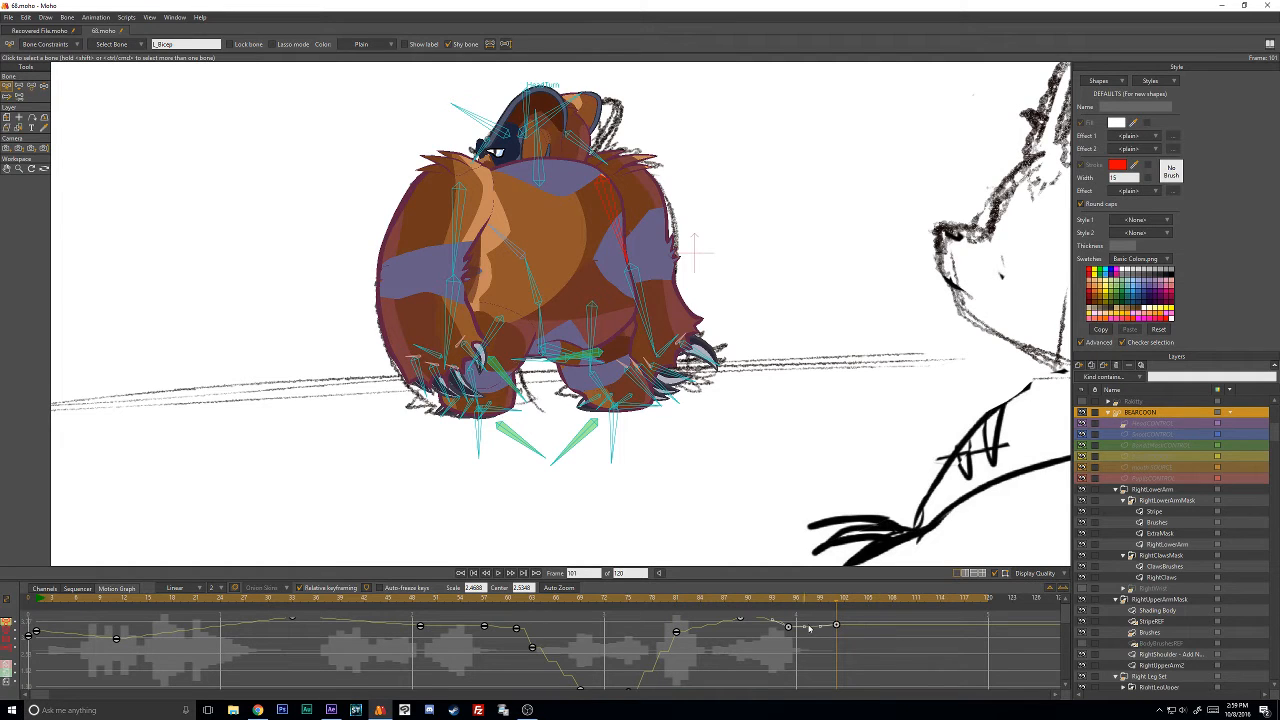
drag(770, 647, 857, 617)
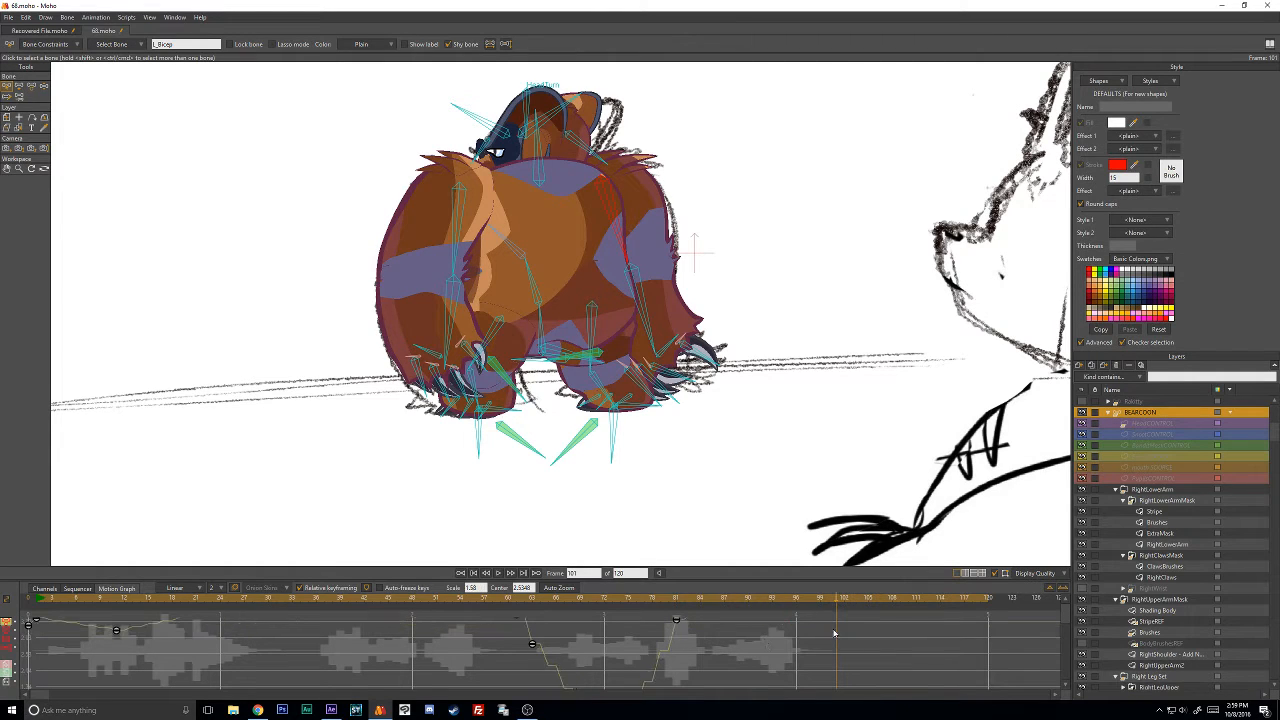
scroll(836, 638, down, 2)
drag(589, 601, 793, 605)
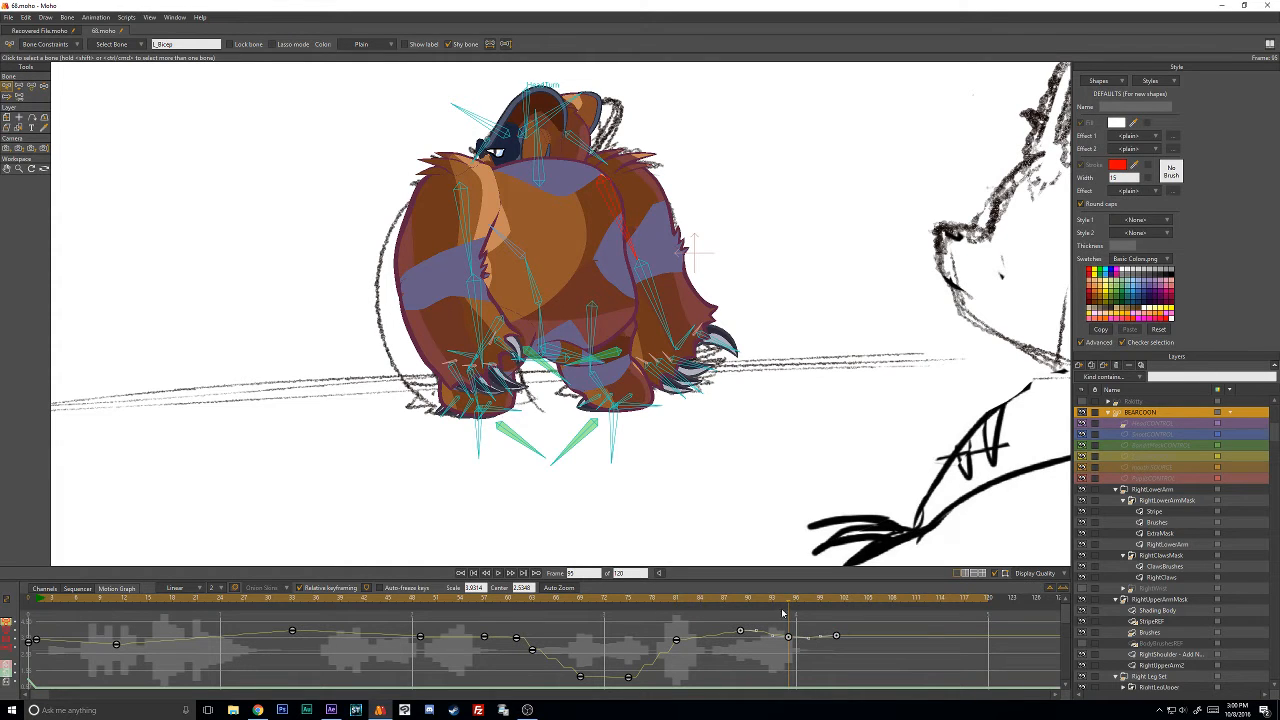
drag(783, 612, 741, 633)
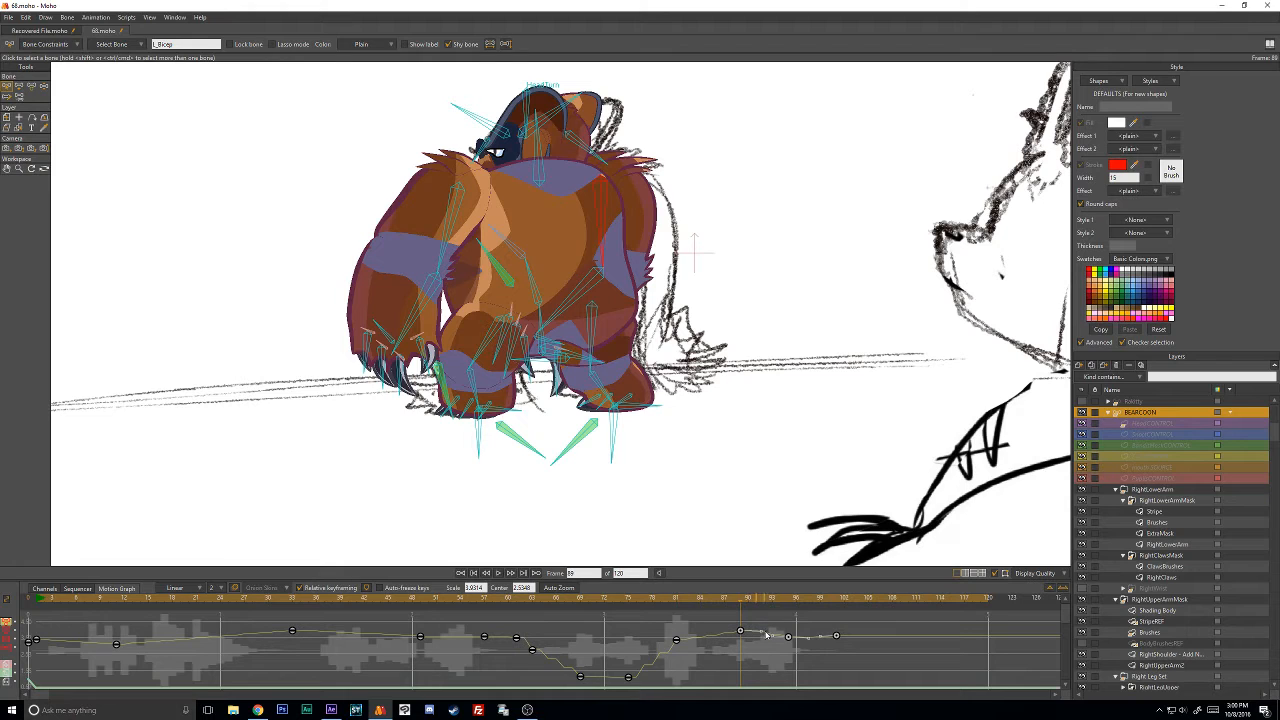
Set the left bicep's frame 81 keyframe to Bezier, raise its outgoing curve handle, and review the motion through frame 101.
right_click(677, 641)
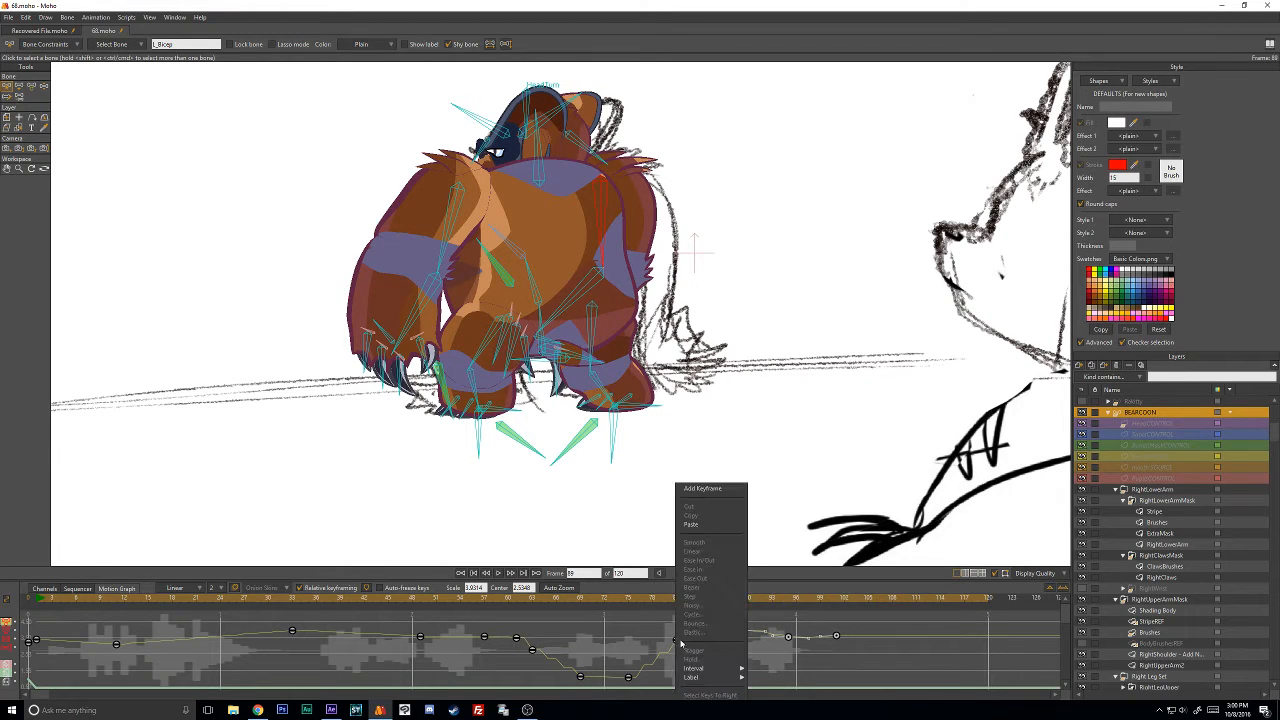
click(668, 644)
right_click(677, 642)
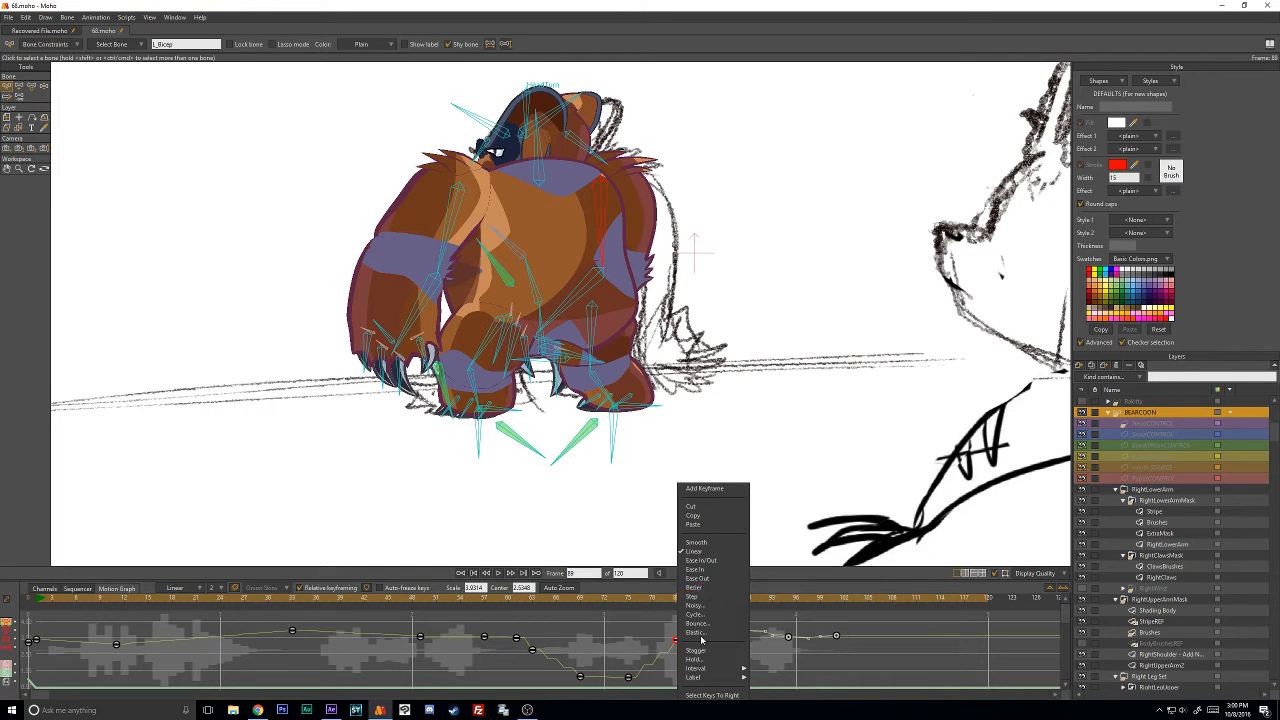
click(715, 589)
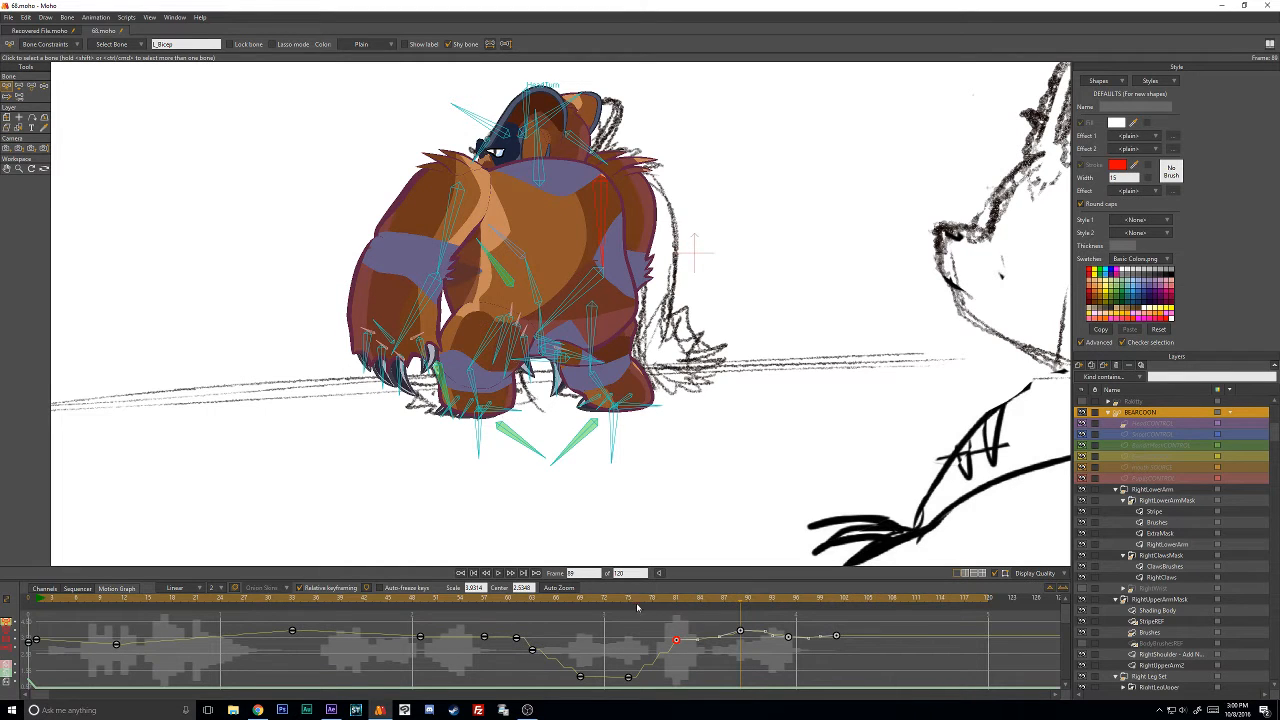
mouse_move(637, 607)
mouse_down()
mouse_move(708, 602)
mouse_move(666, 620)
mouse_move(695, 614)
mouse_move(676, 634)
mouse_move(697, 640)
mouse_move(665, 601)
mouse_move(846, 622)
mouse_move(684, 624)
mouse_move(805, 635)
mouse_move(723, 657)
mouse_move(612, 654)
mouse_move(866, 648)
mouse_move(621, 672)
mouse_up()
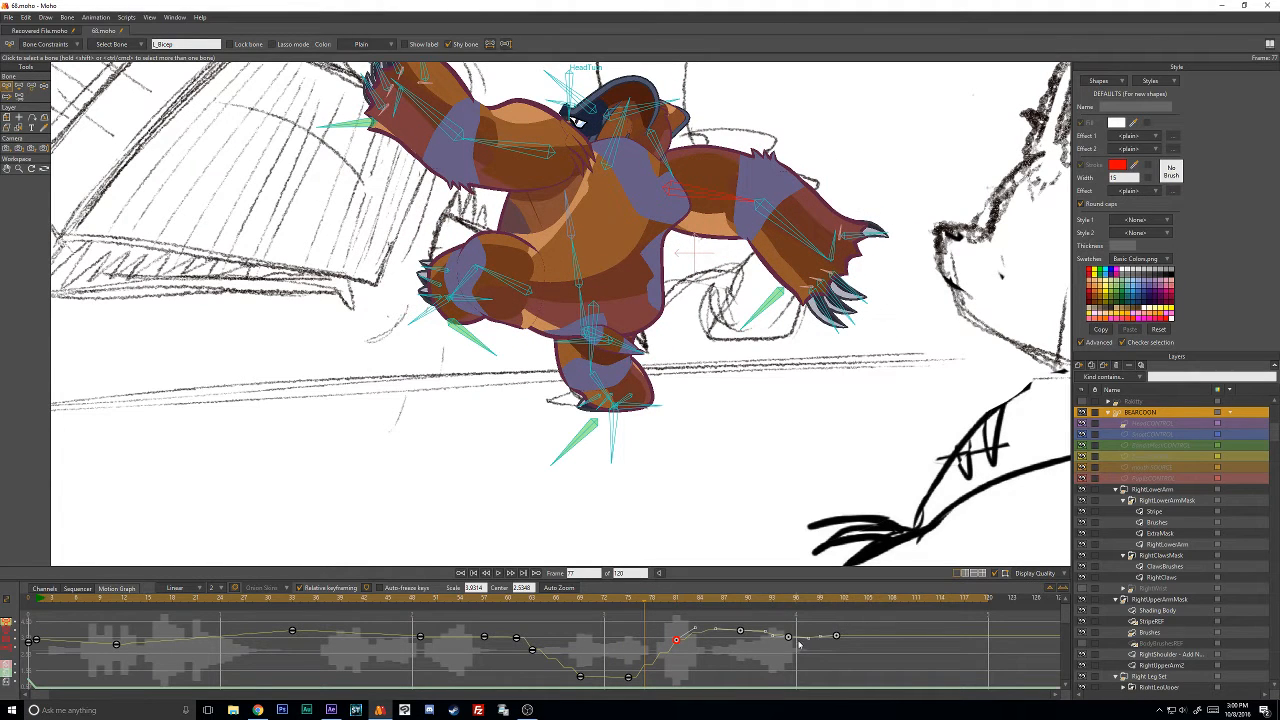
drag(648, 637, 835, 634)
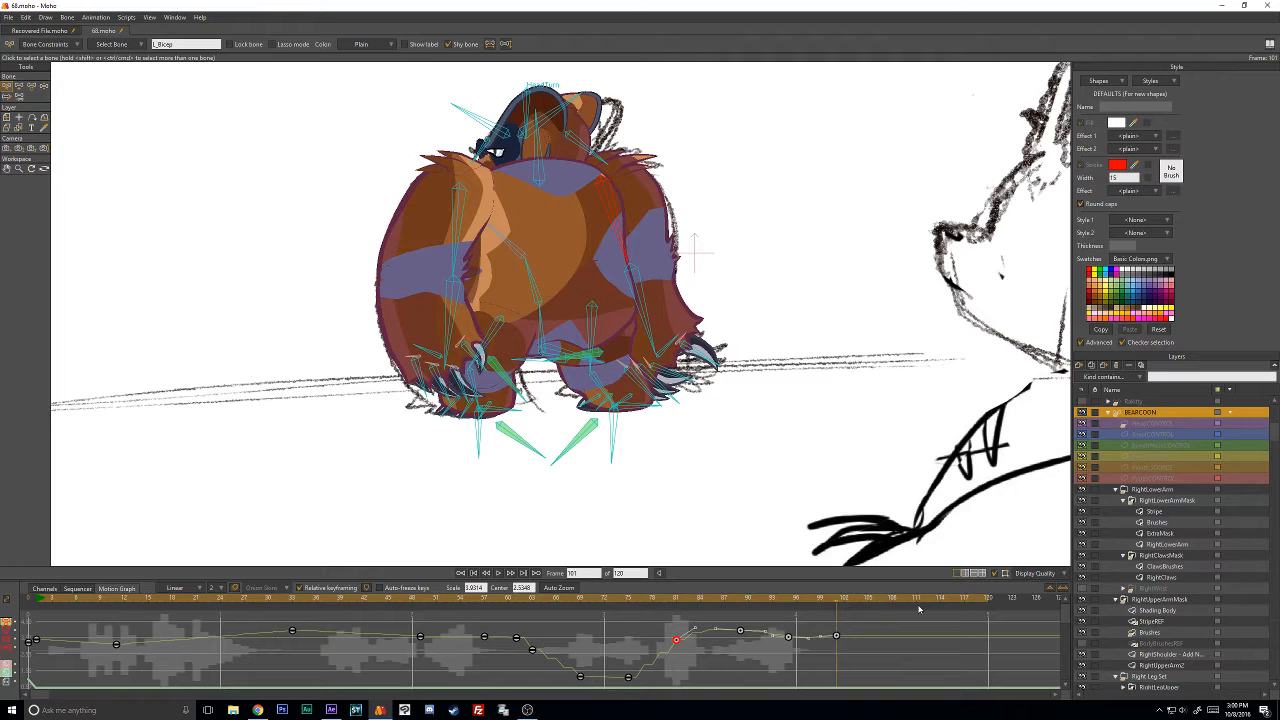
Set the right bicep's keyframes from frame 81 to 101 to Bezier and level the curve handles at frames 89 and 95.
click(459, 198)
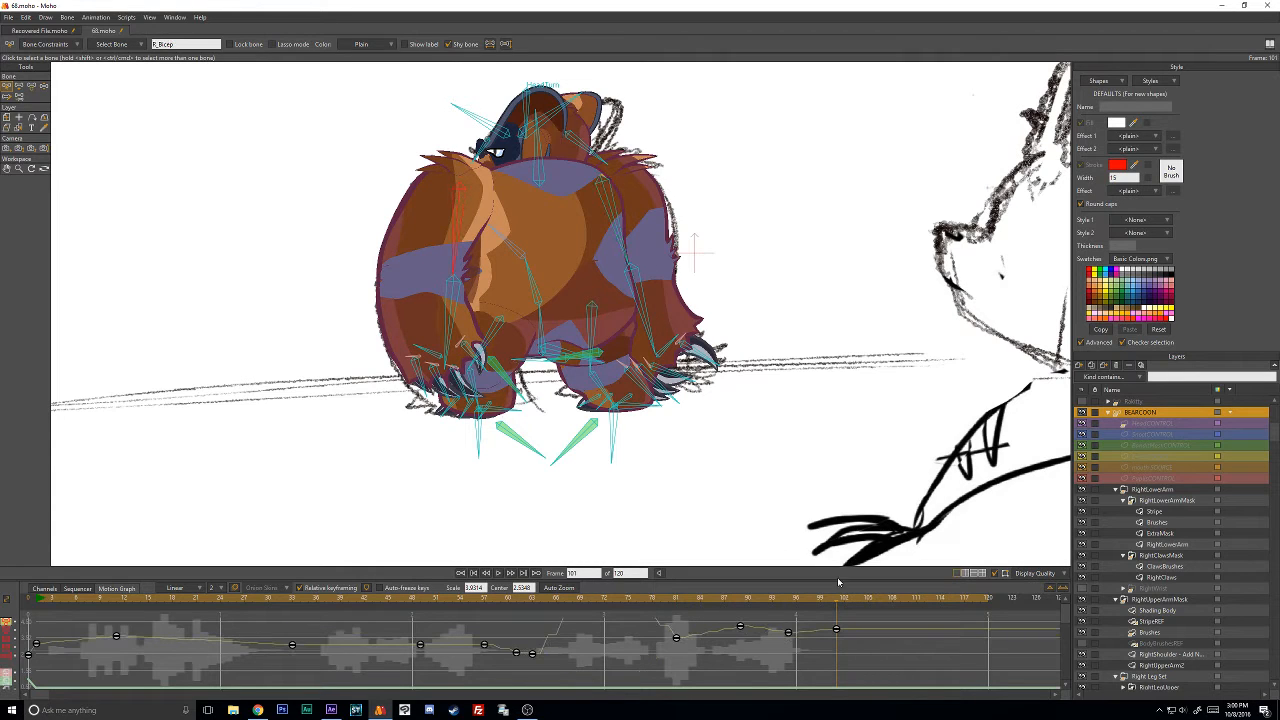
drag(861, 666, 674, 612)
right_click(741, 631)
right_click(676, 640)
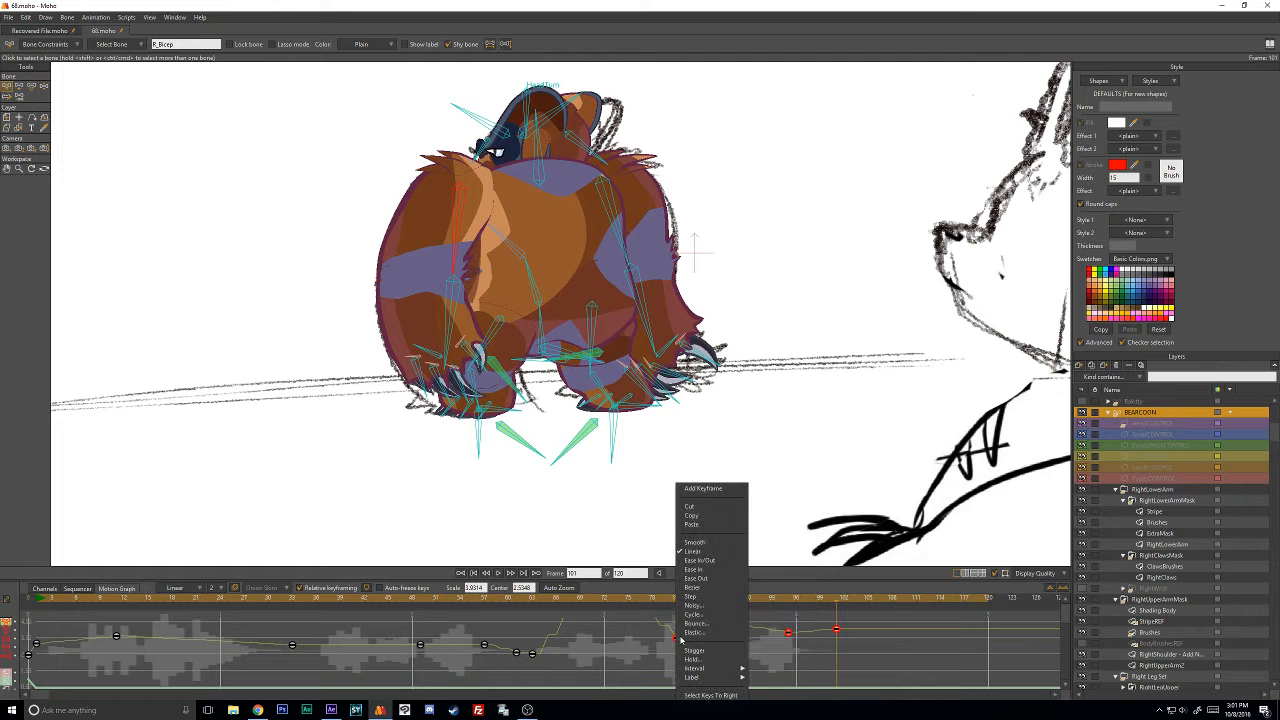
click(712, 587)
click(760, 657)
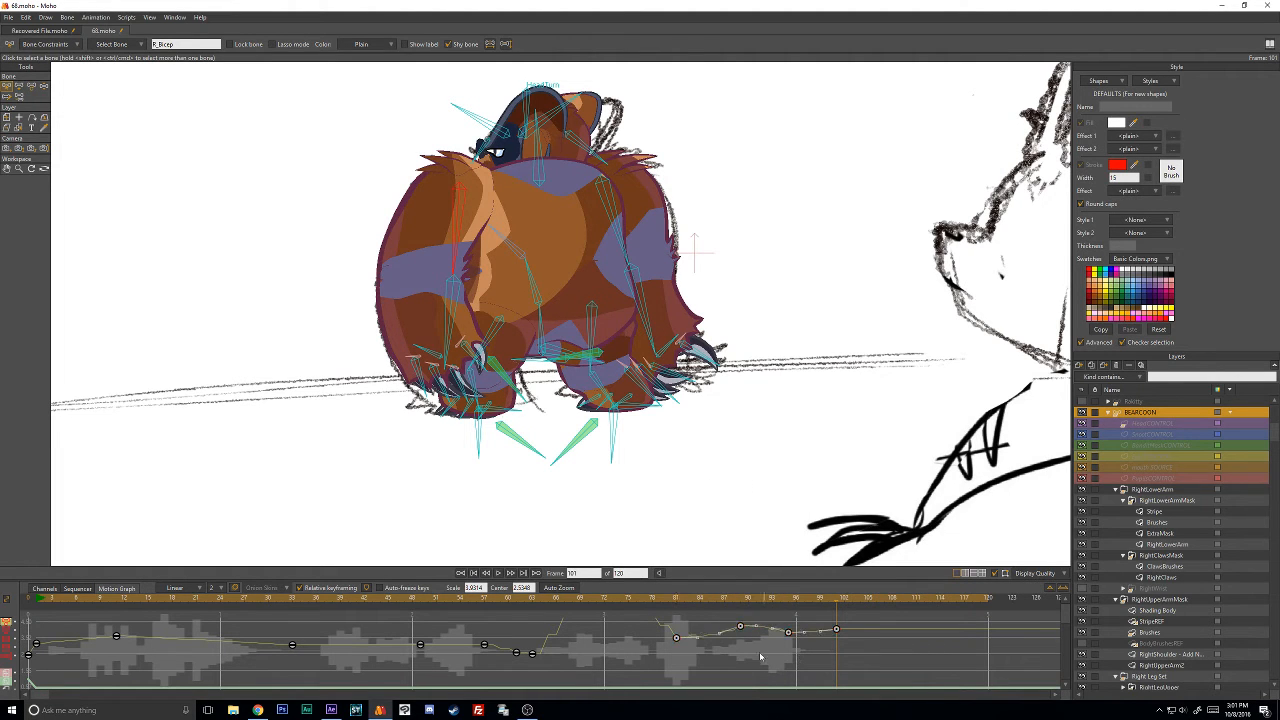
drag(672, 602, 767, 634)
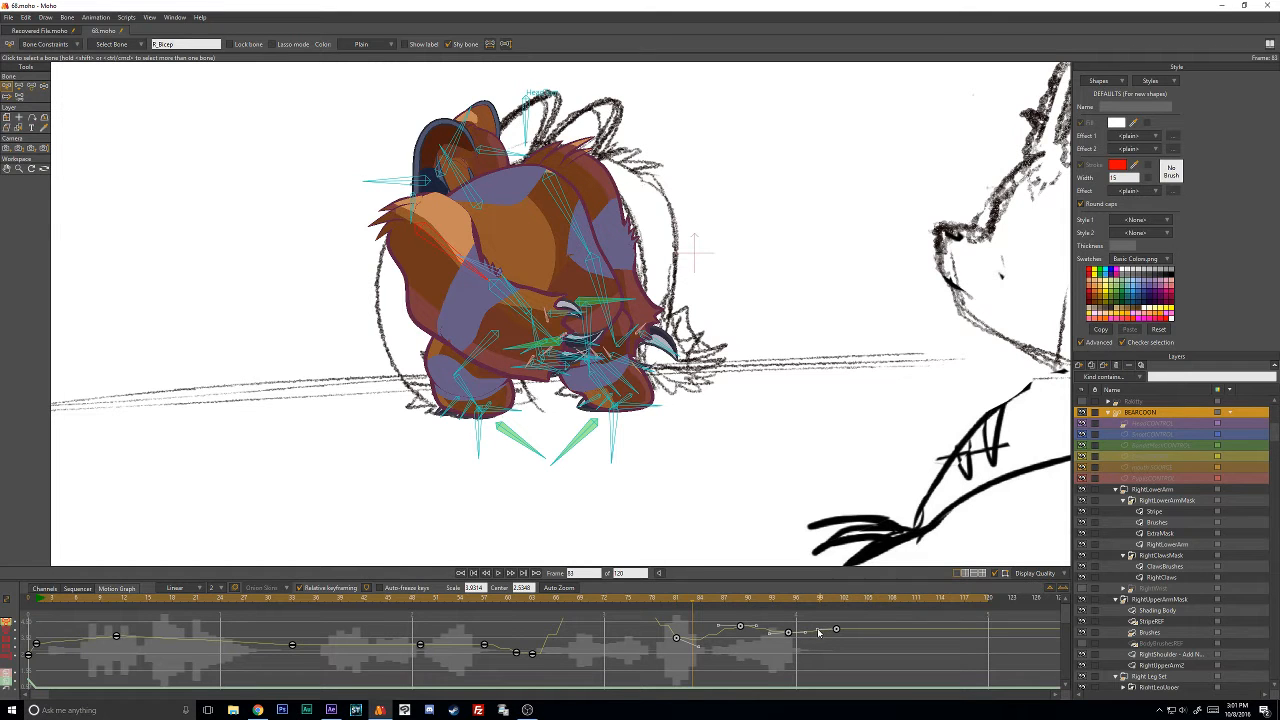
mouse_move(688, 605)
mouse_down()
mouse_move(600, 605)
mouse_move(860, 606)
mouse_move(815, 621)
mouse_move(844, 621)
mouse_move(659, 619)
mouse_move(702, 622)
mouse_move(675, 627)
mouse_up()
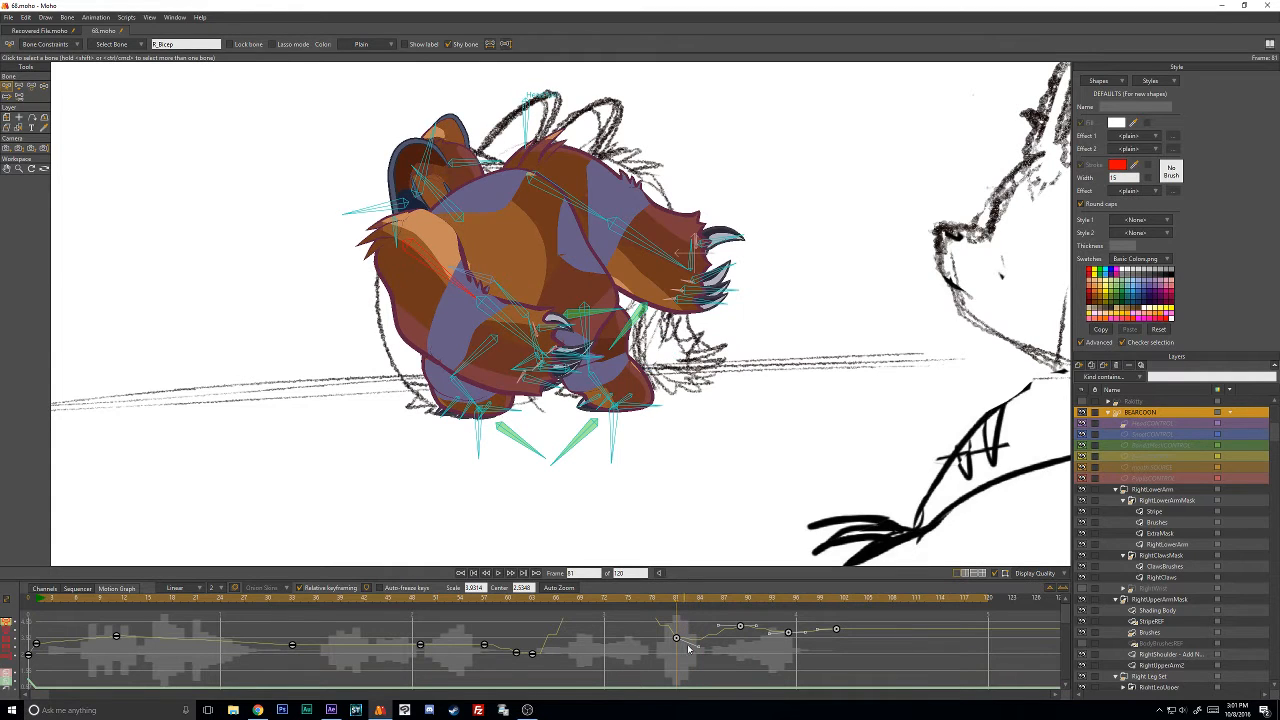
Try raising the left bicep's outgoing curve handle at frame 81 much higher and check frame 83.
click(557, 193)
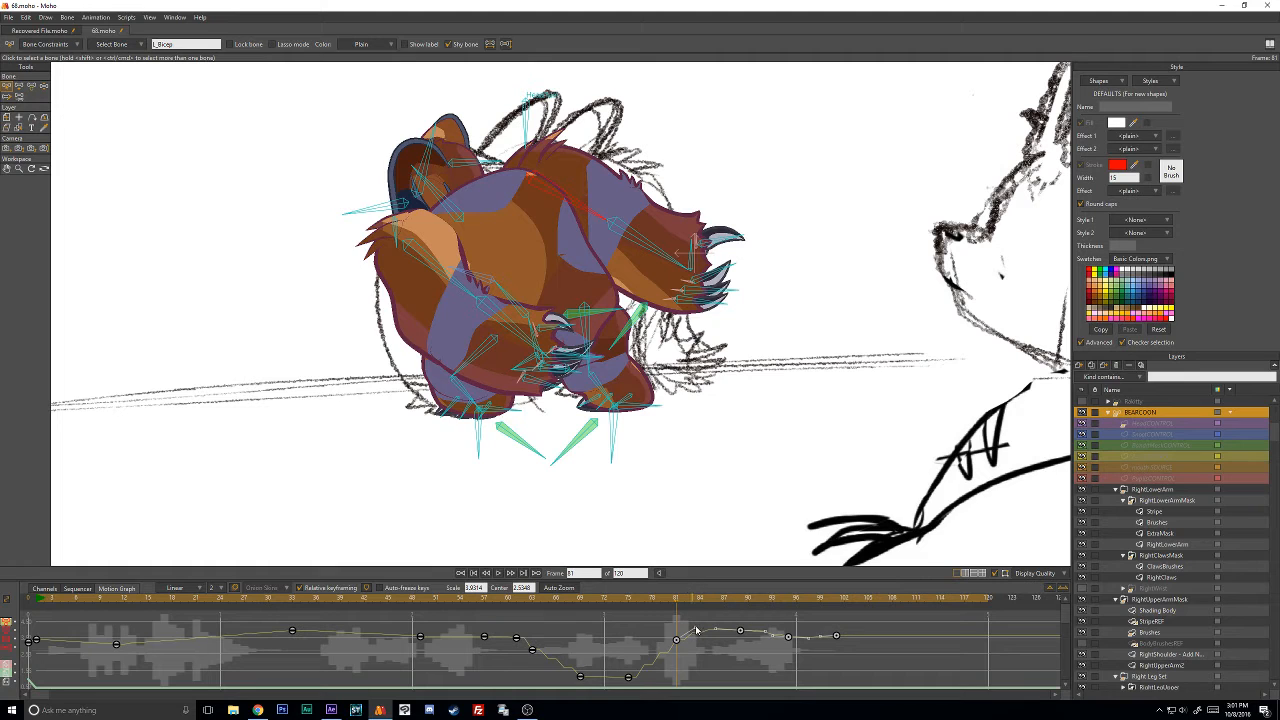
drag(696, 630, 699, 614)
key(Right)
key(Right)
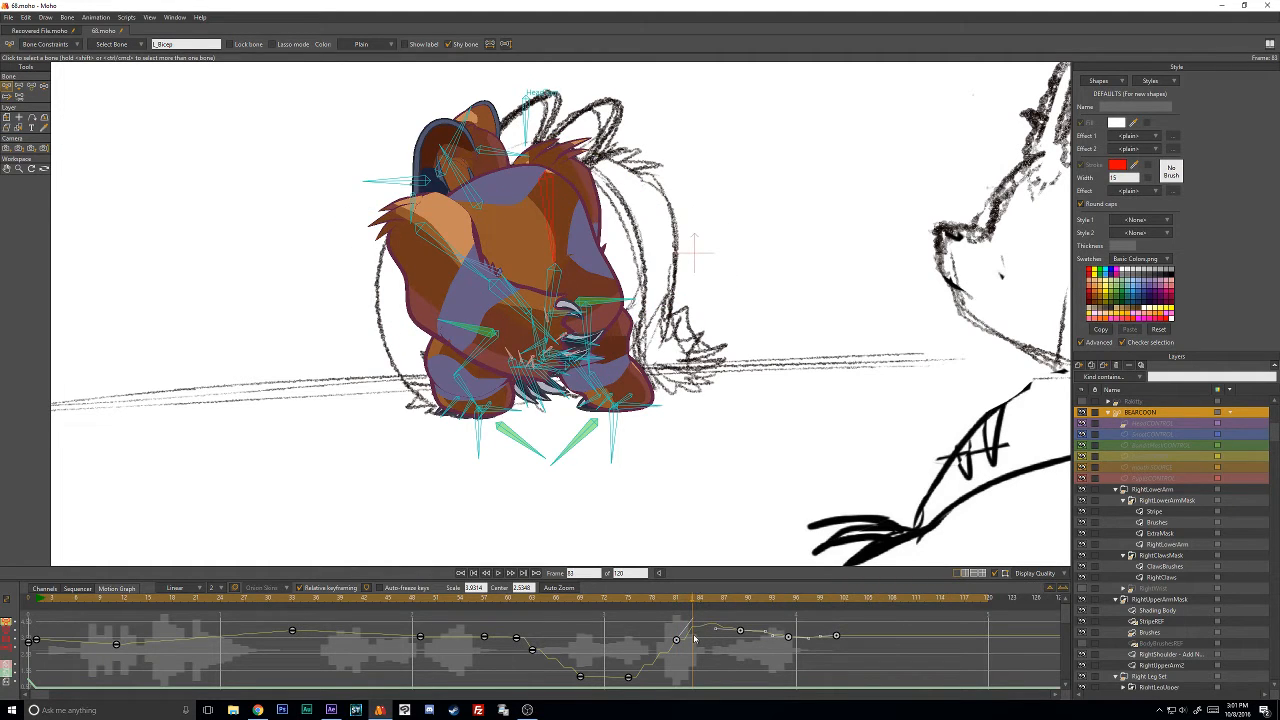
key(Right)
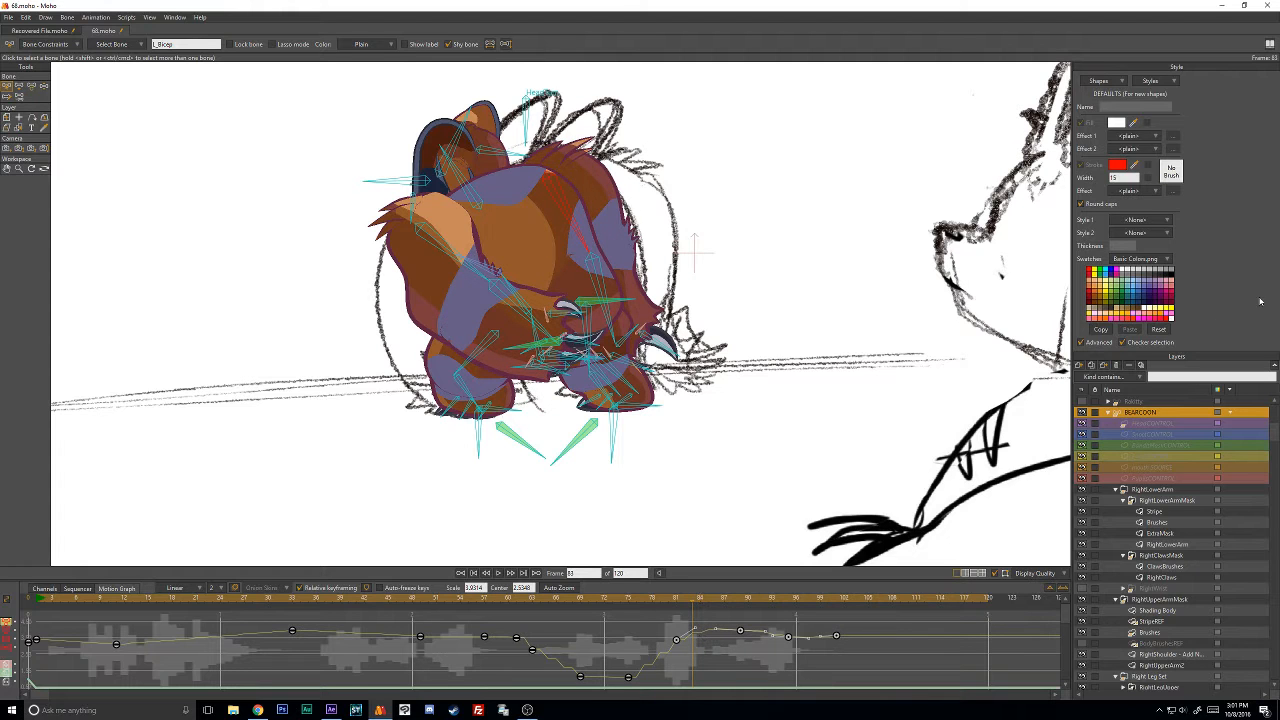
Select the right bicep and scrub from frame 72 to 101 to review the arm motion.
click(435, 225)
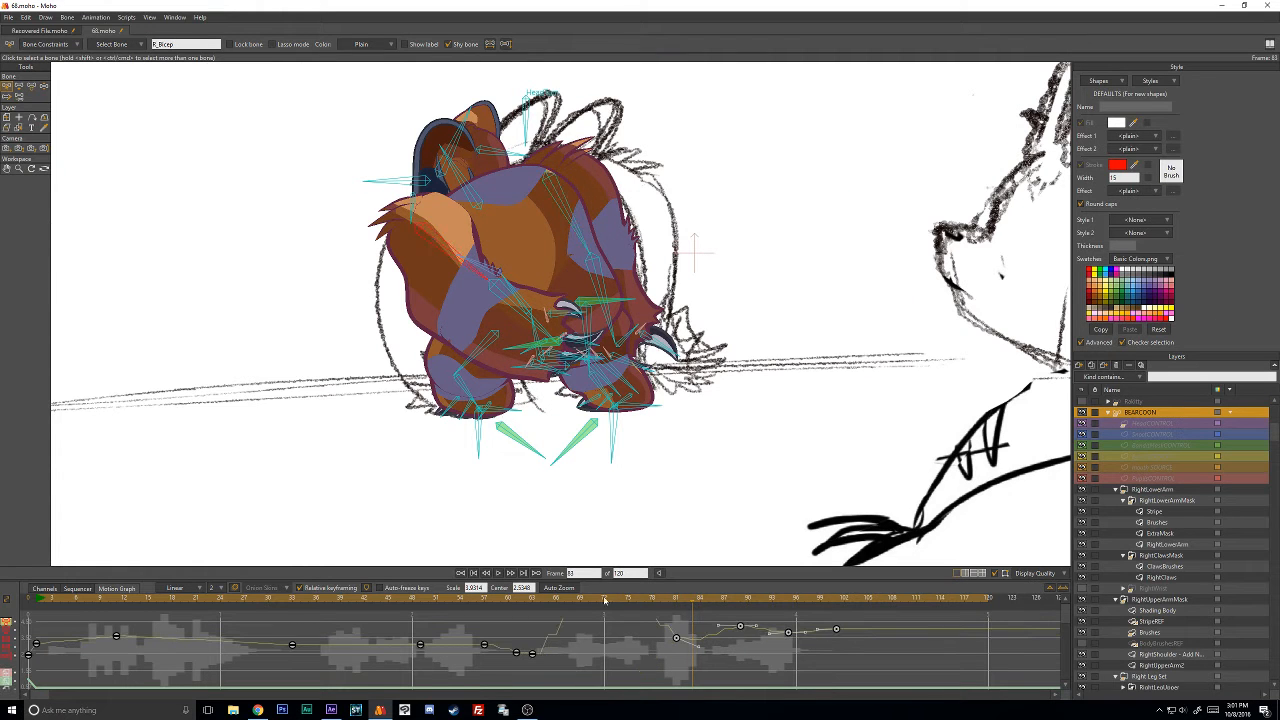
drag(604, 598, 851, 589)
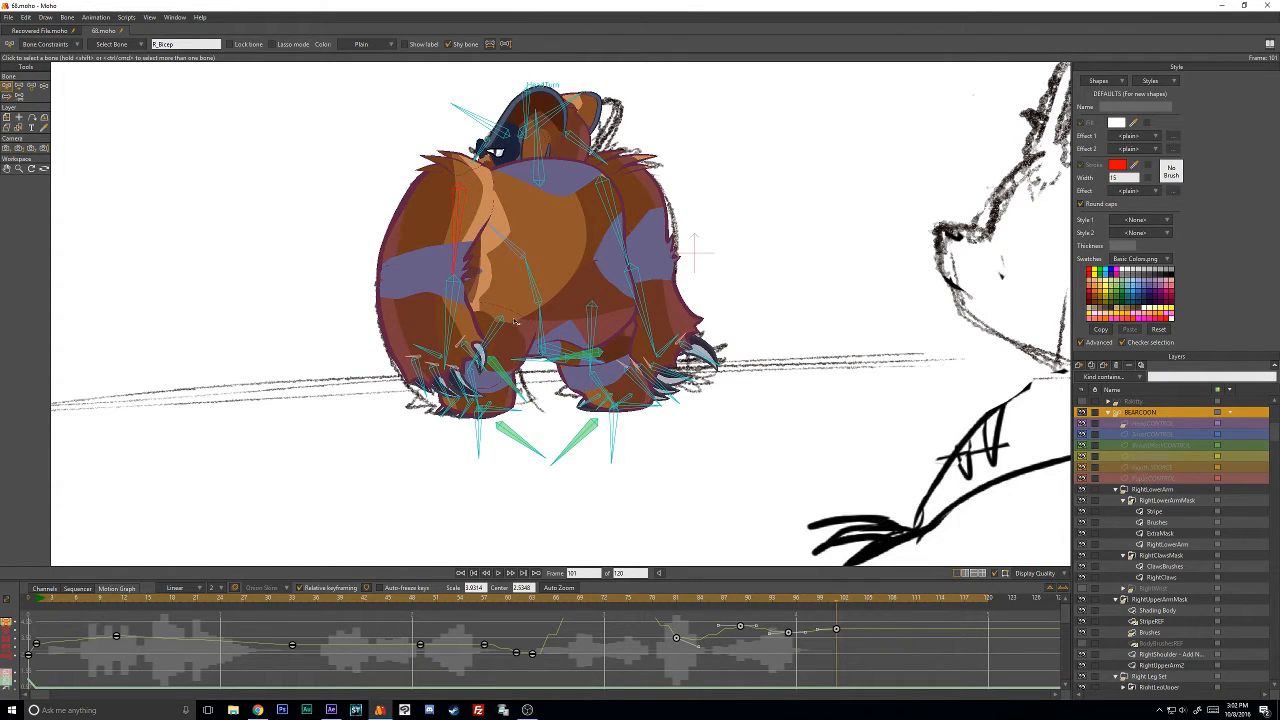
Activate the Manipulate Bones tool, return to the keyframe channels, and go to frame 81.
click(44, 87)
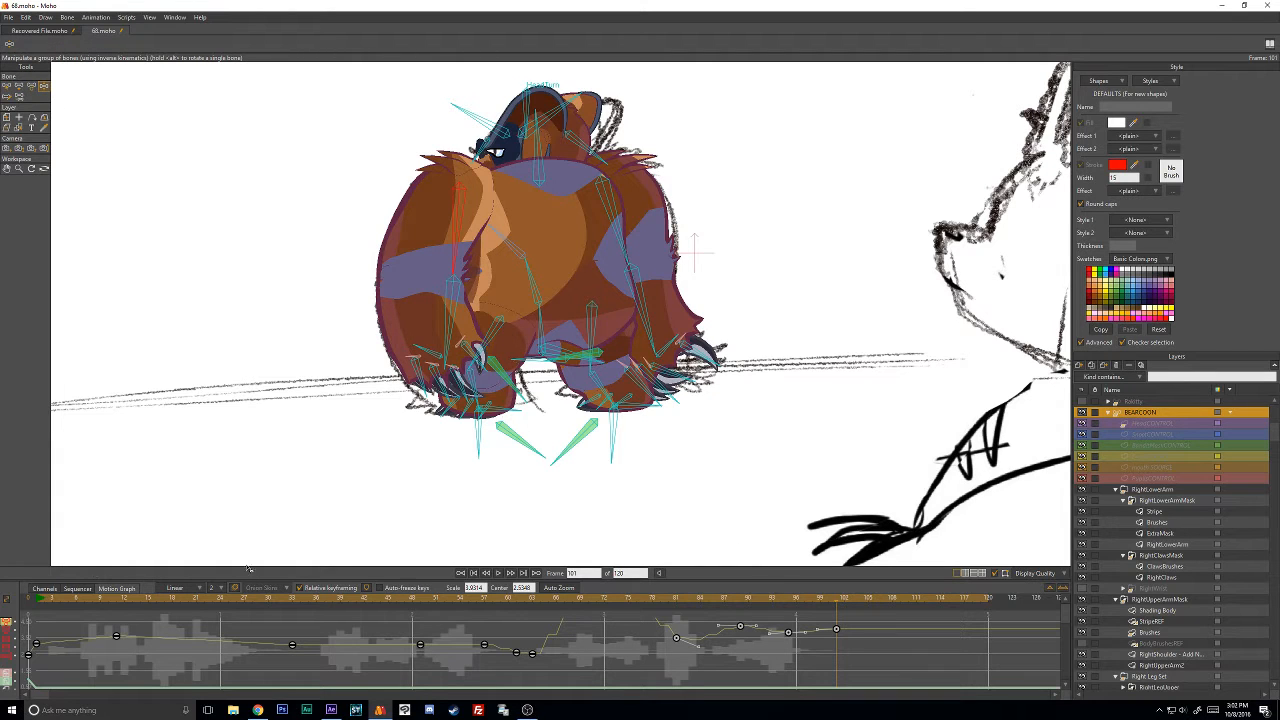
click(44, 589)
drag(818, 597, 676, 612)
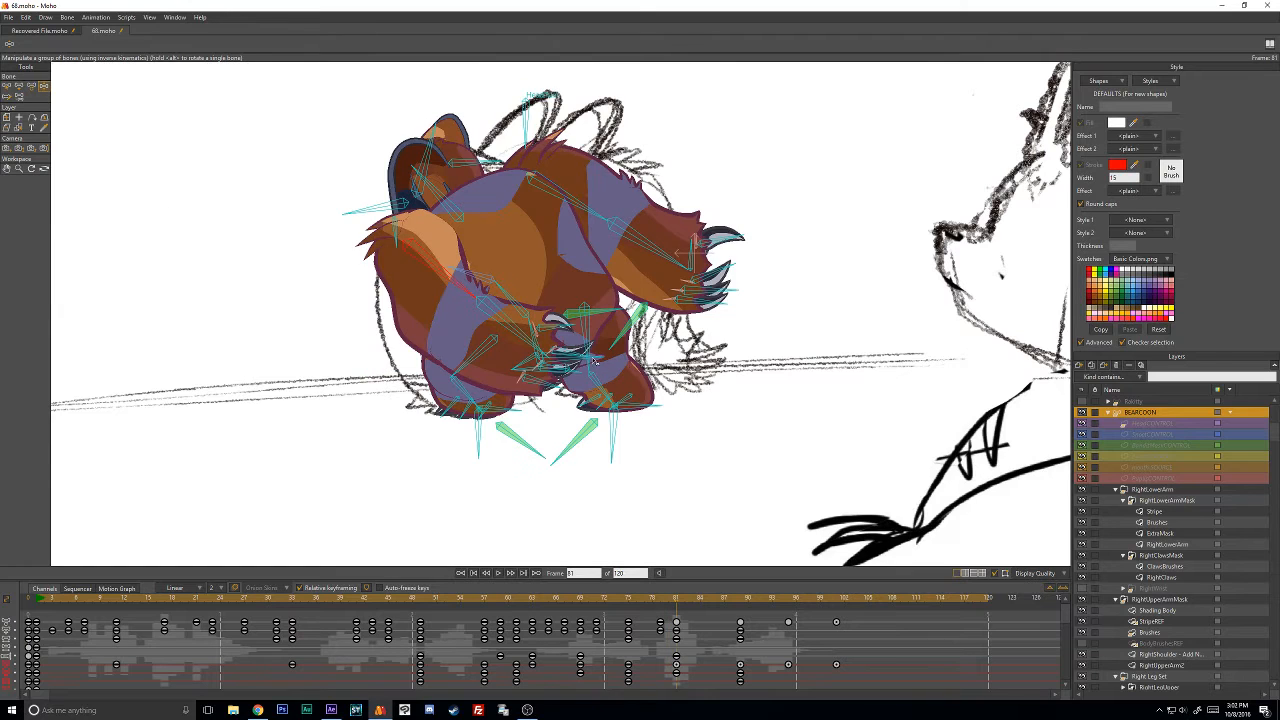
Rotate the small bone at the bear's pelvis slightly upward at frames 95 and 101, and scrub the motion through frame 101.
scroll(595, 361, up, 2)
scroll(628, 390, down, 1)
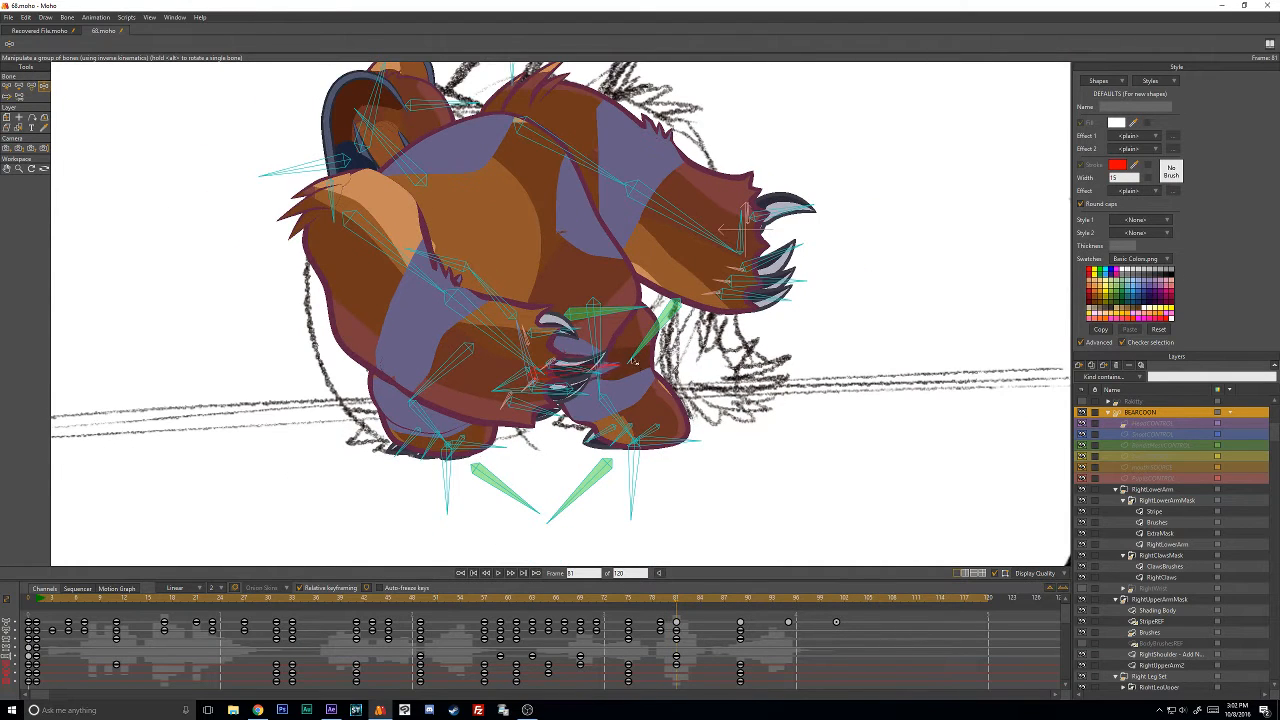
drag(693, 598, 788, 604)
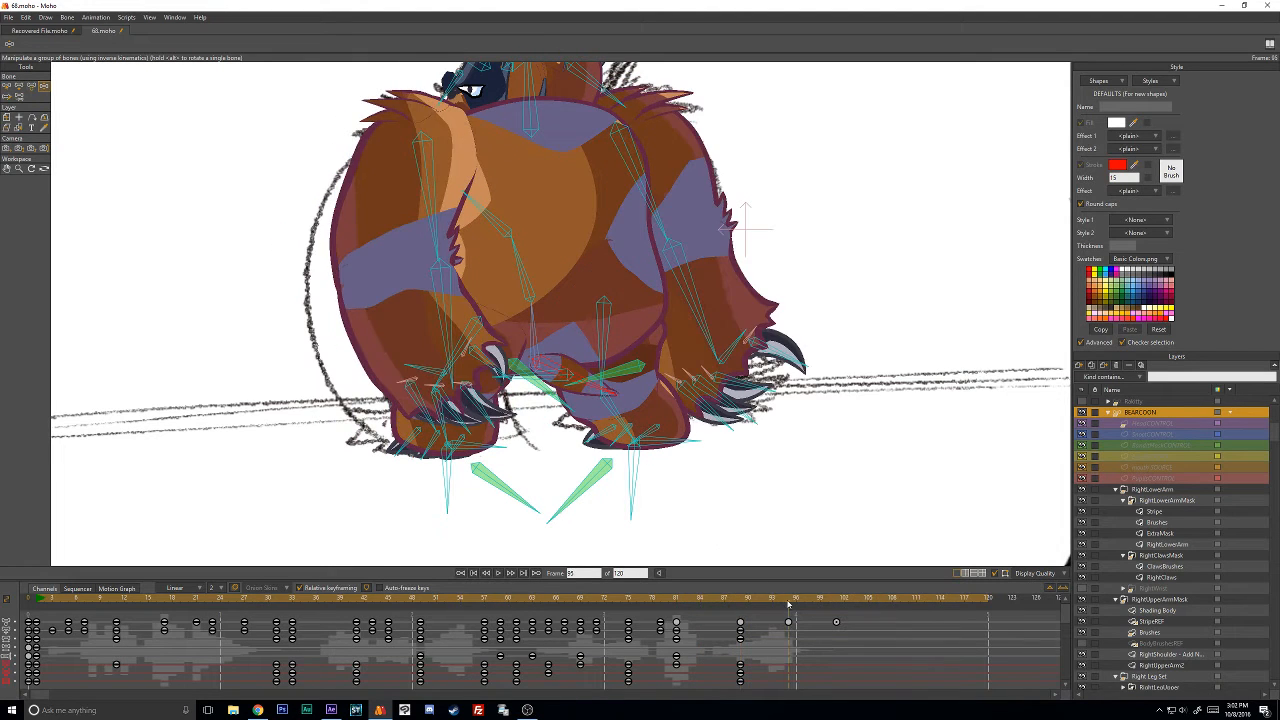
drag(582, 381, 593, 363)
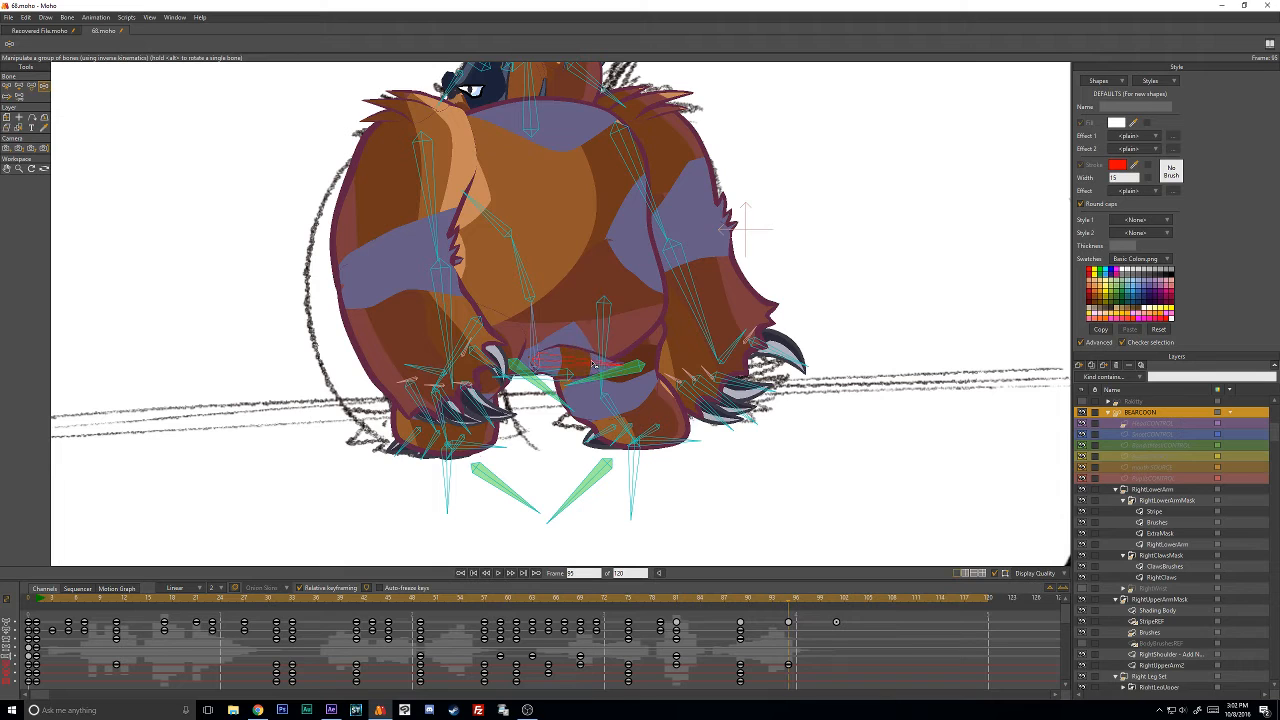
drag(798, 600, 835, 606)
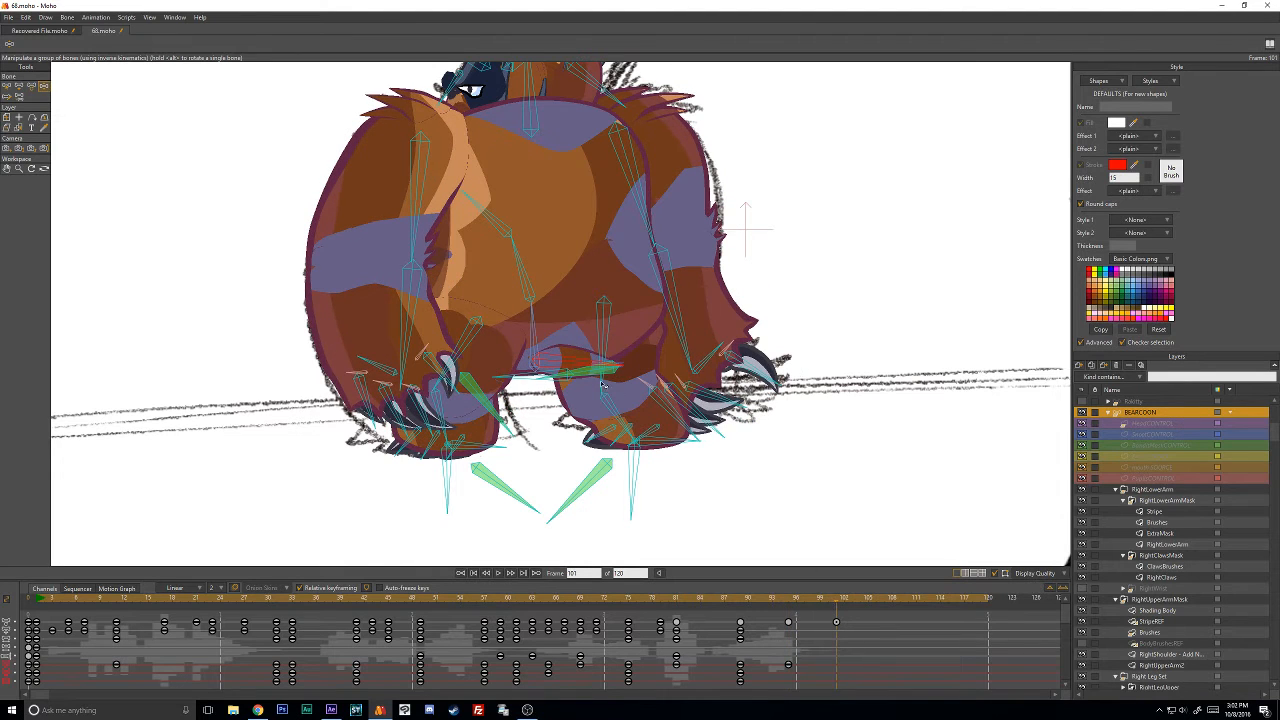
drag(602, 383, 604, 379)
click(790, 599)
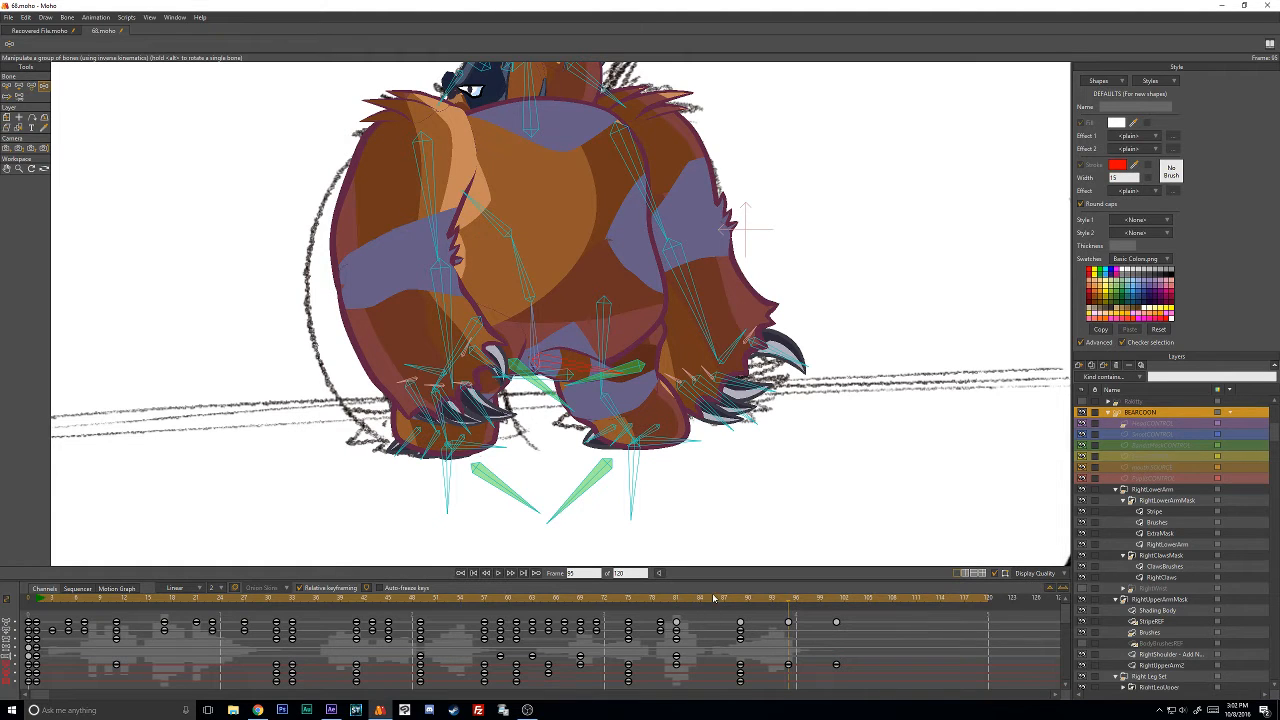
drag(713, 598, 840, 595)
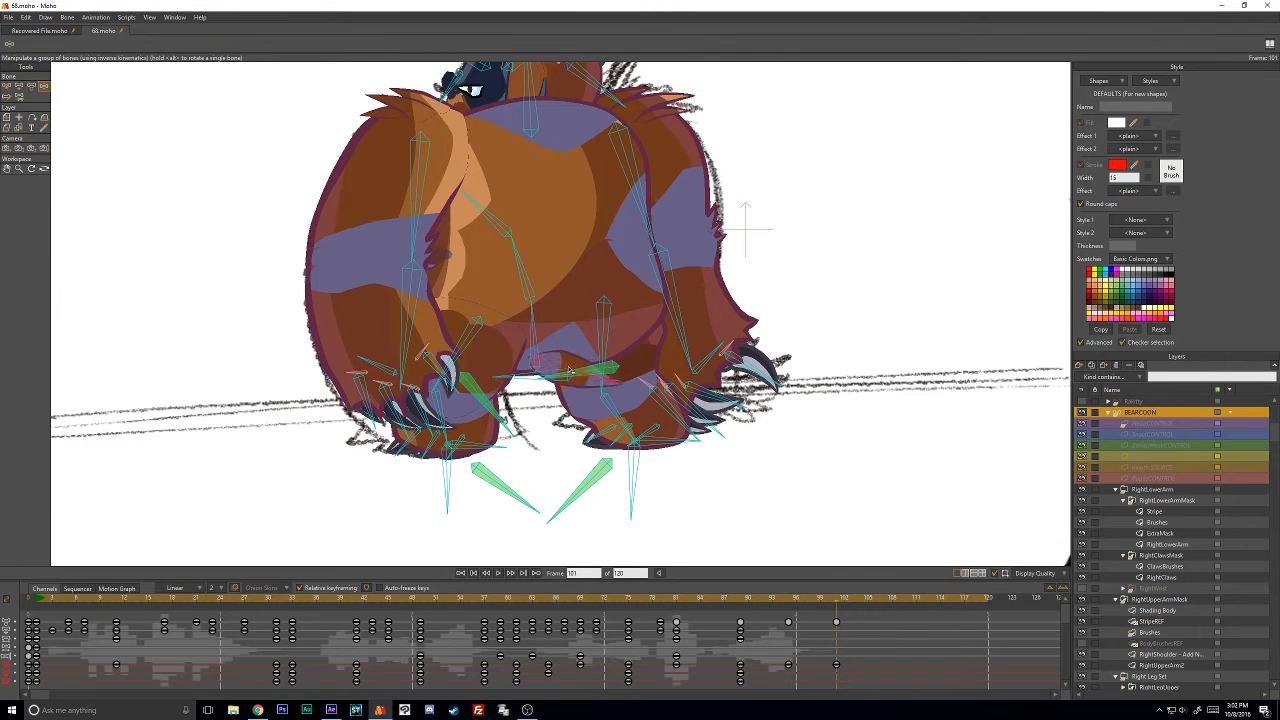
Reposition the small pelvis bone at frame 81 with the Transform Bone tool and match its position at frame 89.
click(680, 600)
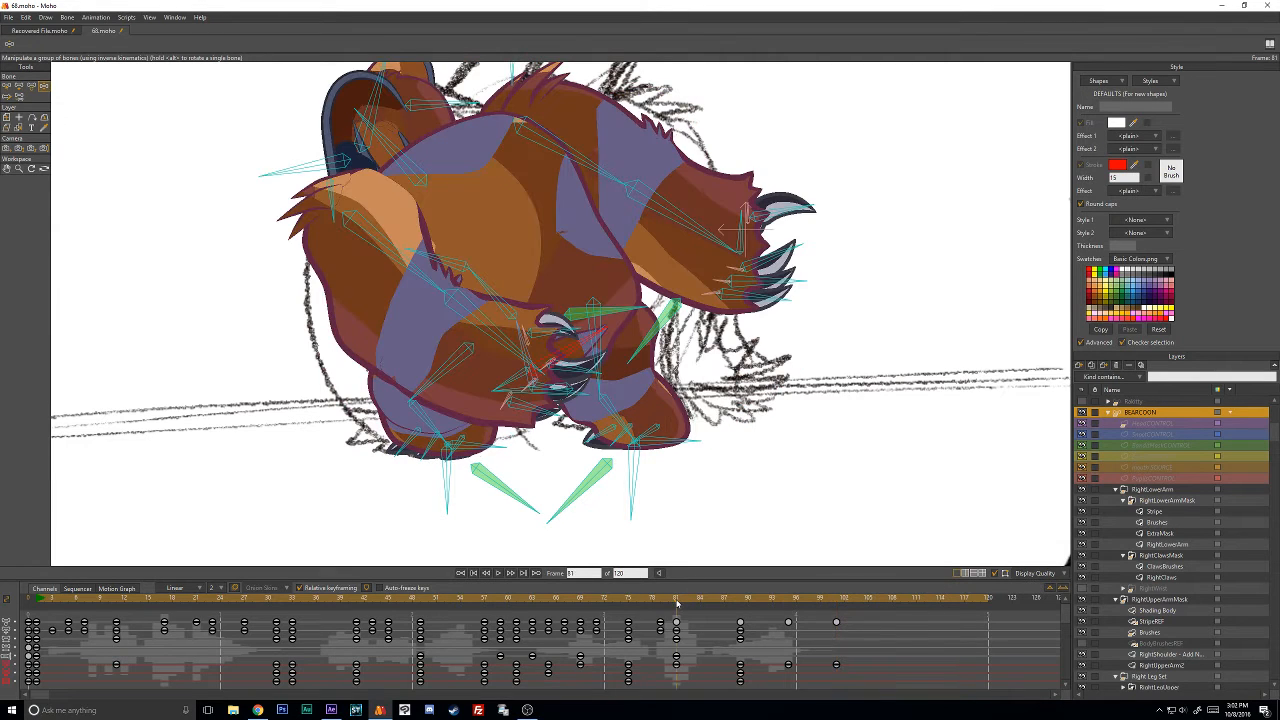
click(31, 86)
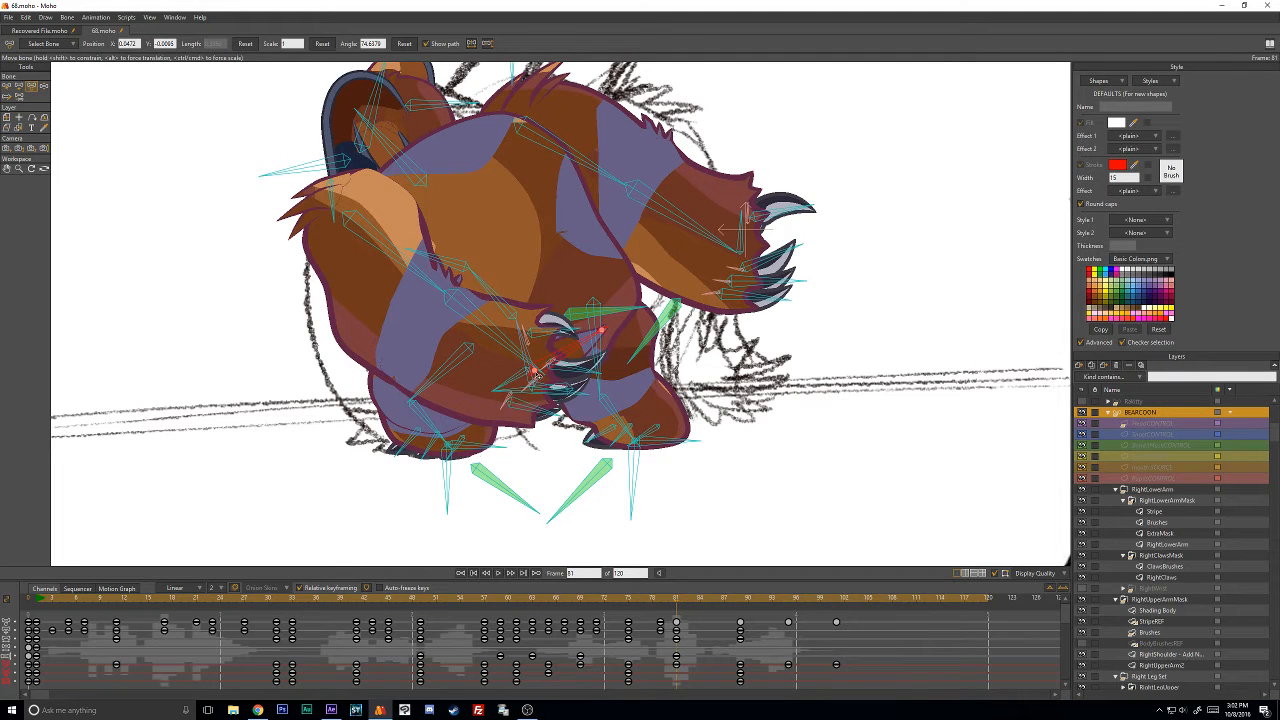
drag(537, 371, 563, 352)
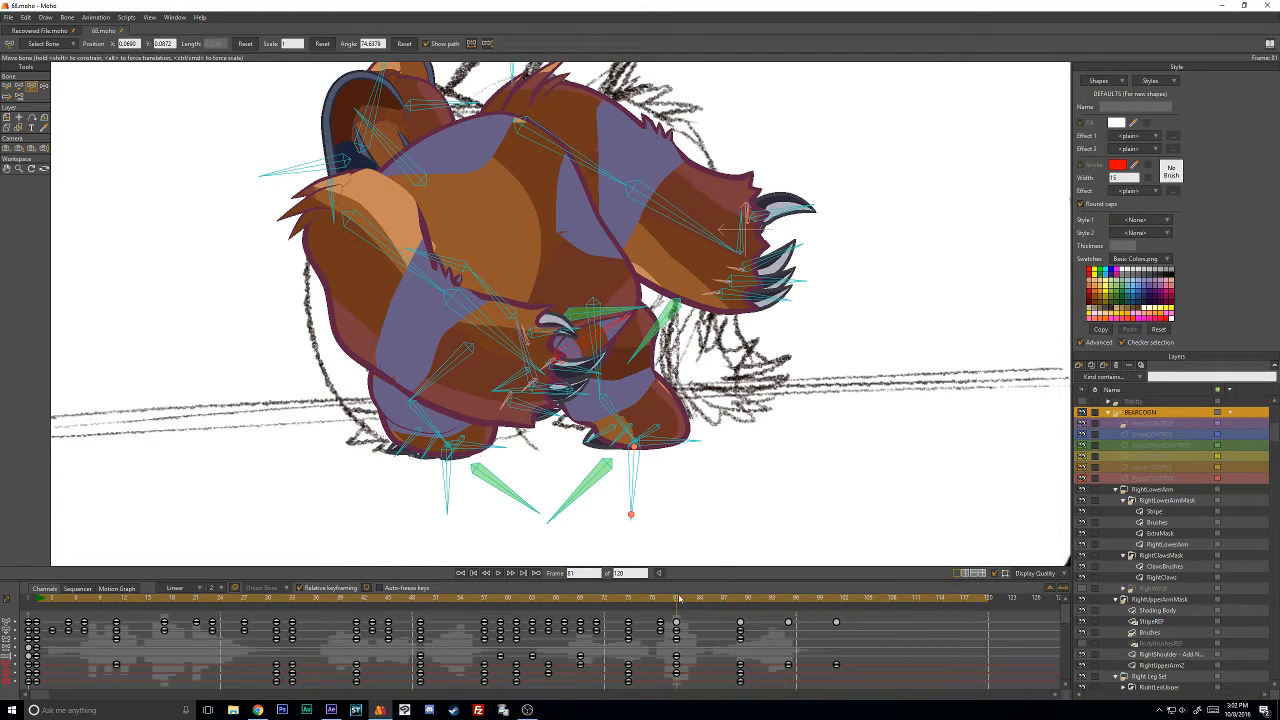
drag(680, 599, 740, 601)
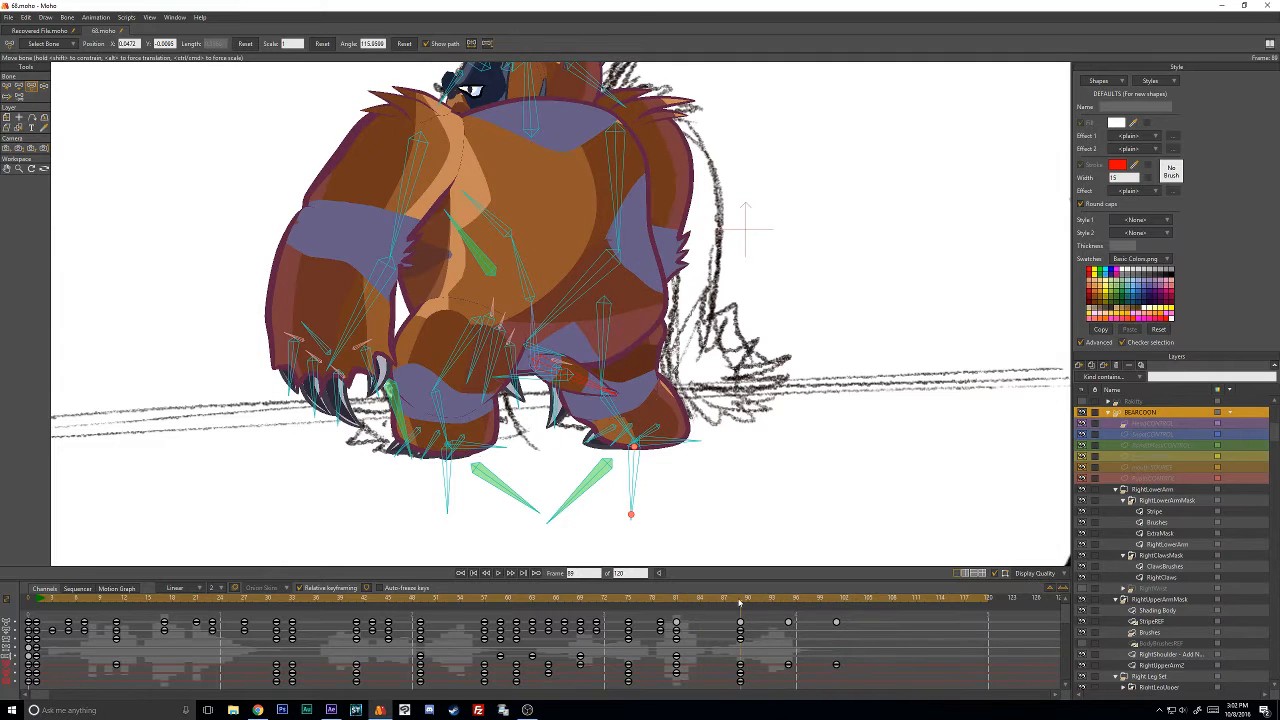
drag(539, 364, 556, 358)
drag(745, 601, 677, 628)
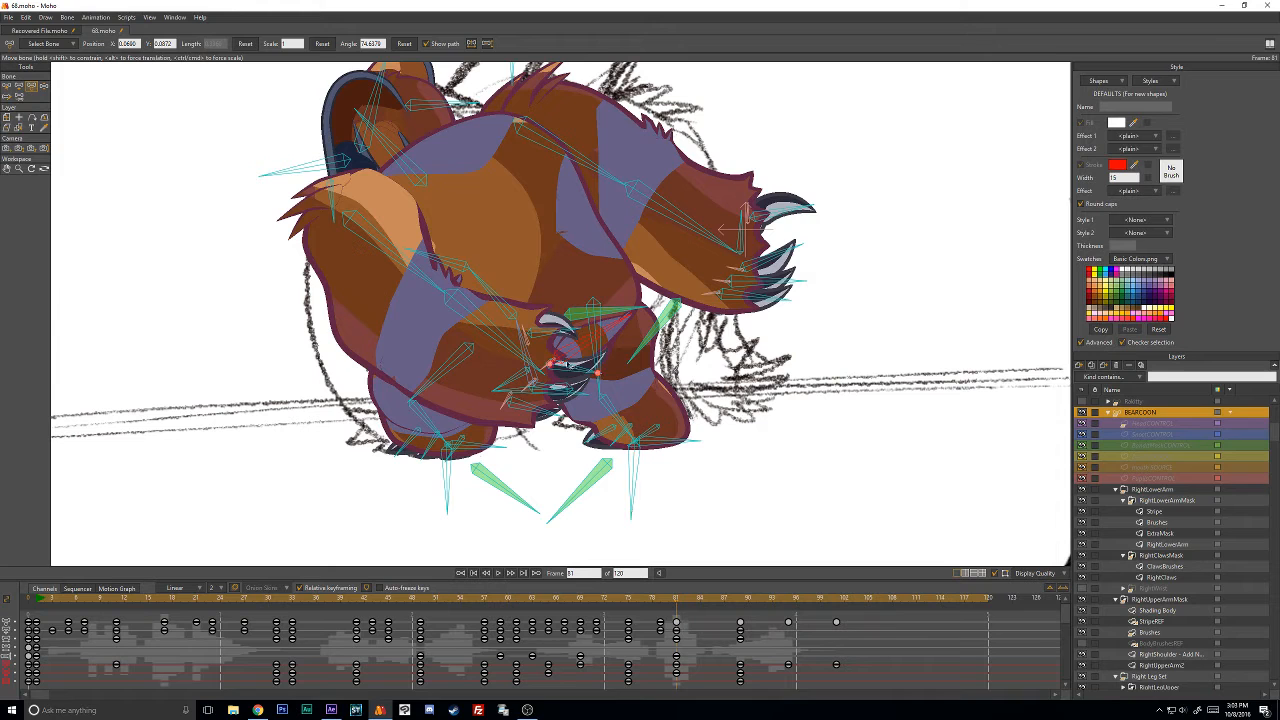
drag(559, 360, 572, 349)
drag(672, 601, 677, 629)
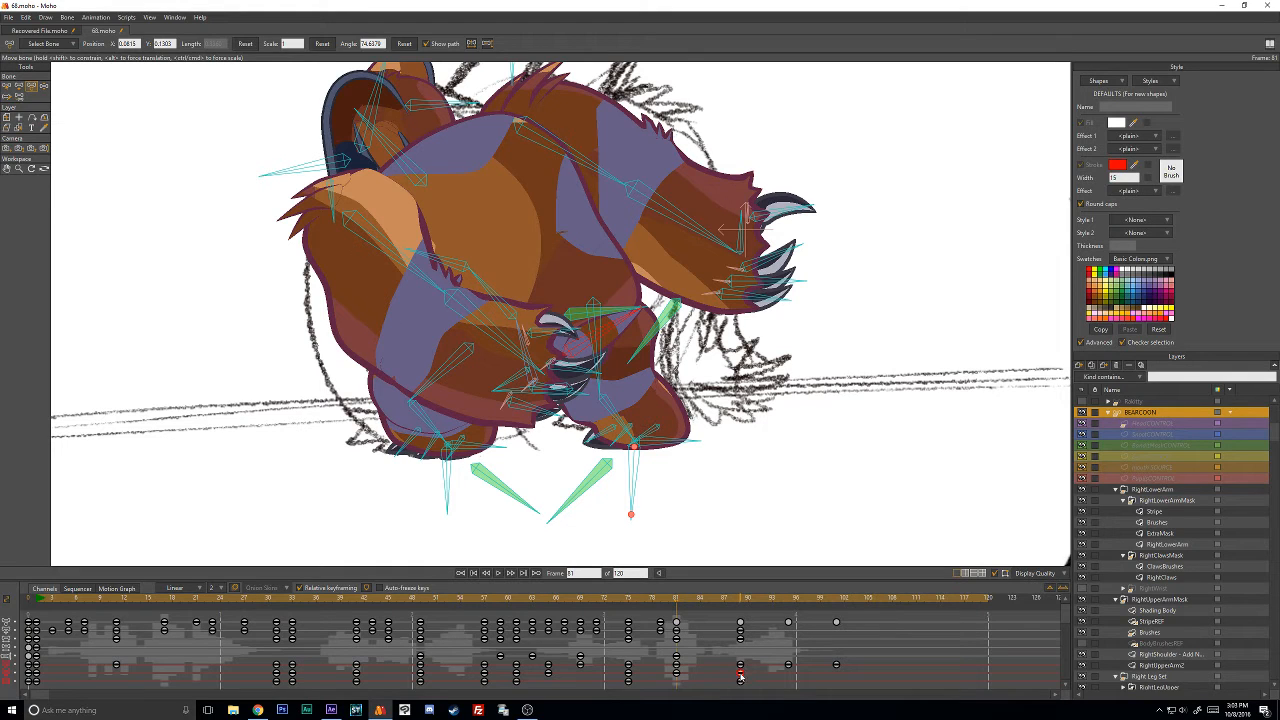
key(ctrl+v)
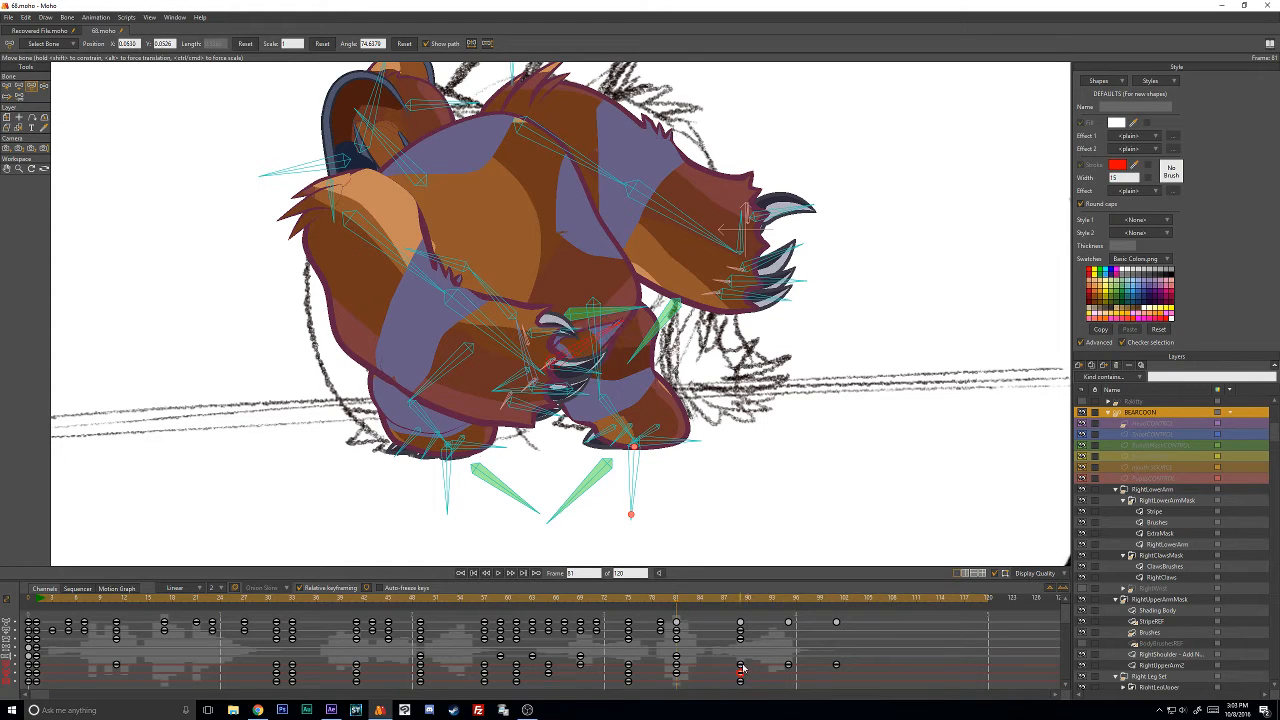
mouse_move(673, 597)
mouse_down()
mouse_move(614, 600)
mouse_move(843, 600)
mouse_up()
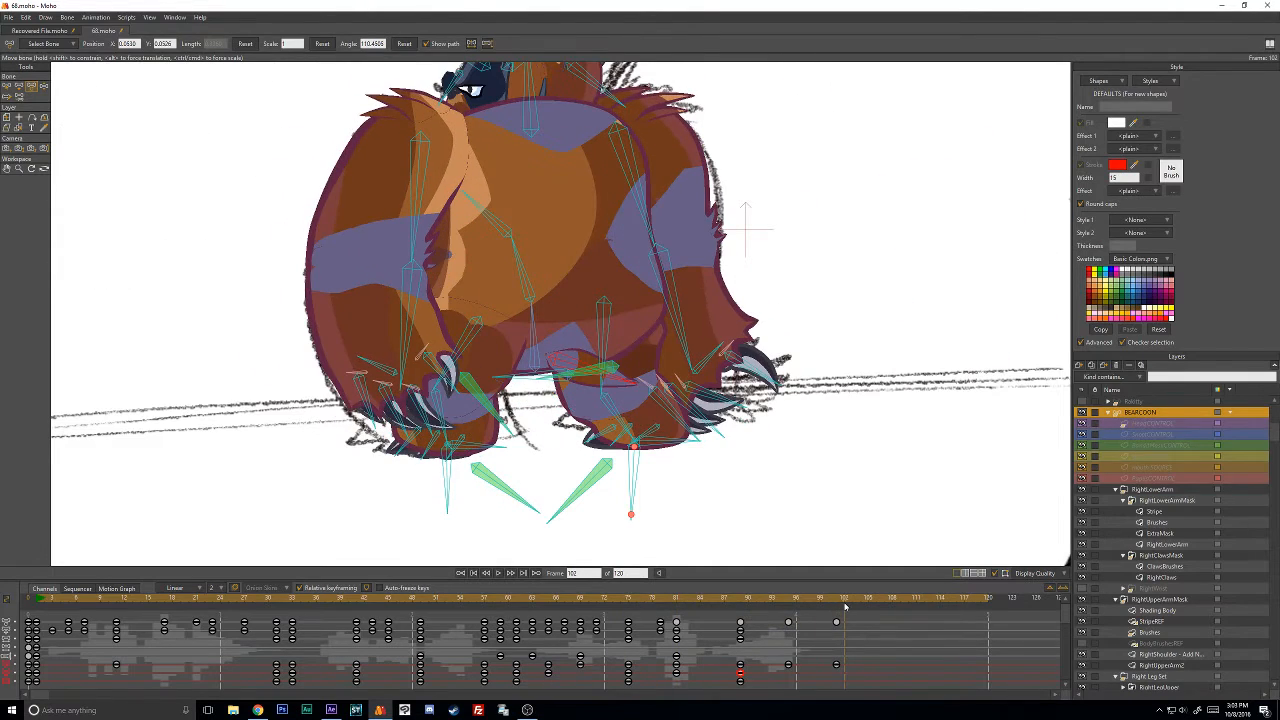
Rotate the Spine3 bone back to about 340° at frame 89, and lean it forward to the settled pose at frame 101.
click(675, 597)
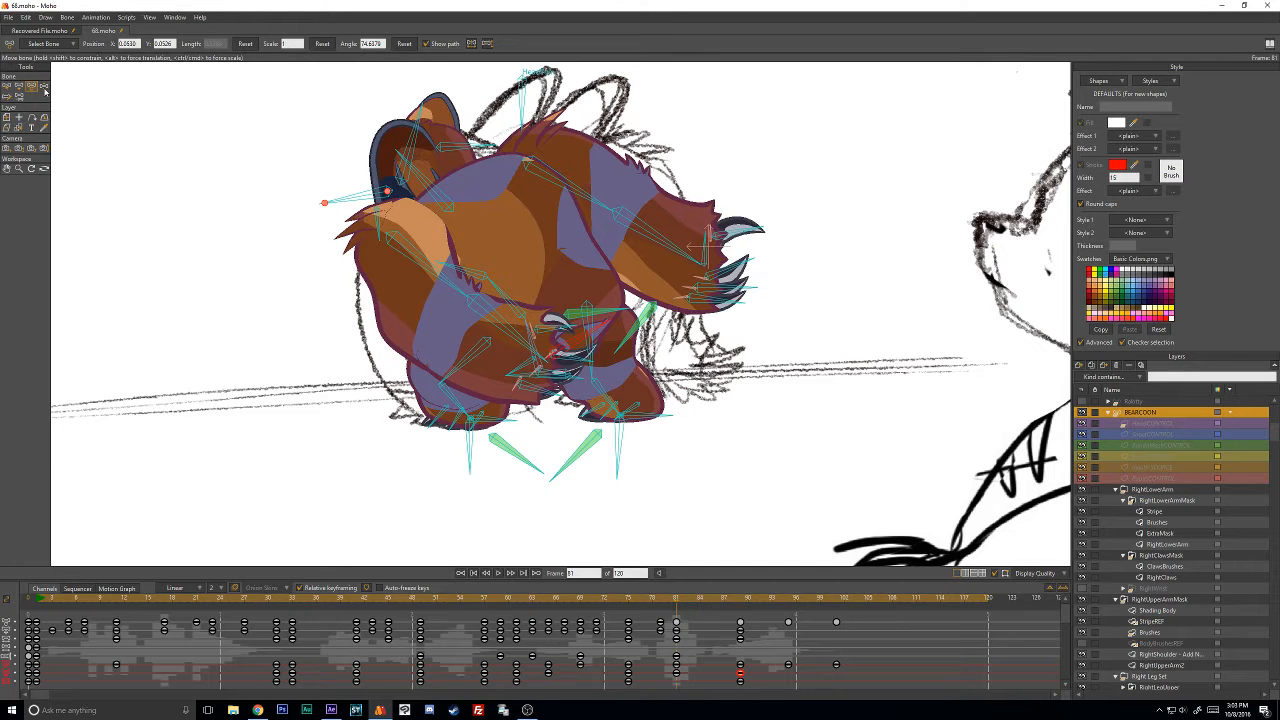
drag(675, 600, 742, 597)
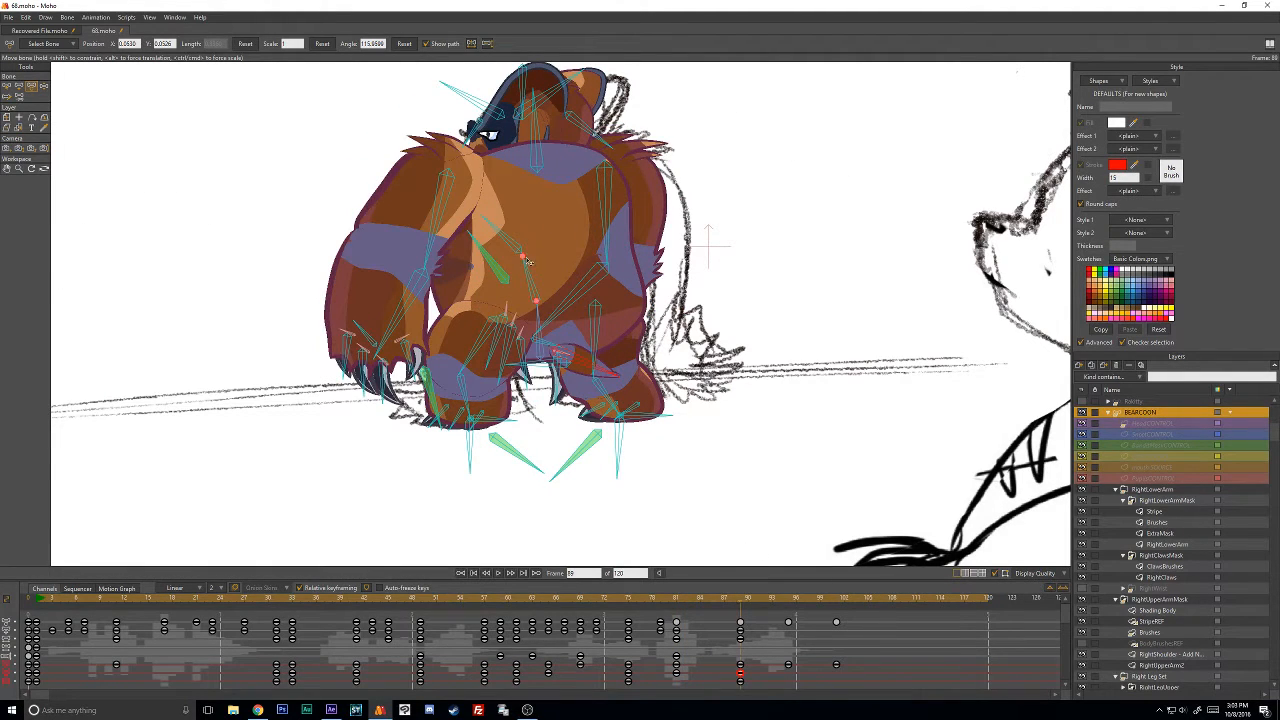
drag(535, 275, 522, 229)
drag(650, 600, 837, 599)
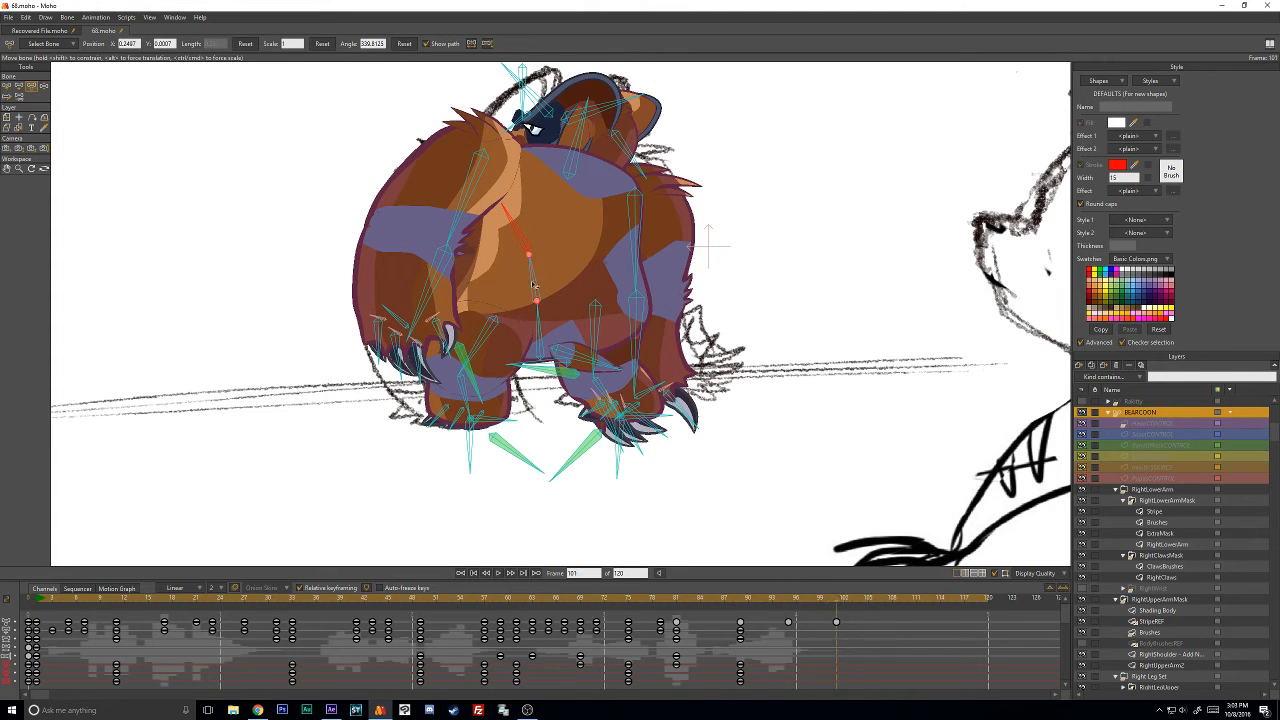
drag(533, 286, 505, 238)
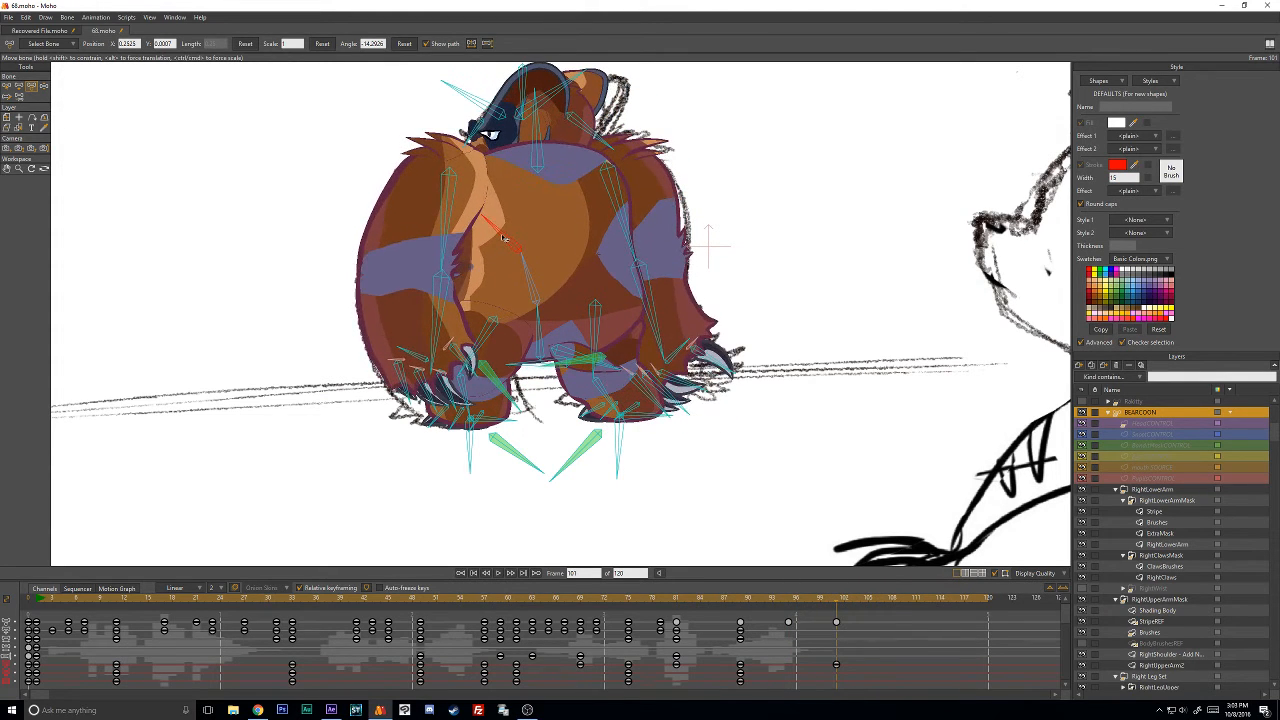
drag(806, 600, 741, 621)
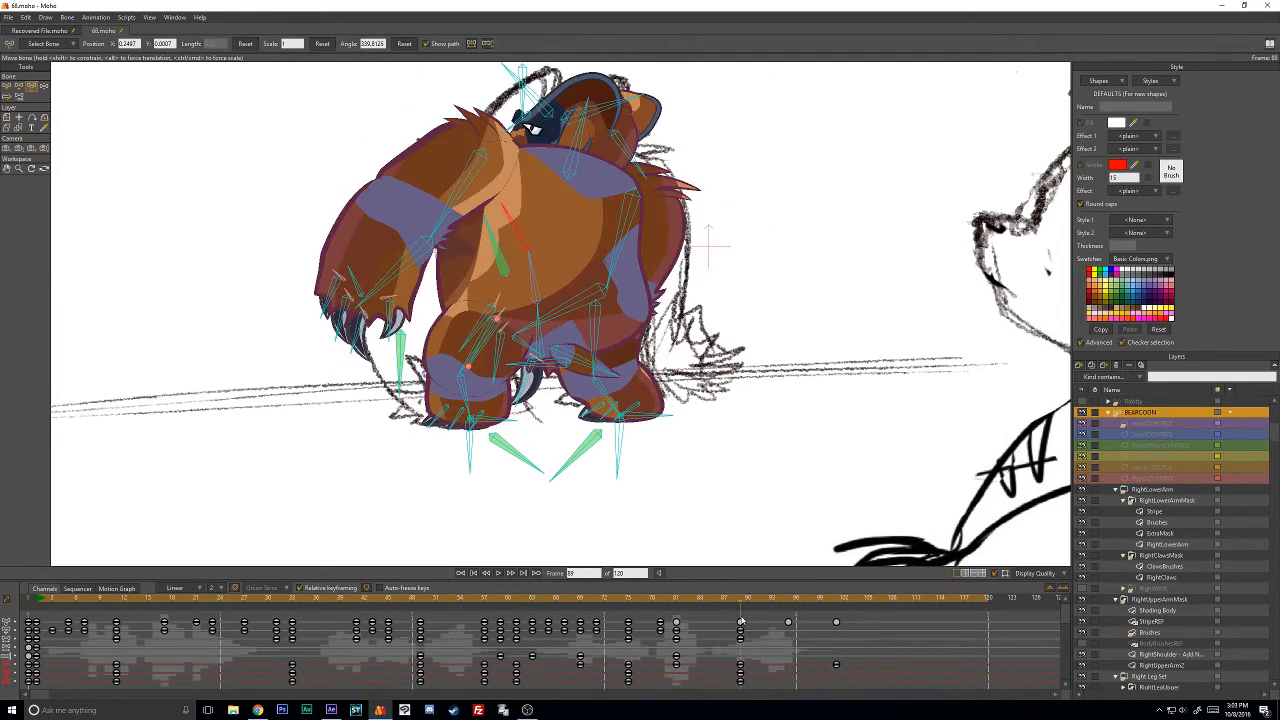
Show Spine3's angle curve in the motion graph and set its keyframes from frame 81 to 101 to Bezier.
click(9, 87)
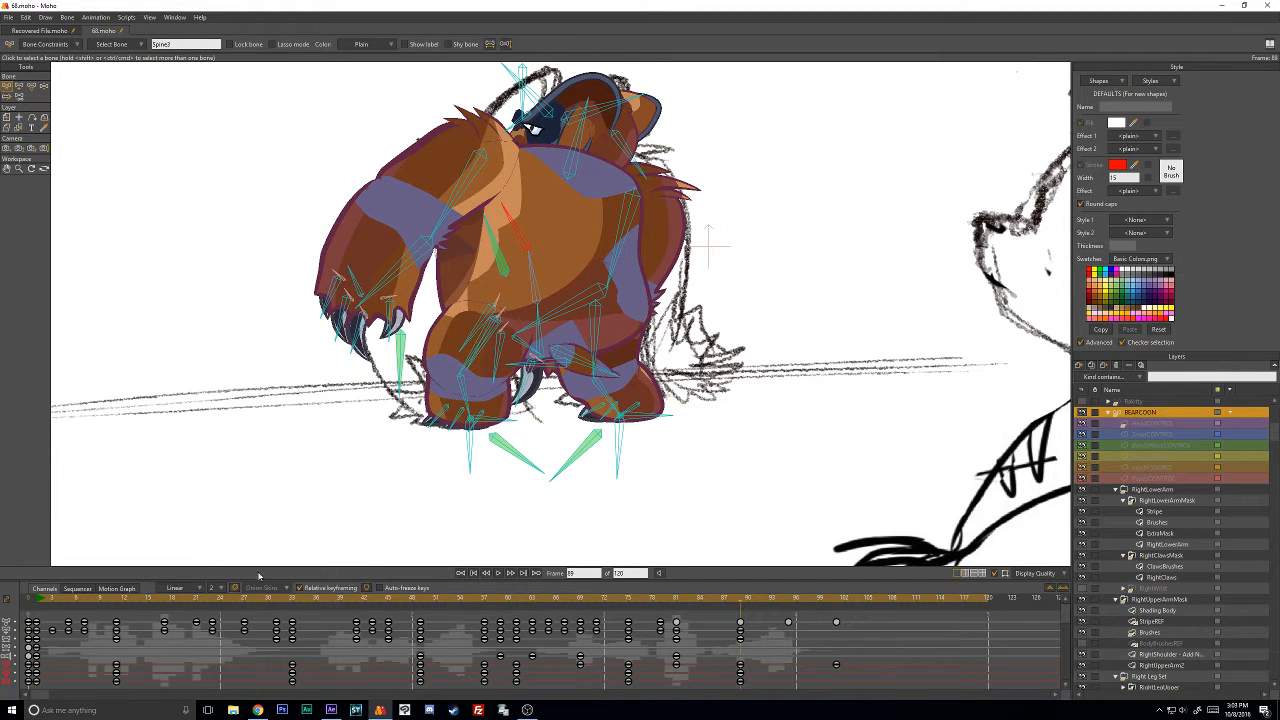
click(133, 588)
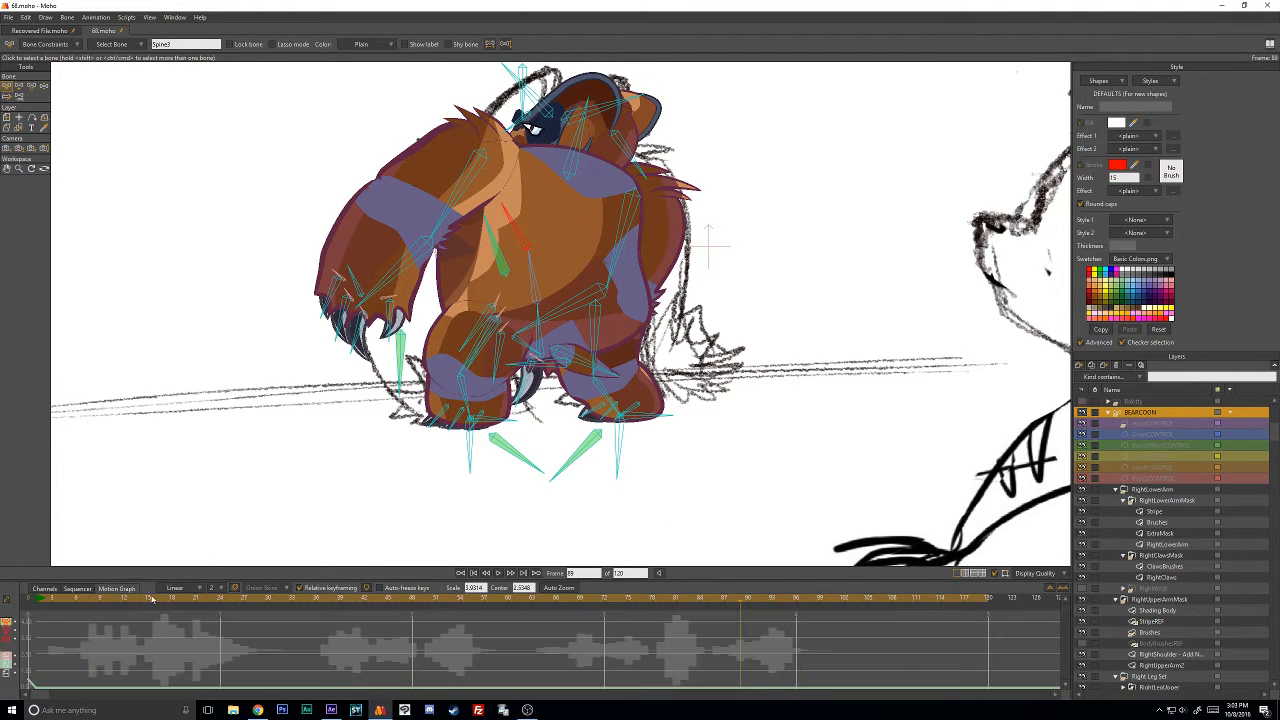
click(28, 632)
drag(663, 659, 850, 700)
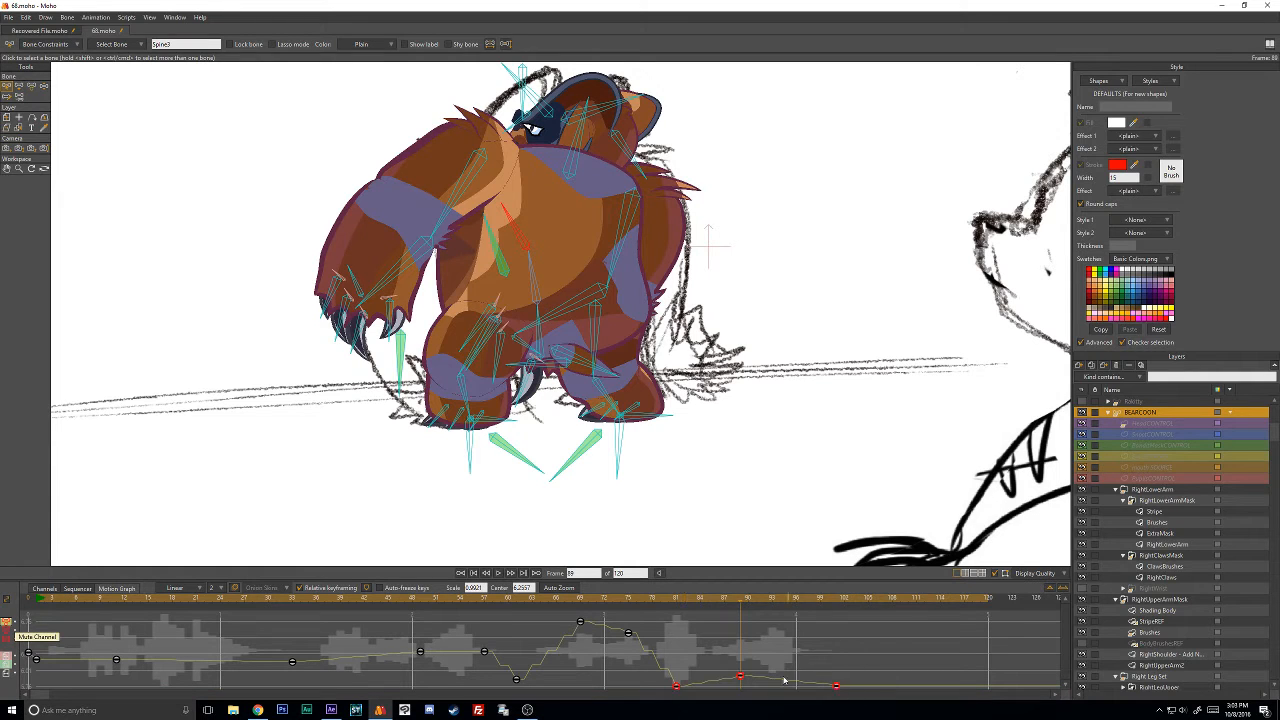
right_click(743, 672)
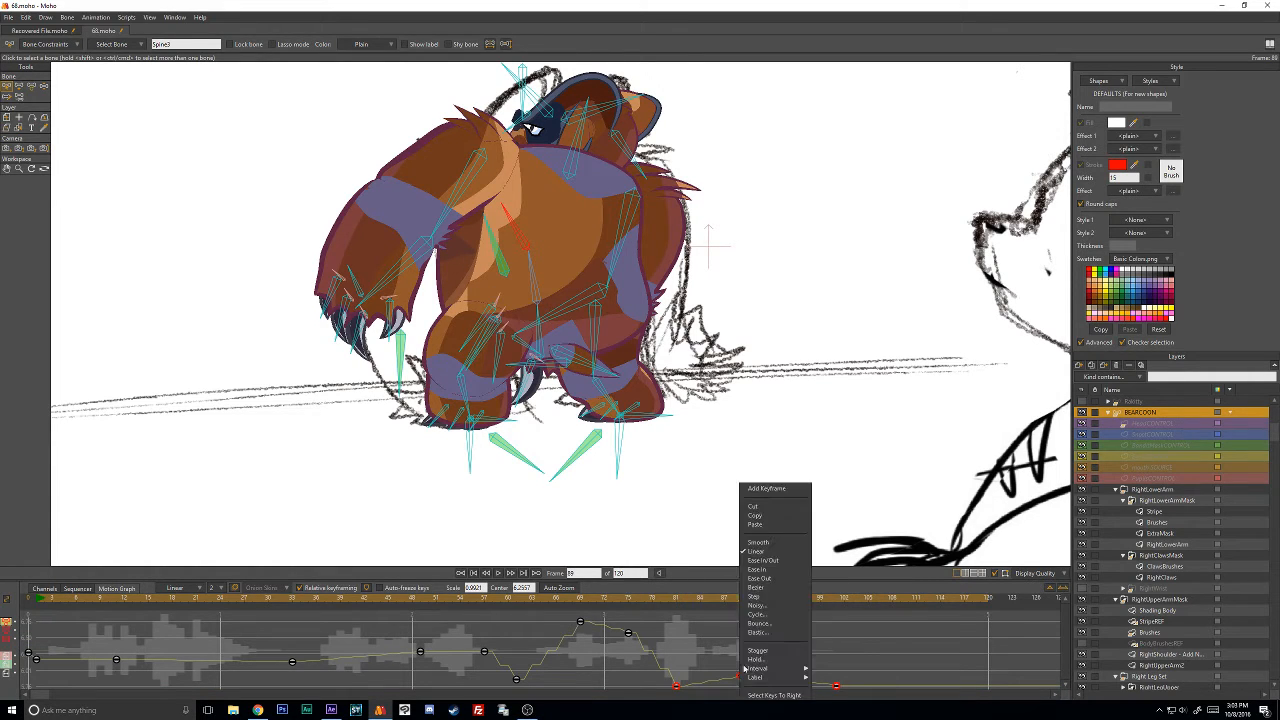
click(774, 588)
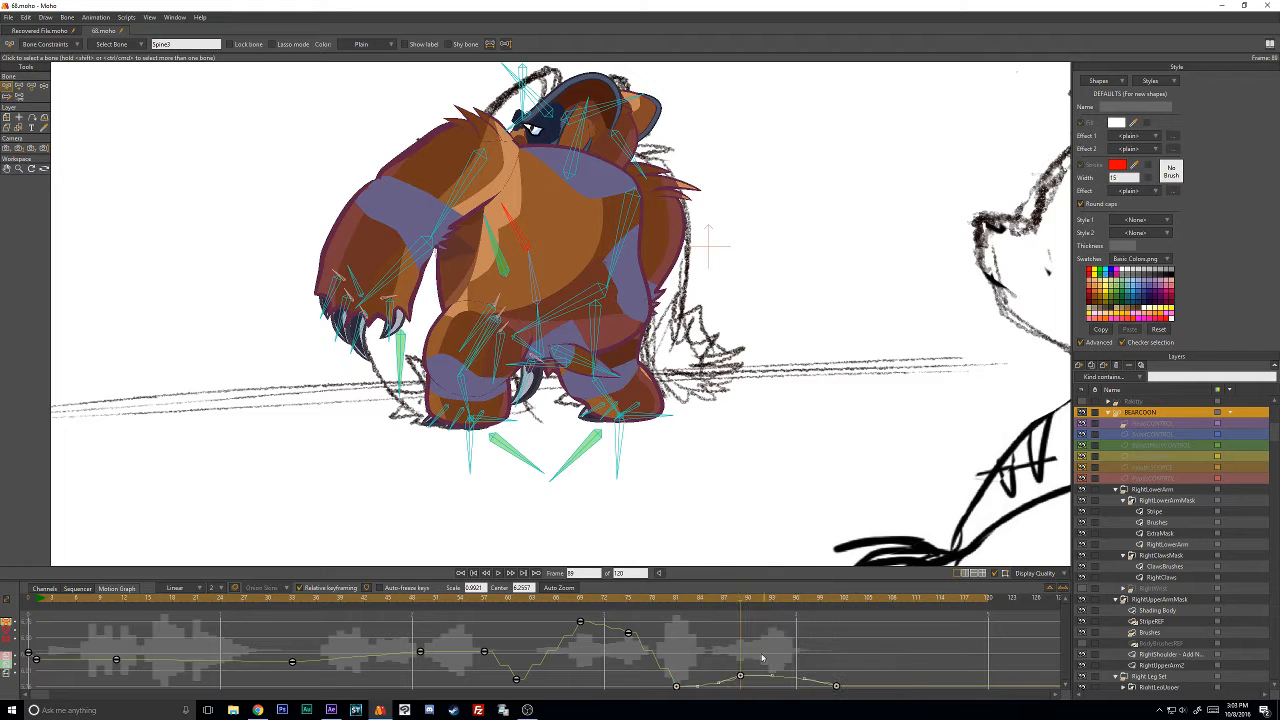
Pull Spine3's outgoing curve handle at frame 81 downward and step through the frames after the landing to check it.
drag(679, 604, 676, 605)
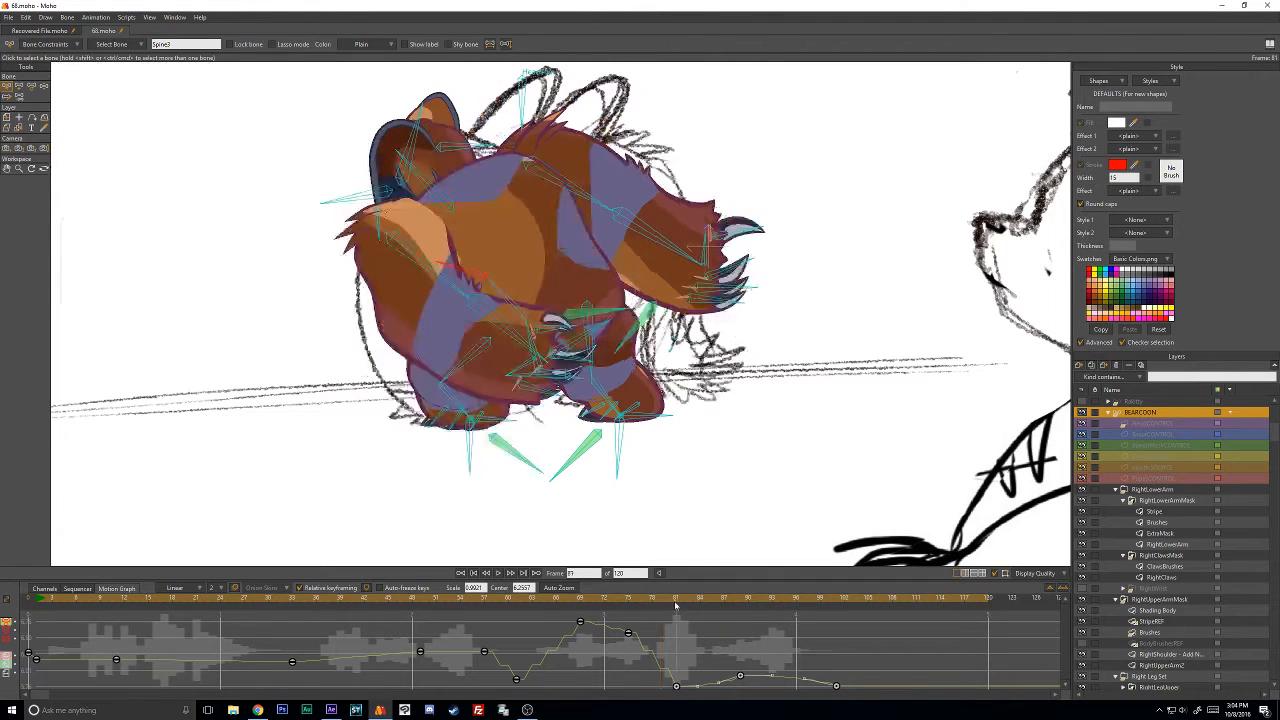
key(ctrl+Right)
key(ctrl+Right)
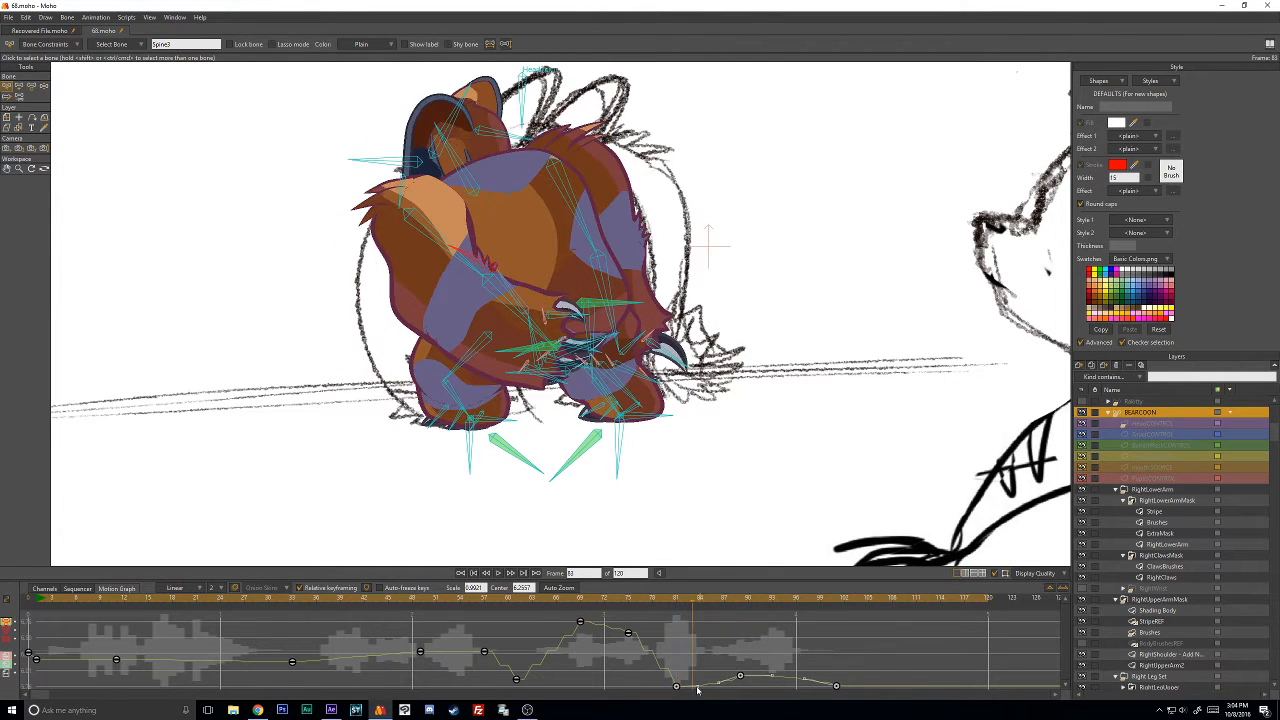
key(ctrl+Right)
key(ctrl+Left)
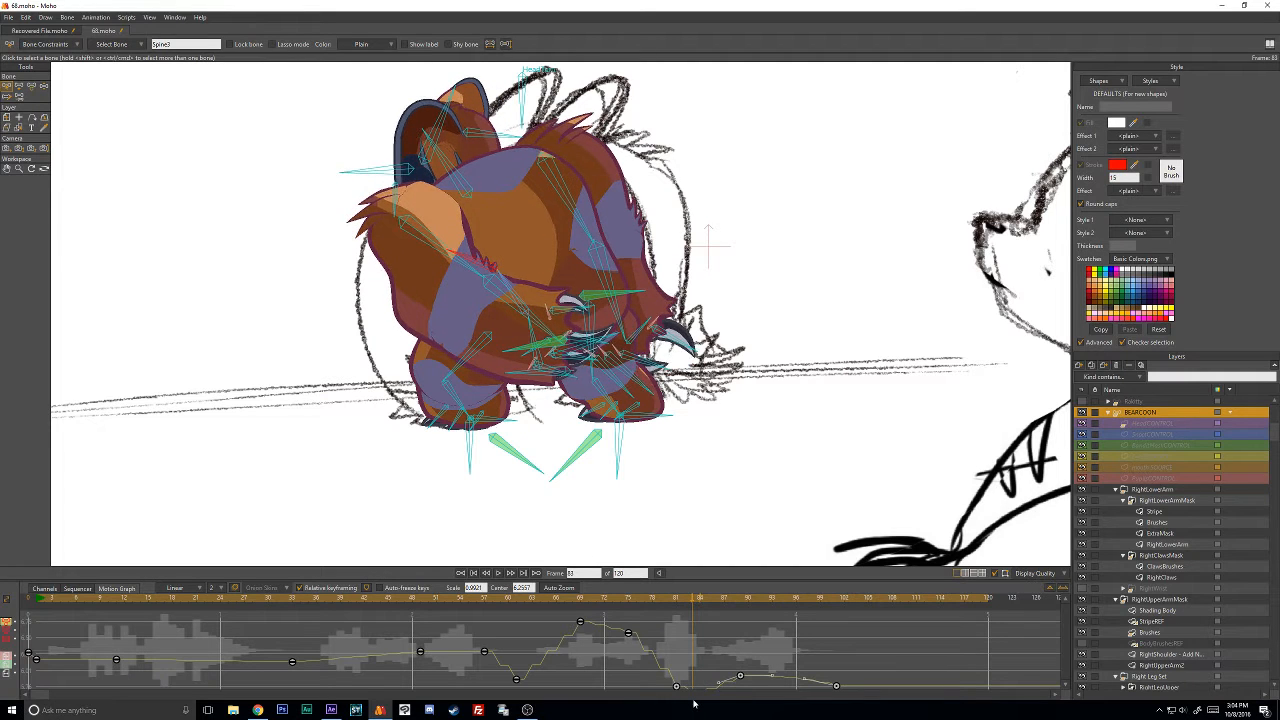
key(ctrl+Left)
key(ctrl+Right)
key(ctrl+Right)
key(ctrl+Right)
key(ctrl+Right)
key(ctrl+Right)
key(ctrl+Right)
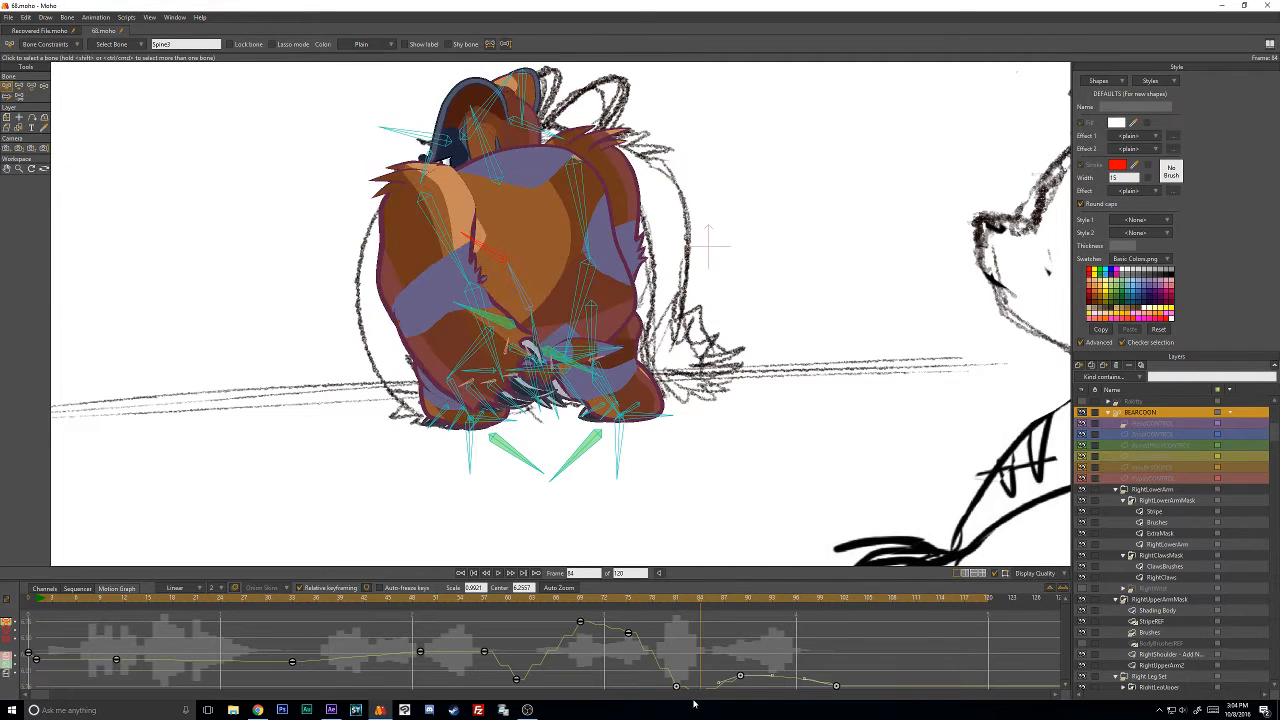
Raise Spine3's outgoing curve handle at frame 89 and step through the neighbouring frames to check the torso's overshoot.
key(Right)
key(Right)
key(Right)
key(Right)
key(Right)
key(Right)
key(Left)
key(Left)
key(Left)
key(Left)
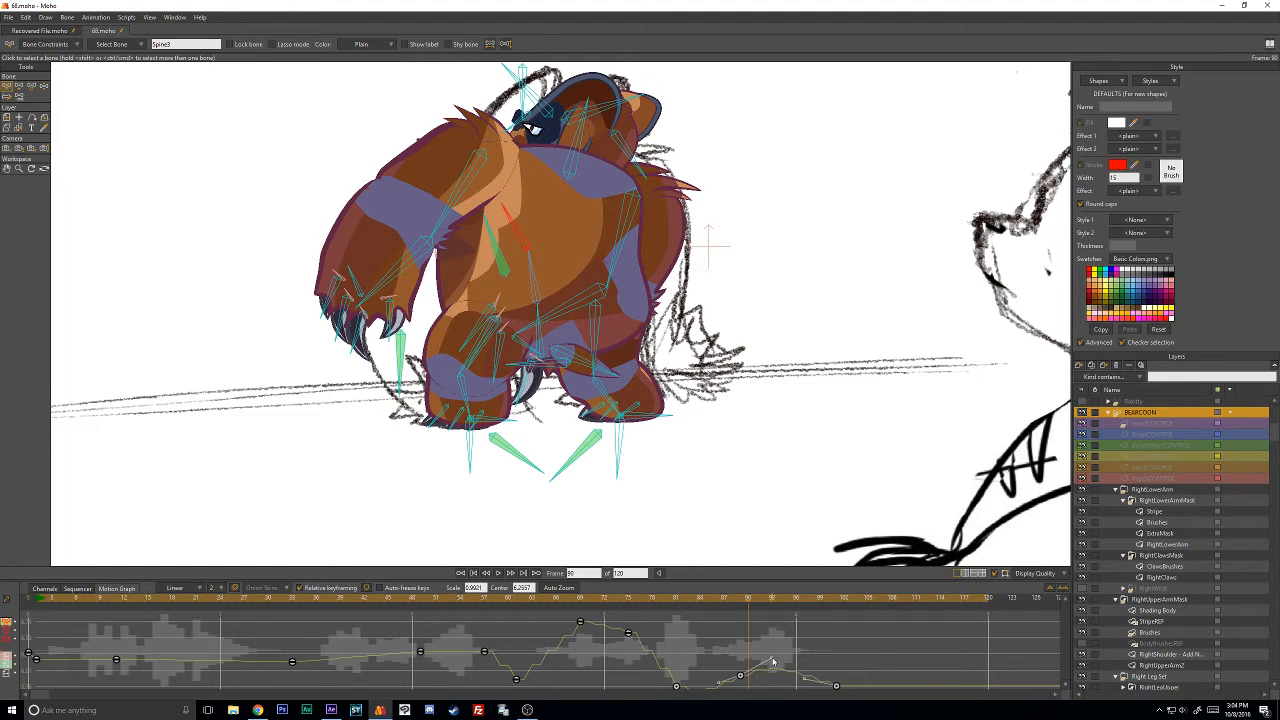
Level Spine3's incoming curve handle at frame 101 and scrub the kick landing through frame 91.
key(Right)
key(Right)
key(Right)
key(Right)
key(Right)
key(Right)
key(Right)
key(Right)
key(Right)
key(Right)
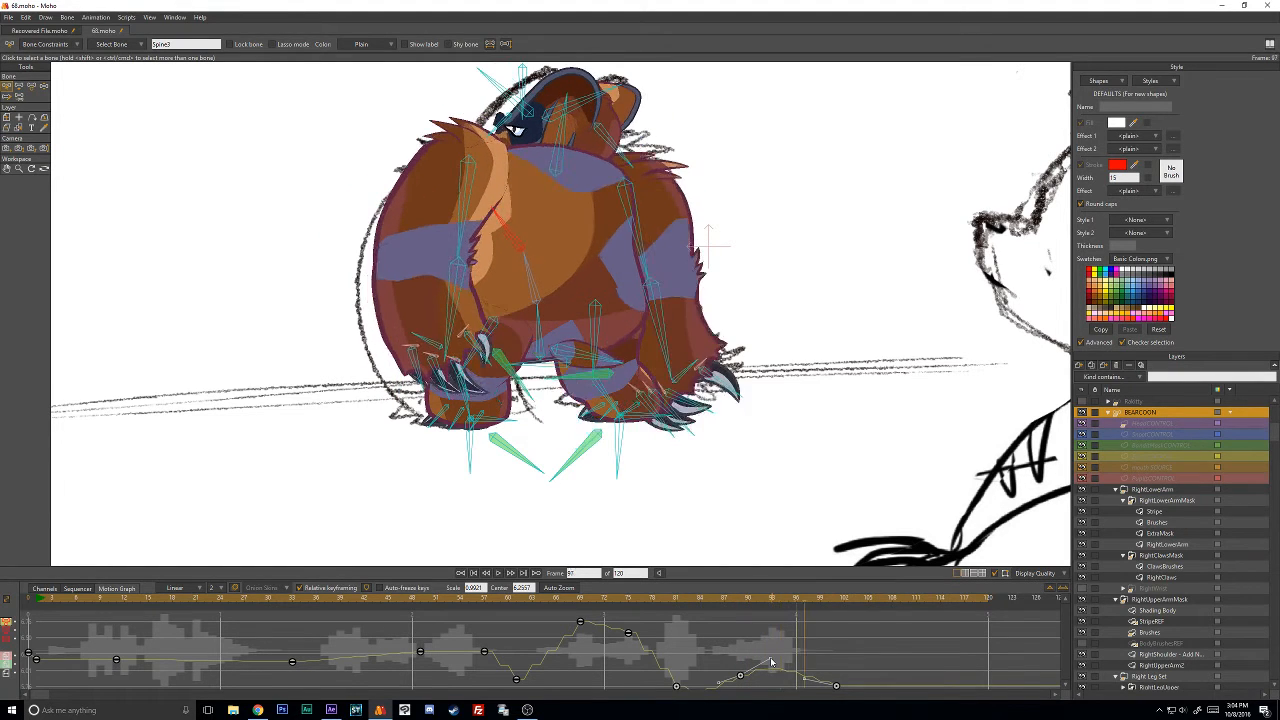
drag(805, 687, 792, 686)
click(611, 598)
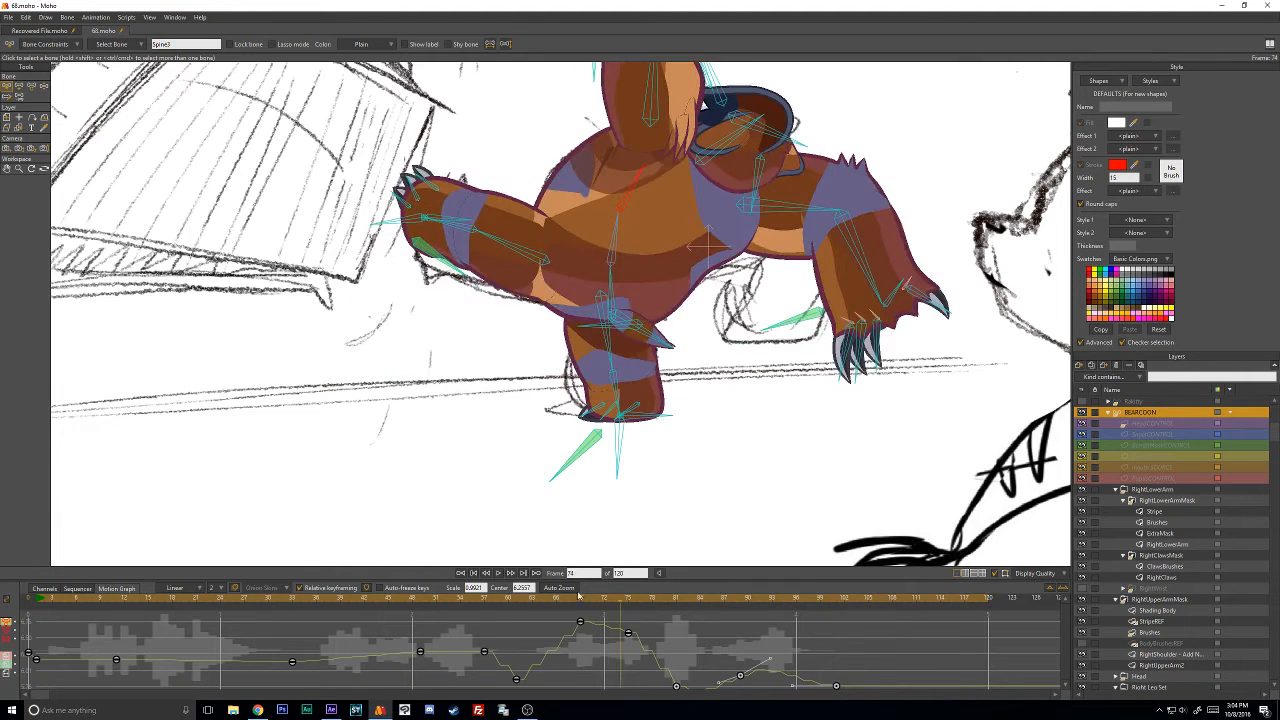
drag(582, 601, 757, 638)
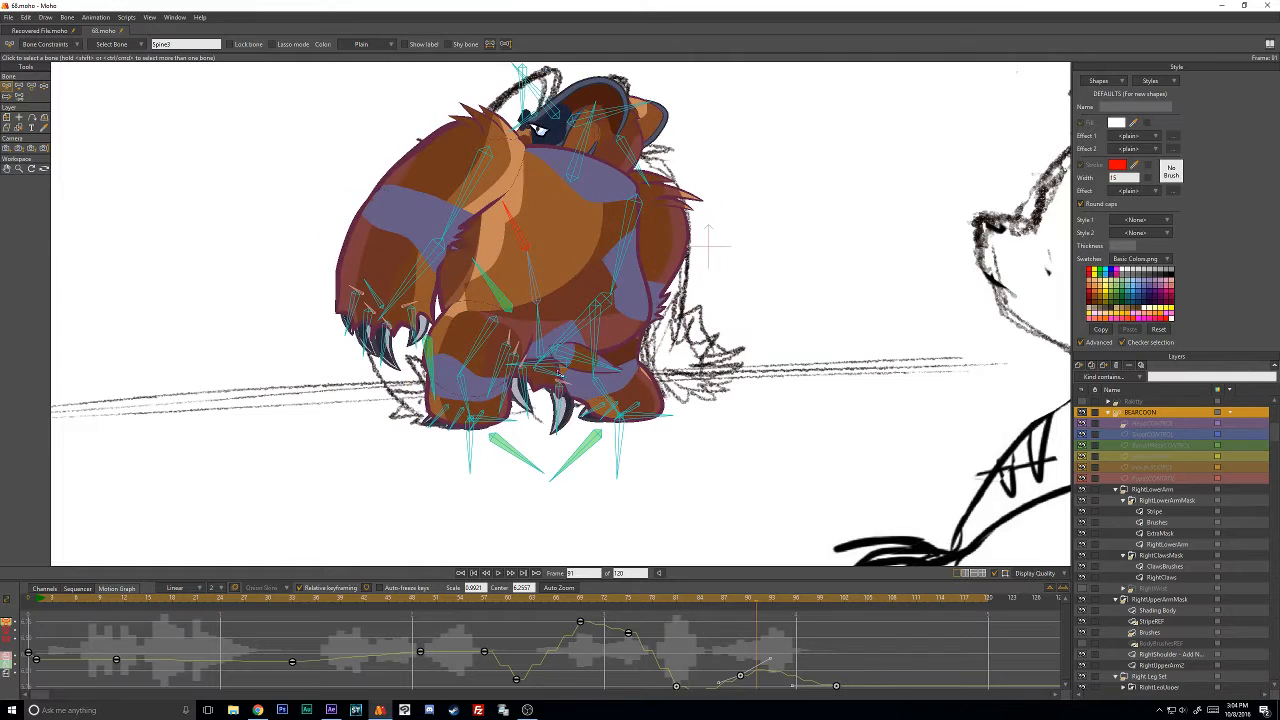
Show the Spine2 bone's angle curve in the motion graph and set its keyframes from frame 81 to 101 to Bezier.
click(535, 287)
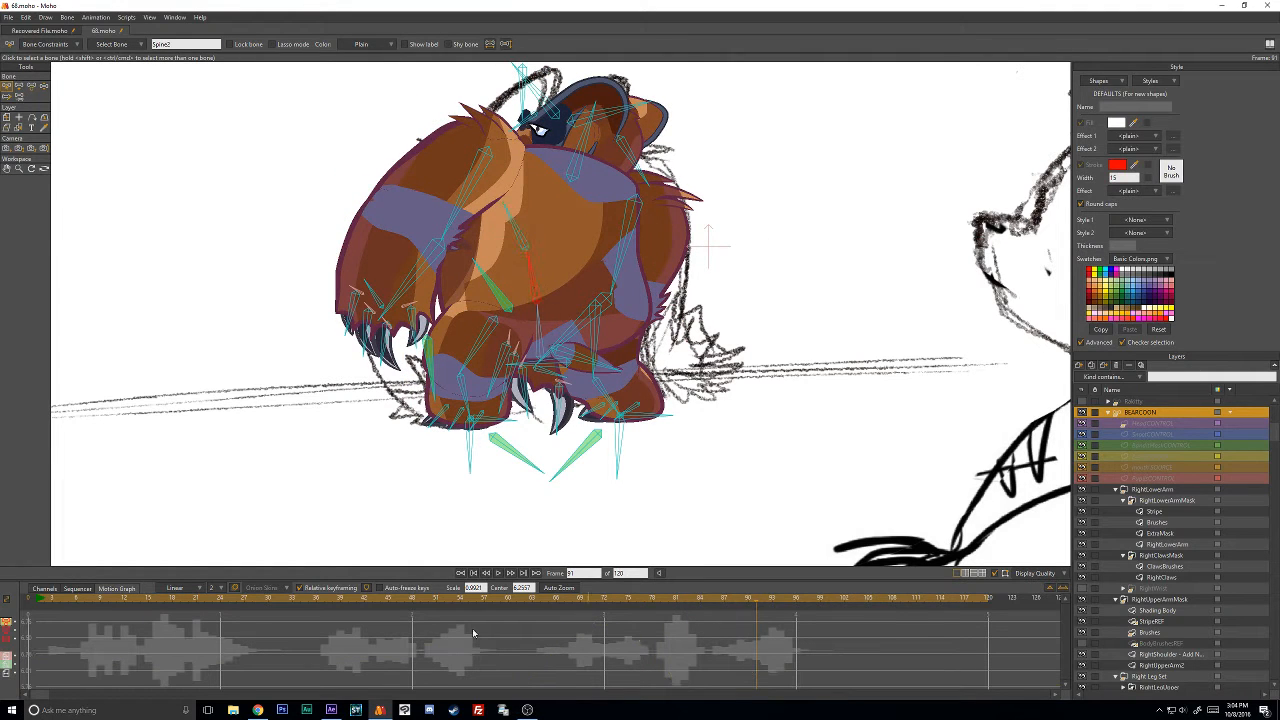
click(22, 620)
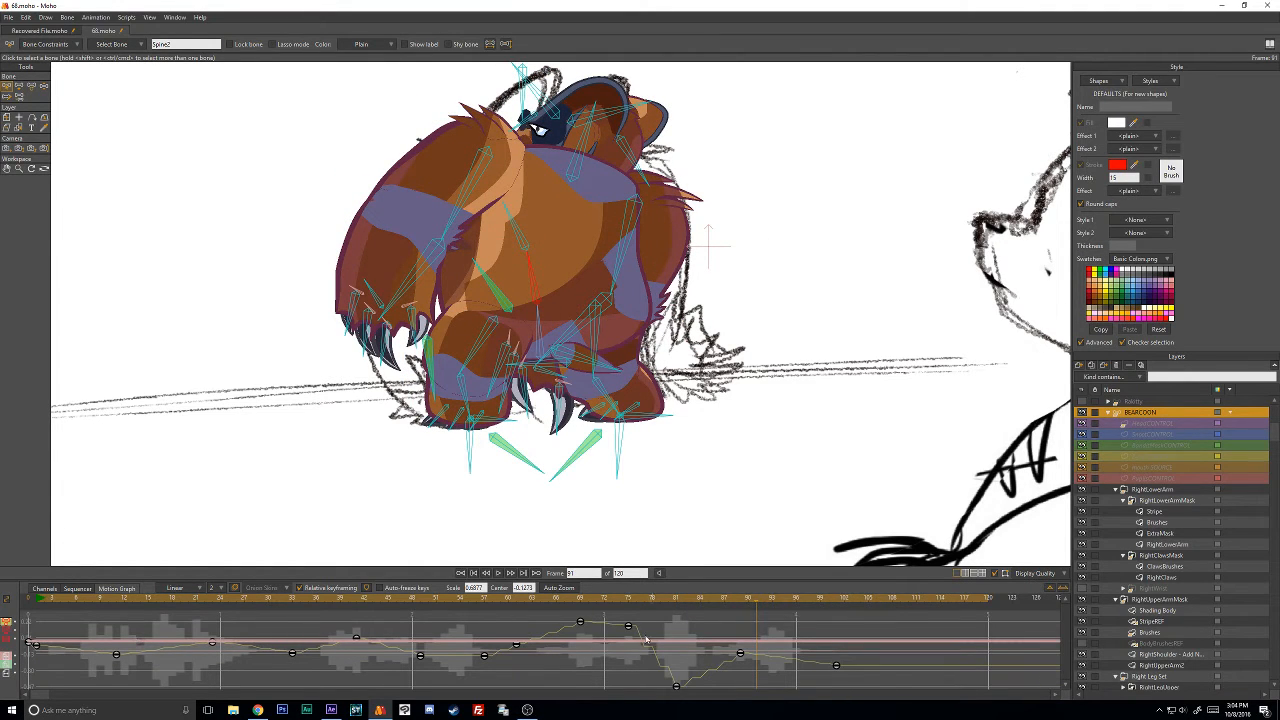
drag(869, 638, 666, 700)
right_click(682, 690)
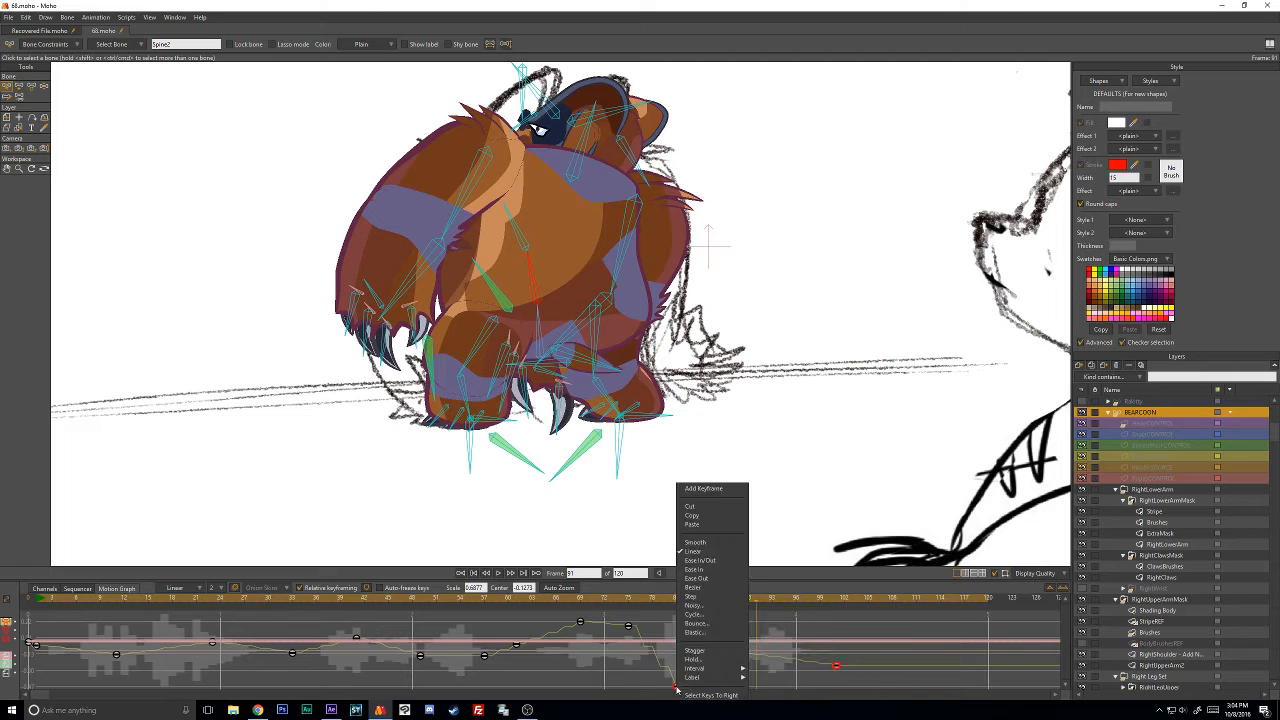
click(697, 580)
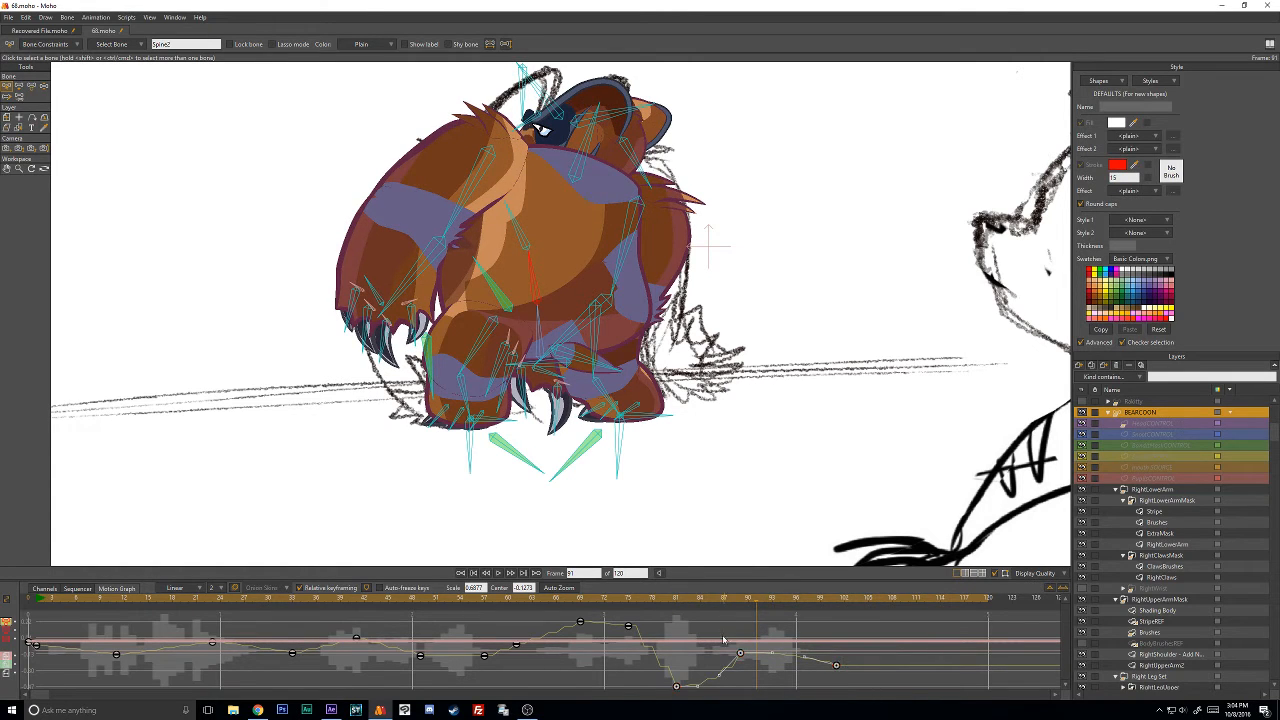
Lower Spine2's outgoing curve handle at frame 81, raise the one at frame 89, level the incoming one at 101, and scrub the landing.
drag(646, 601, 675, 606)
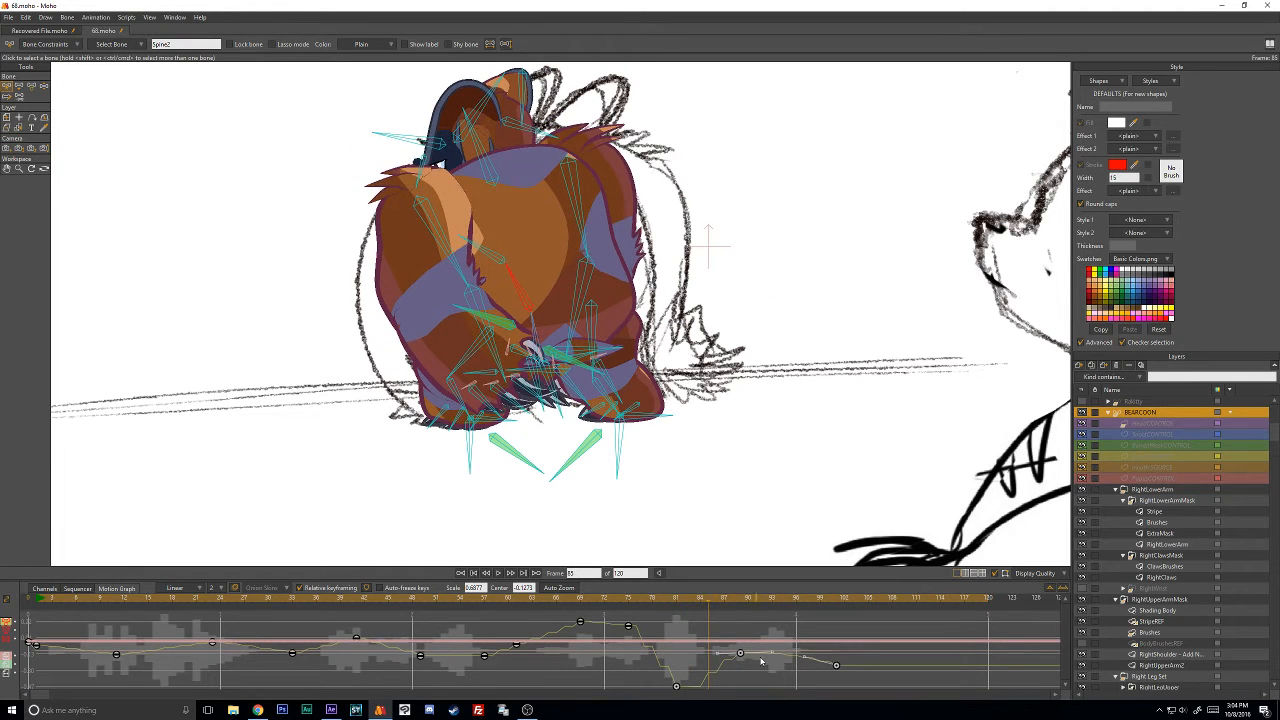
drag(773, 655, 806, 672)
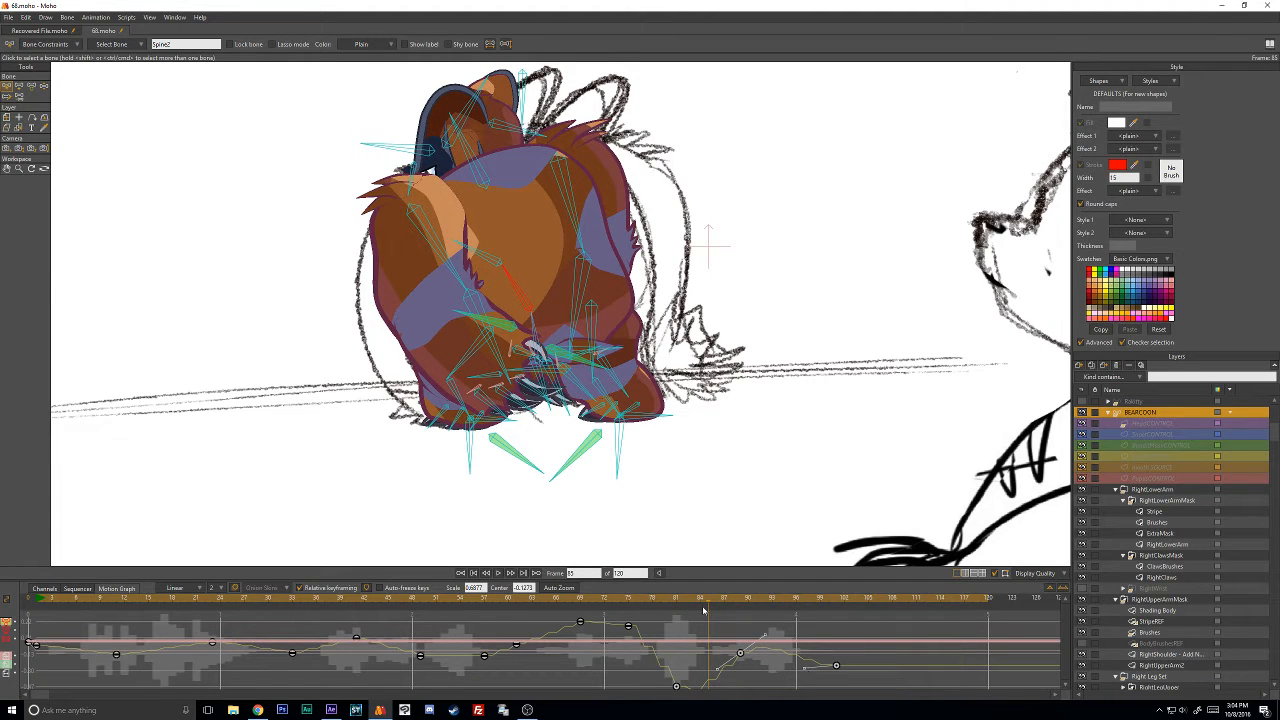
drag(703, 609, 666, 604)
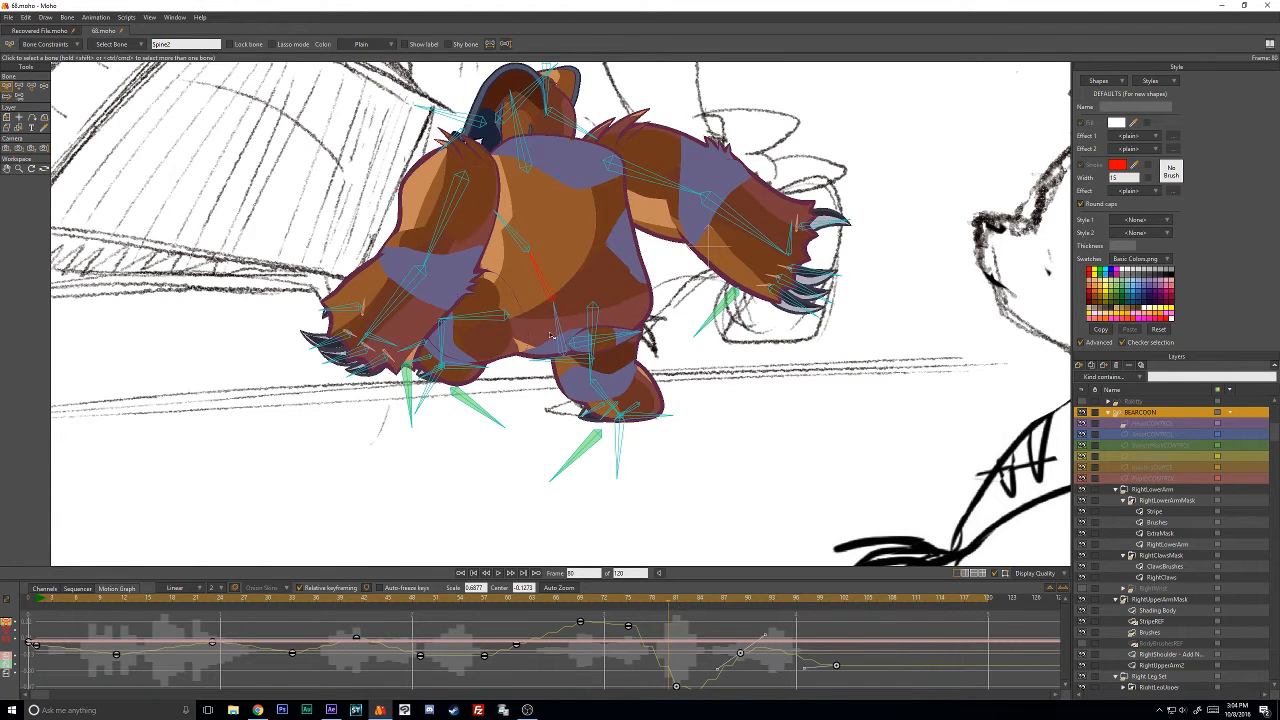
drag(662, 603, 742, 610)
Show Spine3's angle curve again and scrub the landing through frame 93 to check the torso's settling.
click(533, 243)
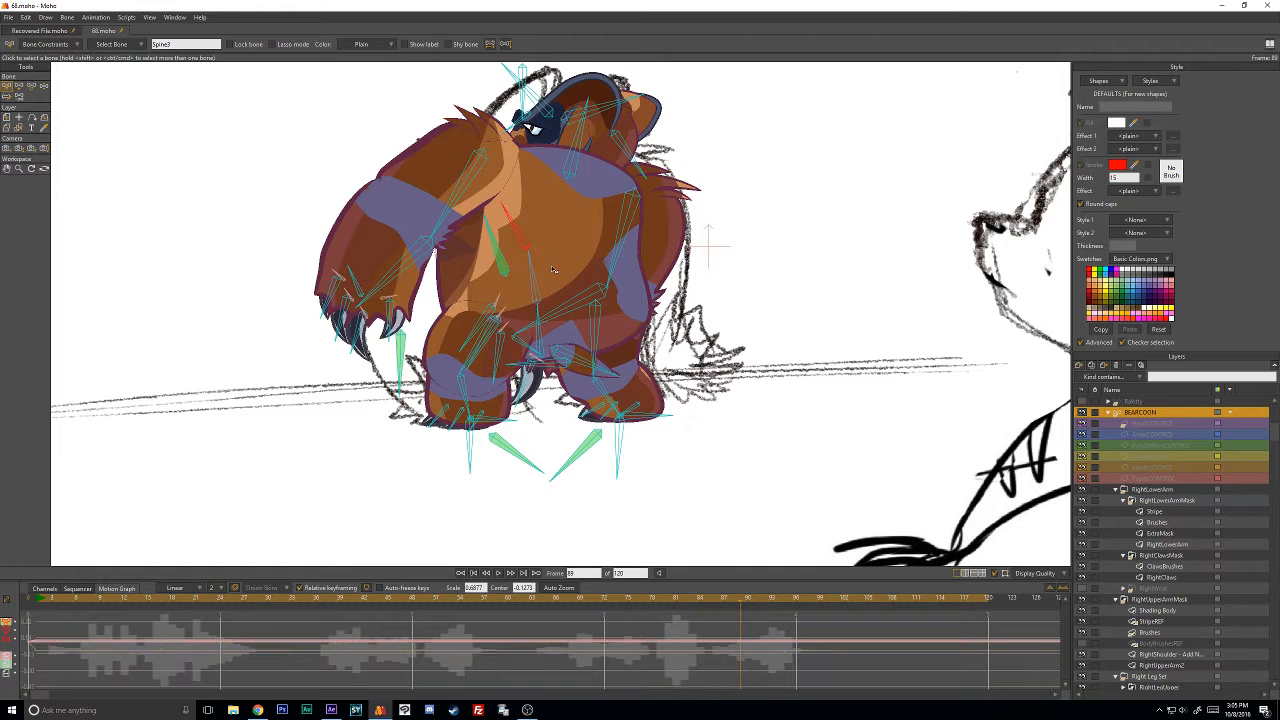
click(7, 621)
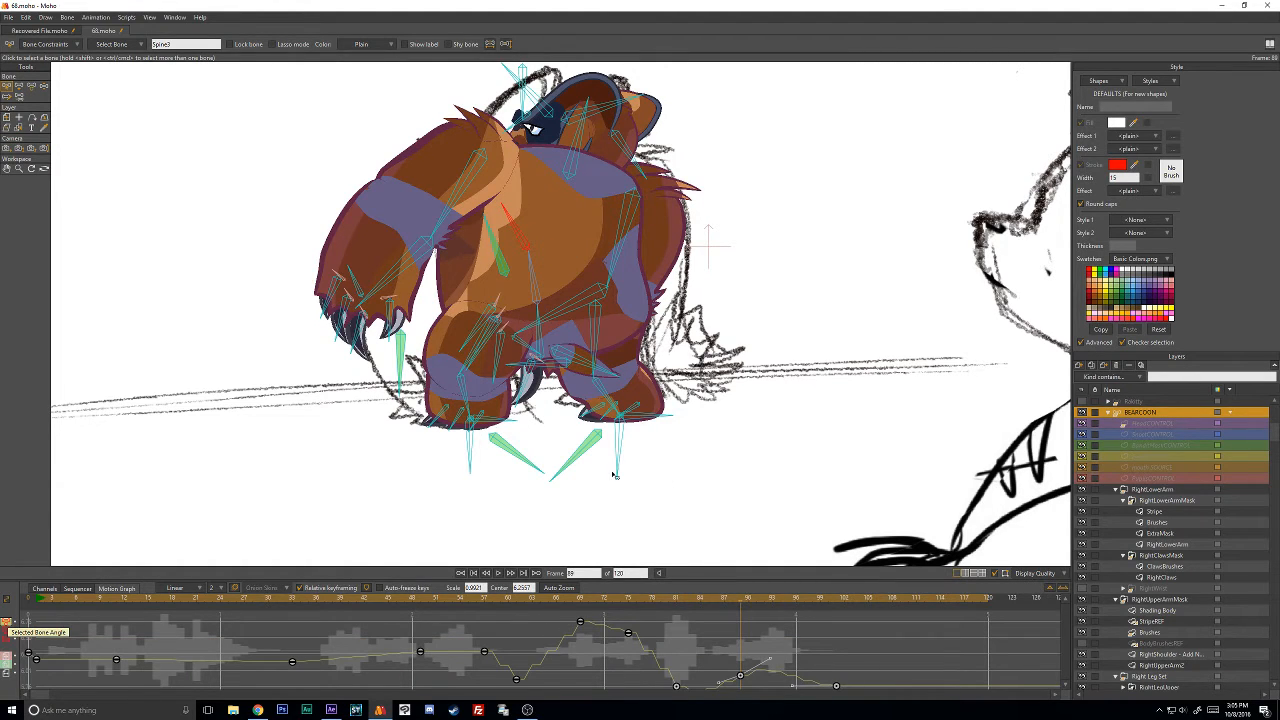
click(597, 600)
drag(597, 600, 773, 650)
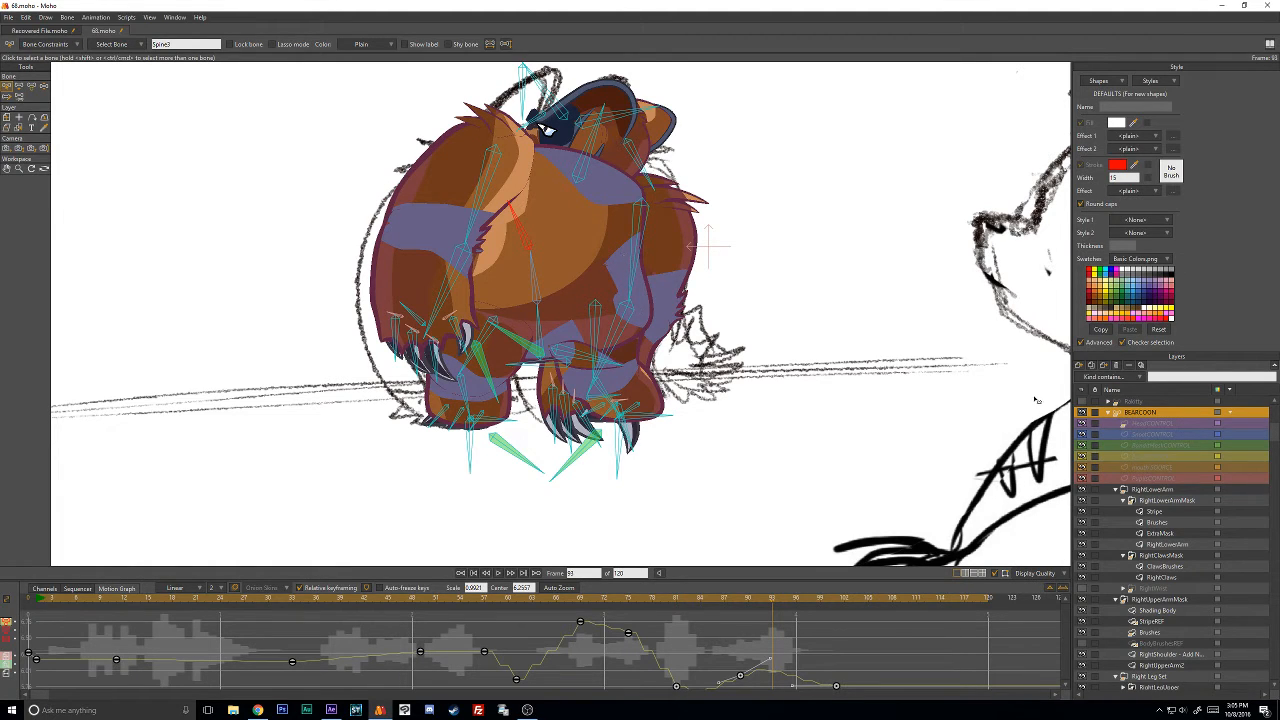
Select the L_Forearm bone, display its channel keyframes and activate the Transform Bone tool at frame 95.
click(621, 331)
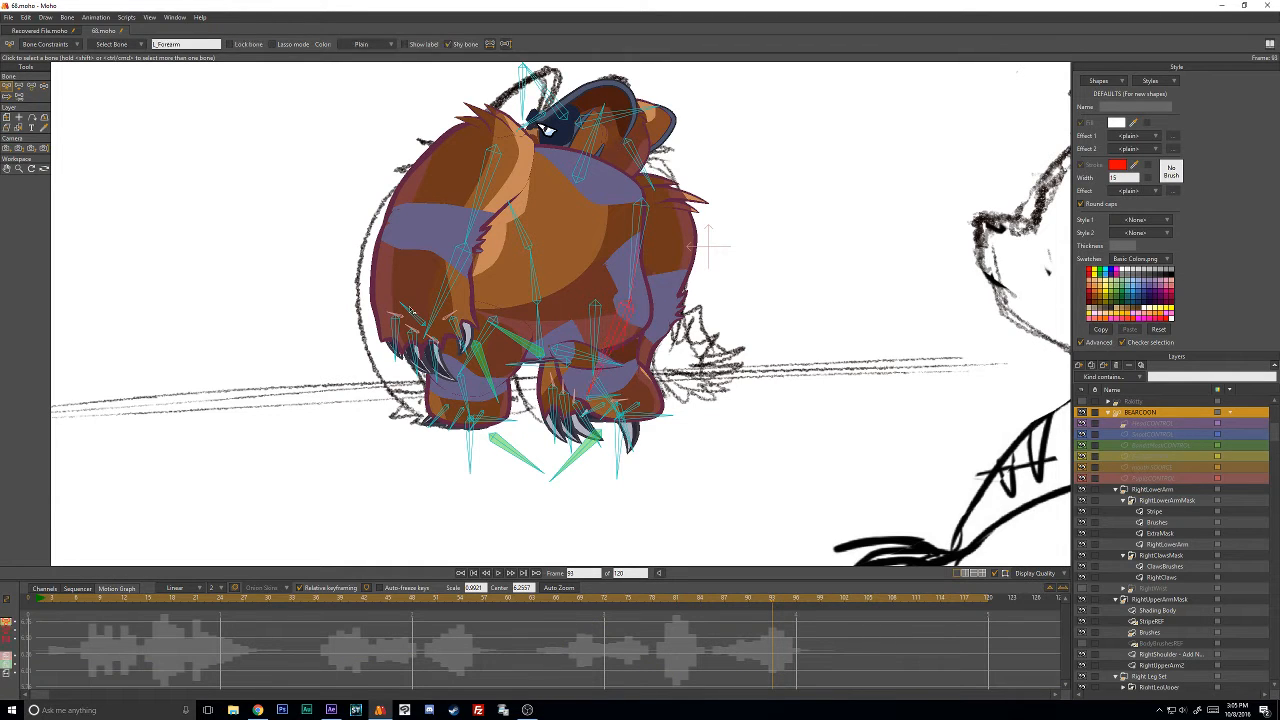
click(45, 588)
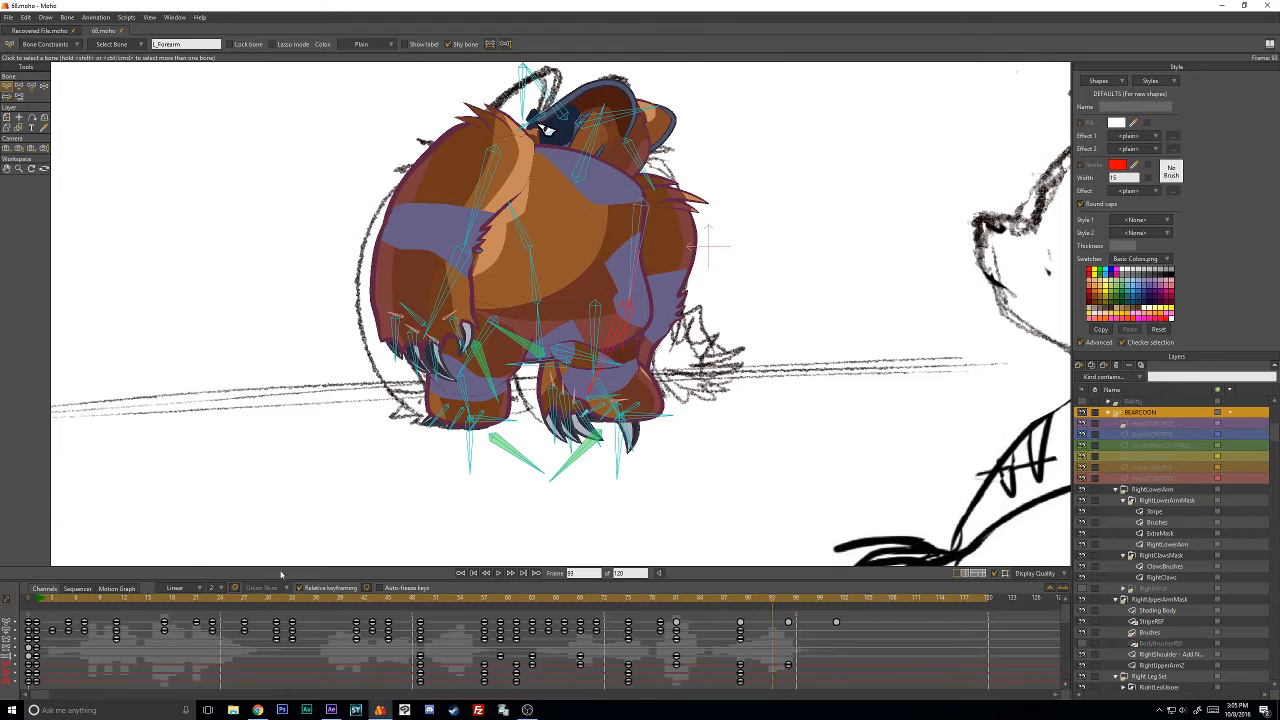
click(739, 600)
drag(741, 600, 789, 598)
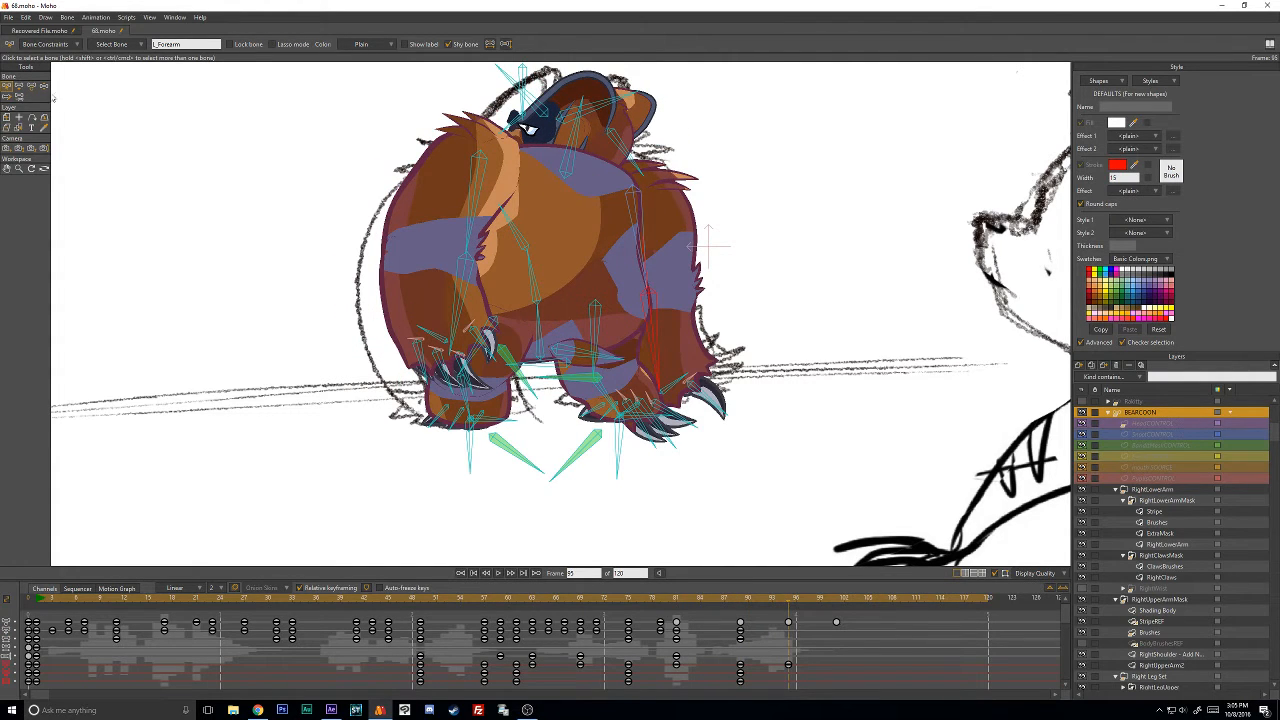
click(31, 87)
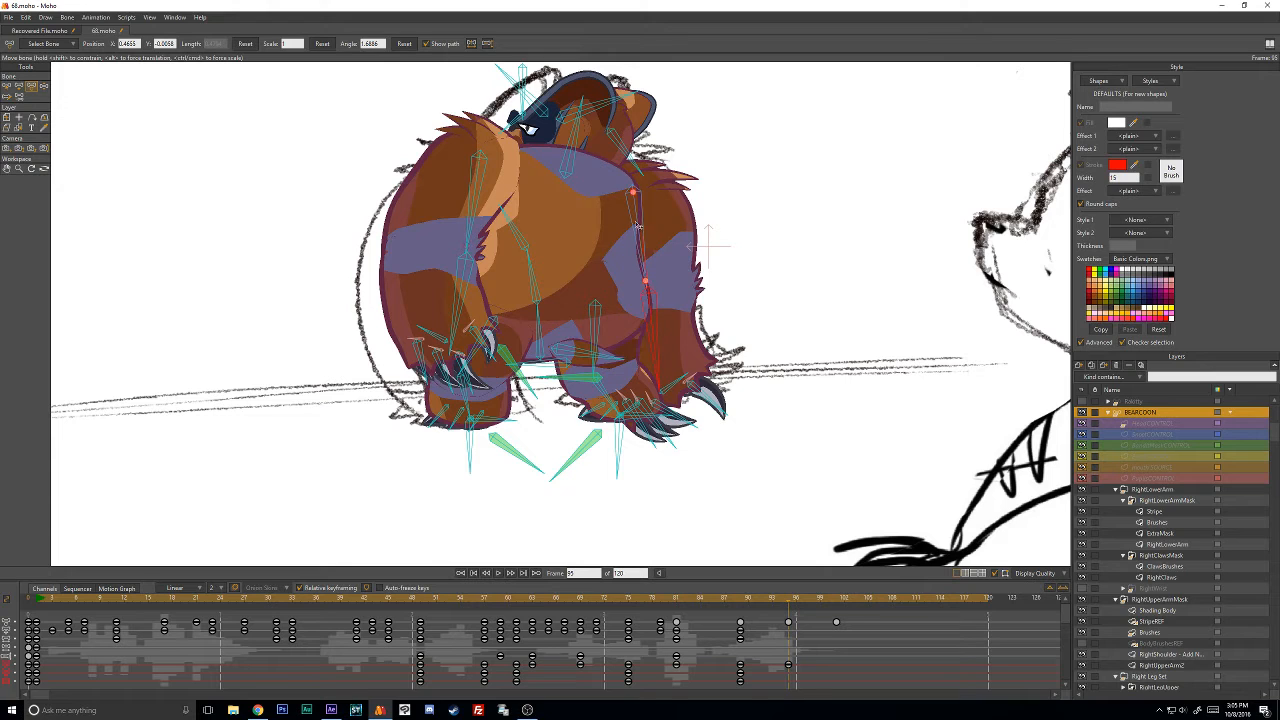
Step back and forth between frames 91 and 99 to examine the L_Forearm bone's swing.
key(ctrl+Right)
key(ctrl+Right)
key(ctrl+Right)
key(ctrl+Right)
key(ctrl+Right)
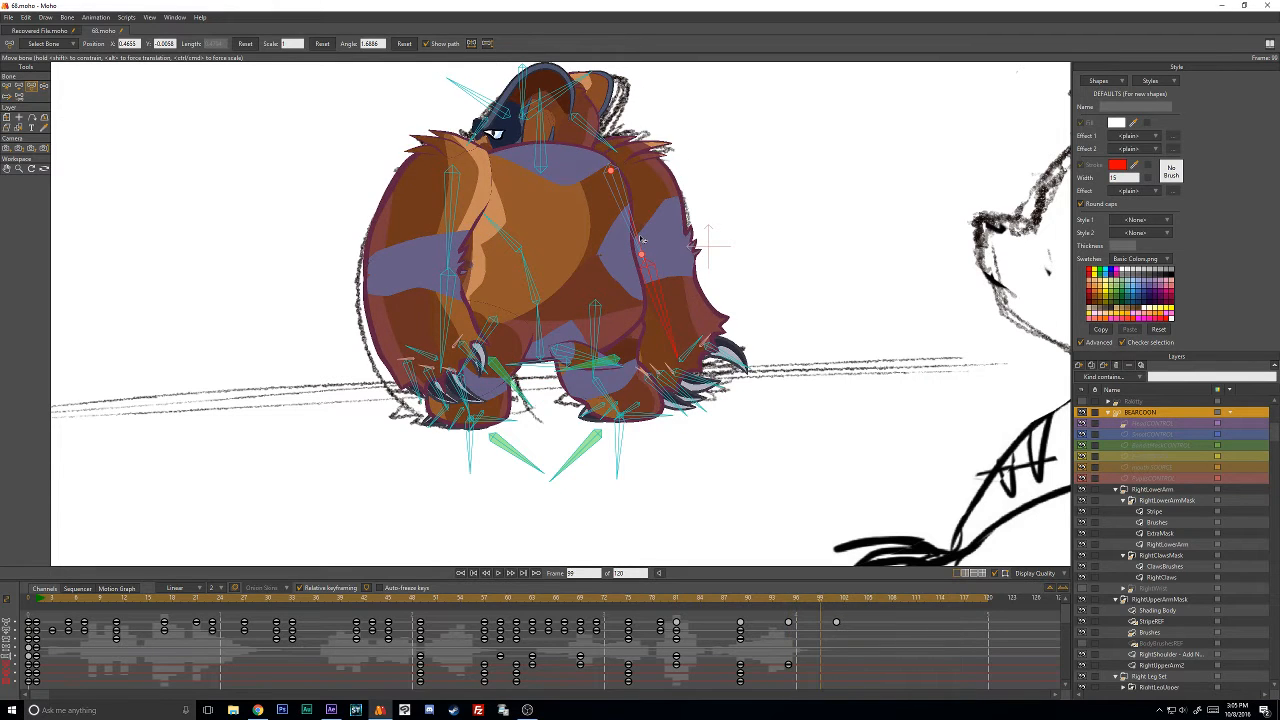
key(ctrl+Right)
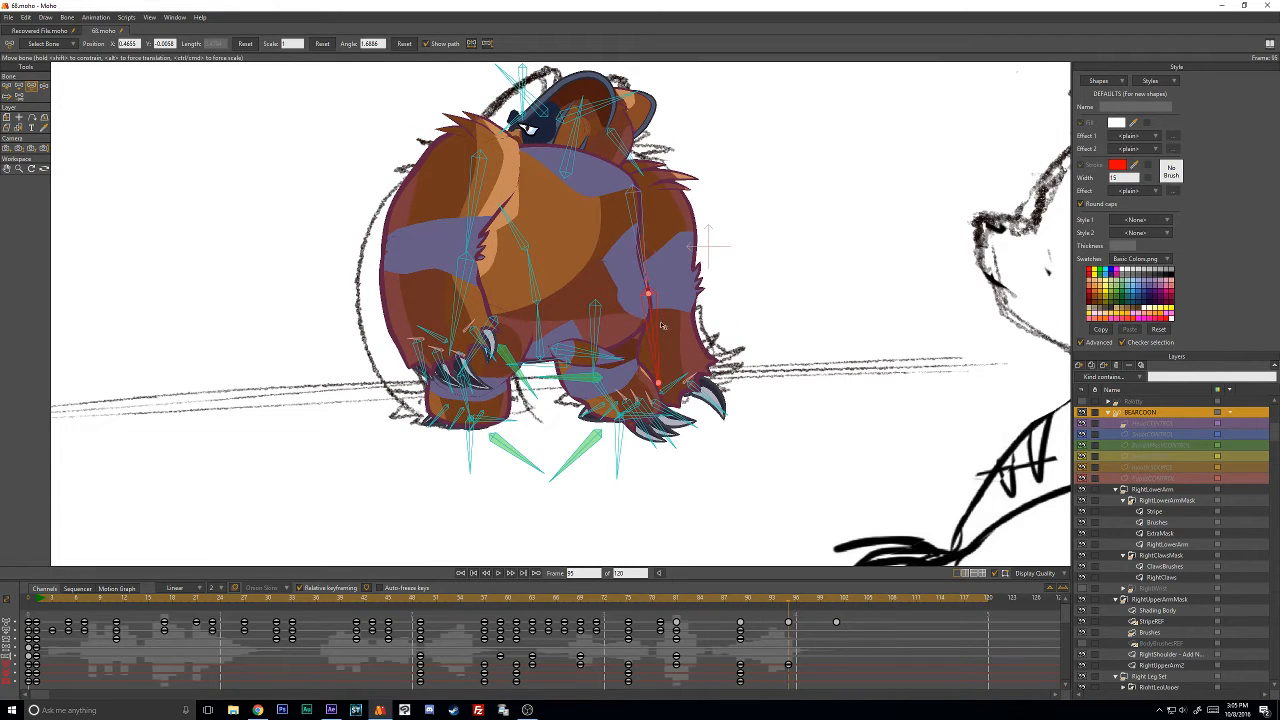
key(ctrl+Left)
key(ctrl+Left)
key(ctrl+Left)
key(ctrl+Left)
key(ctrl+Left)
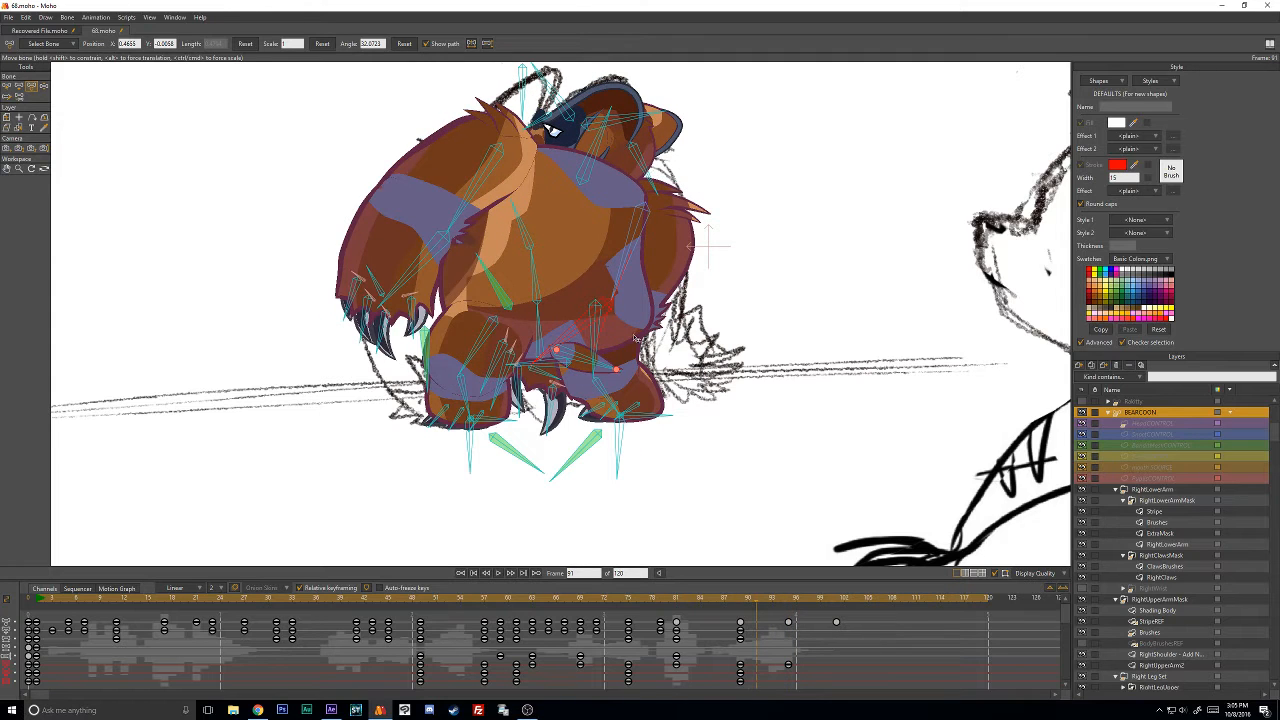
key(ctrl+Right)
key(ctrl+Right)
key(ctrl+Right)
key(ctrl+Right)
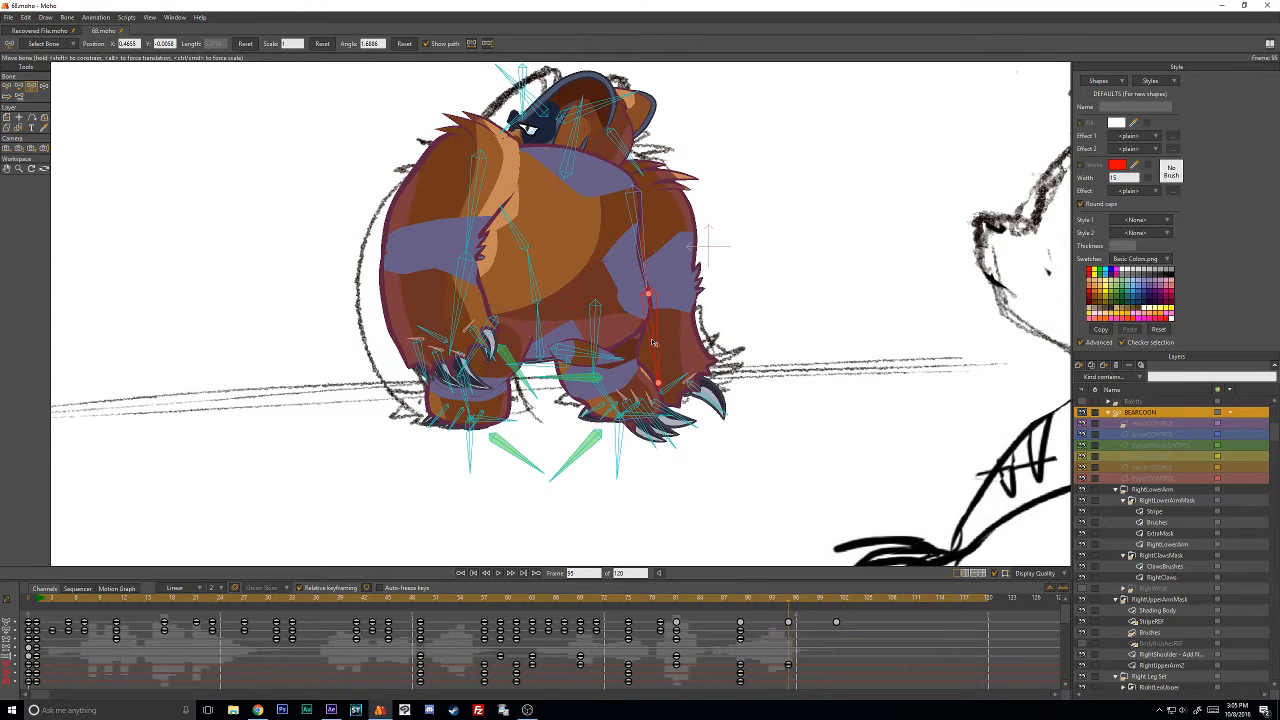
Rotate the L_Forearm bone outward at frame 101 to follow the sketch.
key(ctrl+Right)
key(ctrl+Right)
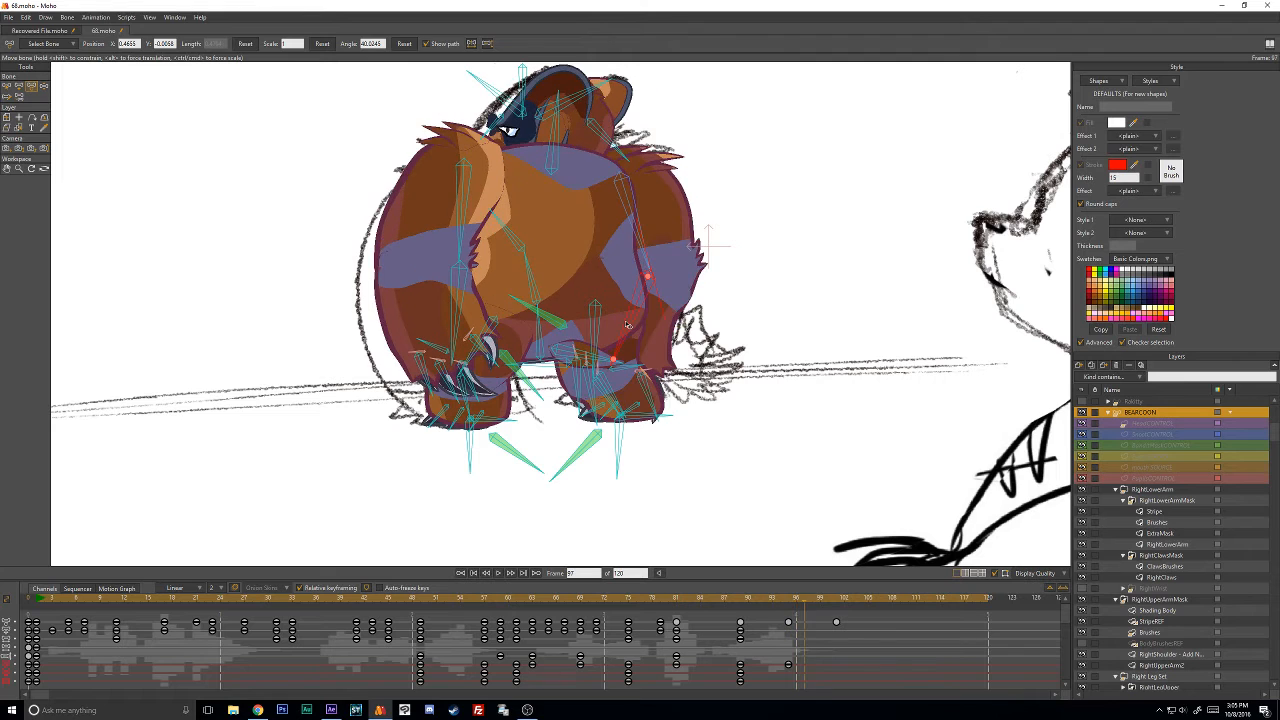
key(ctrl+Right)
key(ctrl+Right)
key(ctrl+Right)
key(ctrl+Right)
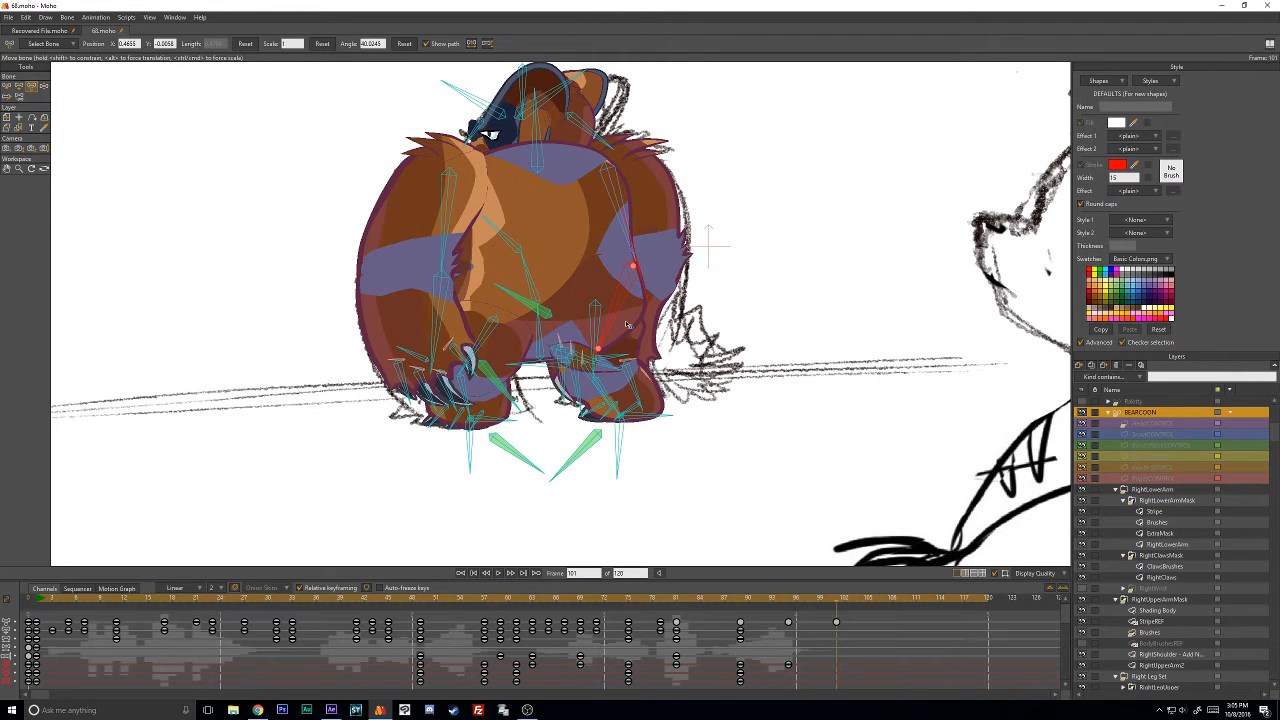
drag(627, 324, 676, 330)
Play the animation and scrub back to frame 18 to review the bear's whole performance.
drag(760, 599, 524, 600)
click(499, 574)
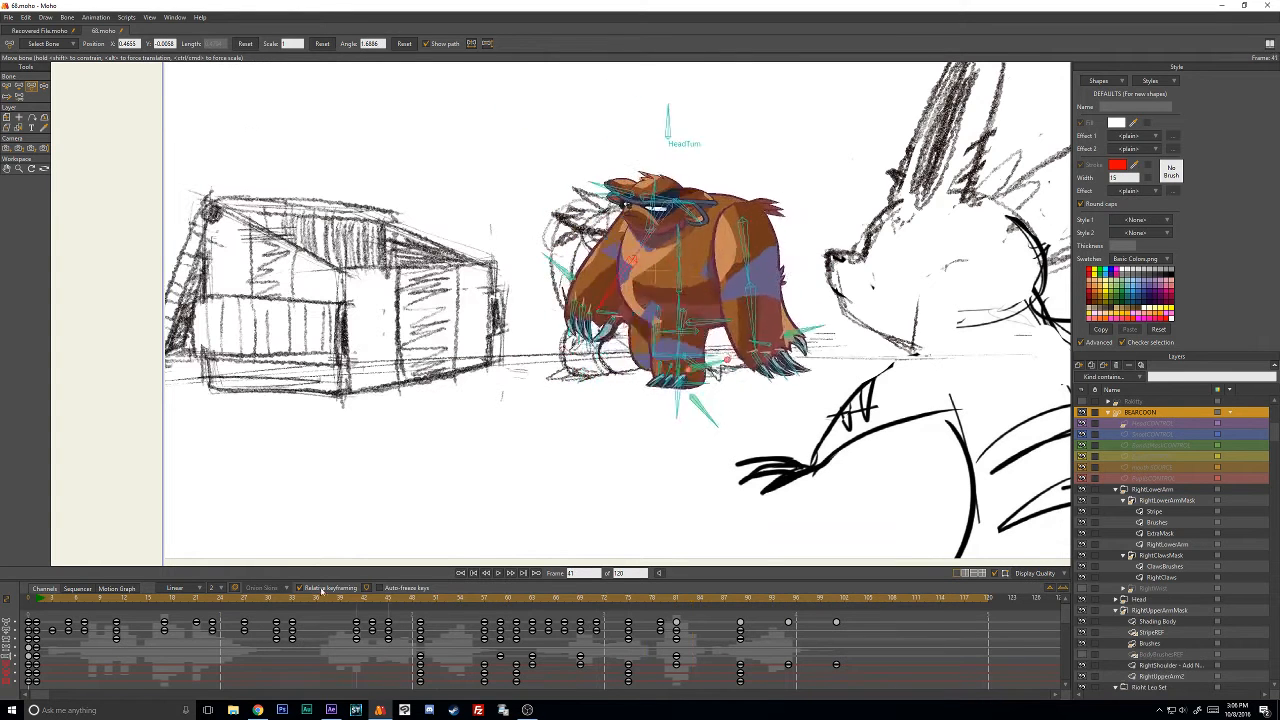
drag(321, 591, 174, 588)
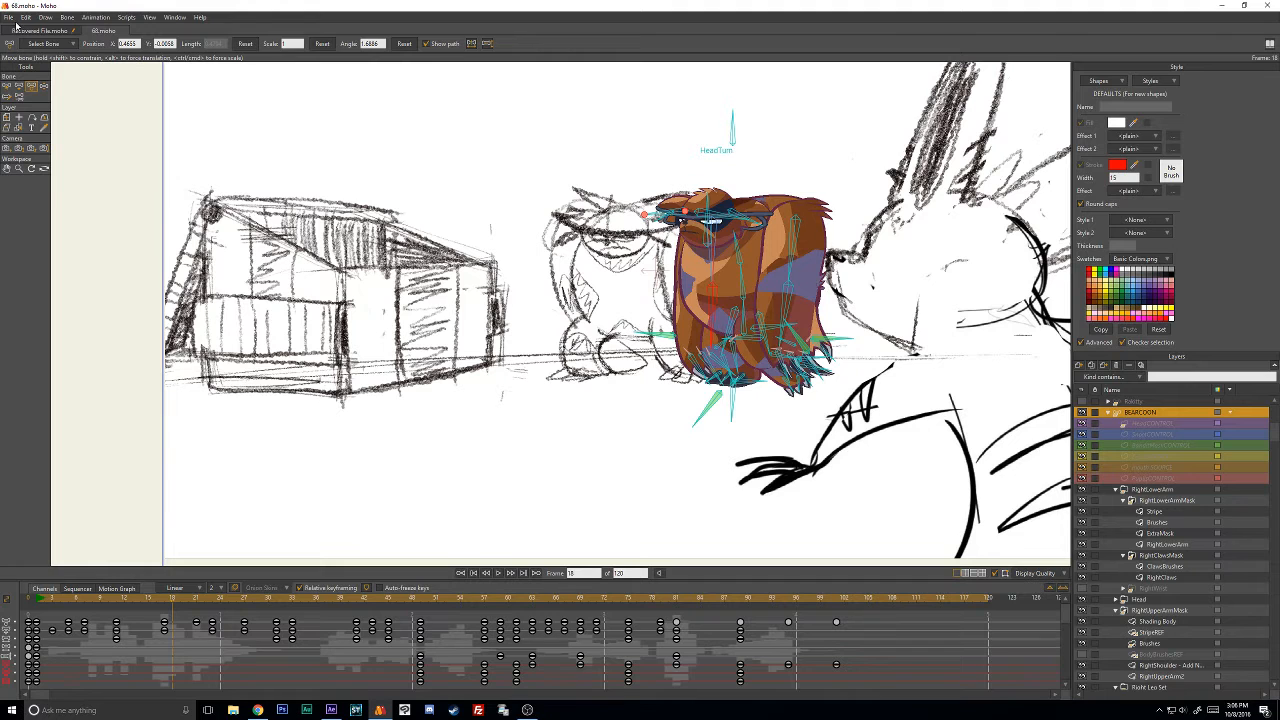
Close the Recovered File.moho document without saving its changes.
click(42, 31)
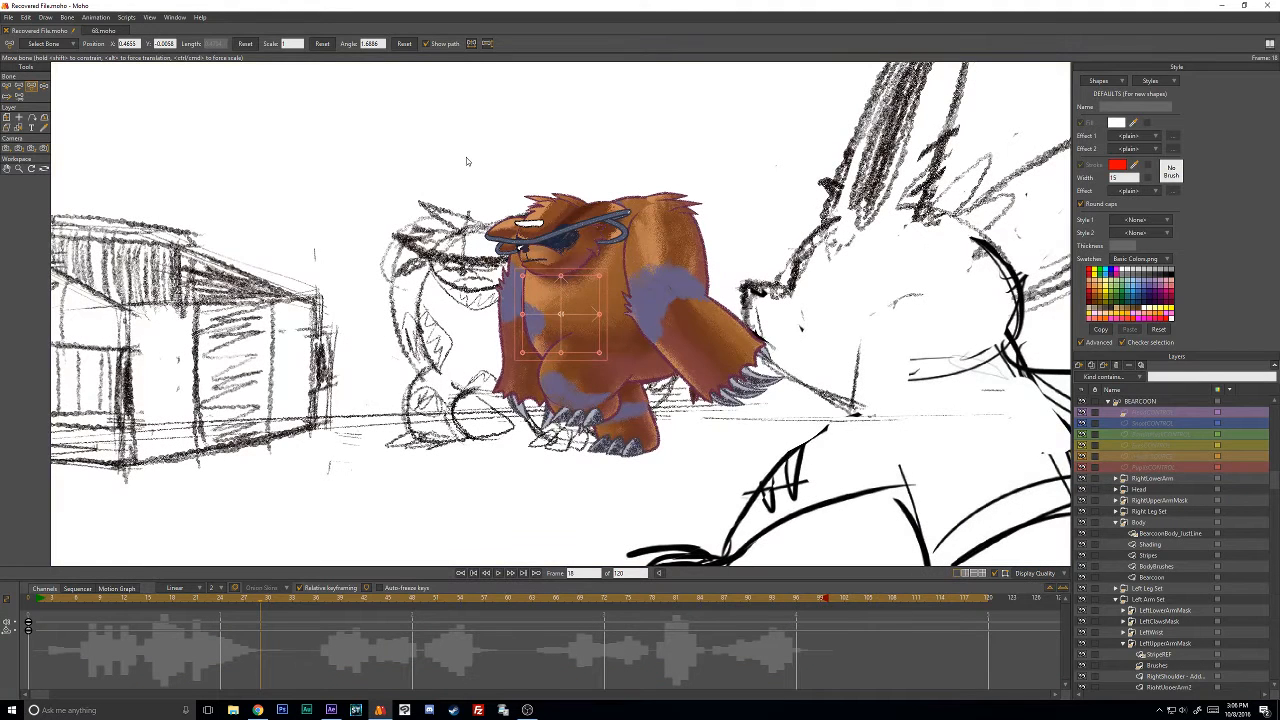
key(ctrl+w)
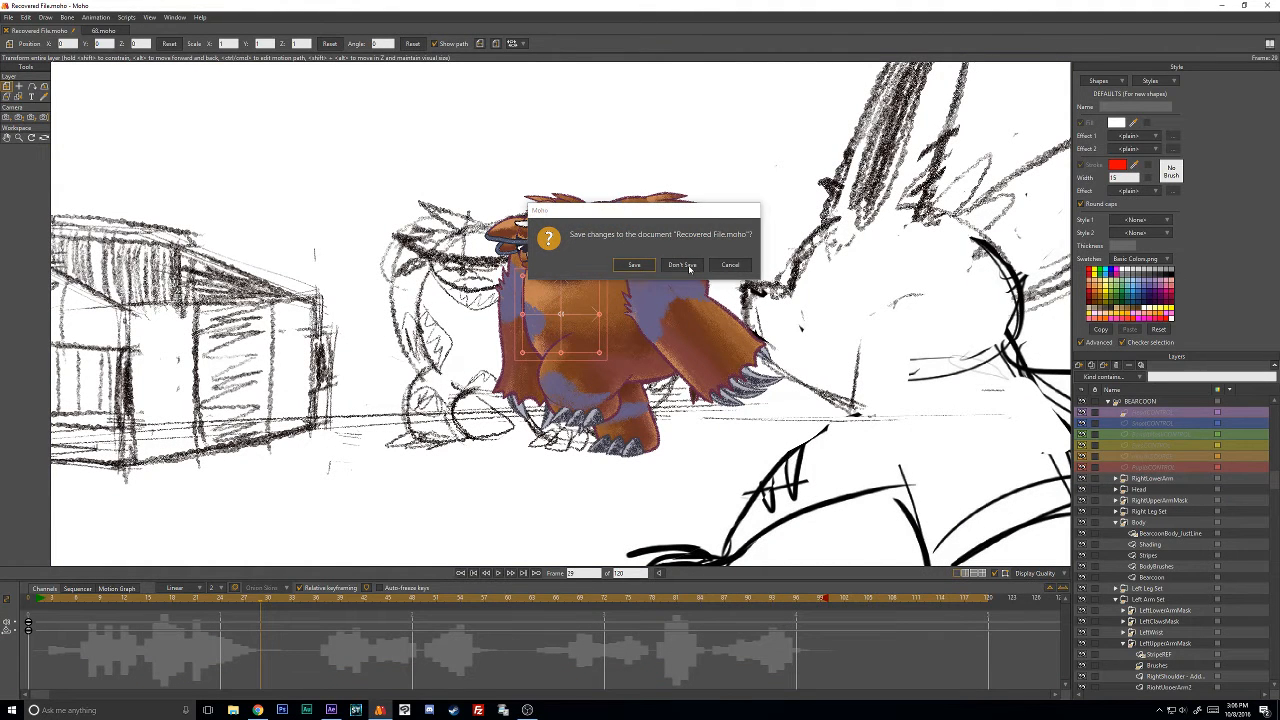
click(689, 267)
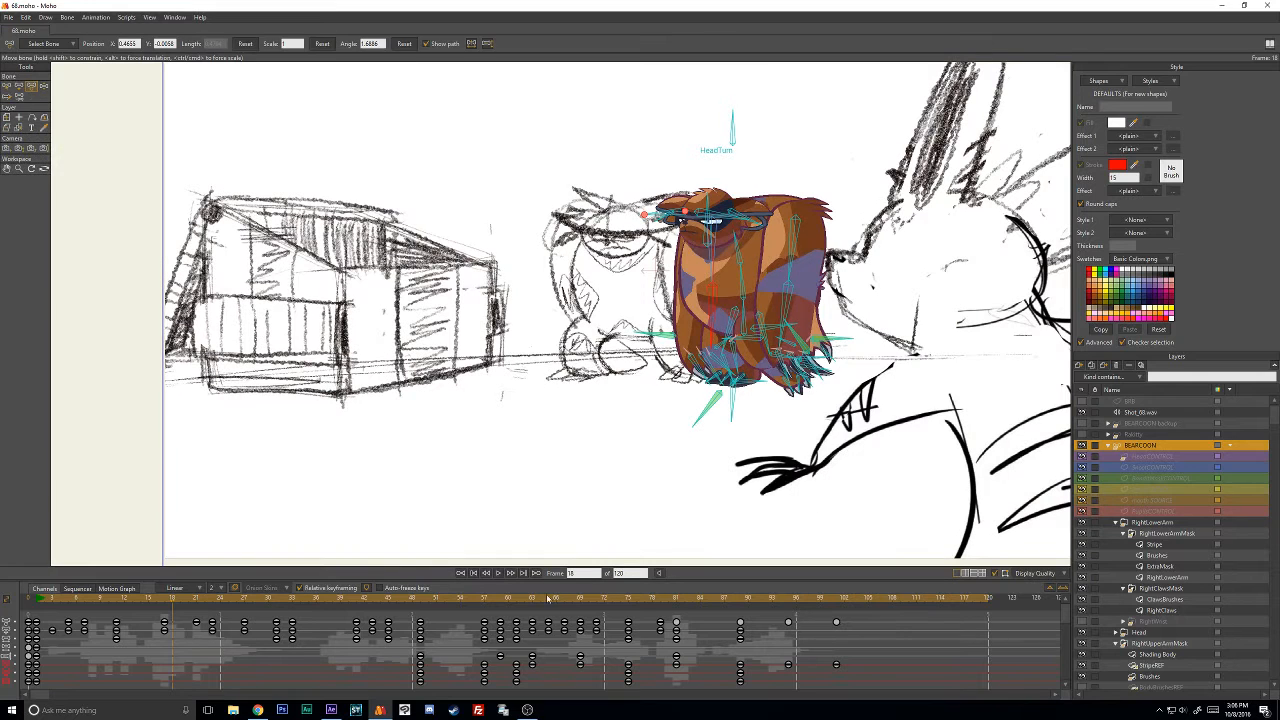
Play the kick from frame 56 and scrub on to frame 101 to check the landing and settle.
drag(522, 598, 479, 600)
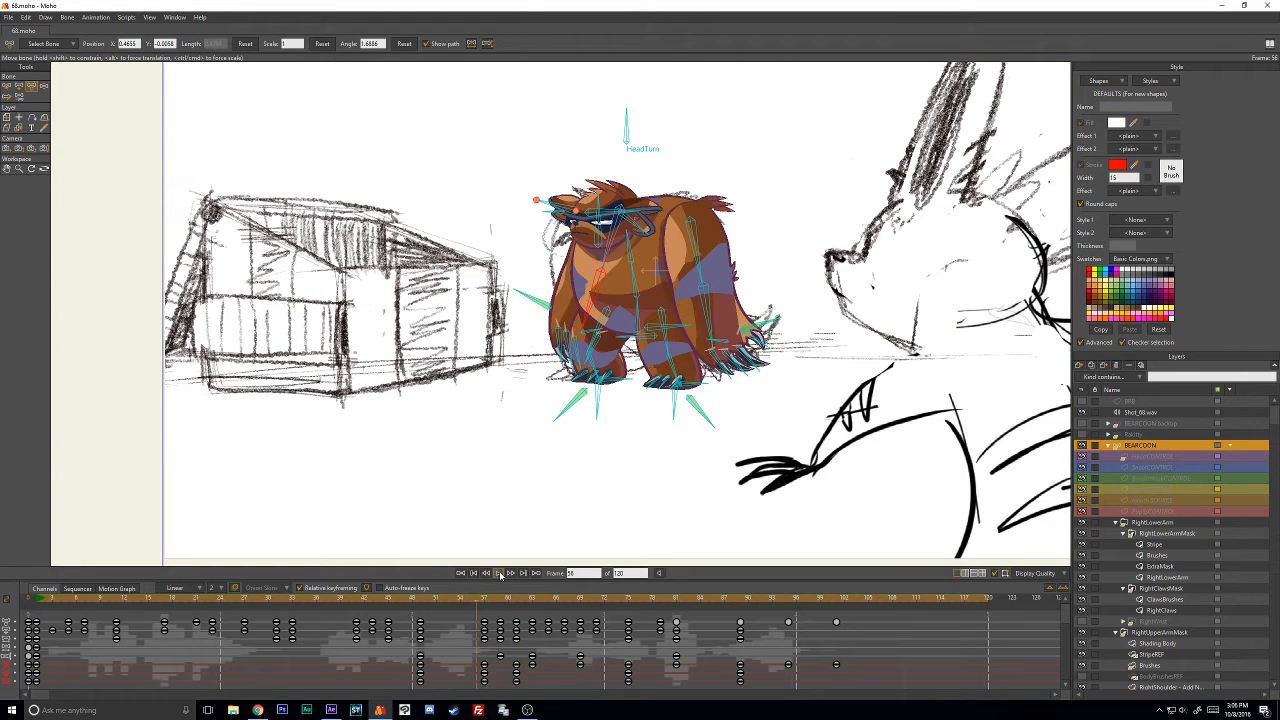
click(499, 573)
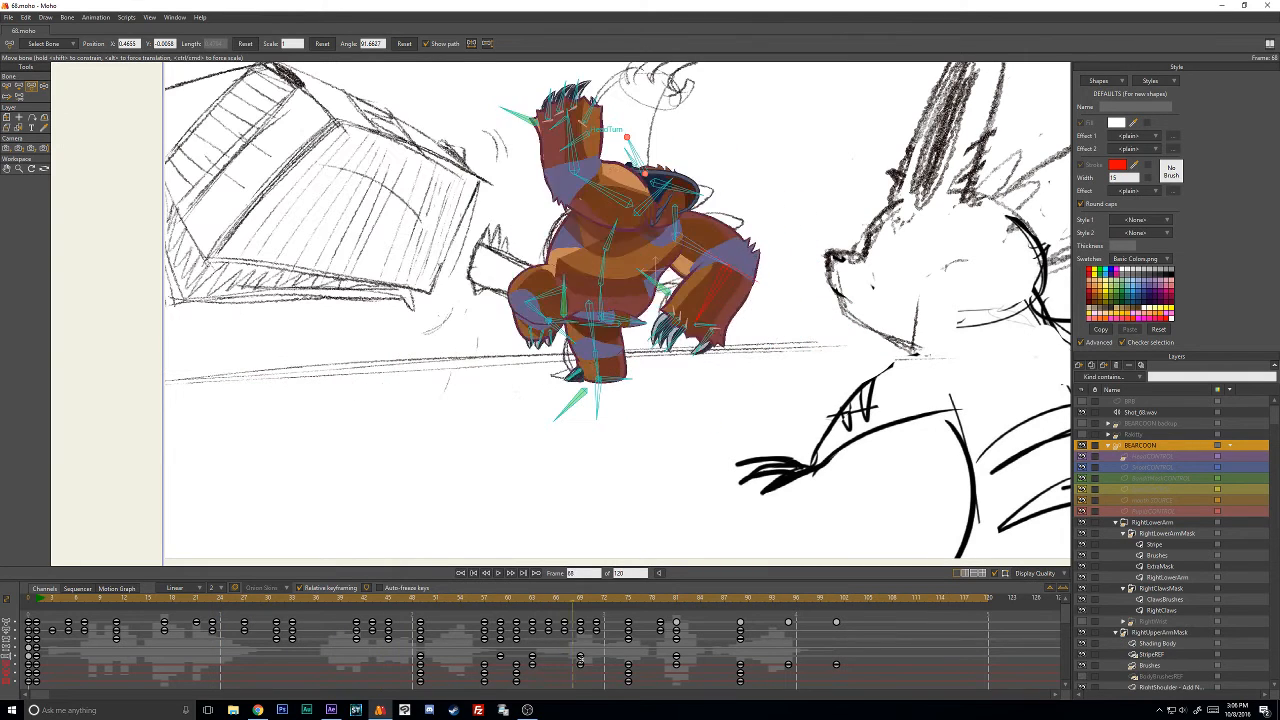
drag(700, 642, 839, 637)
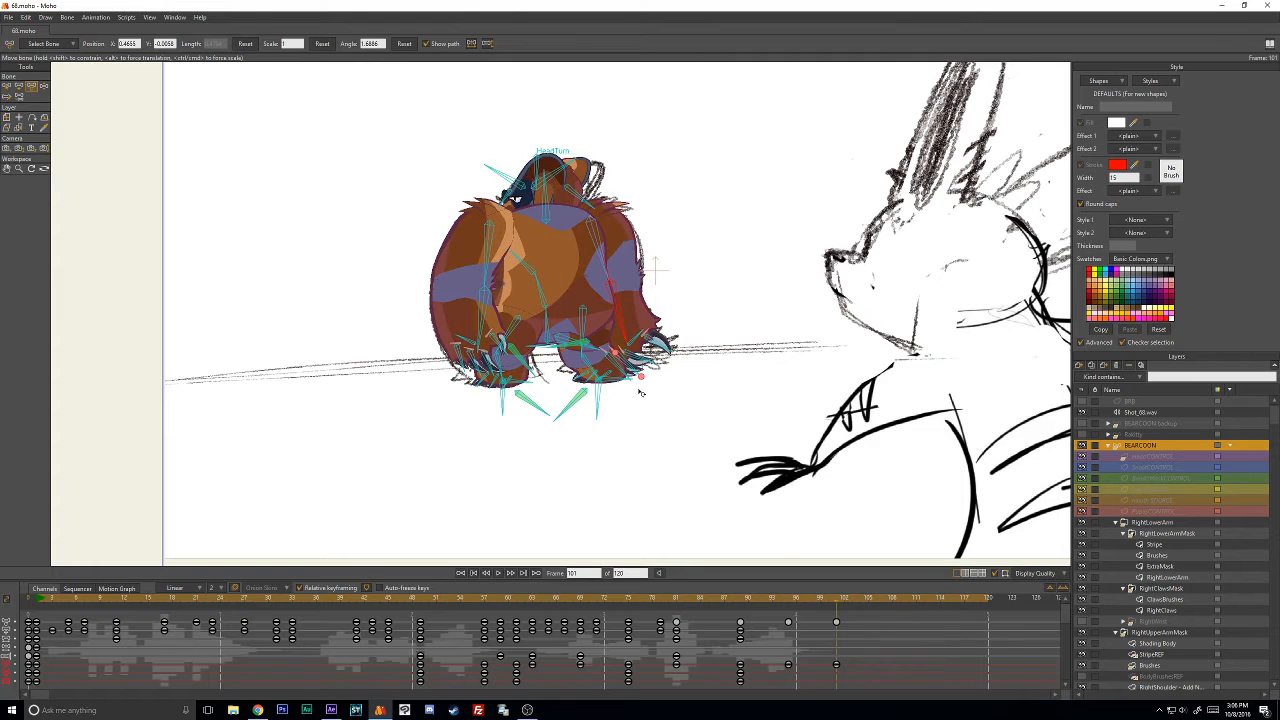
Quit Moho.
click(7, 18)
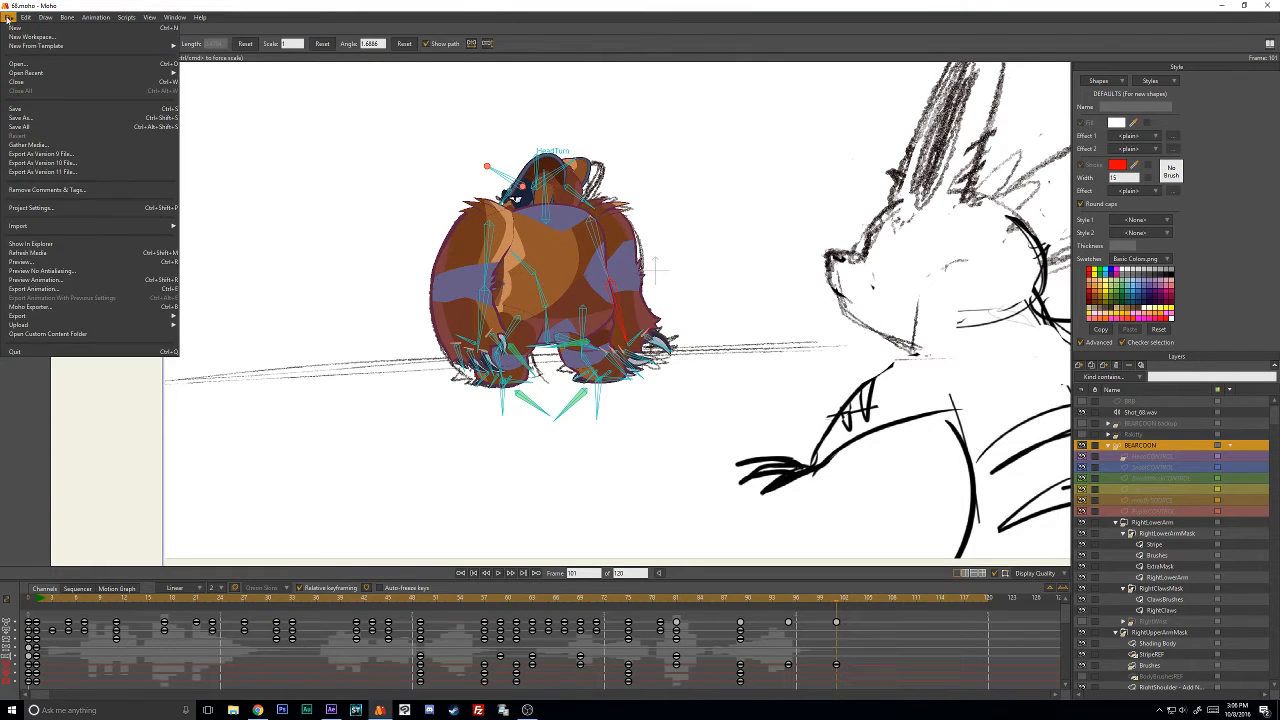
click(108, 352)
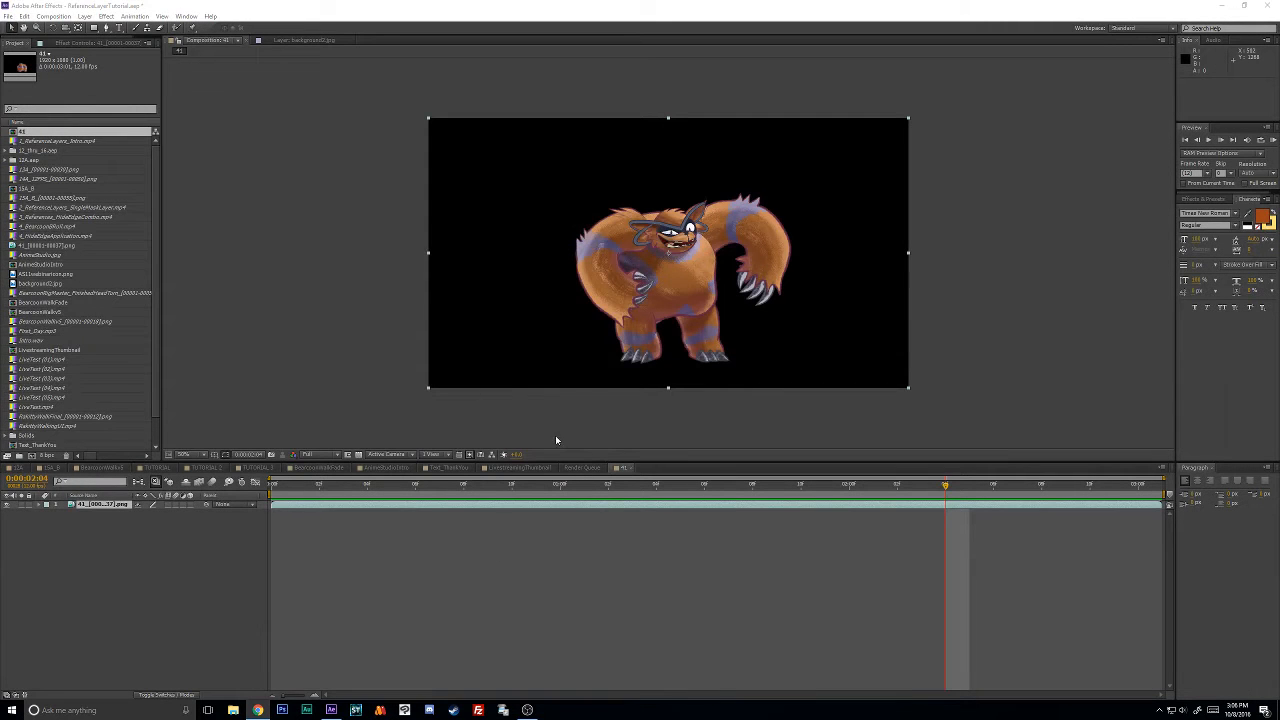
Play and scrub the rendered bear in After Effects composition 41 as a motion reference, and switch back to Moho.
click(514, 486)
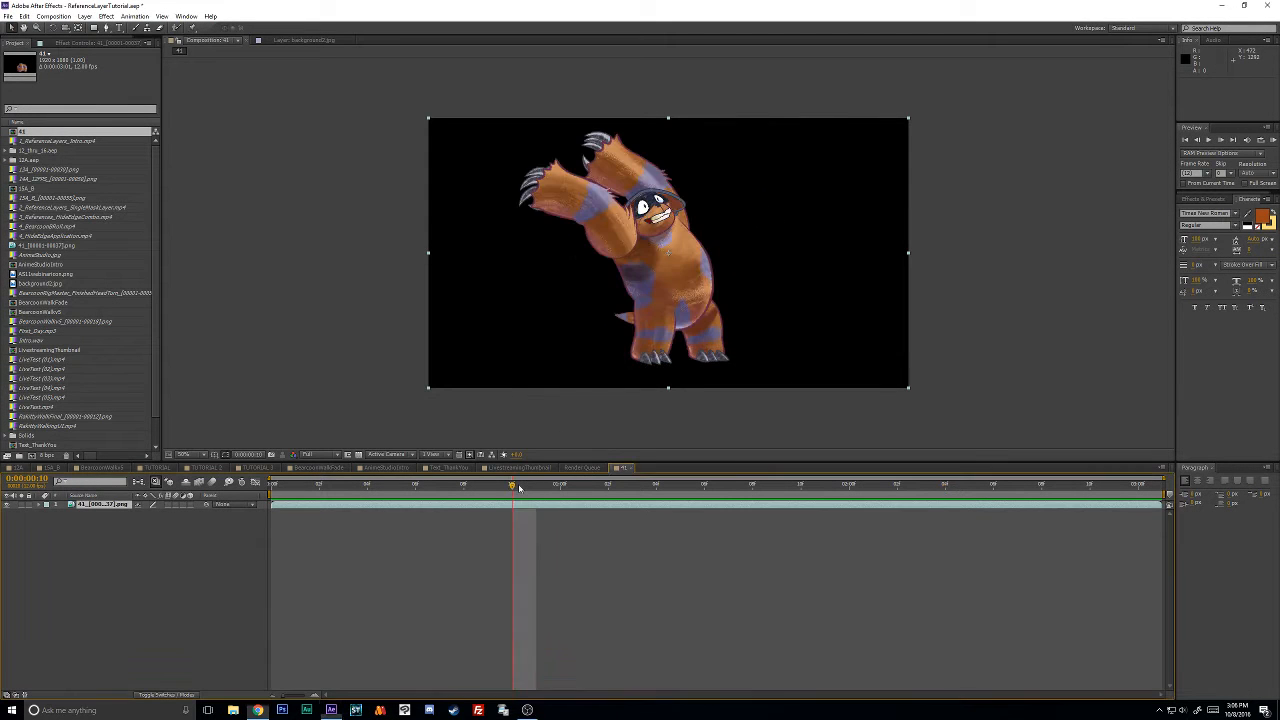
key(space)
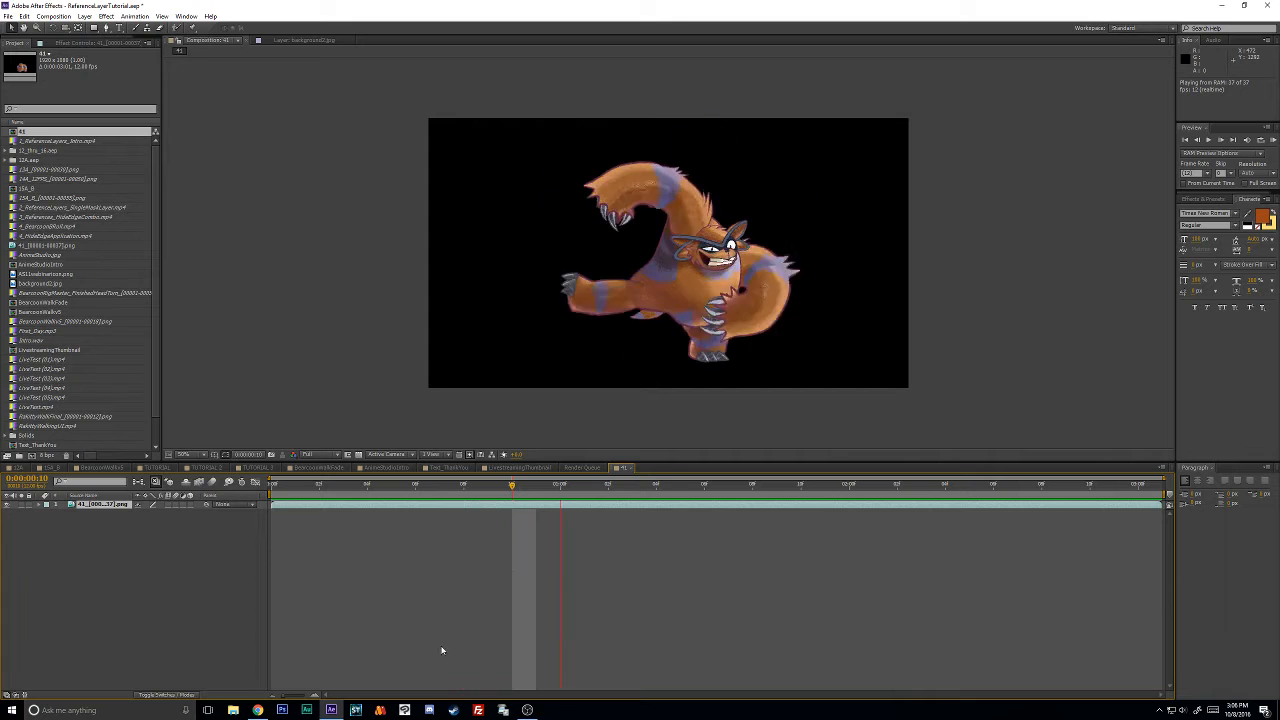
click(379, 712)
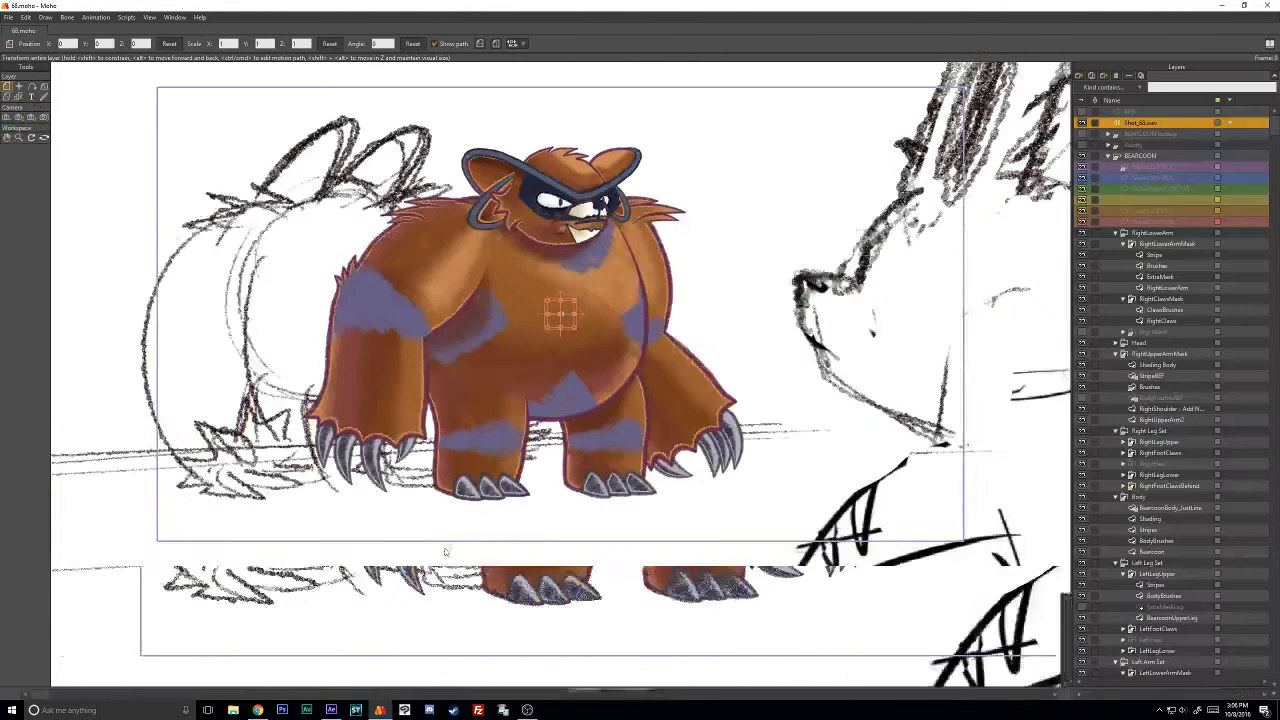
click(331, 708)
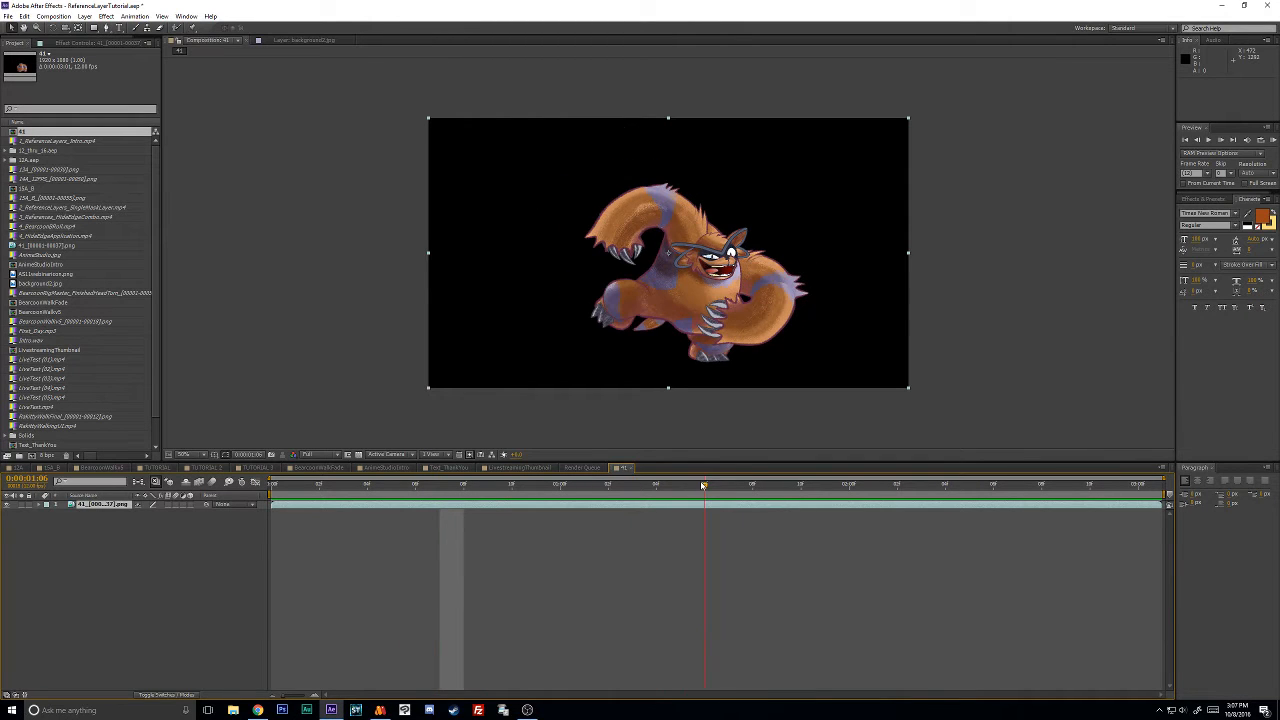
click(380, 709)
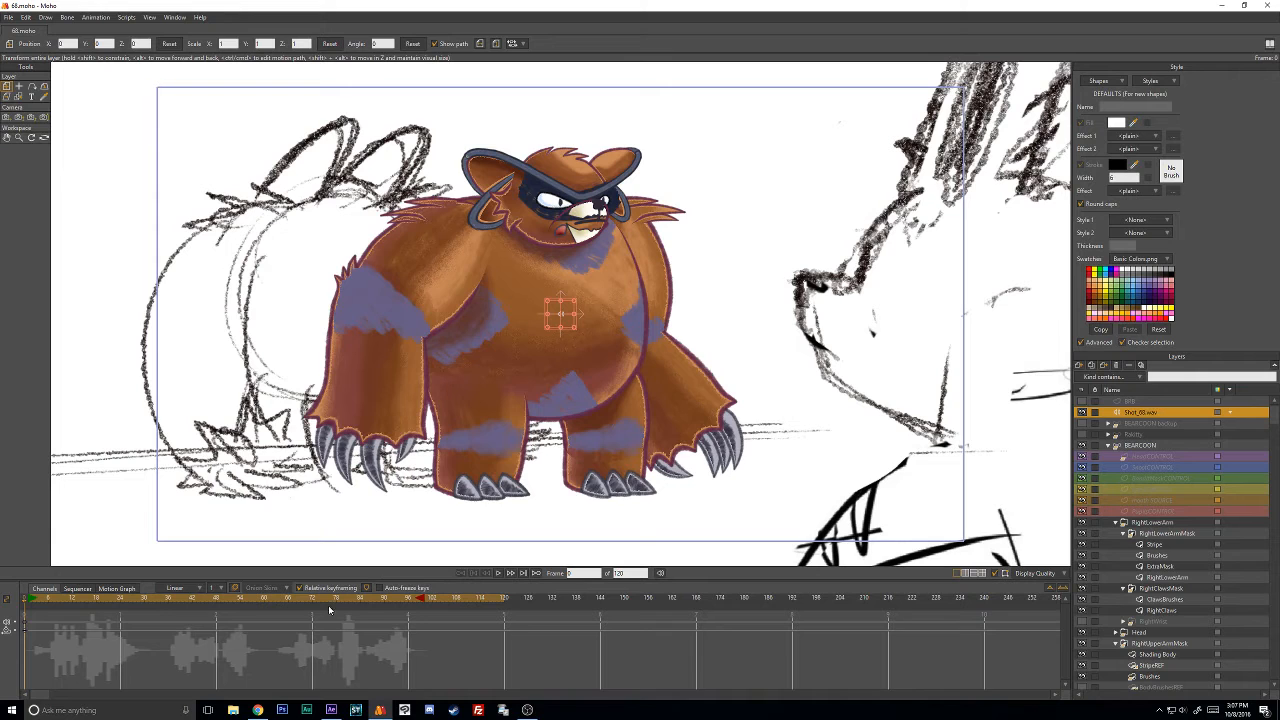
Play the shot from frame 12 and scrub back to the bear's kick around frame 69.
mouse_move(325, 602)
mouse_down()
mouse_move(497, 592)
mouse_move(72, 597)
mouse_up()
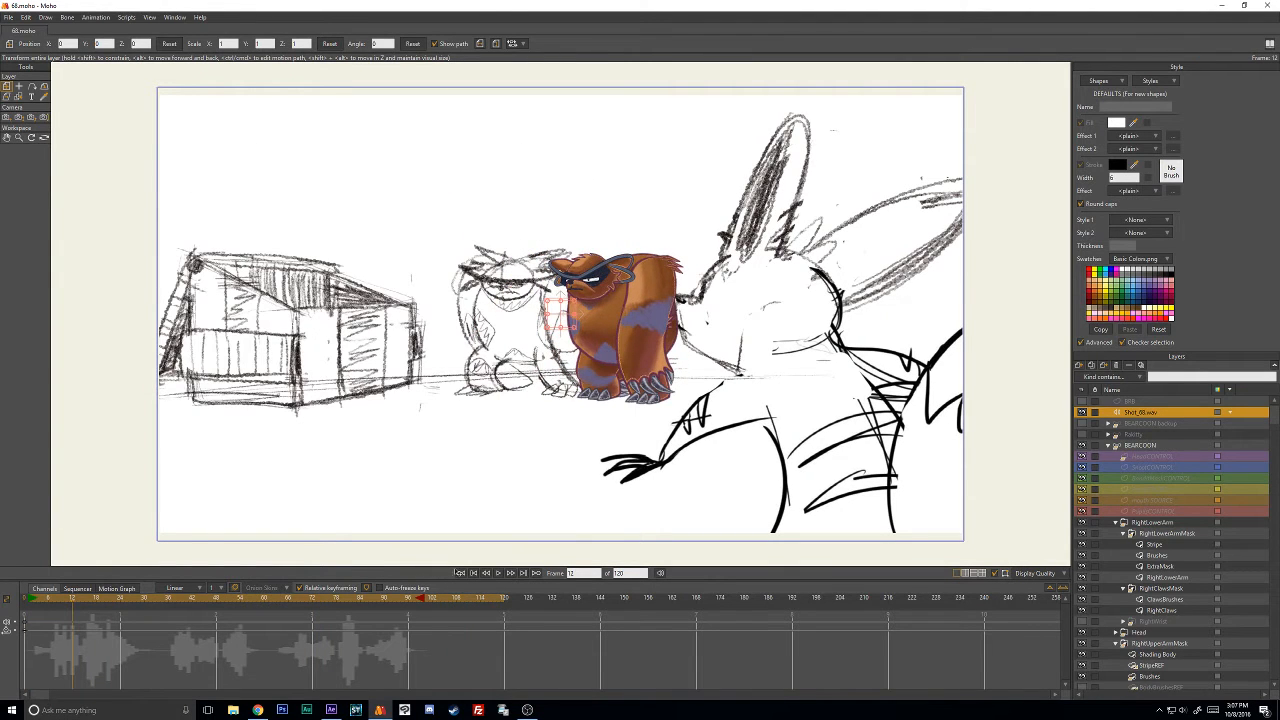
click(497, 573)
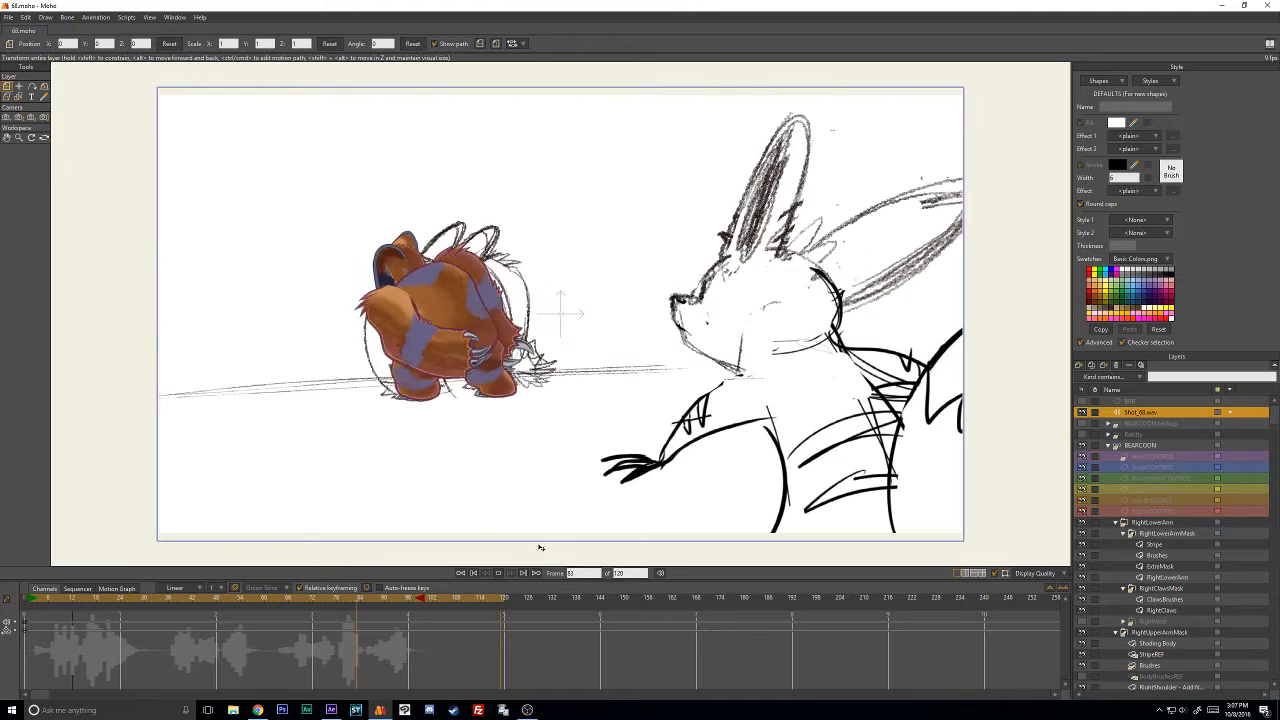
click(511, 573)
mouse_move(366, 600)
mouse_down()
mouse_move(232, 600)
mouse_move(311, 600)
mouse_move(277, 606)
mouse_move(310, 607)
mouse_move(284, 608)
mouse_move(301, 612)
mouse_up()
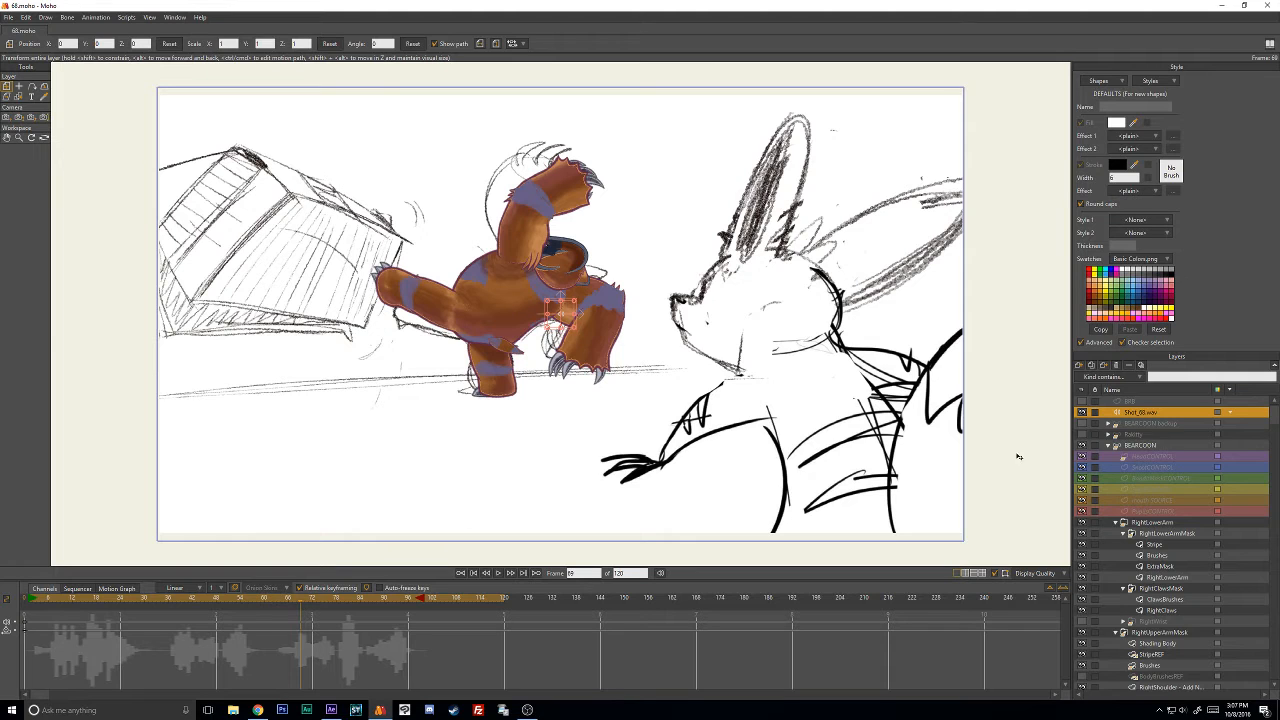
Select the BEARCOON layer and turn off Brushes in the display quality details.
click(1141, 447)
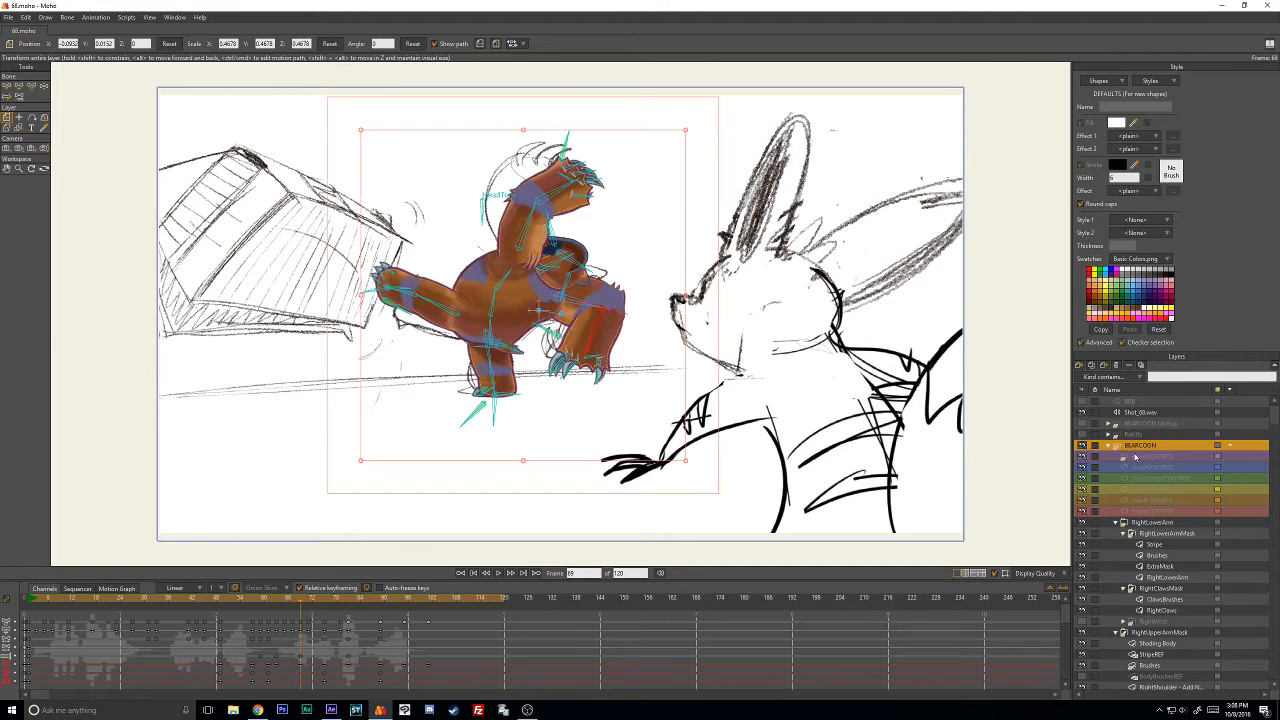
click(1041, 576)
click(1073, 641)
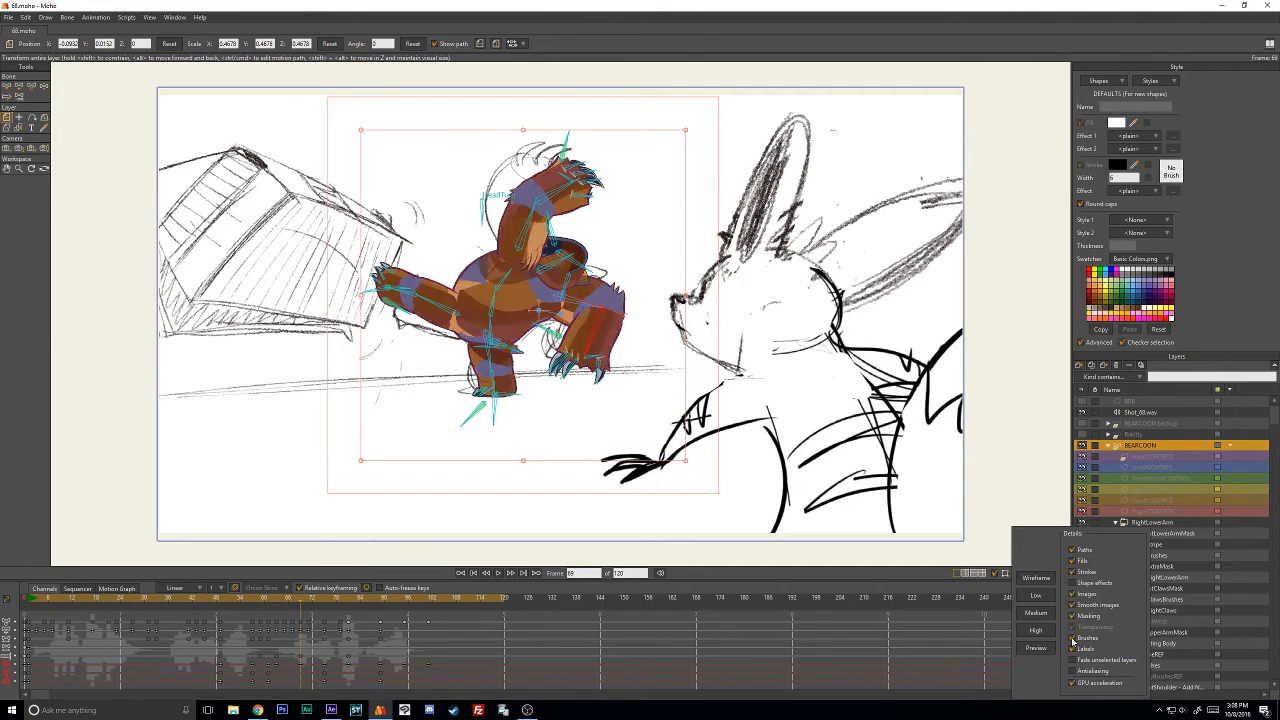
click(1128, 446)
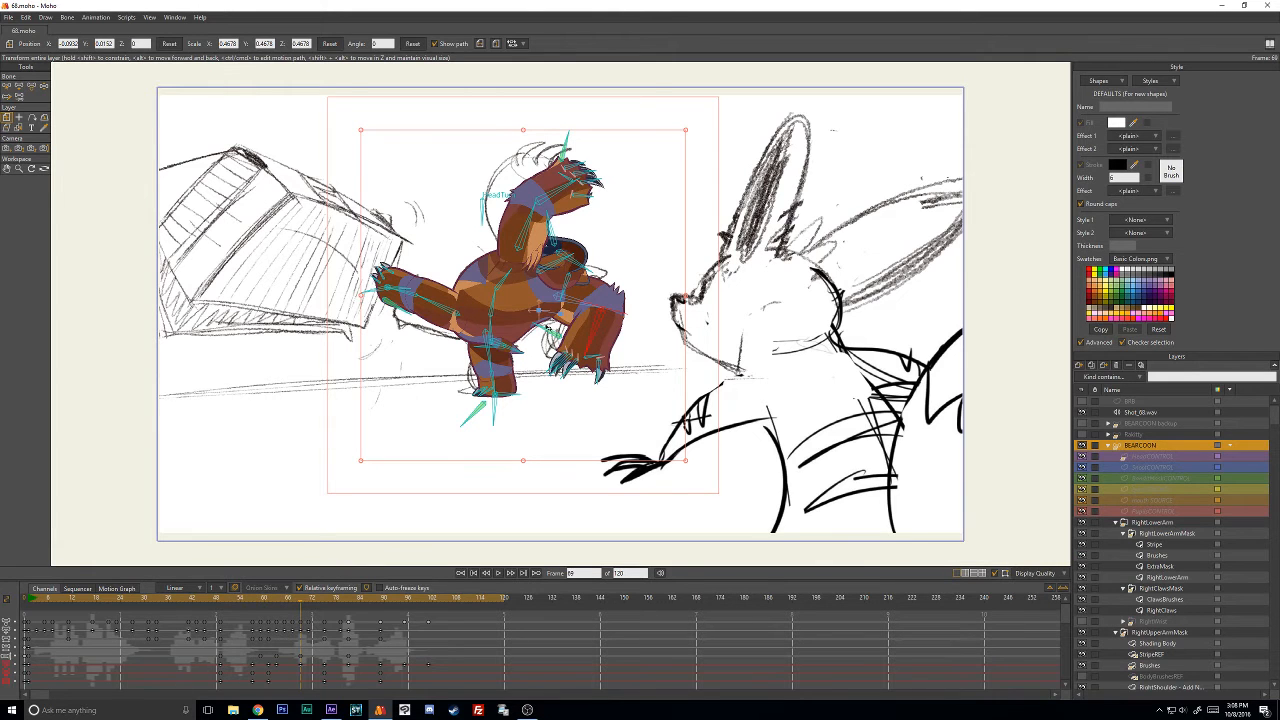
Examine the bear's wind-up before the kick around frames 64 to 68 up close against the sketch.
scroll(547, 330, up, 1)
drag(264, 600, 295, 597)
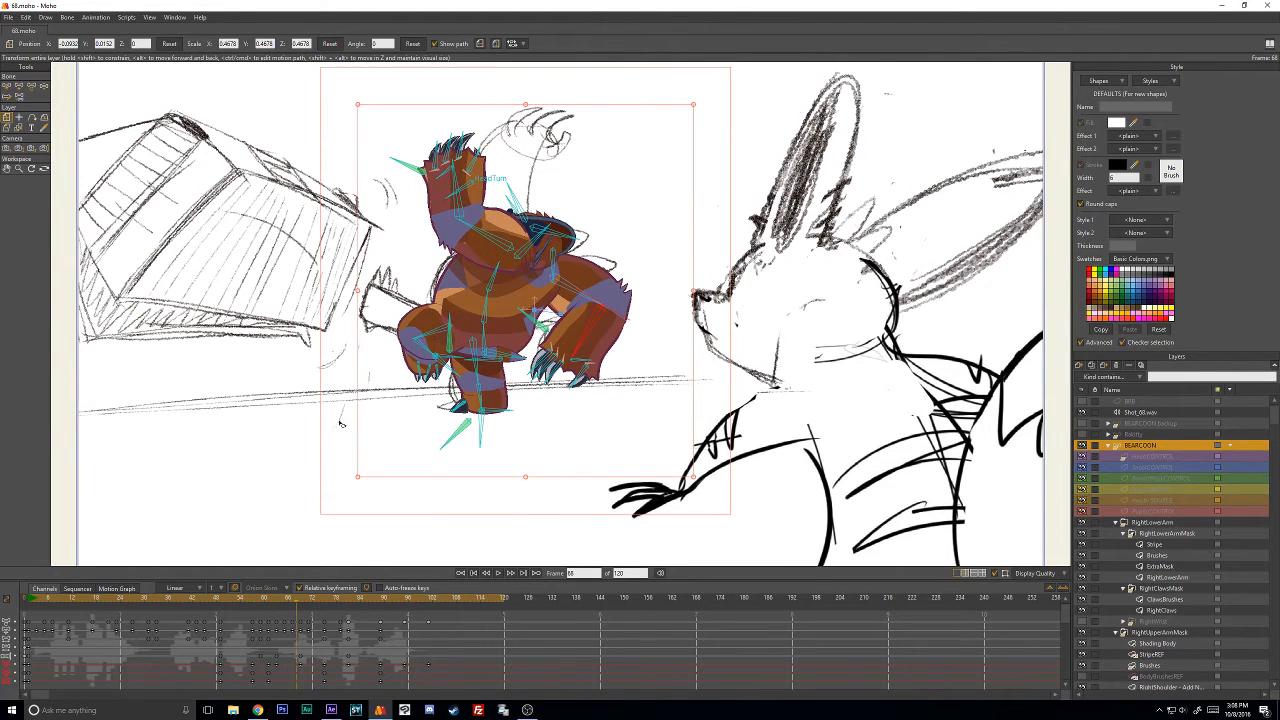
scroll(340, 424, up, 1)
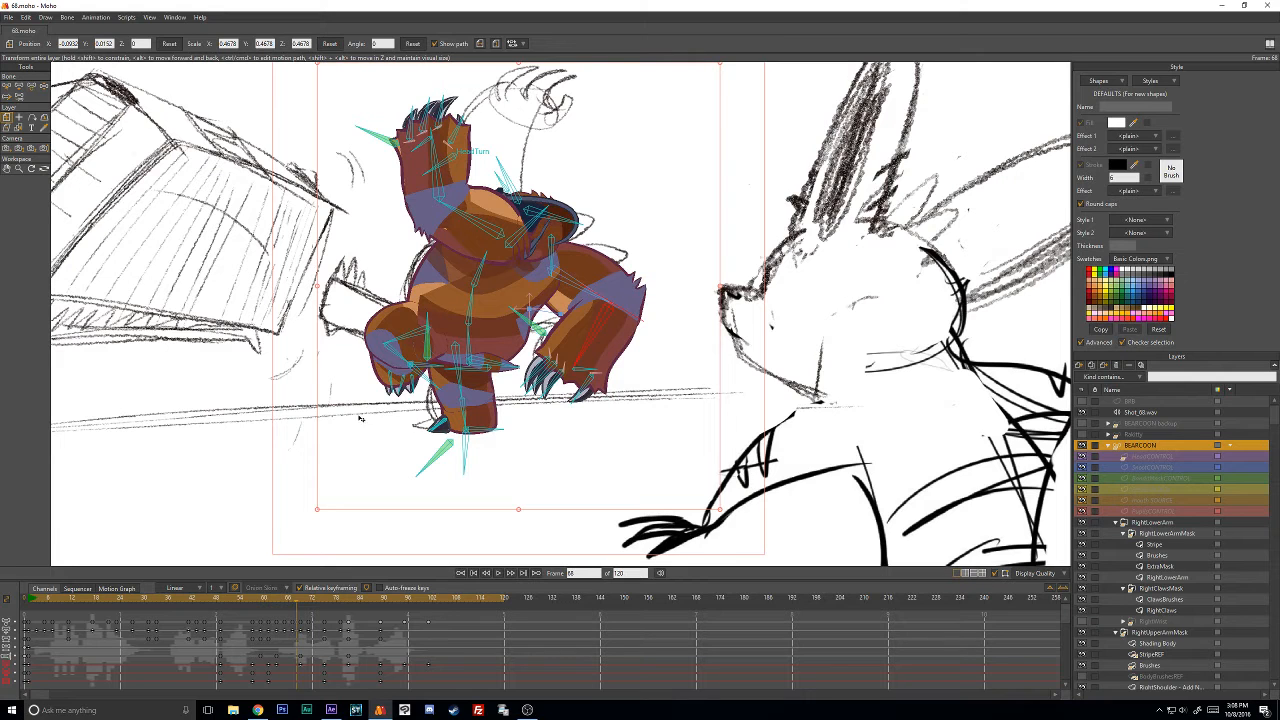
drag(354, 403, 546, 449)
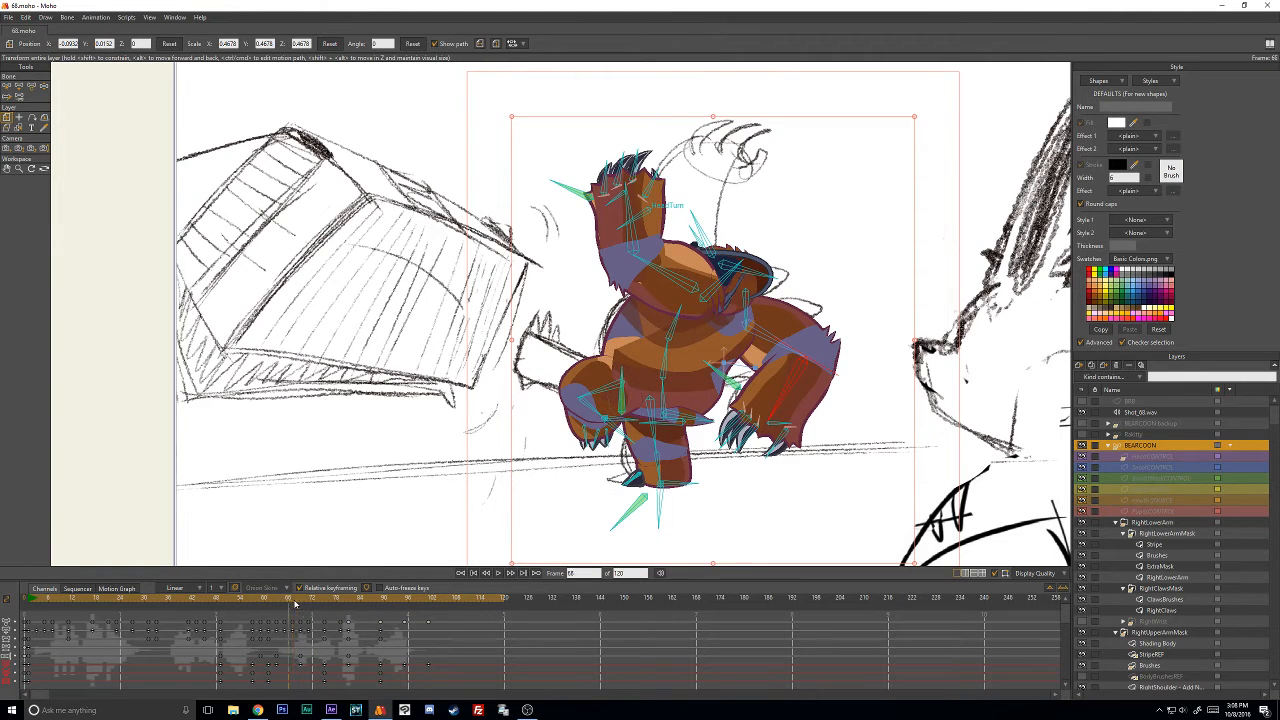
mouse_move(295, 603)
mouse_down()
mouse_move(223, 604)
mouse_move(310, 605)
mouse_move(194, 613)
mouse_move(318, 607)
mouse_move(265, 611)
mouse_move(284, 606)
mouse_up()
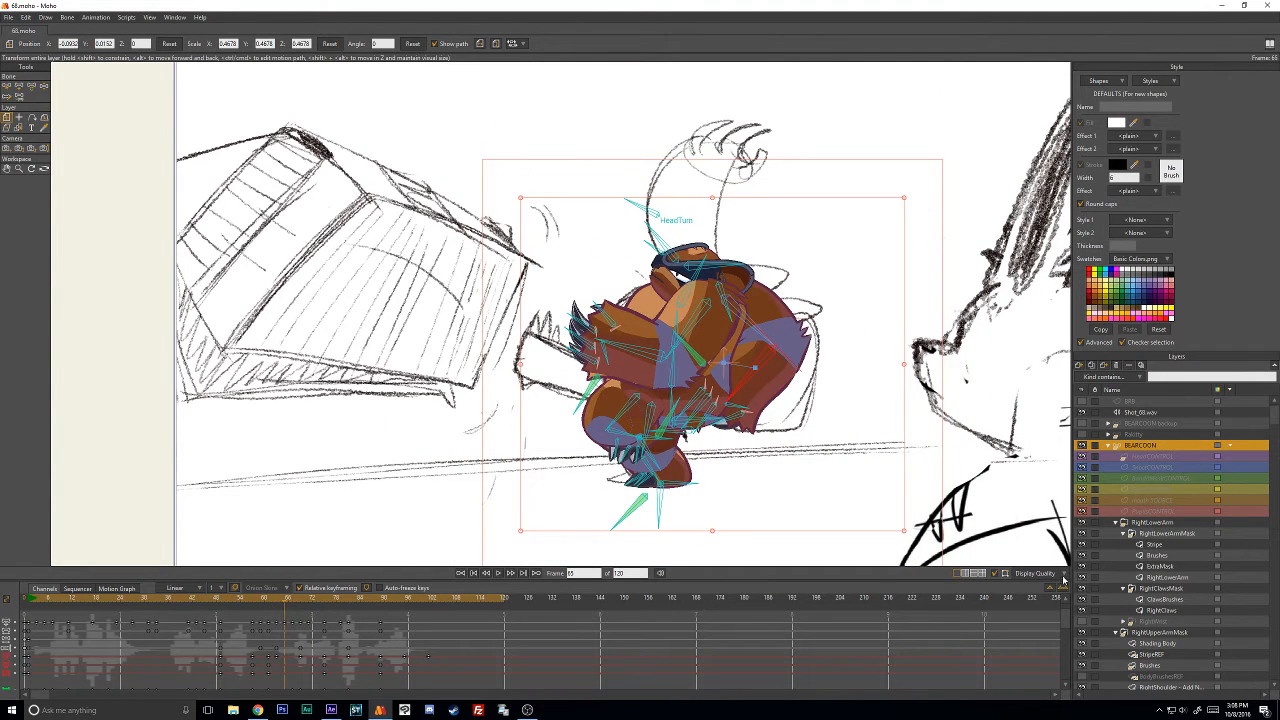
scroll(1065, 590, up, 2)
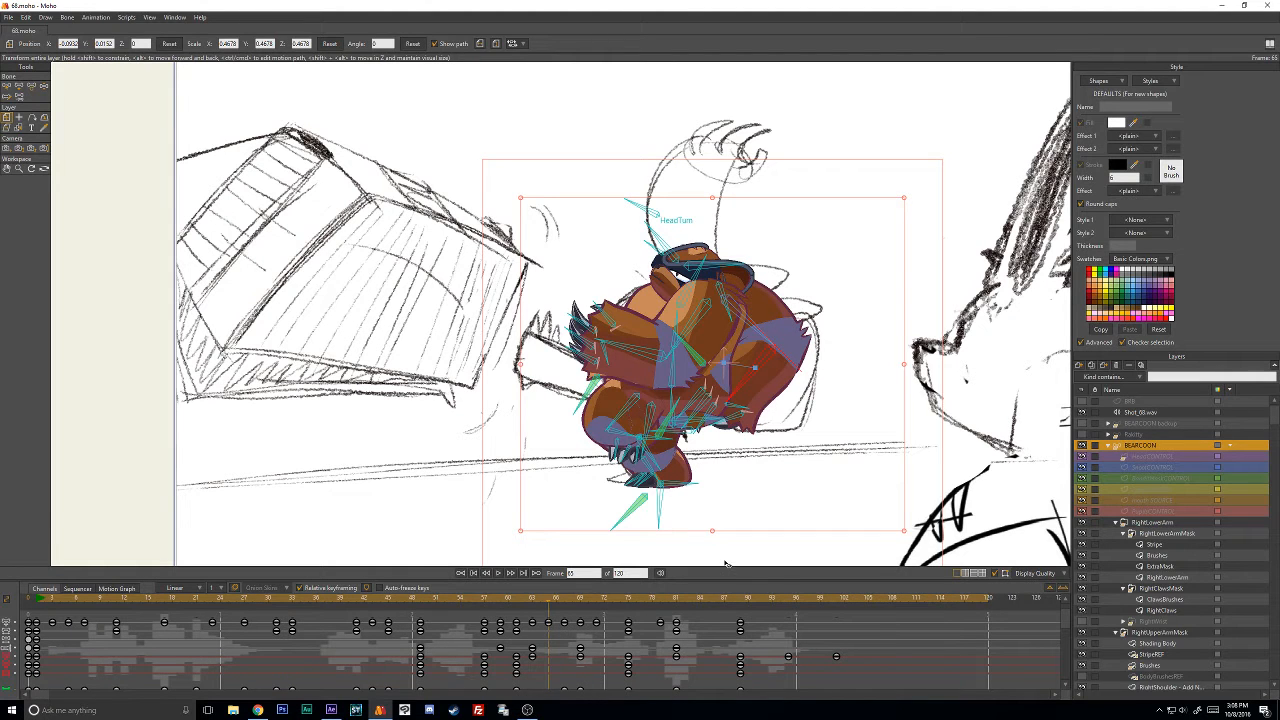
key(Left)
key(Left)
key(Right)
key(Right)
key(Left)
key(Left)
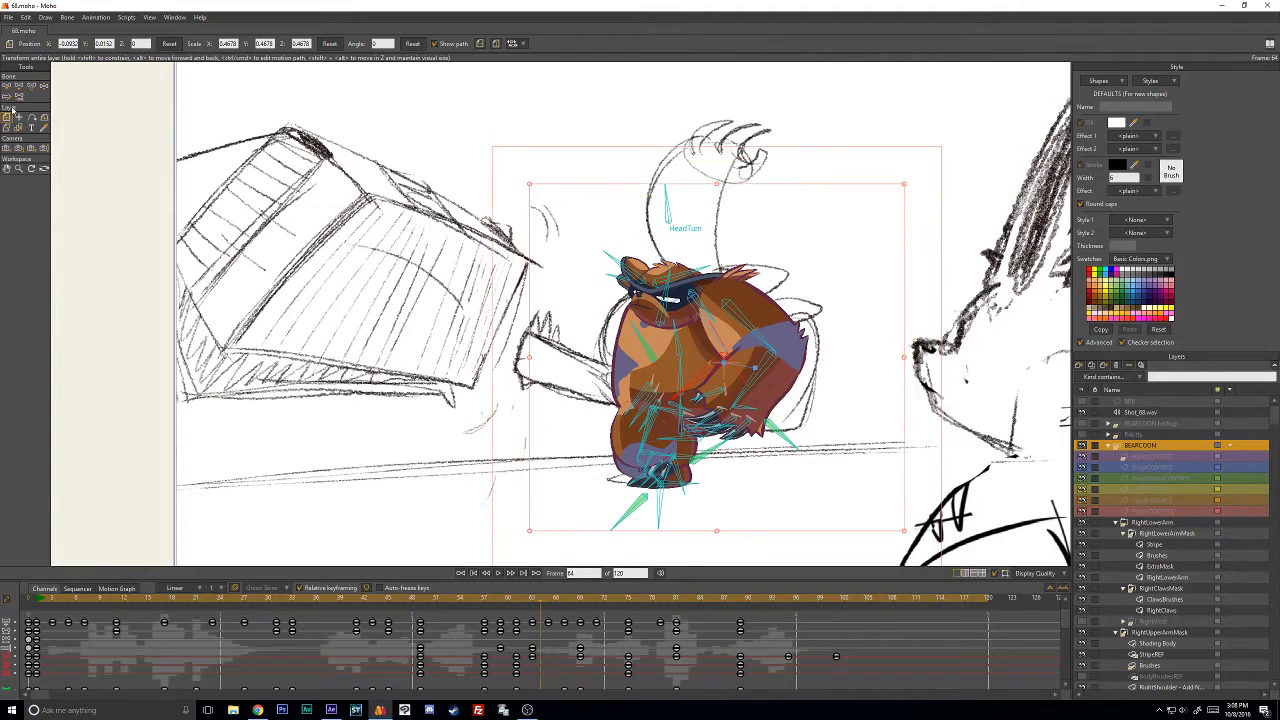
Go through frames 62 to 71 one at a time to examine the arm swing into the kick.
click(8, 87)
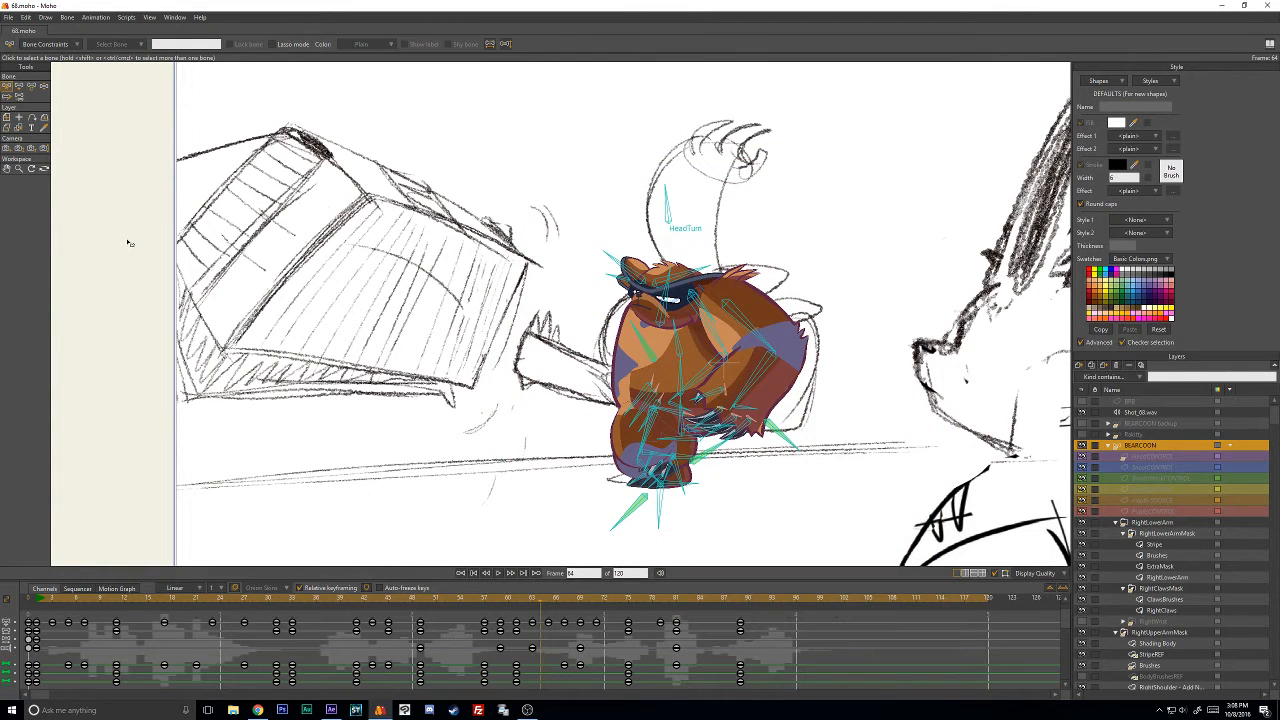
key(Left)
key(Left)
key(Left)
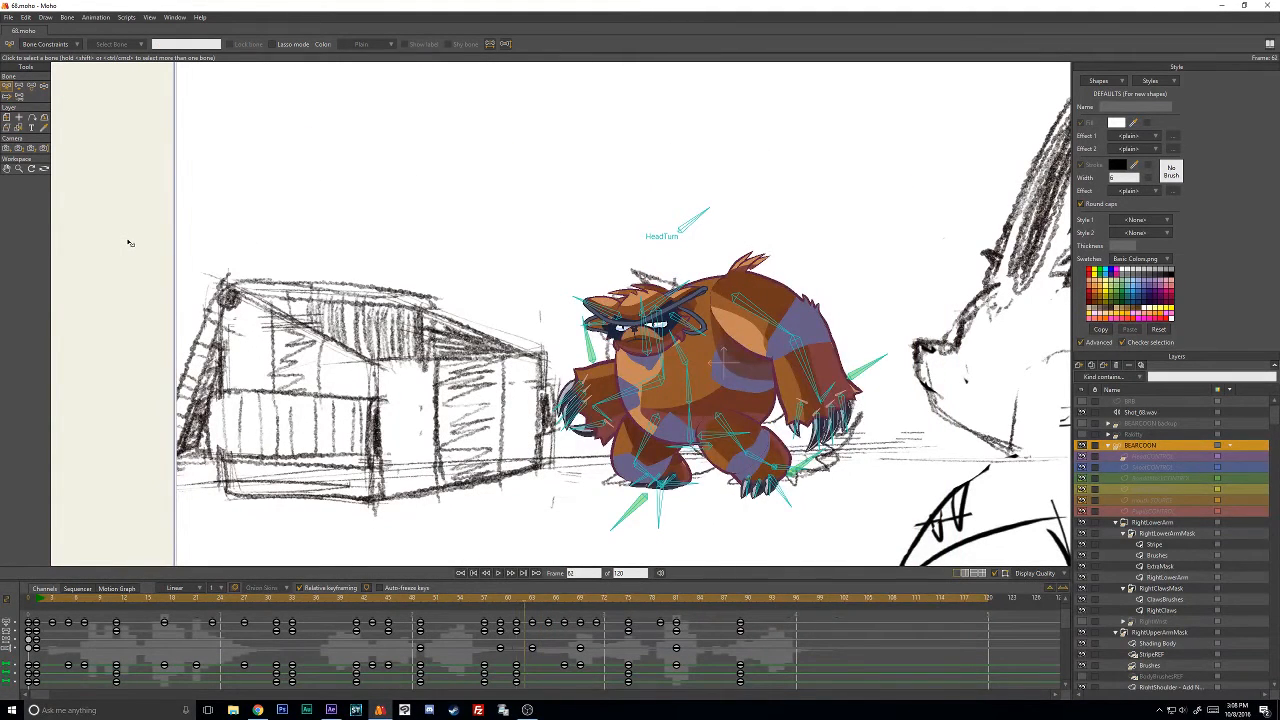
key(Right)
key(Right)
key(Right)
key(Right)
key(Right)
key(Right)
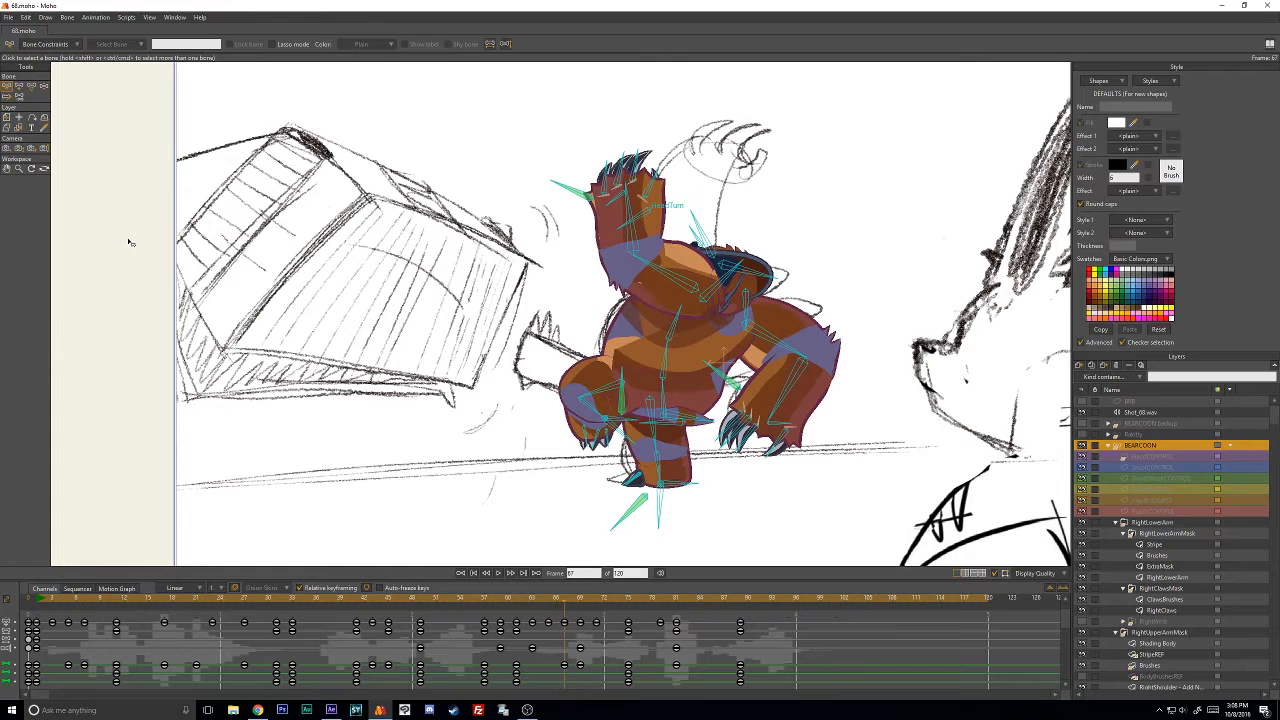
click(41, 89)
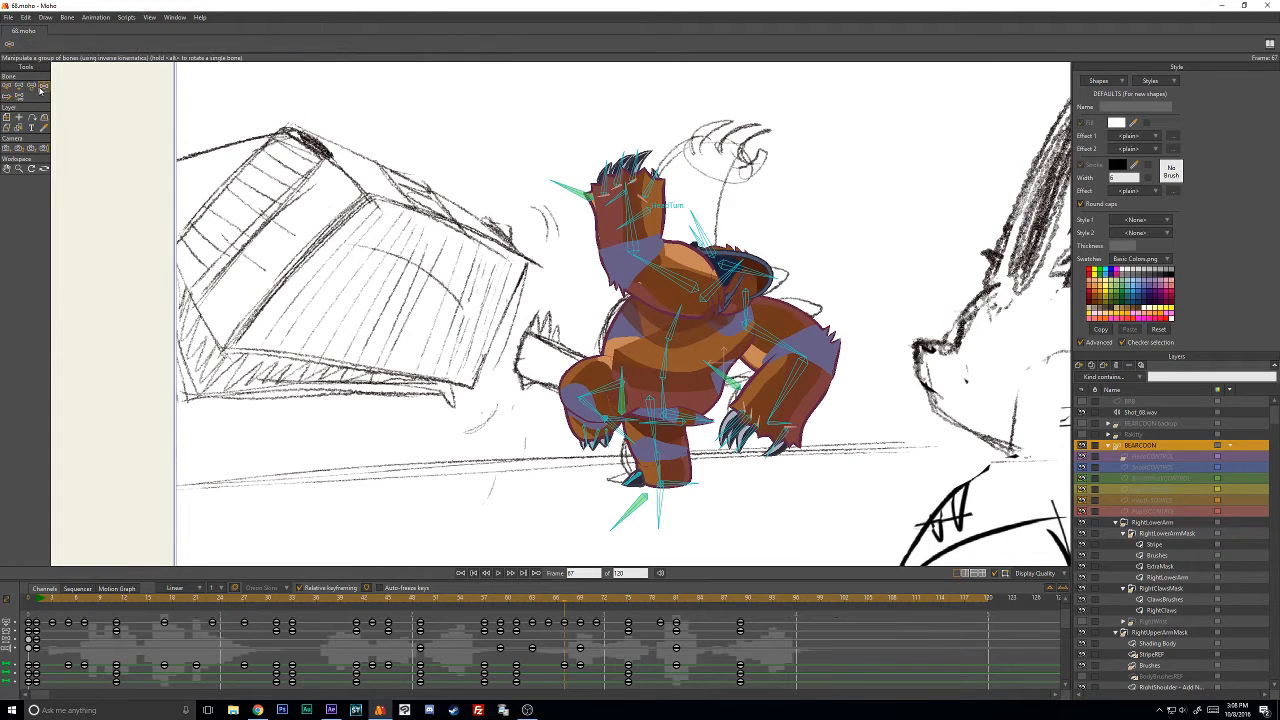
key(Right)
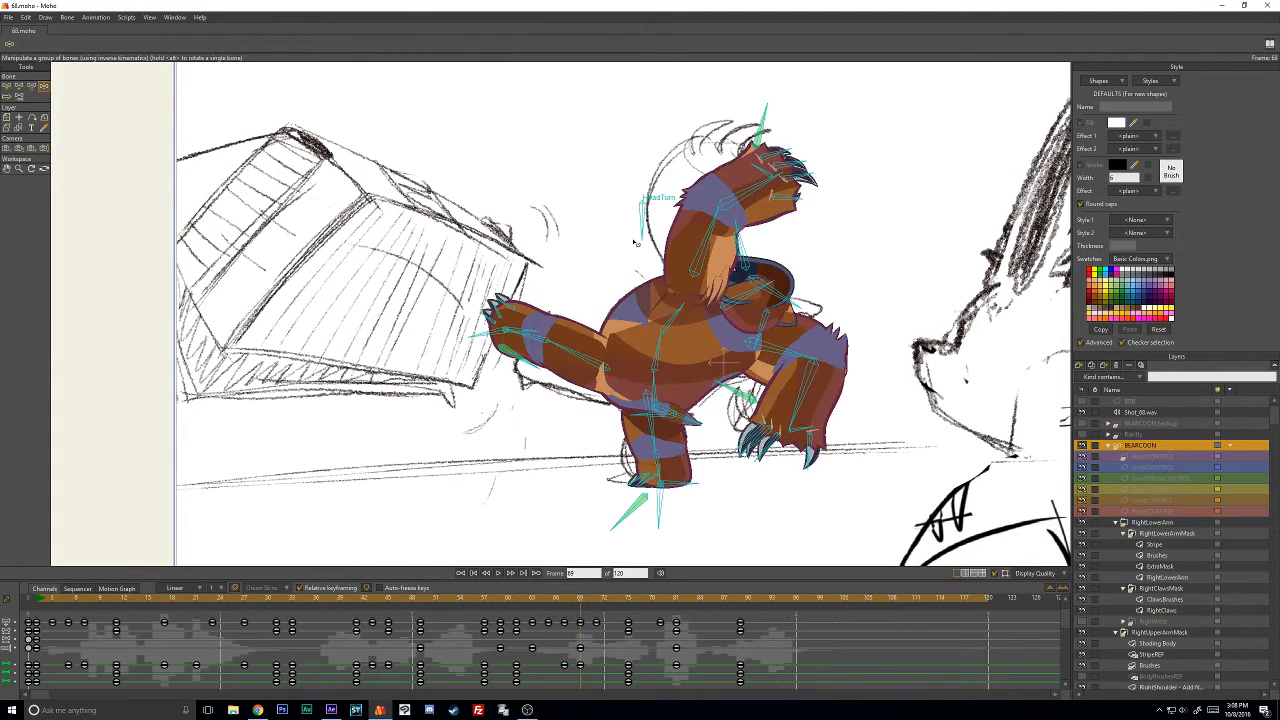
key(Right)
key(Right)
key(Right)
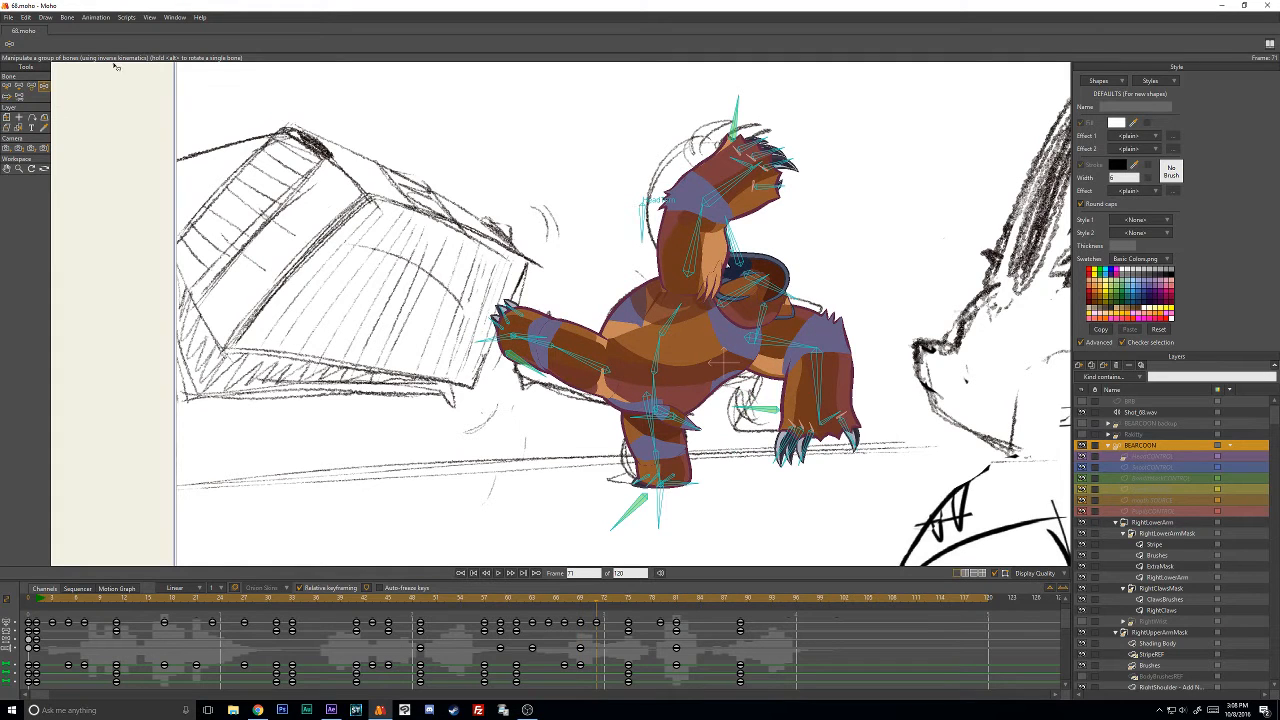
Select the R_Bicep bone together with the forearm and examine its poses and keys between frames 62 and 71.
click(6, 87)
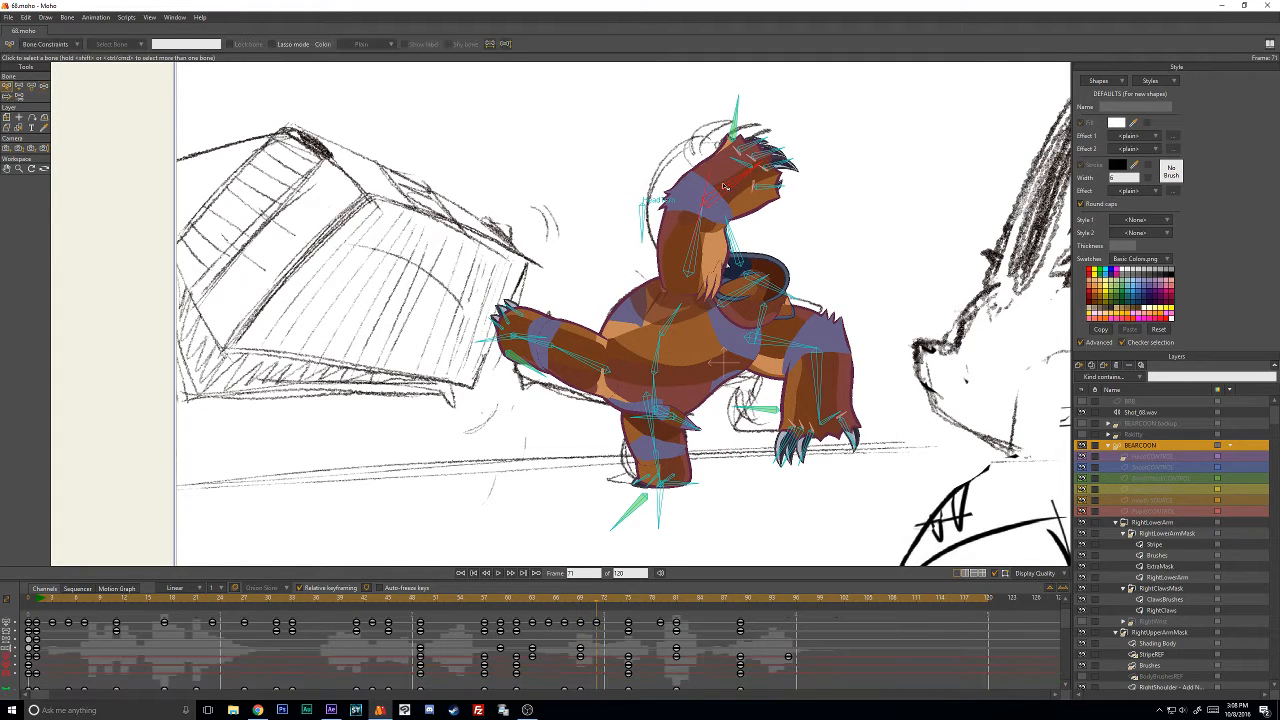
click(692, 257)
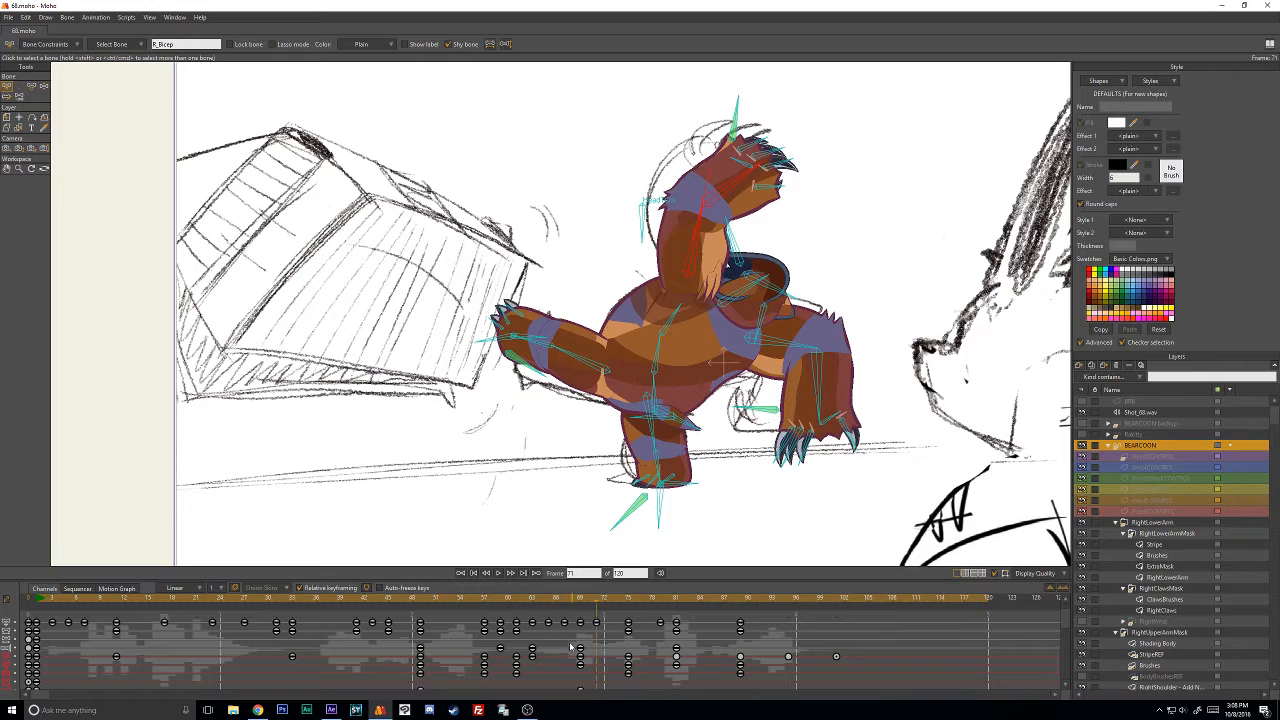
scroll(572, 646, down, 1)
scroll(575, 644, up, 1)
key(Right)
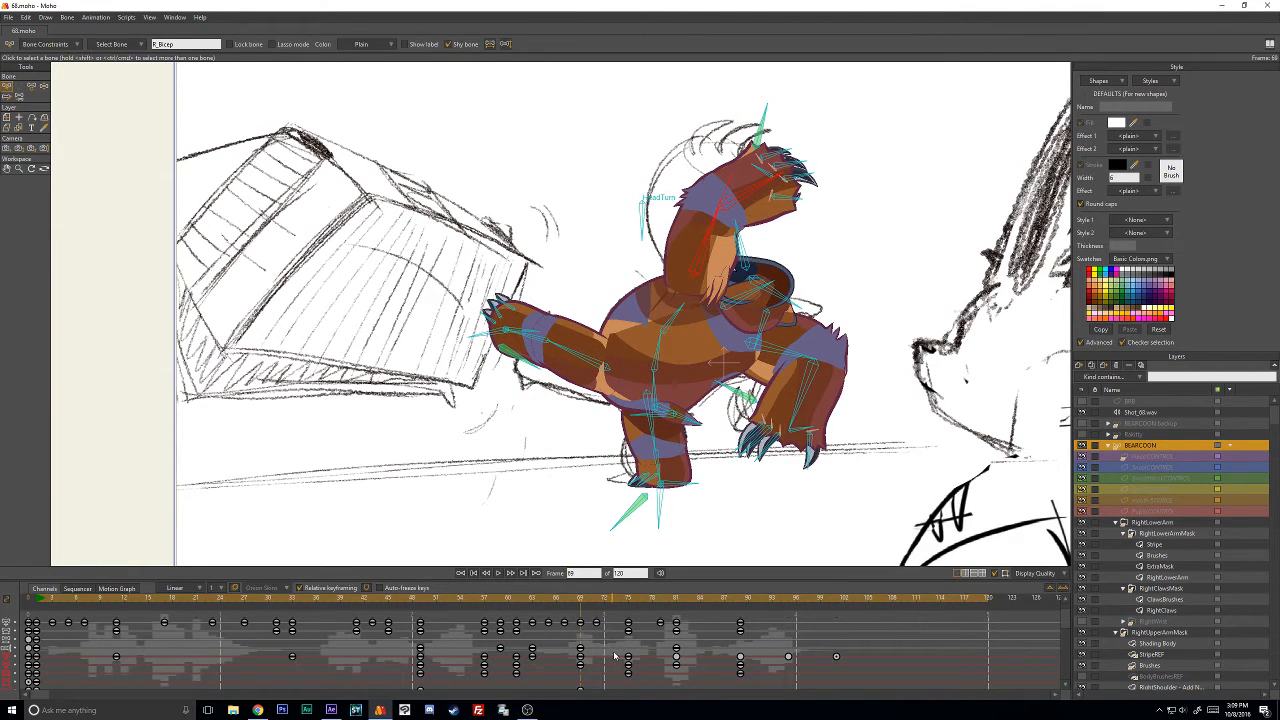
key(Left)
key(Left)
key(Left)
key(Left)
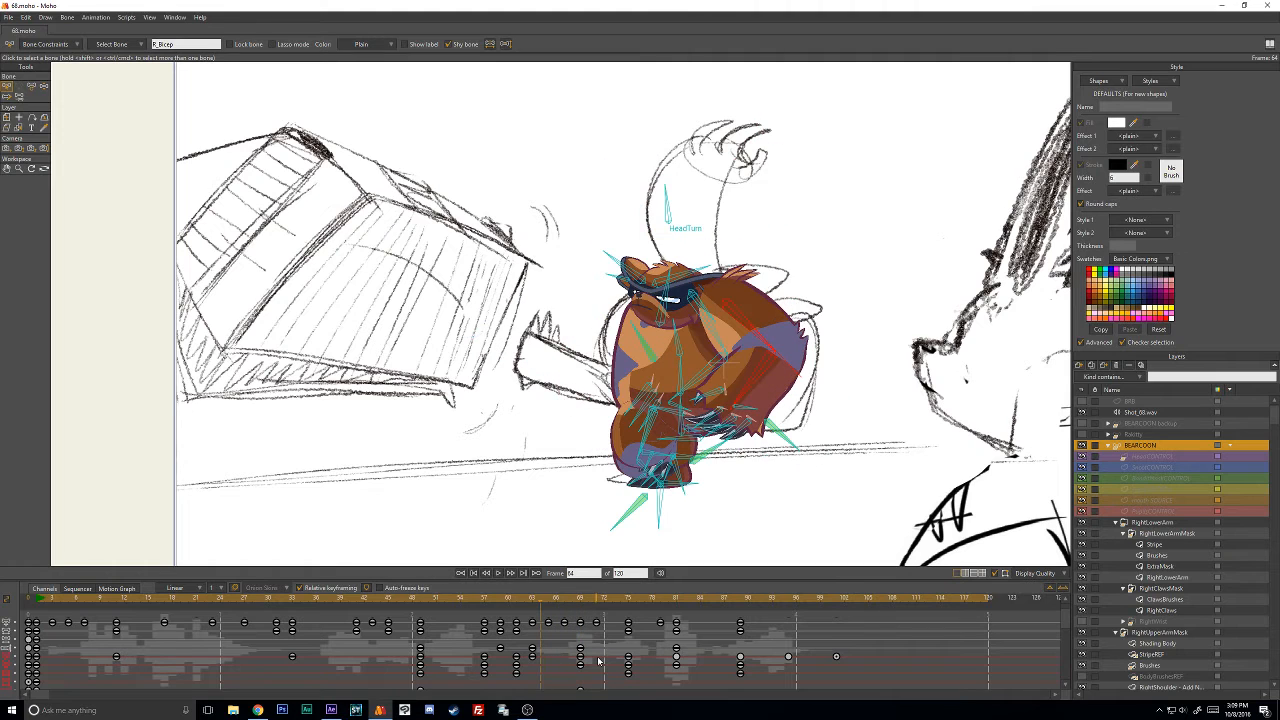
key(Left)
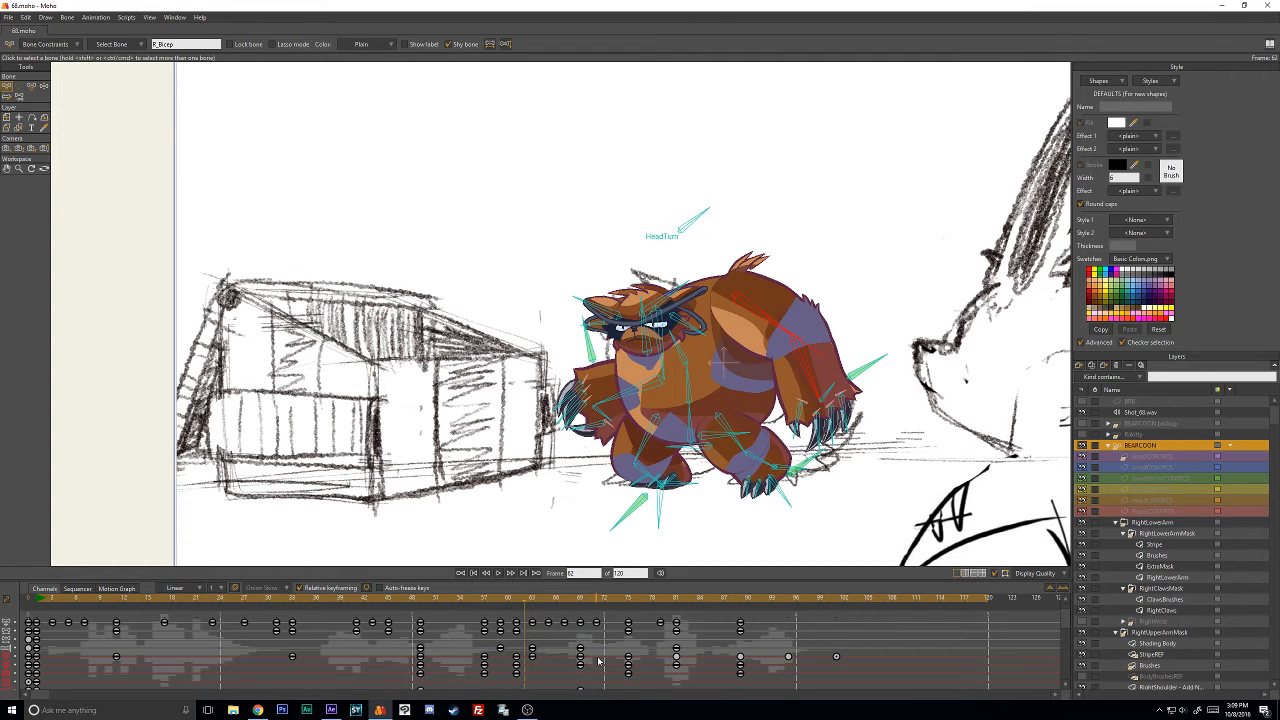
Shift the right arm's keys at frames 63 and 69 four frames later, to frames 67 and 73.
drag(530, 680, 590, 653)
key(Right)
key(Right)
key(Right)
key(Right)
key(Right)
key(Right)
key(Right)
key(Right)
key(Right)
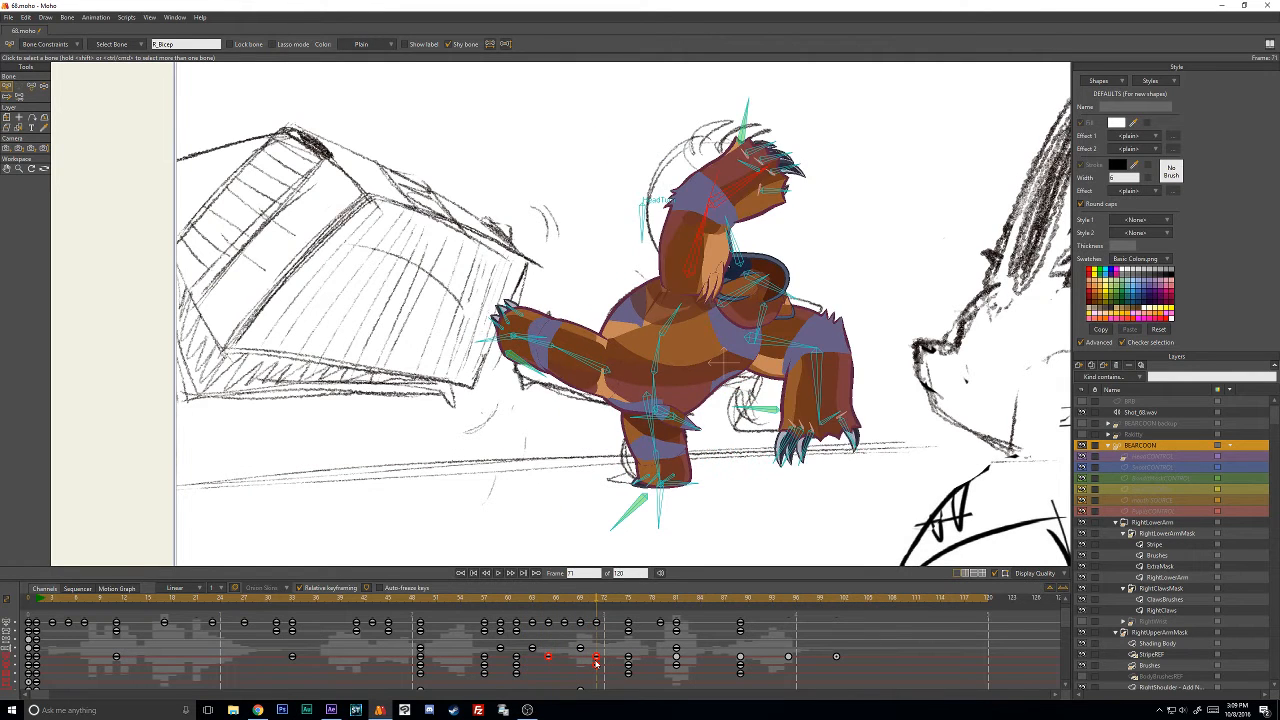
key(Right)
key(Right)
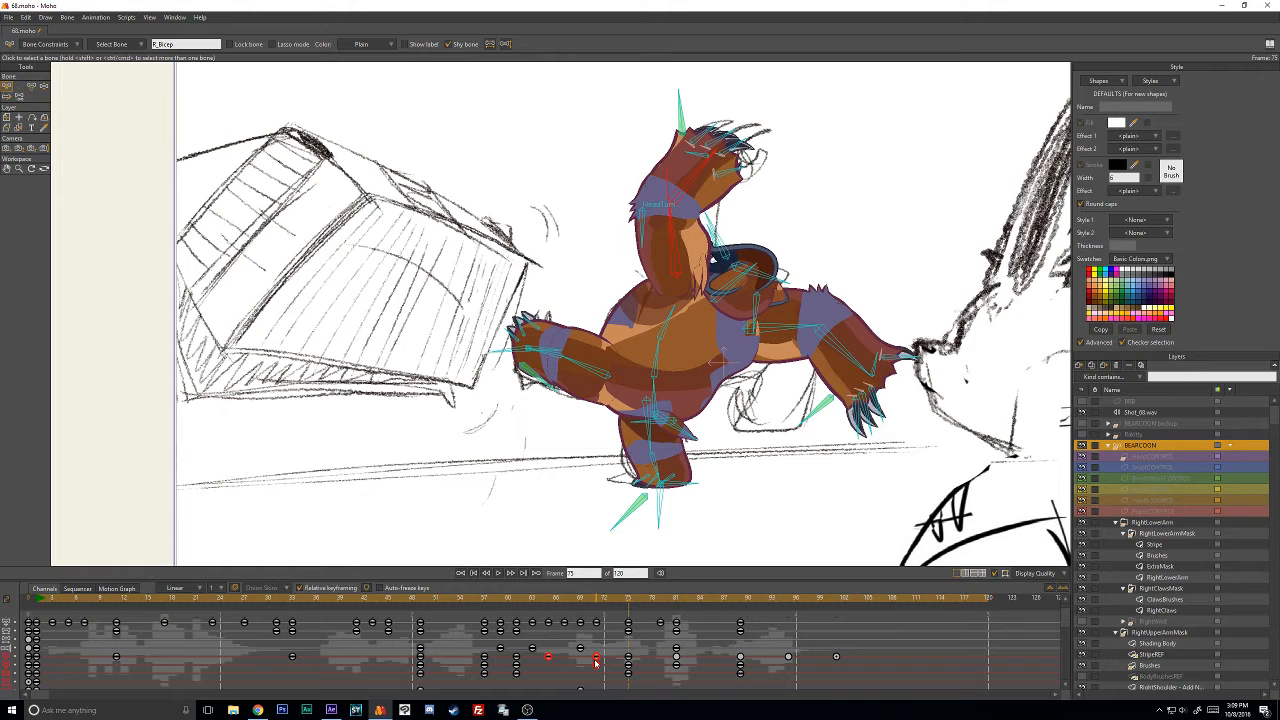
key(Right)
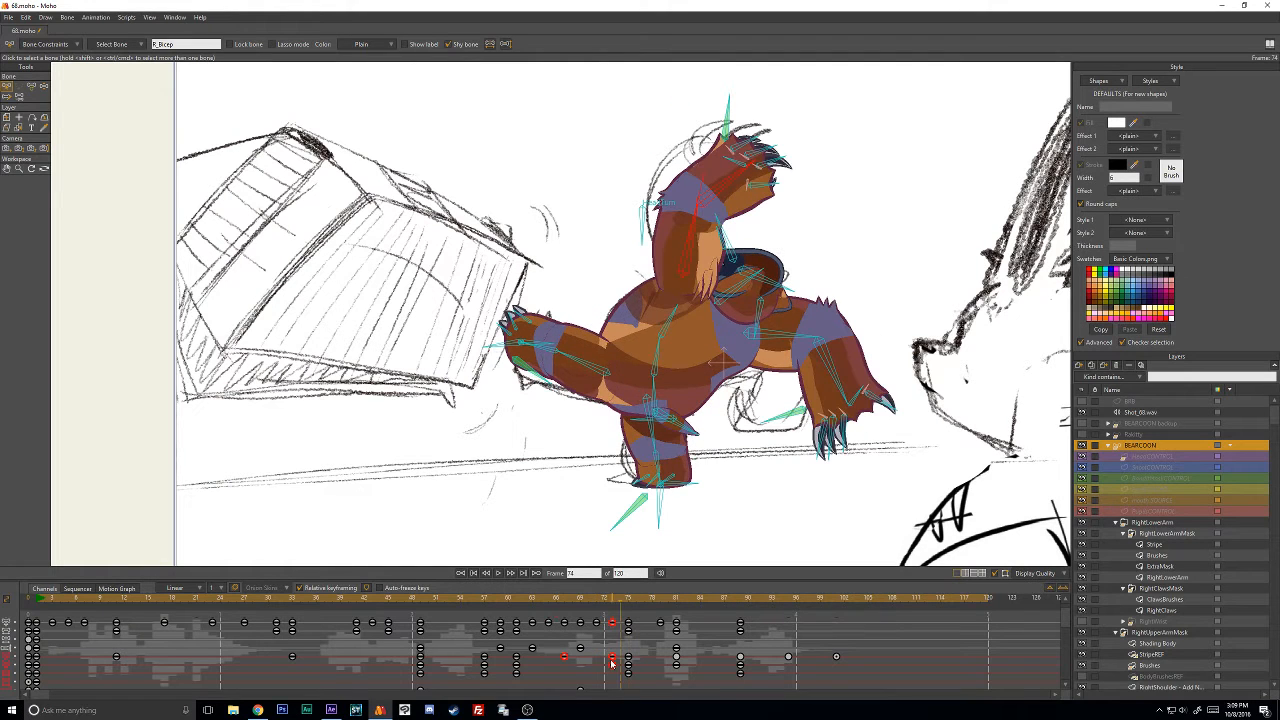
Delete the right arm's key at frame 73 and review the kick's arm swing up to frame 71.
drag(508, 602, 852, 610)
key(Delete)
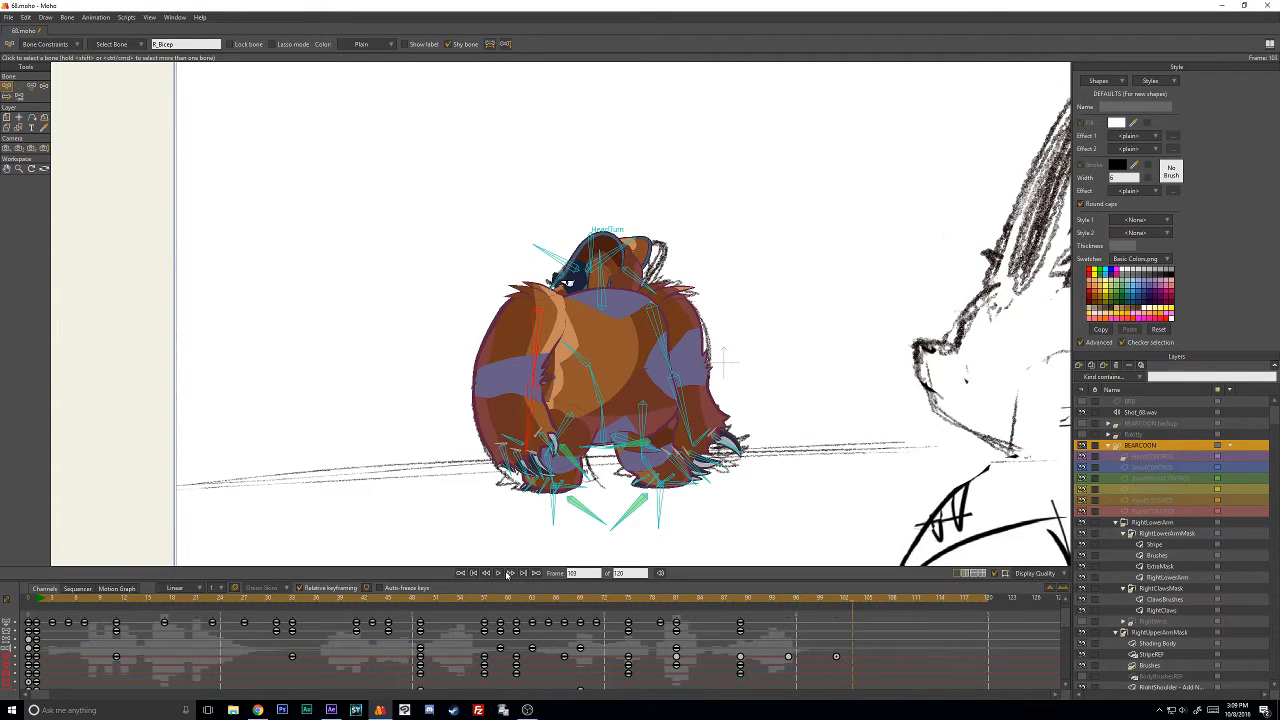
click(509, 573)
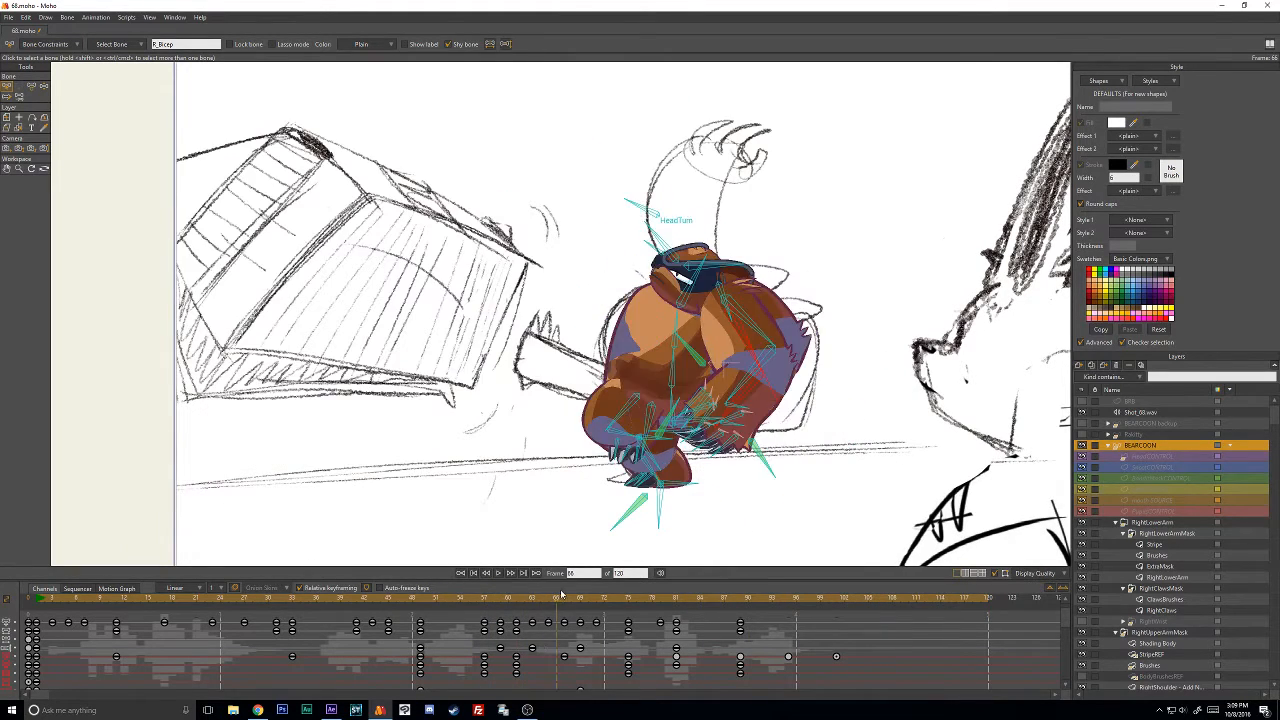
mouse_move(630, 590)
mouse_down()
mouse_move(694, 591)
mouse_move(326, 600)
mouse_move(812, 602)
mouse_move(705, 625)
mouse_move(537, 625)
mouse_up()
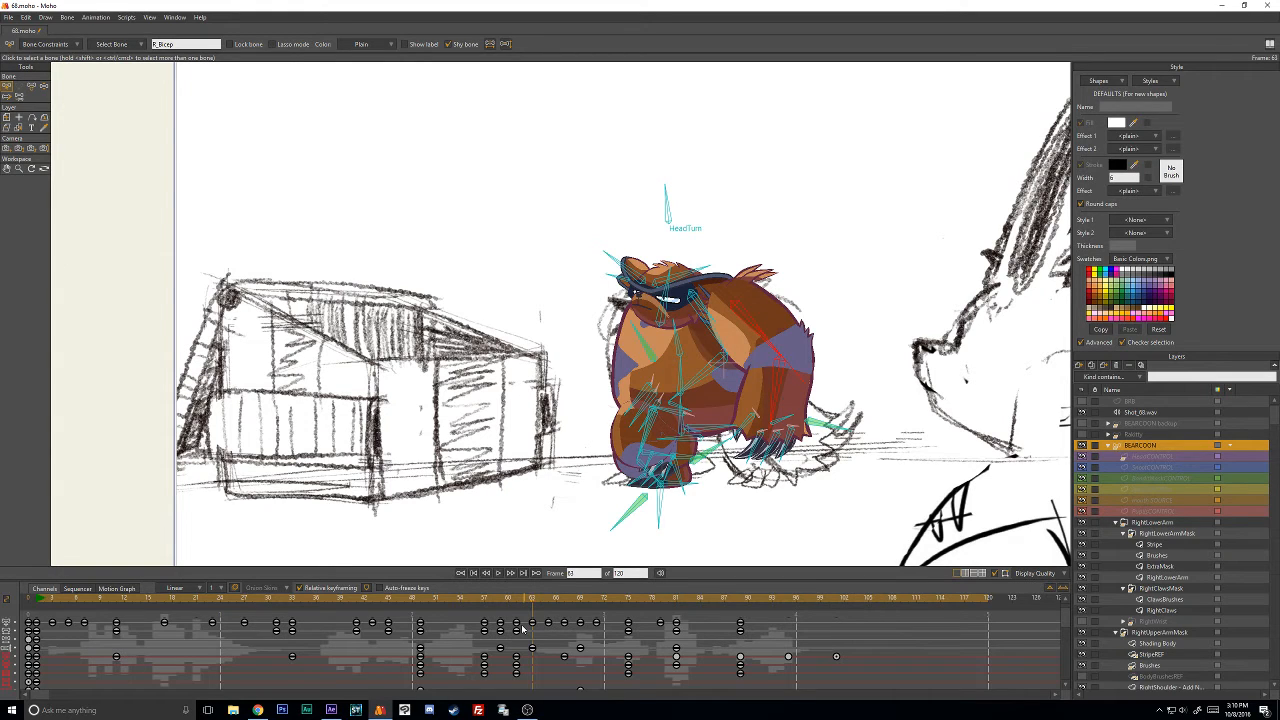
drag(464, 597, 598, 606)
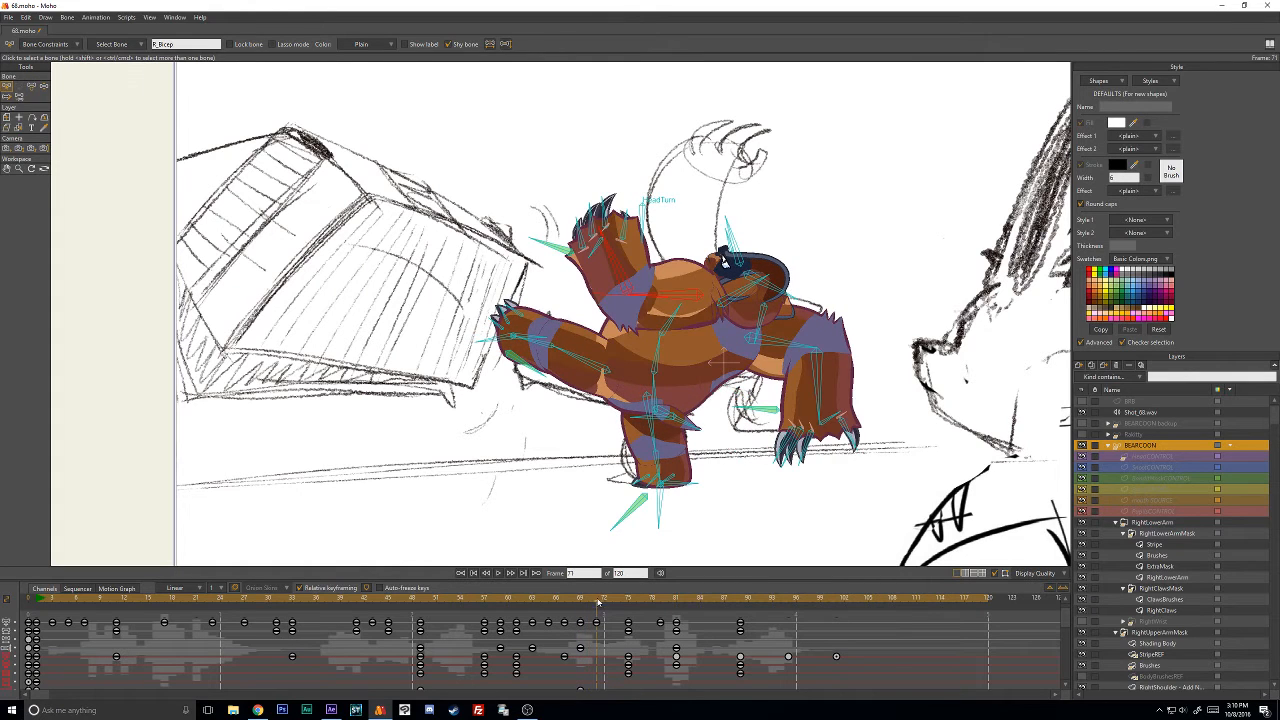
Raise the bear's right forearm at frame 71 toward the sketched raised paw with Manipulate Bones.
key(Return)
key(z)
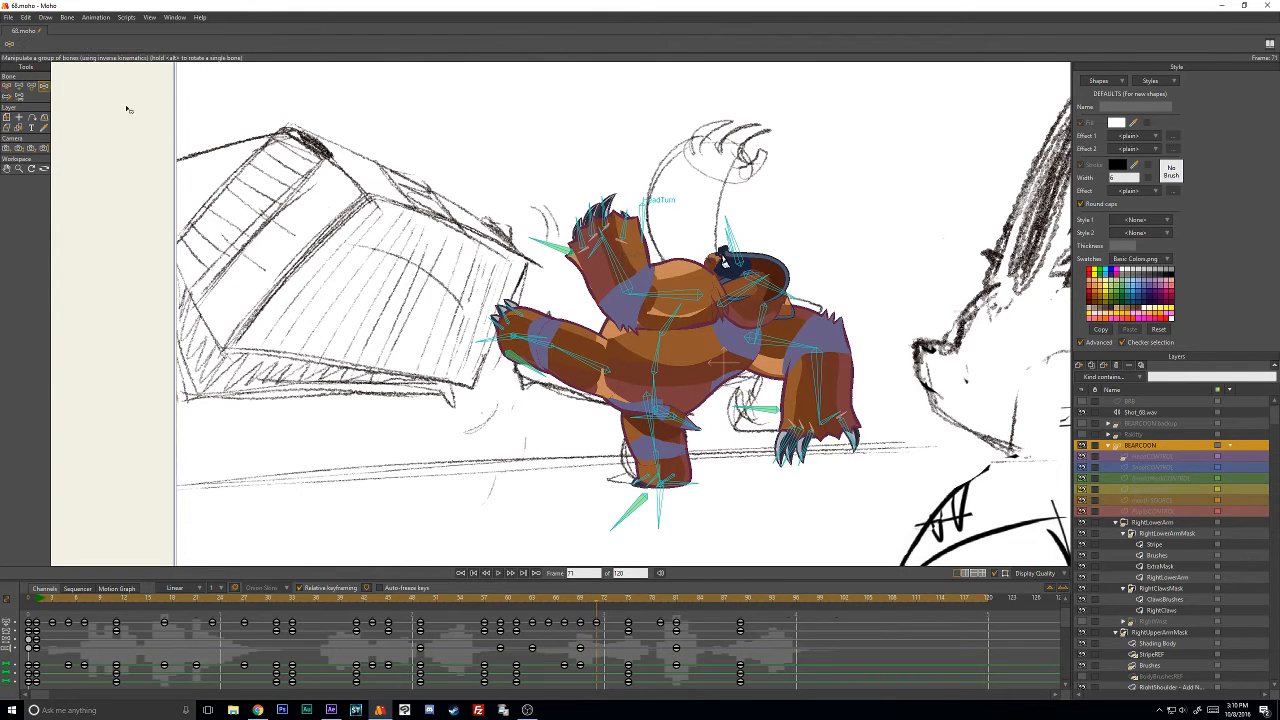
drag(605, 228, 681, 227)
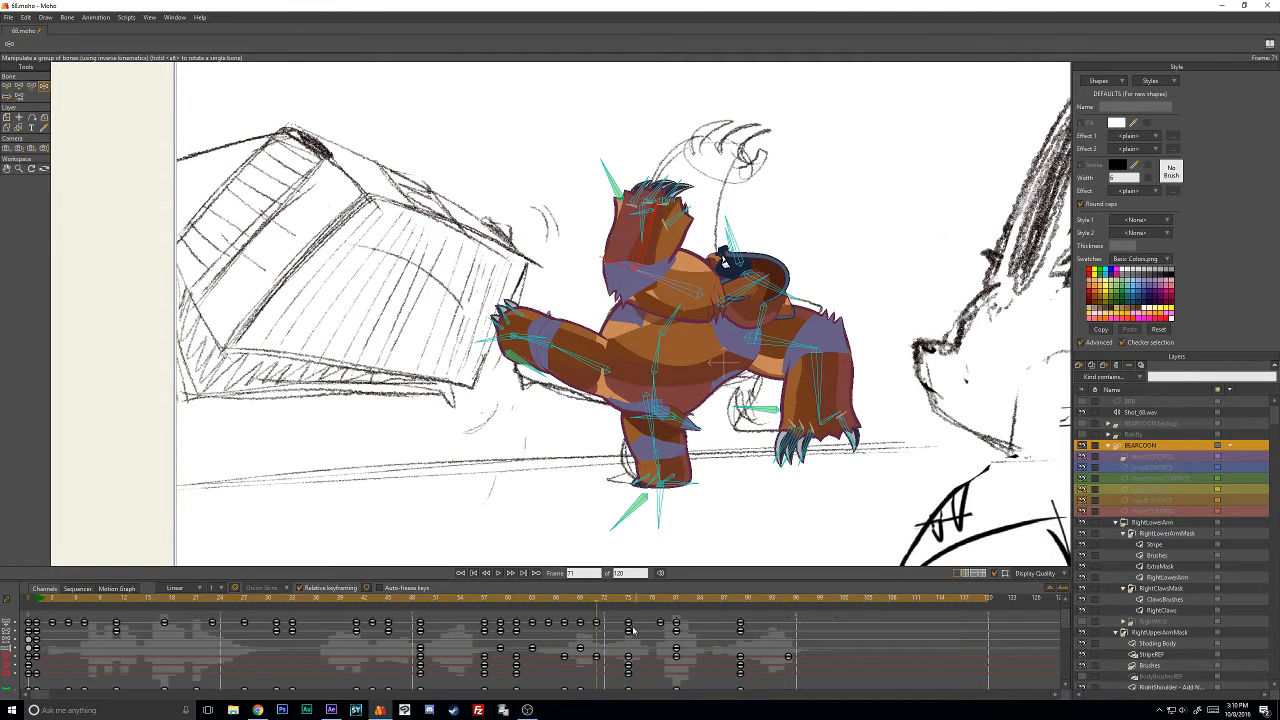
Compare the right arm's swing frame by frame between frames 66 and 70.
drag(592, 601, 581, 604)
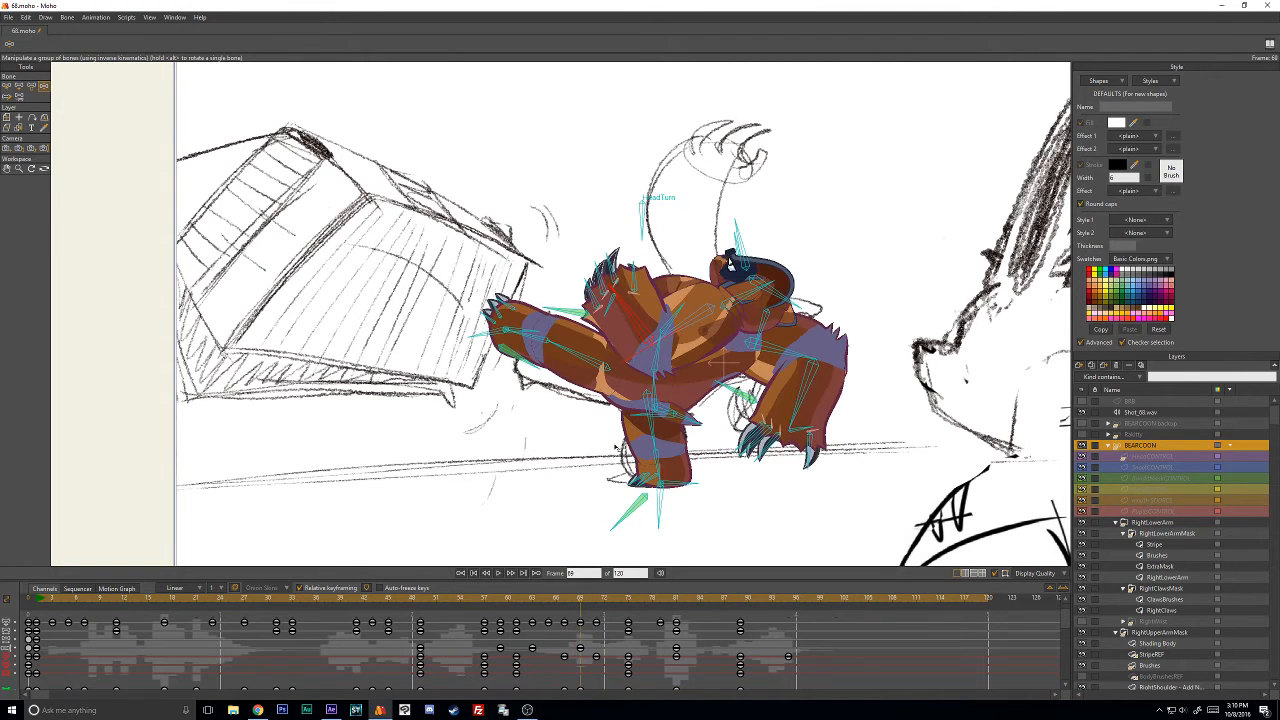
key(ctrl+Left)
key(ctrl+Left)
key(ctrl+Left)
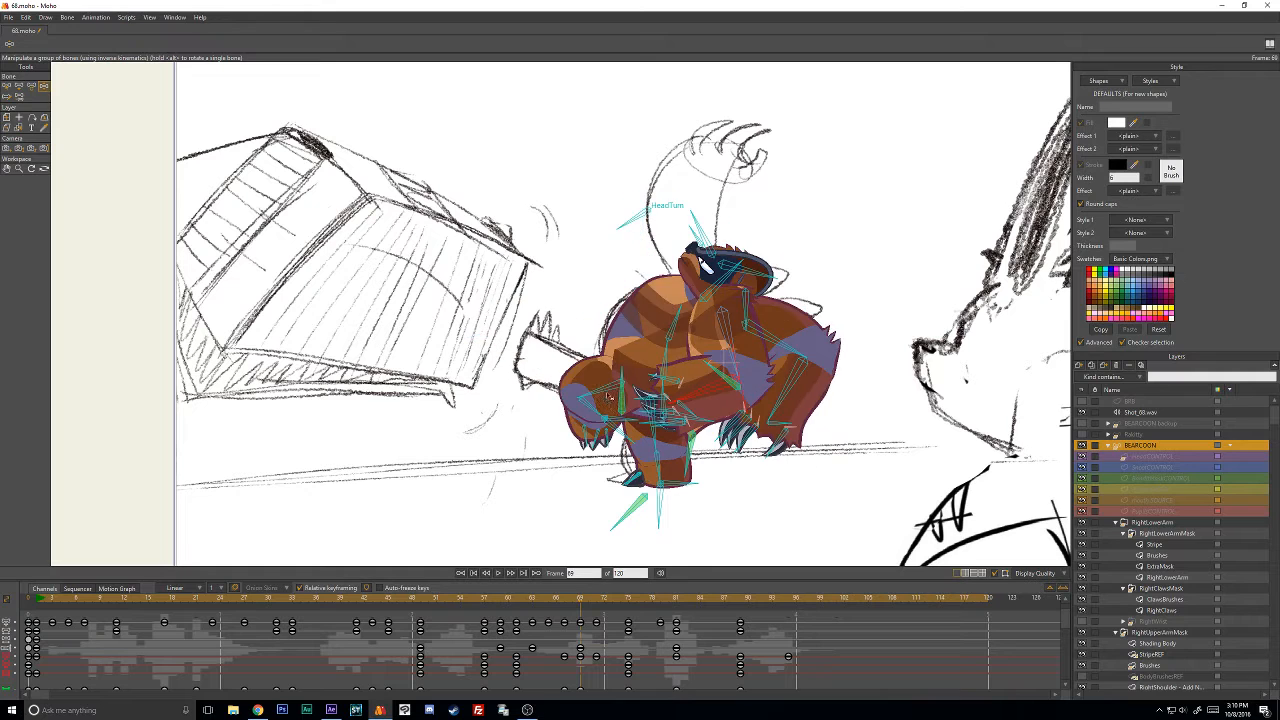
key(ctrl+Right)
key(ctrl+Right)
key(ctrl+Right)
key(ctrl+Right)
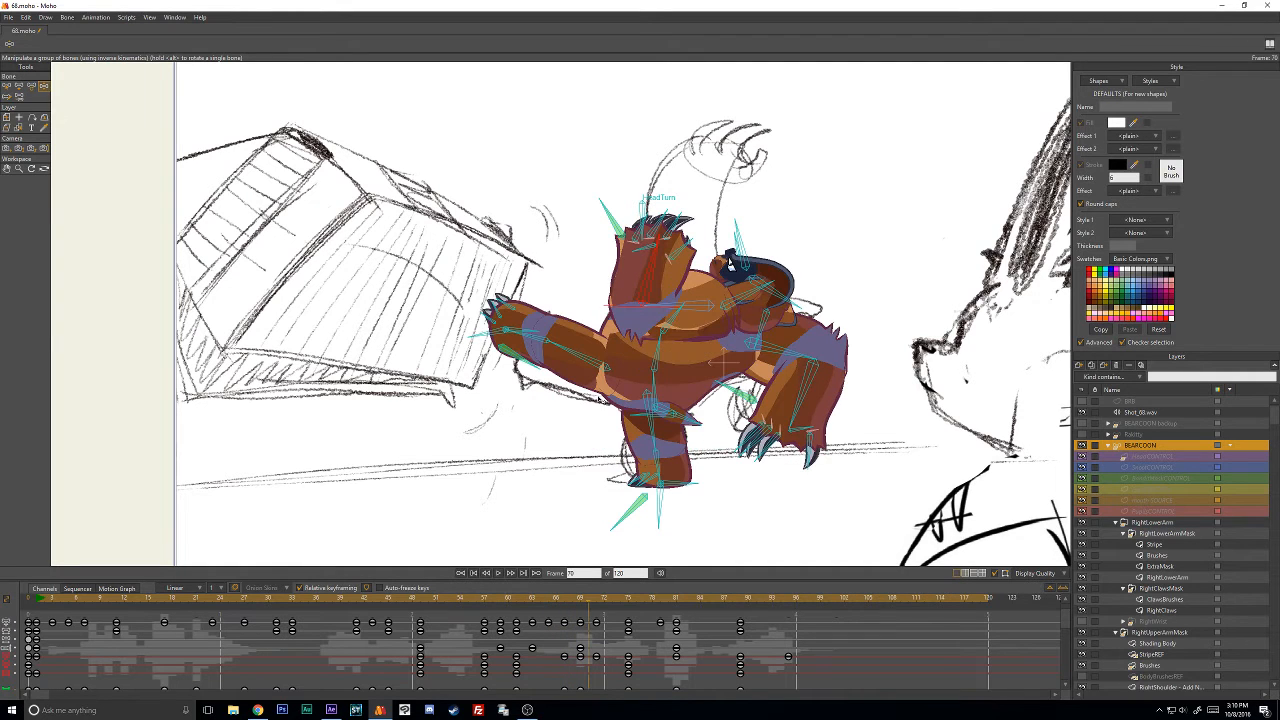
Set the default keyframe interval to 2 and apply the same interval to the right forearm's keys from frame 57 onward.
key(ctrl+Left)
key(ctrl+Left)
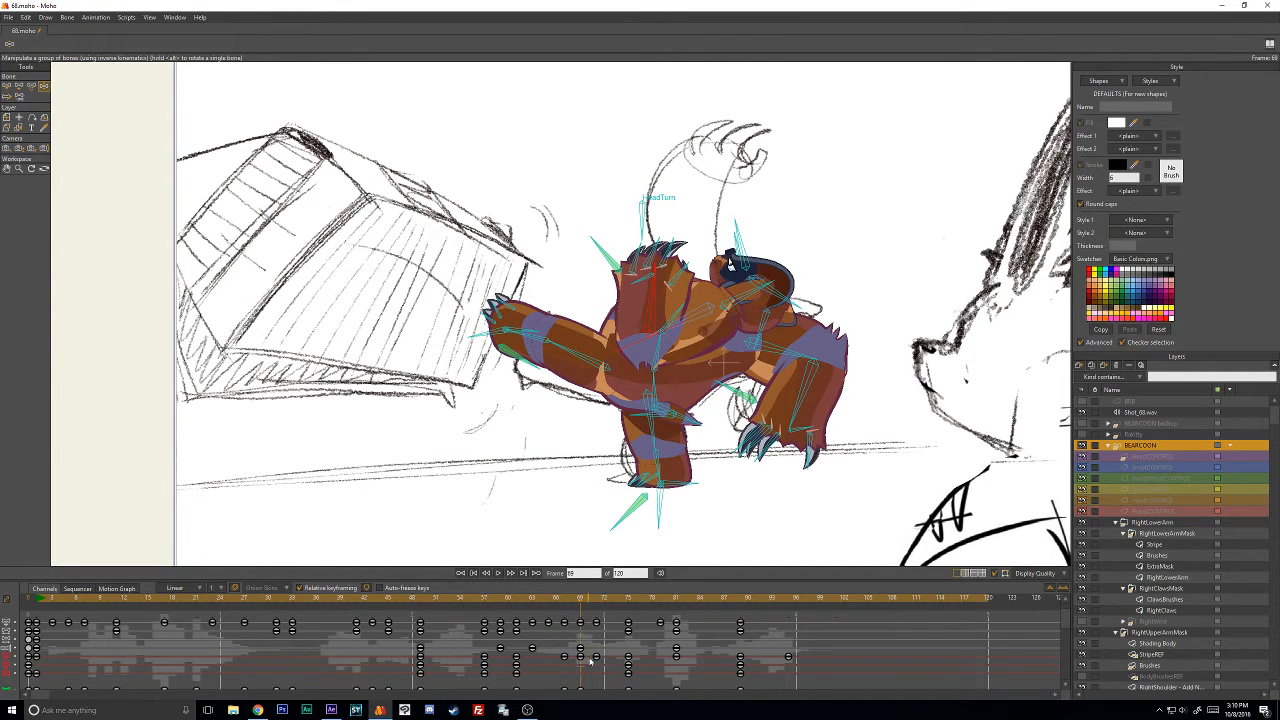
drag(590, 662, 600, 665)
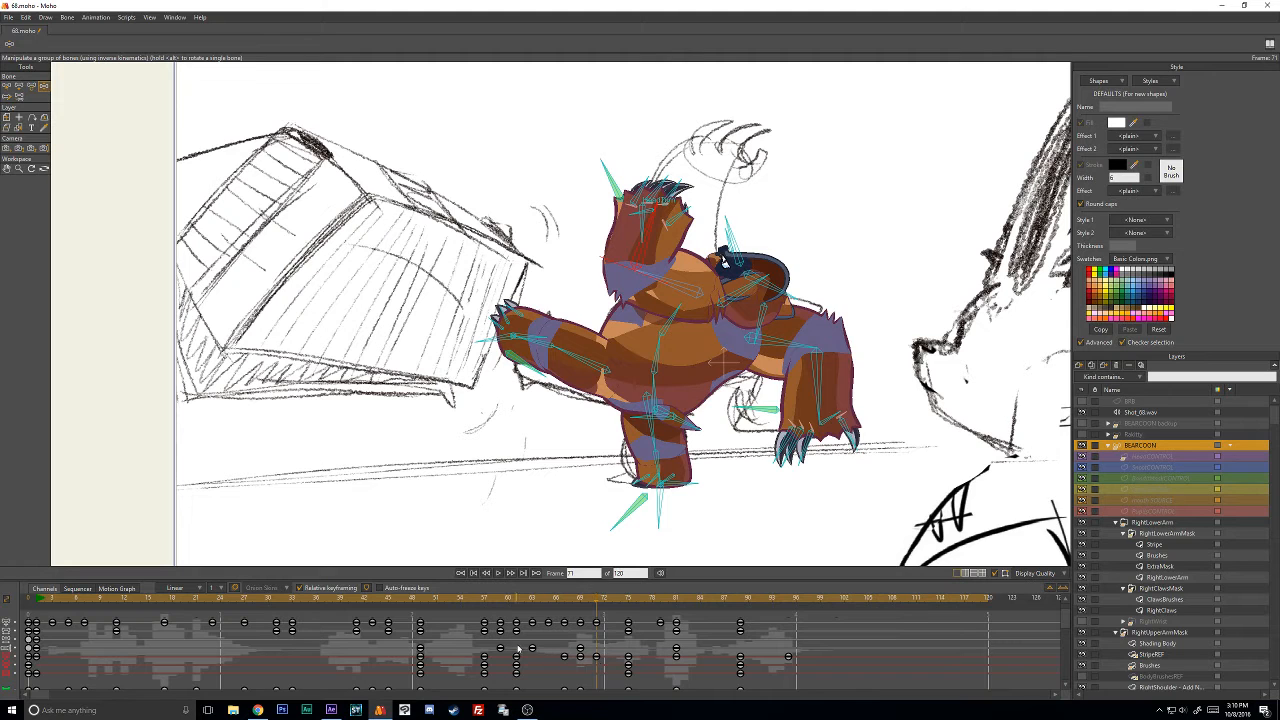
click(219, 590)
click(223, 613)
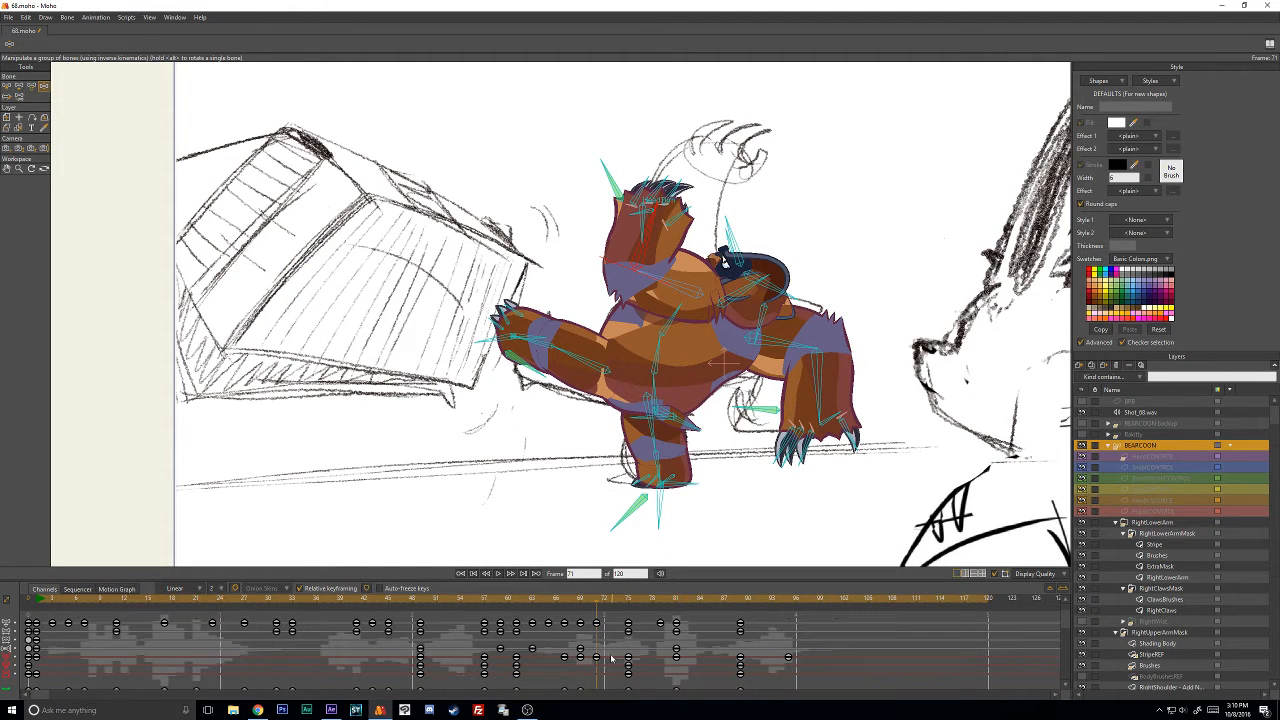
drag(472, 650, 697, 657)
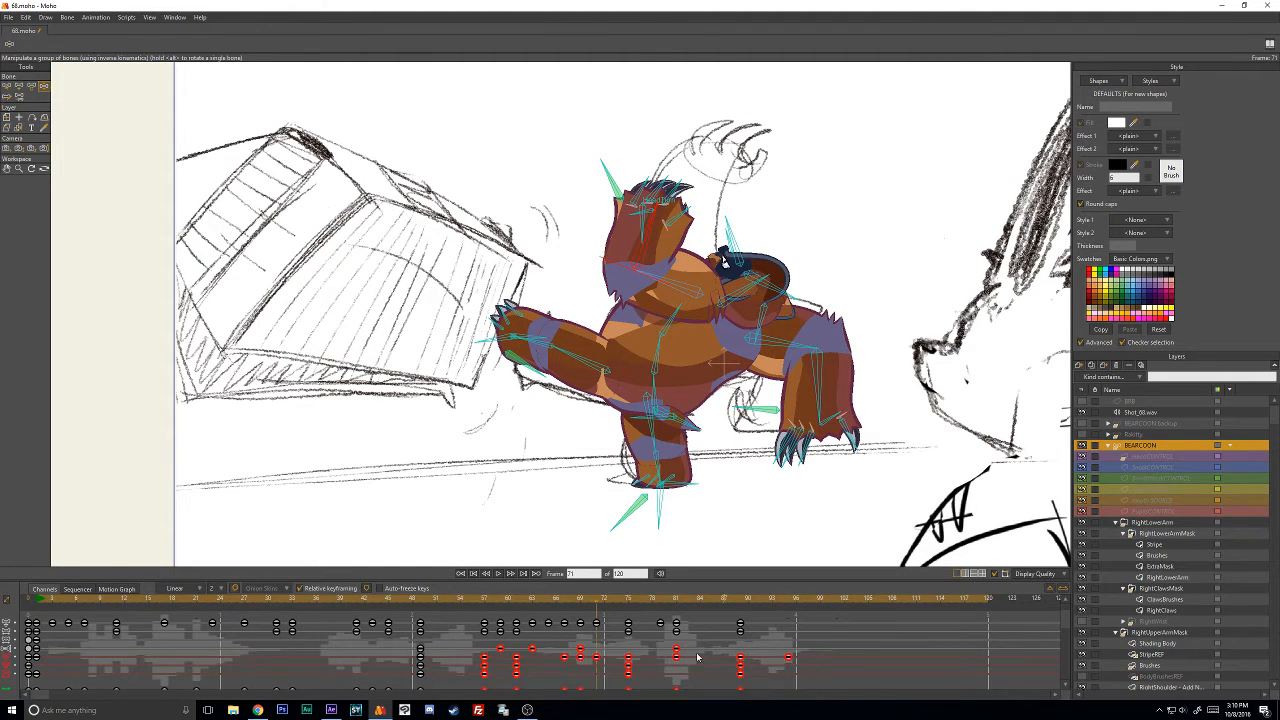
right_click(629, 660)
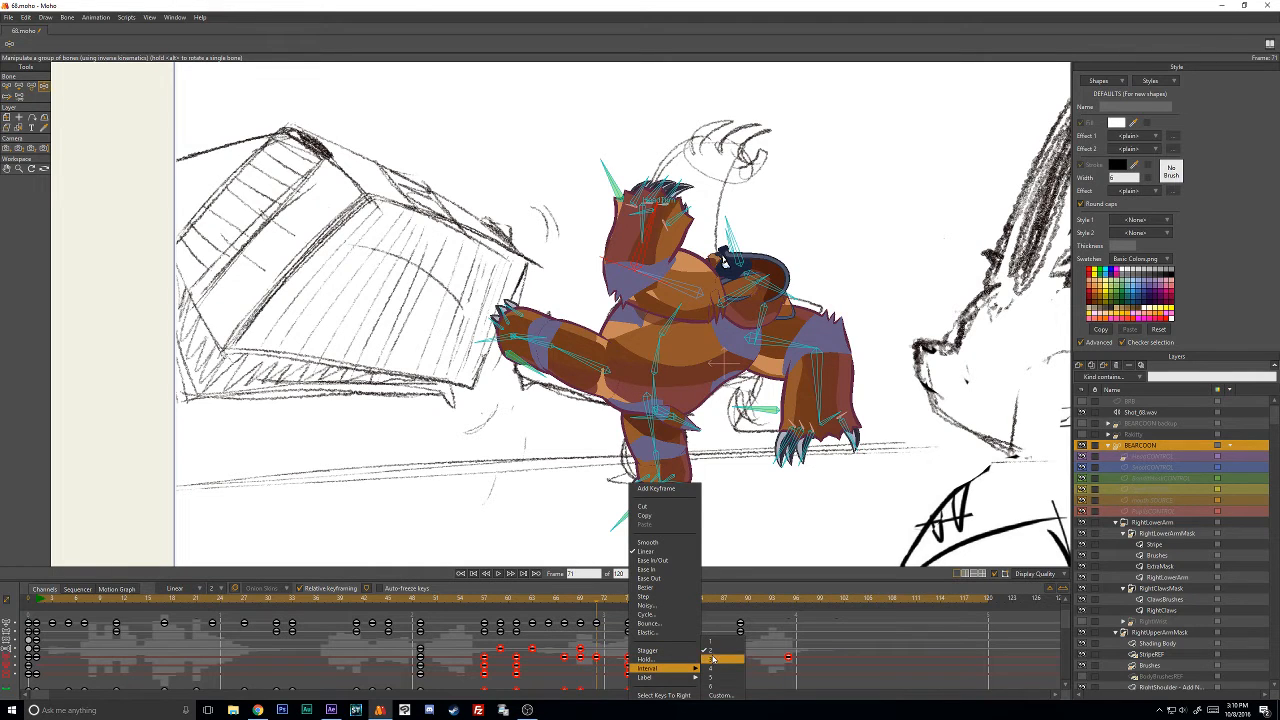
click(714, 652)
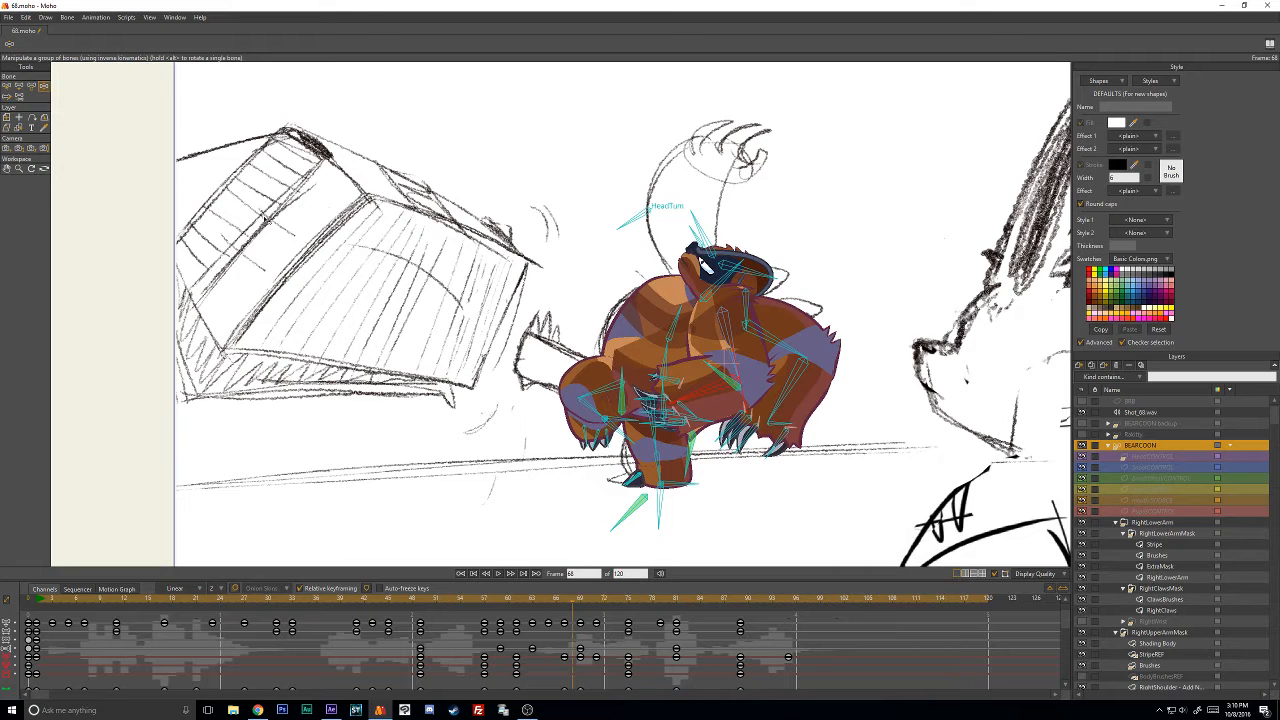
Examine the right arm's swing frame by frame between frames 66 and 71.
key(Left)
key(Left)
key(Right)
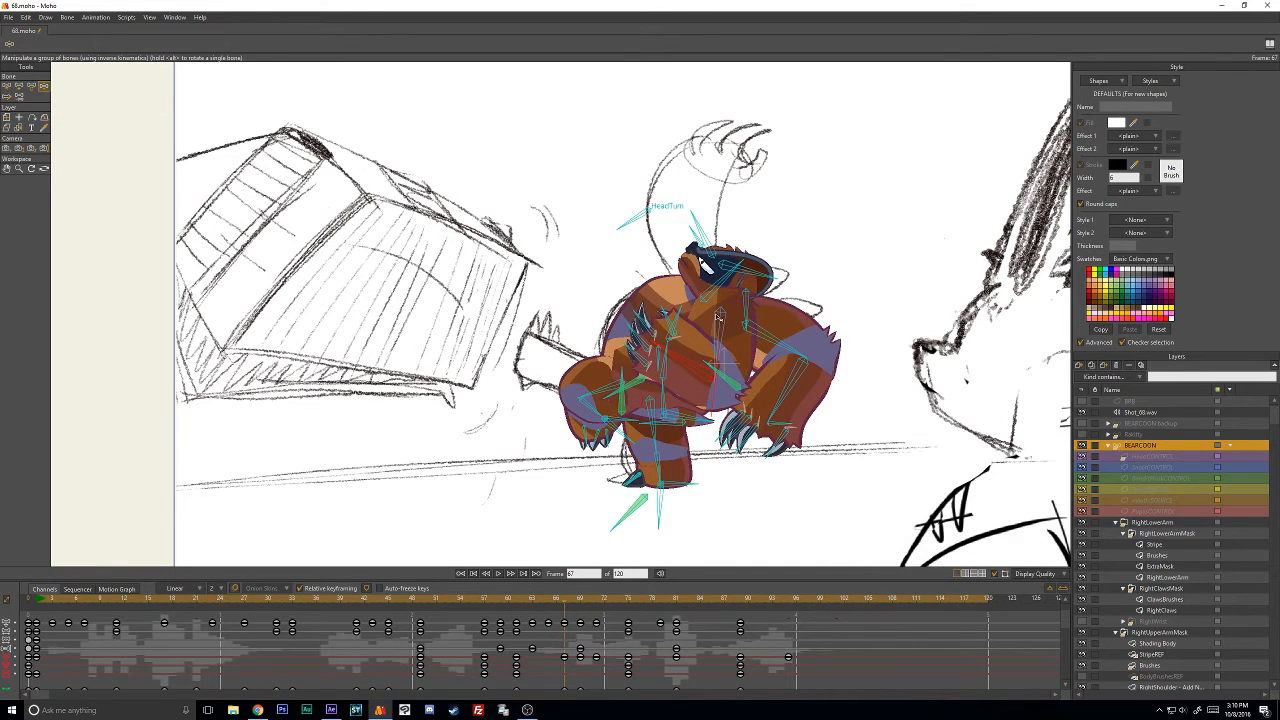
key(Right)
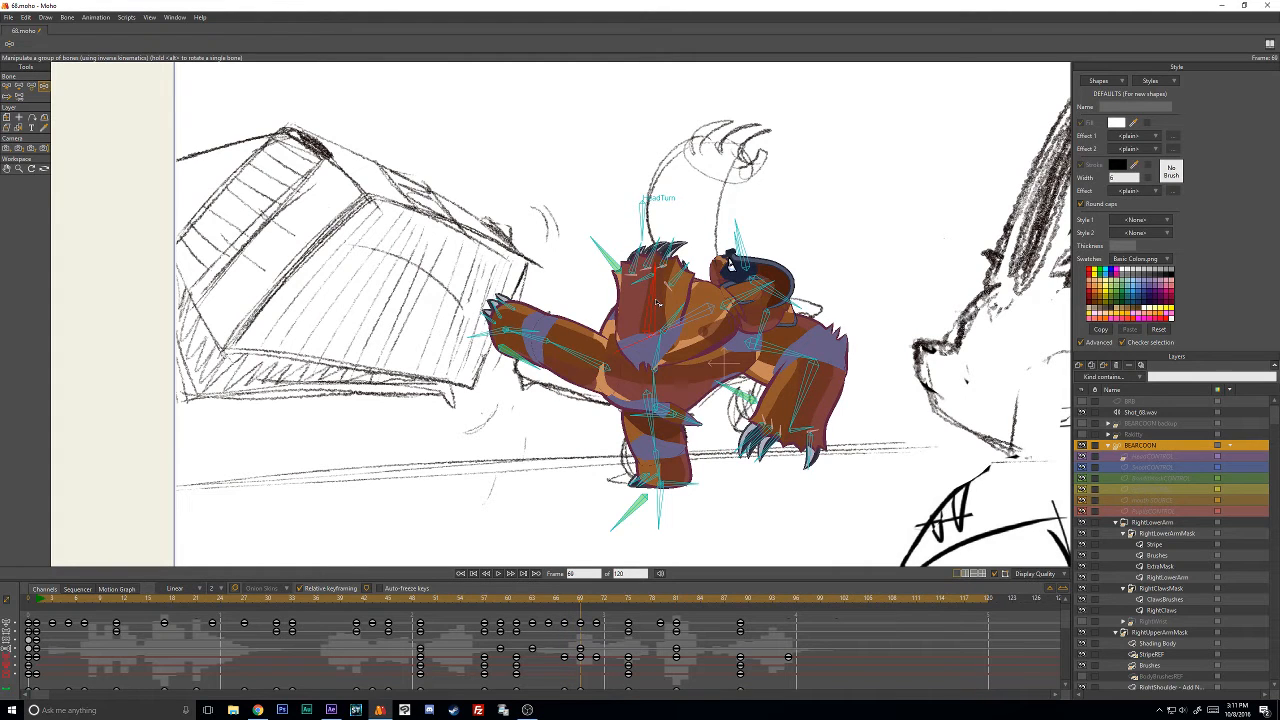
key(Right)
key(Right)
key(Right)
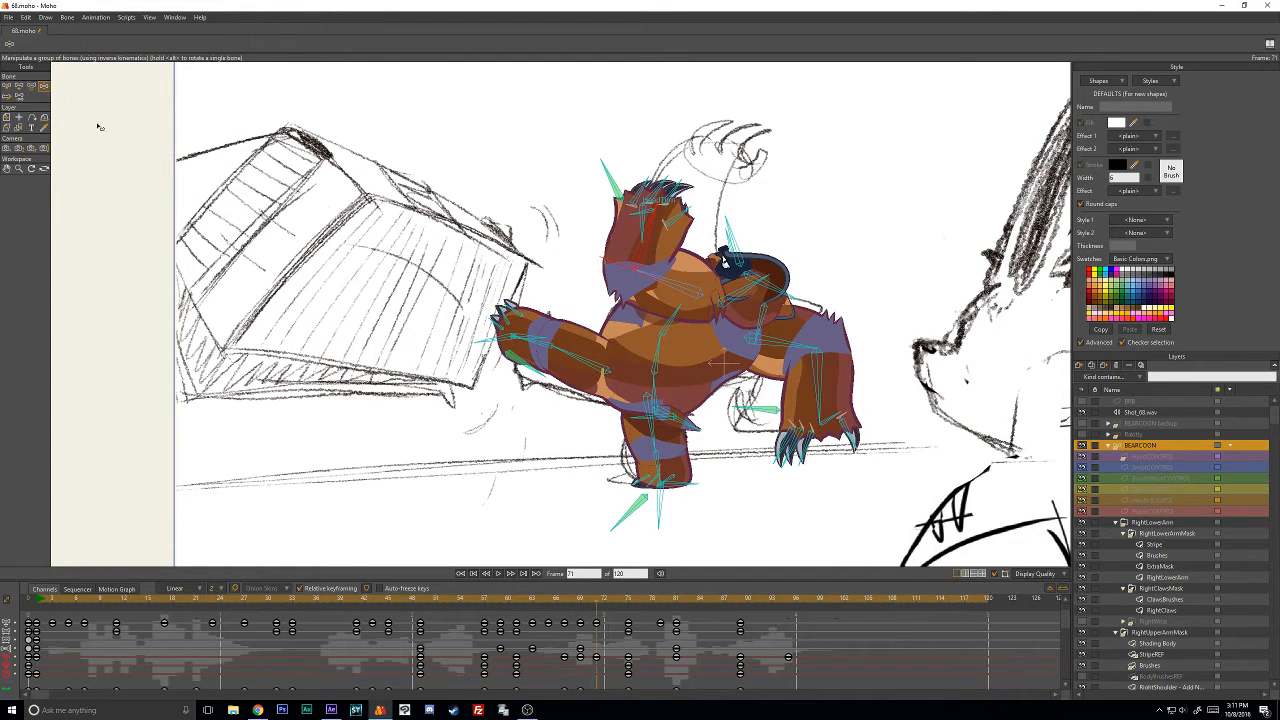
key(Left)
key(Left)
key(Left)
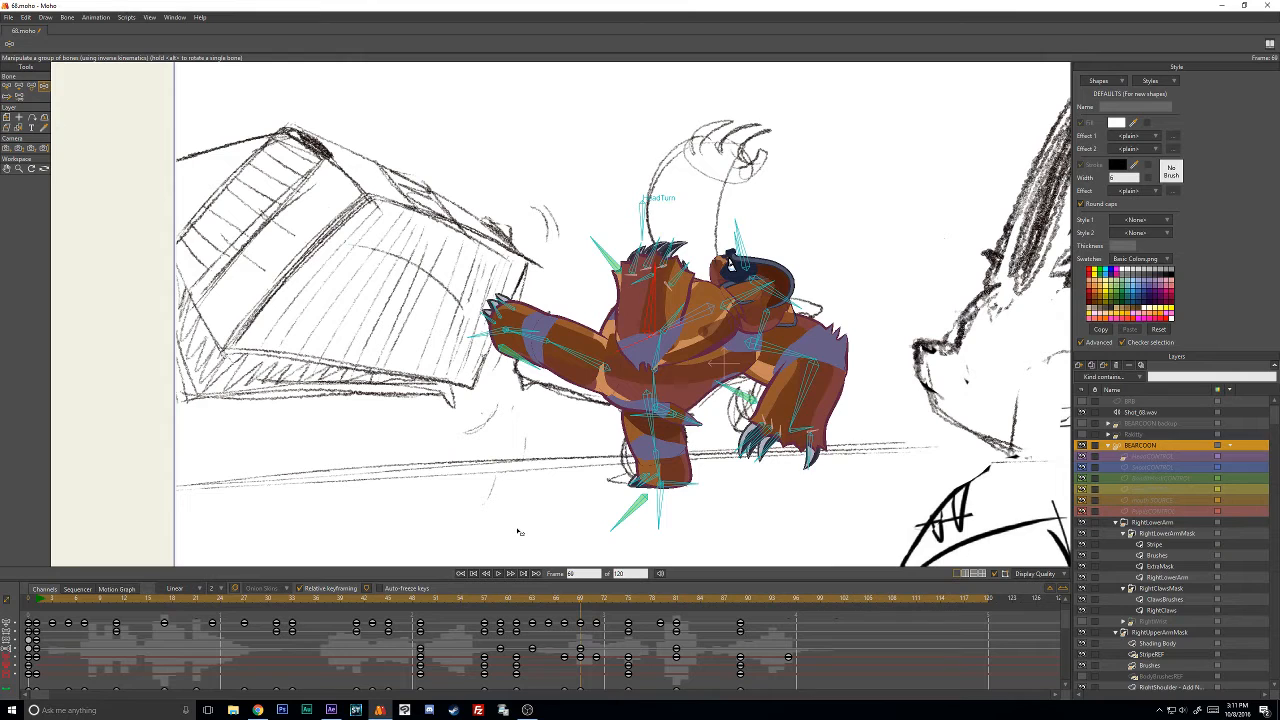
key(Right)
key(Right)
key(Left)
key(Left)
Apply a keyframe interval of 2 to the right upper arm's keys from frame 63 onward.
click(697, 326)
drag(527, 618, 842, 688)
right_click(628, 625)
mouse_move(665, 668)
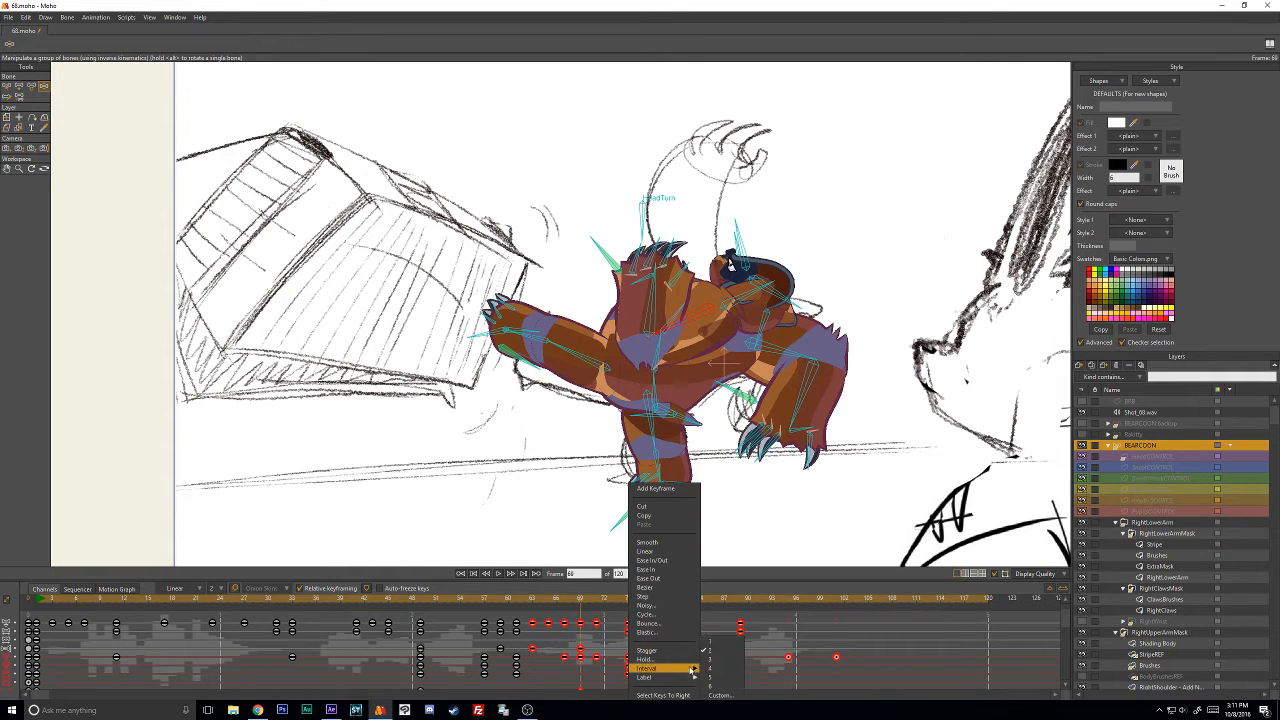
click(709, 656)
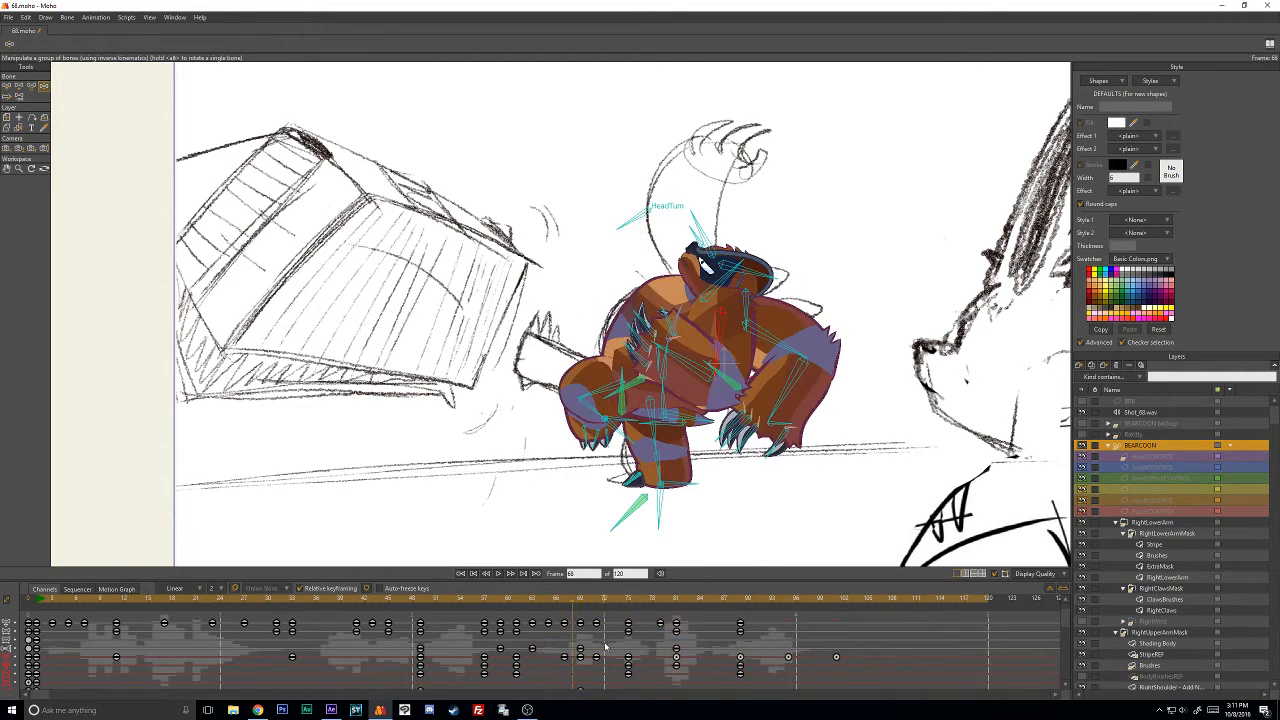
Step through the kick up to frame 78 to check how the right arm follows through.
click(604, 648)
key(Right)
key(Right)
key(Right)
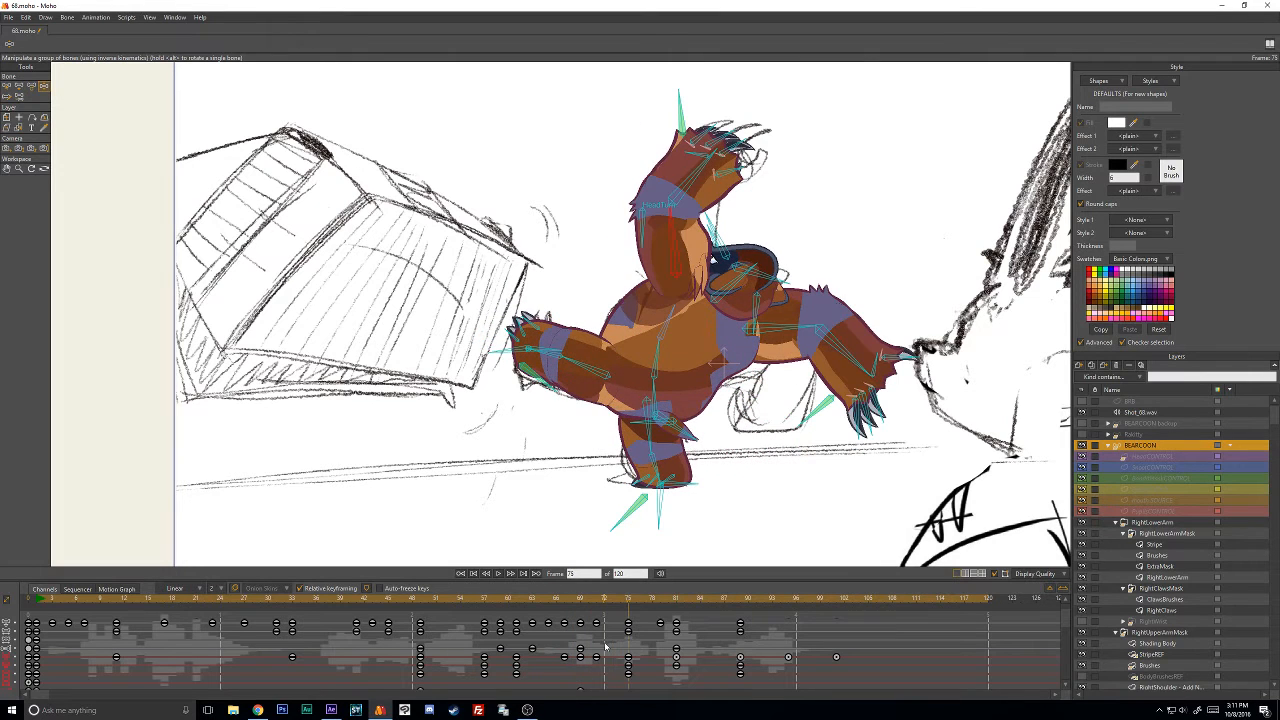
key(Left)
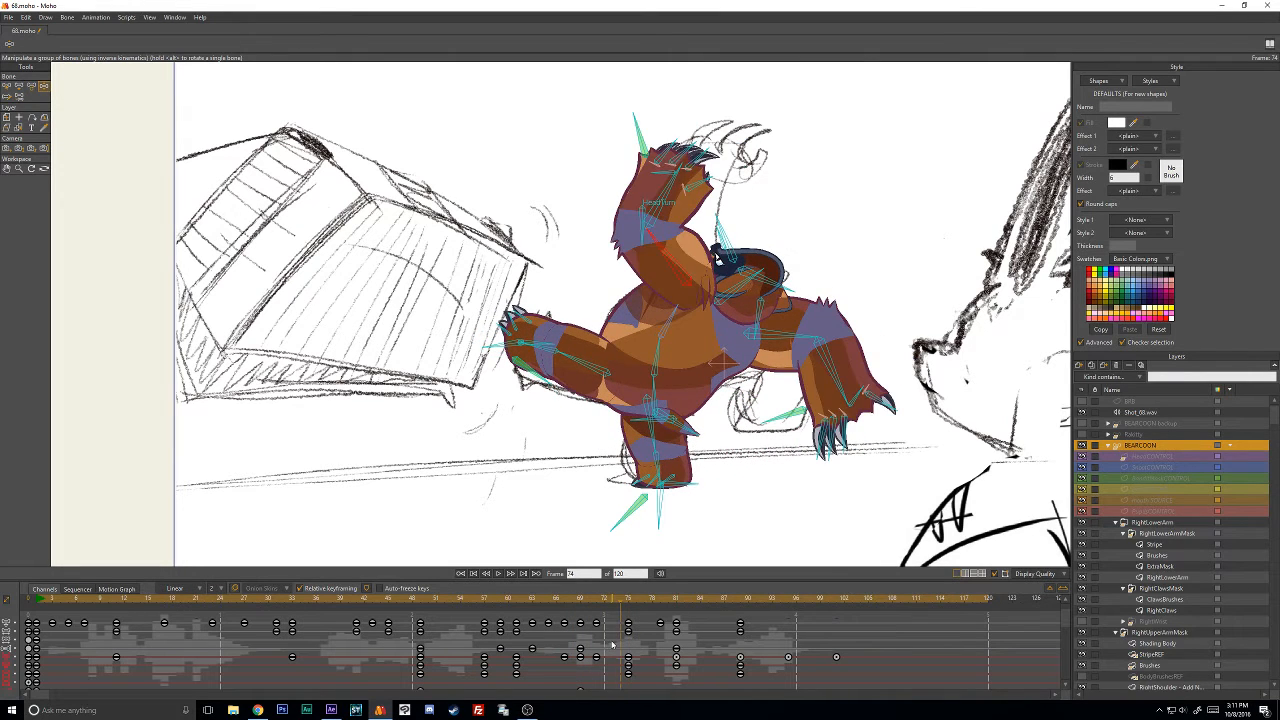
key(Right)
key(Right)
key(Right)
key(Right)
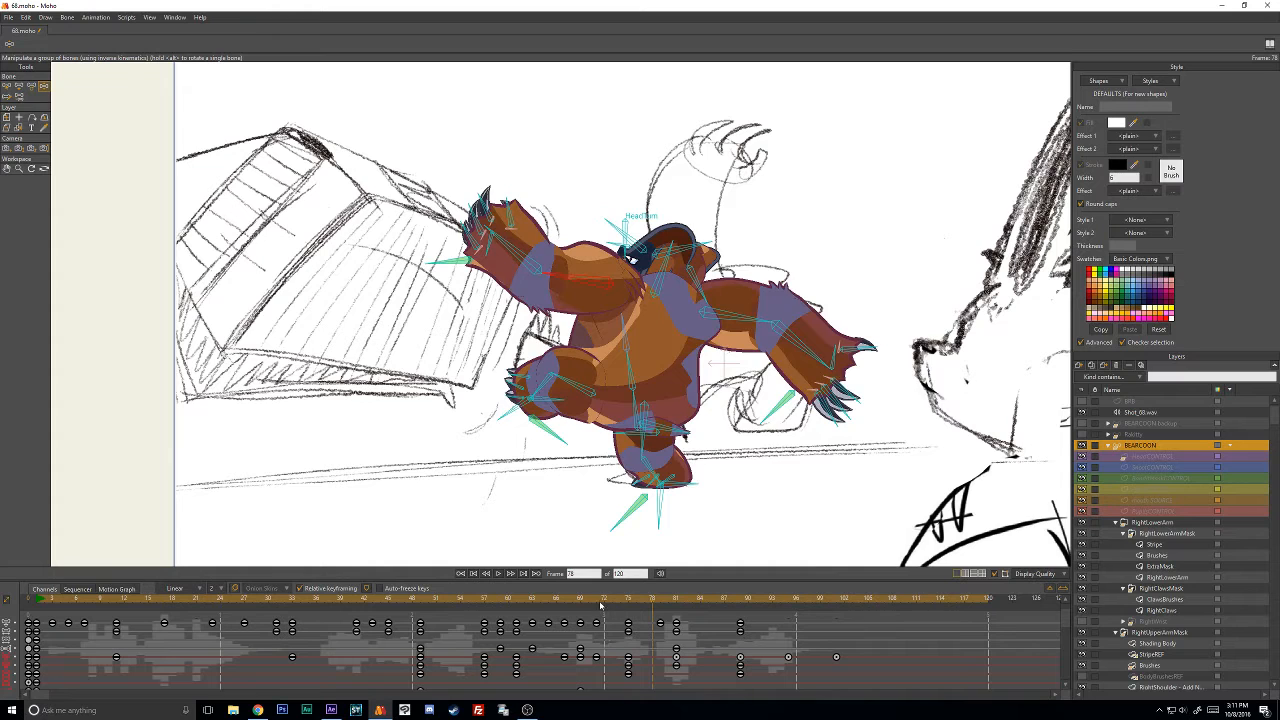
Raise the right arm at frame 71 toward the sketched paw with Manipulate Bones and review the motion through frame 83.
click(600, 604)
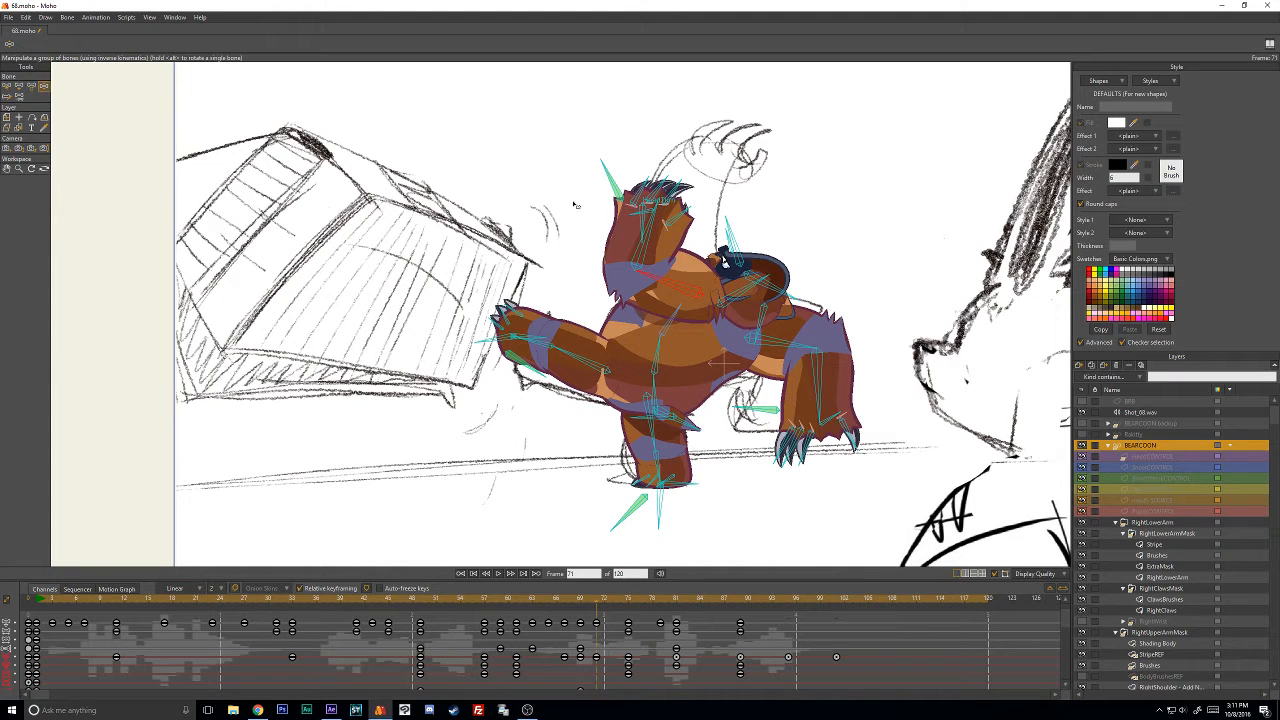
drag(649, 250, 687, 203)
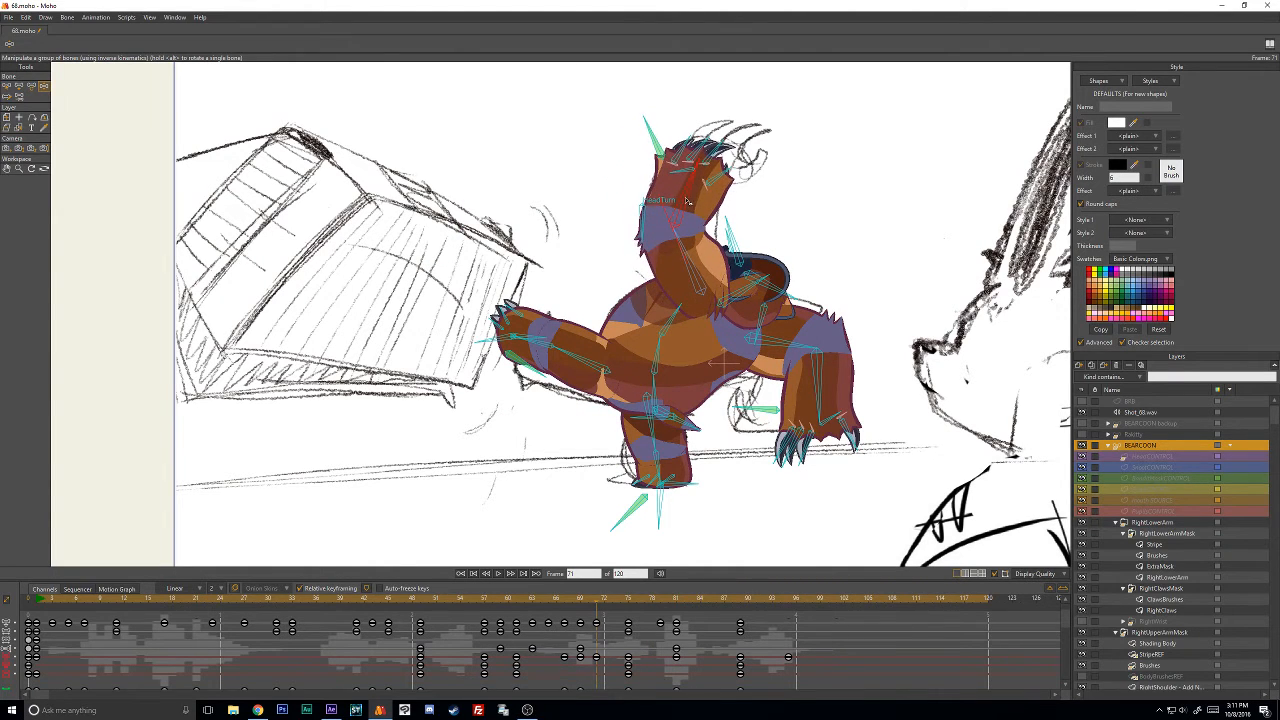
key(Right)
key(Right)
key(Right)
key(Right)
key(Right)
key(Right)
key(Right)
key(Right)
key(Right)
key(Right)
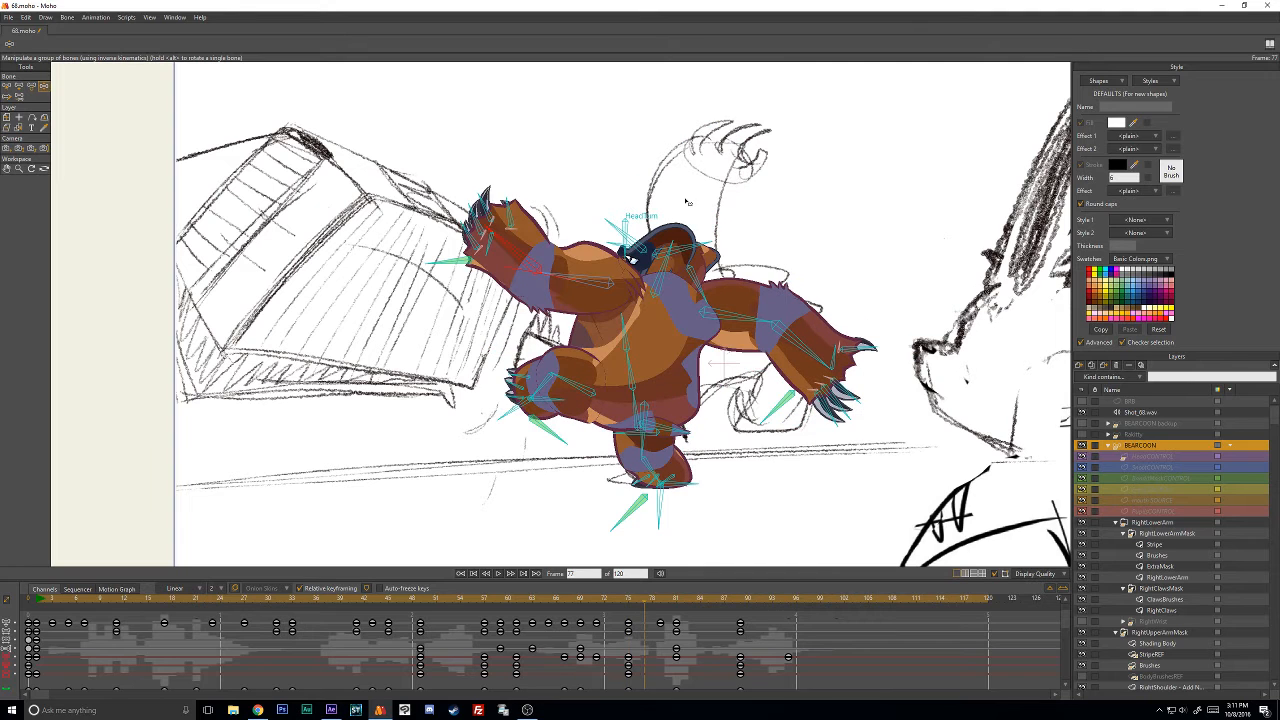
key(Right)
key(Right)
key(Right)
key(Right)
key(Right)
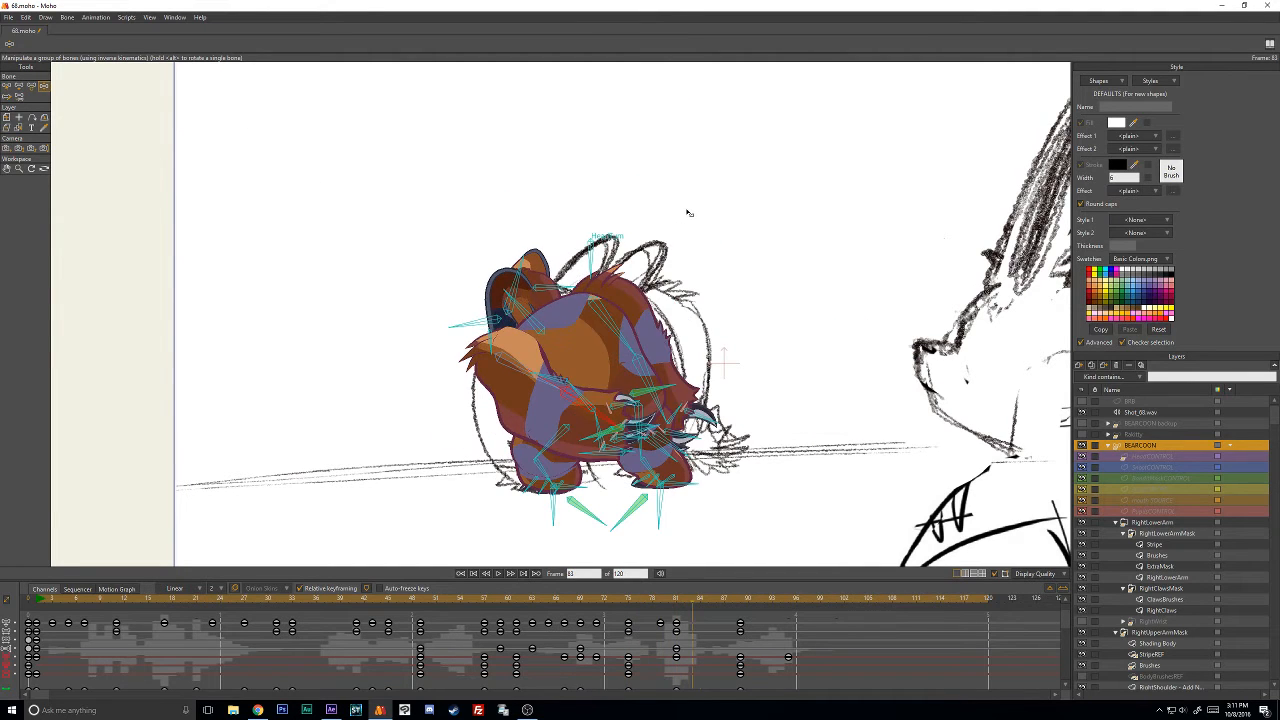
Reposition the kicking leg's thigh bone at frame 62 and pull its foot in toward the body.
mouse_move(564, 601)
mouse_down()
mouse_move(662, 594)
mouse_move(508, 604)
mouse_move(716, 600)
mouse_move(540, 602)
mouse_move(565, 611)
mouse_move(531, 622)
mouse_move(500, 612)
mouse_move(523, 612)
mouse_up()
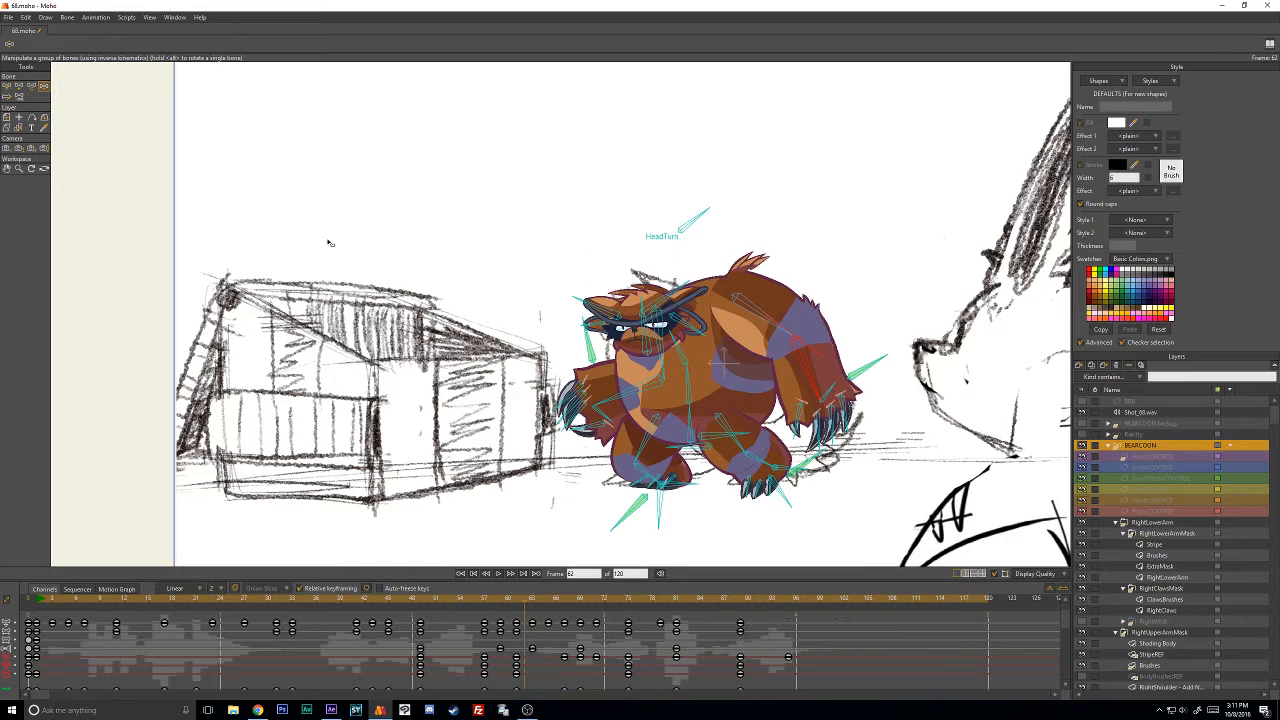
click(31, 87)
drag(716, 418, 703, 418)
click(44, 87)
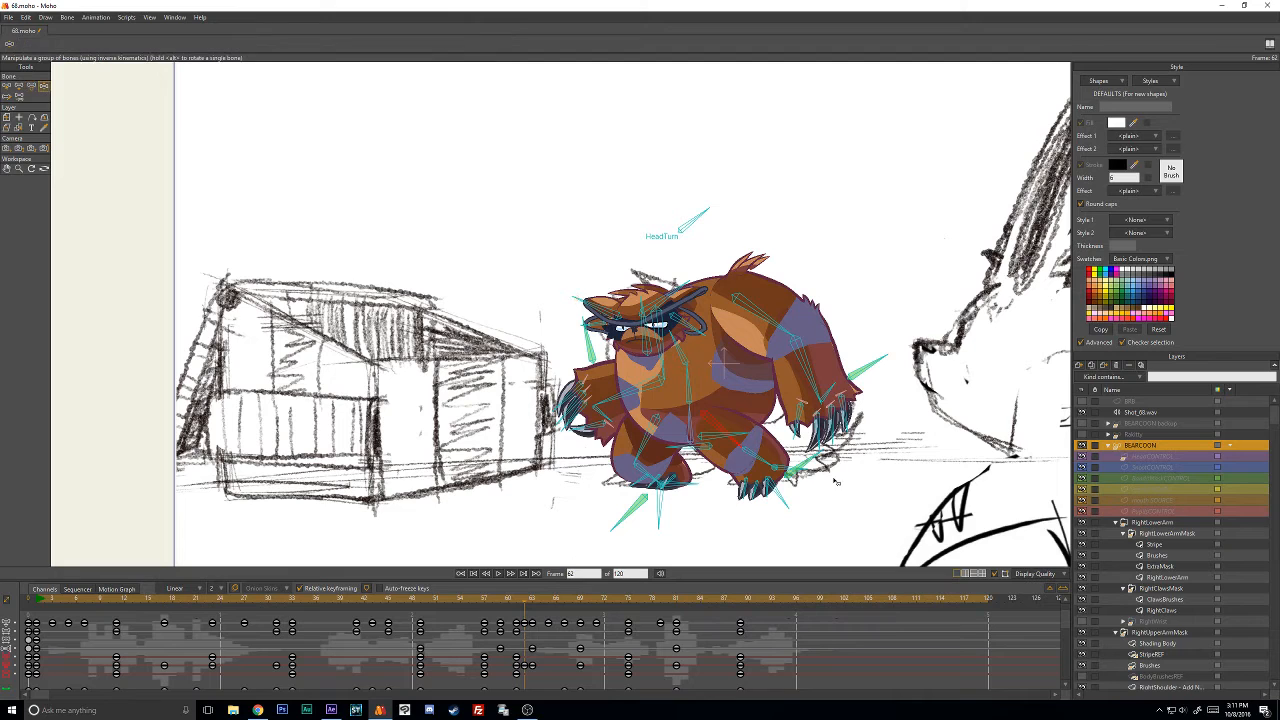
mouse_move(811, 477)
mouse_down()
mouse_move(763, 441)
mouse_move(780, 468)
mouse_up()
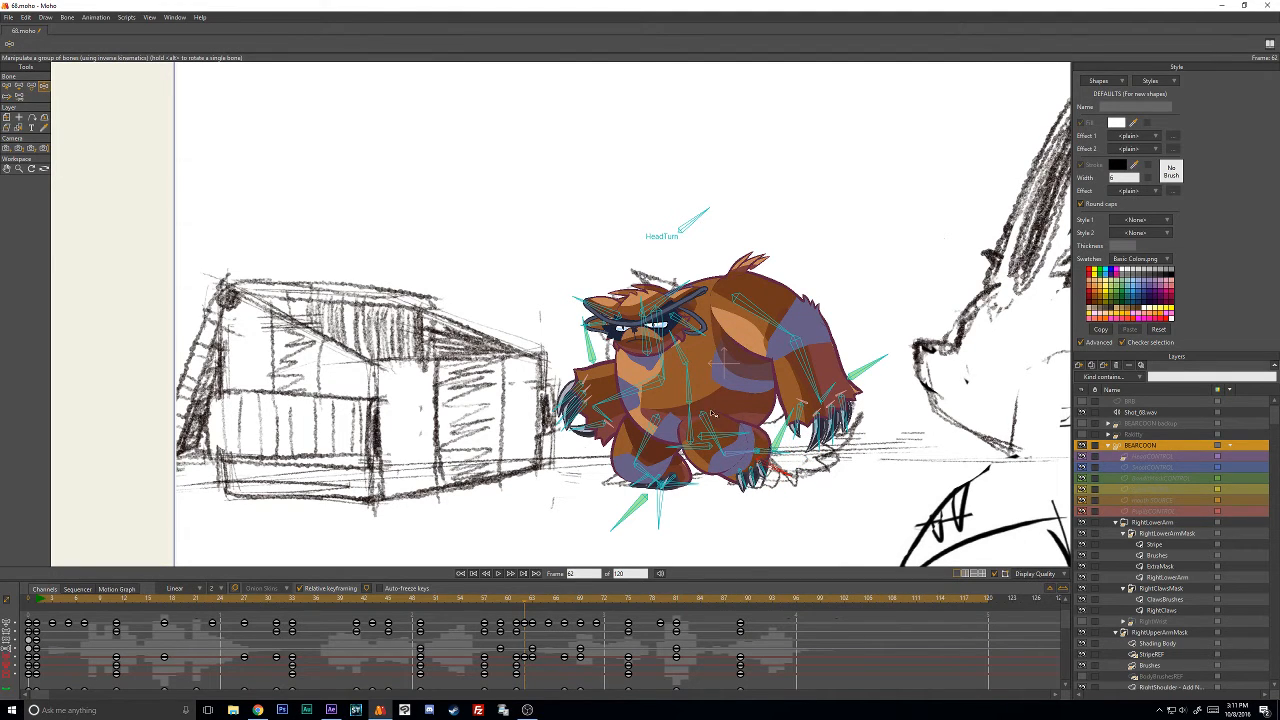
Shift the kicking leg's new keys from frame 62 to frame 61 and check the neighbouring frames.
click(517, 624)
drag(522, 659, 516, 659)
key(Left)
key(Right)
key(Right)
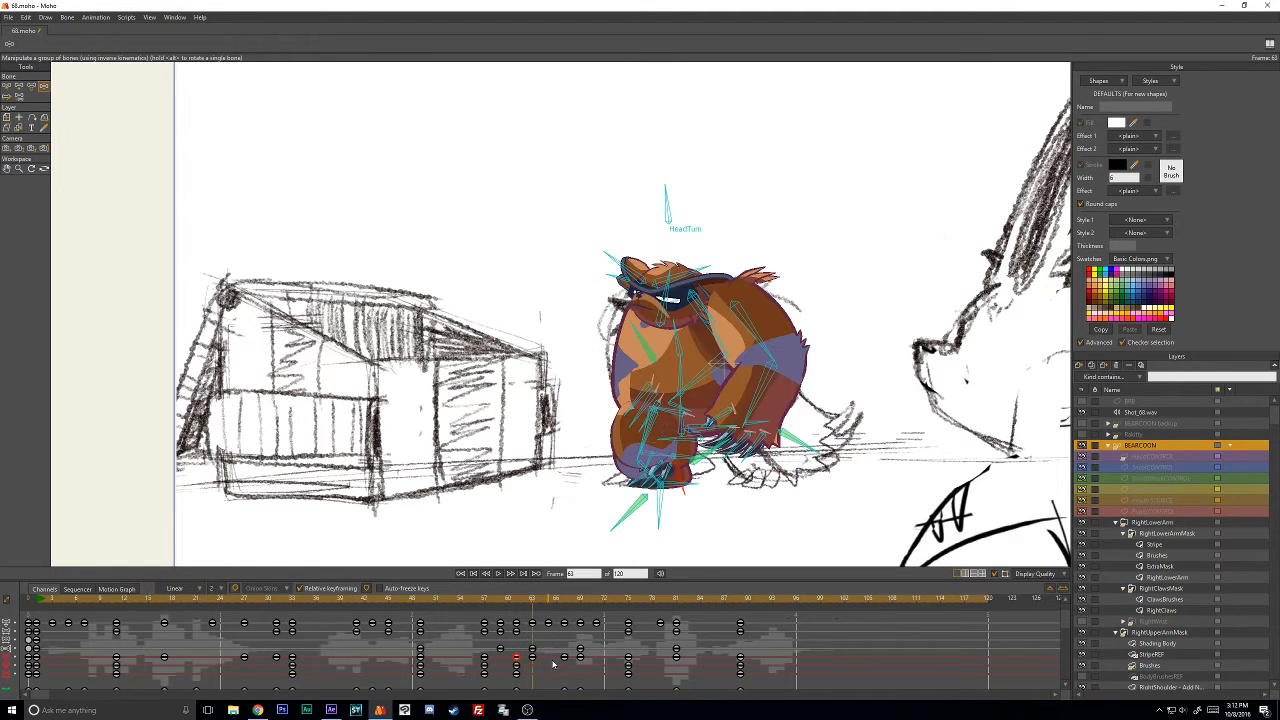
key(Left)
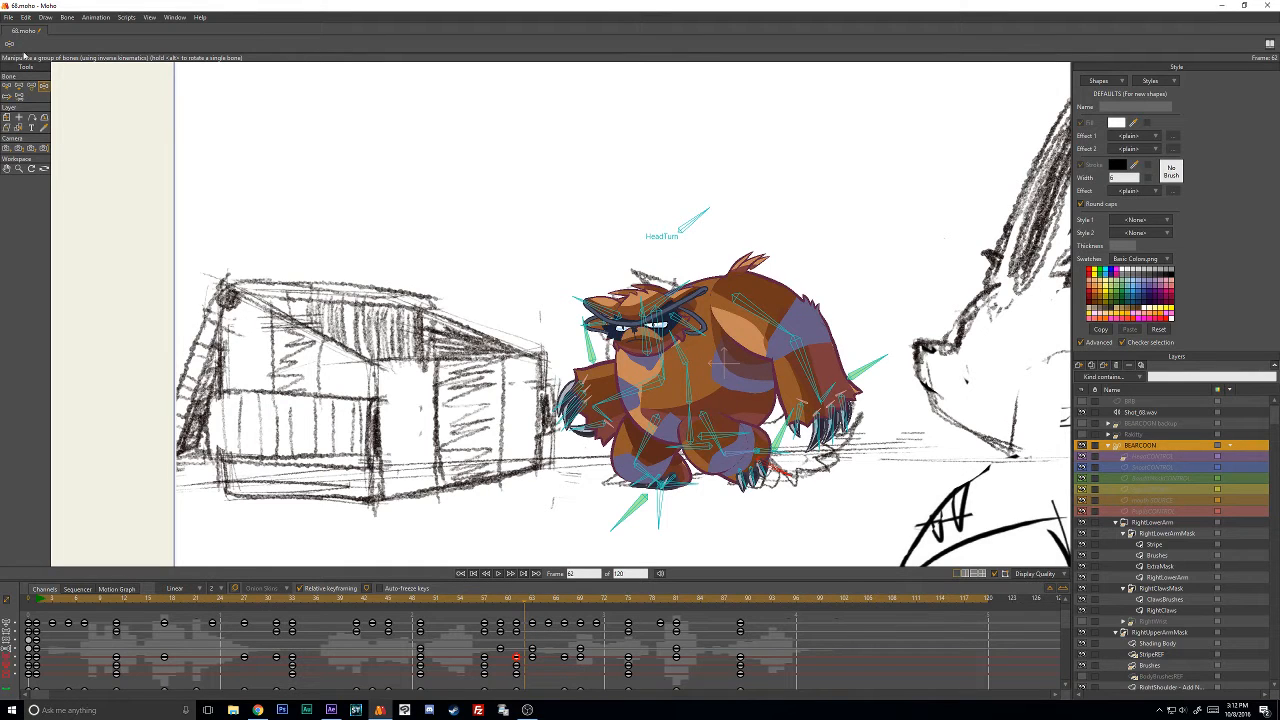
Raise the kicking leg's thigh bone slightly away from the crate at frame 62 and swing the lower leg outward.
click(31, 86)
click(717, 414)
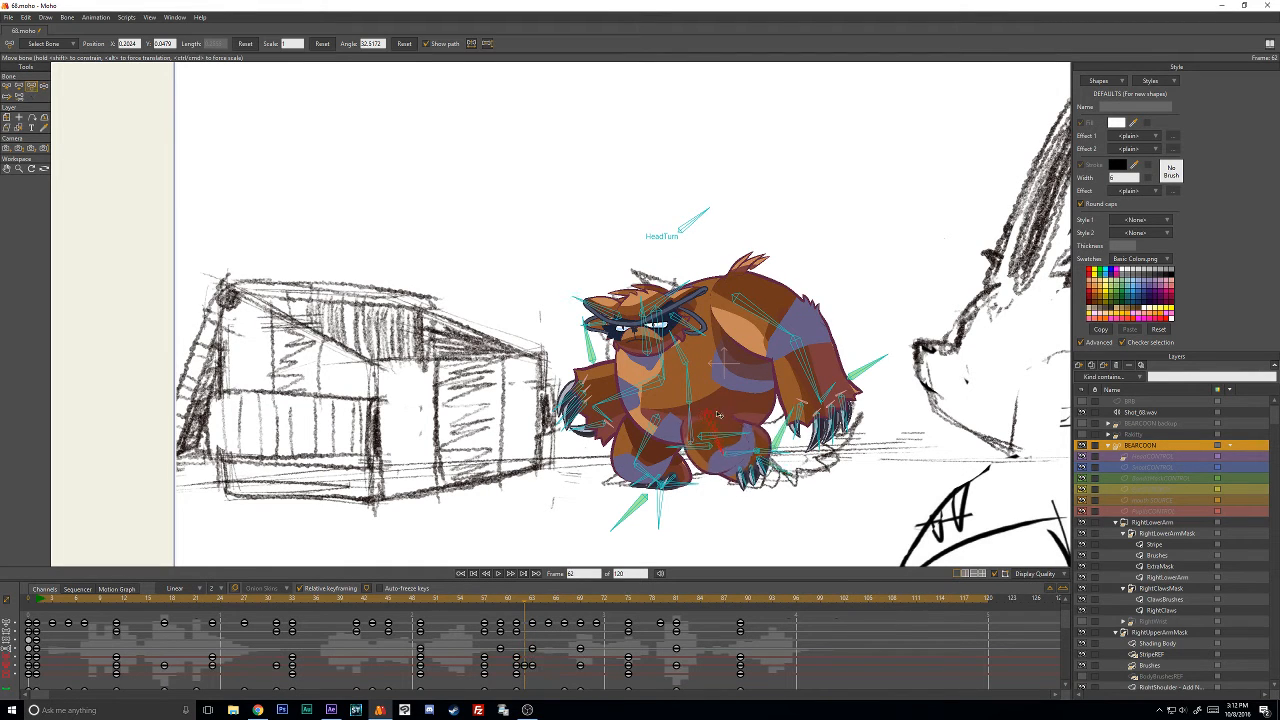
drag(717, 414, 729, 406)
click(43, 87)
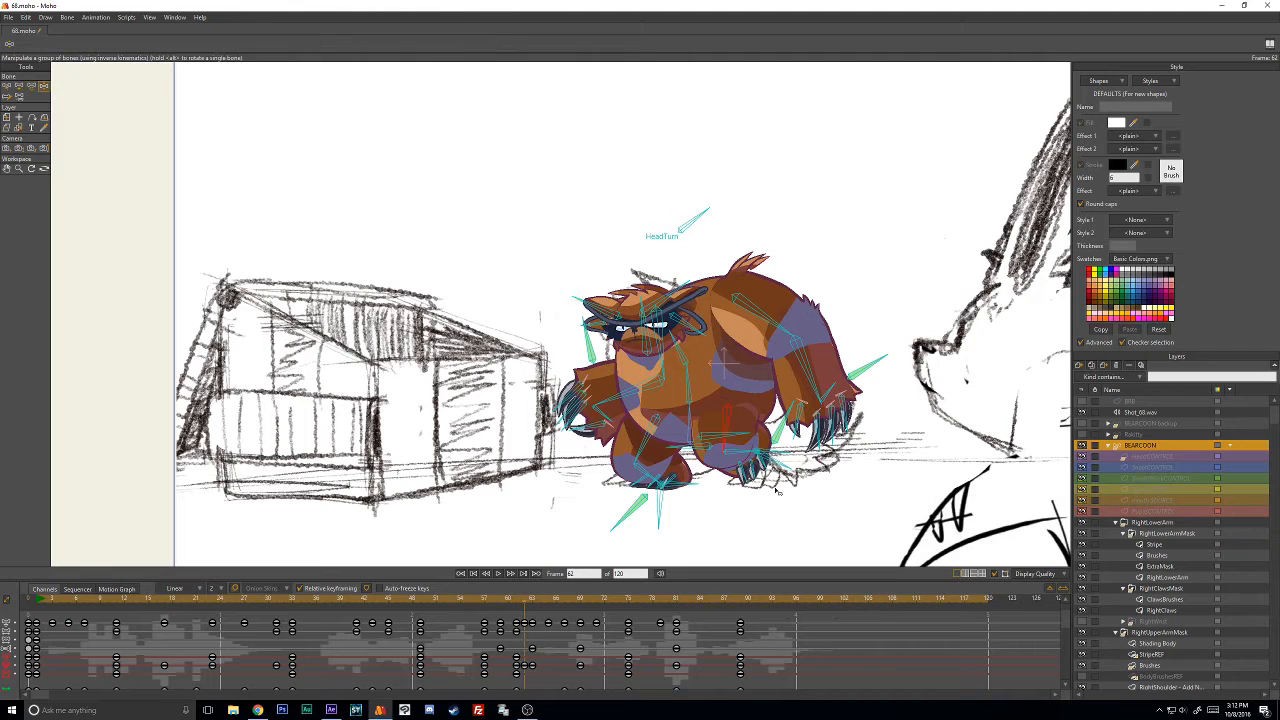
drag(740, 457, 767, 455)
Move the kicking leg's adjusted keys from frame 62 to frame 61 and check the poses from frame 58.
click(515, 627)
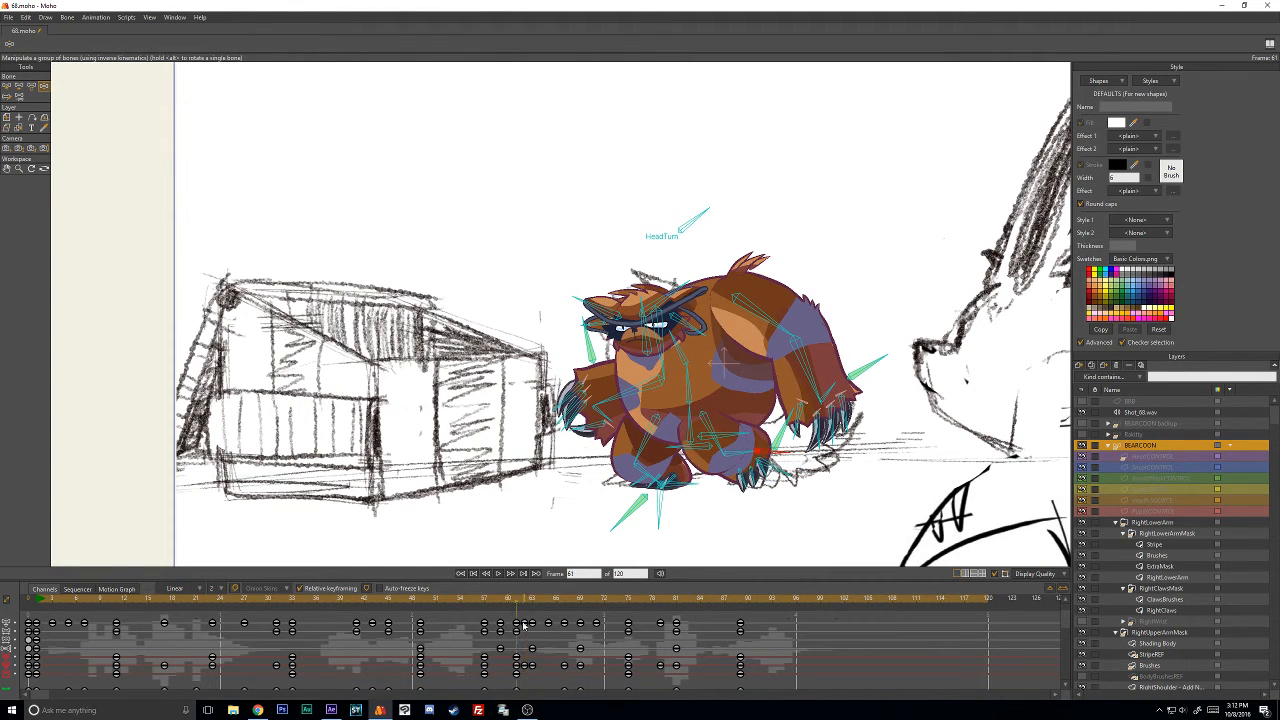
drag(524, 623, 516, 623)
key(Left)
key(Left)
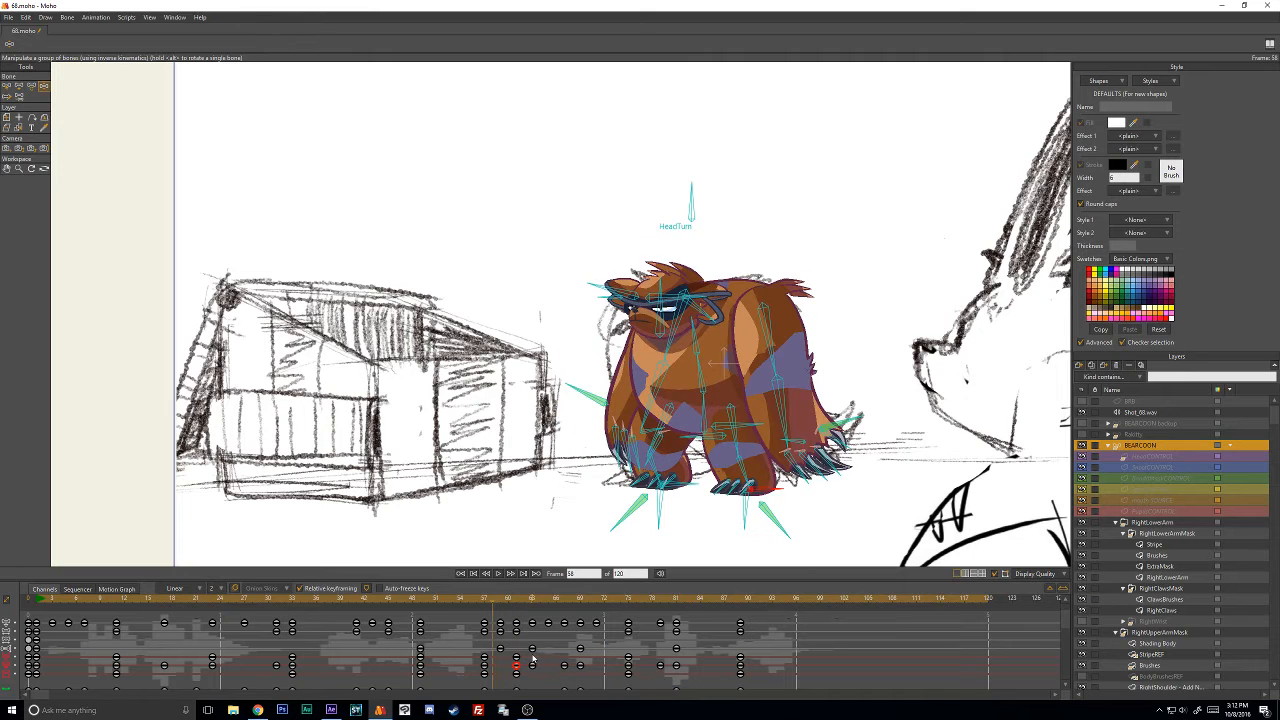
key(Right)
key(Right)
key(Right)
key(Left)
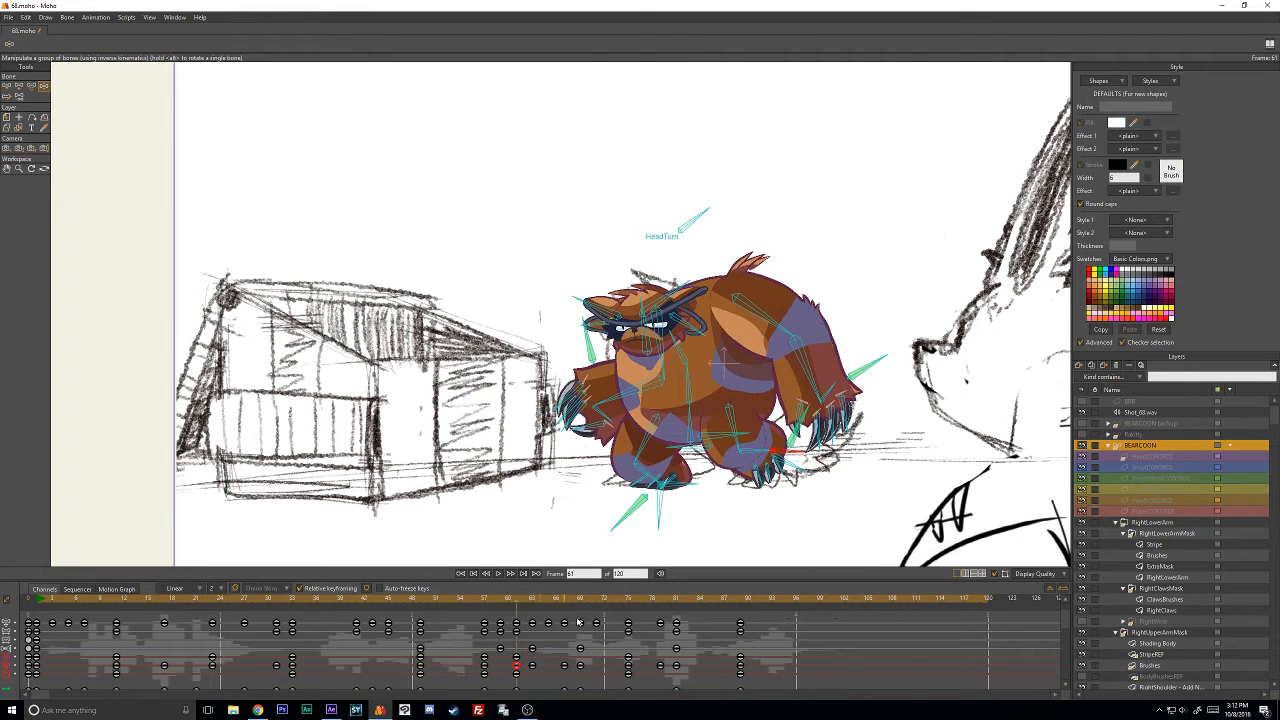
Shift the bear's hips and body toward the crate in the windup pose around frame 61 and check the following frames.
drag(697, 409, 700, 441)
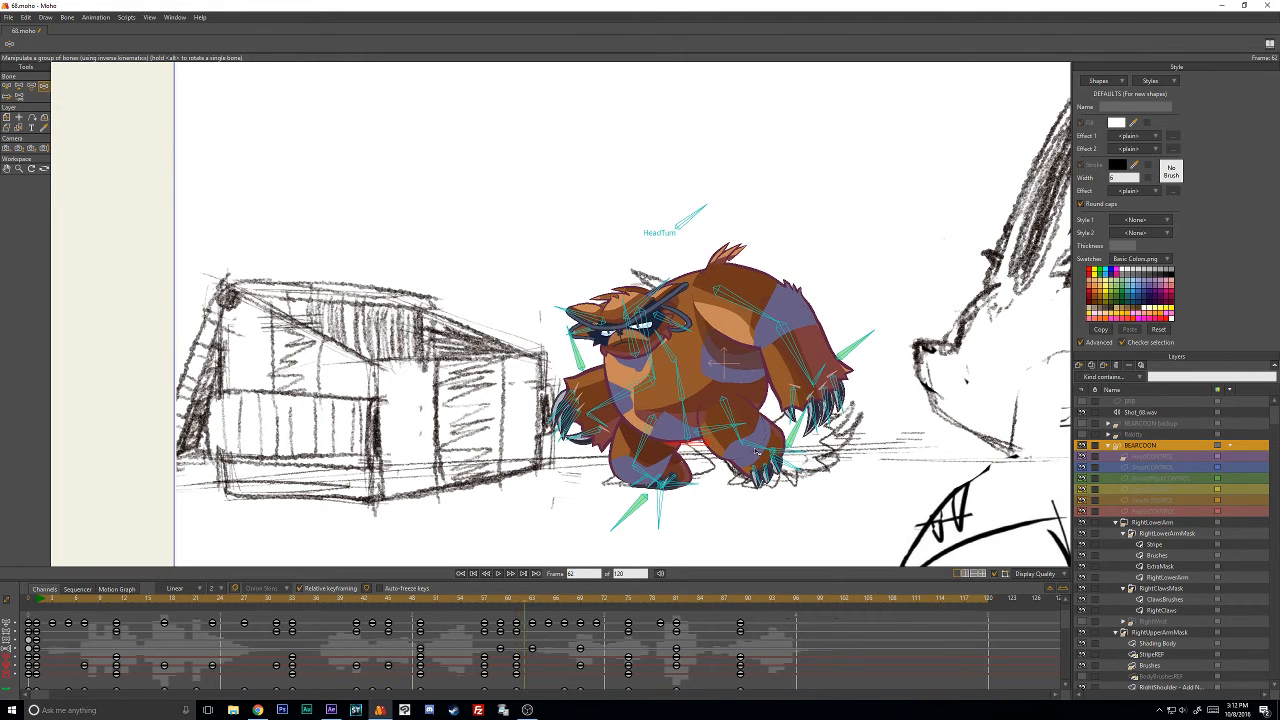
key(Right)
key(Right)
key(Left)
key(space)
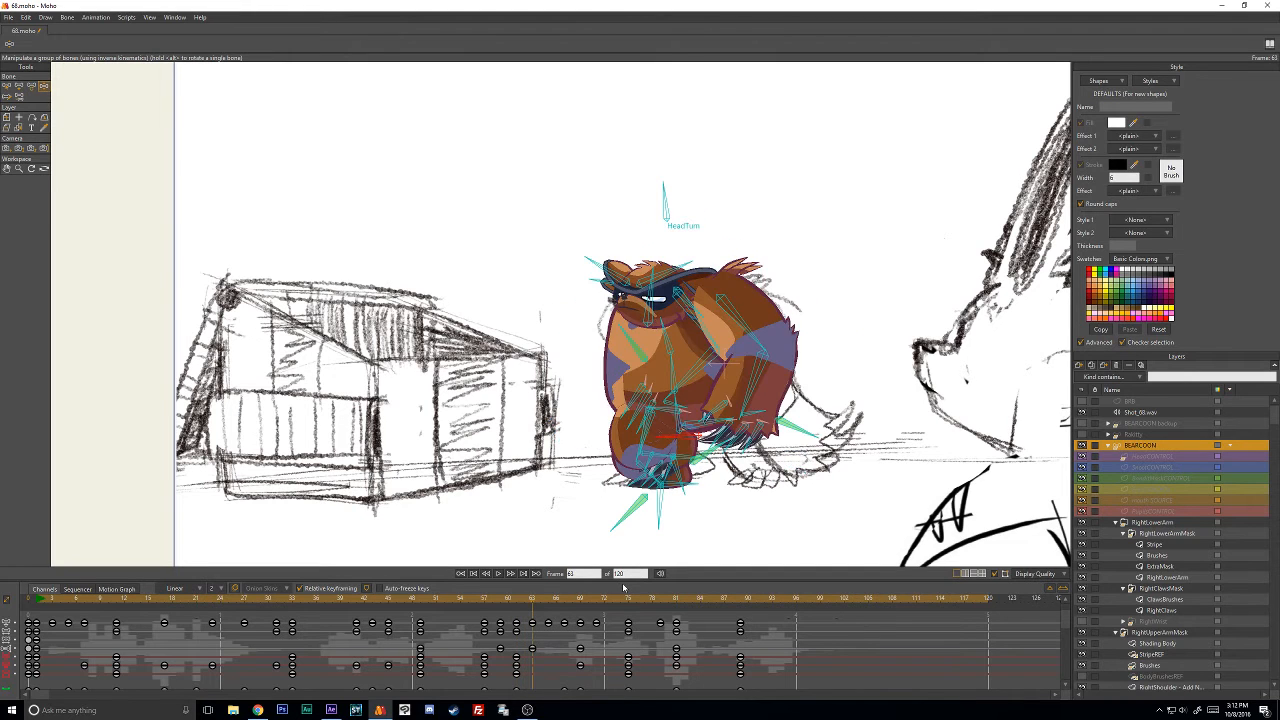
Examine the kicking leg's lift frame by frame between frames 63 and 68.
key(Right)
key(Right)
key(Left)
key(Left)
key(Right)
key(Right)
key(Right)
key(Right)
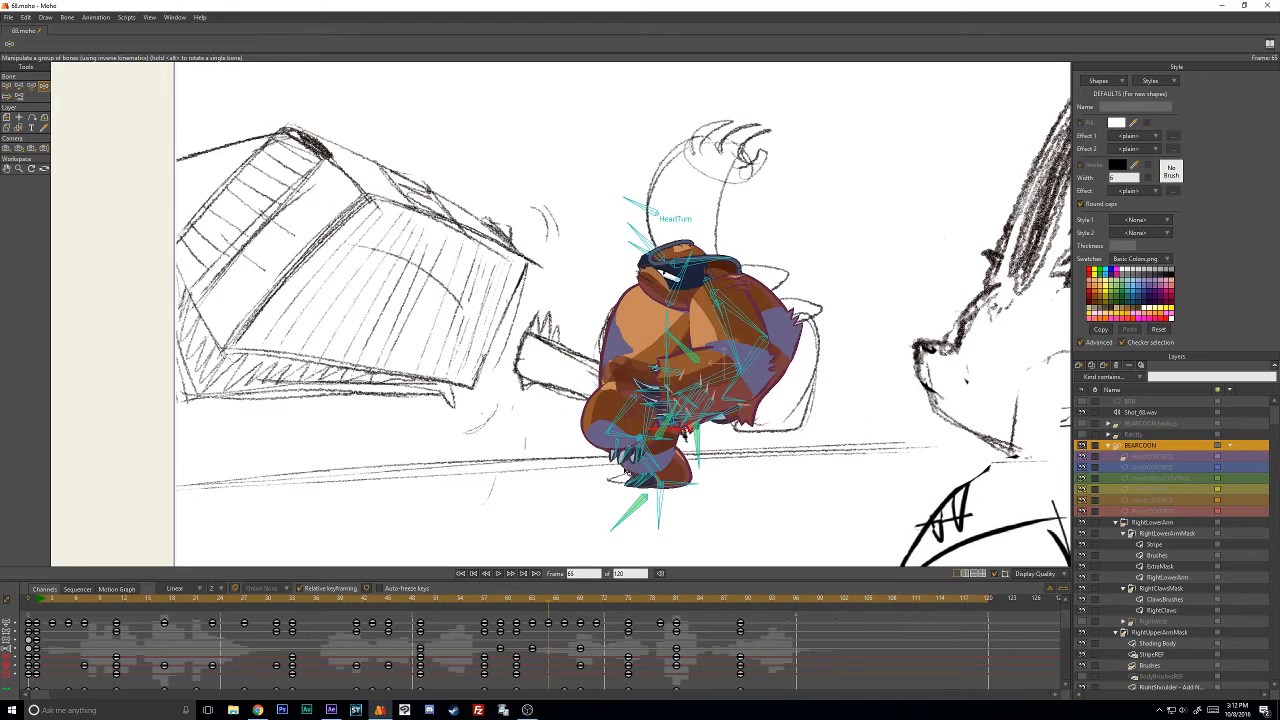
key(Right)
key(Left)
key(Left)
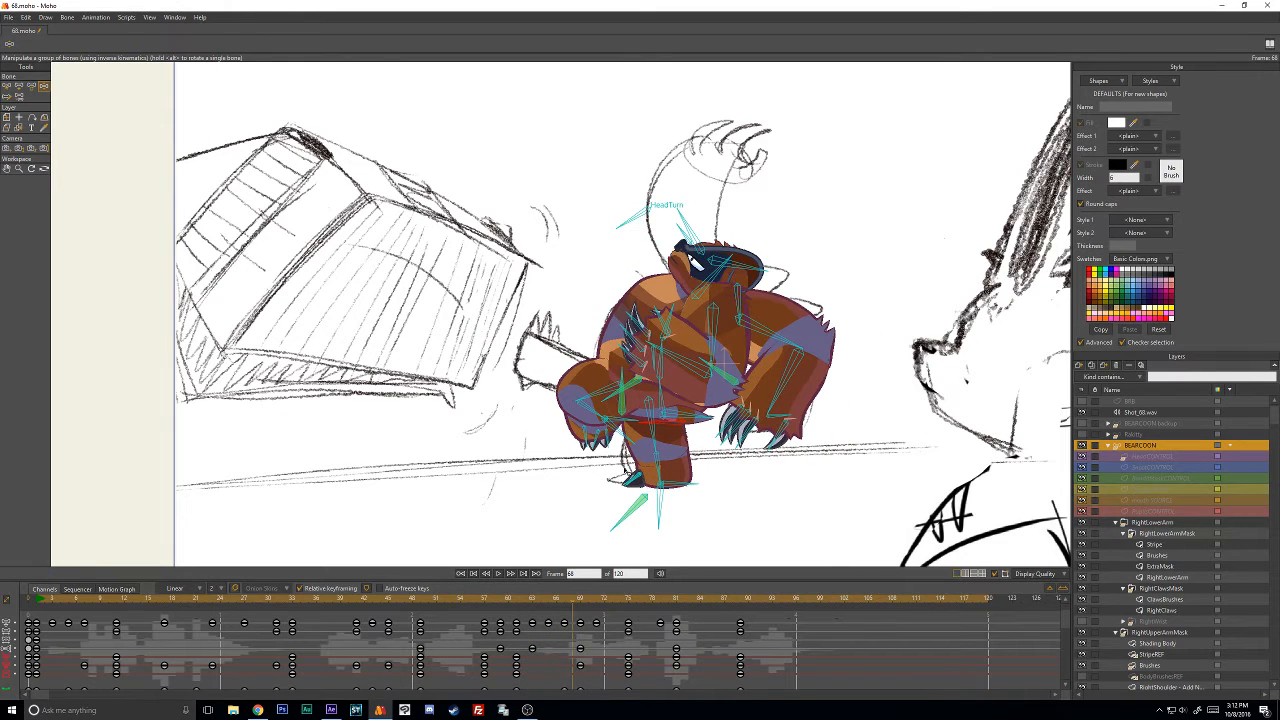
Pull the kicking leg's lower leg back toward the standing foot at frame 66 and move its keys to frame 65.
drag(610, 440, 643, 459)
key(Left)
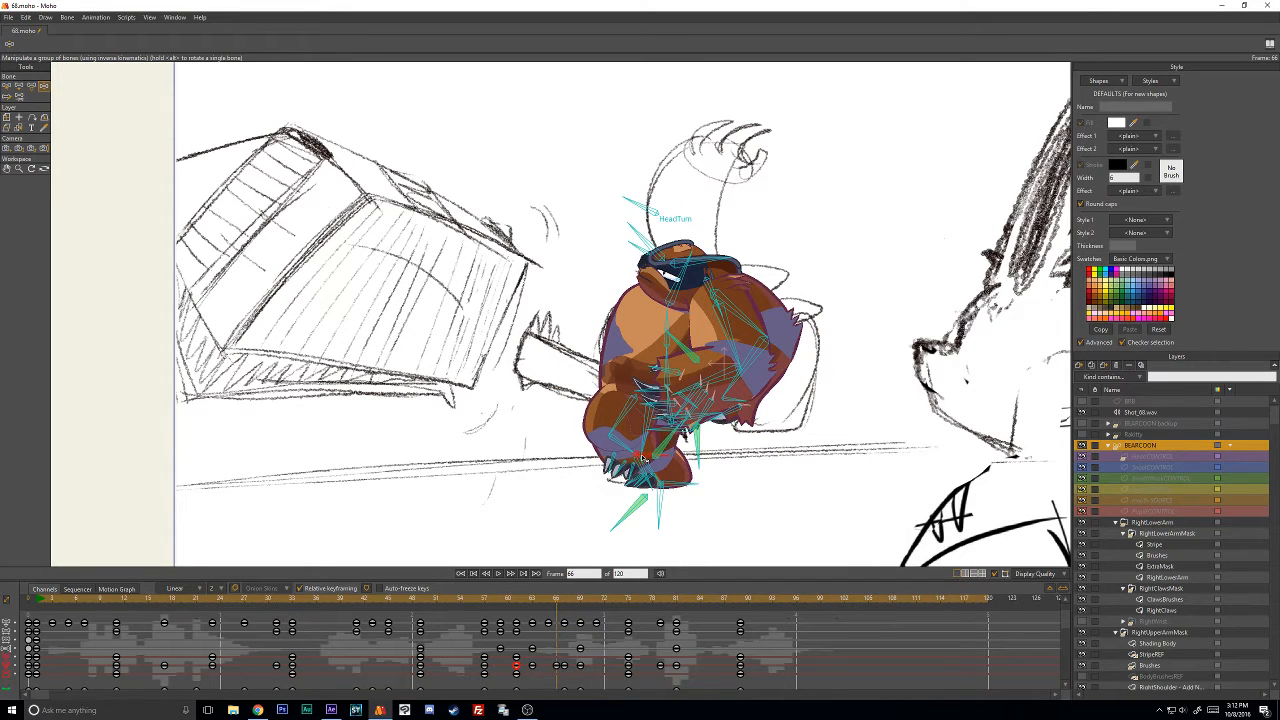
key(Left)
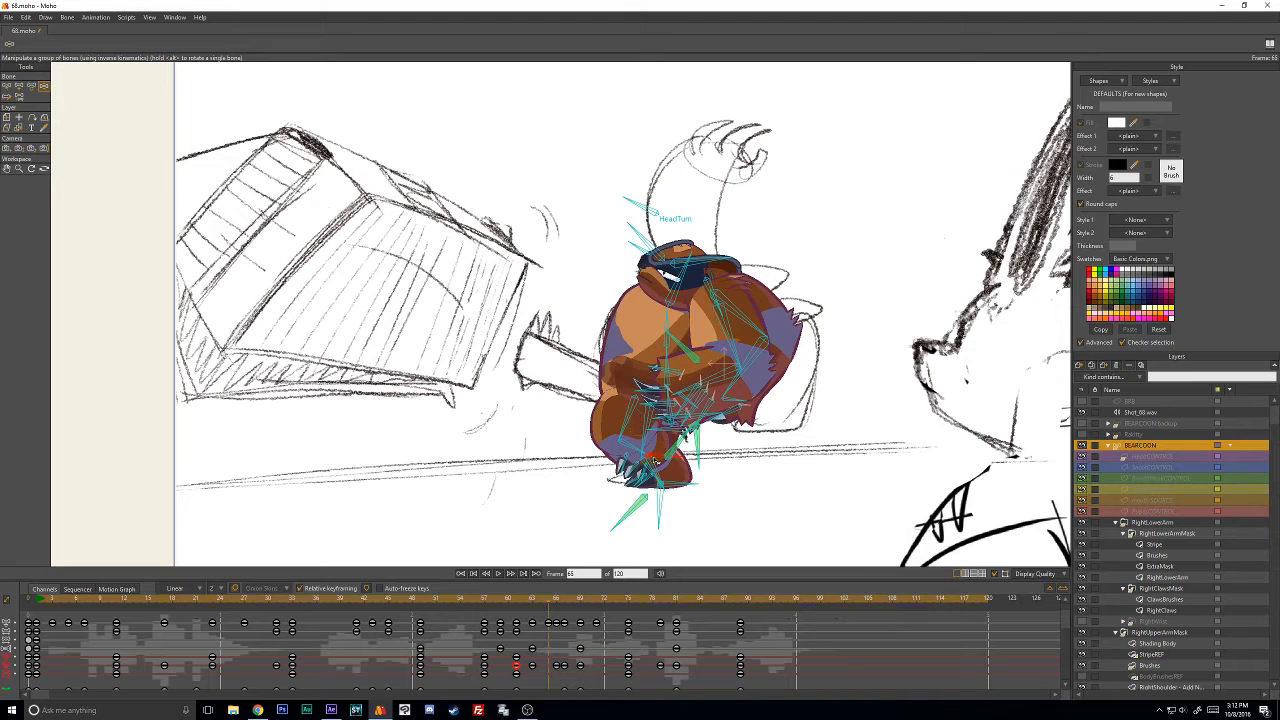
key(Right)
drag(557, 624, 550, 624)
key(Left)
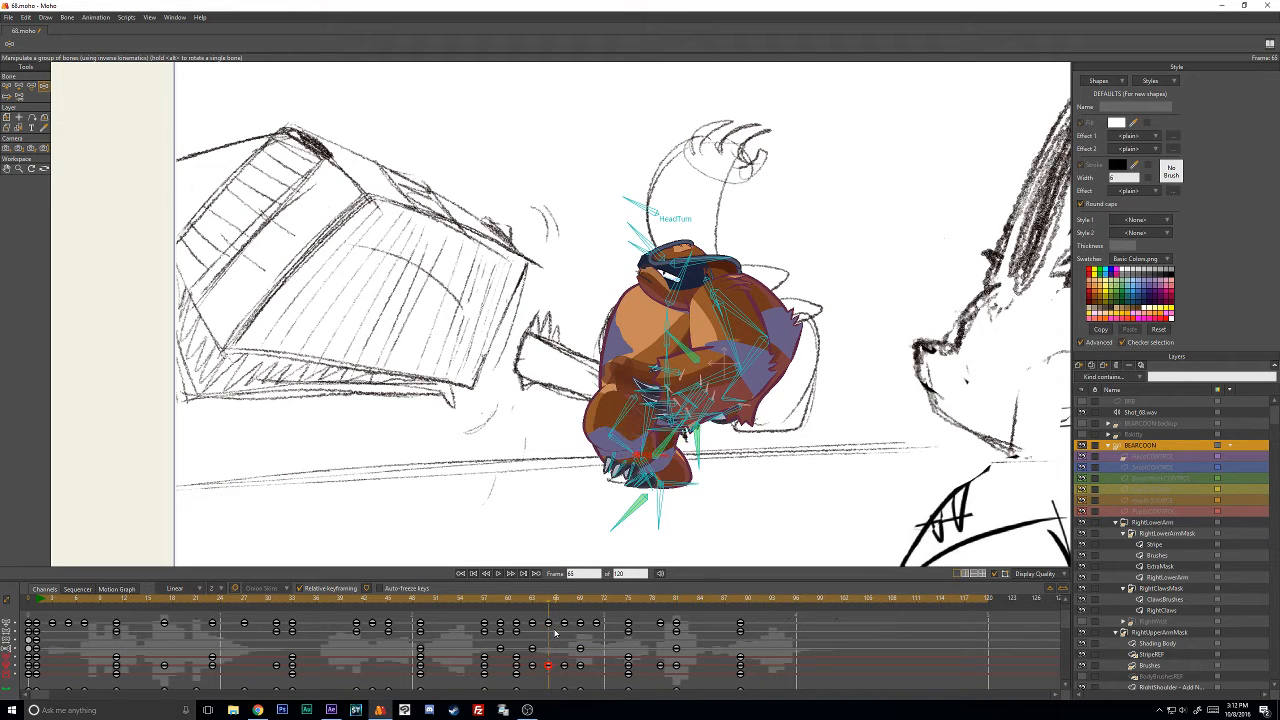
Swing the kicking leg's lower leg away from the crate at frame 63 and check the motion into frame 65.
key(Left)
key(Left)
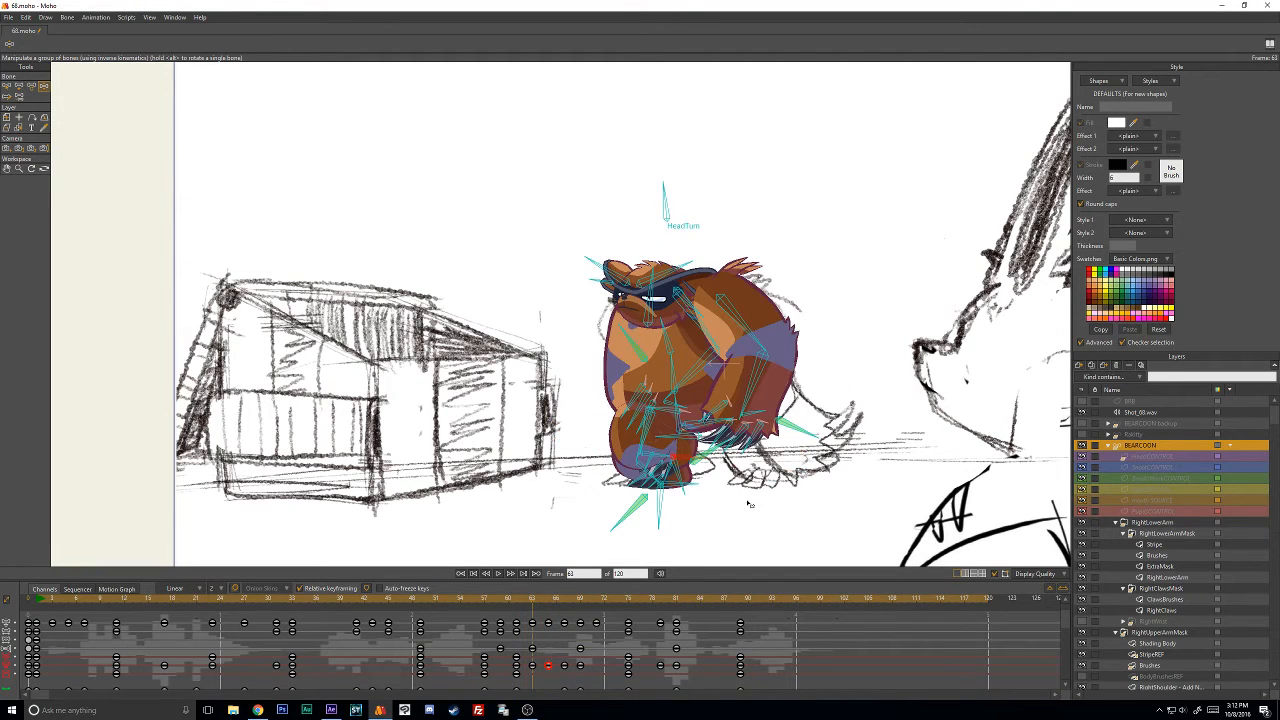
drag(671, 462, 722, 462)
key(Right)
key(Right)
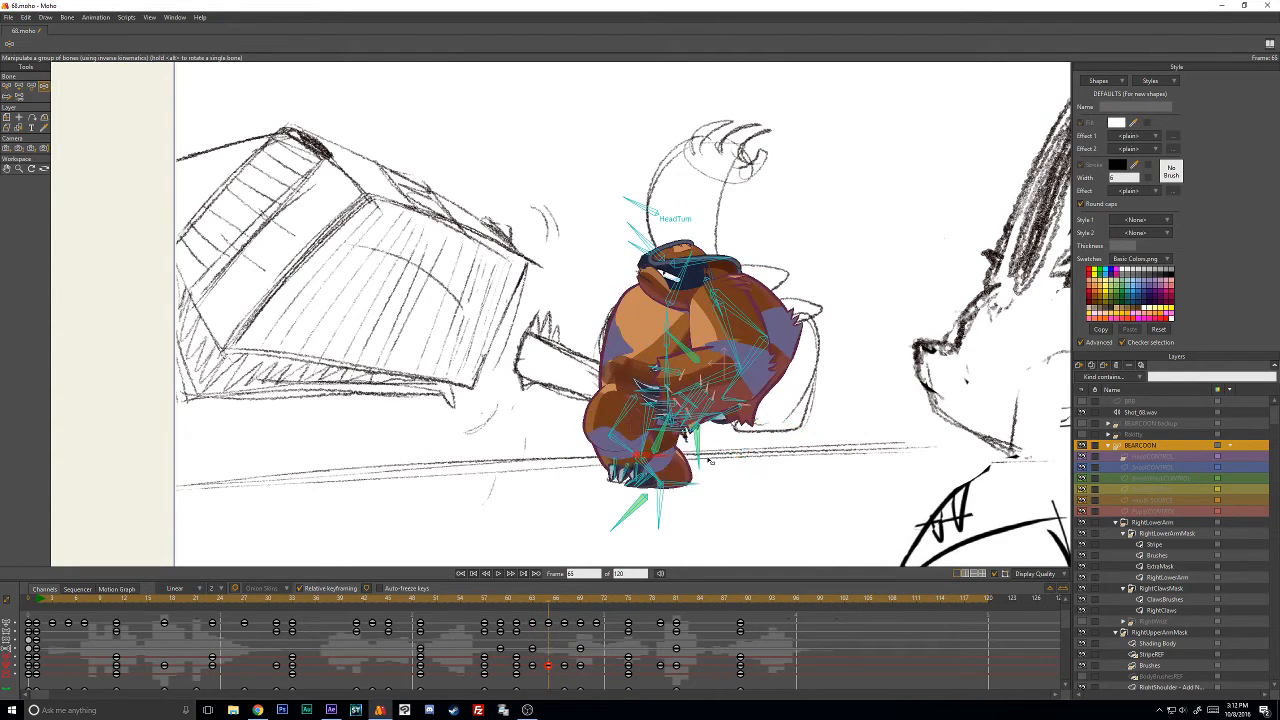
Bend the kicking leg at the knee at frame 69 and compare the pose with the frames up to 72.
key(Right)
key(Right)
key(Right)
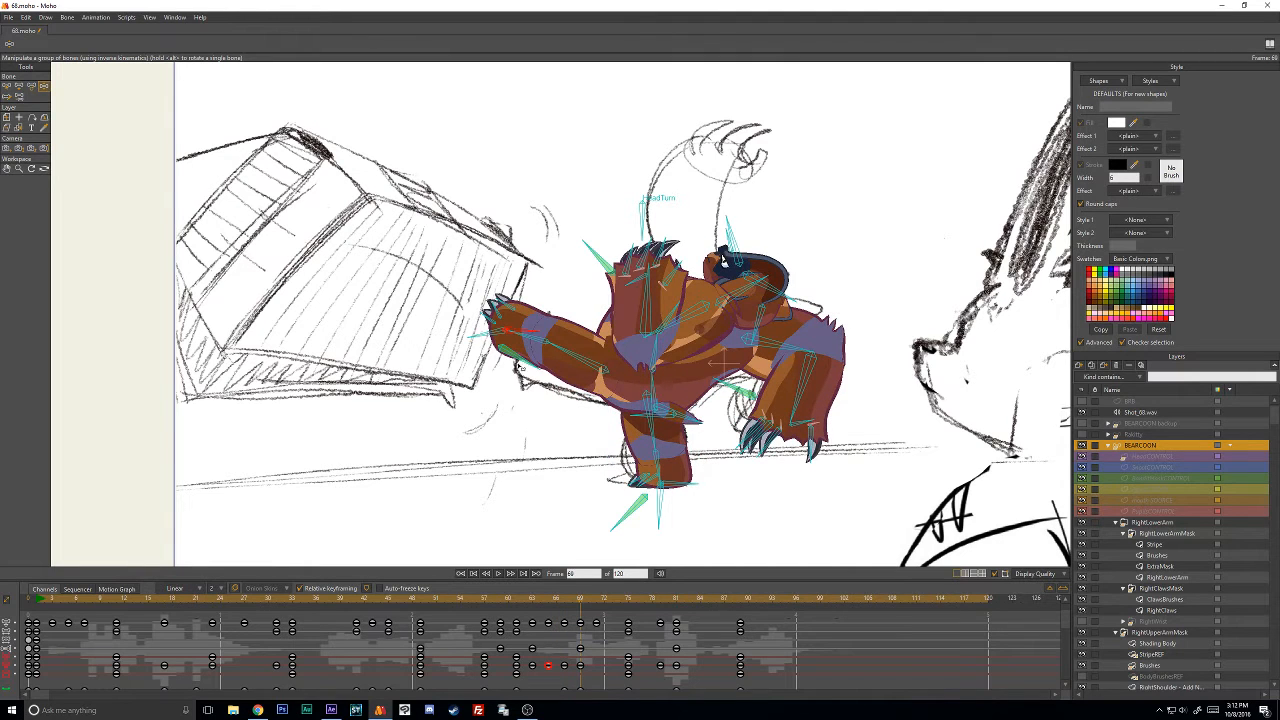
key(Right)
key(Right)
key(Right)
key(Left)
key(Left)
key(Left)
mouse_move(483, 342)
mouse_down()
mouse_move(473, 357)
mouse_move(540, 355)
mouse_move(560, 397)
mouse_move(516, 364)
mouse_move(508, 373)
mouse_move(465, 329)
mouse_move(509, 313)
mouse_up()
key(Right)
key(Right)
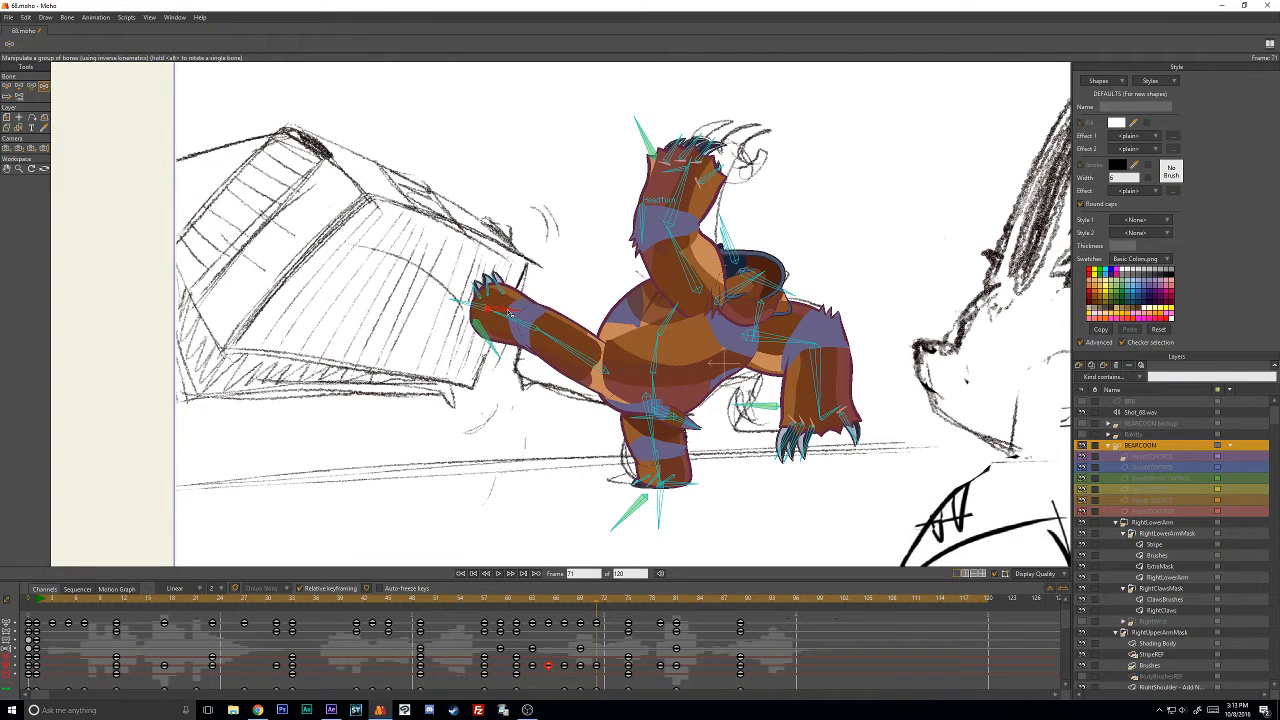
key(Left)
key(Left)
key(Left)
key(Right)
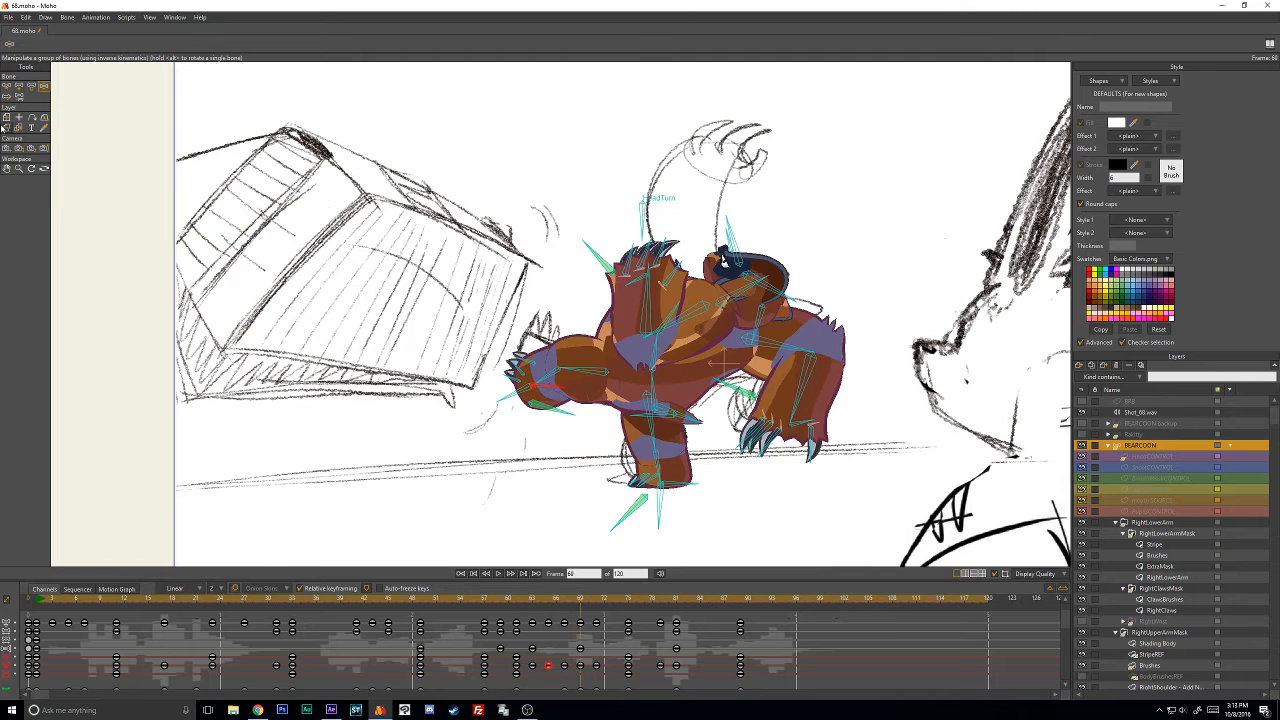
At frame 69, set the scale of the kicking leg's thigh bone to 1.3 and its lower-leg bone to 1.2.
key(t)
click(601, 374)
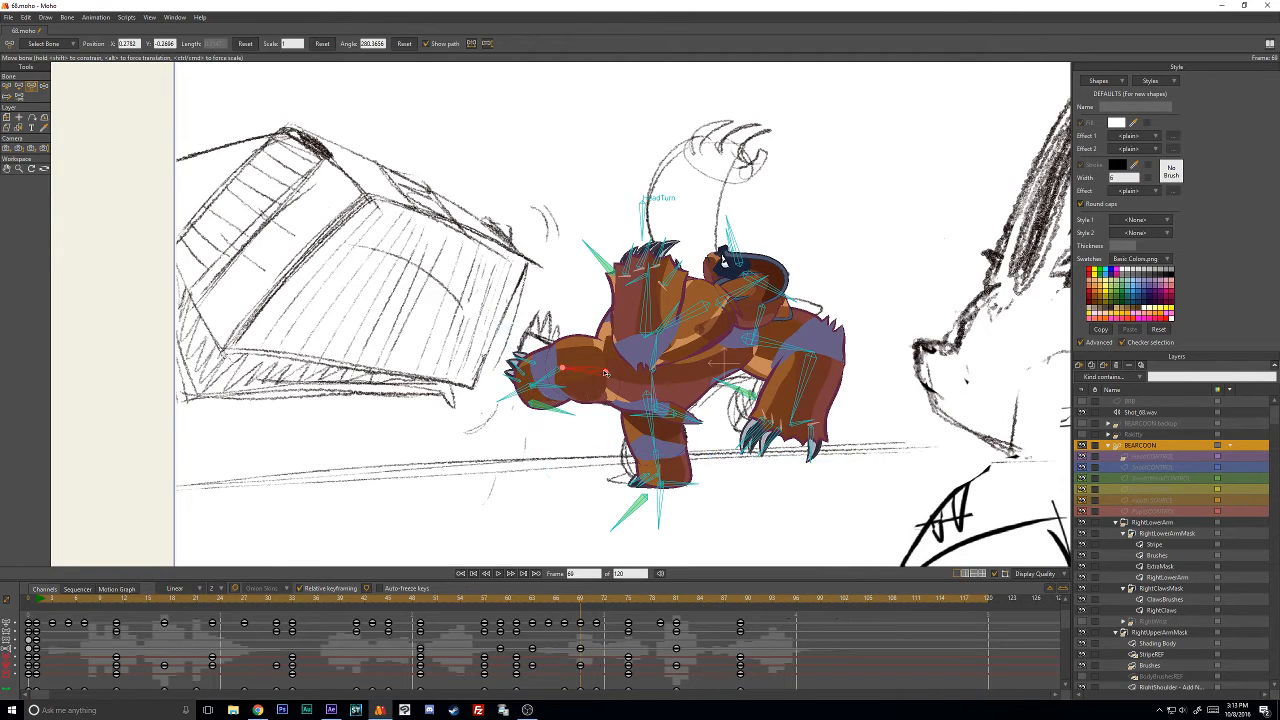
click(292, 43)
text(1.3)
key(Return)
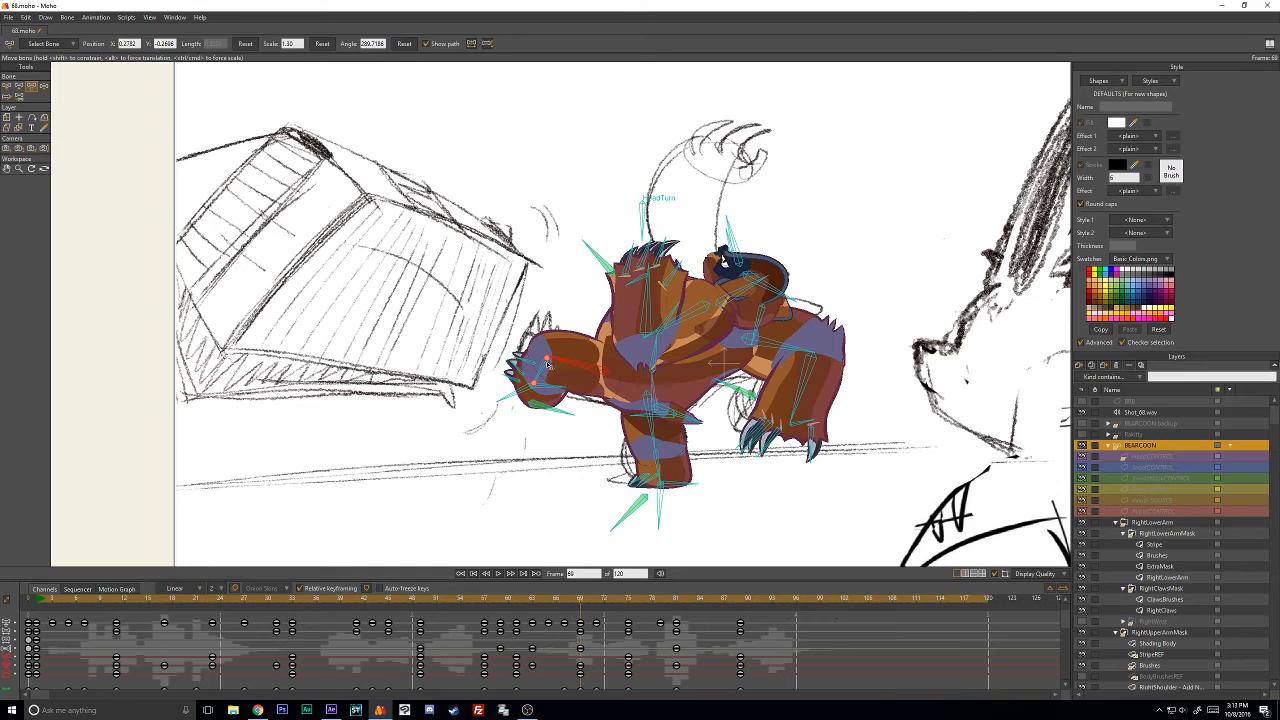
key(ctrl+z)
click(291, 43)
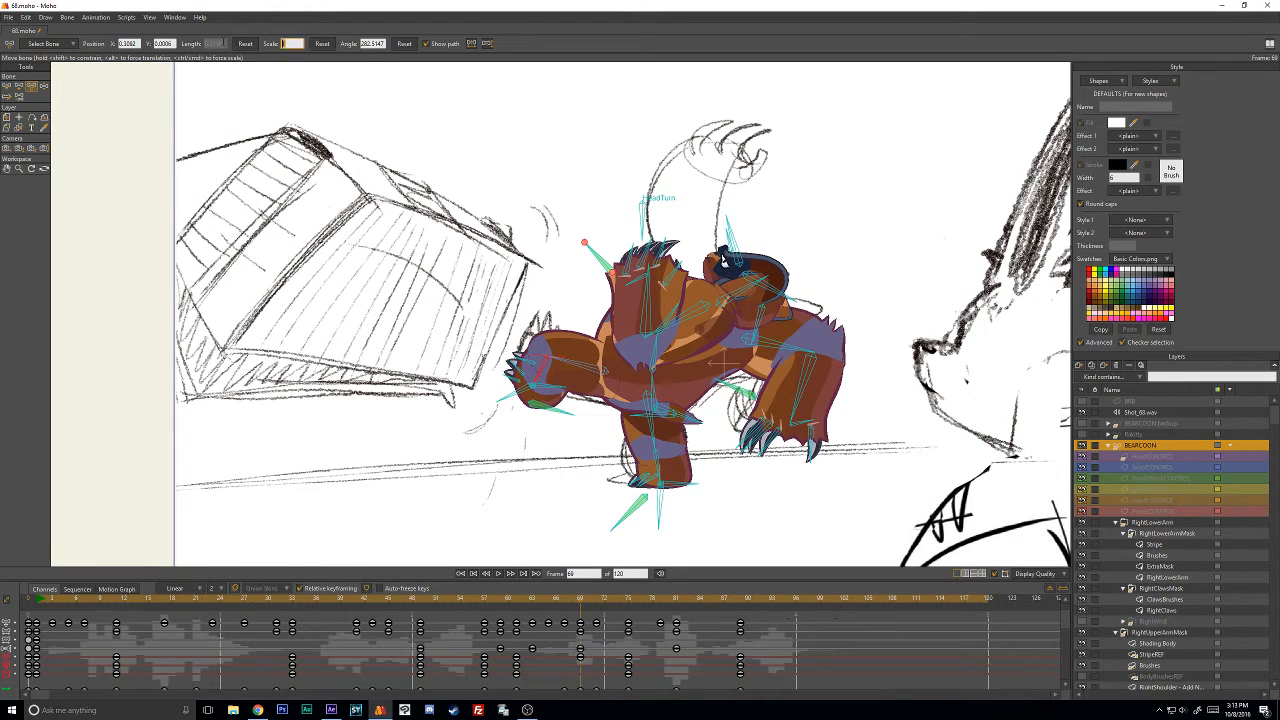
text(1.2)
key(Return)
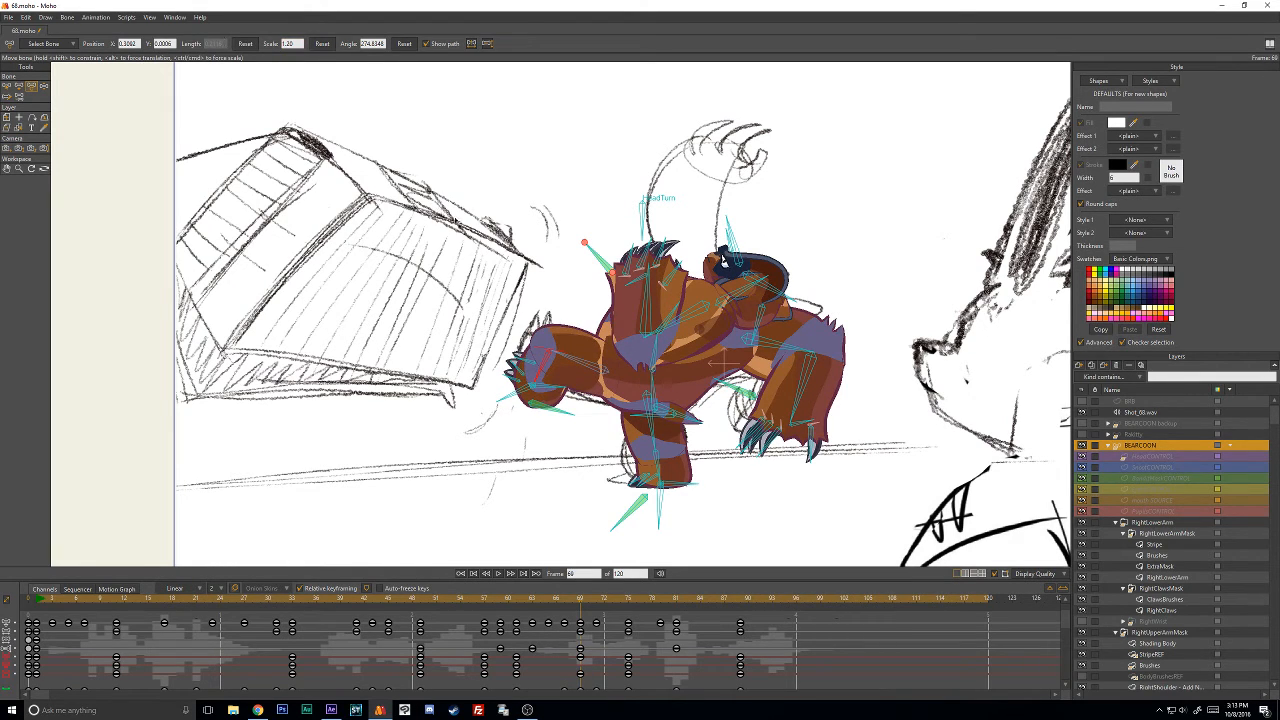
Reset the scale of the kicking leg's lower-leg and thigh bones to 1 at frame 65.
key(Left)
key(Left)
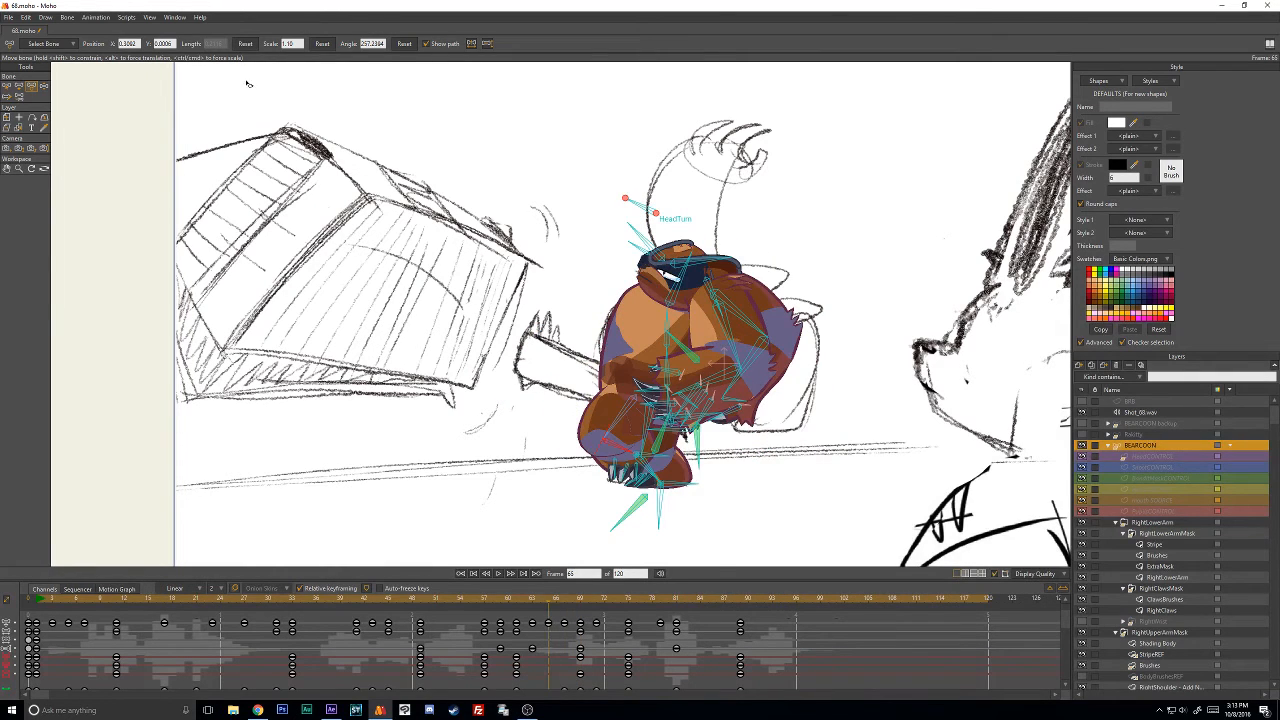
click(321, 44)
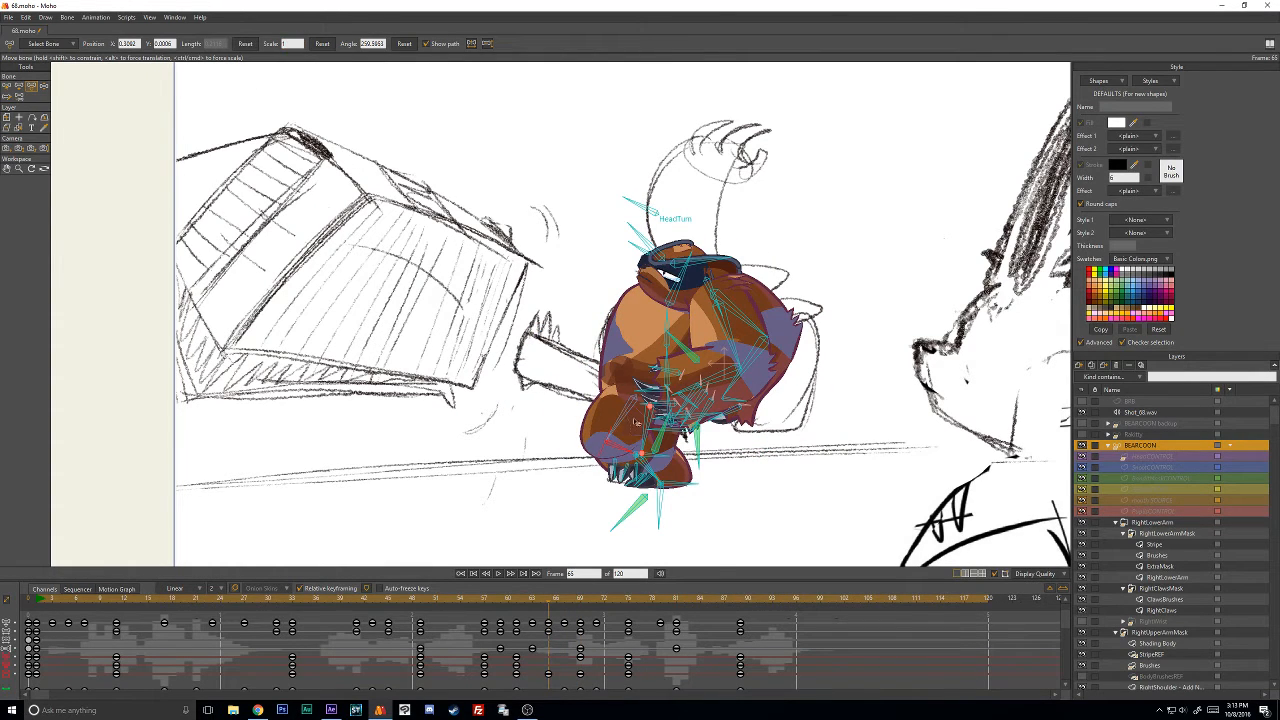
click(628, 418)
click(640, 205)
drag(298, 43, 233, 41)
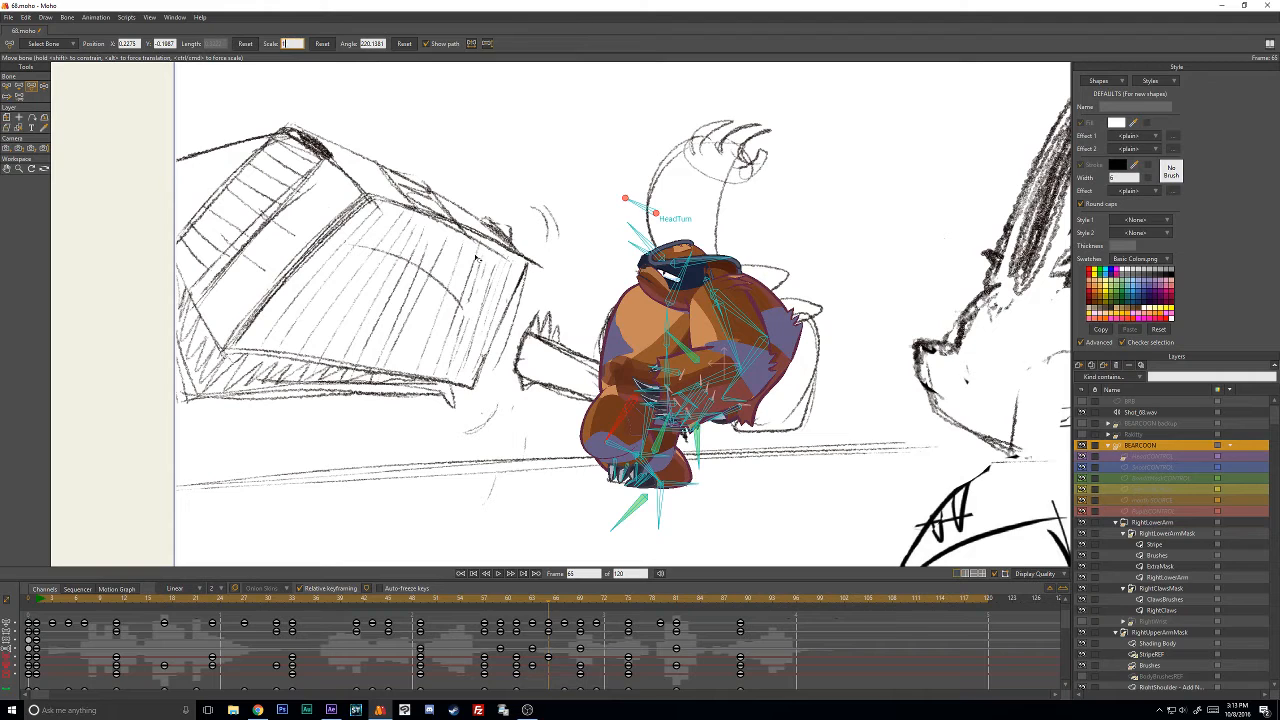
text(1)
click(612, 468)
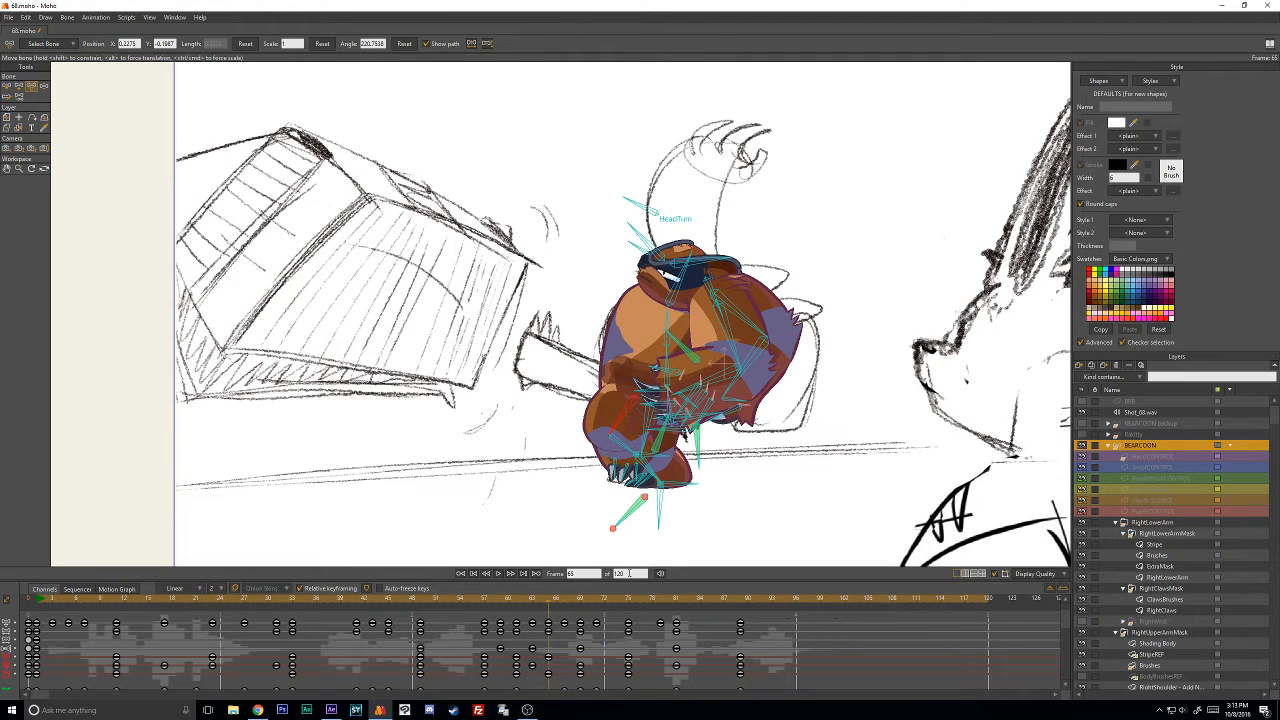
click(640, 205)
Check the kicking leg's poses and bone scales from frame 65 through frame 75.
key(Right)
key(Right)
key(Right)
key(Right)
key(Right)
key(Right)
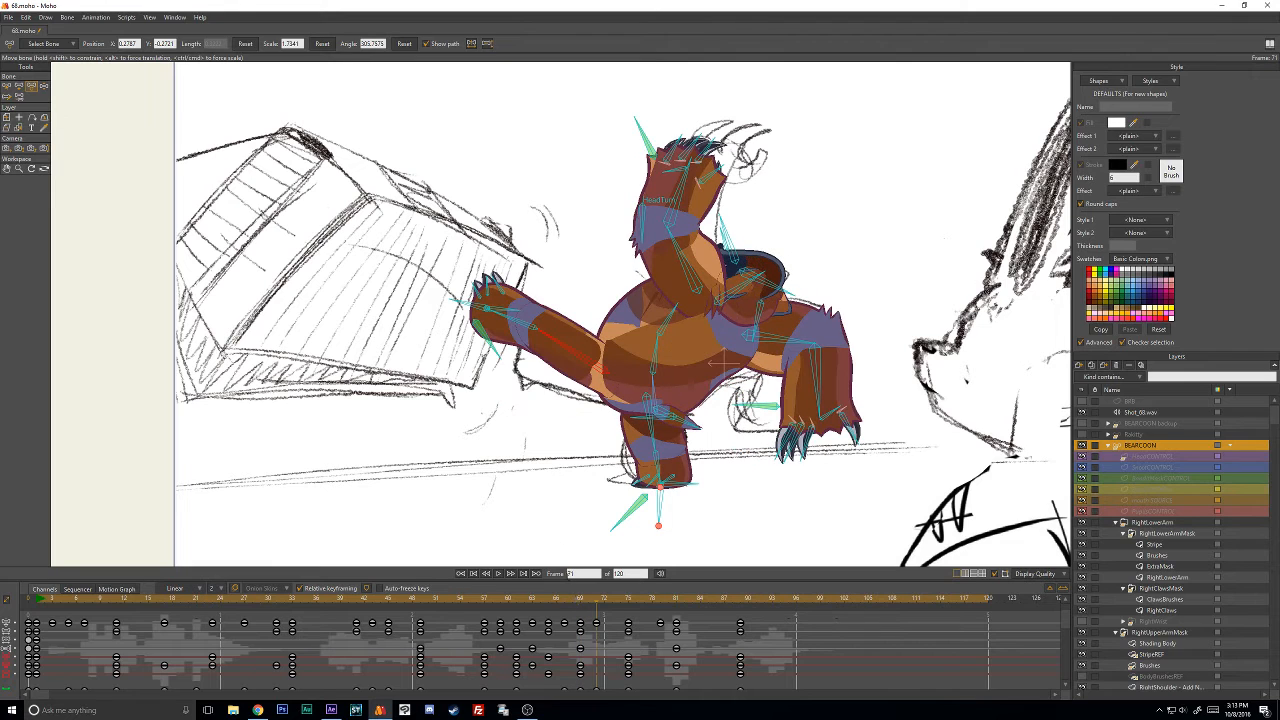
key(Right)
key(Right)
key(Right)
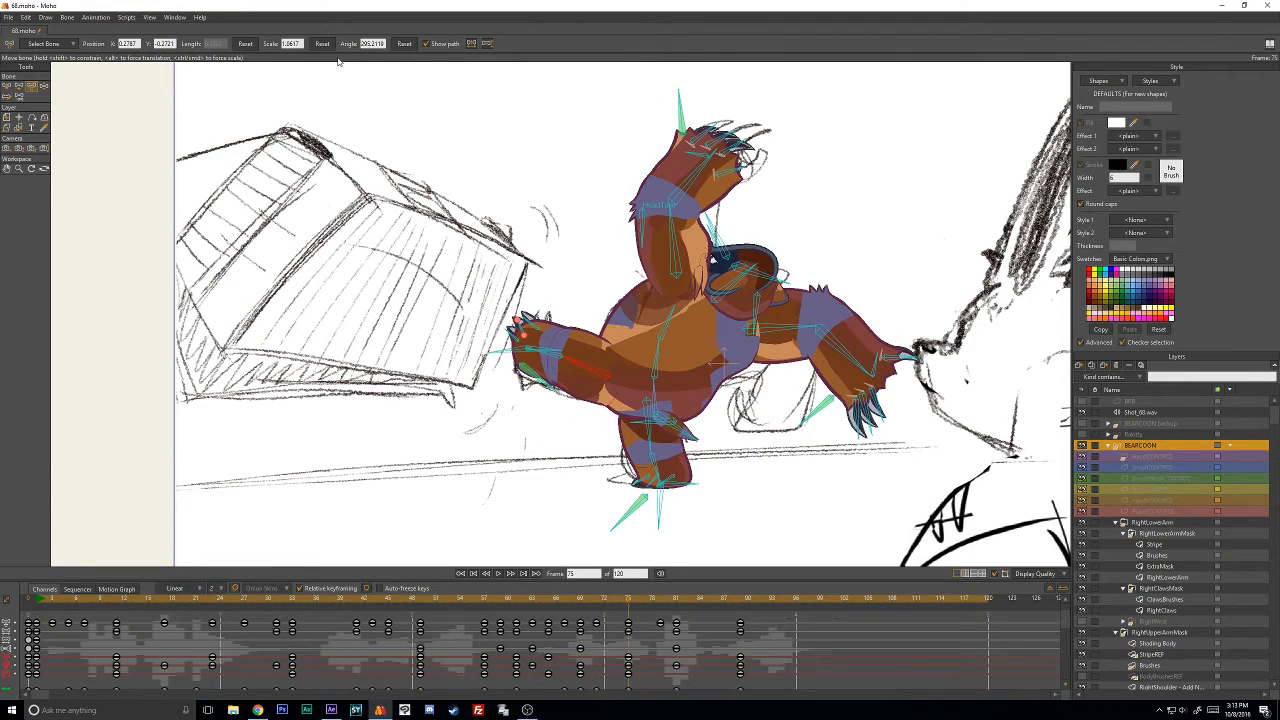
double_click(298, 44)
drag(564, 368, 550, 362)
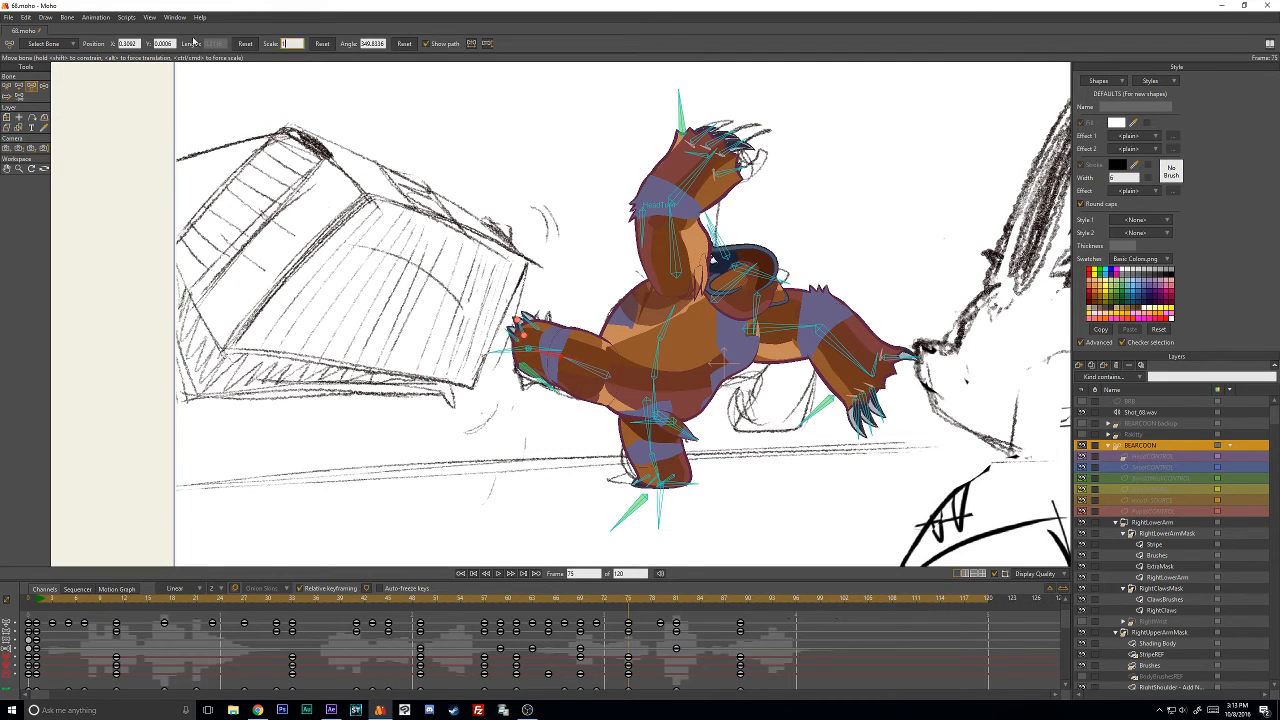
scroll(656, 602, up, 3)
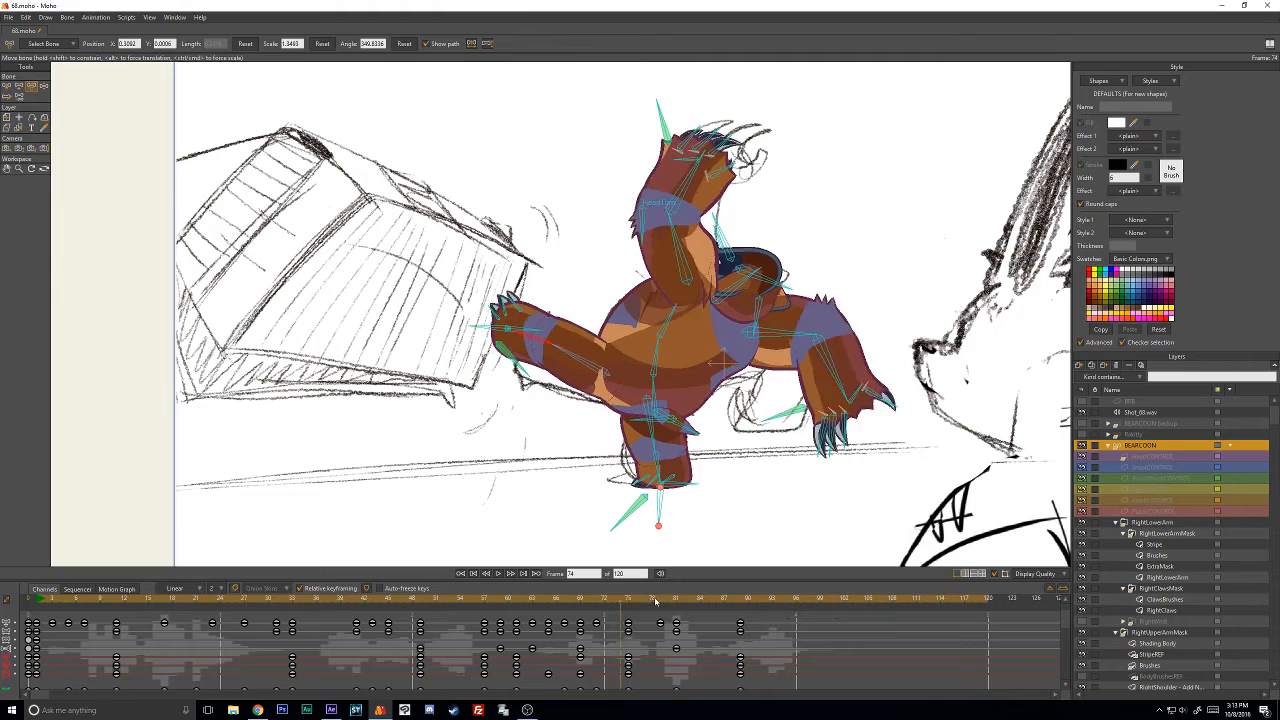
Play back the kick animation and scrub through the windup up to frame 69.
drag(613, 604, 700, 624)
click(498, 574)
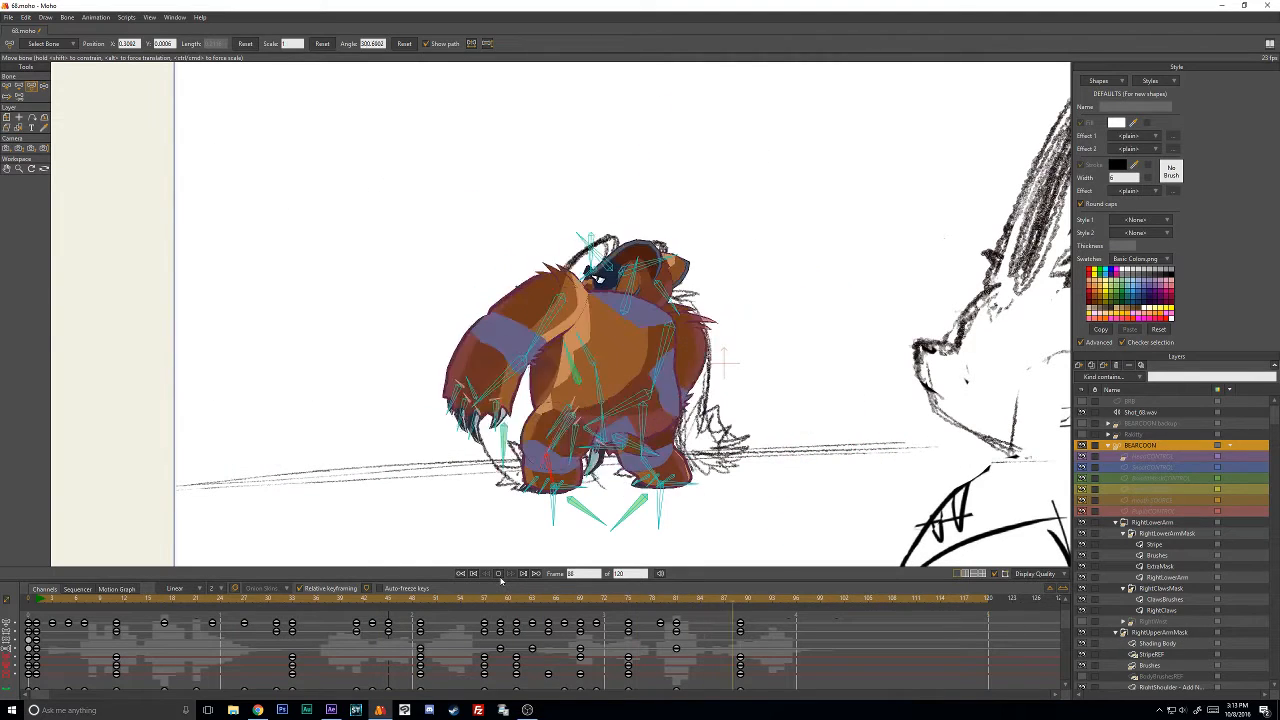
click(499, 576)
click(453, 598)
drag(453, 600, 566, 588)
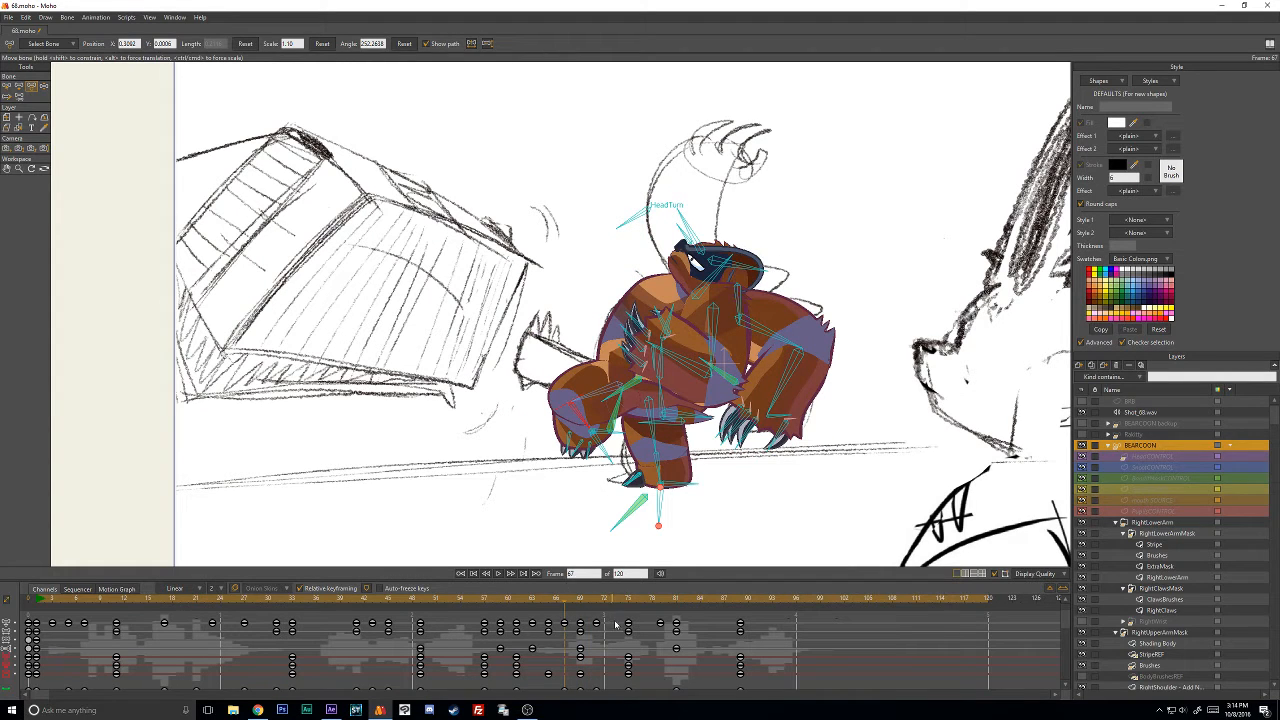
drag(553, 605, 583, 601)
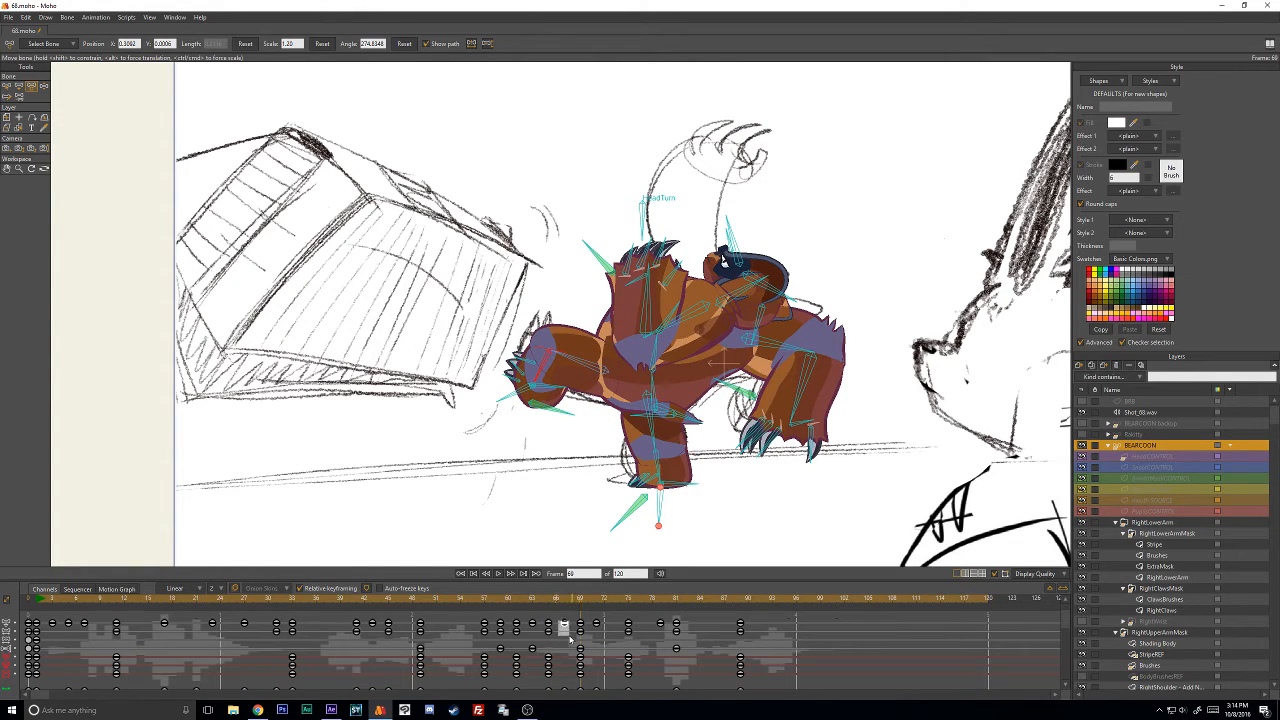
Delete the bear's keys at frame 67 across the animation channels.
drag(767, 616, 620, 690)
scroll(565, 634, down, 1)
scroll(565, 634, down, 1)
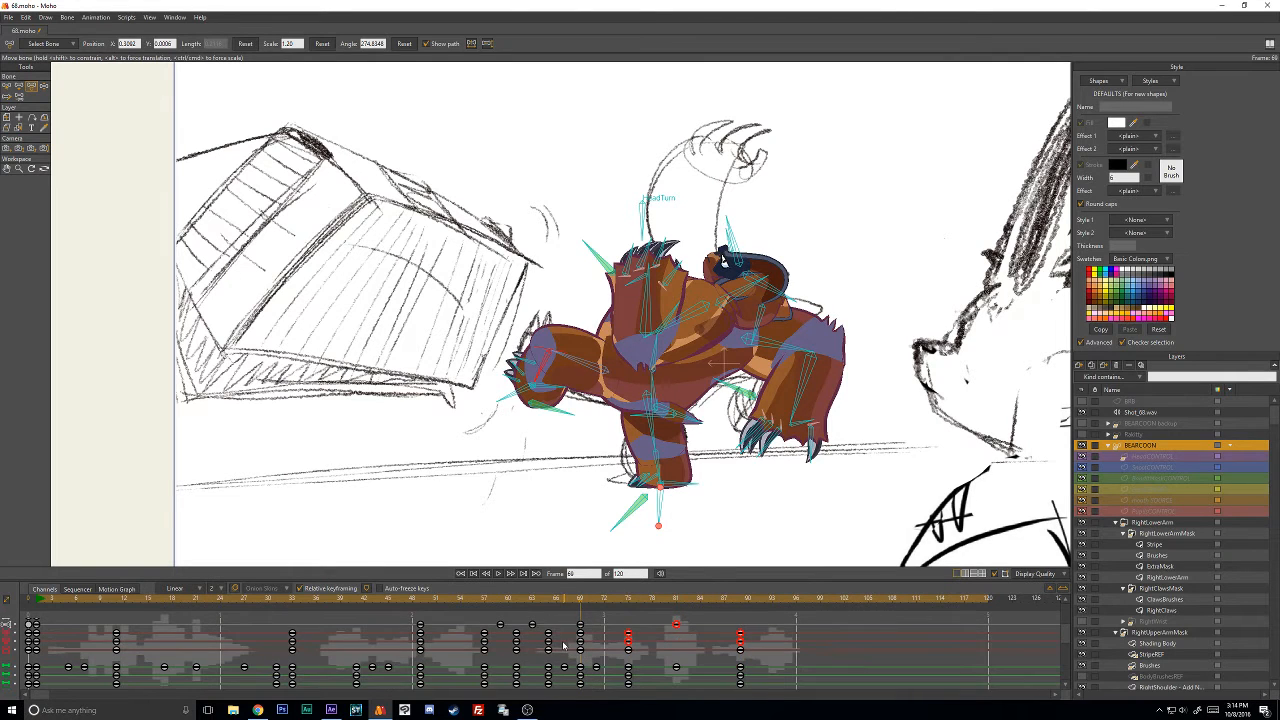
drag(563, 643, 573, 690)
key(Delete)
scroll(569, 672, down, 3)
scroll(571, 675, up, 4)
scroll(578, 679, up, 2)
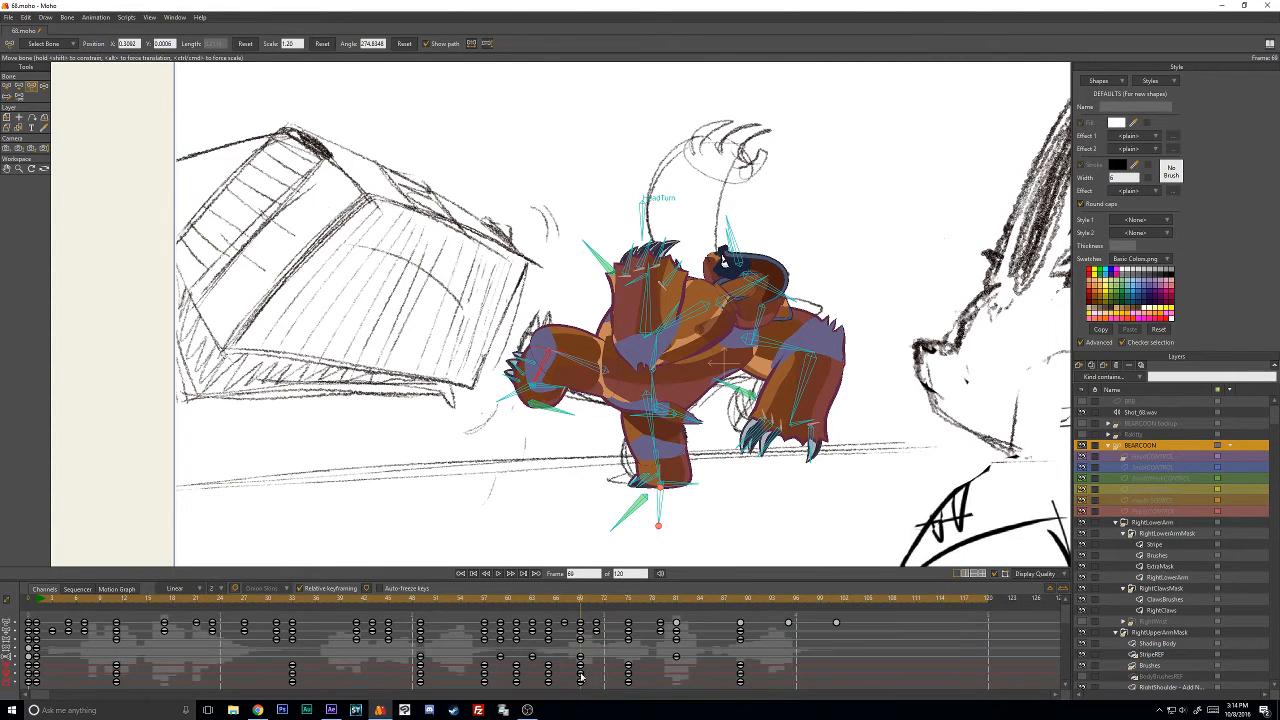
Shift all keys from frame 69 onward two frames earlier to start at frame 67, and move the bottom channel's last key earlier to match.
drag(572, 620, 872, 695)
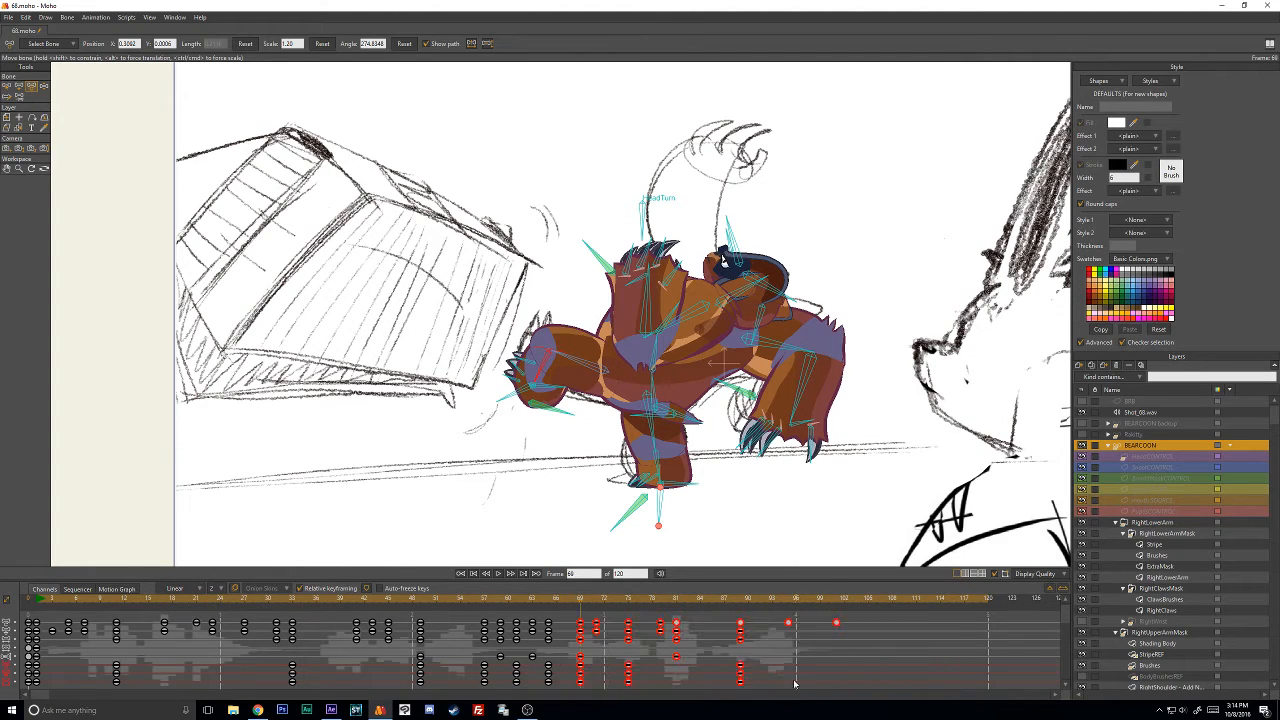
scroll(698, 668, up, 1)
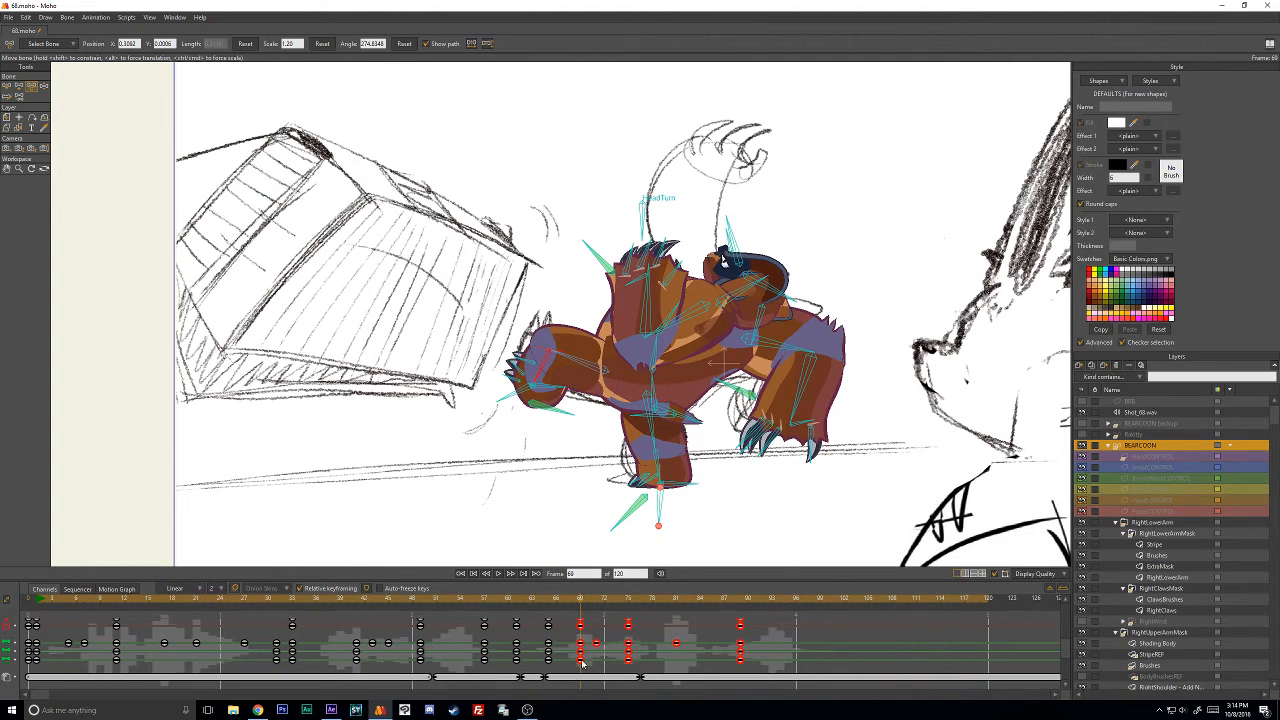
drag(576, 665, 574, 665)
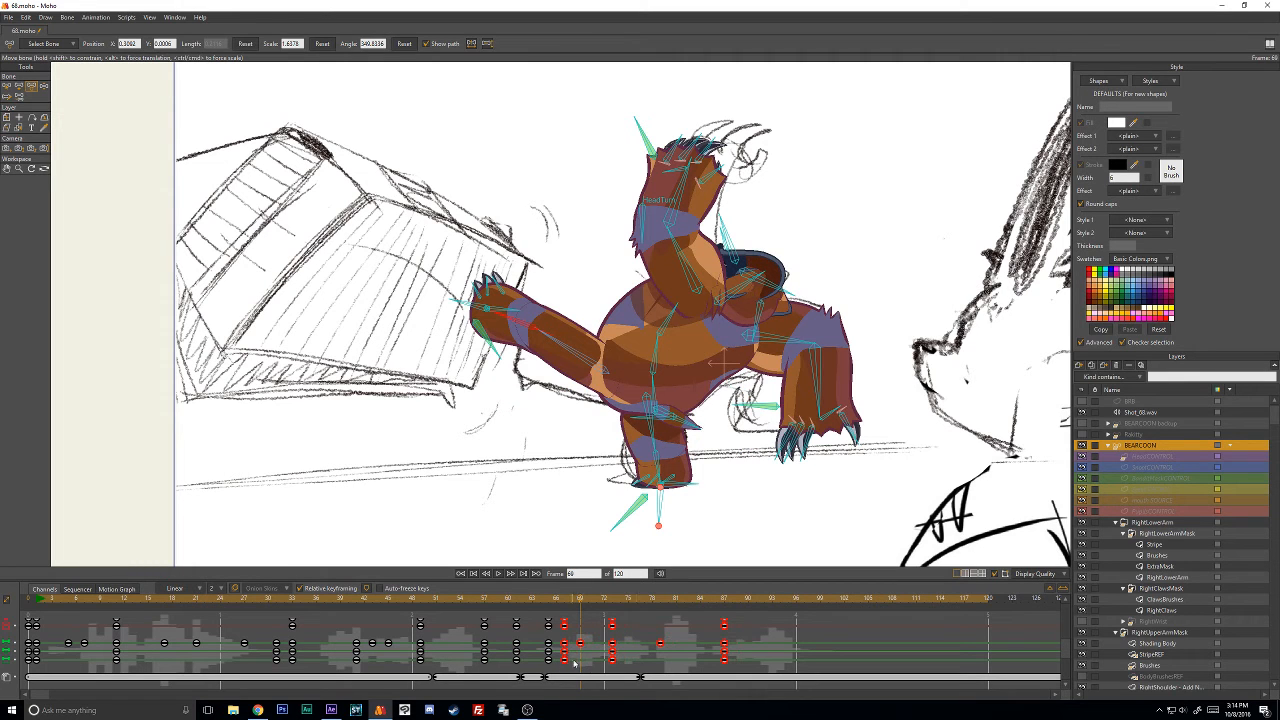
click(642, 679)
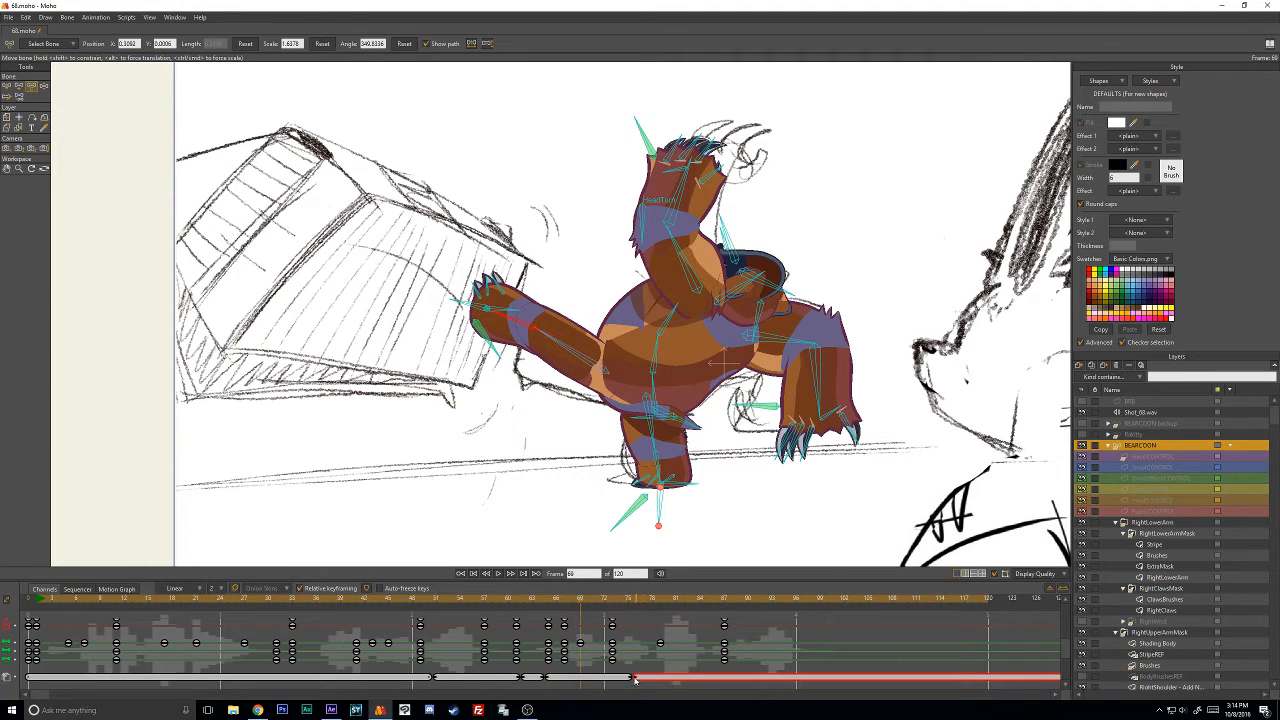
Play back the retimed kick animation and scrub through the kick to frame 76.
drag(550, 612, 431, 596)
click(503, 574)
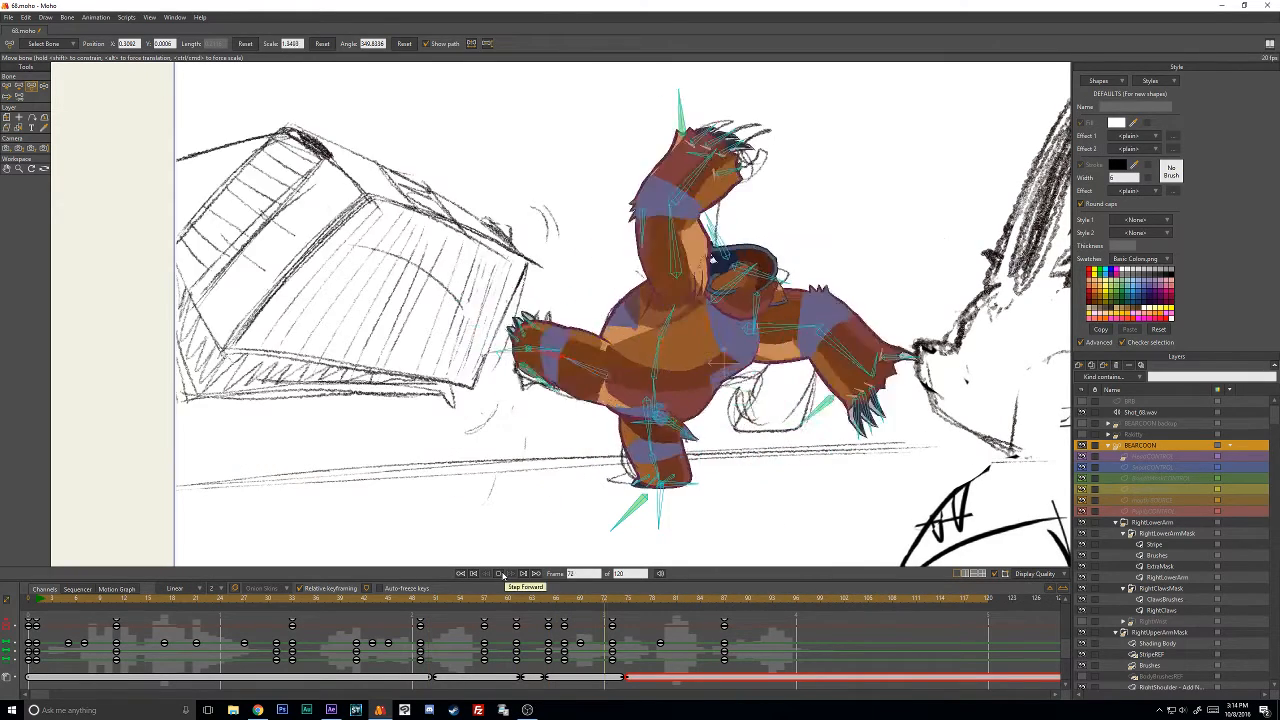
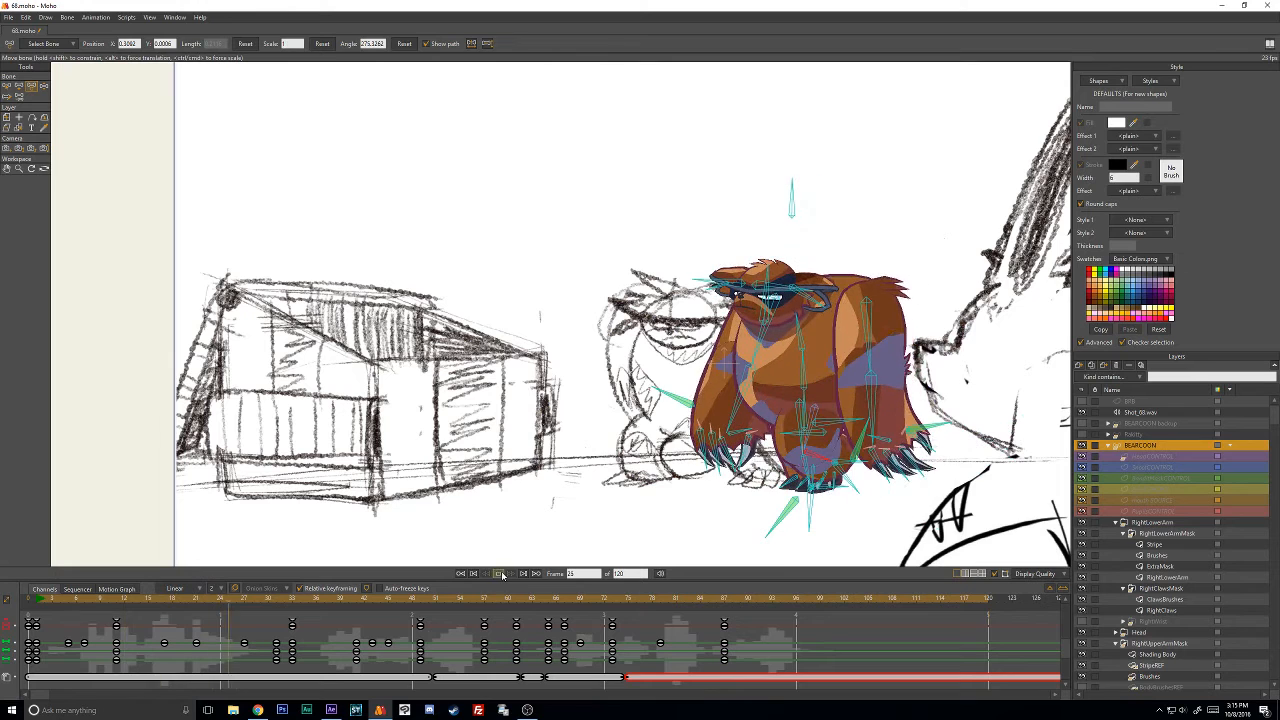
click(500, 573)
click(561, 602)
drag(561, 604, 630, 606)
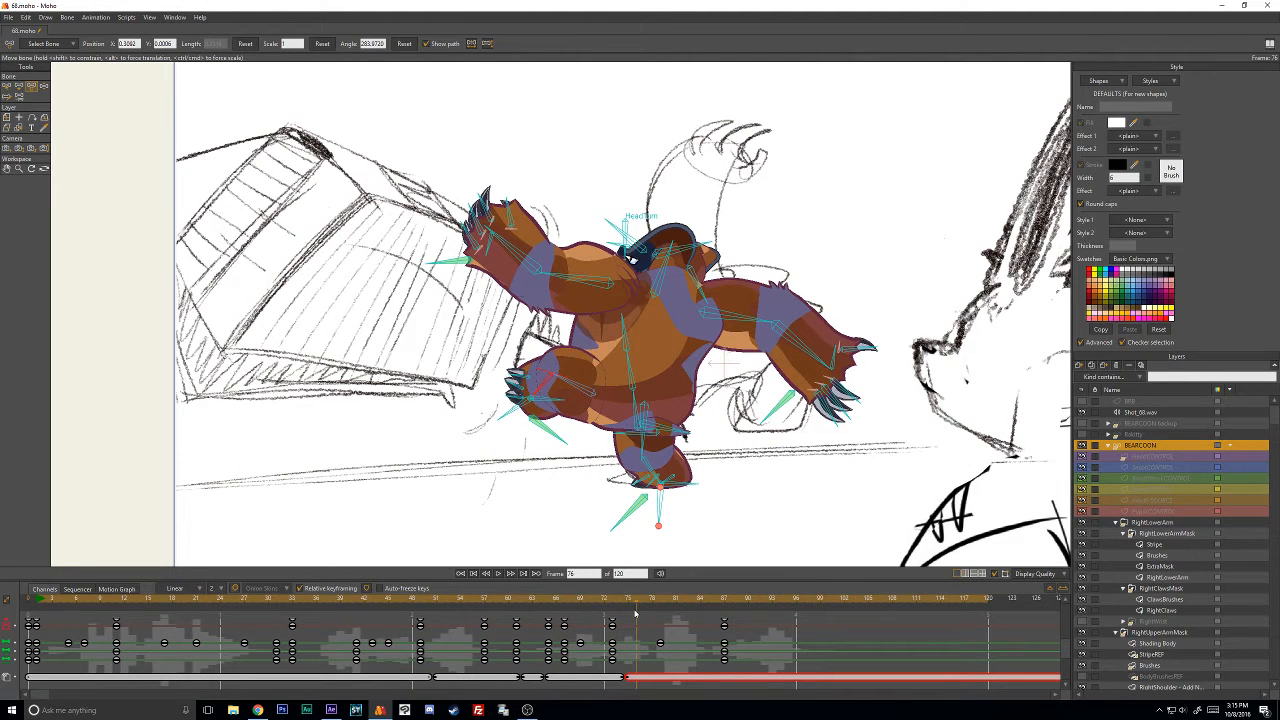
Examine the arm swing and leg drop after the kick frame by frame between frames 73 and 77.
scroll(740, 651, up, 2)
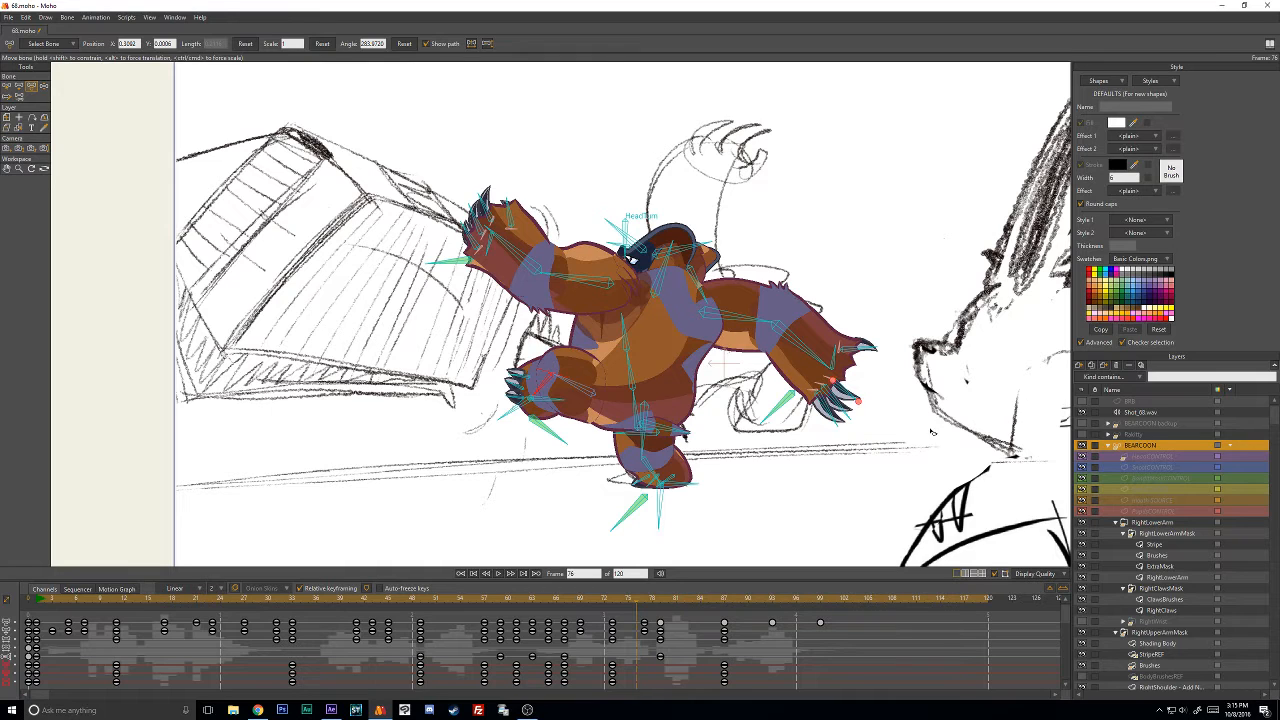
key(Left)
key(Left)
key(Left)
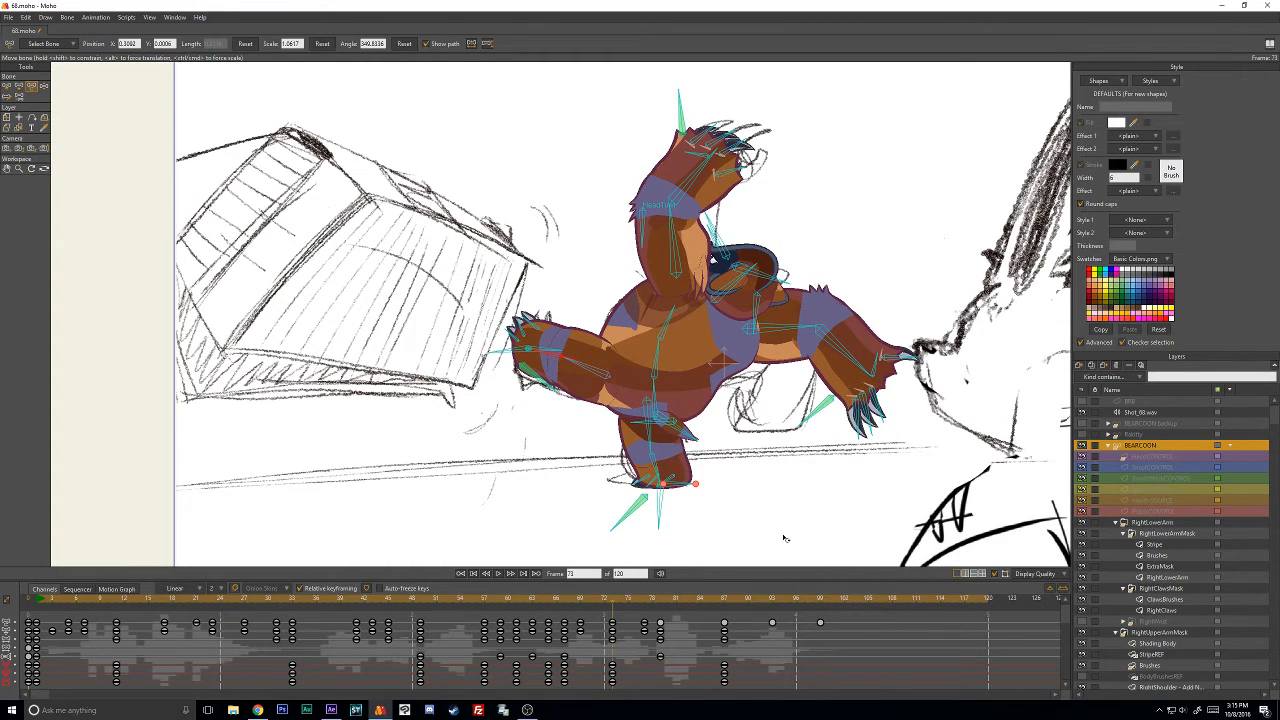
key(Right)
key(Right)
key(Right)
key(Right)
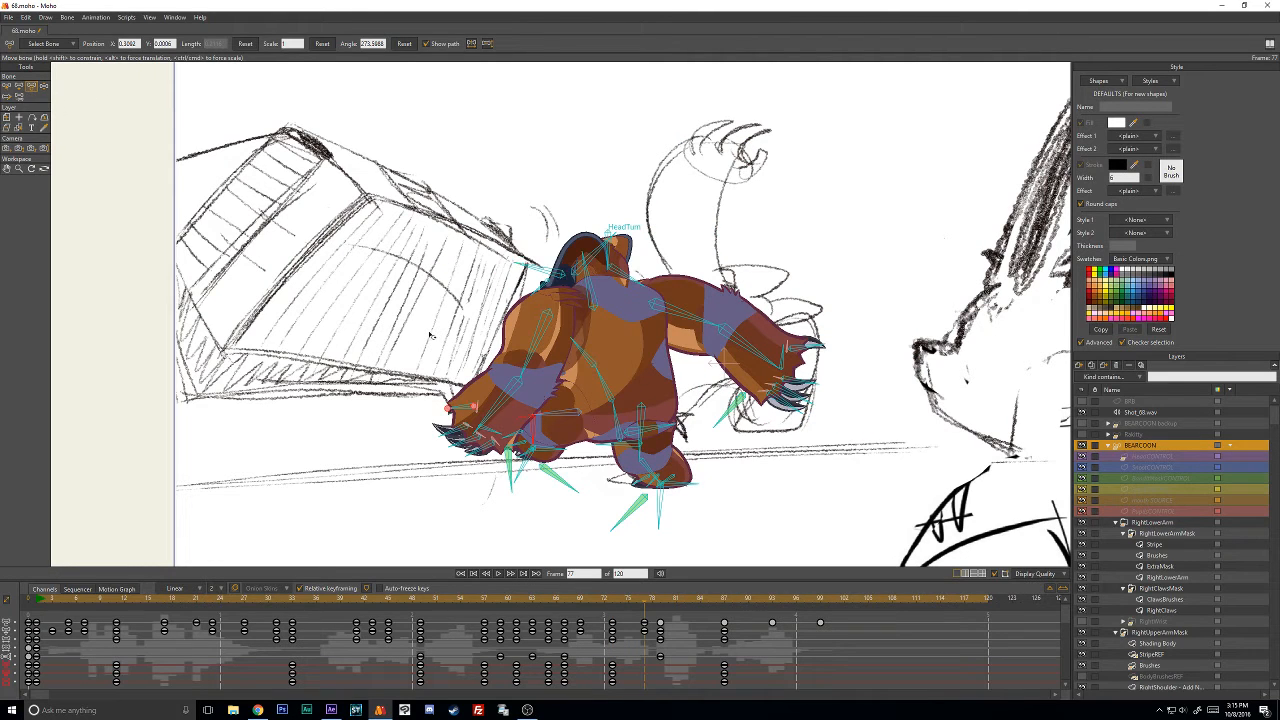
Rotate the bear's swinging arm down toward vertical at frame 77, then check the poses back to frame 73.
key(Right)
key(Right)
key(Left)
key(Left)
drag(539, 341, 538, 372)
key(Left)
key(Left)
key(Left)
key(Left)
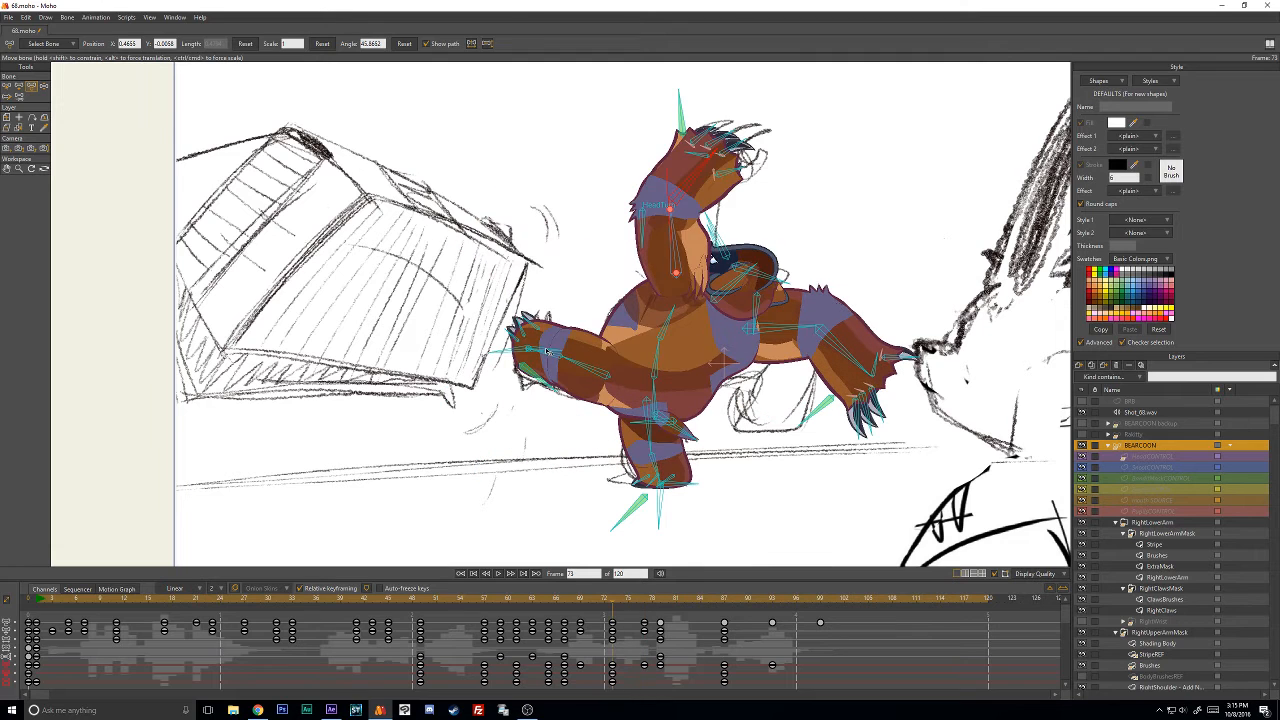
Bend the swinging arm's forearm upward at frame 75 and play back the arm's drop.
key(Right)
key(Right)
drag(525, 258, 553, 248)
key(Right)
key(Right)
key(Right)
key(Right)
key(Right)
key(Right)
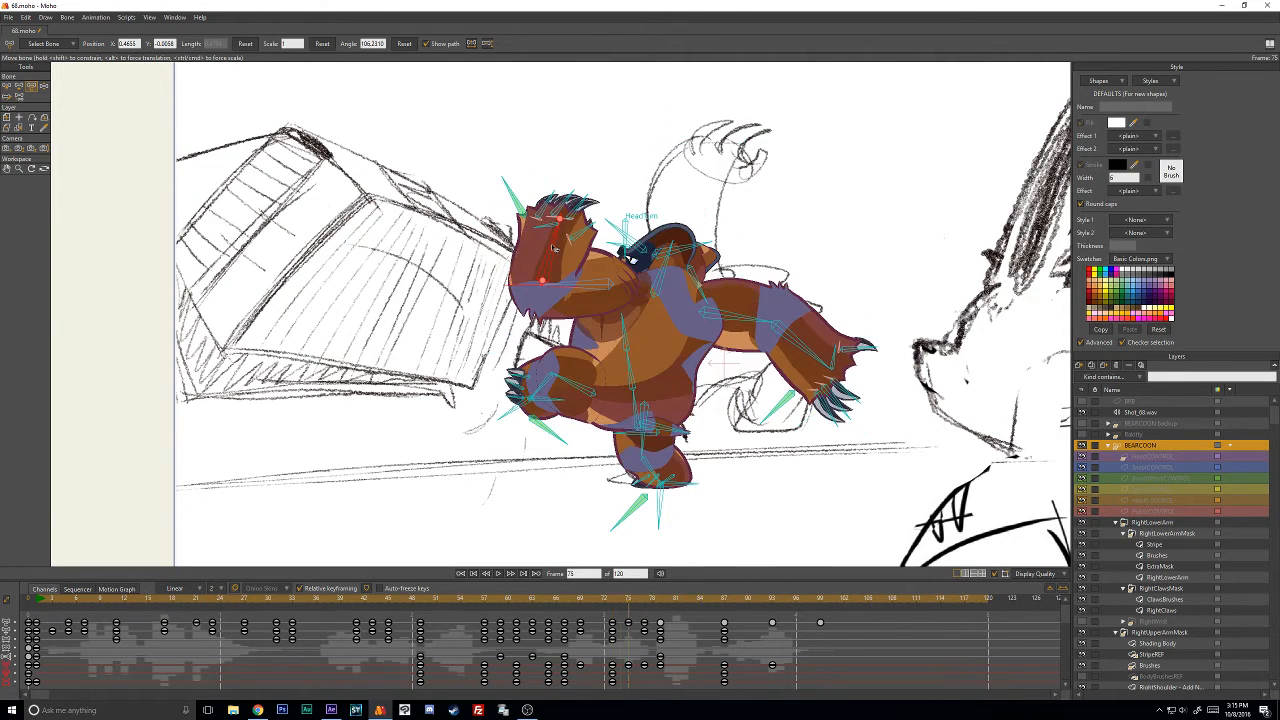
key(Right)
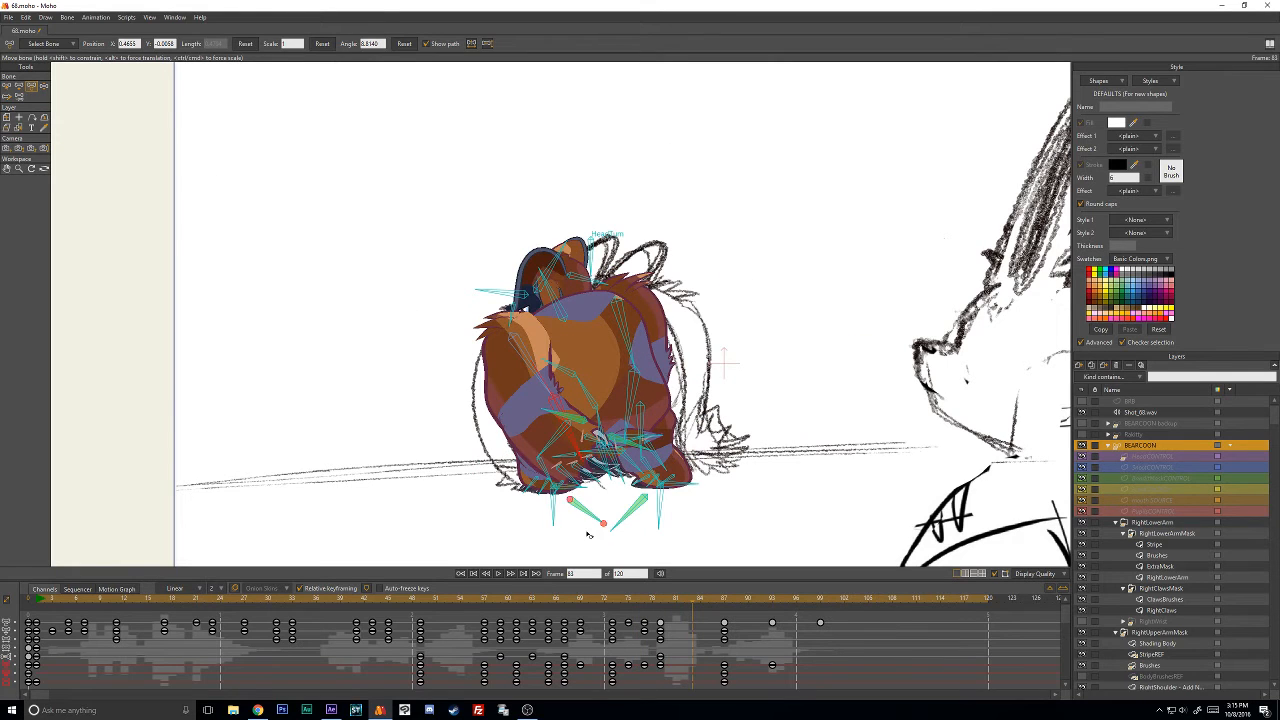
drag(531, 599, 484, 598)
click(497, 574)
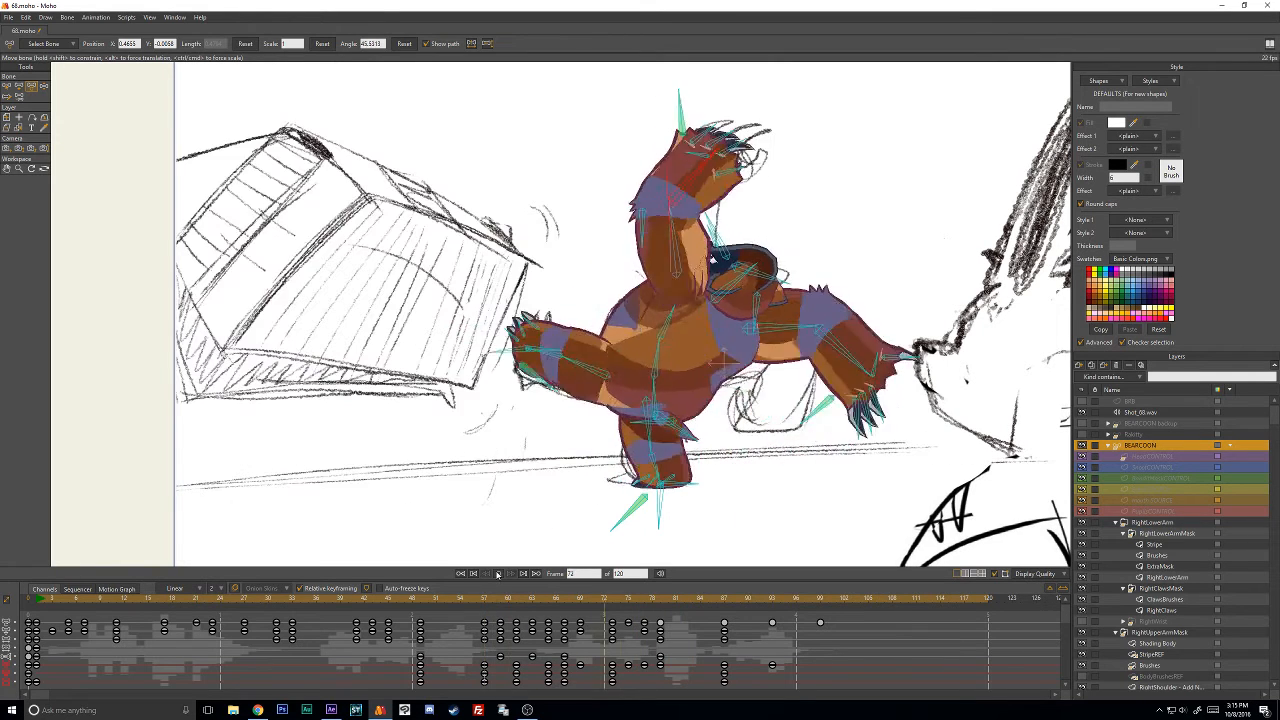
click(497, 574)
Undo the forearm bend at frame 75 and recheck the arm back to frame 73.
drag(736, 604, 637, 604)
key(ctrl+z)
key(ctrl+z)
key(ctrl+z)
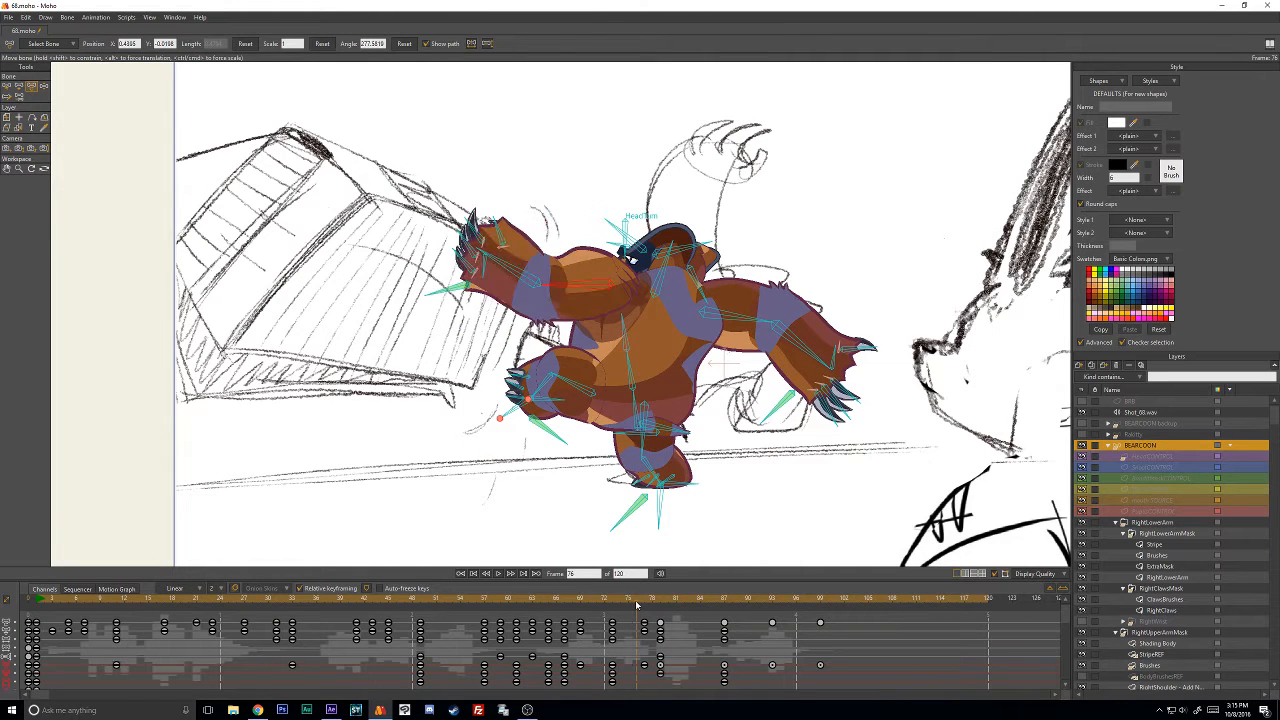
key(ctrl+shift+z)
key(Left)
key(Left)
key(Left)
key(Left)
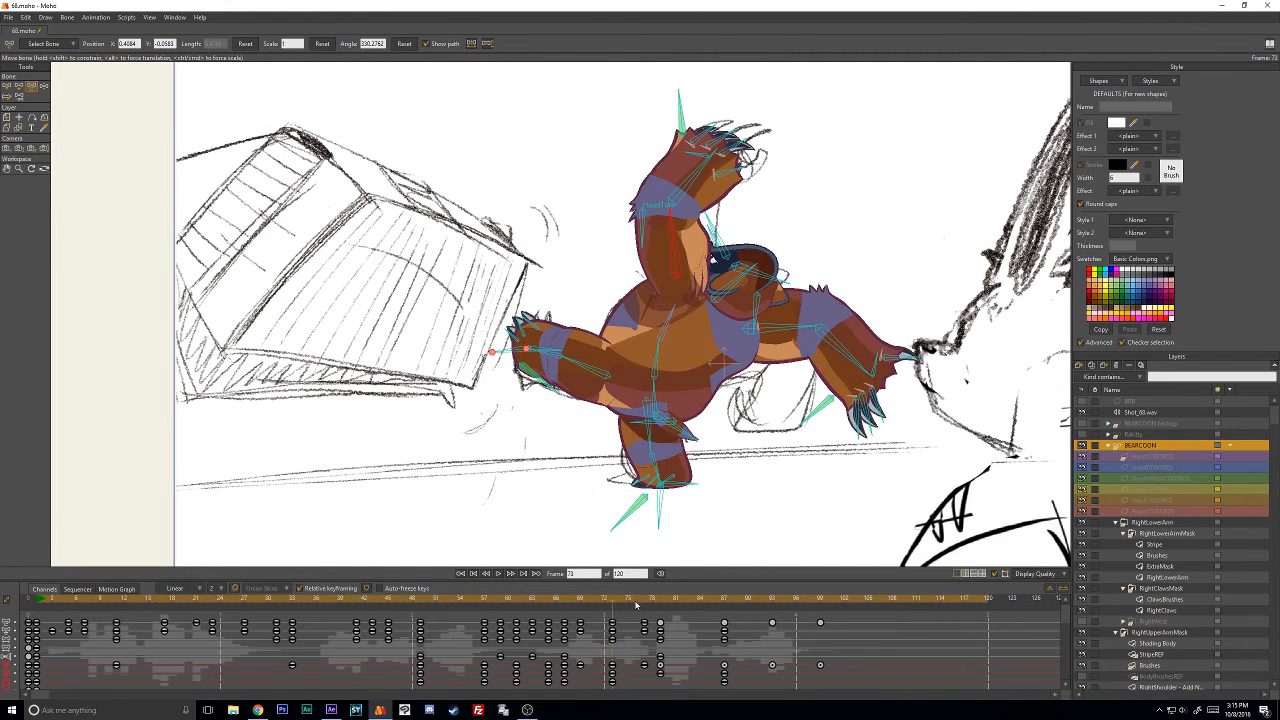
Delete the swinging arm's key at frame 77 and check the poses through frame 79.
key(Right)
key(Right)
key(Right)
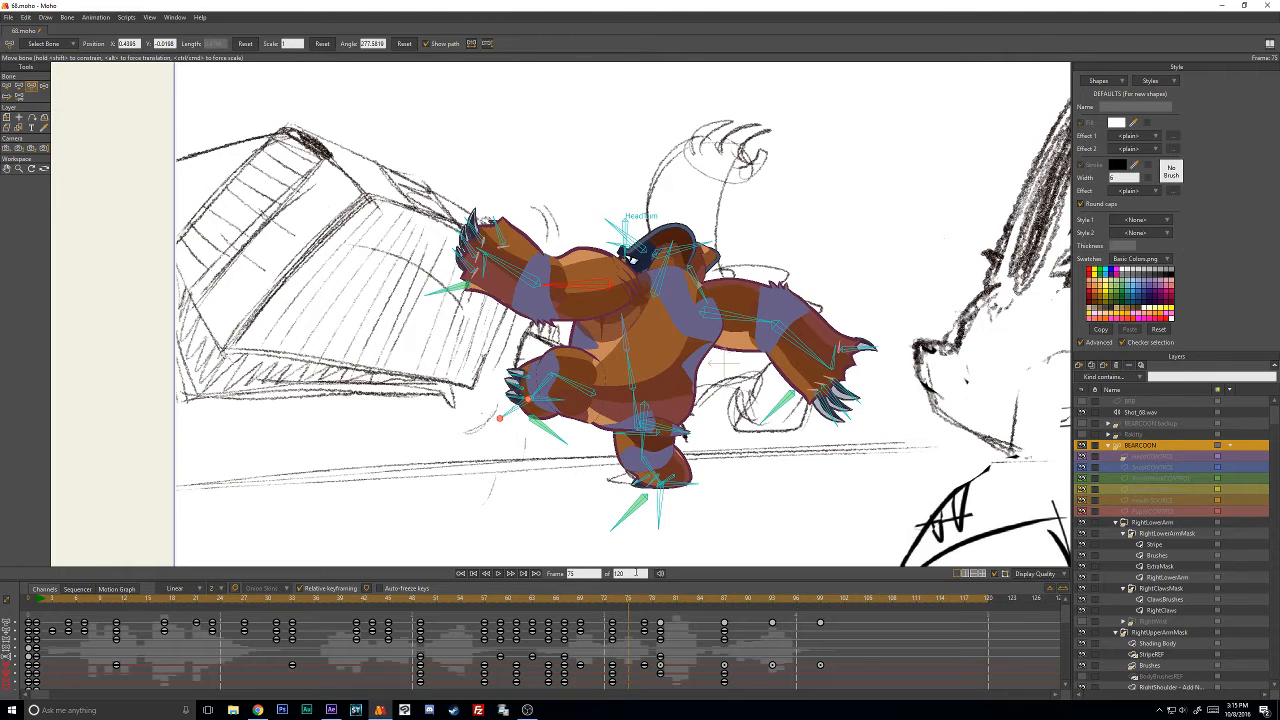
key(Right)
key(Right)
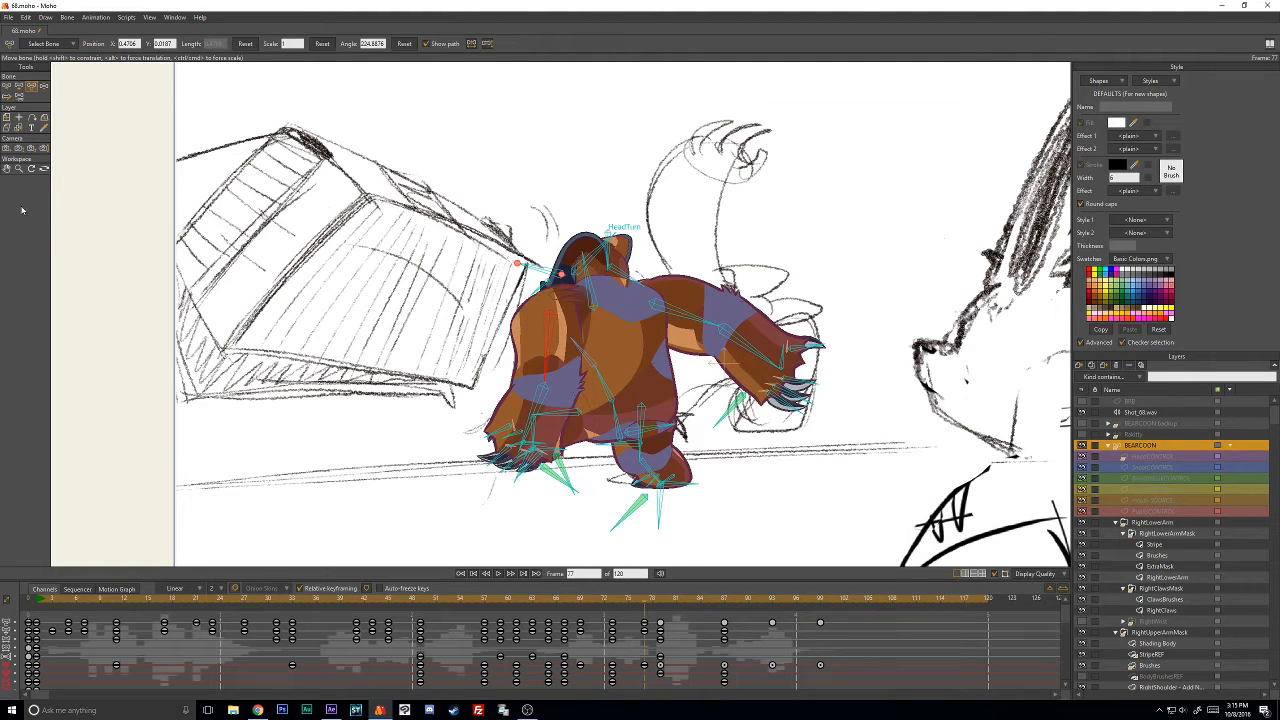
click(646, 666)
key(Delete)
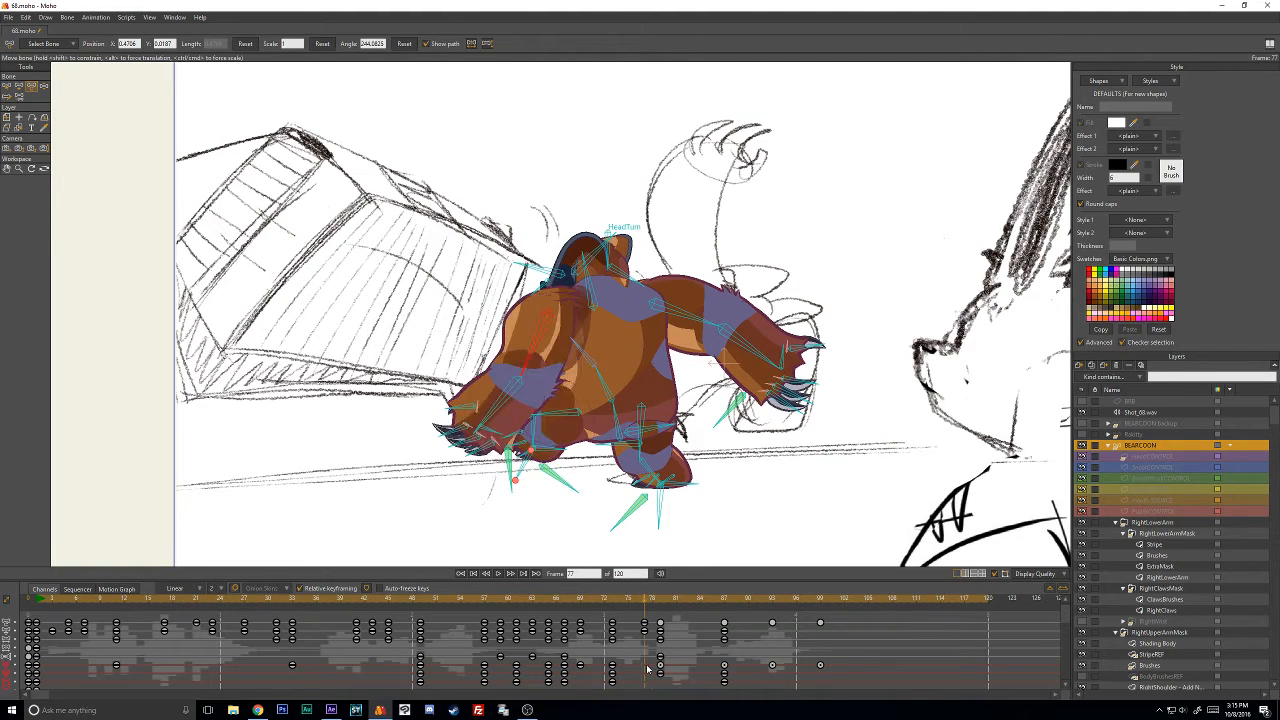
key(Right)
key(Right)
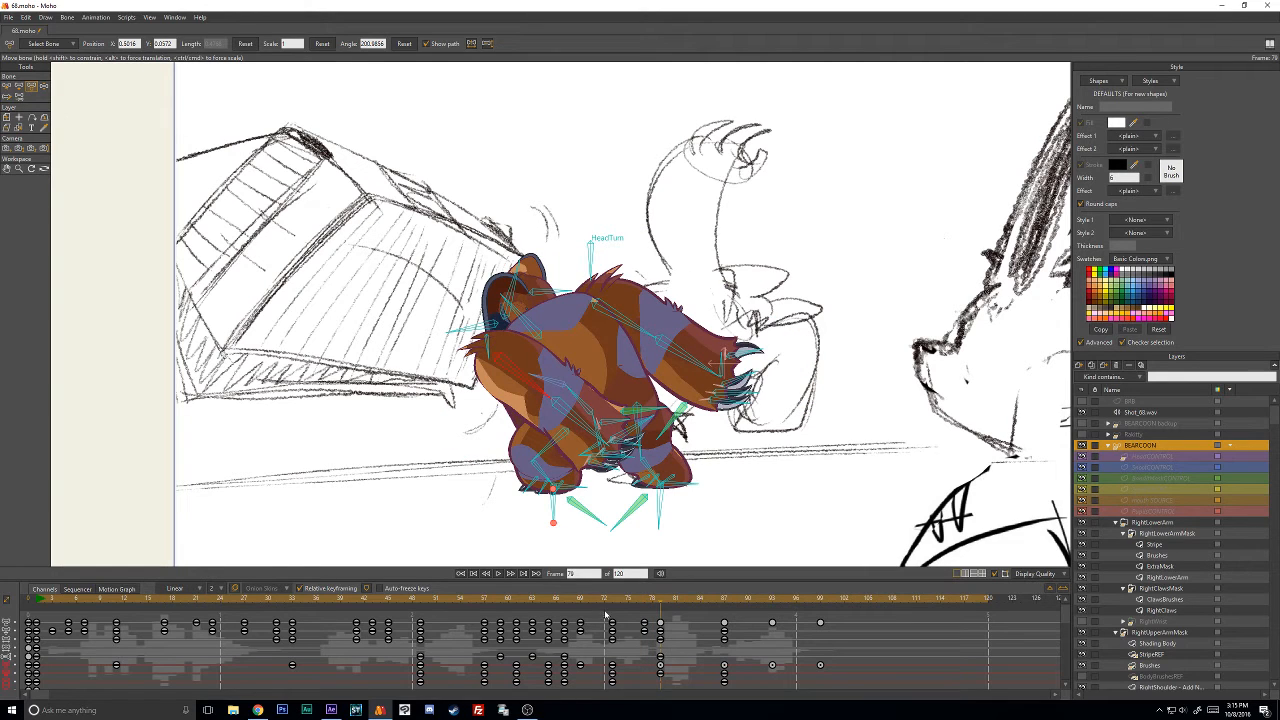
Set the upper arm's rotation keys at frames 69 and 73 to Bezier interpolation in the motion graph and shape the curve.
click(128, 589)
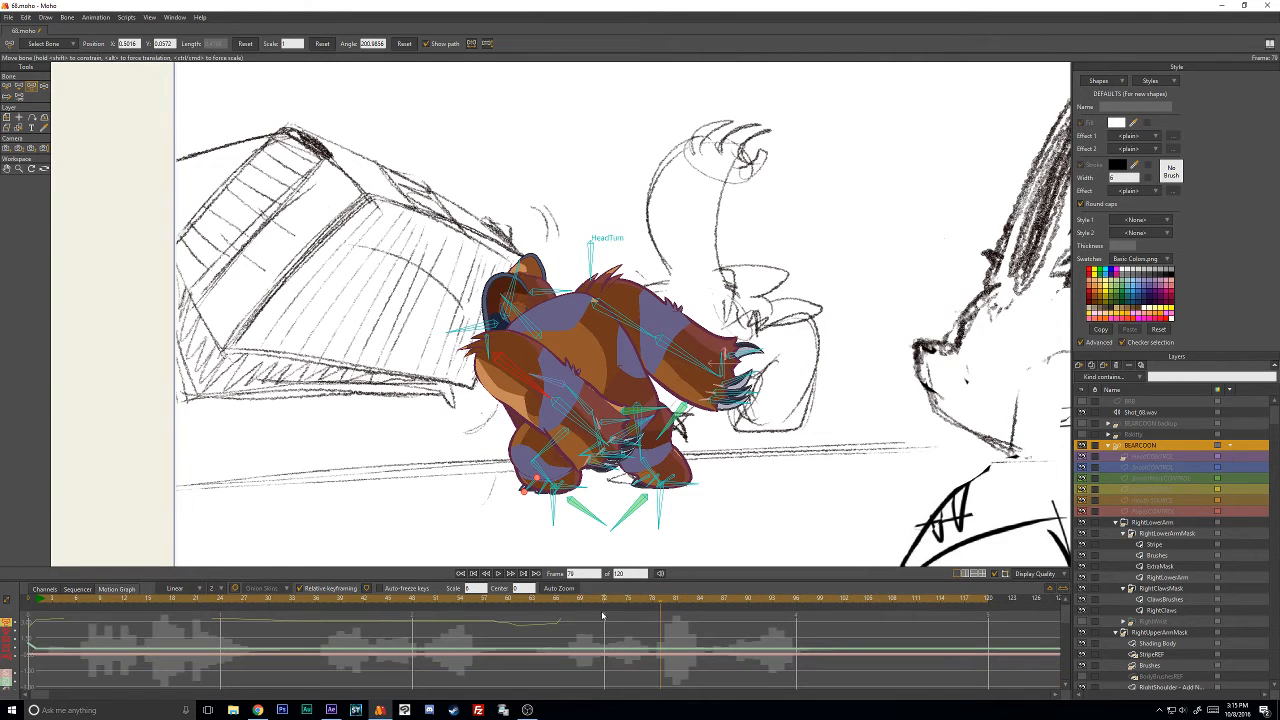
click(20, 625)
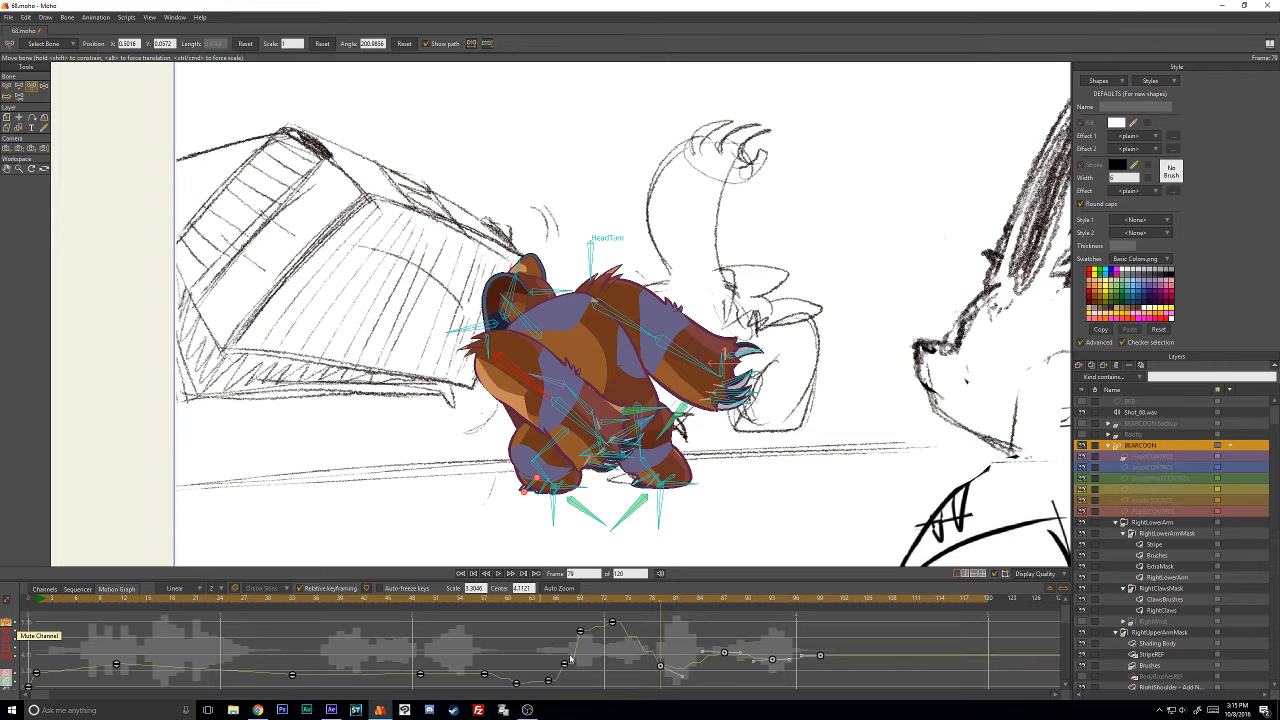
drag(560, 646, 636, 614)
right_click(614, 624)
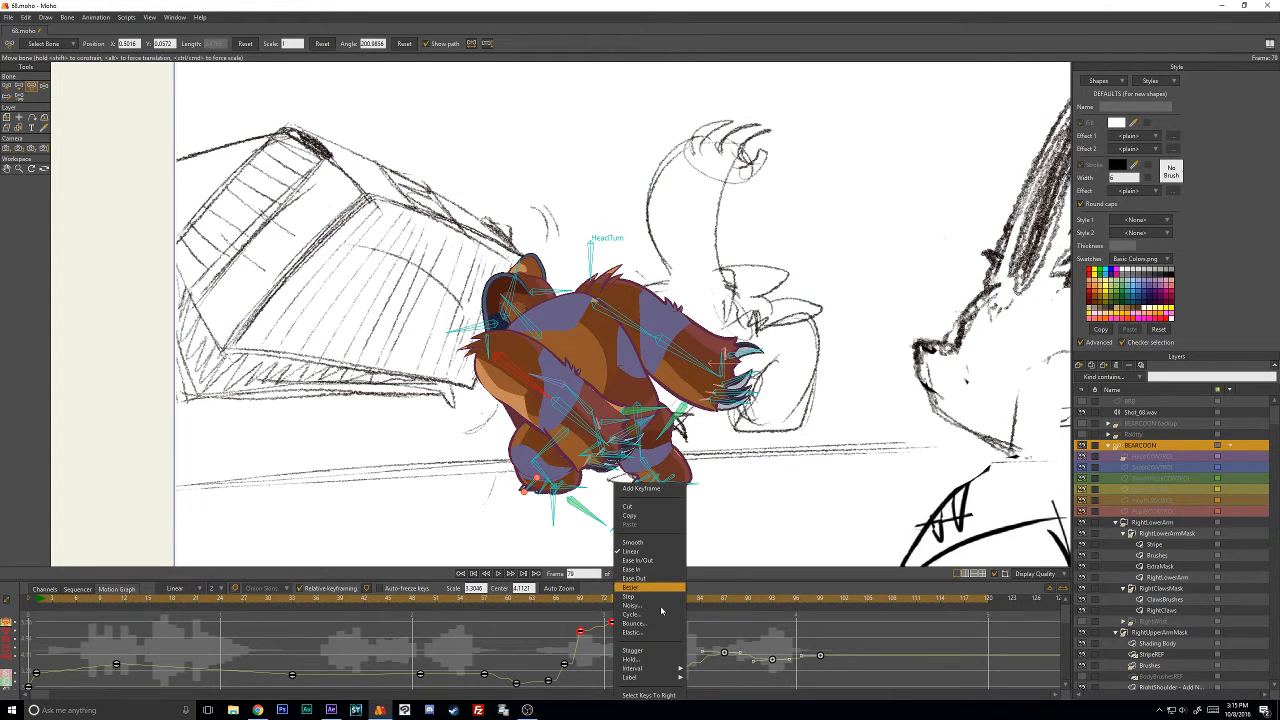
click(654, 588)
drag(584, 602, 637, 648)
Examine the eased arm swing frame by frame from the kick at frame 69 to the landing around frame 81.
key(Right)
key(Right)
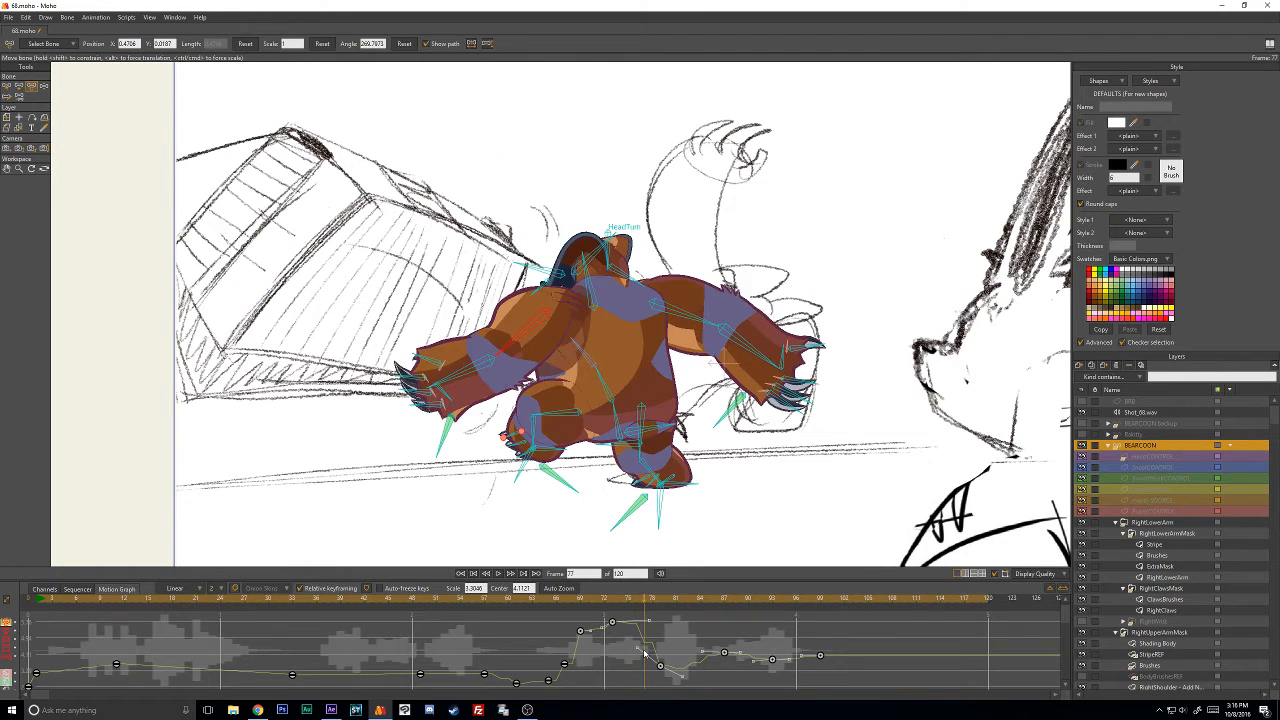
key(Right)
key(Right)
key(Right)
key(Right)
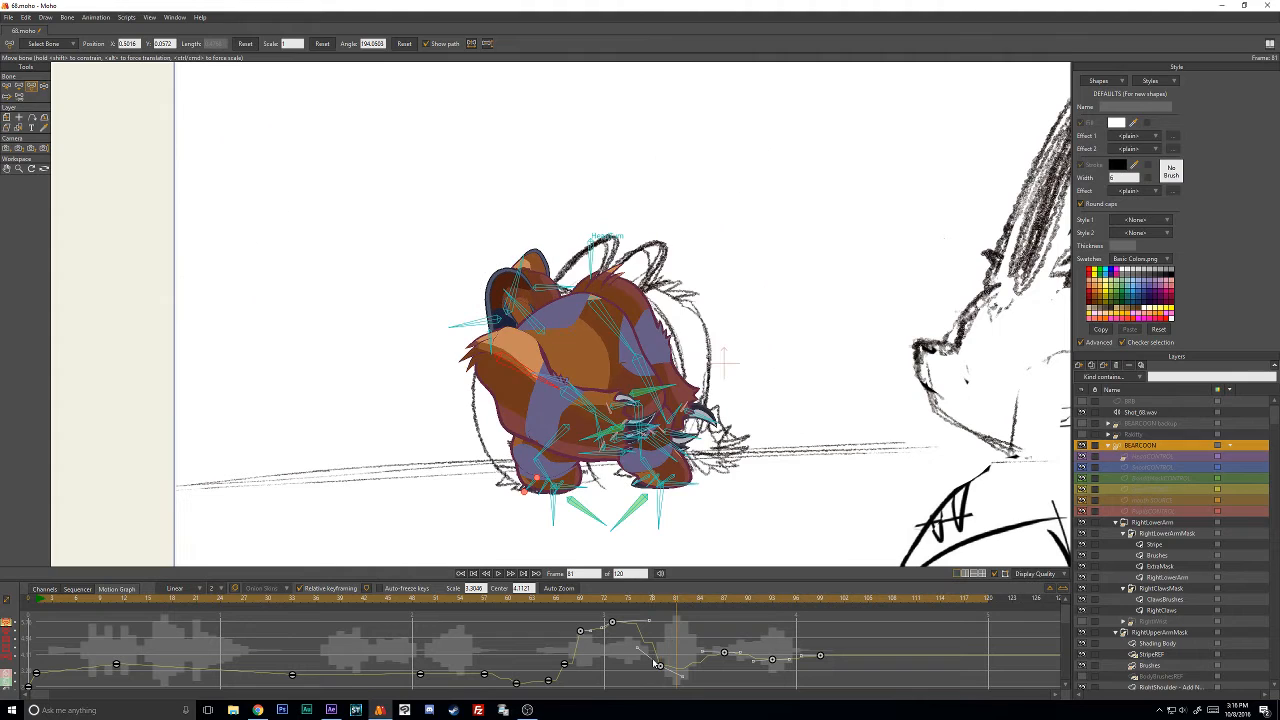
click(585, 604)
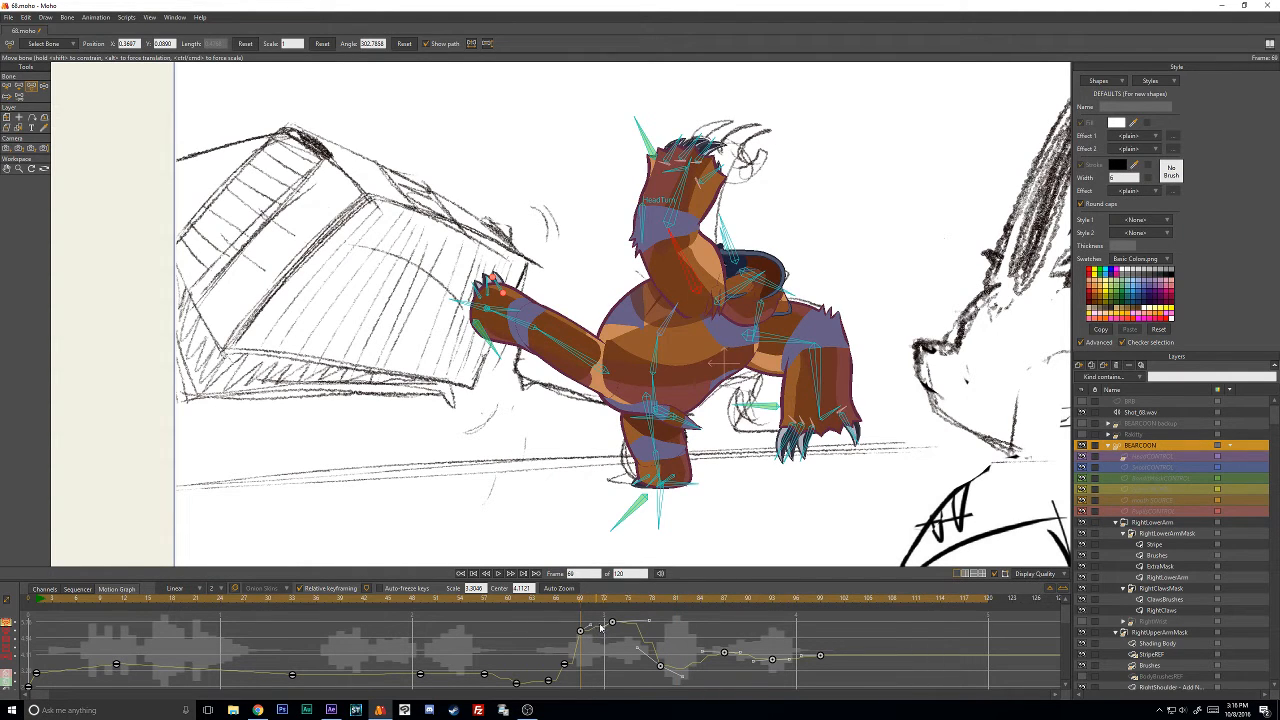
key(Right)
key(Right)
key(Right)
key(Right)
key(Right)
key(Right)
key(Right)
key(Right)
key(Right)
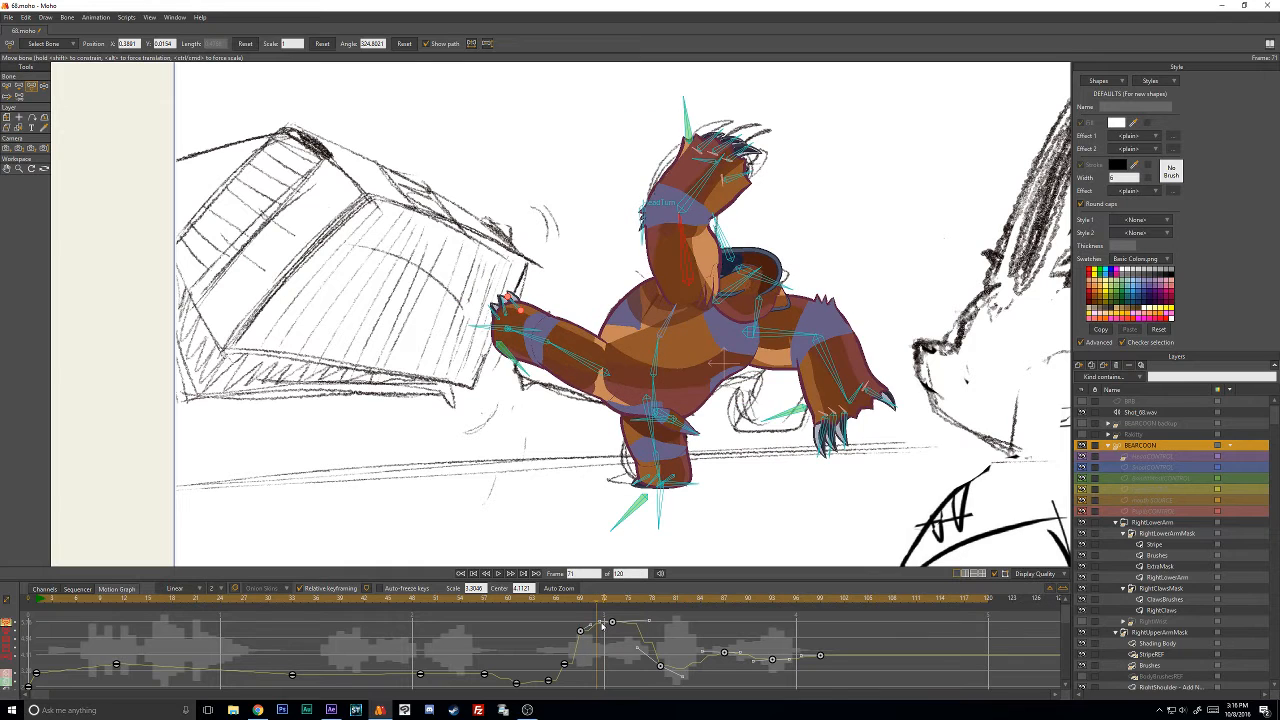
key(Right)
key(Right)
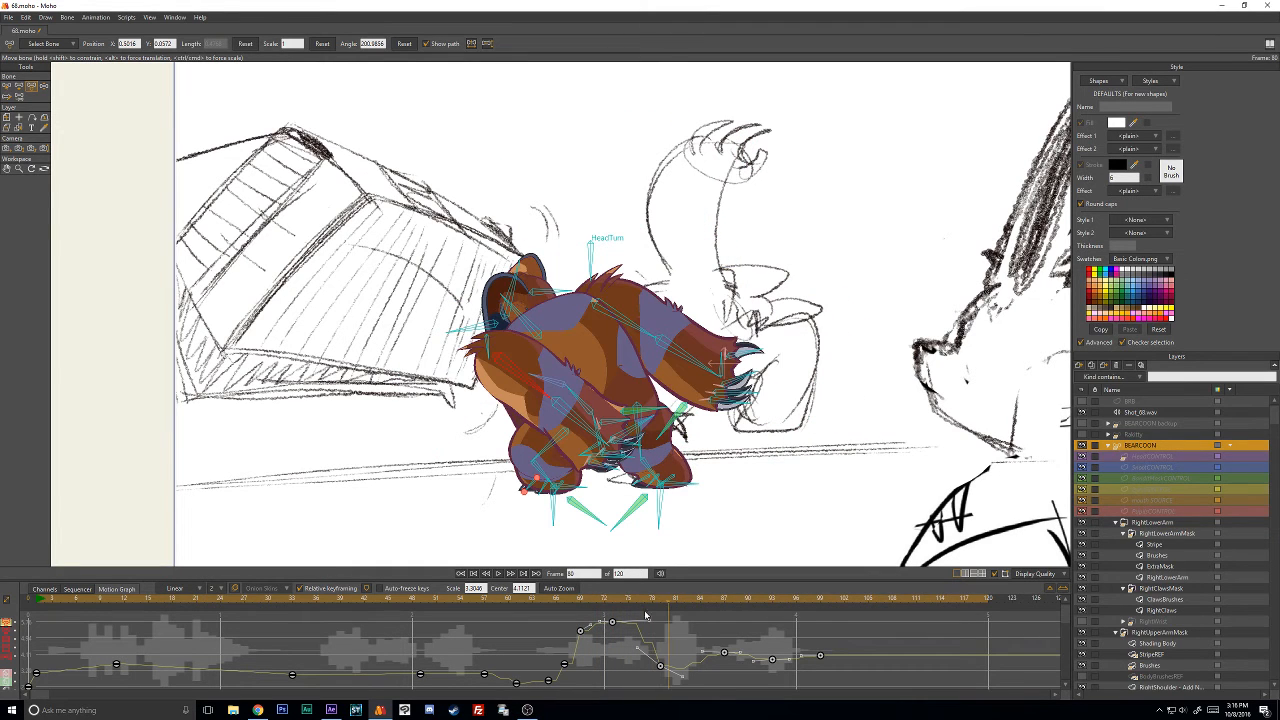
Remove the upper arm's rotation key at frame 67 and scrub back through the wind-up before the kick.
click(566, 604)
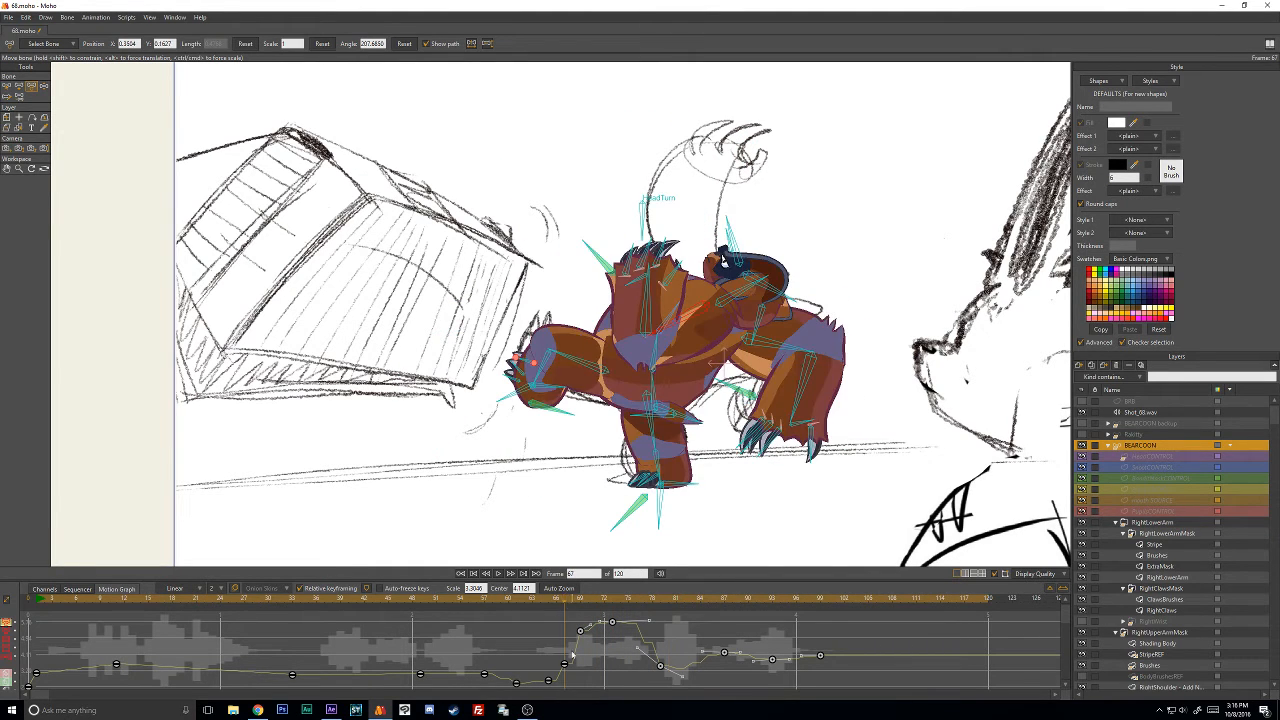
key(Left)
key(Right)
key(Left)
key(Right)
key(Right)
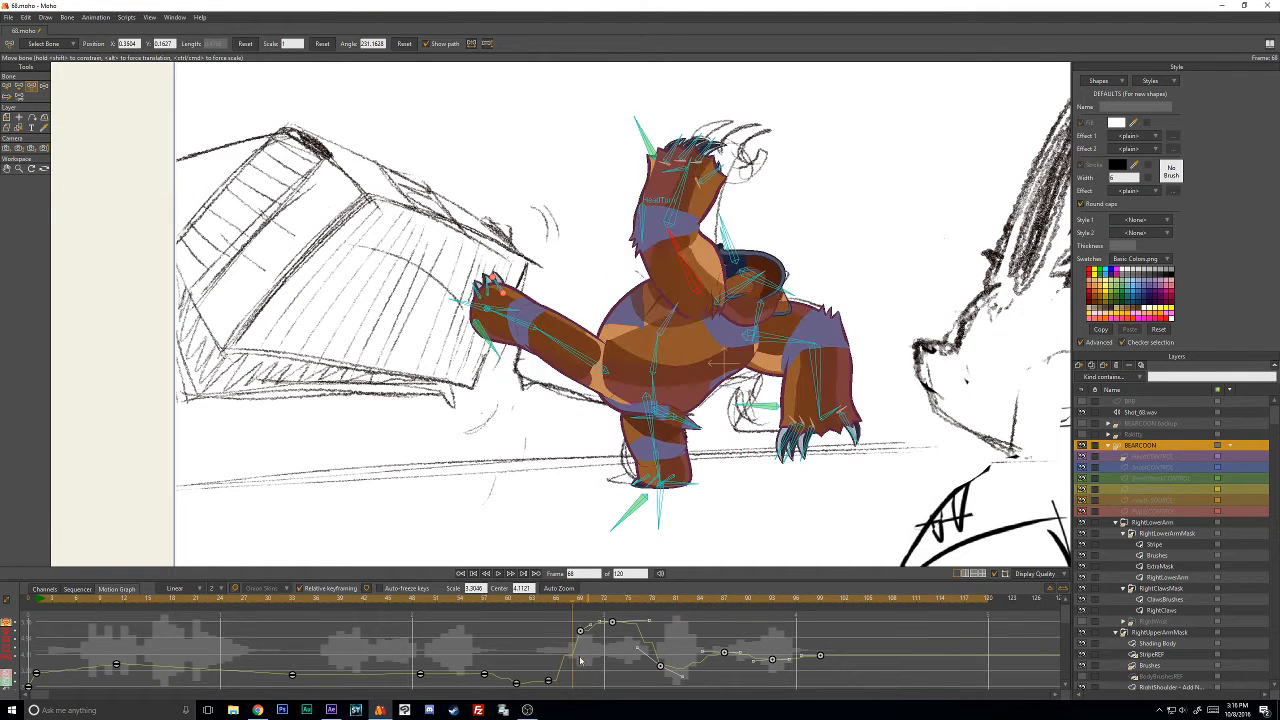
drag(568, 600, 180, 650)
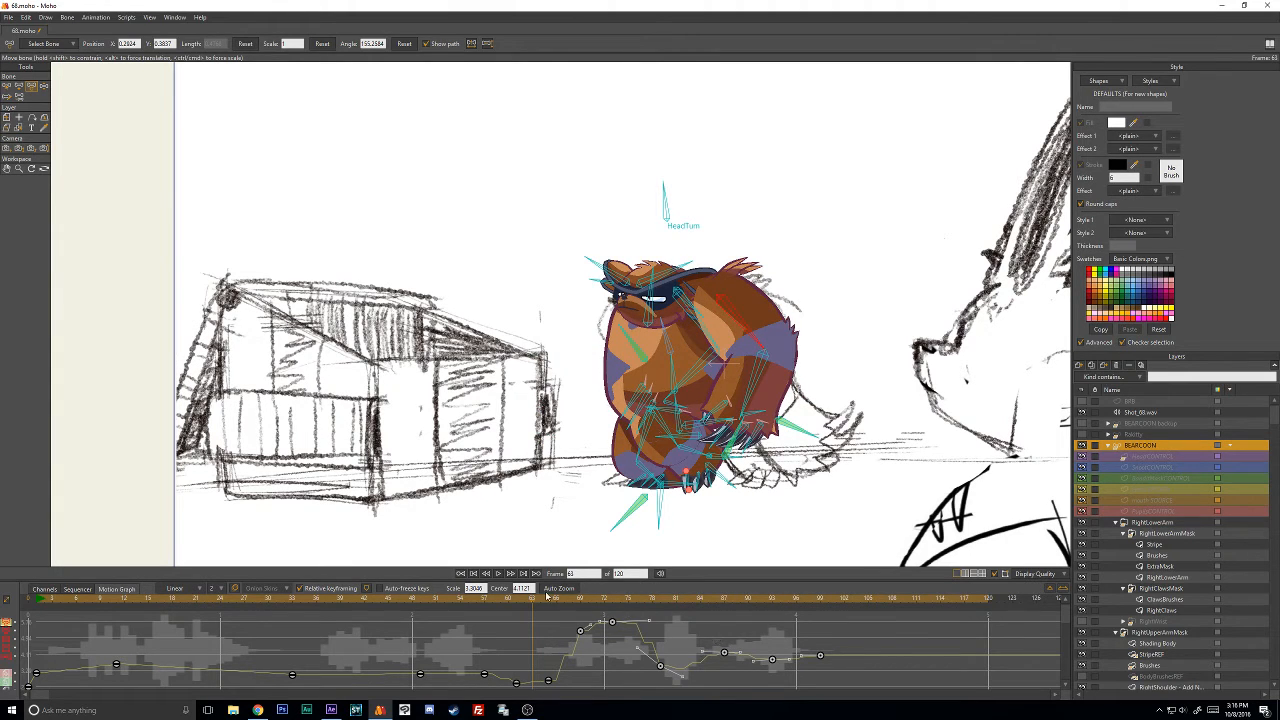
Step through the frames between about 58 and 65 to examine the upper arm bone's motion against its curve.
drag(537, 598, 707, 604)
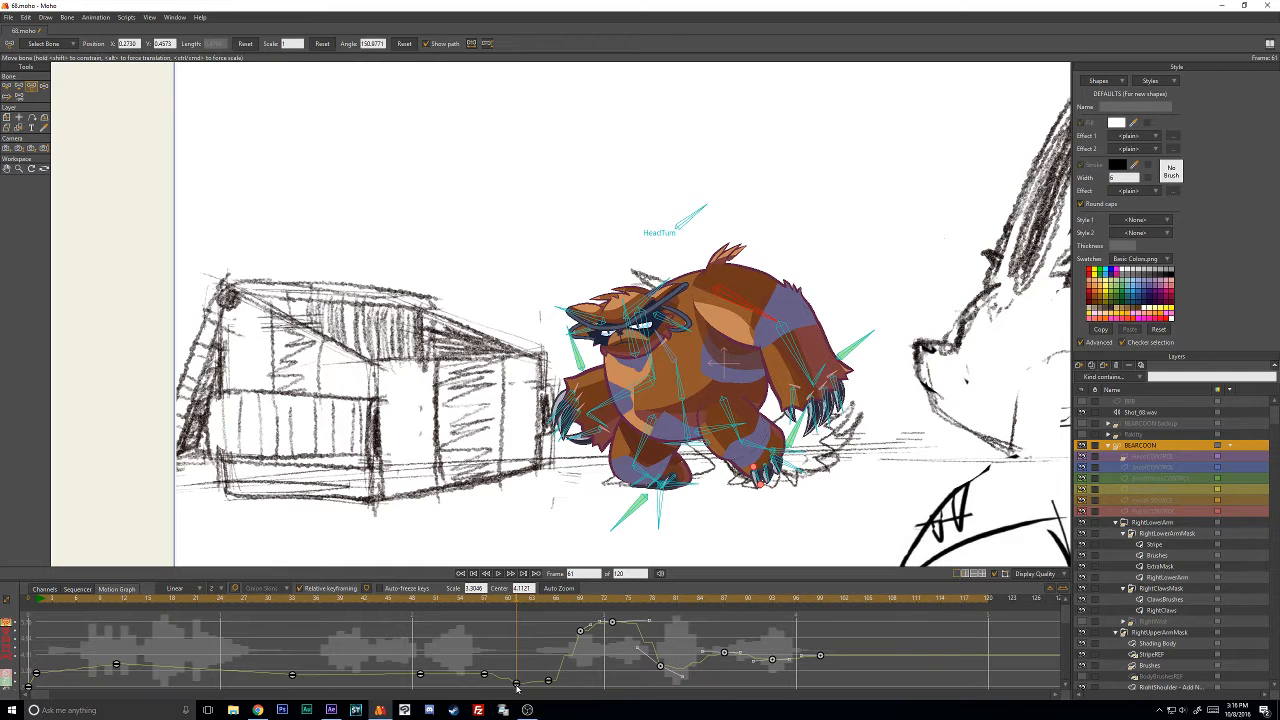
key(Left)
key(Left)
key(Left)
key(Right)
key(Right)
key(Right)
key(Right)
key(Right)
key(Right)
key(Right)
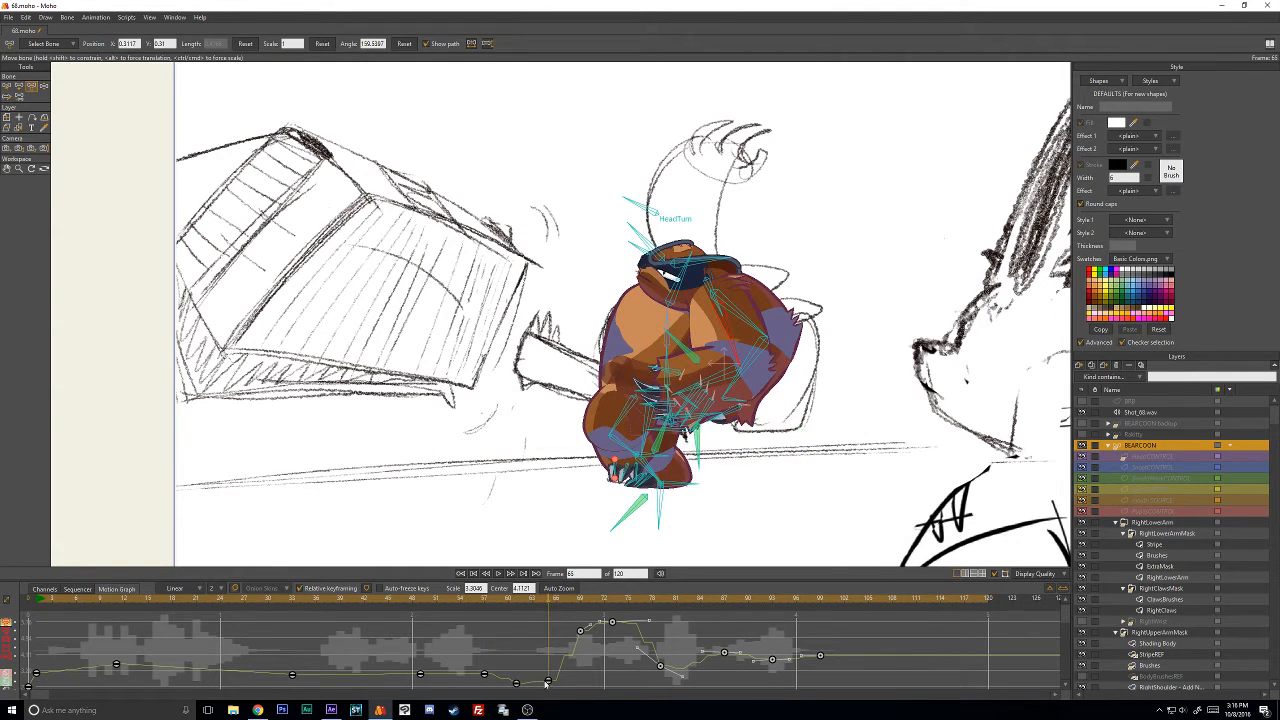
Set the upper arm bone's angle keys from frame 57 to 65 to Bezier interpolation.
drag(456, 650, 552, 695)
right_click(548, 682)
click(538, 655)
Remove the upper arm's angle key at frame 61 and reshape the Bezier handles between frames 57 and 65.
key(Left)
key(Left)
key(Left)
key(Left)
key(Left)
mouse_move(517, 685)
mouse_down()
mouse_move(521, 674)
mouse_move(513, 682)
mouse_up()
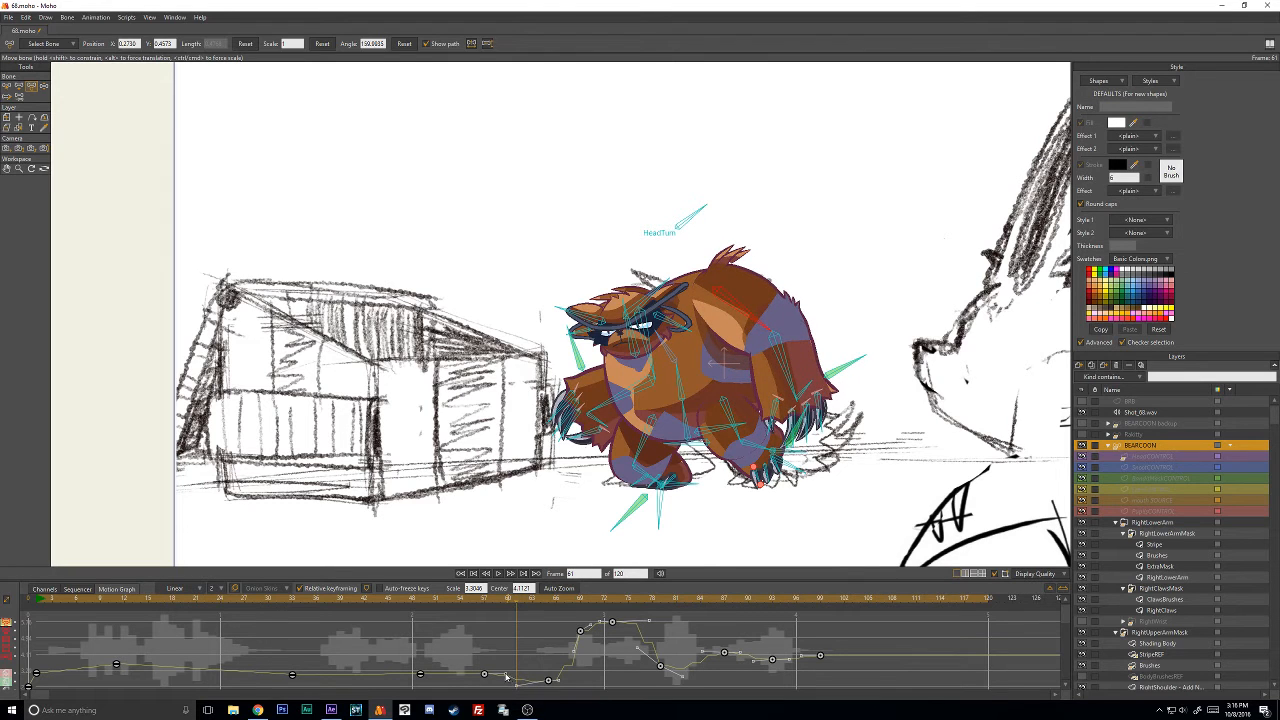
click(485, 600)
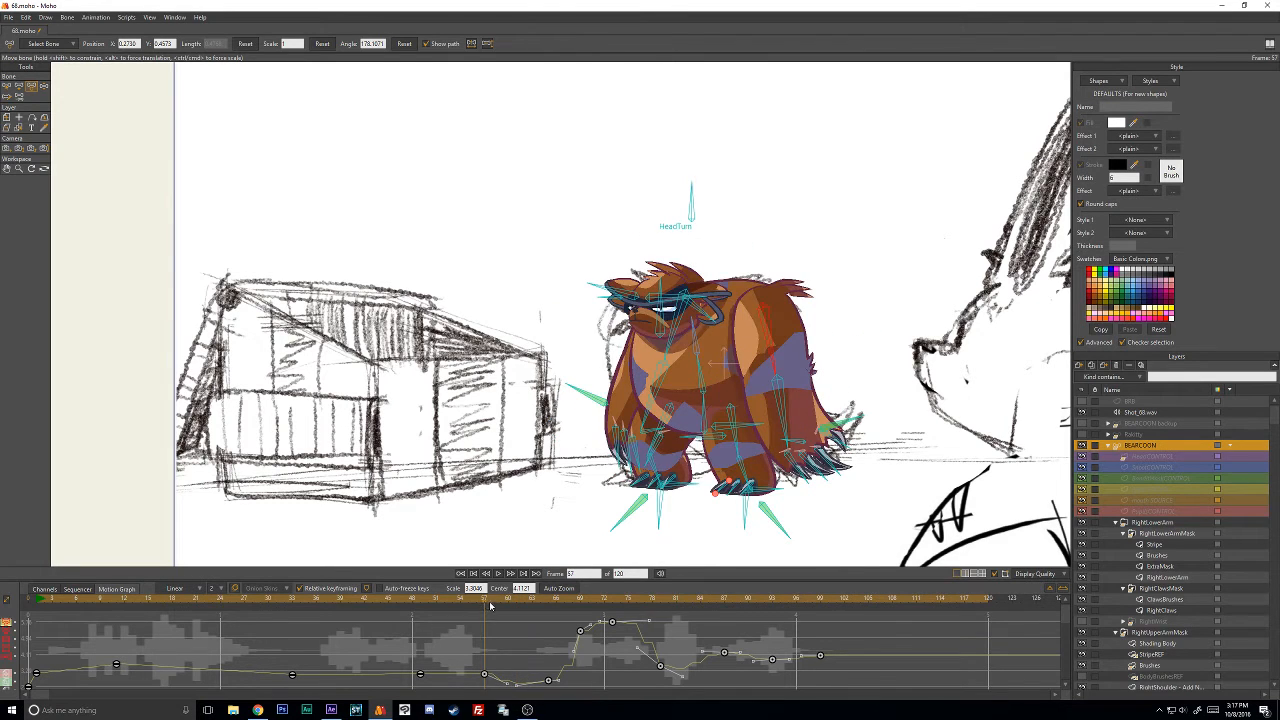
mouse_move(490, 605)
mouse_down()
mouse_move(643, 608)
mouse_move(563, 620)
mouse_move(550, 640)
mouse_up()
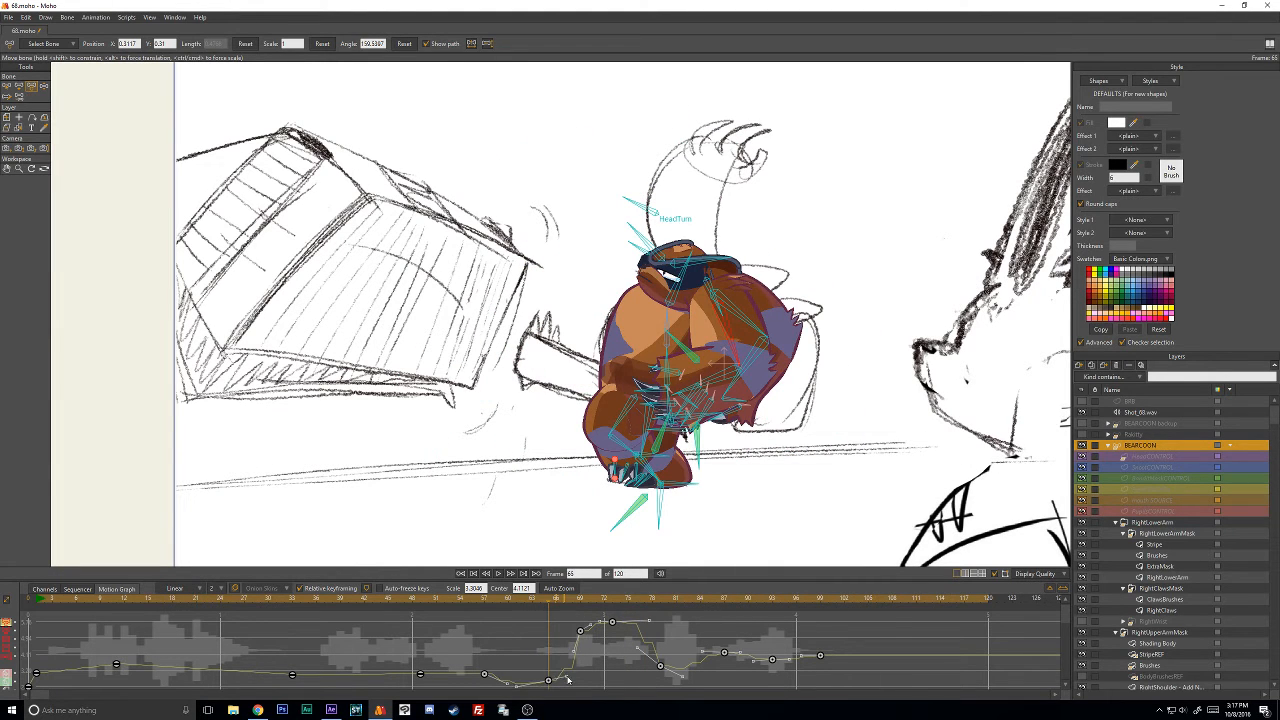
mouse_move(485, 600)
mouse_down()
mouse_move(716, 629)
mouse_move(840, 625)
mouse_move(652, 612)
mouse_up()
Display the lower arm bone's angle curve and check its motion back to frame 9.
click(556, 402)
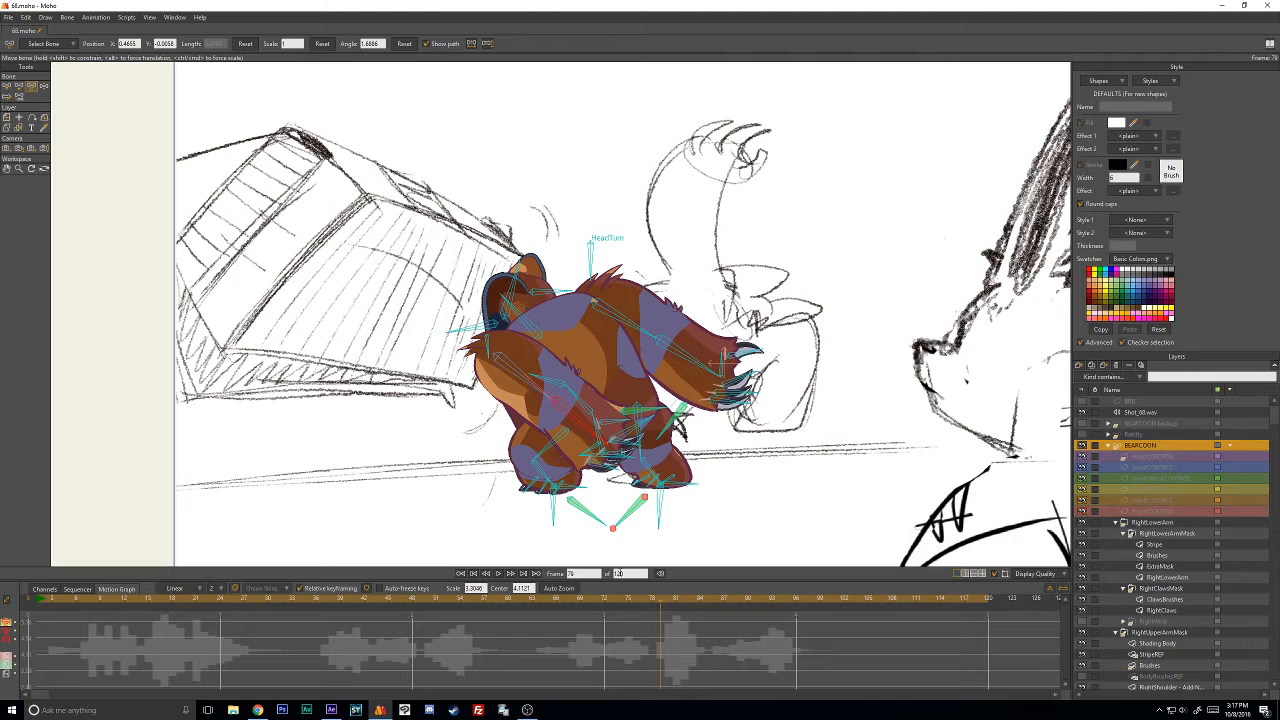
double_click(5, 622)
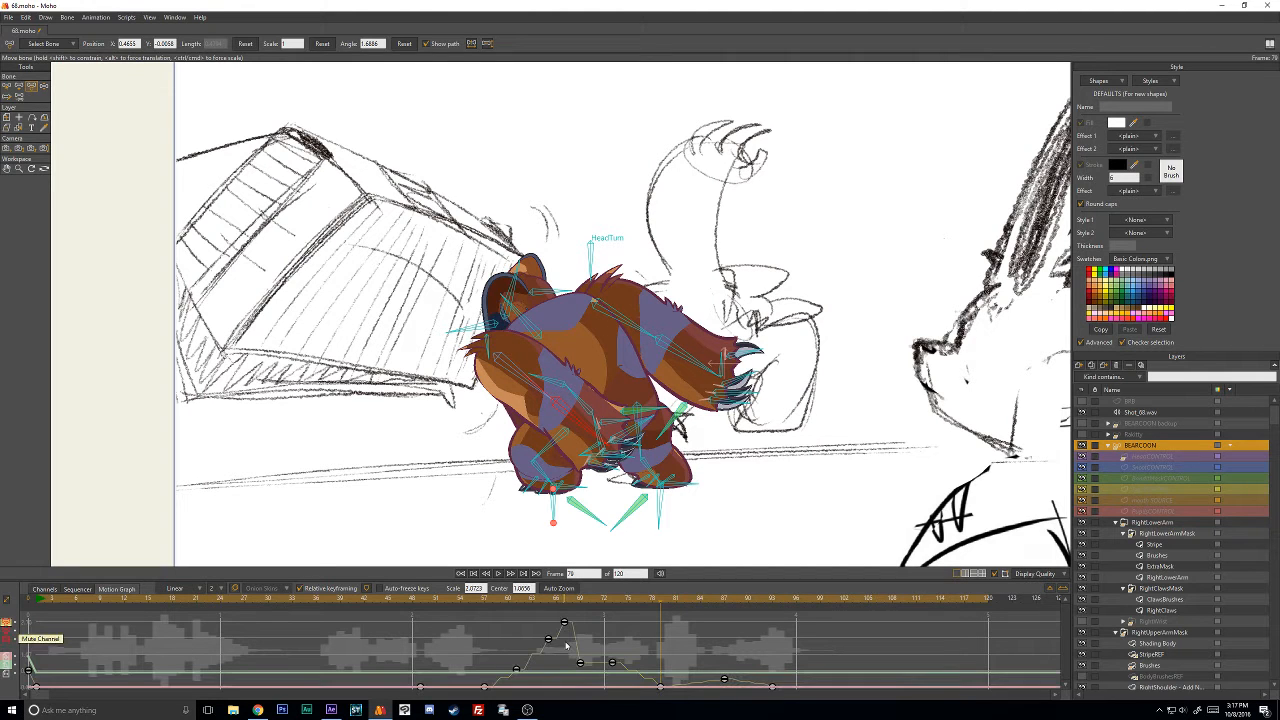
mouse_move(586, 605)
mouse_down()
mouse_move(560, 606)
mouse_move(687, 615)
mouse_move(723, 631)
mouse_move(620, 618)
mouse_move(347, 627)
mouse_move(99, 601)
mouse_up()
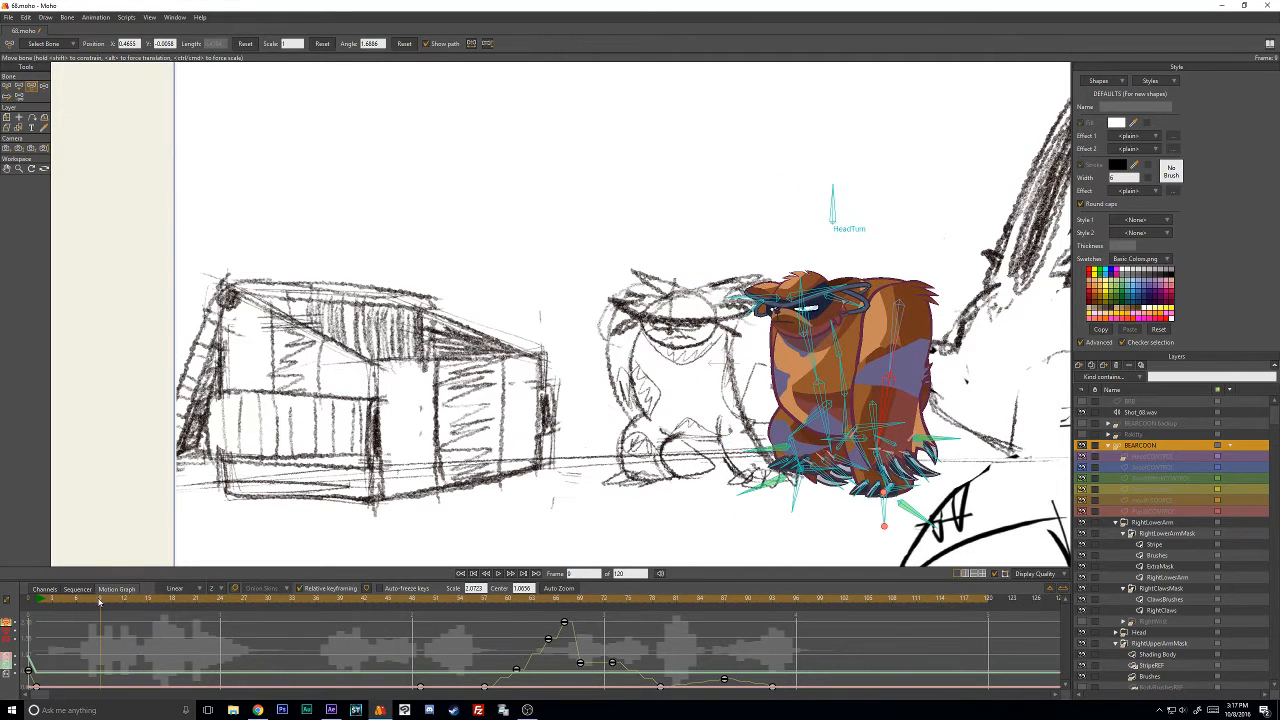
Select the upper arm bone again and rotate it at frame 49 to about 197.94 degrees, bringing the arm closer to the body.
click(901, 327)
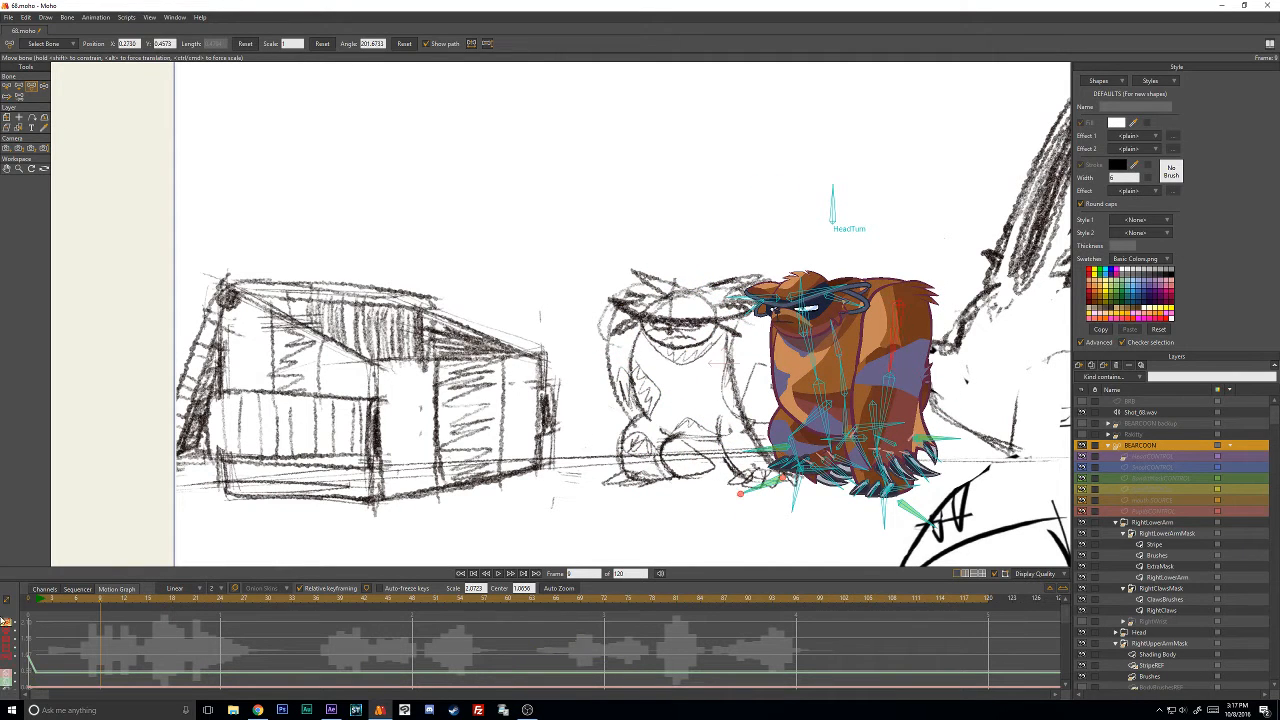
click(6, 622)
mouse_move(80, 603)
mouse_down()
mouse_move(122, 600)
mouse_move(101, 609)
mouse_up()
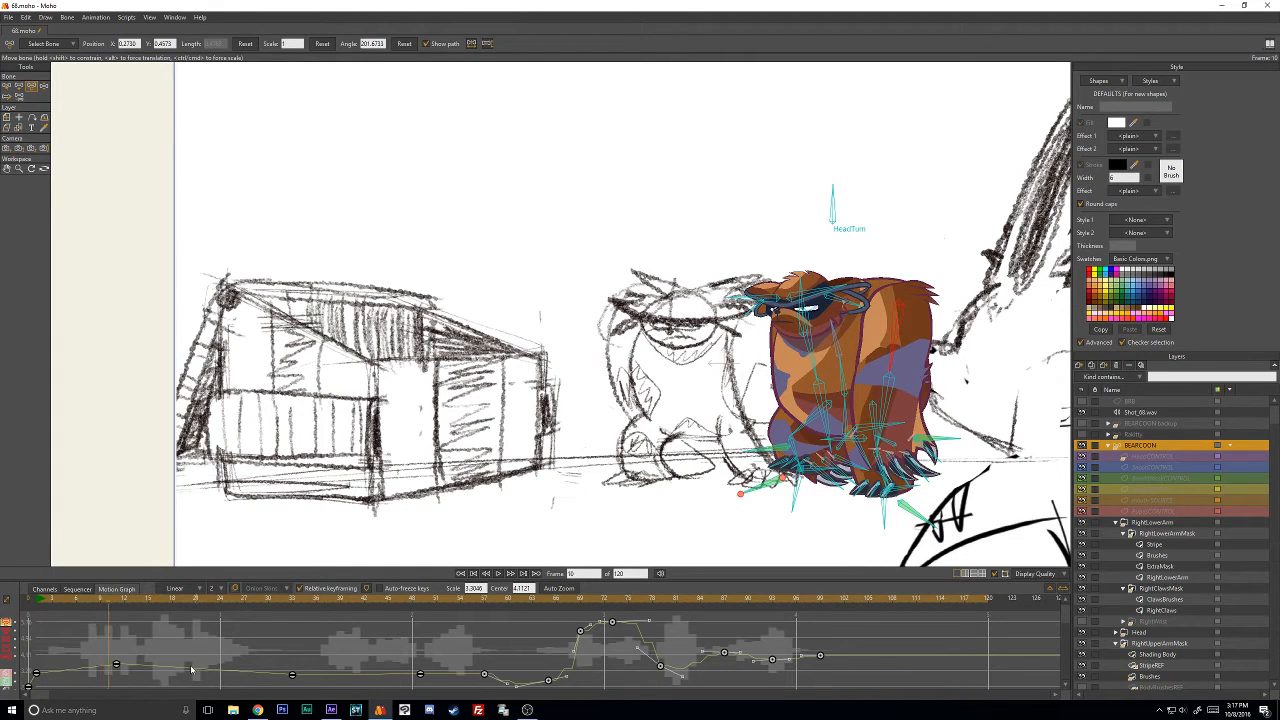
click(149, 637)
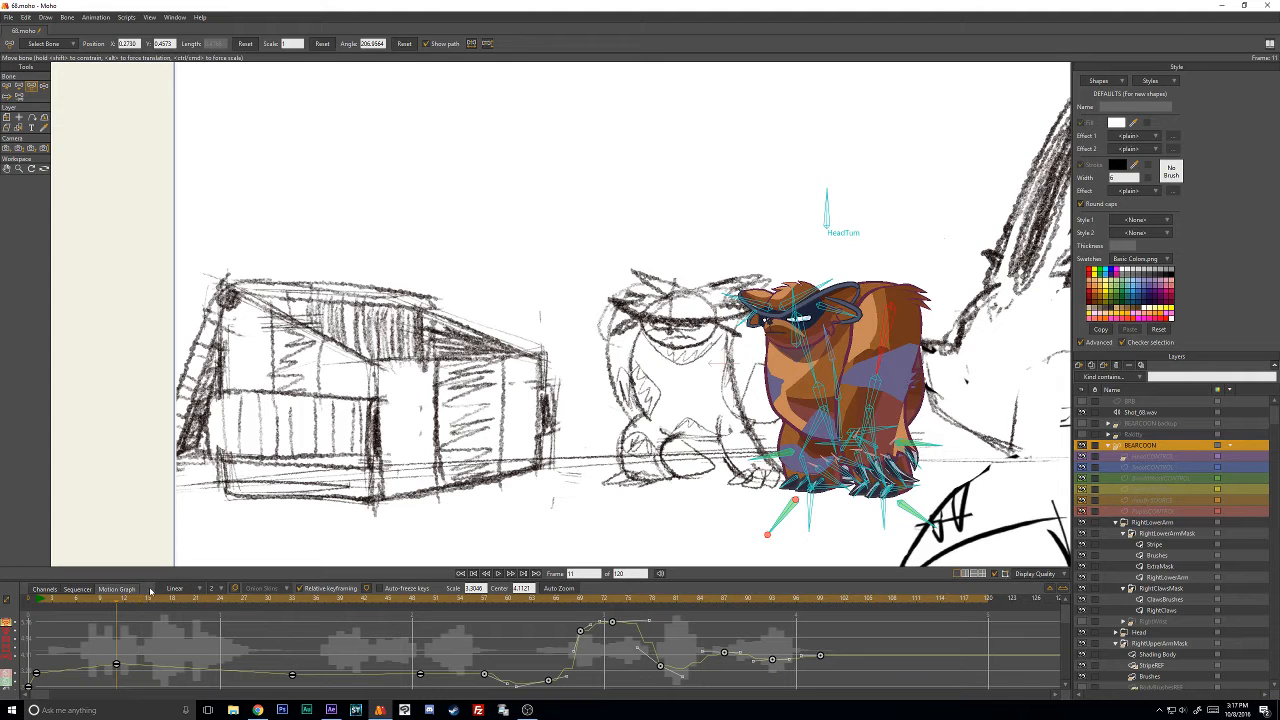
drag(150, 600, 421, 626)
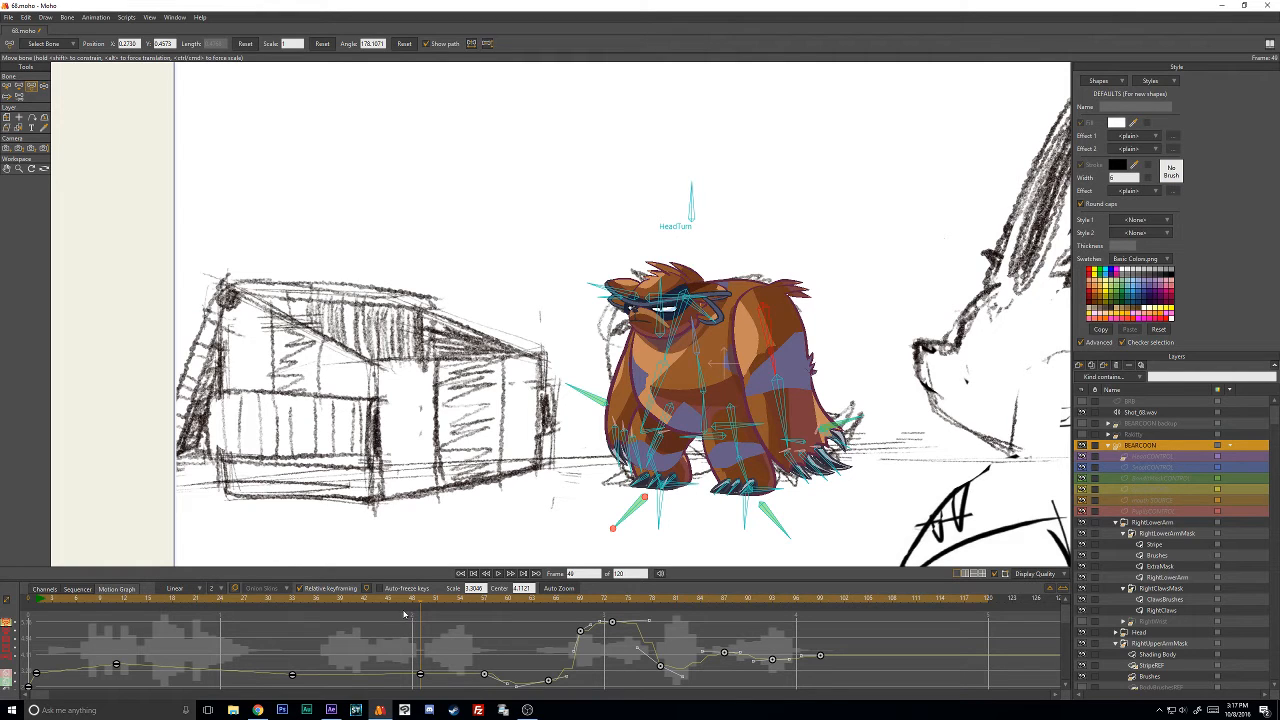
click(122, 600)
drag(122, 600, 427, 616)
drag(765, 332, 758, 341)
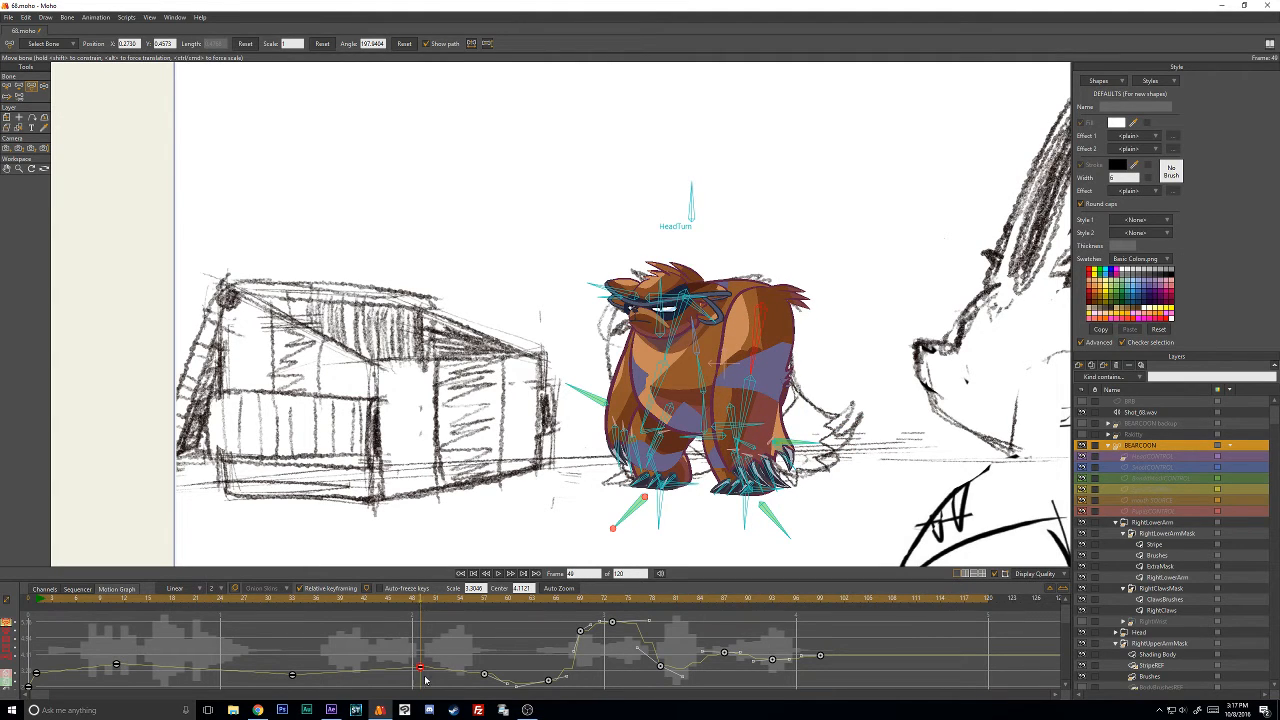
Copy the upper arm's frame 49 angle key onto frame 57 and set the pasted key to Bezier interpolation.
click(485, 601)
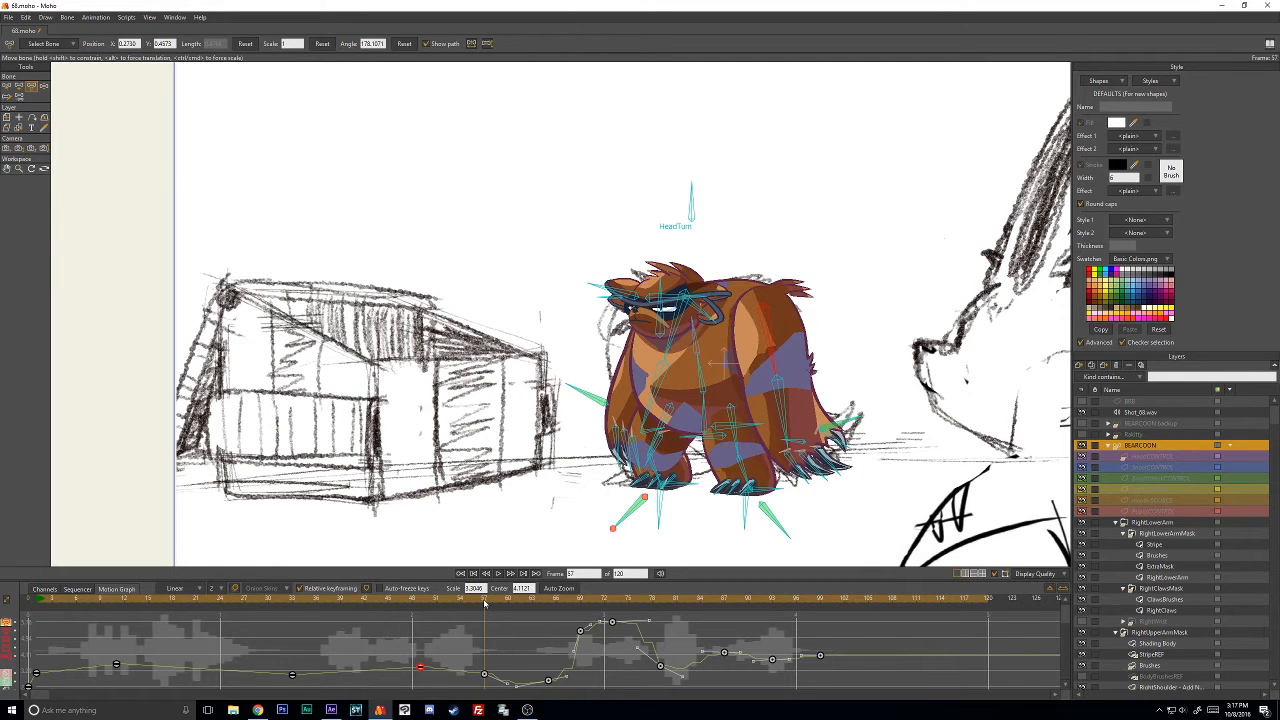
key(ctrl+v)
click(485, 666)
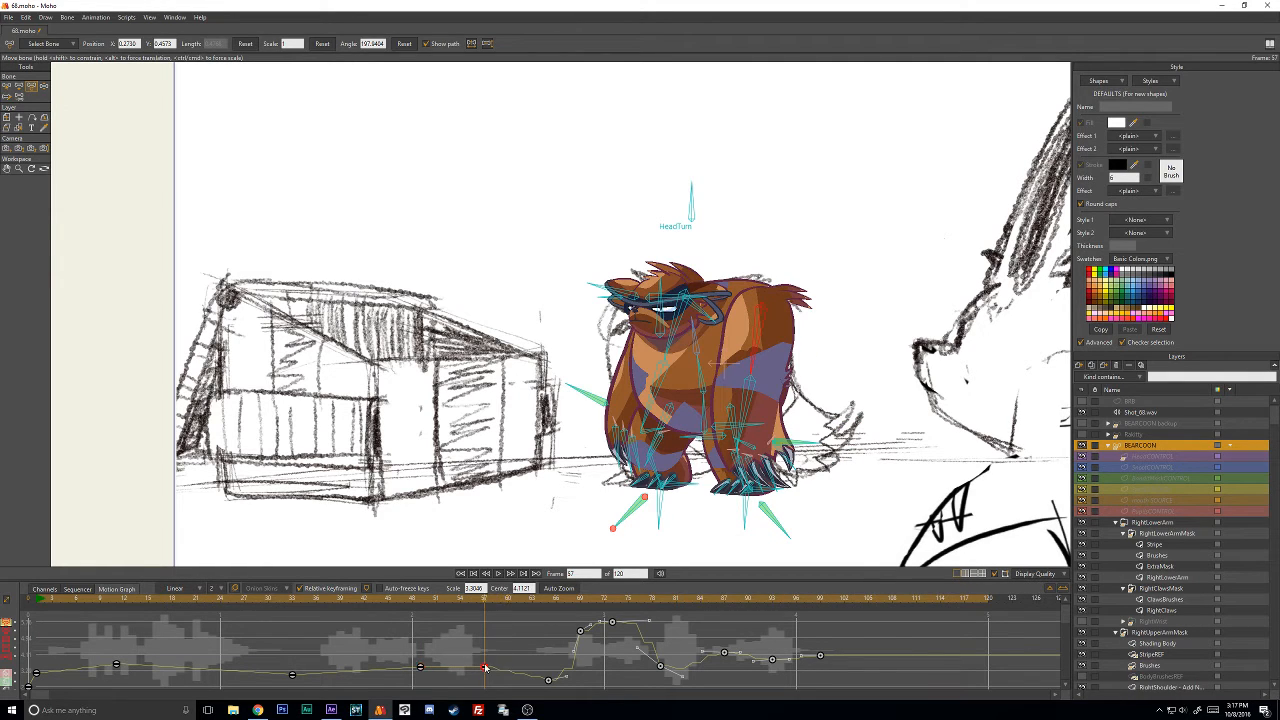
right_click(485, 666)
click(454, 673)
right_click(484, 670)
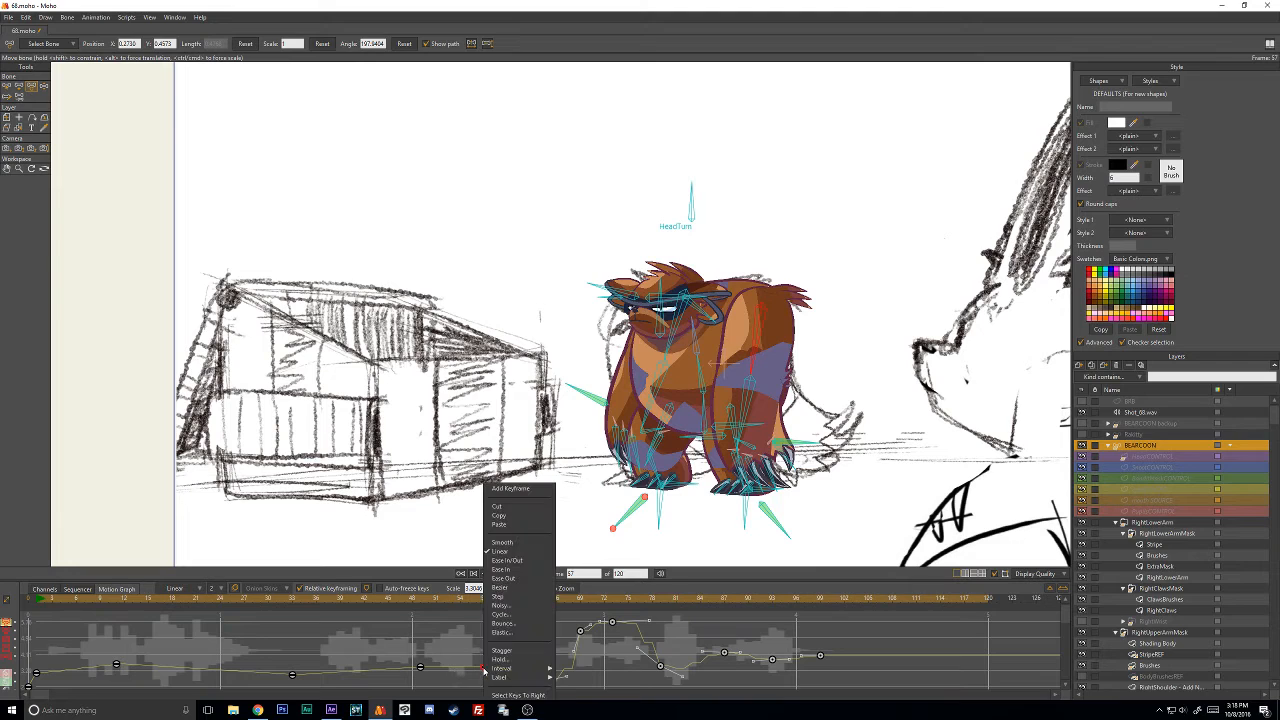
click(508, 588)
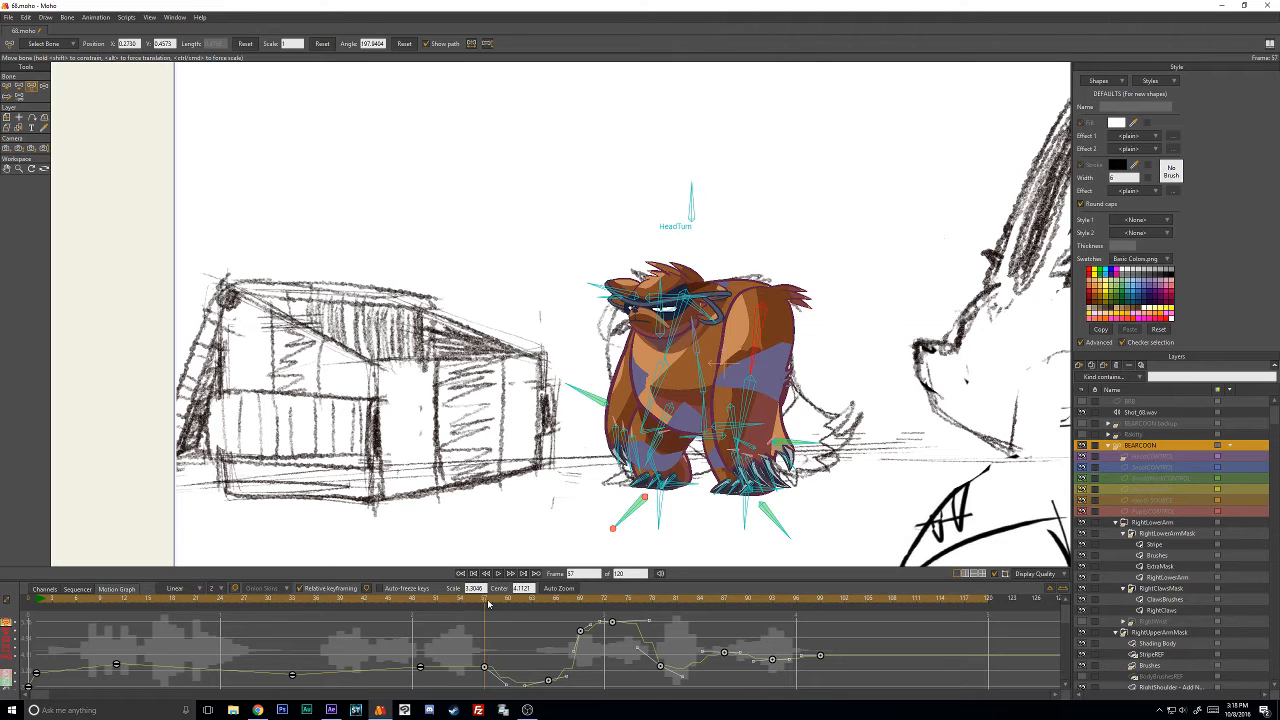
Preview the animation and set the upper arm's angle keys from frame 1 to 49 to Bezier interpolation.
drag(488, 604, 628, 598)
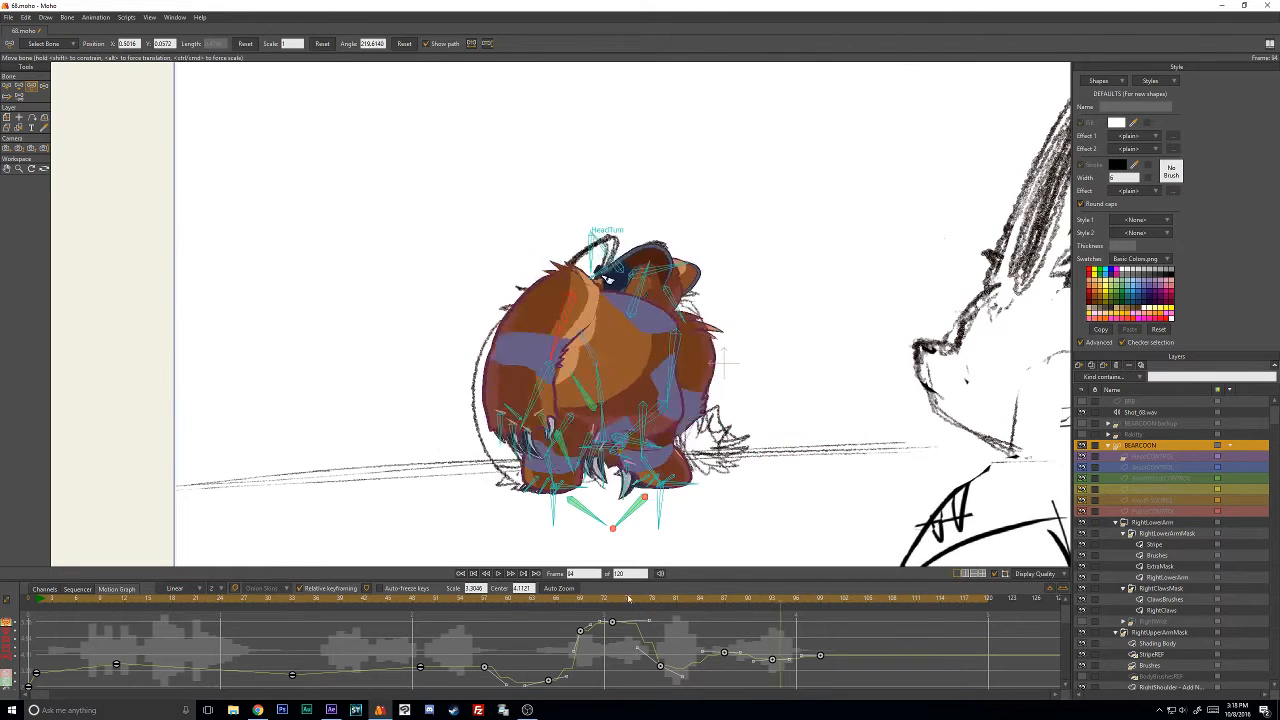
click(460, 572)
click(497, 573)
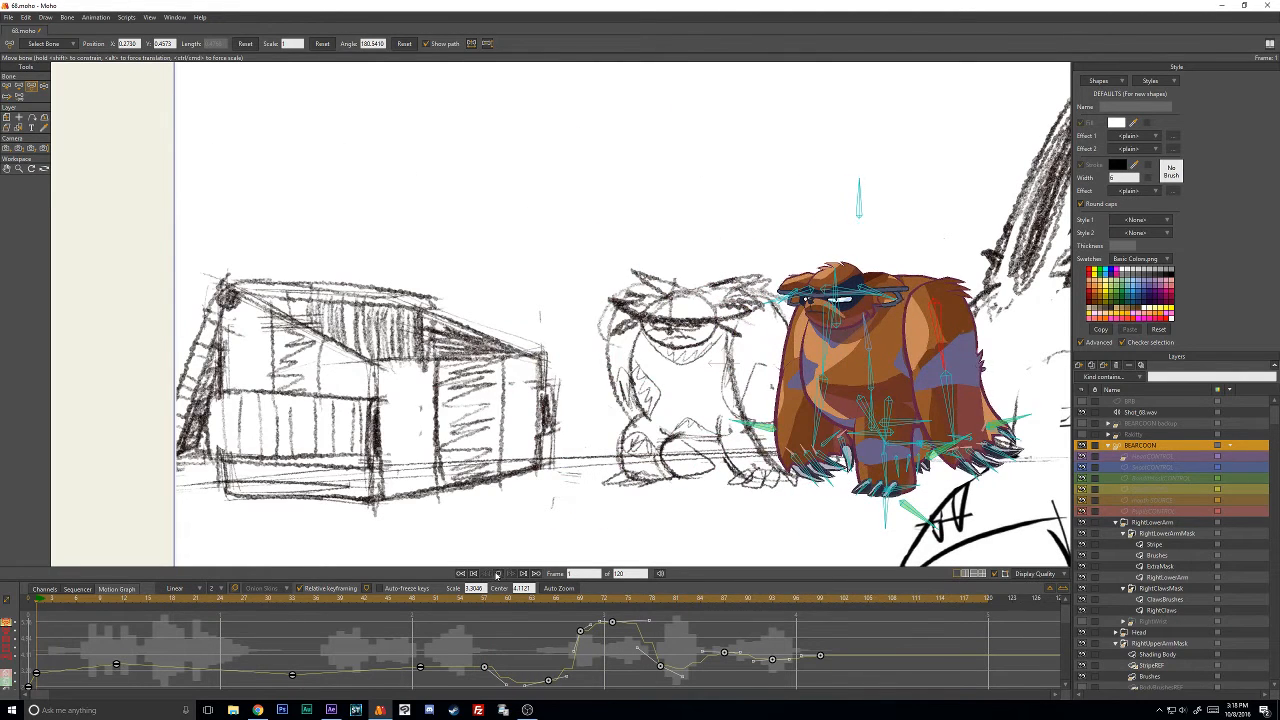
click(497, 573)
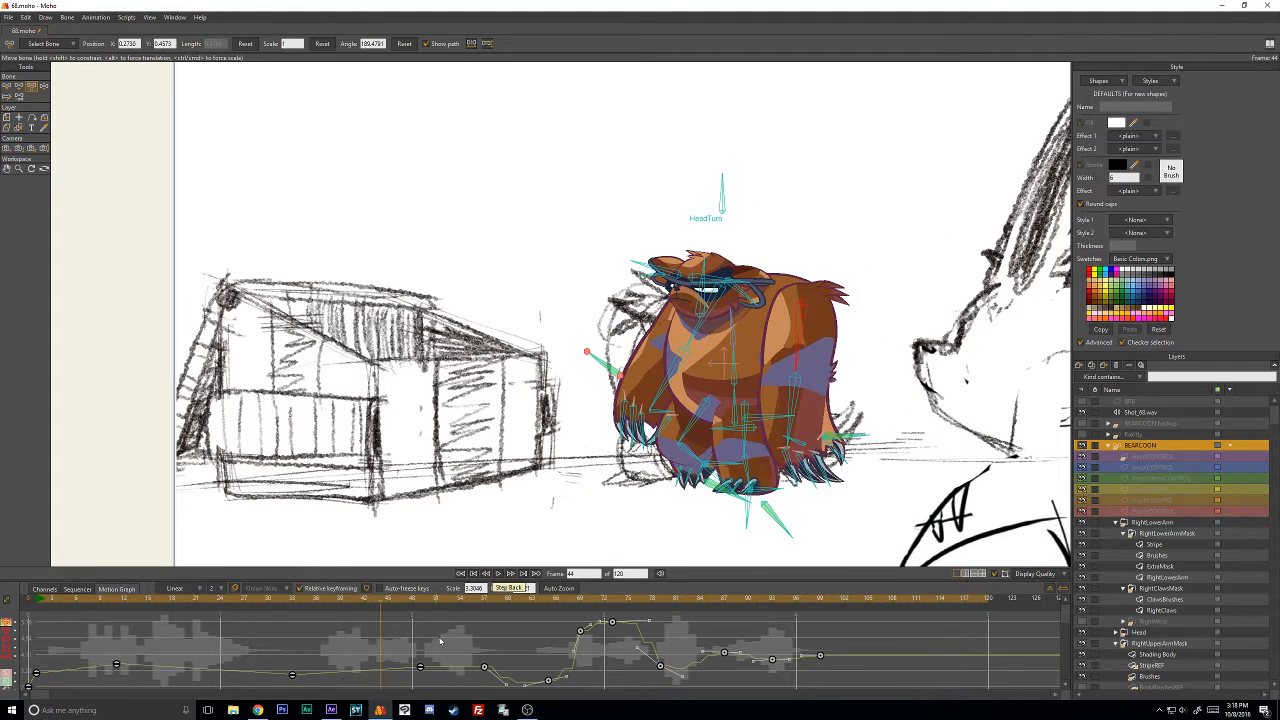
drag(462, 635, 29, 687)
right_click(119, 665)
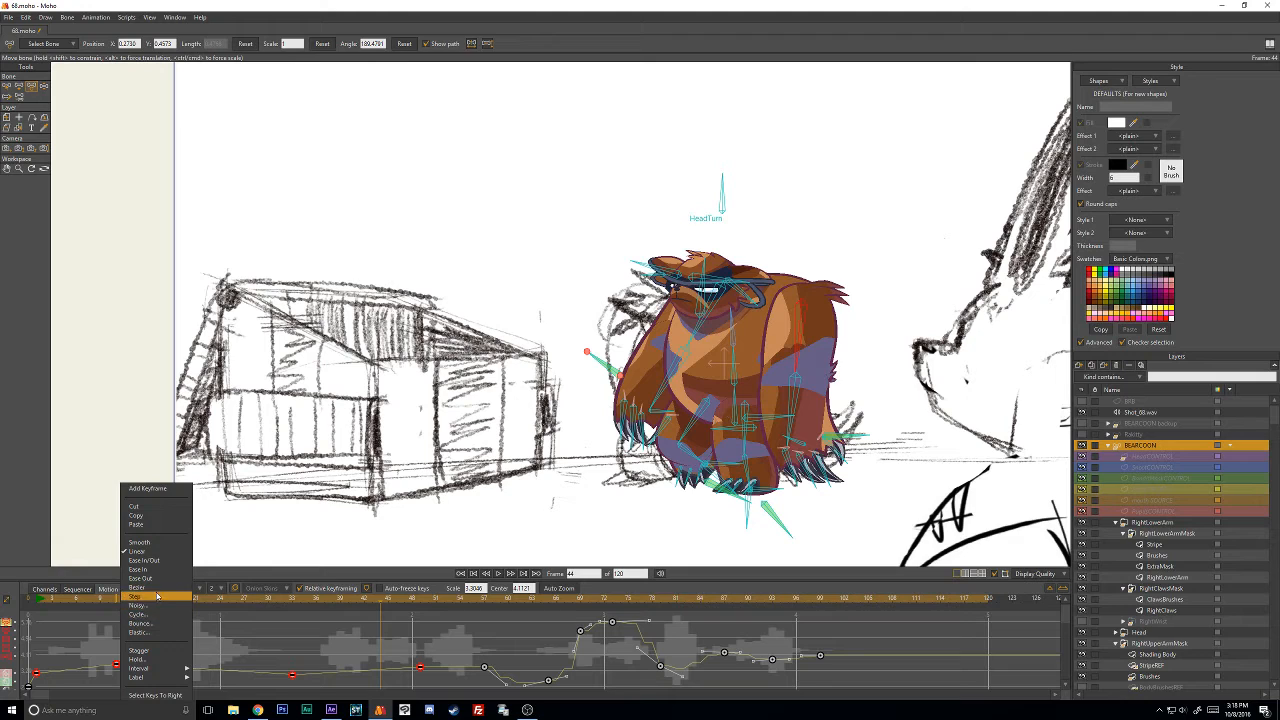
click(242, 640)
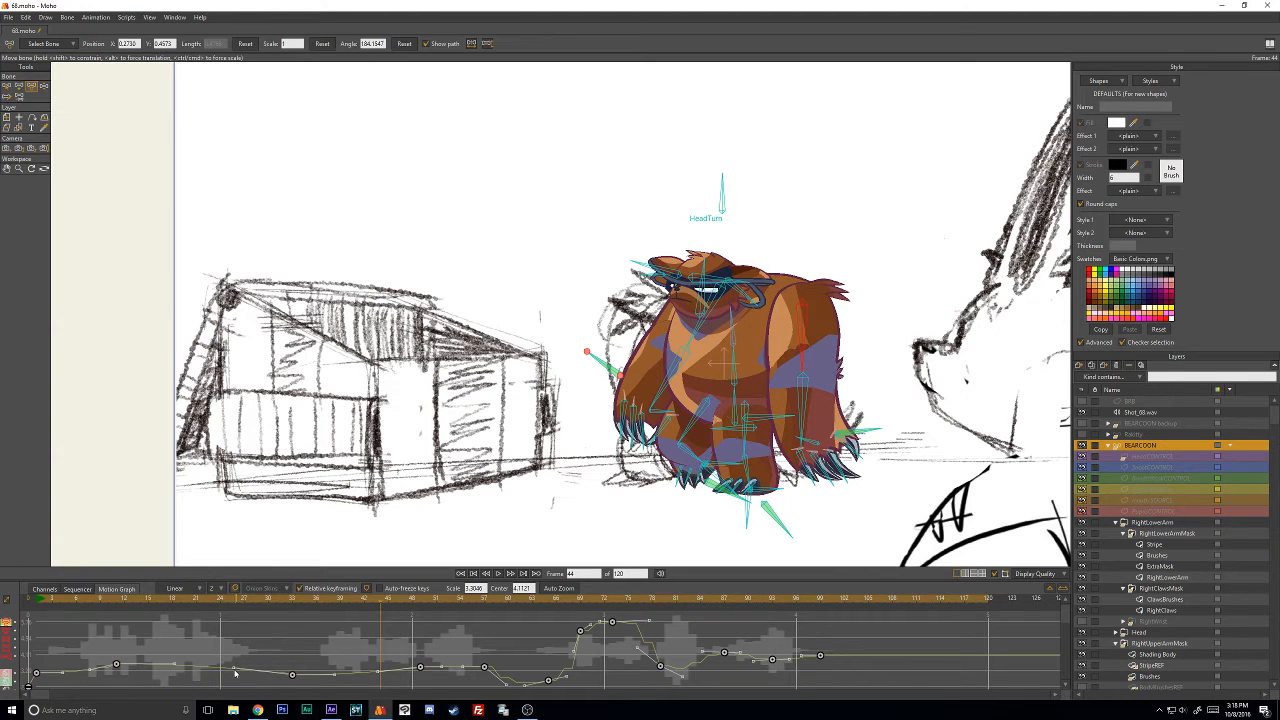
Smooth the upper arm's angle curve by adjusting the Bezier handles around frames 33 and 49, and play back the result.
drag(234, 670, 236, 677)
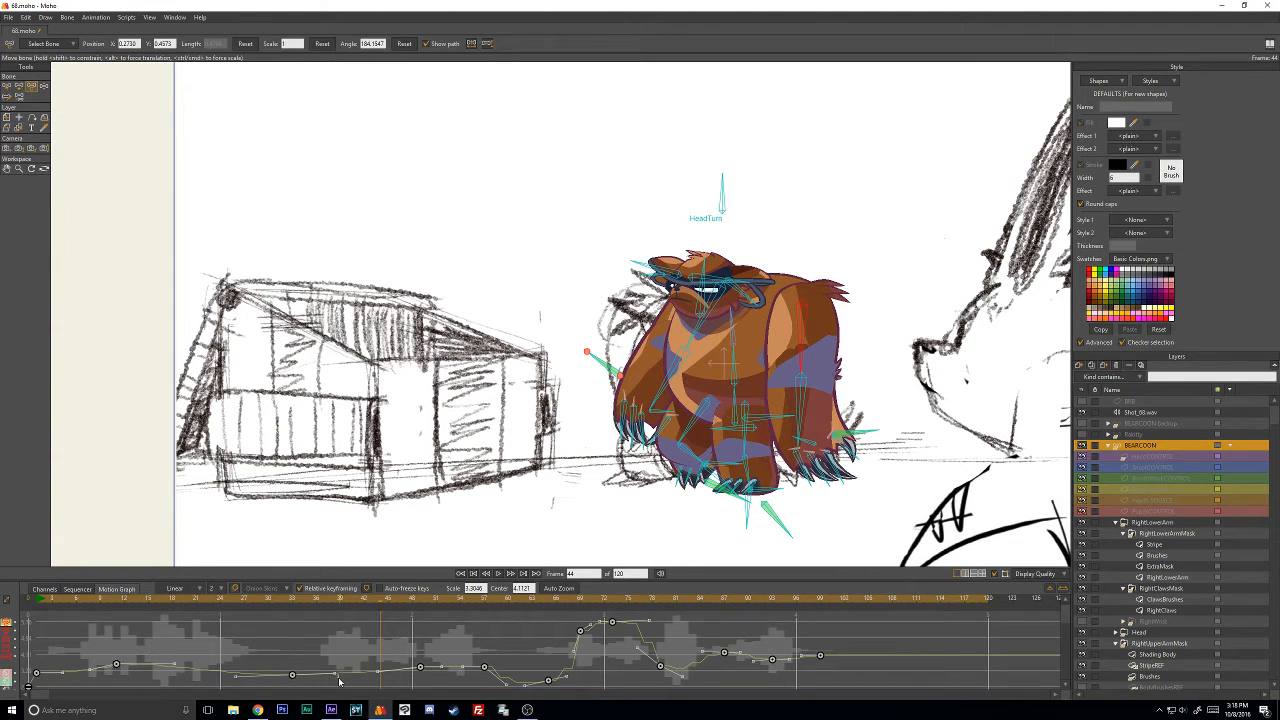
drag(335, 678, 331, 680)
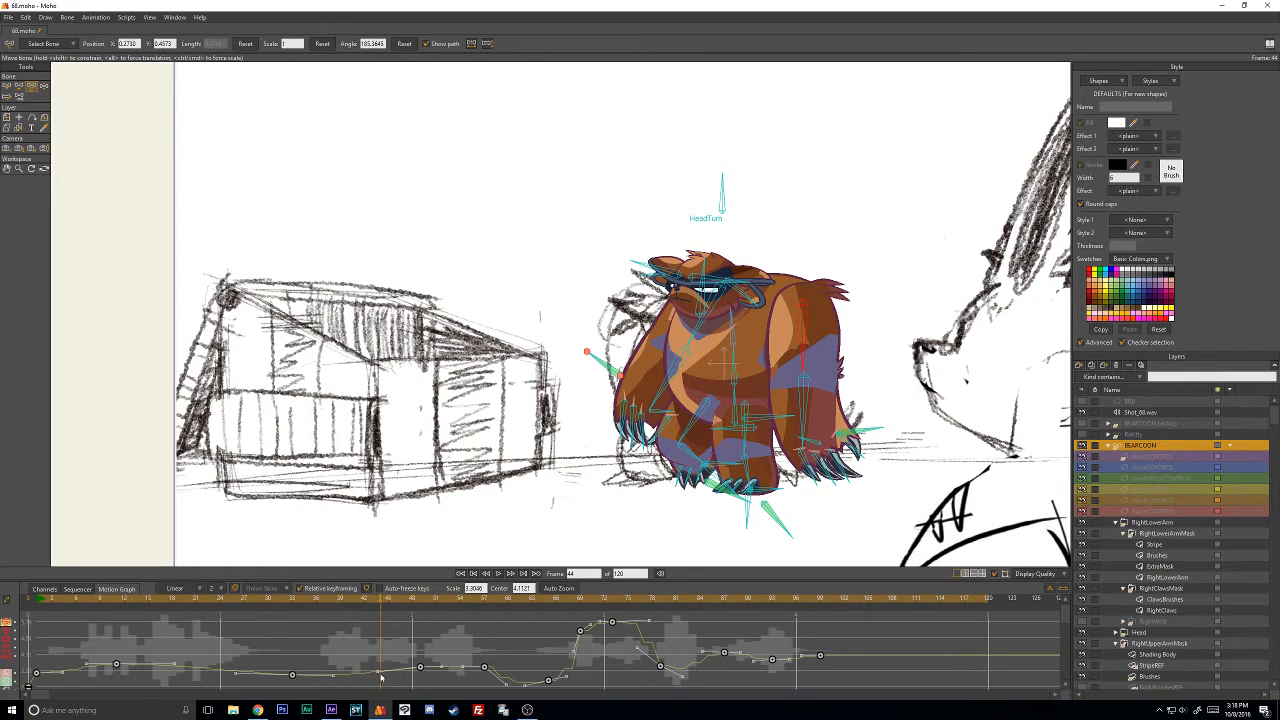
drag(380, 677, 404, 672)
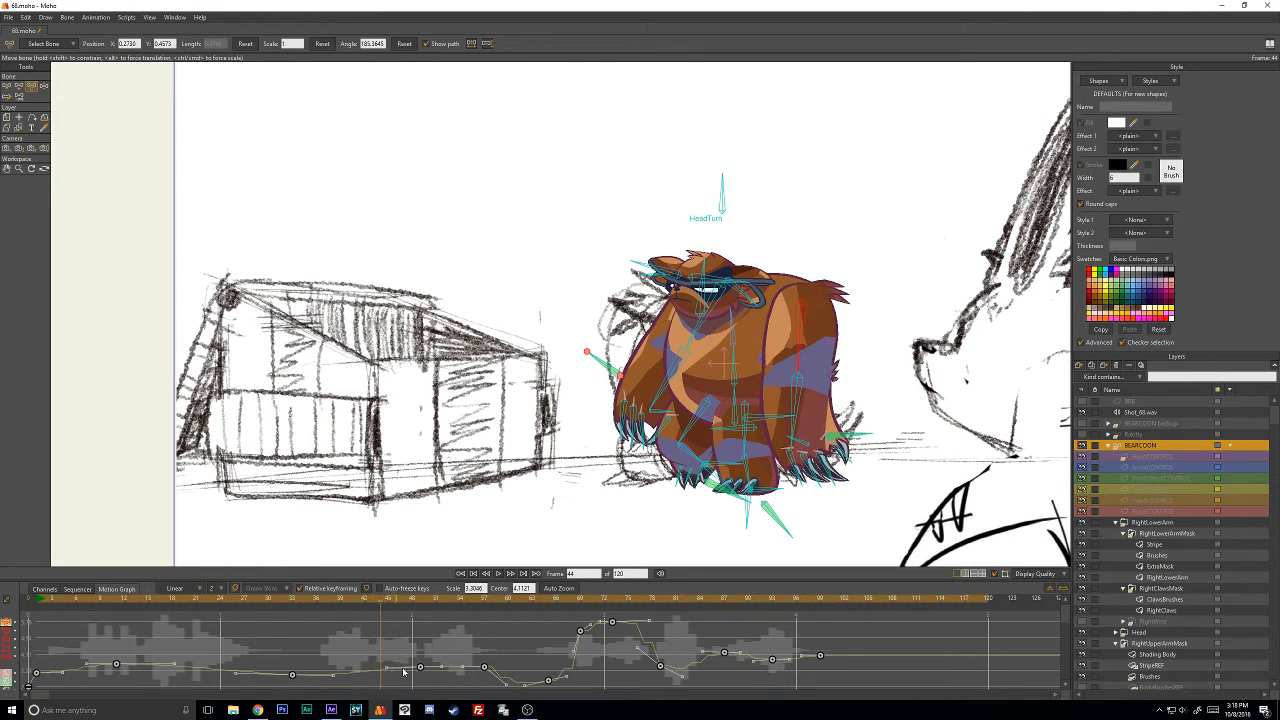
click(45, 598)
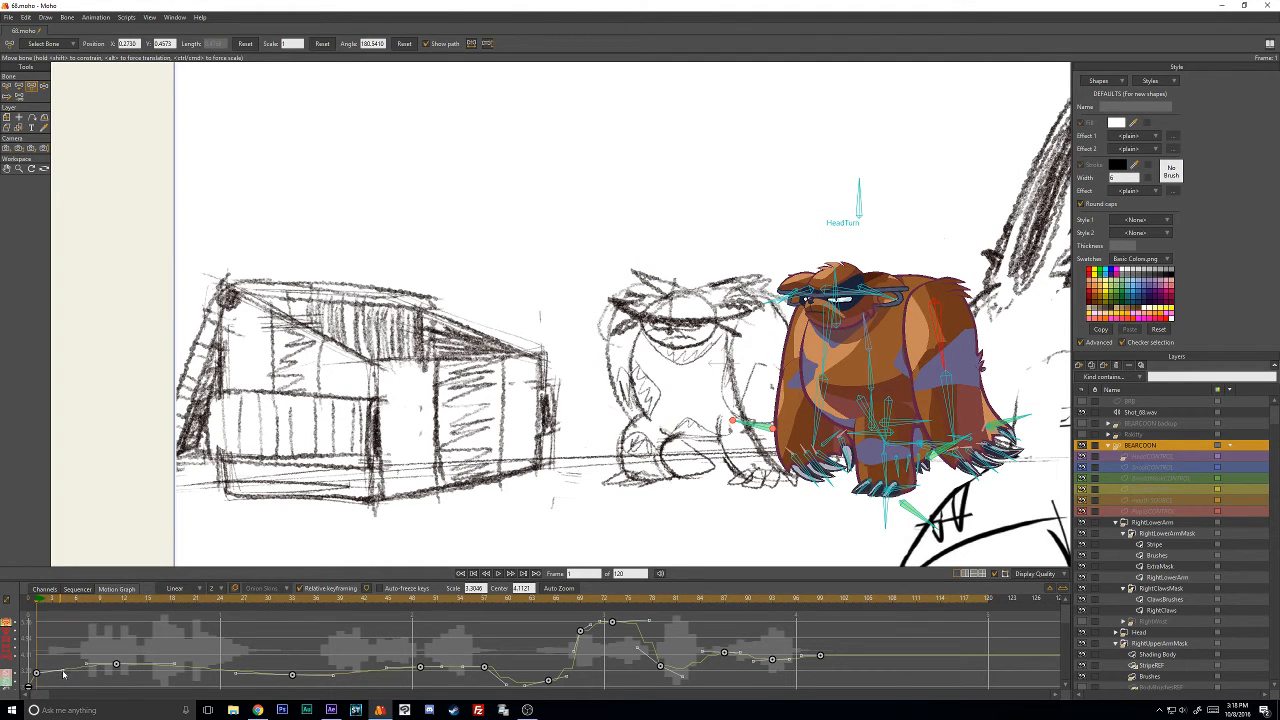
click(498, 574)
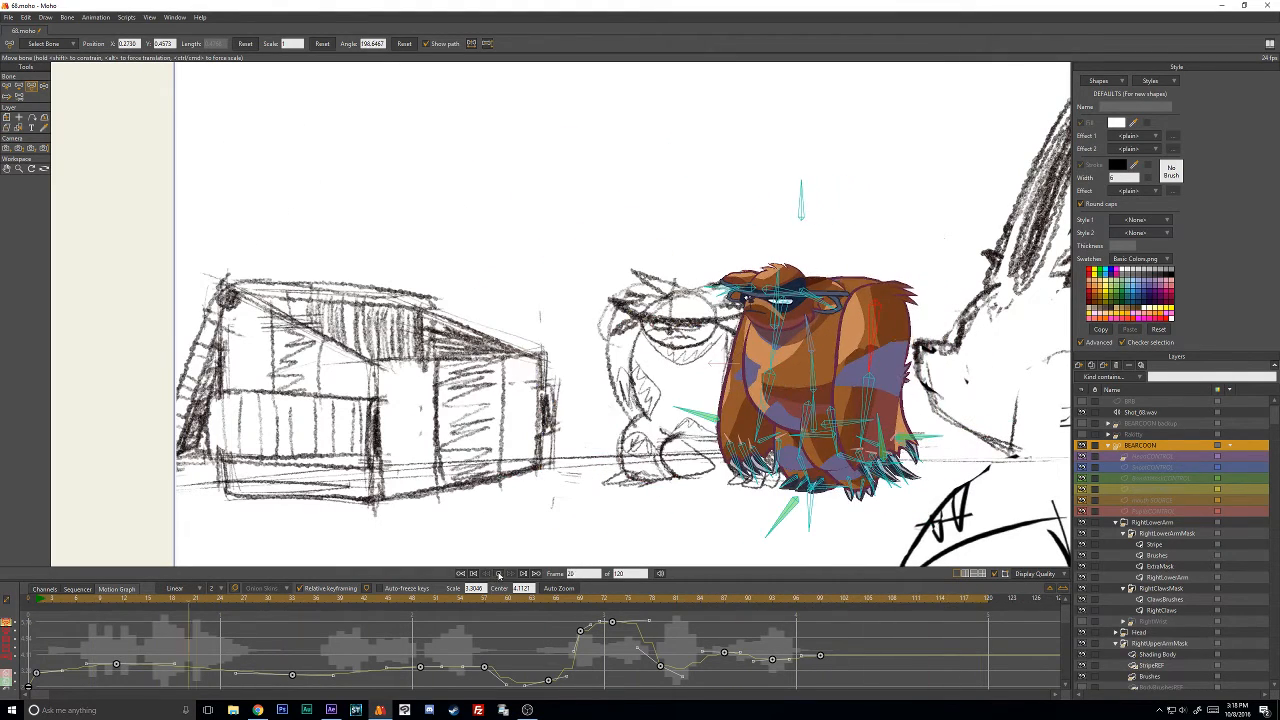
click(498, 573)
Select the opposite upper arm bone at frame 22 and rescale the graph to inspect its curve.
drag(775, 345, 676, 408)
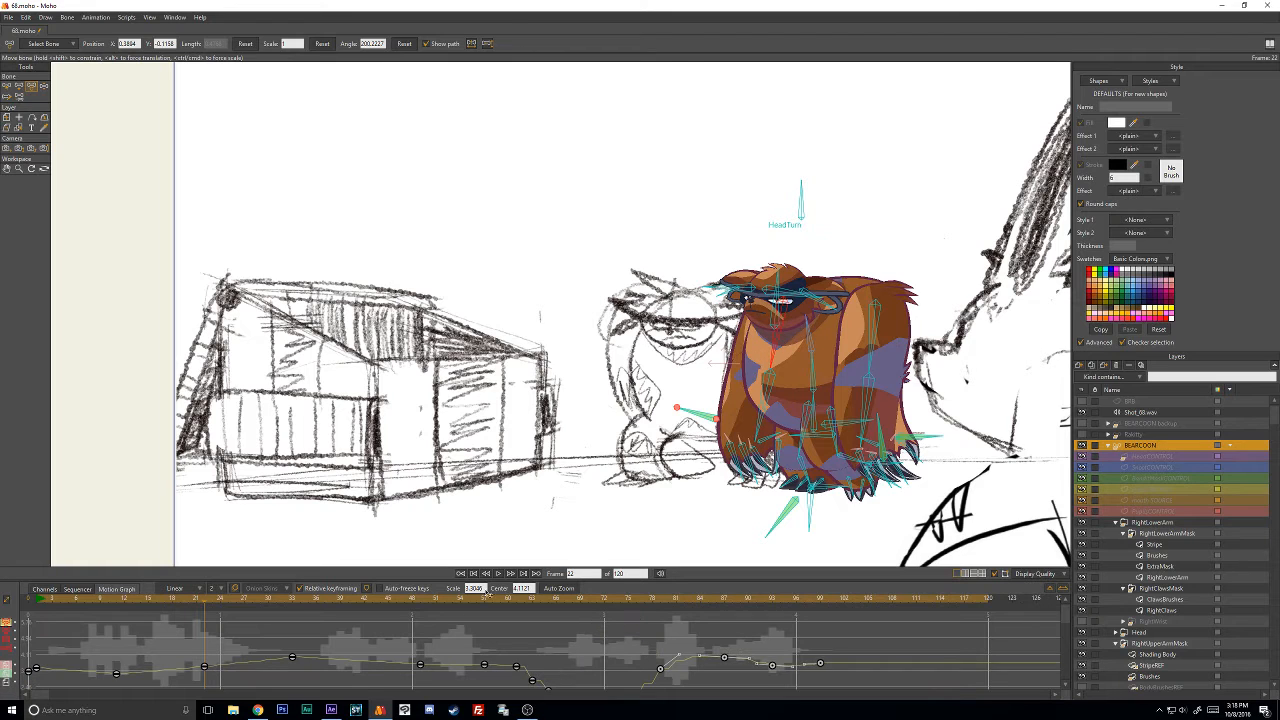
scroll(548, 646, down, 5)
scroll(551, 642, up, 3)
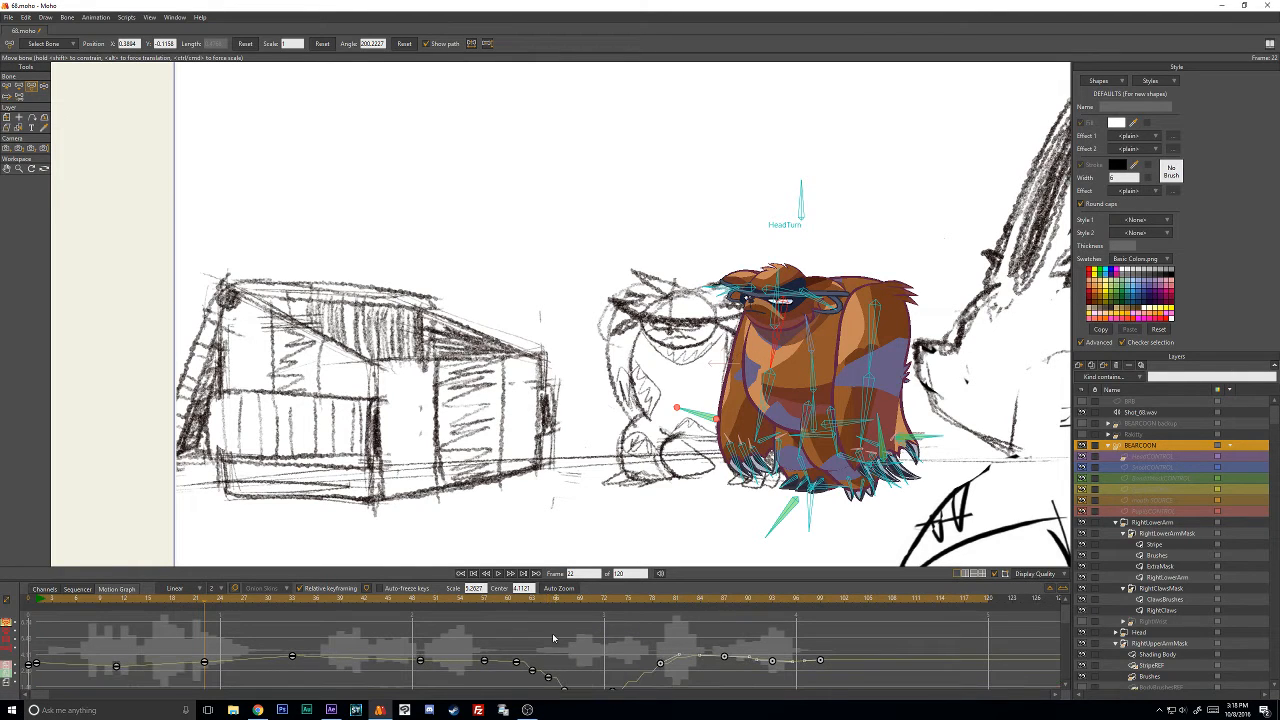
Examine the angle curves and poses of the kicking leg's bones between about frames 67 and 70.
mouse_move(502, 606)
mouse_down()
mouse_move(837, 645)
mouse_move(299, 621)
mouse_move(572, 598)
mouse_up()
click(628, 413)
double_click(6, 623)
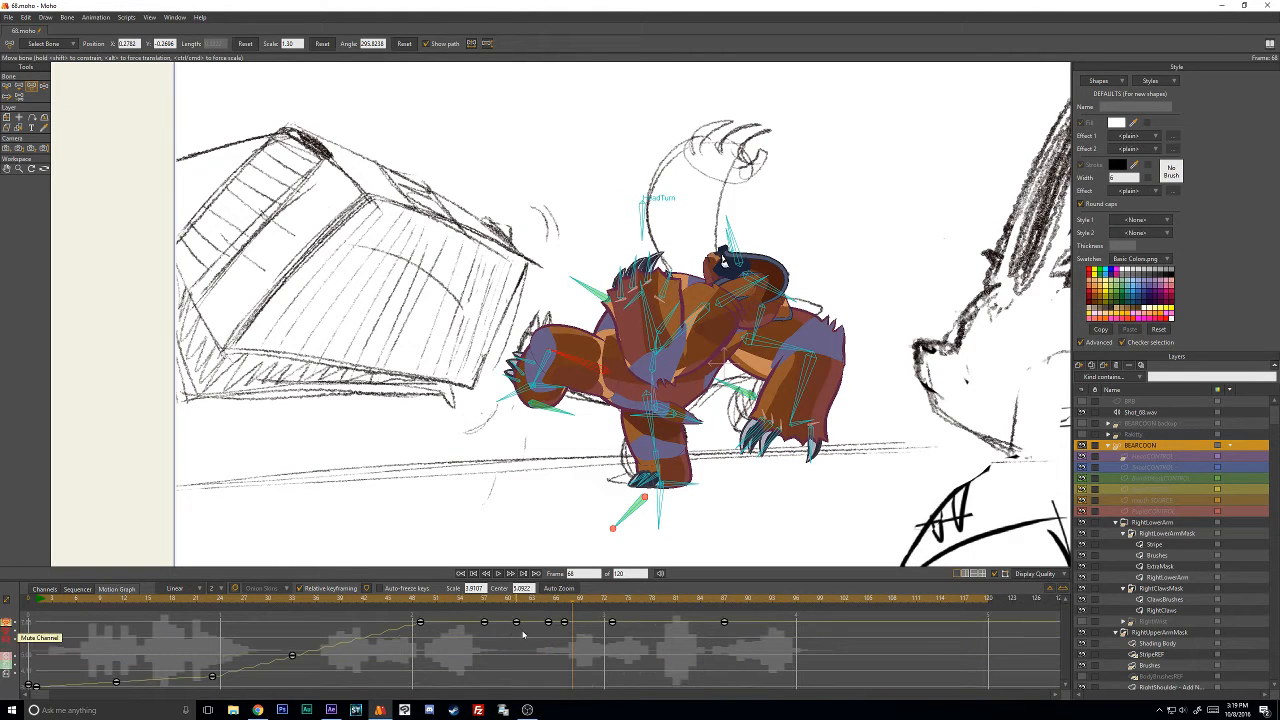
mouse_move(432, 600)
mouse_down()
mouse_move(417, 602)
mouse_move(551, 580)
mouse_move(620, 592)
mouse_move(521, 589)
mouse_move(566, 574)
mouse_up()
click(549, 366)
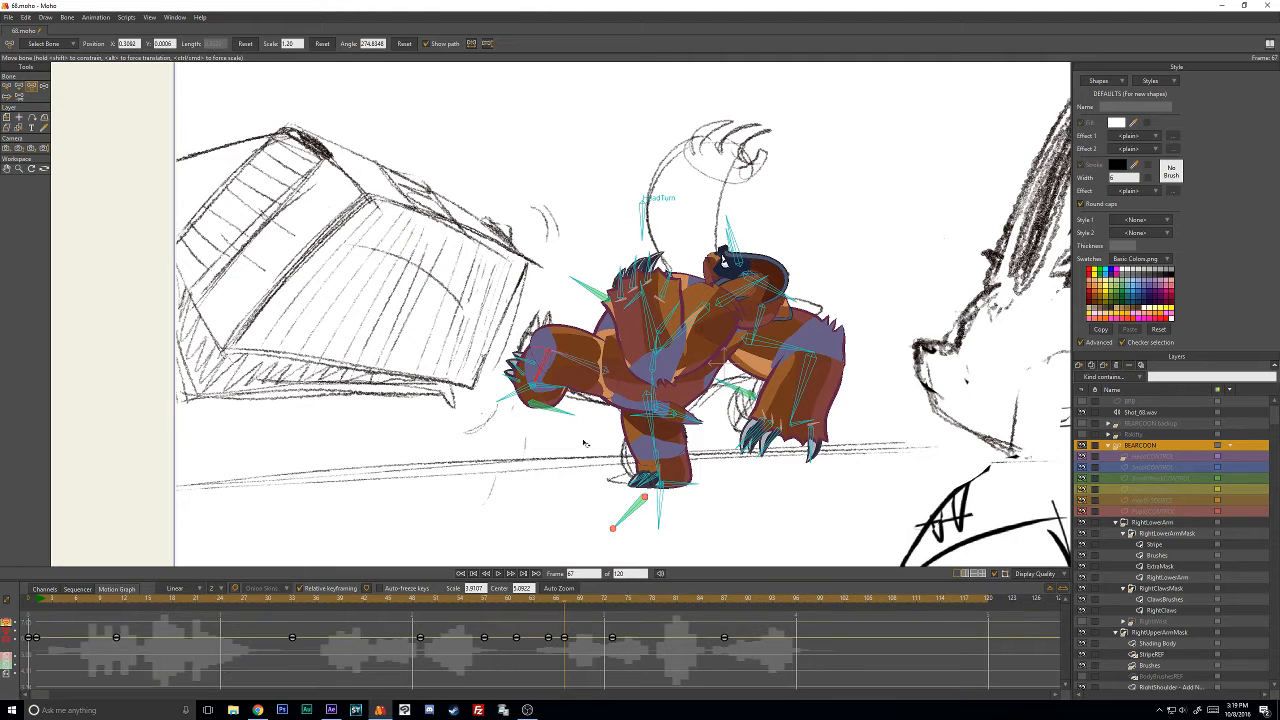
click(546, 390)
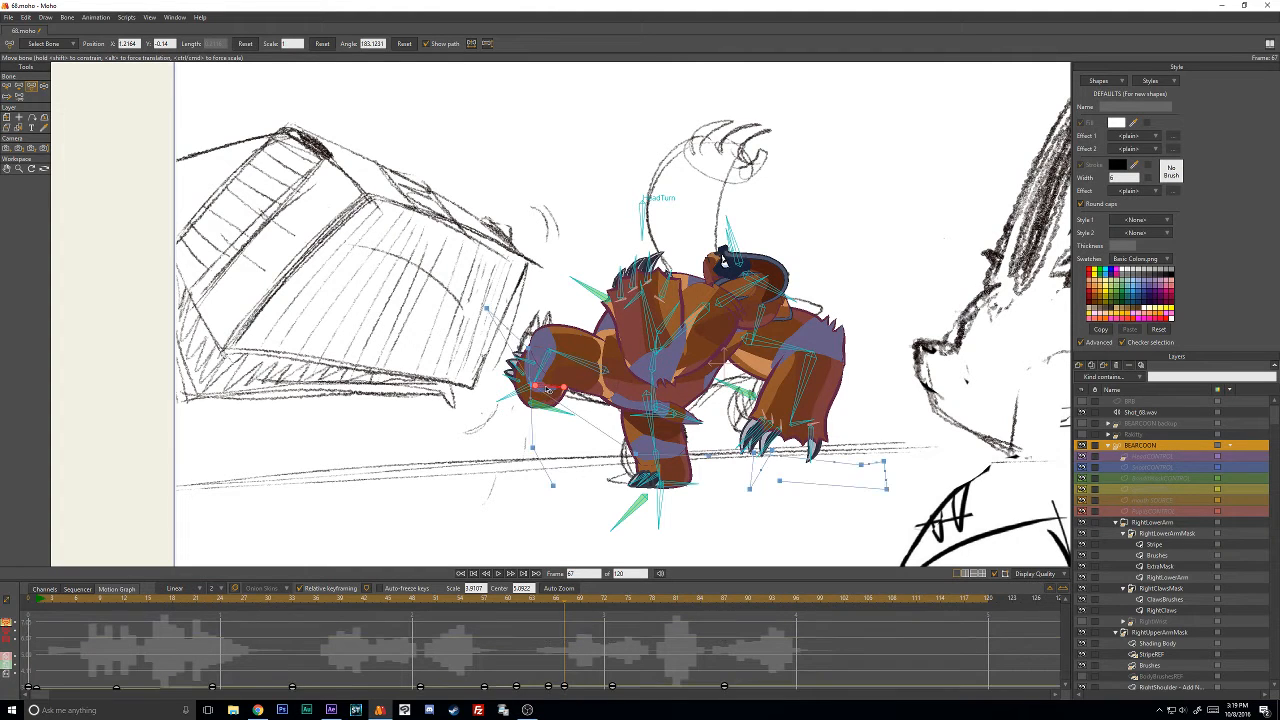
click(517, 394)
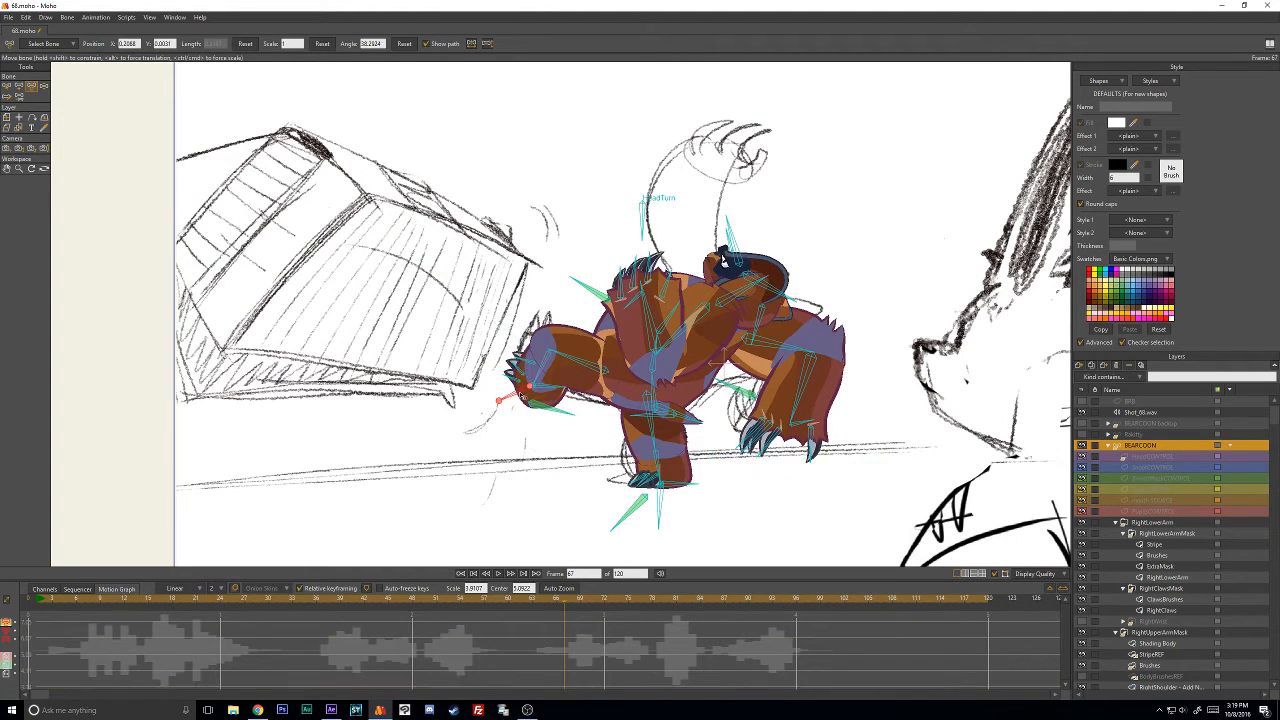
click(541, 367)
double_click(9, 627)
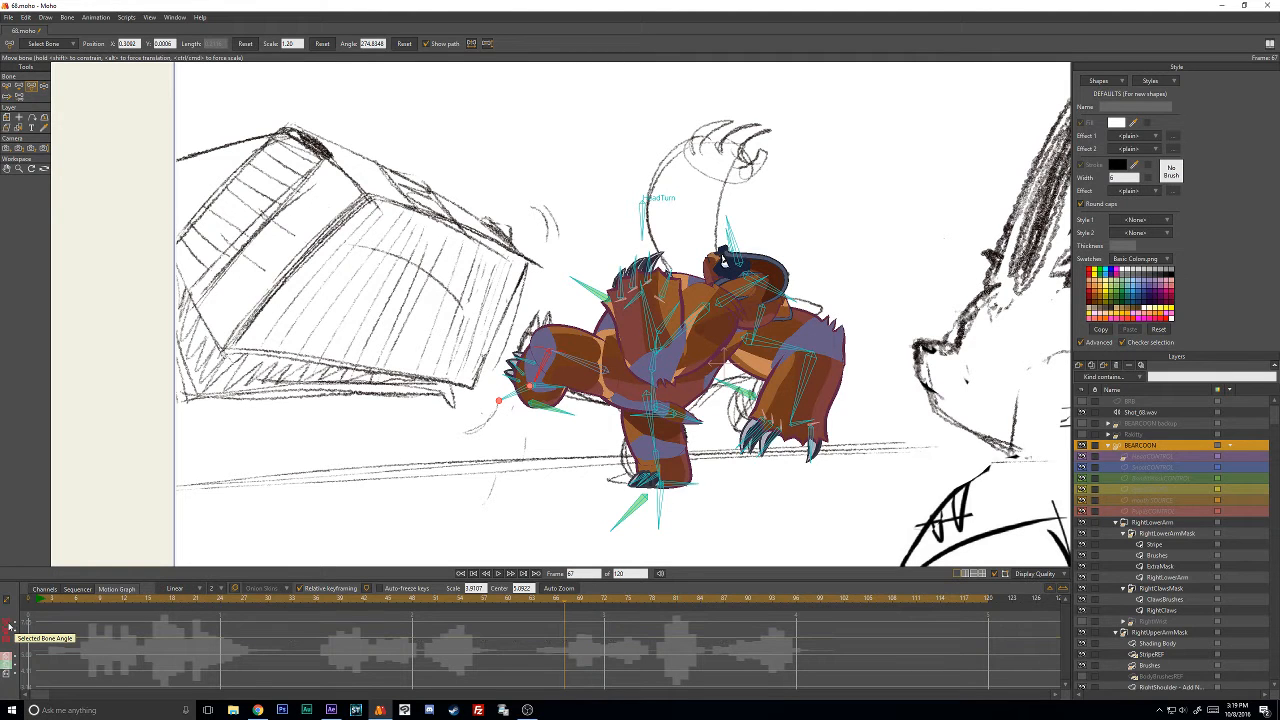
drag(452, 602, 589, 579)
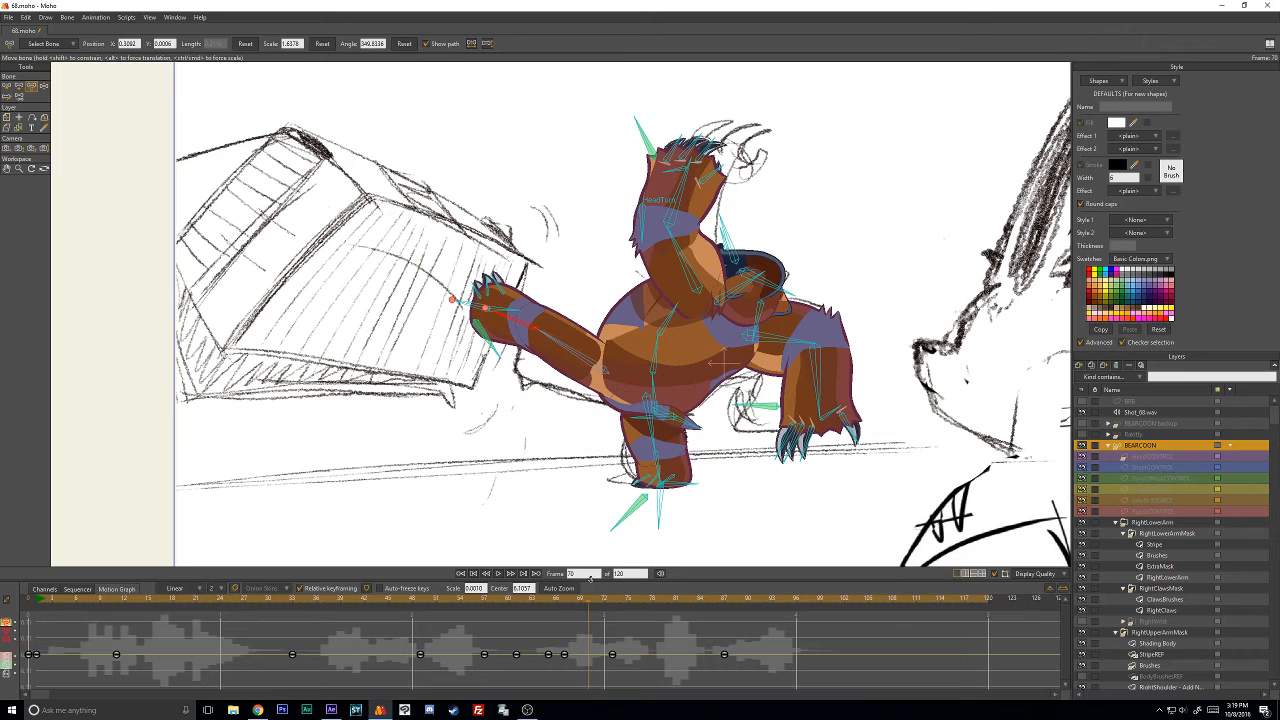
Inspect the angle curve of the kicking foot's target bone between frames 70 and 18, and return to the channel timeline.
click(510, 312)
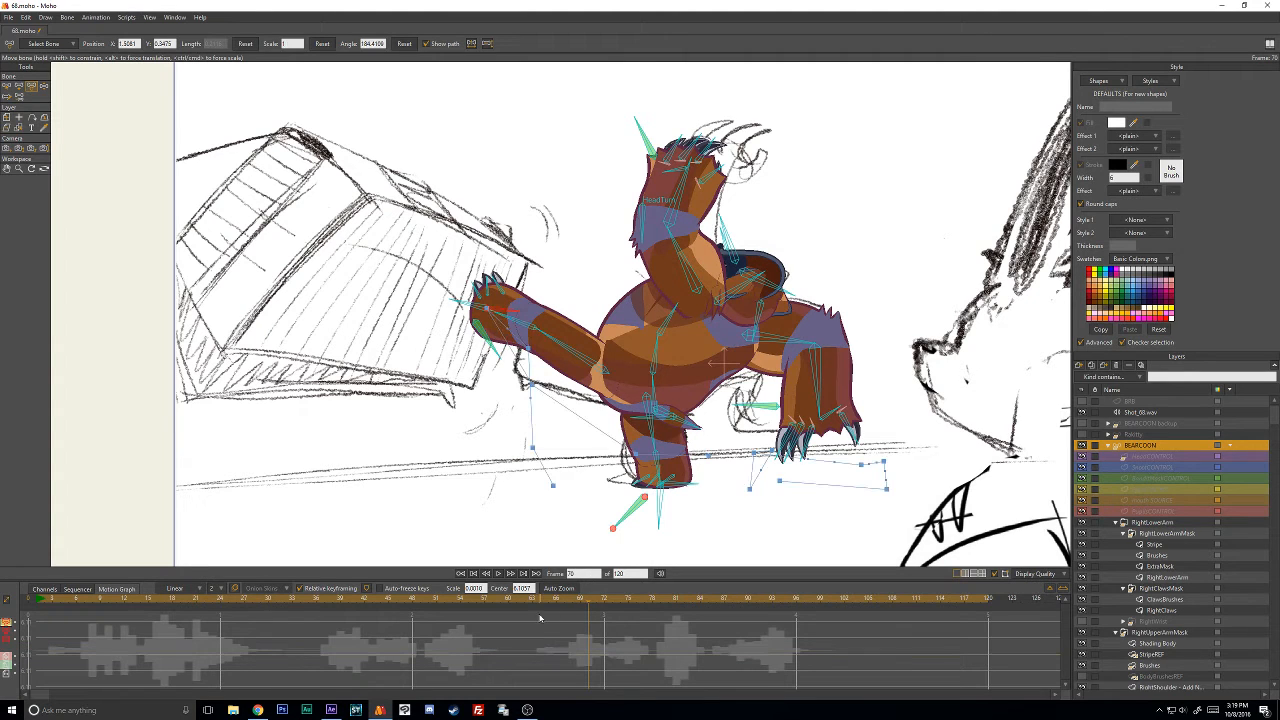
click(8, 621)
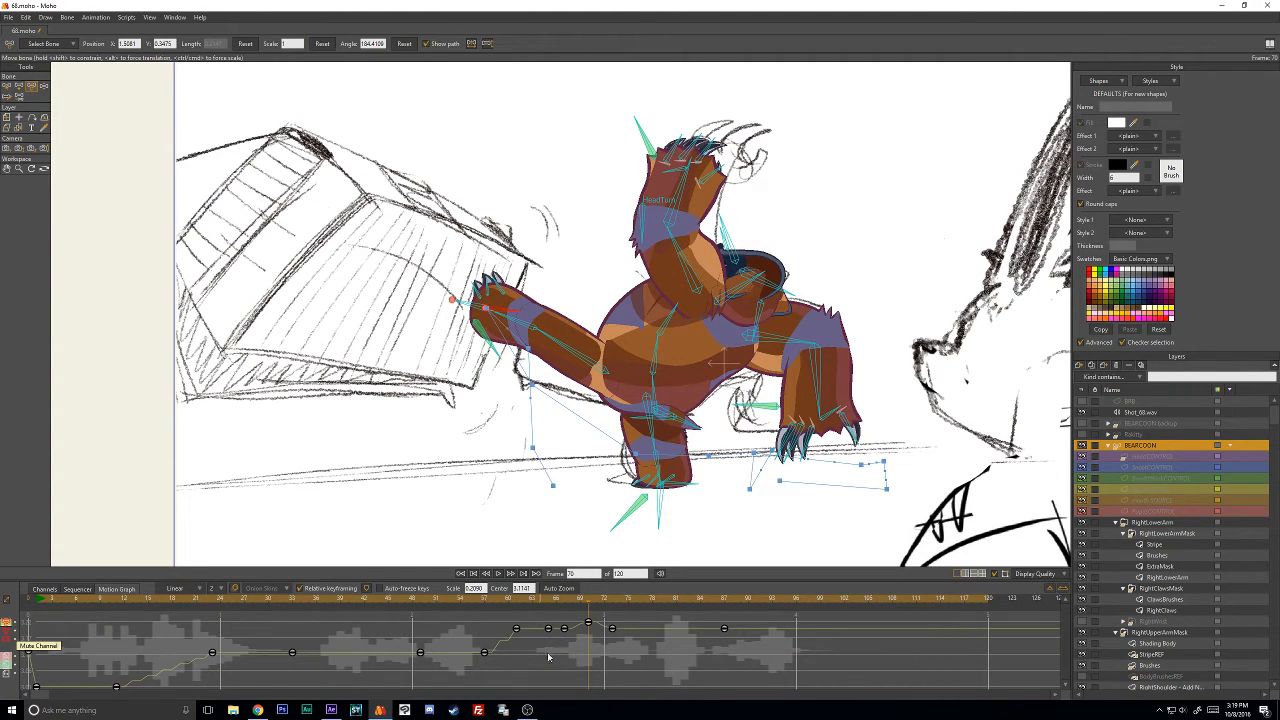
mouse_move(580, 606)
mouse_down()
mouse_move(494, 603)
mouse_move(597, 574)
mouse_move(788, 585)
mouse_move(172, 598)
mouse_up()
click(45, 588)
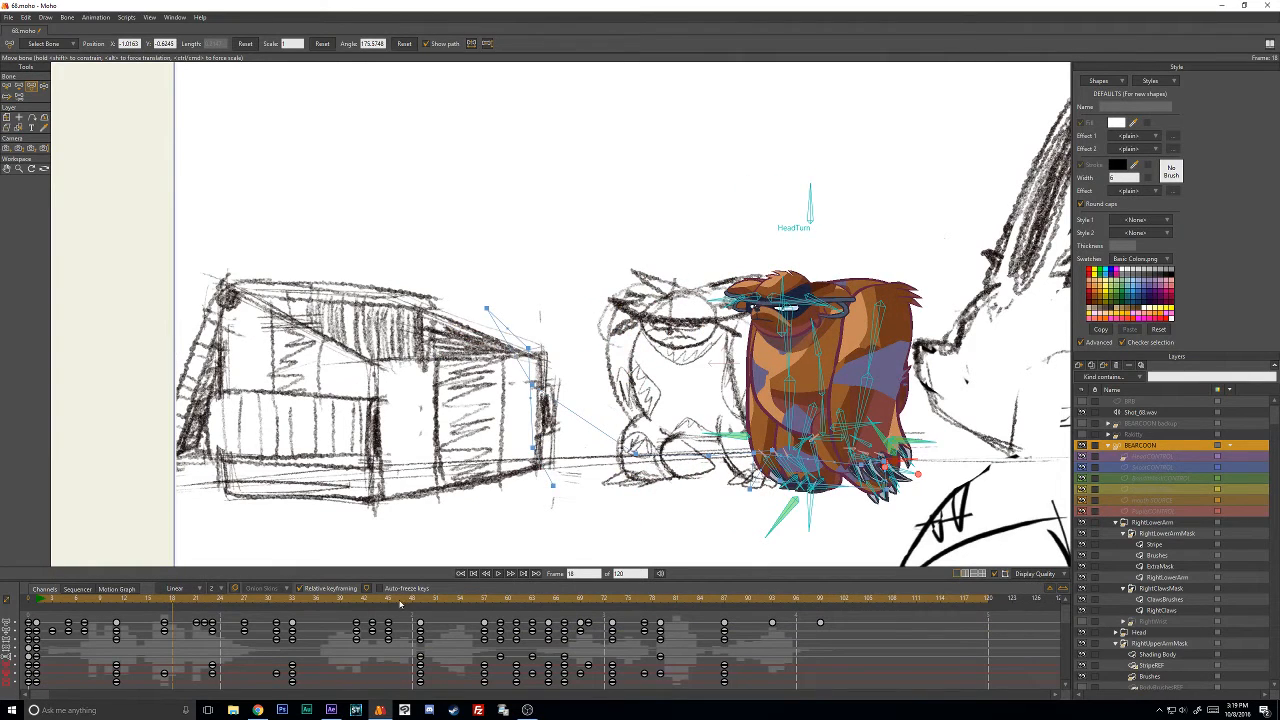
At frame 67, swing the bear's raised arm outward, away from the head, with Manipulate Bones.
mouse_move(399, 602)
mouse_down()
mouse_move(360, 598)
mouse_move(585, 580)
mouse_move(507, 588)
mouse_move(572, 574)
mouse_up()
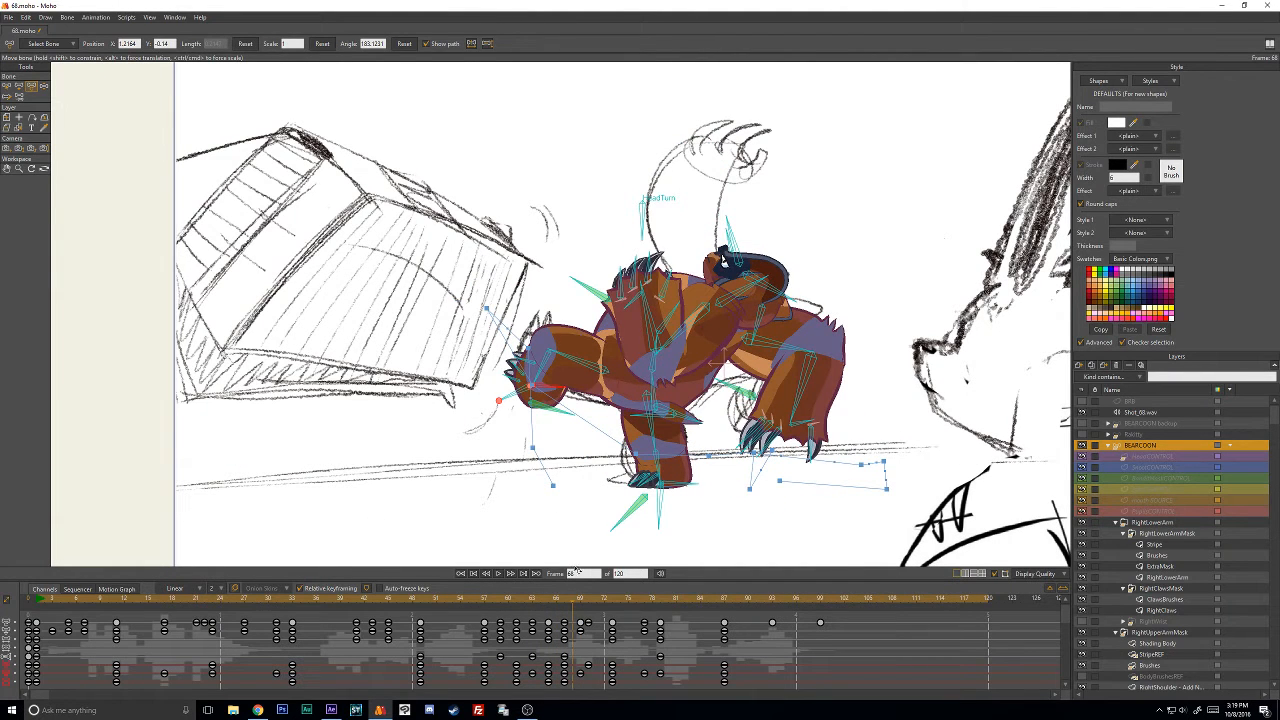
click(43, 86)
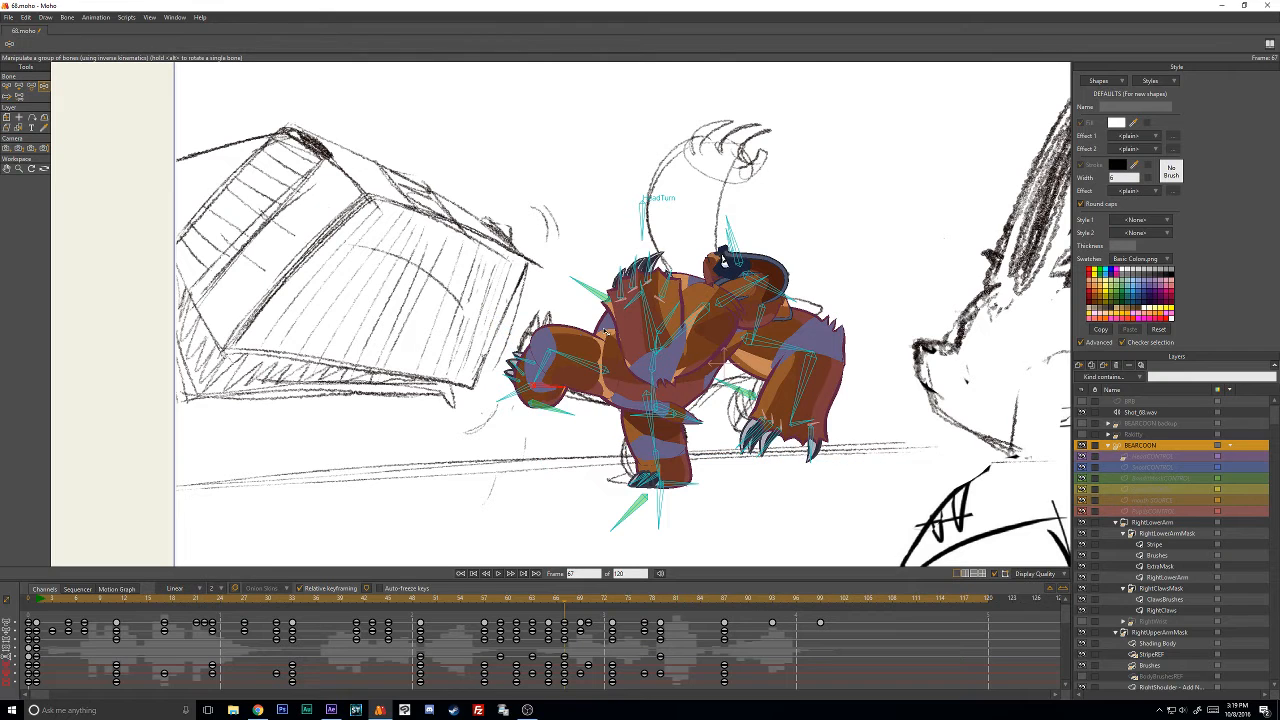
drag(640, 300, 622, 303)
Step back and forth through frames 63 to 68 to compare the poses leading into the kick.
key(ctrl+Left)
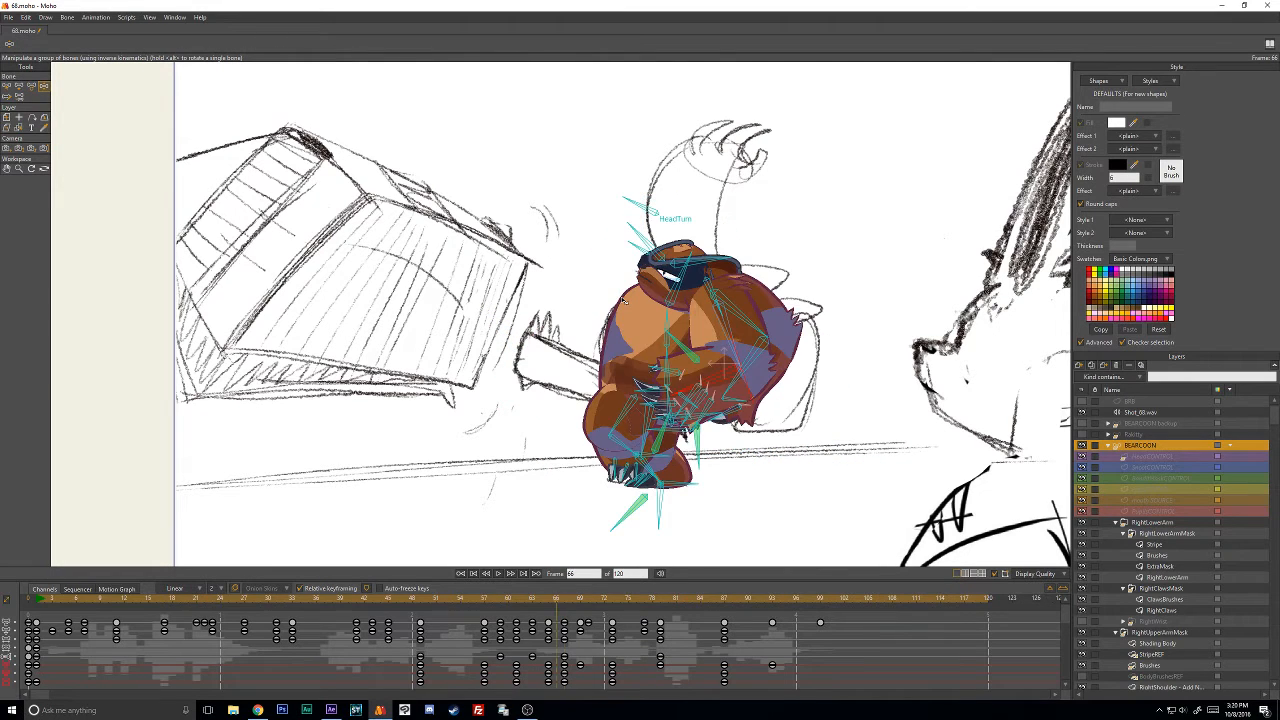
key(ctrl+Left)
key(ctrl+Right)
key(ctrl+Right)
key(ctrl+Right)
key(ctrl+Left)
key(ctrl+Left)
key(ctrl+Left)
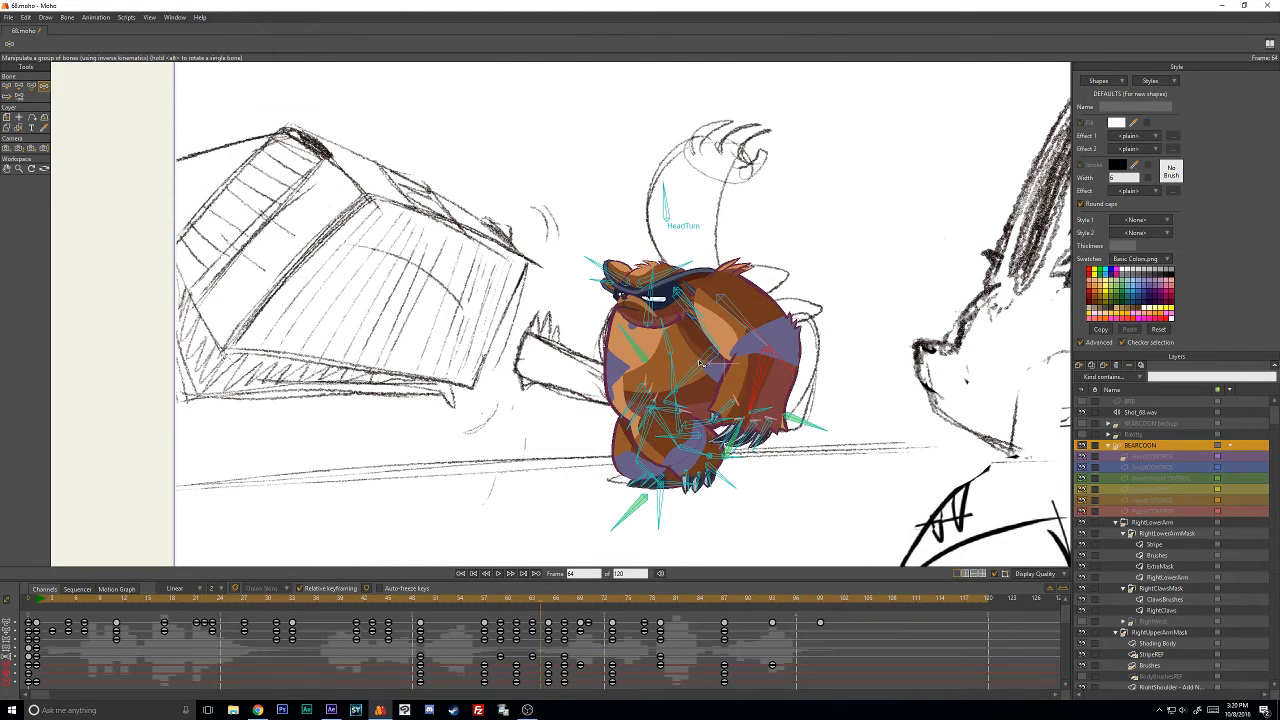
key(ctrl+Left)
key(ctrl+Right)
key(ctrl+Left)
key(ctrl+Right)
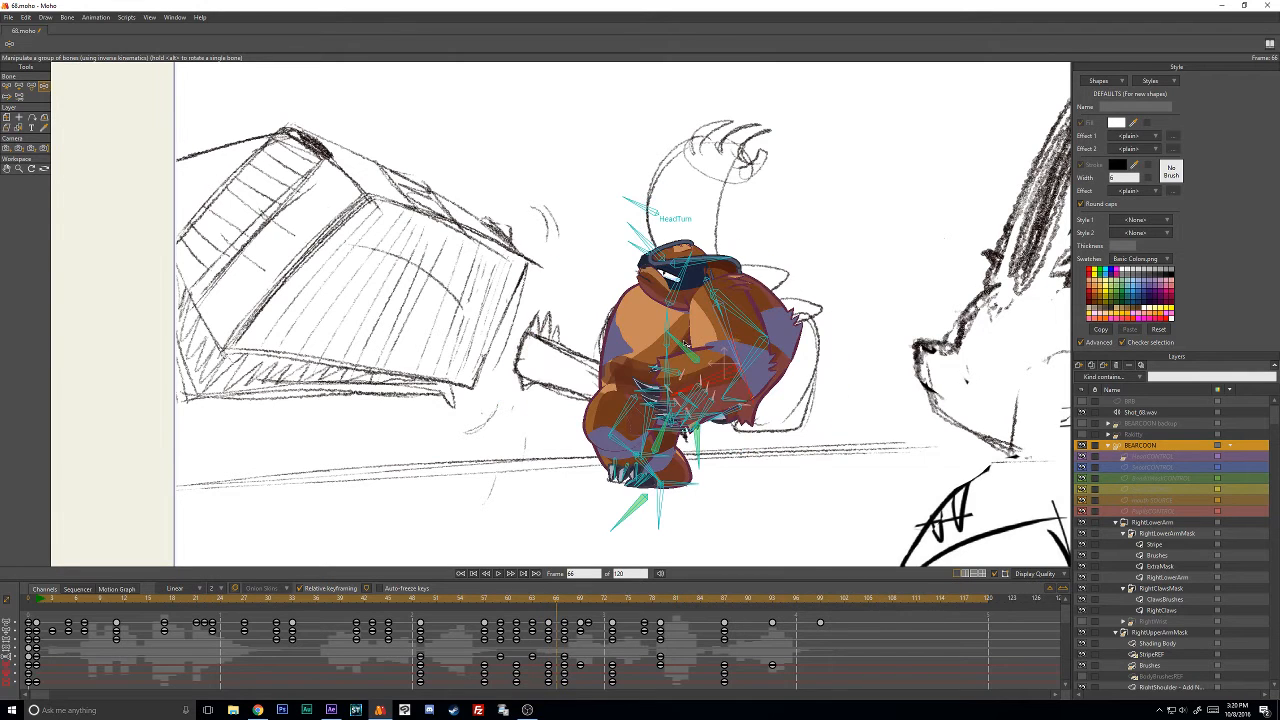
Tilt the head up at frame 65, adjust the head bones at frame 67, and play the animation from frame 1.
click(33, 88)
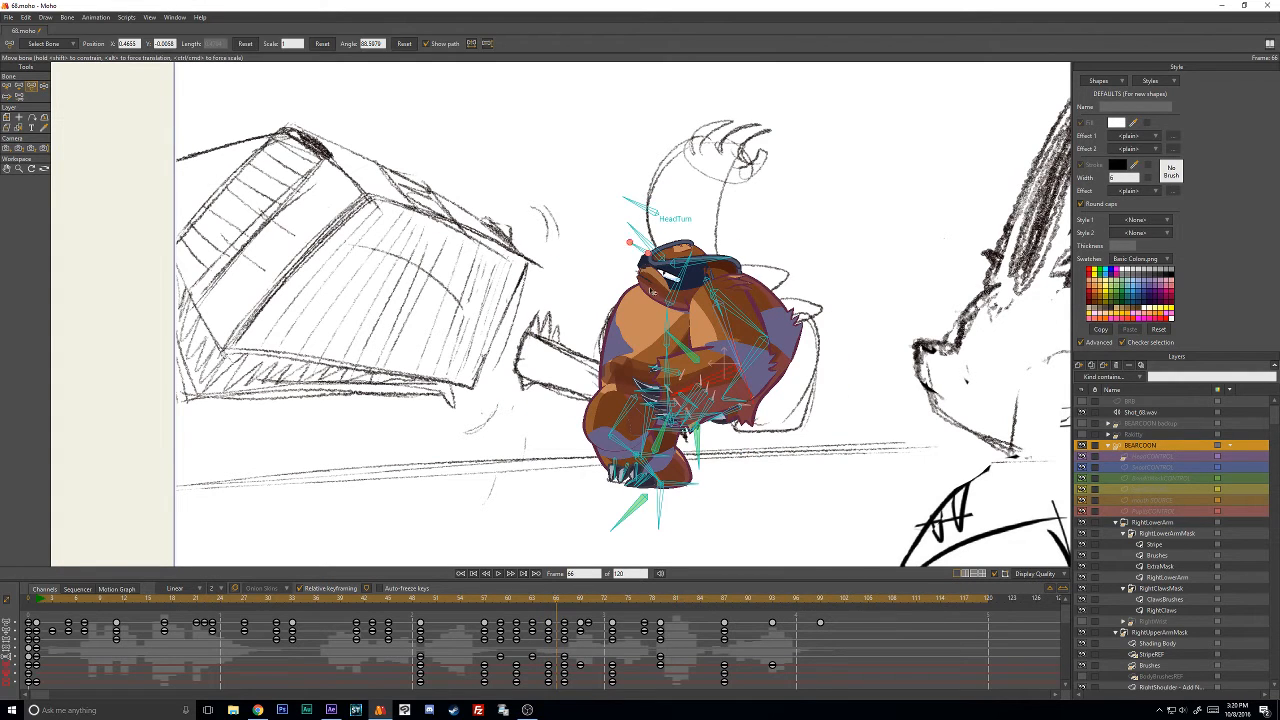
mouse_move(670, 302)
mouse_down()
mouse_move(686, 278)
mouse_move(681, 293)
mouse_up()
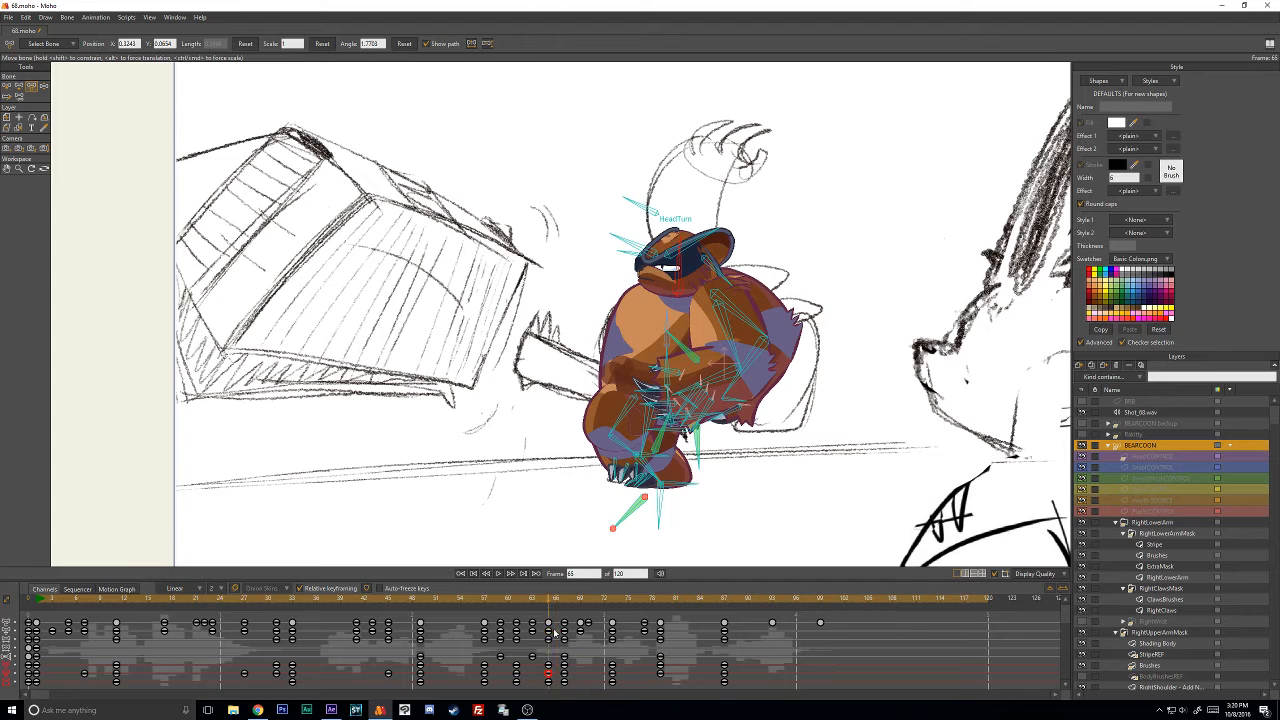
mouse_move(548, 600)
mouse_down()
mouse_move(504, 601)
mouse_move(644, 600)
mouse_move(476, 609)
mouse_move(565, 590)
mouse_up()
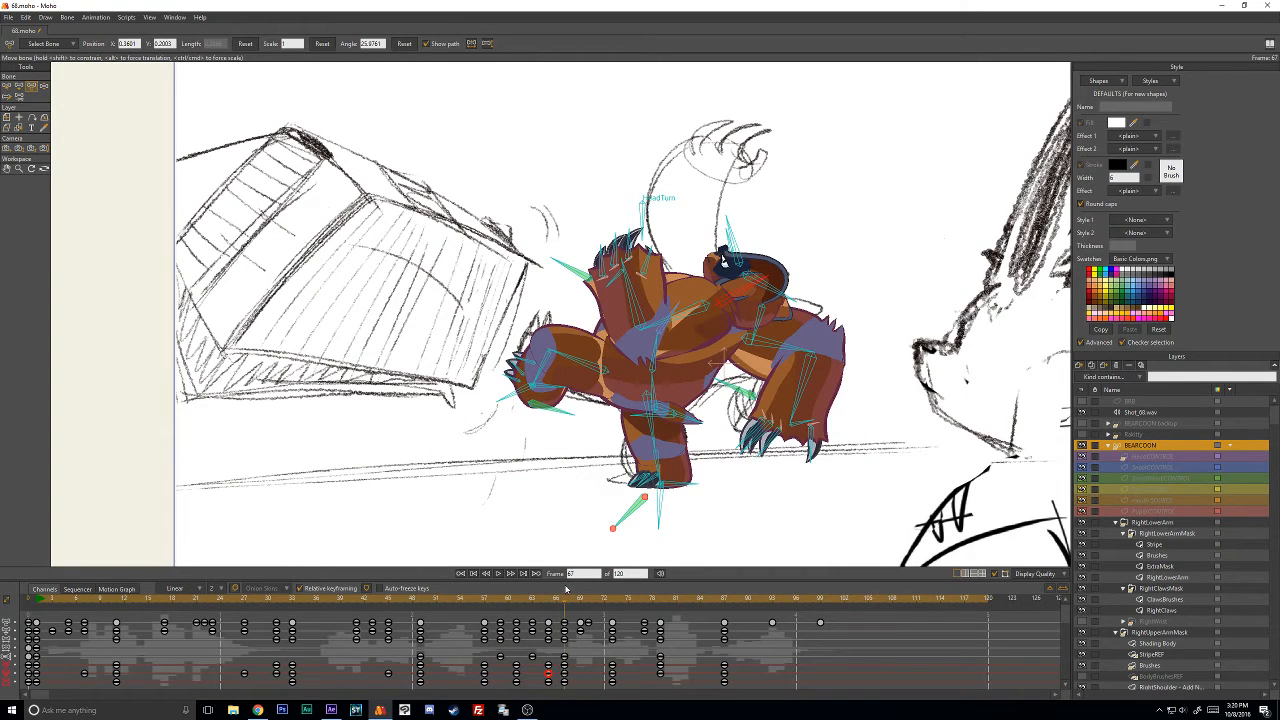
drag(722, 303, 714, 307)
click(613, 603)
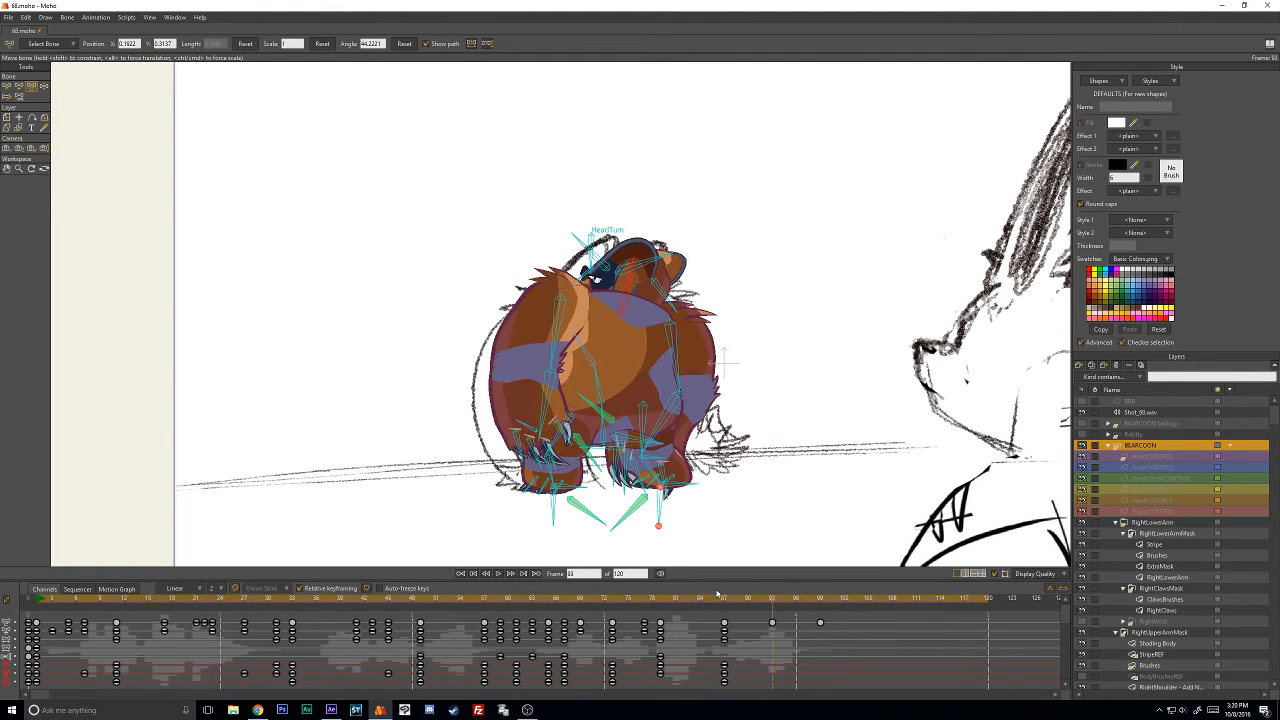
drag(773, 600, 36, 607)
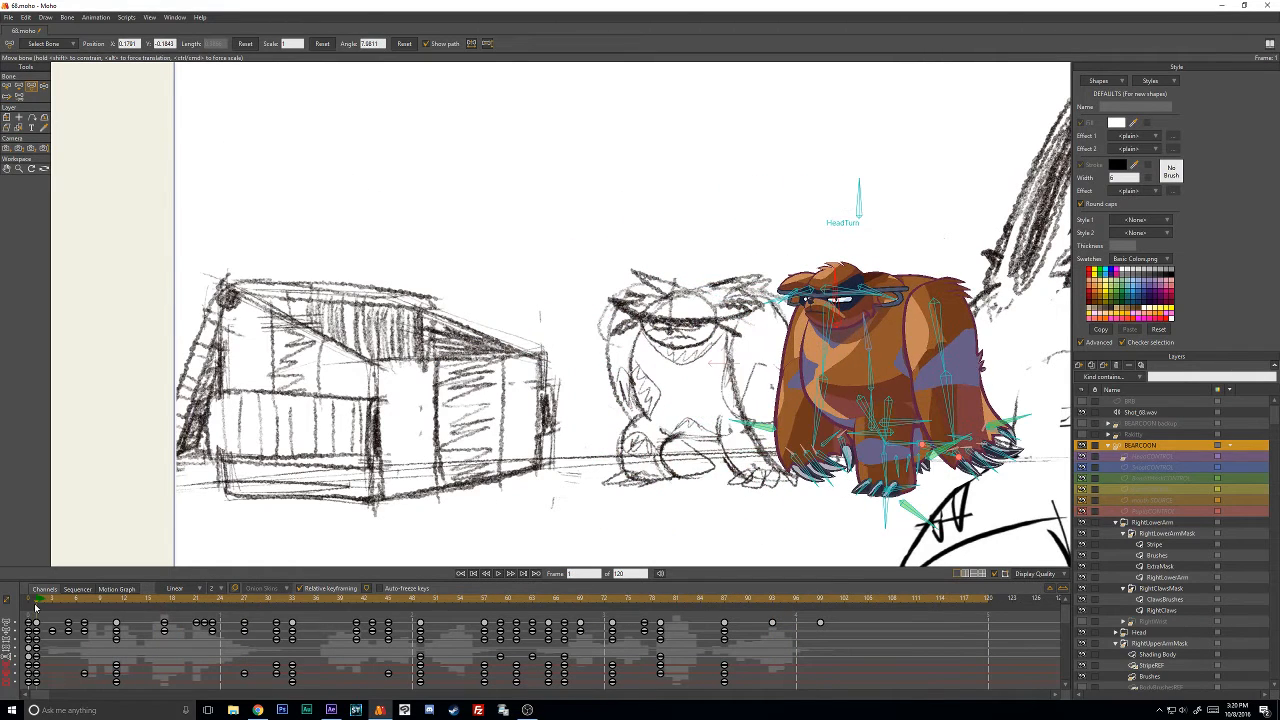
click(499, 574)
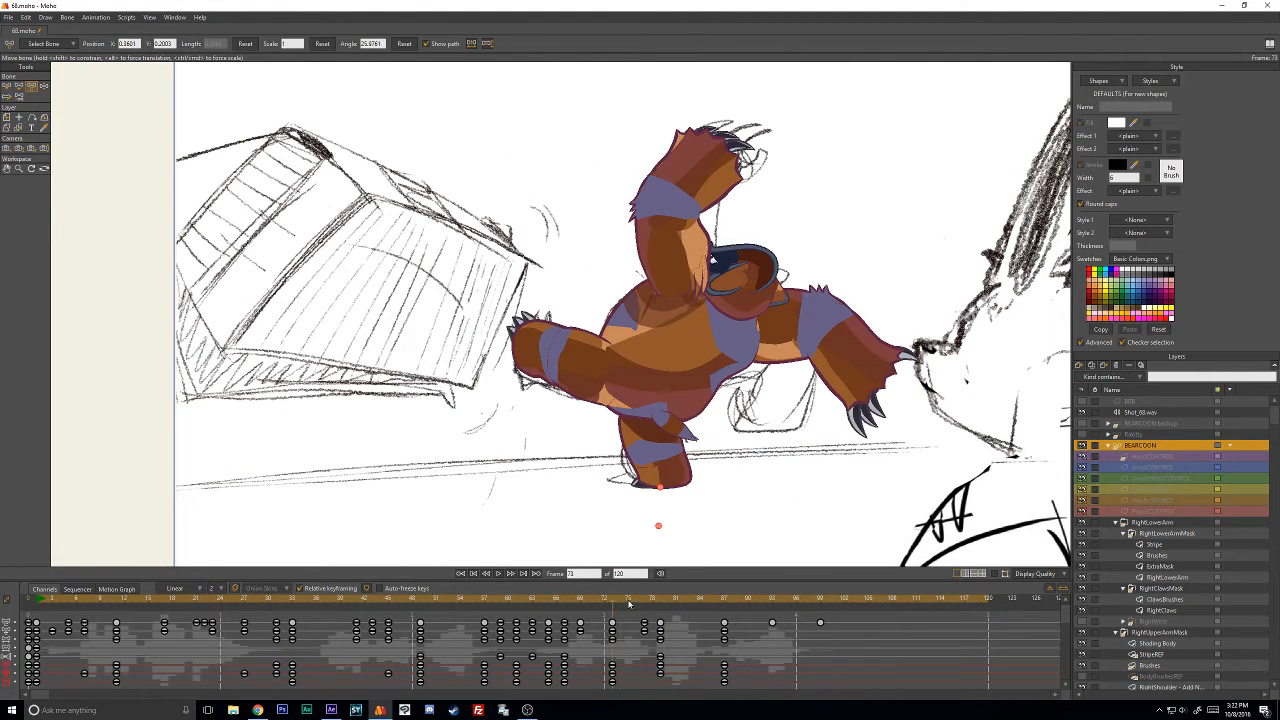
At frame 79, shift the bear's upper body down toward the feet with Manipulate Bones and check the neighbouring frames.
click(663, 600)
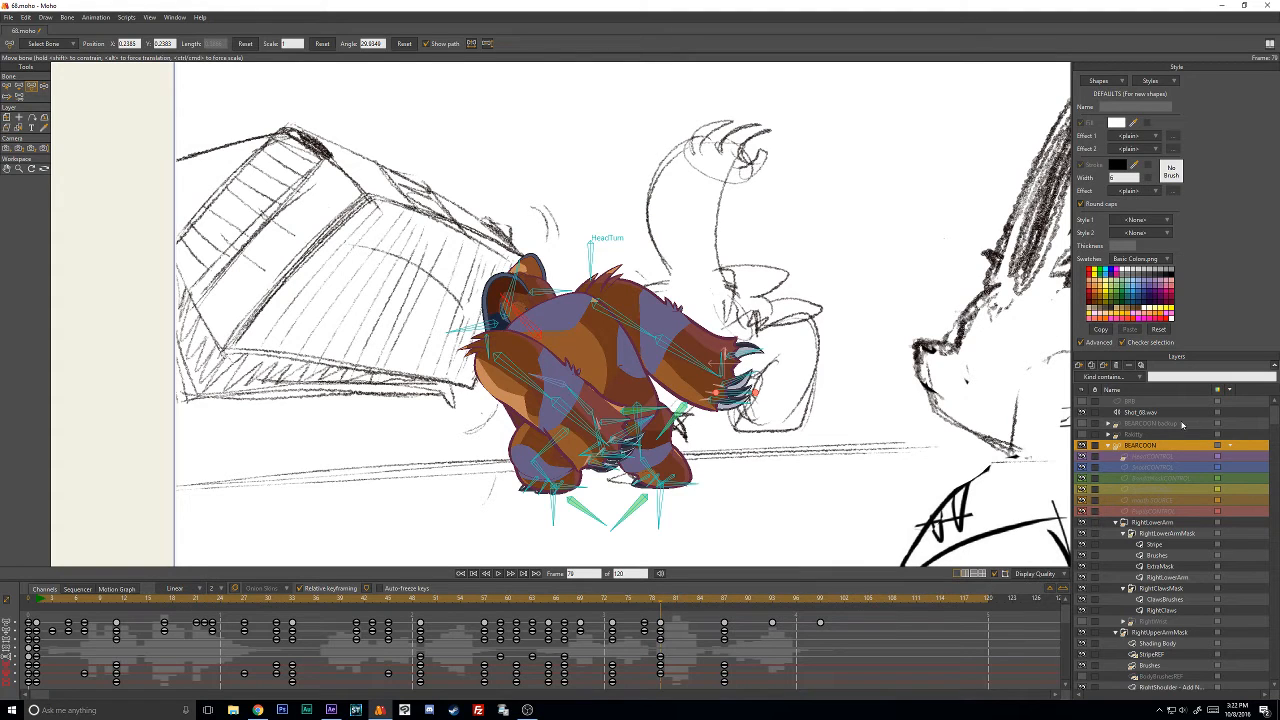
click(43, 86)
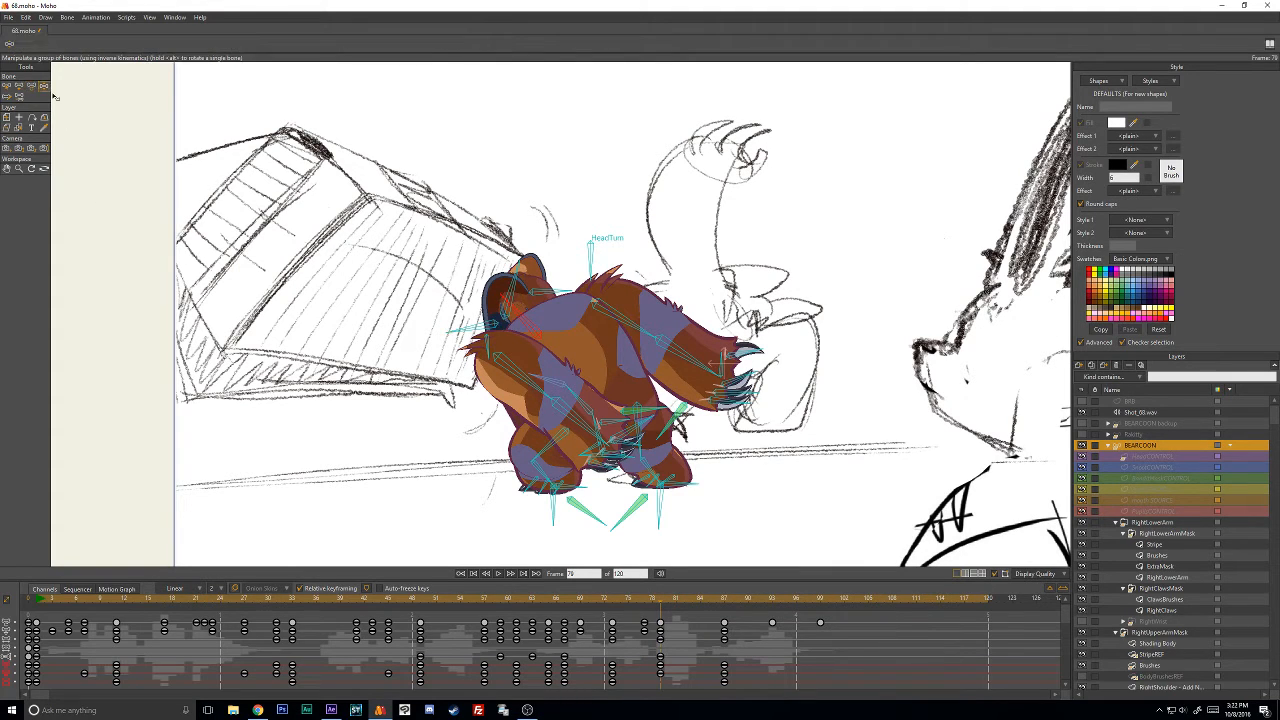
mouse_move(558, 377)
mouse_down()
mouse_move(588, 404)
mouse_move(563, 373)
mouse_move(571, 389)
mouse_up()
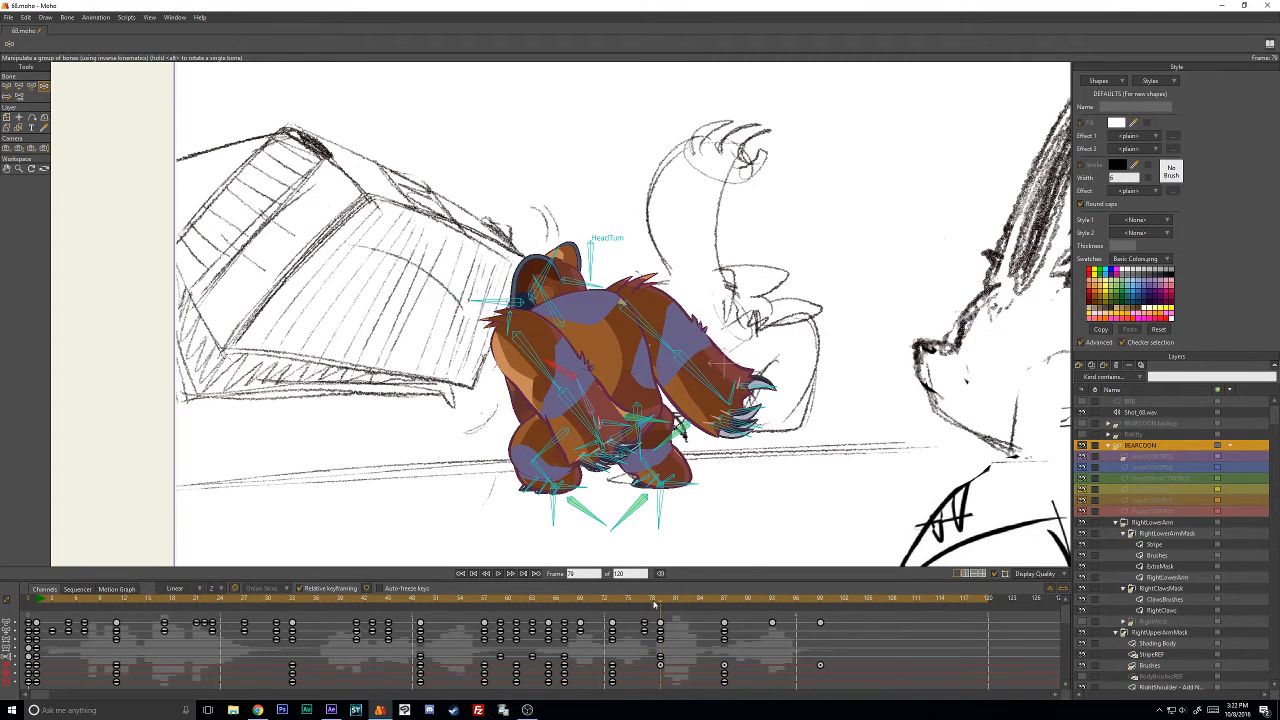
mouse_move(655, 604)
mouse_down()
mouse_move(770, 602)
mouse_move(705, 601)
mouse_move(660, 625)
mouse_move(670, 621)
mouse_up()
Select the RightLowerArm layer and its keys around frames 79 to 81, and show RightUpperArm2 in the timeline as well.
click(1160, 577)
drag(704, 623, 645, 680)
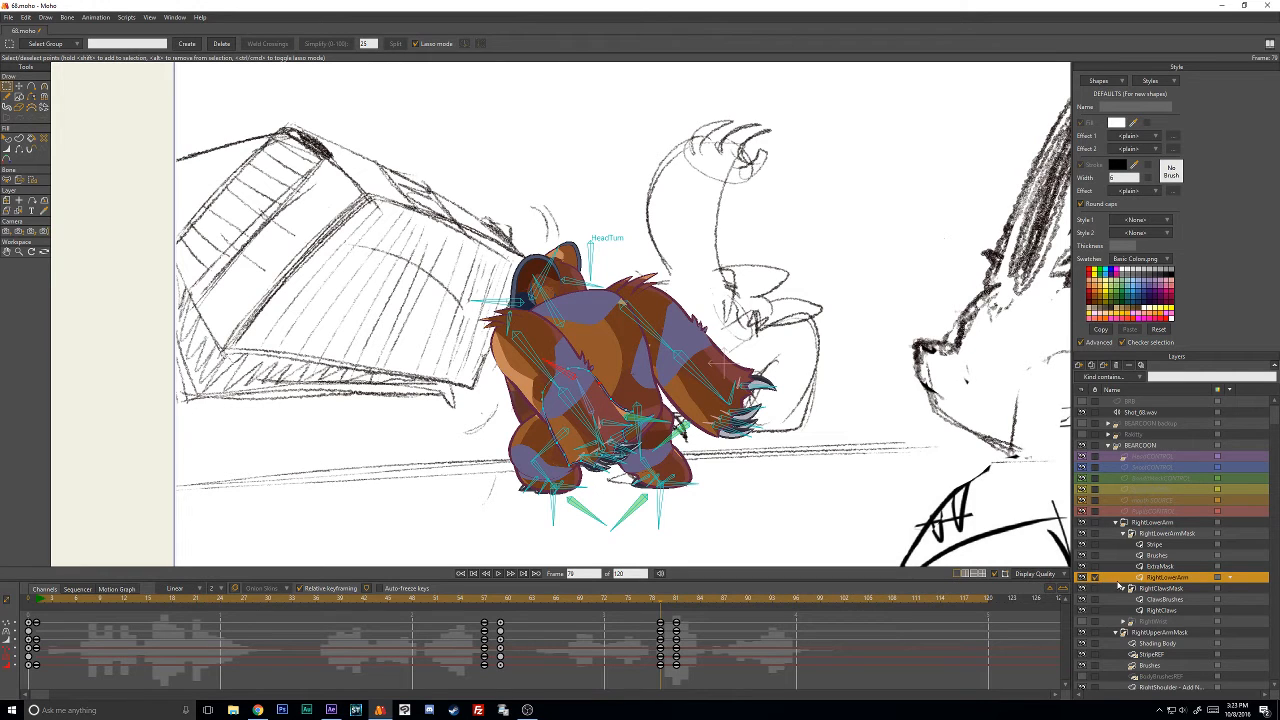
scroll(1111, 645, down, 2)
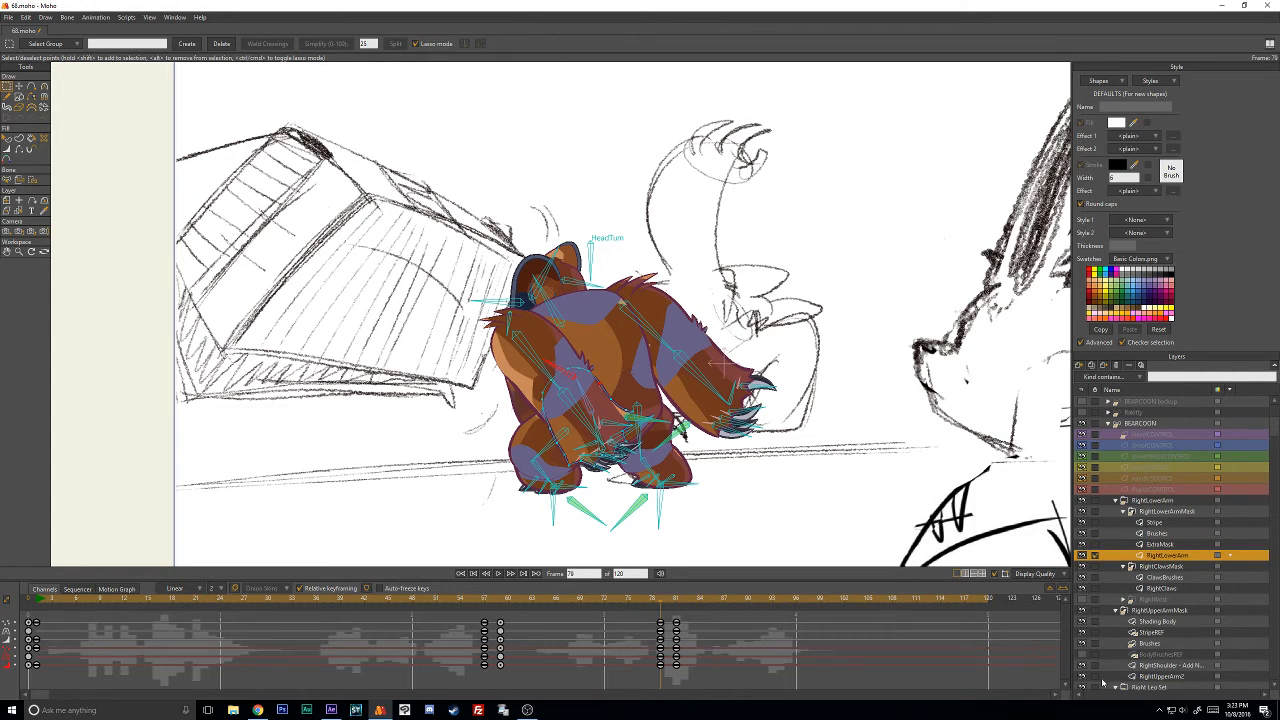
click(1095, 677)
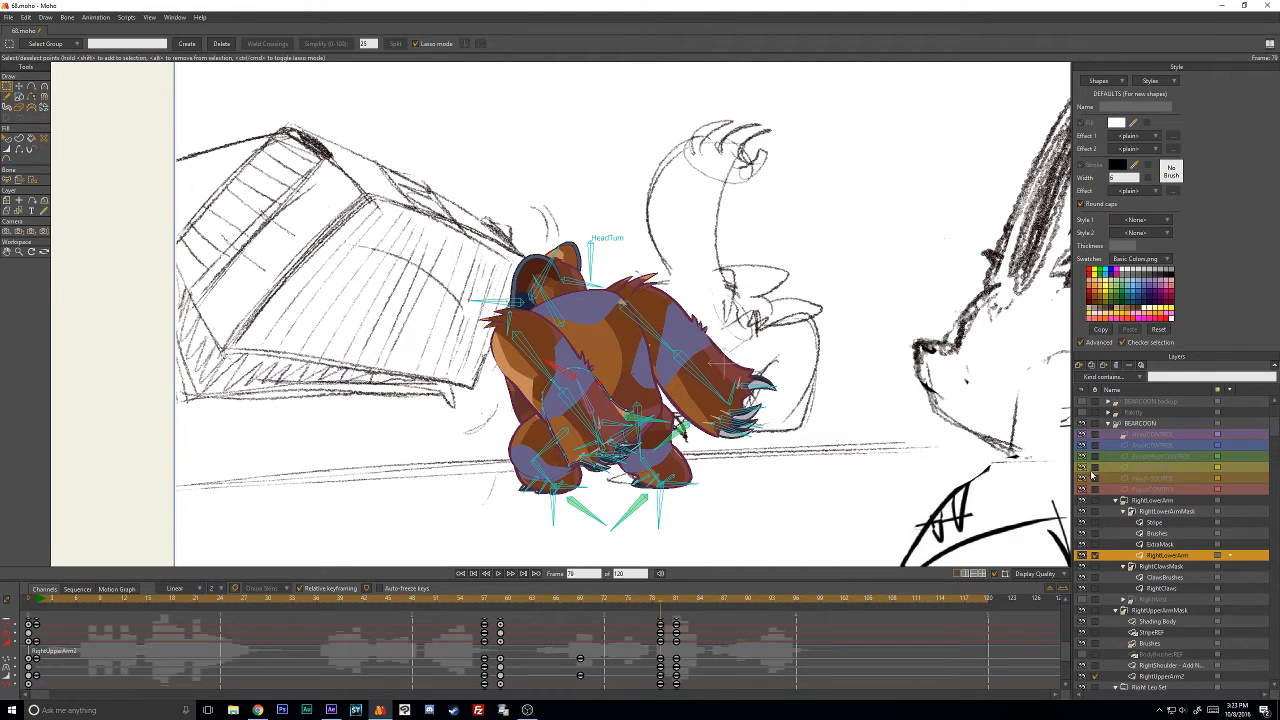
Undo the accidental reordering of RightLowerArm and show its mask group's Brushes, ExtraMask and Stripe layers in the timeline.
drag(1102, 553, 1150, 527)
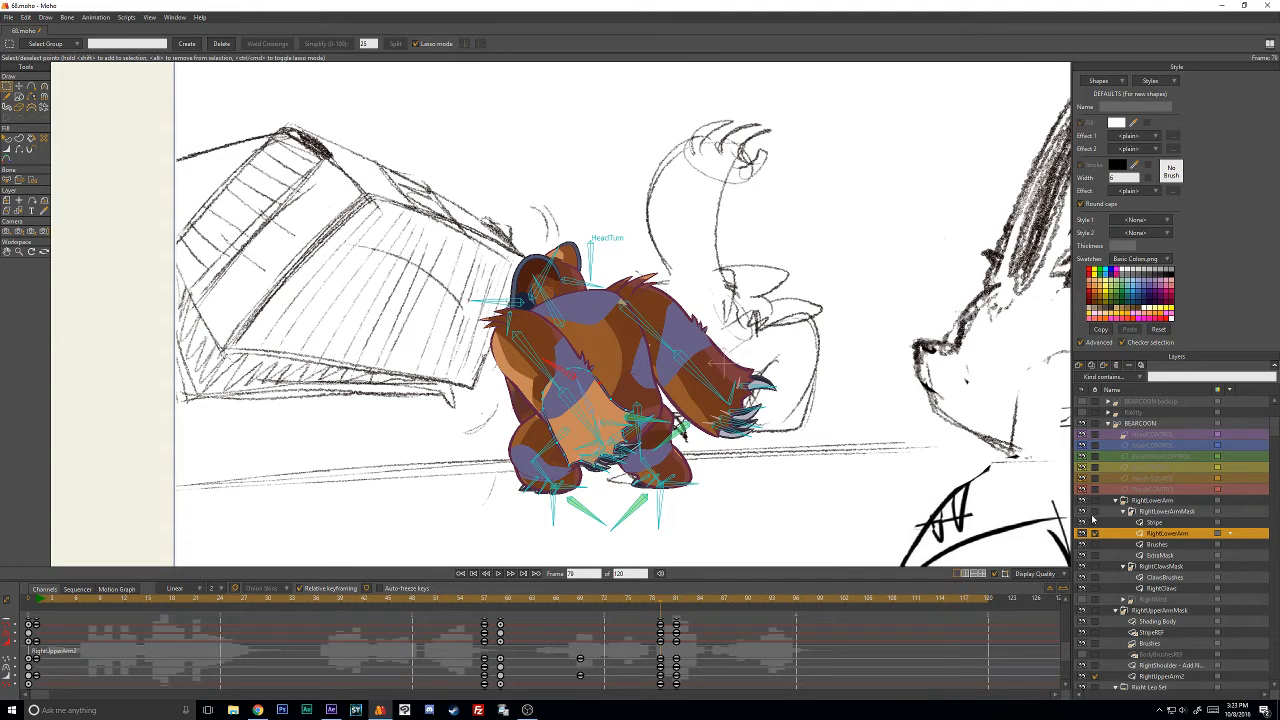
key(ctrl+z)
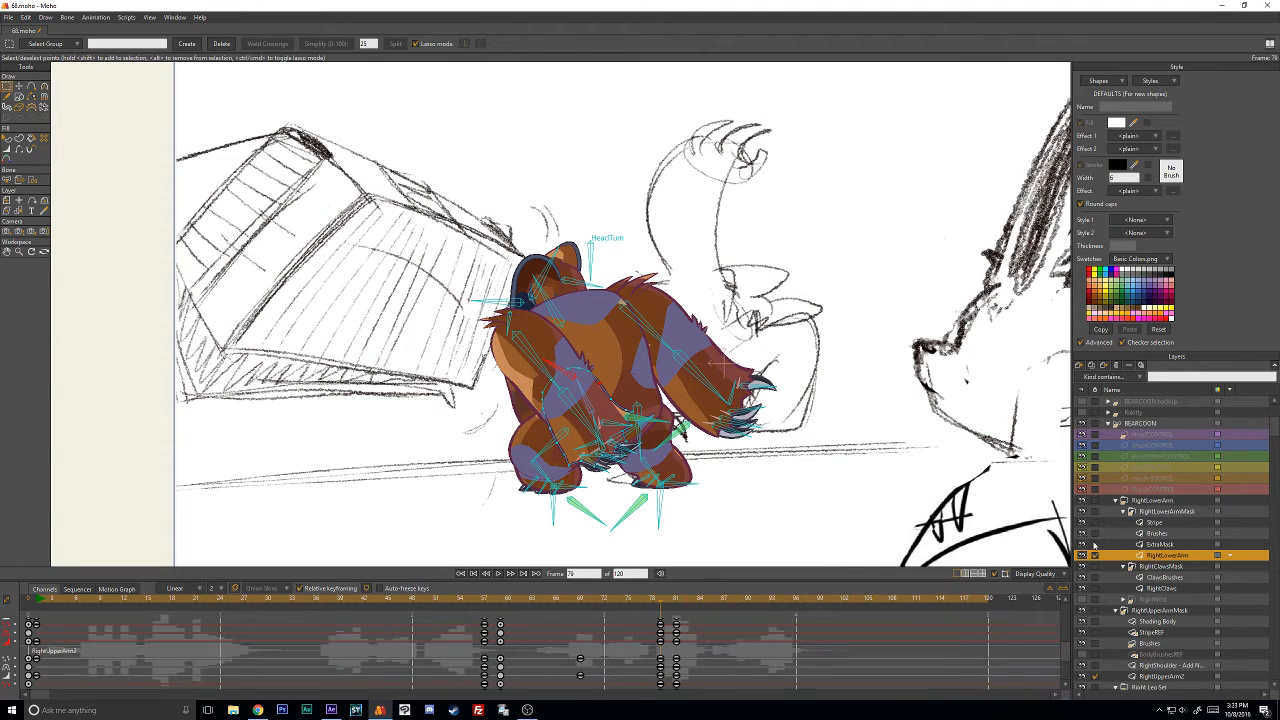
click(1095, 534)
click(1095, 543)
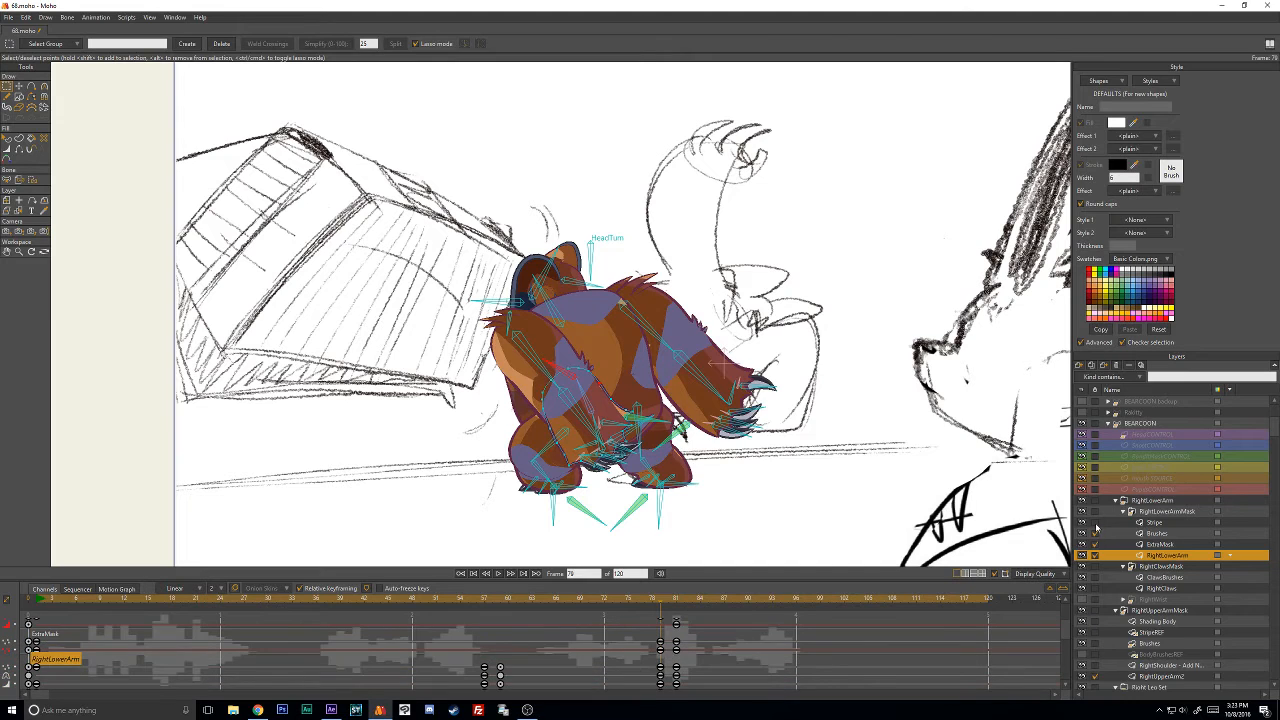
click(1095, 523)
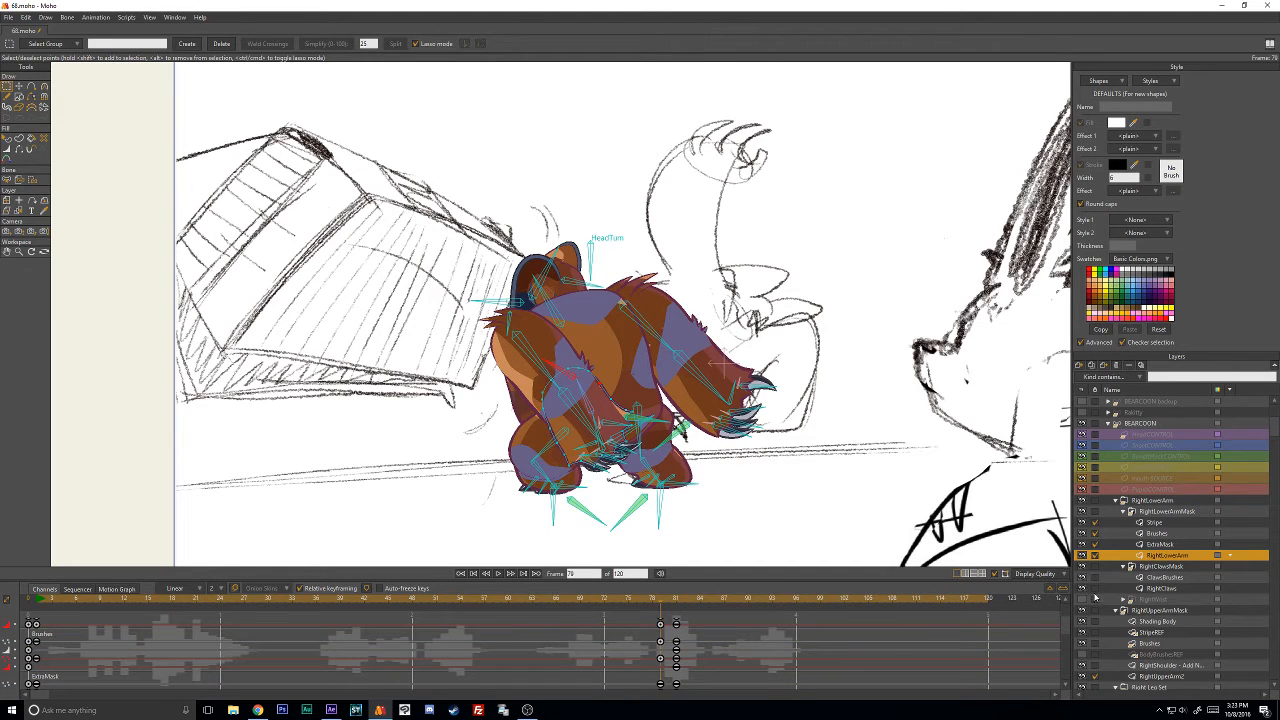
Show the right upper arm's Brushes and RightShoulder layers and the body's Shading, Stripes and Bearcoon layers in the timeline.
scroll(1097, 606, down, 1)
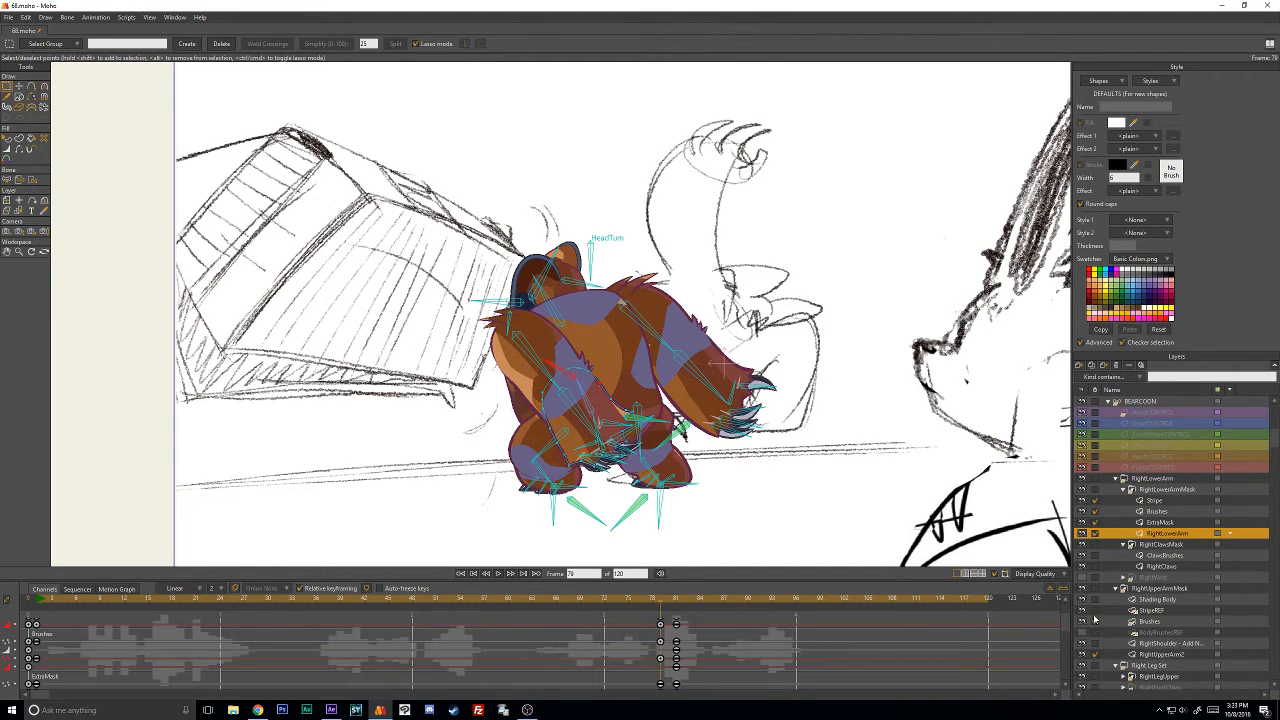
click(1095, 621)
scroll(1096, 618, down, 1)
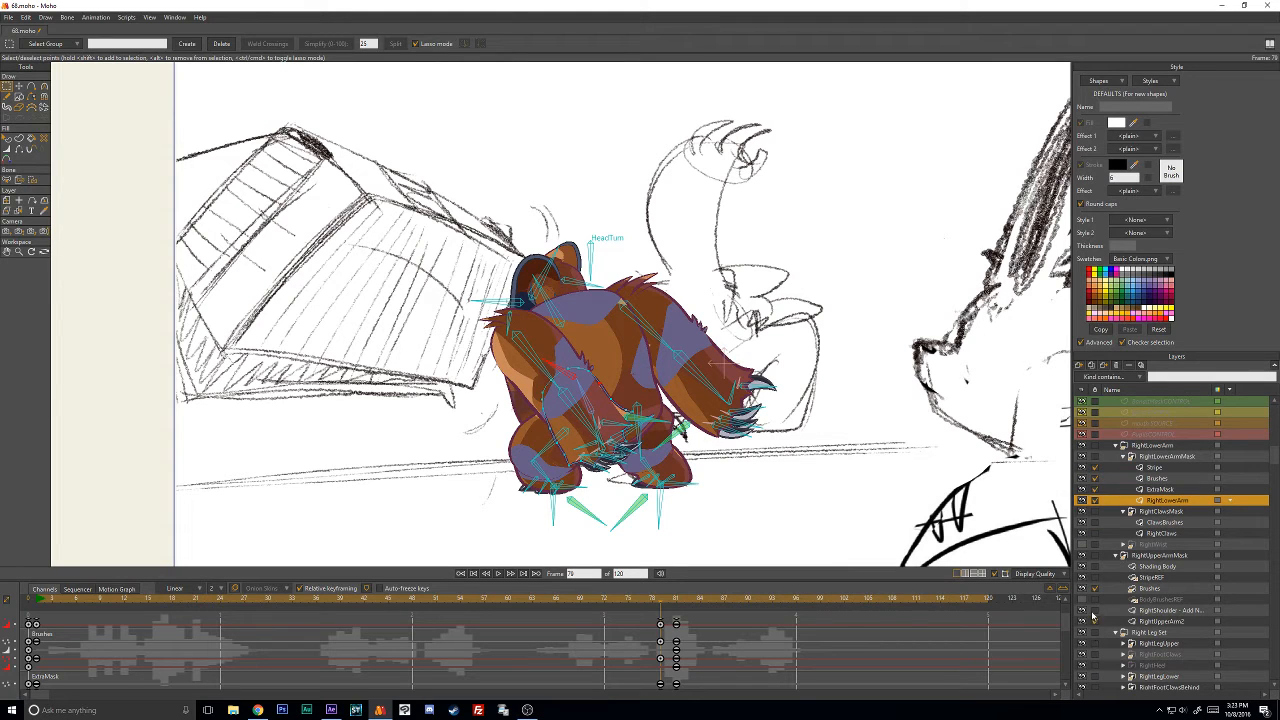
scroll(1104, 624, down, 2)
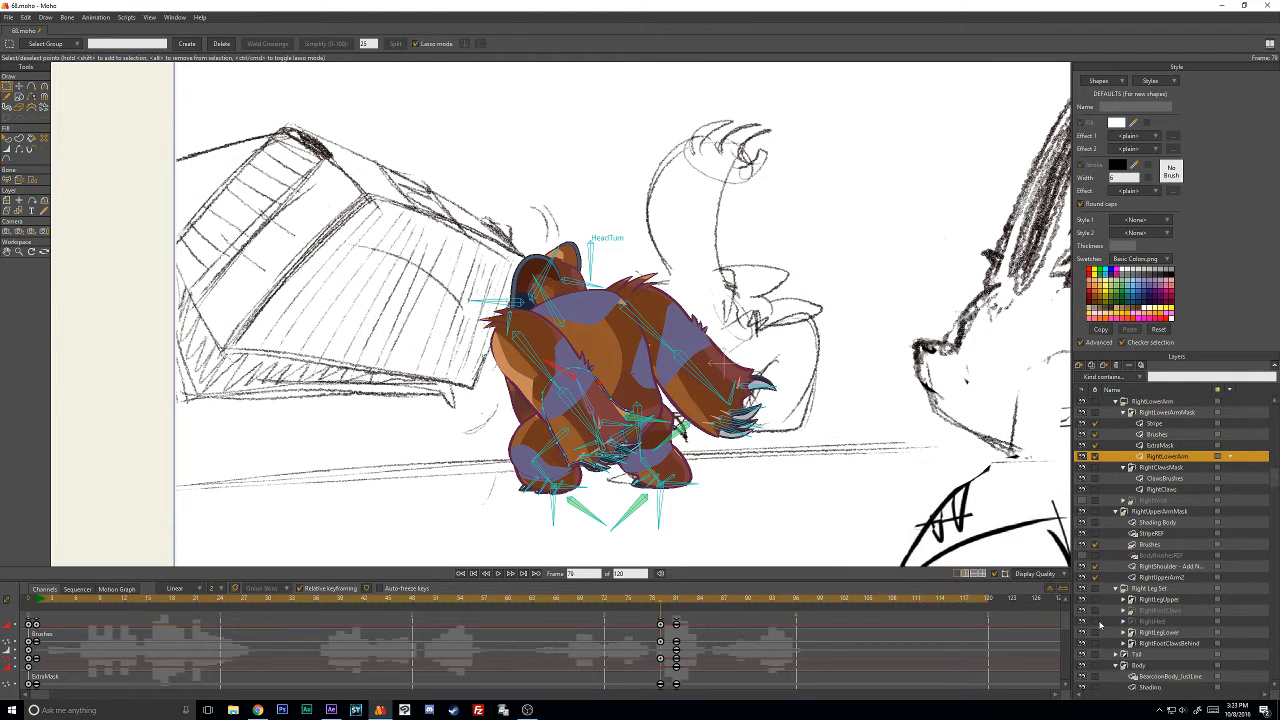
scroll(1100, 622, down, 3)
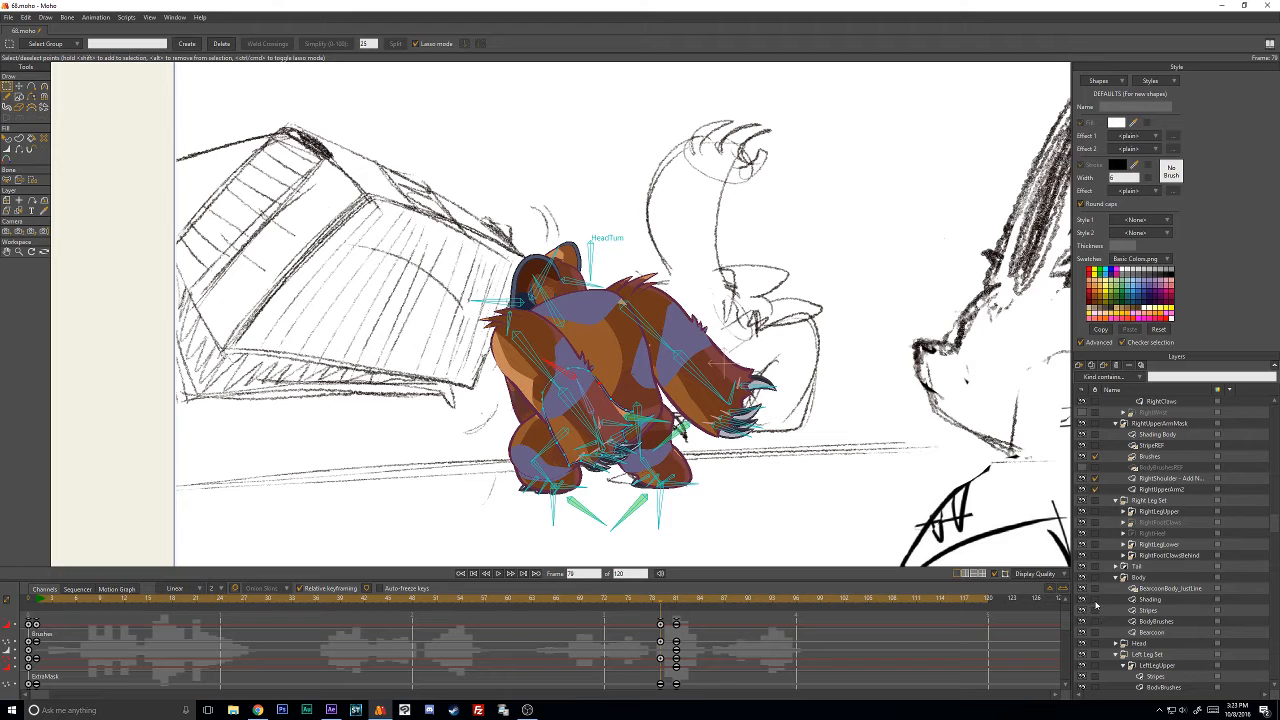
click(1096, 644)
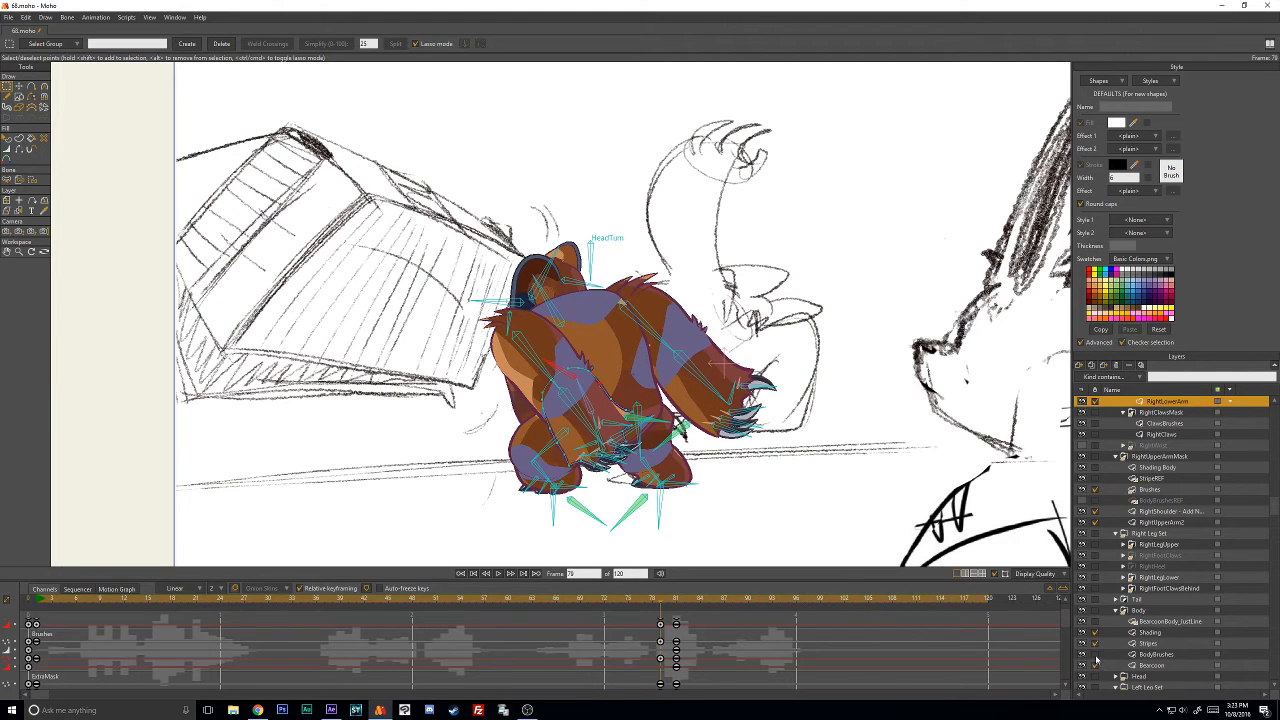
Show the left arm's RightUpperArm2 and RightLowerArm layers in the timeline.
scroll(1109, 644, down, 2)
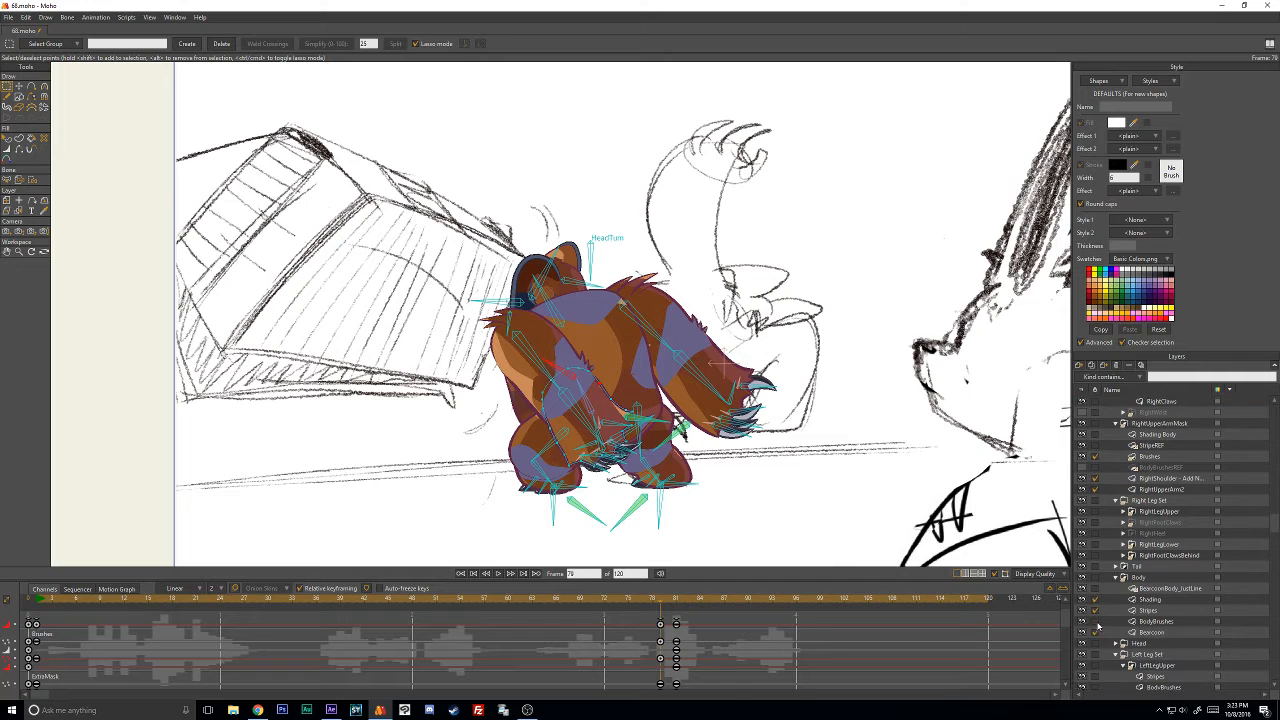
scroll(1098, 627, down, 3)
scroll(1103, 632, down, 3)
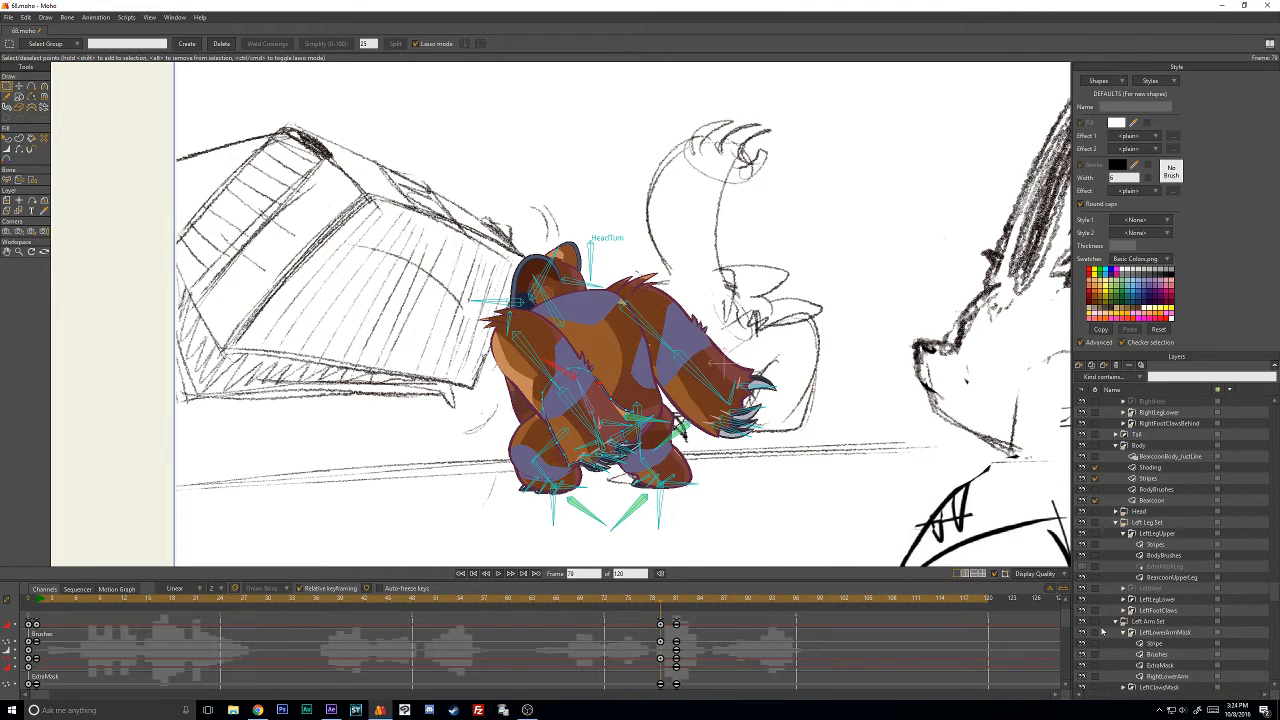
scroll(1104, 632, down, 2)
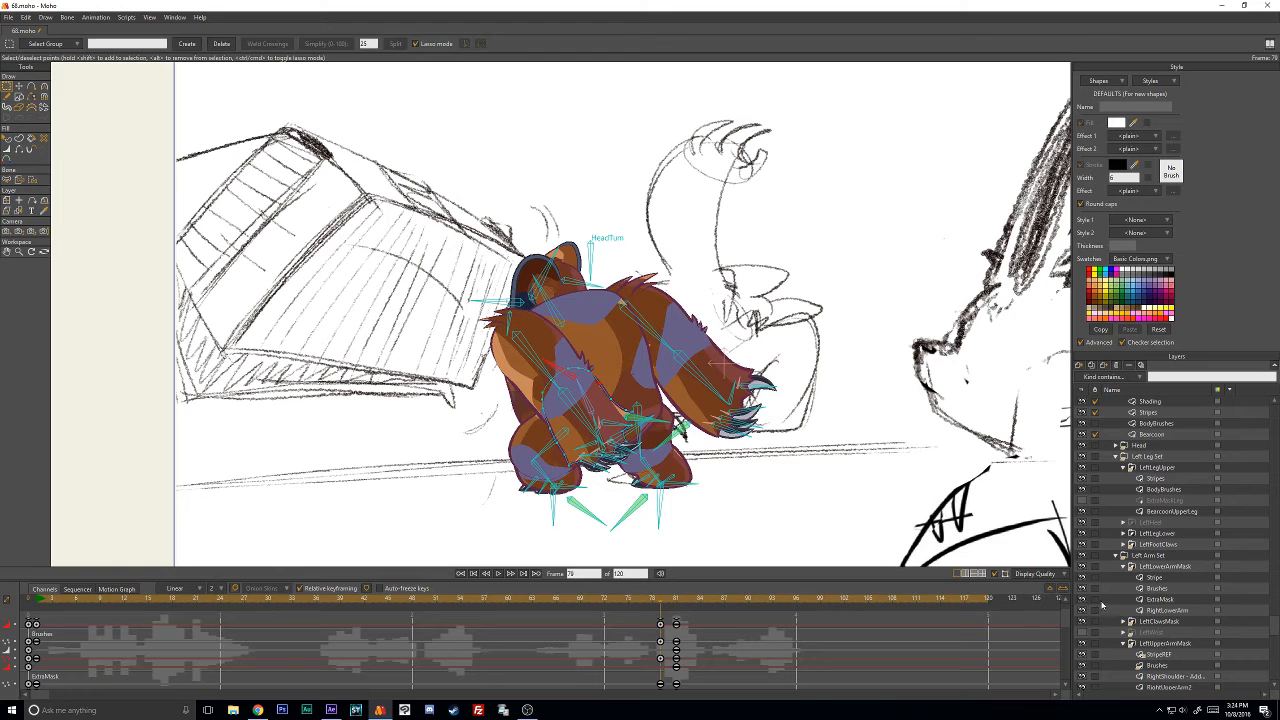
scroll(1101, 623, down, 3)
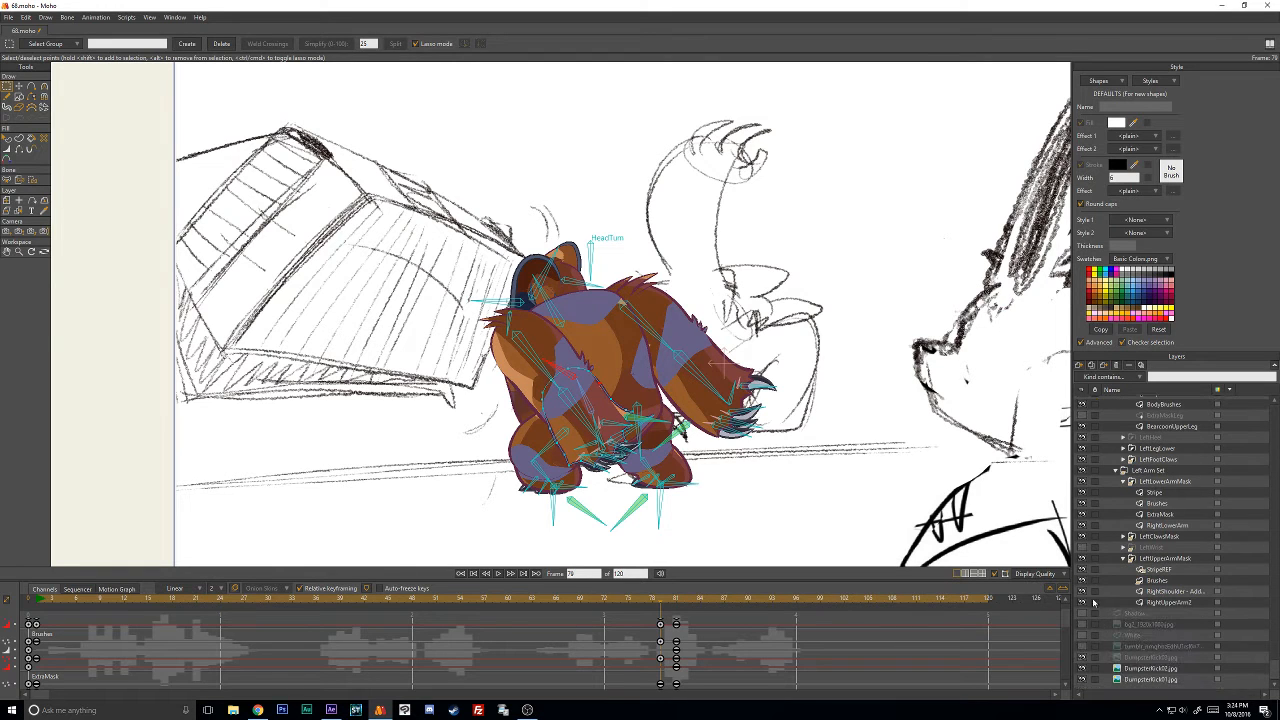
scroll(1094, 607, up, 8)
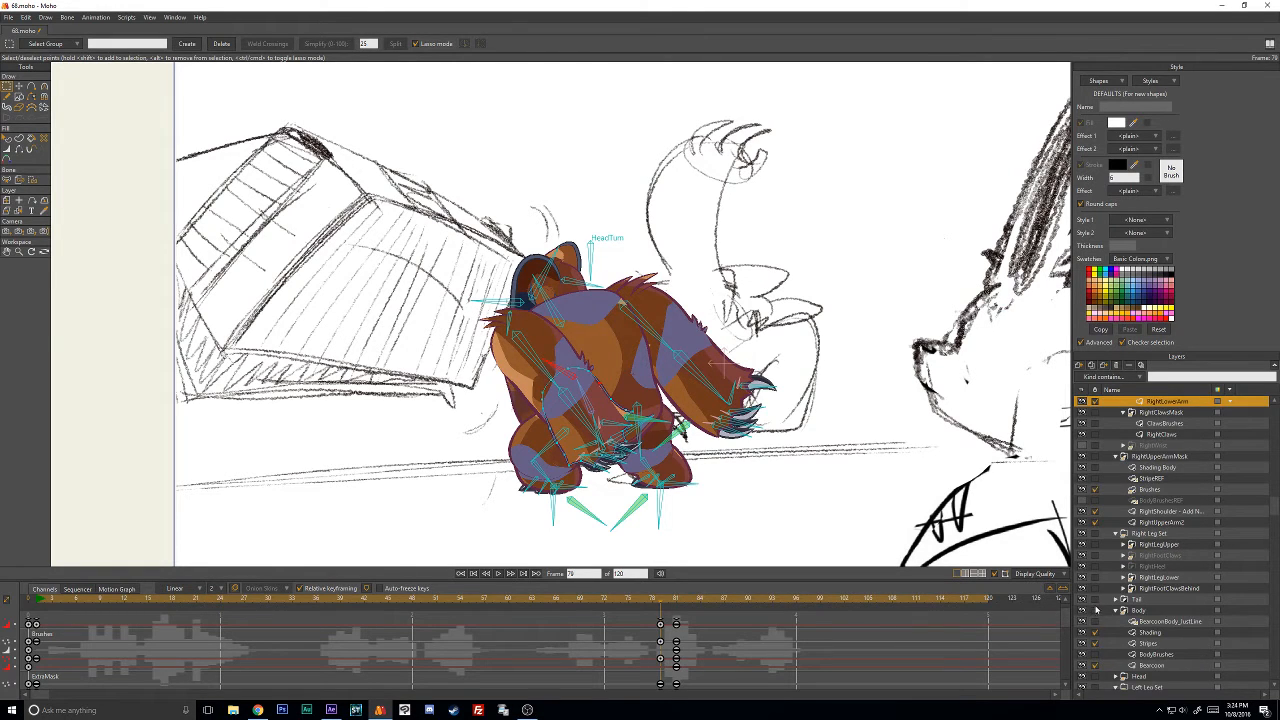
scroll(1096, 608, down, 7)
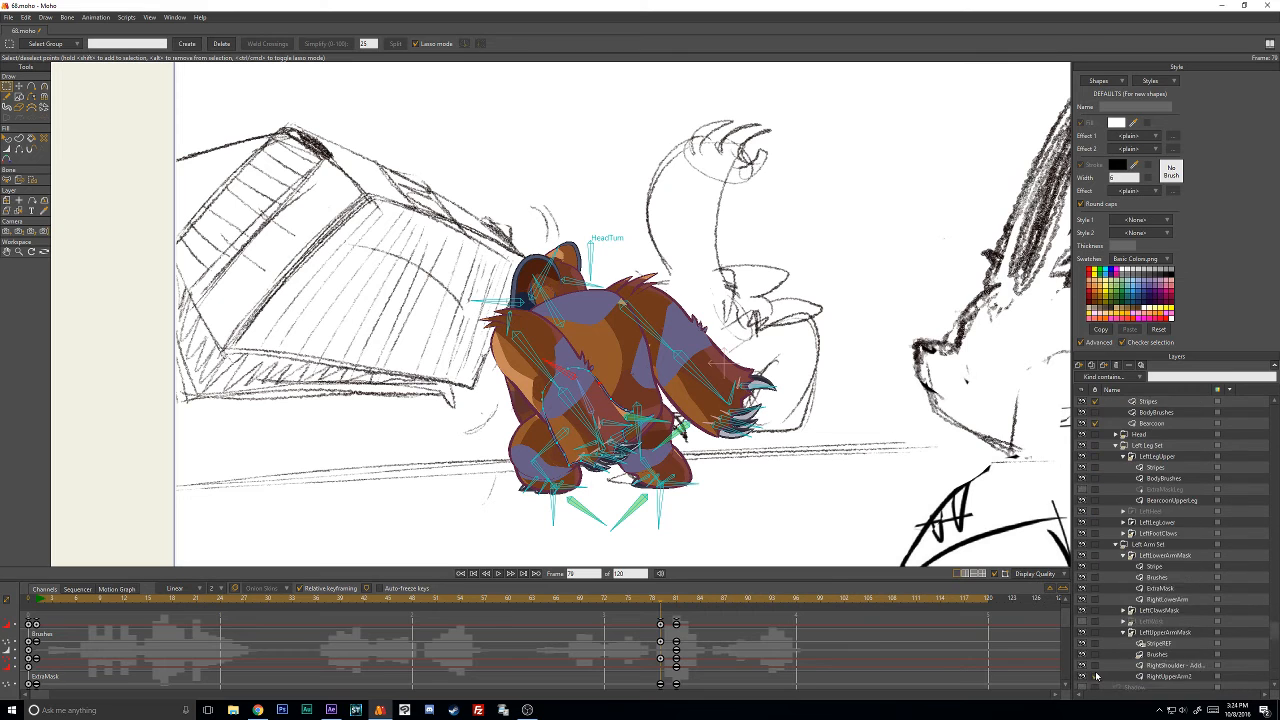
scroll(1096, 677, down, 2)
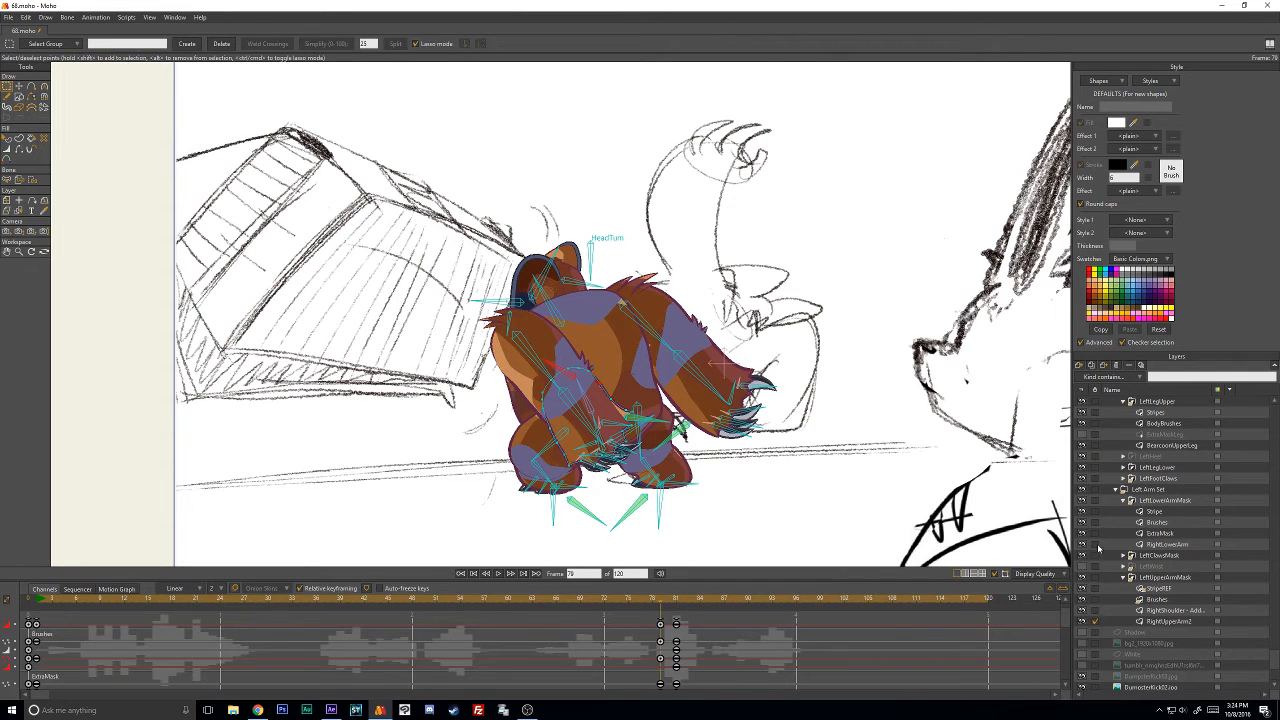
scroll(1094, 545, up, 8)
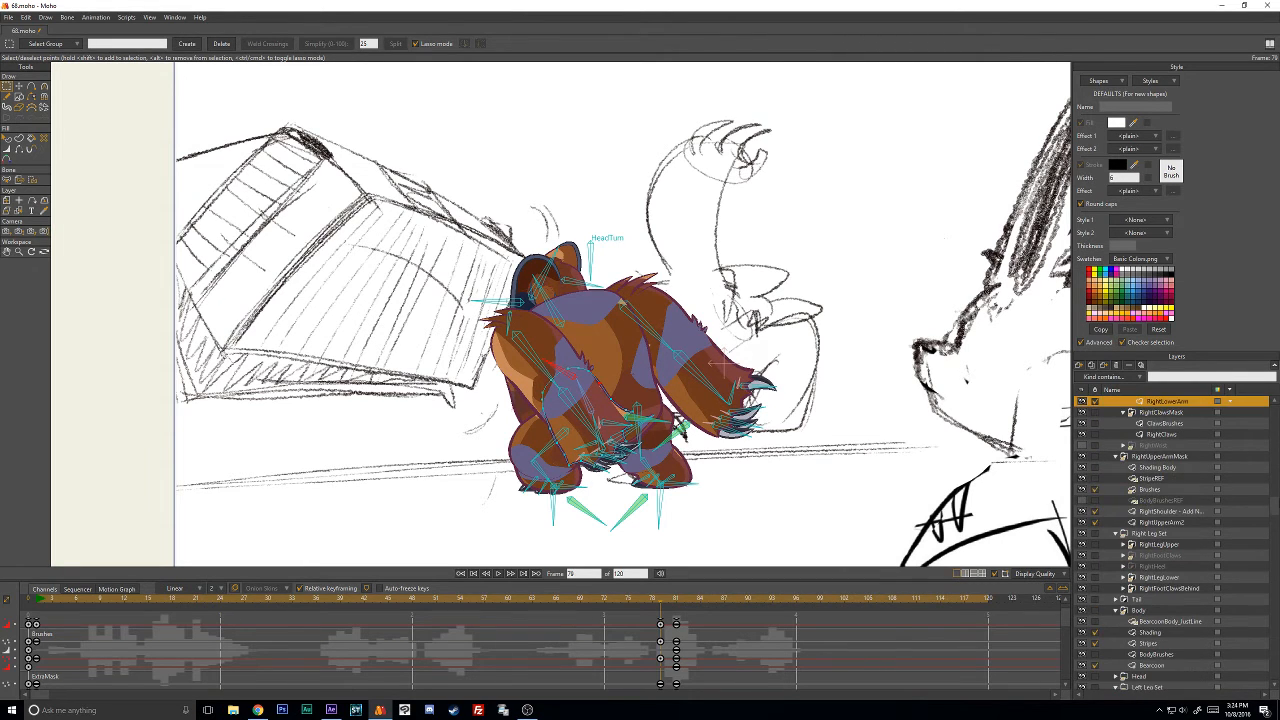
Show the left upper arm's Brushes and RightShoulder layers and the left lower arm's ExtraMask layer in the timeline.
scroll(1105, 607, down, 7)
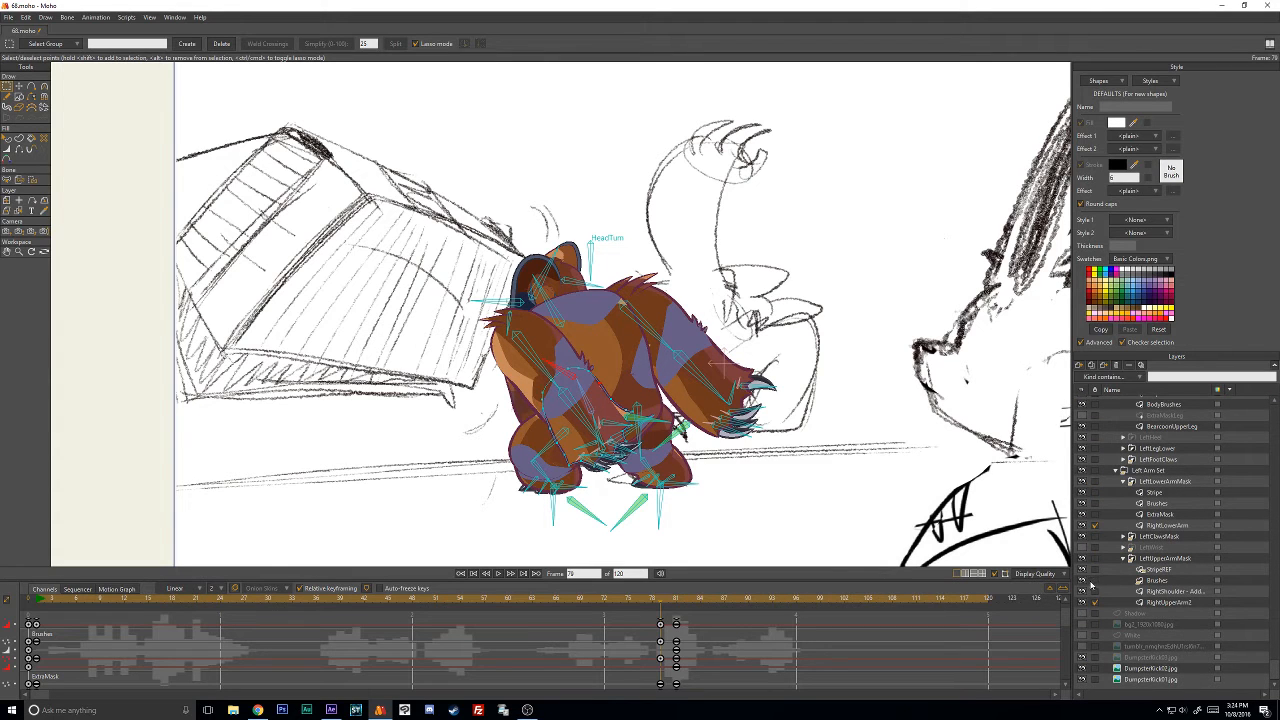
scroll(1096, 586, up, 7)
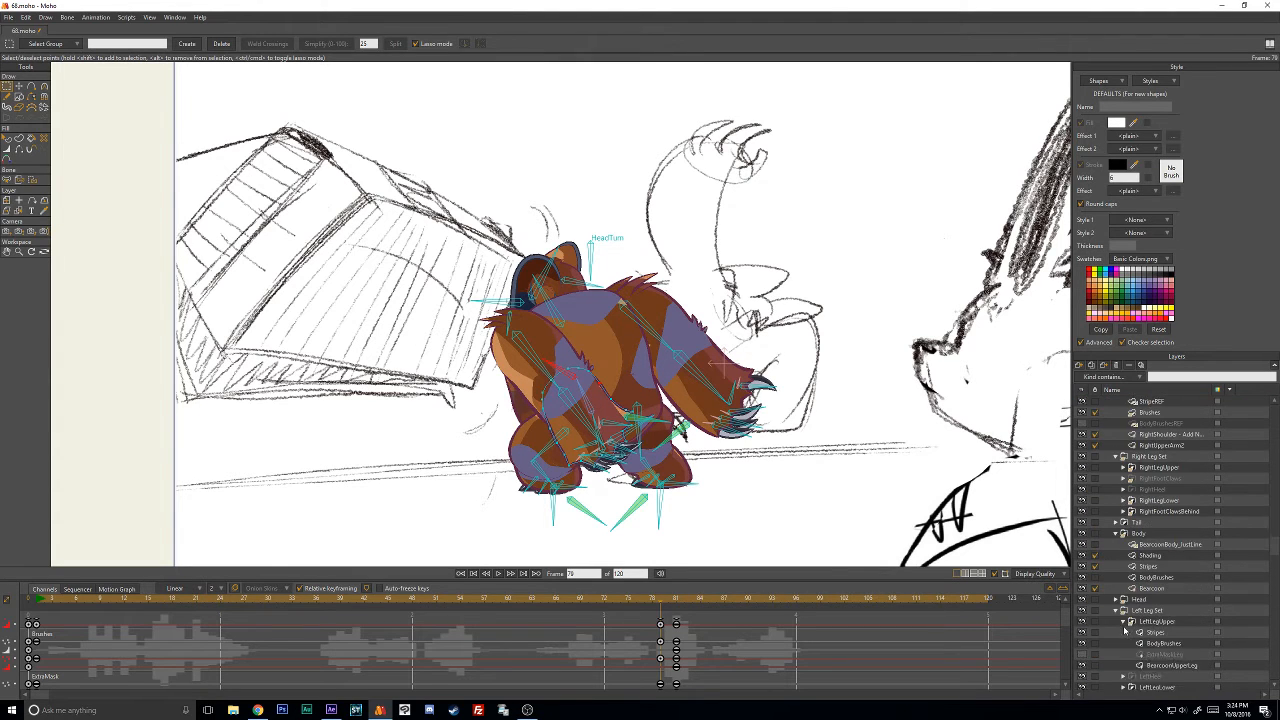
scroll(1120, 640, down, 6)
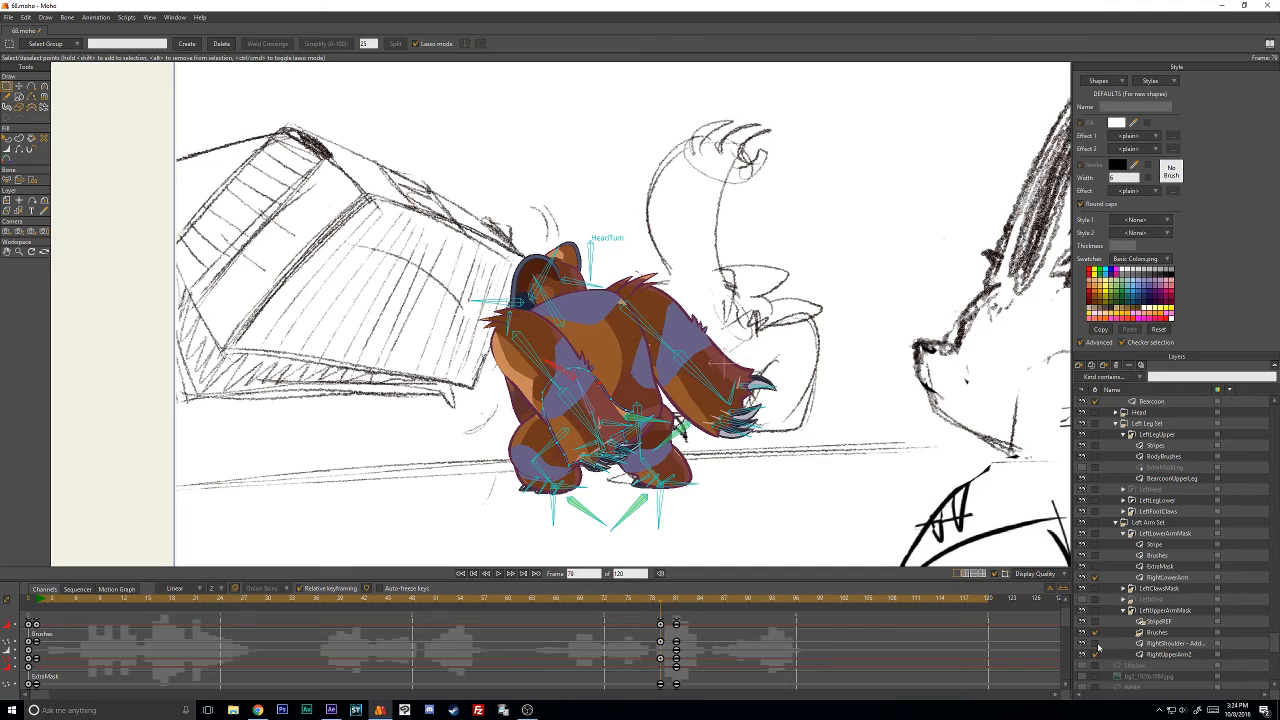
scroll(1094, 648, up, 8)
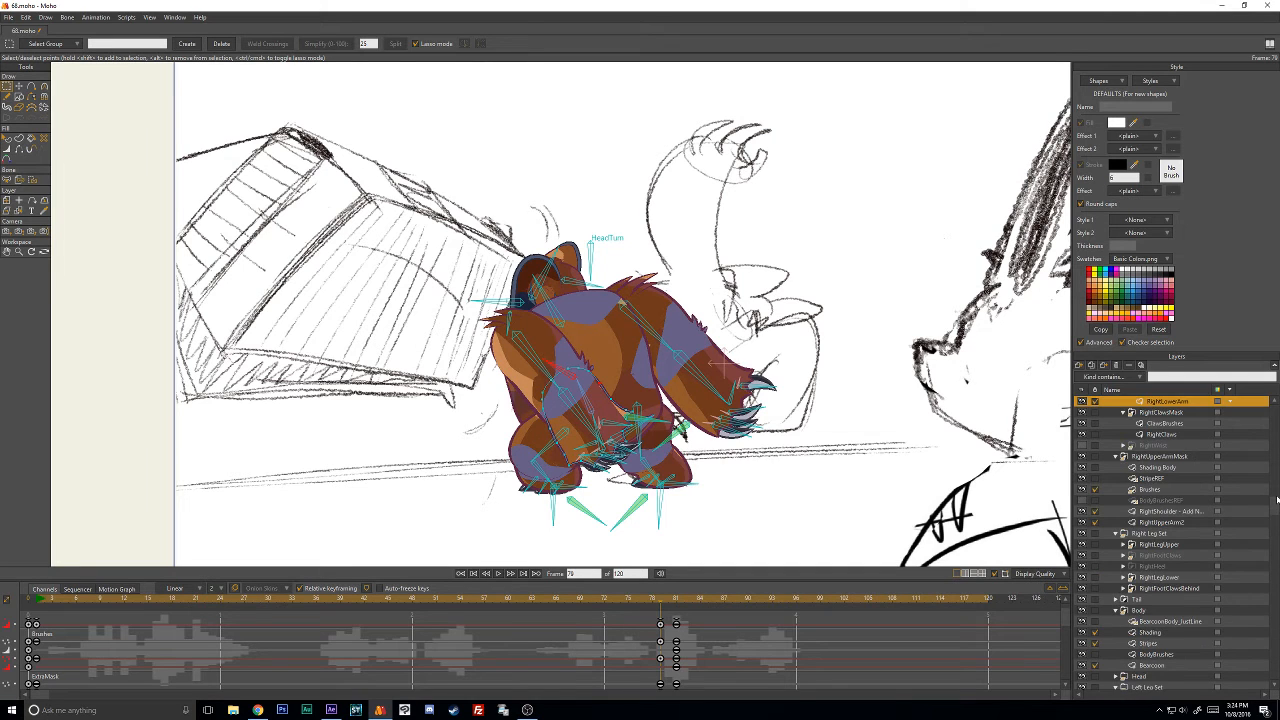
scroll(1277, 497, down, 7)
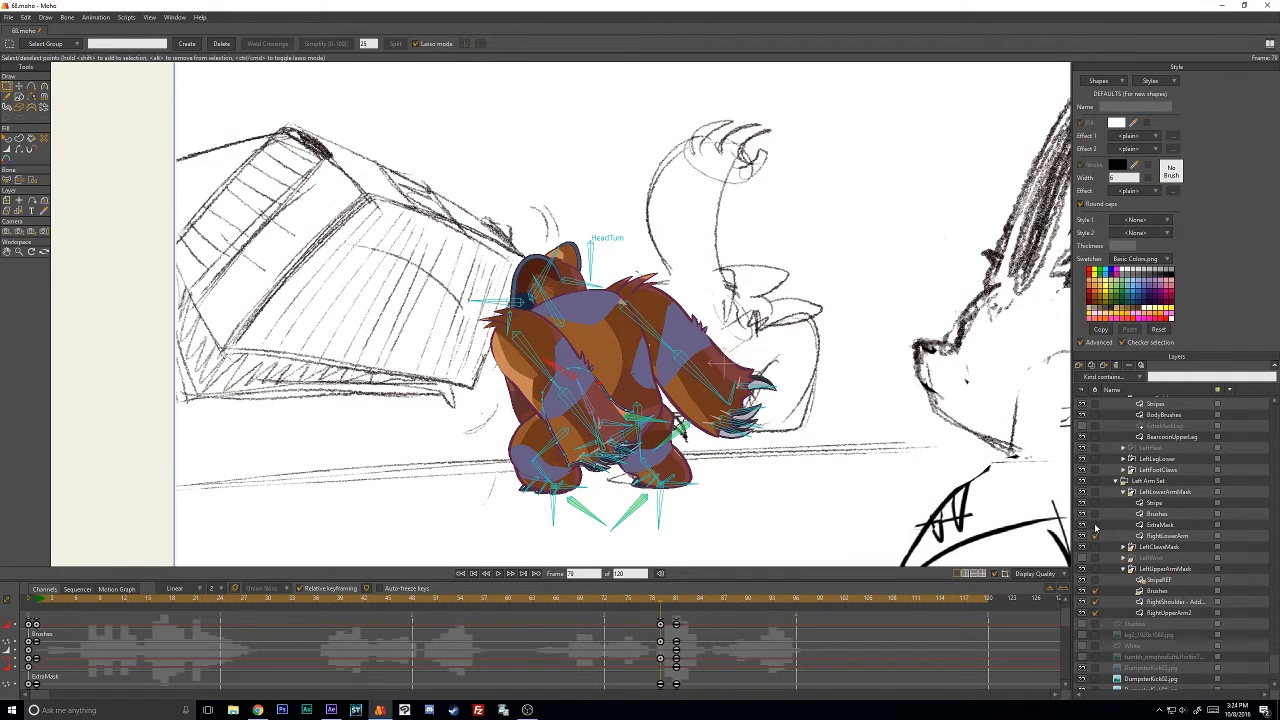
scroll(1098, 532, up, 8)
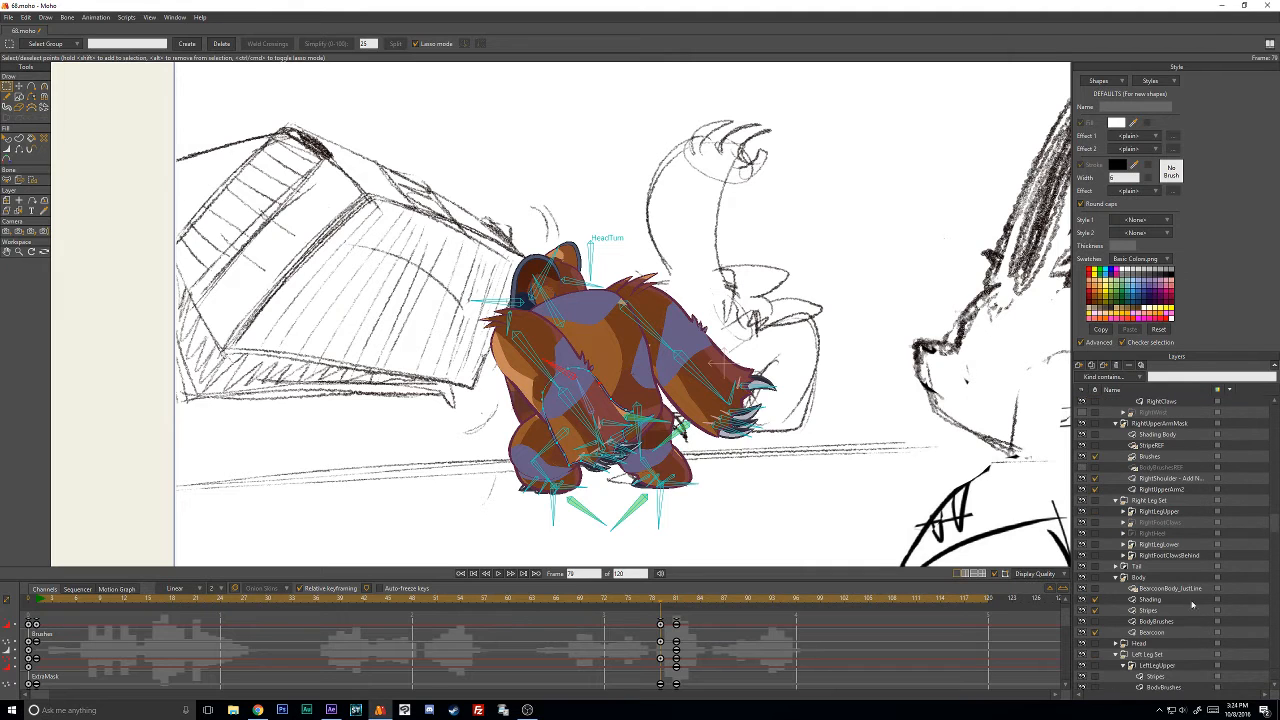
scroll(1202, 599, up, 2)
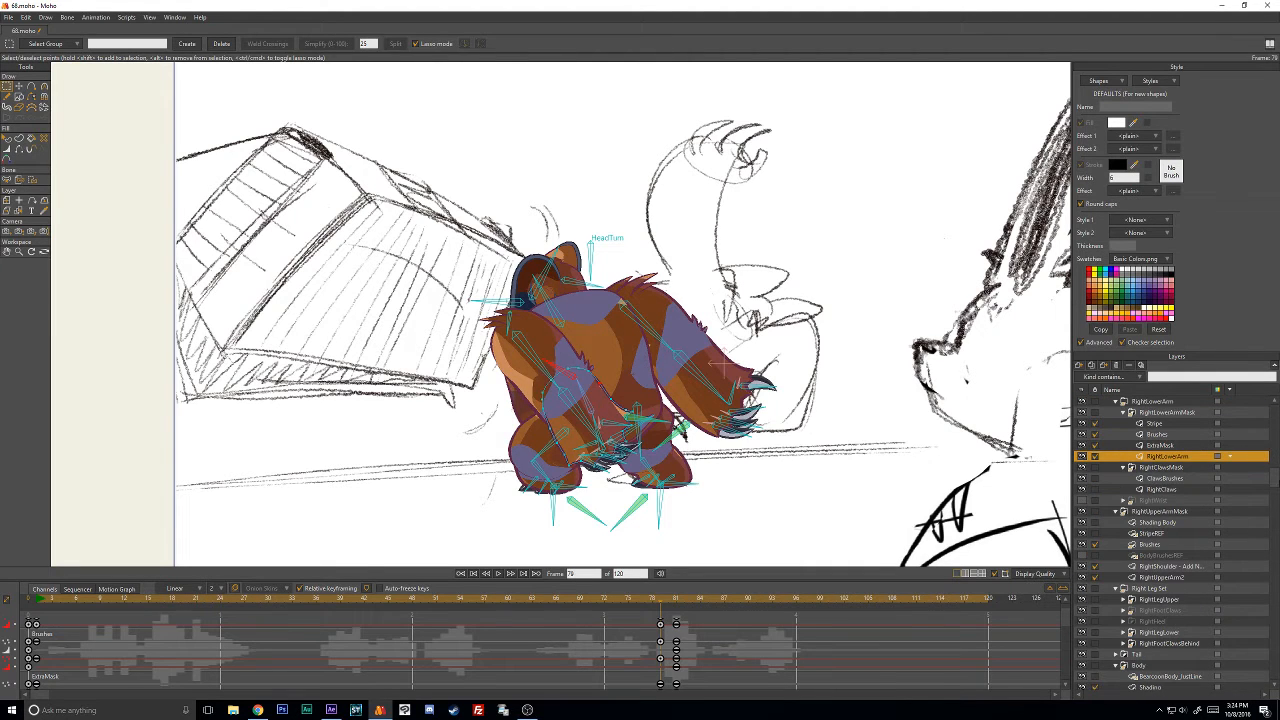
scroll(1170, 540, down, 8)
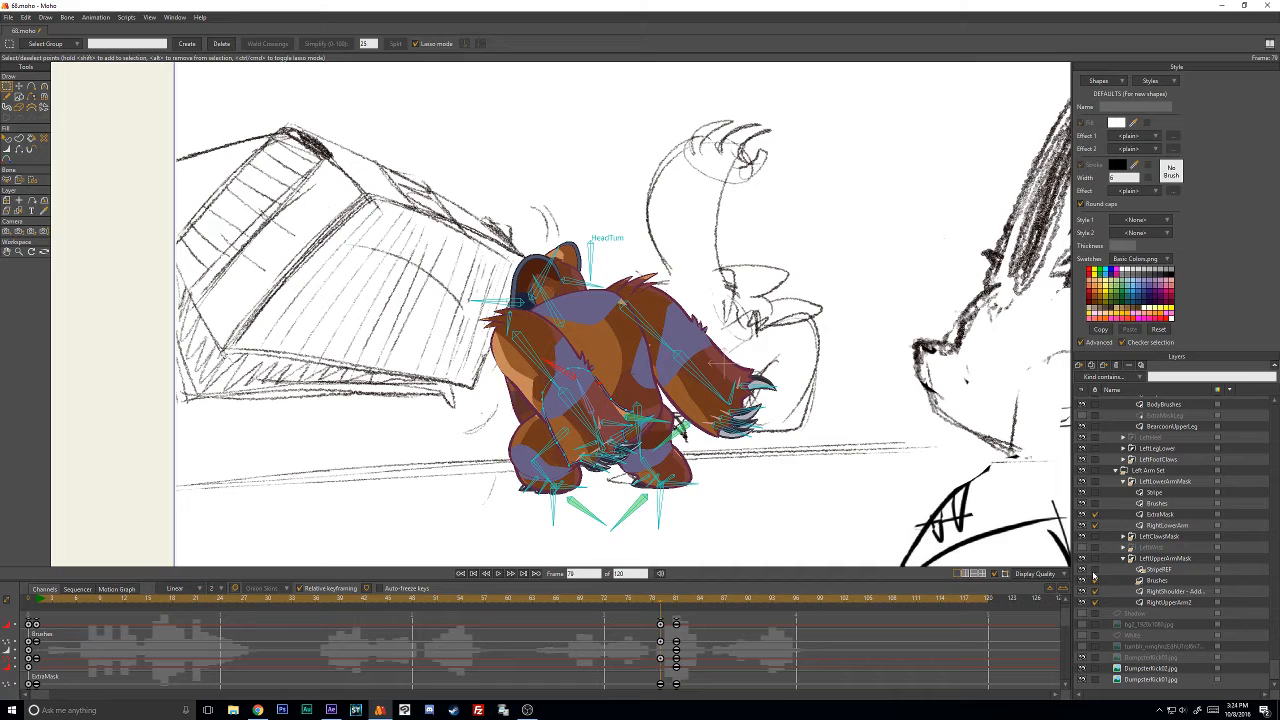
scroll(701, 654, up, 2)
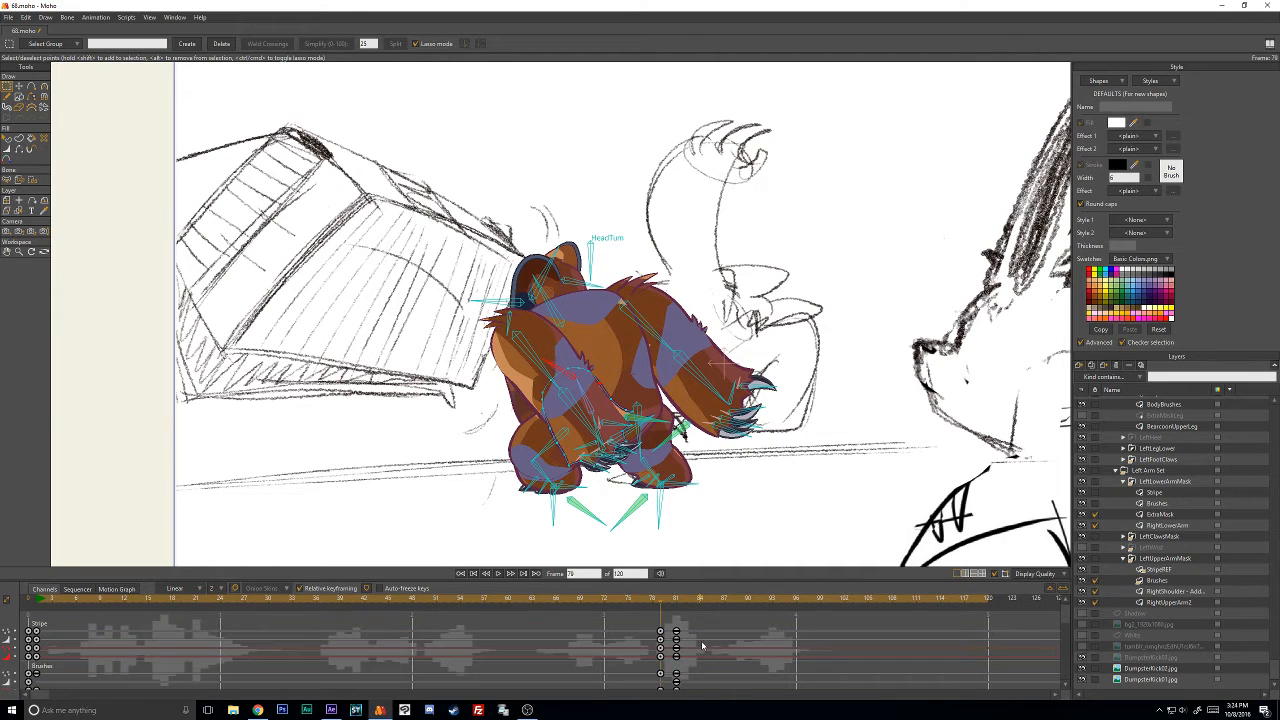
Enlarge the timeline to reveal the exposed layers' channels and step through the bear's poses around frame 66.
drag(637, 625, 702, 680)
drag(723, 553, 718, 253)
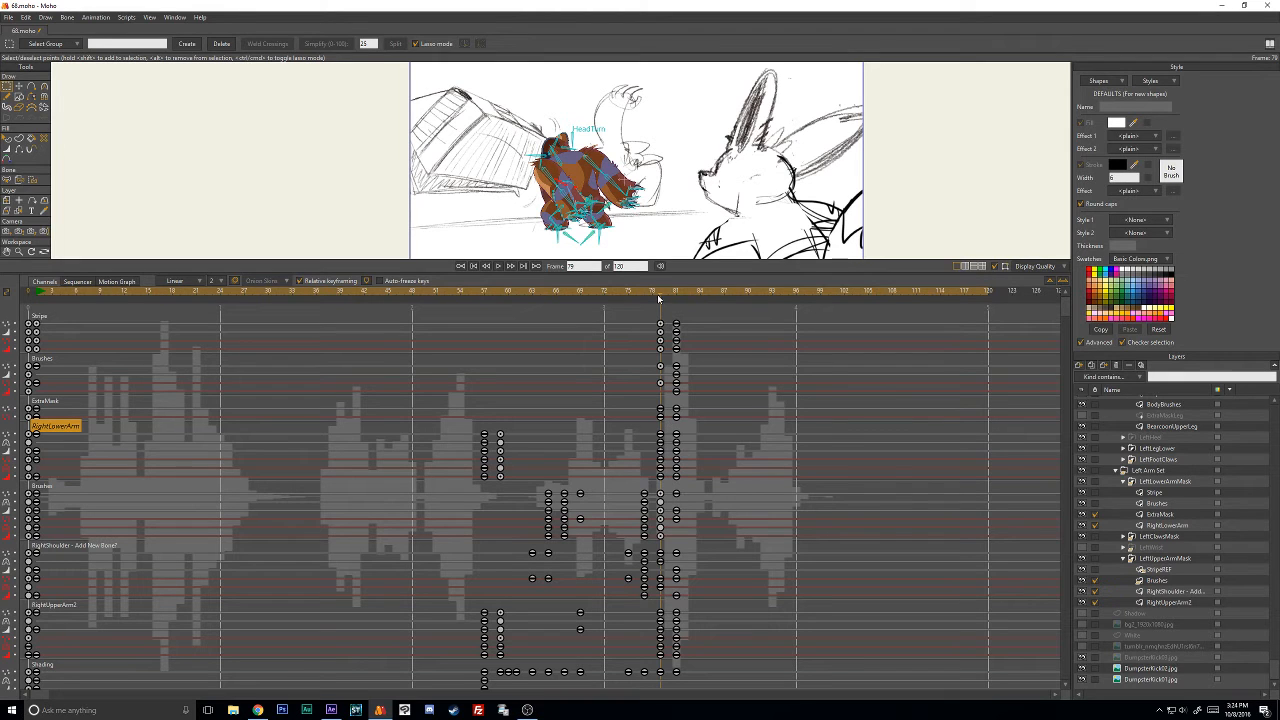
drag(487, 296, 543, 303)
key(Right)
key(Right)
key(Right)
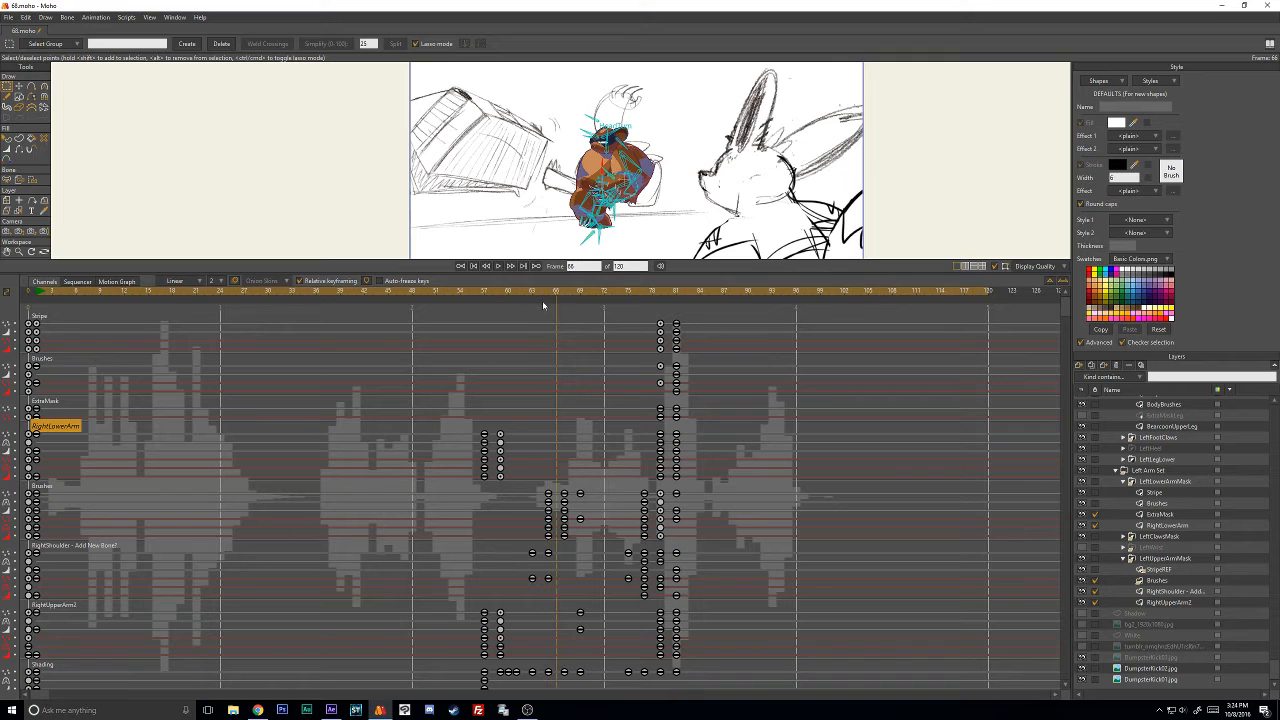
key(Left)
key(Left)
key(Left)
key(Left)
key(Right)
key(Right)
key(Right)
key(Right)
scroll(705, 194, up, 5)
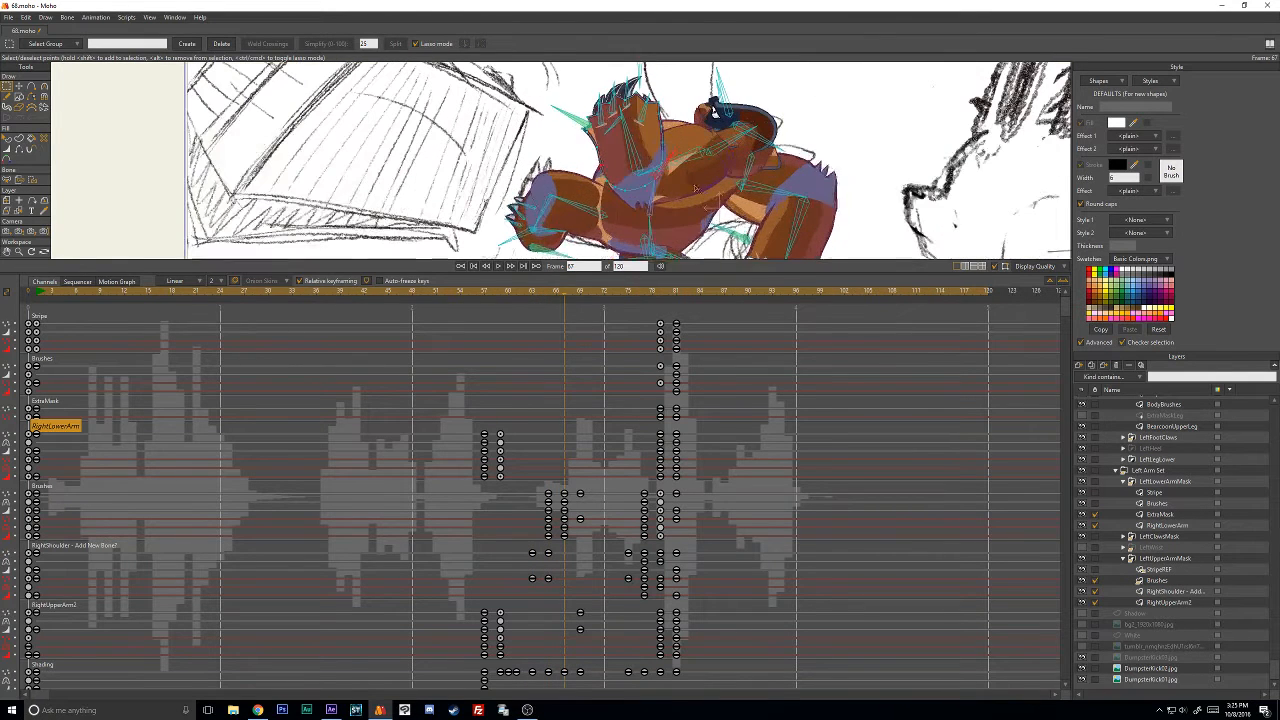
Examine the bear's body and arm swing up close, frame by frame, between about frames 66 and 71.
key(Left)
key(Left)
key(Right)
key(Right)
key(Right)
key(Right)
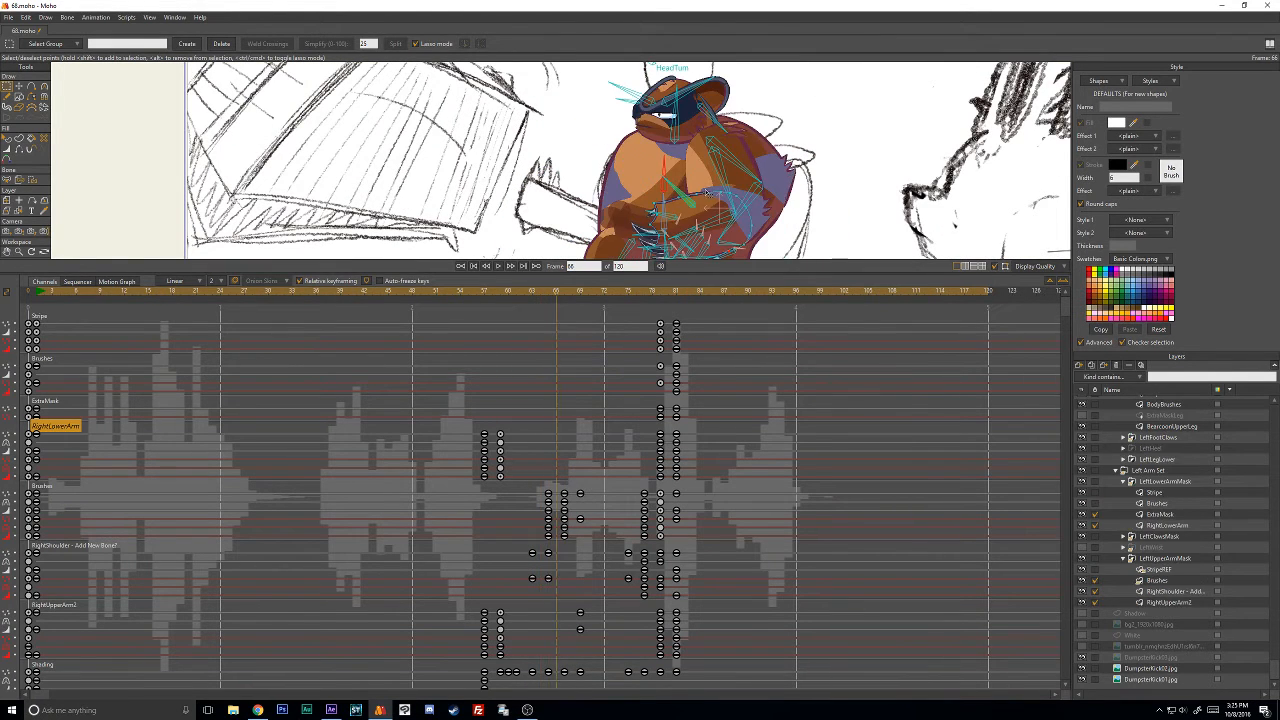
key(Right)
key(Right)
key(Right)
key(Right)
key(Right)
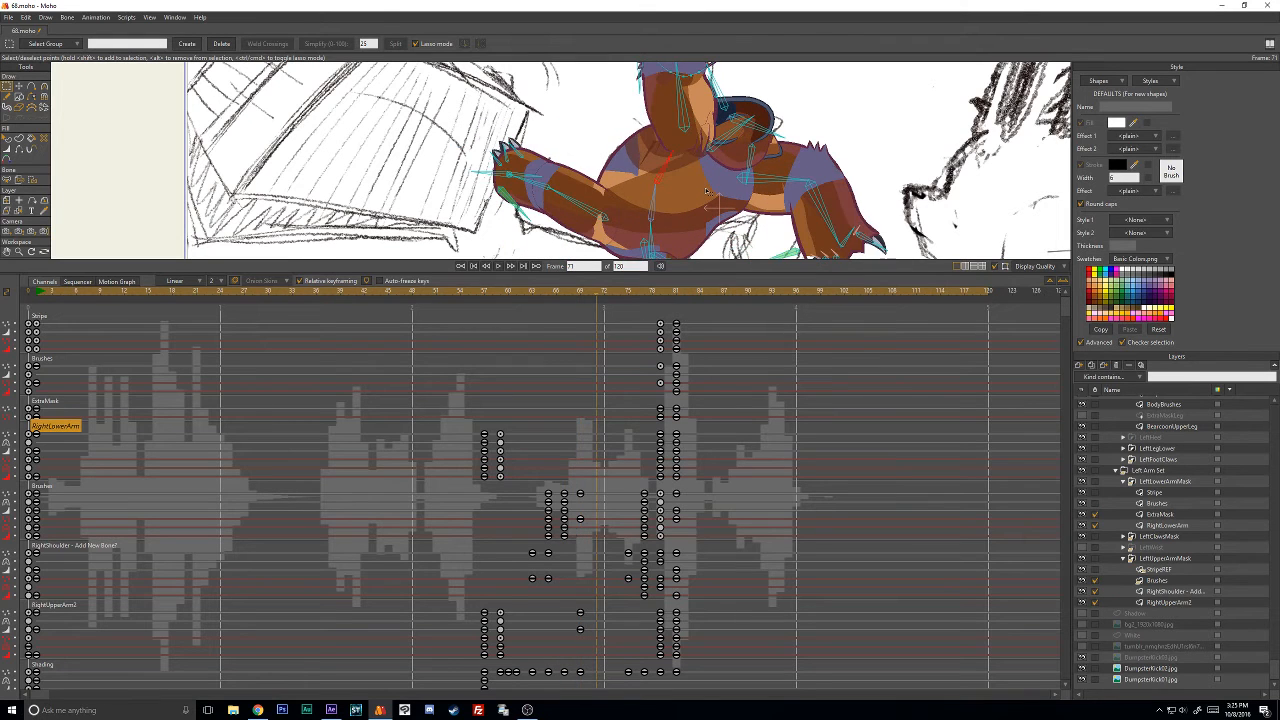
key(Left)
key(Left)
key(Left)
key(Left)
key(Left)
key(Left)
key(Left)
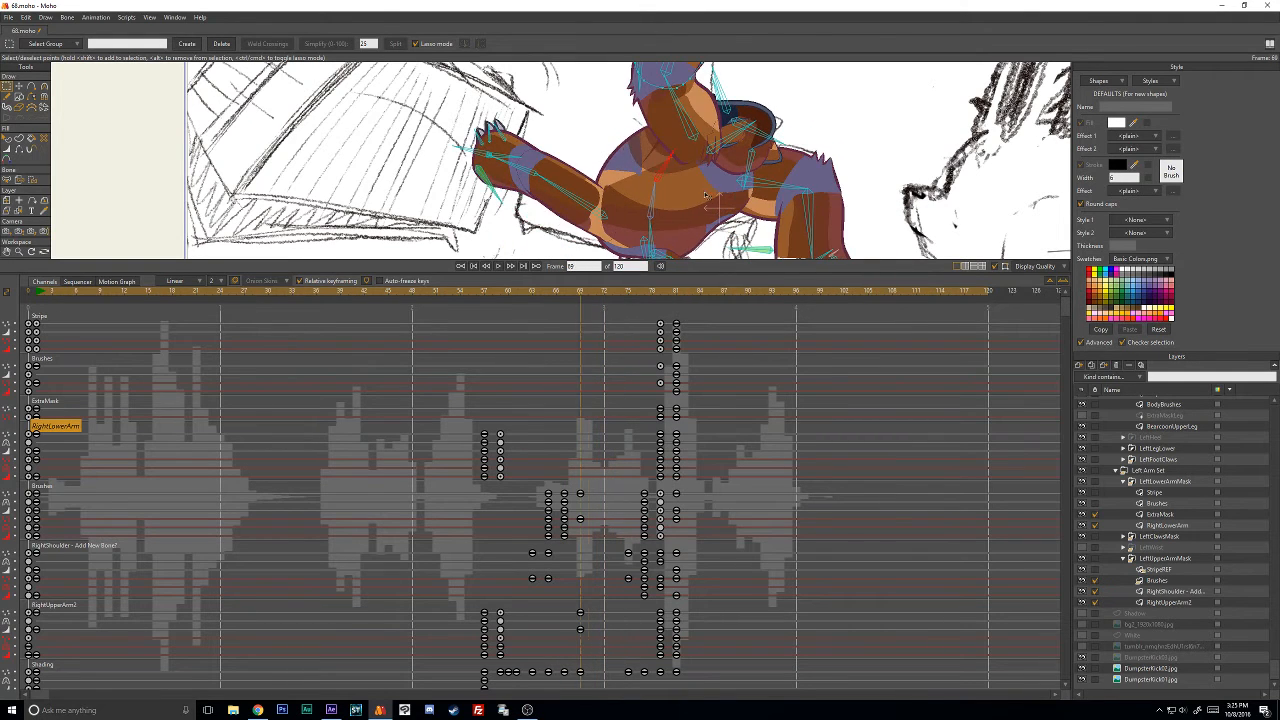
Check the poses around frame 79, and move the exposed layers' keys at frames 79 and 81 back to frames 77 and 79.
click(663, 290)
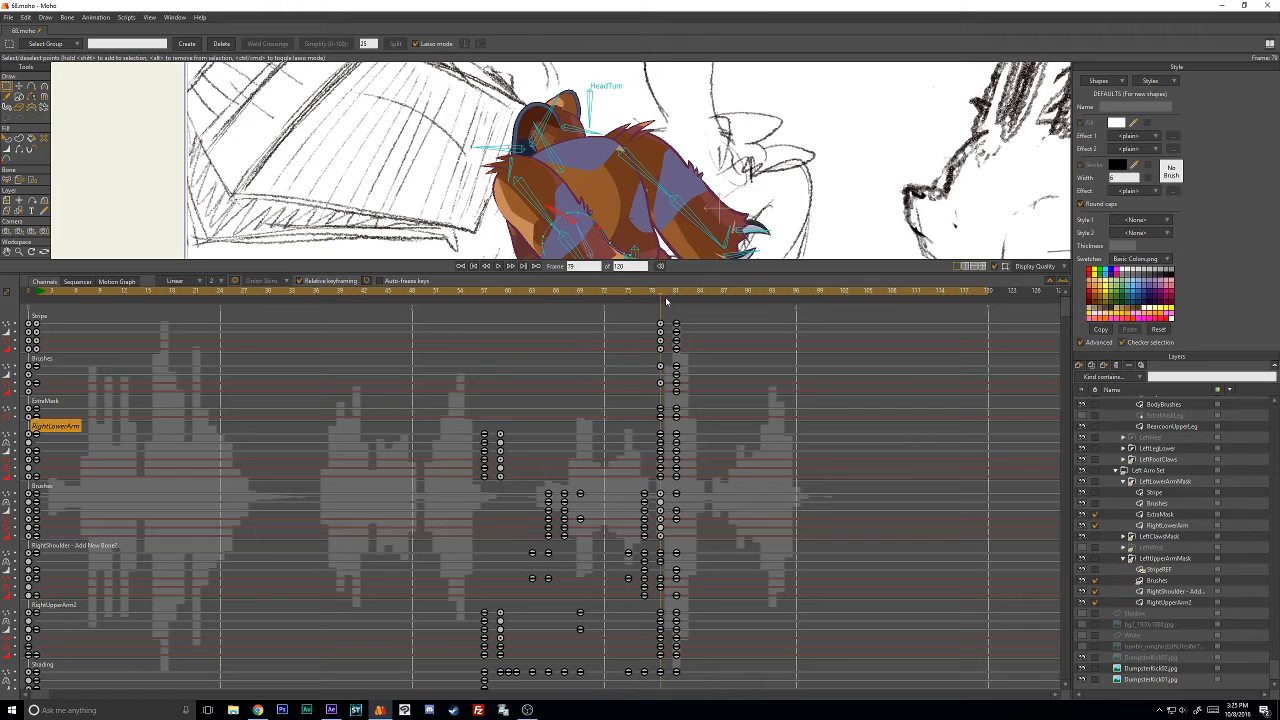
key(Right)
key(Right)
key(Left)
key(Left)
key(Left)
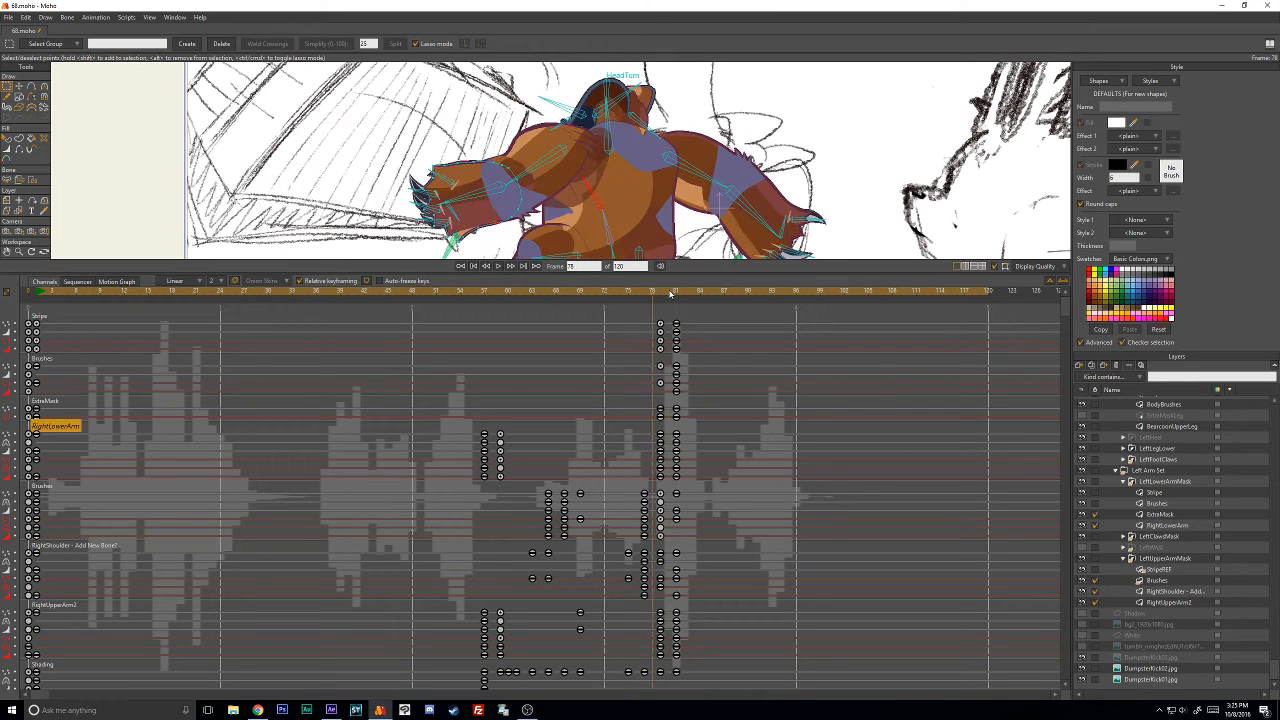
drag(697, 317, 656, 700)
key(Left)
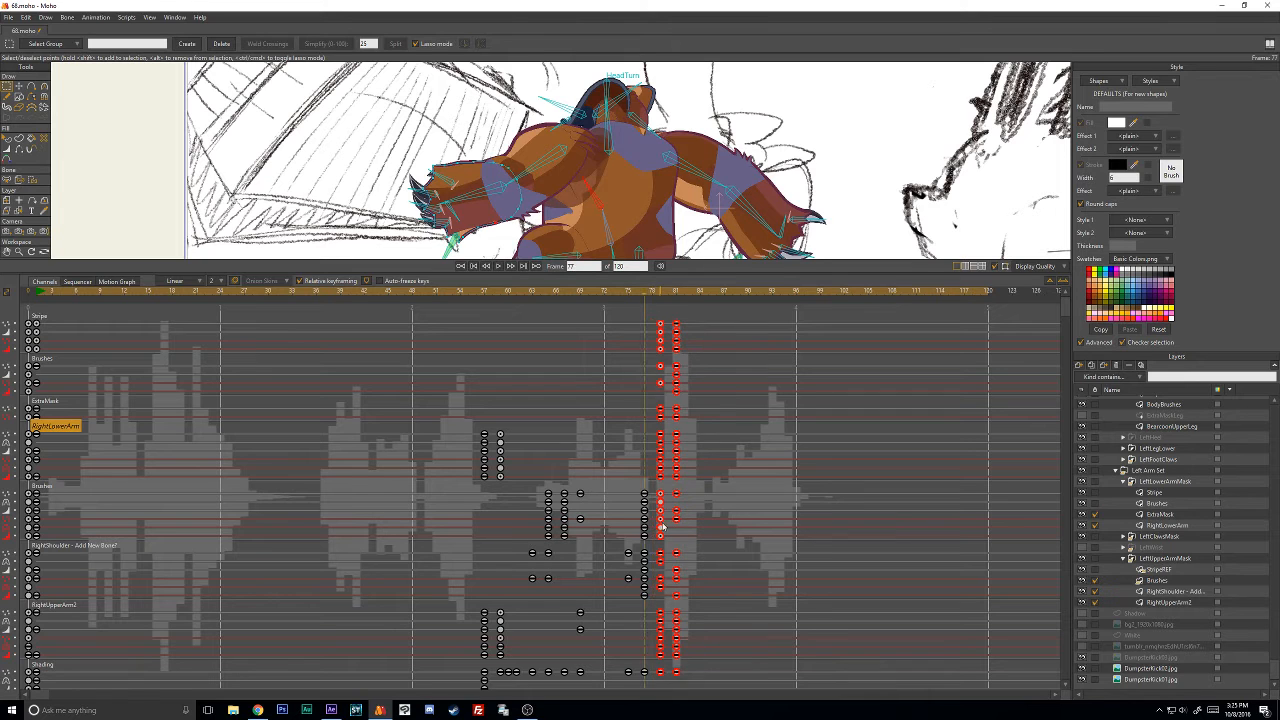
drag(660, 497, 646, 500)
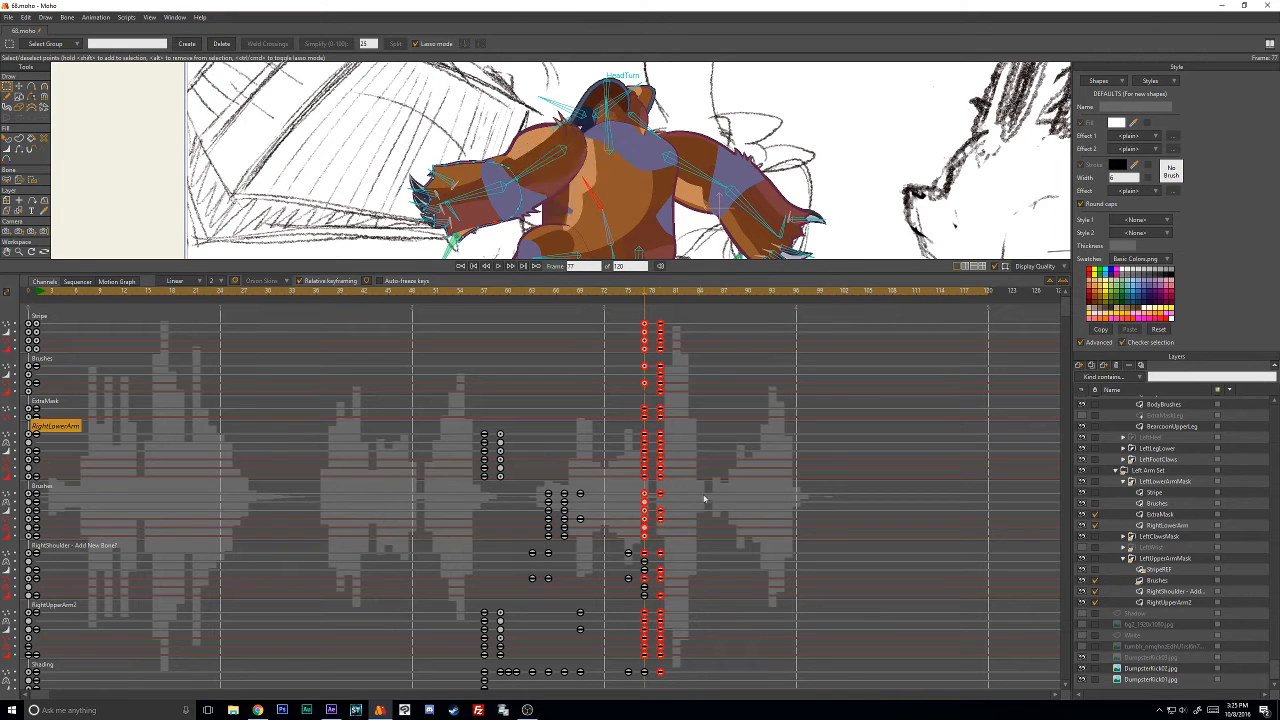
Deselect the shifted keys and review the bear's turn and follow-through across the frames before and after 77.
key(Left)
key(Right)
key(Right)
key(Right)
key(Right)
key(Right)
key(Right)
key(Right)
key(Right)
key(Right)
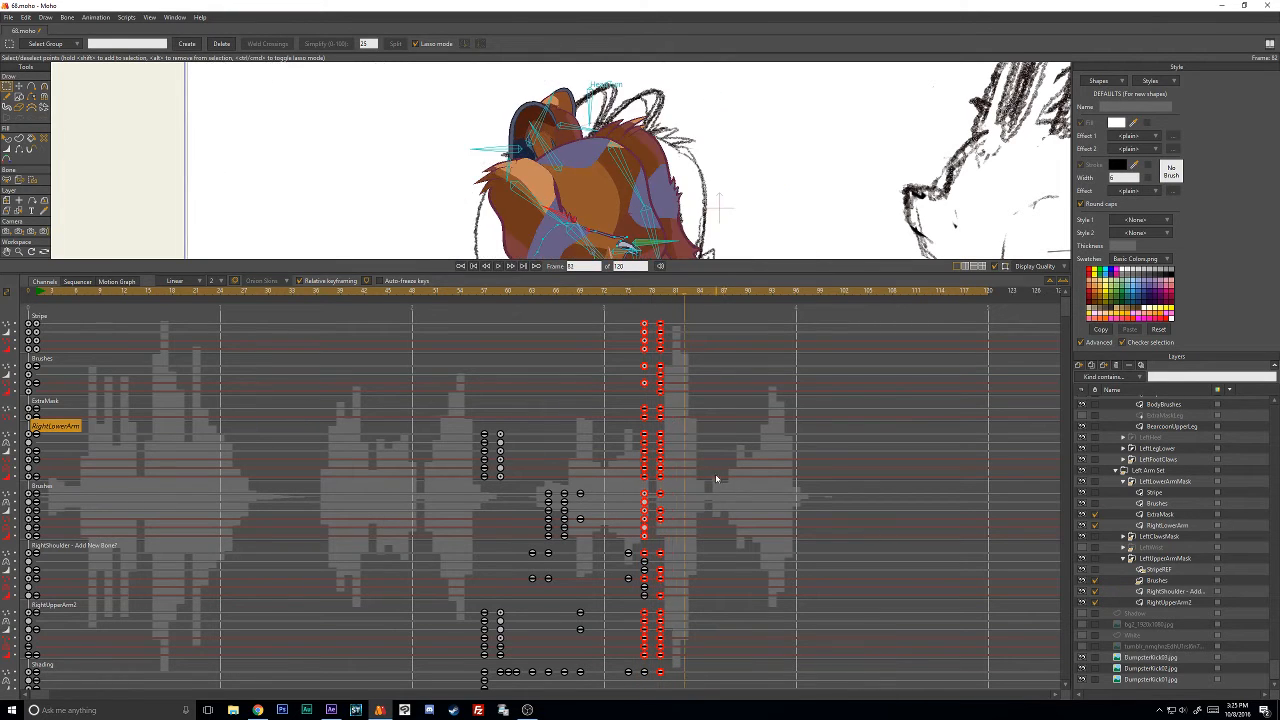
key(Right)
key(Right)
key(Right)
click(660, 326)
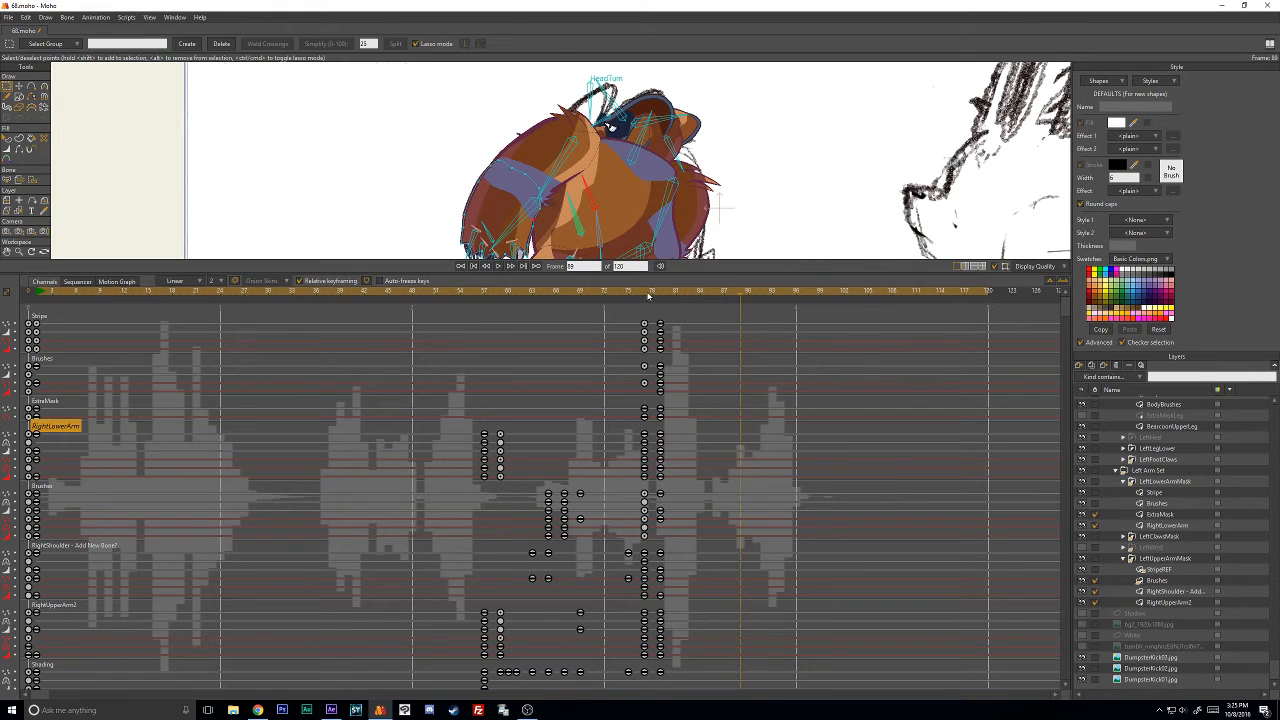
mouse_move(648, 295)
mouse_down()
mouse_move(603, 293)
mouse_move(629, 294)
mouse_up()
key(Right)
key(Right)
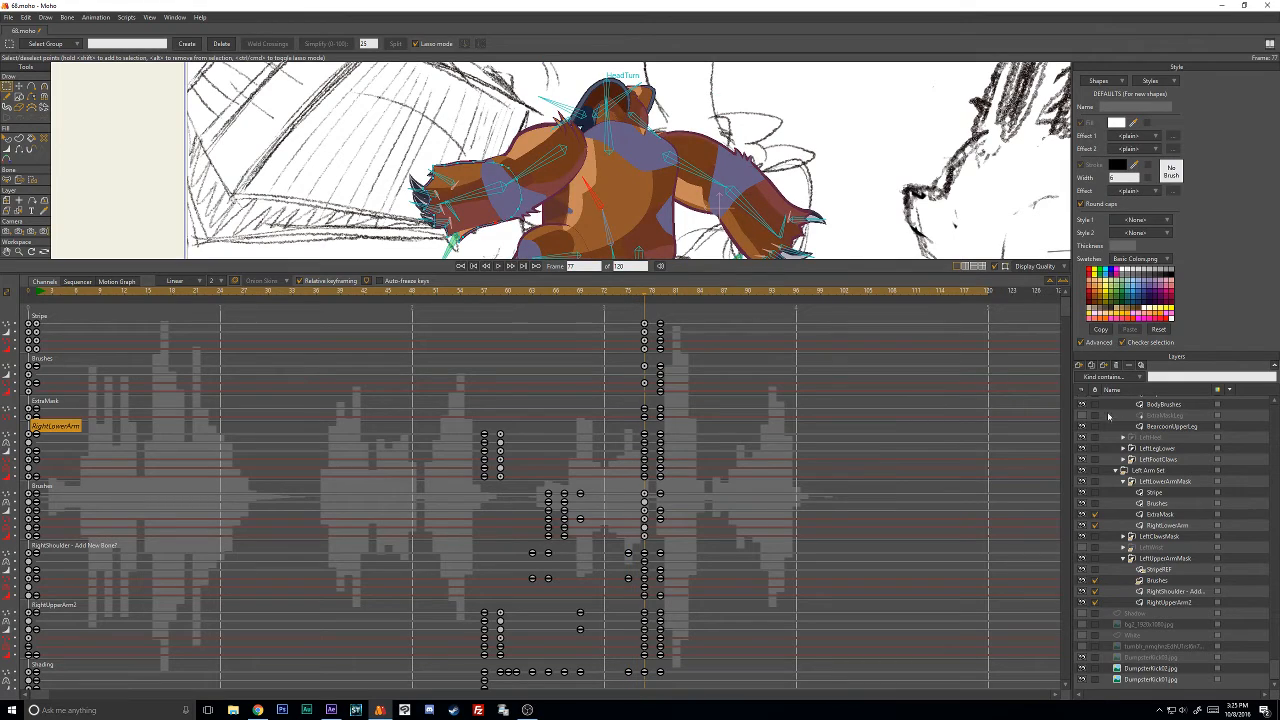
Shrink the timeline to enlarge the canvas at frame 77, inspect the body's Stripes layer and select its Shading layer.
drag(853, 272, 860, 595)
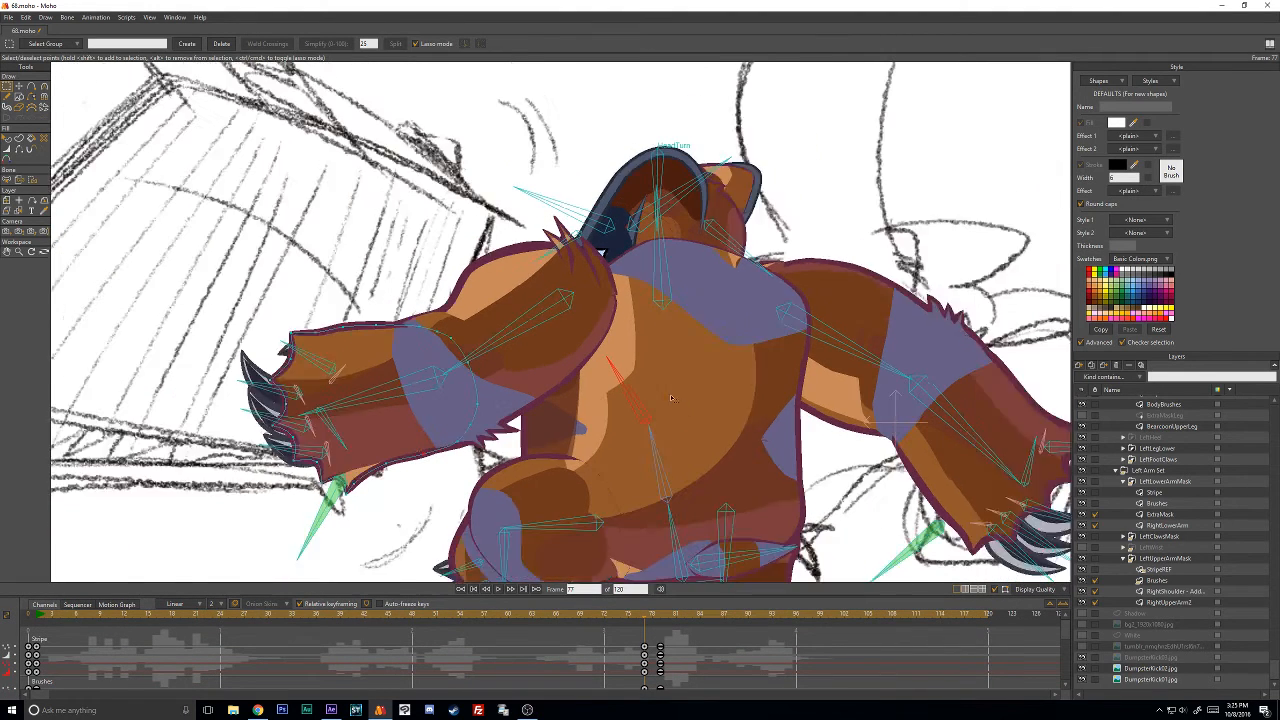
scroll(1206, 521, up, 5)
scroll(1206, 521, up, 5)
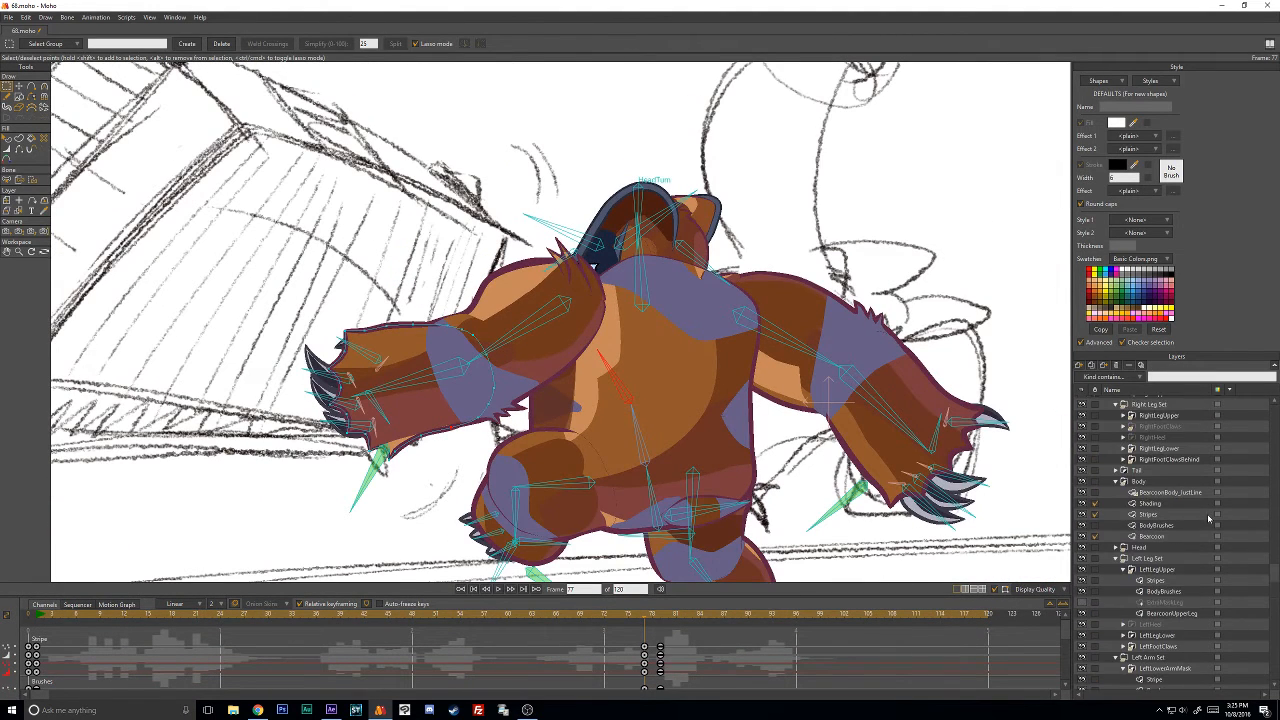
click(1156, 548)
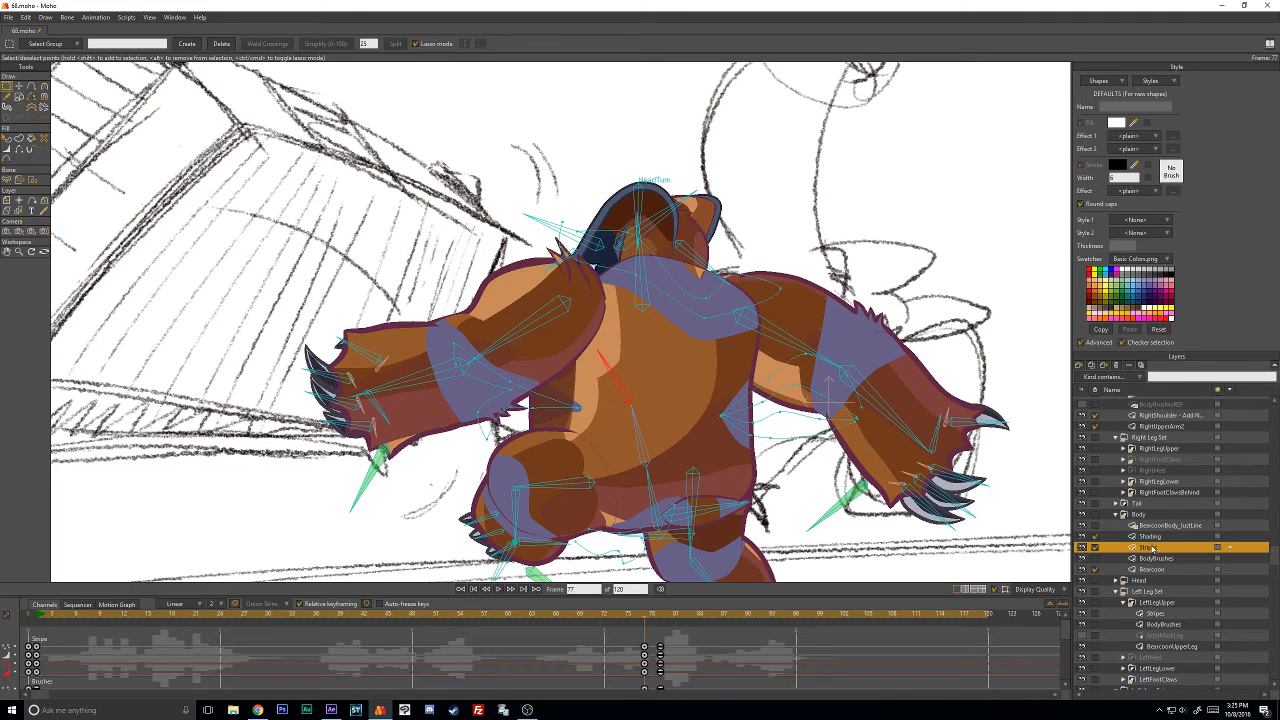
click(1151, 537)
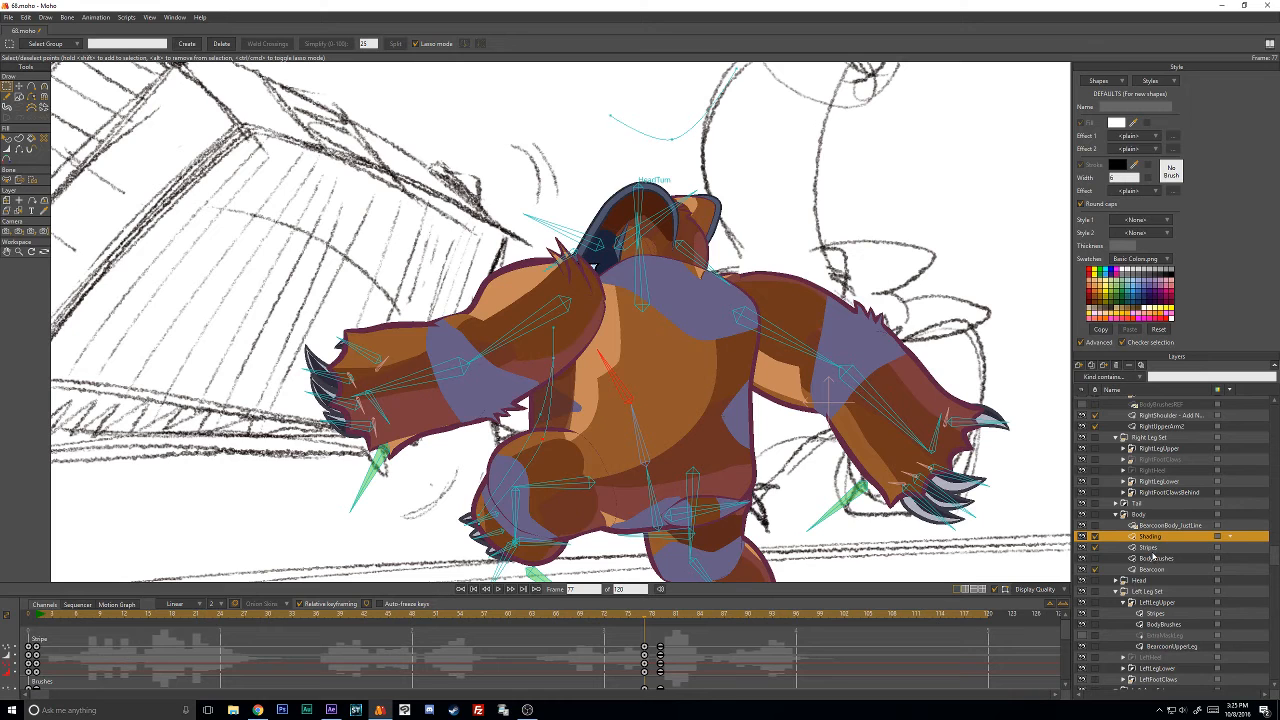
scroll(586, 660, down, 8)
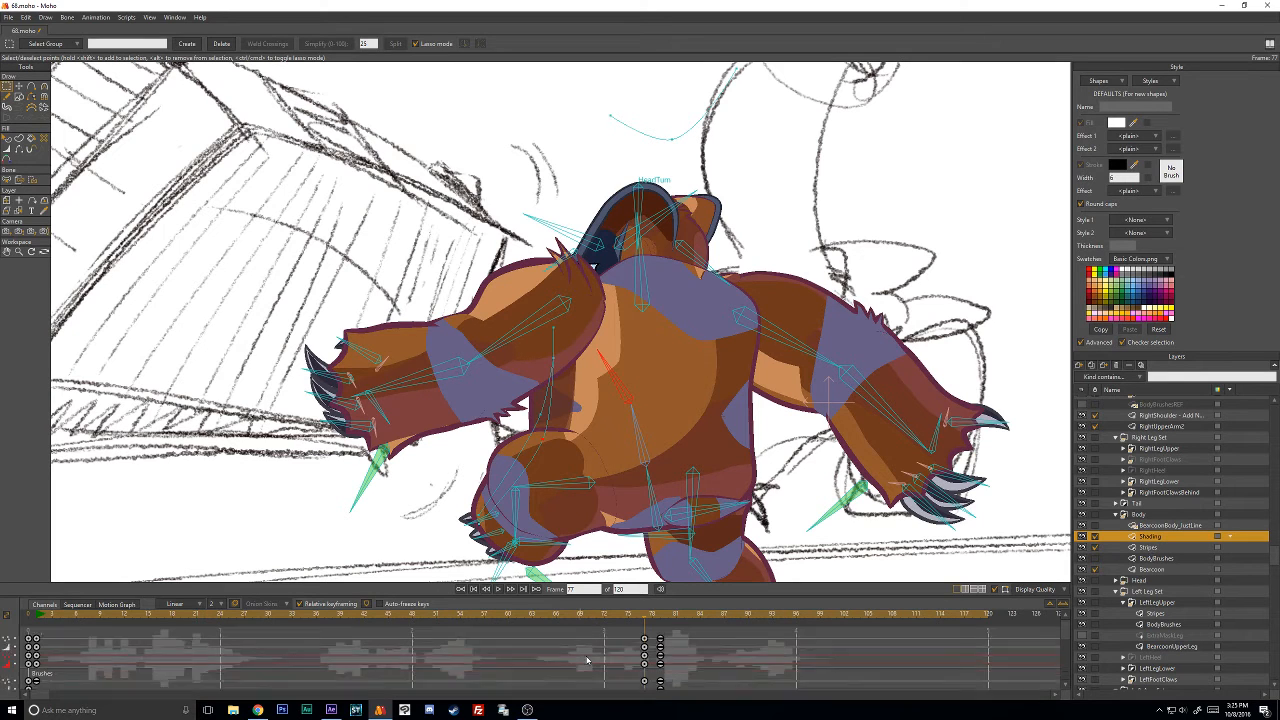
Reposition the body's Shading layer points beneath the outstretched arm and above the raised leg at frame 77.
scroll(590, 660, down, 8)
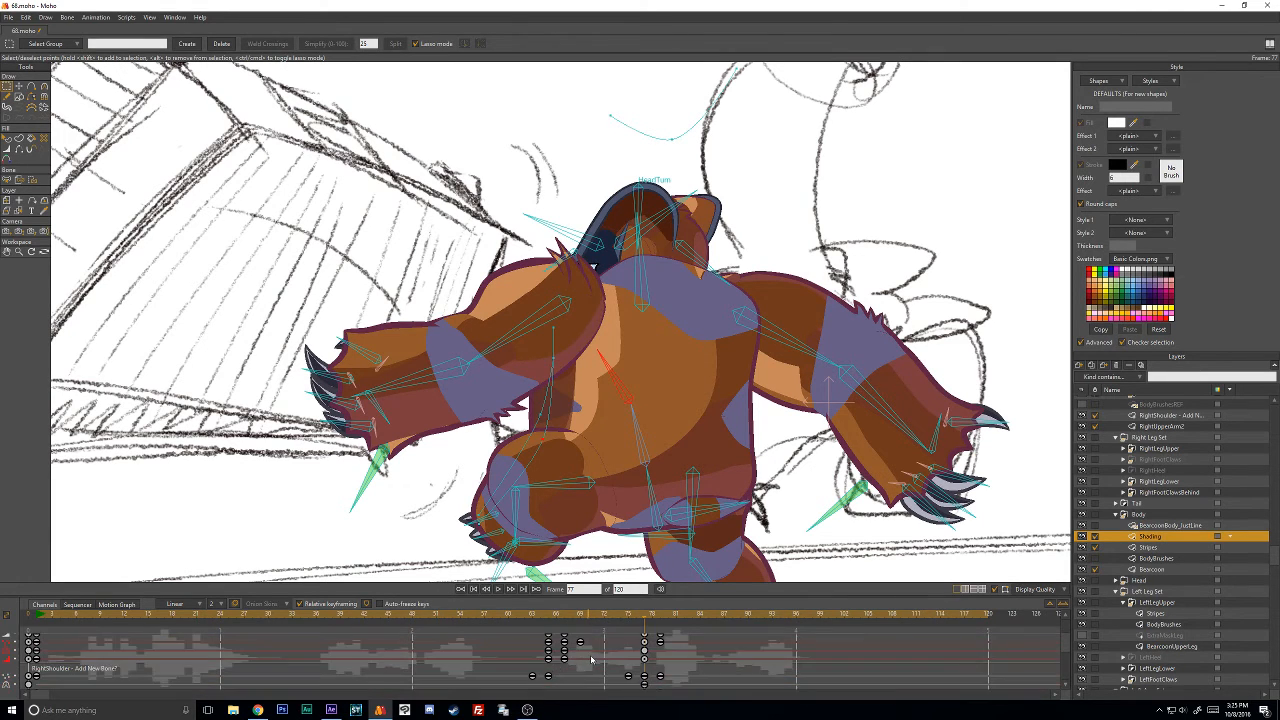
scroll(718, 671, down, 3)
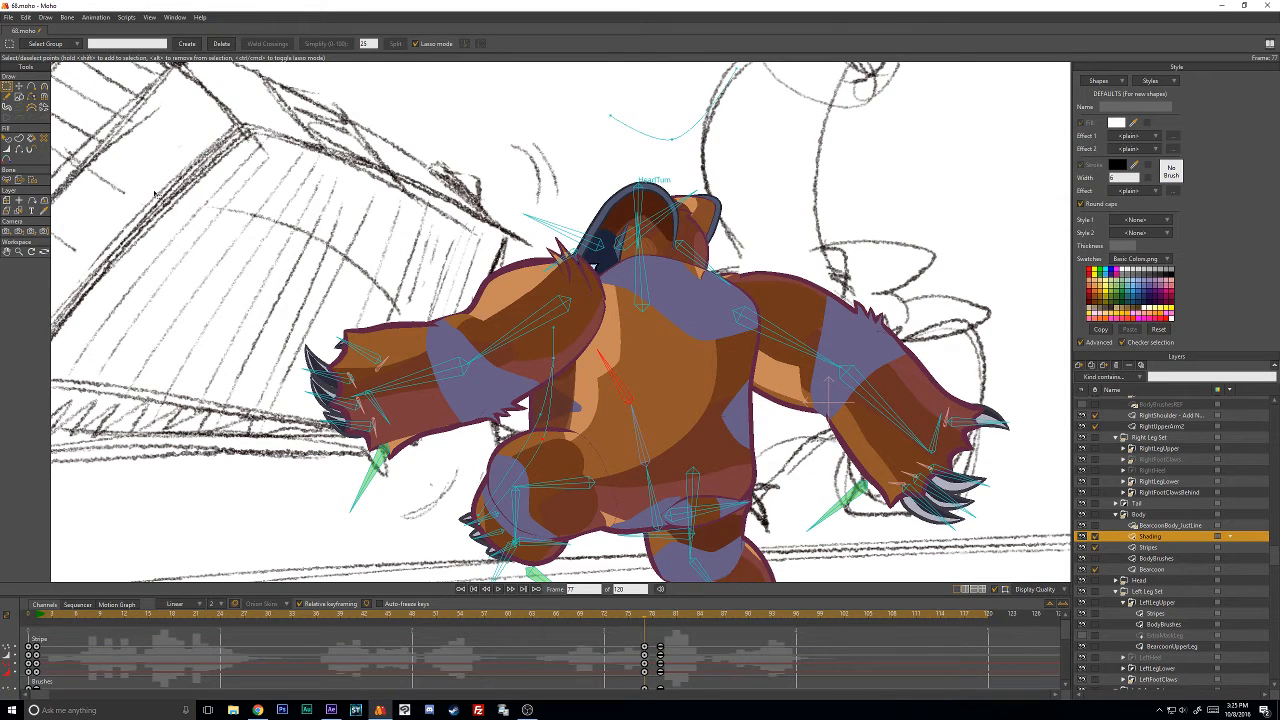
click(19, 86)
scroll(478, 414, down, 1)
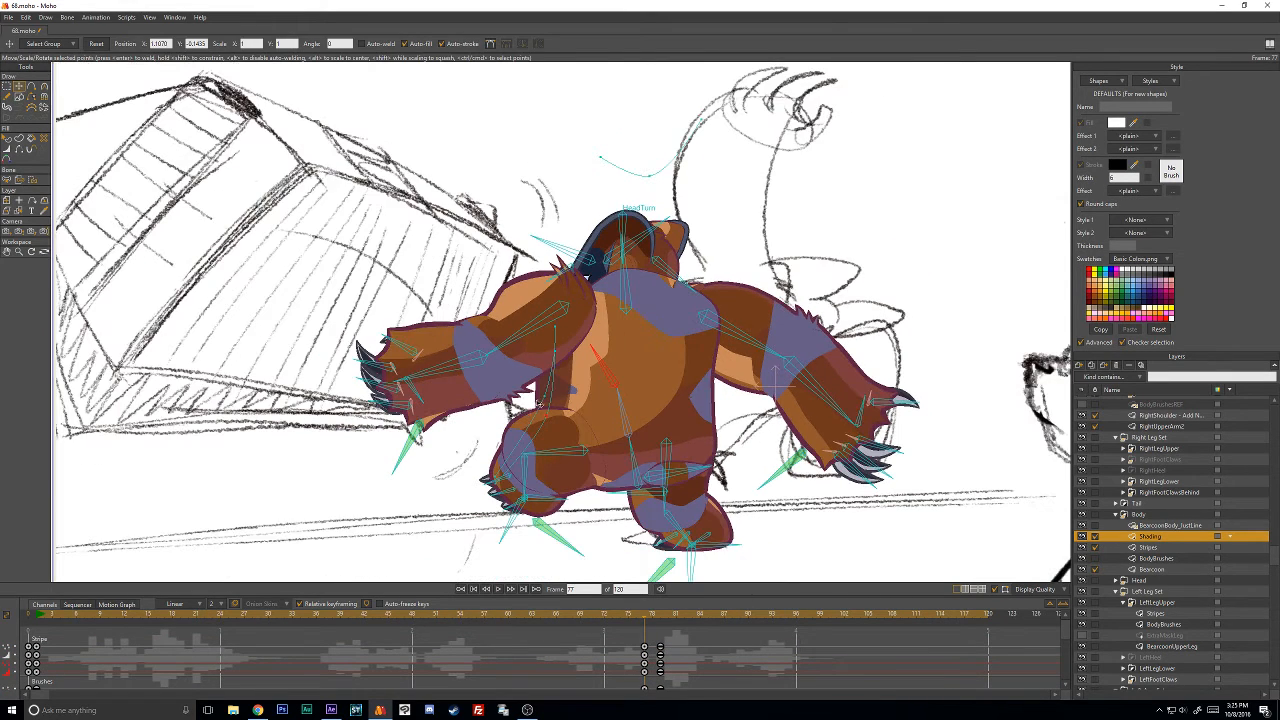
mouse_move(538, 403)
mouse_down()
mouse_move(560, 398)
mouse_move(527, 392)
mouse_move(586, 414)
mouse_up()
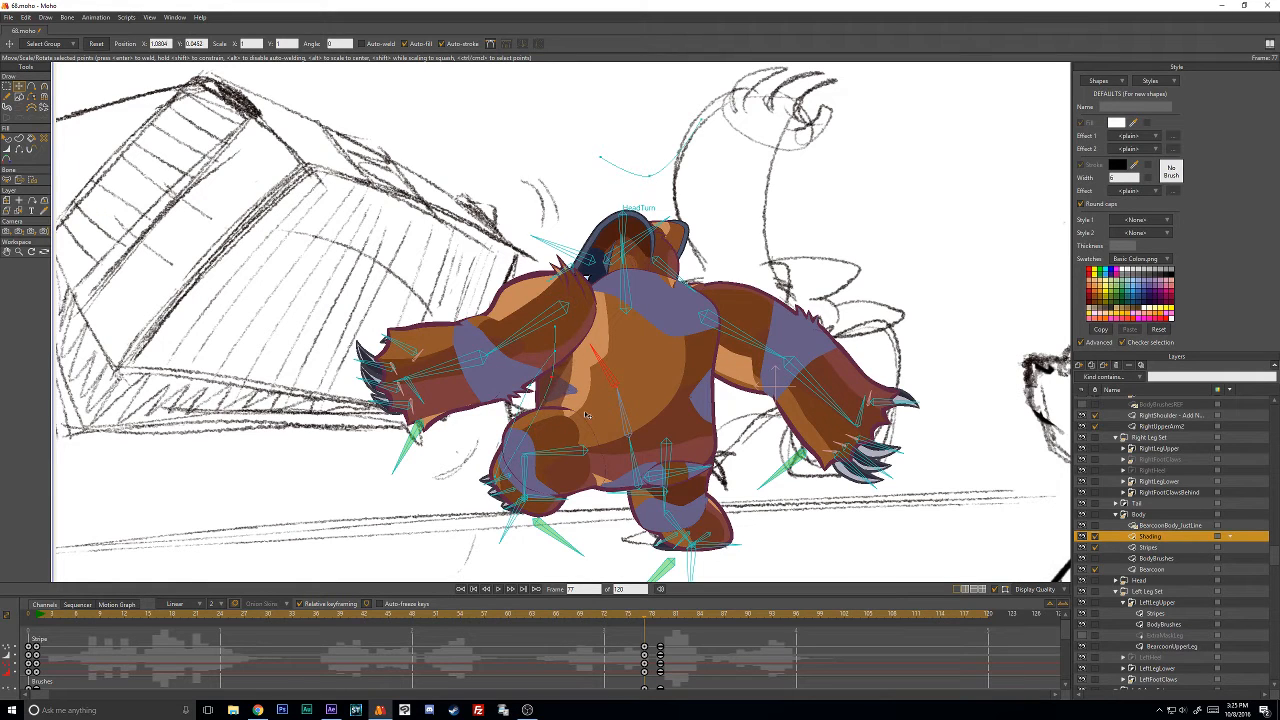
drag(495, 464, 469, 394)
drag(557, 398, 518, 387)
Reshape the body's shading under the raised arm at frame 75 by moving its points.
key(Left)
key(Left)
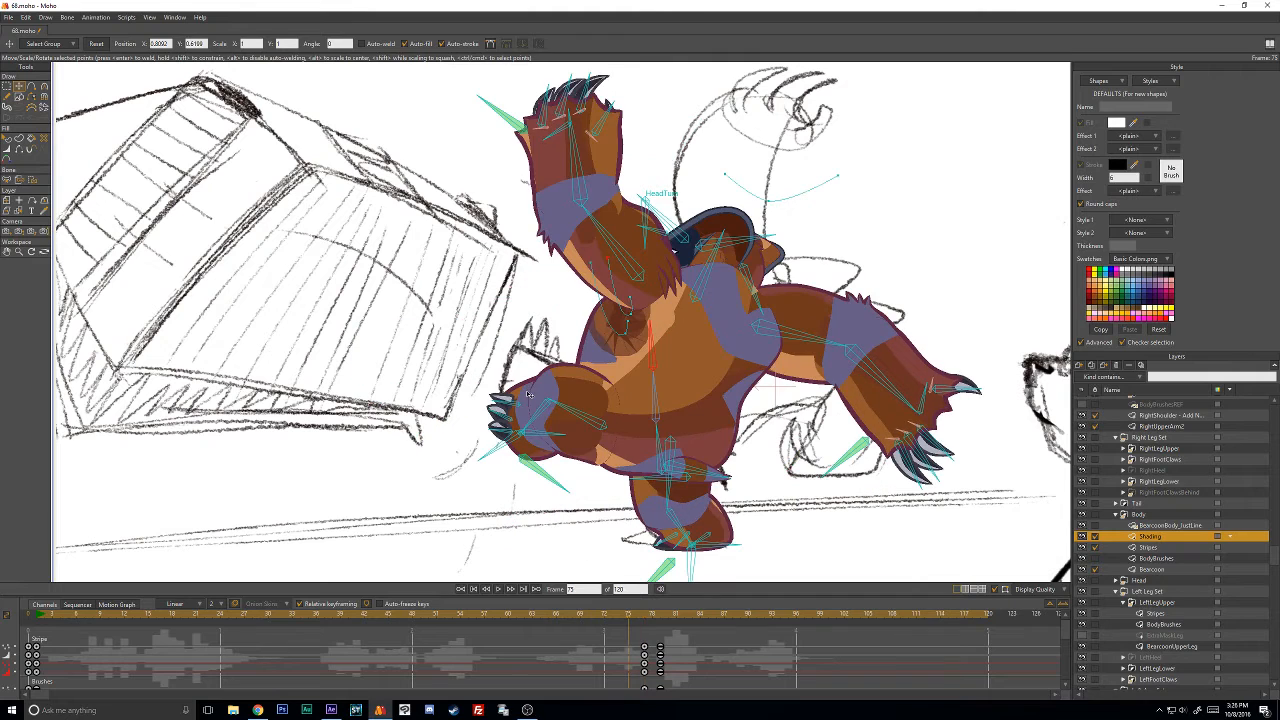
mouse_move(618, 295)
mouse_down()
mouse_move(652, 300)
mouse_move(635, 305)
mouse_move(628, 285)
mouse_move(656, 282)
mouse_move(592, 292)
mouse_move(610, 331)
mouse_up()
drag(606, 262, 575, 268)
key(Right)
key(Right)
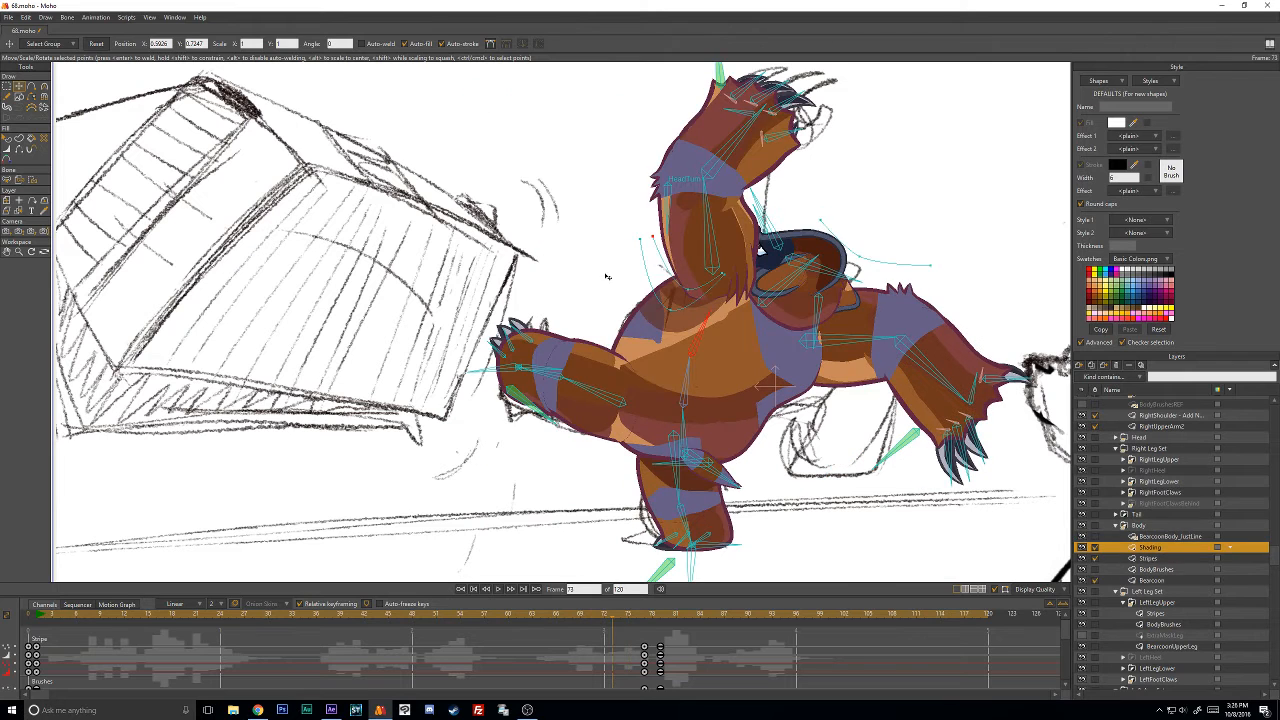
Step through the bear's turn and landing frame by frame up to frame 100 to check the shading.
key(Left)
key(Left)
key(Right)
key(Right)
key(Right)
key(Right)
key(Right)
key(Right)
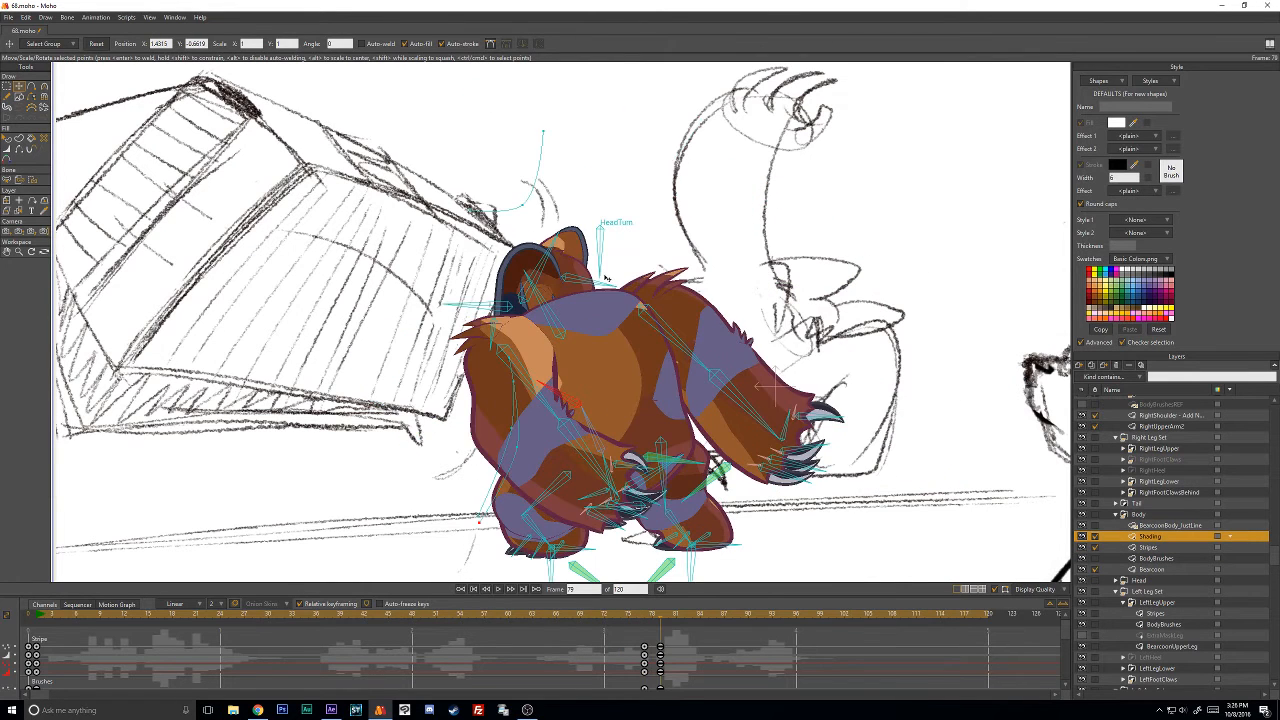
key(Right)
key(Right)
key(Right)
key(Right)
key(Right)
key(Right)
key(Right)
key(Right)
key(Right)
key(Right)
key(Right)
key(Right)
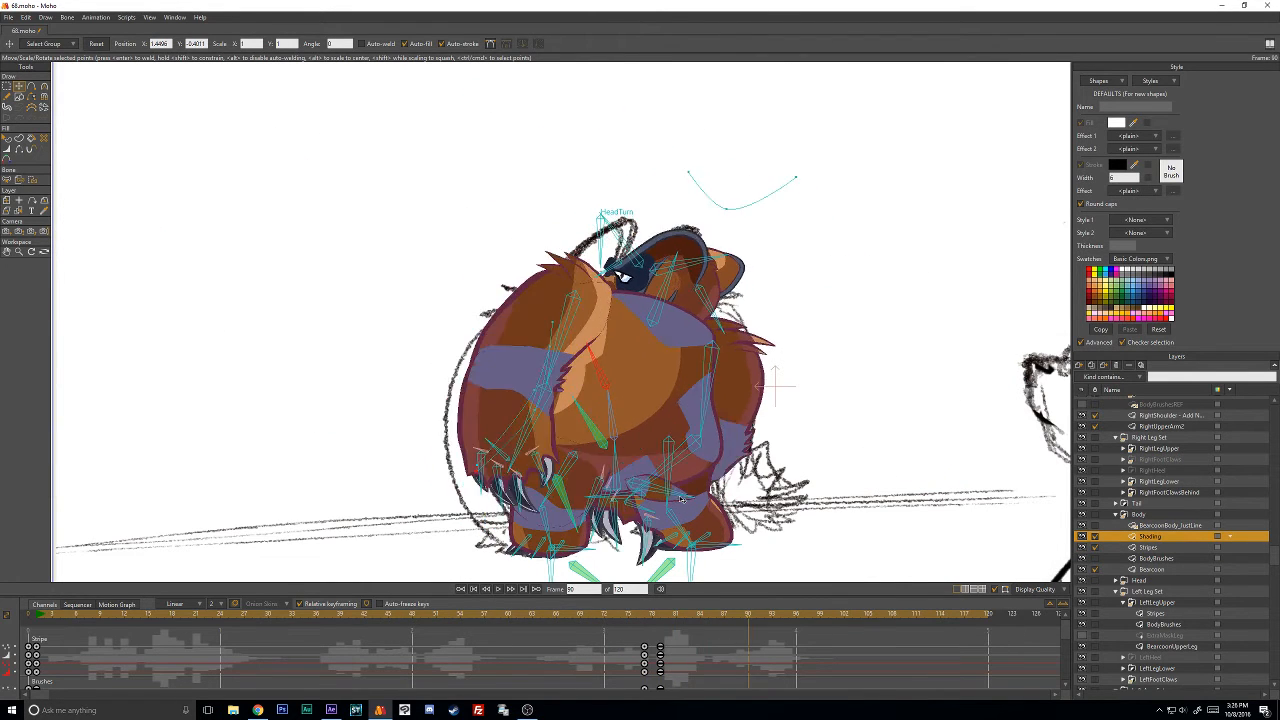
key(Right)
key(Right)
key(Right)
key(Right)
key(Right)
key(Right)
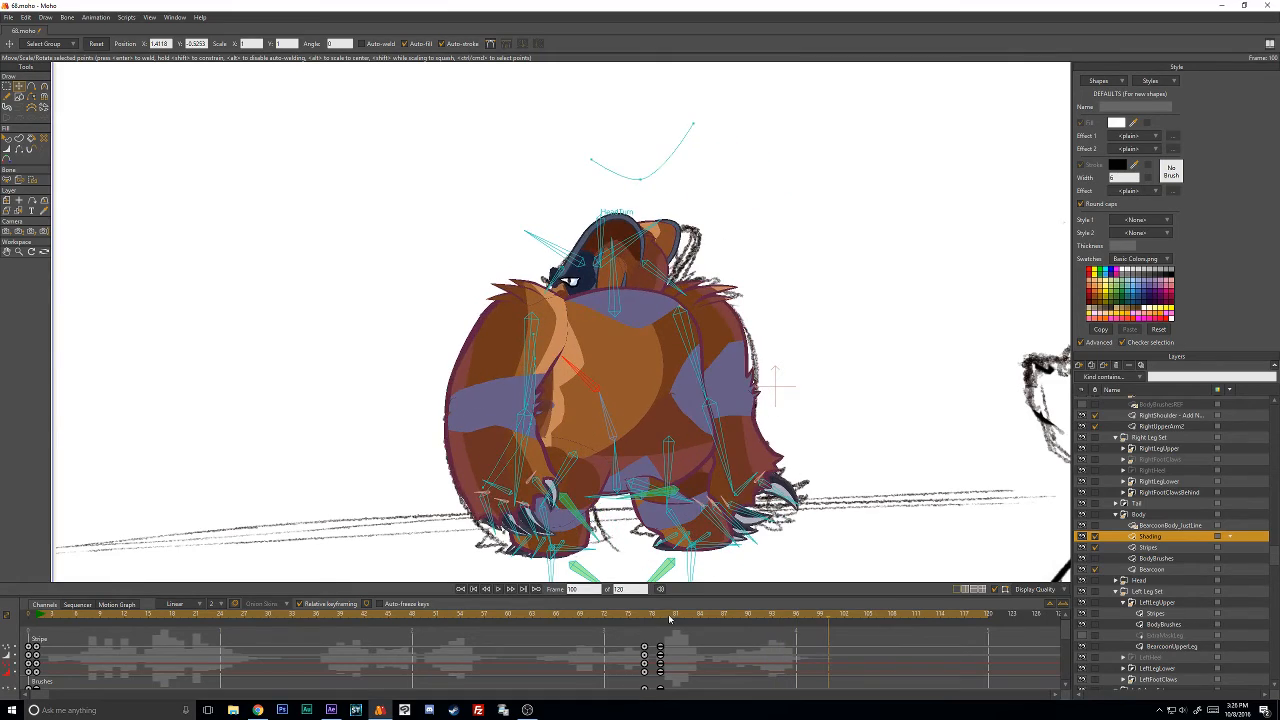
Play the shot from the start and scrub back through the wind-up before the kick.
click(555, 614)
drag(555, 614, 676, 614)
click(460, 589)
click(498, 589)
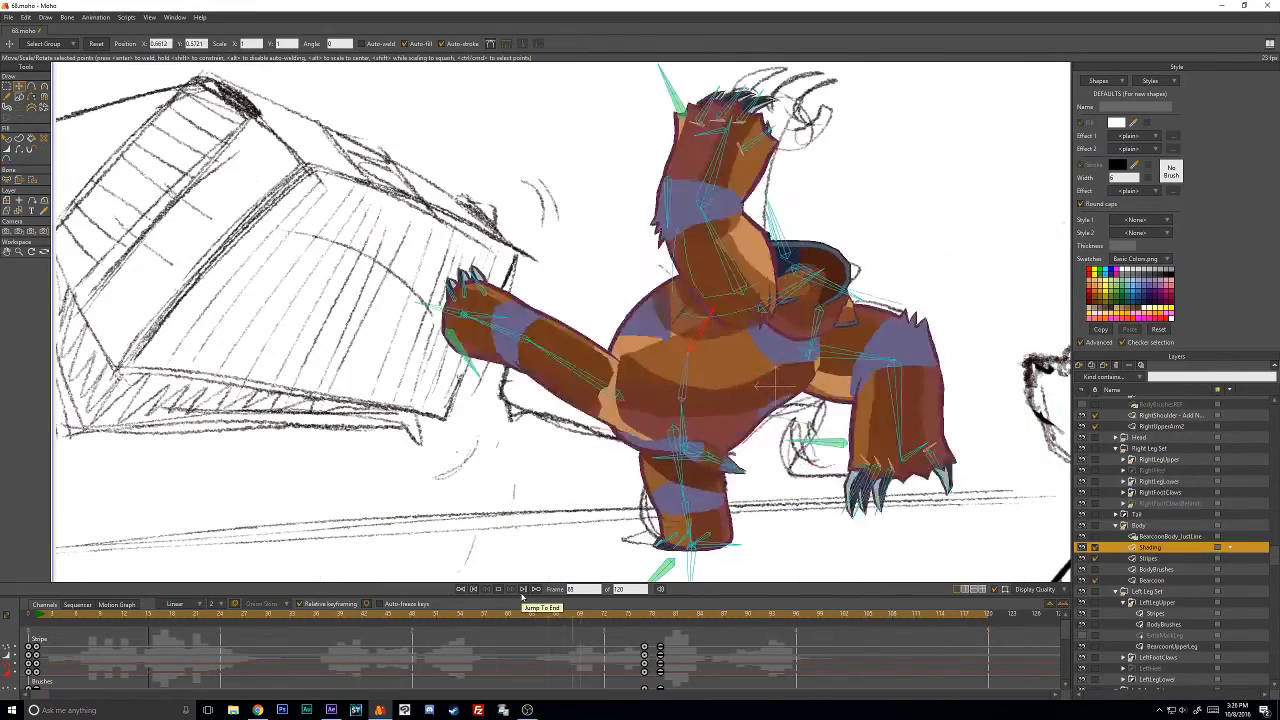
click(498, 590)
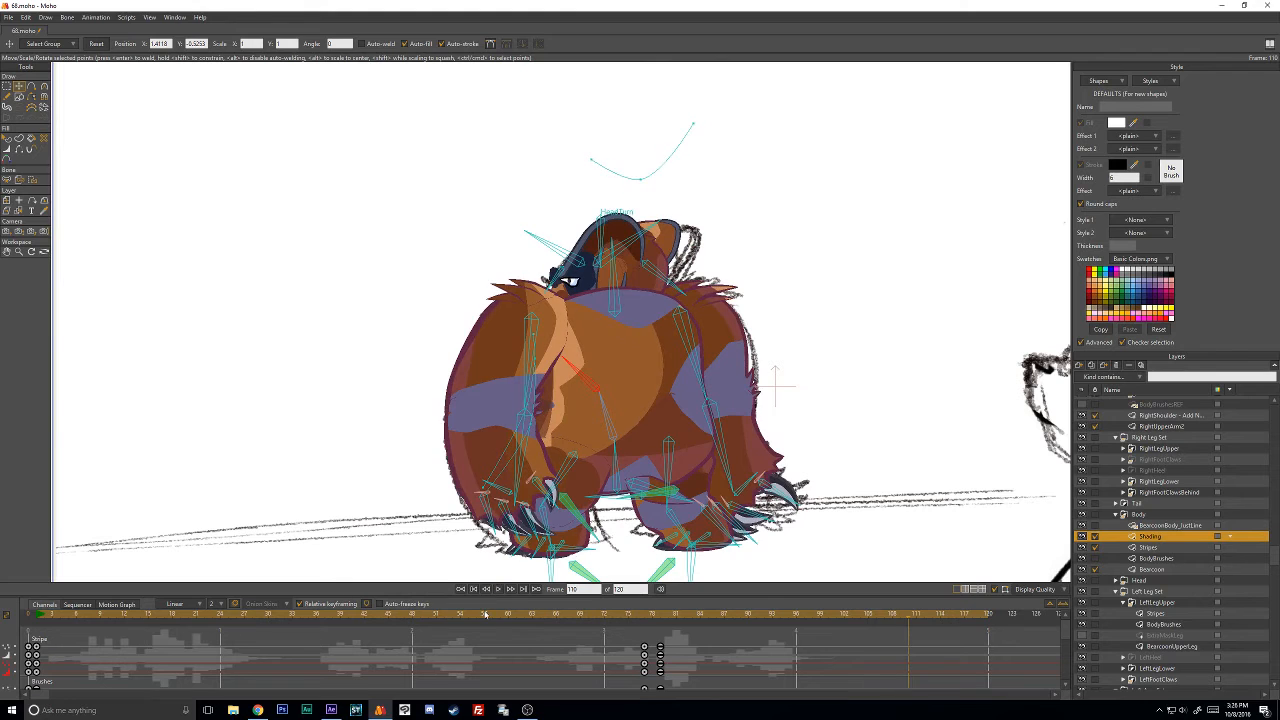
click(453, 617)
drag(453, 617, 533, 614)
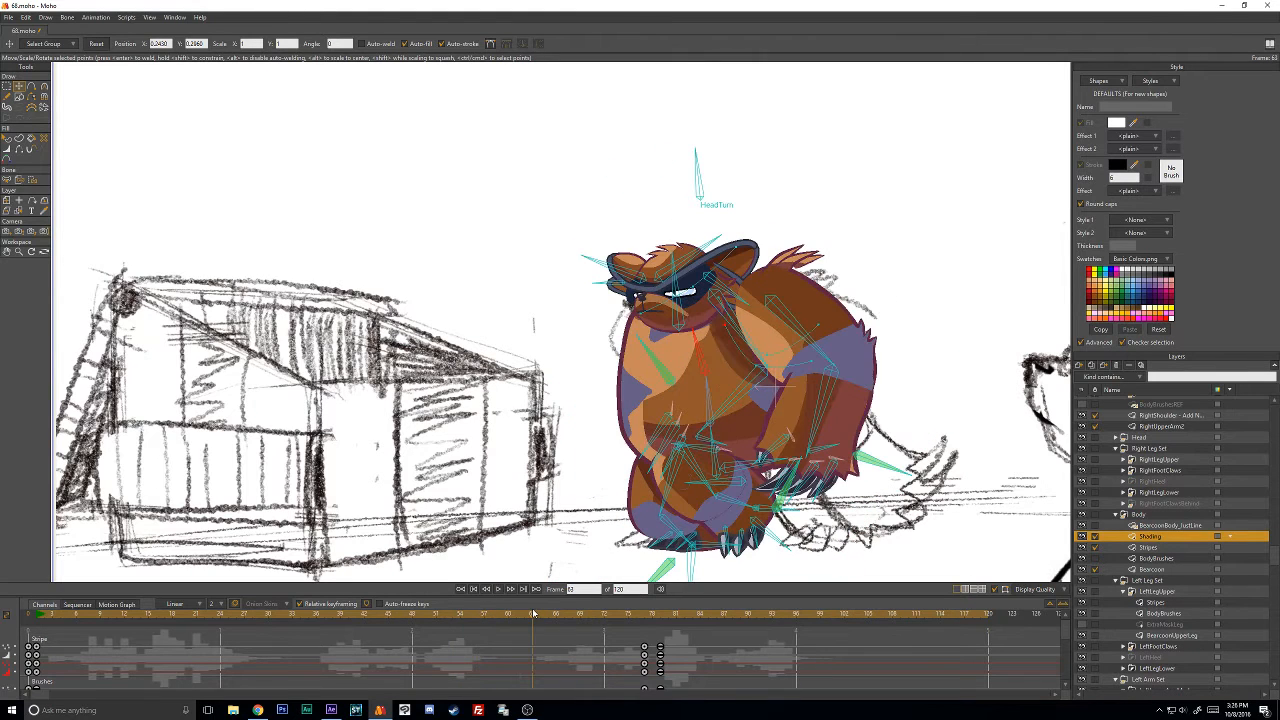
Select the BEARCOON layer and examine its timeline channels and the poses between frames 49 and 75.
scroll(1244, 495, up, 3)
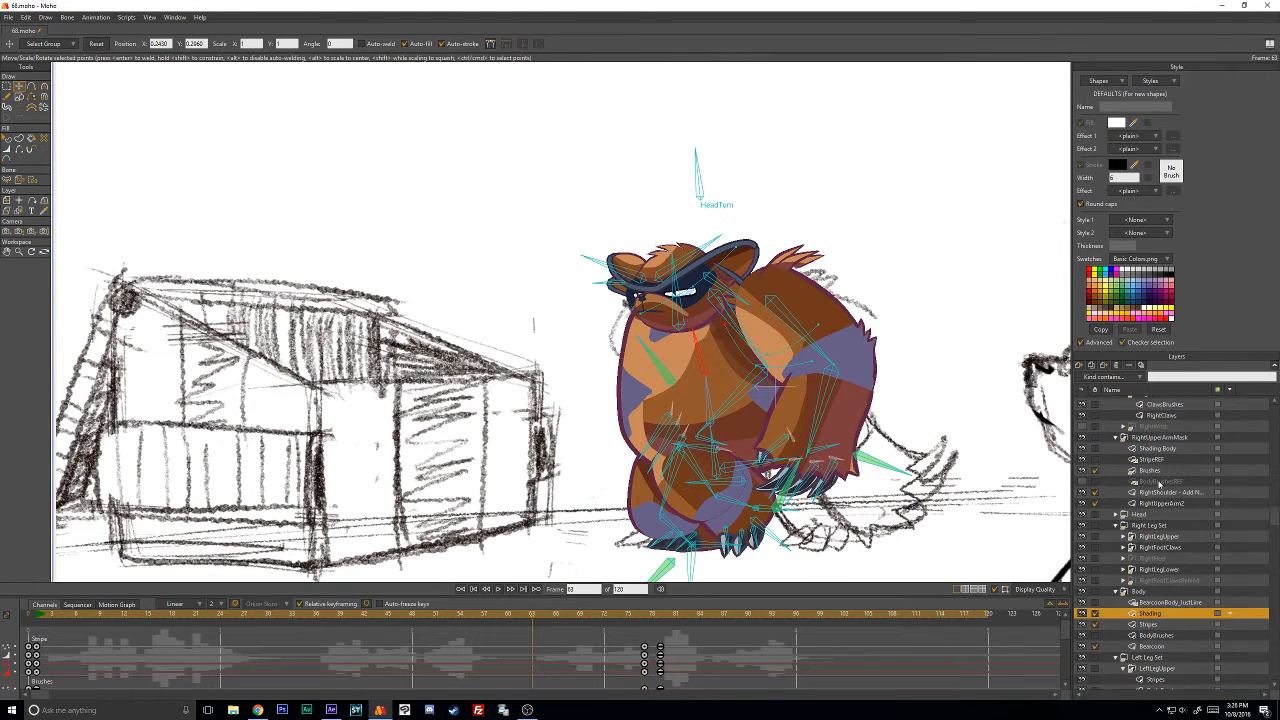
drag(1273, 497, 1270, 406)
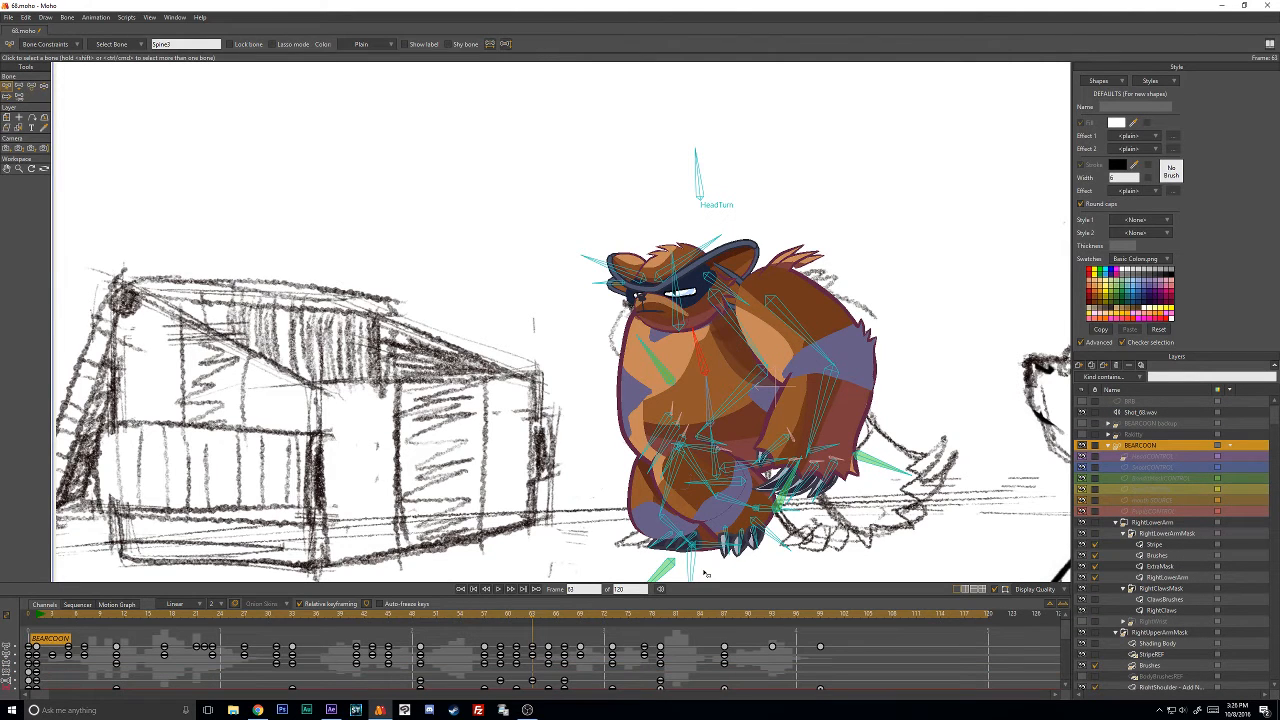
mouse_move(430, 617)
mouse_down()
mouse_move(570, 617)
mouse_move(420, 630)
mouse_up()
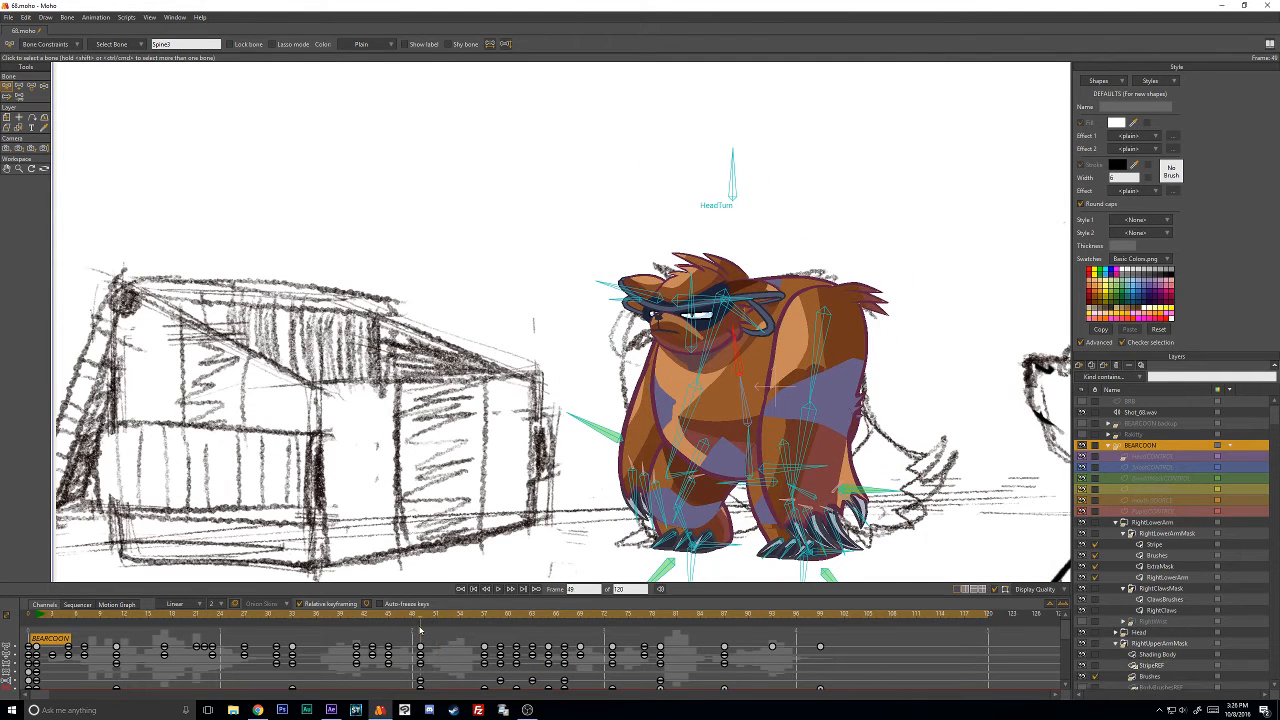
scroll(425, 664, down, 8)
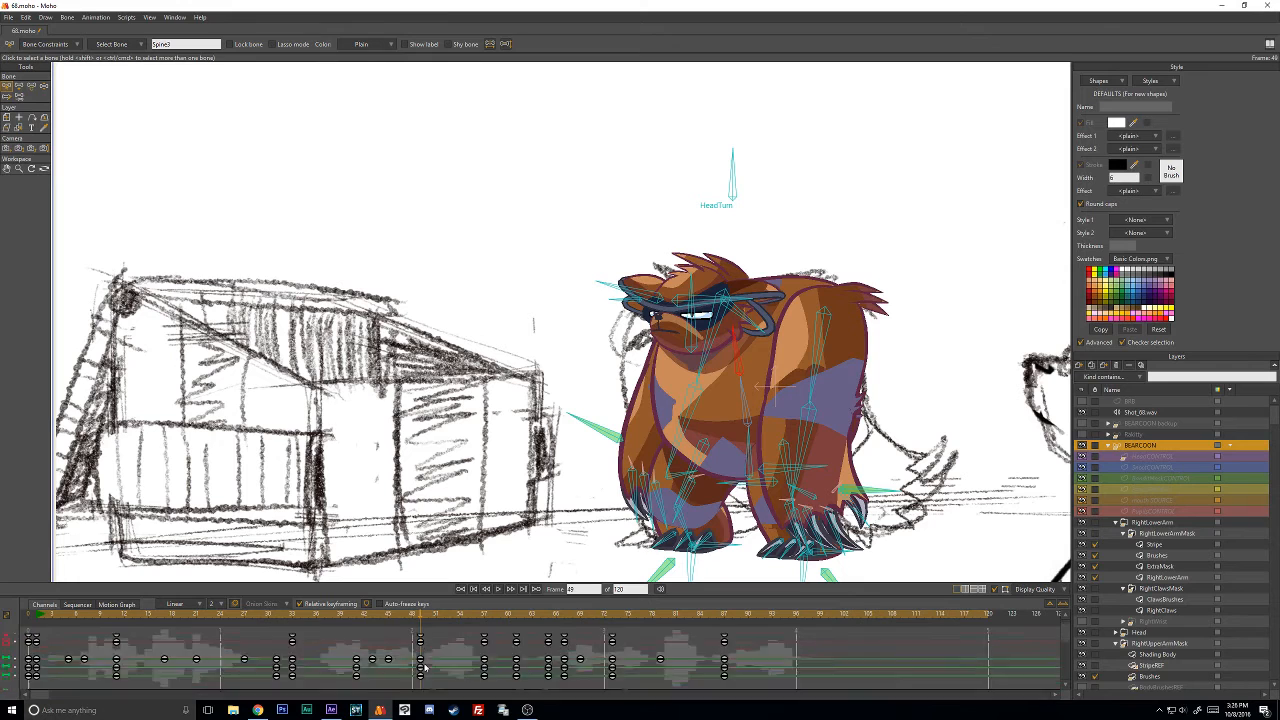
scroll(446, 663, up, 6)
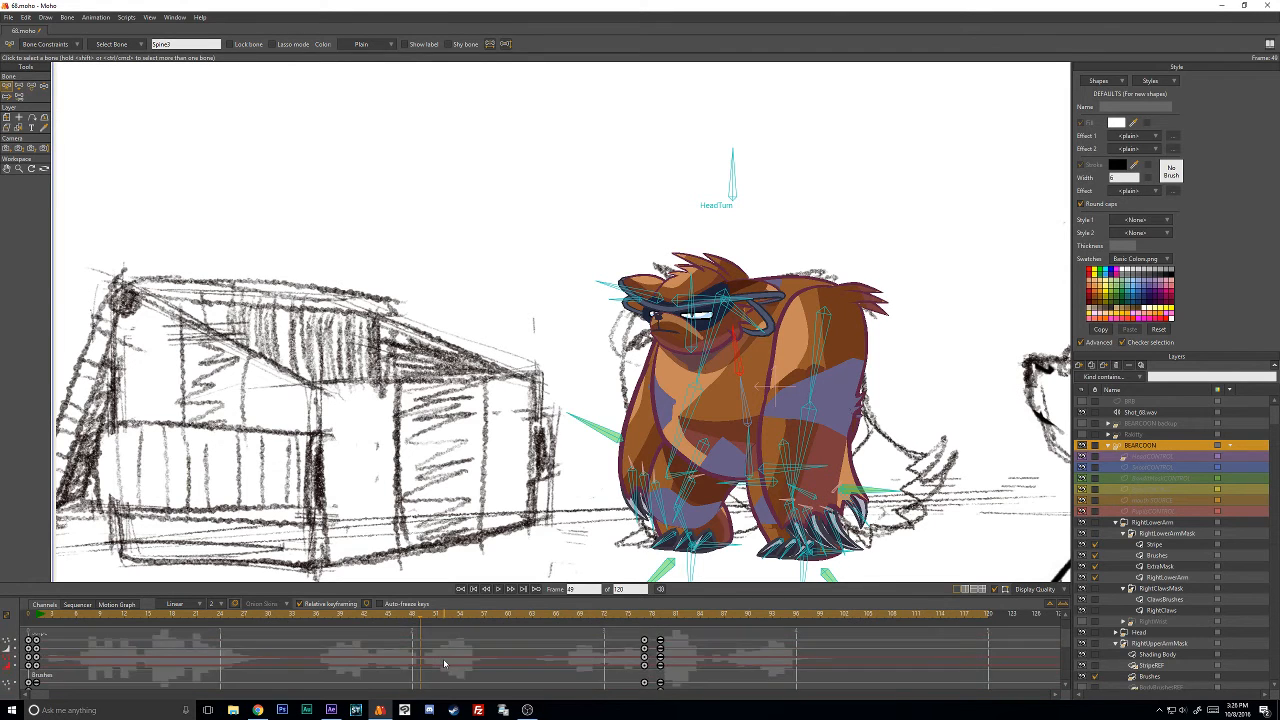
scroll(540, 655, down, 4)
scroll(587, 662, up, 4)
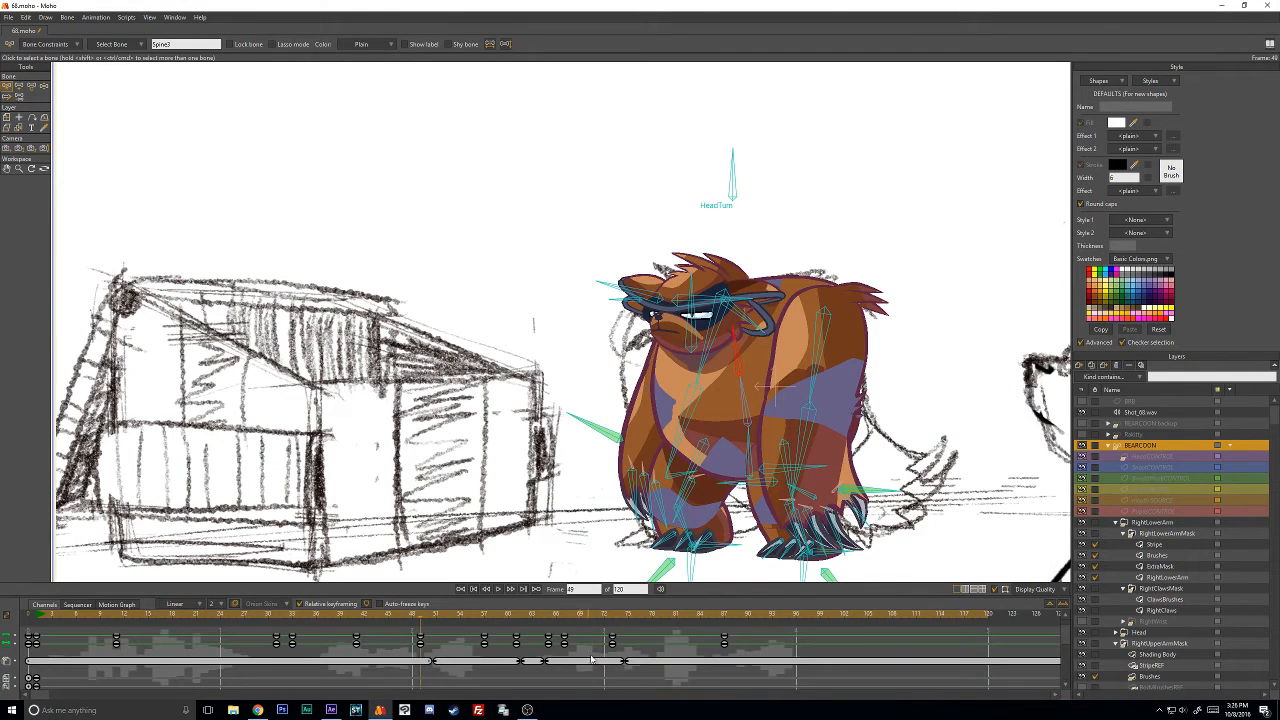
key(Right)
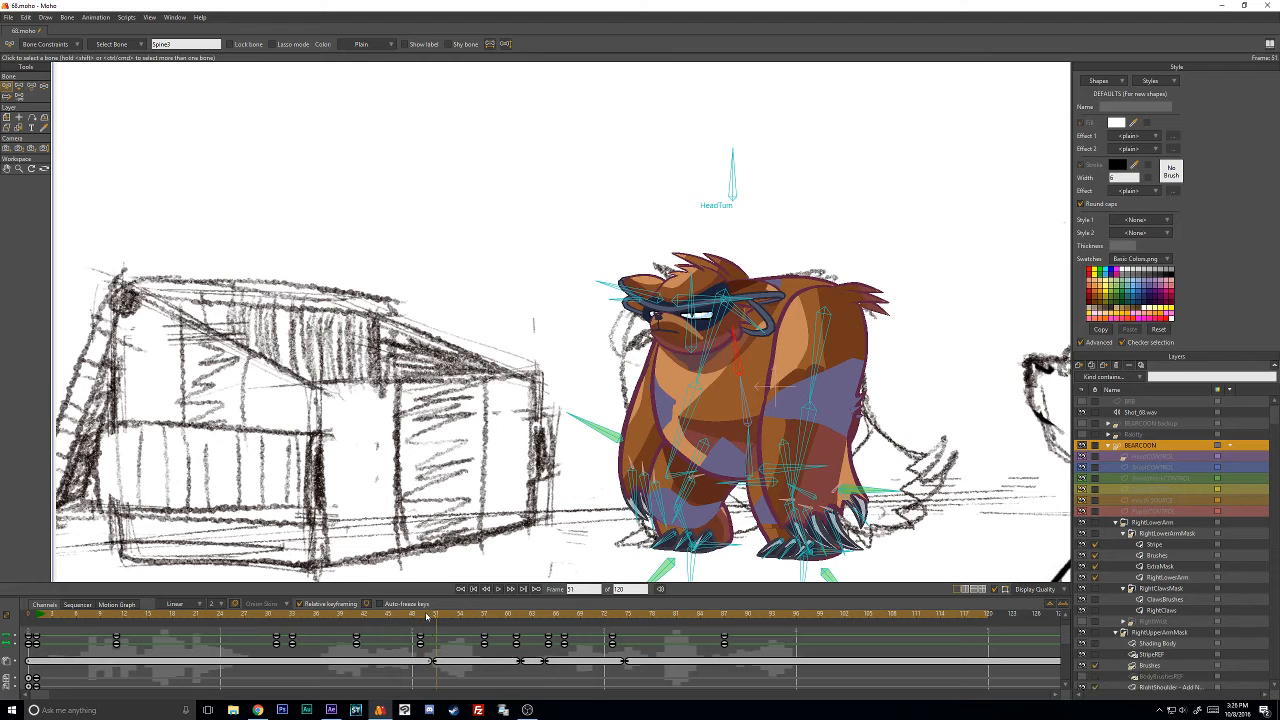
mouse_move(433, 620)
mouse_down()
mouse_move(711, 625)
mouse_move(651, 631)
mouse_move(664, 633)
mouse_up()
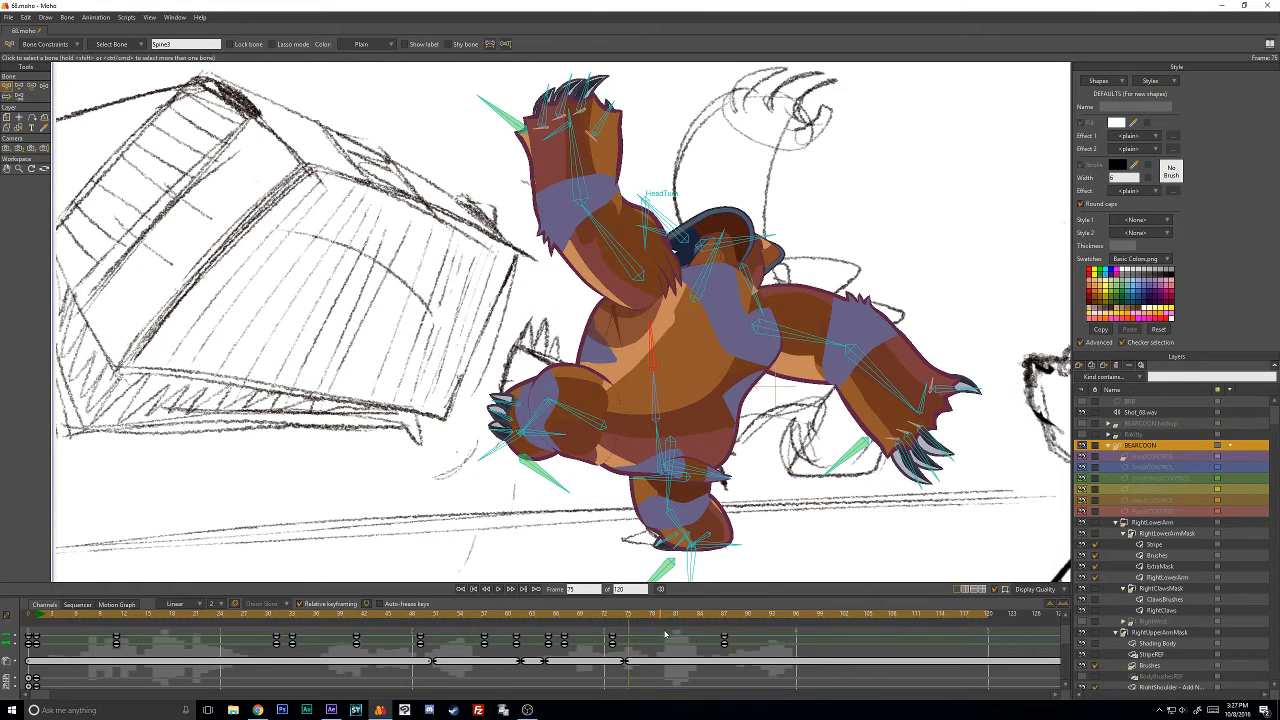
key(Left)
key(Right)
Select the Body group's Bearcoon layer and nudge the outline point near the bear's head inward at frame 71.
scroll(1178, 557, down, 6)
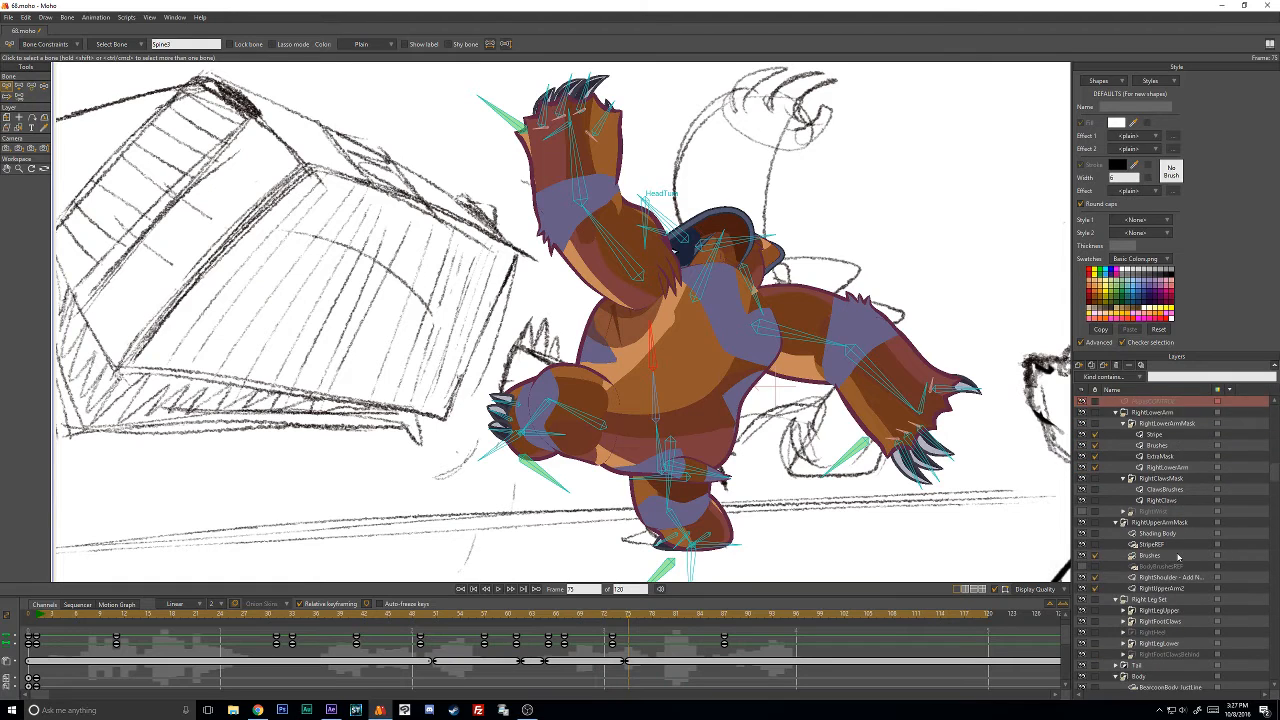
scroll(1172, 565, up, 2)
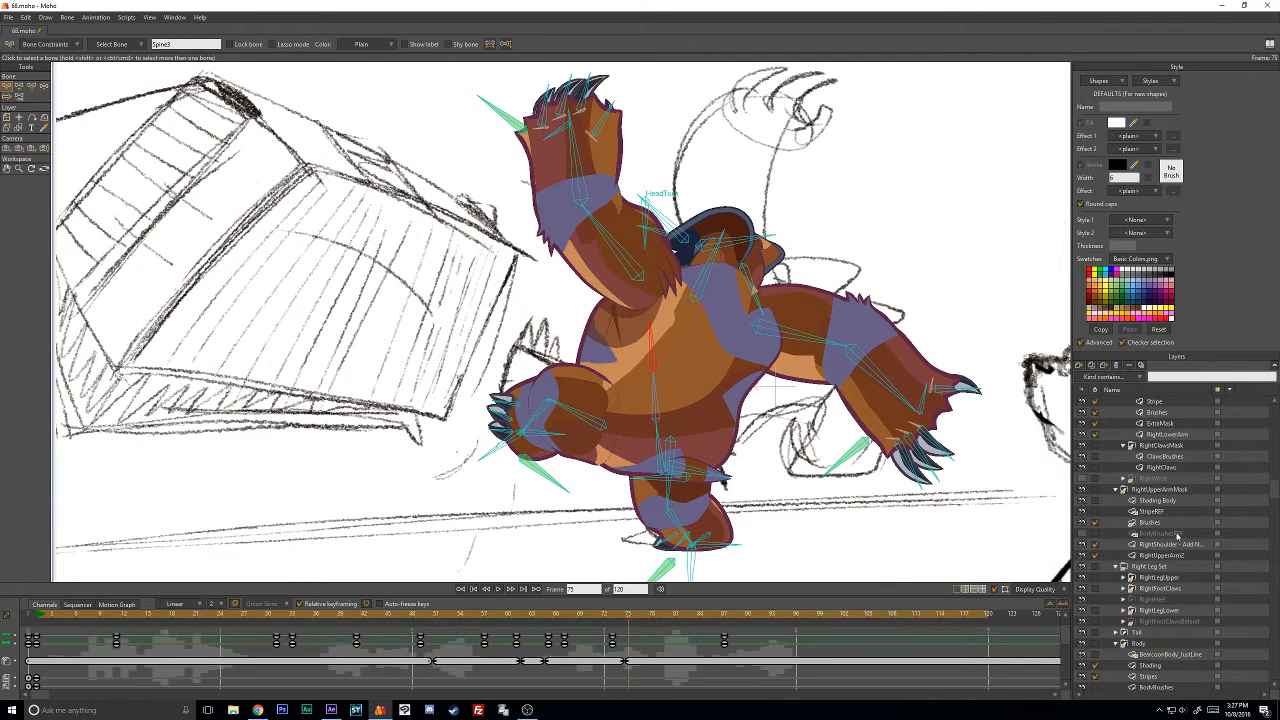
scroll(1162, 565, down, 1)
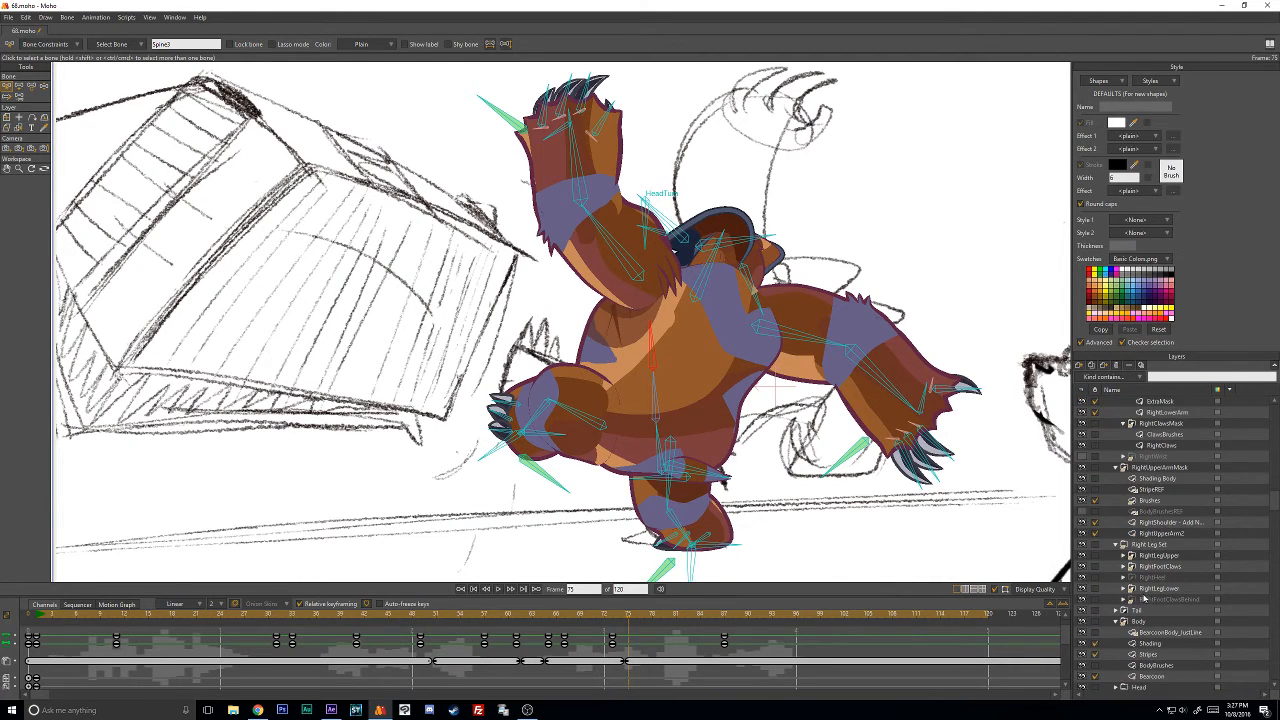
scroll(1170, 558, down, 1)
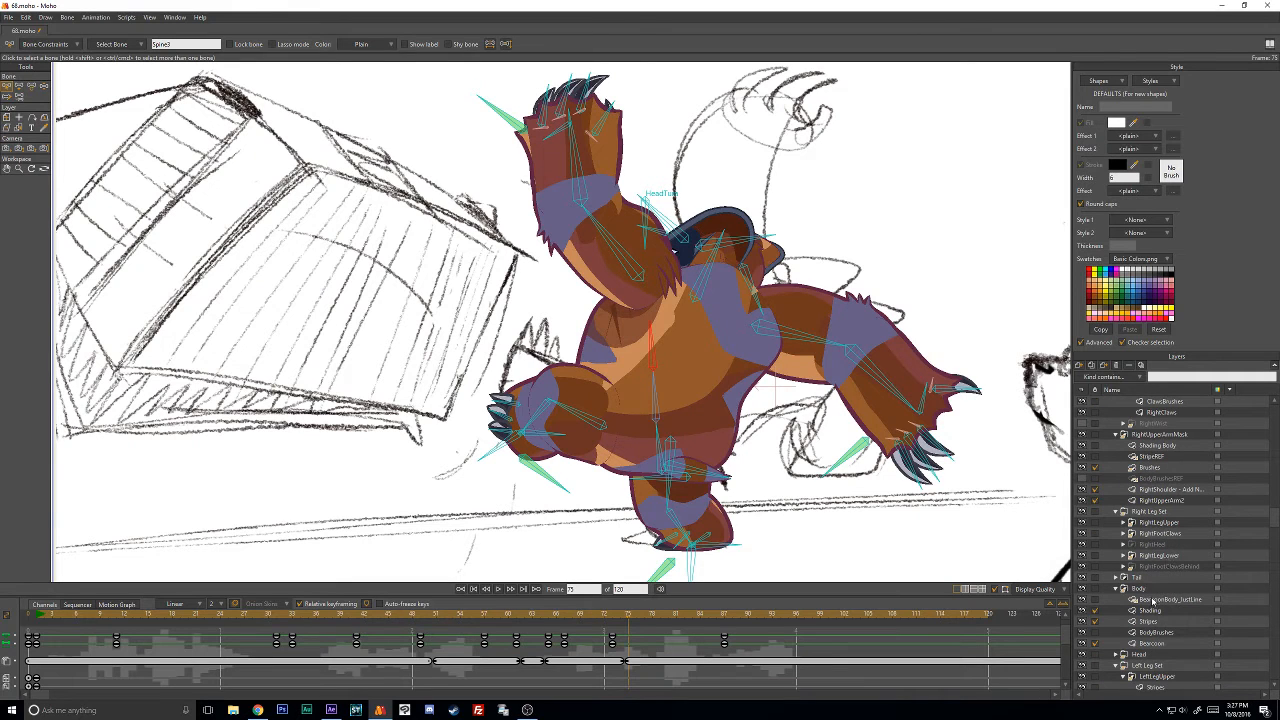
click(1158, 643)
key(t)
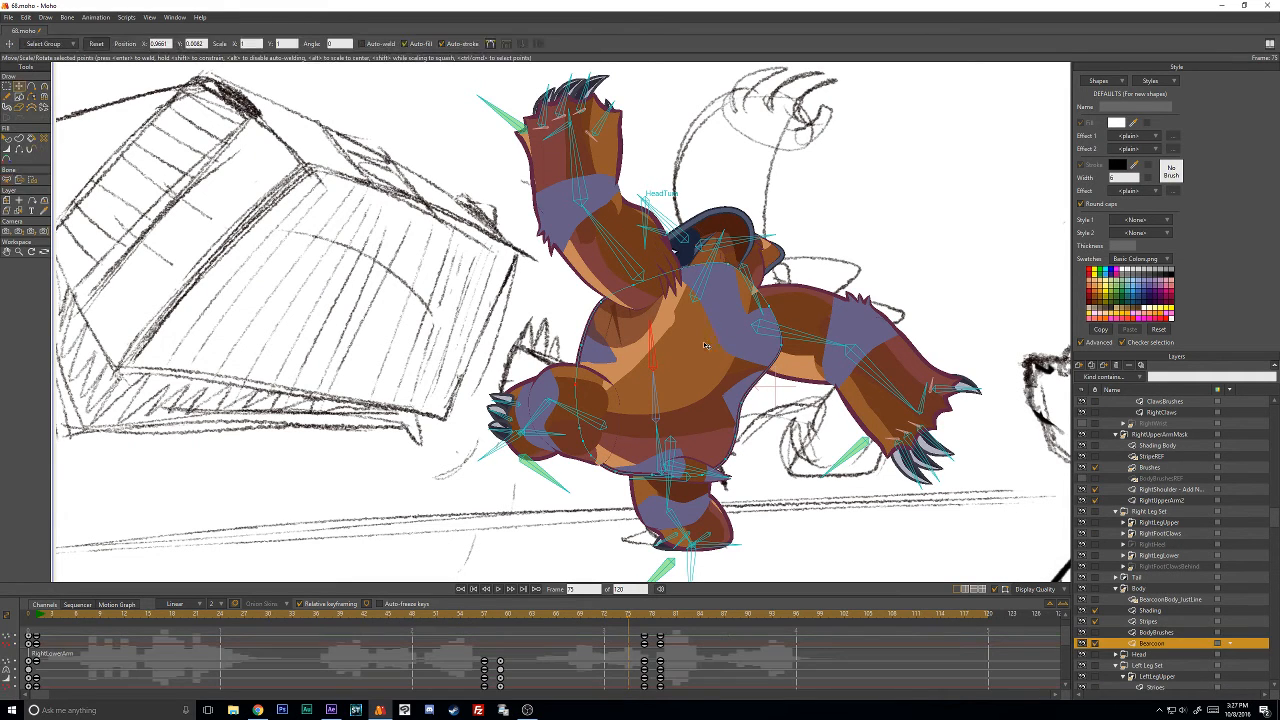
key(Left)
key(Left)
key(Left)
key(Left)
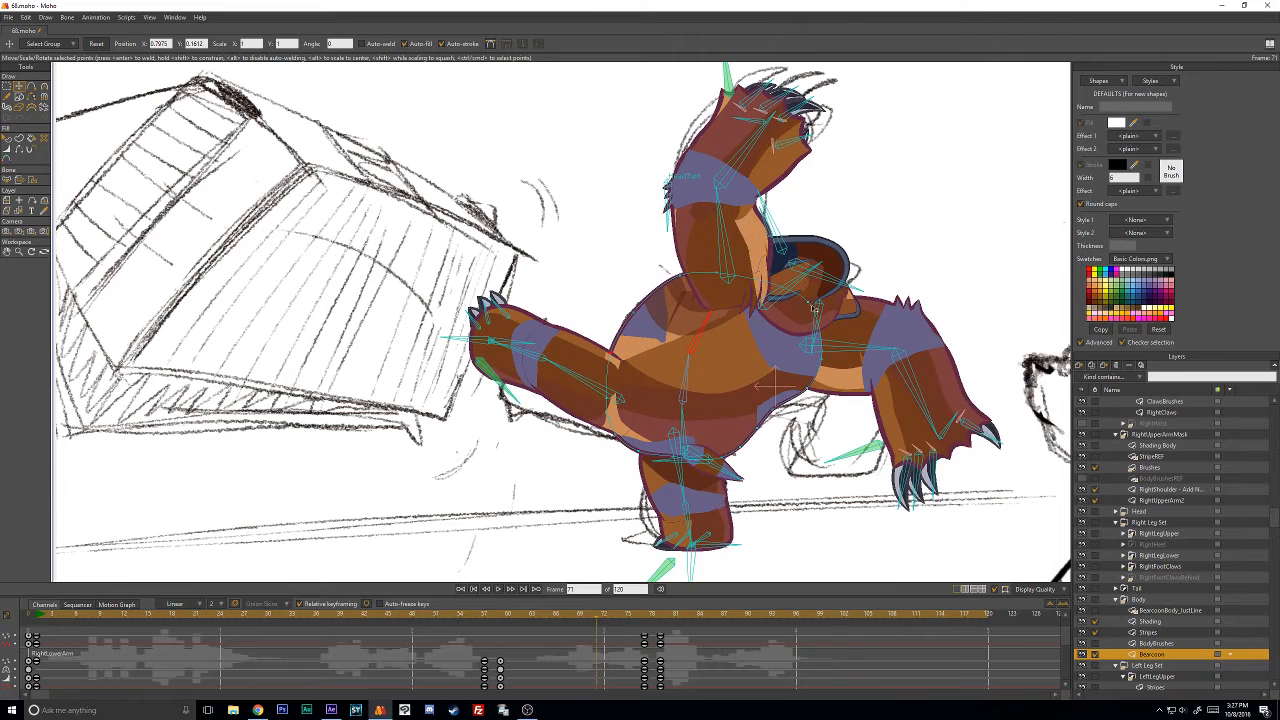
drag(810, 306, 799, 306)
Pull the body outline inward at the lowered arm's shoulder at frame 75 and adjust the line width there.
key(Right)
key(Right)
key(Right)
key(Right)
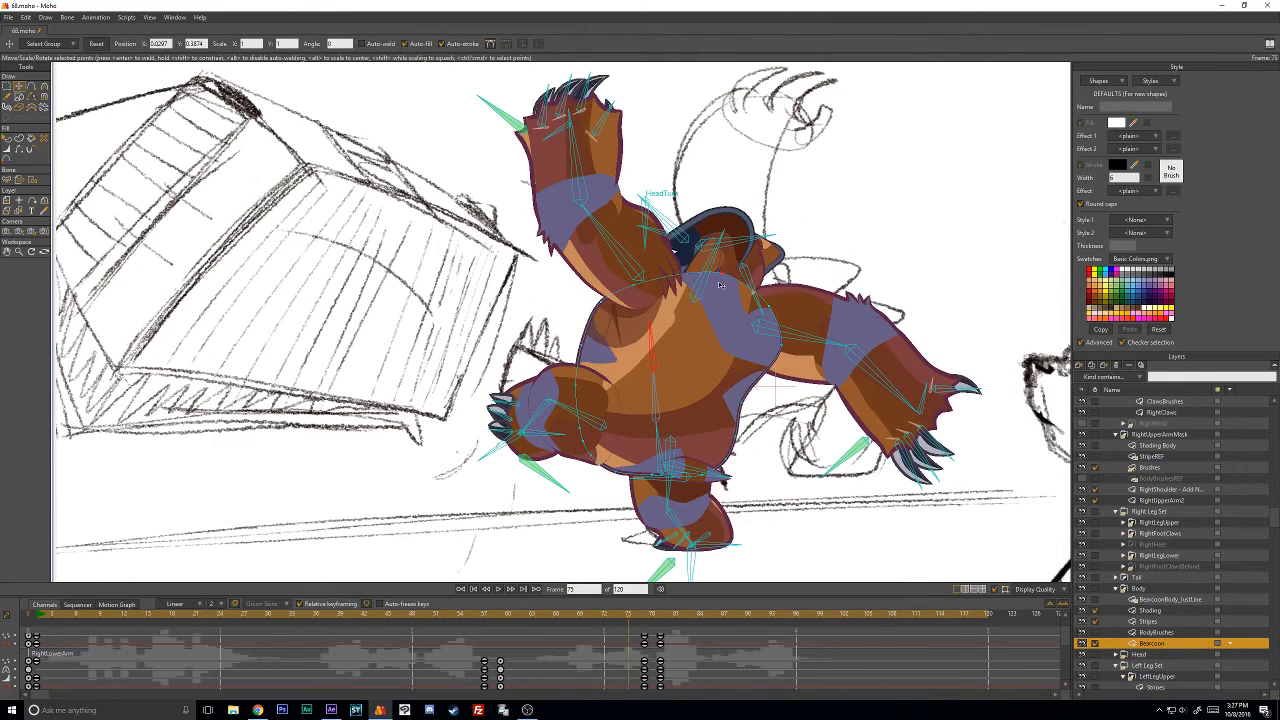
drag(779, 338, 766, 345)
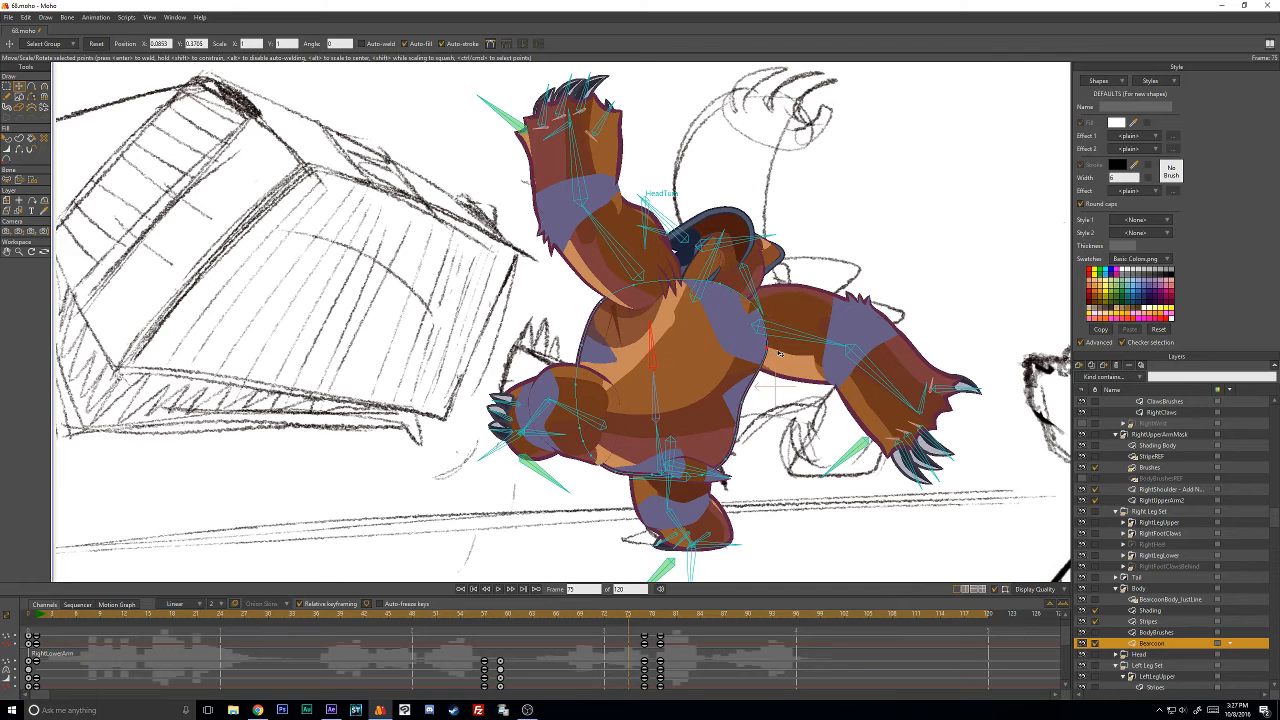
key(w)
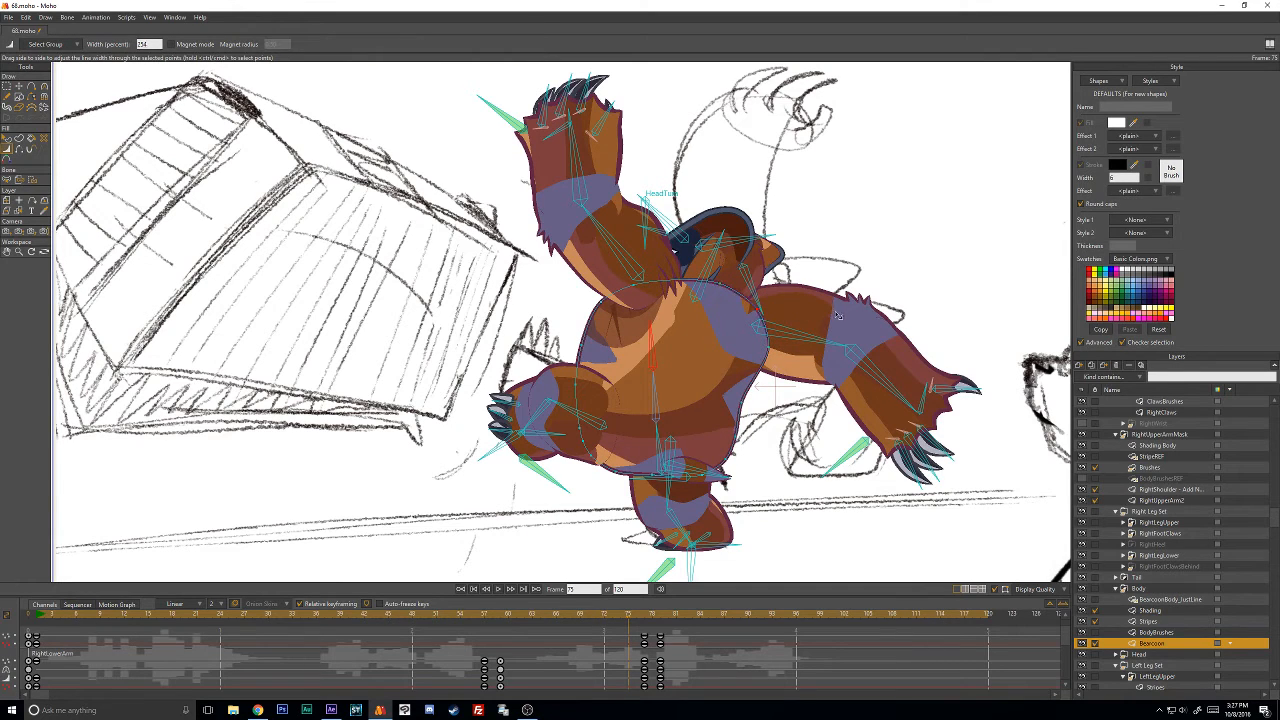
drag(837, 315, 715, 317)
Compare the body outline between frames 75 and 77.
key(Right)
key(Right)
key(Left)
key(Left)
key(Right)
key(Right)
key(Left)
key(Left)
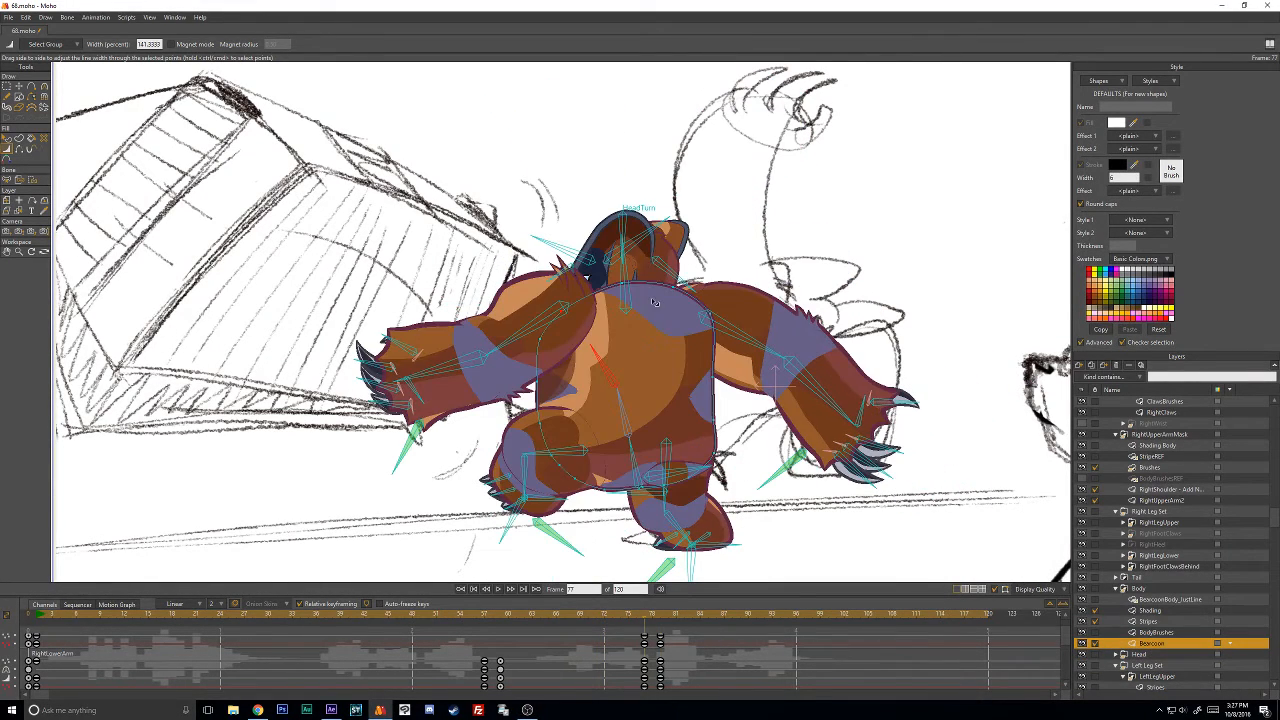
Reshape the body outline across the upper back at frames 77 and 79, and check the transition between them.
key(t)
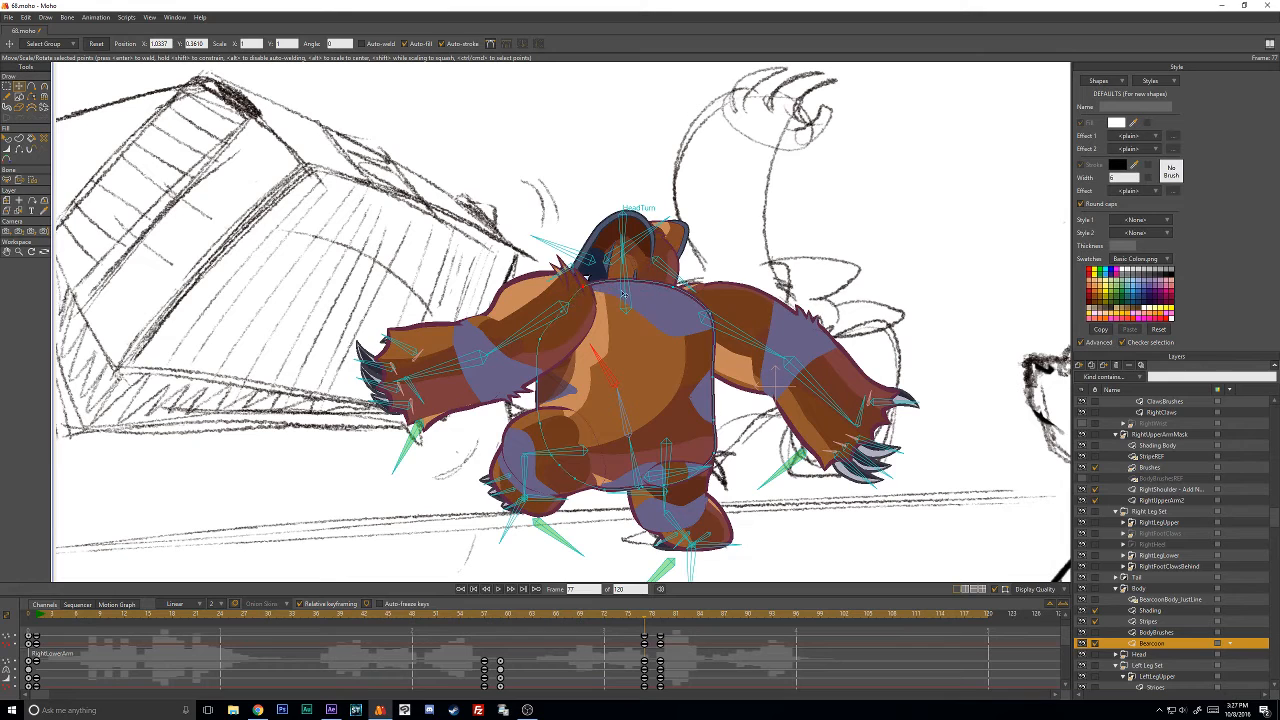
drag(603, 293, 645, 301)
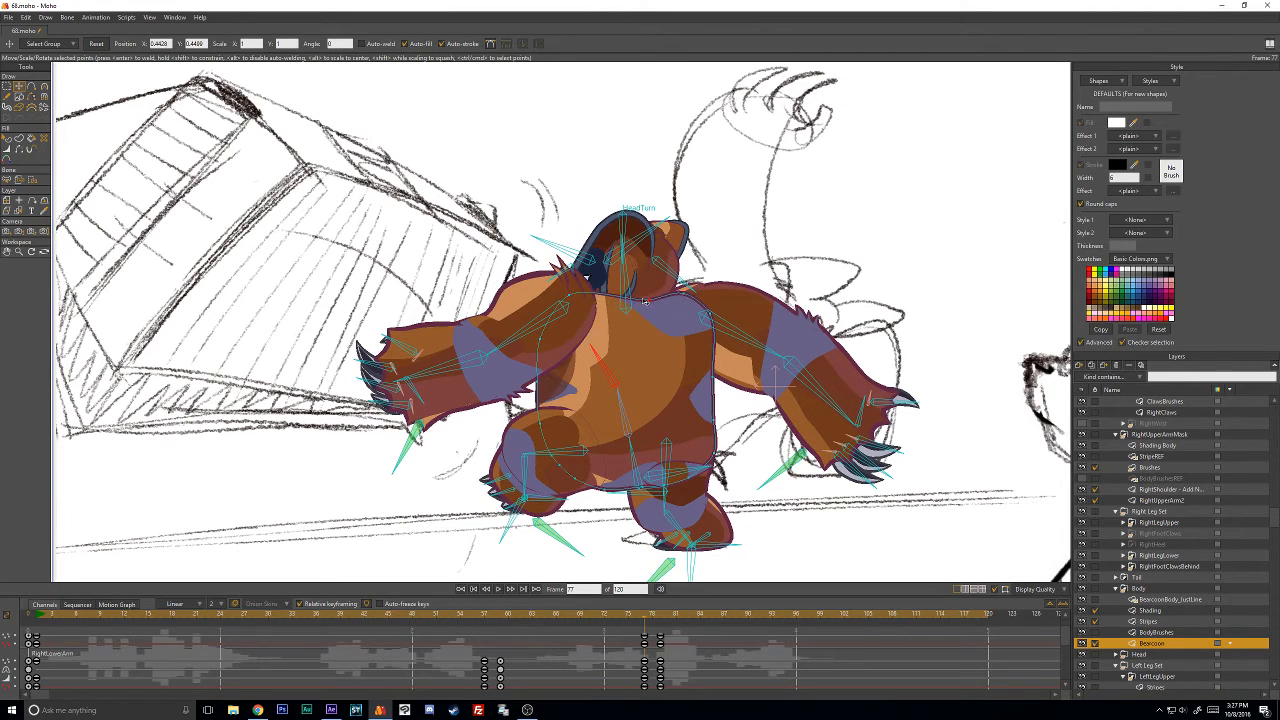
key(ctrl+Right)
key(ctrl+Right)
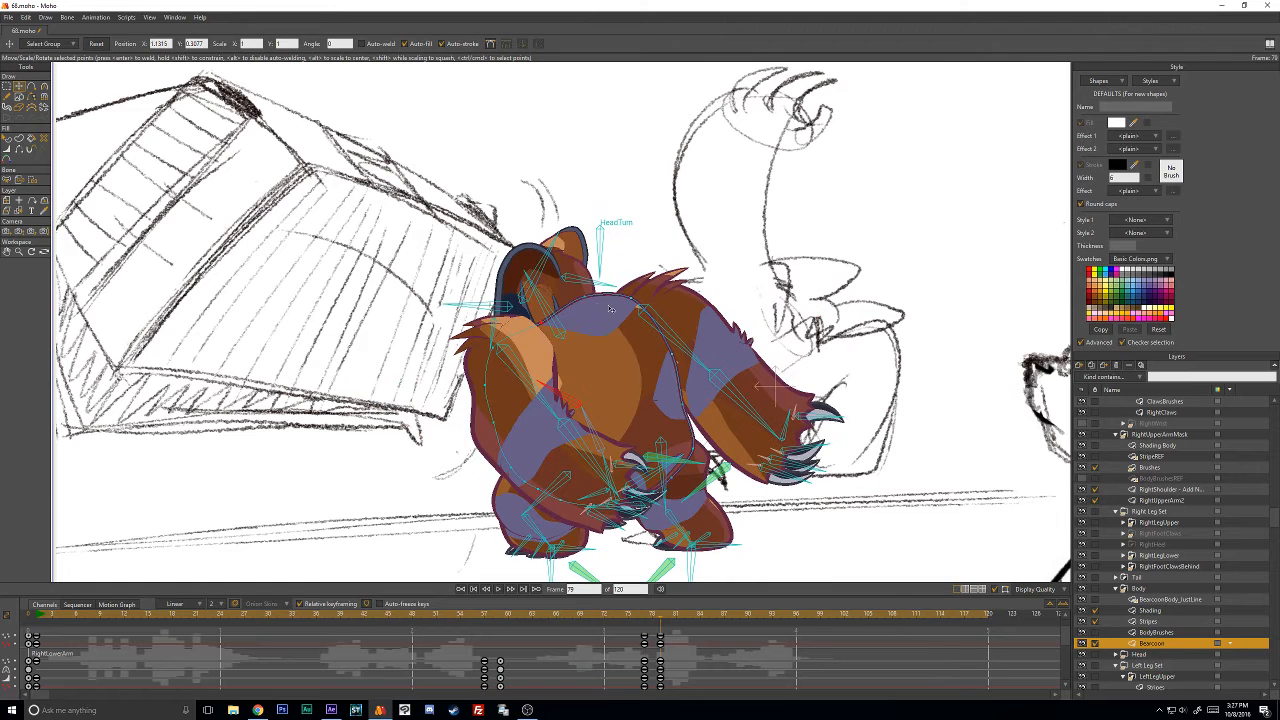
mouse_move(586, 302)
mouse_down()
mouse_move(535, 316)
mouse_move(601, 303)
mouse_up()
drag(515, 326, 513, 329)
mouse_move(672, 617)
mouse_down()
mouse_move(857, 606)
mouse_move(666, 620)
mouse_up()
key(Left)
key(Left)
key(Right)
key(Right)
Select the BEARCOON bone layer and review the follow-through pose by pose from frame 77 to frame 99.
drag(1274, 521, 1272, 408)
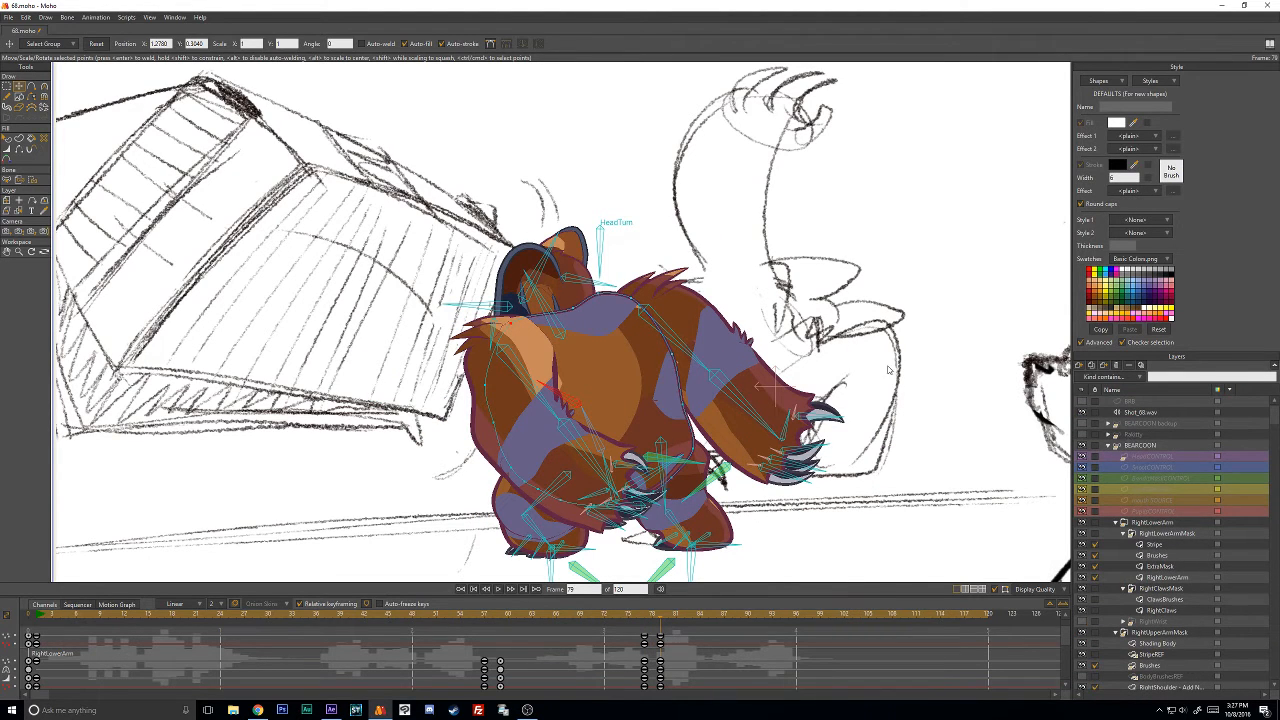
click(1140, 445)
click(31, 86)
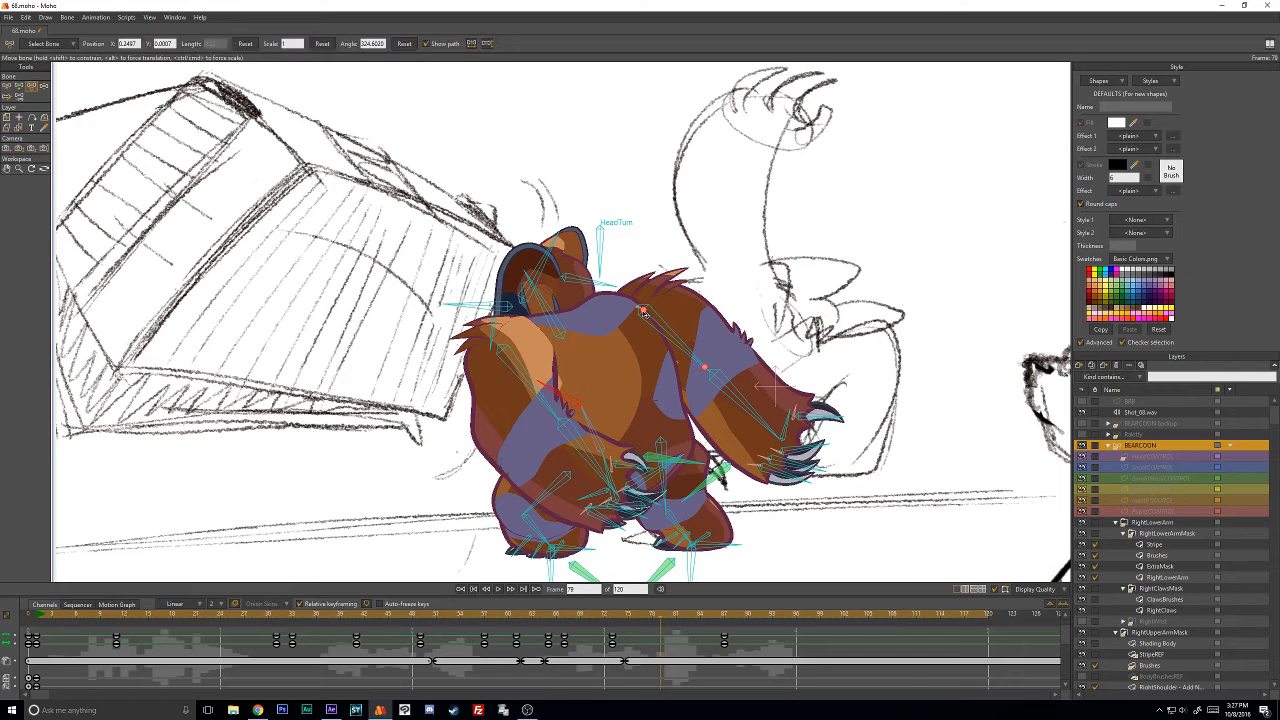
scroll(762, 655, up, 3)
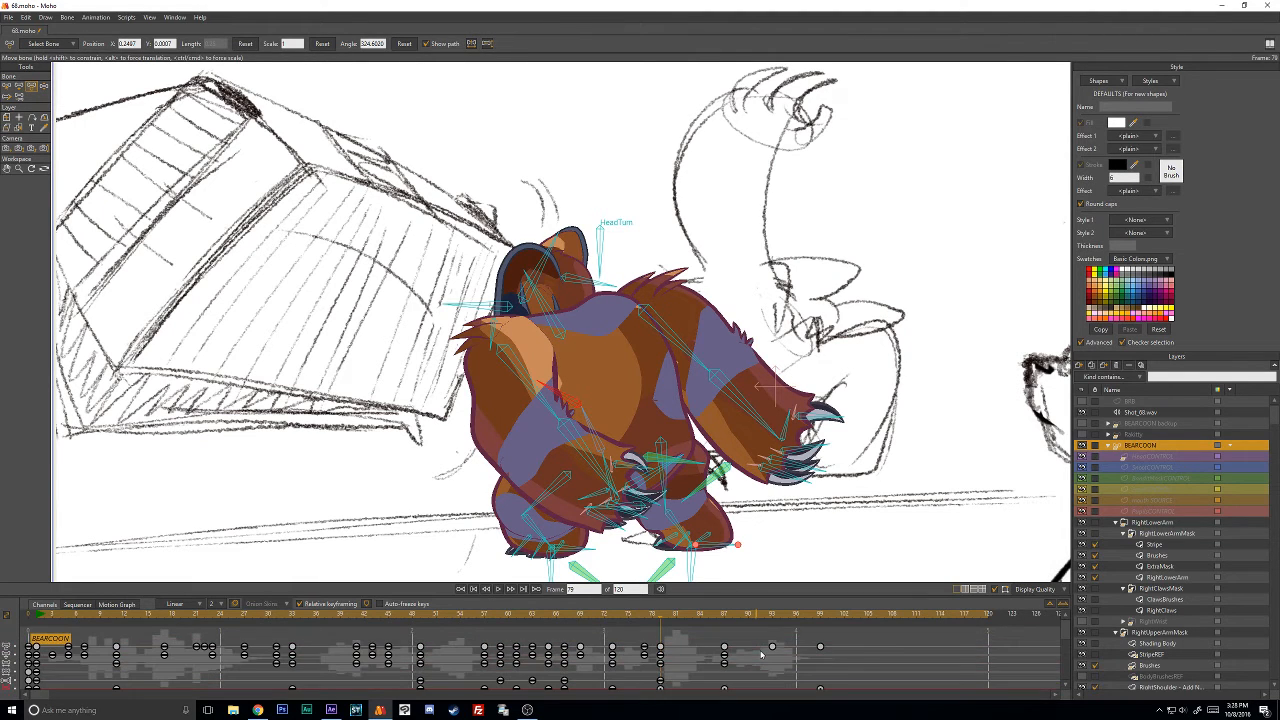
scroll(733, 648, down, 2)
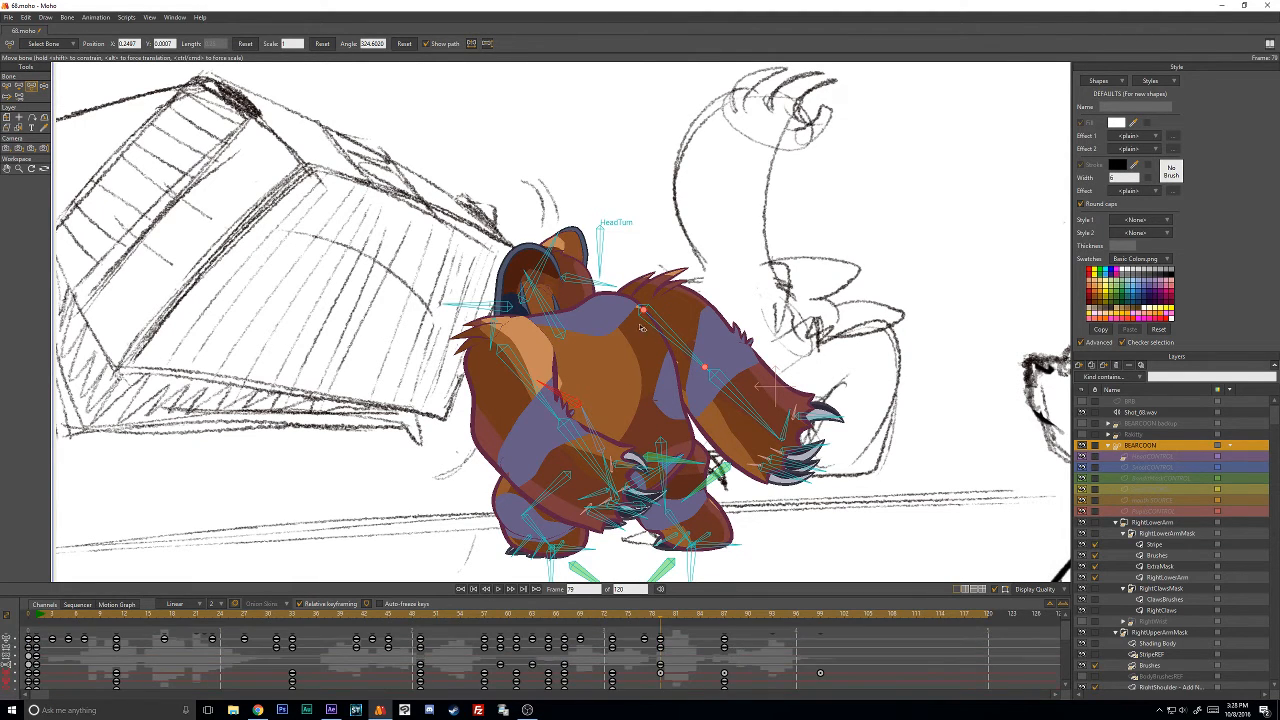
key(ctrl+Left)
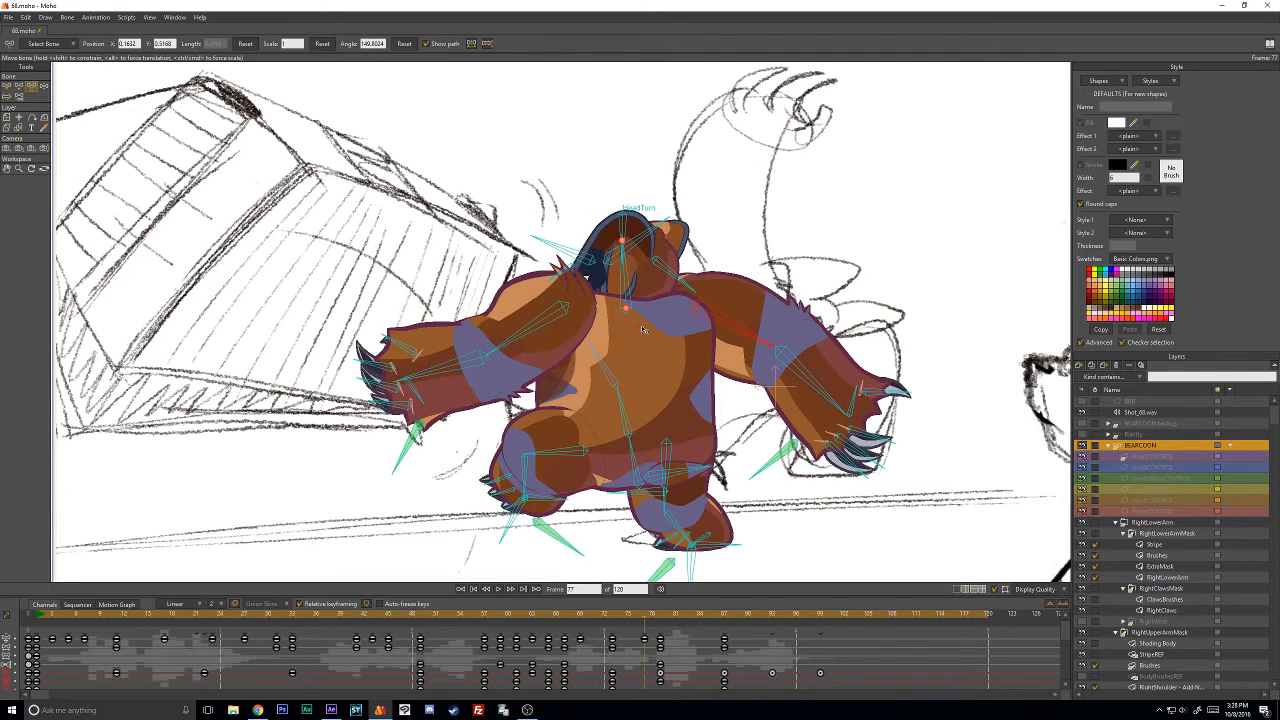
key(Right)
key(Right)
key(Right)
key(Right)
key(Right)
key(Left)
key(Left)
key(Left)
key(Left)
key(Right)
key(Right)
key(Right)
key(Right)
key(Right)
key(Right)
key(Right)
key(Right)
key(Right)
key(Right)
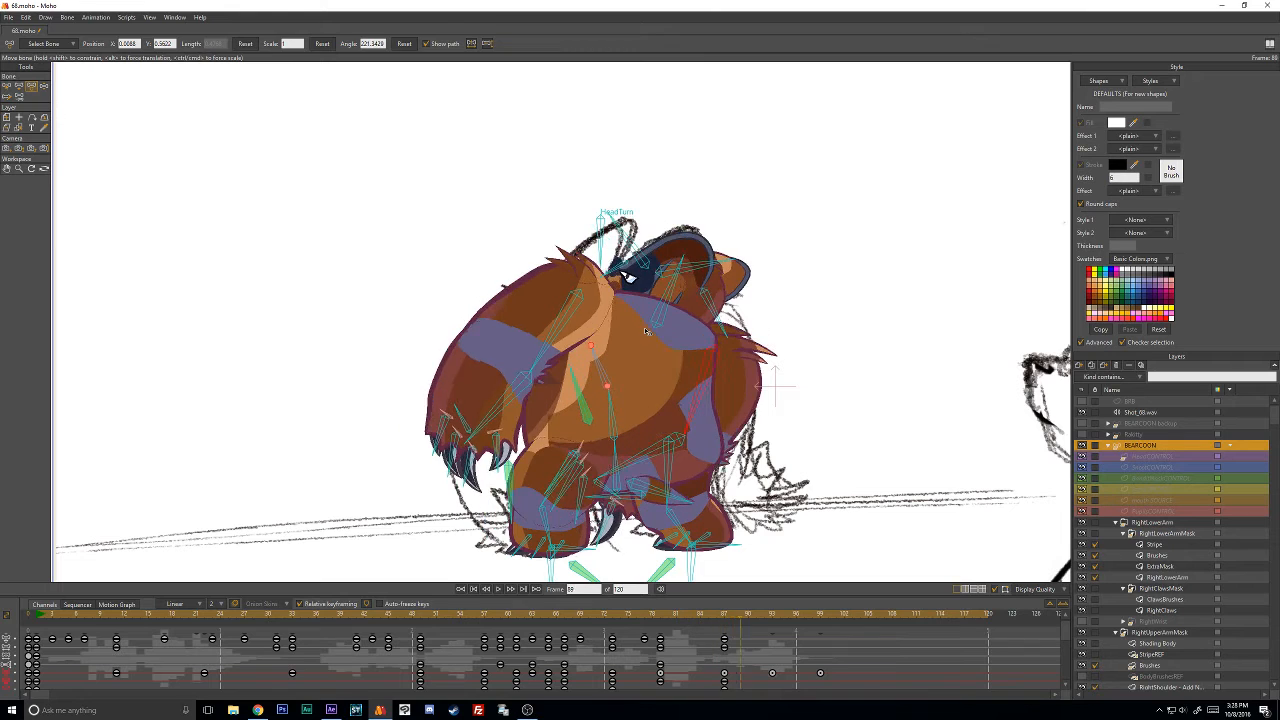
key(Right)
key(Right)
key(Right)
key(Right)
key(Right)
key(Right)
key(Right)
key(Right)
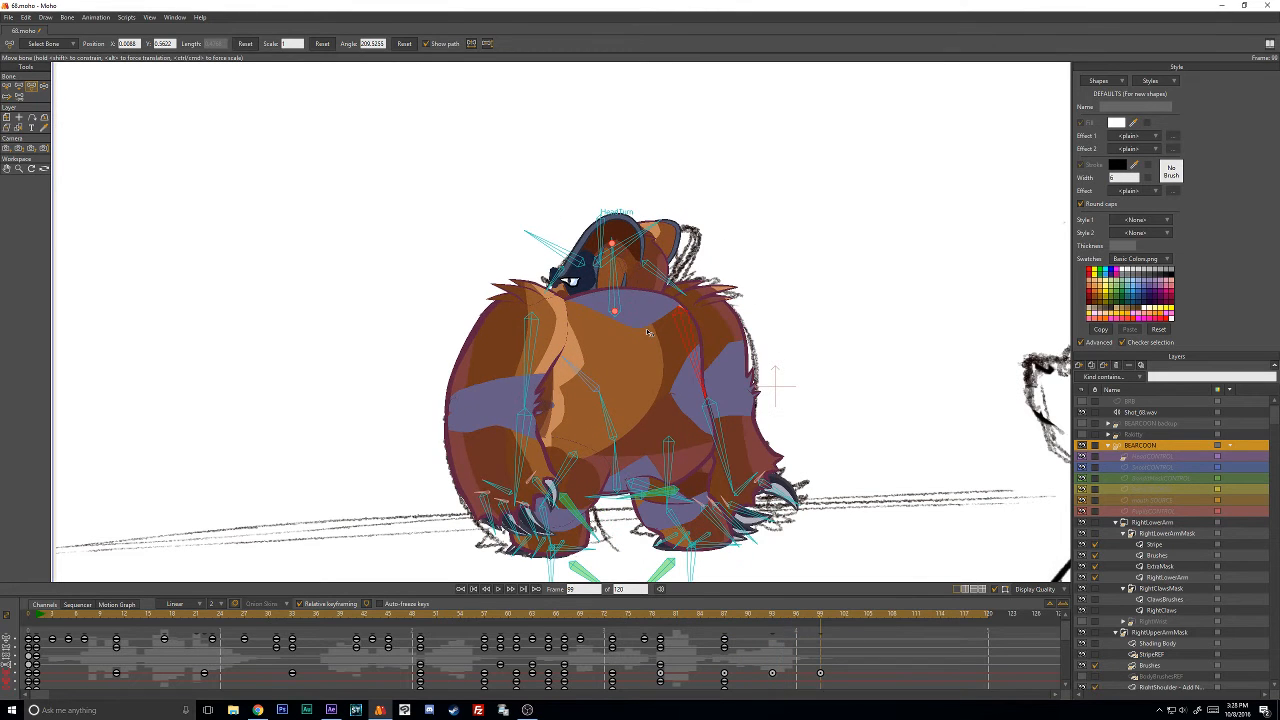
scroll(830, 637, down, 1)
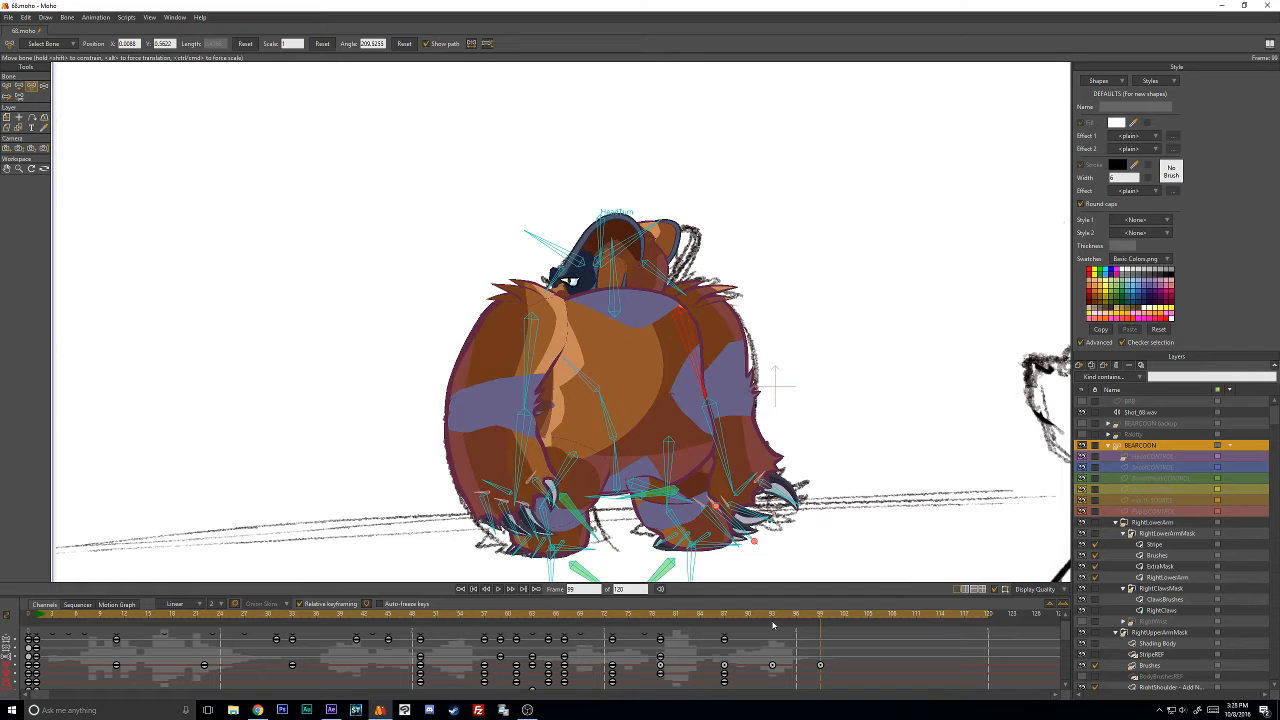
Reshape the stripe below the bear's head on the Body group's Stripes layer at frame 87.
mouse_move(713, 620)
mouse_down()
mouse_move(638, 616)
mouse_move(846, 618)
mouse_move(608, 616)
mouse_move(846, 597)
mouse_move(724, 612)
mouse_up()
scroll(1170, 632, down, 5)
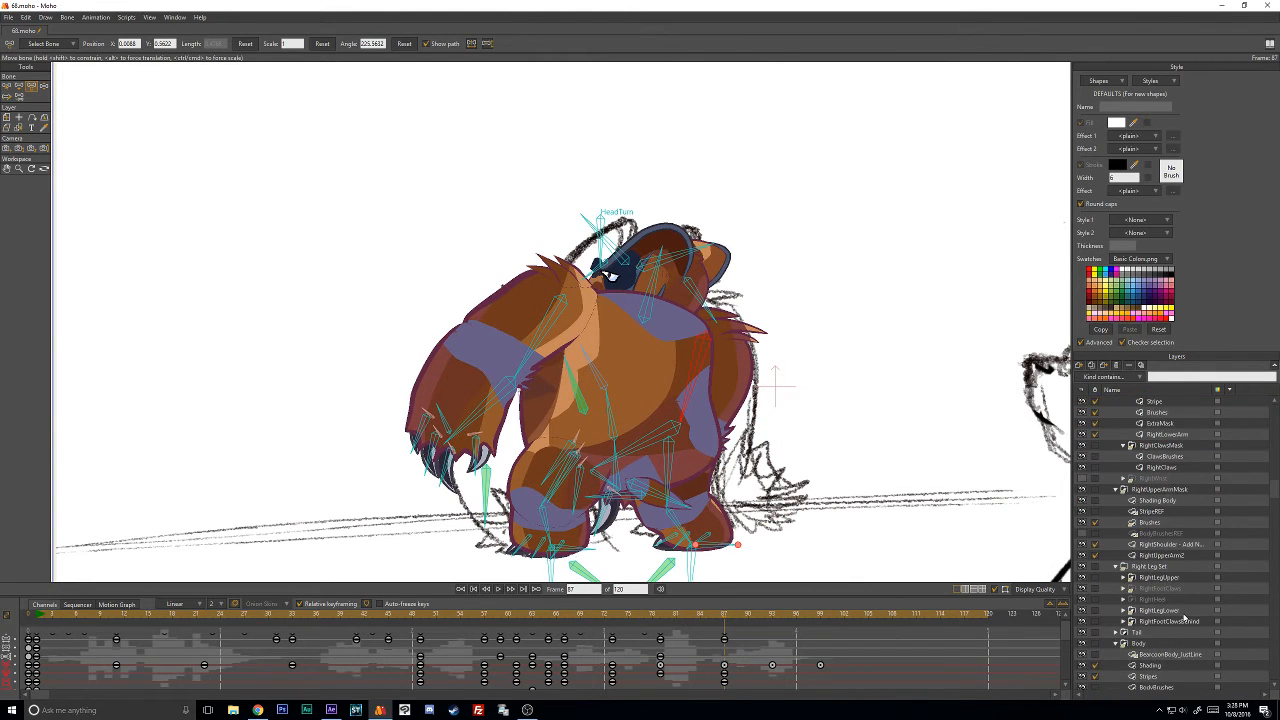
scroll(1180, 624, down, 2)
click(1153, 611)
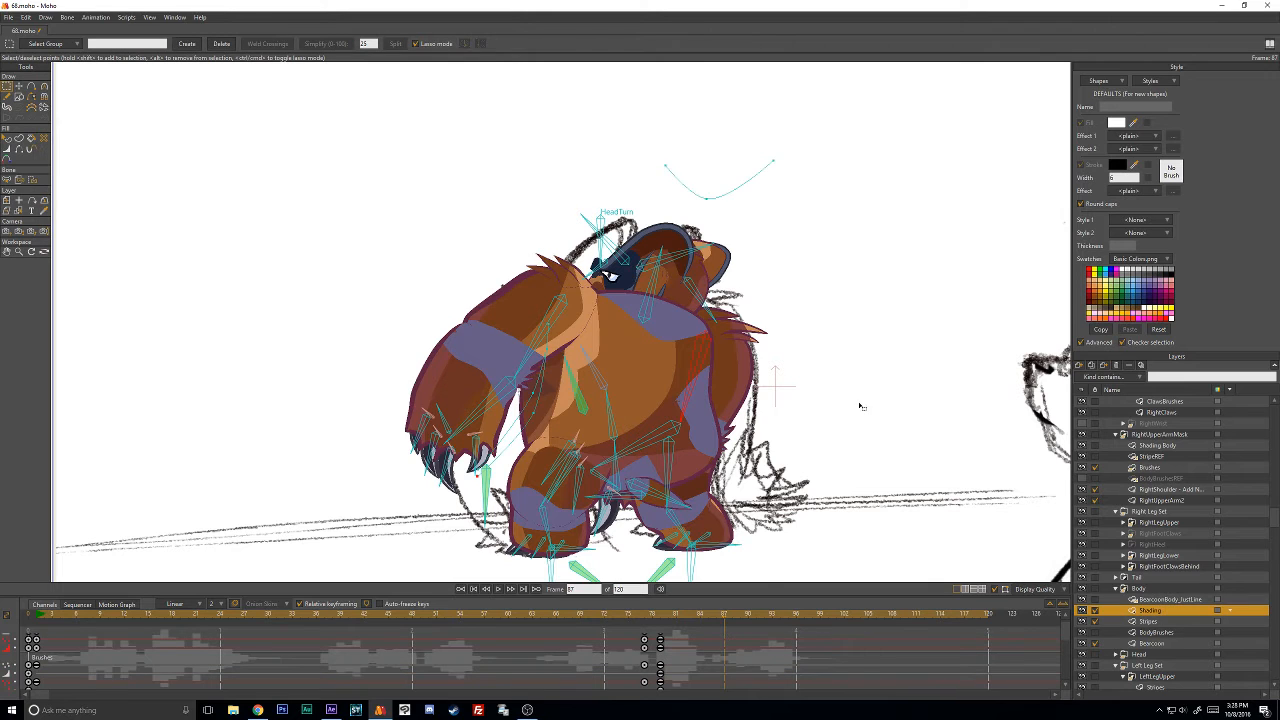
scroll(772, 360, up, 2)
click(1146, 622)
key(t)
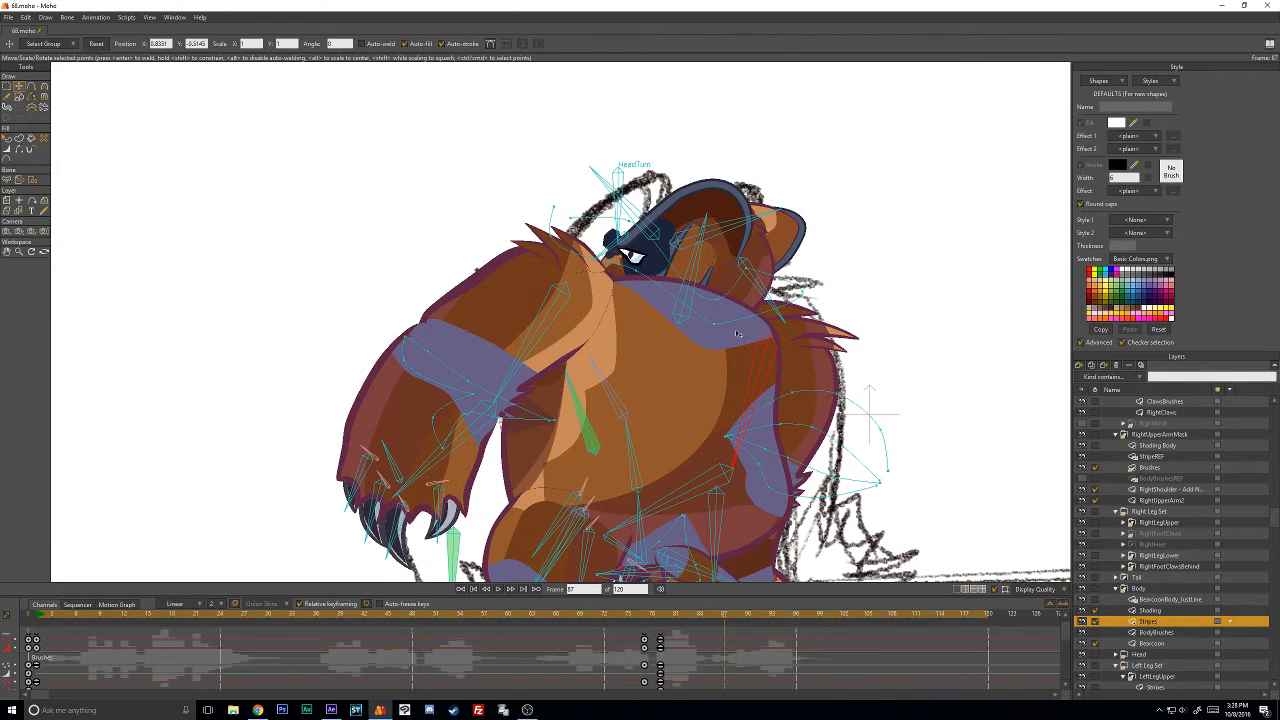
click(643, 285)
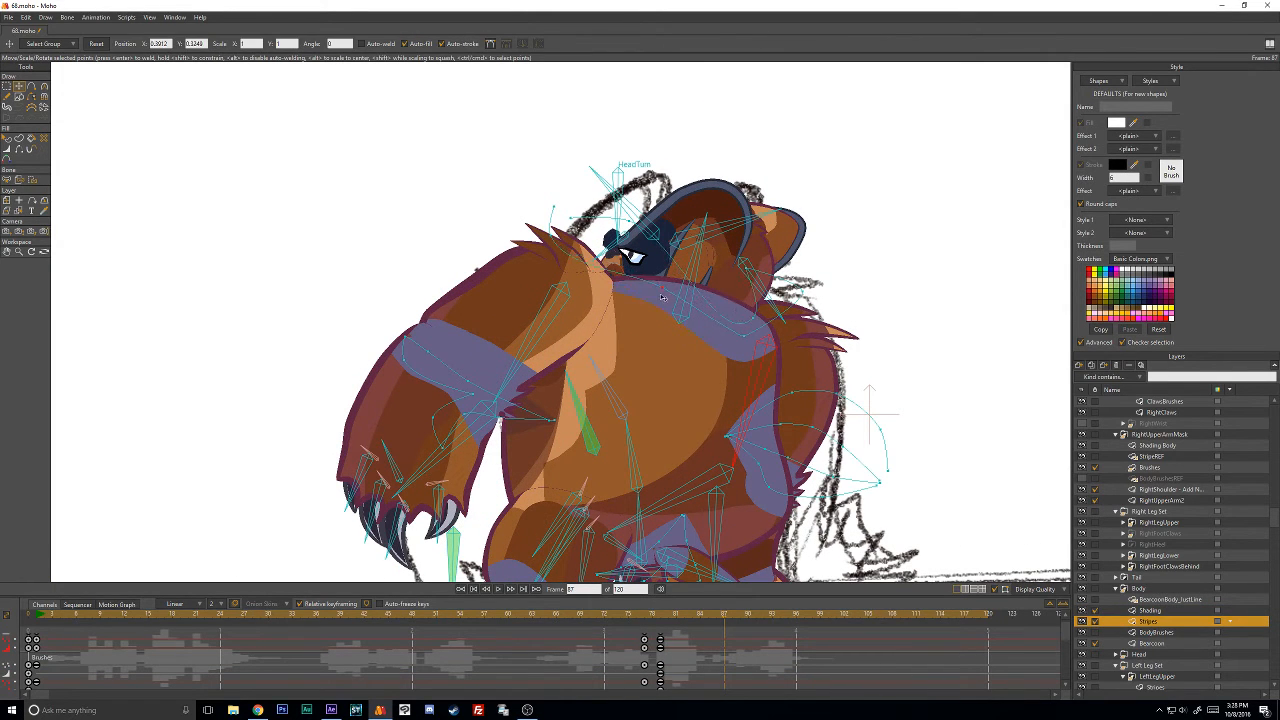
click(571, 226)
drag(571, 226, 672, 248)
drag(739, 309, 613, 240)
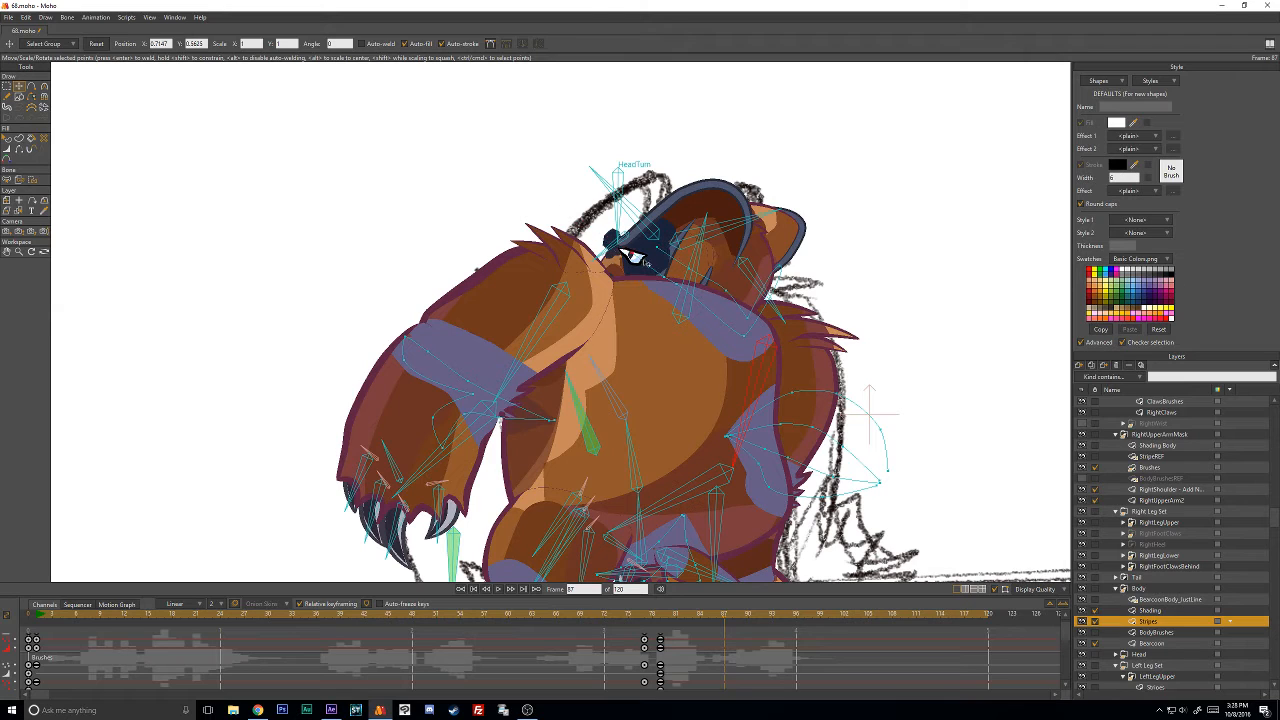
mouse_move(734, 328)
mouse_down()
mouse_move(752, 340)
mouse_move(765, 290)
mouse_move(735, 305)
mouse_move(705, 287)
mouse_move(738, 333)
mouse_up()
drag(786, 277, 773, 272)
Adjust the stripe below the bear's head at frame 75 by moving its lower point.
scroll(723, 627, down, 6)
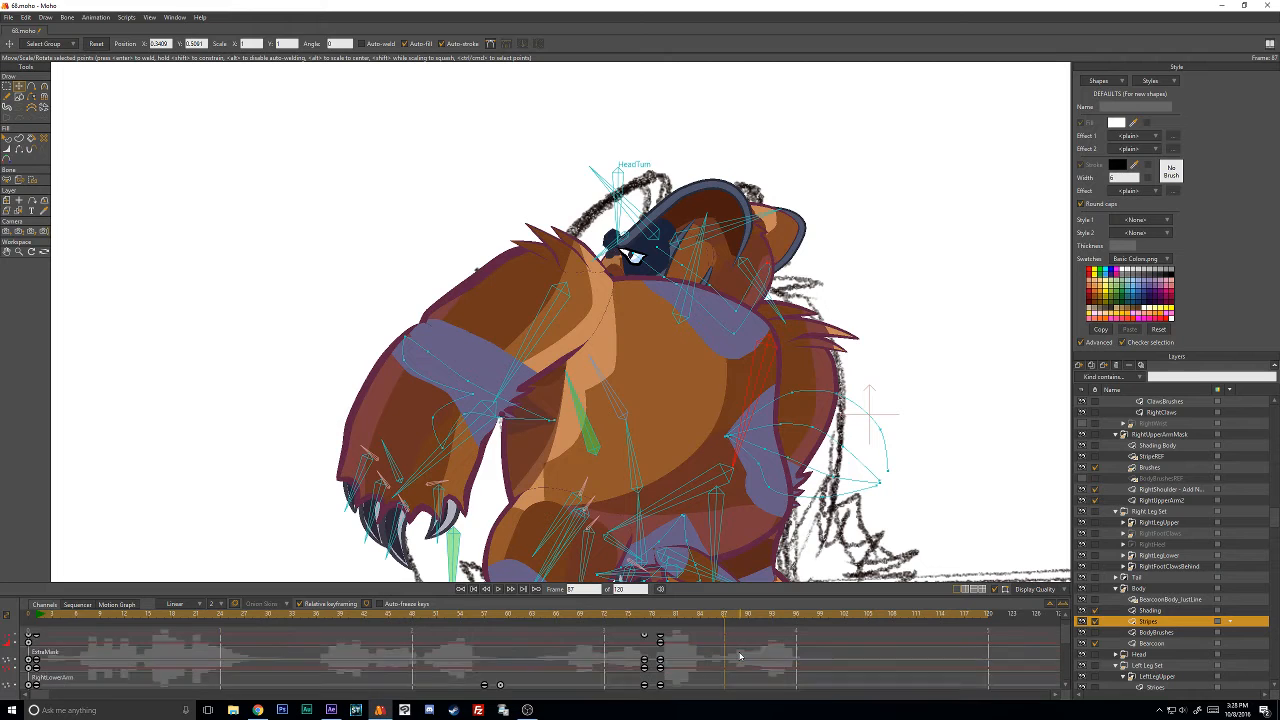
scroll(740, 656, down, 6)
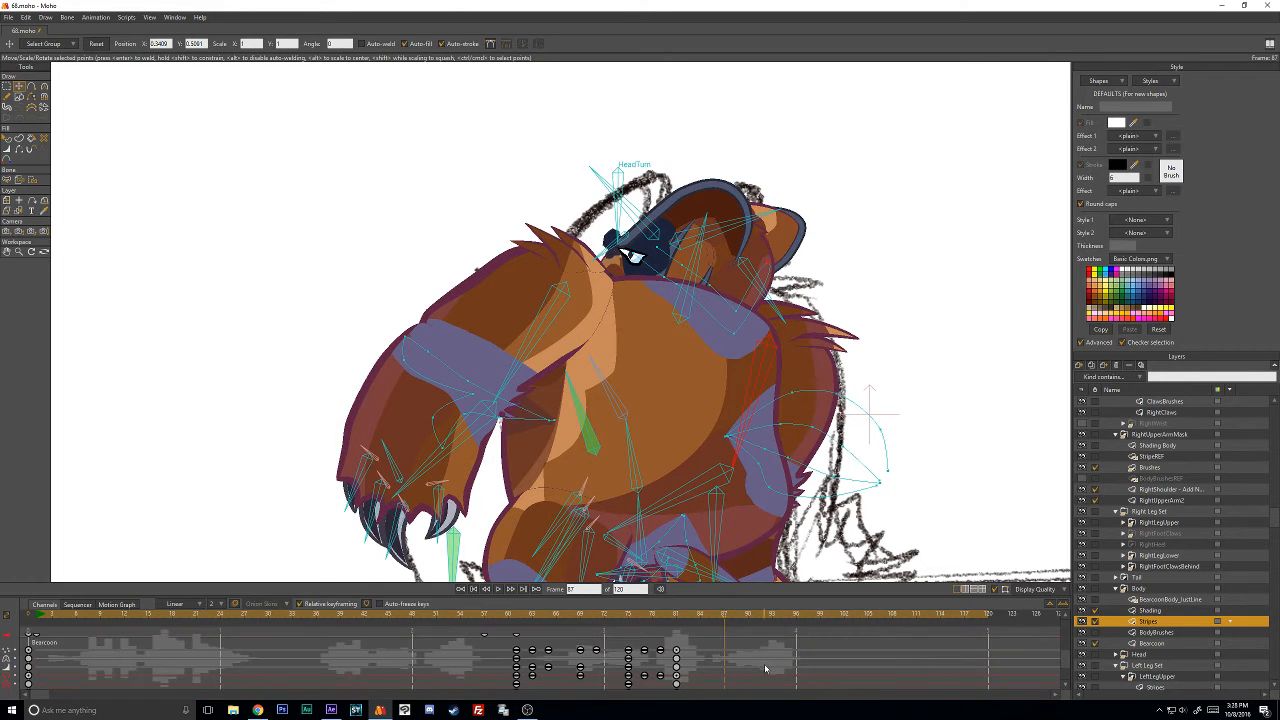
mouse_move(733, 615)
mouse_down()
mouse_move(835, 616)
mouse_move(638, 612)
mouse_up()
key(ctrl+Left)
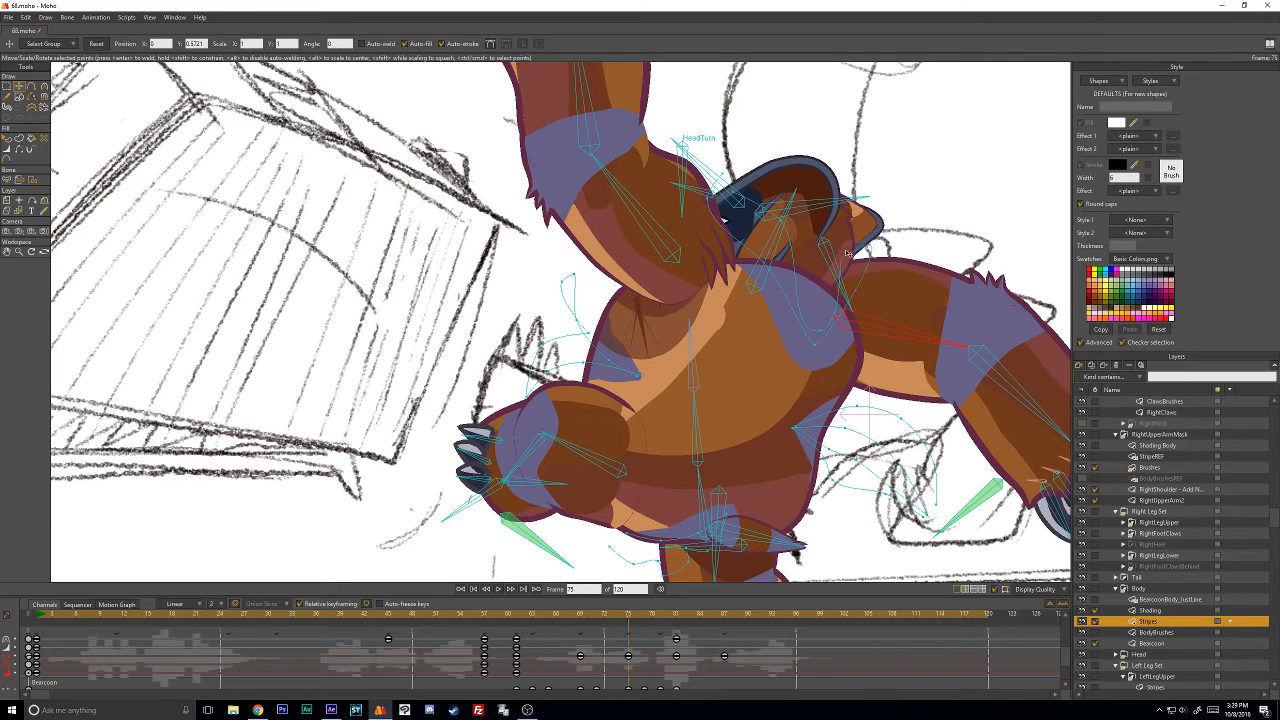
drag(821, 275, 819, 318)
Check how the body stripes move from frame 69 through frame 87.
click(583, 617)
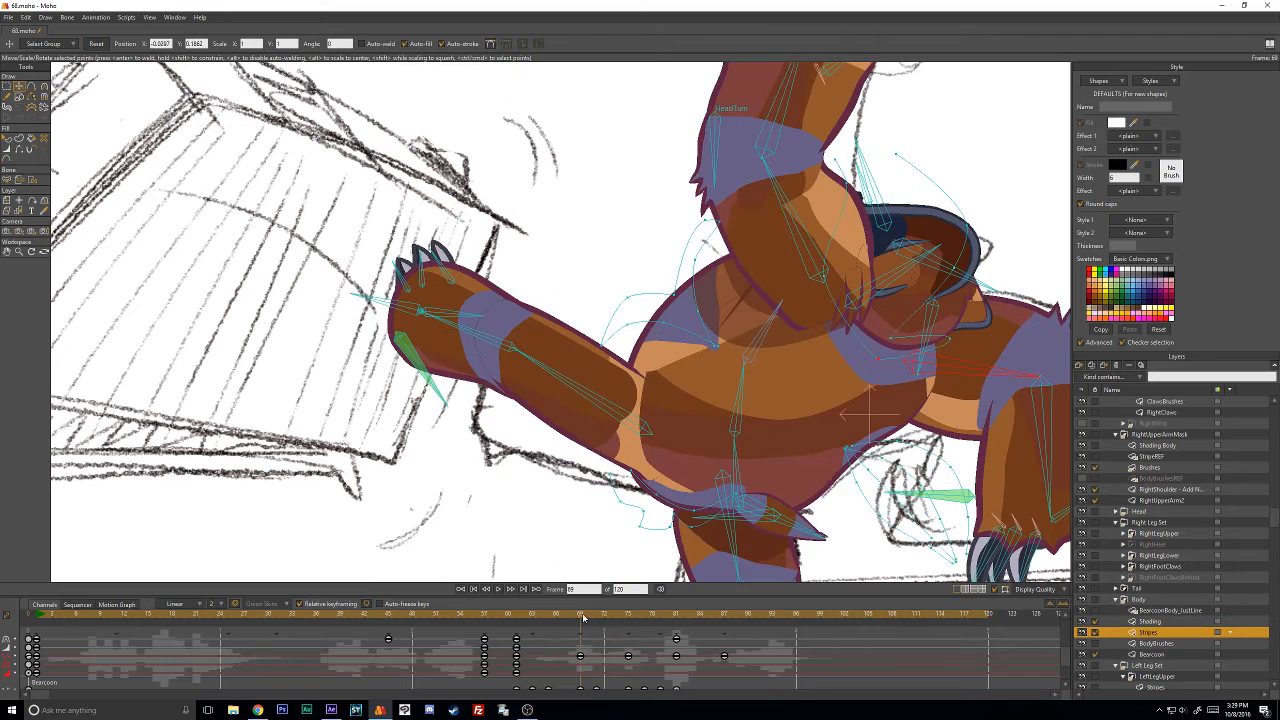
key(Right)
key(Right)
key(Right)
key(Right)
key(Right)
key(Right)
key(Right)
key(Right)
key(Right)
key(Right)
key(Right)
key(Right)
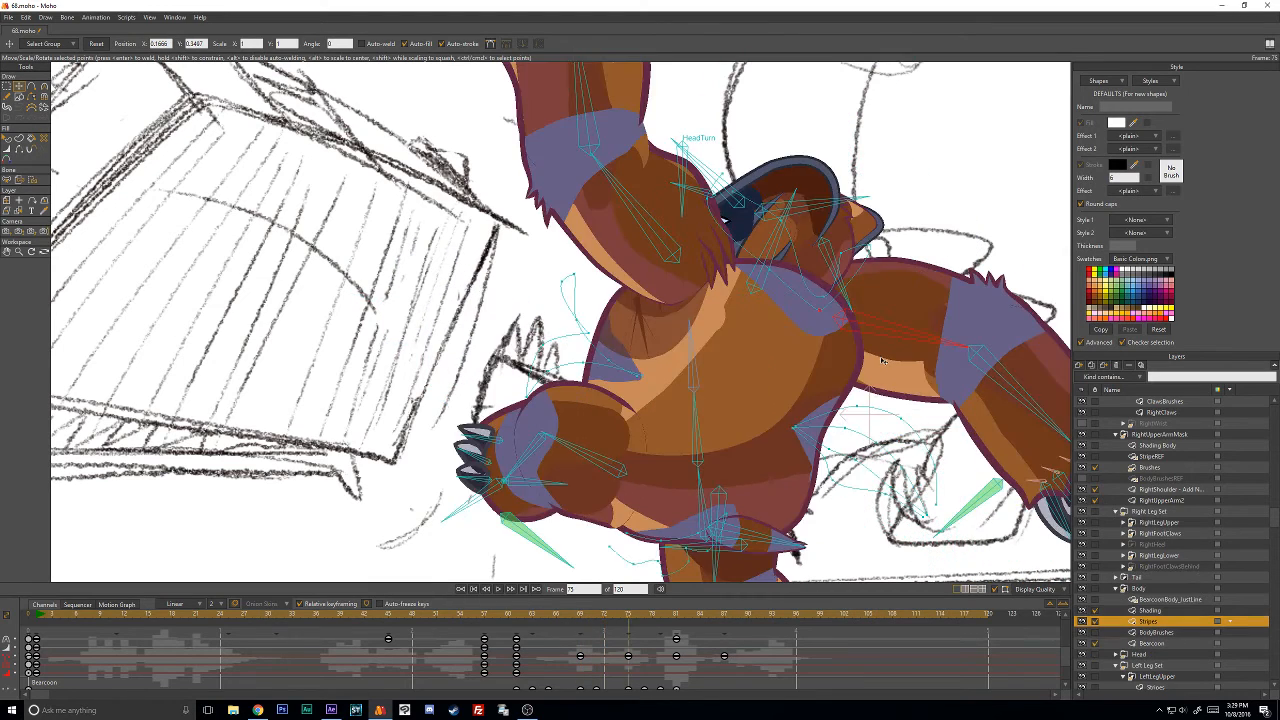
key(Right)
key(Right)
key(Right)
key(Right)
key(Right)
key(Right)
key(Right)
key(Right)
key(Right)
key(Right)
key(Right)
key(Right)
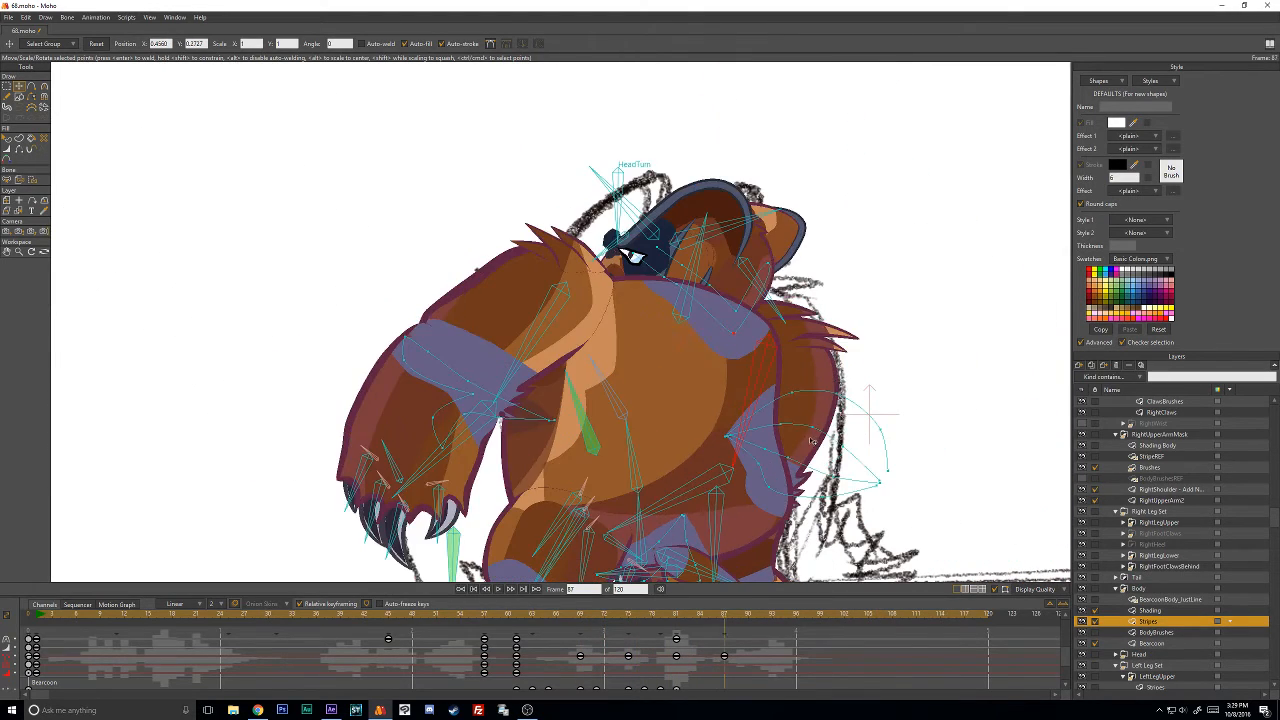
Move the side stripe's points at frame 87 so the stripe shows on the body beside the hanging arm.
drag(776, 618, 734, 623)
click(509, 405)
drag(454, 366, 492, 387)
drag(508, 431, 506, 456)
drag(520, 380, 527, 358)
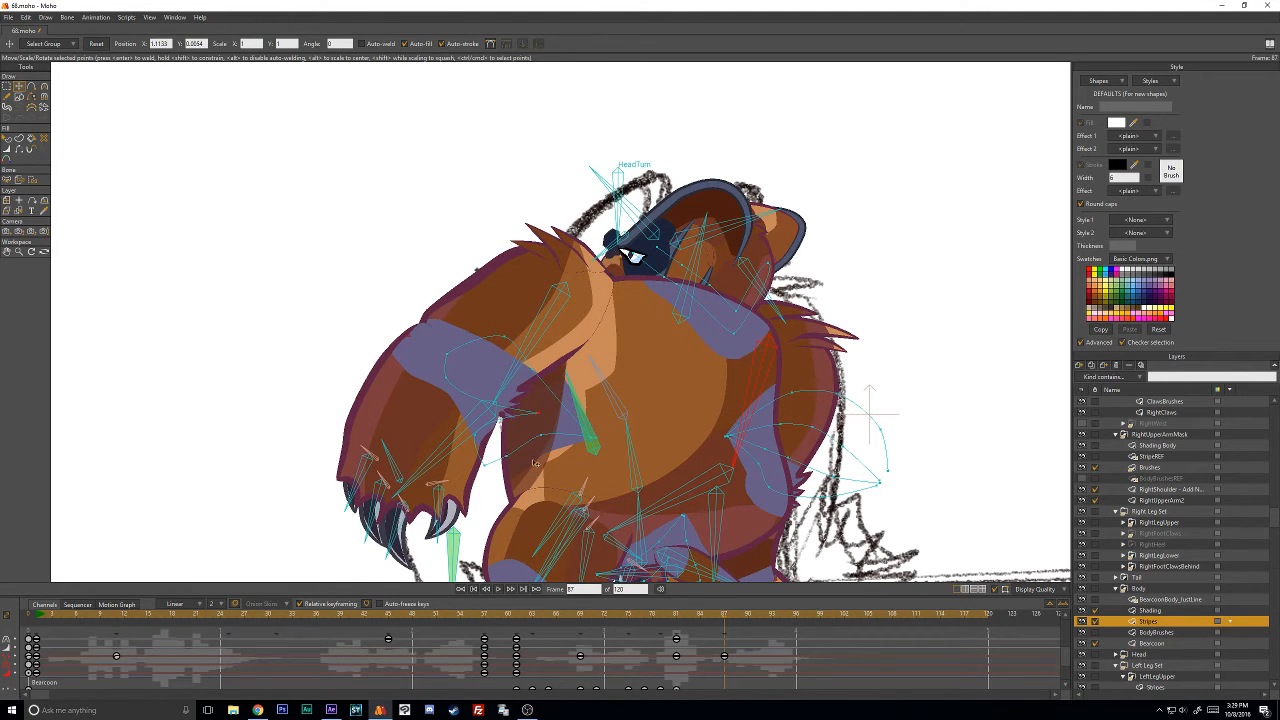
drag(538, 447, 564, 431)
Select the RightUpperArm2 layer and pull its dented outer outline outward into a smooth curve at frame 81.
mouse_move(726, 622)
mouse_down()
mouse_move(871, 610)
mouse_move(612, 615)
mouse_move(696, 614)
mouse_move(676, 616)
mouse_up()
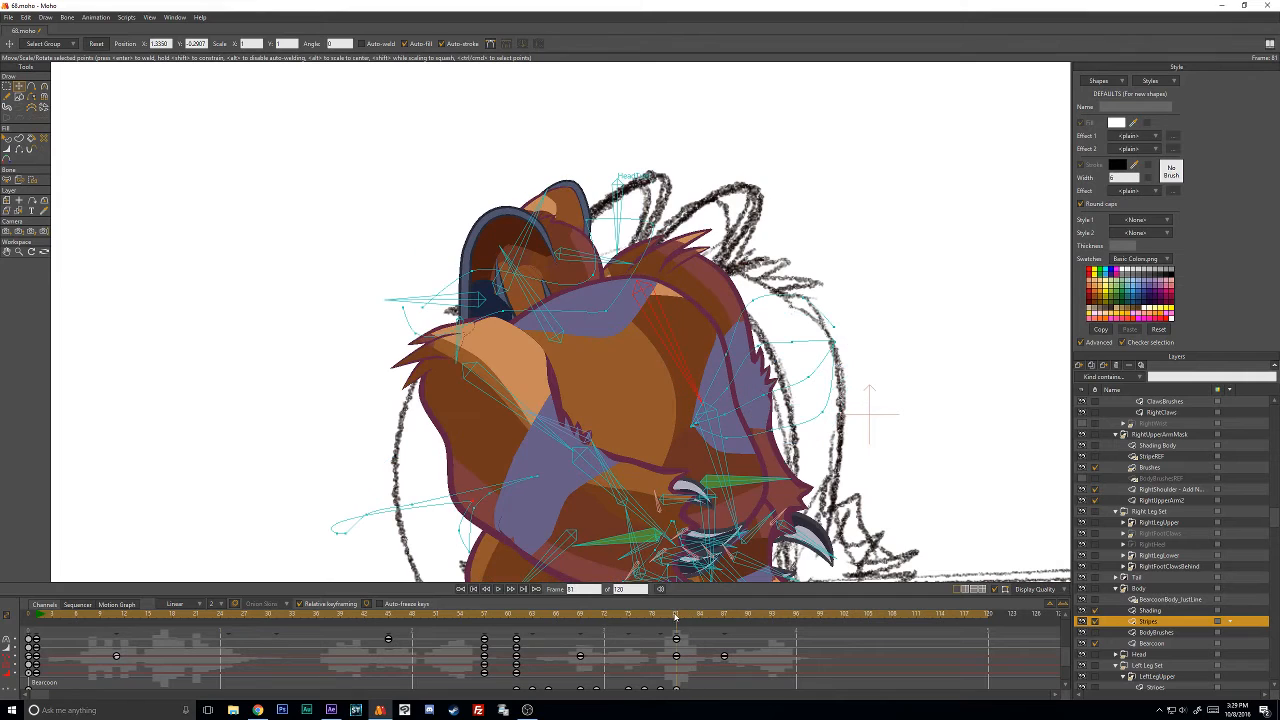
drag(1276, 514, 1268, 483)
click(1100, 575)
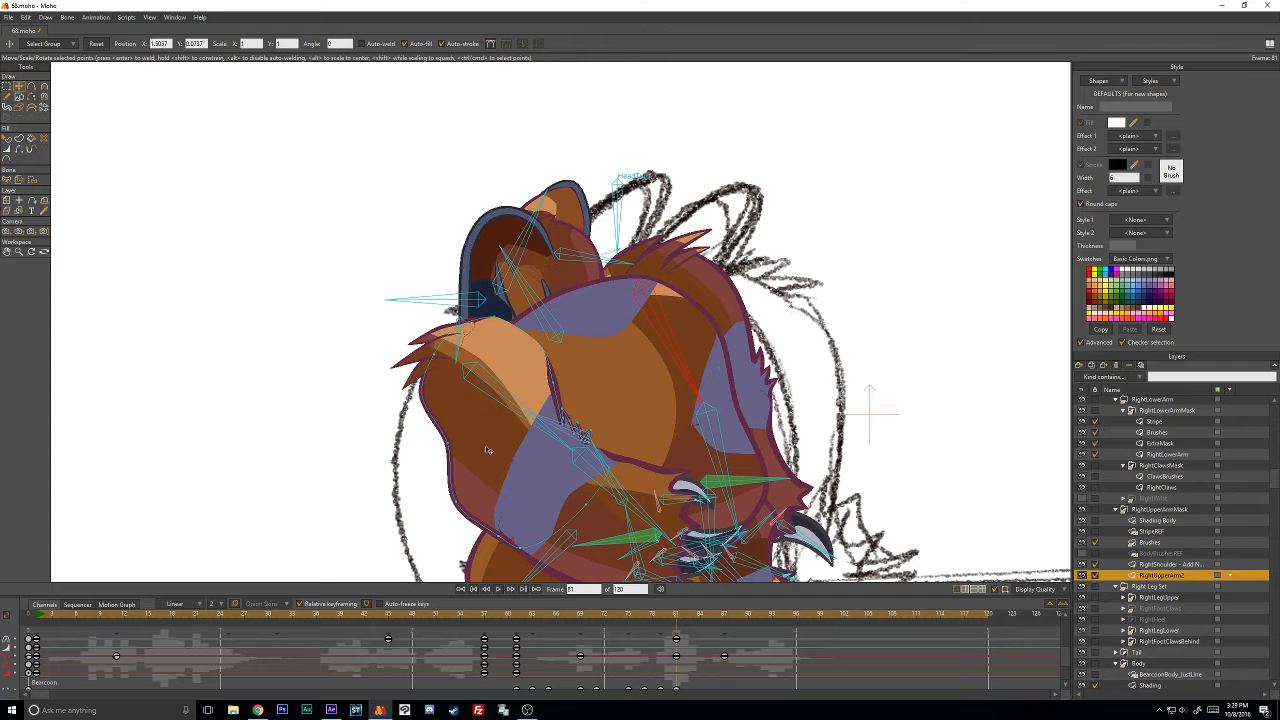
drag(450, 454, 434, 462)
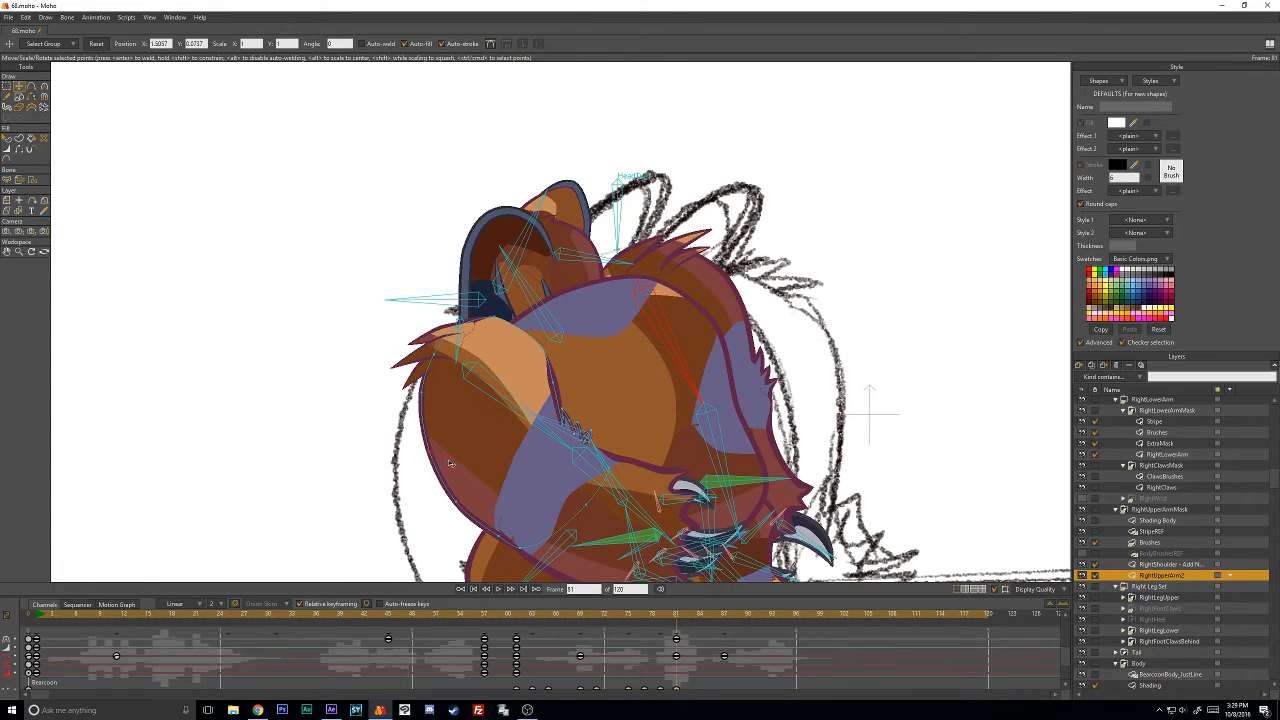
Round the right upper arm's outline above the elbow at frame 87 and adjust the line width along it.
scroll(508, 479, down, 2)
key(Right)
key(Right)
key(Right)
key(Right)
key(Right)
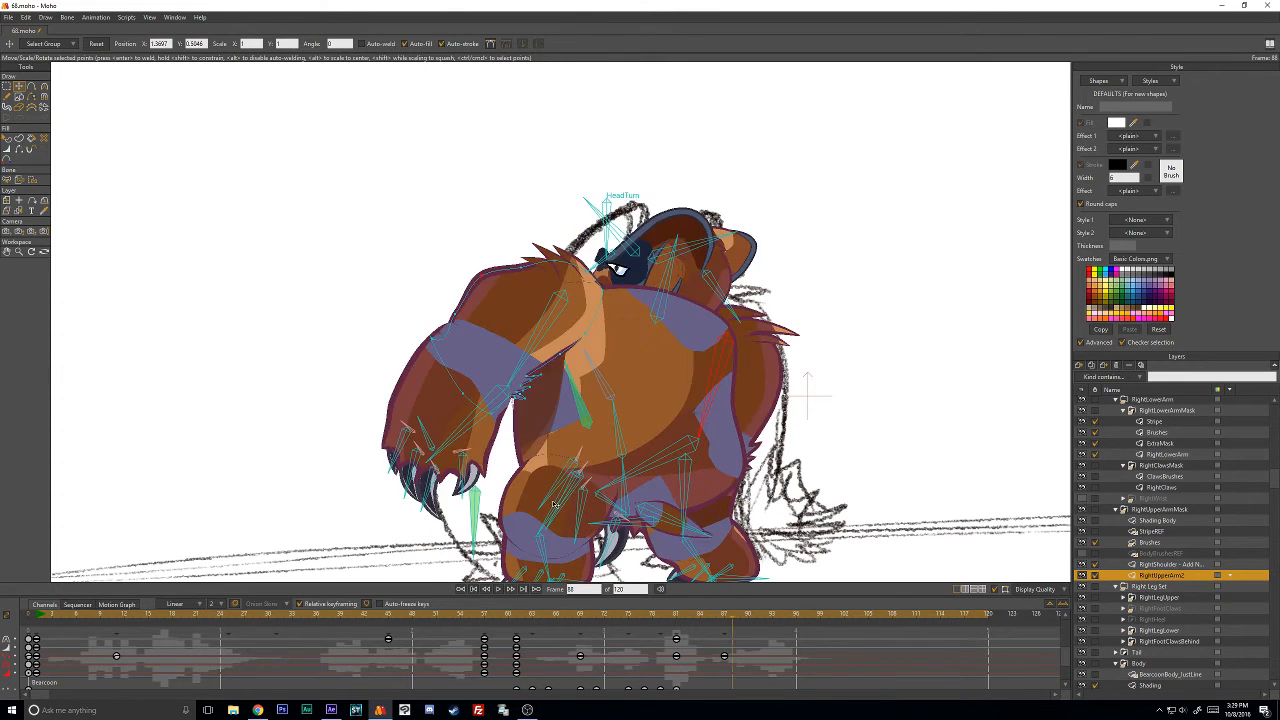
scroll(485, 293, up, 1)
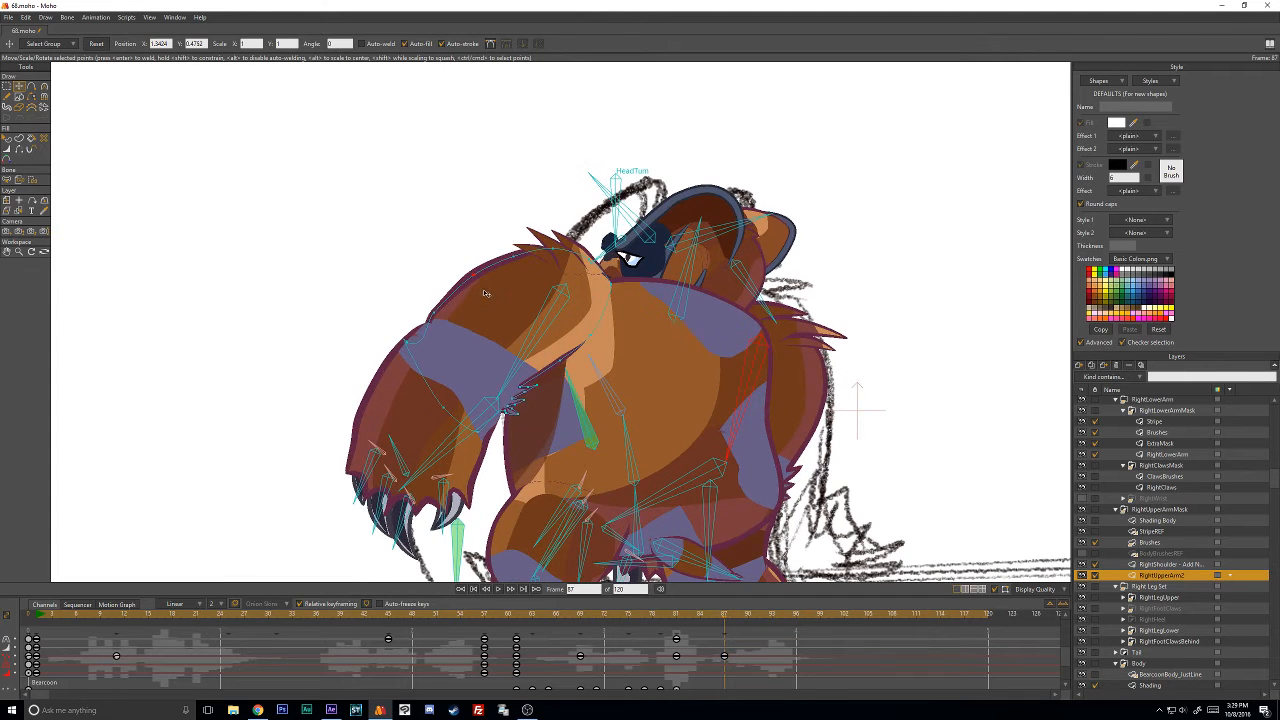
drag(433, 321, 424, 331)
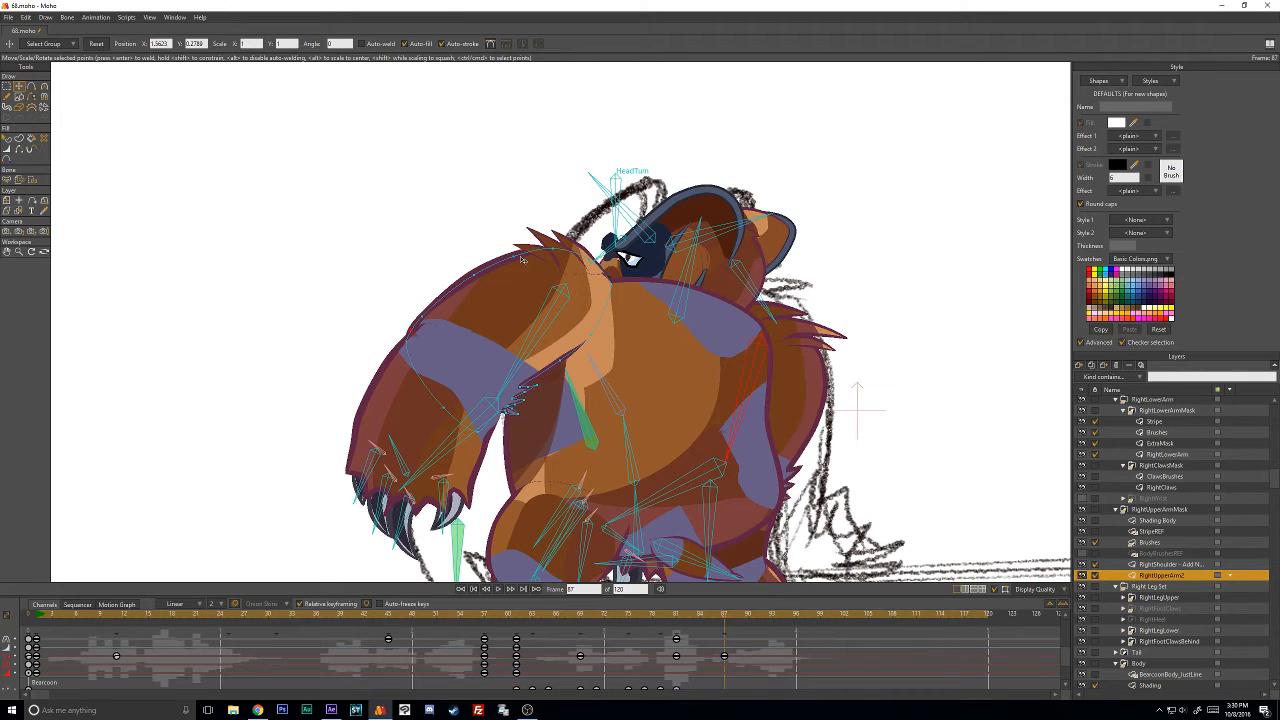
key(w)
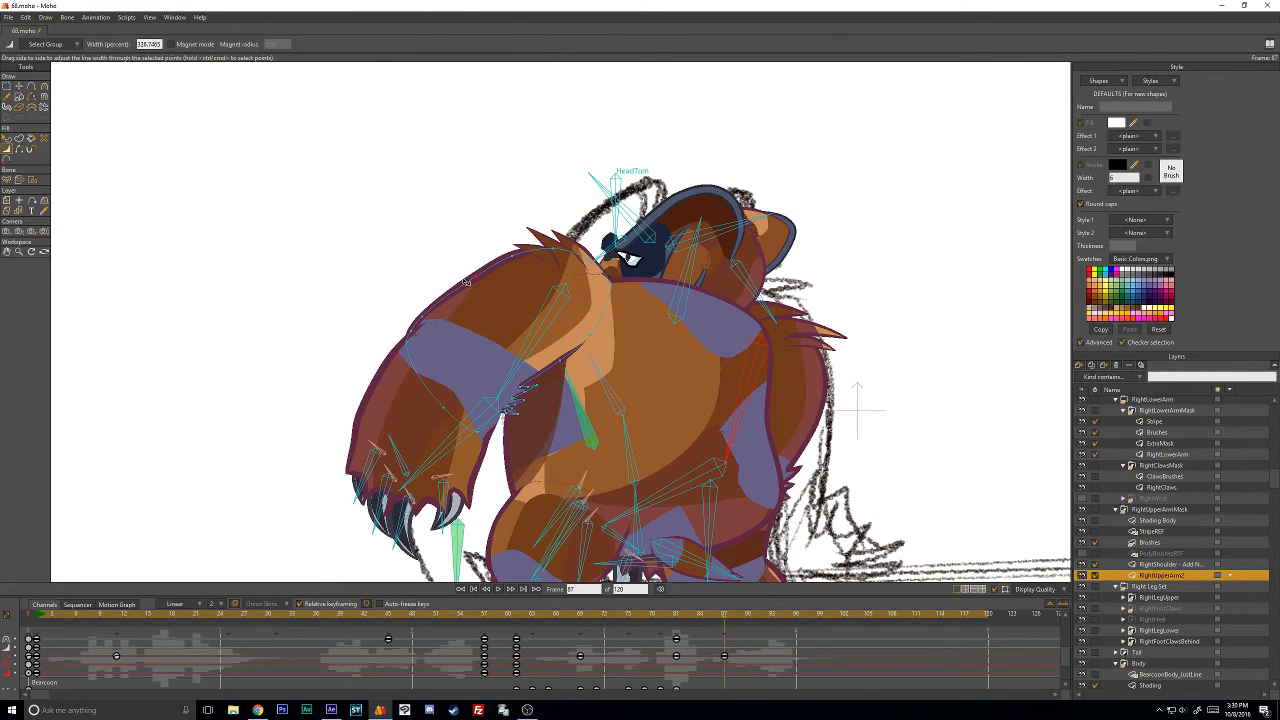
drag(484, 273, 481, 270)
Pull the right upper arm's outer outline outward into a smooth curve at frame 79.
drag(723, 615, 644, 621)
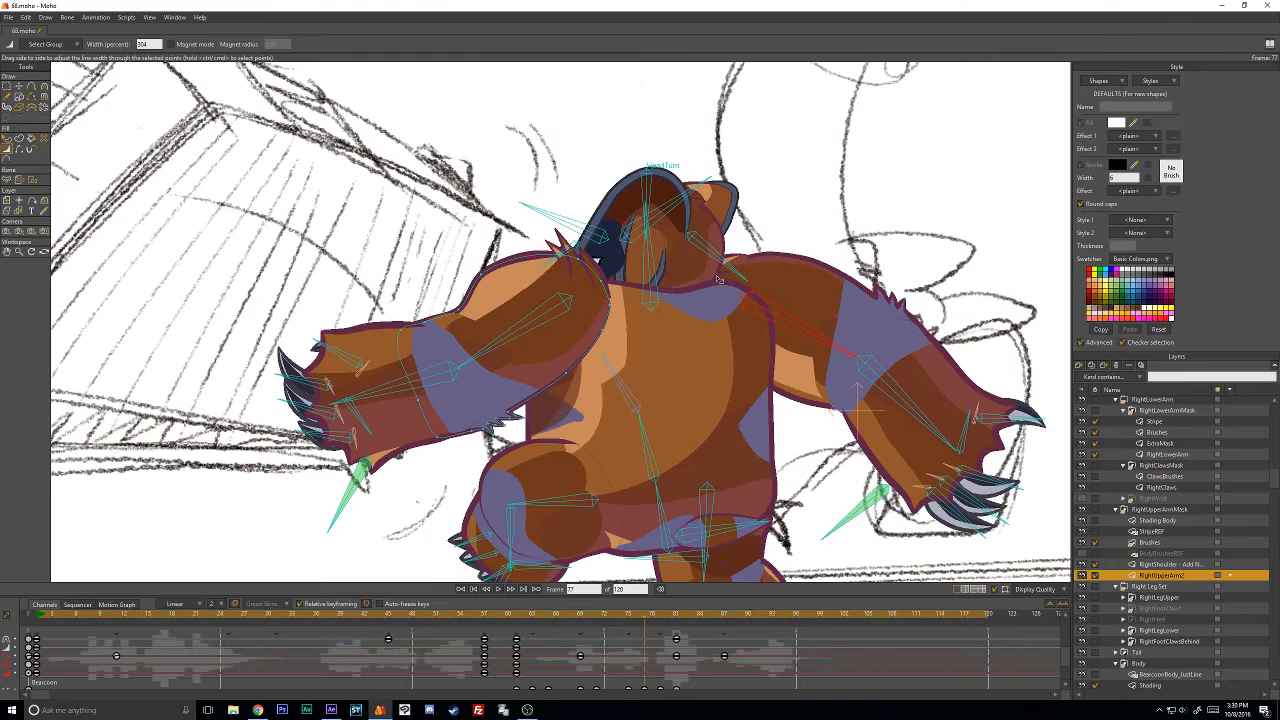
key(t)
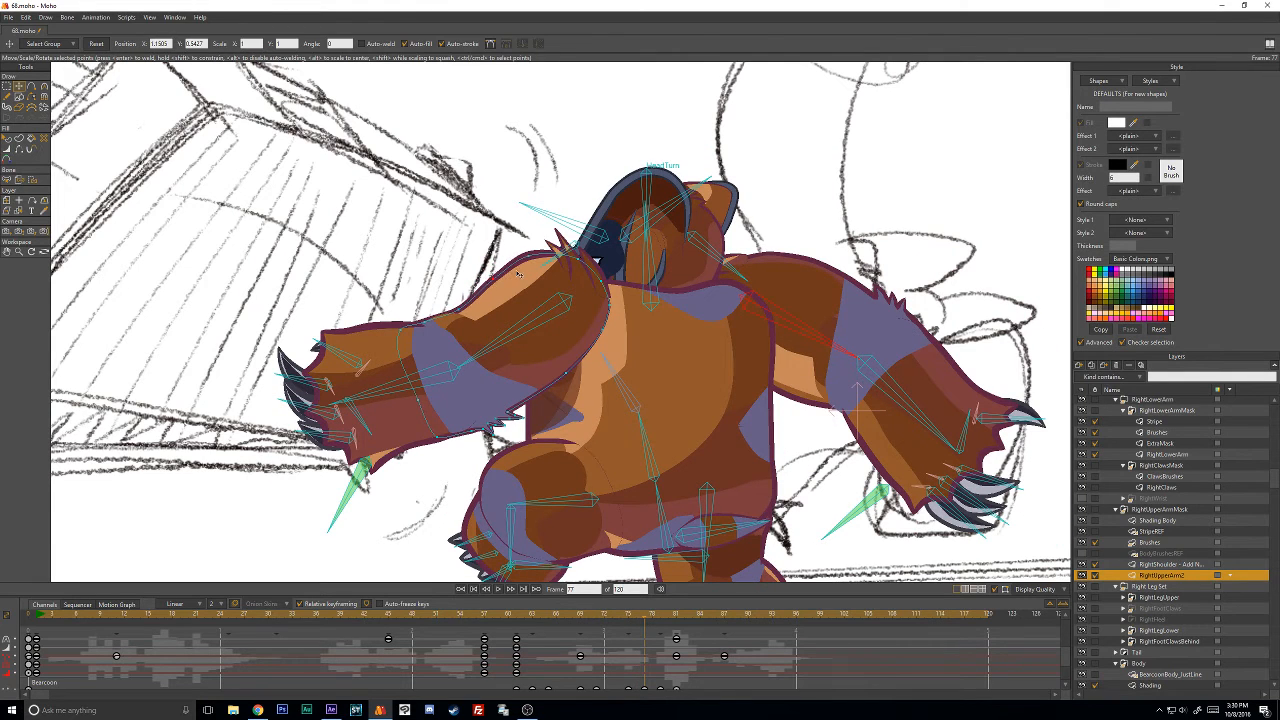
key(Right)
key(Right)
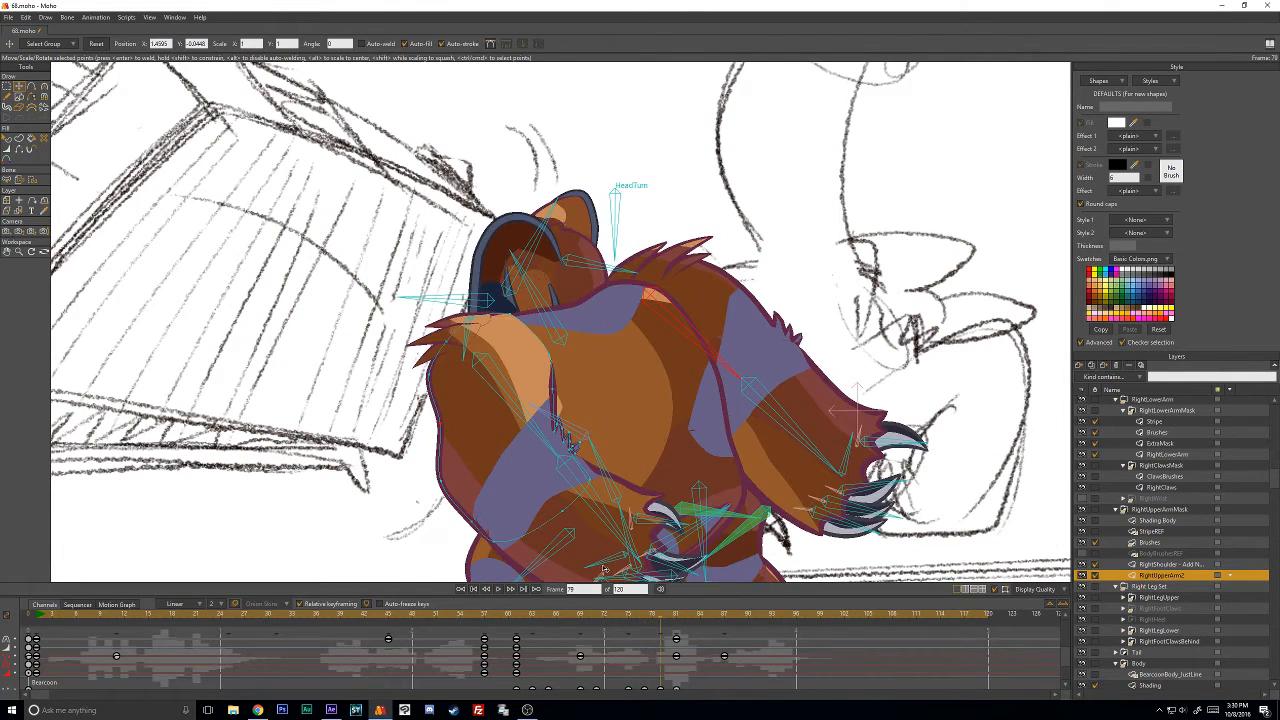
drag(450, 417, 434, 426)
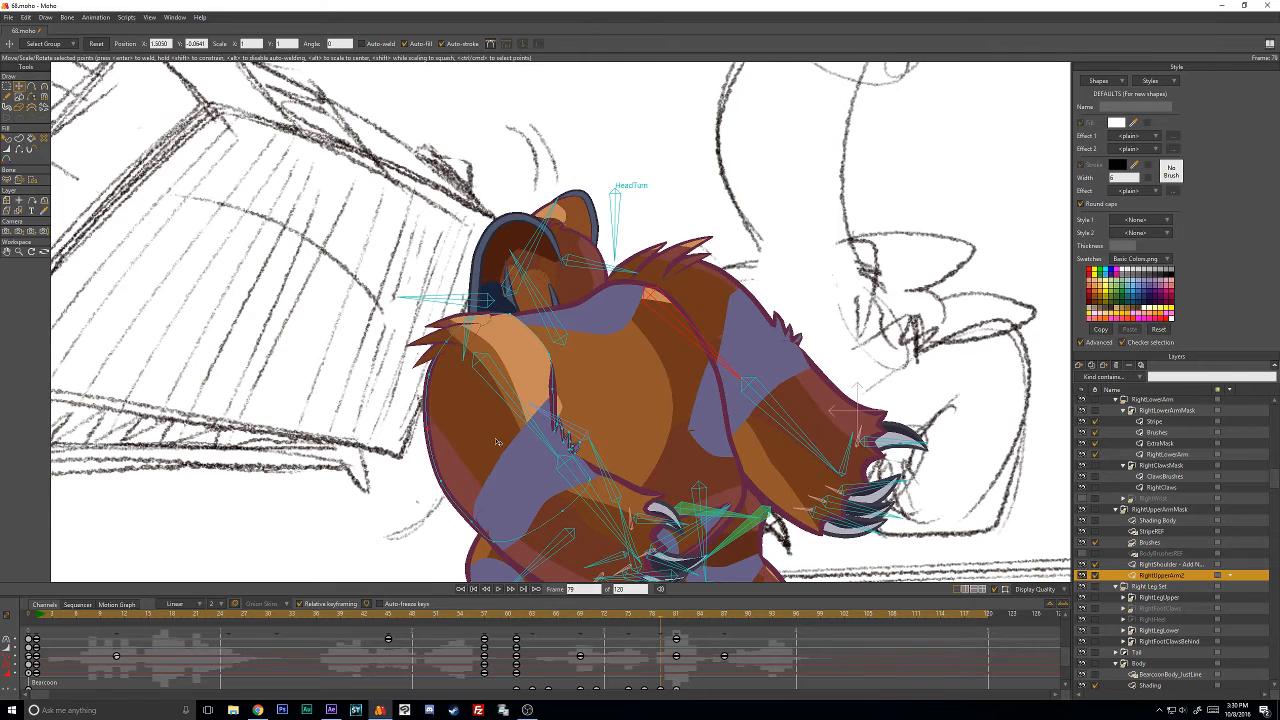
Check the right upper arm's outline frame by frame from frame 79 to frame 102.
key(Right)
key(Right)
key(Right)
key(Right)
key(Right)
key(Right)
key(Right)
key(Right)
key(Right)
key(Right)
key(Right)
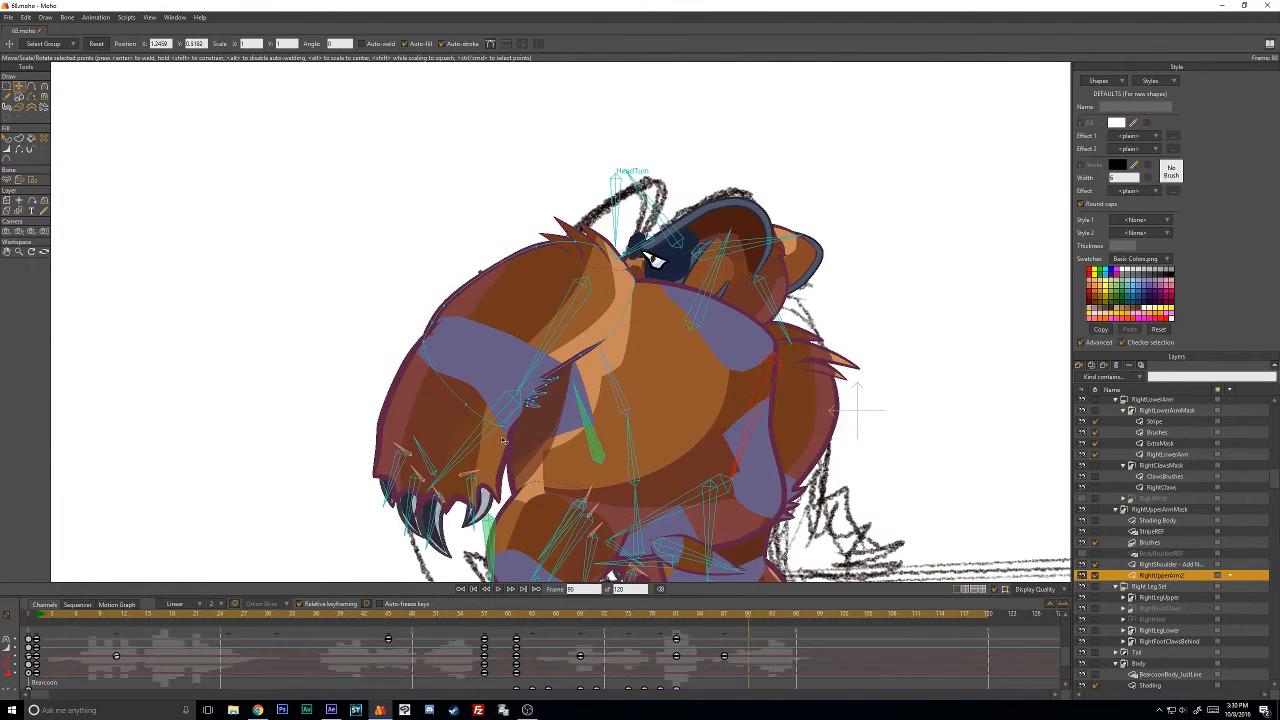
key(Right)
key(Right)
key(Right)
key(Right)
key(Right)
key(Right)
key(Right)
key(Right)
key(Right)
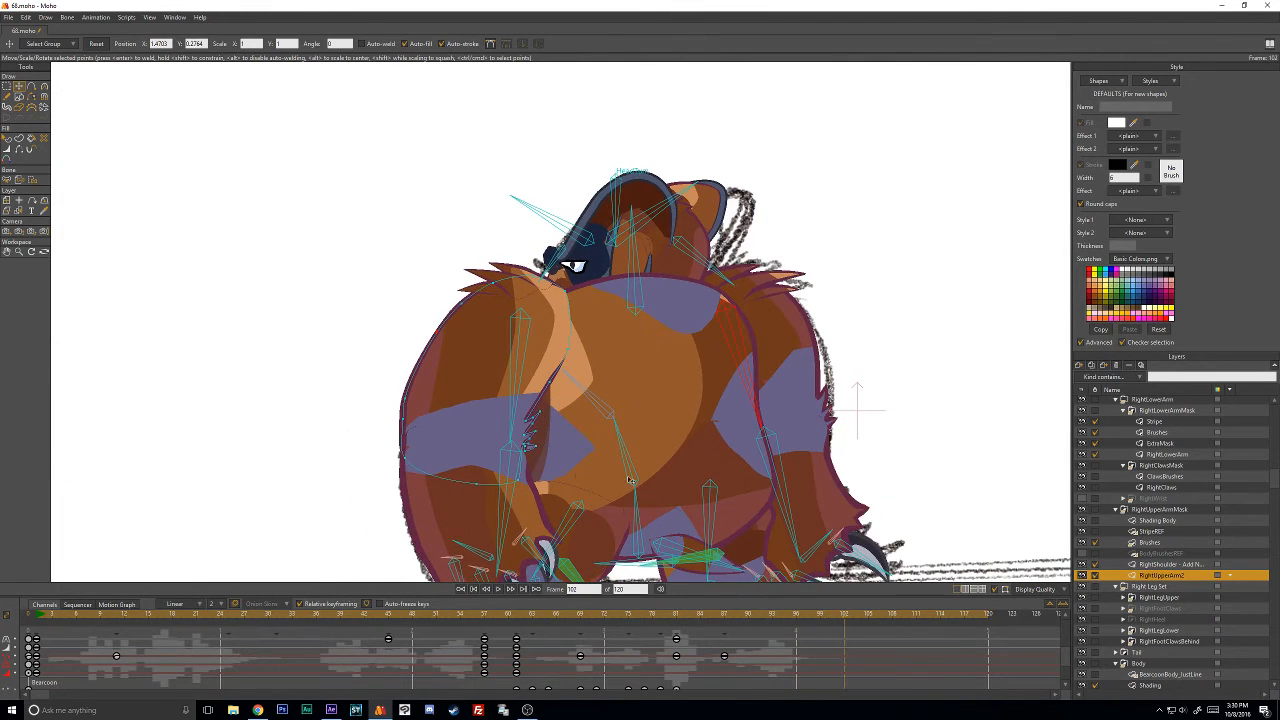
Scrub through the shot with the whole scene in view and play back the animation.
scroll(630, 481, down, 4)
mouse_move(288, 618)
mouse_down()
mouse_move(210, 618)
mouse_move(634, 617)
mouse_move(750, 633)
mouse_move(624, 638)
mouse_move(740, 640)
mouse_up()
drag(819, 645, 887, 650)
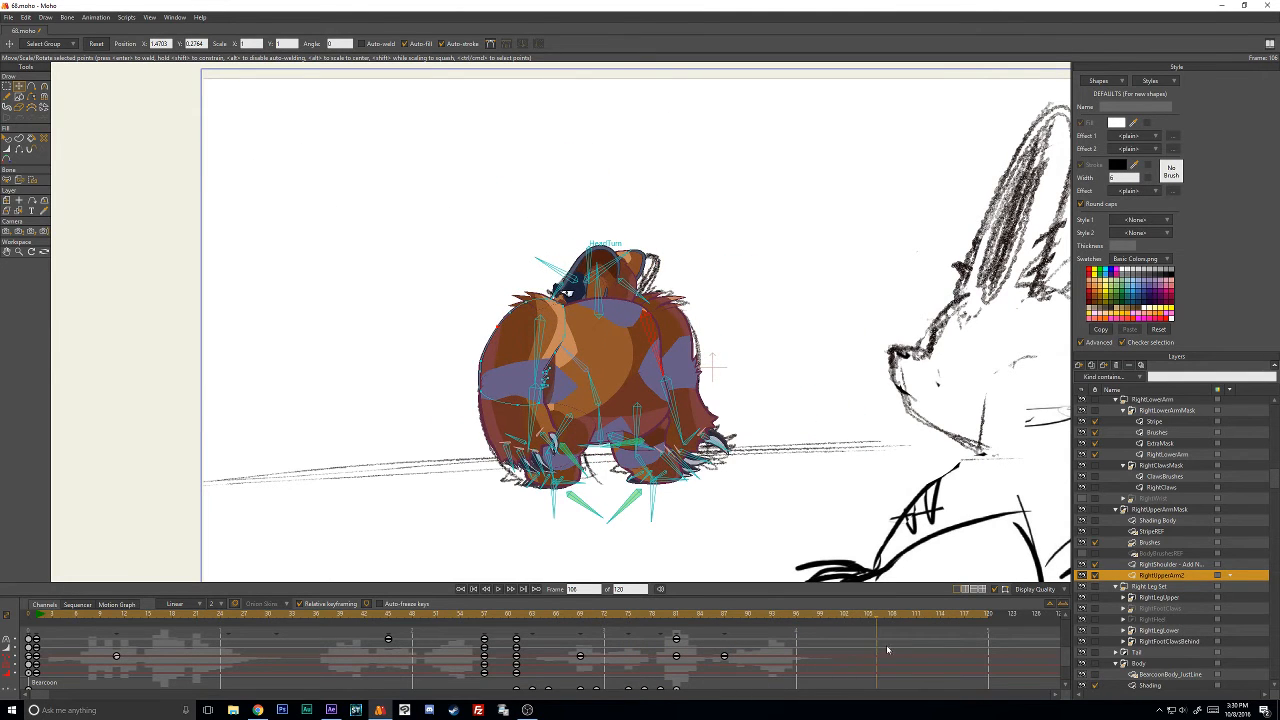
click(498, 588)
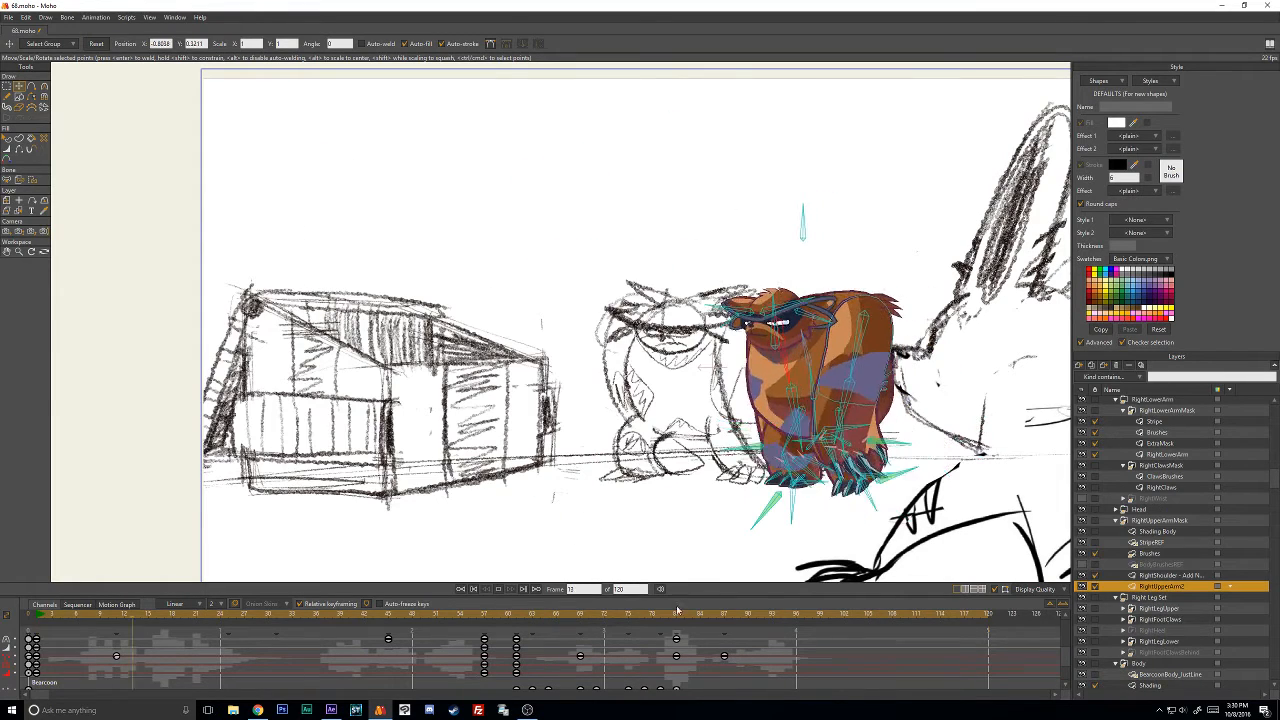
Retime the last two keyframes of the BEARCOON layer's top channel to frames 95 and 103.
click(724, 616)
drag(724, 616, 797, 643)
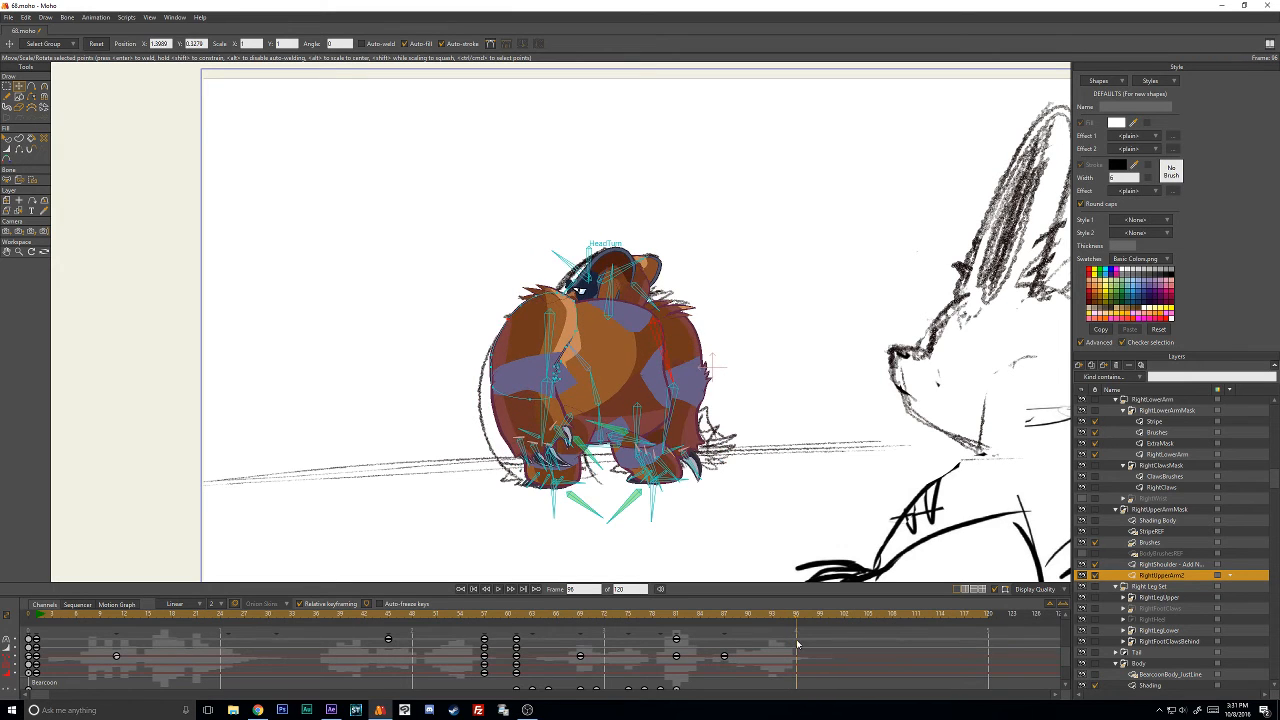
scroll(800, 660, up, 4)
scroll(800, 660, up, 4)
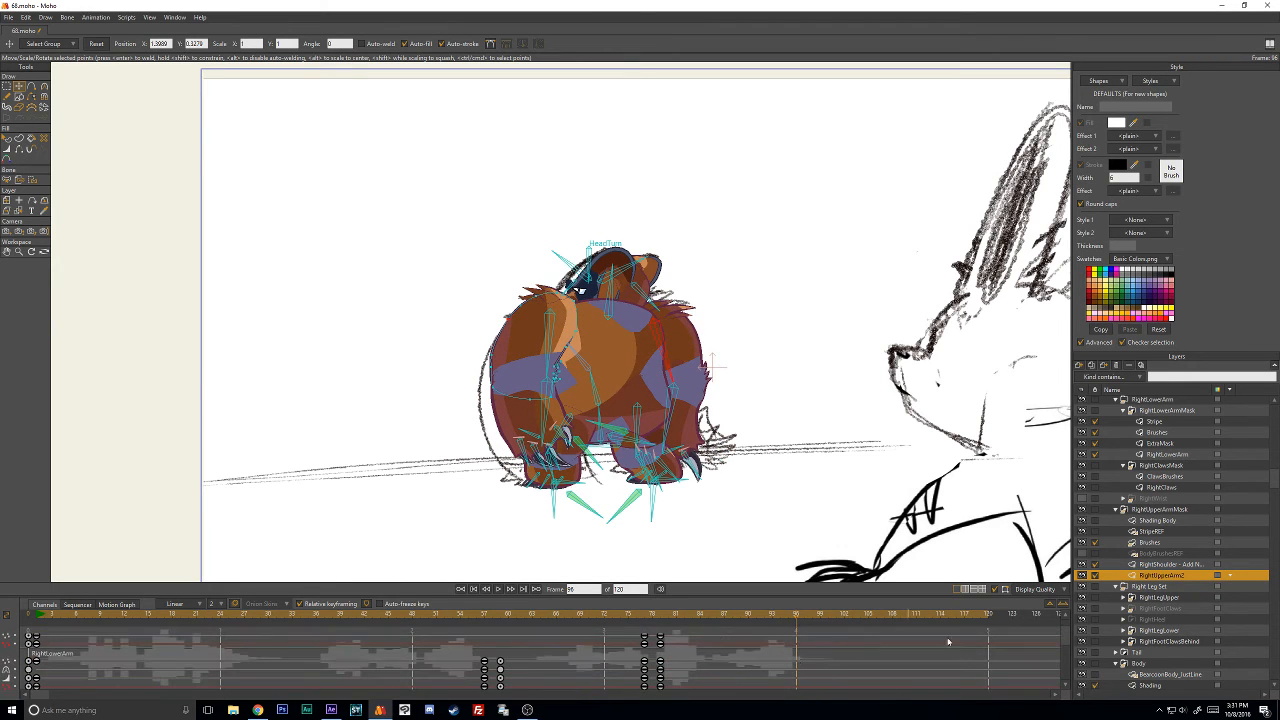
scroll(1121, 524, up, 4)
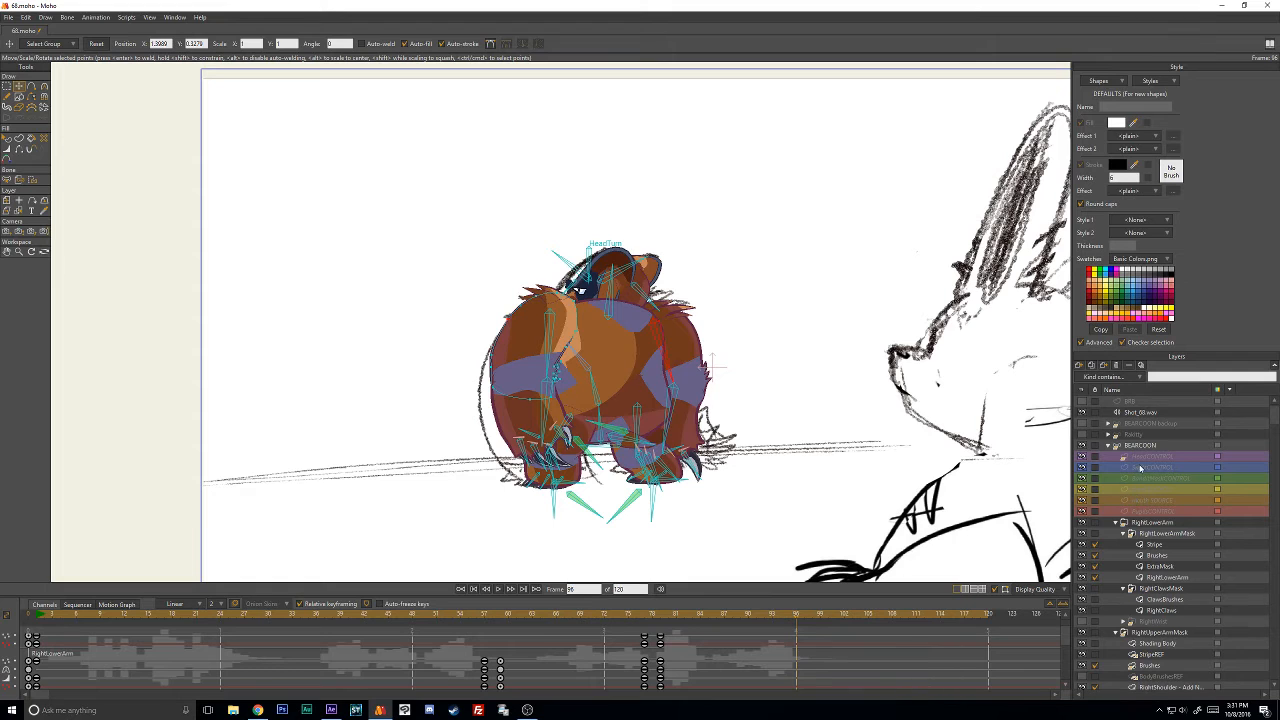
click(1141, 446)
scroll(792, 646, up, 3)
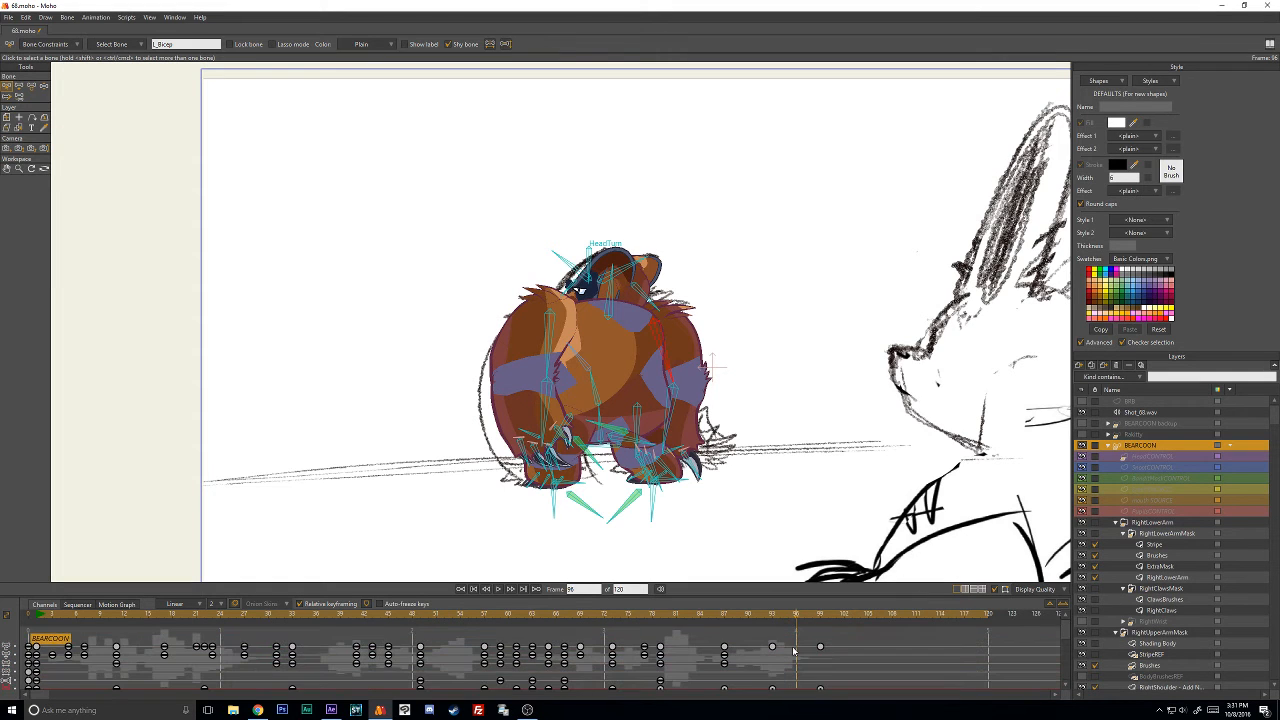
drag(806, 635, 836, 706)
scroll(859, 660, down, 3)
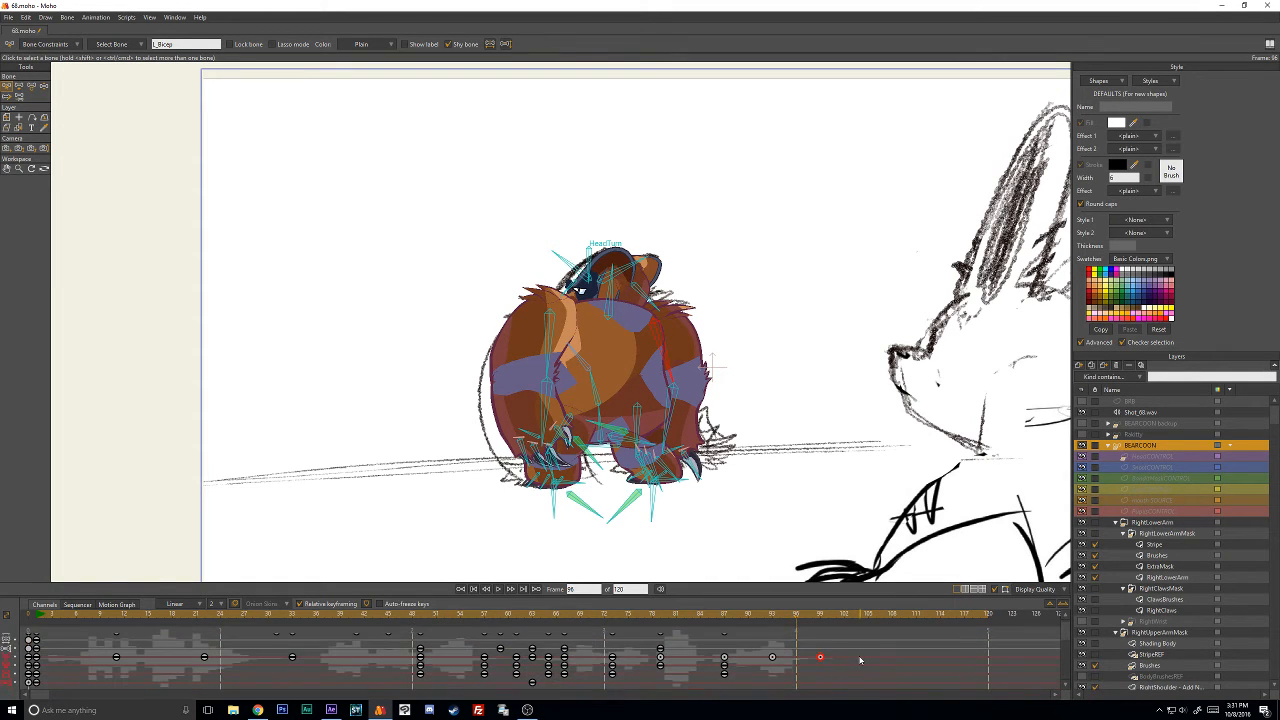
scroll(859, 660, up, 2)
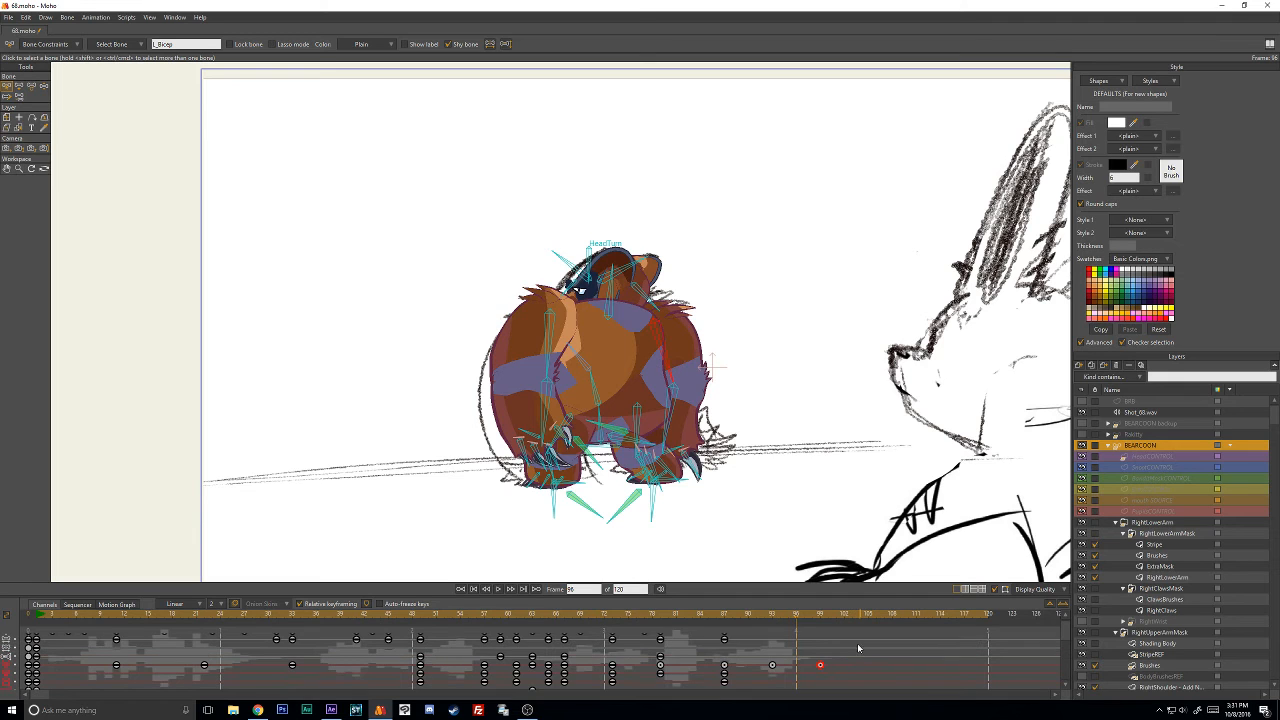
scroll(850, 655, up, 2)
drag(821, 648, 788, 648)
click(853, 622)
Play back the kick and follow-through from frame 52 to check the new settle timing.
drag(581, 617, 446, 614)
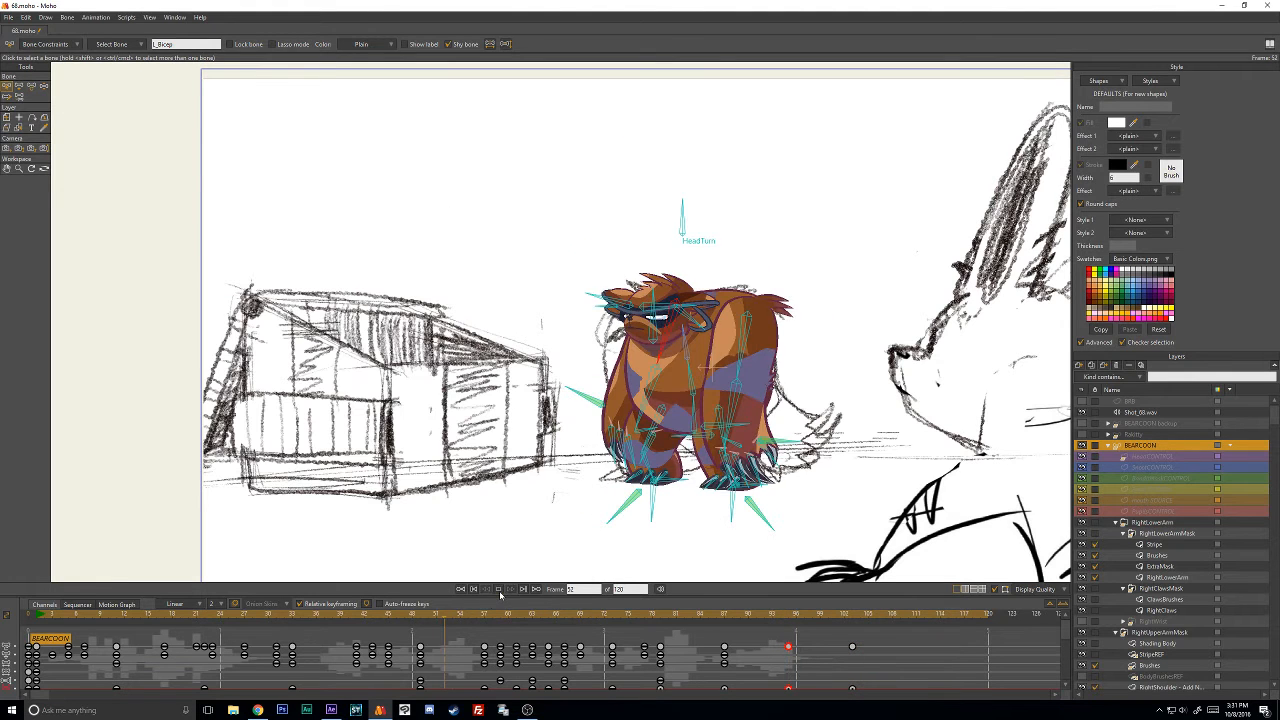
click(499, 590)
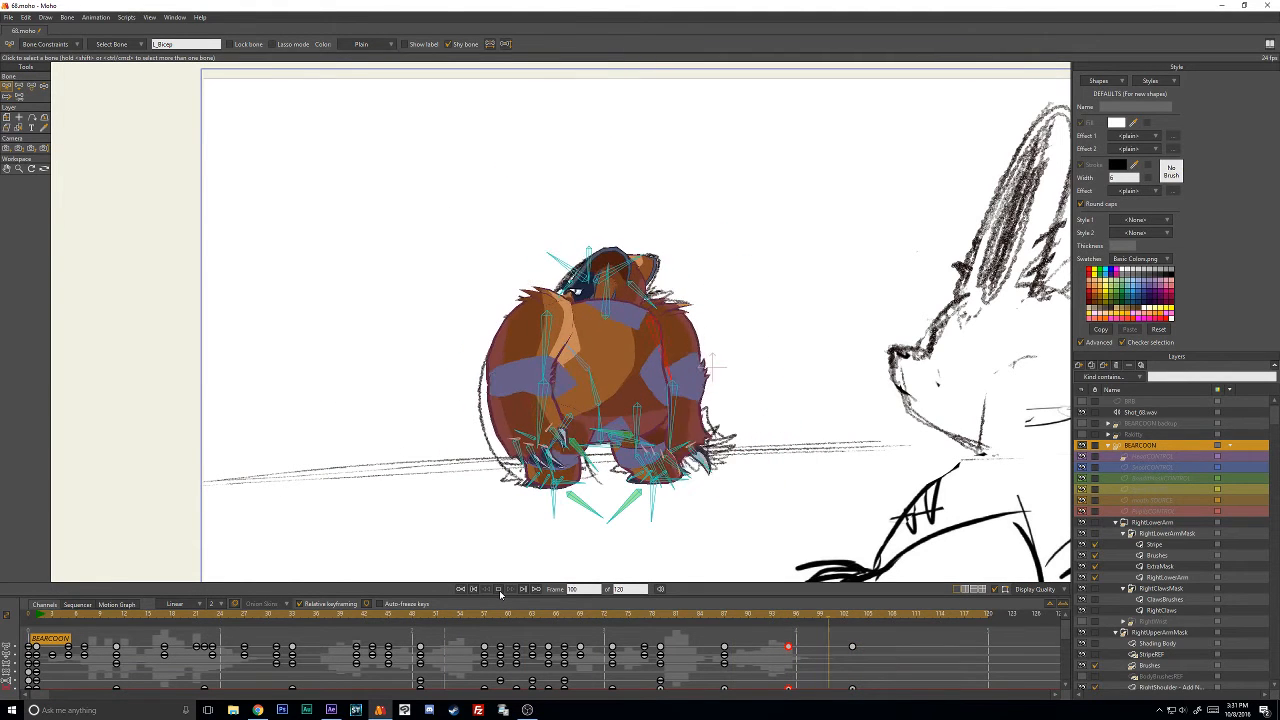
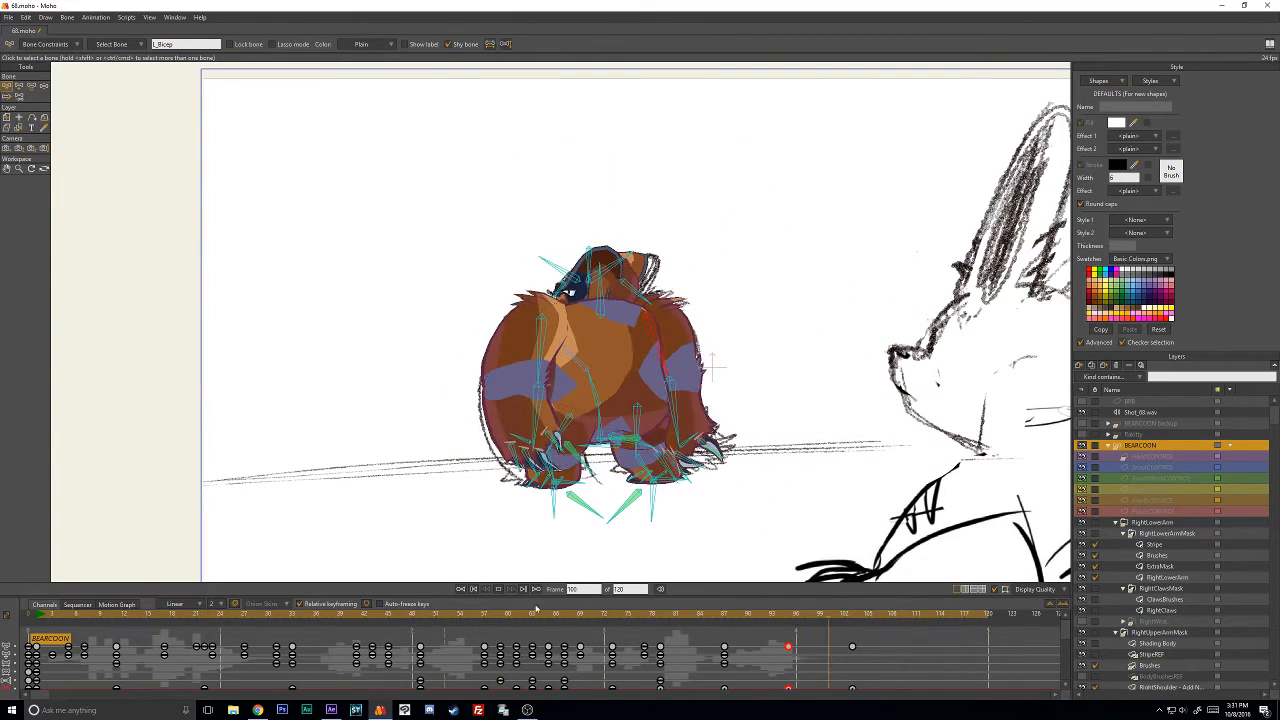
click(491, 613)
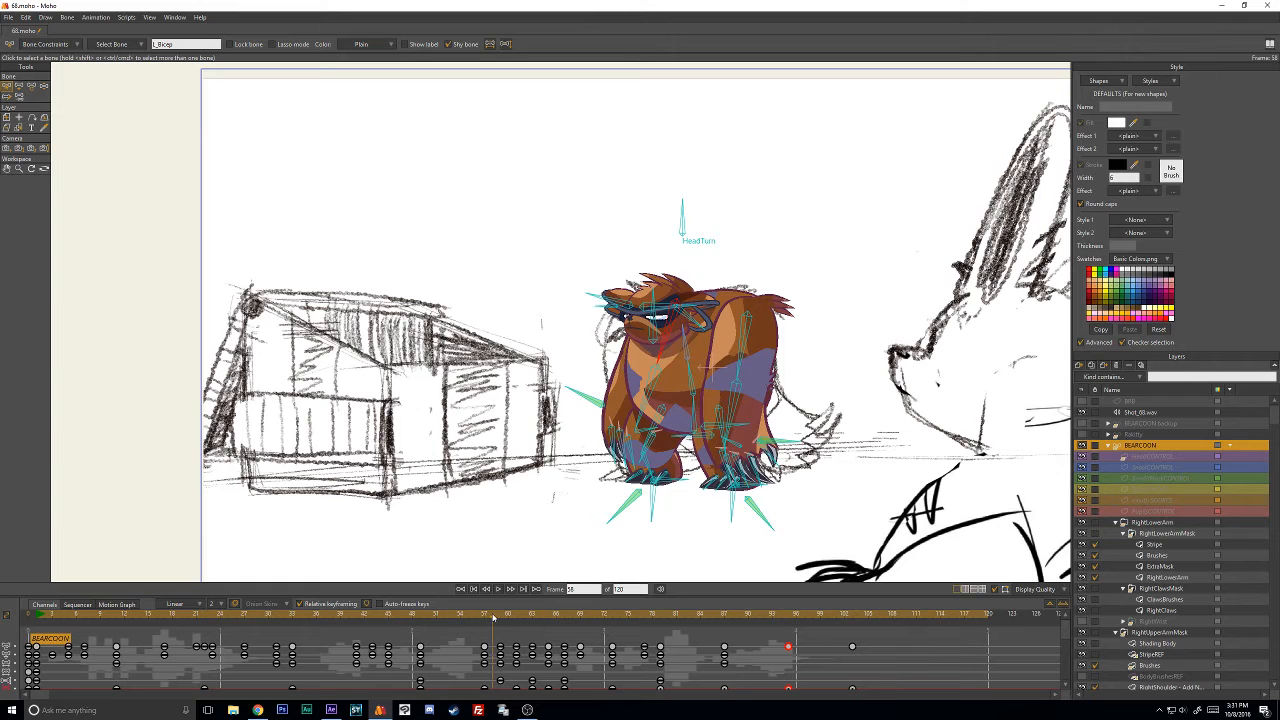
Shift the bear's head slightly forward and tilt it at frame 61, comparing the pose with frame 59.
drag(492, 617, 517, 645)
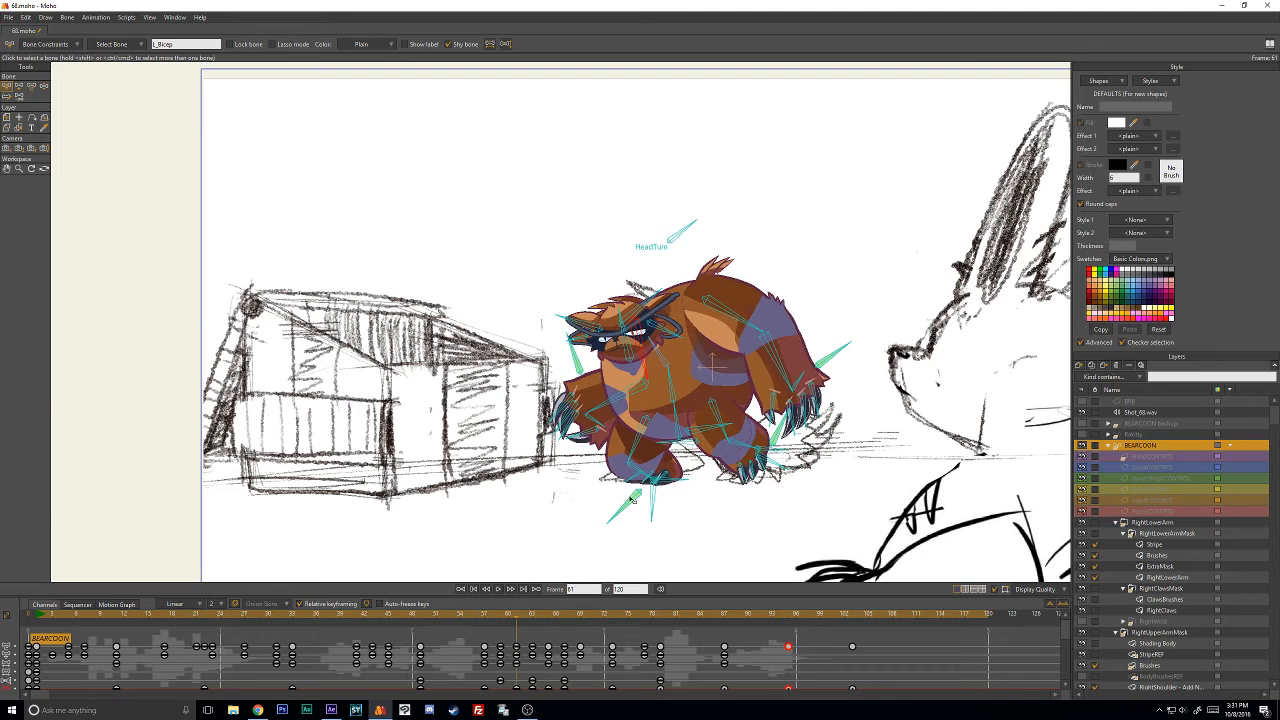
scroll(678, 403, up, 3)
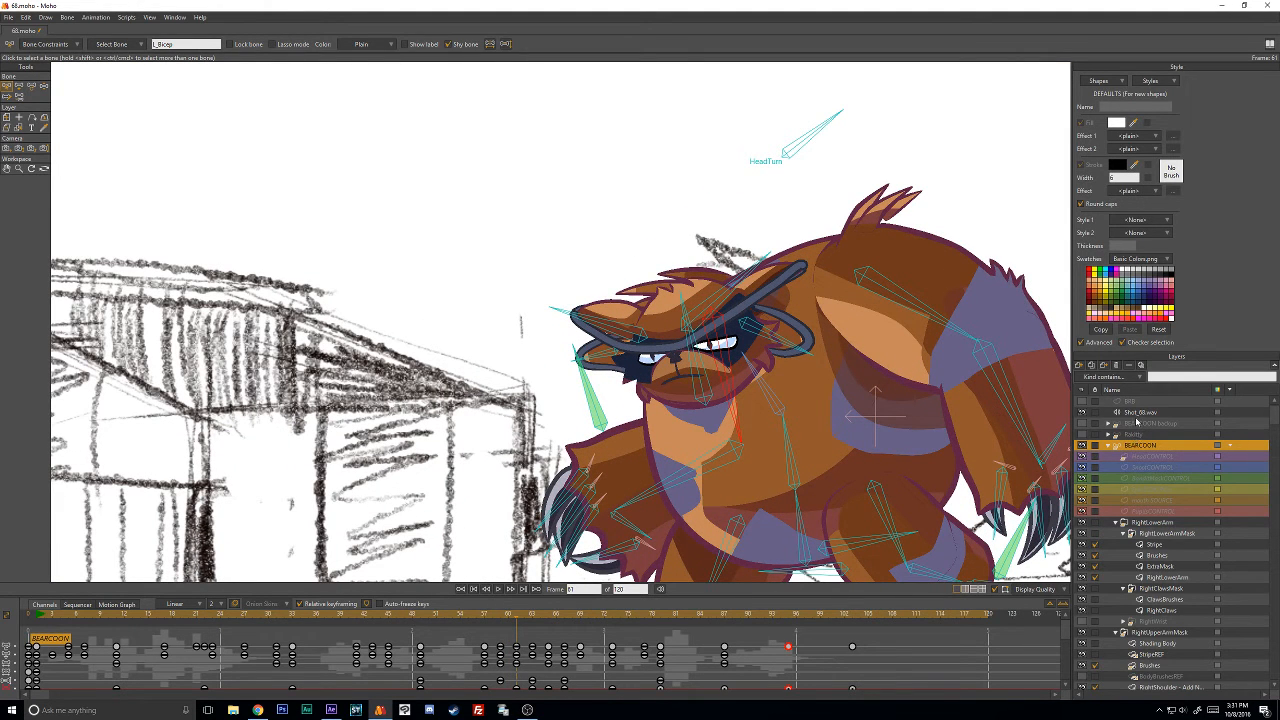
click(33, 85)
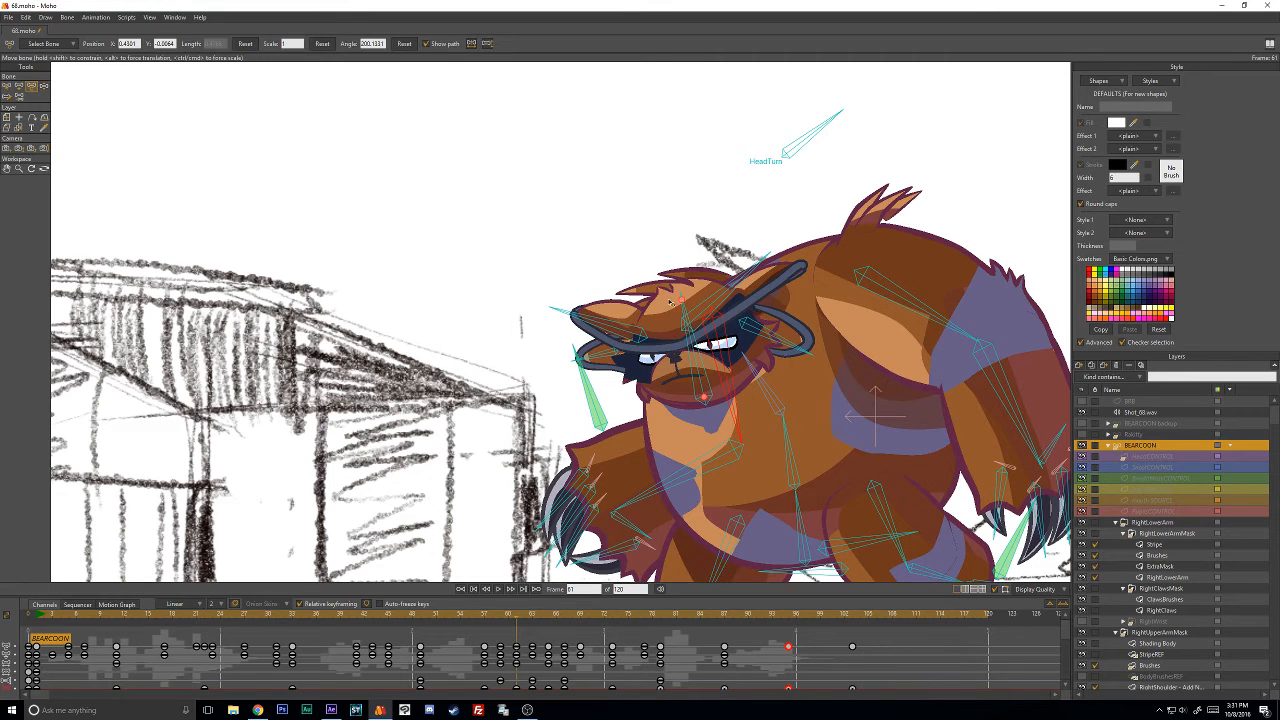
drag(705, 341, 688, 345)
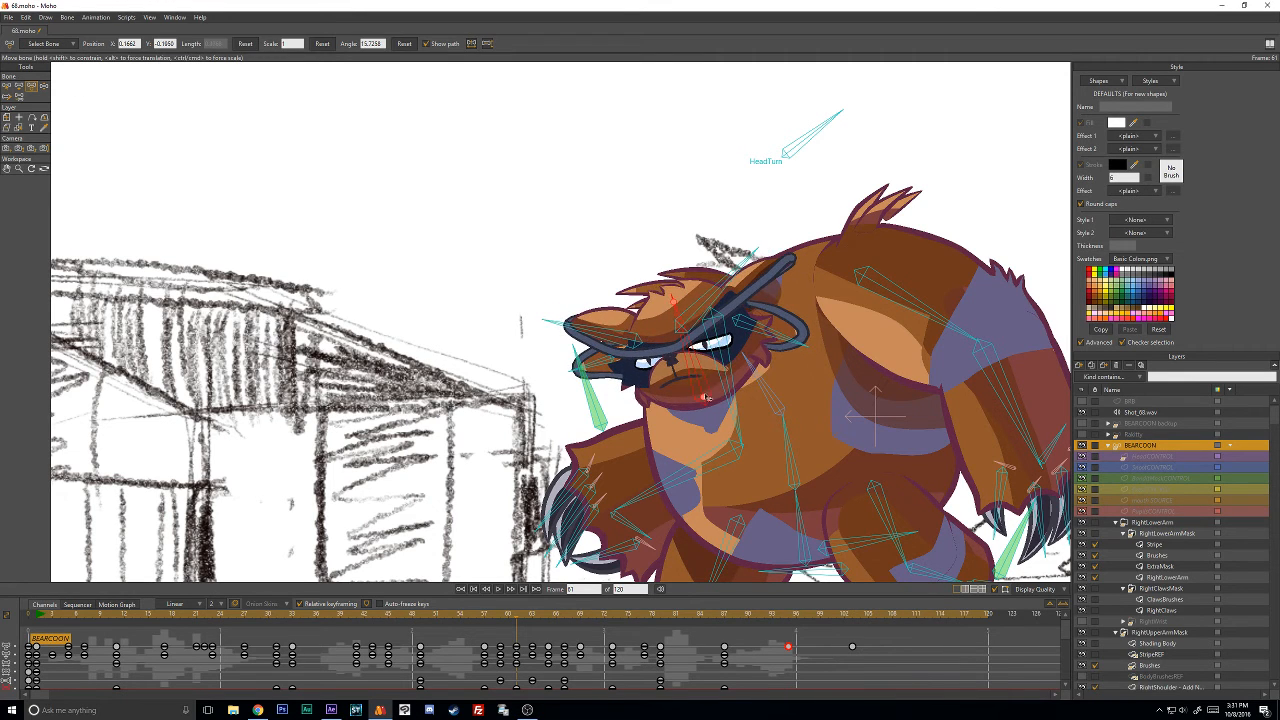
drag(706, 397, 703, 390)
key(Left)
key(Left)
key(Left)
key(Left)
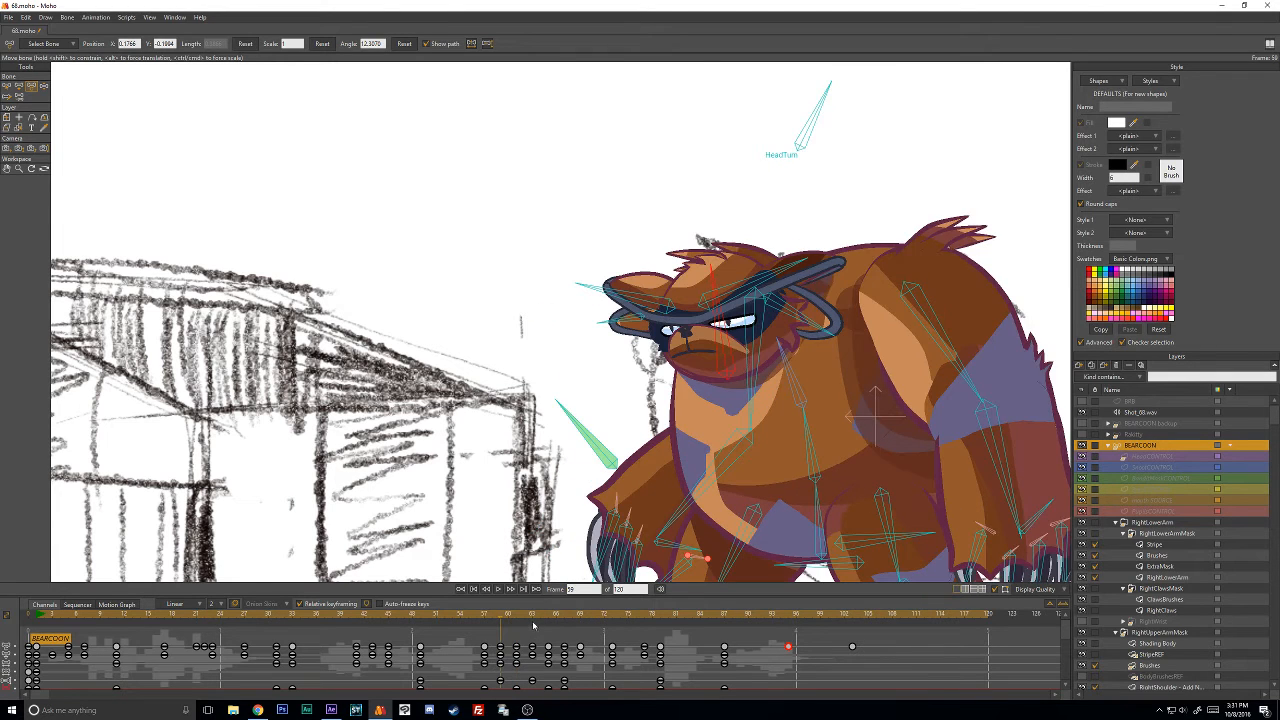
key(Right)
key(Right)
key(Right)
key(Right)
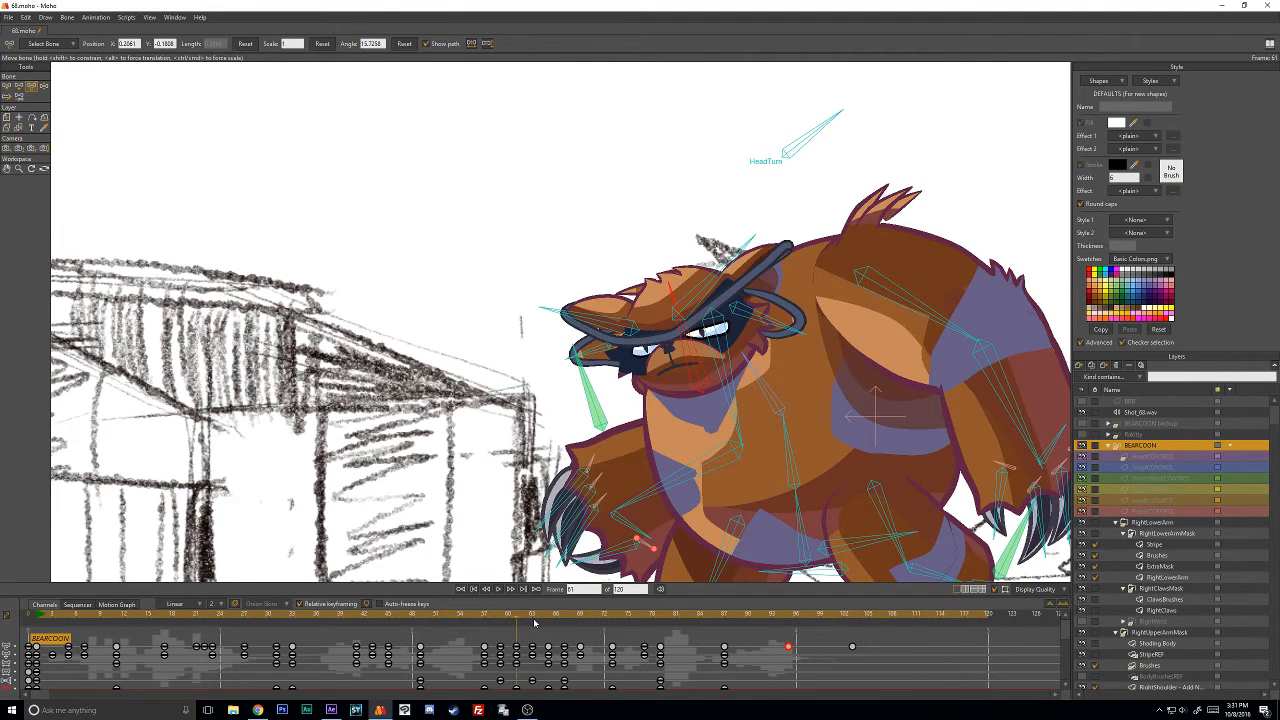
Move the bear's head bone forward and down toward the chest at frame 63.
key(Right)
key(Right)
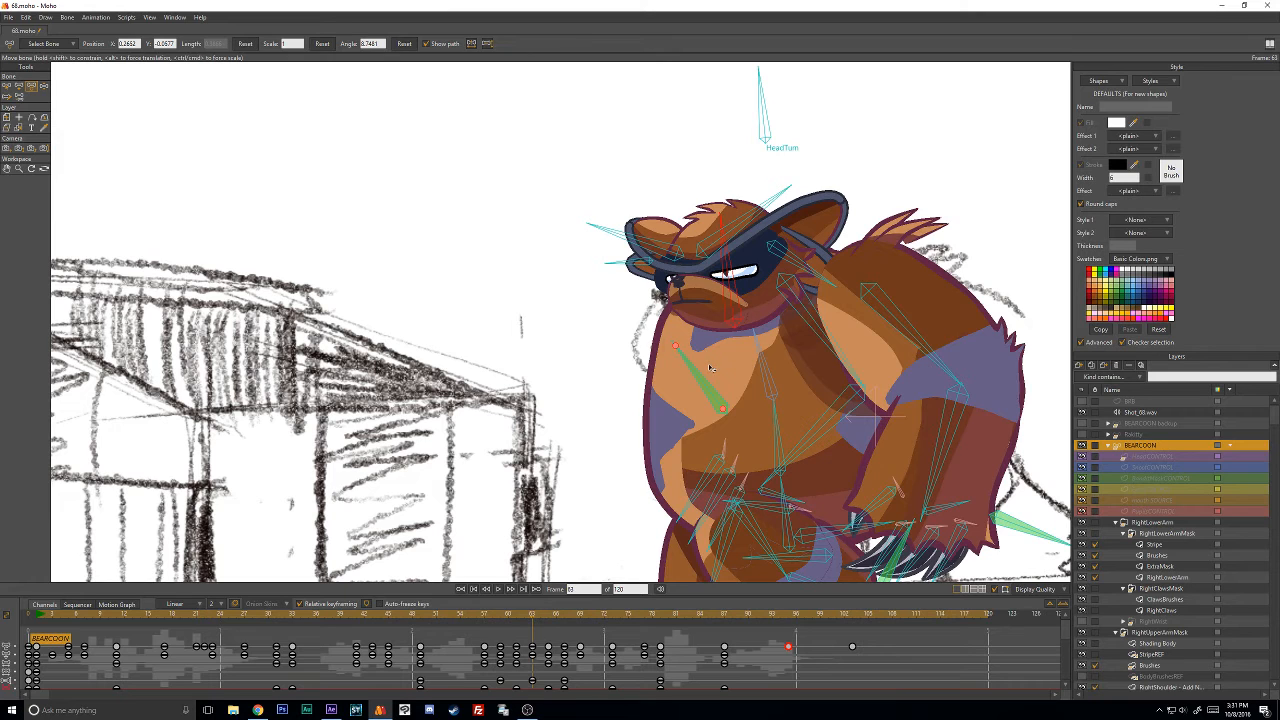
key(Left)
key(Right)
drag(716, 362, 714, 338)
key(Right)
key(Right)
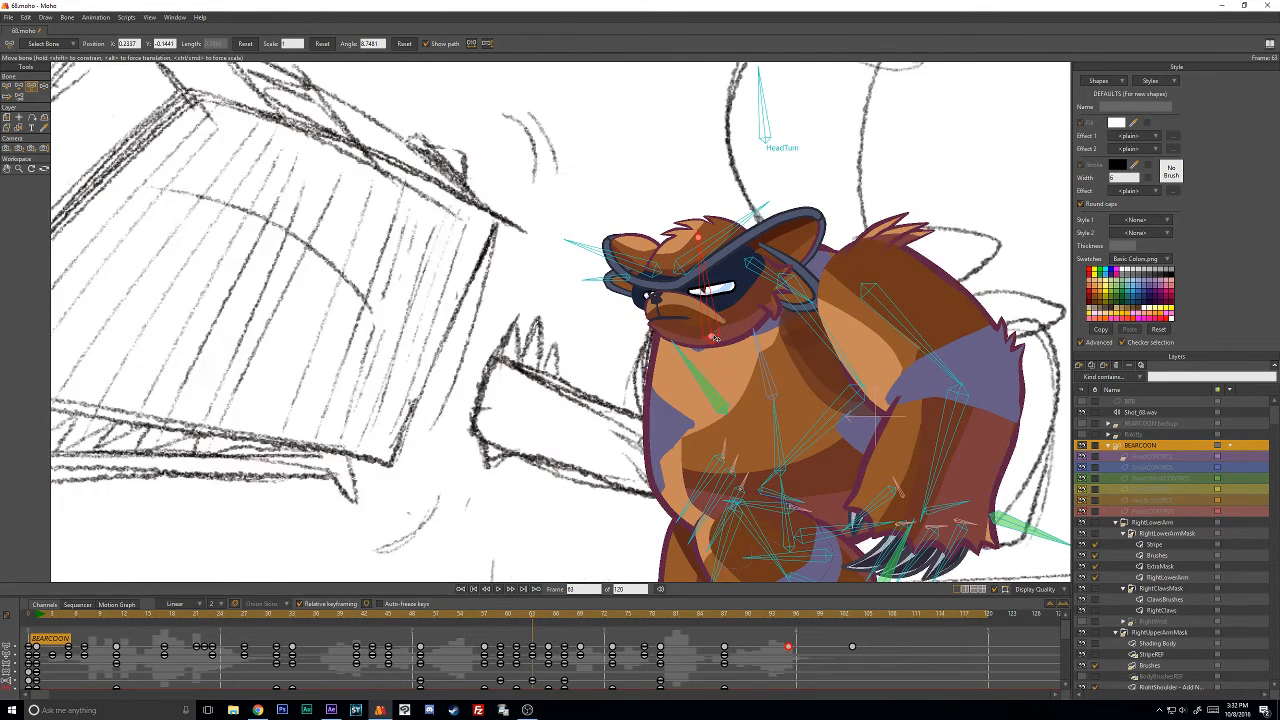
Tilt the bear's head slightly back at frame 63 and compare it with the frames up to 67.
drag(778, 236, 820, 232)
key(Right)
key(Right)
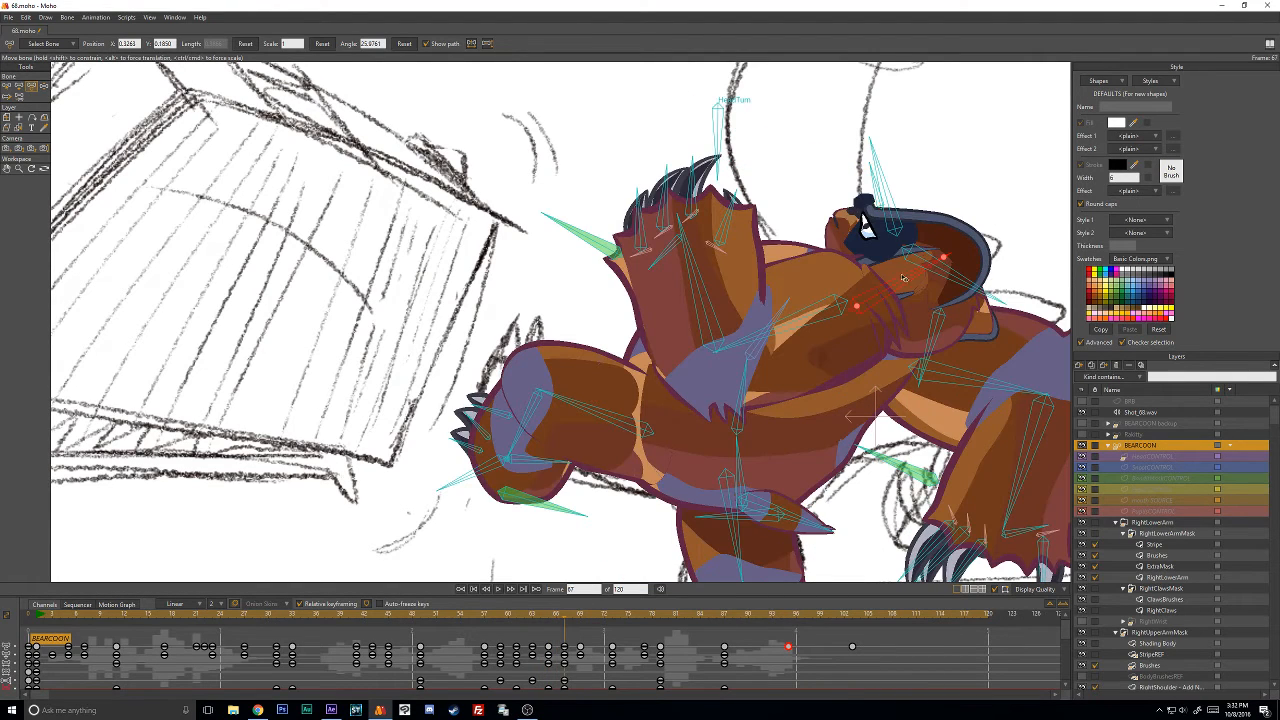
key(Left)
key(Left)
key(Left)
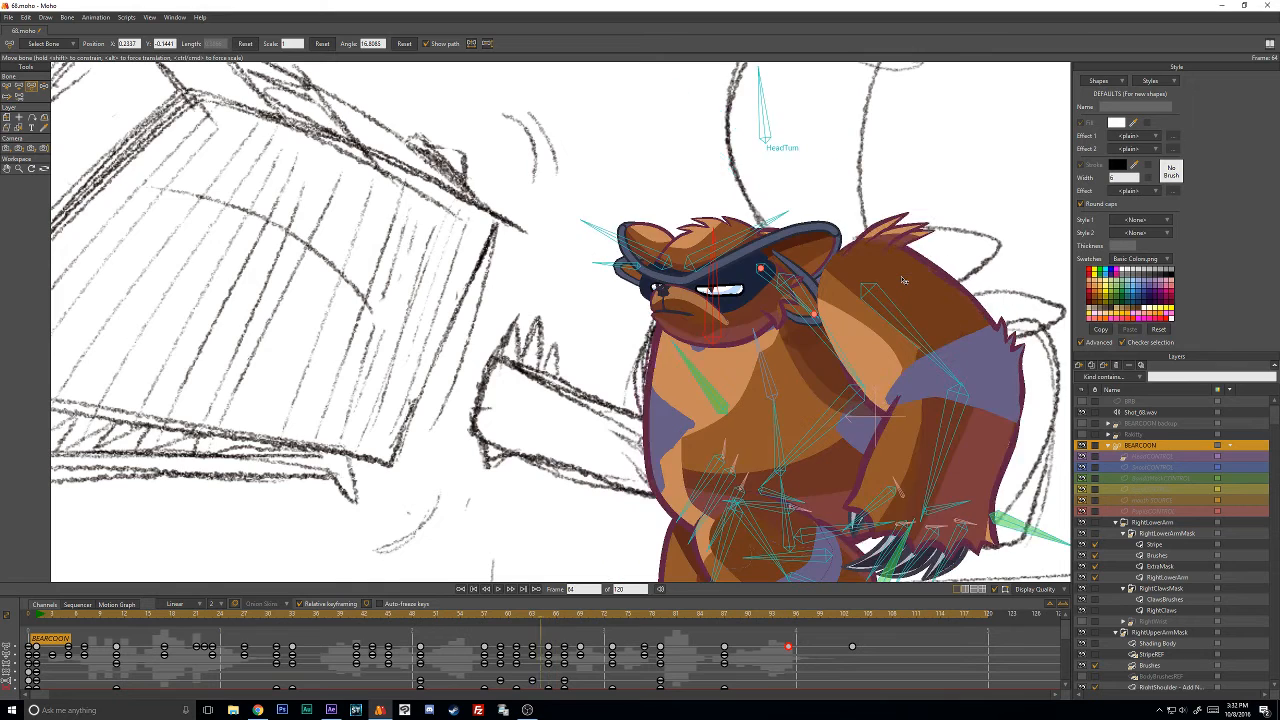
key(Left)
key(Left)
key(Right)
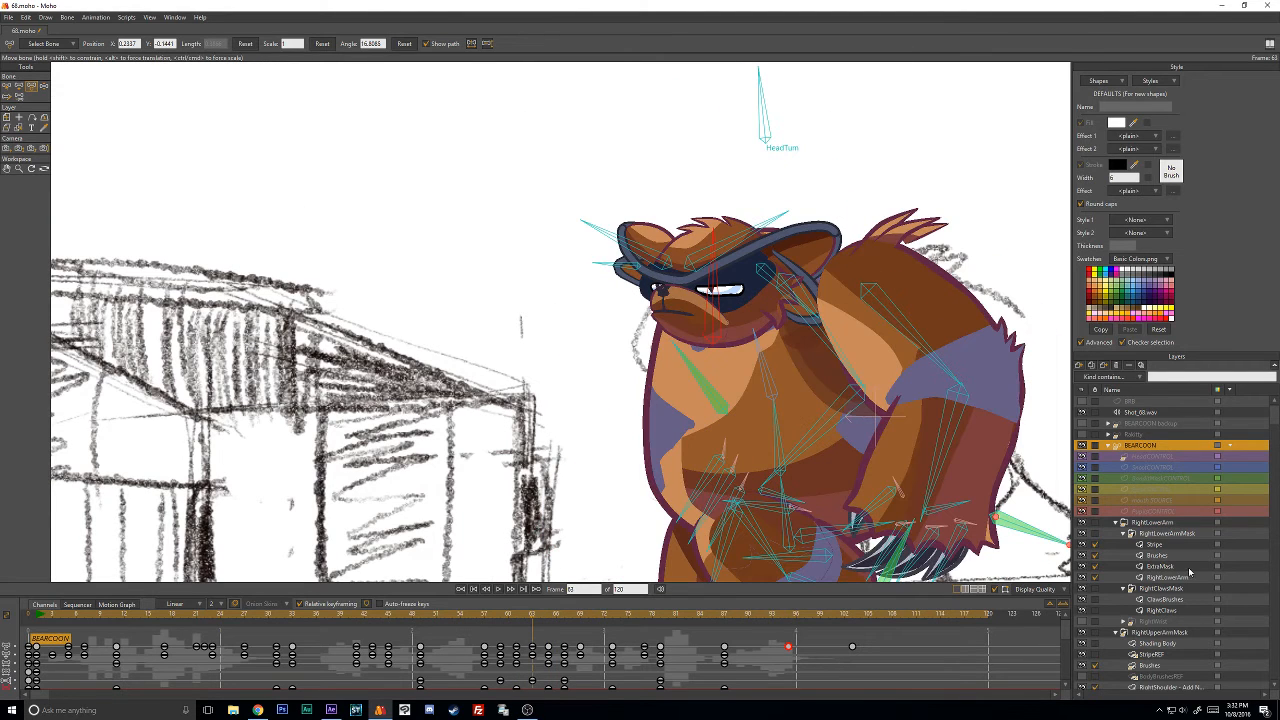
Reshape the chest stripe on the body's Stripes layer so it shows beneath the chin at frame 63.
scroll(1189, 572, down, 4)
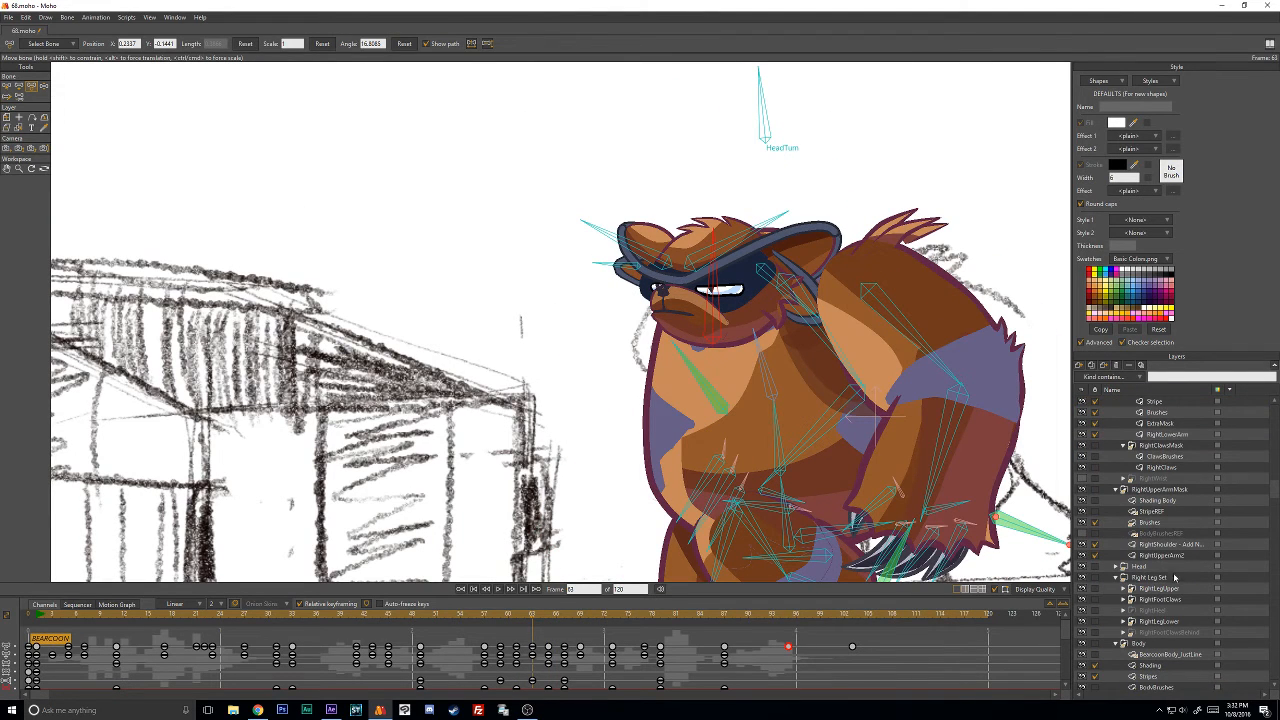
scroll(1170, 582, down, 3)
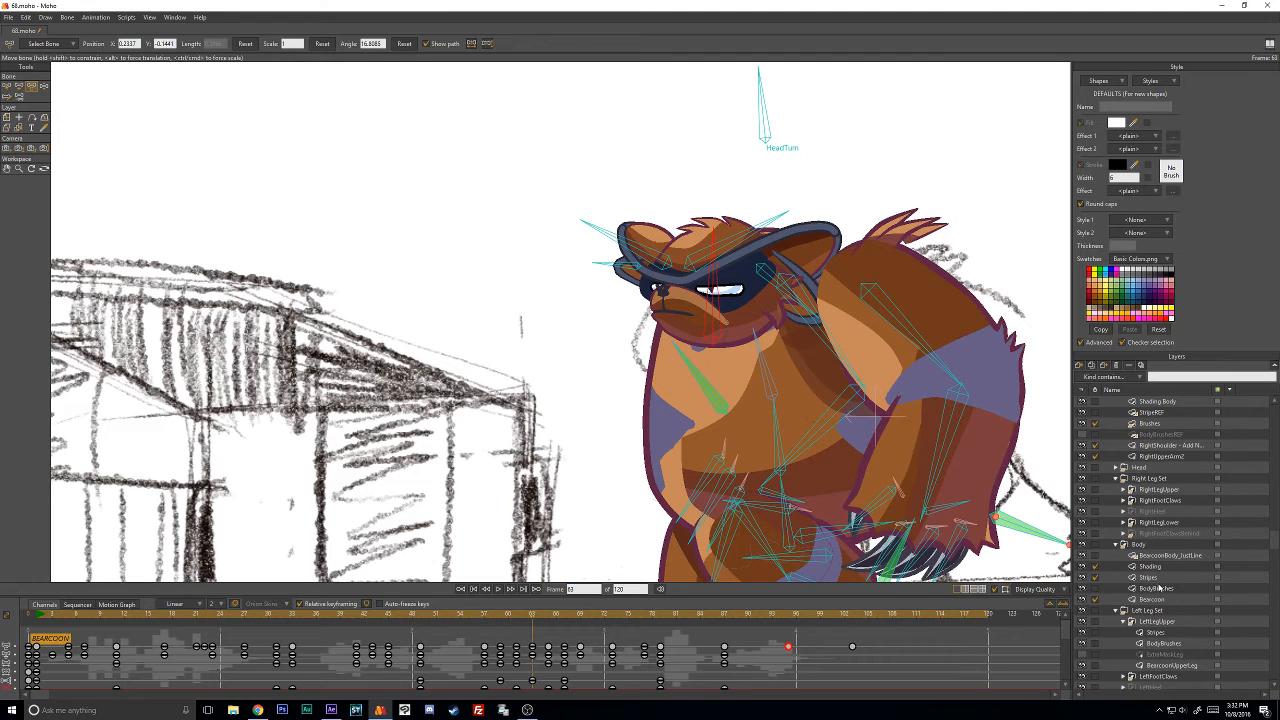
click(1150, 577)
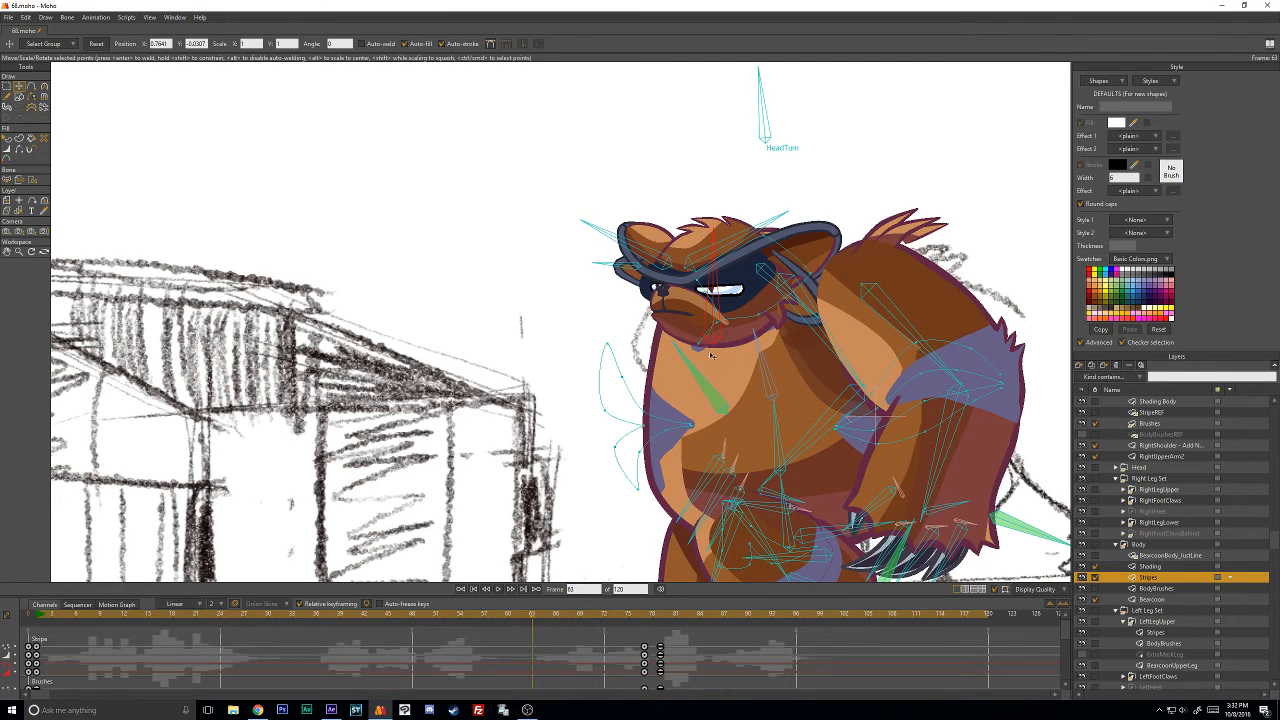
drag(722, 336, 677, 313)
mouse_move(688, 364)
mouse_down()
mouse_move(722, 352)
mouse_move(696, 358)
mouse_up()
drag(743, 257, 772, 302)
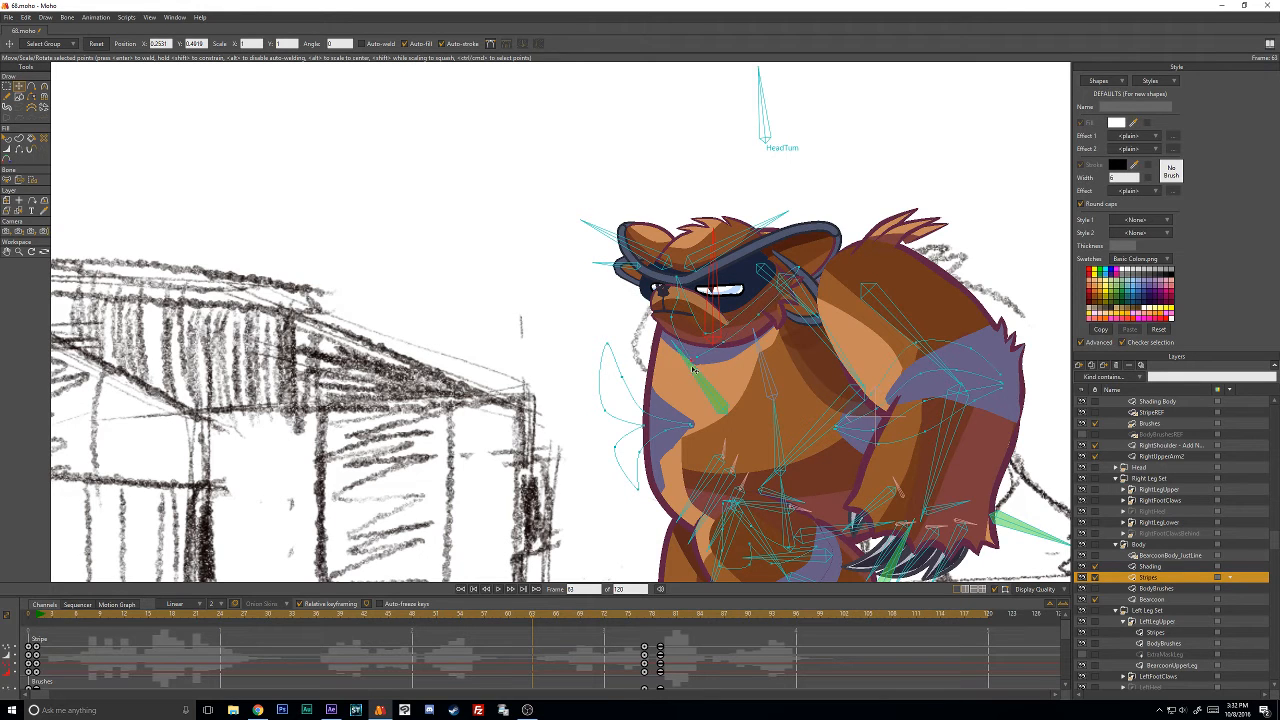
Adjust the chest stripe beneath the bear's head at frame 65.
key(Left)
key(Left)
key(Right)
key(Right)
key(Right)
key(Right)
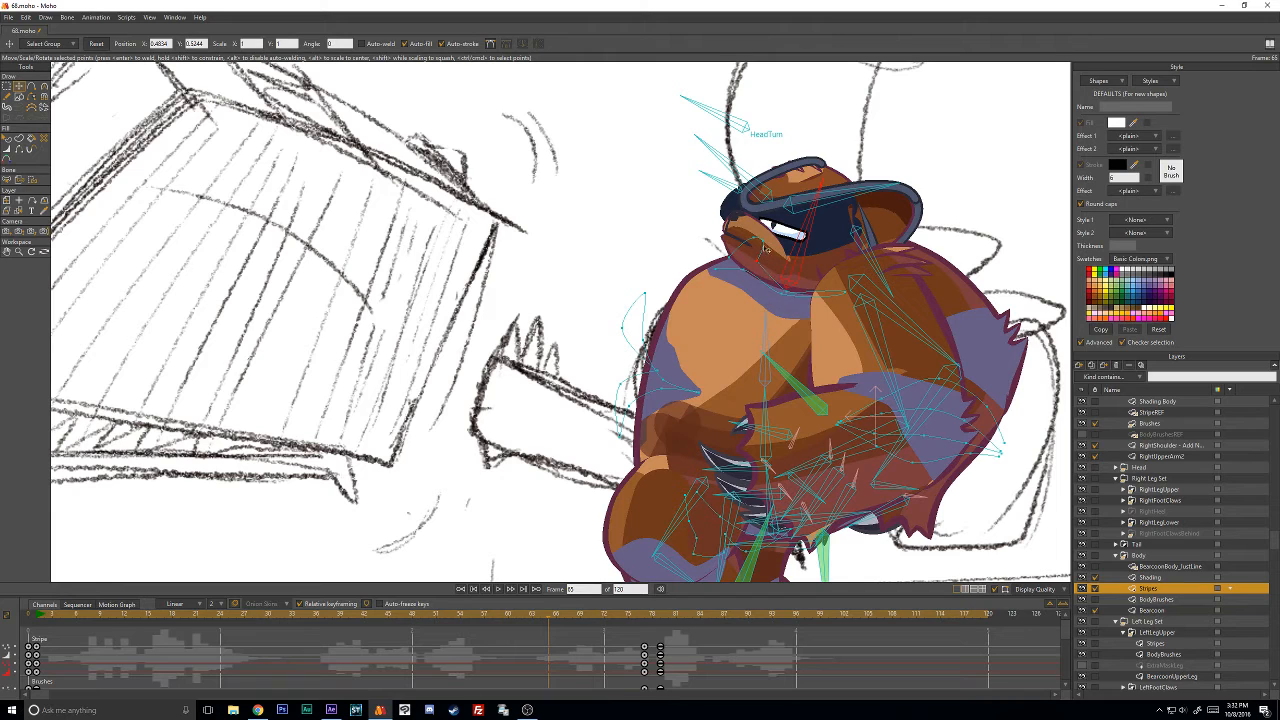
drag(800, 287, 740, 273)
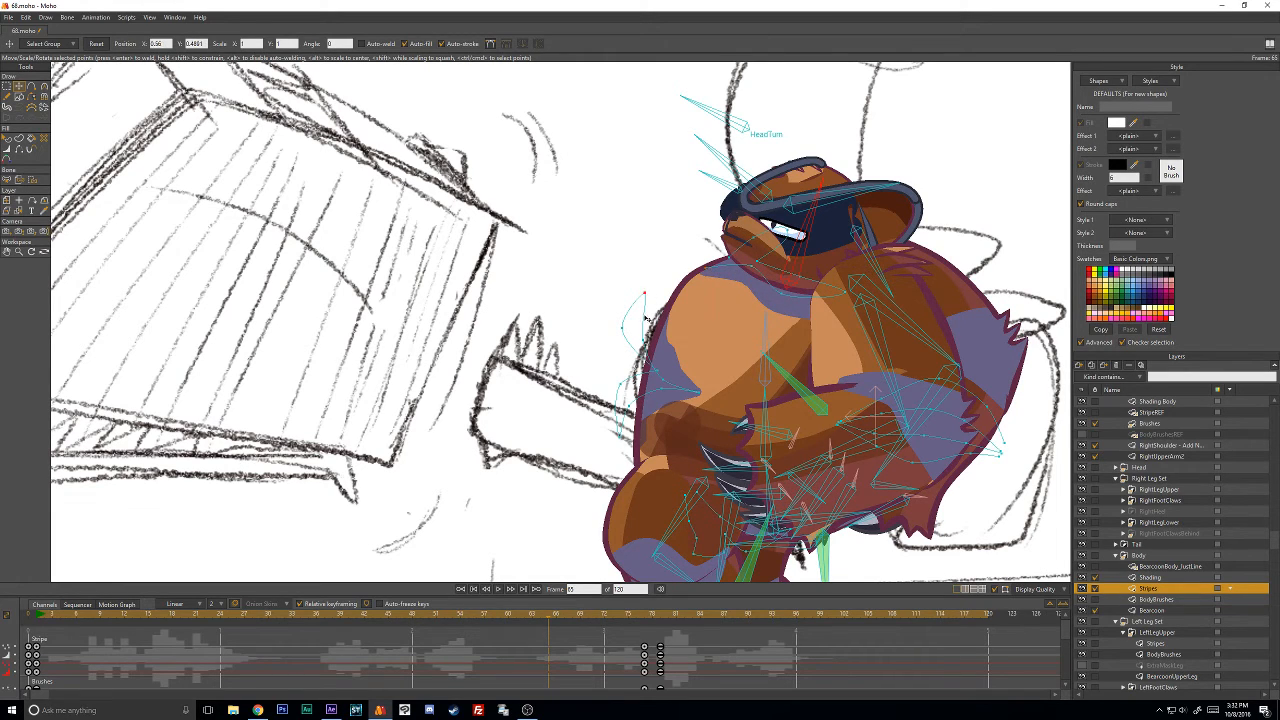
Move the belly's outer side stripe off the body at frame 63, comparing it with frame 61.
drag(645, 318, 582, 273)
key(Left)
key(Left)
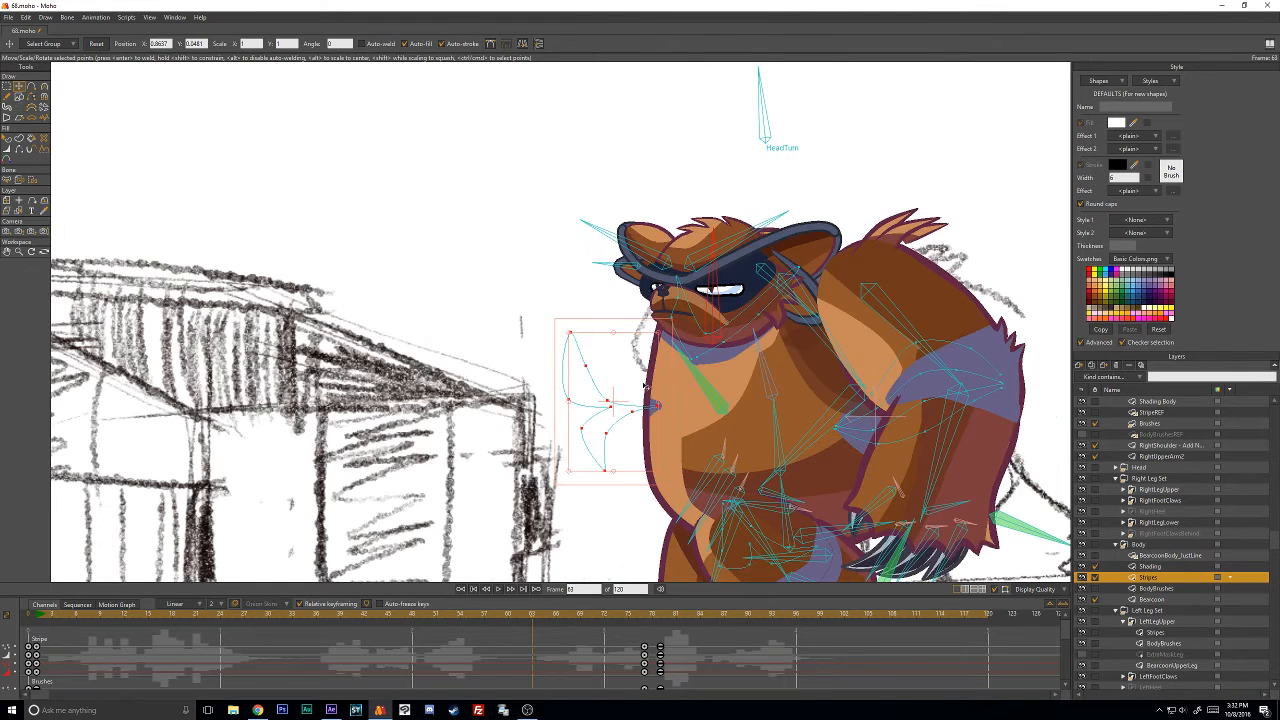
key(Left)
key(Left)
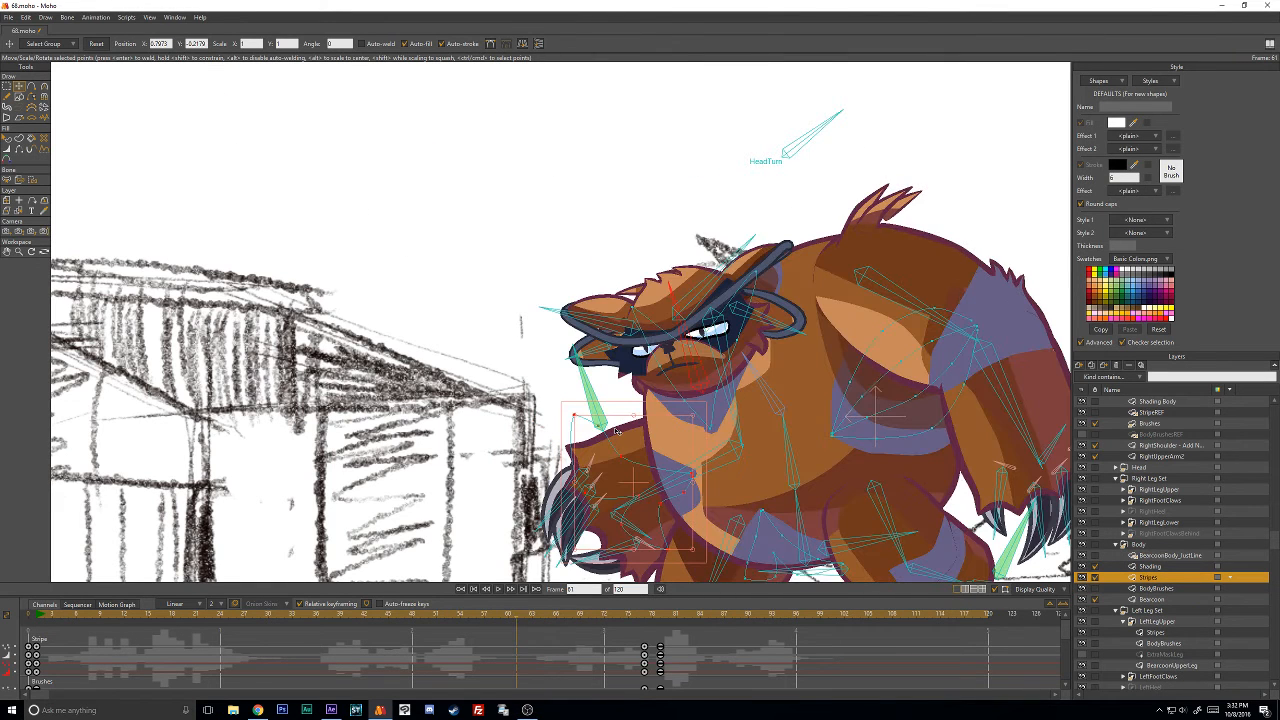
key(Right)
key(Right)
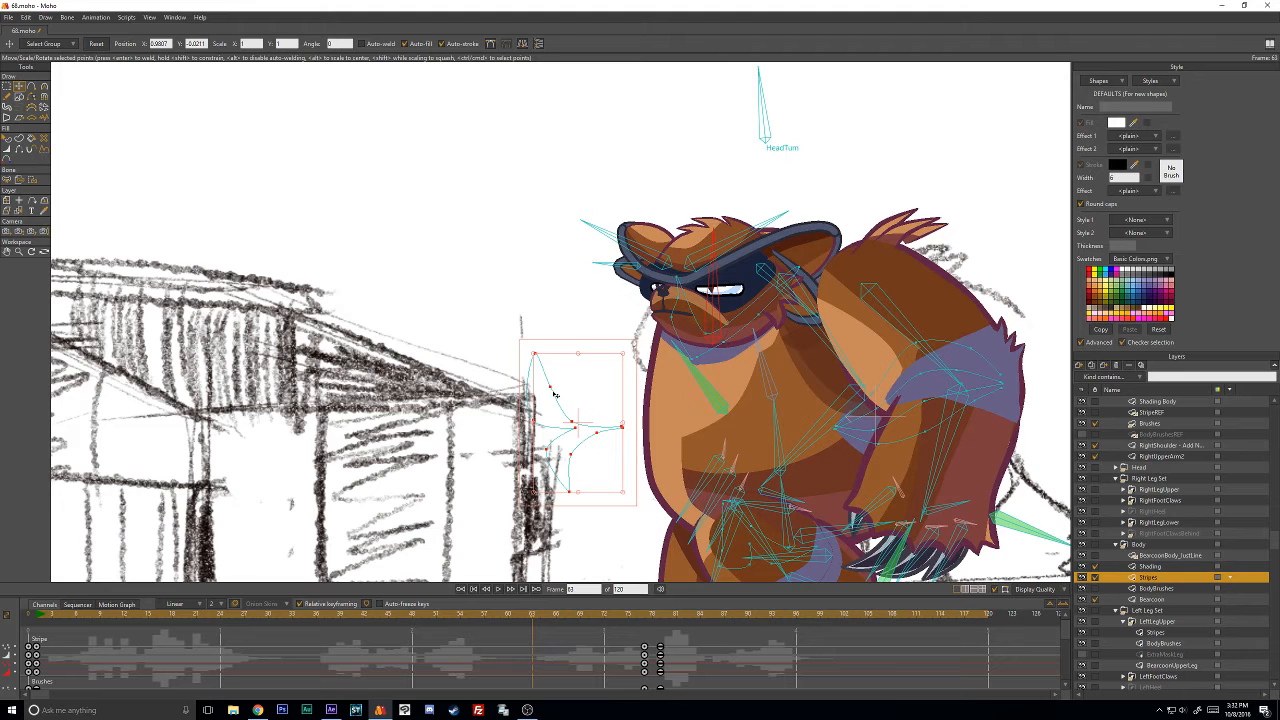
drag(728, 497, 660, 409)
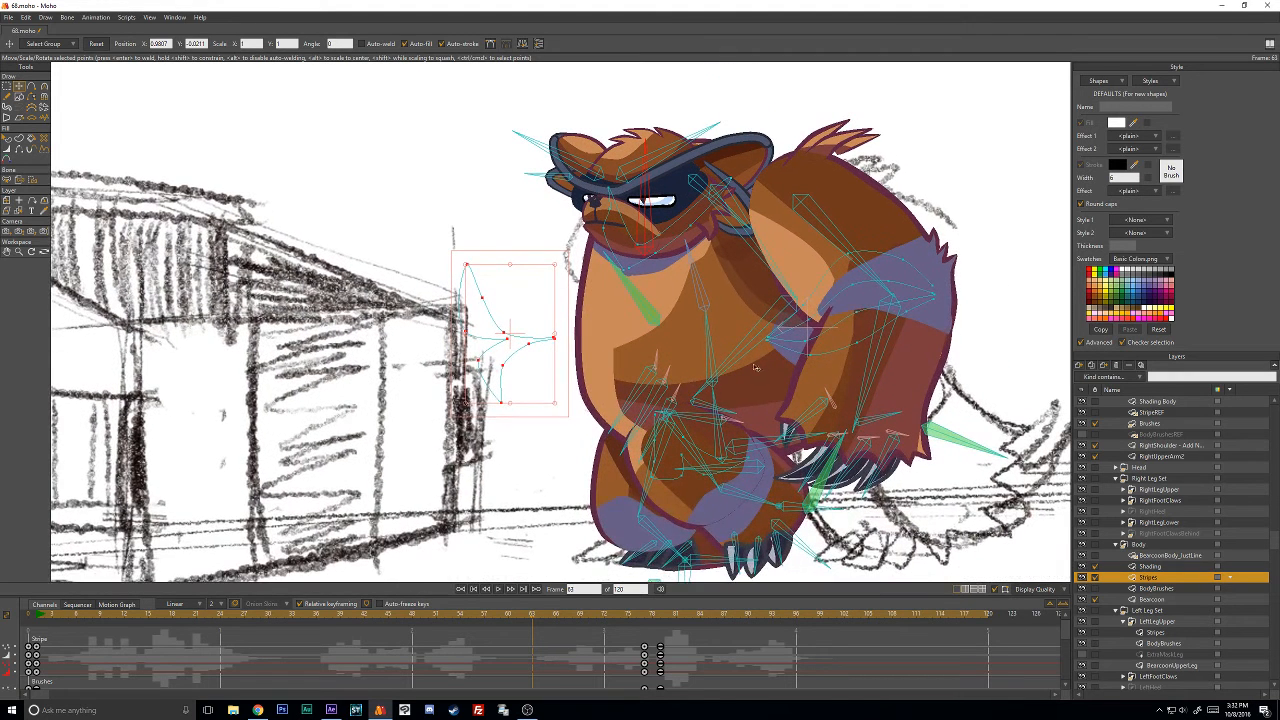
click(866, 286)
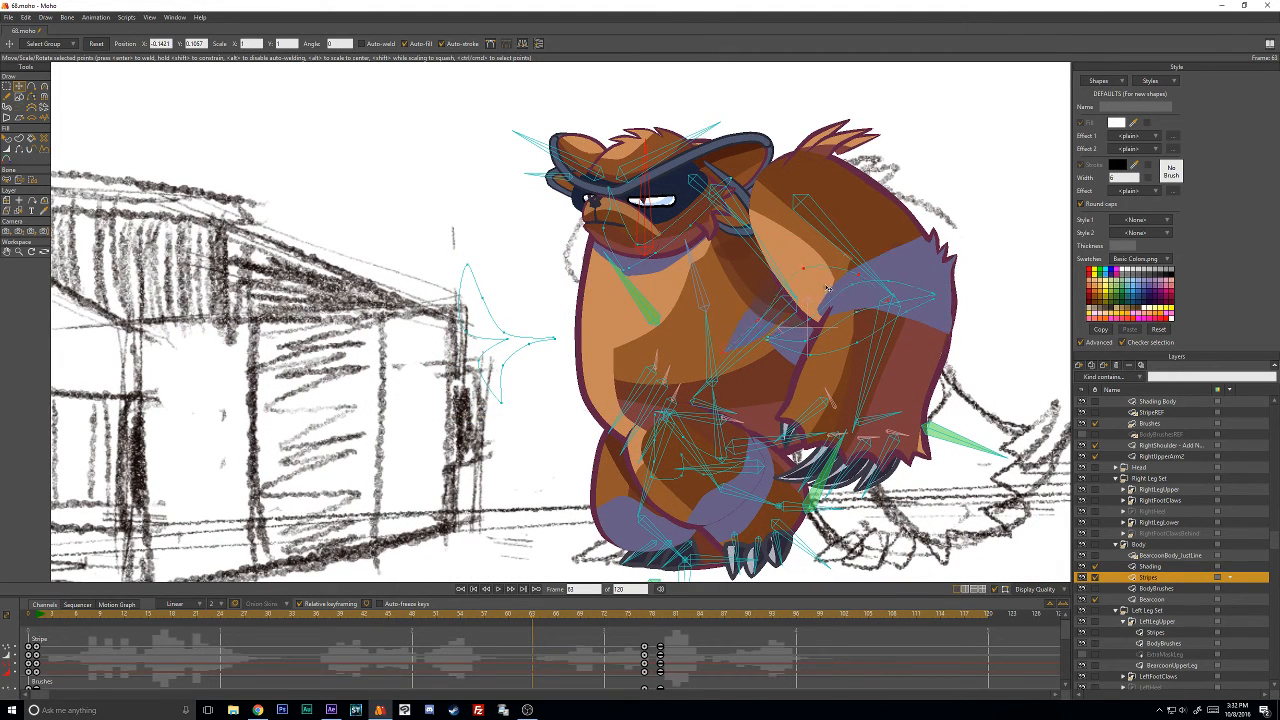
drag(828, 288, 834, 285)
key(ctrl+z)
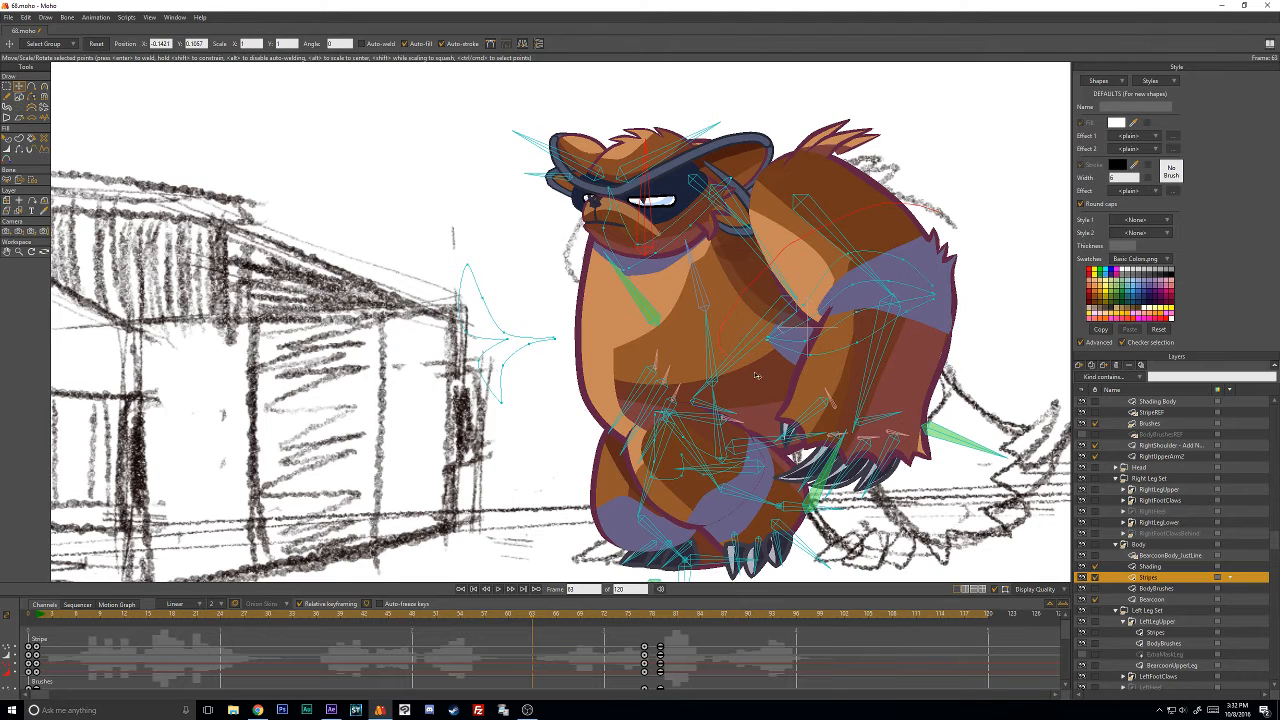
Shift the whole body stripe behind the right arm toward the belly at frame 63.
mouse_move(757, 376)
mouse_down()
mouse_move(967, 357)
mouse_move(912, 267)
mouse_up()
drag(890, 290, 860, 304)
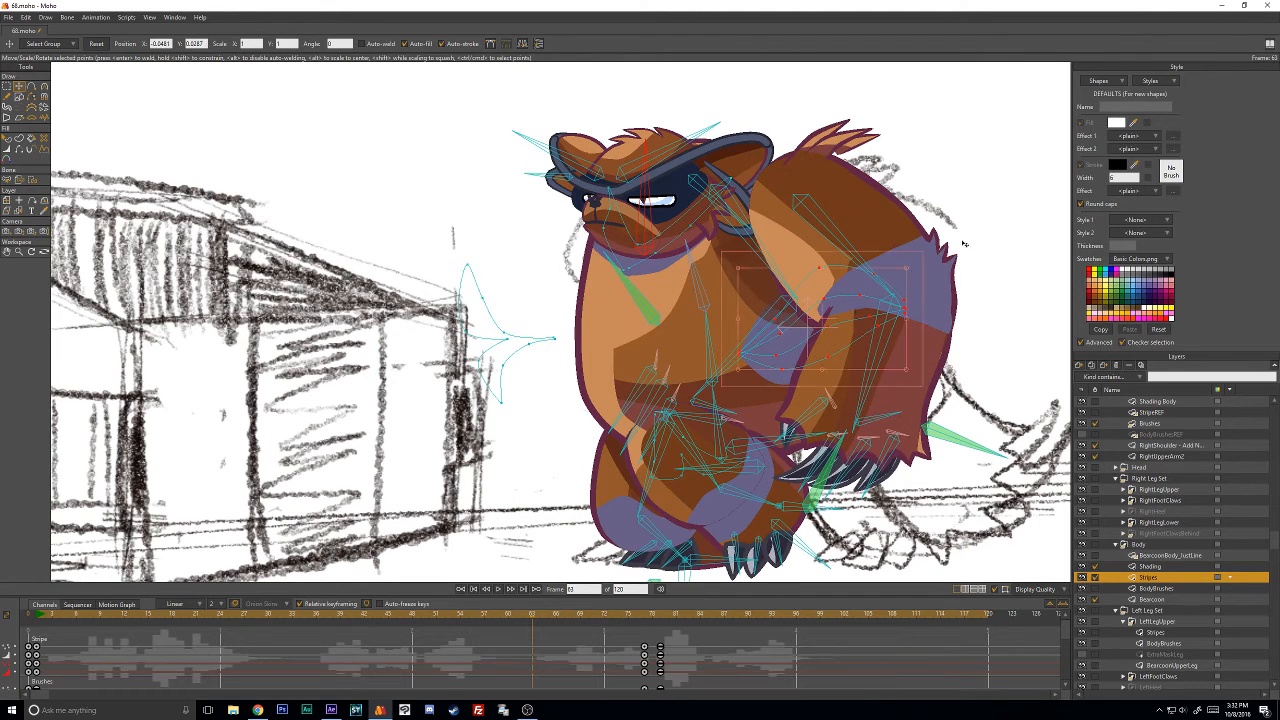
key(ctrl+Left)
key(ctrl+Right)
key(ctrl+Right)
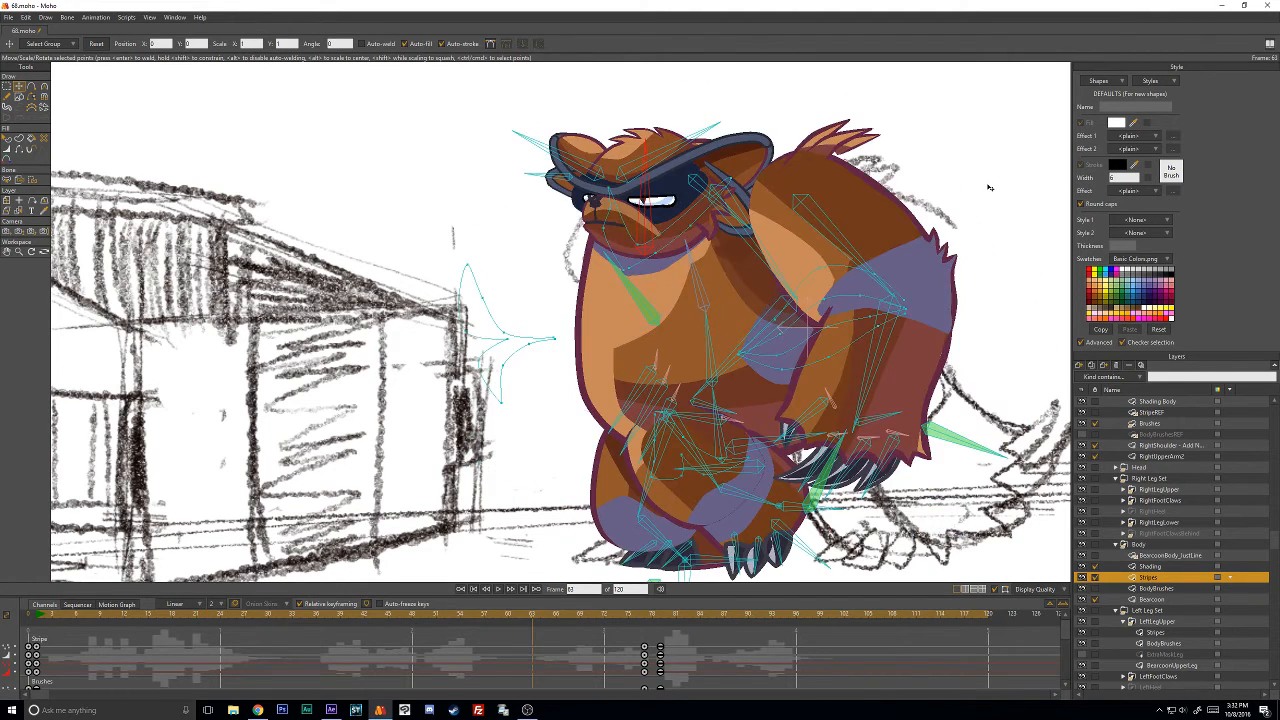
Place the body stripe behind the right arm lower and closer to the belly at frame 63.
click(885, 290)
drag(739, 319, 697, 322)
drag(911, 294, 909, 305)
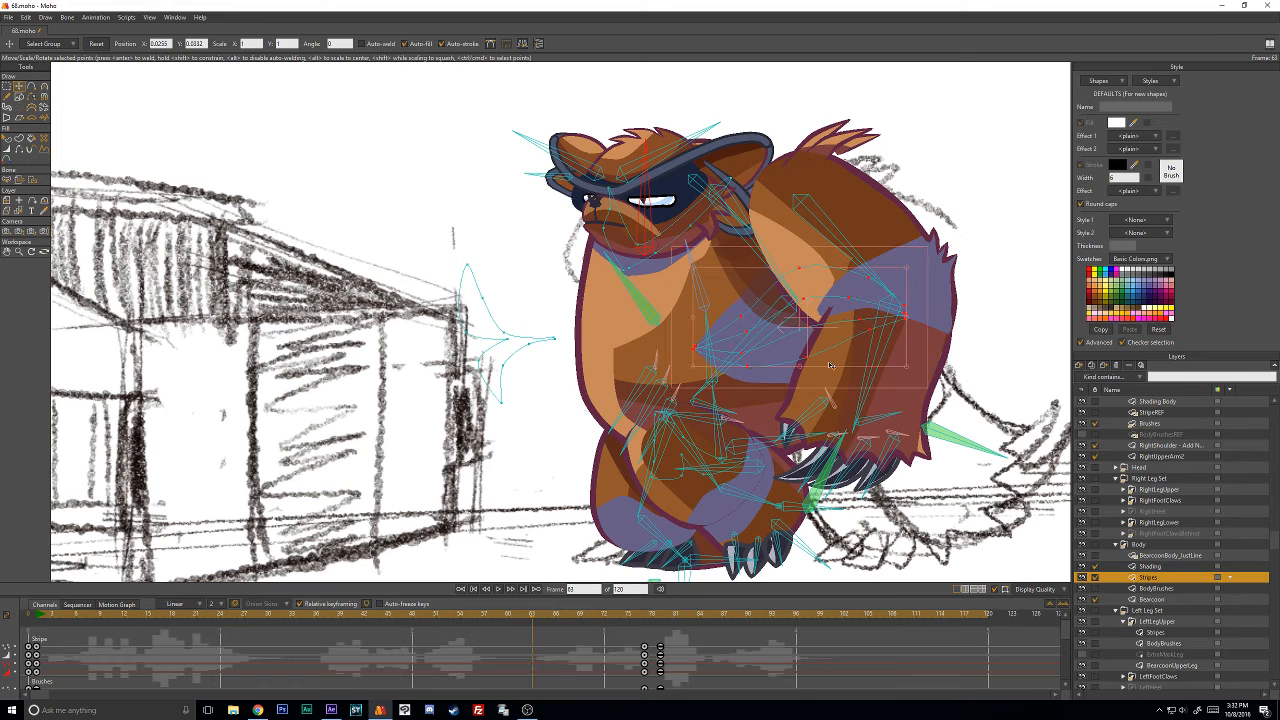
mouse_move(802, 371)
mouse_down()
mouse_move(801, 404)
mouse_move(804, 388)
mouse_up()
key(Right)
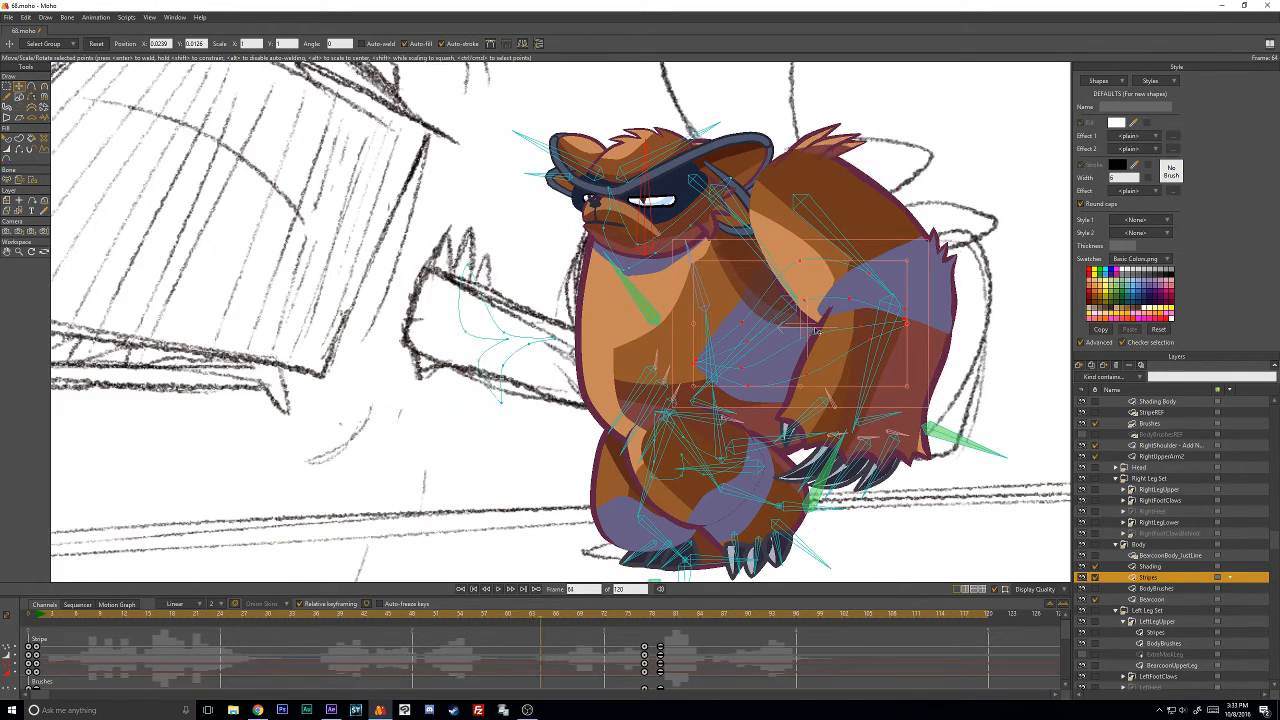
Reposition the body stripe behind the right arm at frame 65, checking it through frame 67.
key(Right)
drag(915, 319, 869, 259)
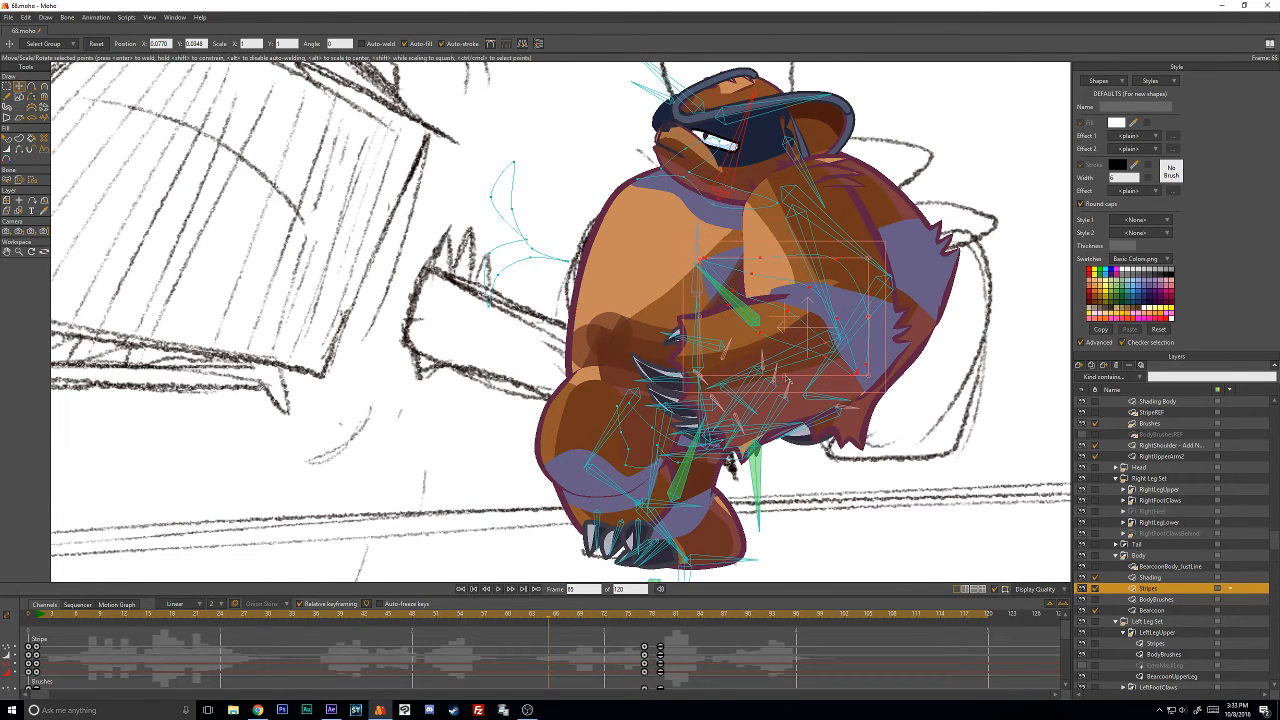
drag(786, 379, 834, 328)
key(Right)
key(Right)
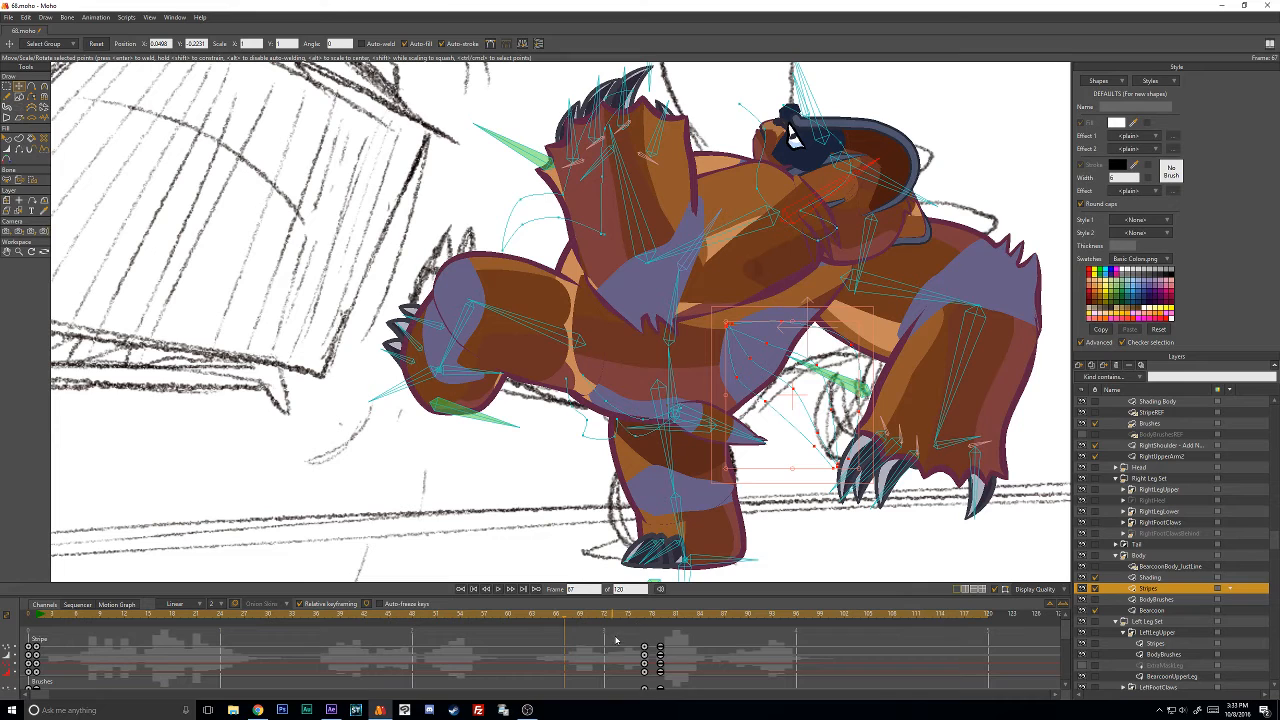
Review the kick on the BEARCOON layer past frame 67, ending back at frame 57.
scroll(1150, 520, up, 8)
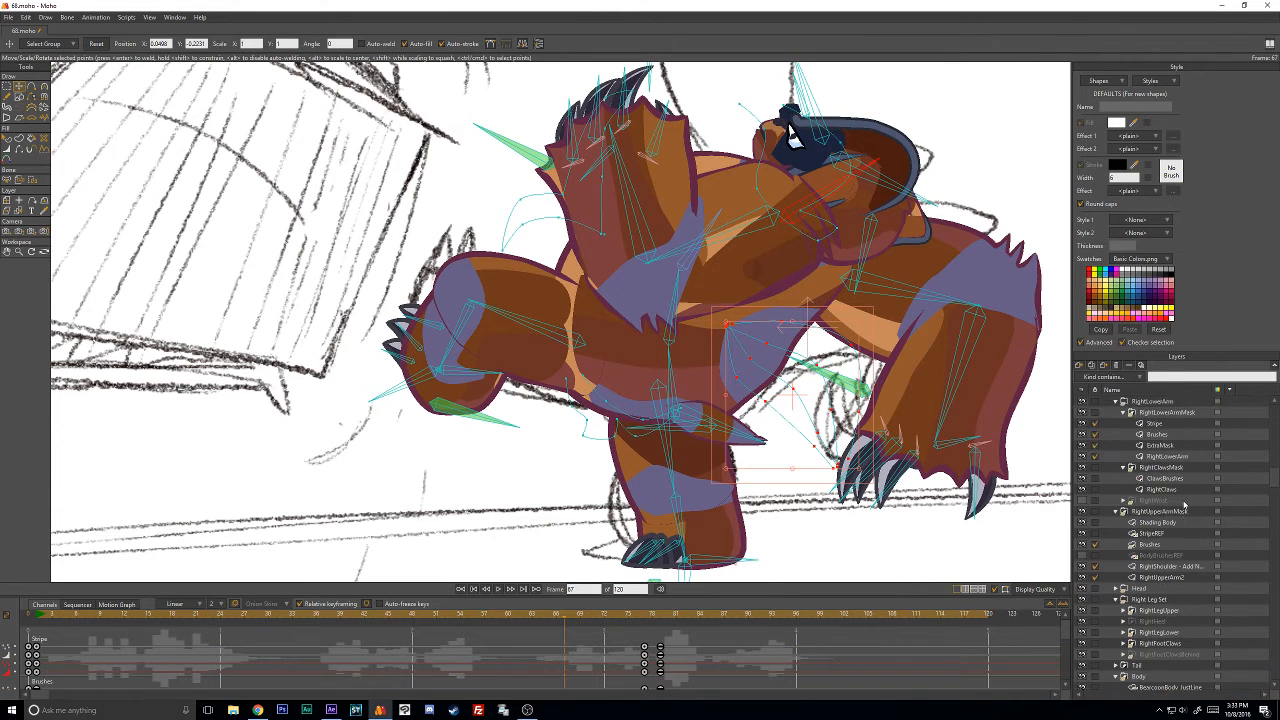
click(1140, 445)
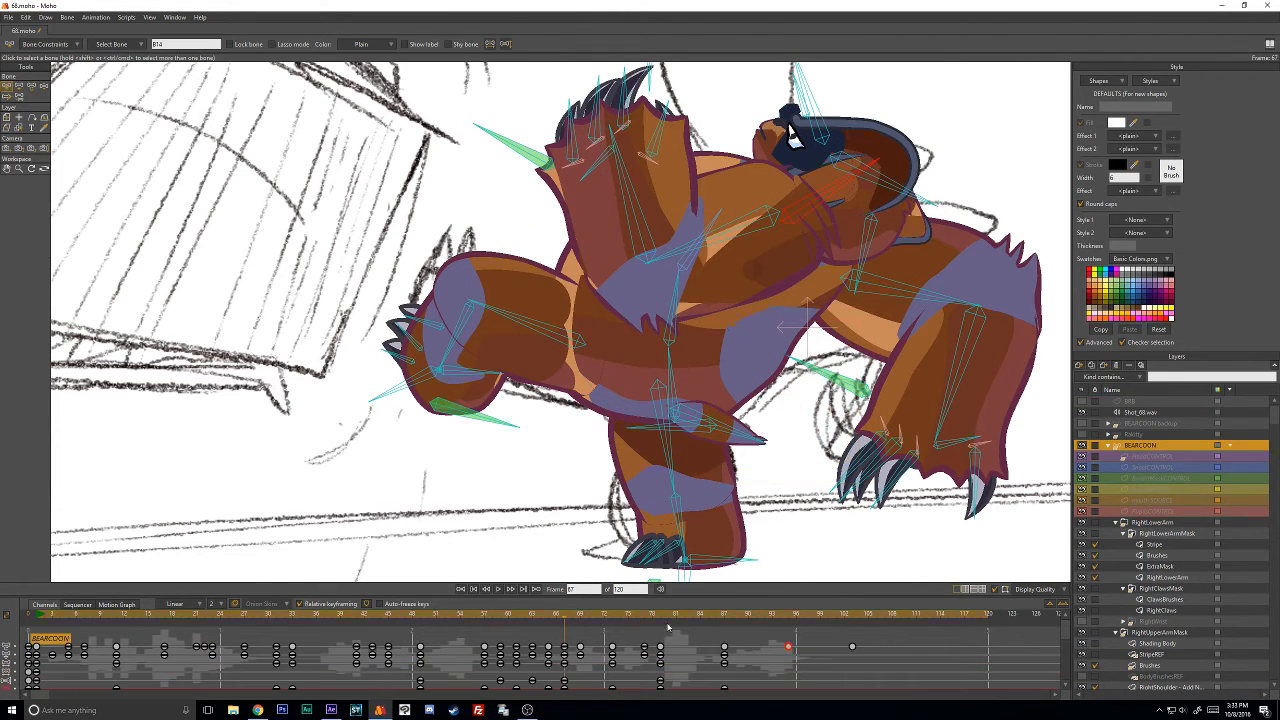
drag(565, 618, 597, 614)
drag(637, 609, 498, 613)
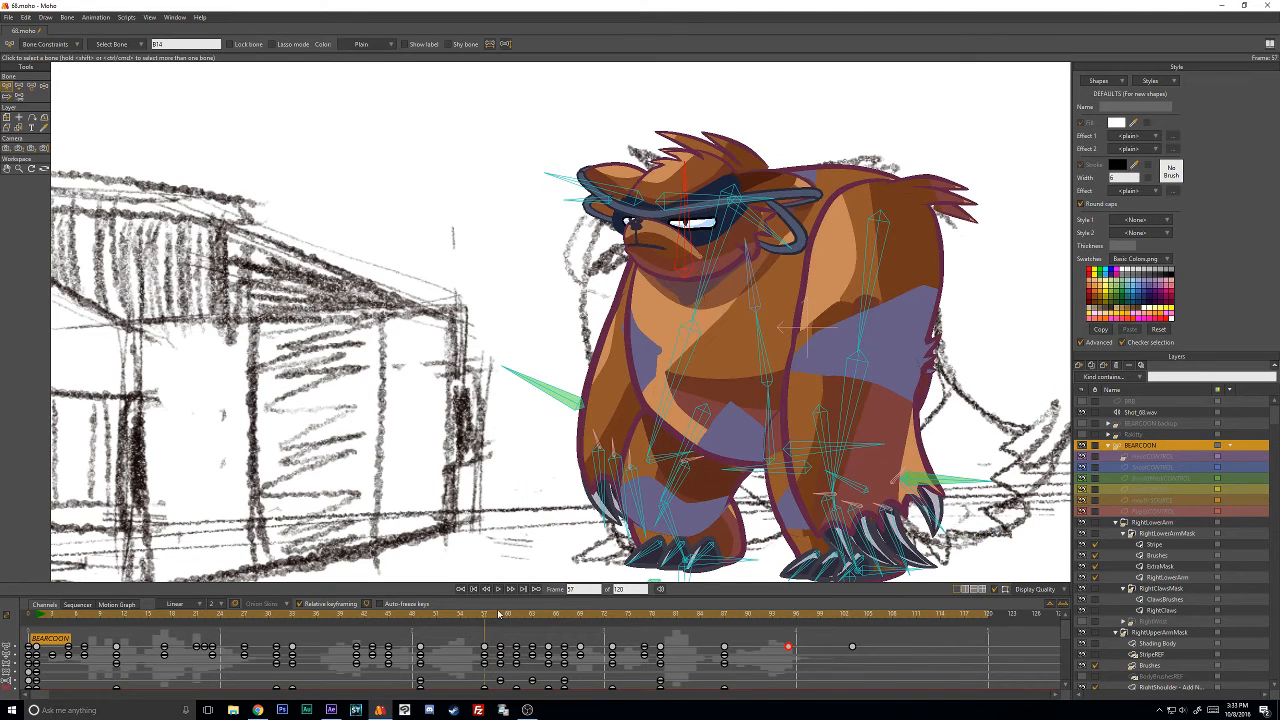
Keyframe the mouth's points on the mouth SOURCE layer at frame 57.
click(1153, 458)
scroll(620, 413, up, 6)
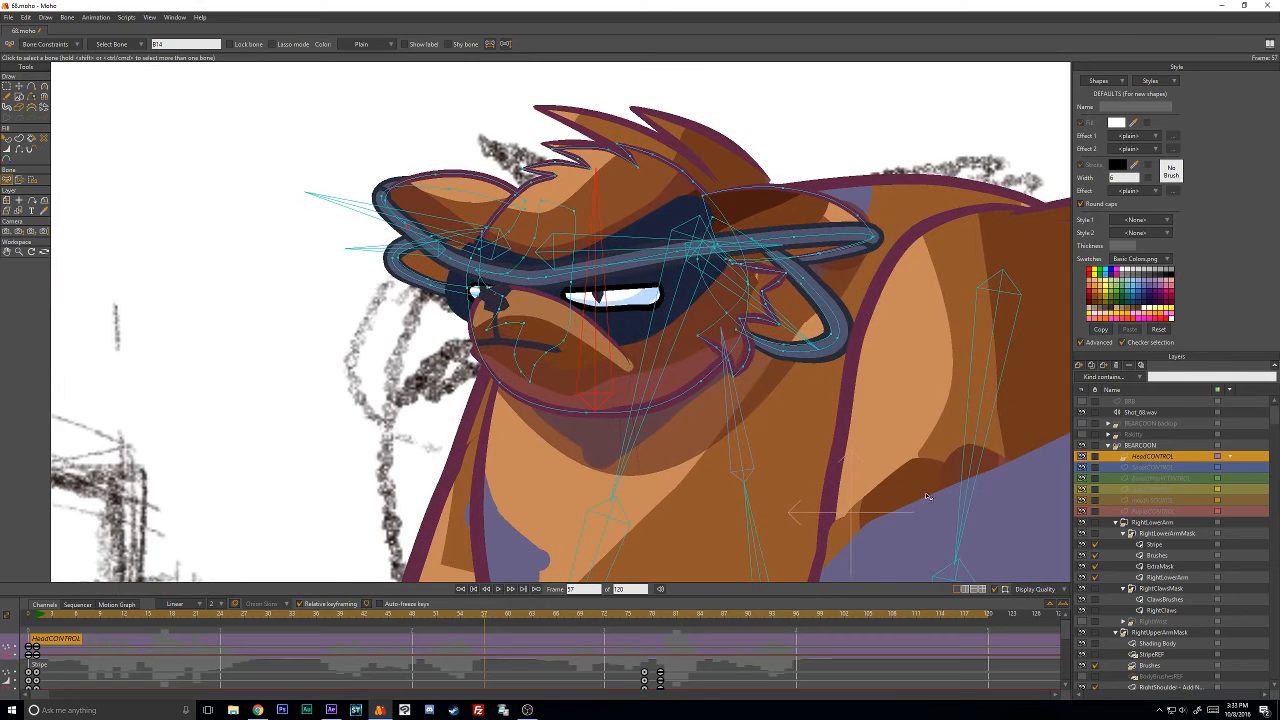
click(1156, 480)
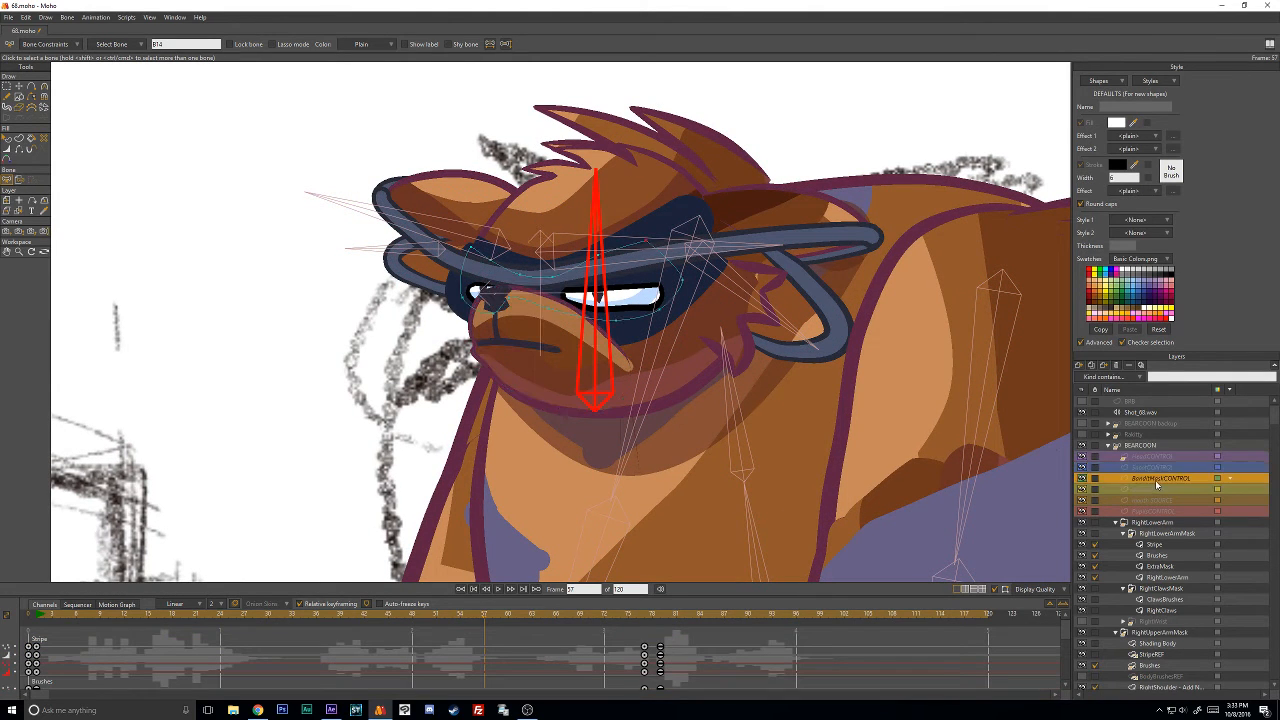
click(1156, 499)
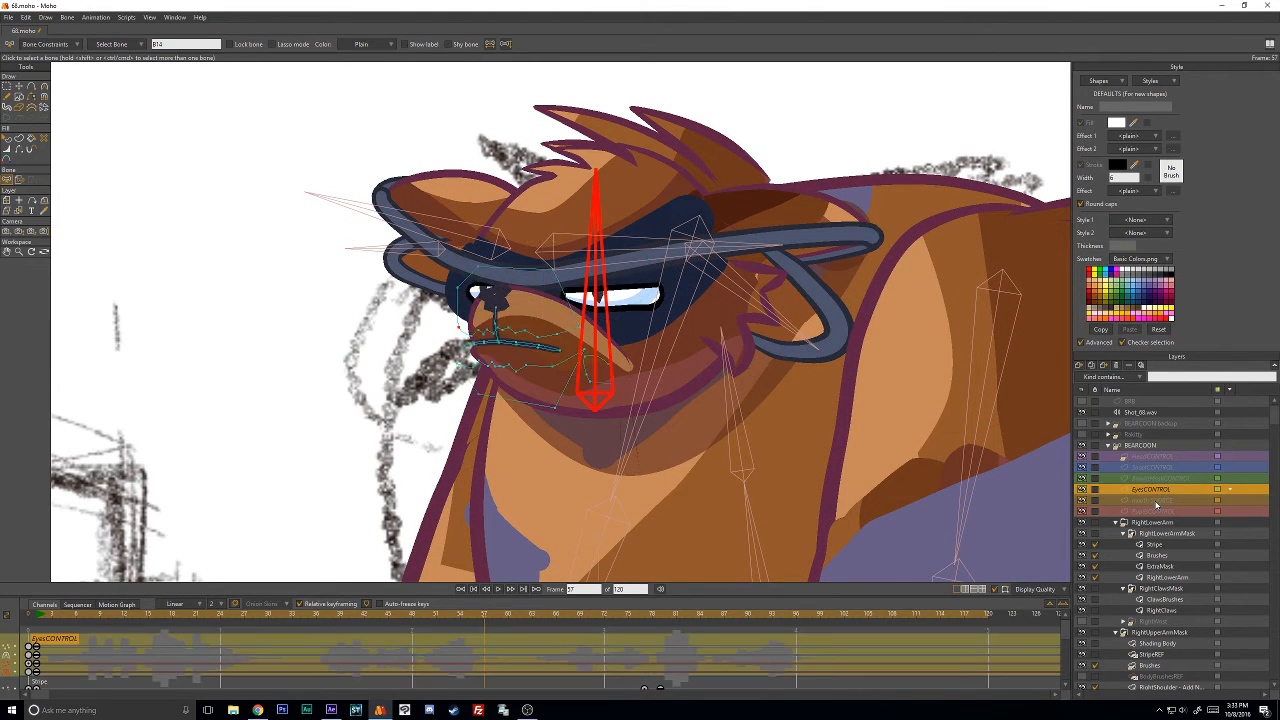
click(1158, 512)
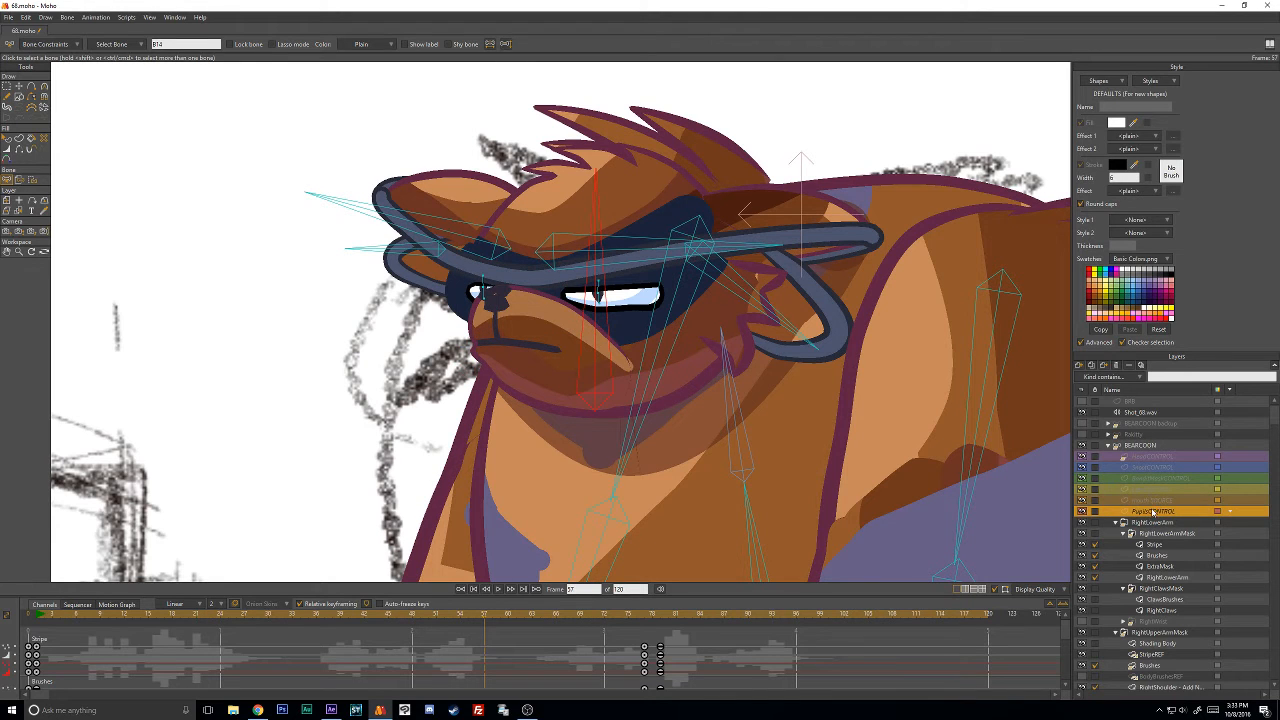
click(1150, 500)
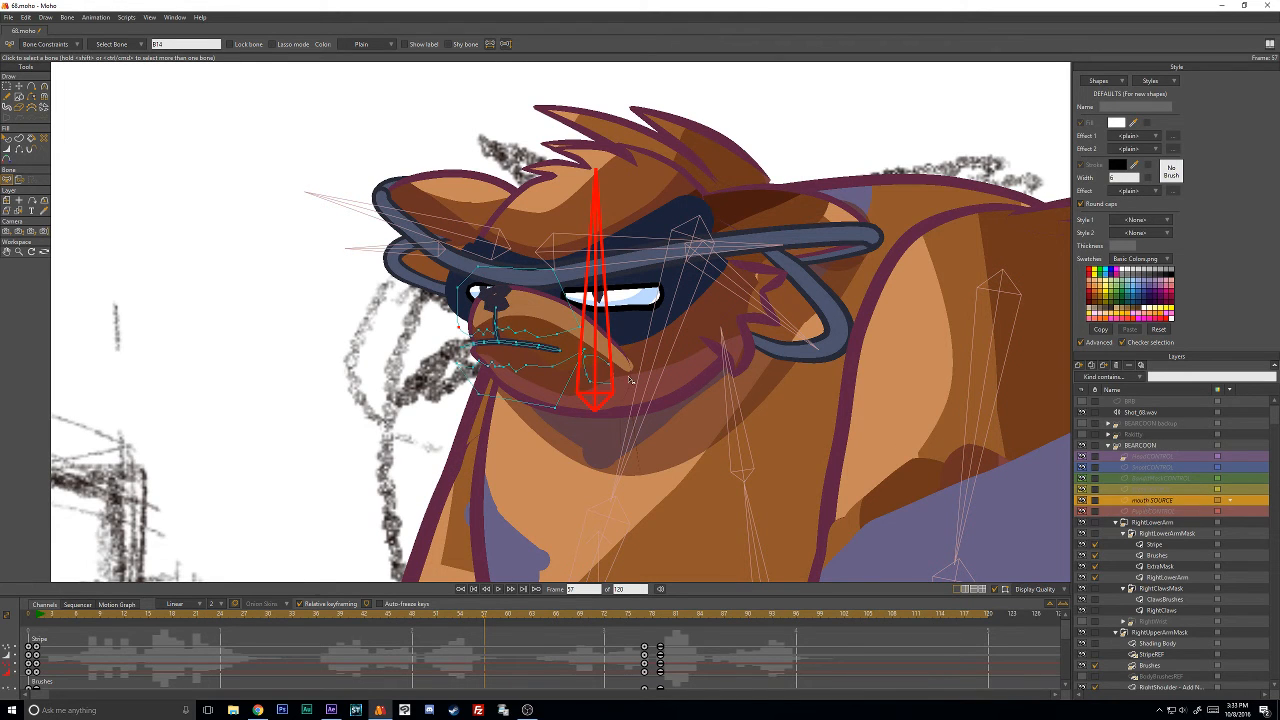
scroll(630, 380, up, 2)
key(t)
mouse_move(480, 358)
mouse_down()
mouse_move(483, 383)
mouse_move(485, 360)
mouse_up()
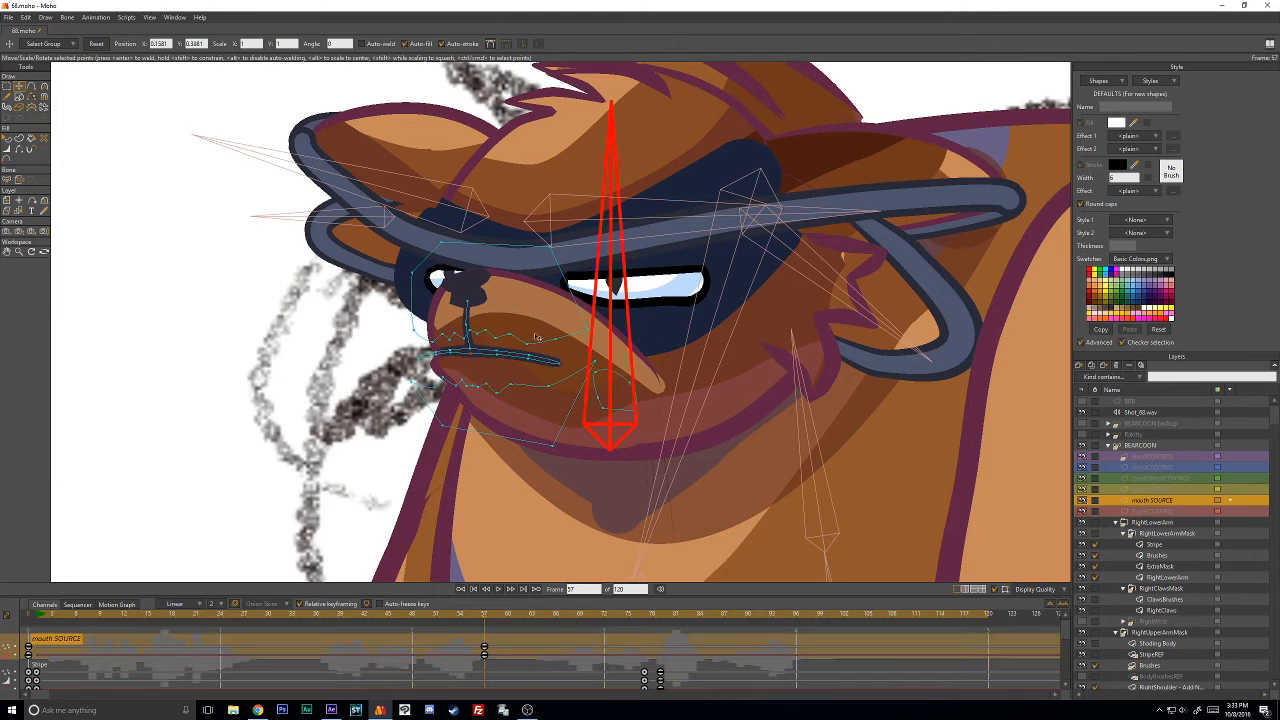
Try to nudge the nose and upper snout points on the SnootCONTROL layer at frame 57.
click(1148, 489)
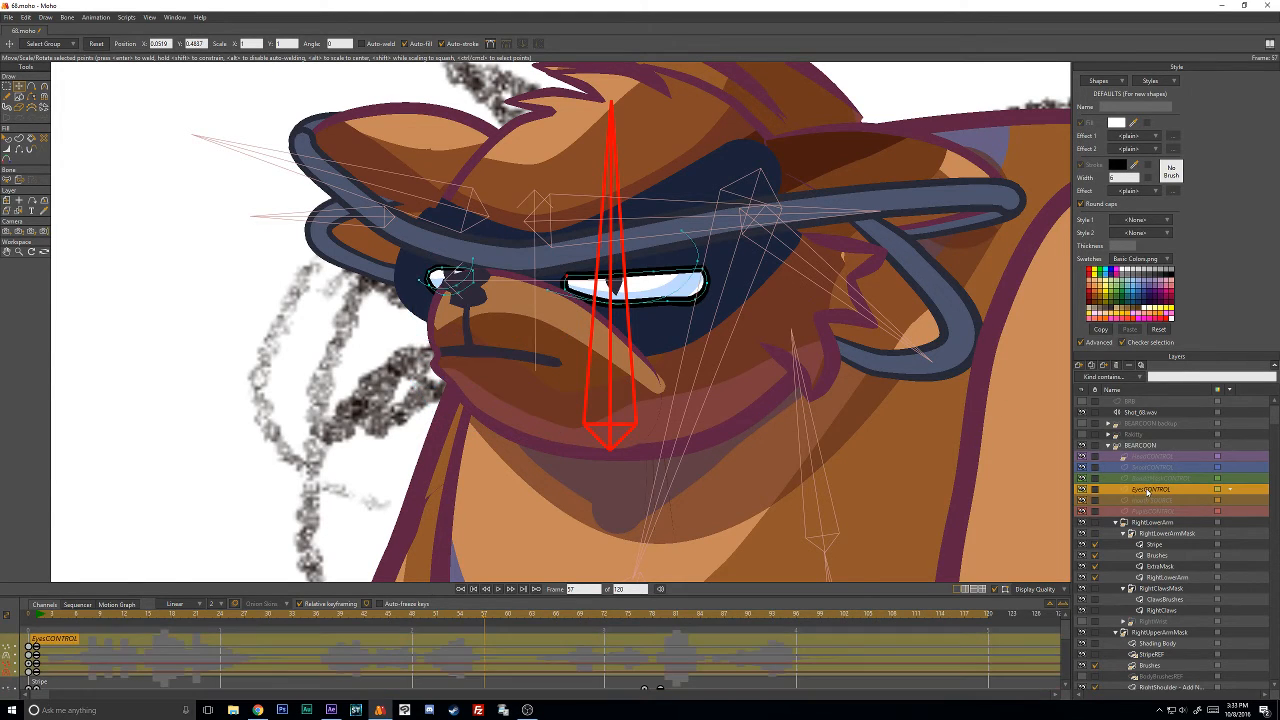
click(1165, 479)
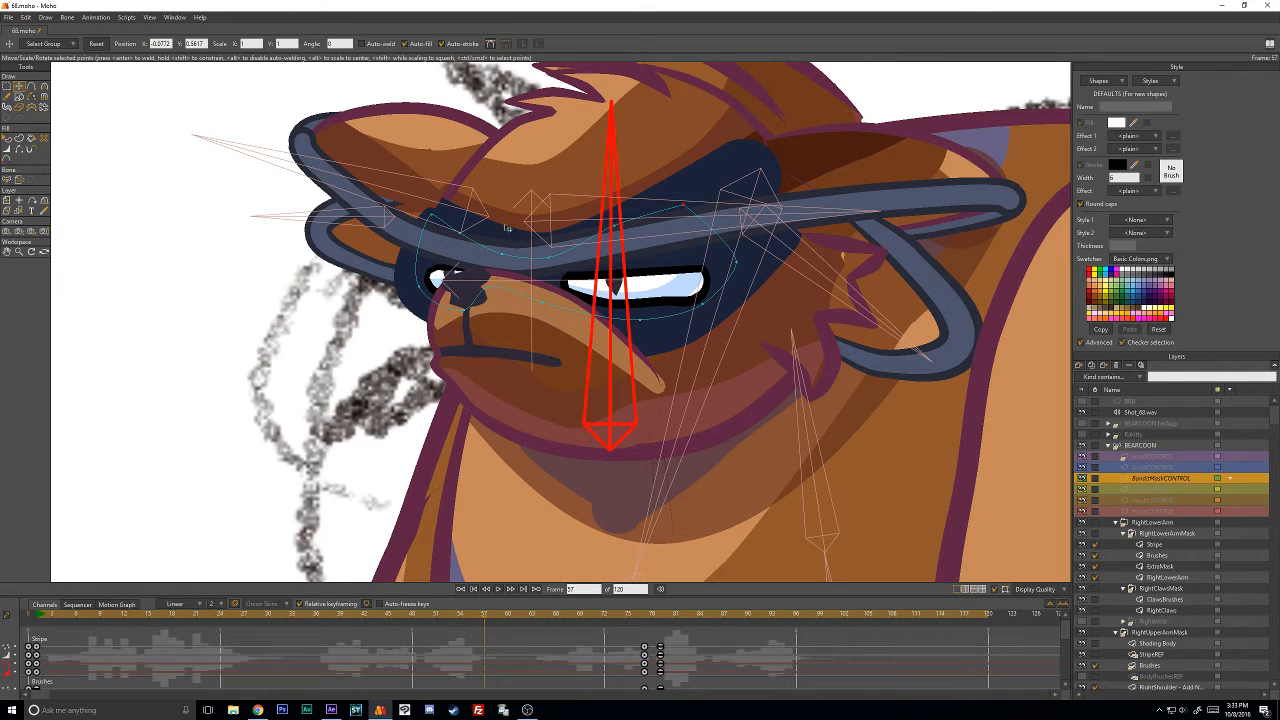
click(1151, 467)
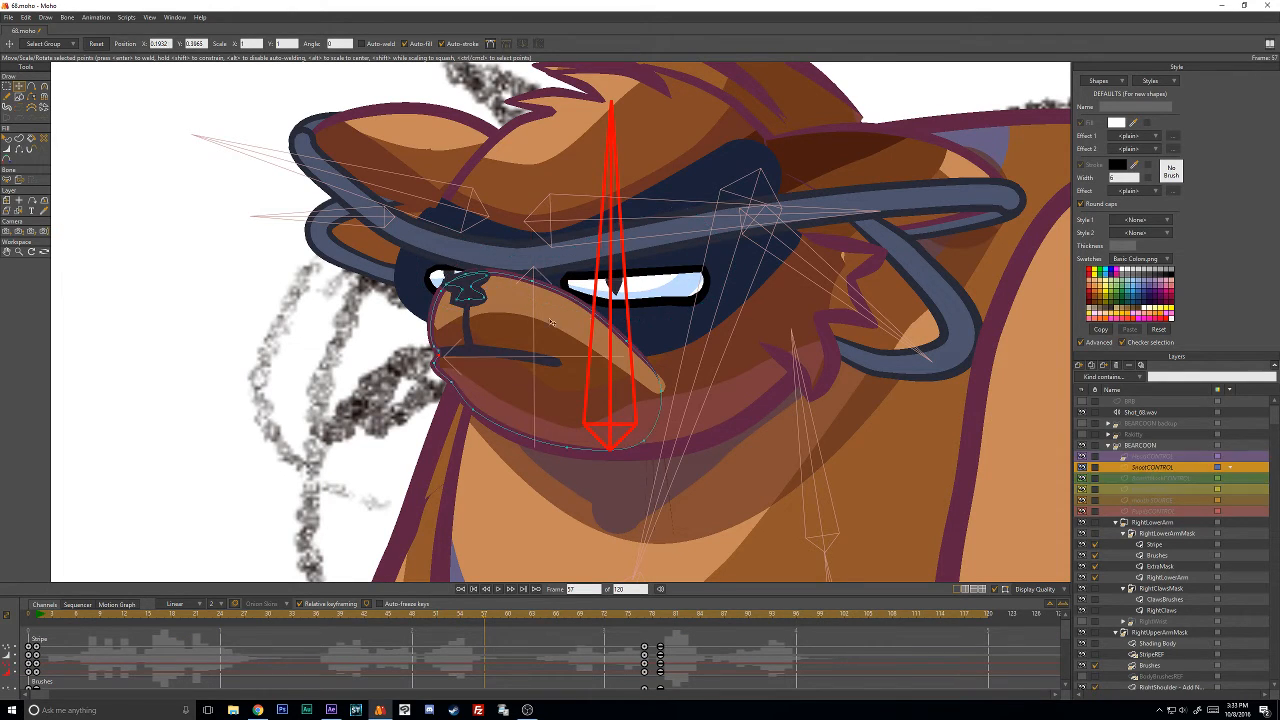
mouse_move(408, 267)
mouse_down()
mouse_move(424, 375)
mouse_move(661, 355)
mouse_move(560, 262)
mouse_up()
mouse_move(522, 324)
mouse_down()
mouse_move(532, 278)
mouse_move(523, 267)
mouse_move(412, 367)
mouse_move(540, 402)
mouse_move(588, 270)
mouse_move(395, 290)
mouse_move(578, 401)
mouse_move(534, 277)
mouse_move(526, 346)
mouse_up()
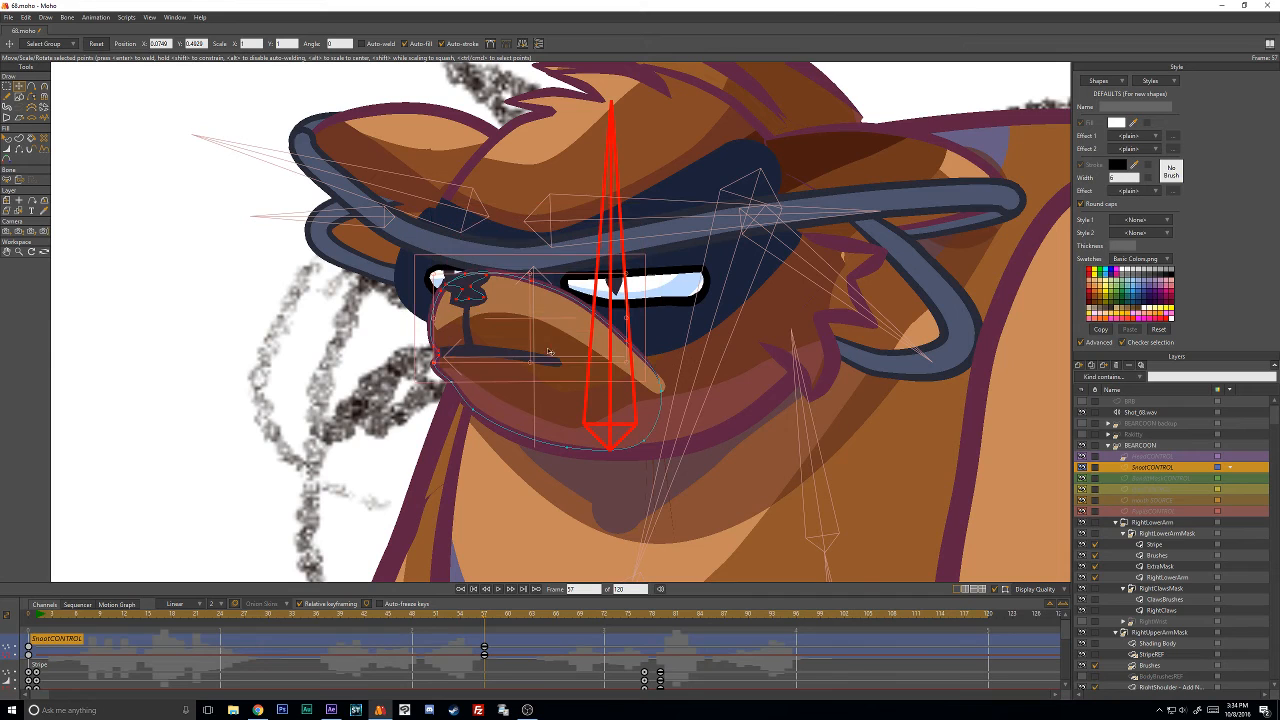
click(1166, 466)
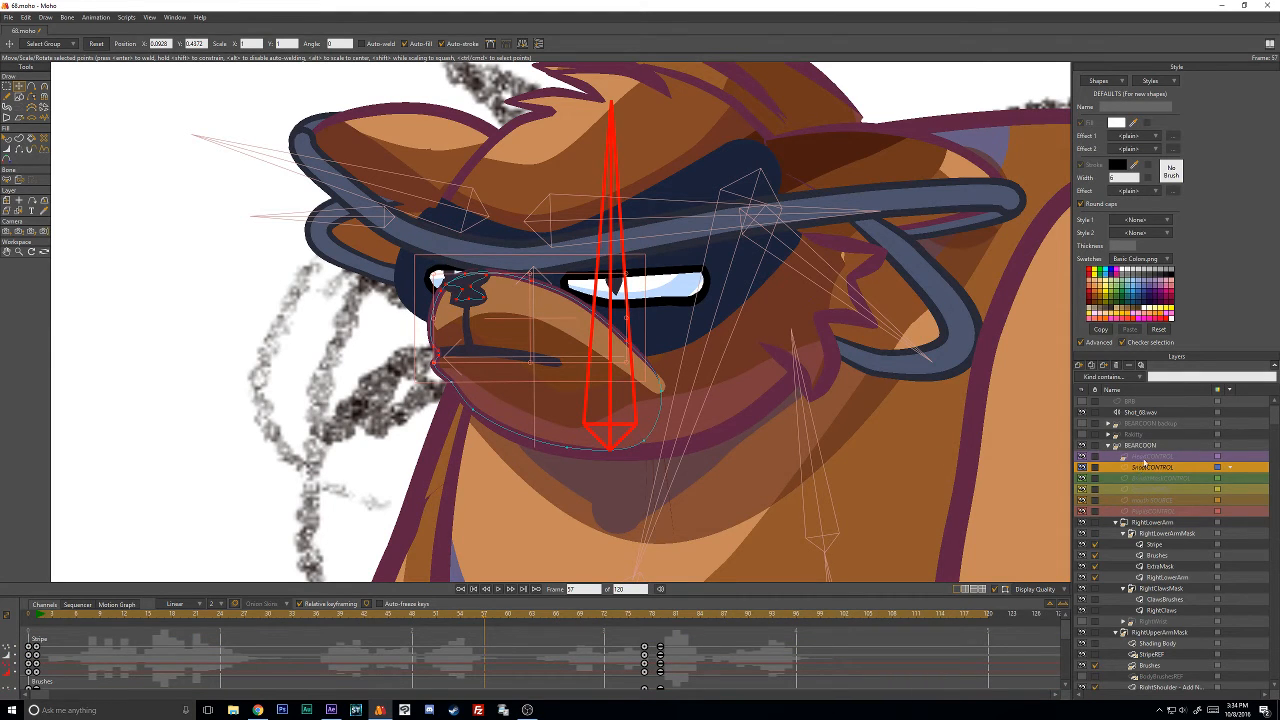
click(1152, 458)
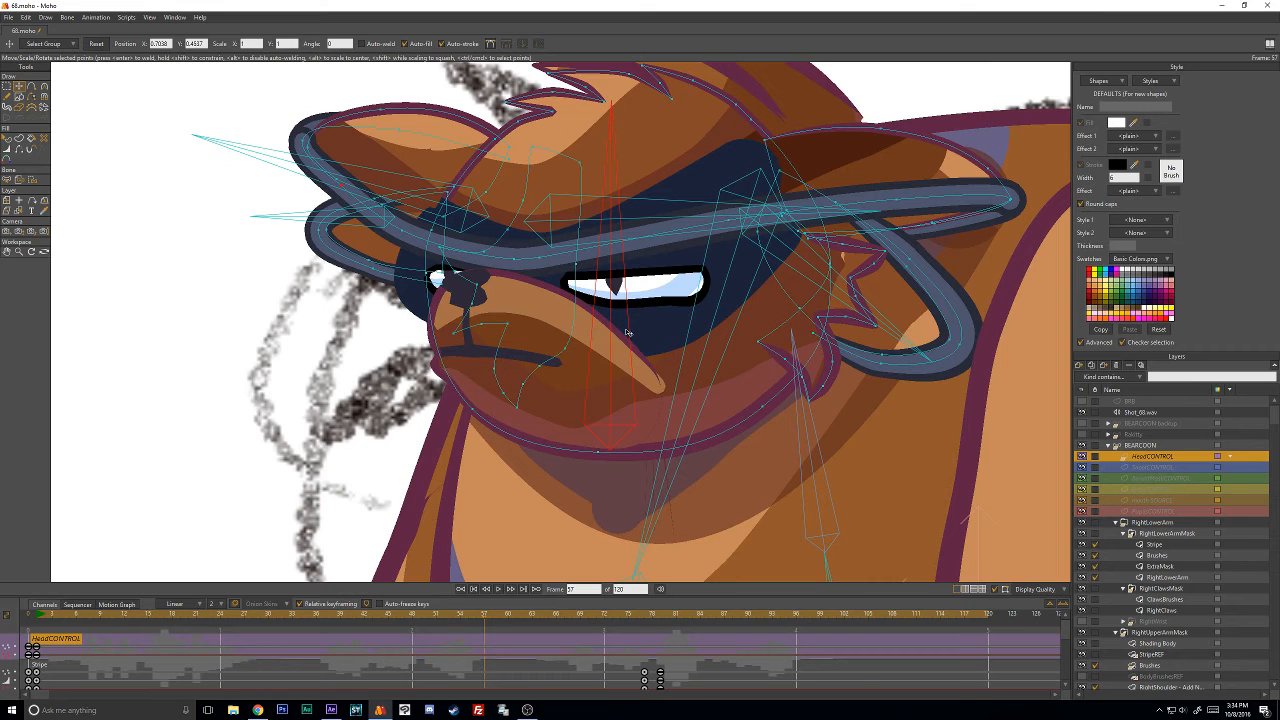
click(1151, 469)
click(1151, 457)
click(1152, 512)
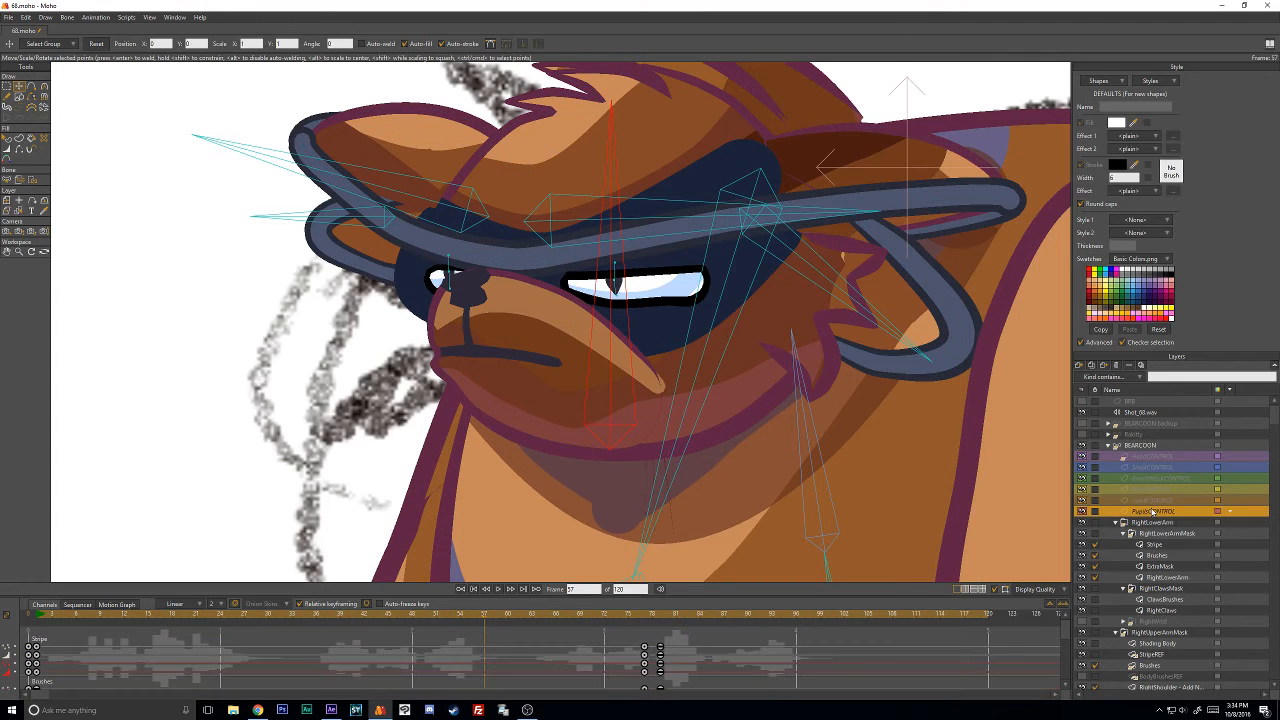
click(1151, 503)
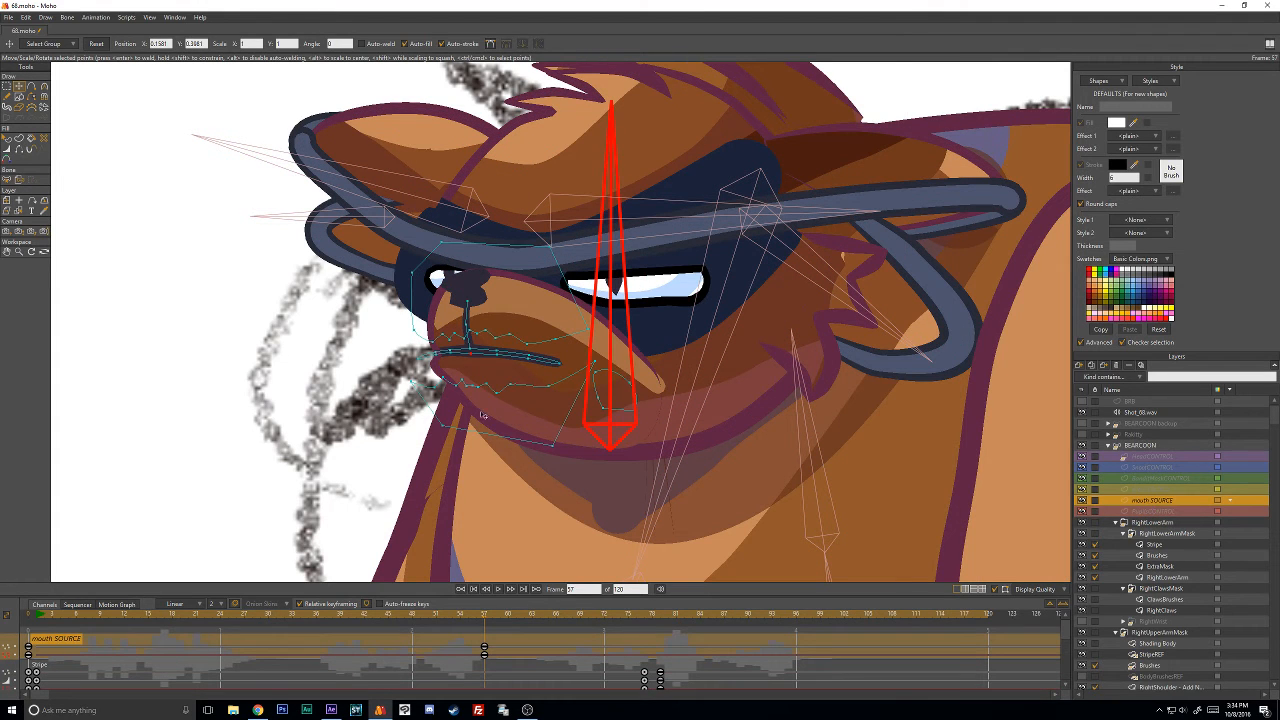
Switch to After Effects, play the bear animation in composition 41 for reference, and return to Moho.
click(331, 710)
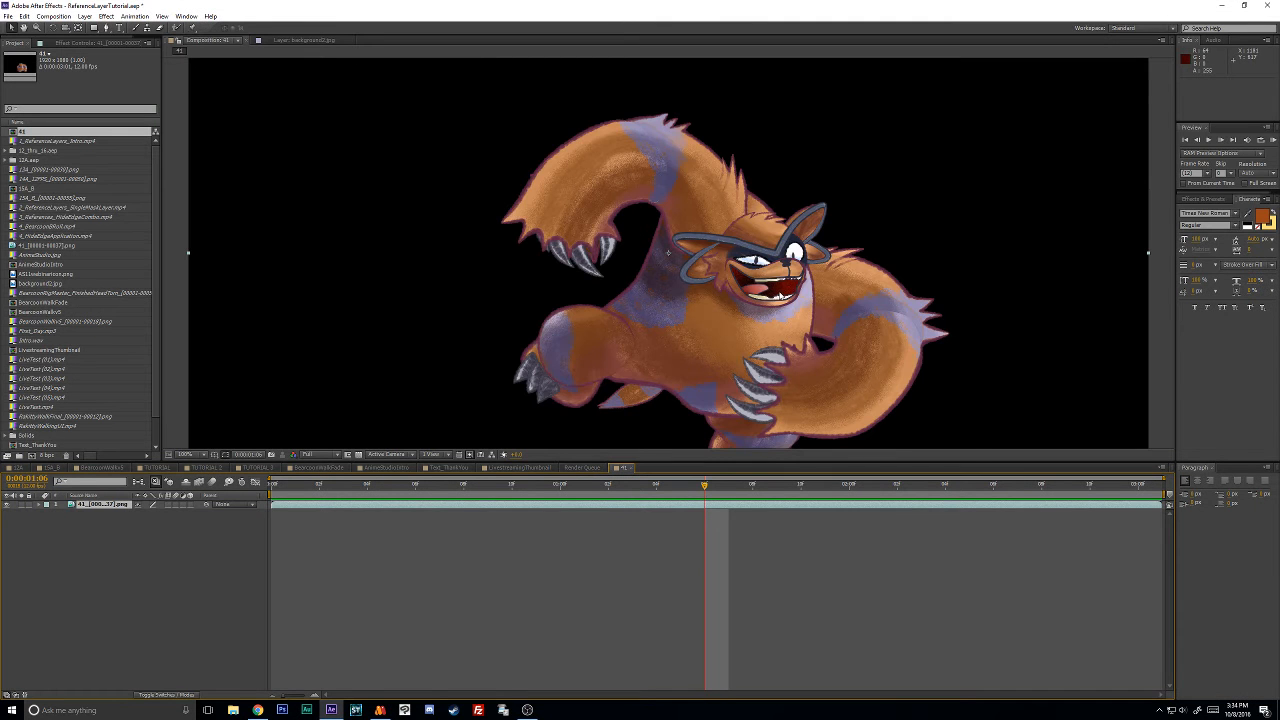
key(space)
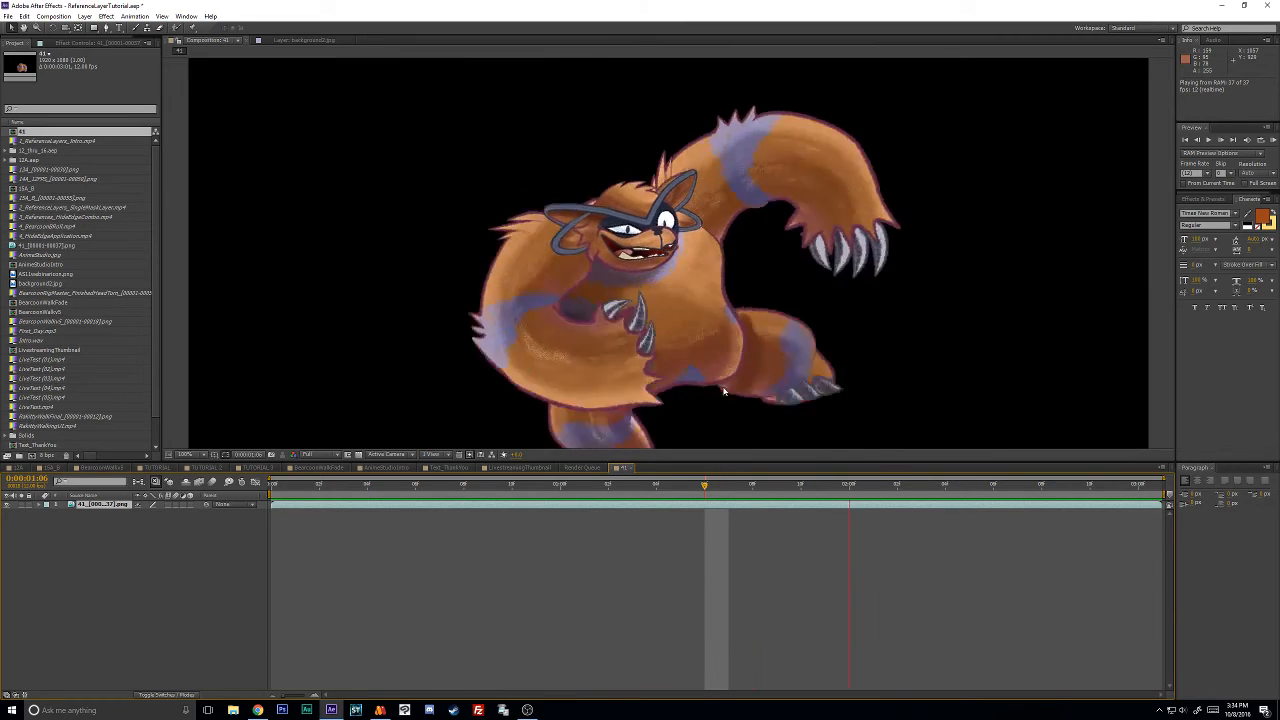
key(space)
click(386, 708)
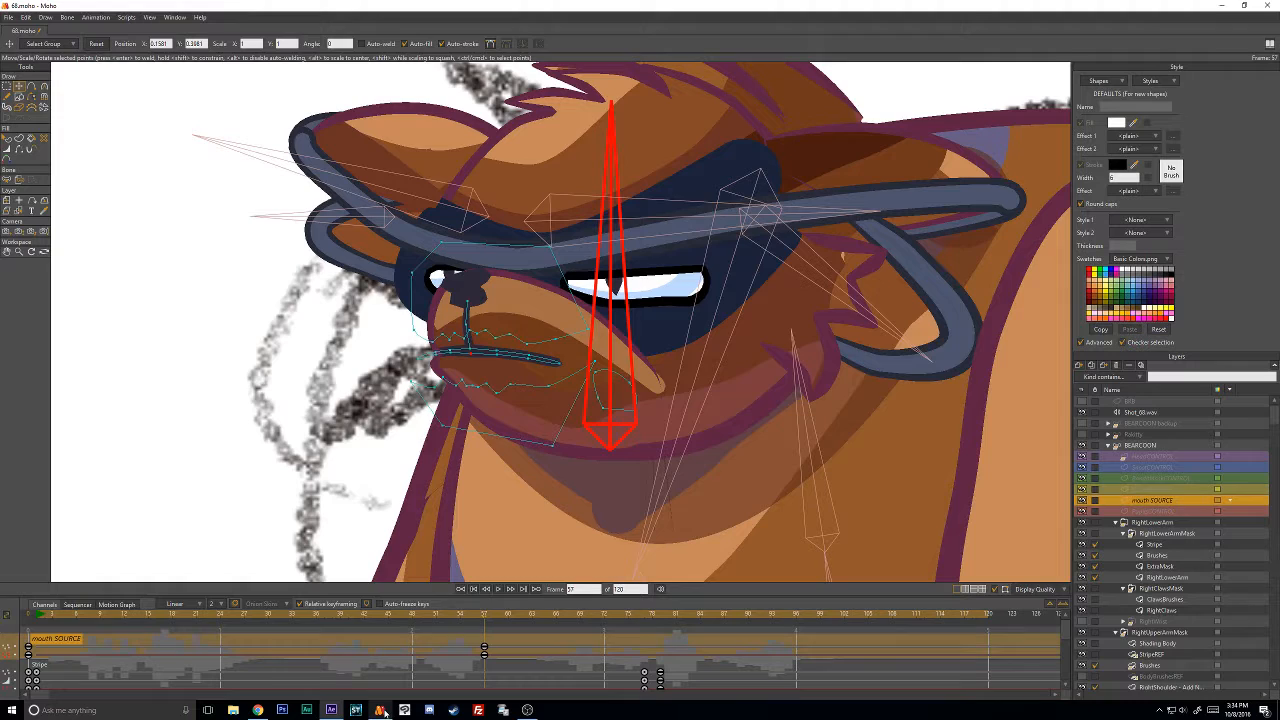
Examine the bear's head and mouth from frame 57 into the crouch around frame 60.
scroll(676, 325, down, 3)
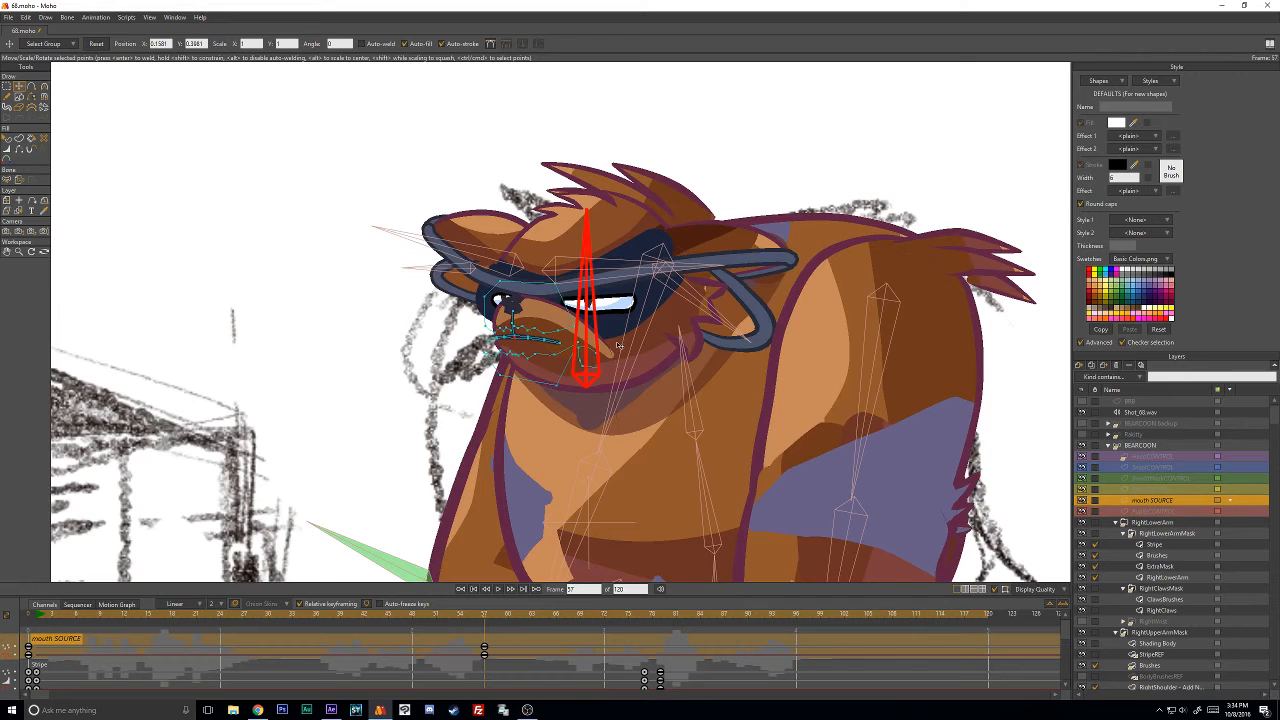
scroll(618, 345, down, 5)
scroll(618, 345, up, 4)
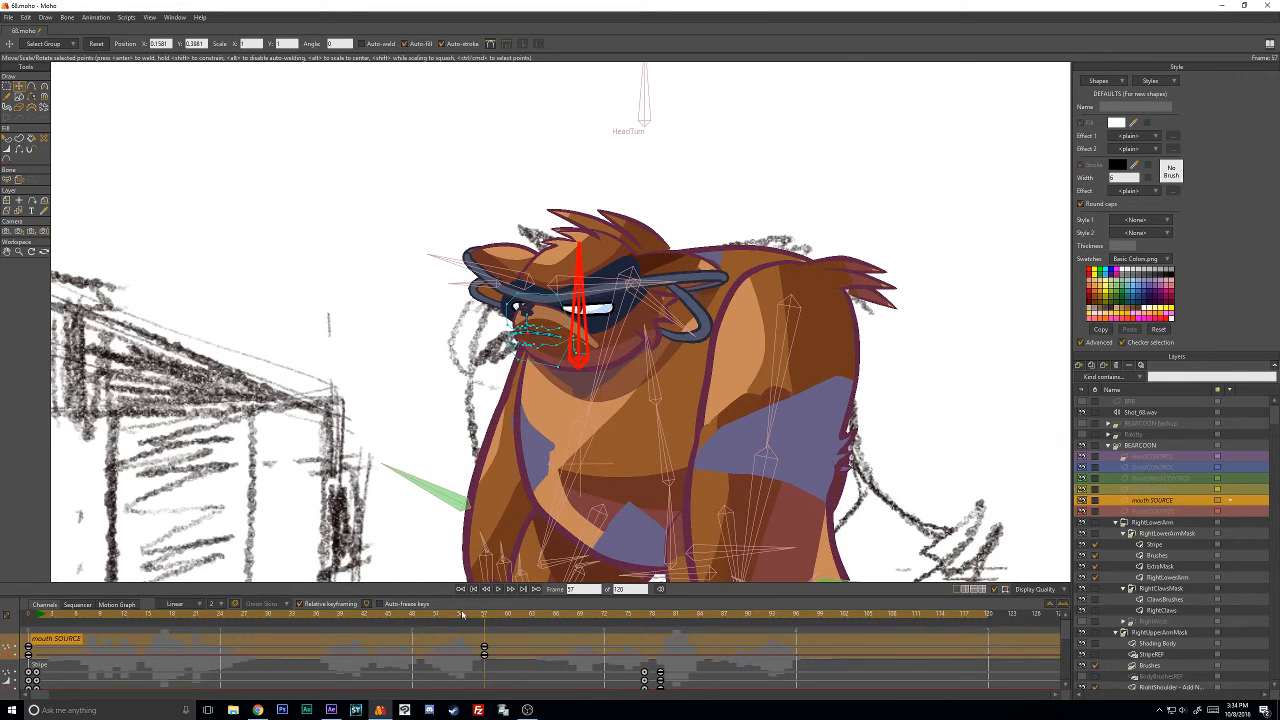
click(512, 614)
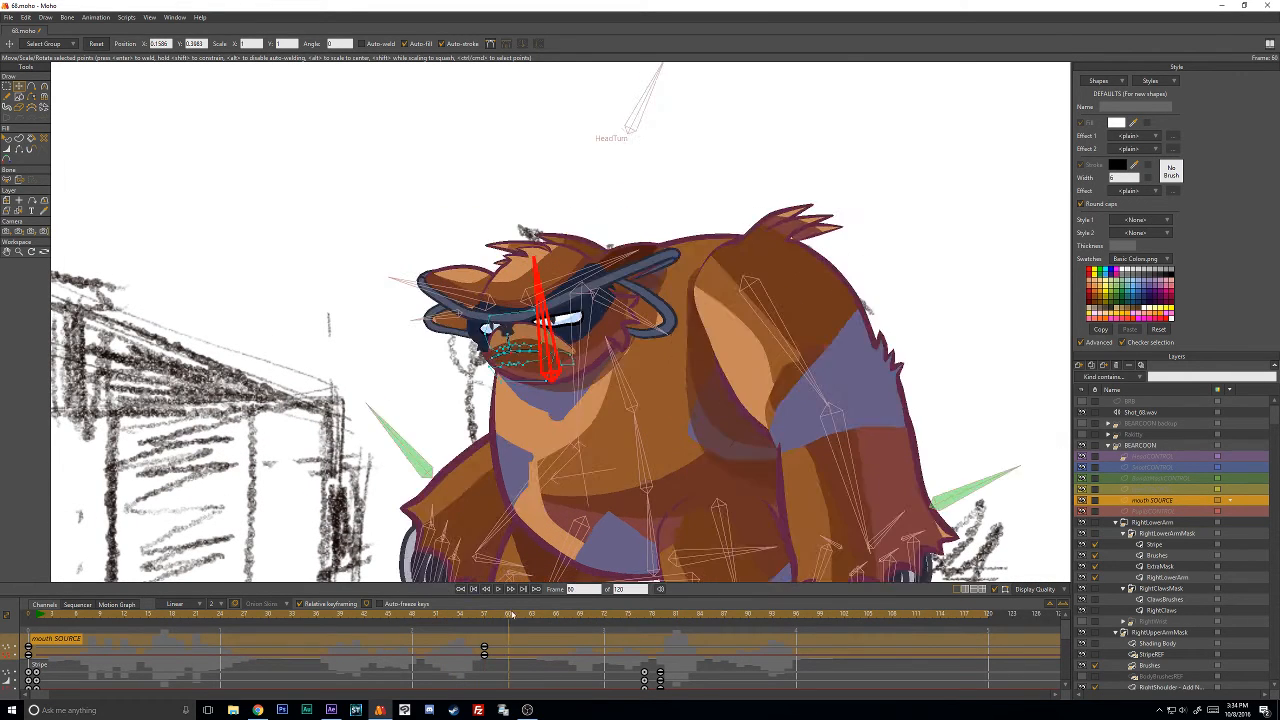
mouse_move(512, 614)
mouse_down()
mouse_move(550, 616)
mouse_move(491, 620)
mouse_move(576, 602)
mouse_move(393, 628)
mouse_move(448, 630)
mouse_move(524, 603)
mouse_up()
scroll(408, 356, up, 3)
click(489, 616)
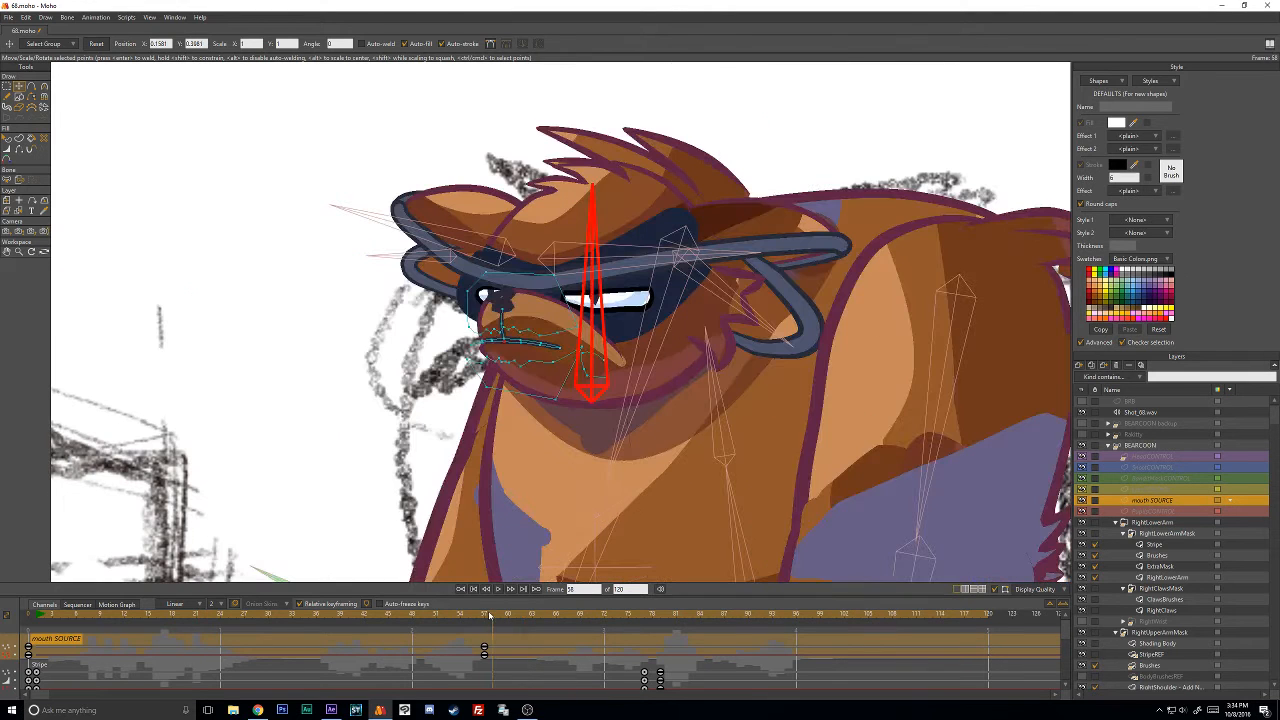
Keyframe the current points of the EyesCONTROL and HeadCONTROL layers at frame 57.
click(484, 617)
click(1157, 512)
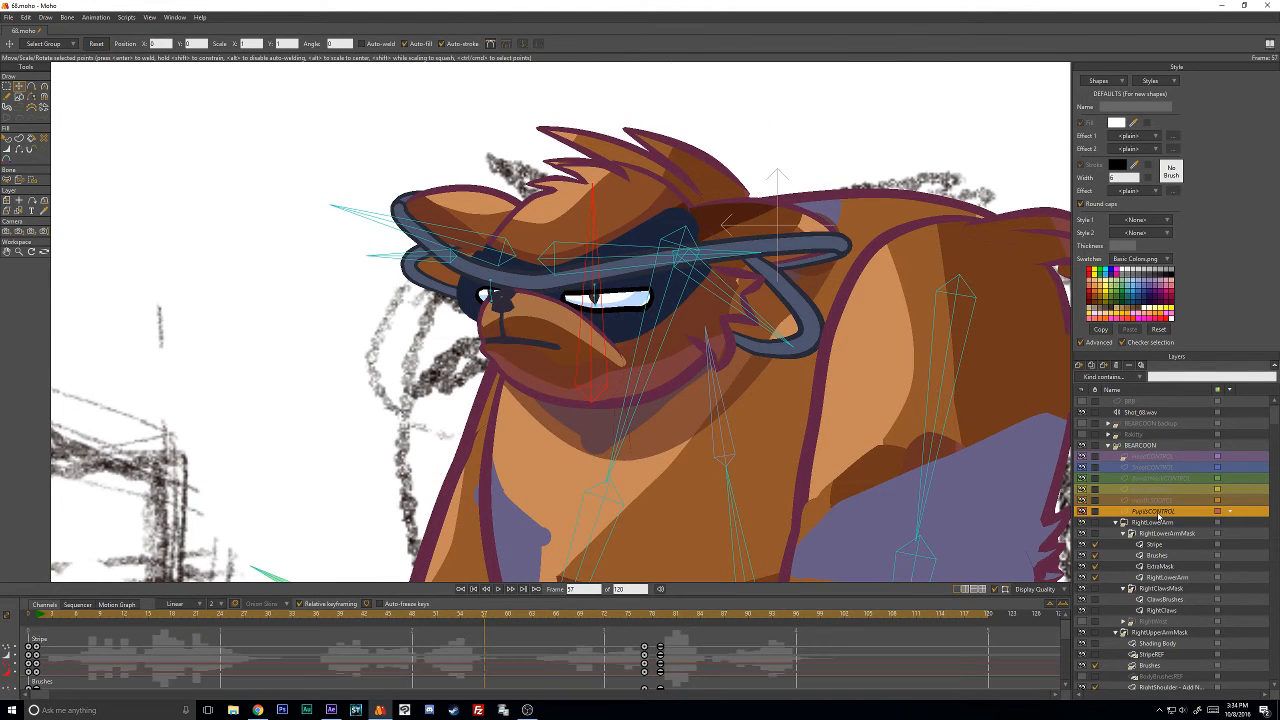
click(1150, 490)
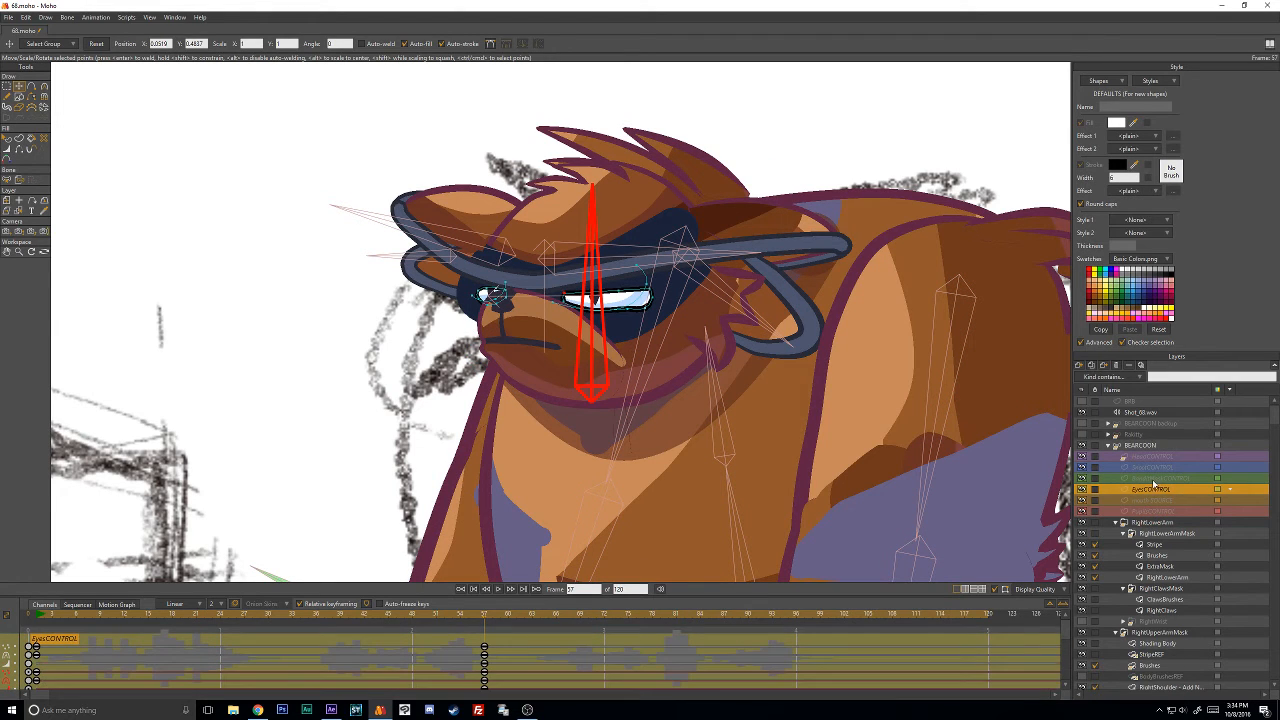
click(1165, 480)
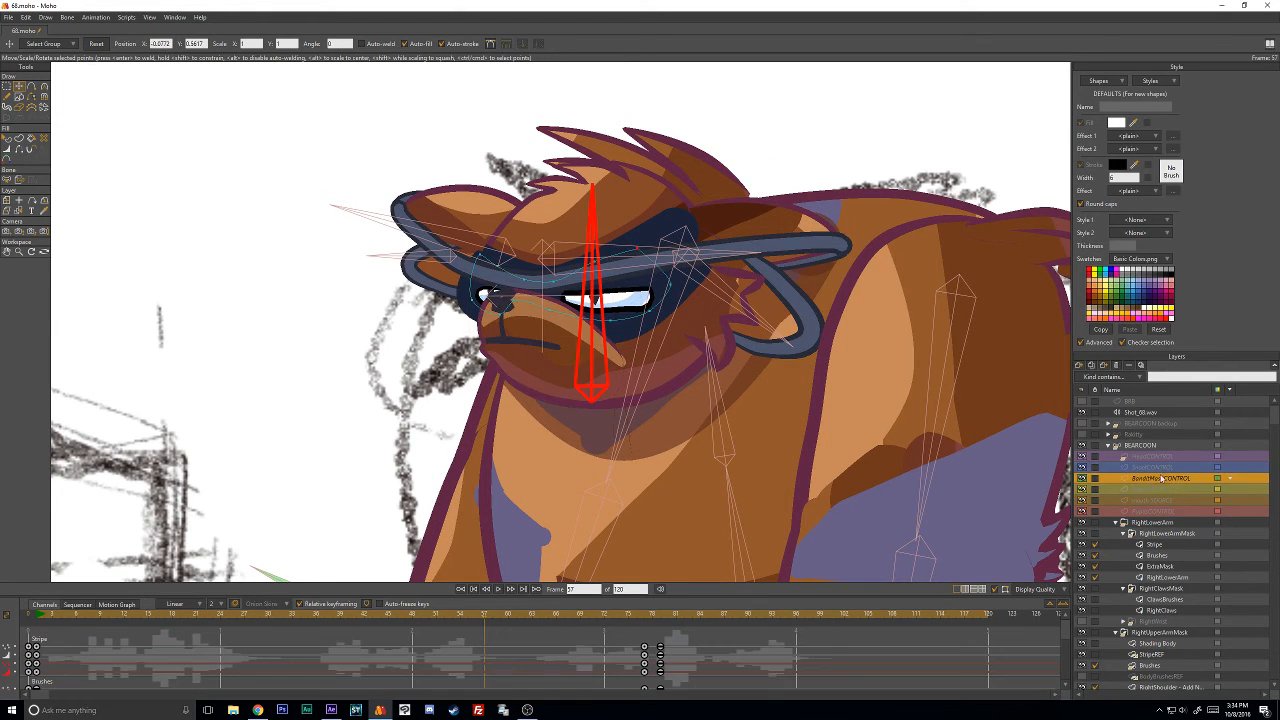
click(1146, 459)
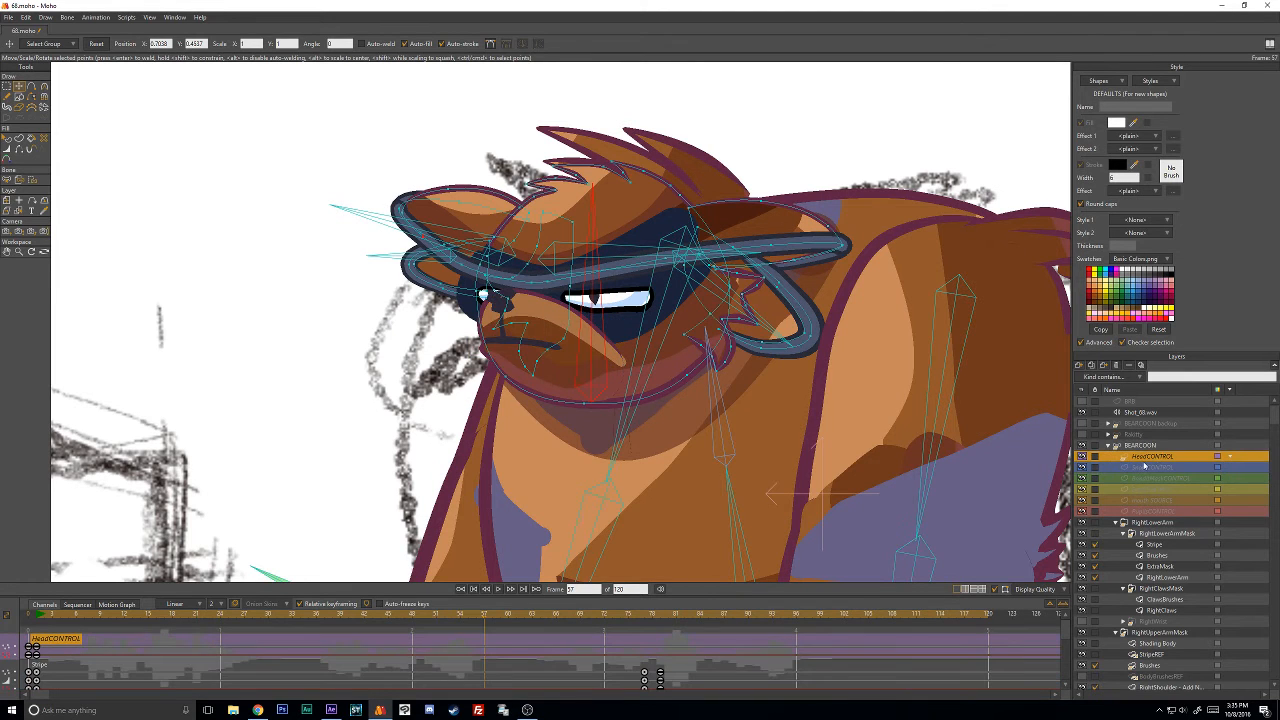
key(ctrl+f)
mouse_move(488, 622)
mouse_down()
mouse_move(330, 618)
mouse_move(485, 620)
mouse_up()
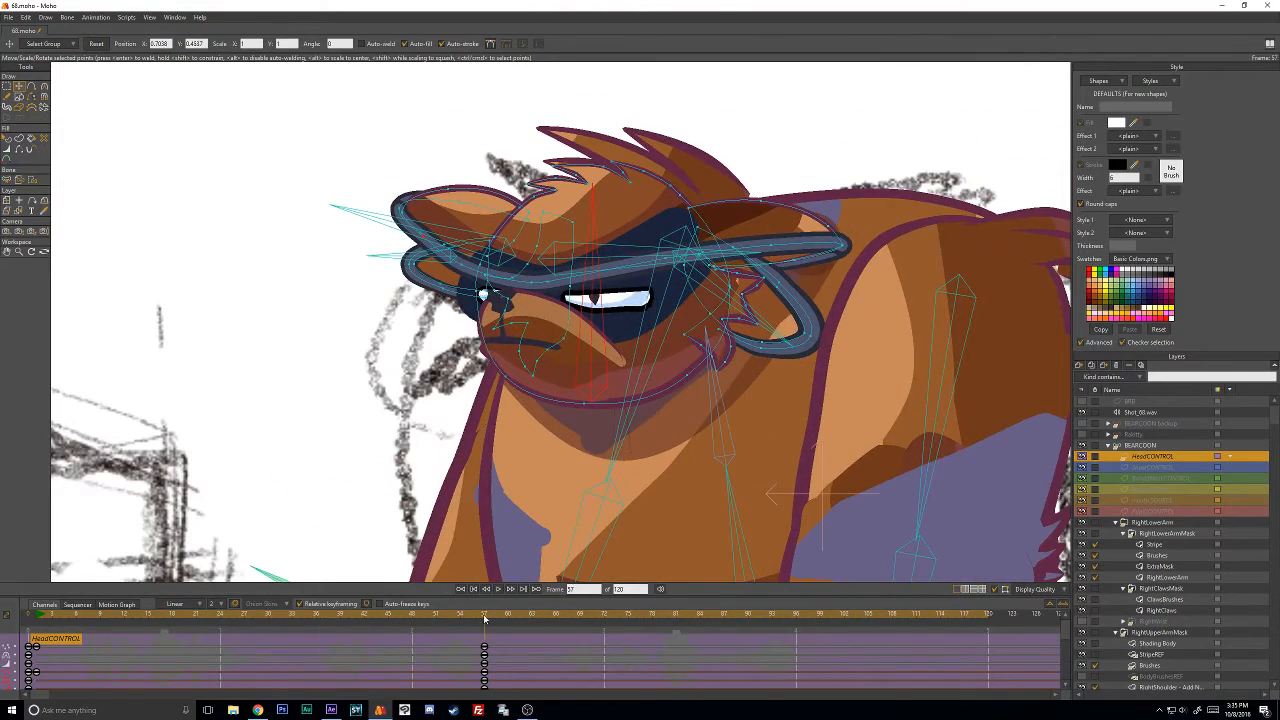
Slant the near eye at frame 62 on the EyesCONTROL layer by adjusting its inner corner and raising its outer upper corner.
key(space)
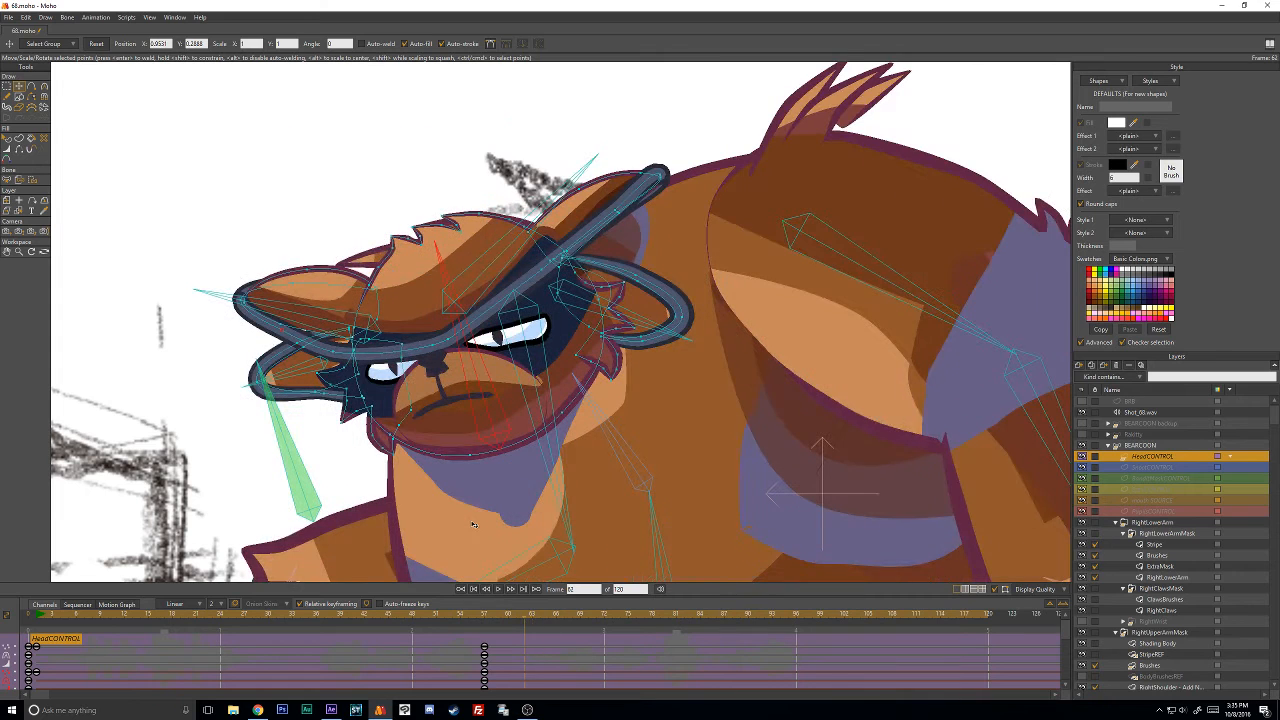
key(ctrl+Left)
drag(508, 398, 622, 424)
scroll(620, 418, up, 1)
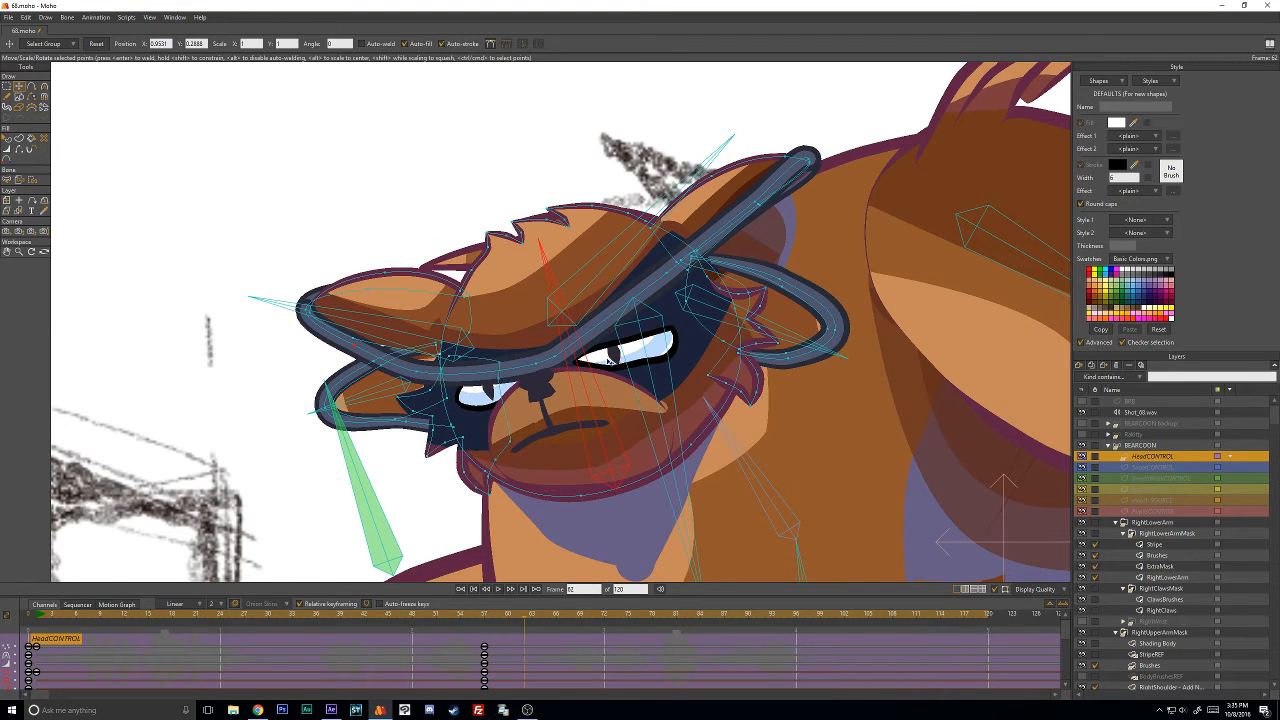
click(1150, 492)
scroll(580, 393, up, 3)
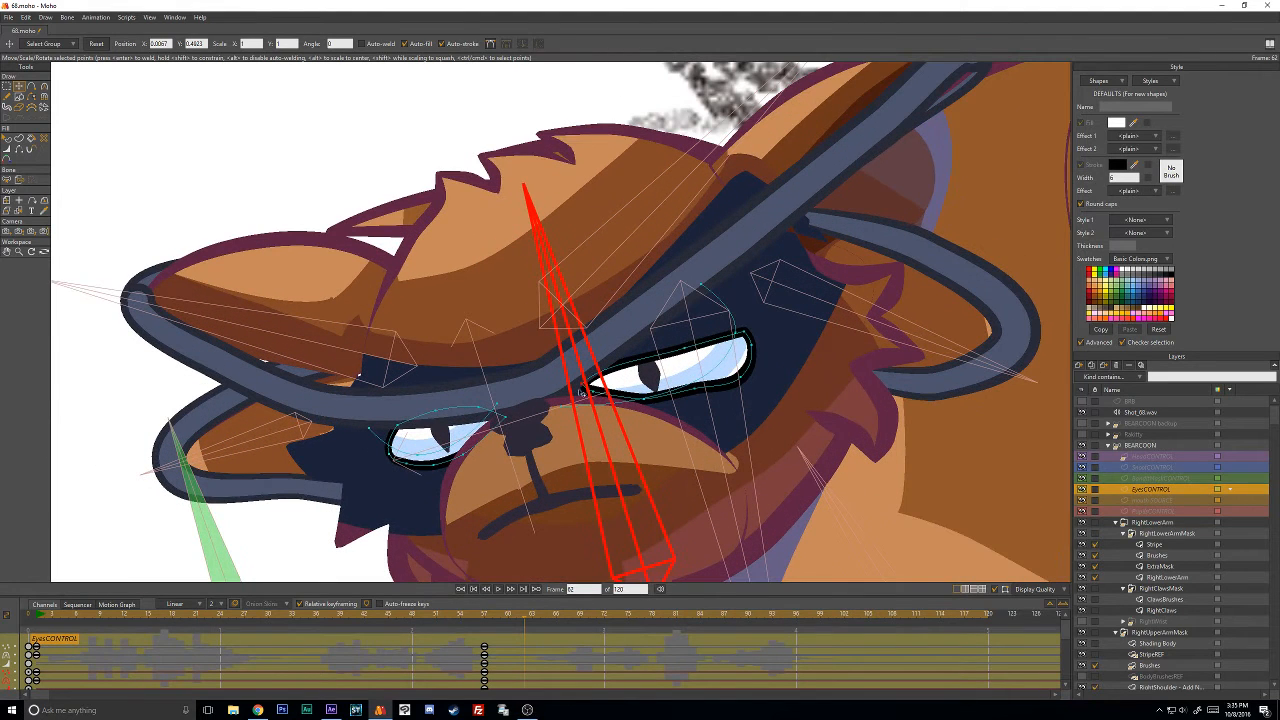
drag(581, 393, 585, 399)
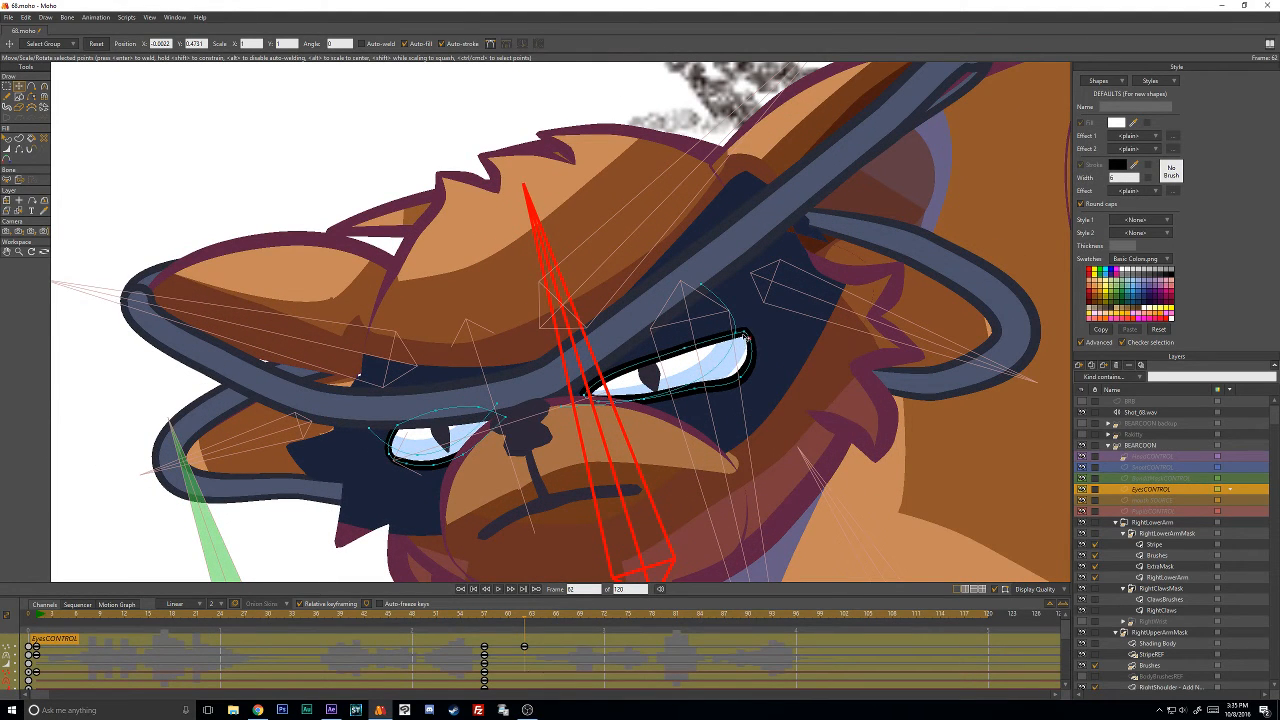
drag(746, 339, 730, 310)
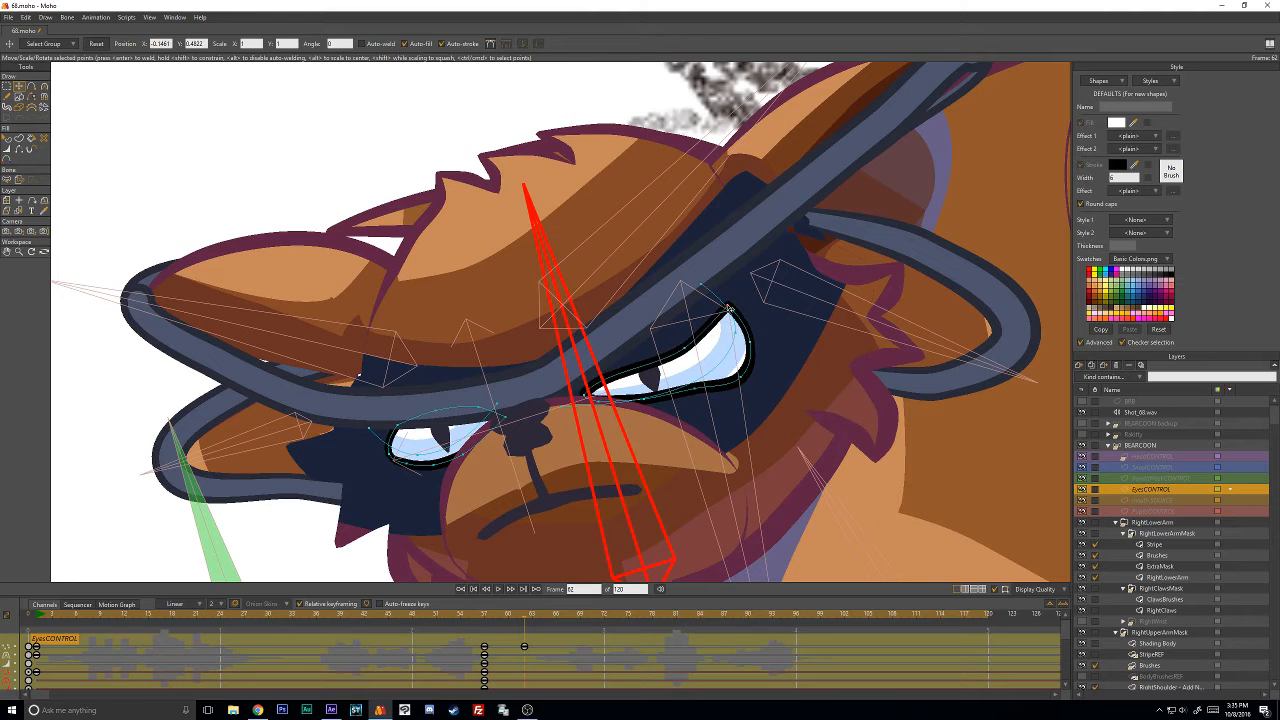
Reshape the upper lid lines of both eyes at frame 62 into a straighter, angrier slant.
drag(692, 357, 685, 349)
drag(704, 399, 716, 400)
drag(444, 411, 477, 419)
drag(410, 442, 501, 419)
mouse_move(686, 353)
mouse_down()
mouse_move(657, 346)
mouse_move(729, 300)
mouse_move(662, 360)
mouse_up()
drag(589, 398, 637, 383)
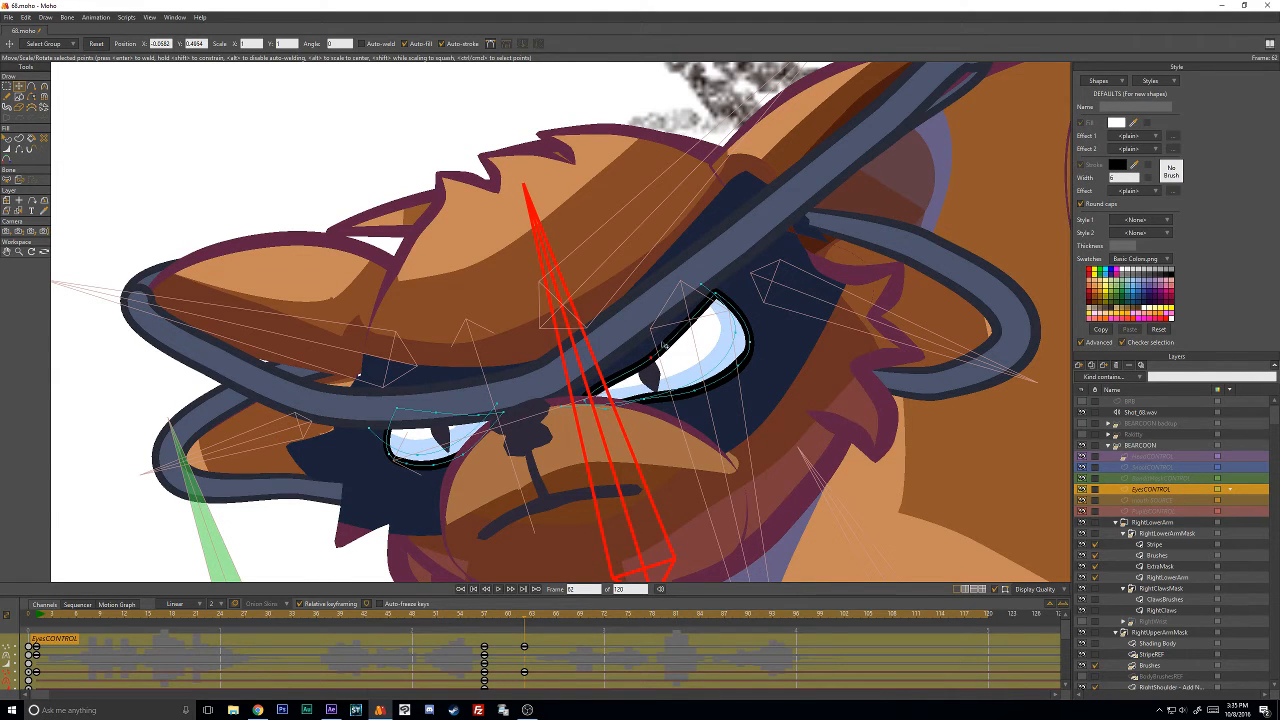
drag(435, 416, 393, 418)
scroll(650, 371, down, 1)
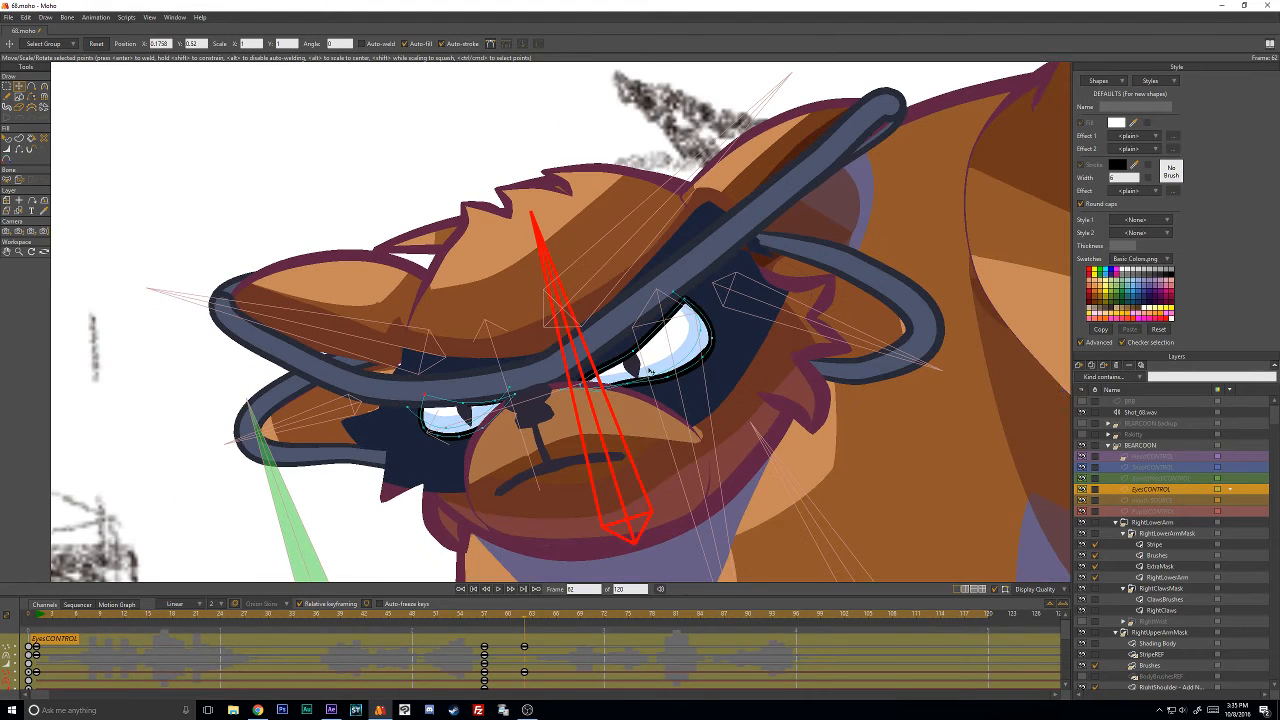
Bend the blue-grey brow band closer over the eyes on the HeadCONTROL layer at frame 62 and adjust its curvature.
click(1151, 457)
mouse_move(573, 357)
mouse_down()
mouse_move(588, 372)
mouse_move(562, 365)
mouse_up()
drag(701, 261, 711, 288)
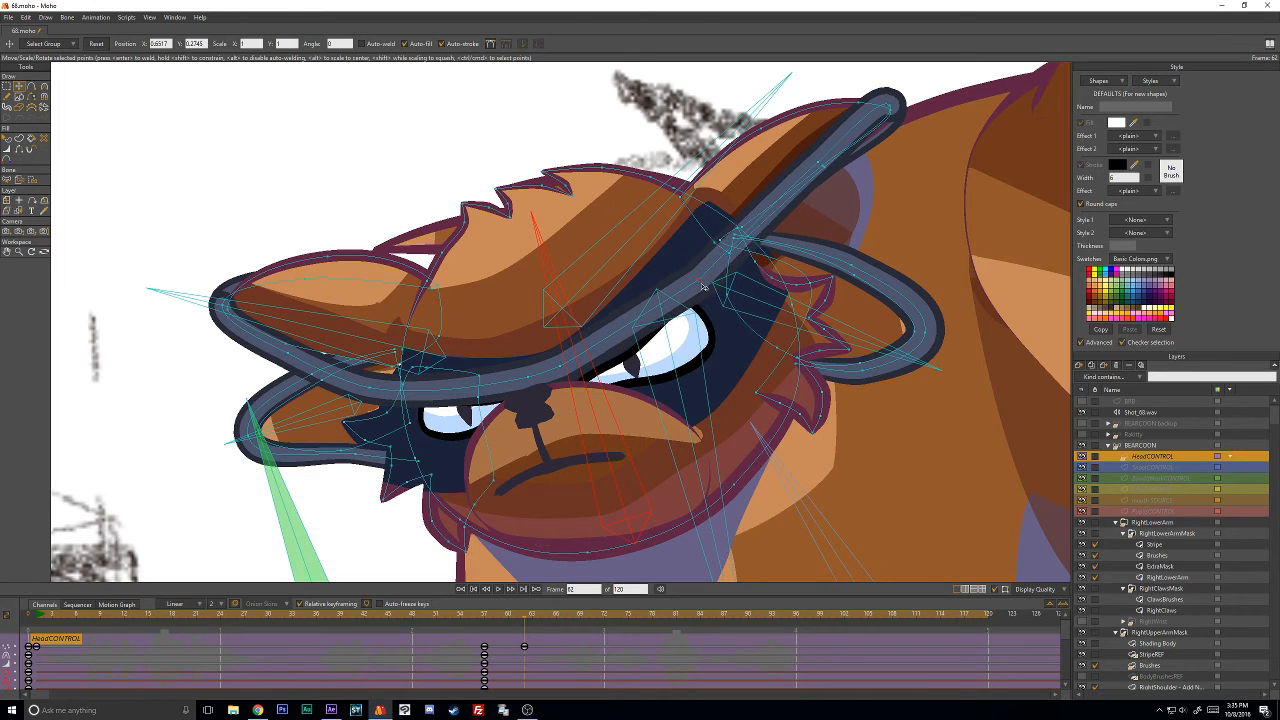
key(c)
drag(864, 233, 1012, 157)
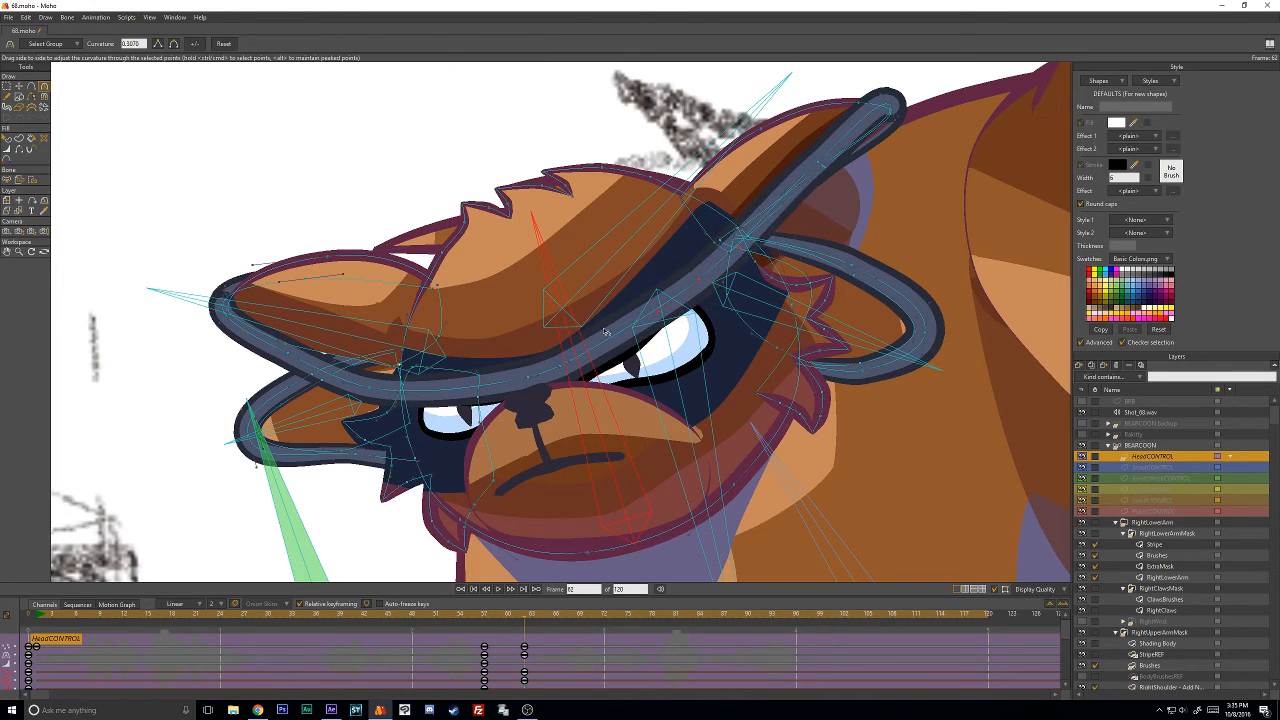
key(t)
mouse_move(562, 365)
mouse_down()
mouse_move(533, 381)
mouse_move(580, 352)
mouse_move(554, 380)
mouse_up()
mouse_move(703, 306)
mouse_down()
mouse_move(694, 297)
mouse_move(712, 284)
mouse_move(624, 351)
mouse_move(722, 272)
mouse_move(674, 312)
mouse_move(694, 298)
mouse_up()
drag(817, 162, 826, 173)
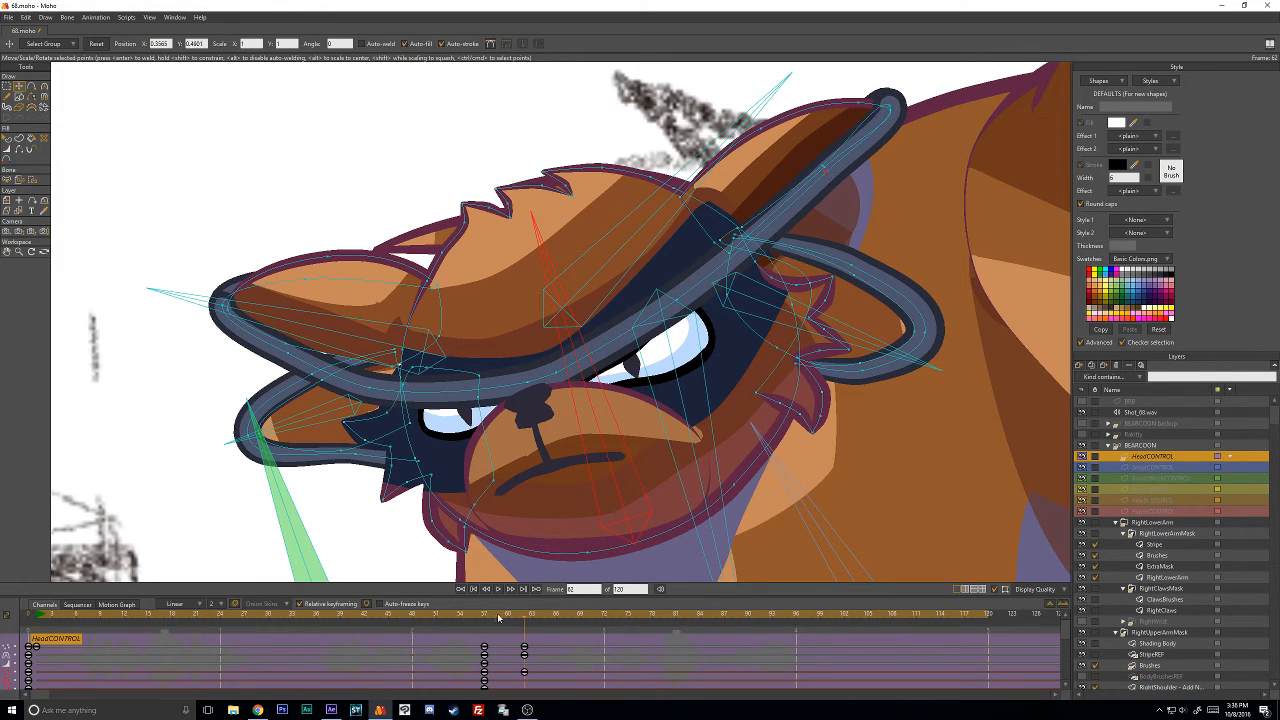
Move the frame 62 keyframes of the HeadCONTROL and EyesCONTROL layers to frame 61.
drag(498, 617, 516, 650)
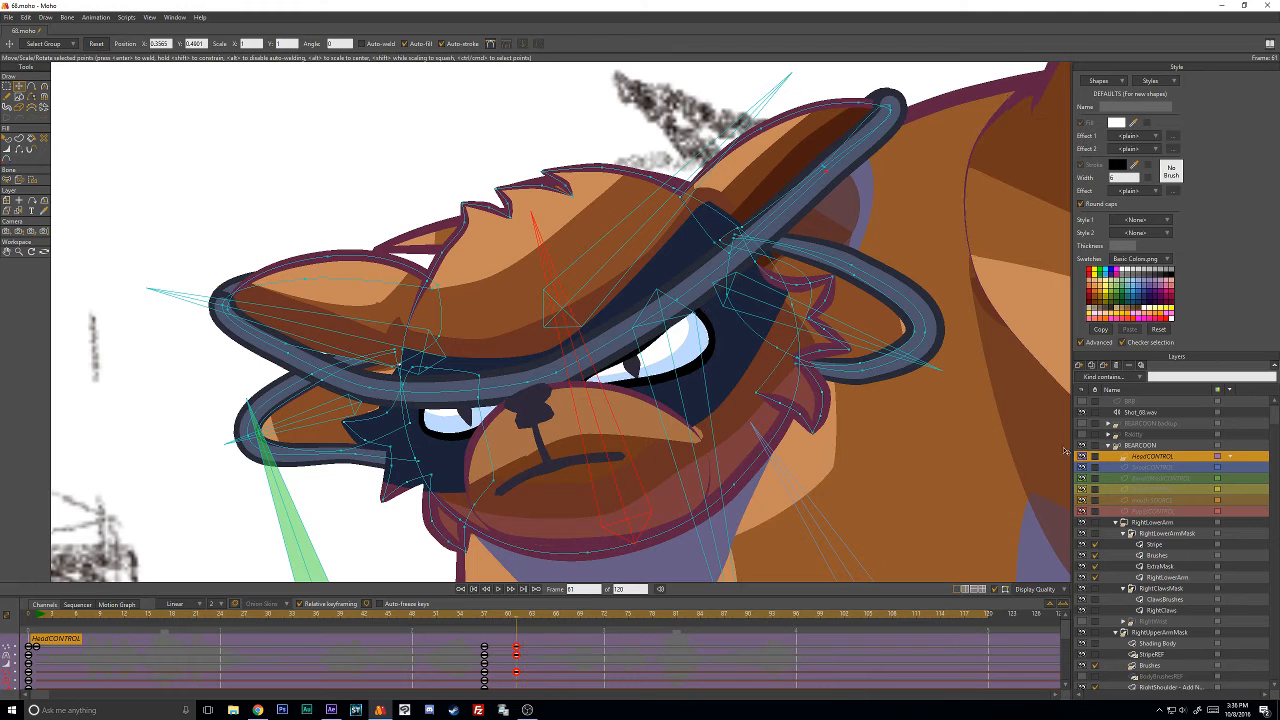
click(1153, 502)
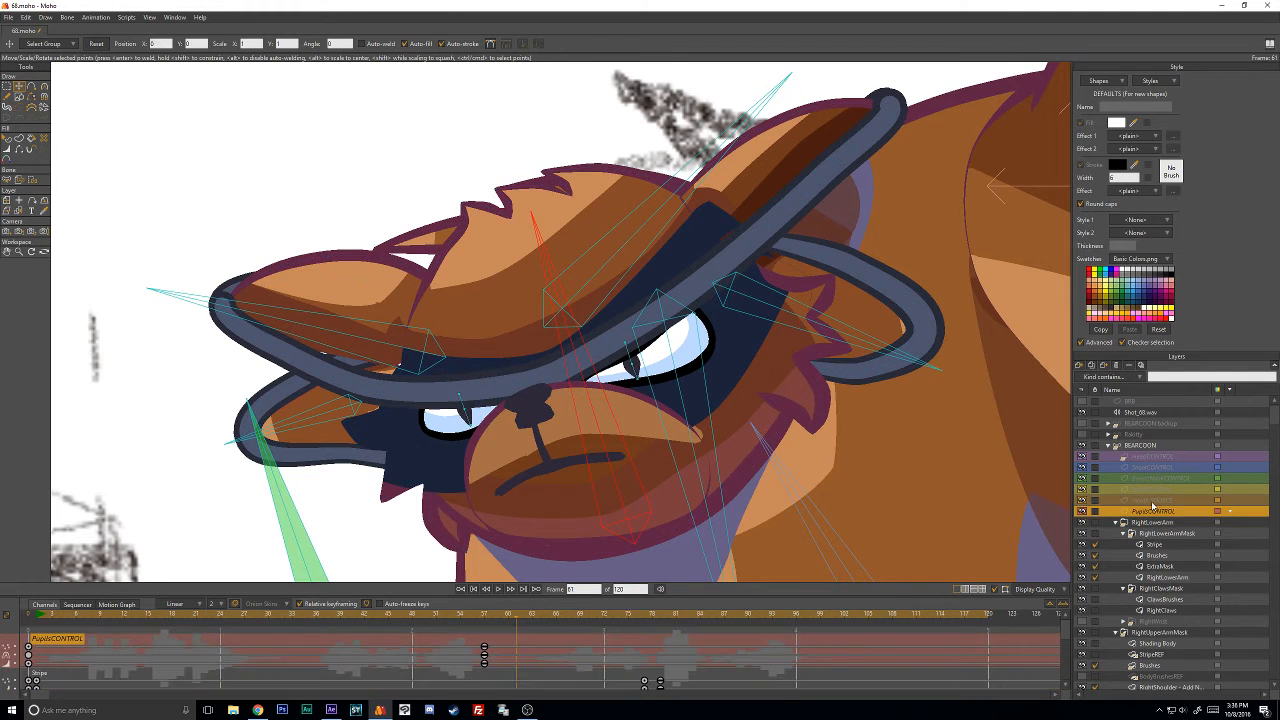
click(1154, 490)
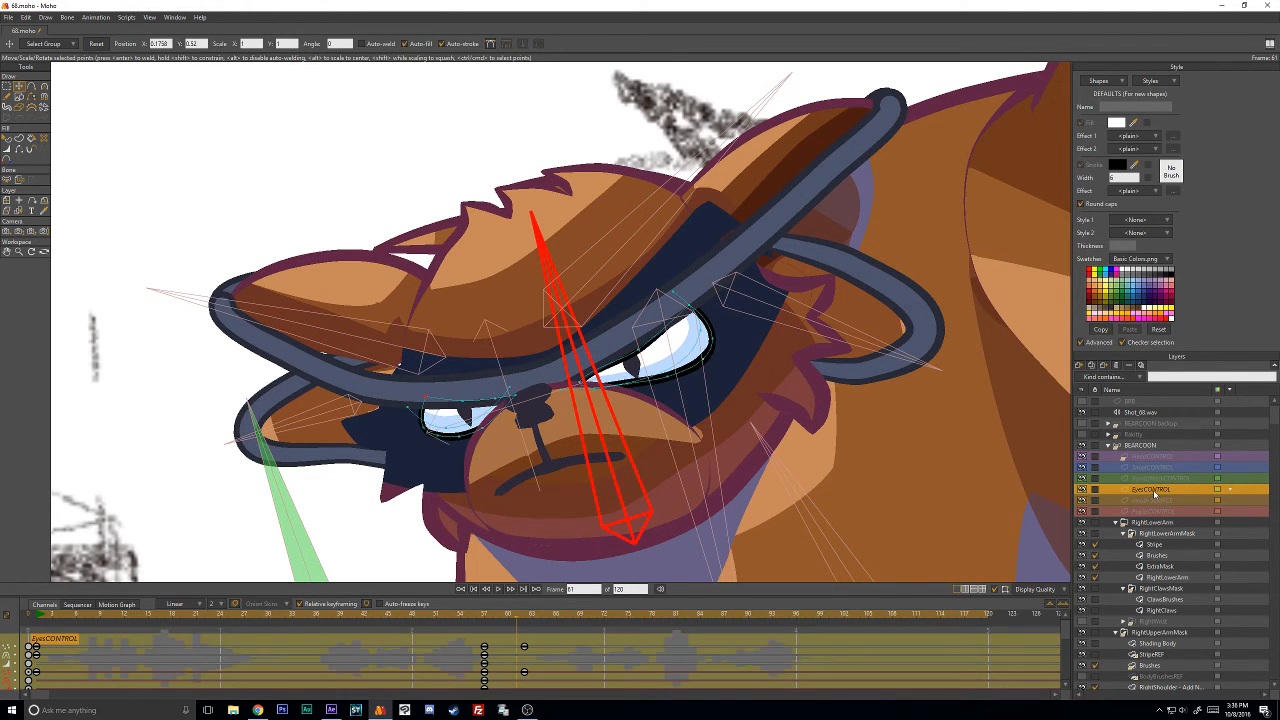
drag(521, 650, 516, 650)
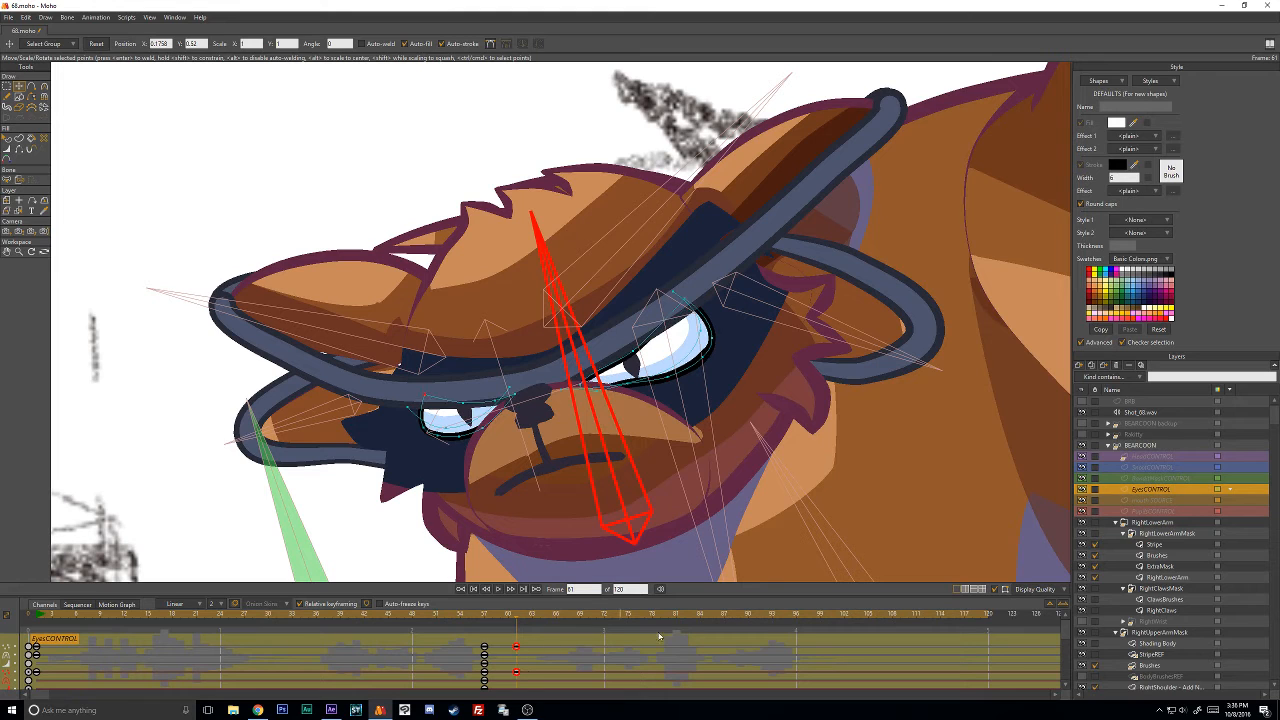
Pull both mouth corners downward on the mouth SOURCE layer at frame 61 and adjust the curvature at the far corner.
click(1153, 502)
scroll(596, 488, up, 3)
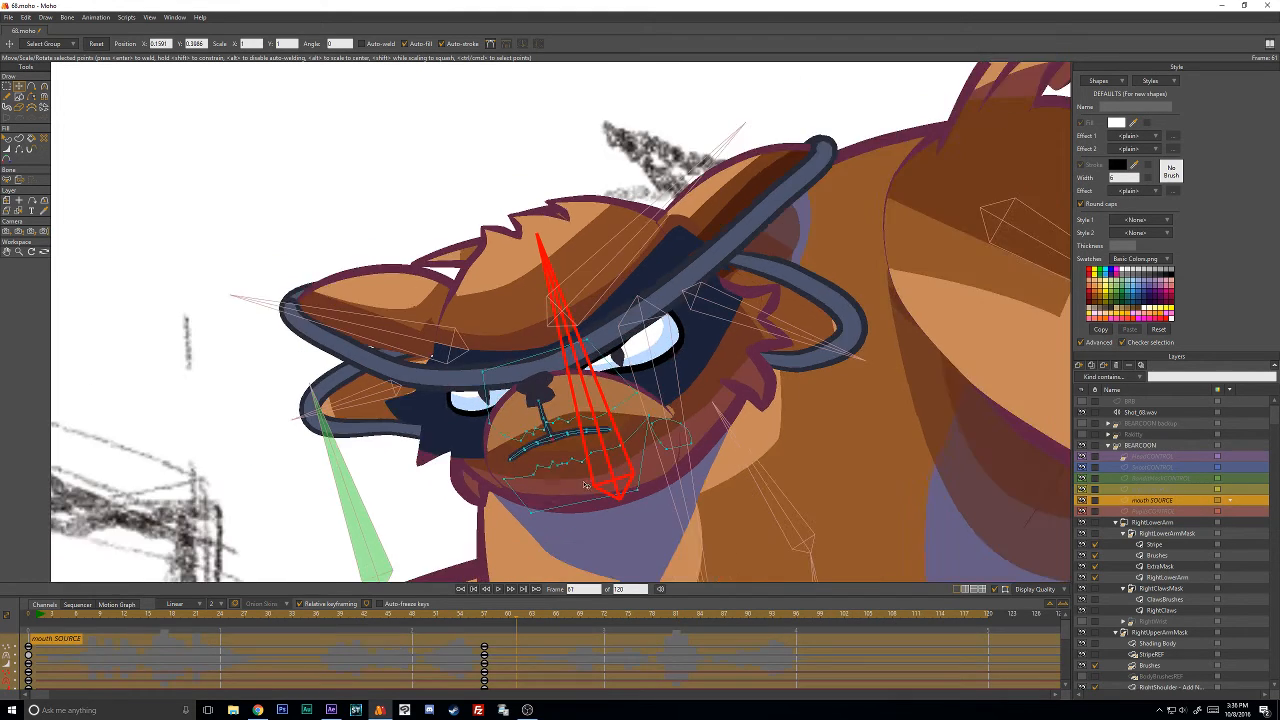
drag(612, 486, 586, 374)
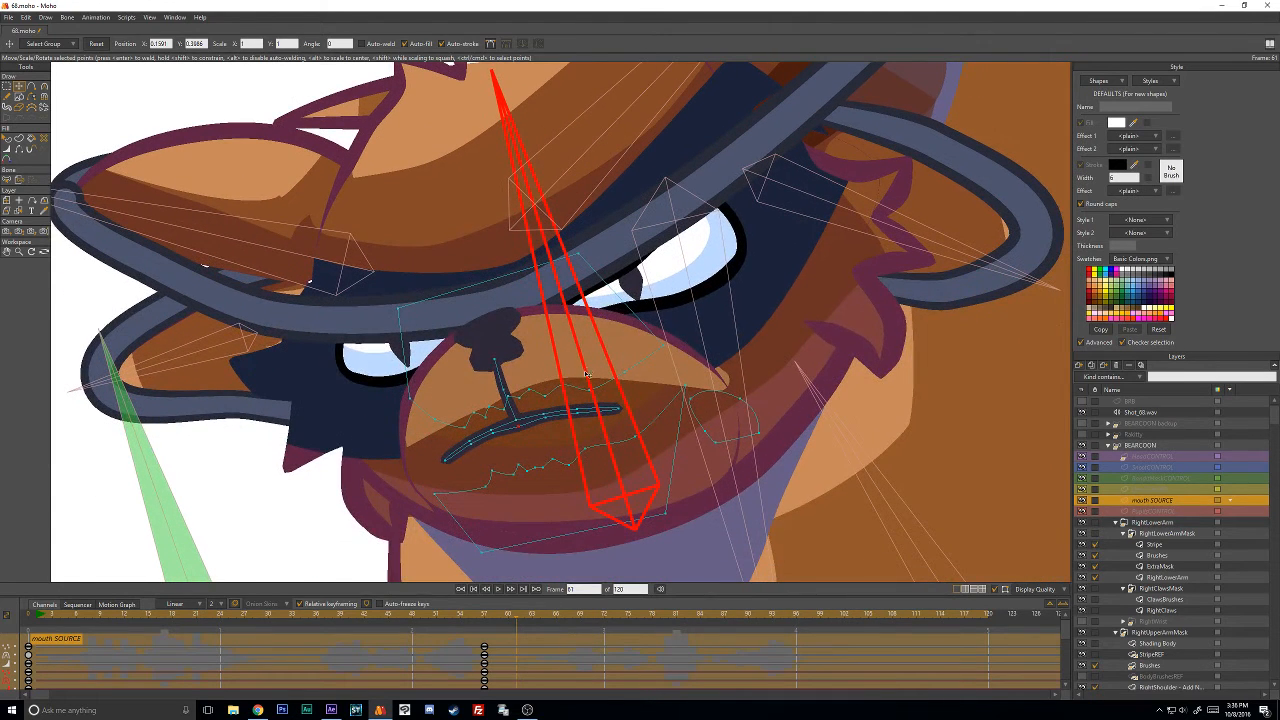
drag(445, 464, 447, 479)
drag(614, 419, 636, 436)
key(c)
drag(438, 485, 468, 476)
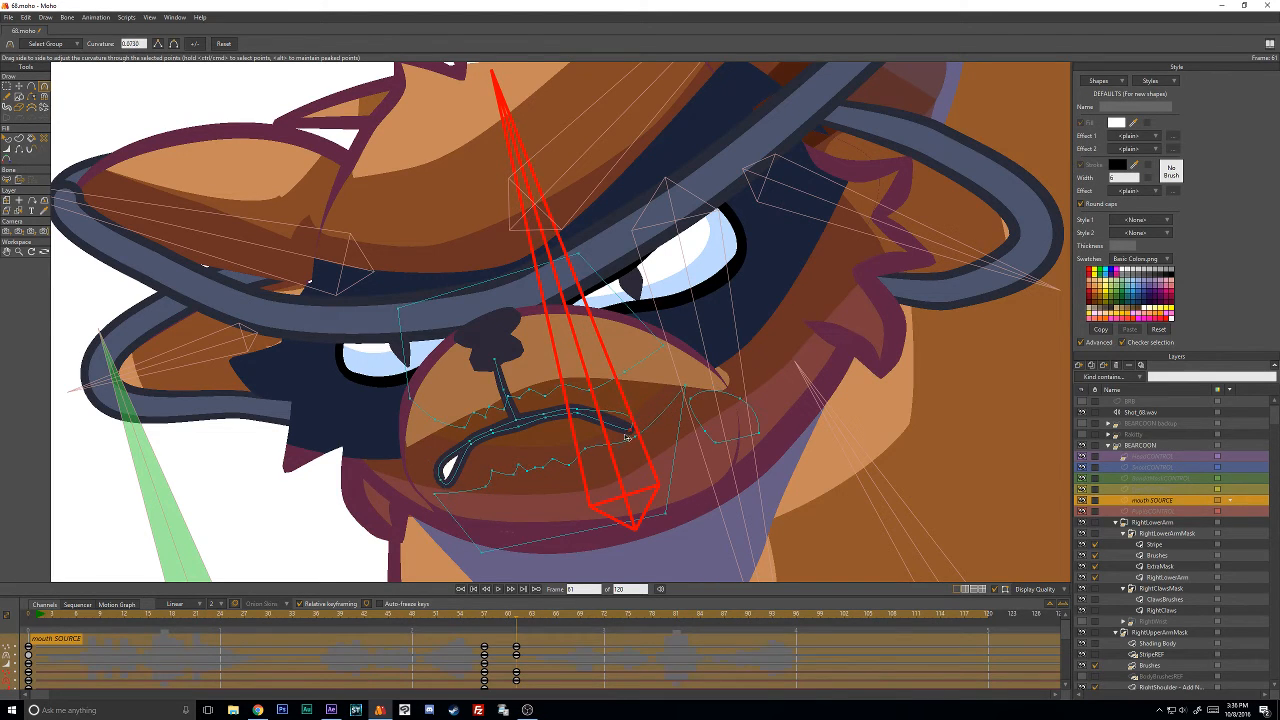
Adjust the near mouth corner and separate the lip lines into a narrow opening at frame 61.
key(t)
drag(616, 446, 592, 422)
key(c)
key(t)
drag(476, 446, 589, 416)
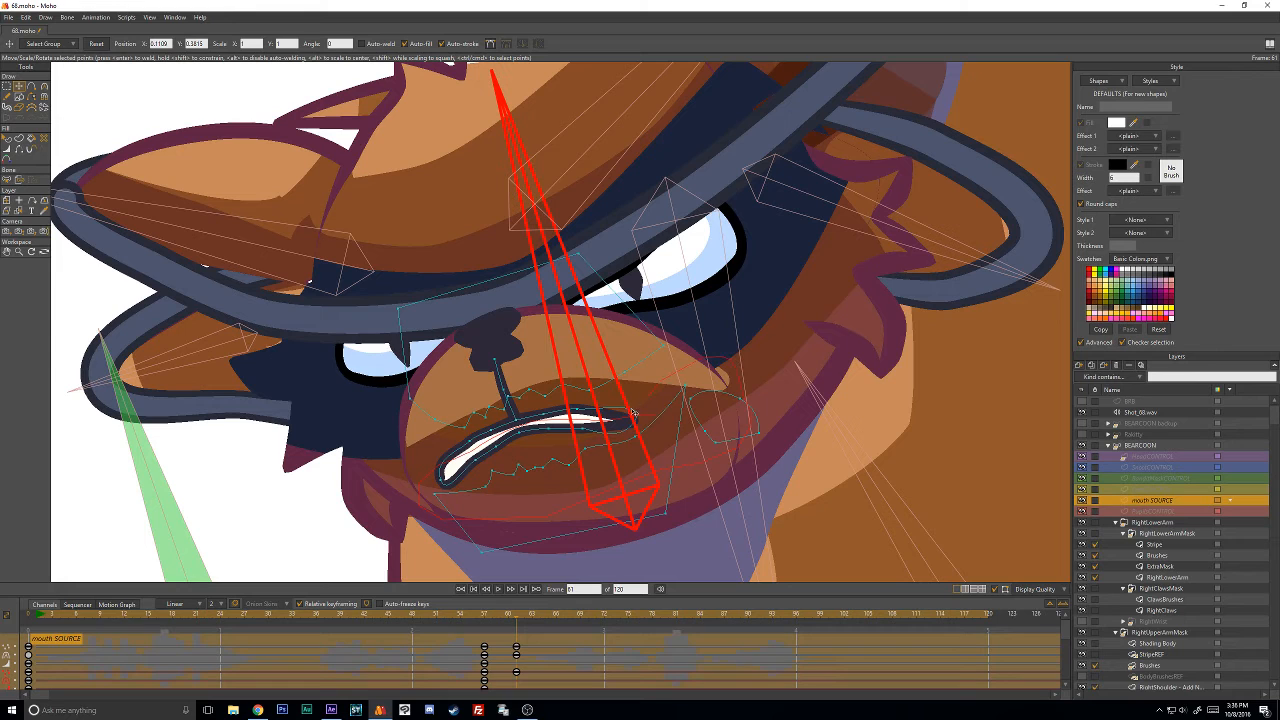
Open the mouth wider by lowering the lower lip, and shift the mouth shape up toward the nose.
click(596, 432)
drag(570, 445, 576, 467)
click(716, 328)
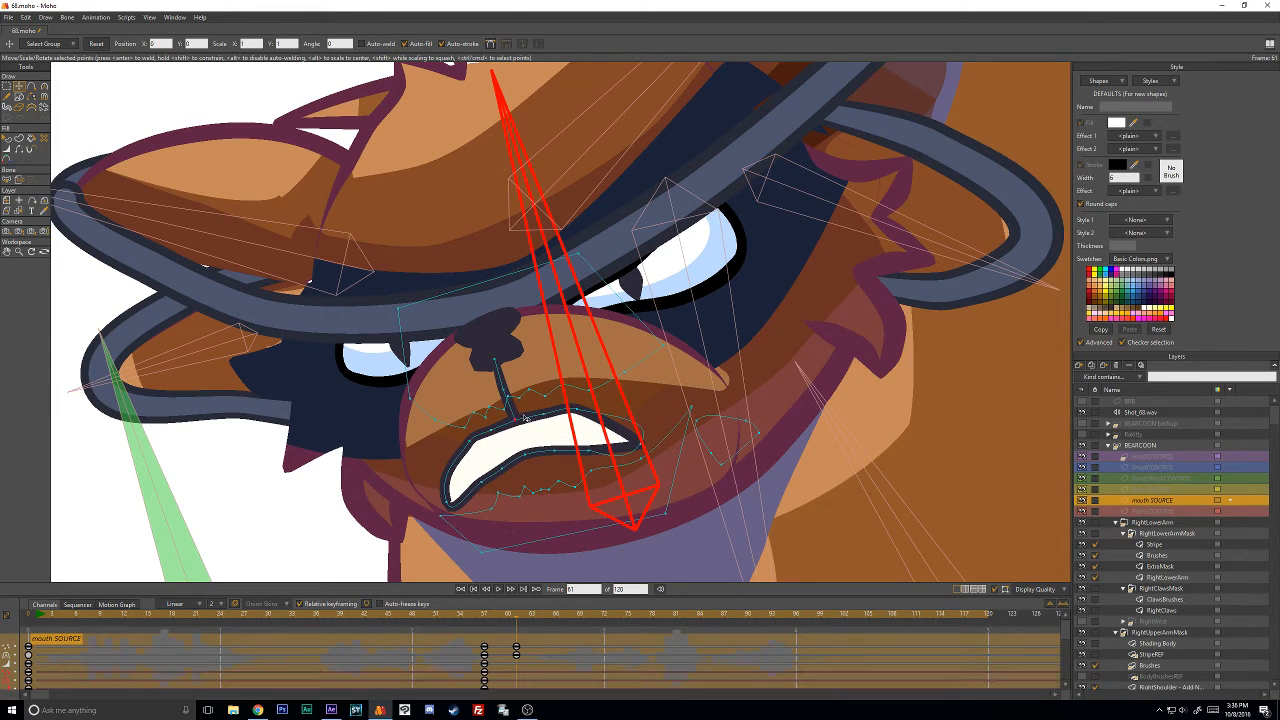
click(576, 385)
mouse_move(457, 579)
mouse_down()
mouse_move(858, 510)
mouse_move(738, 278)
mouse_move(633, 400)
mouse_move(584, 412)
mouse_up()
click(731, 332)
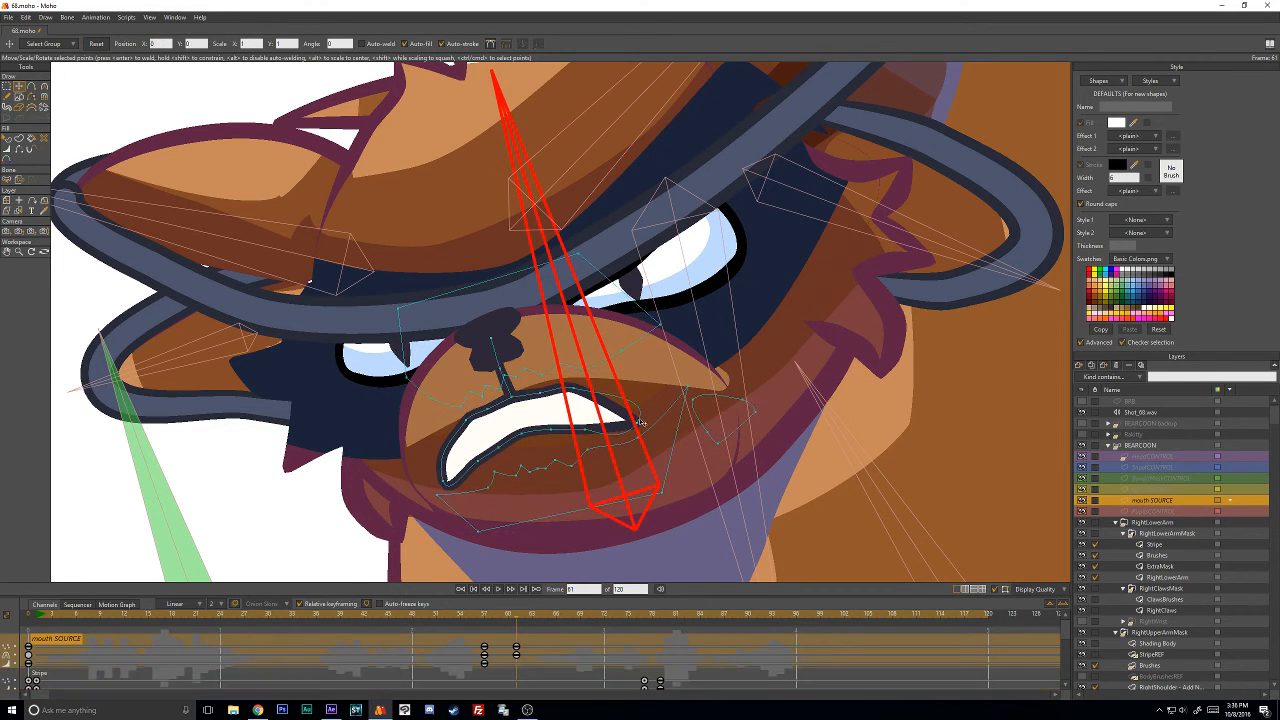
Move the jagged lower and upper teeth lines into the mouth opening, undoing the last adjustments.
click(603, 447)
drag(606, 459, 583, 413)
click(726, 353)
drag(443, 484, 438, 510)
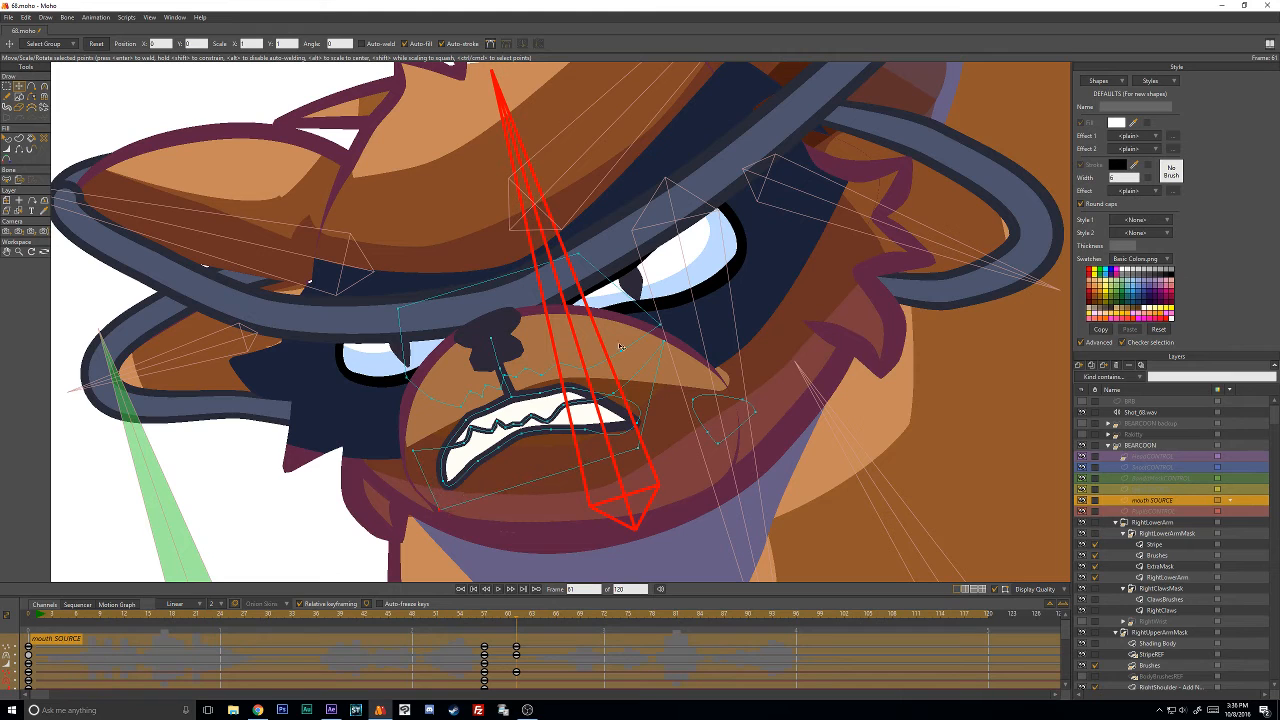
click(627, 307)
drag(620, 308, 626, 358)
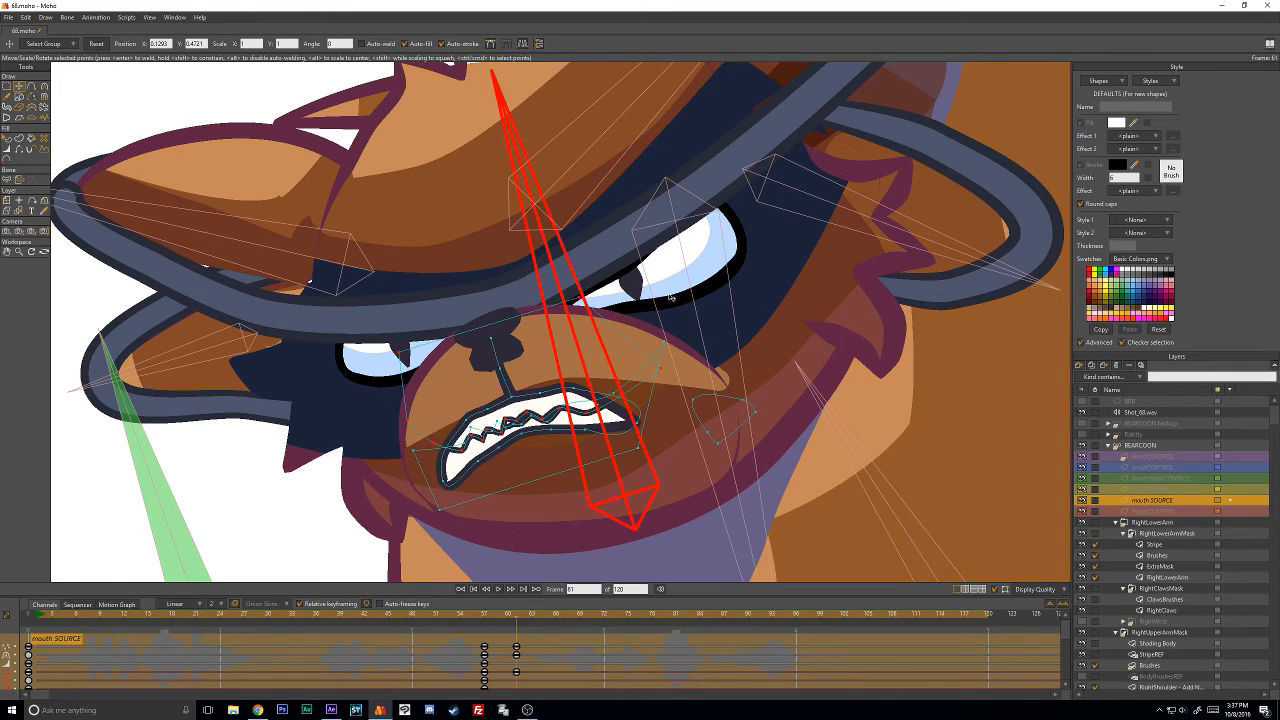
click(647, 420)
key(ctrl+z)
key(ctrl+z)
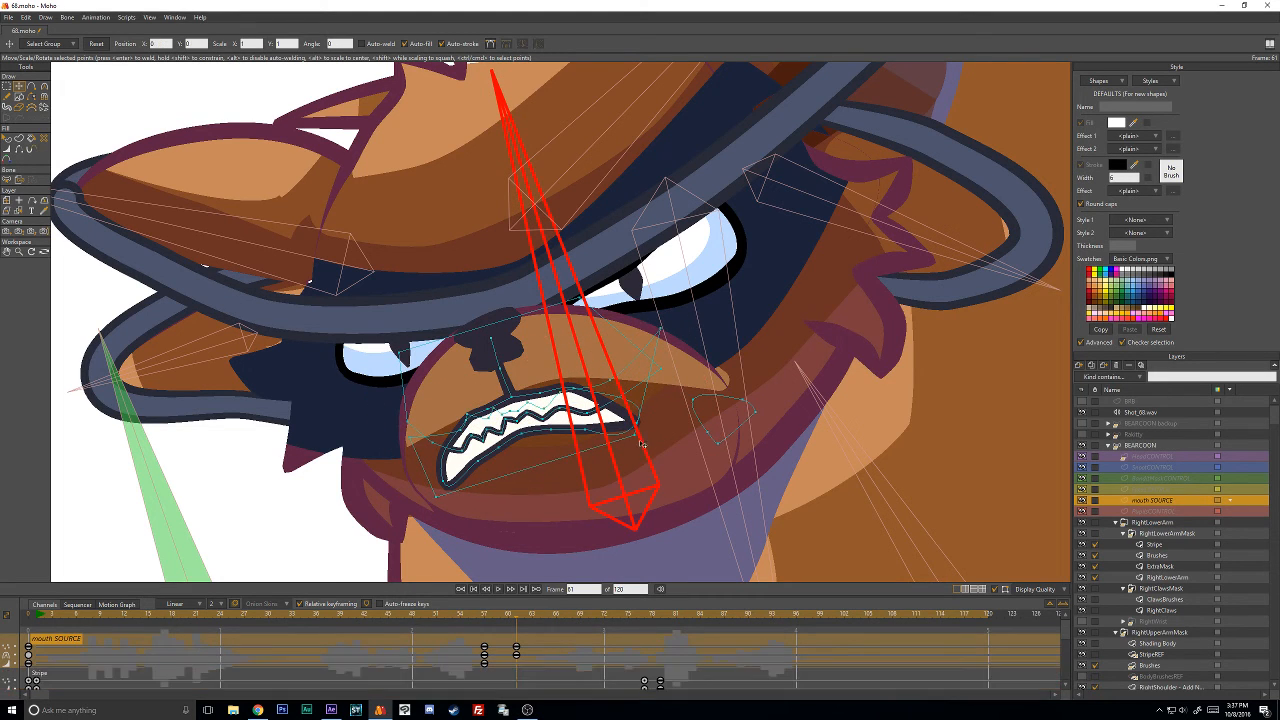
Refine the mouth outline at frame 61, extending the near corner outward, and scrub the timeline to check the snarl.
mouse_move(640, 443)
mouse_down()
mouse_move(657, 461)
mouse_move(642, 429)
mouse_up()
drag(740, 399, 724, 388)
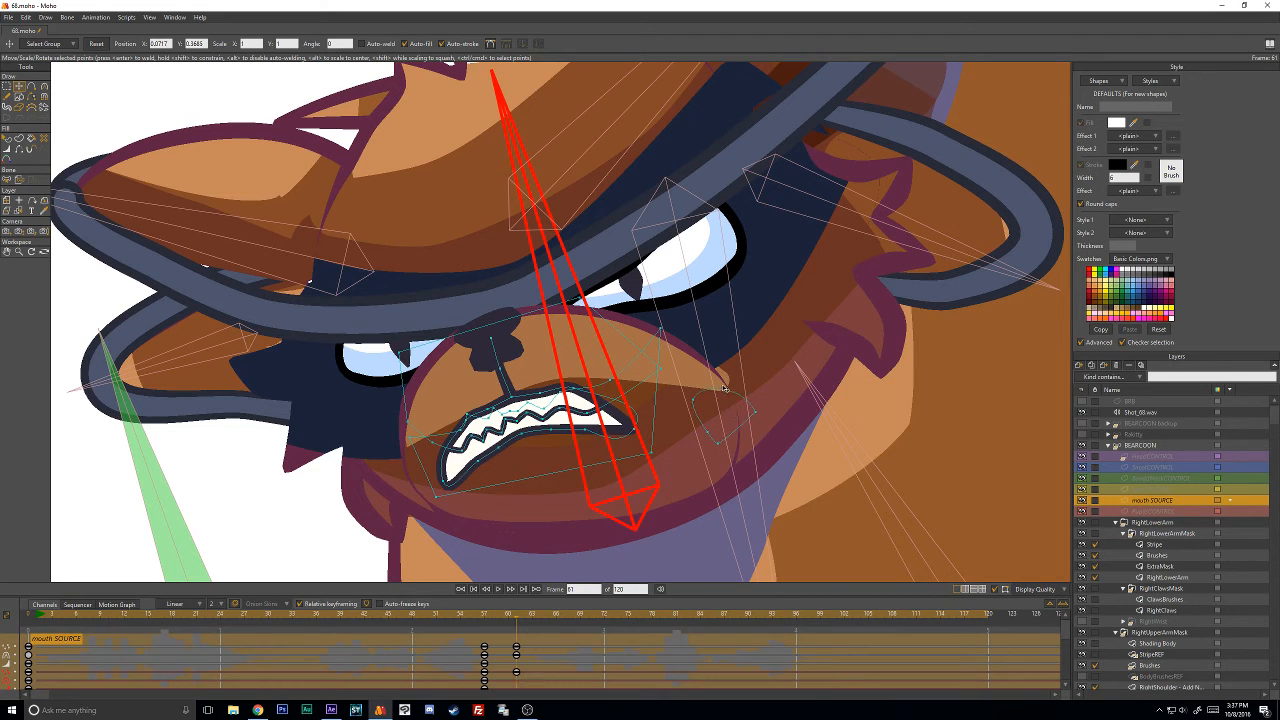
drag(637, 423, 664, 411)
drag(461, 483, 453, 481)
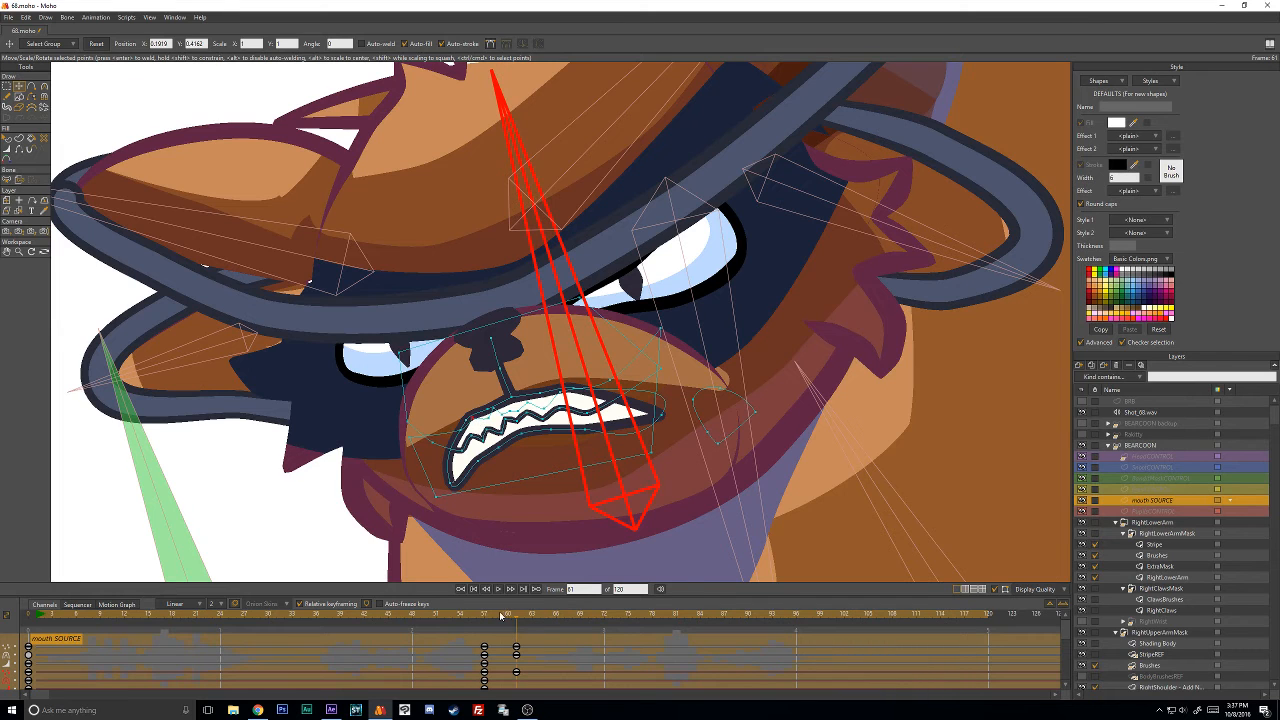
drag(501, 615, 518, 615)
Raise the lower lids of both eyes on the EyesCONTROL layer at frame 61 to narrow them into a squint.
click(1160, 490)
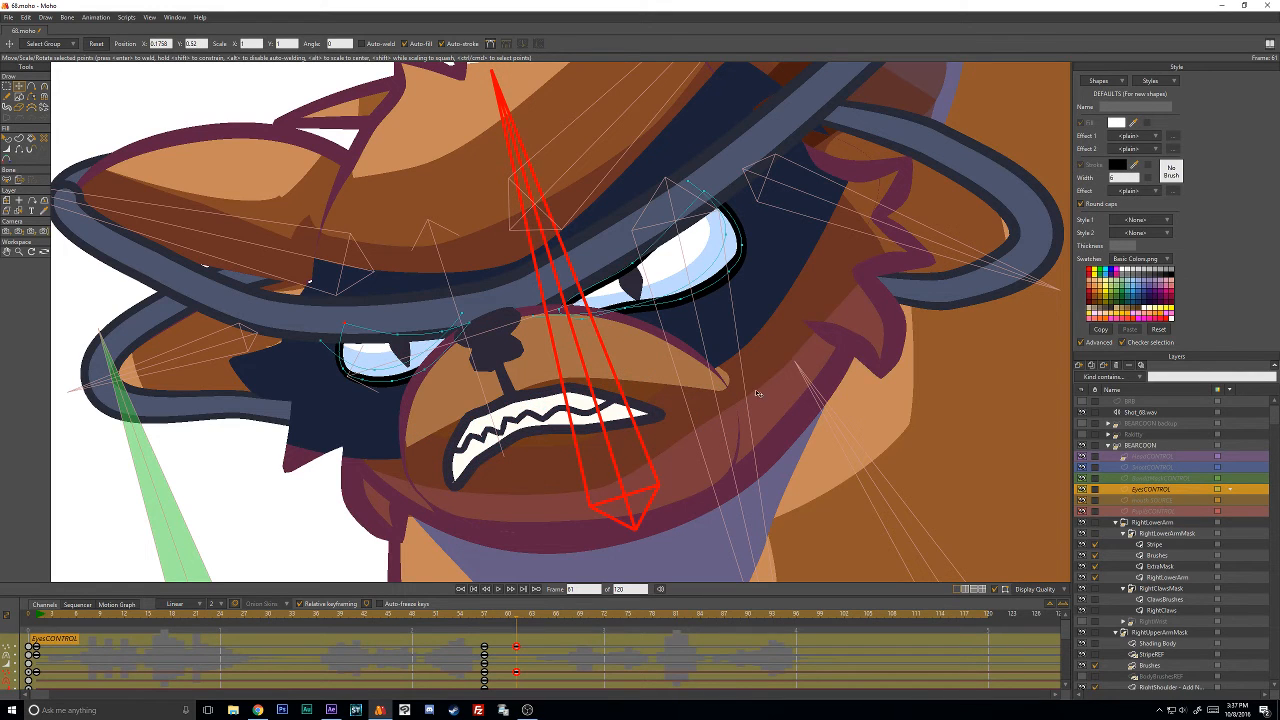
drag(685, 298, 628, 304)
drag(377, 390, 364, 376)
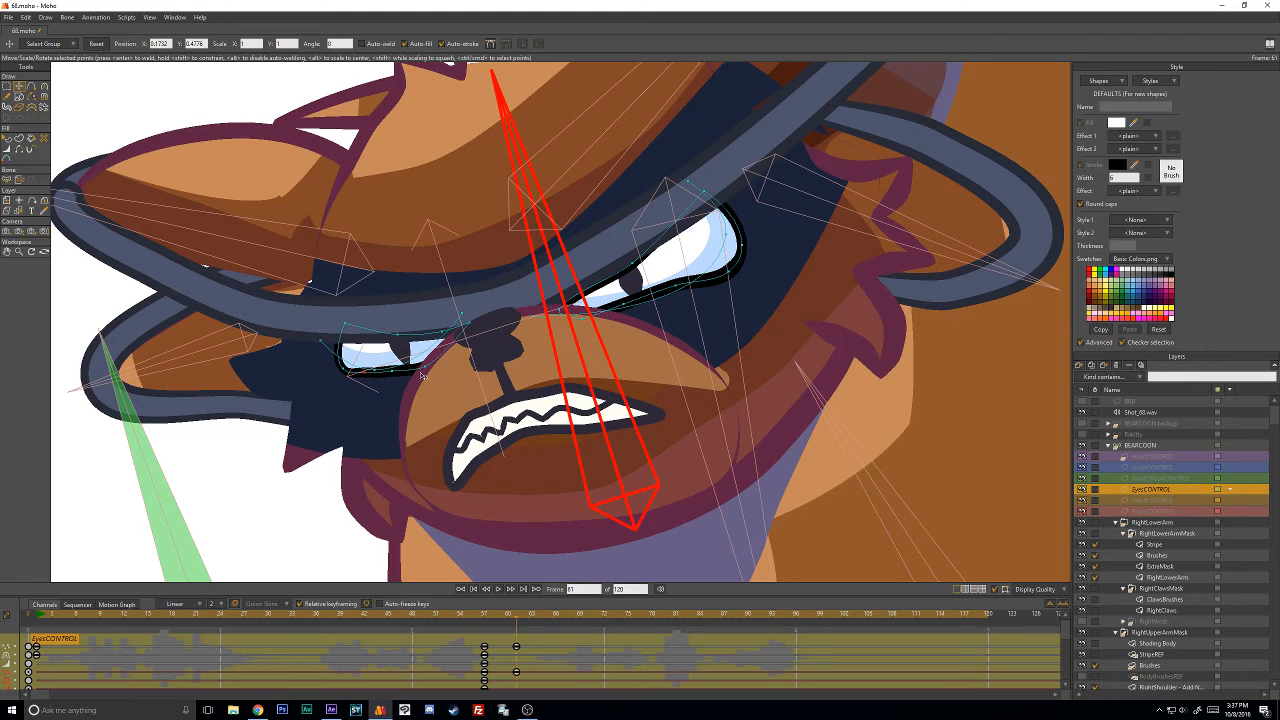
scroll(430, 372, down, 3)
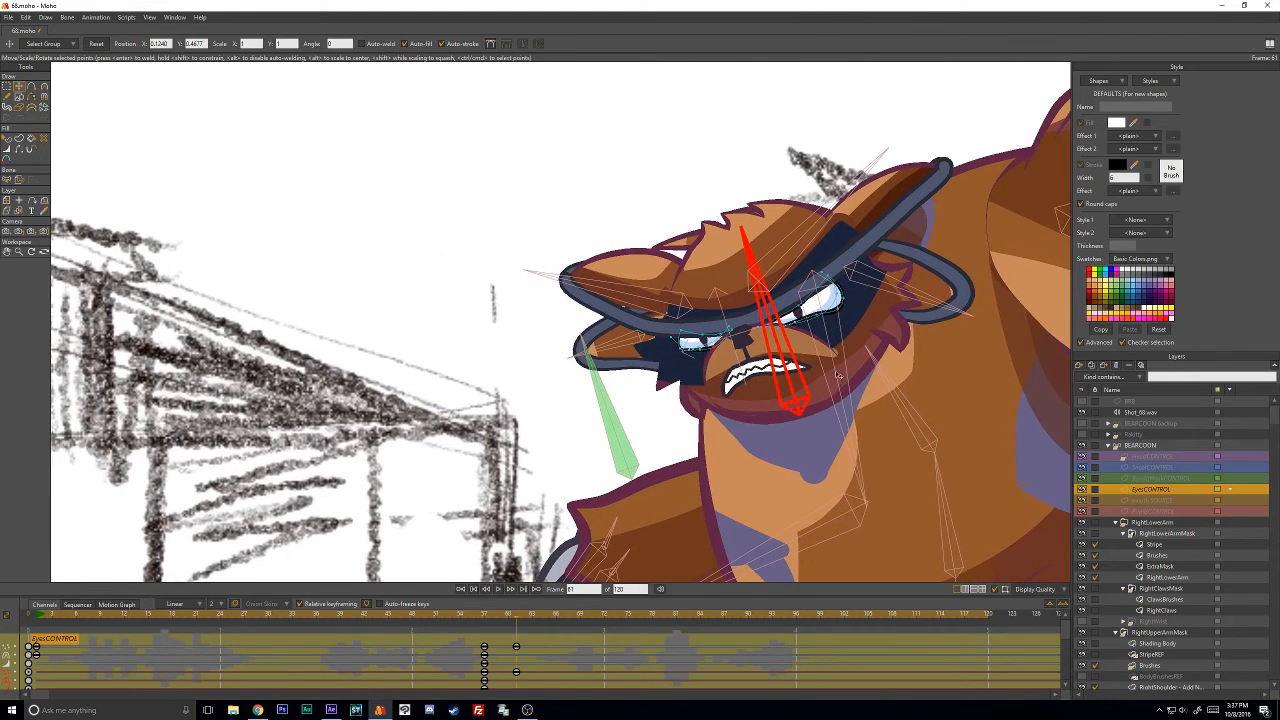
scroll(824, 352, up, 4)
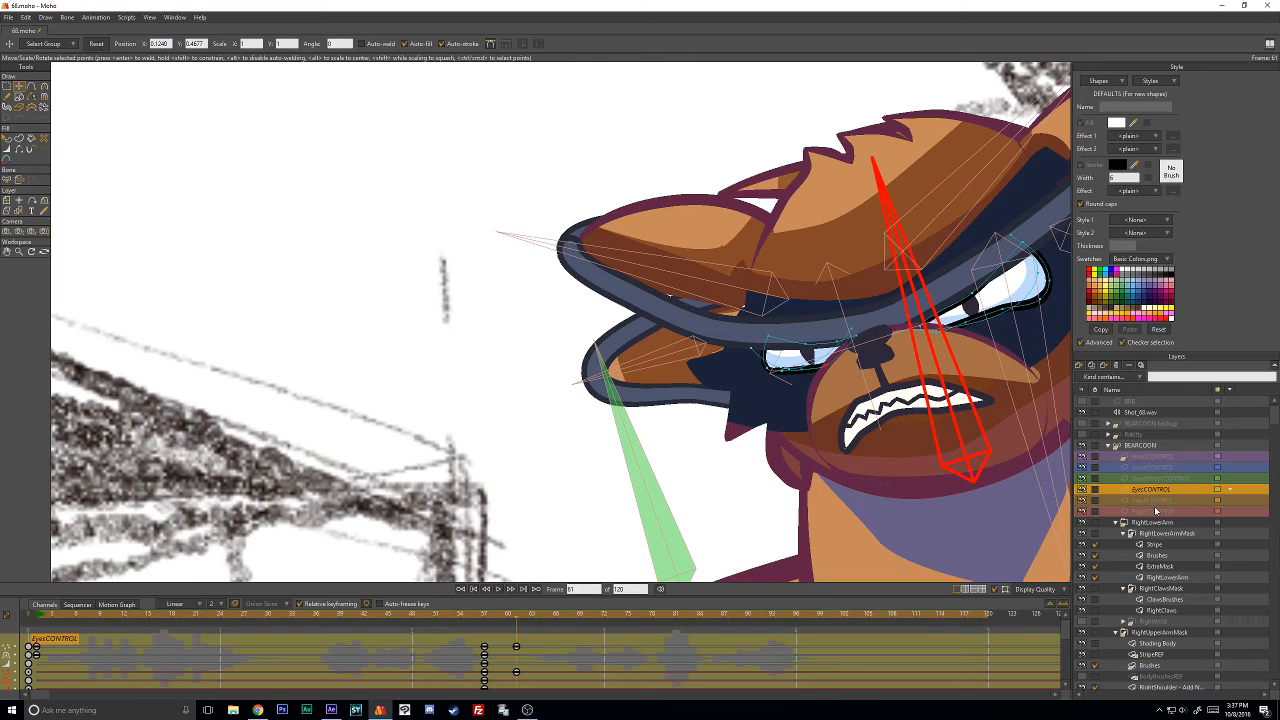
Reposition both pupils toward the far side of the eyes on the PupilsCONTROL layer at frame 61.
click(1156, 511)
click(815, 347)
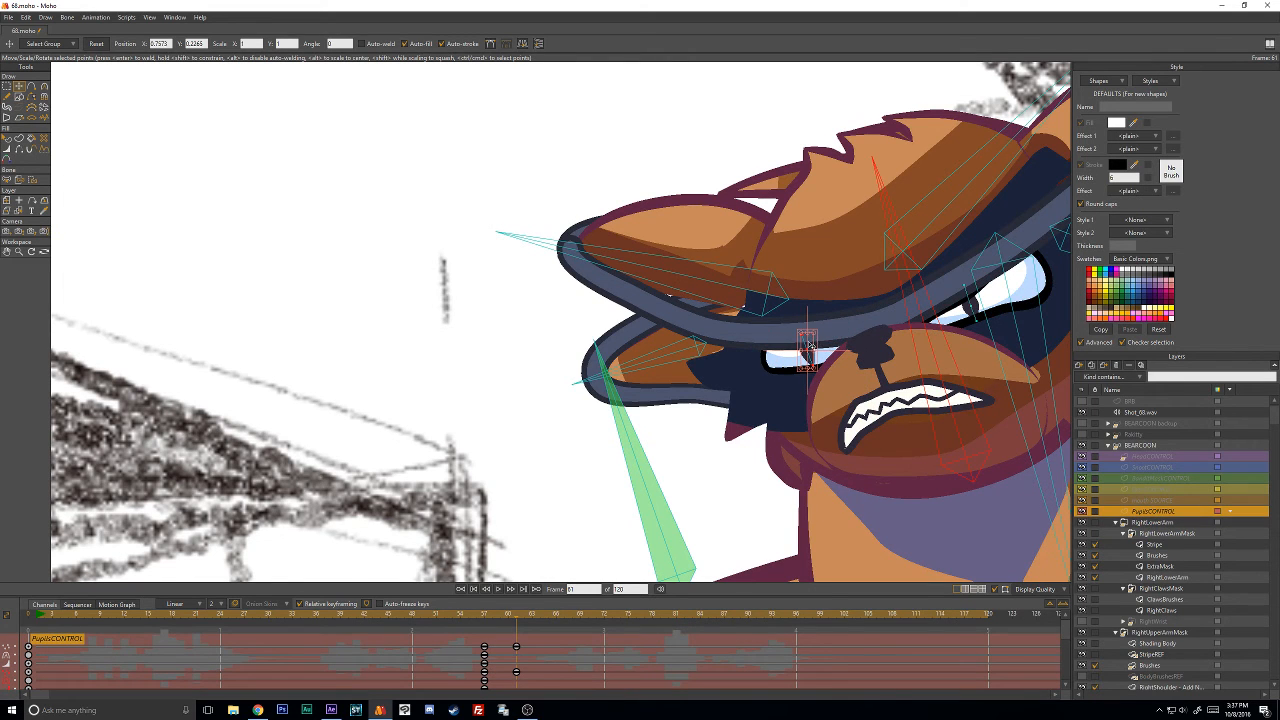
scroll(810, 345, down, 3)
scroll(910, 354, up, 4)
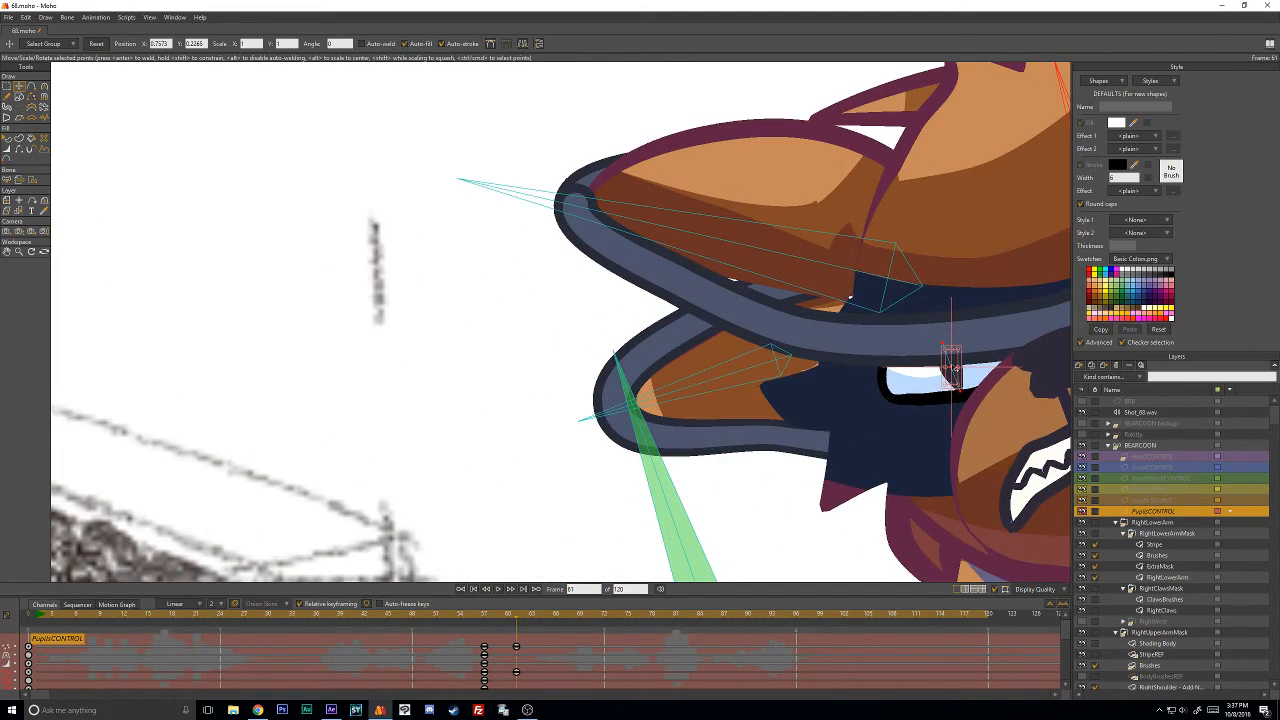
drag(905, 378, 558, 396)
click(831, 303)
drag(831, 308, 783, 331)
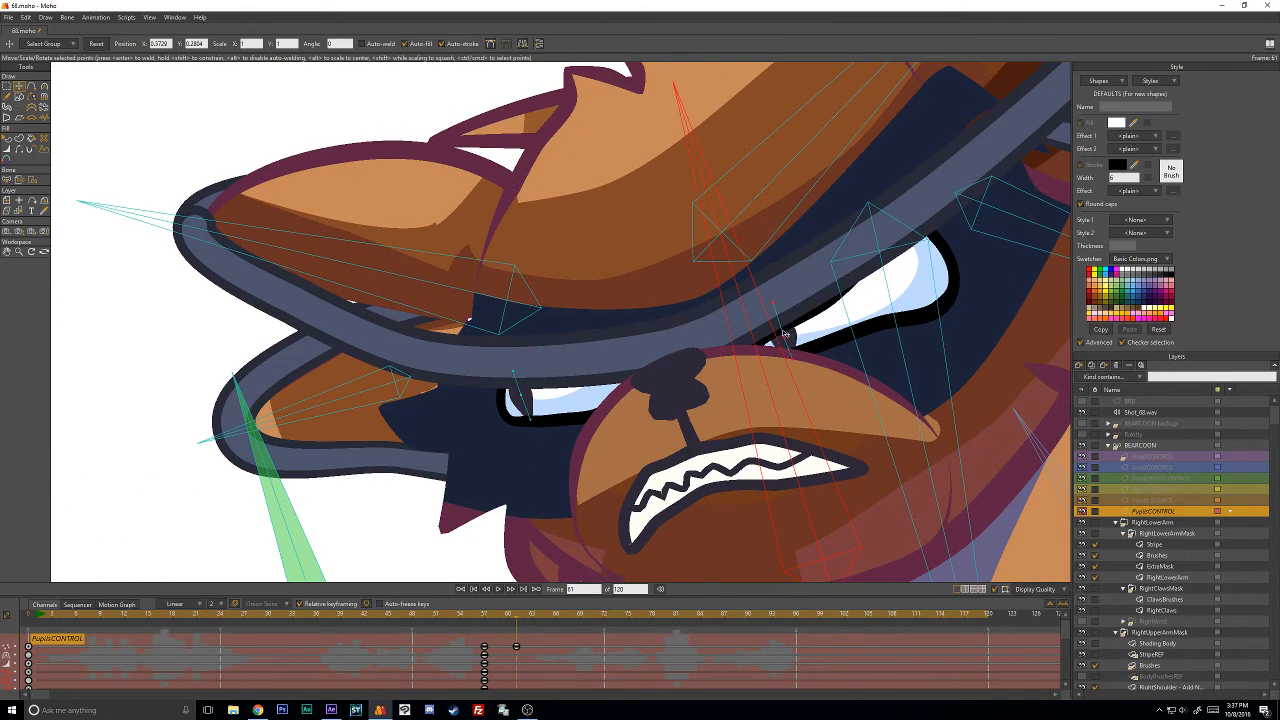
scroll(585, 410, down, 5)
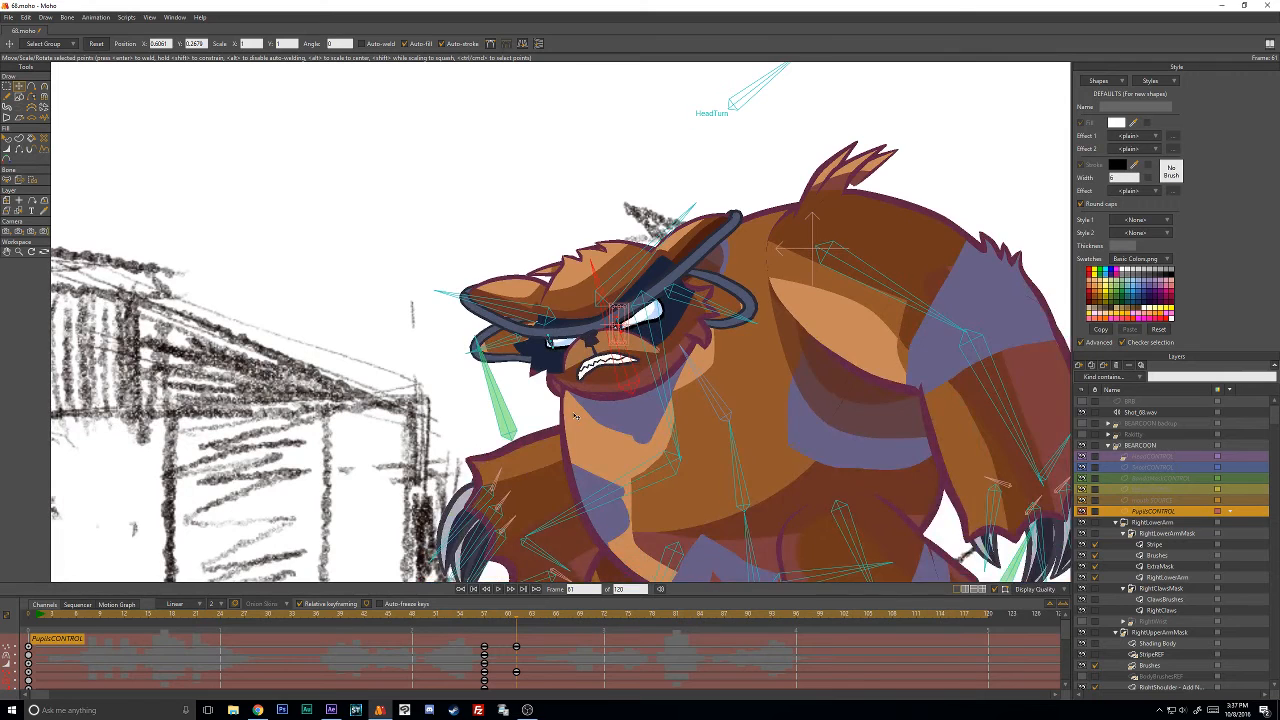
Examine the bear's head and facial pose frame by frame from frame 61 to frame 65.
key(Right)
key(Right)
key(Right)
key(Right)
key(Right)
key(Right)
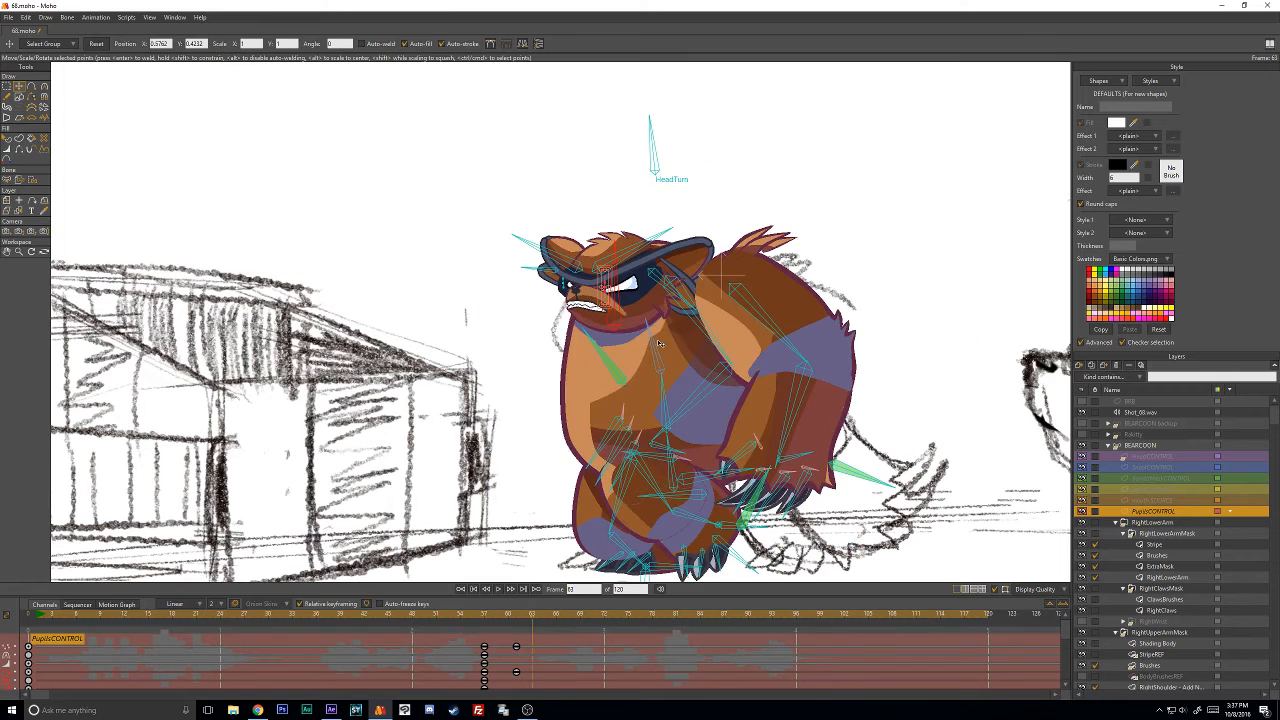
key(Right)
key(Right)
scroll(660, 302, up, 6)
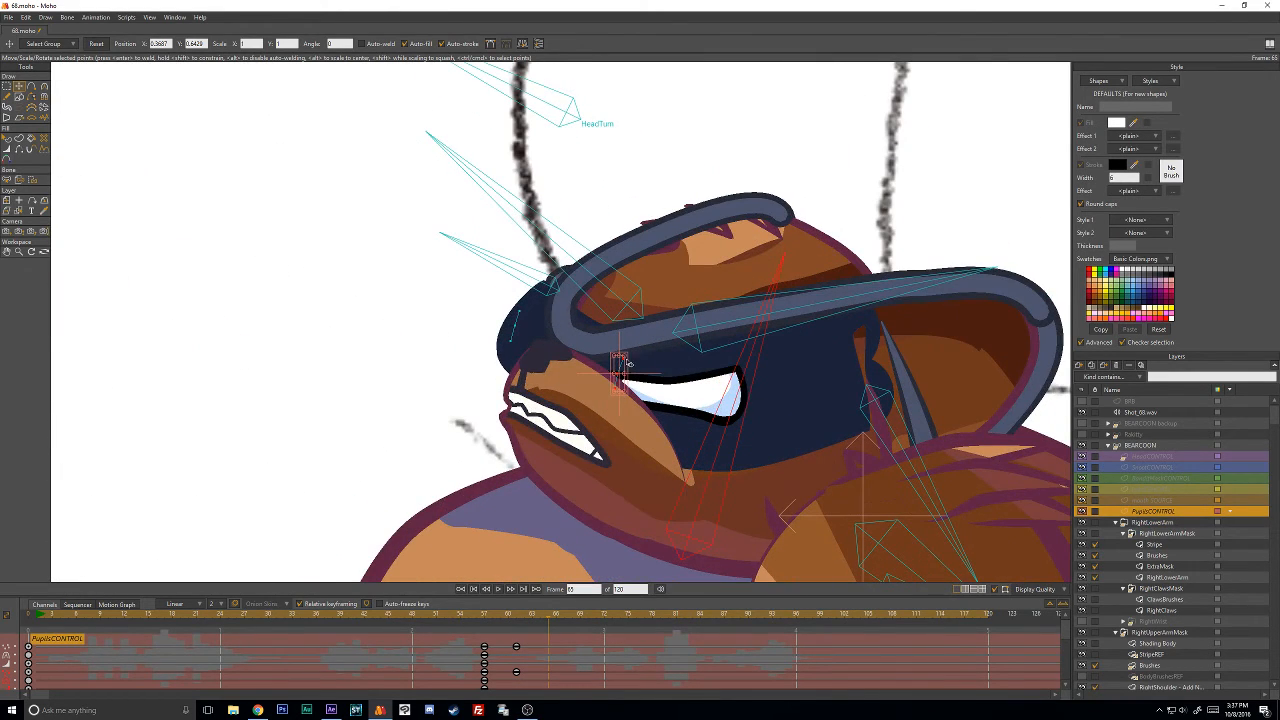
Shift both pupils slightly down and toward the near side of the face at frame 65 on the PupilsCONTROL layer.
scroll(638, 365, up, 4)
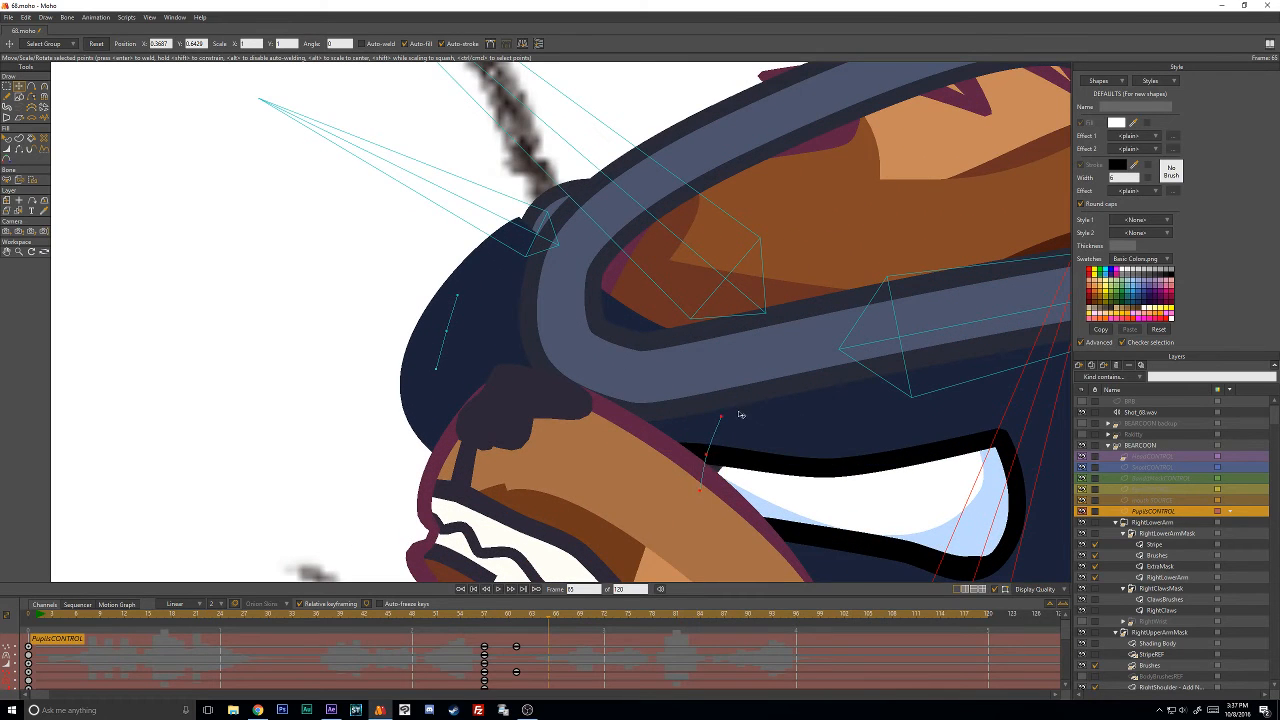
key(ctrl+a)
click(456, 329)
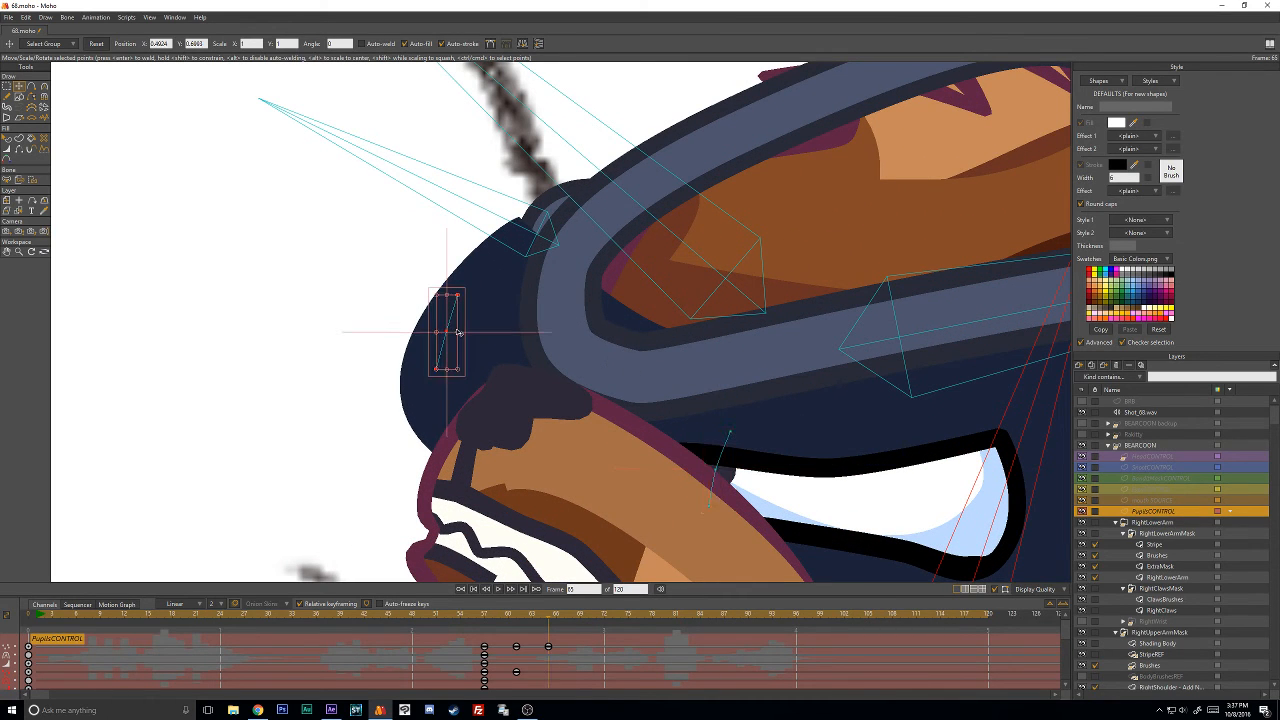
drag(456, 329, 481, 346)
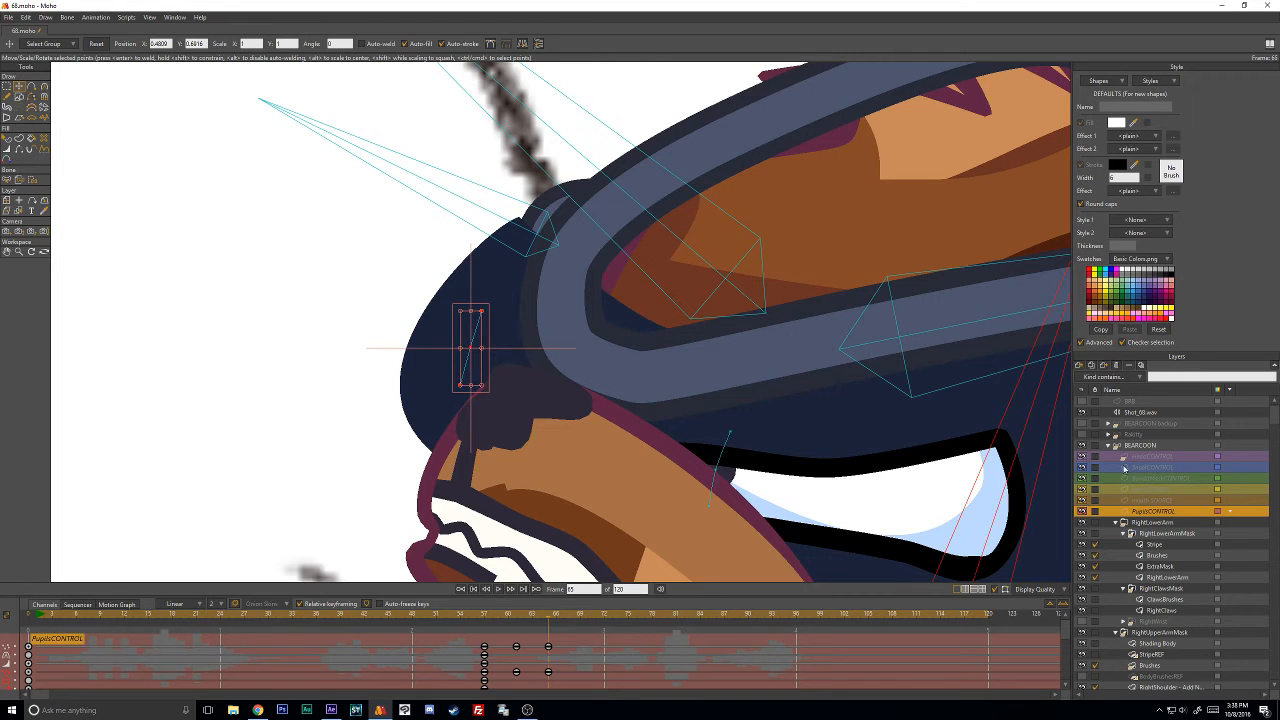
Expand the Head group and toggle the BanditMask layer's visibility to check what it covers around the far eye.
scroll(1275, 418, down, 5)
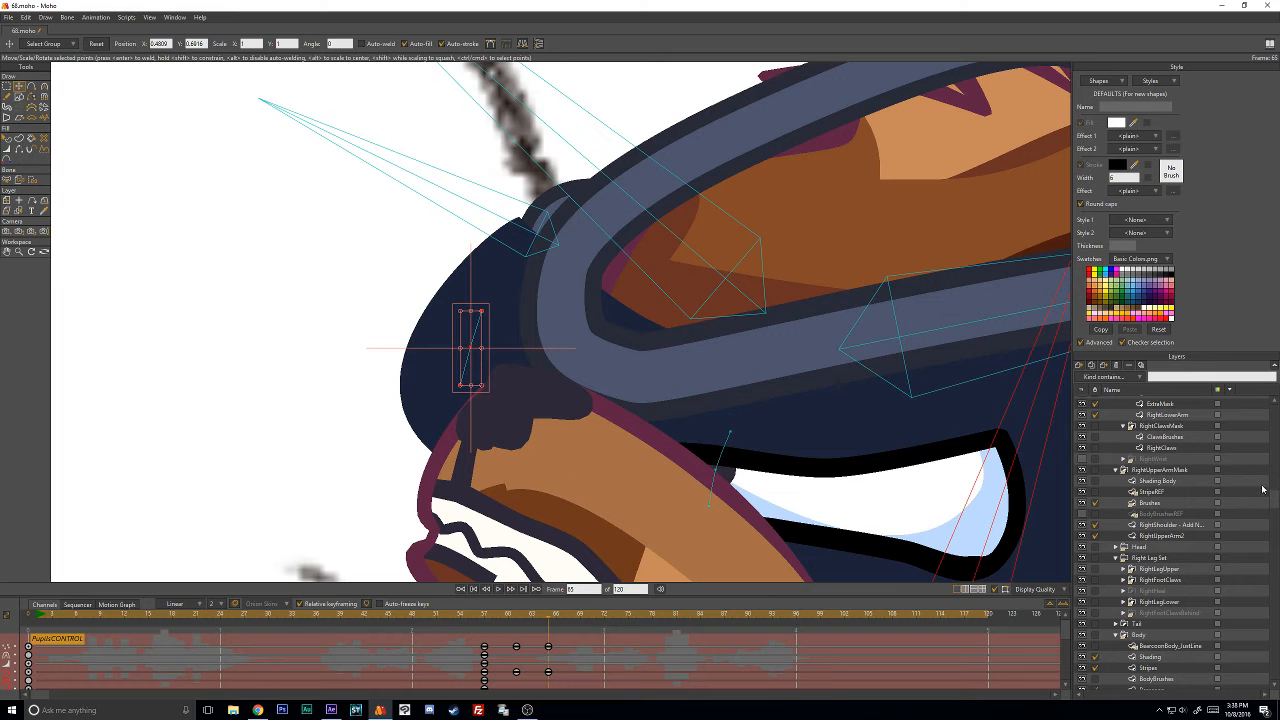
scroll(1276, 502, down, 1)
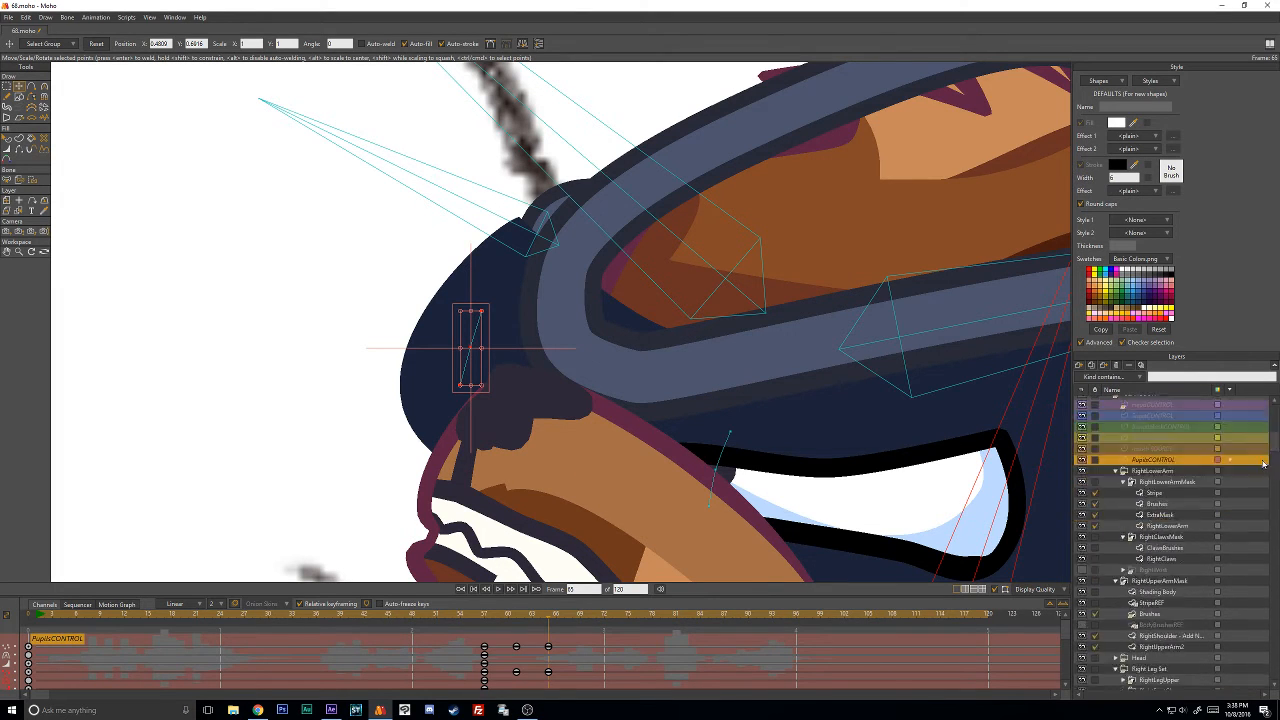
click(1116, 517)
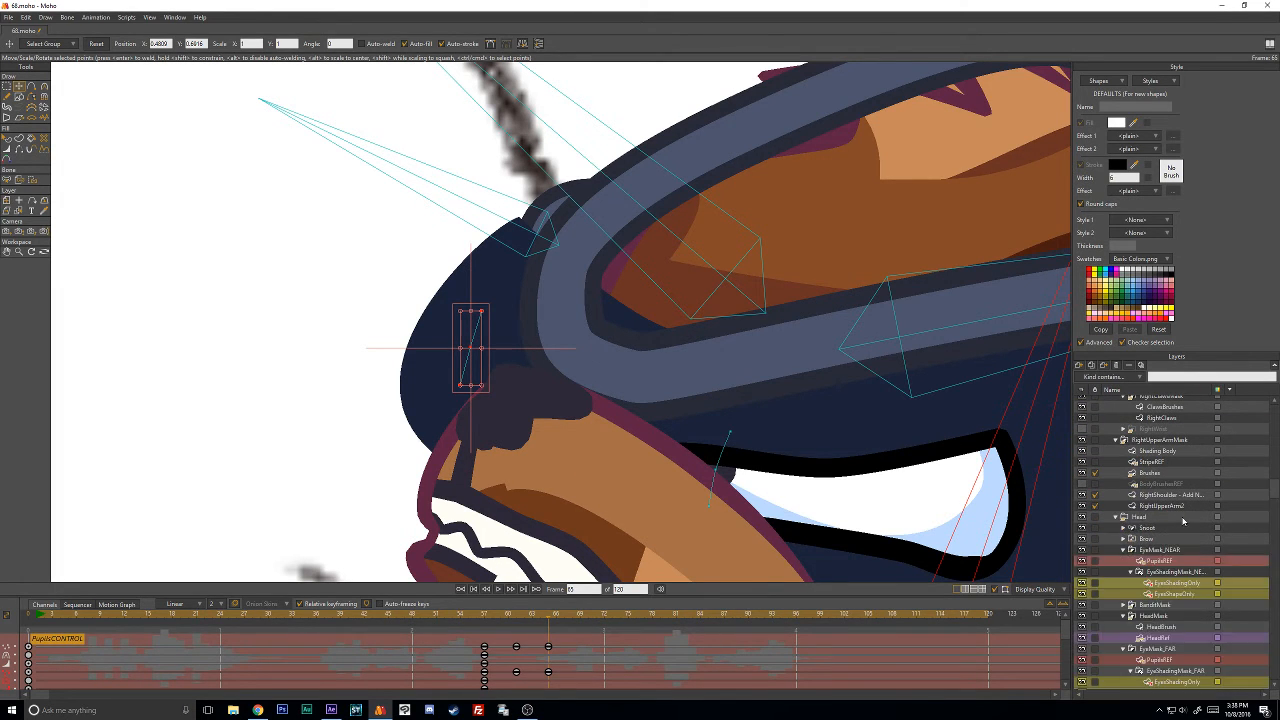
scroll(1190, 525, down, 1)
scroll(1186, 528, down, 1)
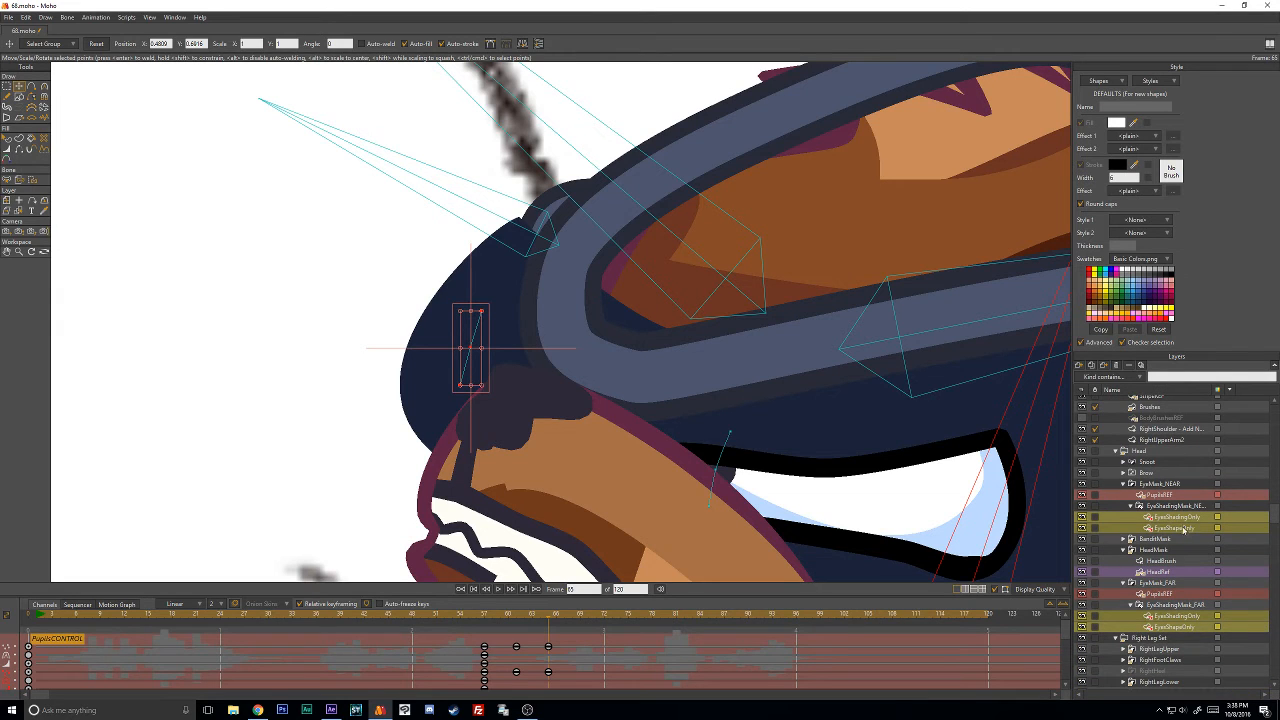
scroll(1158, 527, down, 1)
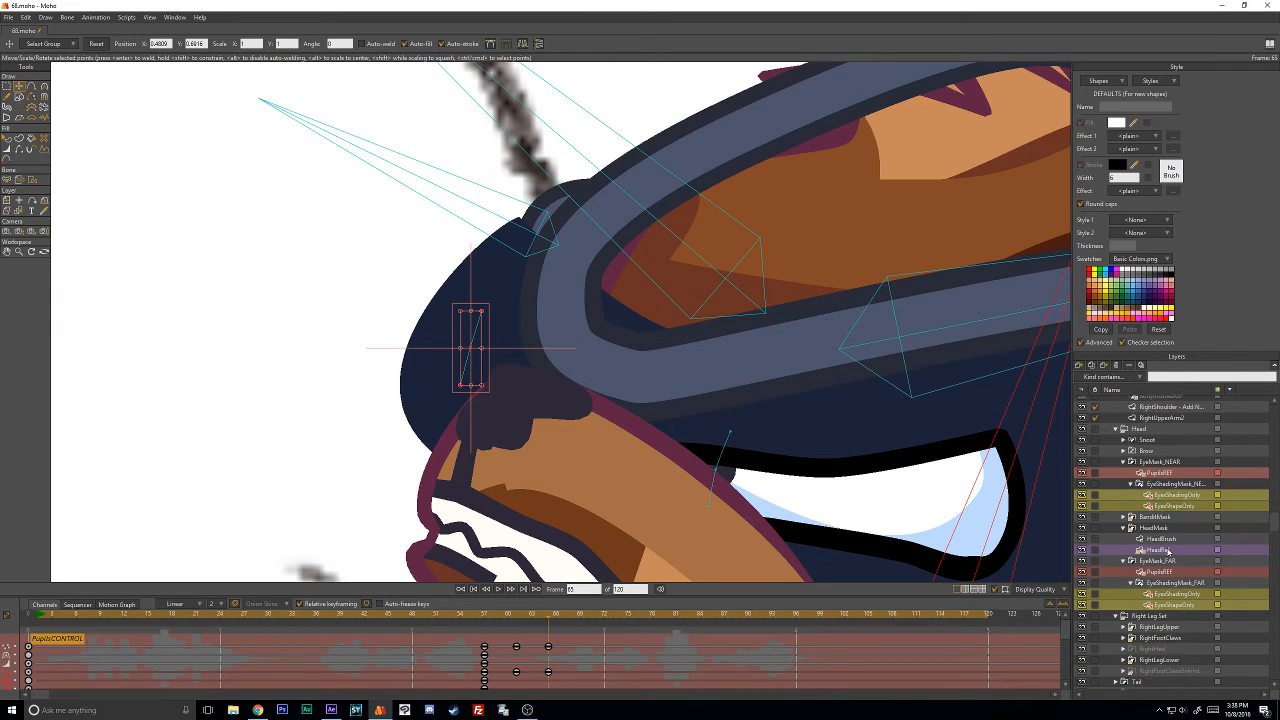
click(1082, 518)
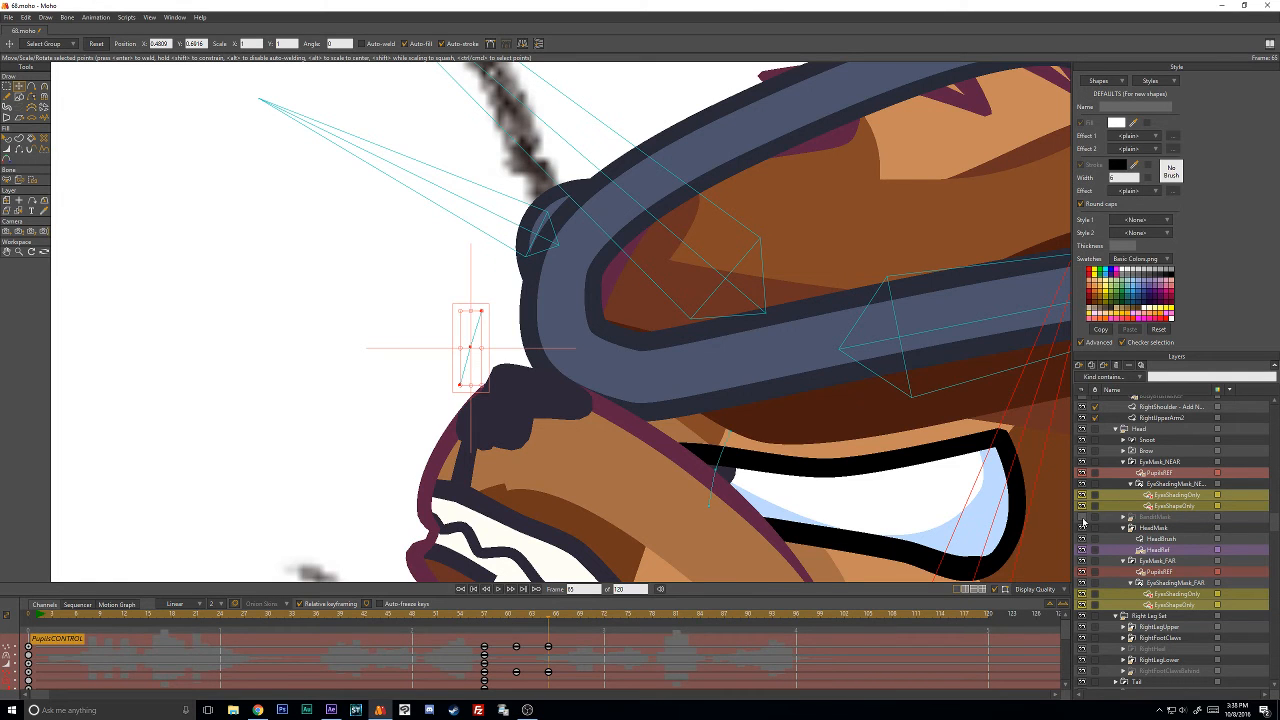
click(1082, 518)
click(1082, 518)
click(1082, 518)
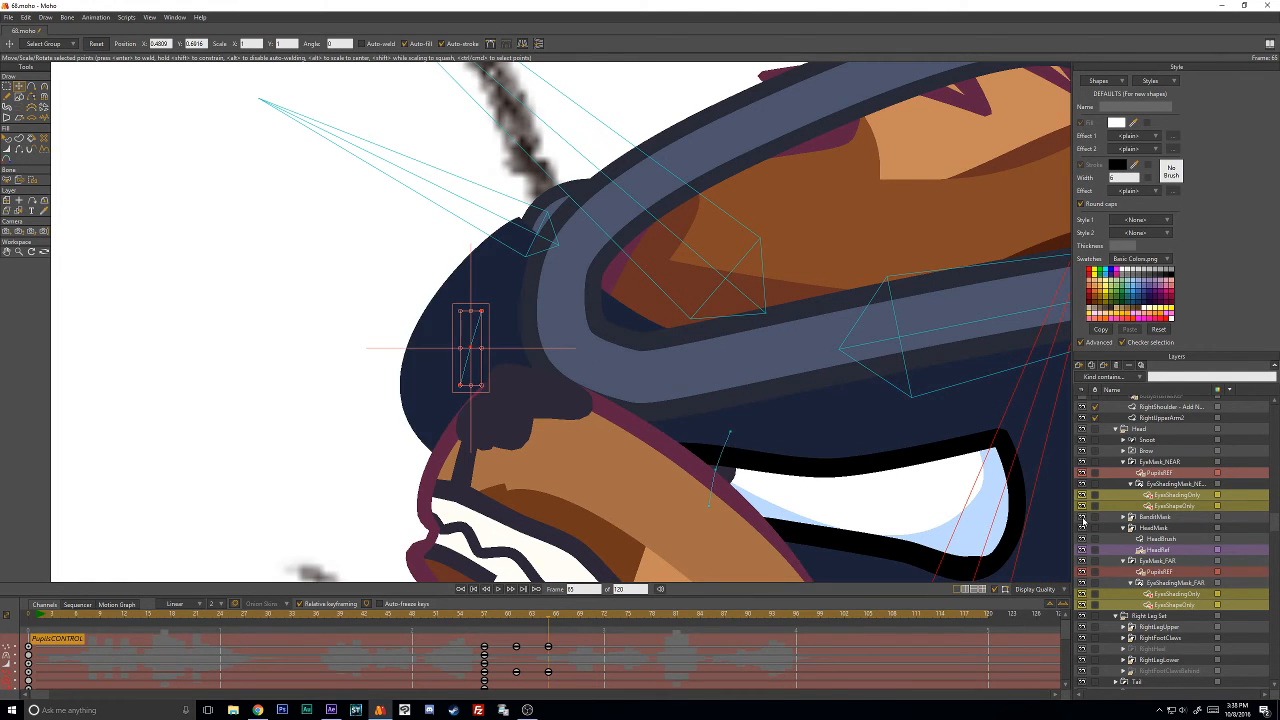
Move the far-eye pupil further in toward the nose at frame 65.
scroll(588, 352, down, 6)
scroll(606, 358, up, 1)
scroll(580, 352, up, 3)
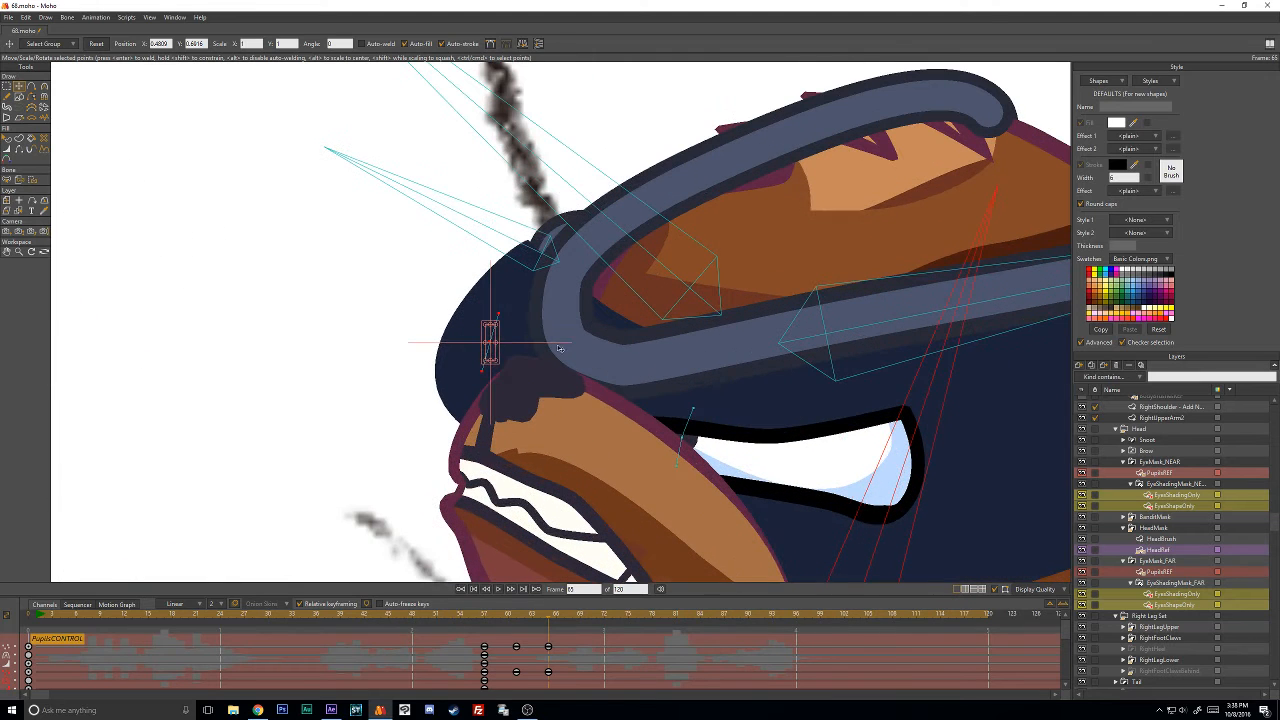
drag(491, 343, 521, 351)
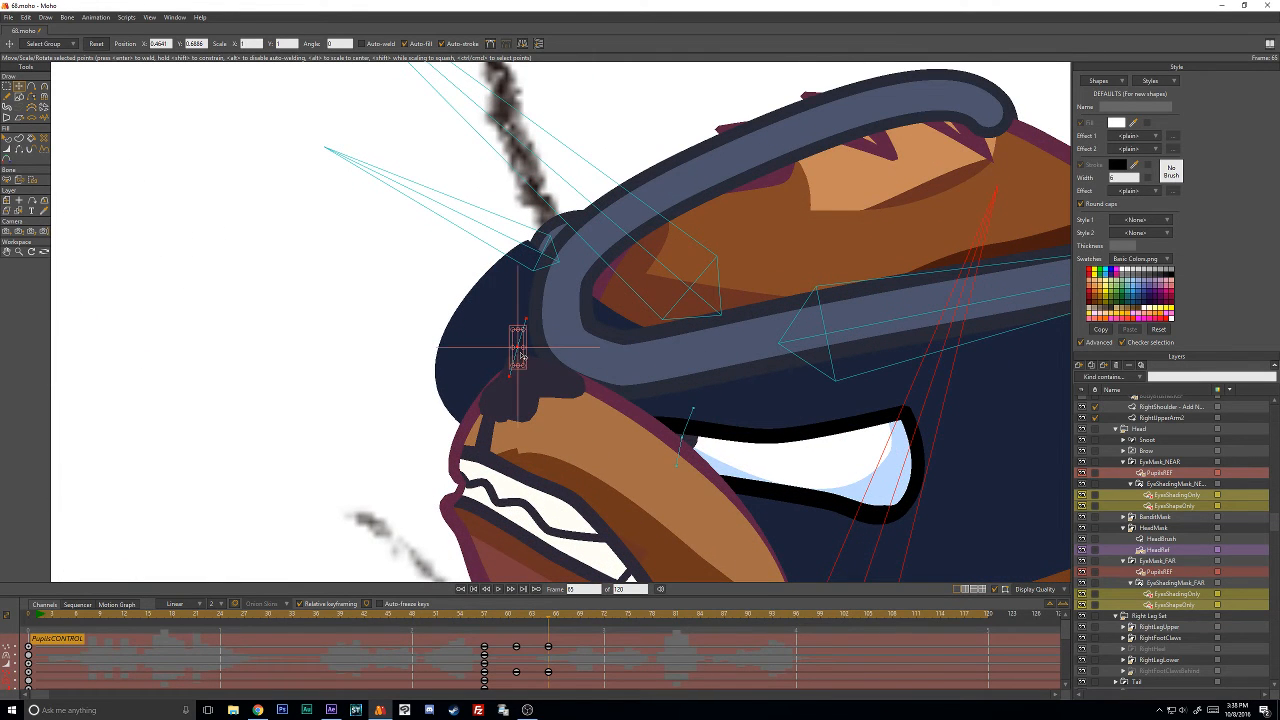
Keyframe the far-eye pupil at frame 63, nudging it down and in toward the snout within the eye opening.
key(Left)
scroll(604, 386, down, 5)
key(Left)
key(Left)
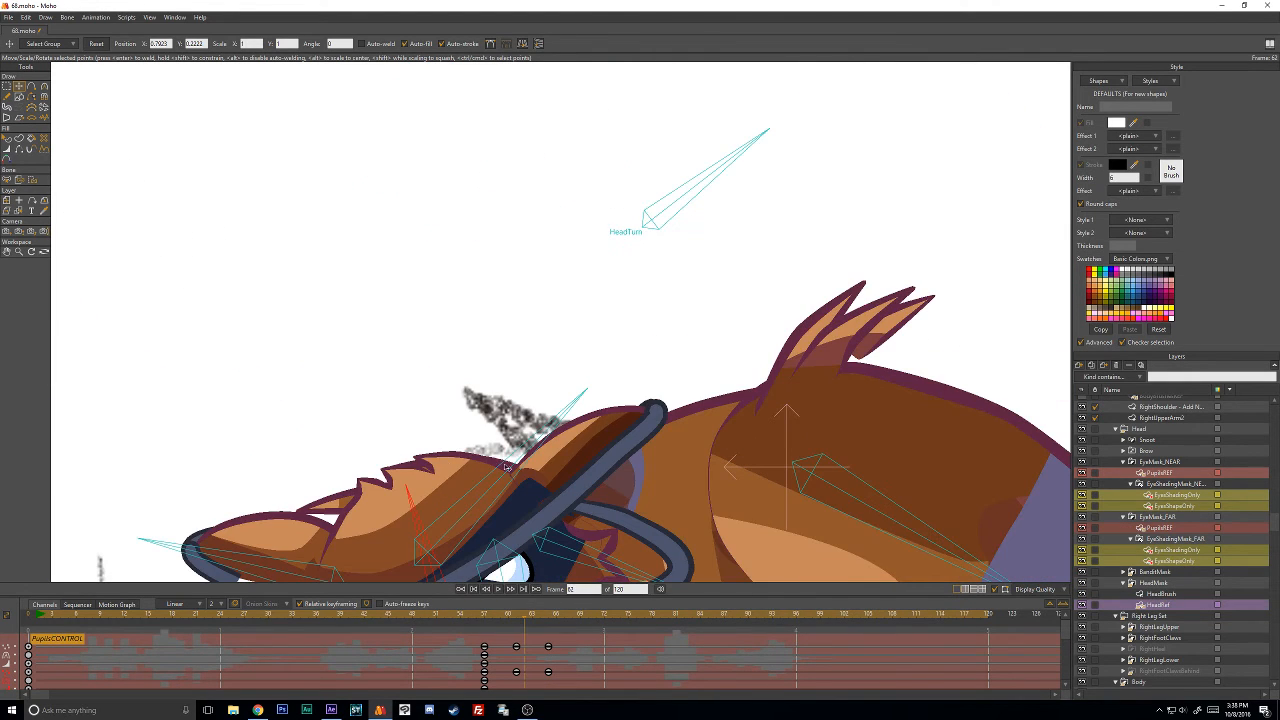
key(Right)
scroll(586, 298, up, 4)
key(Right)
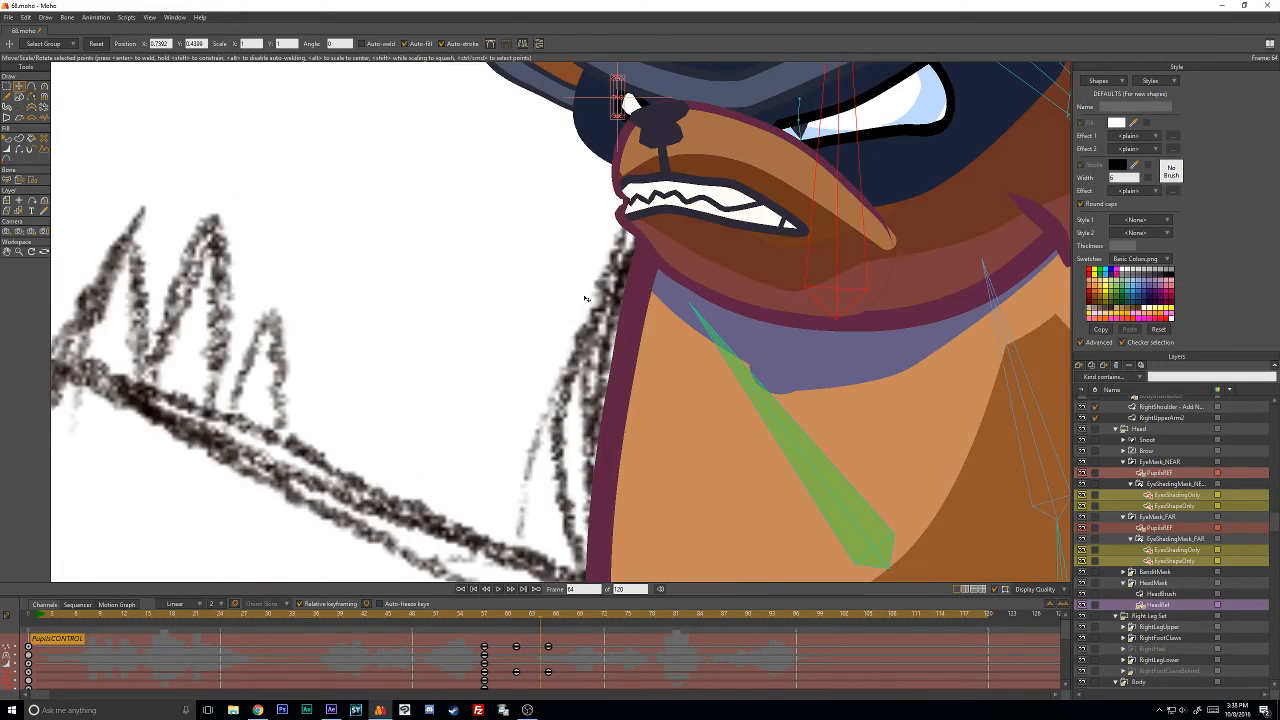
key(Left)
scroll(586, 298, up, 4)
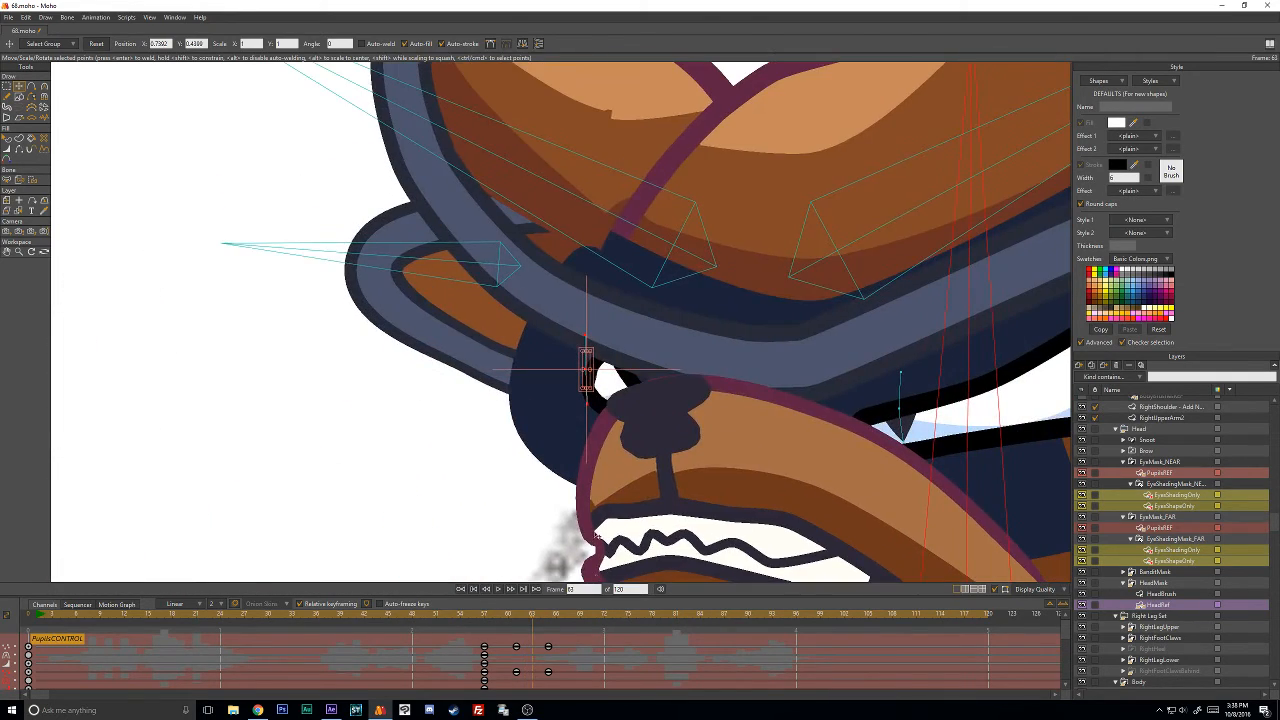
scroll(602, 360, up, 2)
drag(617, 377, 632, 385)
Lower both the far and near pupils slightly at frame 63 on the PupilsCONTROL layer.
scroll(660, 394, down, 5)
scroll(762, 417, down, 4)
scroll(598, 376, up, 6)
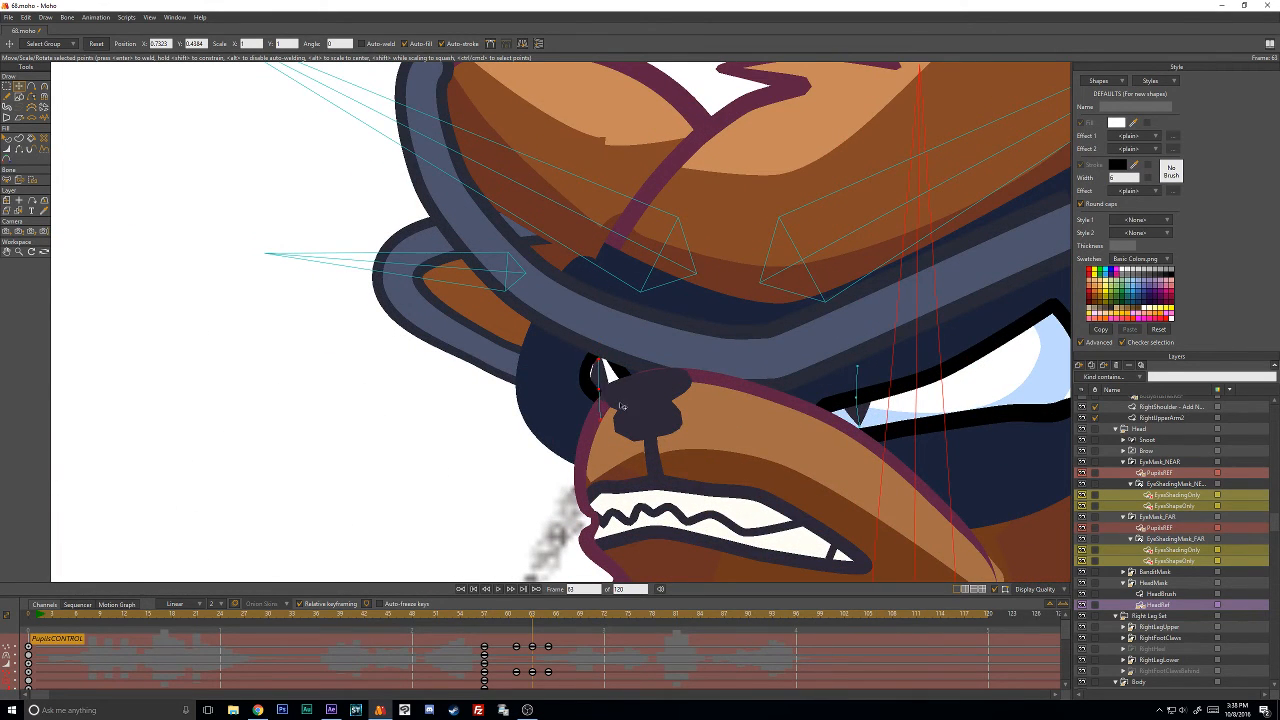
scroll(621, 406, down, 5)
scroll(799, 399, up, 5)
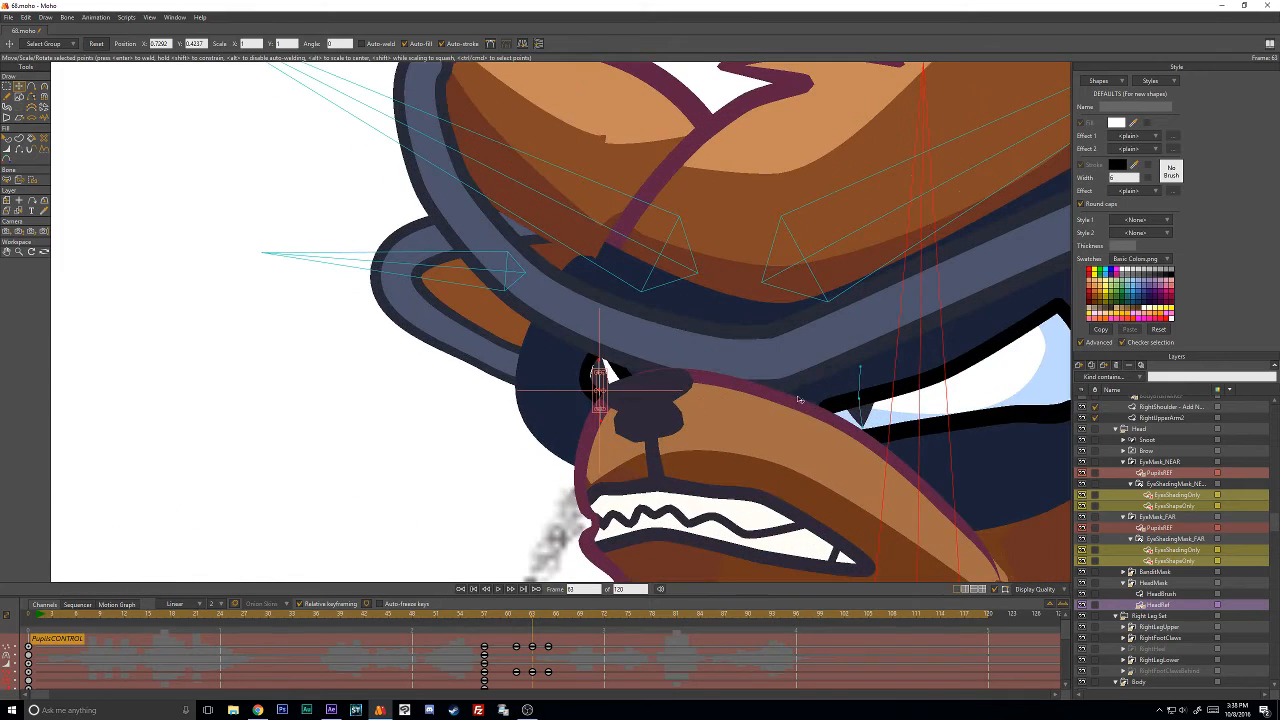
click(857, 410)
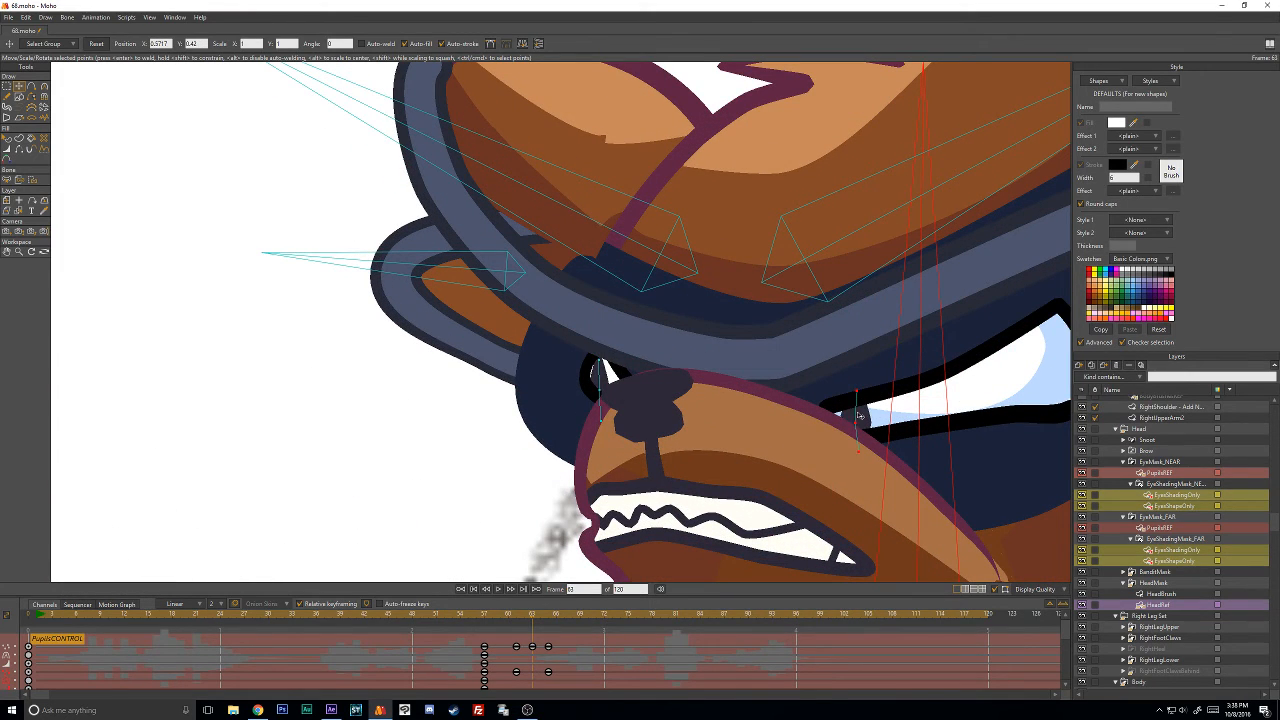
scroll(857, 411, down, 5)
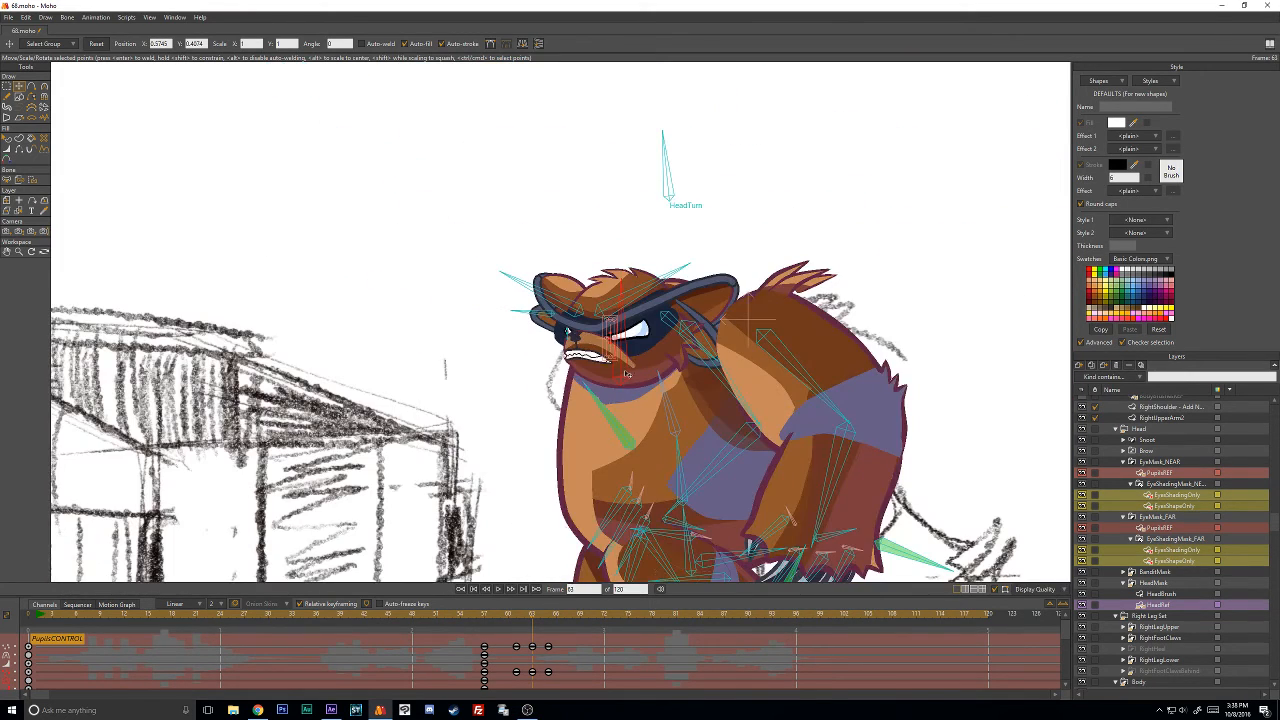
Examine the bear's eyes and face from frame 58 through the start of the kick around frame 69.
key(Left)
key(Left)
key(Left)
key(Left)
key(Left)
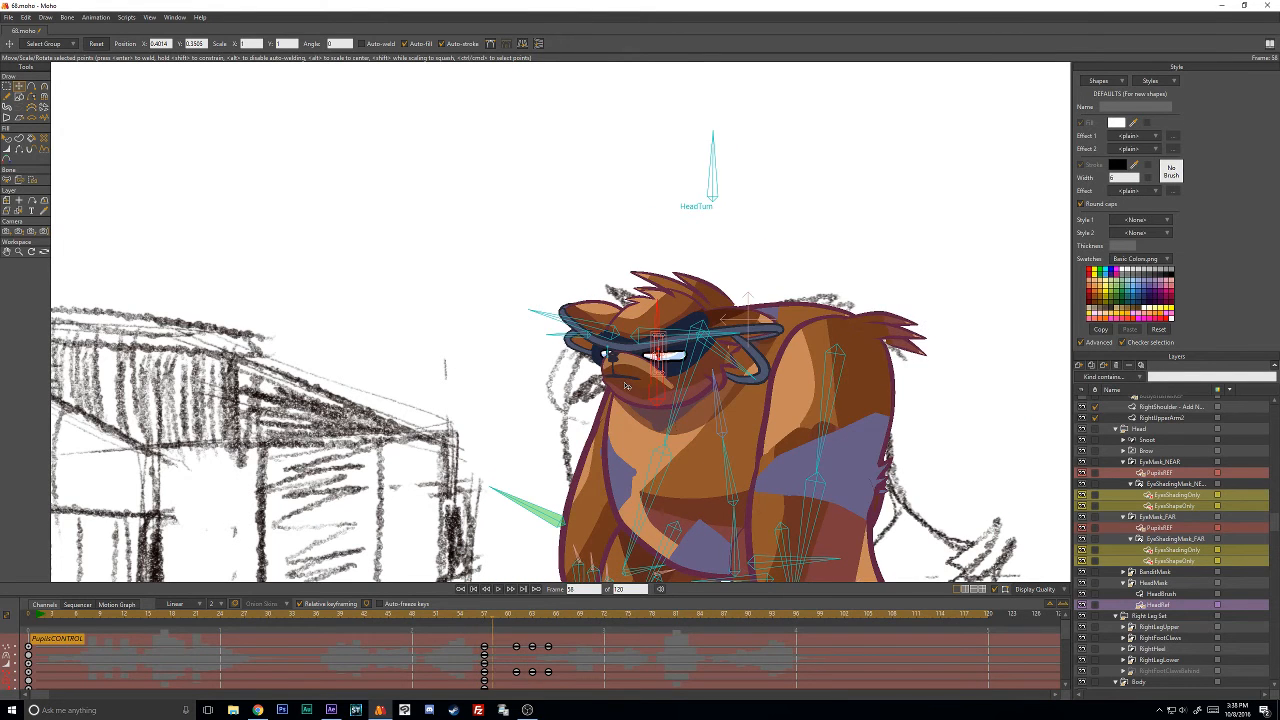
key(Right)
key(Right)
key(Right)
key(Right)
key(Right)
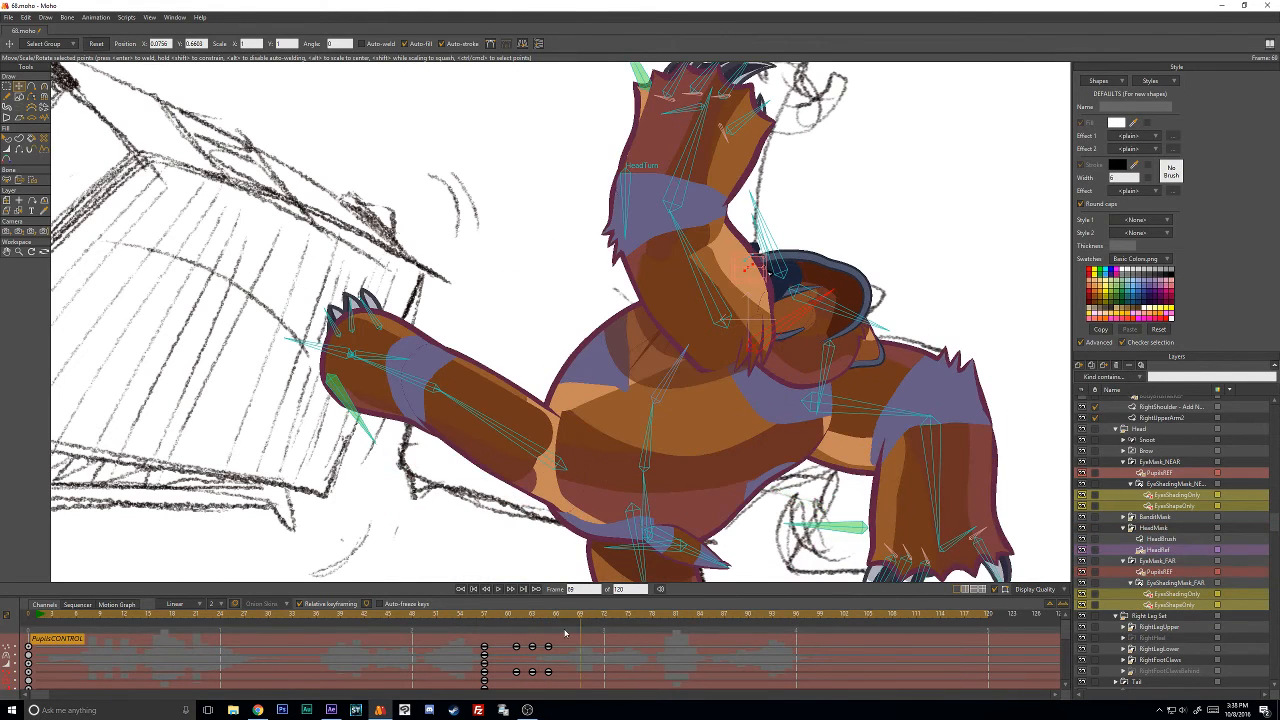
key(Right)
drag(586, 621, 551, 628)
scroll(669, 284, down, 3)
key(Right)
key(Right)
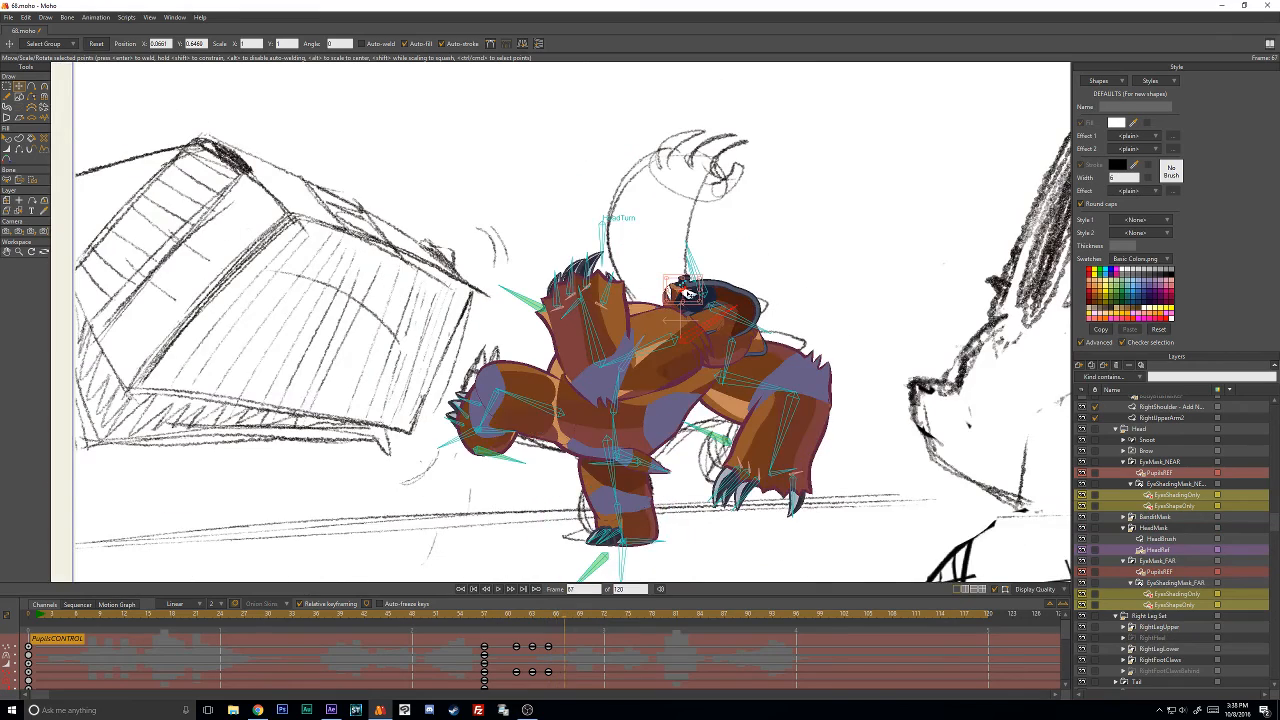
scroll(719, 285, up, 3)
key(Left)
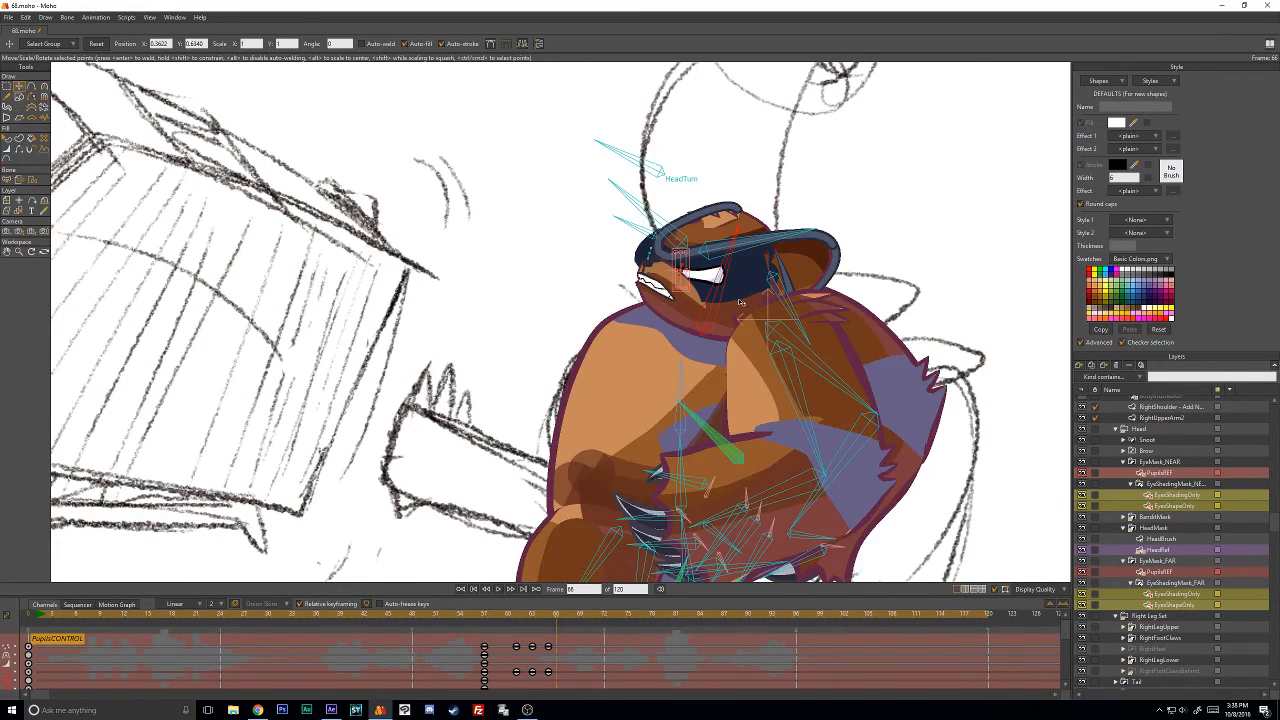
Pull the front lower-jaw points of the snout outline down at frame 66 on the SnootCONTROL layer.
scroll(743, 300, up, 6)
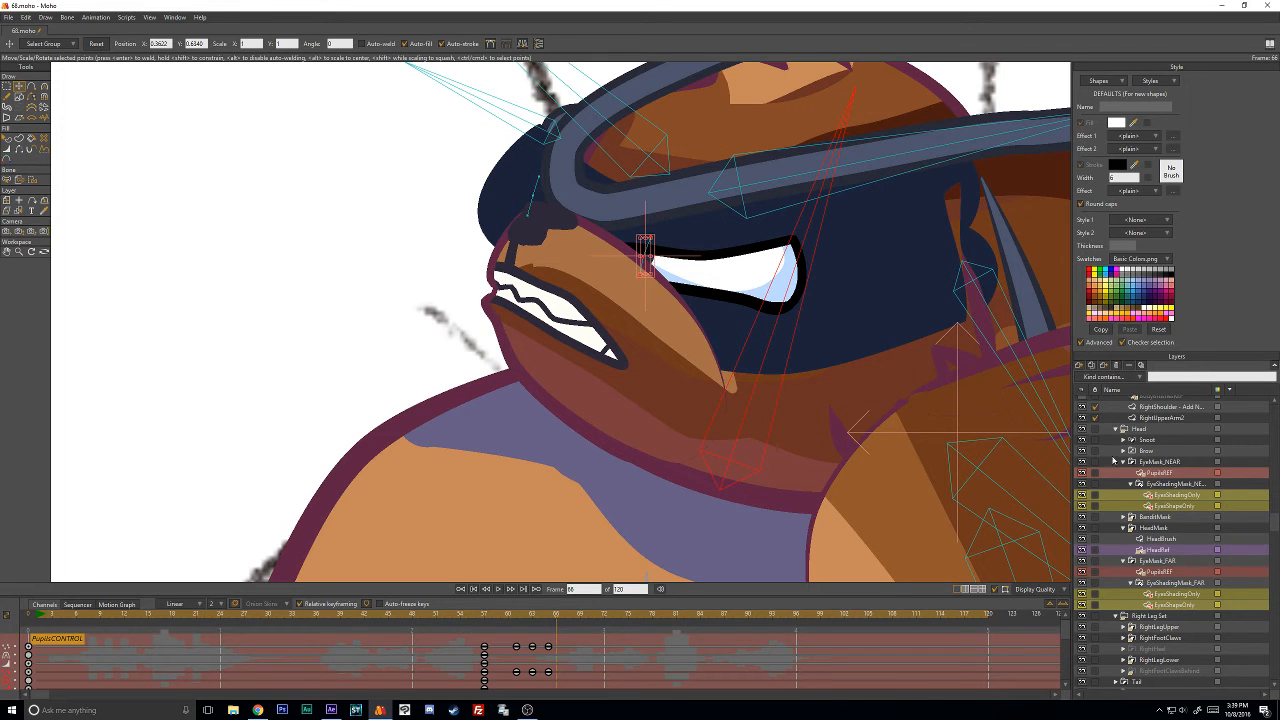
scroll(1245, 505, up, 1)
drag(1275, 508, 1275, 396)
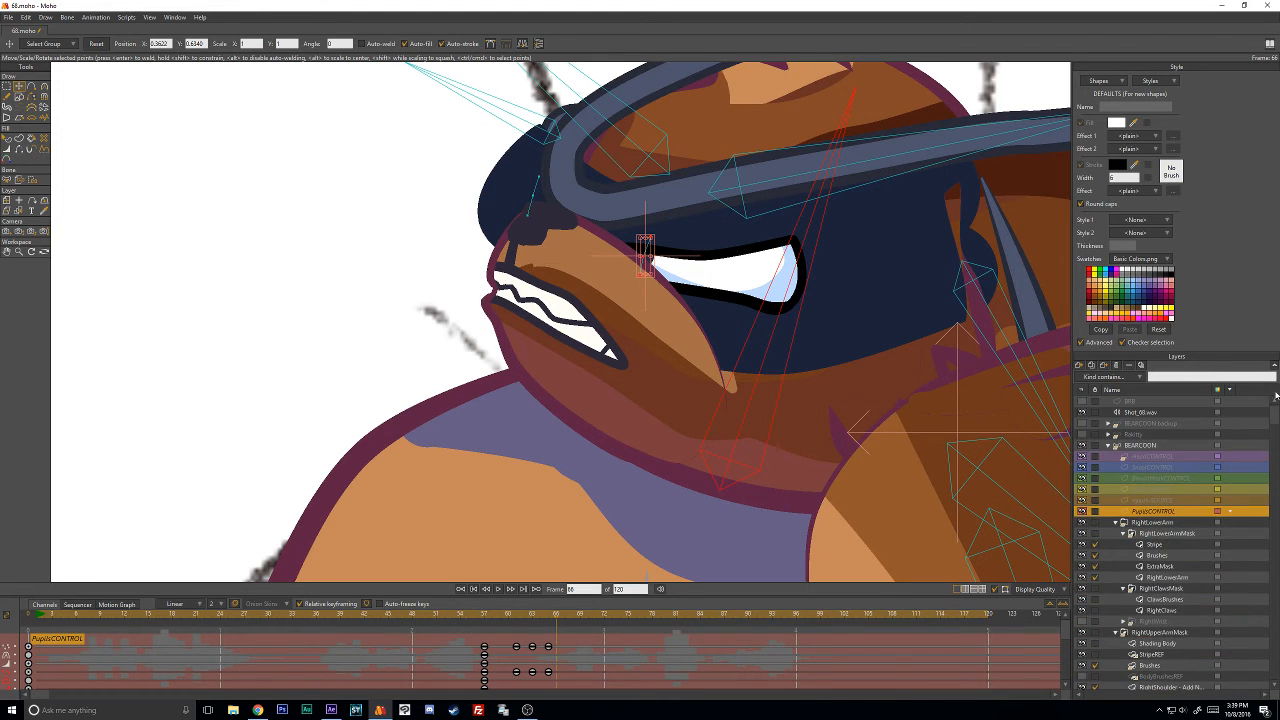
click(1156, 502)
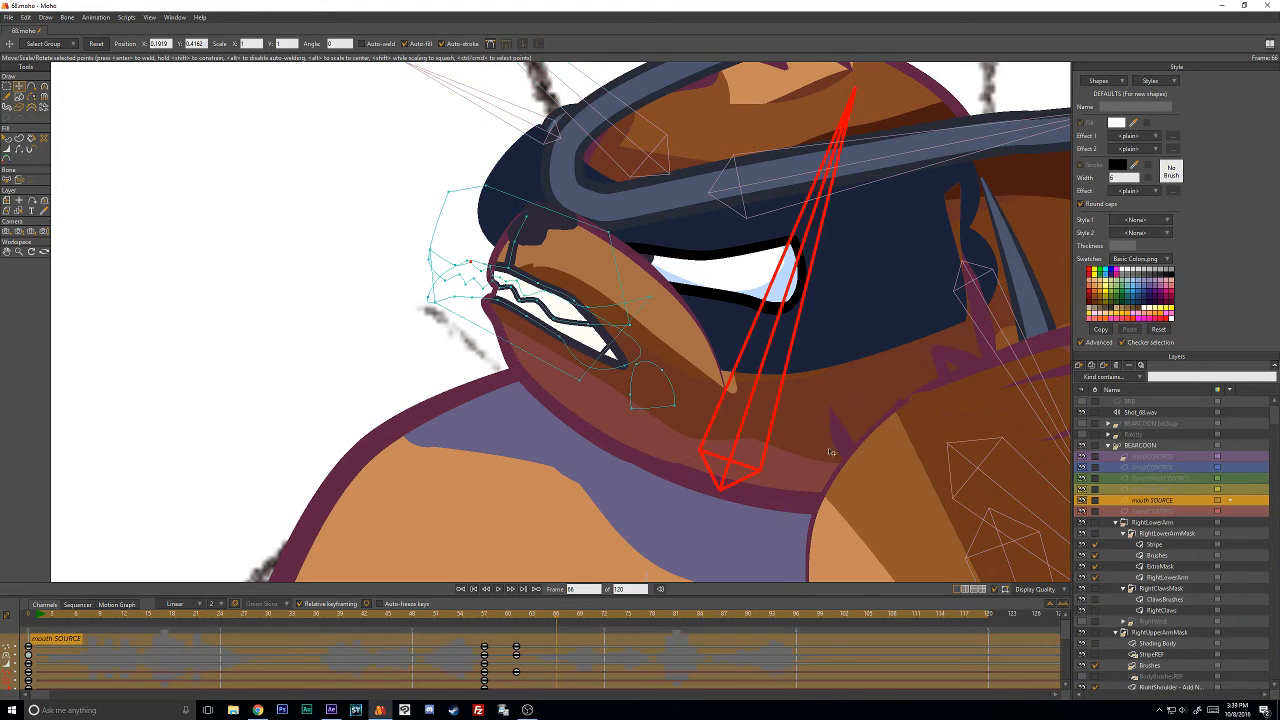
click(1150, 468)
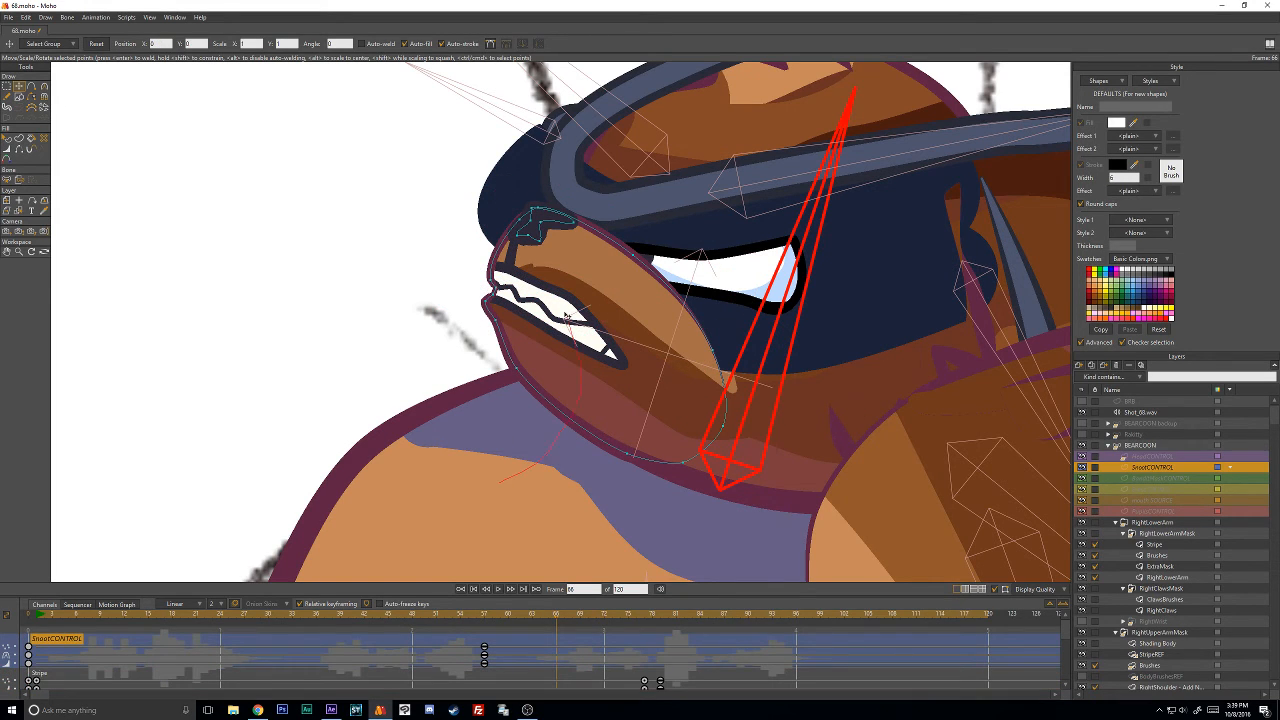
drag(484, 291, 500, 483)
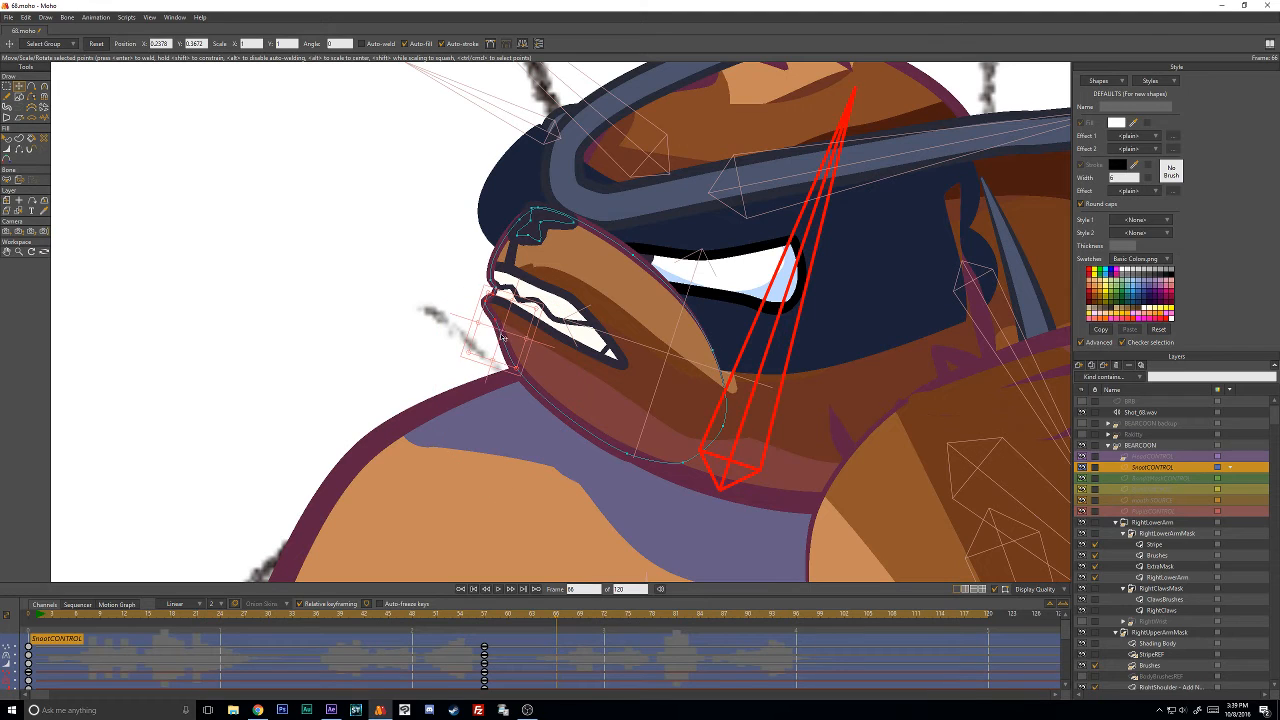
mouse_move(503, 328)
mouse_down()
mouse_move(475, 393)
mouse_move(523, 369)
mouse_move(508, 332)
mouse_move(499, 394)
mouse_move(525, 397)
mouse_move(511, 425)
mouse_move(542, 405)
mouse_move(491, 370)
mouse_up()
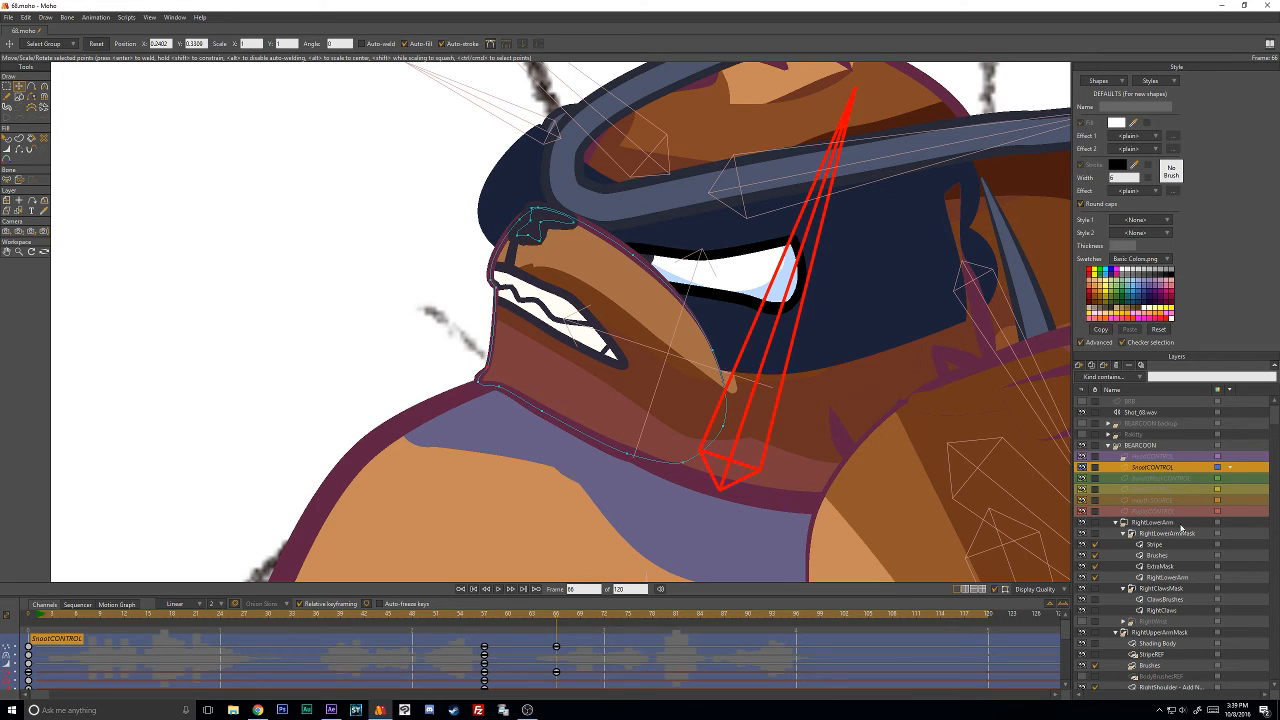
Open the mouth at frame 66 on the mouth SOURCE layer by lowering the bottom teeth and lower lip points.
click(1152, 502)
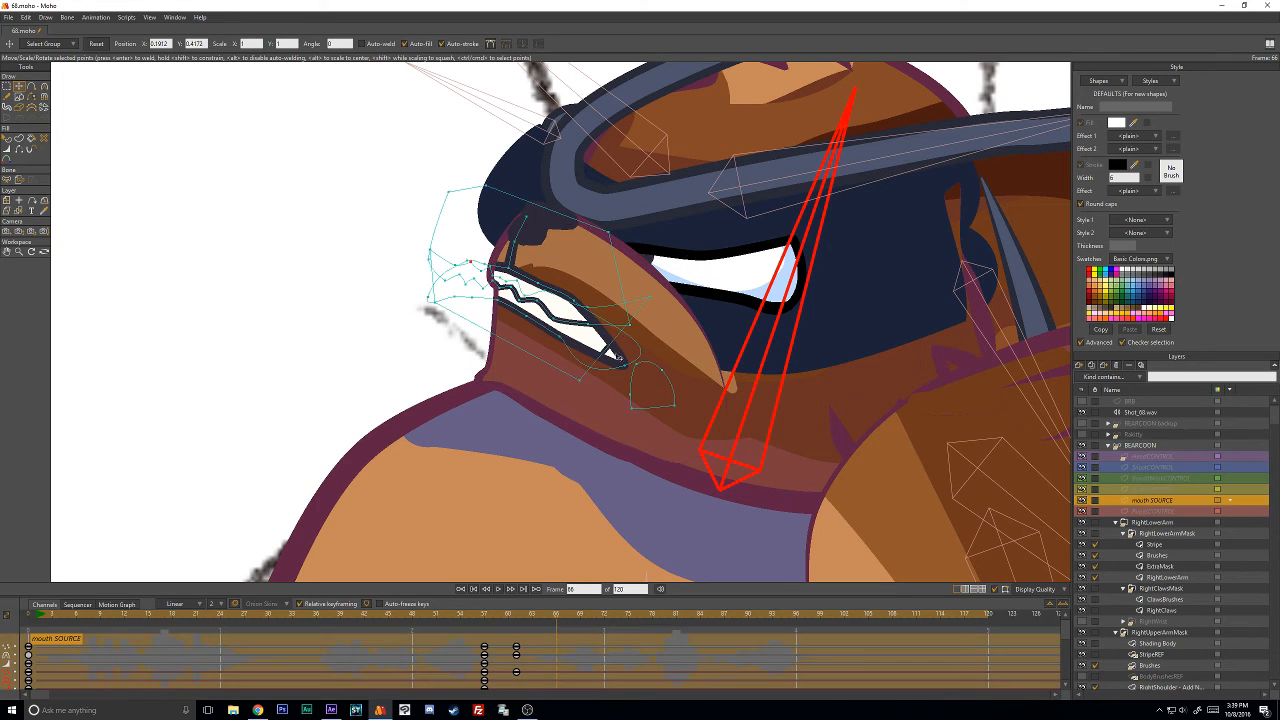
drag(547, 366, 537, 463)
click(543, 364)
key(Return)
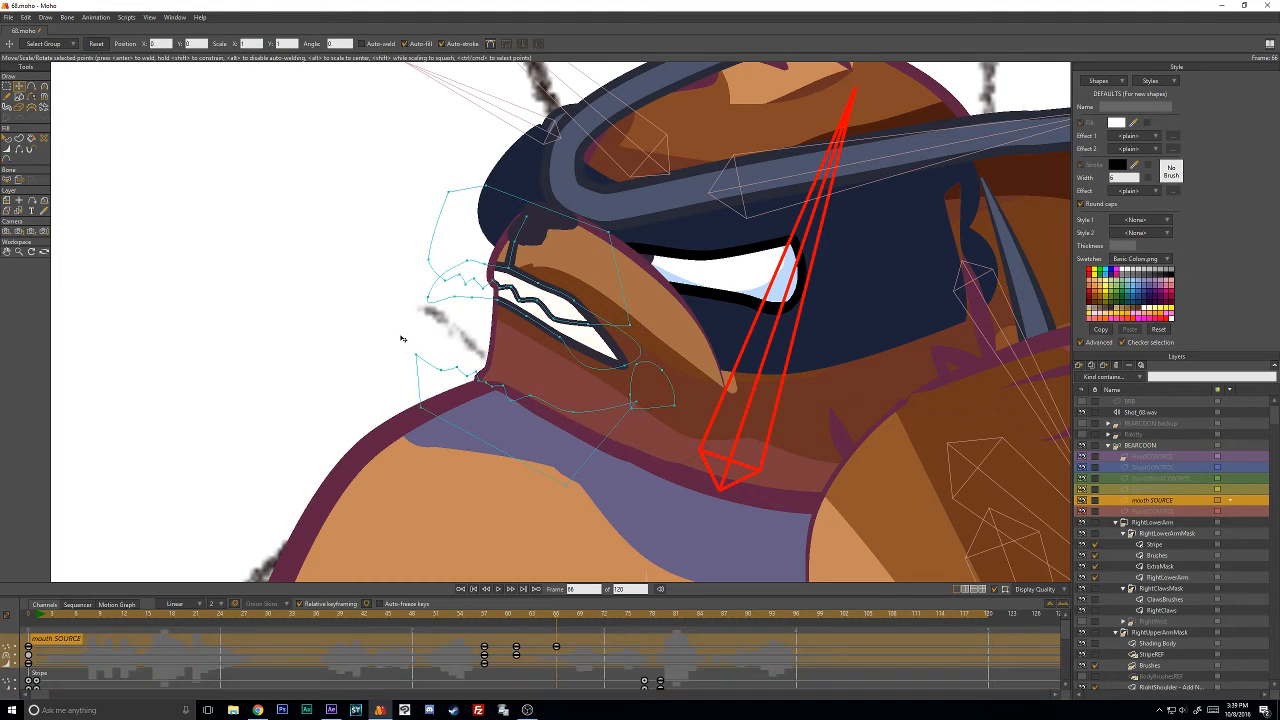
drag(560, 347, 482, 361)
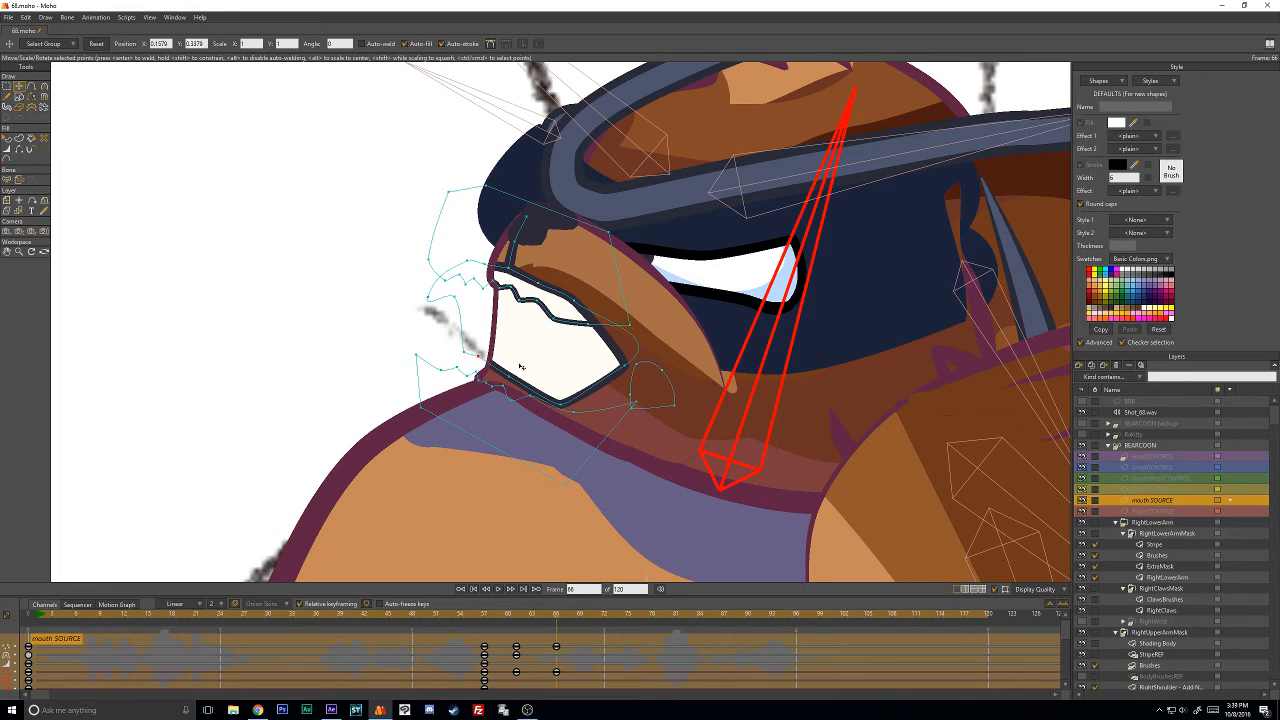
Move the tongue shape into the back corner of the open mouth at frame 66.
click(659, 368)
drag(659, 376, 578, 382)
click(631, 372)
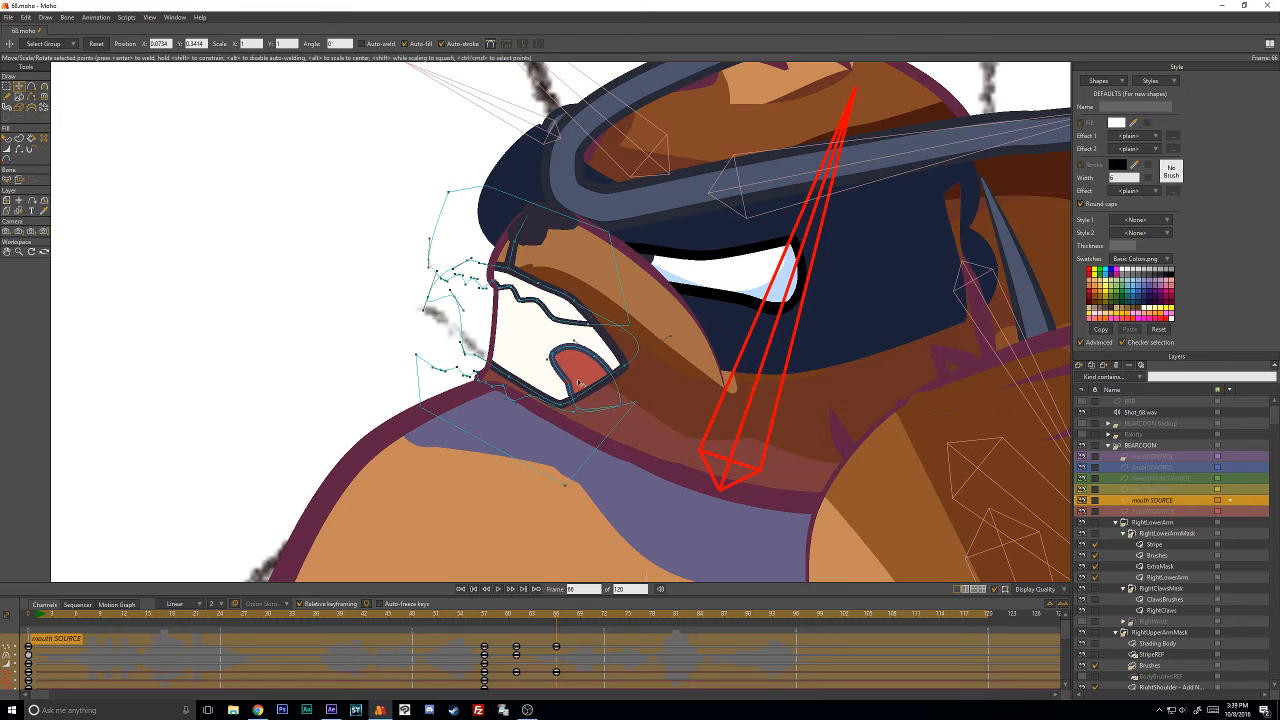
Smooth the curvature of the lower mouth points and reposition the front lower lip at frame 66 on the mouth SOURCE layer.
key(c)
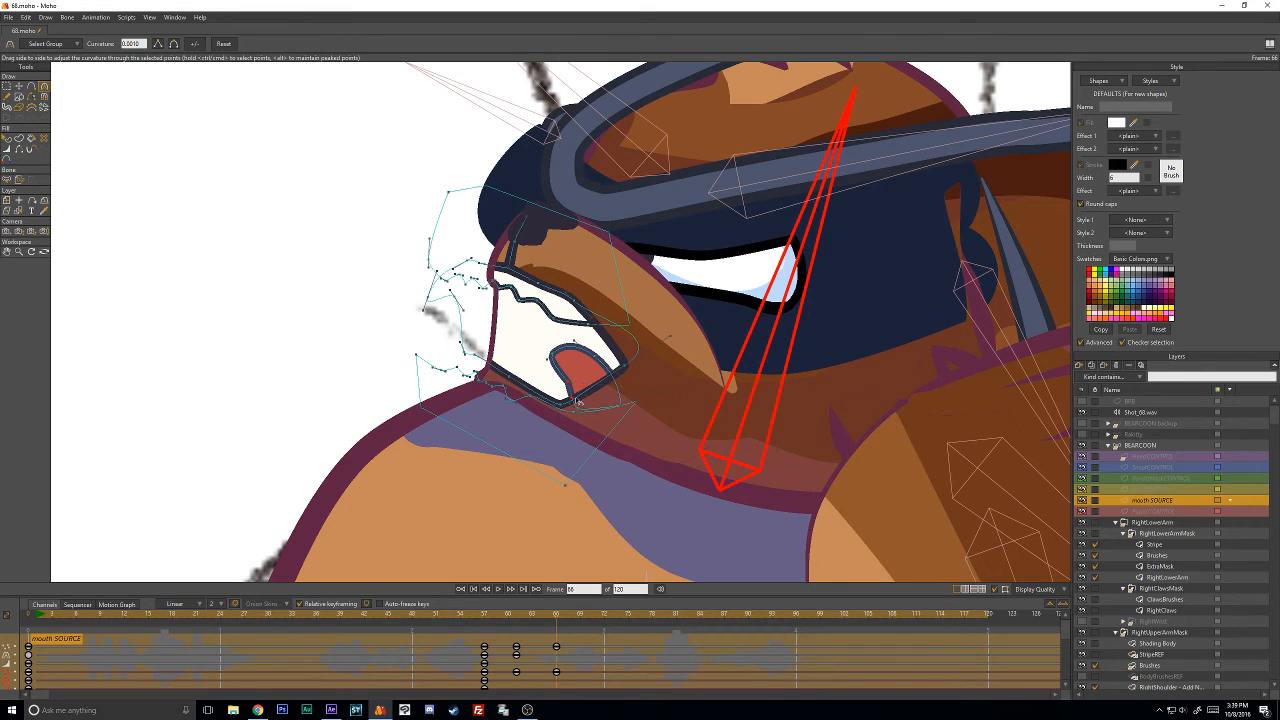
key(t)
scroll(580, 401, up, 1)
drag(497, 391, 638, 388)
key(c)
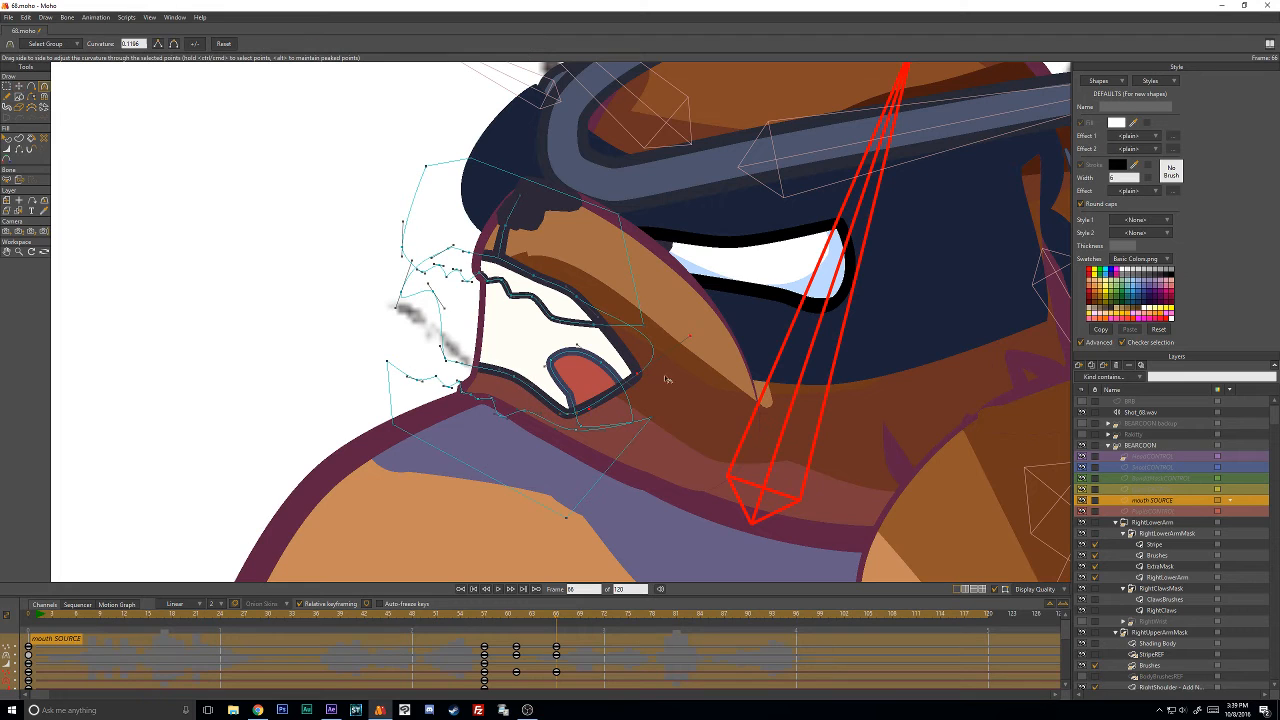
drag(407, 437, 796, 424)
key(t)
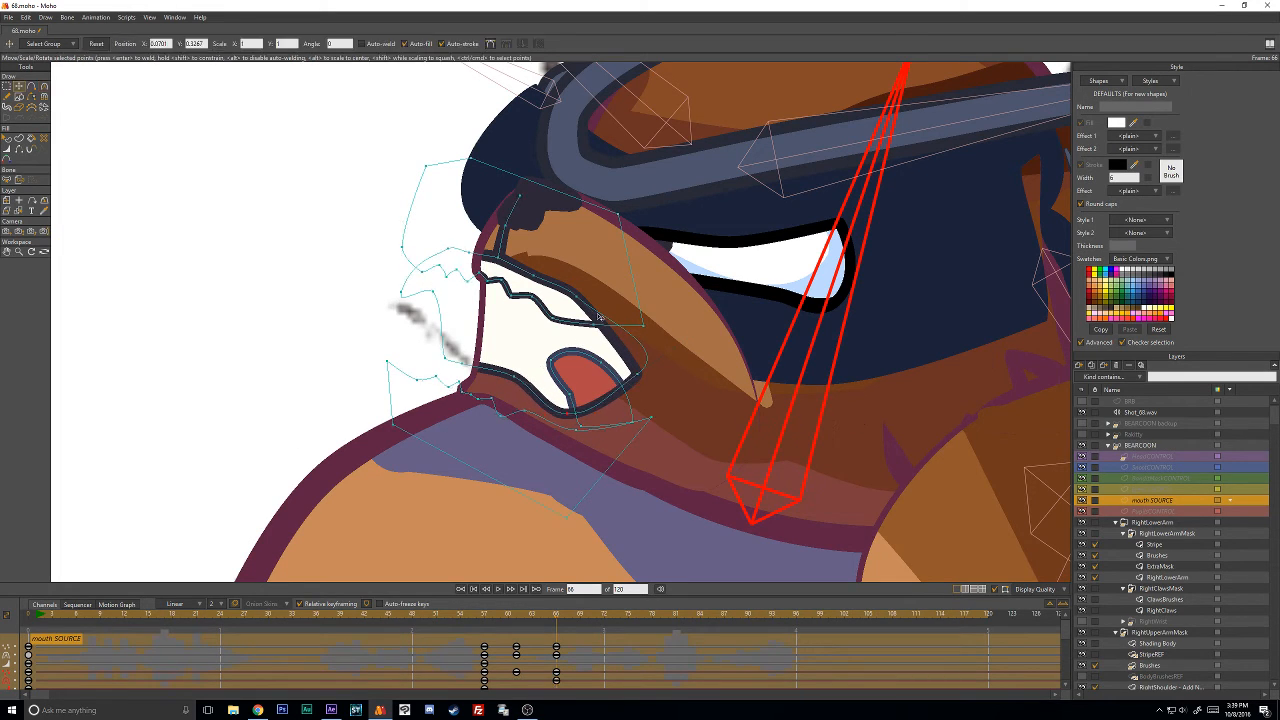
drag(512, 375, 501, 368)
Reshape the front lower jaw and chin outline at frame 66 on the SnootCONTROL layer to fit around the open mouth.
click(1150, 489)
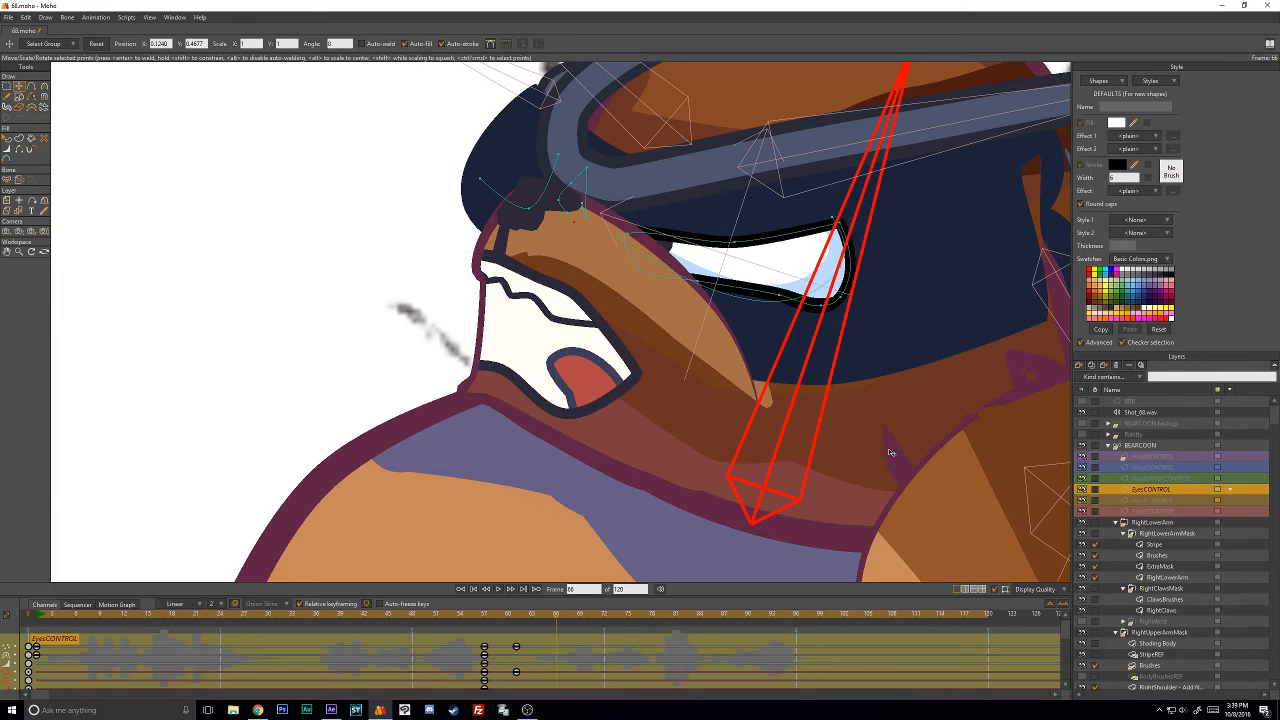
click(1153, 467)
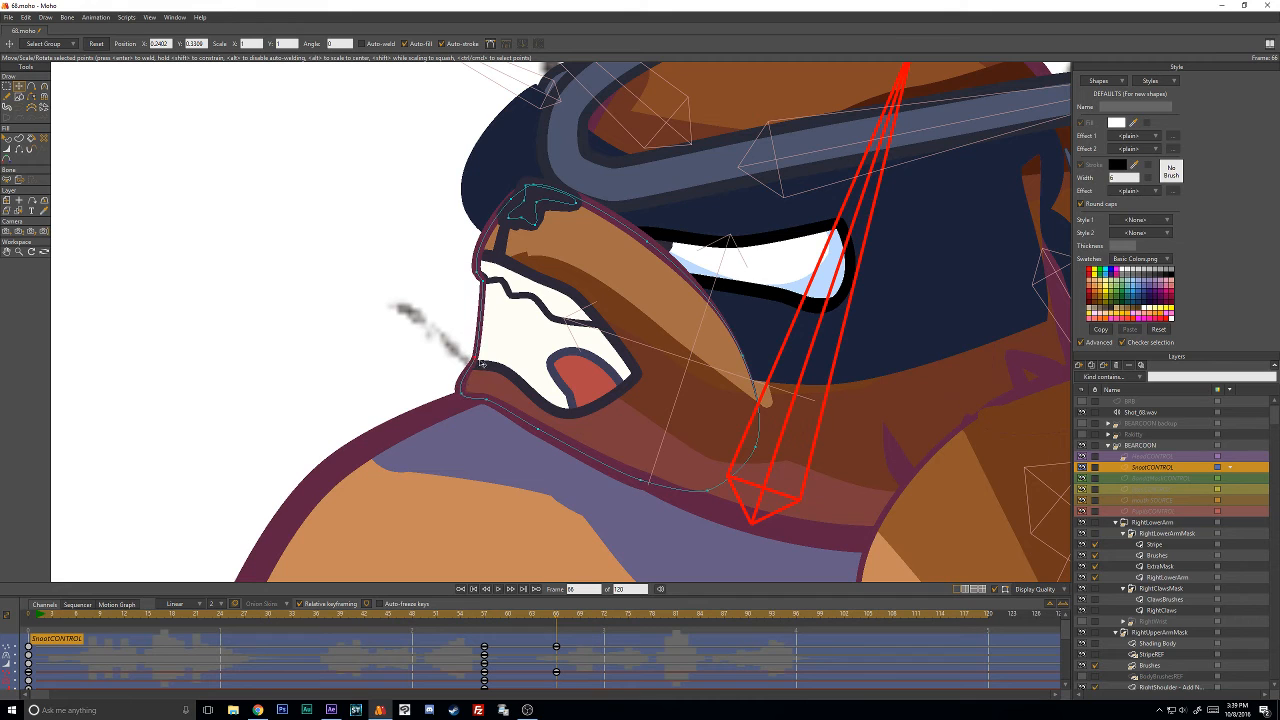
drag(463, 378, 471, 398)
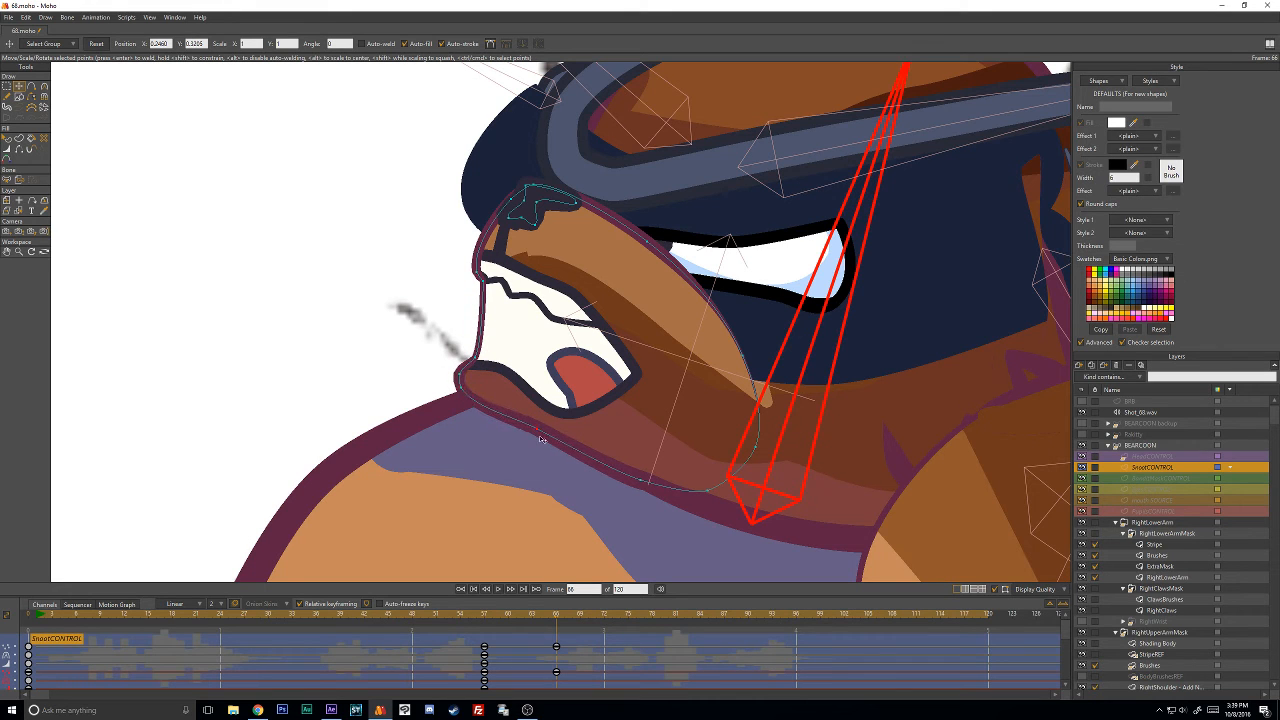
mouse_move(540, 436)
mouse_down()
mouse_move(504, 417)
mouse_move(516, 428)
mouse_up()
scroll(665, 365, down, 4)
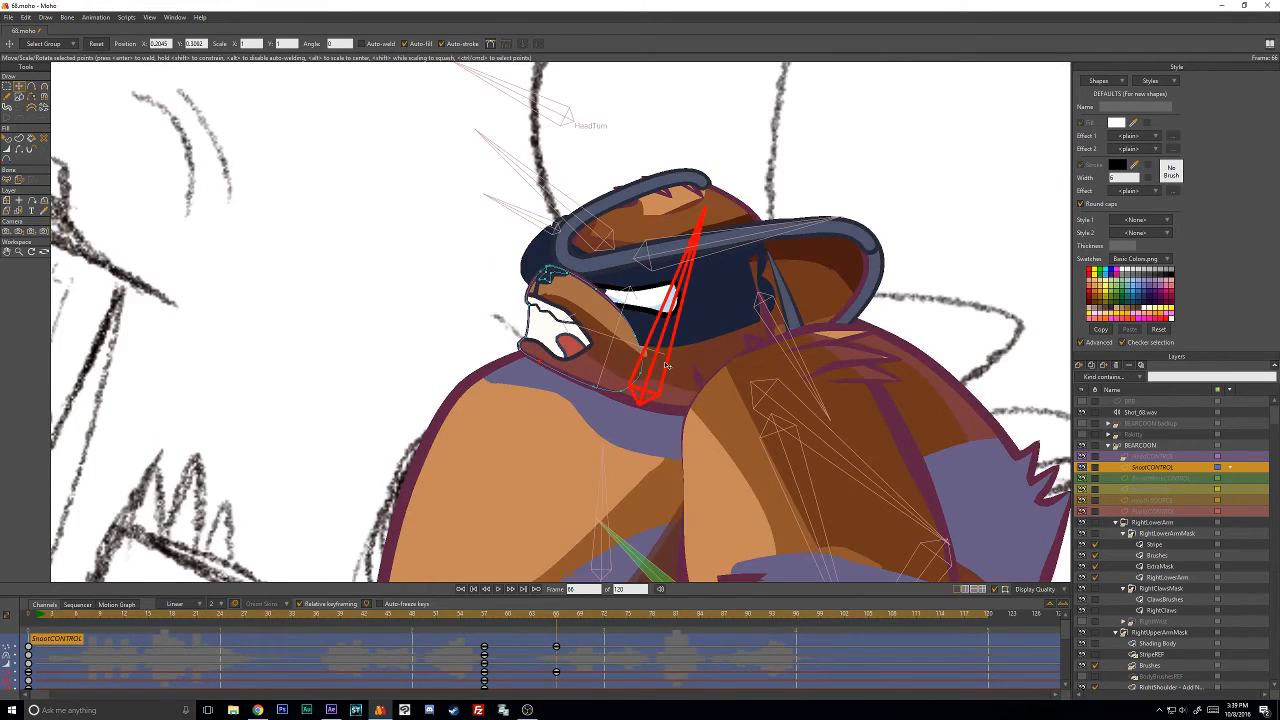
scroll(665, 365, down, 3)
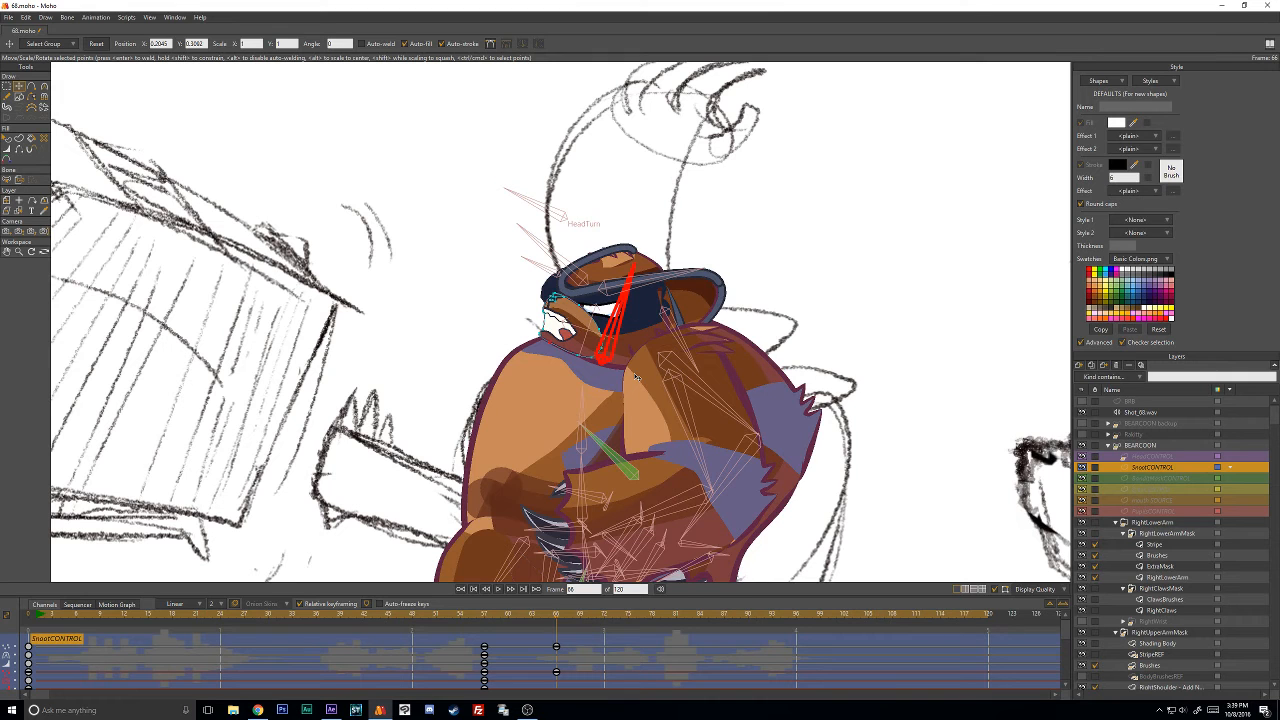
Copy the SnootCONTROL keyframes from frame 57 to frame 62 to hold the closed snout pose.
key(ctrl+Left)
key(ctrl+Left)
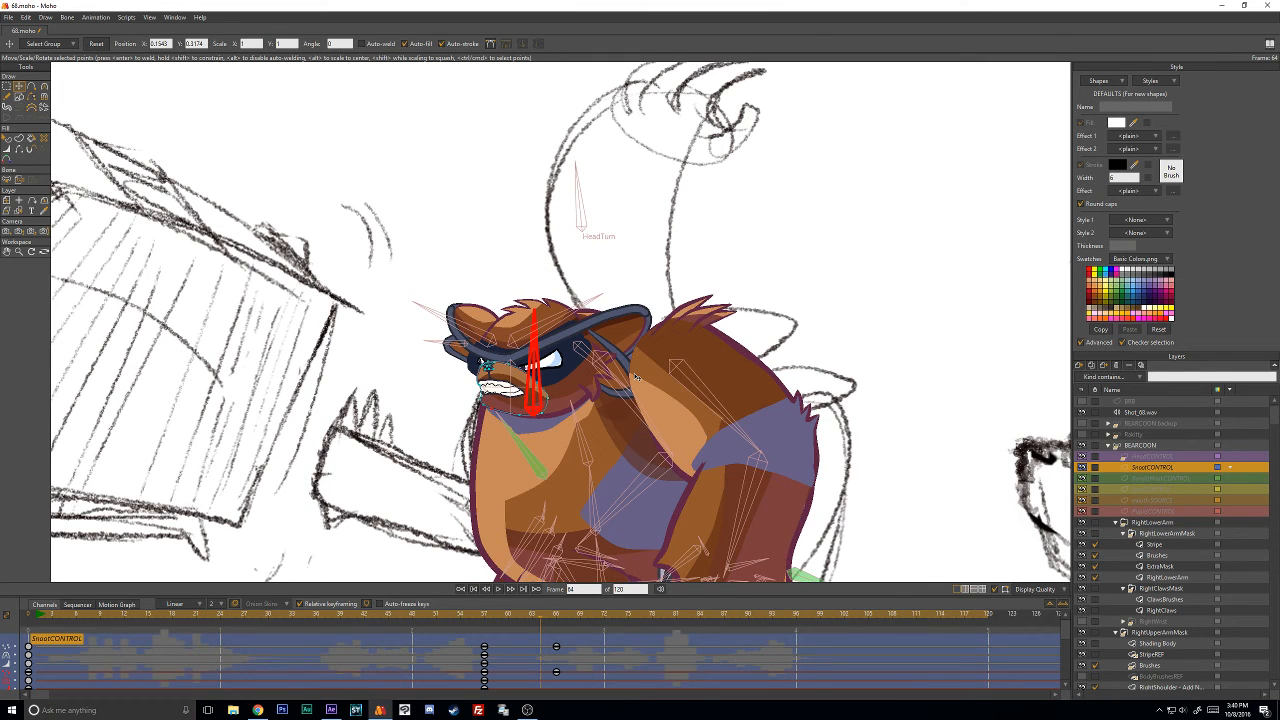
scroll(636, 376, up, 2)
key(Left)
key(Left)
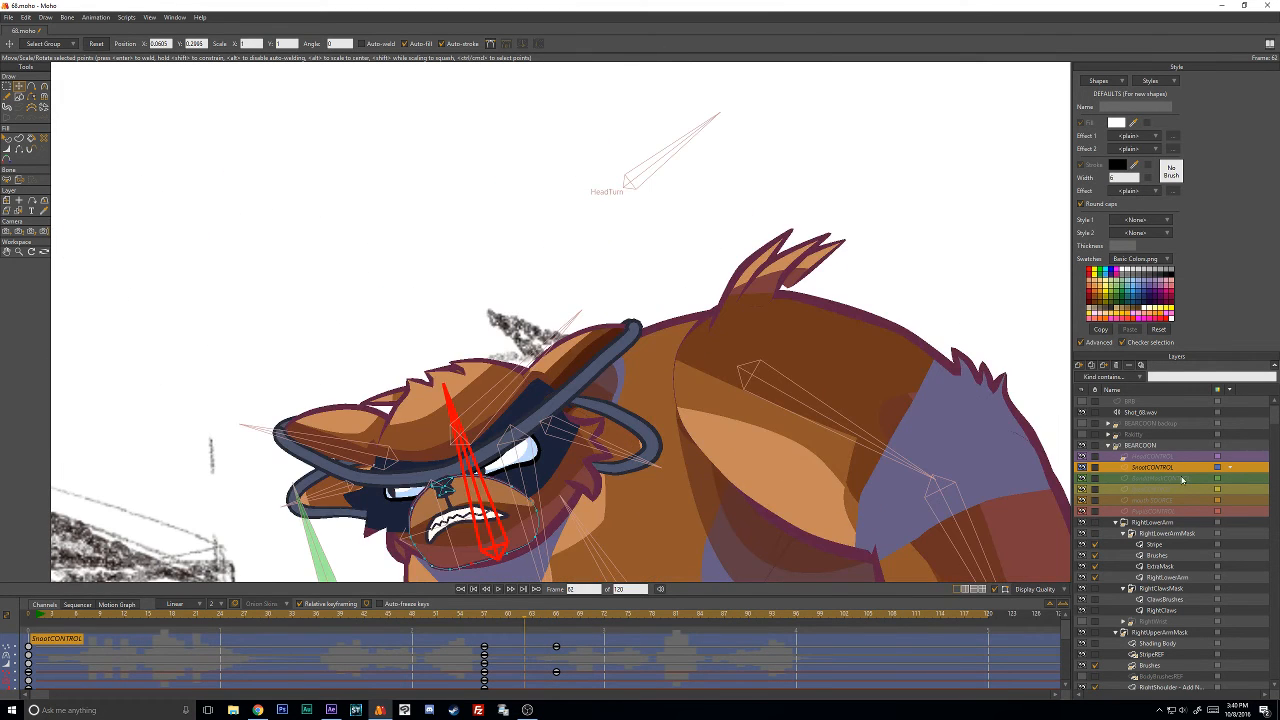
drag(460, 638, 498, 662)
key(ctrl+v)
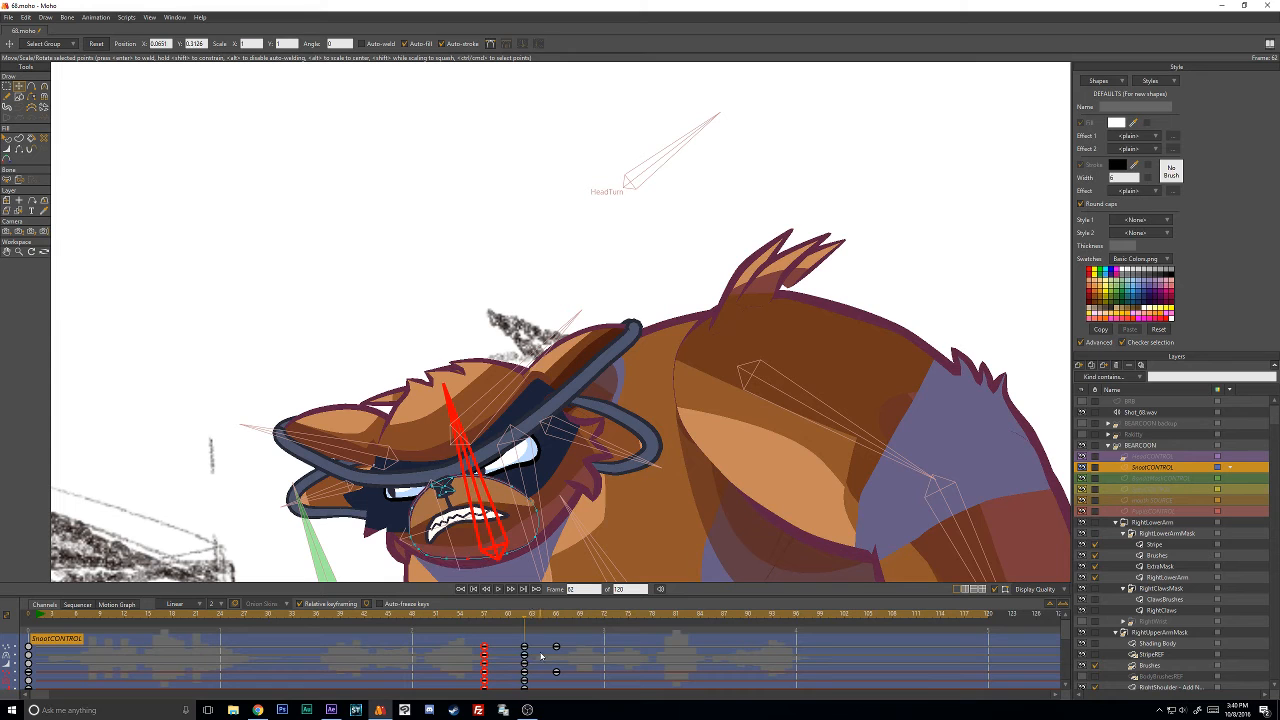
Move the open-mouth keyframes on the SnootCONTROL and mouth SOURCE layers from frame 66 to frame 65.
key(ctrl+Right)
key(ctrl+Right)
key(ctrl+Right)
key(ctrl+Right)
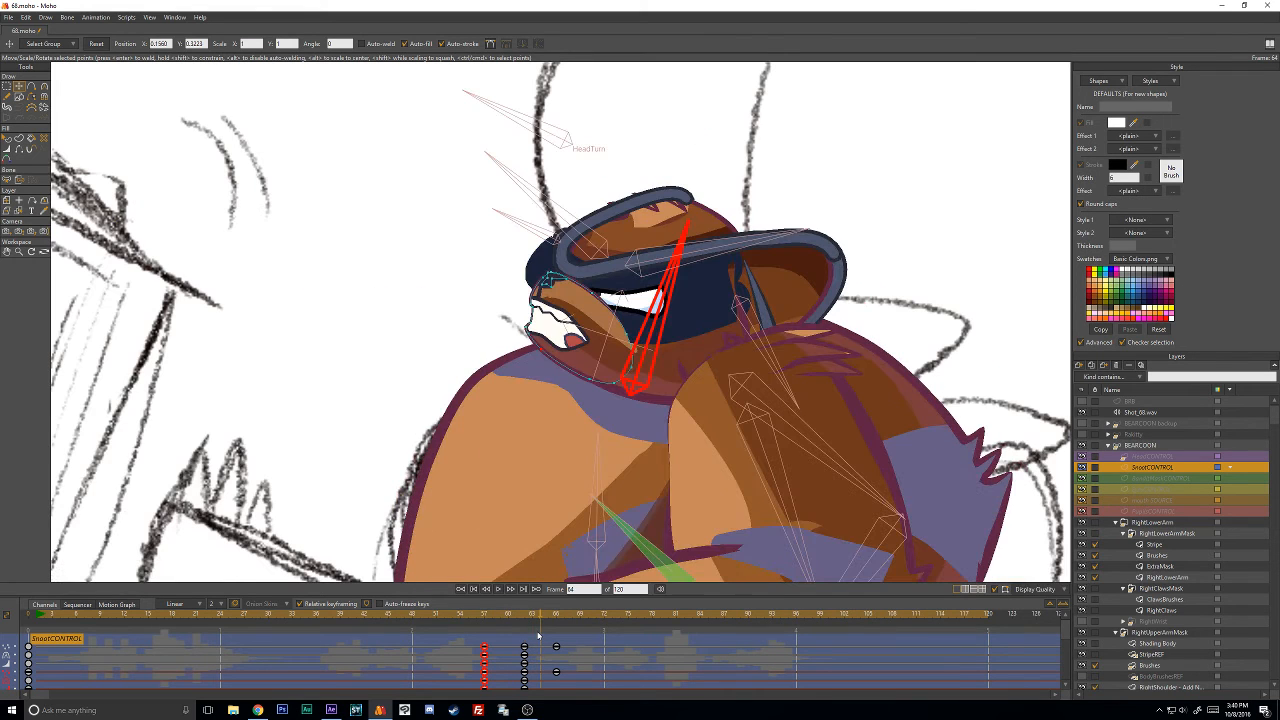
drag(570, 640, 554, 694)
drag(556, 647, 548, 647)
key(Left)
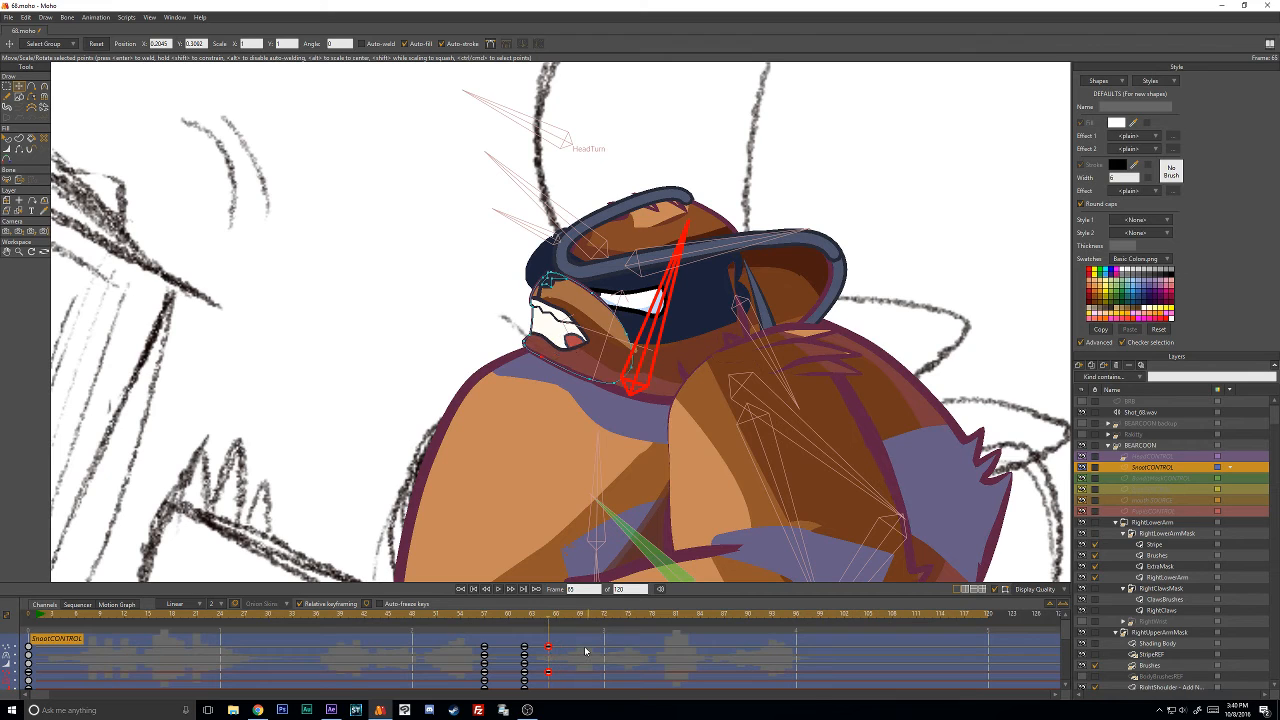
key(Right)
key(Left)
click(1149, 504)
mouse_move(570, 641)
mouse_down()
mouse_move(546, 684)
mouse_move(548, 652)
mouse_up()
Adjust the mouth points at frame 67 on the mouth SOURCE layer.
key(Right)
key(Right)
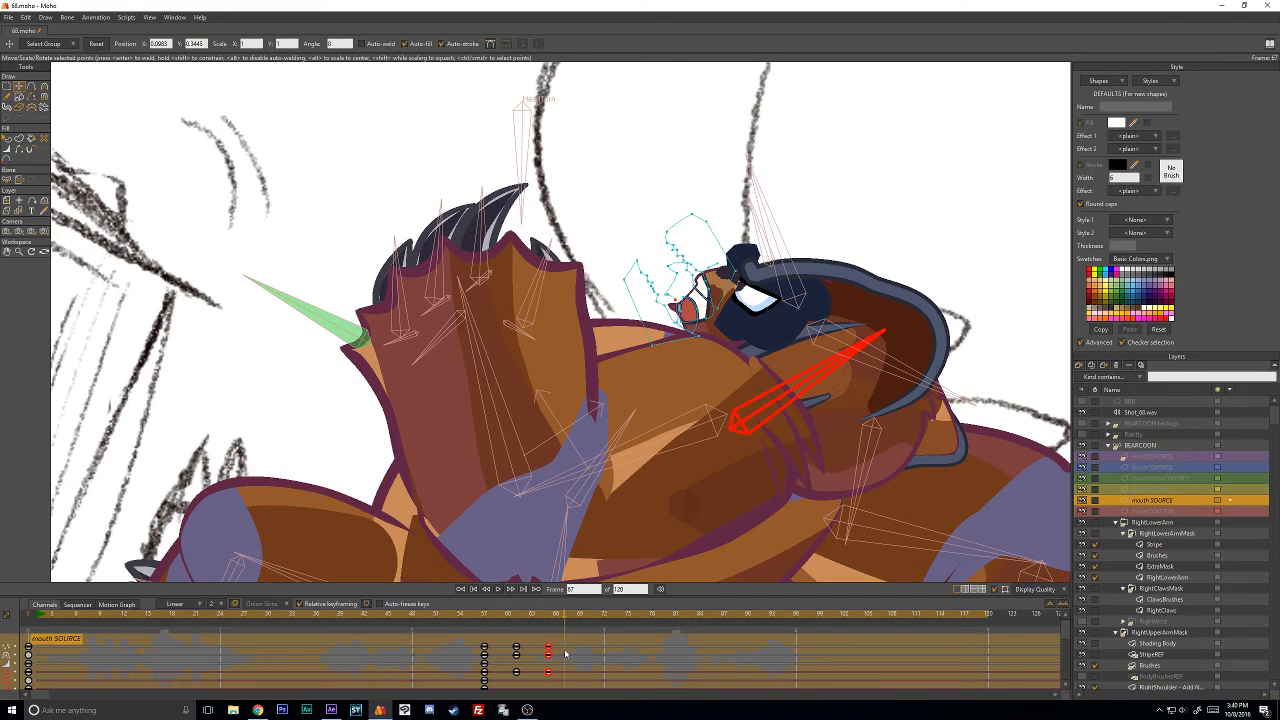
scroll(763, 282, up, 2)
drag(839, 279, 582, 469)
scroll(582, 413, up, 2)
click(565, 422)
click(523, 391)
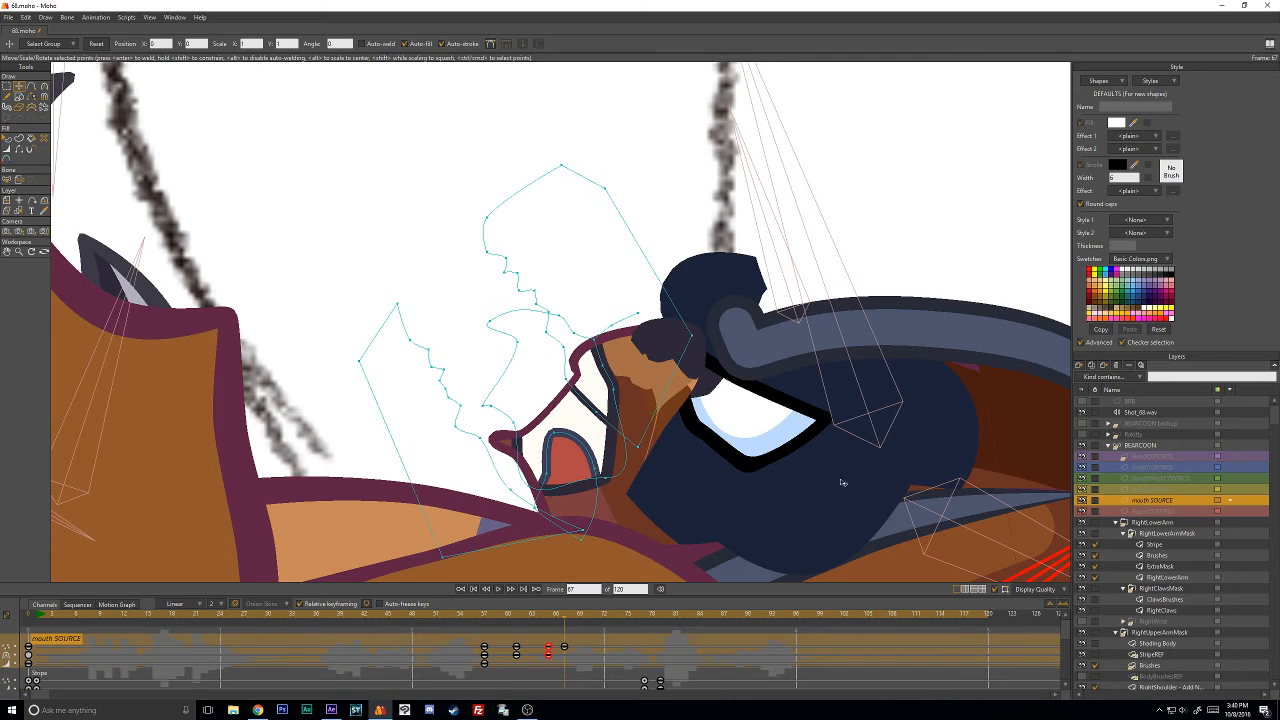
Pull out the lower-jaw outline and adjust the nose points at frame 67 on the SnootCONTROL layer.
click(1150, 459)
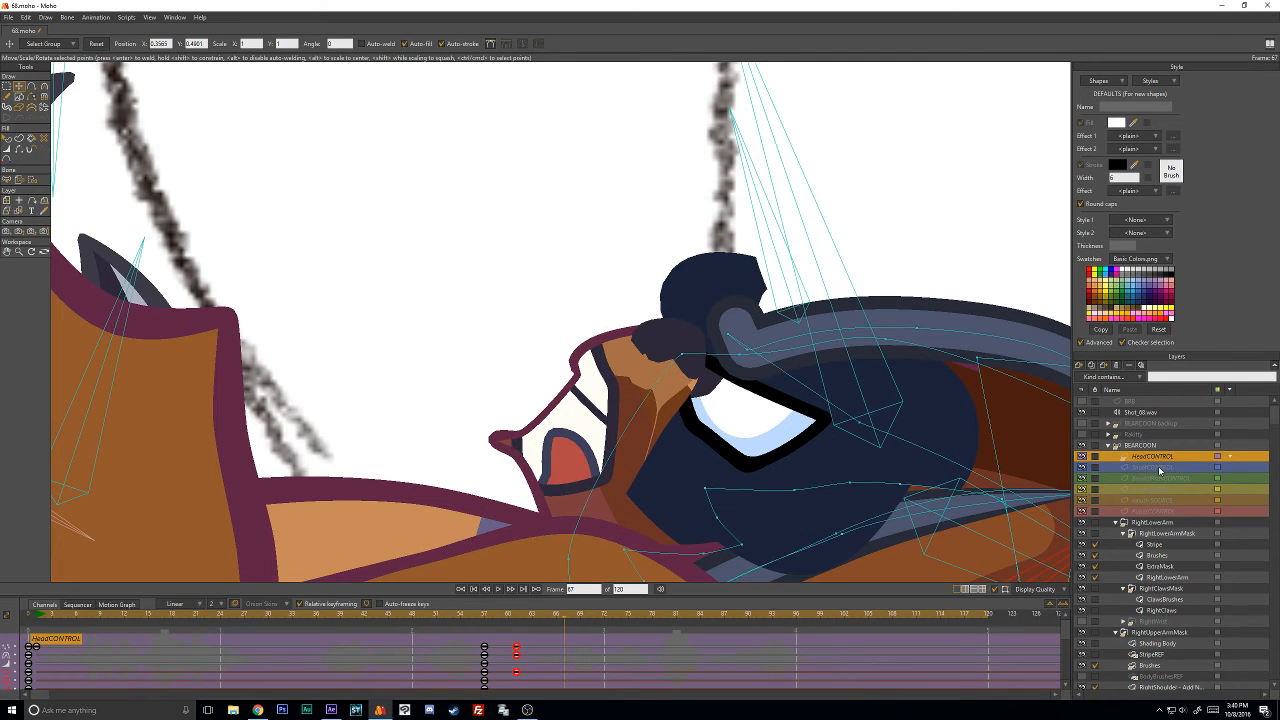
click(1159, 468)
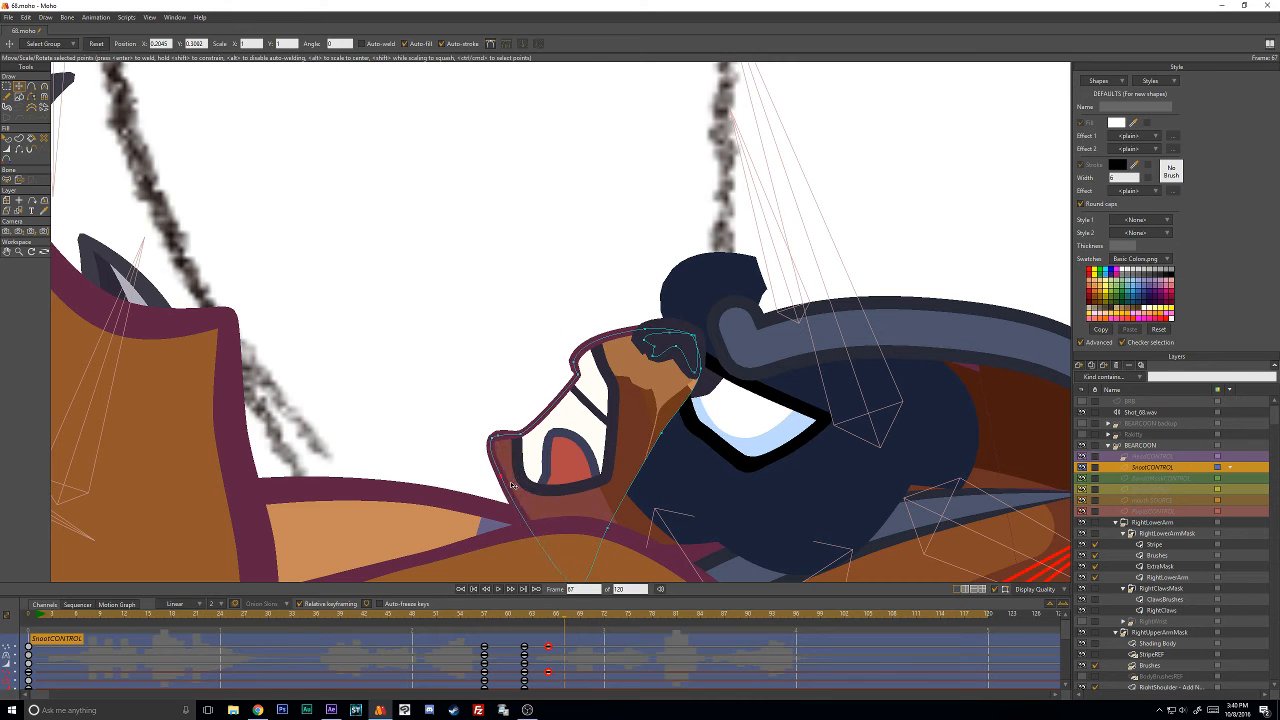
drag(504, 488, 500, 492)
scroll(660, 440, down, 3)
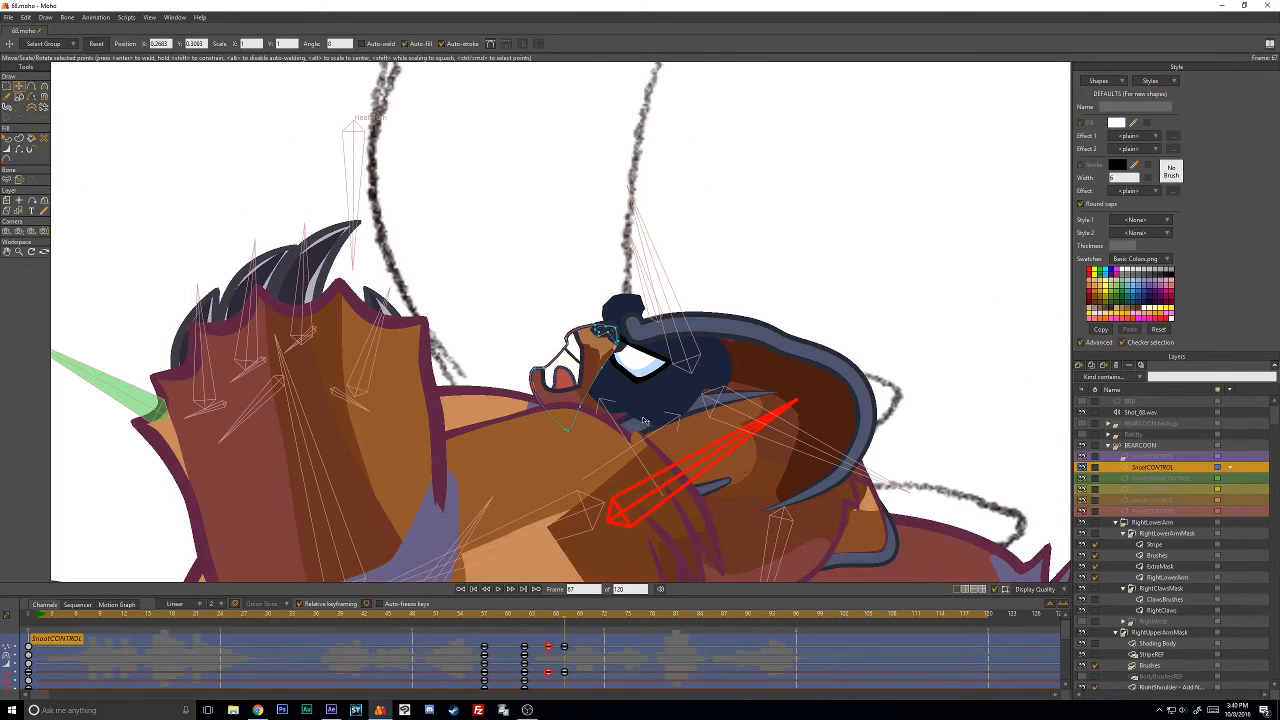
mouse_move(609, 371)
mouse_down()
mouse_move(598, 366)
mouse_move(610, 362)
mouse_up()
scroll(640, 354, up, 3)
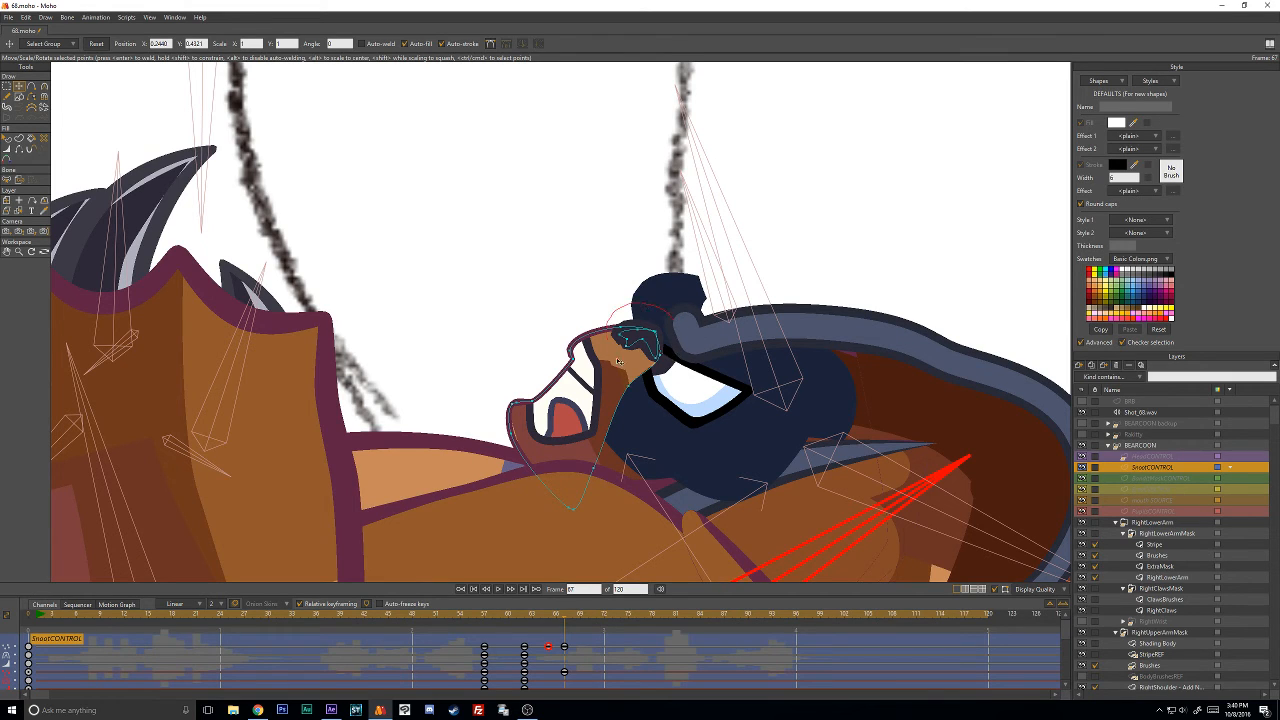
drag(619, 362, 659, 324)
scroll(613, 413, down, 2)
scroll(606, 431, down, 4)
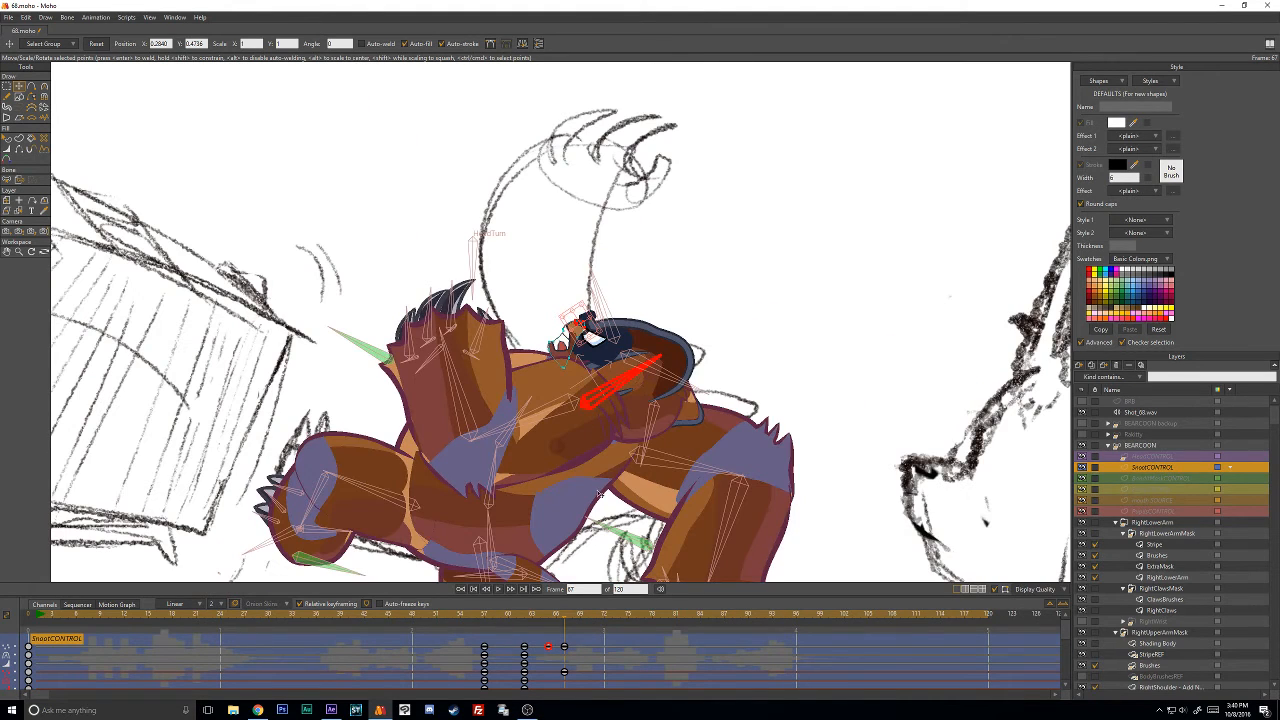
Step through the kick from frame 67 to frame 83 to examine the face, and return to frame 65.
click(594, 646)
key(Right)
key(Right)
key(Right)
key(Right)
key(Right)
key(Right)
key(Right)
key(Right)
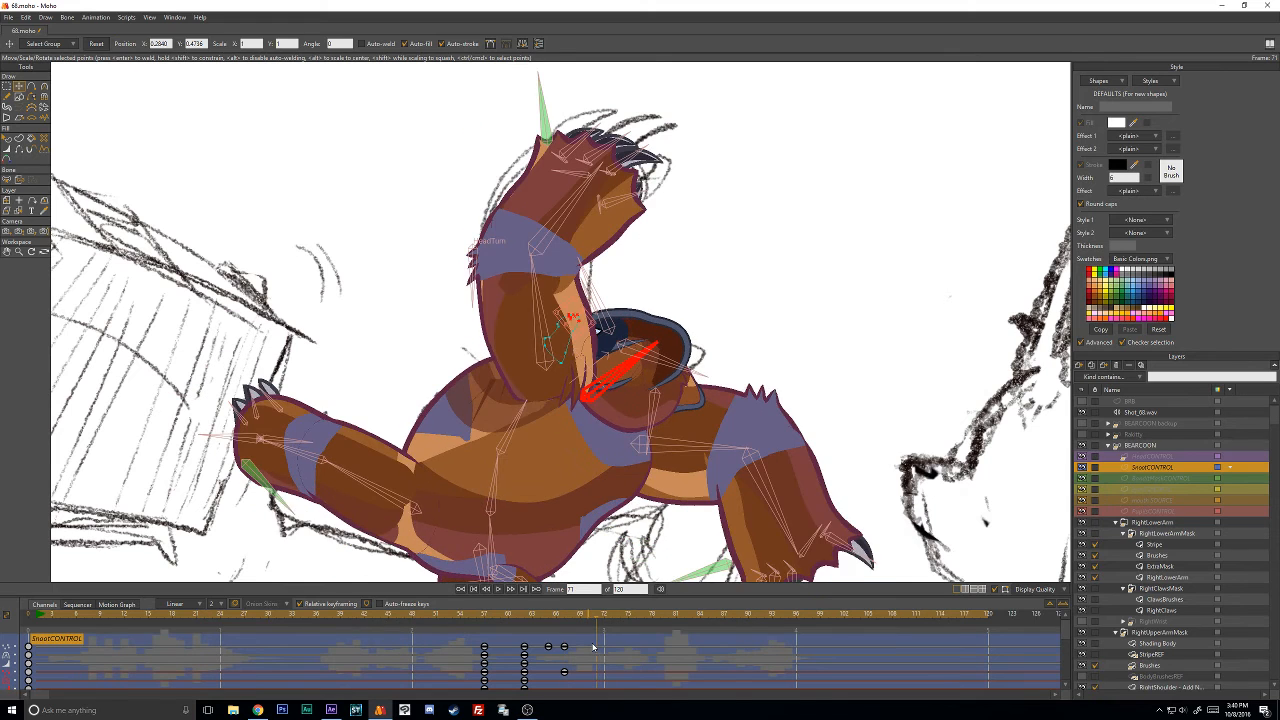
key(Right)
key(Right)
key(Right)
key(Right)
key(Right)
key(Right)
key(Right)
key(Right)
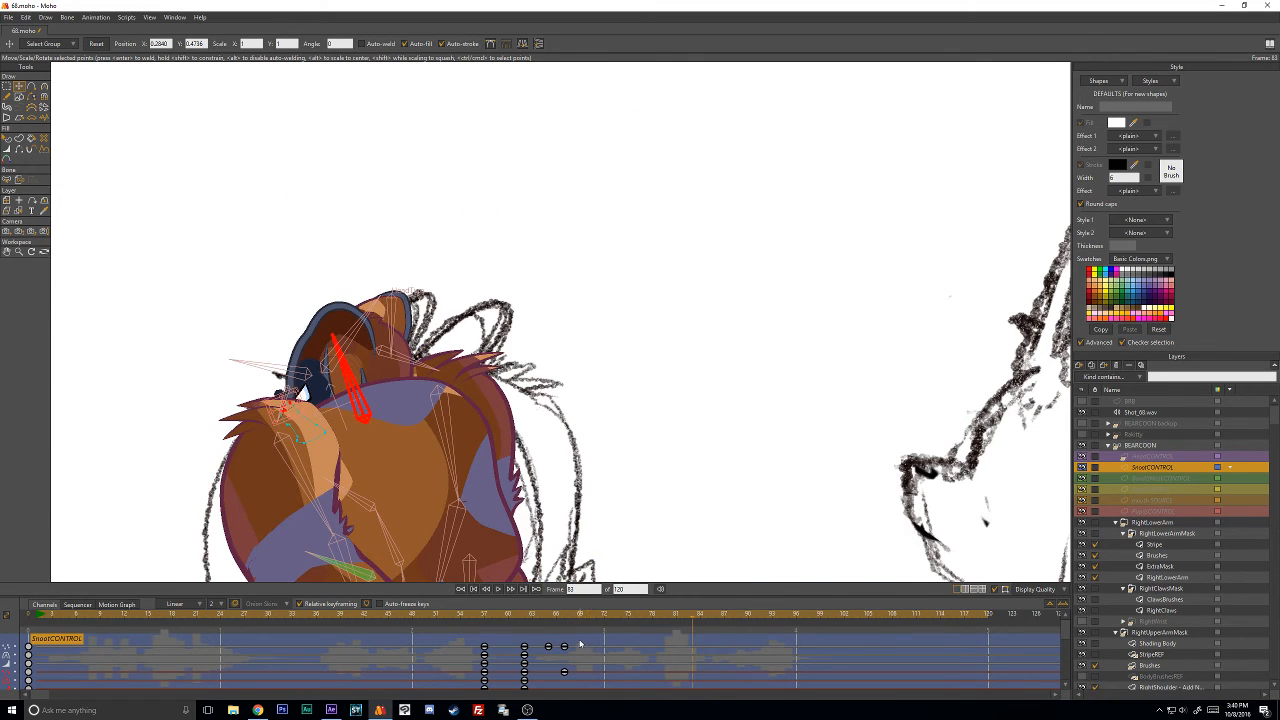
drag(600, 616, 548, 630)
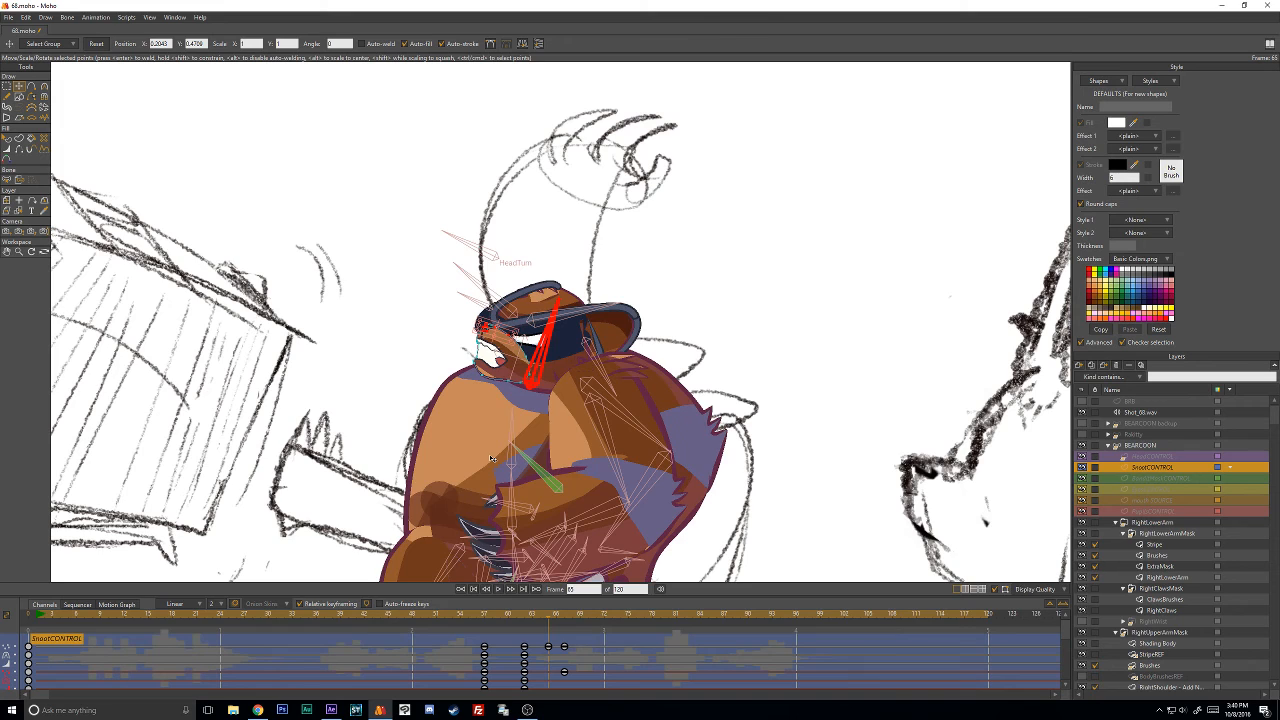
Render a preview of frame 65 to inspect the yelling mouth.
key(ctrl+r)
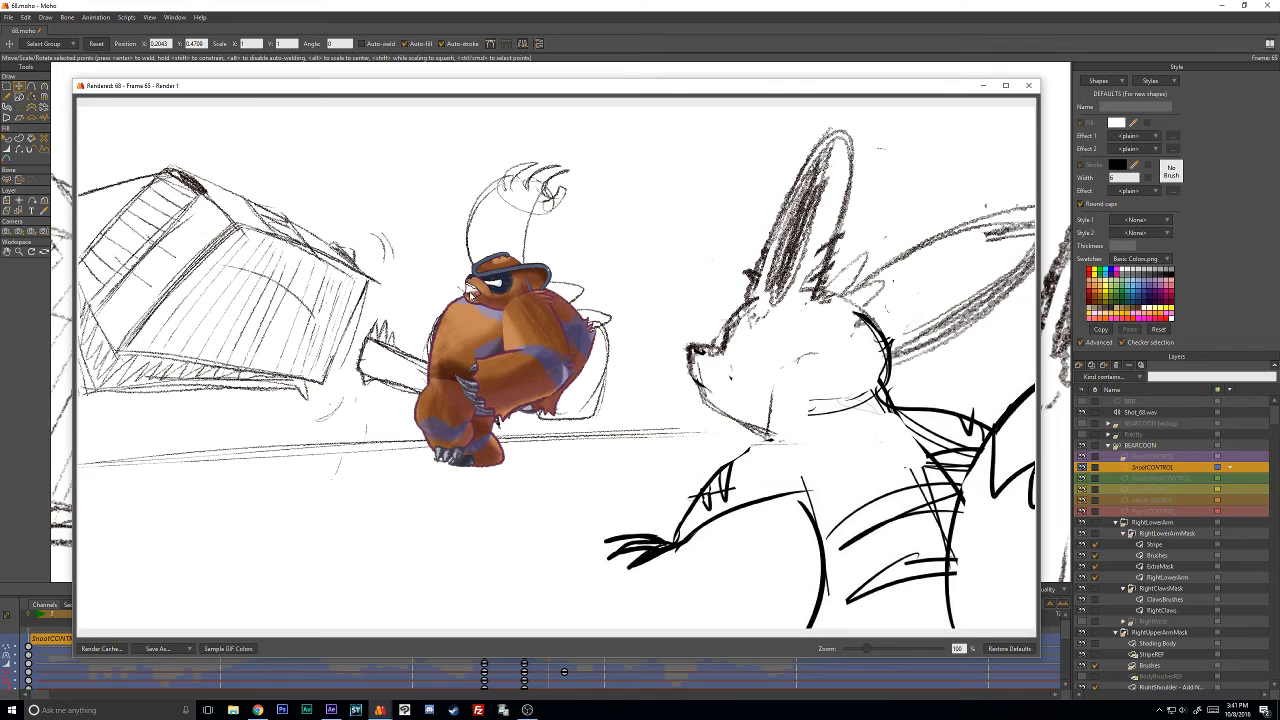
click(1032, 87)
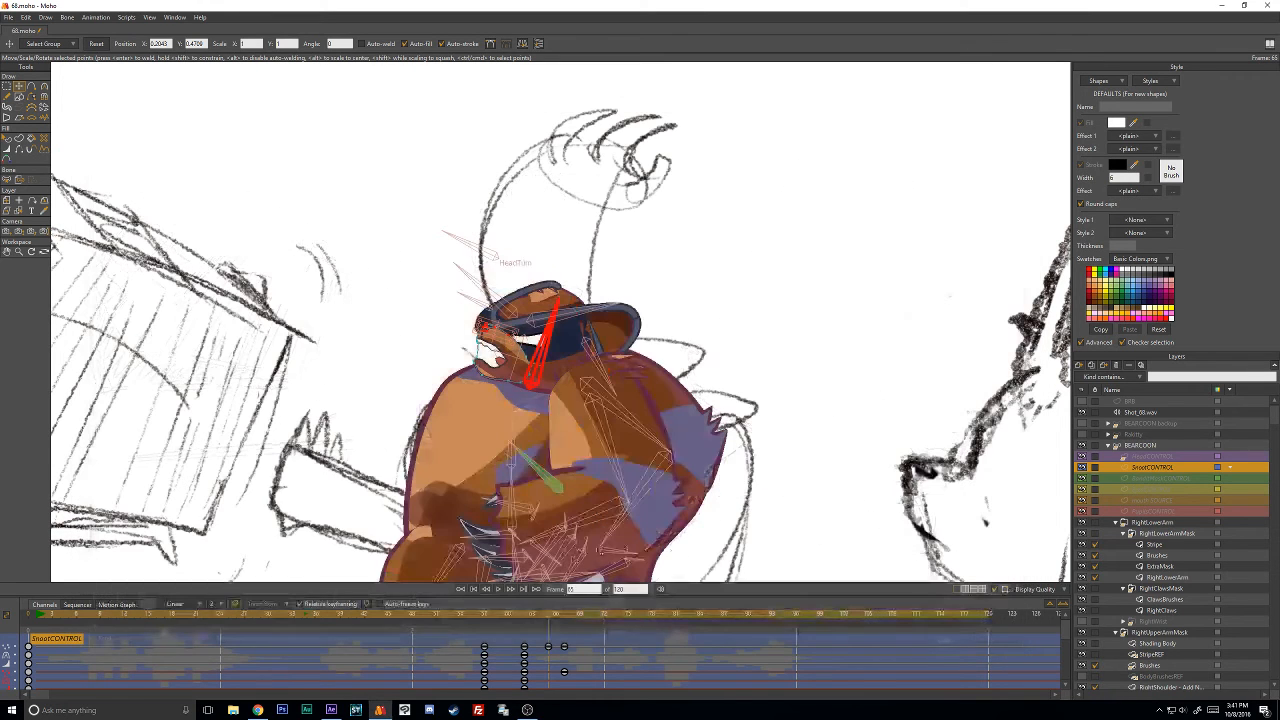
drag(489, 615, 552, 622)
Expand the Snoot group inside Head and select the filled mouth layer in the inside-of-mouth group.
scroll(1199, 496, down, 5)
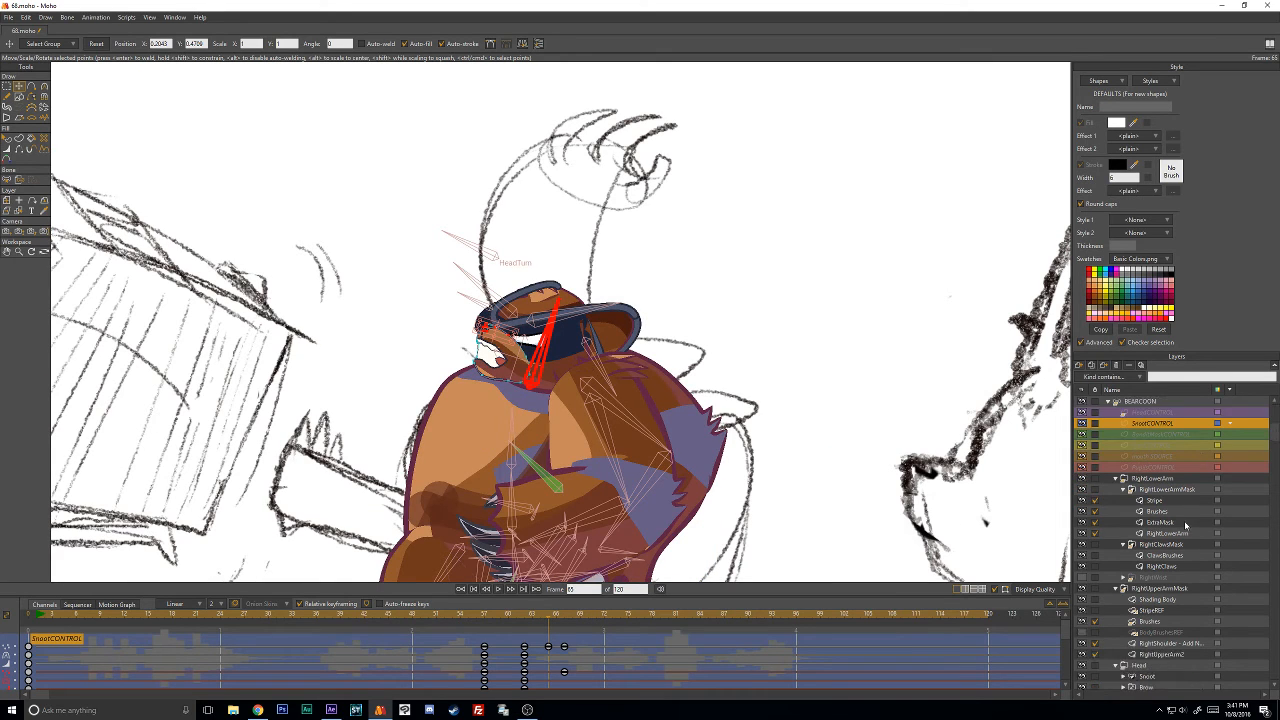
scroll(1152, 548, down, 5)
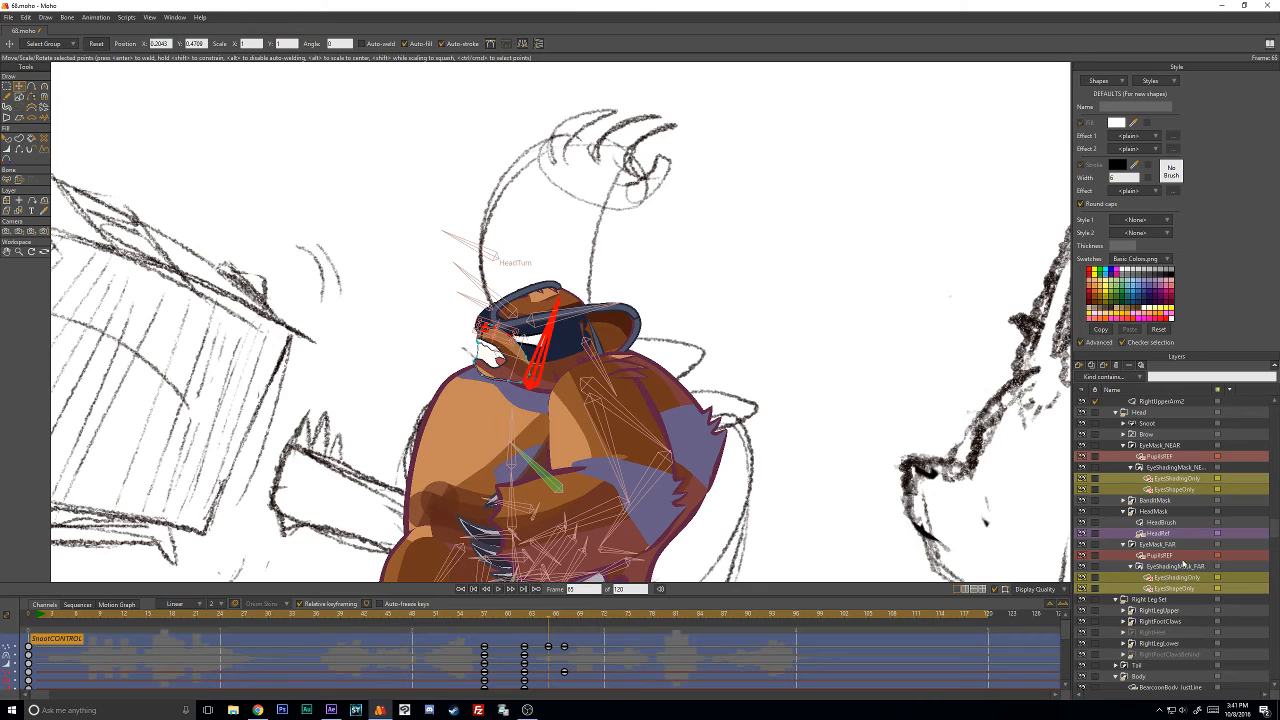
scroll(1141, 555, down, 1)
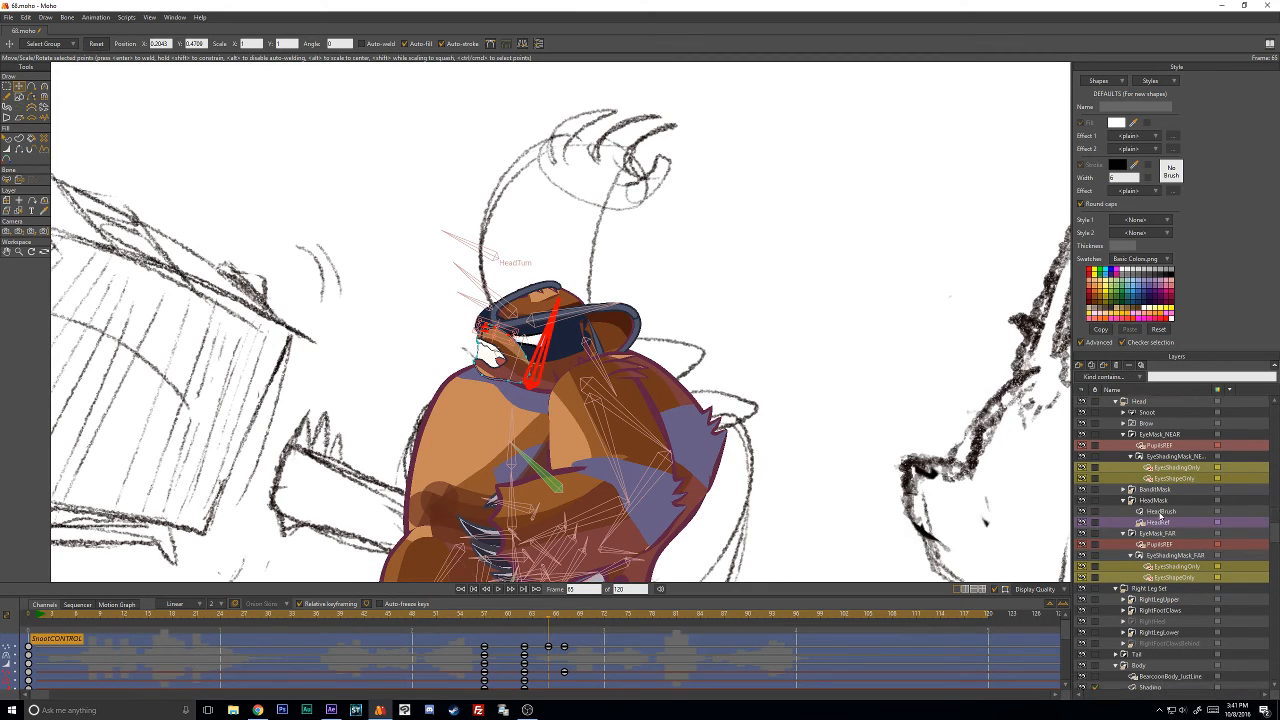
scroll(1160, 519, up, 1)
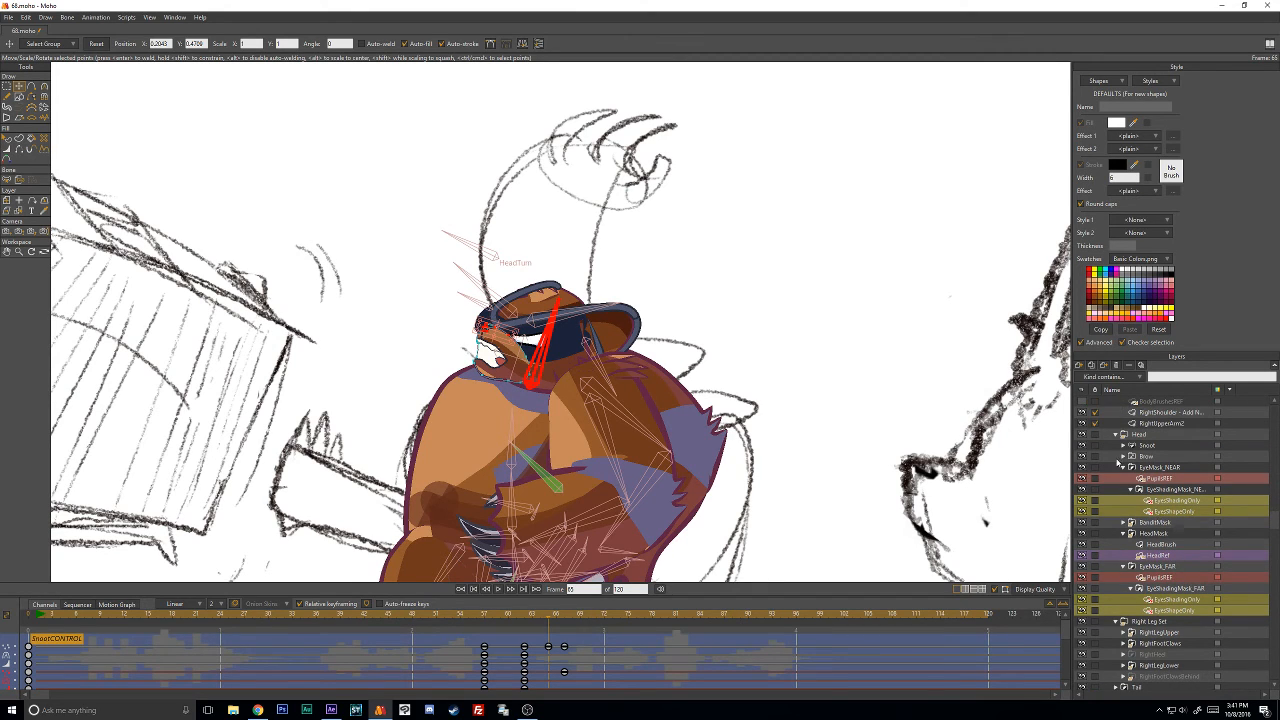
click(1123, 445)
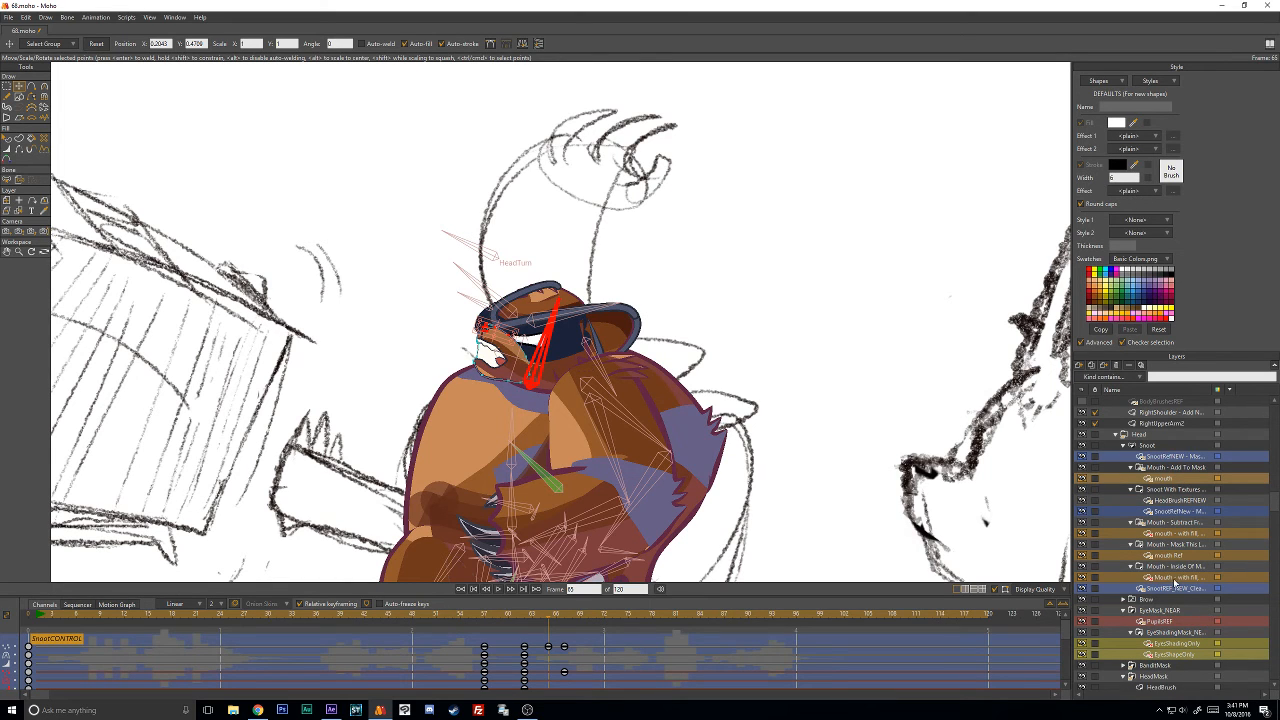
click(1175, 578)
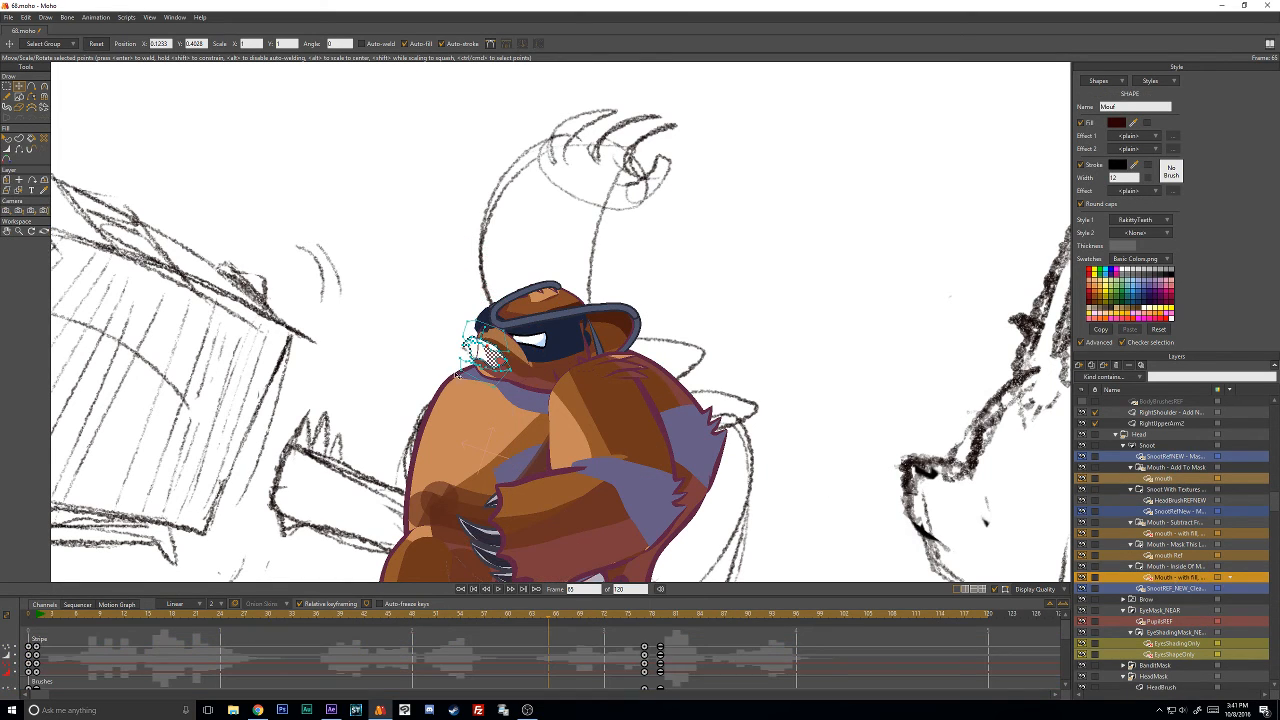
Inspect the Mouf shape on the filled mouth layer inside the inside-of-mouth group at frame 65.
scroll(457, 373, up, 3)
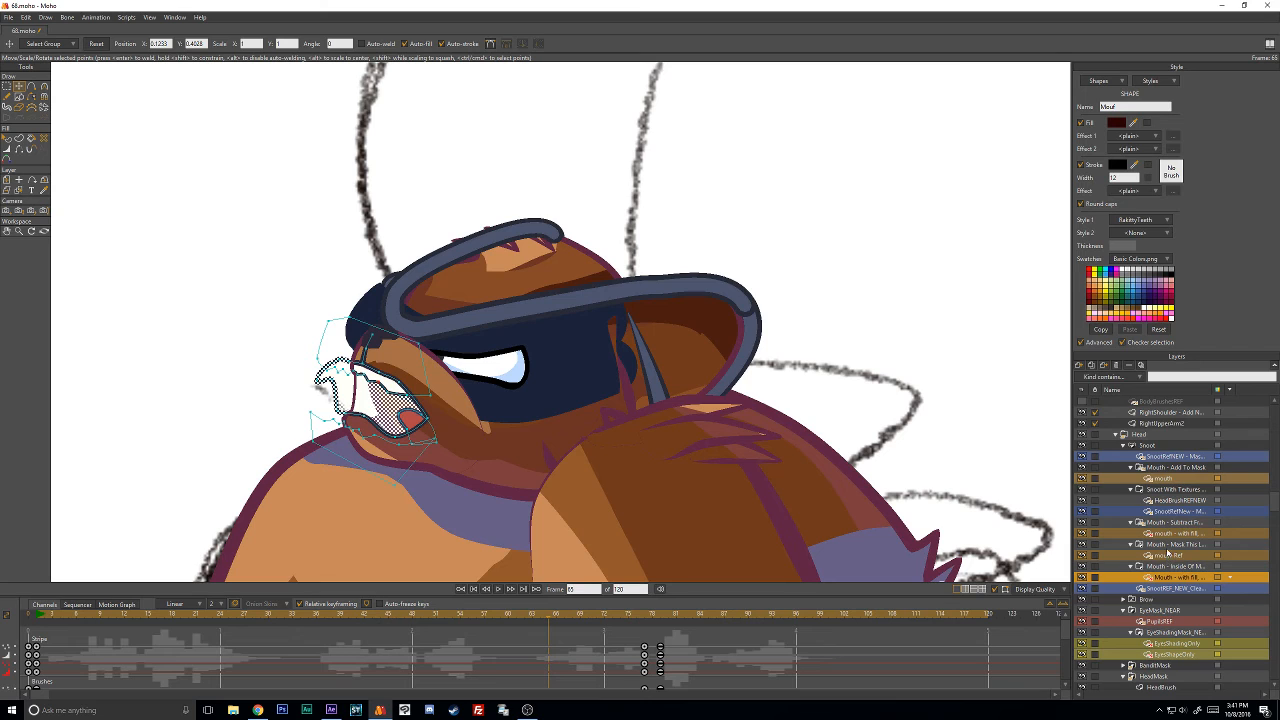
click(1177, 589)
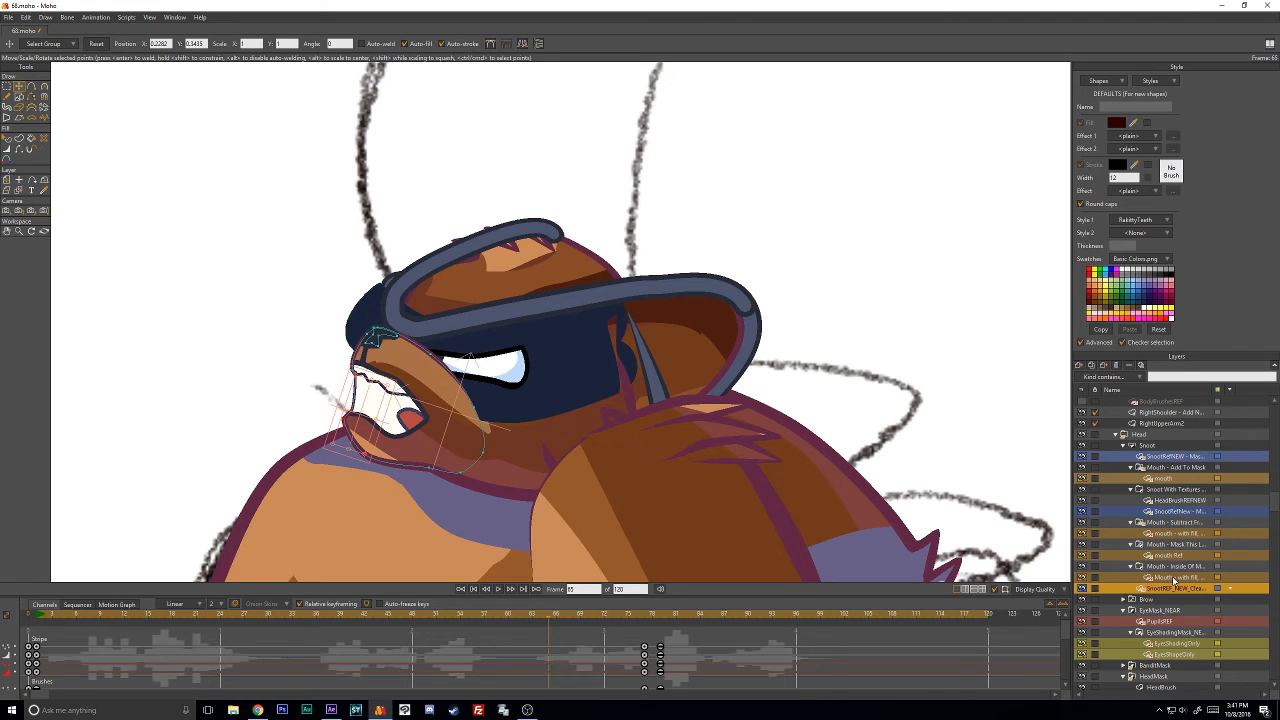
click(1183, 578)
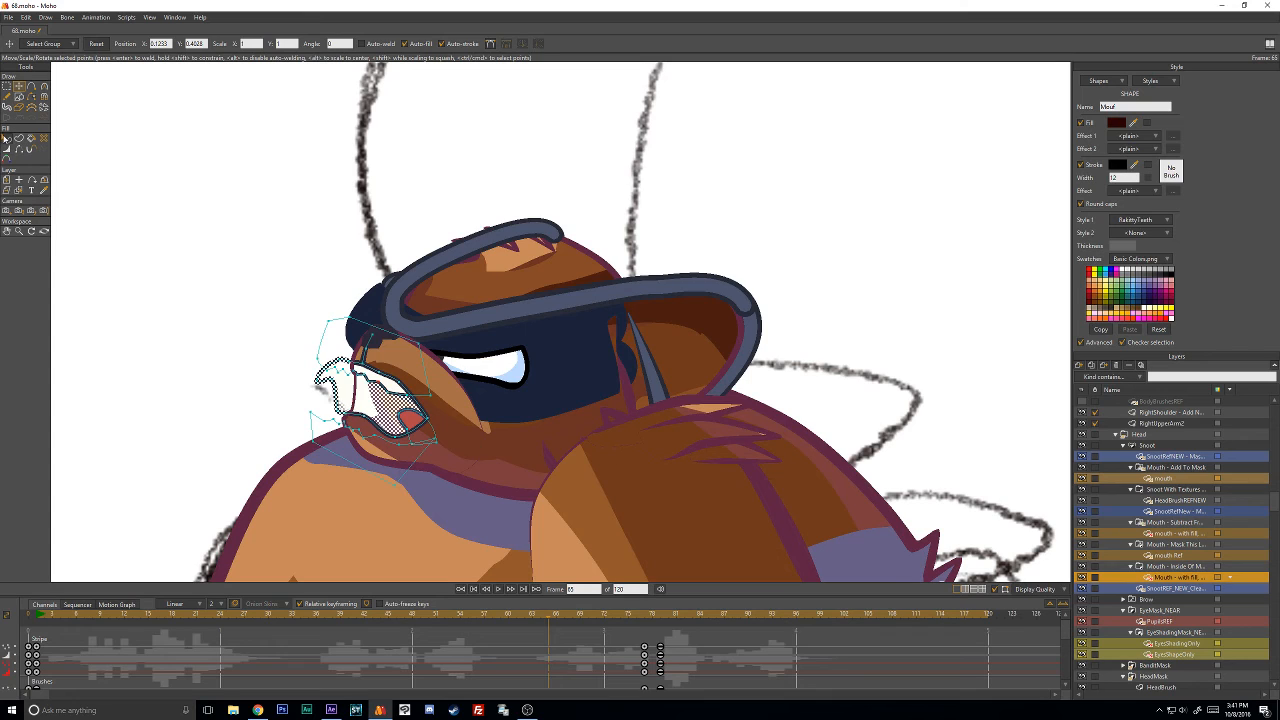
click(6, 137)
click(312, 381)
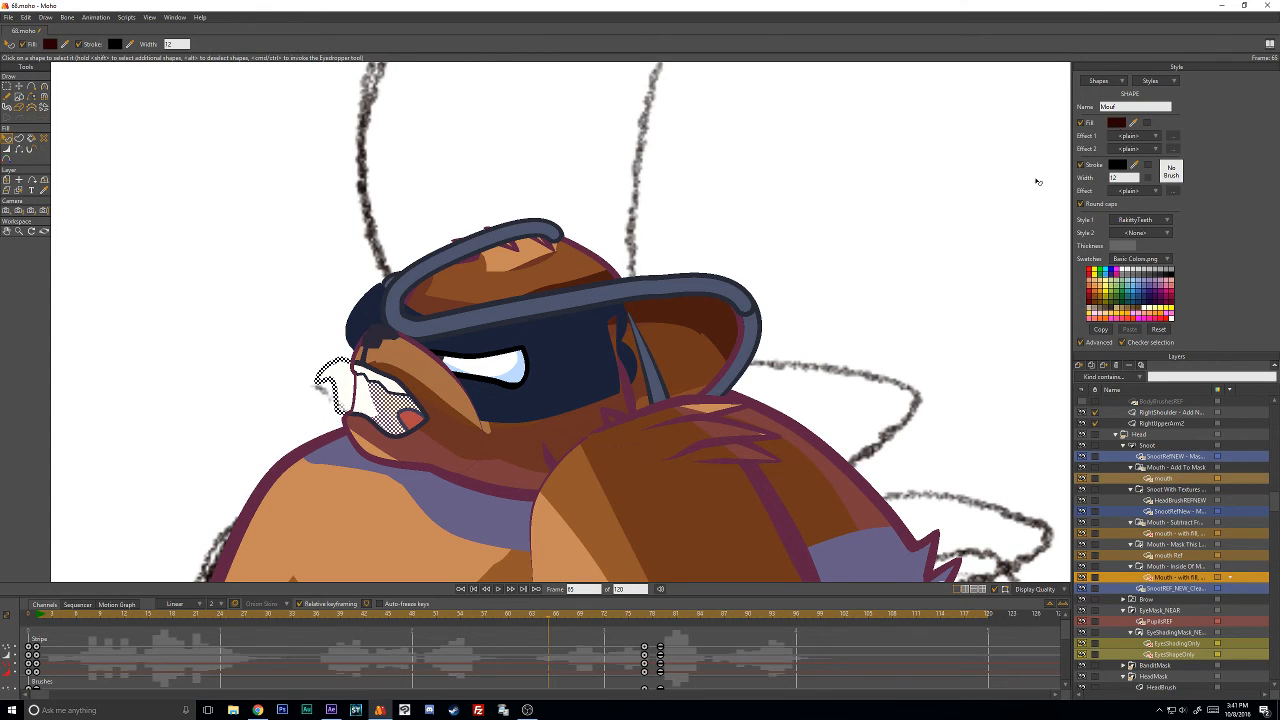
click(837, 234)
click(389, 411)
click(763, 235)
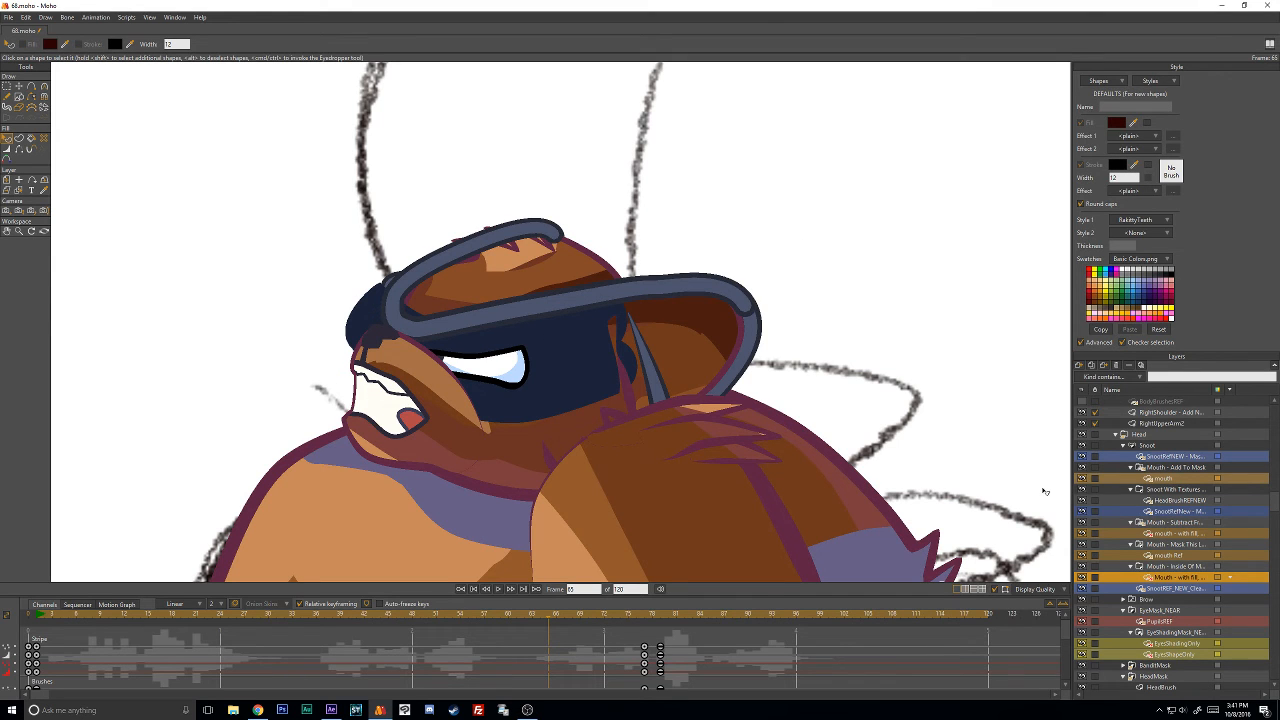
Render a preview of frame 65, examine the bear's mouth up close and close the preview.
key(ctrl+r)
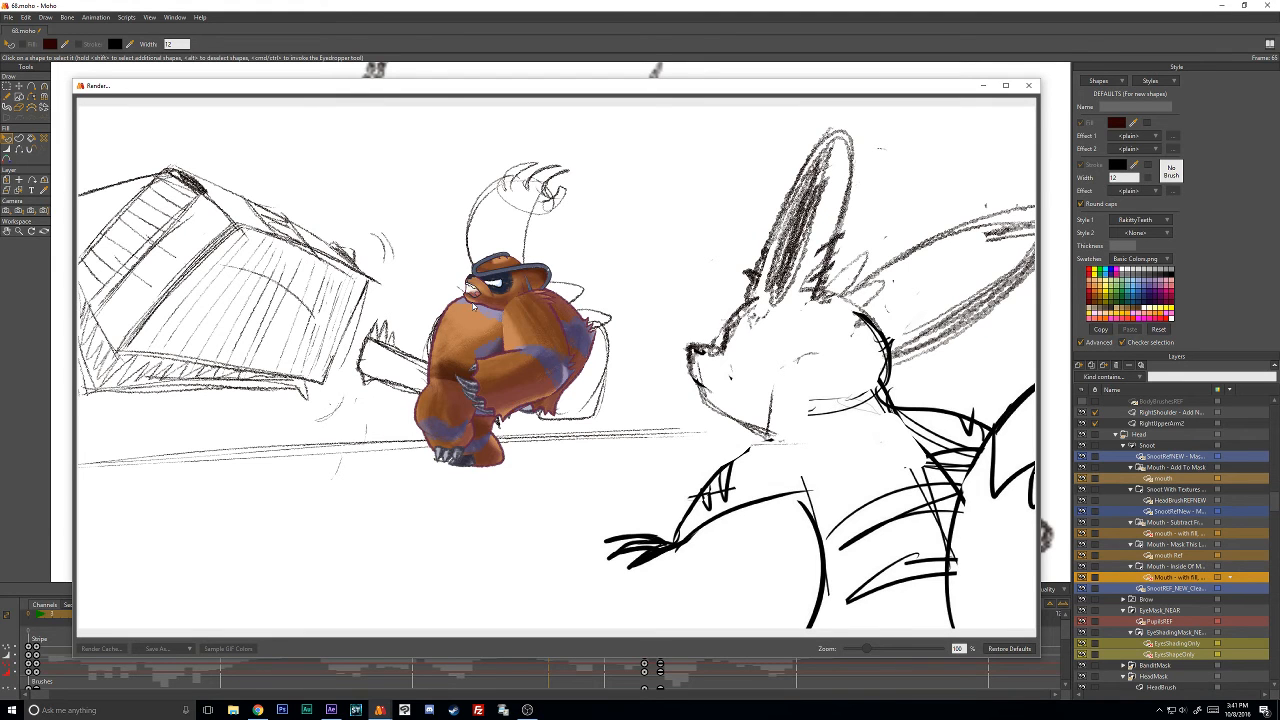
scroll(470, 310, up, 3)
scroll(467, 312, up, 4)
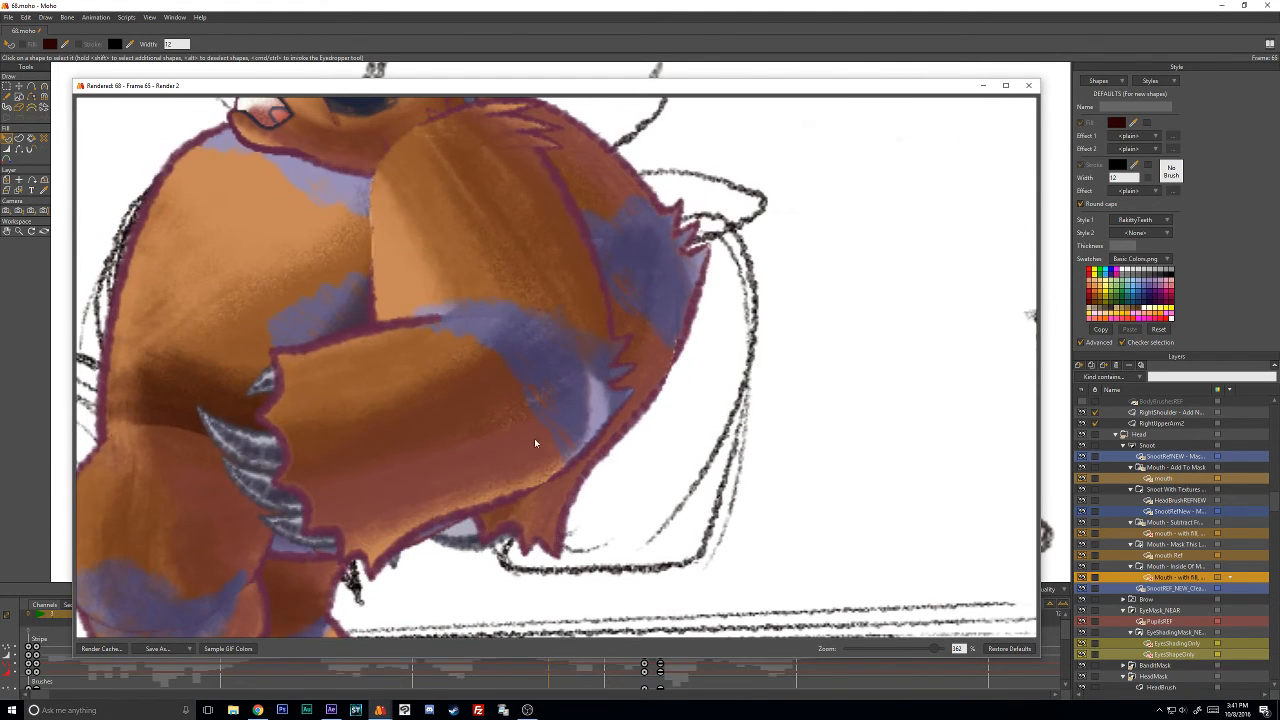
drag(349, 240, 487, 384)
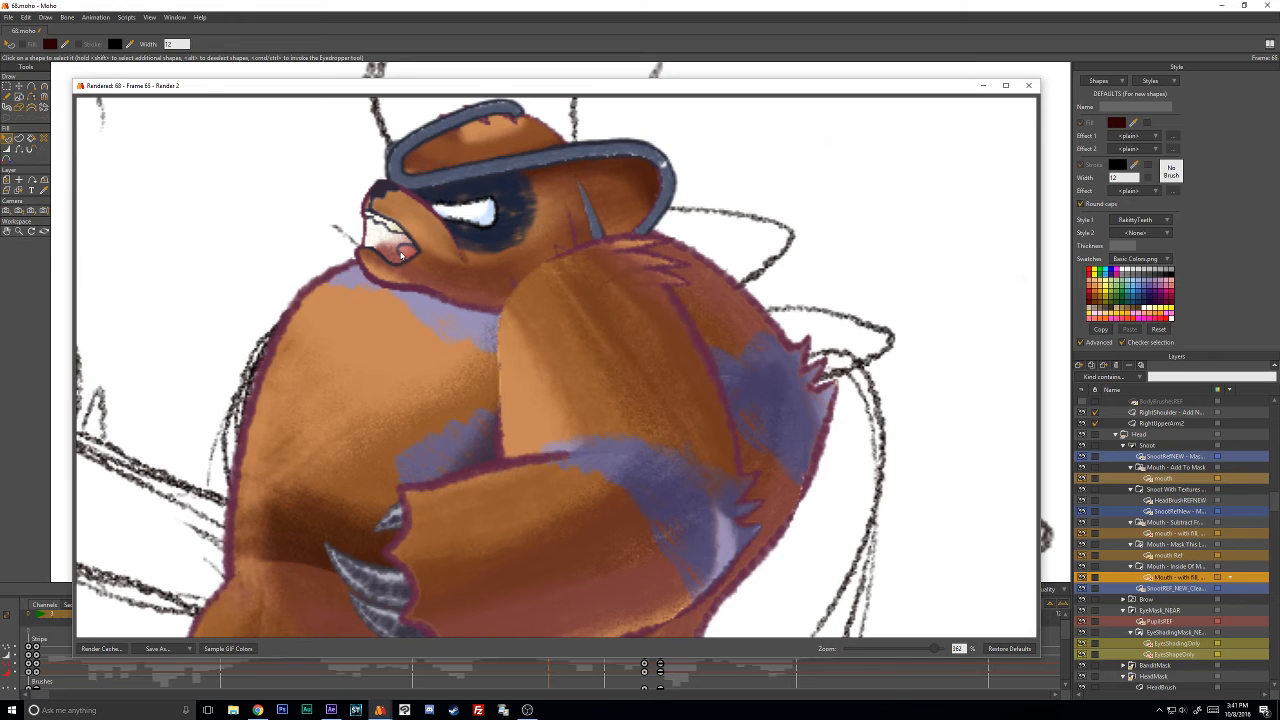
click(1028, 85)
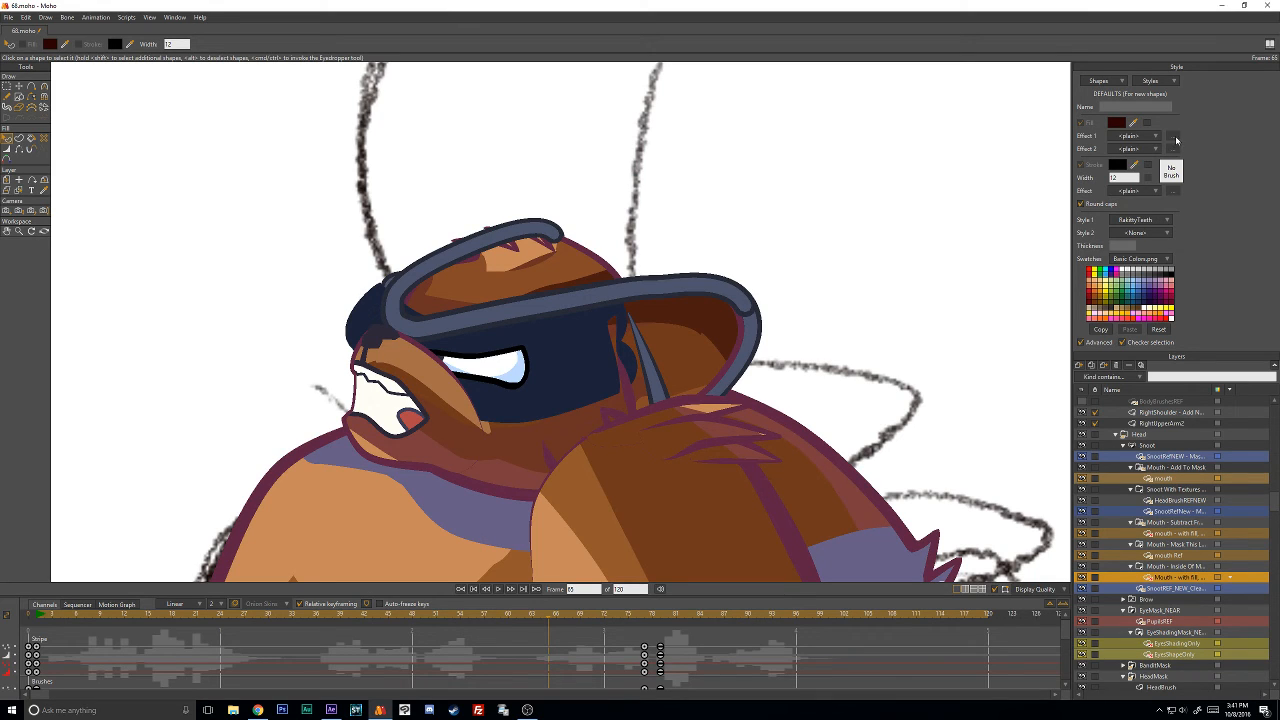
Check which shapes fill the open mouth on the filled mouth, mouth Ref and SnootRefNew layers.
click(368, 433)
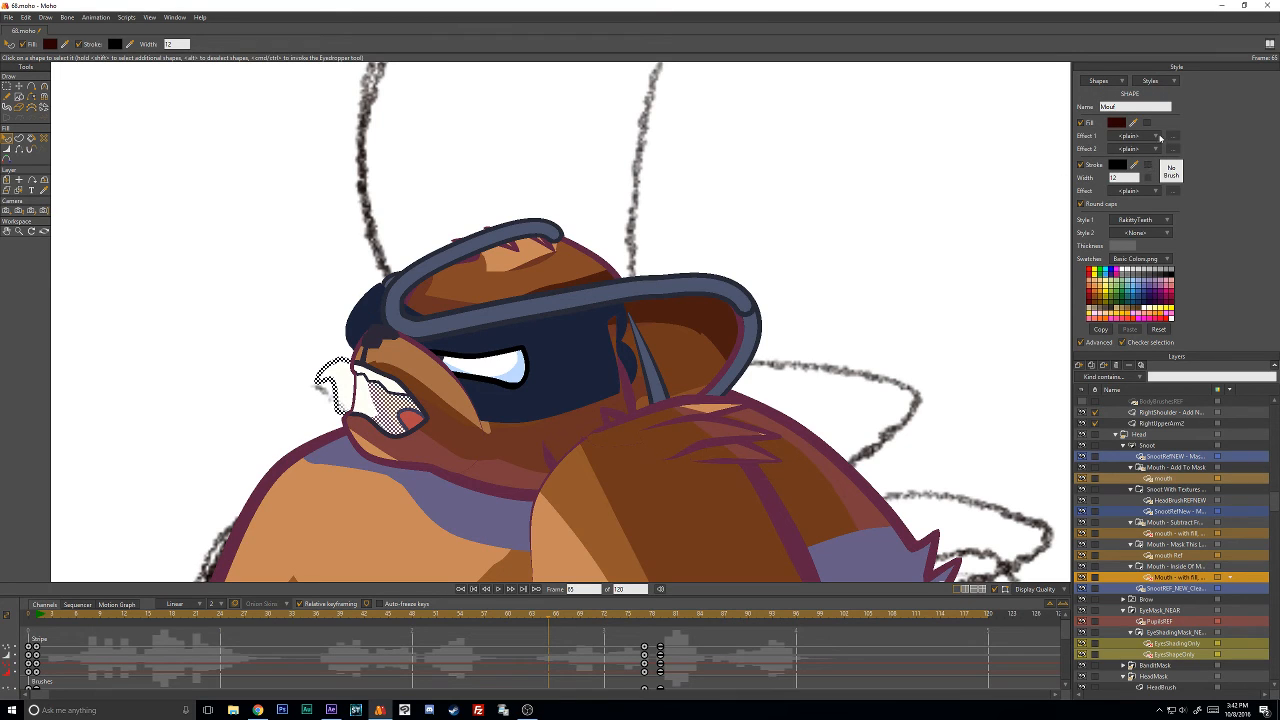
click(1168, 556)
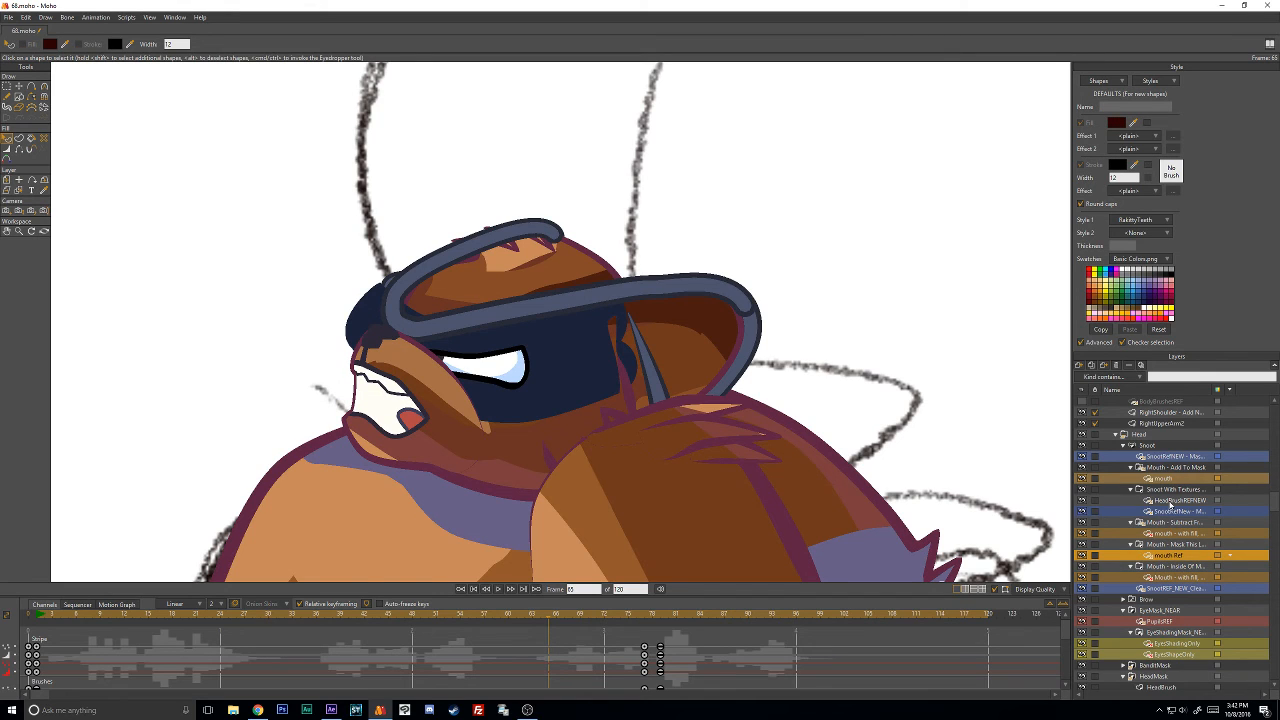
click(1171, 510)
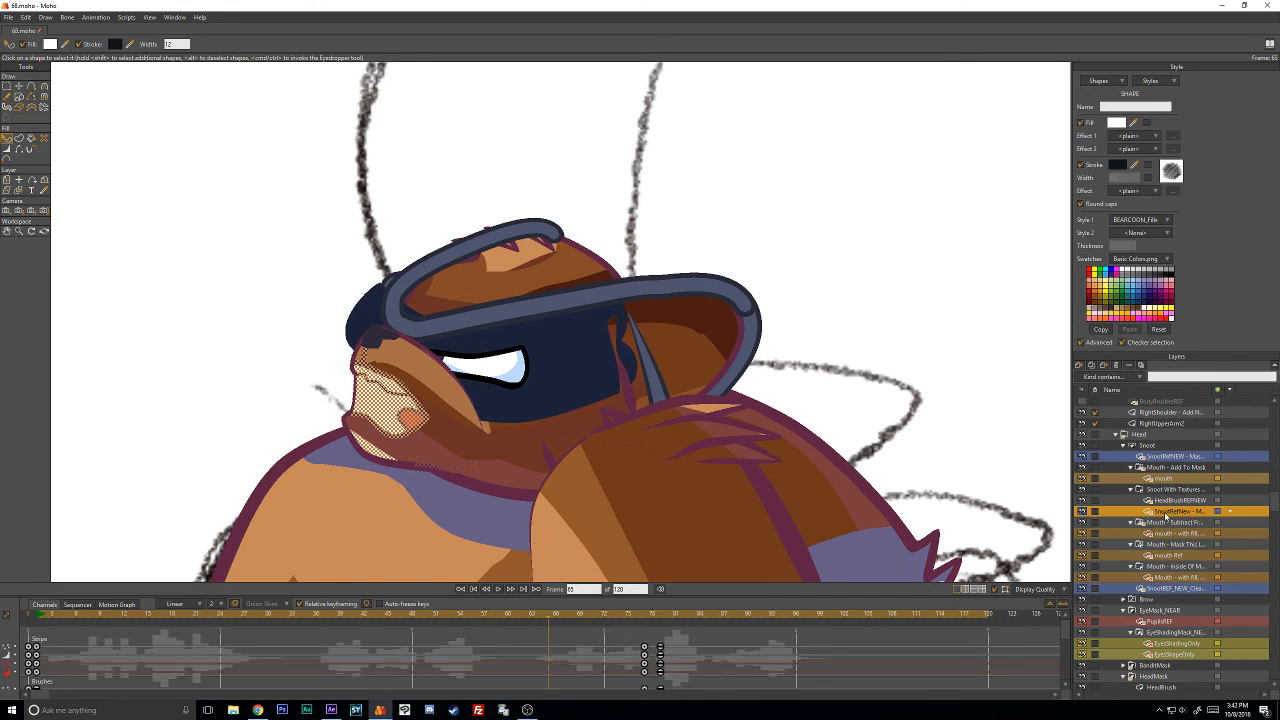
click(369, 406)
click(403, 408)
click(276, 397)
click(390, 414)
click(376, 408)
Play the kick animation from frame 57 to review the yelling mouth in motion.
scroll(388, 420, down, 3)
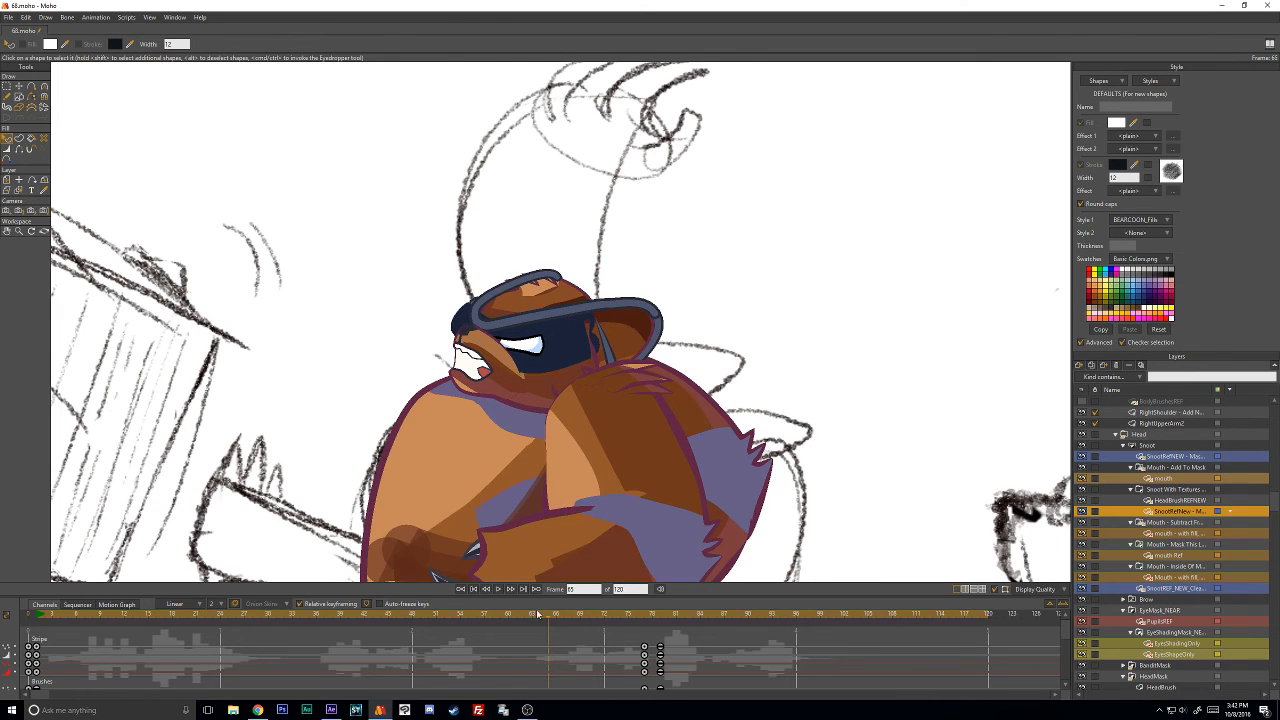
drag(536, 609, 484, 614)
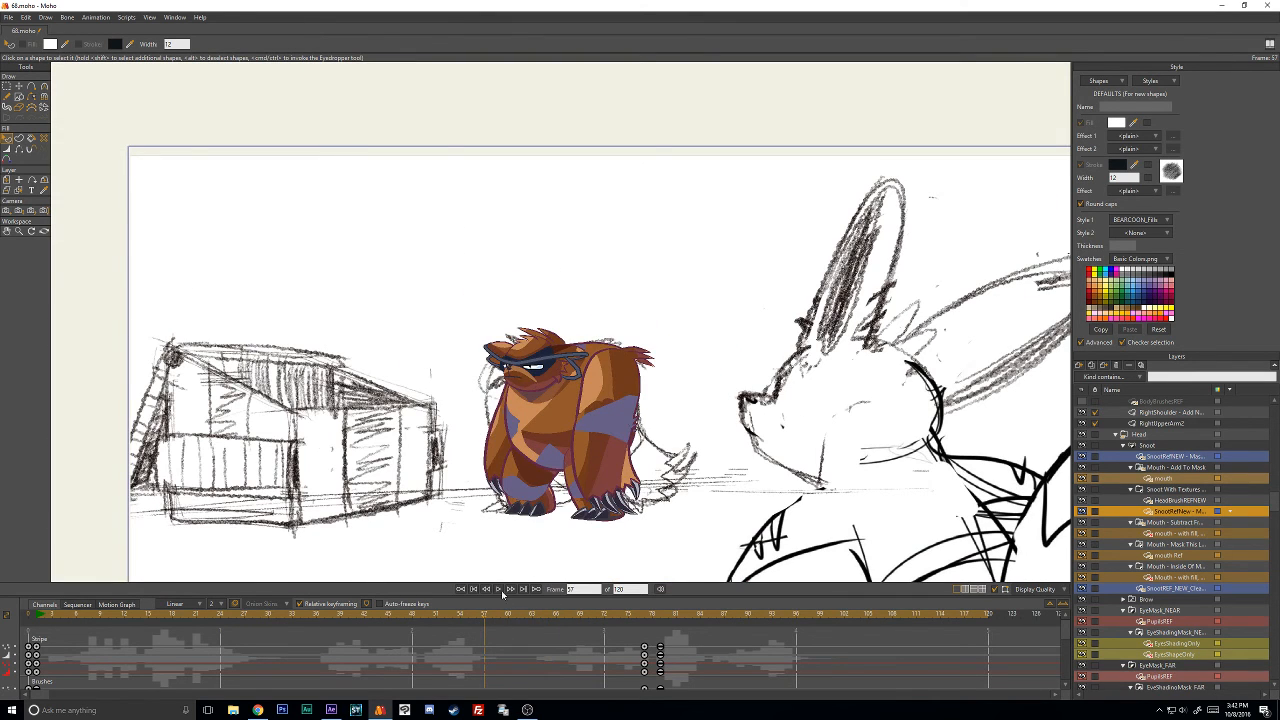
click(502, 593)
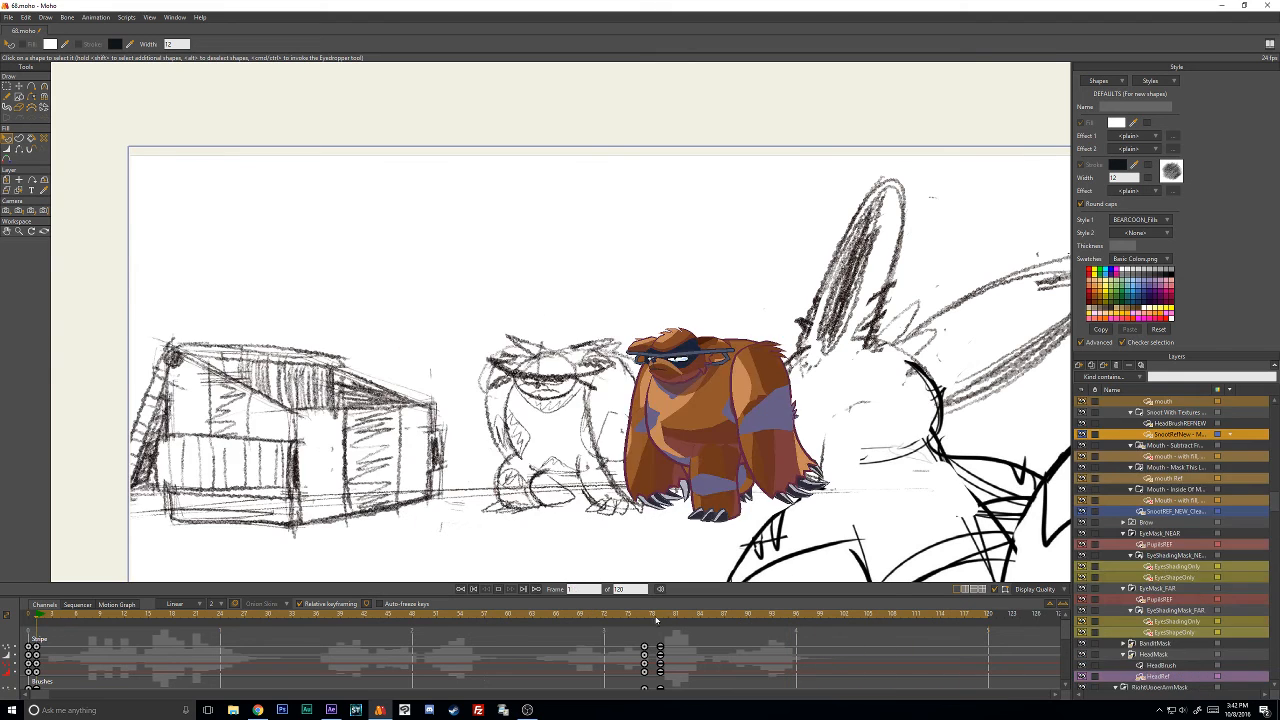
Reshape the bear's visible eye at frame 87 by adjusting its outline points on the EyesCONTROL layer.
drag(656, 620, 726, 620)
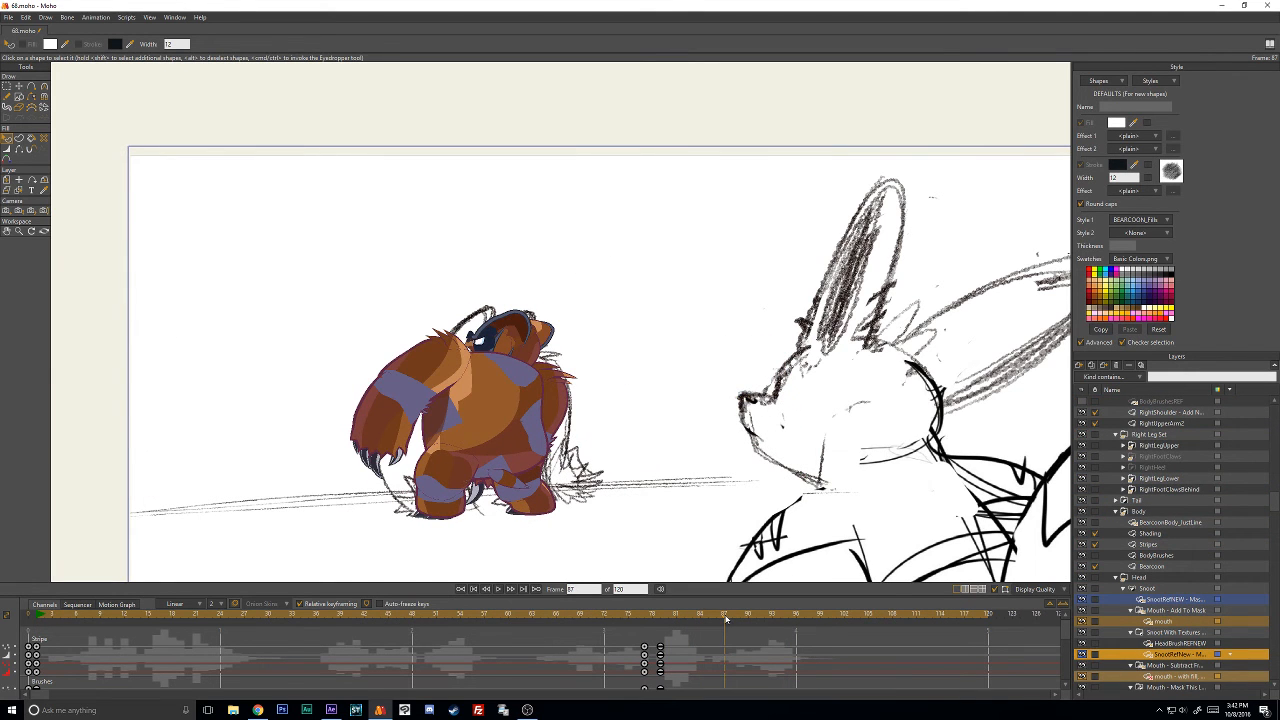
drag(1277, 503, 1271, 396)
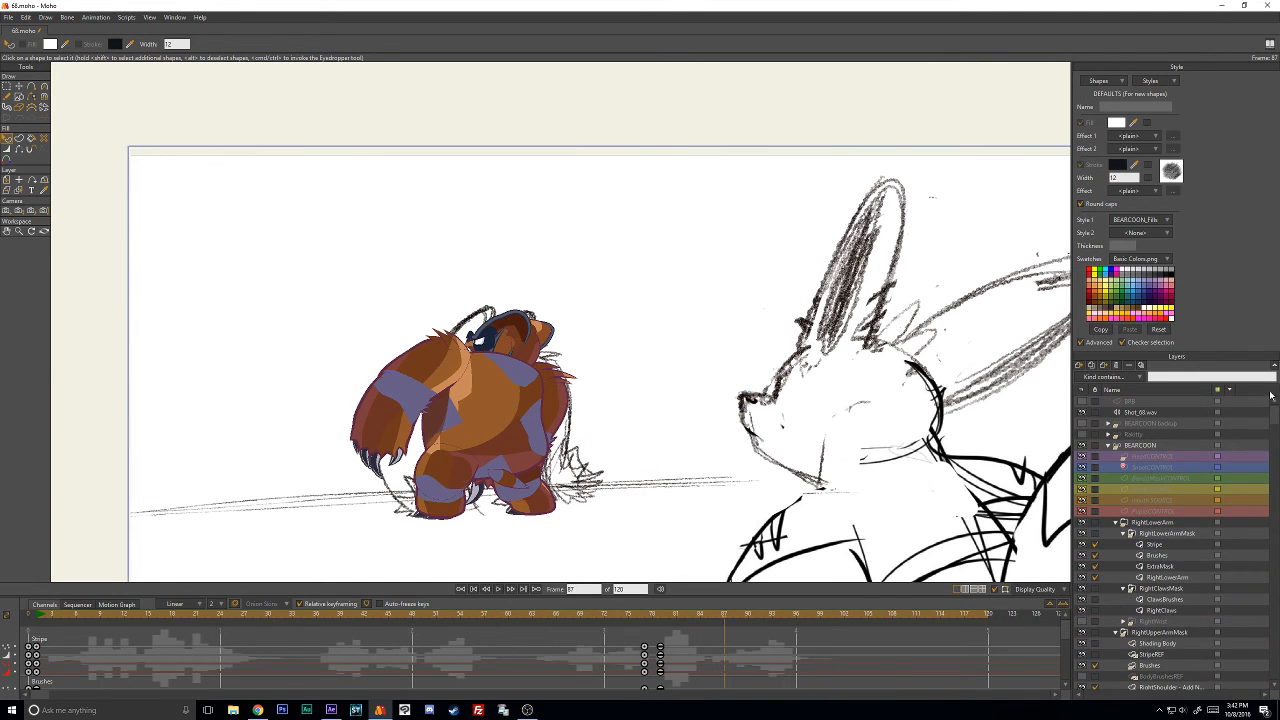
click(1151, 490)
scroll(418, 408, up, 5)
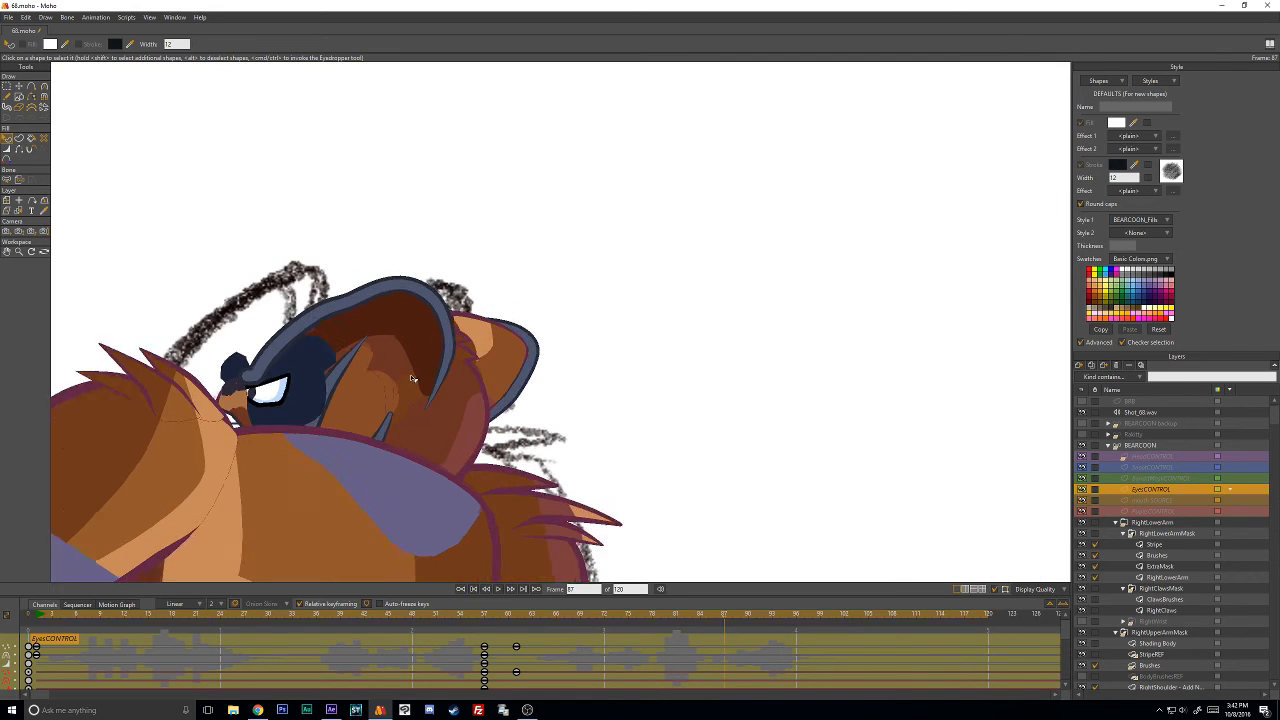
key(t)
drag(187, 417, 556, 388)
scroll(550, 378, up, 3)
drag(589, 343, 656, 409)
key(c)
scroll(628, 388, up, 3)
key(t)
key(c)
key(t)
drag(541, 435, 549, 441)
drag(561, 514, 498, 485)
Move the EyesCONTROL keyframes from frame 87 to frame 71 and check the eye shape around the kick.
scroll(560, 471, down, 6)
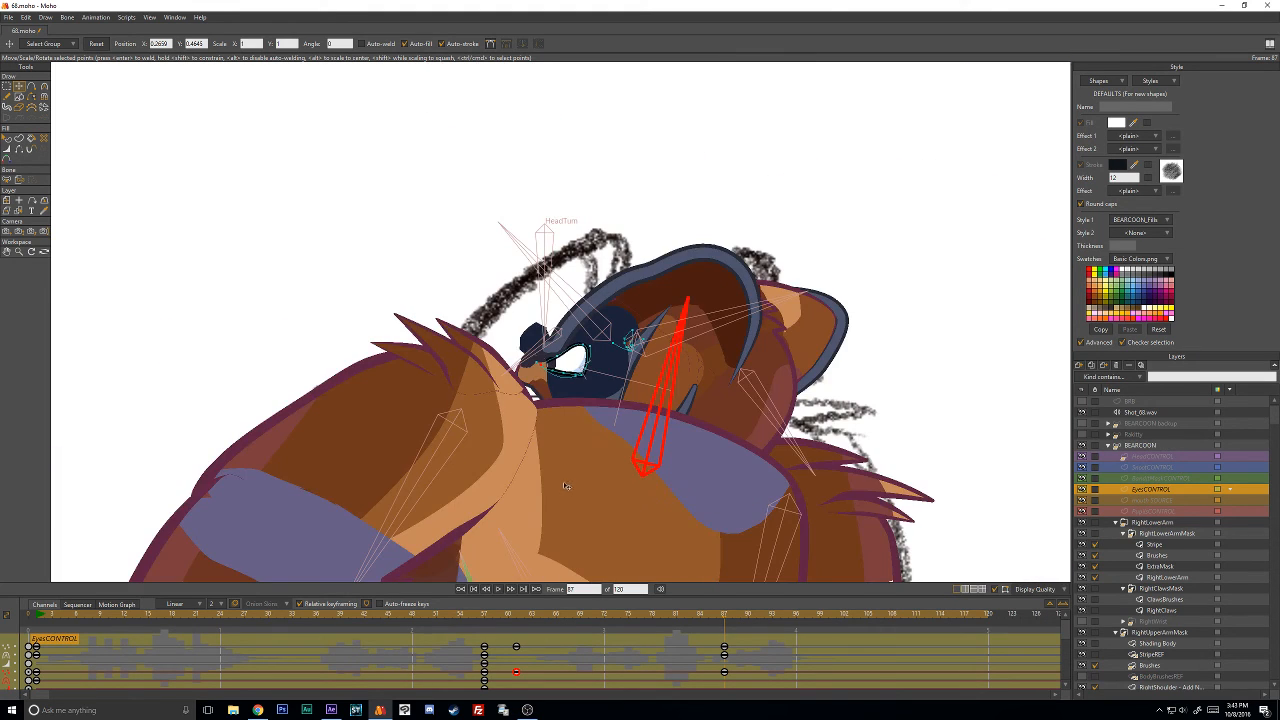
click(725, 655)
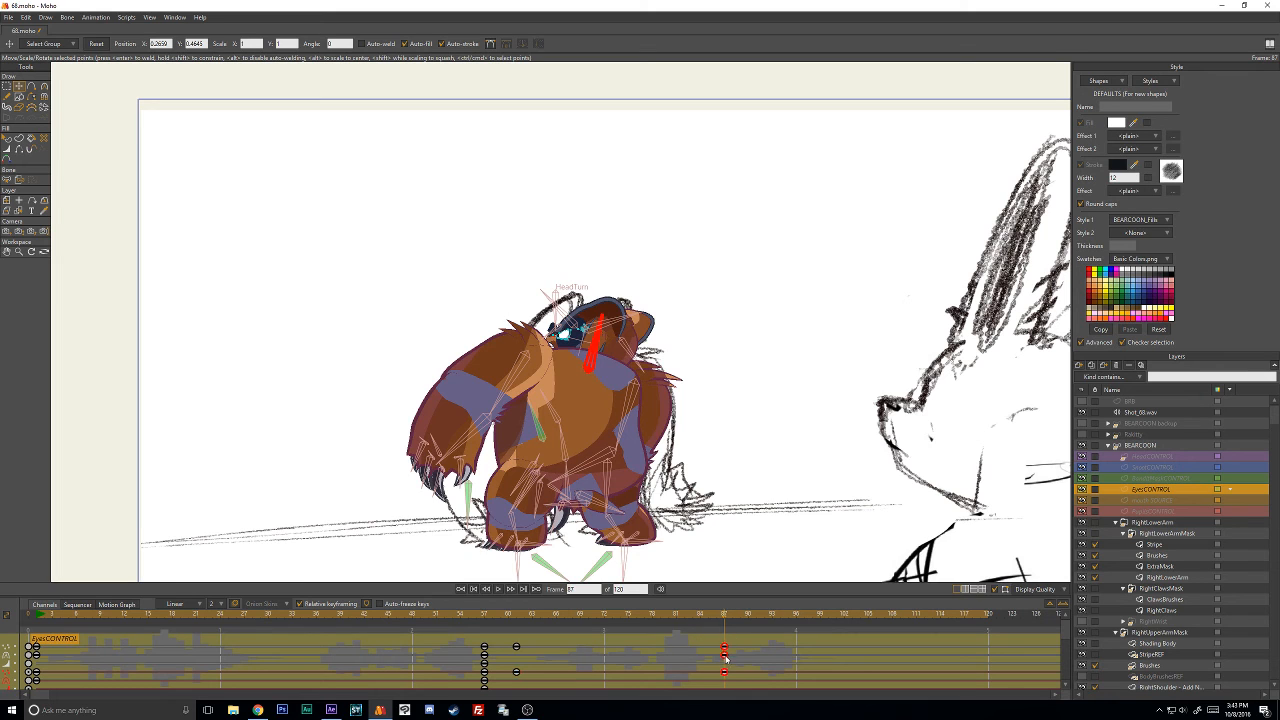
drag(724, 651, 538, 624)
drag(581, 624, 880, 634)
click(777, 646)
scroll(559, 324, up, 10)
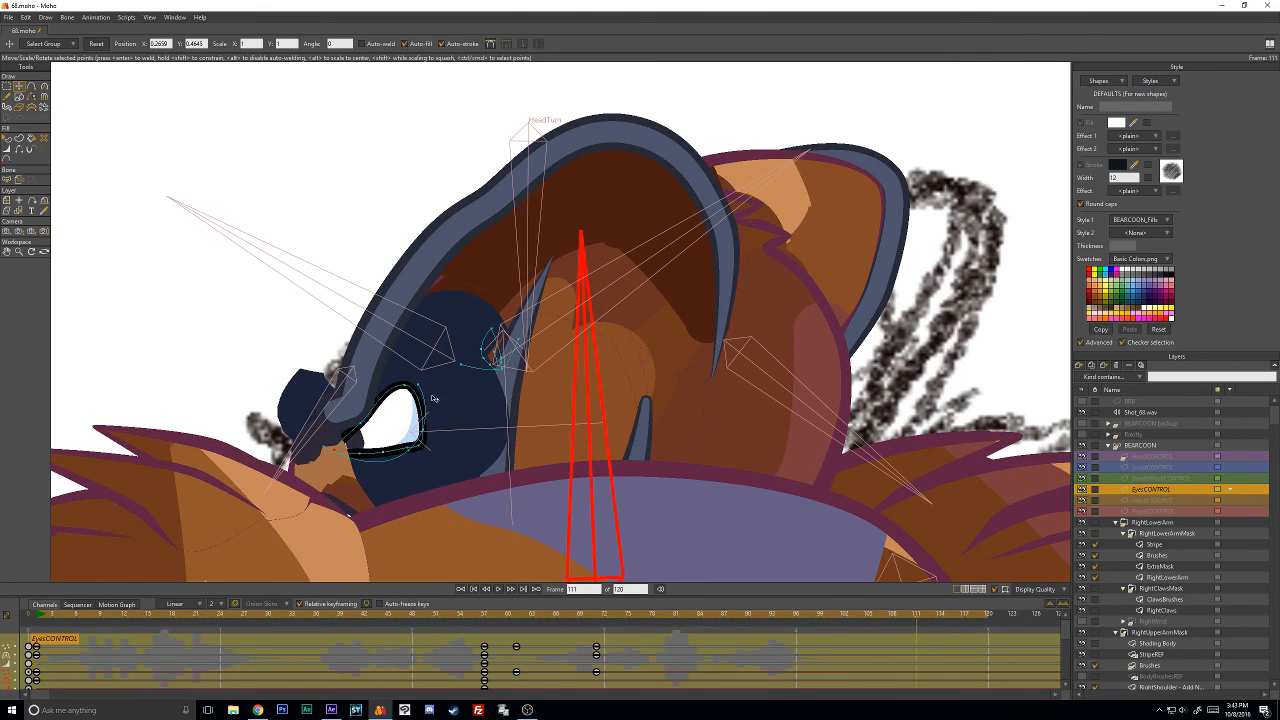
click(597, 615)
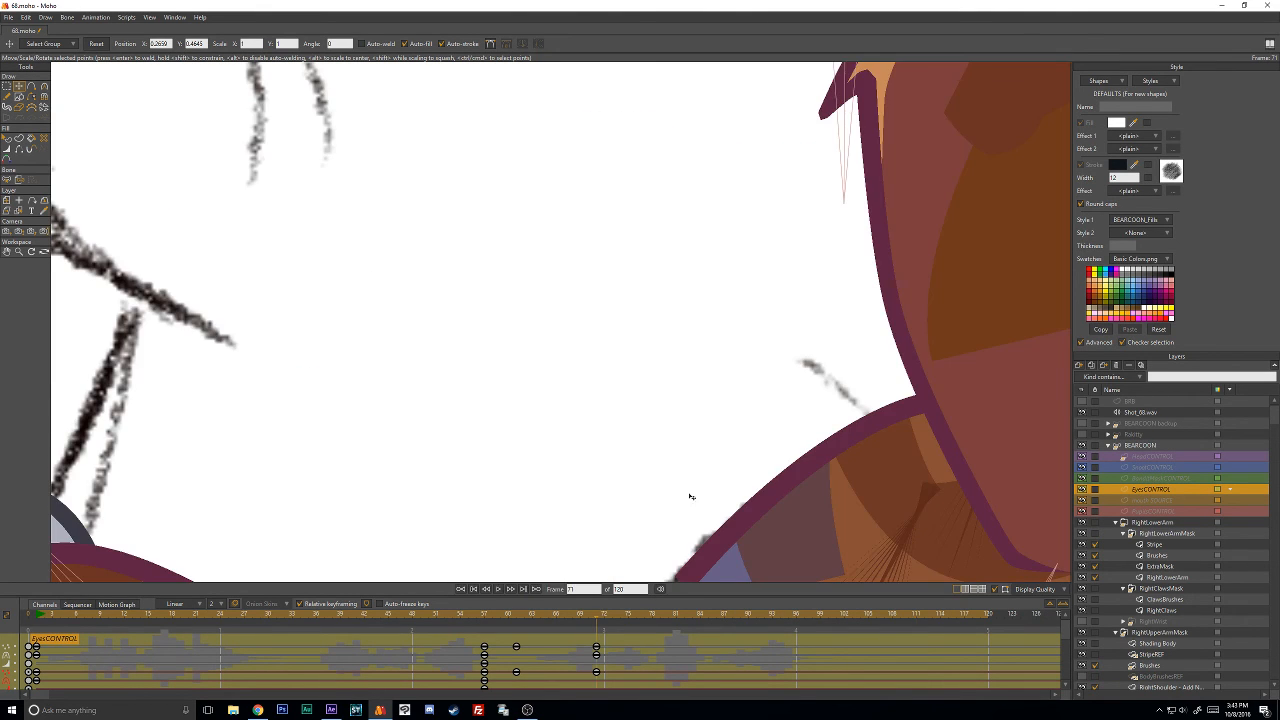
scroll(692, 497, down, 8)
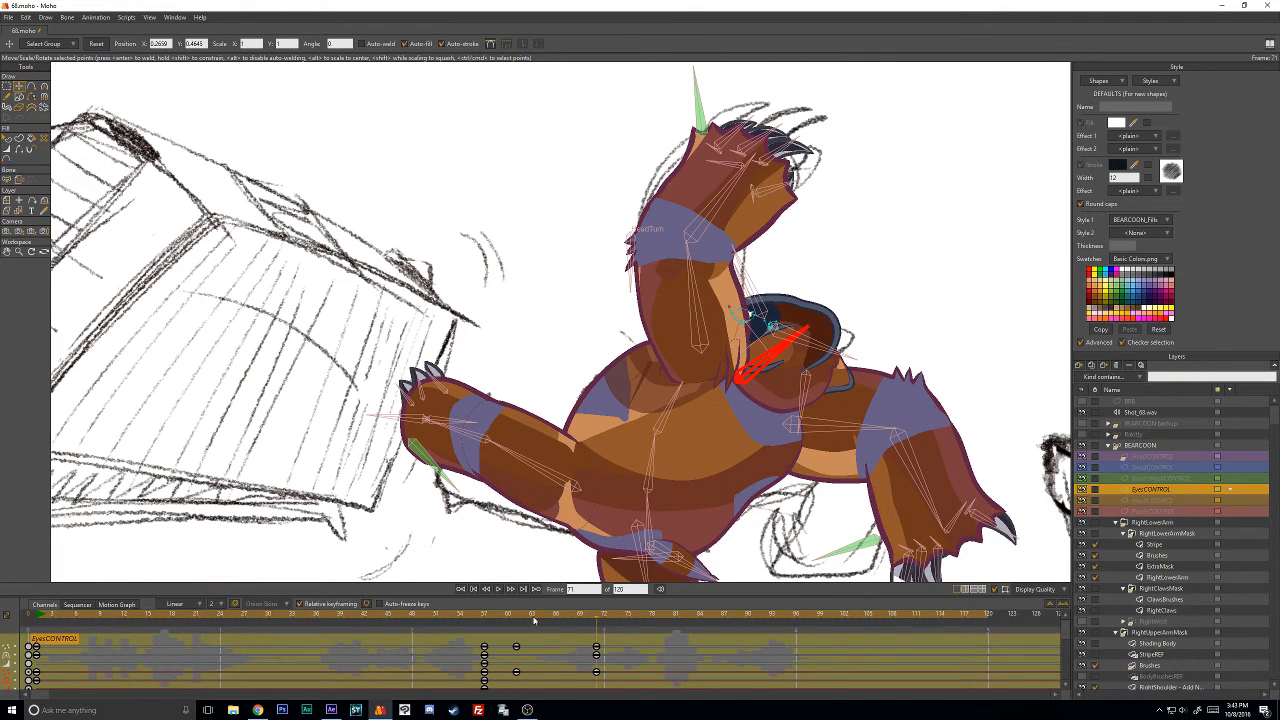
Scrub the bear's earlier movement between frames 12 and 54, and play the shot to review it through the kick.
click(450, 618)
scroll(617, 422, down, 3)
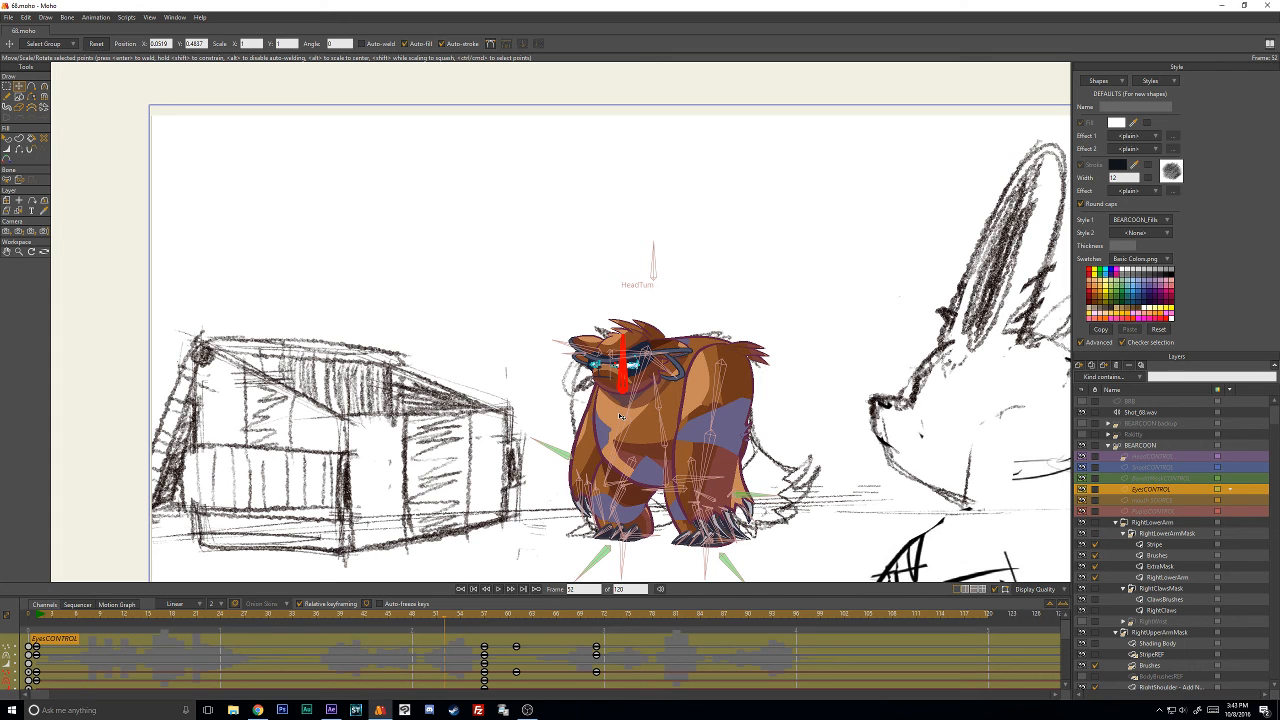
scroll(620, 370, down, 5)
scroll(617, 398, up, 4)
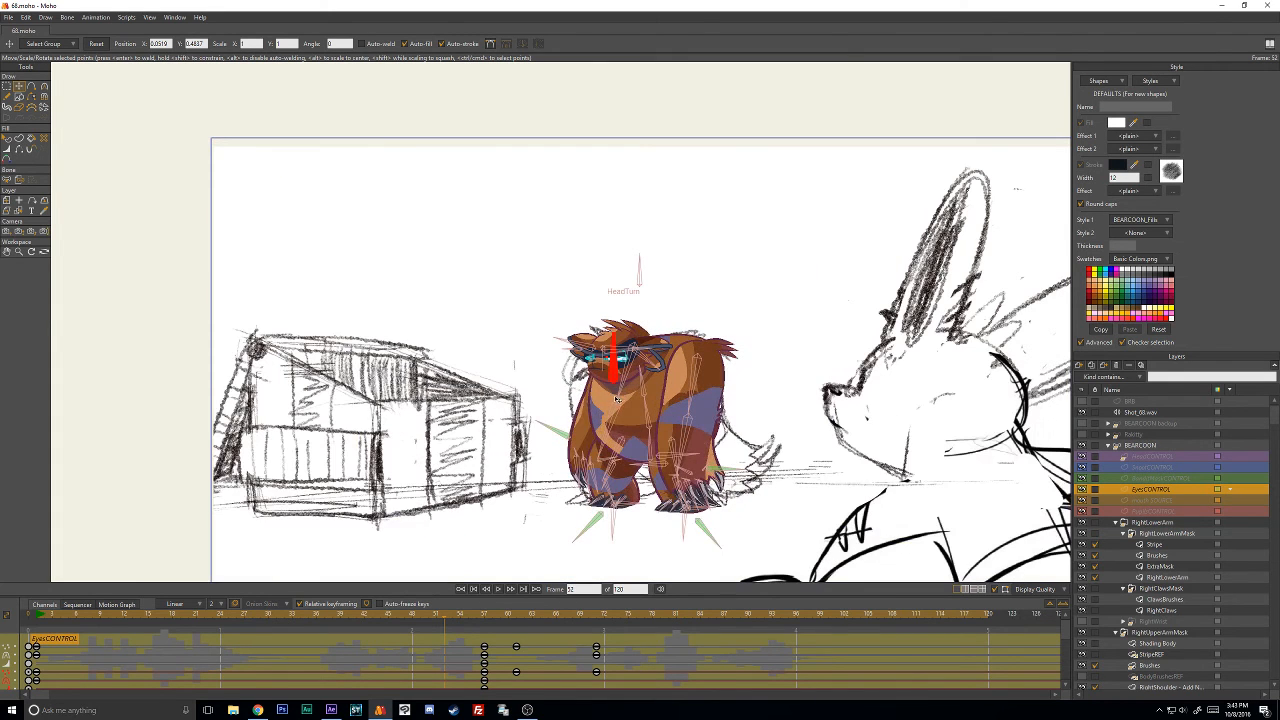
mouse_move(635, 406)
mouse_down()
mouse_move(589, 325)
mouse_move(545, 331)
mouse_up()
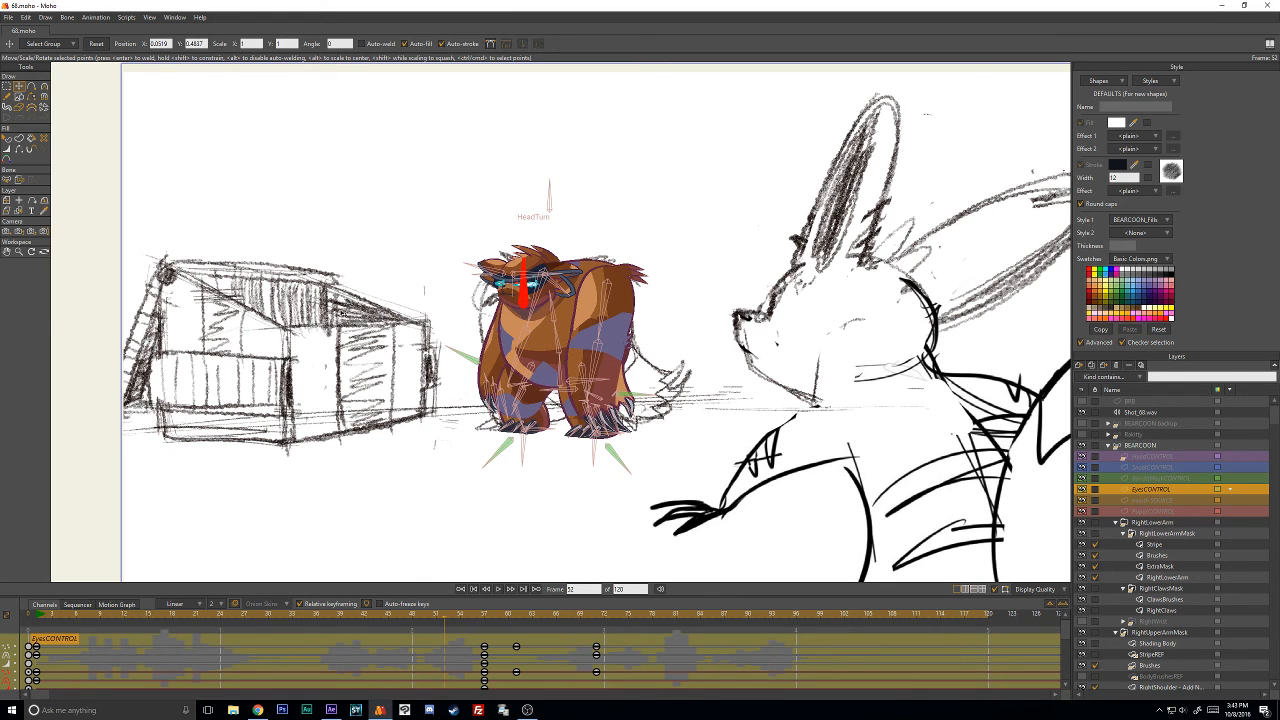
mouse_move(359, 613)
mouse_down()
mouse_move(844, 618)
mouse_move(42, 619)
mouse_move(580, 612)
mouse_move(425, 629)
mouse_move(60, 625)
mouse_move(265, 604)
mouse_up()
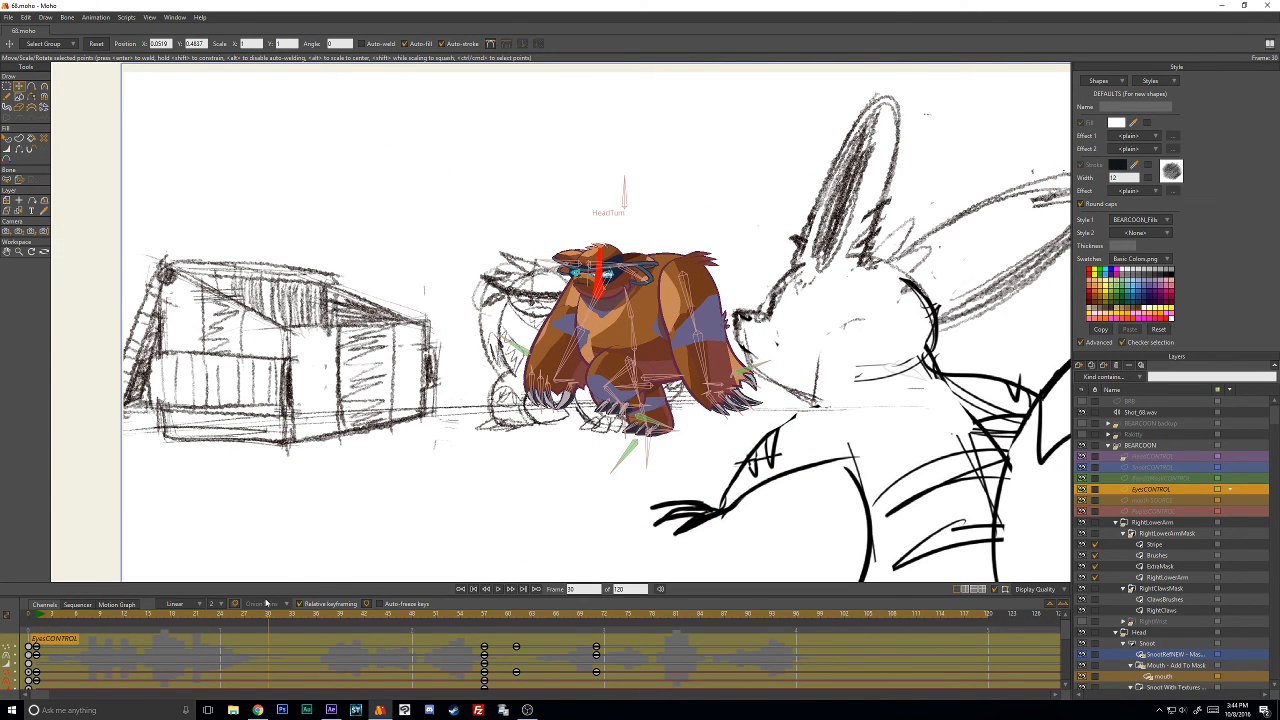
mouse_move(354, 617)
mouse_down()
mouse_move(607, 613)
mouse_move(489, 631)
mouse_move(106, 631)
mouse_move(136, 628)
mouse_up()
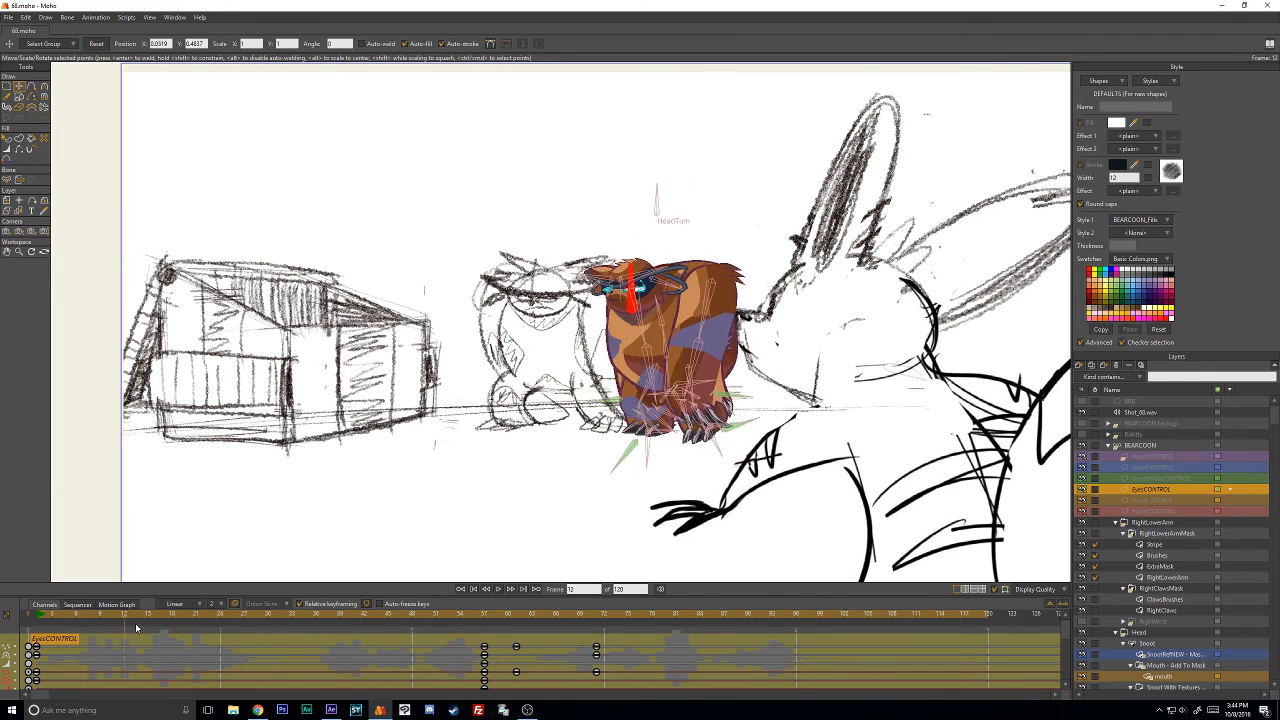
drag(229, 627, 325, 638)
drag(418, 649, 462, 647)
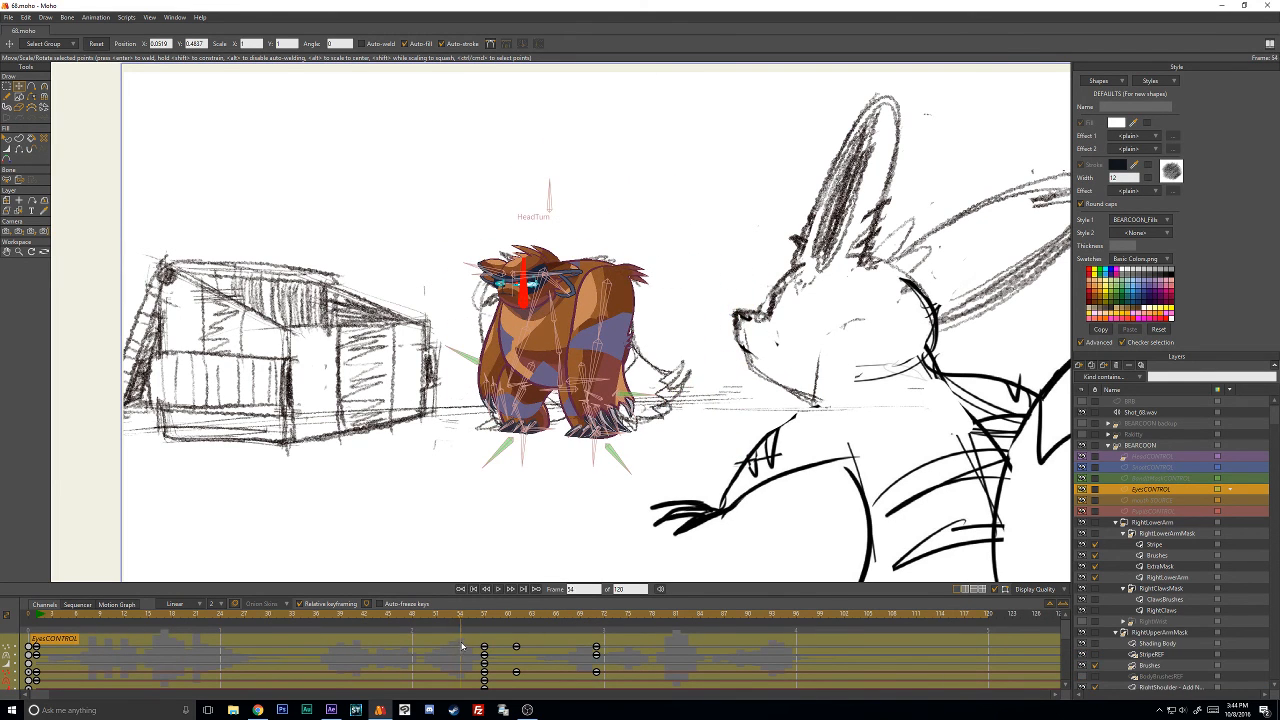
click(499, 591)
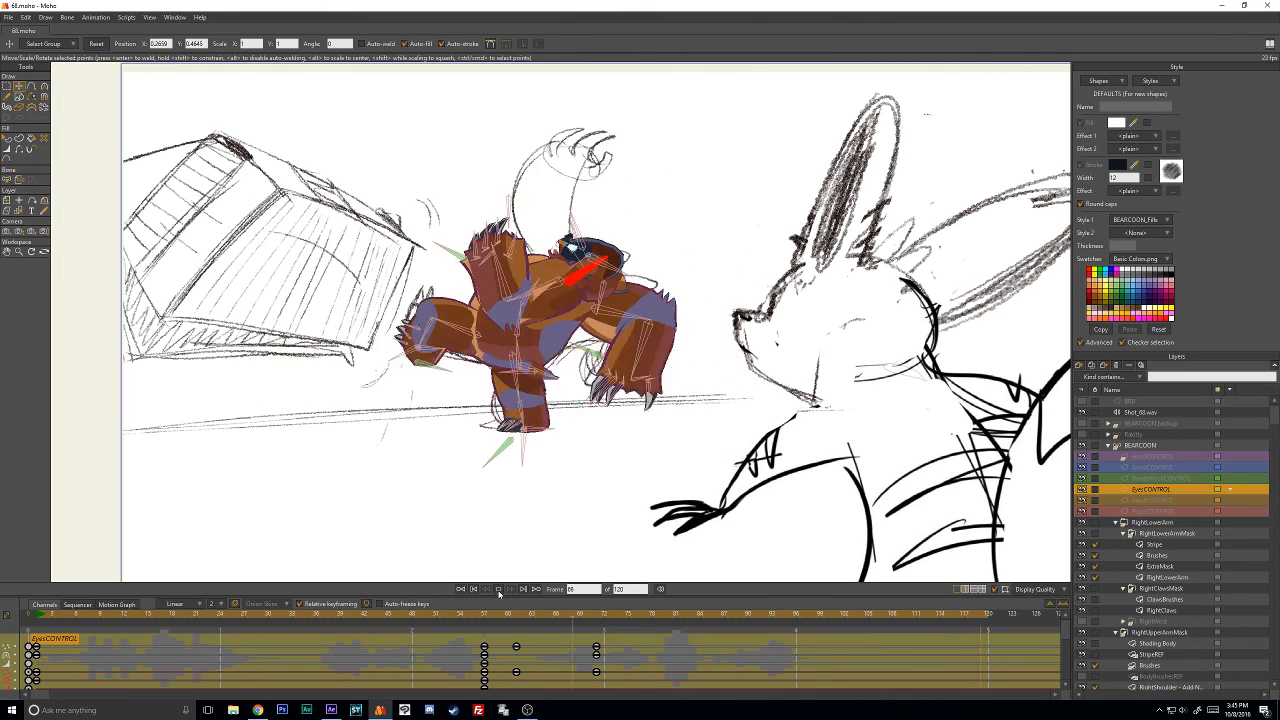
click(498, 589)
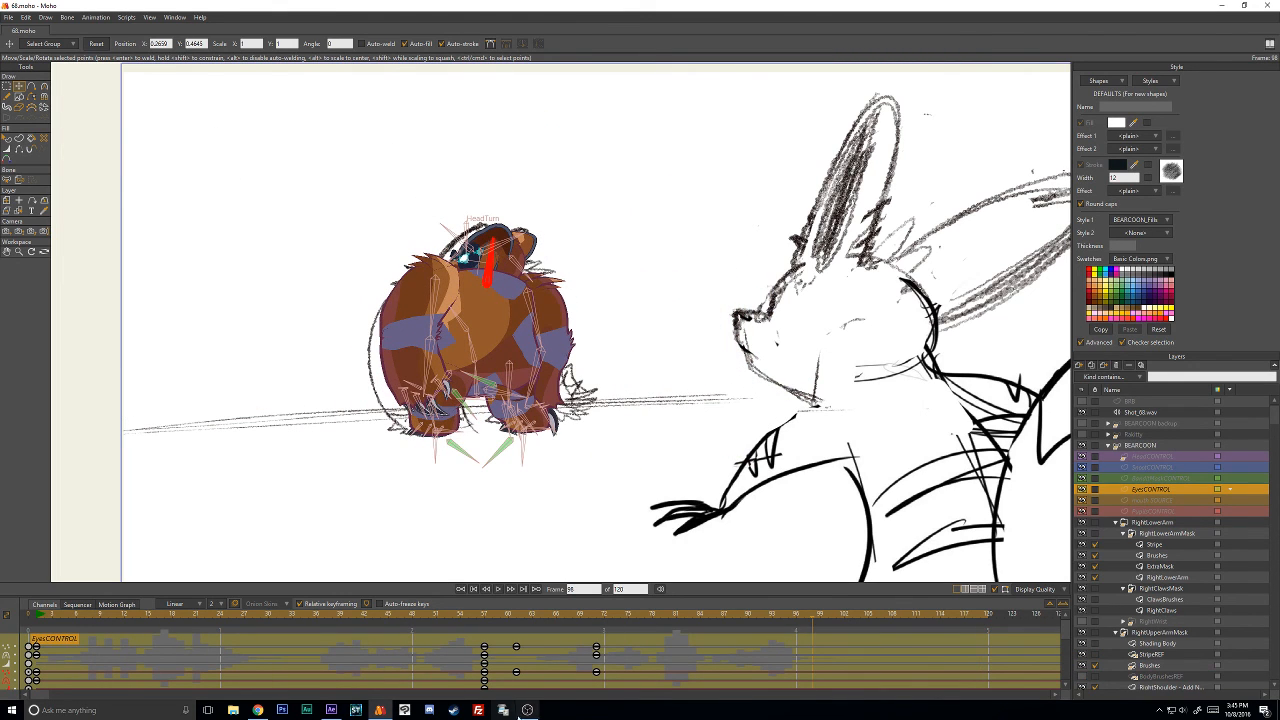